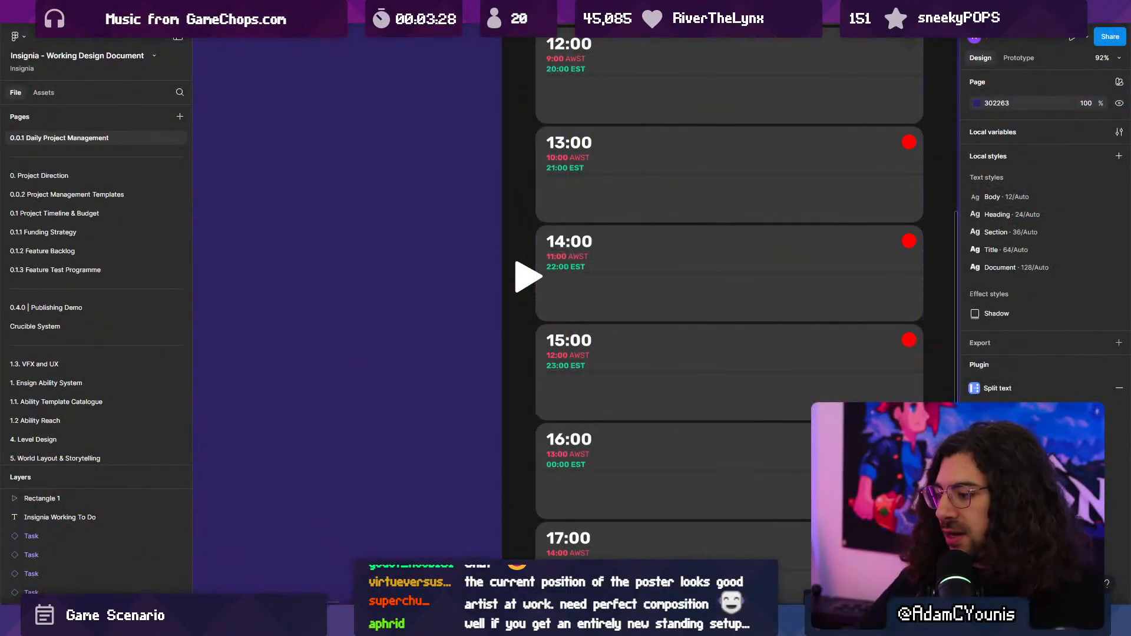
- Switch to Unity and examine the scene graph around the Ohrenstead Foothills level and its connected scenes
left_click(554, 620)
scroll(584, 375, "down", 6)
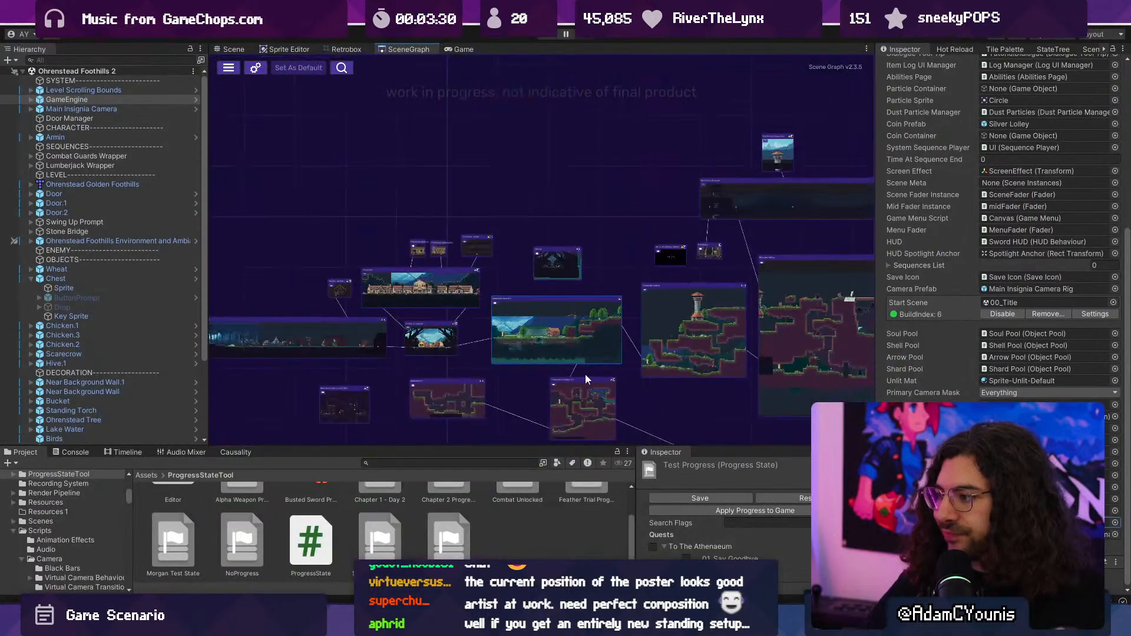
middle_click_drag(585, 373, 575, 312)
scroll(567, 352, "up", 3)
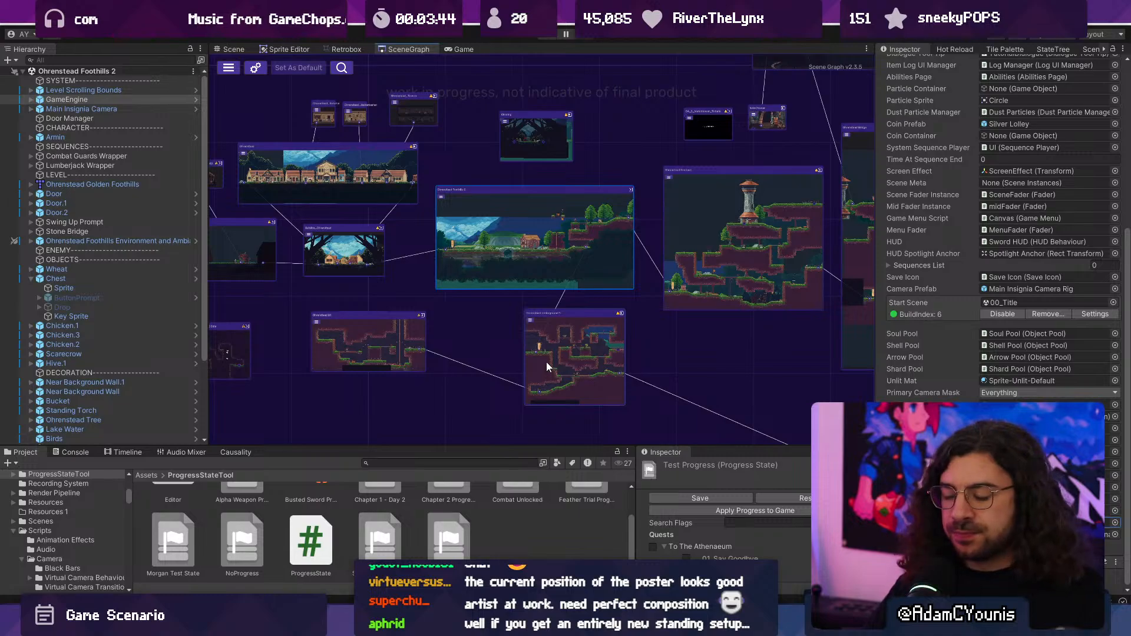
scroll(592, 290, "down", 5)
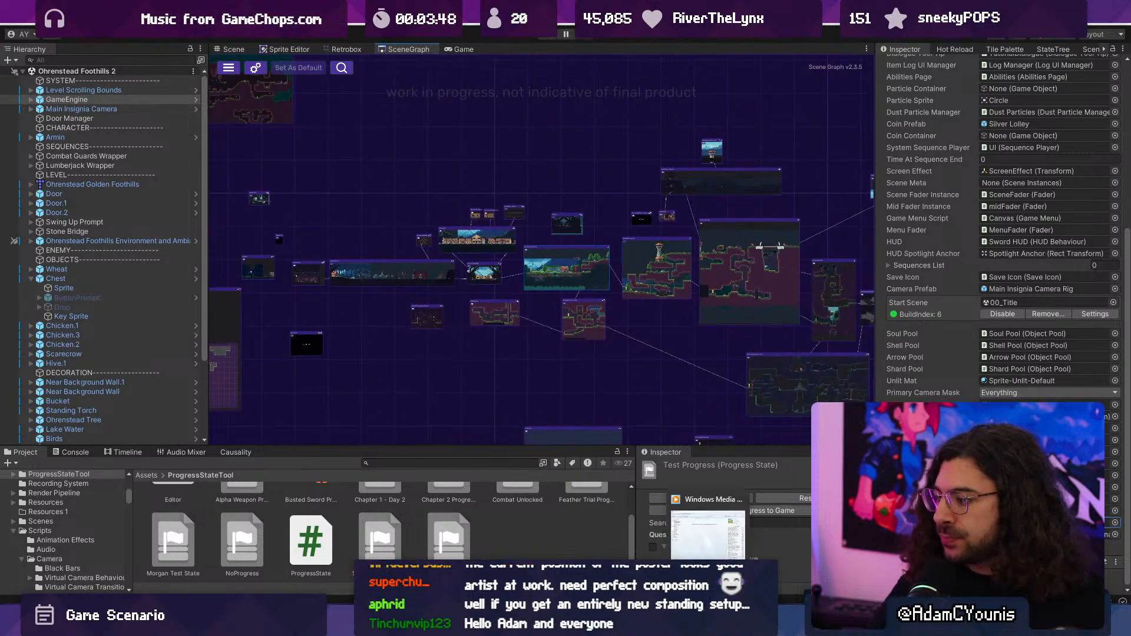
mouse_move(734, 623)
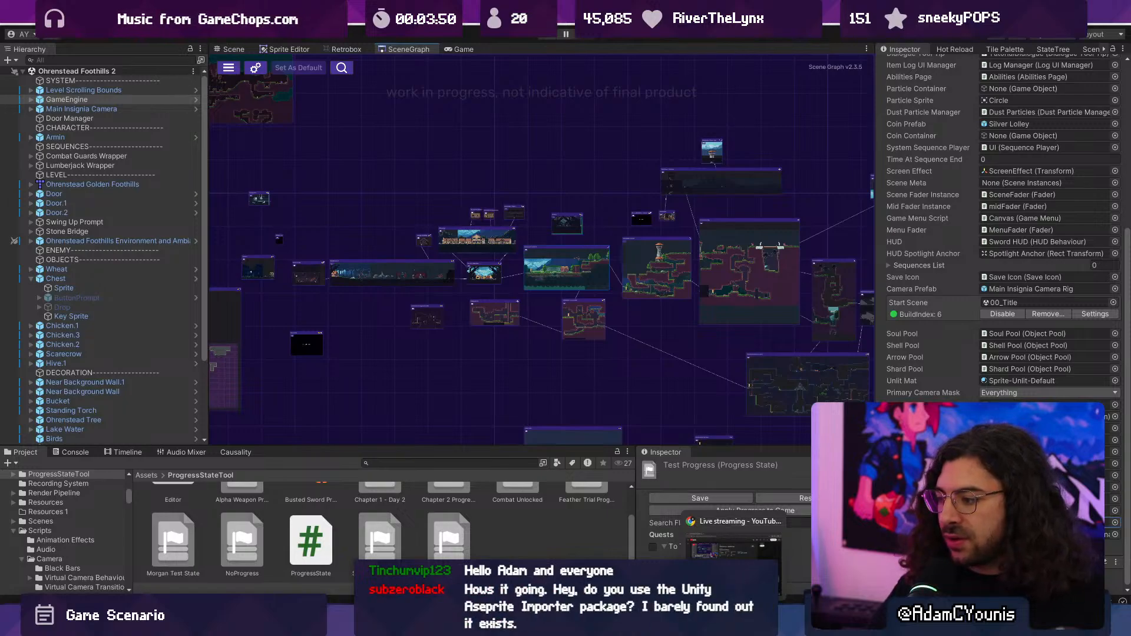
- Switch to the Figma design document and review the Strategy, Development and Production columns of the Insignia Working To Do board
left_click(501, 623)
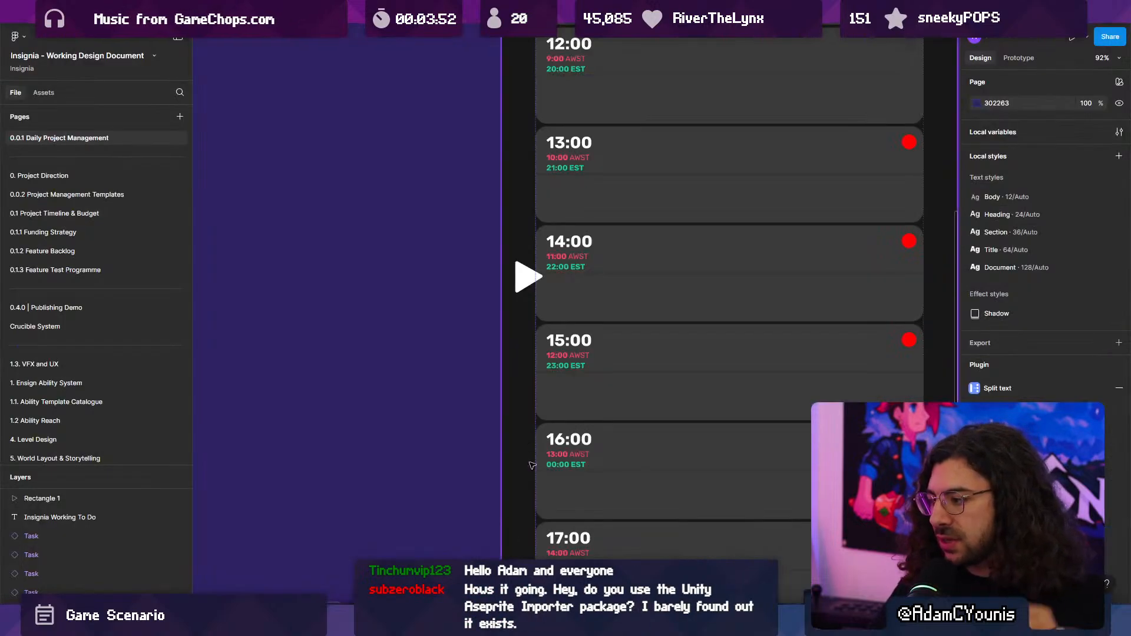
middle_click_drag(448, 344, 280, 388)
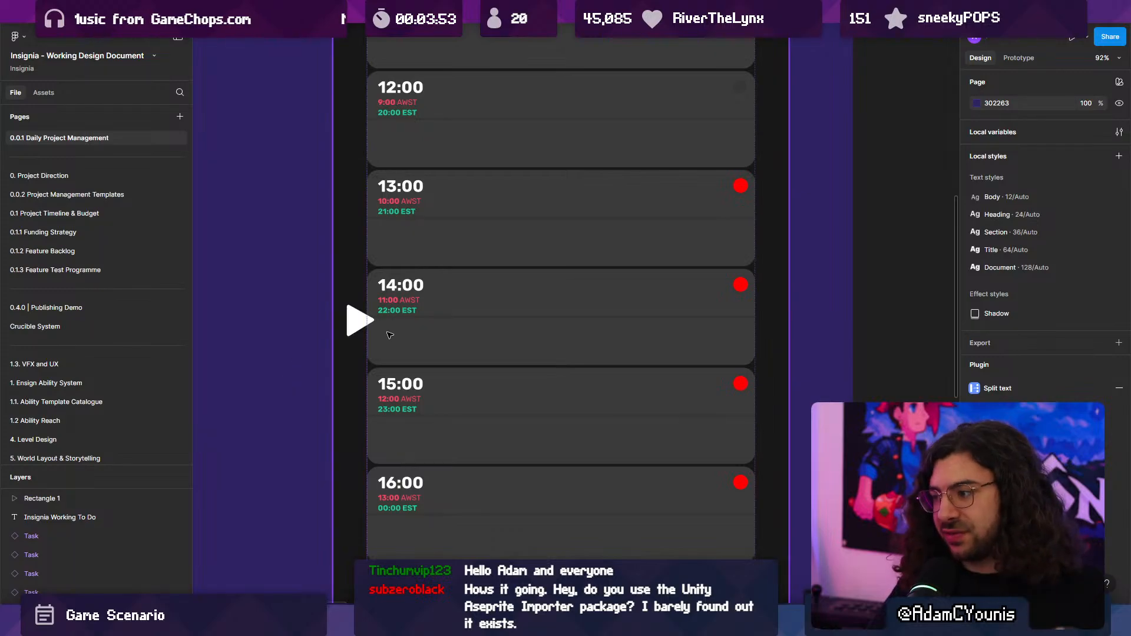
scroll(390, 330, "down", 5, "ctrl")
middle_click_drag(633, 285, 492, 390)
scroll(695, 194, "up", 4, "ctrl")
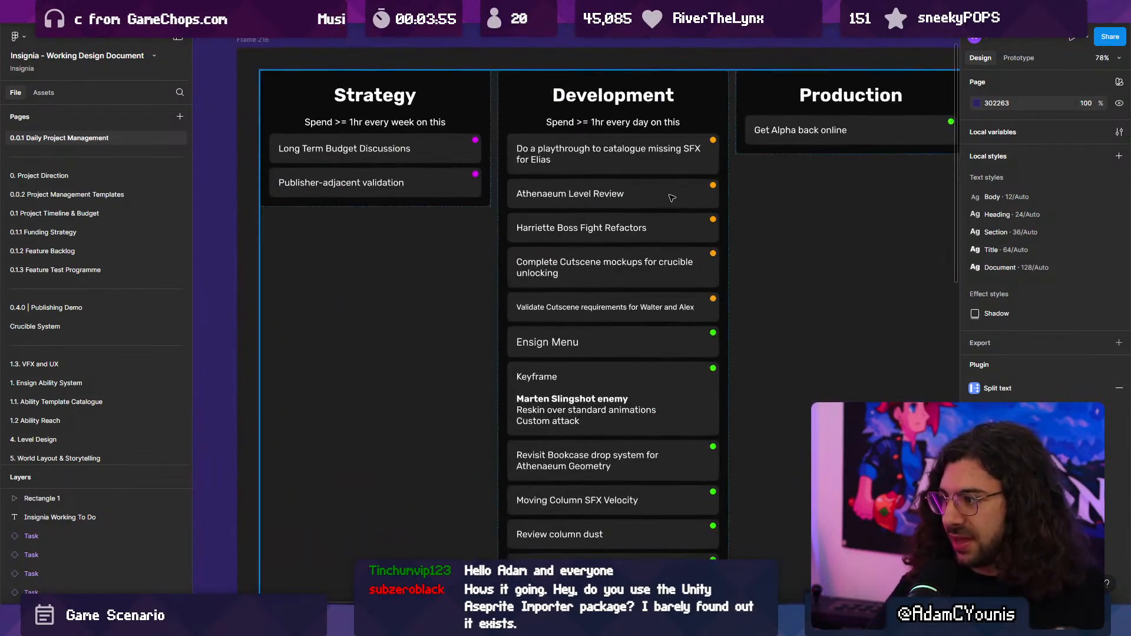
left_click(672, 197)
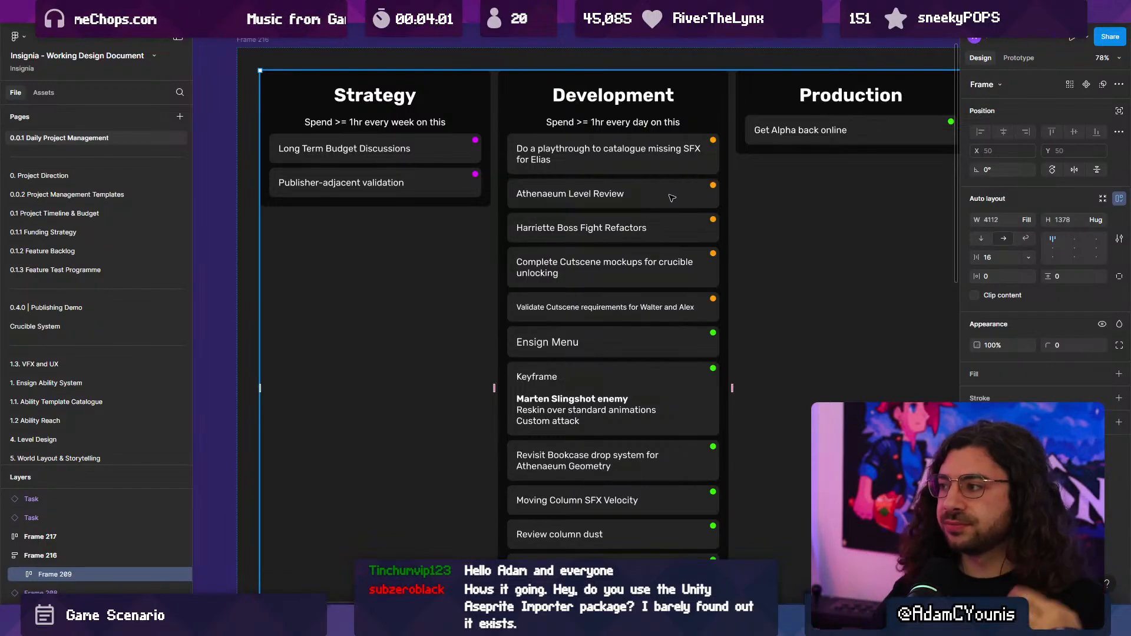
key("Escape")
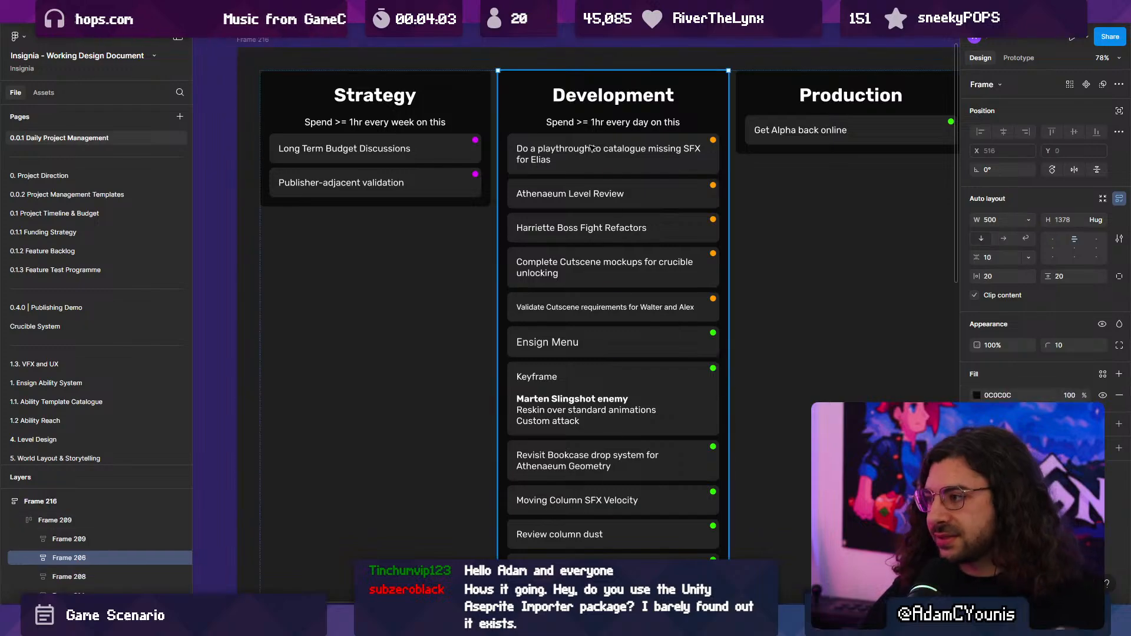
key("Escape")
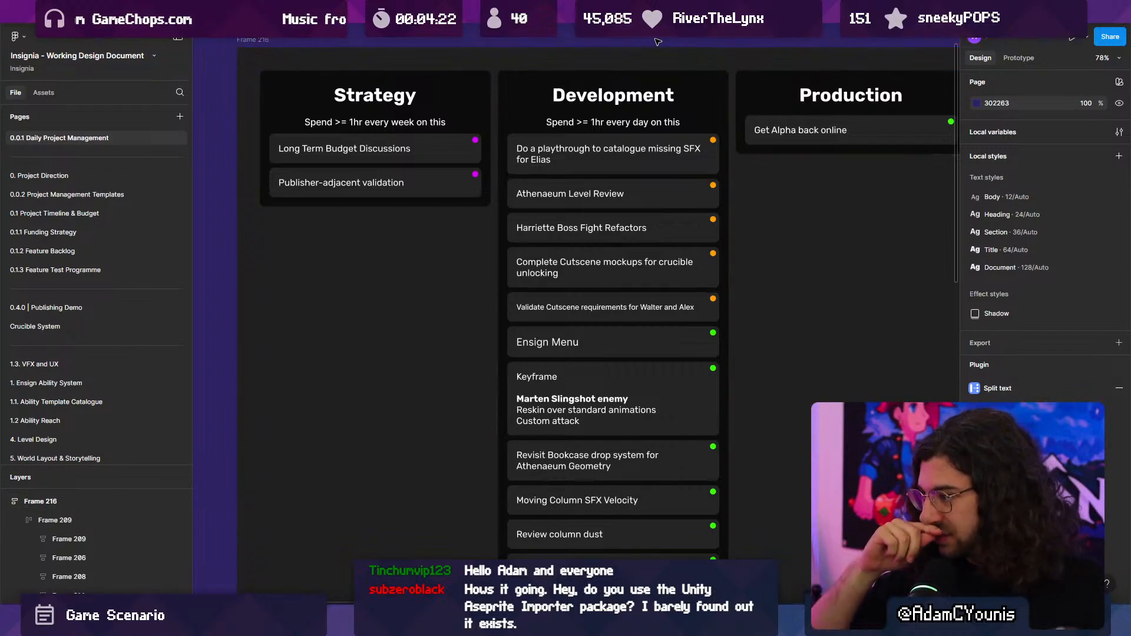
- Inspect the Ensign Menu and Harriette Boss Fight Refactors tasks in the Development column
scroll(603, 135, "down", 3, "ctrl")
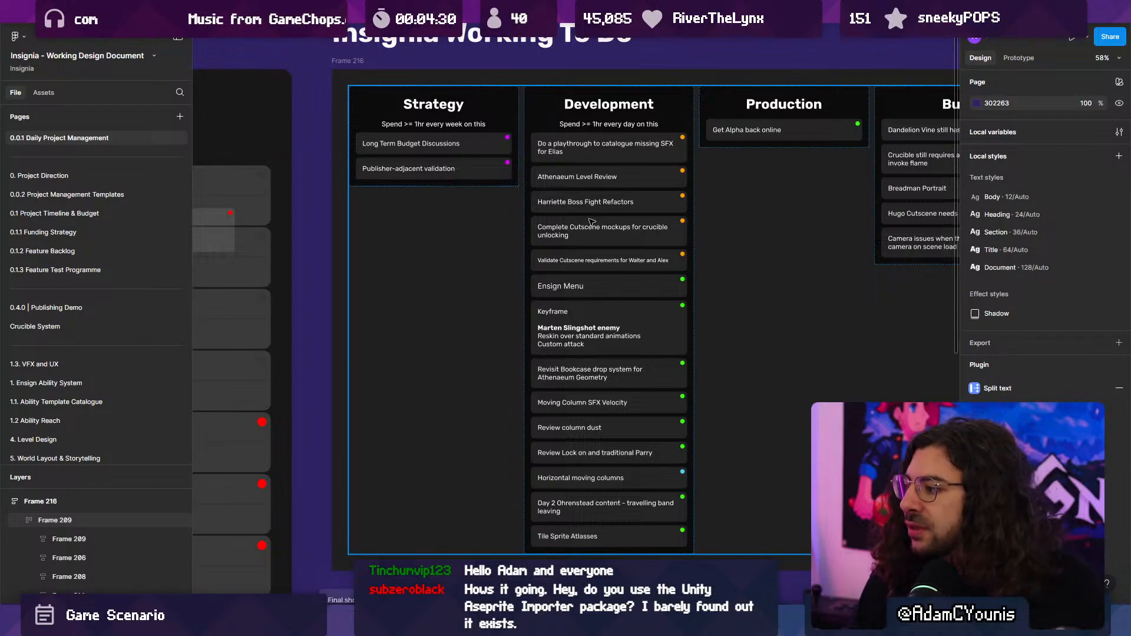
key("Escape")
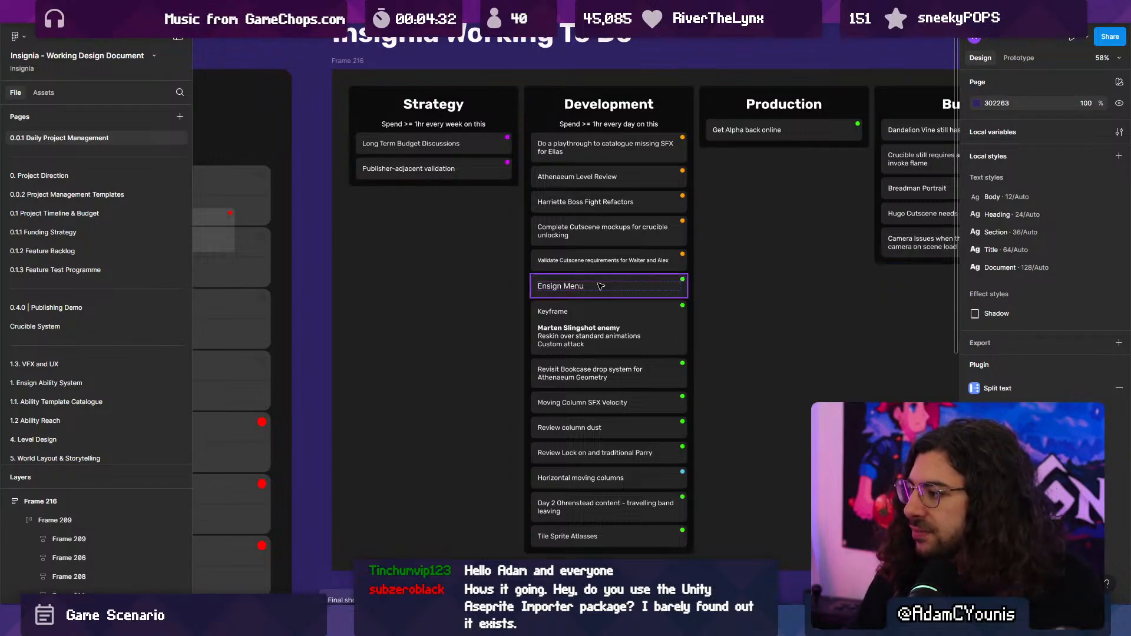
left_click(600, 285)
scroll(600, 285, "up", 2, "ctrl")
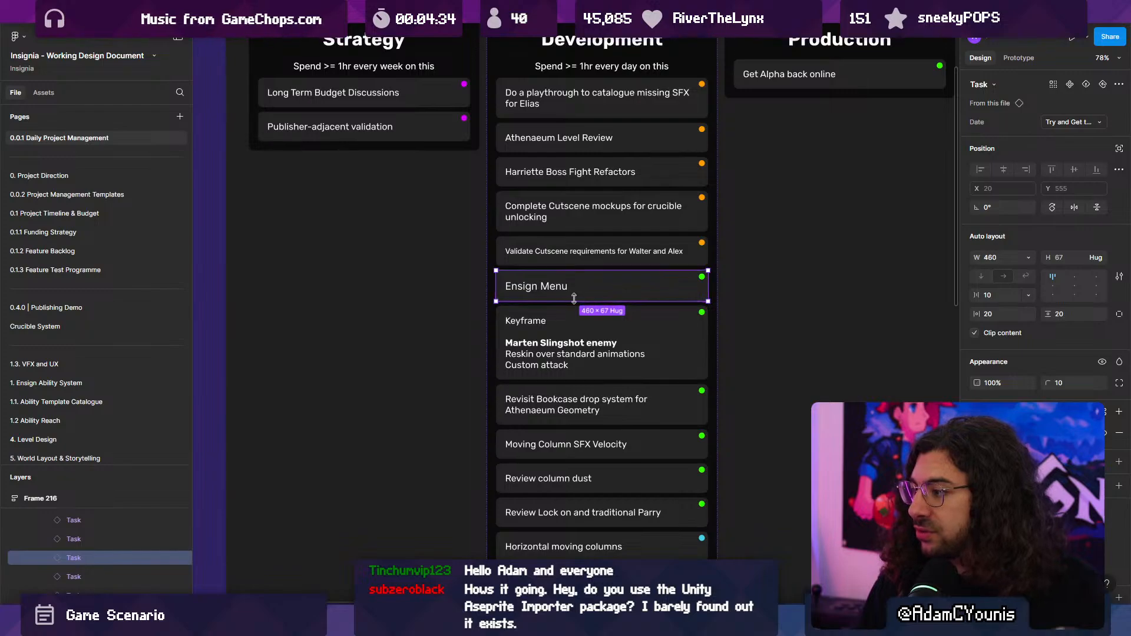
left_click(609, 170)
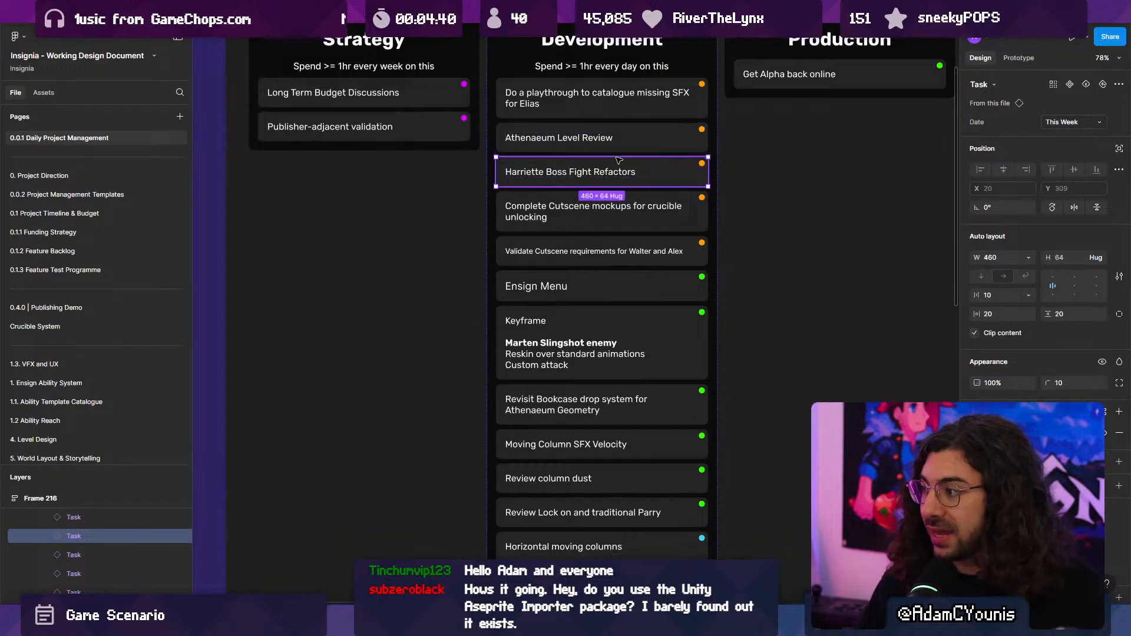
- Switch back to Unity and locate the Athenaeum Test Map and its neighbouring Athenaeum scenes in the scene graph
left_click(552, 623)
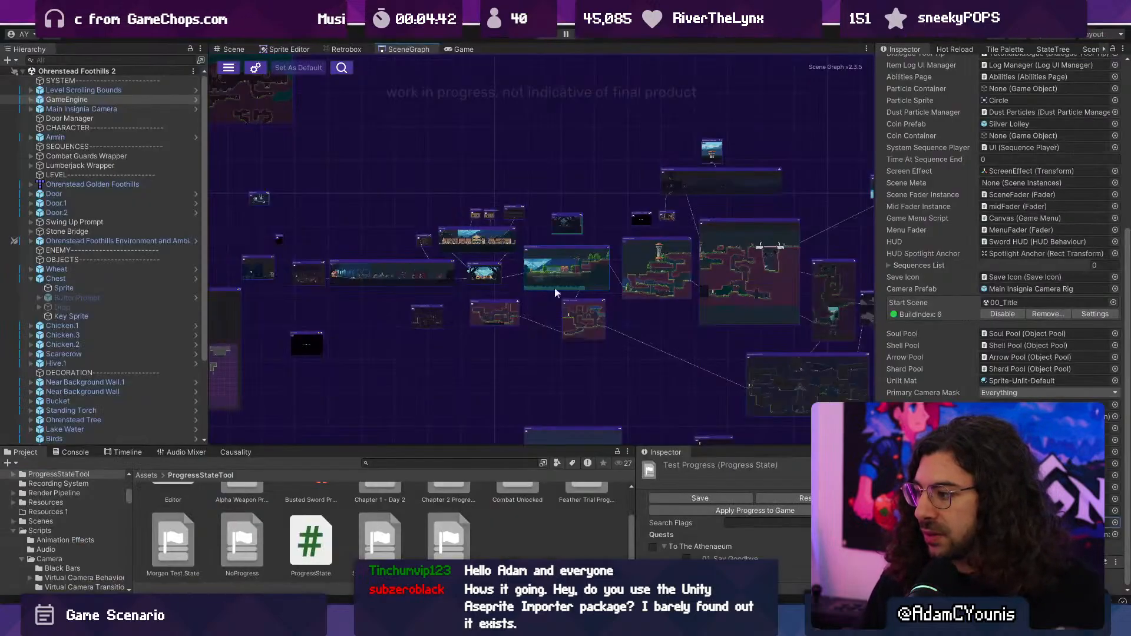
scroll(549, 260, "down", 5)
middle_click_drag(670, 227, 491, 238)
scroll(497, 227, "up", 6)
scroll(496, 221, "up", 6)
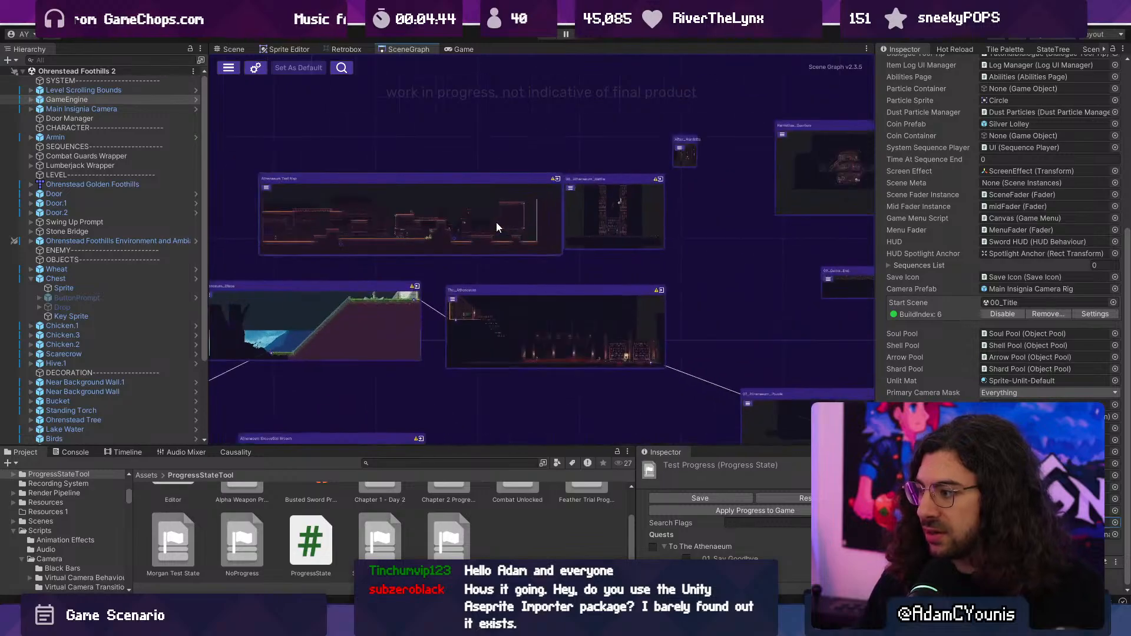
scroll(532, 228, "down", 3)
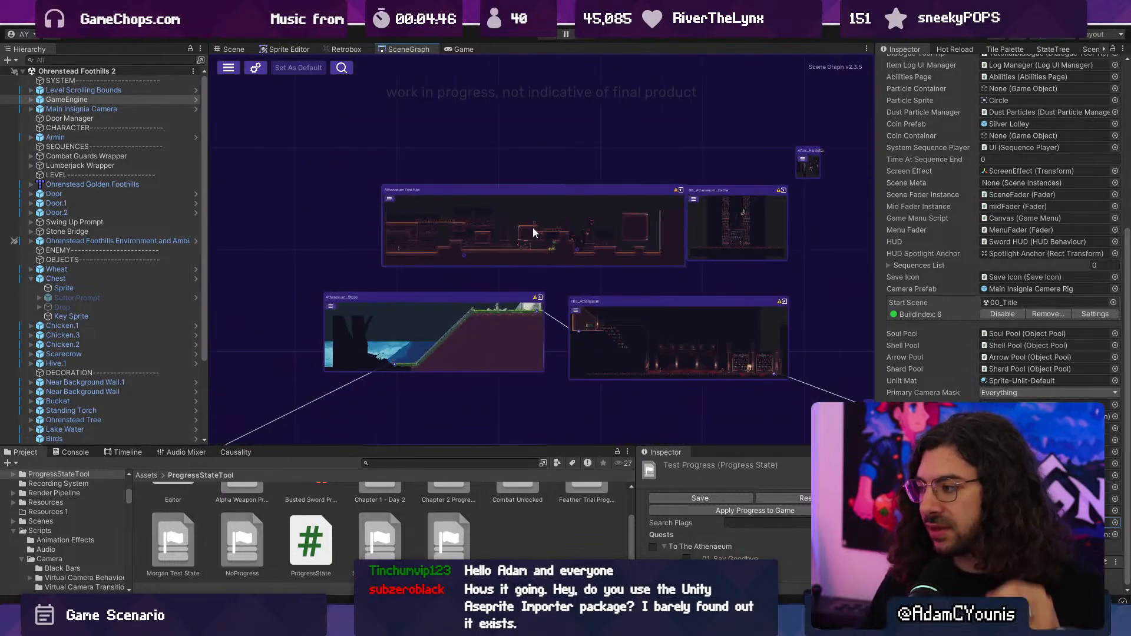
scroll(532, 227, "down", 3)
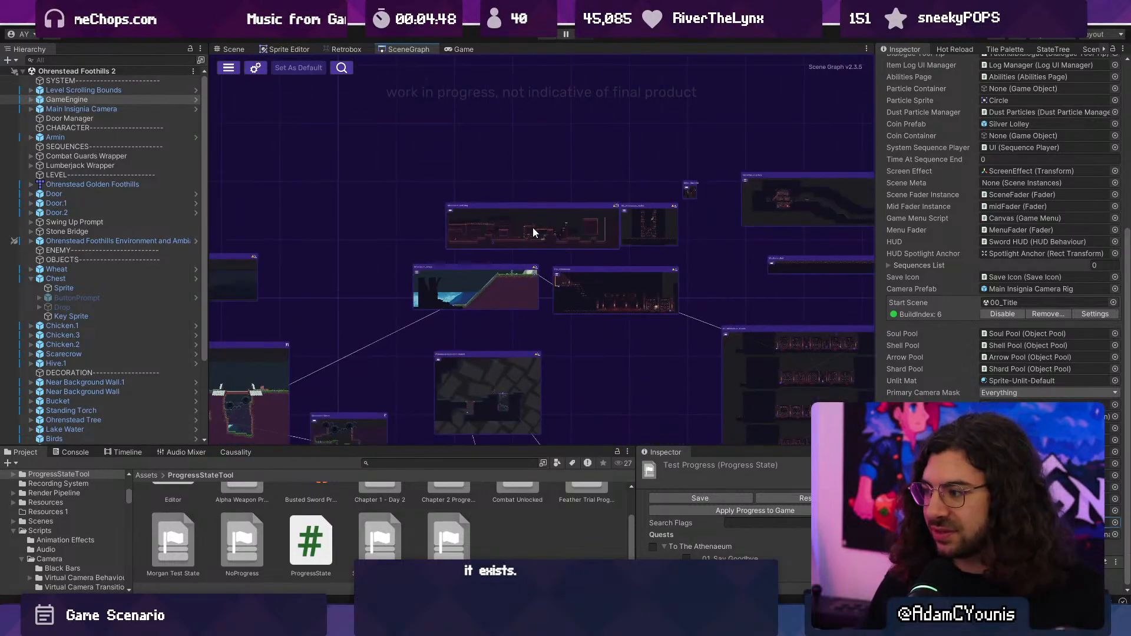
middle_click_drag(532, 227, 449, 204)
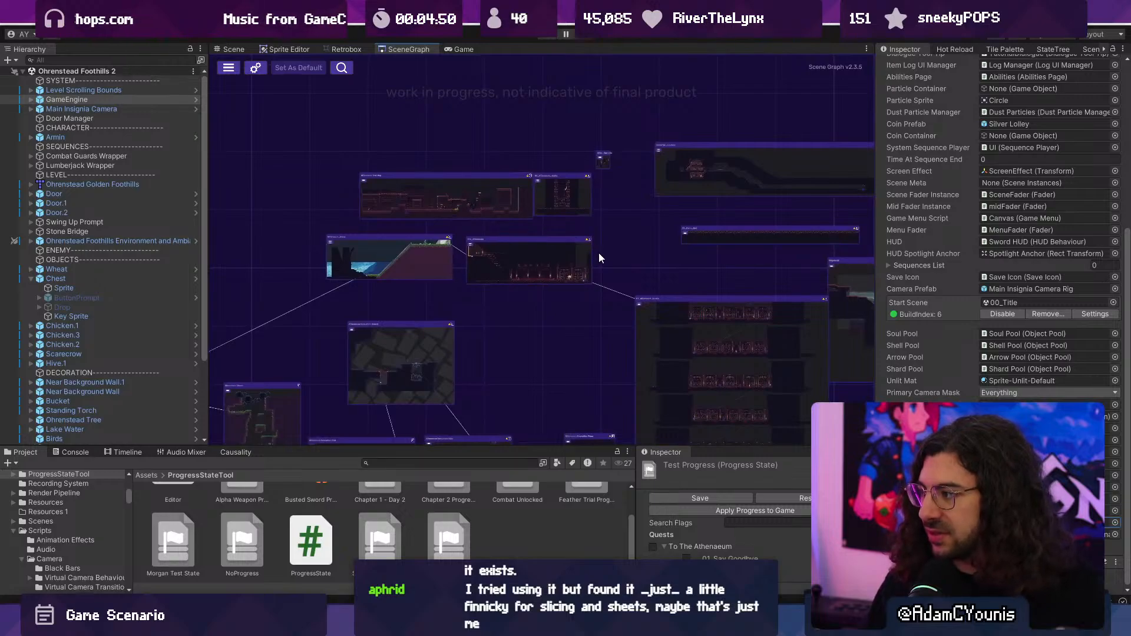
- Rearrange the scene graph so the Athenaeum node and the cliff scene linked to it sit further from the scenes that follow
scroll(598, 252, "down", 2)
middle_click_drag(375, 251, 503, 247)
scroll(503, 247, "up", 5)
left_click_drag(761, 272, 762, 272)
middle_click_drag(660, 204, 592, 156)
left_click_drag(552, 196, 419, 228)
middle_click_drag(620, 245, 533, 182)
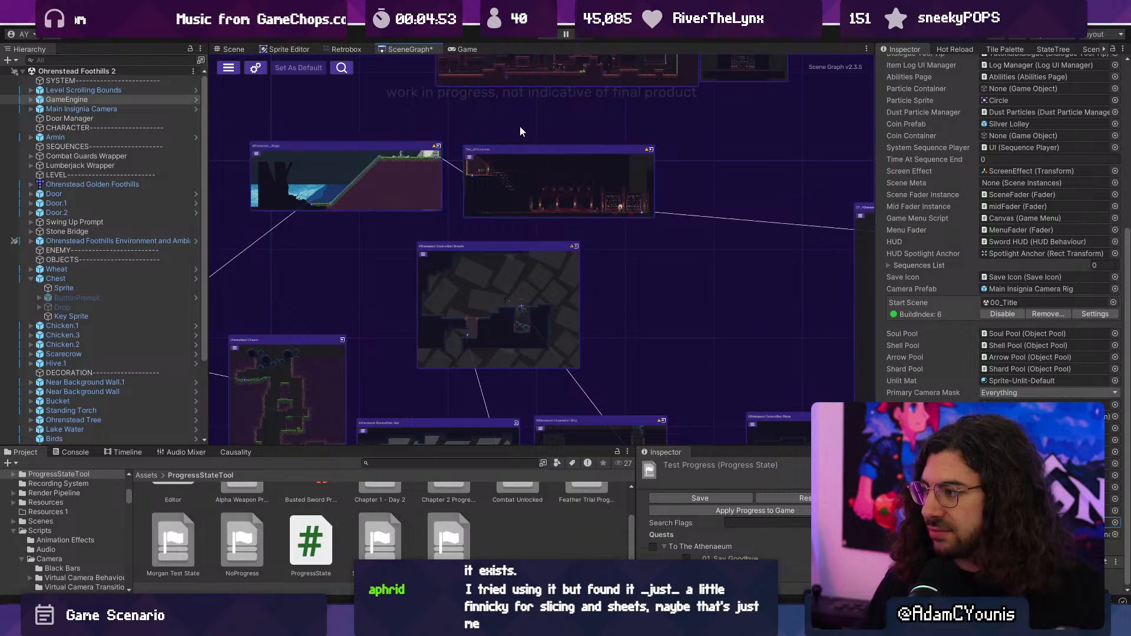
- Move the Athenaeum Test Map node closer to the Athenaeum node, just above its exit end
middle_click_drag(519, 126, 526, 266)
left_click_drag(524, 193, 652, 242)
scroll(666, 281, "up", 6)
middle_click_drag(649, 310, 611, 233)
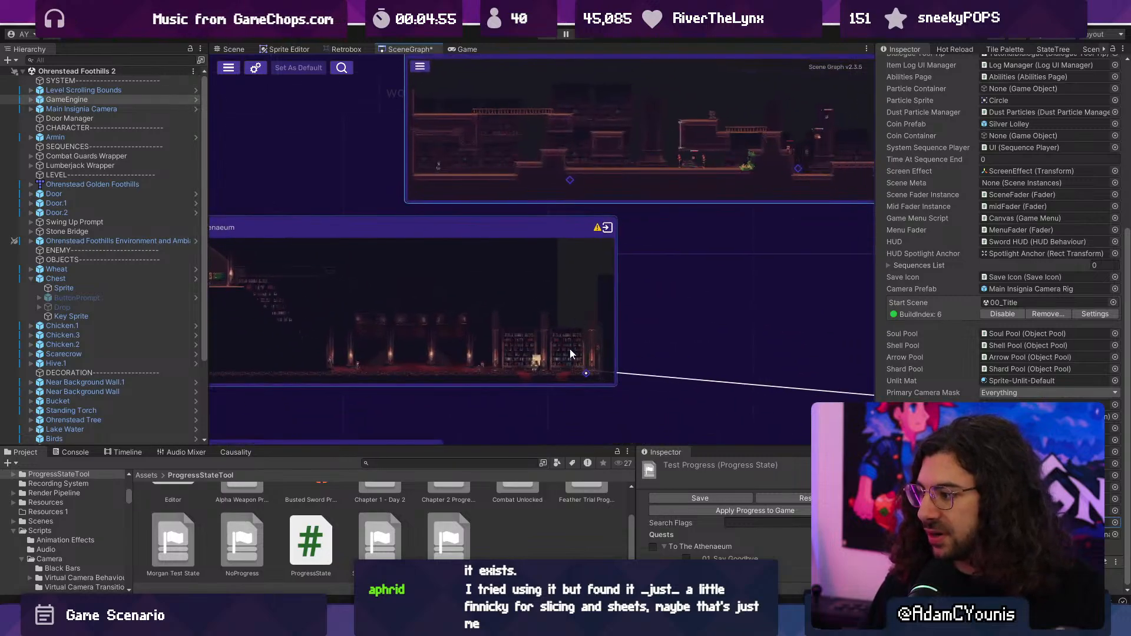
- Link the Athenaeum's exit door to the first door of the Athenaeum Test Map, and open the test map scene
left_click_drag(587, 375, 570, 180)
double_click(626, 185)
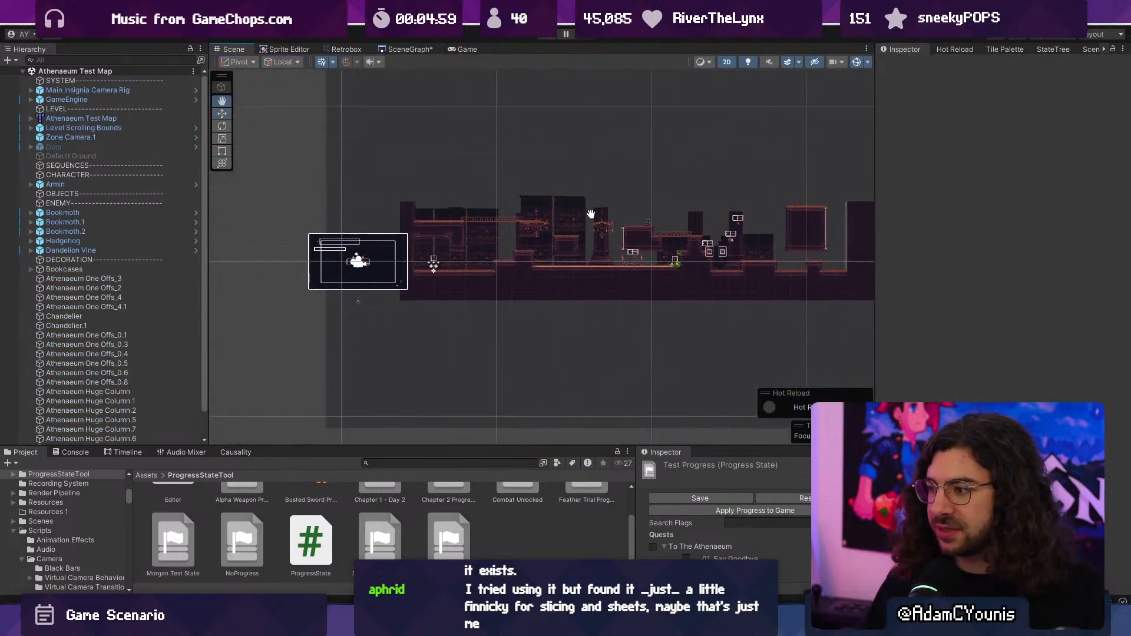
middle_click_drag(591, 214, 680, 188)
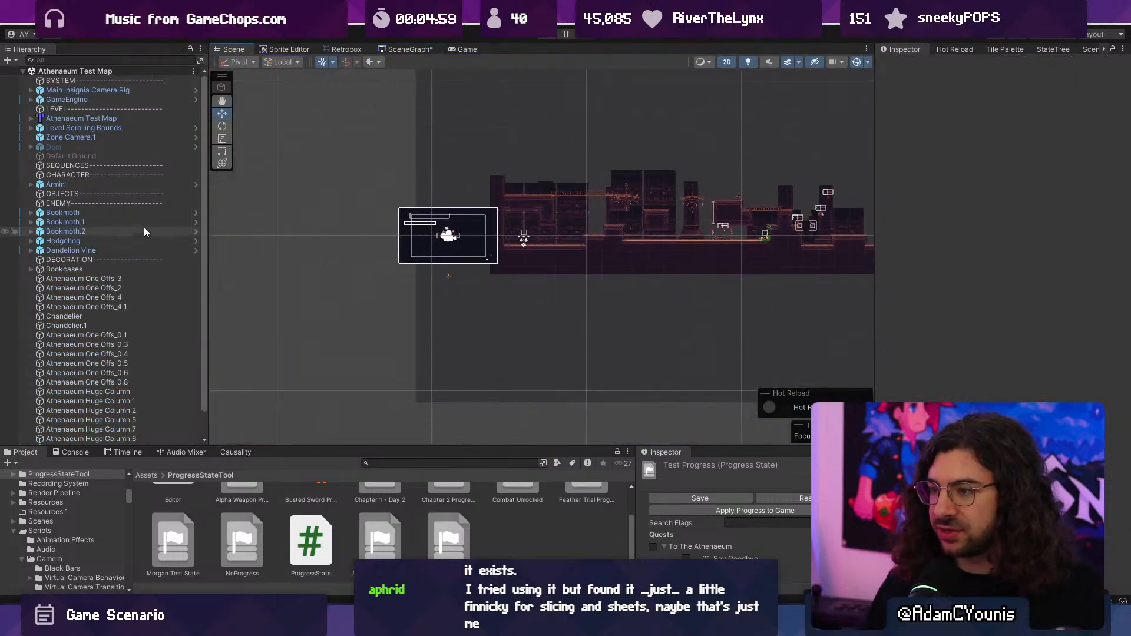
- Look through the hierarchy for the door object, searching for "do" and clearing the filter
scroll(117, 203, "down", 3)
scroll(109, 171, "up", 3)
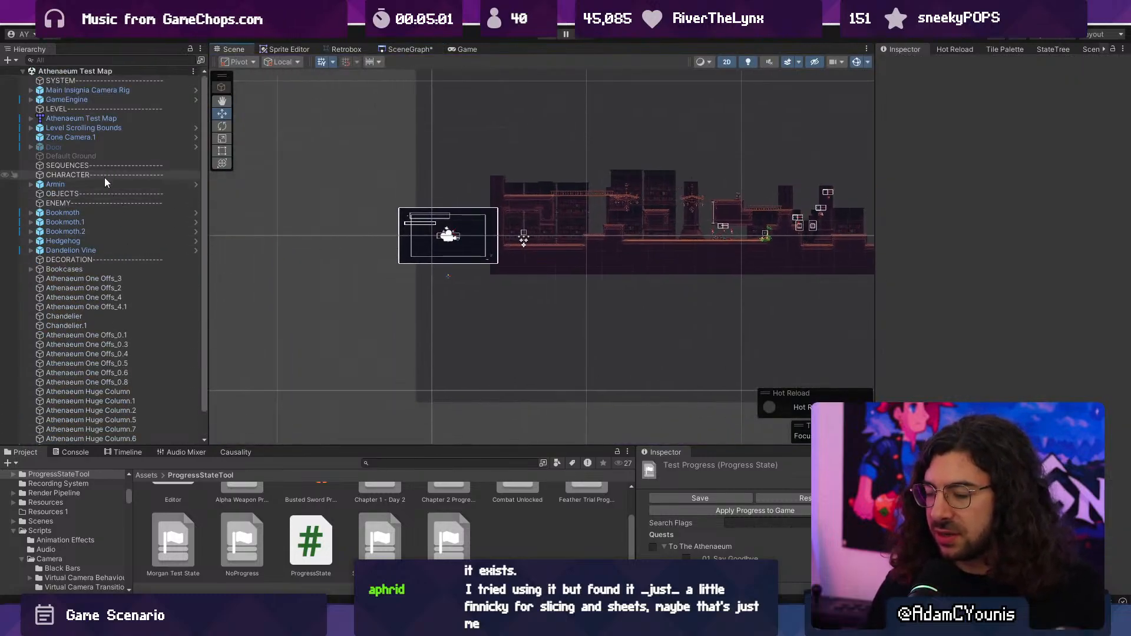
left_click(106, 61)
type("d")
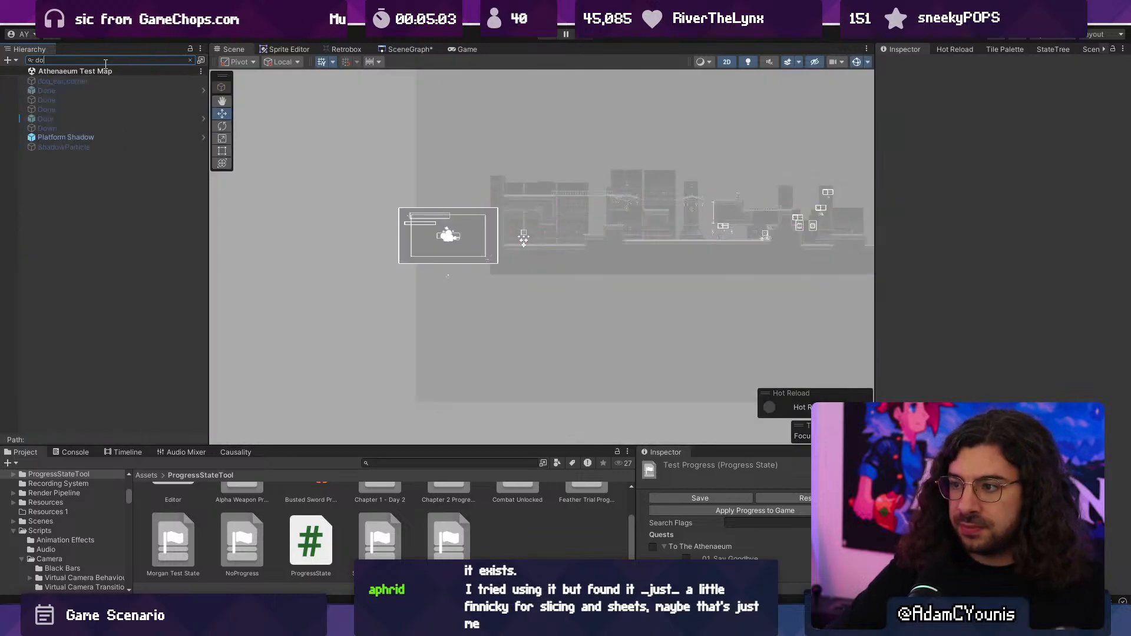
type("o")
key("Escape")
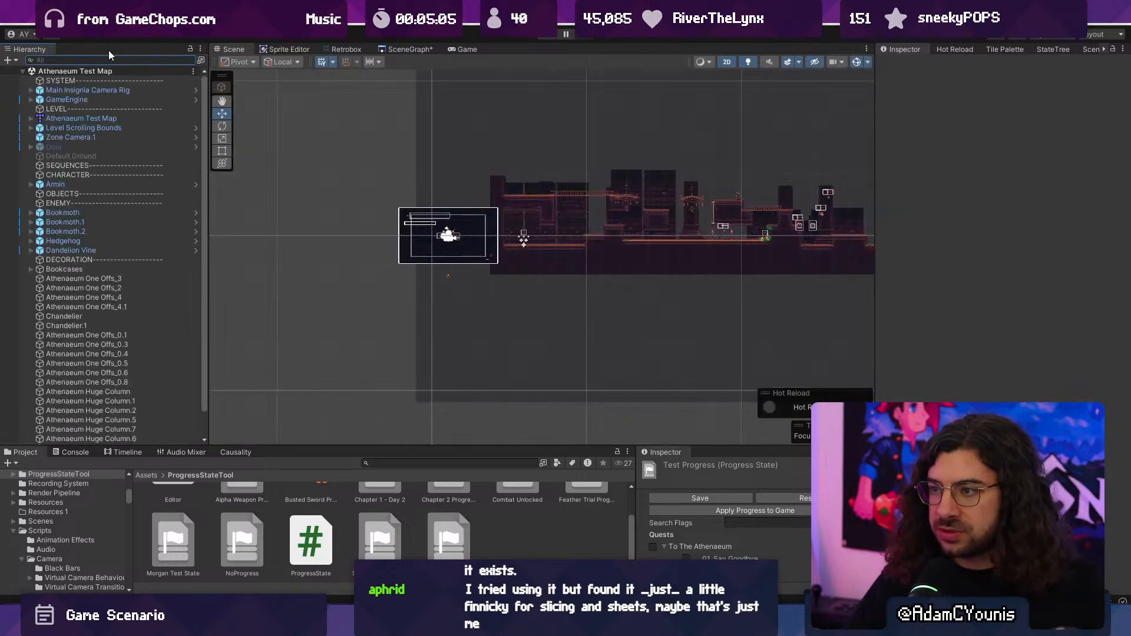
- Activate the disabled Door object in the Athenaeum Test Map and inspect the area around the player's start
left_click(86, 146)
left_click(86, 146)
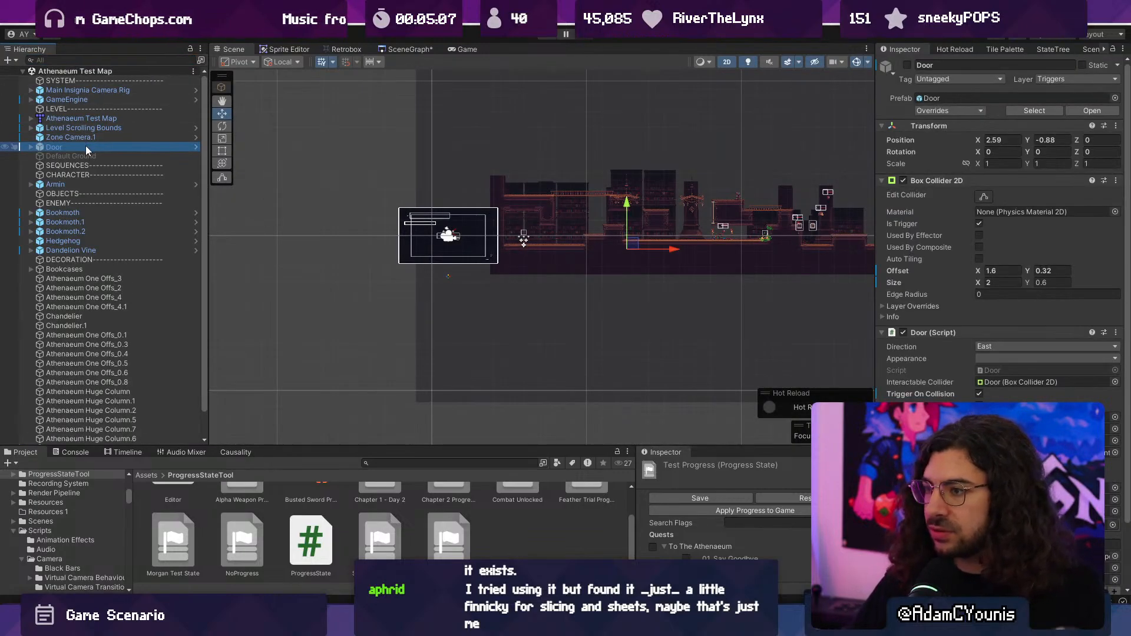
left_click(907, 65)
scroll(674, 188, "up", 3)
left_click_drag(651, 274, 540, 267)
scroll(465, 262, "up", 4)
scroll(546, 266, "up", 2)
middle_click_drag(644, 193, 604, 254)
- Open the source model of the Athenaeum Test Map prefab in the Tiled map editor
right_click(112, 118)
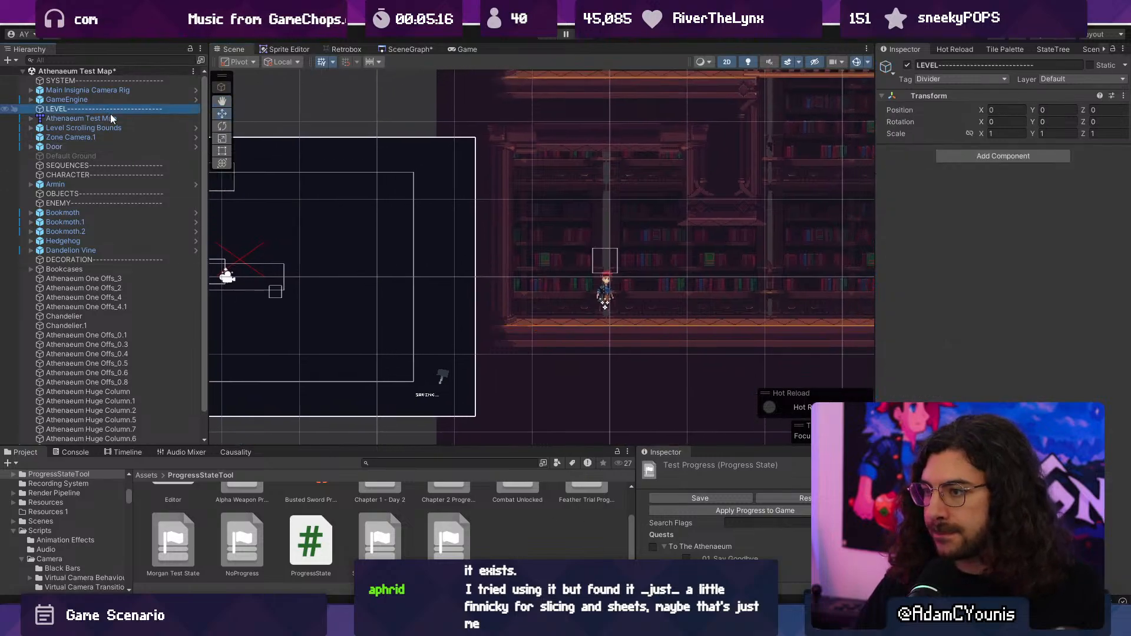
mouse_move(211, 265)
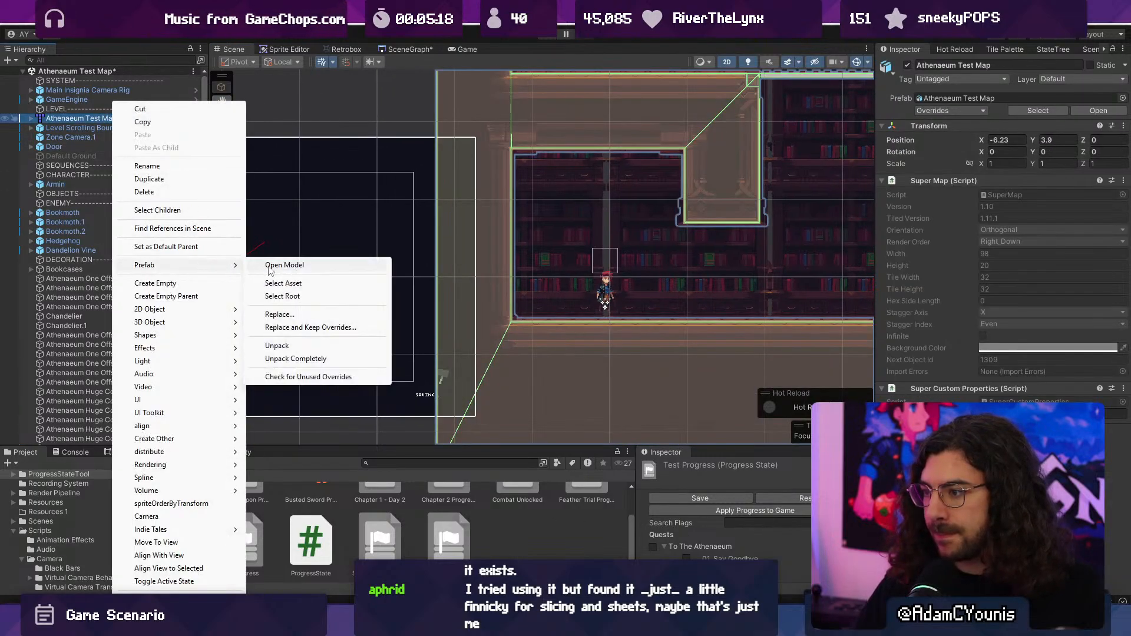
left_click(276, 266)
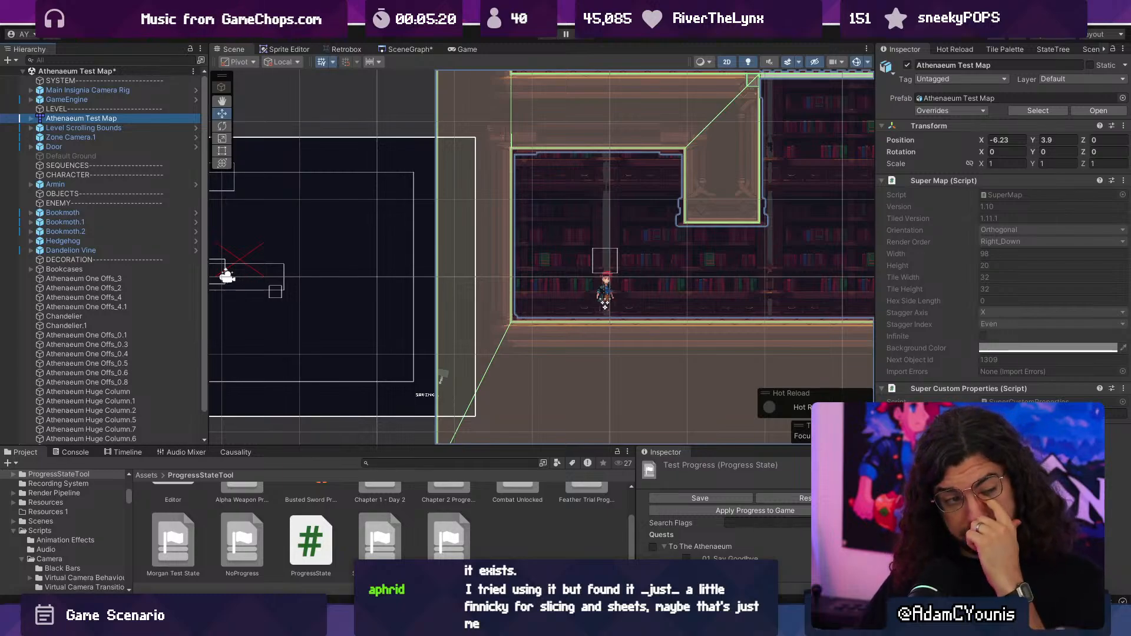
key("alt+Tab")
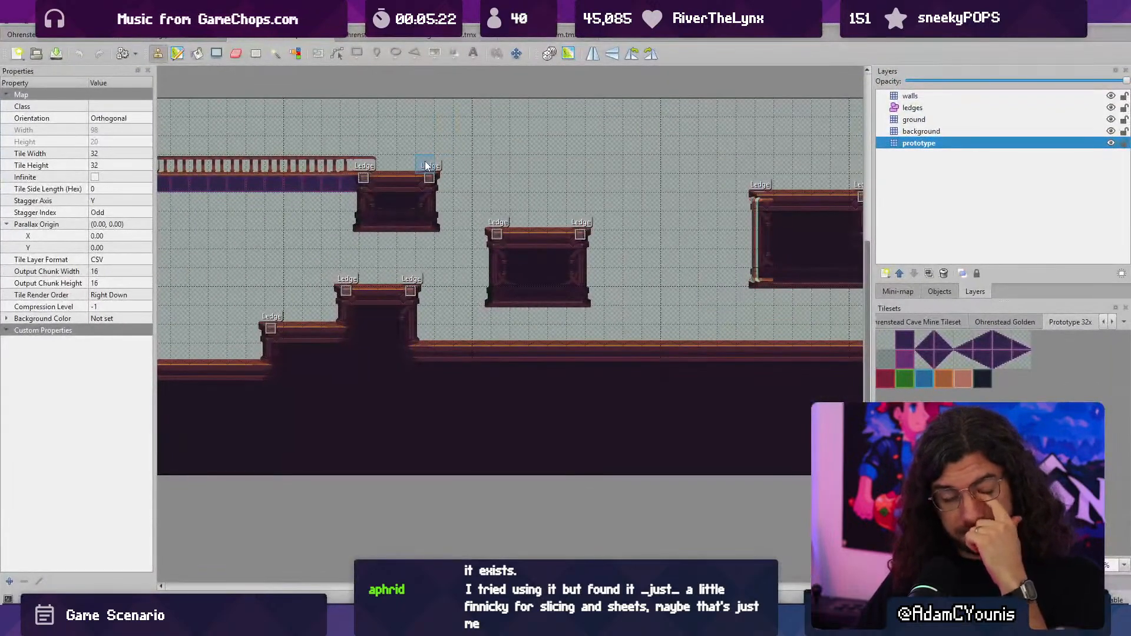
- Try to thicken the lower room's outer wall with a block 2 tiles wide and 10 tall on the prototype layer, and undo it
middle_click_drag(201, 259, 667, 218)
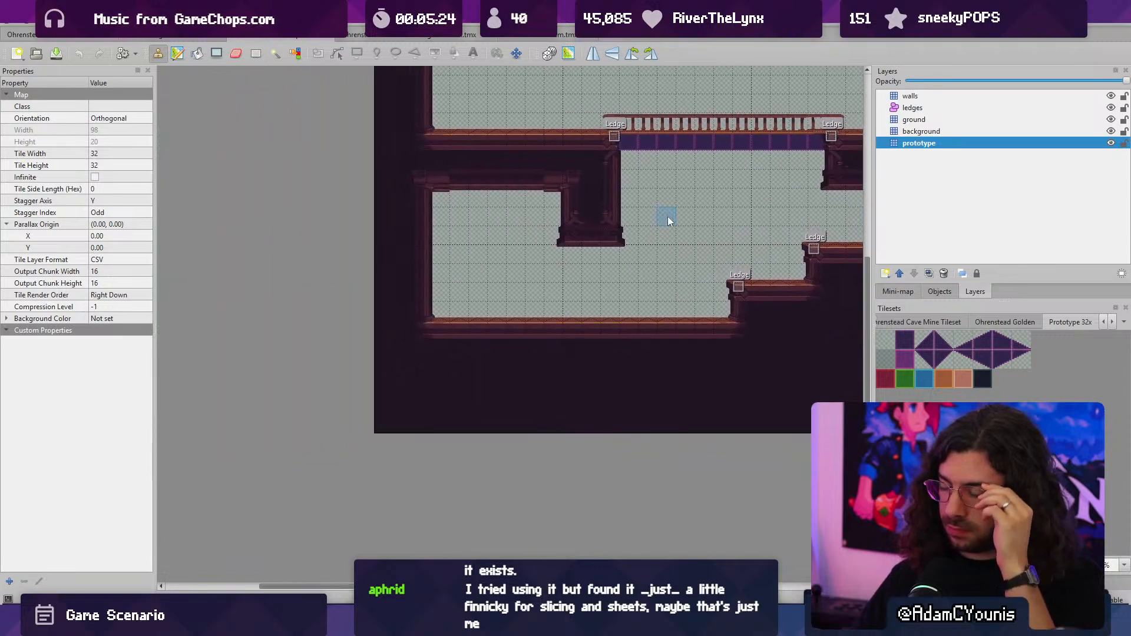
middle_click_drag(425, 155, 454, 250)
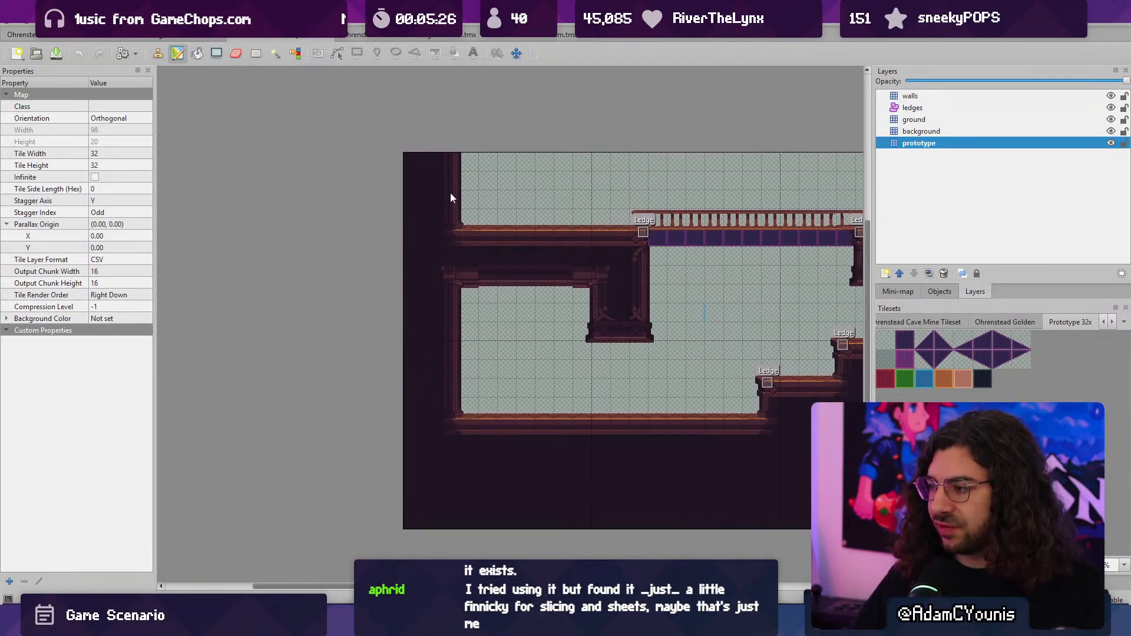
left_click_drag(440, 288, 447, 317)
key("ctrl+v")
key("r")
key("ctrl+v")
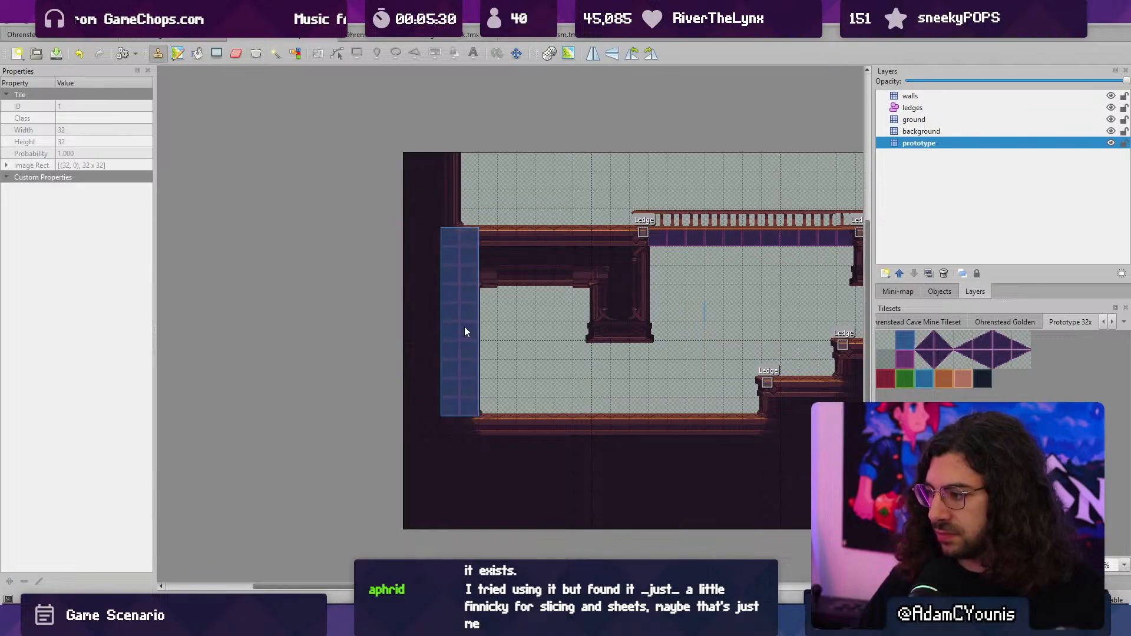
key("ctrl+z")
key("ctrl+z")
- Lower the ceiling of the lower entrance room with a block brush 2 tiles wide and 3 tall on the prototype layer
key("r")
key("ctrl+v")
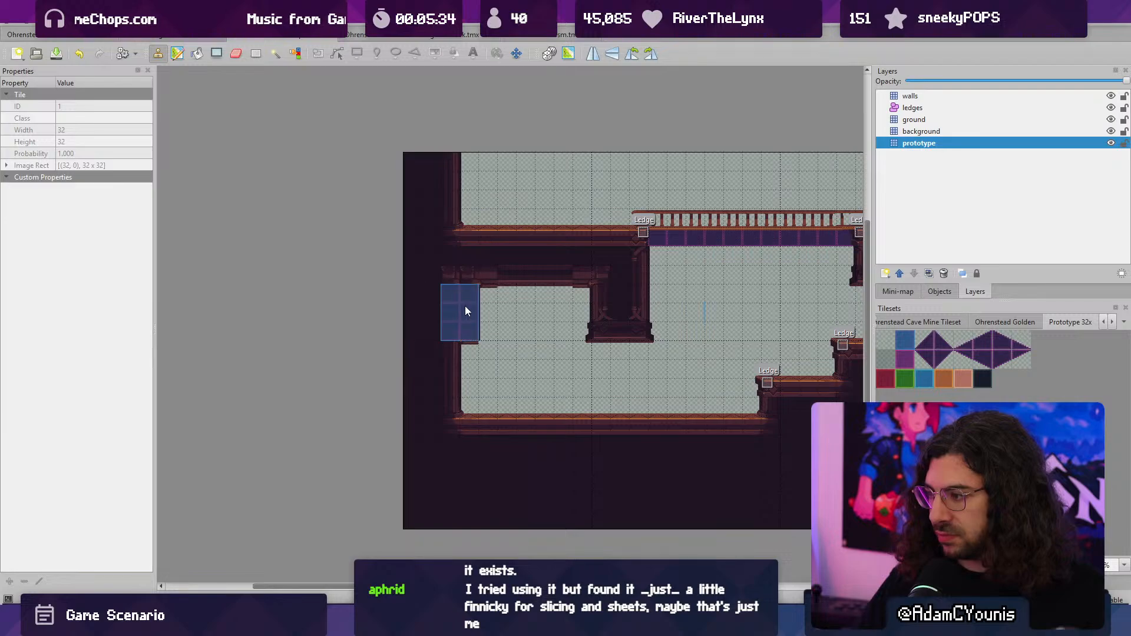
left_click_drag(465, 306, 568, 304)
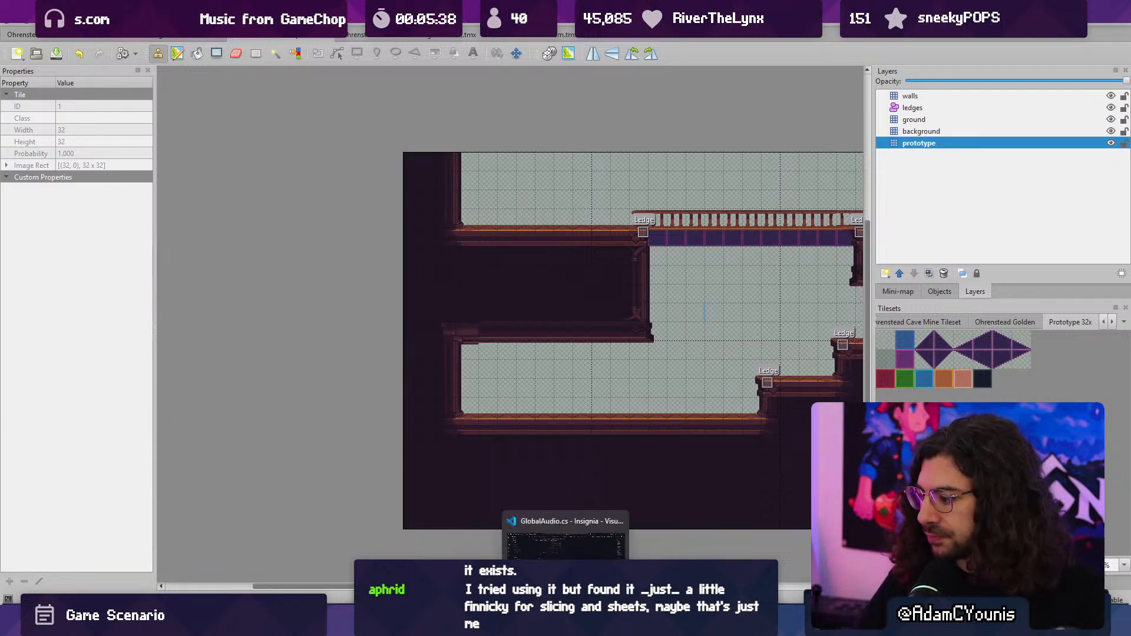
- Switch to Unity and set the Door object's direction to West
left_click(541, 623)
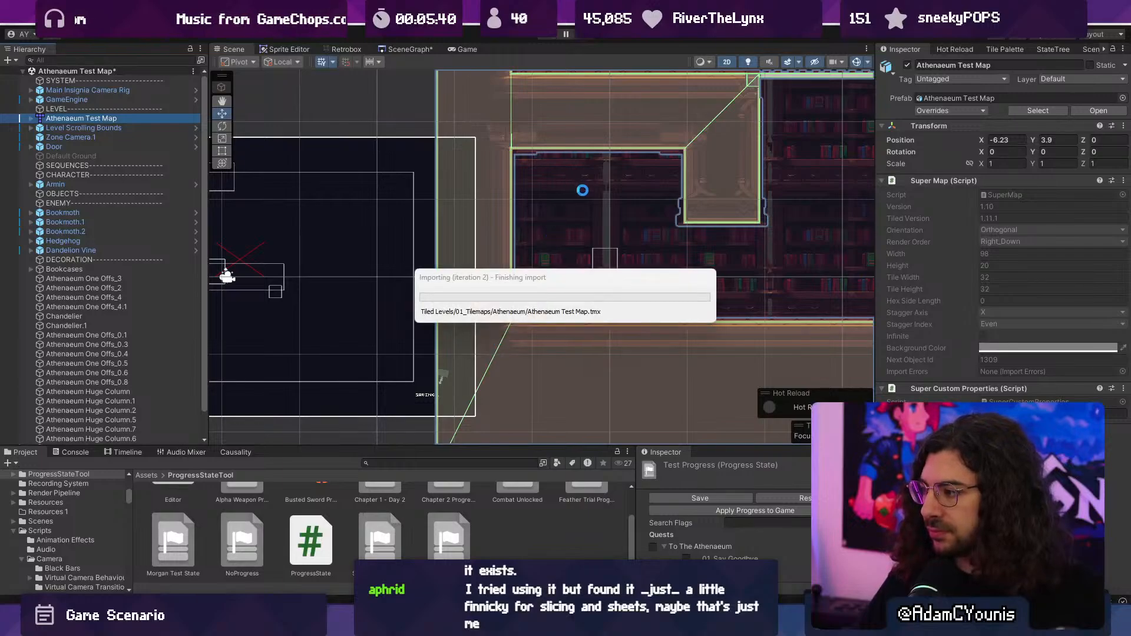
left_click(92, 145)
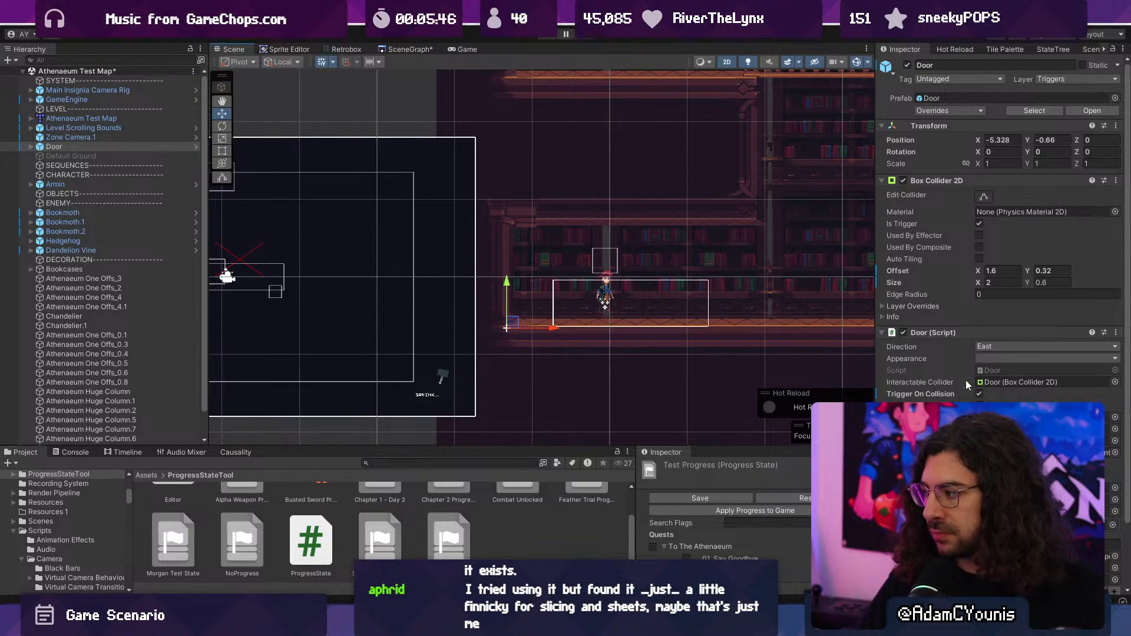
left_click(1002, 346)
left_click(999, 366)
left_click(1001, 358)
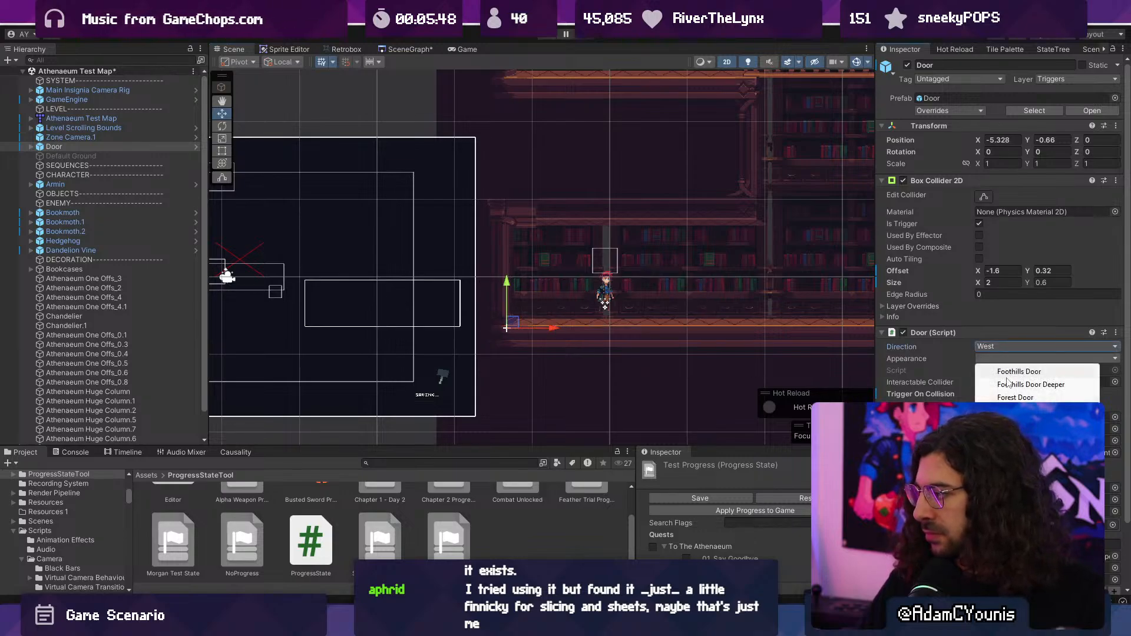
left_click(941, 350)
scroll(677, 310, "down", 5)
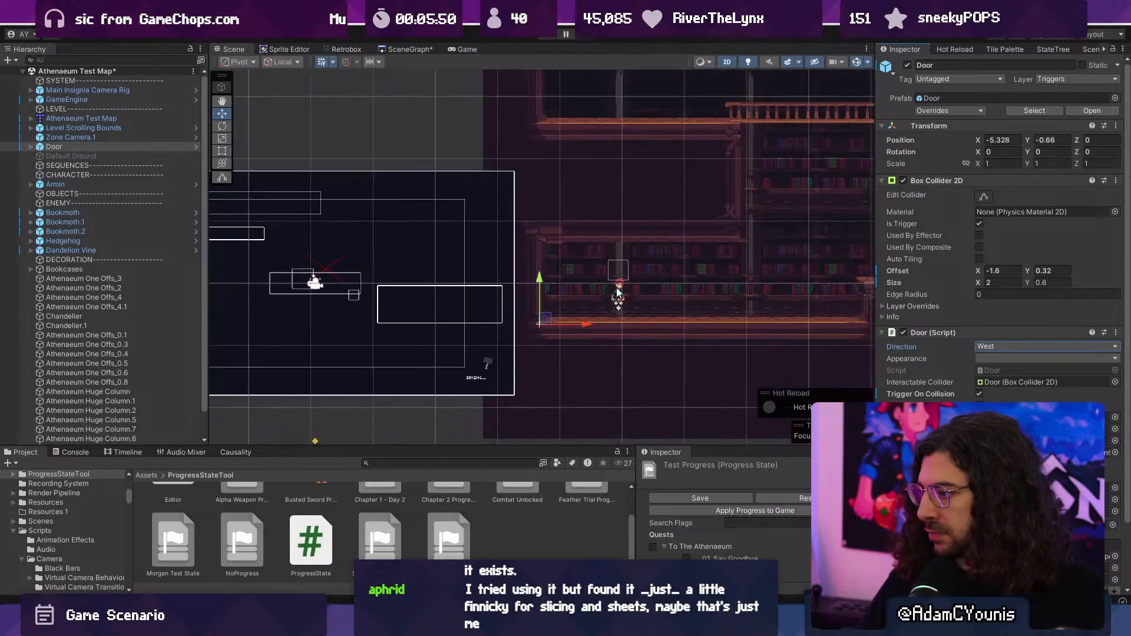
- Move the door to about X -4.684, Y -0.537, next to the entrance room's outer wall
middle_click_drag(569, 318, 694, 311)
left_click_drag(739, 319, 701, 268)
left_click_drag(738, 310, 751, 312)
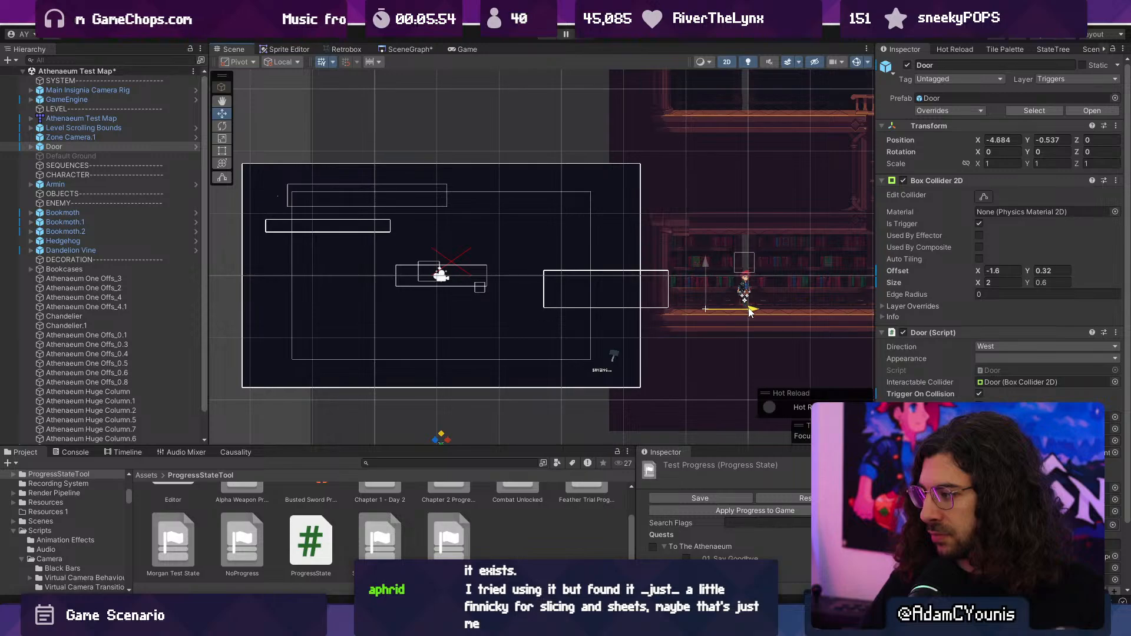
- Play-test the level, running the character from the entrance room over the stepped ledges into the main hall
left_click(547, 35)
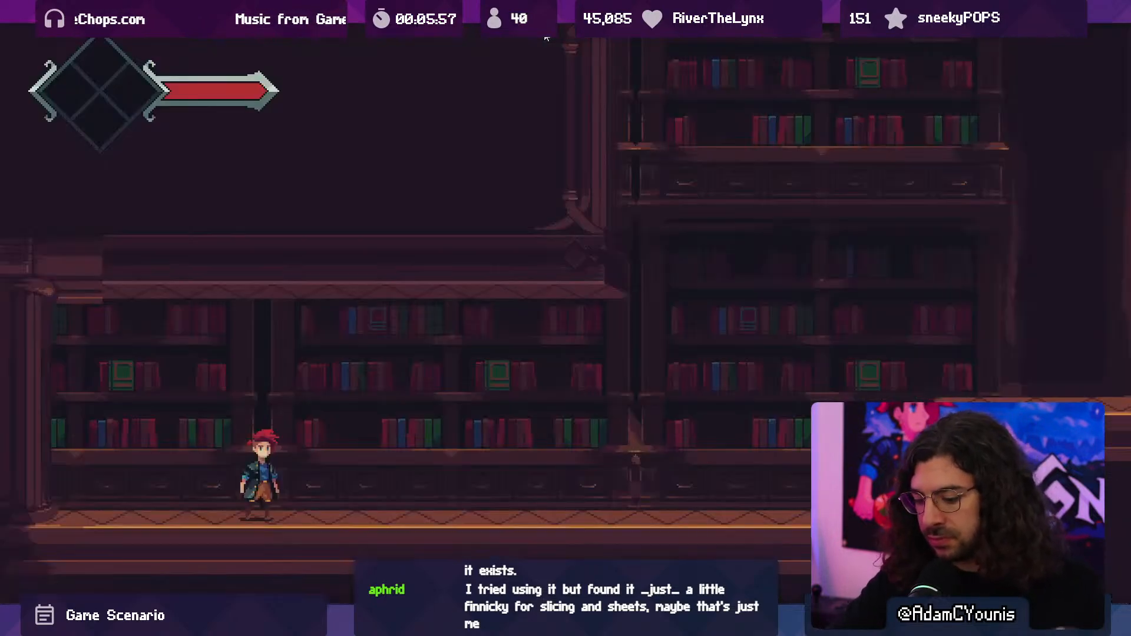
key("Left")
key("Right")
key("Right")
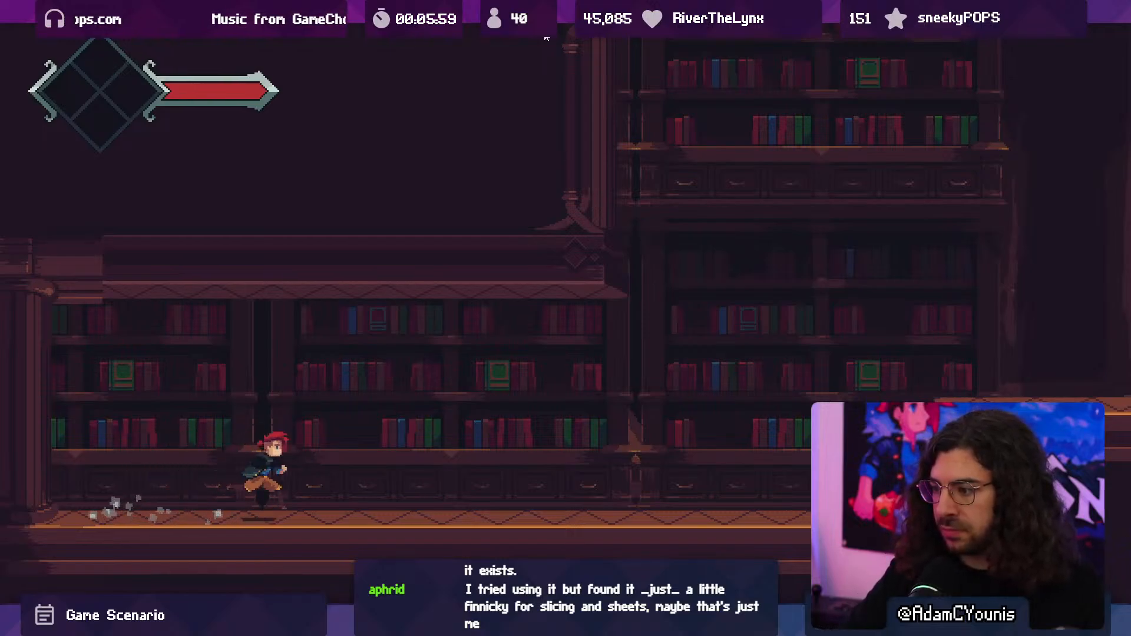
key("Right")
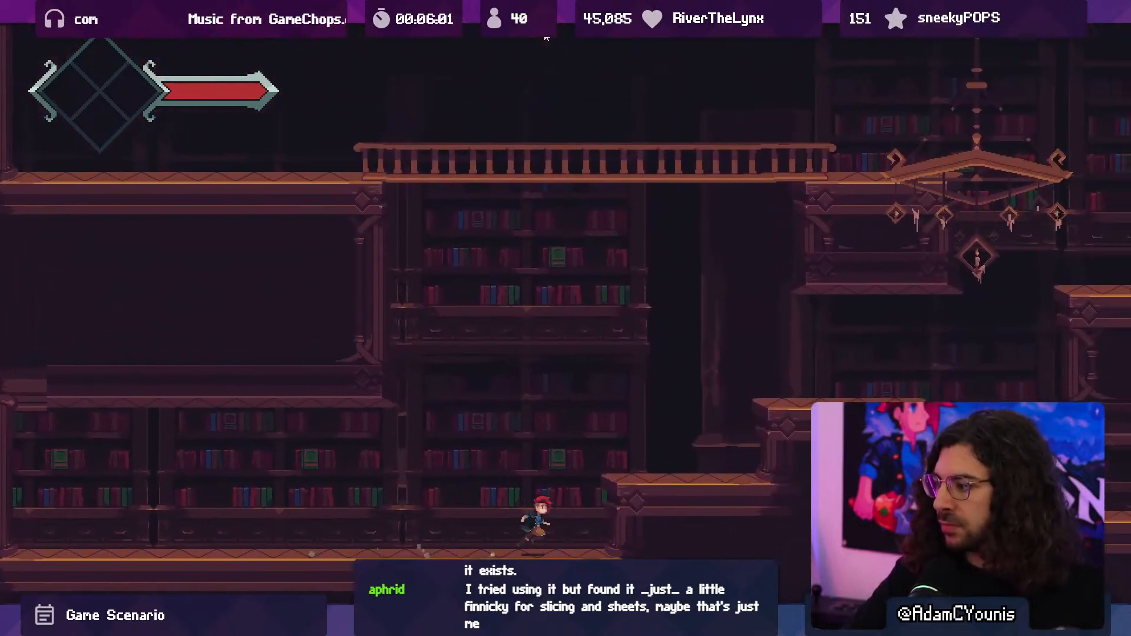
key("space")
key("space")
key("Right")
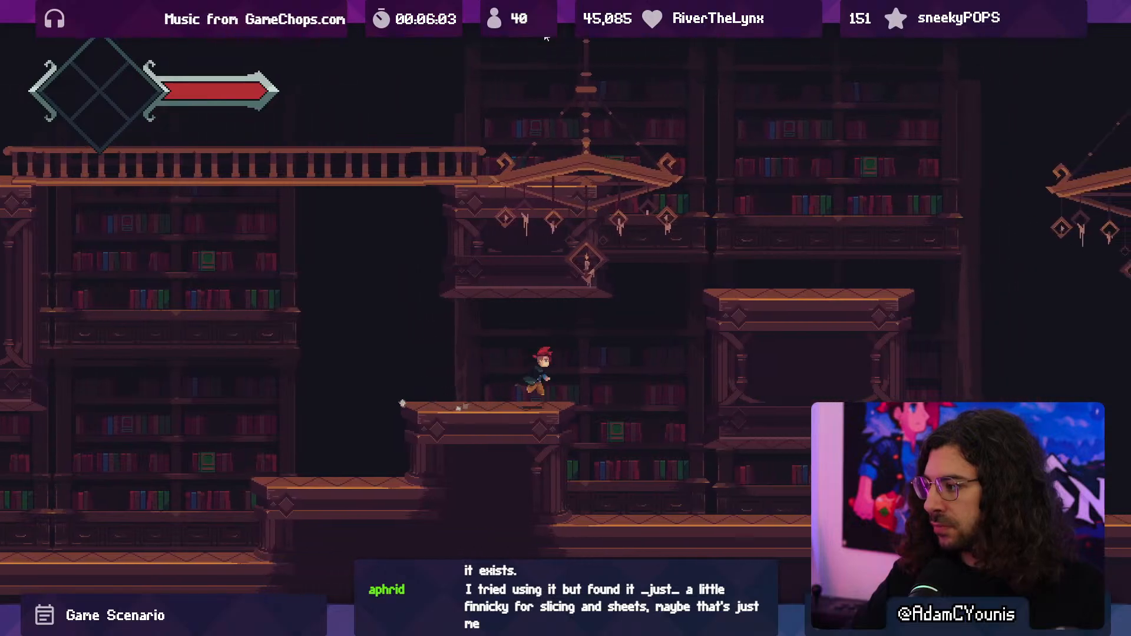
key("Right")
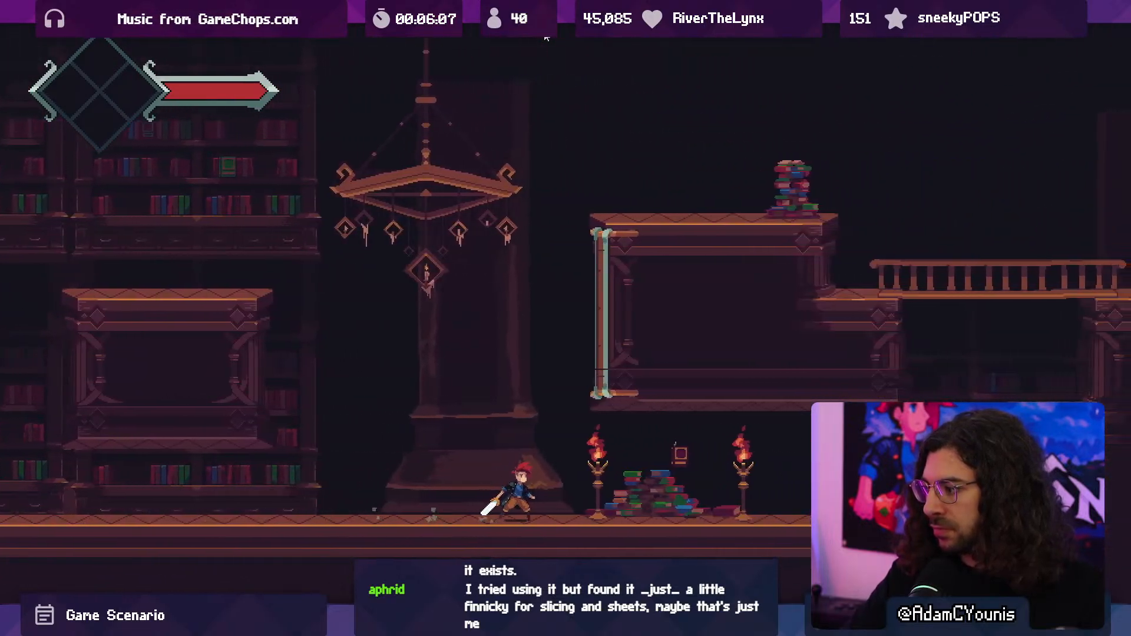
- Continue the playtest past the torches, attacking the enemies by the book pile and the plant enemy beyond it
key("Right")
key("space")
key("x")
key("Right")
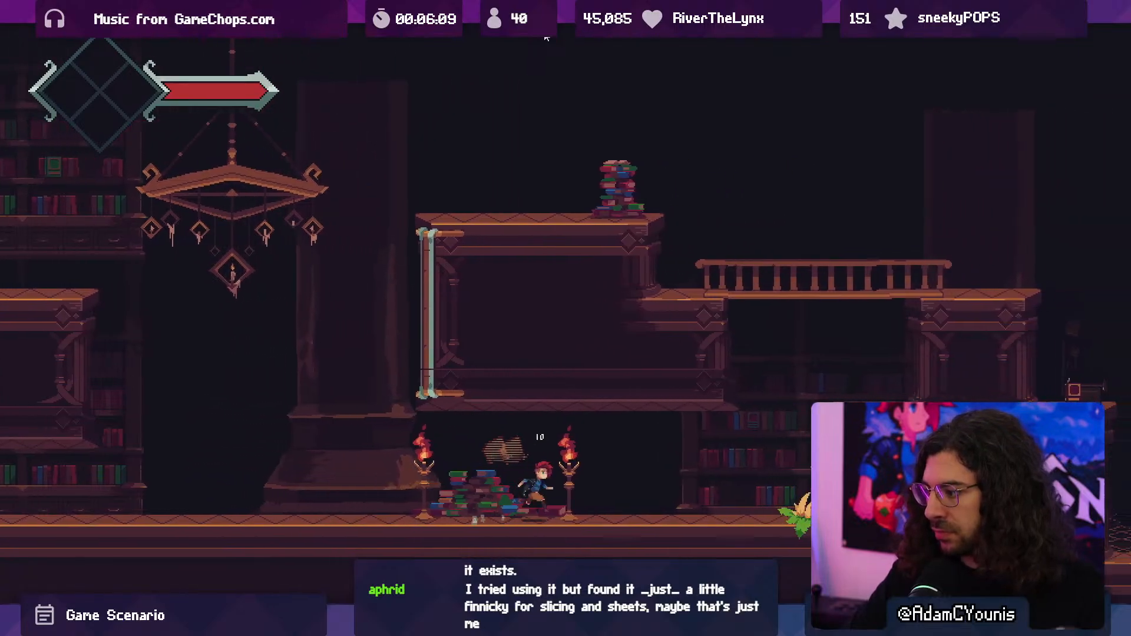
key("x")
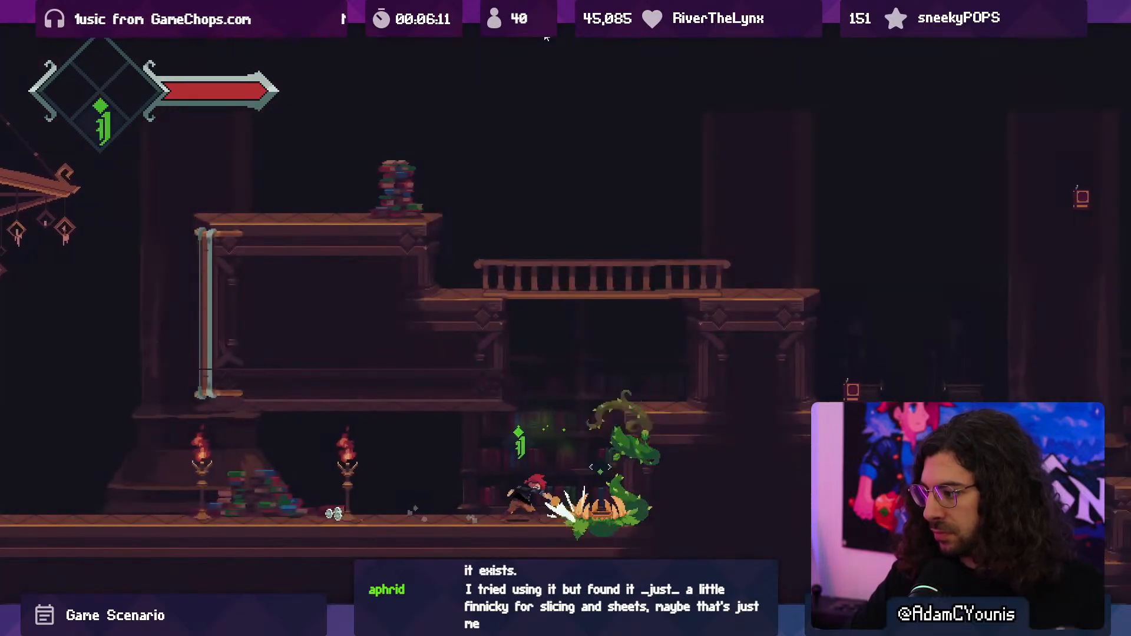
key("Right")
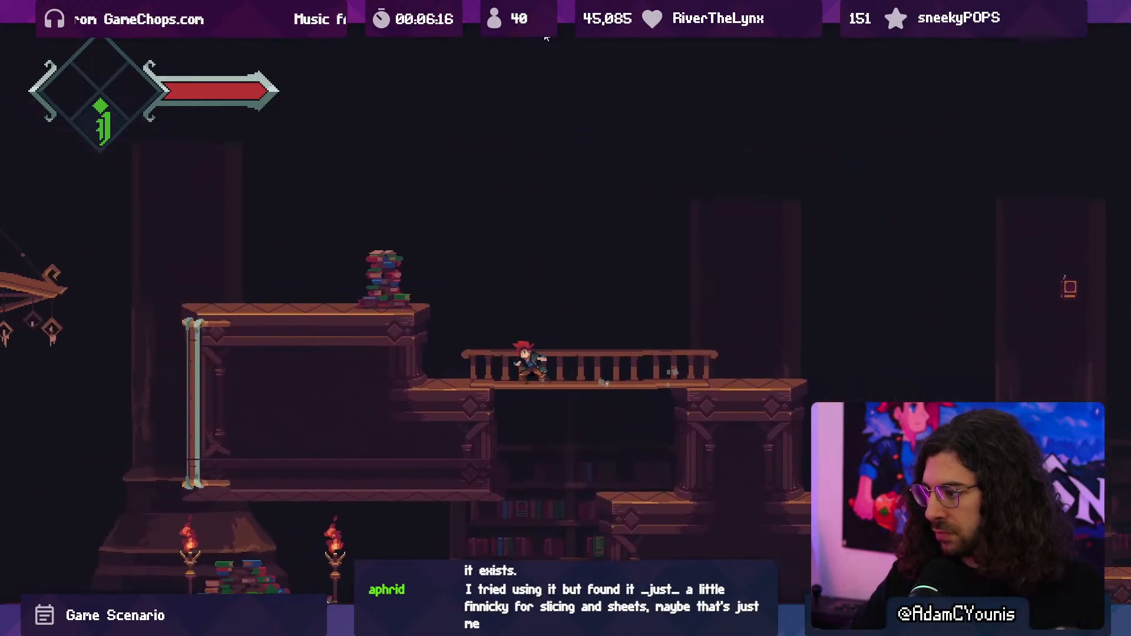
- Run the character back over the upper platform and the hall floor to the stepped ledges near the entrance
key("Left")
key("space")
key("Left")
key("space")
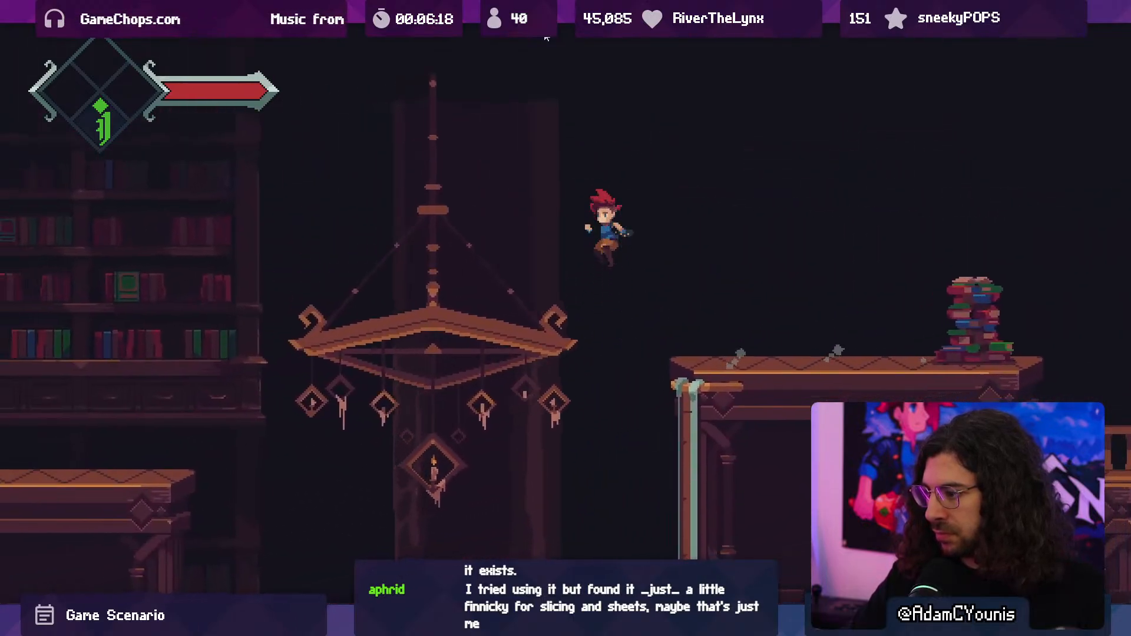
key("x")
key("Left")
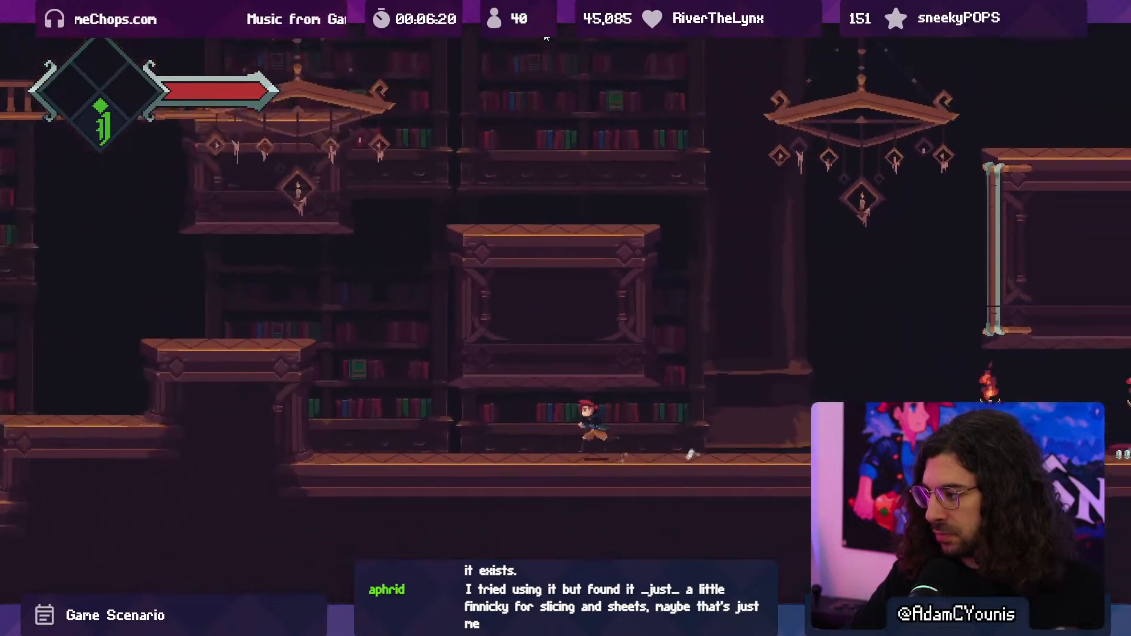
key("space")
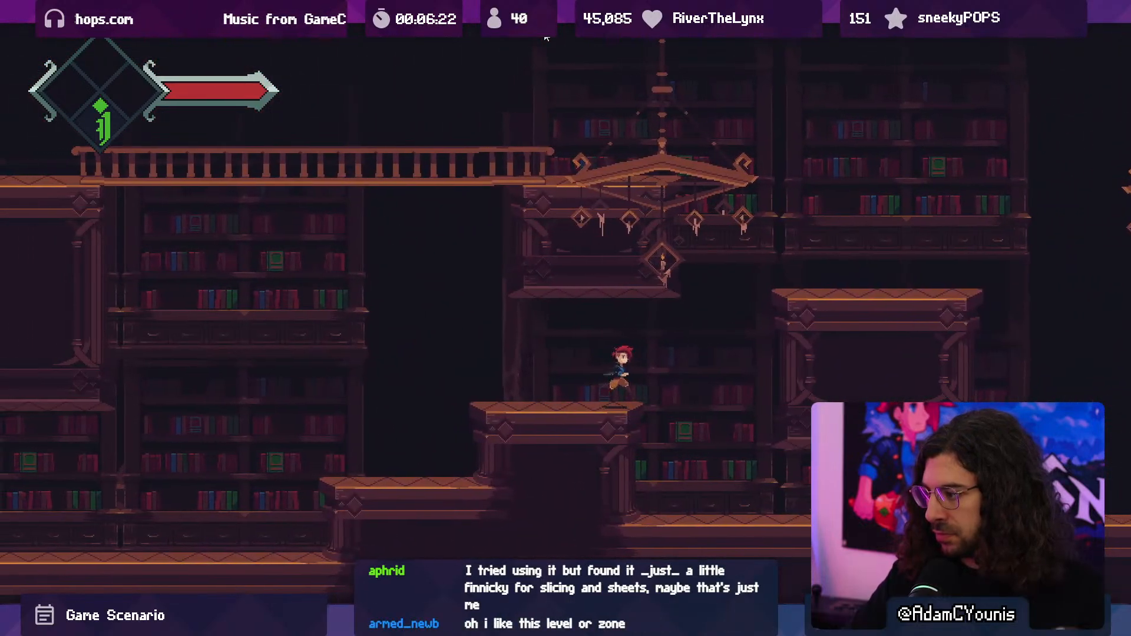
- Test climbing from the high platform up to the railed bridge above the entrance, and end the playtest
key("Right")
key("space")
key("space")
key("Left")
key("Left")
key("space")
key("x")
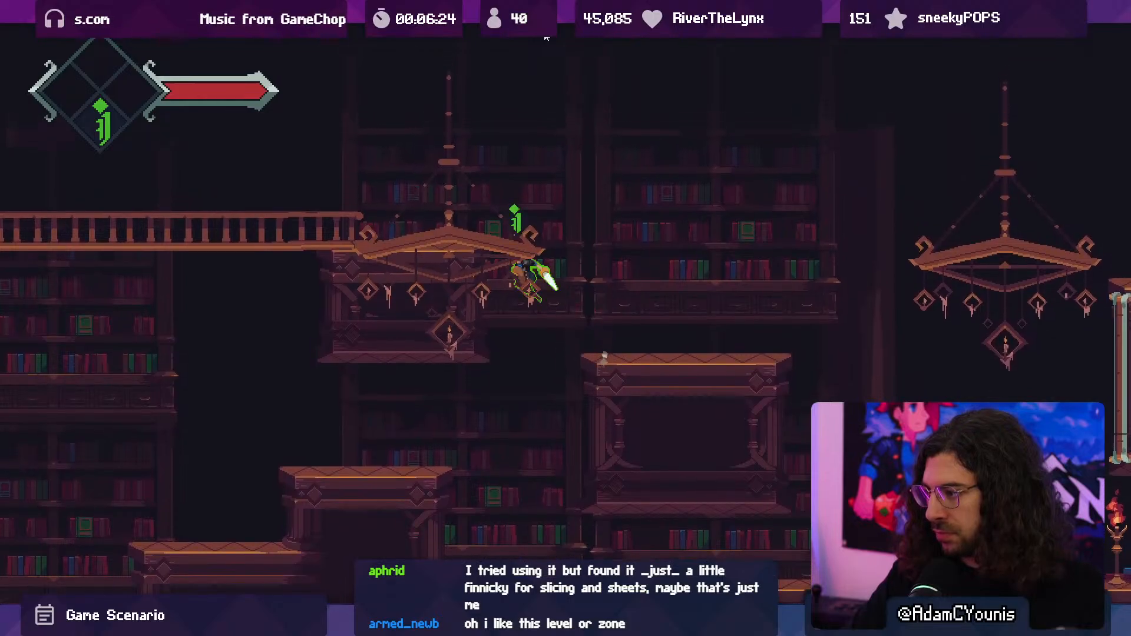
key("Left")
key("space")
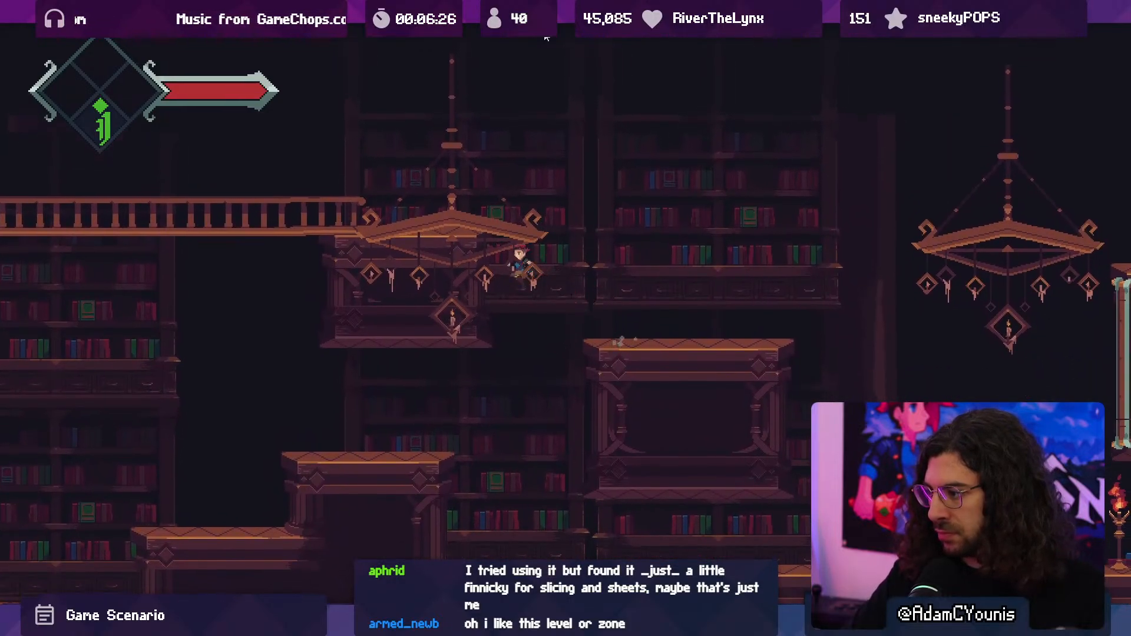
key("x")
key("Left")
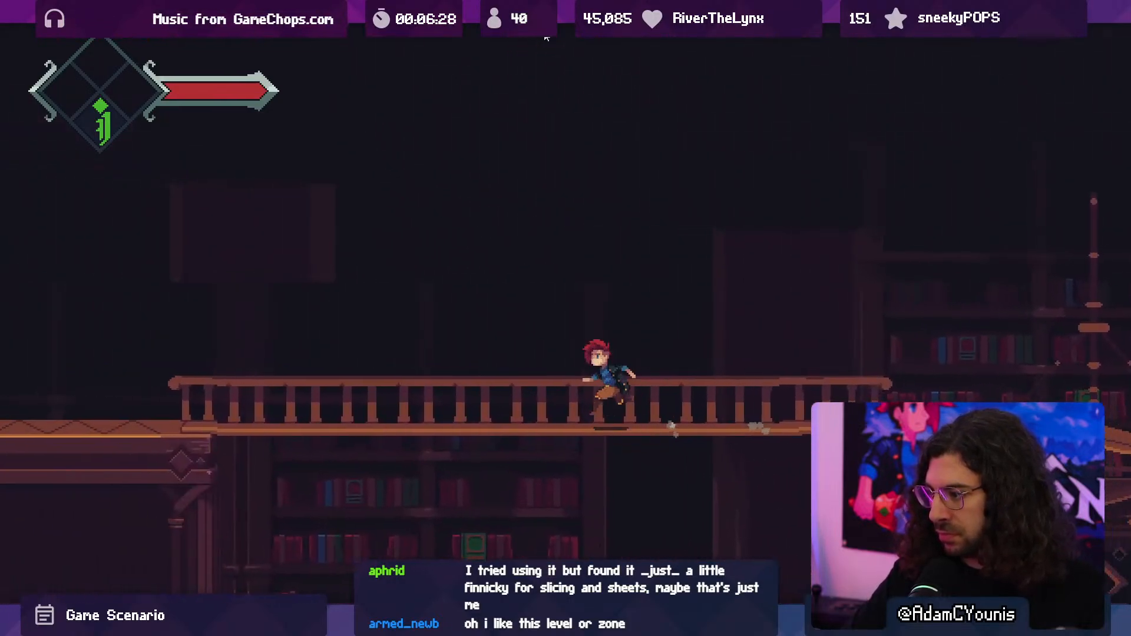
key("Left")
key("F10")
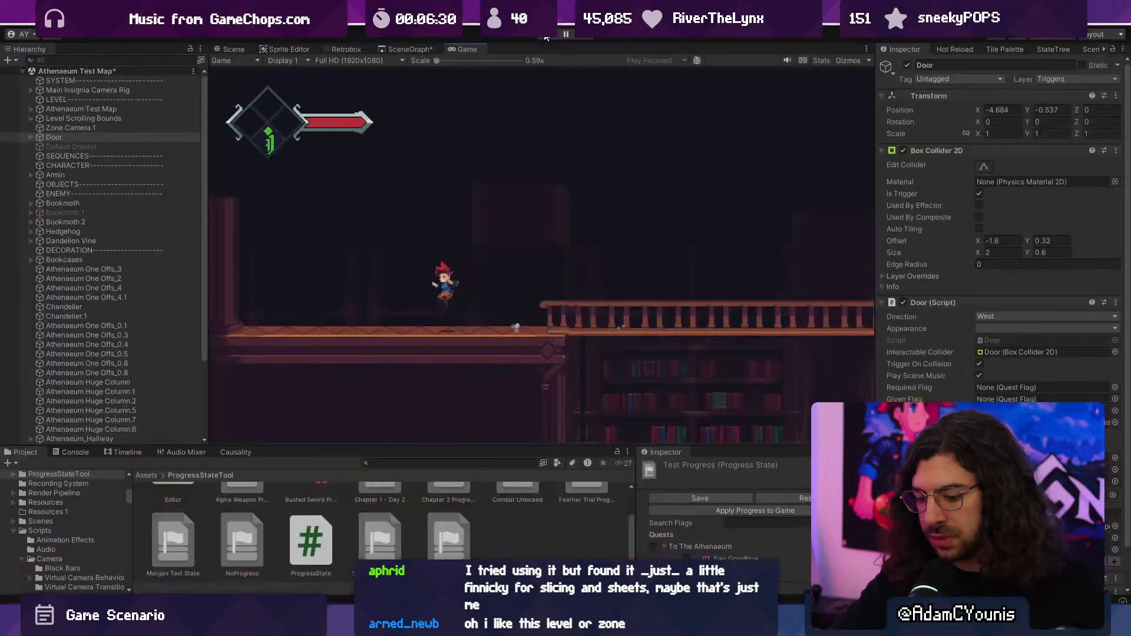
left_click(546, 35)
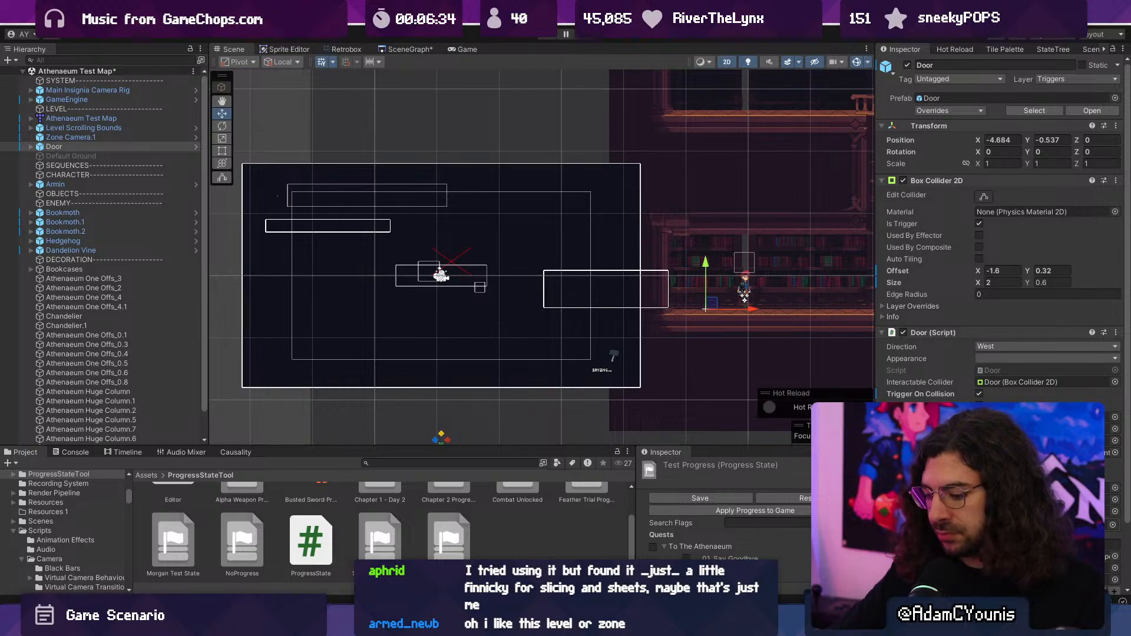
- Examine the layout between the entrance room, the railed bridge and the stepped ledges in the scene
scroll(504, 330, "down", 12)
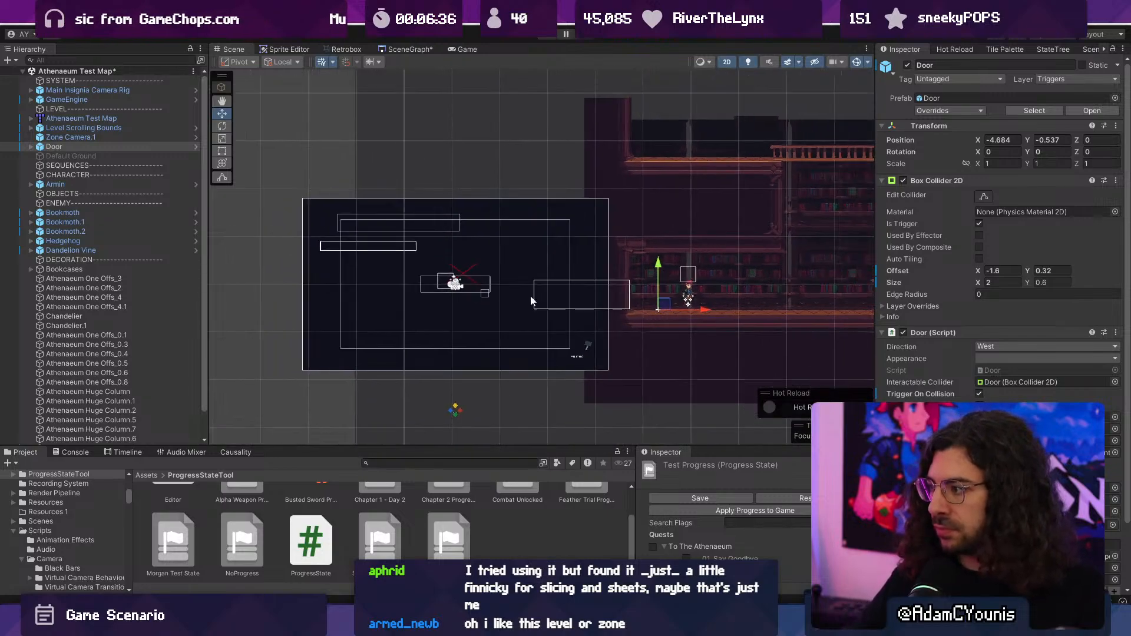
middle_click_drag(779, 221, 478, 260)
scroll(483, 260, "up", 13)
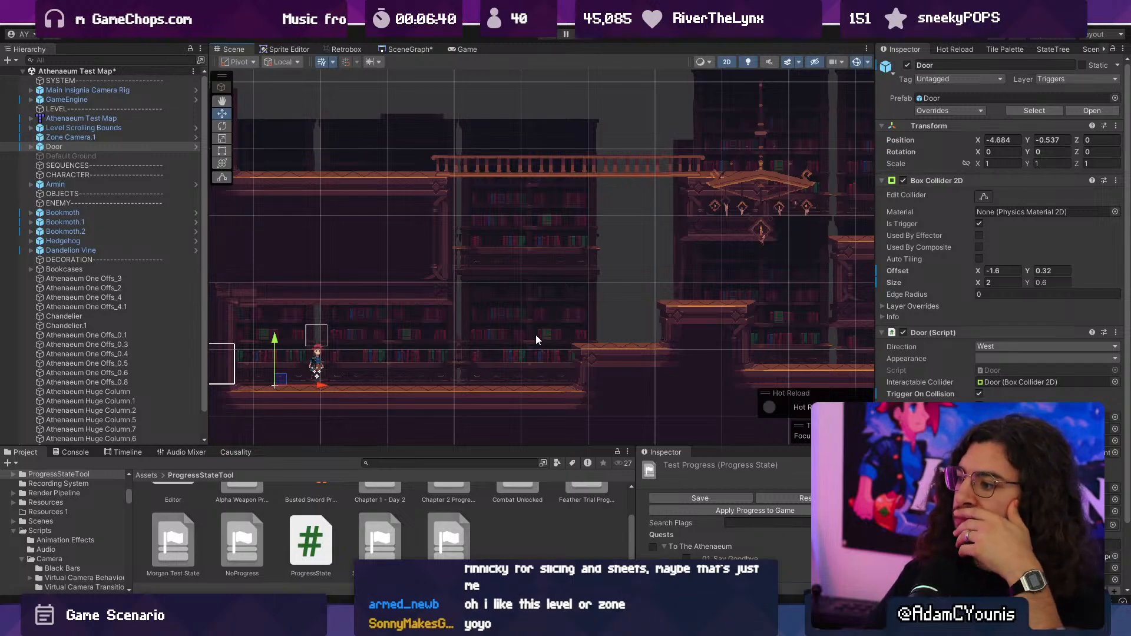
scroll(483, 335, "up", 2)
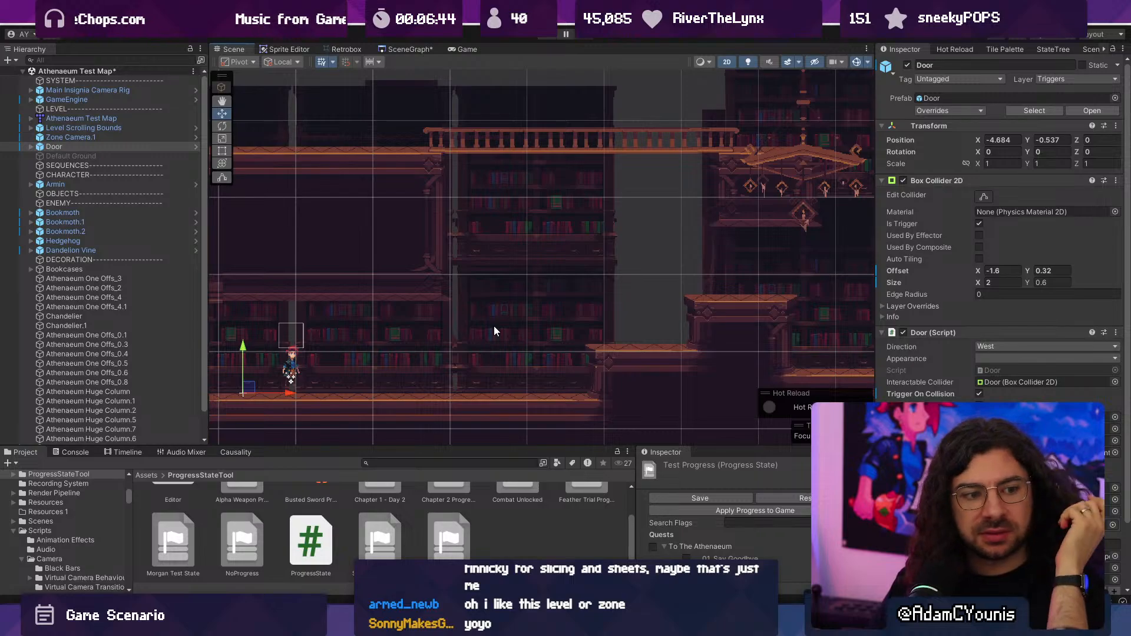
scroll(495, 330, "down", 3)
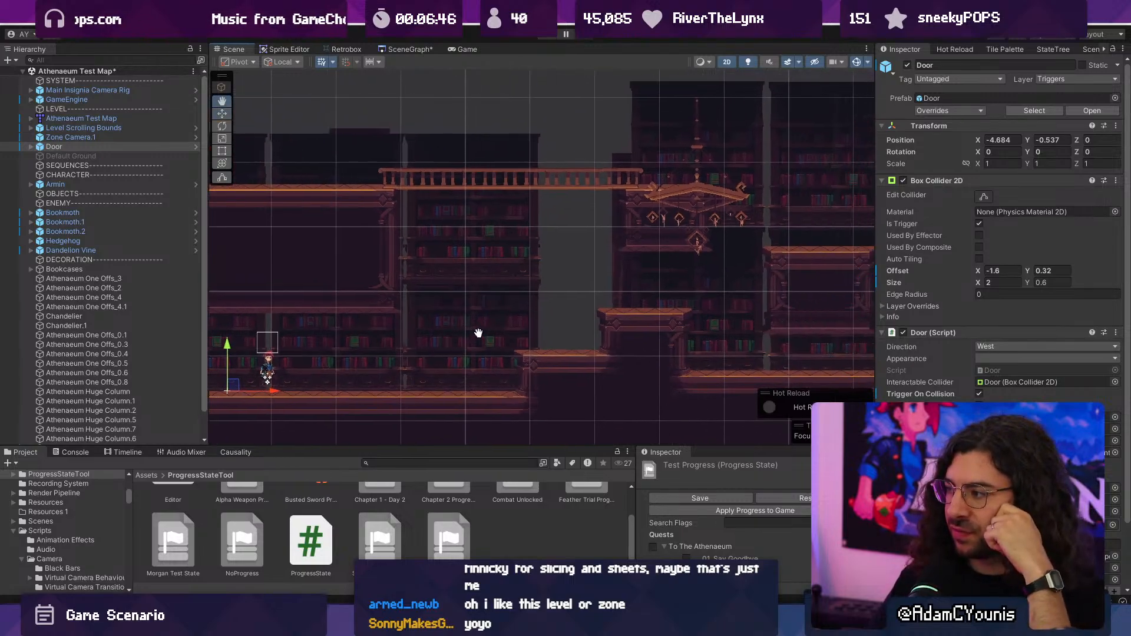
- Switch to Tiled and examine the lowered entrance room, the bridge and the stepped ledges of the tilemap
key("alt+Tab")
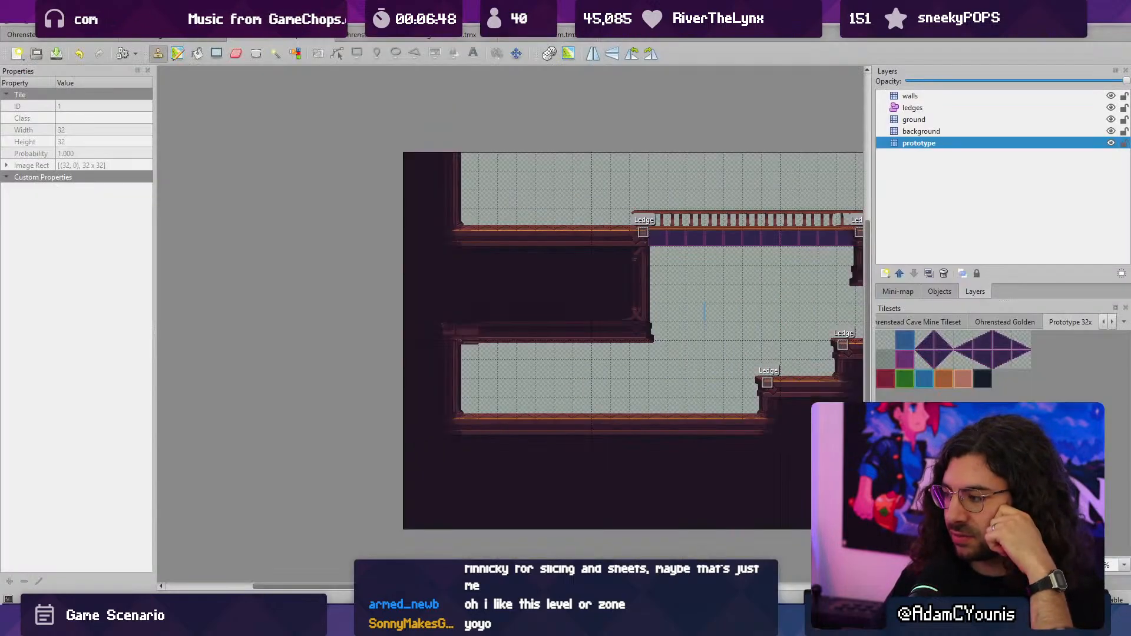
middle_click_drag(576, 328, 332, 332)
middle_click_drag(218, 329, 461, 308)
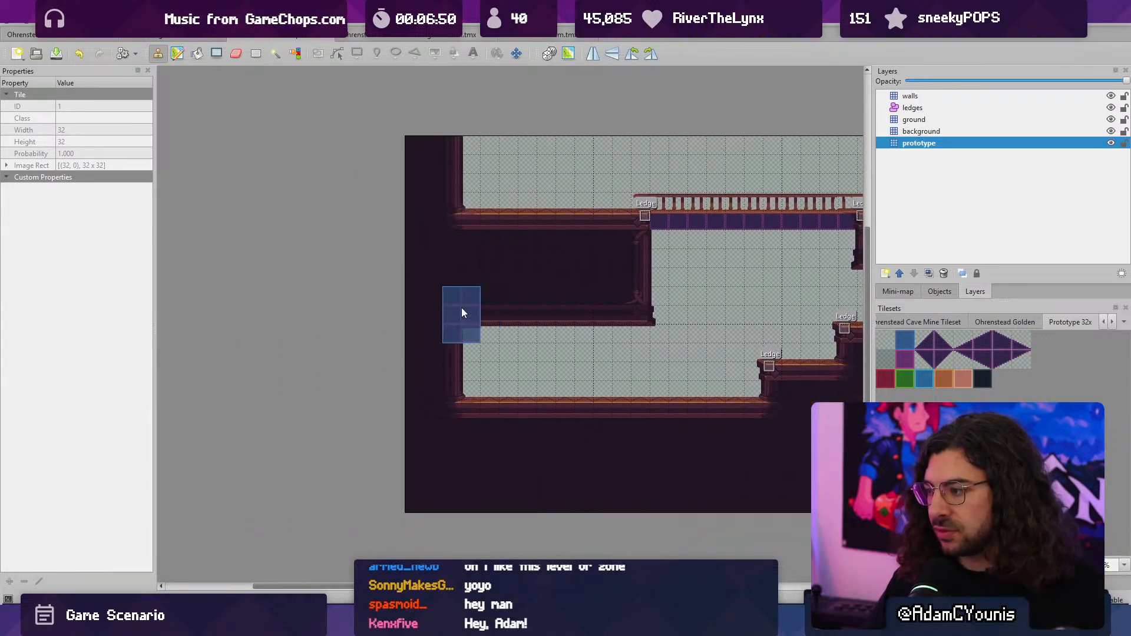
scroll(485, 316, "up", 2)
middle_click_drag(626, 321, 392, 296)
scroll(393, 297, "down", 3)
middle_click_drag(535, 297, 551, 326)
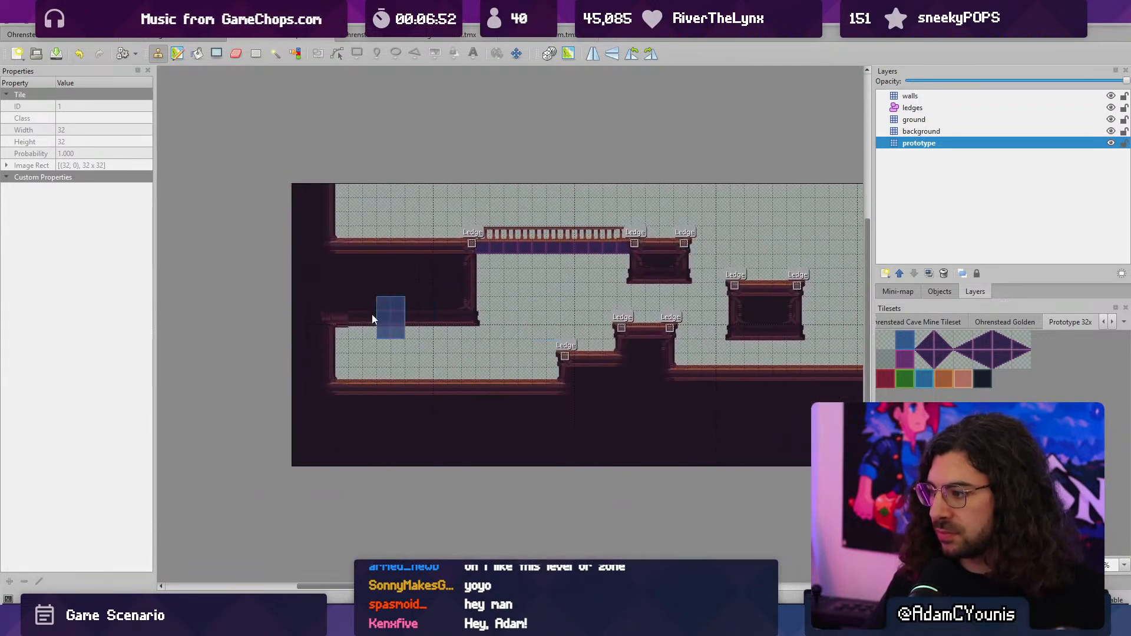
scroll(377, 312, "up", 4)
scroll(573, 252, "down", 2)
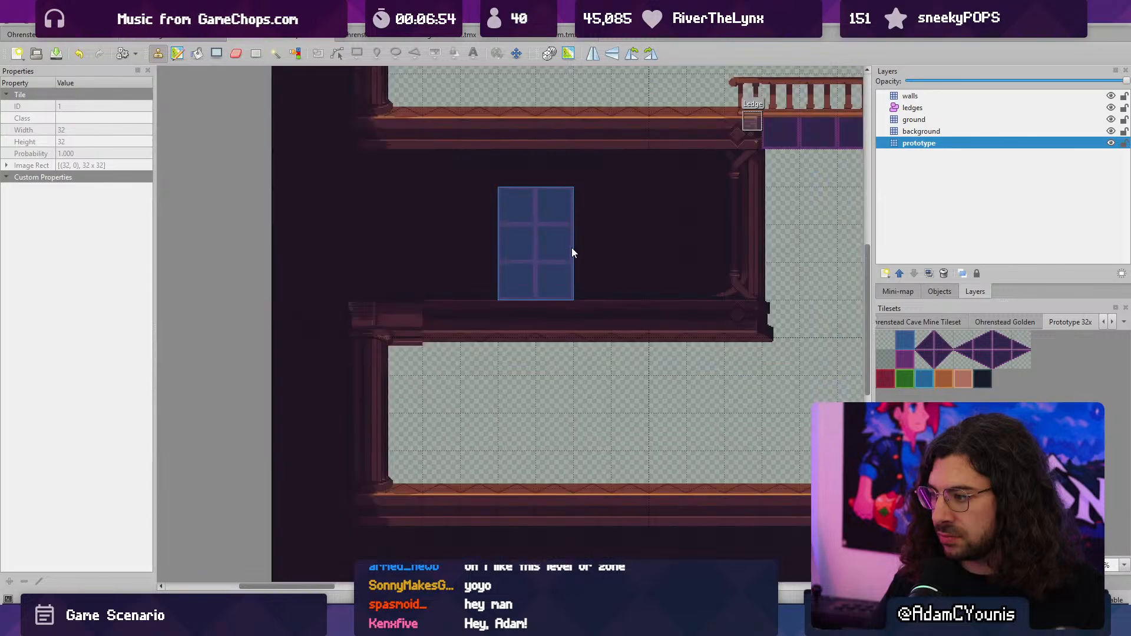
middle_click_drag(709, 265, 367, 199)
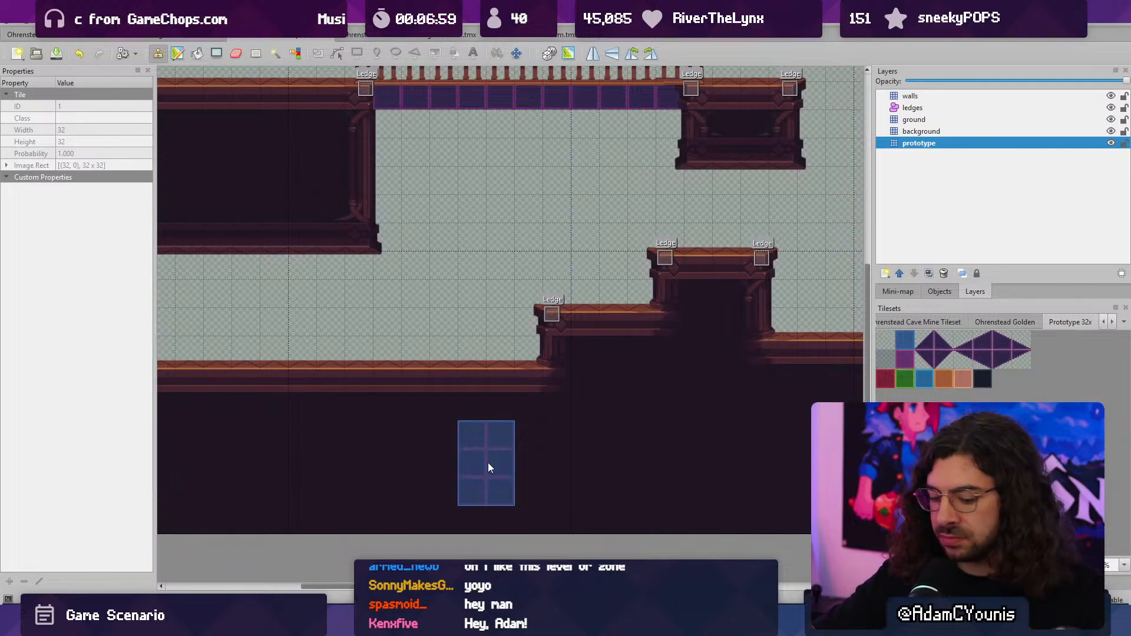
- Find aseprite.exe with the file search, launch Aseprite, and open the recent file Athenaeum Tileset.aseprite
key("super")
type("as")
key("Return")
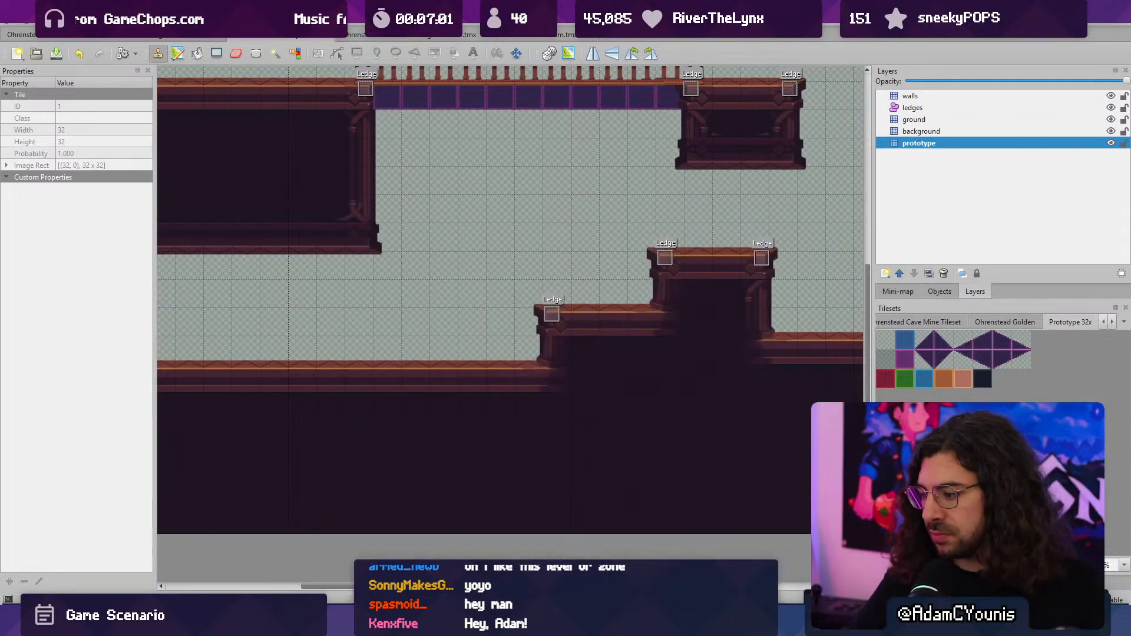
key("alt+Tab")
type("asepri")
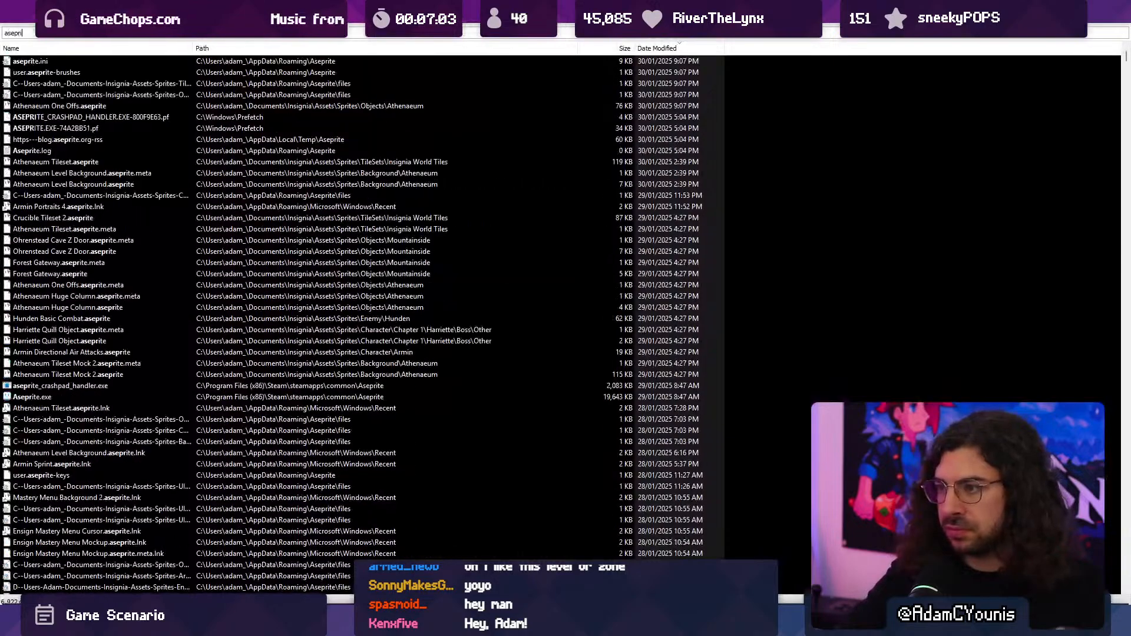
type("te.exe")
key("Down")
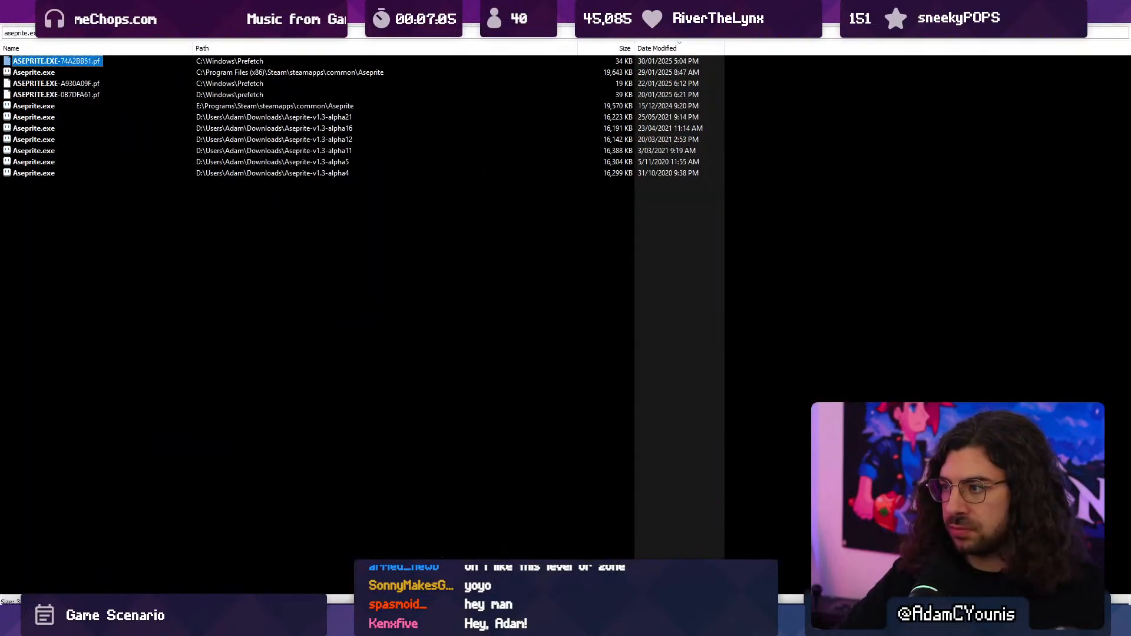
key("Down")
key("Return")
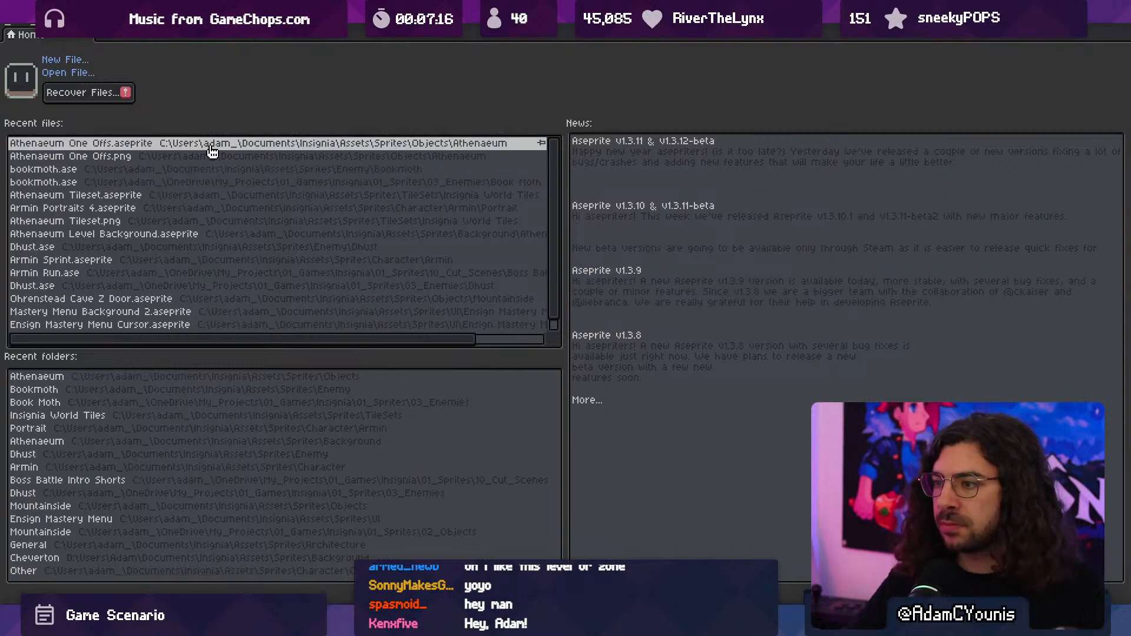
left_click(188, 187)
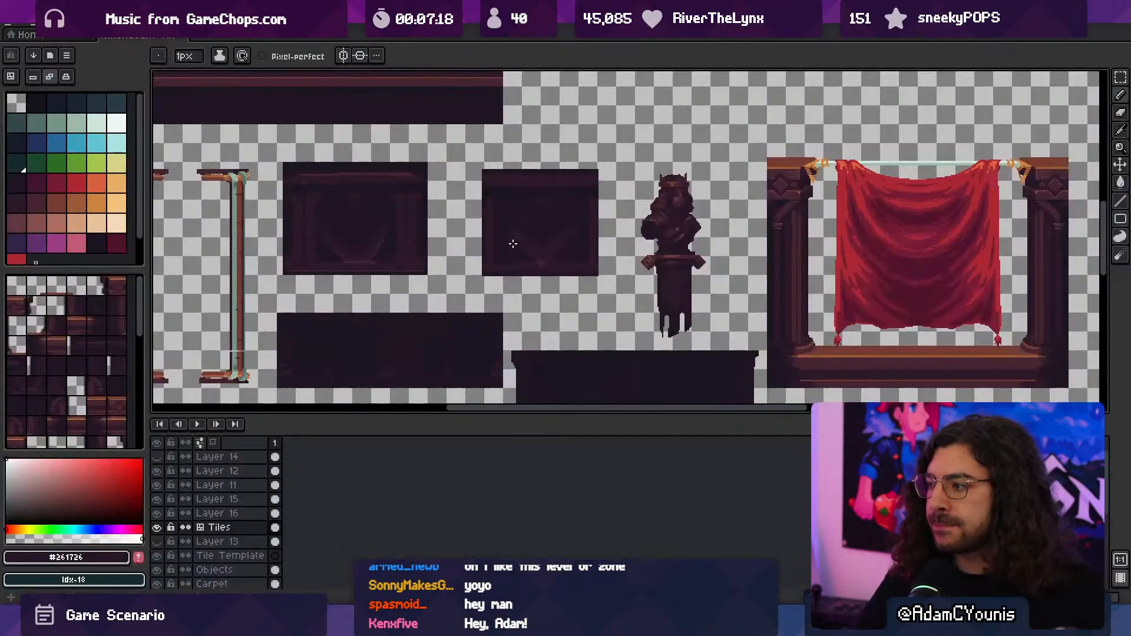
- Examine the dark bookshelf below the statue and its alignment with the tile grid
scroll(512, 243, "down", 2)
middle_click_drag(440, 190, 472, 265)
middle_click_drag(575, 367, 553, 227)
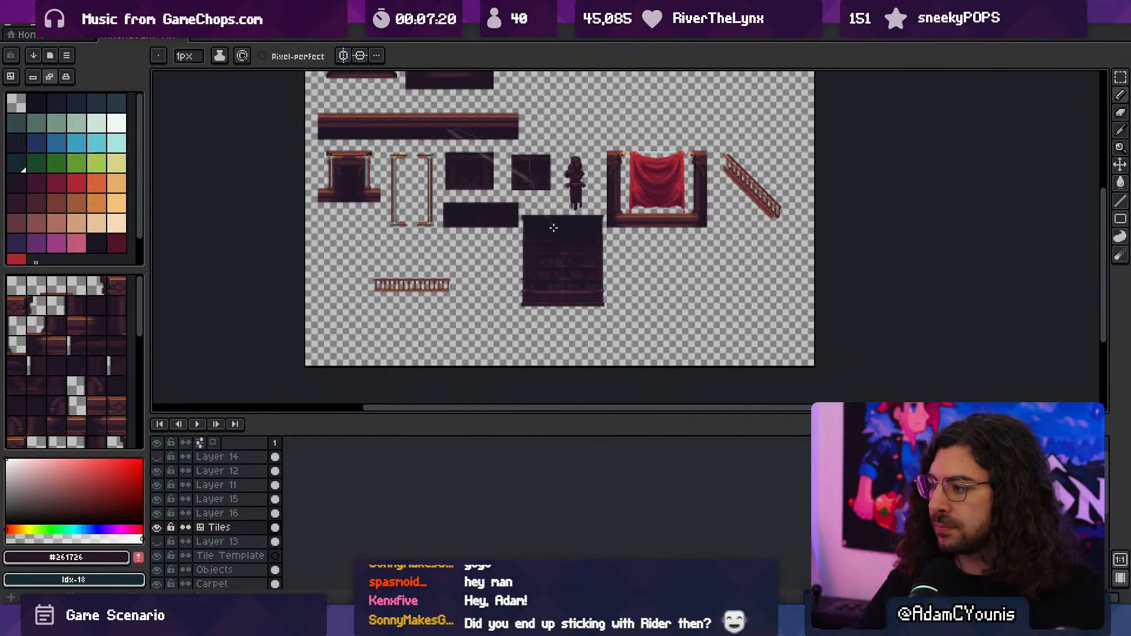
scroll(569, 258, "up", 2)
key("v")
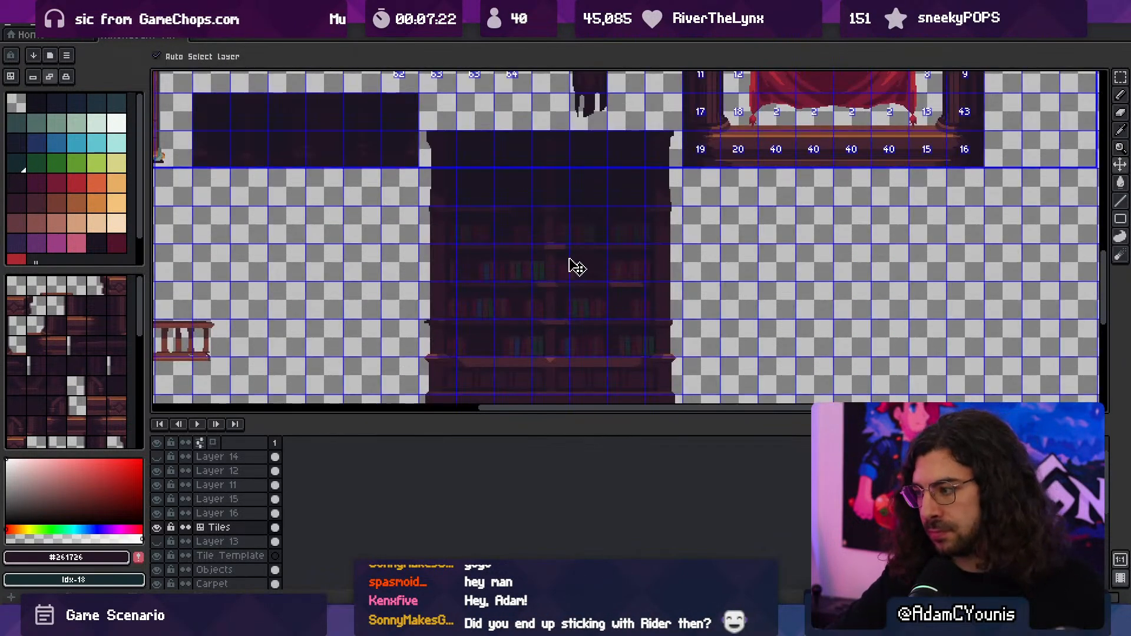
key("b")
middle_click_drag(563, 302, 558, 239)
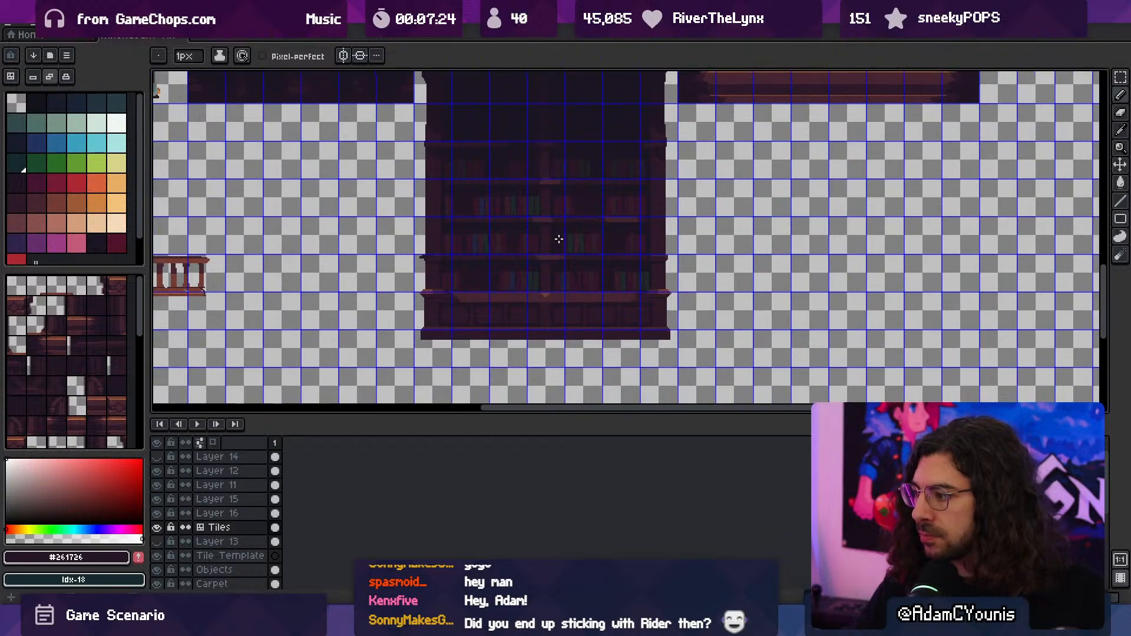
scroll(542, 296, "up", 1)
scroll(543, 301, "down", 1)
middle_click_drag(542, 302, 540, 371)
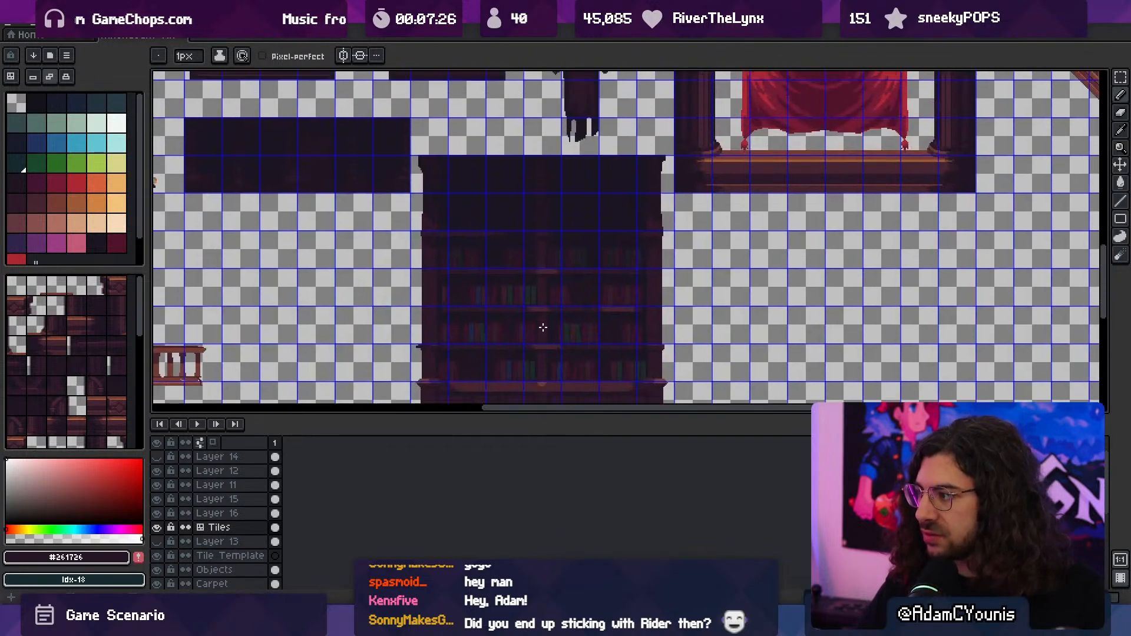
middle_click_drag(542, 327, 560, 266)
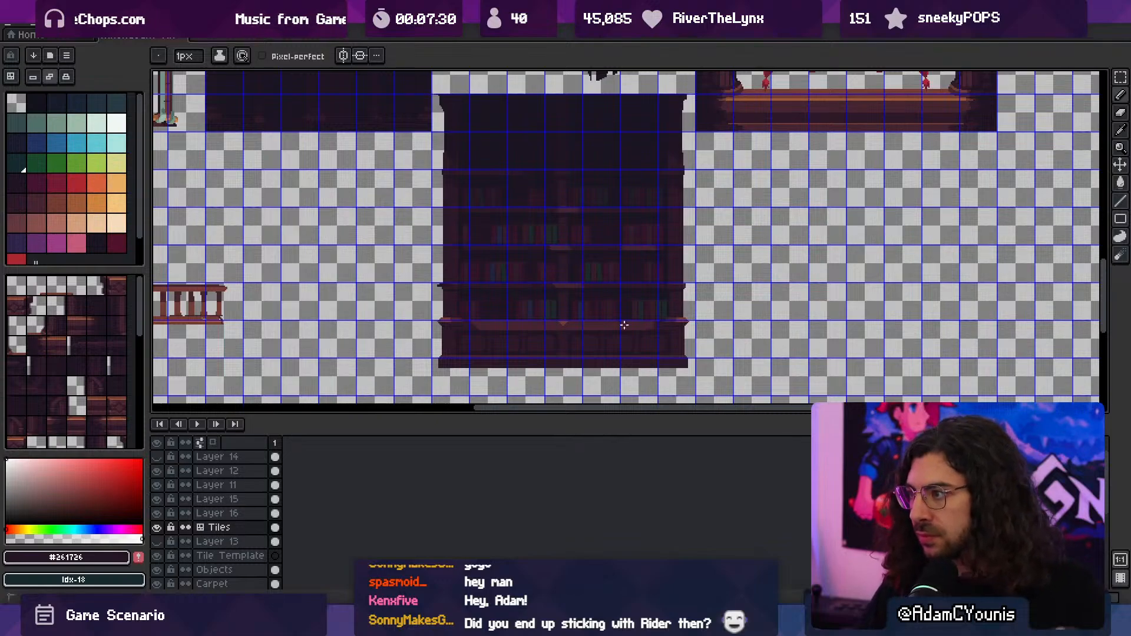
- Select the whole bookshelf and move it down on the Background layer until its base meets a tile grid line
key("m")
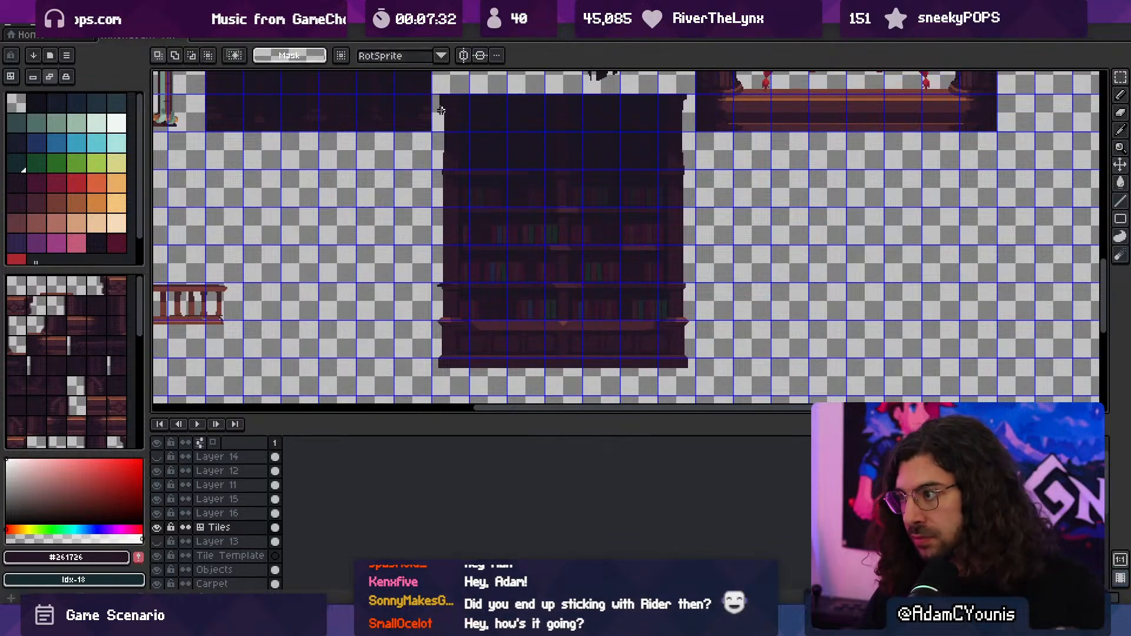
left_click_drag(436, 91, 695, 381)
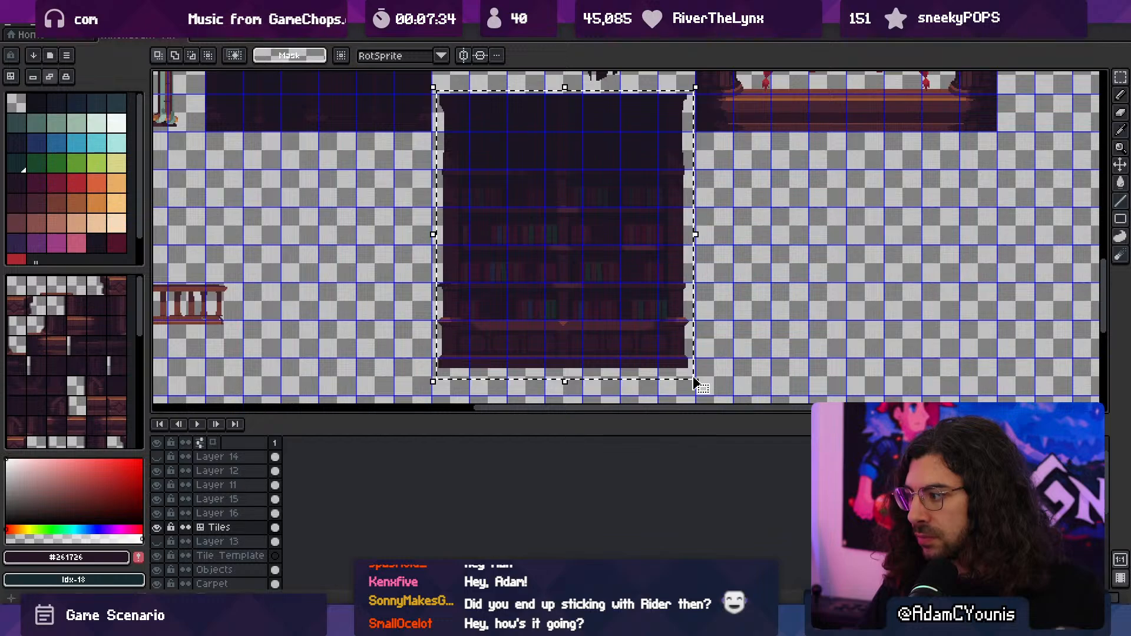
left_click(694, 379)
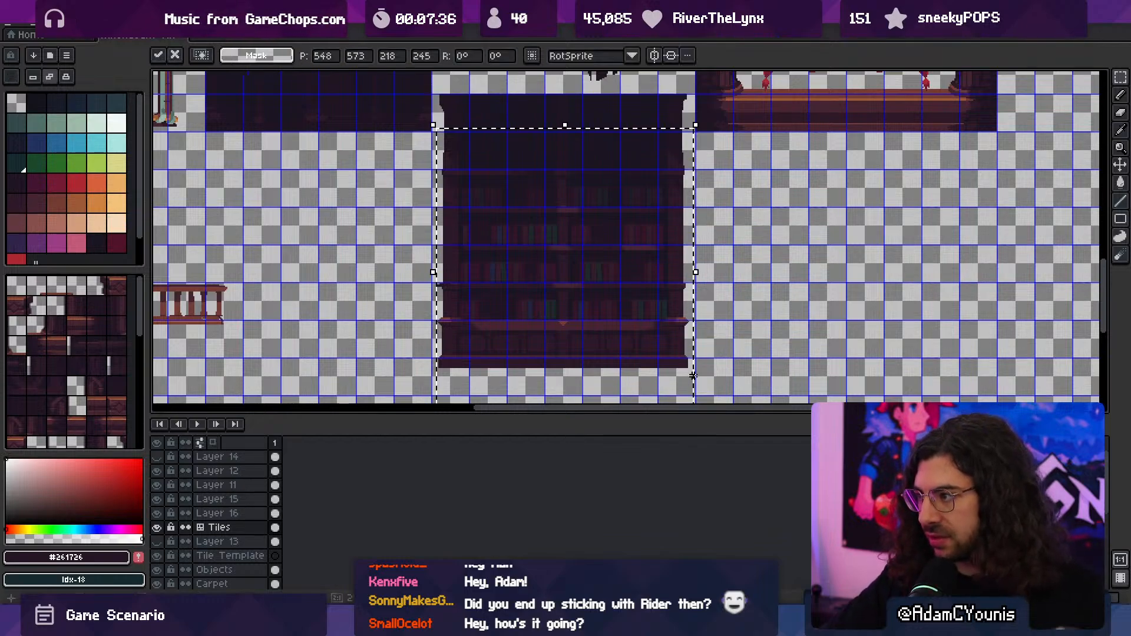
key("ctrl+d")
left_click(632, 326, "ctrl")
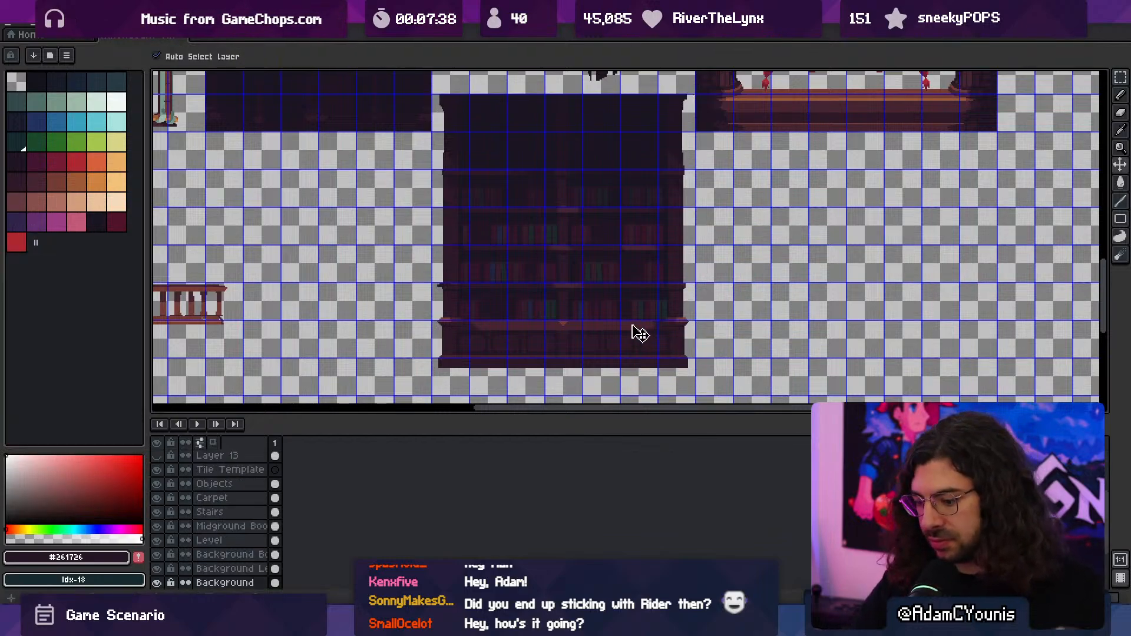
key("ctrl+shift+d")
key("shift+Down")
key("Up")
key("Up")
key("Up")
key("Up")
key("Up")
key("Up")
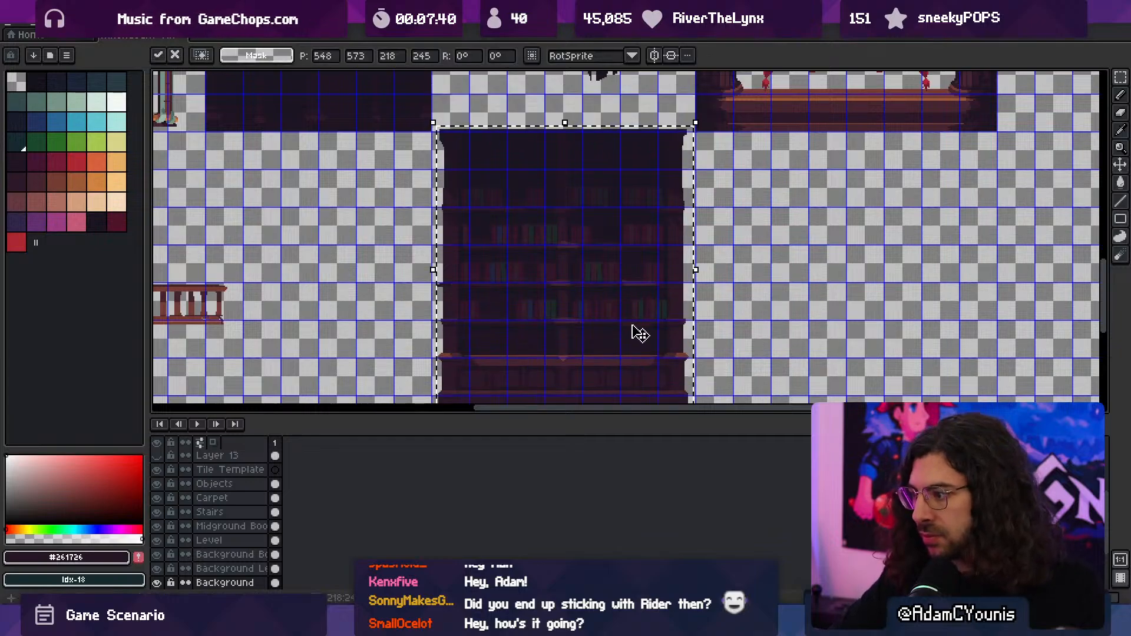
key("Up")
key("Up")
key("Up")
middle_click_drag(606, 321, 590, 212)
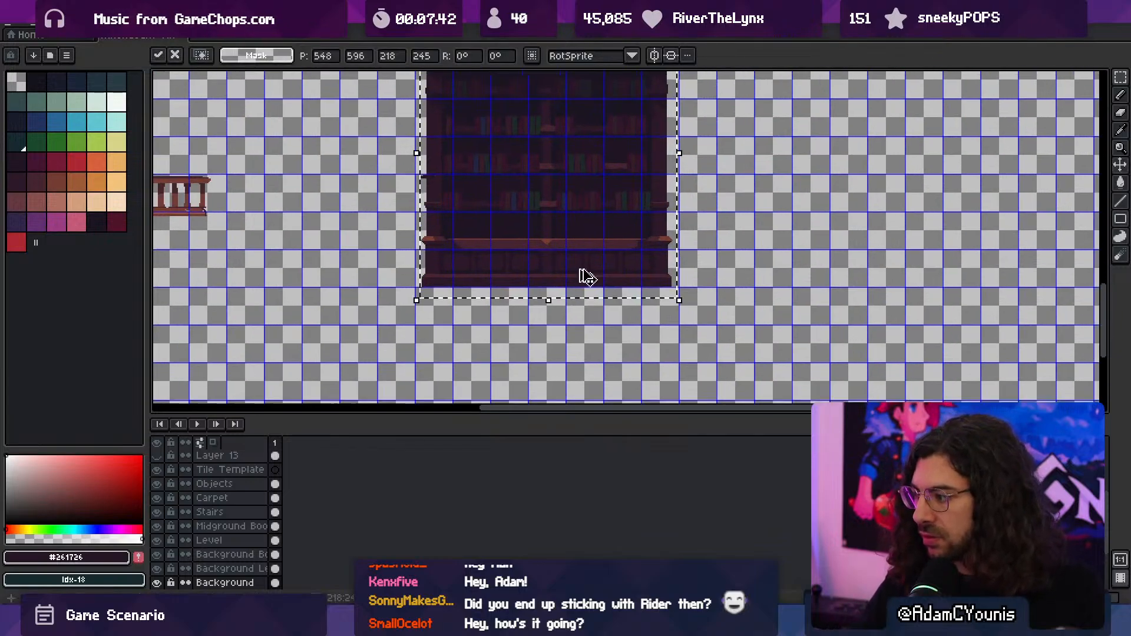
key("Return")
- Check the bookshelf's new position against the grid and save the file
scroll(550, 295, "up", 2)
scroll(605, 323, "down", 3)
scroll(556, 232, "up", 3)
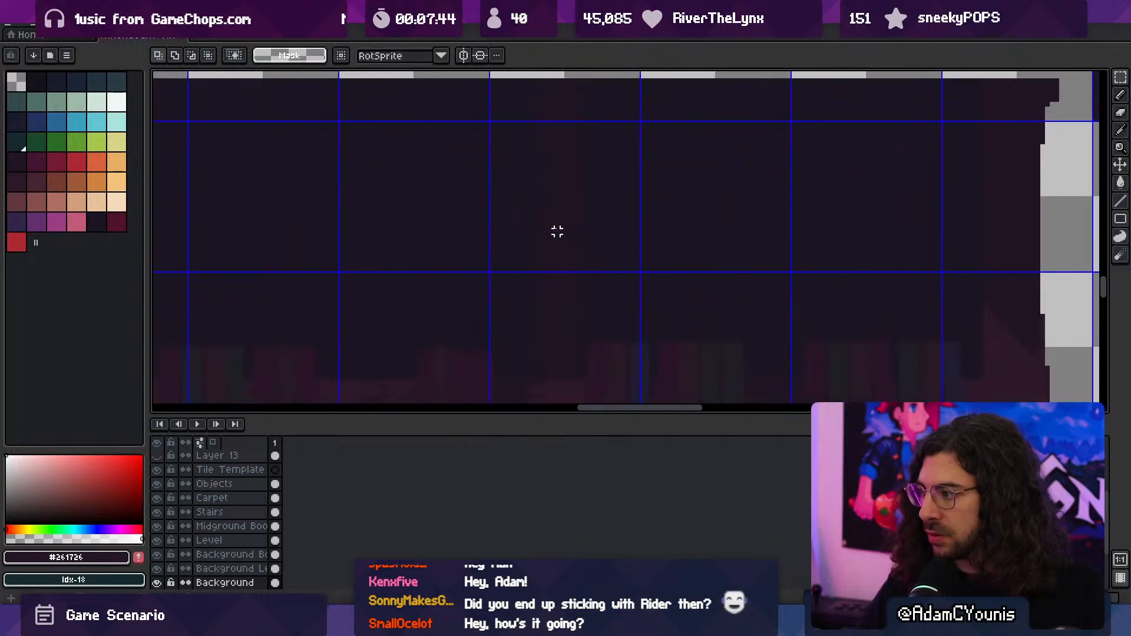
scroll(574, 241, "down", 1)
middle_click_drag(574, 241, 609, 168)
scroll(582, 236, "down", 2)
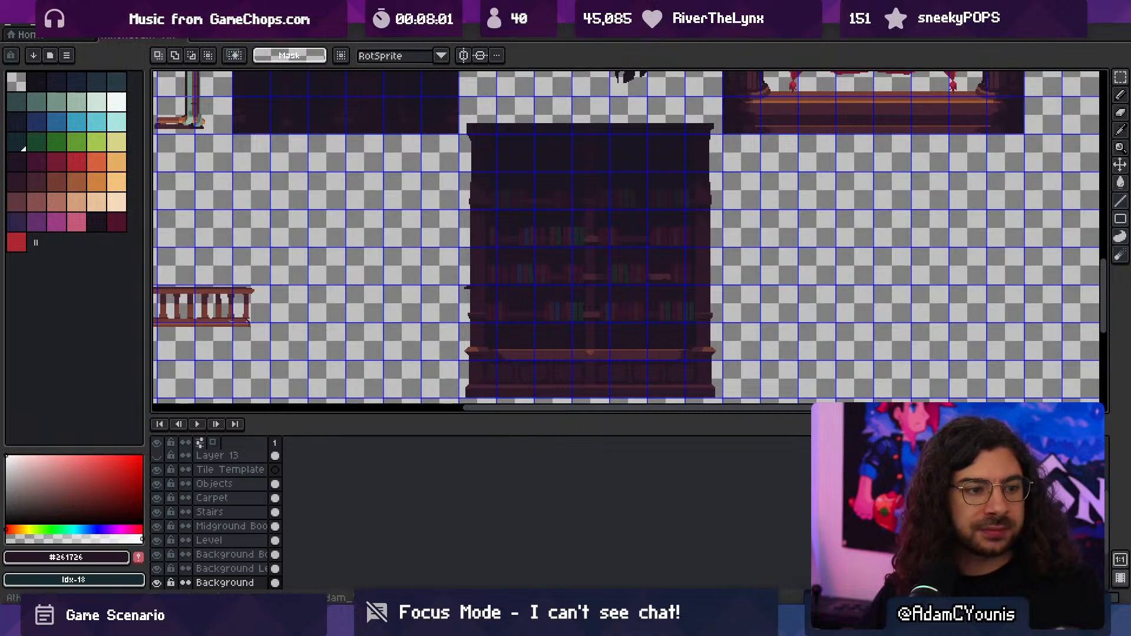
key("ctrl+s")
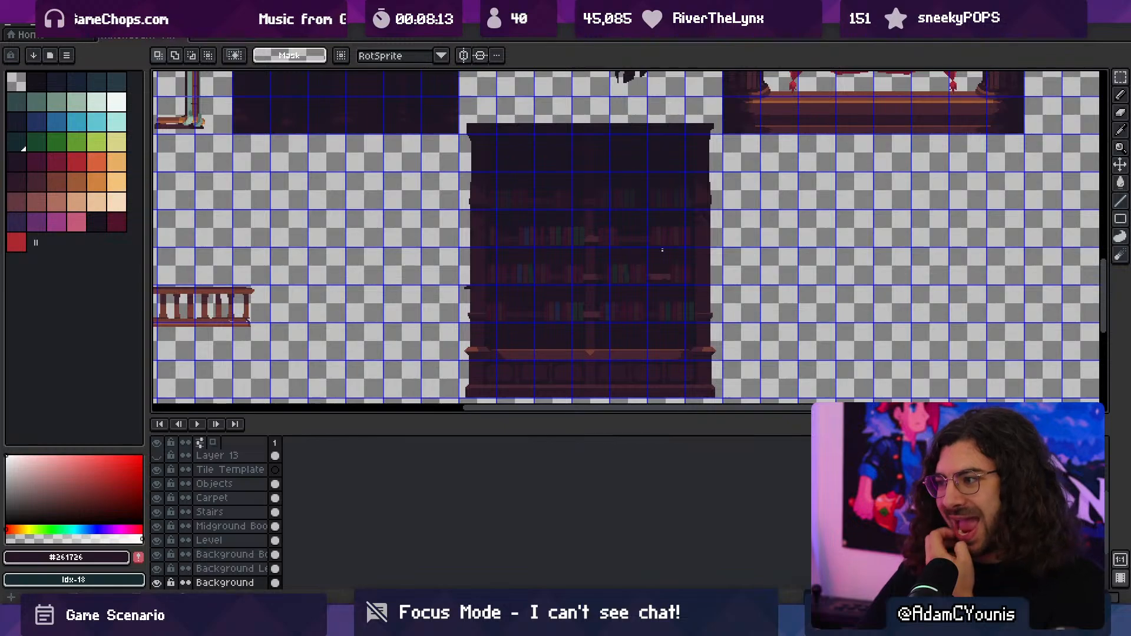
scroll(640, 201, "down", 1)
middle_click_drag(641, 201, 694, 258)
key("ctrl+s")
- Examine the dark wall panels, the framed block and the doorway wall in the tileset
scroll(530, 195, "up", 1)
middle_click_drag(530, 195, 681, 313)
scroll(535, 253, "up", 1)
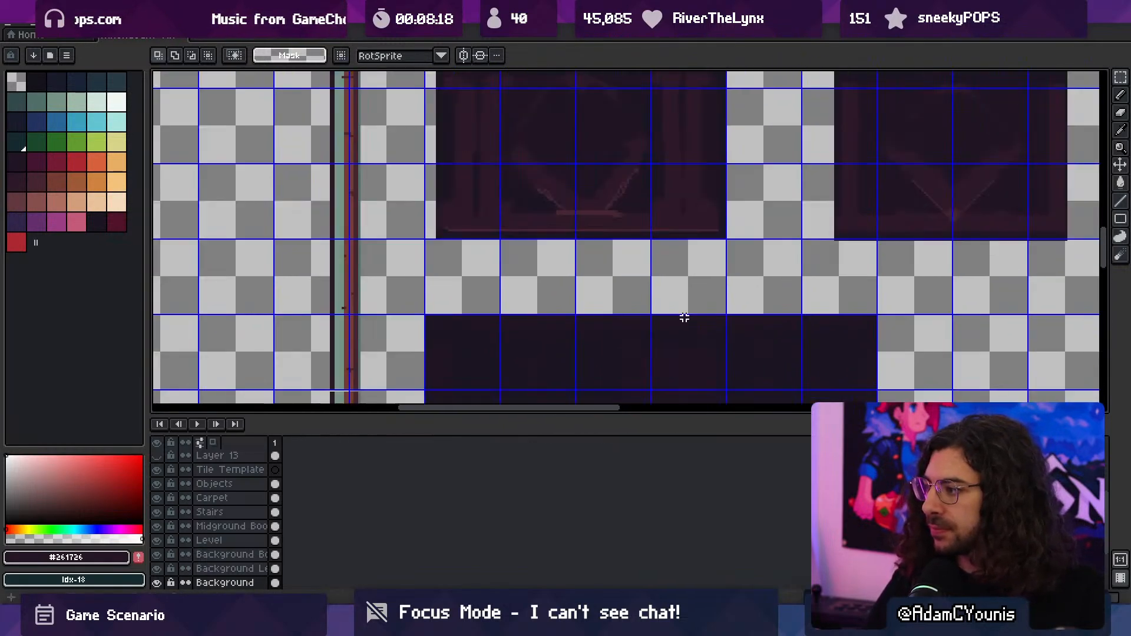
scroll(681, 313, "down", 2)
scroll(522, 237, "up", 1)
middle_click_drag(506, 238, 563, 361)
scroll(542, 262, "down", 1)
middle_click_drag(543, 260, 541, 299)
scroll(661, 141, "up", 1)
middle_click_drag(508, 172, 537, 138)
scroll(394, 280, "up", 1)
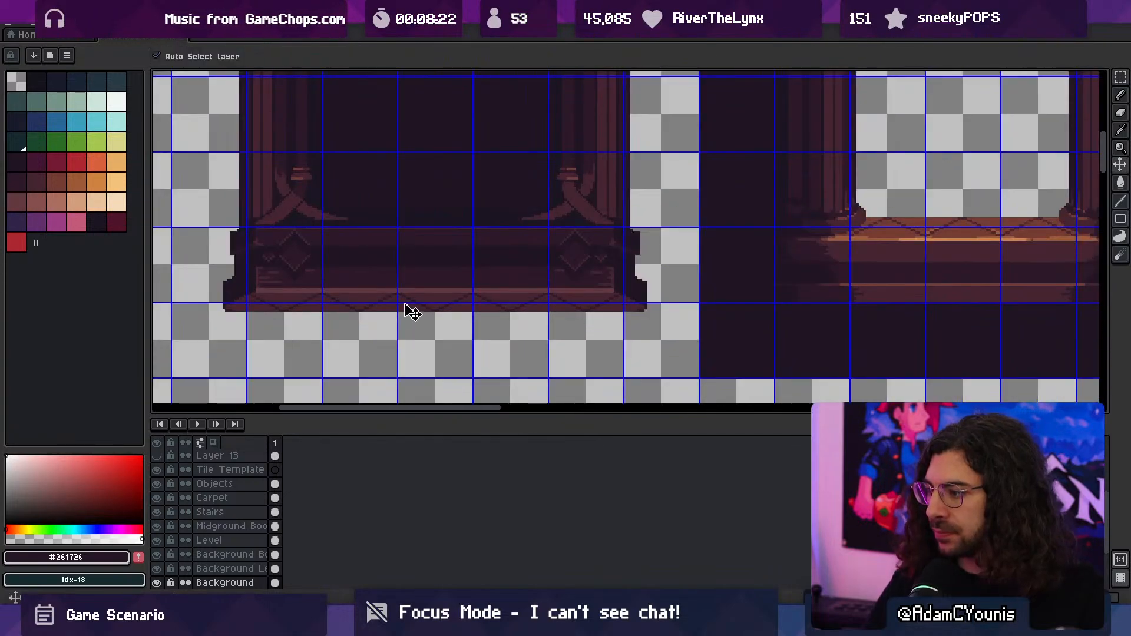
- Try to place a copy of the framed block's base section on the beam above the doorway opening
left_click(408, 301, "ctrl")
key("m")
left_click_drag(432, 252, 449, 318)
middle_click_drag(772, 180, 652, 276)
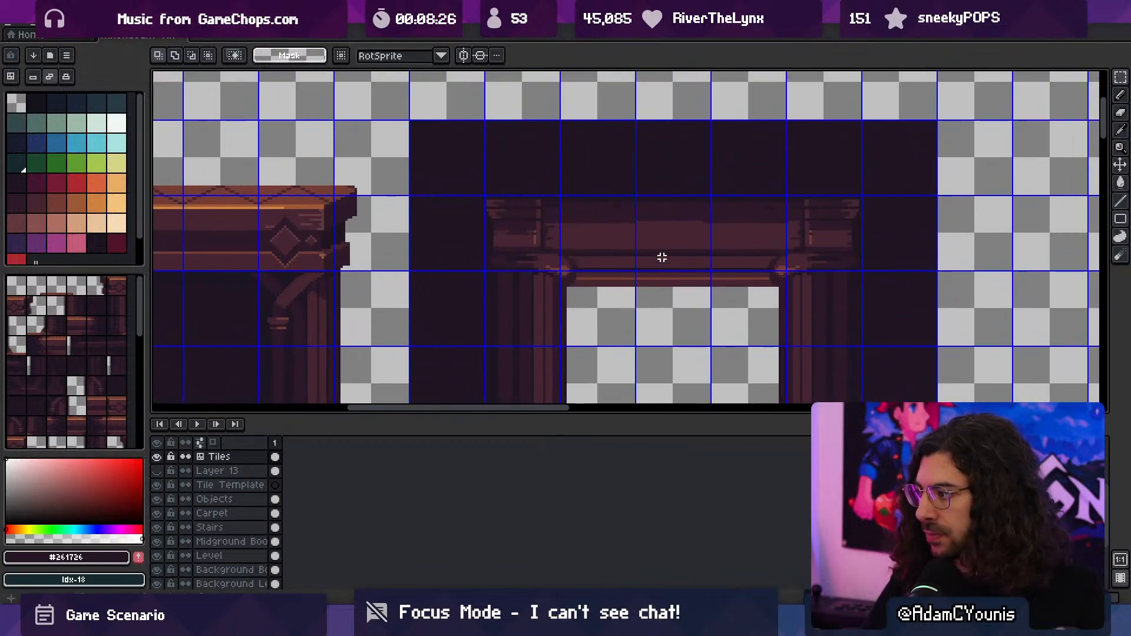
key("ctrl+v")
key("shift+Down")
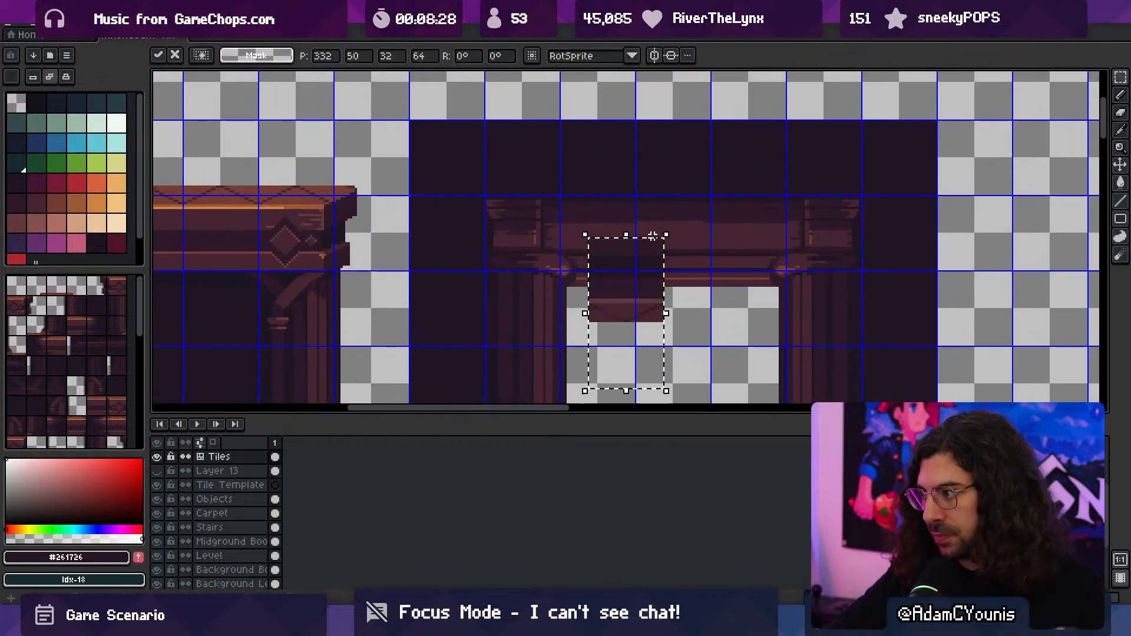
key("shift+Right")
key("shift+Left")
key("shift+Up")
key("shift+Right")
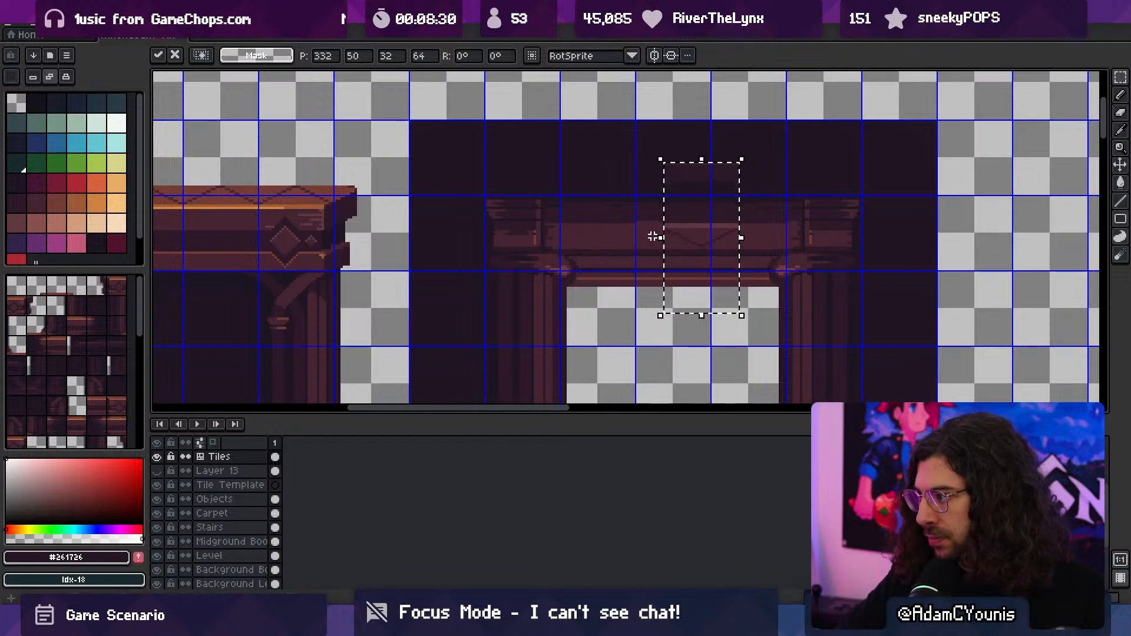
key("shift+Left")
key("Delete")
- Copy the 32 by 64 pixel middle section of the framed block's base on the Tiles layer
scroll(679, 232, "down", 3)
middle_click_drag(679, 233, 707, 177)
scroll(578, 330, "up", 1)
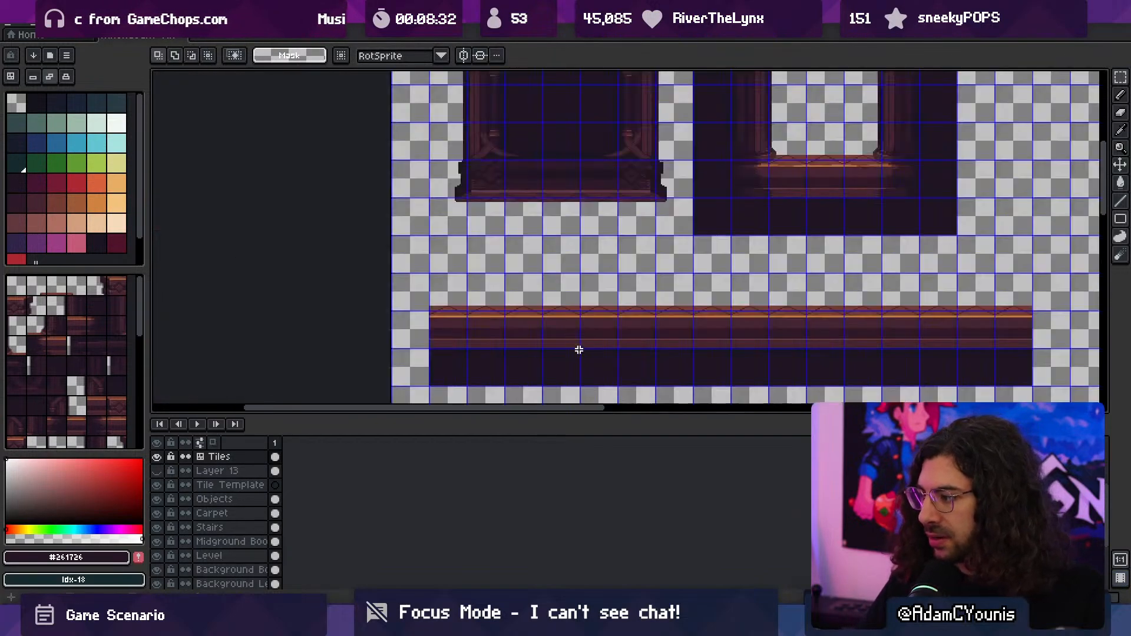
middle_click_drag(608, 210, 573, 298)
left_click_drag(527, 299, 530, 268)
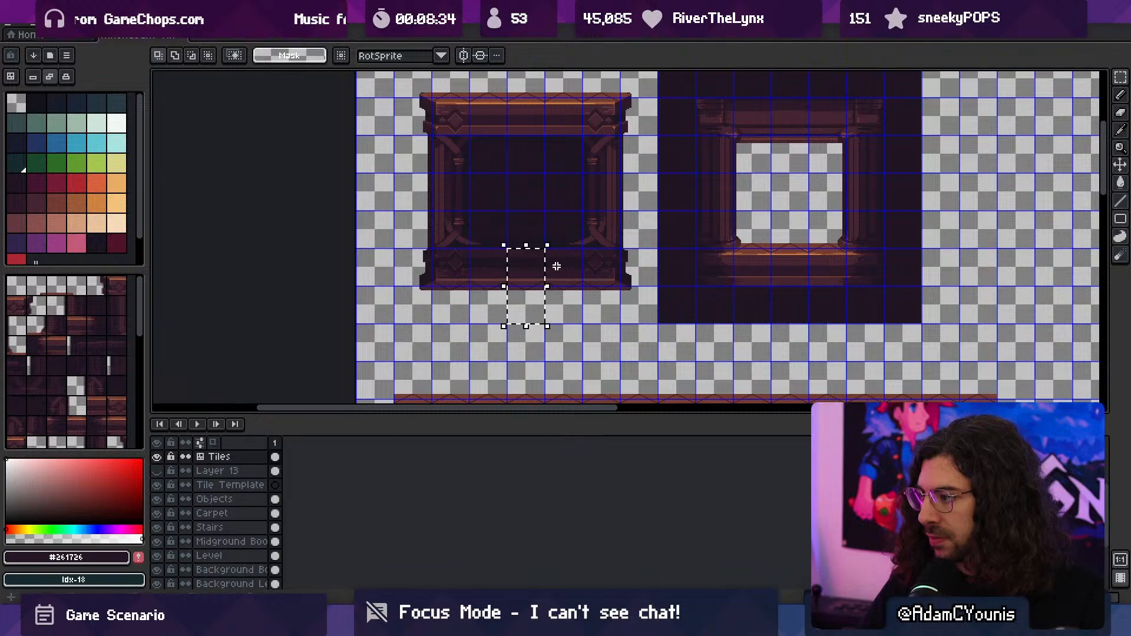
middle_click_drag(628, 244, 552, 312)
key("ctrl+c")
- Paste the base section and place it at 352, 64 over the centre of the beam above the doorway opening
key("ctrl+v")
key("shift+Right")
key("shift+Right")
key("shift+Right")
key("shift+Right")
key("shift+Right")
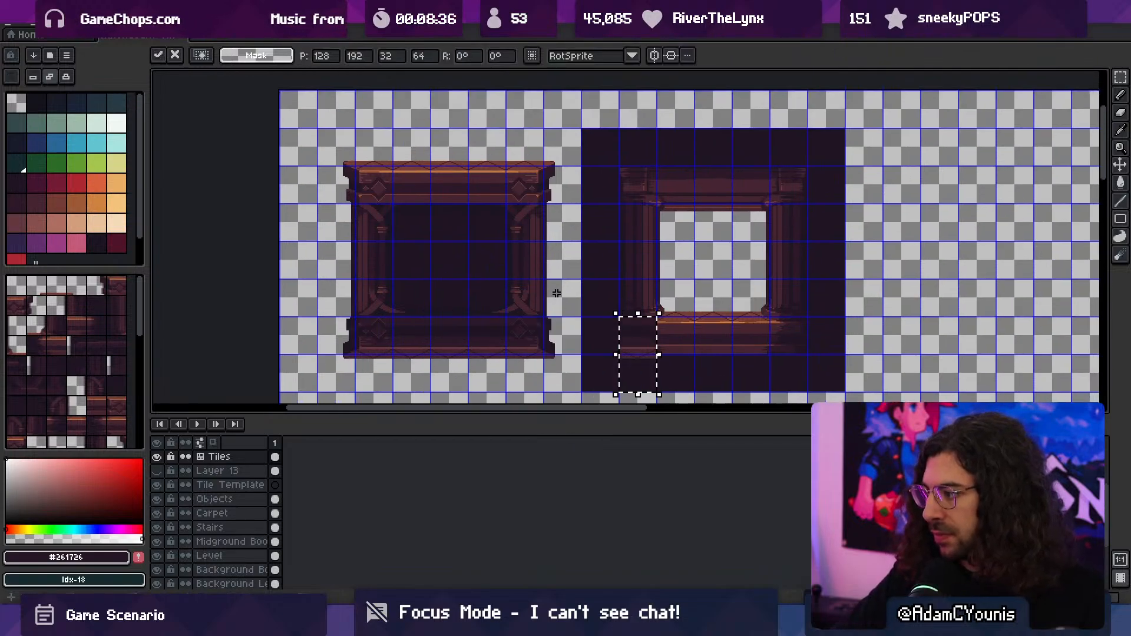
key("shift+Right")
key("shift+Up")
key("shift+Up")
key("shift+Up")
key("shift+Up")
key("shift+Right")
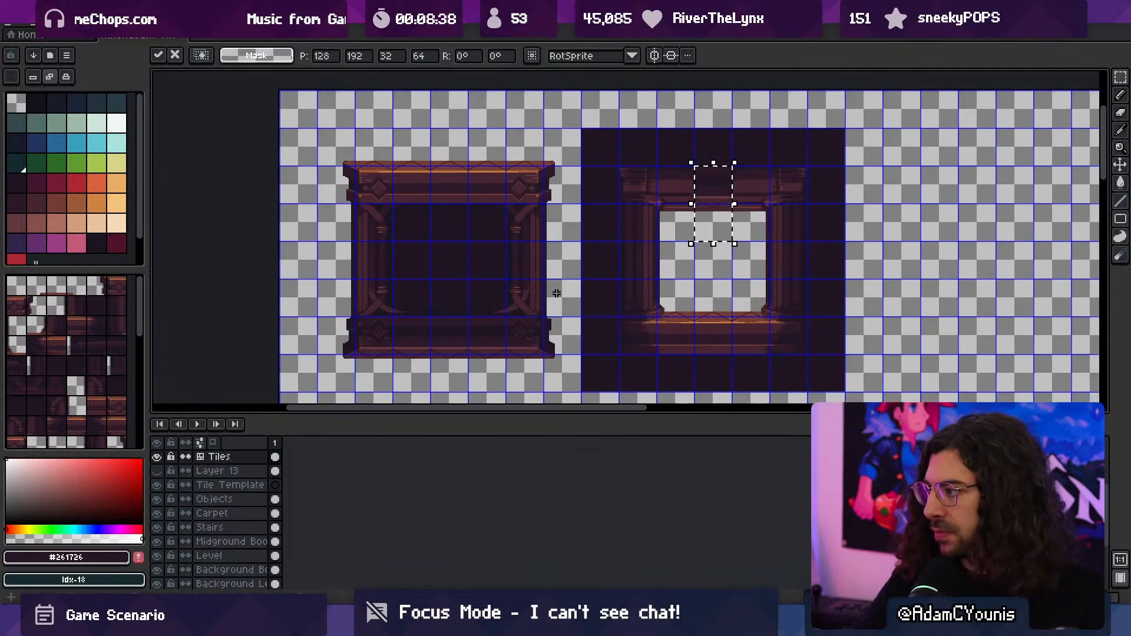
scroll(721, 209, "up", 4)
middle_click_drag(719, 194, 638, 262)
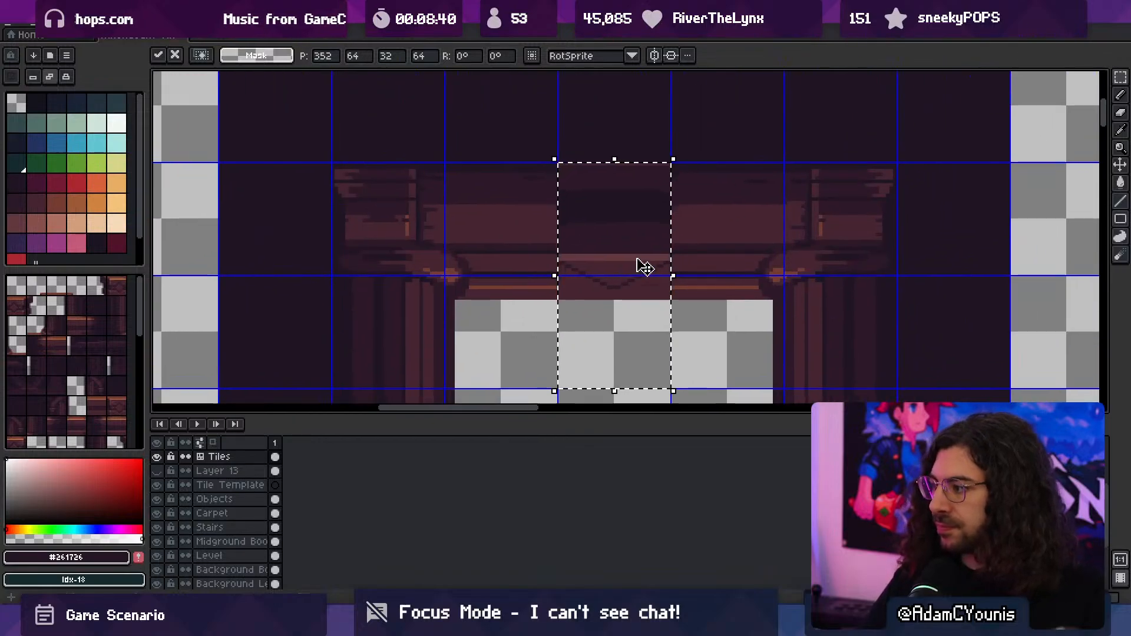
key("Return")
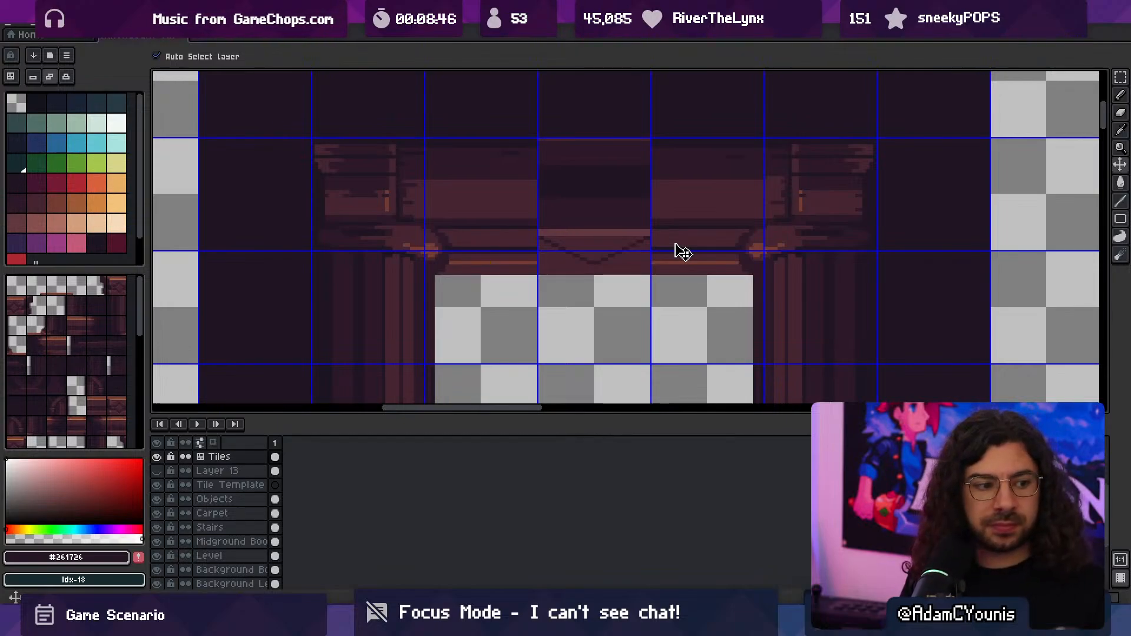
middle_click_drag(646, 266, 604, 249)
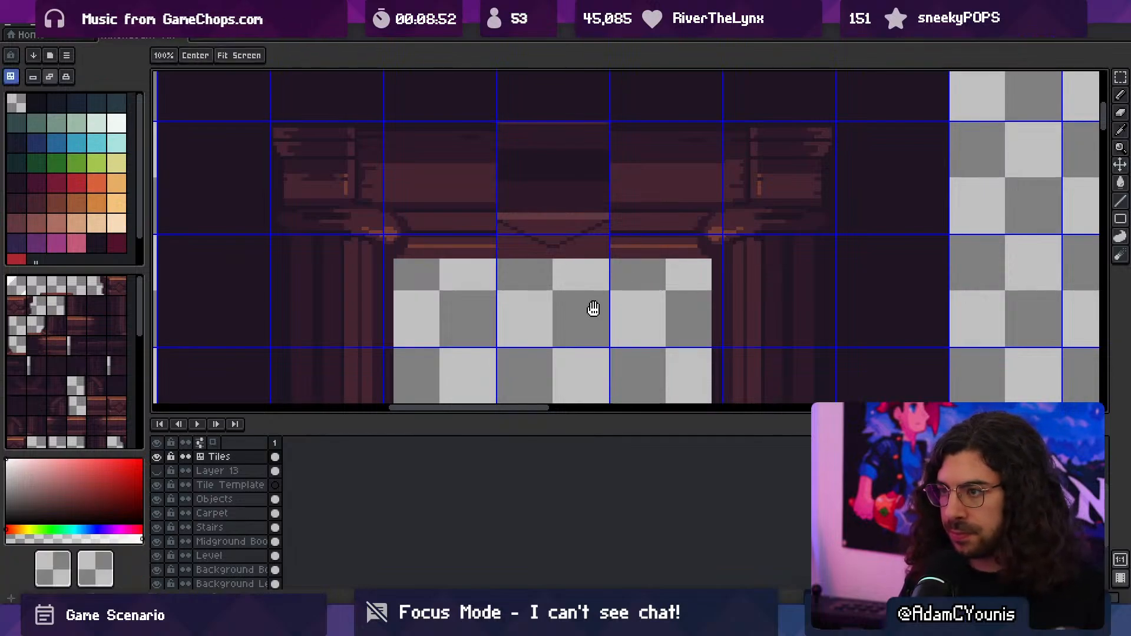
middle_click_drag(626, 255, 626, 260)
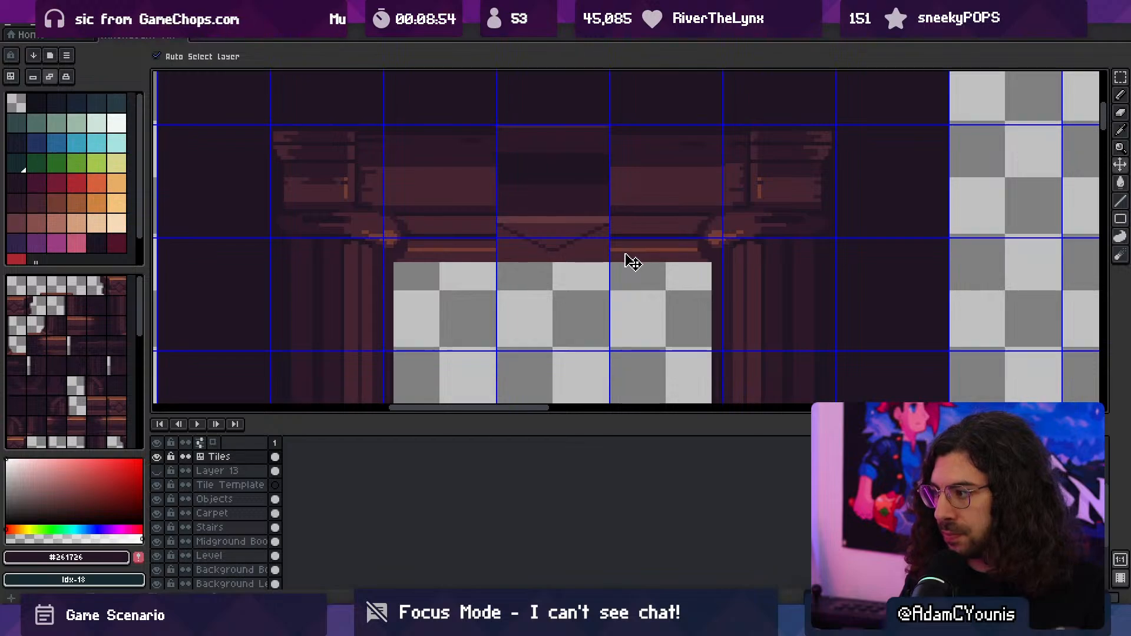
key("ctrl+z")
- Hide the grid and copy the 32 by 64 pixel section above the opening in place onto a new layer
key("ctrl+apostrophe")
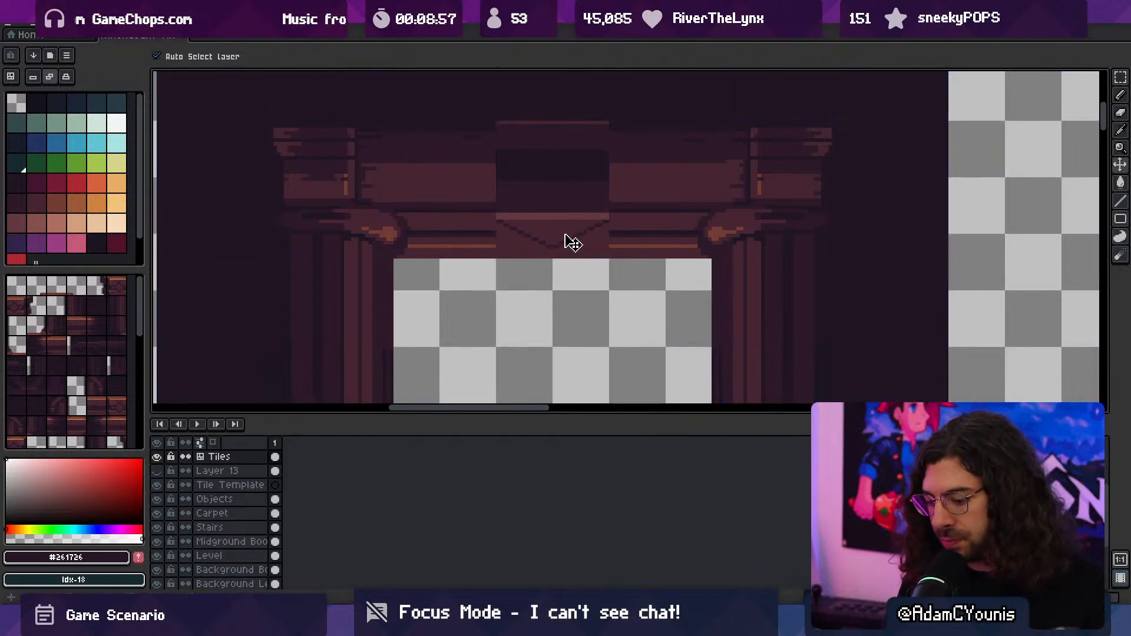
key("m")
left_click_drag(539, 203, 539, 244)
key("ctrl+c")
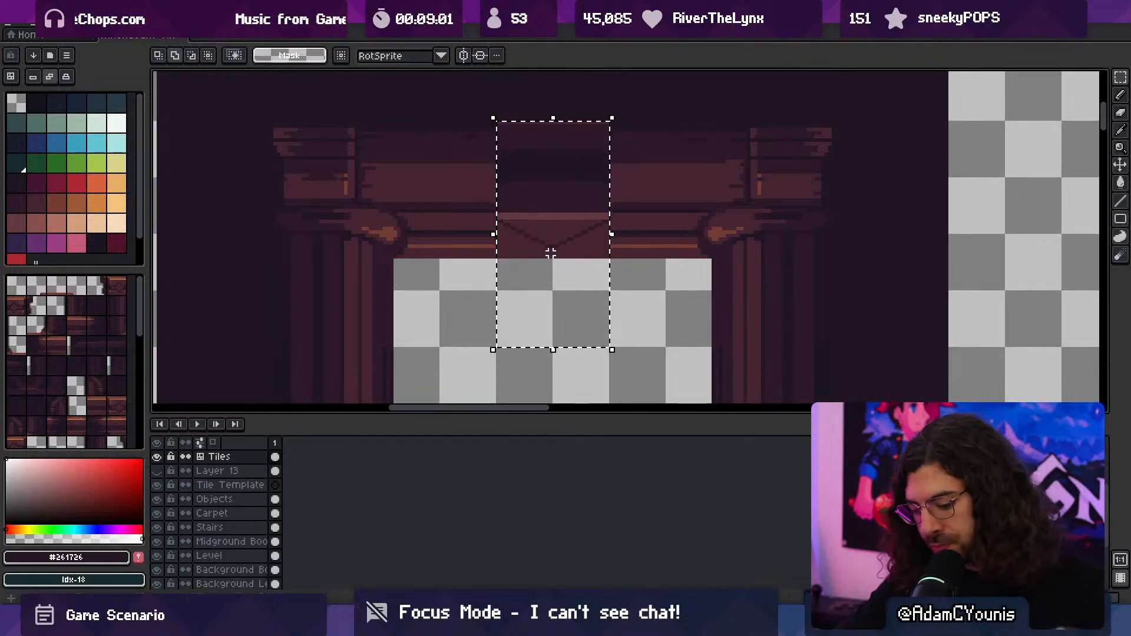
key("shift+n")
key("ctrl+v")
key("Return")
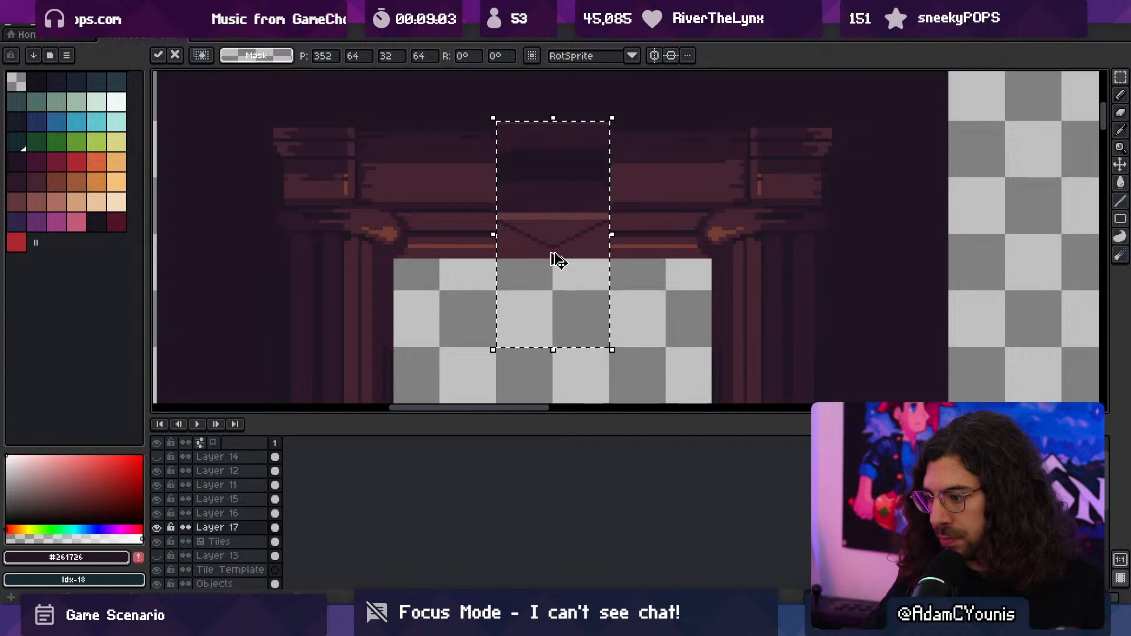
- Repeat the 32 by 64 pixel section along Layer 17 to cover the beam above the opening, and deselect it
key("shift+Right")
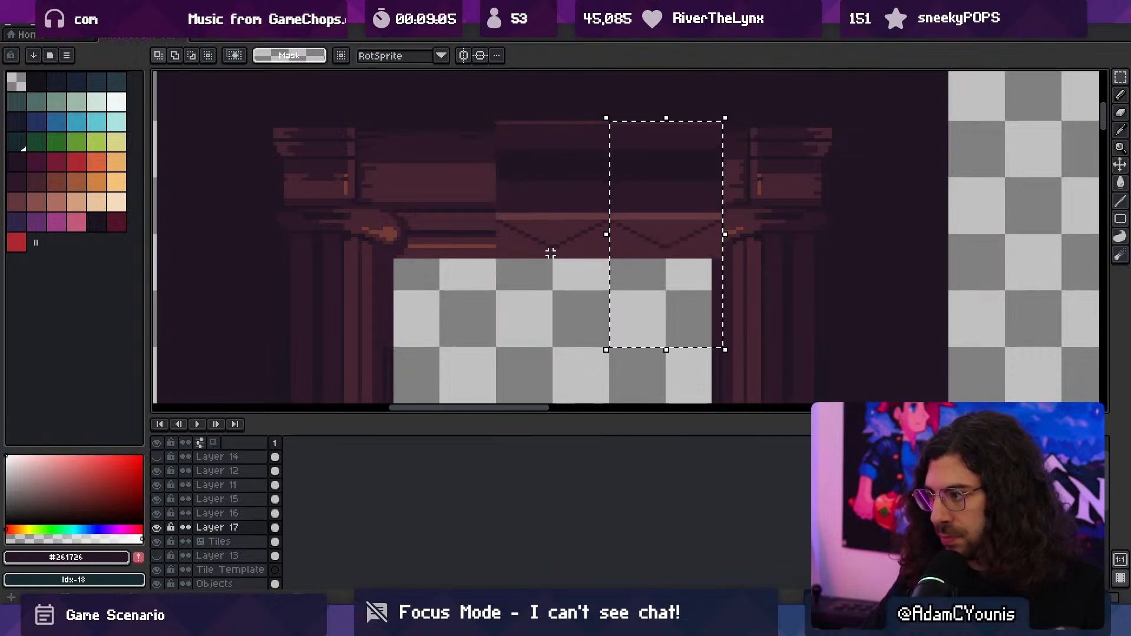
key("shift+Left")
key("shift+Left")
key("ctrl+d")
key("b")
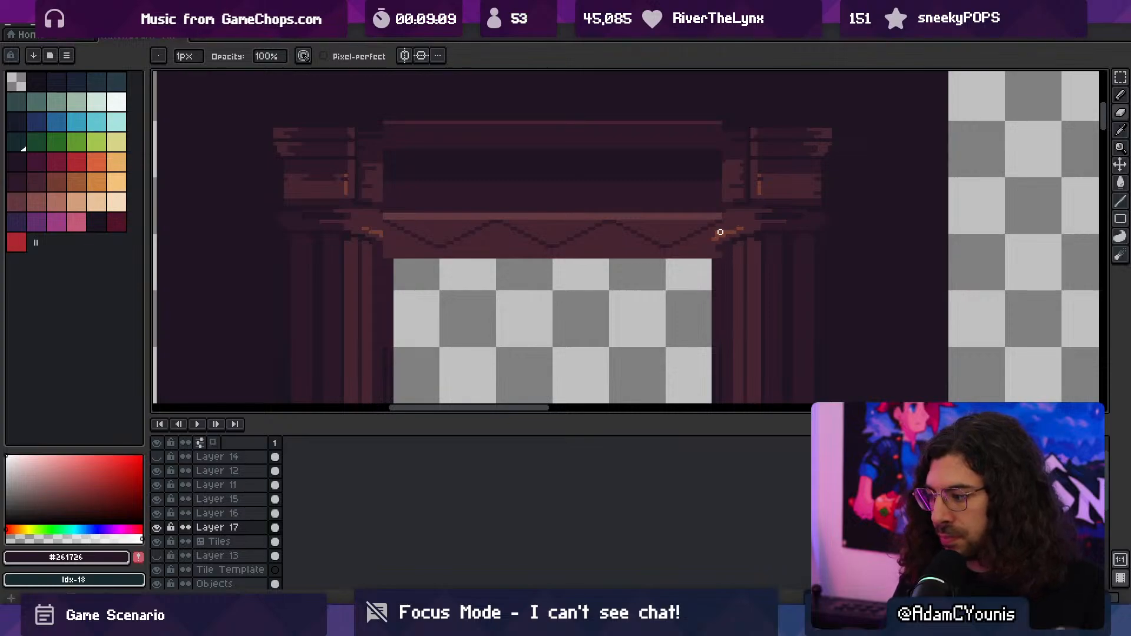
- Switch to the file search window, search for asebrush and launch the asebrush-1.1.jar shortcut
left_click(533, 621)
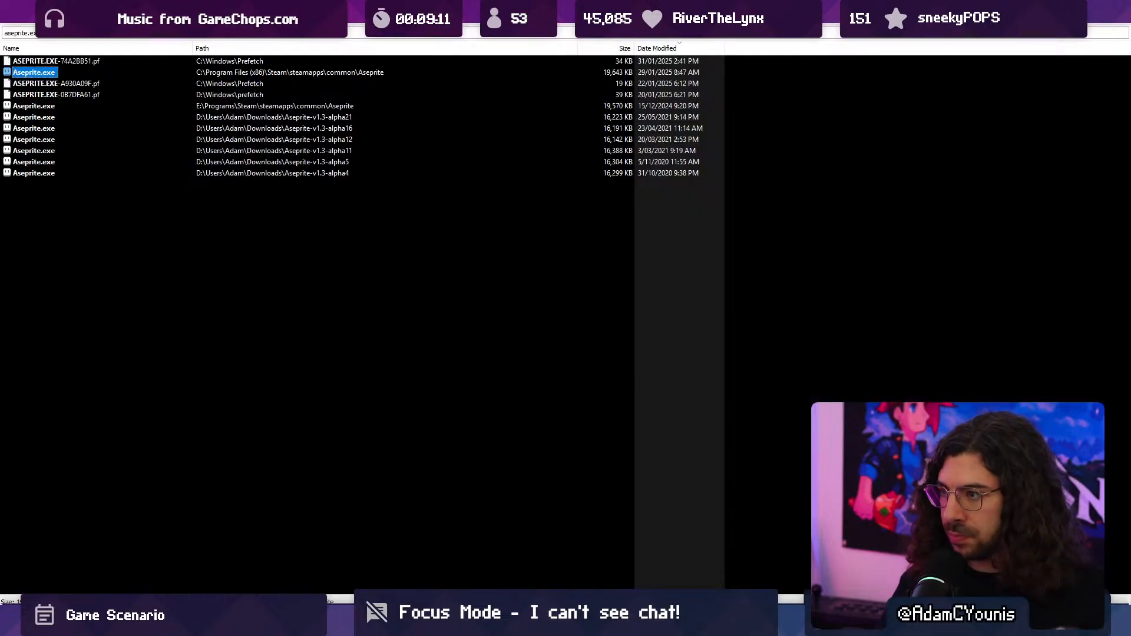
type("asebrush")
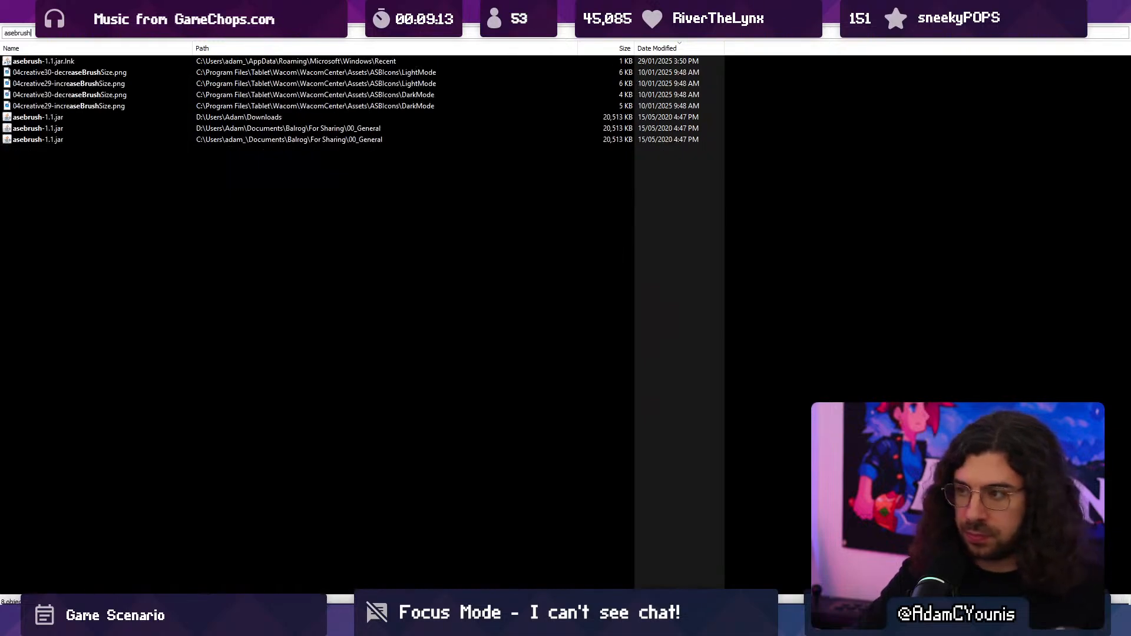
key("Down")
key("Return")
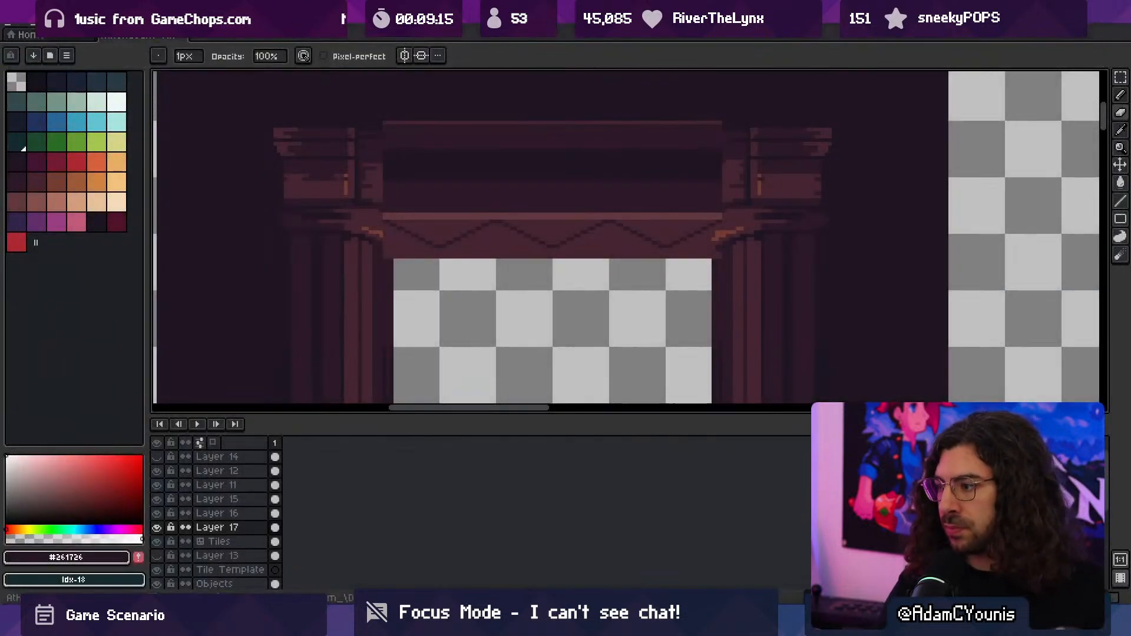
- Trim the right end of the beam overlay on Layer 17 with a 3 px eraser to uncover the scroll, undoing the last excess stroke
key("e")
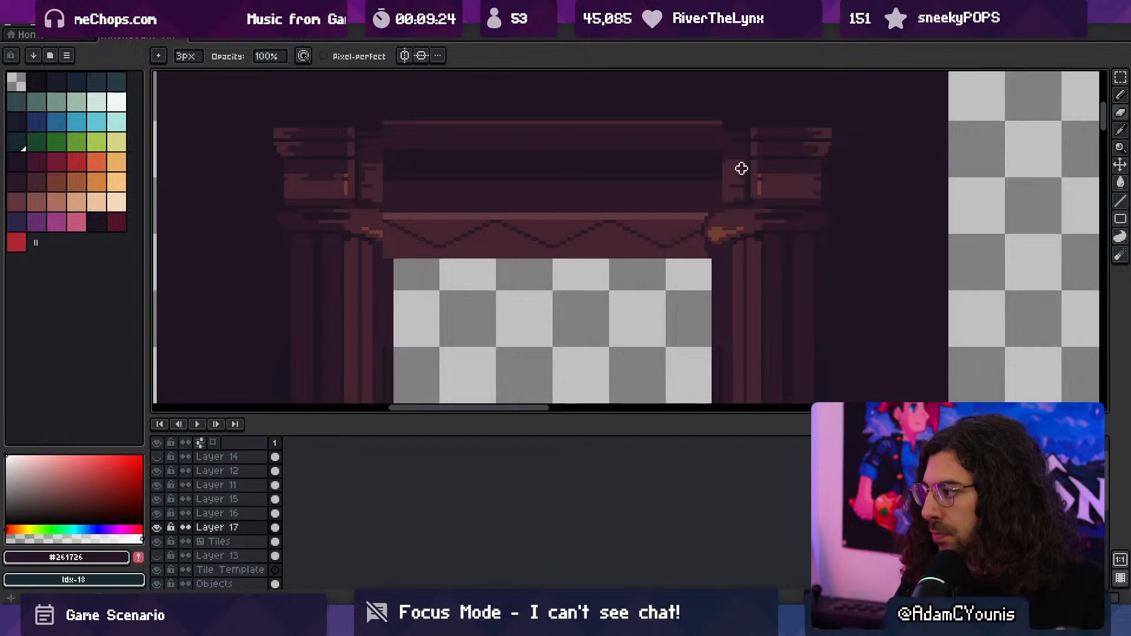
mouse_move(721, 126)
left_mouse_down()
mouse_move(721, 228)
mouse_move(714, 218)
left_mouse_up()
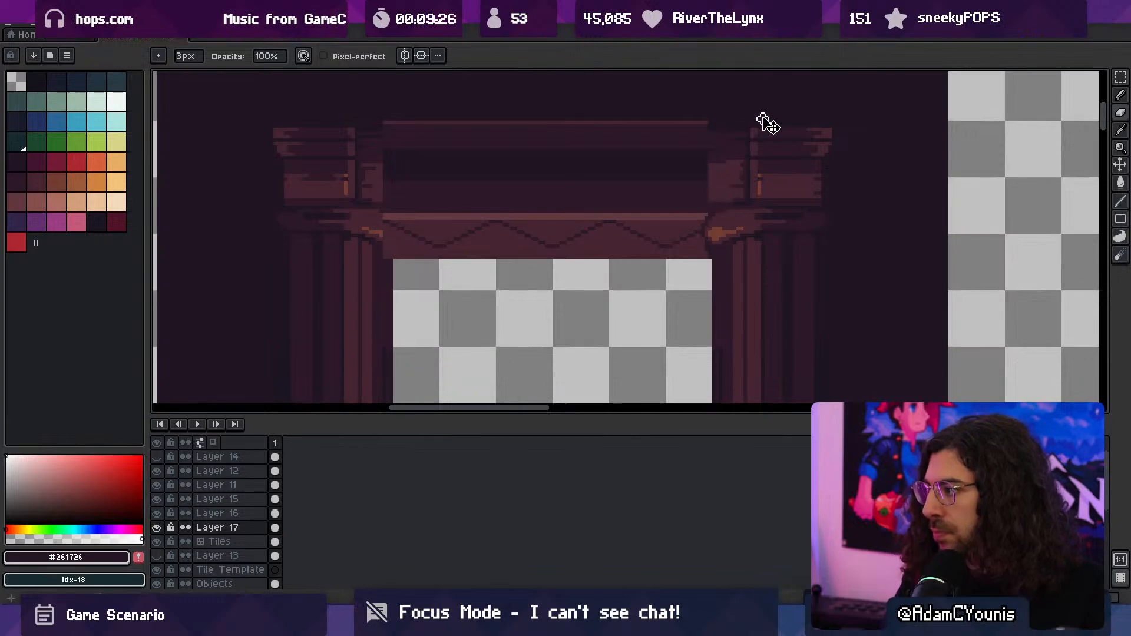
key("ctrl+z")
left_click_drag(430, 178, 593, 204)
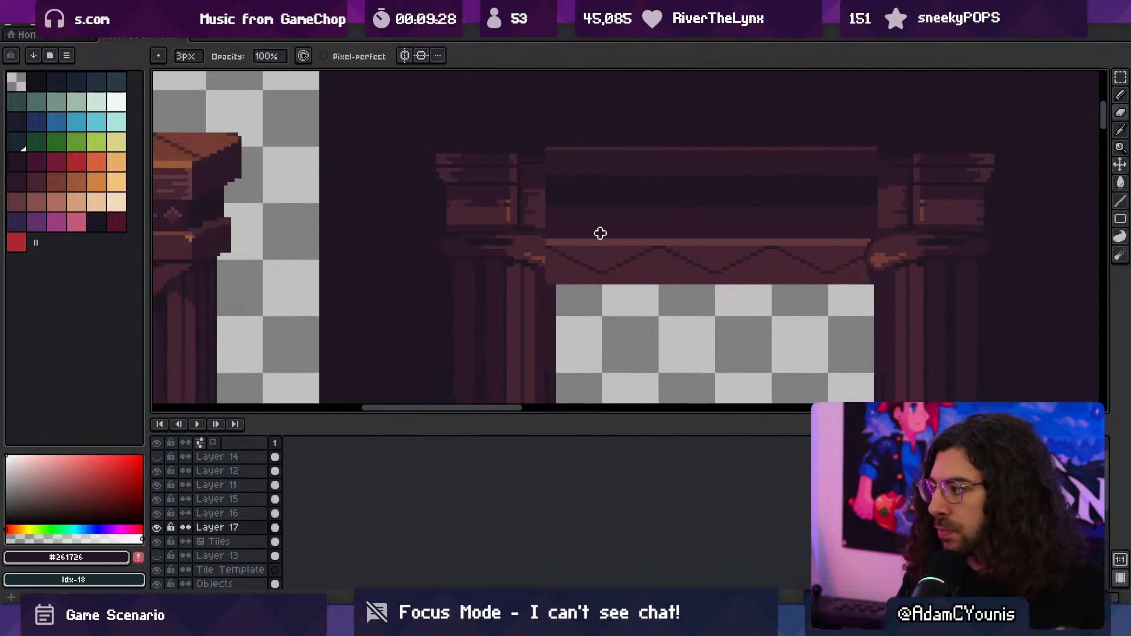
- Touch up the zigzag trim beside the right scroll with 1 px pixels in #452531 and extend its highlight in #61383e
key("z")
left_click_drag(846, 284, 870, 276)
left_click(870, 273, "alt")
key("b")
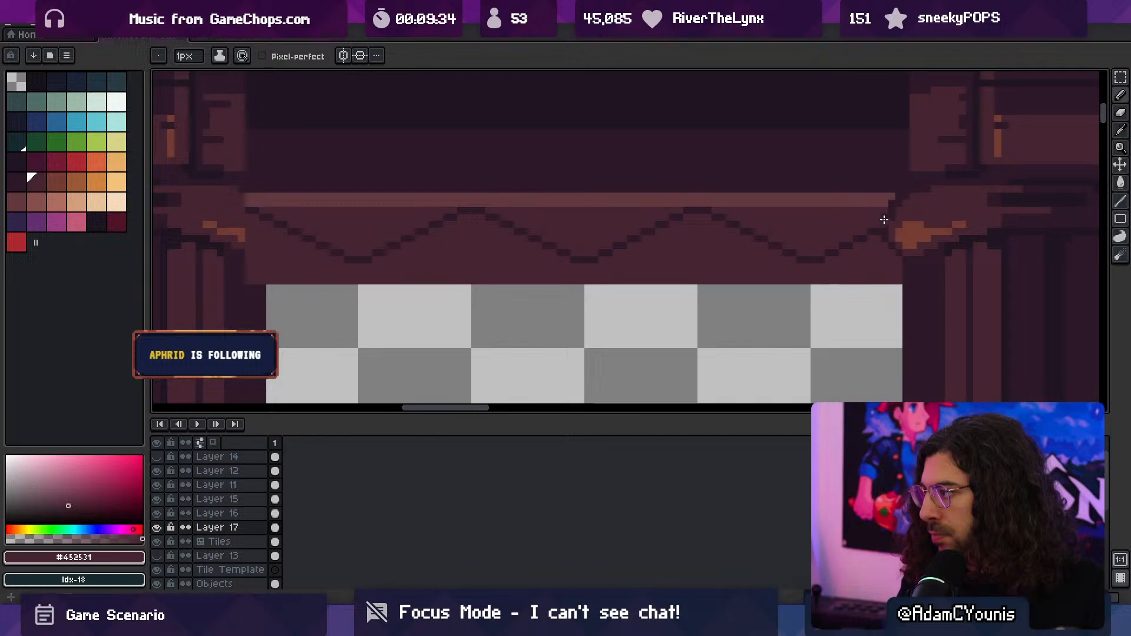
left_click(889, 200, "alt")
left_click(898, 196)
key("ctrl+space")
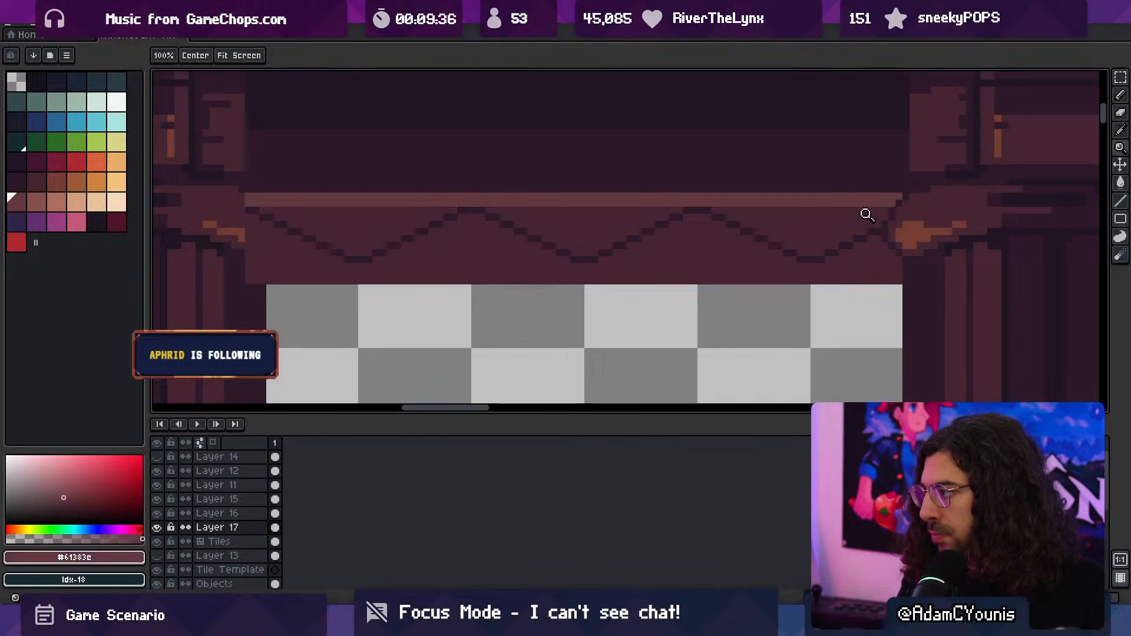
left_click_drag(866, 213, 881, 234, "ctrl")
left_click_drag(709, 254, 646, 232)
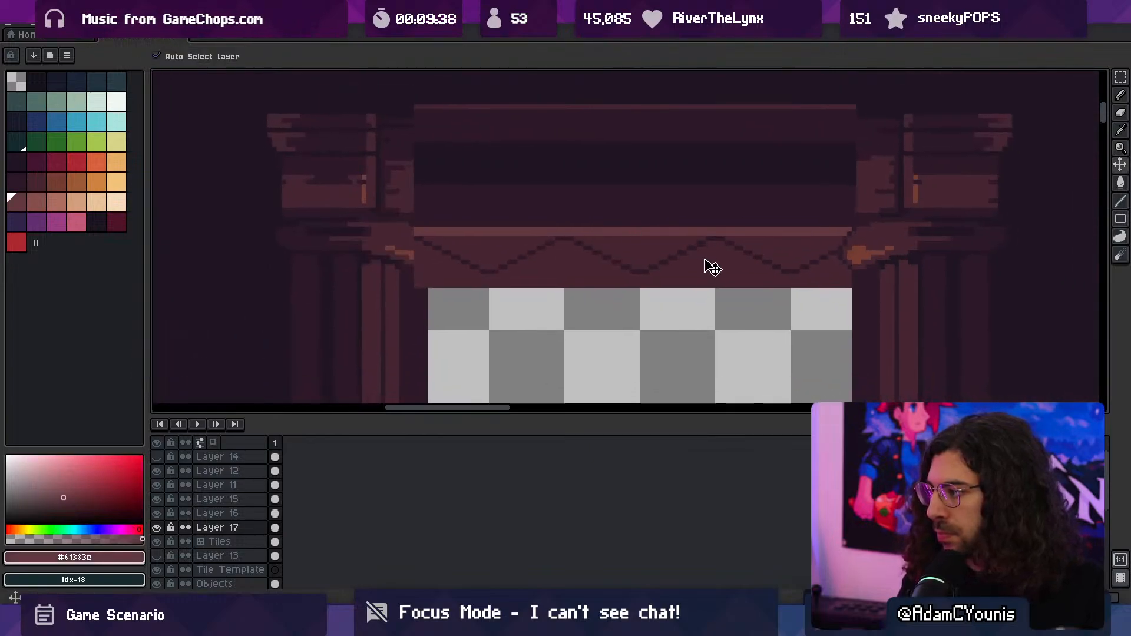
- Delete the left end of the beam overlay on Layer 17, from above the beam down into the opening
key("m")
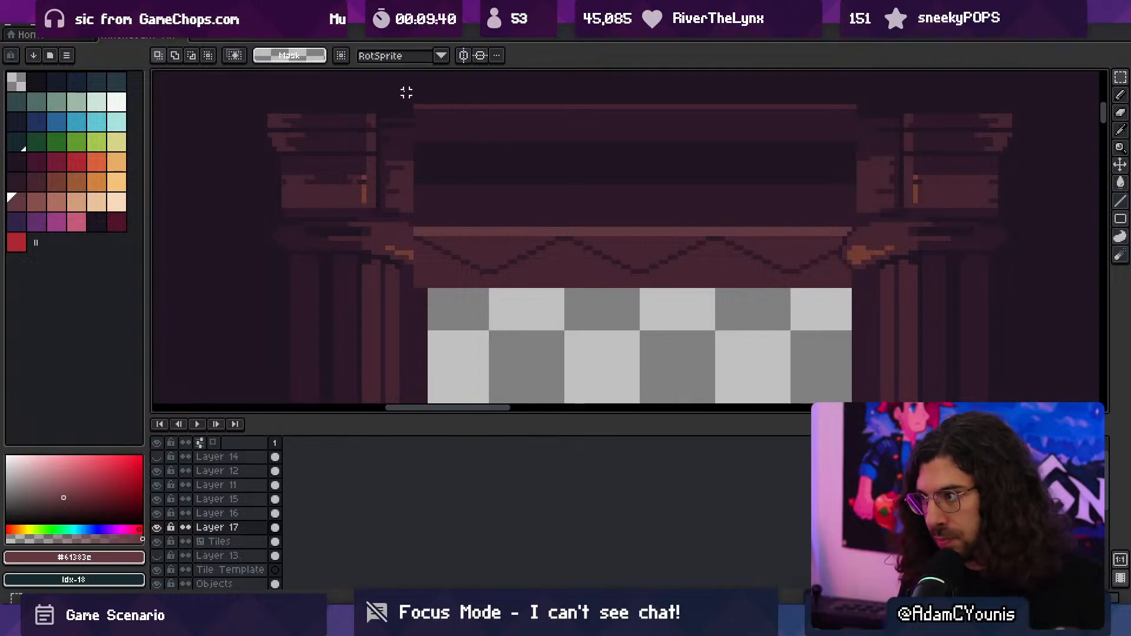
left_click_drag(403, 84, 500, 318)
key("Delete")
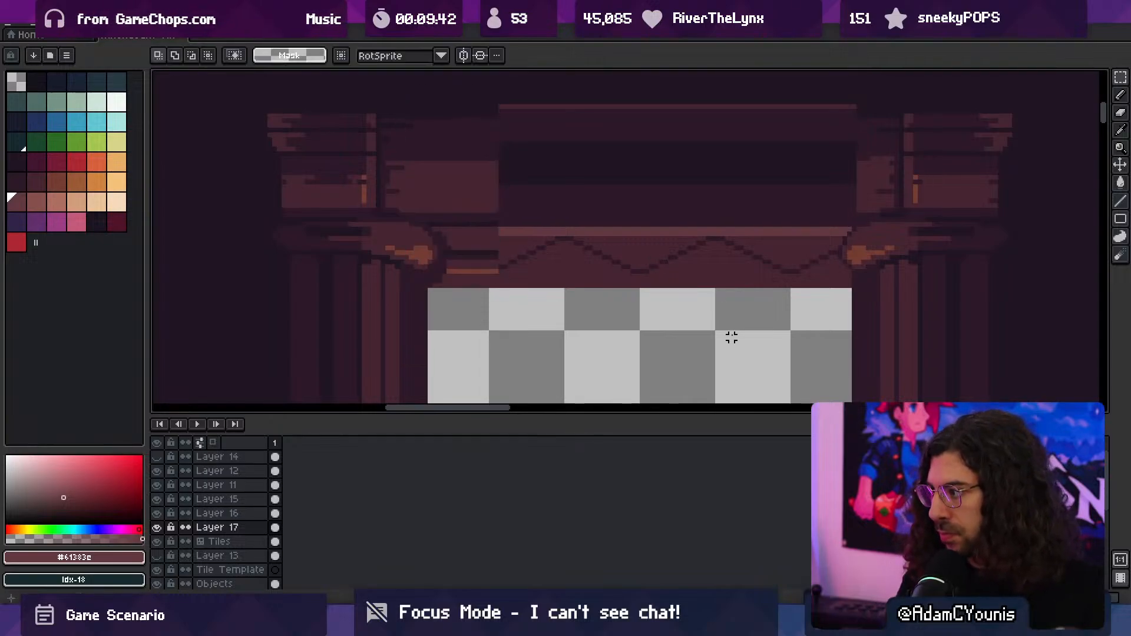
- Copy the overlay's 33 by 47 pixel right end, flip it horizontally and place it over the beam's left end
left_click_drag(713, 323, 873, 97)
left_click(846, 146)
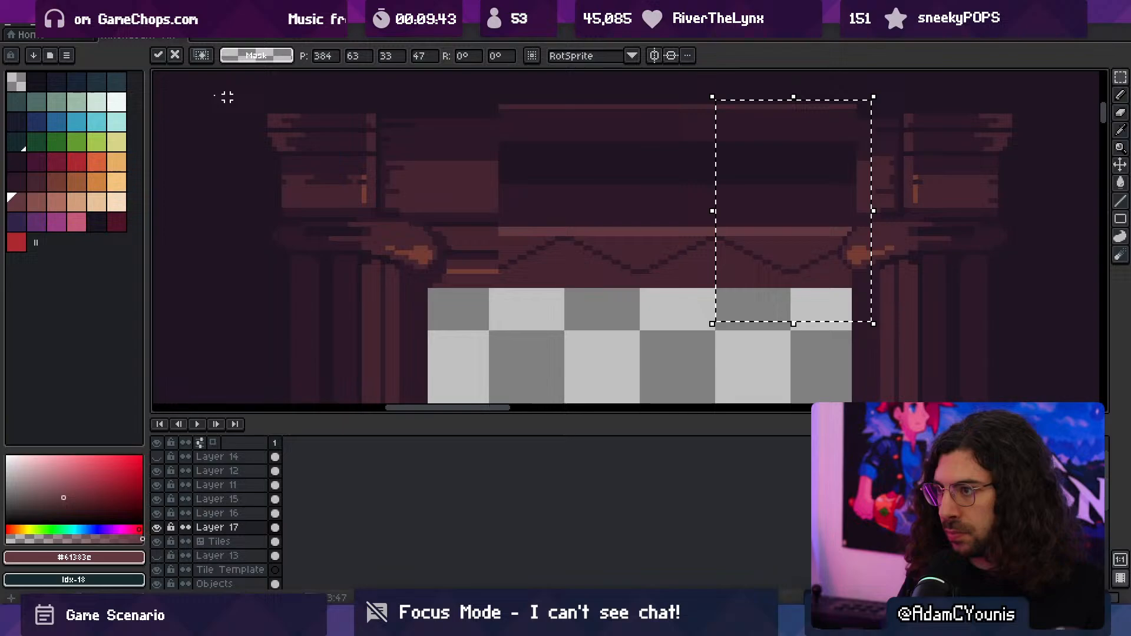
left_click(28, 22)
left_click(65, 204)
left_click_drag(746, 205, 458, 244)
key("Return")
key("ctrl+d")
- Stretch a narrow strip of the upper beam to 109 by 23 pixels at 314, 63 so it spans both capitals
left_click_drag(558, 257, 576, 143)
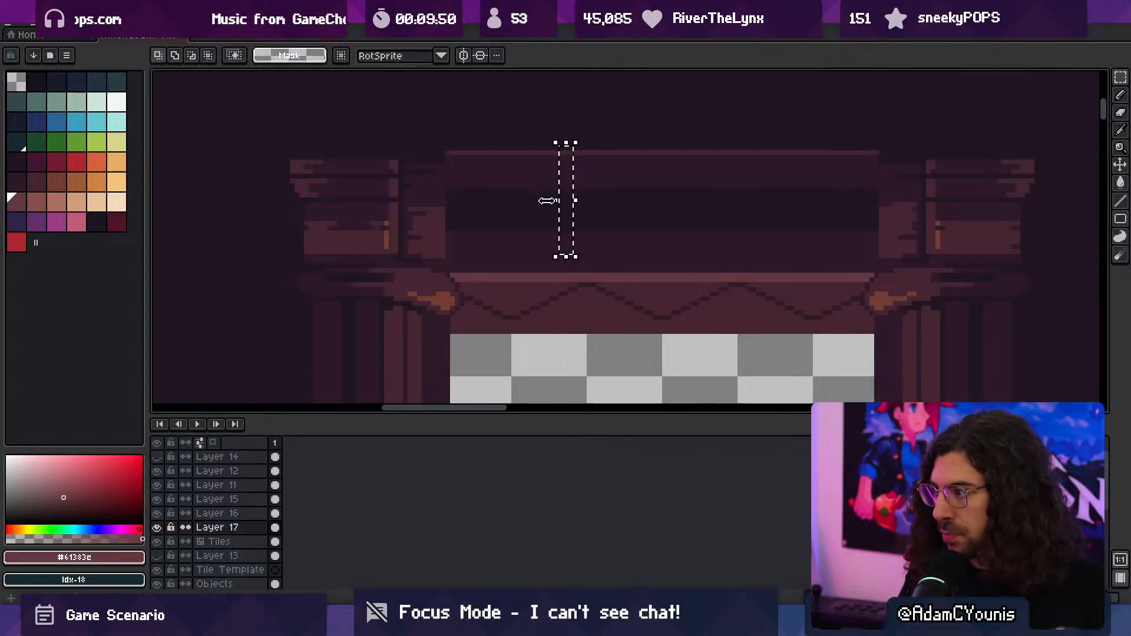
mouse_move(551, 199)
left_mouse_down()
mouse_move(404, 219)
mouse_move(924, 201)
left_mouse_up()
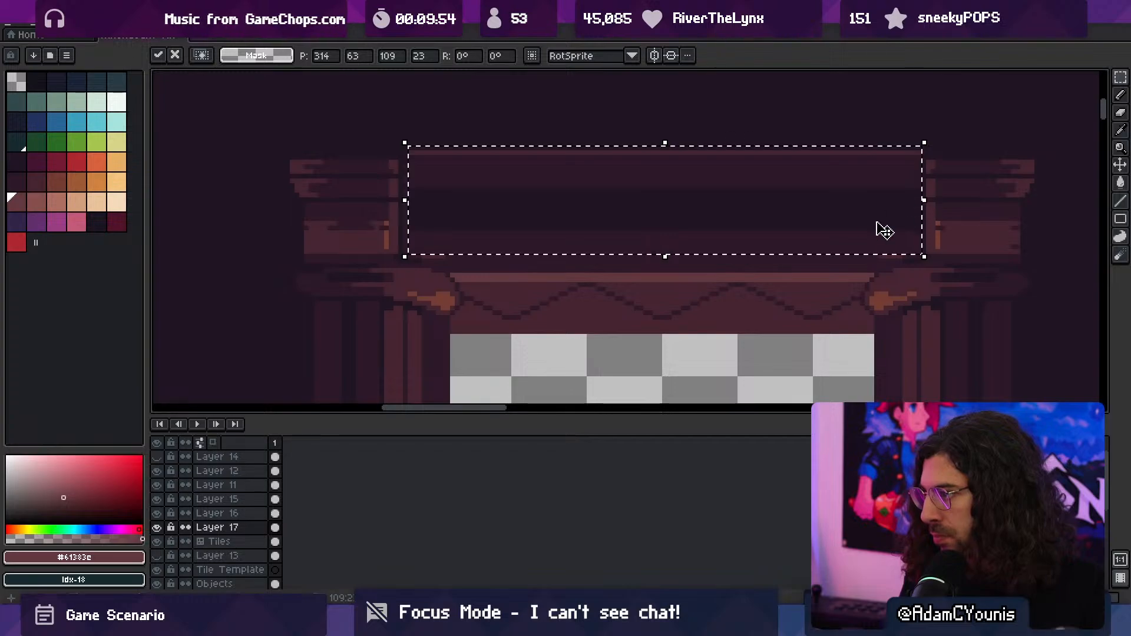
key("ctrl+d")
- Clean up the beam's lower corners beside both capitals with 1 px pixels in #2c1928 and #201523
key("b")
left_click(434, 252, "alt")
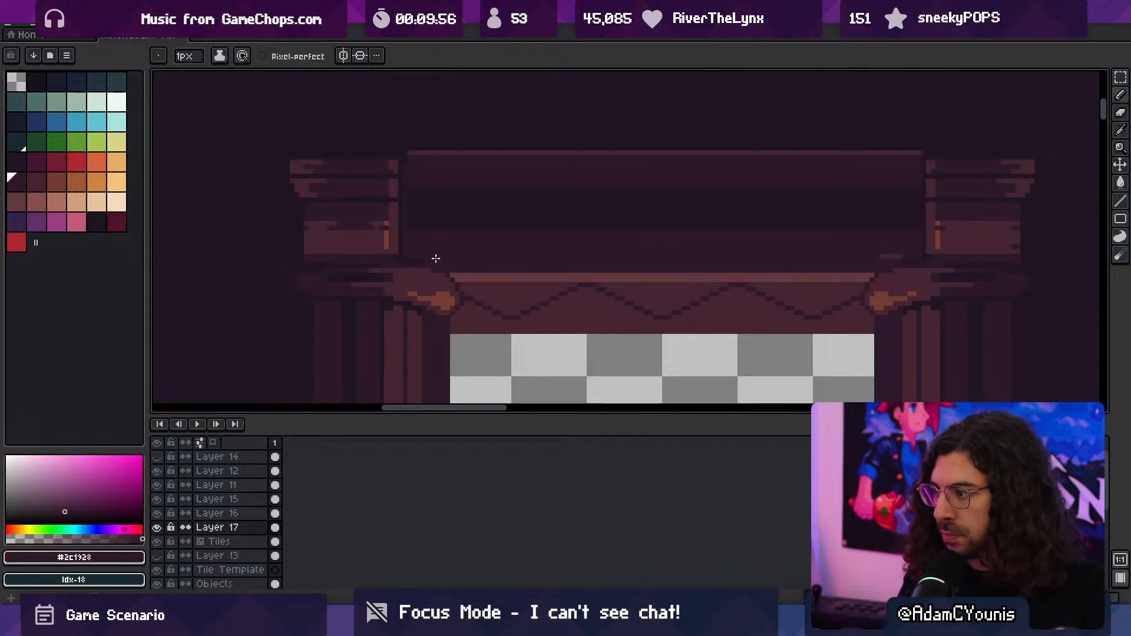
left_click(912, 258, "alt")
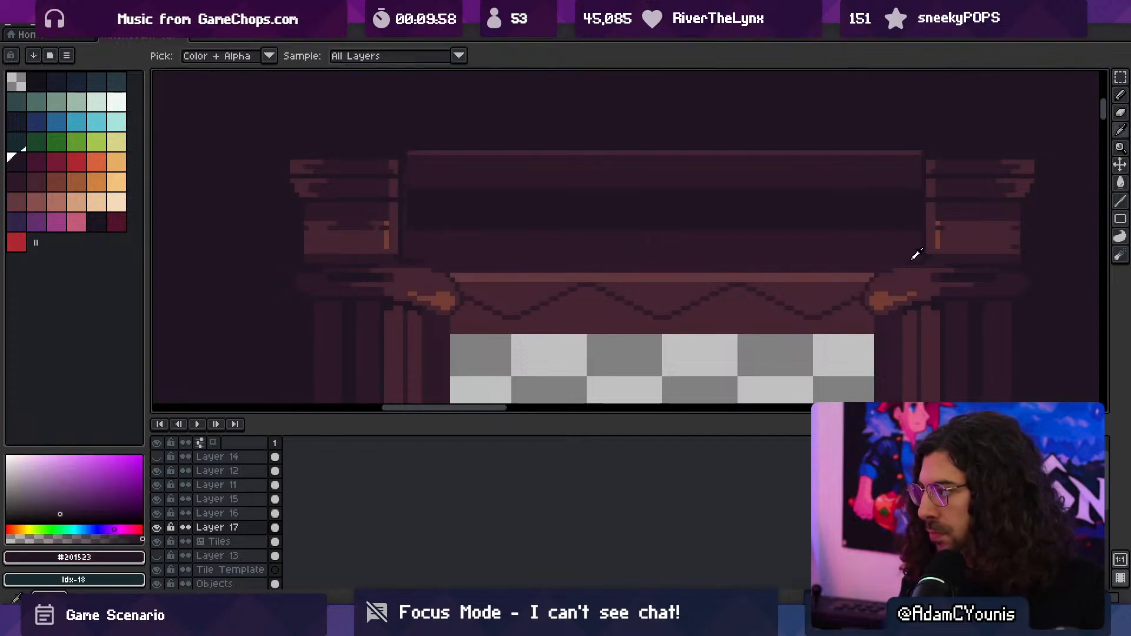
key("z")
left_click_drag(829, 248, 745, 237)
mouse_move(589, 243)
left_mouse_down()
mouse_move(602, 244)
mouse_move(601, 222)
left_mouse_up()
key("b")
left_click(558, 283, "alt")
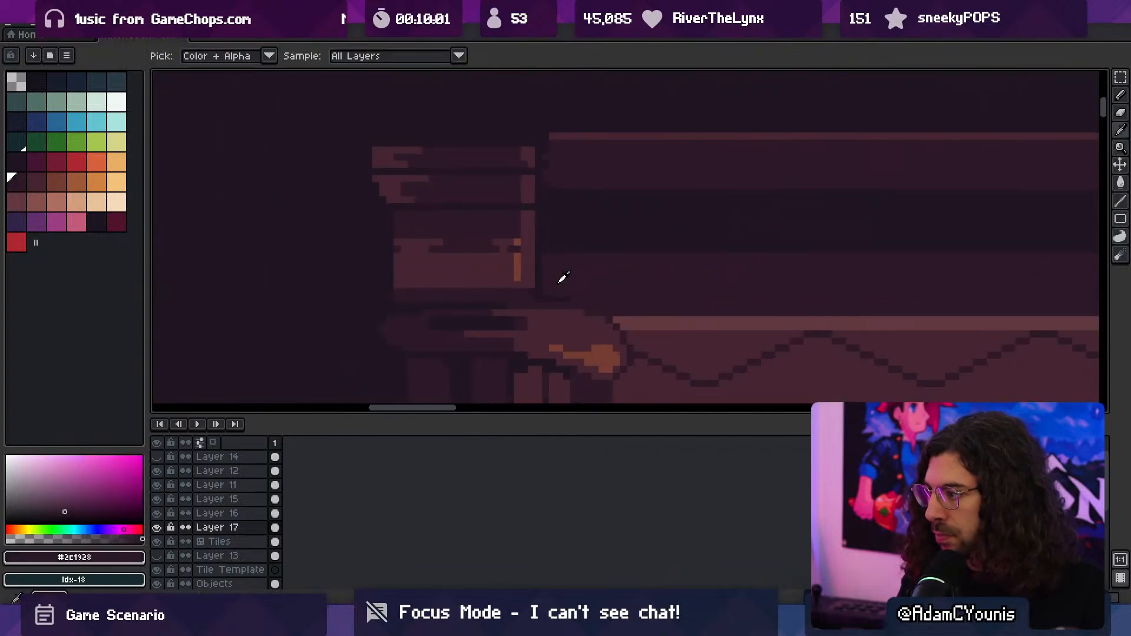
- Examine the reworked beam, from the right capital out to the whole doorway frame
key("space")
left_click_drag(1066, 234, 594, 244)
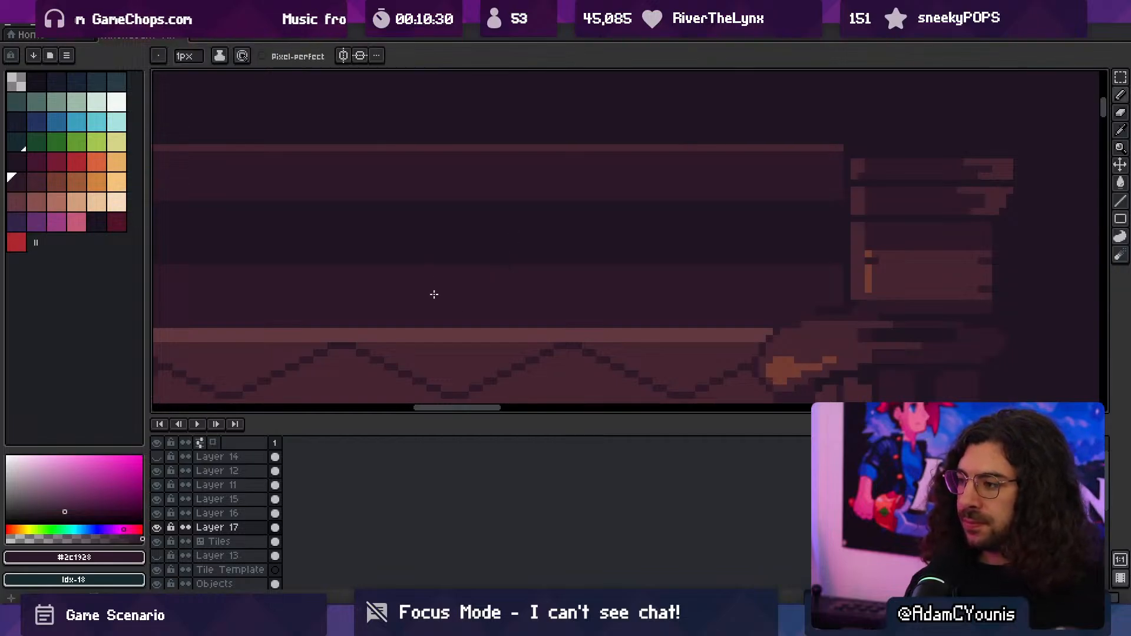
middle_click_drag(535, 338, 568, 350)
left_click_drag(615, 298, 553, 296)
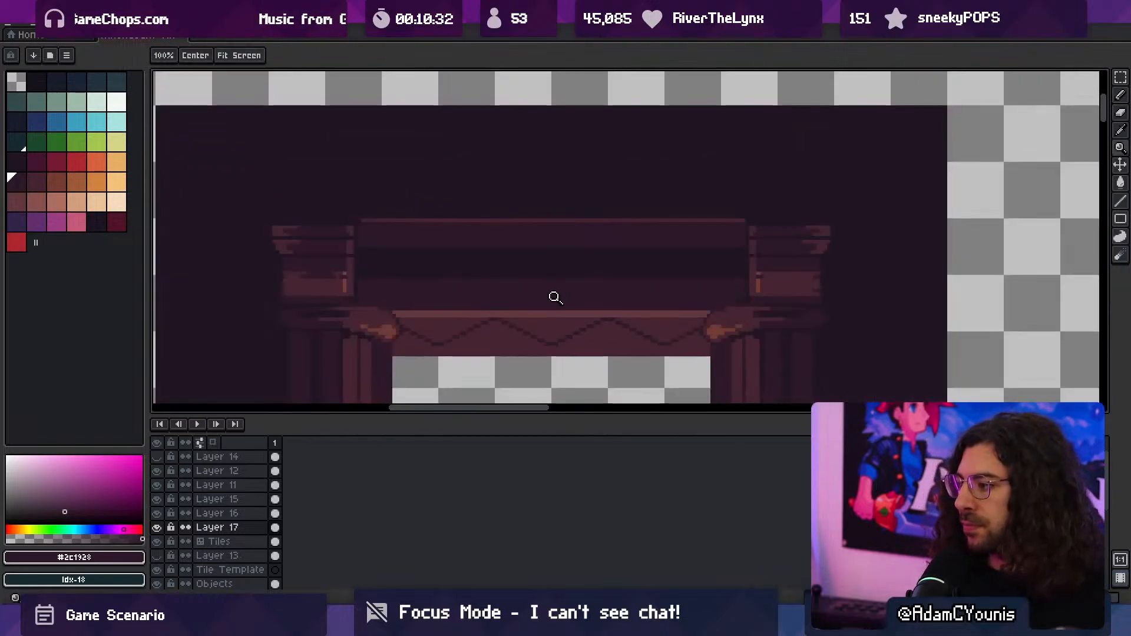
middle_click_drag(579, 316, 565, 357)
left_click_drag(566, 415, 571, 467)
left_click_drag(601, 374, 580, 387)
middle_click_drag(581, 389, 575, 337)
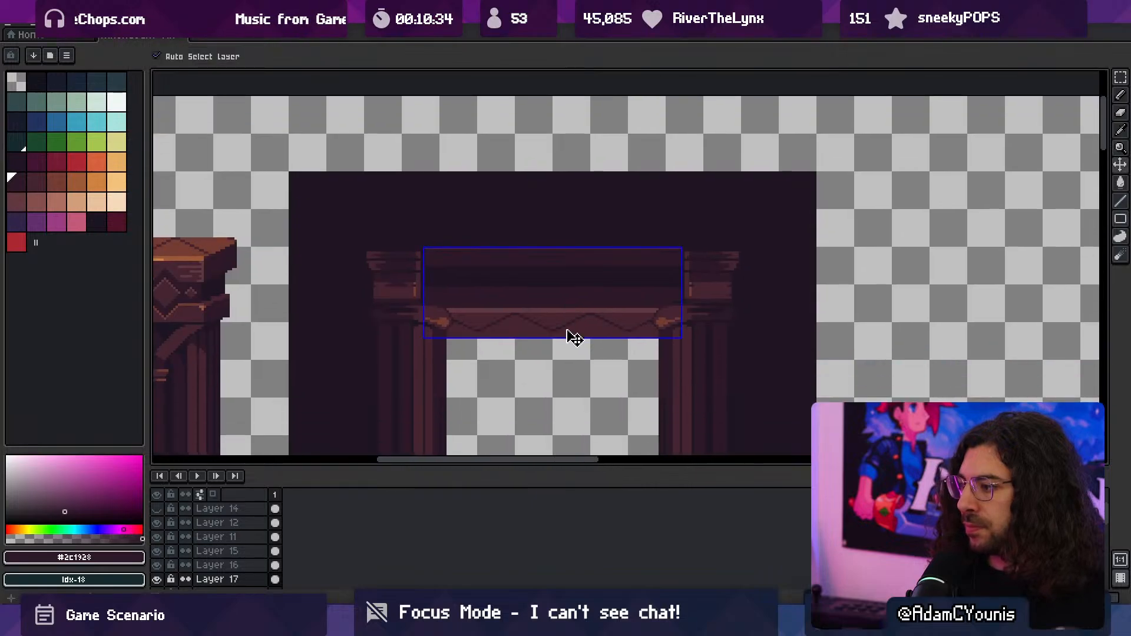
middle_click_drag(461, 391, 463, 363)
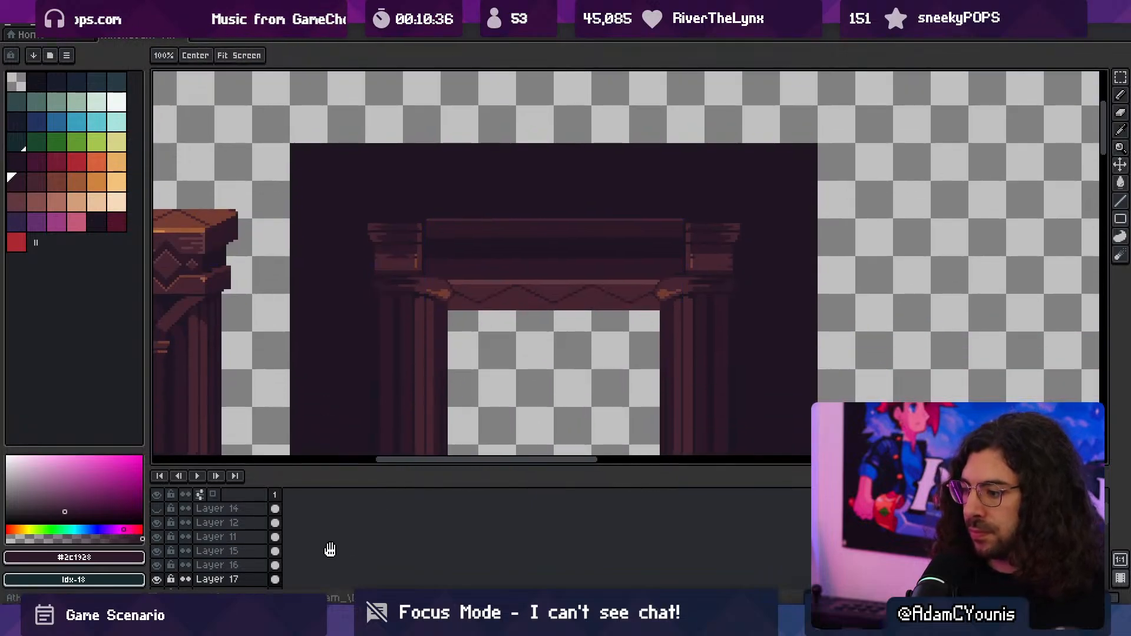
middle_click_drag(239, 563, 240, 514)
right_click(234, 530)
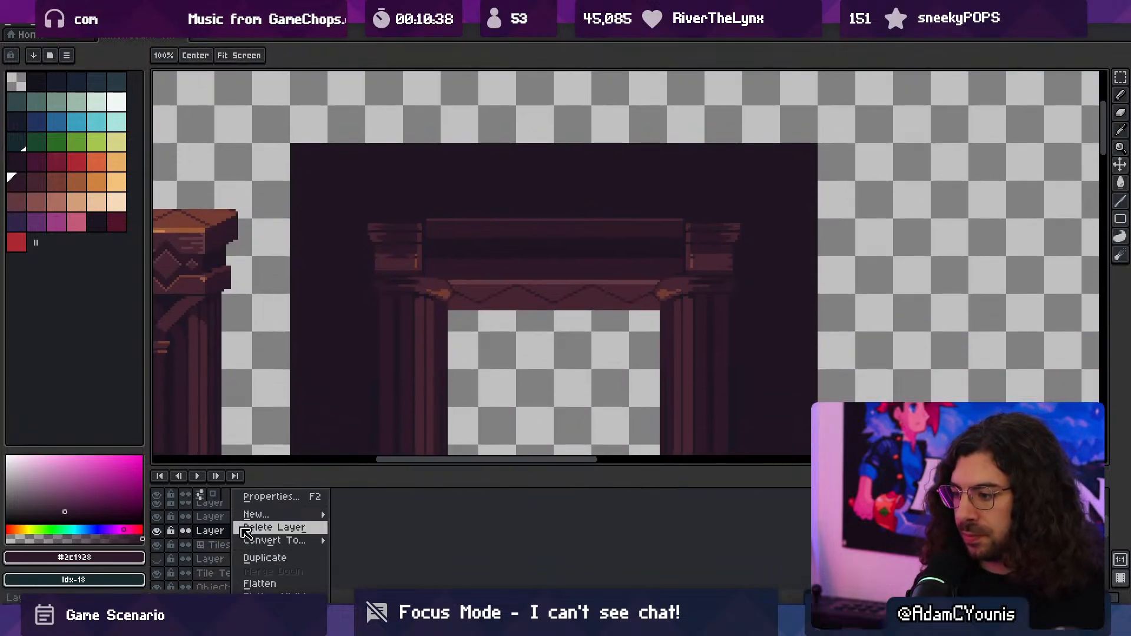
left_click(481, 230)
- Move the whole content of Layer 17 in place onto the Tiles layer and deselect it
scroll(481, 230, "down", 3)
scroll(489, 237, "up", 3)
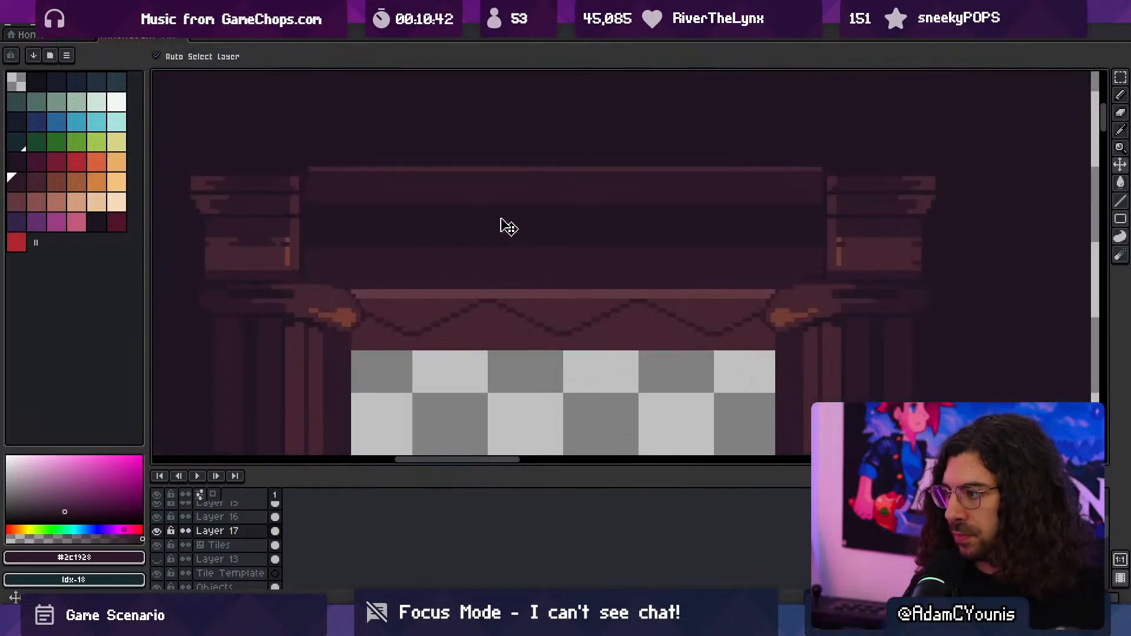
left_click(463, 268)
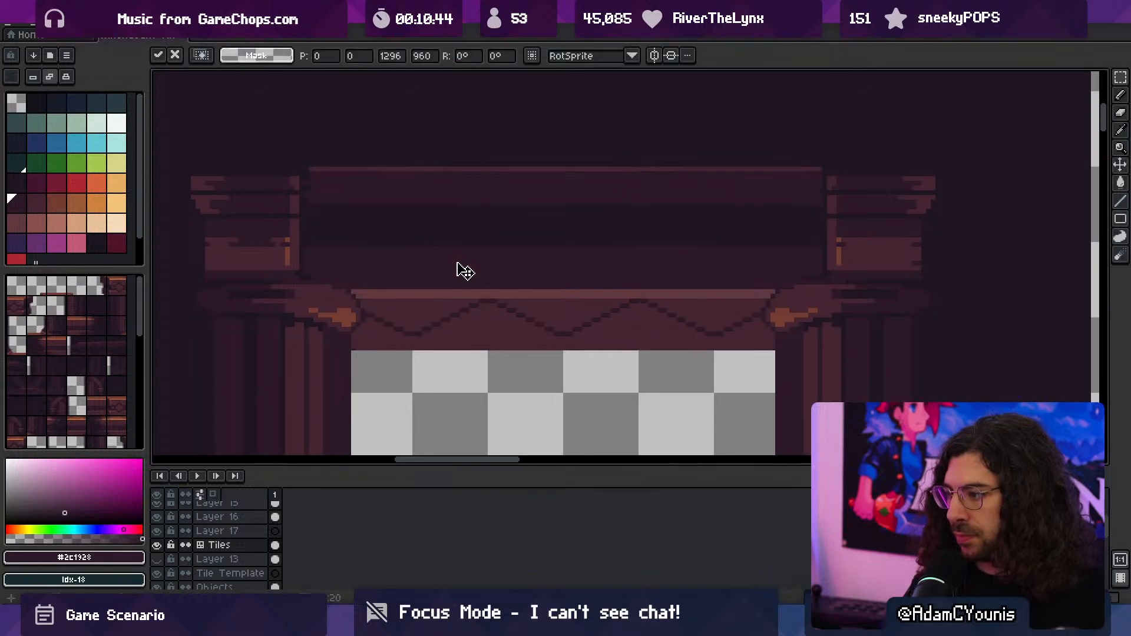
scroll(462, 267, "down", 3)
scroll(464, 269, "up", 2)
scroll(464, 268, "down", 3)
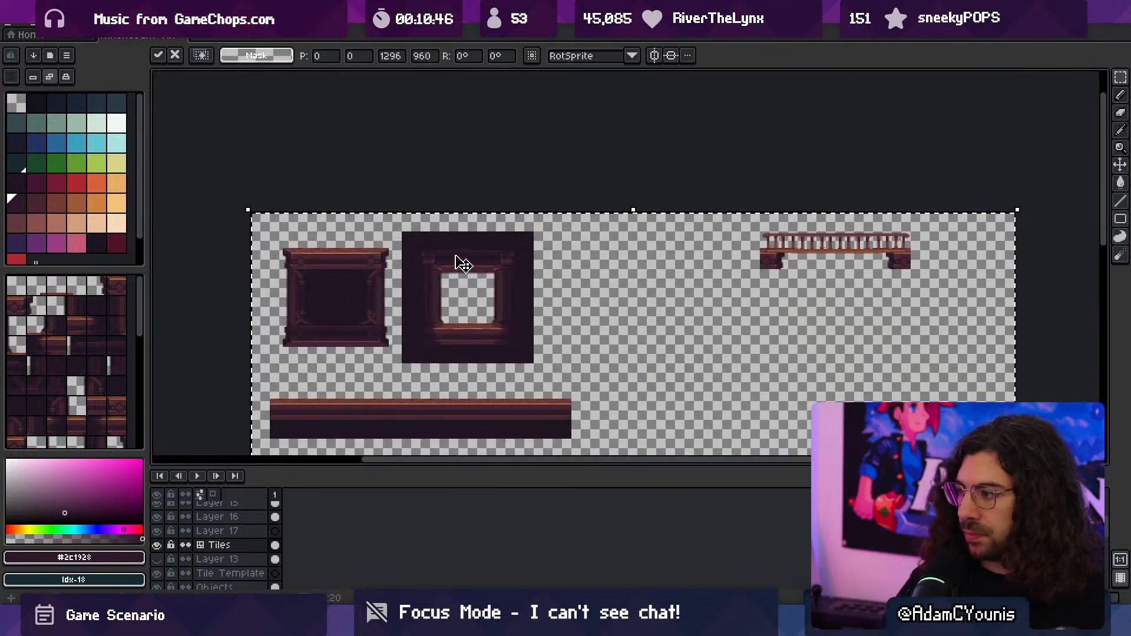
key("ctrl+d")
scroll(458, 277, "up", 4)
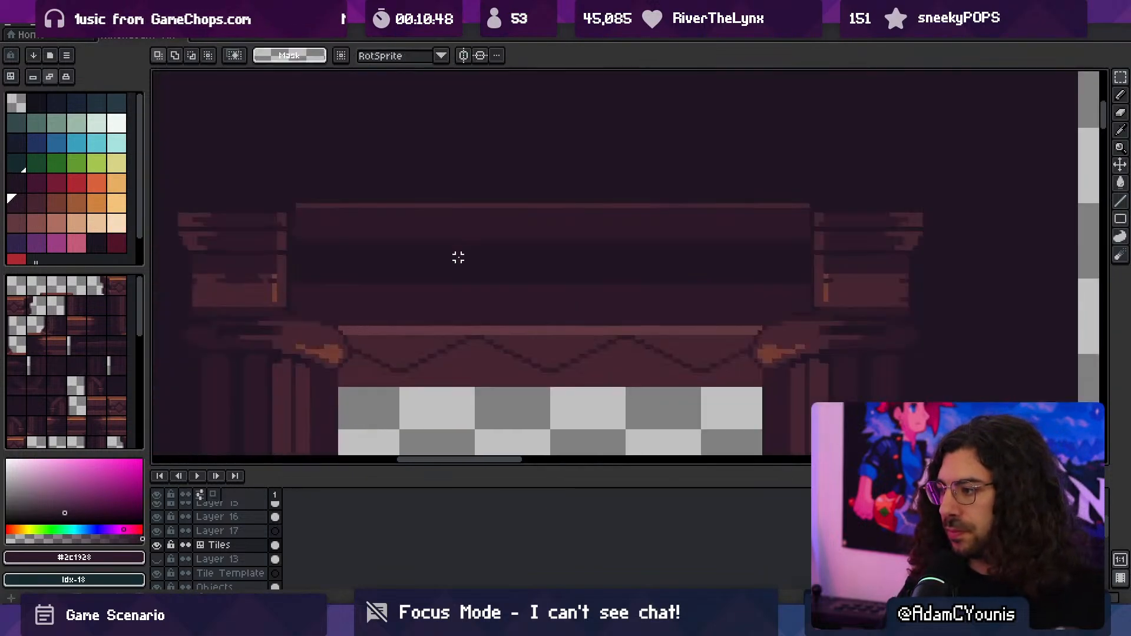
- Retouch the dark outline between the capital base and the scroll on the Tiles layer with 1 px pixels in #201523
scroll(444, 342, "down", 1)
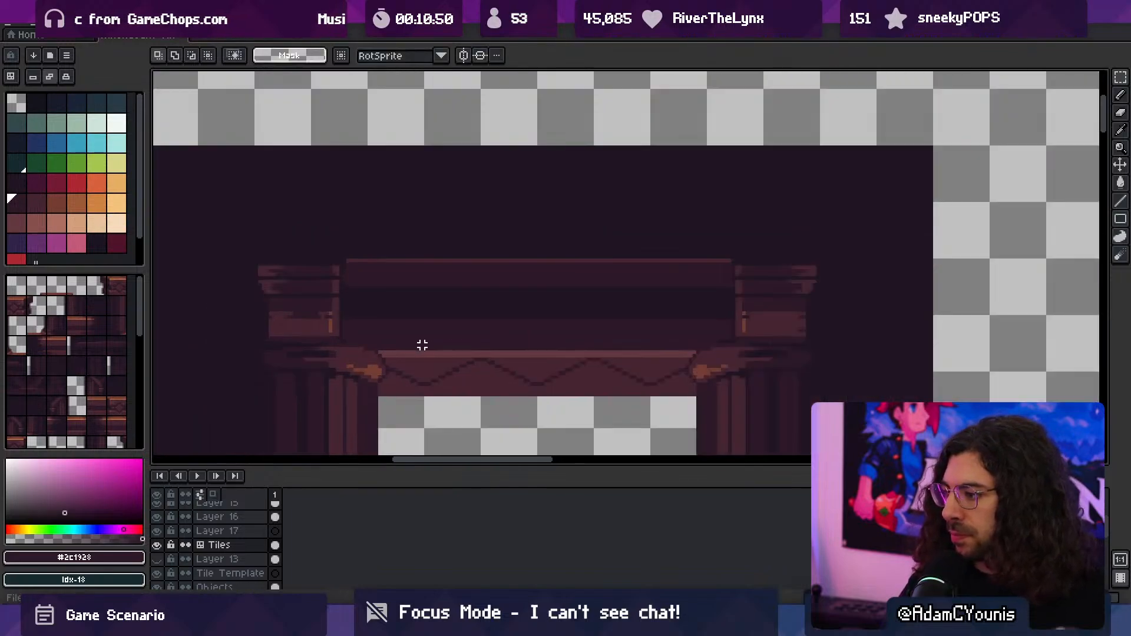
scroll(375, 343, "up", 3)
left_click(292, 331, "alt")
key("b")
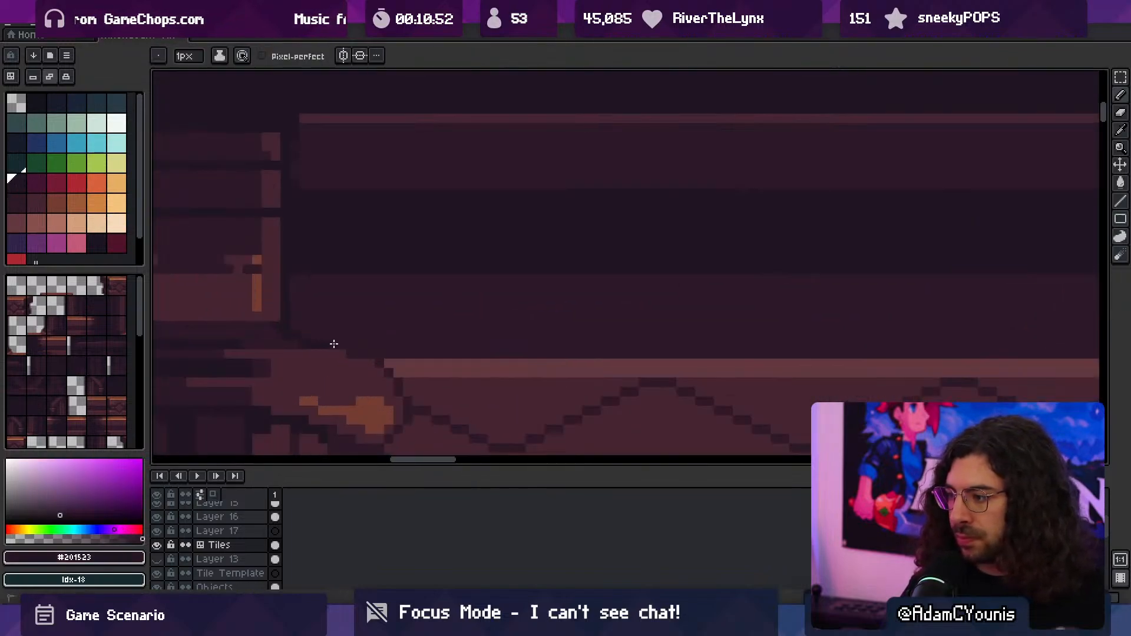
scroll(486, 312, "down", 2)
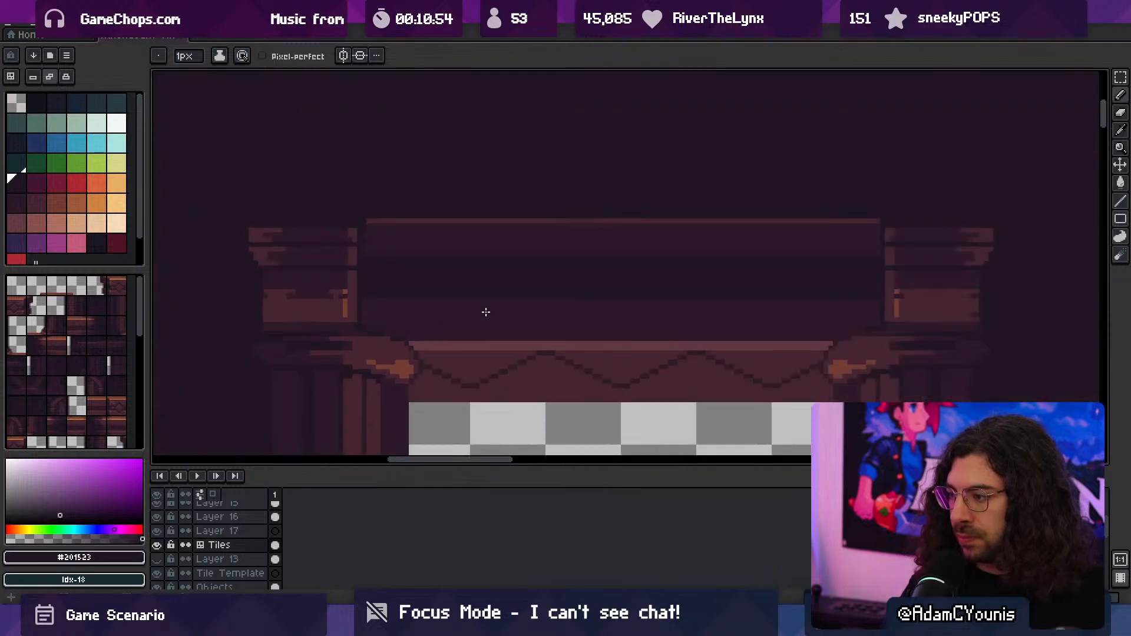
- Save the tileset file and export the sprite
key("ctrl+s")
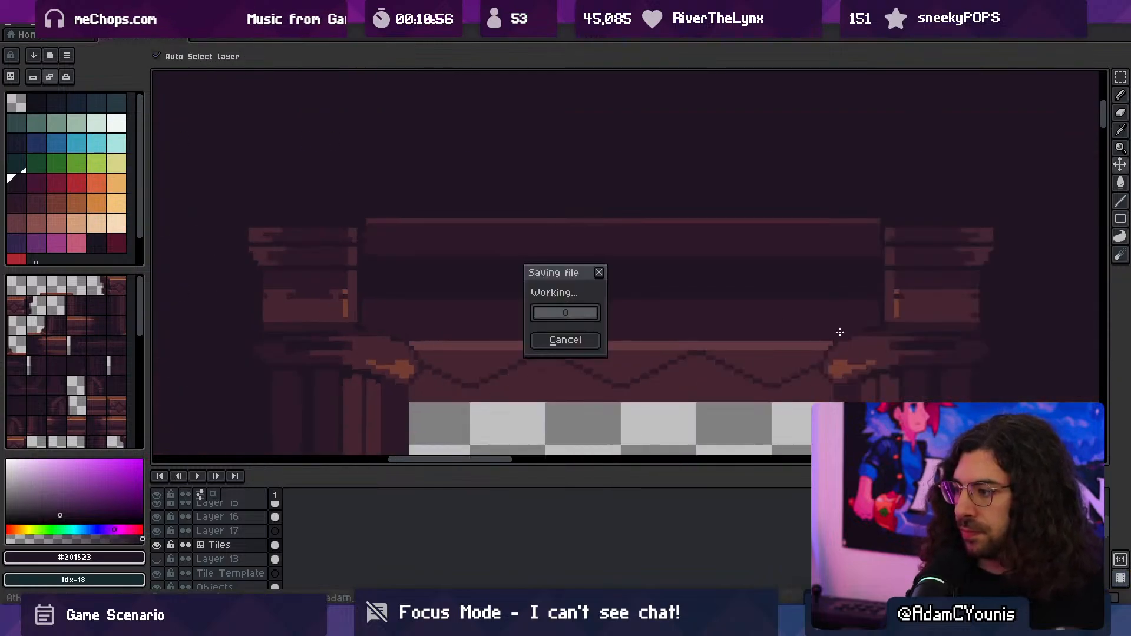
key("ctrl+alt+shift+s")
left_click(178, 185)
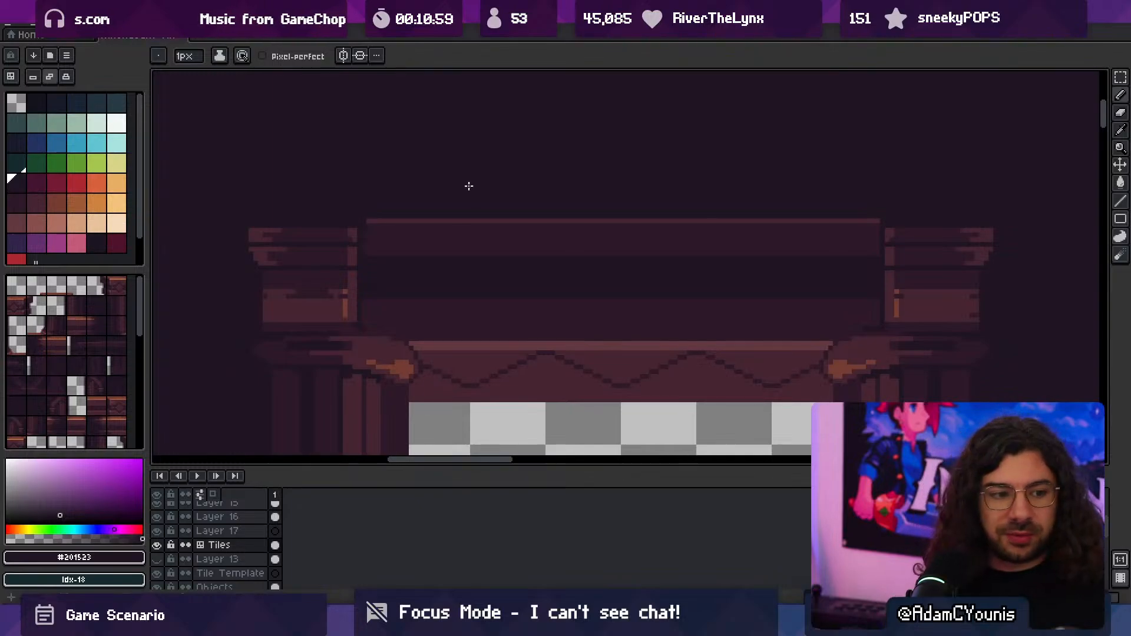
middle_click_drag(527, 320, 506, 298)
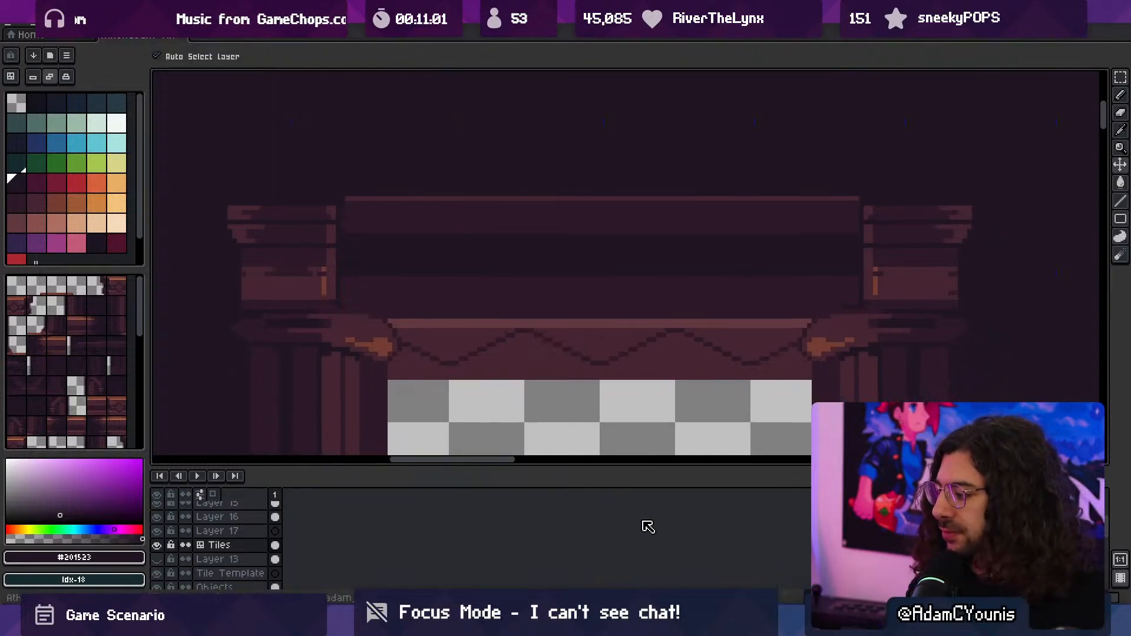
key("b")
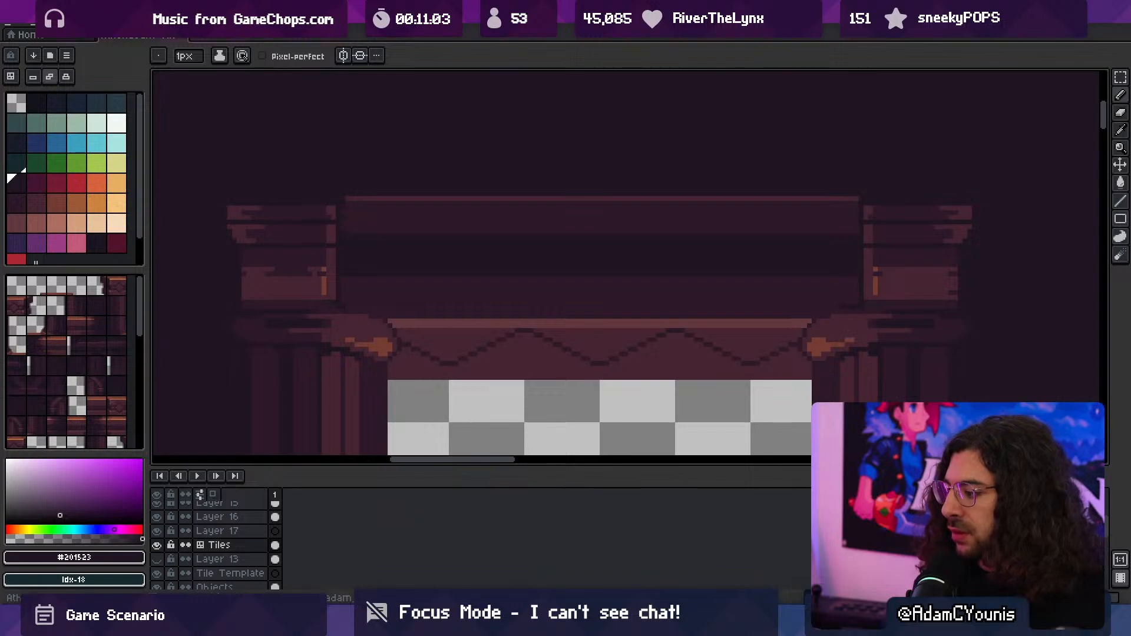
- Switch to Unity and examine the reworked beam and trim at the column capital beside the Door in the Athenaeum Test Map scene
key("alt+Tab")
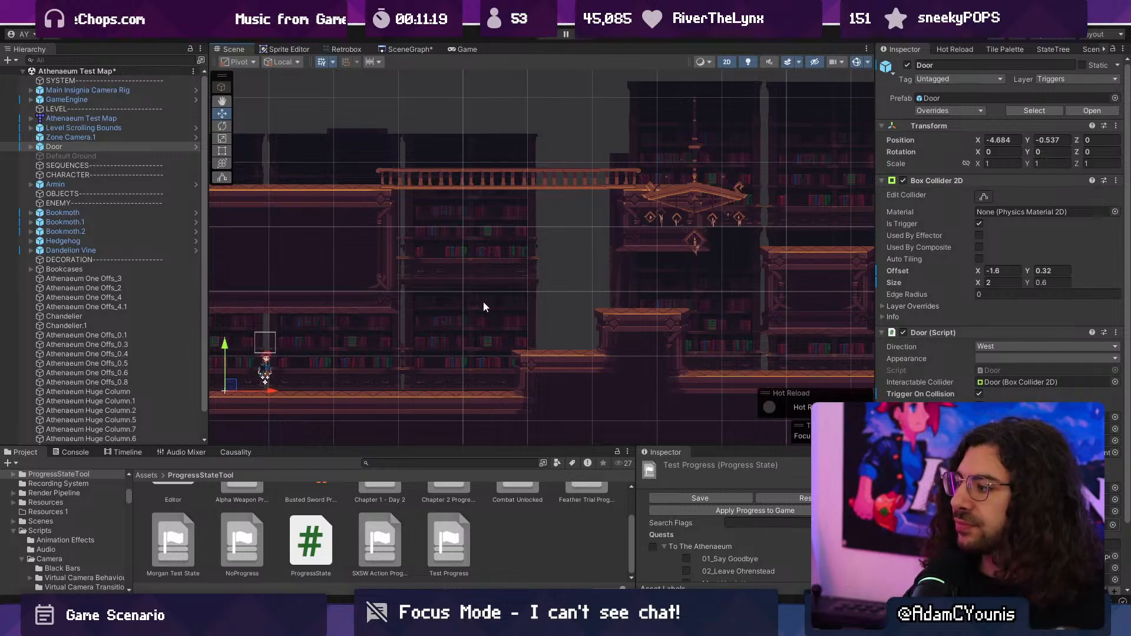
middle_click_drag(467, 269, 896, 232)
middle_click_drag(647, 204, 611, 212)
scroll(610, 212, "up", 5)
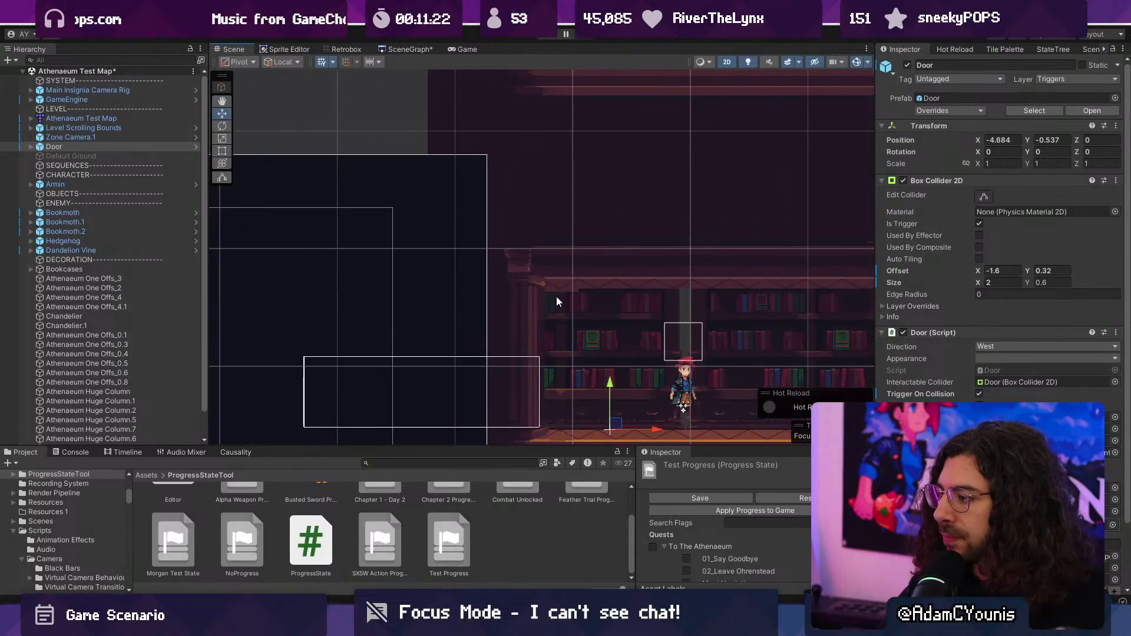
scroll(598, 285, "up", 6)
middle_click_drag(563, 302, 652, 309)
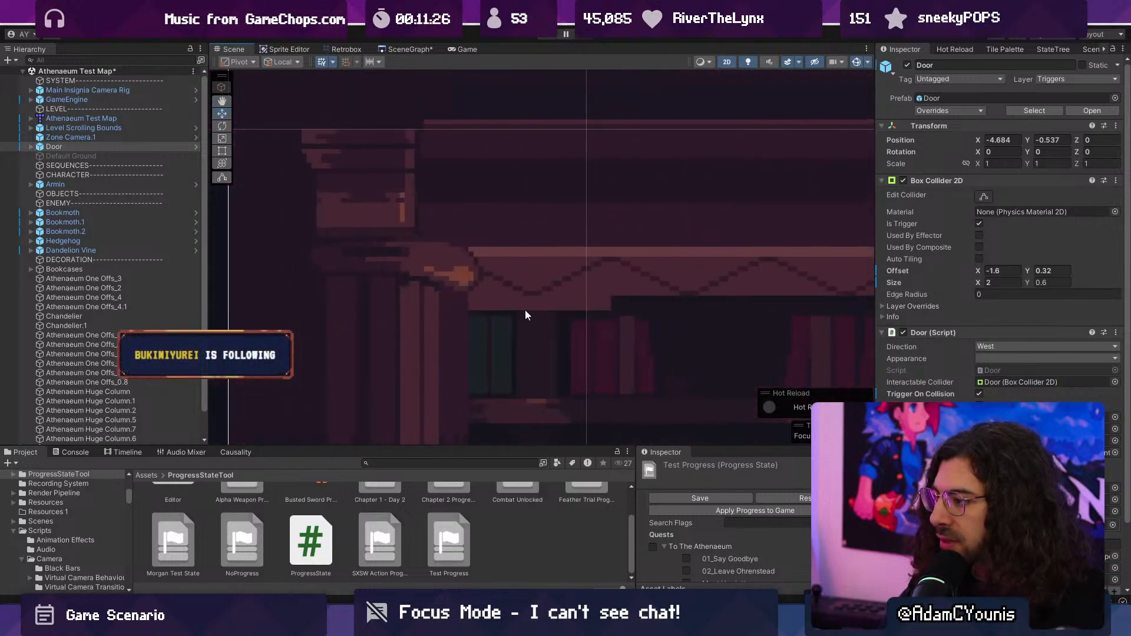
- Switch back to Aseprite and delete the strip about 3 px high beneath the zigzag along the doorway opening on the Tiles layer
key("alt+Tab")
scroll(591, 277, "down", 4)
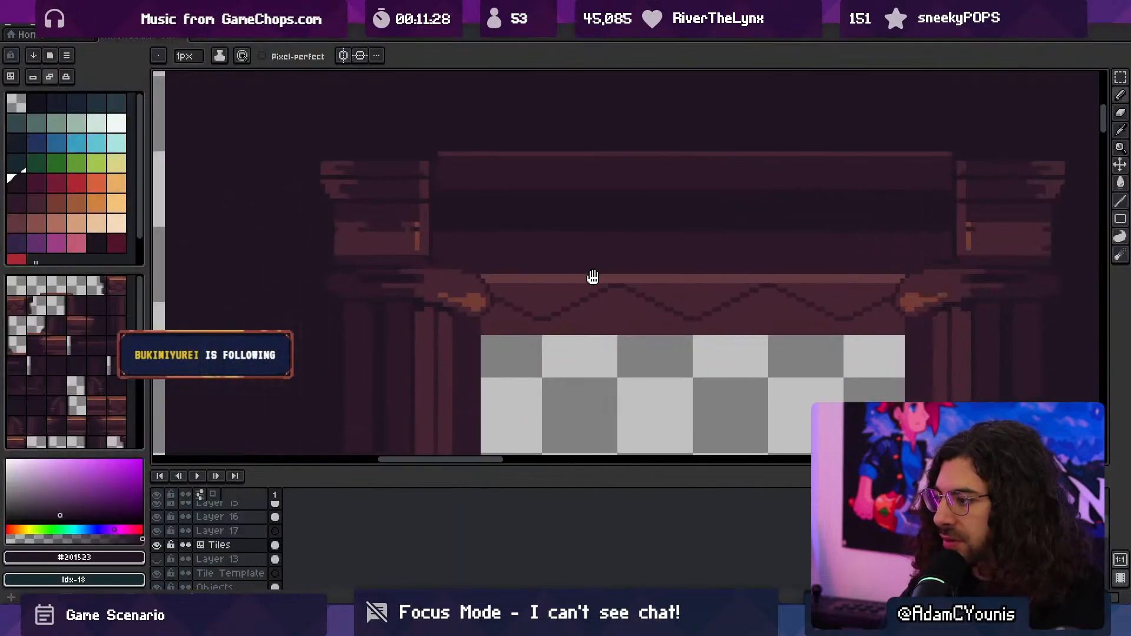
scroll(546, 316, "up", 5)
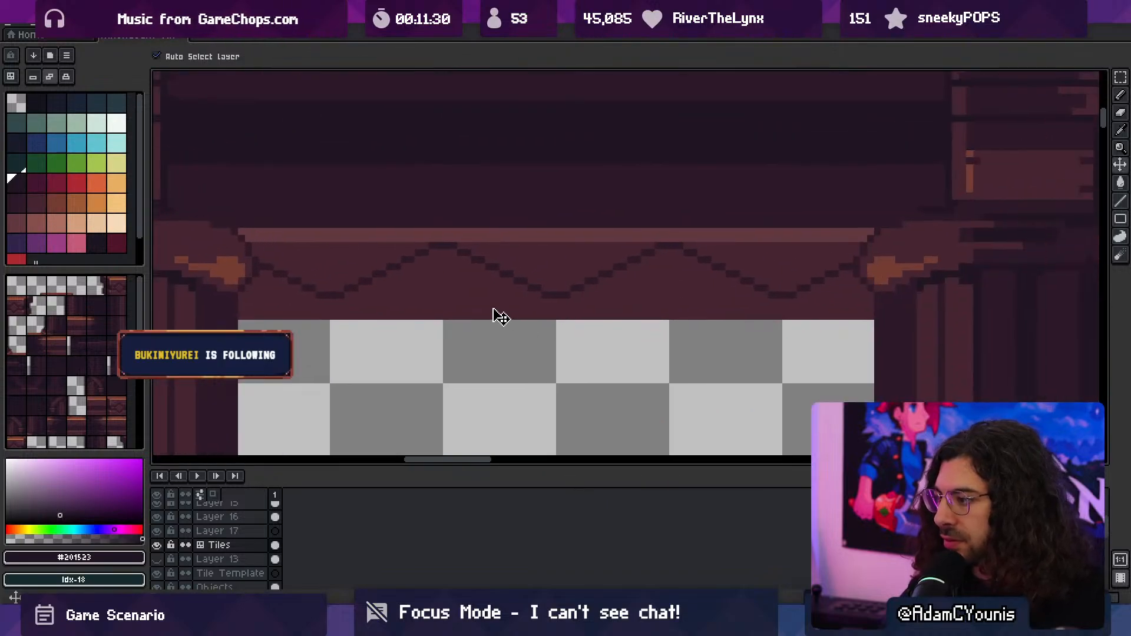
key("m")
left_click_drag(241, 308, 875, 357)
key("Delete")
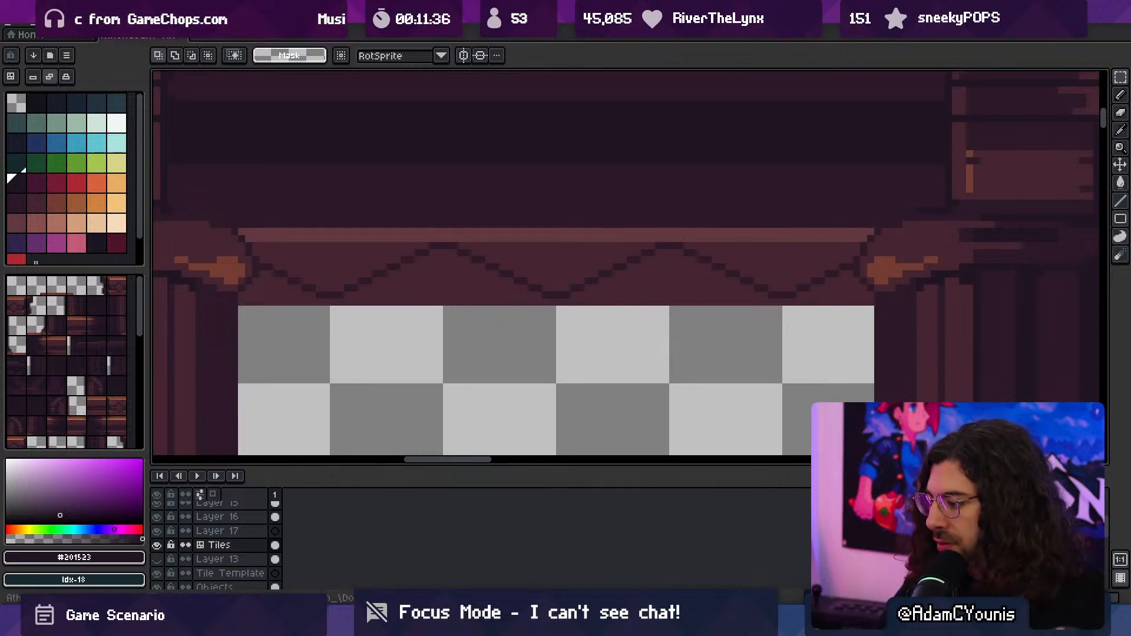
key("alt+Tab")
key("alt+Tab")
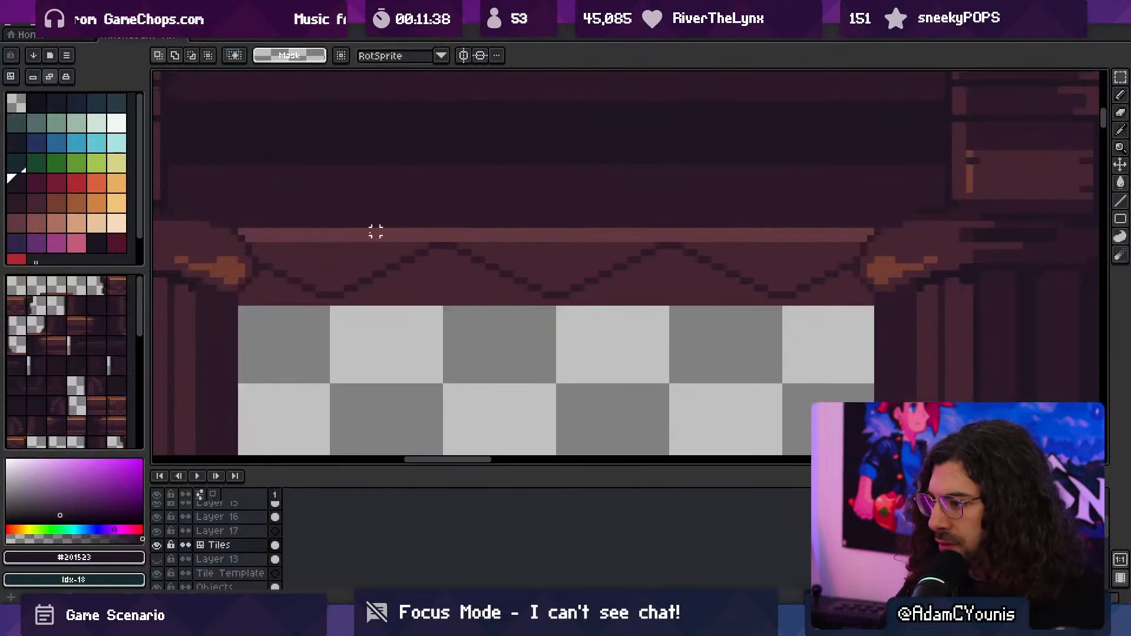
left_click_drag(248, 300, 871, 330)
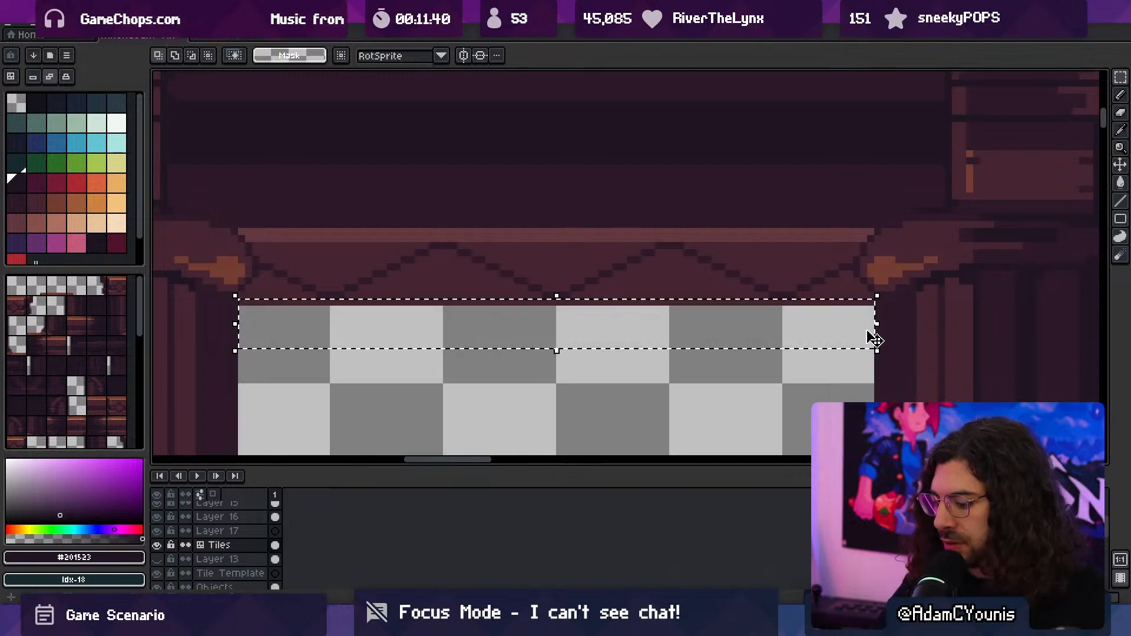
key("Delete")
- Save the tileset and export all frames of its visible layers as Athenaeum Tileset.png at 100% size
key("ctrl+s")
key("ctrl+alt+shift+s")
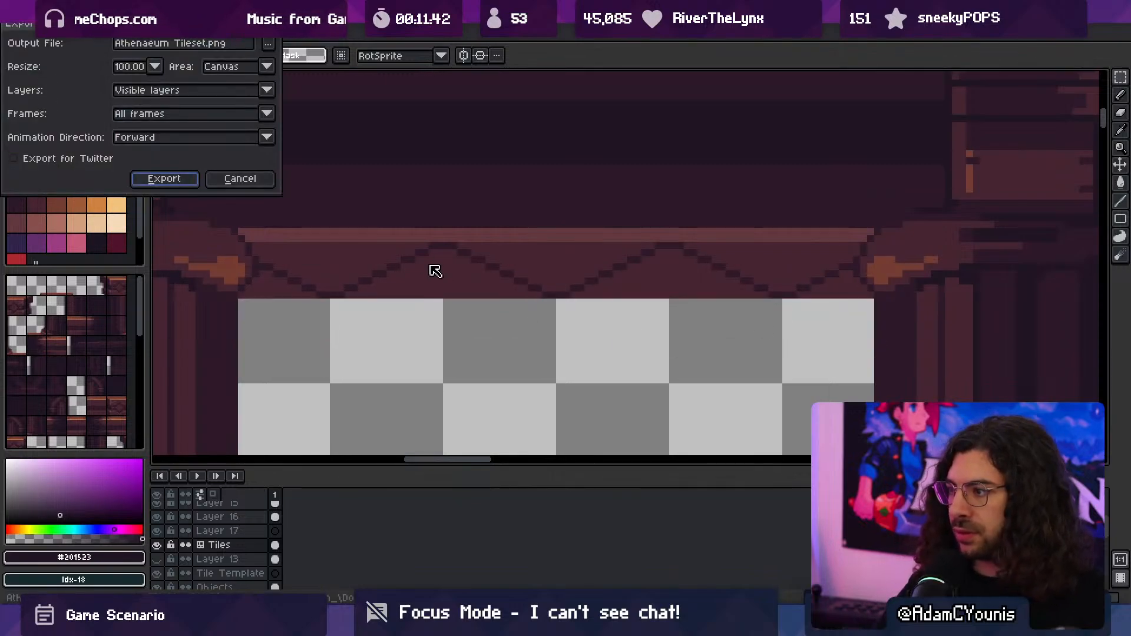
left_click(189, 179)
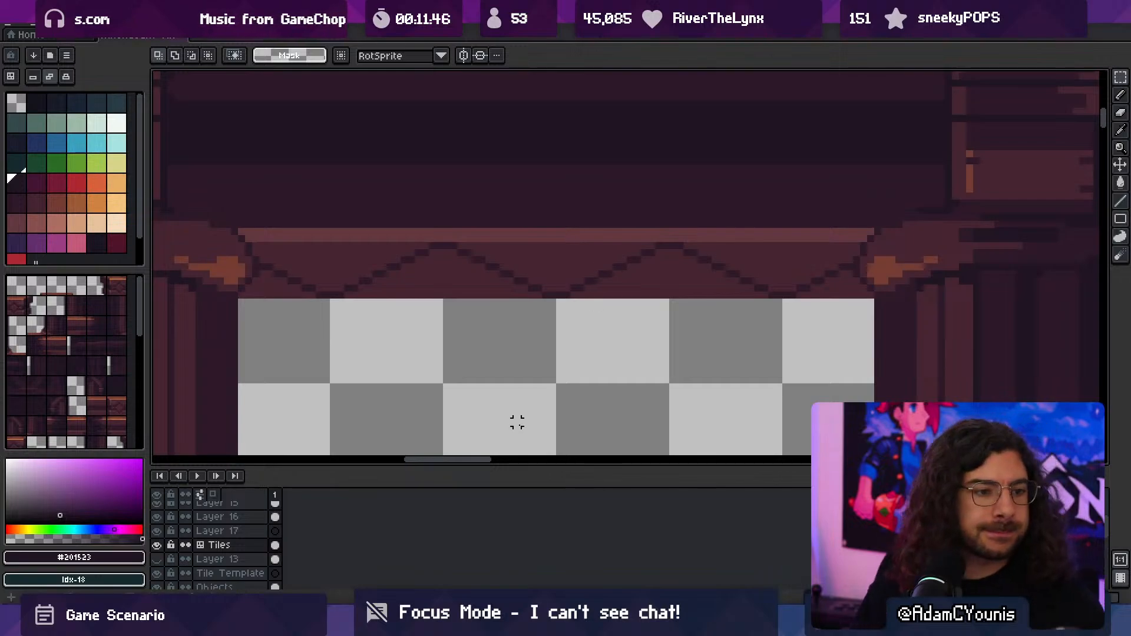
- Switch to Unity and check the trimmed zigzag border above the bookshelves in the scene
key("alt+Tab")
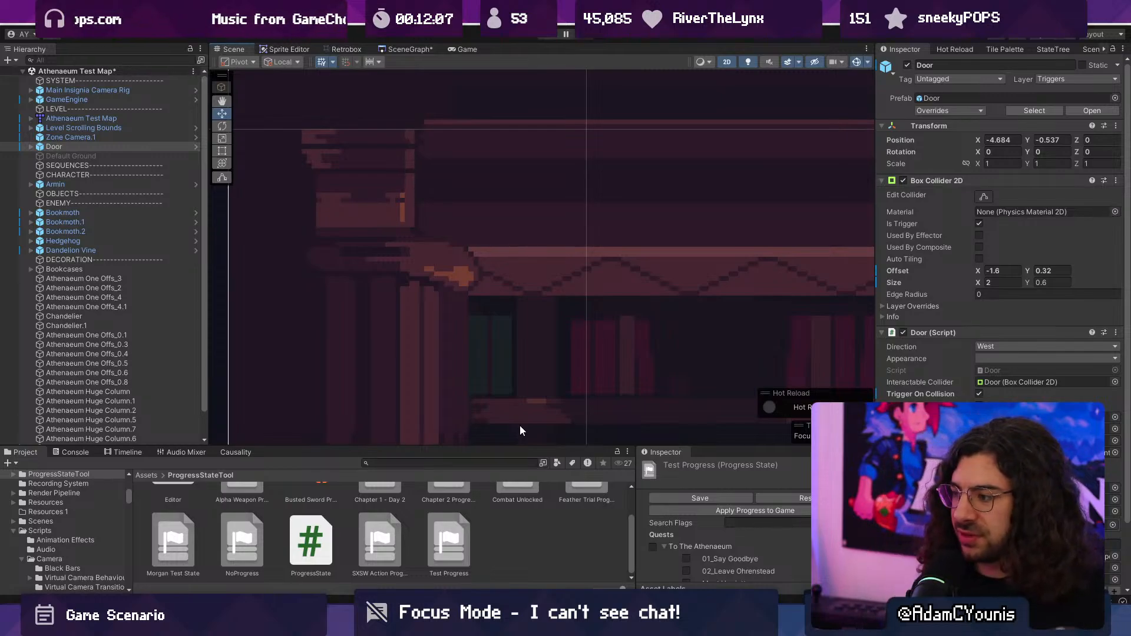
scroll(436, 353, "down", 10)
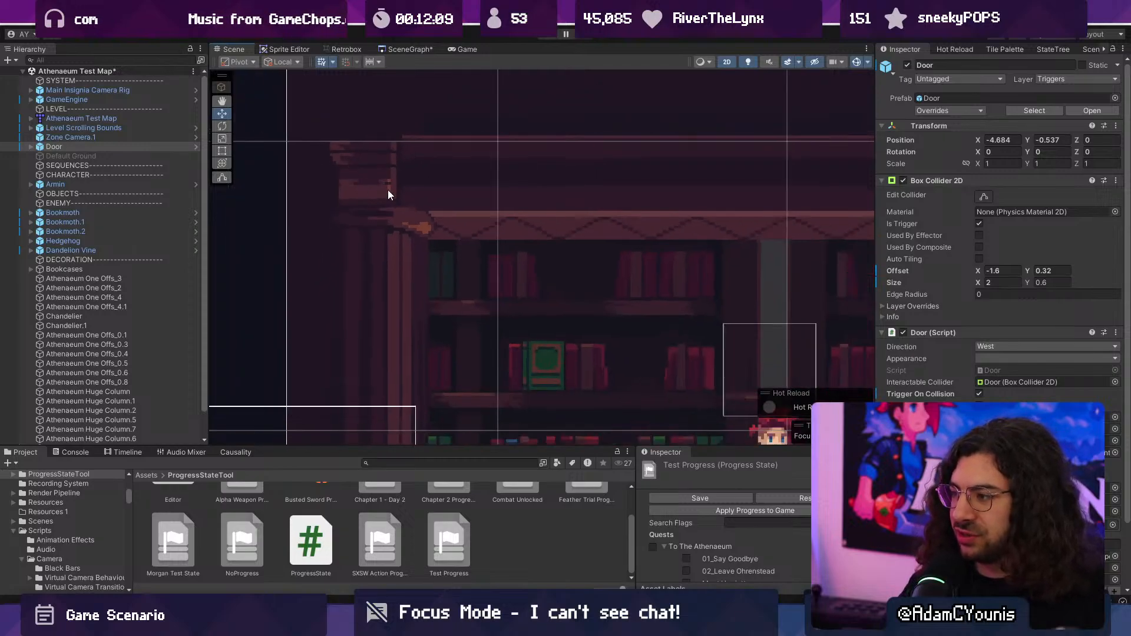
middle_click_drag(563, 212, 453, 232)
scroll(397, 248, "up", 3)
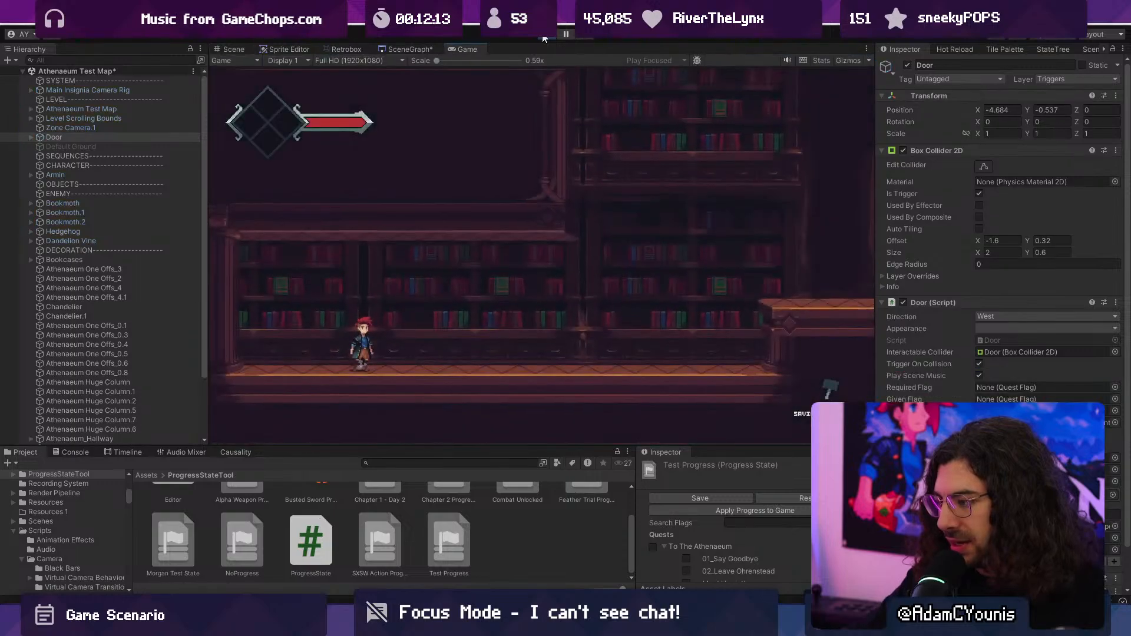
- Playtest the level, running and jumping over the stepped platforms past the chandelier and back to the bookshelves
key("Right")
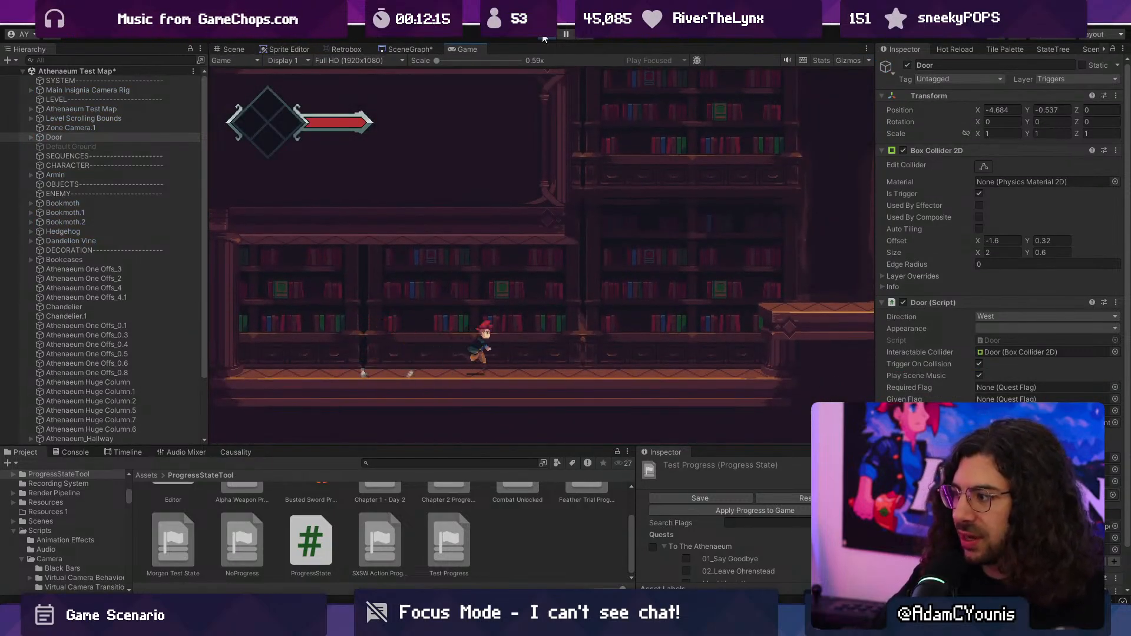
key("space")
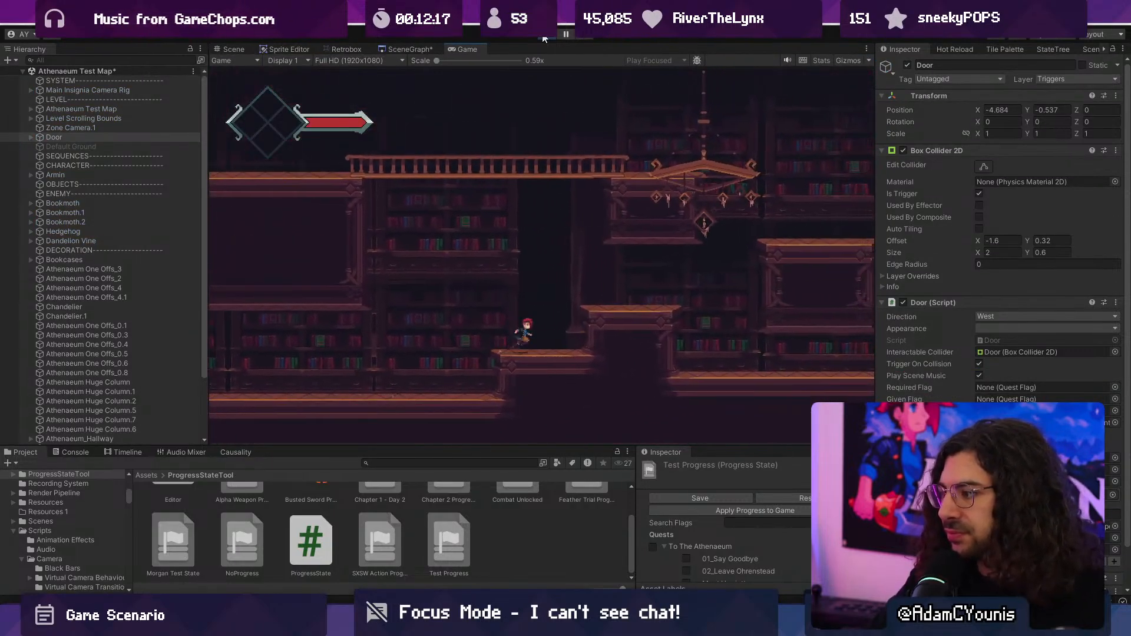
key("space")
key("space")
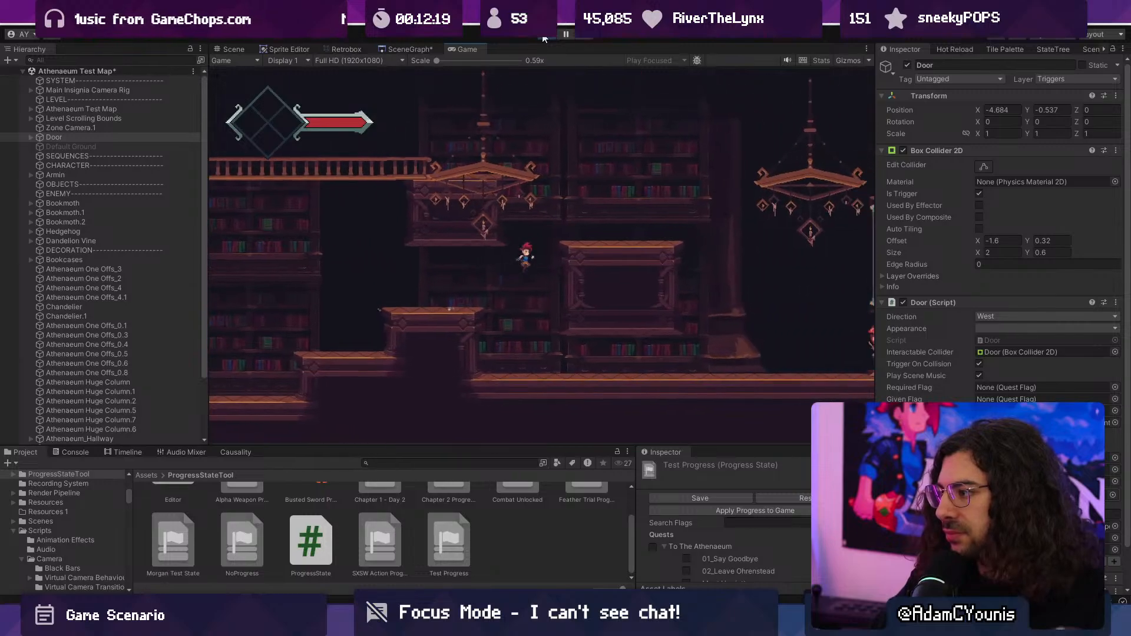
key("space")
key("Left")
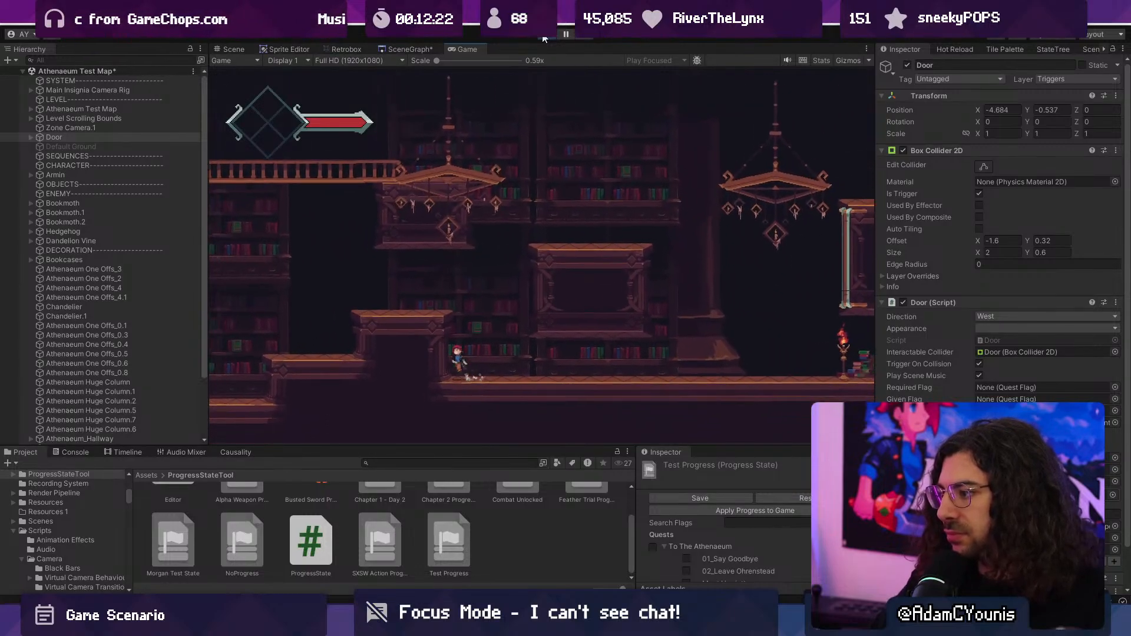
key("space")
key("space")
key("Left")
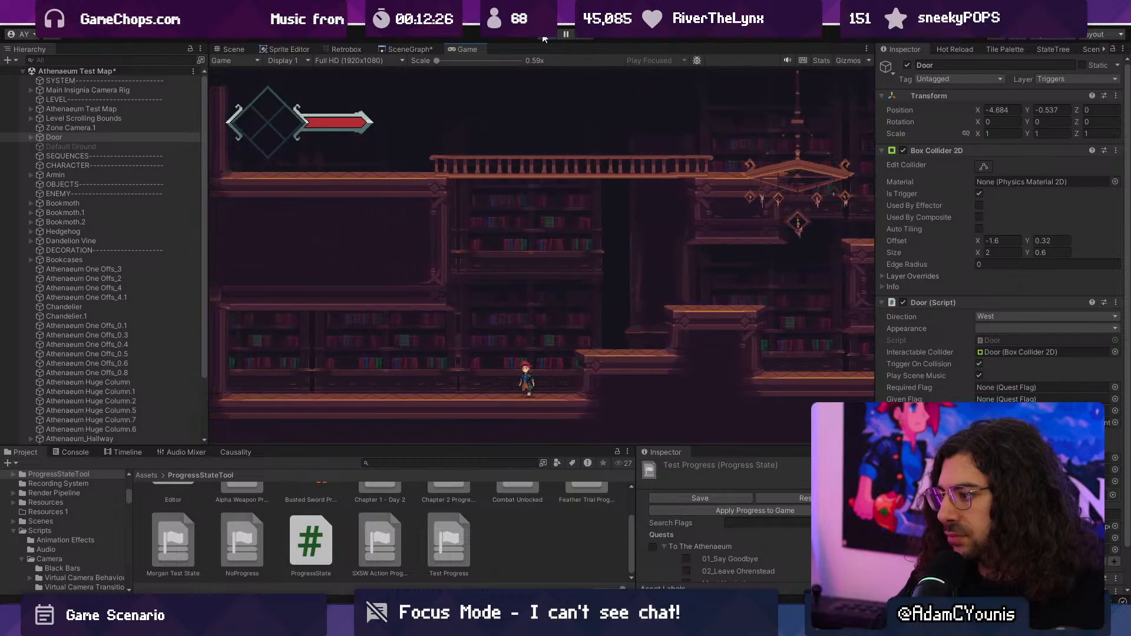
- Playtest onward past the torches to the dandelion vine, return to the huge column, and stop play mode
key("space")
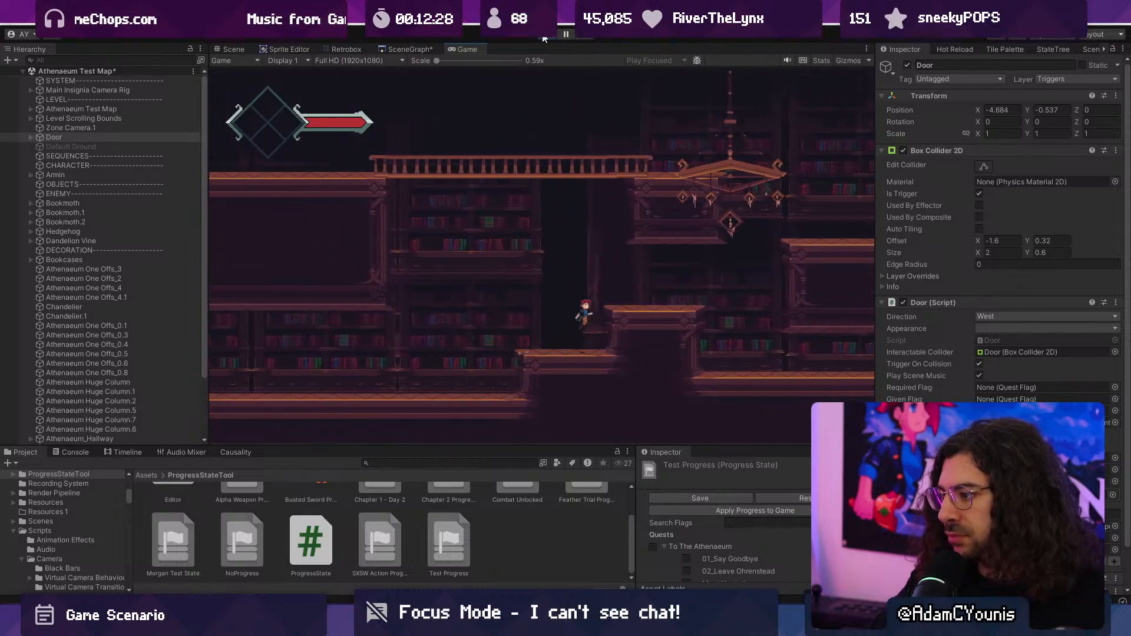
key("Right")
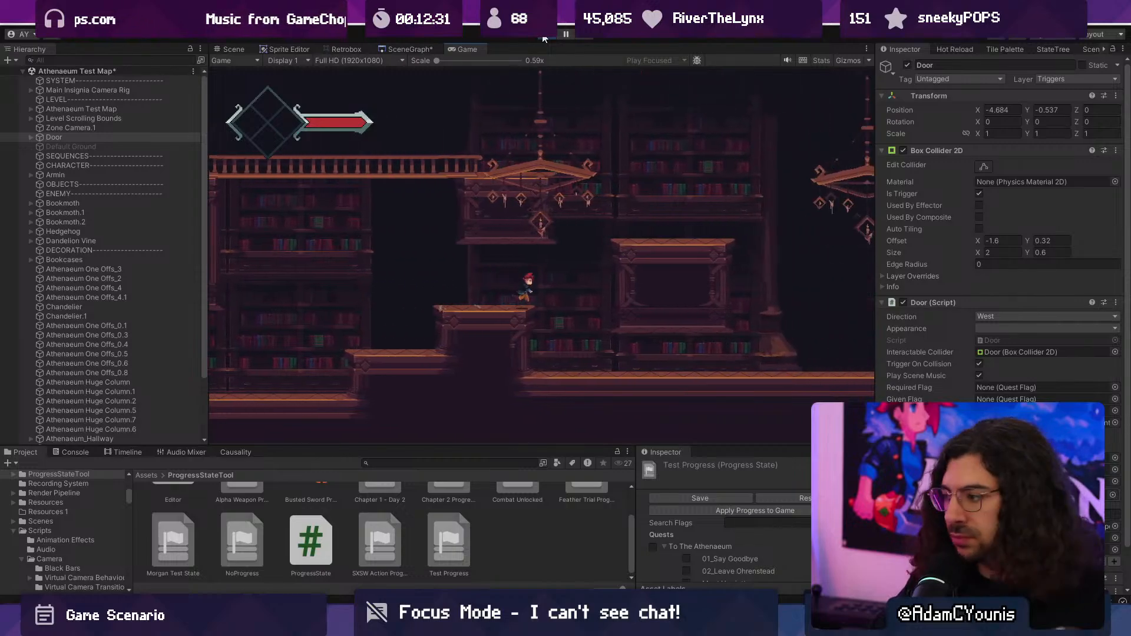
key("Right")
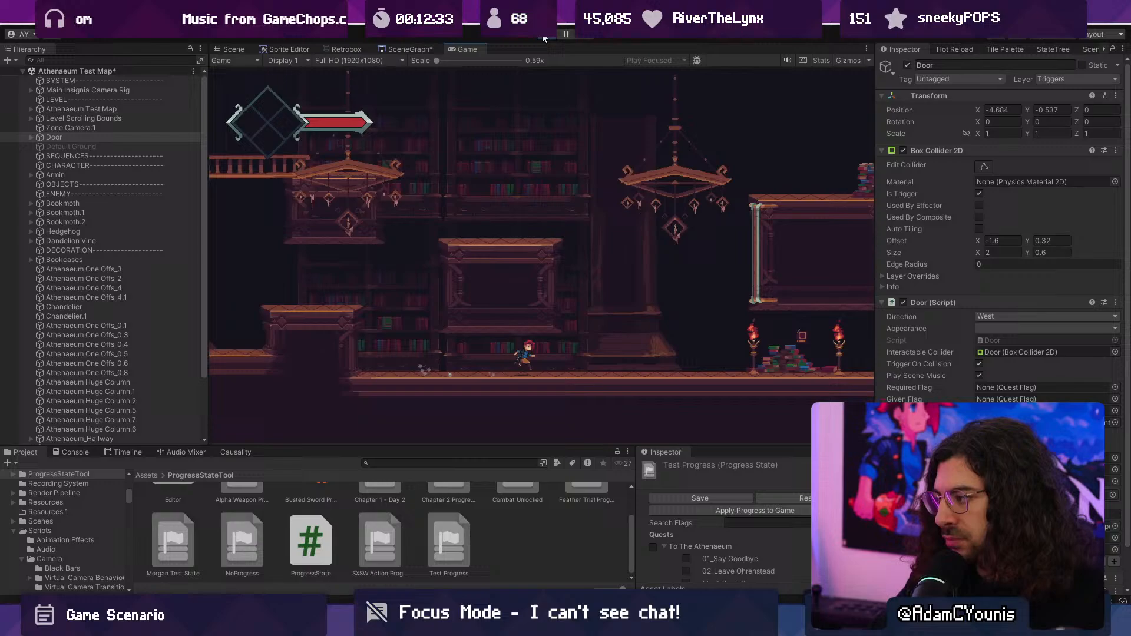
key("Right")
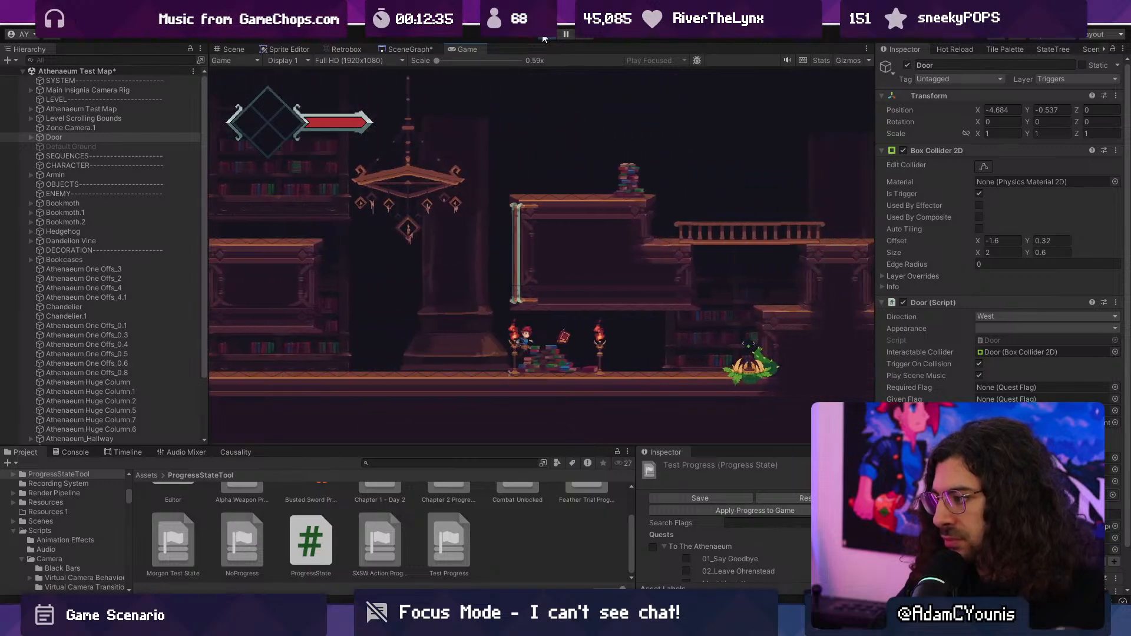
key("Right")
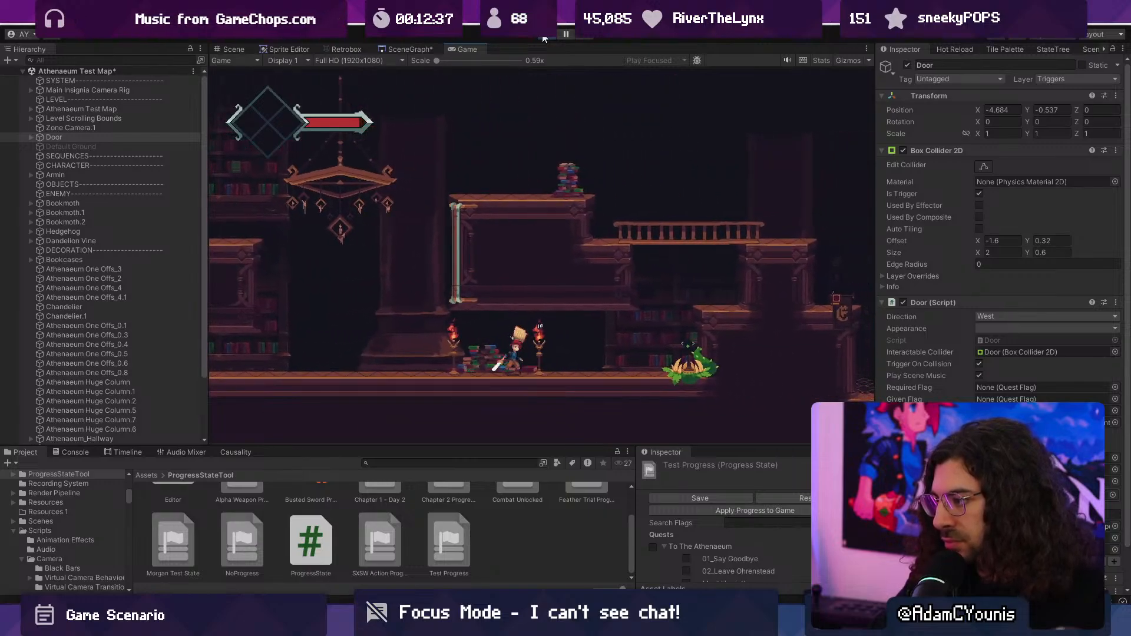
key("Right")
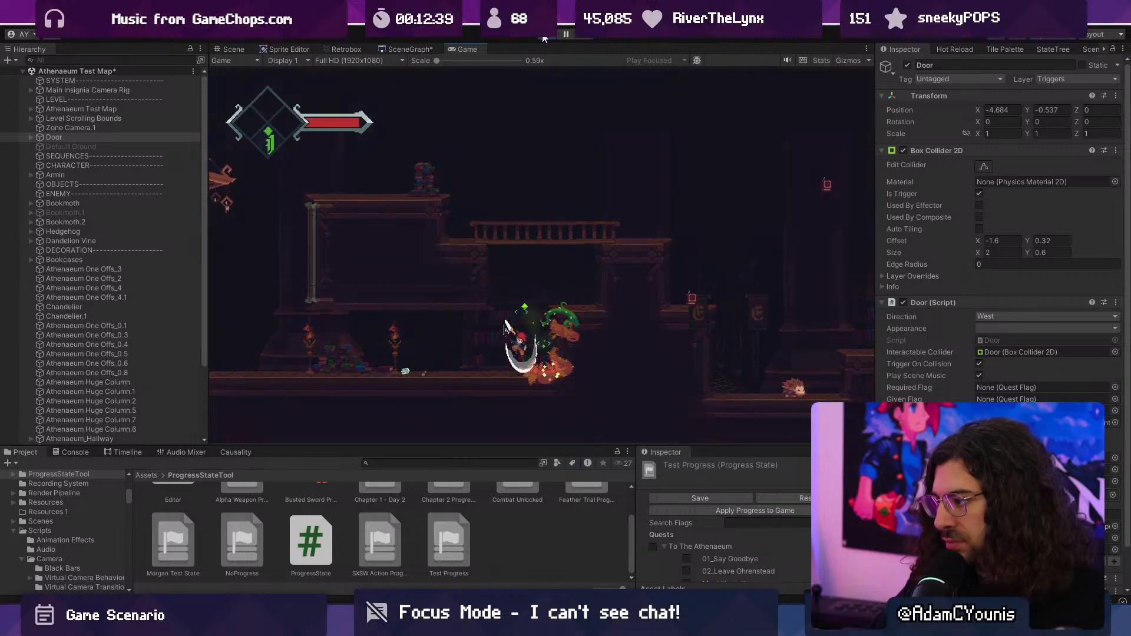
key("Left")
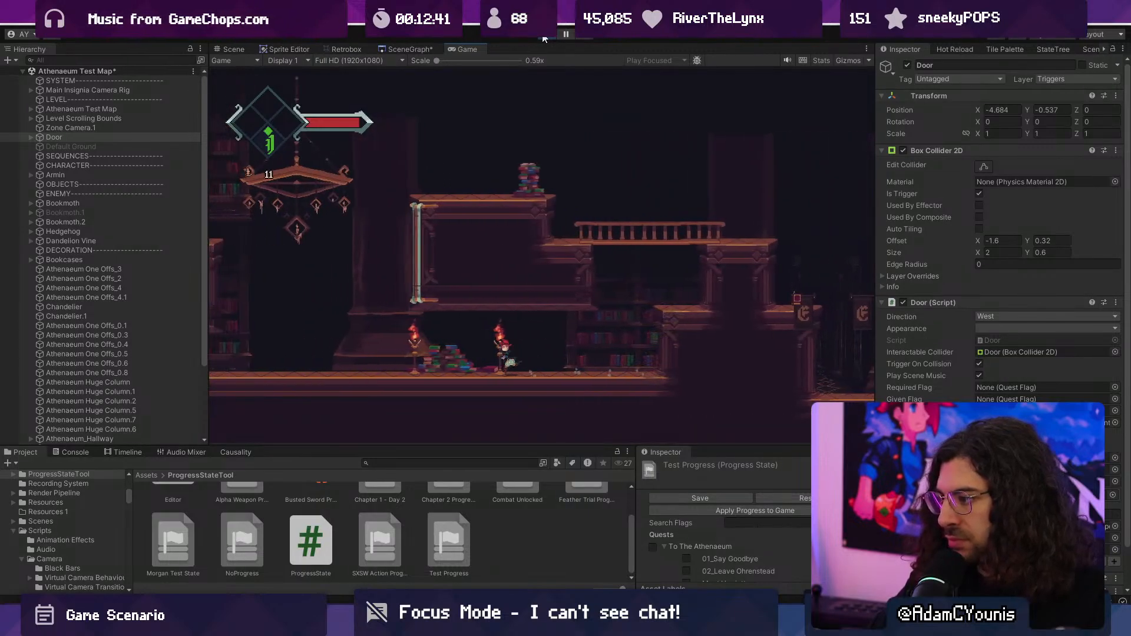
key("Left")
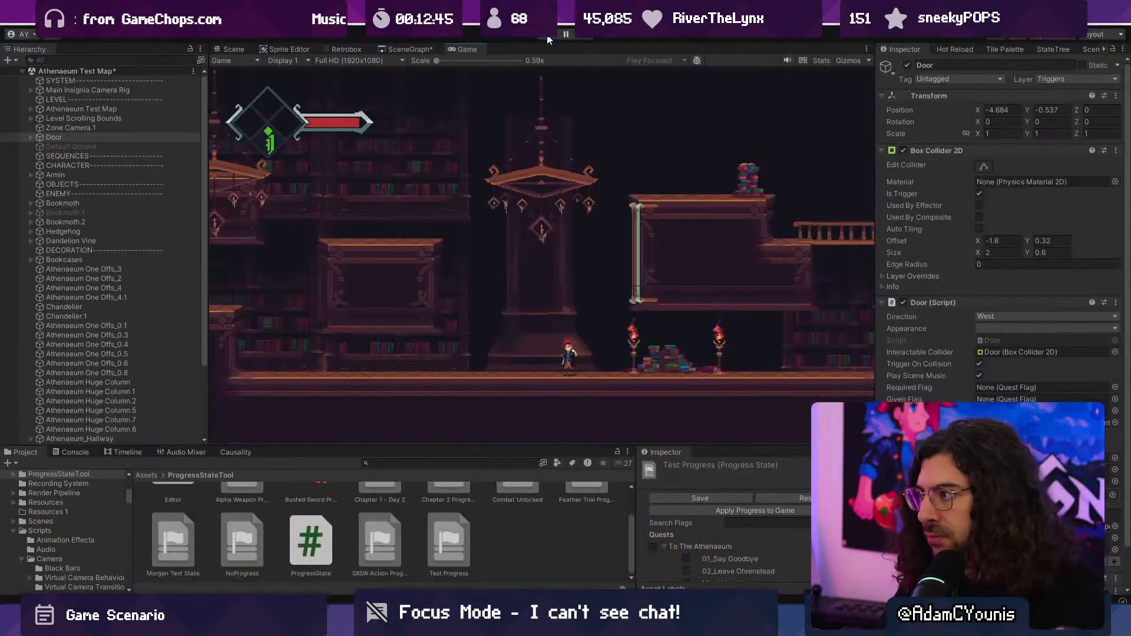
left_click(547, 34)
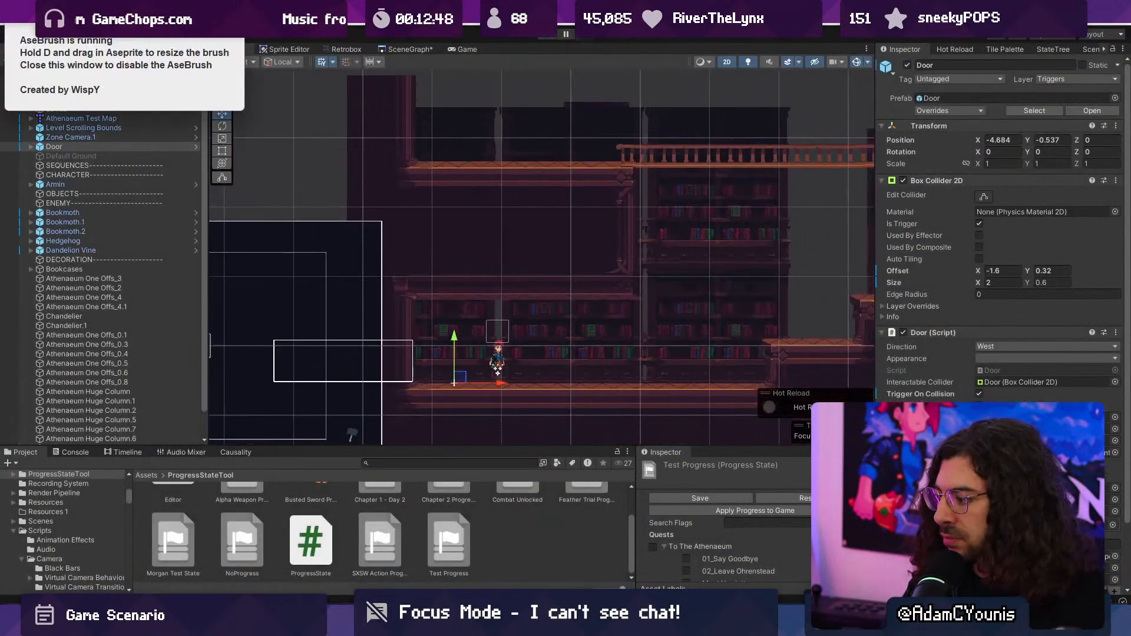
key("alt+Tab")
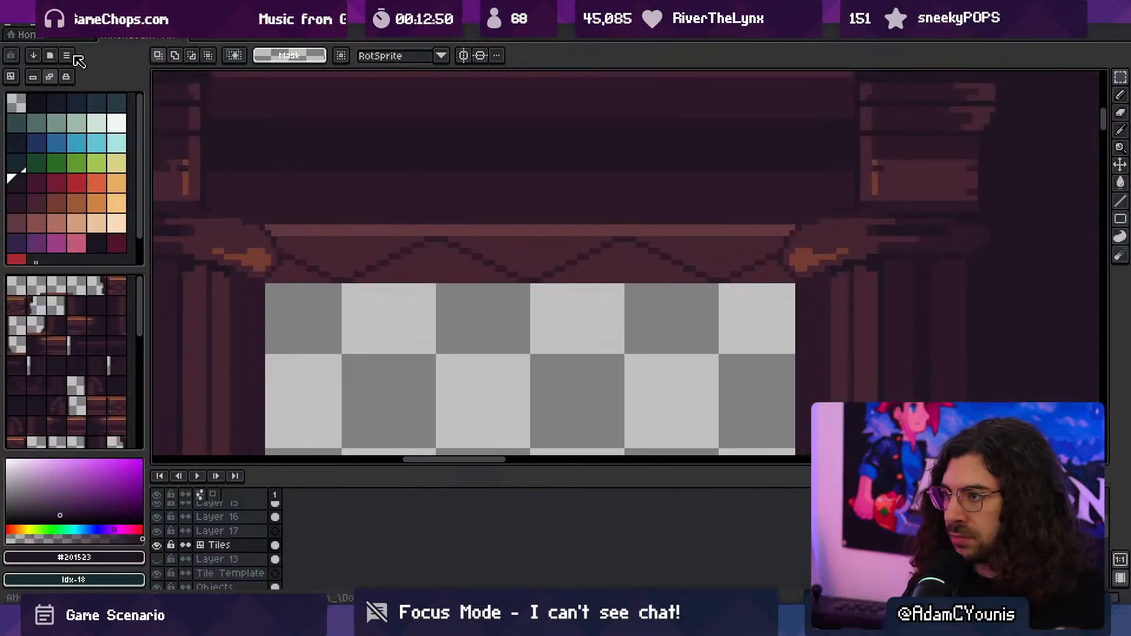
left_click(15, 26)
mouse_move(85, 71)
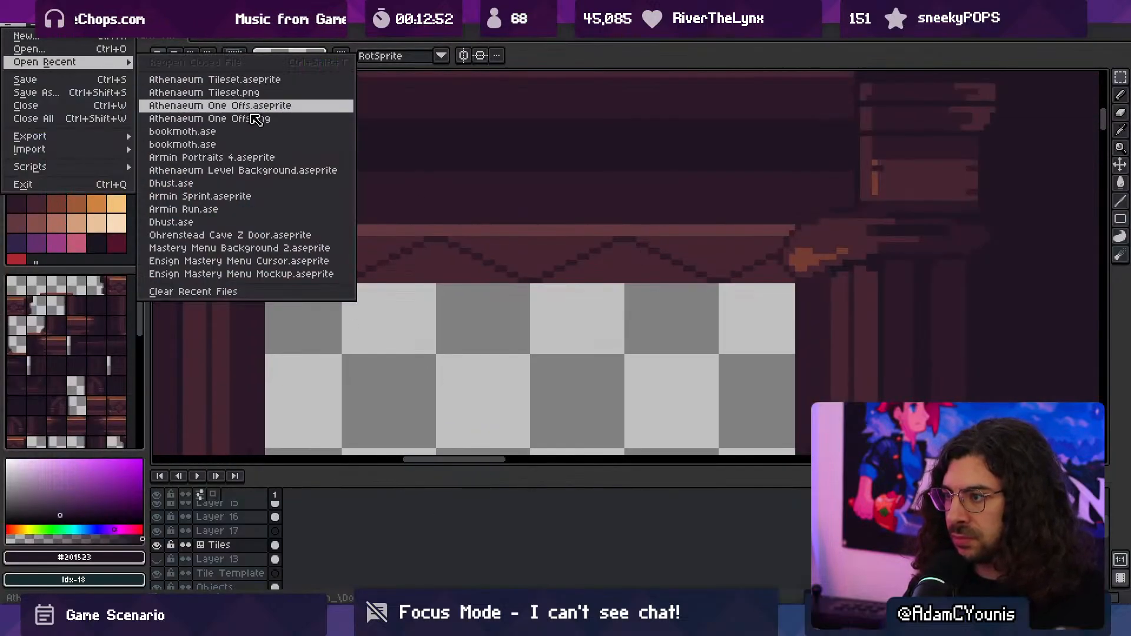
key("Escape")
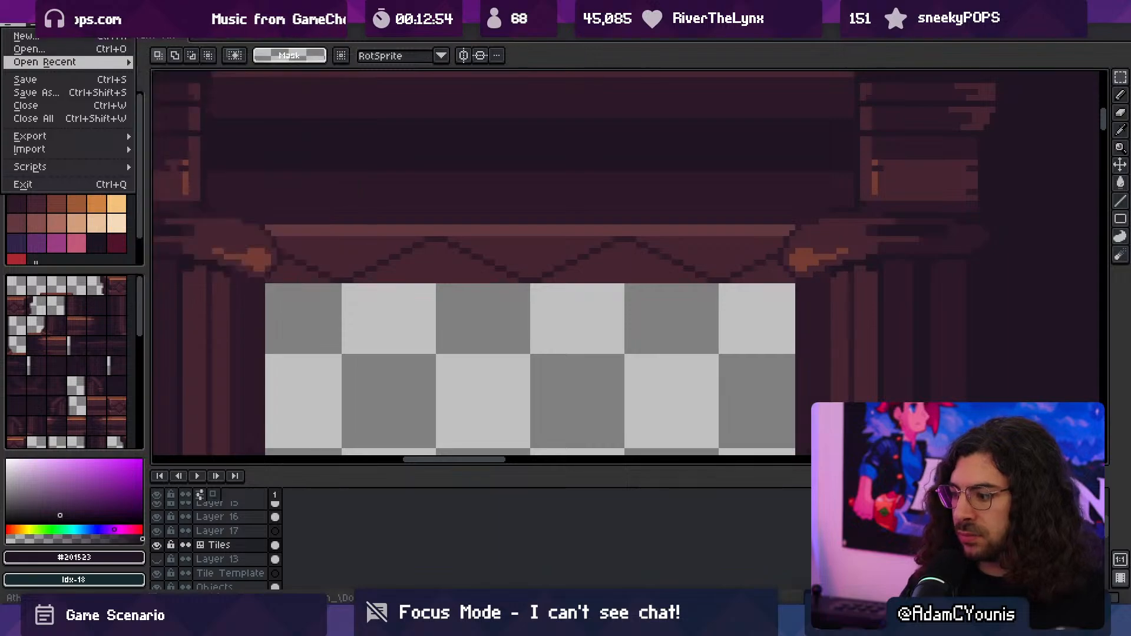
- Search the computer's files for "column .ase" and open Athenaeum Huge Column.aseprite from the C: drive's Athenaeum objects folder
key("alt+space")
type("column .ase")
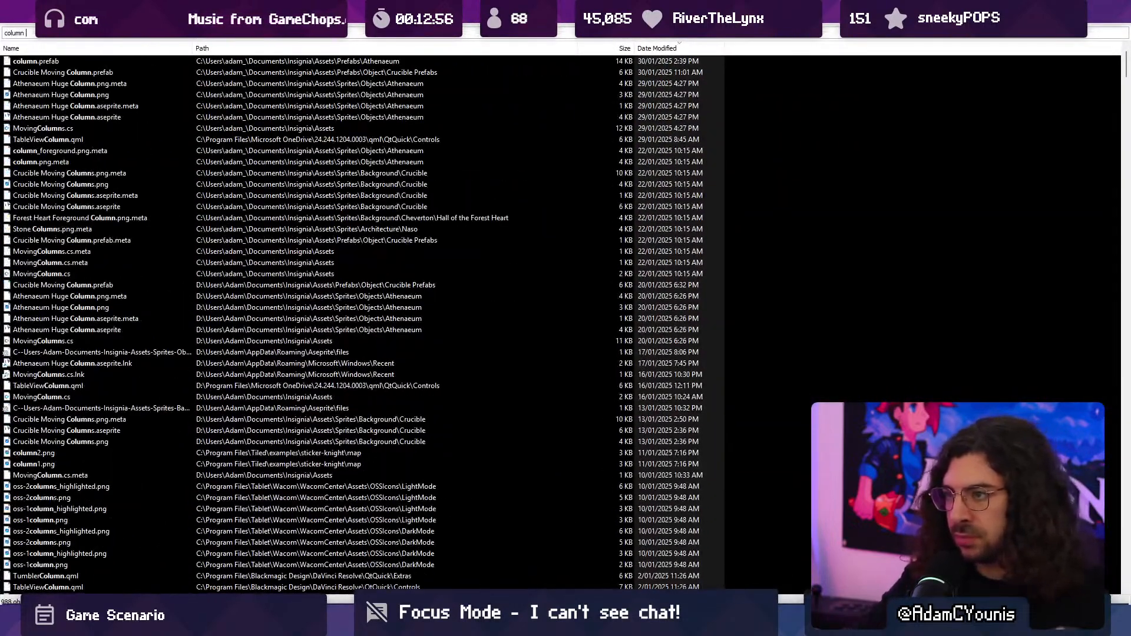
key("Down")
key("Down")
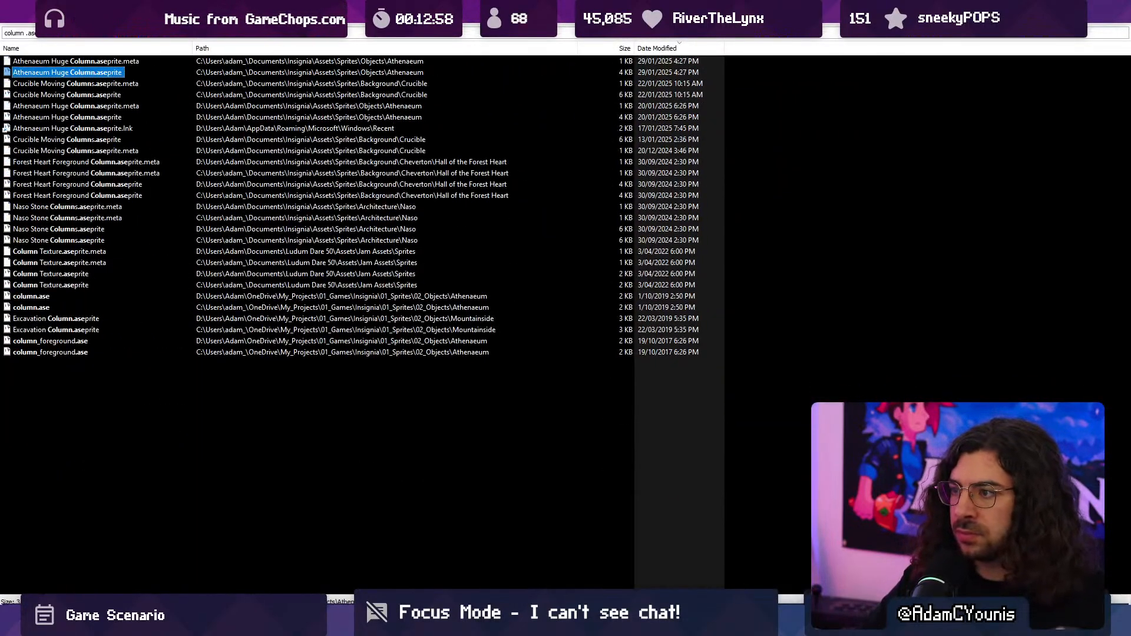
key("Return")
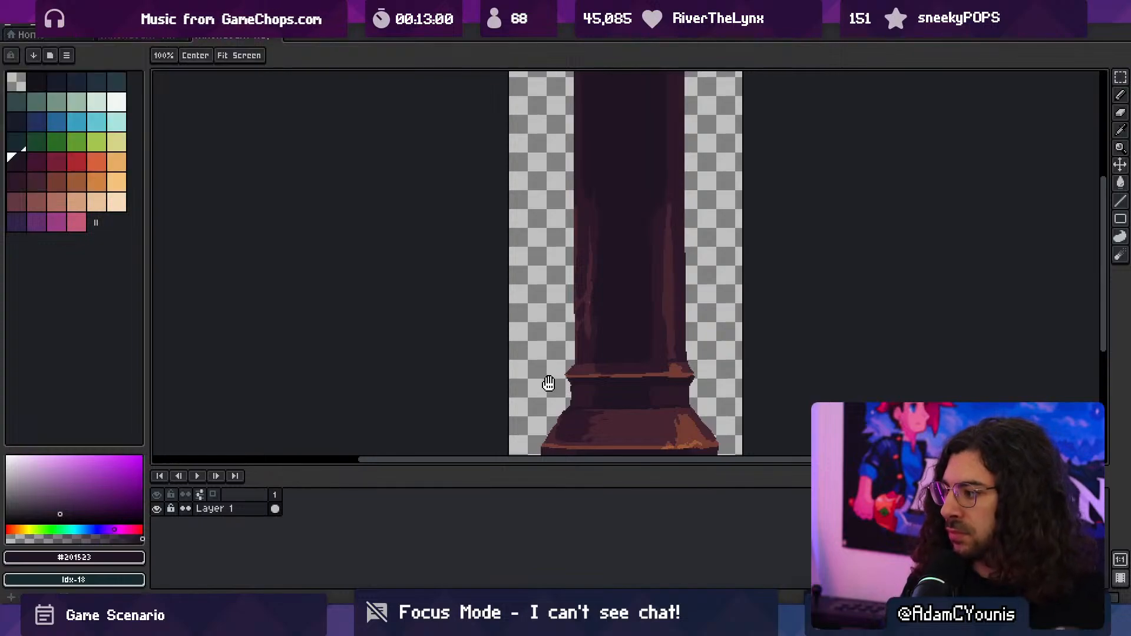
- Examine the base of the huge column sprite and return to the Unity scene
middle_click_drag(543, 383, 528, 326)
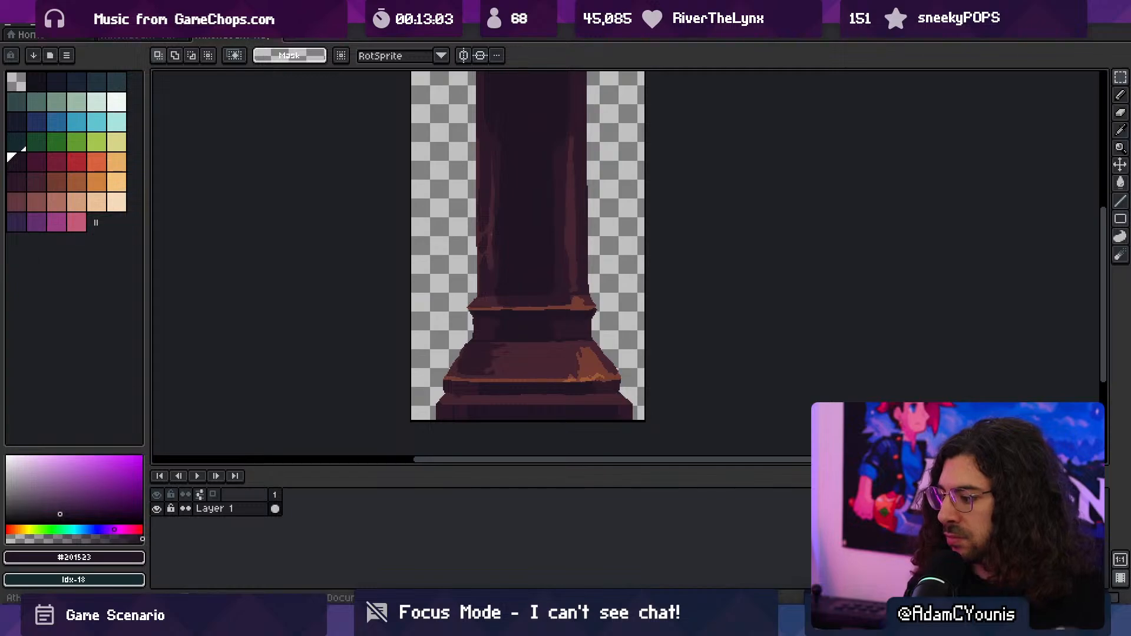
key("alt+Tab")
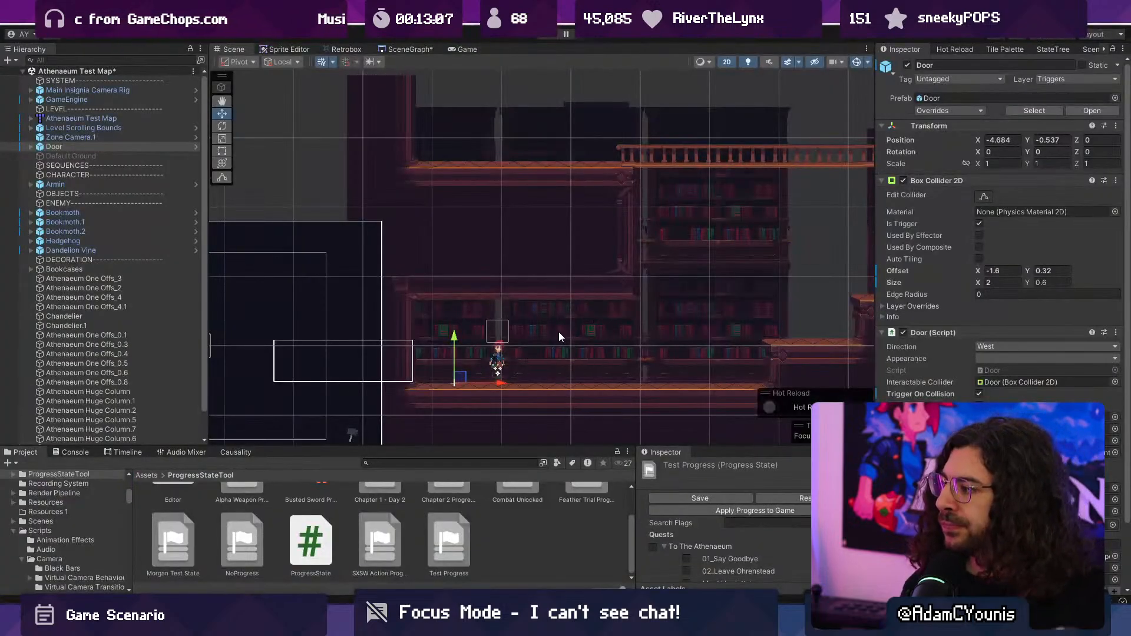
- Examine the balcony, bookshelves and stepped platforms in the scene, compare them with the Athenaeum map in Tiled, and return to Unity
middle_click_drag(641, 287, 587, 276)
scroll(555, 247, "down", 8)
scroll(430, 246, "up", 5)
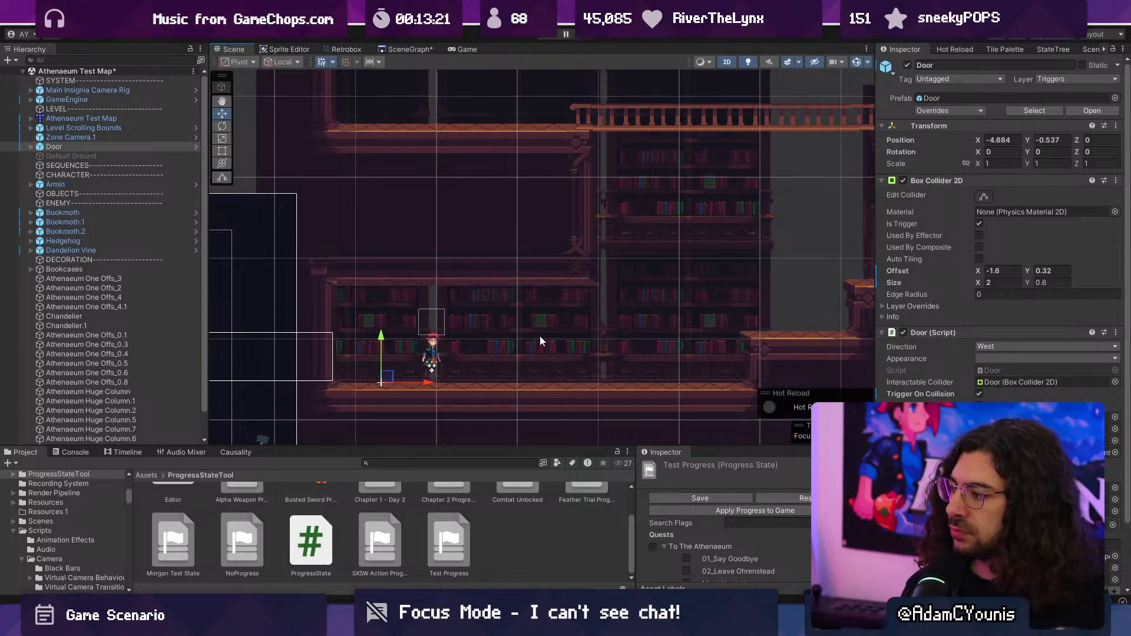
scroll(511, 294, "down", 5)
middle_click_drag(679, 309, 491, 345)
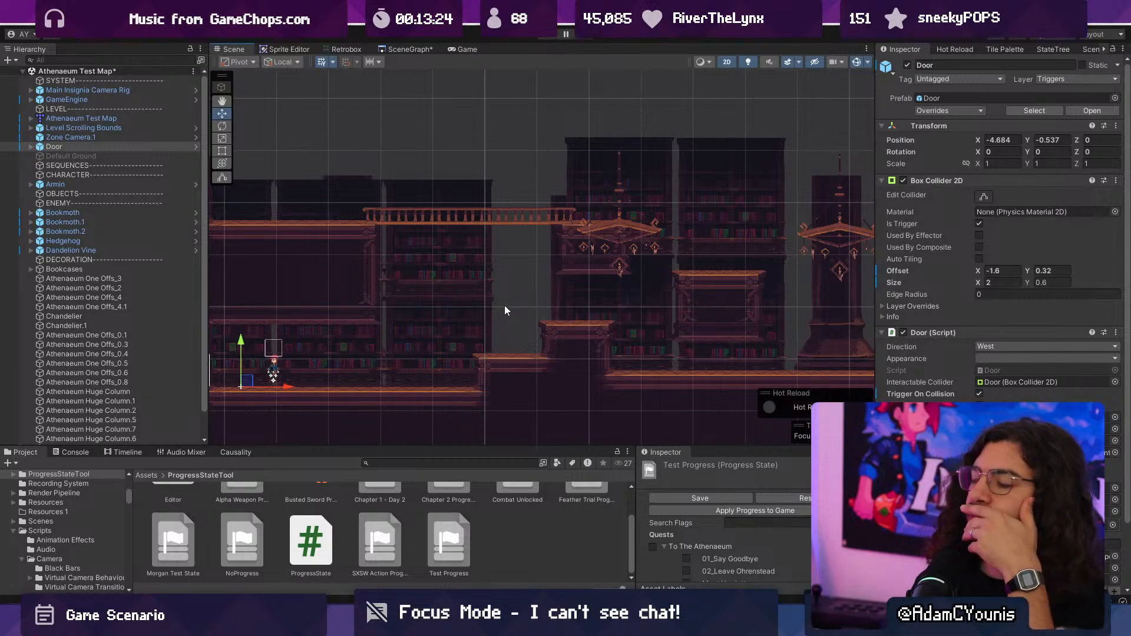
scroll(464, 293, "up", 3)
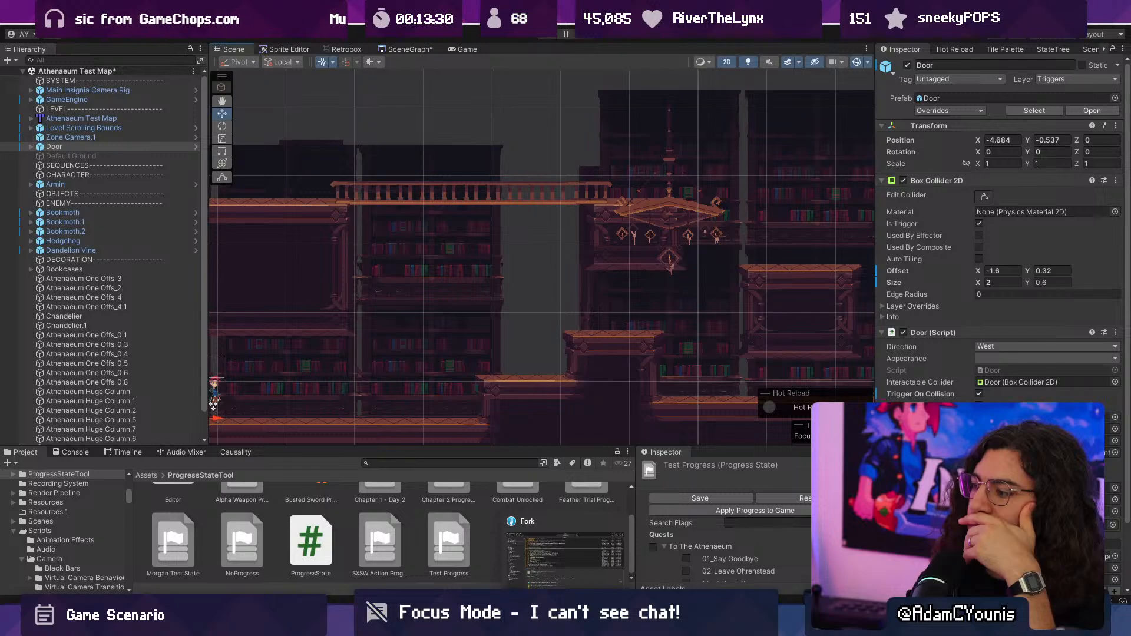
left_click(565, 623)
scroll(468, 289, "down", 5)
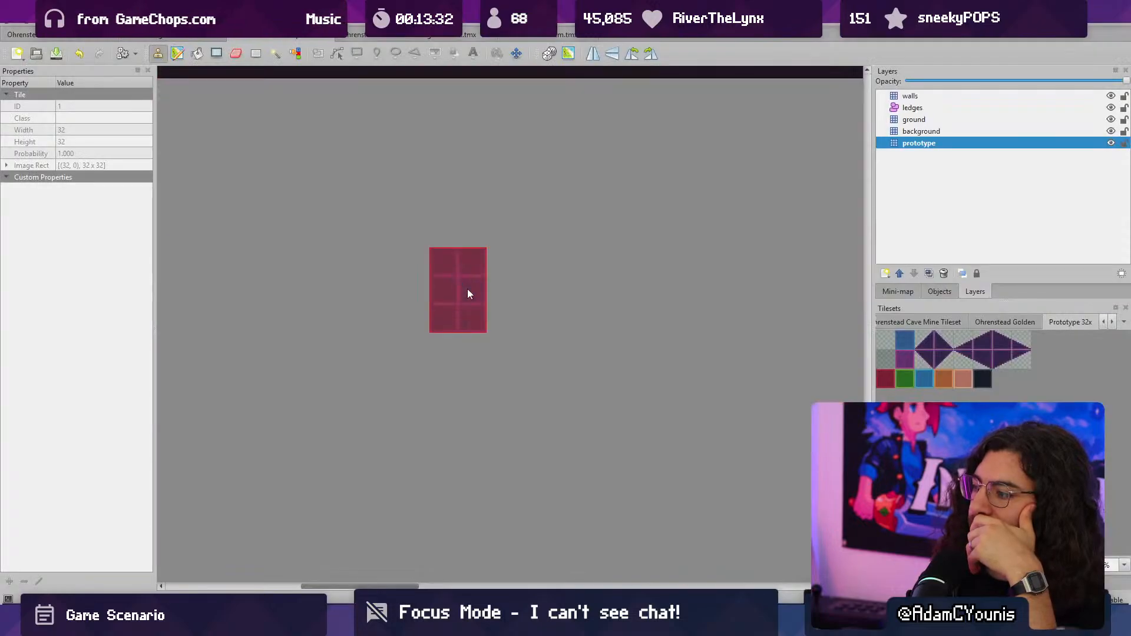
scroll(471, 295, "up", 7)
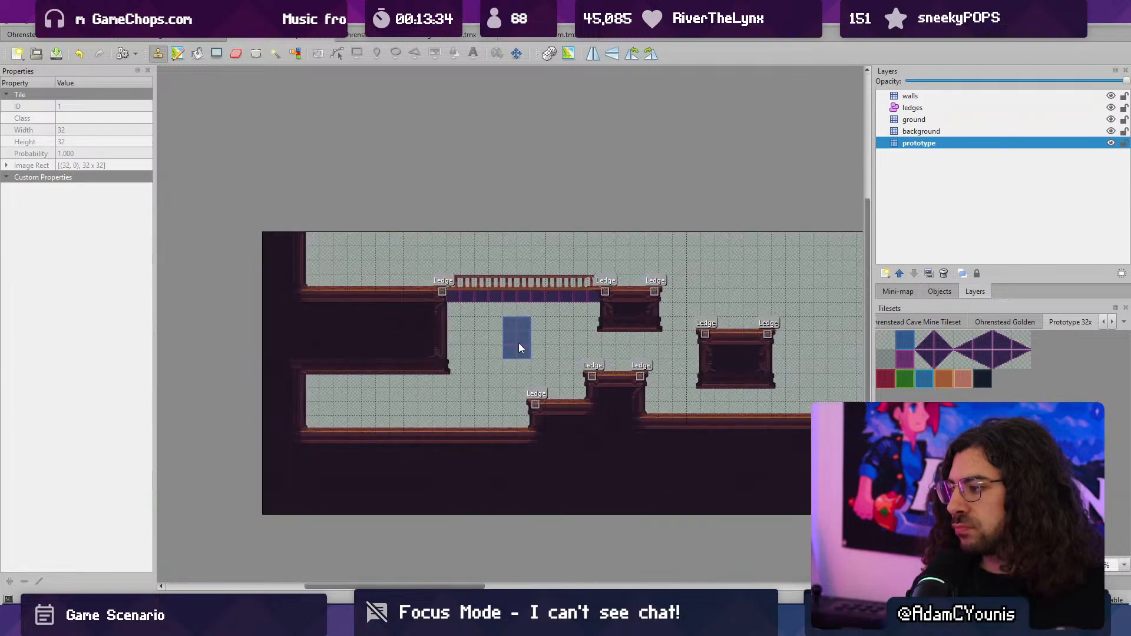
scroll(518, 342, "down", 2, "ctrl")
middle_click_drag(582, 353, 312, 360)
left_click(565, 623)
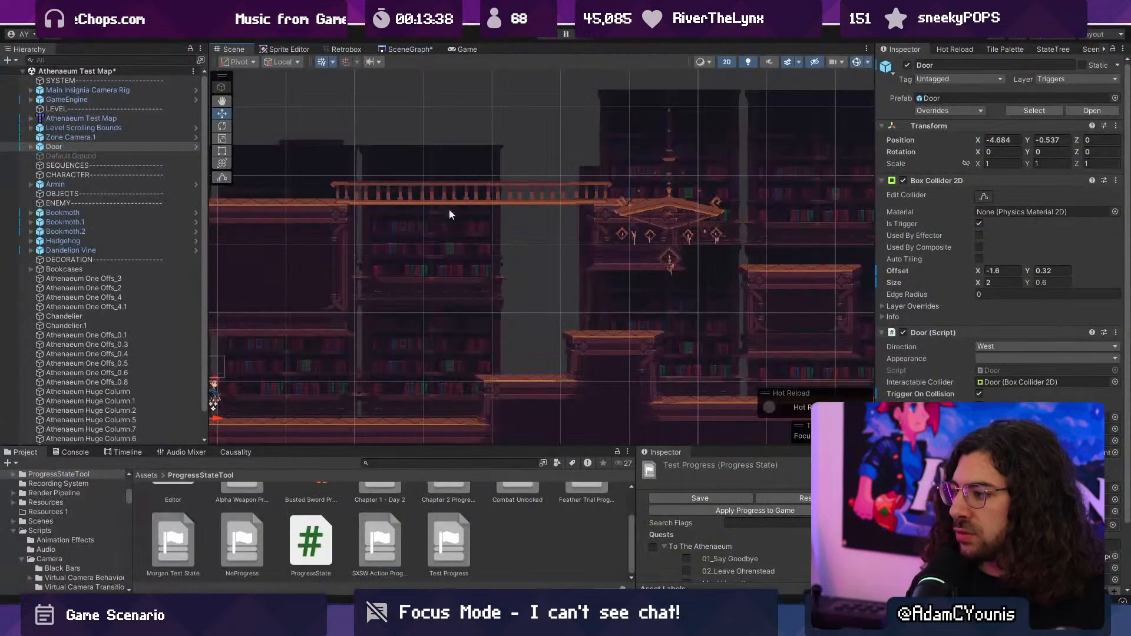
- Pick out the upper bookcase sprite behind the balcony railing to check its transform and sorting settings
left_click(425, 344)
left_click(425, 272)
left_click(438, 355)
middle_click_drag(435, 348, 554, 327)
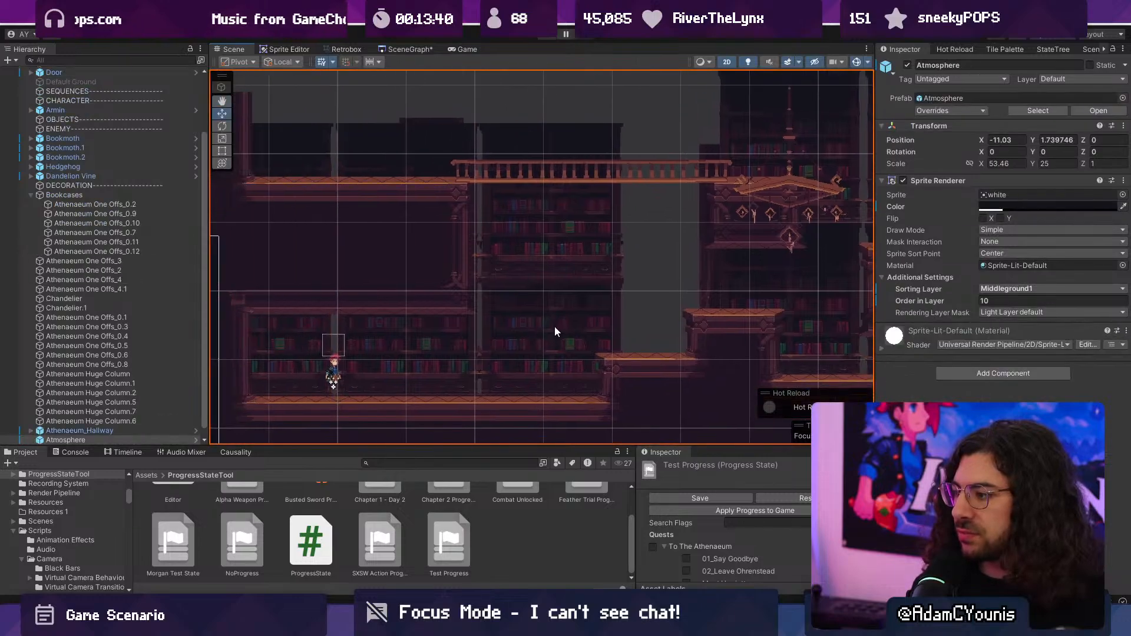
left_click(554, 331)
left_click(540, 224)
left_click(540, 225)
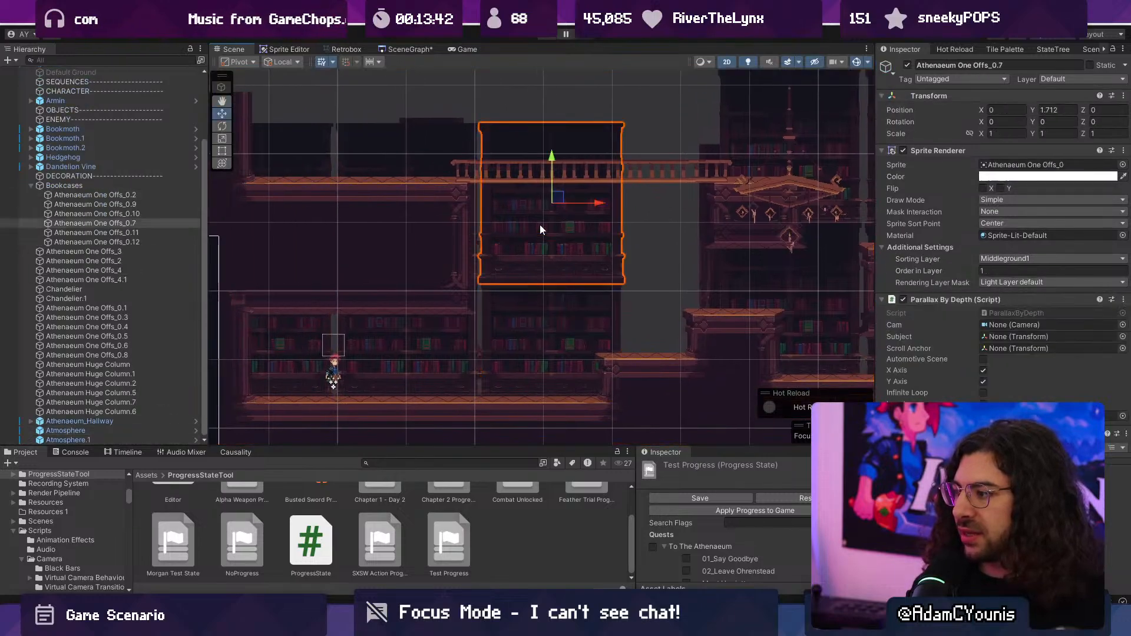
- Survey the rest of the level and move the huge column beneath the second chandelier left to X 6.205
middle_click_drag(824, 251, 215, 249)
middle_click_drag(700, 266, 588, 262)
middle_click_drag(824, 276, 424, 287)
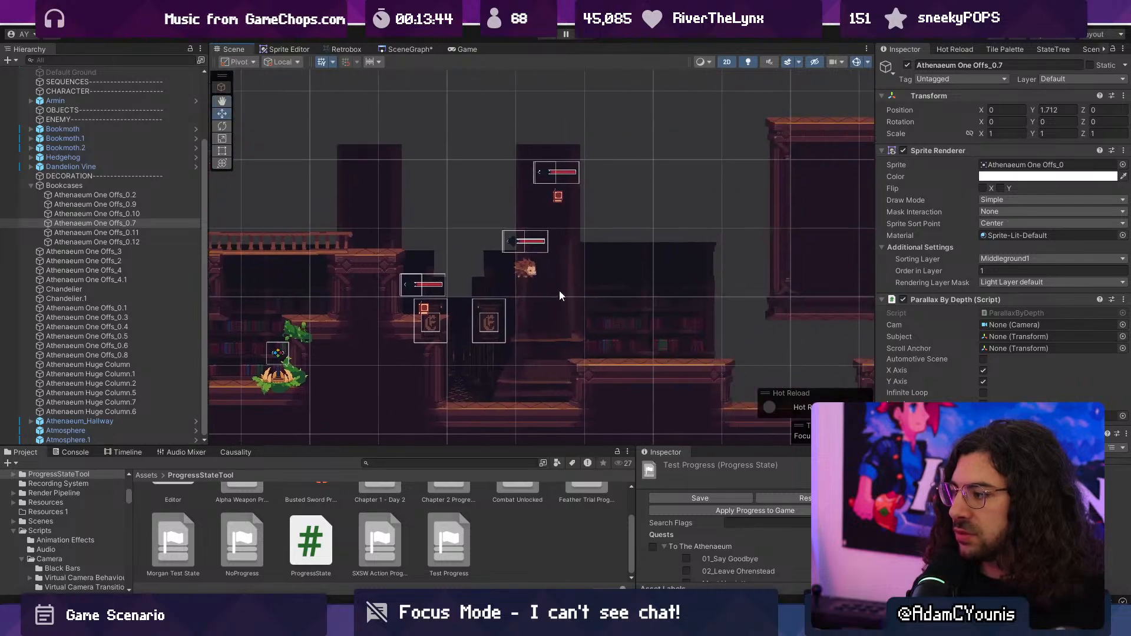
middle_click_drag(623, 292, 766, 272)
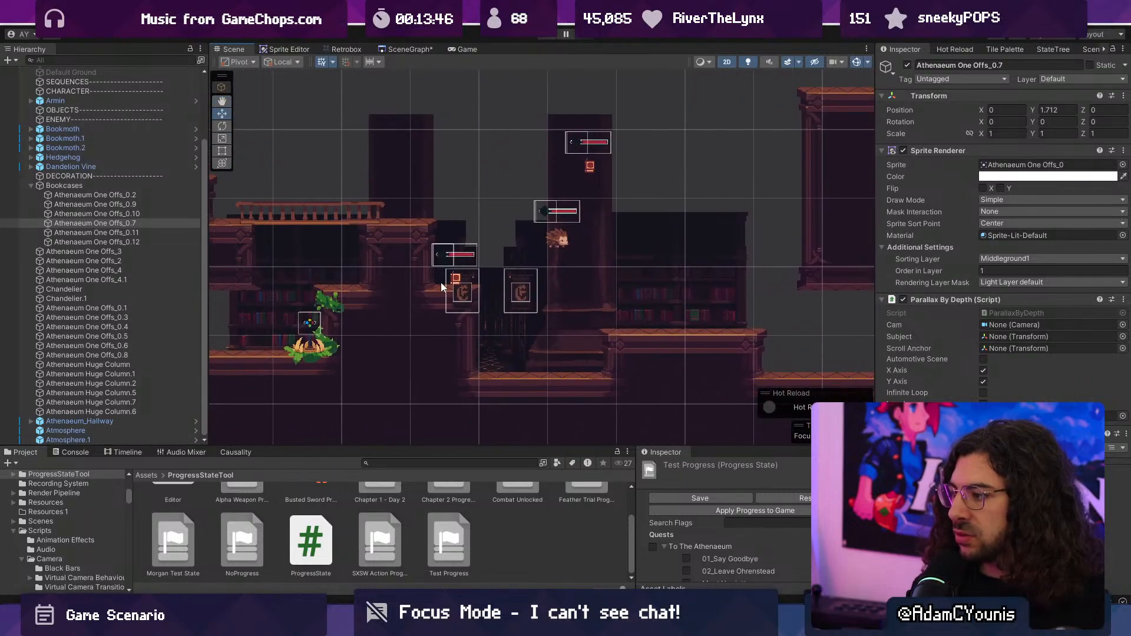
middle_click_drag(227, 297, 901, 307)
middle_click_drag(657, 276, 577, 294)
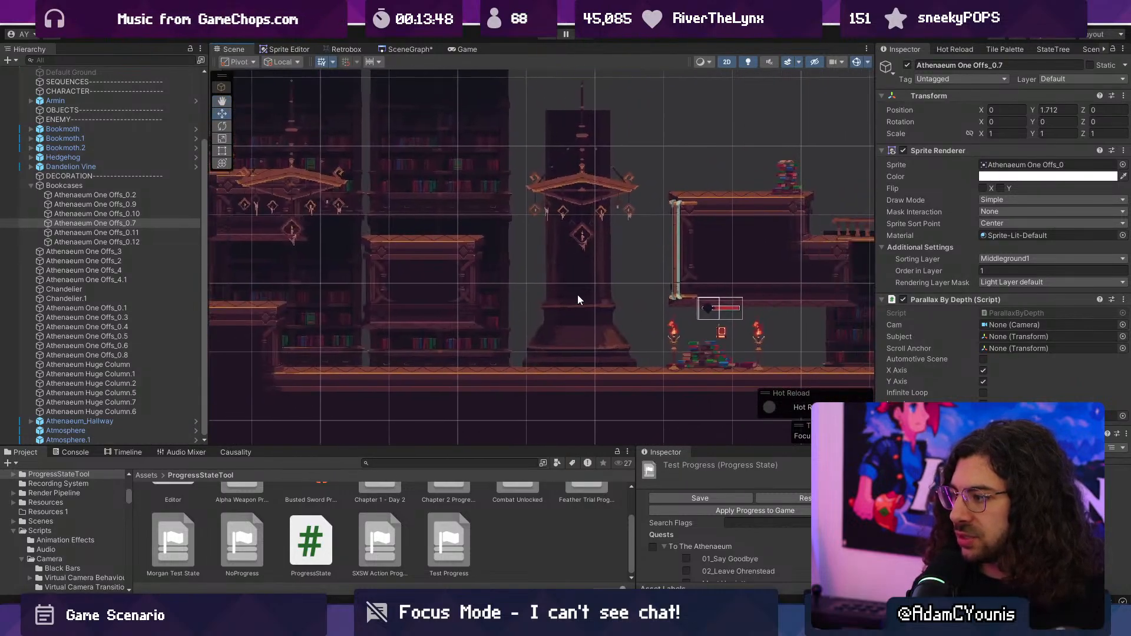
left_click(577, 297)
left_click(577, 297)
left_click_drag(627, 241, 592, 242)
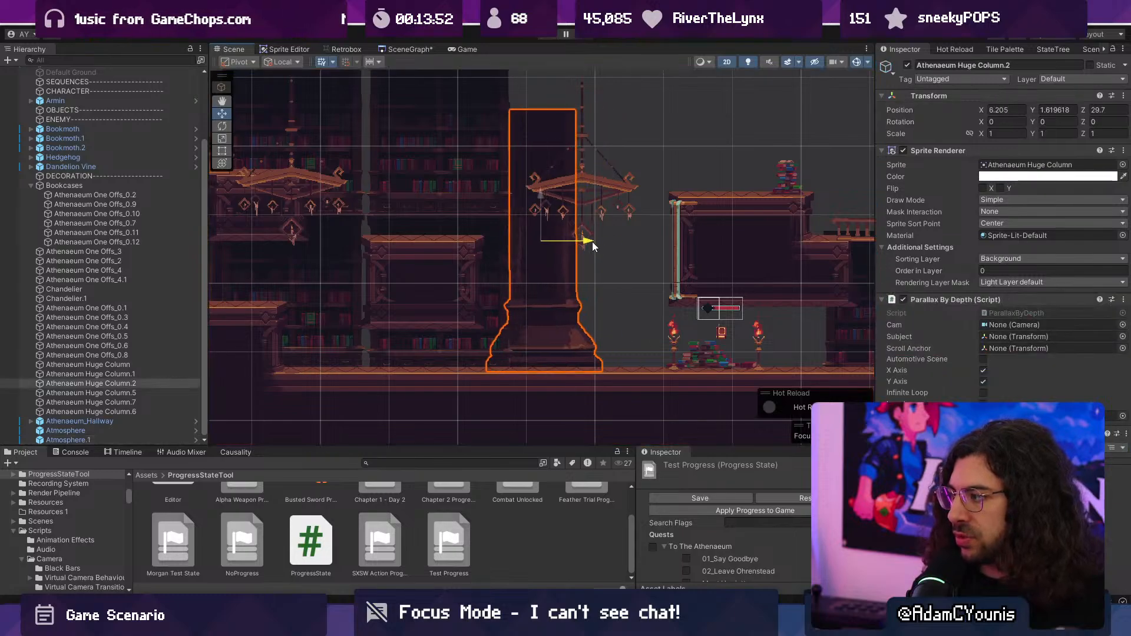
- Check the columns' depth in perspective, set the Z position of all six Athenaeum Huge Column objects to 0, and restore the 2D view
key("2")
left_click_drag(553, 296, 633, 271, "alt")
key("2")
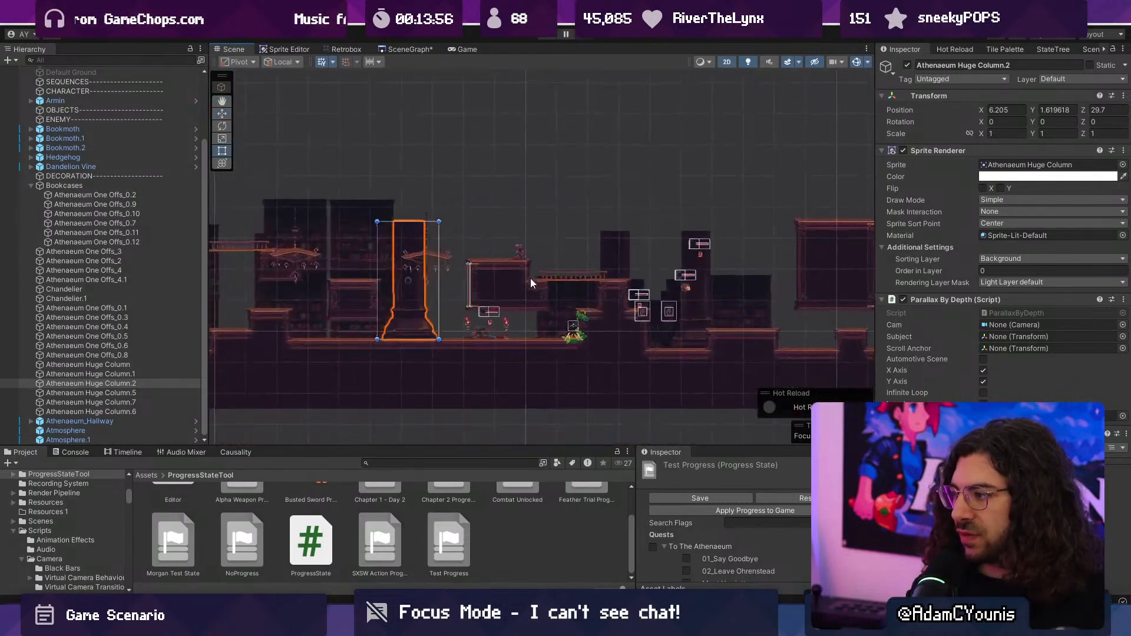
middle_click_drag(401, 283, 637, 292)
scroll(513, 291, "up", 3)
key("2")
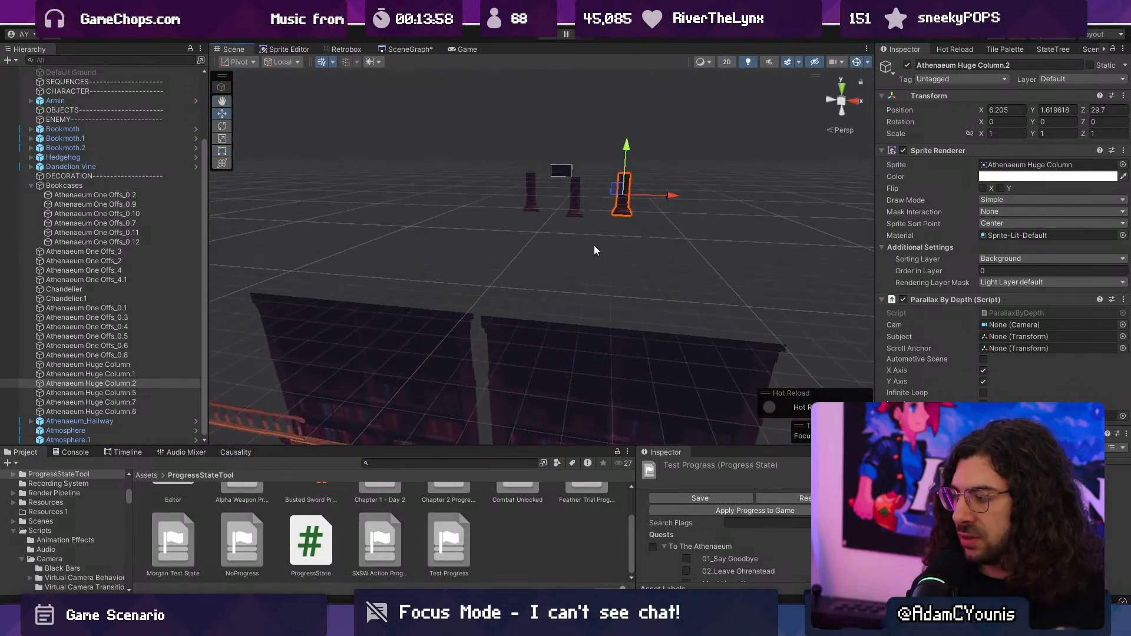
left_click(133, 368)
left_click(140, 412, "shift")
left_click(1101, 109)
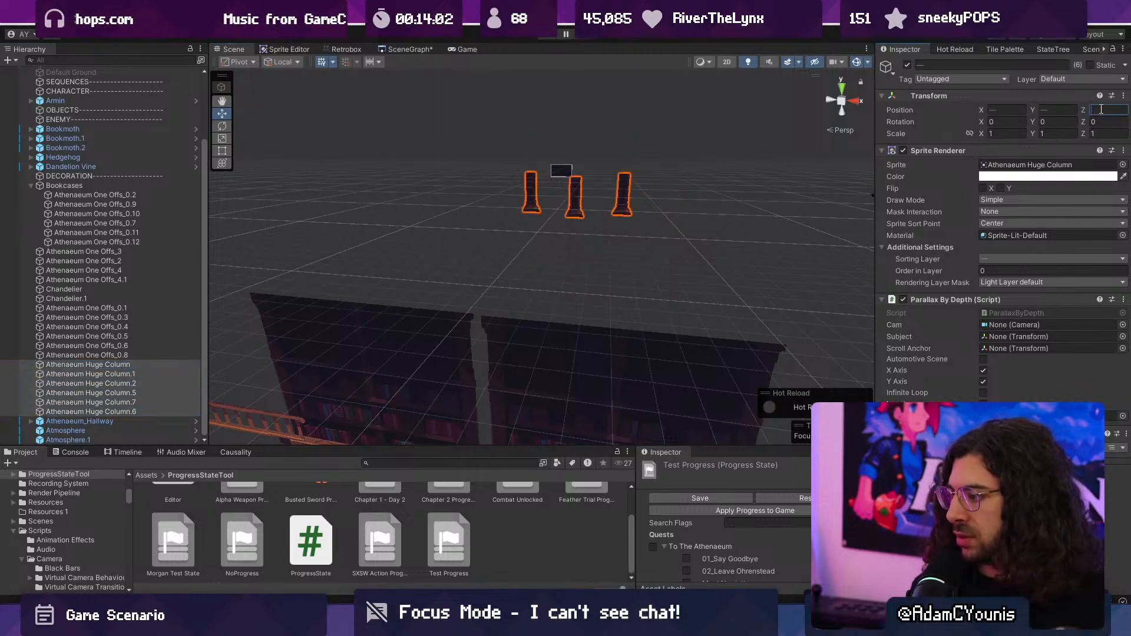
type("02")
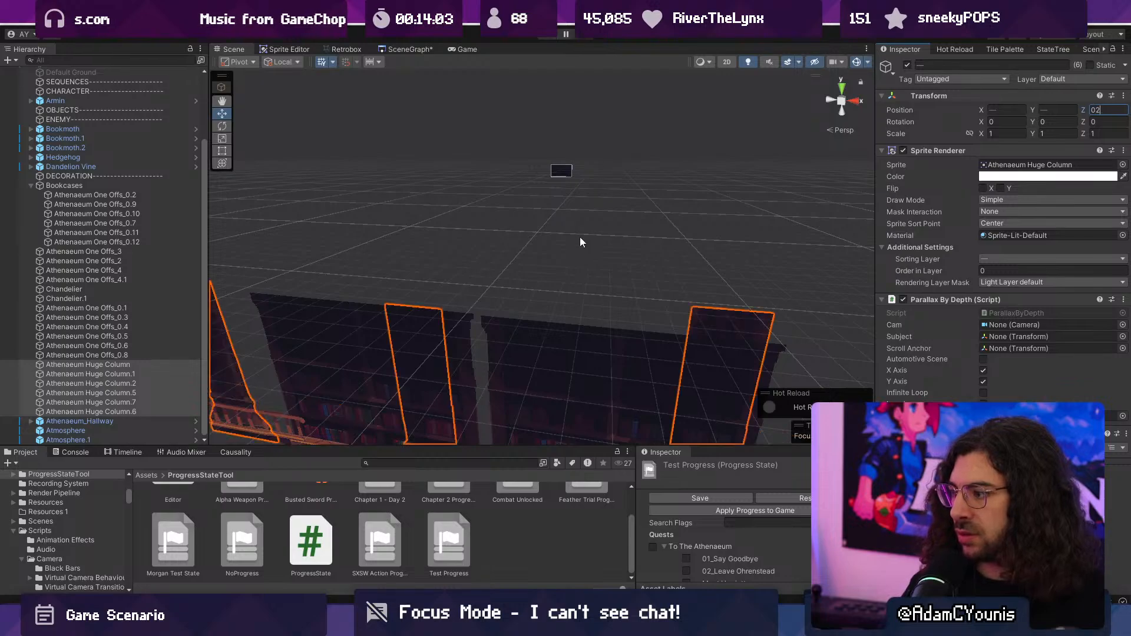
key("BackSpace")
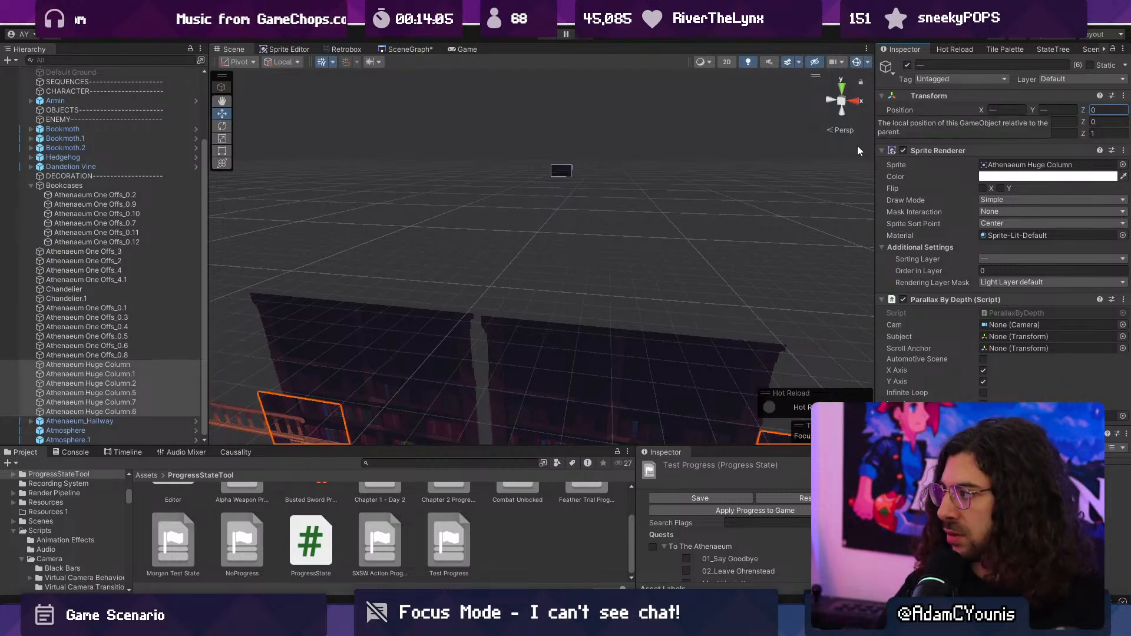
left_click(729, 206)
key("2")
- Assign Athenaeum Huge Column.2 beneath the second chandelier to the Middleground1 sorting layer with order in layer 6
scroll(678, 209, "down", 4)
middle_click_drag(681, 253, 532, 260)
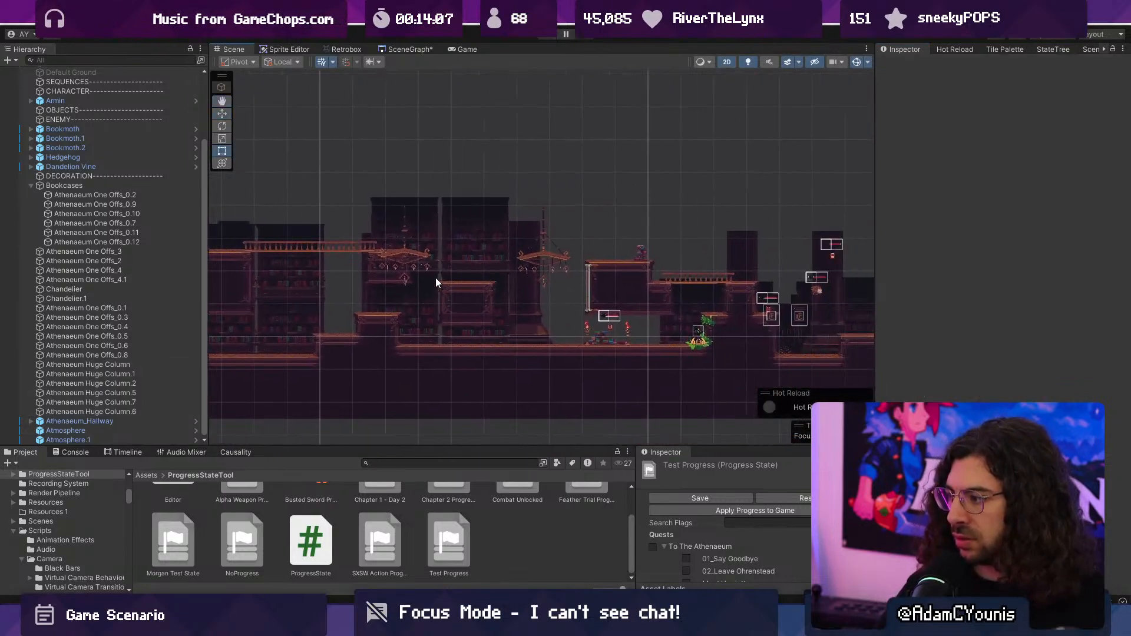
middle_click_drag(423, 297, 561, 305)
scroll(561, 305, "up", 4)
scroll(561, 305, "up", 6)
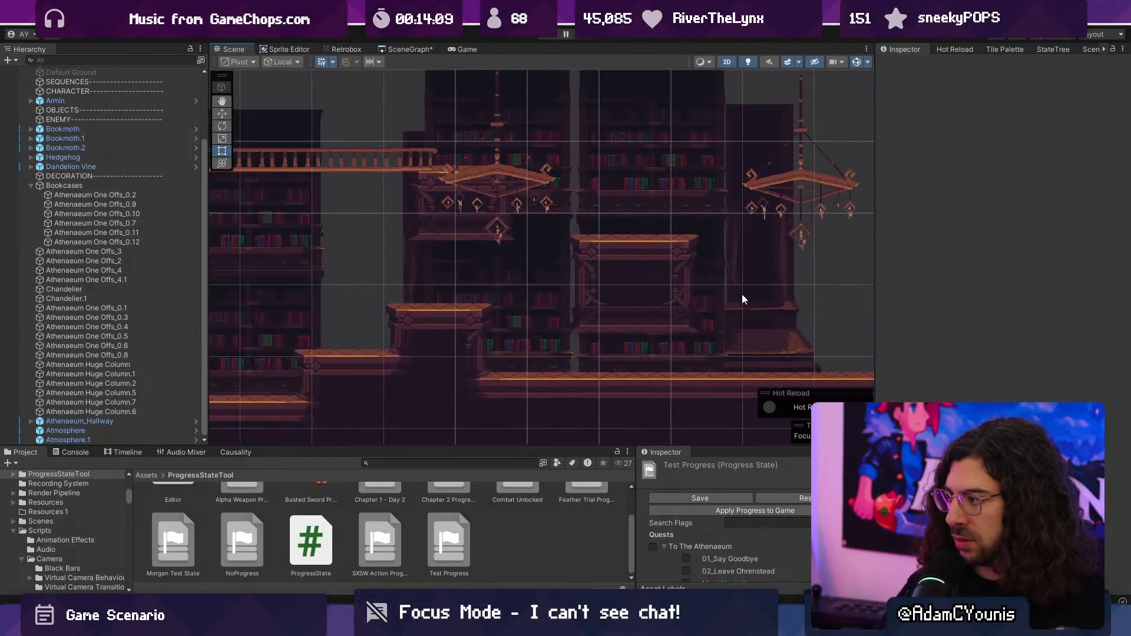
left_click(761, 295)
left_click(760, 295)
middle_click_drag(761, 295, 493, 260)
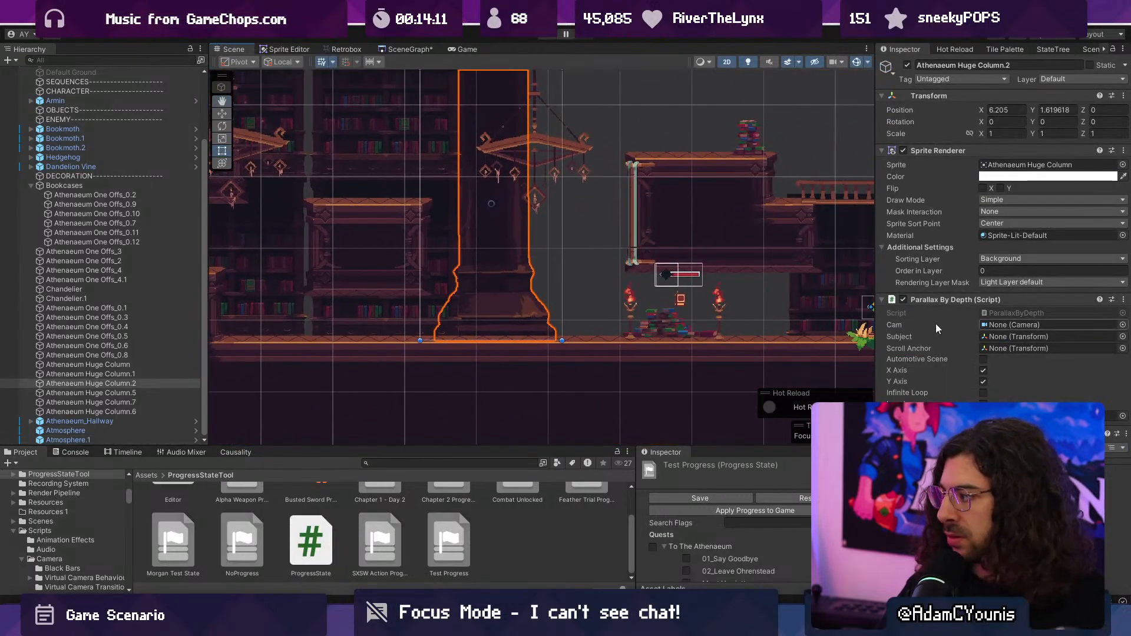
left_click(1049, 258)
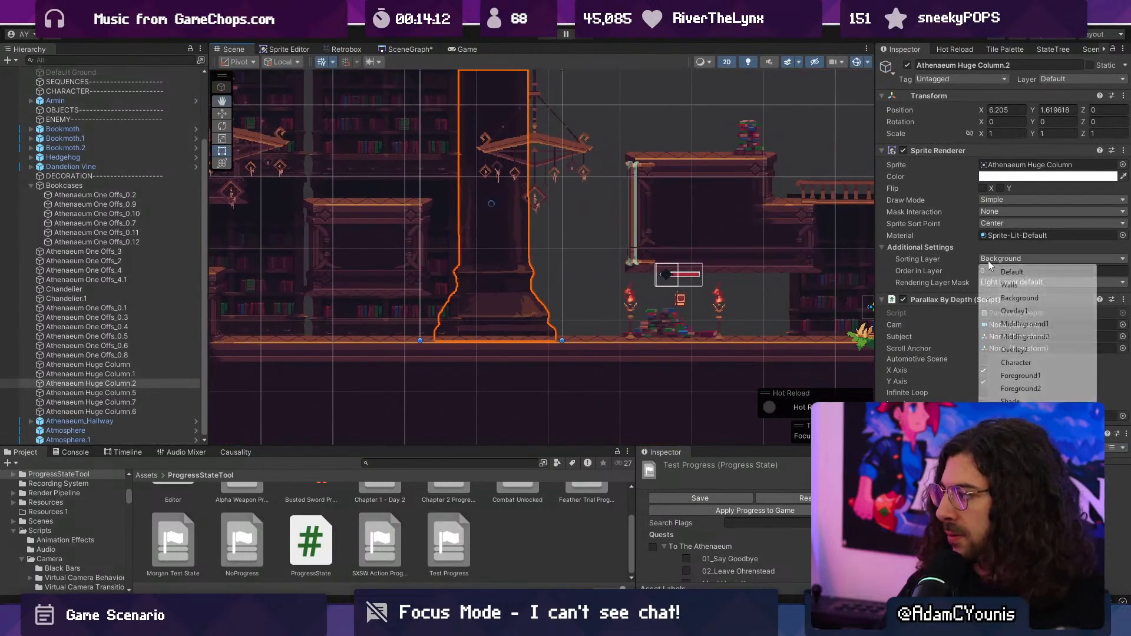
left_click(1013, 338)
left_click(1031, 258)
left_click(1010, 328)
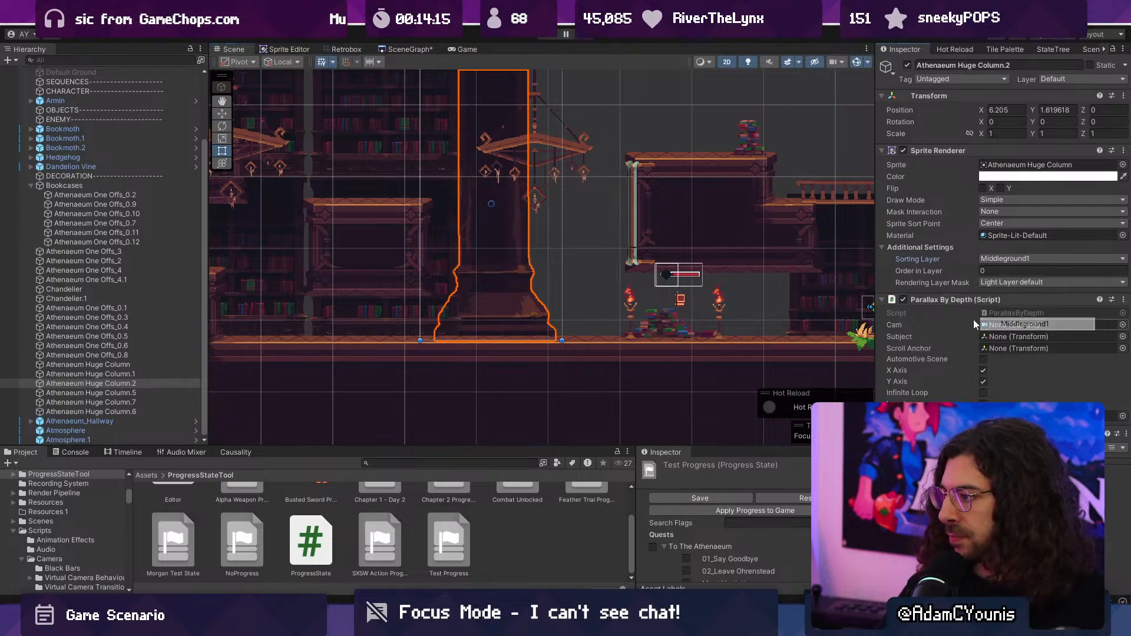
left_click_drag(952, 270, 956, 270)
- Nudge the huge column onto the floor beneath the second chandelier at X 6.197, Y 1.628
middle_click_drag(560, 240, 676, 249)
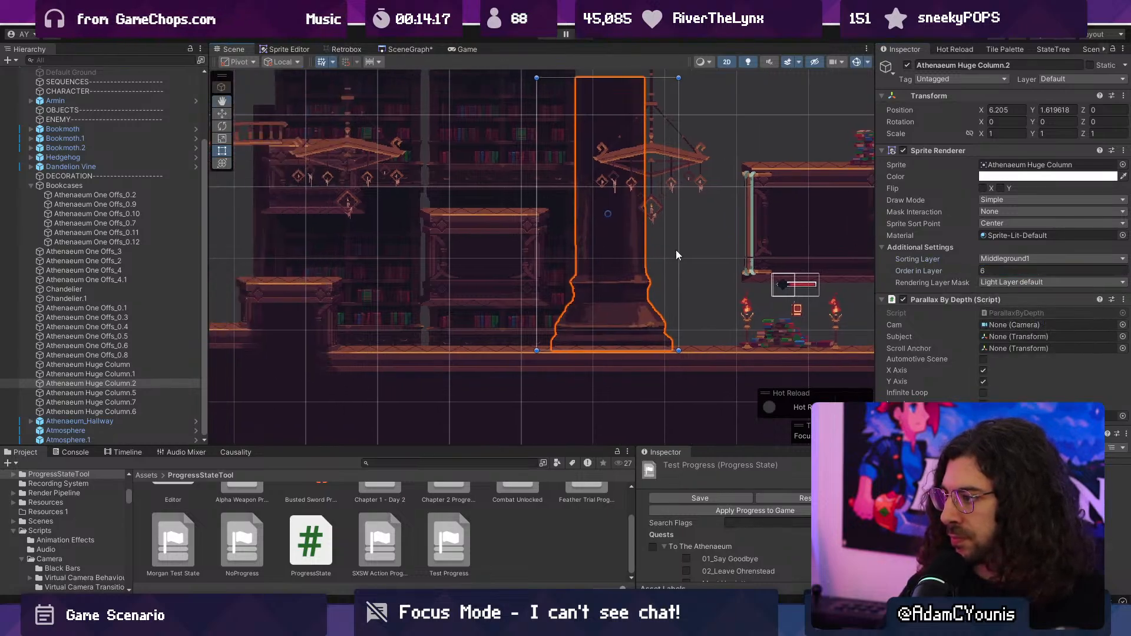
key("w")
mouse_move(621, 208)
left_mouse_down()
mouse_move(631, 207)
mouse_move(613, 211)
left_mouse_up()
- Duplicate the huge column and place the copy behind the balcony's end, before the first chandelier, at X 0.749
middle_click_drag(560, 268, 704, 282)
key("ctrl+d")
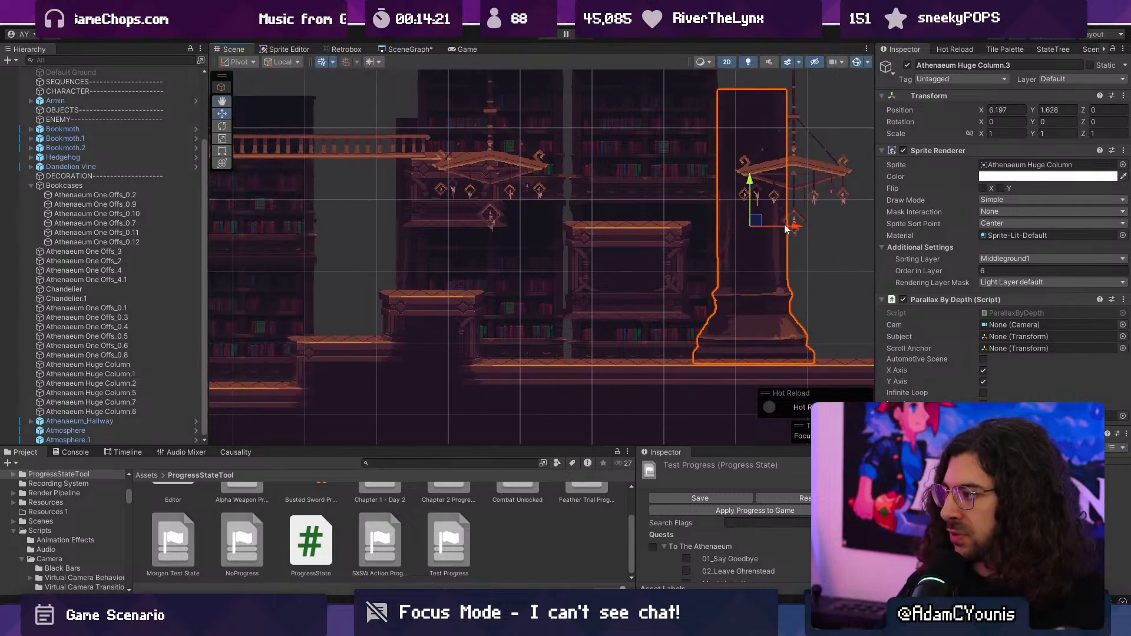
left_click_drag(782, 223, 404, 223)
middle_click_drag(337, 250, 422, 272)
scroll(423, 273, "down", 5)
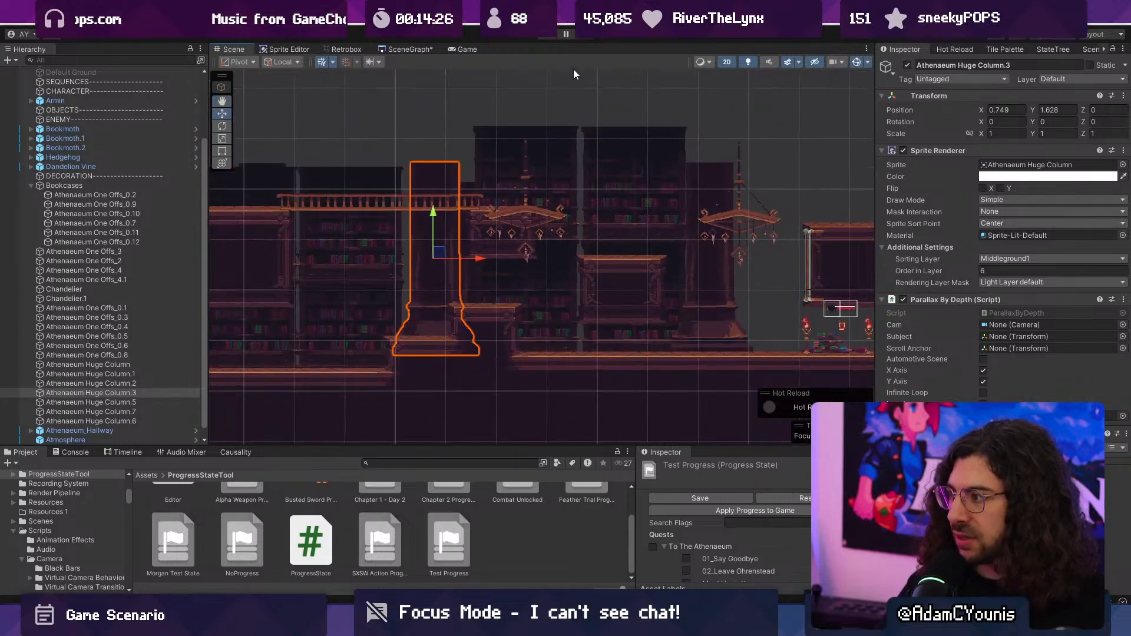
- Start play mode, run the character past the first chandelier and back to the bookshelves, and maximize the game view
left_click(553, 34)
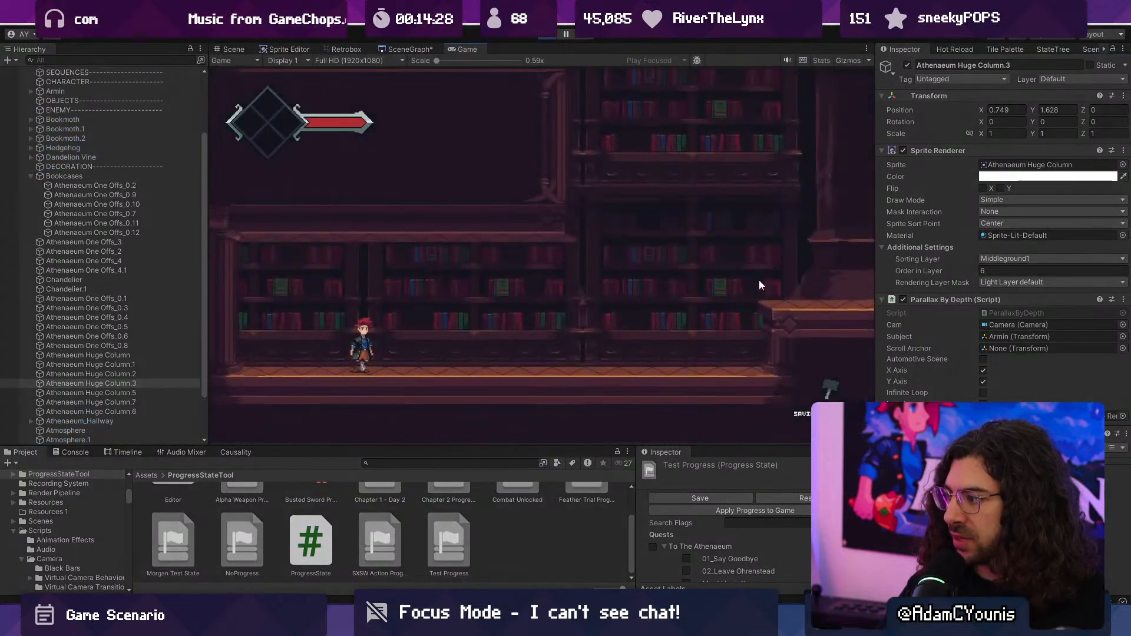
left_click(686, 293)
left_click(699, 330)
left_click(462, 334)
left_click(290, 273)
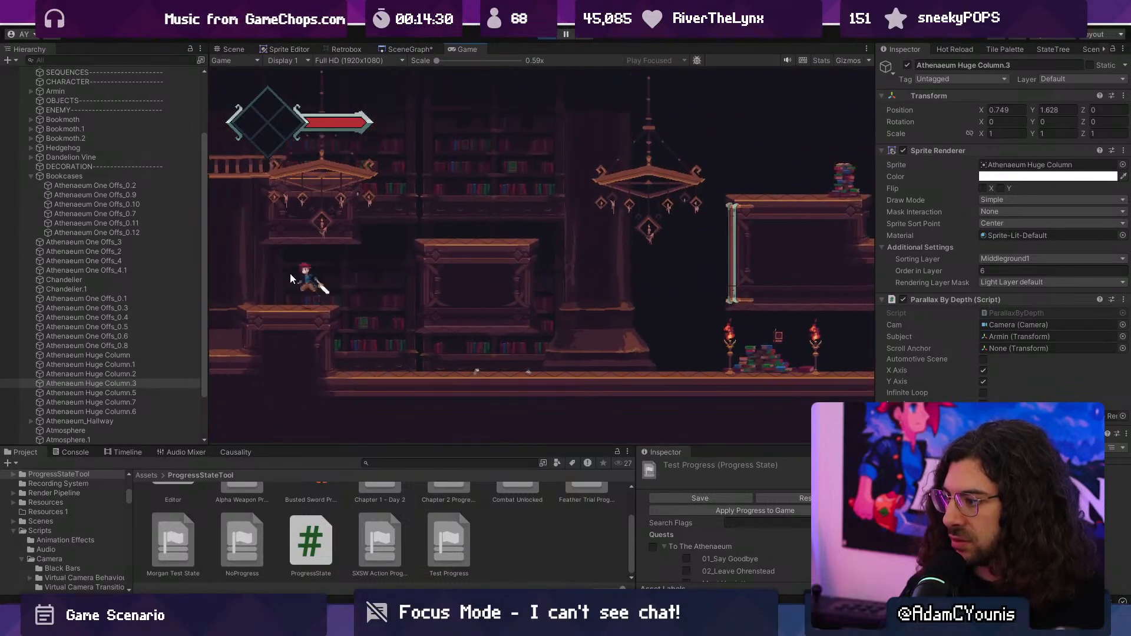
left_click(385, 330)
key("shift+space")
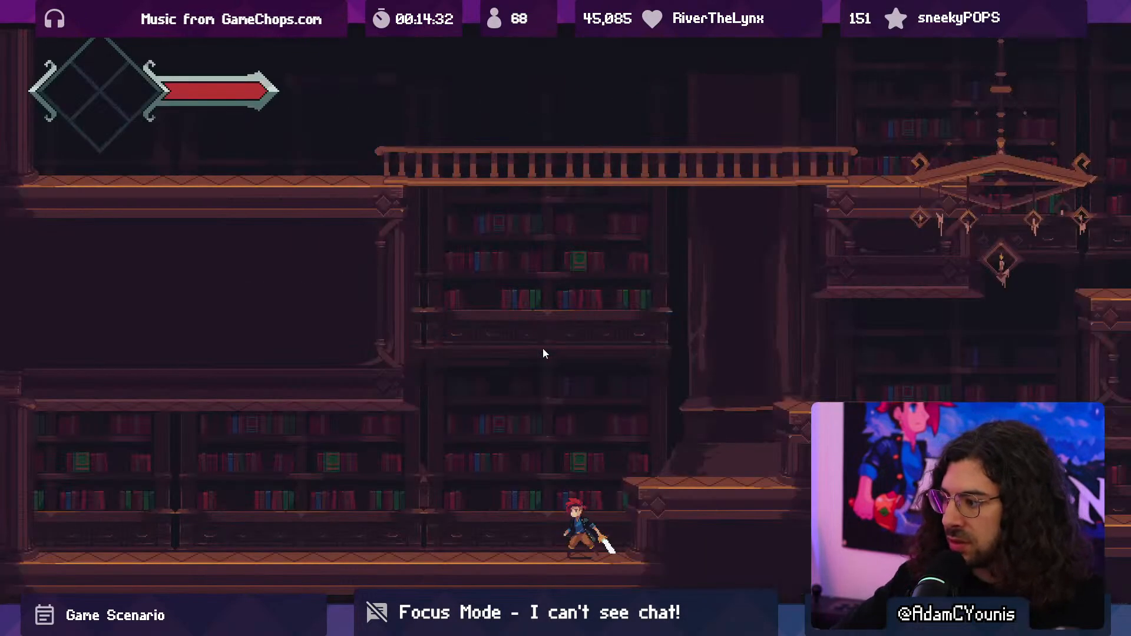
- Playtest from the bookshelves over the stepped platforms and past the duplicated column to the column beneath the second chandelier
key("Left")
key("Right")
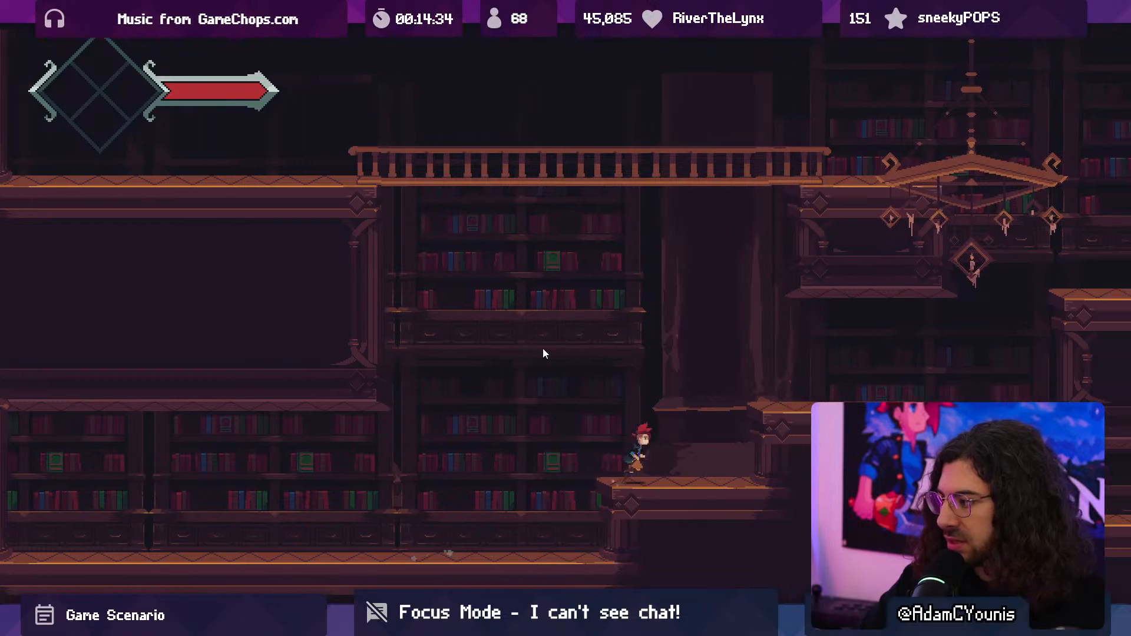
key("space")
key("space")
key("Right")
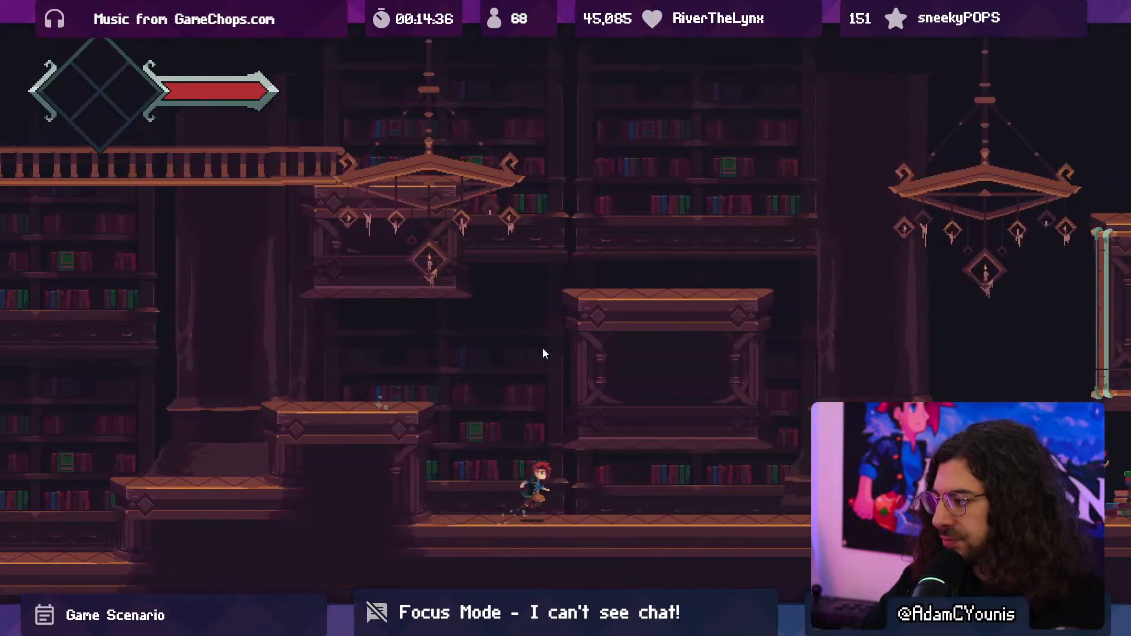
key("Right")
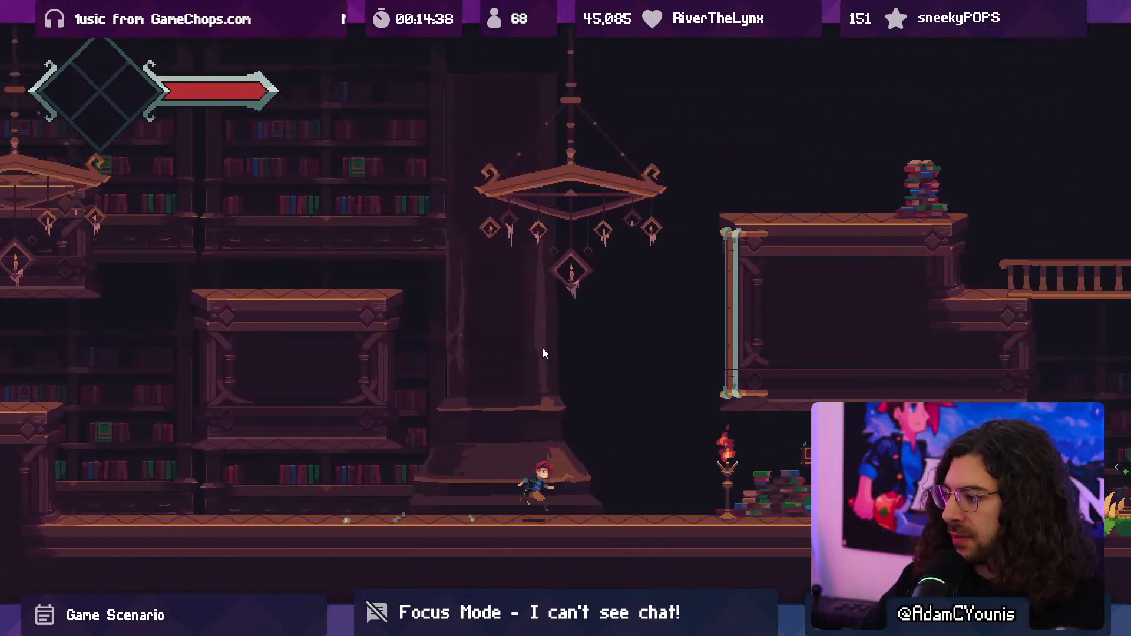
- Jump in front of the huge column, run back to the stepped platforms by the duplicated column, and return toward the second chandelier
key("x")
key("Left")
key("Left")
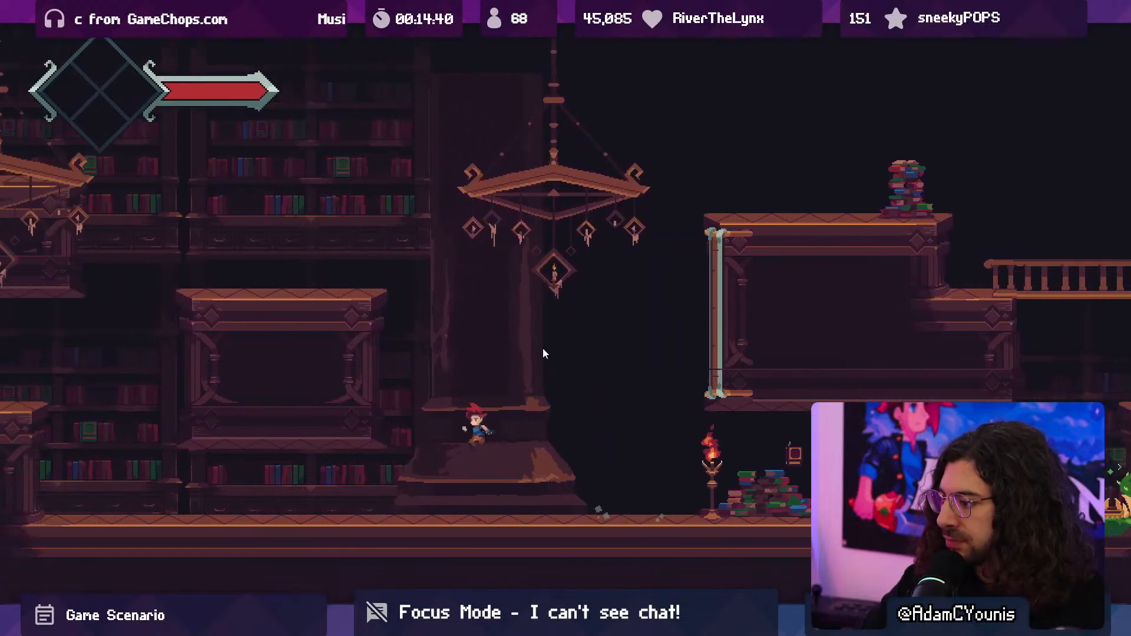
key("Left")
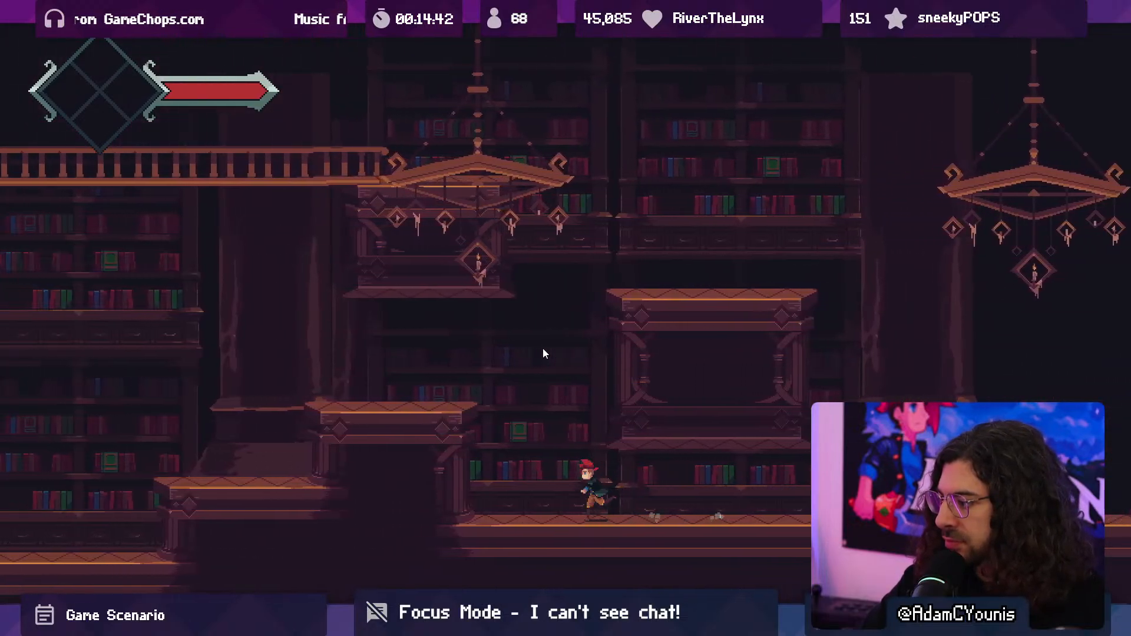
key("z")
key("x")
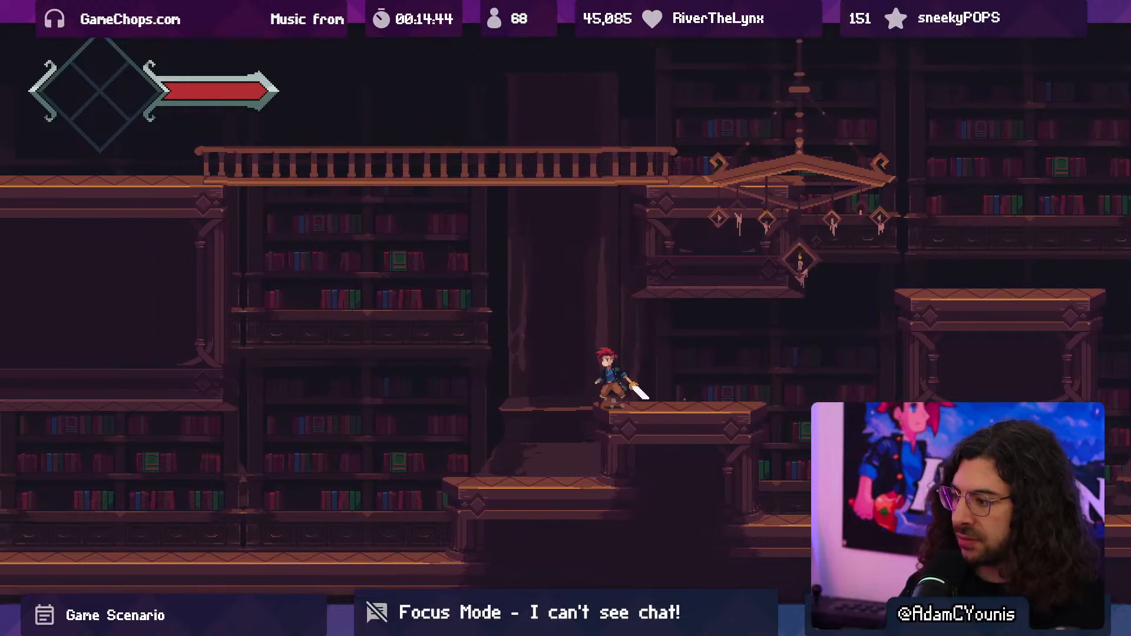
key("Right")
key("x")
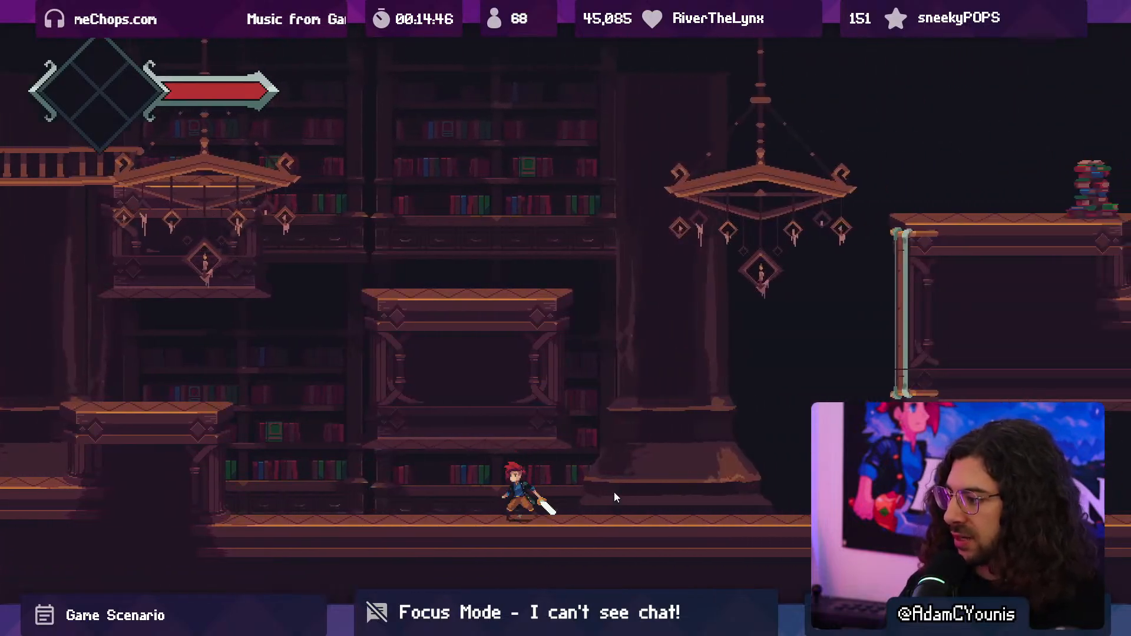
- Leave the maximized game view and stop play mode
key("shift+space")
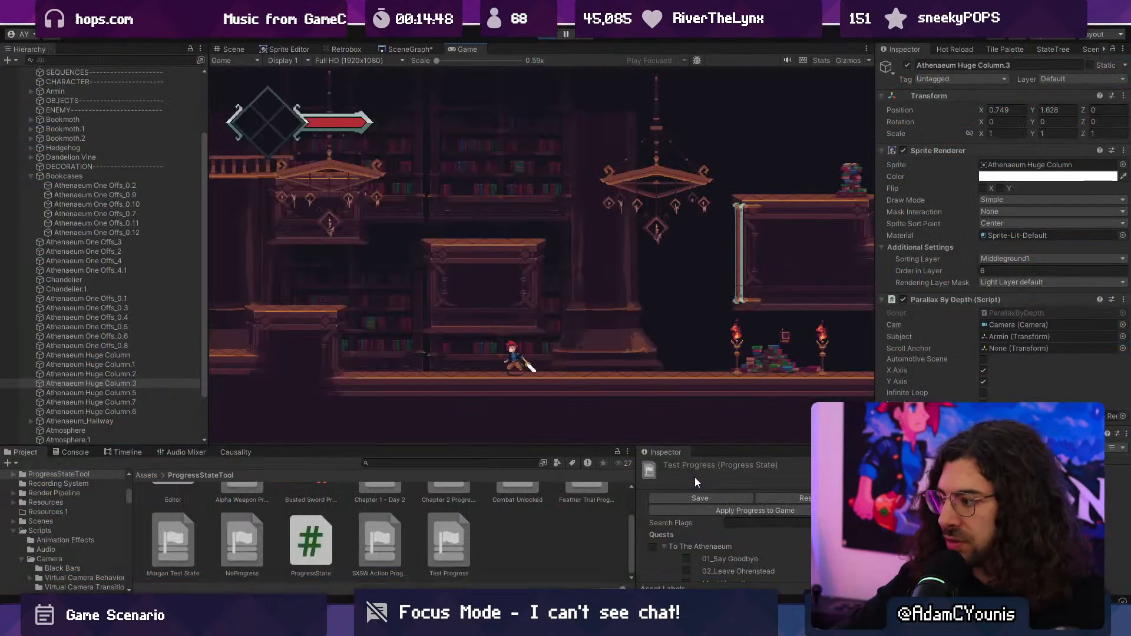
left_click(546, 37)
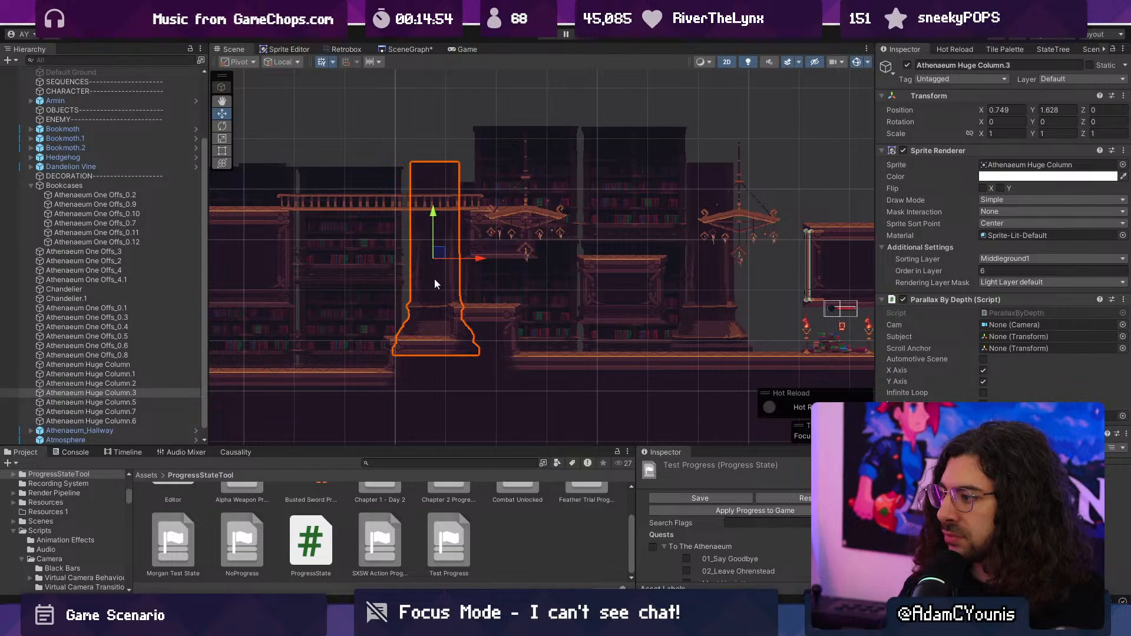
- Group the two stacked bookcases behind the first chandelier, Athenaeum One Offs_0.1 and Athenaeum One Offs_0.6, under a new empty parent
left_click(539, 282)
left_click(557, 158)
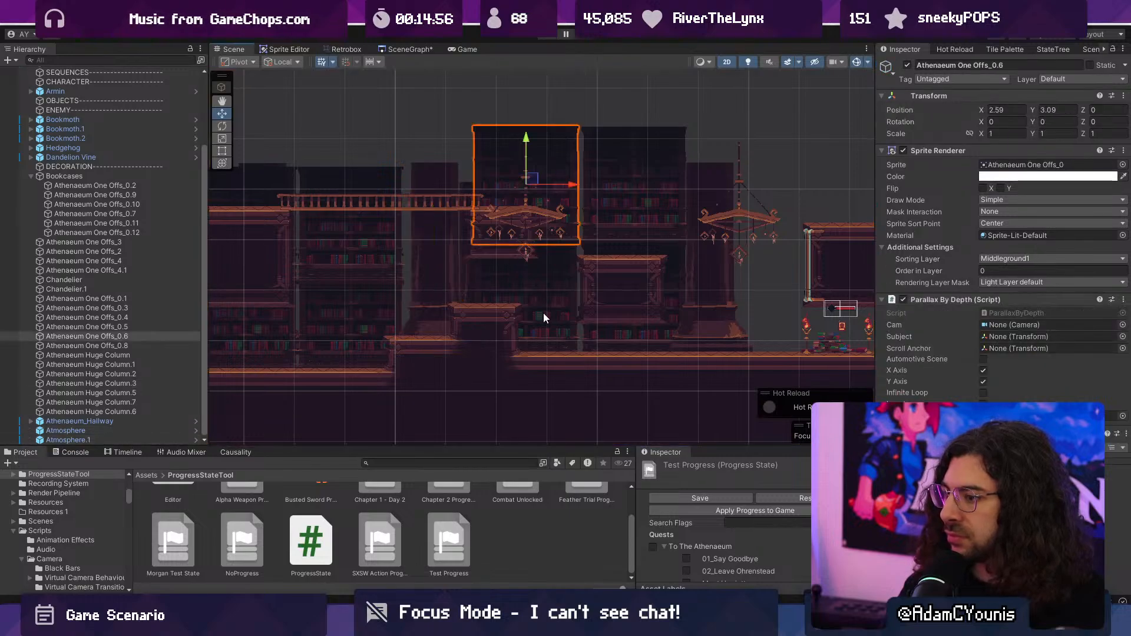
left_click(548, 316)
left_click(129, 338)
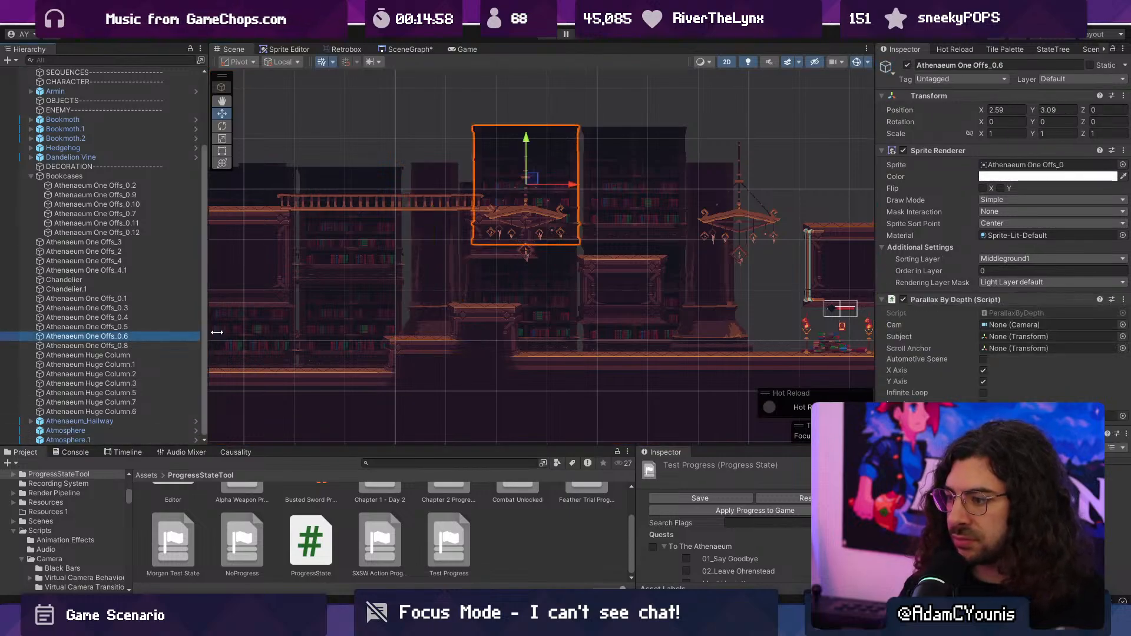
left_click(557, 295)
left_click(557, 295)
left_click(557, 295)
left_click(564, 143)
left_click(558, 237)
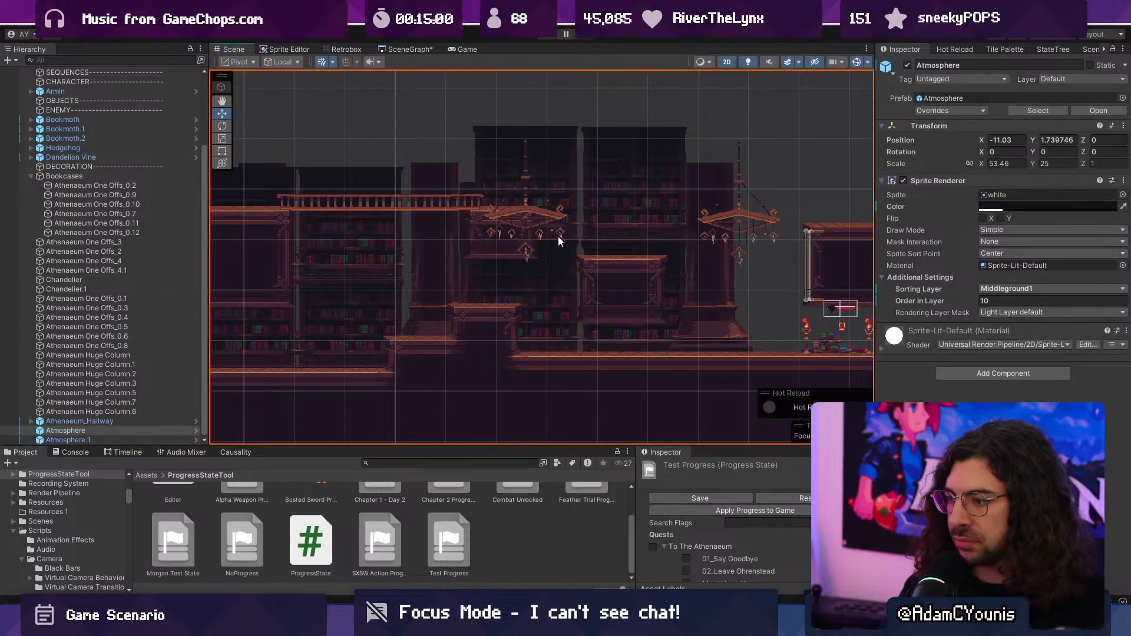
left_click(565, 337)
left_click(565, 337)
left_click(121, 336)
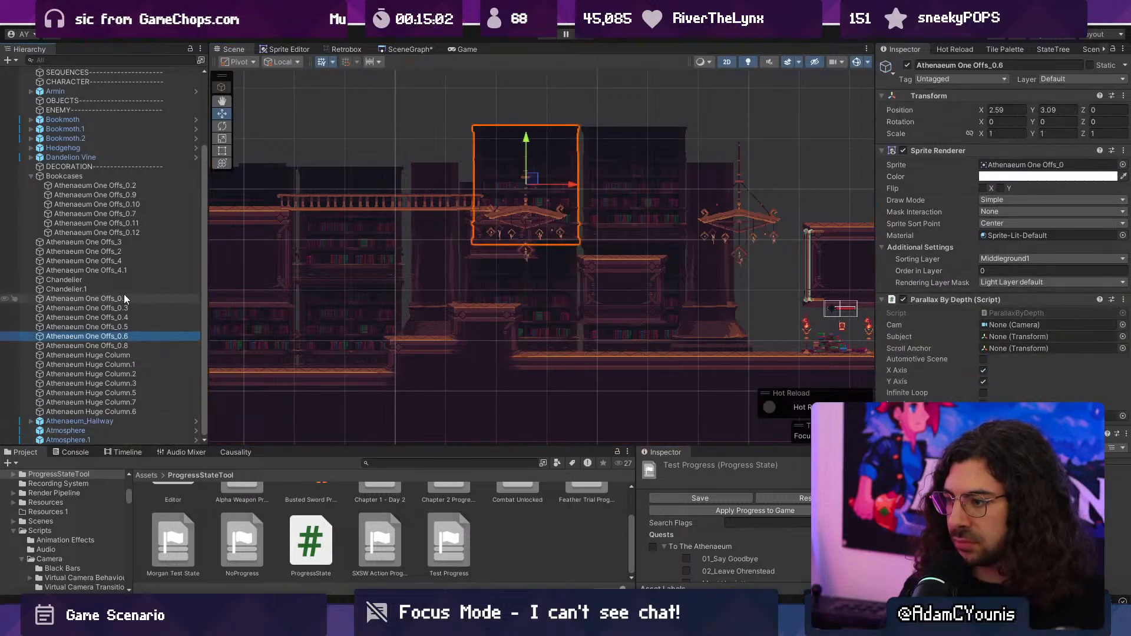
left_click(123, 298, "ctrl")
right_click(135, 299)
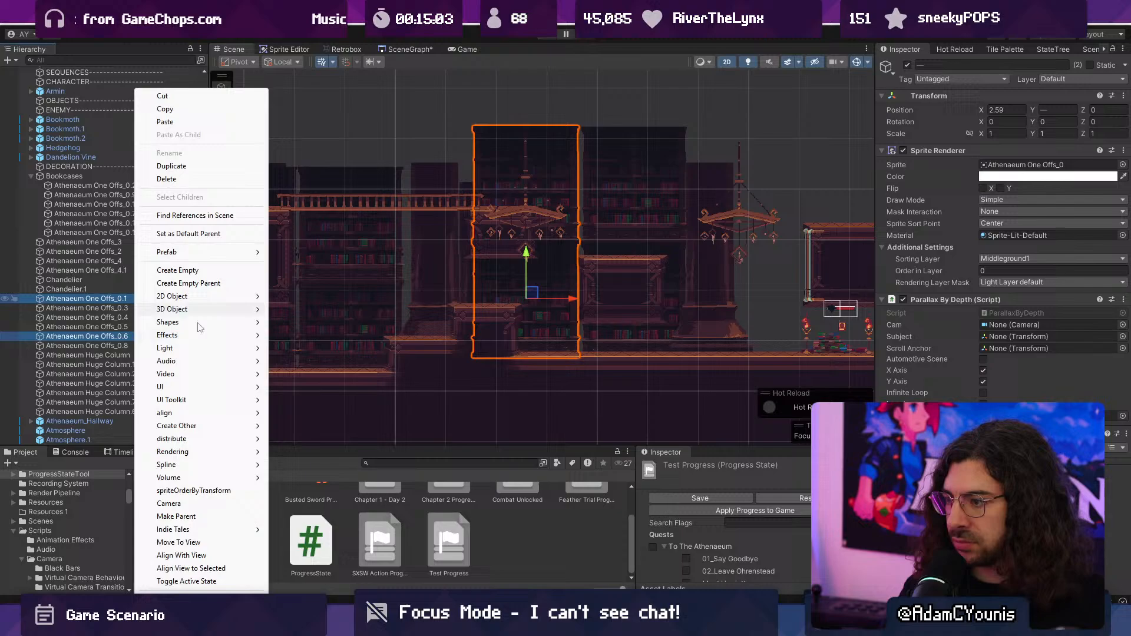
left_click(242, 287)
key("Return")
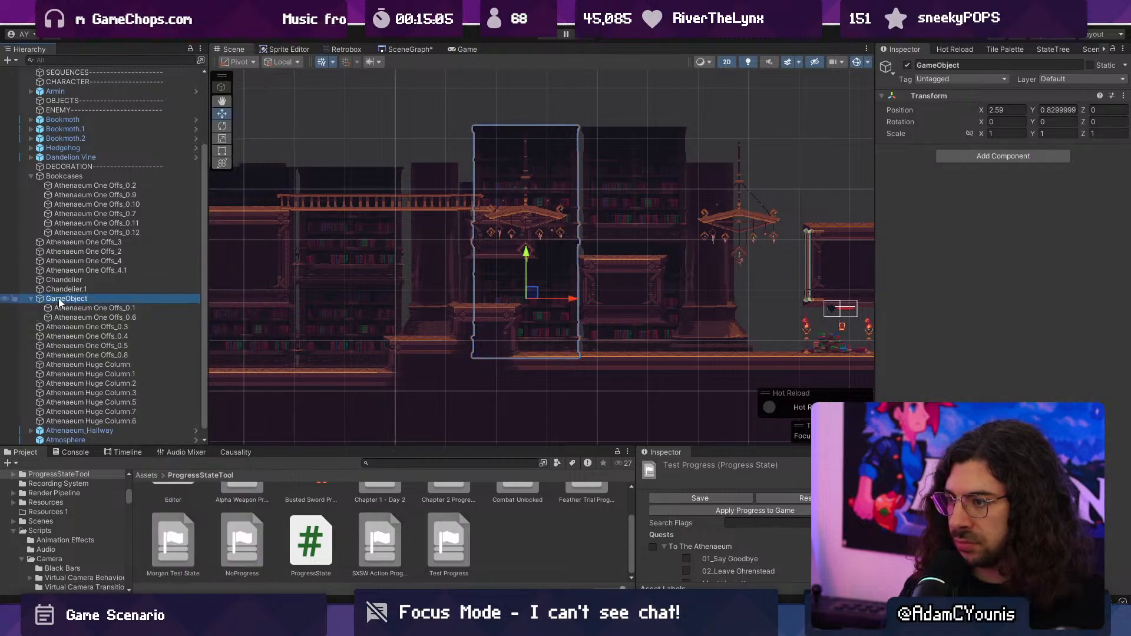
- Rename the new parent object as Bookcase Stack and shift it slightly toward the huge column at the balcony's end
key("F2")
type("Bookcase Stack")
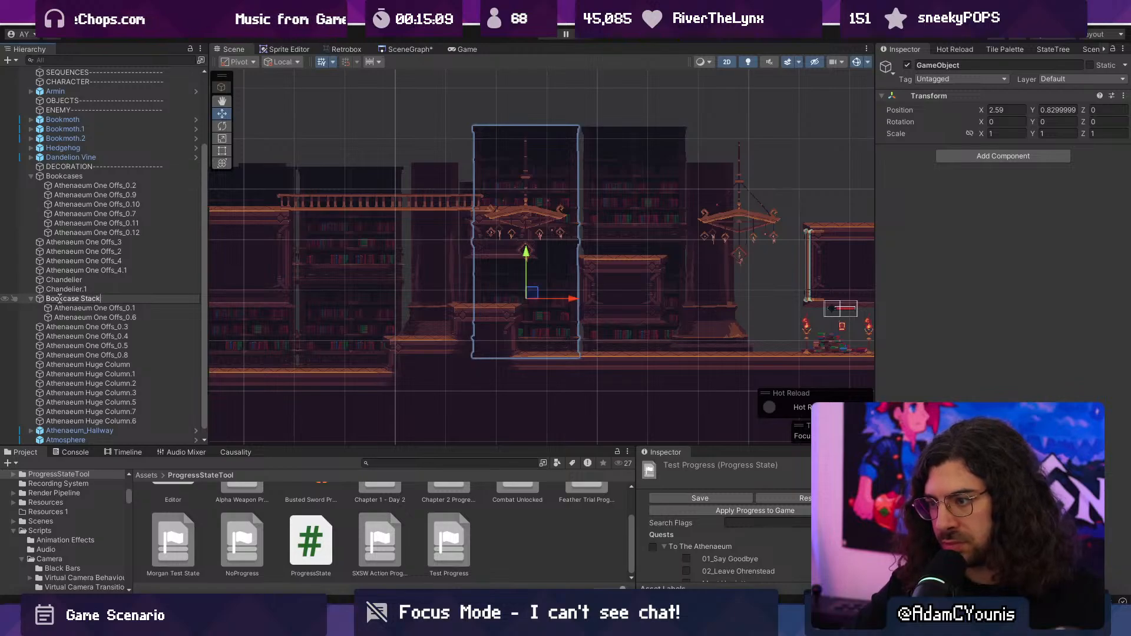
key("Return")
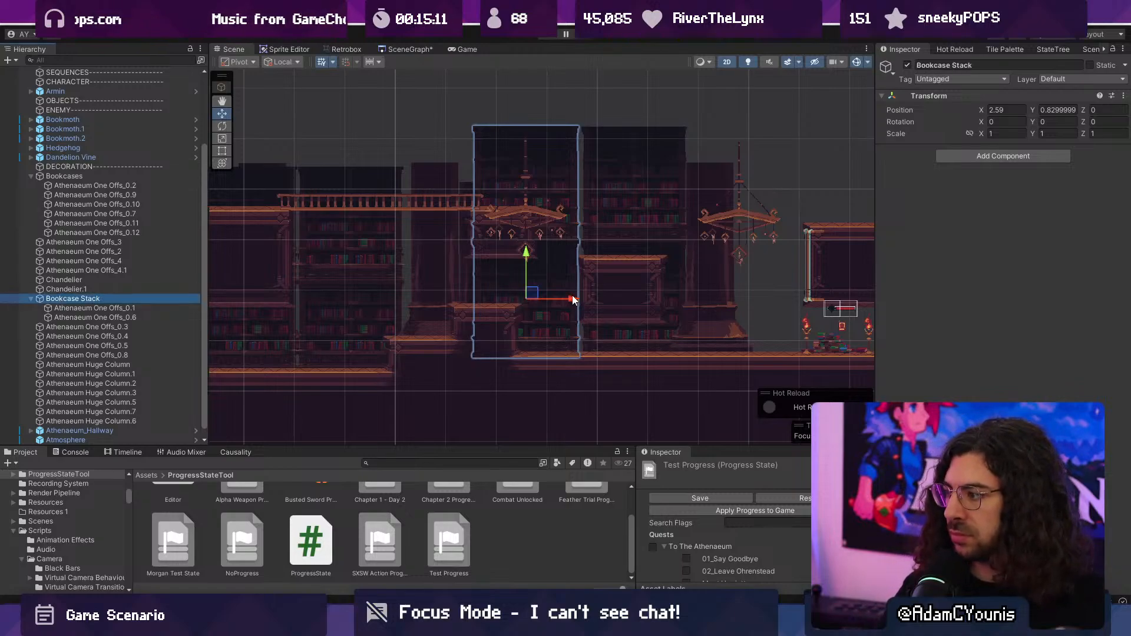
left_click_drag(573, 299, 545, 300)
- Delete the two stacked bookcases behind the floating platform, Athenaeum One Offs_0.3 and Athenaeum One Offs_0.8
left_click(640, 219)
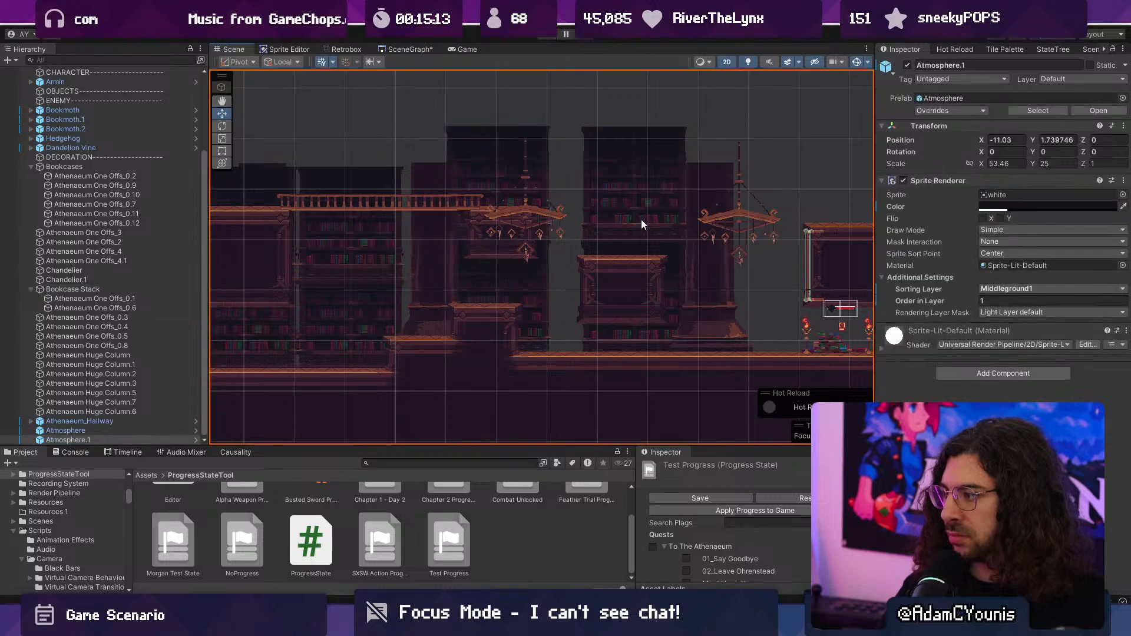
left_click(641, 219)
left_click(608, 337)
left_click(609, 338)
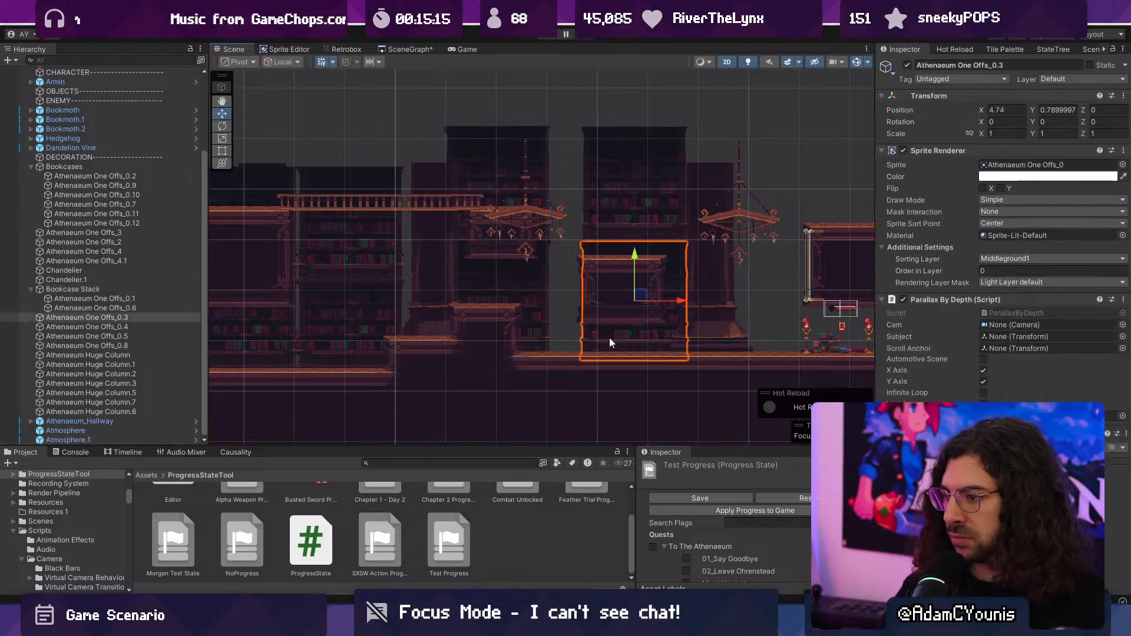
left_click(627, 204)
left_click(112, 318)
left_click(116, 346, "ctrl")
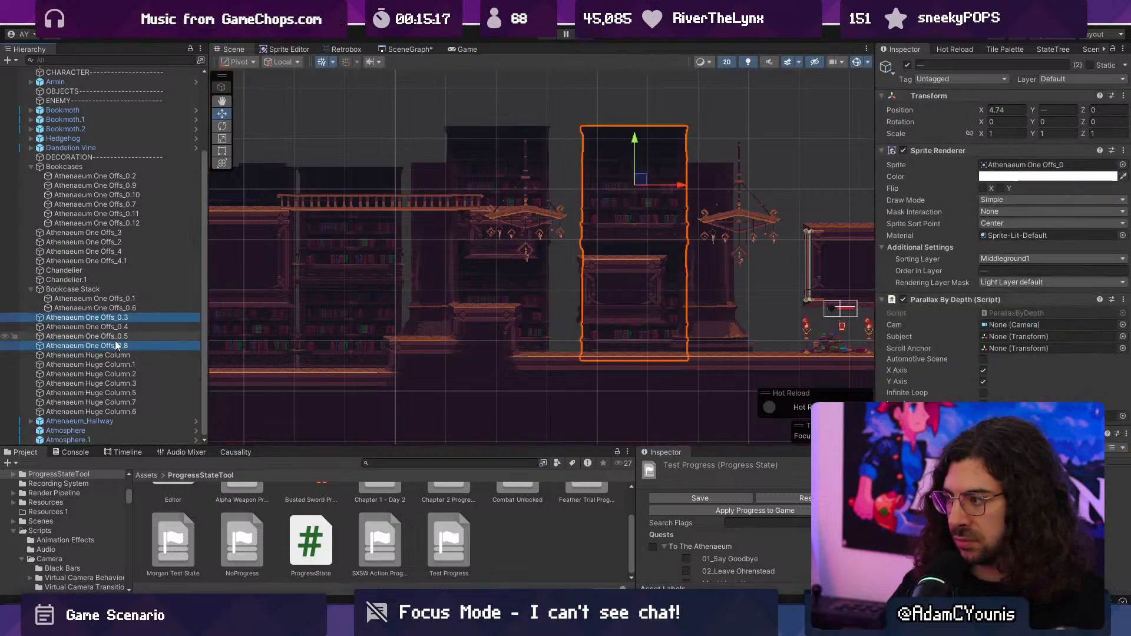
key("Delete")
- Place the Bookcase Stack behind the floating platform at X 4.75, and delete its trial duplicate at X 2.45
left_click(32, 308)
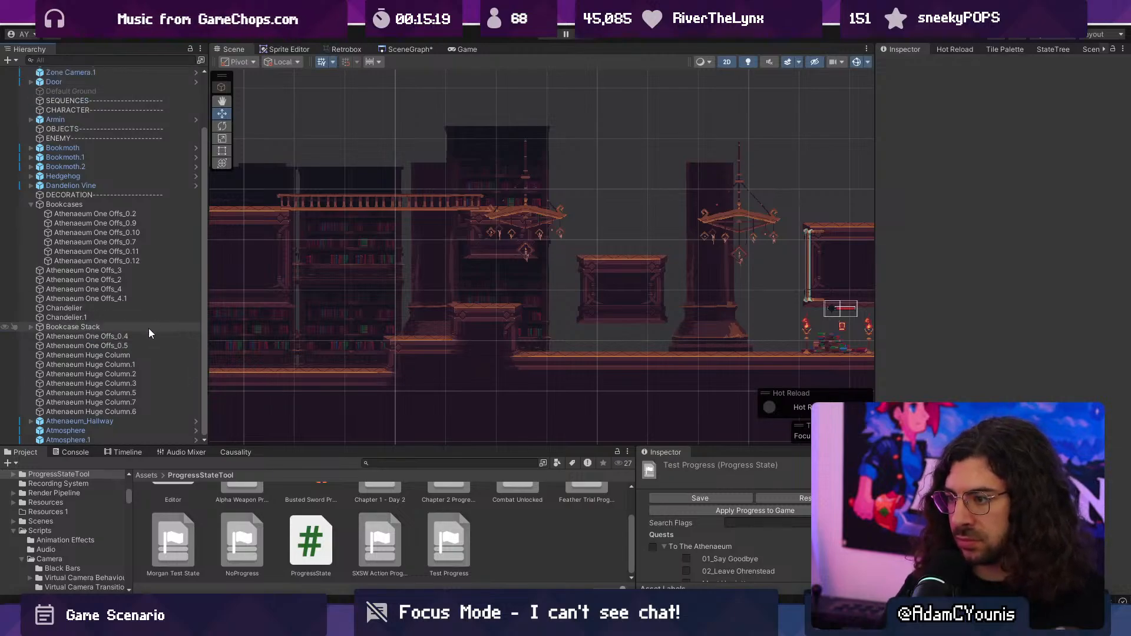
left_click(126, 327)
left_click_drag(531, 293, 567, 297)
key("ctrl+d")
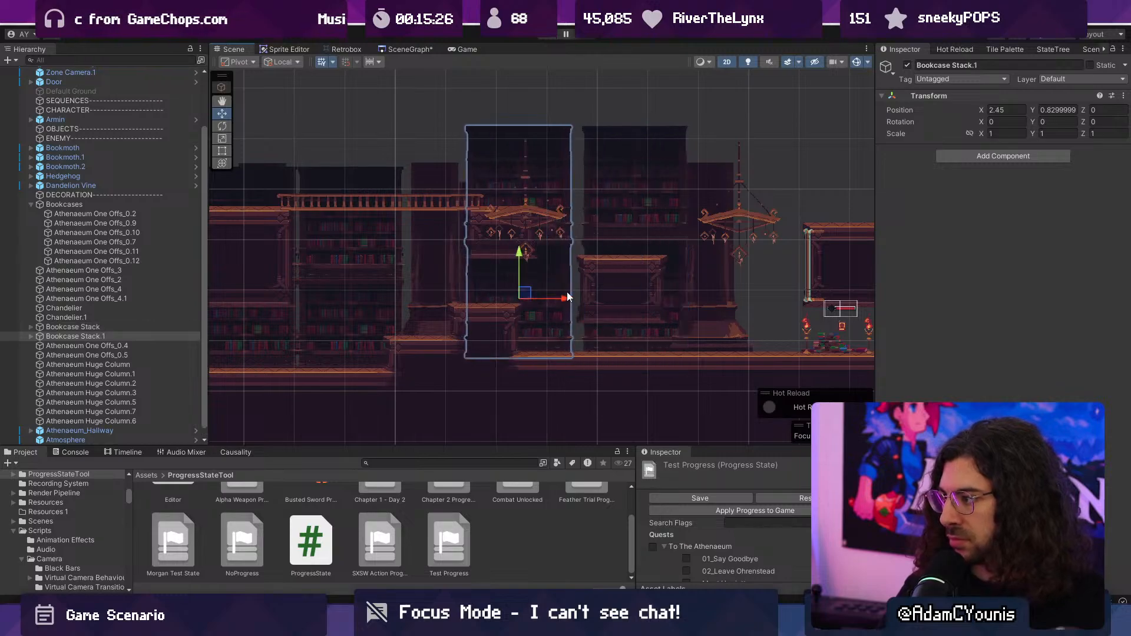
key("Delete")
- Copy the huge column beneath the second chandelier and make the copy a child of the Bookcase Stack
left_click(709, 291)
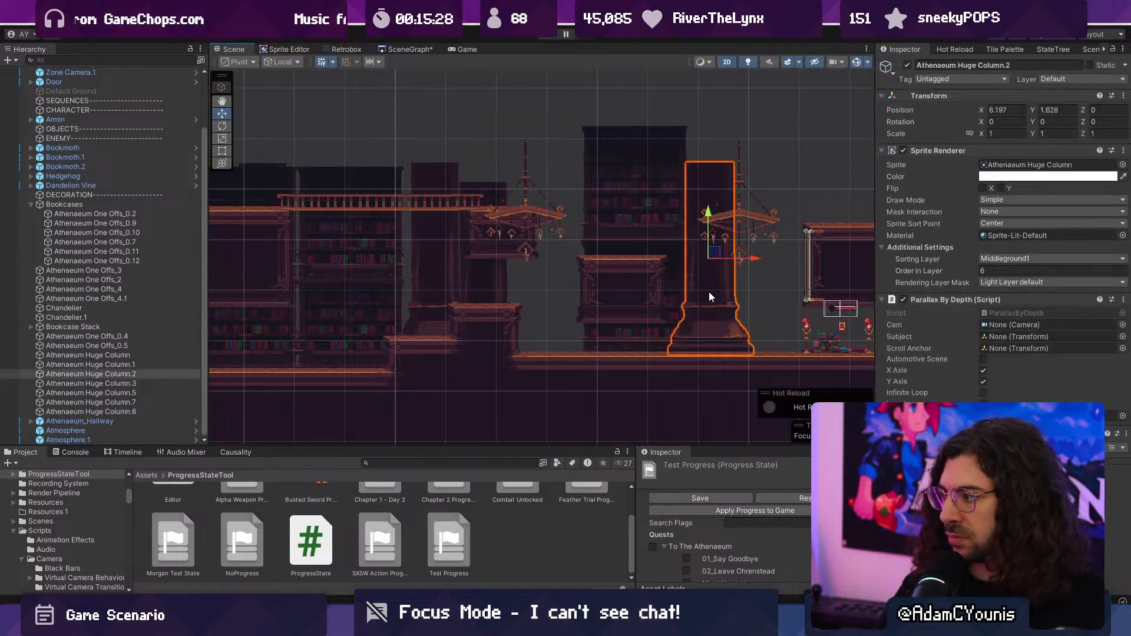
left_click(112, 374)
key("ctrl+c")
left_click(92, 328)
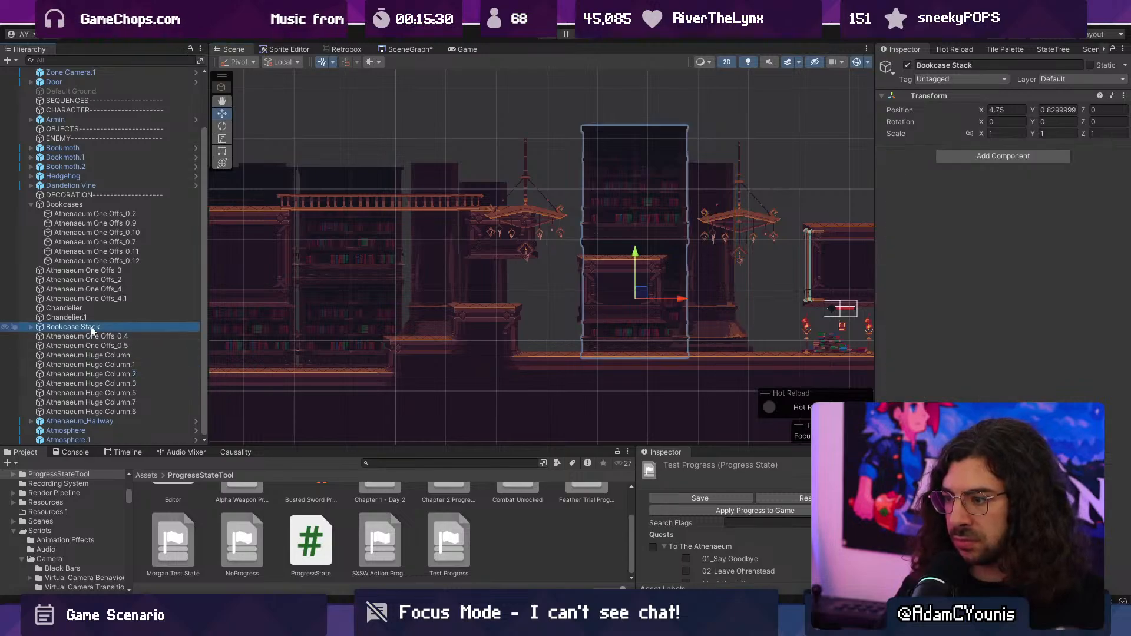
key("ctrl+v")
left_click(39, 329)
left_click_drag(40, 336, 36, 329)
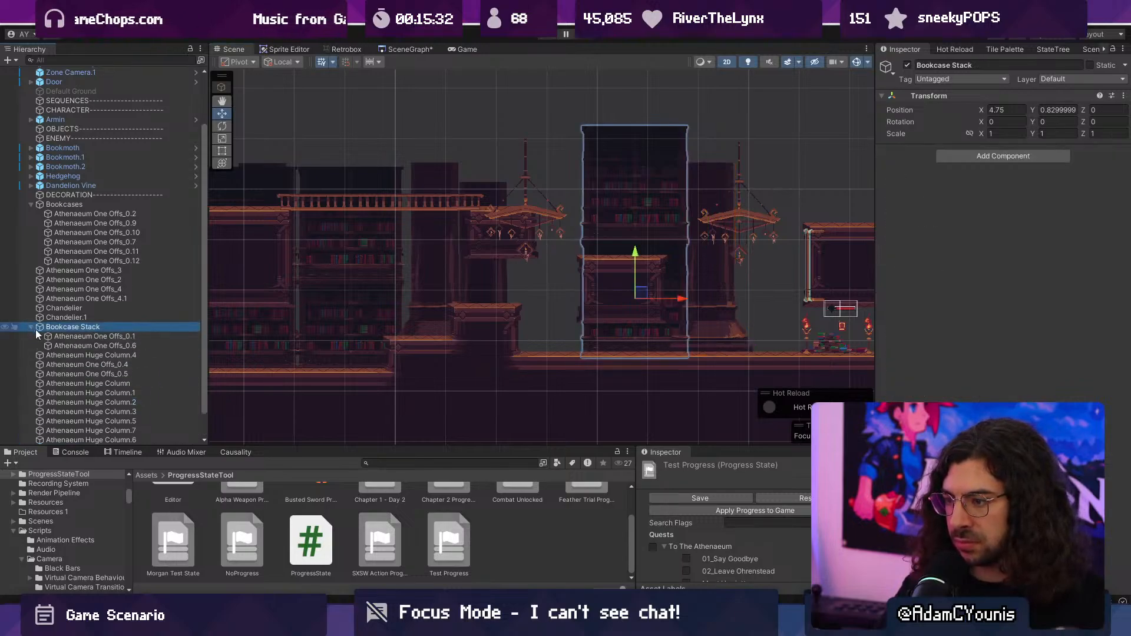
left_click(61, 355)
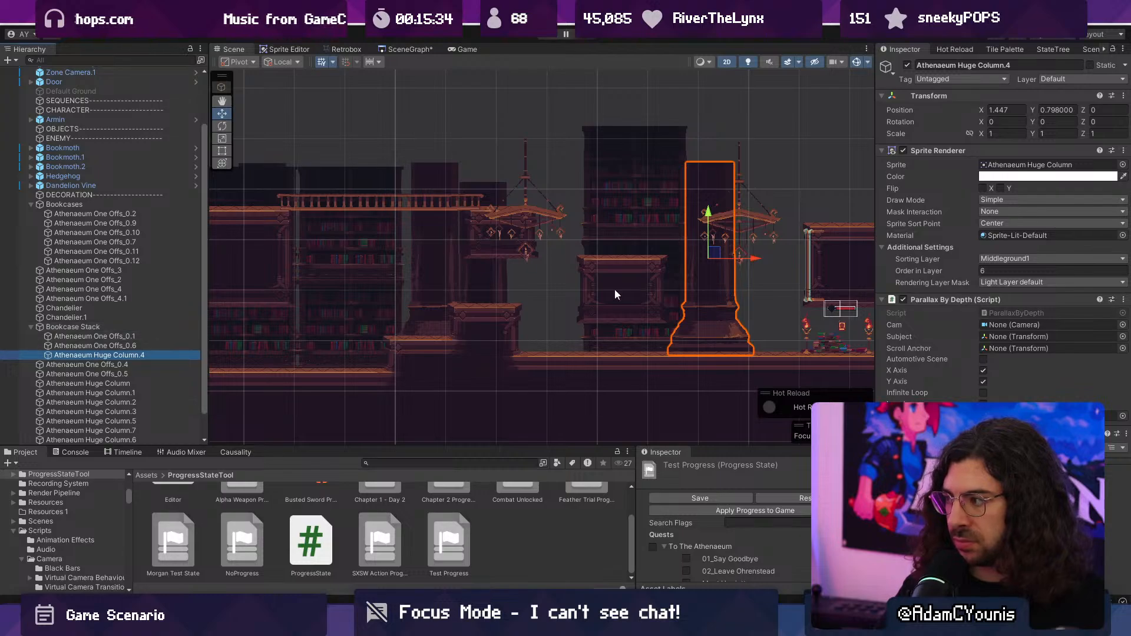
- Duplicate the Bookcase Stack with its column and place the copy behind the first chandelier at X 1.76
left_click(126, 327)
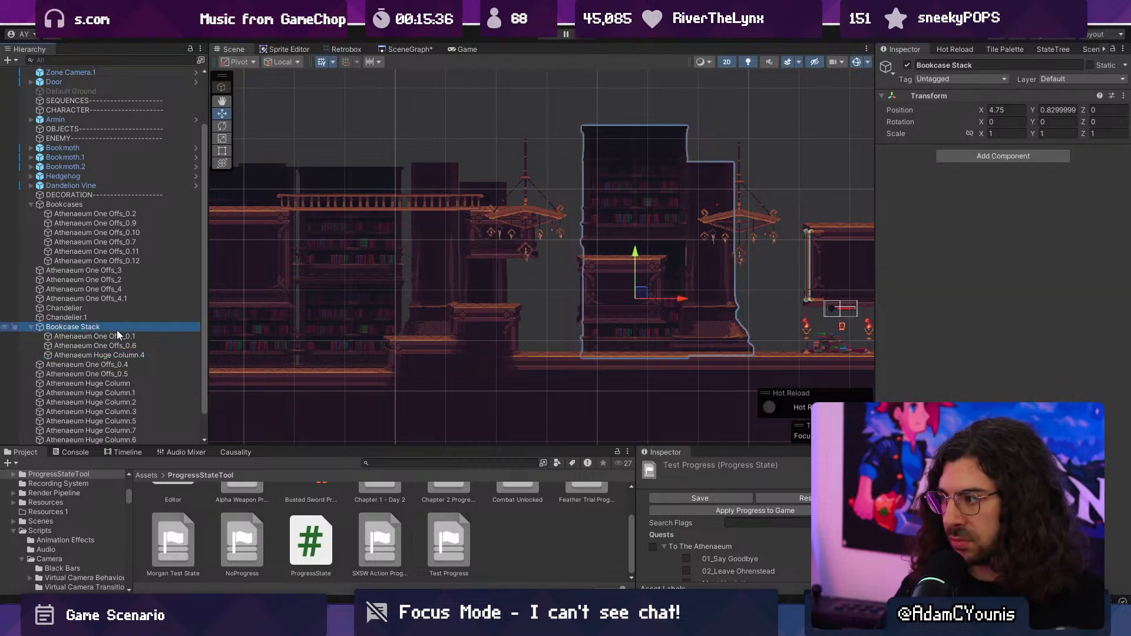
key("ctrl+d")
left_click_drag(683, 301, 532, 304)
scroll(532, 304, "up", 4)
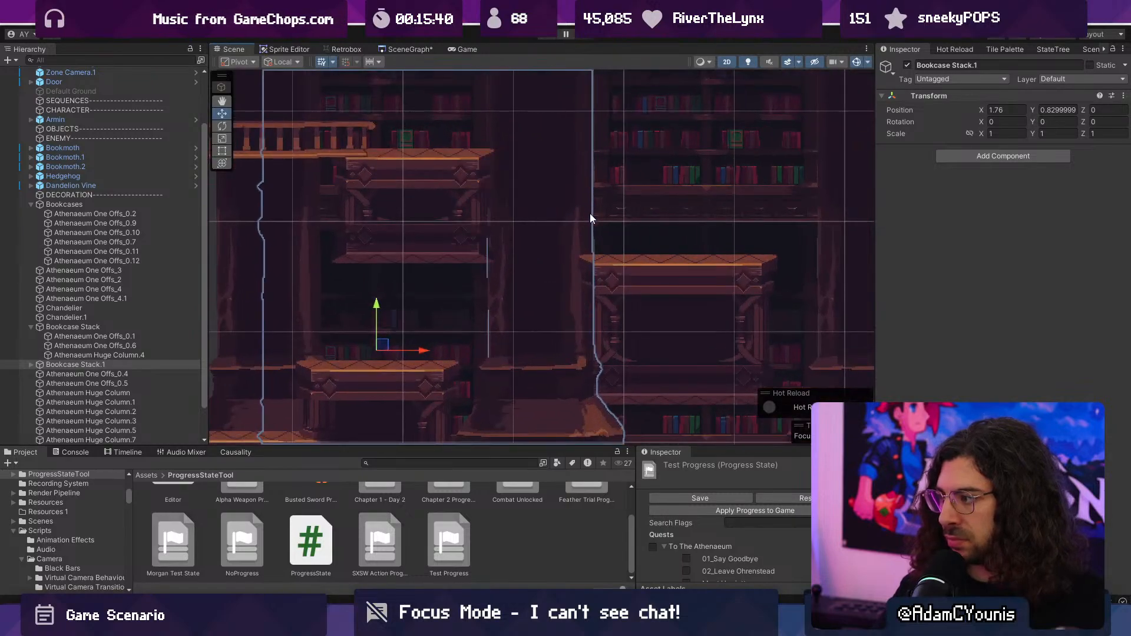
scroll(536, 221, "down", 3)
- Select the Athenaeum Test Map and switch to its tile map in Tiled
left_click(591, 255)
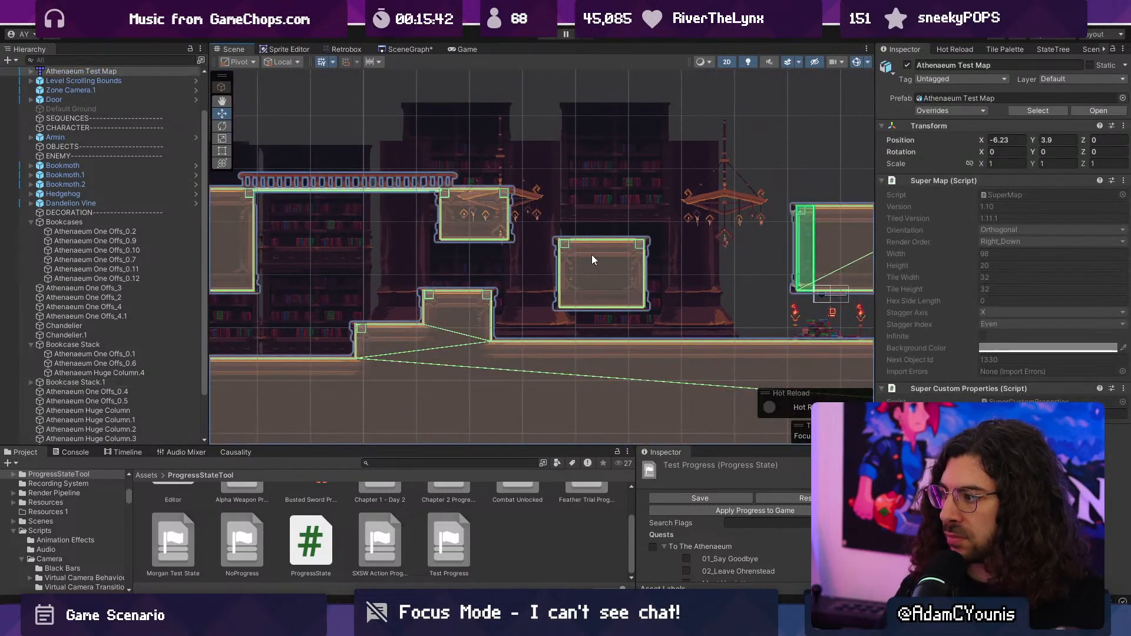
key("alt+Tab")
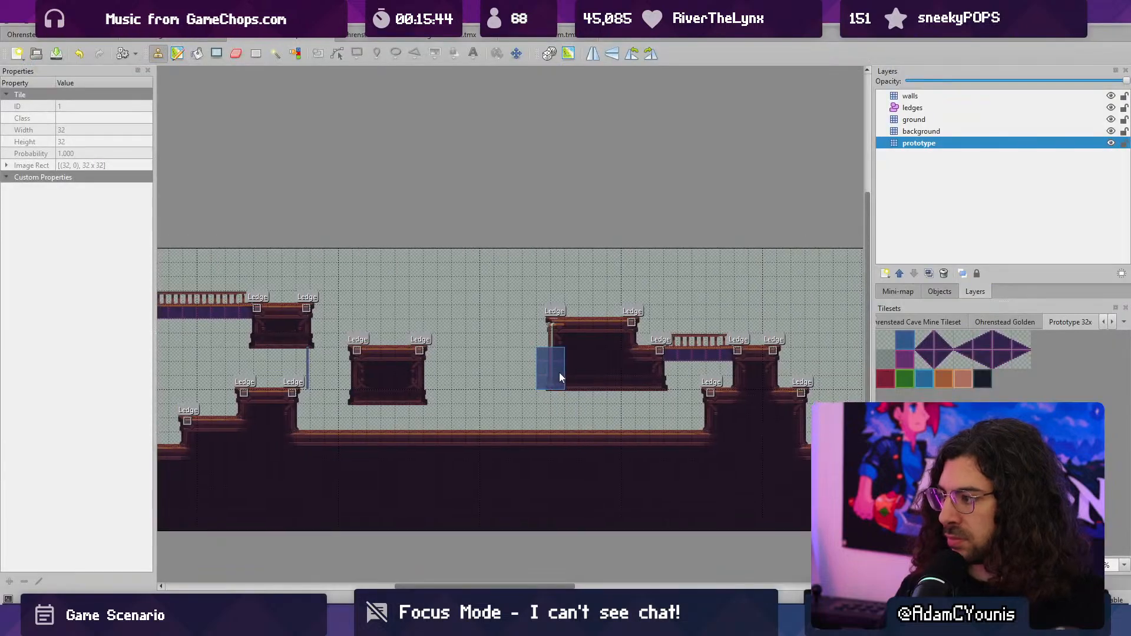
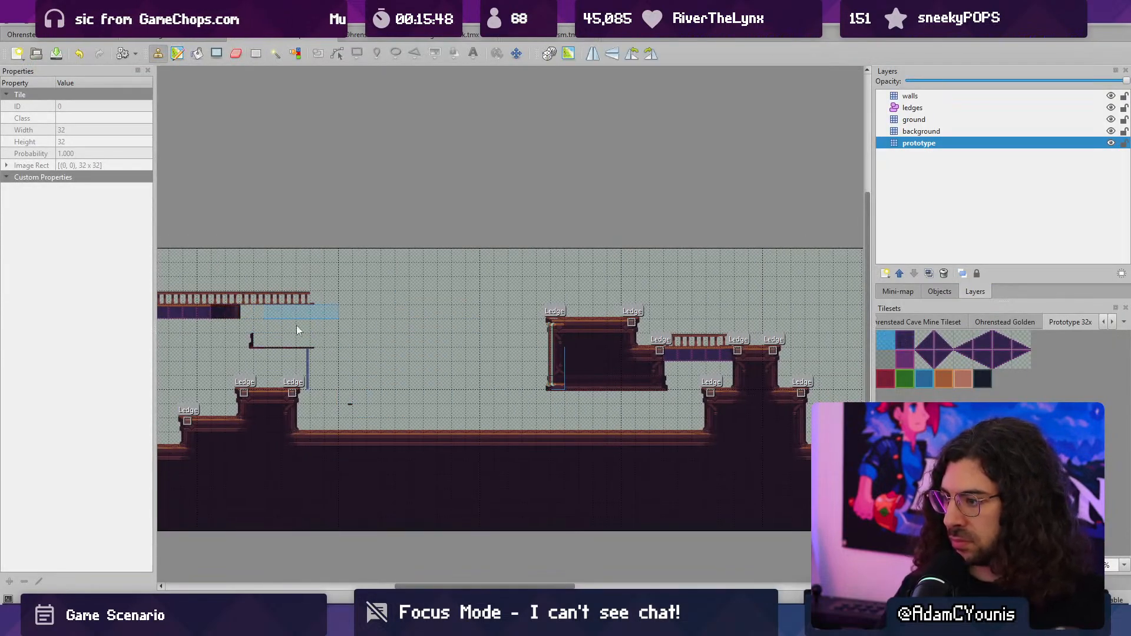
- Pick a prototype tile beside the railing platform in the tile map and switch back to Unity
middle_click_drag(239, 306, 472, 312)
right_click(309, 349)
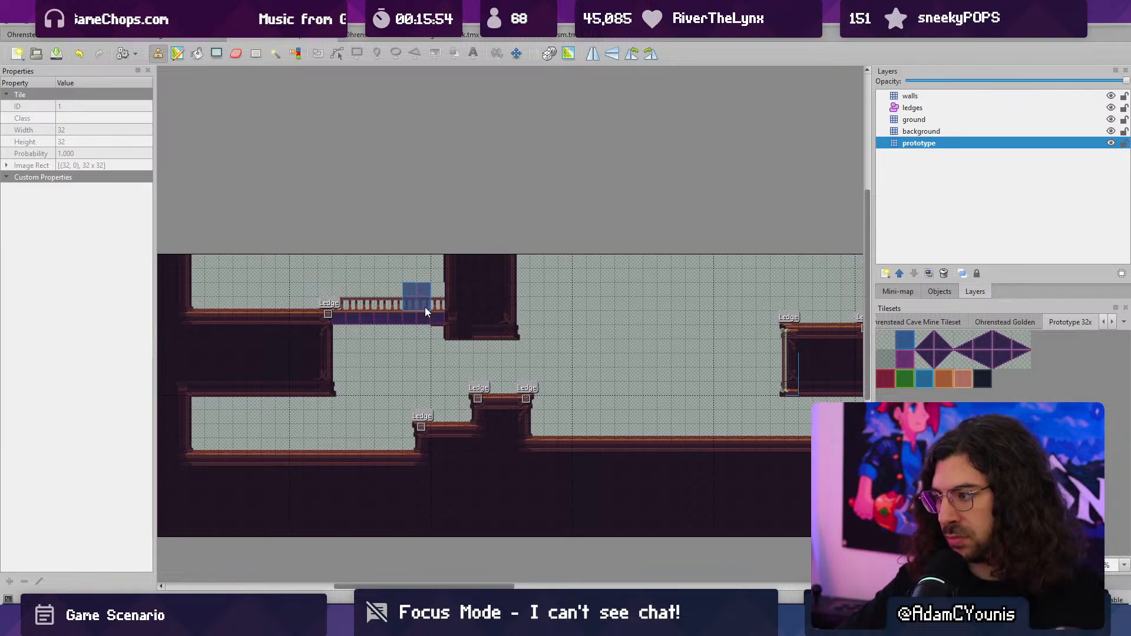
key("alt+Tab")
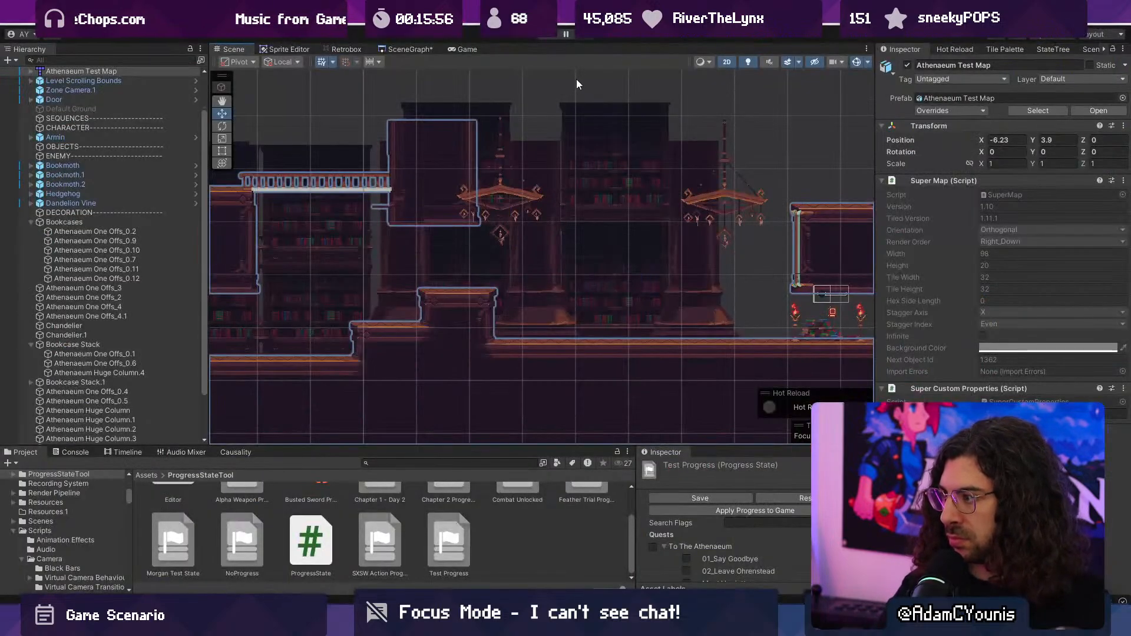
- Playtest the level full screen and examine how the bookcases and huge columns look between the two chandeliers
left_click(547, 42)
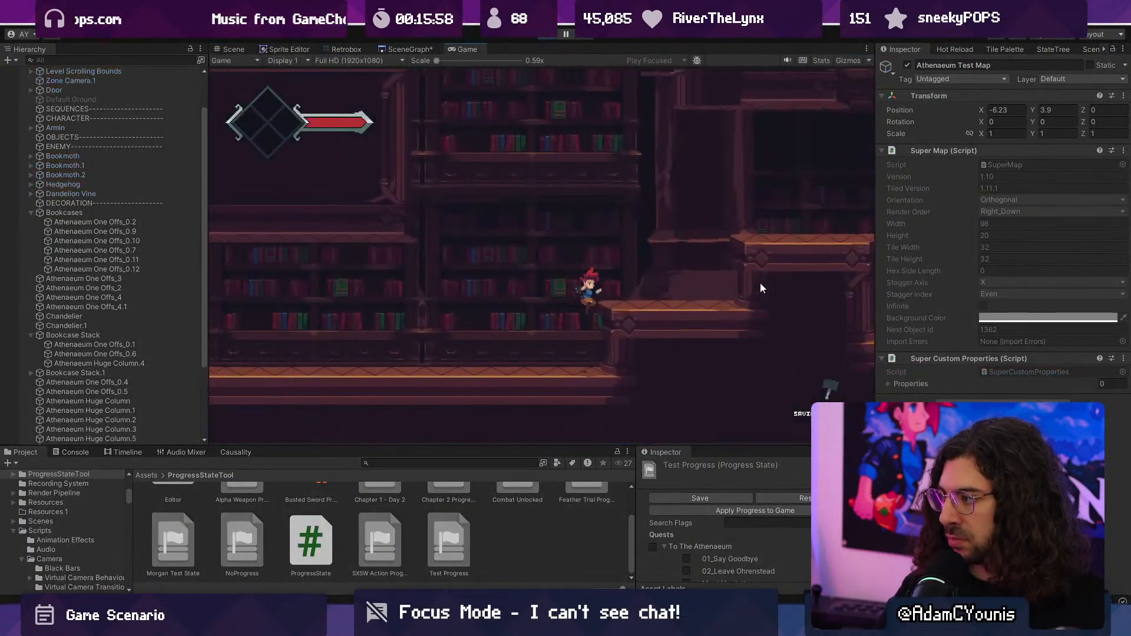
key("F10")
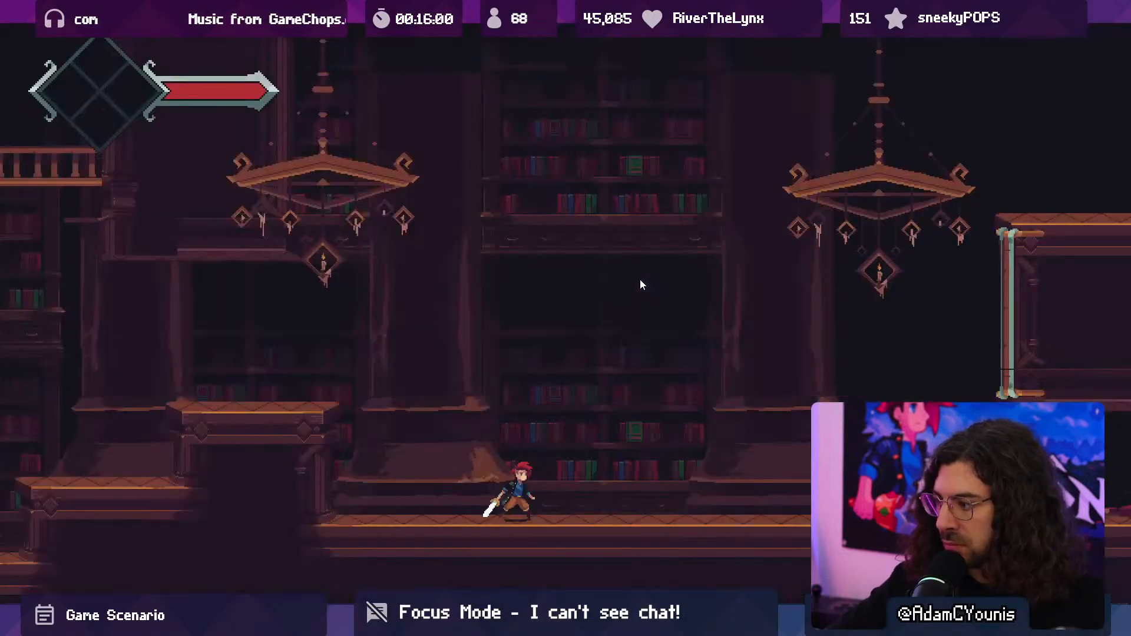
key("Left")
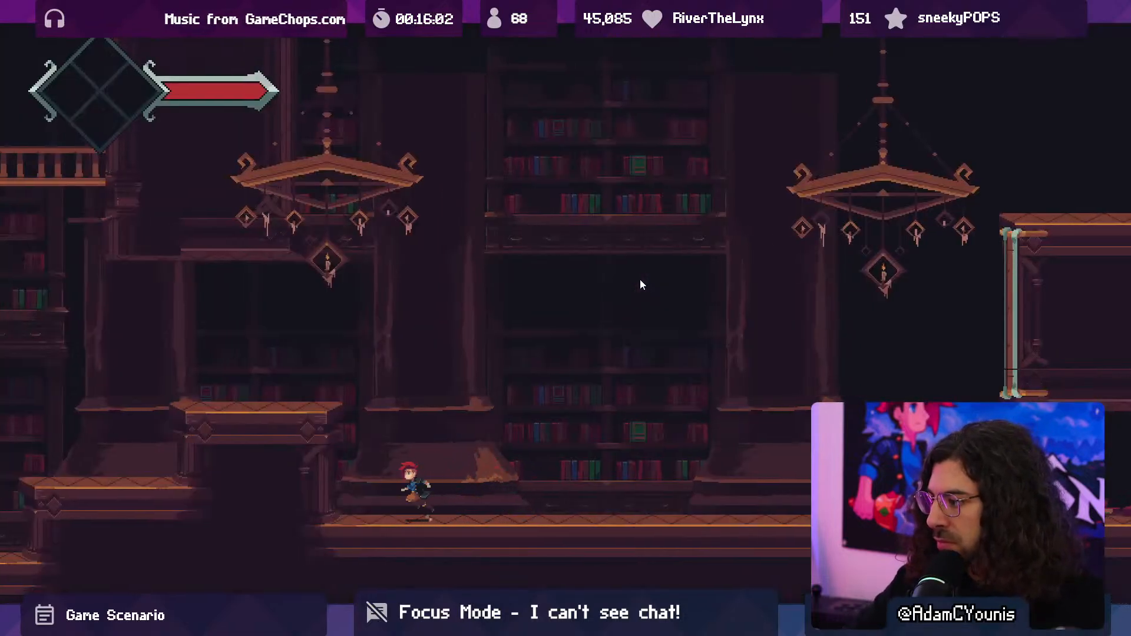
key("space")
key("Right")
key("Right")
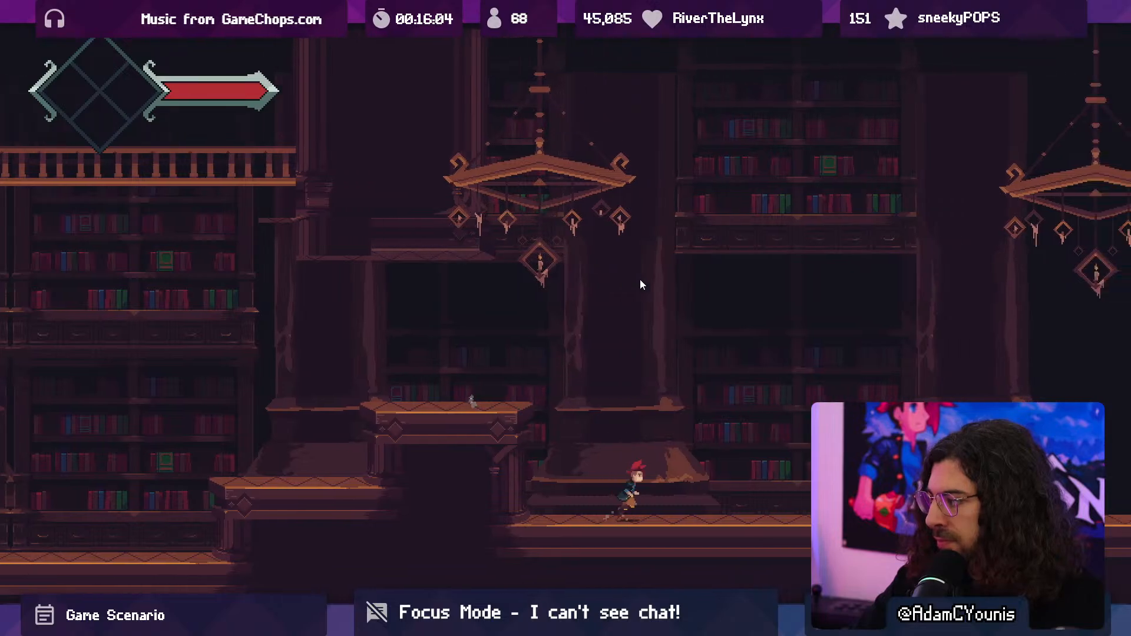
key("Left")
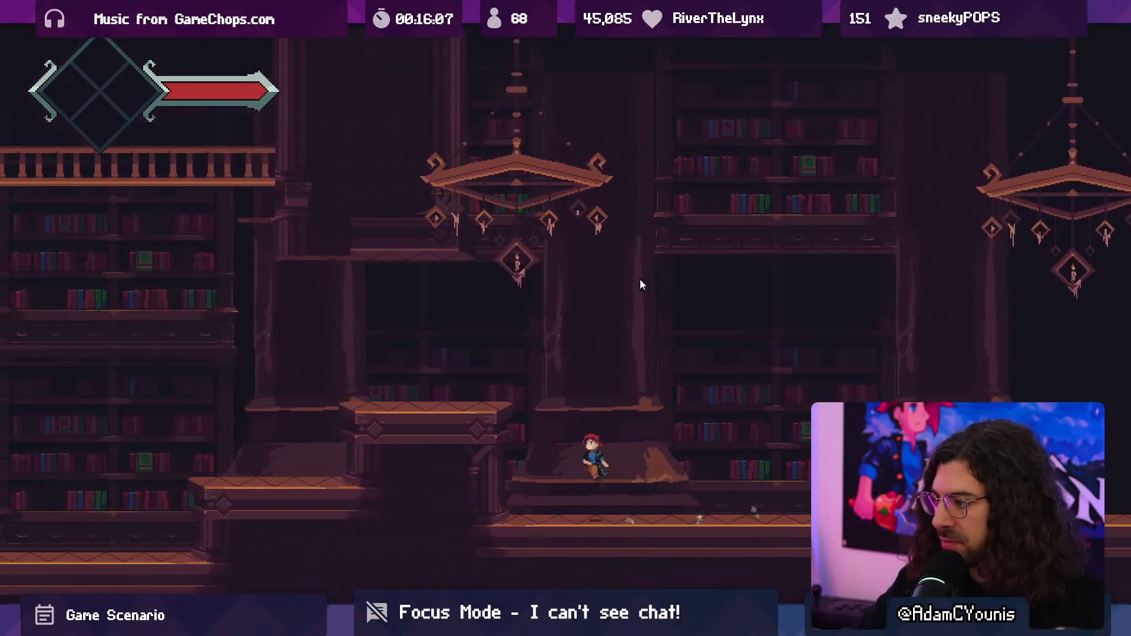
key("space")
key("Right")
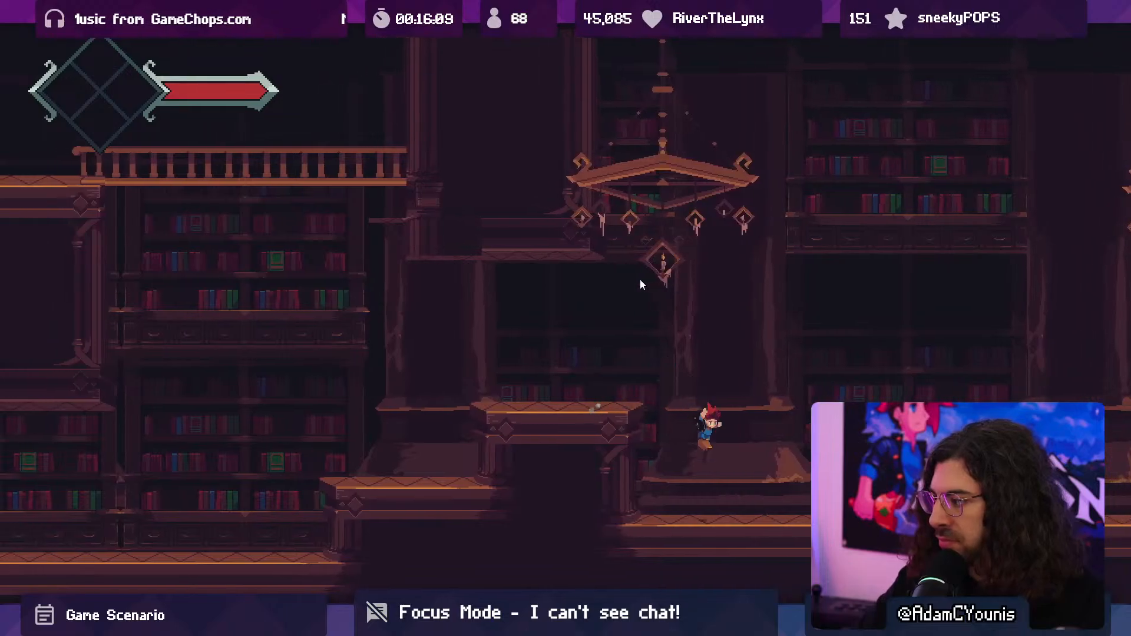
key("Right")
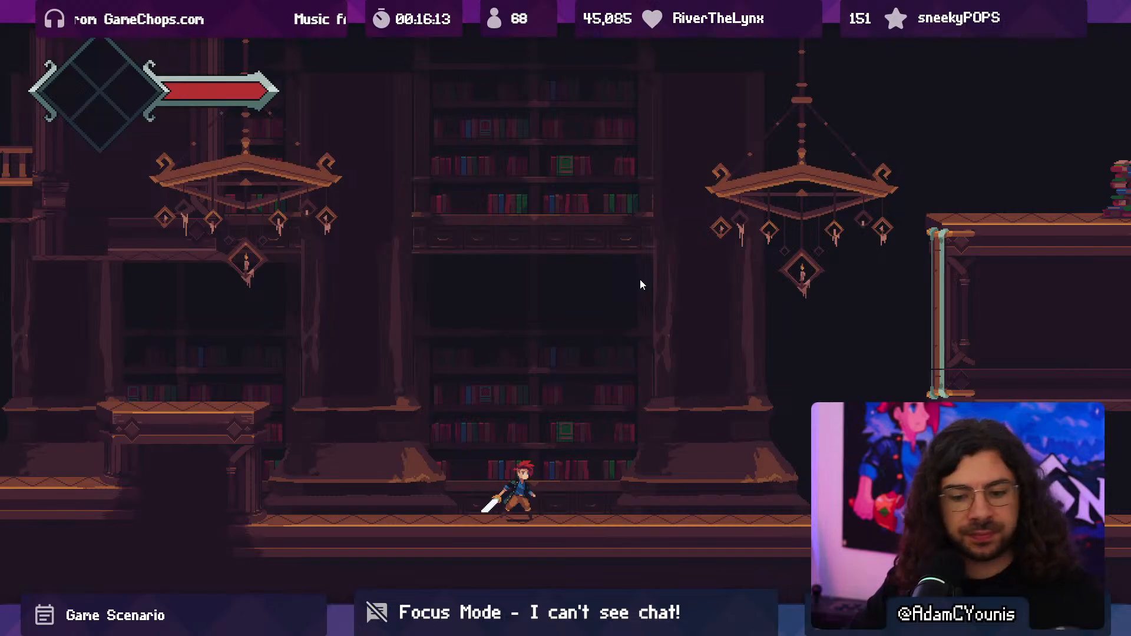
key("XF86AudioLowerVolume")
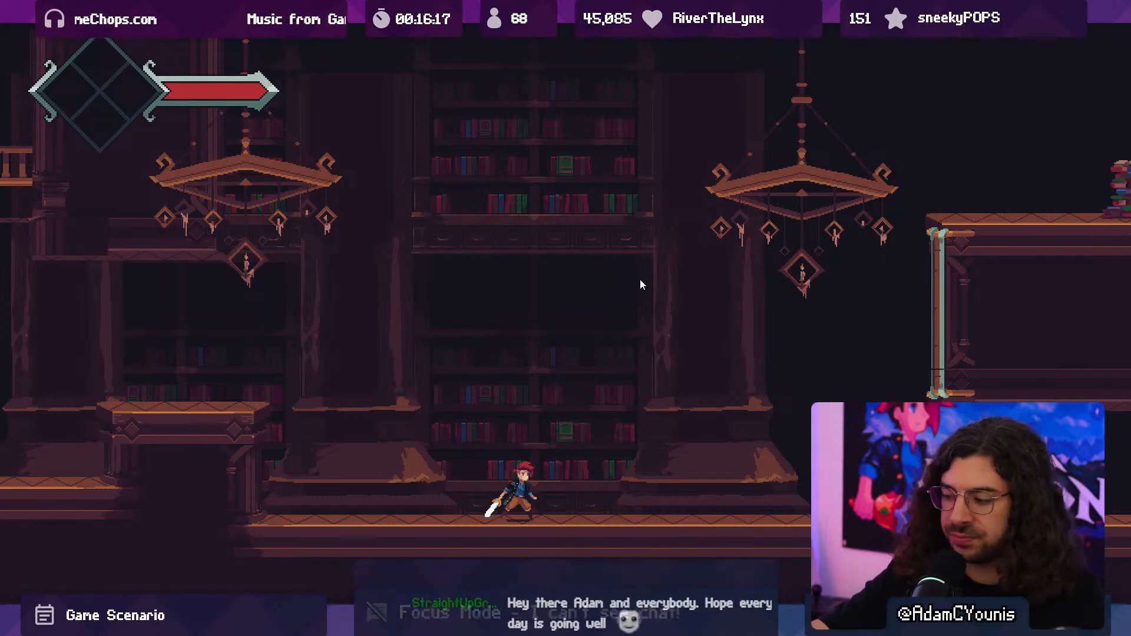
- Run the character from the stepped platform to the torch-lit book pile and strike the flying book enemy
key("Left")
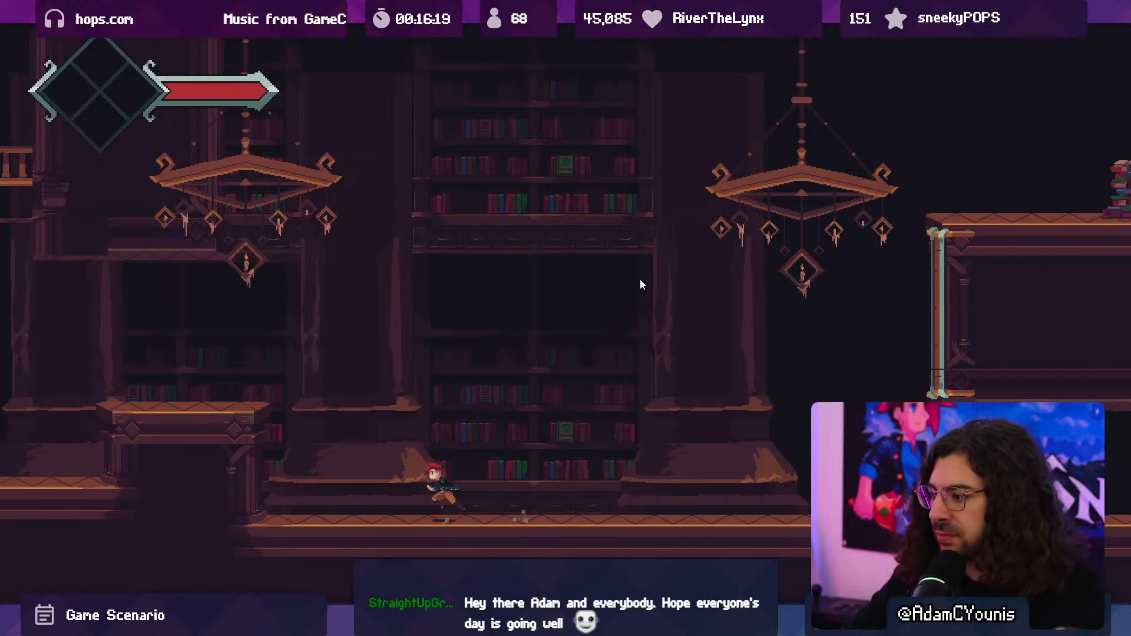
key("space")
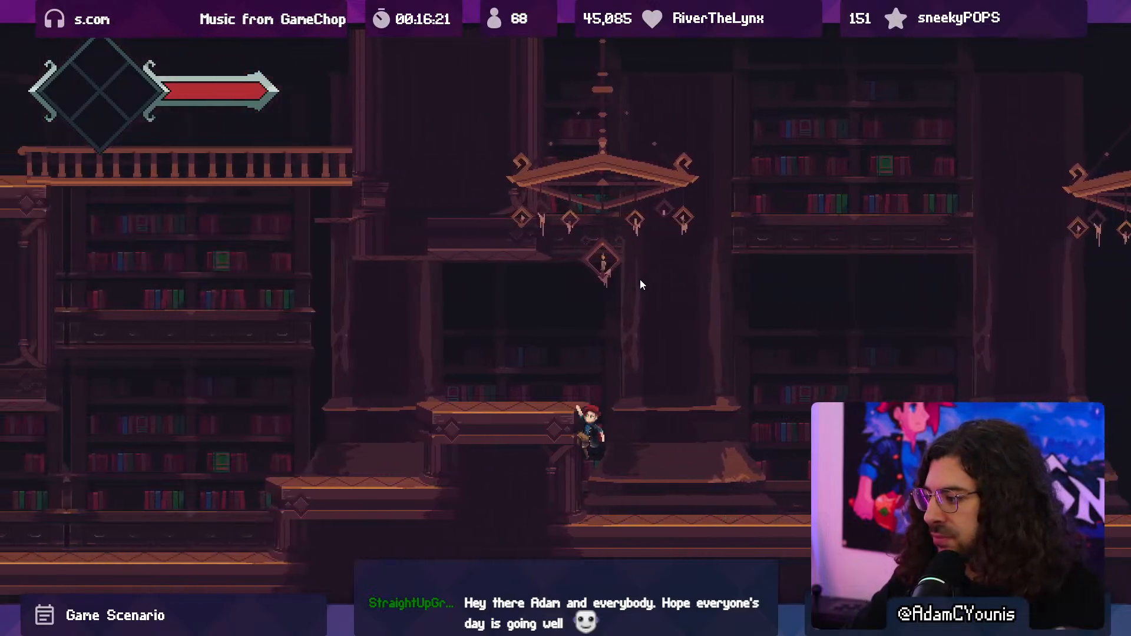
key("space")
key("Right")
key("space")
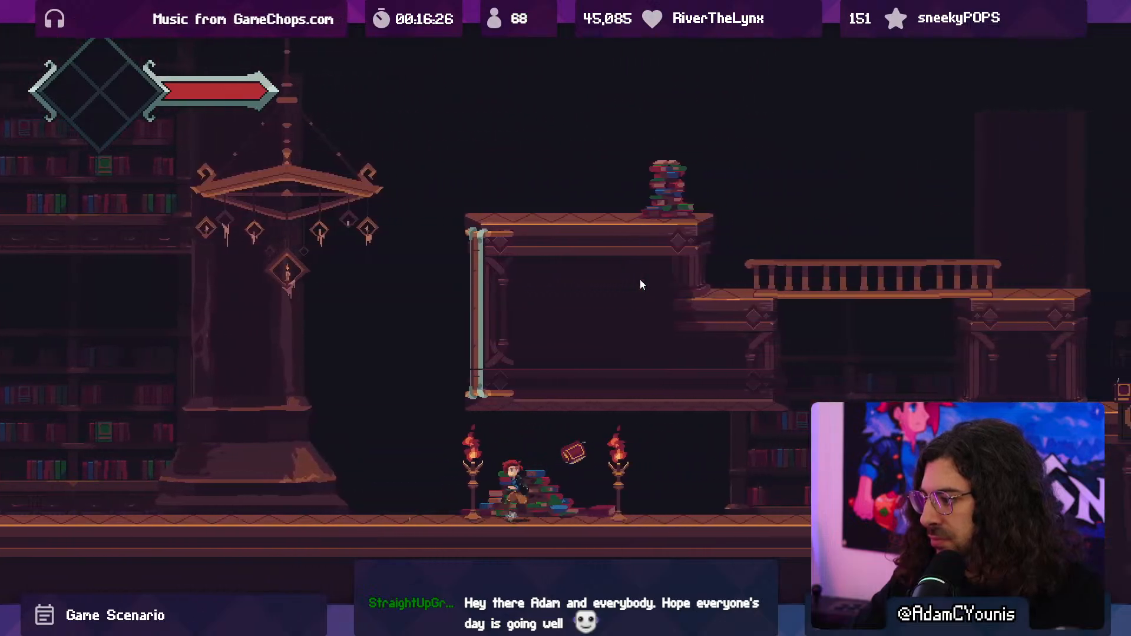
key("Left")
key("space")
key("x")
key("Left")
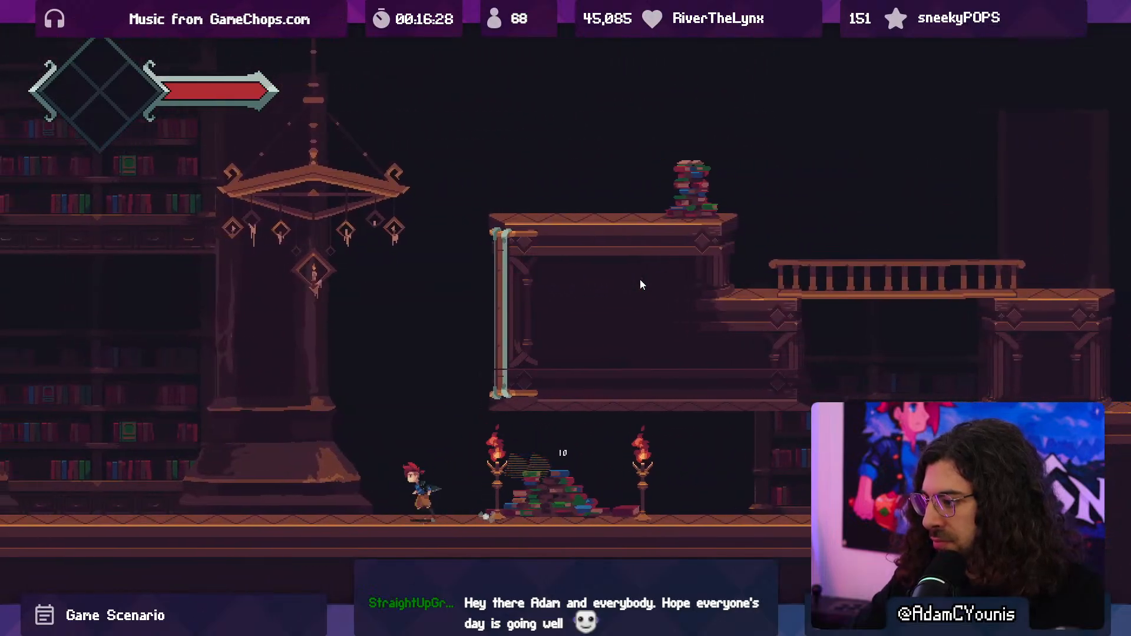
- Check the columns once more around the first chandelier, stop the playtest, and return to the Scene view
key("Right")
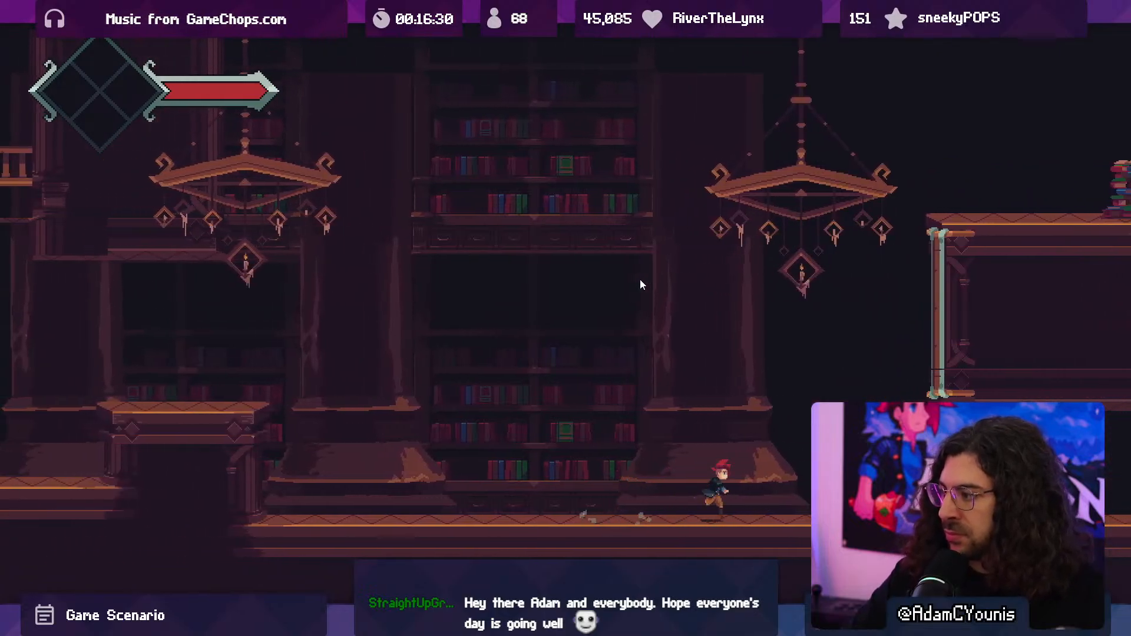
key("Left")
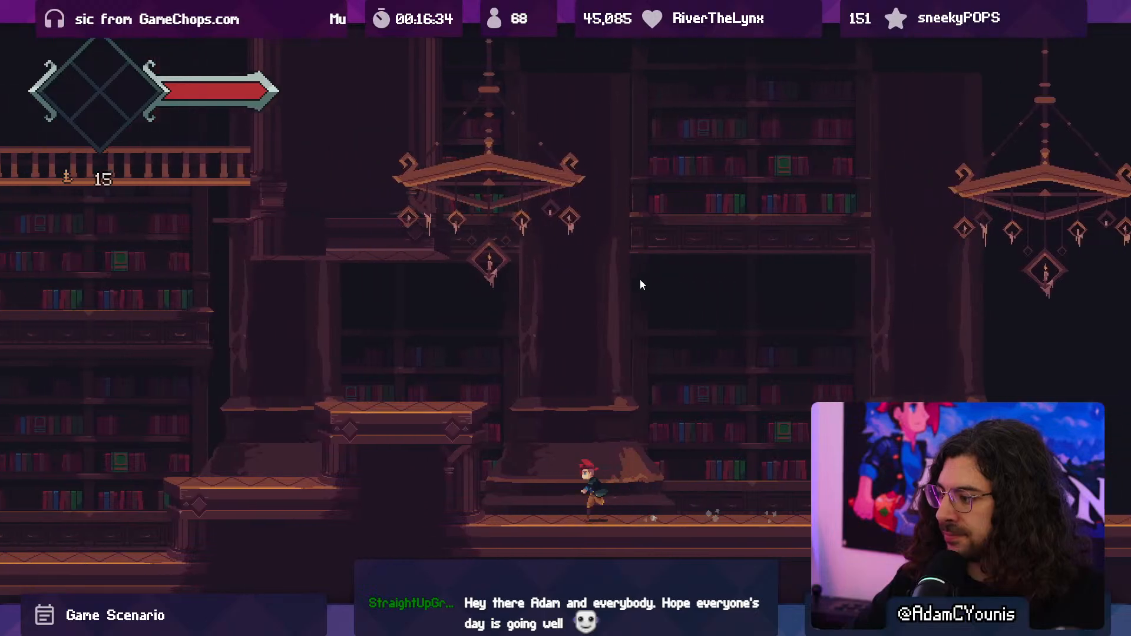
key("space")
key("shift+space")
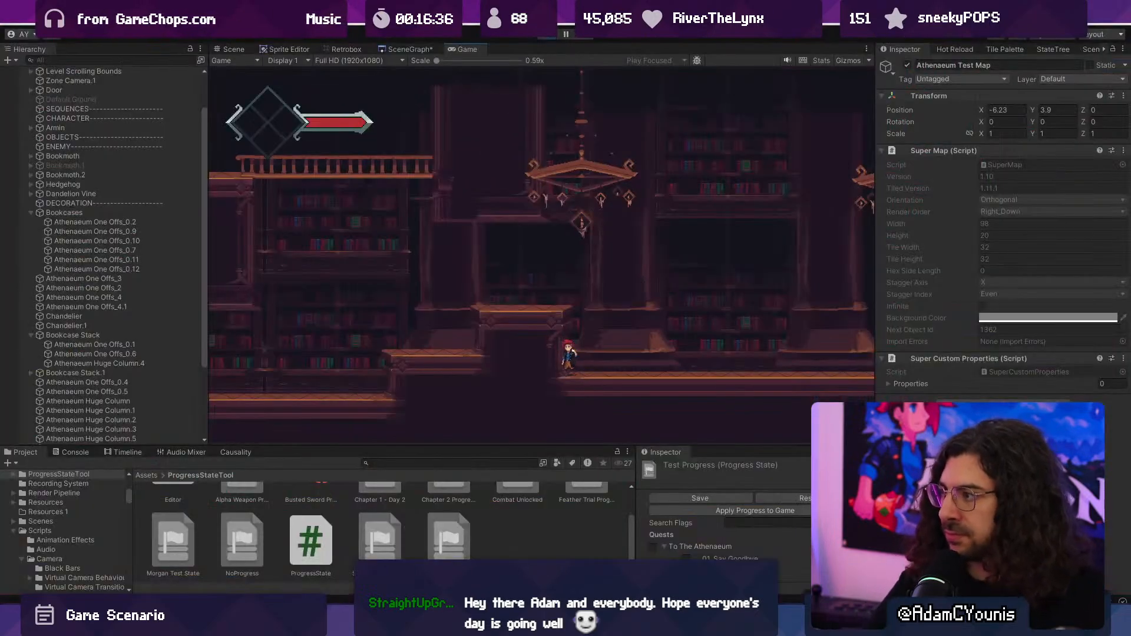
key("ctrl+p")
middle_click_drag(643, 294, 569, 295)
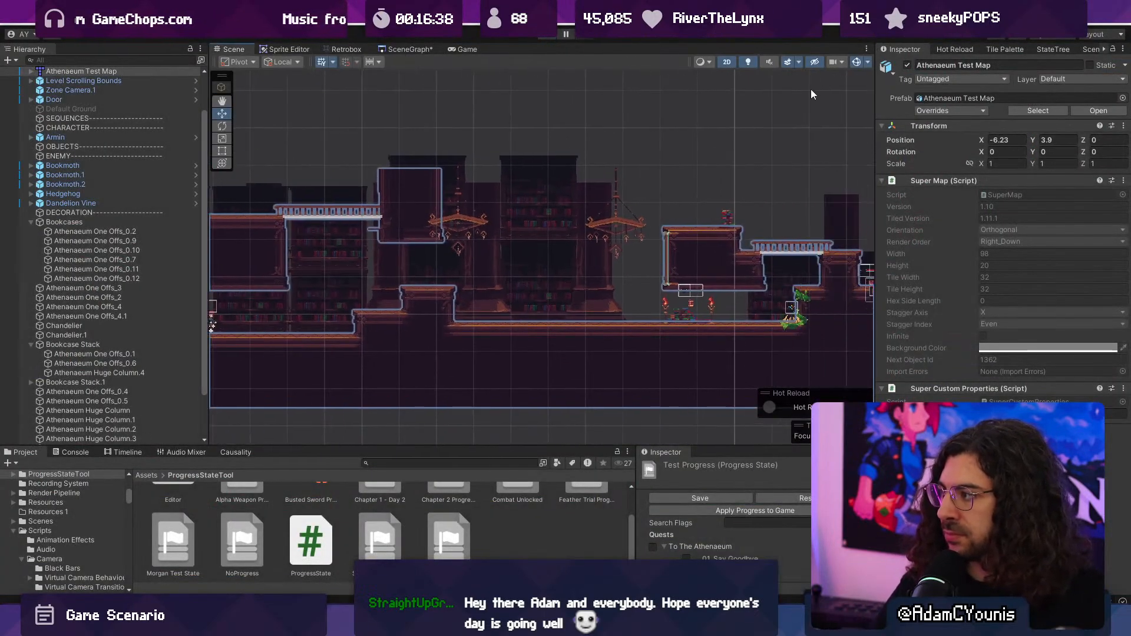
key("ctrl+p")
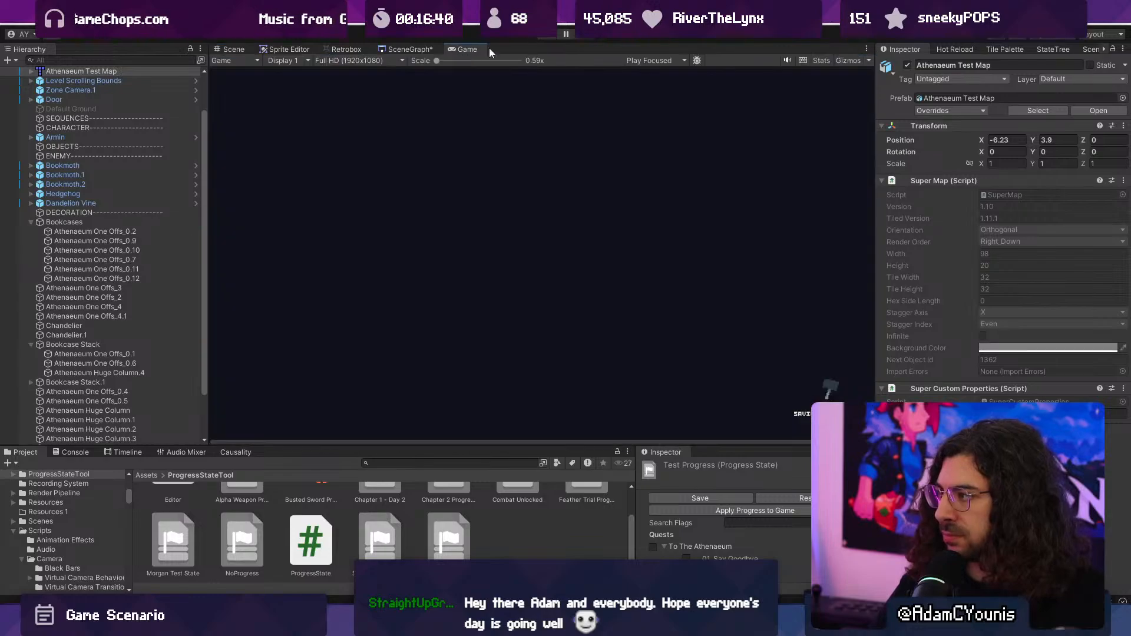
left_click(232, 50)
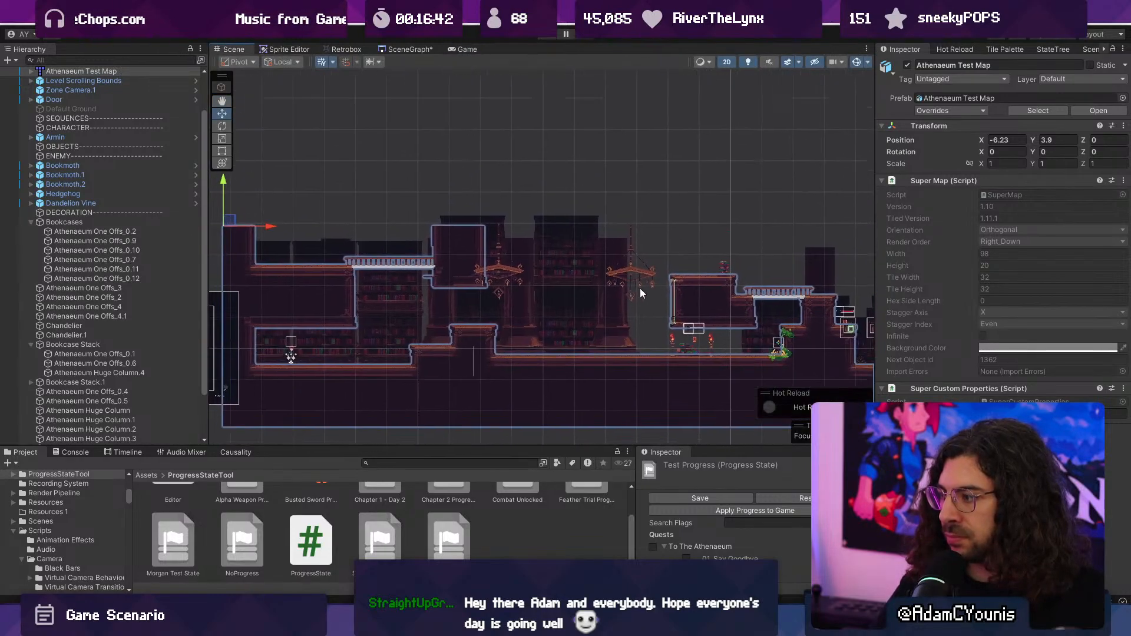
- Delete the huge column inside Bookcase Stack.1 and the loose Athenaeum Huge Column.2 beneath the second chandelier
left_click(515, 319)
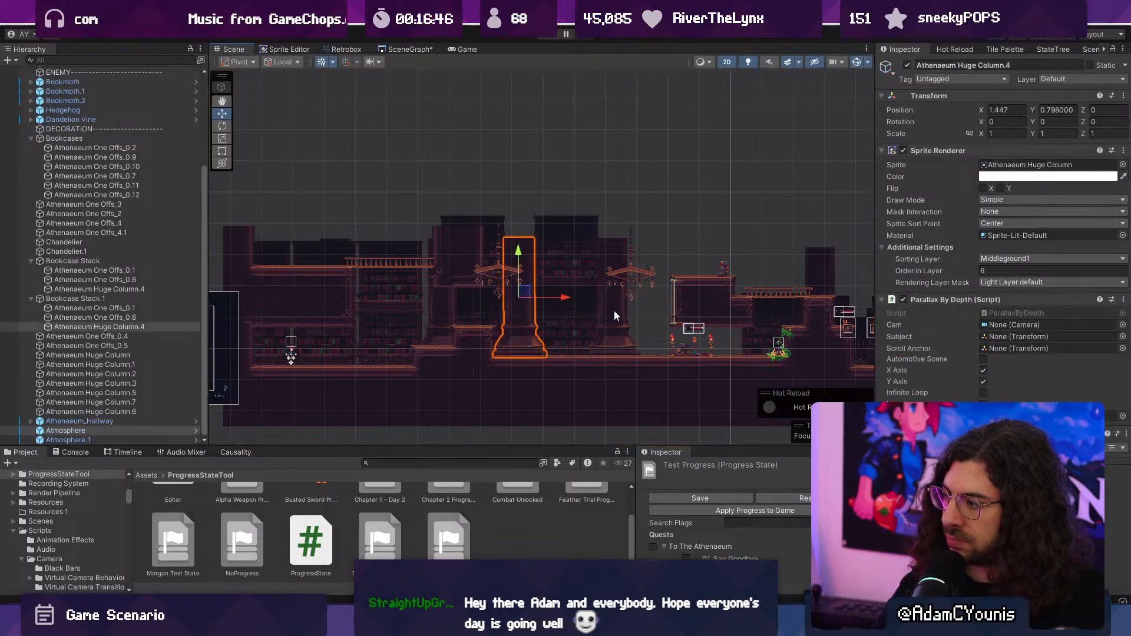
left_click(215, 291)
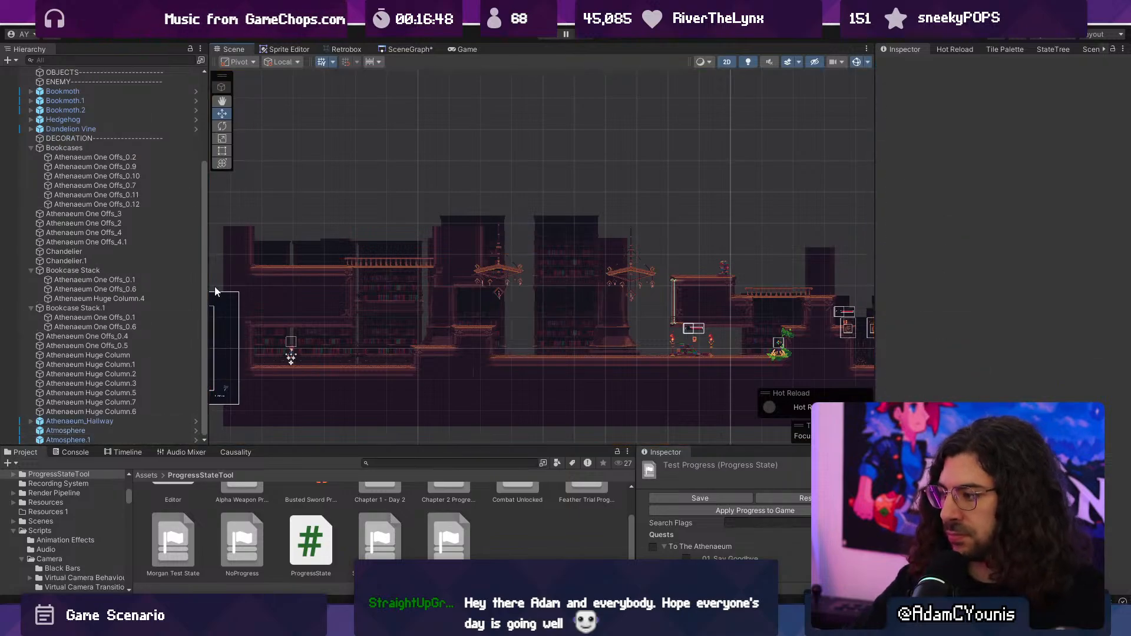
left_click(605, 315)
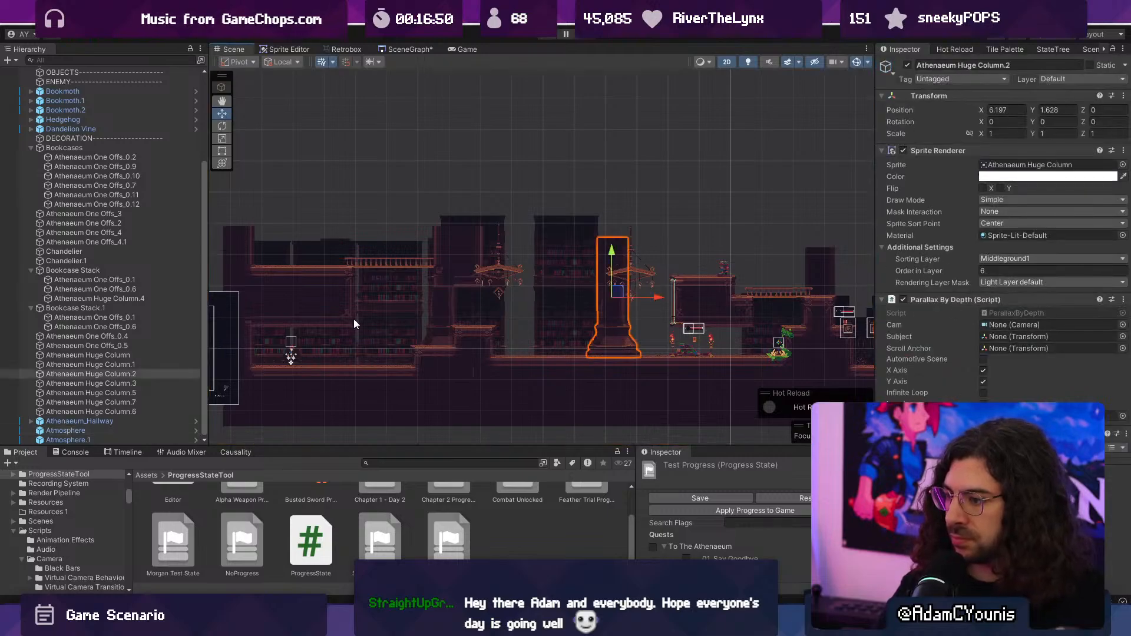
key("Delete")
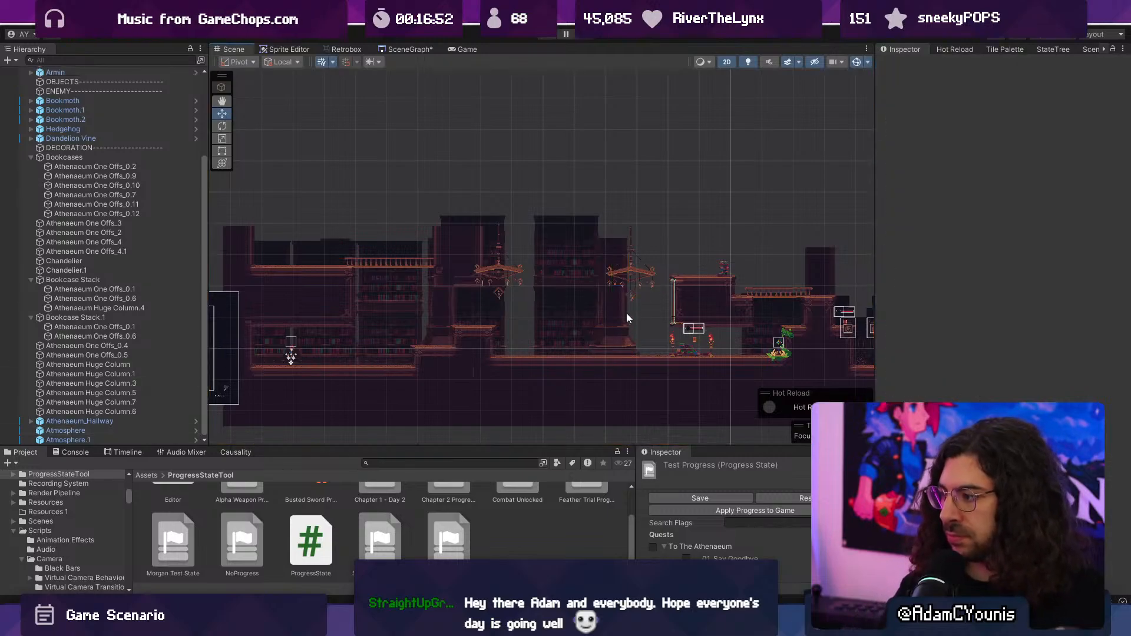
- Try removing the huge column from the Bookcase Stack, and undo its deletion
left_click(598, 324)
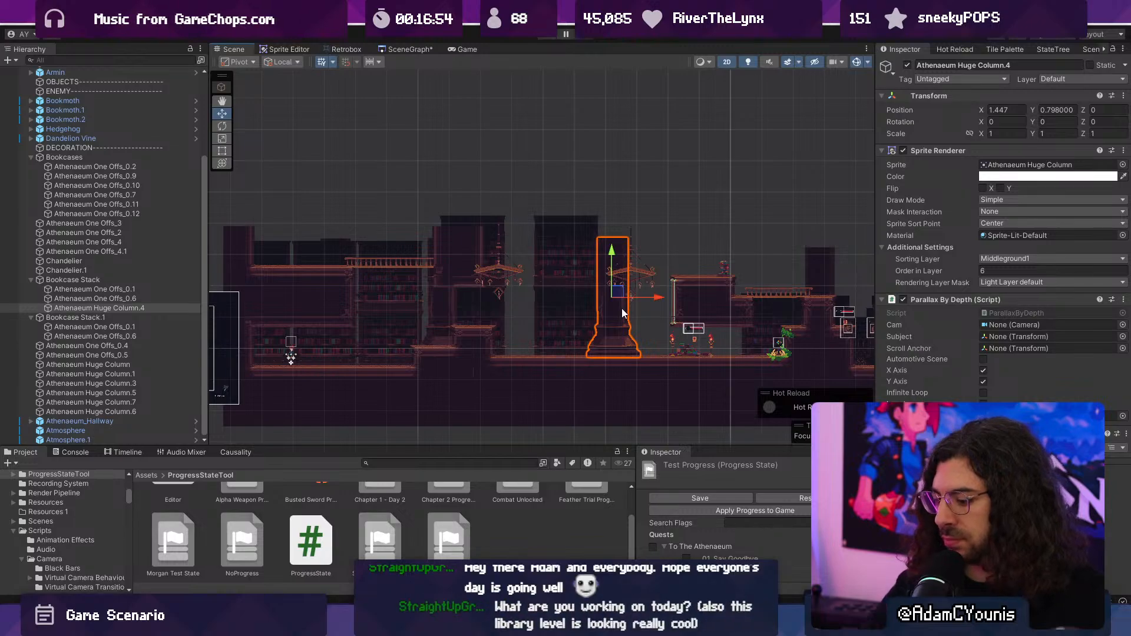
key("Delete")
scroll(603, 314, "up", 6)
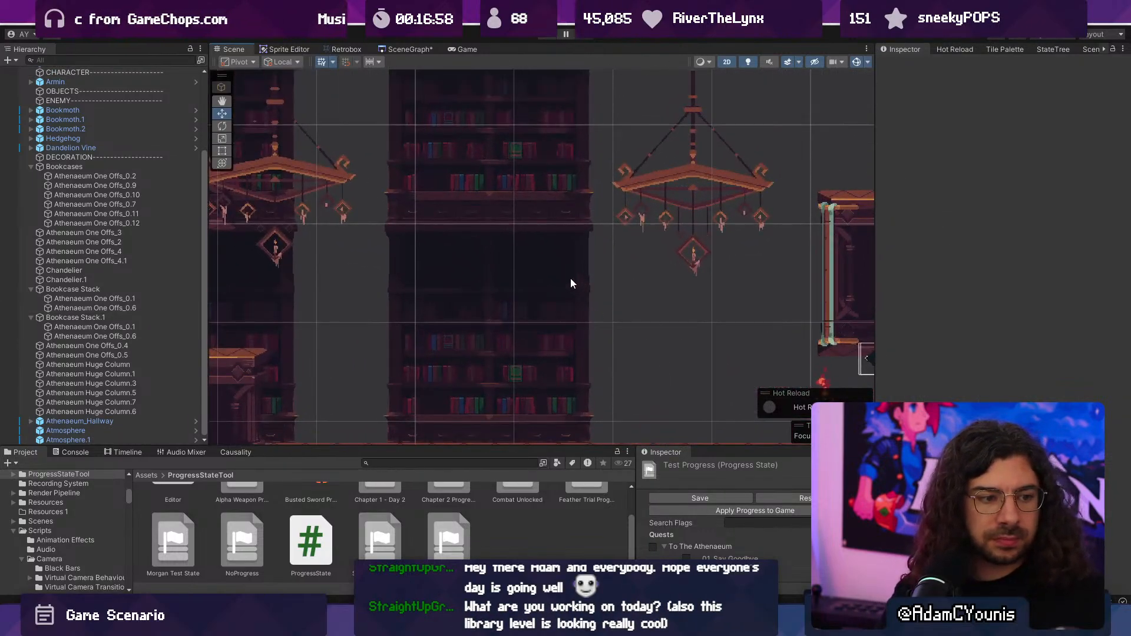
middle_click_drag(570, 278, 671, 242)
key("ctrl+z")
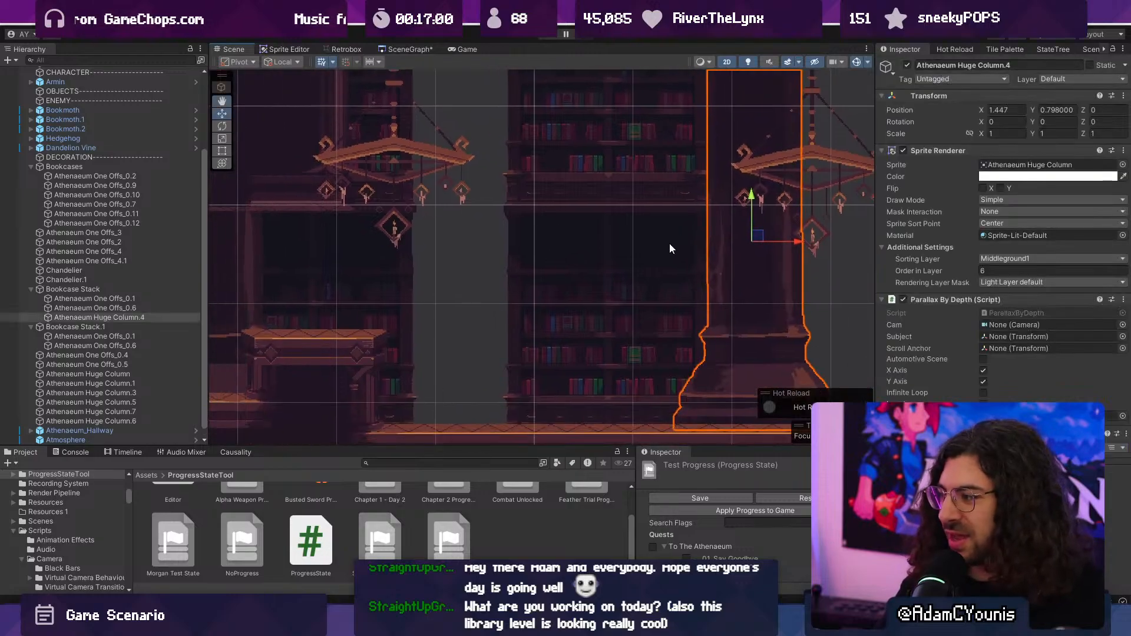
- Try the Bookcase Stack's huge column beside the first chandelier at local X -1.584, and undo the move
scroll(672, 245, "down", 5)
left_click_drag(782, 244, 543, 245)
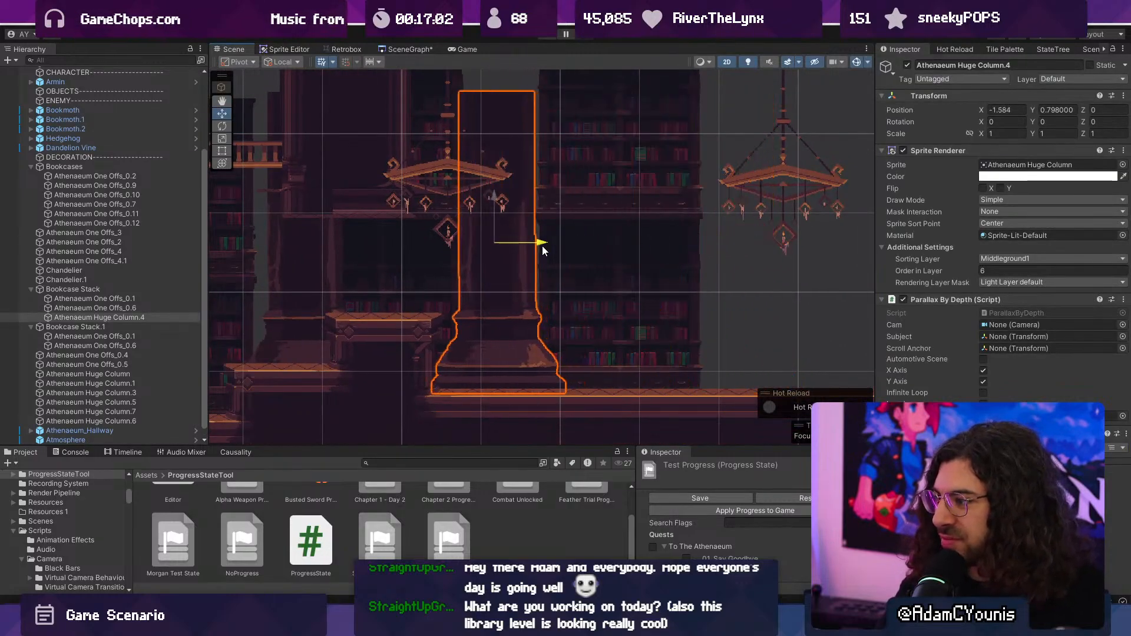
scroll(543, 248, "down", 6)
key("ctrl+z")
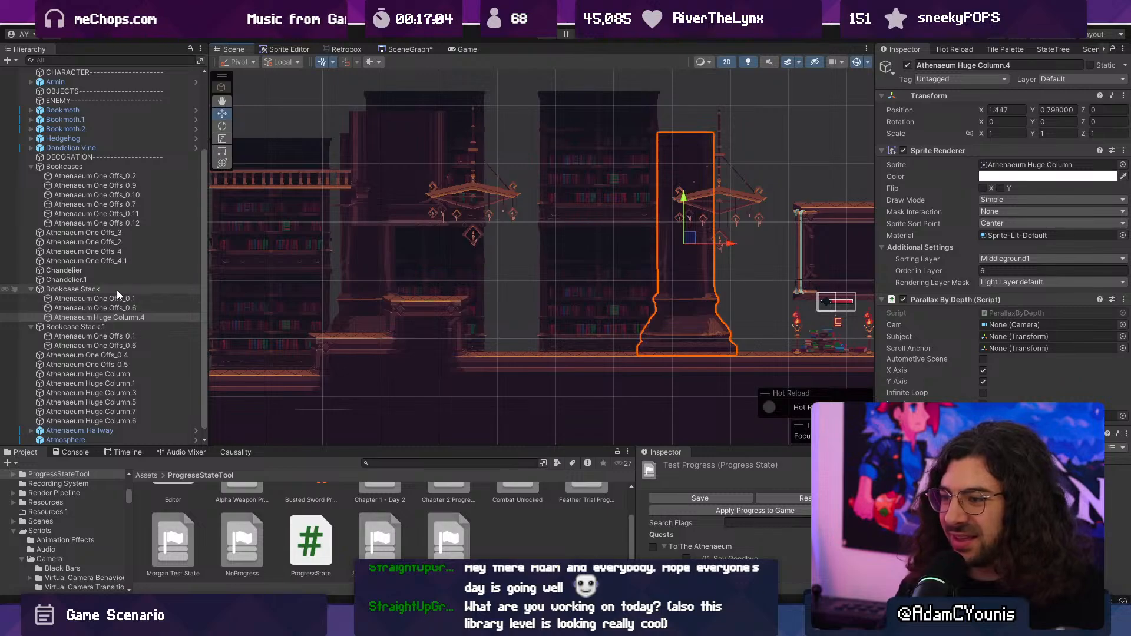
- Move the Bookcase Stack behind the second chandelier to X 6.13, and delete its trial duplicate at X 3.19
left_click(117, 290)
left_click(691, 298)
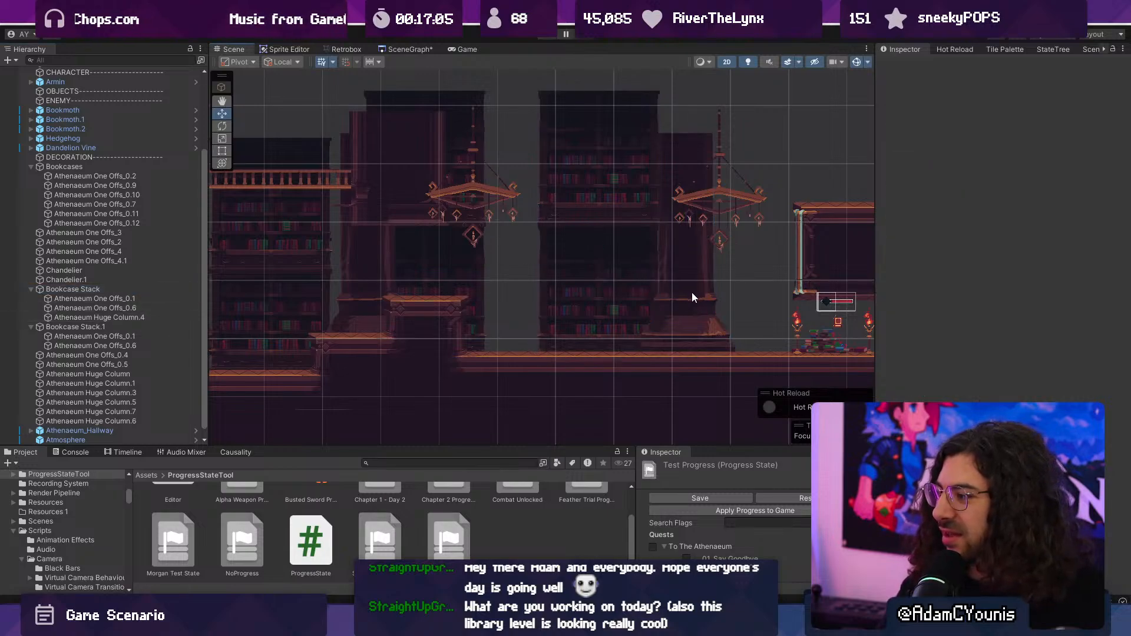
left_click(139, 288)
left_click_drag(643, 292, 556, 290)
key("ctrl+d")
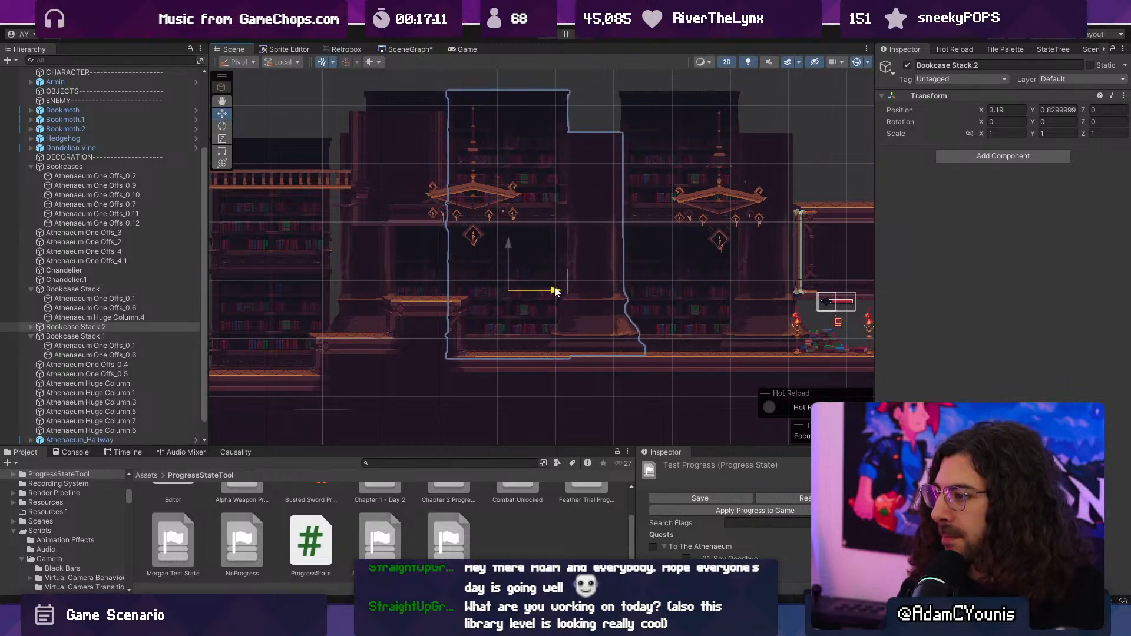
left_click(127, 327)
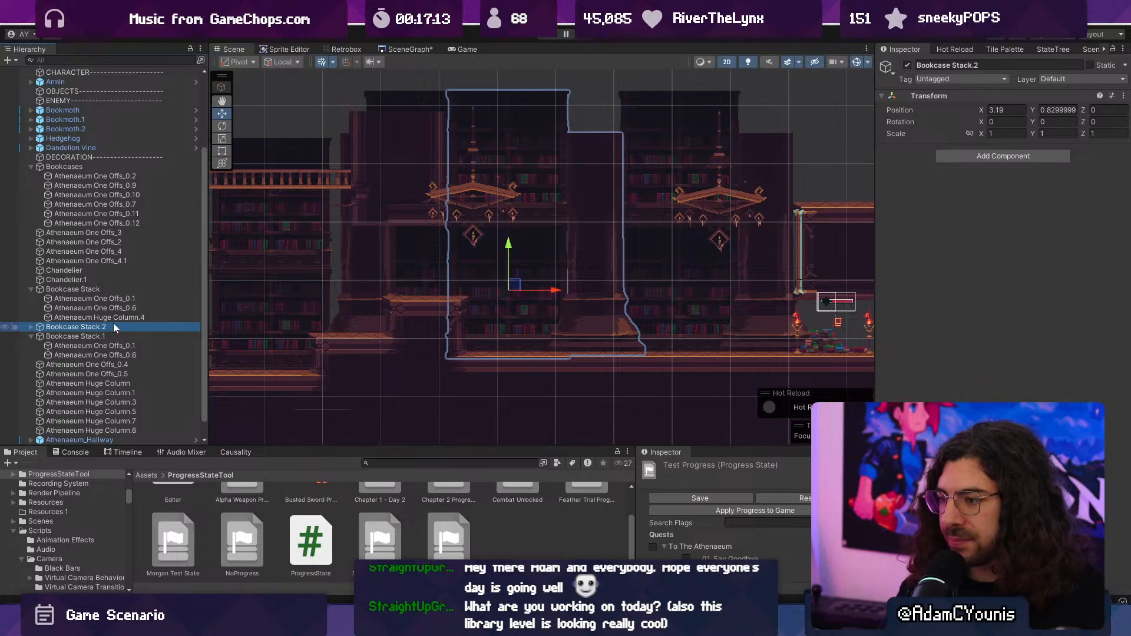
key("Delete")
left_click(745, 297)
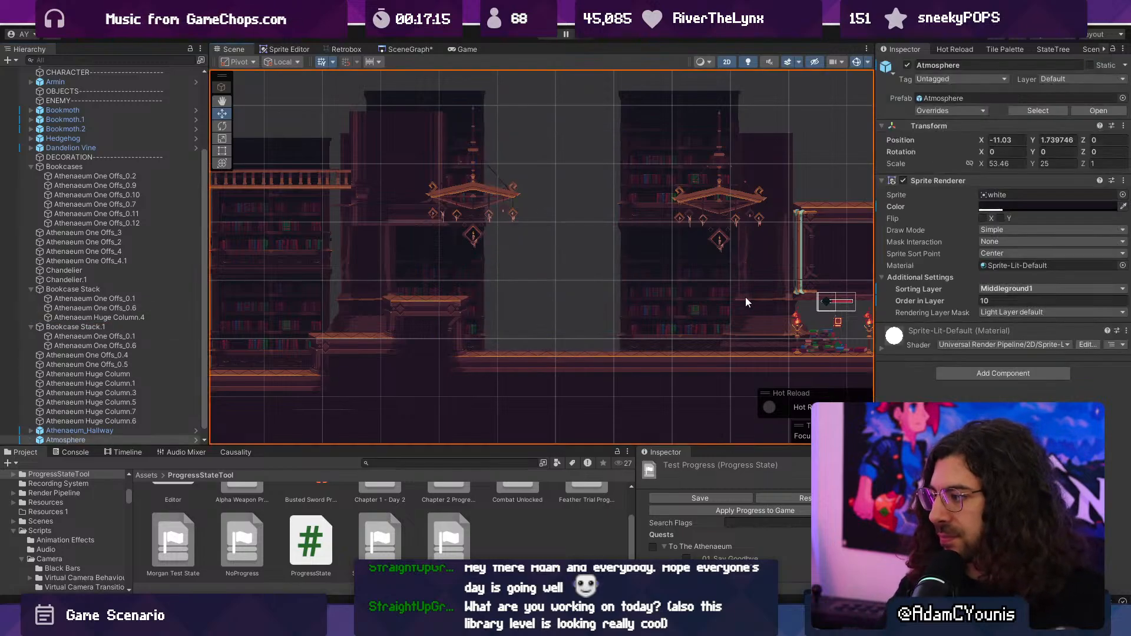
left_click_drag(969, 269, 963, 270)
- Duplicate the Bookcase Stack with its column and place the copy behind the first chandelier at X 3.17
left_click(154, 288)
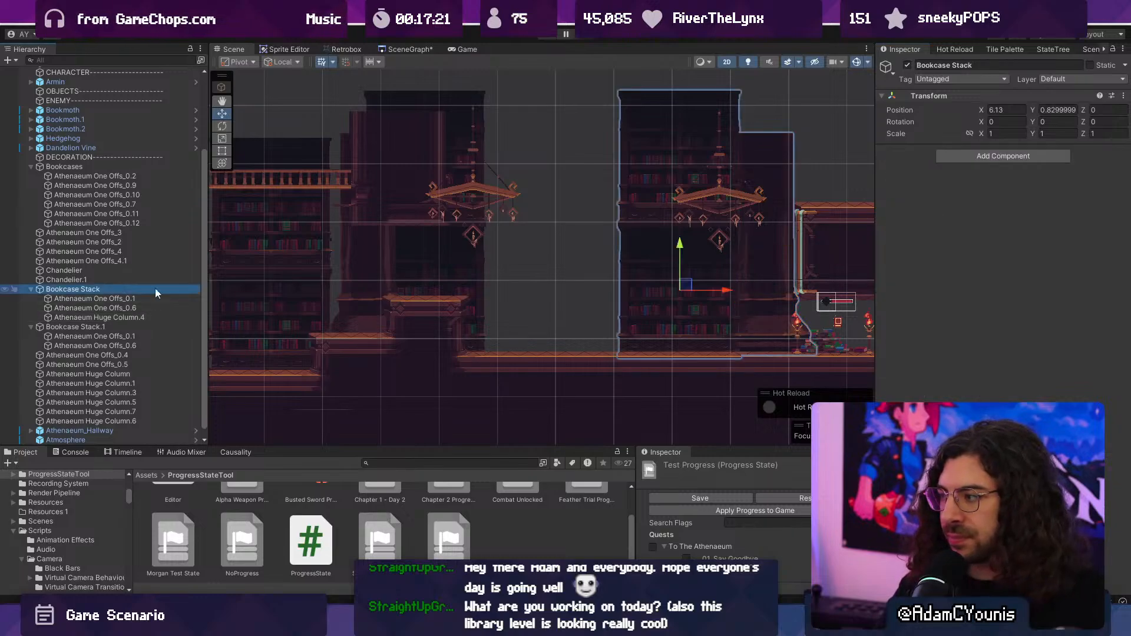
key("ctrl+d")
left_click_drag(715, 285, 554, 298)
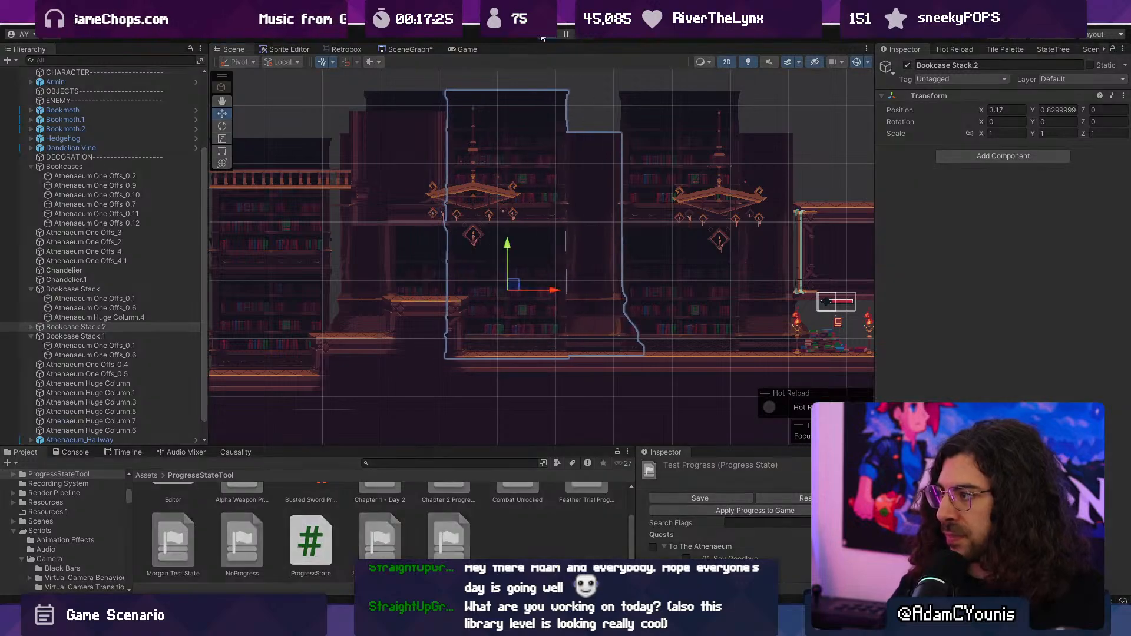
- Collapse the Bookcases group in the hierarchy and disable the Zone Camera.1 object
left_click(546, 35)
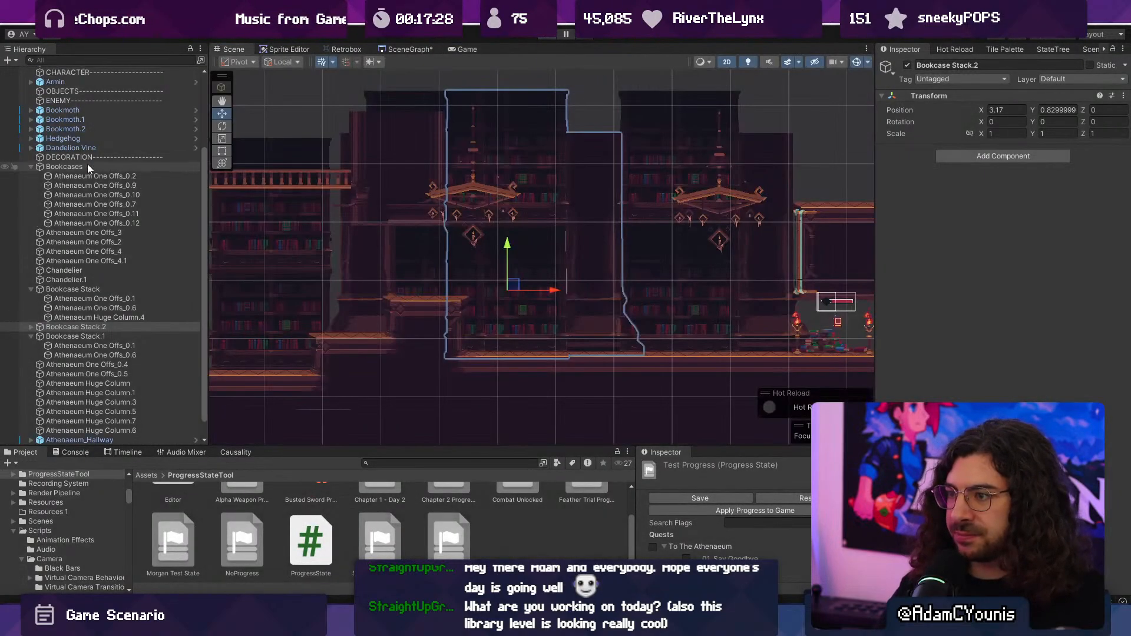
scroll(84, 270, "up", 3)
left_click(30, 268)
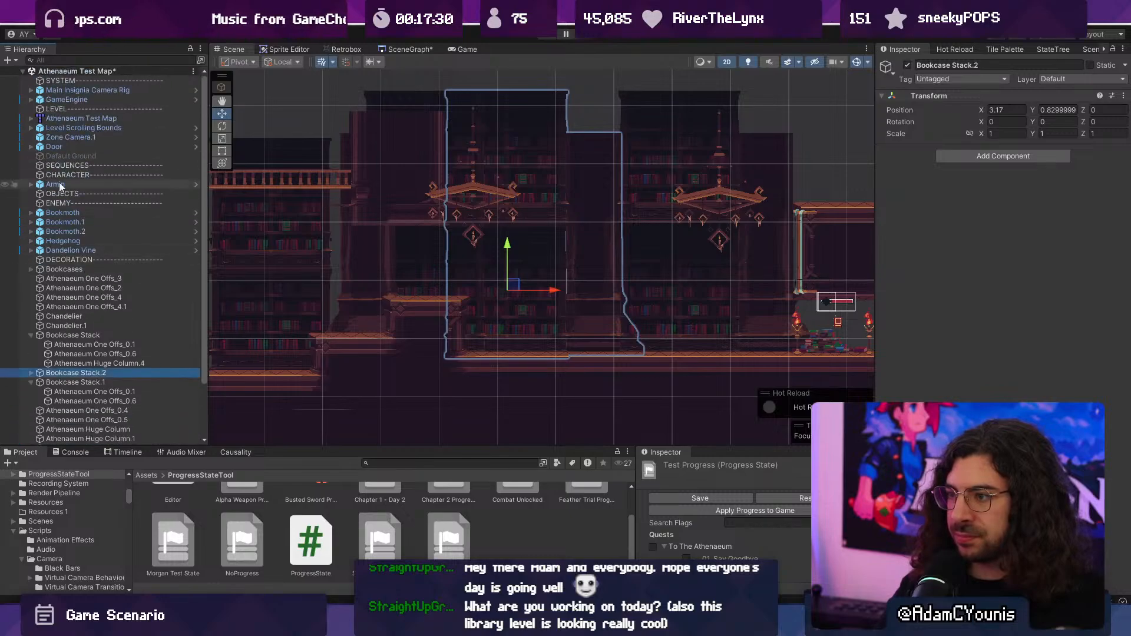
left_click(87, 137)
left_click(907, 64)
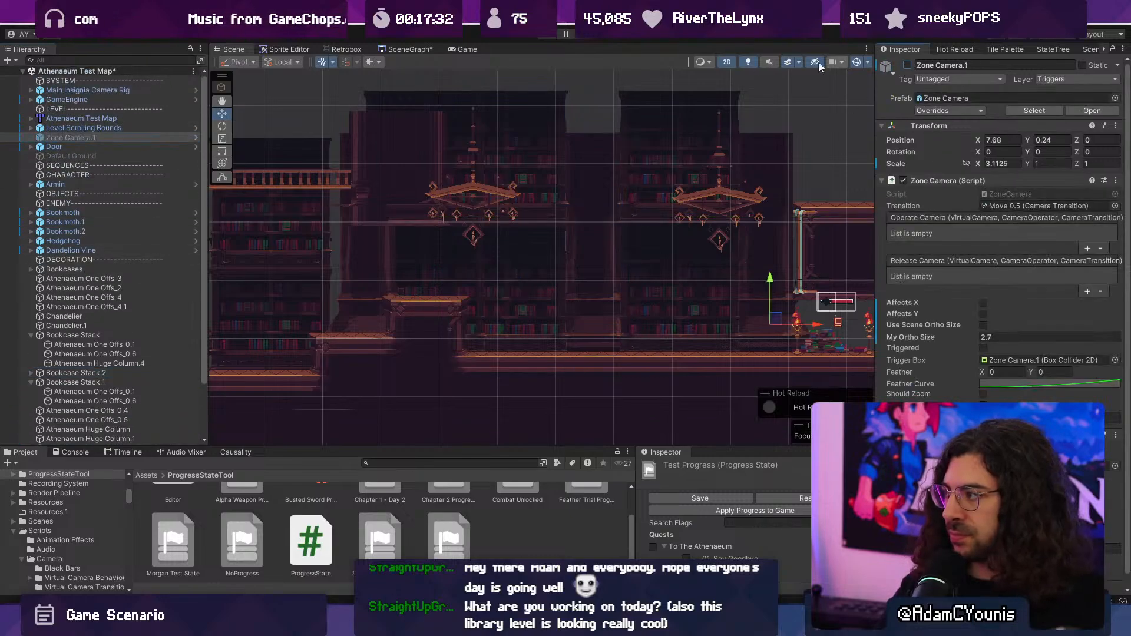
- Playtest the level, running the character over the steps and past both chandelier bookcase stacks to the candlelit book pile
left_click(548, 35)
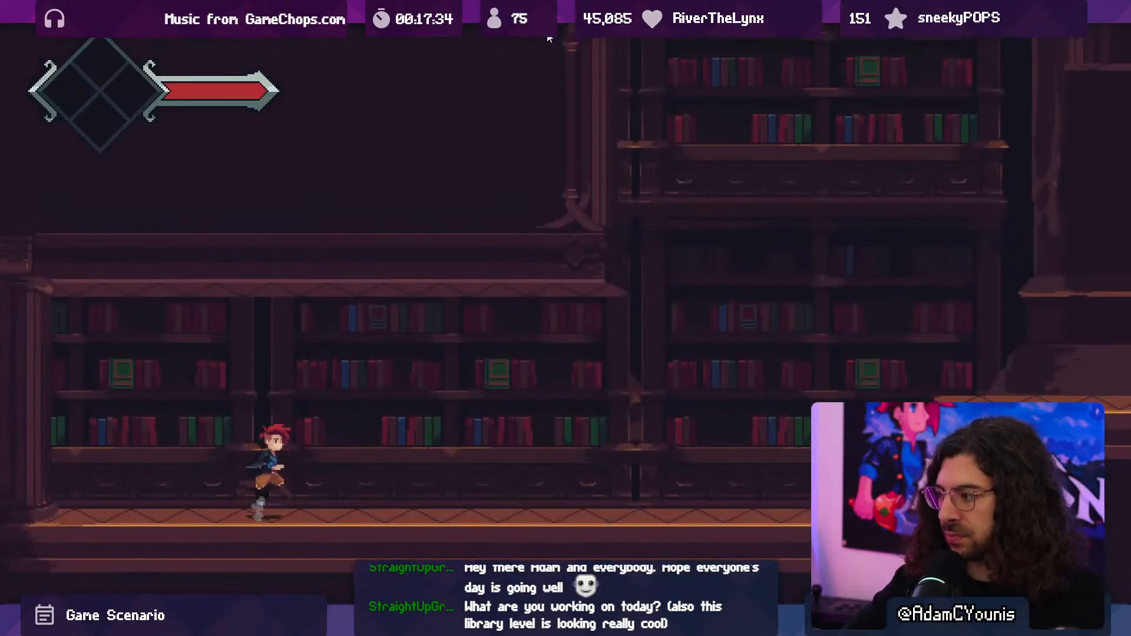
key("Right")
key("space")
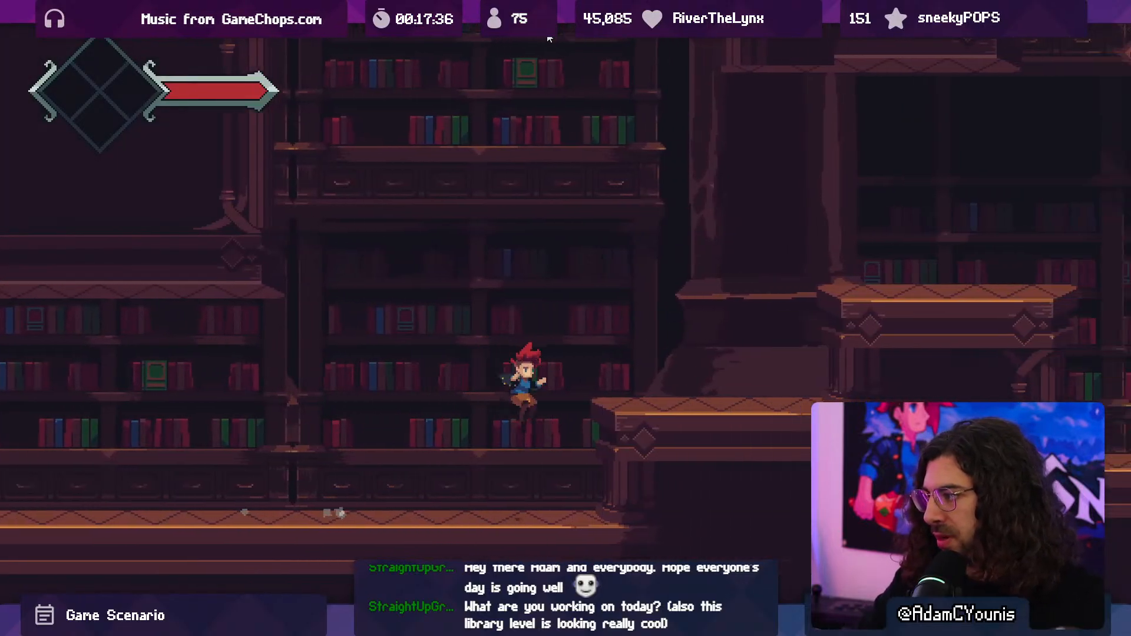
key("Right")
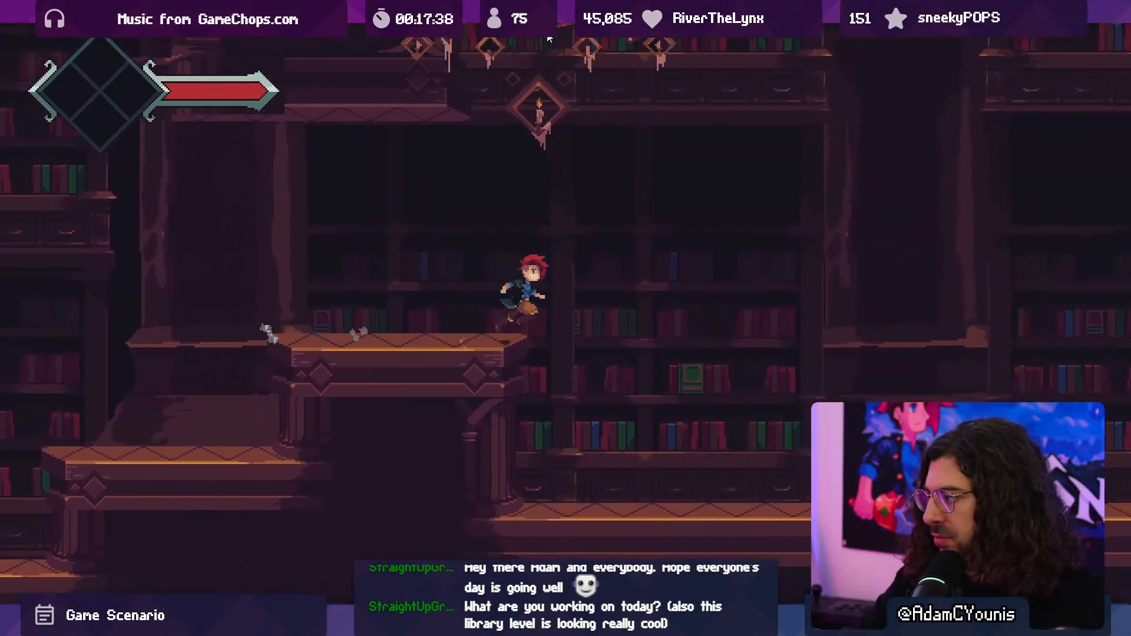
key("Right")
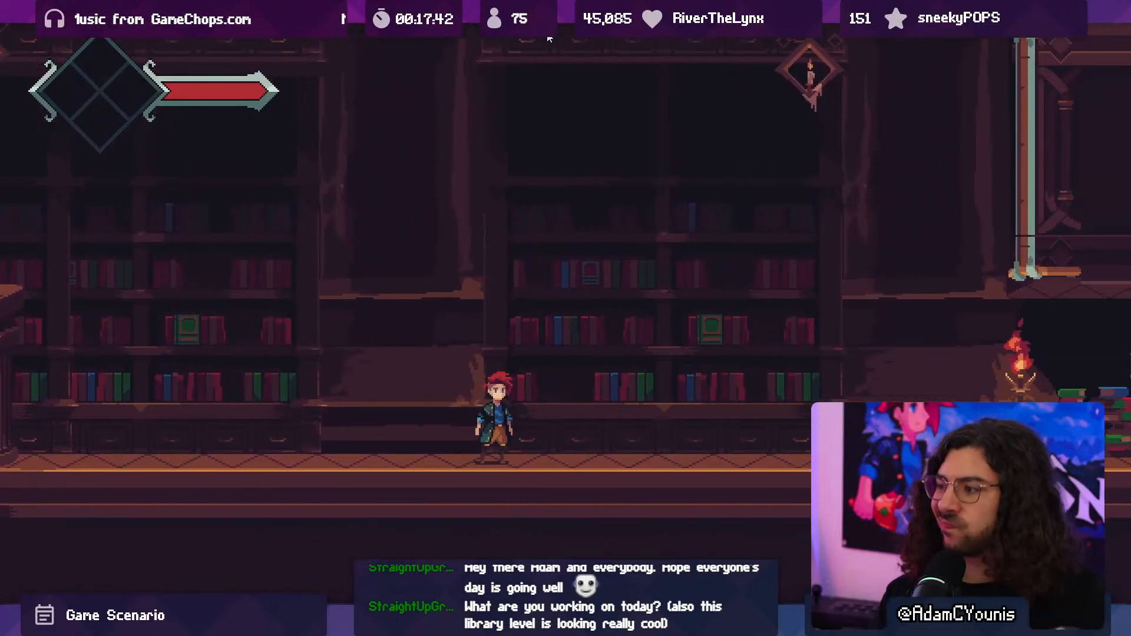
key("Right")
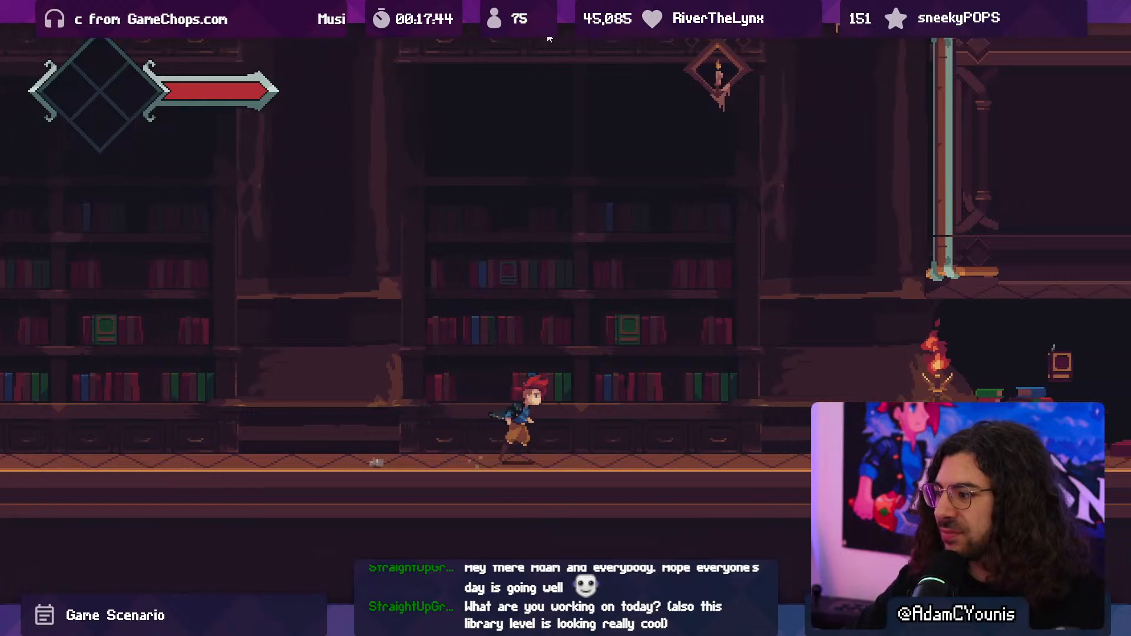
key("Right")
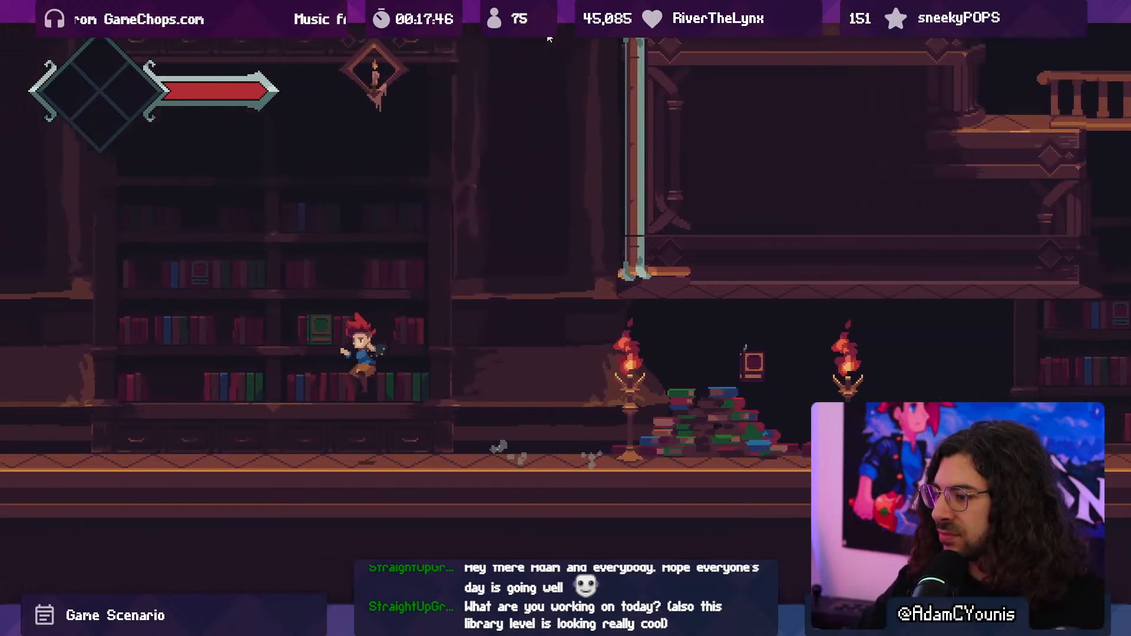
key("Right")
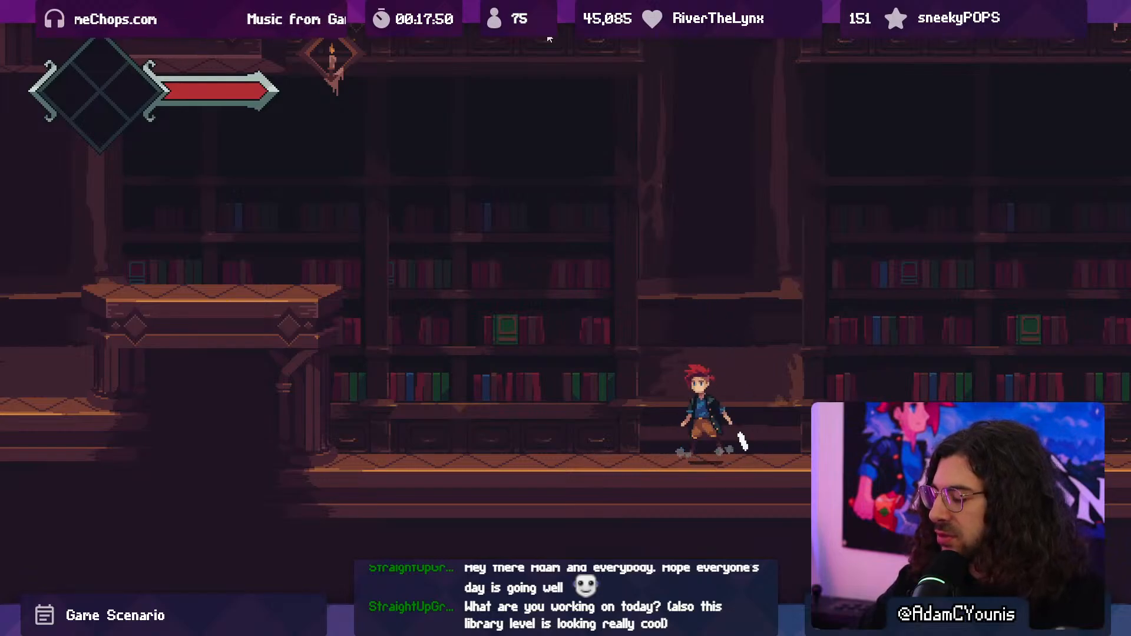
key("Right")
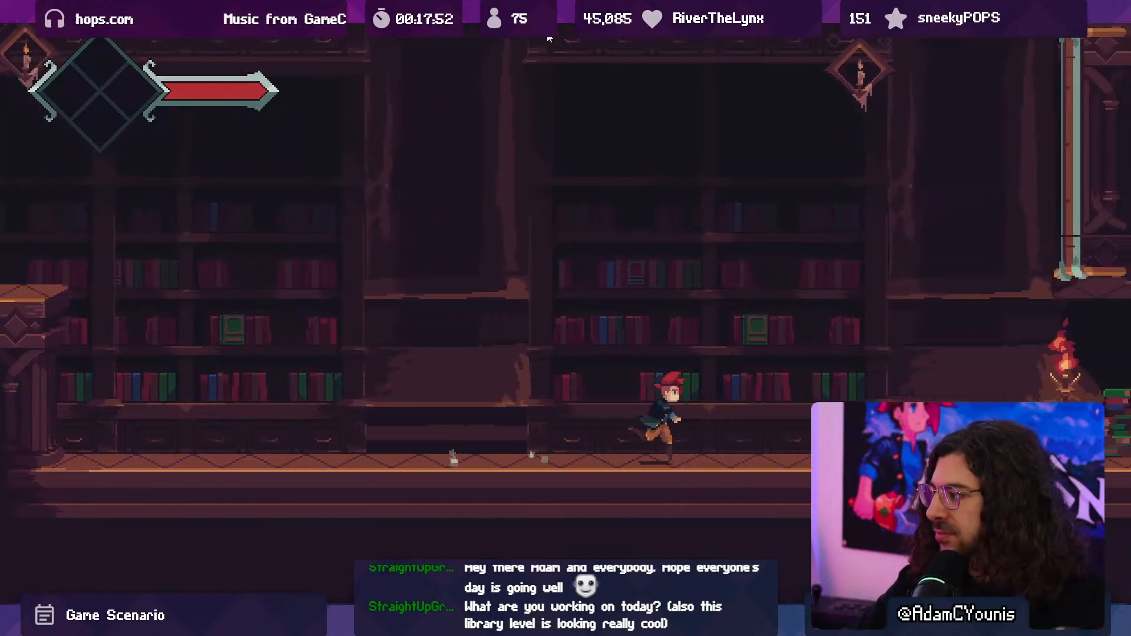
key("Right")
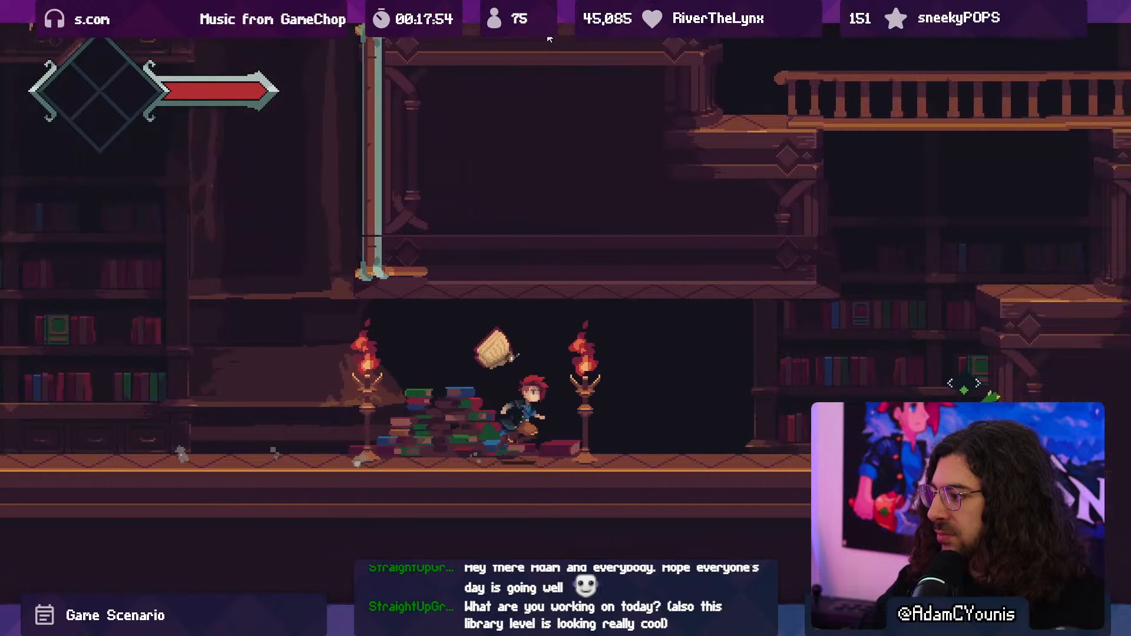
- Fight the bookmoth, run back past the bookcase stacks and platforms to check the columns, and end the playtest
key("space")
key("x")
key("Left")
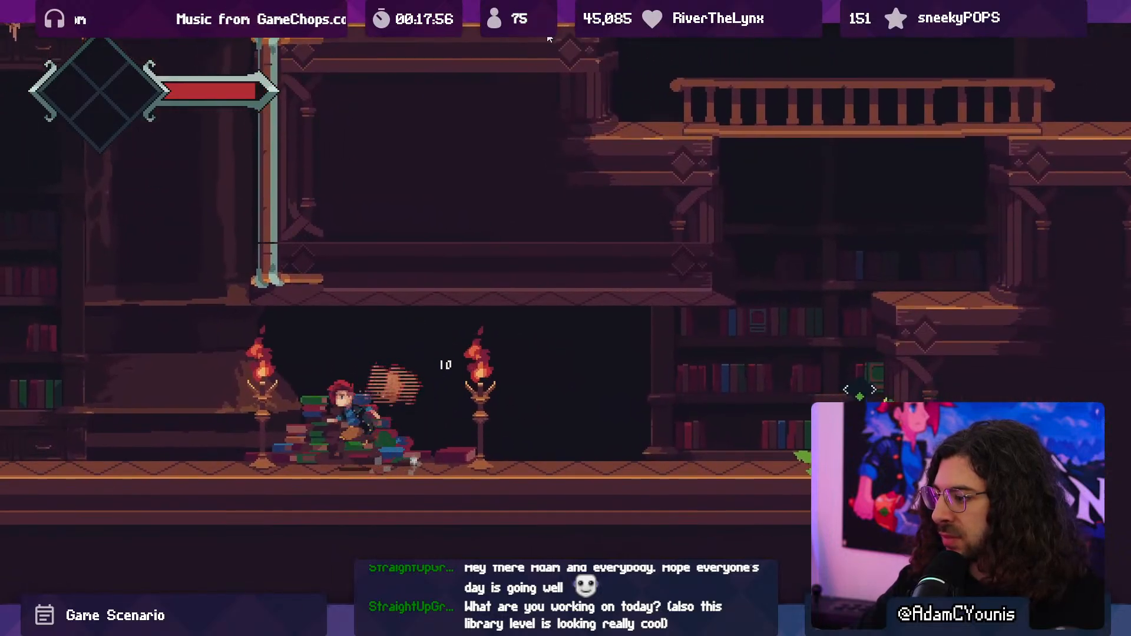
key("Left")
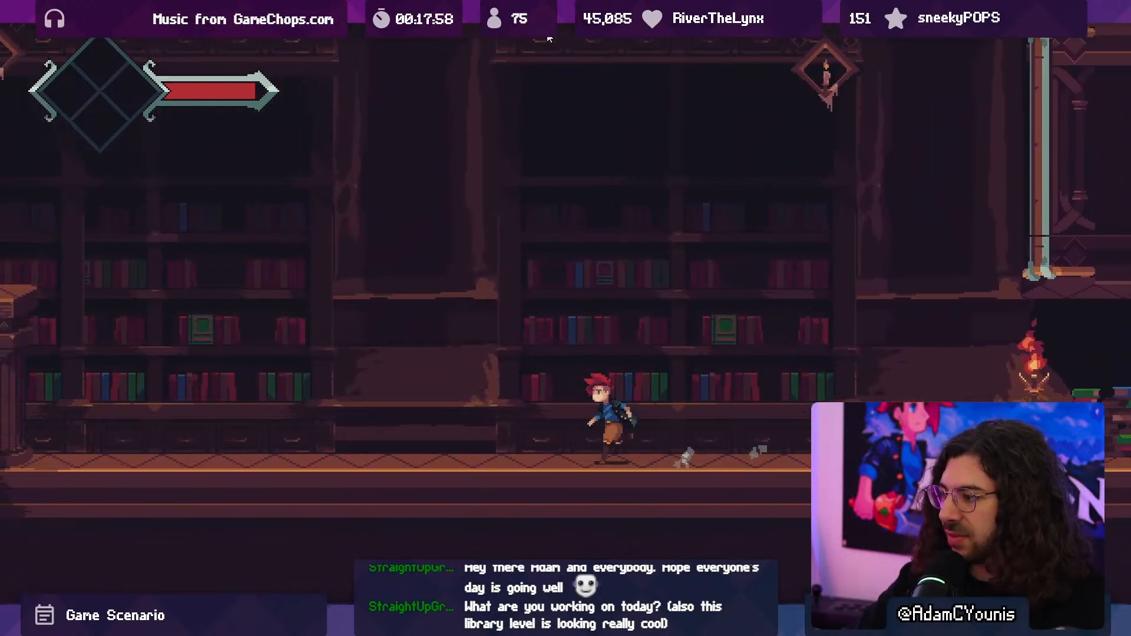
key("Left")
key("space")
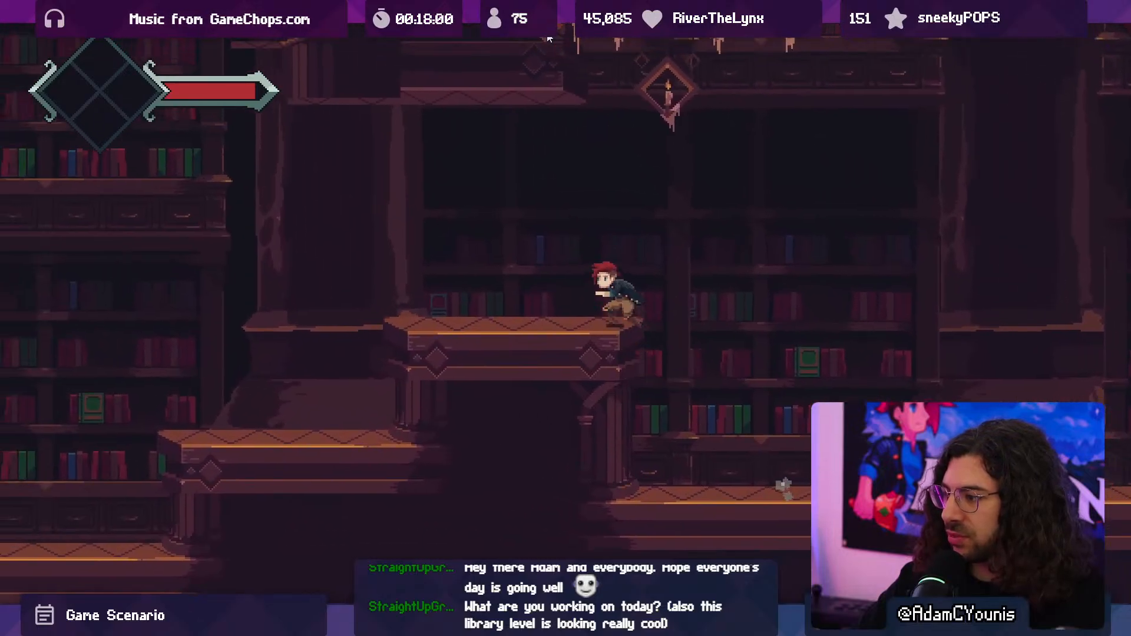
key("space")
key("Right")
key("space")
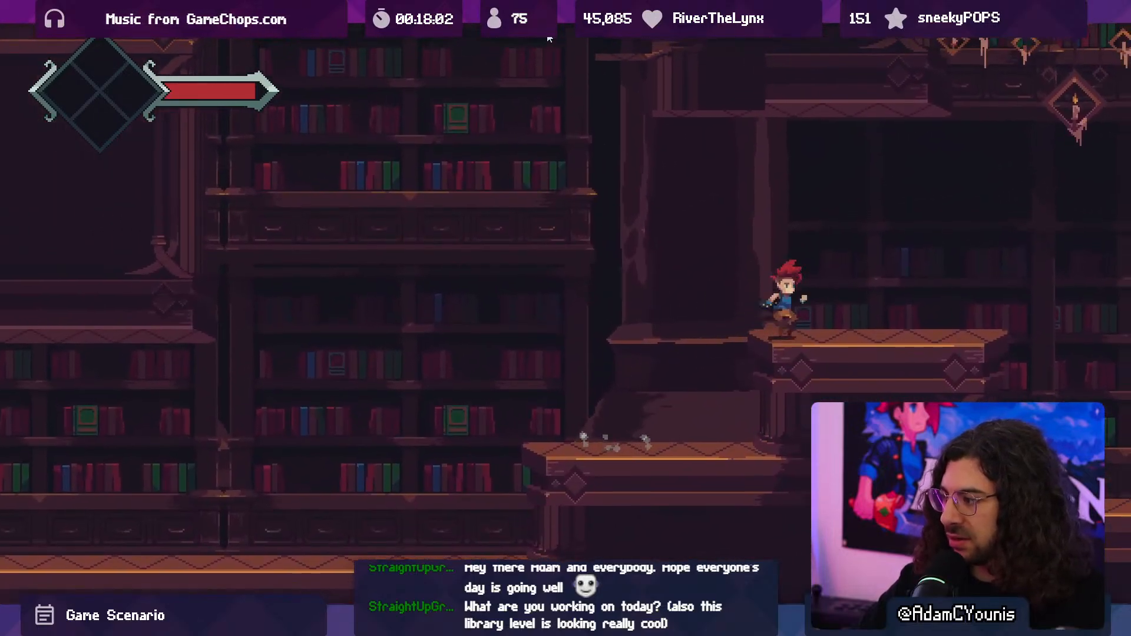
key("space")
key("Right")
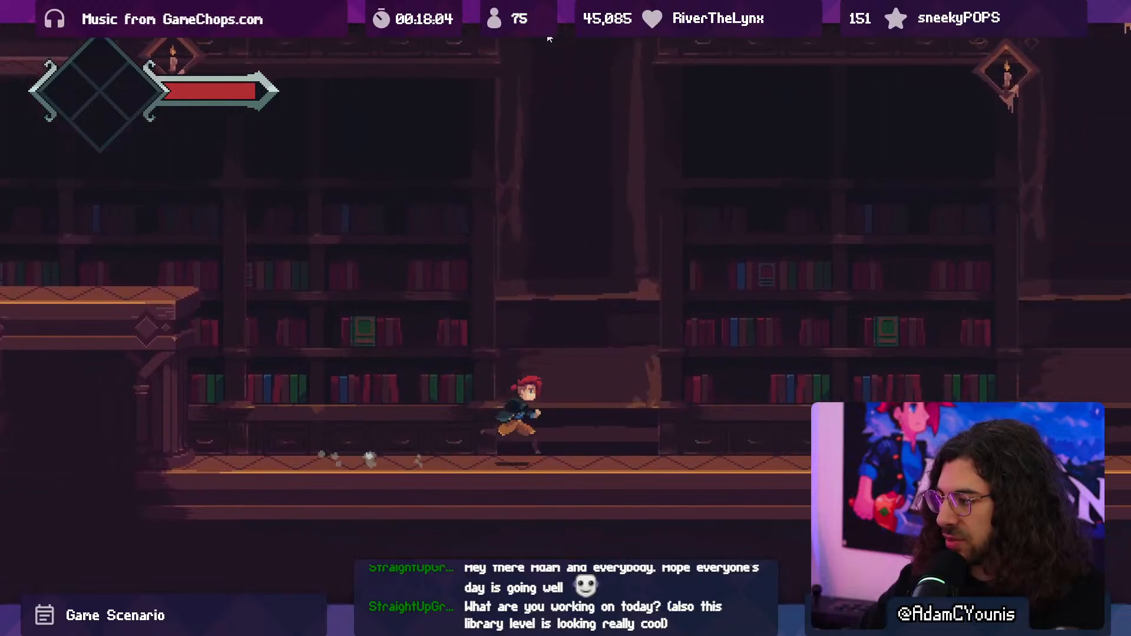
key("ctrl+p")
left_click(549, 38)
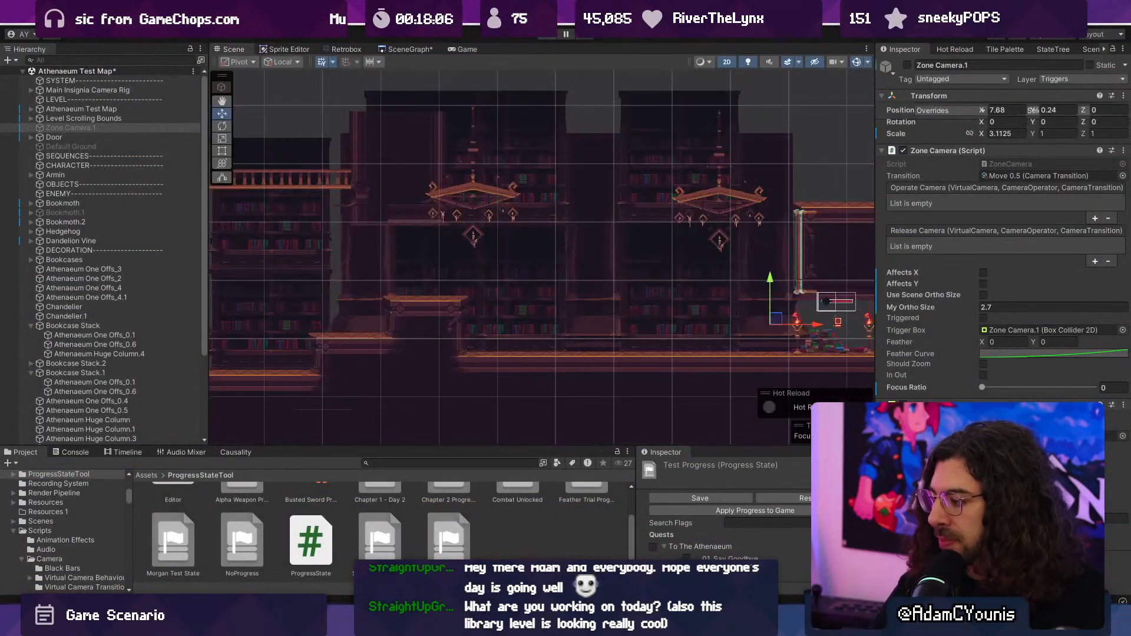
- Switch to Aseprite and examine the huge column sprite's shaft and base up close
key("alt+Tab")
key("z")
middle_click_drag(410, 423, 343, 351)
scroll(412, 321, "up", 2)
scroll(431, 381, "down", 1)
middle_click_drag(418, 310, 436, 407)
scroll(436, 353, "down", 1)
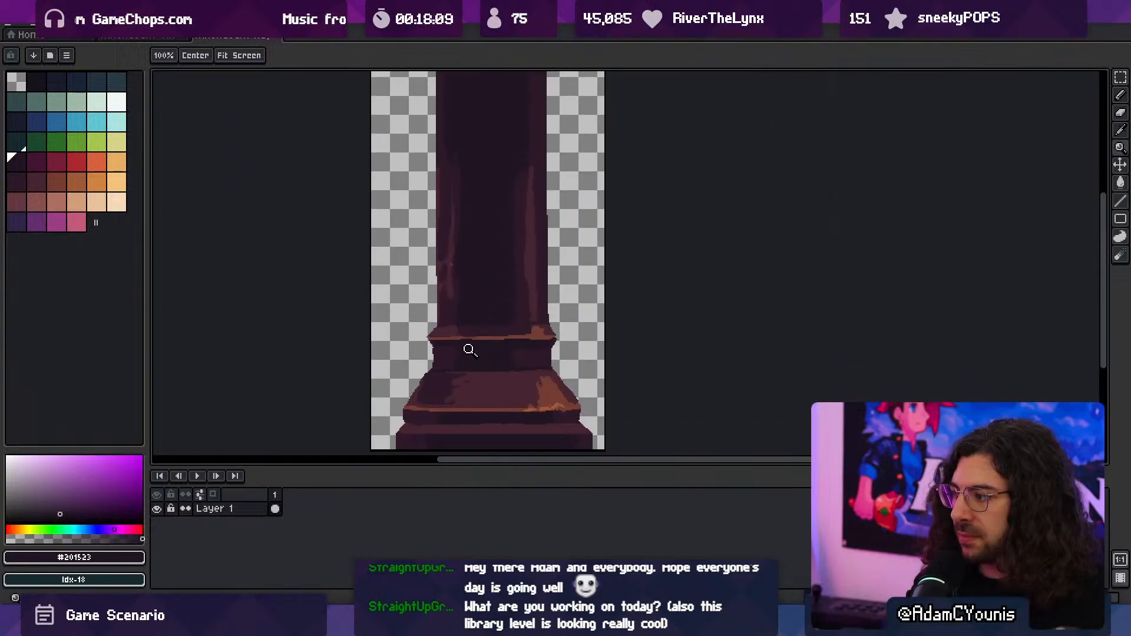
scroll(467, 354, "down", 1)
middle_click_drag(465, 367, 468, 342)
scroll(480, 377, "up", 1)
scroll(477, 343, "up", 1)
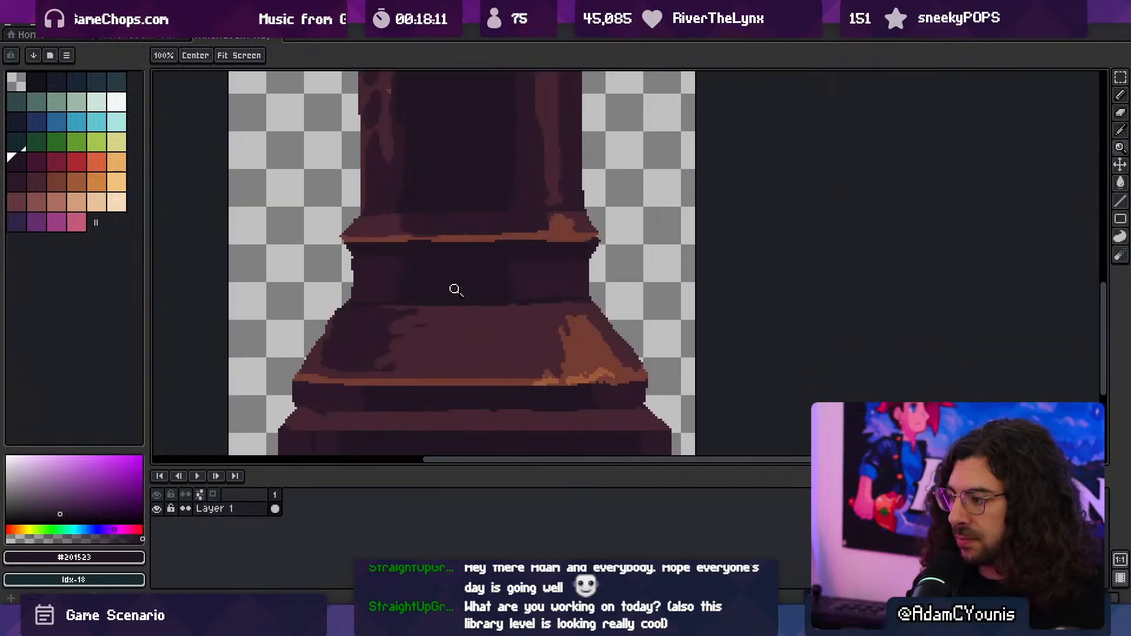
scroll(455, 290, "down", 3)
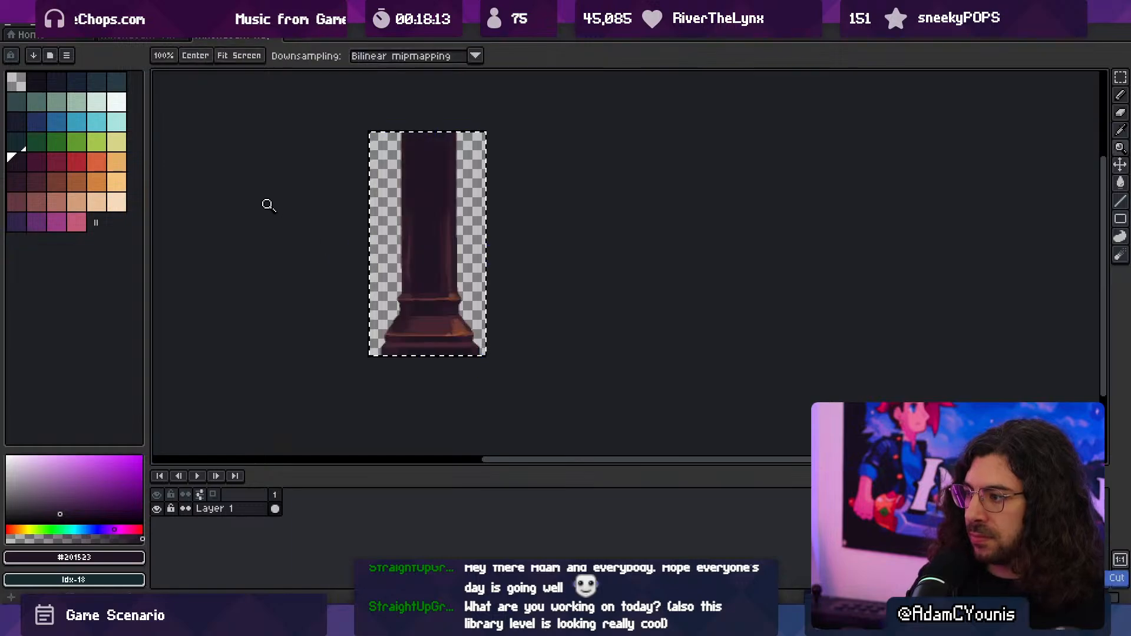
- Widen the huge column sprite's canvas to the right to make room beside the column
left_click(63, 25)
left_click(144, 105)
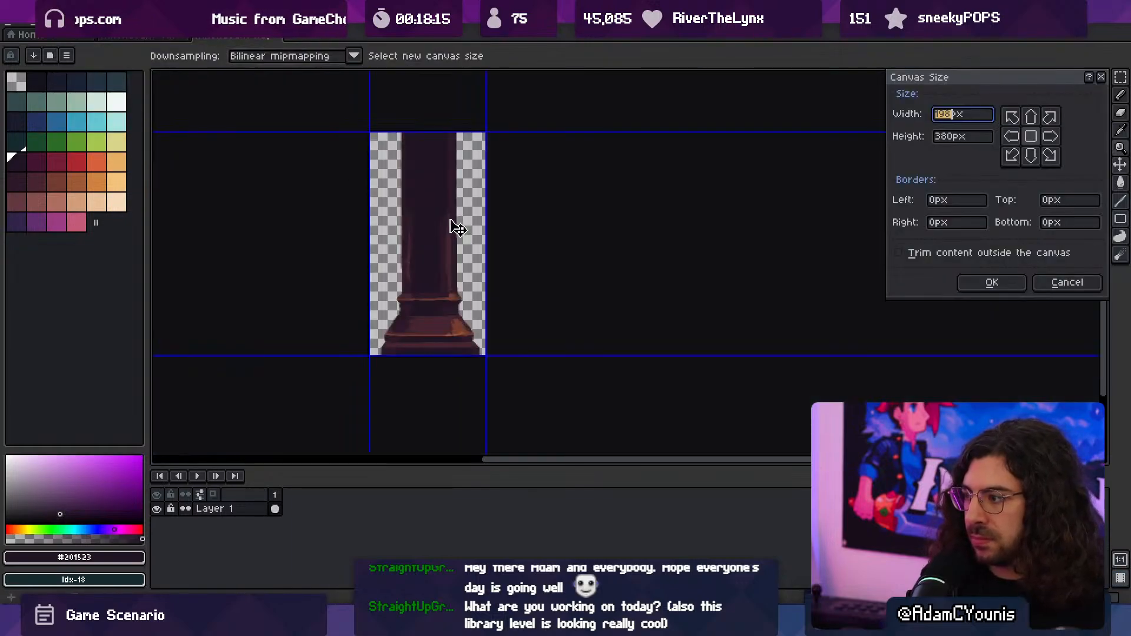
left_click_drag(484, 223, 671, 224)
left_click(983, 283)
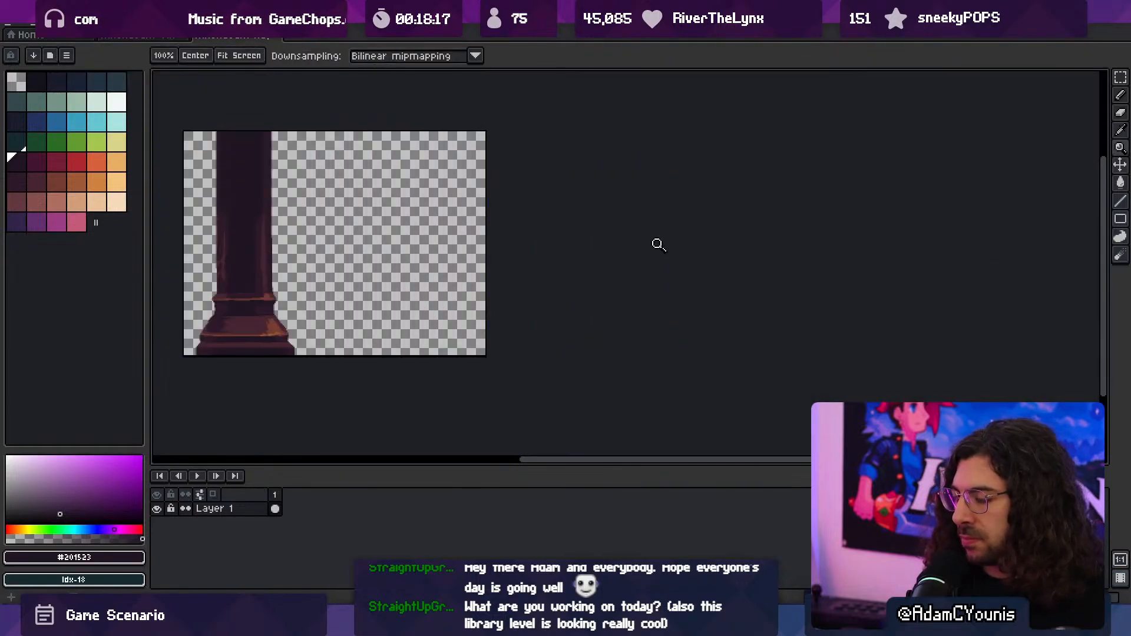
- Open Athenaeum One Offs.aseprite and select the whole tall background bookcase for copying
left_click(15, 27)
mouse_move(41, 63)
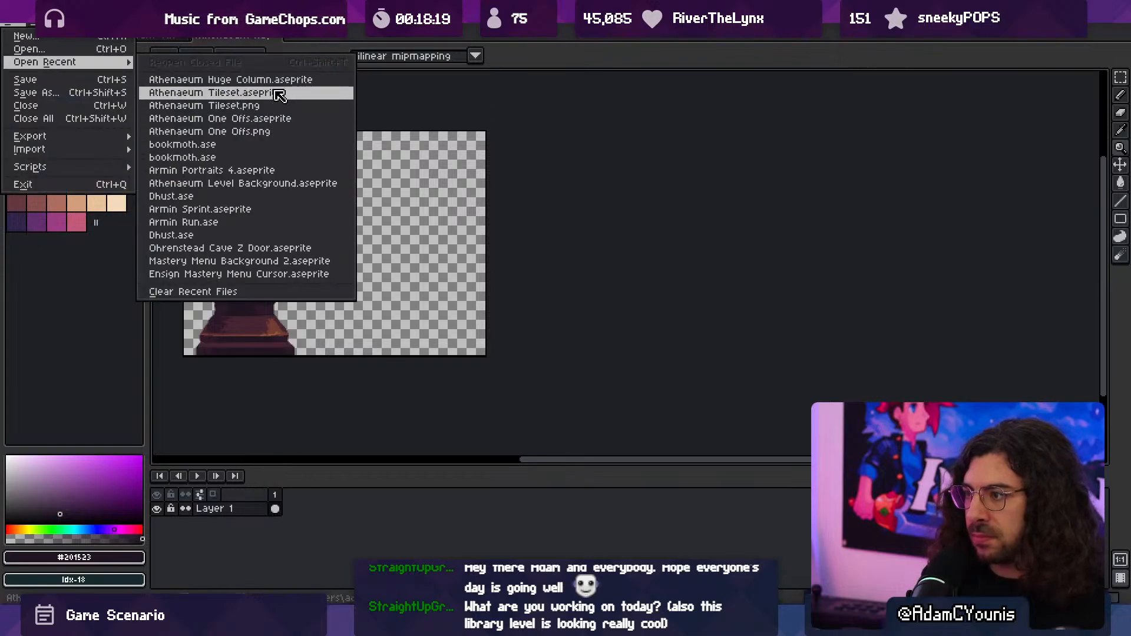
left_click(277, 119)
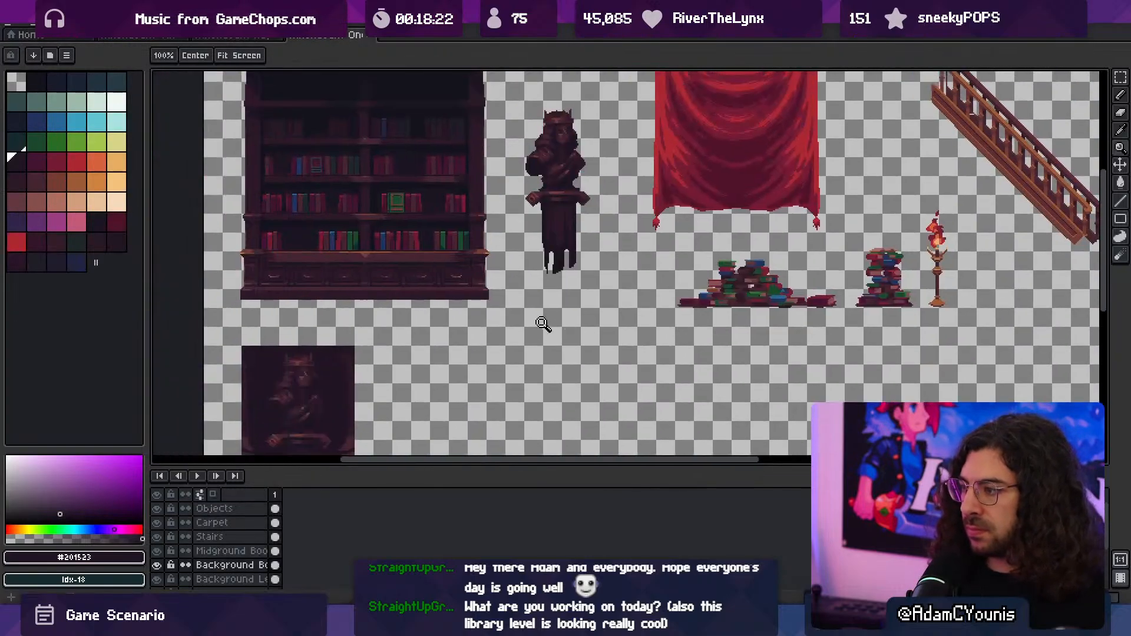
scroll(530, 318, "down", 1)
left_click_drag(485, 272, 494, 327)
scroll(463, 309, "up", 1)
left_click(445, 311, "ctrl")
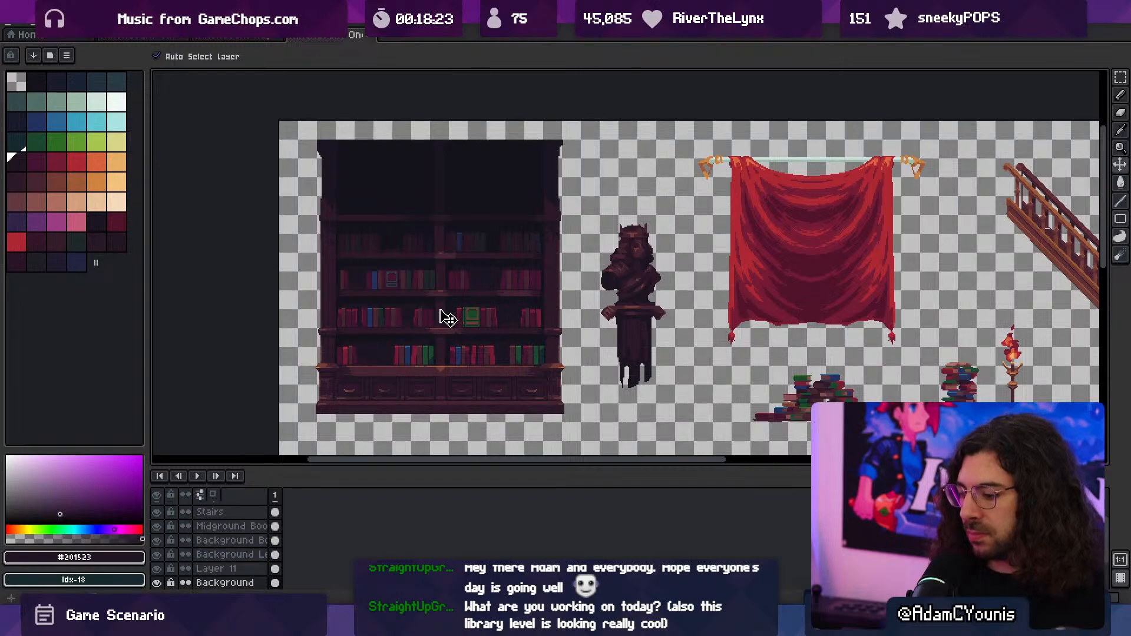
left_click_drag(573, 422, 278, 118)
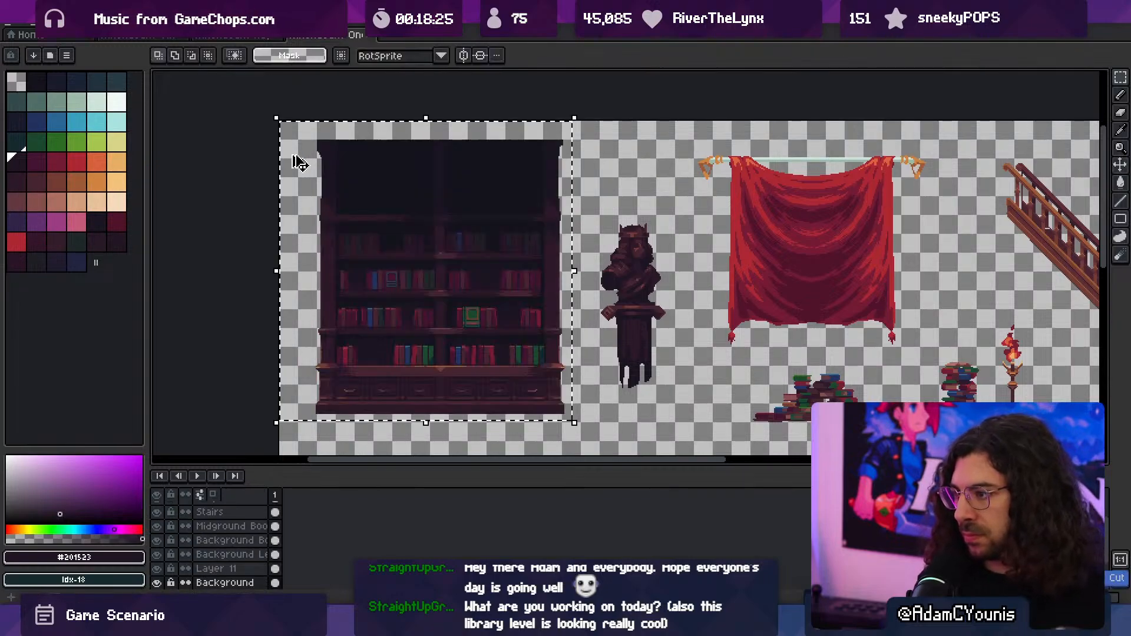
- Paste the bookcase into the huge column sprite as a new layer and place it against the column's base at floor level
left_click(226, 36)
key("ctrl+v")
left_click_drag(265, 240, 368, 318)
key("Escape")
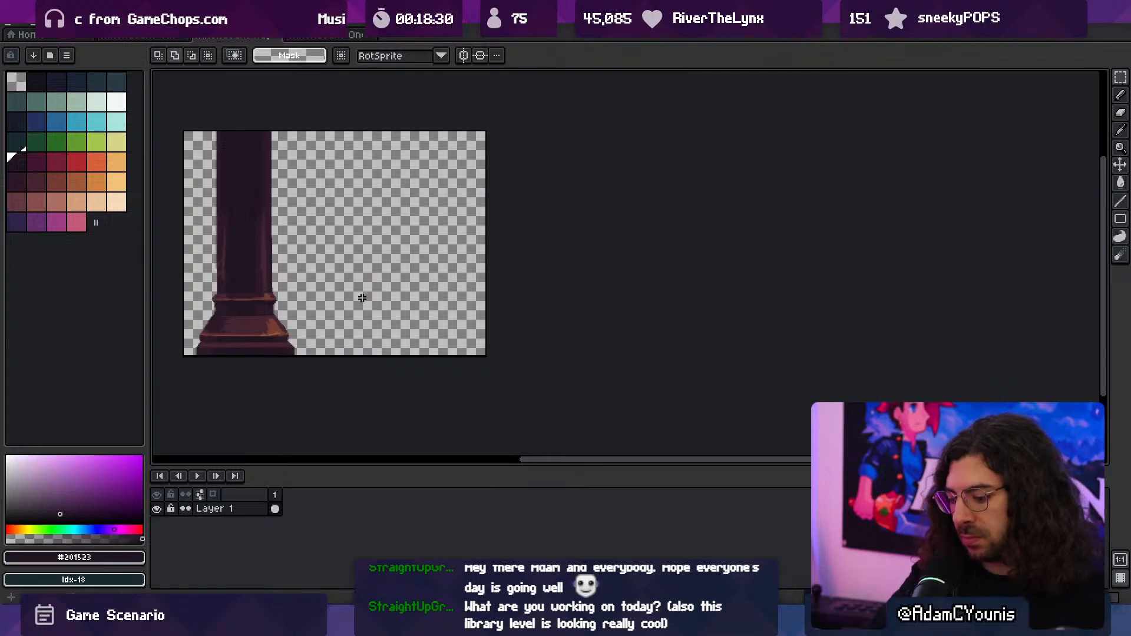
key("ctrl+v")
key("m")
scroll(470, 316, "up", 5)
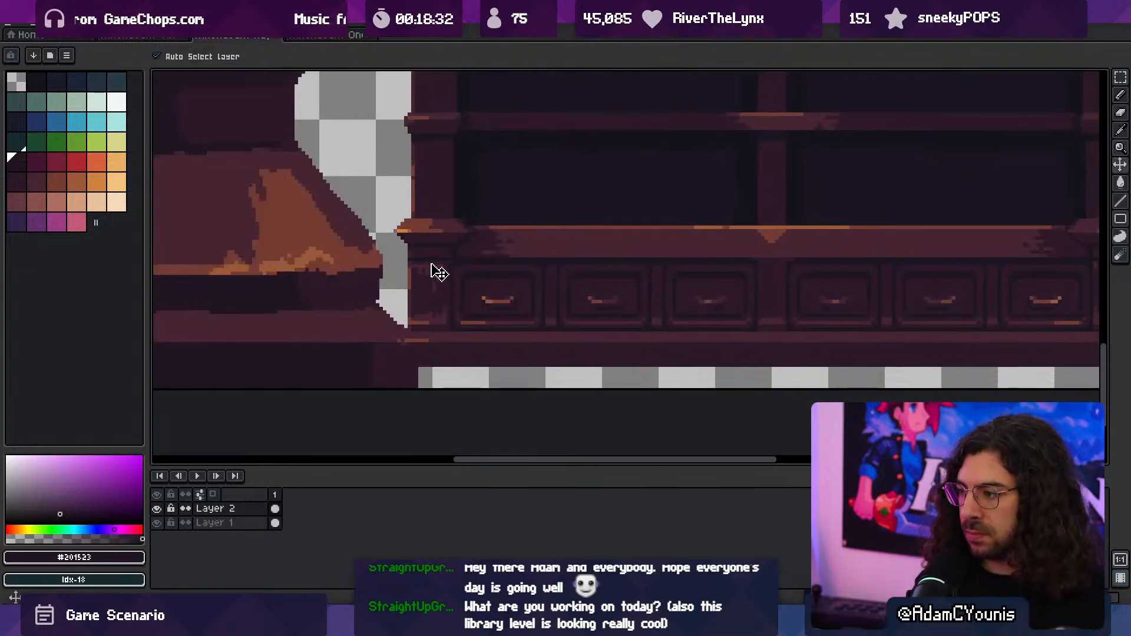
left_click_drag(432, 265, 358, 295)
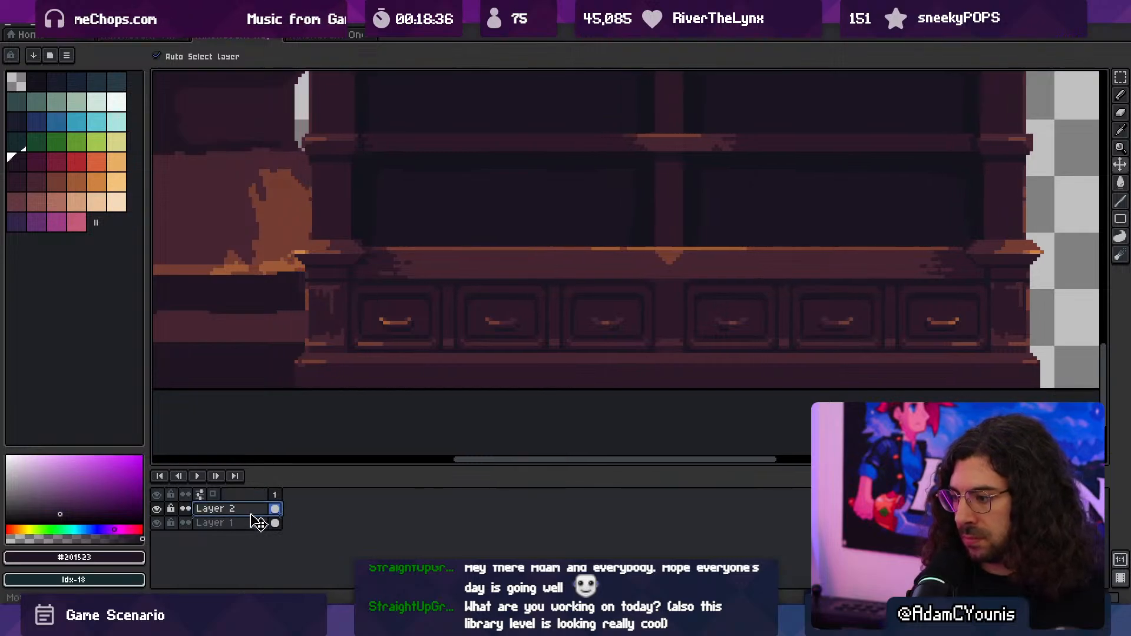
- Move the bookcase's Layer 2 behind the column's Layer 1 and make the column layer active
left_click_drag(257, 522, 259, 525)
scroll(553, 338, "down", 5)
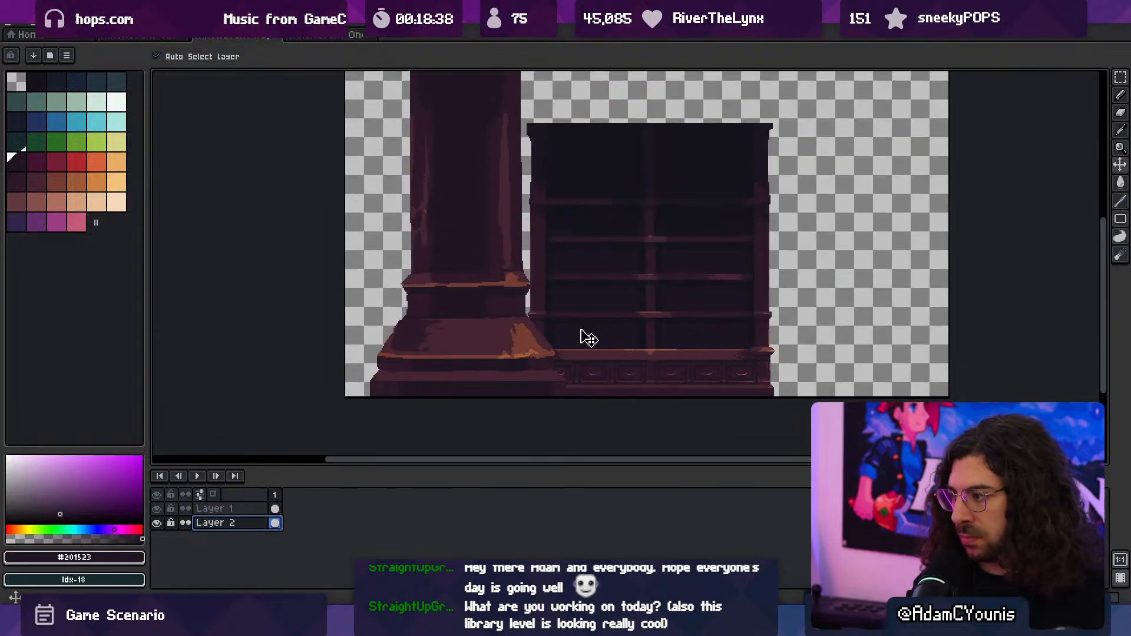
left_click_drag(581, 330, 577, 328)
left_click_drag(497, 347, 535, 346)
left_click(546, 346)
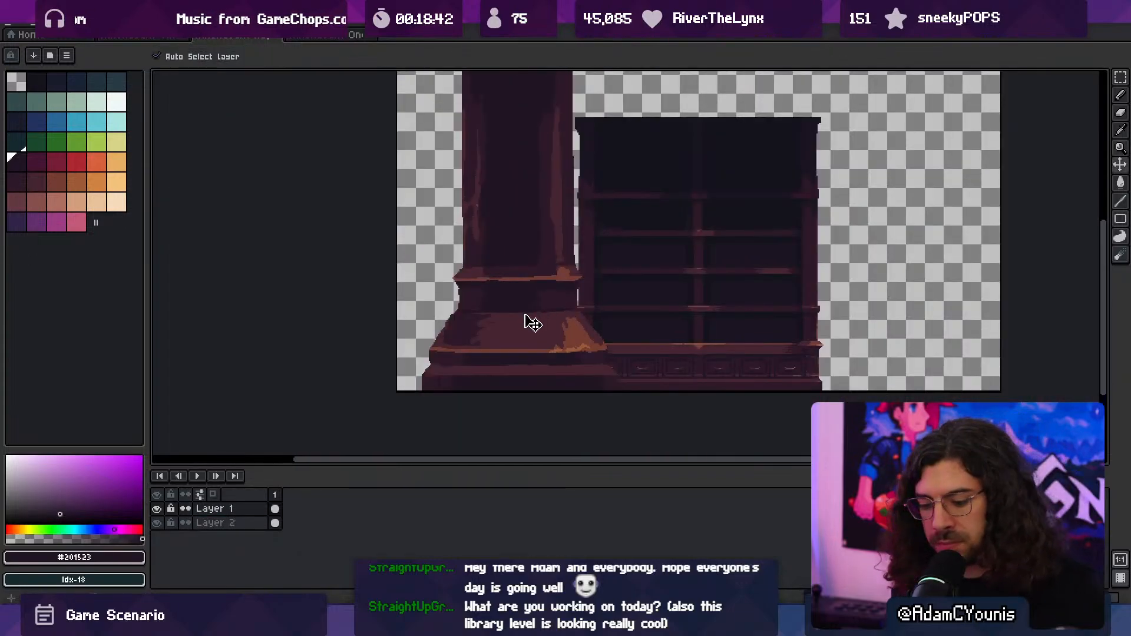
- Select the column layer's right-hand strip over its full height and squeeze it to 34 px wide
key("m")
left_click_drag(556, 144, 512, 193)
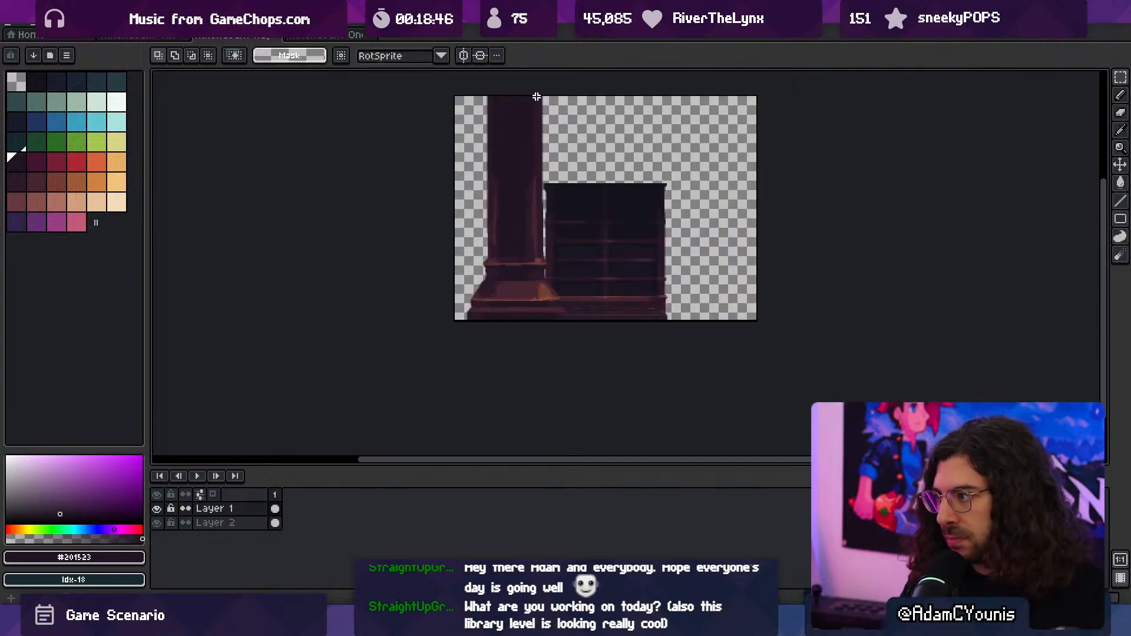
left_click_drag(537, 97, 576, 322)
left_click_drag(538, 265, 588, 239)
key("b")
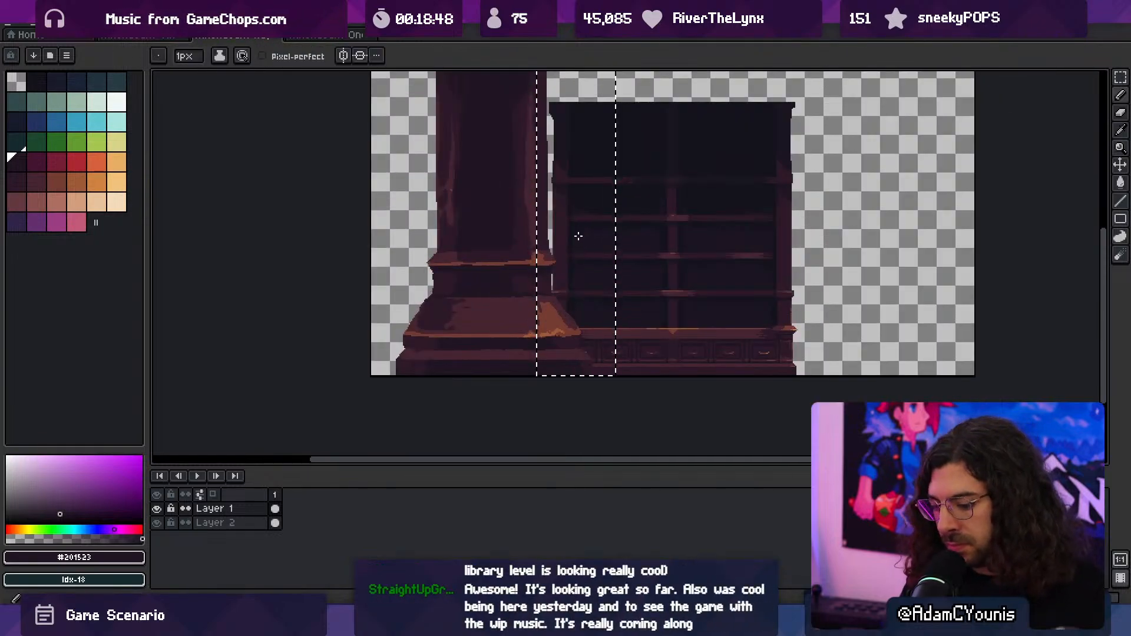
key("m")
left_click_drag(619, 151, 579, 155)
left_click_drag(439, 294, 493, 360)
left_click_drag(517, 308, 498, 308)
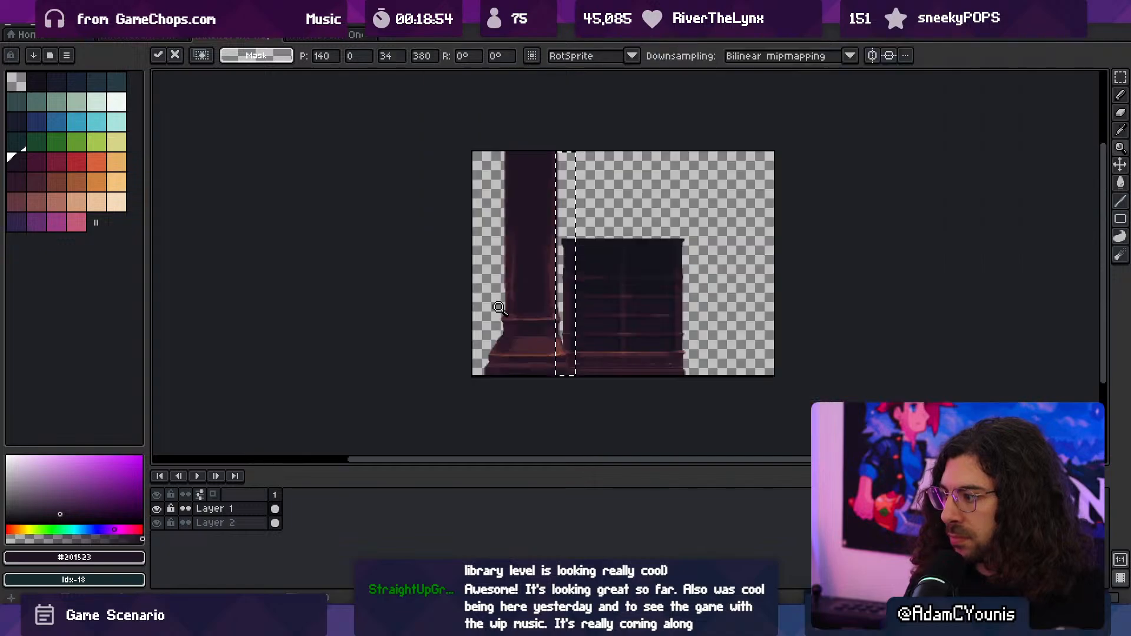
key("ctrl+d")
- Select the column layer's left-hand strip over its full height and squeeze it to 30 px wide
key("m")
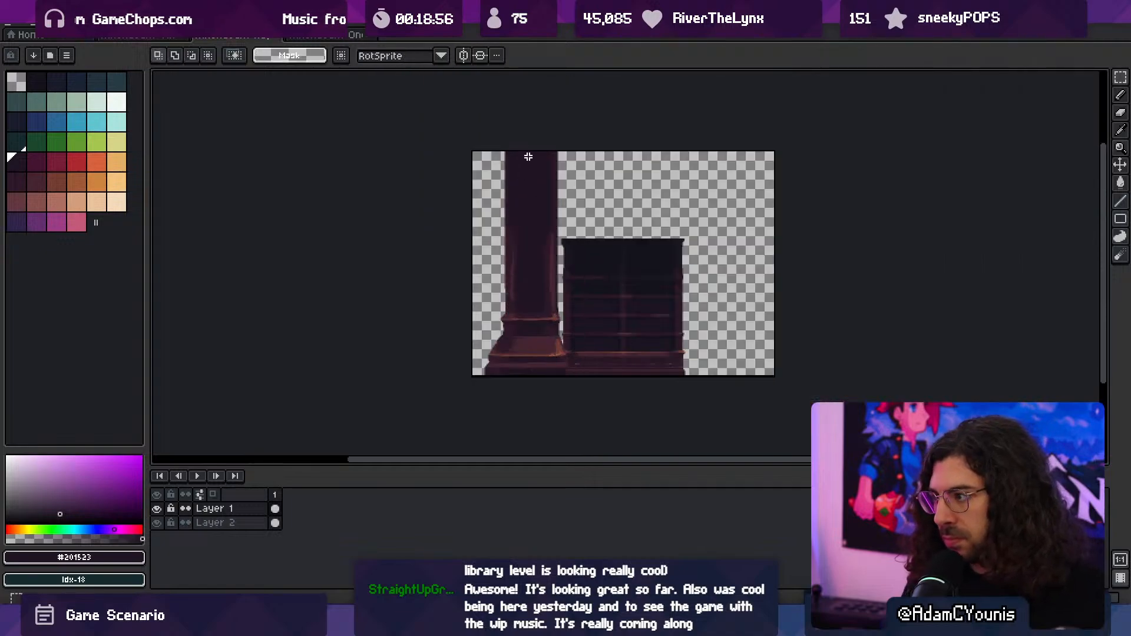
left_click_drag(453, 406, 432, 378)
key("ctrl+d")
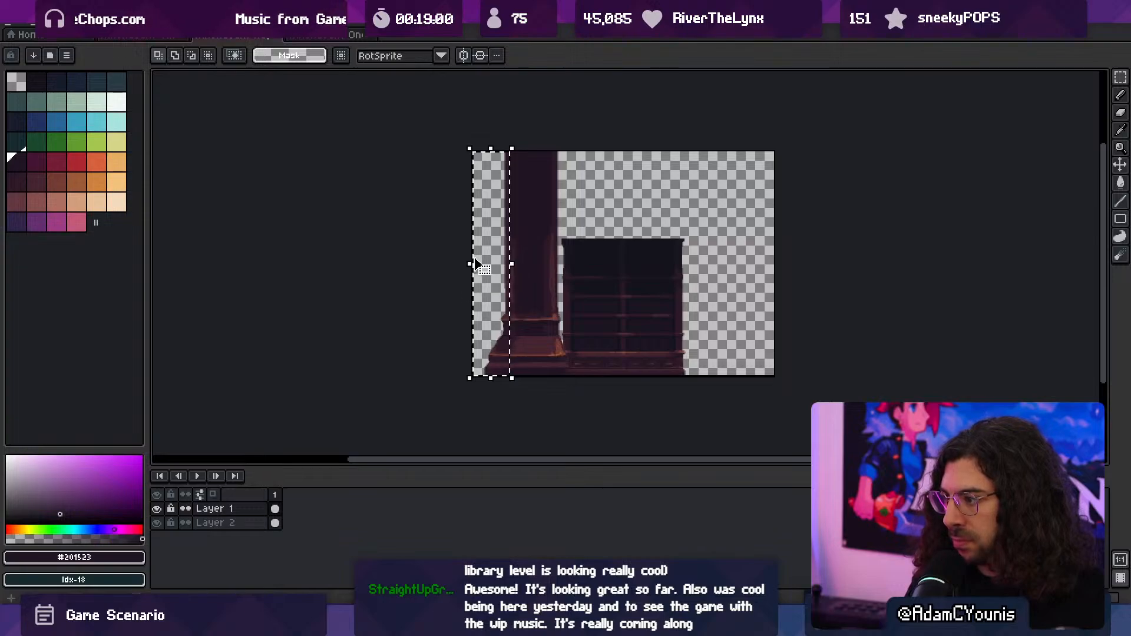
left_click_drag(467, 263, 488, 266)
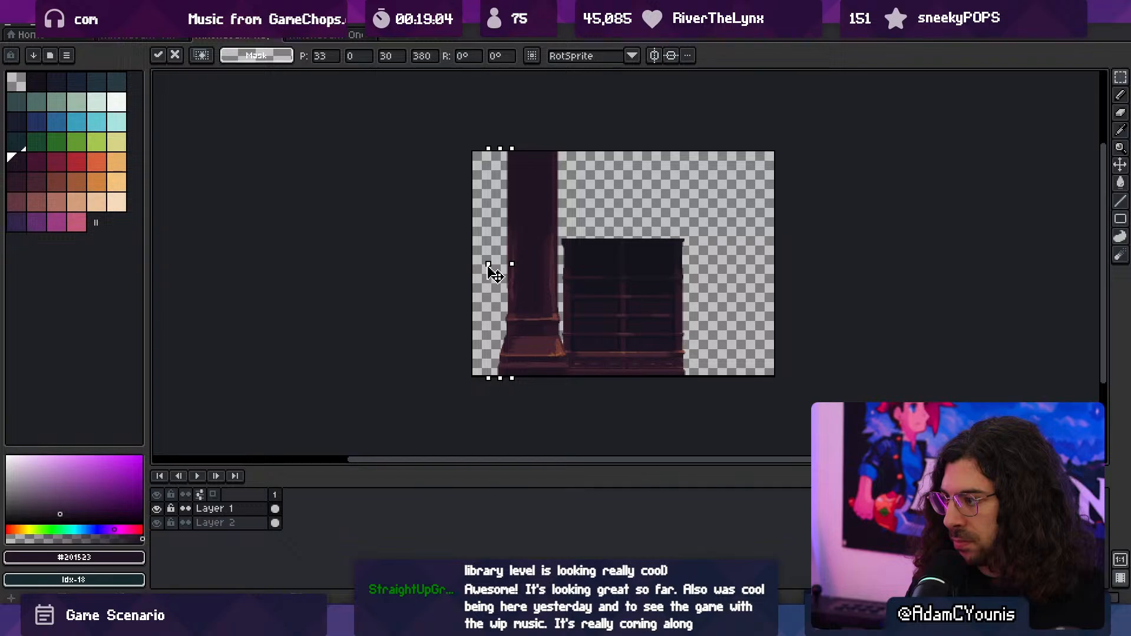
left_click_drag(487, 267, 488, 267)
key("ctrl+d")
- Shift the bookcase layer slightly left so it sits closer against the column
key("ctrl+space")
left_click(598, 337, "ctrl")
left_click(600, 328, "ctrl")
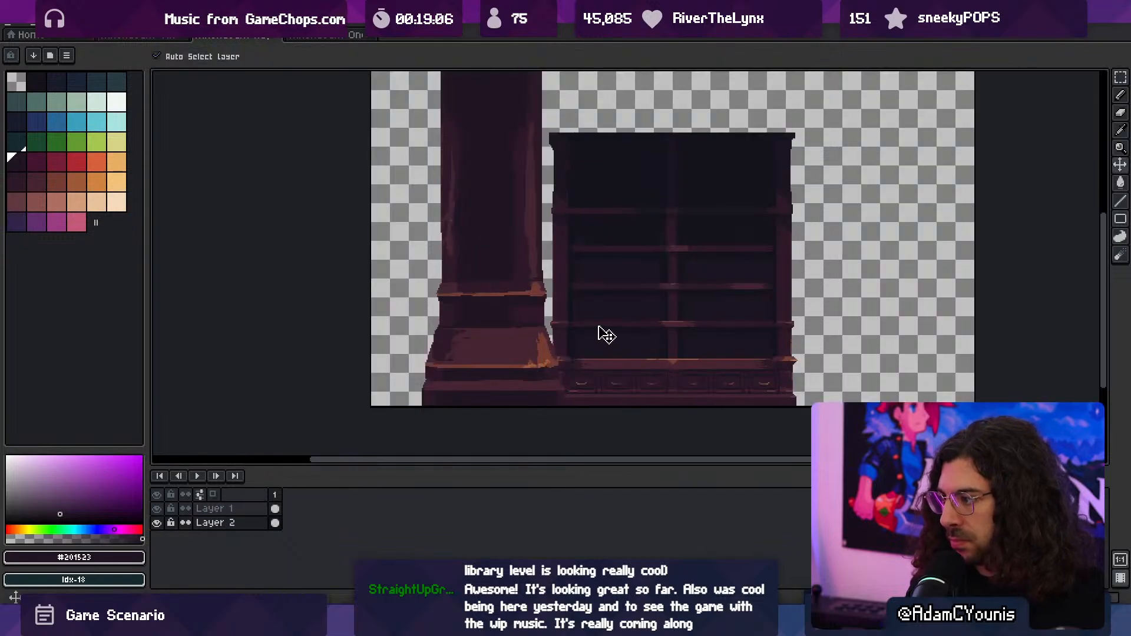
left_click_drag(598, 327, 594, 328)
- Add a new layer between the bookcase and the column and fill it with dark navy palette colour 2
left_click(245, 526)
key("shift+n")
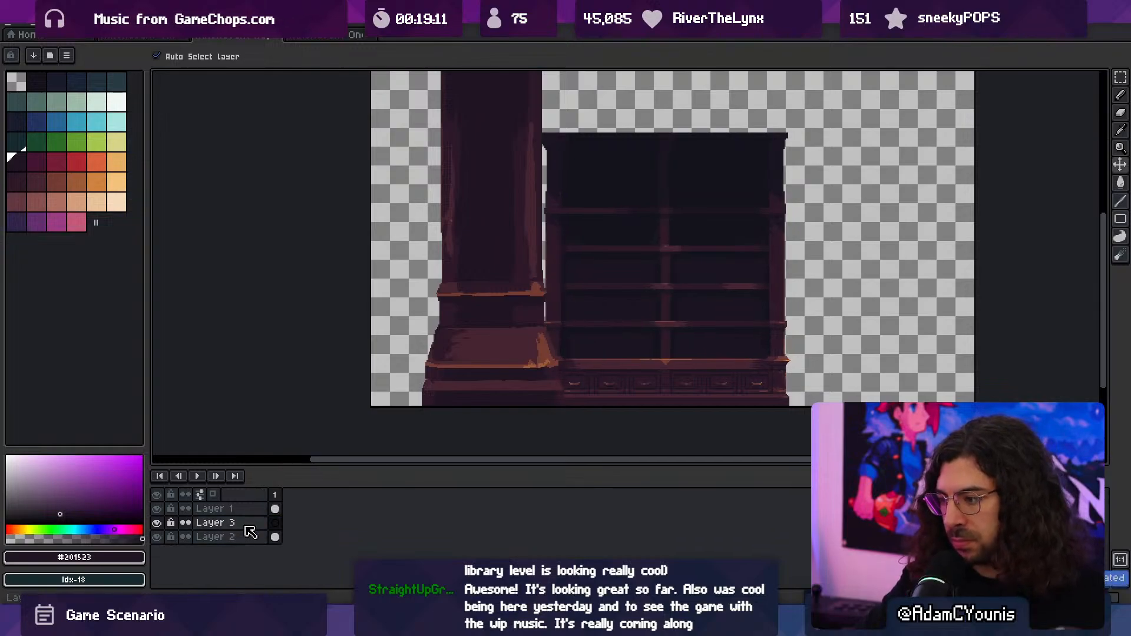
left_click(54, 84)
key("g")
left_click(403, 171)
- Lower Layer 3's opacity to 73% so the bookcase recedes behind the column
left_click(251, 523)
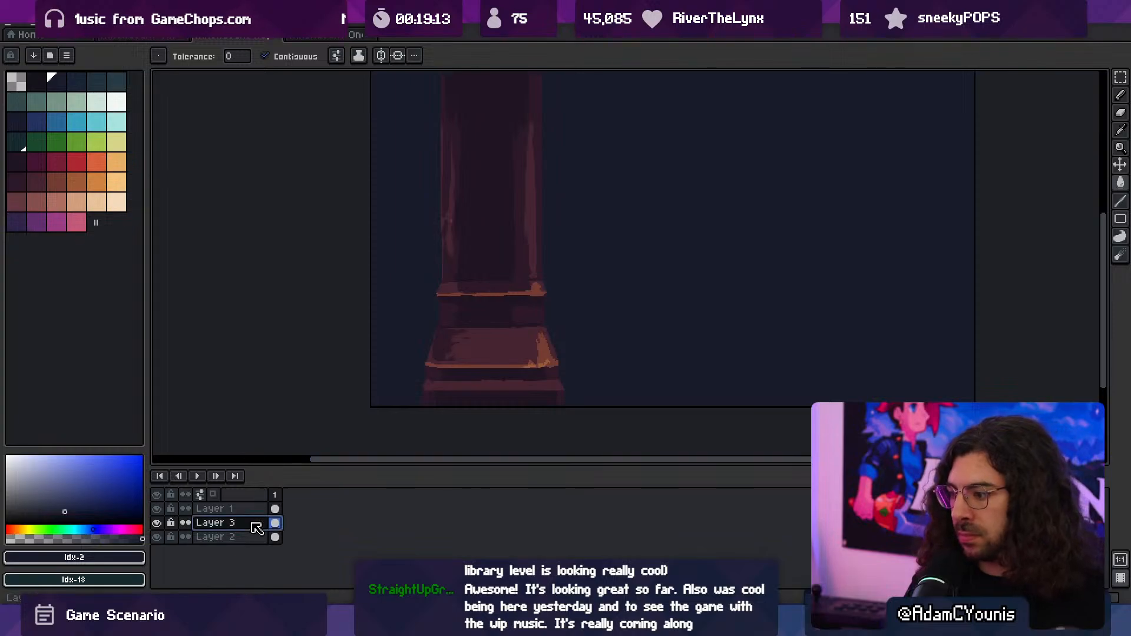
double_click(257, 526)
left_click_drag(560, 342, 625, 351)
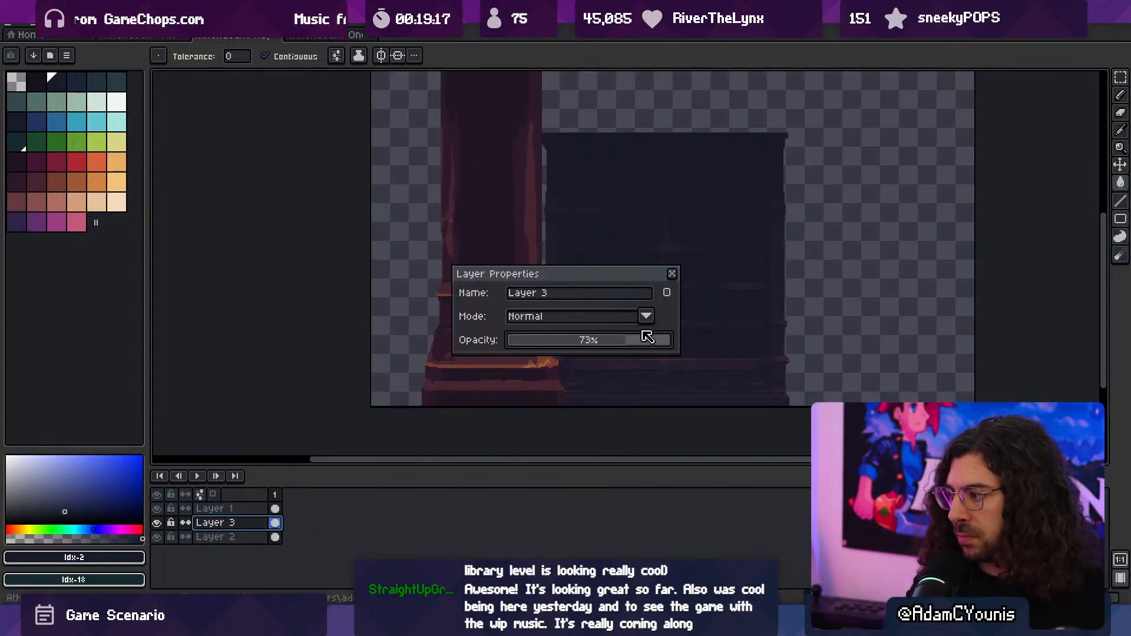
left_click(671, 273)
- Pick the maroon #452531 from the column's sloped base and make the column's Layer 1 active
key("z")
left_click(566, 336)
left_click(504, 330)
left_click(513, 313)
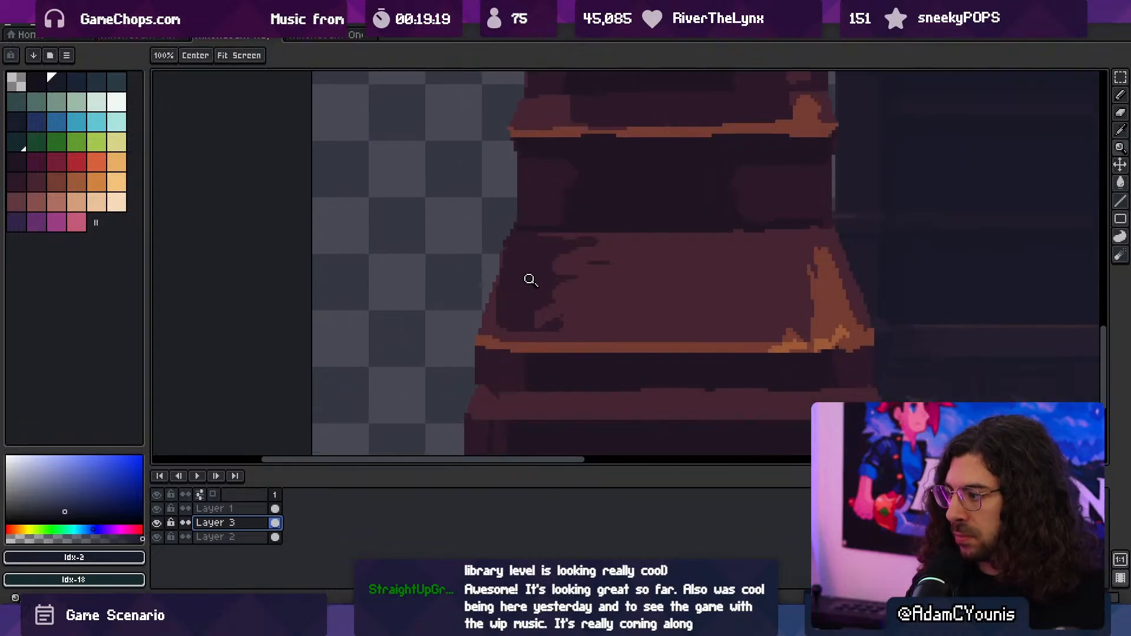
middle_click_drag(738, 277, 633, 297)
left_click(669, 275, "alt")
key("b")
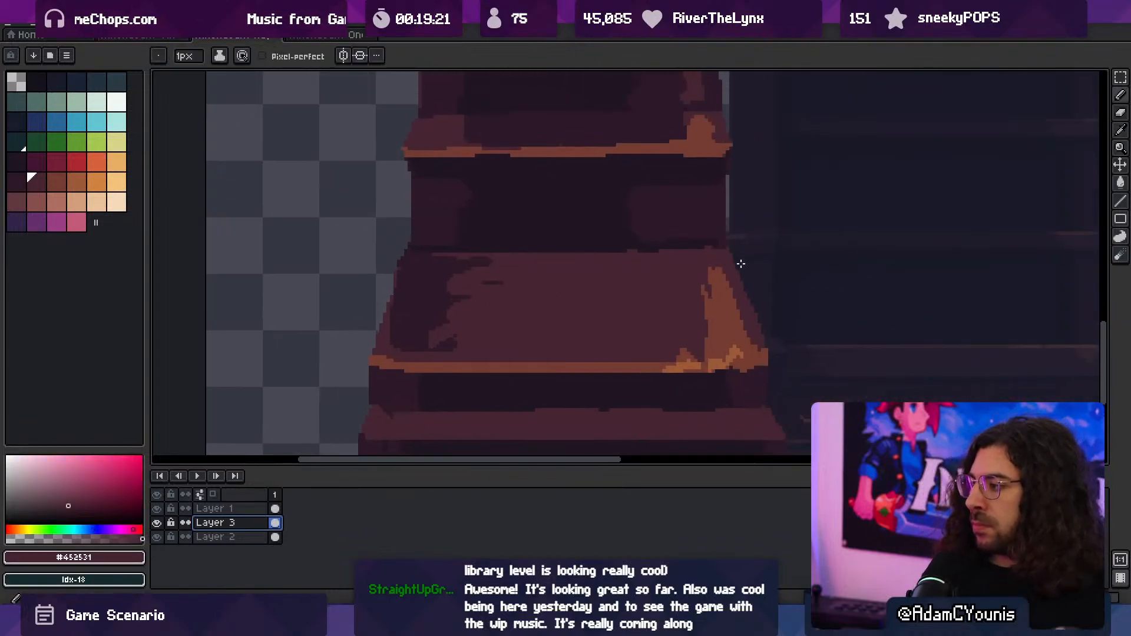
key("e")
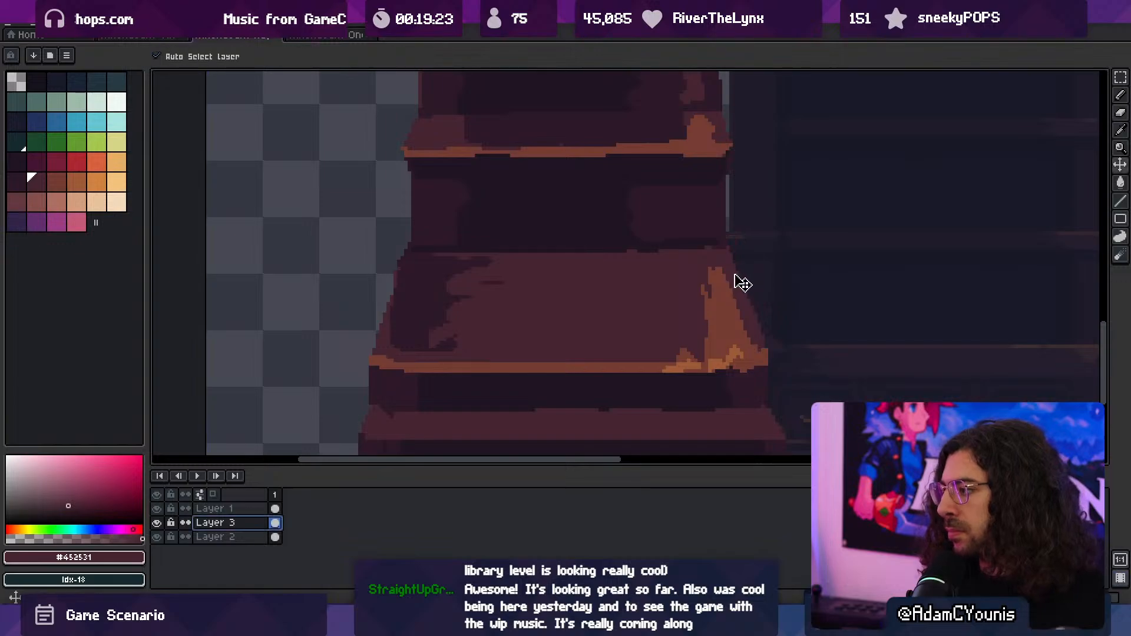
left_click(741, 282, "ctrl")
- Extend the lower right corner of the column's sloped base outward with a 1 px brush
middle_click_drag(768, 298, 719, 265)
left_click_drag(716, 287, 766, 279, "ctrl")
key("b")
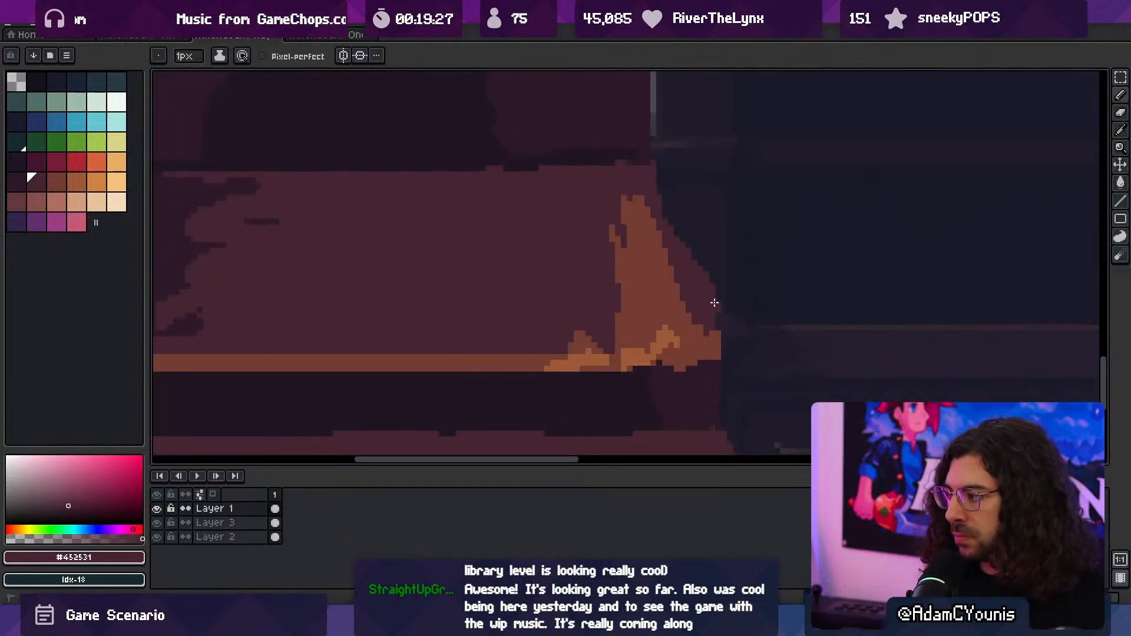
left_click(703, 340, "alt")
left_click(709, 312, "alt")
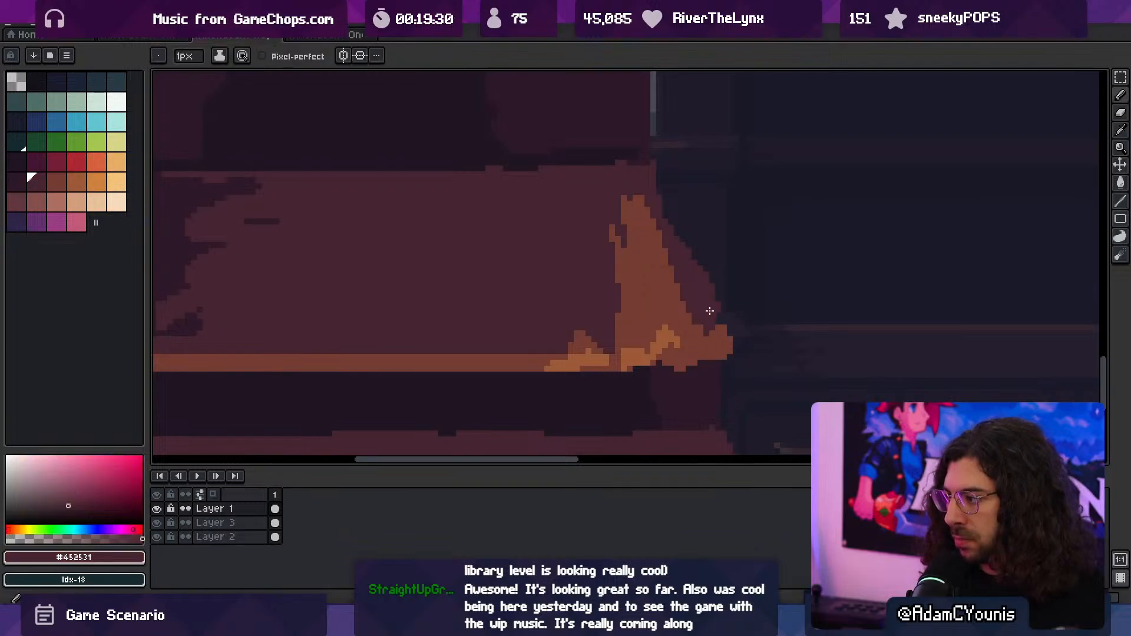
left_click_drag(717, 315, 724, 322)
- Erase along the sloped base's right edge to carve it into a concave curve
key("e")
left_click_drag(712, 239, 729, 291)
left_click_drag(675, 209, 701, 271)
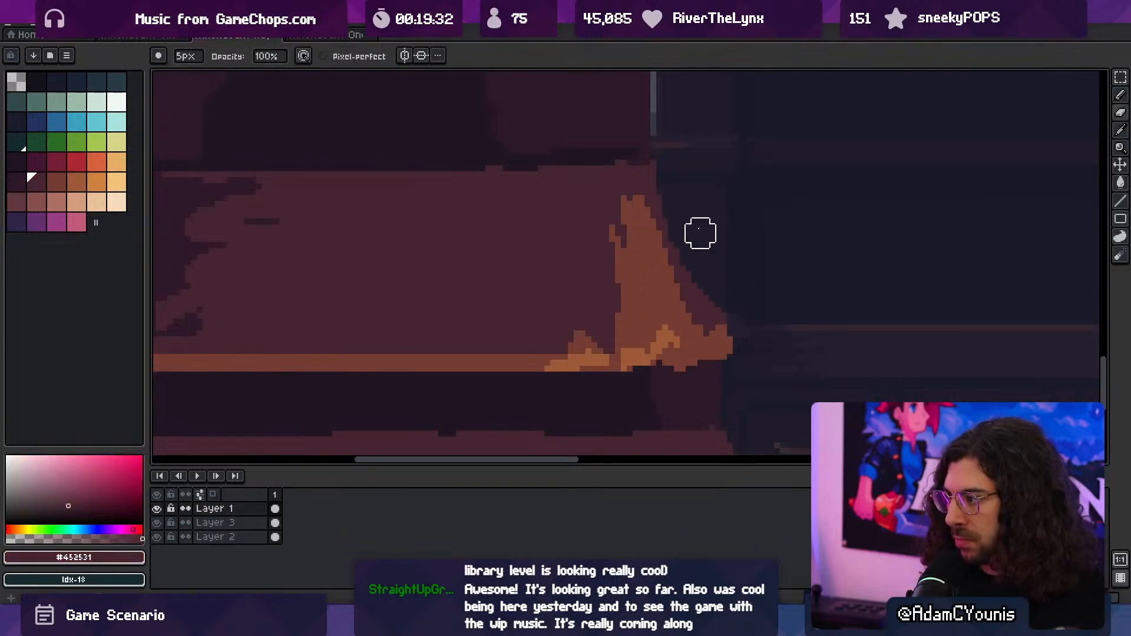
- Paint a small protruding lip at the sloped base's upper right corner and trim its edge with the eraser
middle_click_drag(674, 253, 714, 328)
left_click(676, 254, "alt")
key("b")
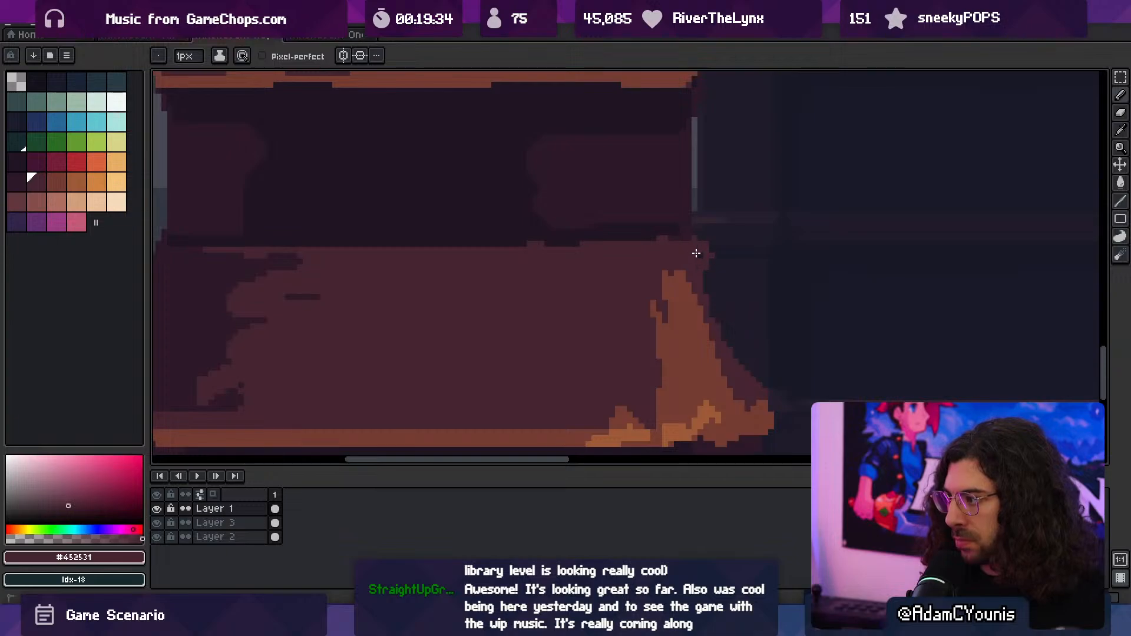
key("e")
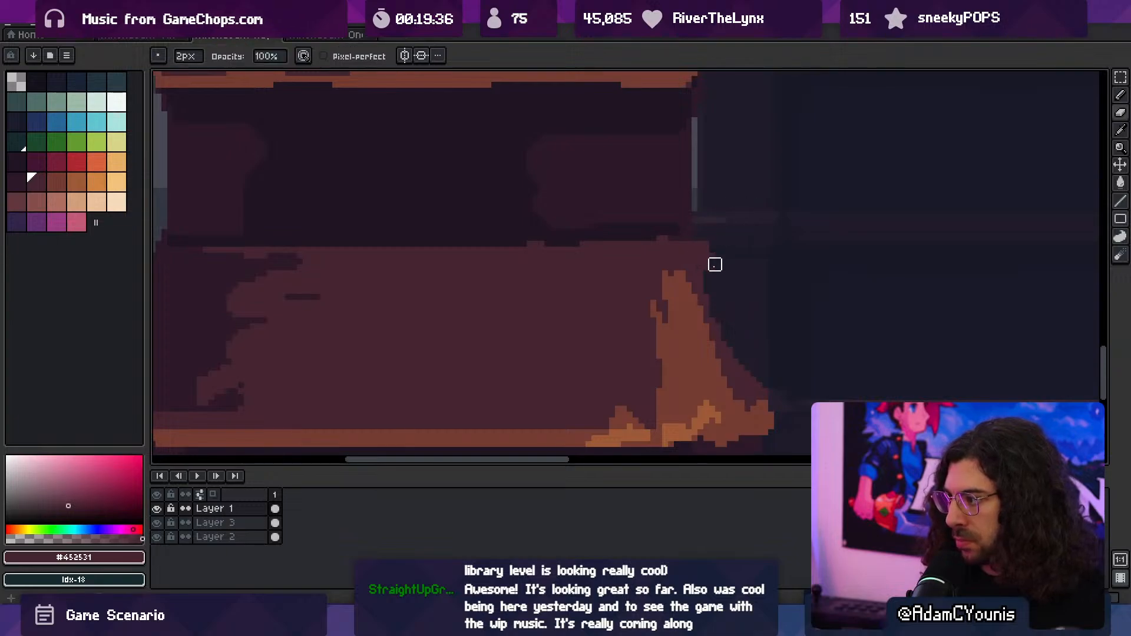
scroll(730, 250, "up", 1, "ctrl")
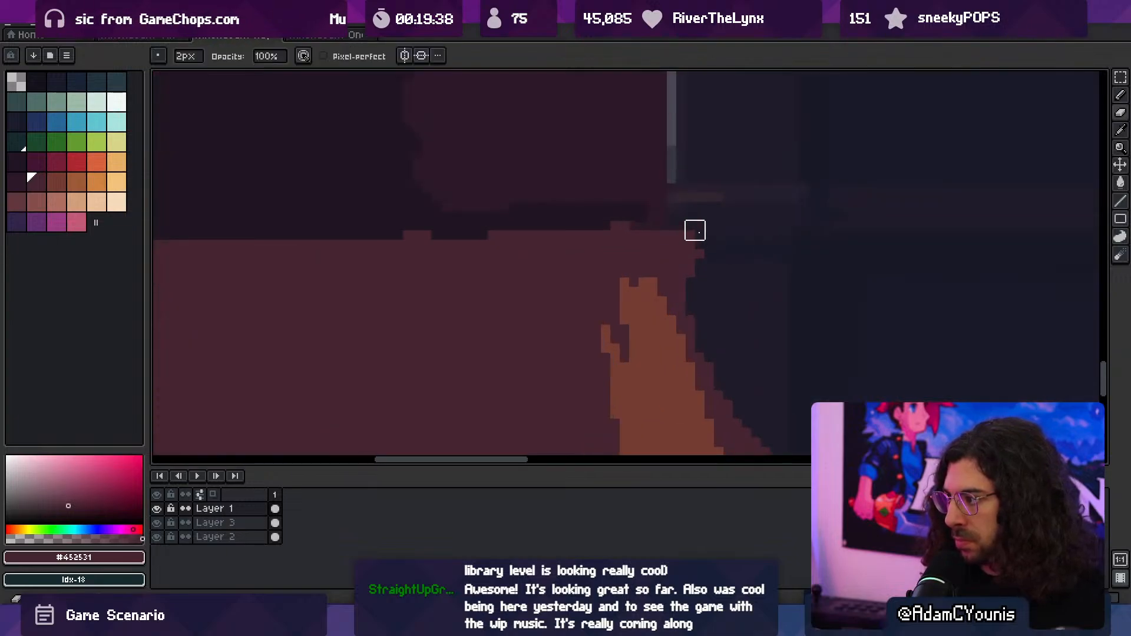
- Carve the sloped base's left edge into a matching concave curve with a small lip at its upper corner
scroll(664, 341, "down", 4, "ctrl")
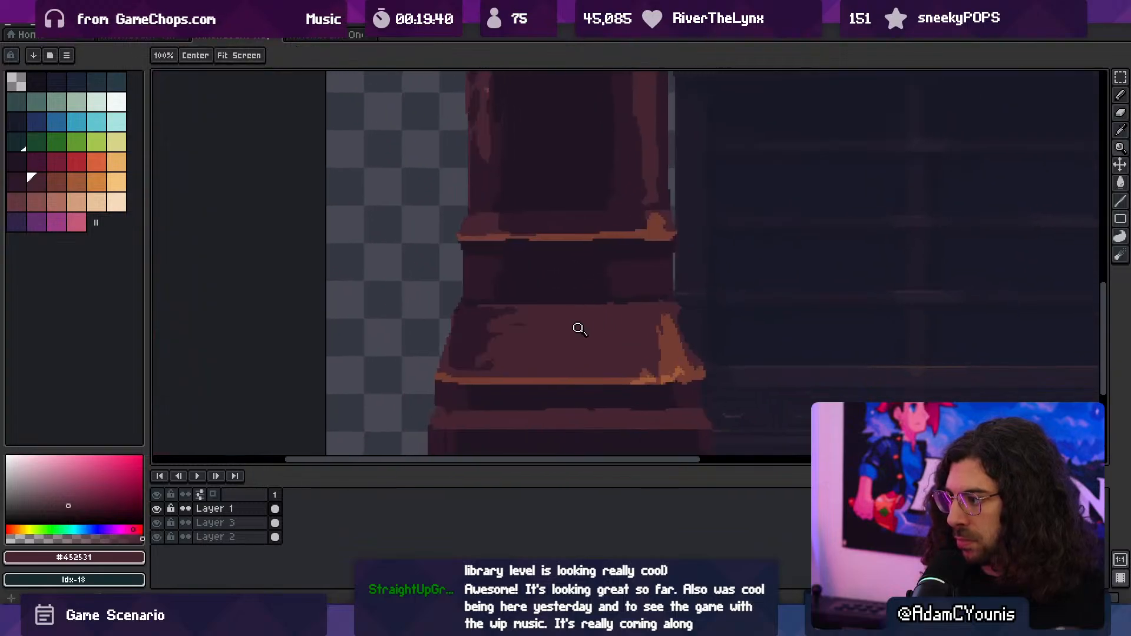
scroll(581, 346, "up", 2, "ctrl")
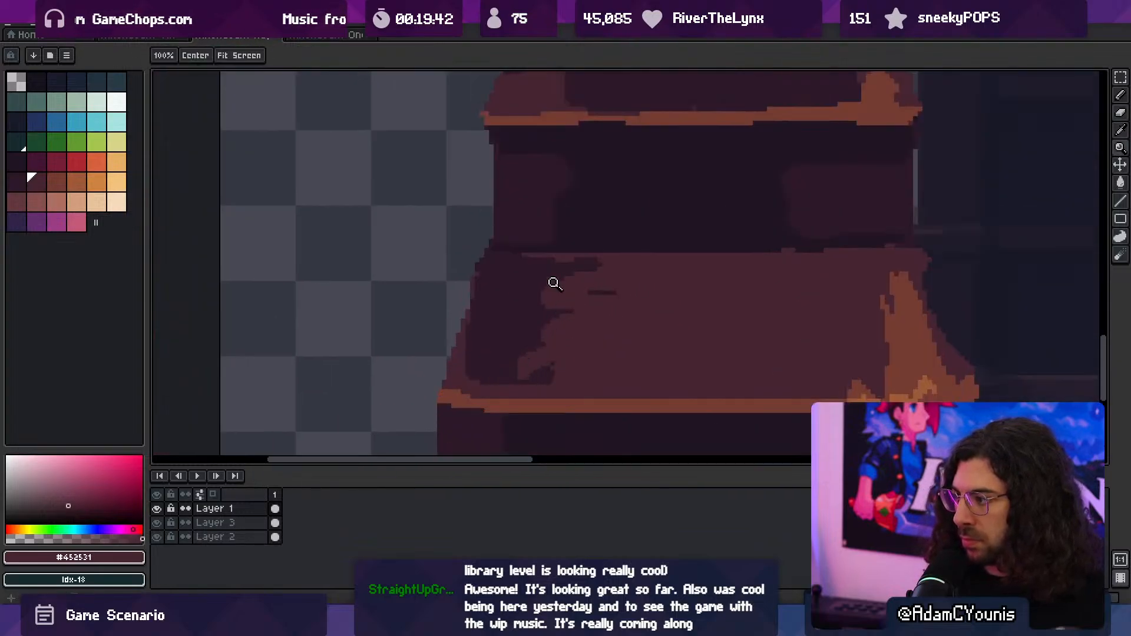
key("e")
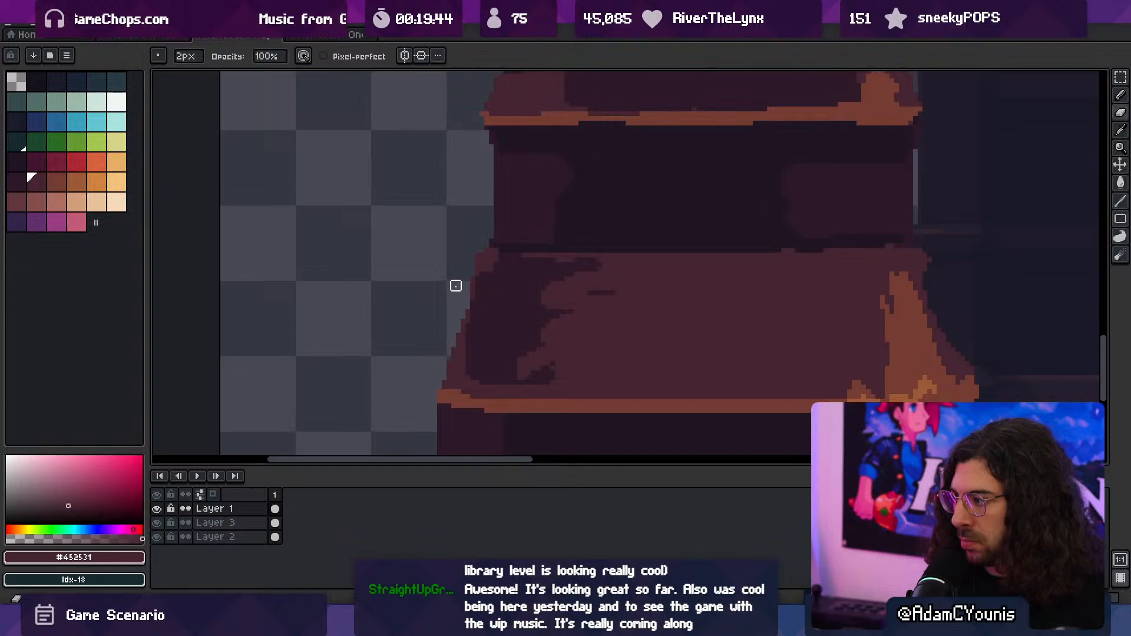
left_click_drag(474, 294, 457, 346)
key("b")
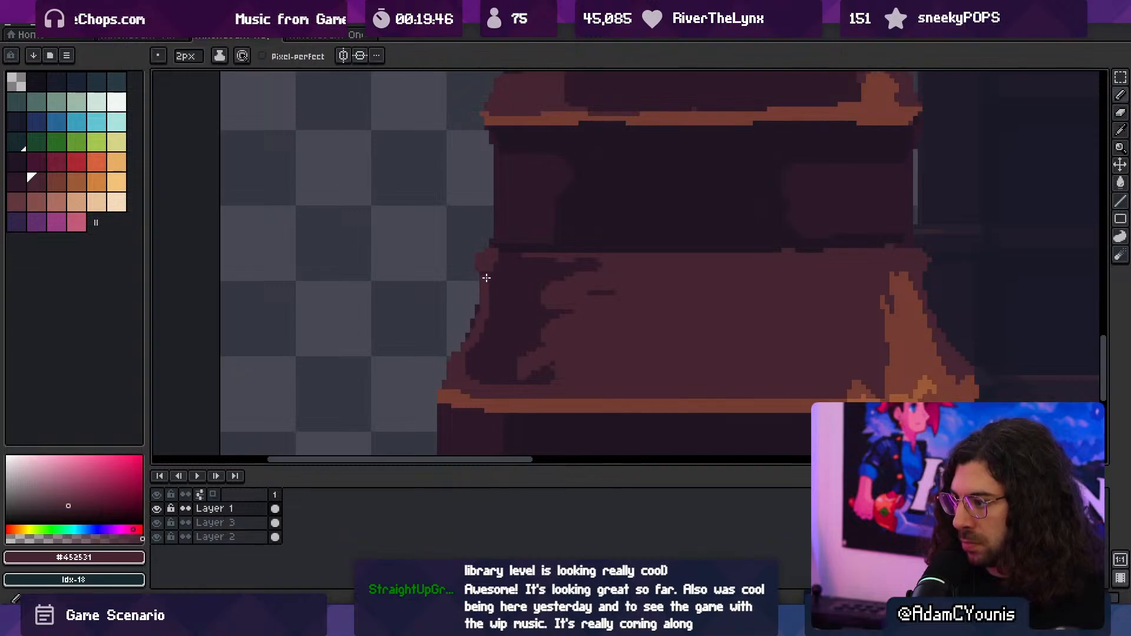
key("e")
- Build up the left end of the base's orange ledge with #743c33
key("space")
left_click_drag(505, 388, 439, 282)
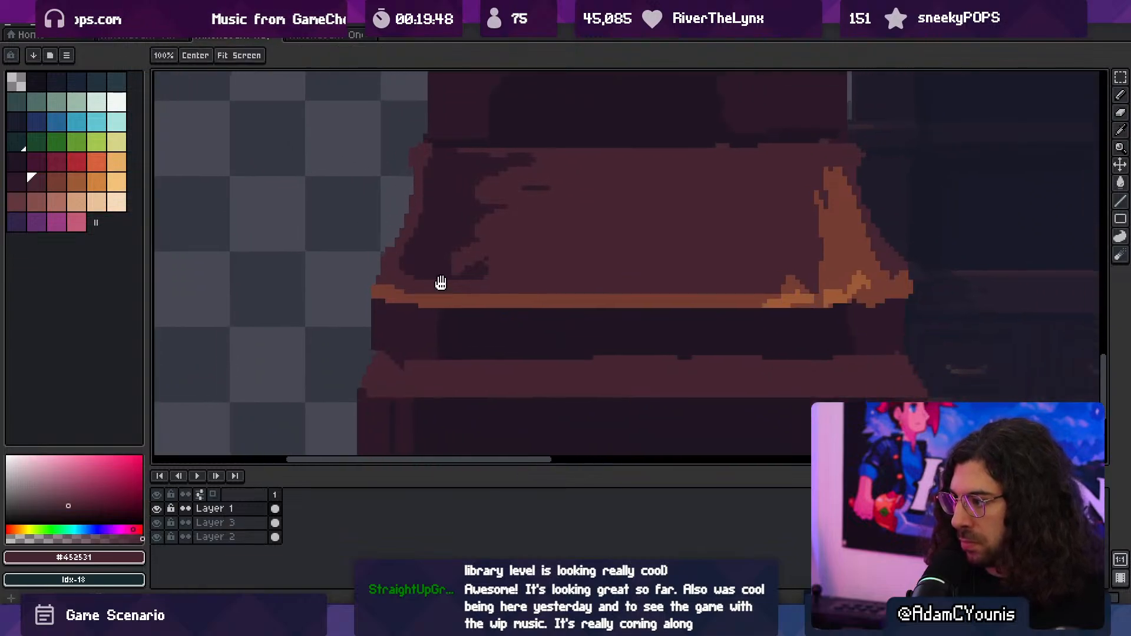
left_click_drag(485, 334, 486, 295)
key("b")
left_click(381, 251, "alt")
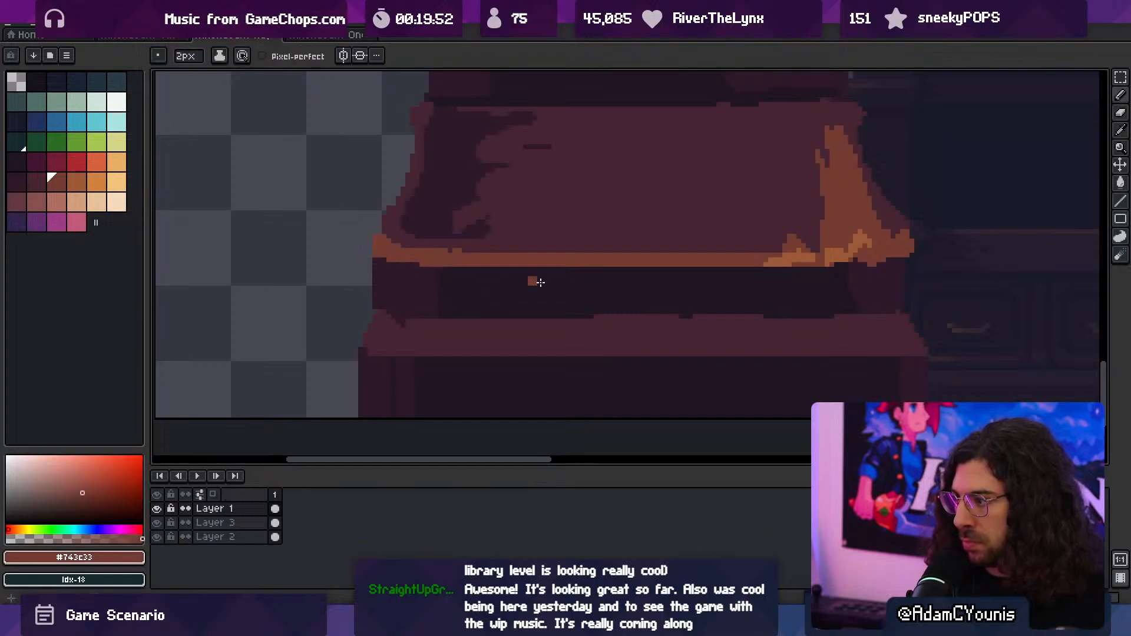
- Darken the underside of the orange ledge's left end with #2c1928 so the edge tapers
key("z")
scroll(533, 295, "down", 4)
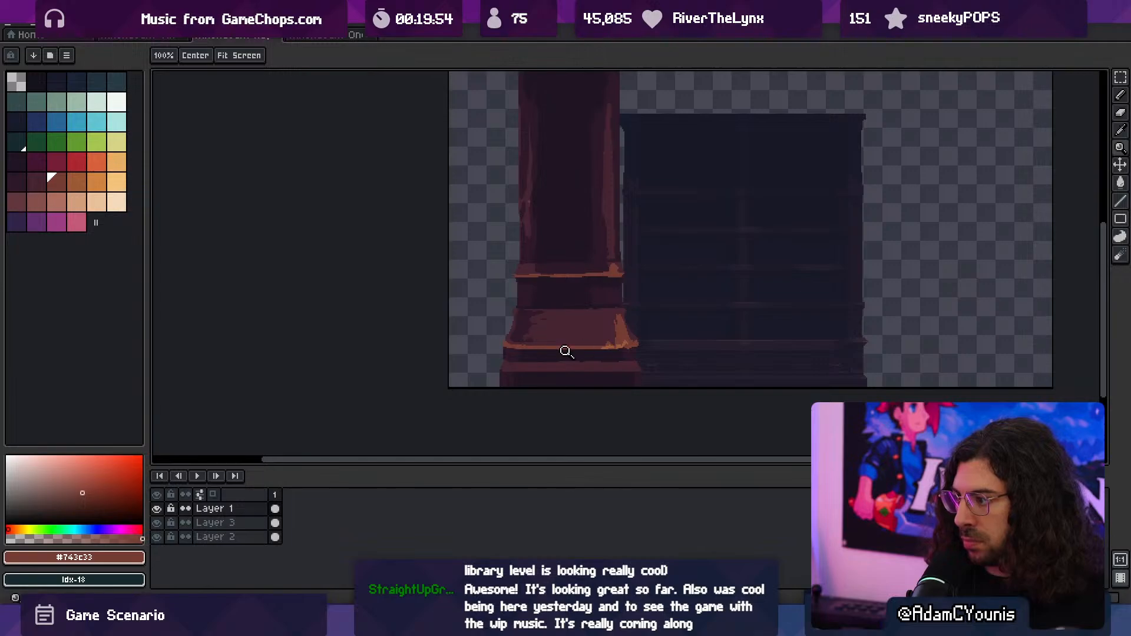
scroll(543, 357, "up", 4)
key("b")
left_click(391, 317, "alt")
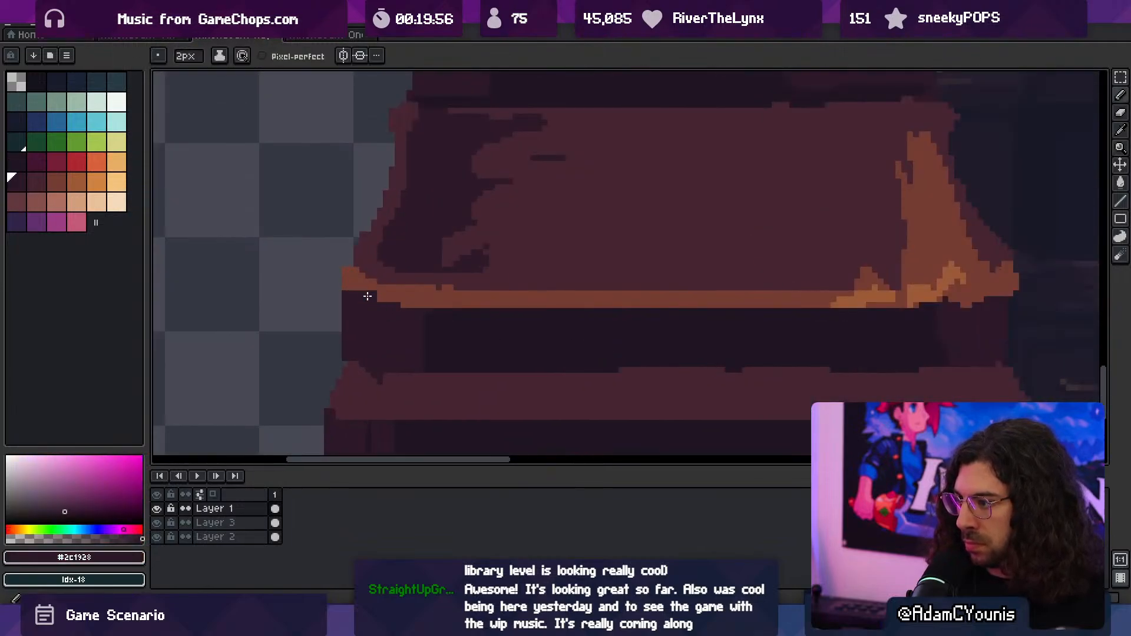
left_click(377, 296, "alt")
left_click_drag(366, 302, 398, 308)
left_click(412, 311, "alt")
- Retouch the underside of the orange ledge's right end with a 1 px brush in #743c33
key("space")
left_click_drag(770, 310, 656, 301)
left_click(841, 285, "alt")
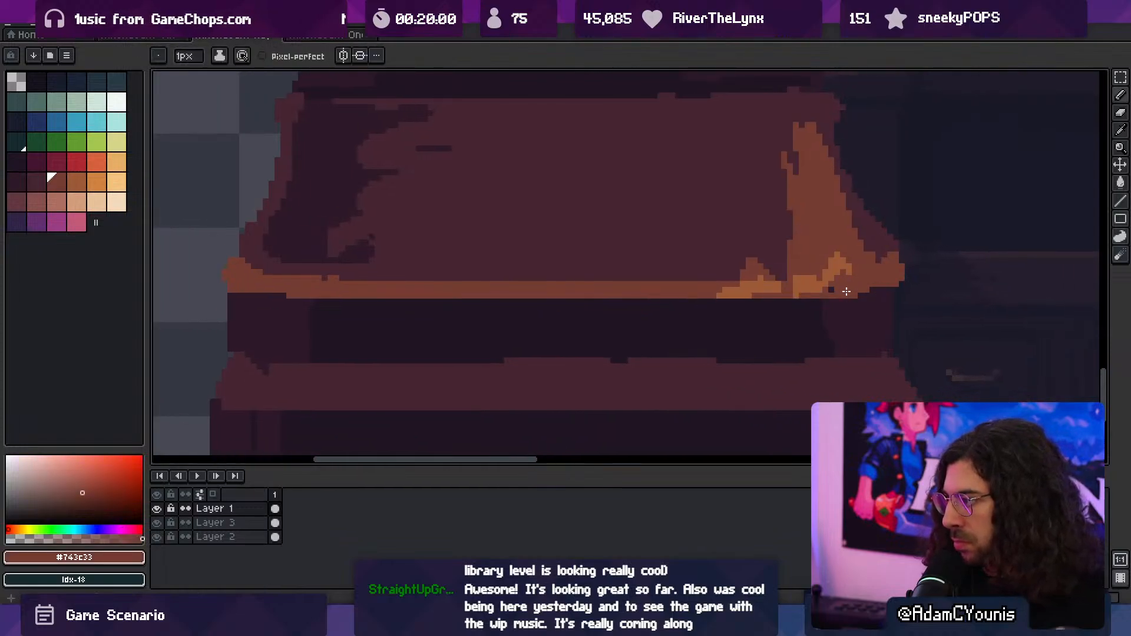
- Reshape the left tip of the base's orange ledge by painting #452531 into its upper edge
key("ctrl+space")
mouse_move(822, 283)
left_mouse_down()
mouse_move(686, 318)
mouse_move(764, 289)
left_mouse_up()
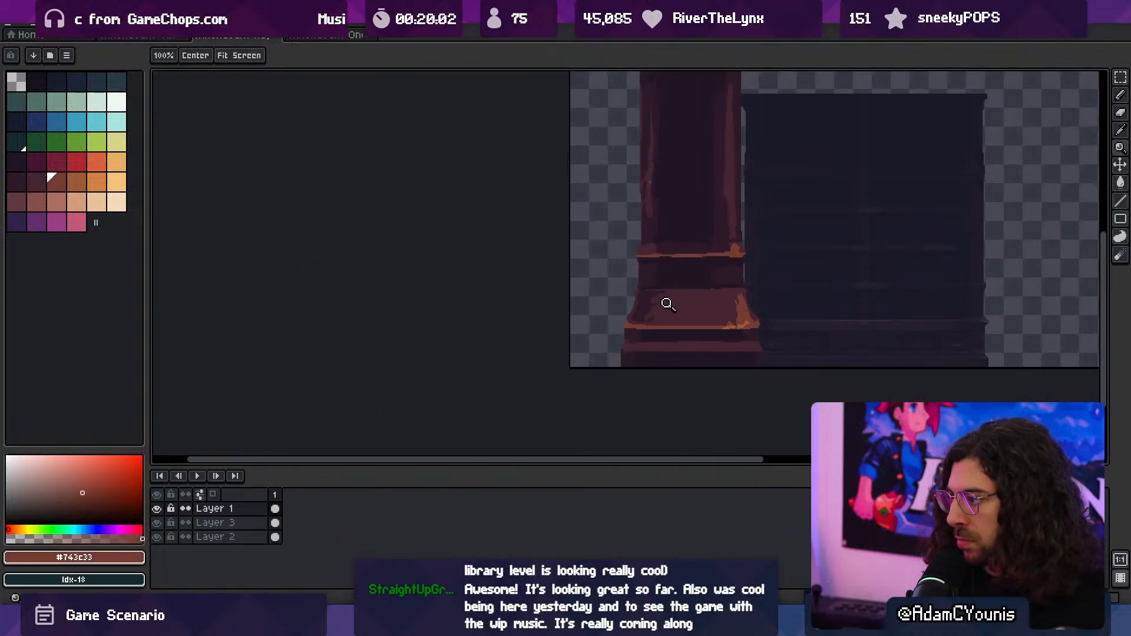
left_click_drag(636, 323, 662, 311)
left_click(565, 296, "alt")
left_click_drag(553, 299, 553, 314)
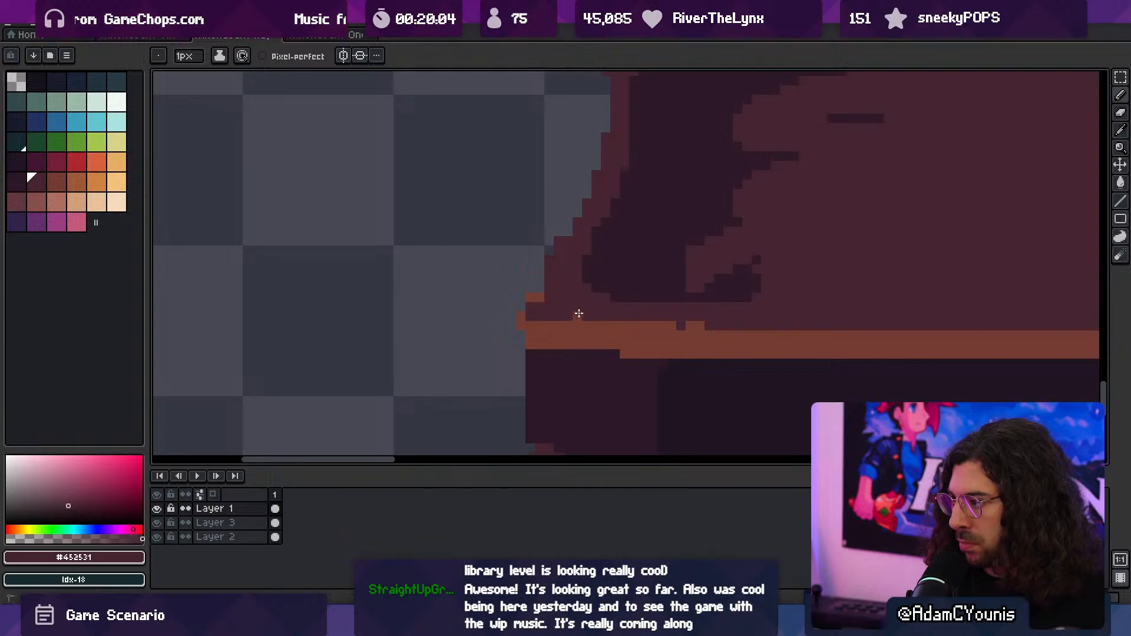
left_click(578, 314)
- Touch up the left end of the upper moulding's orange edge with #743c33
key("ctrl+space")
left_click_drag(679, 310, 377, 351)
mouse_move(689, 341)
left_mouse_down()
mouse_move(731, 327)
mouse_move(654, 339)
mouse_move(666, 433)
left_mouse_up()
key("ctrl+space")
key("space")
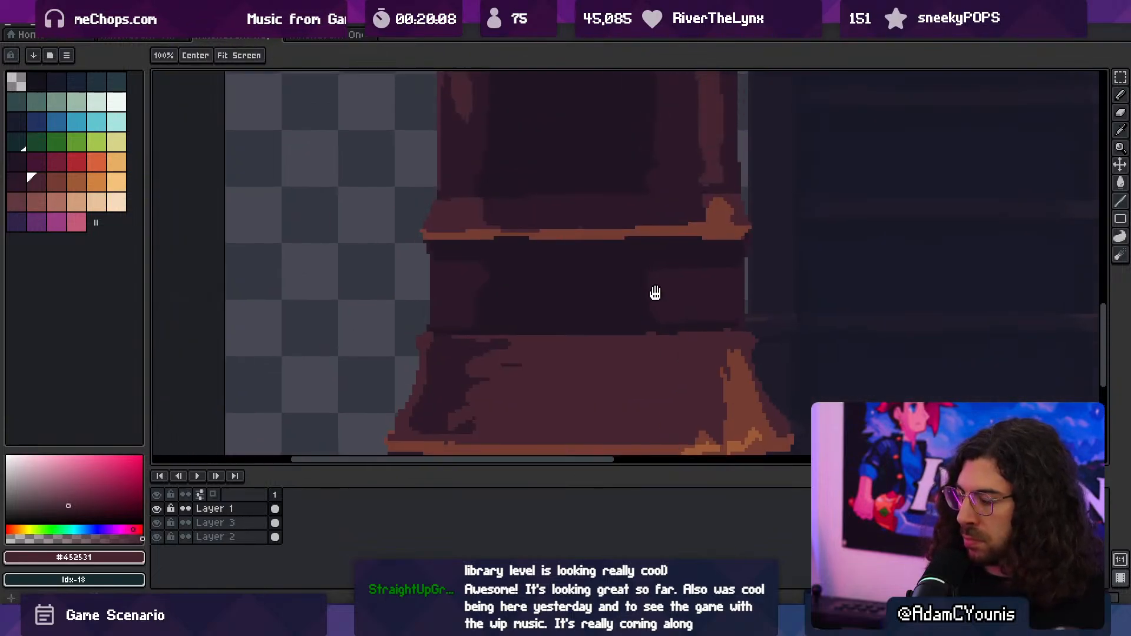
left_click_drag(656, 294, 647, 334)
key("ctrl+space")
left_click_drag(412, 289, 452, 261)
left_click(406, 260, "alt")
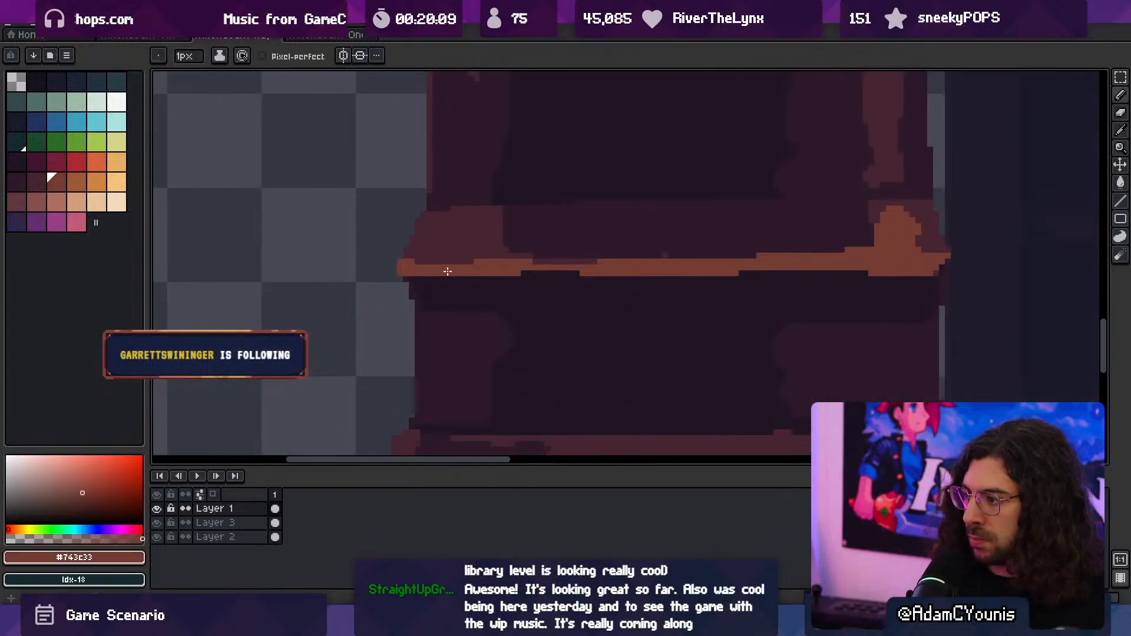
- Paint a straight 3 px shadow line in #2c1928 across the top of the sloped face, just beneath the middle moulding
left_click_drag(565, 330, 525, 332, "ctrl")
left_click_drag(543, 338, 509, 327)
left_click_drag(510, 330, 545, 326)
left_click(457, 305, "alt")
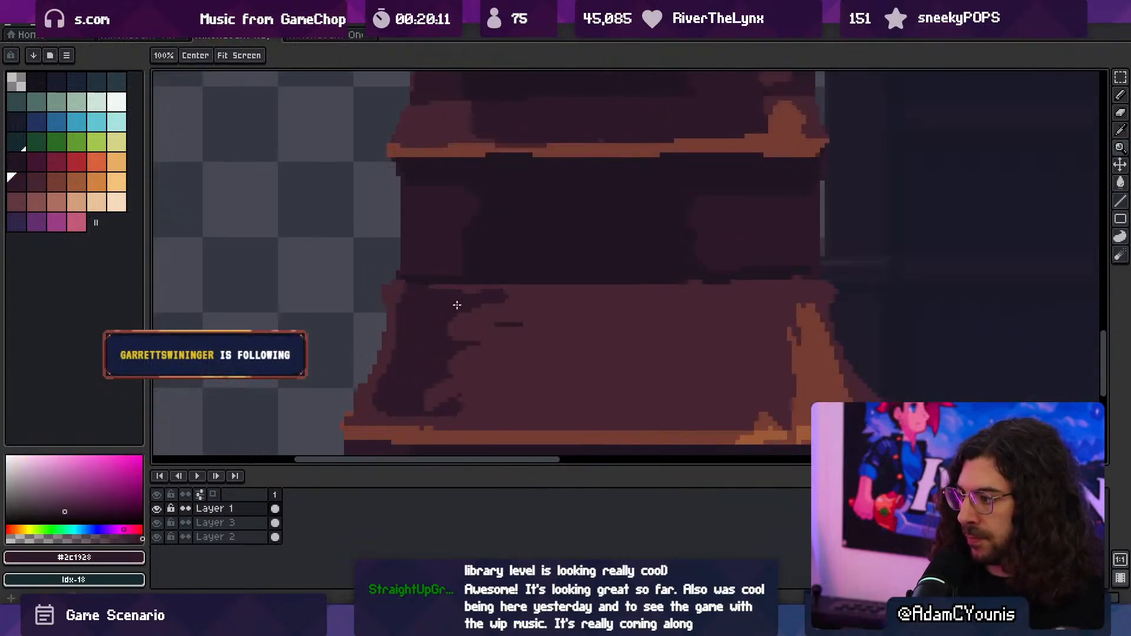
left_click(425, 301)
left_click(790, 301, "shift")
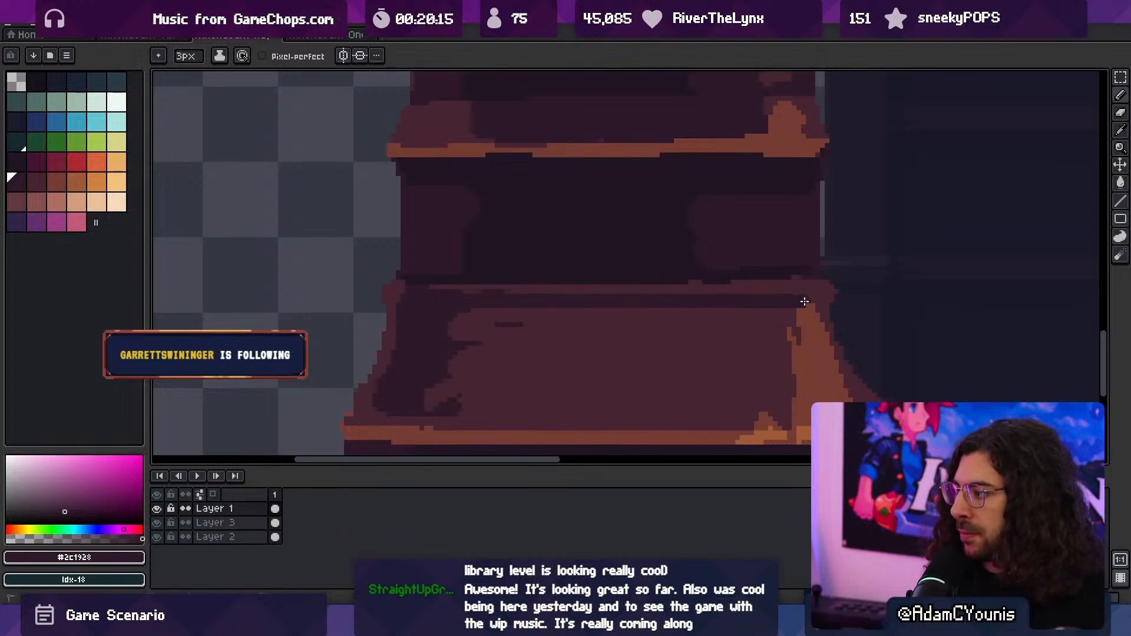
- Thicken the middle moulding upward along its length with #452531 and clean up its underside with #2c1928
left_click(533, 284, "alt")
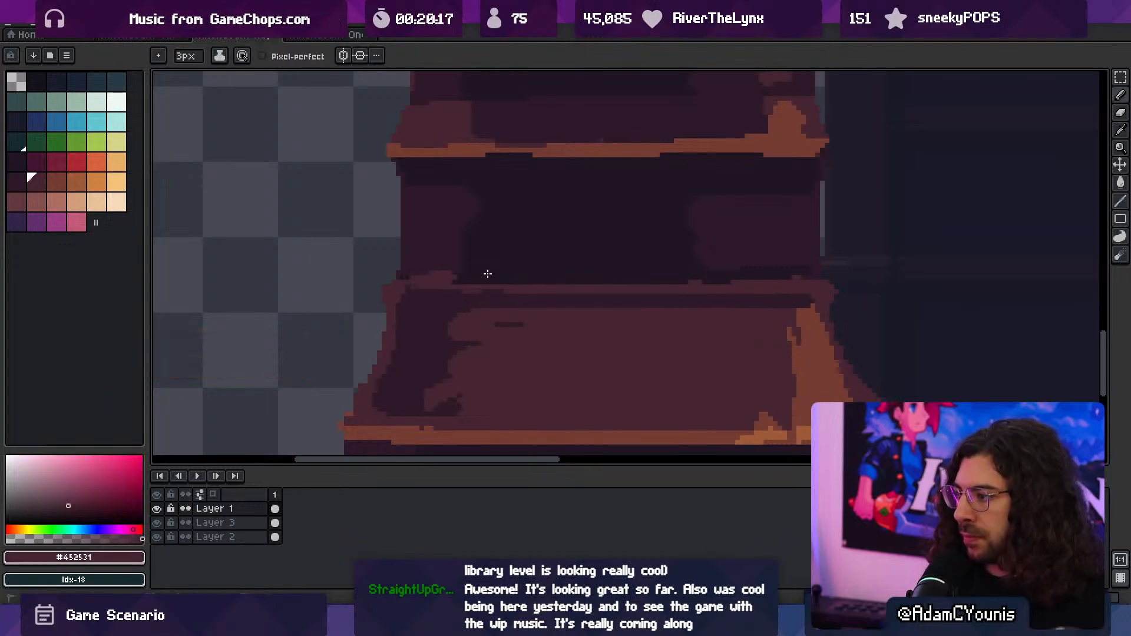
left_click_drag(453, 277, 773, 283)
left_click(805, 299, "alt")
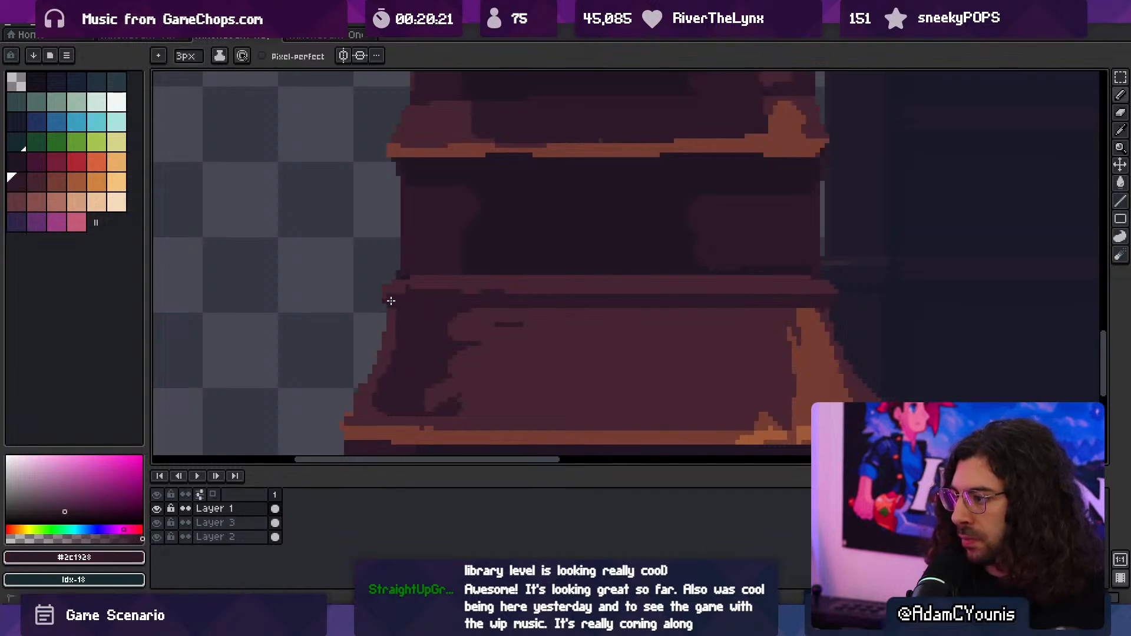
left_click_drag(551, 303, 477, 293, "ctrl")
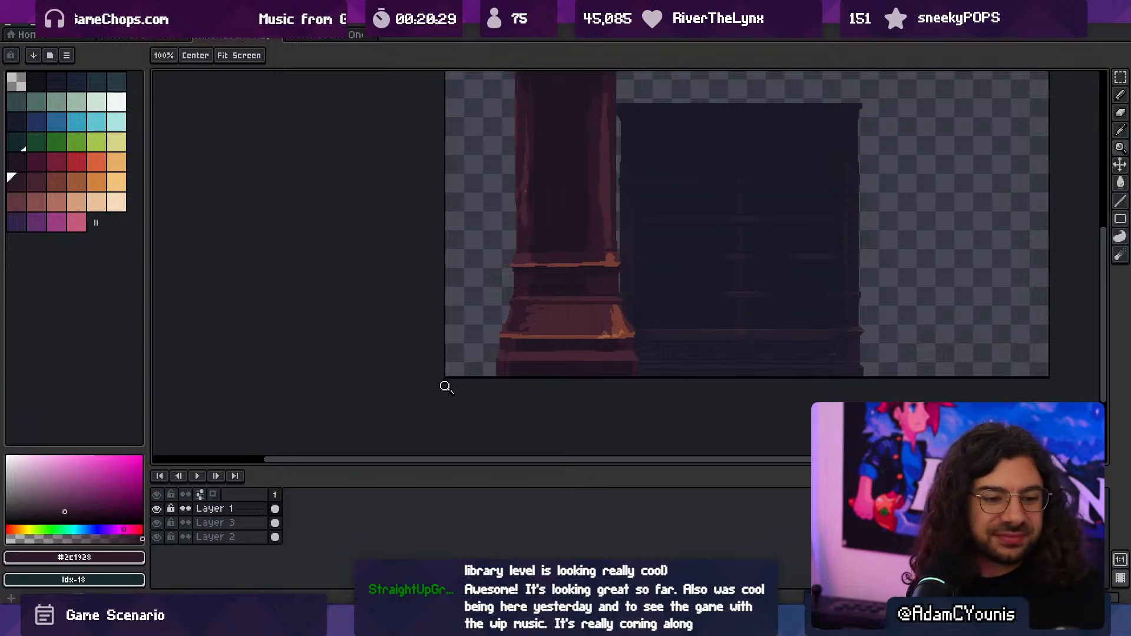
- Widen the lighter rim along the sloped face's left side with #452531 and smooth its outer silhouette
left_click_drag(477, 344, 569, 353, "ctrl")
left_click_drag(569, 363, 525, 313)
left_click_drag(435, 327, 468, 325, "ctrl")
left_click(269, 312, "alt")
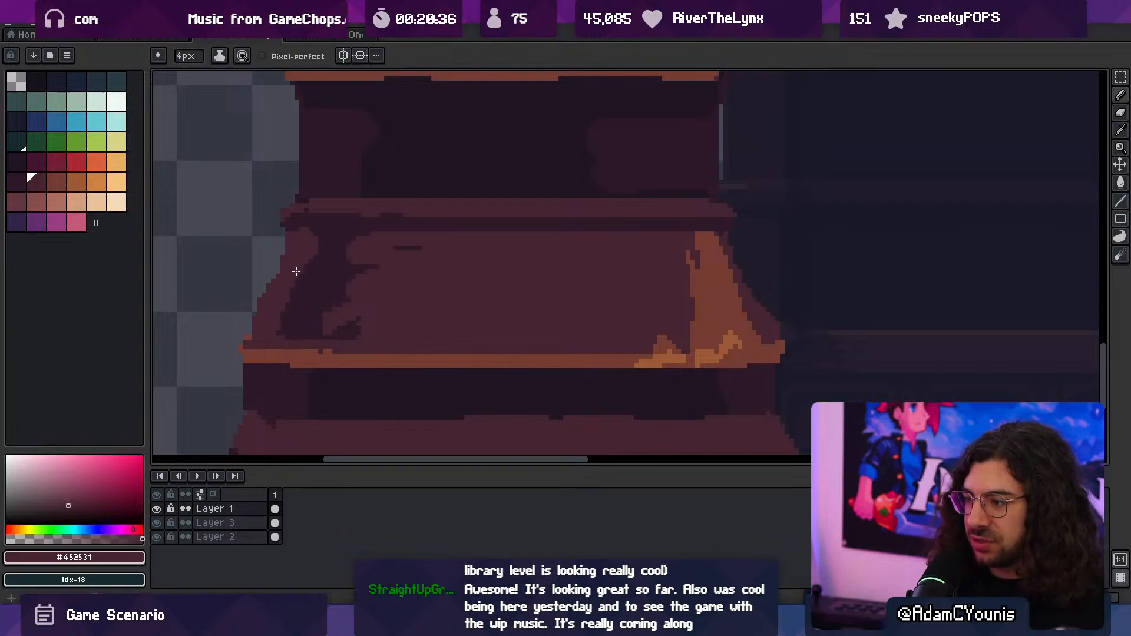
key("e")
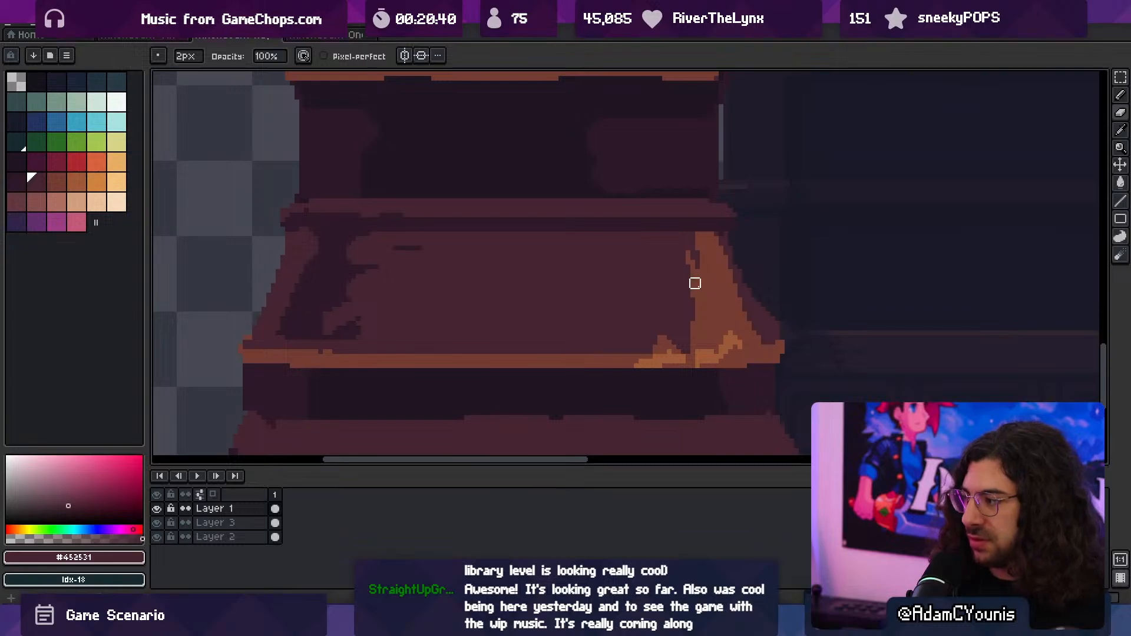
key("b")
left_click(266, 331, "alt")
left_click_drag(255, 332, 267, 307)
key("ctrl+z")
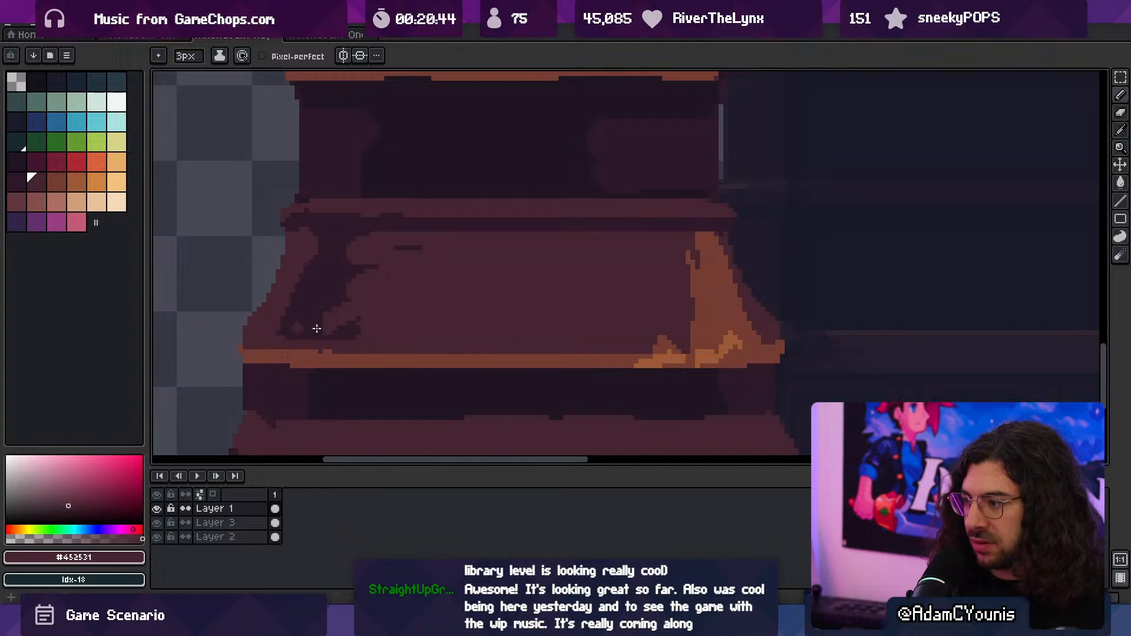
- Try a 1 px #9d5a37 highlight along the lower edge of the orange ledge
left_click_drag(321, 328, 298, 328, "ctrl")
left_click_drag(298, 329, 414, 325)
left_click_drag(512, 341, 600, 336, "ctrl")
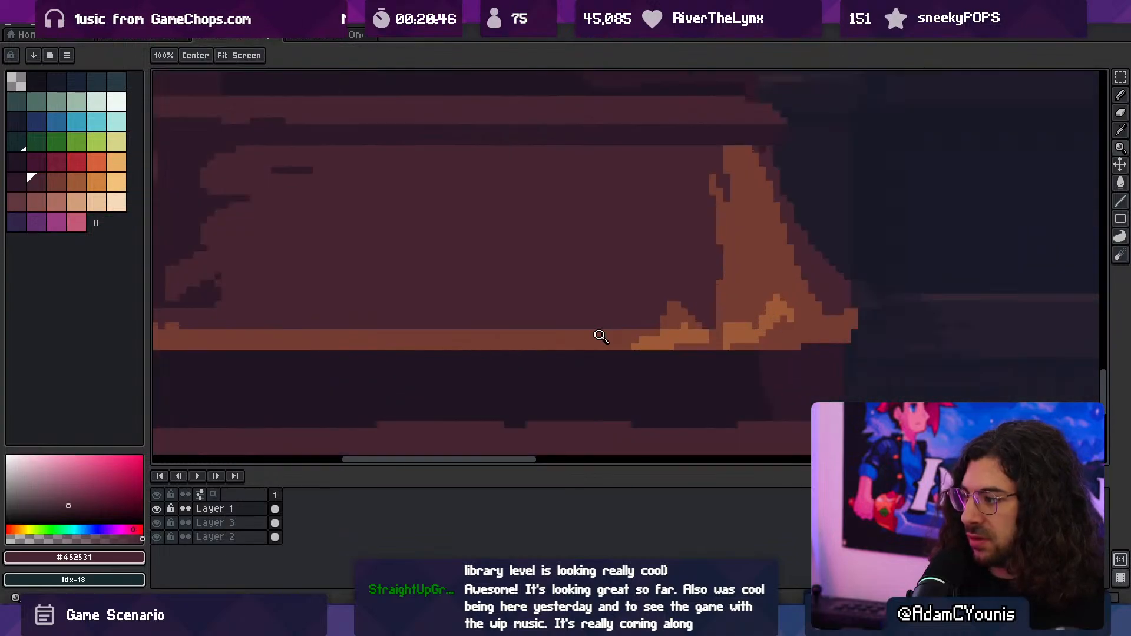
left_click(618, 338, "alt")
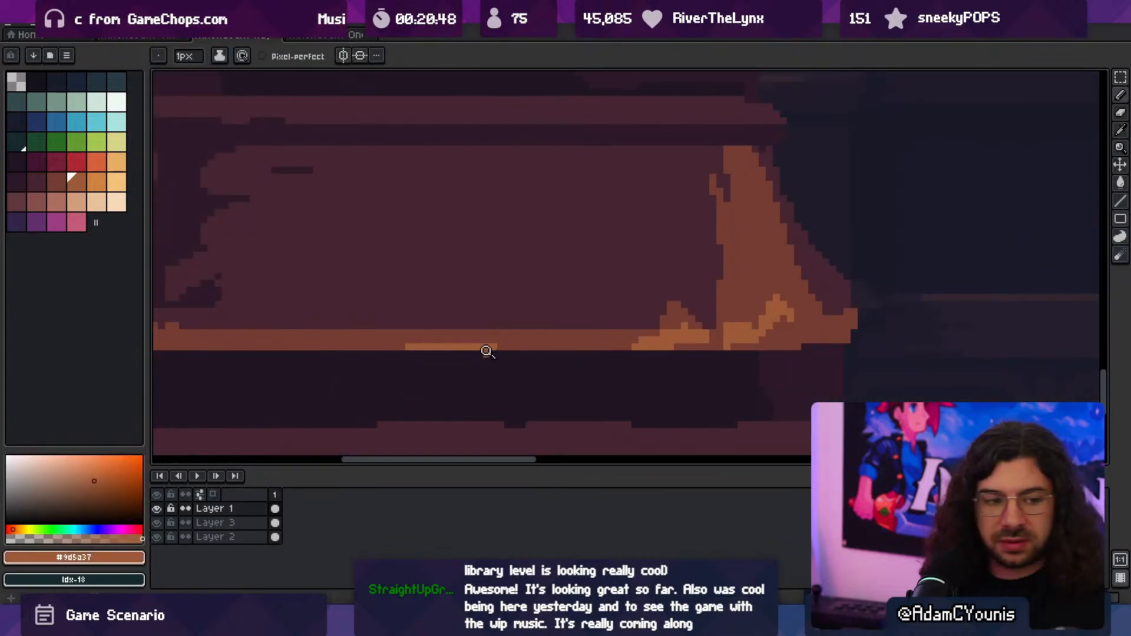
left_click_drag(486, 351, 451, 343, "ctrl")
key("ctrl+z")
- Carve the silhouette inward beneath both ends of the orange ledge with a 3 px eraser
left_click_drag(451, 343, 452, 361, "ctrl")
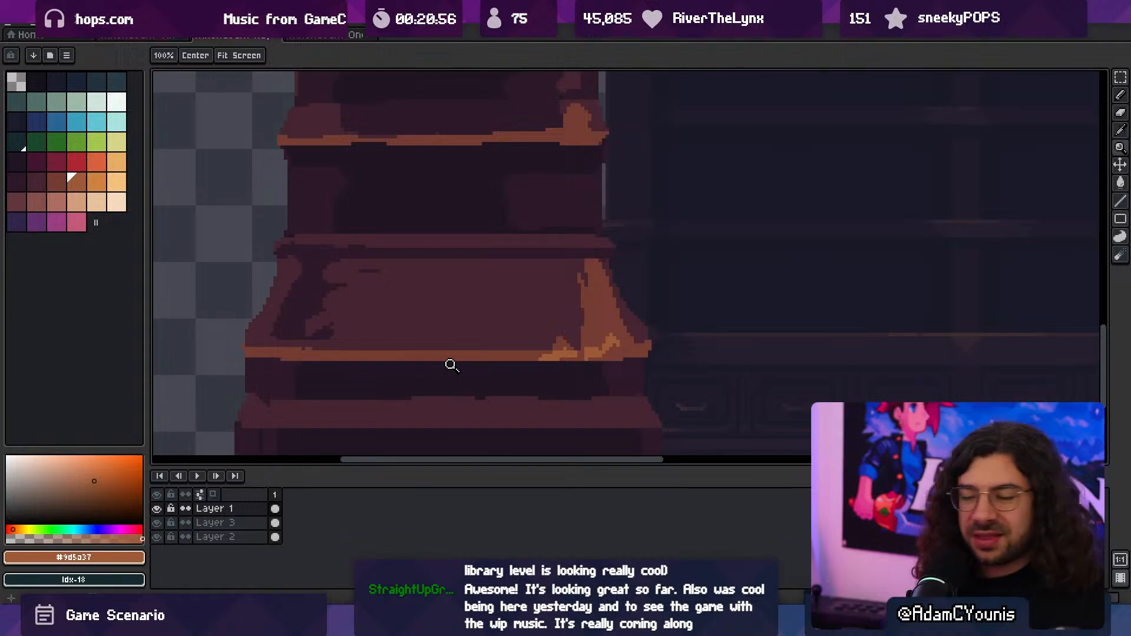
left_click_drag(428, 374, 392, 353, "ctrl")
left_click_drag(456, 336, 464, 334, "ctrl")
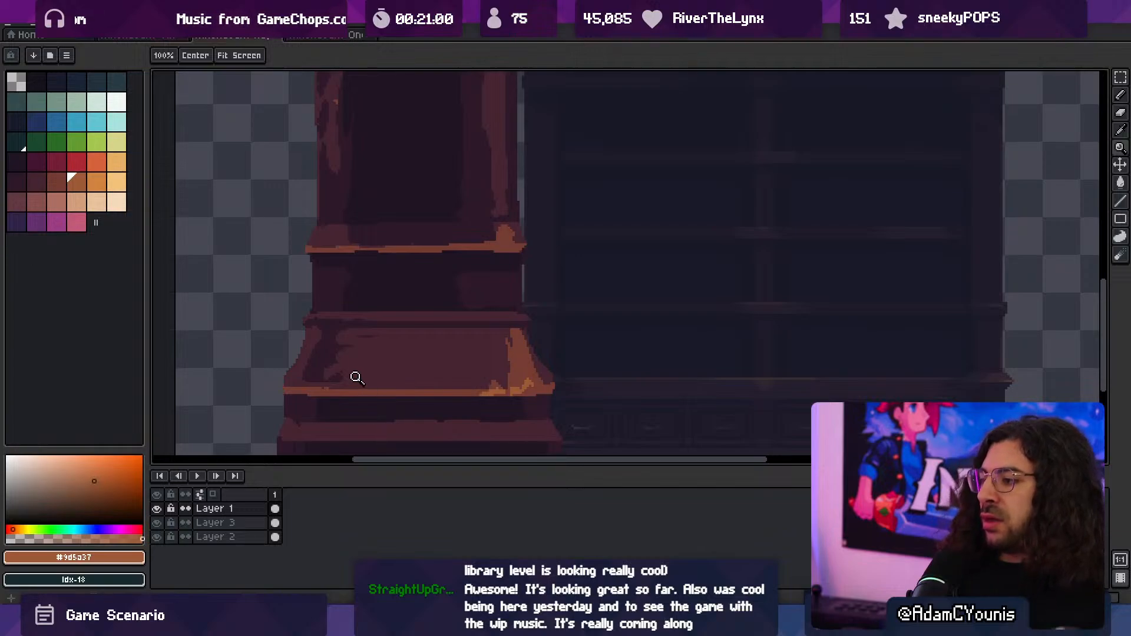
left_click_drag(345, 421, 361, 419, "ctrl")
mouse_move(235, 421)
left_mouse_down()
mouse_move(417, 326)
mouse_move(392, 333)
left_mouse_up()
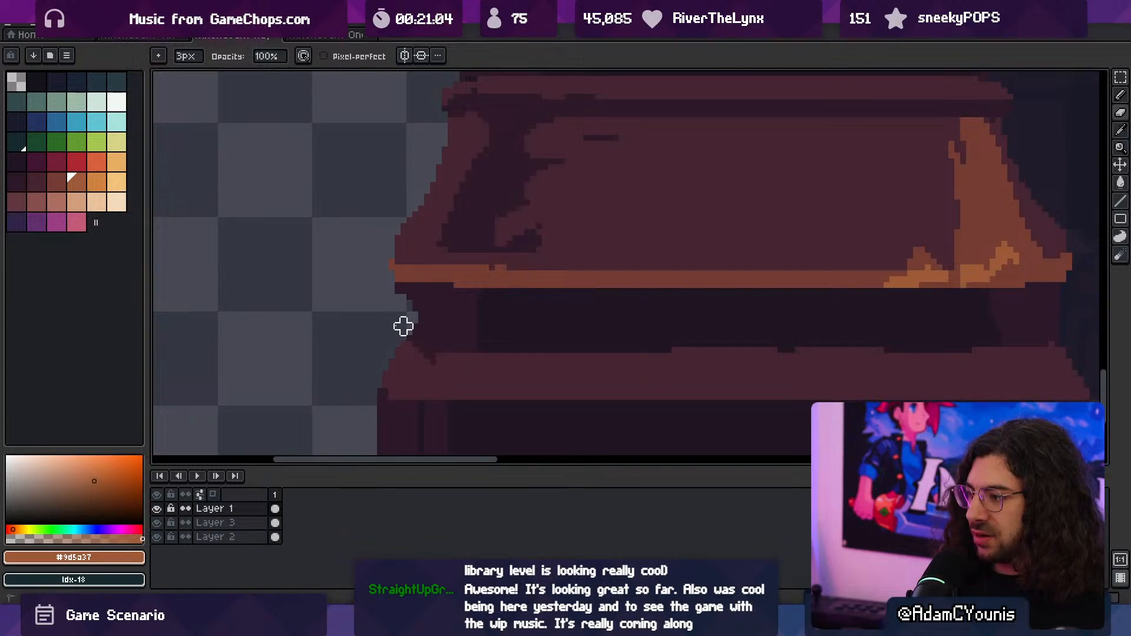
left_click_drag(551, 319, 511, 302, "ctrl")
left_click_drag(625, 323, 673, 312, "ctrl")
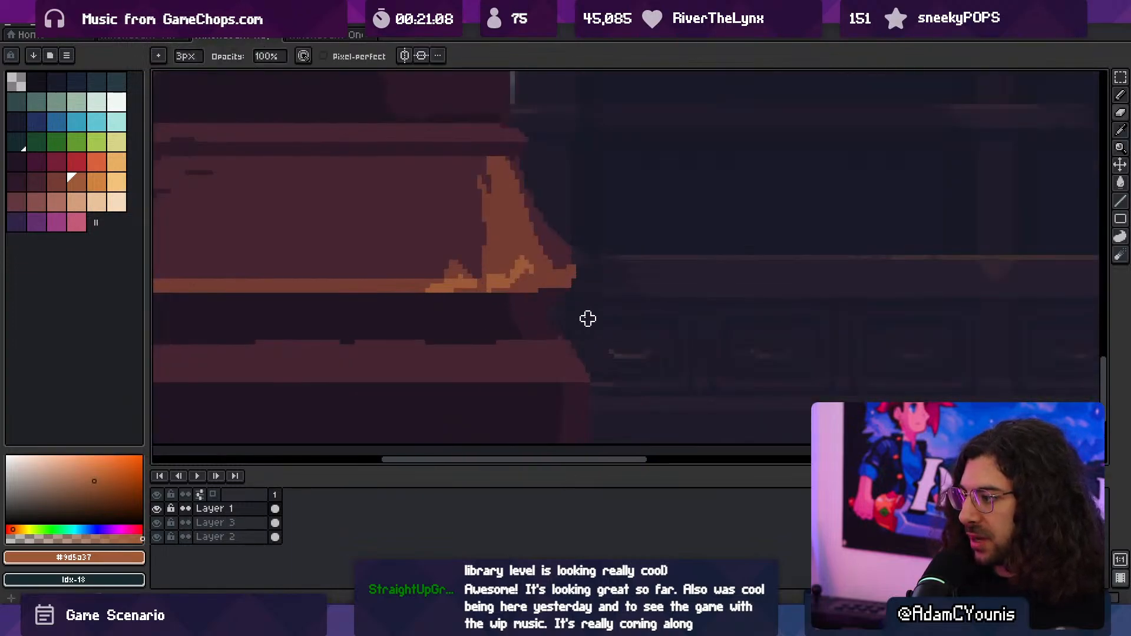
left_click_drag(492, 358, 577, 352)
- Reshape the bottom moulding's outer corners with a 1 px #452531 brush and the eraser
left_click(651, 363, "alt")
key("b")
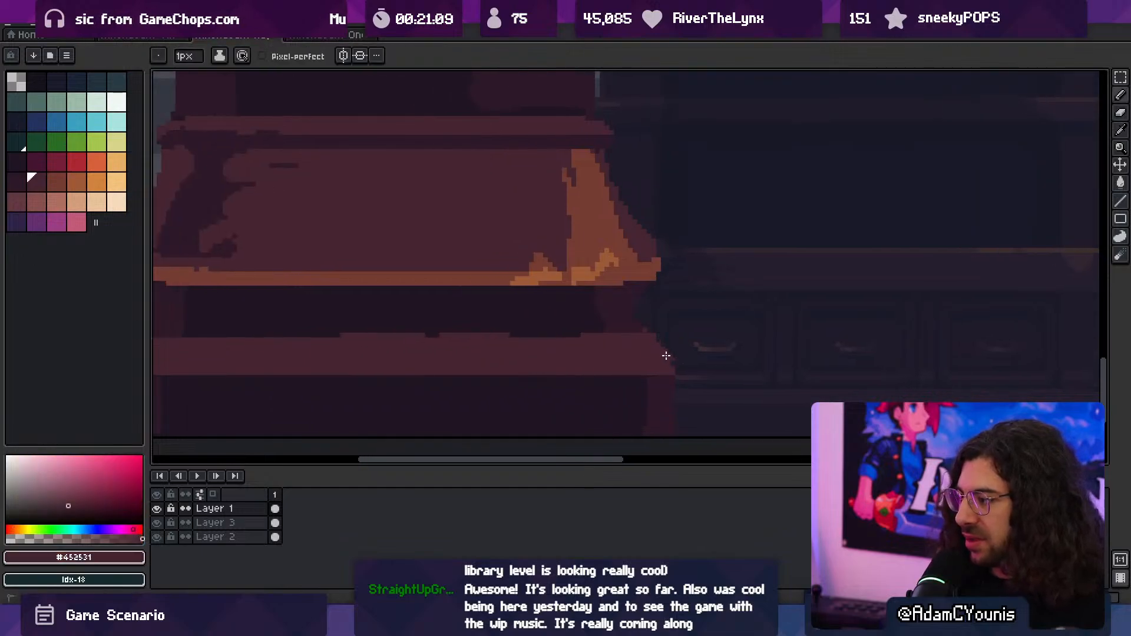
left_click_drag(668, 362, 588, 365)
mouse_move(587, 365)
left_mouse_down()
mouse_move(646, 354)
mouse_move(593, 358)
left_mouse_up()
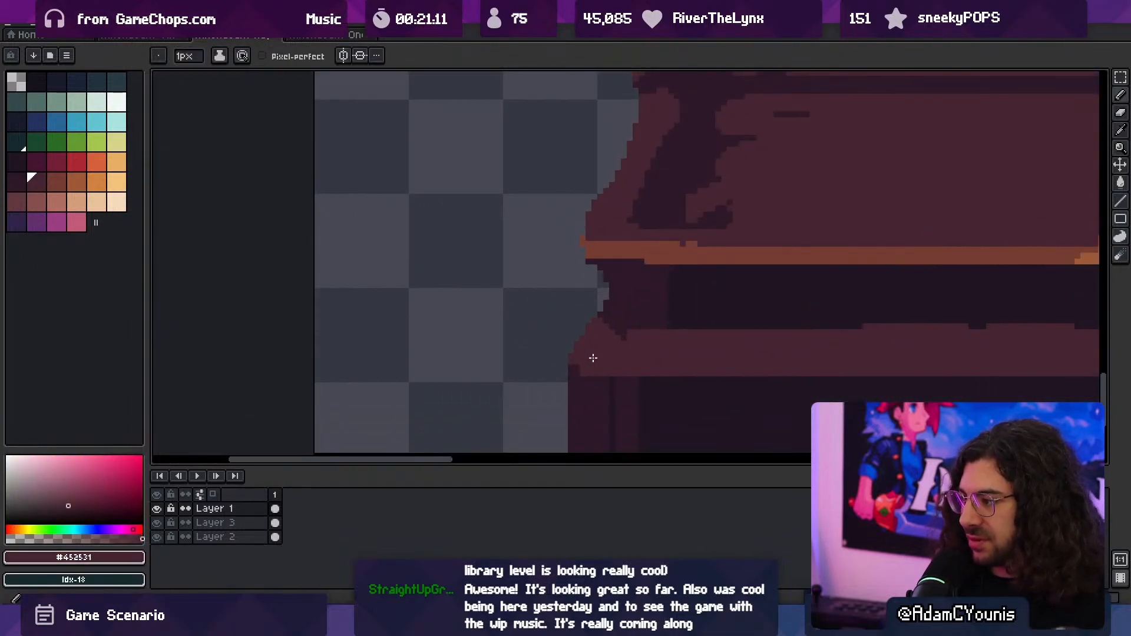
key("e")
mouse_move(646, 354)
left_mouse_down("ctrl")
mouse_move(624, 333)
mouse_move(554, 318)
left_mouse_up("ctrl")
left_click_drag(673, 348, 749, 341, "ctrl")
left_click_drag(665, 359, 704, 353)
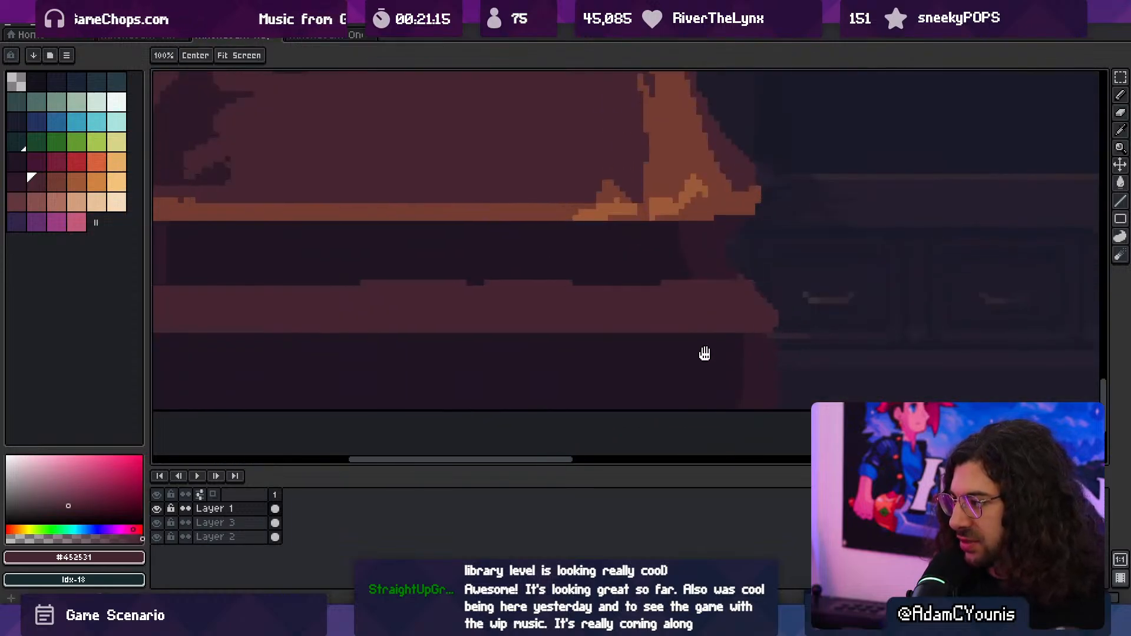
- Draw a 1 px edge line below the bottom moulding, using #2c1928 across the centre and #452531 over the end panels
left_click_drag(777, 348, 749, 348)
left_click_drag(683, 358, 723, 352)
left_click(772, 346, "alt")
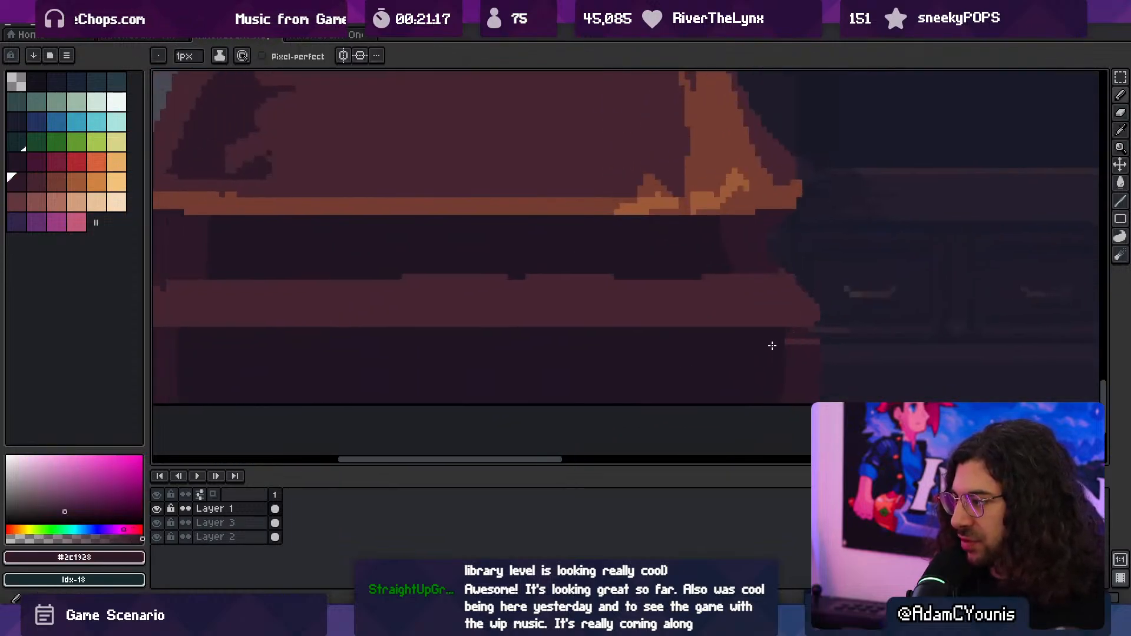
left_click_drag(301, 363, 671, 357)
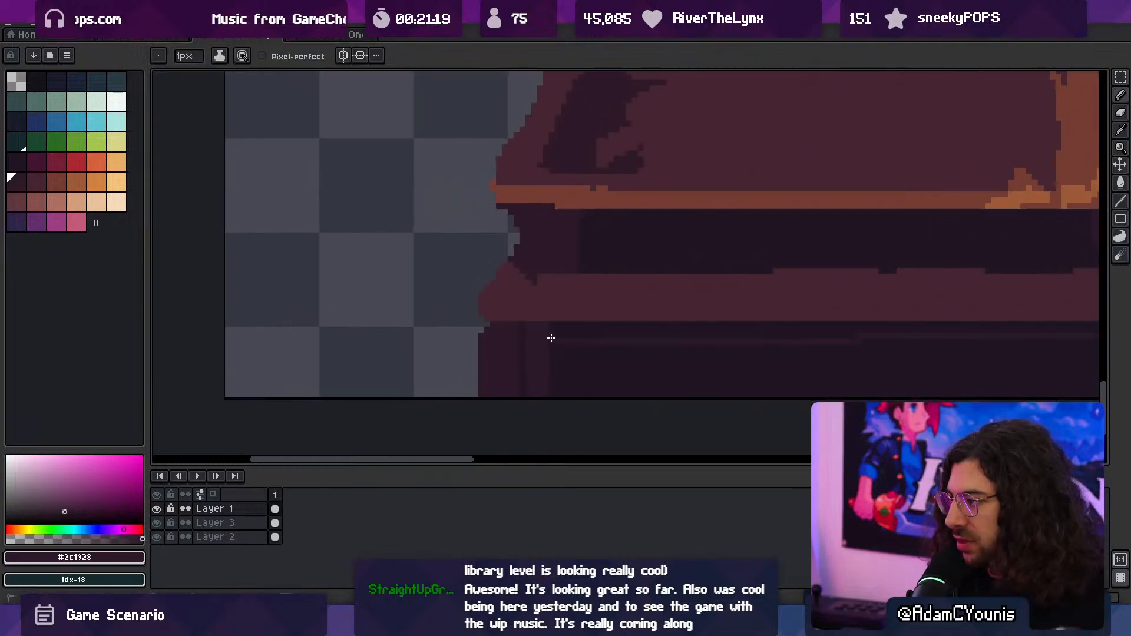
left_click(552, 338, "shift")
left_click(564, 315, "alt")
mouse_move(488, 337)
left_mouse_down()
mouse_move(543, 337)
mouse_move(440, 341)
mouse_move(550, 341)
left_mouse_up()
- Paint out the vertical dark line in the plinth's left panel with #2c1928 and touch up its top corner with #452531
key("z")
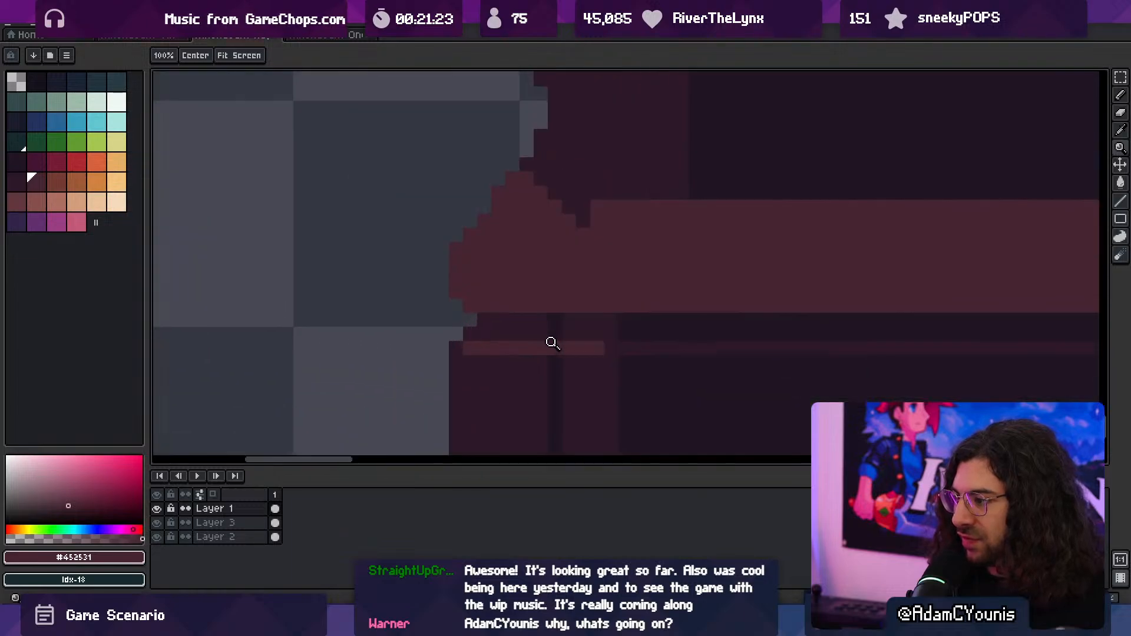
key("z")
left_click(538, 320, "alt")
scroll(556, 351, "down", 2)
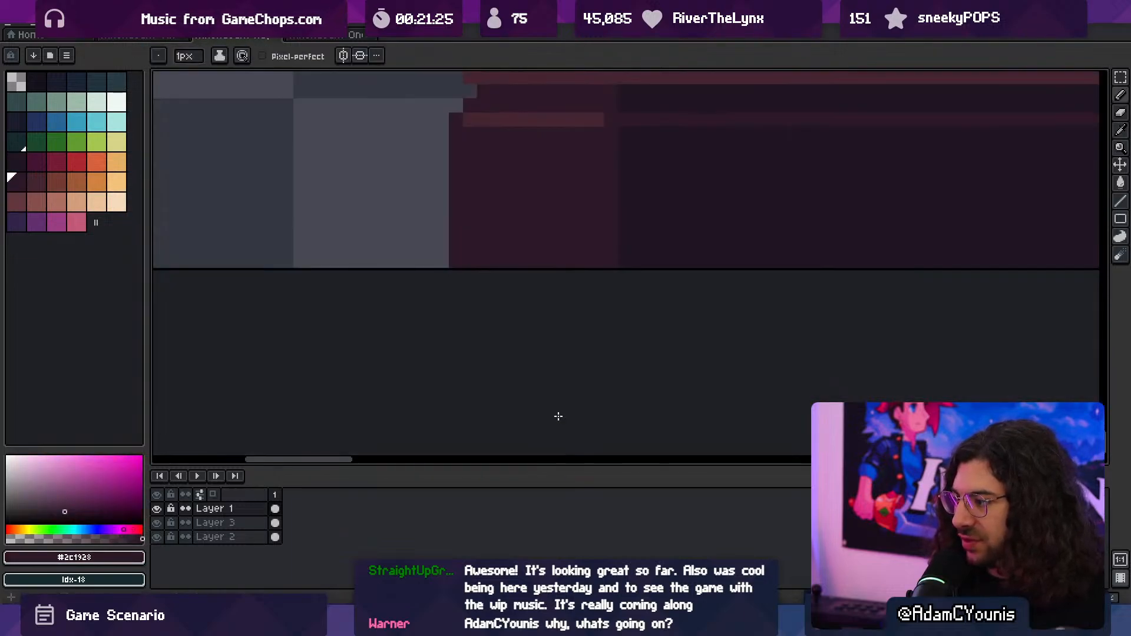
left_click(489, 276, "alt")
left_click(464, 276)
key("z")
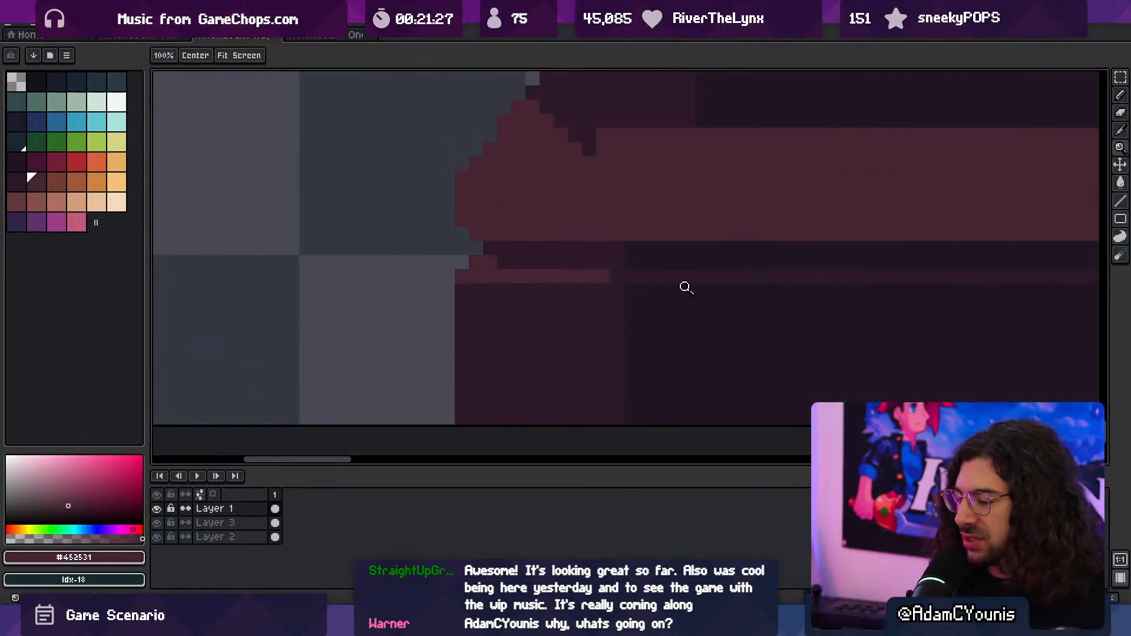
- Widen the plinth's right end panel inward with #2c1928 and extend the #452531 edge line across its top
left_click_drag(685, 287, 648, 284)
key("space")
left_click_drag(700, 266, 459, 300)
key("z")
left_click_drag(806, 318, 897, 316)
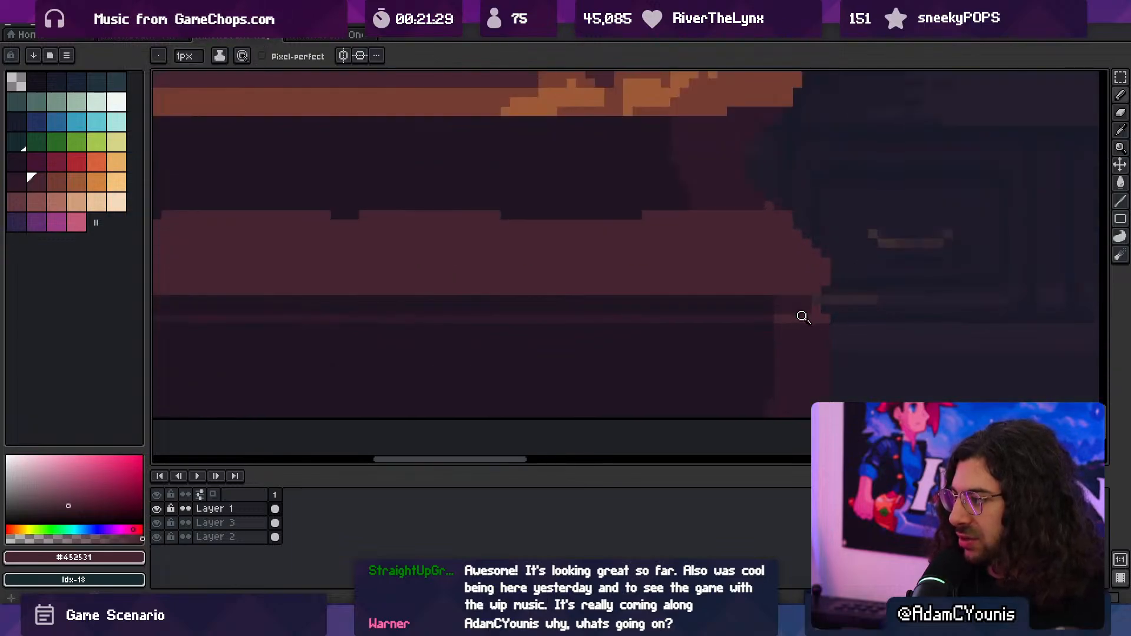
mouse_move(804, 316)
left_mouse_down()
mouse_move(709, 361)
mouse_move(661, 298)
mouse_move(735, 344)
mouse_move(636, 343)
left_mouse_up()
key("z")
left_click(753, 350)
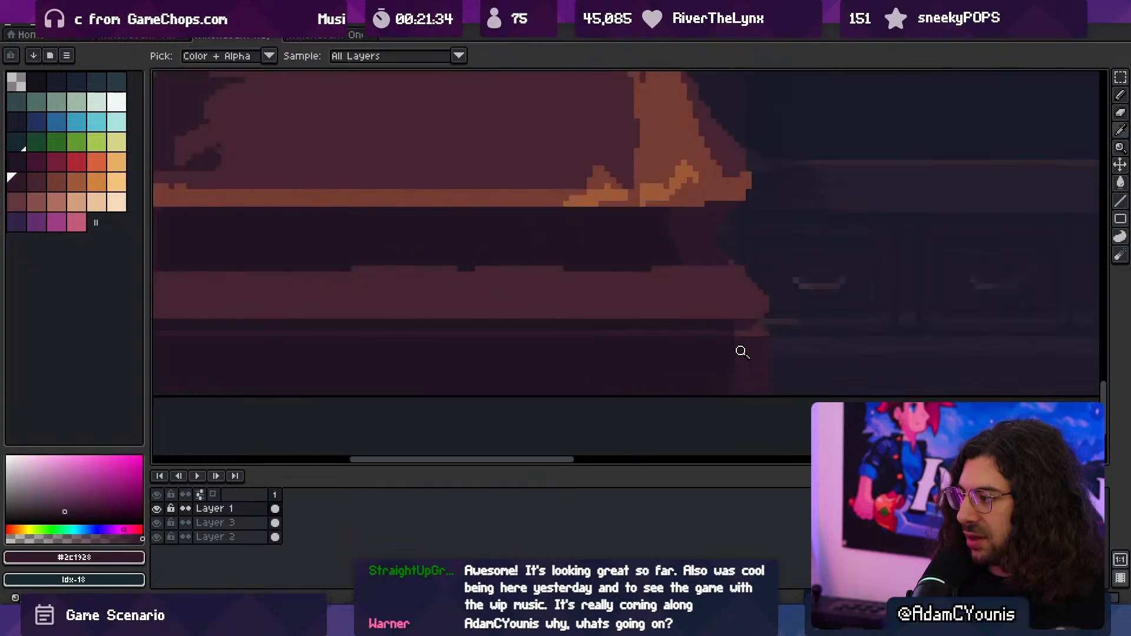
left_click(742, 334, "alt")
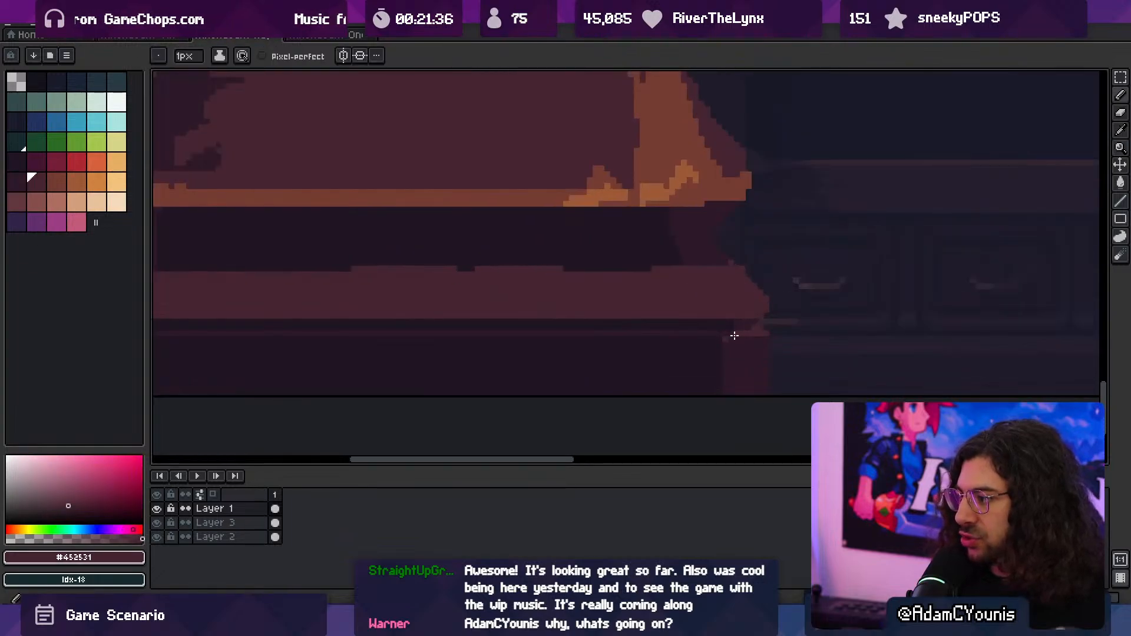
left_click(728, 346, "alt")
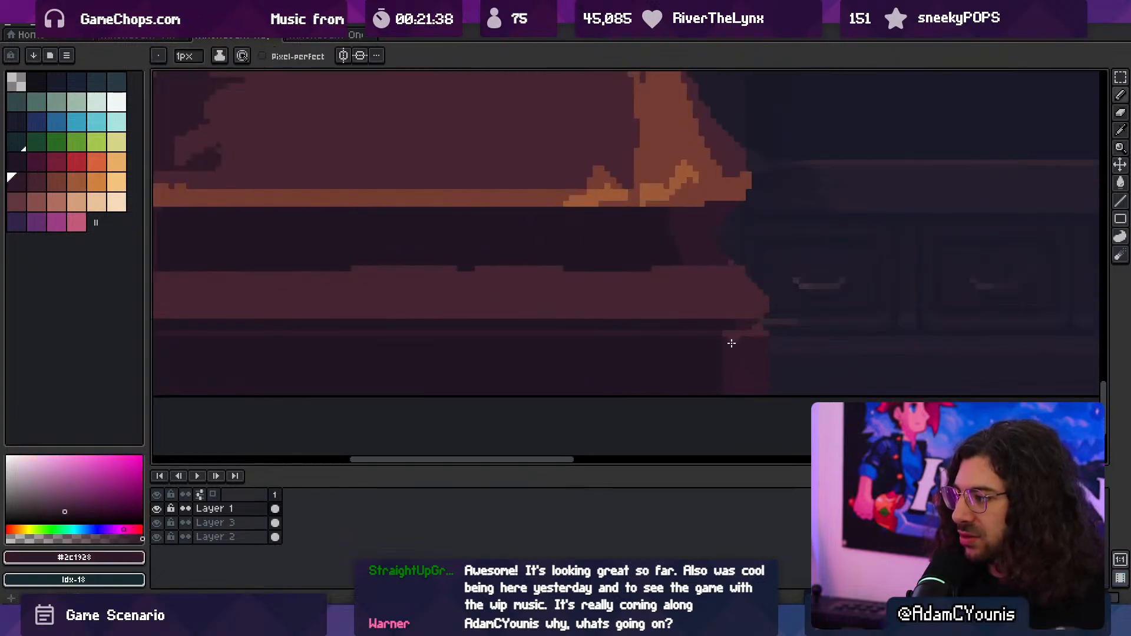
- Paint a long shadow band in #2c1928 along the bottom moulding's face with a 2 px brush
key("z")
left_click_drag(740, 342, 690, 362)
left_click(739, 308)
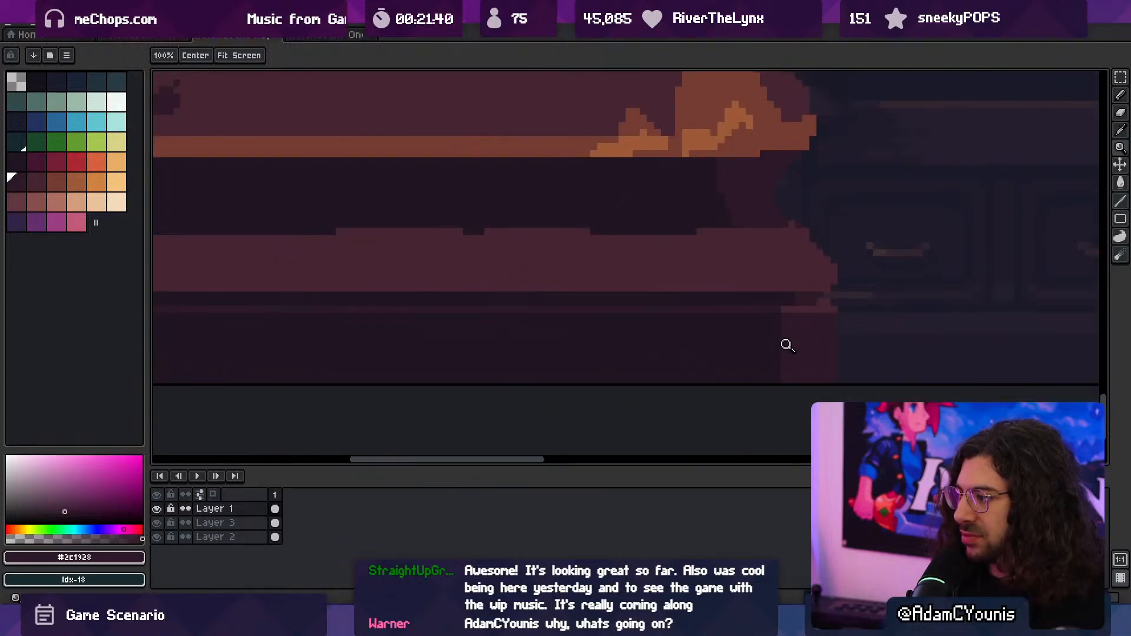
key("z")
left_click_drag(775, 351, 728, 334)
left_click_drag(728, 334, 672, 373)
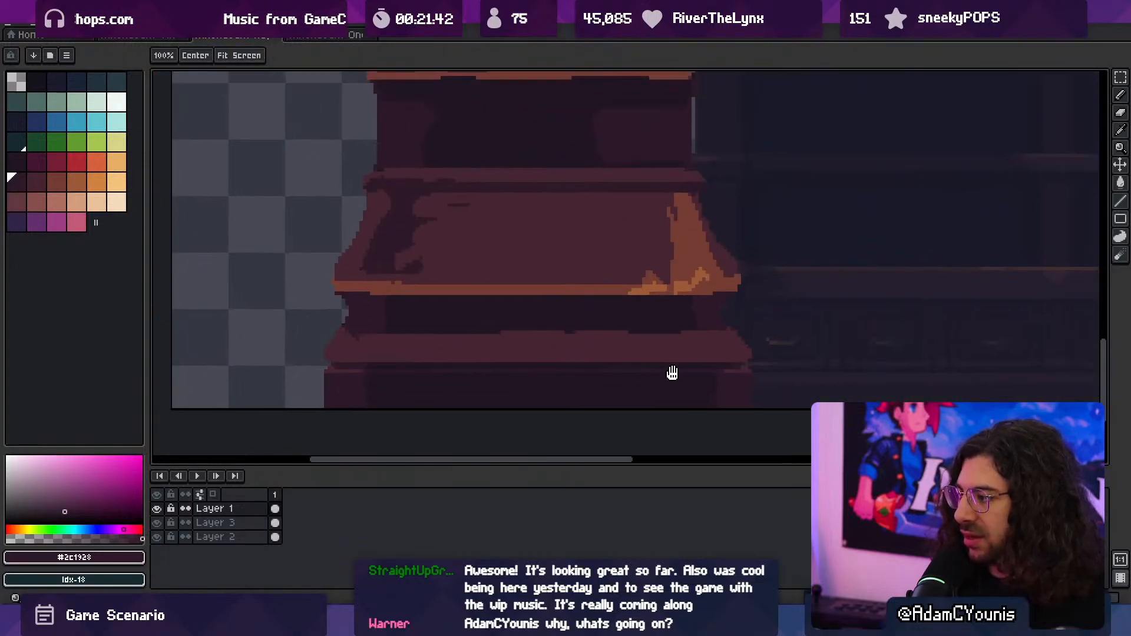
left_click_drag(351, 374, 394, 380)
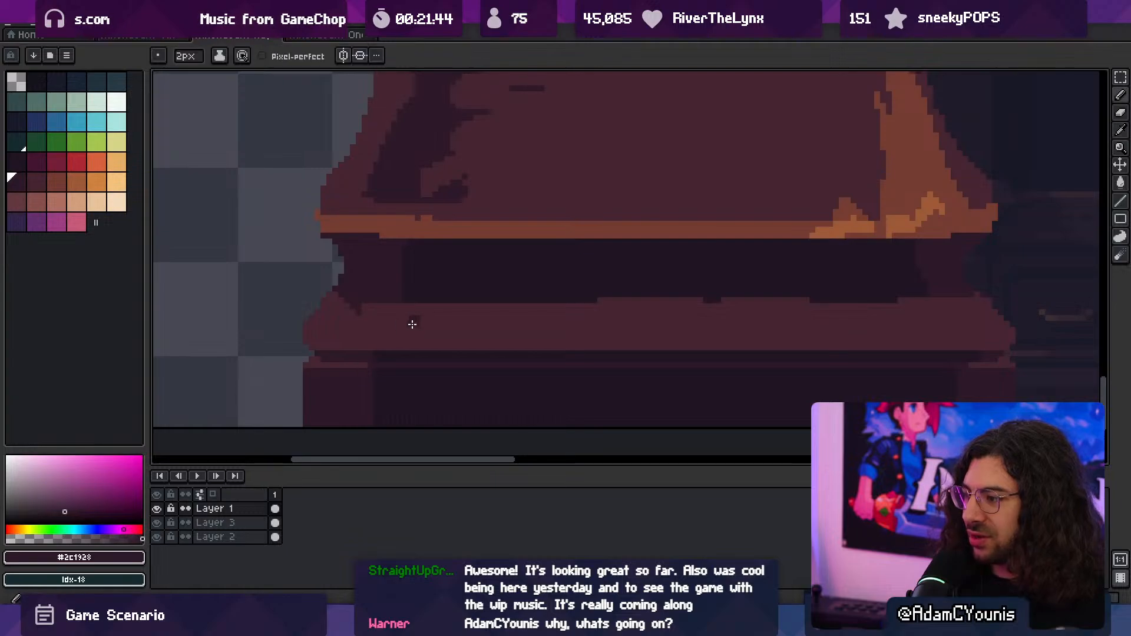
left_click_drag(445, 333, 905, 335)
left_click_drag(814, 326, 424, 324)
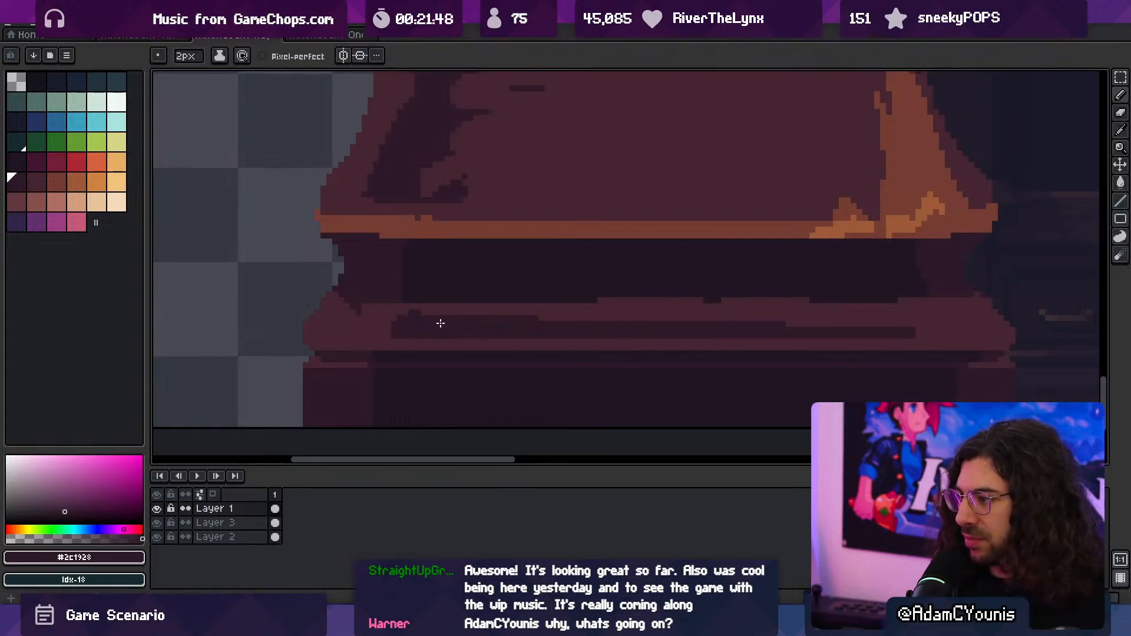
- Retouch the bottom moulding's upper edge with 1 px #452531, and straighten it from above with 3 px #201523
key("alt")
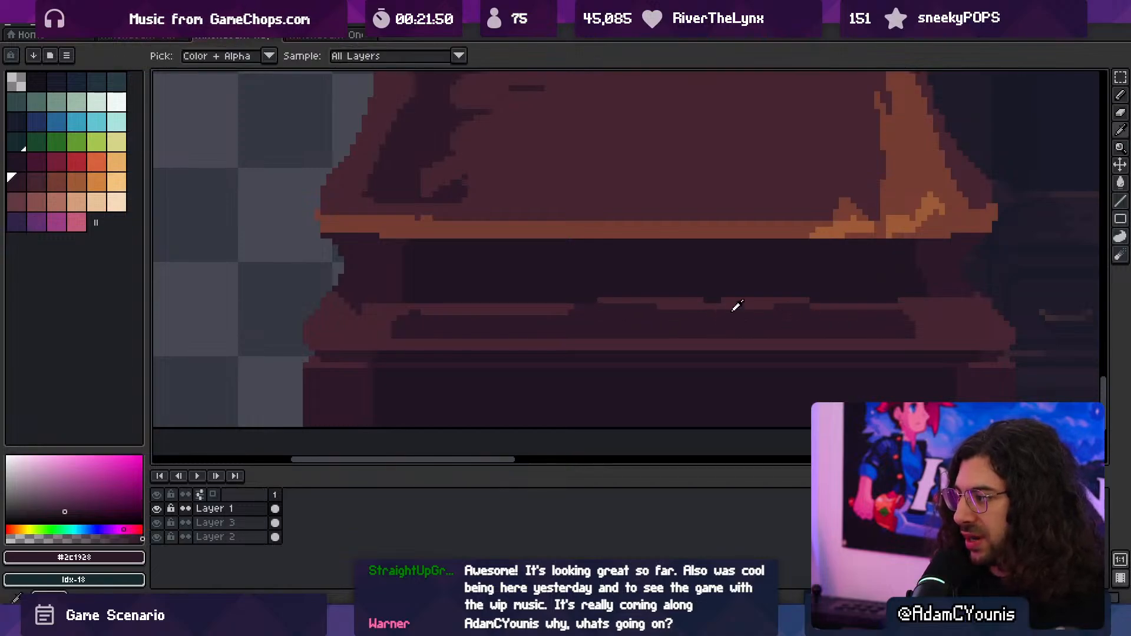
left_click(652, 305, "alt")
left_click_drag(569, 302, 813, 310)
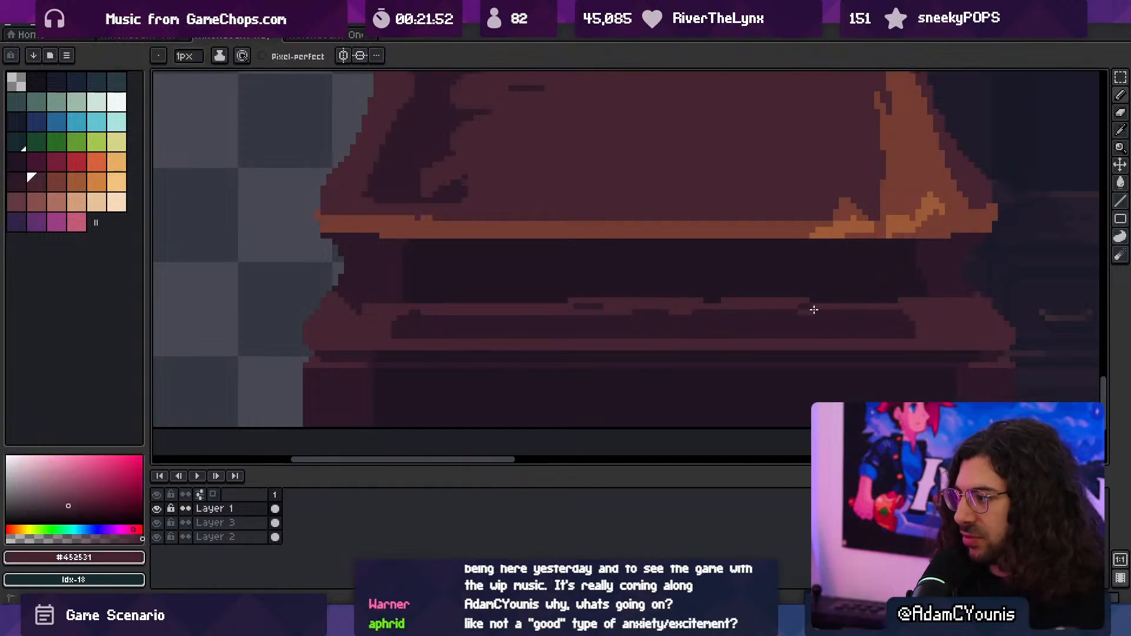
left_click(739, 289, "alt")
left_click_drag(570, 299, 719, 290)
left_click_drag(603, 306, 815, 299)
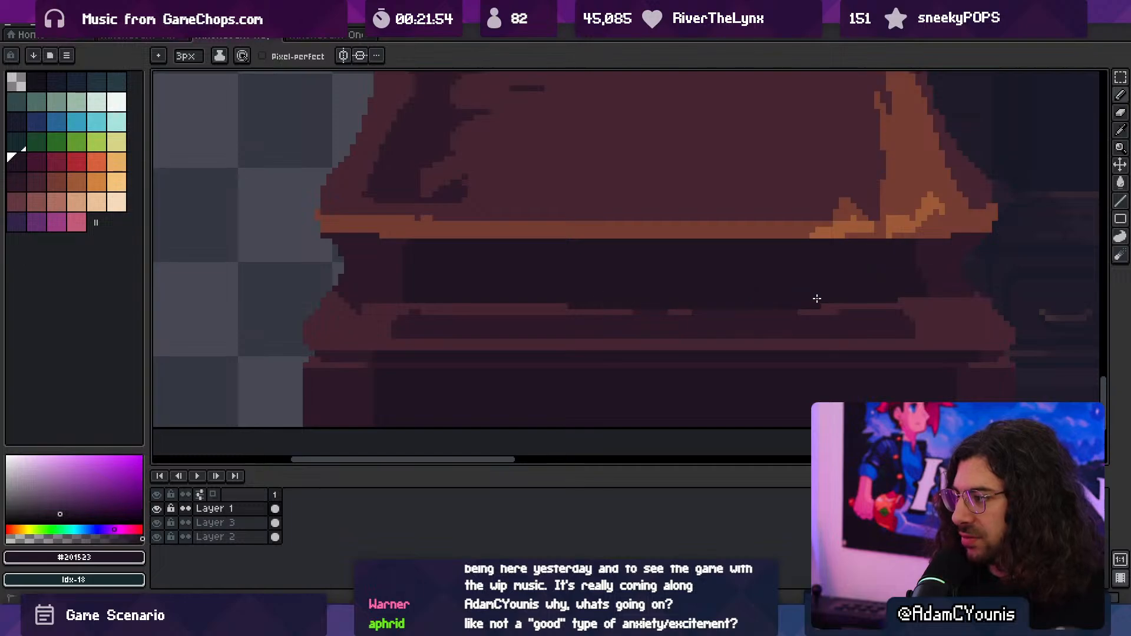
- Cover the long shadow band on the bottom moulding's face with #452531, leaving only a shadow patch at its left end
key("z")
mouse_move(686, 292)
left_mouse_down()
mouse_move(639, 295)
mouse_move(607, 315)
left_mouse_up()
key("v")
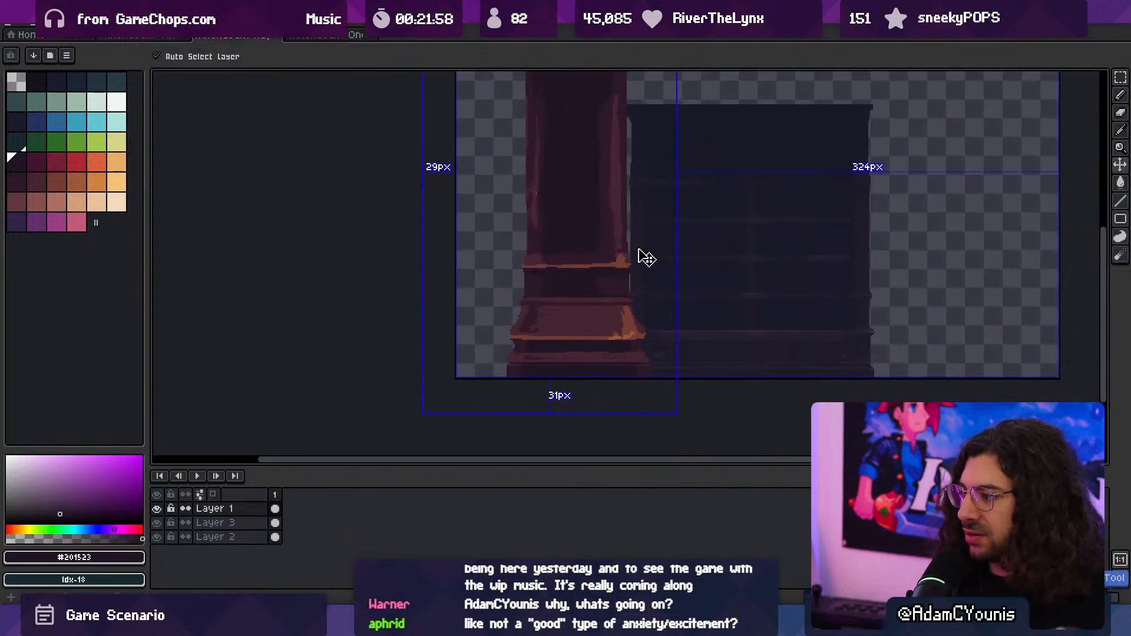
key("ctrl+space")
mouse_move(517, 358)
left_mouse_down("ctrl")
mouse_move(553, 349)
mouse_move(517, 359)
left_mouse_up("ctrl")
left_click(547, 354, "alt")
key("plus")
key("plus")
left_click(578, 347, "alt")
key("ctrl+z")
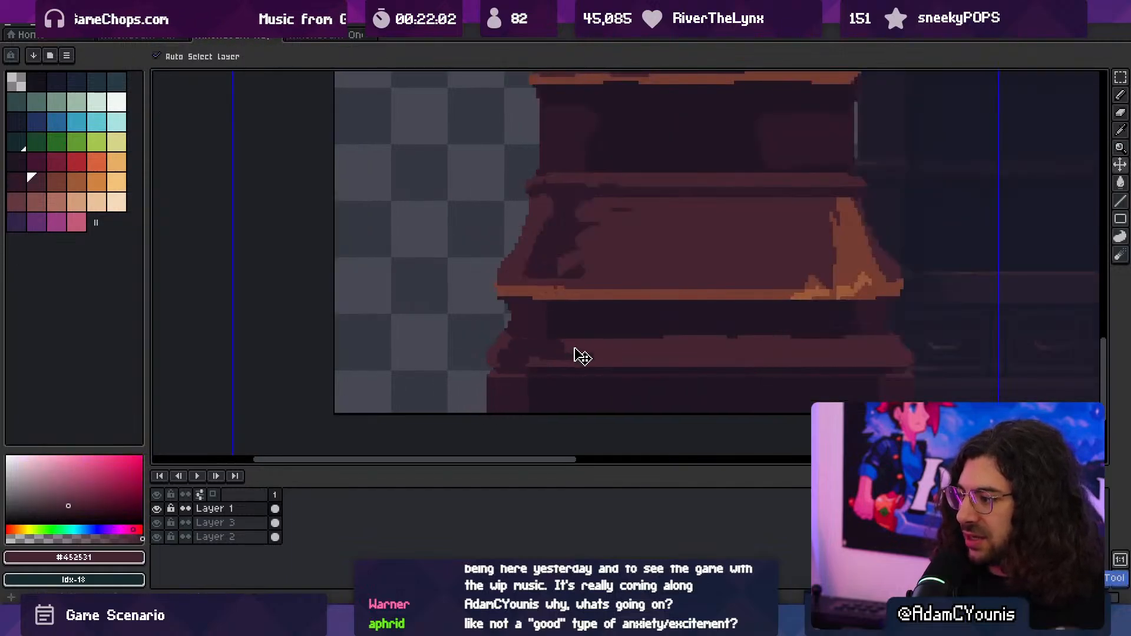
- Reshape the shadow patch at the bottom moulding's left end with a 2 px brush in #452531 and #2c1928
left_click(533, 345, "alt")
left_click(522, 364, "alt")
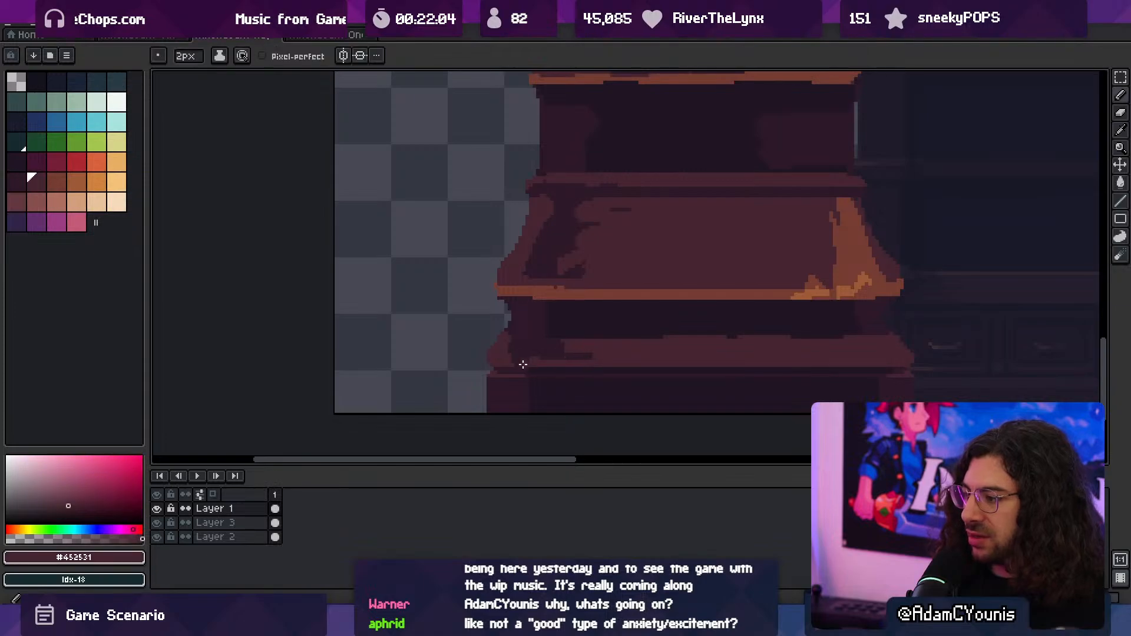
left_click(510, 353, "alt")
left_click(513, 360, "alt")
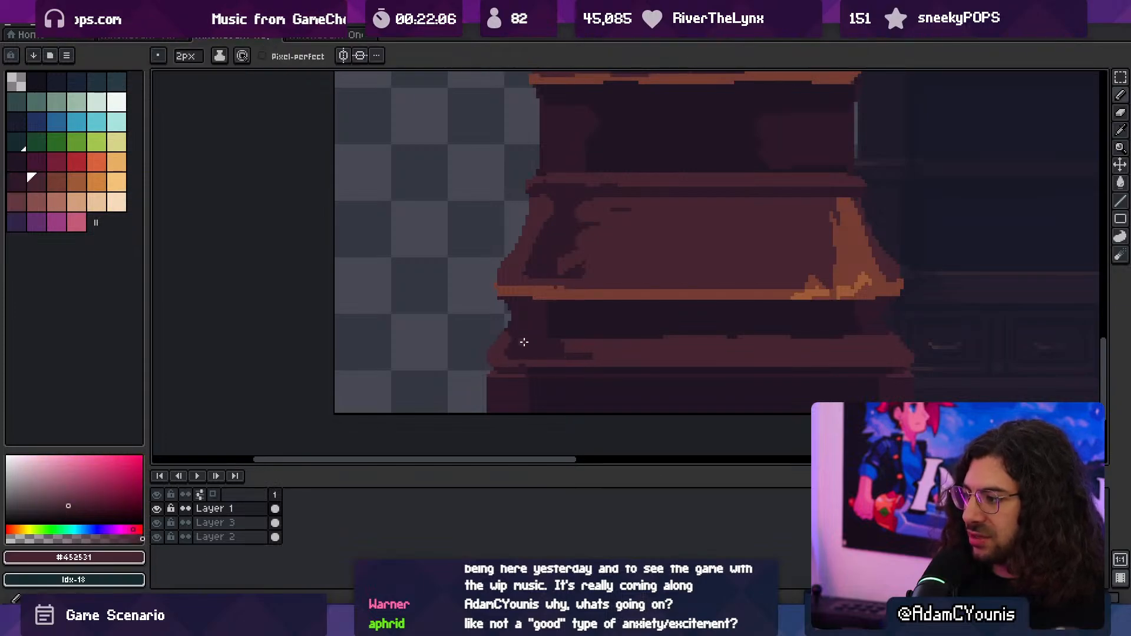
left_click(540, 349, "alt")
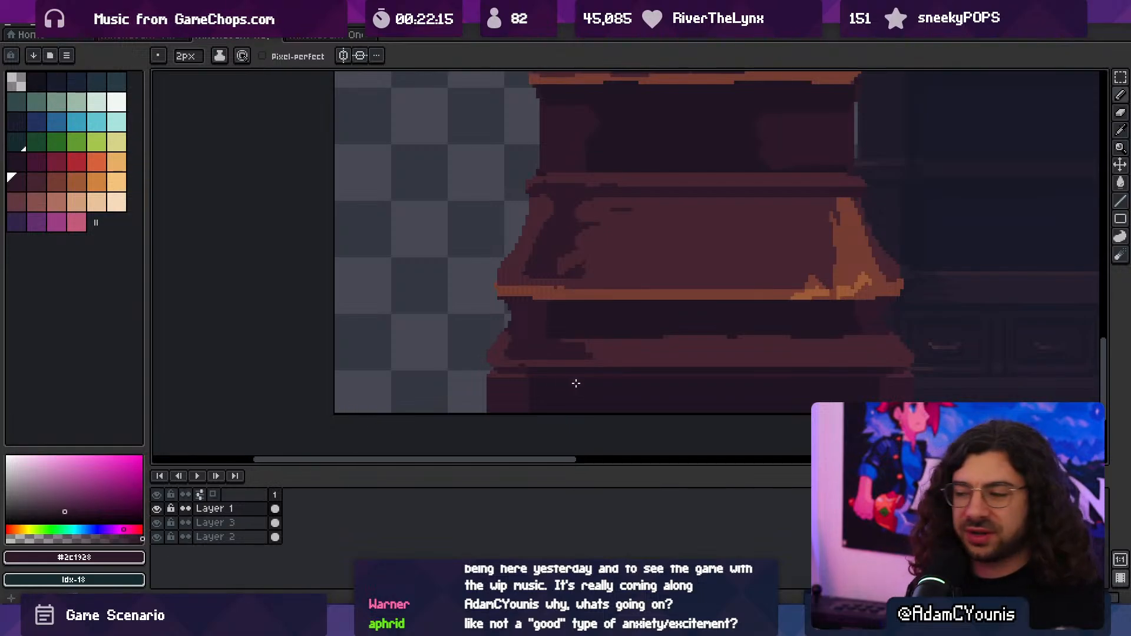
- Straighten the bottom moulding's upper edge with 2 px #201523 and extend a #452531 edge line across its left end
scroll(576, 383, "up", 4)
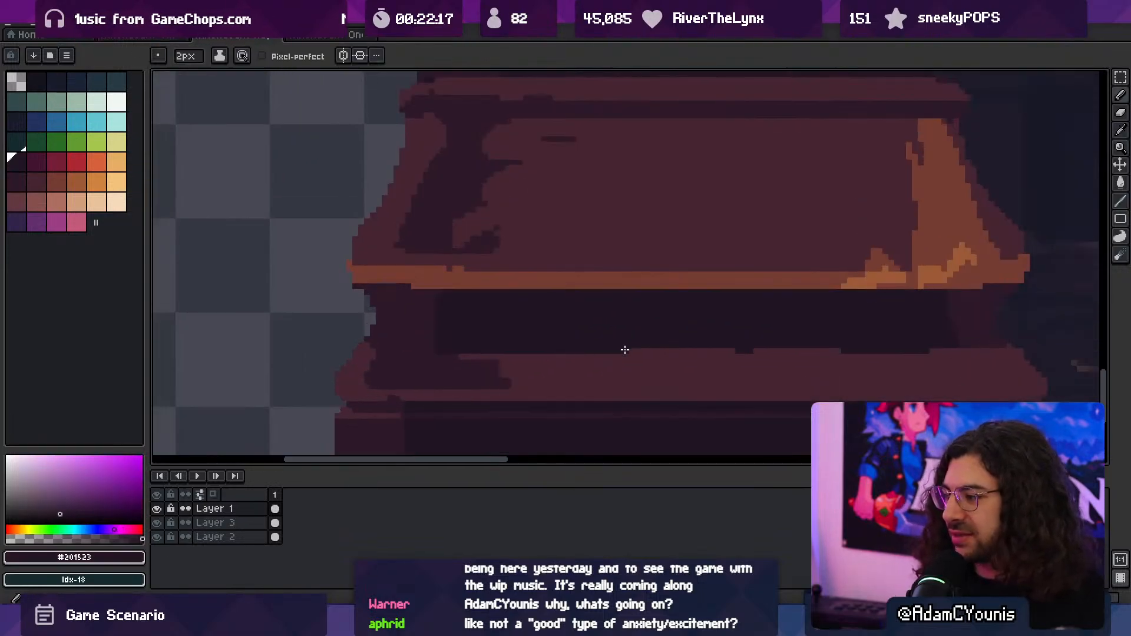
left_click_drag(624, 350, 729, 341)
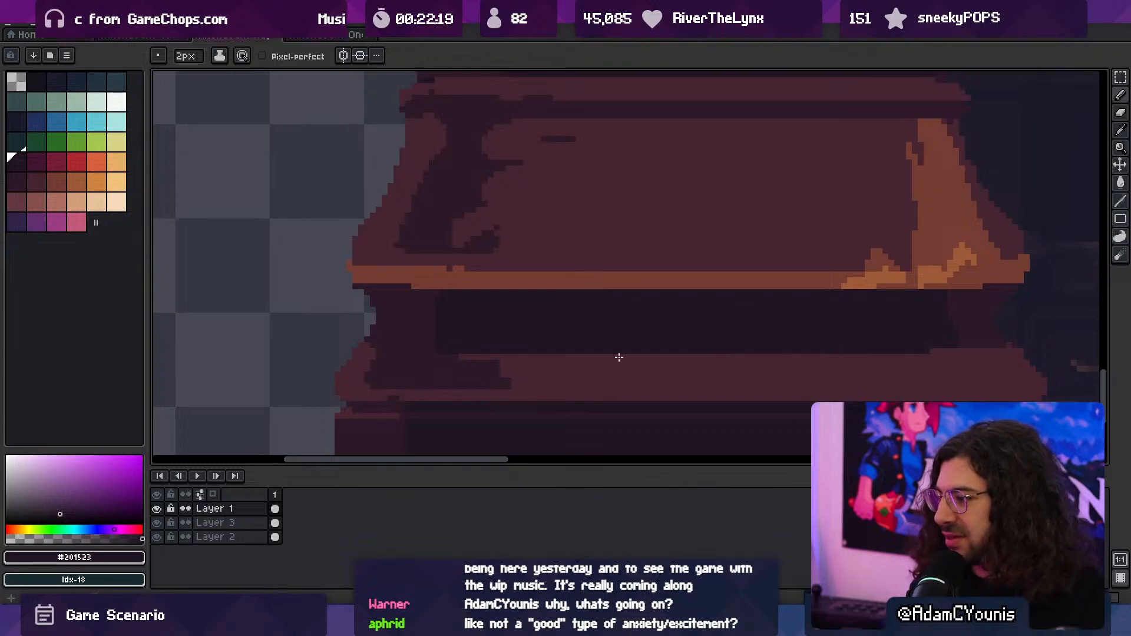
left_click(394, 348, "alt")
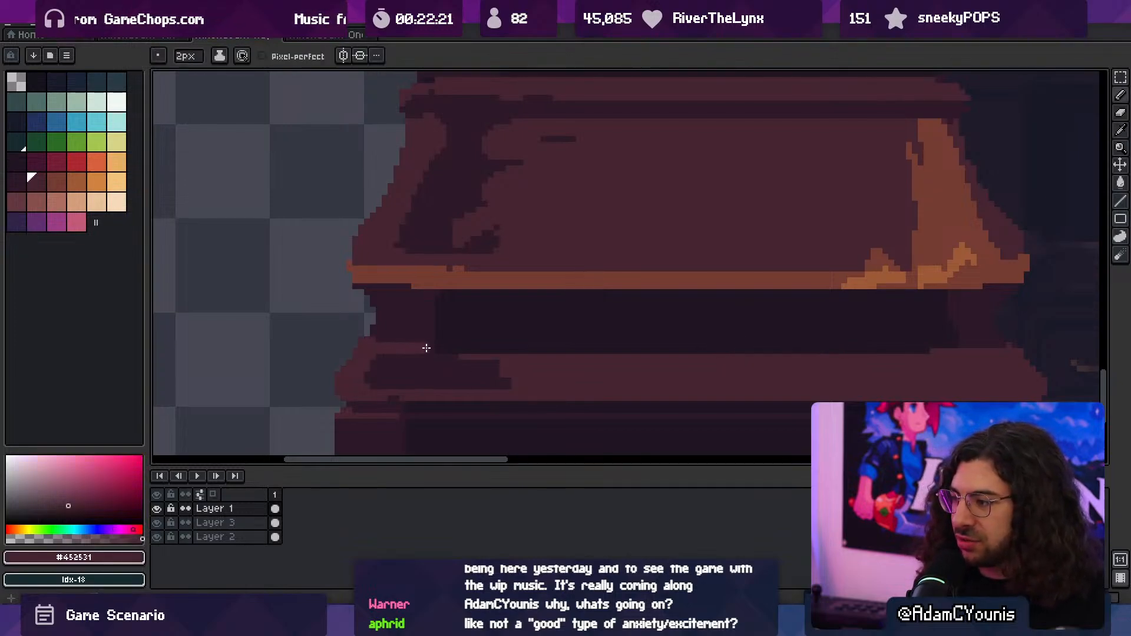
left_click(388, 340, "alt")
- Trim the left silhouette of the recess above the bottom moulding with the 3 px eraser and edge it with 1 px #452531
key("e")
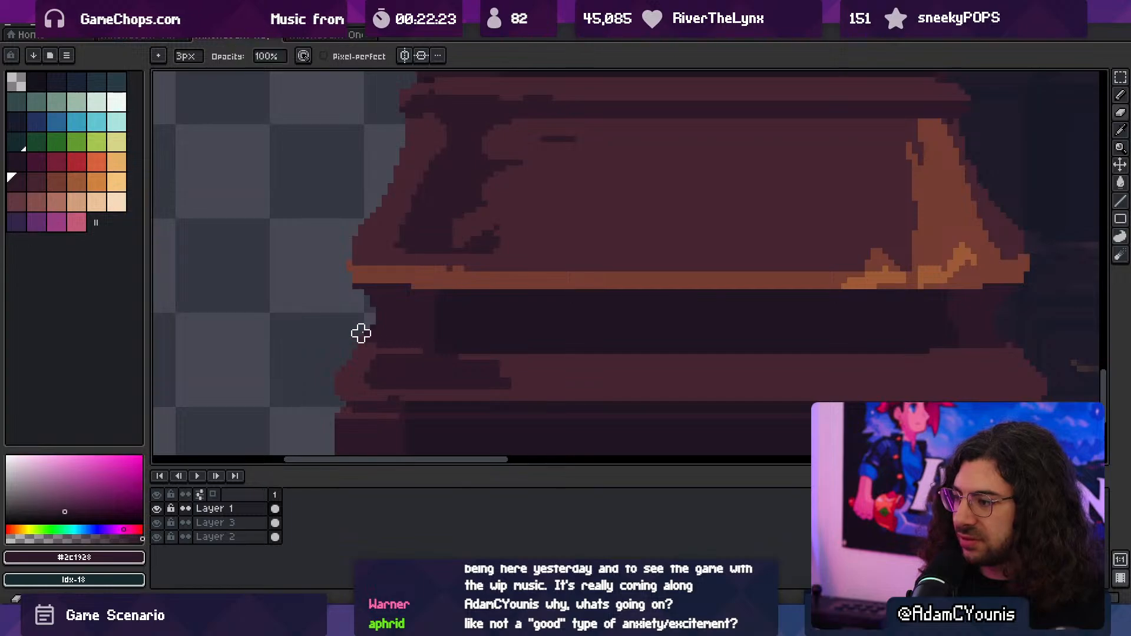
left_click_drag(361, 334, 356, 324)
key("z")
left_click_drag(434, 311, 353, 316)
mouse_move(456, 292)
left_mouse_down()
mouse_move(445, 290)
mouse_move(487, 278)
mouse_move(508, 316)
mouse_move(524, 316)
left_mouse_up()
key("space")
left_click_drag(379, 330, 573, 317)
mouse_move(424, 321)
left_mouse_down()
mouse_move(452, 321)
mouse_move(419, 331)
left_mouse_up()
left_click(419, 344, "alt")
key("b")
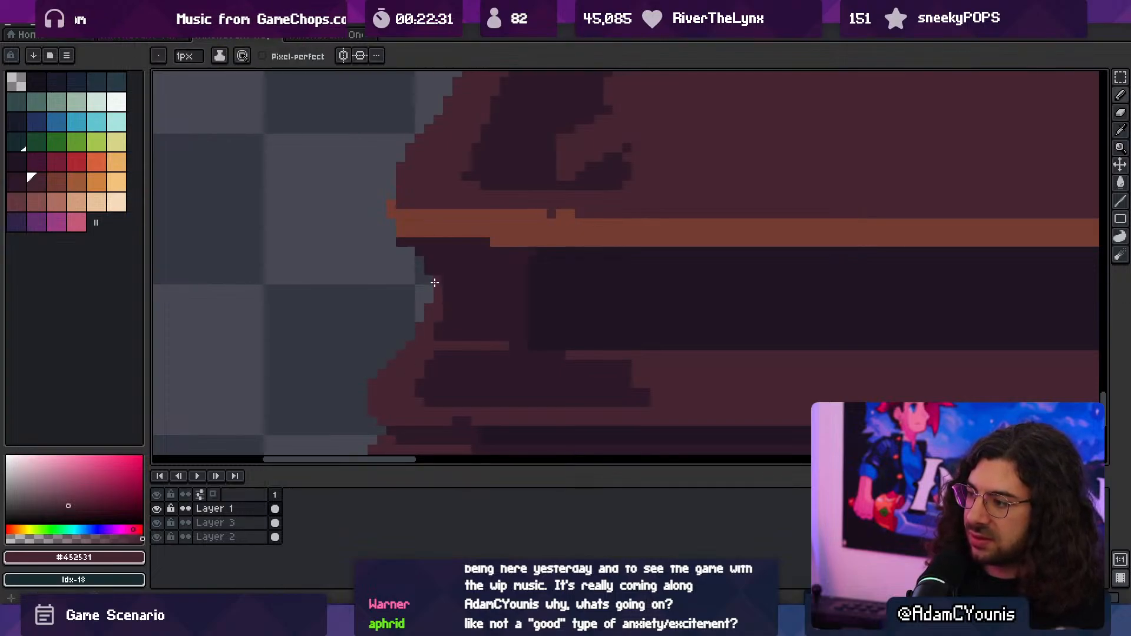
key("e")
left_click_drag(391, 260, 399, 260)
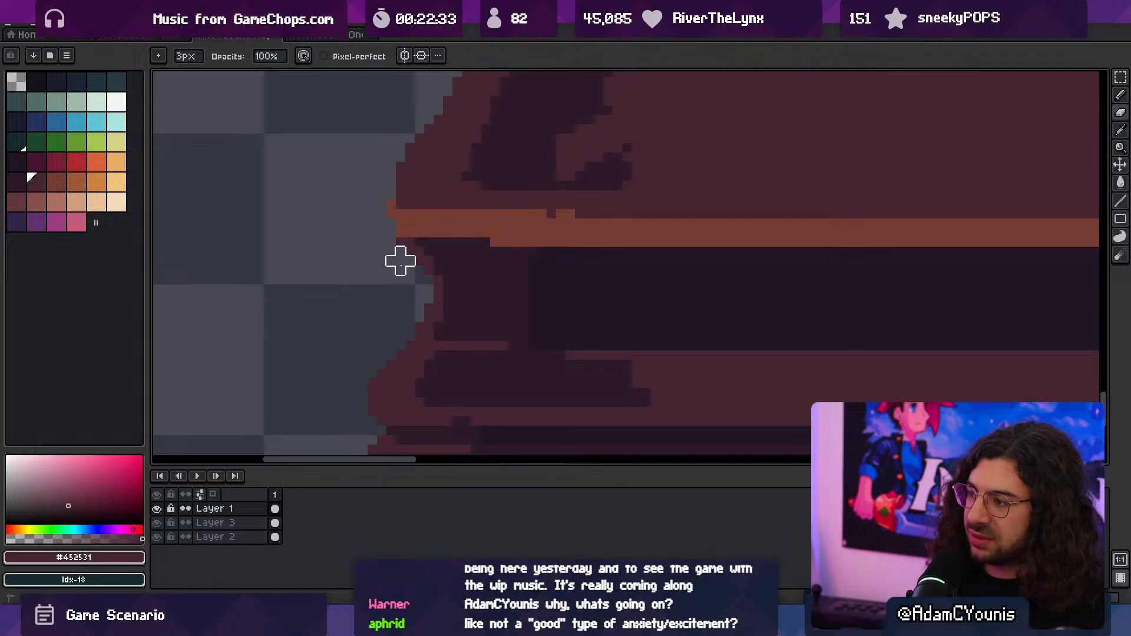
- Draw a curved 1 px rim light in #452531 along the recess's right end and pick #2c1928 to touch it up
key("space")
left_click_drag(482, 277, 306, 295)
left_click_drag(633, 303, 716, 306)
key("b")
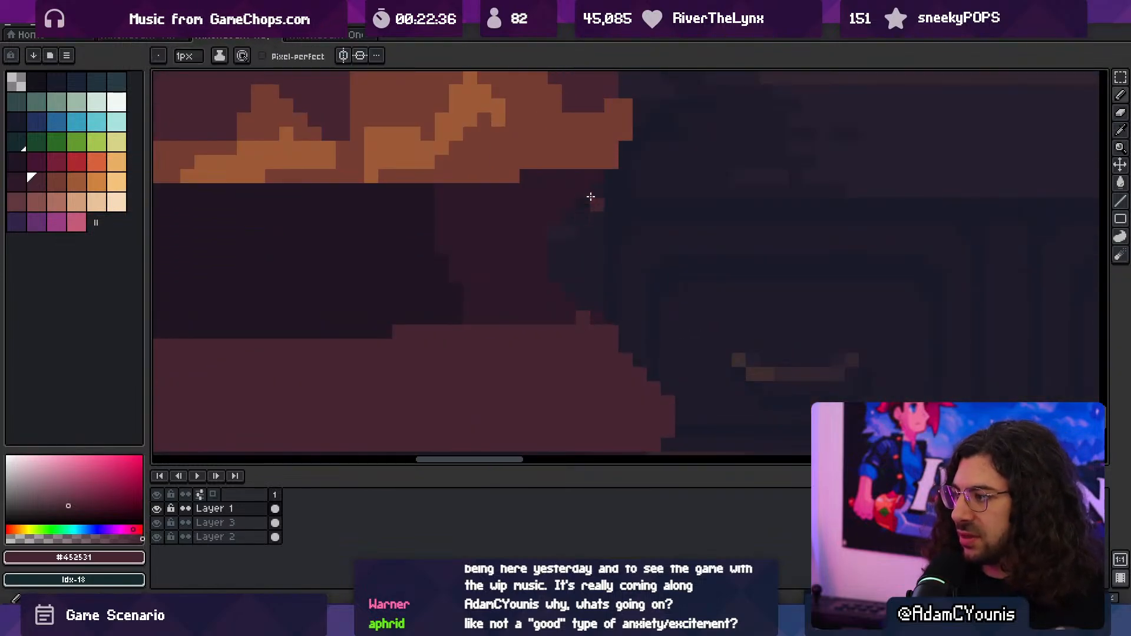
mouse_move(598, 176)
left_mouse_down()
mouse_move(546, 245)
mouse_move(569, 318)
mouse_move(611, 318)
left_mouse_up()
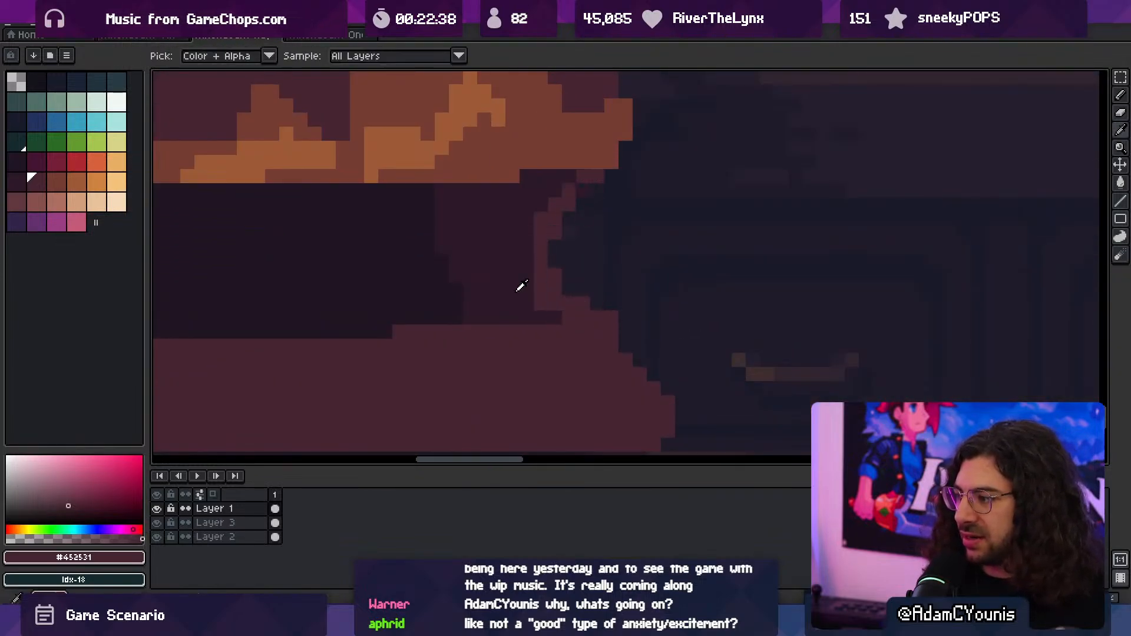
left_click(520, 288, "alt")
left_click(541, 289)
mouse_move(600, 268)
left_mouse_down("ctrl")
mouse_move(498, 279)
mouse_move(552, 328)
left_mouse_up("ctrl")
left_click_drag(602, 293, 574, 257, "ctrl")
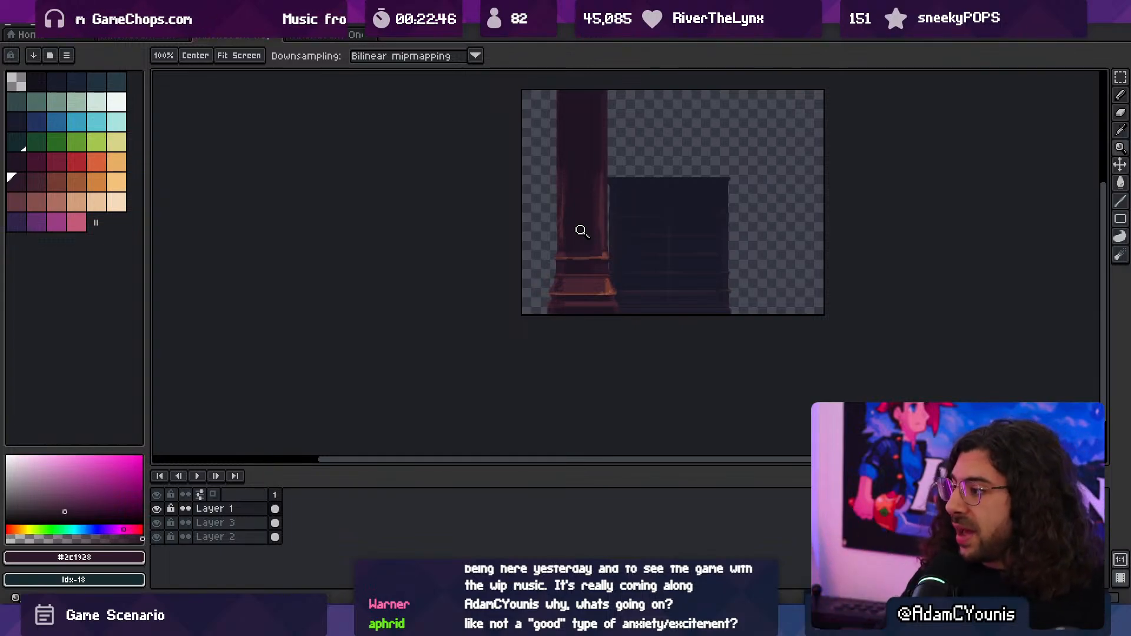
- Paint a wide vertical band in #2c1928 down the middle of the column's shaft with a 7 px brush
scroll(612, 274, "up", 5)
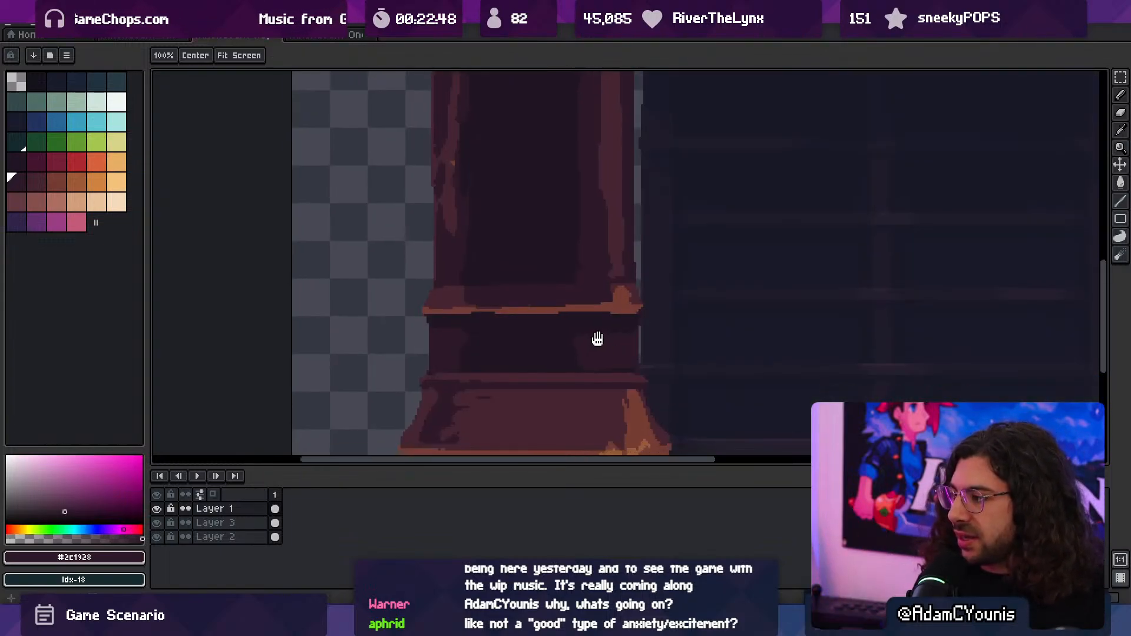
scroll(610, 318, "down", 3)
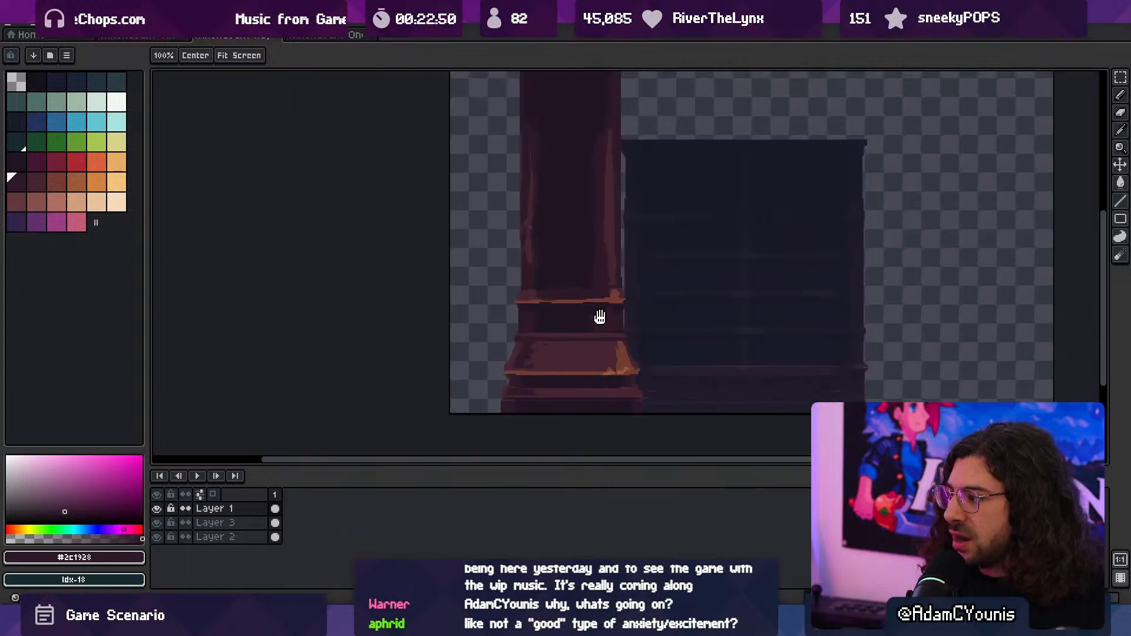
scroll(589, 318, "up", 3)
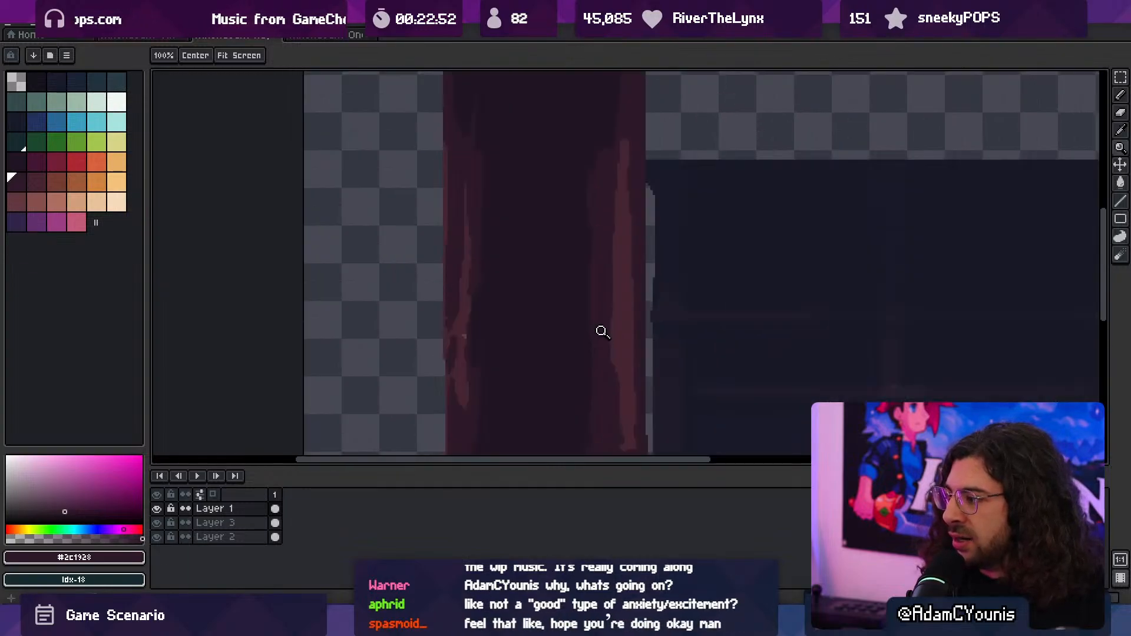
key("i")
left_click(611, 315)
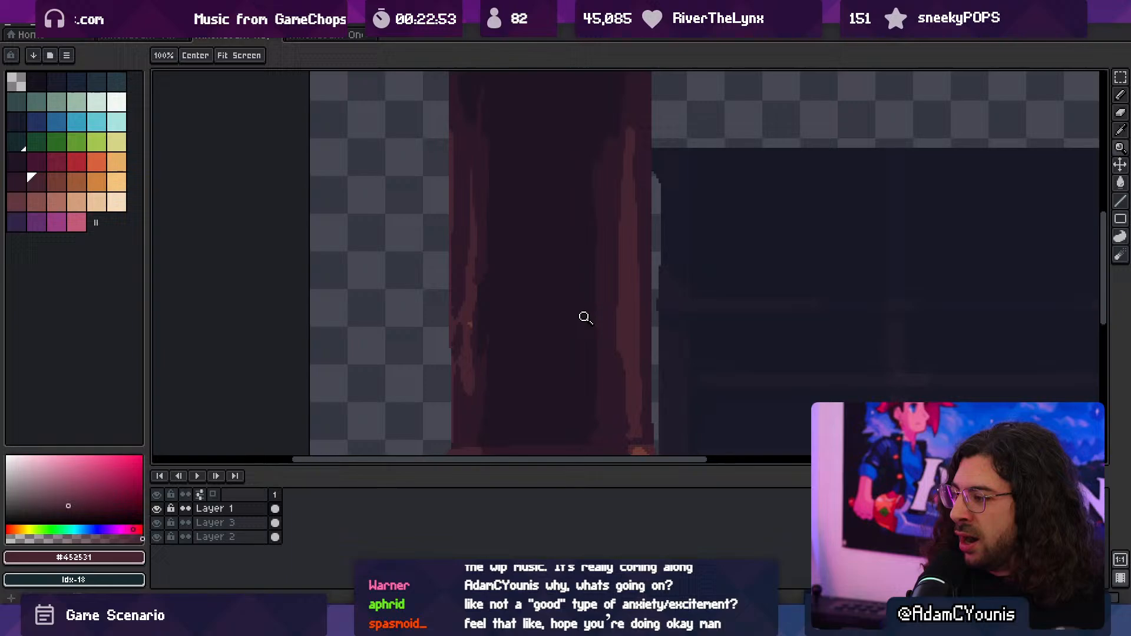
left_click(533, 340)
key("b")
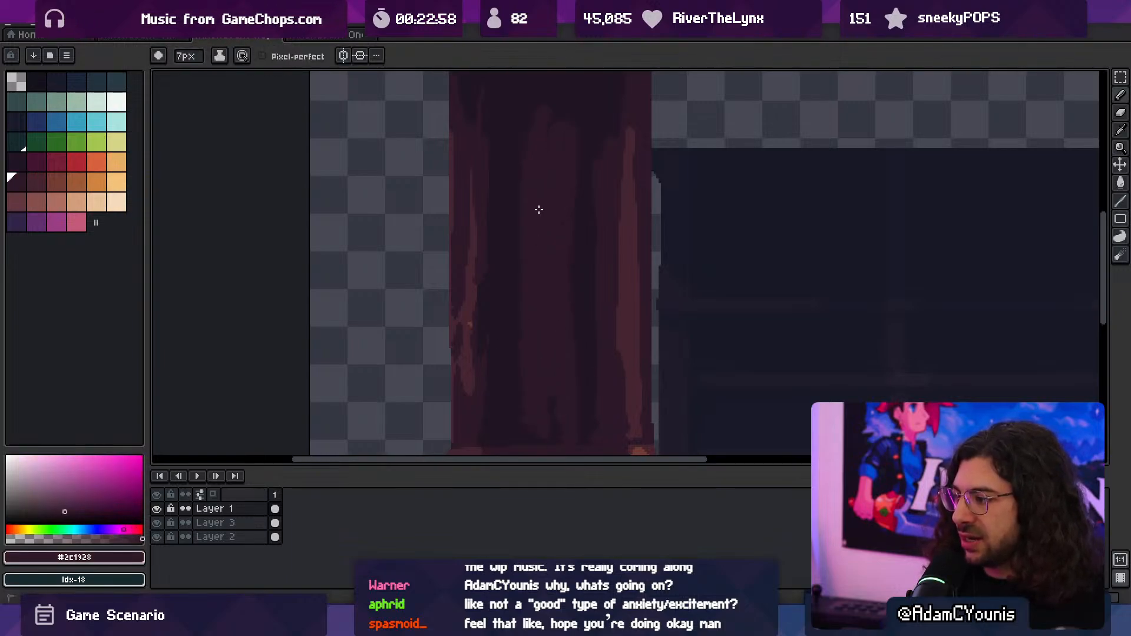
mouse_move(539, 210)
left_mouse_down()
mouse_move(550, 386)
mouse_move(528, 436)
left_mouse_up()
- Narrow the shaft's right-hand highlight with the surrounding dark tone and paint a long vertical #452531 highlight down the central band
left_click(607, 331, "alt")
left_click_drag(625, 137, 628, 414)
left_click(633, 384, "alt")
left_click_drag(548, 144, 553, 421)
- Even out the central band beside its highlight with #2c1928 and deepen the groove on its right with #201523
left_click(570, 195, "alt")
left_click_drag(574, 198, 582, 162)
left_click(596, 311, "alt")
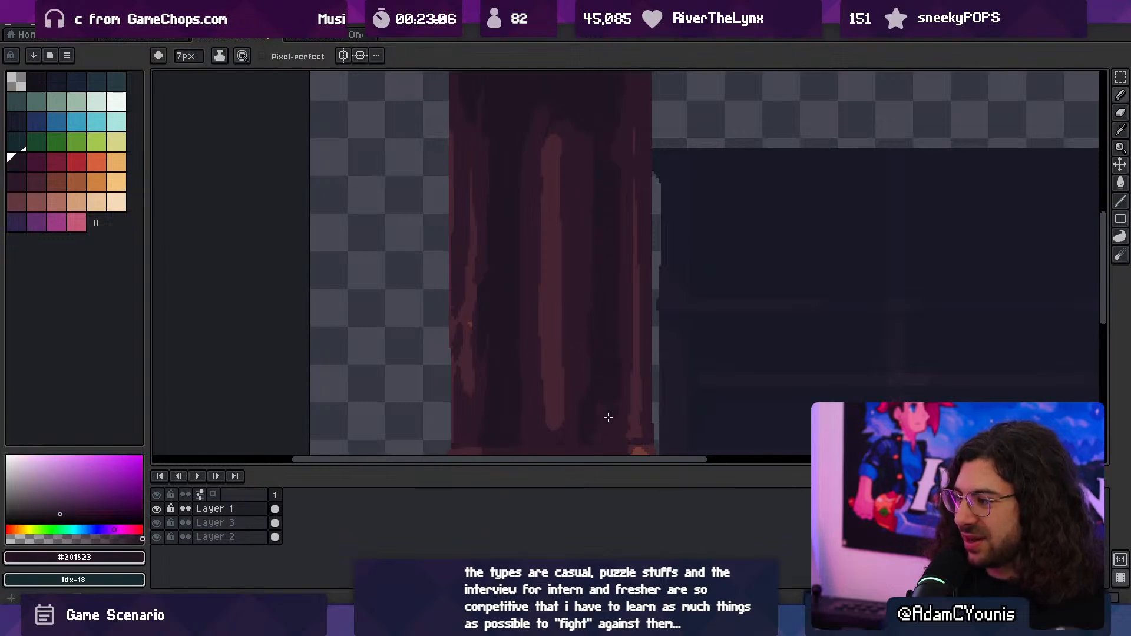
left_click_drag(587, 388, 584, 364)
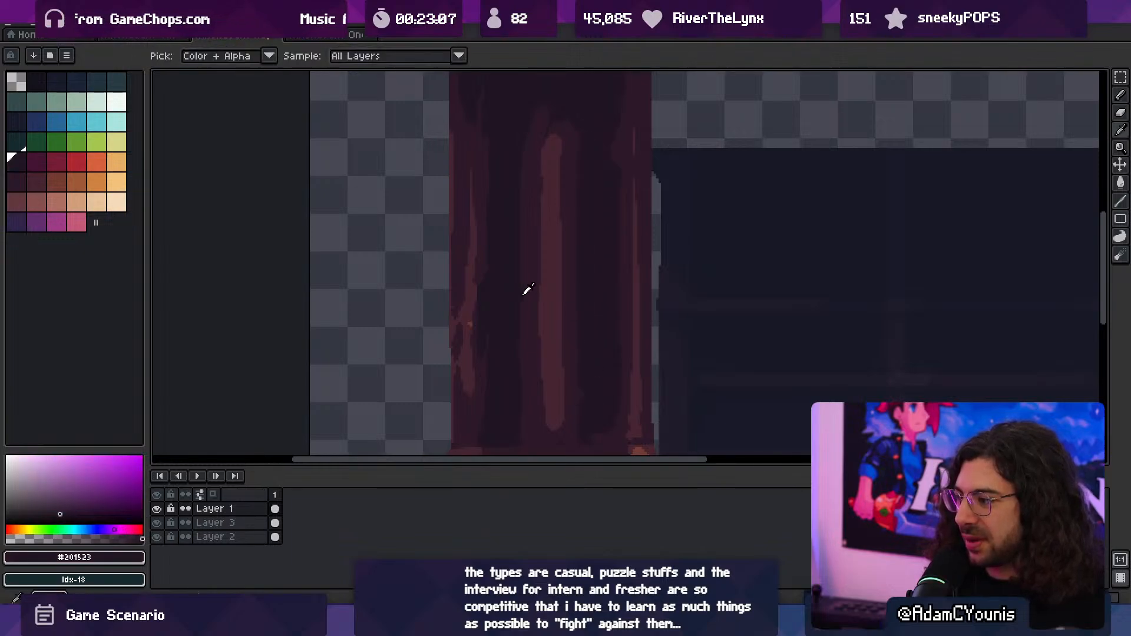
- Paint out most of the highlight along the shaft's left side and widen the central band leftward with #2c1928
left_click(485, 265, "alt")
left_click_drag(478, 232, 473, 323)
left_click(495, 287, "alt")
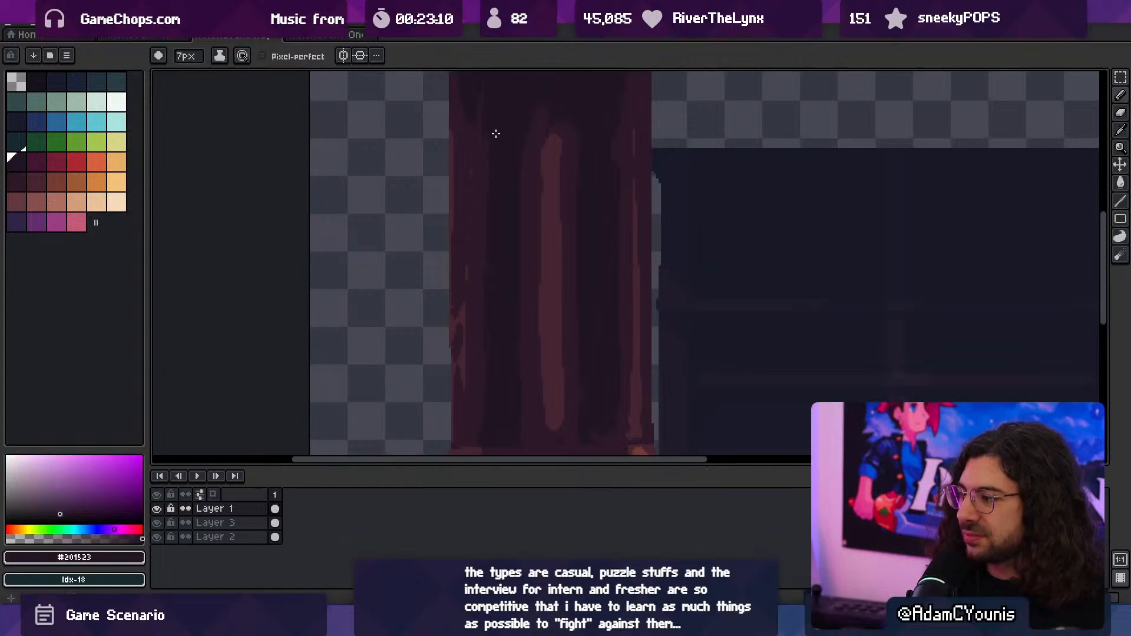
left_click(530, 247, "alt")
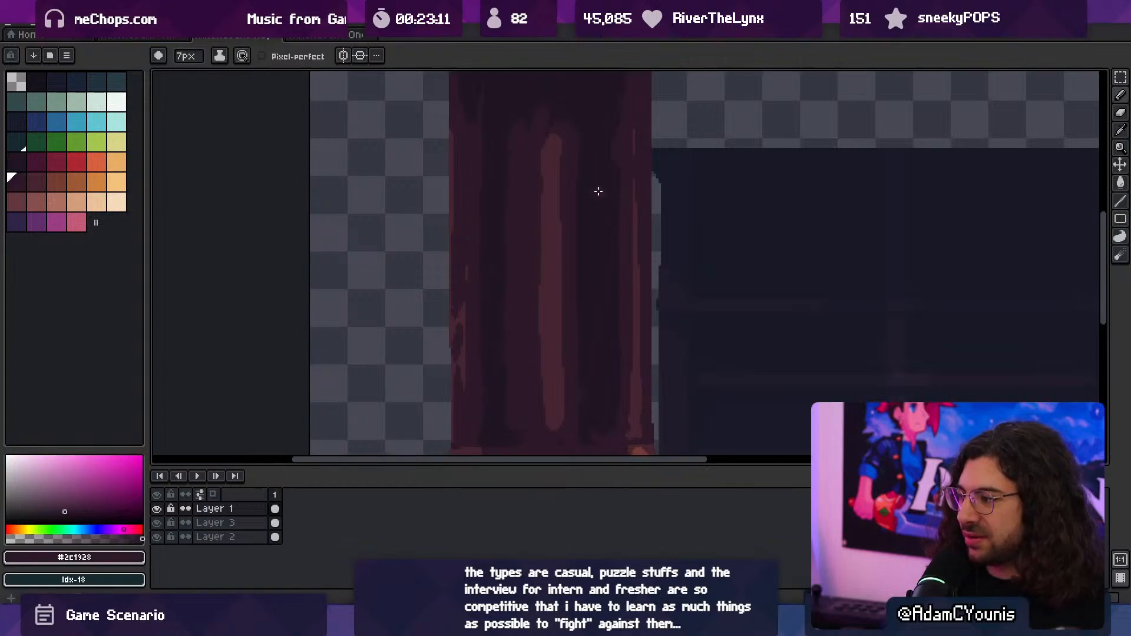
left_click_drag(605, 272, 593, 211, "ctrl")
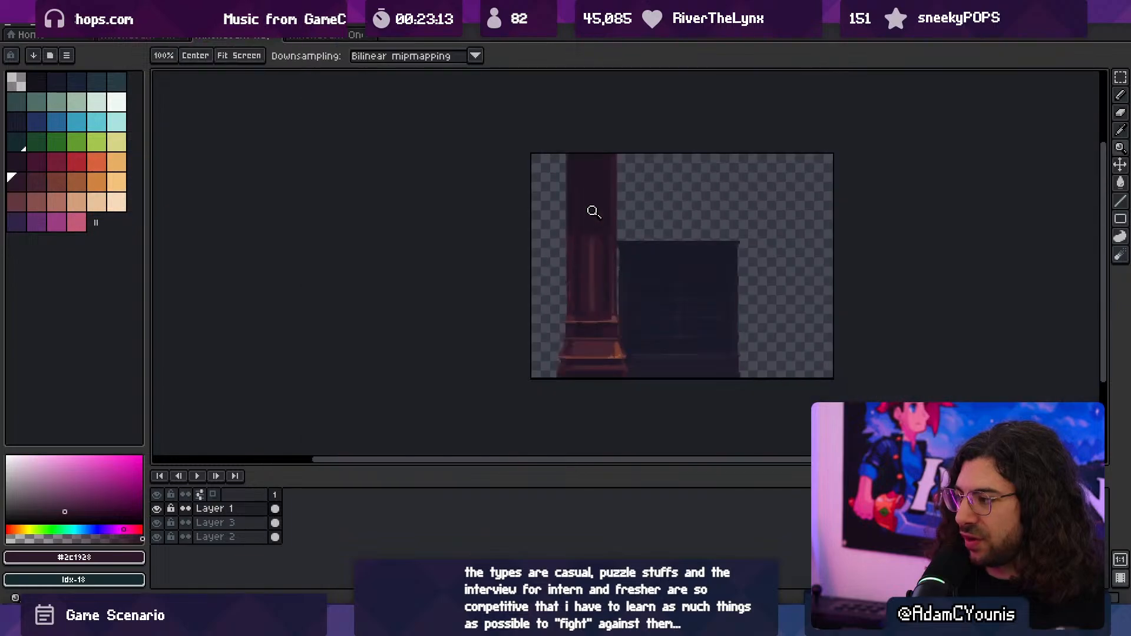
- Clean up the left corner where the shaft meets the collar, using the 3 px eraser on its silhouette
left_click_drag(617, 254, 583, 326, "ctrl")
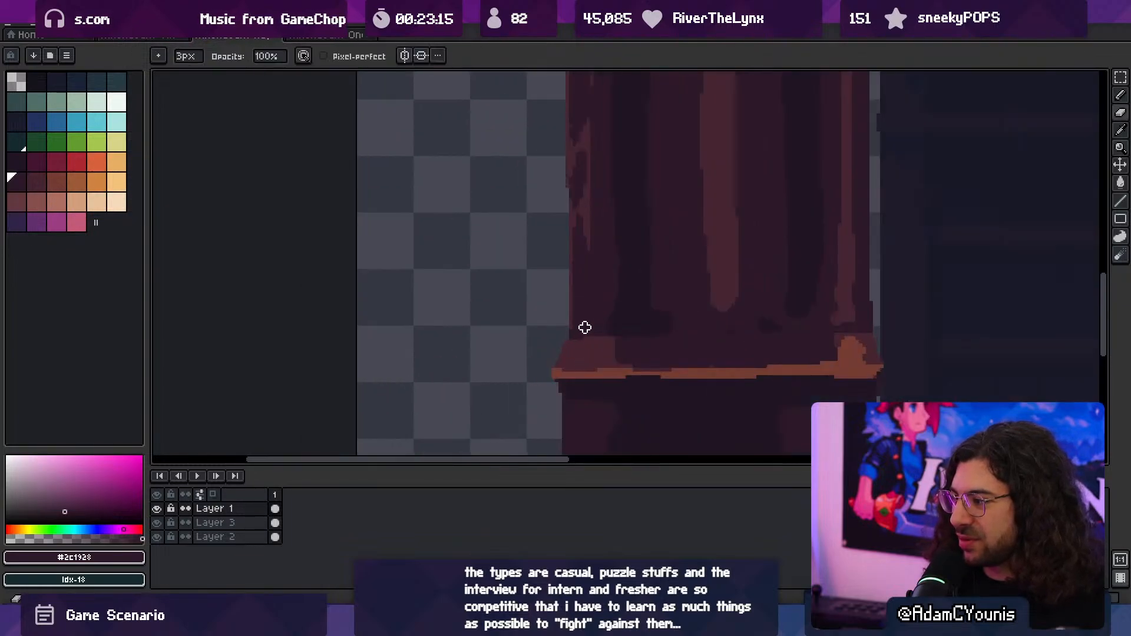
left_click_drag(662, 298, 536, 312)
mouse_move(749, 319)
left_mouse_down()
mouse_move(746, 338)
mouse_move(689, 321)
left_mouse_up()
left_click_drag(686, 324, 623, 380)
left_click_drag(649, 315, 624, 287)
left_click_drag(616, 301, 674, 309, "ctrl")
- Repaint the leftover streaks on the shaft's lower left side, covering most of them with 2 px #2c1928
left_click(592, 236, "alt")
left_click_drag(594, 236, 597, 299)
left_click(611, 236, "alt")
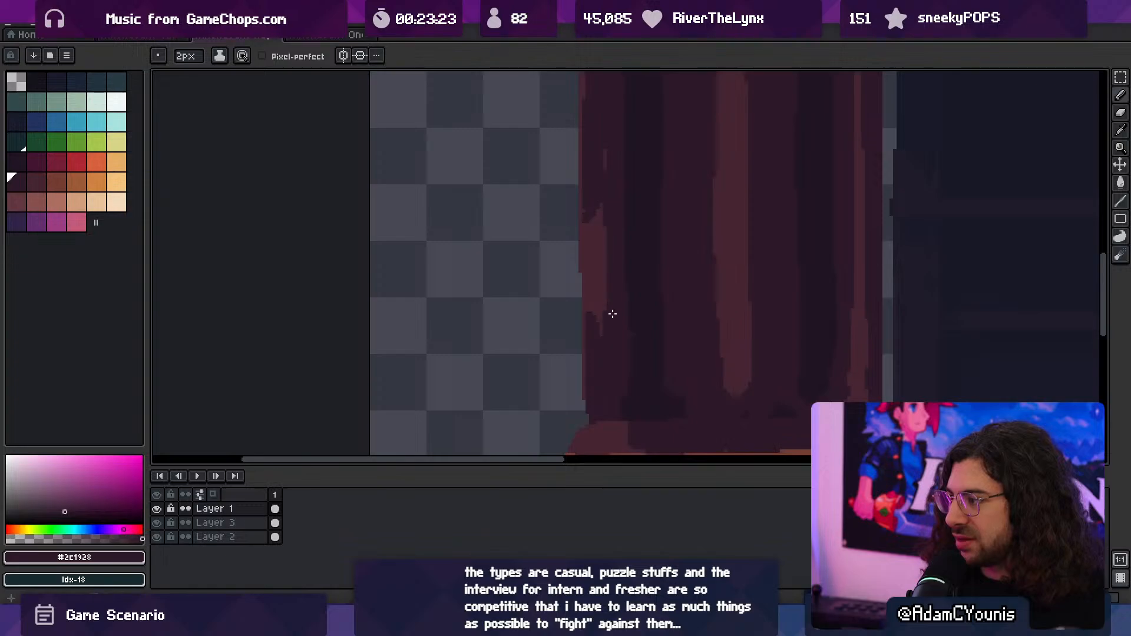
left_click_drag(598, 205, 597, 335)
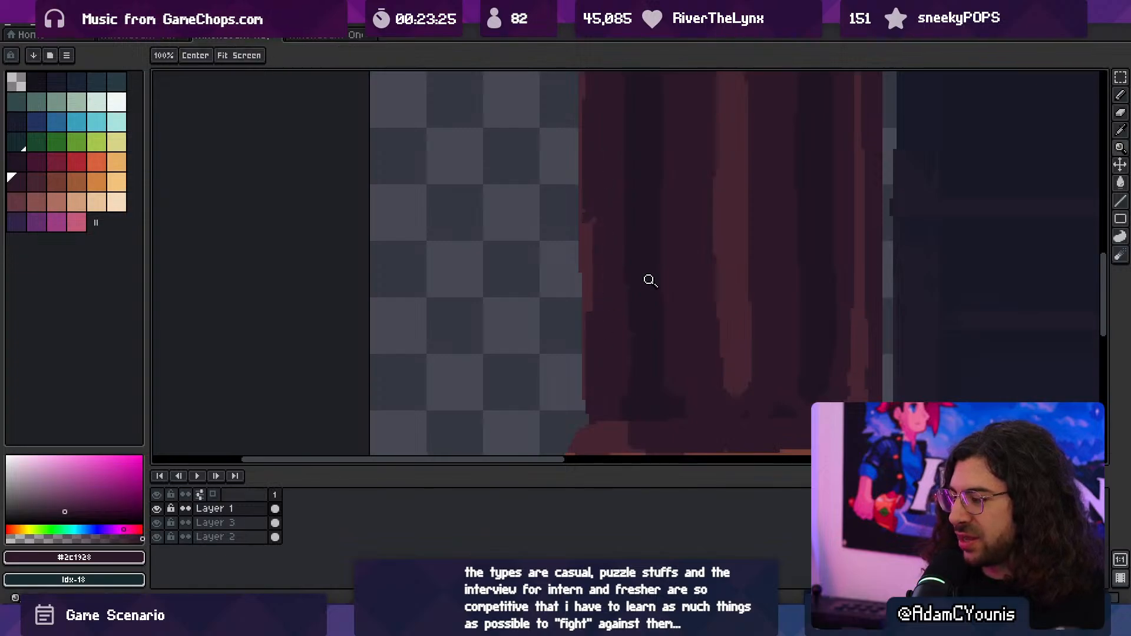
- Paint a thin vertical #452531 highlight down the shaft's lower left side with a 2 px brush and trim it with #2c1928
left_click_drag(648, 280, 601, 279, "ctrl")
left_click_drag(655, 268, 689, 290)
left_click(710, 336, "alt")
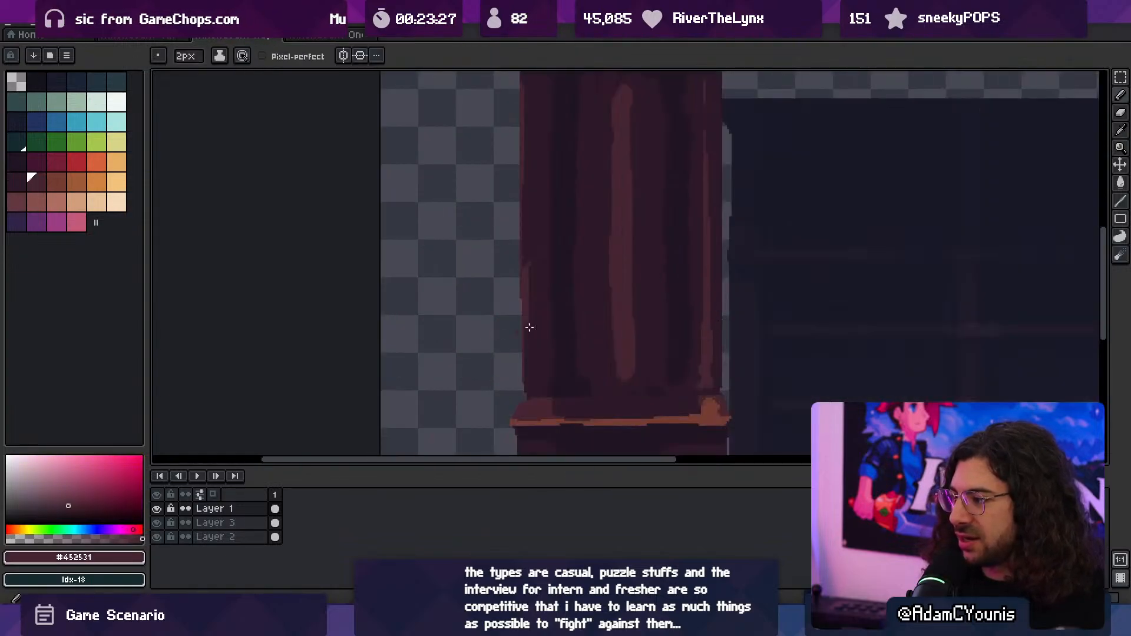
left_click_drag(533, 243, 535, 377)
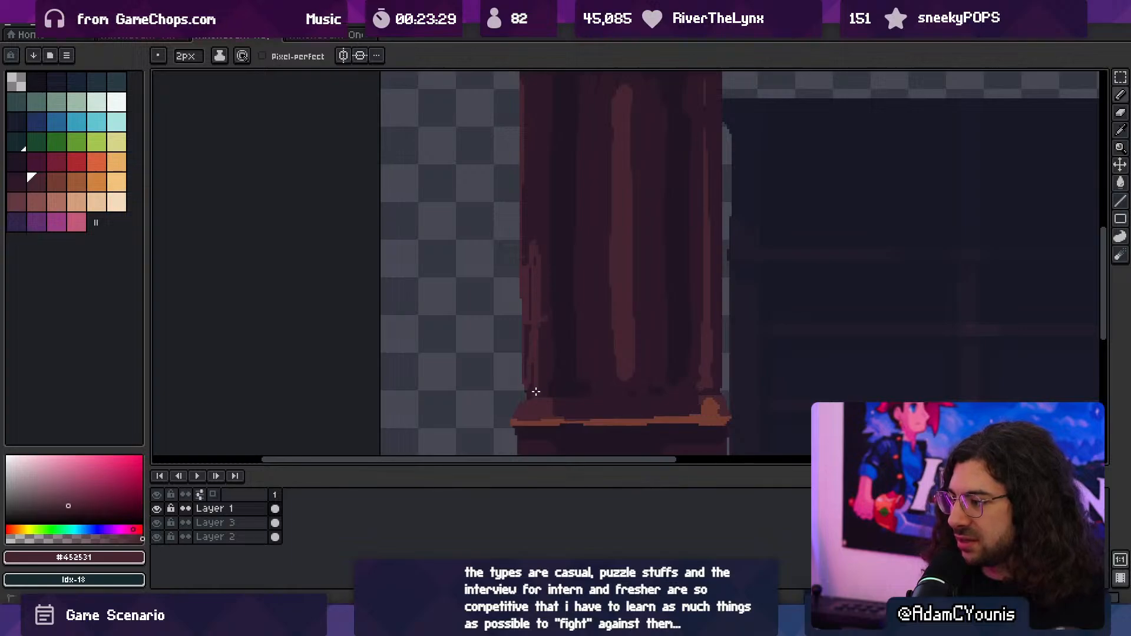
left_click(543, 318, "alt")
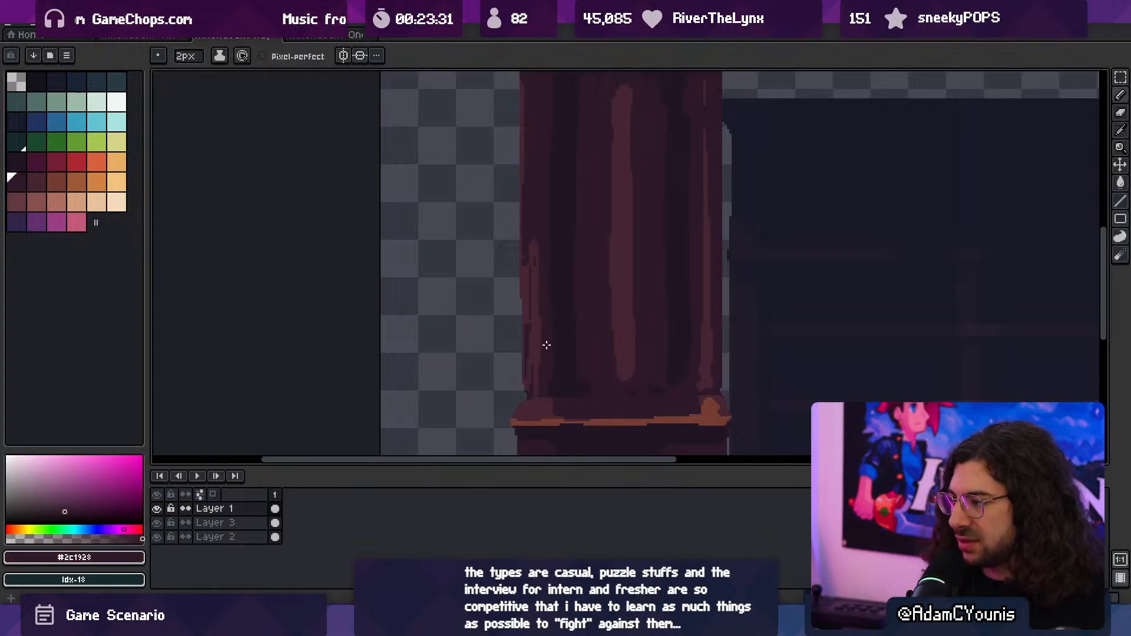
- Thicken the lower end of the left highlight with #452531 and flare it outward at the foot of the shaft
scroll(586, 263, "down", 2)
scroll(593, 285, "up", 3)
left_click(554, 318, "alt")
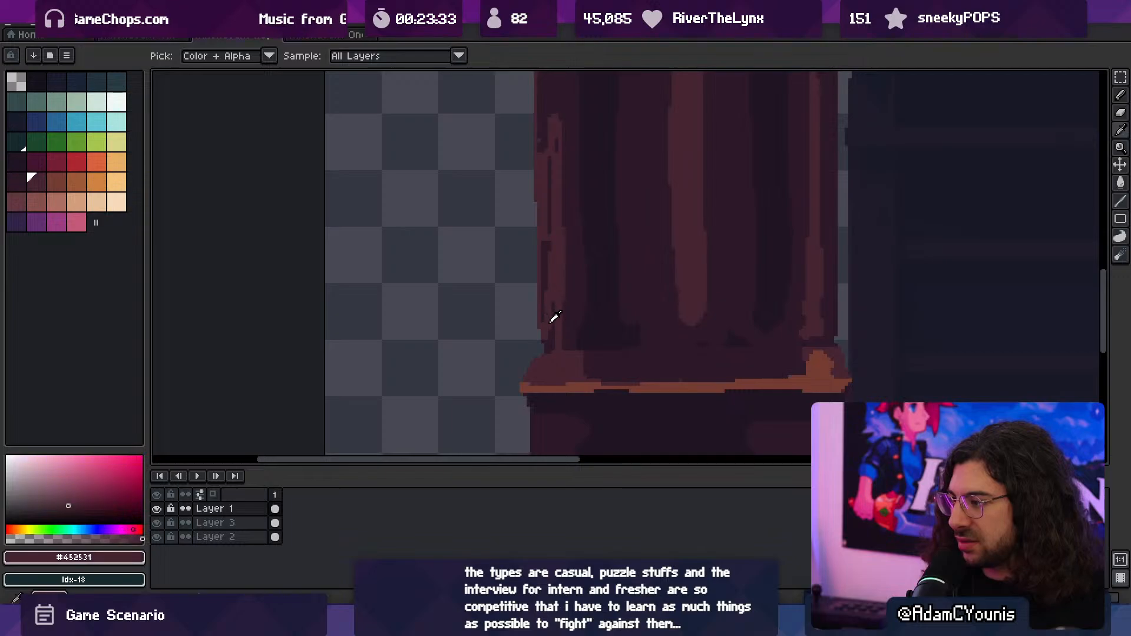
mouse_move(541, 321)
left_mouse_down()
mouse_move(540, 337)
mouse_move(560, 348)
mouse_move(553, 323)
mouse_move(571, 337)
left_mouse_up()
left_click(567, 331, "alt")
left_click(555, 333, "alt")
left_click(592, 332, "alt")
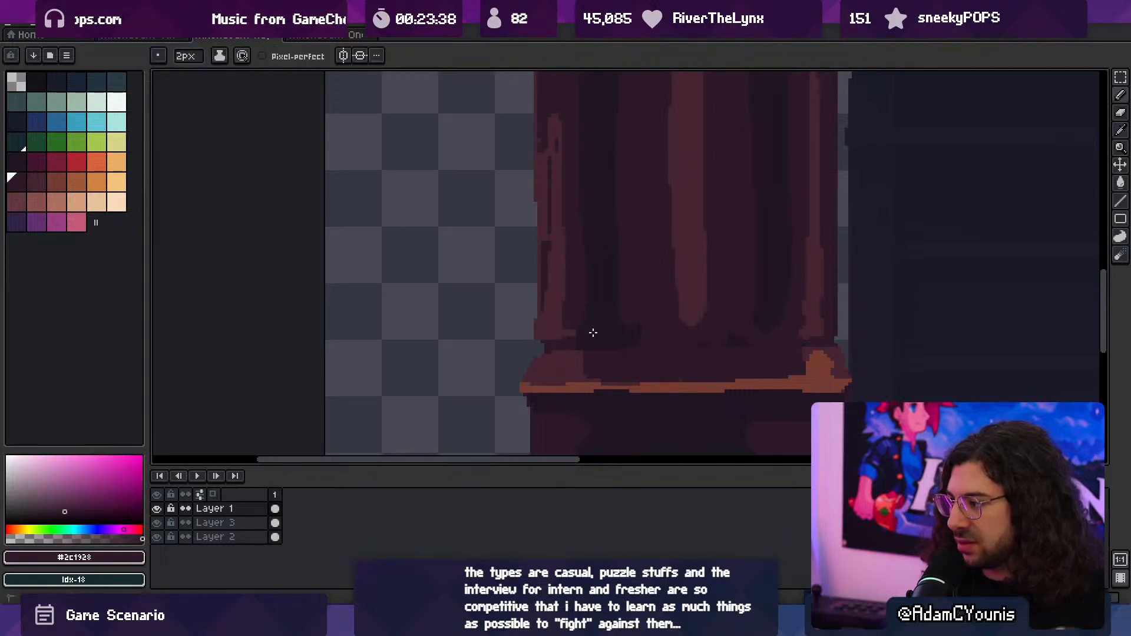
- Draw a thin horizontal #452531 highlight along the foot of the shaft beneath the central and right-hand highlights
left_click(693, 299, "alt")
left_click_drag(702, 316, 661, 332)
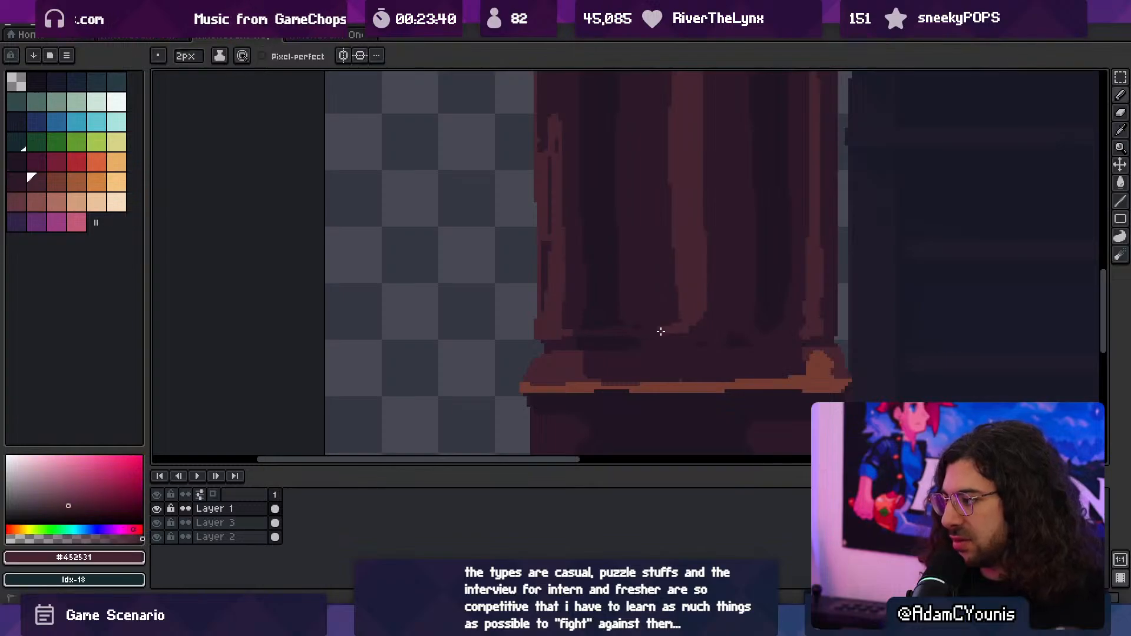
left_click(738, 333, "alt")
left_click(815, 325, "alt")
left_click_drag(813, 333, 729, 322)
- Break up the lighter strip on the ledge above the sloped base with #2c1928 and #452531 strokes, using a 2 px brush
key("ctrl+space")
mouse_move(729, 322)
left_mouse_down()
mouse_move(659, 323)
mouse_move(737, 291)
left_mouse_up()
left_click(728, 301, "ctrl")
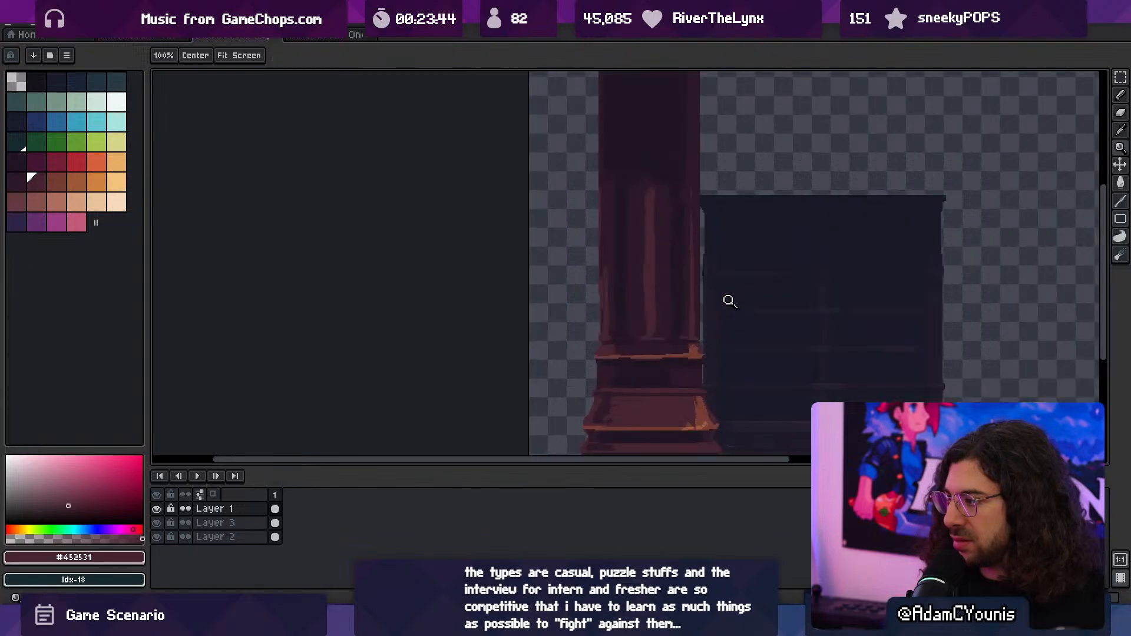
mouse_move(602, 385)
left_mouse_down()
mouse_move(603, 323)
mouse_move(652, 340)
left_mouse_up()
left_click(652, 339, "alt")
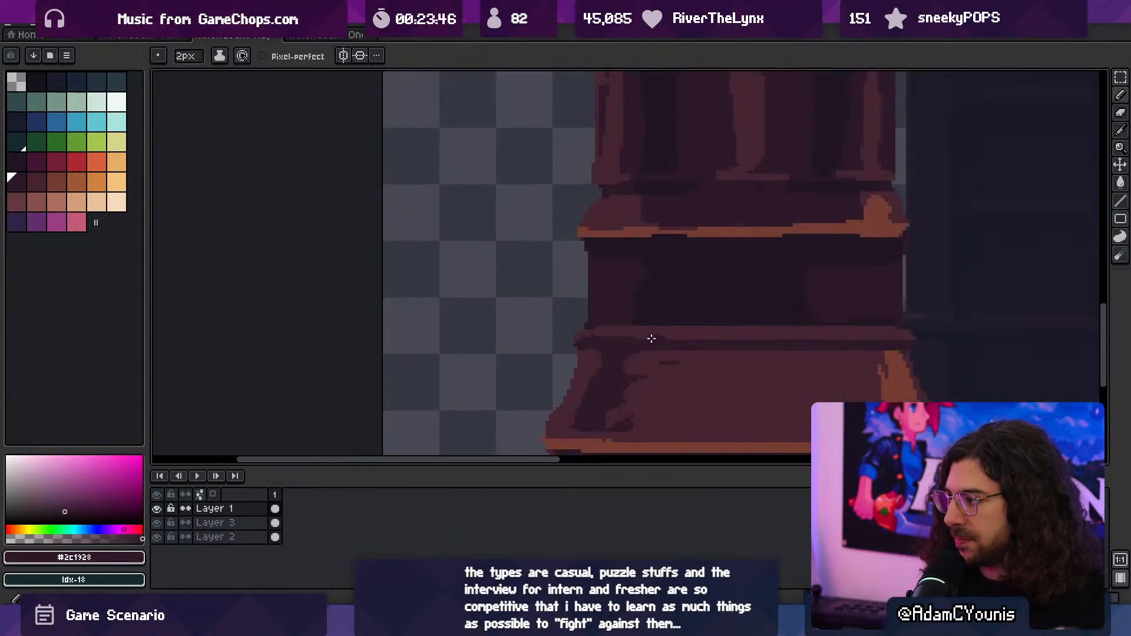
left_click(701, 327, "alt")
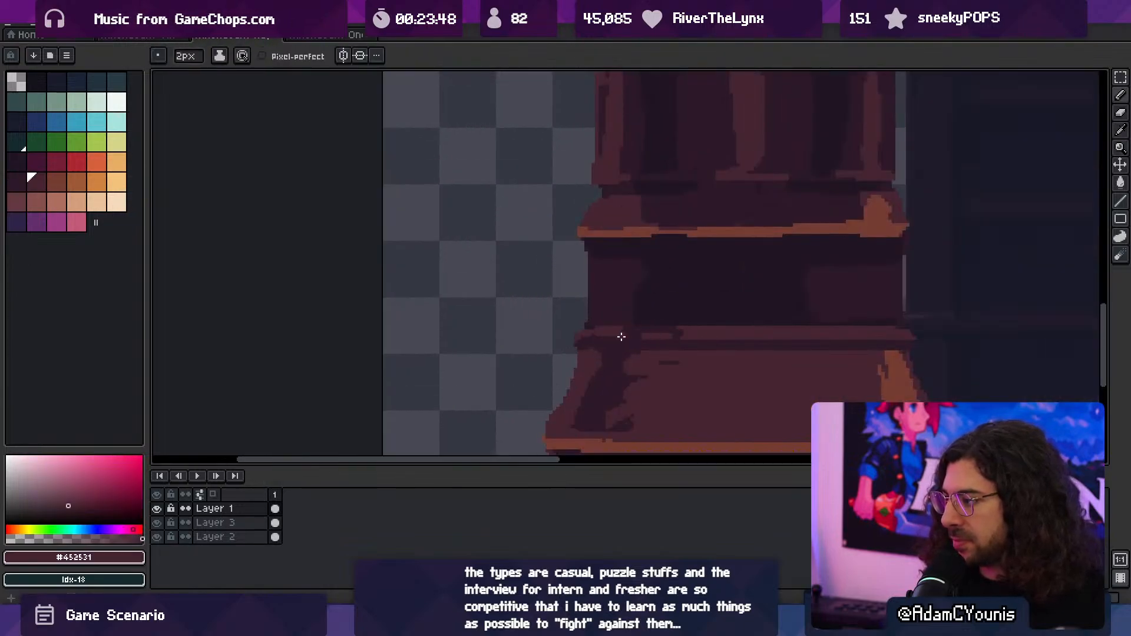
left_click(675, 331, "alt")
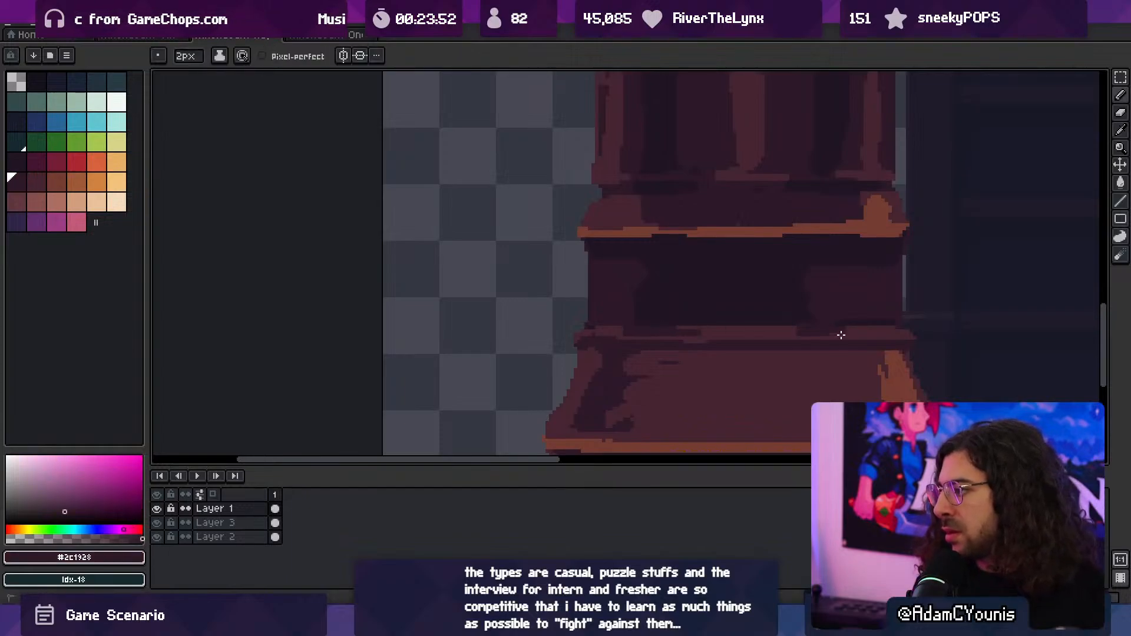
- Add a small #743c33 highlight at the foot of the shaft's central flute with a 1 px brush and split it with #452531
left_click(752, 219, "alt")
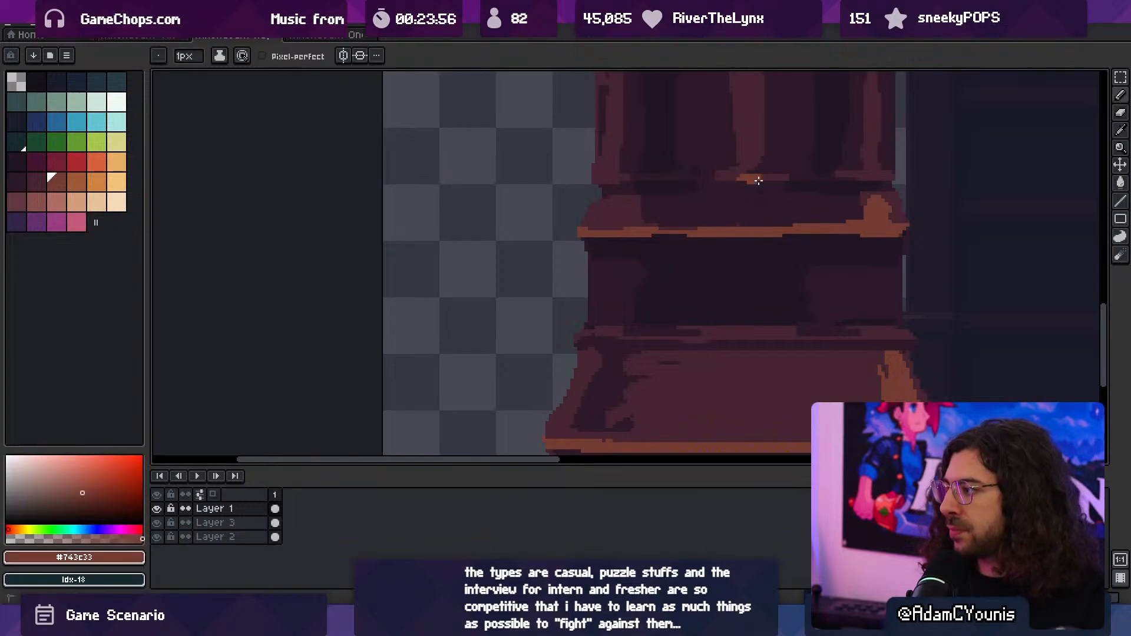
left_click_drag(761, 321, 718, 257, "ctrl")
left_click(715, 272, "alt")
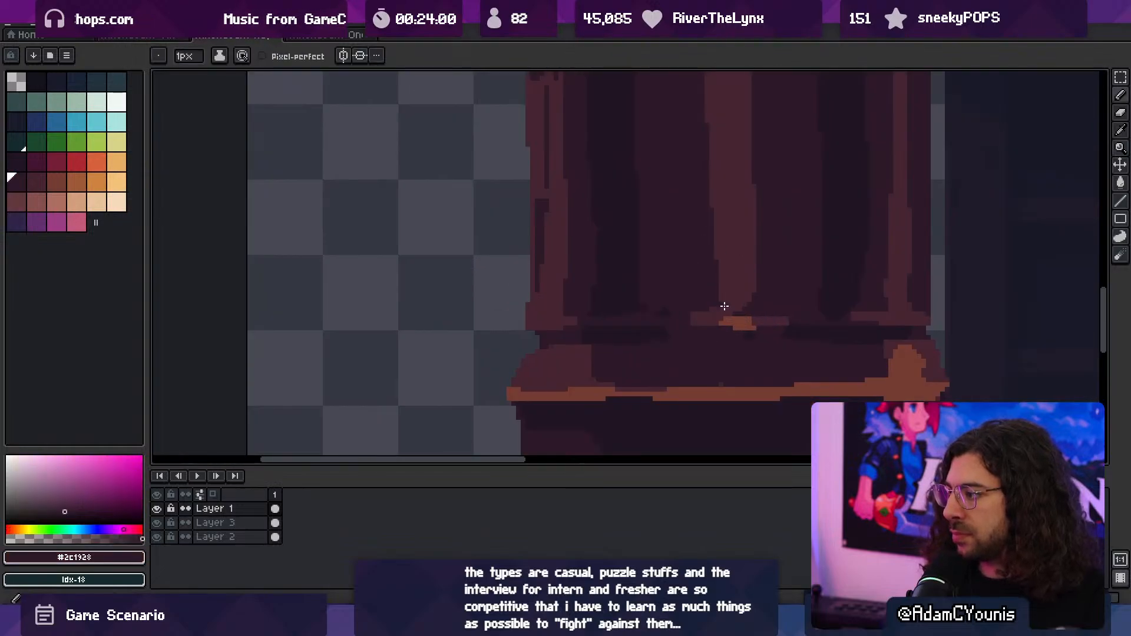
left_click(732, 308, "alt")
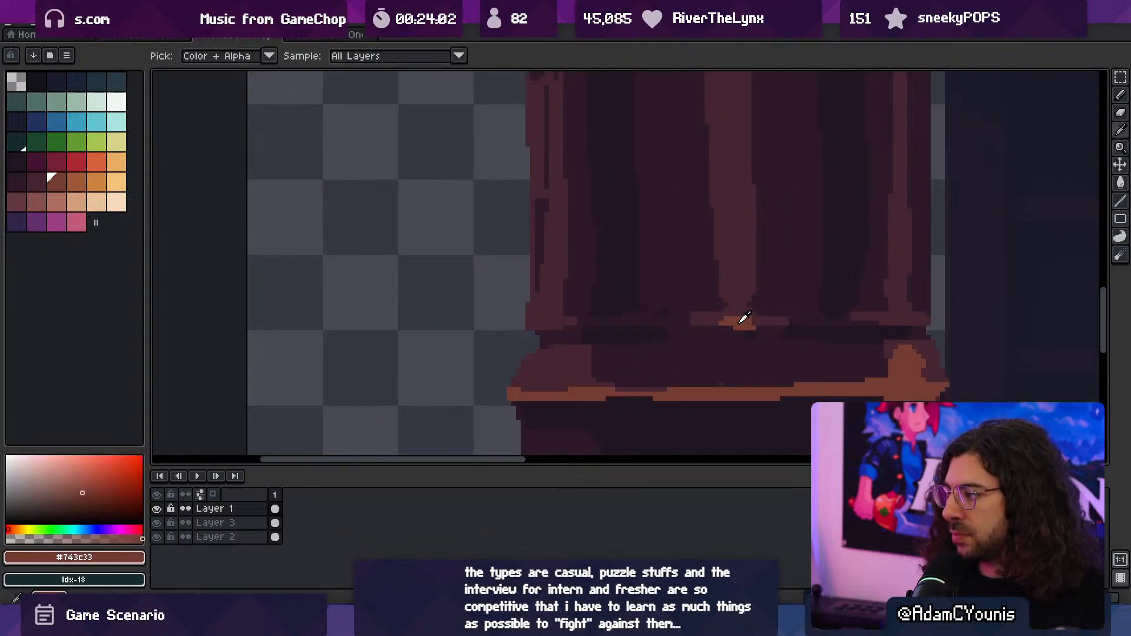
left_click(755, 321, "alt")
left_click(749, 319)
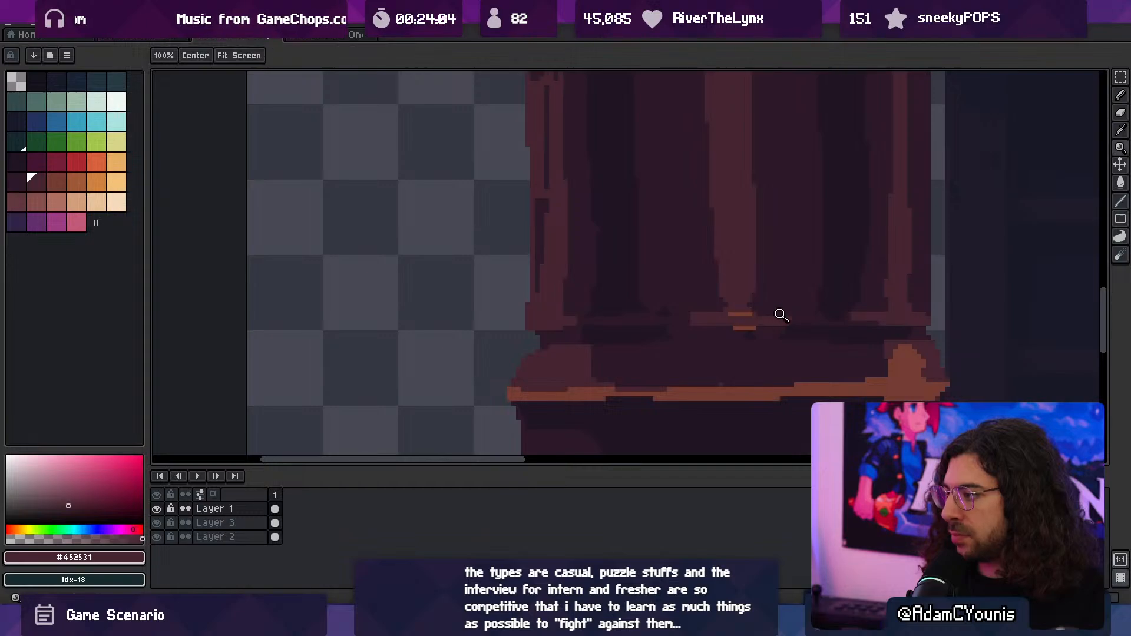
- Paint a short horizontal #743c33 highlight at the centre of the ledge above the sloped base
left_click_drag(780, 315, 725, 285, "ctrl")
left_click_drag(718, 338, 764, 309, "ctrl")
left_click(660, 252, "alt")
mouse_move(648, 248)
left_mouse_down()
mouse_move(691, 257)
mouse_move(740, 245)
mouse_move(675, 279)
left_mouse_up()
left_click(686, 241, "alt")
left_click_drag(681, 290, 716, 281, "ctrl")
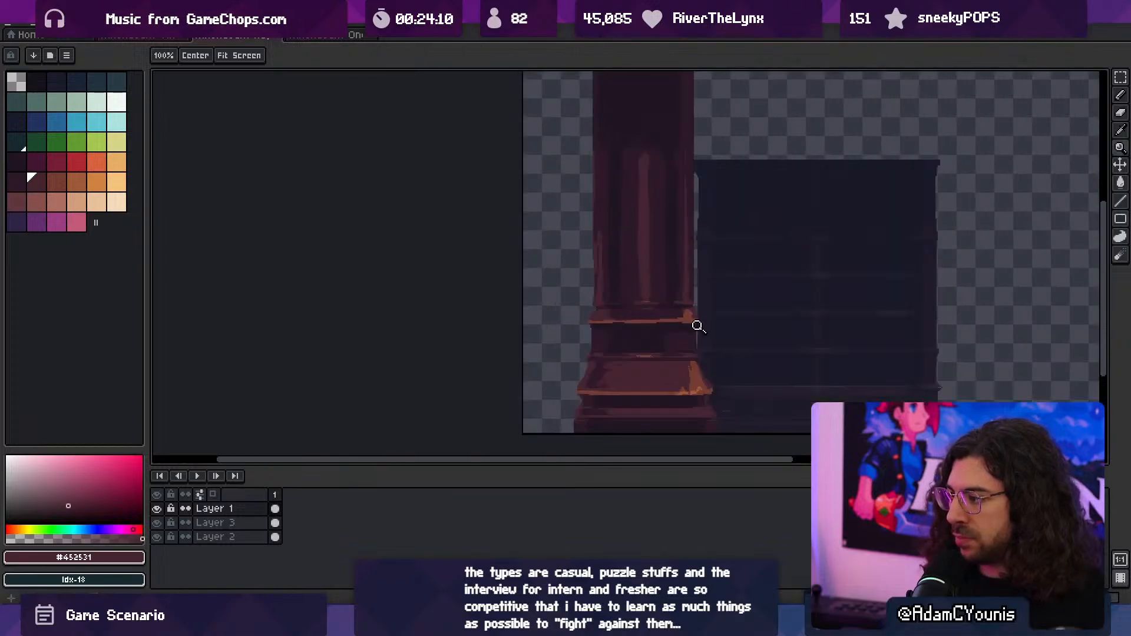
left_click_drag(675, 337, 633, 338)
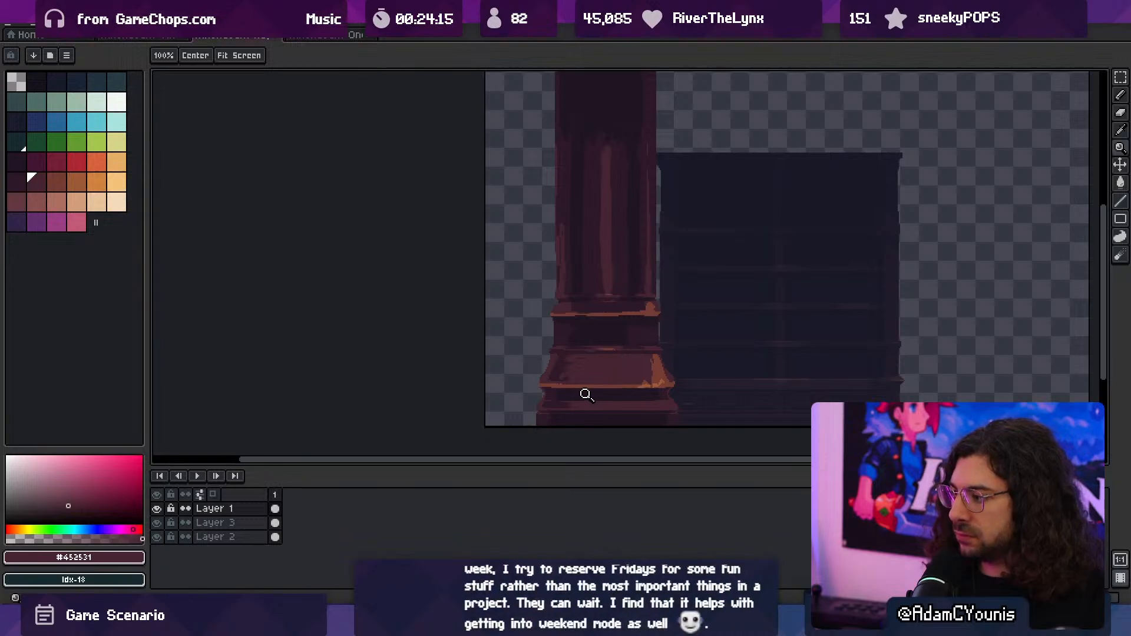
- Paint a solid #2c1928 diamond in the middle of the sloped base moulding with a 2 px brush
left_click(586, 394)
key("b")
left_click(504, 298, "alt")
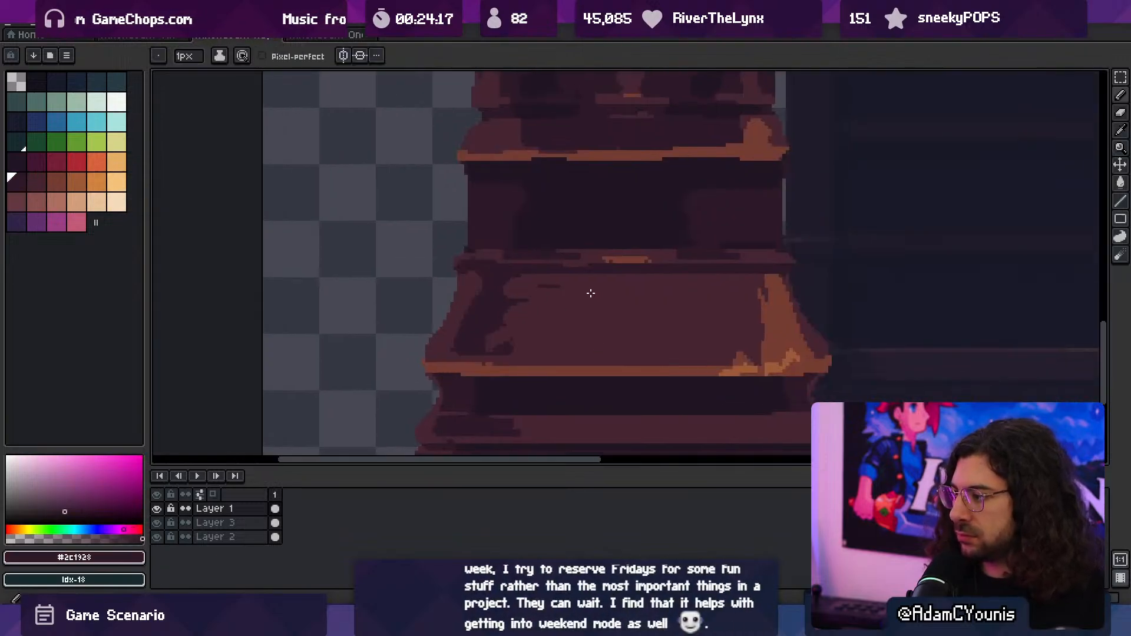
left_click_drag(618, 278, 586, 311)
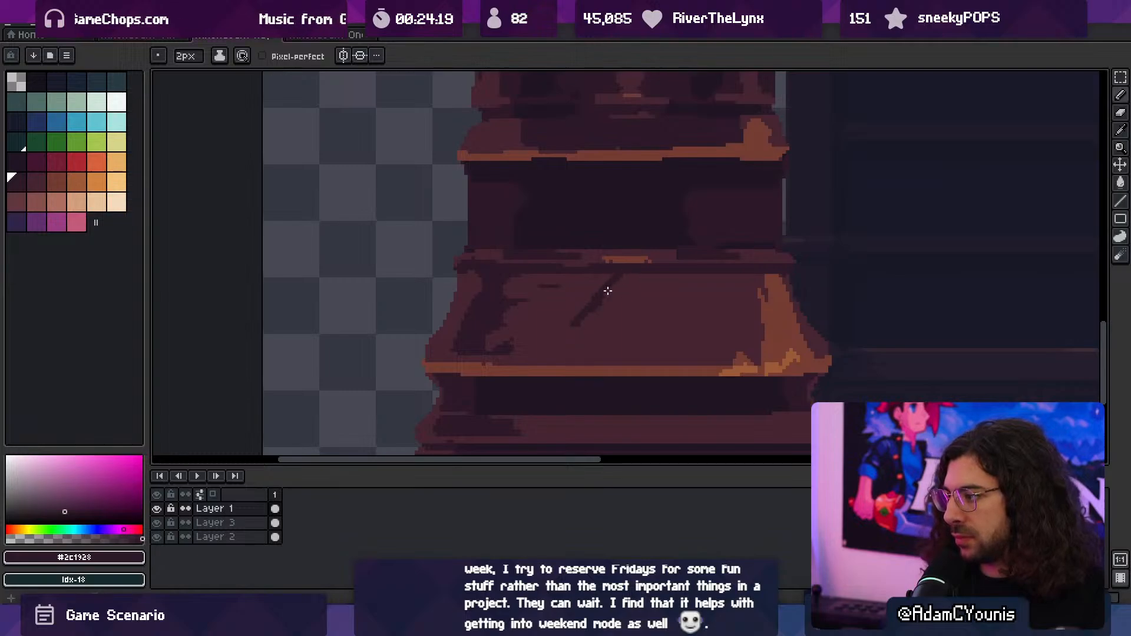
left_click_drag(622, 278, 663, 315)
mouse_move(576, 326)
left_mouse_down()
mouse_move(625, 359)
mouse_move(675, 322)
mouse_move(620, 328)
mouse_move(628, 298)
mouse_move(605, 307)
left_mouse_up()
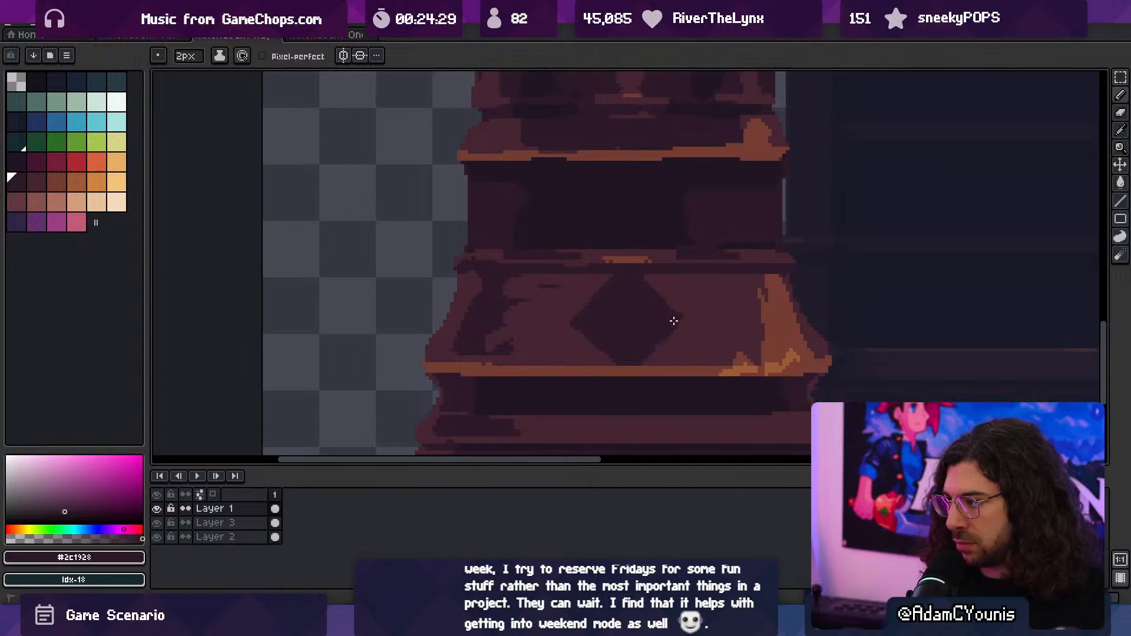
- Paint a narrower #2c1928 diamond to the right of the central one on the sloped base moulding
key("z")
scroll(679, 289, "down", 3)
scroll(721, 268, "up", 4)
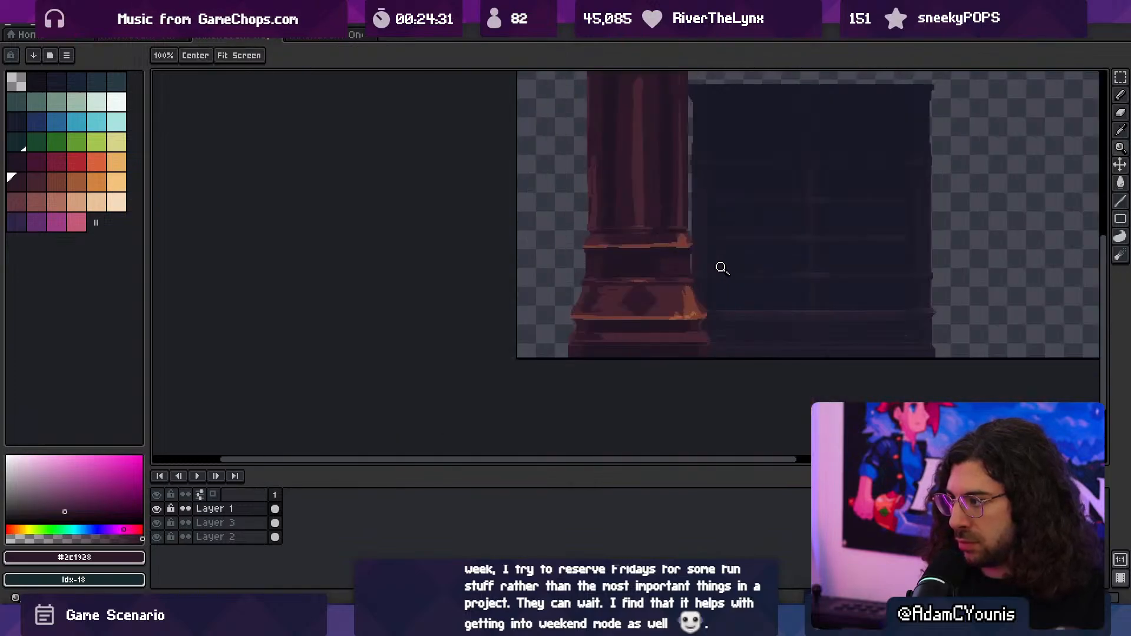
key("p")
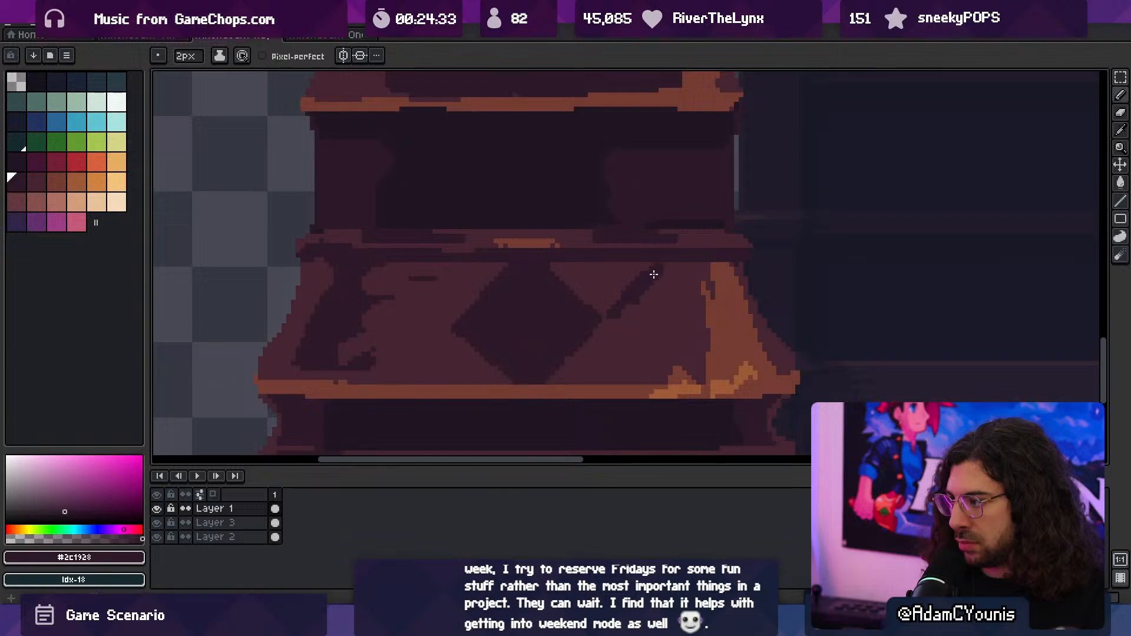
mouse_move(614, 318)
left_mouse_down()
mouse_move(648, 348)
mouse_move(695, 322)
mouse_move(674, 315)
mouse_move(660, 286)
left_mouse_up()
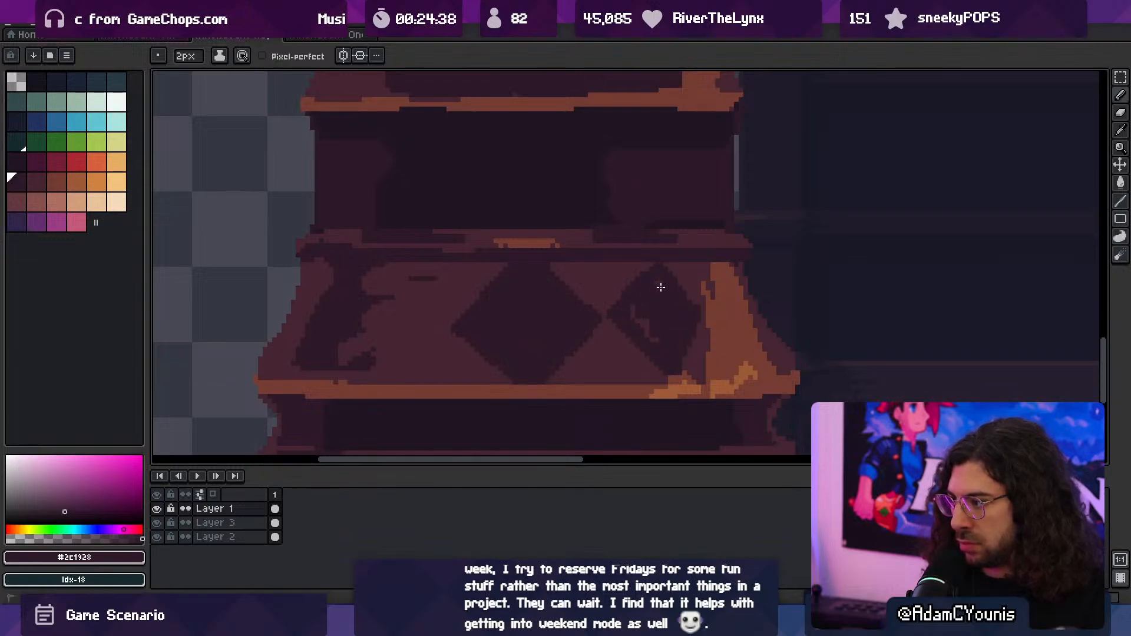
- Paint a matching #2c1928 diamond on the left of the sloped base moulding and clean up around it with #452531
scroll(666, 317, "down", 4)
scroll(696, 313, "up", 4)
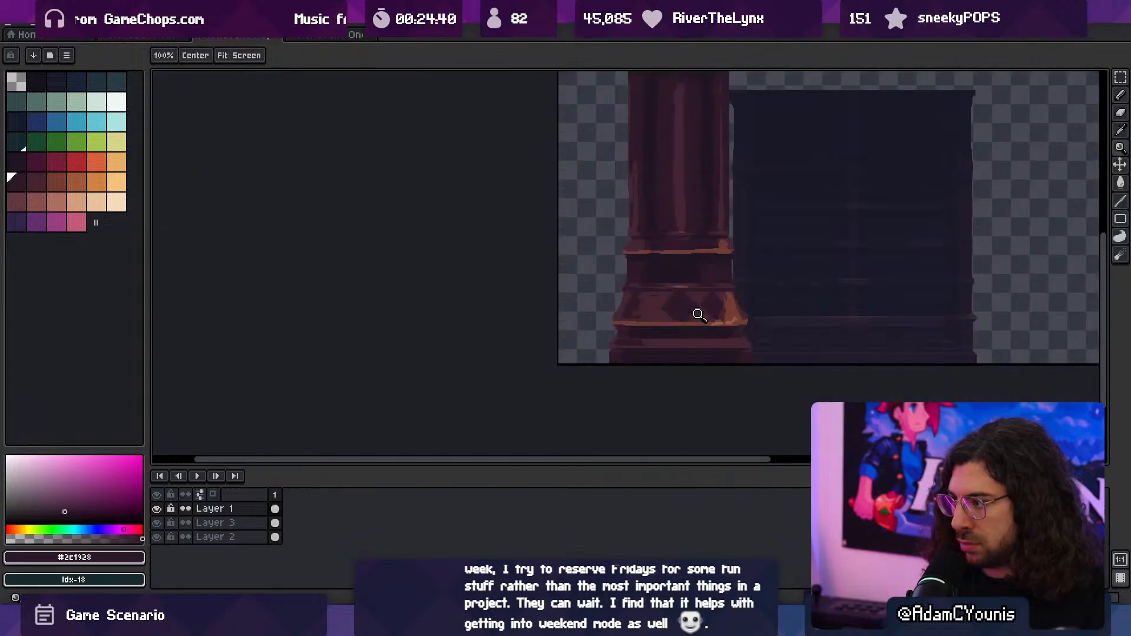
left_click_drag(670, 288, 625, 321)
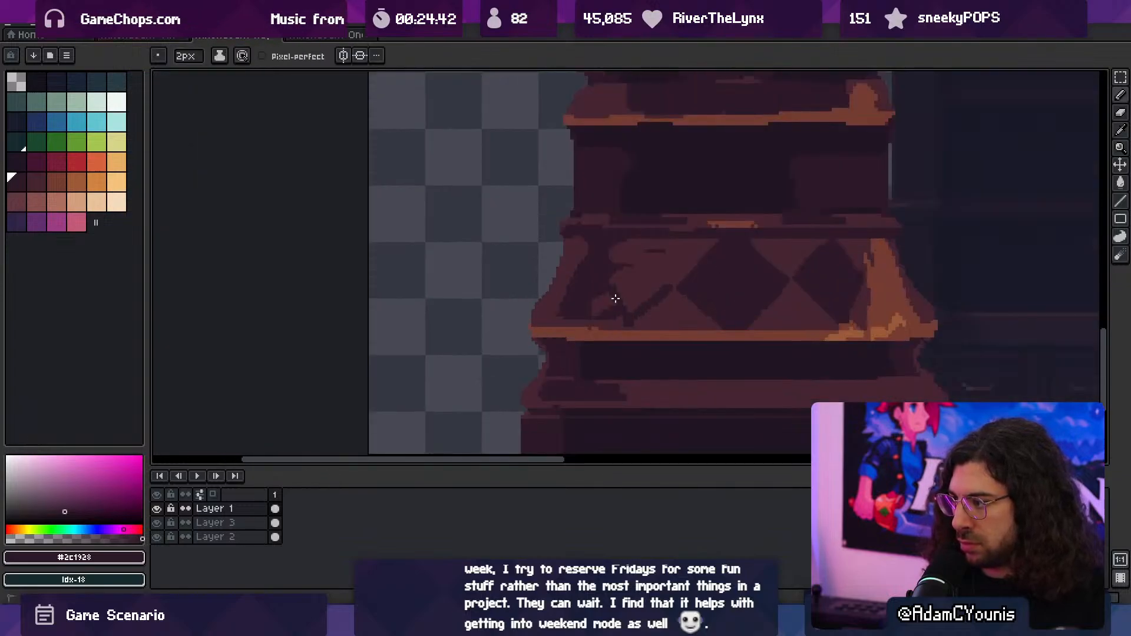
mouse_move(644, 254)
left_mouse_down()
mouse_move(656, 268)
mouse_move(616, 281)
mouse_move(658, 275)
left_mouse_up()
left_click(616, 253, "alt")
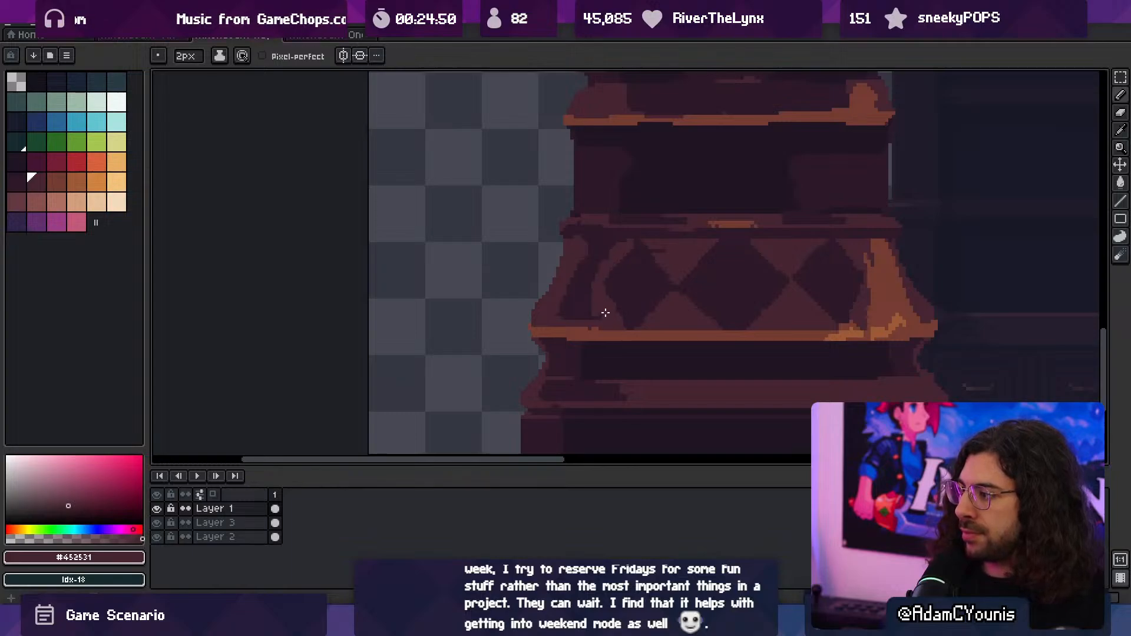
left_click(620, 285, "alt")
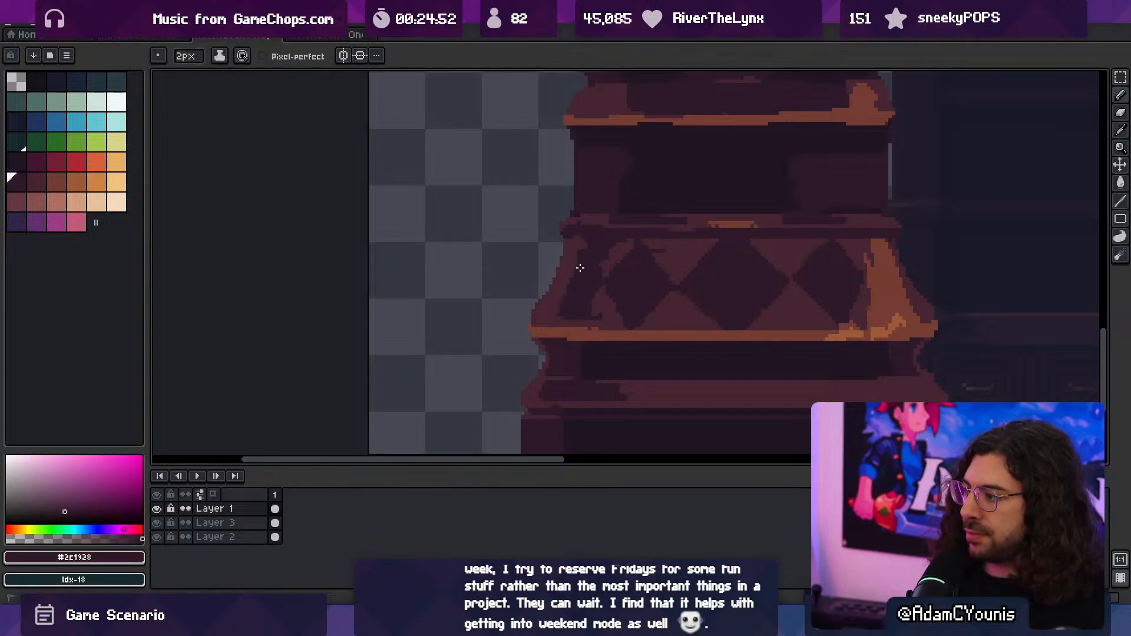
- Carve #452531 shapes into the orange highlight at the sloped moulding's right corner, continuing the diamond pattern
key("ctrl+space")
left_click(860, 292, "alt")
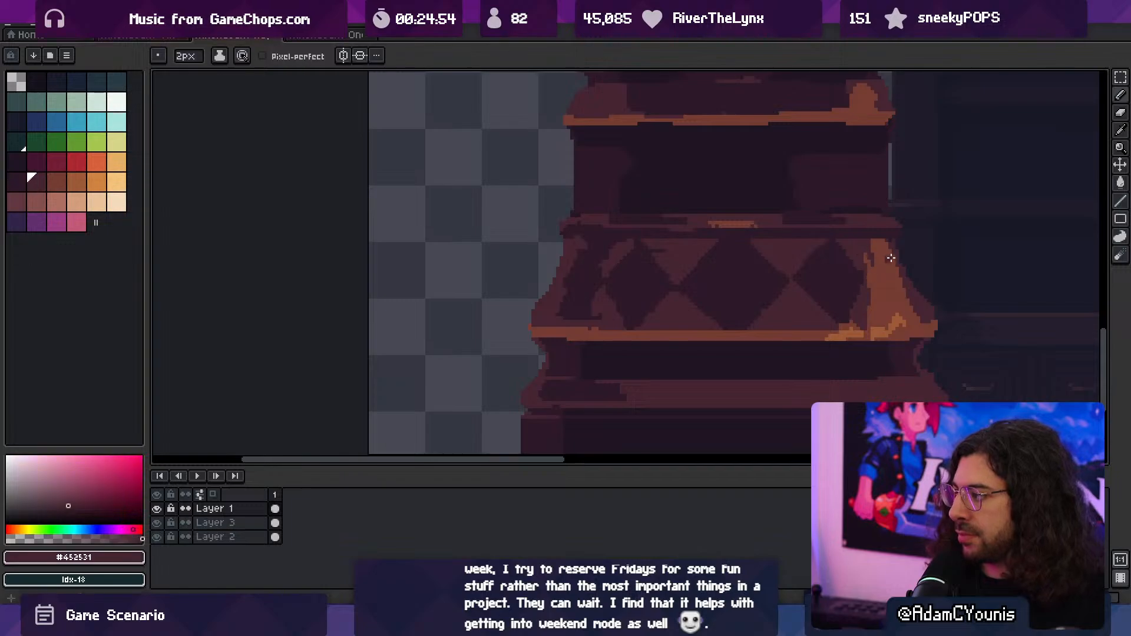
mouse_move(890, 246)
left_mouse_down()
mouse_move(874, 284)
mouse_move(892, 280)
mouse_move(765, 306)
mouse_move(736, 333)
mouse_move(709, 324)
mouse_move(728, 321)
left_mouse_up()
key("ctrl+space")
left_click(882, 272, "alt")
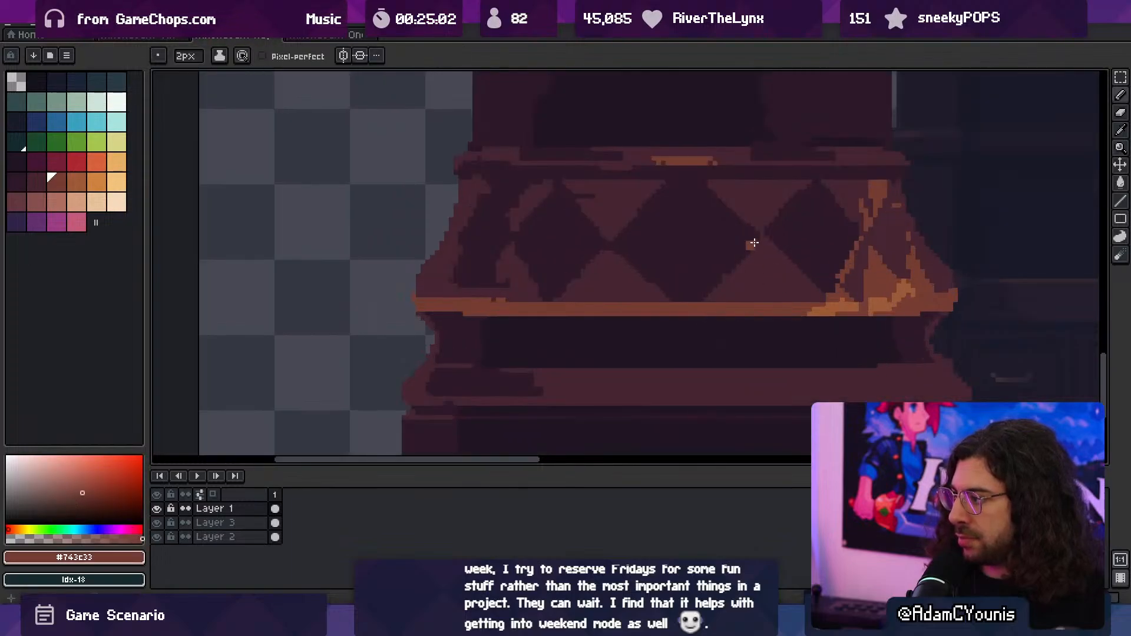
- Edge the lower triangles between the diamonds with #743c33 lines, using a 2 px brush
mouse_move(753, 242)
left_mouse_down()
mouse_move(710, 299)
mouse_move(816, 286)
left_mouse_up()
mouse_move(610, 248)
left_mouse_down()
mouse_move(674, 295)
mouse_move(575, 274)
mouse_move(557, 298)
left_mouse_up()
left_click_drag(511, 248, 542, 290)
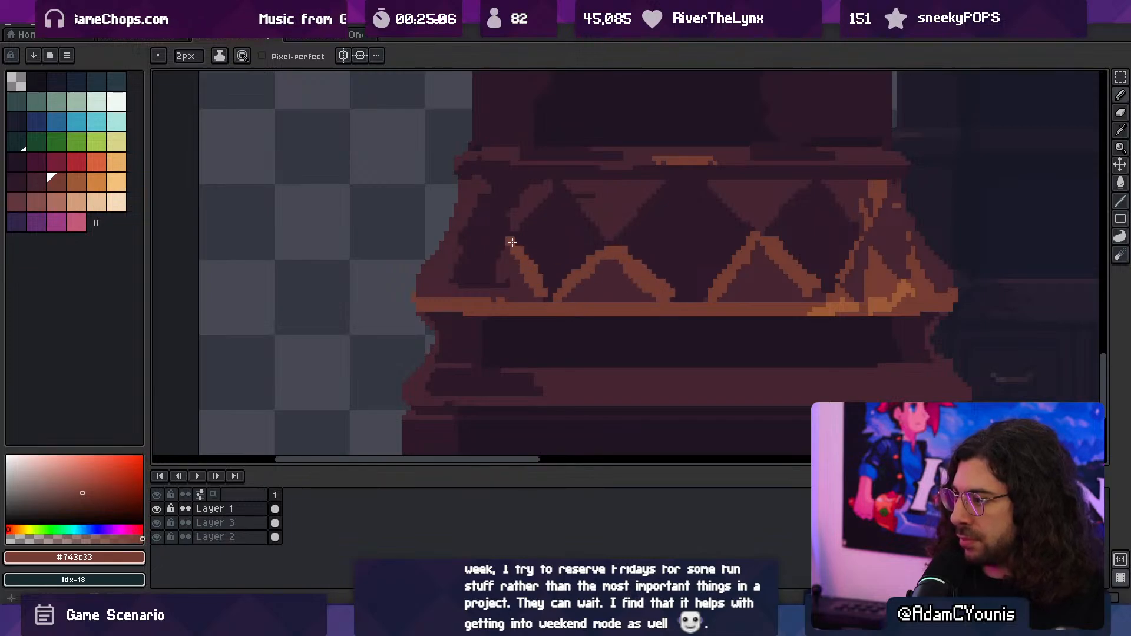
left_click_drag(511, 242, 482, 294)
- Paint small V-shaped #743c33 accents in the upper triangles between the diamonds, reducing the brush to 1 px
left_click_drag(587, 252, 551, 280)
left_click_drag(595, 248, 636, 250)
left_click(552, 324, "alt")
left_click_drag(563, 288, 609, 336)
key("alt")
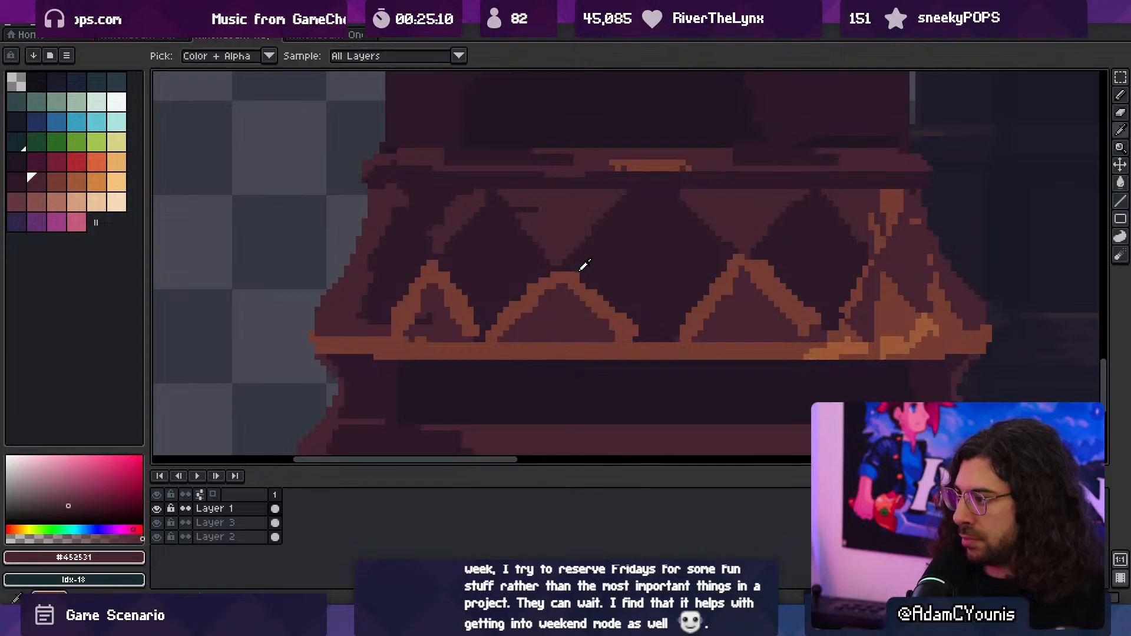
left_click(581, 263, "alt")
left_click(555, 239)
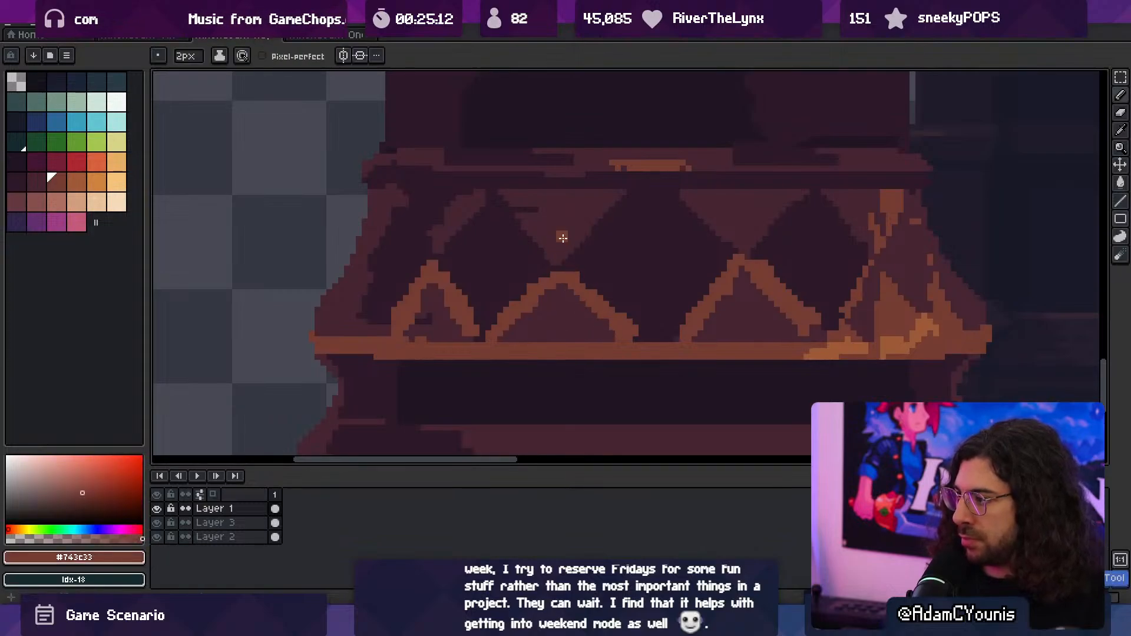
key("alt")
key("alt")
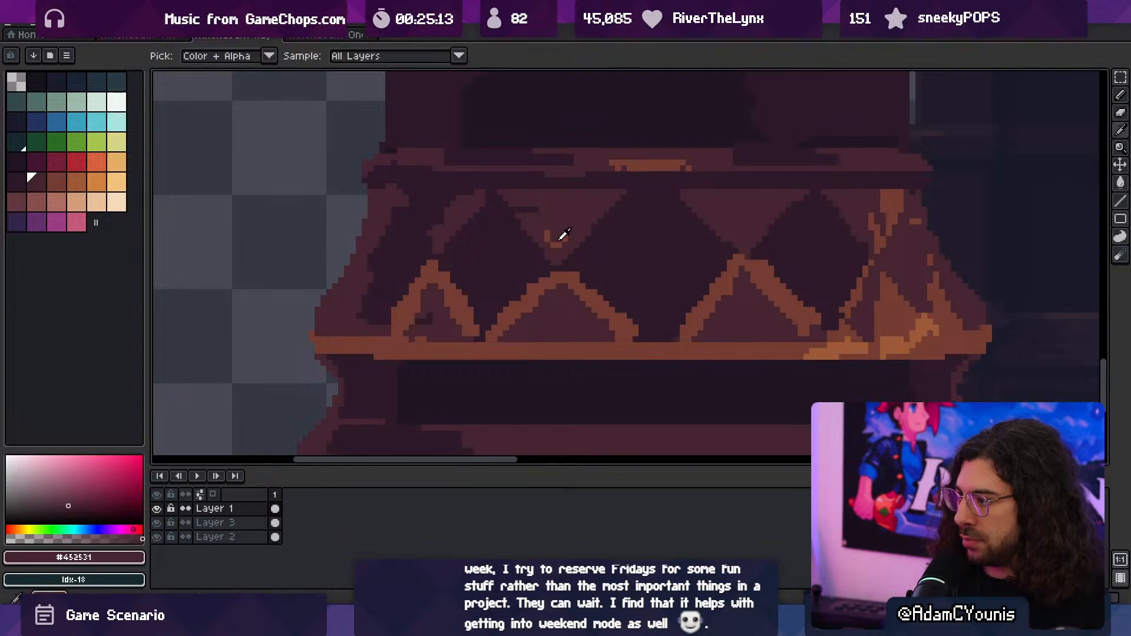
key("minus")
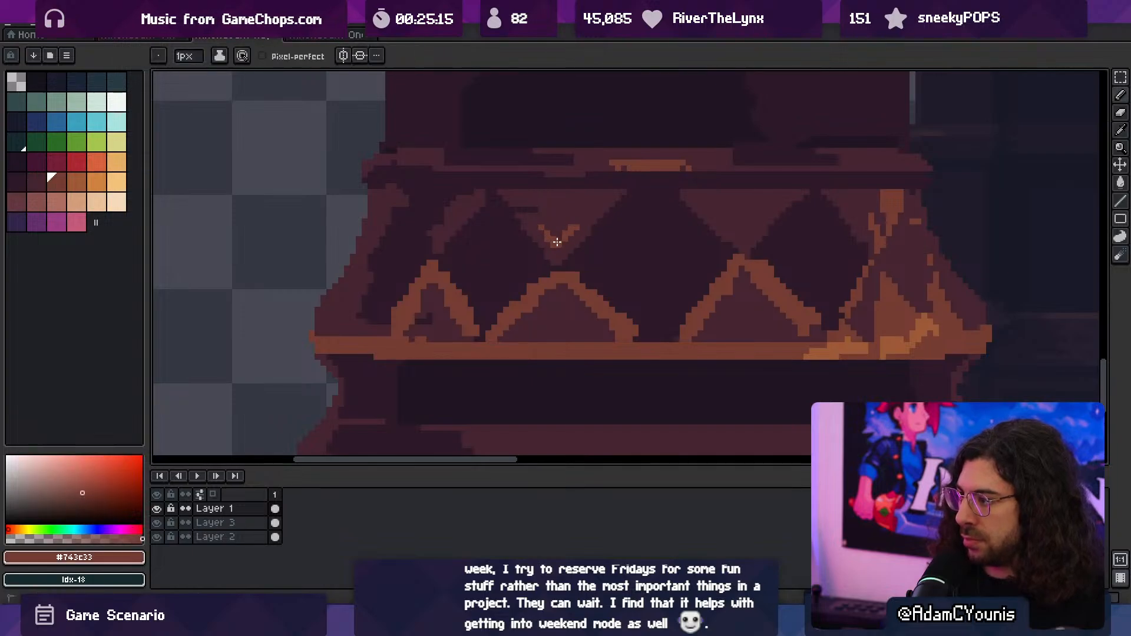
- Fill the dark diamonds' interiors with #452531 using a 3 px brush, leaving dark outlines along their upper edges
key("z")
scroll(743, 232, "down", 4)
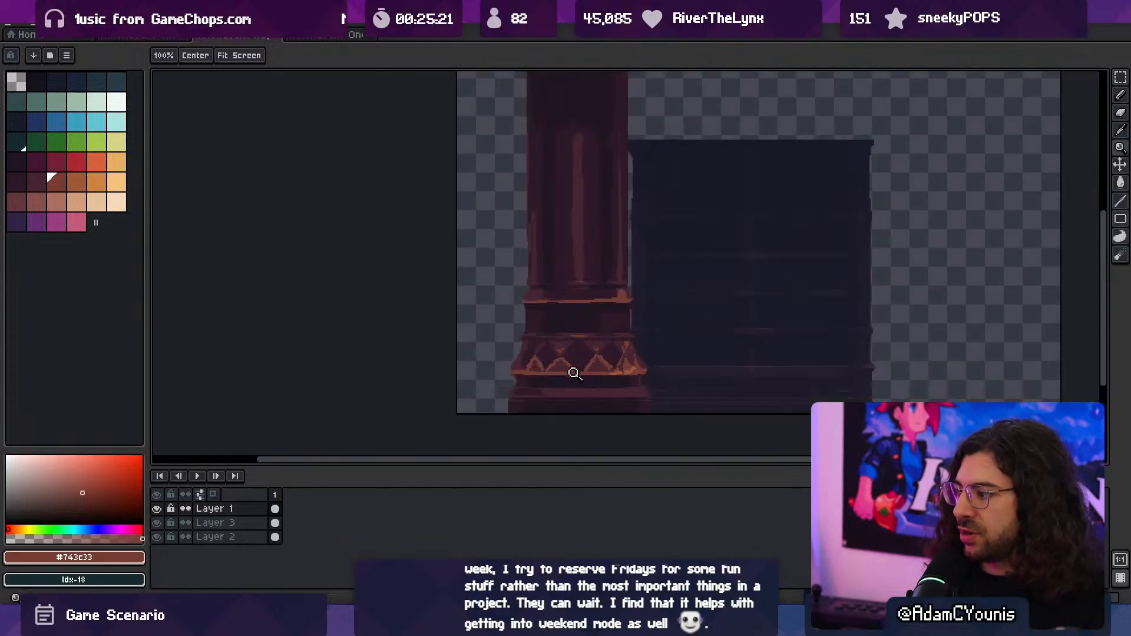
mouse_move(574, 372)
left_mouse_down()
mouse_move(623, 309)
mouse_move(586, 288)
left_mouse_up()
left_click(622, 301, "alt")
key("b")
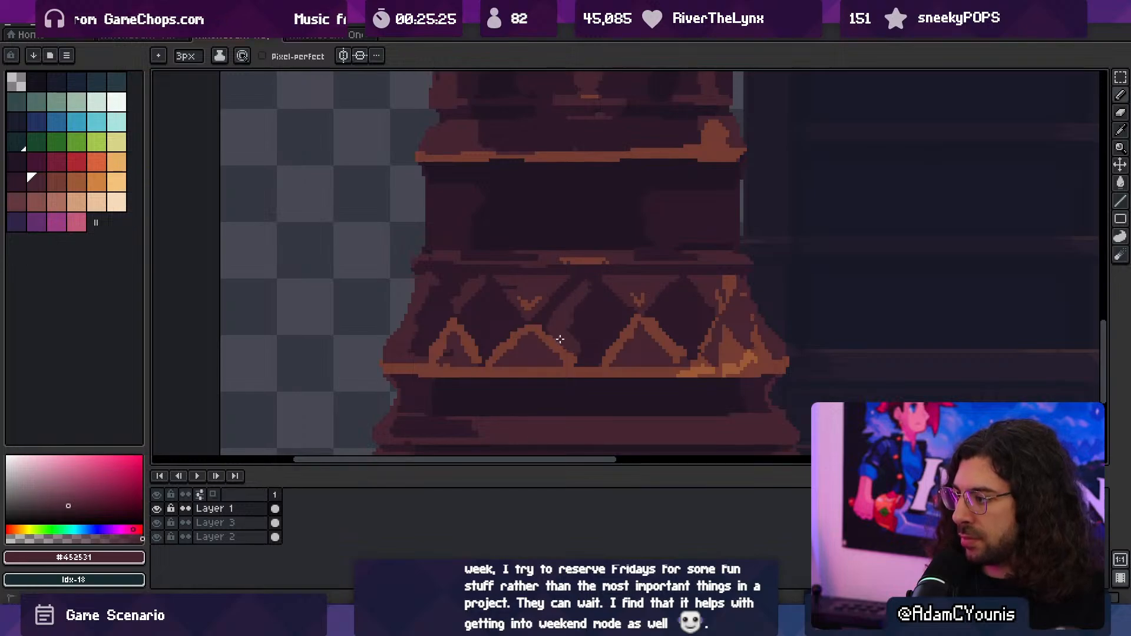
mouse_move(610, 334)
left_mouse_down()
mouse_move(578, 327)
mouse_move(616, 313)
left_mouse_up()
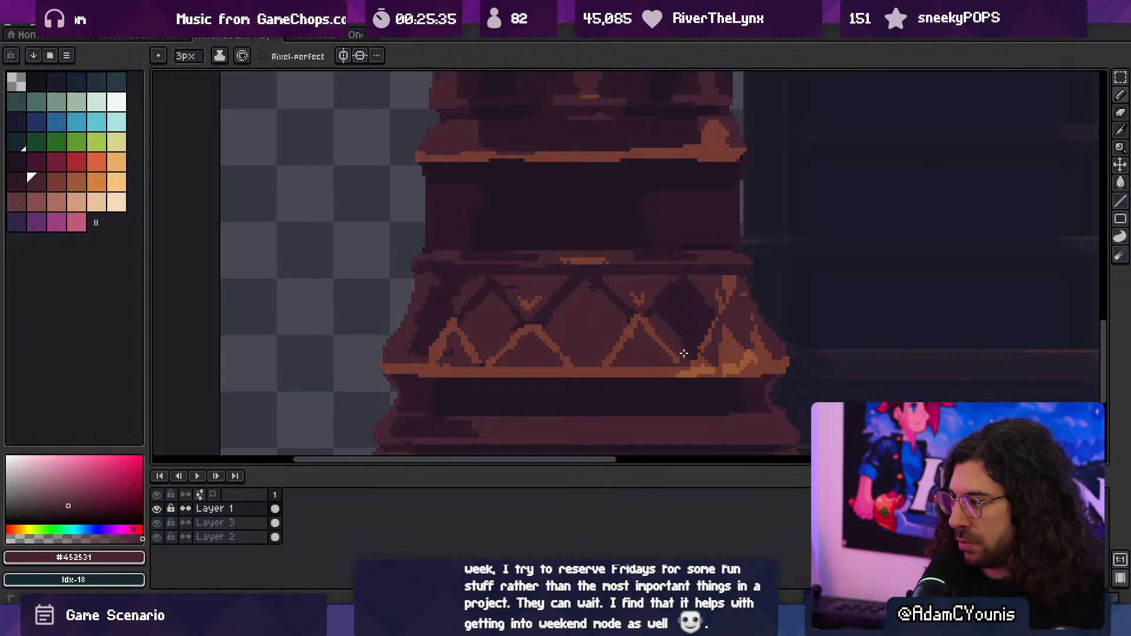
mouse_move(691, 351)
left_mouse_down()
mouse_move(683, 323)
mouse_move(664, 313)
left_mouse_up()
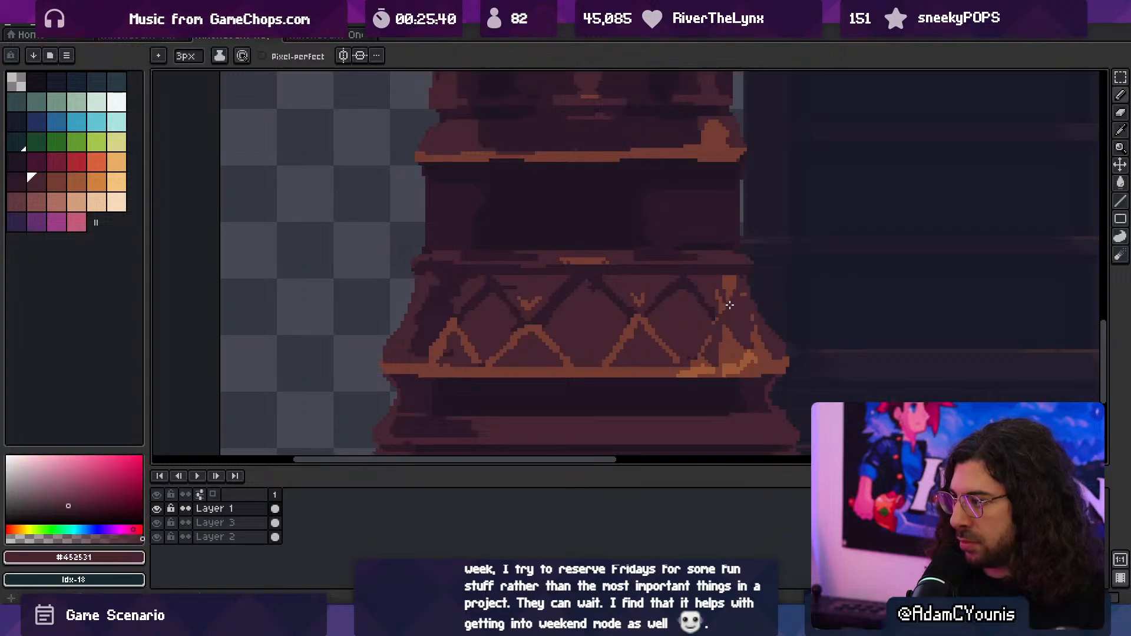
- Repaint the orange area inside the rightmost triangle of the sloped moulding with #452531
left_click(723, 302, "alt")
mouse_move(723, 308)
left_mouse_down()
mouse_move(697, 358)
mouse_move(733, 330)
mouse_move(751, 355)
mouse_move(717, 354)
left_mouse_up()
left_click(717, 353, "alt")
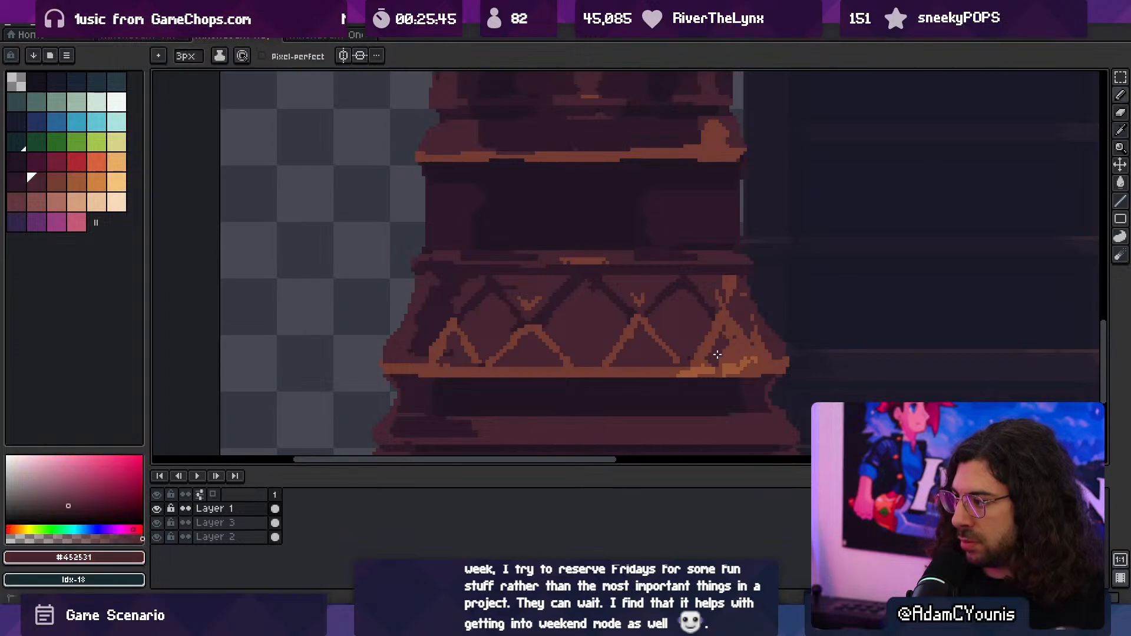
left_click(747, 356, "alt")
left_click(726, 365, "alt")
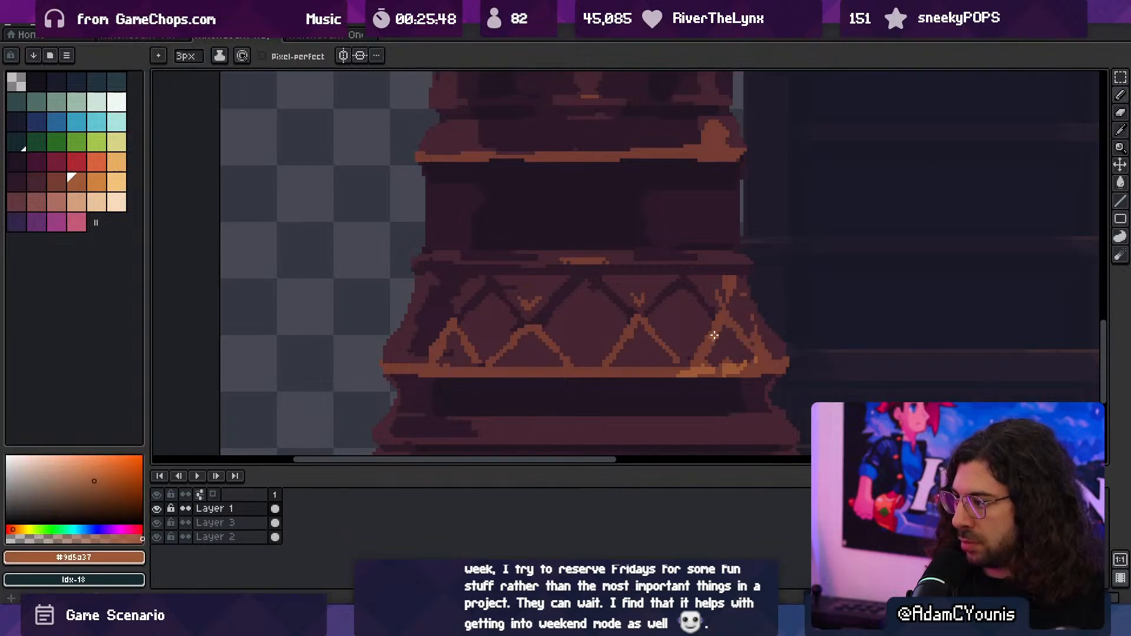
- Brighten the rightmost triangle's edges with #9d5a37 and fill its interior with #743c33
mouse_move(714, 335)
left_mouse_down()
mouse_move(703, 353)
mouse_move(755, 349)
mouse_move(716, 359)
left_mouse_up()
left_click(731, 321, "alt")
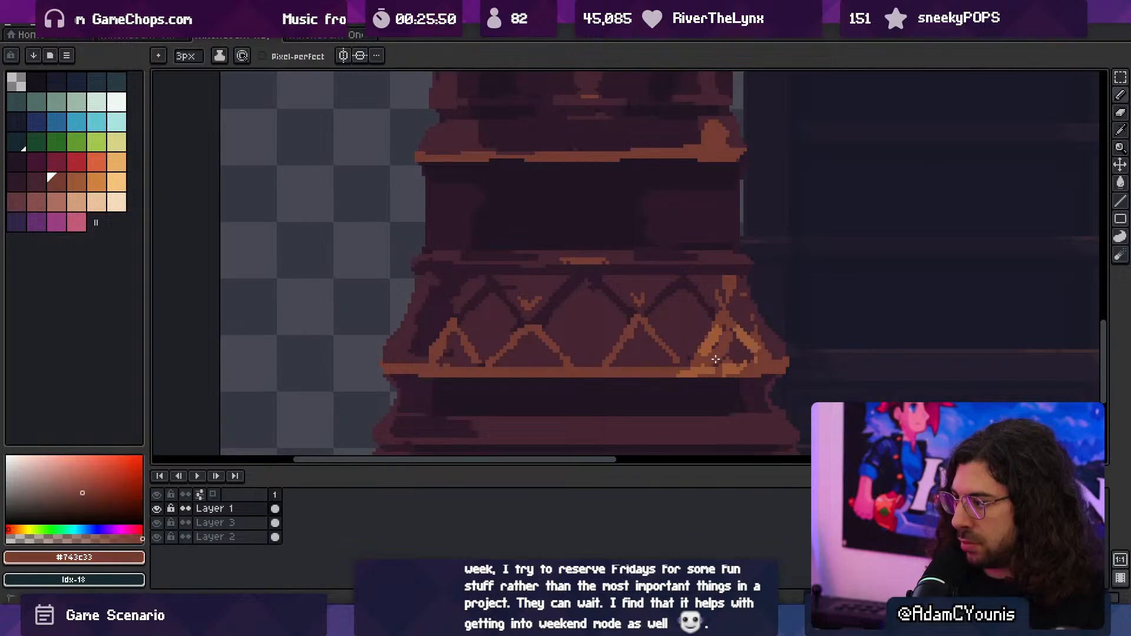
key("alt")
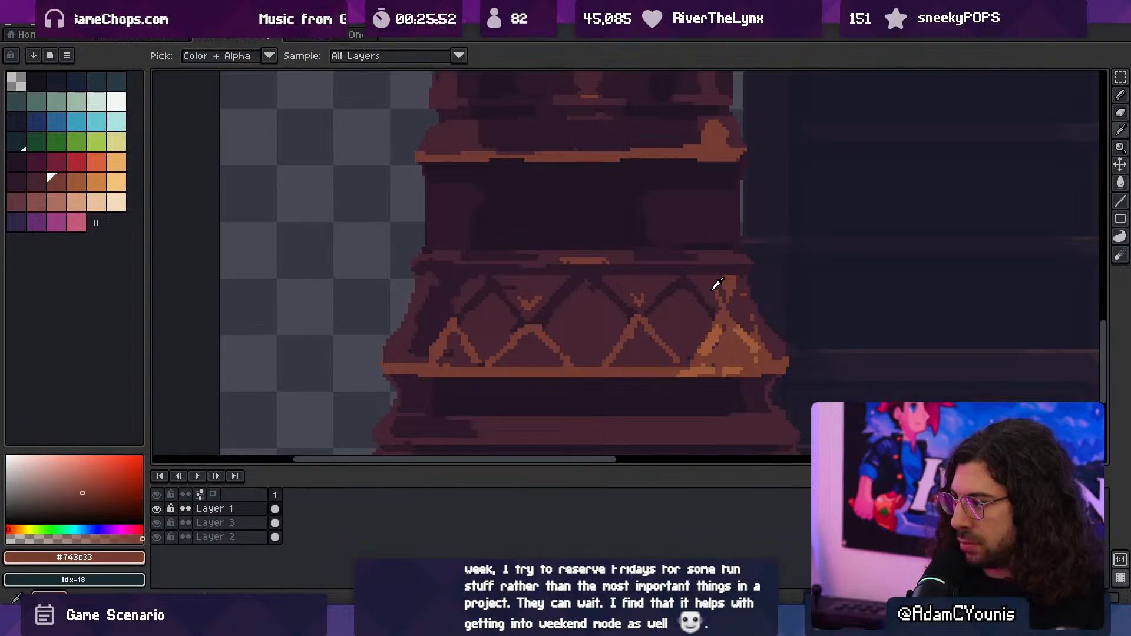
- Paint a #743c33 highlight patch above the rightmost triangle of the sloped moulding and brighten its edge with #9d5a37
left_click(712, 290, "alt")
mouse_move(720, 290)
left_mouse_down()
mouse_move(729, 277)
mouse_move(730, 296)
mouse_move(703, 285)
mouse_move(723, 300)
mouse_move(743, 294)
mouse_move(740, 283)
mouse_move(752, 318)
mouse_move(778, 290)
mouse_move(788, 305)
left_mouse_up()
left_click(728, 313, "alt")
left_click(693, 313, "alt")
left_click(726, 296, "alt")
left_click(742, 299, "alt")
key("z")
left_click(767, 319, "alt")
left_click_drag(710, 348, 685, 317)
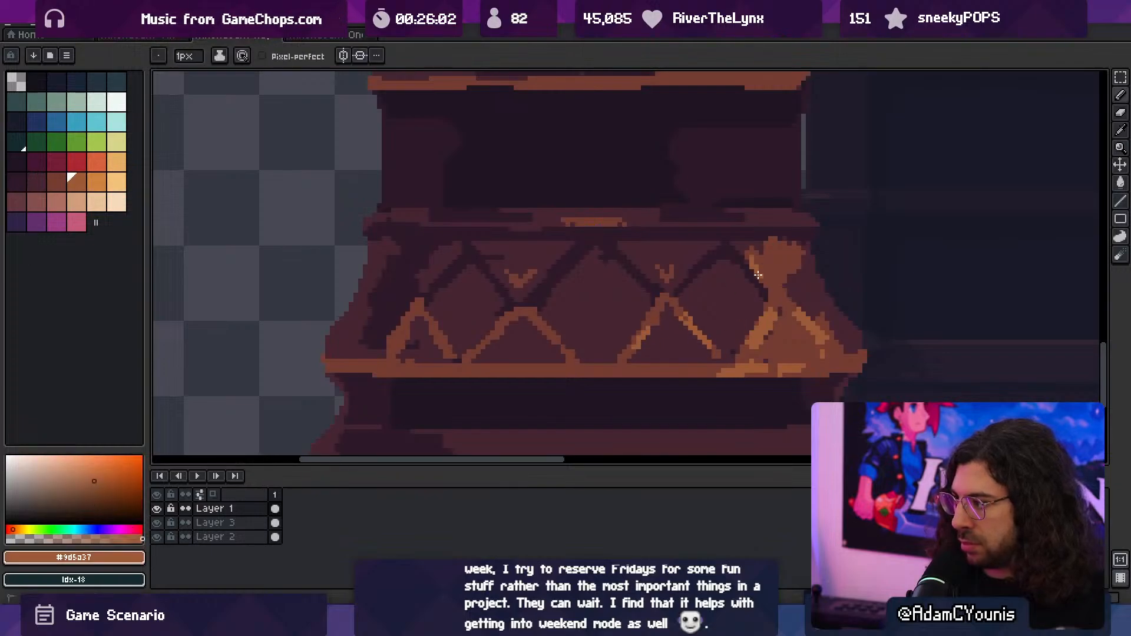
- Add a #9d5a37 highlight to the ledge directly above the bright patch on the sloped moulding
mouse_move(762, 228)
left_mouse_down()
mouse_move(791, 226)
mouse_move(752, 224)
mouse_move(764, 211)
mouse_move(717, 236)
left_mouse_up()
left_click(632, 222, "alt")
key("space")
left_click_drag(717, 236, 590, 315)
mouse_move(694, 262)
left_mouse_down("ctrl")
mouse_move(673, 273)
mouse_move(680, 265)
left_mouse_up("ctrl")
mouse_move(664, 318)
left_mouse_down("ctrl")
mouse_move(695, 313)
mouse_move(667, 336)
mouse_move(711, 326)
mouse_move(753, 277)
left_mouse_up("ctrl")
left_click(631, 302, "alt")
left_click_drag(753, 277, 689, 327)
left_click(724, 356, "ctrl")
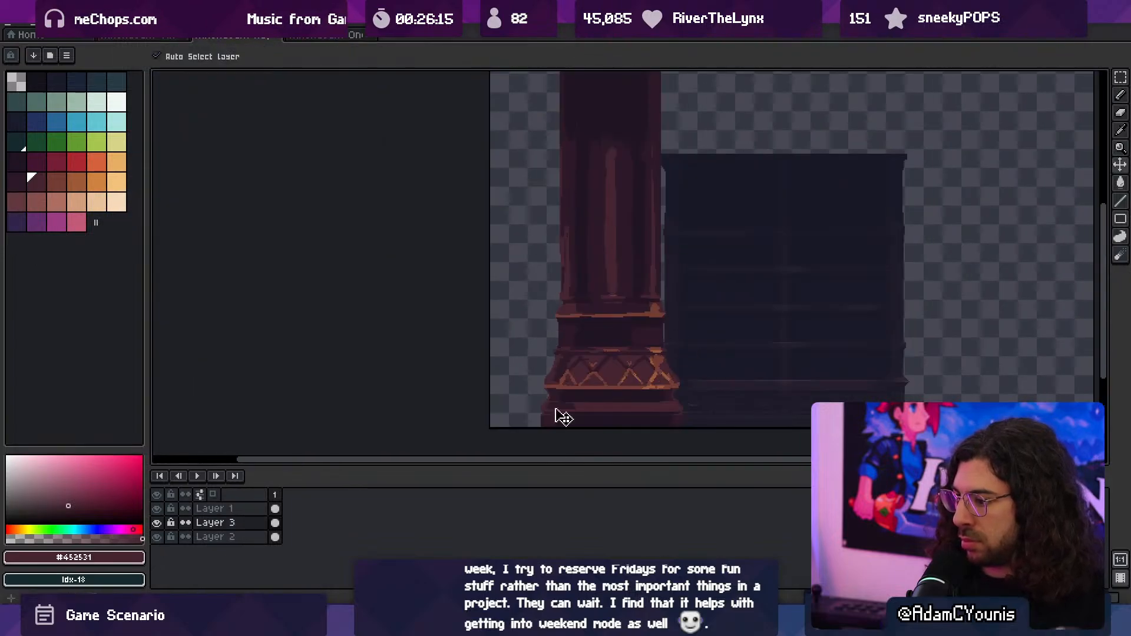
- Hide Layer 2 and Layer 3, and smooth the sloped moulding's outer silhouette on Layer 1 with #452531
left_click(158, 537)
left_click(157, 522)
left_click_drag(486, 376, 506, 348, "ctrl")
left_click_drag(517, 355, 527, 350, "ctrl")
left_click_drag(452, 371, 487, 356, "ctrl")
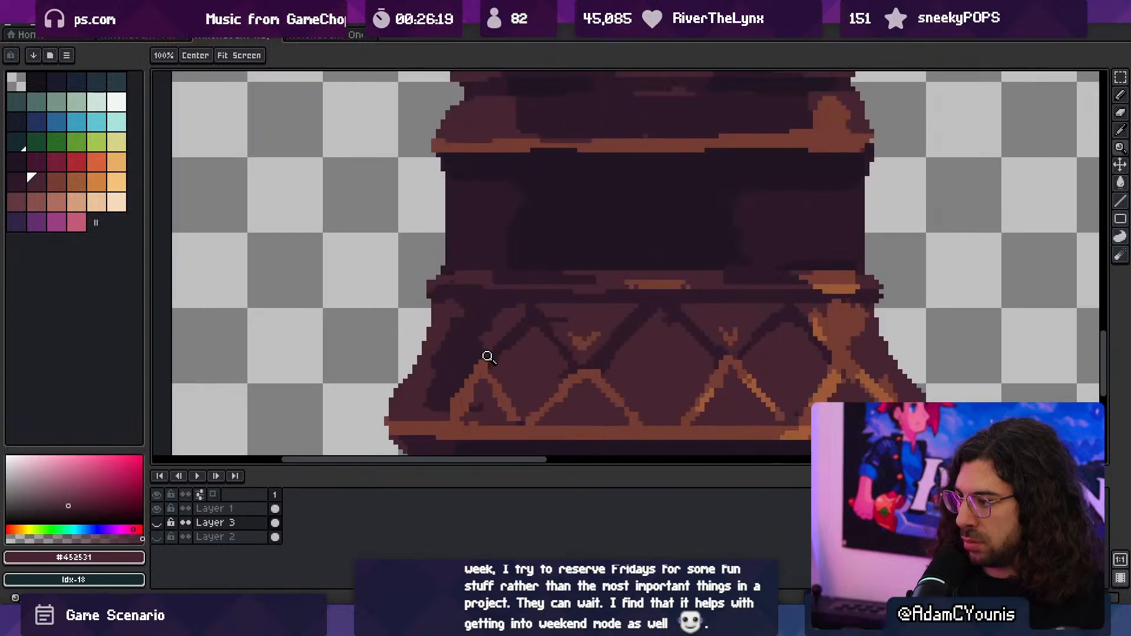
left_click(415, 384, "ctrl")
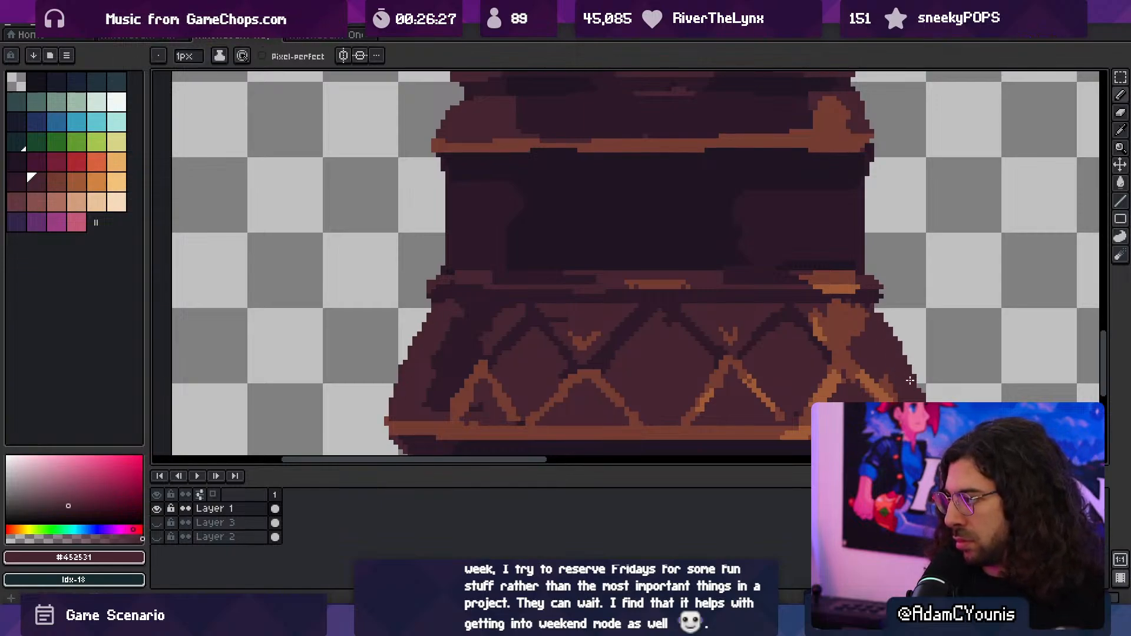
key("z")
scroll(890, 357, "down", 3)
middle_click_drag(883, 342, 752, 315)
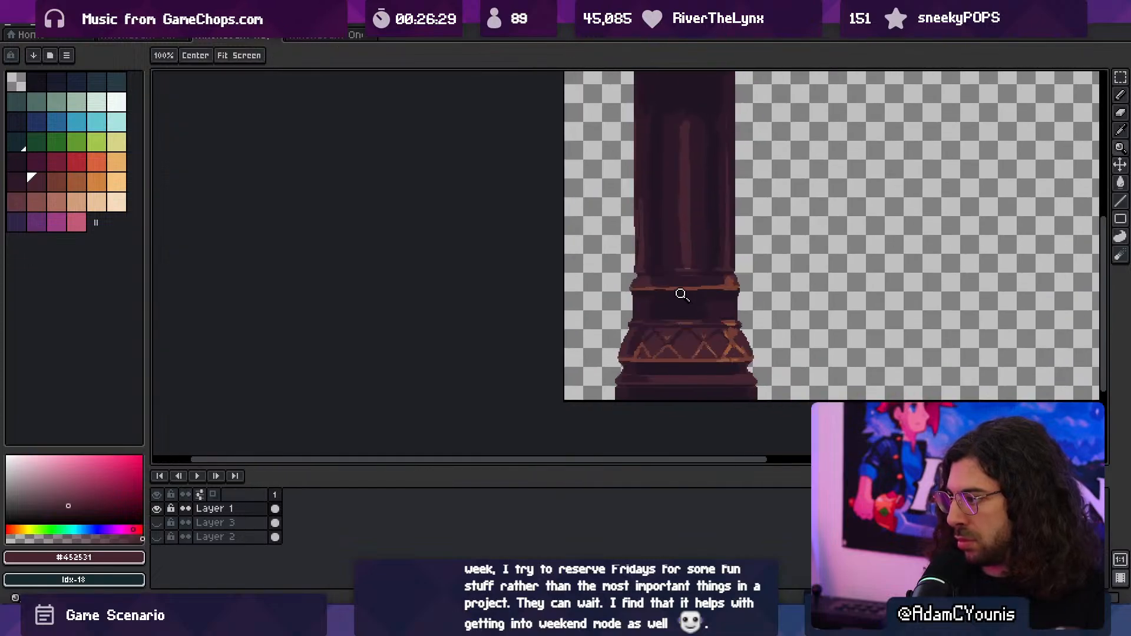
scroll(680, 298, "down", 1)
scroll(670, 321, "up", 2)
scroll(651, 324, "up", 1)
- Rework the dark area at the sloped moulding's left end into a diamond, using #452531 fill and #2c1928 outlines with a 3 px brush
key("b")
left_click(625, 328, "alt")
left_click(682, 307, "alt")
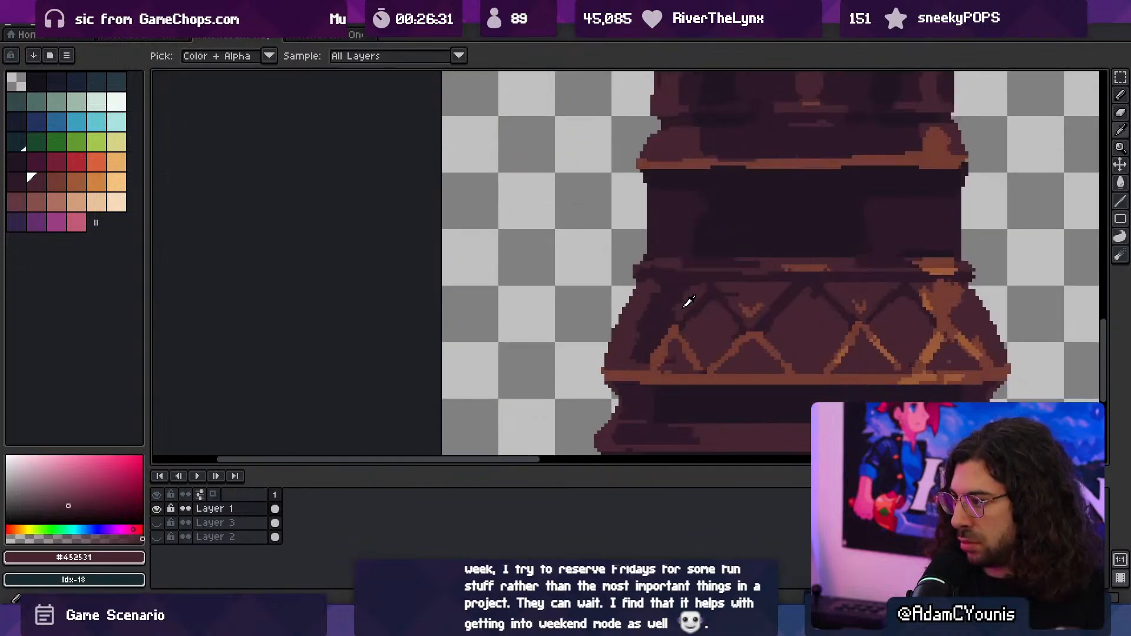
left_click(644, 303, "alt")
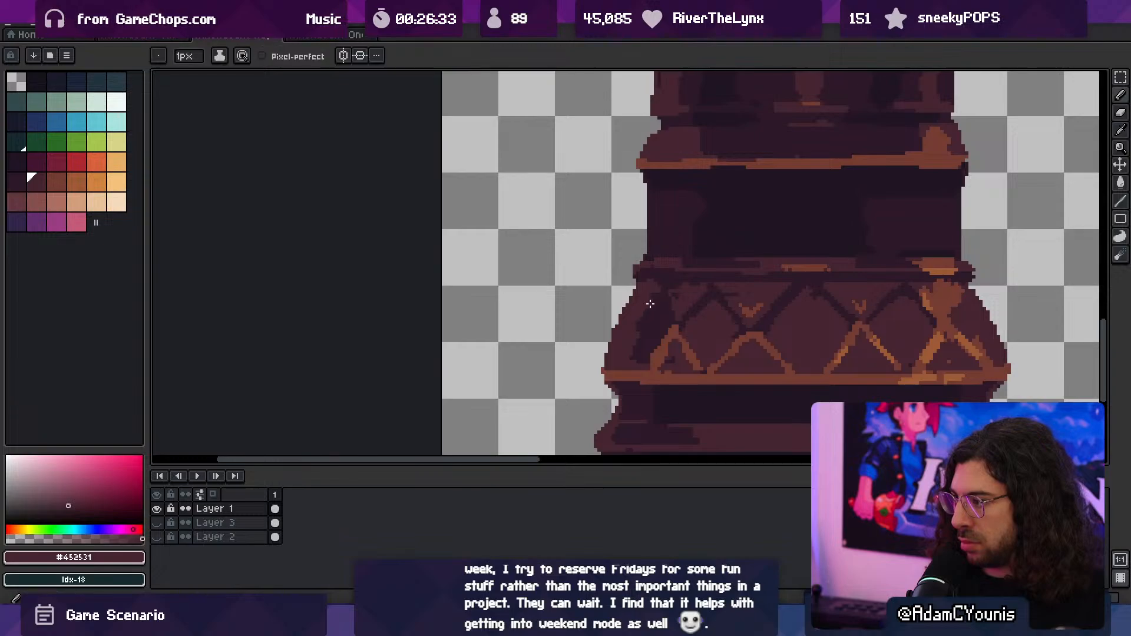
left_click(690, 298, "alt")
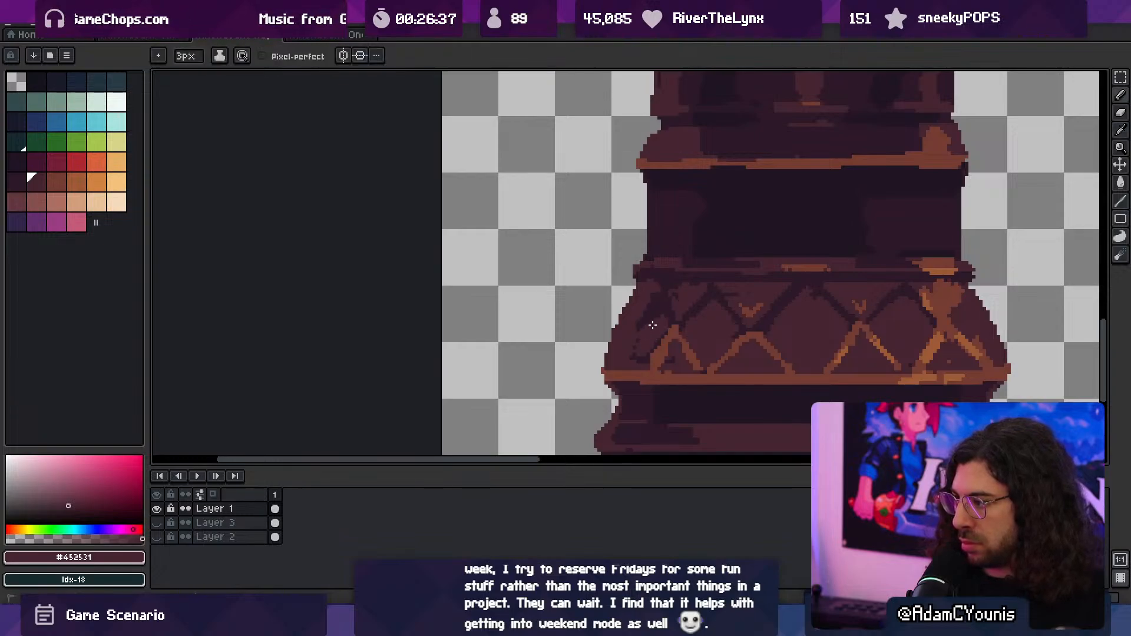
left_click(649, 296, "alt")
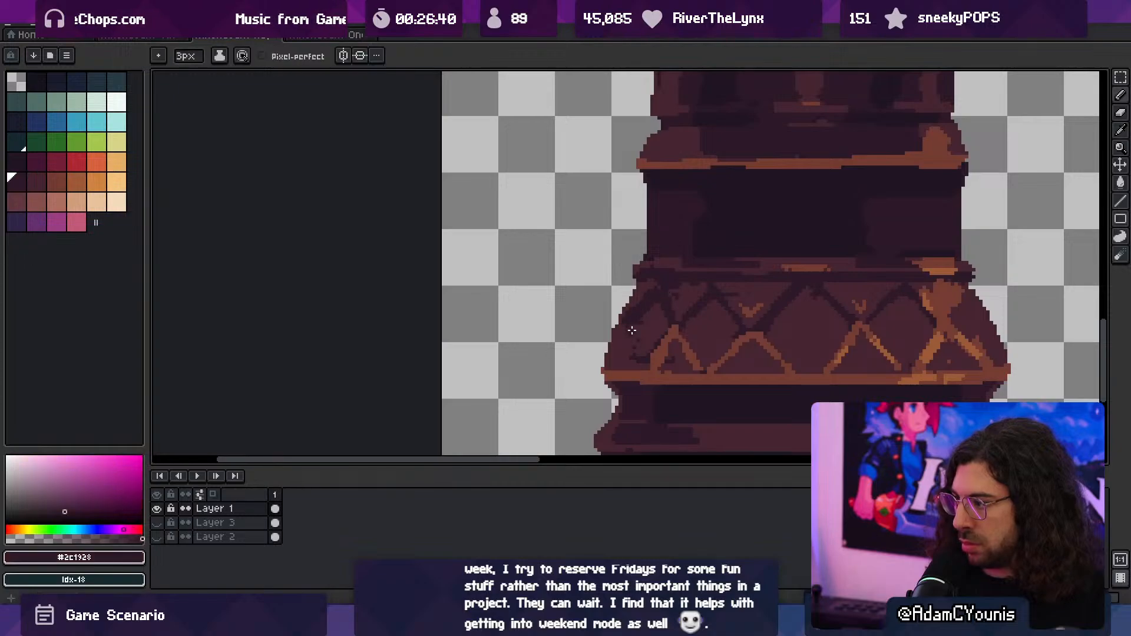
left_click_drag(631, 329, 636, 355)
left_click(646, 322, "alt")
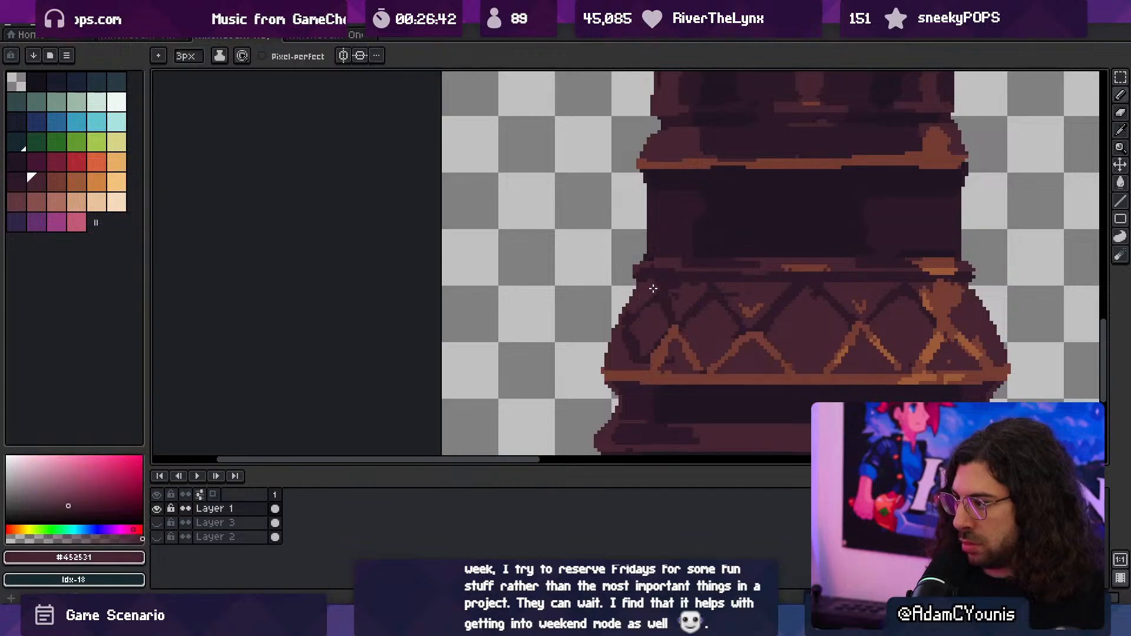
left_click(635, 360, "alt")
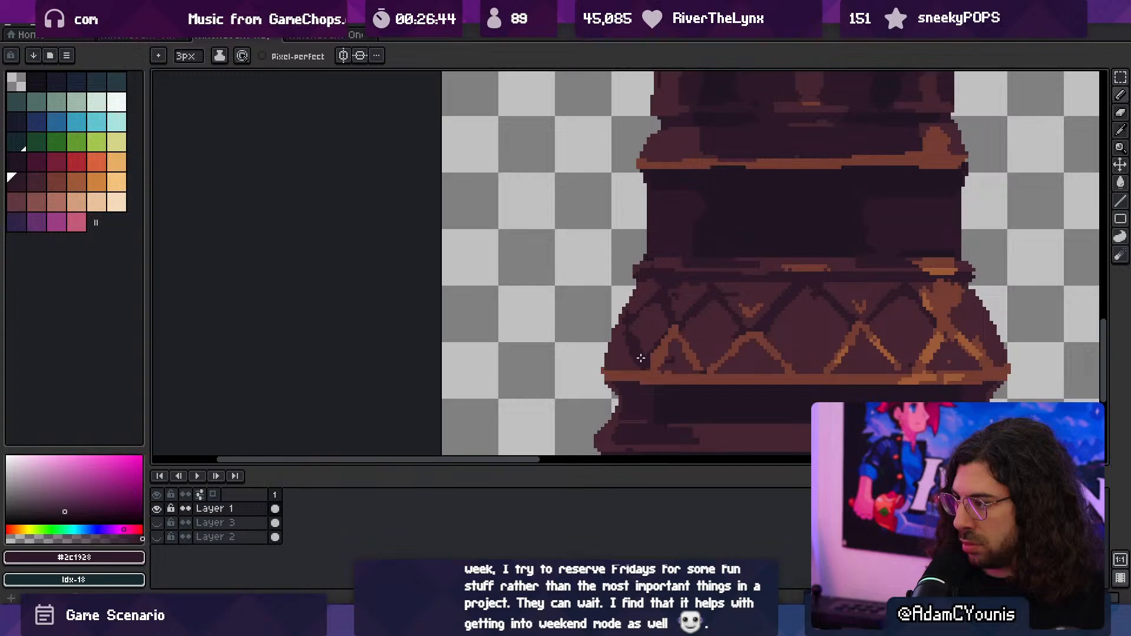
left_click(644, 349, "alt")
left_click_drag(634, 336, 638, 348)
mouse_move(692, 316)
left_mouse_down("ctrl")
mouse_move(628, 320)
mouse_move(762, 321)
left_mouse_up("ctrl")
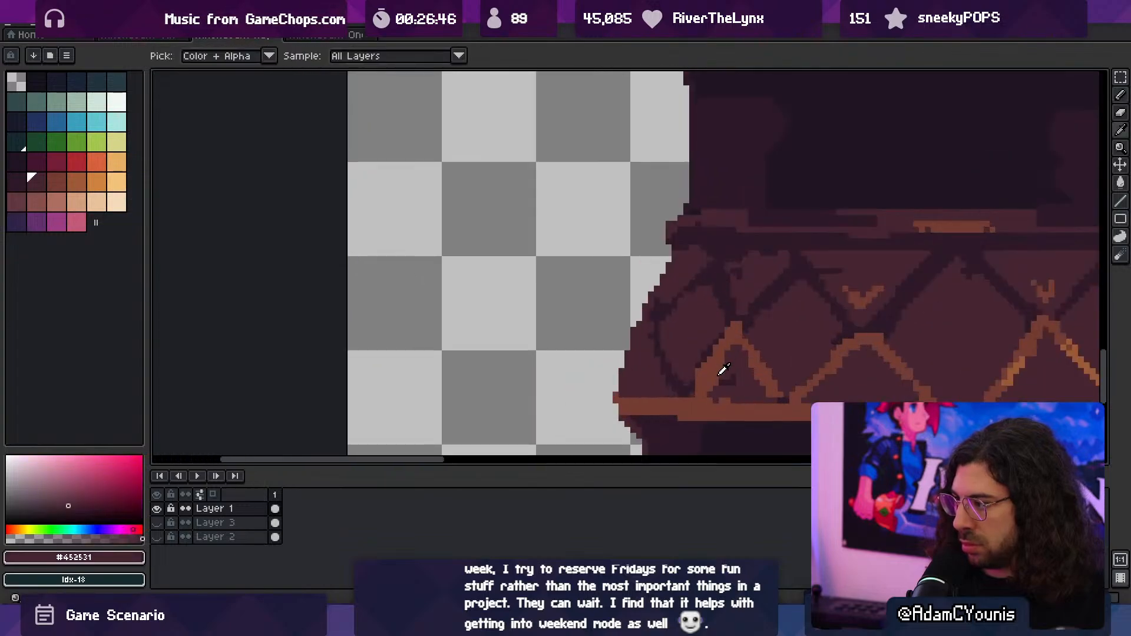
- Paint a slanted #743c33 edge below the leftmost diamond with a 2 px brush, undoing and redrawing the first stroke
left_click(723, 370, "alt")
left_click_drag(651, 347, 677, 393)
key("ctrl+z")
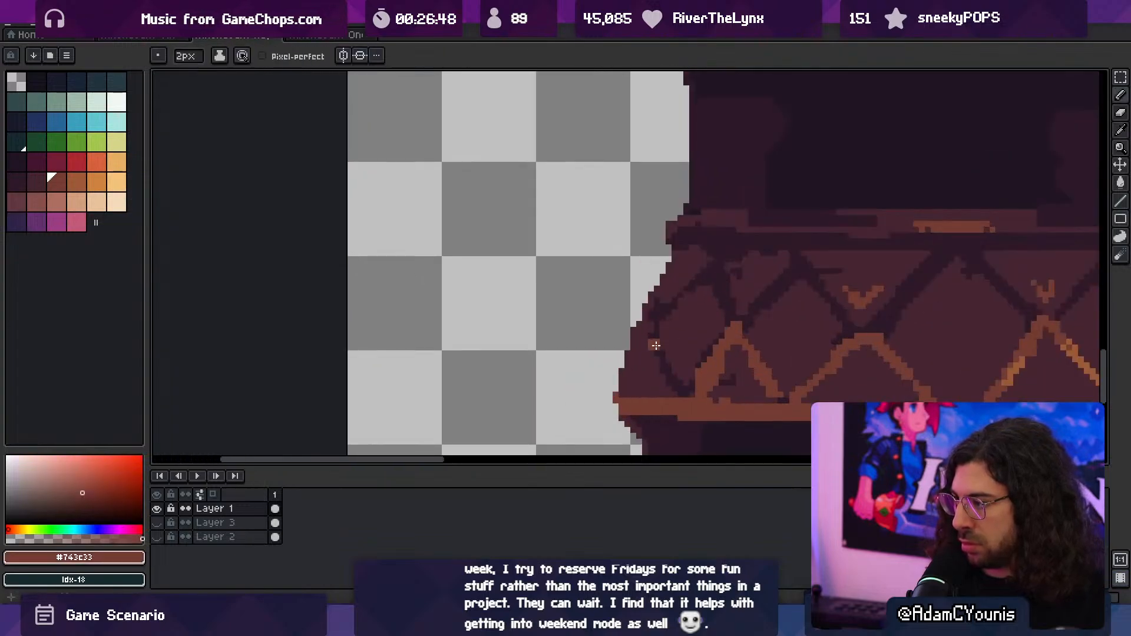
left_click_drag(651, 329, 664, 391)
left_click_drag(691, 352, 624, 353, "ctrl")
left_click_drag(739, 317, 657, 331)
scroll(717, 312, "down", 3)
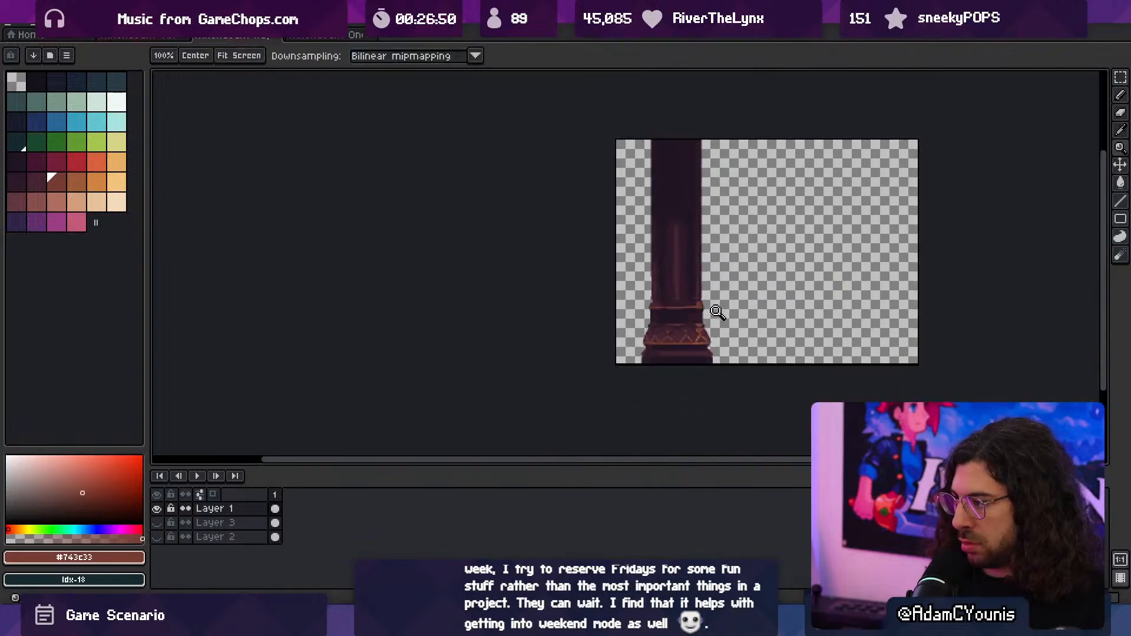
scroll(714, 326, "up", 2)
scroll(709, 321, "up", 3)
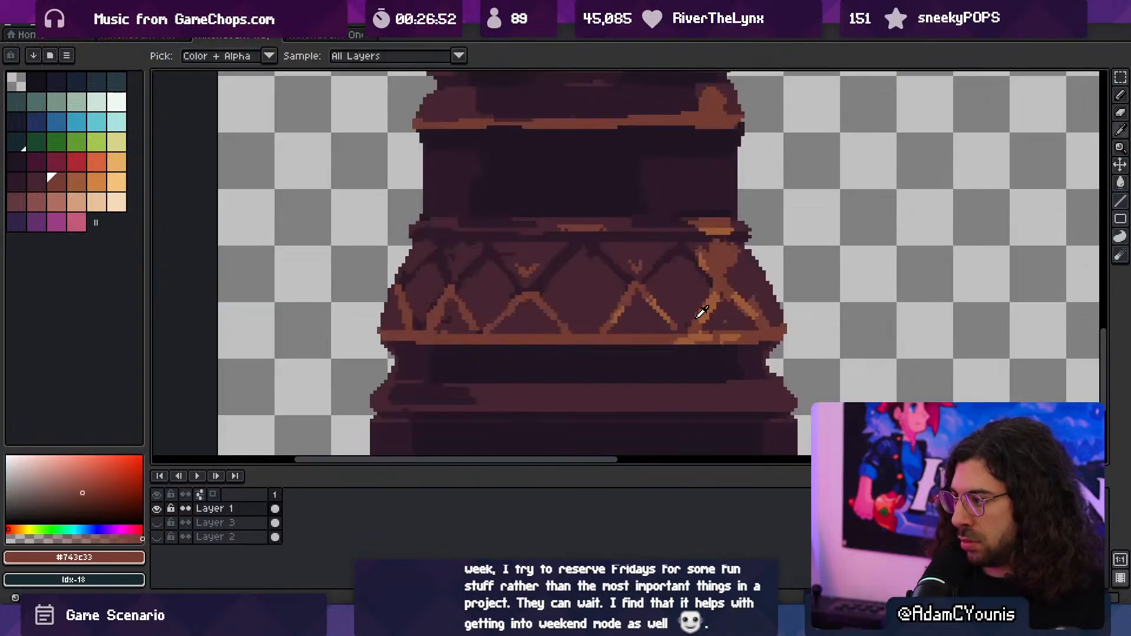
- Paint a short horizontal #743c33 highlight near the right end of the lowest moulding
mouse_move(706, 390)
left_mouse_down()
mouse_move(740, 396)
mouse_move(720, 395)
left_mouse_up()
left_click(691, 392, "alt")
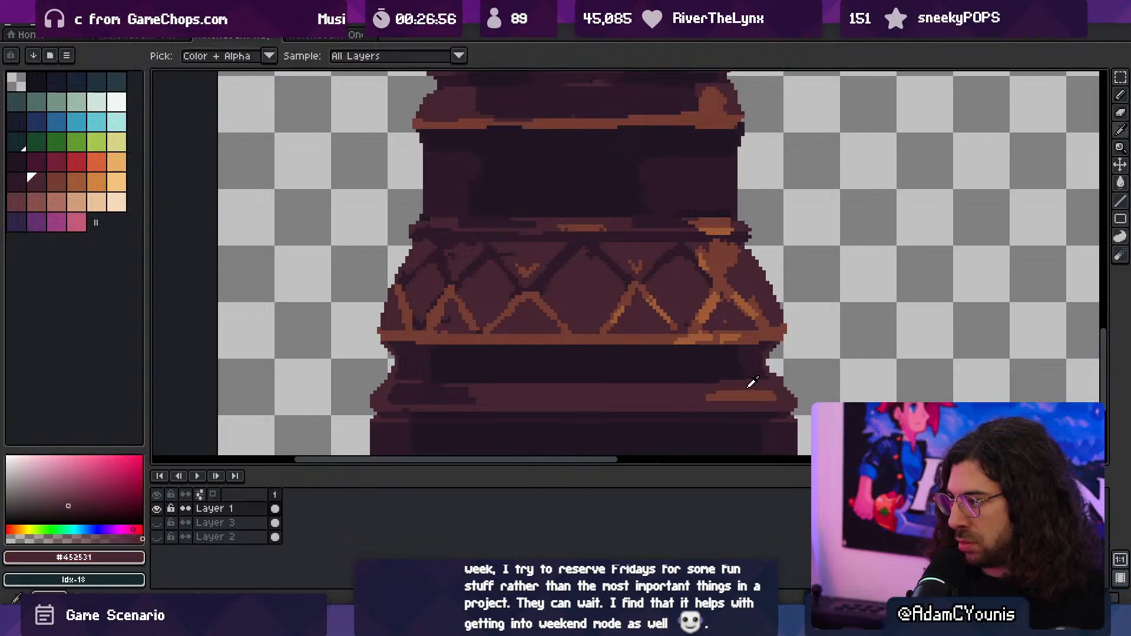
scroll(707, 392, "down", 4)
scroll(754, 323, "down", 1)
scroll(708, 326, "up", 5)
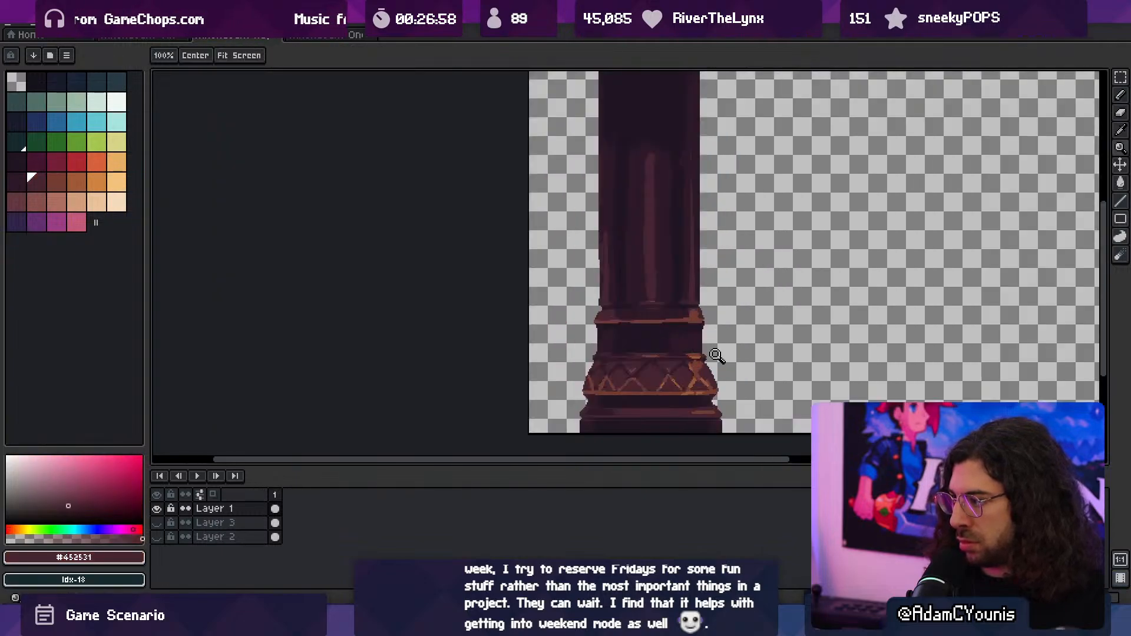
- Brighten the orange highlight at the right end of the moulding below the shaft with #9d5a37 and a 3 px brush
left_click(699, 379, "alt")
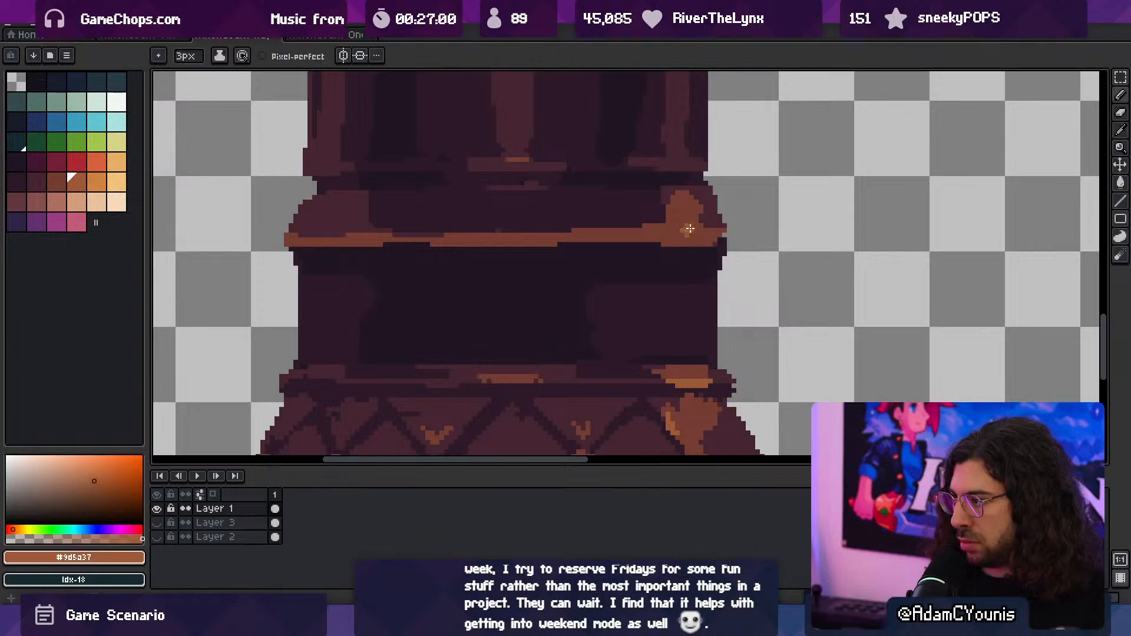
left_click(718, 226, "alt")
scroll(661, 237, "down", 3)
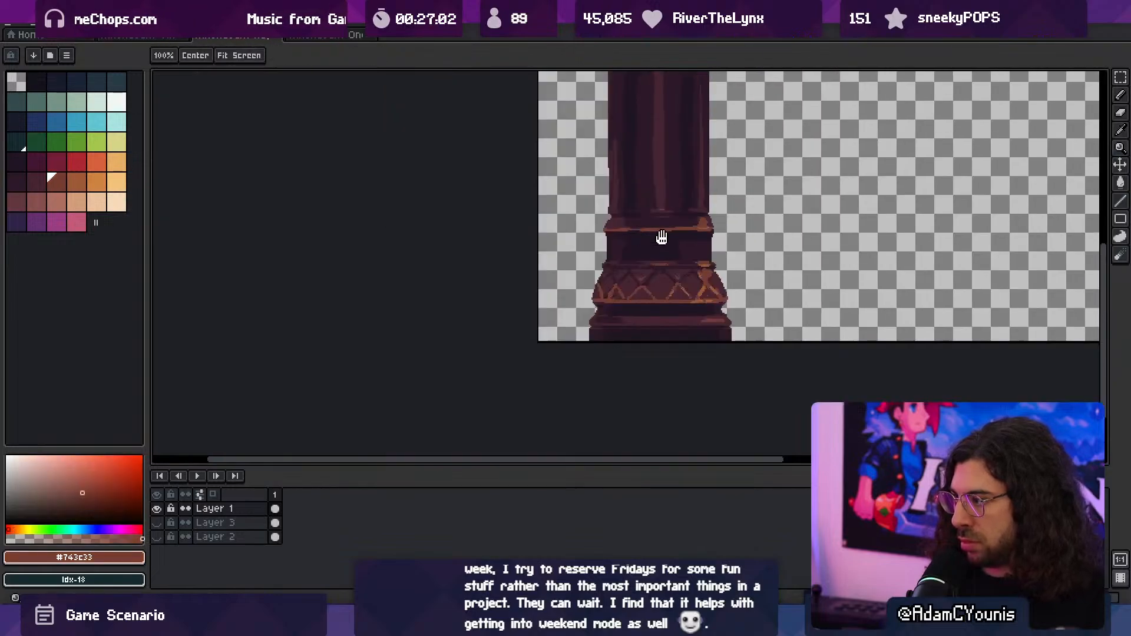
middle_click_drag(661, 238, 600, 268)
scroll(699, 273, "down", 2)
scroll(708, 274, "up", 2)
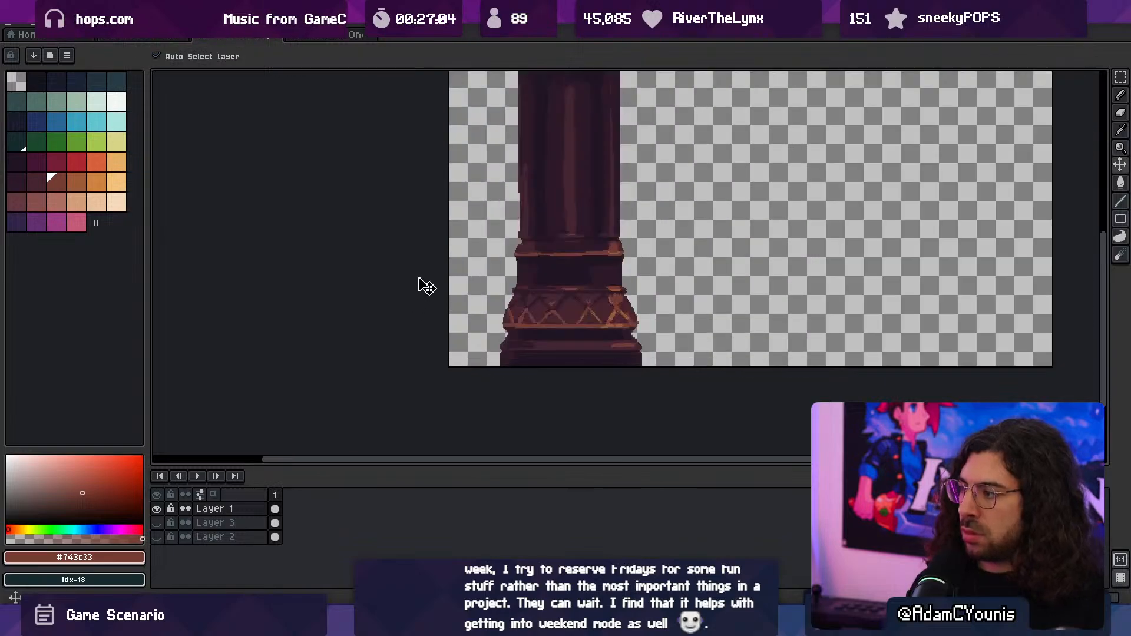
- Crop the canvas width to remove the empty area right of the column, leaving a narrow margin and keeping the 380 px height
left_click(67, 56)
left_click(95, 102)
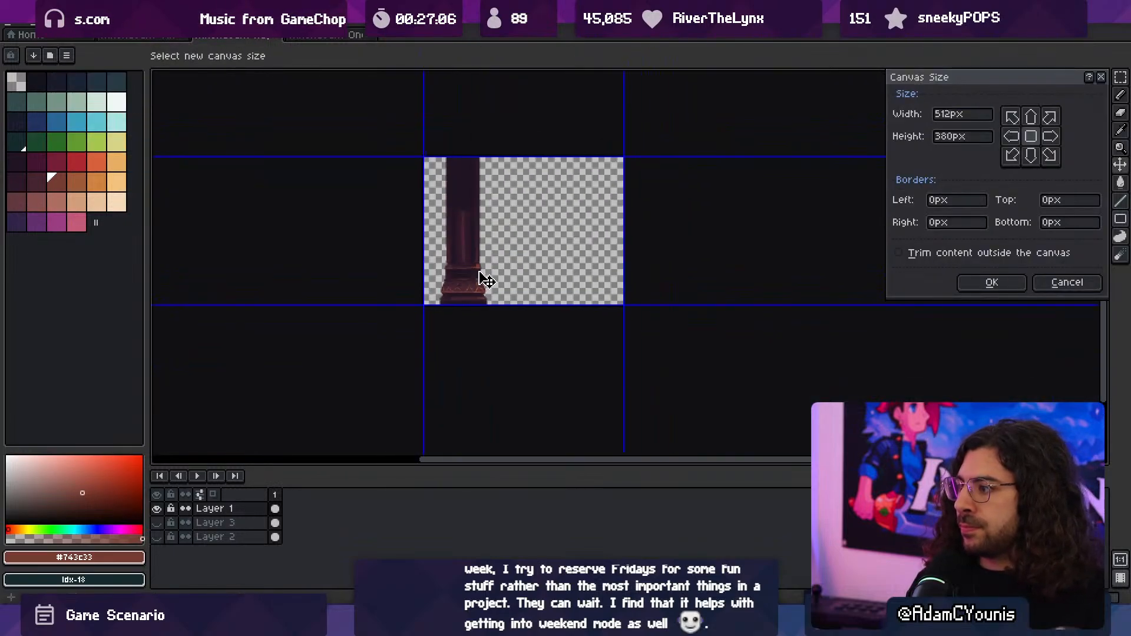
left_click_drag(624, 235, 508, 240)
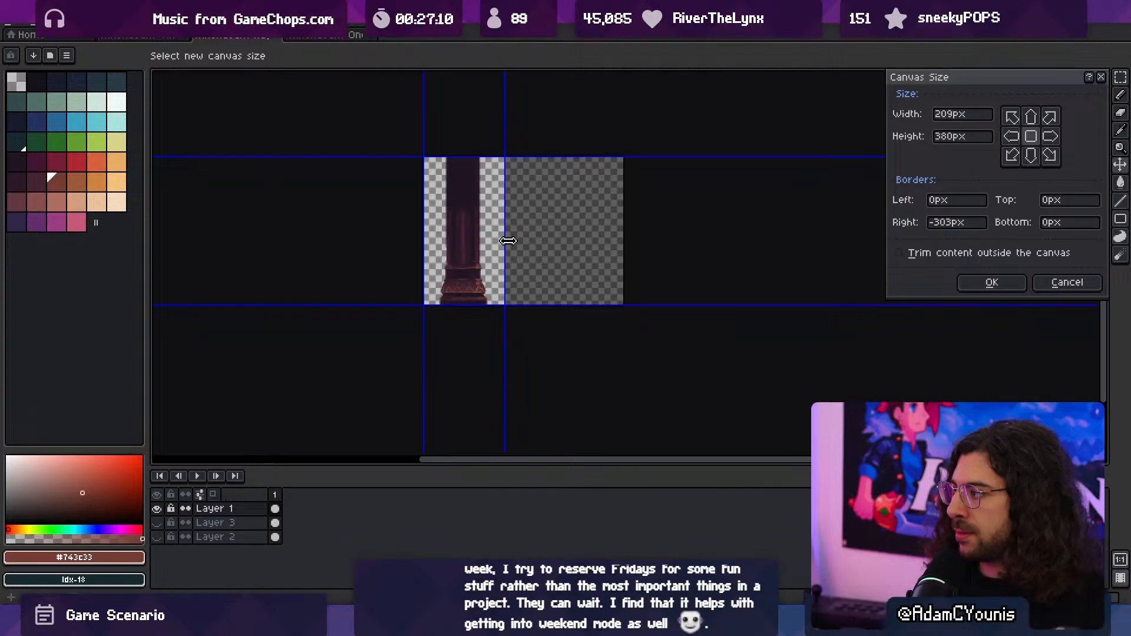
scroll(468, 253, "up", 6)
middle_click_drag(655, 327, 540, 269)
left_click_drag(746, 293, 743, 293)
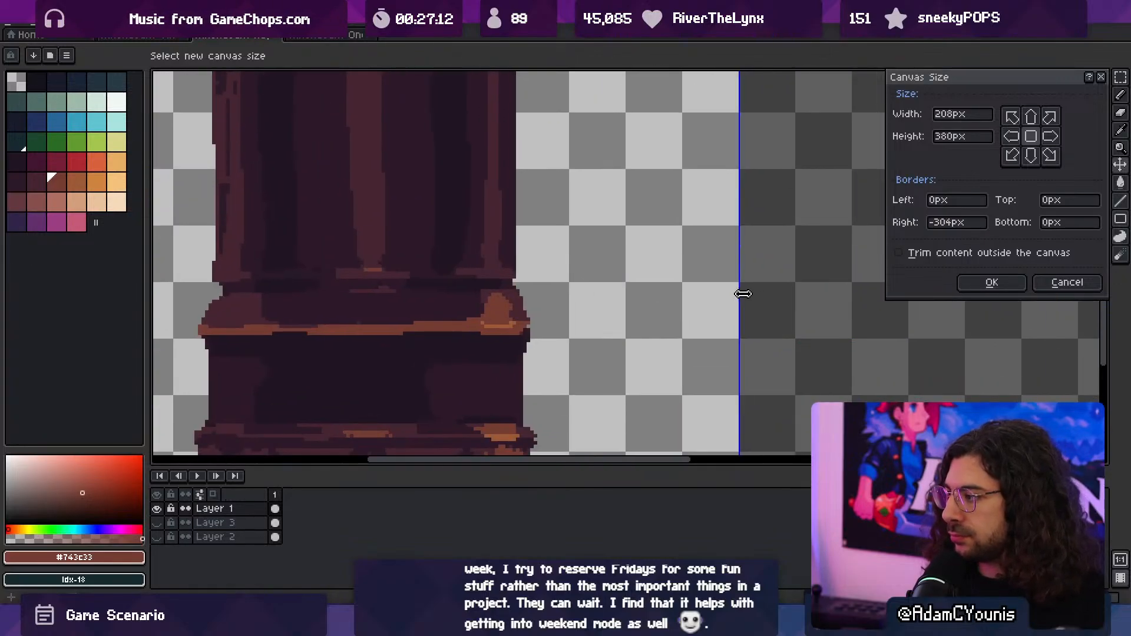
scroll(664, 281, "down", 4)
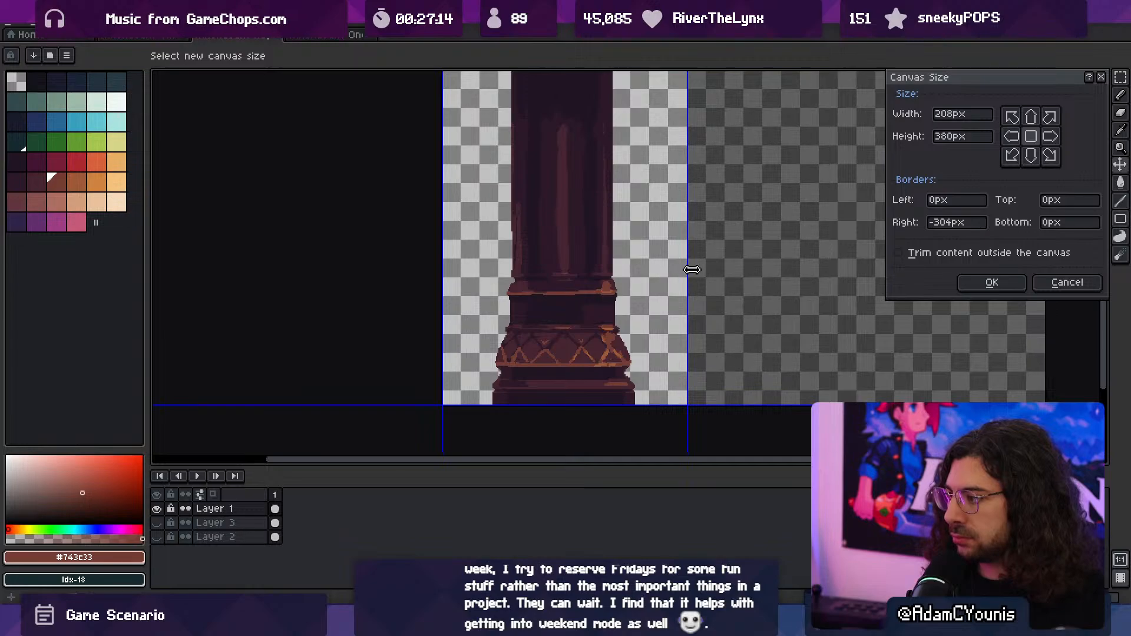
left_click_drag(688, 270, 668, 272)
left_click(1011, 288)
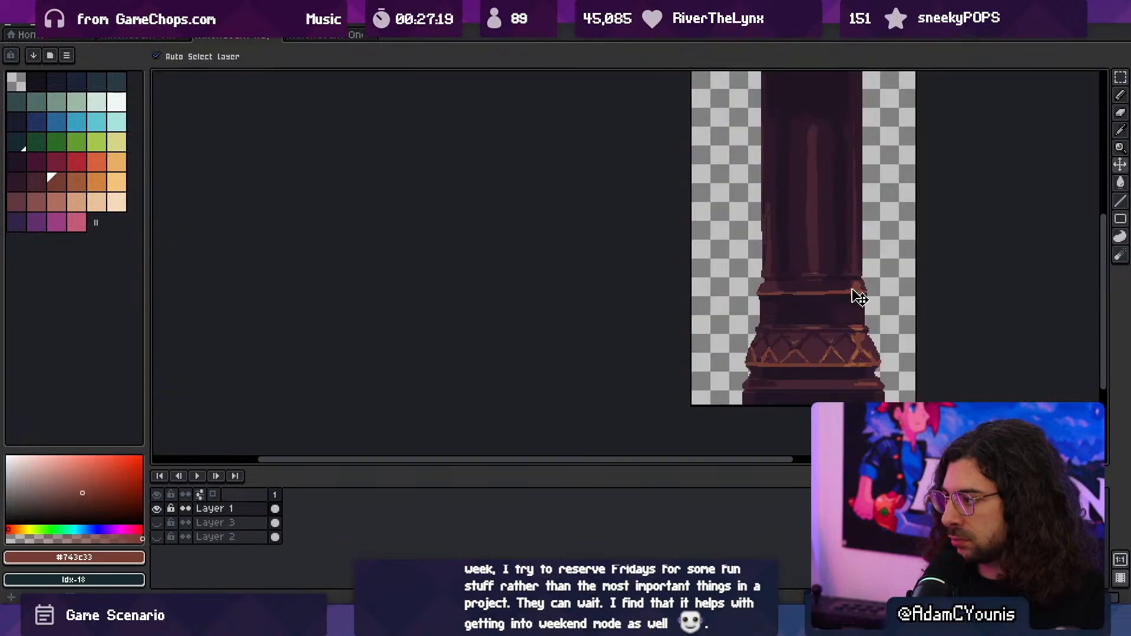
- Check the cropped column and export the sprite
scroll(848, 297, "down", 2)
scroll(718, 341, "up", 3)
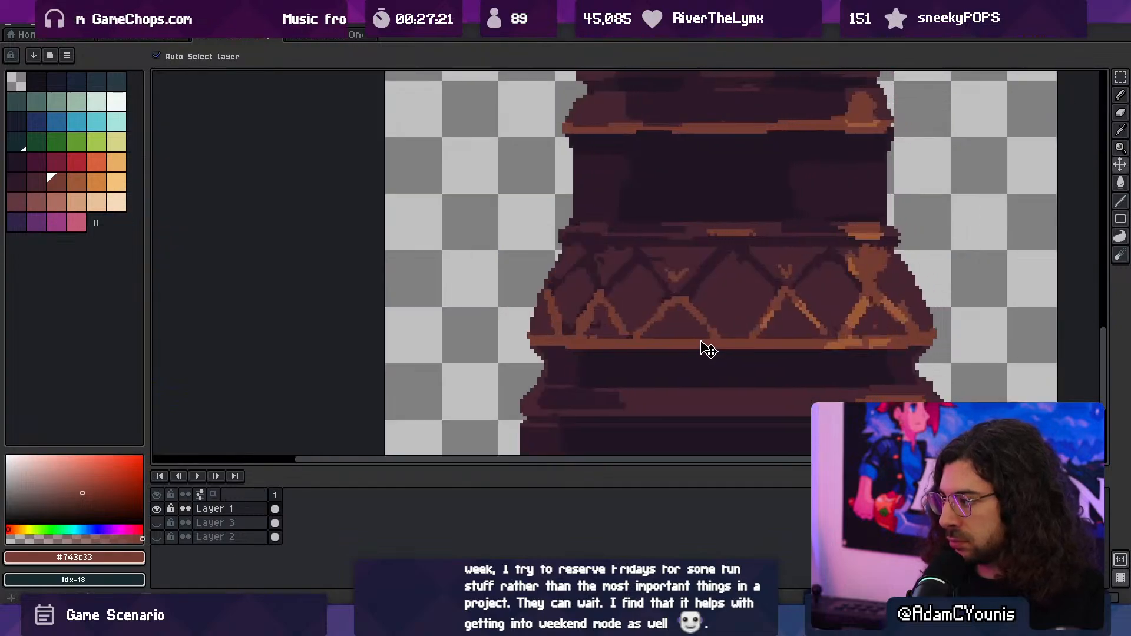
left_click_drag(707, 349, 702, 349)
scroll(698, 330, "down", 5)
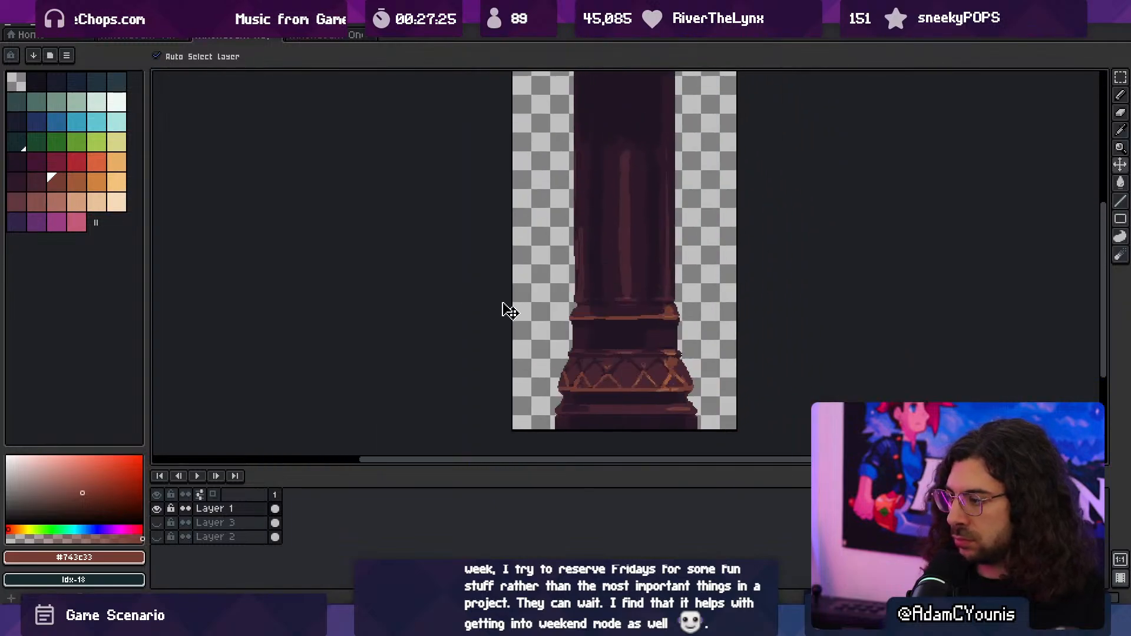
key("ctrl+alt+shift+s")
left_click(166, 179)
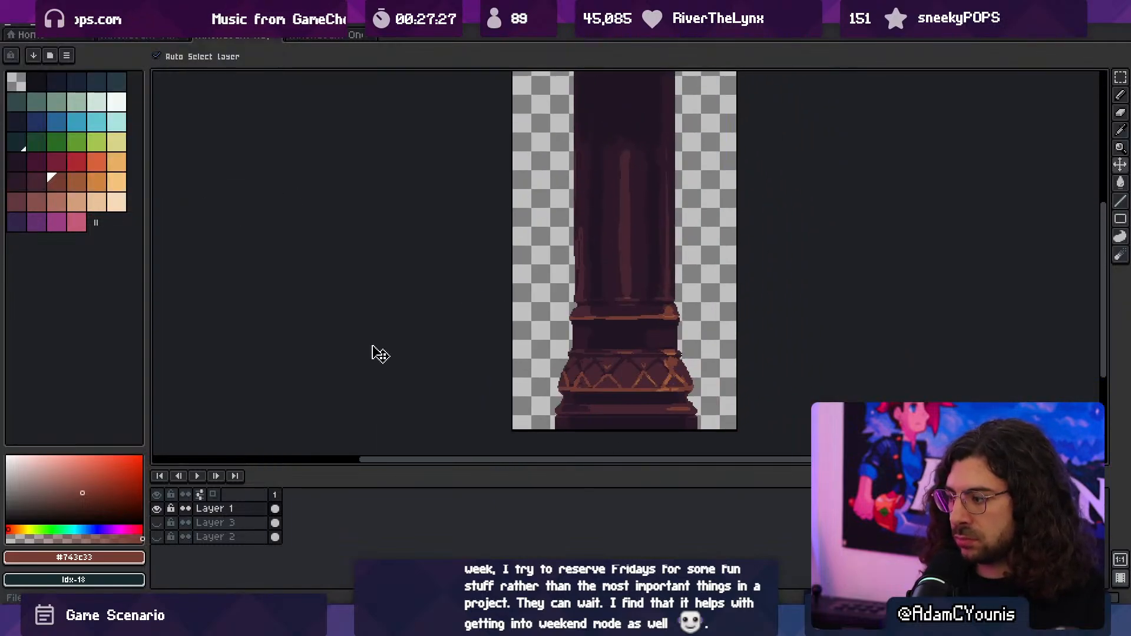
- Switch to Unity and examine the columns in the Athenaeum Test Map scene
key("alt+Tab")
scroll(498, 315, "up", 8)
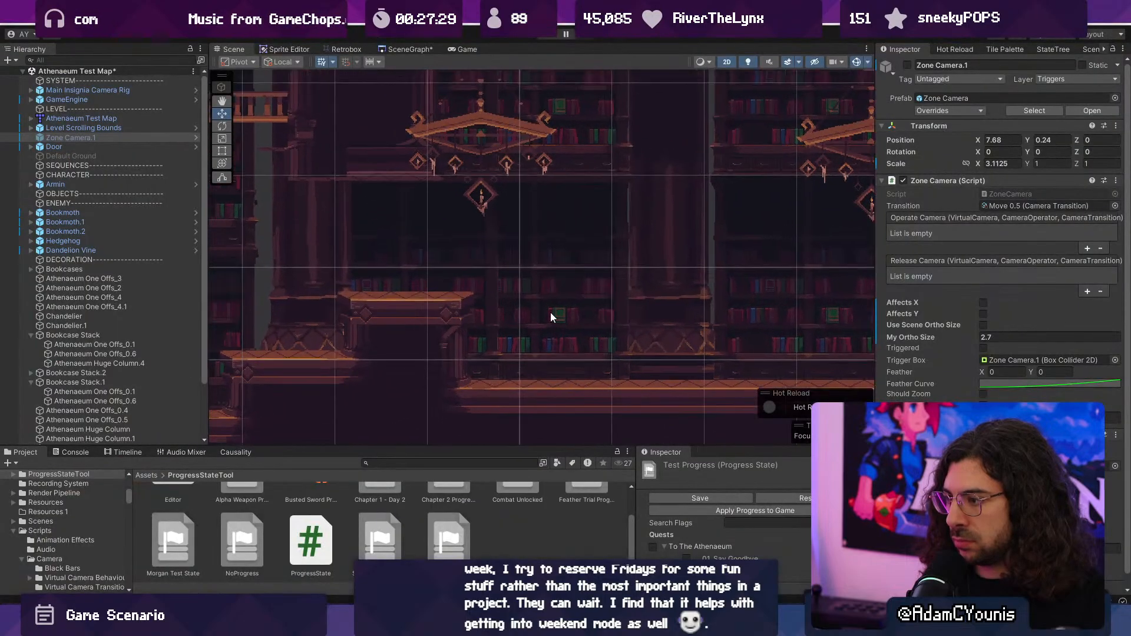
scroll(550, 312, "down", 5)
middle_click_drag(854, 312, 582, 326)
scroll(582, 327, "up", 8)
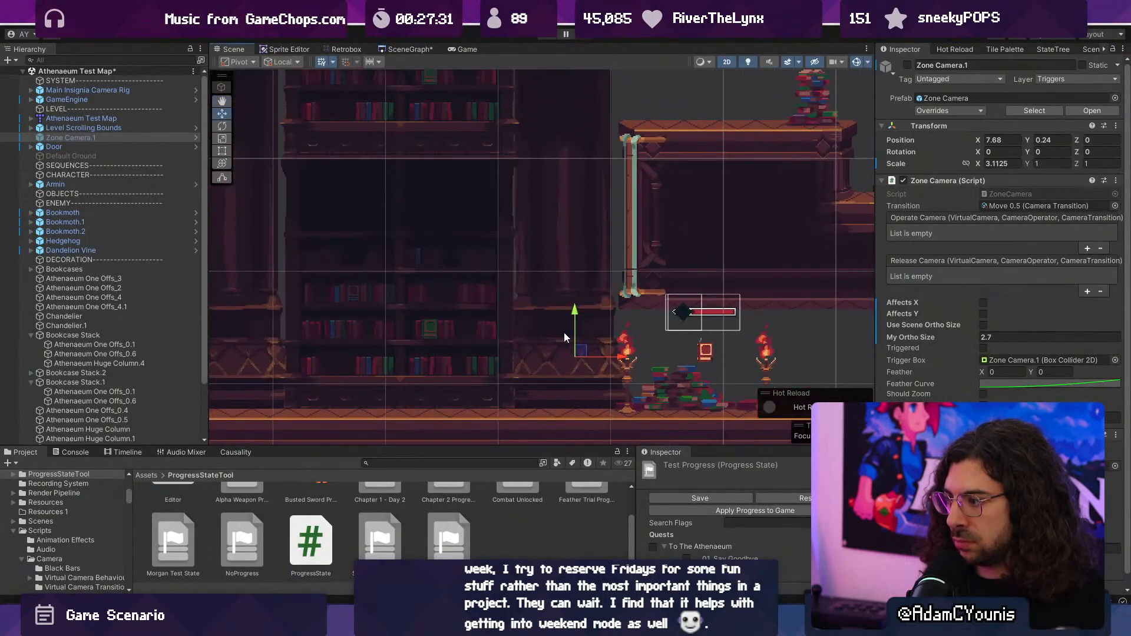
scroll(556, 331, "down", 4)
- Playtest the level by running and jumping rightward past the columns, and stop the game
left_click(551, 35)
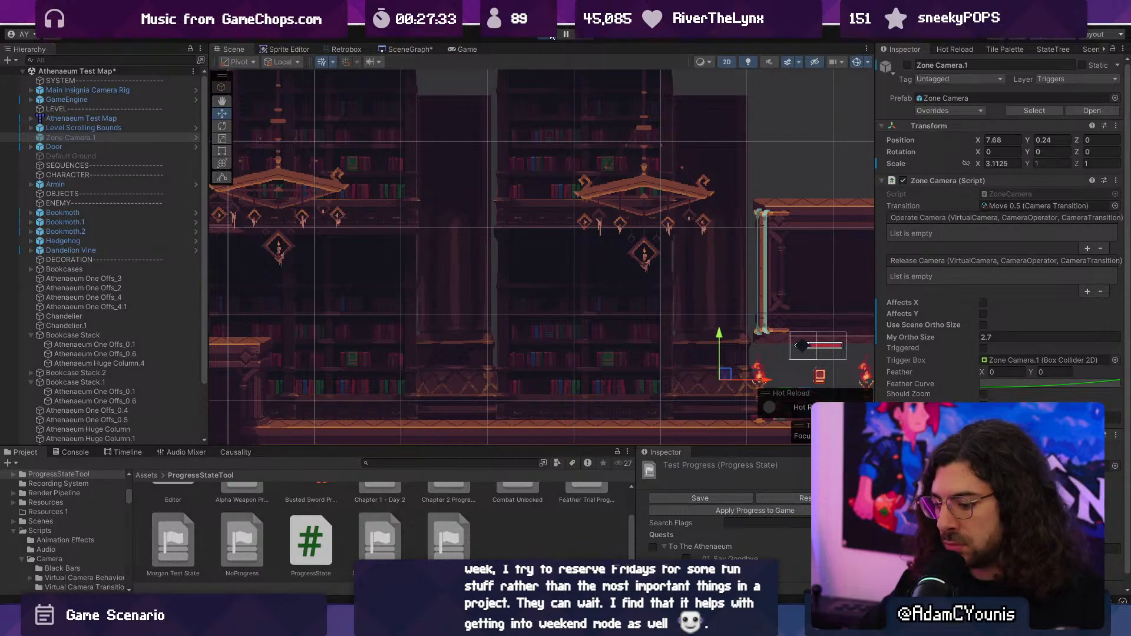
key("Right")
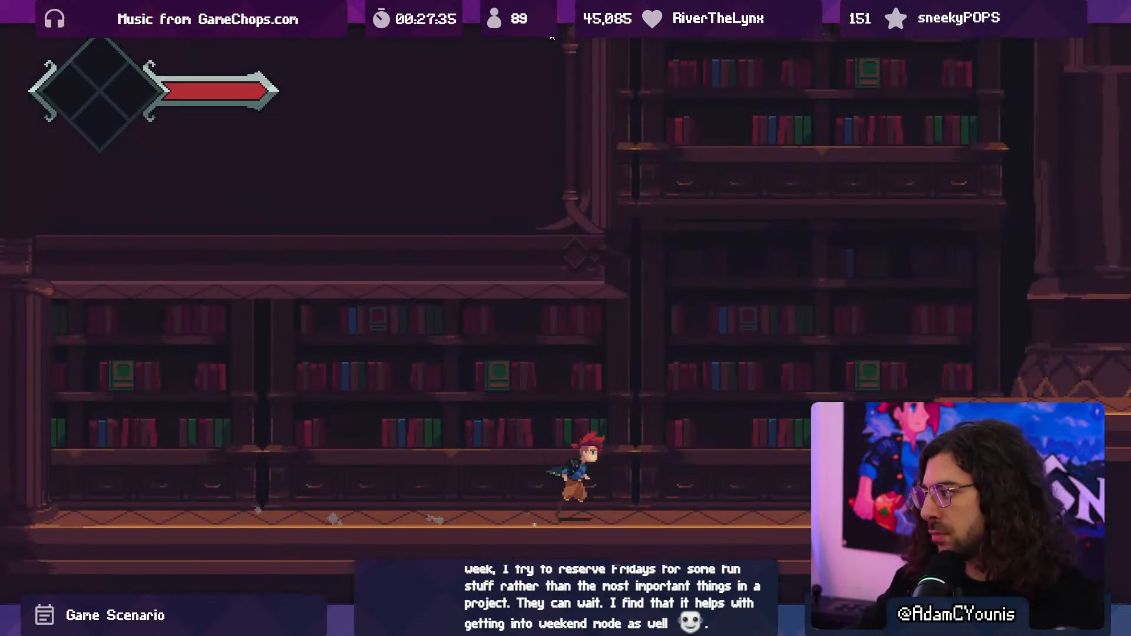
key("space")
key("space")
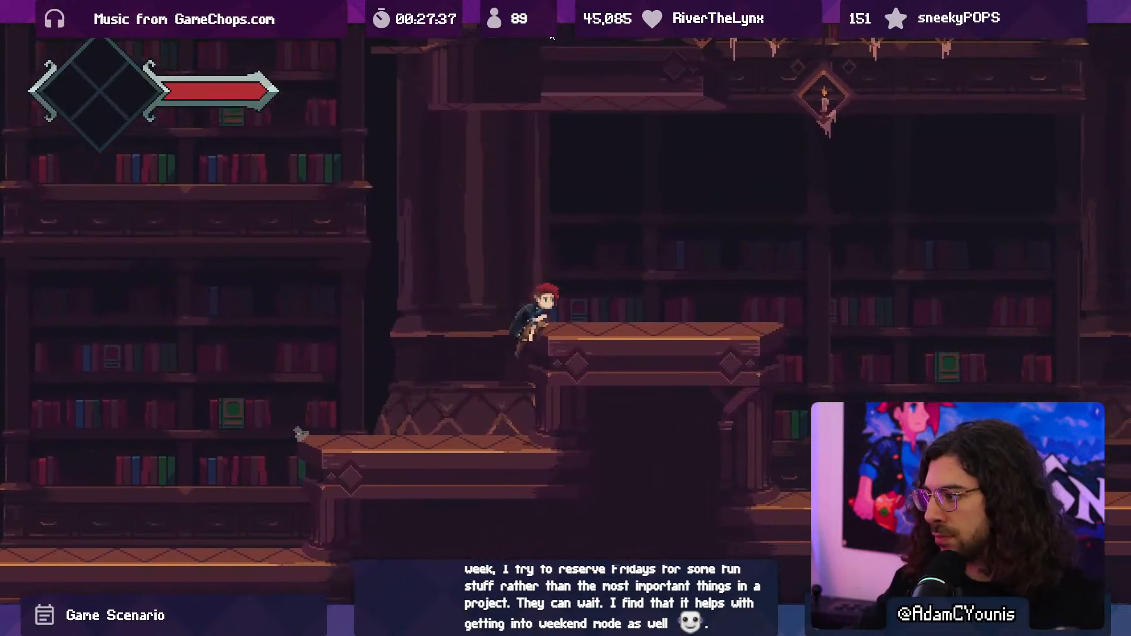
key("ctrl+p")
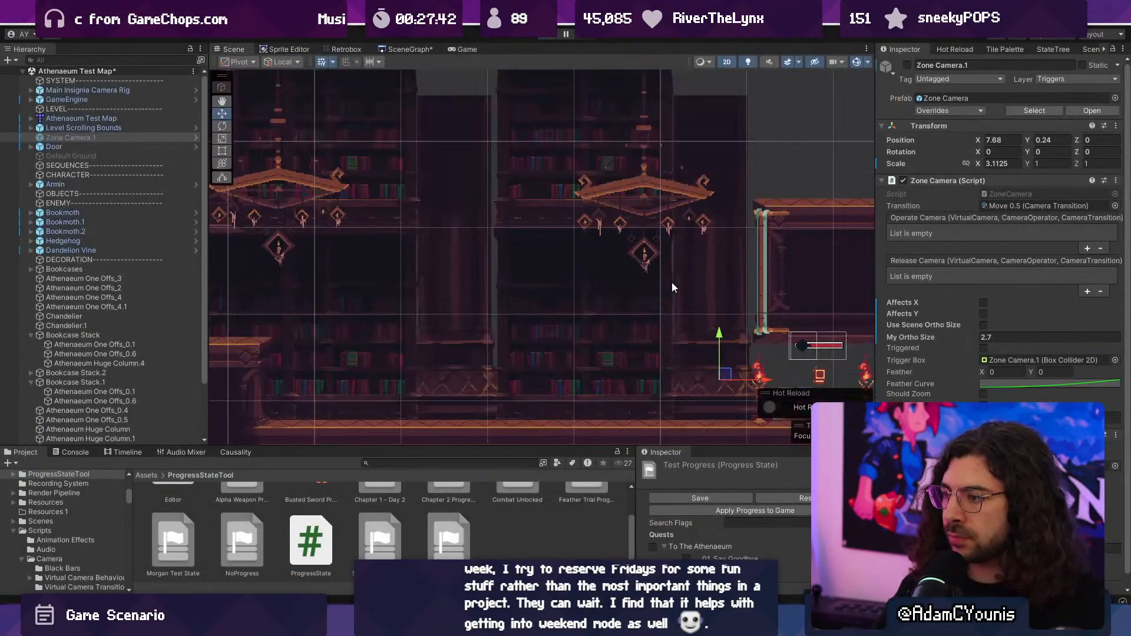
- Switch the scene to a 3D perspective view of the whole level and select the Atmosphere.1 overlay
left_click(672, 283)
key("2")
scroll(495, 266, "down", 3)
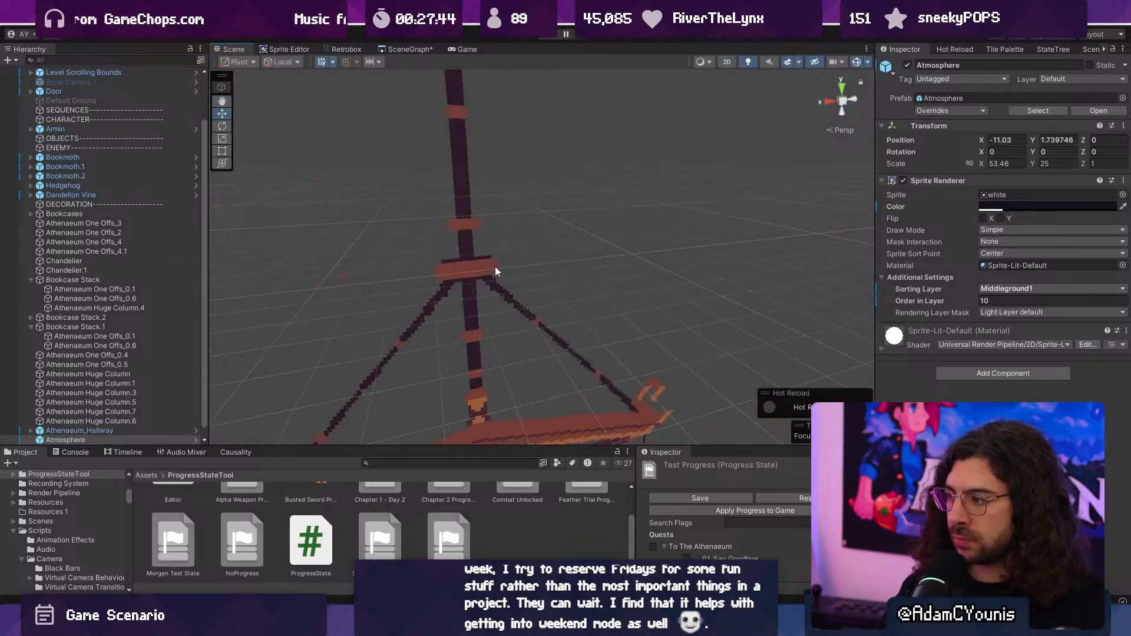
scroll(496, 267, "down", 10)
scroll(543, 286, "up", 2)
left_click(421, 256)
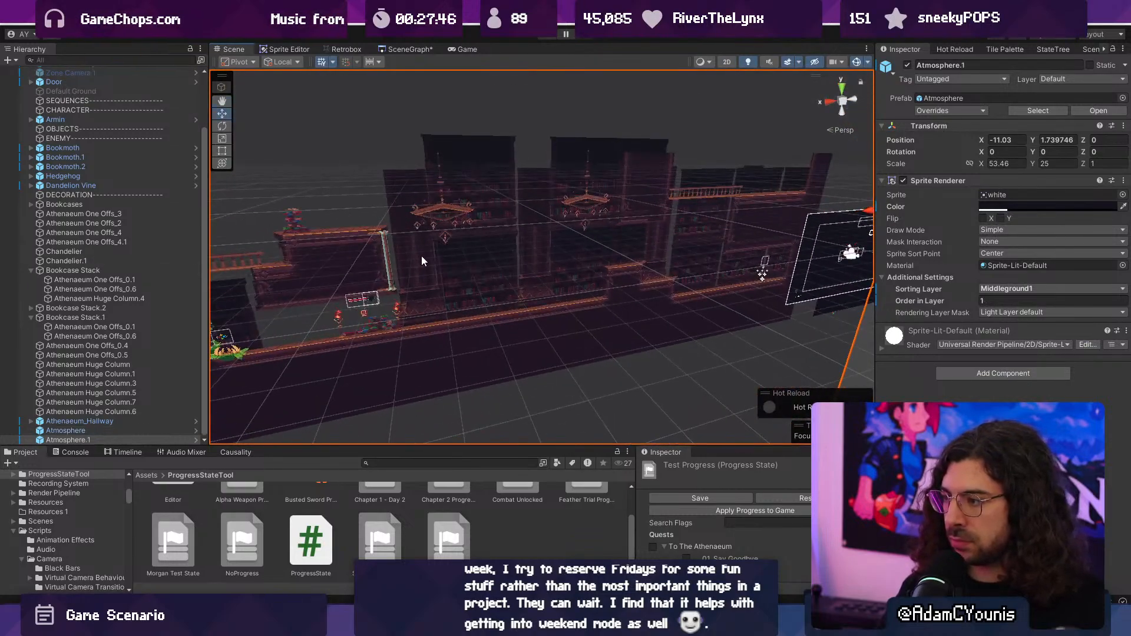
left_click(417, 257)
left_click(538, 243)
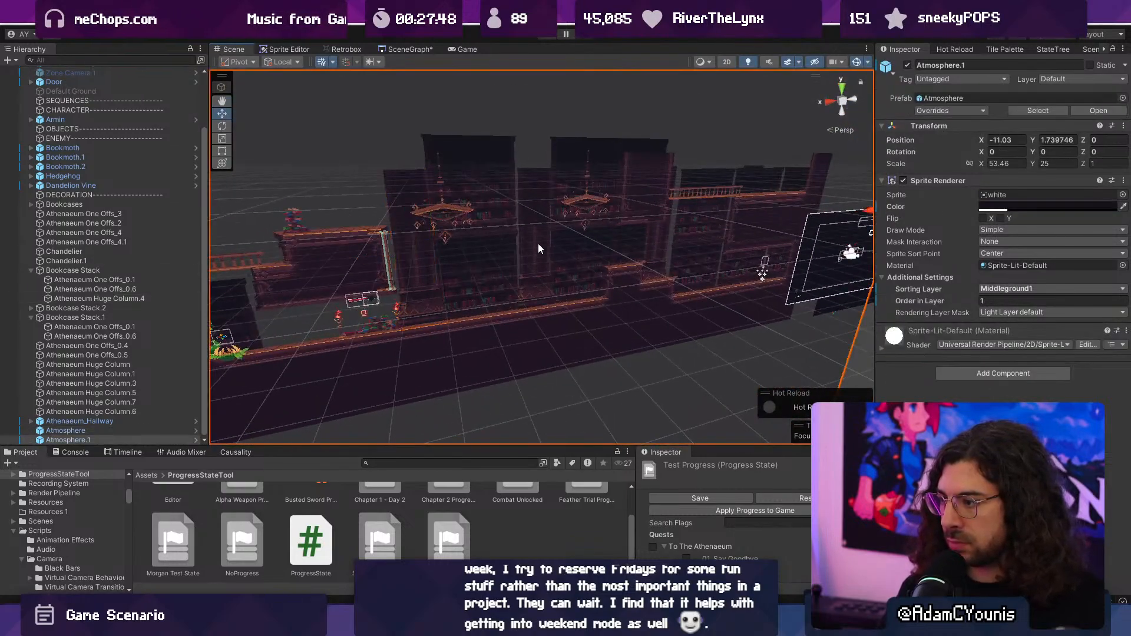
left_click(538, 242)
left_click(510, 130)
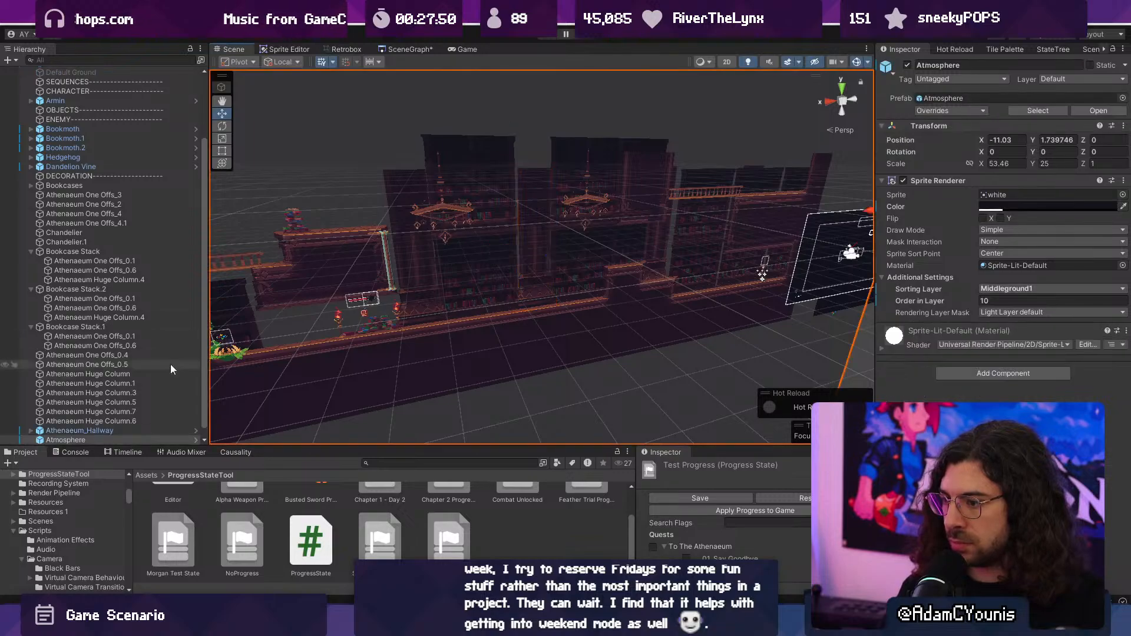
left_click(47, 439, "shift")
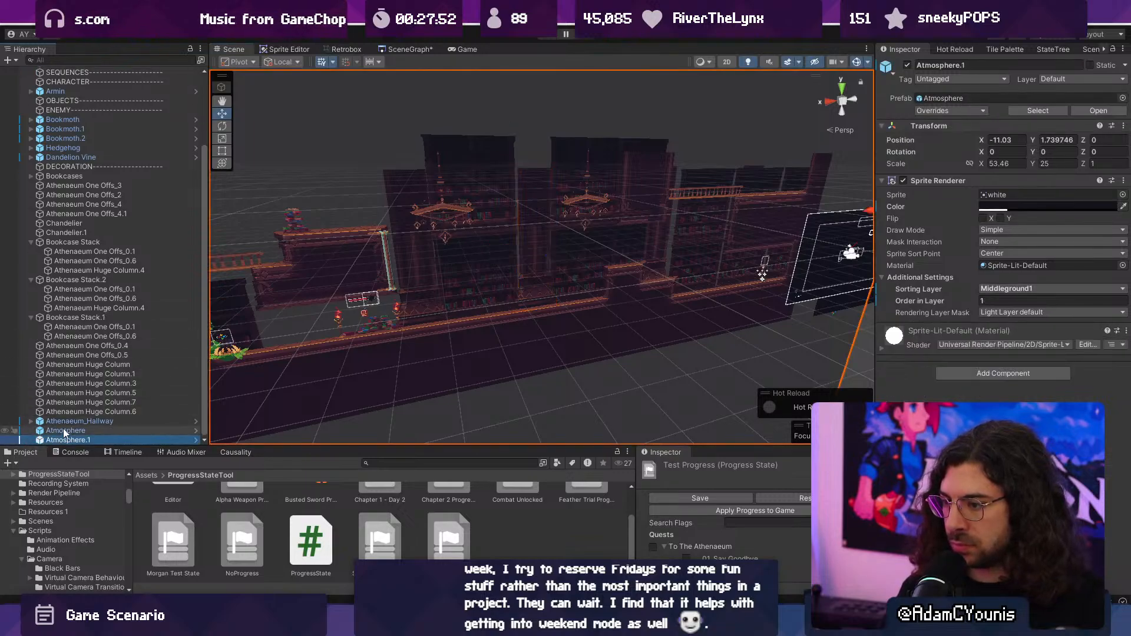
- Hide the Atmosphere overlays in the scene and set the Order in Layer of the three middle huge columns to 13
left_click(5, 440)
left_click(405, 385)
left_click(461, 255)
left_click(427, 256)
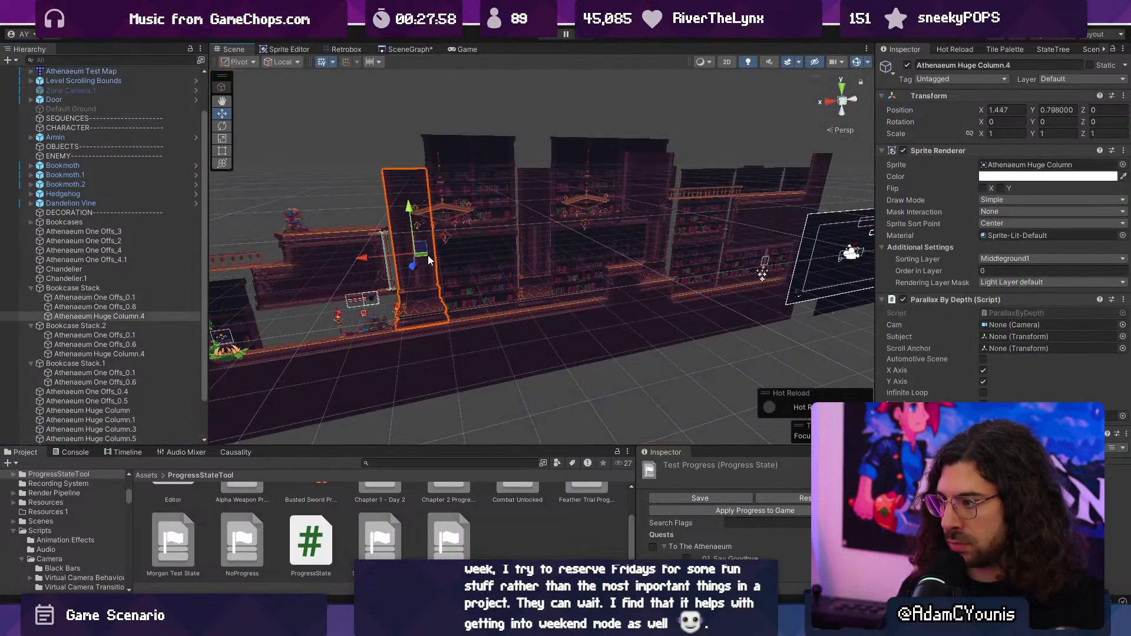
left_click(546, 255, "shift")
left_click(660, 245, "shift")
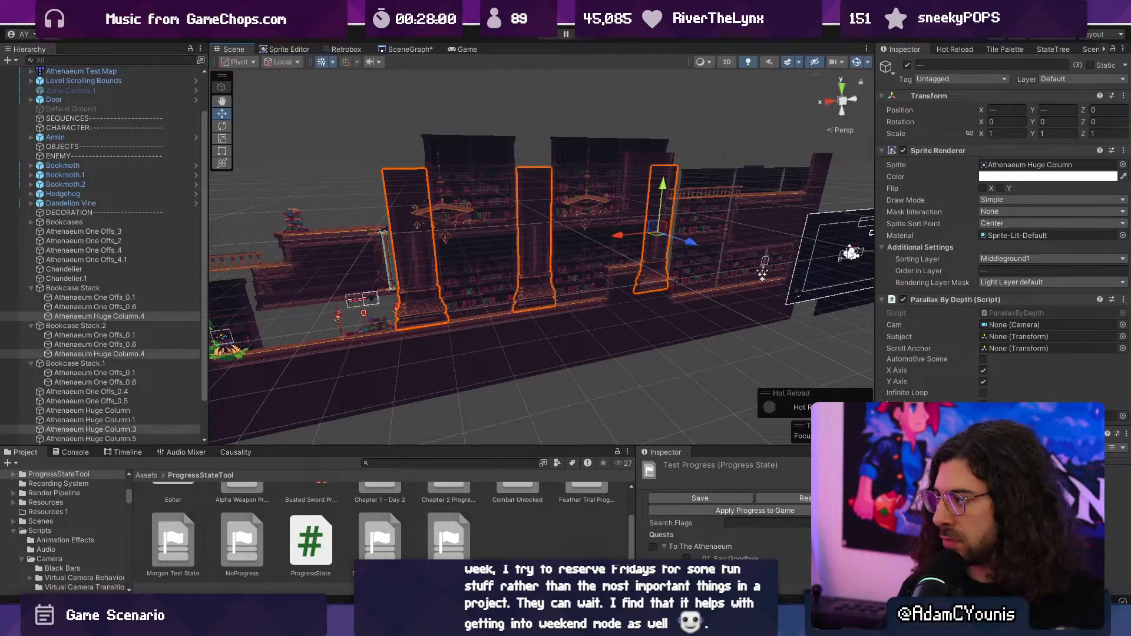
key("2")
key("f")
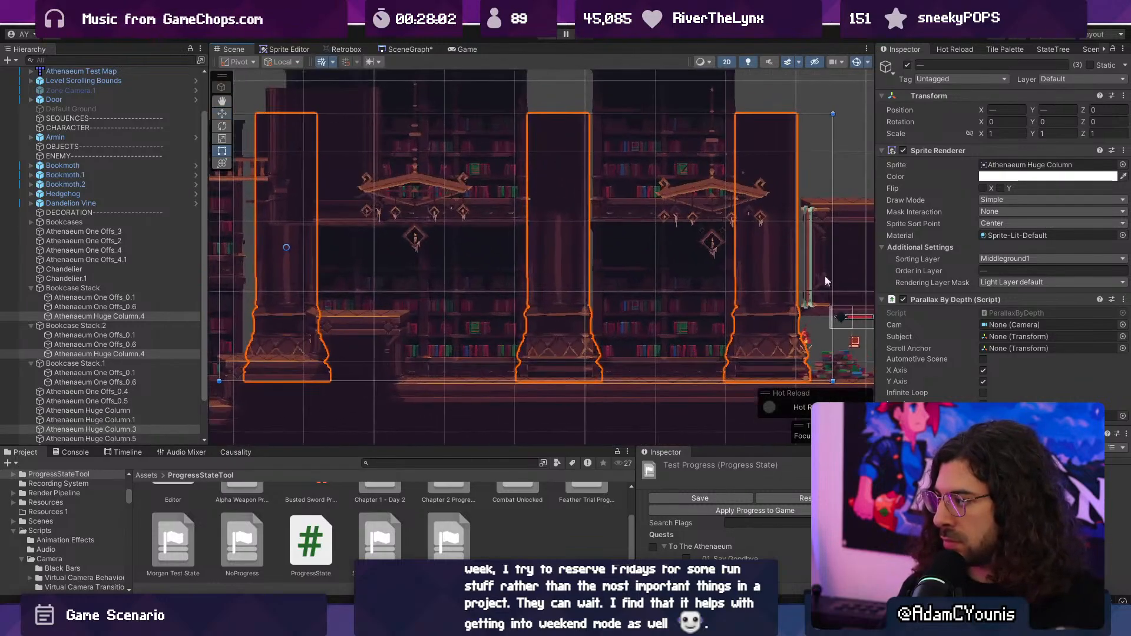
type("13")
key("Return")
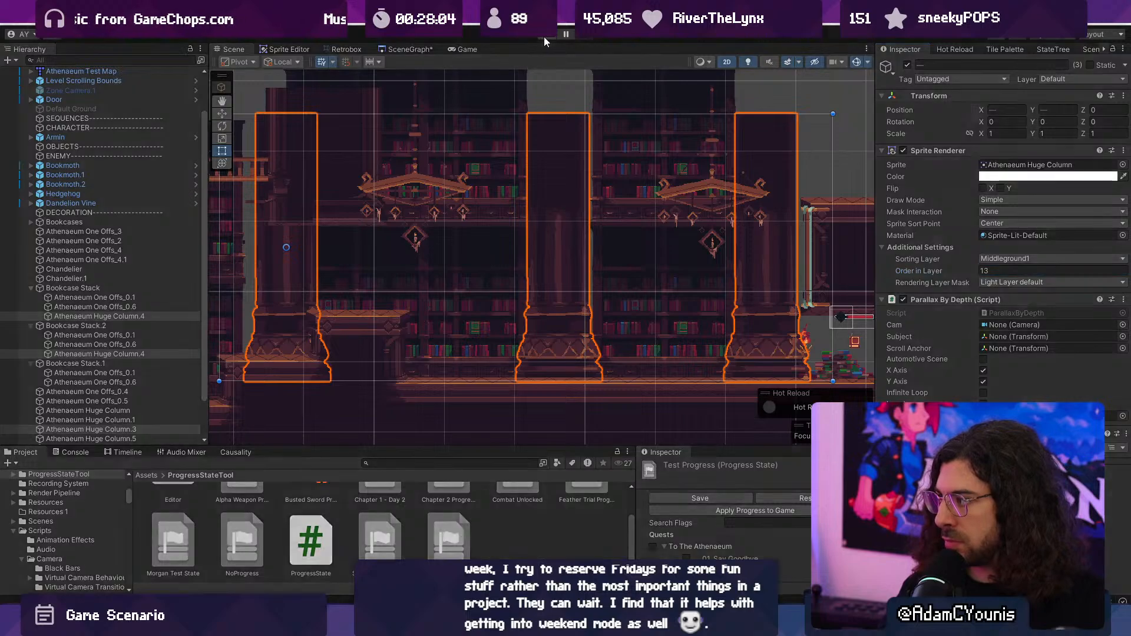
- Playtest the level by running and jumping past the reordered columns to see how they look against the bookcases
left_click(543, 36)
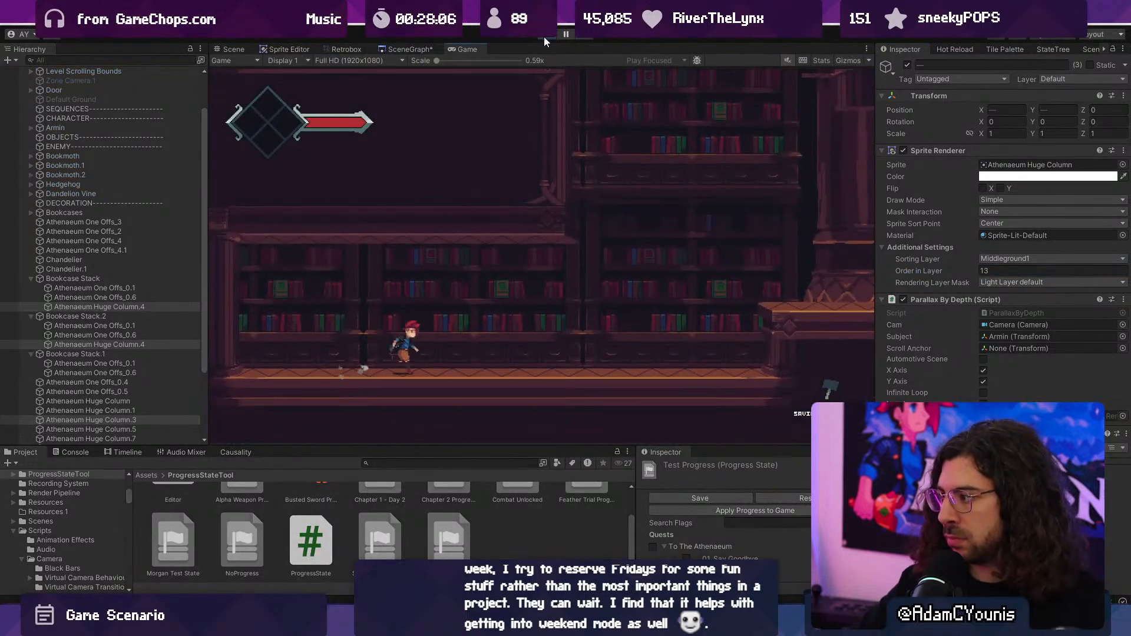
key("Right")
key("space")
key("space")
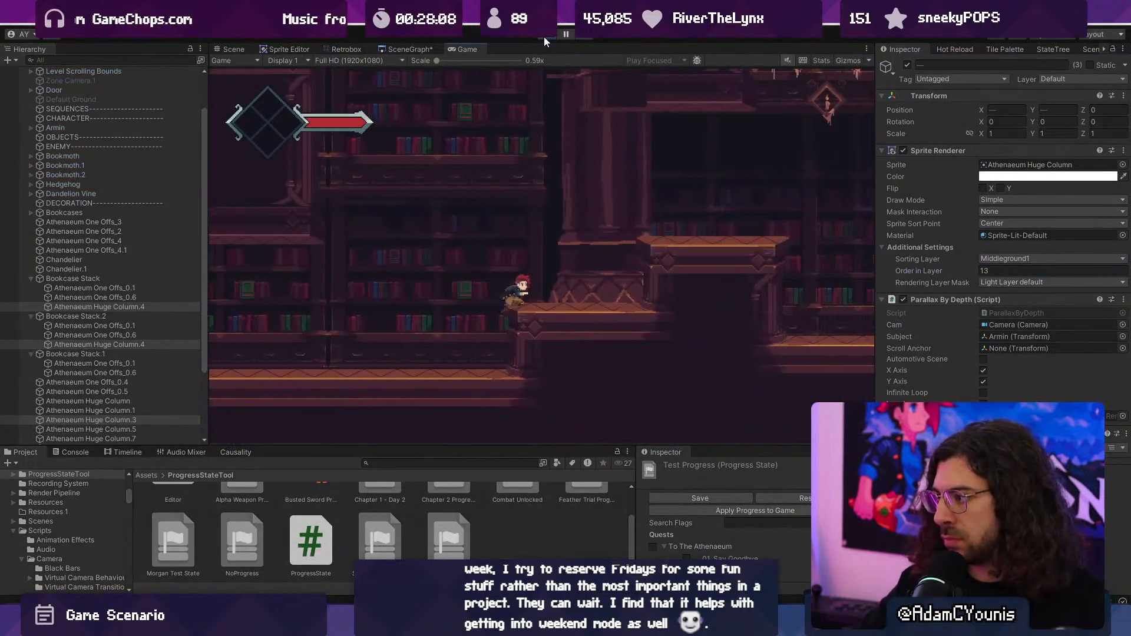
key("Right")
key("space")
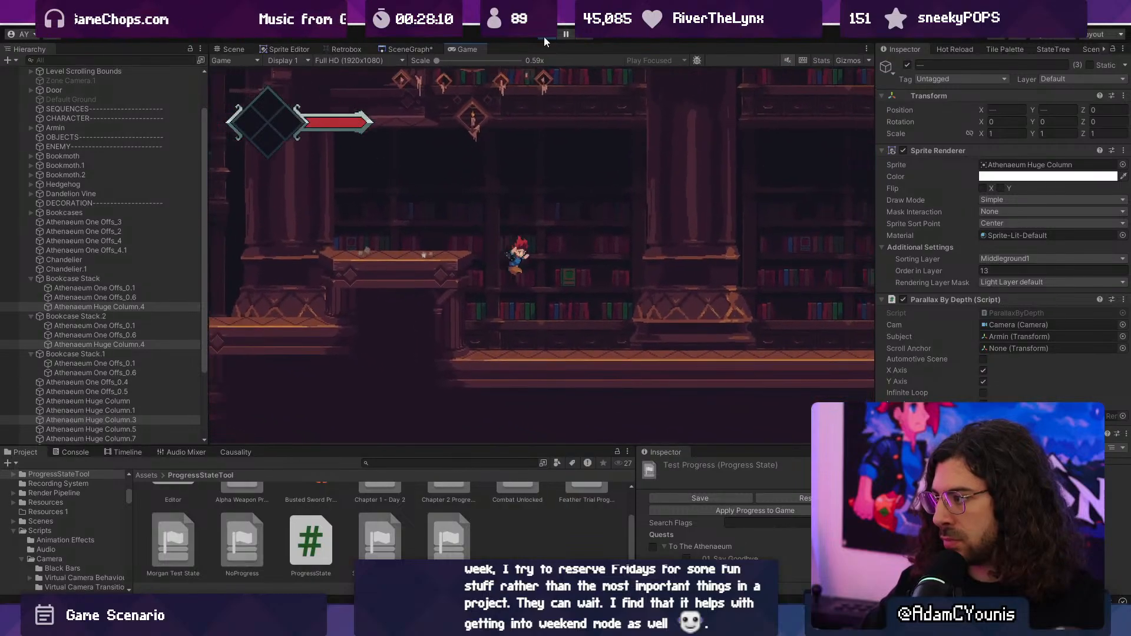
key("Right")
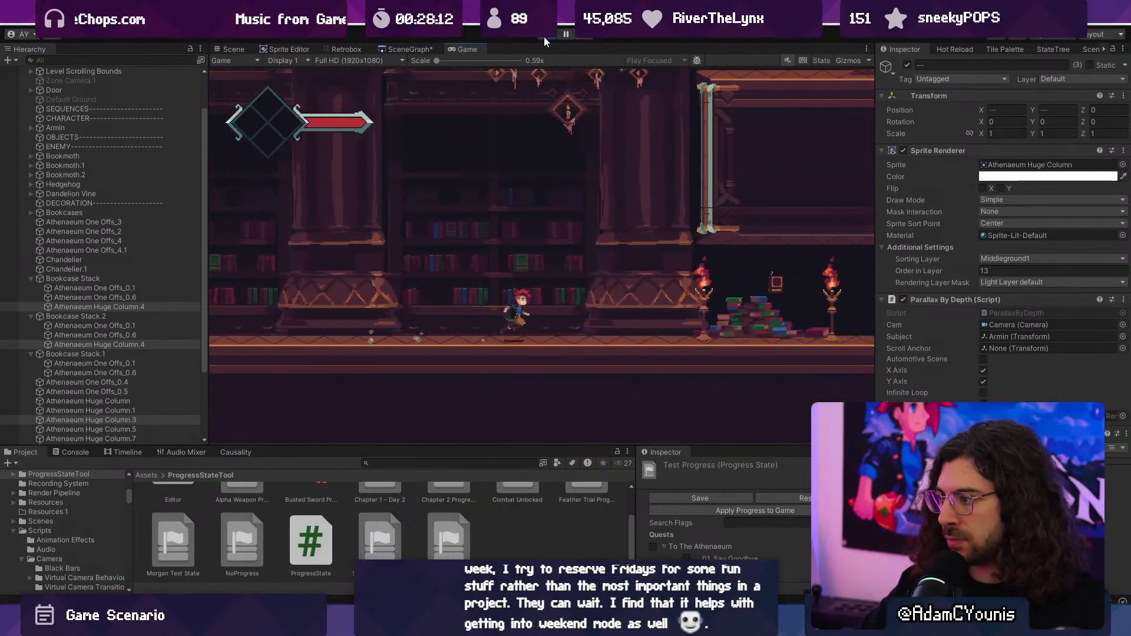
key("Left")
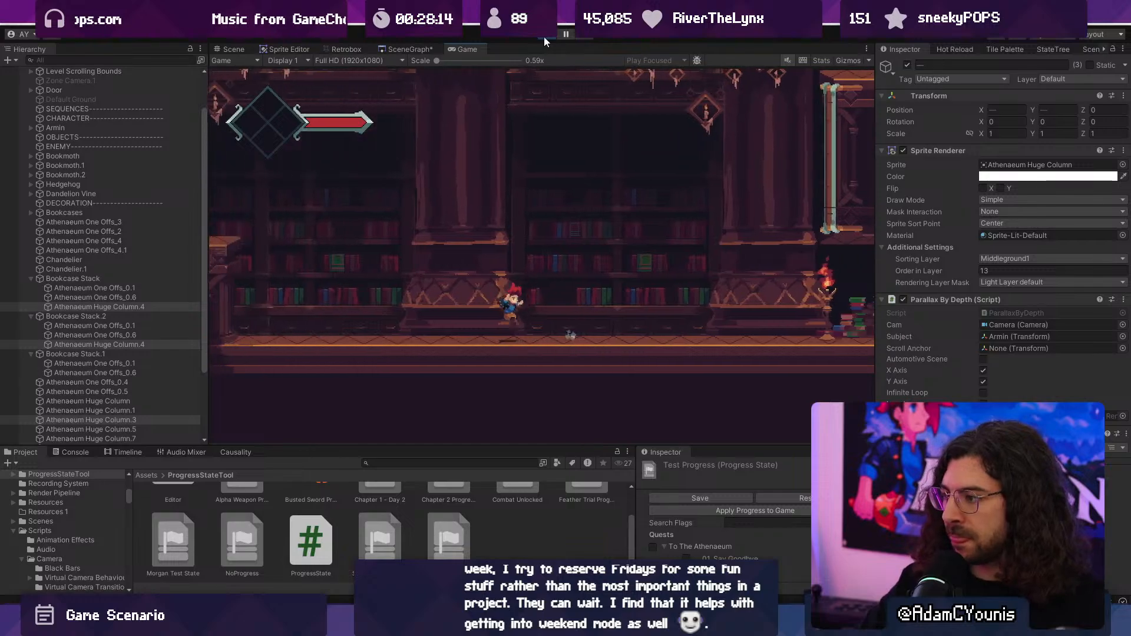
key("Left")
key("Right")
key("space")
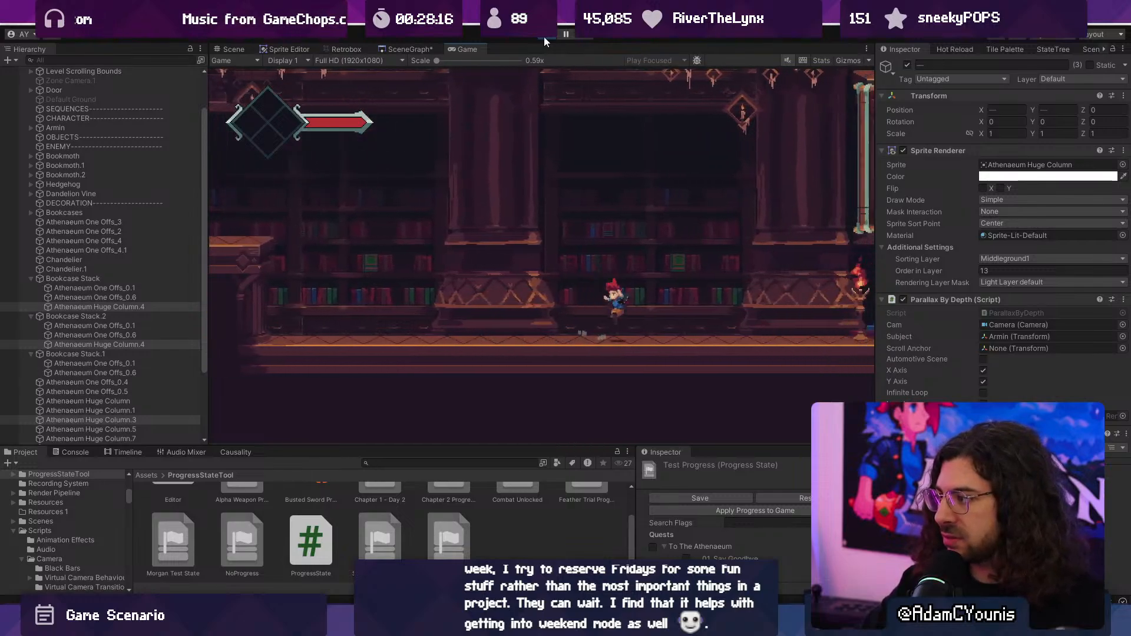
key("Right")
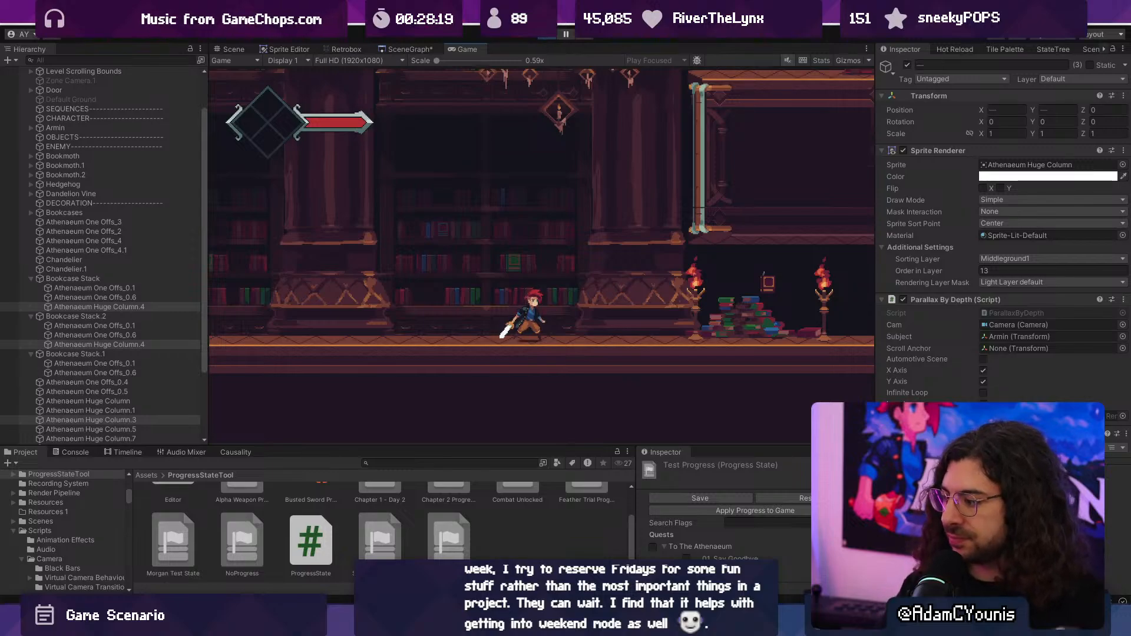
- Switch to Aseprite and darken the whole column with the 64 px shading brush, using the dark-purple-to-orange palette ramp
key("alt+Tab")
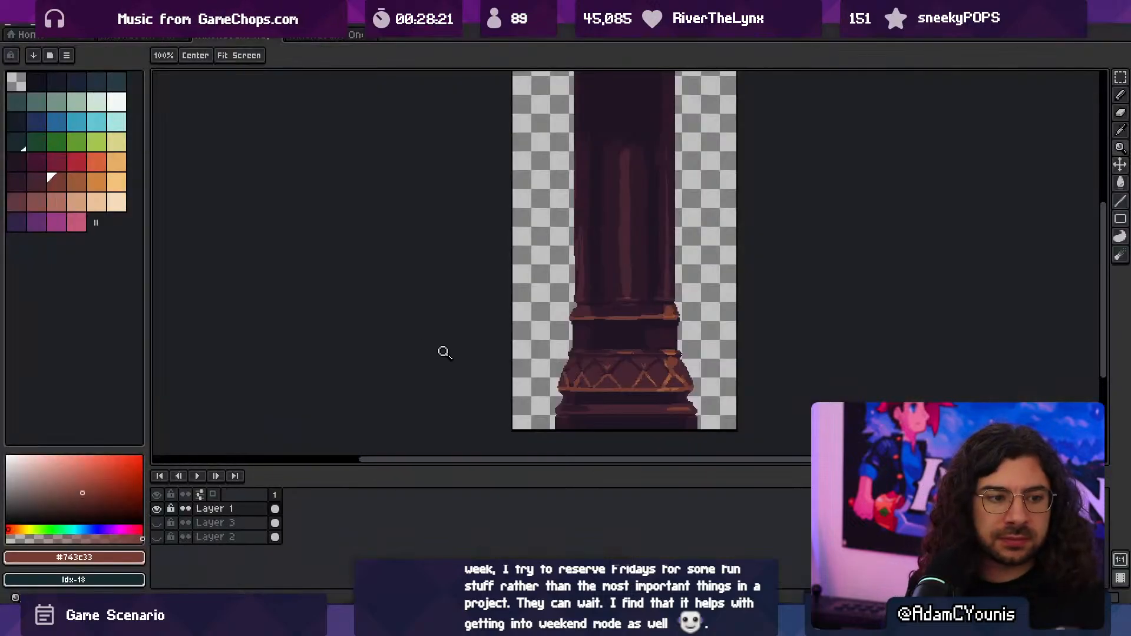
scroll(444, 352, "down", 2)
left_click_drag(112, 188, 20, 187)
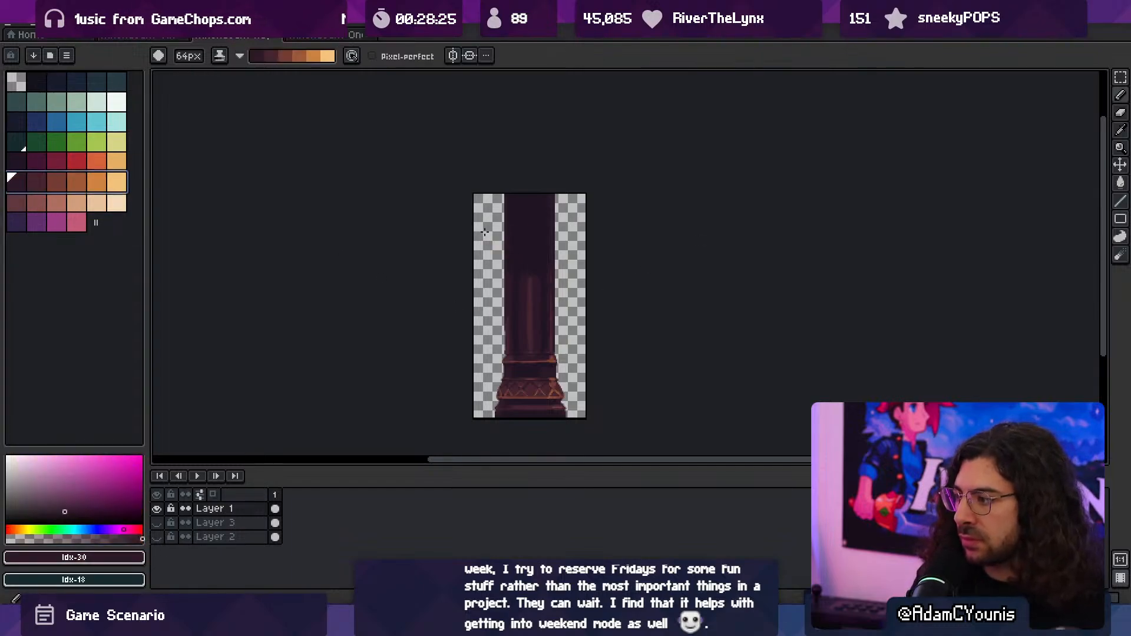
left_click(23, 166)
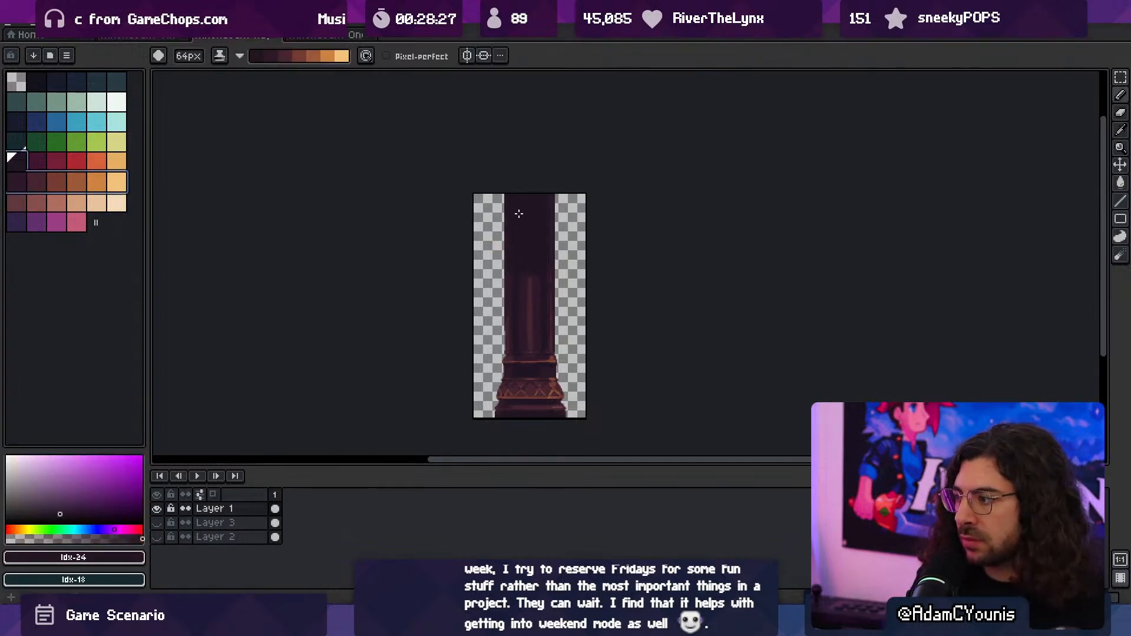
mouse_move(512, 361)
left_mouse_down()
mouse_move(530, 461)
mouse_move(564, 395)
left_mouse_up()
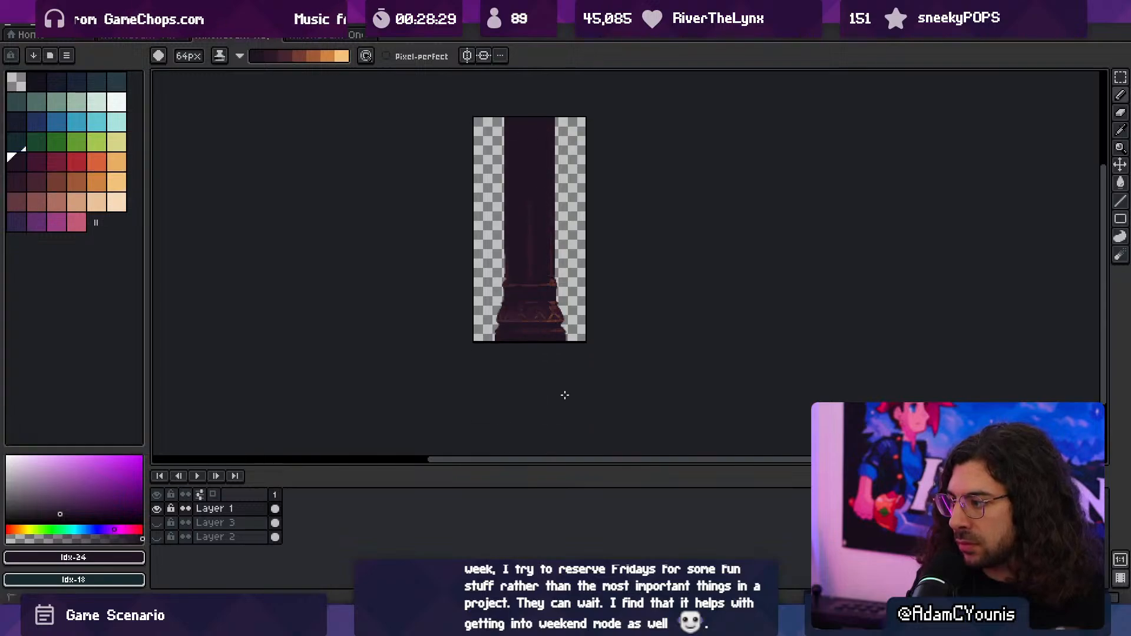
left_click_drag(537, 226, 563, 227, "ctrl")
left_click_drag(520, 321, 518, 258)
left_click_drag(519, 302, 539, 304, "ctrl")
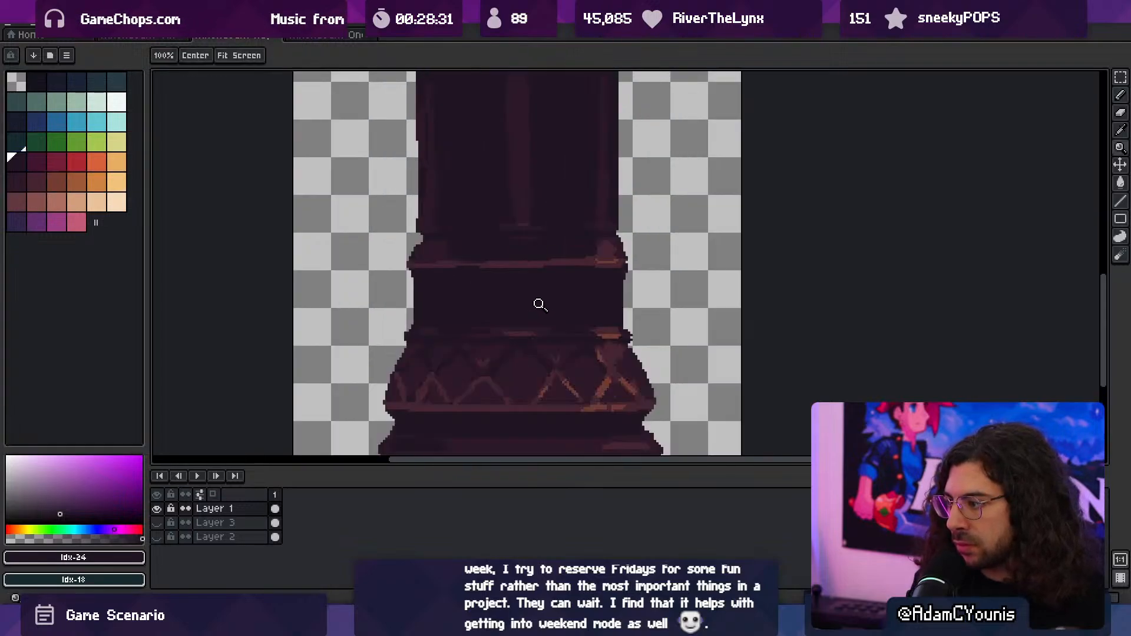
- Export the darkened column sprite and switch back to Unity
key("ctrl+alt+shift+s")
left_click(182, 183)
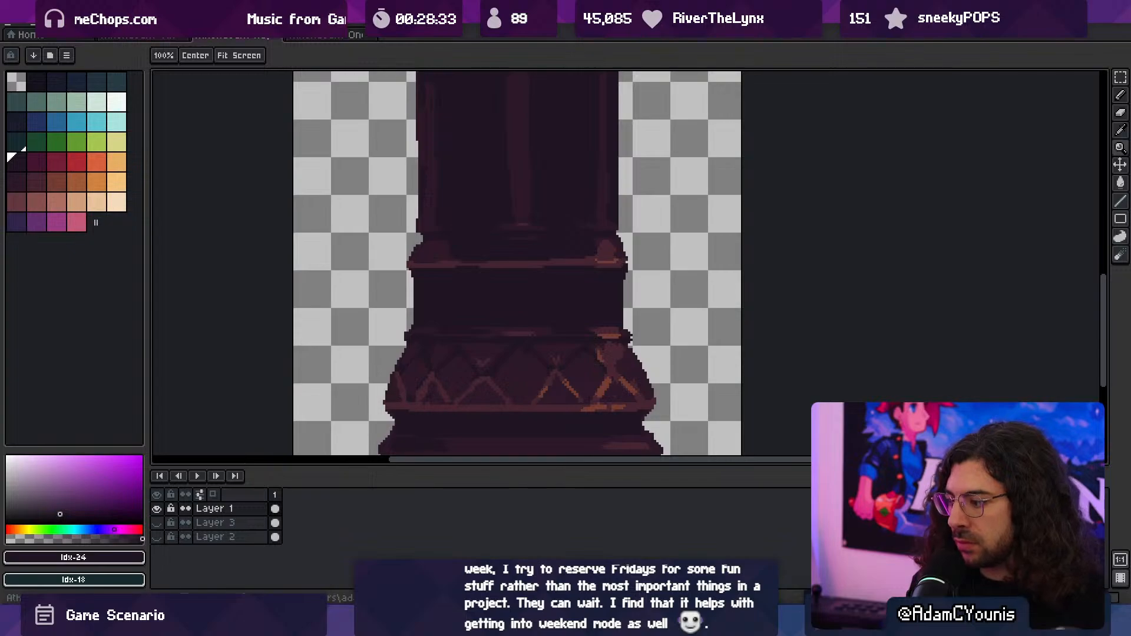
key("alt+Tab")
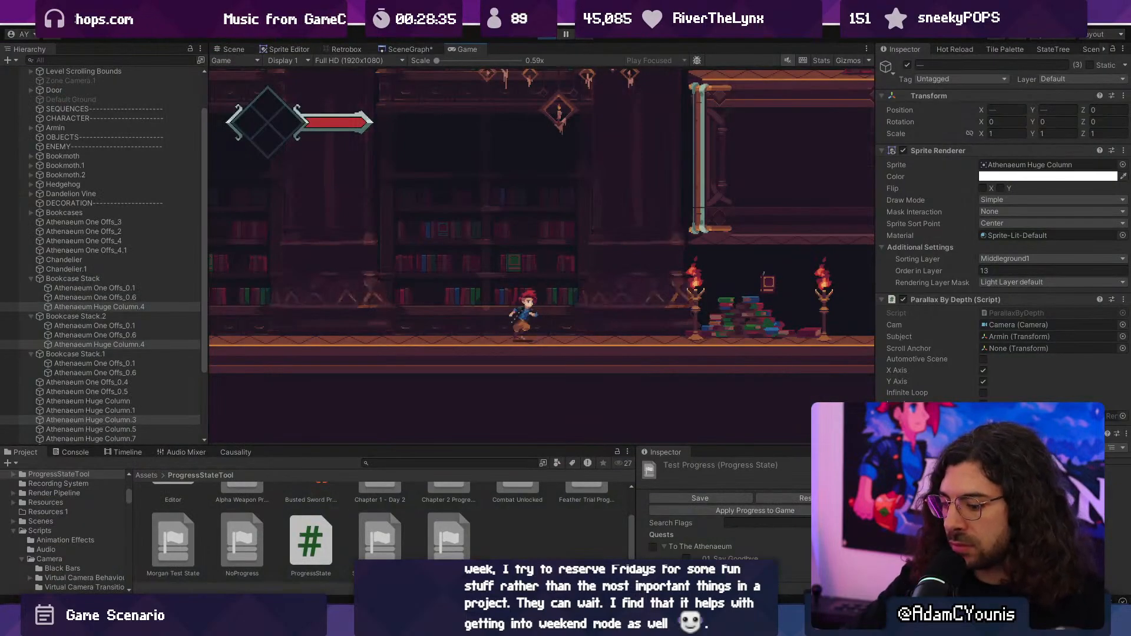
- Playtest in the maximized game view, running and jumping back and forth past the darkened columns, and stop the game
key("F10")
key("Left")
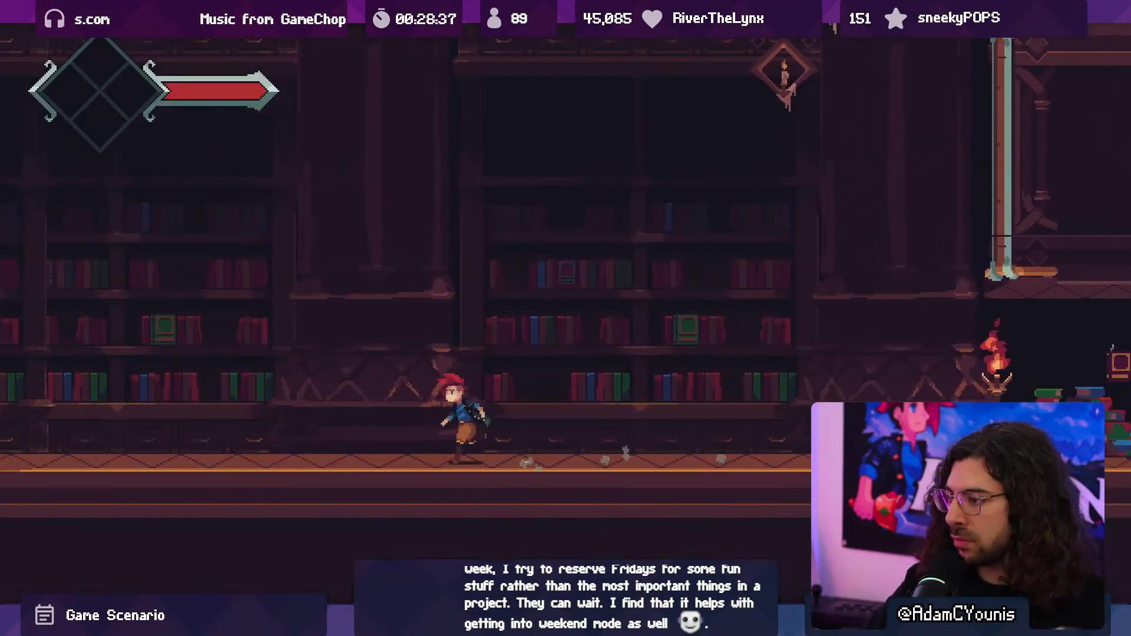
key("Right")
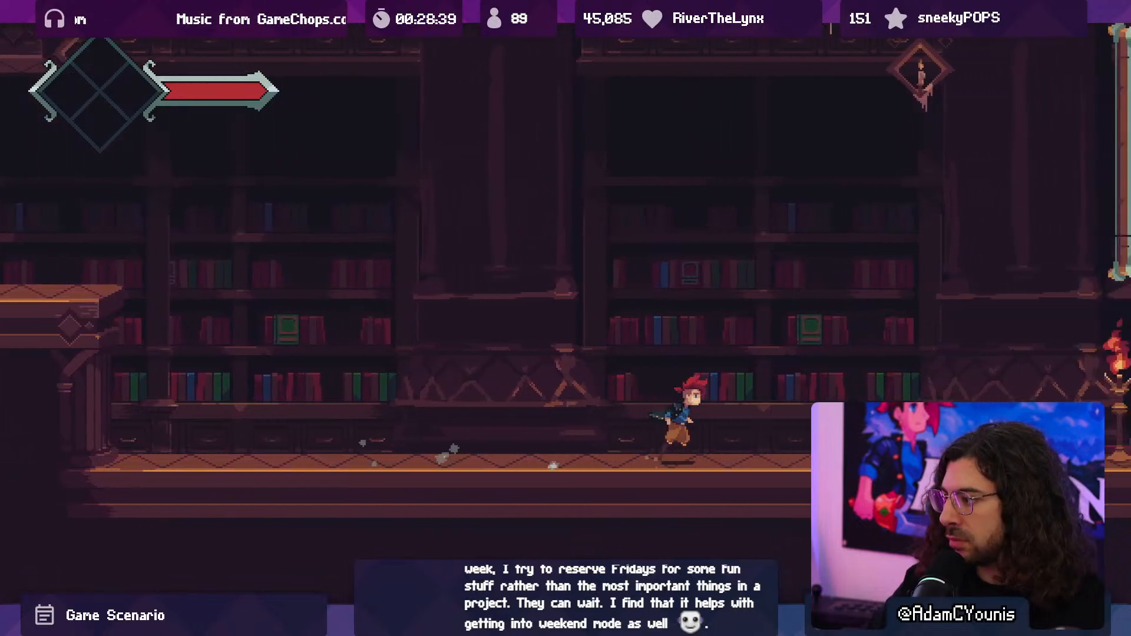
key("Left")
key("space")
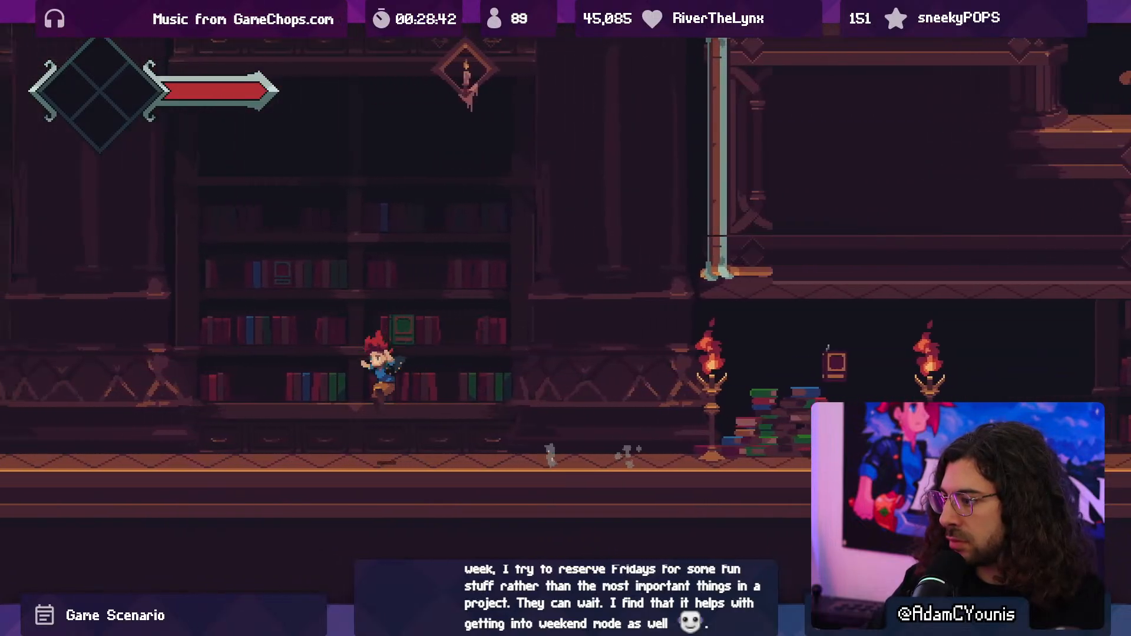
key("space")
key("Left")
key("space")
key("Right")
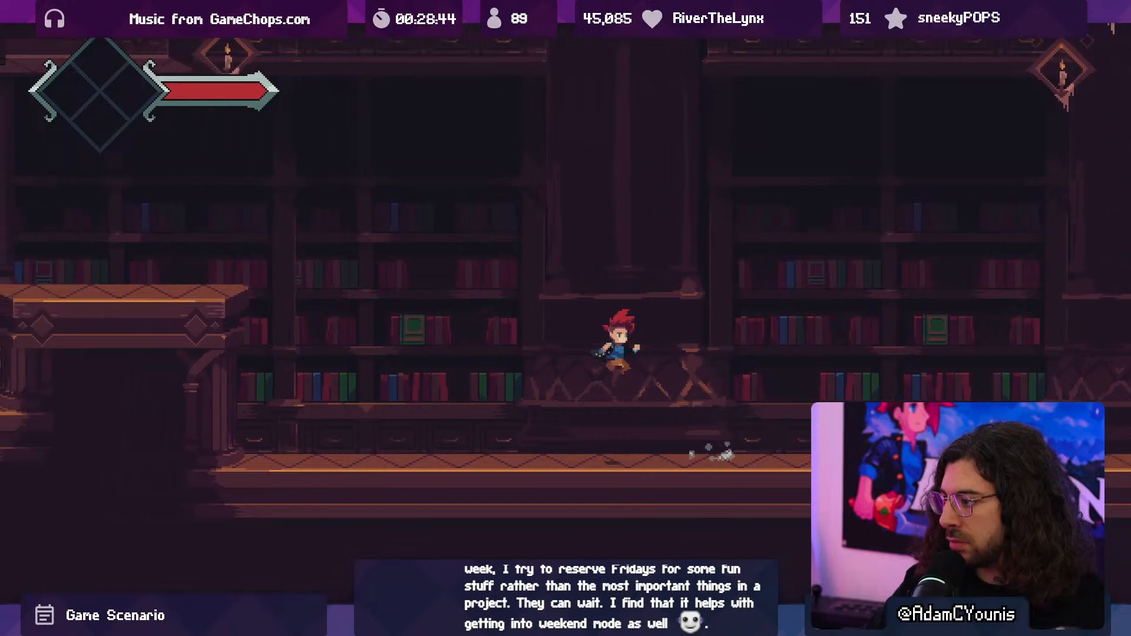
key("Left")
key("space")
key("space")
key("space")
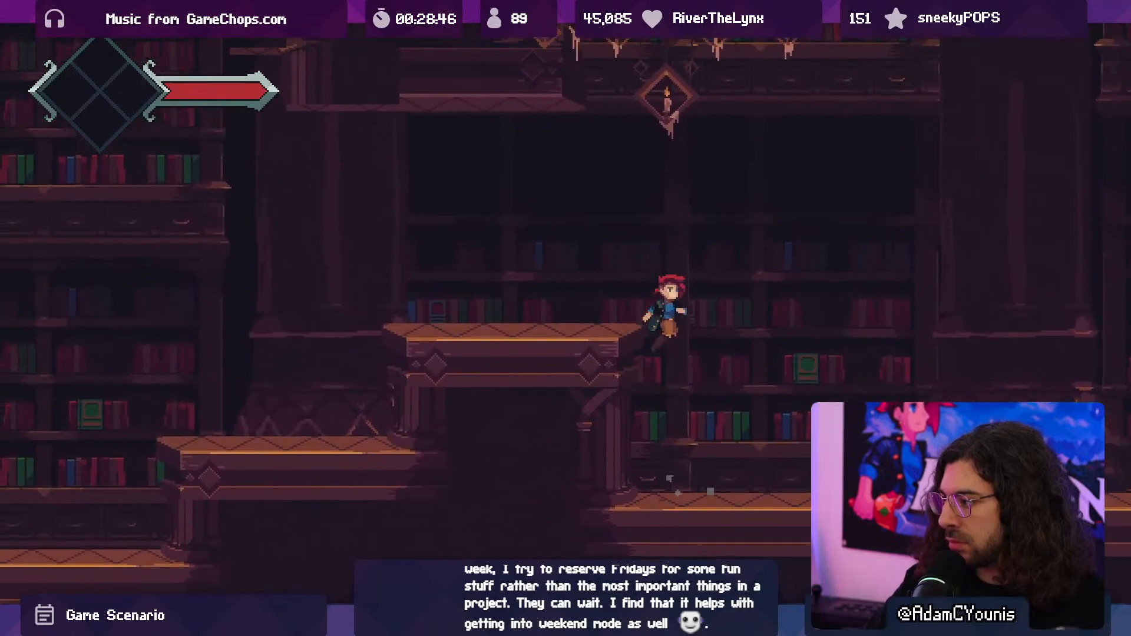
key("Right")
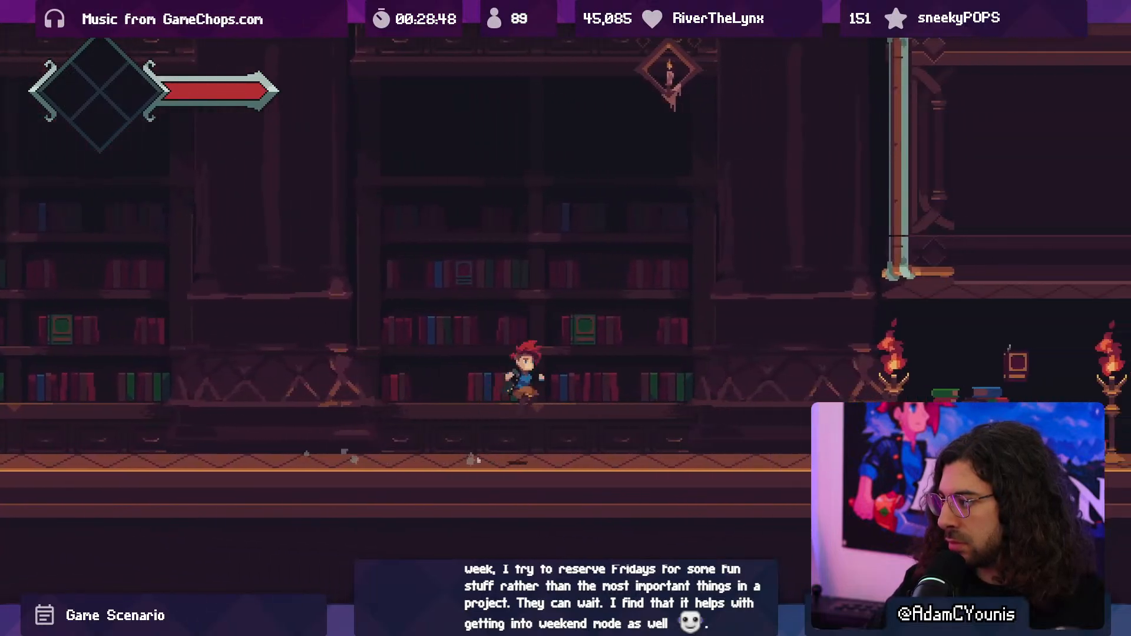
key("x")
key("Left")
key("space")
key("space")
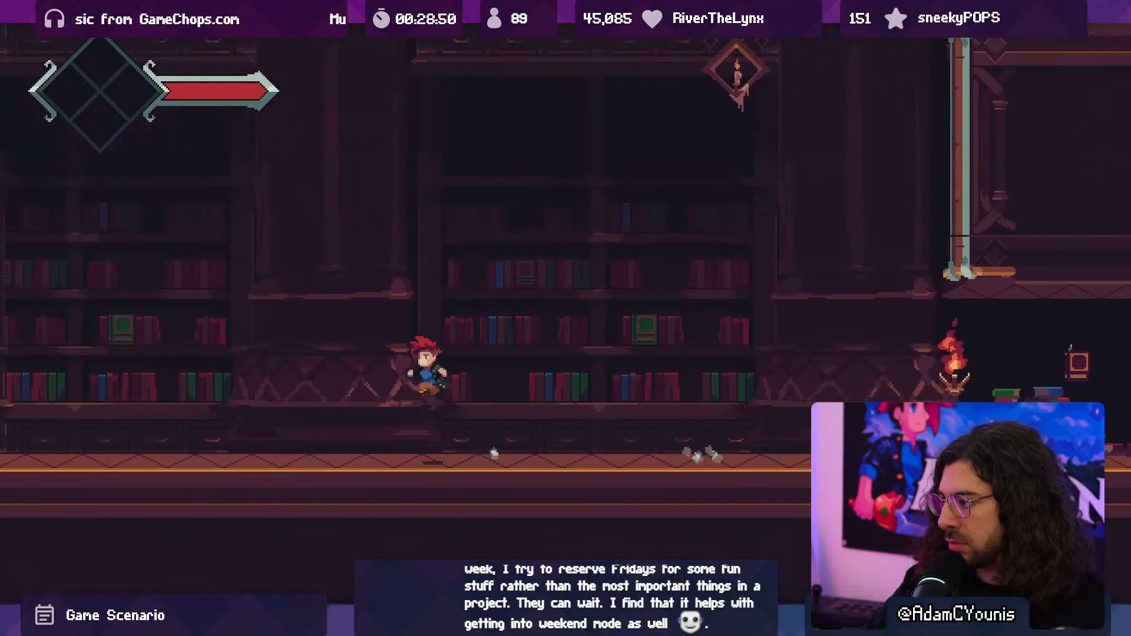
key("F10")
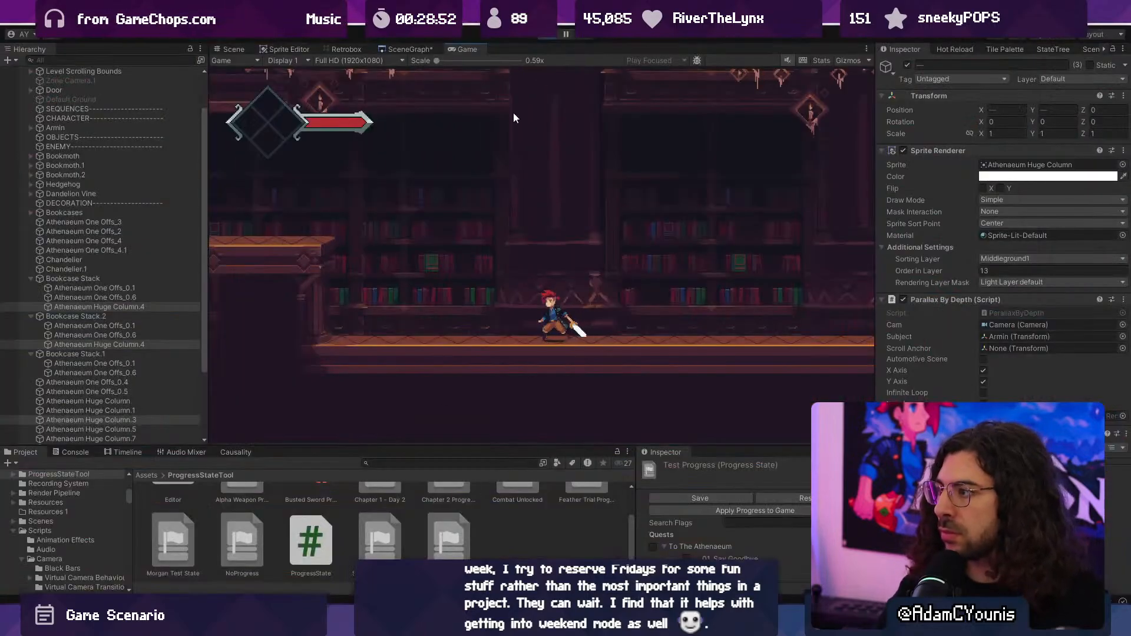
left_click(547, 36)
- Set the Order in Layer of the three selected huge columns to 48 and check the column base up close
scroll(563, 355, "up", 3)
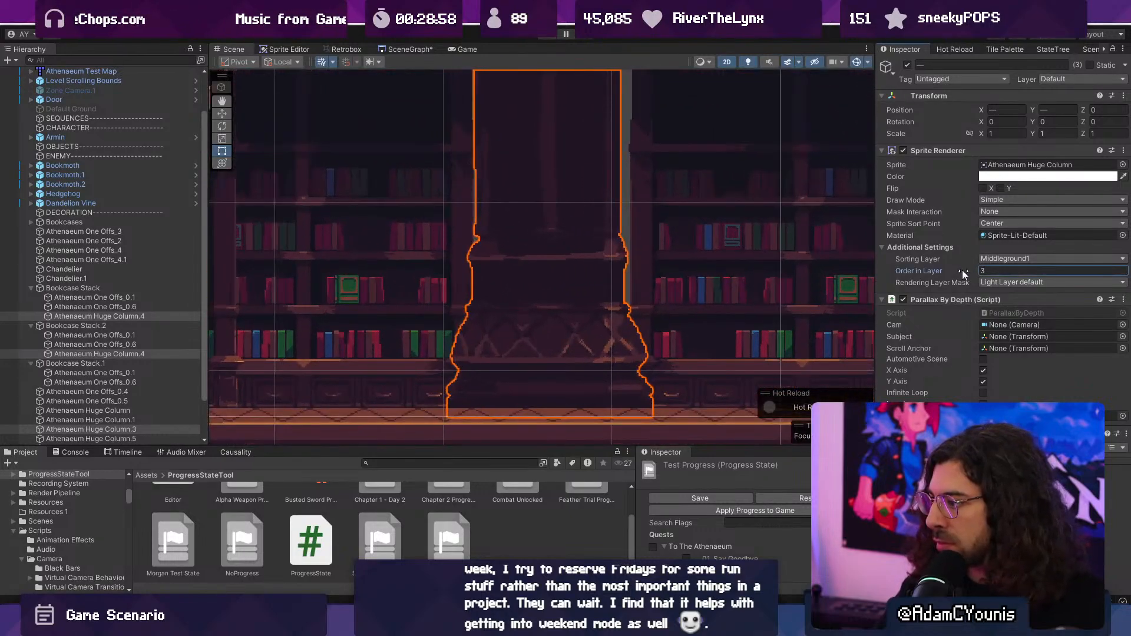
left_click_drag(900, 280, 994, 283)
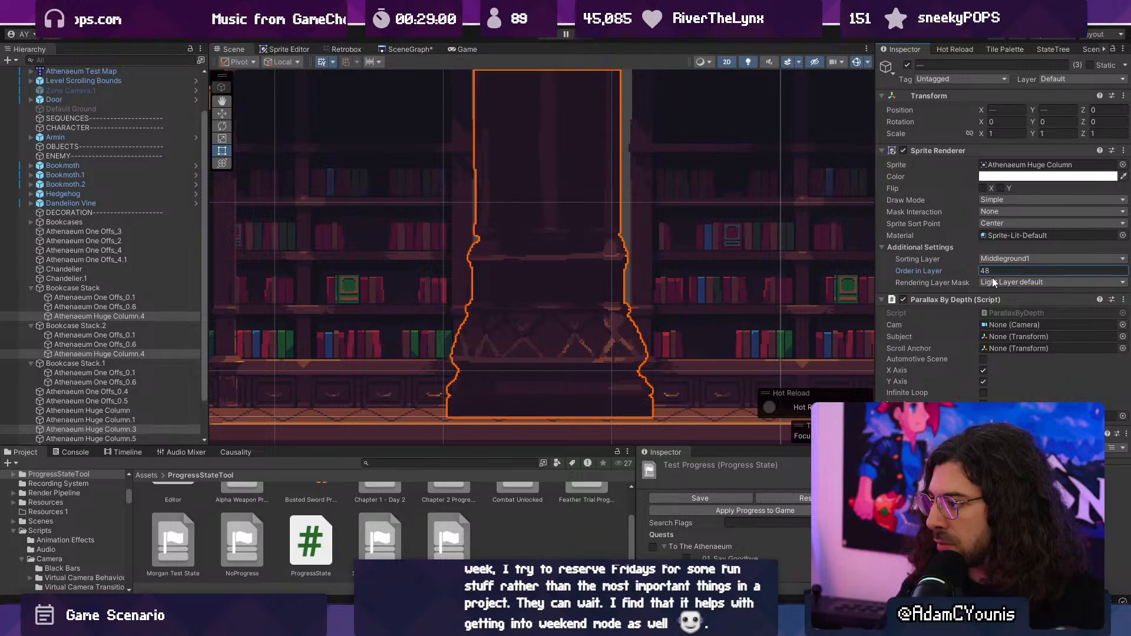
scroll(659, 298, "up", 3)
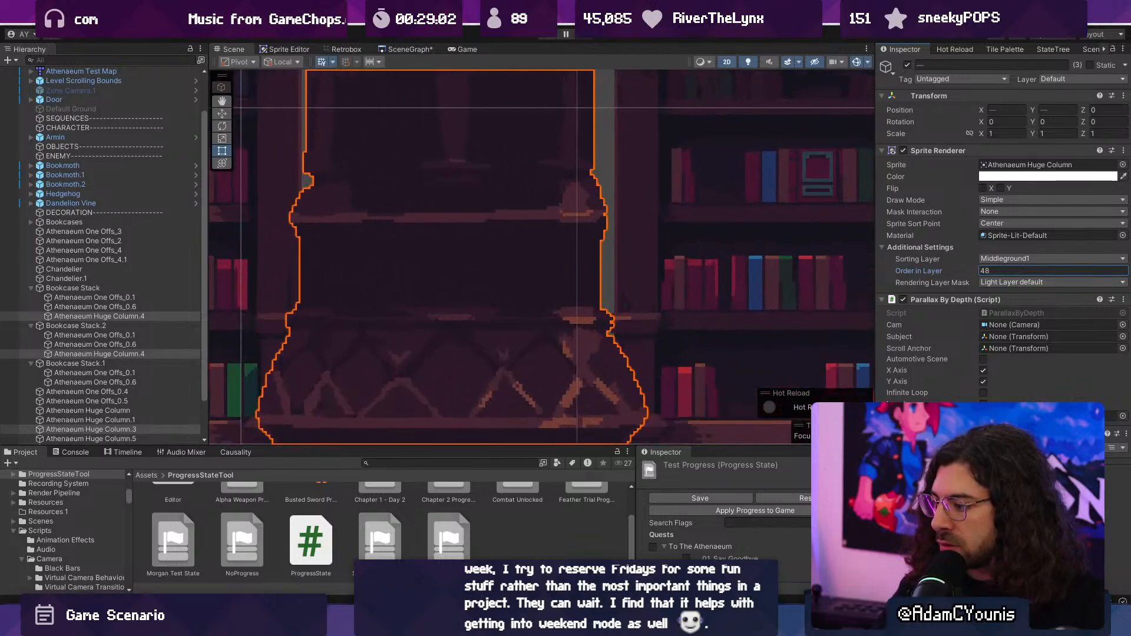
- Switch to Aseprite, open the one-offs sprite and sample the dark colour of the background bookcase for comparison
key("alt+Tab")
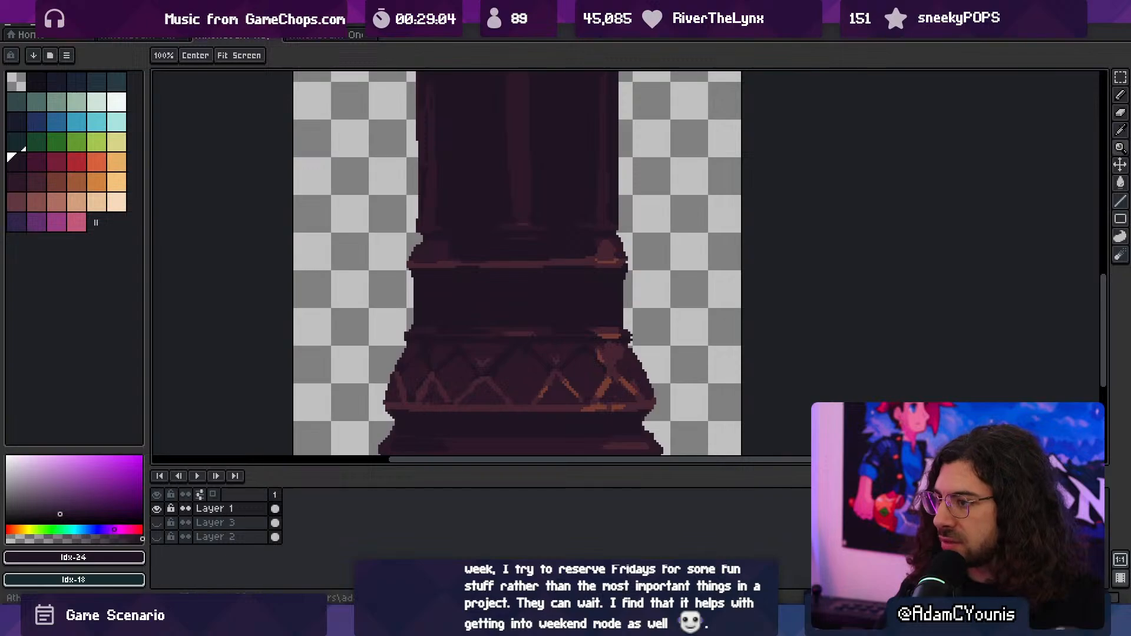
left_click(311, 36)
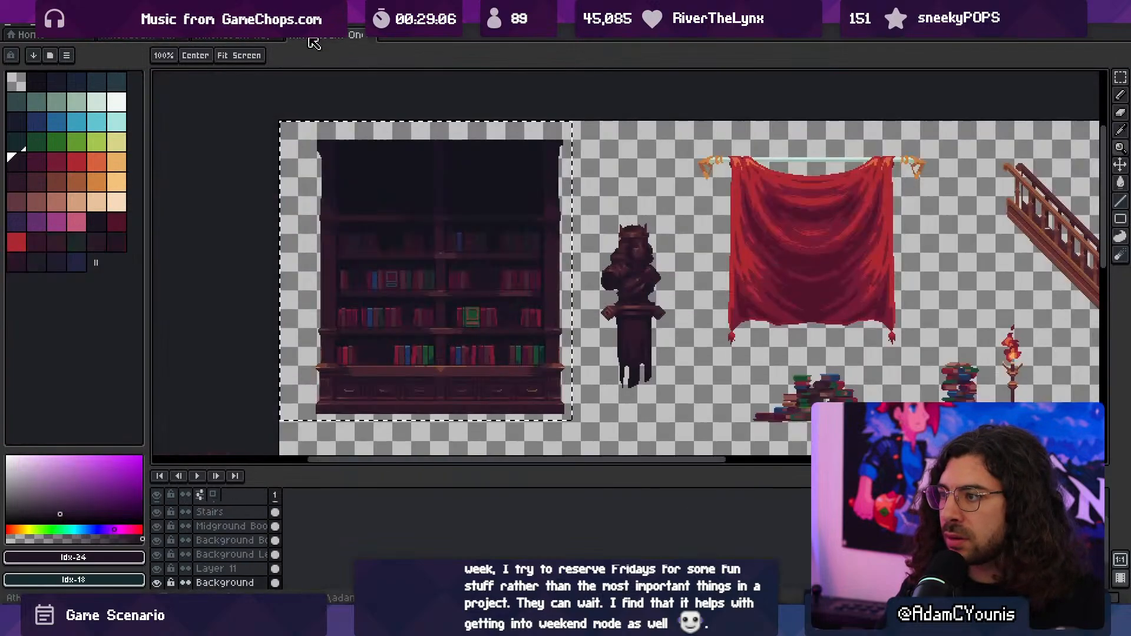
scroll(308, 298, "up", 5)
key("i")
left_click(402, 331)
key("v")
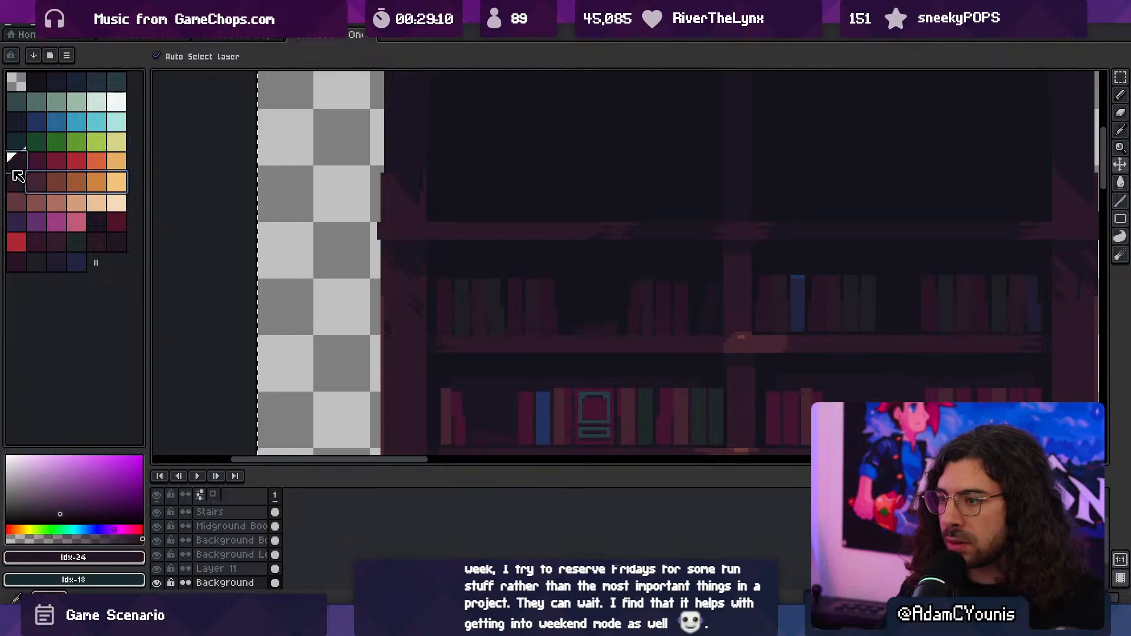
- Switch to the huge column sprite and try rearranging the brown ramp within its palette
left_click(234, 39)
left_click(17, 158)
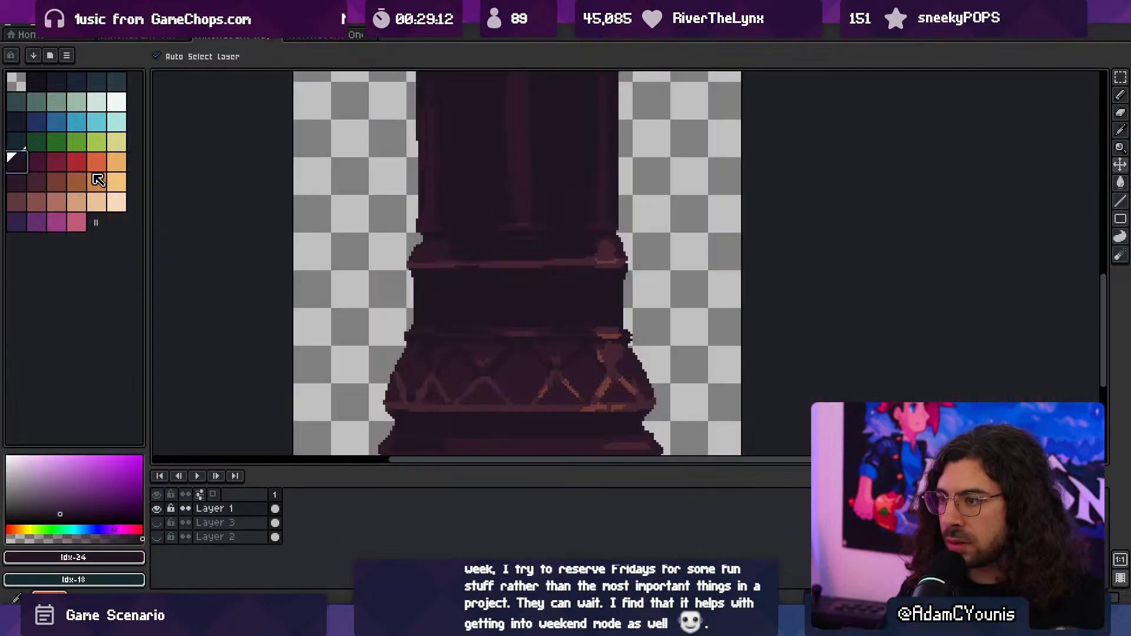
left_click_drag(114, 179, 25, 181, "ctrl")
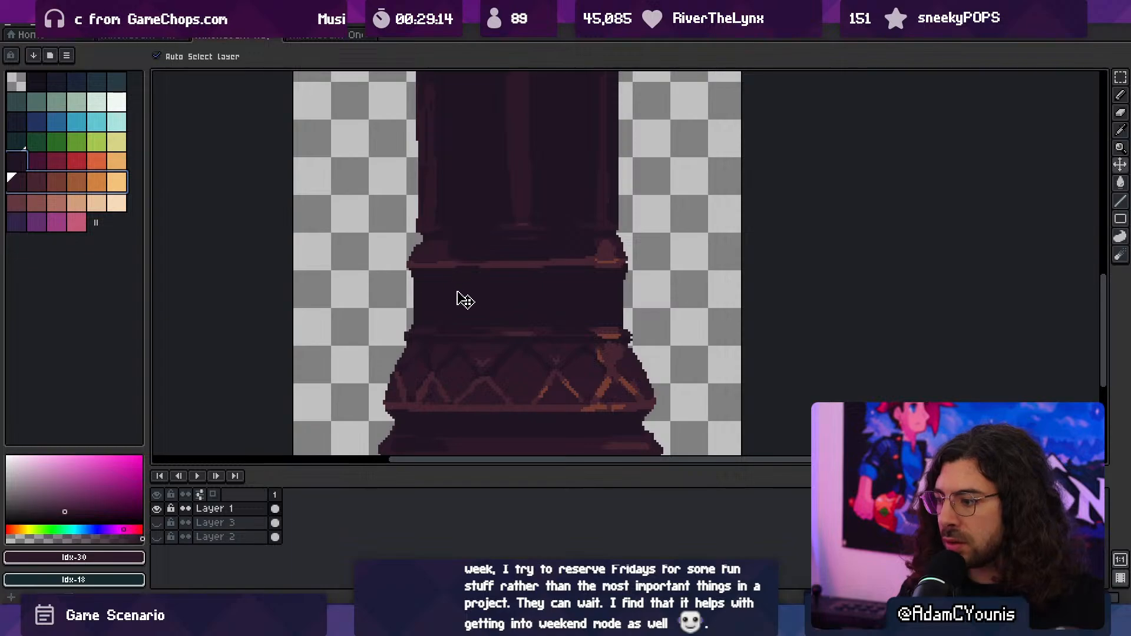
scroll(457, 292, "up", 1)
left_click(17, 159)
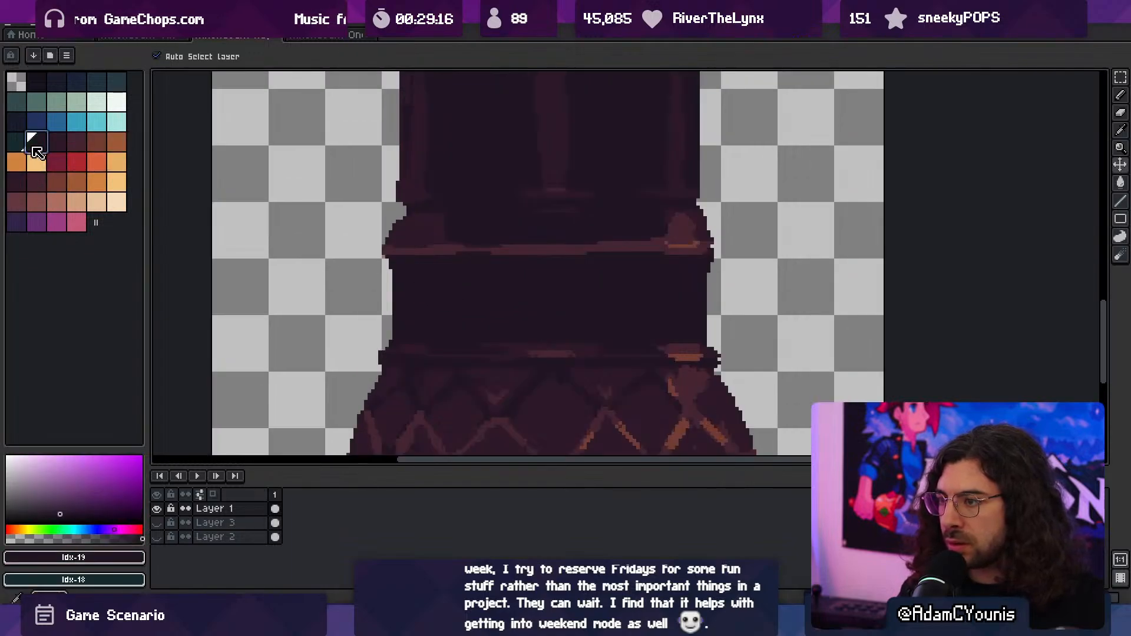
scroll(512, 288, "up", 1)
scroll(512, 288, "down", 1)
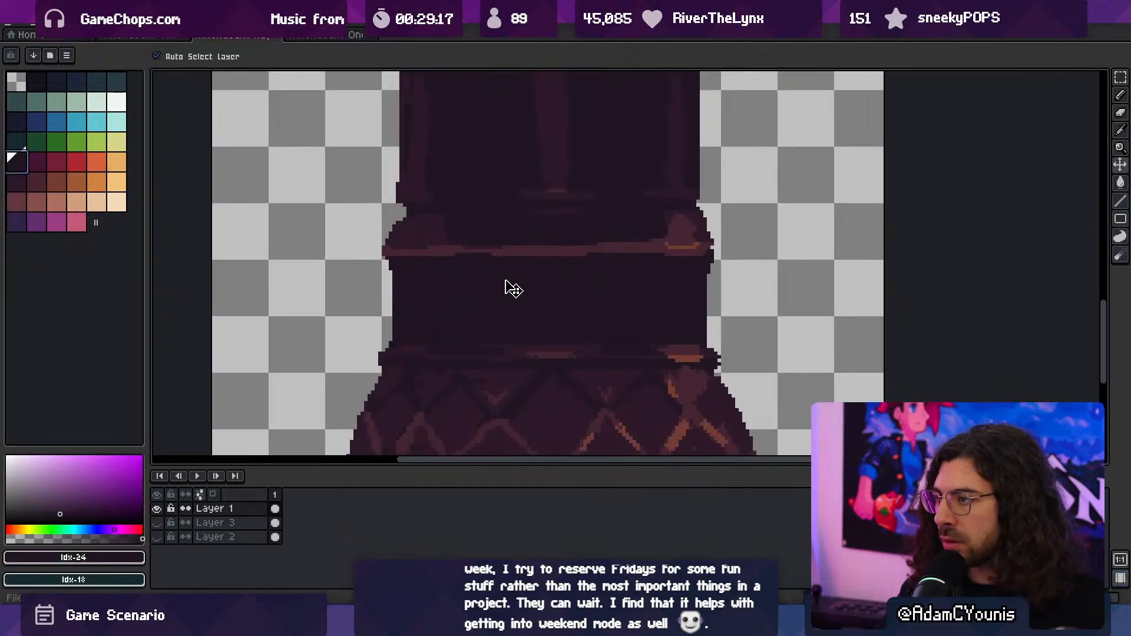
- Export the huge column sprite again and switch back to Unity
key("ctrl+alt+shift+s")
left_click(165, 182)
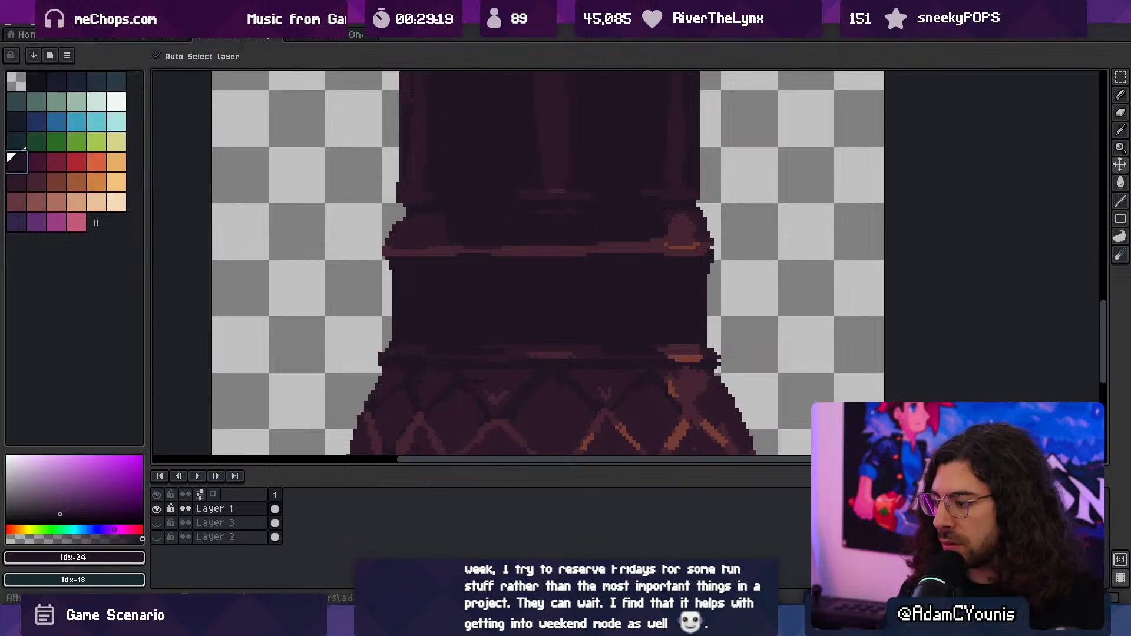
key("alt+Tab")
- Shift the huge column in Bookcase Stack.2 to X position 1.53 and inspect how it meets the bookcases on both sides
scroll(589, 321, "up", 8)
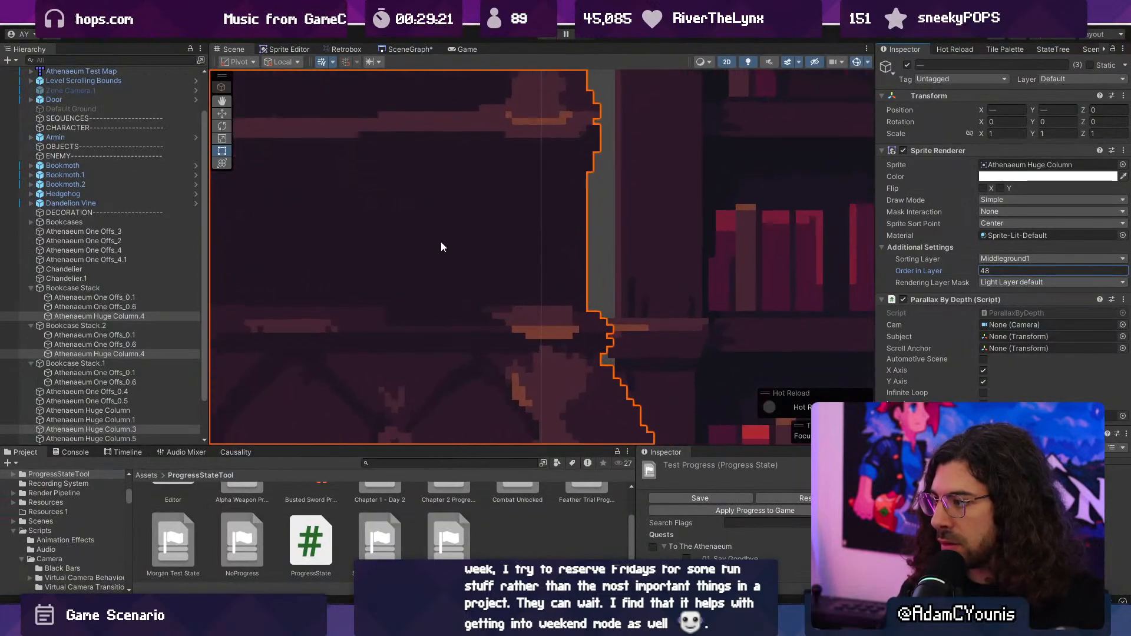
key("w")
middle_click_drag(452, 239, 500, 259)
scroll(499, 259, "down", 4)
scroll(492, 263, "down", 4)
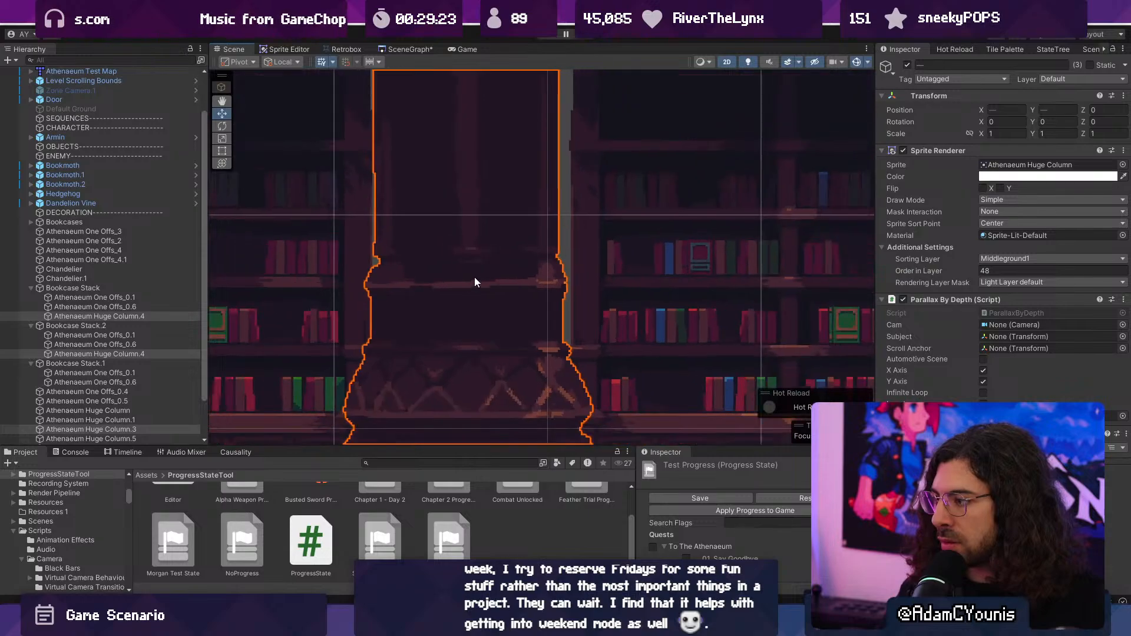
scroll(477, 278, "up", 3)
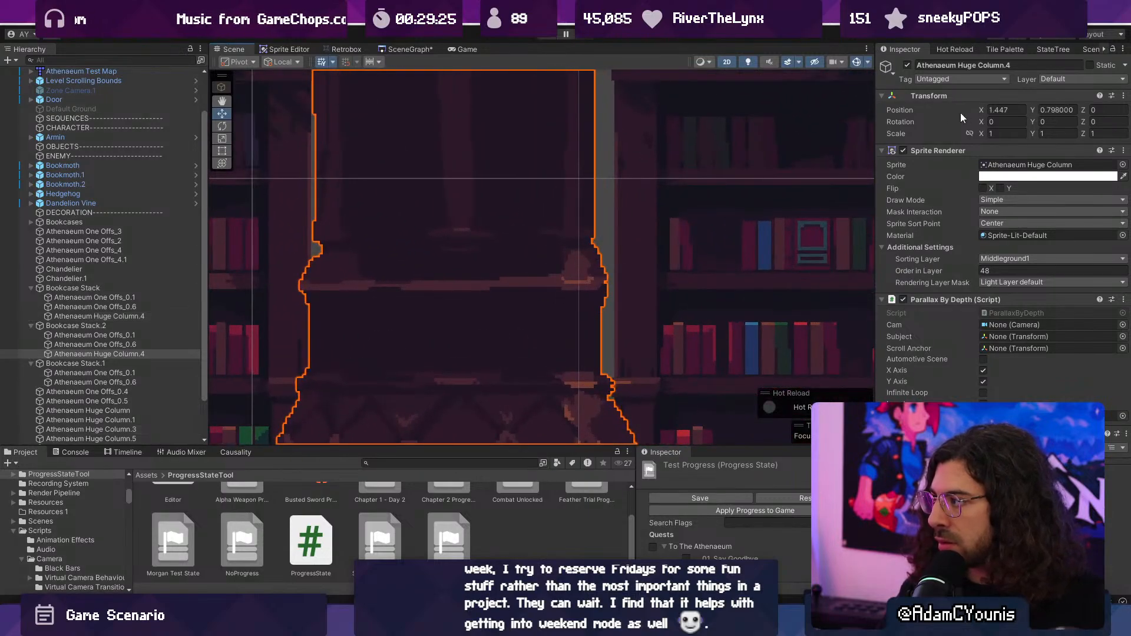
left_click_drag(981, 110, 987, 111)
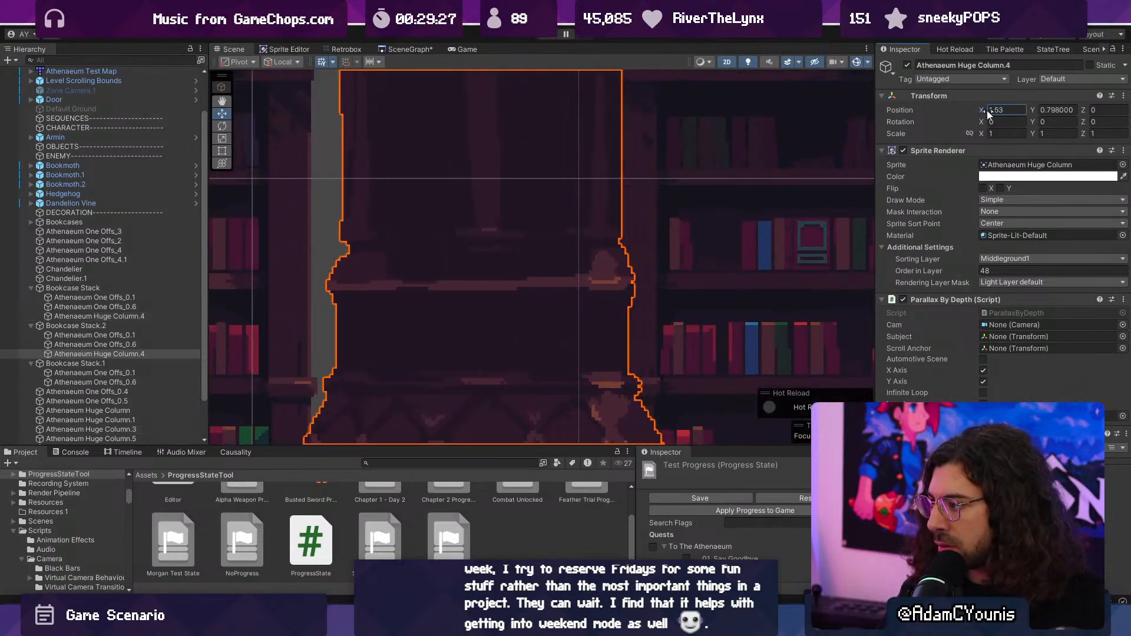
left_click(675, 326)
scroll(675, 326, "up", 10)
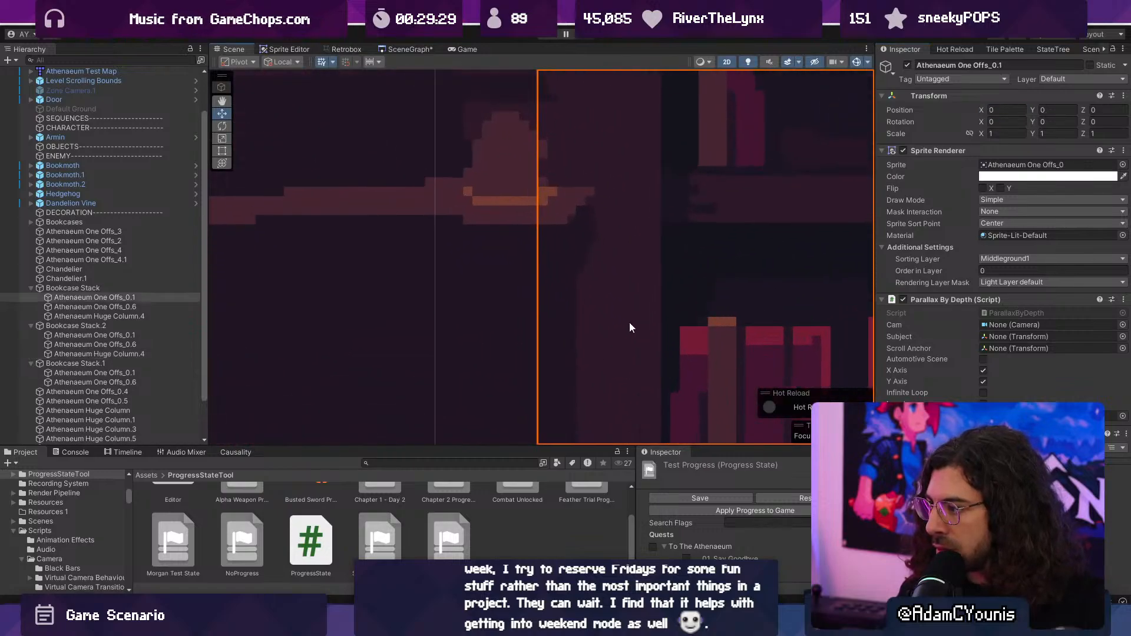
scroll(629, 326, "down", 6)
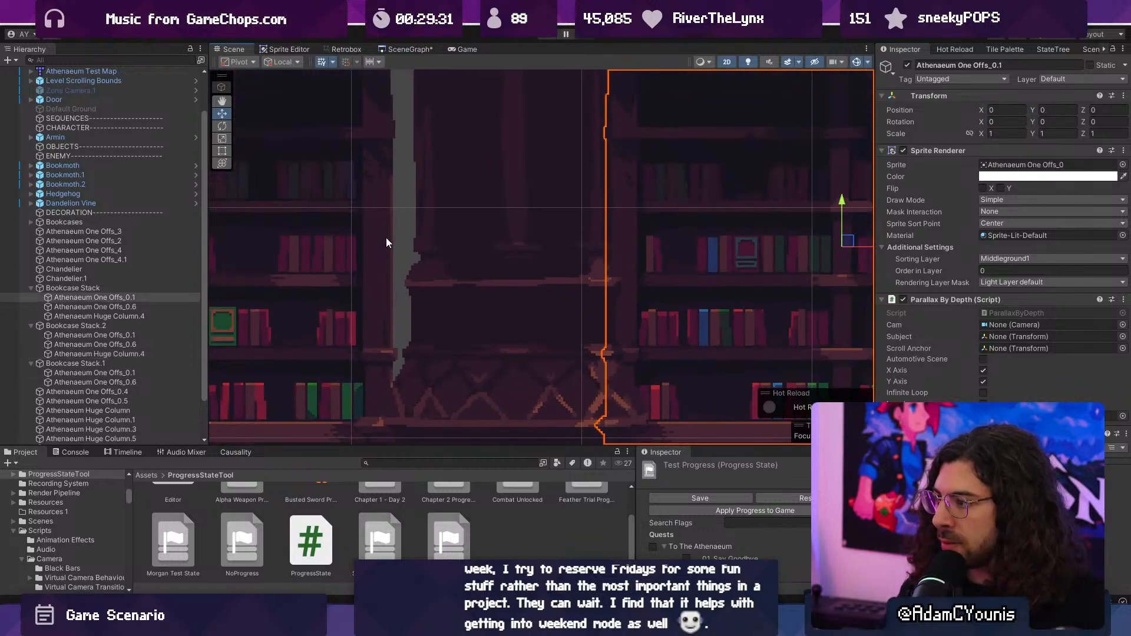
scroll(465, 242, "down", 5)
- Move only the huge column in Bookcase Stack.2 sideways to X position 1.473 and check the neighbouring columns
left_click(480, 256)
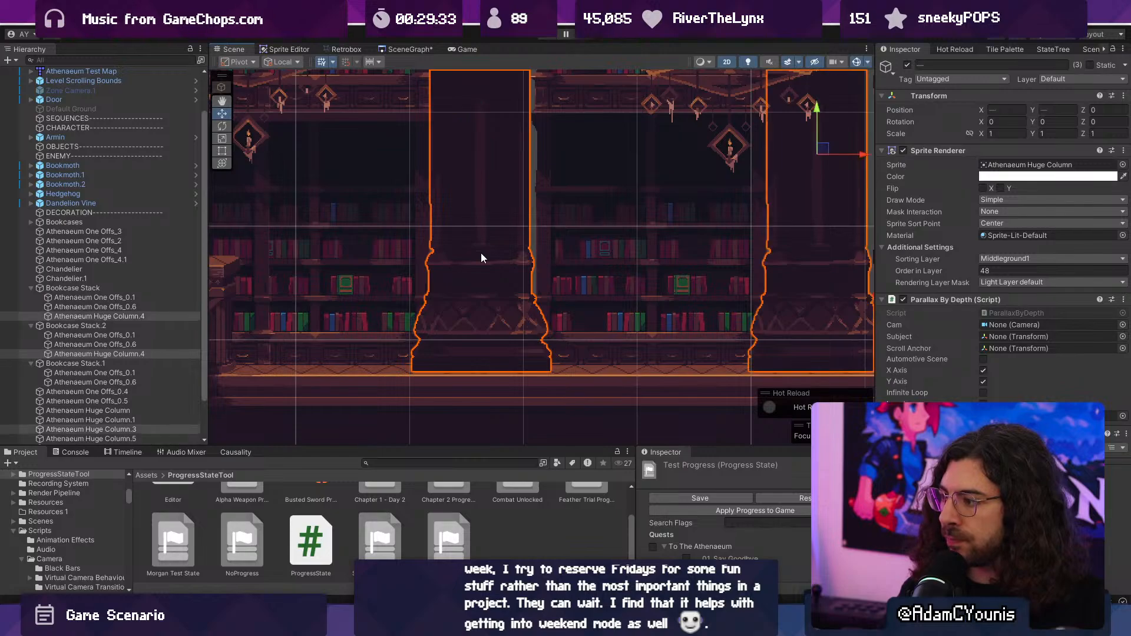
left_click(489, 252)
left_click_drag(525, 157, 529, 159)
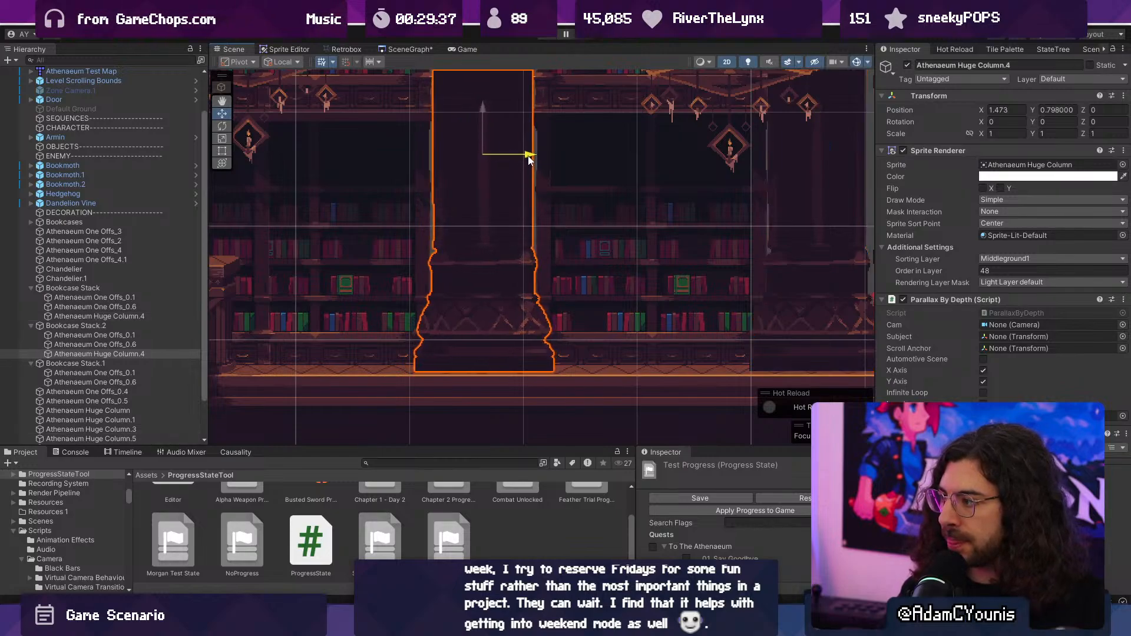
middle_click_drag(785, 211, 587, 213)
left_click(643, 208)
left_click(665, 164)
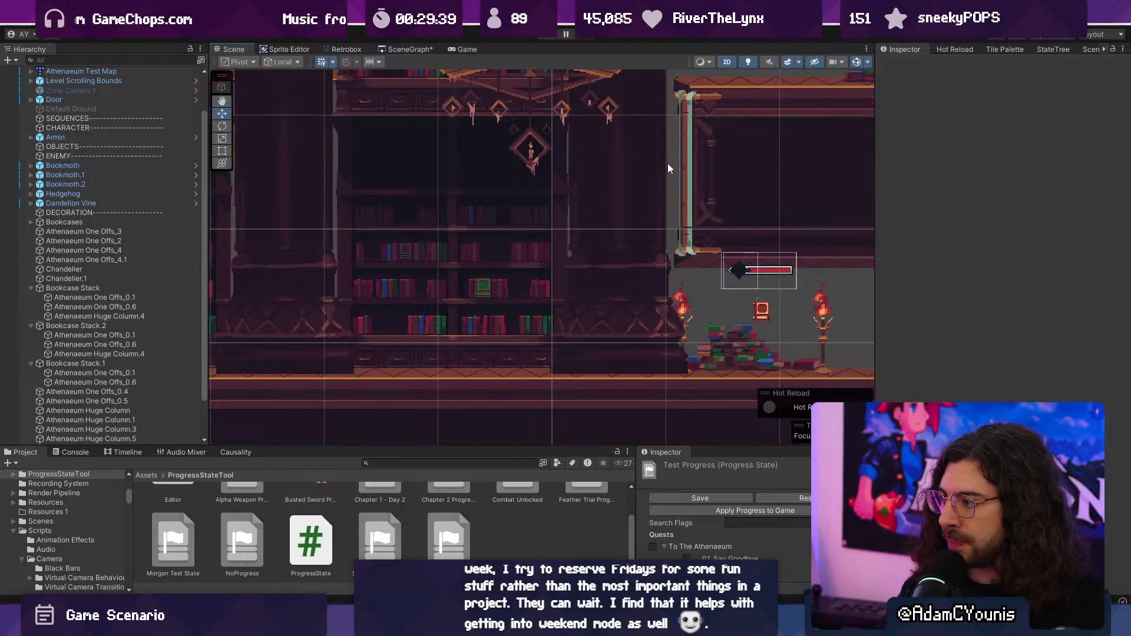
- Move Athenaeum Huge Column.3 left to X position 0.537
middle_click_drag(506, 218, 852, 243)
middle_click_drag(258, 234, 472, 232)
left_click(455, 206)
left_click_drag(450, 183, 428, 188)
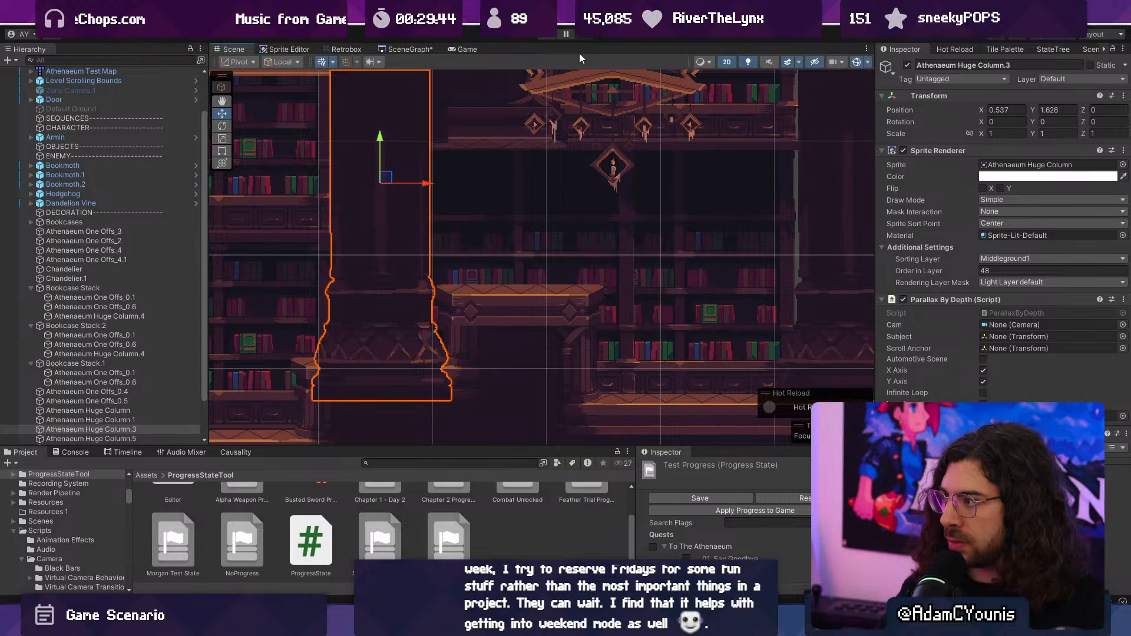
- Move the huge column in Bookcase Stack.2 left to X position 1.421
left_click(697, 150)
middle_click_drag(752, 190, 466, 203)
left_click(599, 218)
left_click_drag(609, 197, 604, 196)
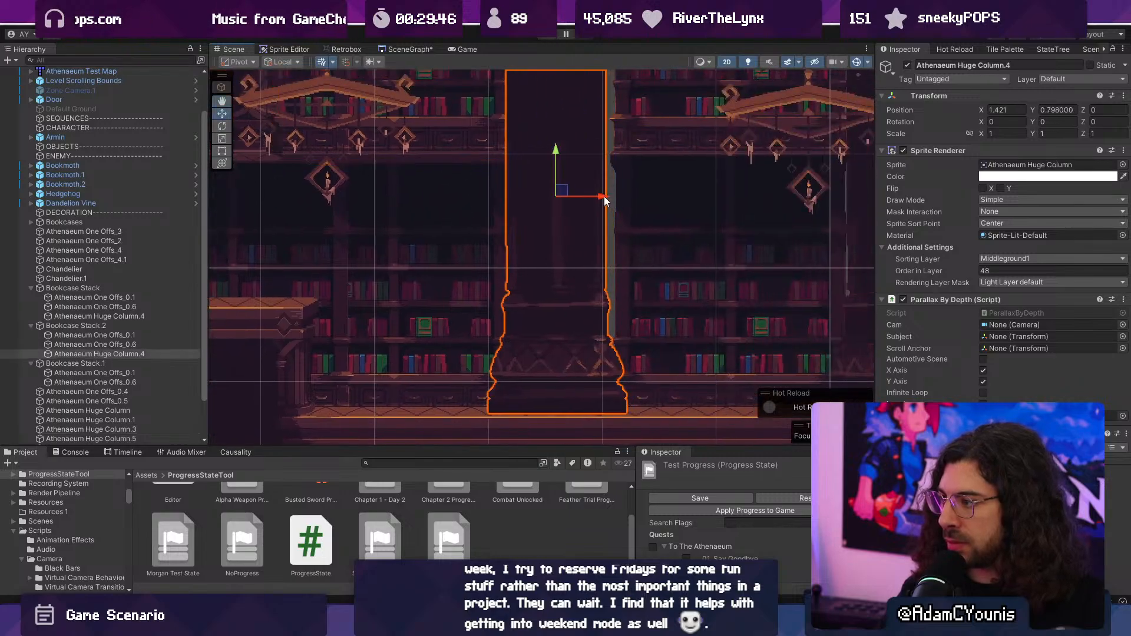
- Select both bookcases and the huge column in Bookcase Stack and move them left together to close the gap
left_click(687, 206)
middle_click_drag(688, 206, 585, 259)
left_click(546, 168, "shift")
left_click(794, 235, "shift")
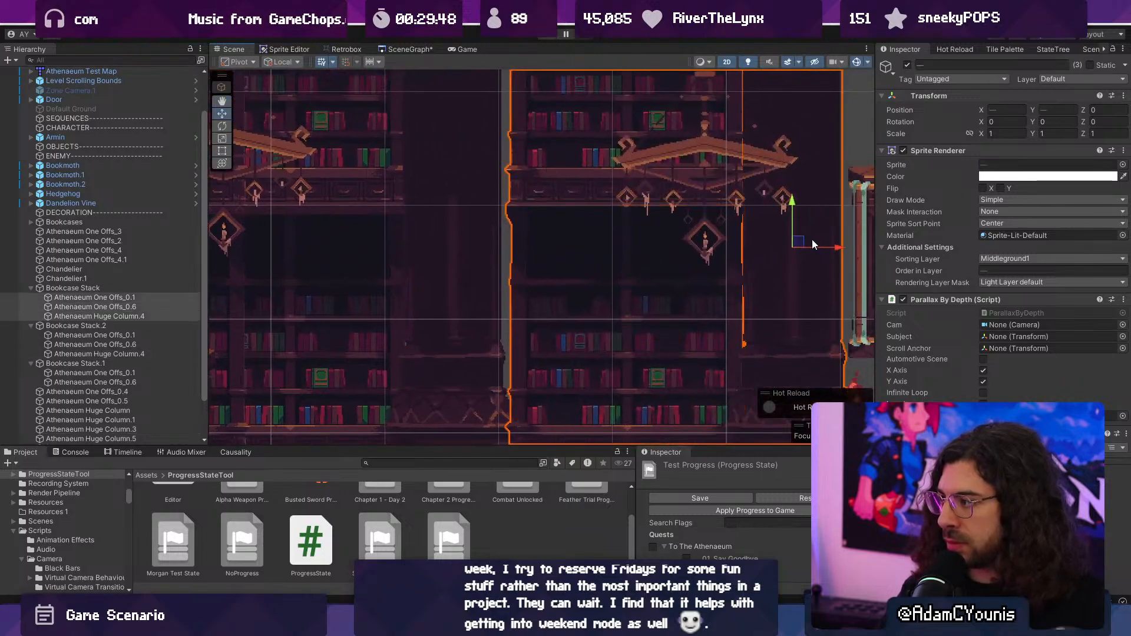
left_click_drag(840, 248, 821, 249)
scroll(729, 267, "down", 2)
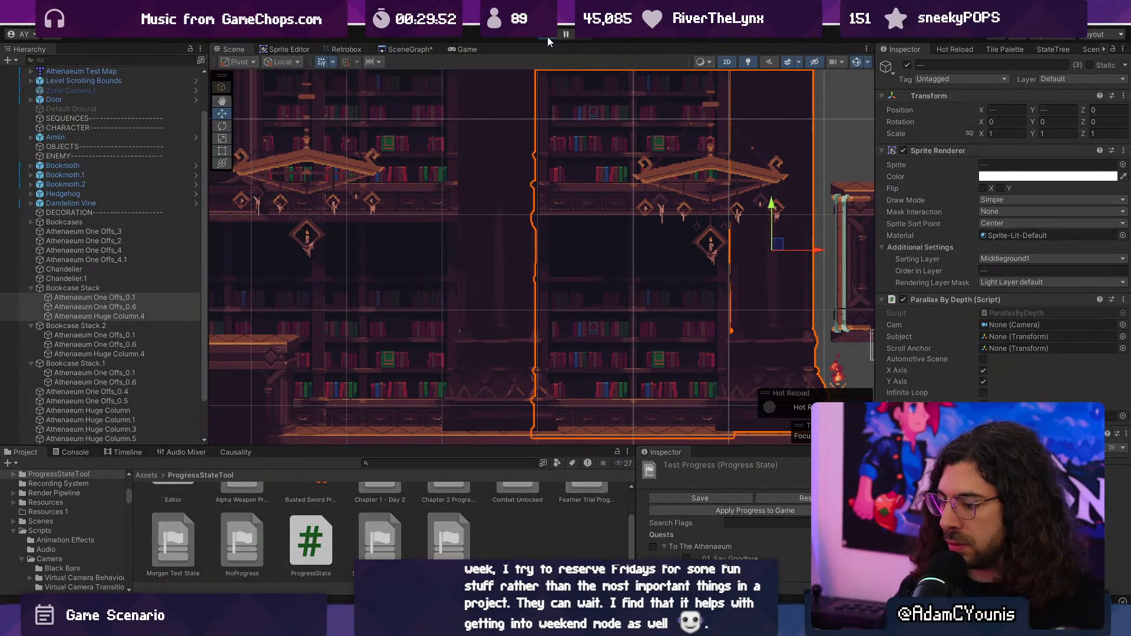
- Playtest the level in the maximized game view, running and jumping past the repositioned columns, and stop the game
key("F9")
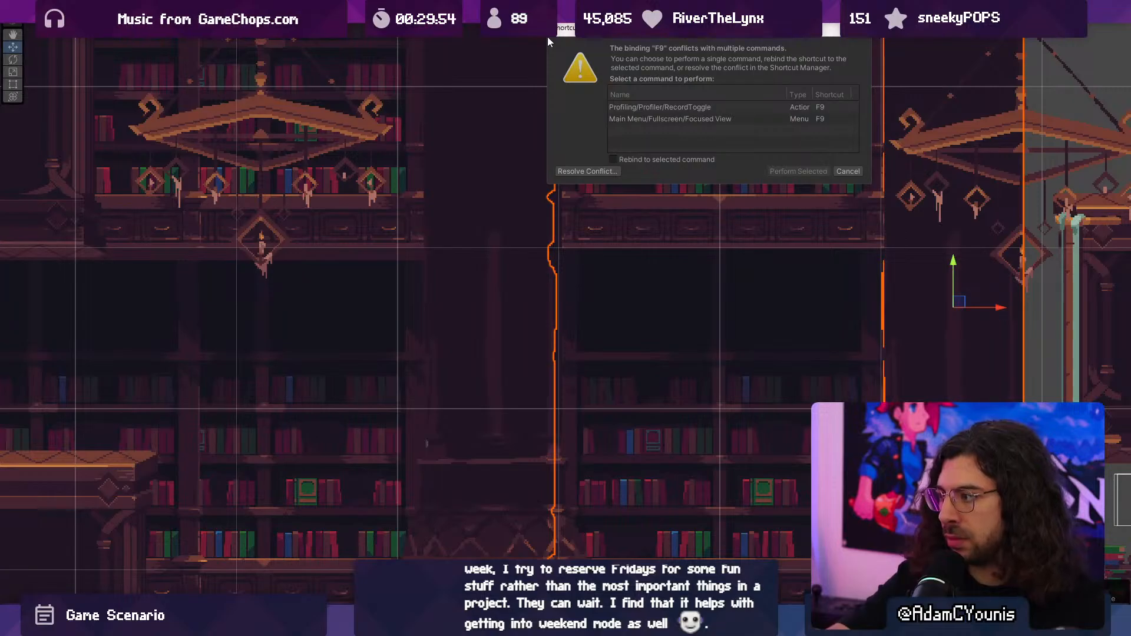
key("Escape")
key("F10")
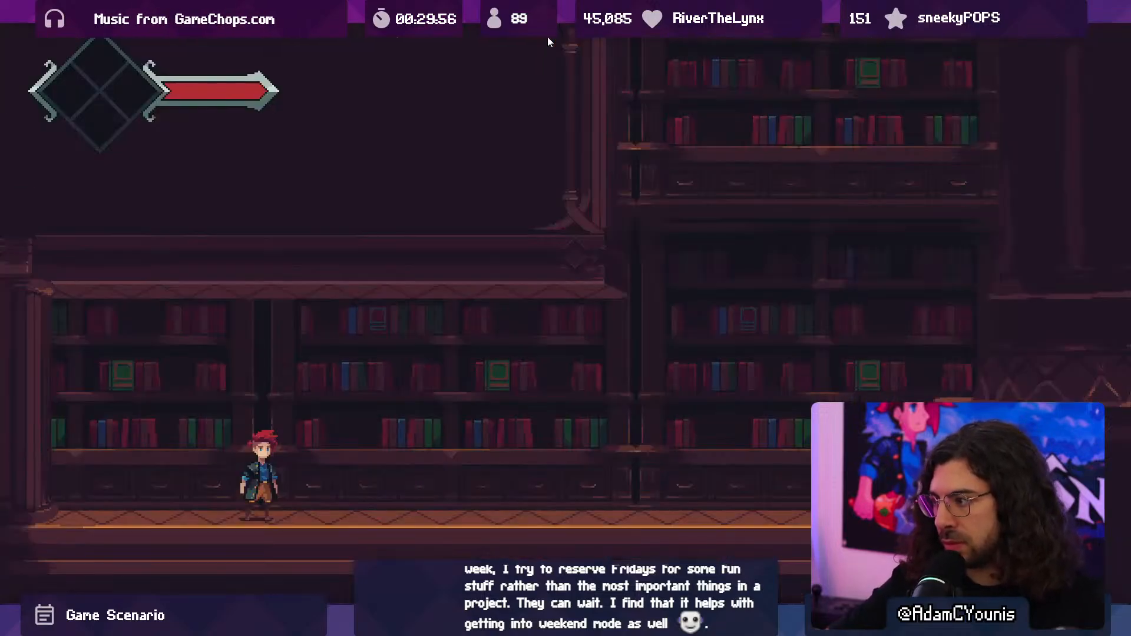
key("Right")
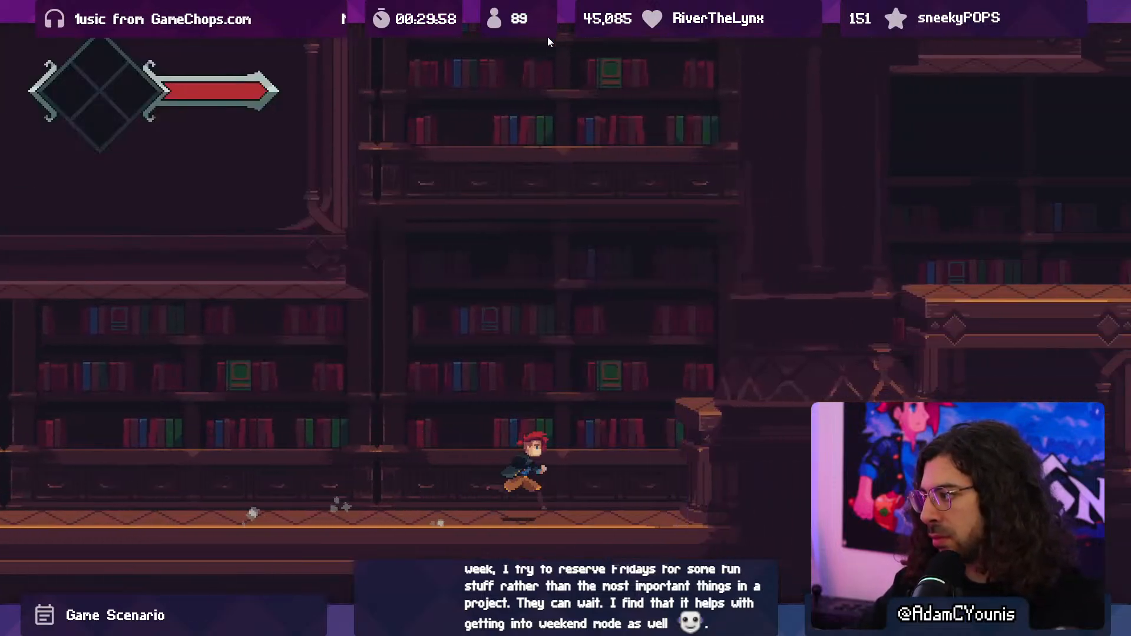
key("space")
key("space")
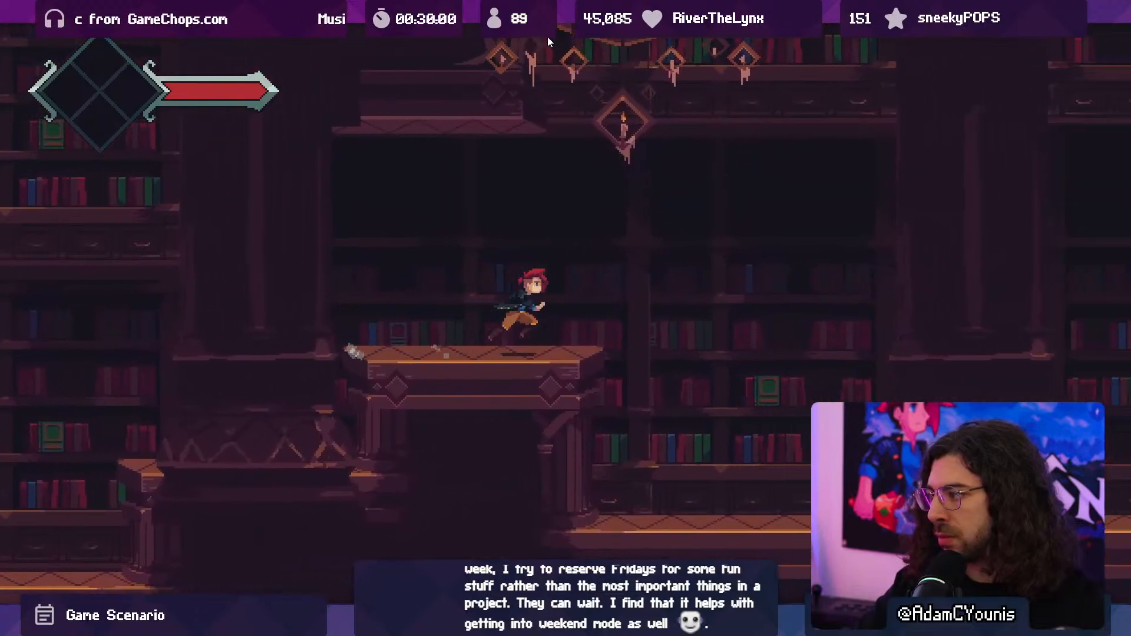
key("space")
key("Left")
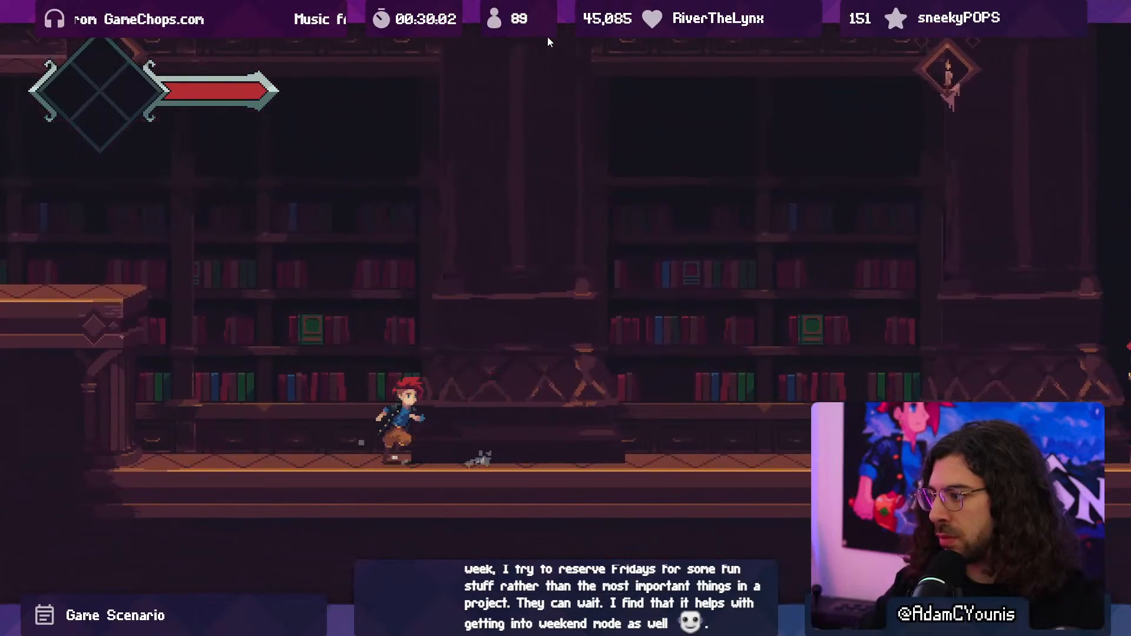
key("space")
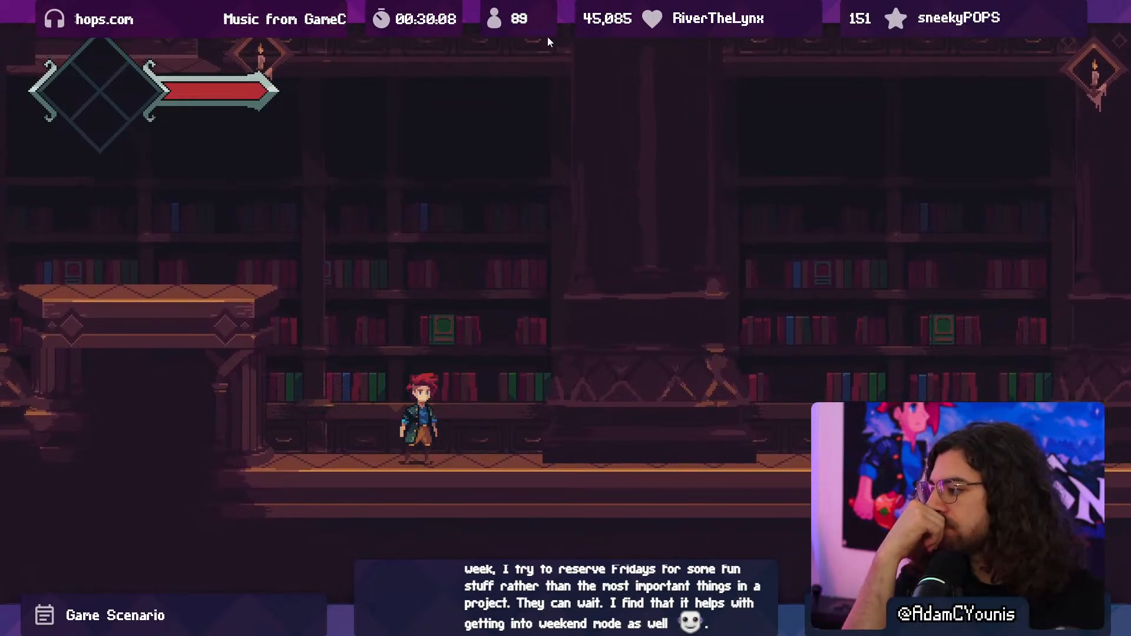
key("ctrl+p")
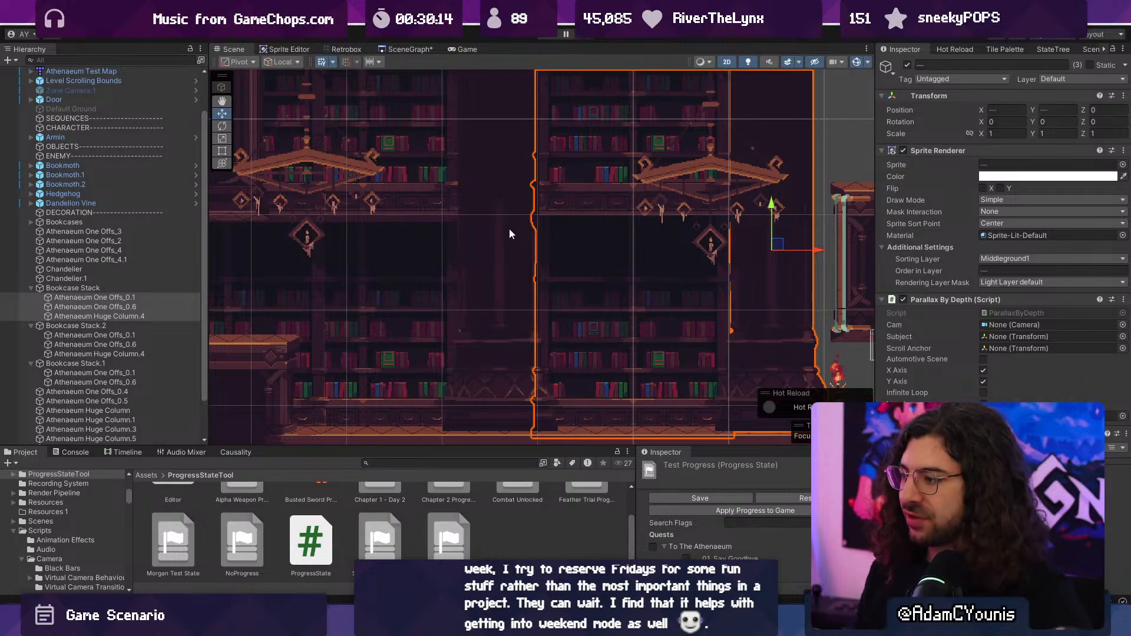
- Switch to Aseprite and compare the whole column base with the background bookcase in the one-offs sheet
key("alt+Tab")
middle_click_drag(540, 315, 533, 320)
scroll(530, 318, "down", 4)
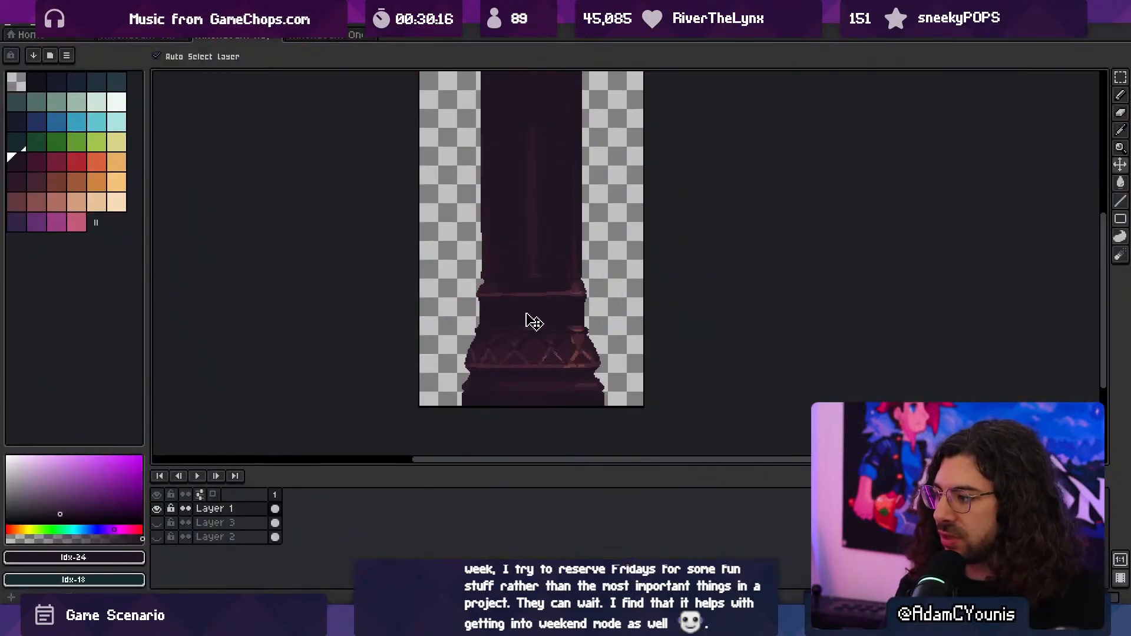
left_click(328, 36)
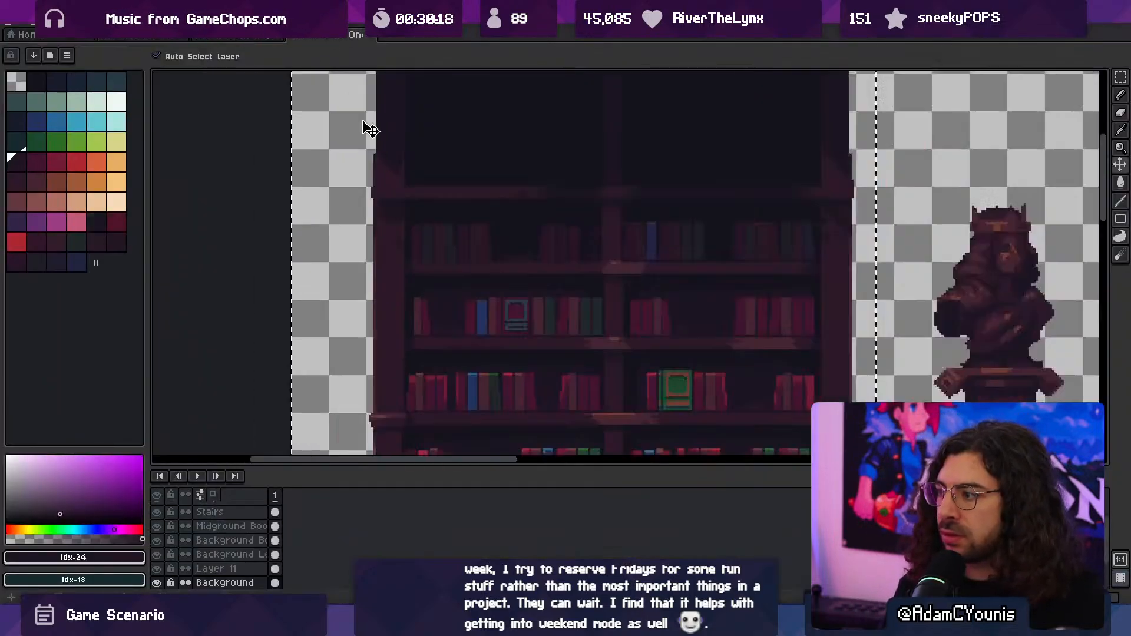
scroll(366, 126, "down", 5)
- Create a new blank sprite of 190 × 380 px
left_click(26, 34)
left_click(22, 30)
left_click(20, 34)
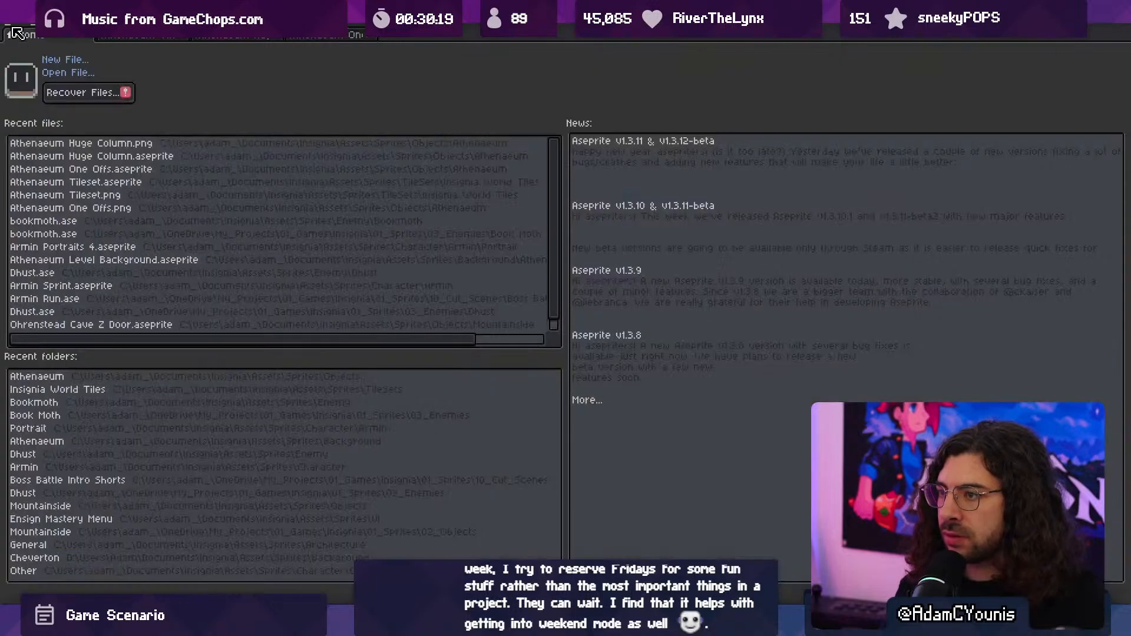
left_click(12, 24)
left_click(298, 40)
left_click(292, 39)
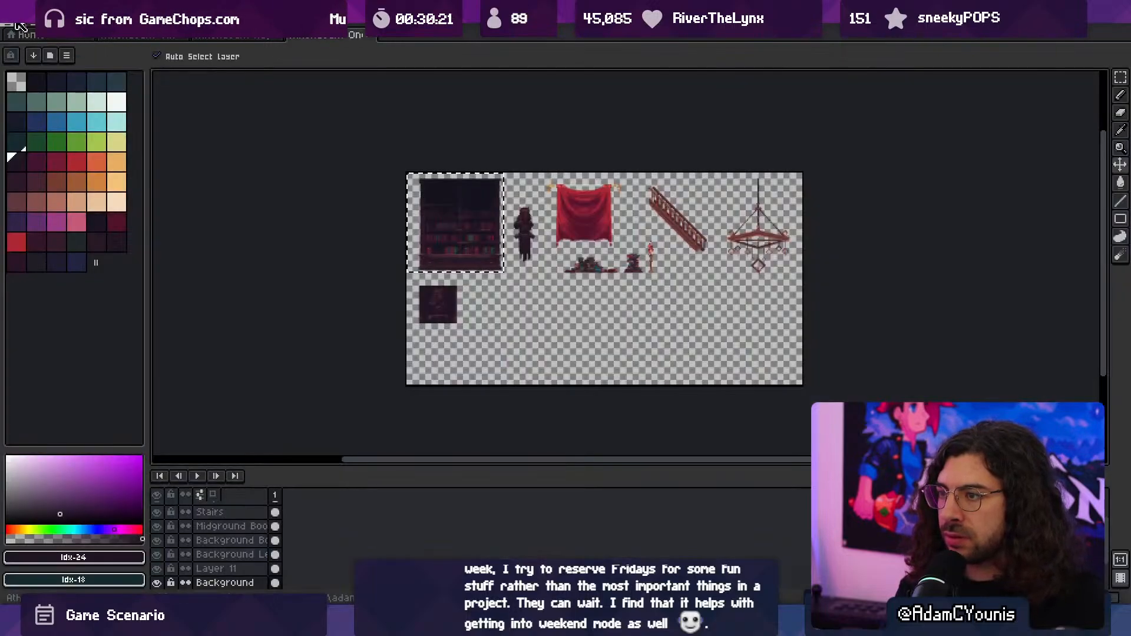
left_click(19, 26)
left_click(33, 46)
left_click(529, 417)
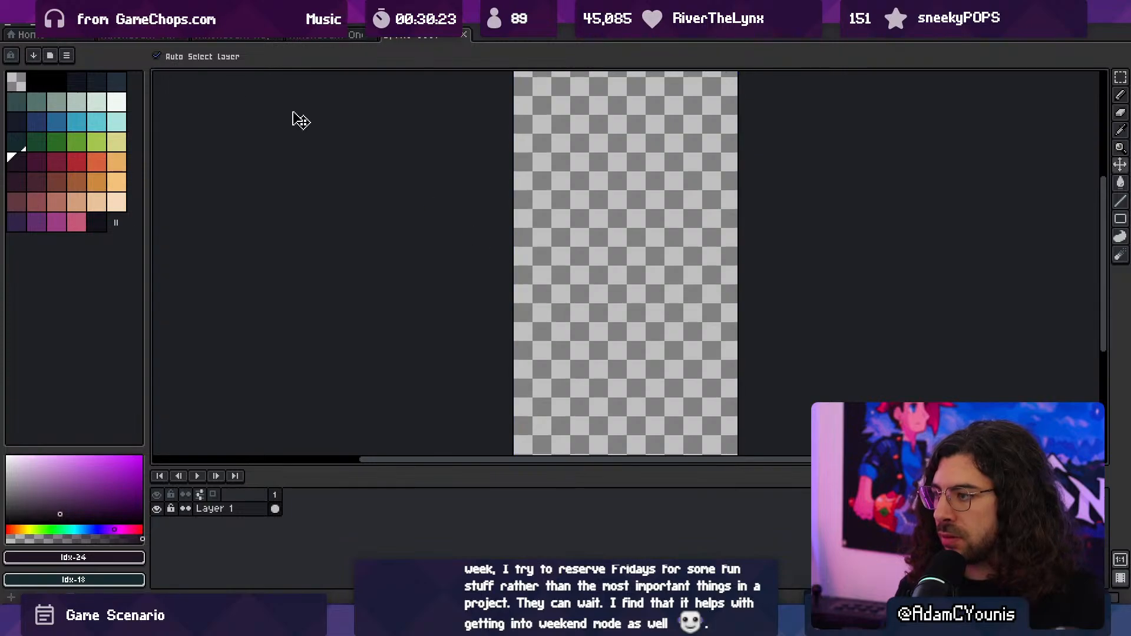
- Resize the new sprite's canvas to 640 px wide and 360 px high
left_click(61, 26)
left_click(101, 97)
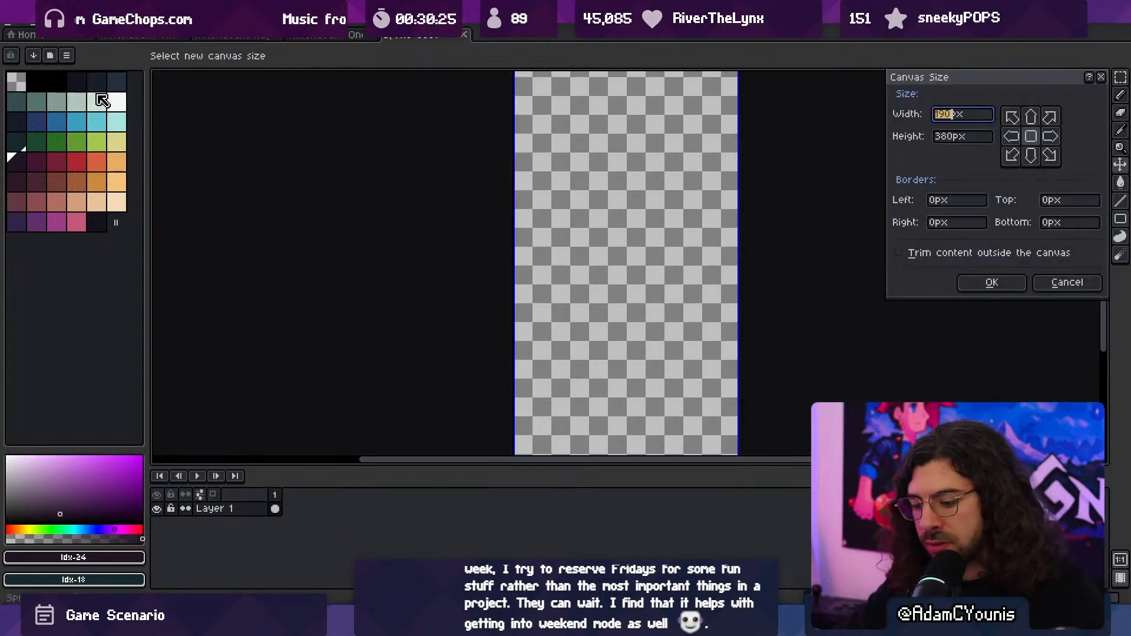
type("640")
key("Tab")
type("360")
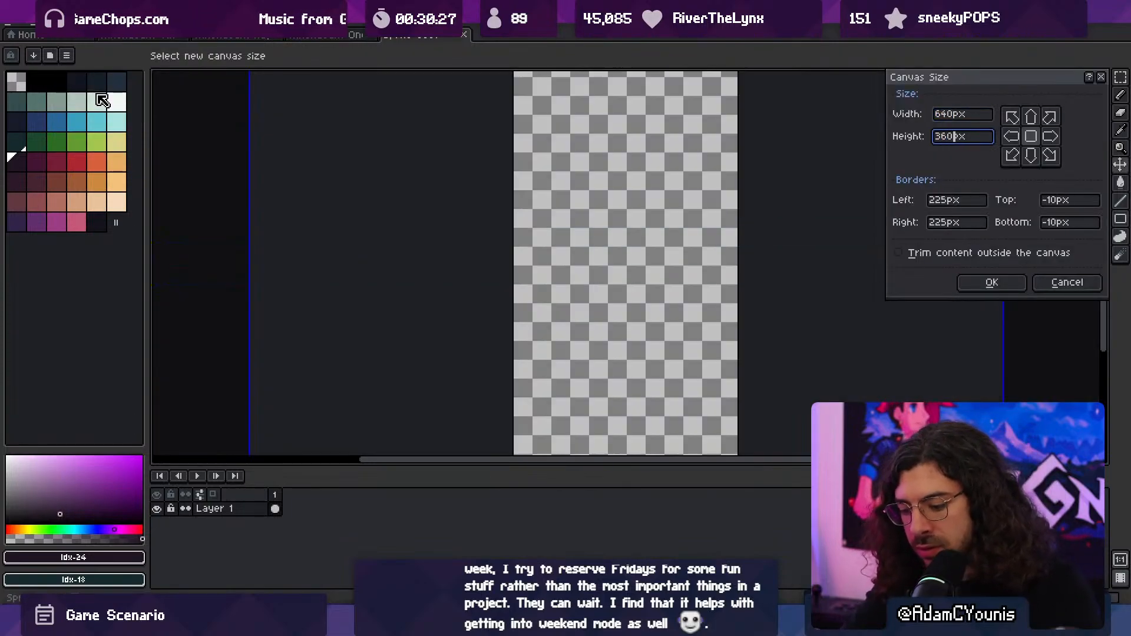
key("Return")
- Paste the clipboard image into the new sprite, deselect it and reposition it on the canvas
key("ctrl+v")
key("ctrl+d")
scroll(377, 175, "down", 1)
left_click_drag(381, 221, 482, 227, "ctrl")
- Flatten the visible layers of the one-offs sheet and copy its entire canvas
left_click(315, 36)
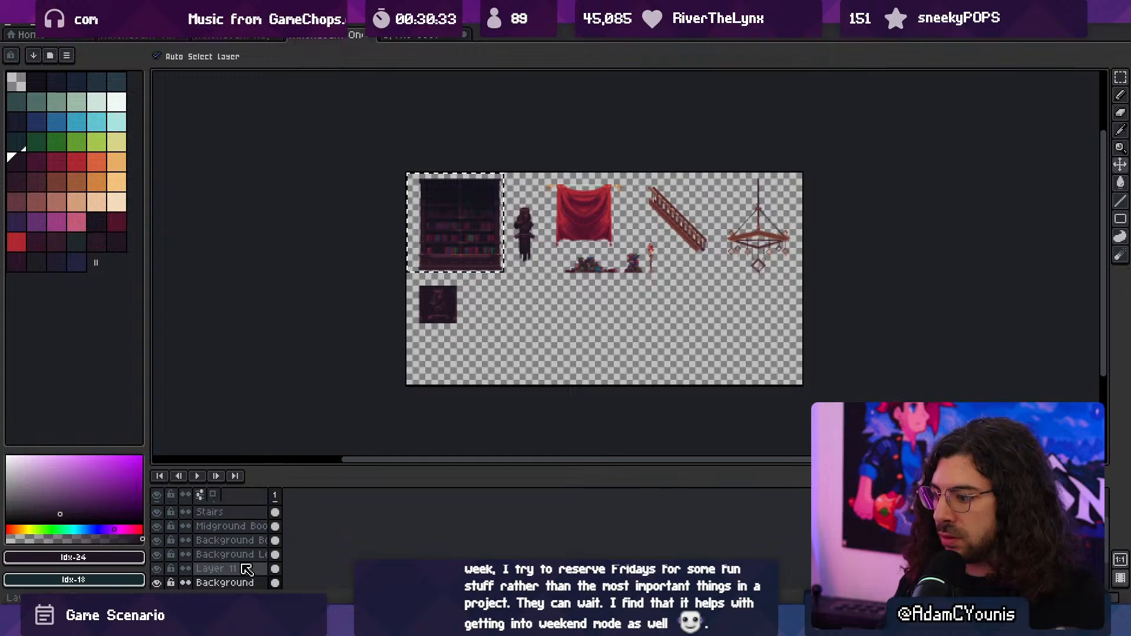
right_click(248, 540)
left_click(287, 596)
key("ctrl+a")
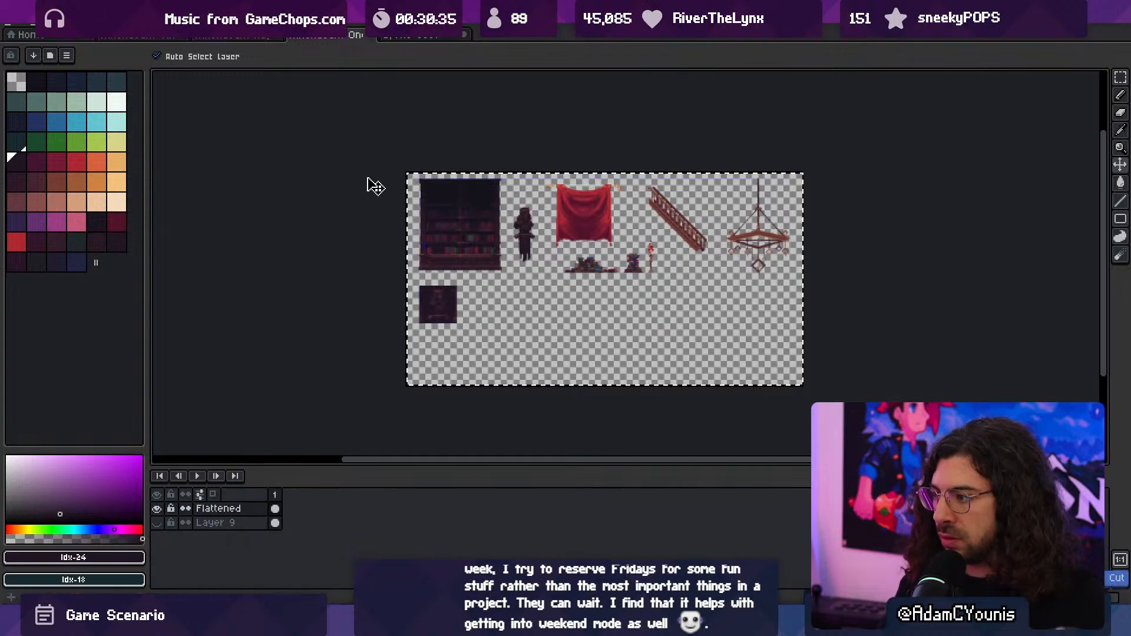
key("ctrl+c")
- Undo the full-canvas selection and the layer flattening in the one-offs sheet
left_click(404, 38)
left_click(334, 37)
key("ctrl+z")
key("ctrl+z")
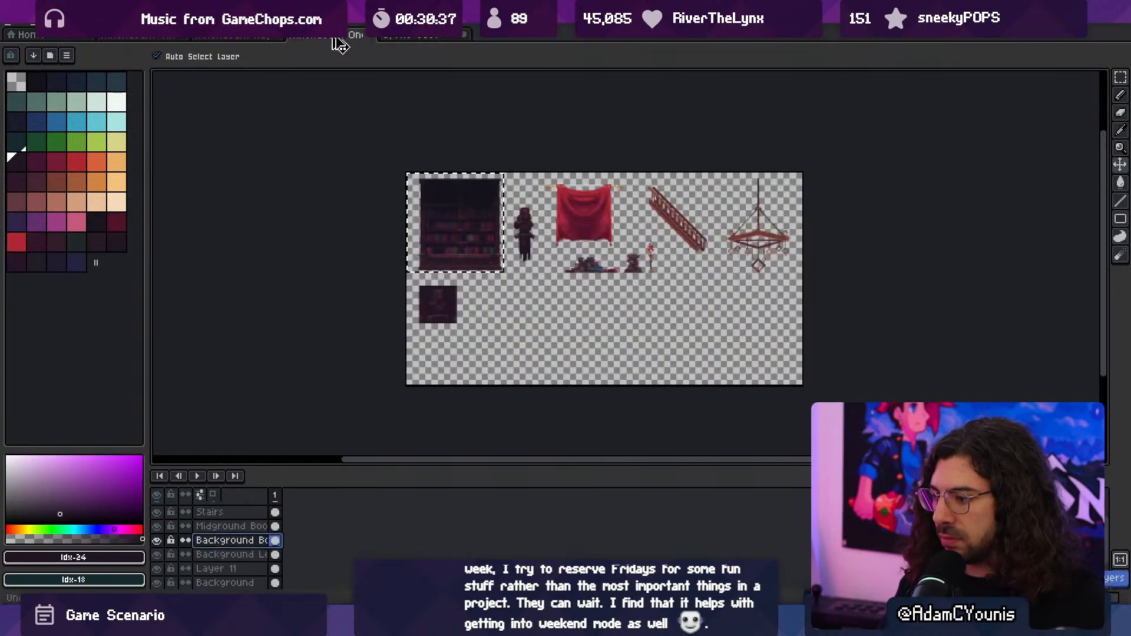
- Paste the copied one-offs art beside the column in the new sprite and cut out the large bookcase
left_click(408, 38)
key("ctrl+v")
left_click_drag(432, 186, 633, 189)
key("Return")
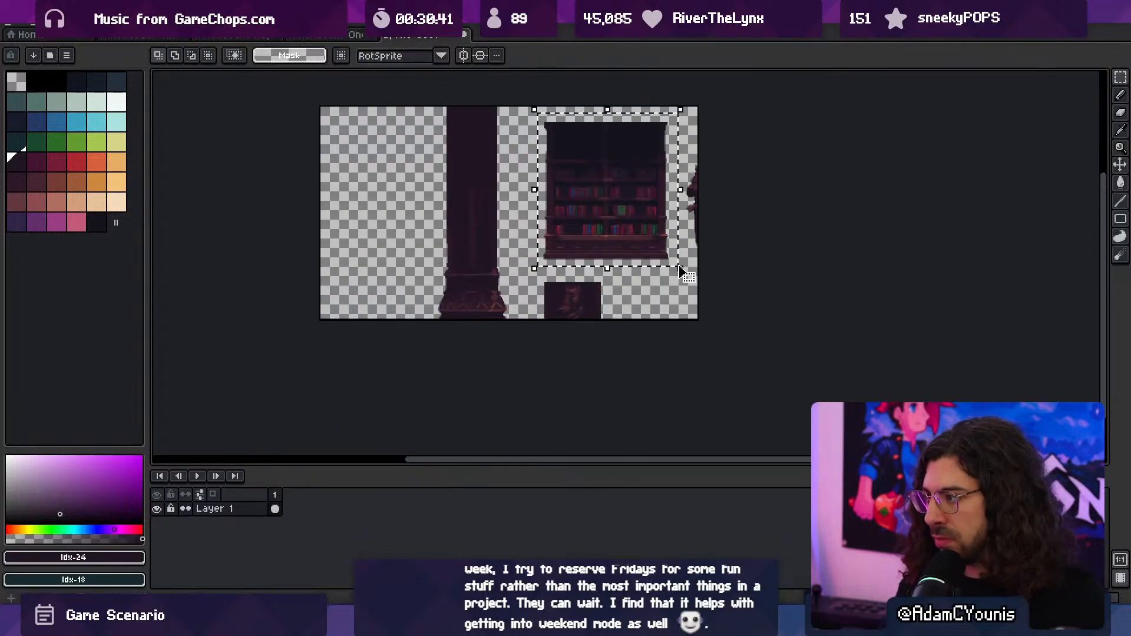
key("ctrl+x")
- Undo the whole-sheet paste and paste the bookcase alone onto a new layer above the column
key("ctrl+a")
key("ctrl+z")
key("ctrl+z")
key("ctrl+z")
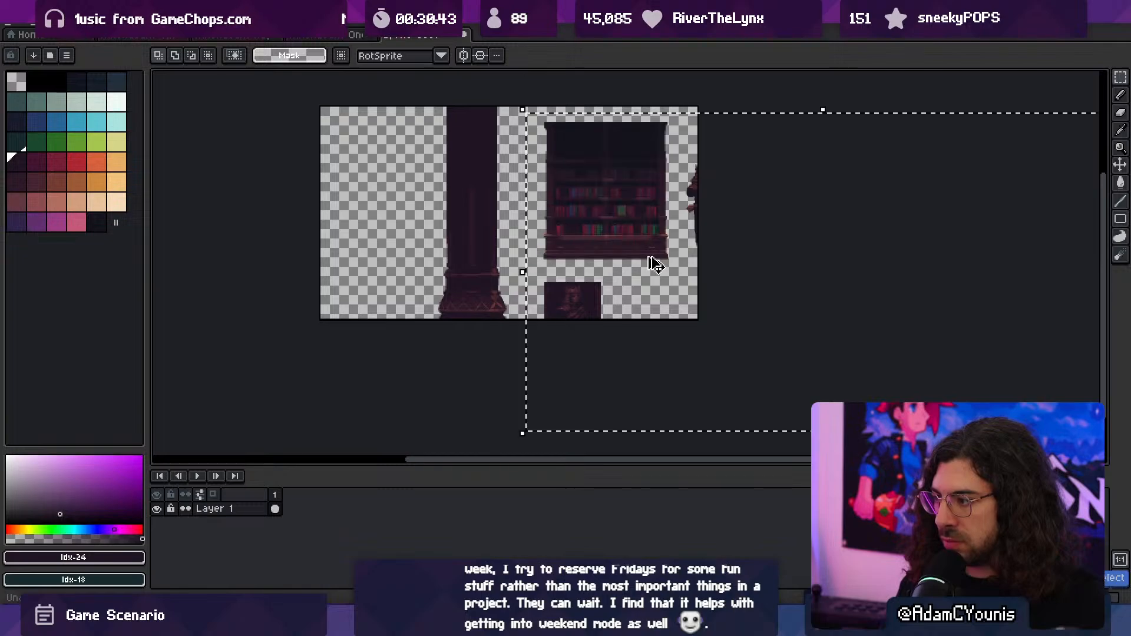
key("shift+n")
key("ctrl+v")
key("ctrl+d")
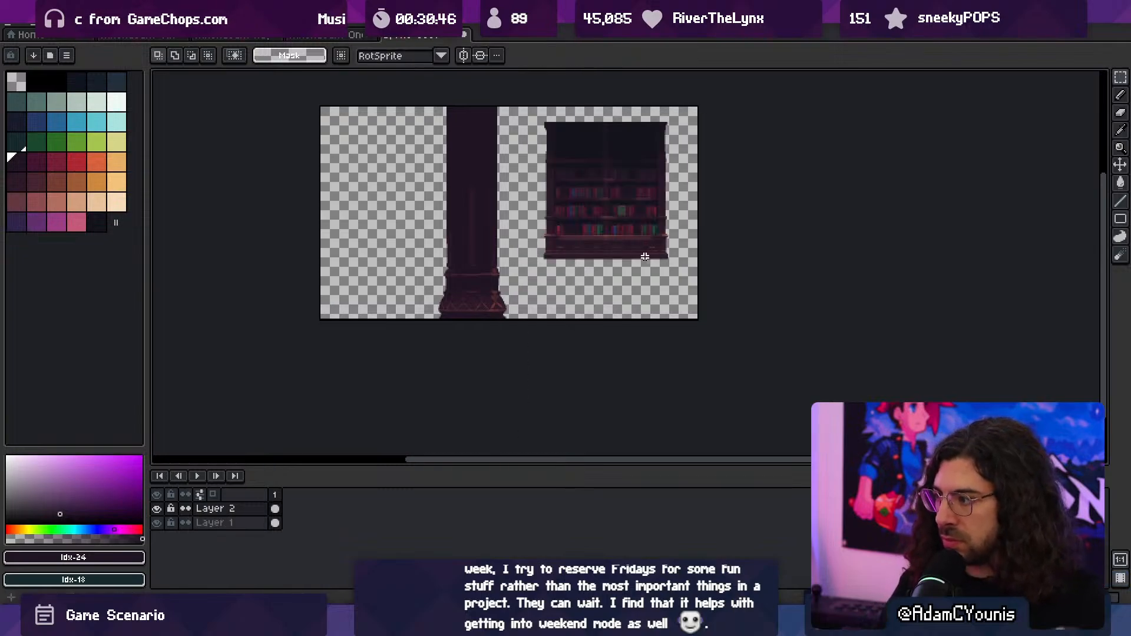
- Stand the bookcase on the canvas floor just right of the column and stack a copy of it directly on top
key("v")
left_click_drag(615, 228, 577, 286)
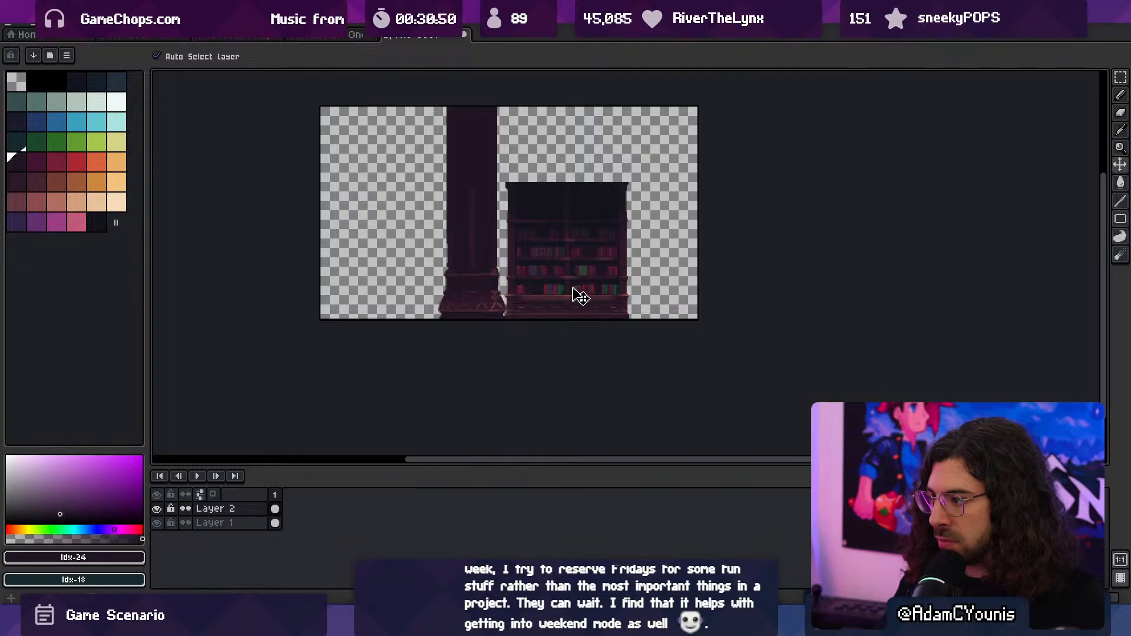
key("ctrl+a")
key("ctrl+c")
key("ctrl+v")
left_click_drag(545, 283, 557, 163, "shift")
scroll(512, 175, "up", 7)
left_click_drag(551, 241, 553, 137)
scroll(547, 253, "down", 4)
left_click_drag(547, 252, 560, 310)
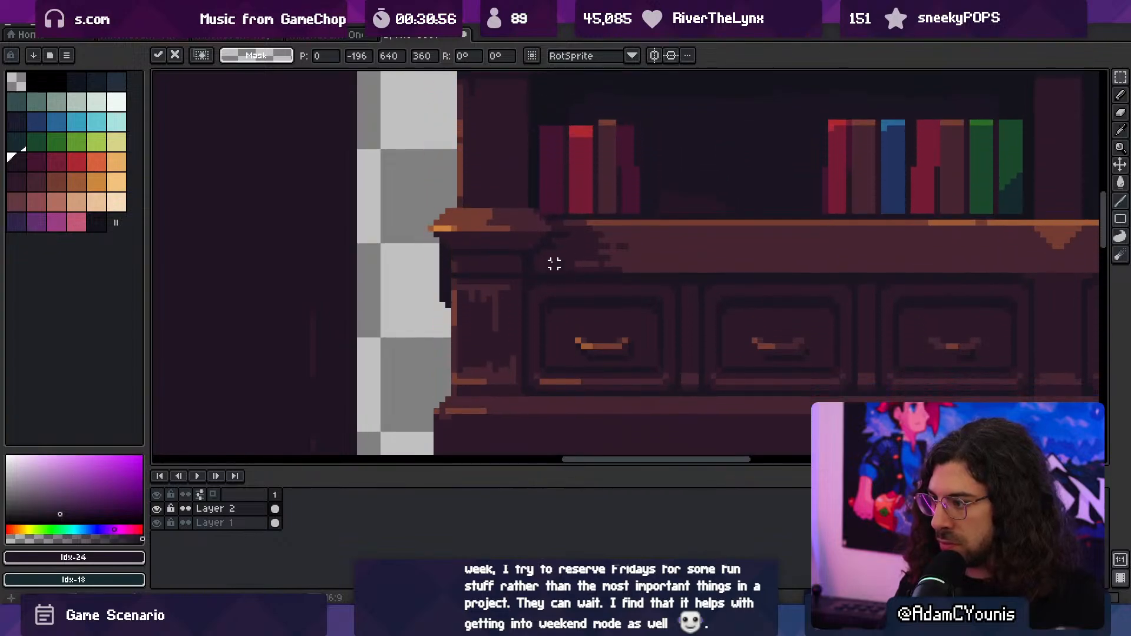
scroll(549, 167, "up", 3)
scroll(549, 166, "down", 4)
left_click_drag(560, 192, 565, 184)
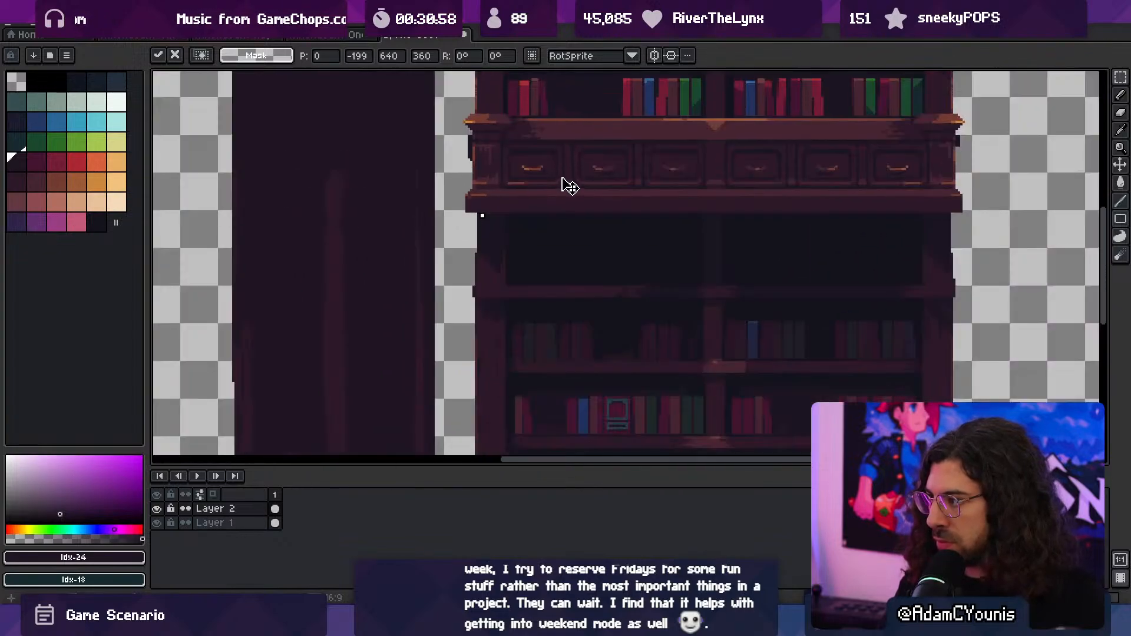
- Place a copy of the stacked bookcases on the left side of the column, aligned with the floor
scroll(603, 217, "down", 3)
left_click_drag(603, 217, 567, 311)
scroll(519, 292, "up", 2)
key("Return")
- Raise Layer 1 above Layer 2 and shift the column slightly right so it sits between the bookcase stacks
left_click(250, 524)
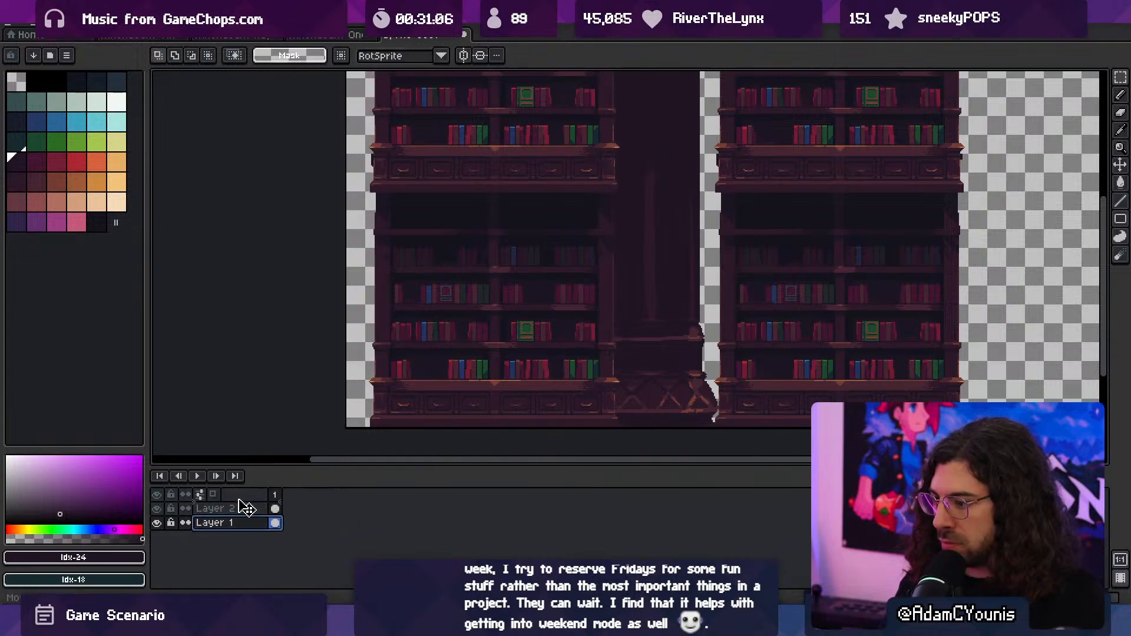
left_click_drag(239, 500, 240, 501)
key("v")
left_click_drag(650, 354, 669, 358)
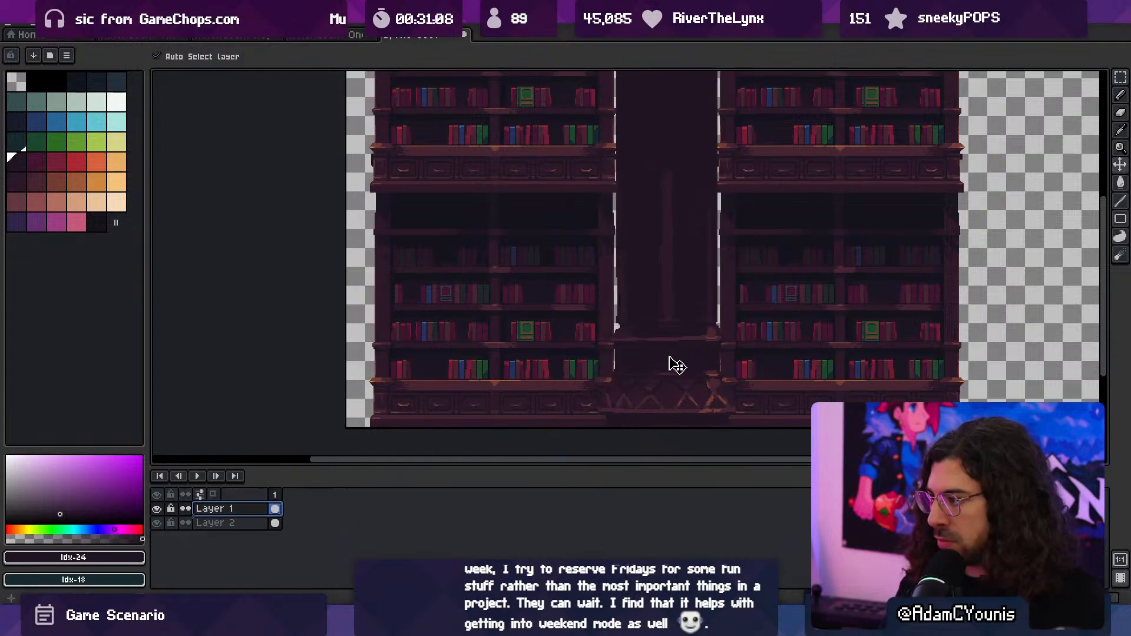
- Fill a new layer with the dark bookcase colour #13131d and move it beneath Layer 2 as the backdrop
left_click(538, 222)
left_click(538, 222, "alt")
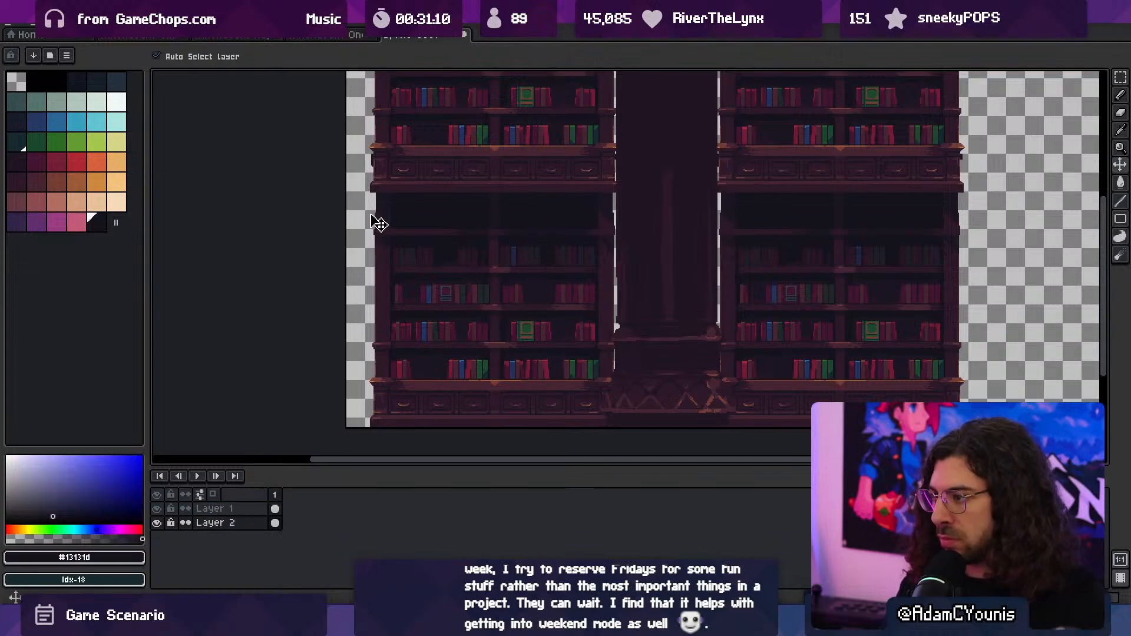
key("g")
left_click(357, 218)
key("ctrl+z")
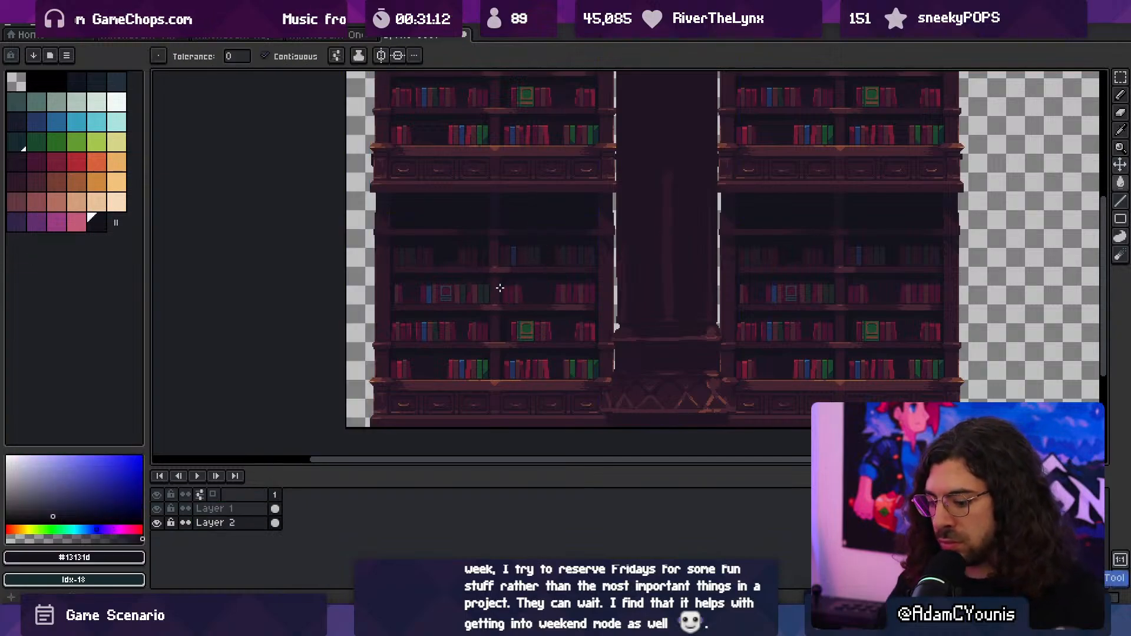
left_click(500, 288)
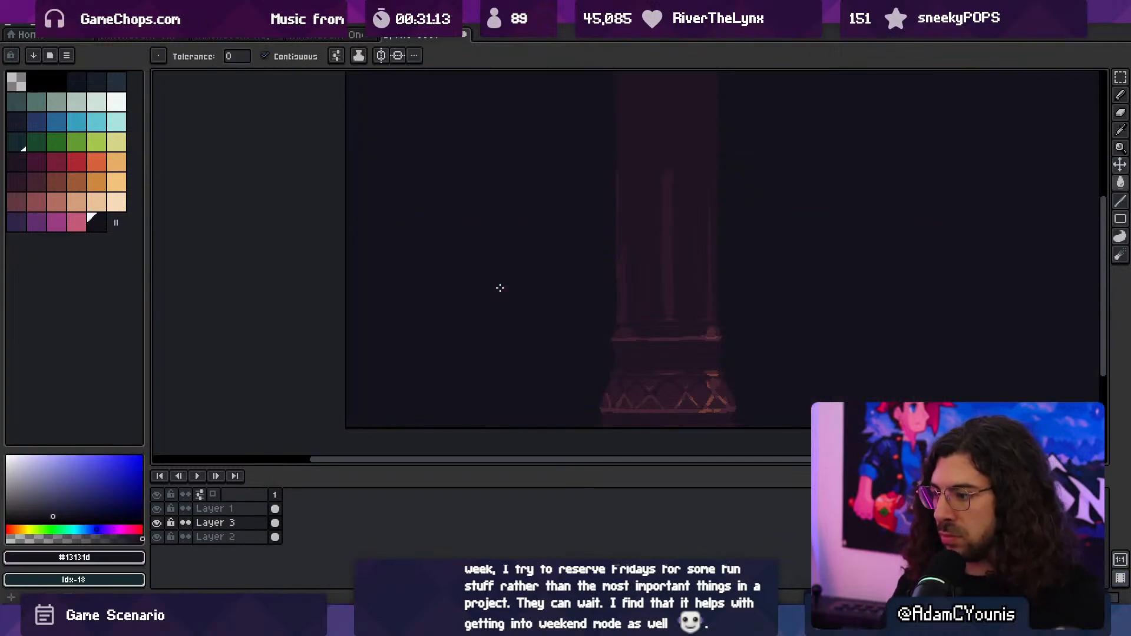
left_click(246, 522)
left_click_drag(249, 524, 251, 544)
middle_click_drag(705, 312, 659, 368)
- Select the right half of the bookcase layer and nudge that stack a few pixels right
key("v")
left_click(706, 344)
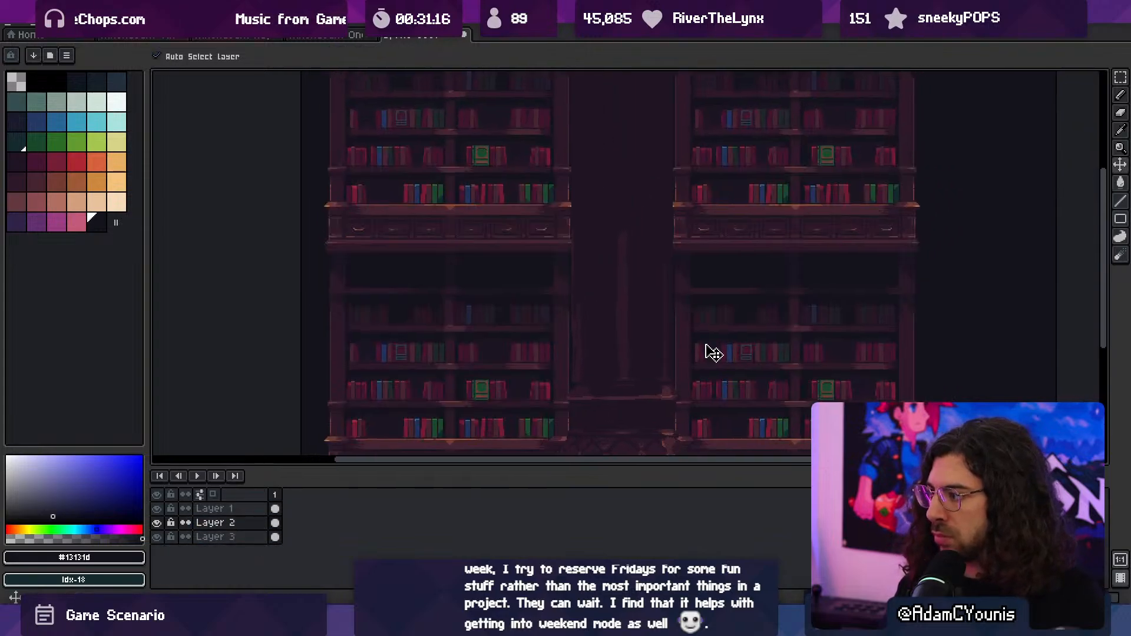
scroll(715, 345, "down", 1)
middle_click_drag(715, 344, 687, 334)
key("m")
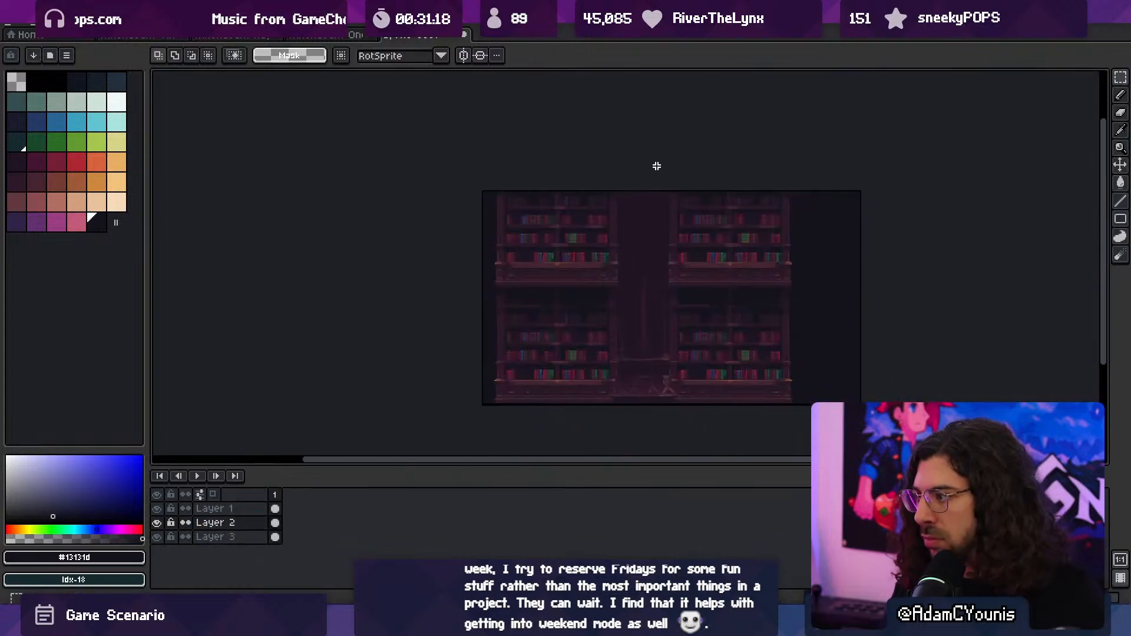
left_click_drag(655, 167, 854, 461)
key("Right")
key("Right")
key("Right")
key("Right")
key("Right")
key("Right")
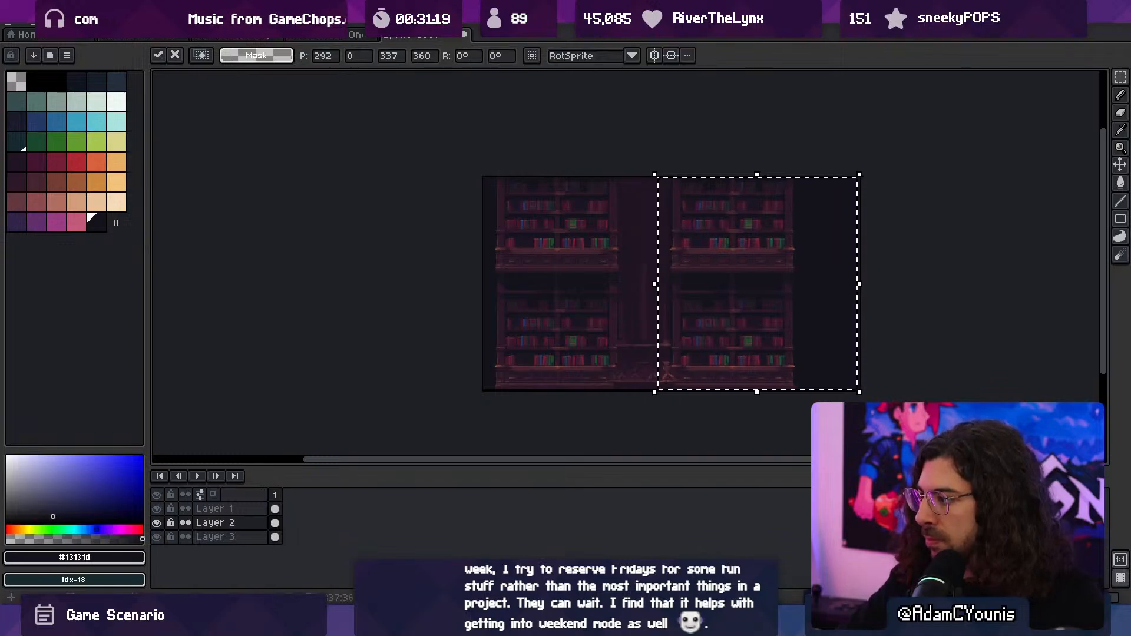
key("ctrl+d")
- Recentre the column in the widened gap between the two bookcase stacks
scroll(701, 387, "up", 5)
key("v")
left_click_drag(595, 335, 603, 337)
scroll(611, 345, "down", 3)
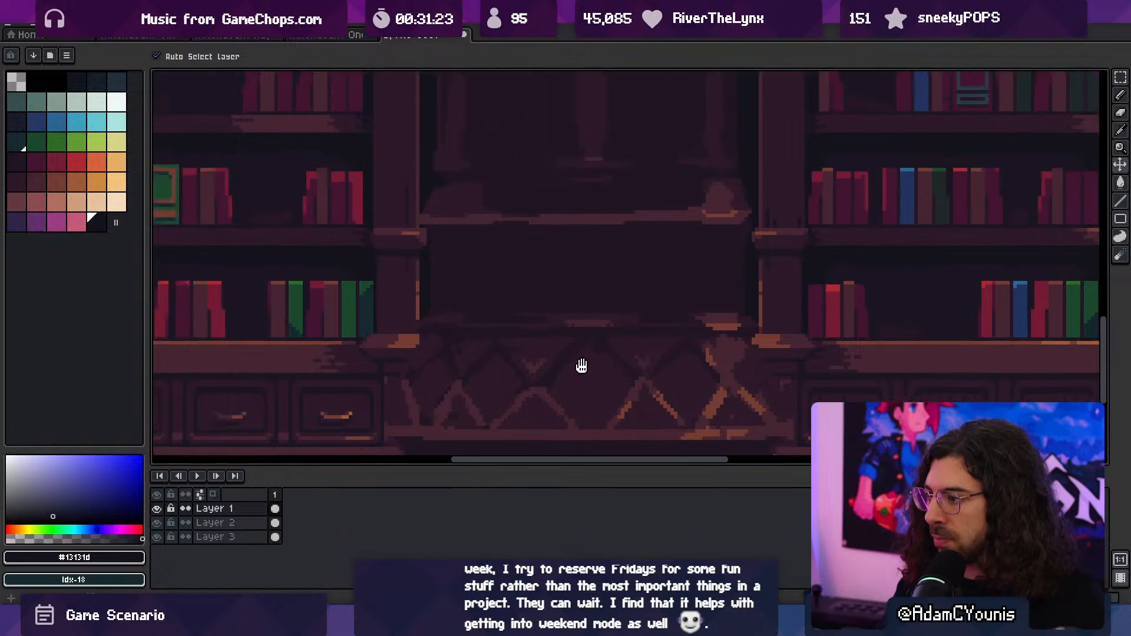
- Select the left bookcase stack on Layer 2 and nudge it slightly left, away from the column
left_click(538, 361)
scroll(537, 361, "down", 2)
key("m")
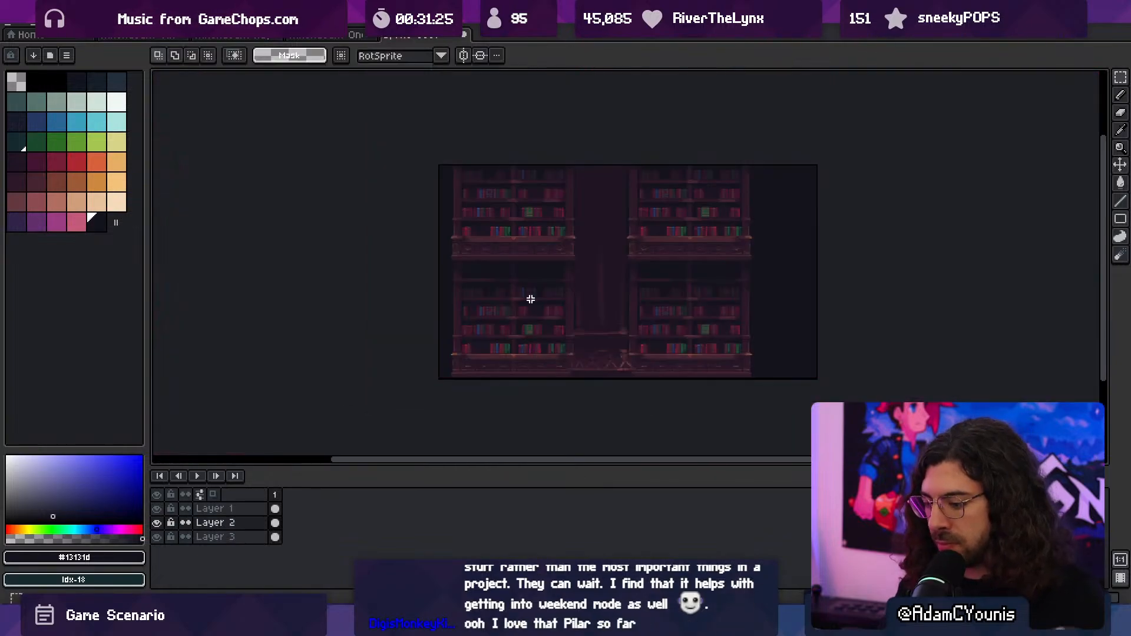
left_click_drag(437, 163, 593, 399)
key("Left")
key("Left")
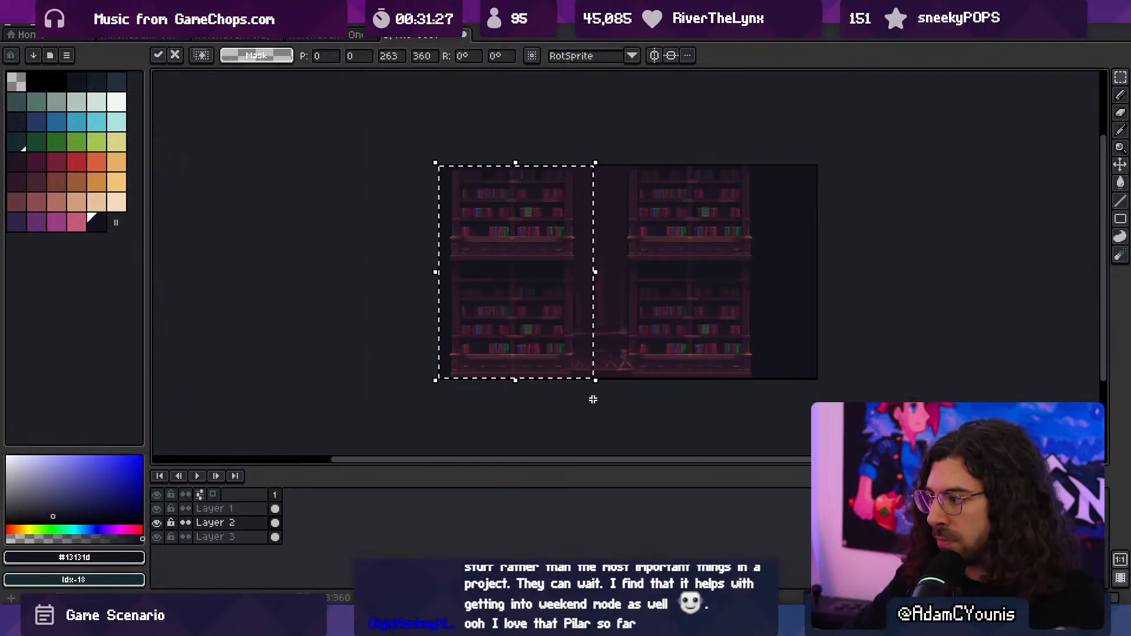
key("ctrl+d")
- Pick colour #2c1928 and paint a broad lighter band down the column's shaft on Layer 1, reducing the brush to 31 px
key("space")
scroll(541, 303, "up", 1)
left_click_drag(591, 307, 525, 281)
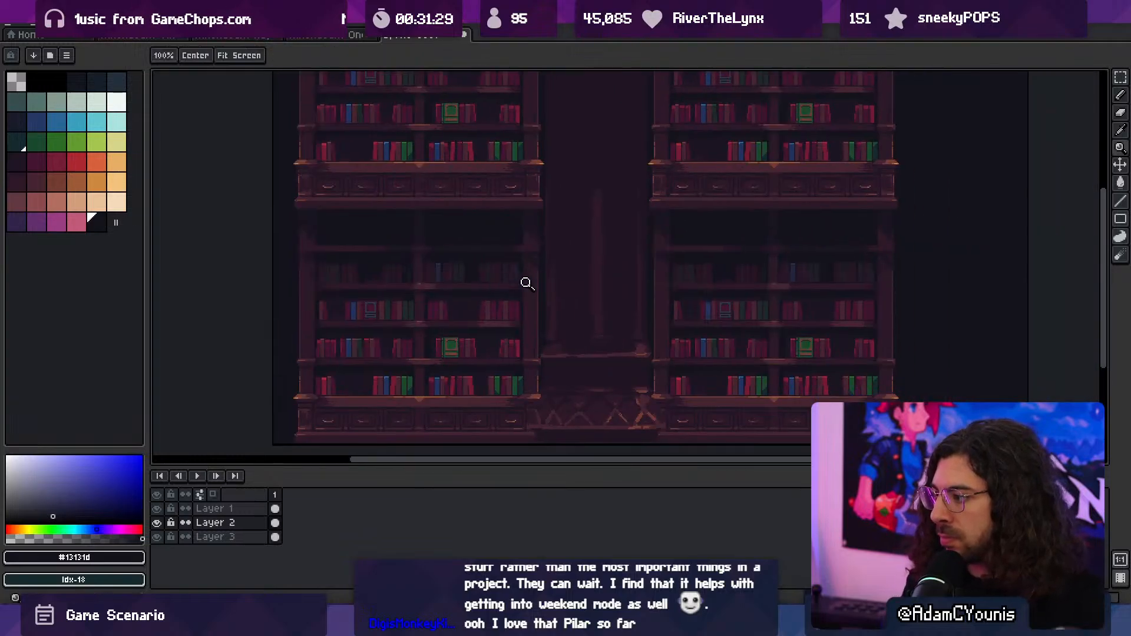
scroll(556, 321, "up", 2)
mouse_move(556, 320)
left_mouse_down()
mouse_move(557, 358)
mouse_move(571, 334)
left_mouse_up()
scroll(590, 326, "down", 3)
scroll(591, 328, "up", 1)
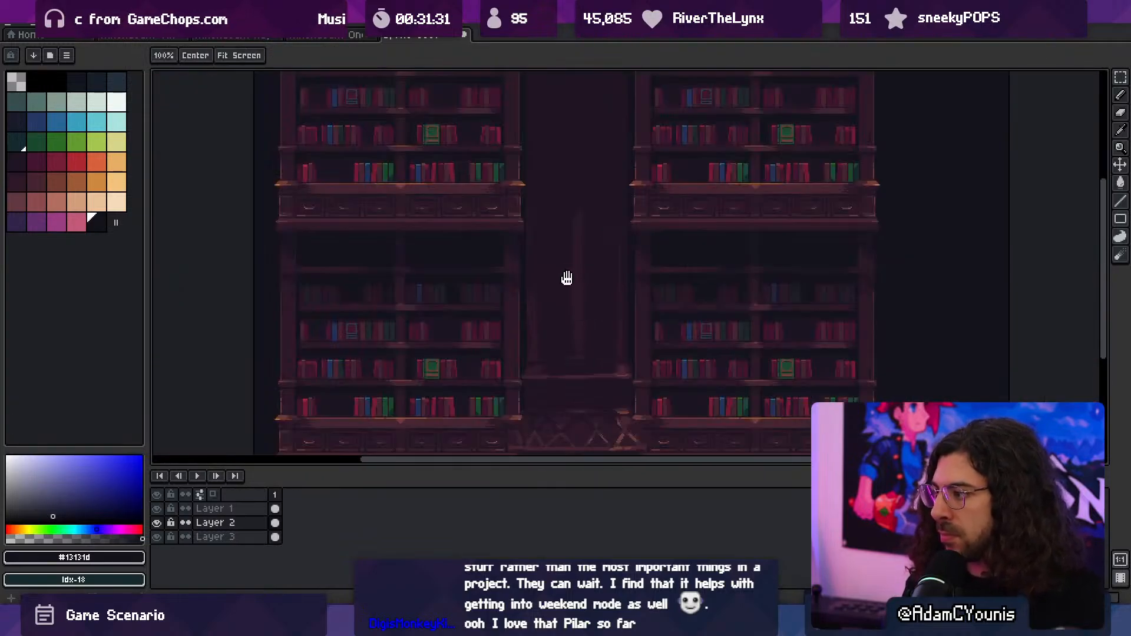
left_click_drag(565, 279, 574, 347)
key("i")
left_click(652, 391, "alt")
key("b")
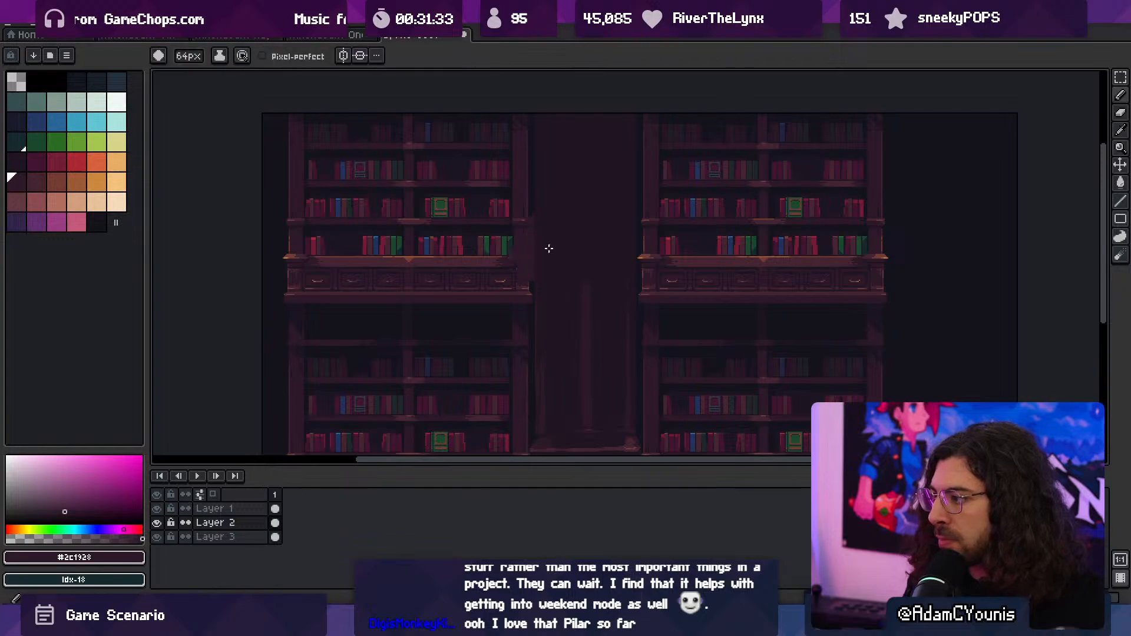
left_click(596, 262, "ctrl")
key("minus")
key("minus")
key("minus")
key("minus")
key("minus")
key("minus")
key("minus")
key("minus")
key("minus")
key("minus")
key("minus")
key("minus")
key("minus")
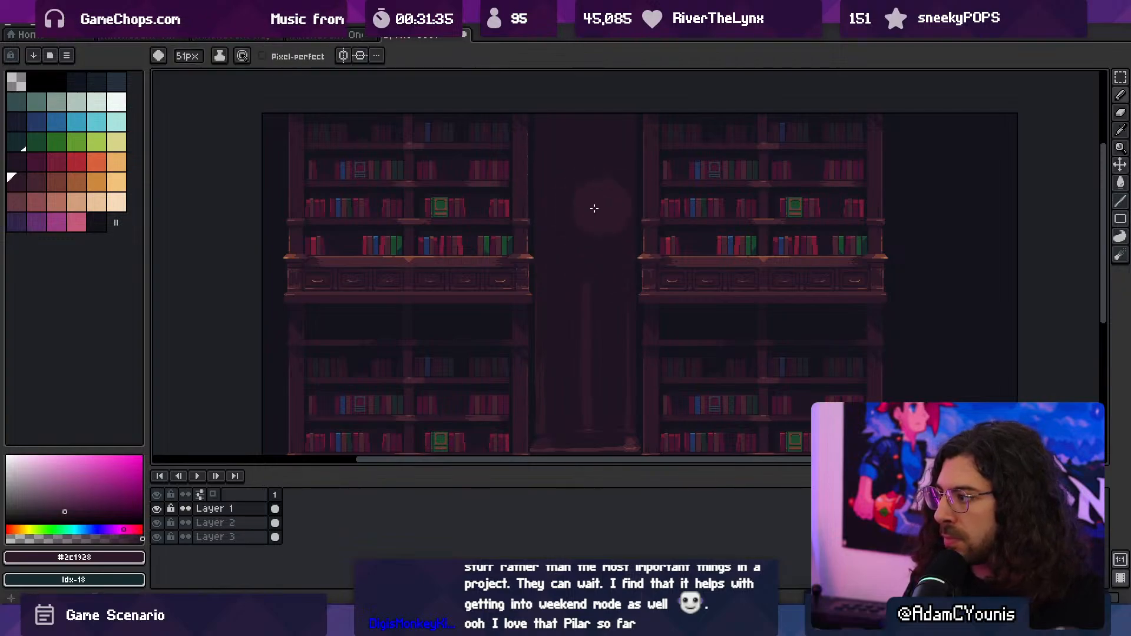
key("plus")
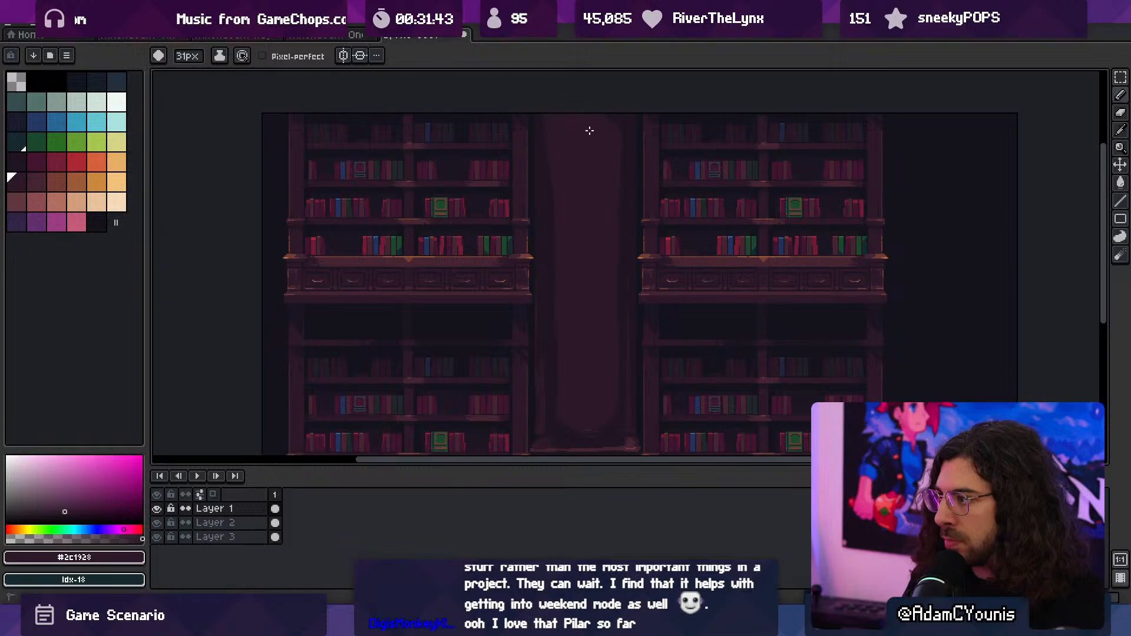
- Trim and straighten the band's left edge near the column's top with #201523, reducing the brush to 8 px
key("z")
right_click(622, 162)
left_click(616, 231)
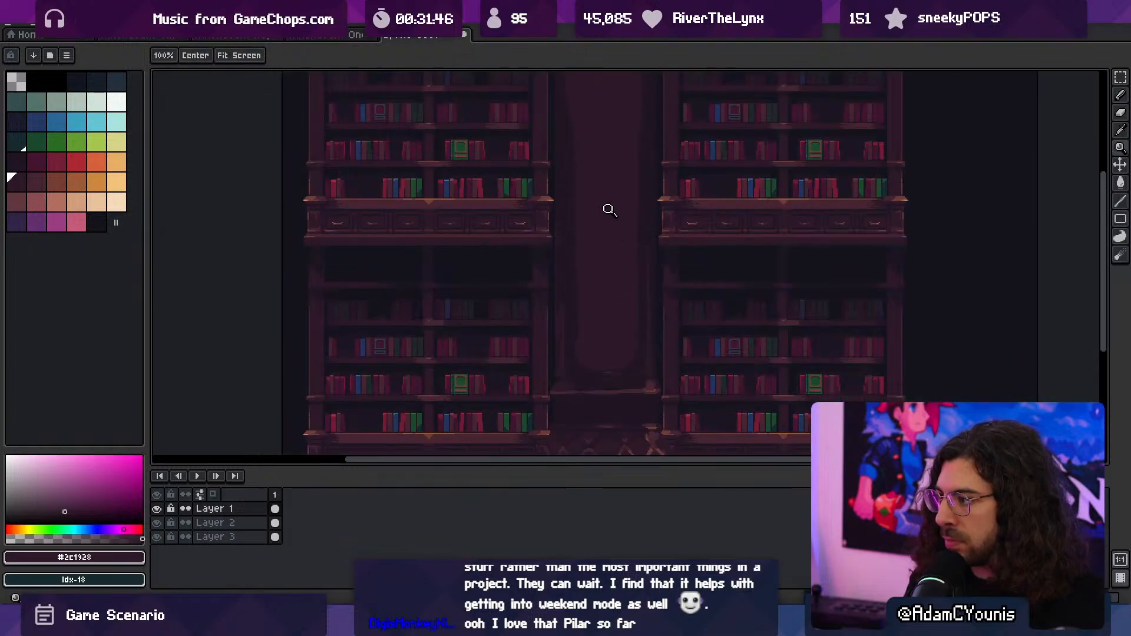
left_click(610, 210)
key("b")
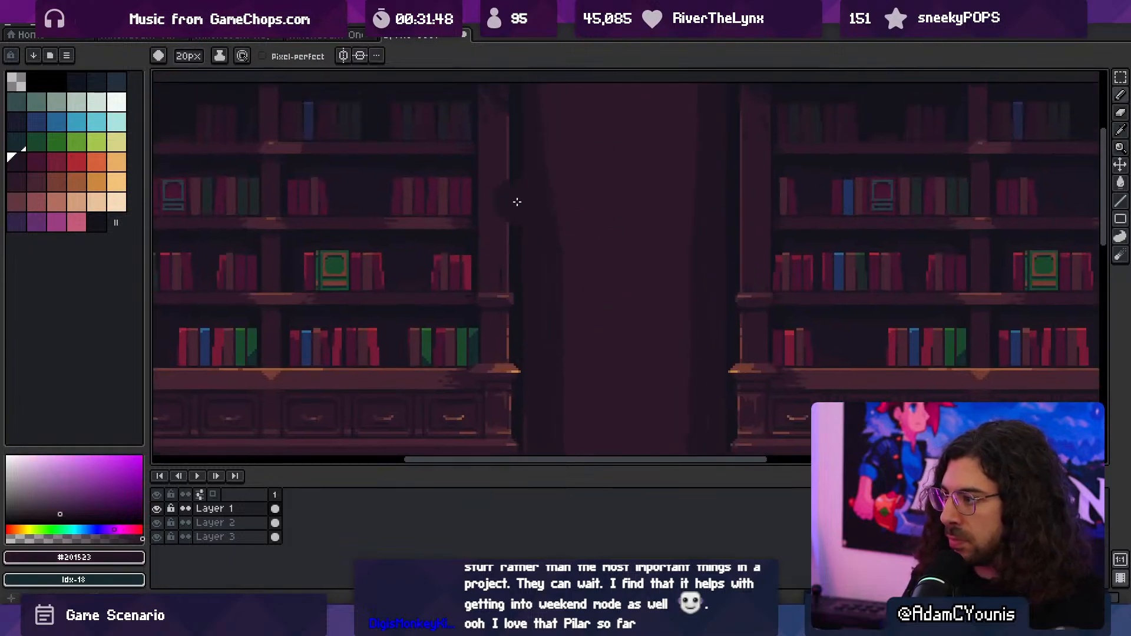
key("minus")
key("minus")
key("minus")
key("minus")
key("minus")
key("minus")
key("minus")
key("minus")
key("space")
left_click_drag(580, 172, 593, 260)
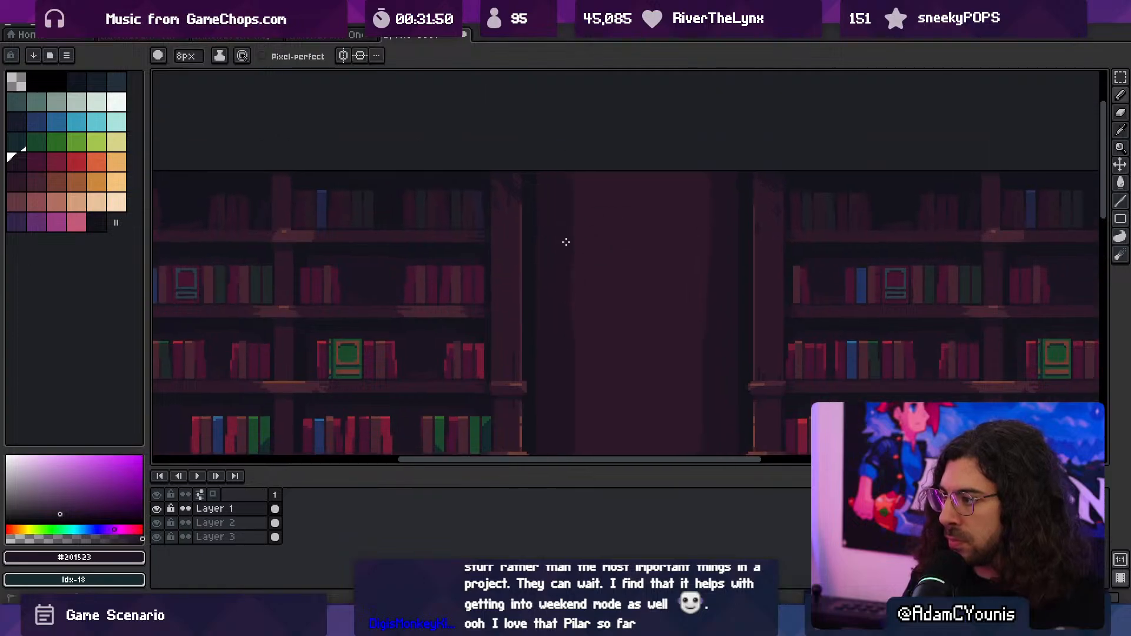
- Pick #2c1928 again and even out the band's right edge along the upper shaft with the 8 px brush
left_click(682, 178, "alt")
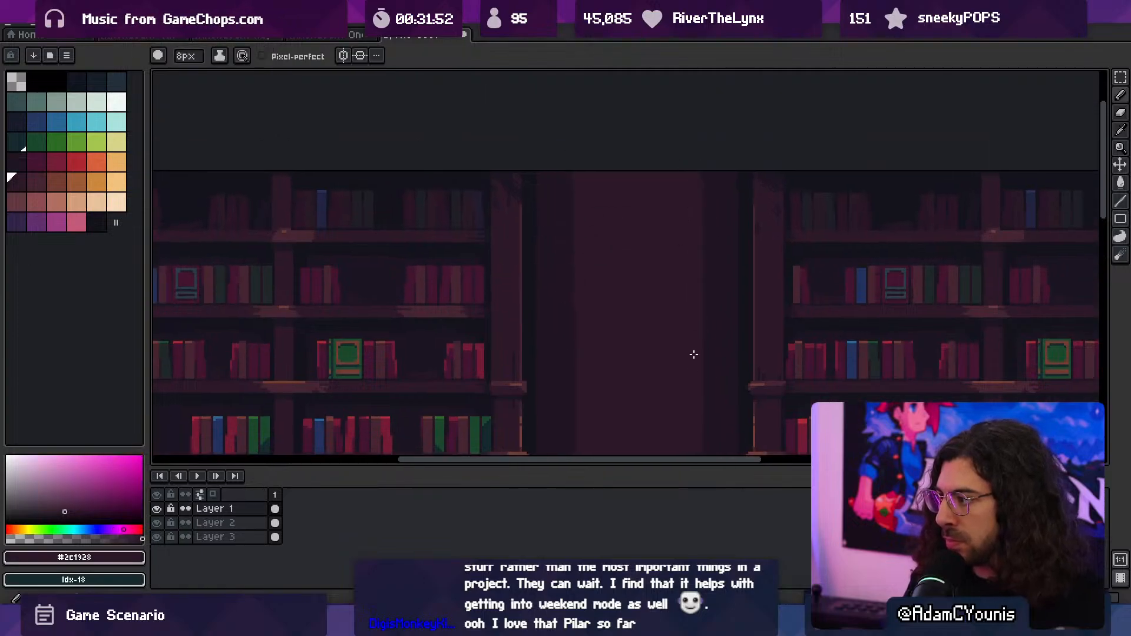
key("space")
left_click_drag(595, 358, 604, 185)
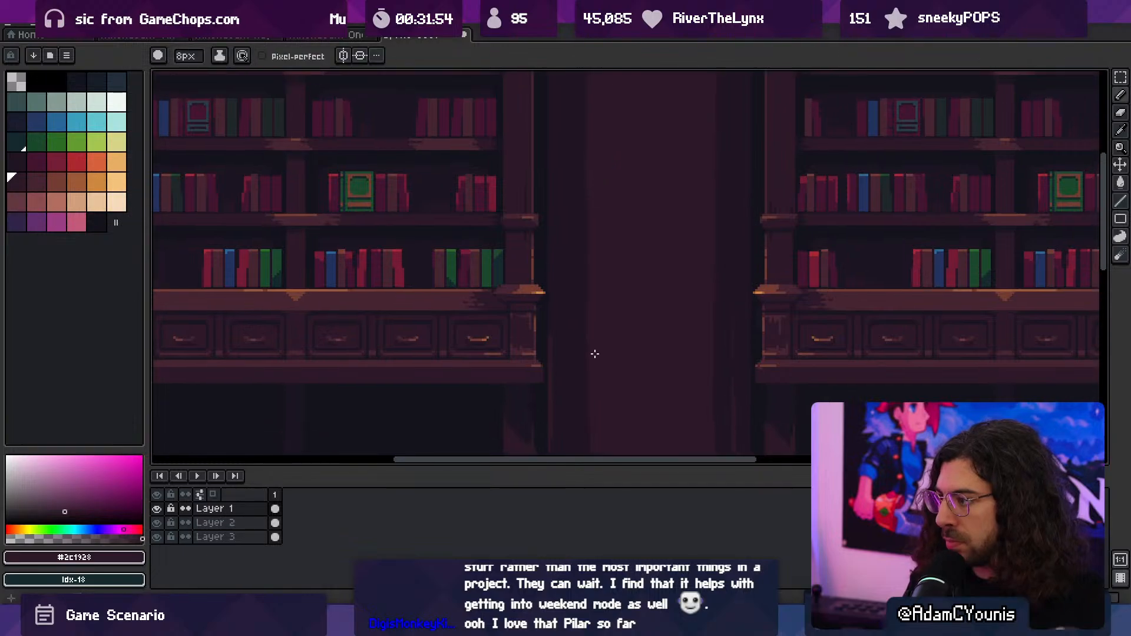
- Move the column's Layer 1 beneath the bookcases' Layer 2 and check the composition as a whole
key("ctrl+space")
left_click_drag(611, 311, 606, 261, "ctrl")
left_click(614, 333, "ctrl")
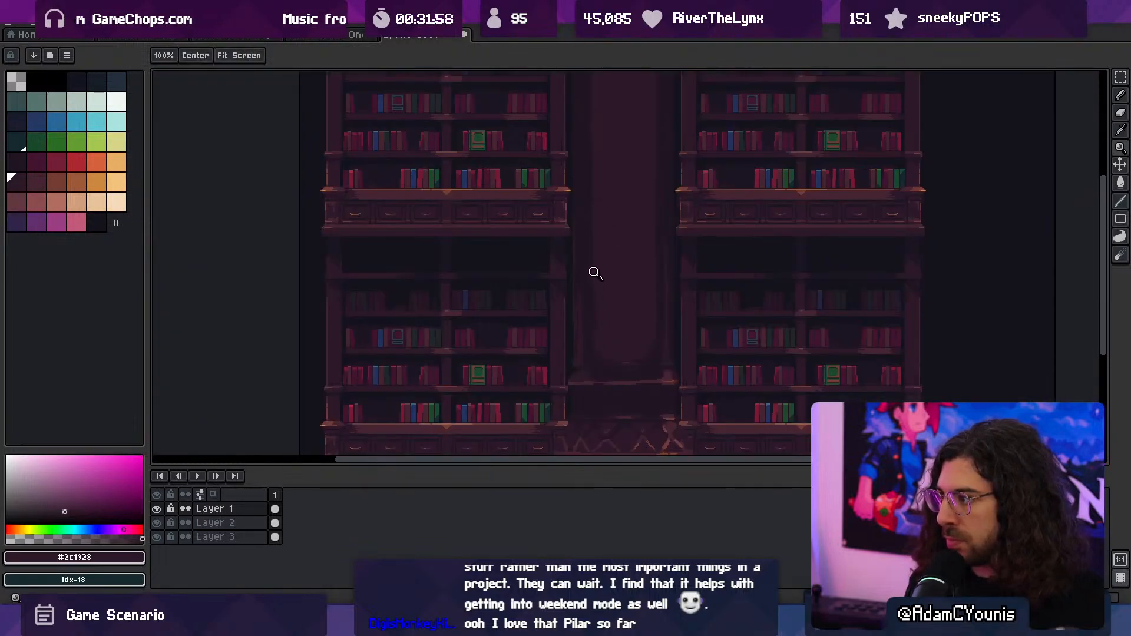
key("space")
left_click_drag(597, 341, 599, 295)
left_click(239, 508)
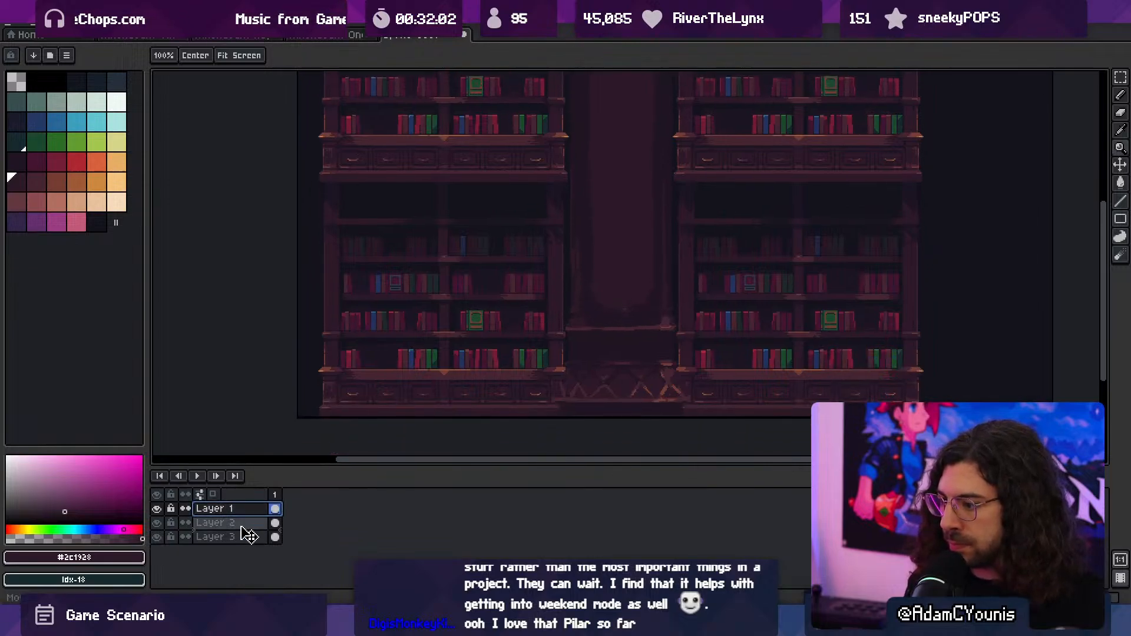
left_click_drag(247, 535, 253, 530)
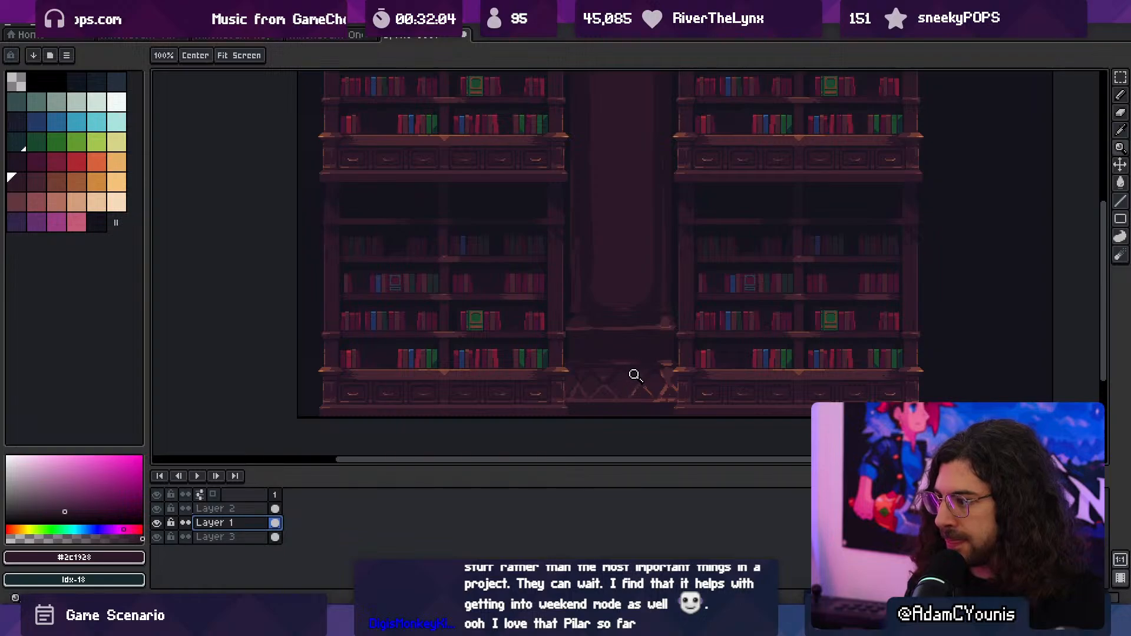
scroll(631, 368, "down", 2)
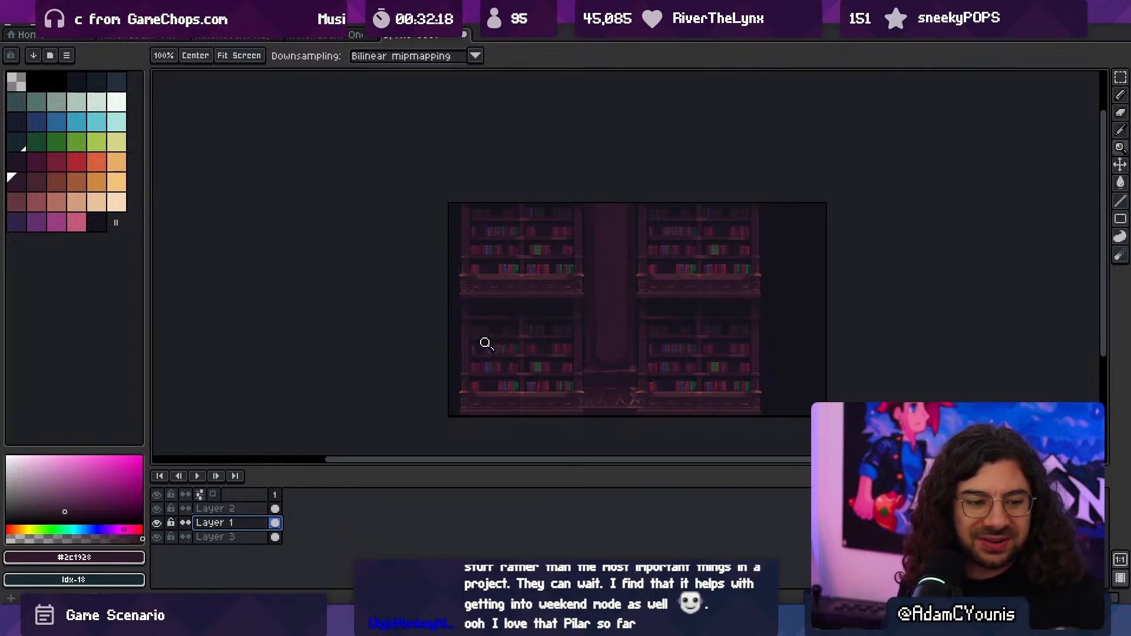
- Undo a trial shift of the bookcases to the right and put their layer back beneath the column's layer
left_click_drag(544, 375, 613, 419)
left_click(615, 358)
left_click_drag(579, 308, 594, 272)
key("v")
left_click_drag(674, 342, 688, 343)
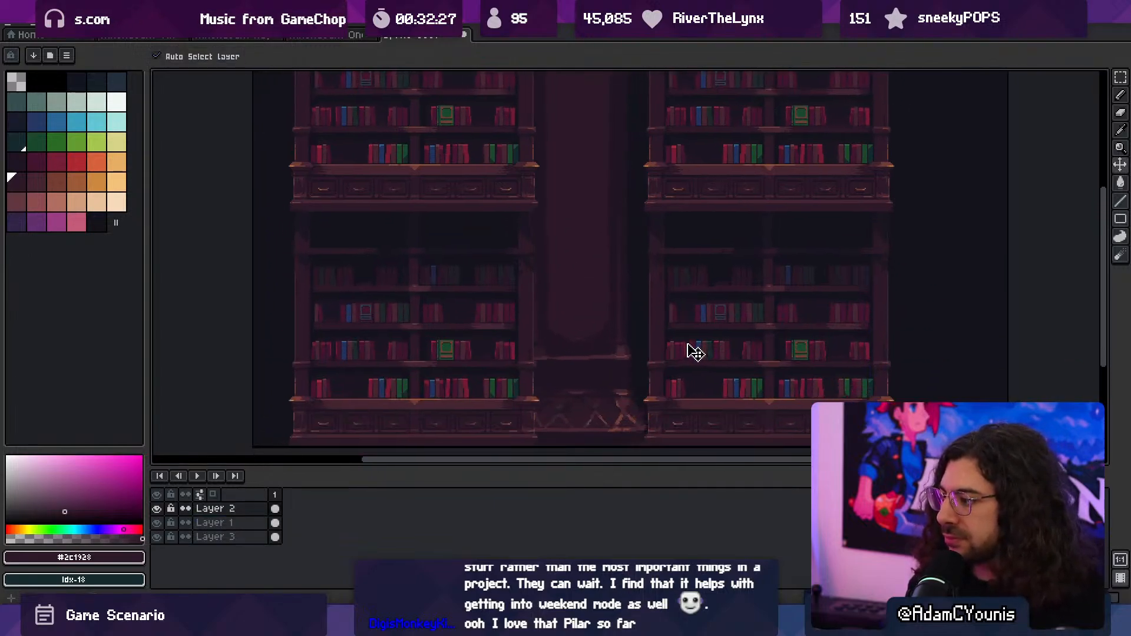
key("ctrl+z")
left_click_drag(249, 510, 242, 525)
scroll(586, 368, "up", 4)
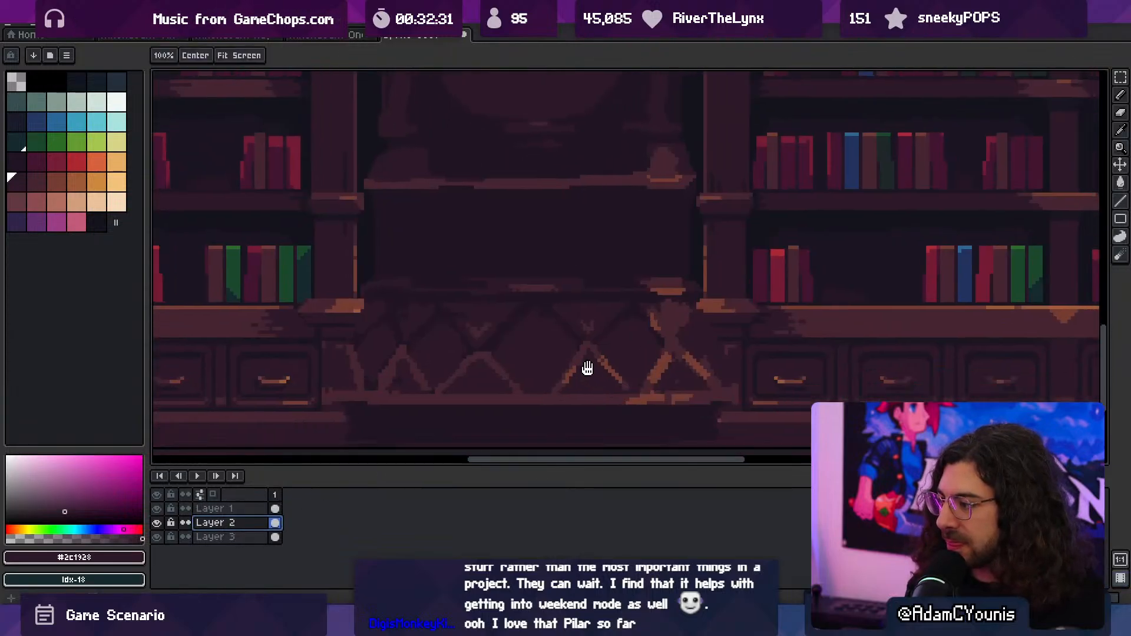
- Outline the column on Layer 1 with palette colour Idx-3 and check its edge against the bookcases
left_click(595, 353)
key("shift+o")
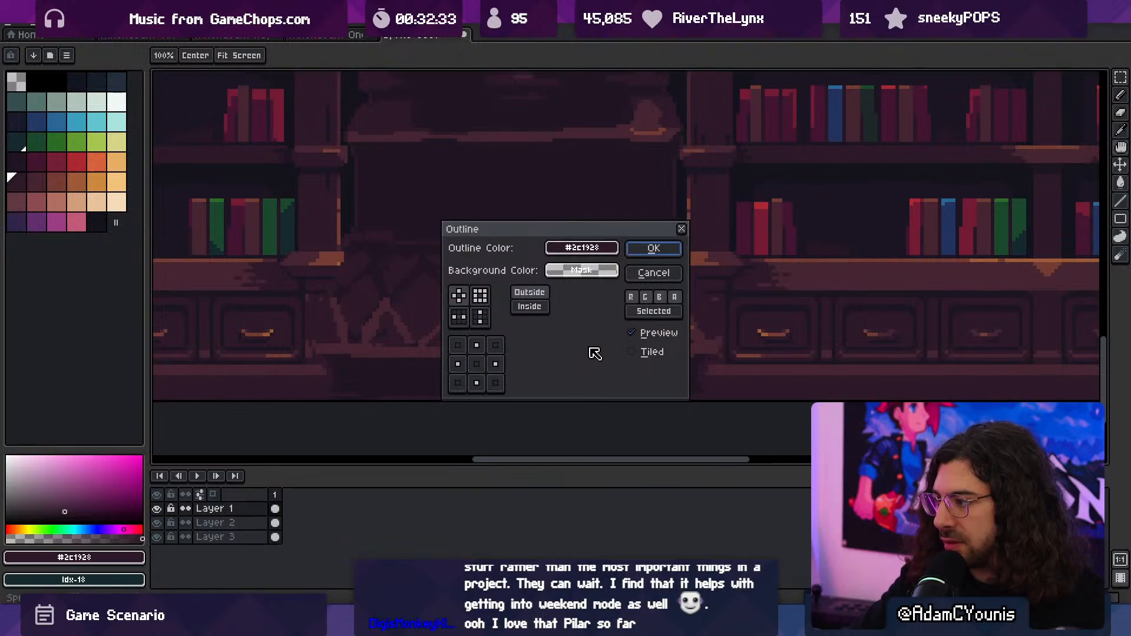
key("Escape")
left_click(75, 88)
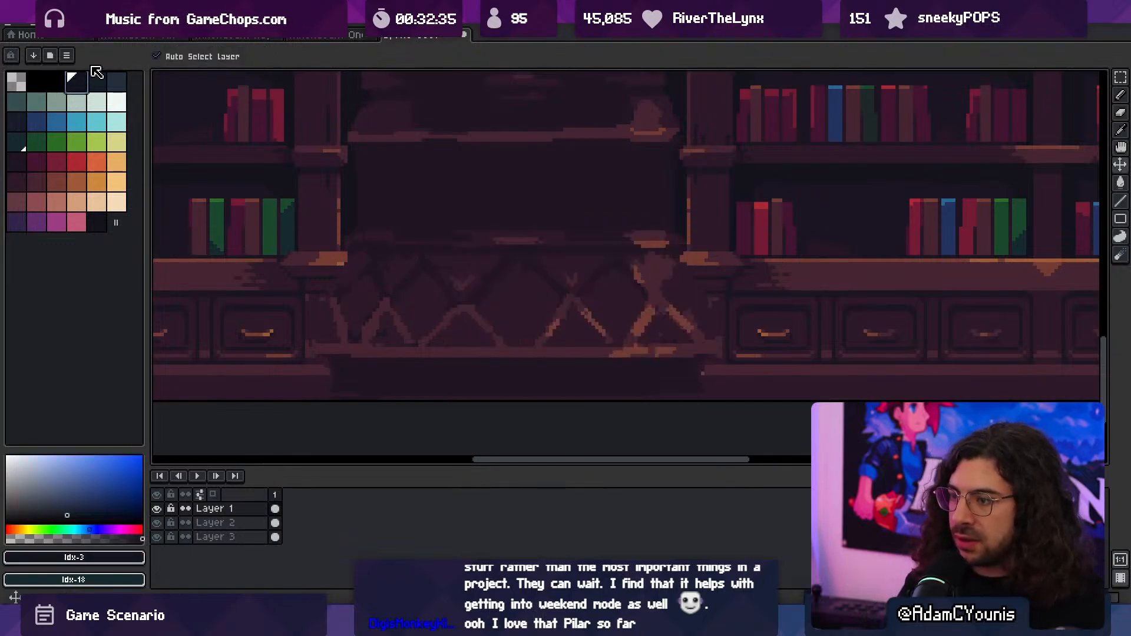
key("shift+o")
key("Return")
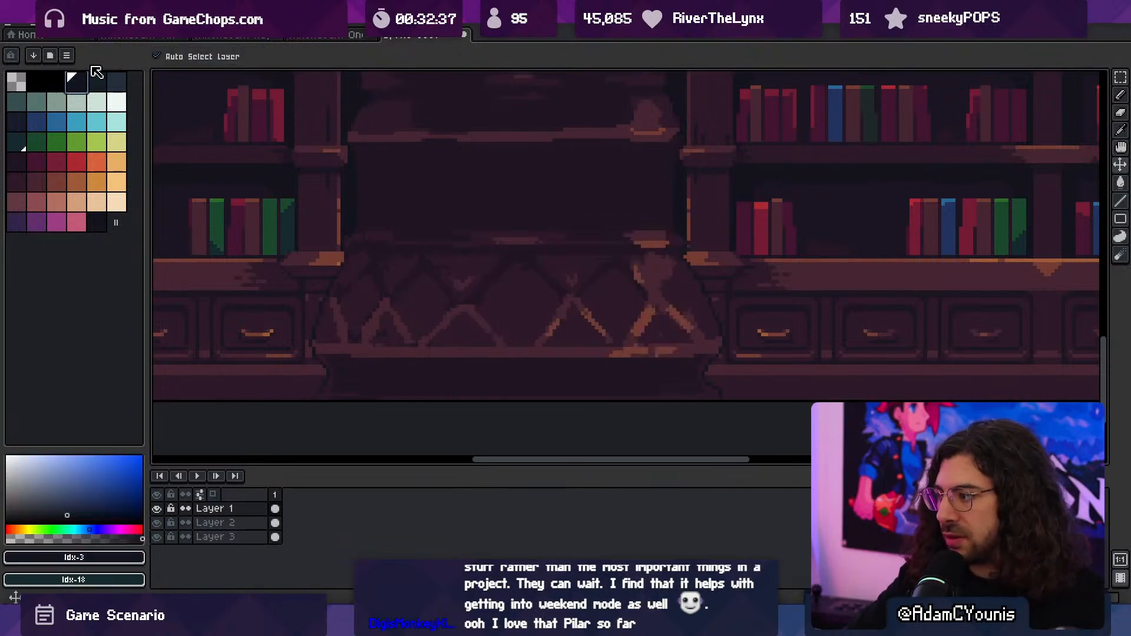
scroll(440, 185, "down", 3)
scroll(471, 291, "up", 1)
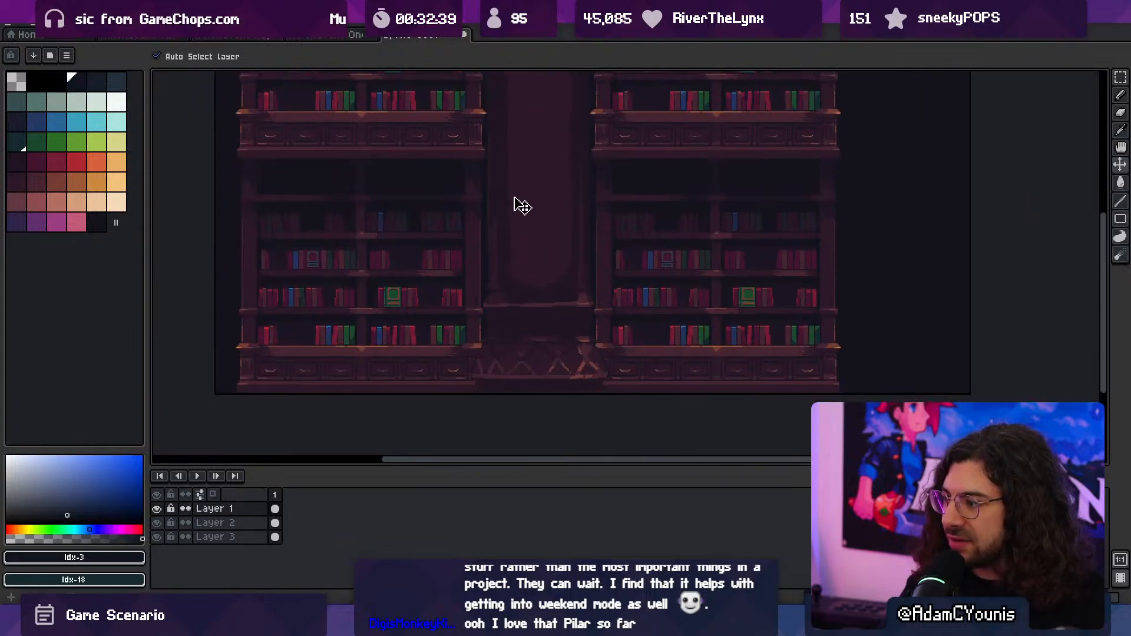
middle_click_drag(450, 318, 513, 204)
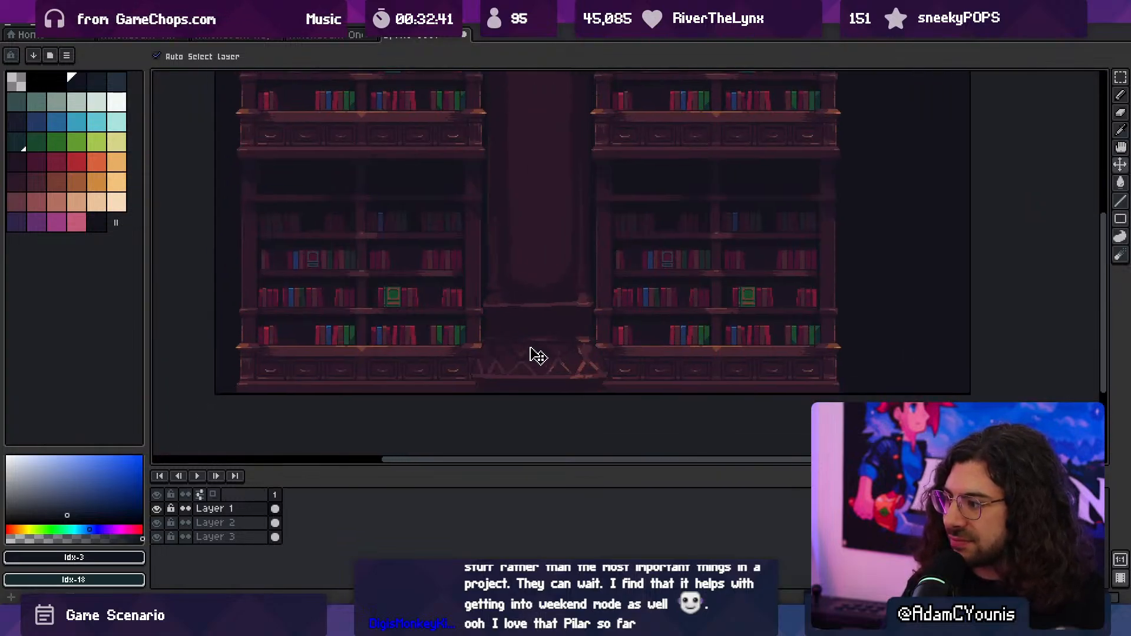
- Recolour the dark outline along both sides of the column's base to Idx-32 with the 14 px shading-ink brush
scroll(562, 381, "up", 3)
key("i")
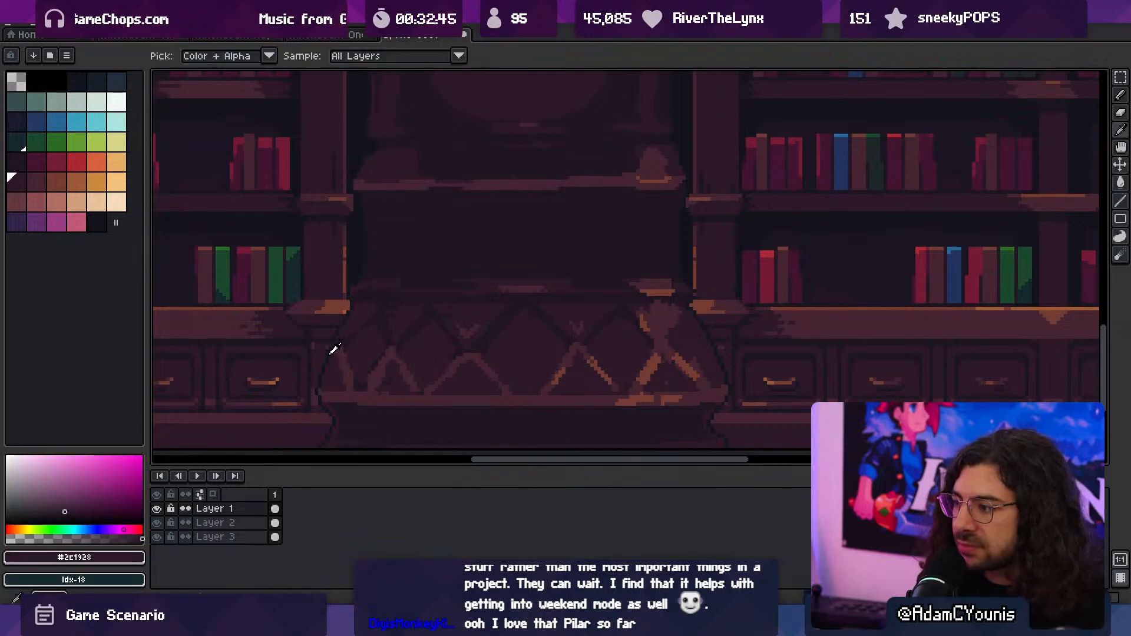
key("v")
left_click(69, 75, "ctrl")
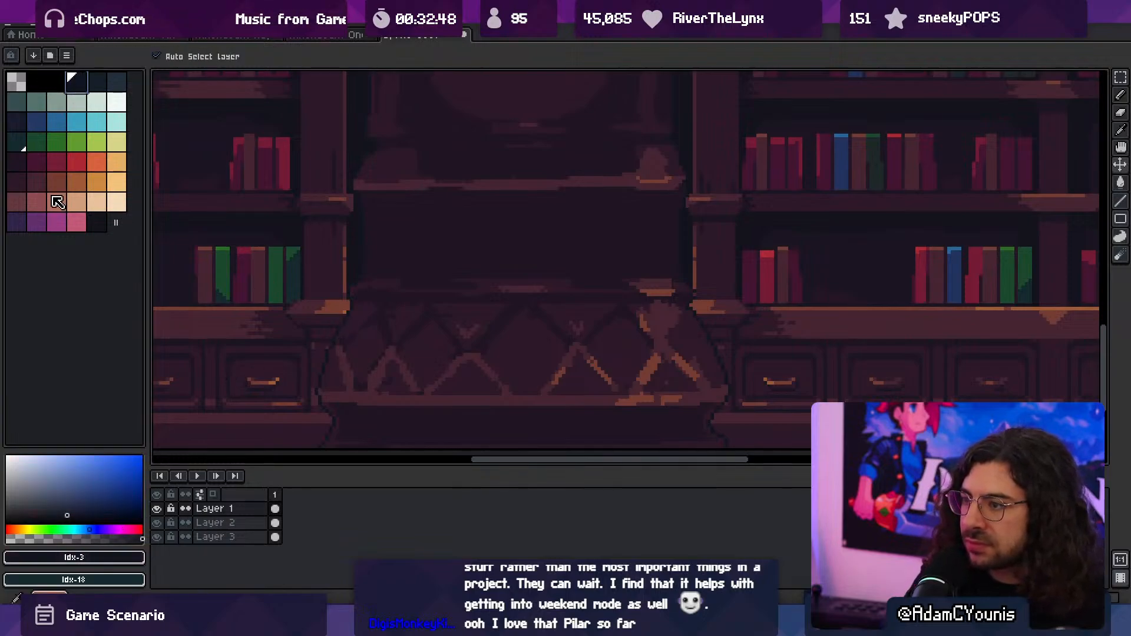
left_click(54, 184, "ctrl")
key("s")
mouse_move(308, 327)
left_mouse_down()
mouse_move(370, 311)
mouse_move(343, 328)
mouse_move(325, 458)
left_mouse_up()
key("ctrl+z")
key("x")
left_click_drag(703, 275, 730, 381)
mouse_move(686, 334)
left_mouse_down("ctrl")
mouse_move(651, 336)
mouse_move(600, 390)
left_mouse_up("ctrl")
left_click_drag(642, 327, 621, 321, "ctrl")
mouse_move(621, 321)
left_mouse_down()
mouse_move(603, 361)
mouse_move(625, 372)
left_mouse_up()
left_click_drag(597, 428, 604, 368)
left_click_drag(577, 383, 584, 386, "ctrl")
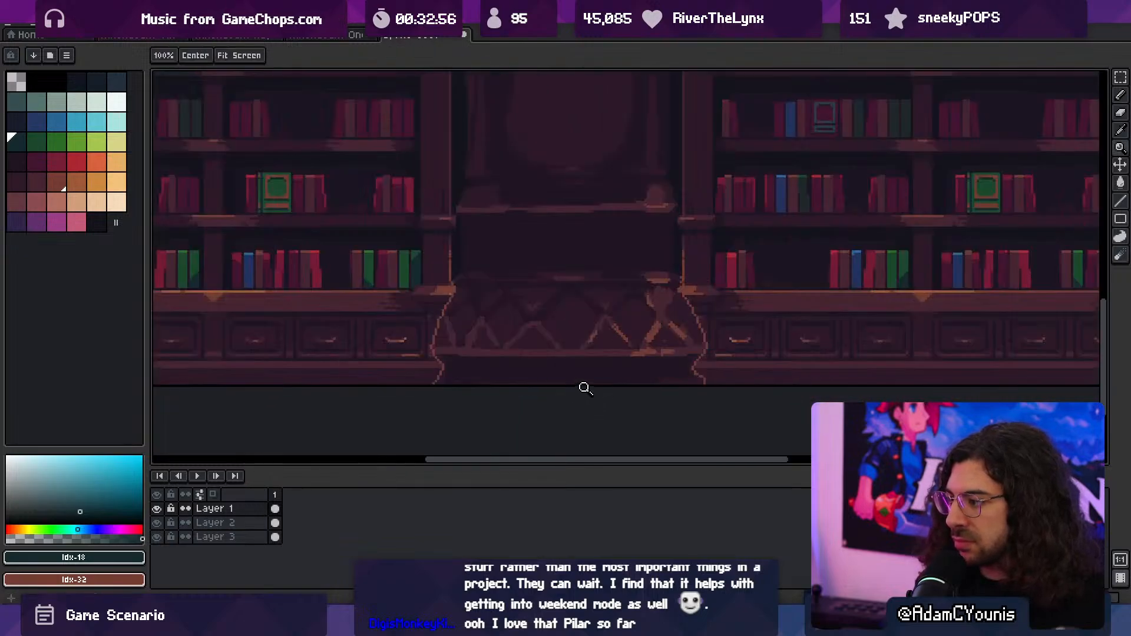
- Darken the outline beside the plinth under the base's ledge and check the composition as a whole
key("x")
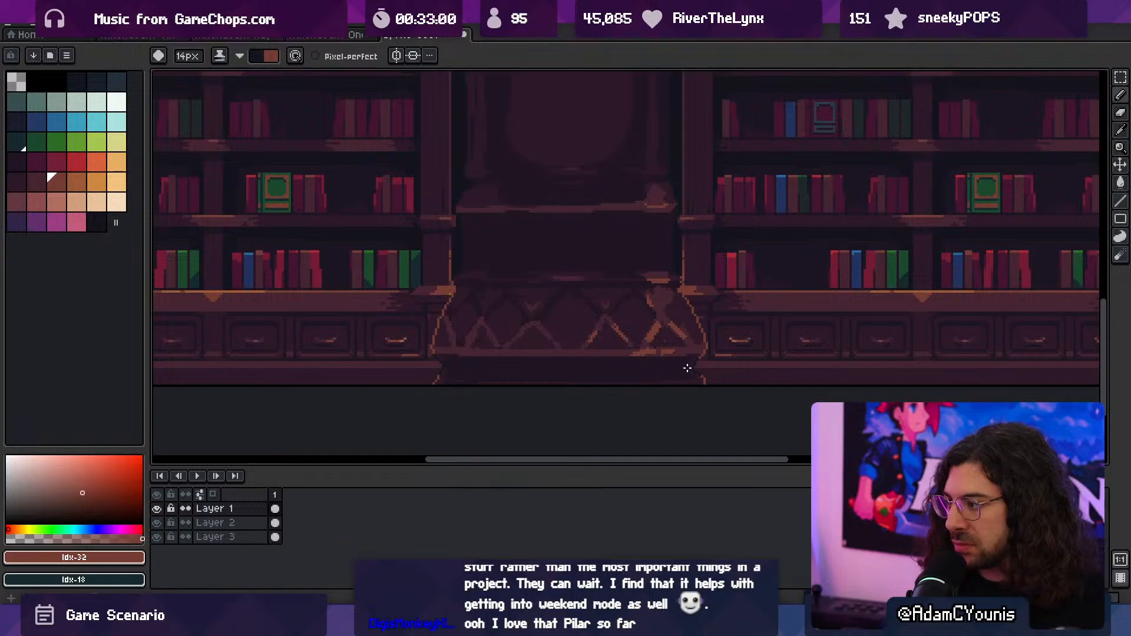
left_click_drag(599, 353, 583, 337, "ctrl")
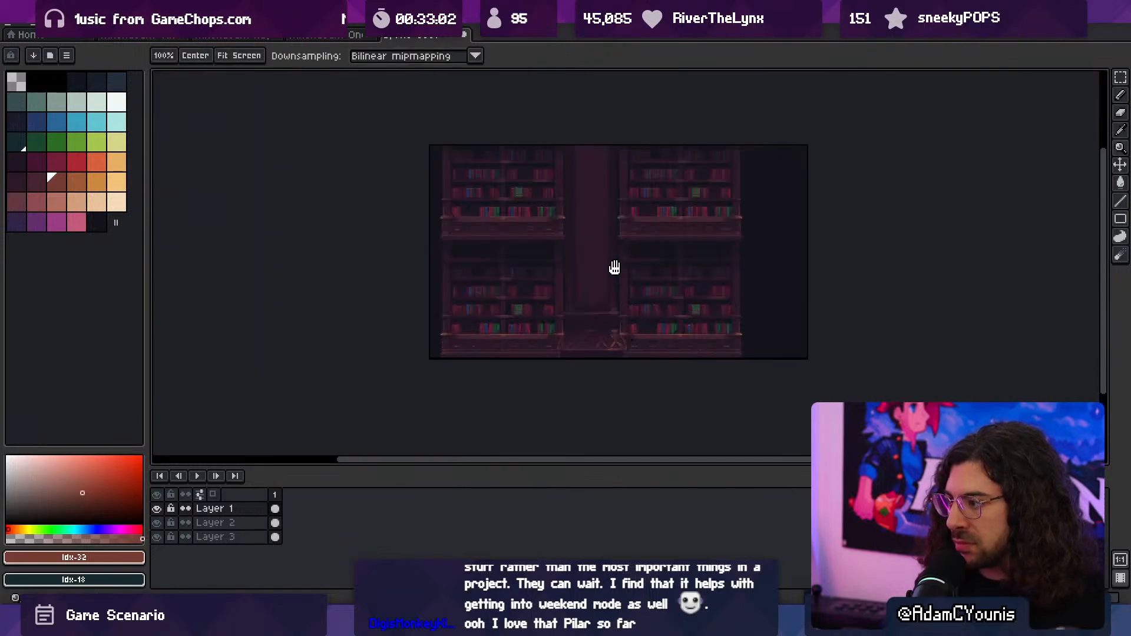
left_click_drag(613, 267, 589, 339)
mouse_move(594, 350)
left_mouse_down("ctrl")
mouse_move(606, 358)
mouse_move(591, 219)
mouse_move(557, 352)
left_mouse_up("ctrl")
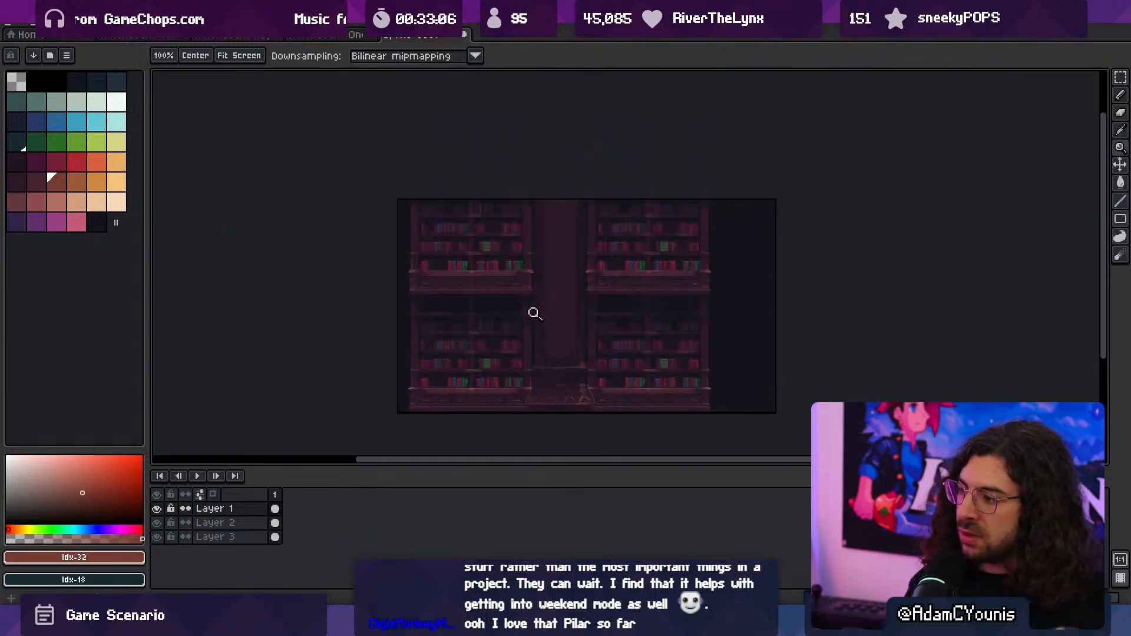
left_click(567, 339)
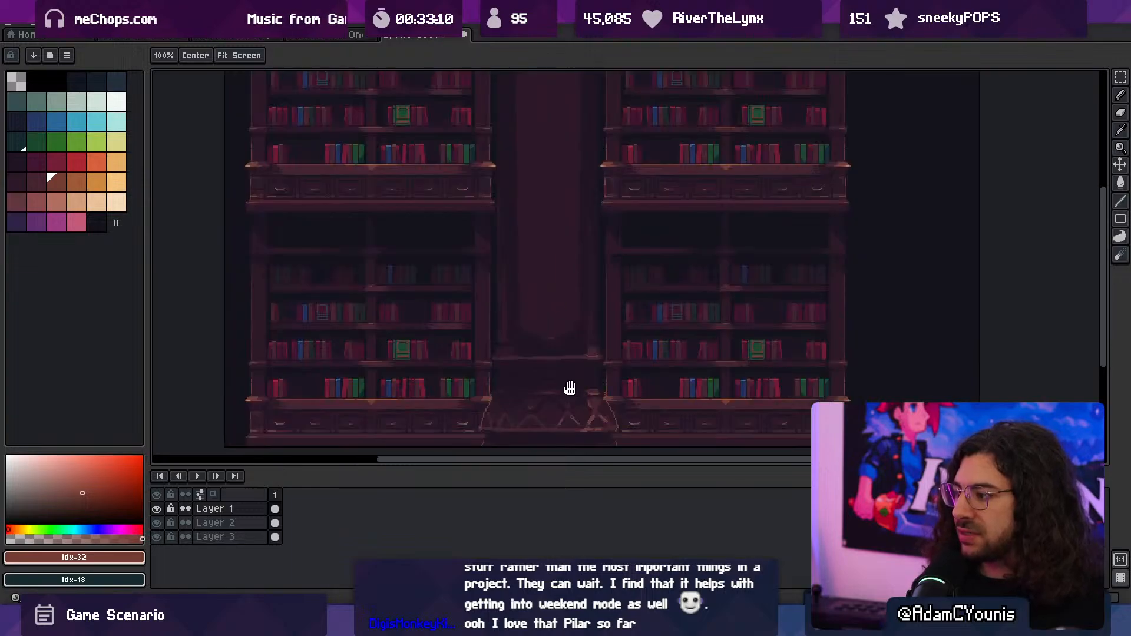
- Duplicate the ledge above the column's base up to the level of the upper bookcases' drawers and pick #201523
key("m")
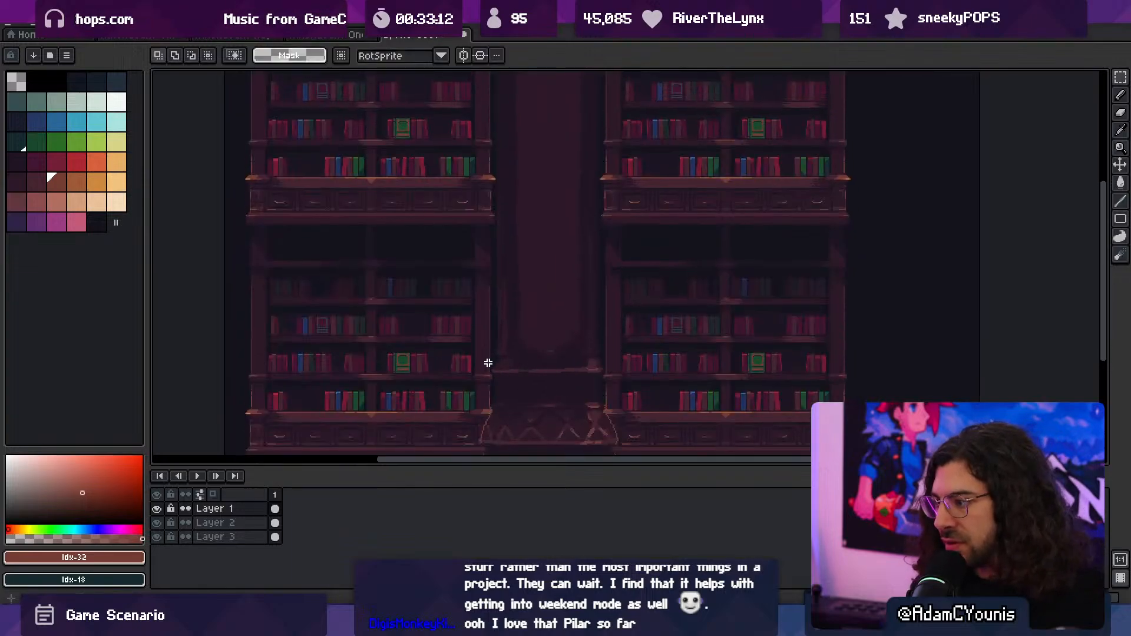
left_click_drag(488, 356, 565, 208)
key("i")
left_click(568, 370)
key("ctrl+d")
key("z")
right_click(609, 296)
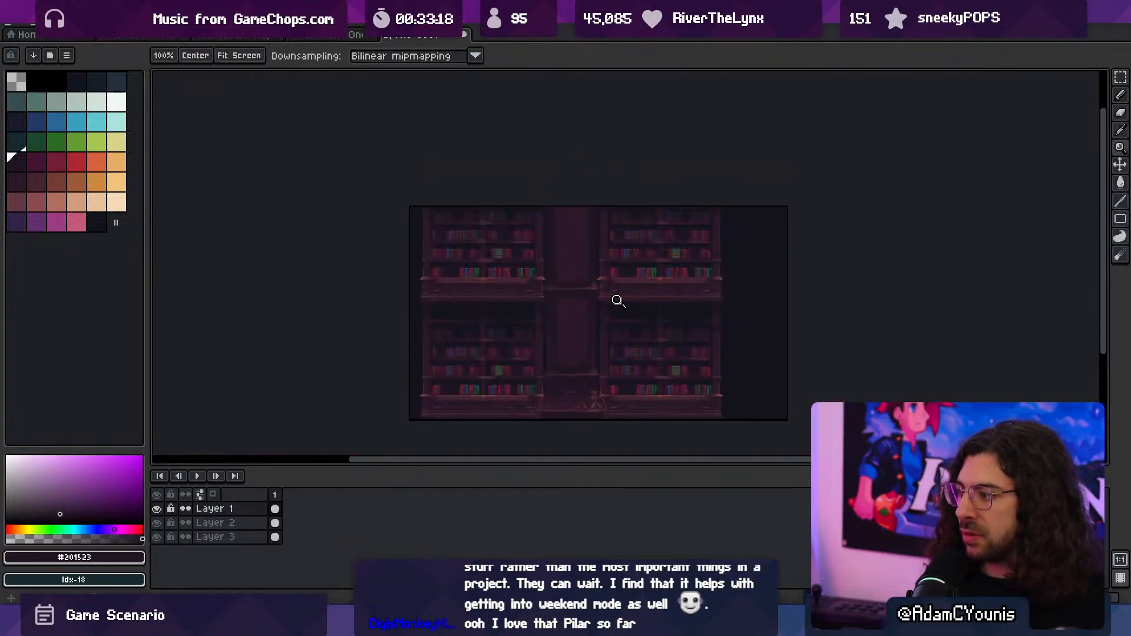
left_click(596, 307)
left_click_drag(567, 312, 555, 362)
- Repaint the recessed strips beside the upper shaft's panel with #1b1521 using the 13 px brush
key("b")
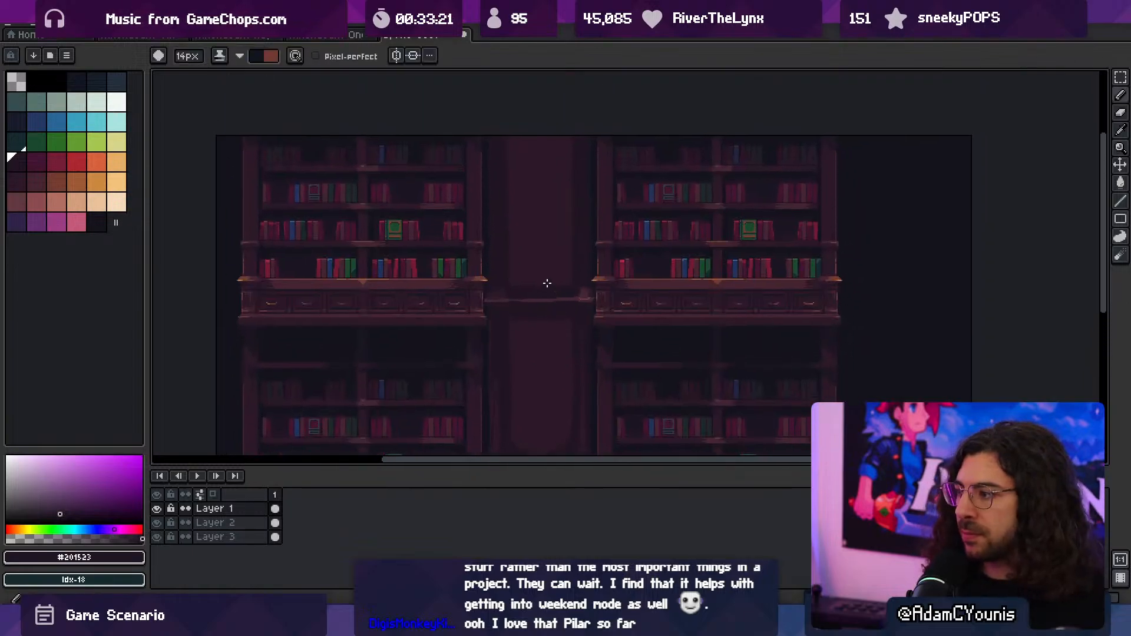
key("alt")
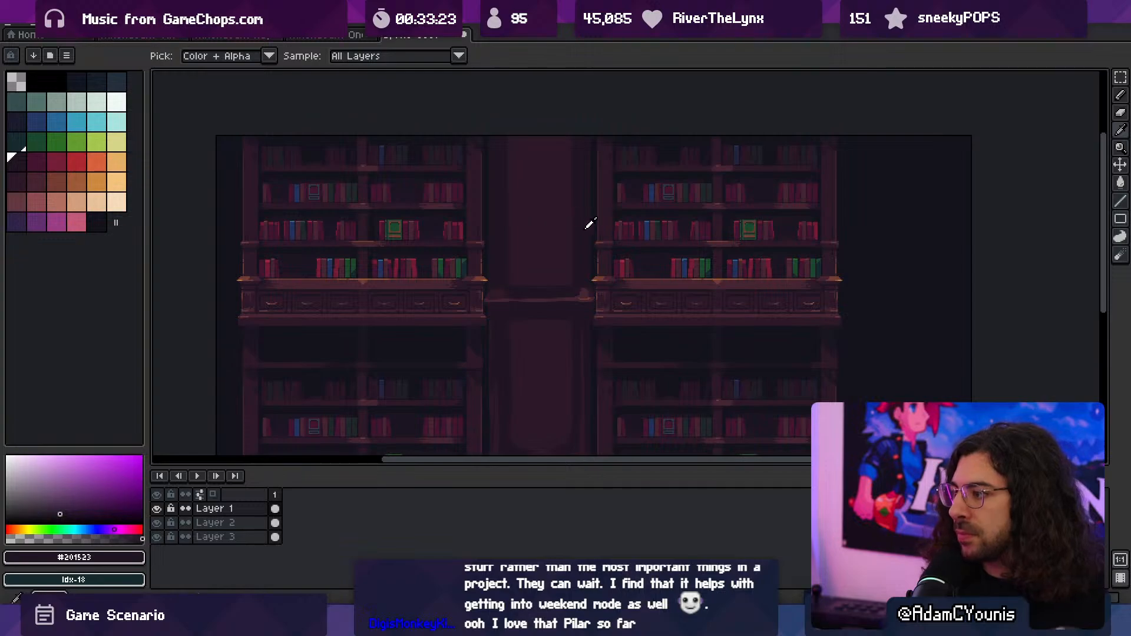
left_click(607, 253, "alt")
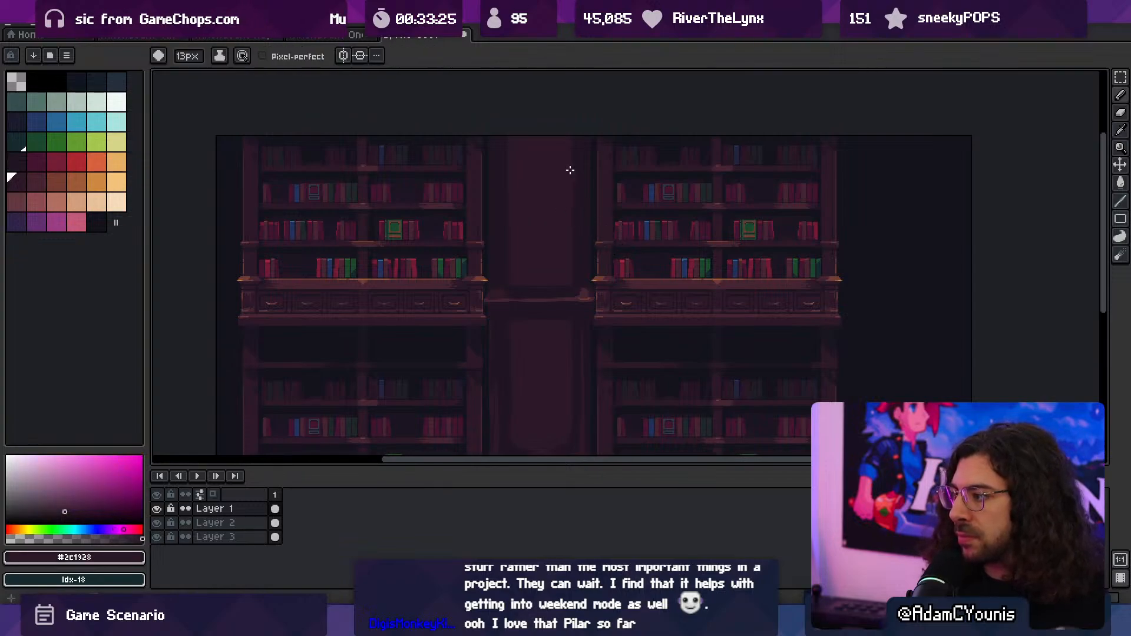
left_click(658, 245, "alt")
left_click(654, 251, "alt")
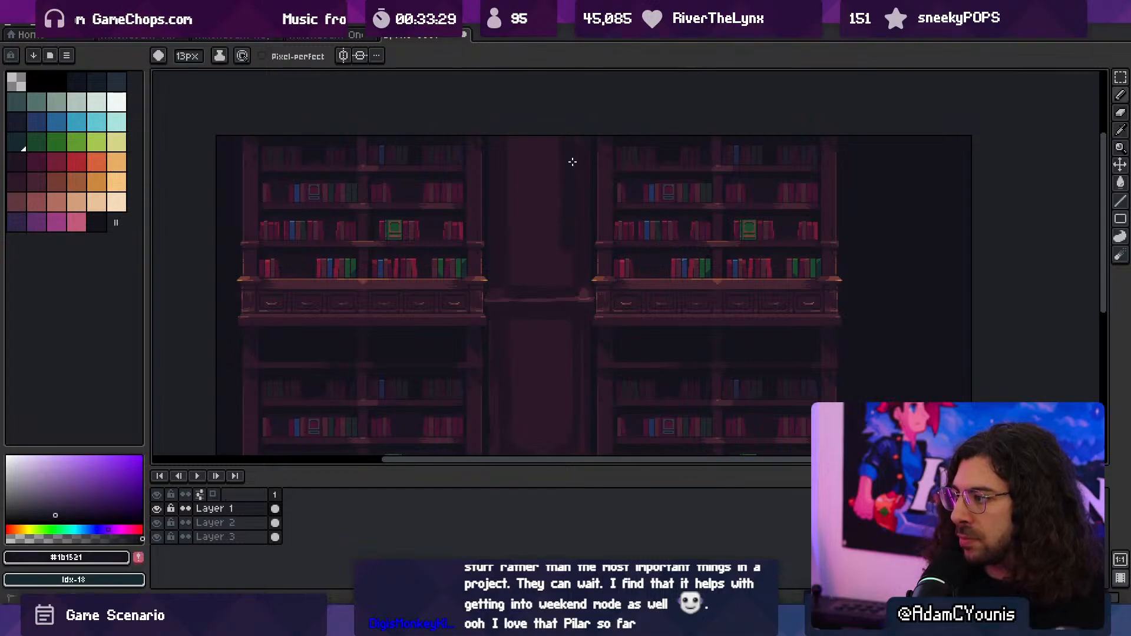
key("b")
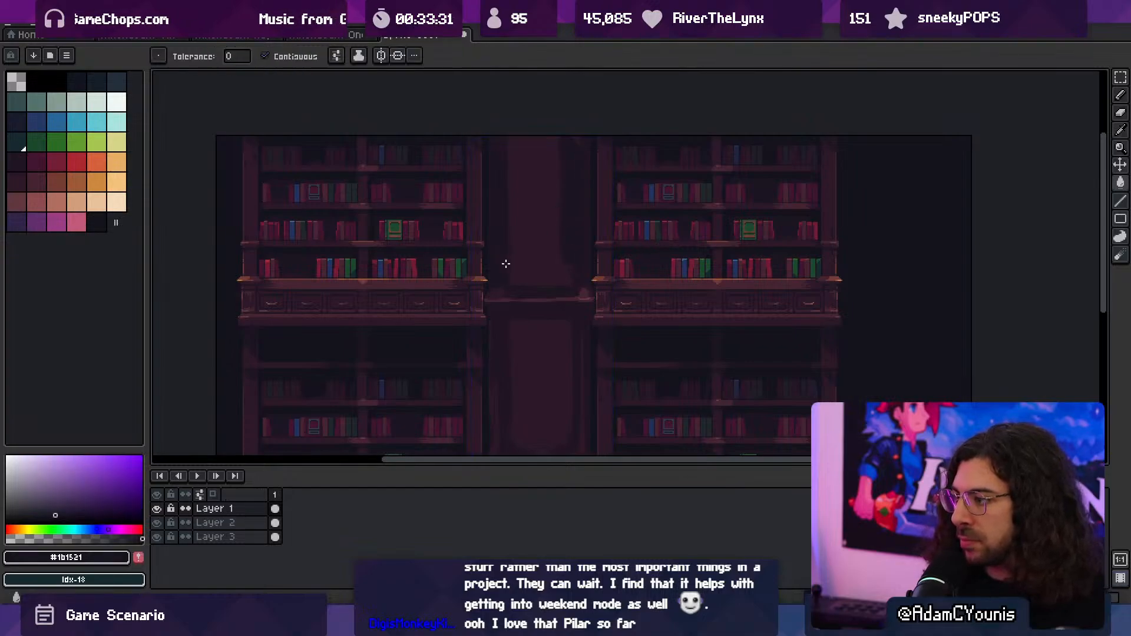
- Widen and even out the upper shaft's panel with #2c1928, using an 11 px brush
key("z")
scroll(530, 313, "down", 1)
scroll(546, 335, "up", 1)
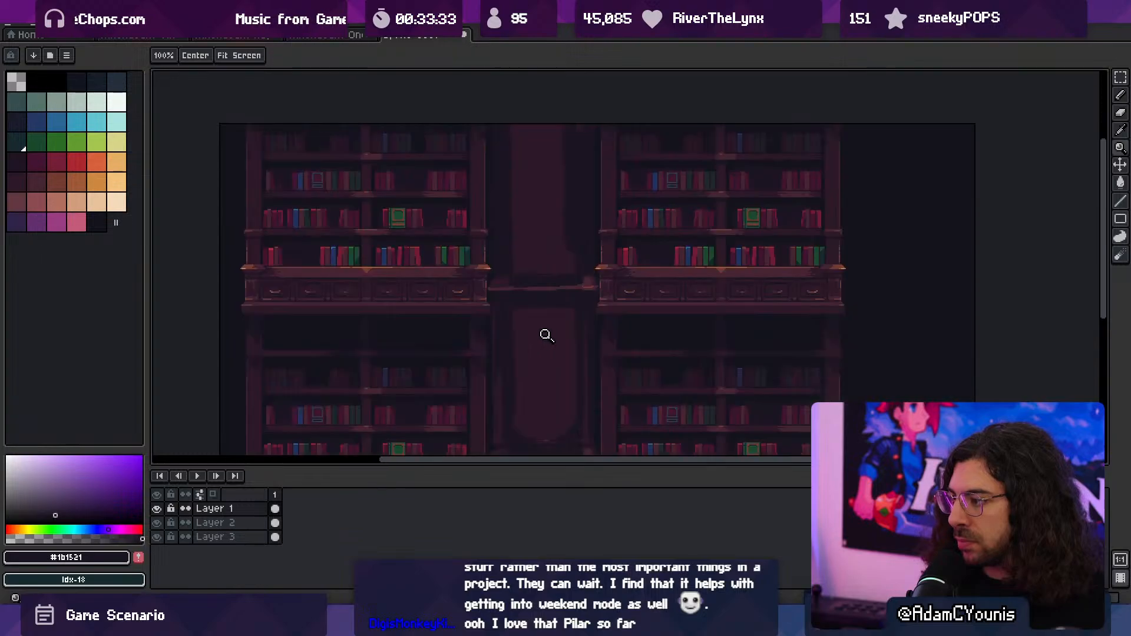
key("b")
key("space")
left_click_drag(555, 243, 555, 290)
left_click(550, 270, "alt")
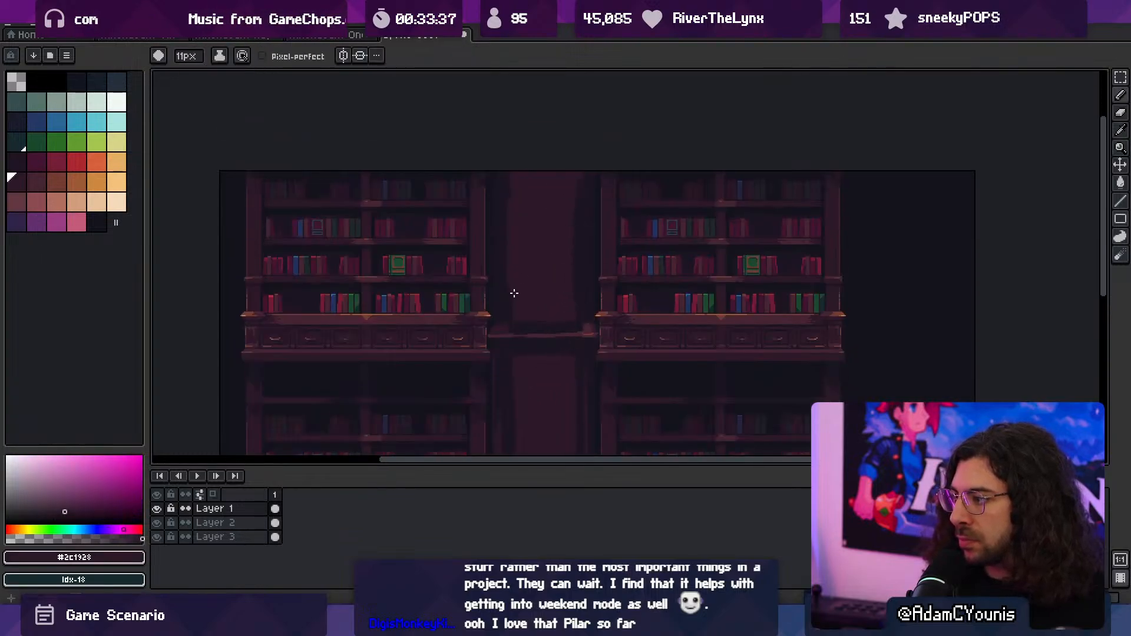
- Darken the surround of the lower shaft's panel with #1b1521 and tidy its edges with an 8 px brush
key("space")
left_click_drag(572, 291, 565, 183)
key("ctrl+space")
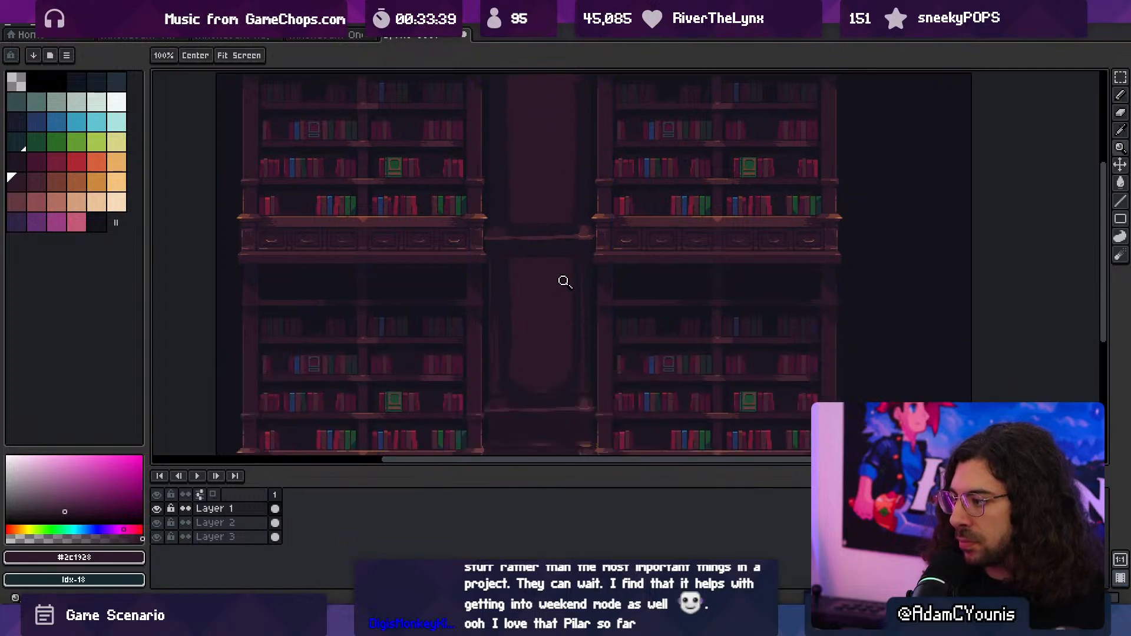
left_click(564, 281)
left_click(579, 307, "alt")
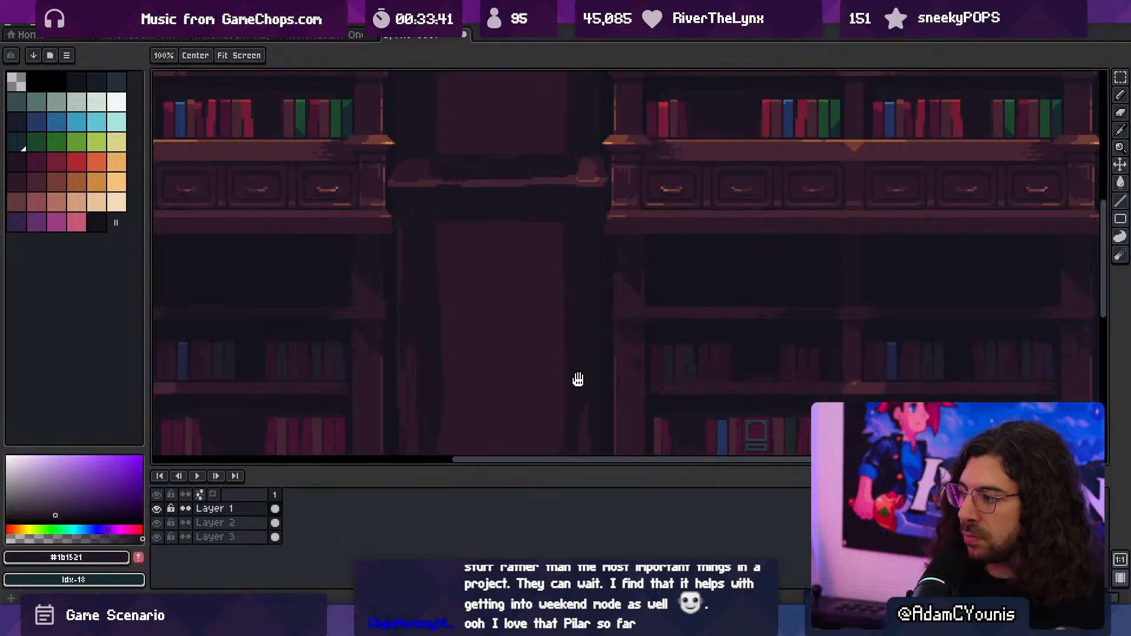
key("space")
left_click_drag(586, 431, 588, 343)
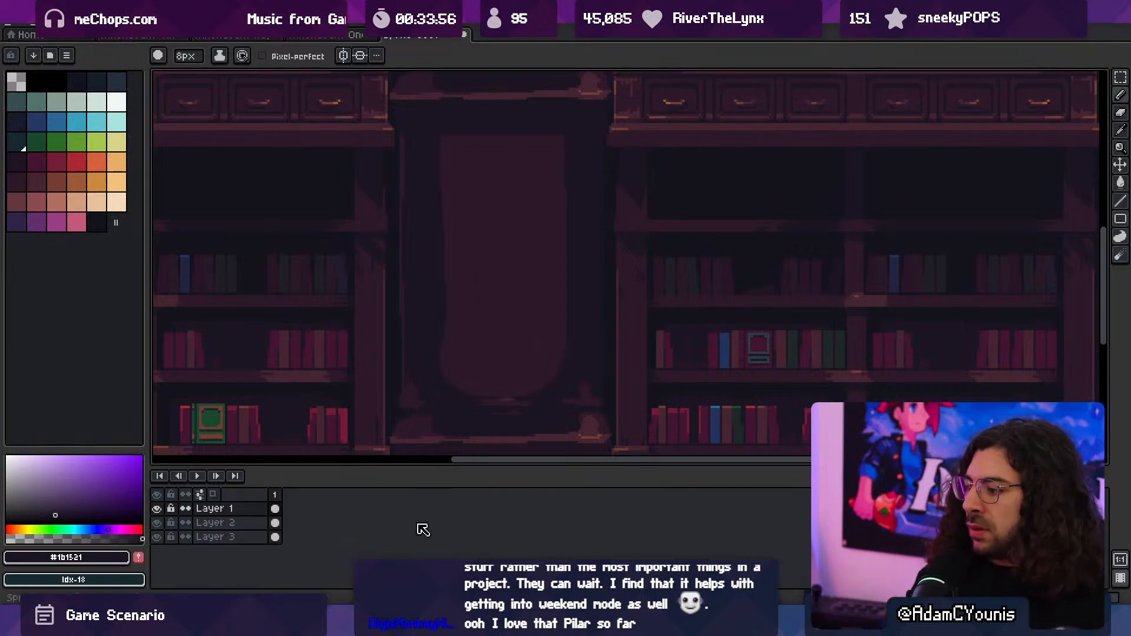
- Shrink the timeline to give the canvas more room and check the whole composition
left_click_drag(492, 465, 487, 540)
middle_click_drag(489, 388, 546, 435)
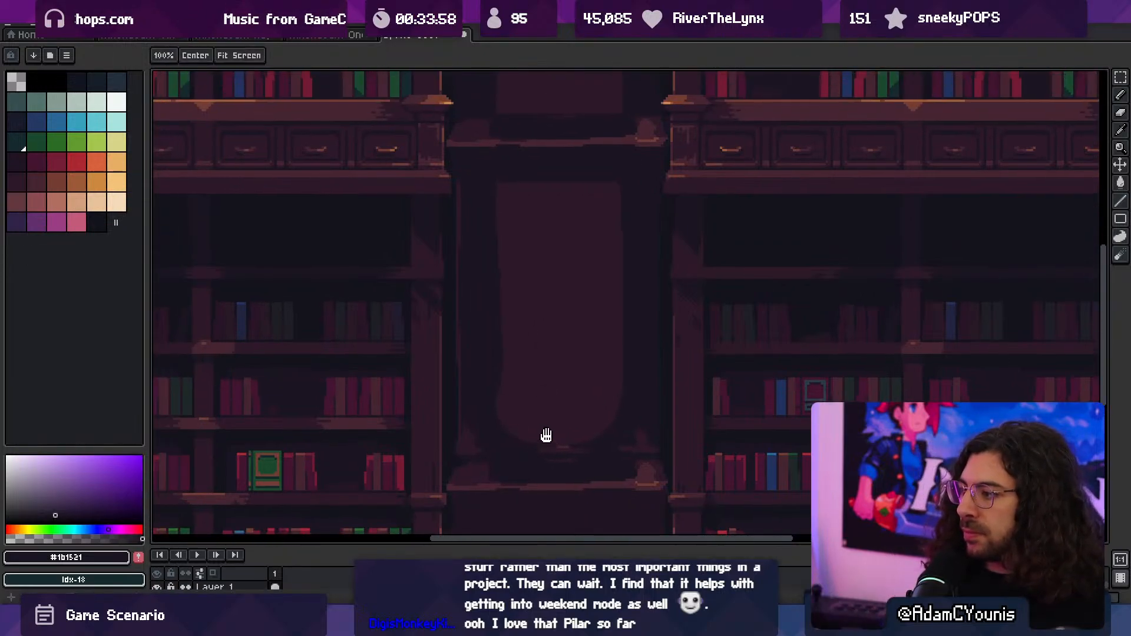
scroll(590, 346, "down", 2)
middle_click_drag(570, 361, 543, 415)
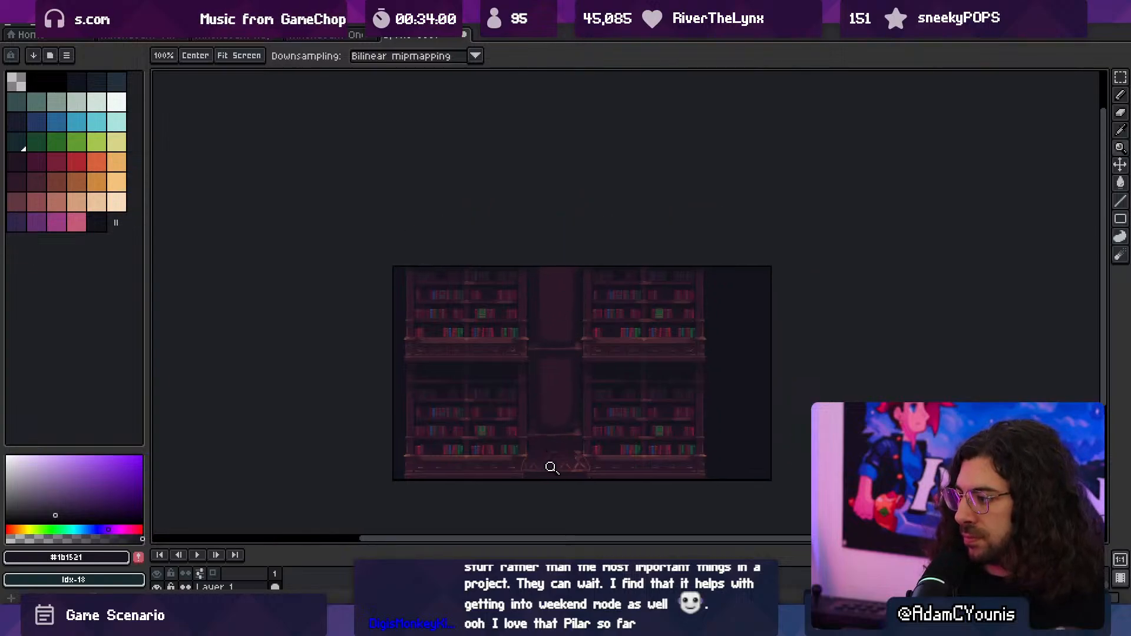
- Paint a low, wide #2c1928 panel in the block between the lower ledge and the lattice base with the 8 px brush
scroll(567, 444, "up", 2)
left_click(538, 363, "alt")
key("b")
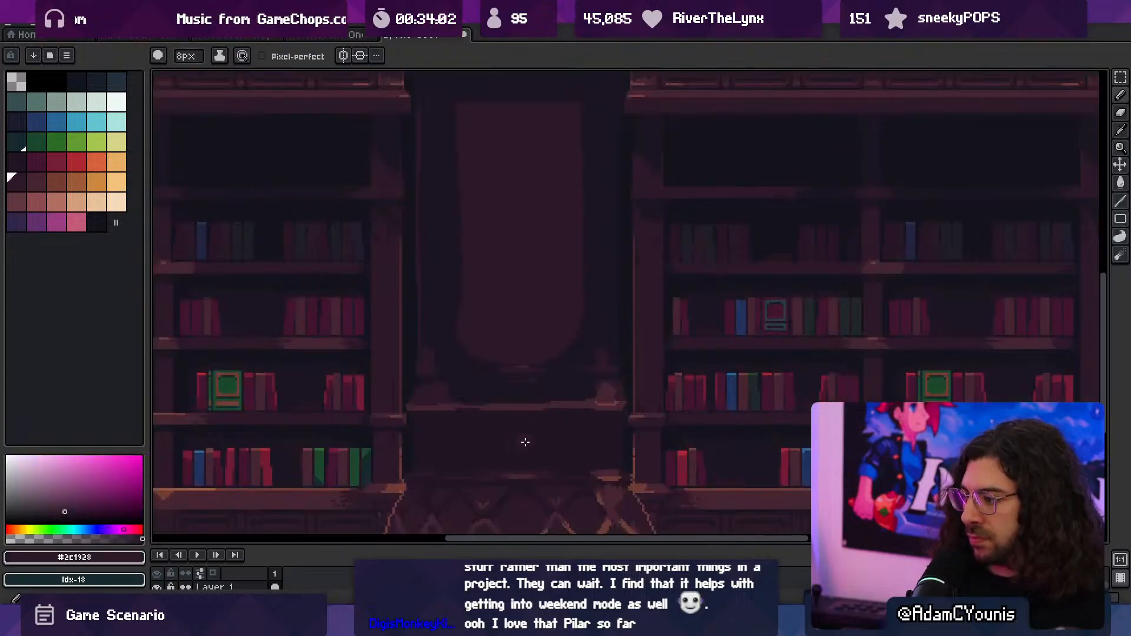
left_click(559, 444, "alt")
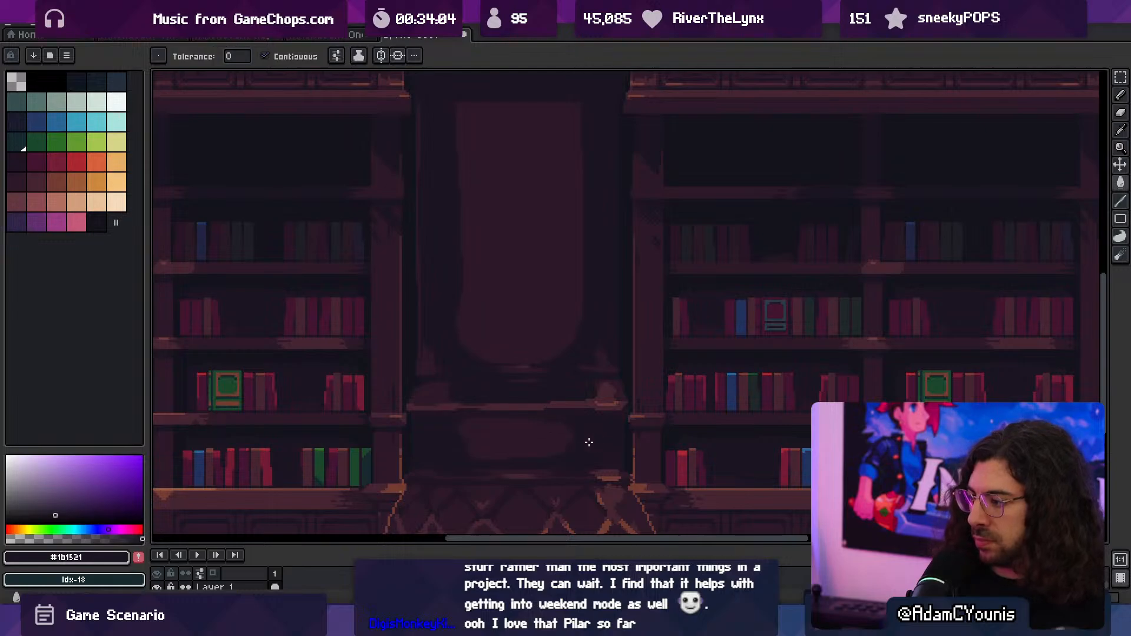
scroll(583, 366, "down", 2)
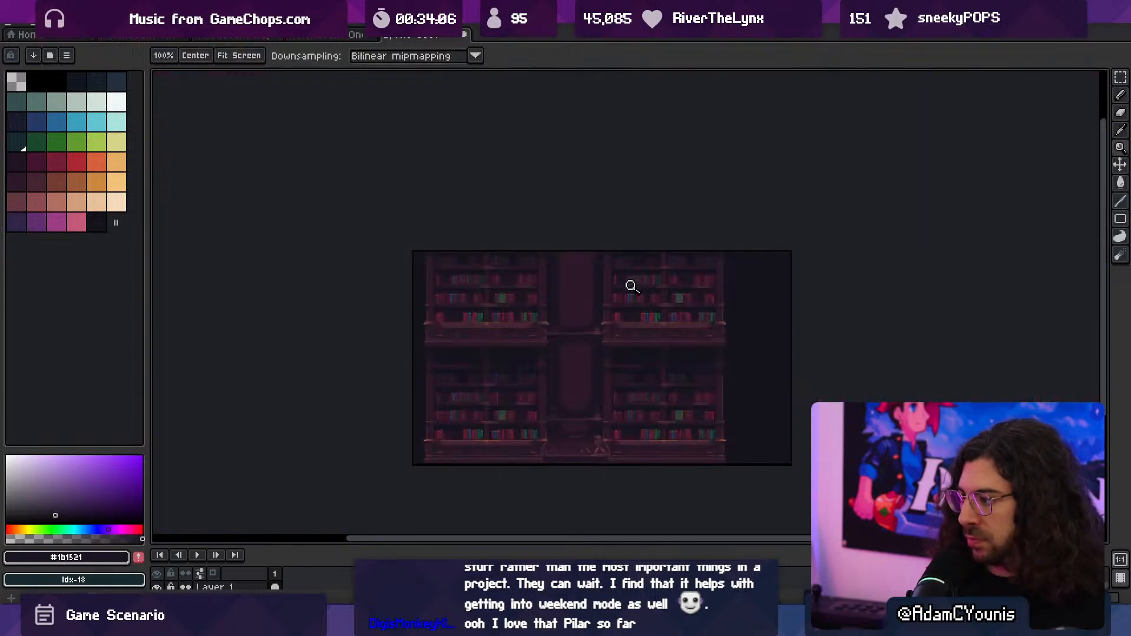
- Touch up the lower panel with #2c1928 and add a short #743c33 highlight near the middle ledge's left end with a 1 px brush
scroll(543, 360, "up", 2)
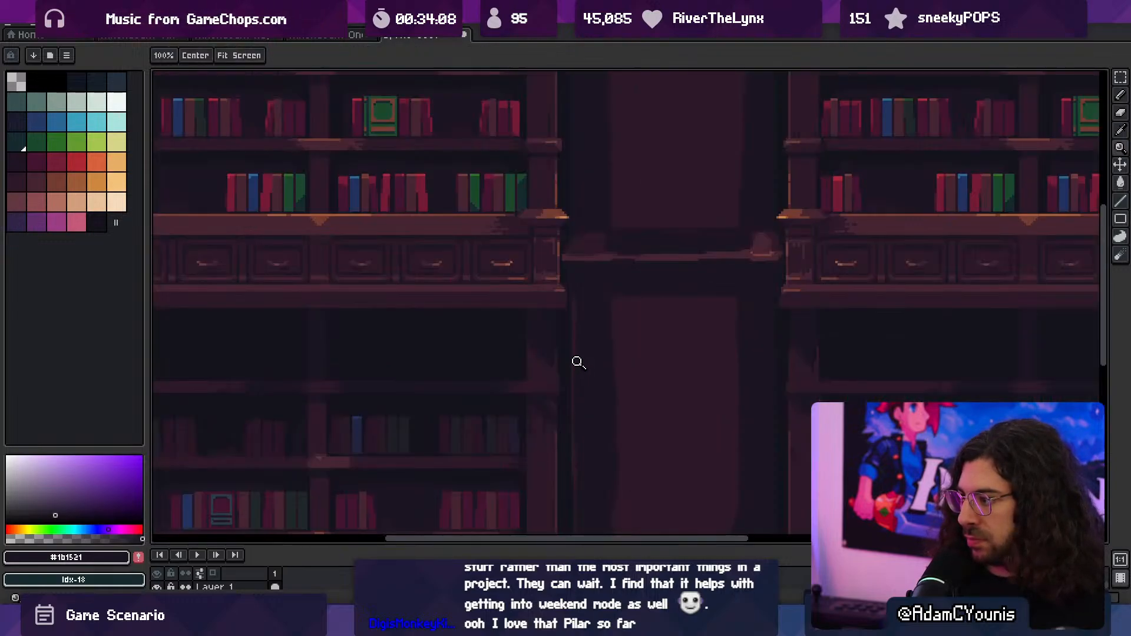
left_click(607, 349)
left_click(622, 325, "alt")
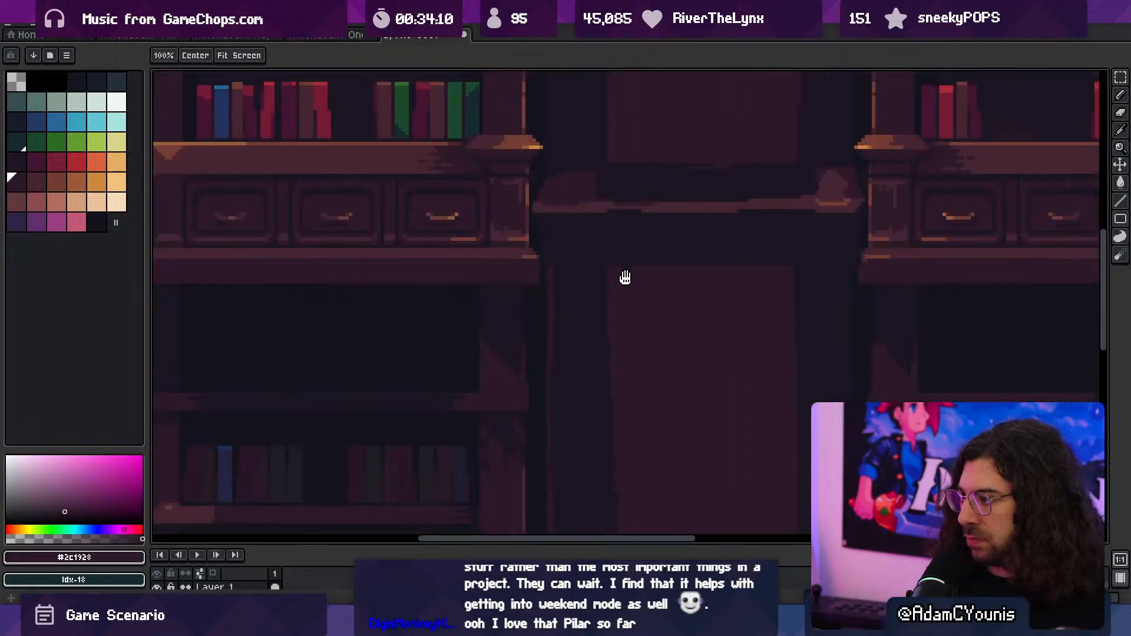
left_click_drag(626, 277, 618, 375)
left_click(530, 238, "alt")
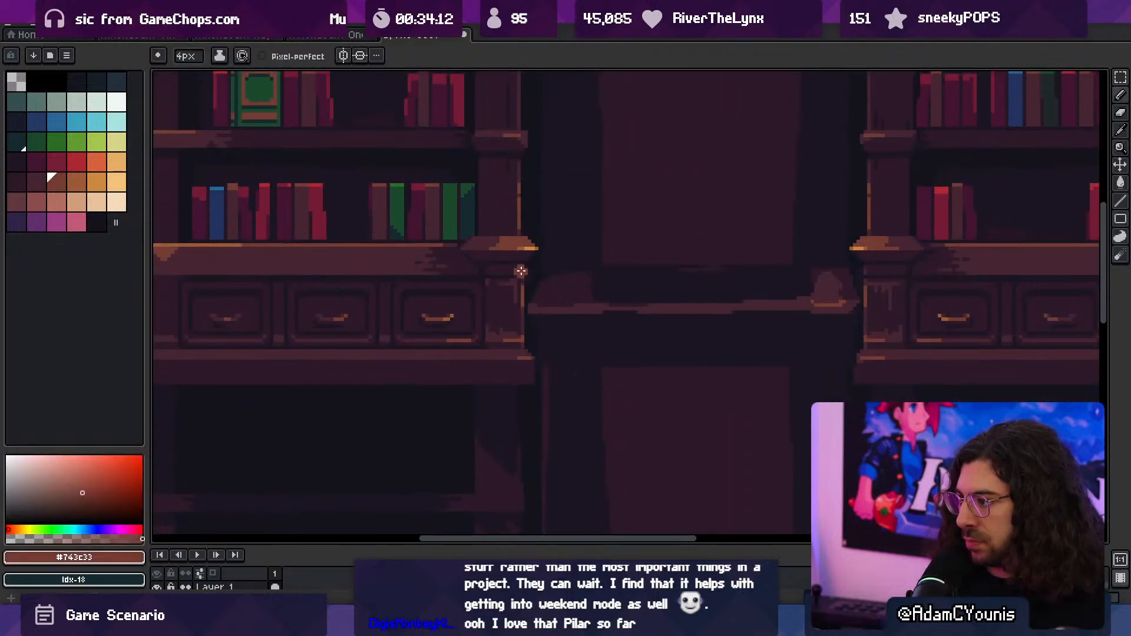
left_click(554, 290, "alt")
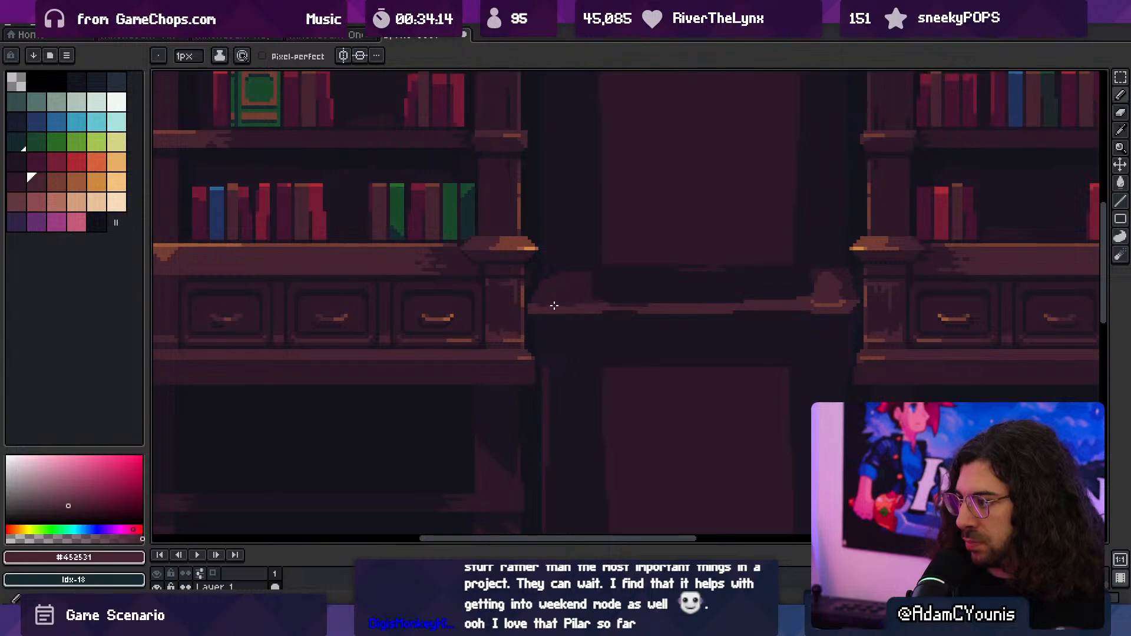
left_click(555, 305, "alt")
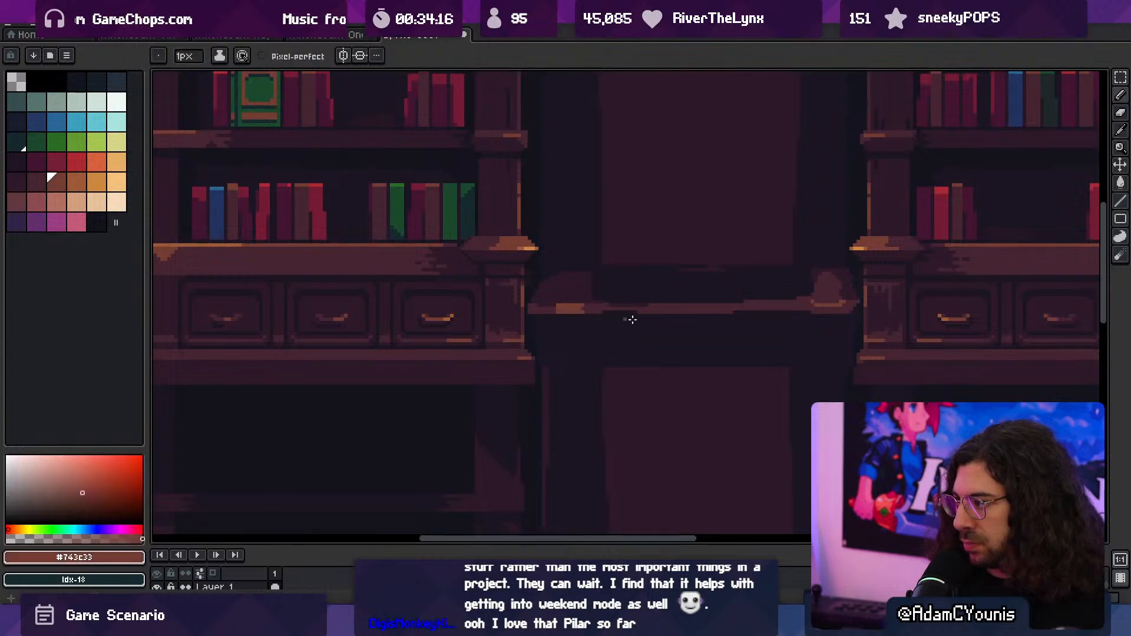
scroll(748, 302, "down", 4)
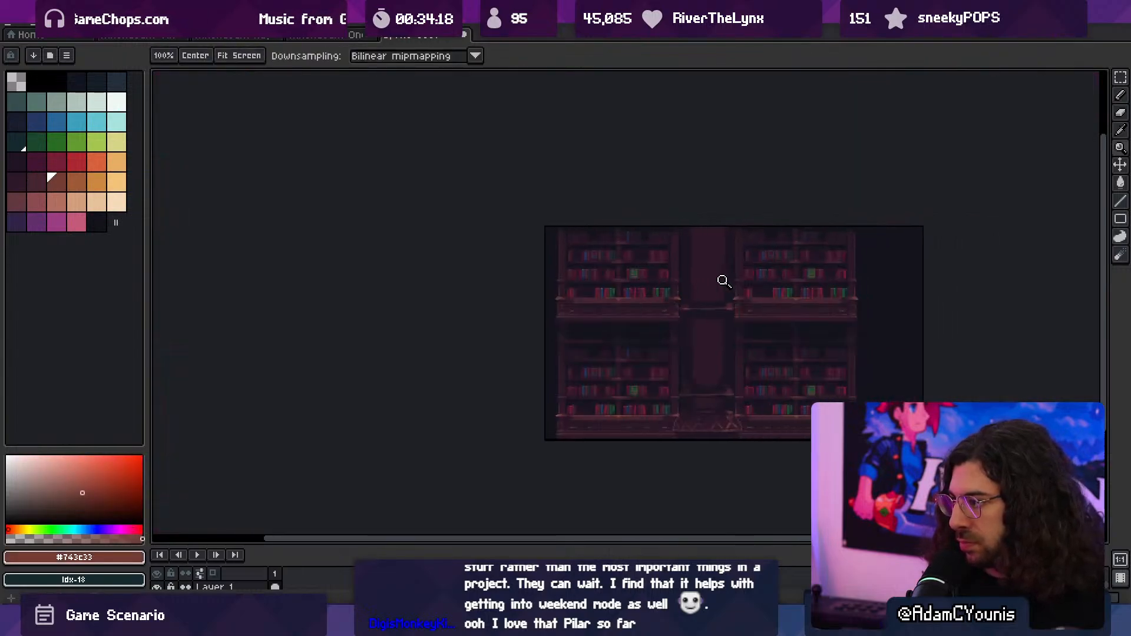
- Paint upright #2c1928 accents with #452531 highlights on both sides of the upper shaft, just above the middle ledge, using the 3 px brush
scroll(730, 275, "up", 3)
left_click_drag(646, 275, 640, 352)
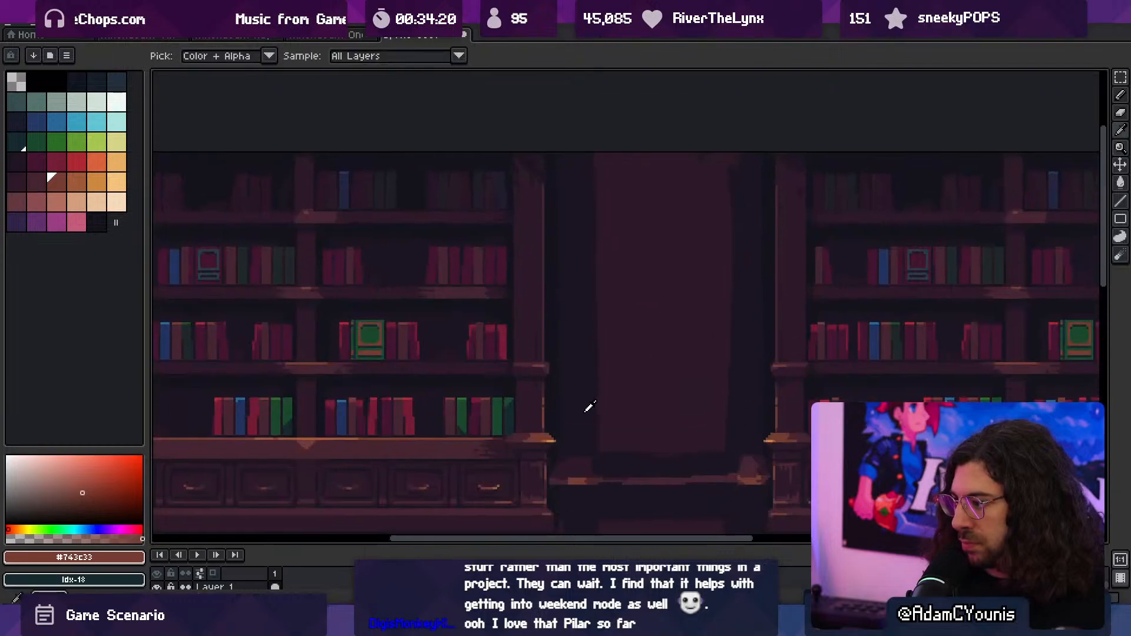
left_click_drag(599, 396, 579, 295)
left_click(562, 346, "alt")
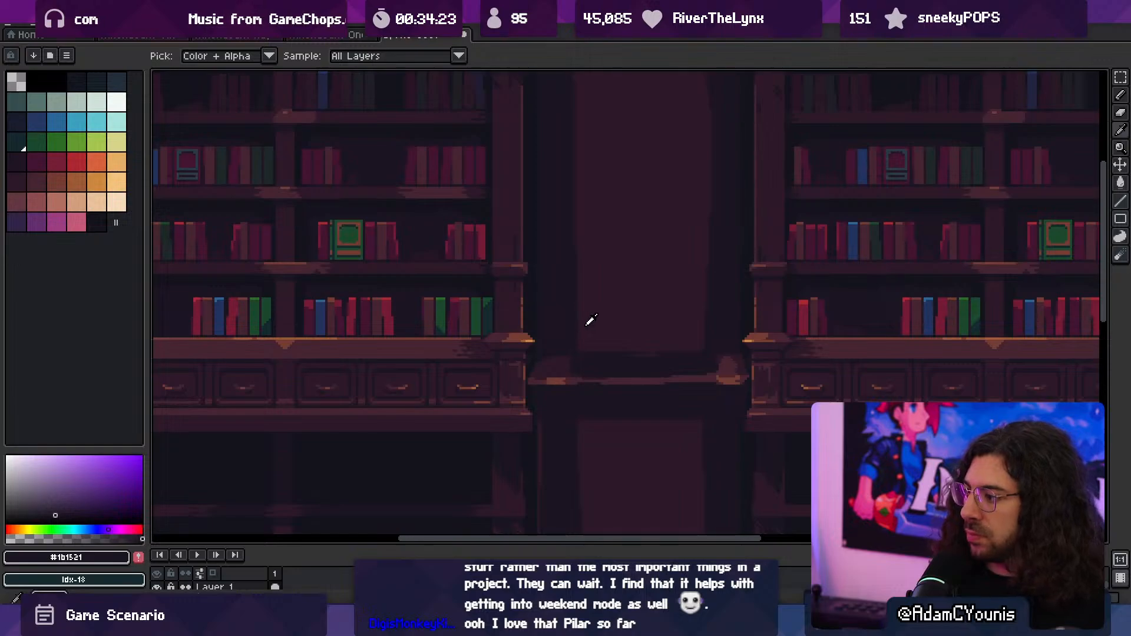
left_click(583, 326, "alt")
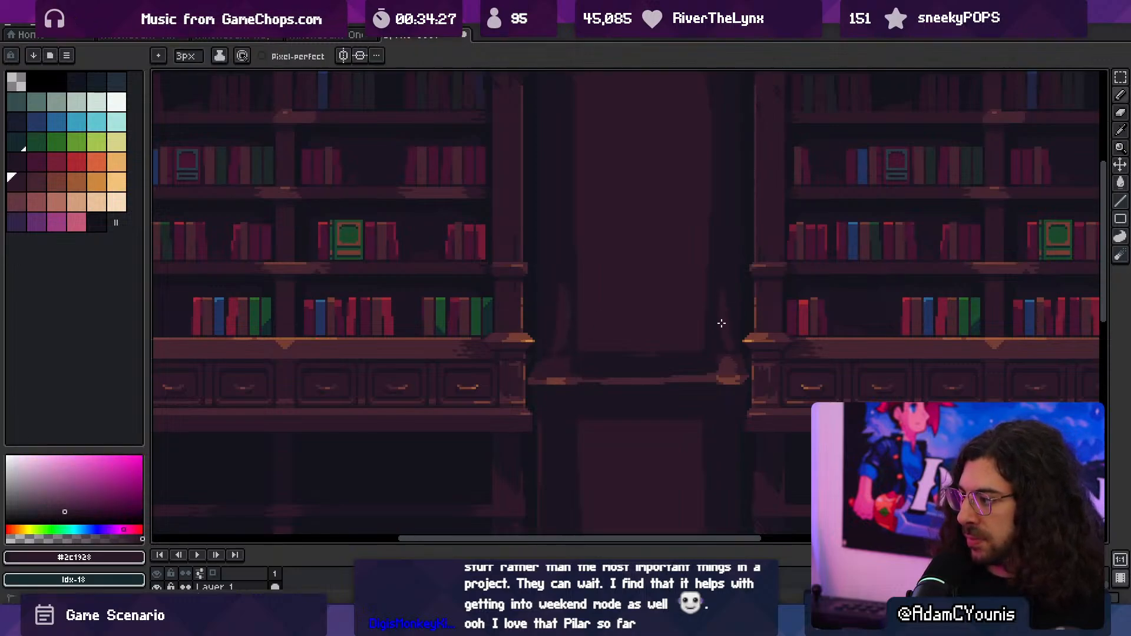
left_click(733, 350, "alt")
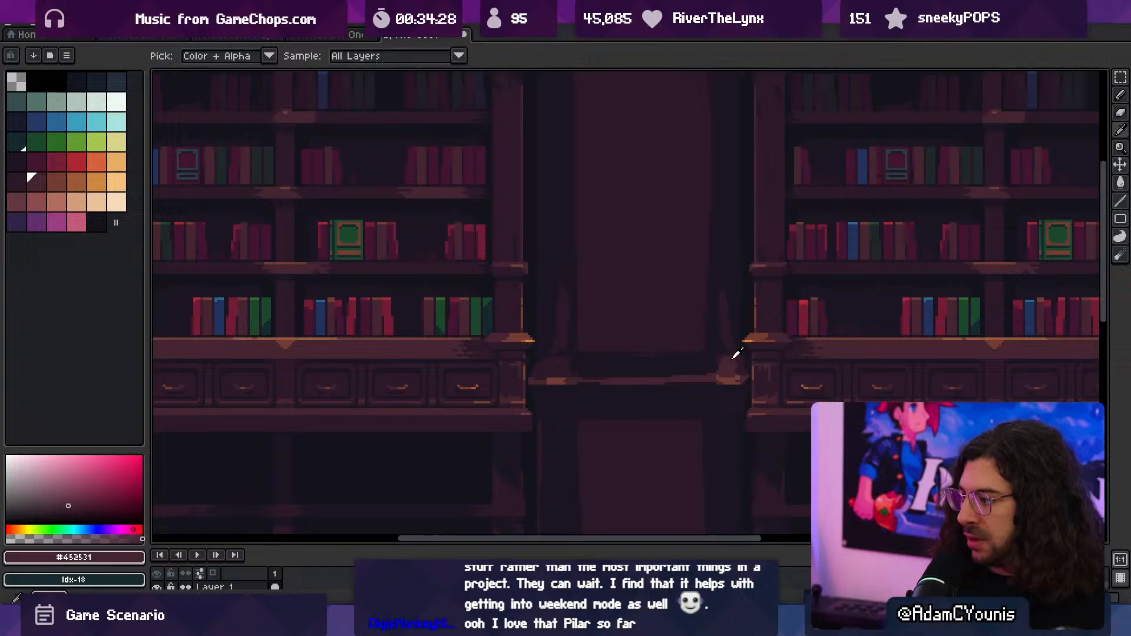
- Fill the band directly above the middle ledge with #2c1928 and break it up with #1b1521 shadows, using the 3 px brush
left_click(577, 329, "alt")
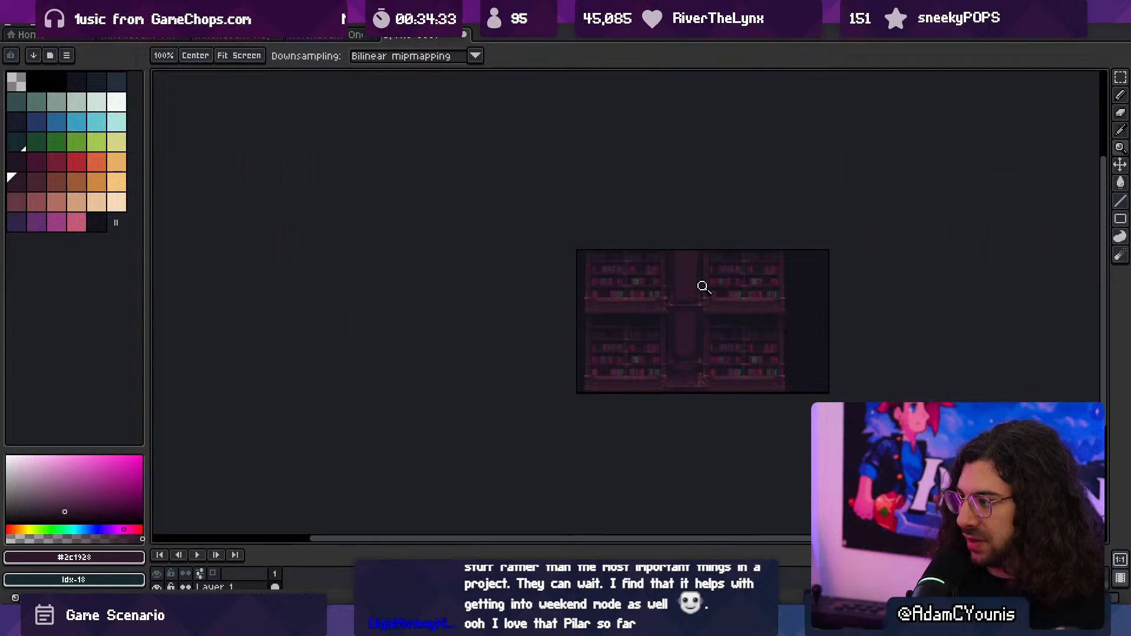
scroll(704, 287, "up", 4)
key("b")
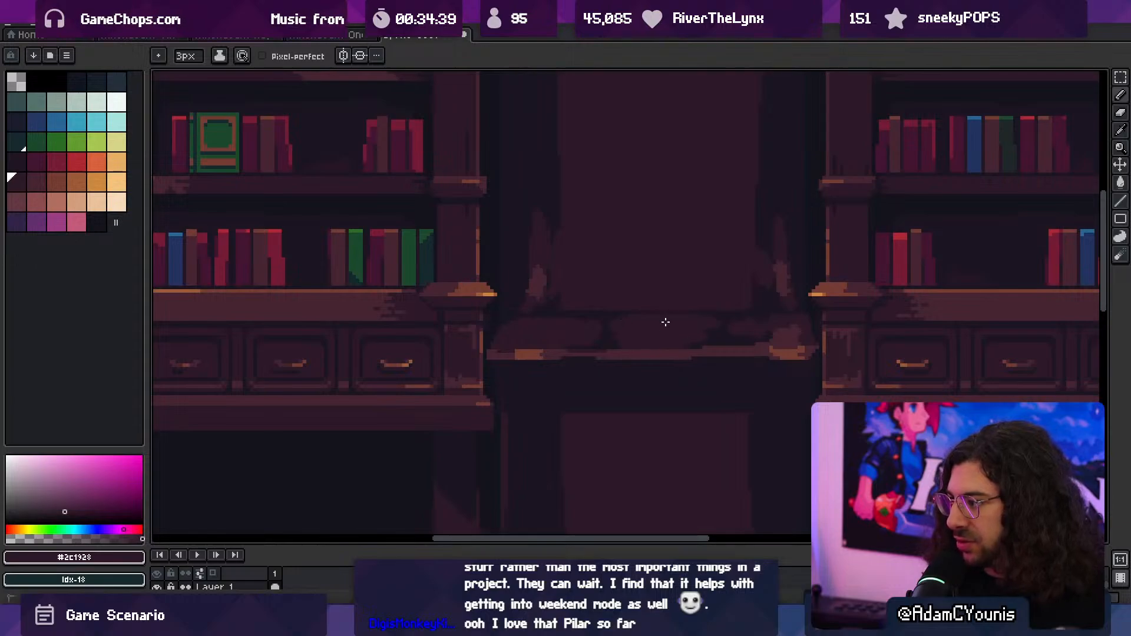
left_click(738, 330, "alt")
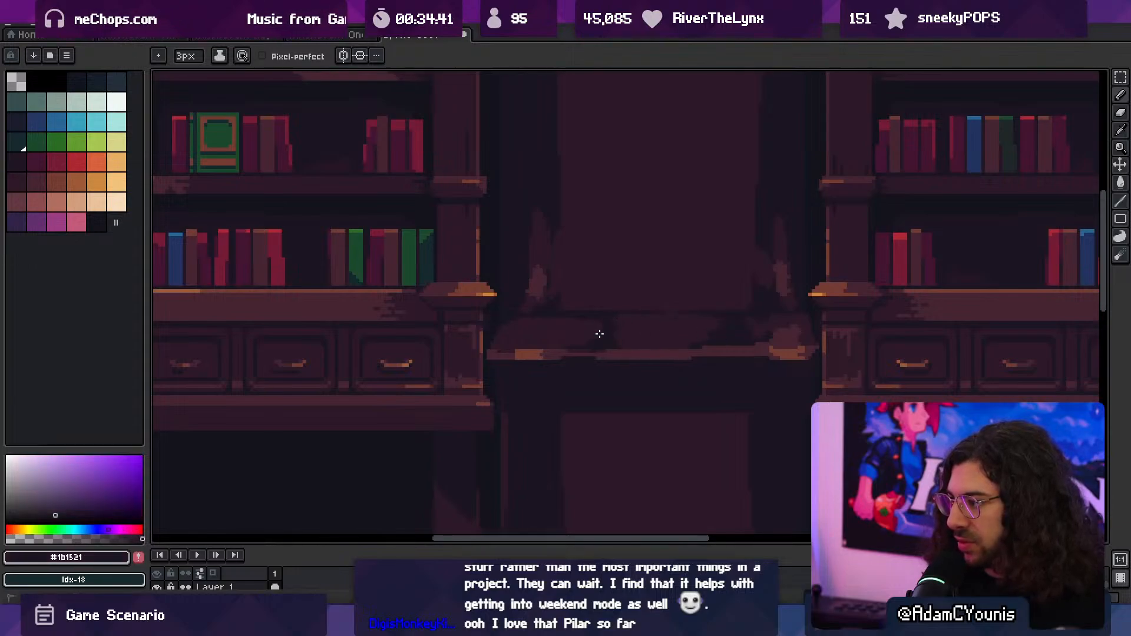
key("z")
scroll(686, 279, "down", 3)
scroll(701, 280, "up", 3)
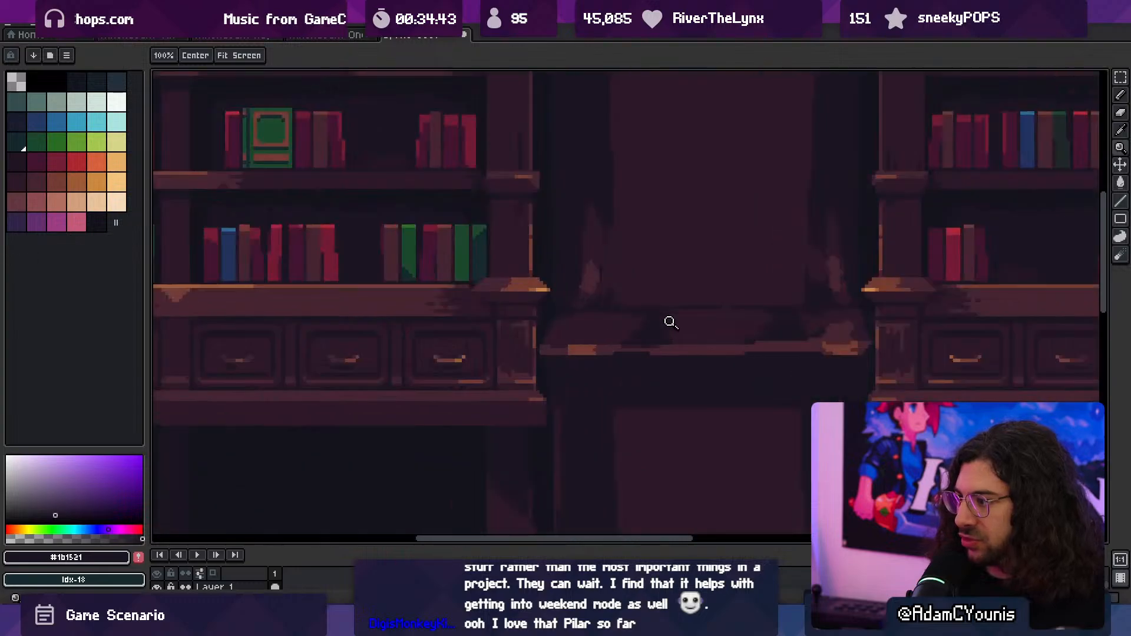
key("b")
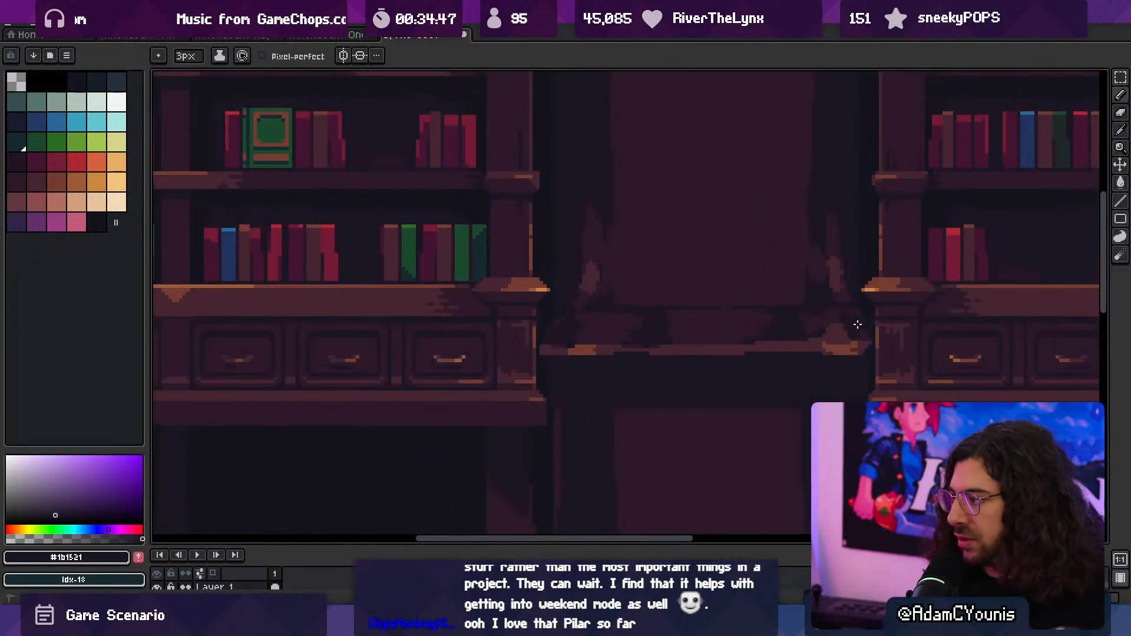
key("z")
scroll(709, 311, "down", 4)
scroll(725, 300, "up", 2)
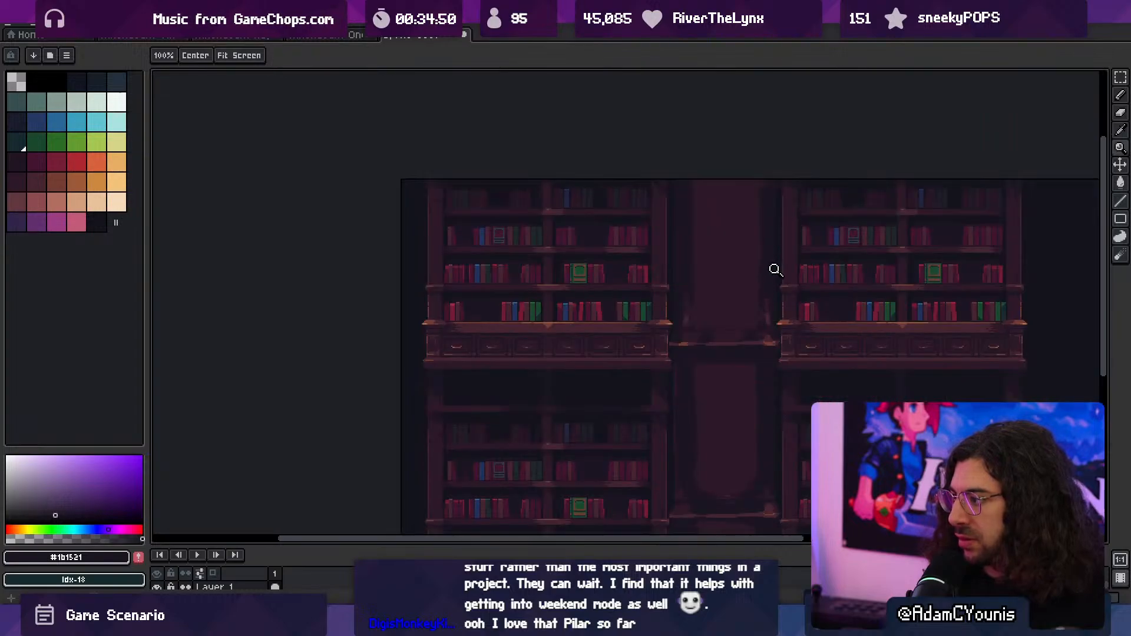
- Even out the band above the middle ledge with #2c1928 and add a #452531 highlight at its centre
scroll(739, 333, "up", 3)
key("b")
left_click(712, 320, "alt")
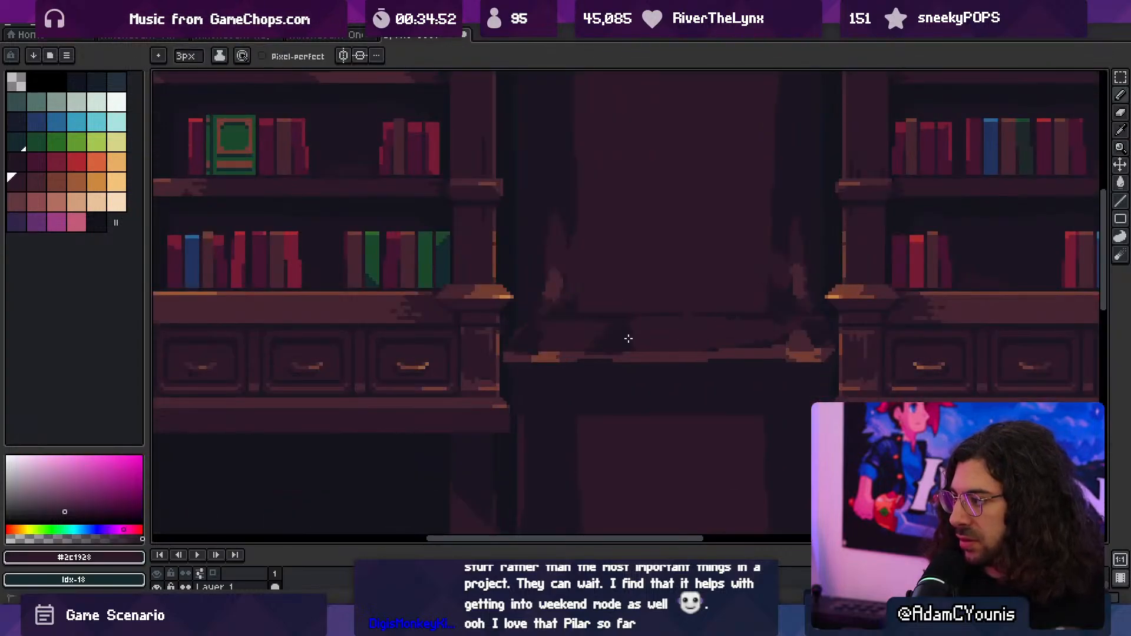
left_click(652, 344, "alt")
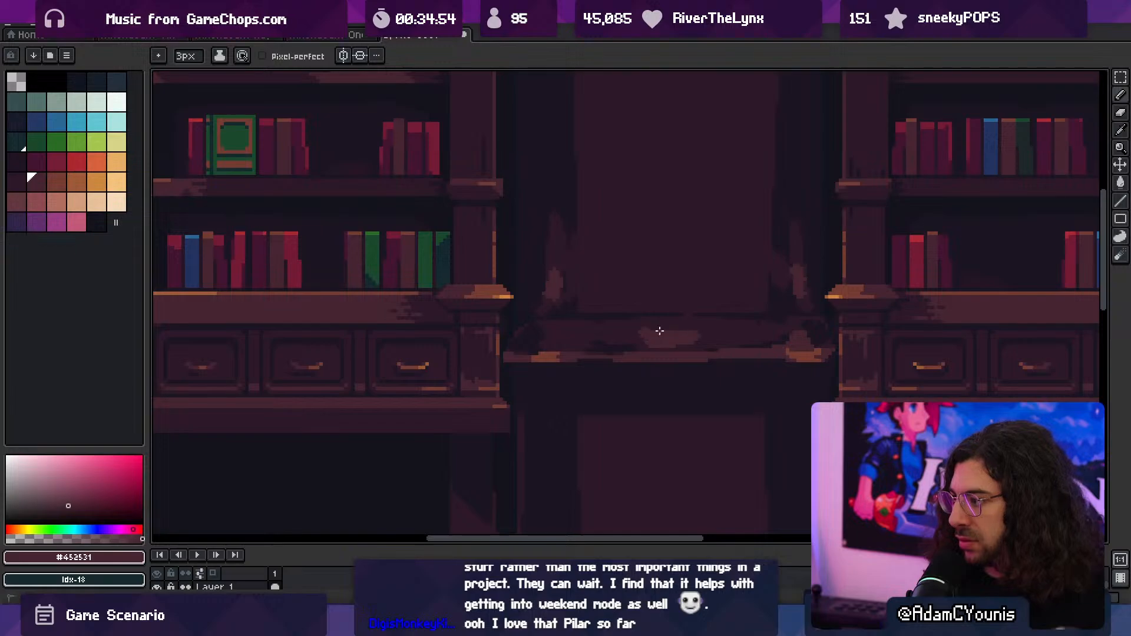
key("z")
scroll(659, 321, "down", 4)
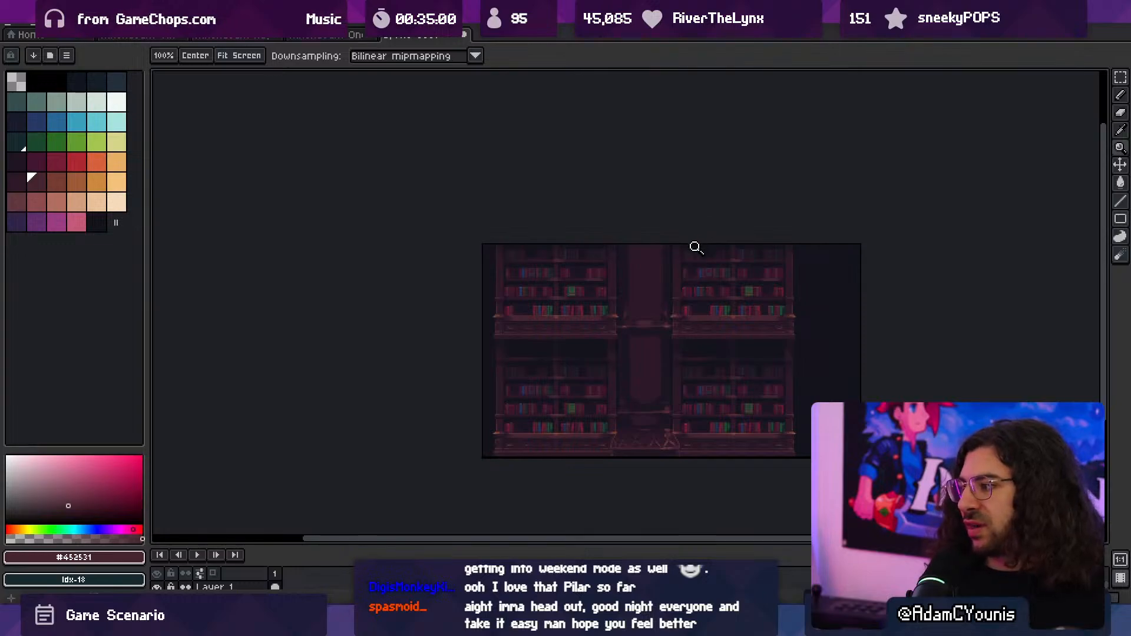
- Split the upper shaft's panel with a vertical #1b1521 groove near its left edge using a 6 px brush, touching up with #2c1928
scroll(637, 277, "up", 3)
key("b")
left_click(604, 266, "alt")
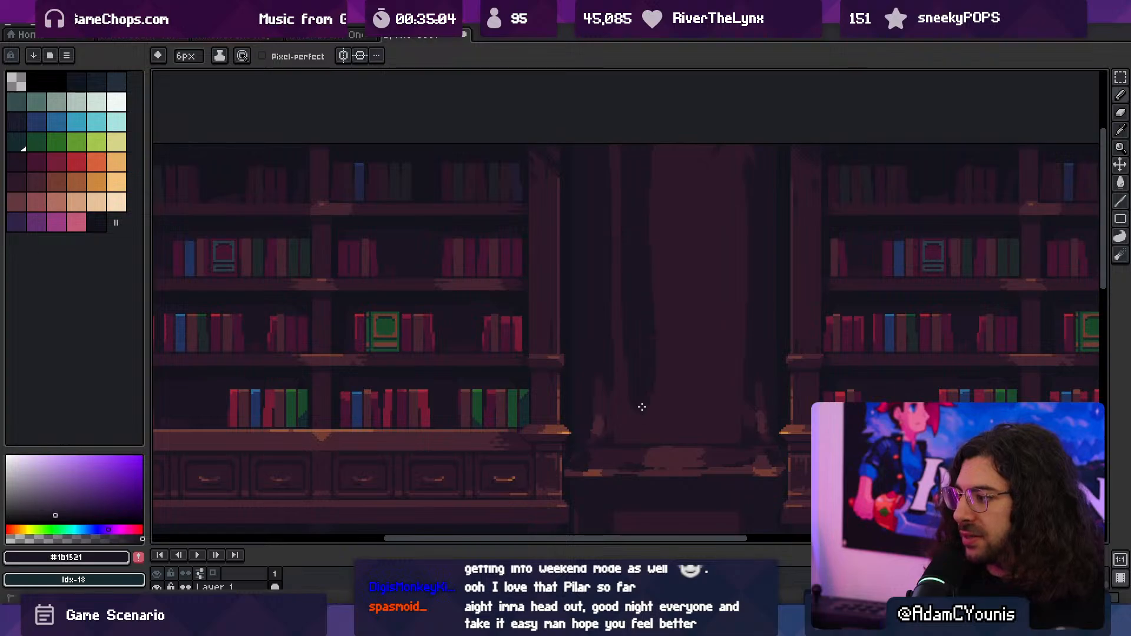
left_click(618, 298, "alt")
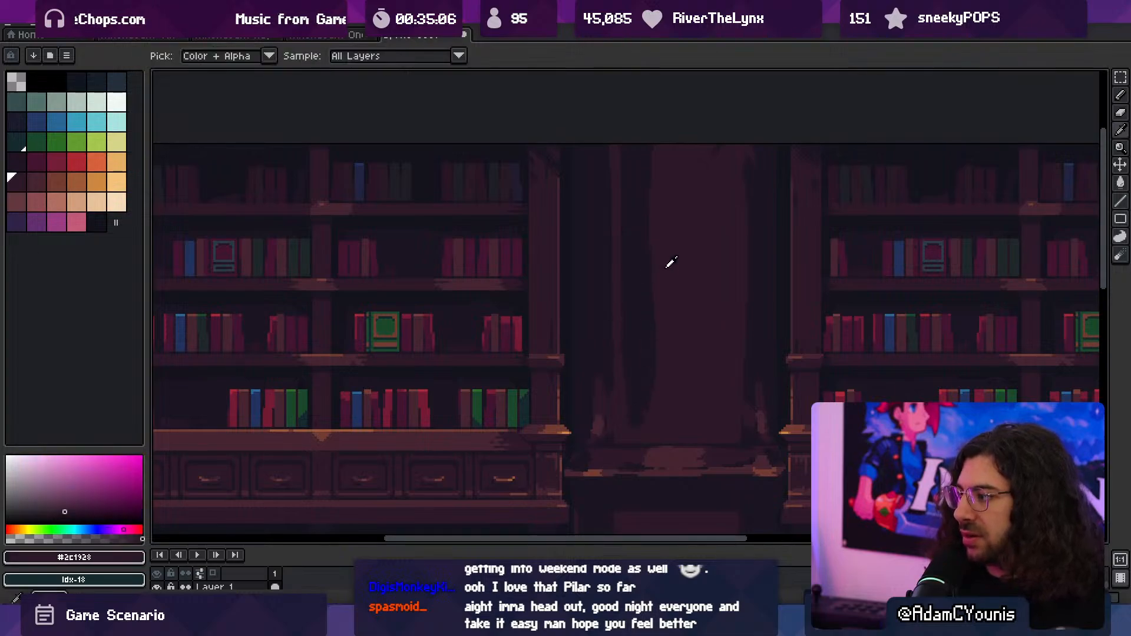
- Carve a matching vertical #1b1521 groove near the left edge of the lower shaft's panel and restore the strip beside it with #2c1928
scroll(656, 245, "down", 4)
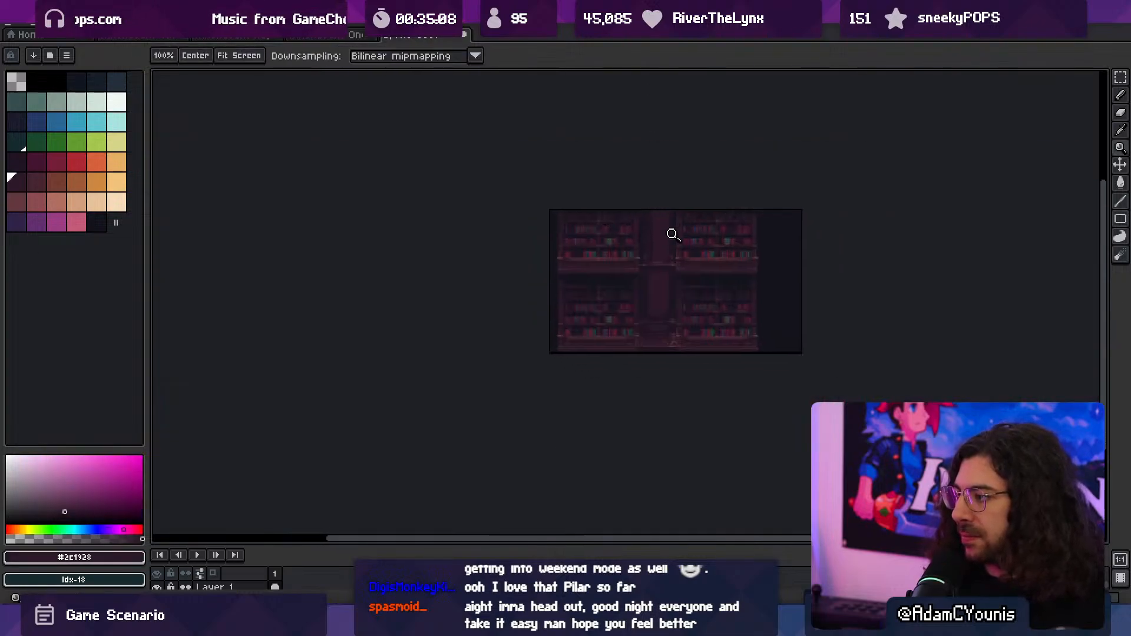
scroll(613, 260, "up", 2)
key("alt")
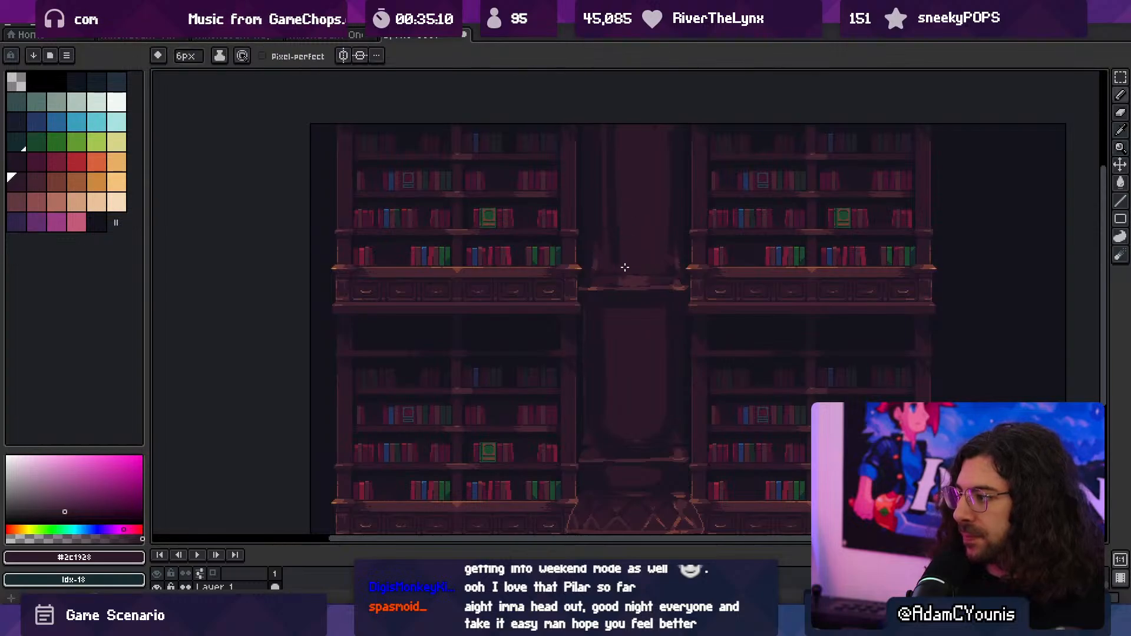
left_click(612, 408, "alt")
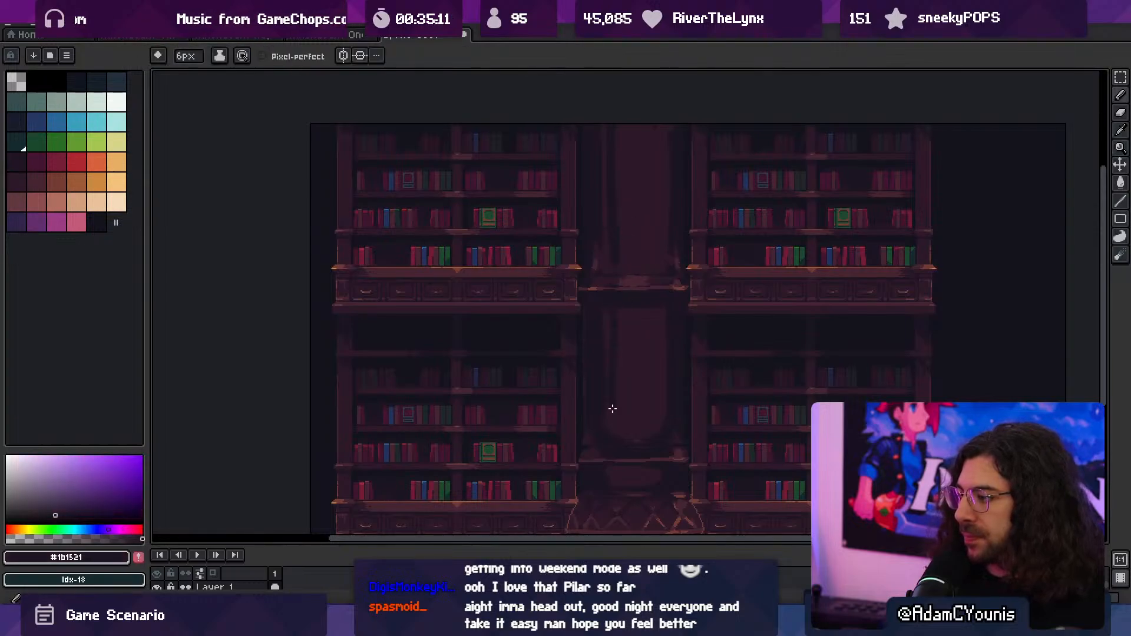
left_click(606, 324, "alt")
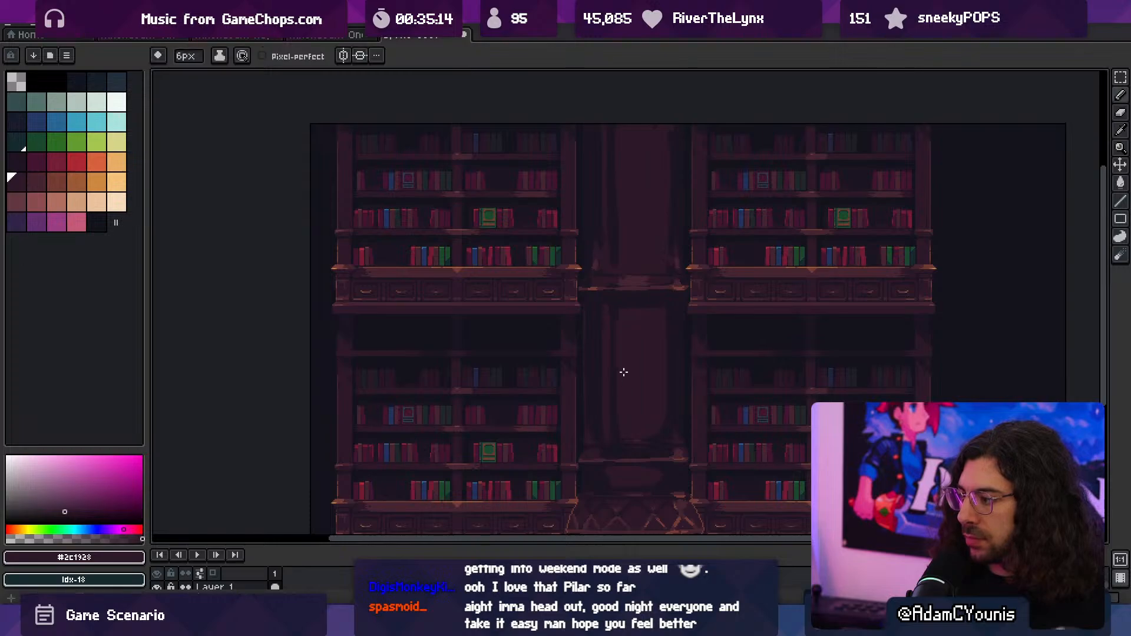
left_click_drag(654, 324, 650, 298, "ctrl")
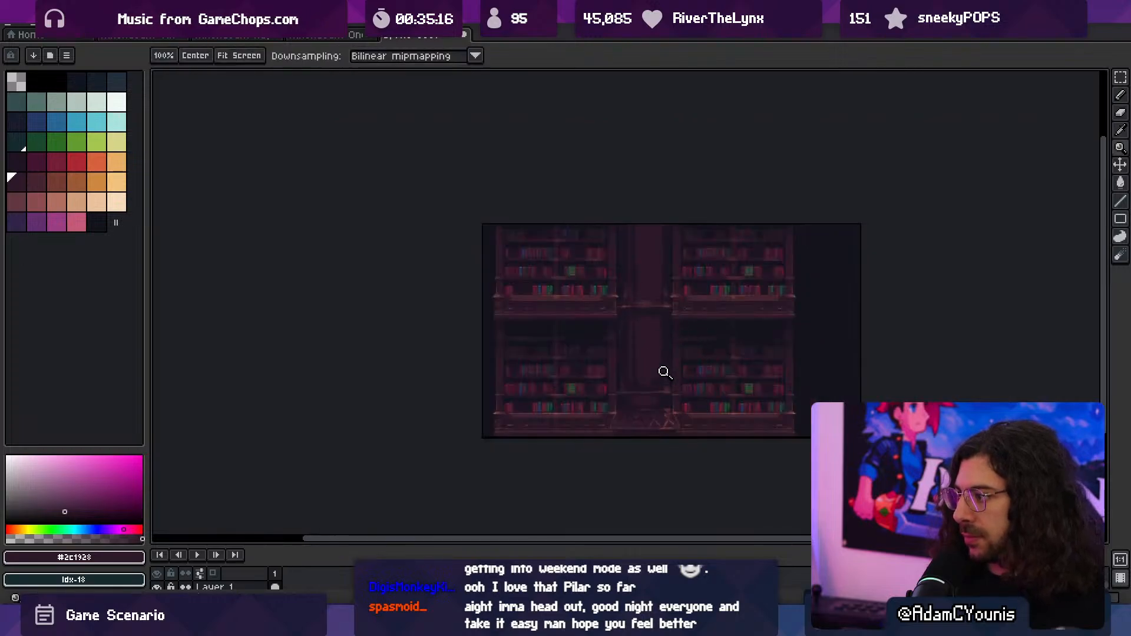
left_click_drag(664, 372, 667, 382, "ctrl")
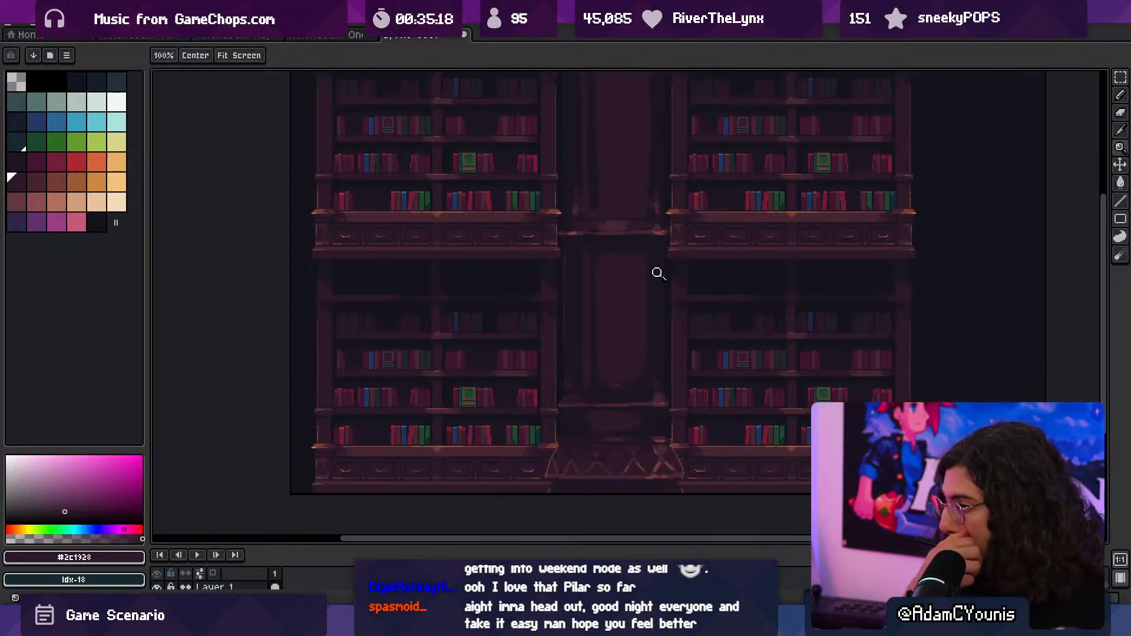
- Paint rounded #452531 highlights on and just above the lower ledge's left end, reducing the brush from 5 px to 4 px
left_click_drag(529, 395, 556, 390, "ctrl")
left_click(932, 399, "alt")
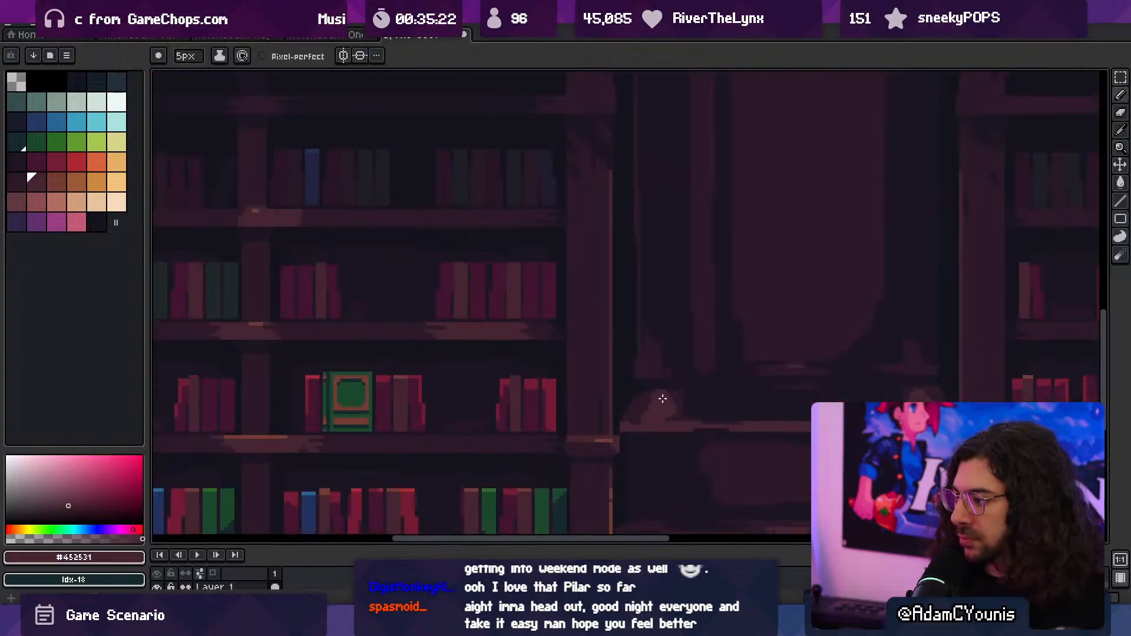
key("minus")
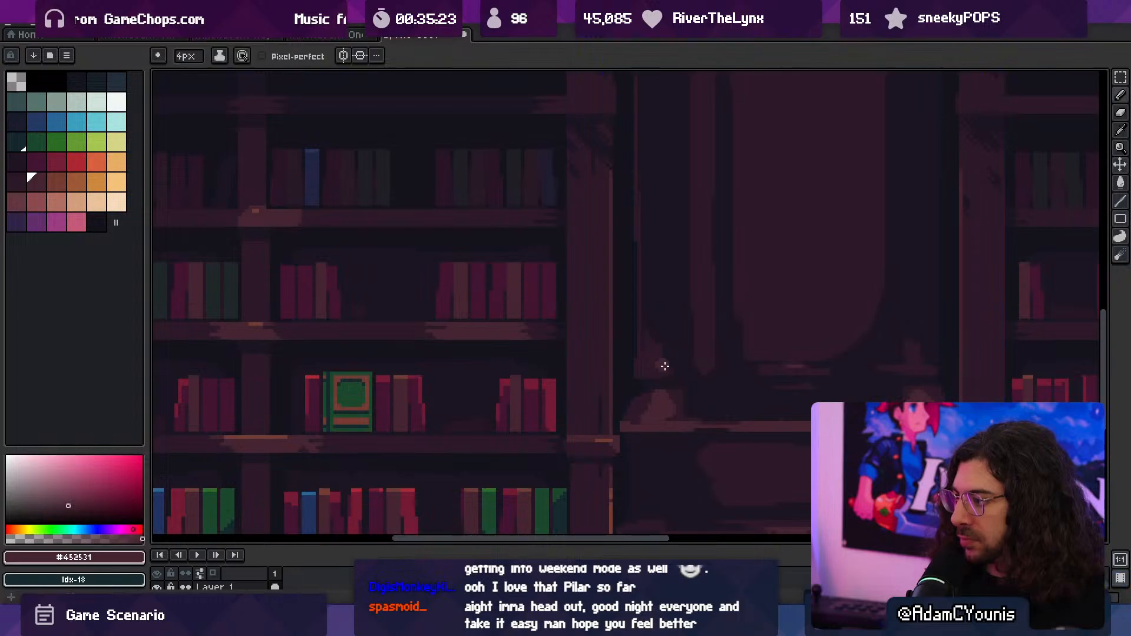
left_click_drag(692, 333, 663, 342, "ctrl")
left_click_drag(661, 386, 606, 417)
left_click_drag(647, 347, 662, 347, "ctrl")
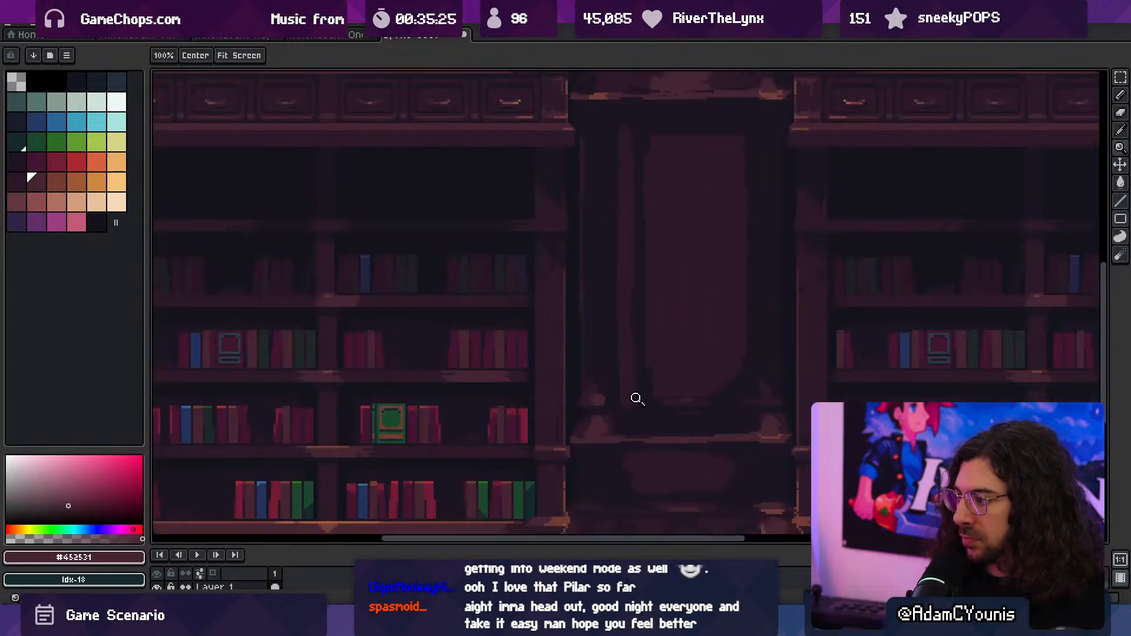
- Trim the highlight above the lower ledge's left end with #2c1928 and refine its outline with #1b1521 using a 1 px brush
left_click_drag(636, 399, 656, 399)
left_click(538, 384, "alt")
left_click(553, 386, "alt")
key("b")
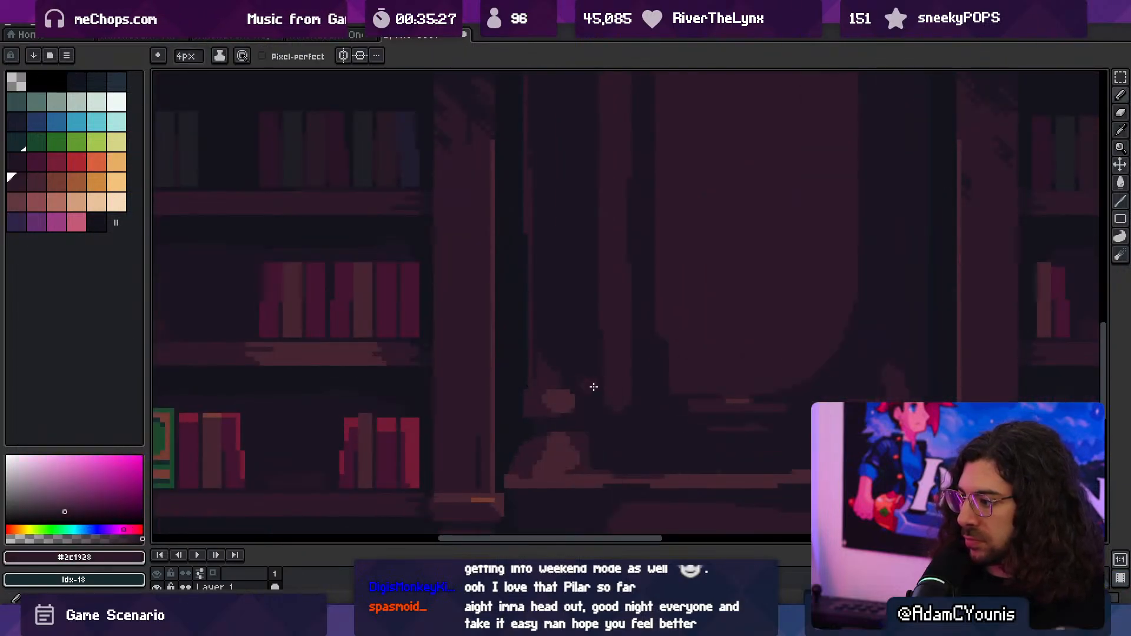
left_click(548, 365, "alt")
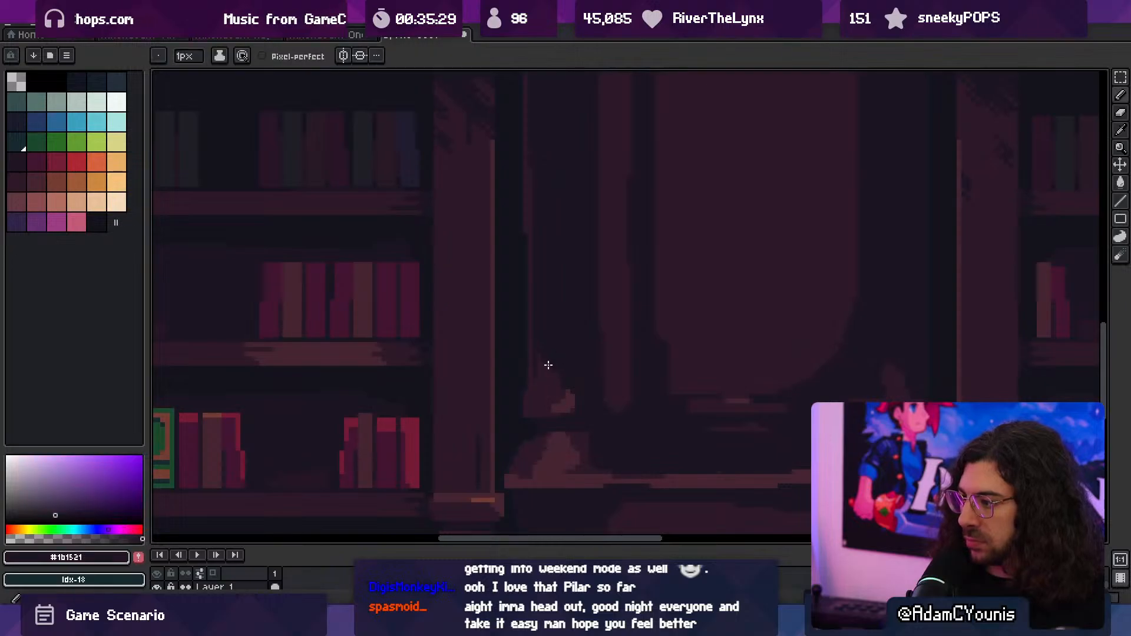
left_click_drag(616, 336, 637, 412, "ctrl")
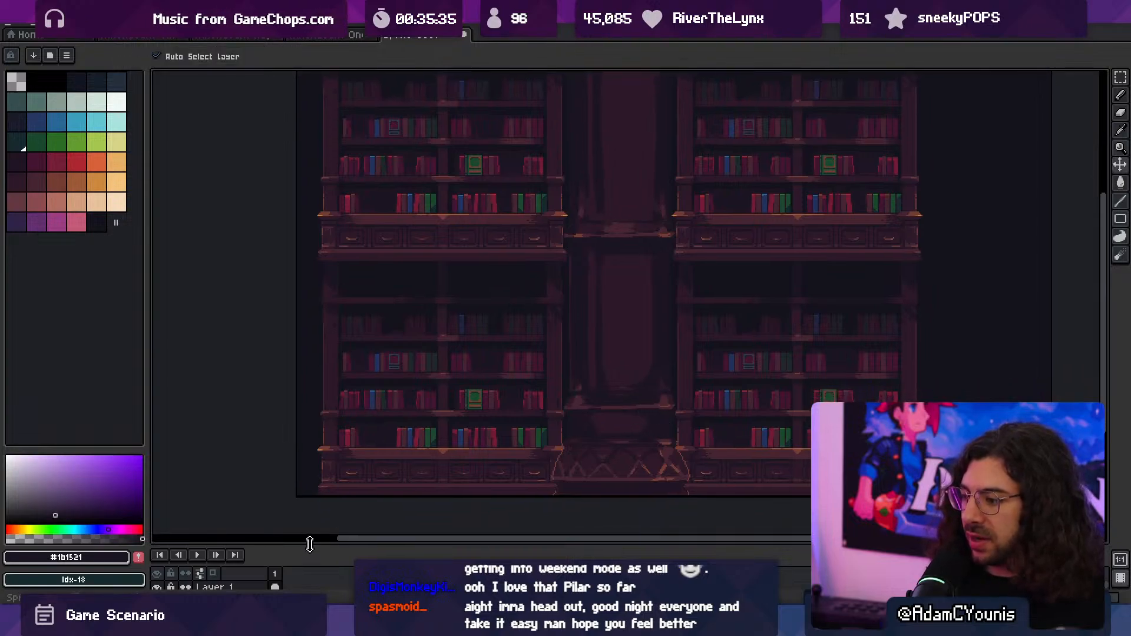
- Enlarge the timeline to show its three layers and examine the column's lower ledge and lattice base
left_click_drag(308, 540, 252, 536)
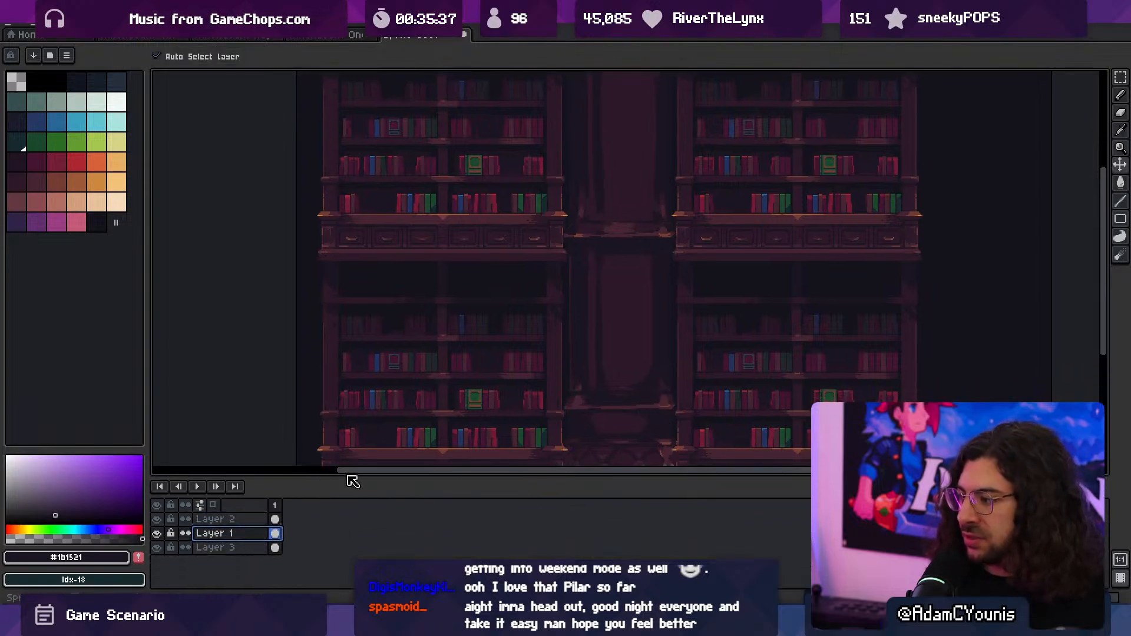
scroll(545, 313, "down", 3)
left_click_drag(603, 344, 585, 376)
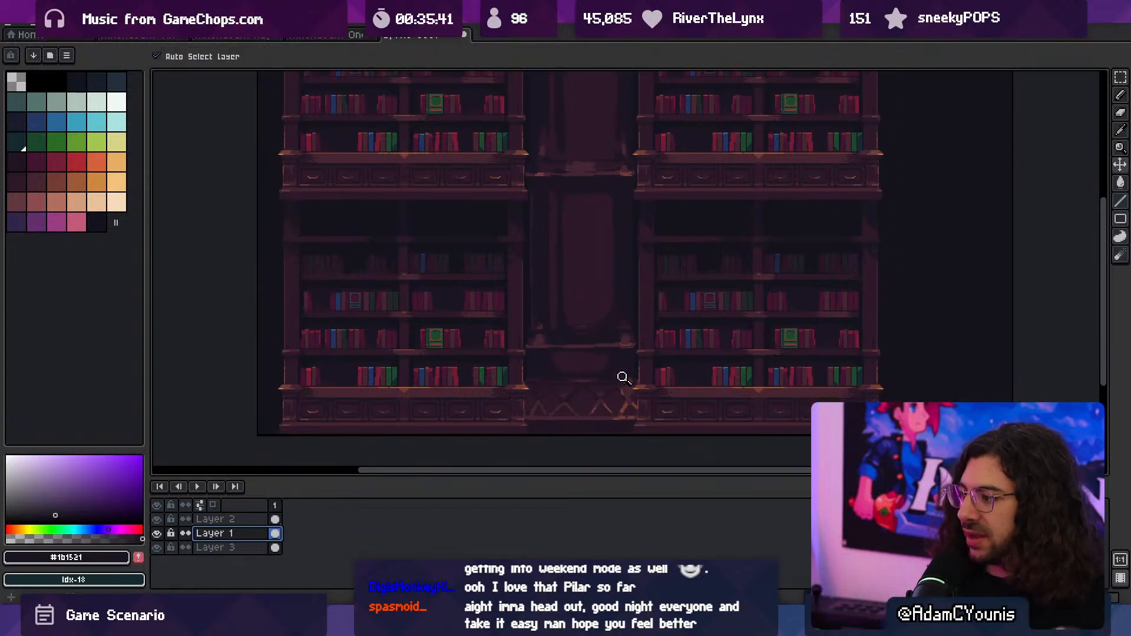
scroll(633, 391, "up", 1)
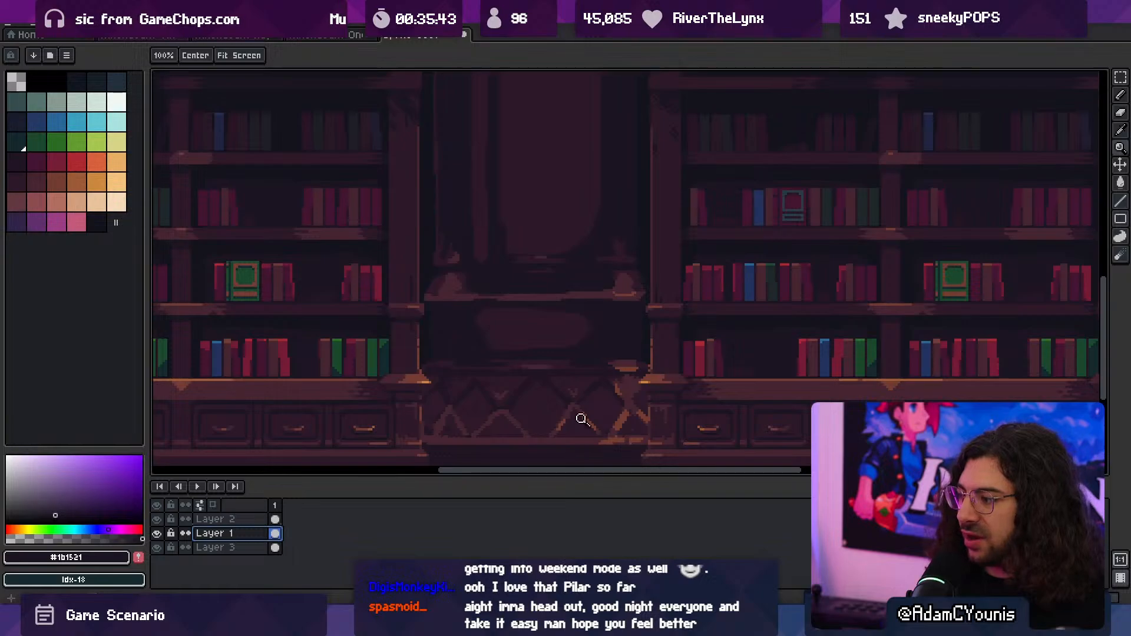
scroll(613, 363, "down", 3)
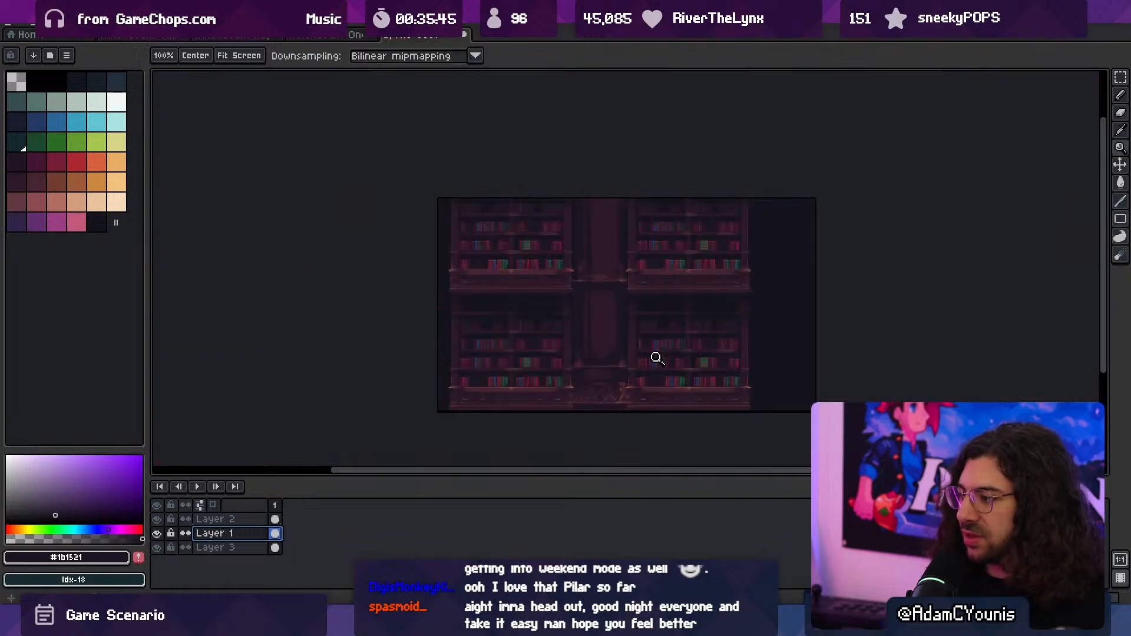
scroll(657, 358, "up", 4)
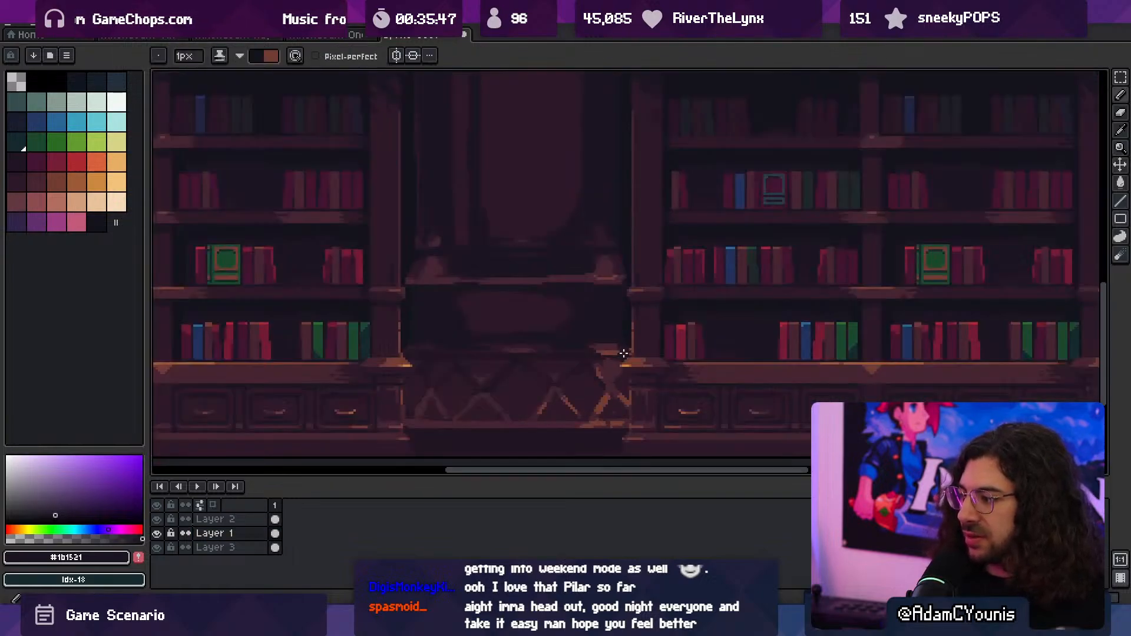
- Shade down the lattice base's right end with a 13 px shading brush using the dark-purple-to-orange palette ramp and Idx-24
key("e")
key("b")
left_click_drag(117, 182, 19, 180)
left_click(19, 163, "ctrl")
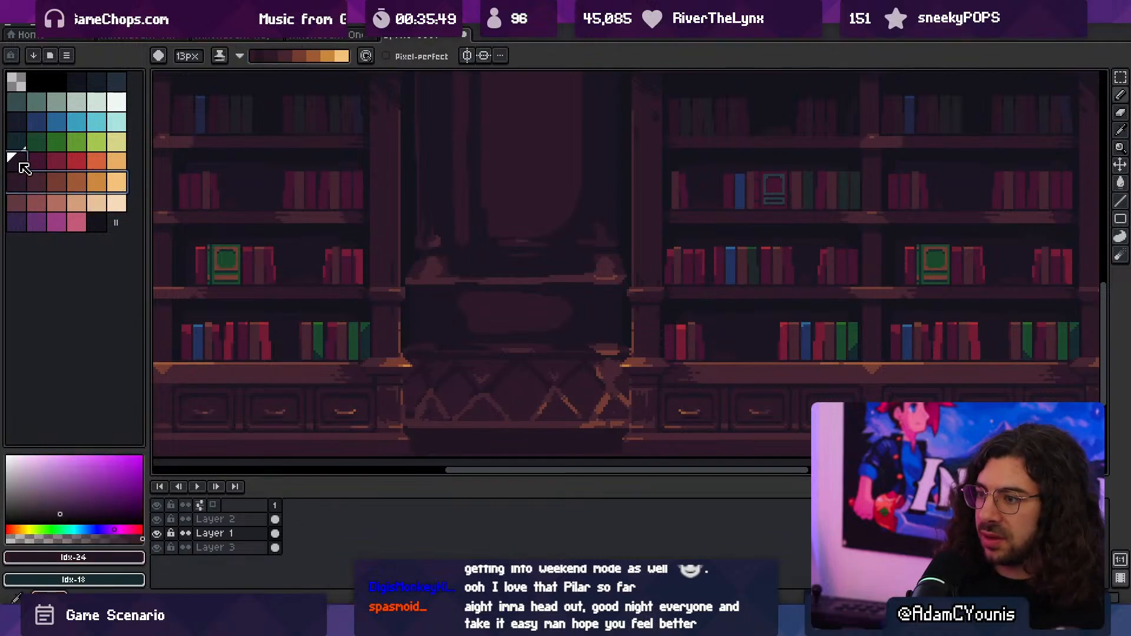
left_click_drag(623, 349, 626, 404)
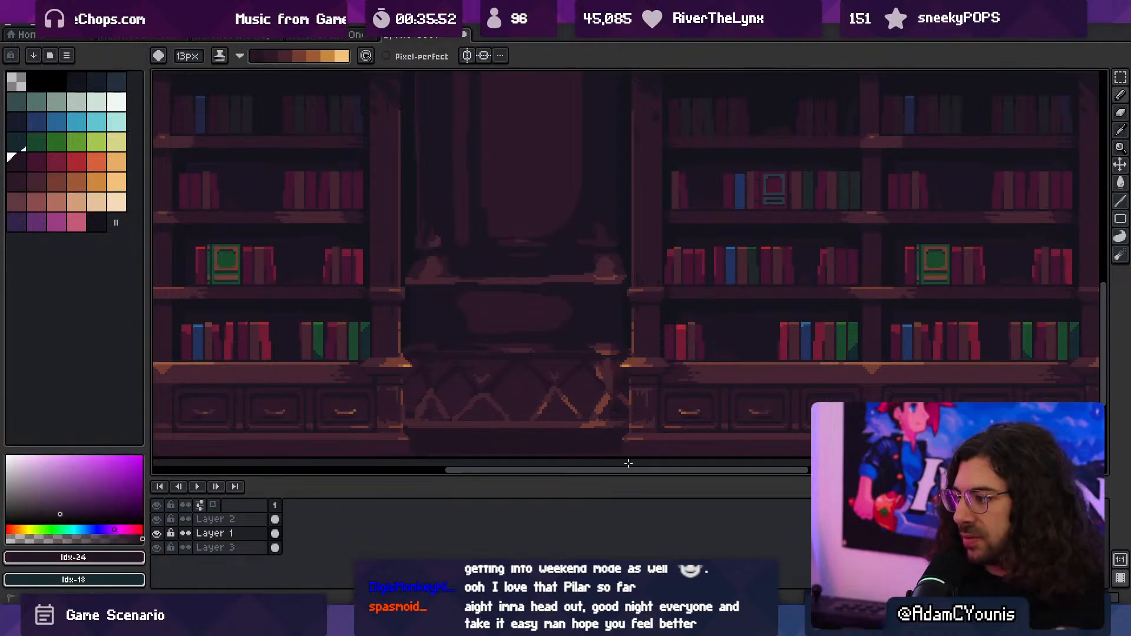
scroll(398, 338, "down", 1)
key("ctrl+space")
left_click_drag(470, 332, 471, 419, "ctrl")
left_click_drag(547, 353, 507, 350, "ctrl")
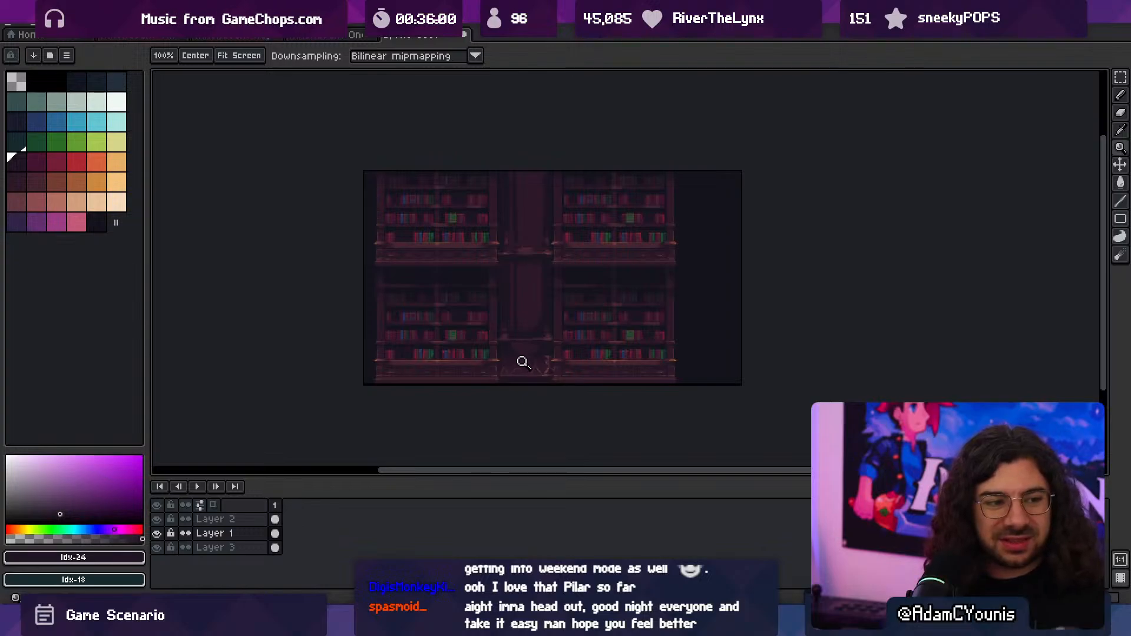
- Move the right-hand bookcases on Layer 2 further right to X 298, widening the gap for the column, and deselect them
left_click(524, 361)
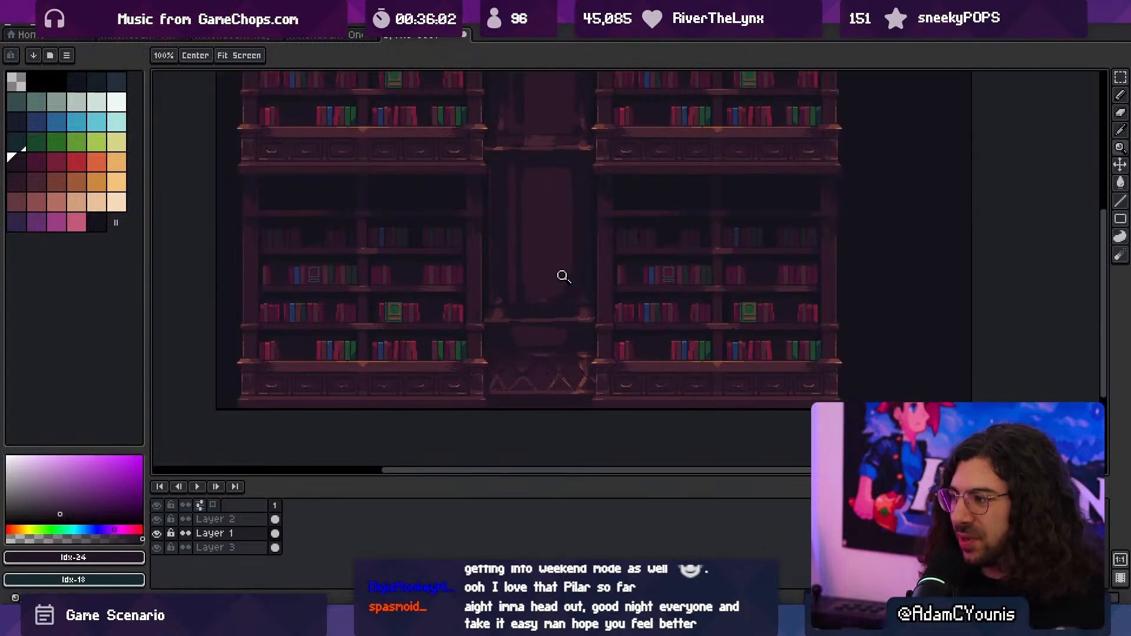
middle_click_drag(563, 276, 546, 313)
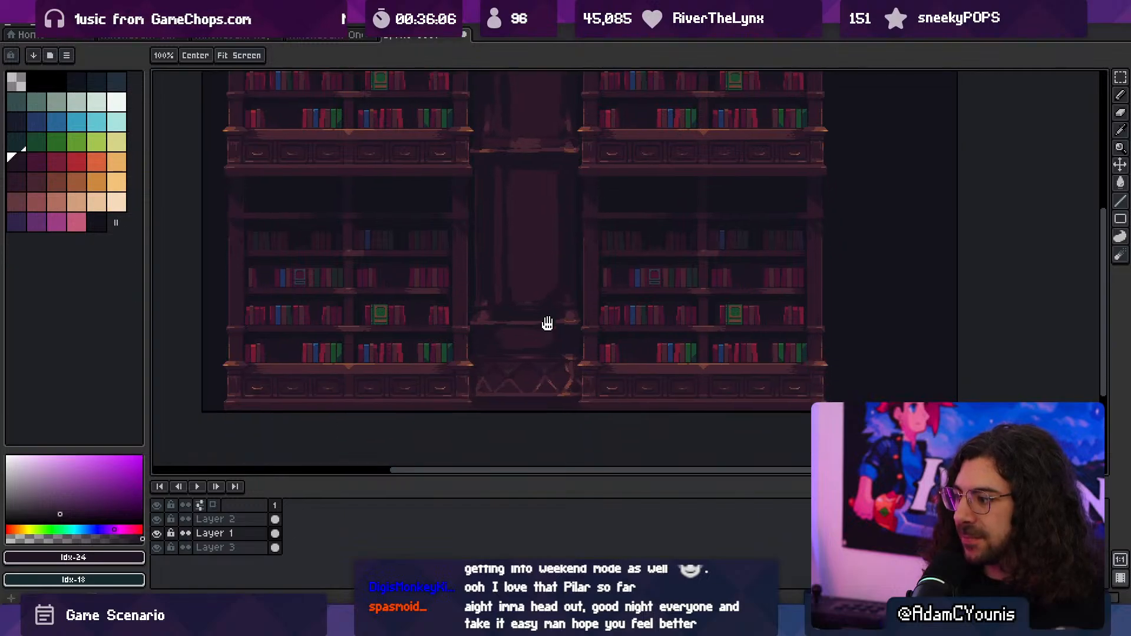
left_click(548, 372)
right_click(527, 369)
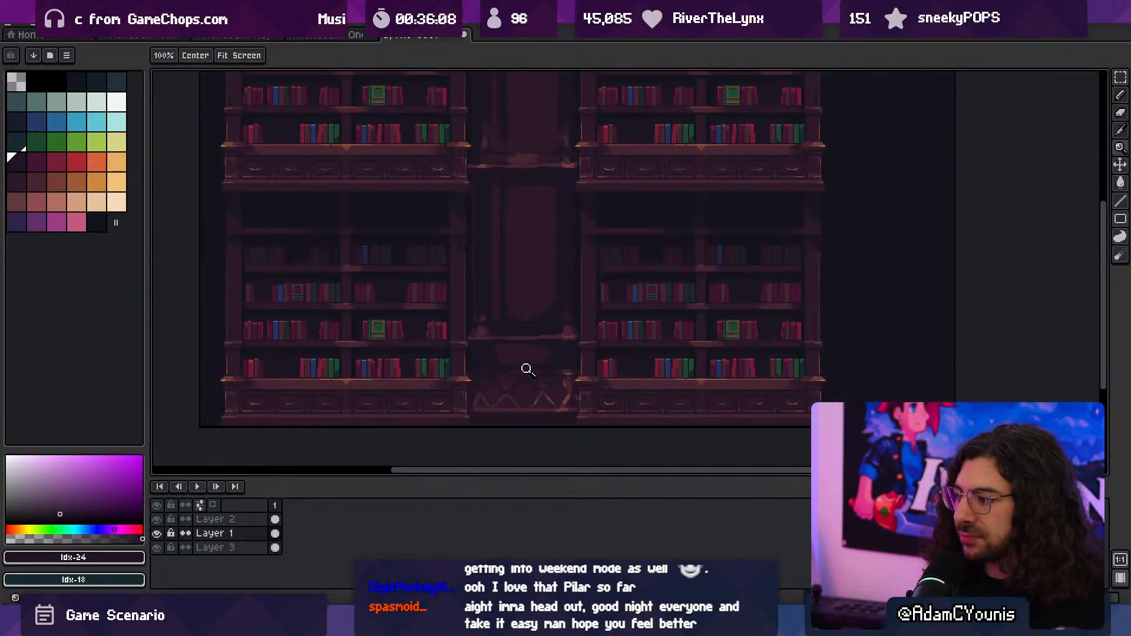
middle_click_drag(521, 358, 515, 401)
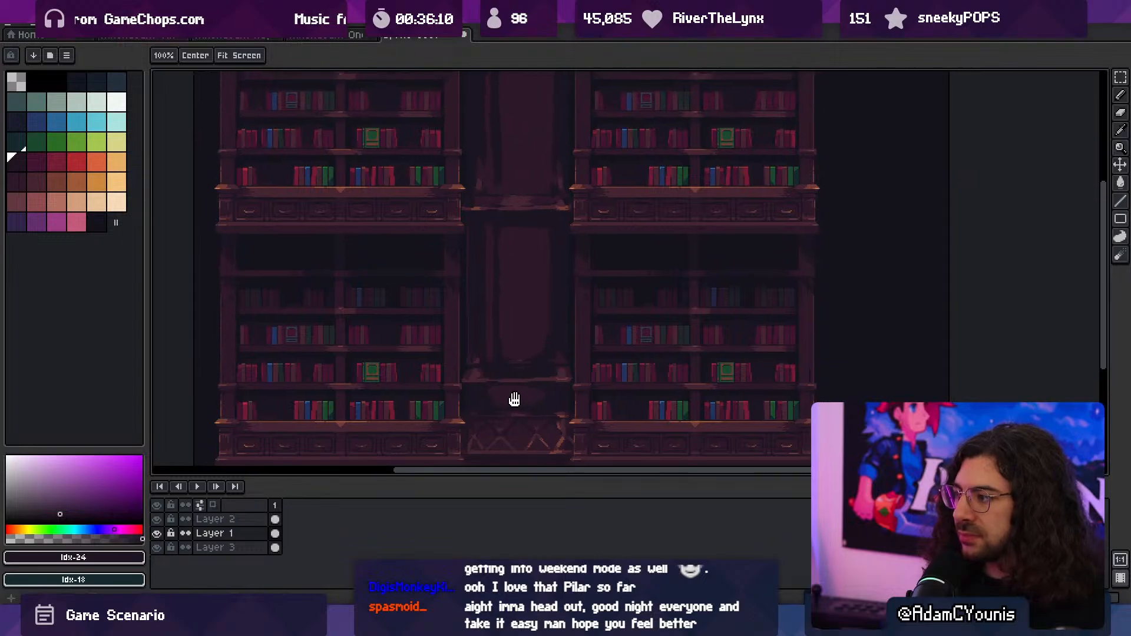
key("v")
left_click(609, 362)
key("z")
right_click(609, 362)
middle_click_drag(607, 361, 574, 363)
key("m")
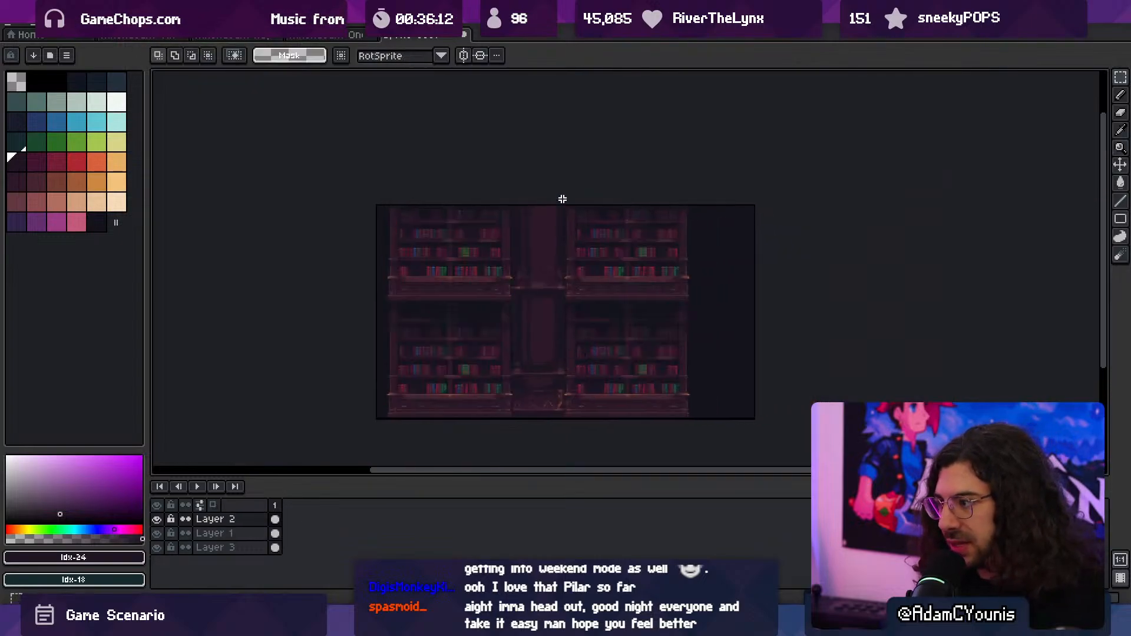
left_click_drag(553, 202, 704, 423)
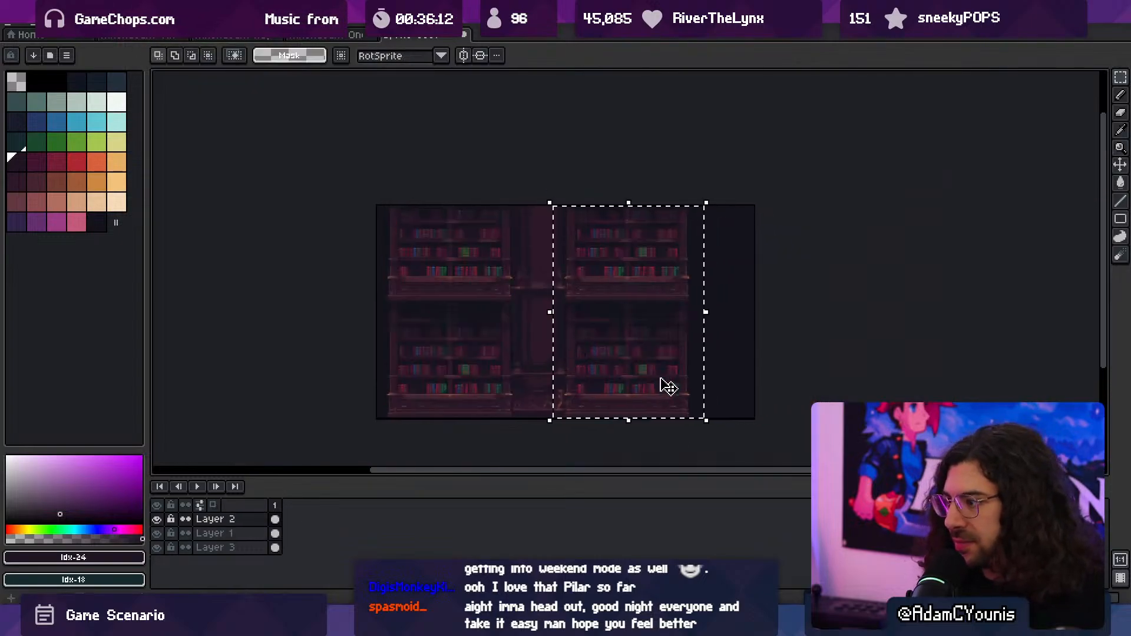
left_click(628, 357)
key("Right")
key("Right")
key("Right")
key("Right")
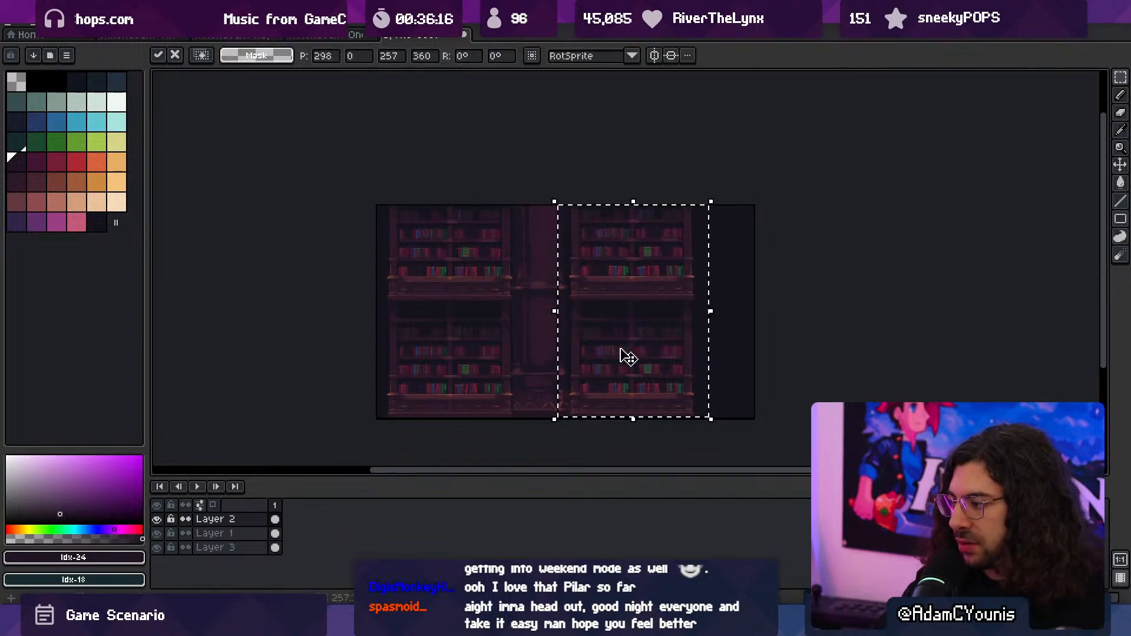
key("ctrl+d")
- Shift the column on Layer 1 slightly right so it sits centred between the two bookcase stacks
key("z")
left_click_drag(522, 420, 589, 402)
middle_click_drag(604, 386, 577, 391)
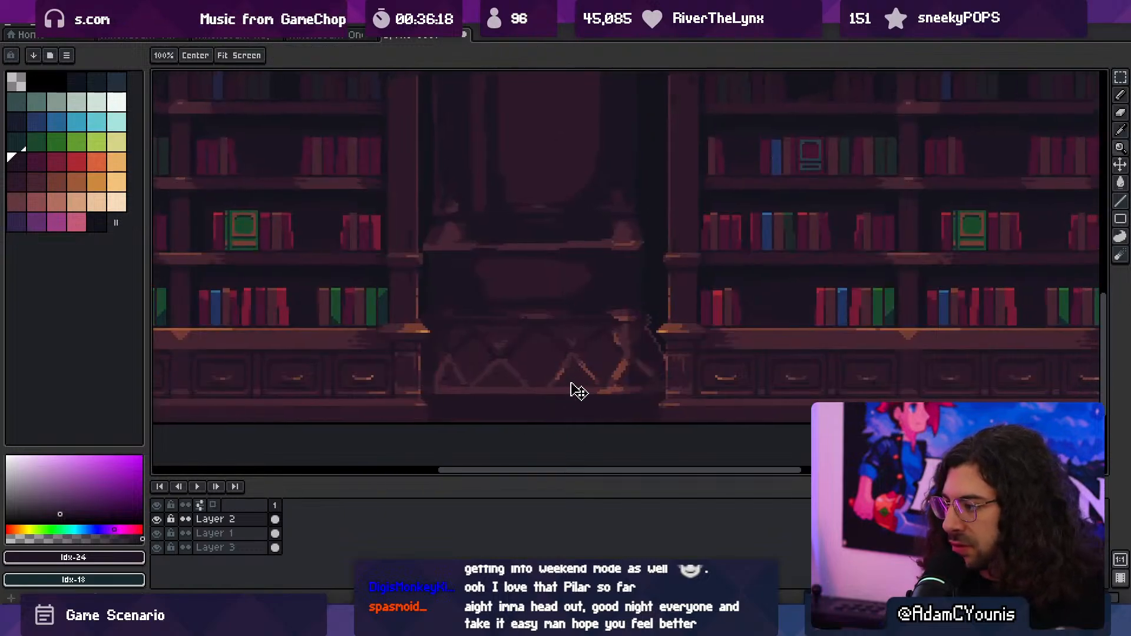
left_click(575, 387, "ctrl")
scroll(575, 374, "down", 2)
key("v")
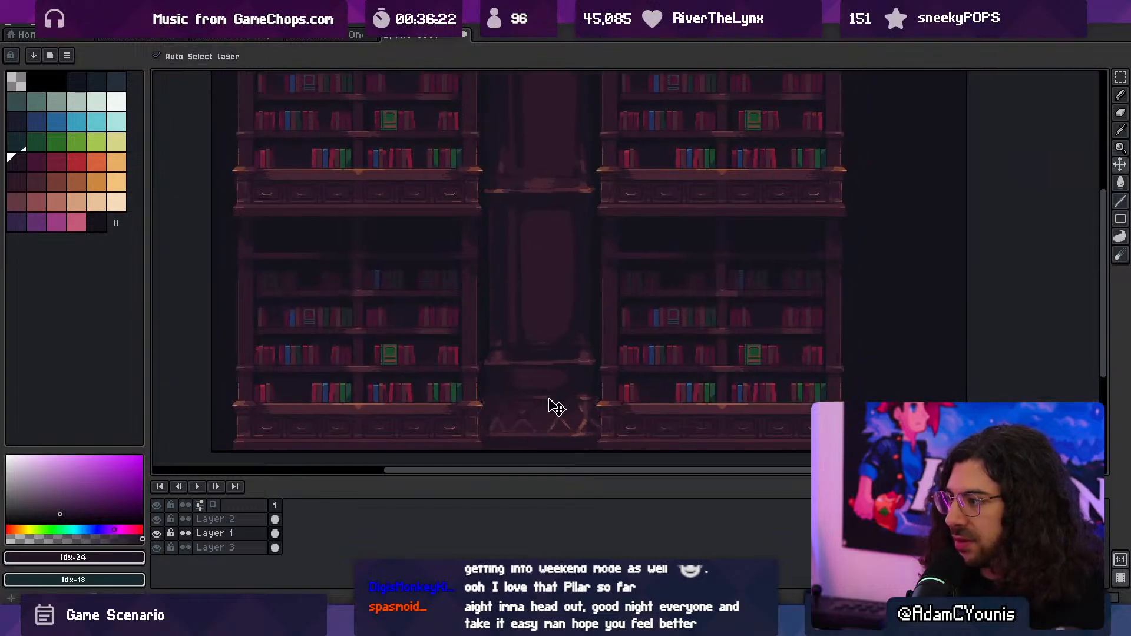
key("space")
left_click_drag(565, 416, 584, 388)
left_click_drag(584, 388, 573, 364)
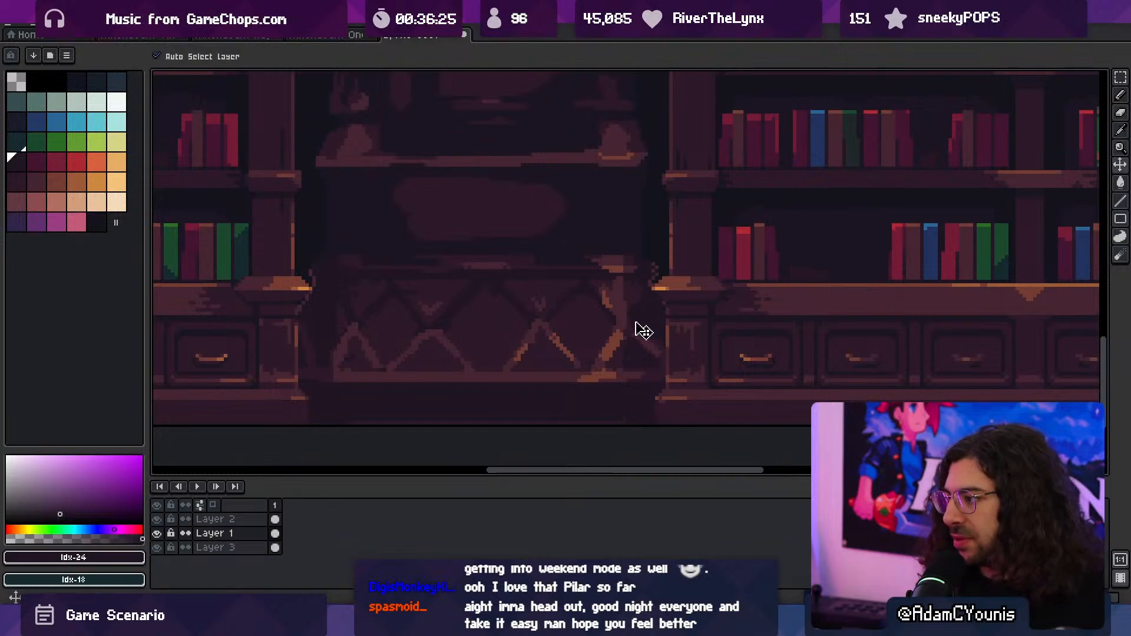
key("b")
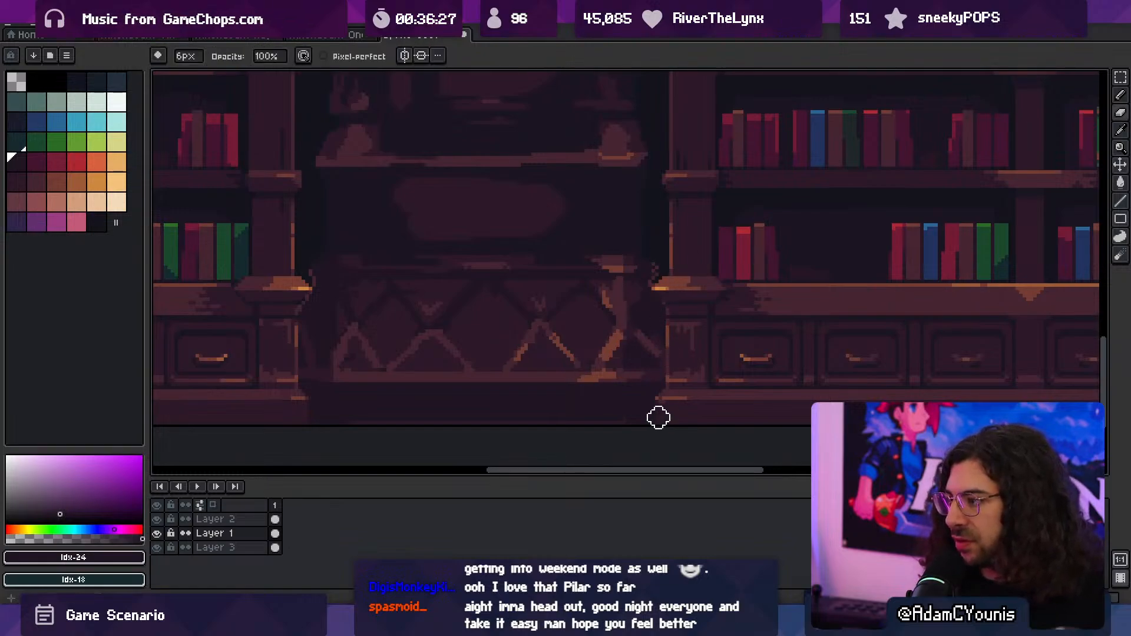
key("v")
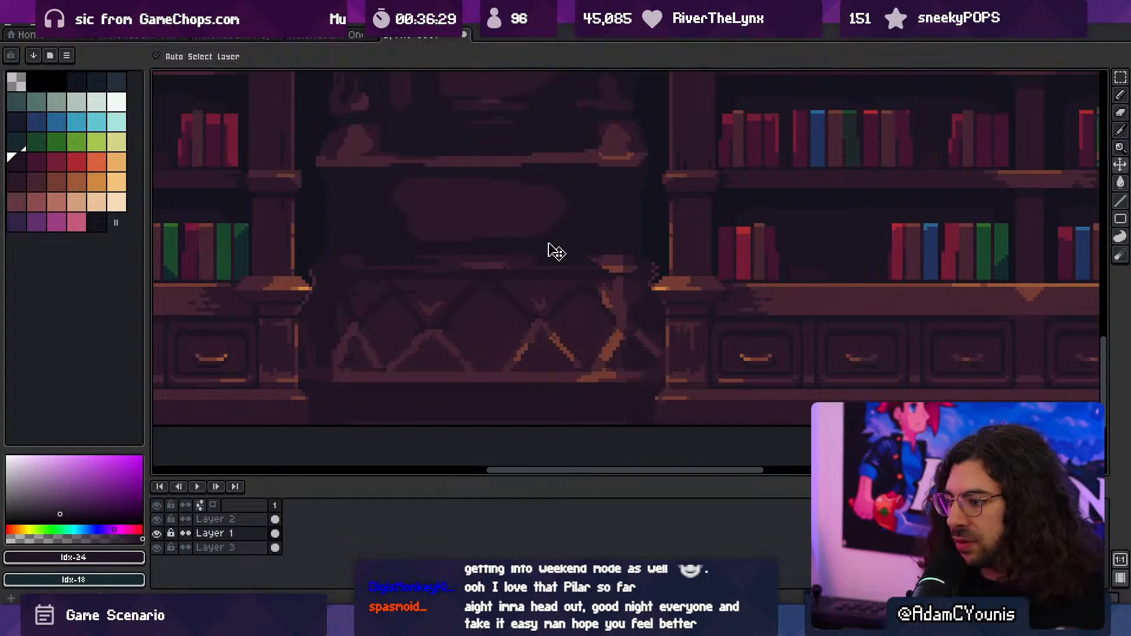
key("z")
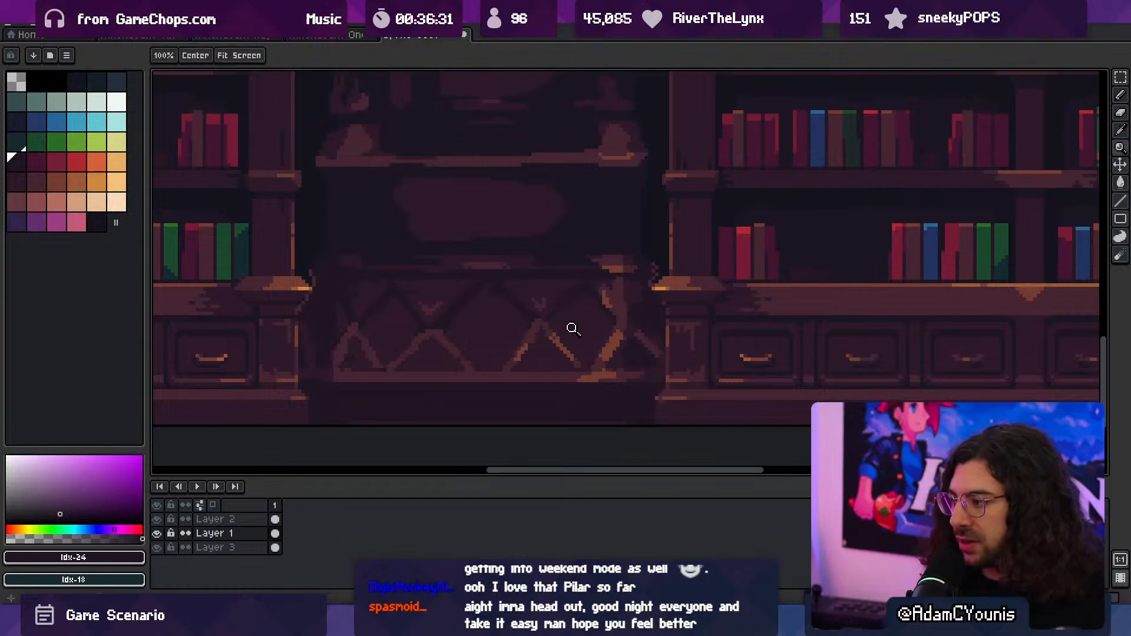
key("x")
key("ctrl+alt+c")
type("576")
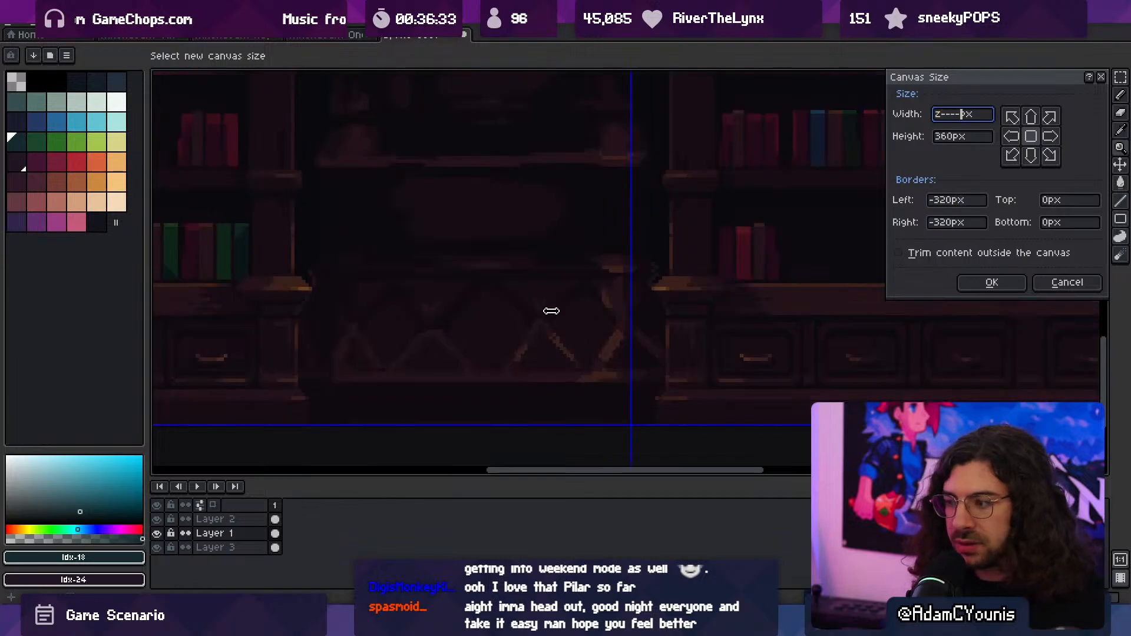
key("Return")
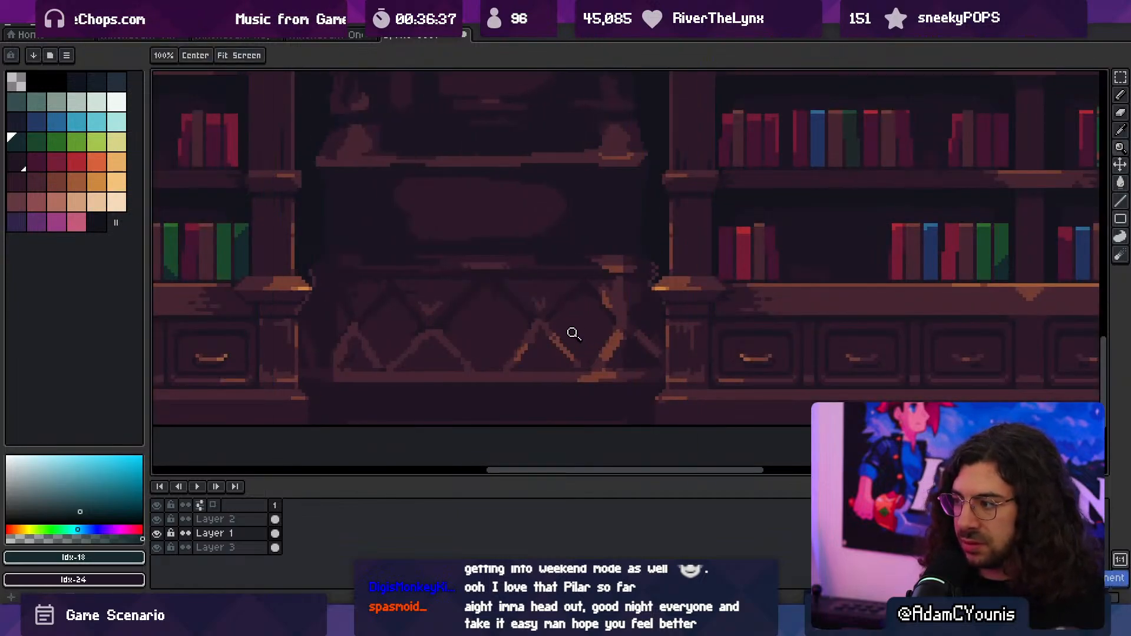
- Clean up the column's edges beside the bookcases around the lattice base and lower ledge with a 6 px eraser
scroll(591, 312, "down", 3)
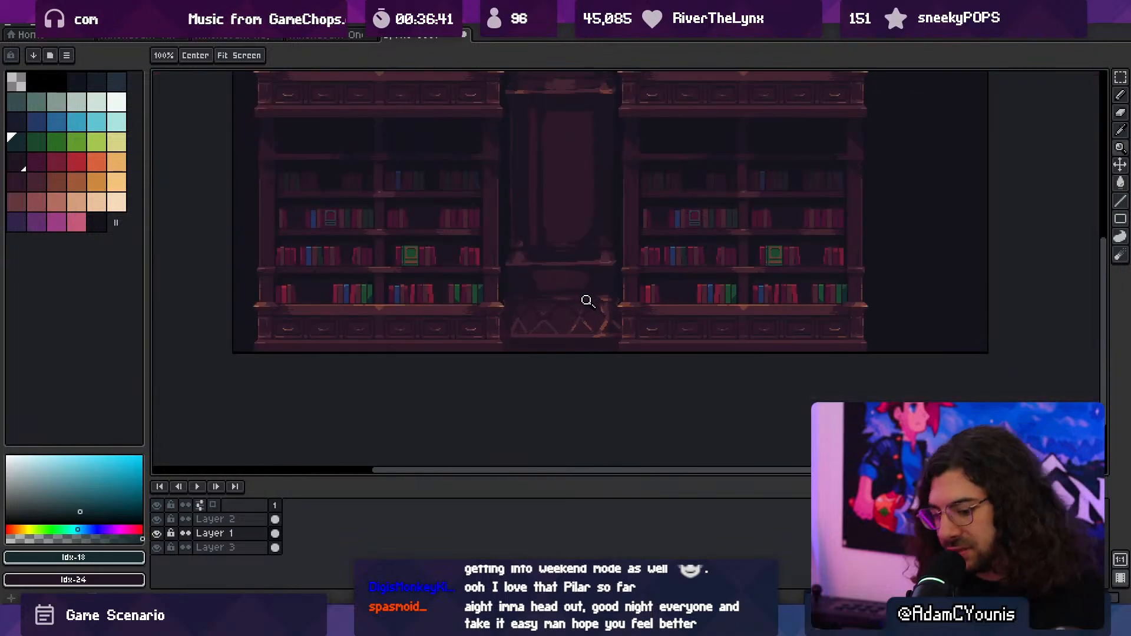
middle_click_drag(562, 301, 567, 352)
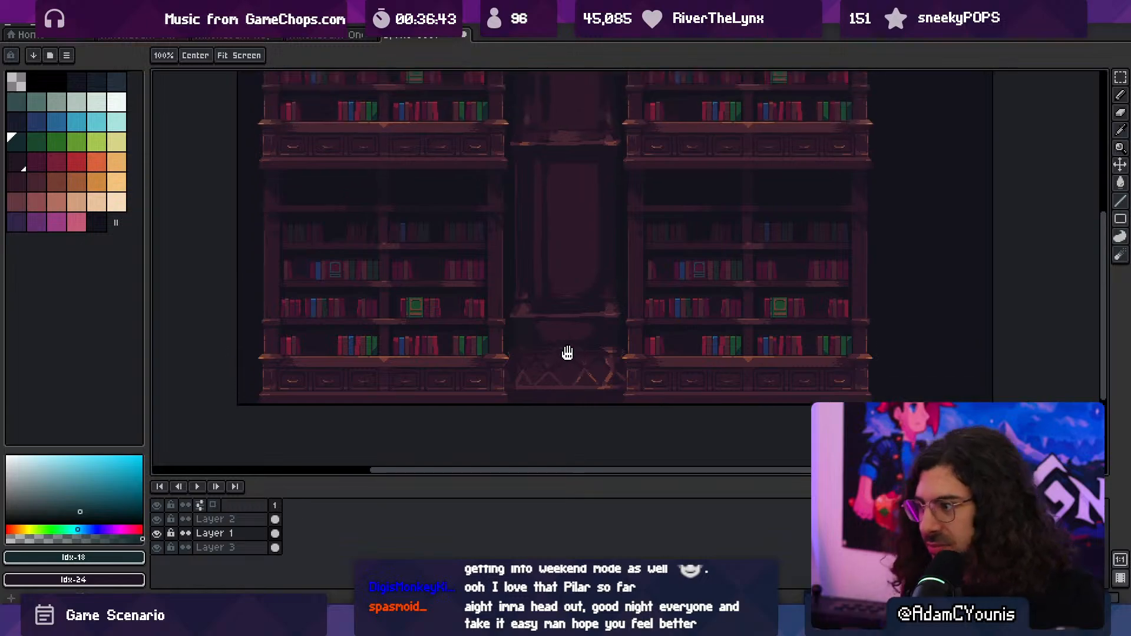
scroll(589, 363, "up", 3)
key("v")
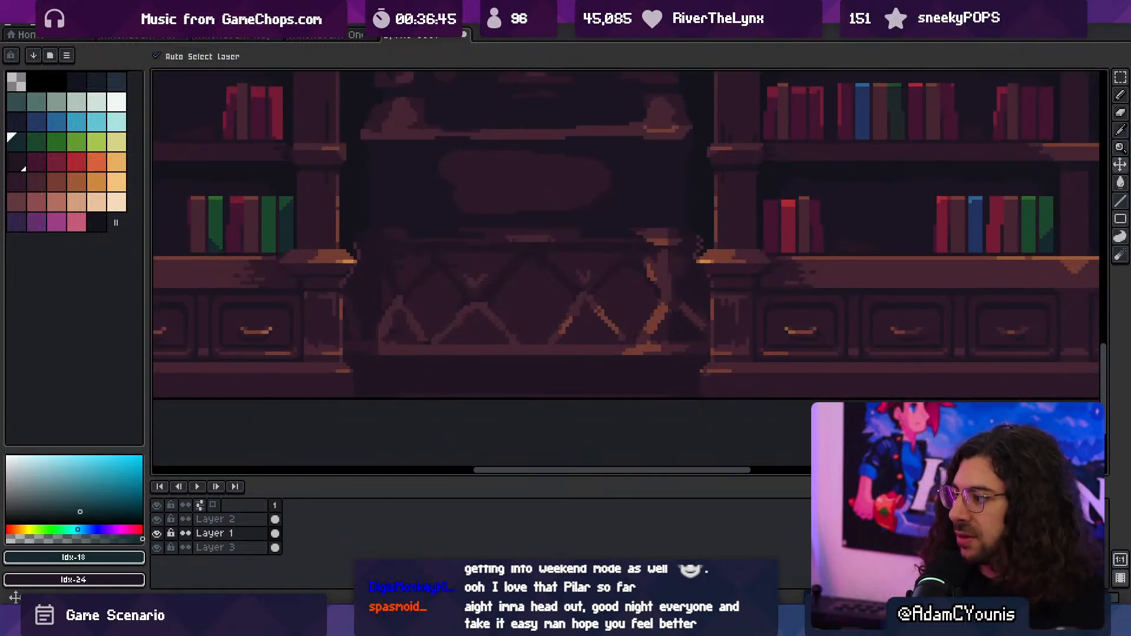
key("b")
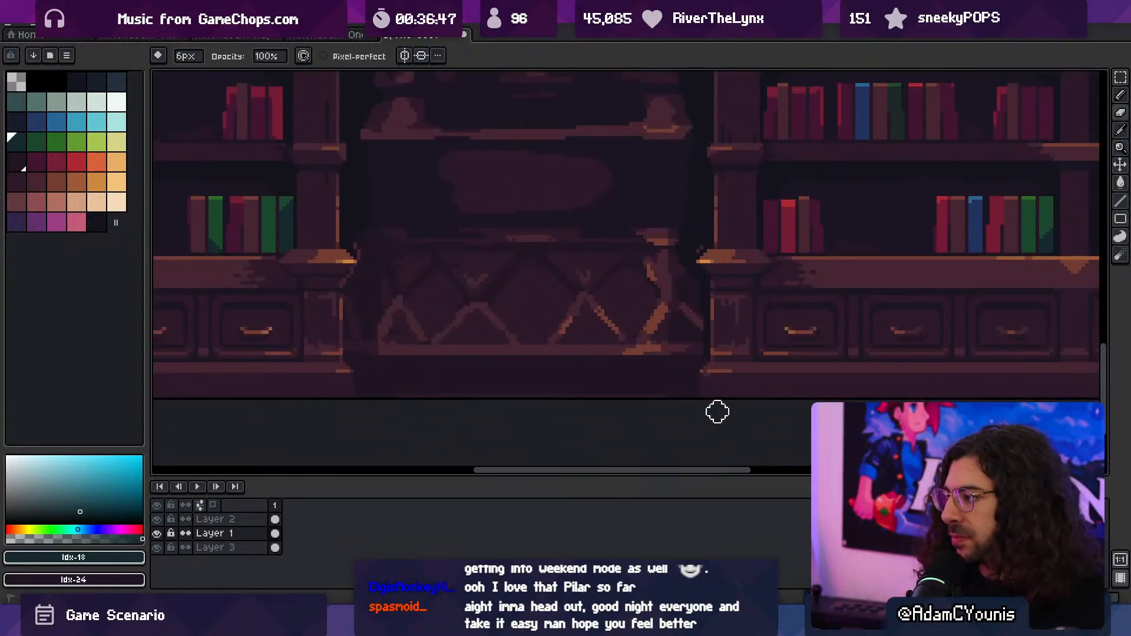
key("space")
left_click_drag(332, 283, 436, 326)
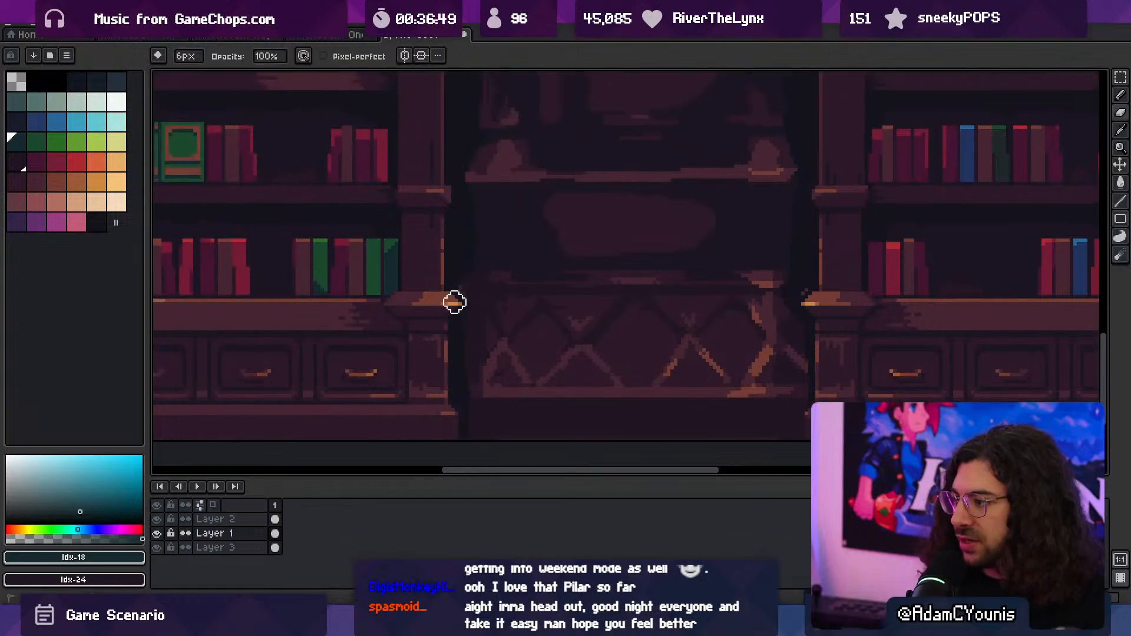
key("z")
scroll(515, 250, "down", 2)
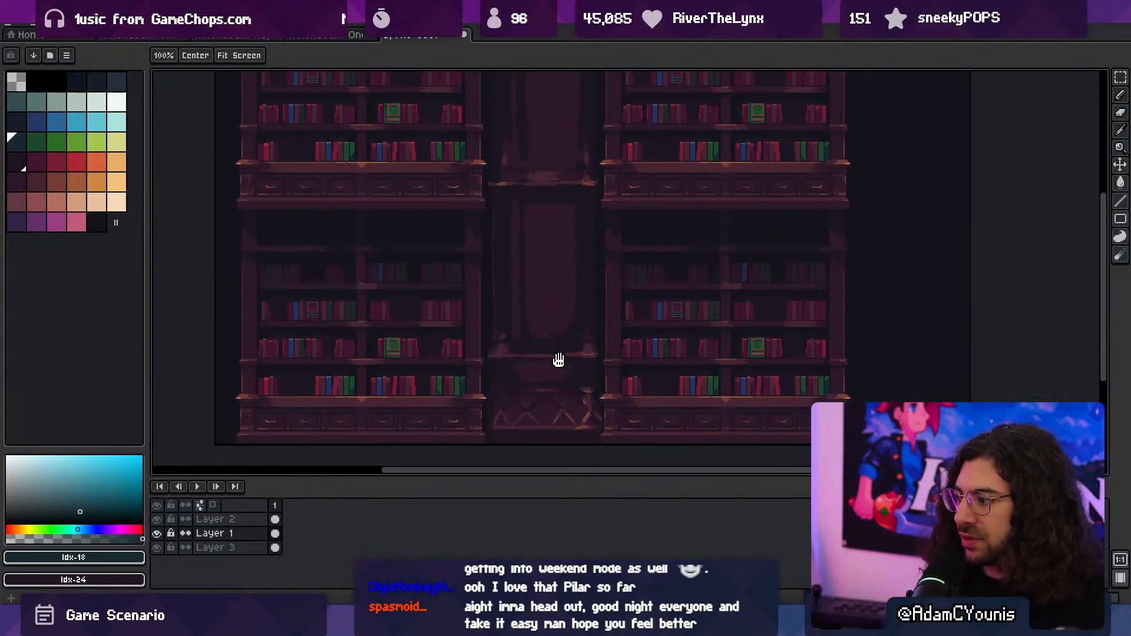
scroll(558, 360, "up", 3)
key("b")
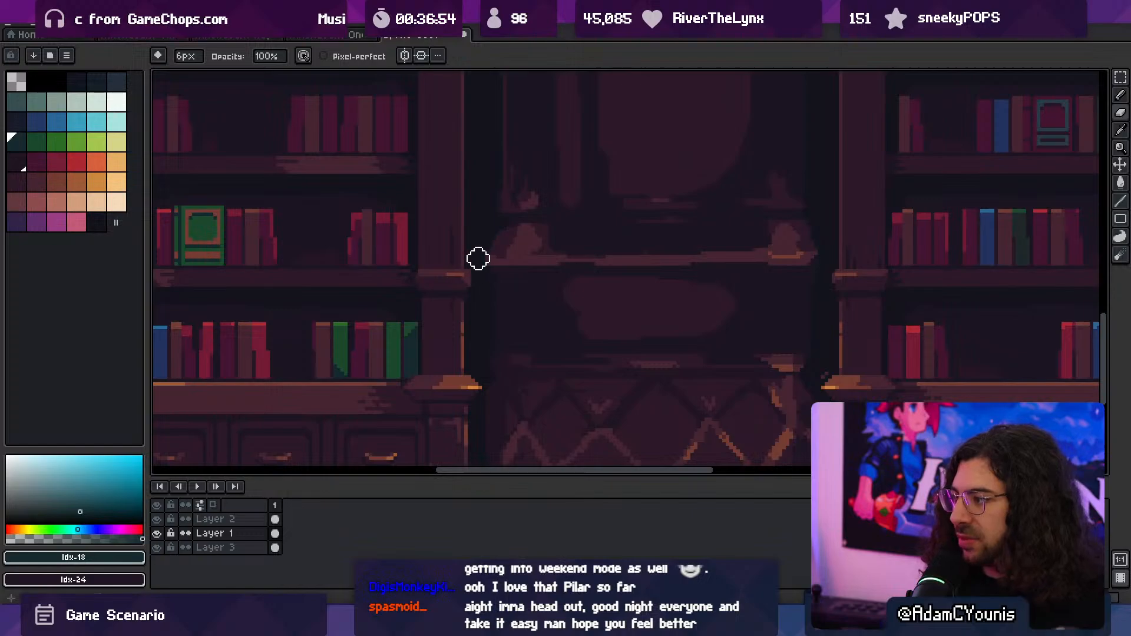
key("space")
left_click_drag(514, 288, 459, 270)
- Move the part of the column above the lattice base down 8 px on Layer 1
left_click_drag(726, 295, 670, 378)
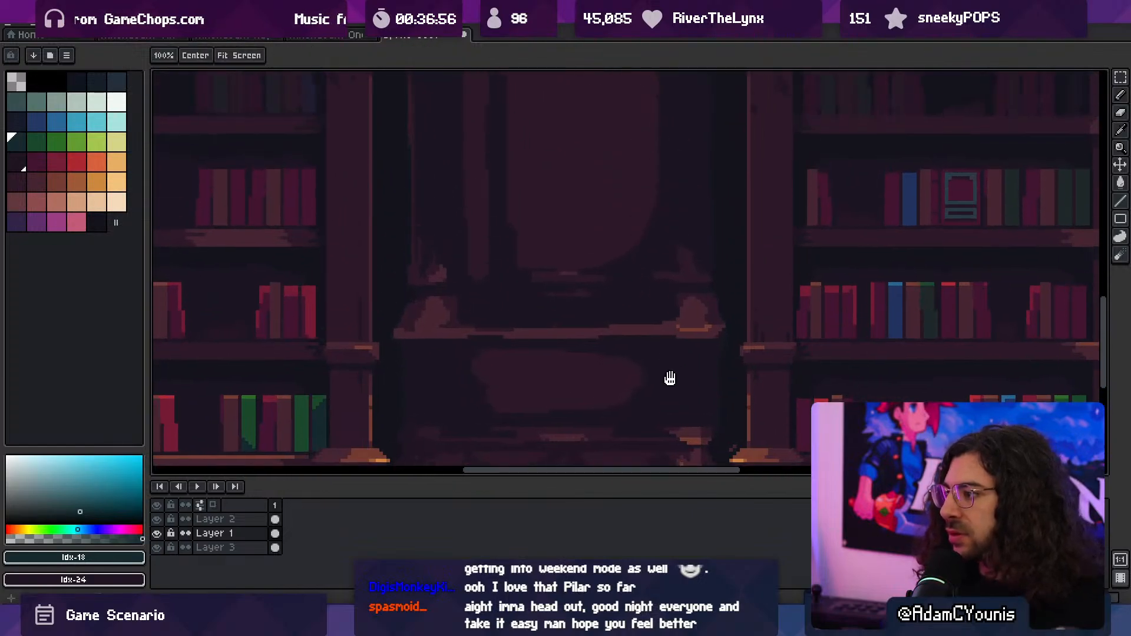
scroll(670, 378, "down", 3)
key("m")
mouse_move(541, 386)
left_mouse_down()
mouse_move(621, 317)
mouse_move(694, 39)
left_mouse_up()
key("space")
left_click_drag(574, 415, 591, 126)
left_click_drag(623, 217, 623, 226)
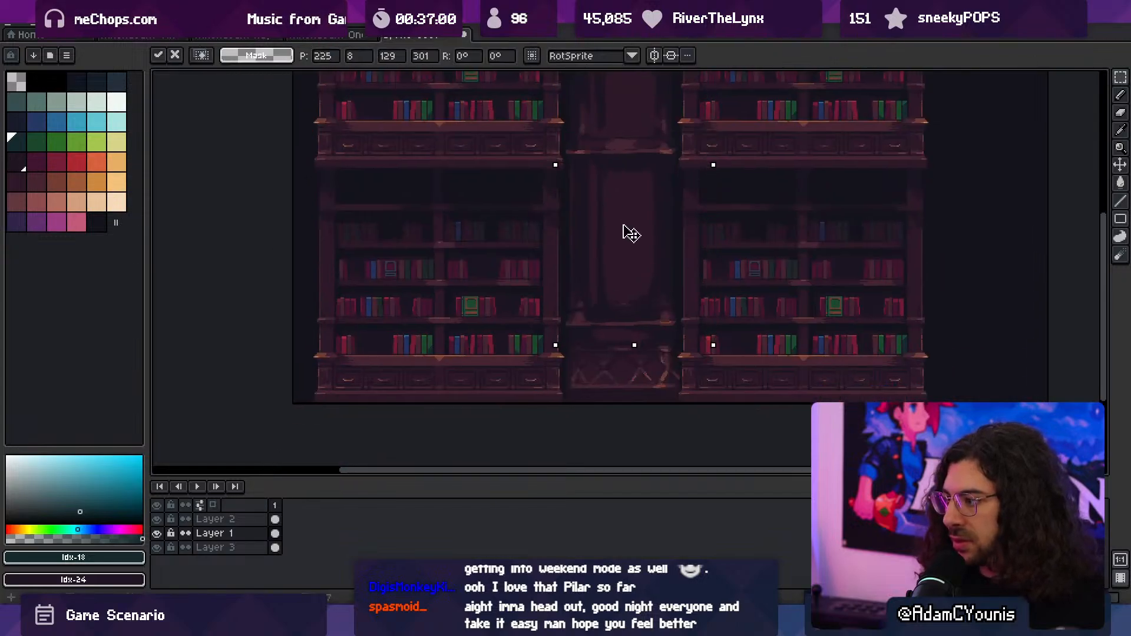
key("Return")
- Lower the column's panel and lower ledge about 4 px further towards the lattice base and deselect them
left_click_drag(552, 330, 686, 72)
left_click_drag(630, 303, 630, 308)
key("ctrl+d")
key("space")
left_click_drag(600, 372, 610, 141)
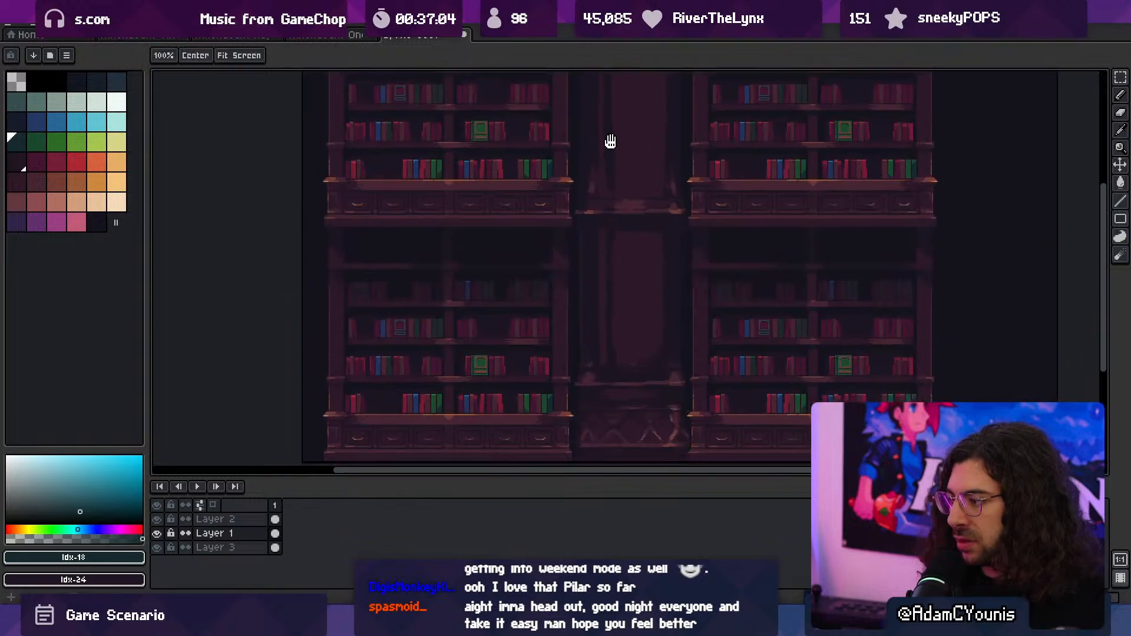
- Hide Layer 3 behind the column and make Layer 1 active for editing
scroll(610, 308, "up", 3)
scroll(646, 333, "up", 2)
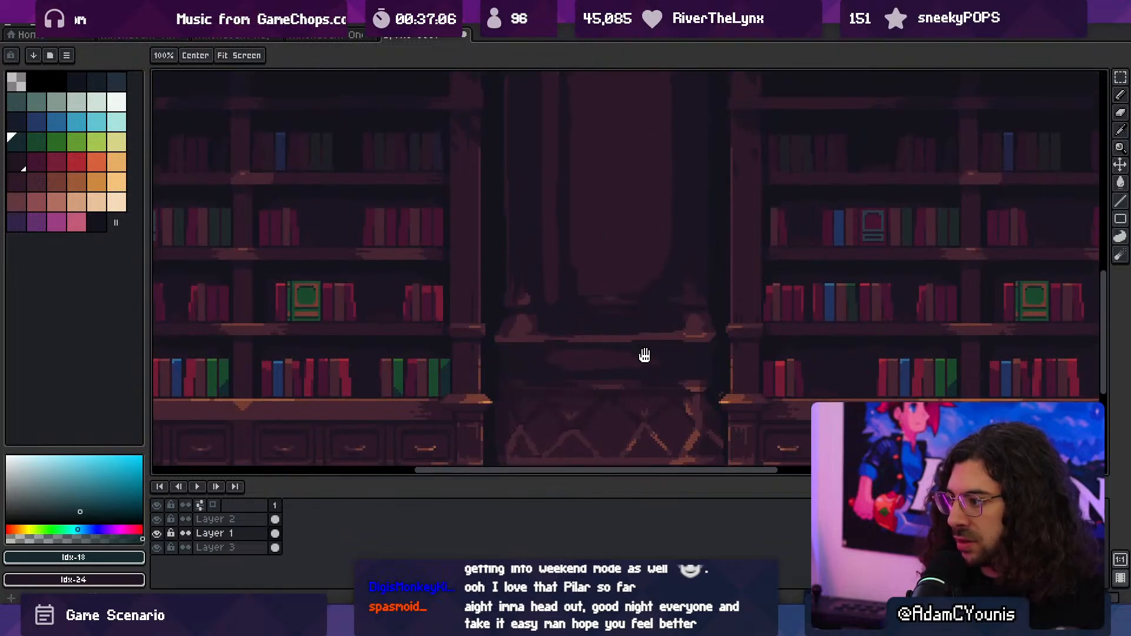
left_click_drag(645, 355, 656, 360)
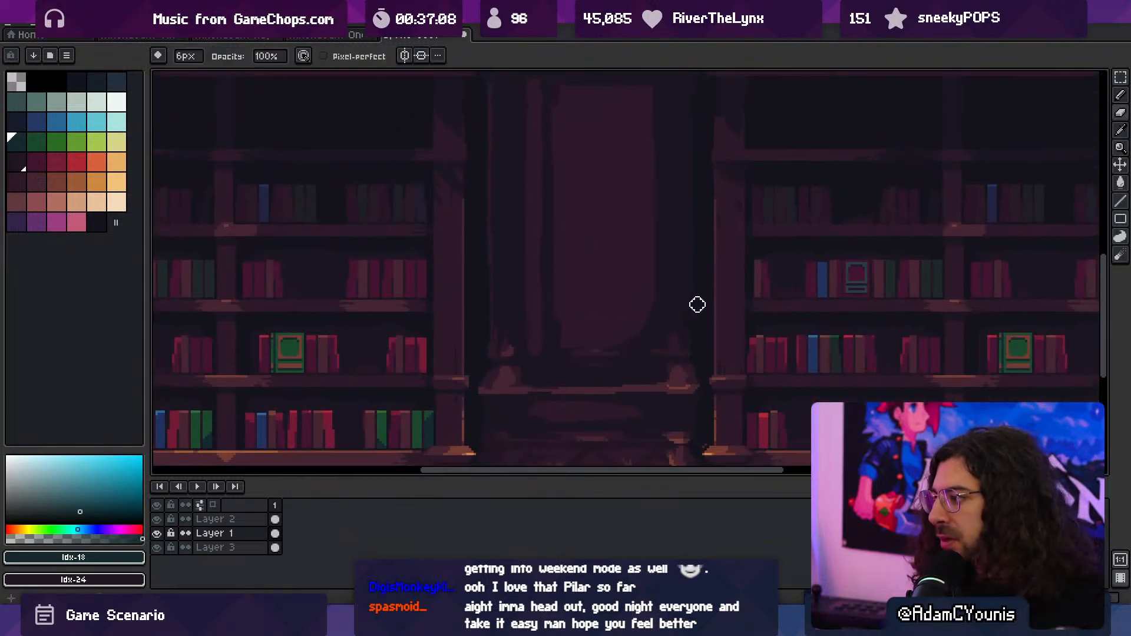
left_click(704, 332, "ctrl")
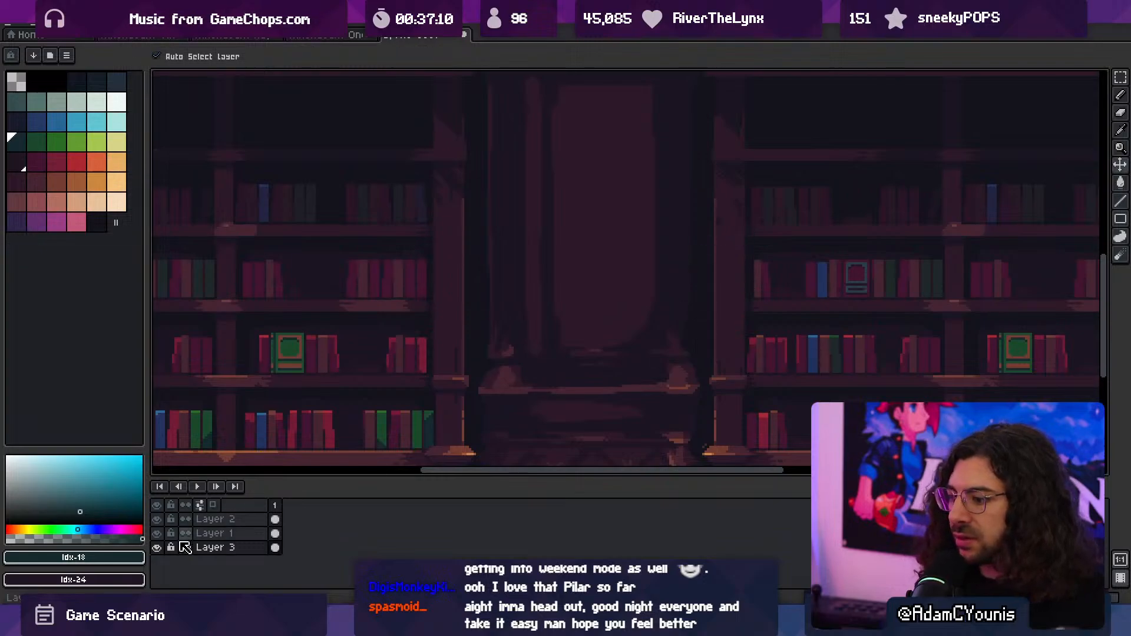
left_click(157, 549)
left_click(218, 532)
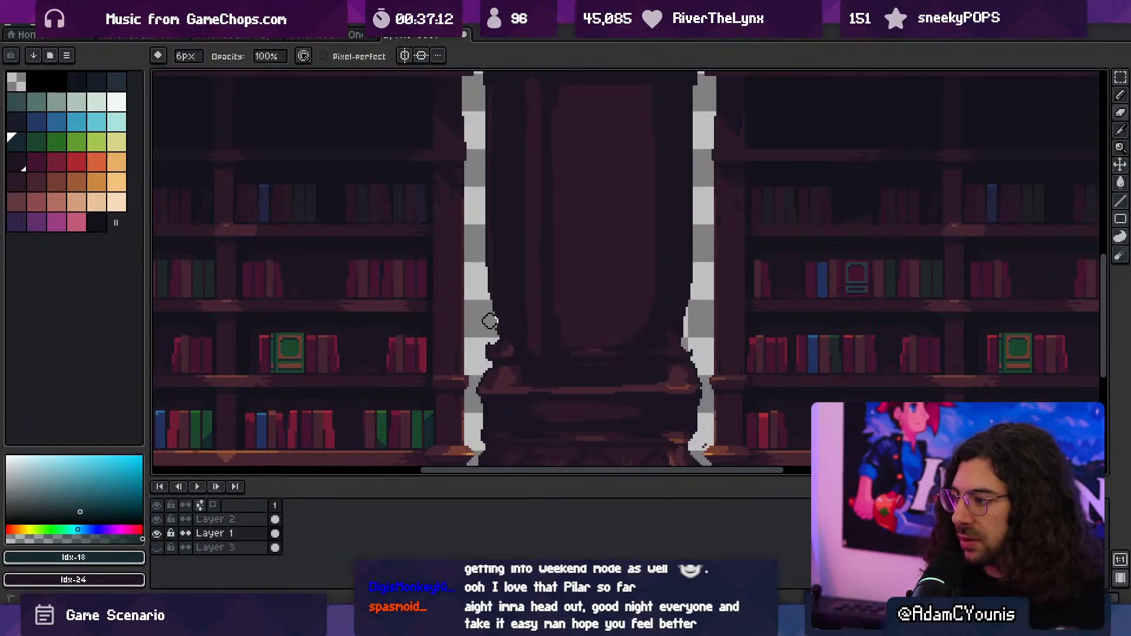
- Erase the uneven edges along both sides of the column's shaft above the lower ledge with a 6 px eraser
left_click_drag(488, 321, 480, 223)
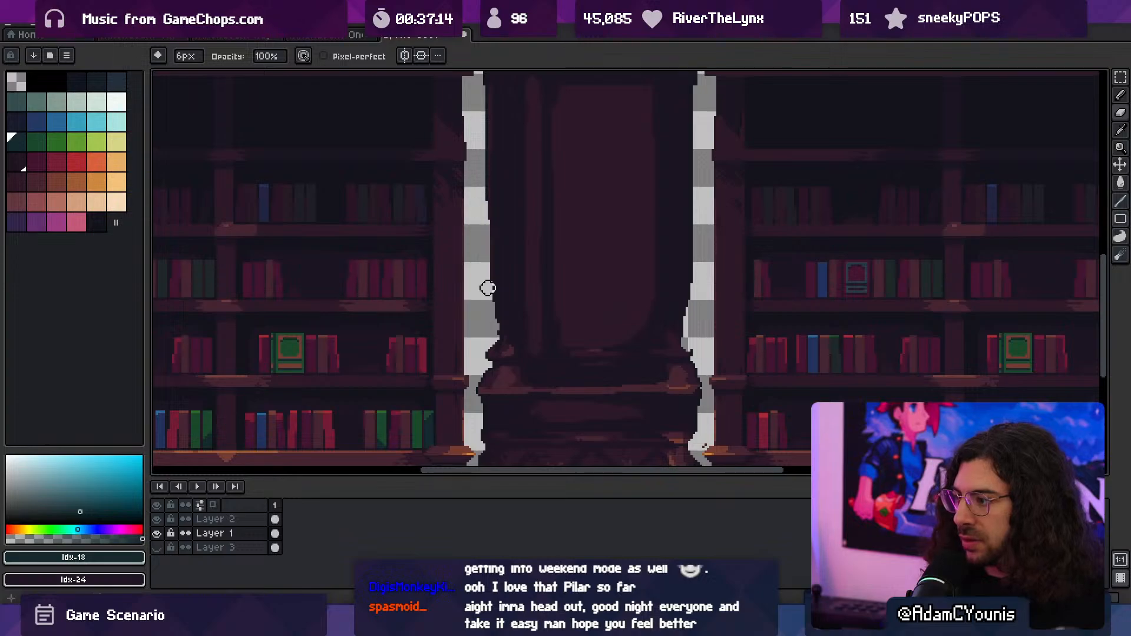
left_click_drag(533, 251, 490, 197, "ctrl")
left_click(558, 244, "ctrl")
left_click(580, 295, "ctrl")
left_click(601, 291, "ctrl")
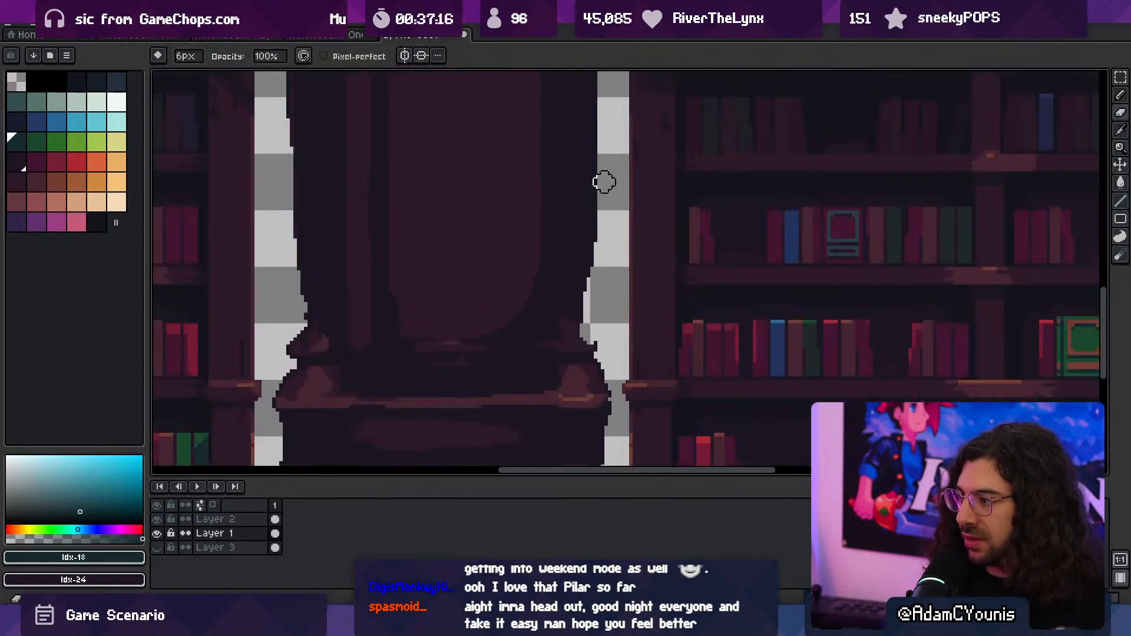
left_click_drag(628, 215, 582, 247, "ctrl")
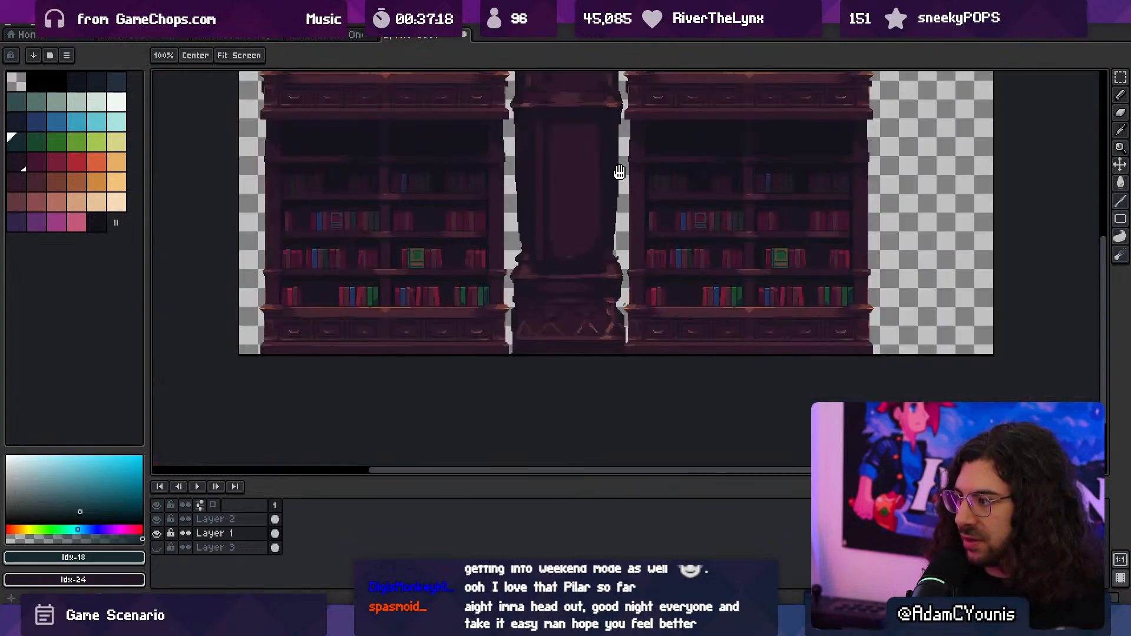
- Fill out the lower-left edge of the column's lattice base with #201523 using a 4 px brush
mouse_move(619, 171)
left_mouse_down()
mouse_move(611, 216)
mouse_move(617, 157)
left_mouse_up()
left_click(536, 251, "ctrl")
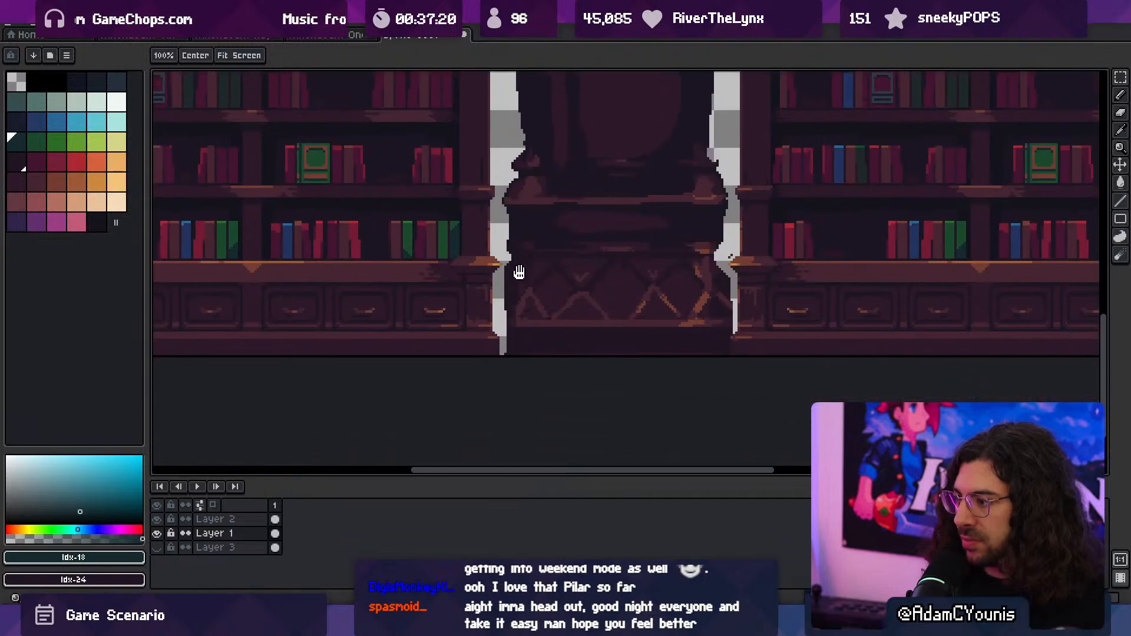
left_click(519, 271, "ctrl")
left_click(511, 284, "alt")
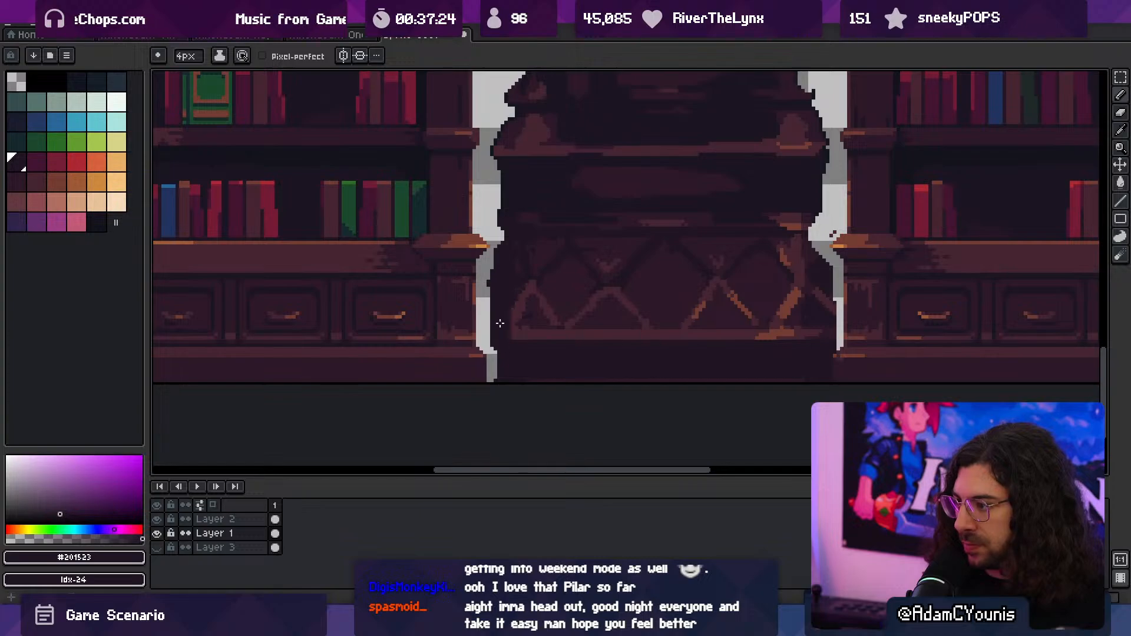
key("b")
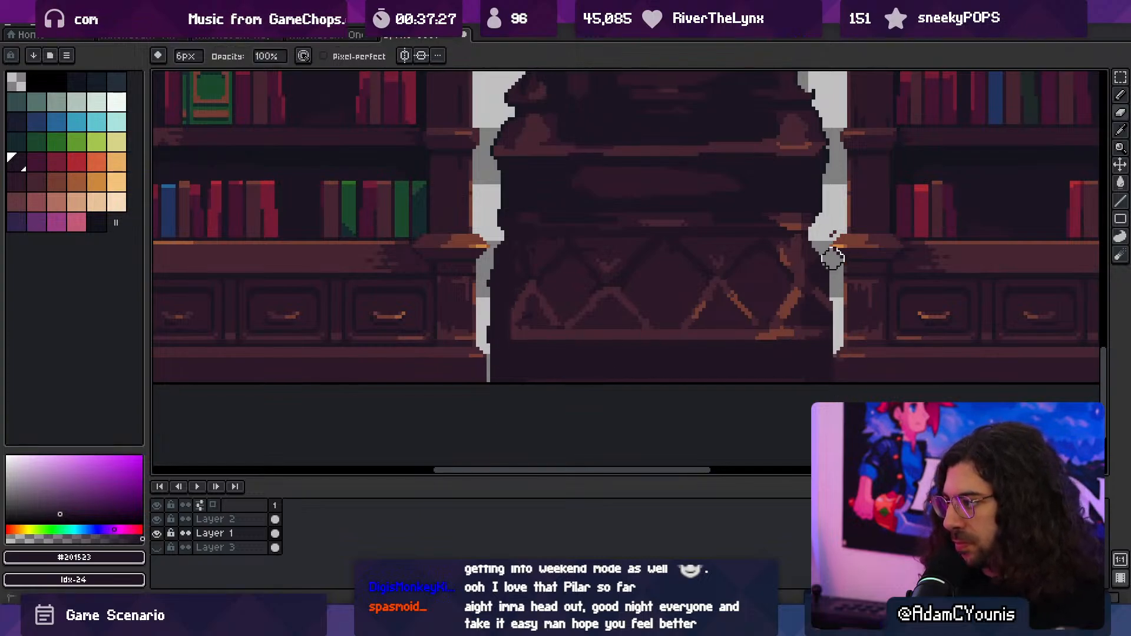
- Trim the lattice base's right edge with the 6 px eraser and extend its upper and lower ledges outward in #452531 with a 4 px brush
mouse_move(833, 259)
left_mouse_down()
mouse_move(840, 333)
mouse_move(823, 345)
left_mouse_up()
key("space")
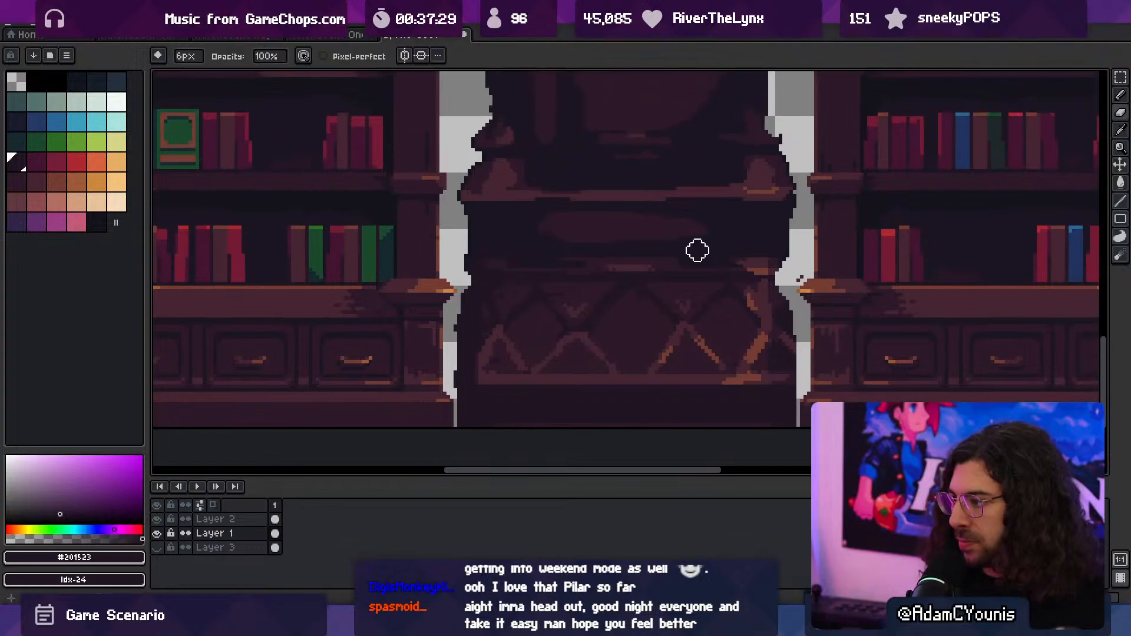
key("alt")
left_click(718, 377, "alt")
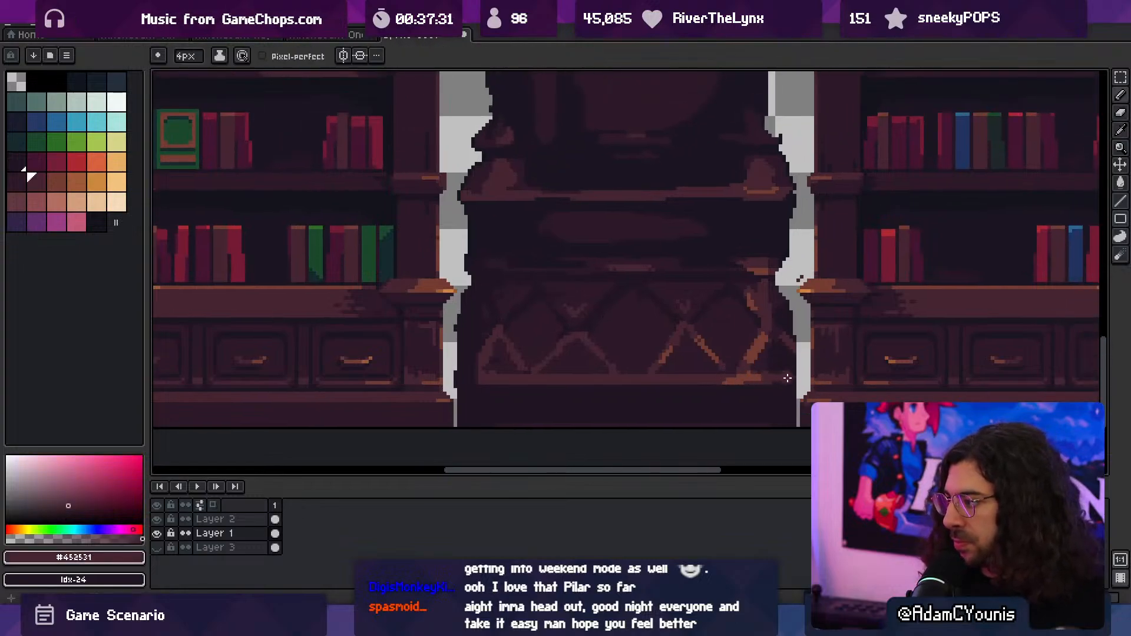
key("alt")
key("alt")
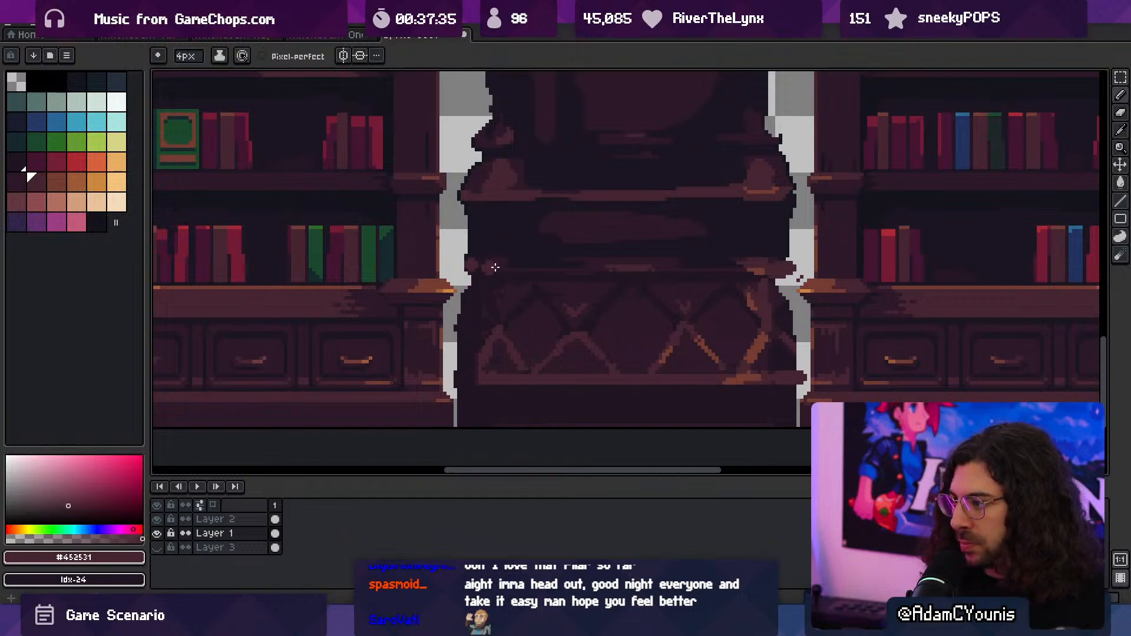
key("alt")
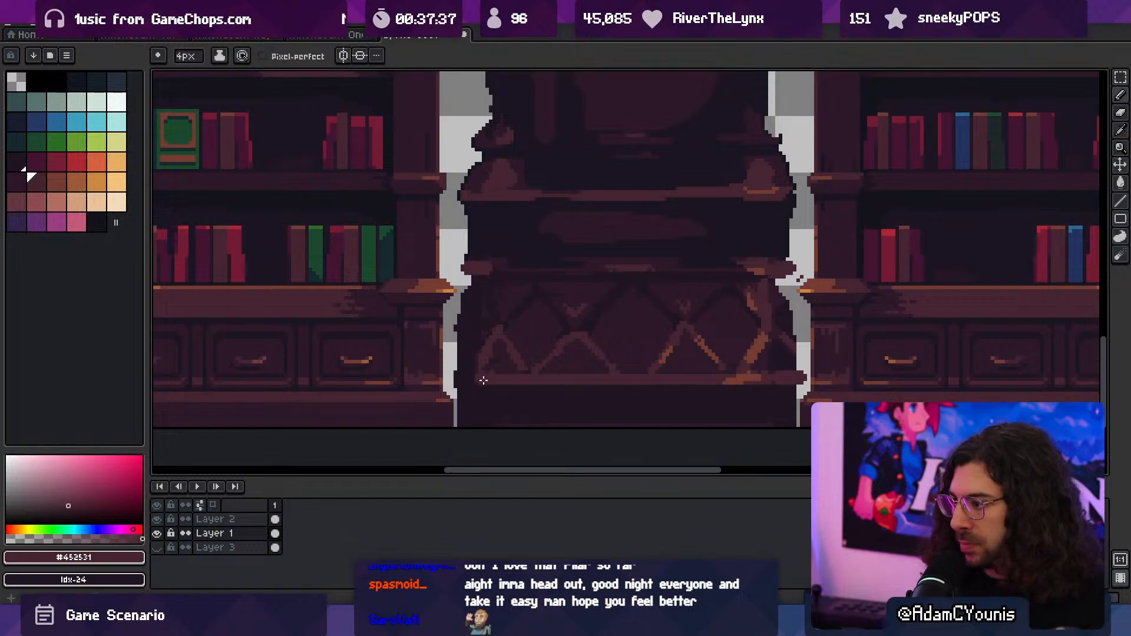
- Paint a #452531 band across the full width of the column's bottom edge with the 4 px brush
scroll(462, 377, "down", 4)
scroll(663, 308, "up", 4)
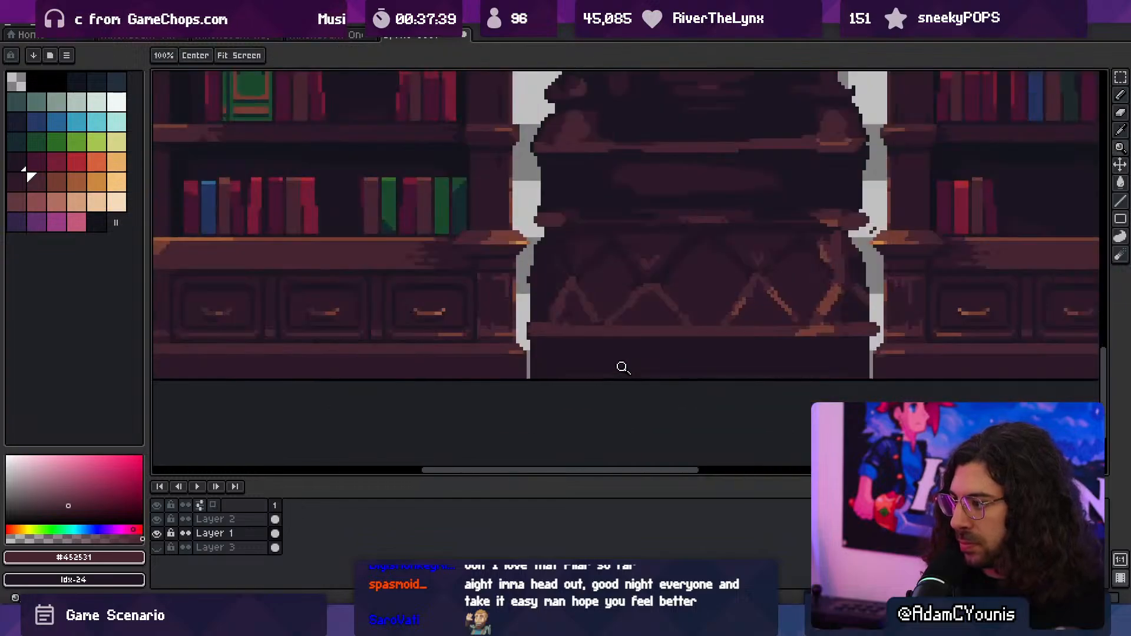
mouse_move(528, 375)
left_mouse_down()
mouse_move(508, 375)
mouse_move(924, 373)
left_mouse_up()
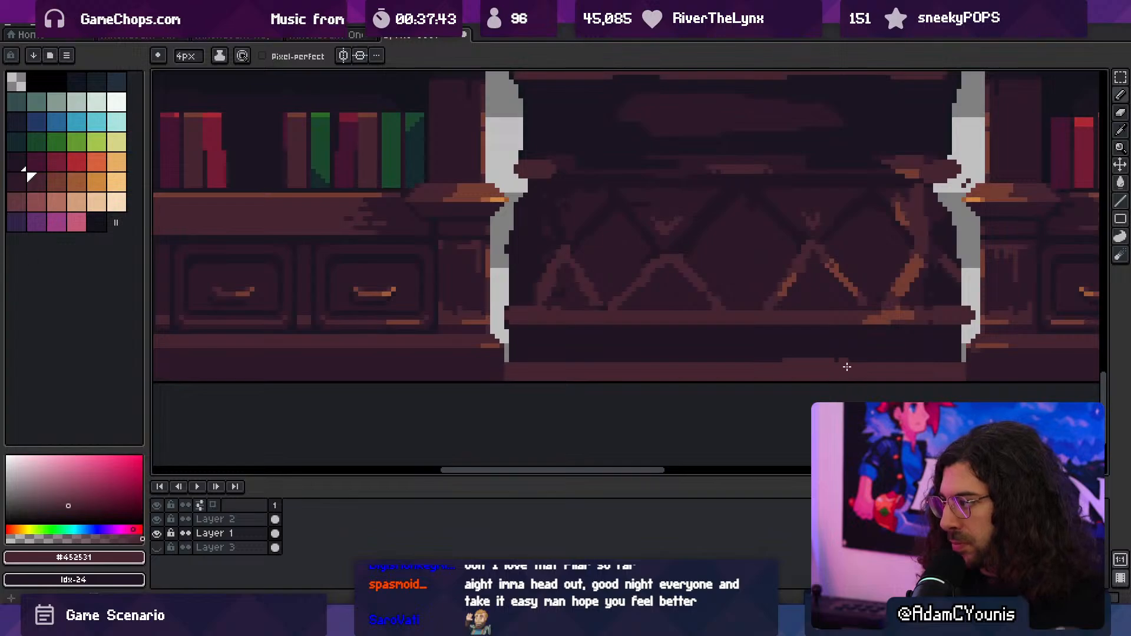
- Darken both ends of the column's bottom band with #2c1928 strokes using a 2 px brush
key("z")
scroll(713, 331, "down", 4)
scroll(713, 399, "up", 4)
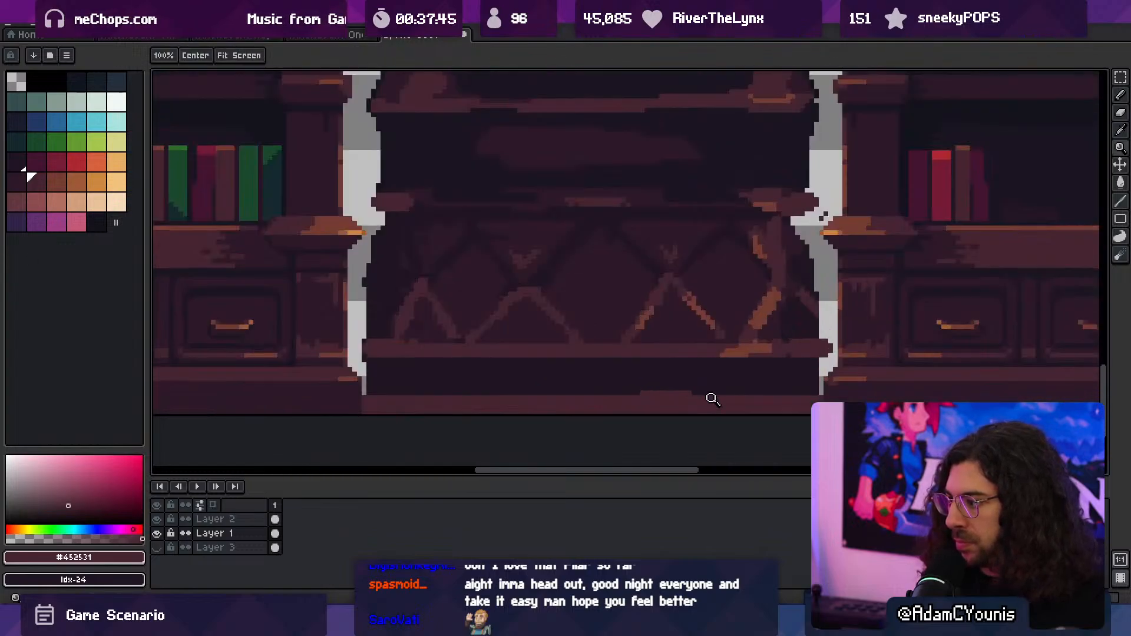
left_click(665, 332, "alt")
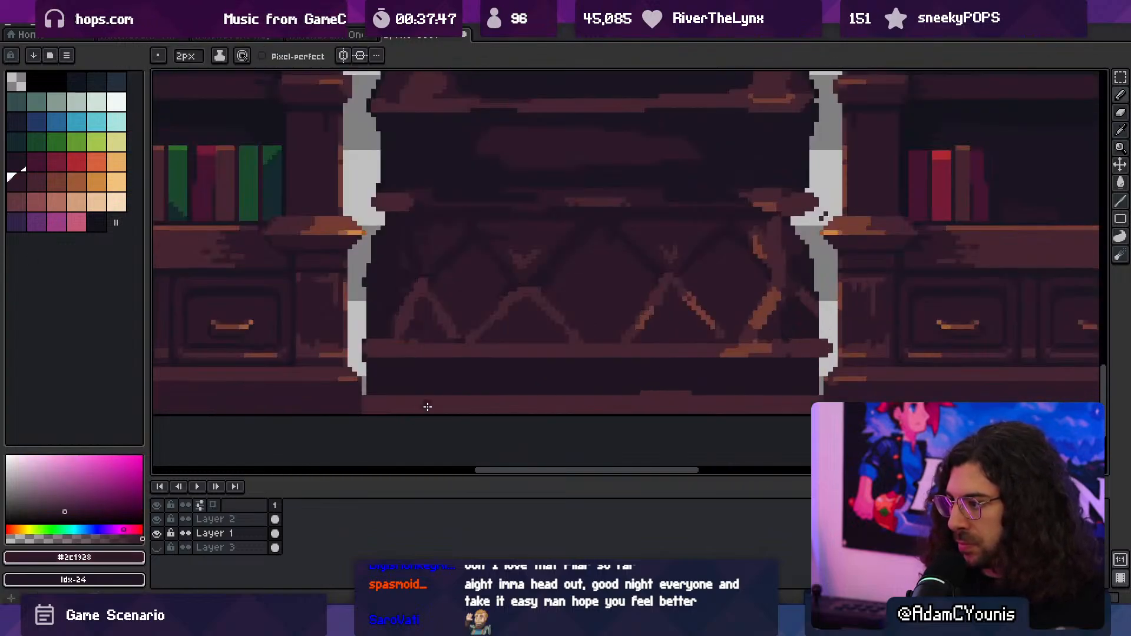
left_click_drag(459, 405, 410, 405)
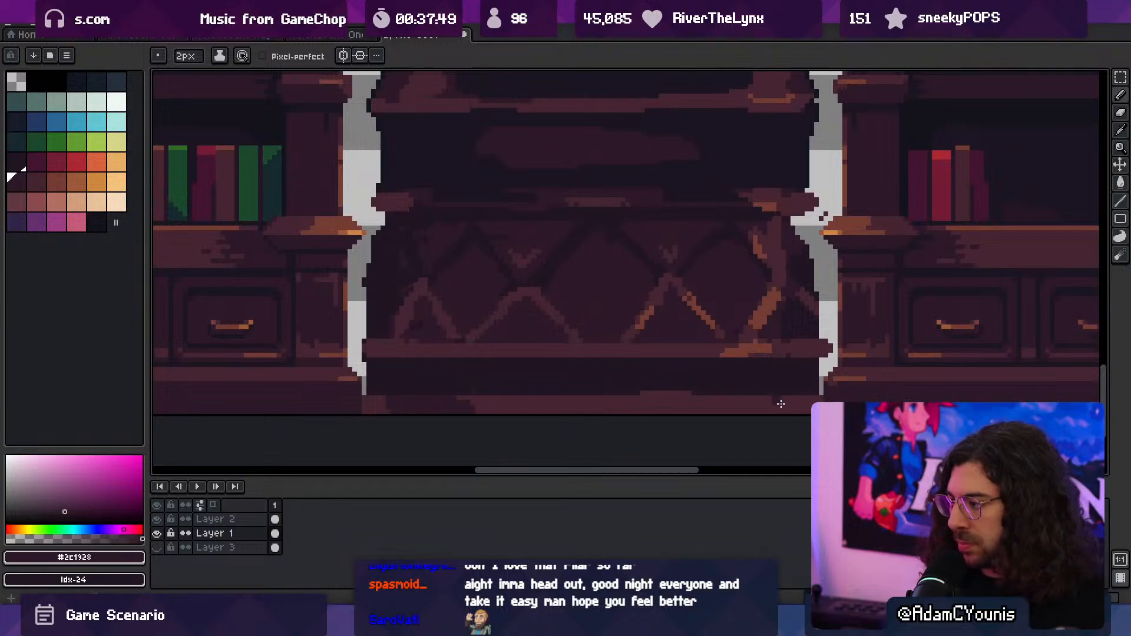
left_click_drag(780, 404, 721, 408)
- Erase the protruding pixels at both ends of the column's bottom band, finishing with a 1 px eraser
key("e")
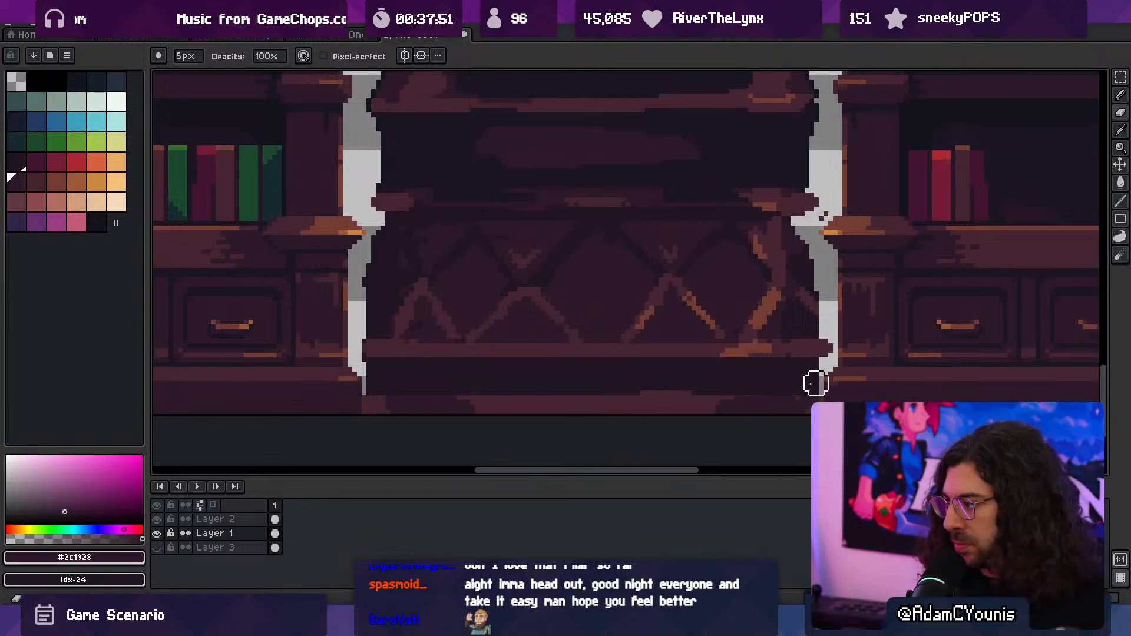
key("minus")
key("minus")
key("minus")
key("minus")
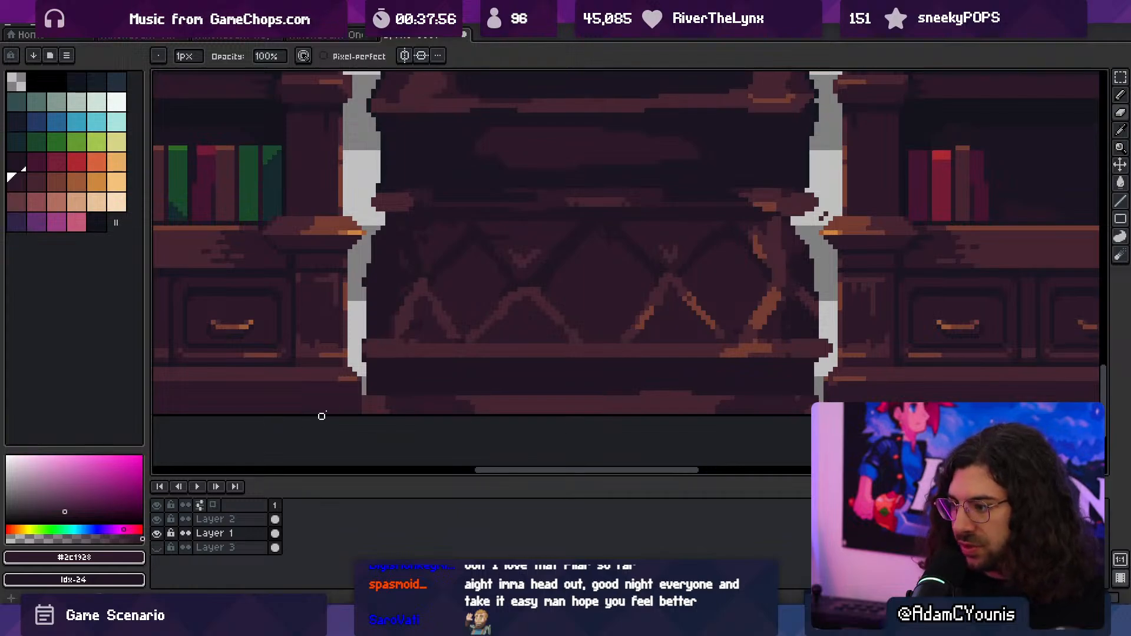
left_click_drag(363, 392, 364, 414)
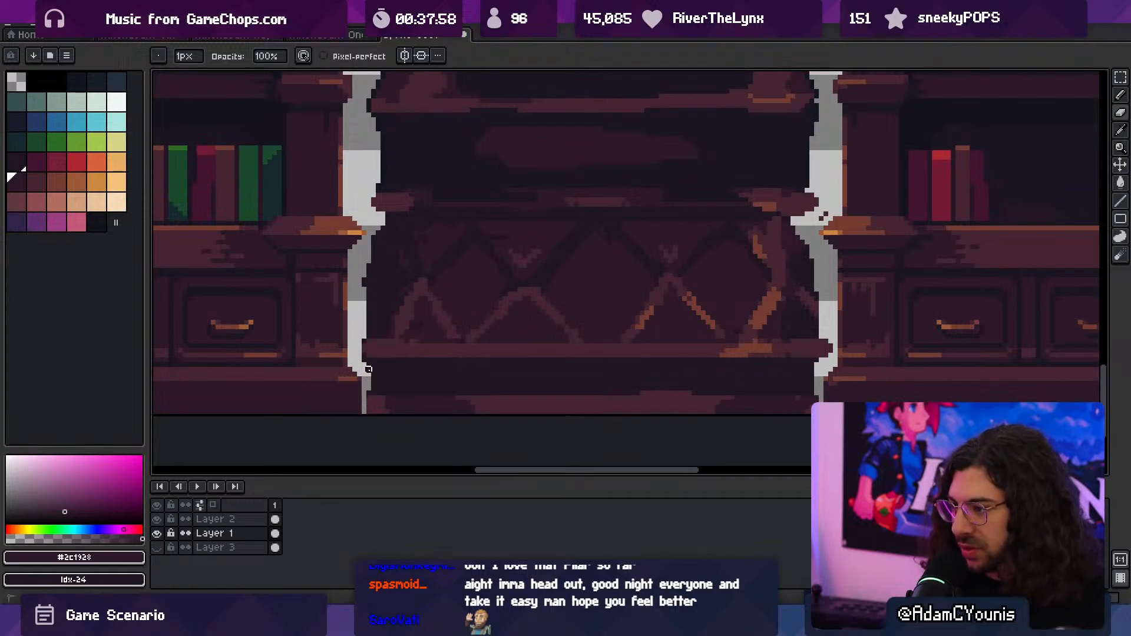
- Trim the column's silhouette on both sides just below the middle ledge with a 2 px eraser
left_click_drag(524, 299, 483, 288, "ctrl")
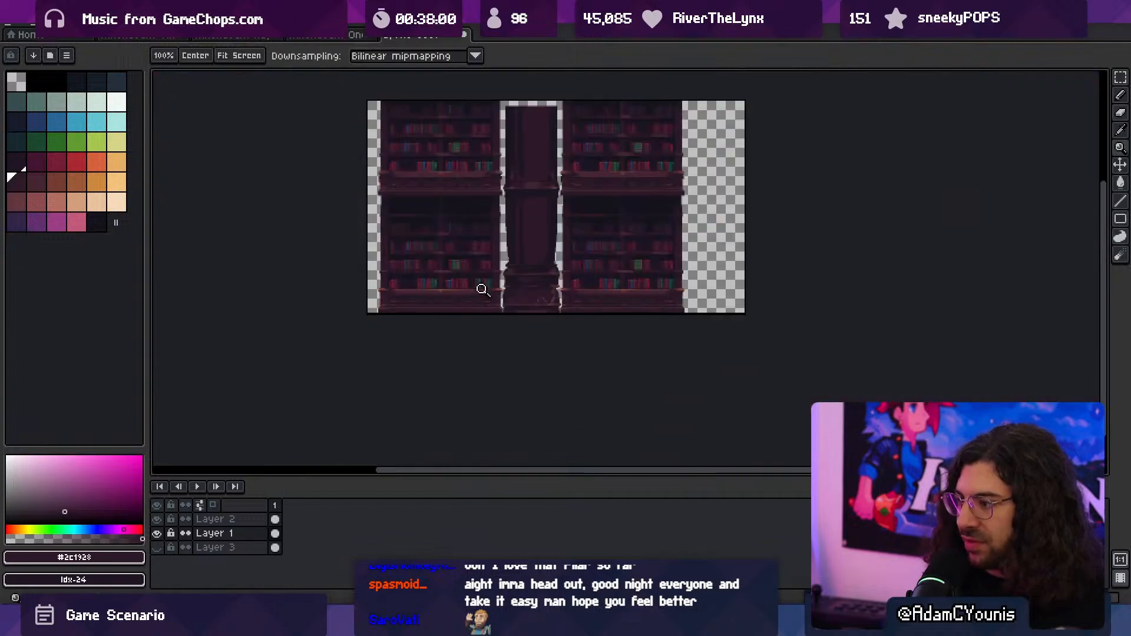
left_click_drag(541, 263, 549, 327)
left_click_drag(543, 335, 552, 328, "ctrl")
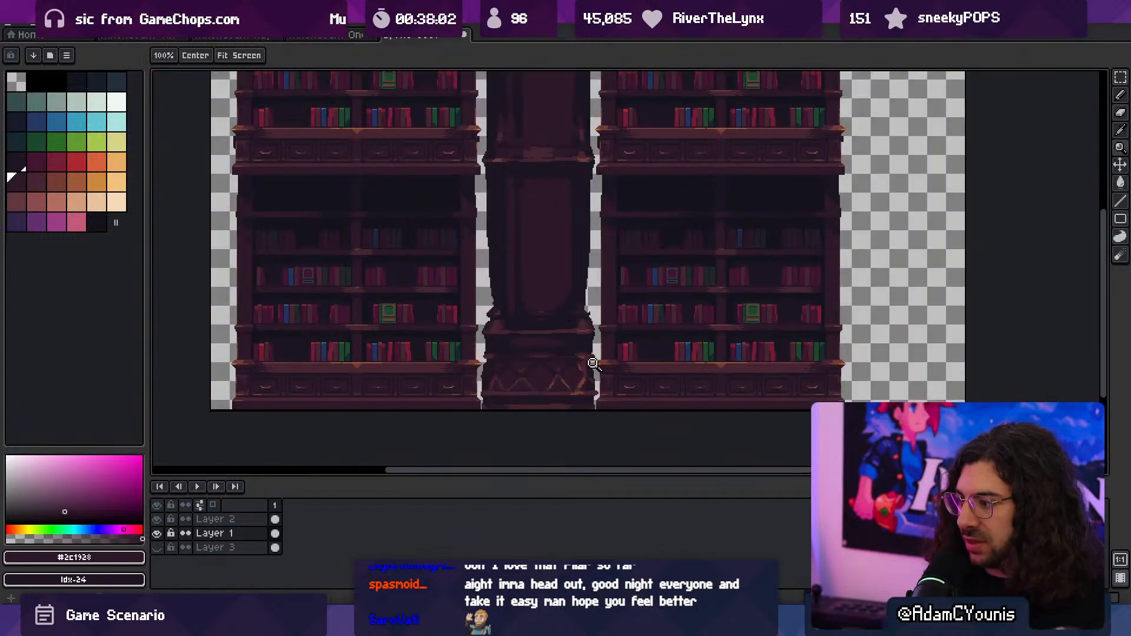
mouse_move(543, 259)
left_mouse_down()
mouse_move(546, 297)
mouse_move(570, 315)
mouse_move(569, 286)
left_mouse_up()
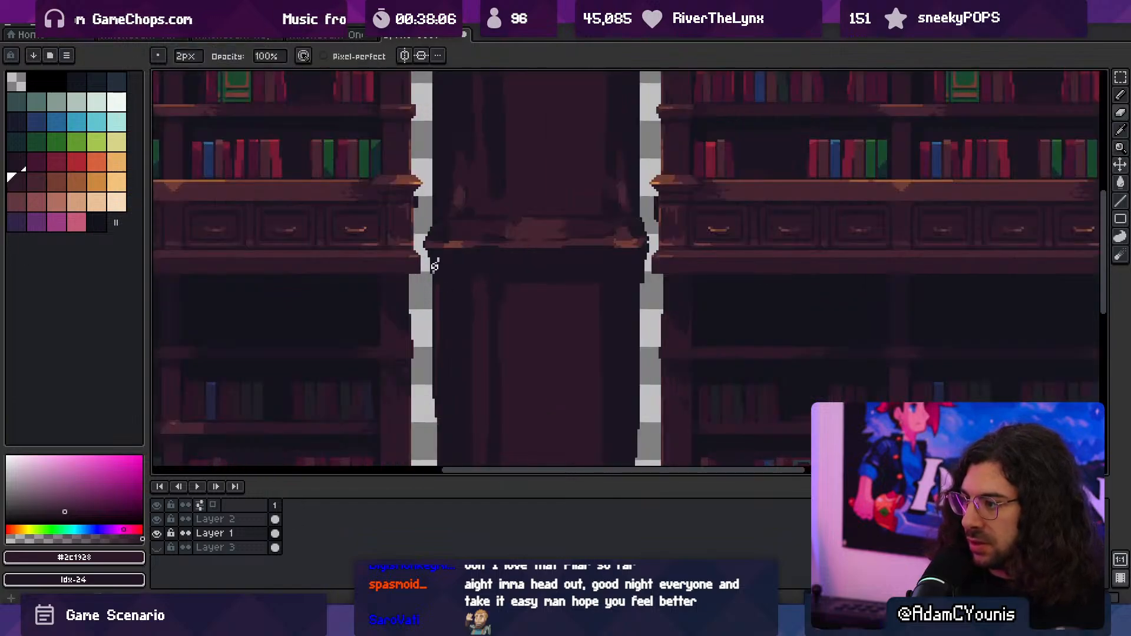
left_click_drag(437, 261, 430, 363)
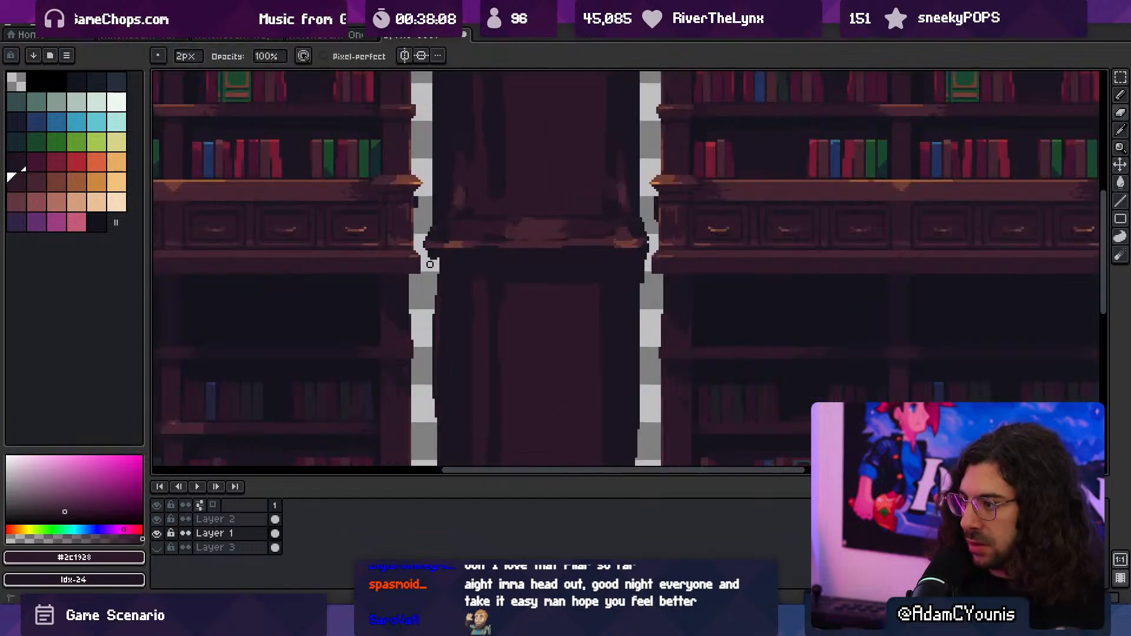
left_click(643, 261)
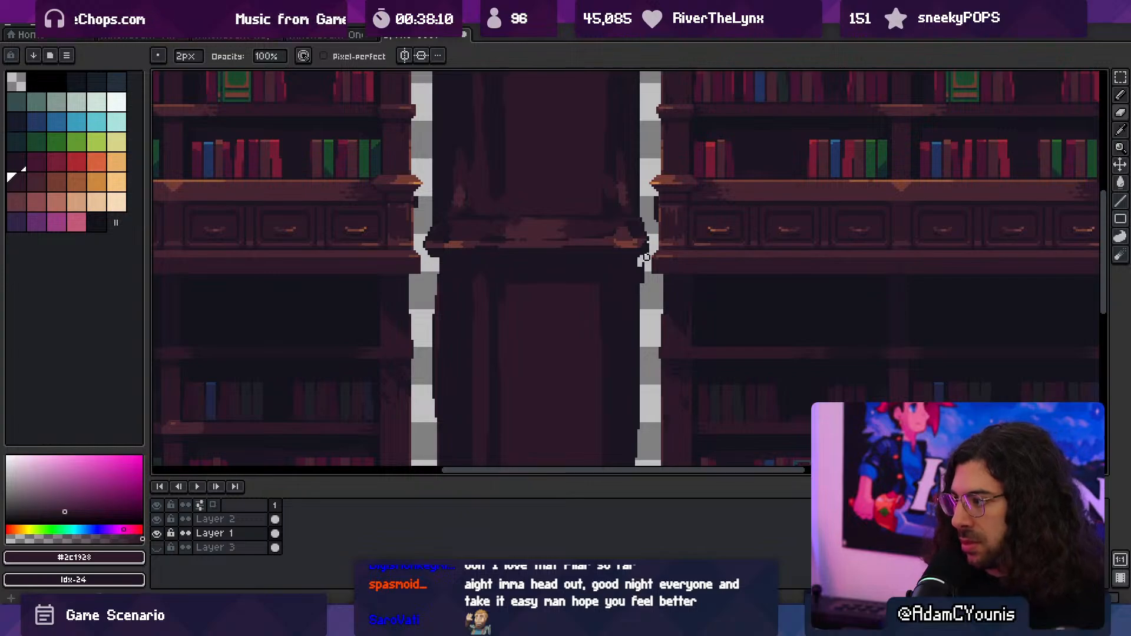
left_click_drag(639, 268, 639, 420)
mouse_move(425, 340)
left_mouse_down()
mouse_move(424, 303)
mouse_move(427, 411)
left_mouse_up()
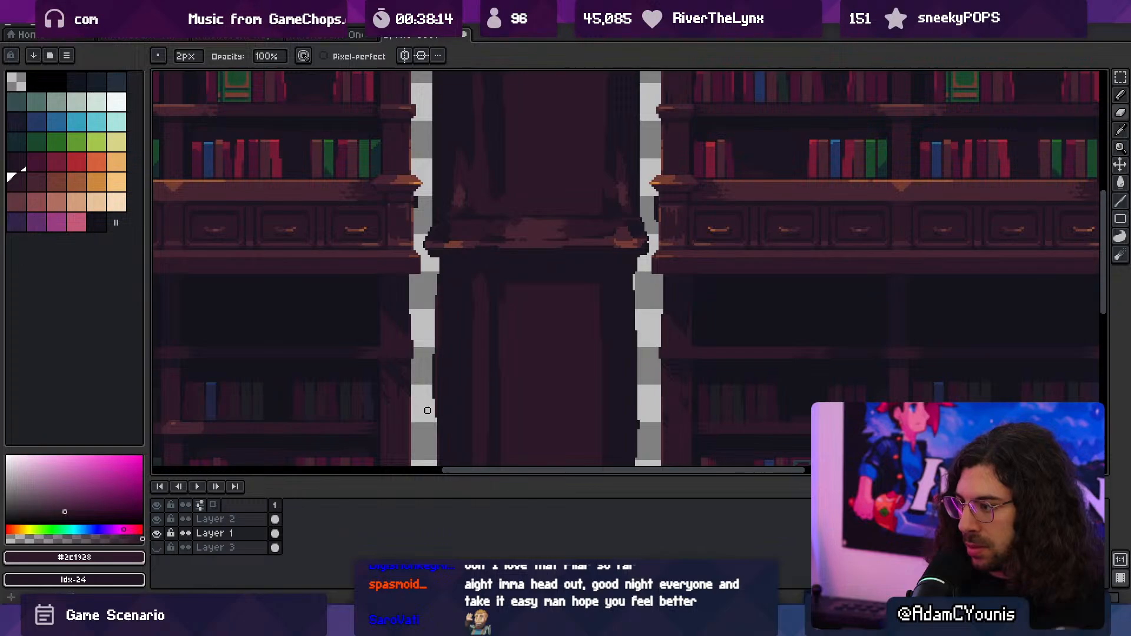
- Straighten the left edge of the column's lower shaft with a stroke of the sampled dark #1b1521
scroll(493, 321, "down", 2)
left_click_drag(494, 319, 524, 263)
scroll(510, 326, "up", 4)
left_click(493, 307, "alt")
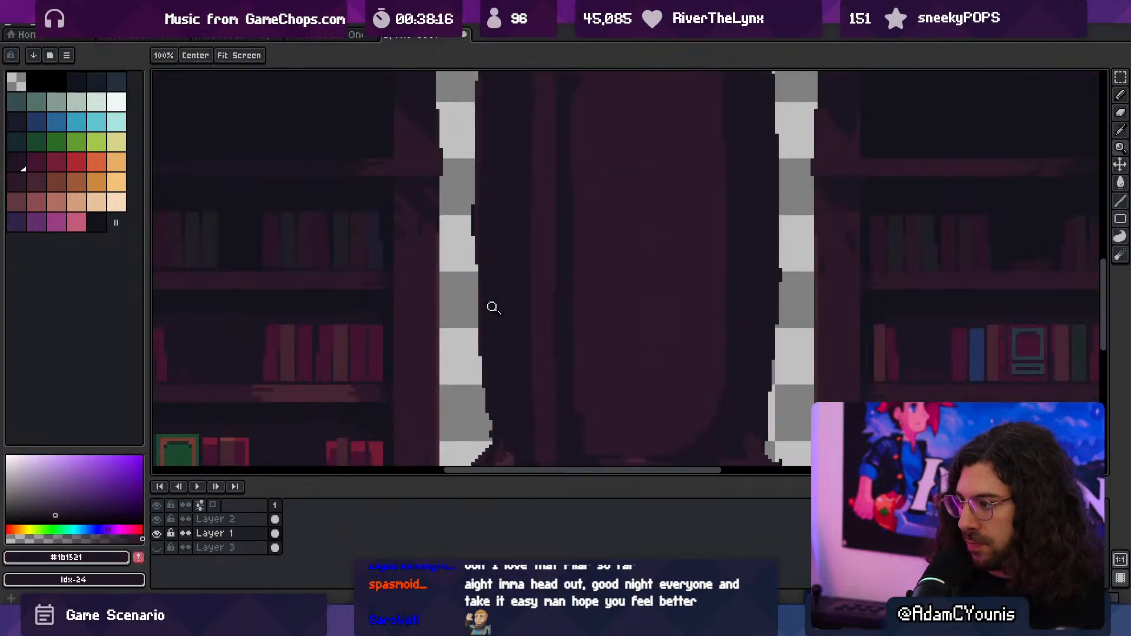
key("b")
left_click_drag(482, 232, 481, 370)
key("z")
scroll(530, 275, "down", 1)
mouse_move(562, 263)
left_mouse_down()
mouse_move(553, 316)
mouse_move(573, 283)
left_mouse_up()
scroll(555, 318, "down", 1)
scroll(542, 323, "up", 1)
scroll(545, 326, "up", 1)
scroll(487, 300, "up", 2)
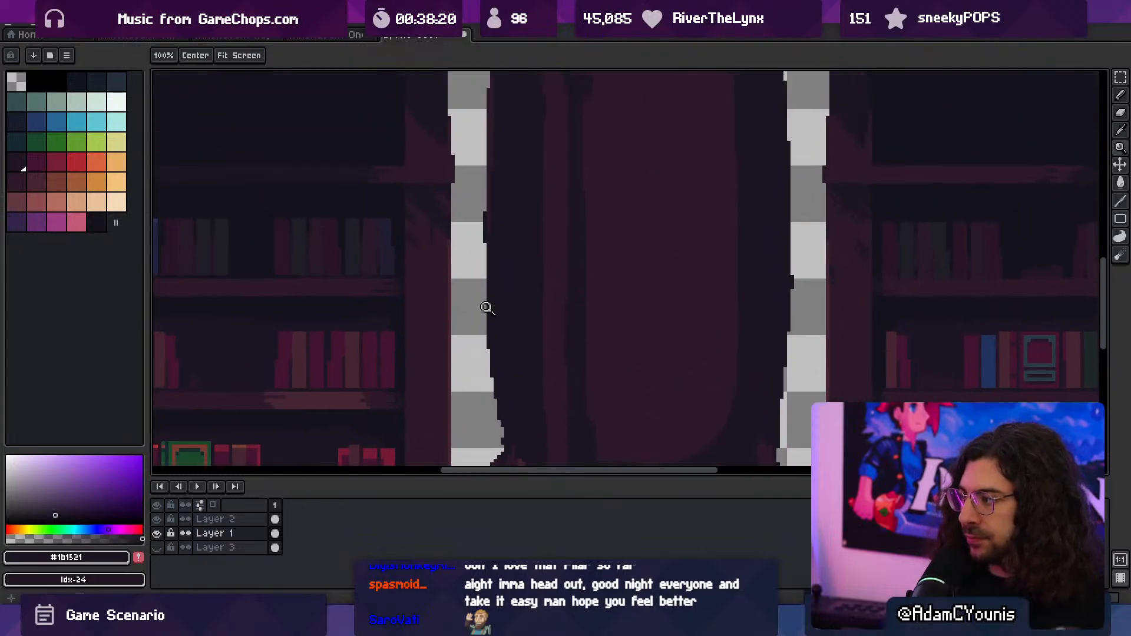
- Trim the left edge of the column's upper shaft above the middle ledge with the 2 px eraser
key("b")
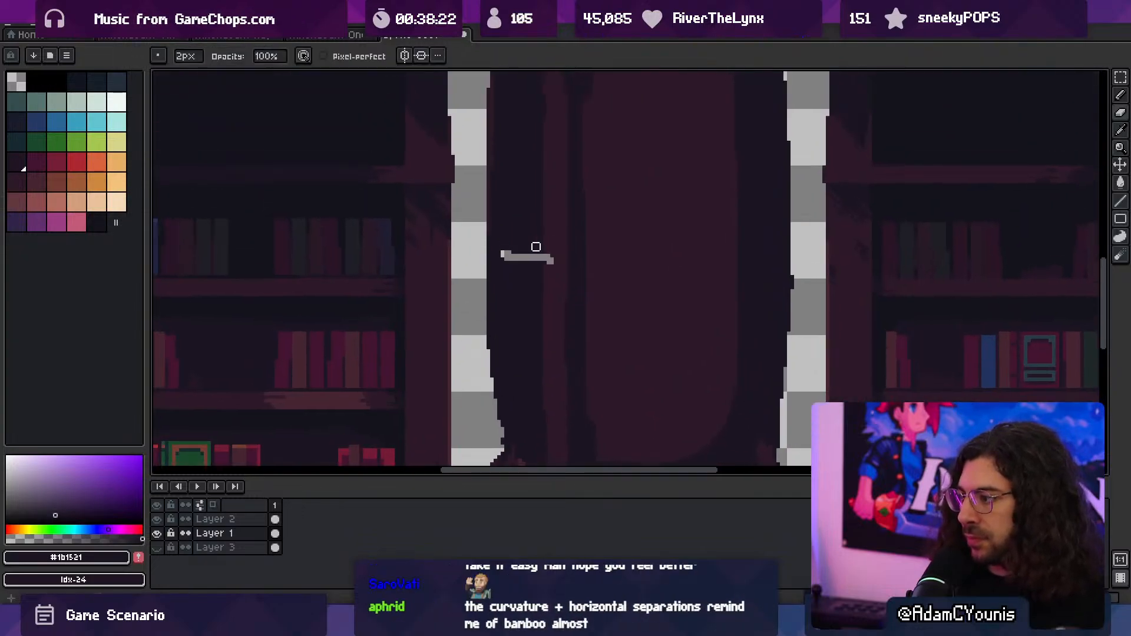
key("z")
scroll(601, 276, "down", 5)
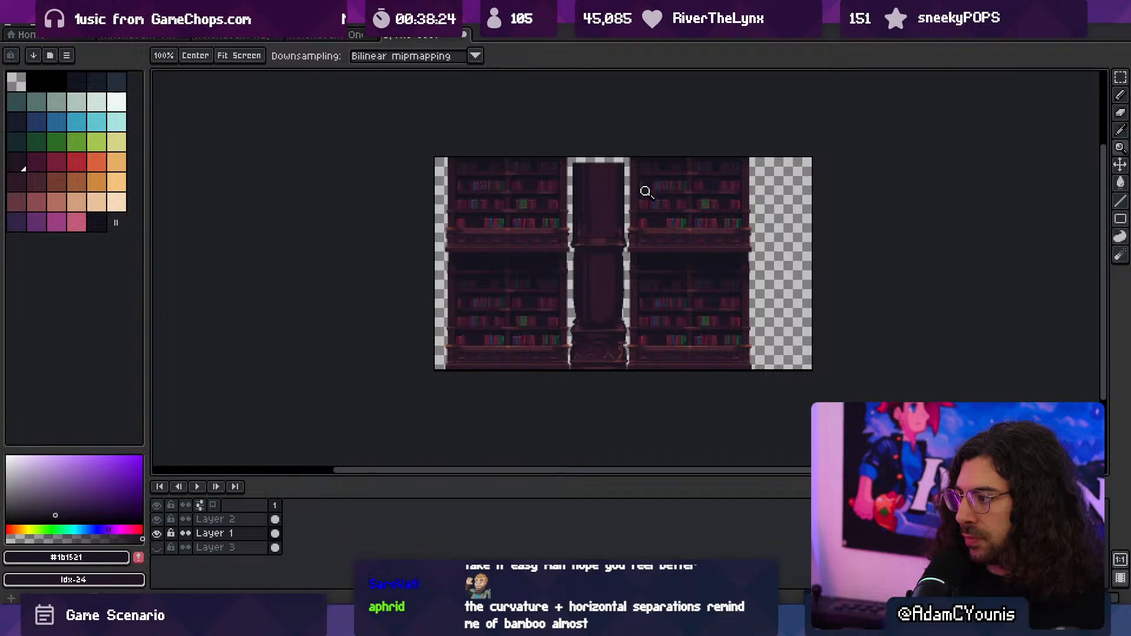
scroll(589, 227, "up", 2)
key("b")
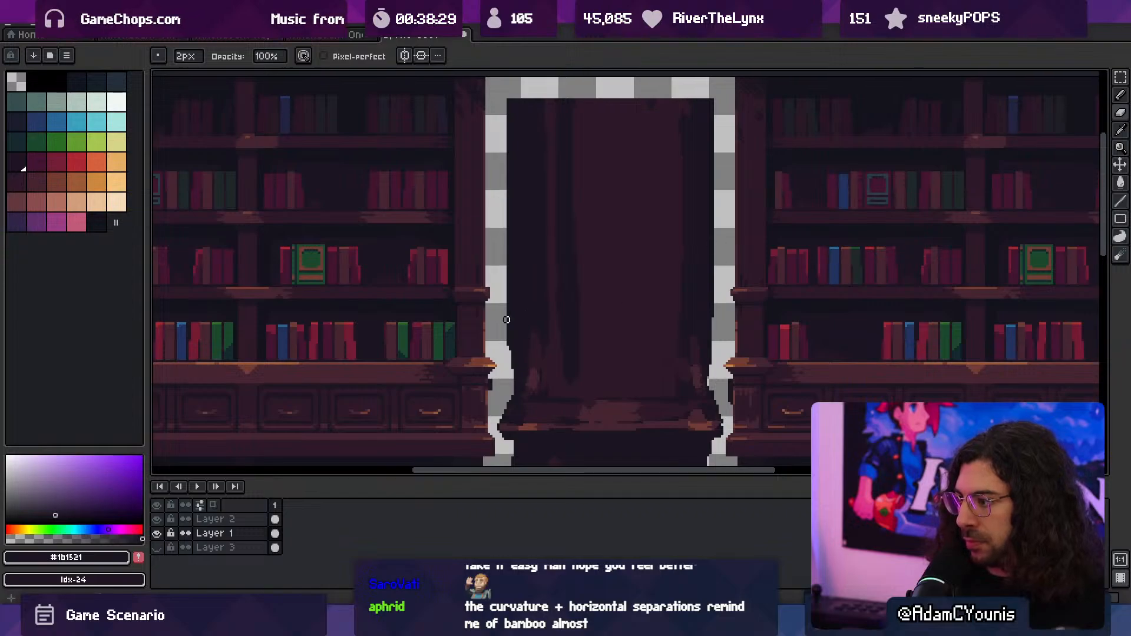
mouse_move(506, 307)
left_mouse_down()
mouse_move(509, 348)
mouse_move(558, 285)
mouse_move(564, 216)
mouse_move(568, 351)
left_mouse_up()
scroll(519, 369, "down", 1)
key("ctrl+alt+c")
key("Escape")
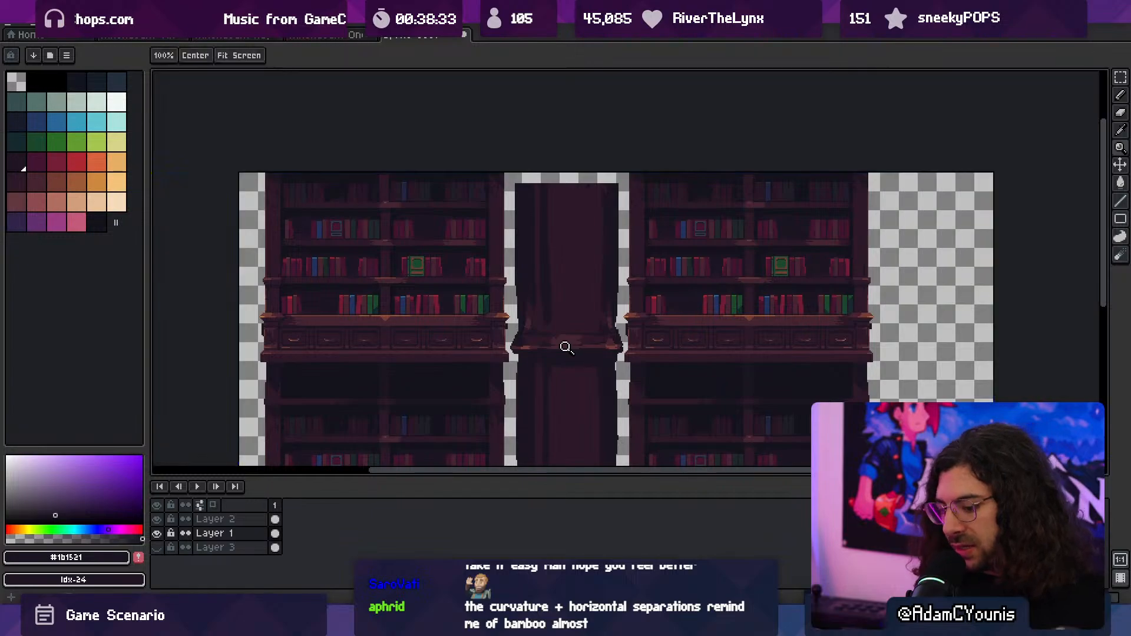
key("ctrl+alt+c")
key("Escape")
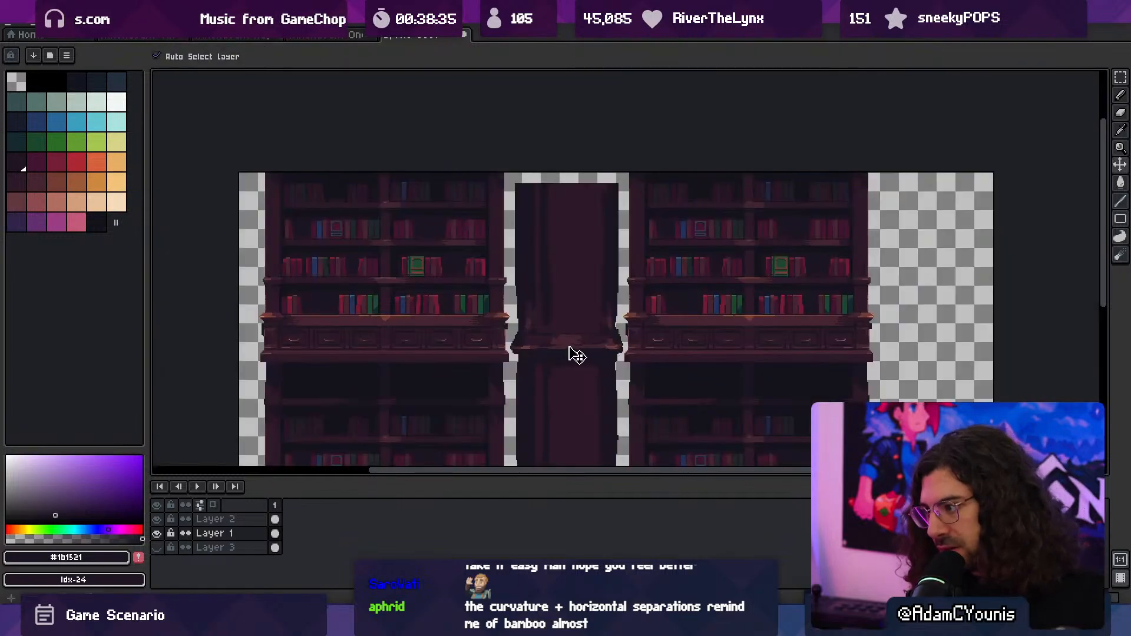
key("m")
left_click_drag(502, 364, 628, 171)
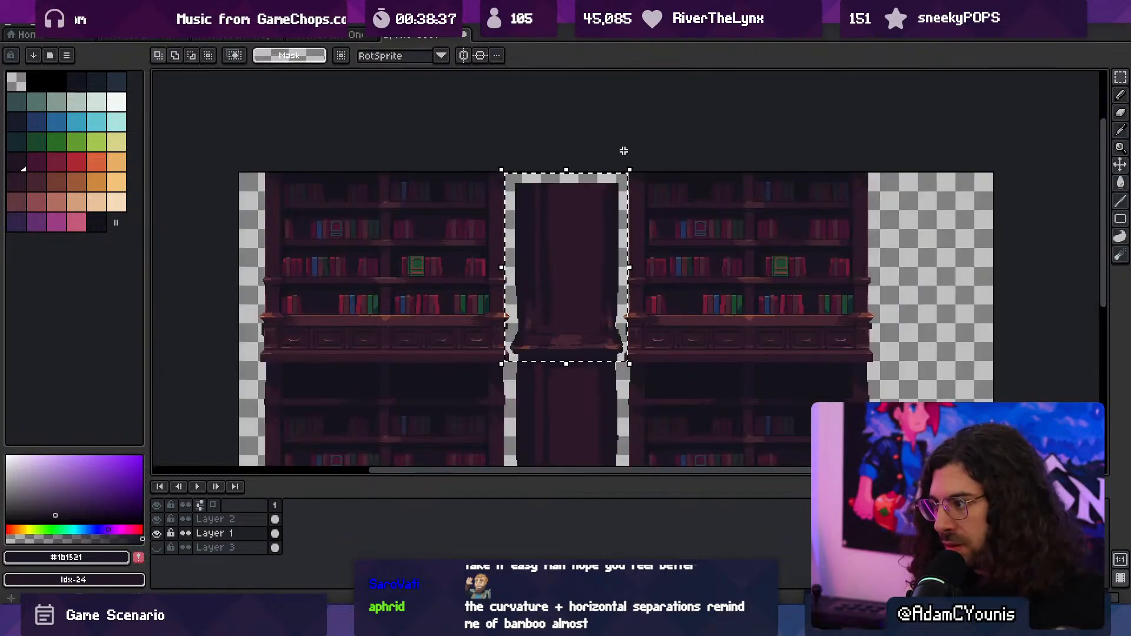
left_click_drag(547, 313, 551, 168)
left_click_drag(574, 164, 576, 329)
key("ctrl+z")
left_click_drag(580, 230, 580, 282)
key("ctrl+d")
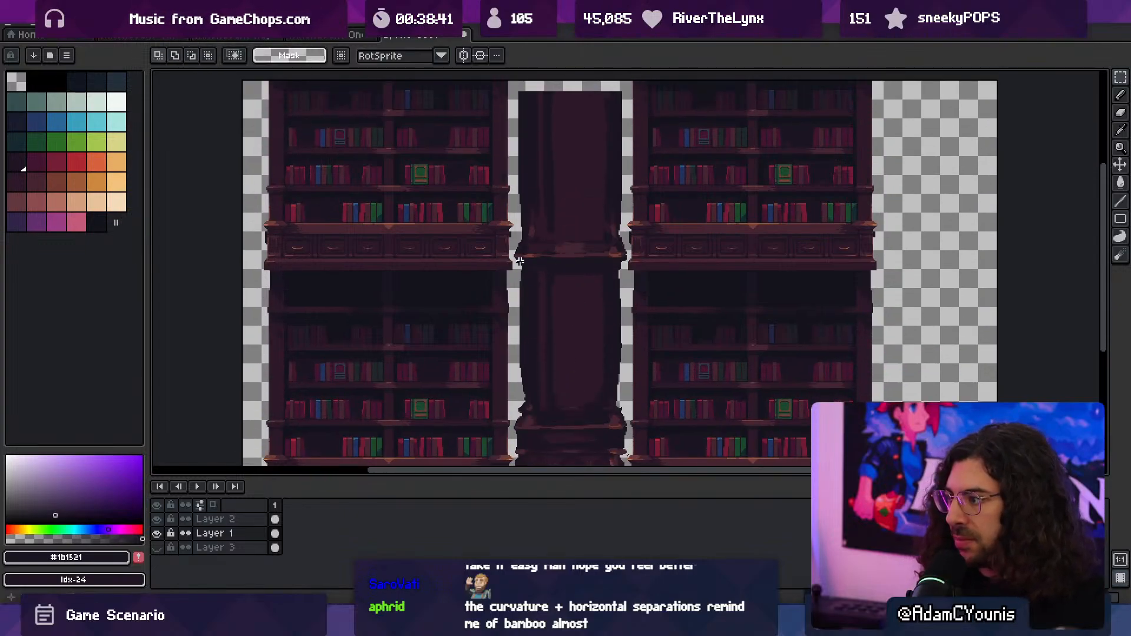
left_click_drag(514, 259, 631, 76)
left_click_drag(578, 226, 574, 163)
key("ctrl+d")
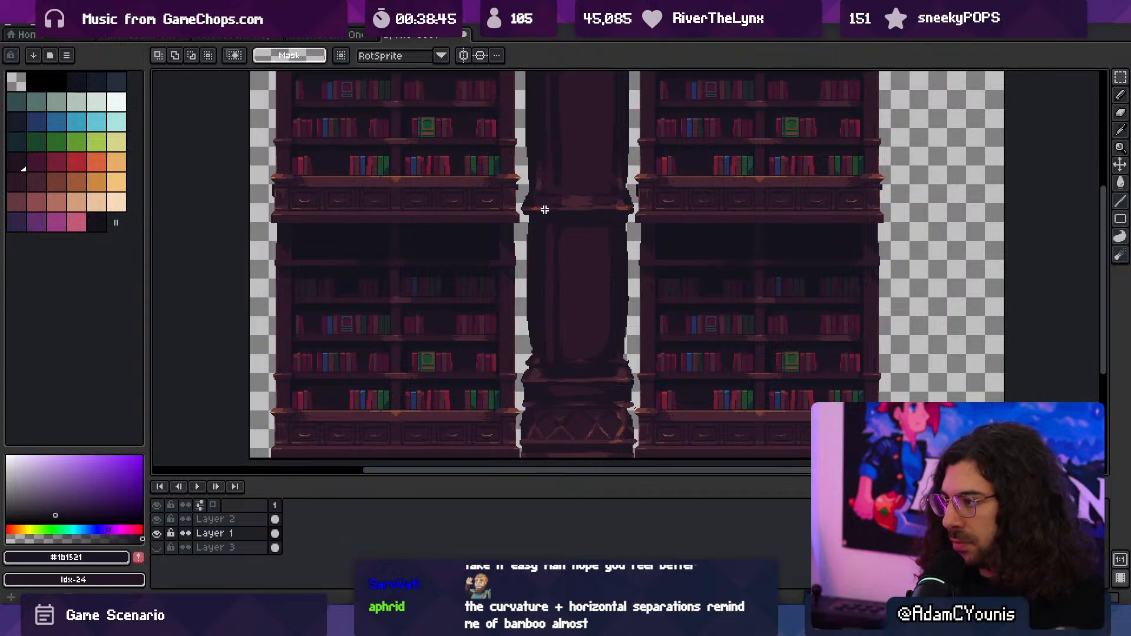
- Replace the column's upper section with a 109 × 151 px copy of the lower shaft and its ledge, placed directly above at Y -3
left_click_drag(520, 211, 648, 68)
left_click_drag(569, 324, 609, 172)
key("Return")
key("ctrl+z")
key("ctrl+c")
key("ctrl+v")
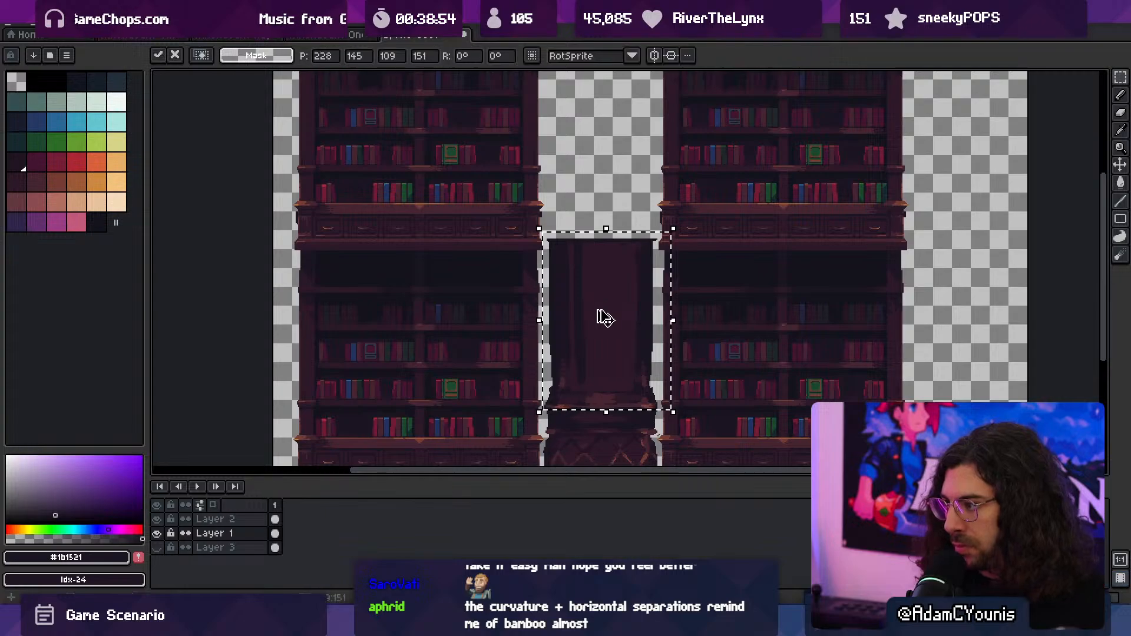
left_click_drag(598, 328, 613, 175)
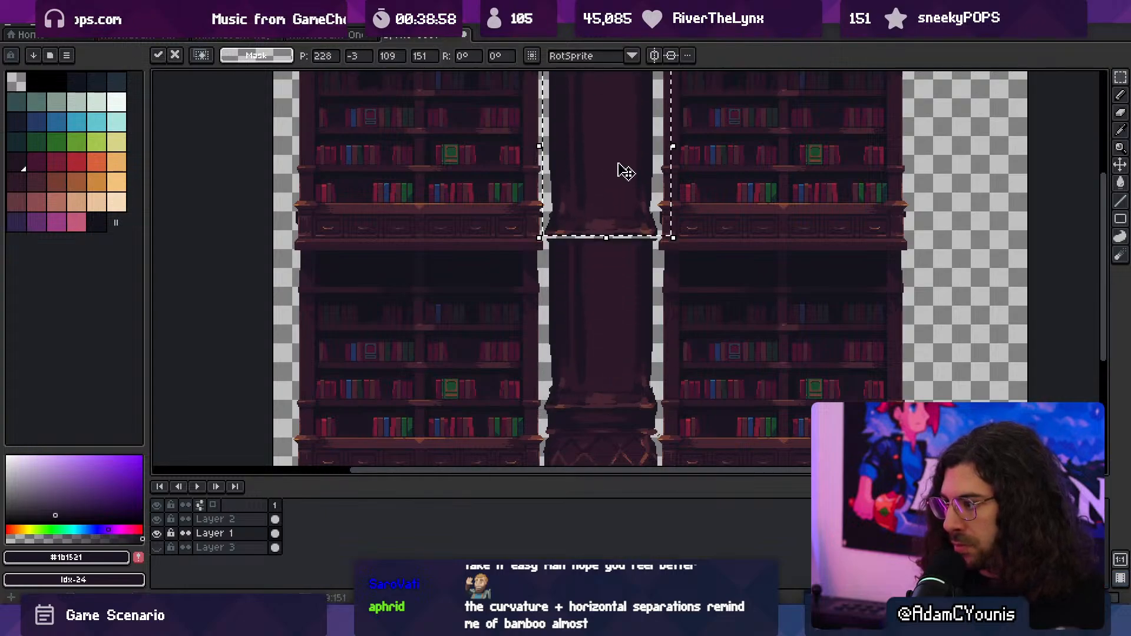
key("ctrl+d")
- Fill the transparent gap beneath the copied section's ledge with #1b1521 using a 2 px brush
key("z")
left_click(555, 204)
key("b")
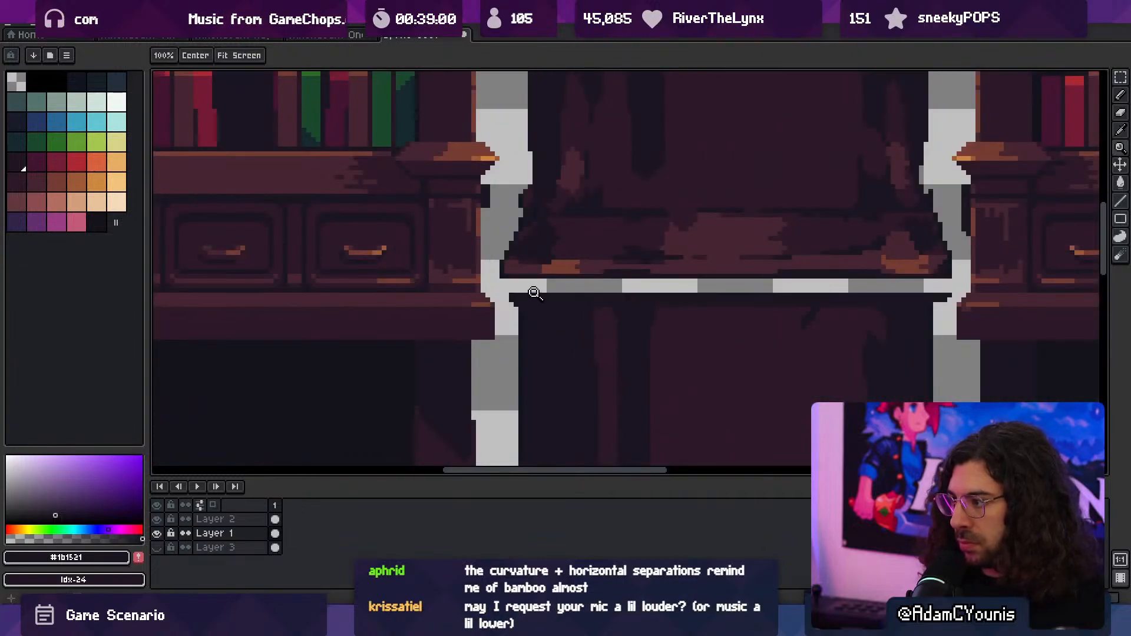
mouse_move(544, 287)
left_mouse_down()
mouse_move(513, 288)
mouse_move(926, 284)
left_mouse_up()
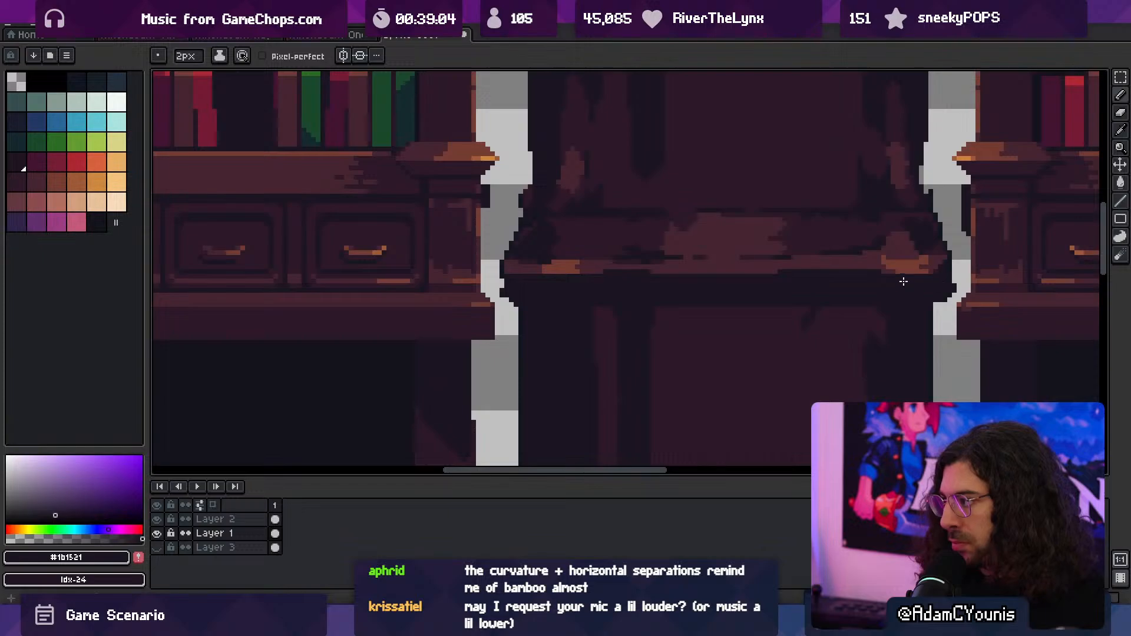
key("z")
scroll(735, 265, "down", 5)
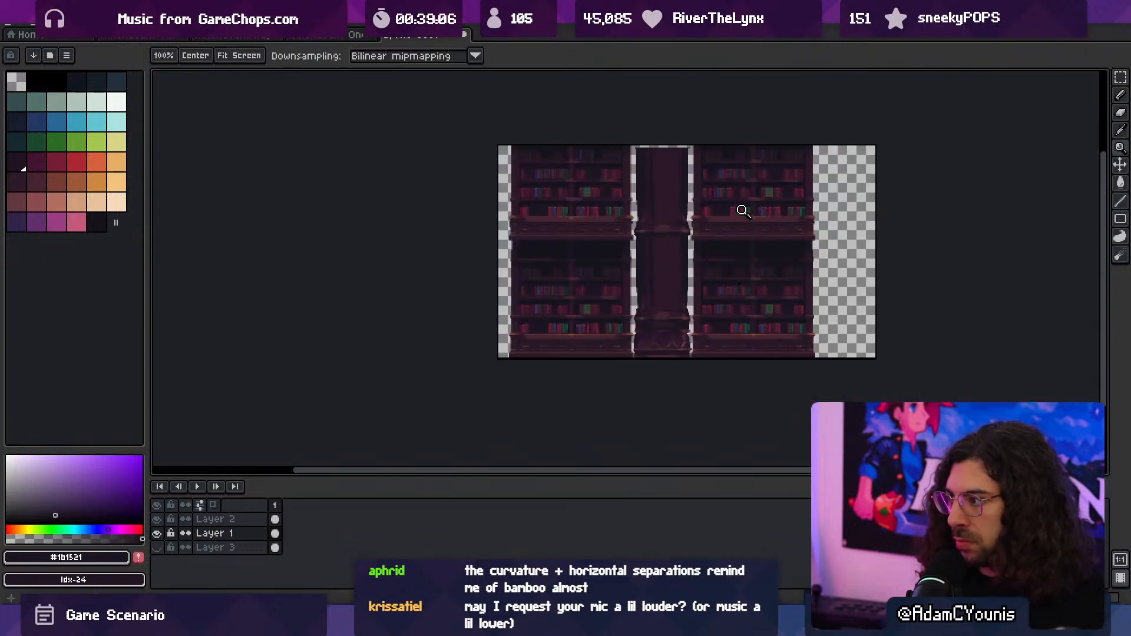
left_click_drag(694, 189, 676, 277)
left_click_drag(608, 347, 594, 331)
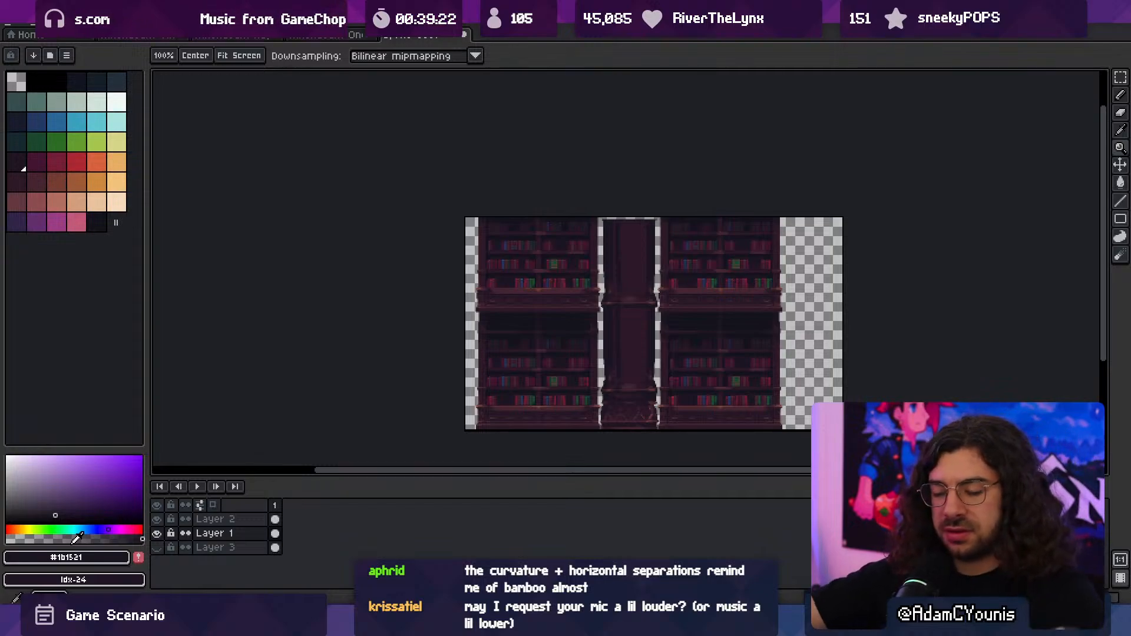
- Bring up the Windows Media Player window and hide it again to return to the drawing
left_click(627, 624)
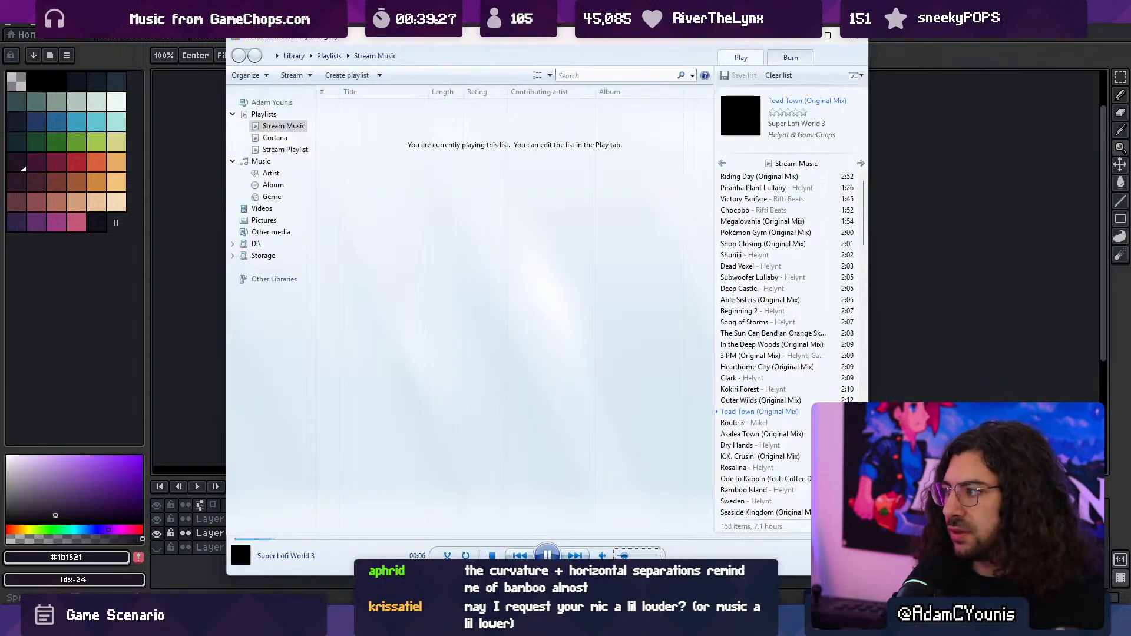
left_click(1030, 42)
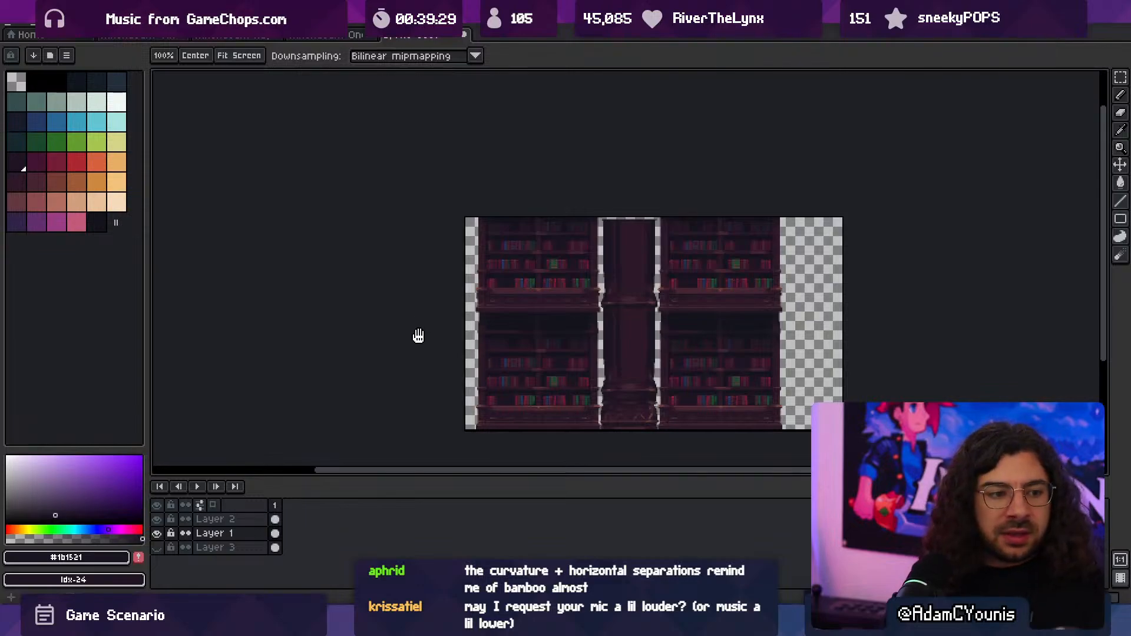
- Smooth the left edge of the column's lower shaft with a 2 px brush stroke in #1b1521
middle_click_drag(418, 333, 371, 308)
scroll(546, 350, "up", 5)
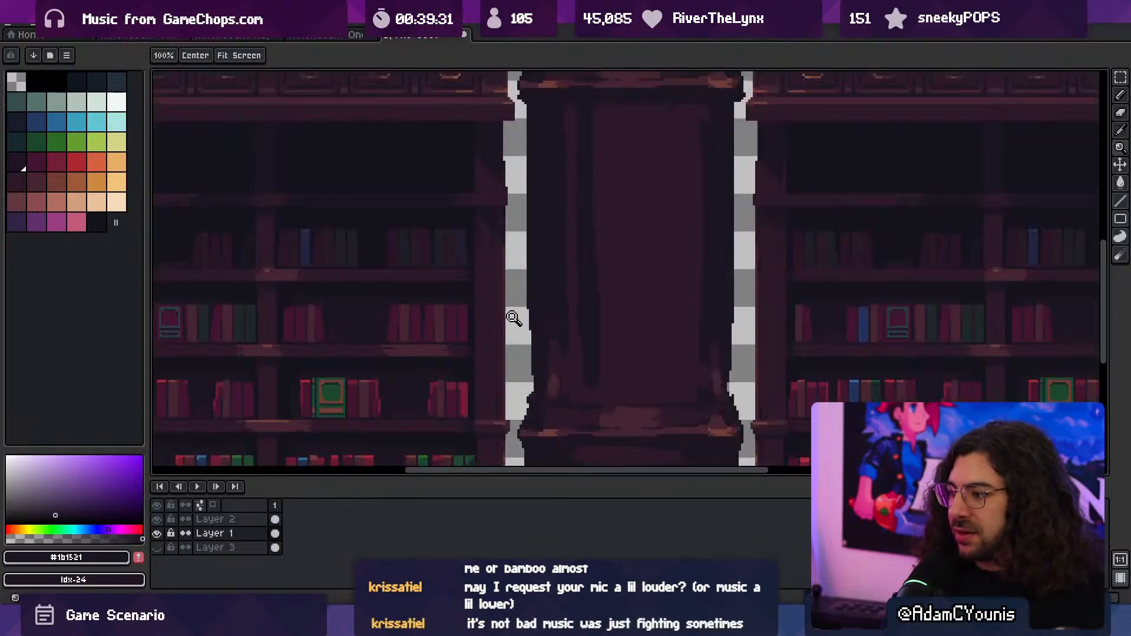
key("alt")
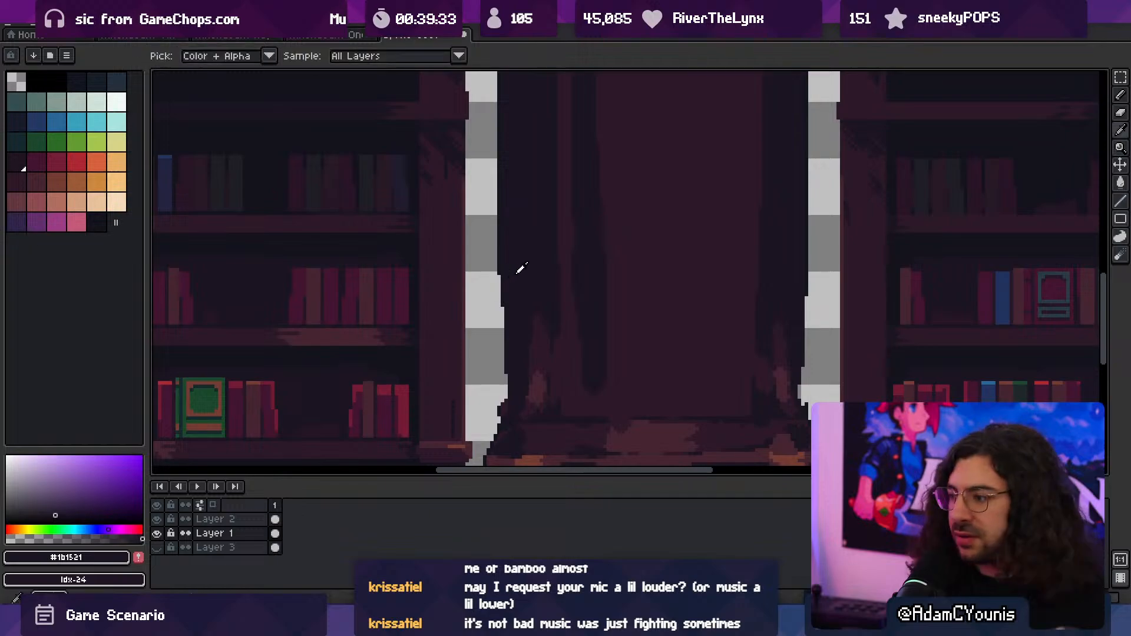
key("b")
left_click_drag(501, 282, 504, 349)
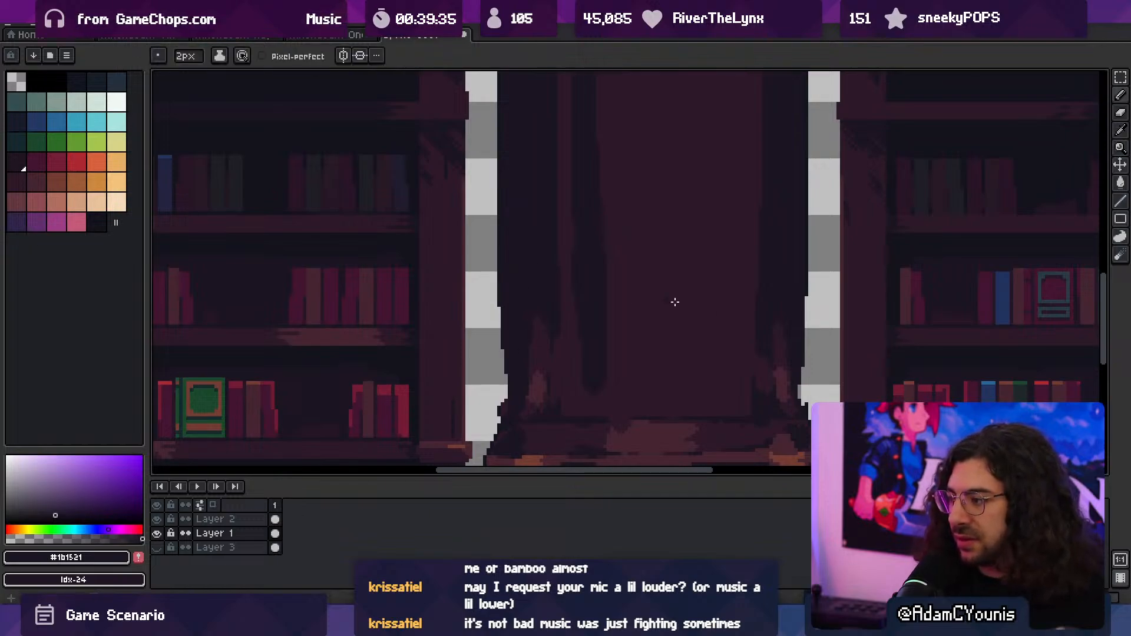
- Trim the upper corners of the lower shaft just beneath the middle ledge with the 2 px eraser
scroll(803, 324, "down", 5)
mouse_move(776, 295)
middle_mouse_down()
mouse_move(732, 308)
mouse_move(714, 300)
middle_mouse_up()
scroll(757, 302, "up", 1)
scroll(710, 289, "up", 2)
key("e")
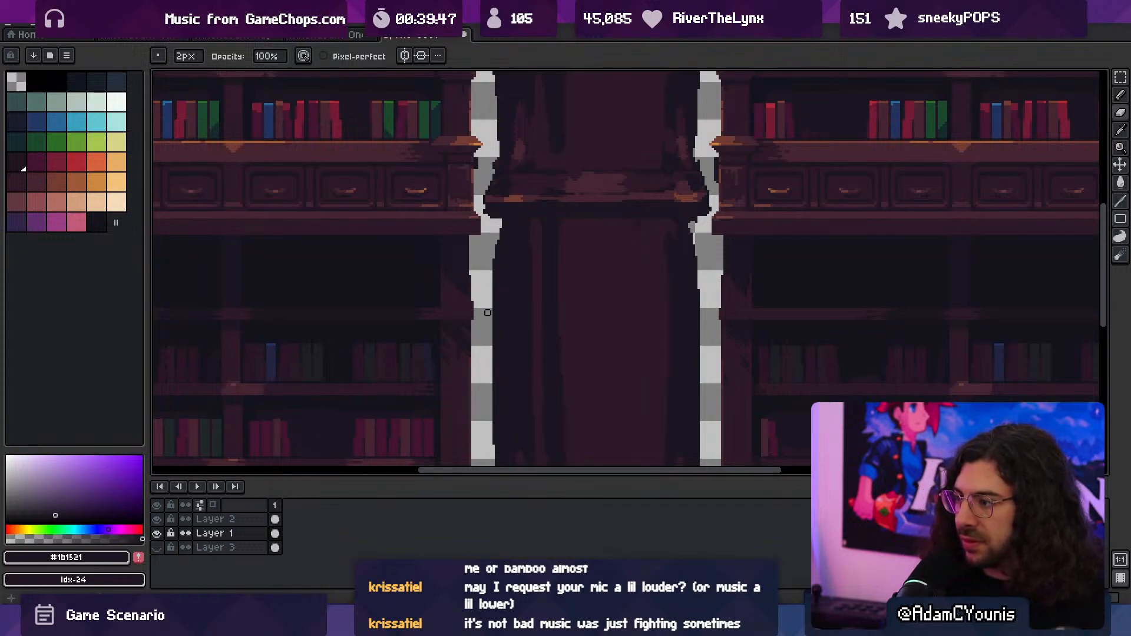
- Touch up the shading on the lower shaft's face with a 3 px brush in the sampled #2c1928
key("z")
mouse_move(610, 241)
left_mouse_down()
mouse_move(567, 224)
mouse_move(613, 281)
left_mouse_up()
middle_click_drag(599, 258, 604, 308)
left_click_drag(558, 298, 580, 276)
left_click(560, 238, "alt")
key("b")
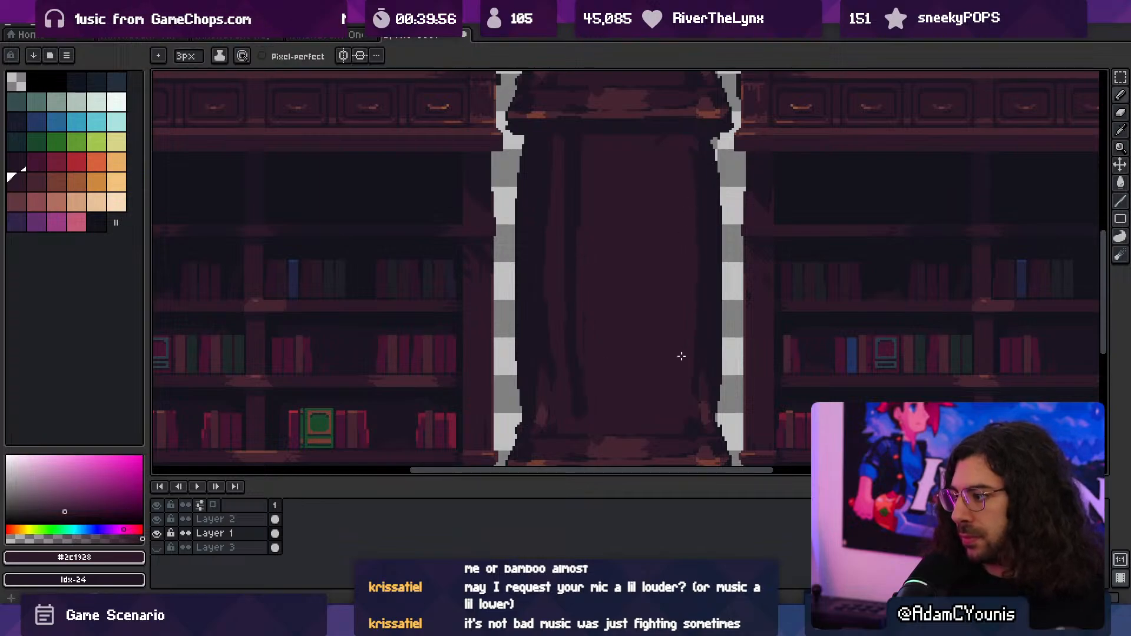
- Retouch the top of the shaft's front panel where it meets the middle ledge's shadow, using #2c1928 at 3 px
left_click_drag(611, 321, 582, 302)
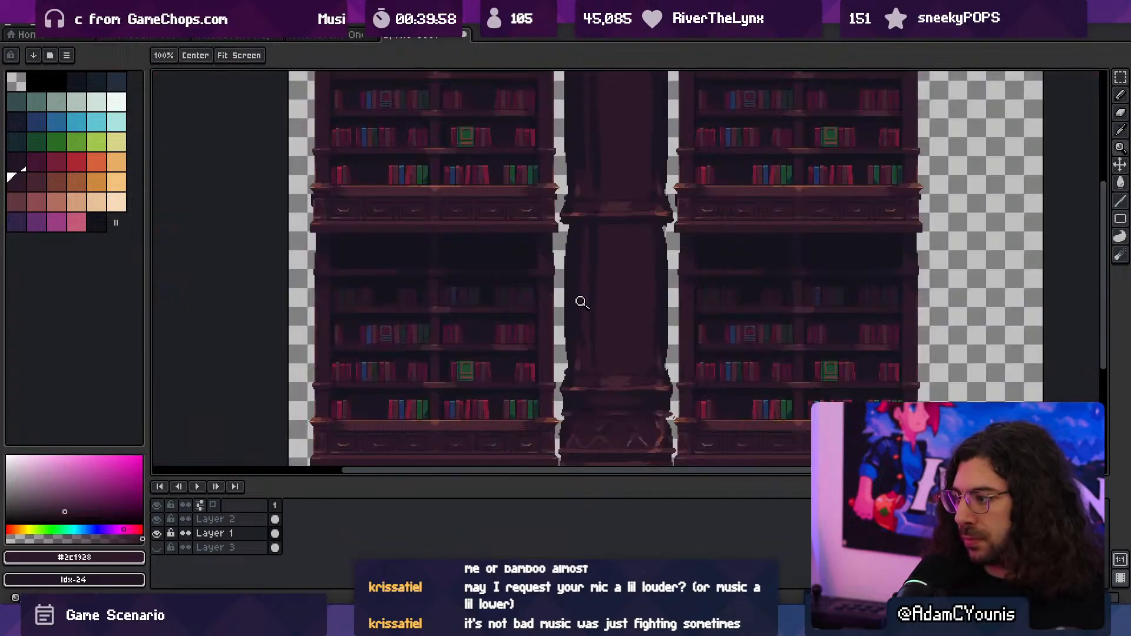
left_click_drag(619, 178, 629, 344)
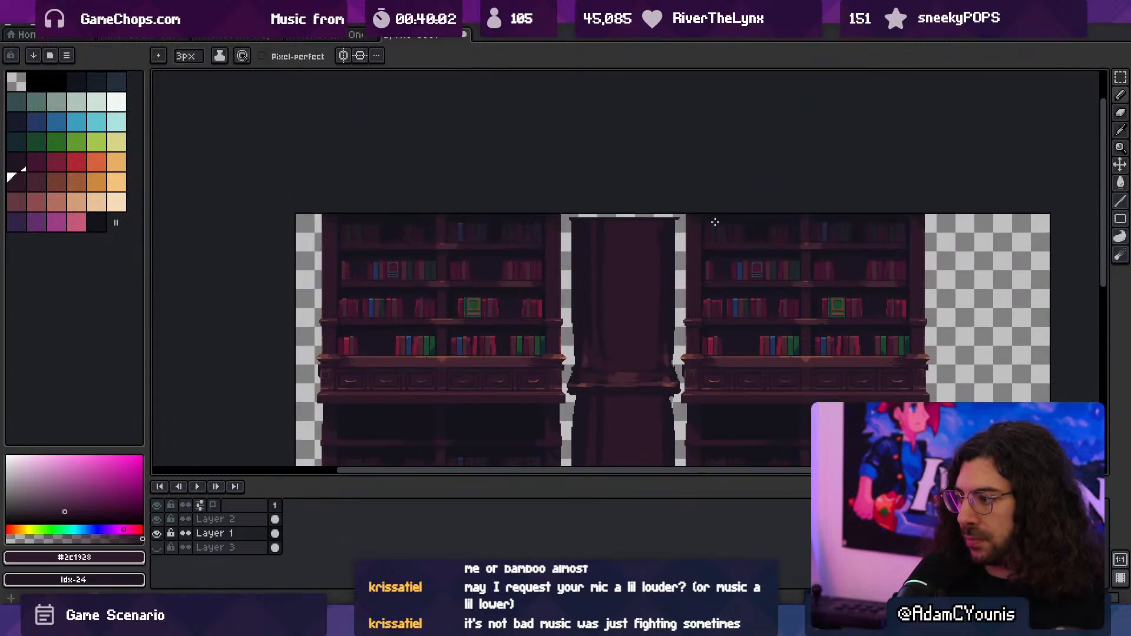
left_click_drag(679, 265, 659, 257)
mouse_move(678, 310)
left_mouse_down()
mouse_move(669, 213)
mouse_move(676, 223)
mouse_move(630, 224)
left_mouse_up()
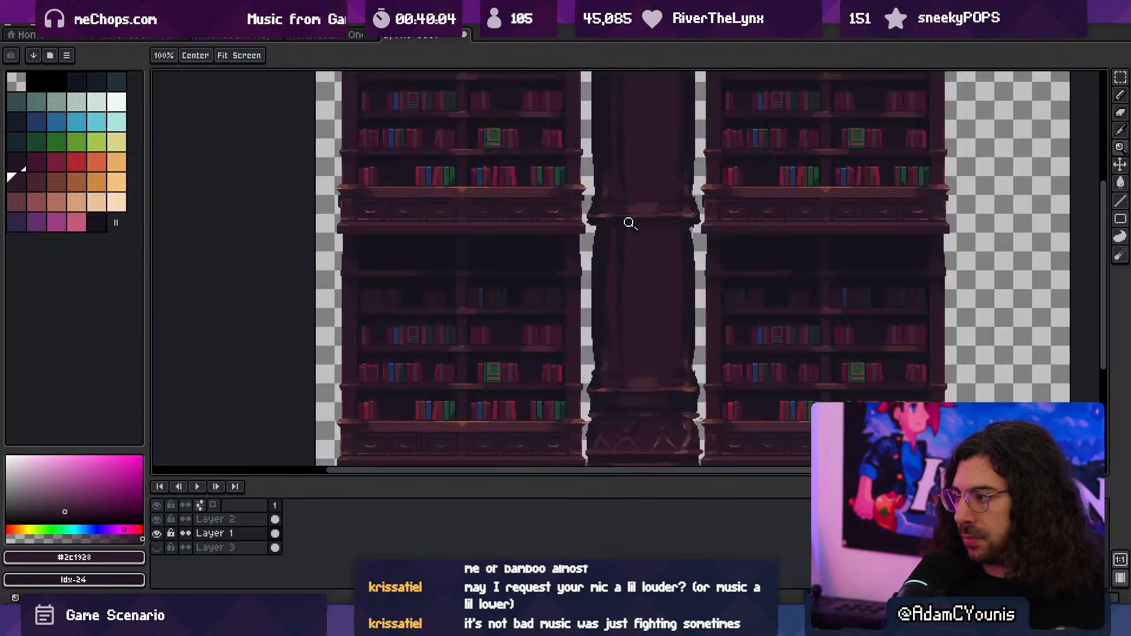
left_click(630, 223)
key("b")
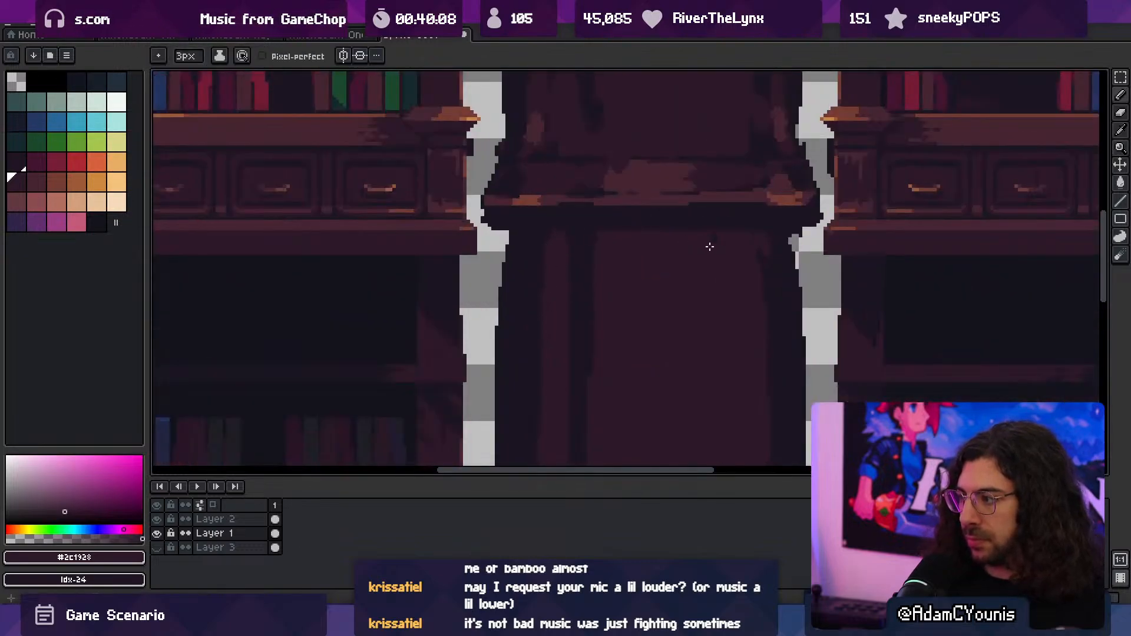
left_click(731, 252, "alt")
left_click_drag(754, 255, 757, 240)
left_click(731, 218, "alt")
left_click(609, 241, "alt")
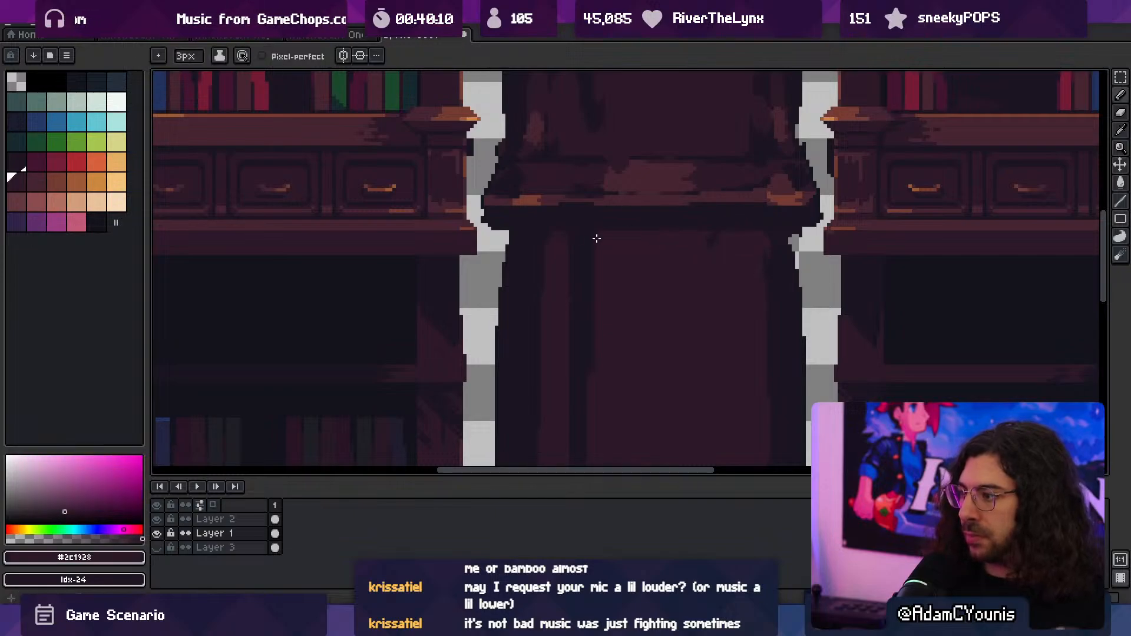
- Darken the middle ledge's underside with the sampled #1b1521 and paint a thin #2c1928 band along it
left_click(514, 231, "alt")
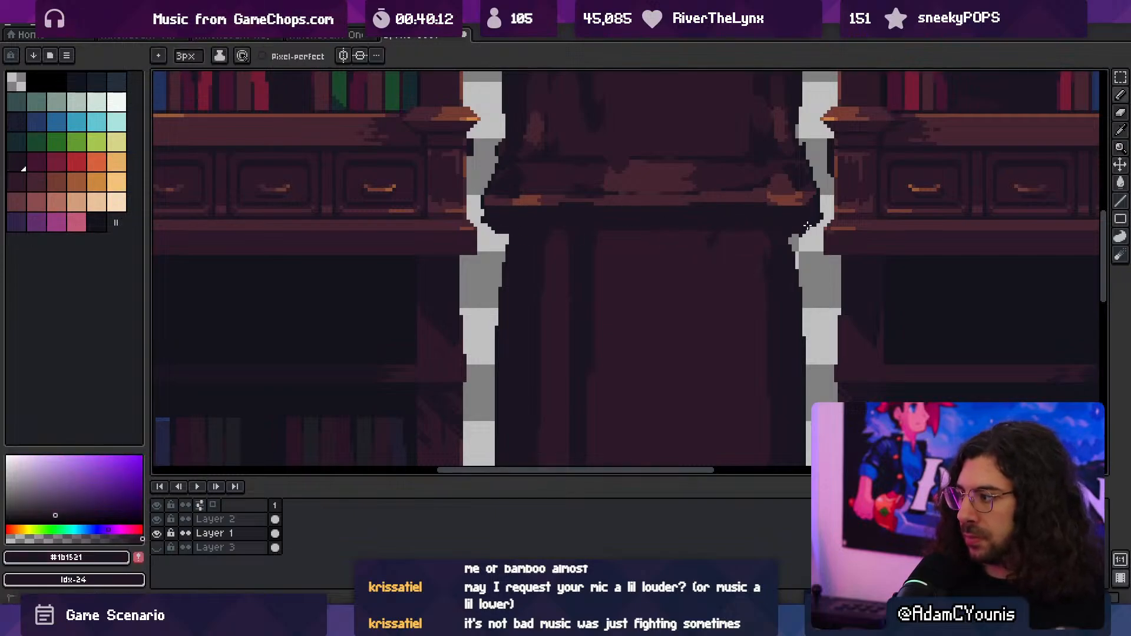
left_click(704, 234, "alt")
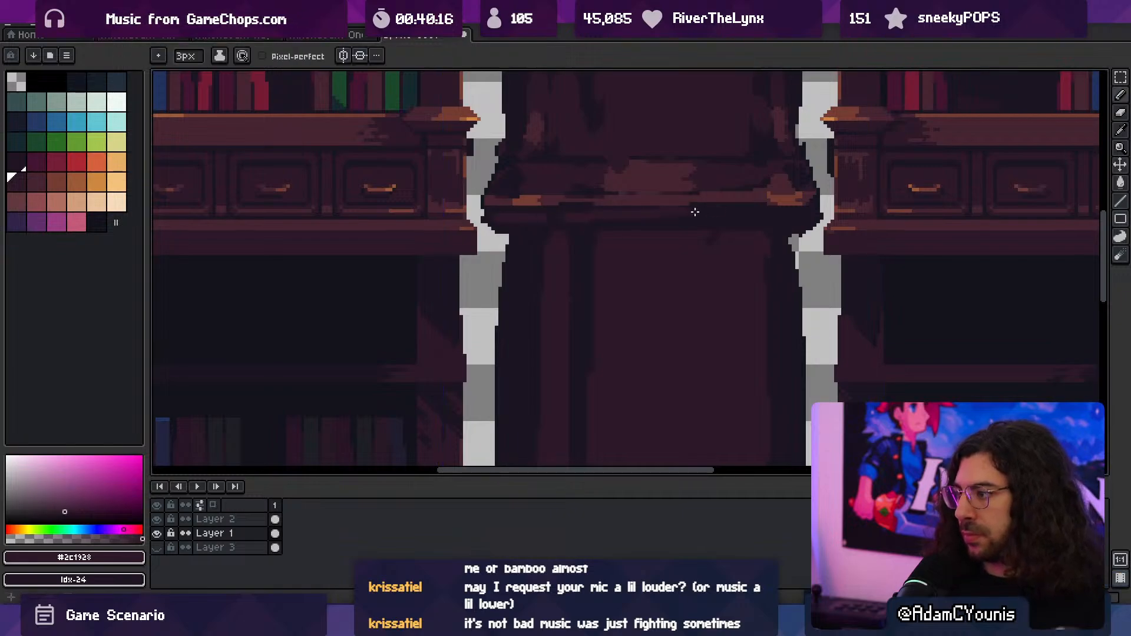
left_click_drag(760, 216, 678, 255, "ctrl")
left_click_drag(679, 255, 702, 245, "ctrl")
left_click_drag(709, 292, 681, 252)
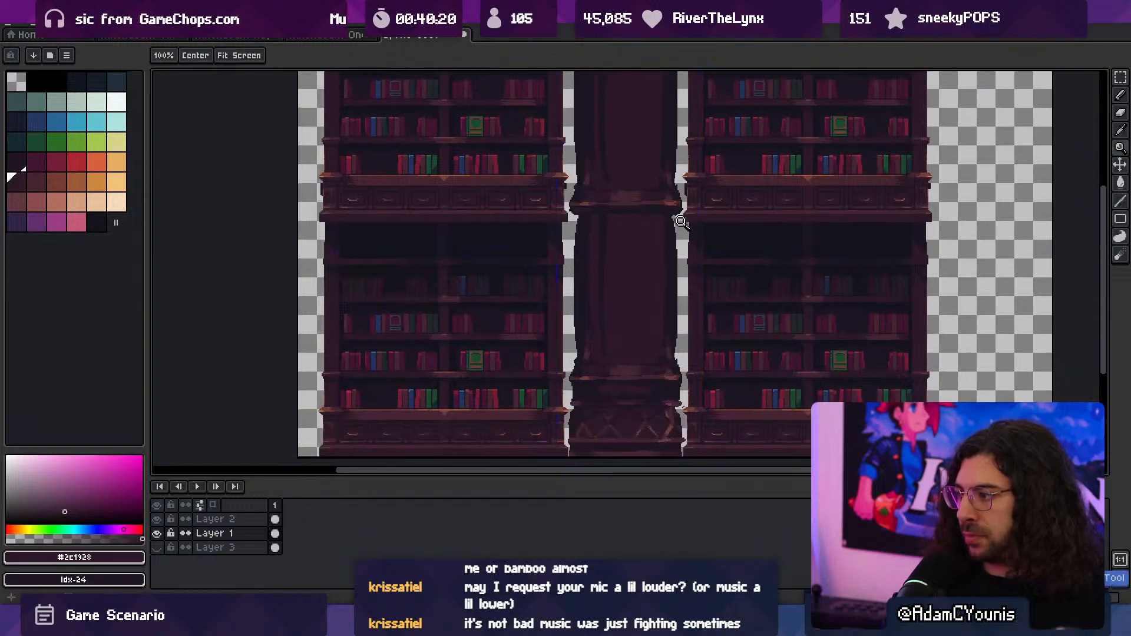
- Extend the #2c1928 band toward both ends of the ledge's underside and tidy the shadow below it
left_click_drag(621, 202, 659, 201, "ctrl")
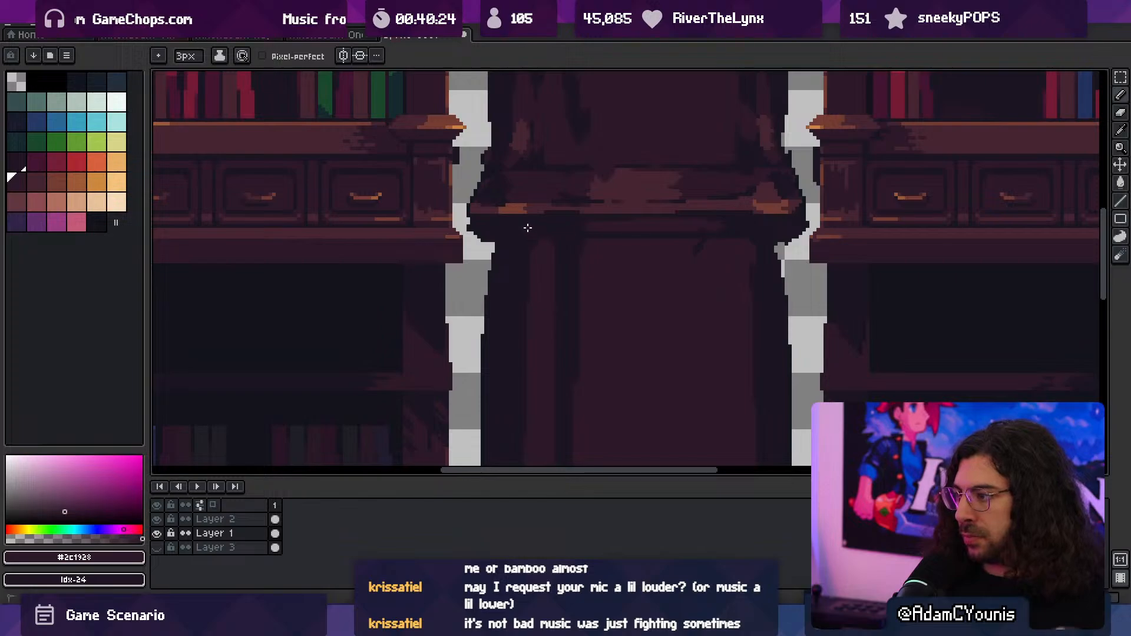
left_click_drag(610, 240, 572, 243, "ctrl")
mouse_move(634, 245)
left_mouse_down()
mouse_move(600, 253)
mouse_move(684, 240)
left_mouse_up()
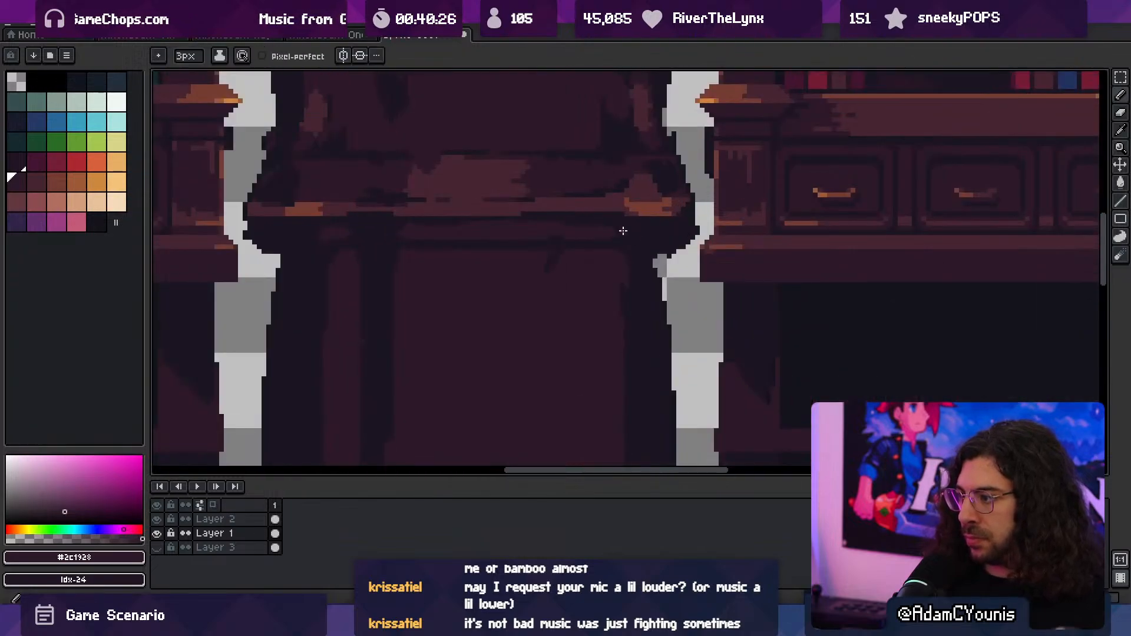
left_click(392, 234, "alt")
left_click(543, 262, "alt")
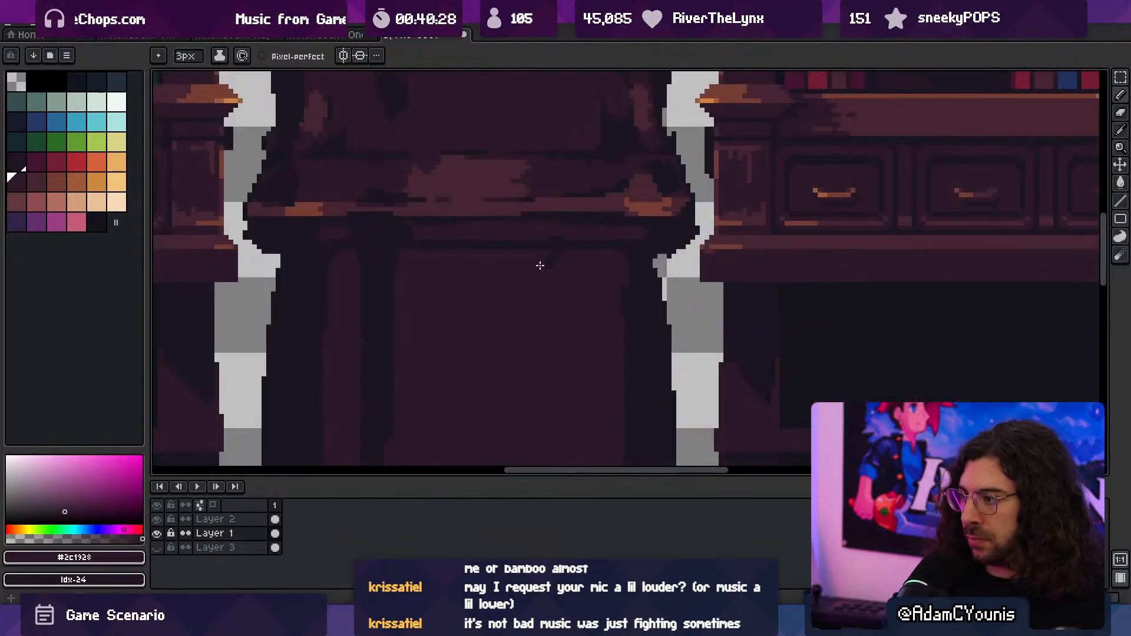
left_click_drag(575, 293, 522, 317, "ctrl")
left_click_drag(562, 318, 547, 284)
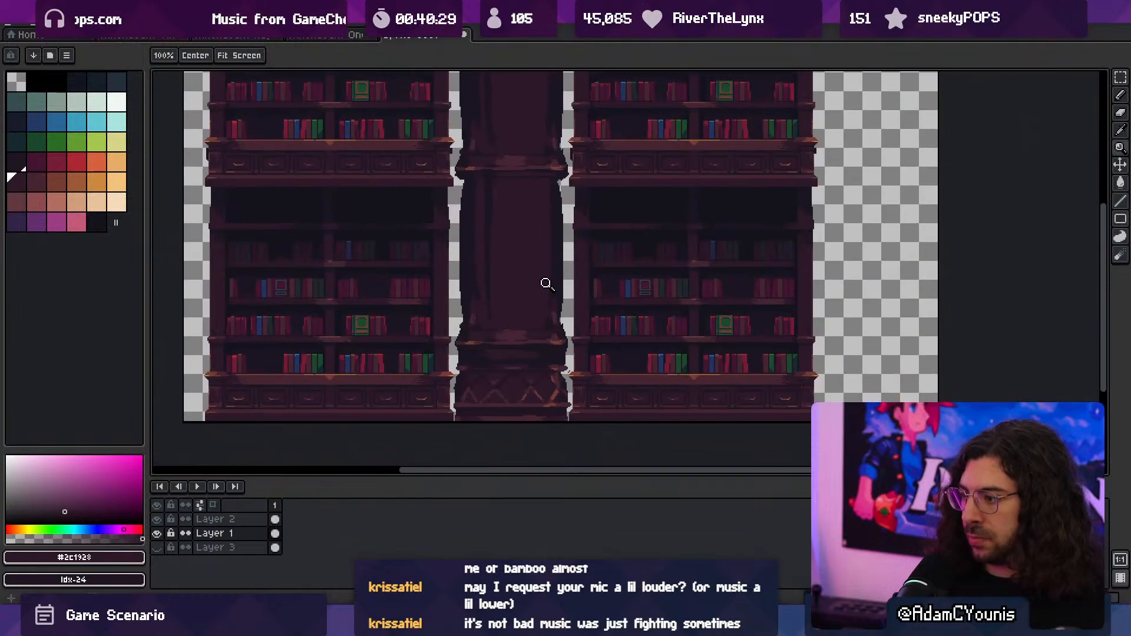
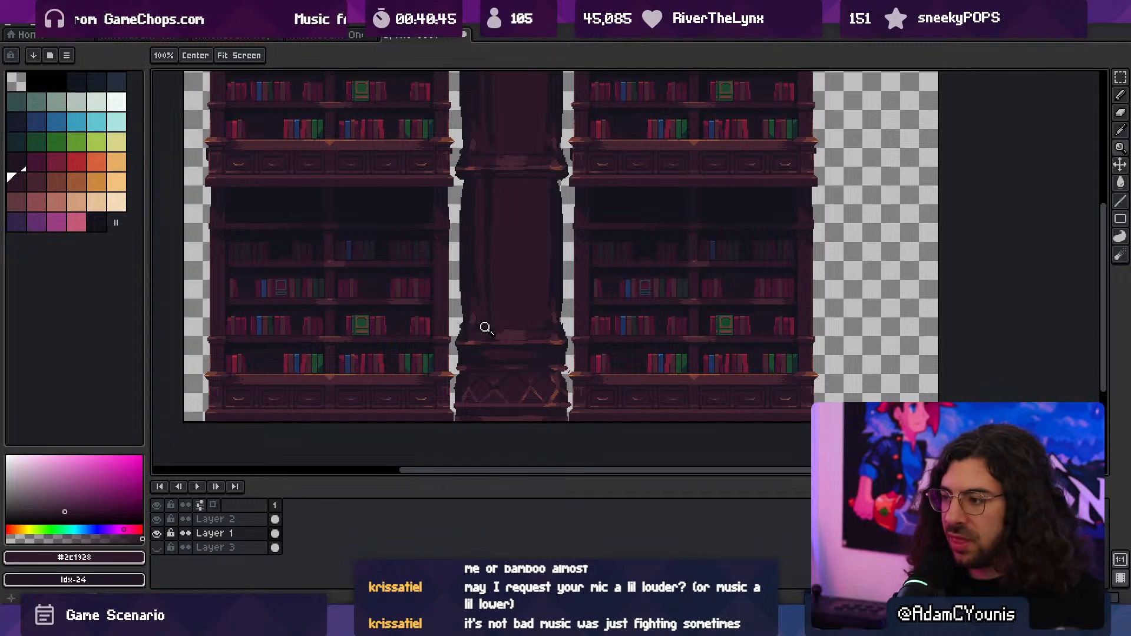
- Paint small #731b34 accents, sampled from a red book, on both lower corners of the column's lower shaft
scroll(503, 343, "up", 4)
key("i")
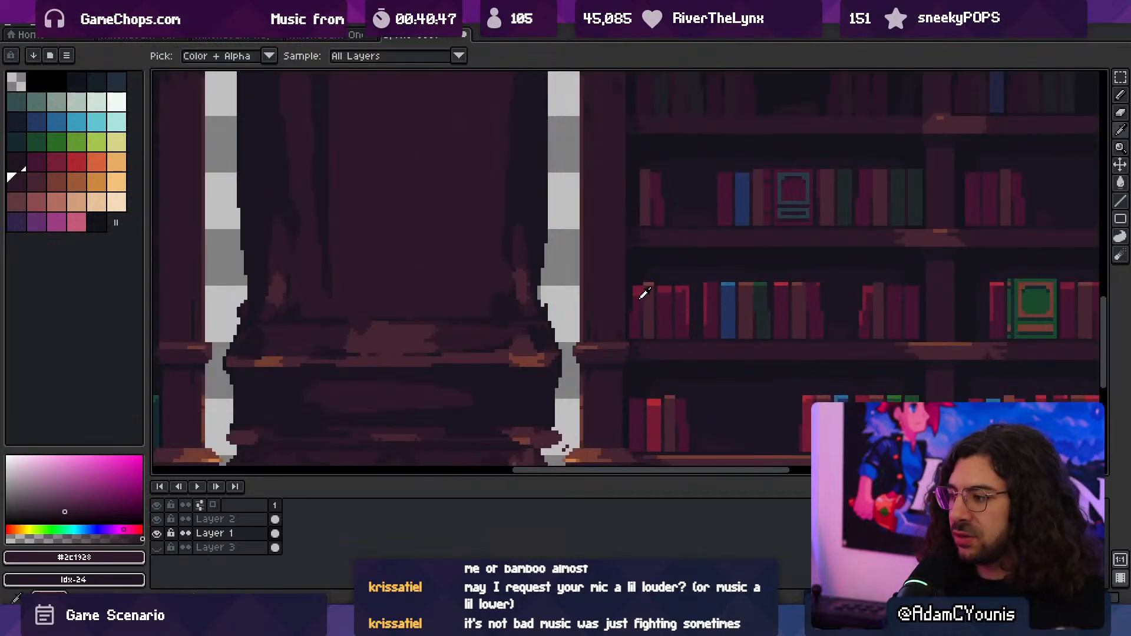
left_click(645, 292)
key("z")
scroll(525, 285, "down", 3)
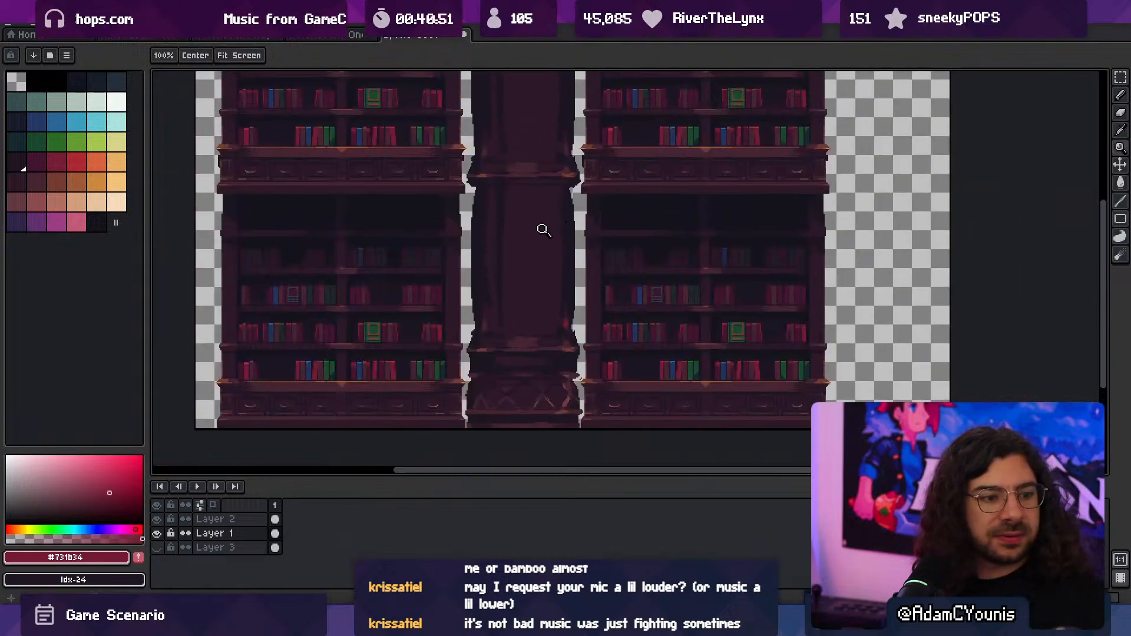
key("v")
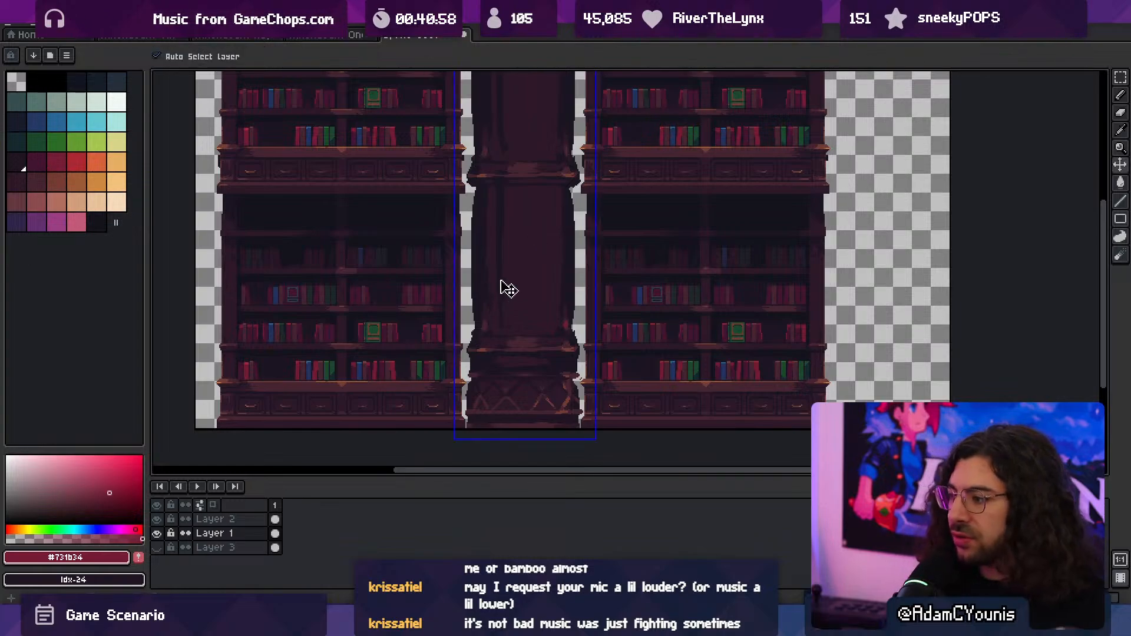
key("z")
mouse_move(572, 328)
left_mouse_down()
mouse_move(610, 321)
mouse_move(508, 310)
left_mouse_up()
key("i")
key("b")
key("z")
mouse_move(508, 309)
middle_mouse_down()
mouse_move(530, 298)
mouse_move(632, 303)
middle_mouse_up()
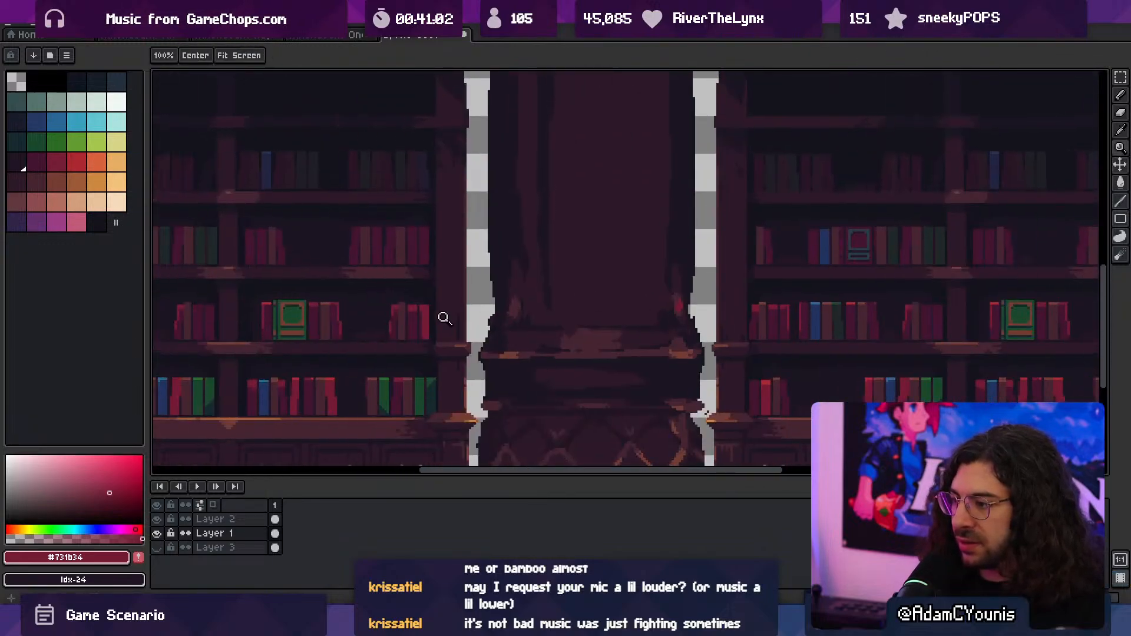
key("i")
key("b")
- Dab the sampled book green #1a482c beneath the lower ledge's left end and darken it with #152a2c
key("i")
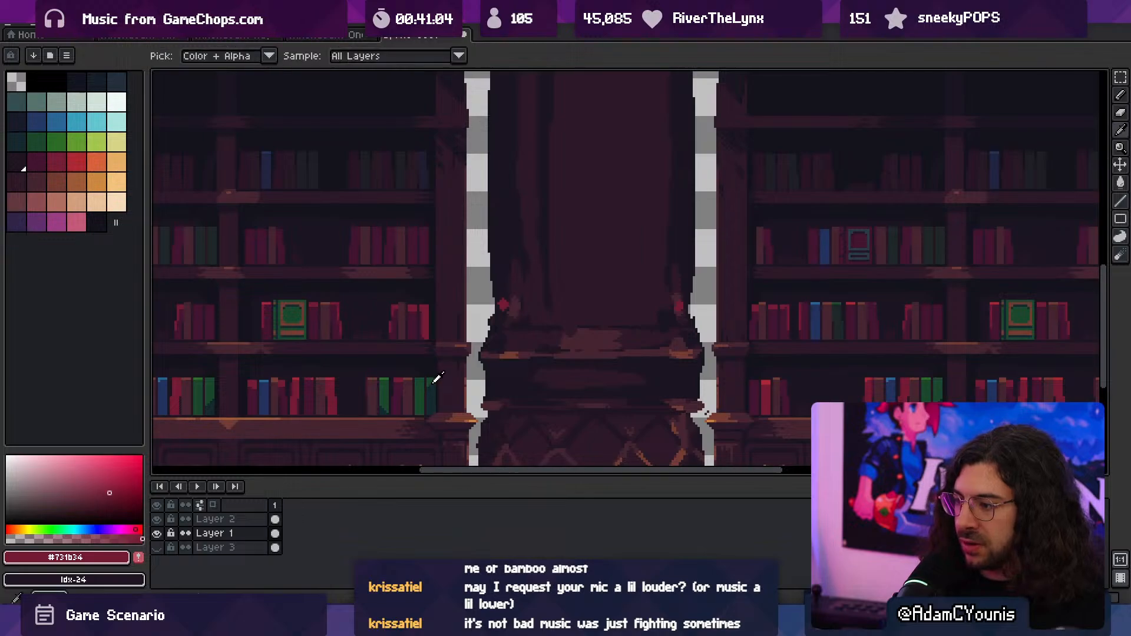
left_click(432, 383)
key("b")
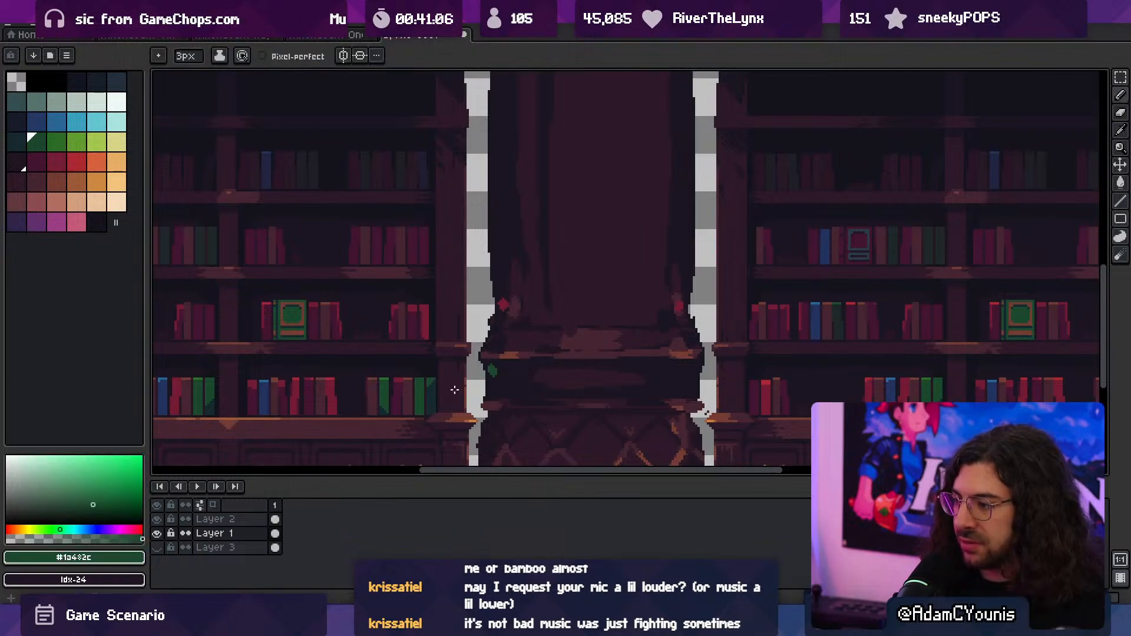
key("i")
left_click(493, 373)
key("b")
key("i")
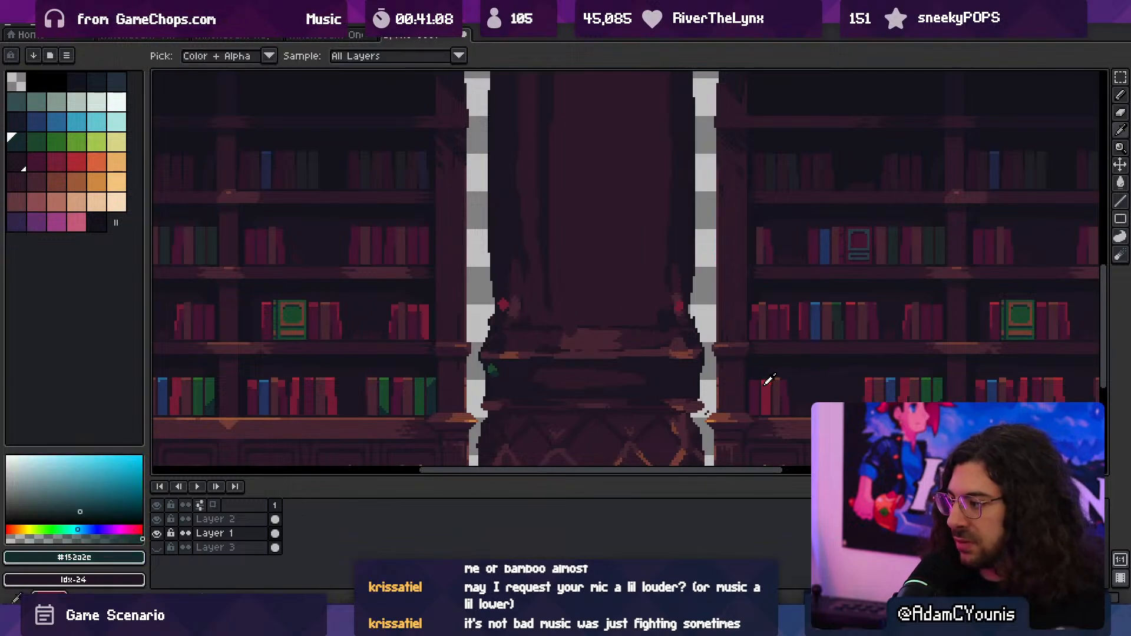
- Add a #441531 accent, sampled from a nearby book, beneath the lower ledge's right end
left_click(757, 390)
key("b")
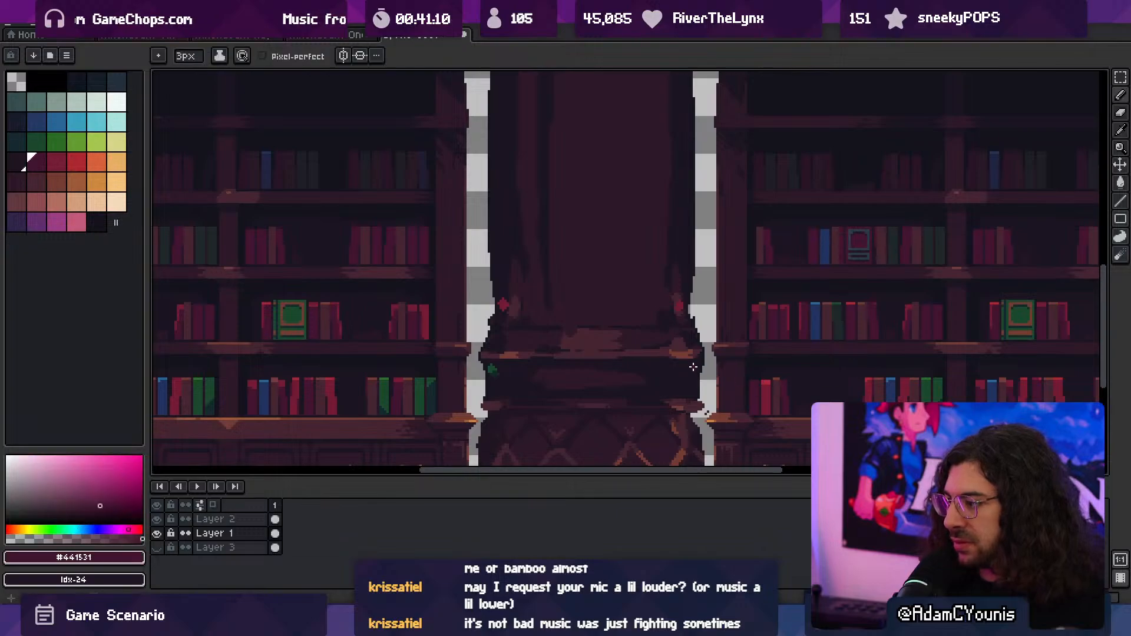
key("z")
scroll(677, 359, "down", 2)
- Blend the red accents at the shaft's lower corners upward with #441531 using a 2 px brush
middle_click_drag(661, 355, 633, 360)
middle_click_drag(626, 295, 609, 293)
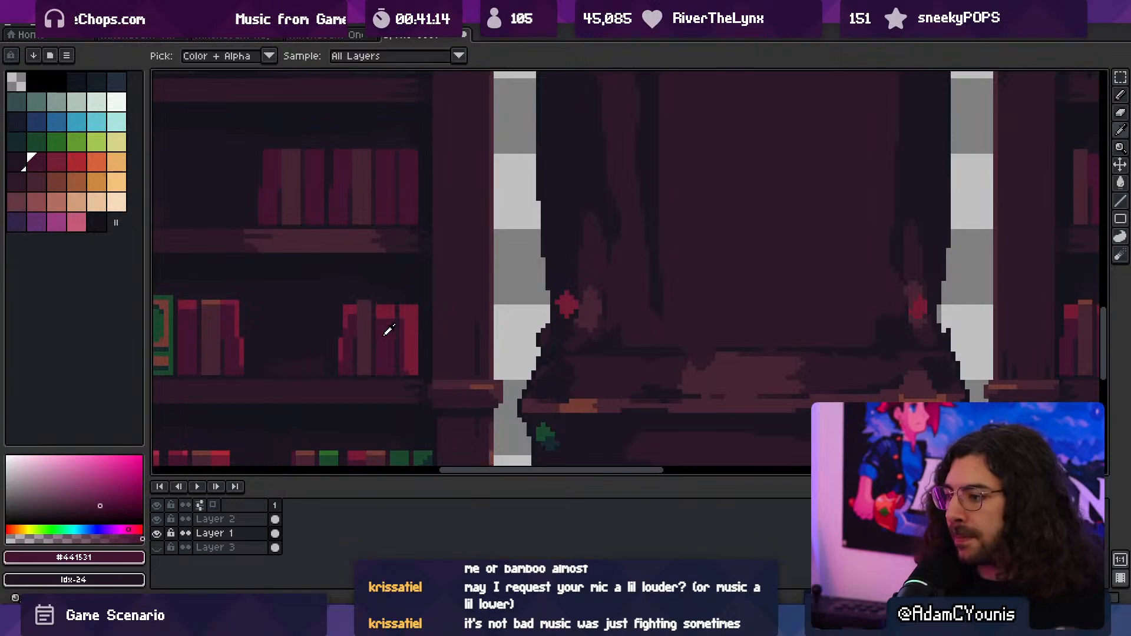
key("b")
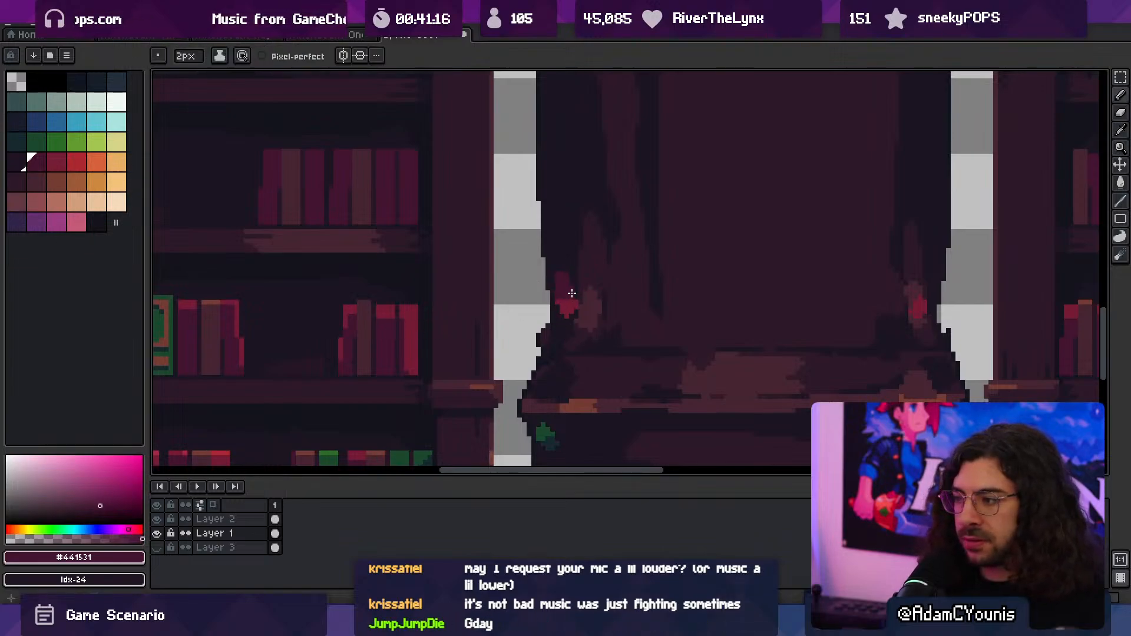
middle_click_drag(566, 301, 585, 365)
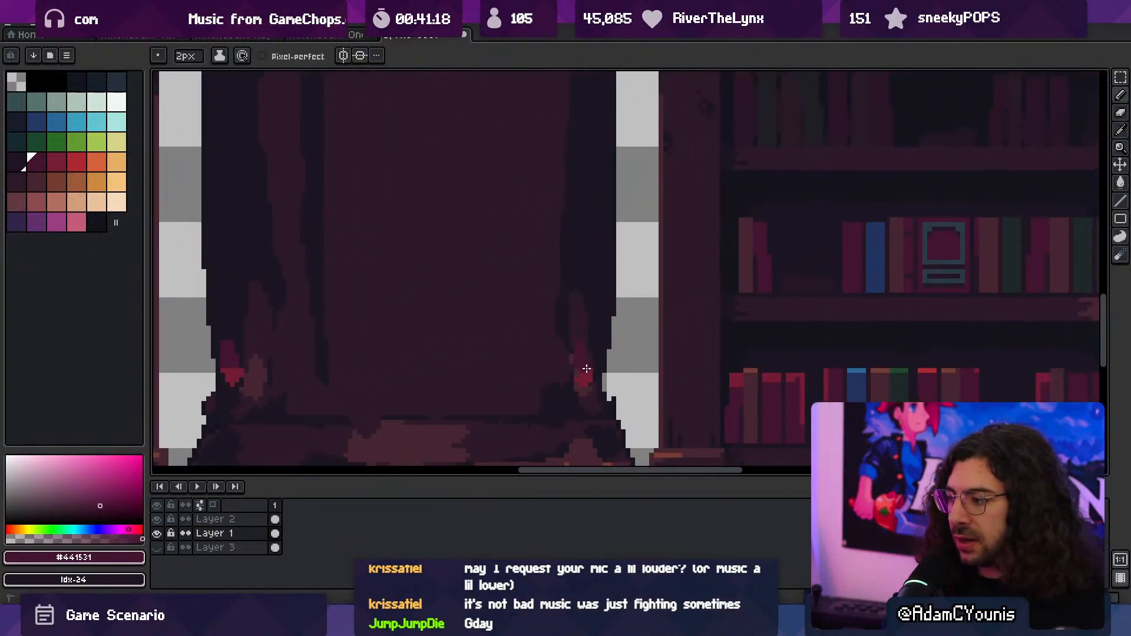
key("z")
scroll(600, 270, "down", 3)
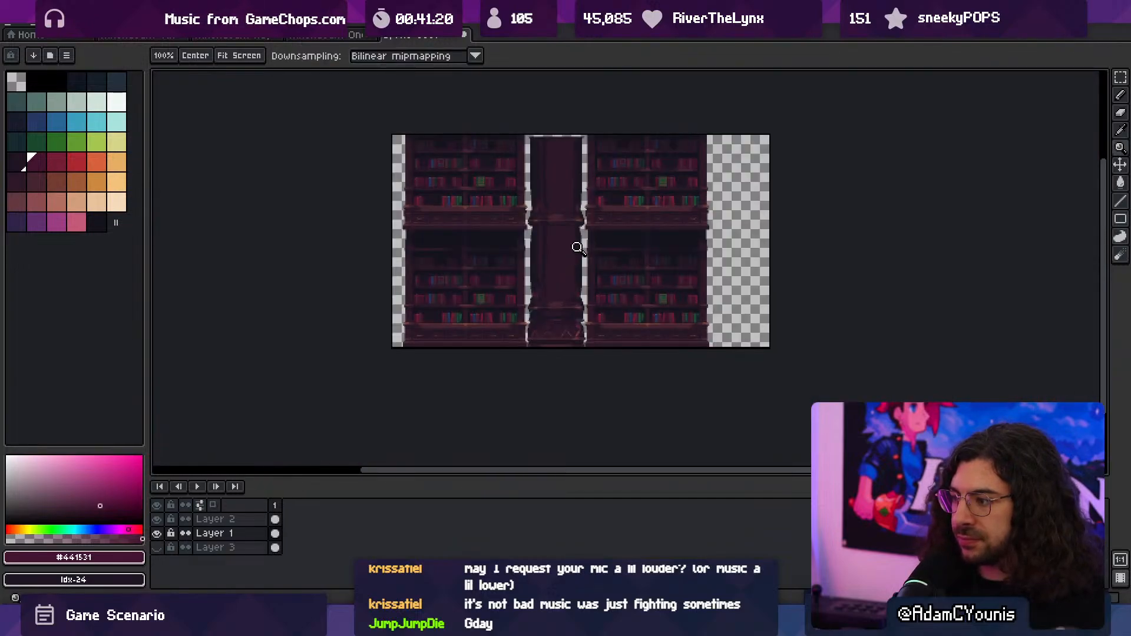
- Thin and reshape the red accents at the shaft's lower corners using the sampled #2c1928 and #1b1521
scroll(576, 239, "up", 2)
scroll(556, 263, "up", 1)
mouse_move(503, 344)
left_mouse_down("ctrl")
mouse_move(550, 320)
mouse_move(530, 312)
mouse_move(528, 324)
mouse_move(518, 288)
left_mouse_up("ctrl")
left_click(531, 283, "alt")
left_click(887, 286, "alt")
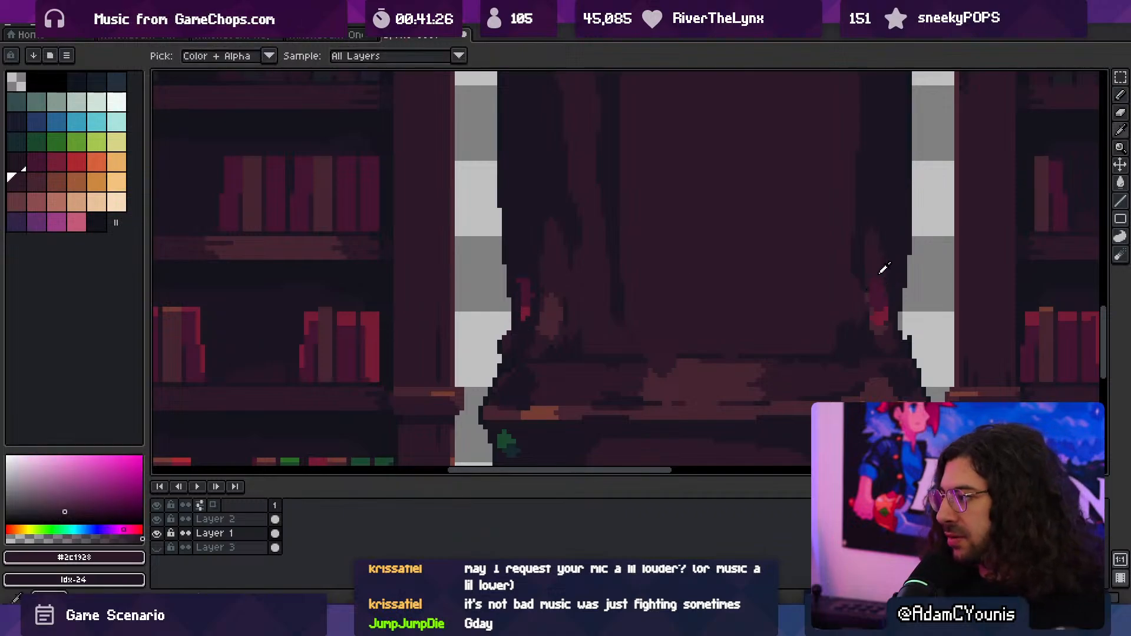
scroll(859, 289, "down", 2)
scroll(842, 312, "up", 2)
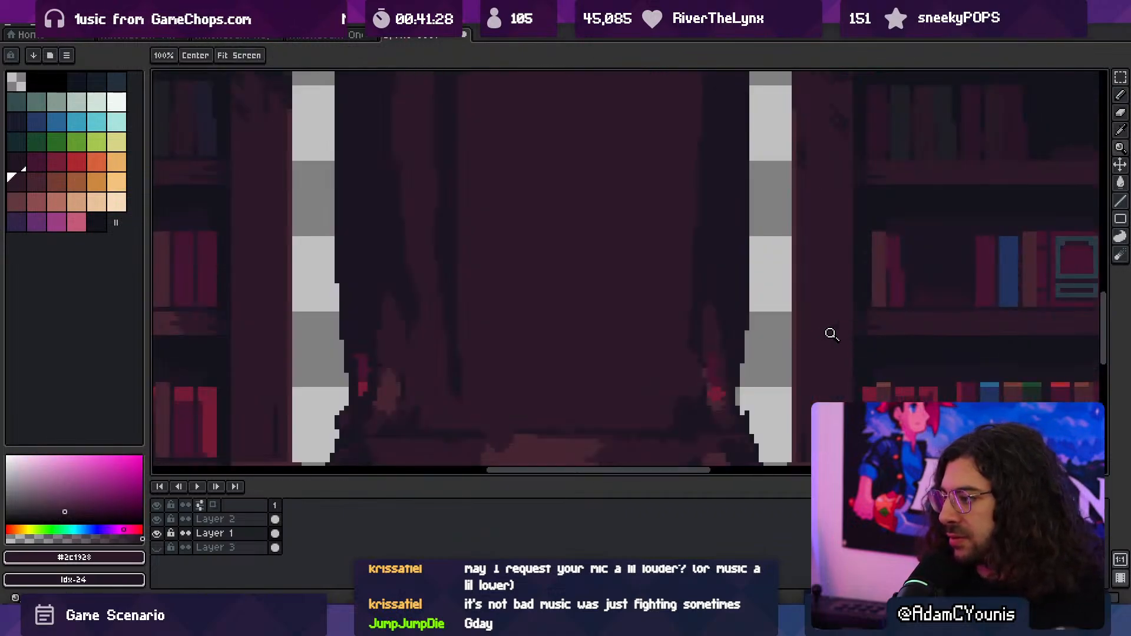
left_click(734, 351, "alt")
scroll(678, 366, "down", 2)
scroll(678, 366, "down", 1)
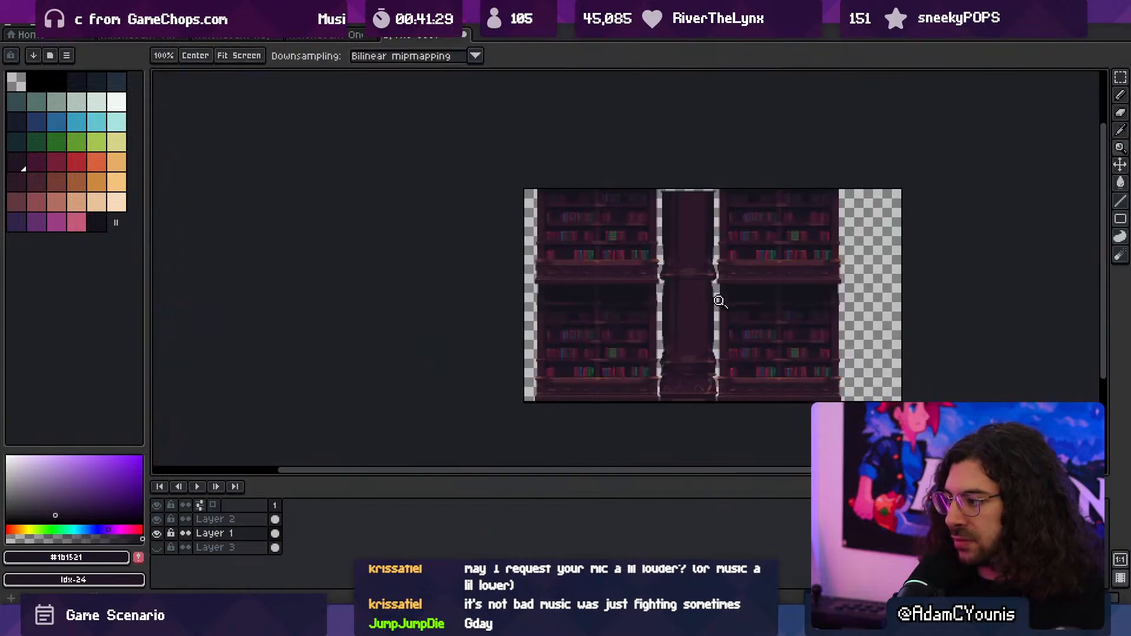
scroll(716, 330, "up", 1)
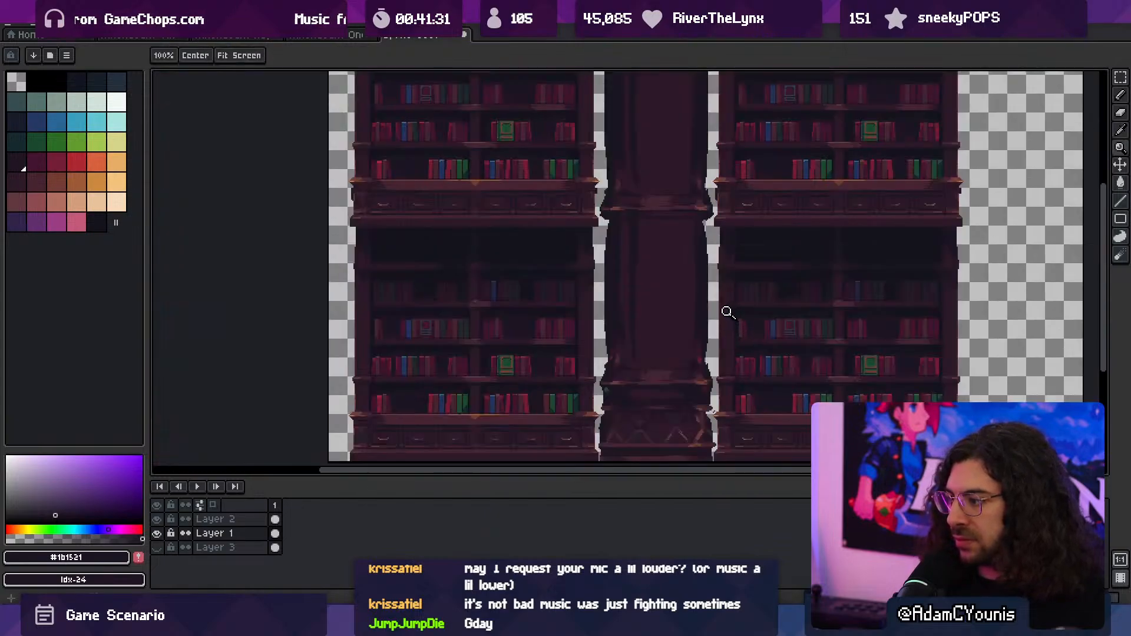
scroll(649, 318, "up", 2)
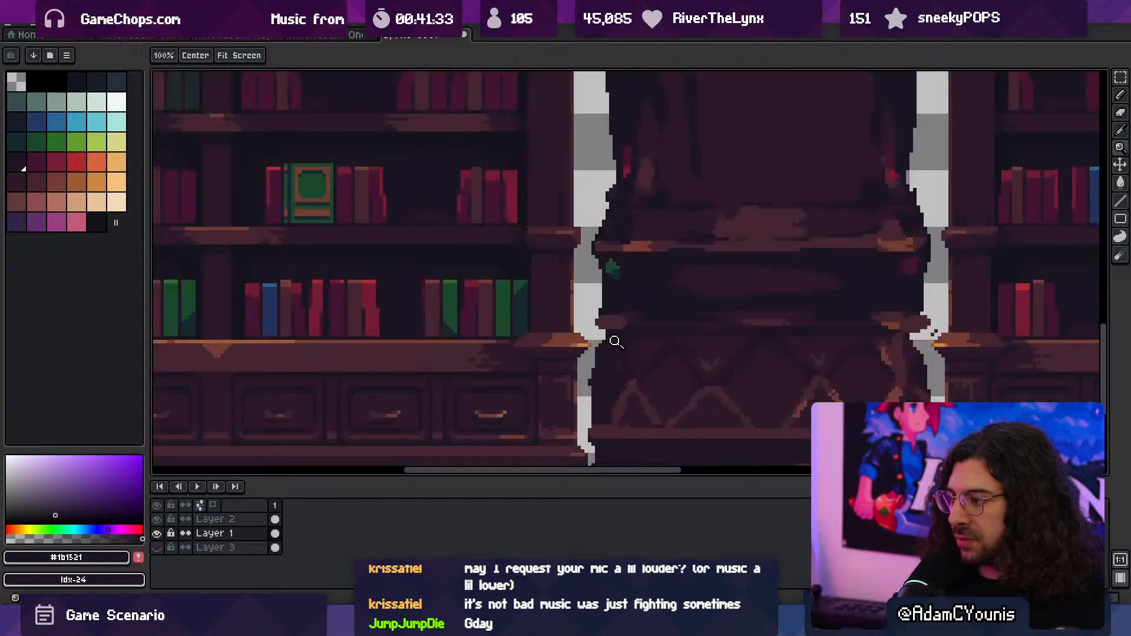
- Highlight the base moulding's ends at 1 px with sampled #ce8341 and #743c33, and erase the stray pixels beside its right end
key("alt")
left_click(577, 337, "alt")
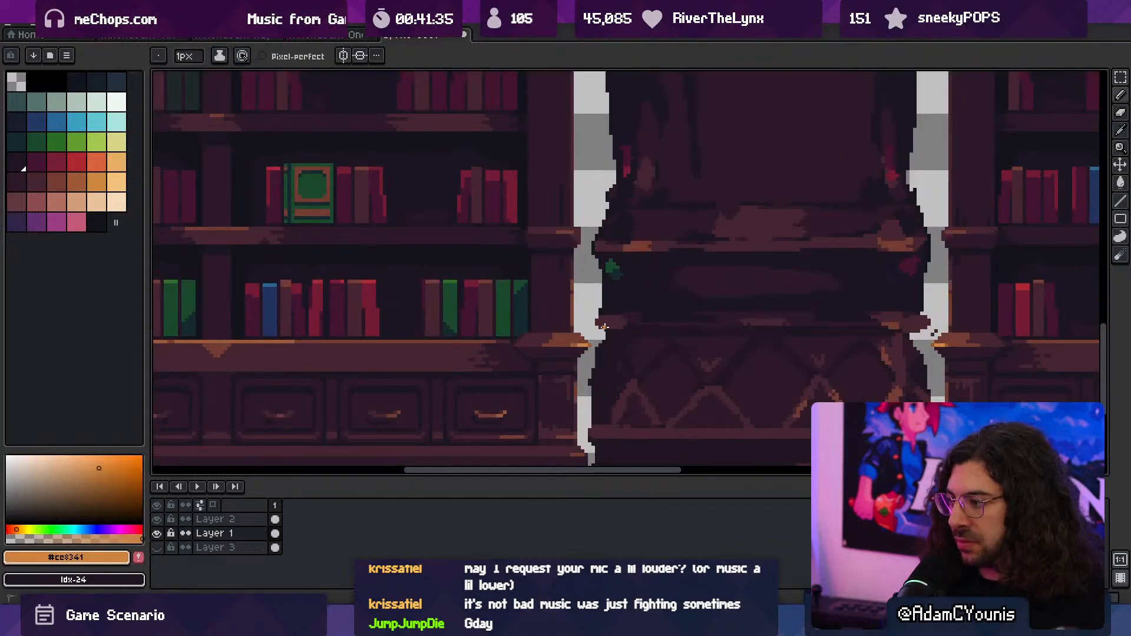
left_click(601, 324, "alt")
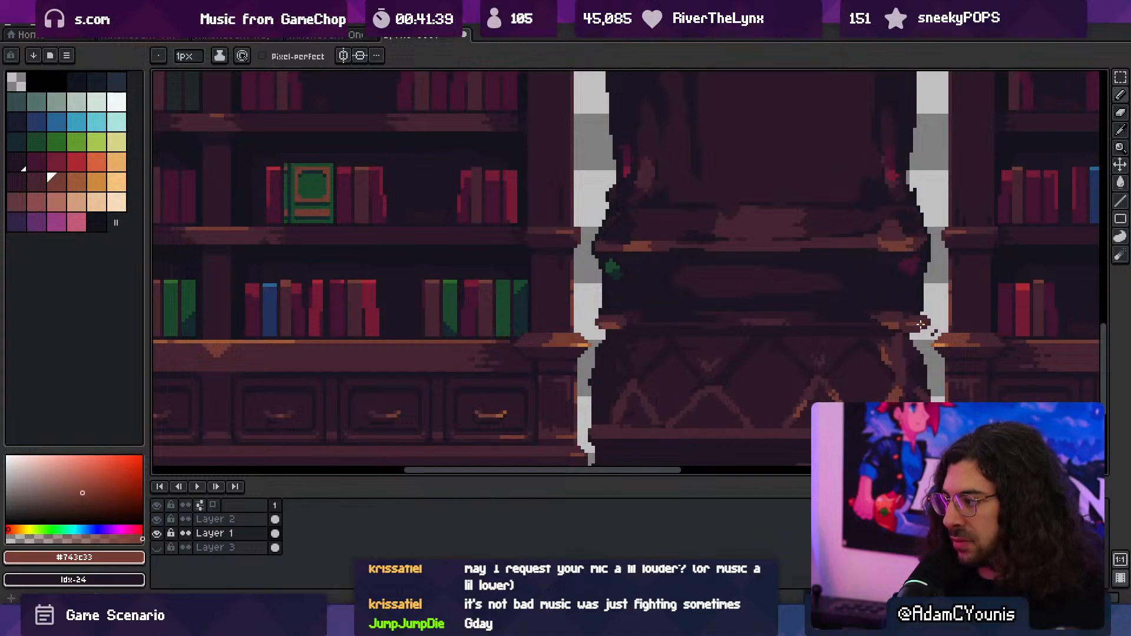
key("e")
left_click(934, 332)
mouse_move(923, 333)
left_mouse_down("ctrl")
mouse_move(866, 351)
mouse_move(848, 330)
left_mouse_up("ctrl")
mouse_move(874, 309)
left_mouse_down()
mouse_move(745, 326)
mouse_move(754, 355)
left_mouse_up()
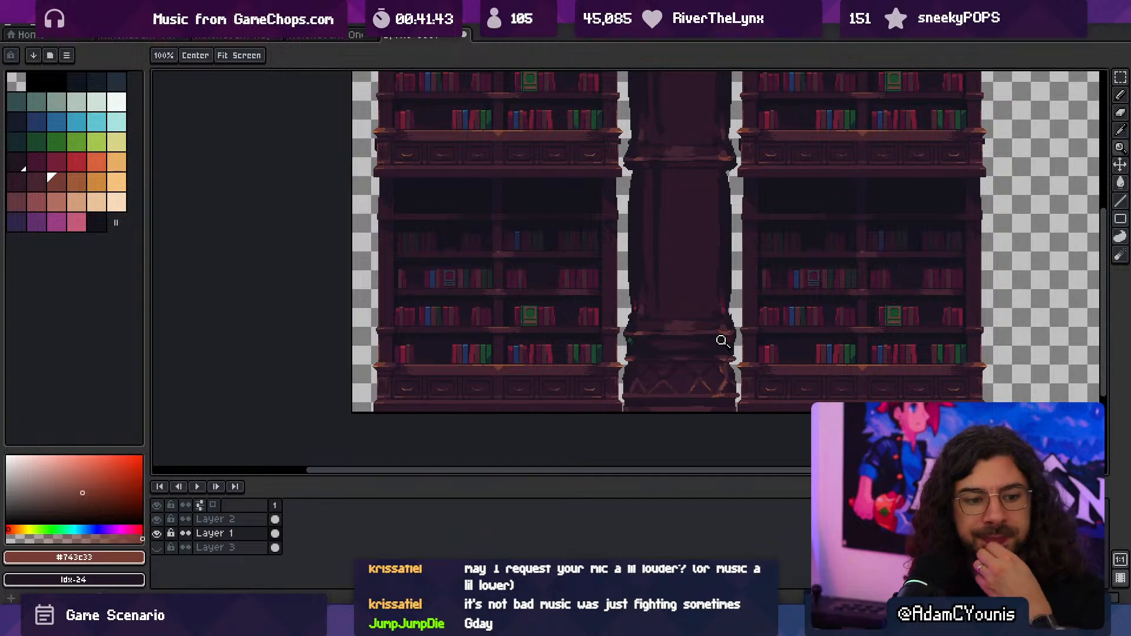
- Paint a small #452531 highlight at 2 px on the shaft's face just above the lower ledge
middle_click_drag(666, 293, 604, 339)
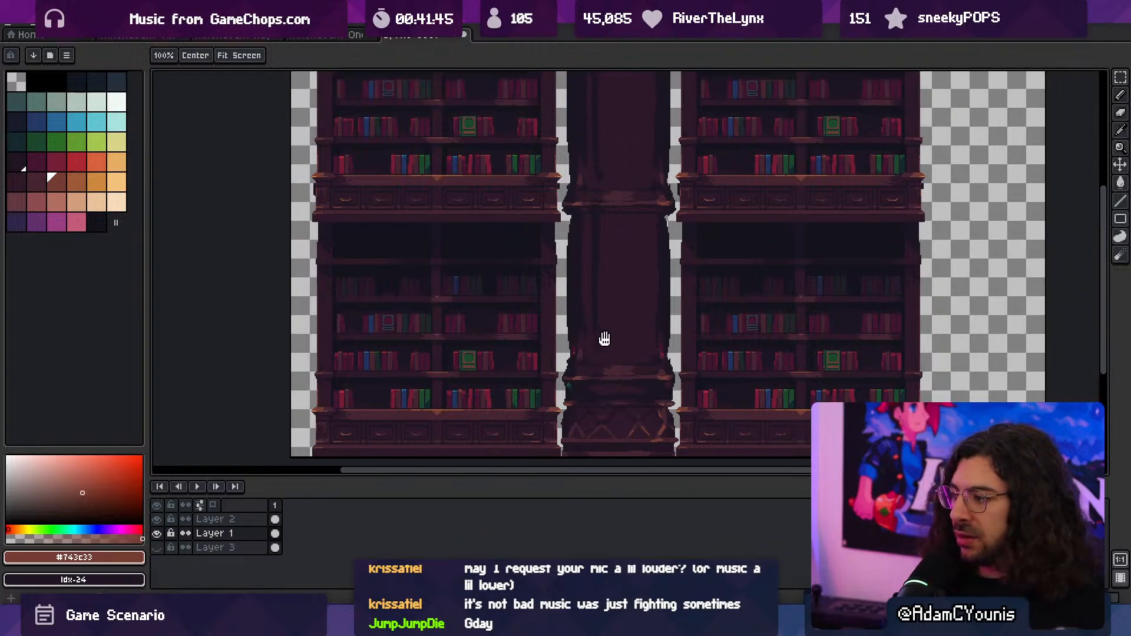
left_click(621, 355, "ctrl")
left_click(620, 352, "ctrl")
left_click(619, 390, "alt")
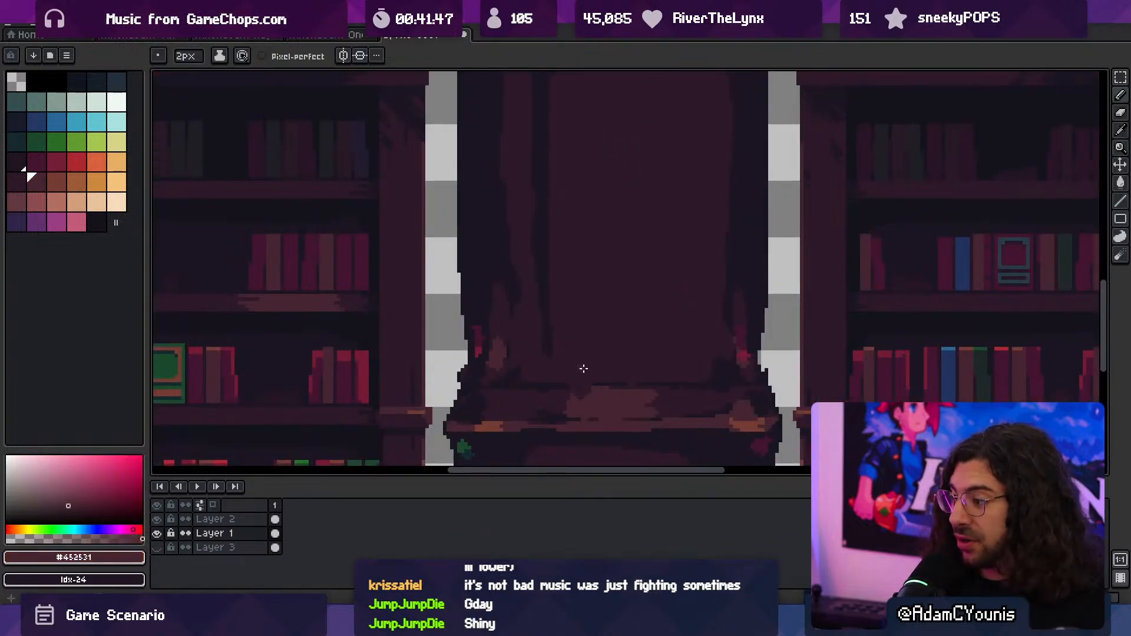
mouse_move(582, 369)
left_mouse_down()
mouse_move(639, 368)
mouse_move(613, 346)
left_mouse_up()
middle_click_drag(672, 316, 621, 346)
key("ctrl+z")
left_click_drag(625, 348, 598, 340, "ctrl")
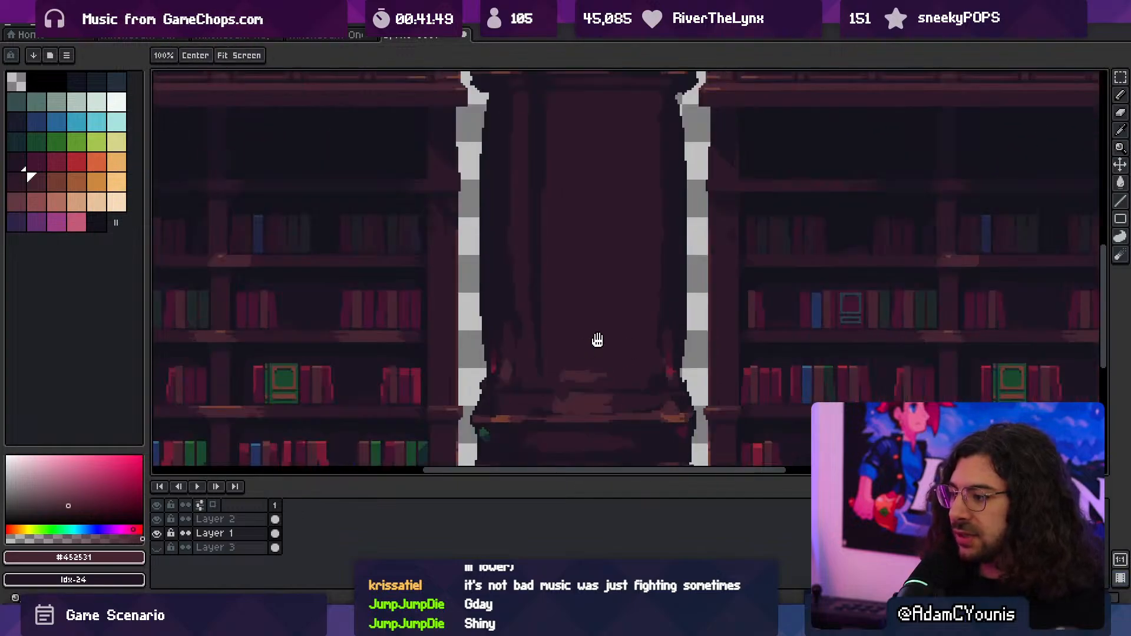
- Paint a vertical #452531 highlight down the upper middle of the lower shaft's front panel
middle_click_drag(597, 340, 572, 384)
left_click_drag(550, 297, 552, 188)
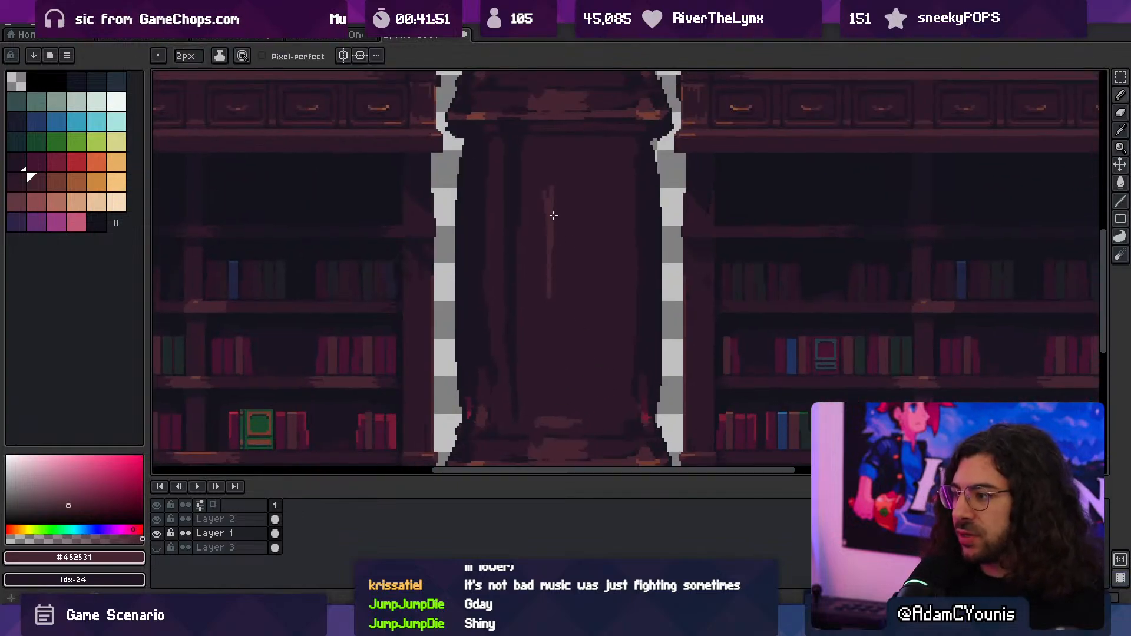
key("plus")
key("plus")
mouse_move(556, 274)
left_mouse_down()
mouse_move(558, 192)
mouse_move(534, 285)
mouse_move(568, 151)
mouse_move(574, 250)
mouse_move(545, 245)
mouse_move(617, 260)
left_mouse_up()
left_click(534, 203, "alt")
left_click(536, 246, "alt")
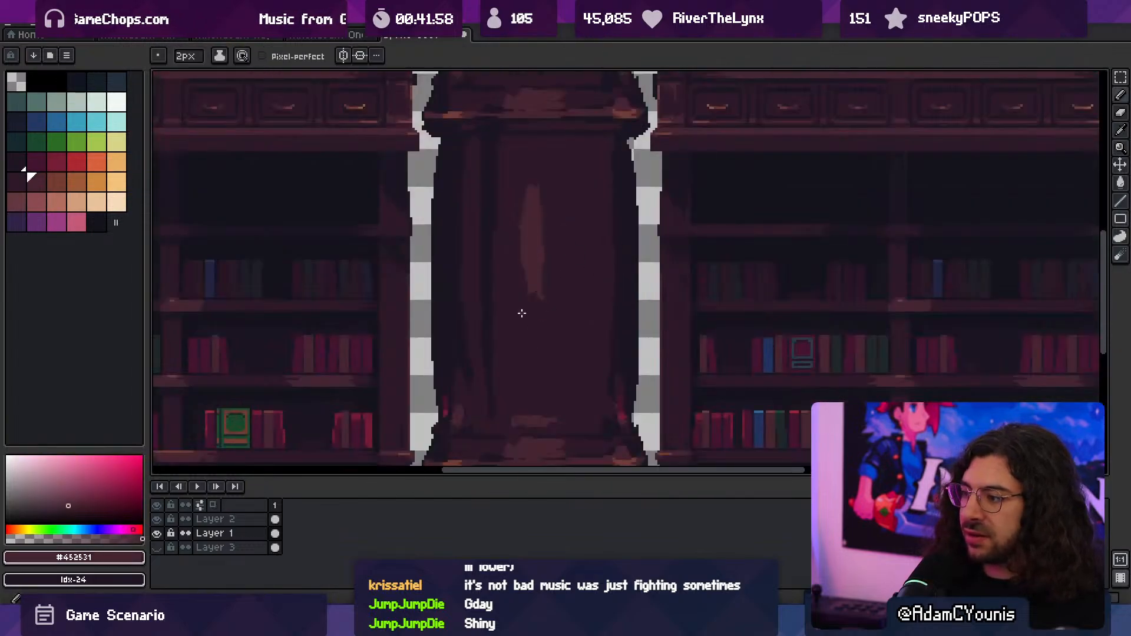
- Extend the panel's #452531 highlight with thin streaks toward the lower ledge and up toward the middle ledge
left_click_drag(529, 311, 528, 369)
left_click_drag(533, 311, 530, 399)
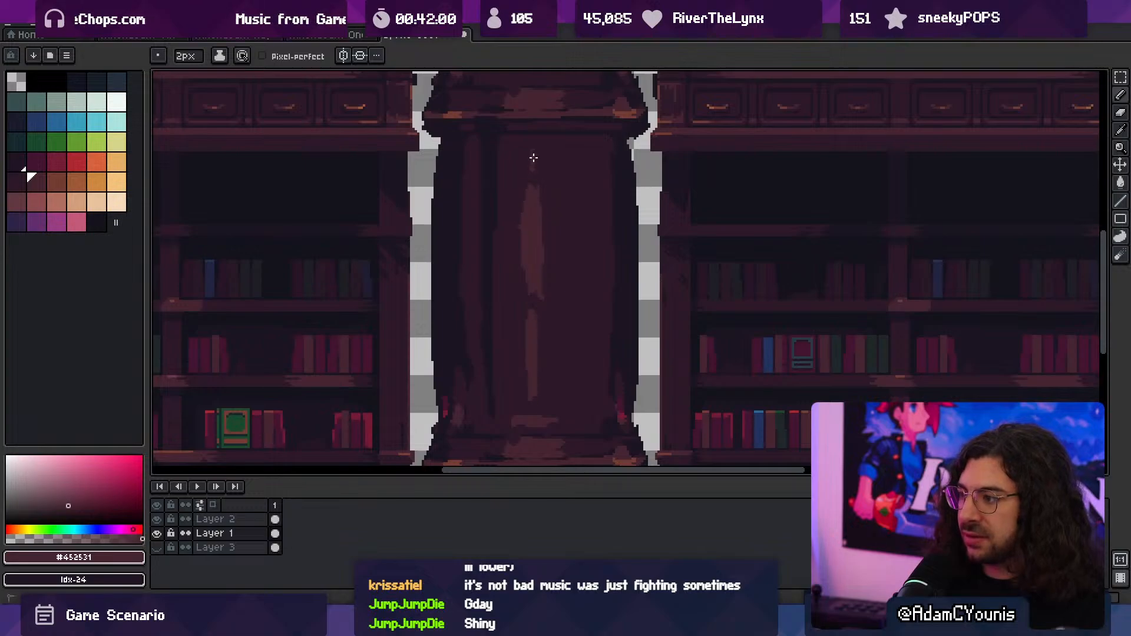
left_click(519, 174, "alt")
mouse_move(522, 223)
left_mouse_down()
mouse_move(524, 187)
mouse_move(520, 276)
left_mouse_up()
left_click(533, 243, "alt")
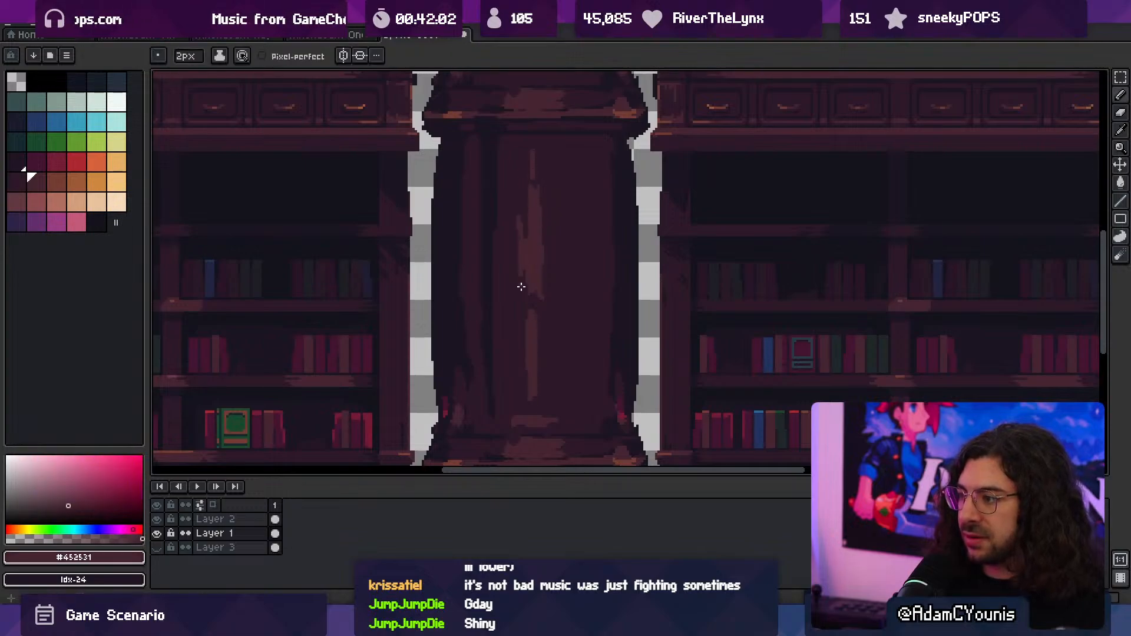
- Refine the panel highlight's edges with #2c1928 and add fine 1 px streaks of #452531 along its right side
key("z")
left_click_drag(566, 225, 625, 230)
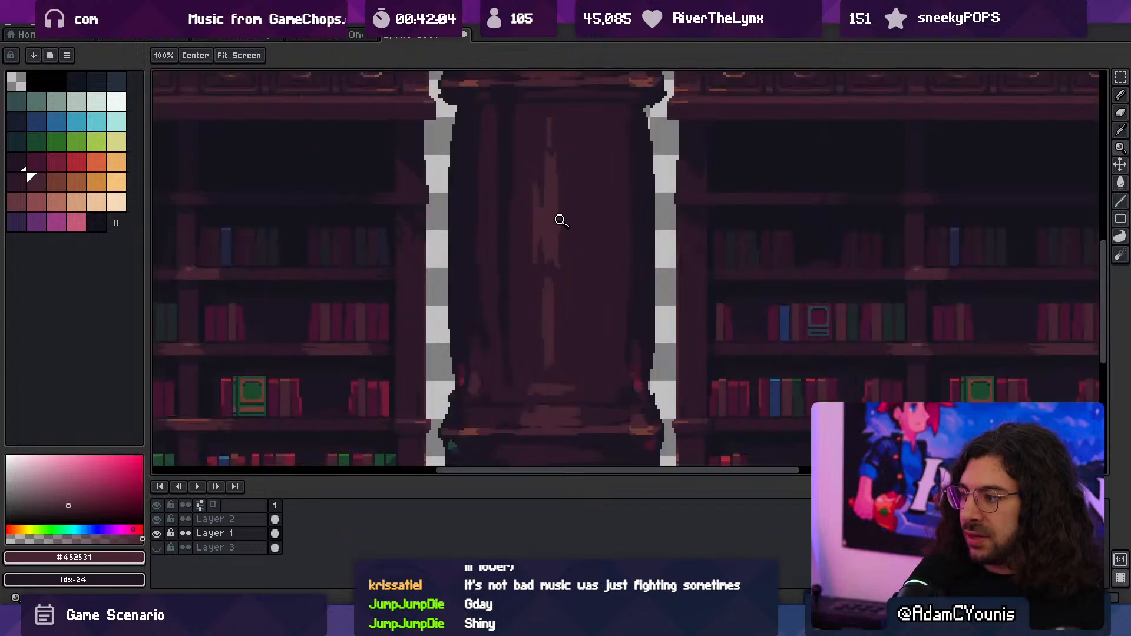
left_click(563, 176, "alt")
left_click_drag(555, 175, 556, 257)
key("minus")
scroll(565, 265, "up", 2)
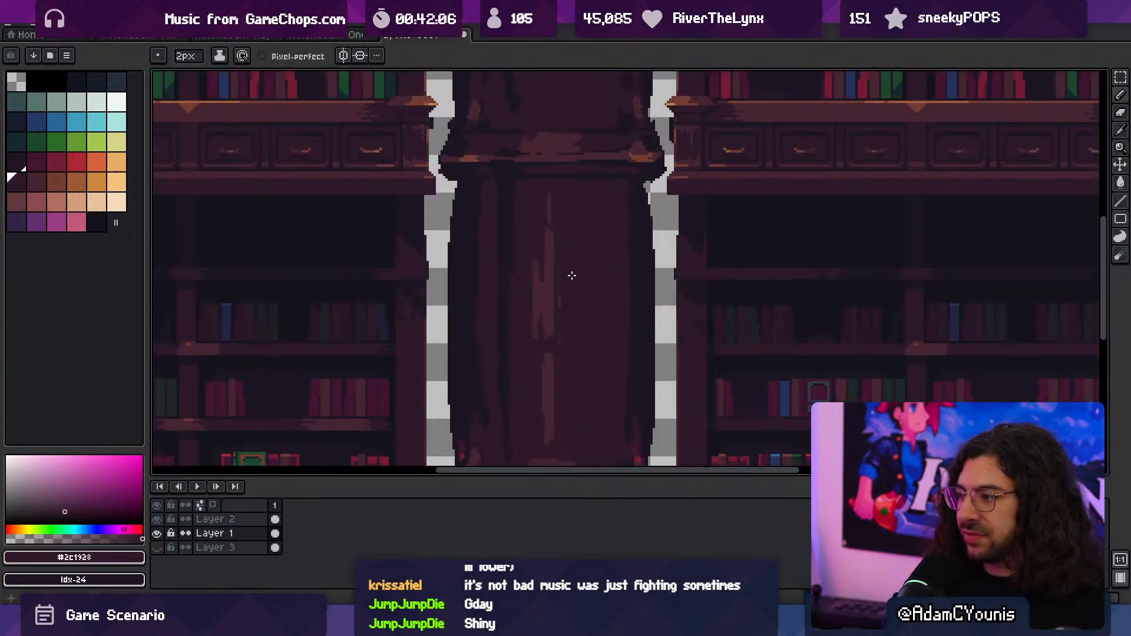
left_click(560, 289, "alt")
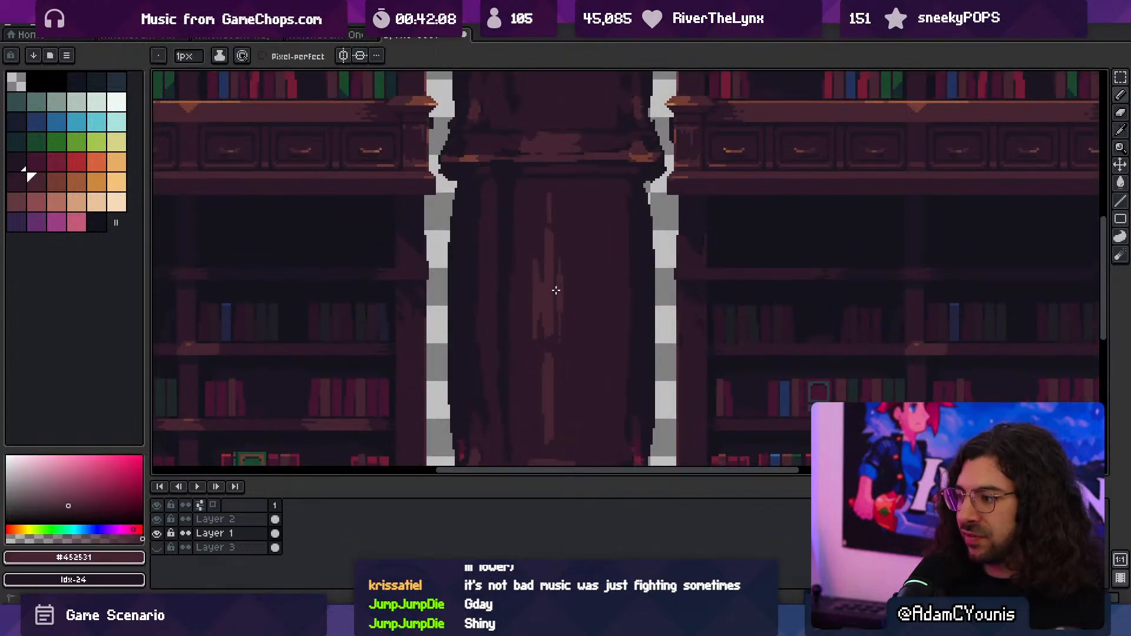
left_click(535, 258, "alt")
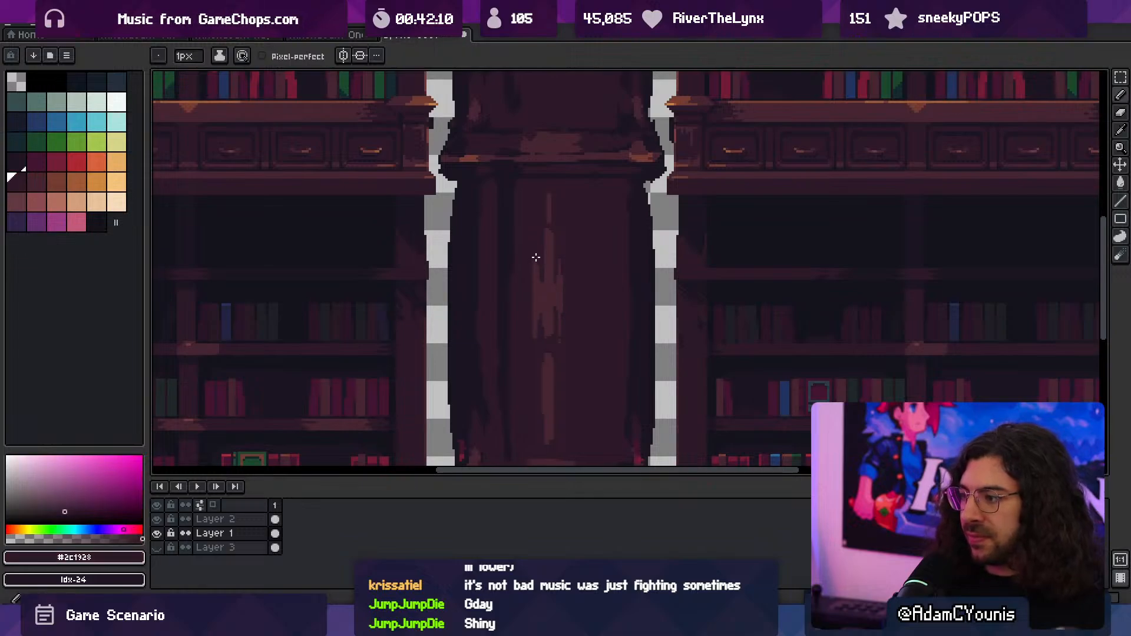
left_click_drag(535, 243, 535, 361)
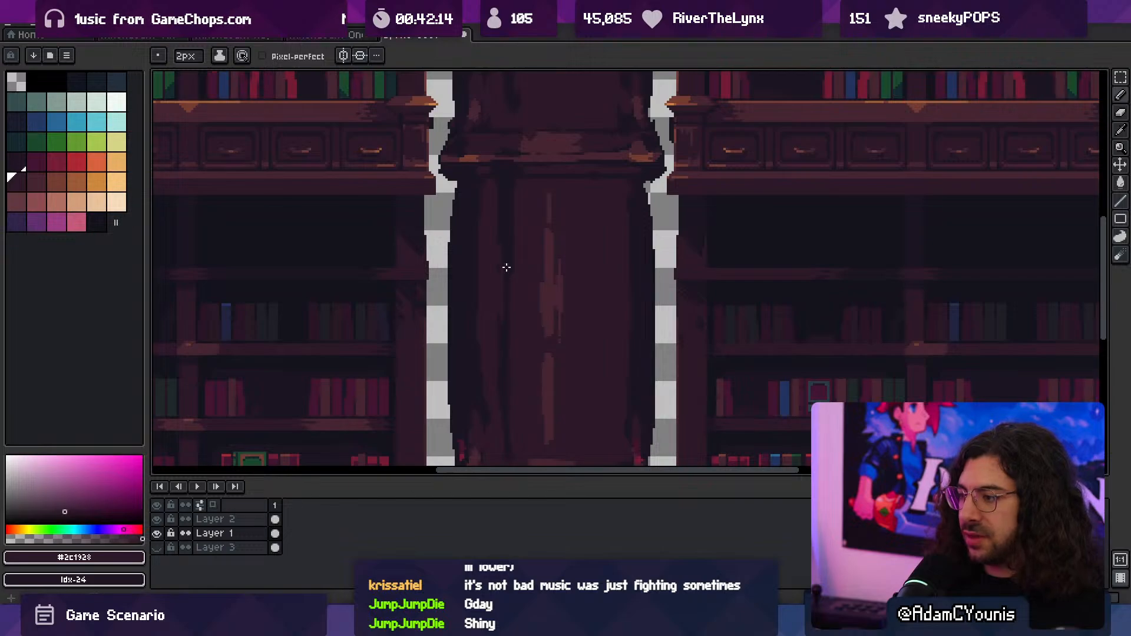
- Break up the dark groove left of the front panel with the sampled #1b1521 and #2c1928 at 2 px
left_click(502, 219, "alt")
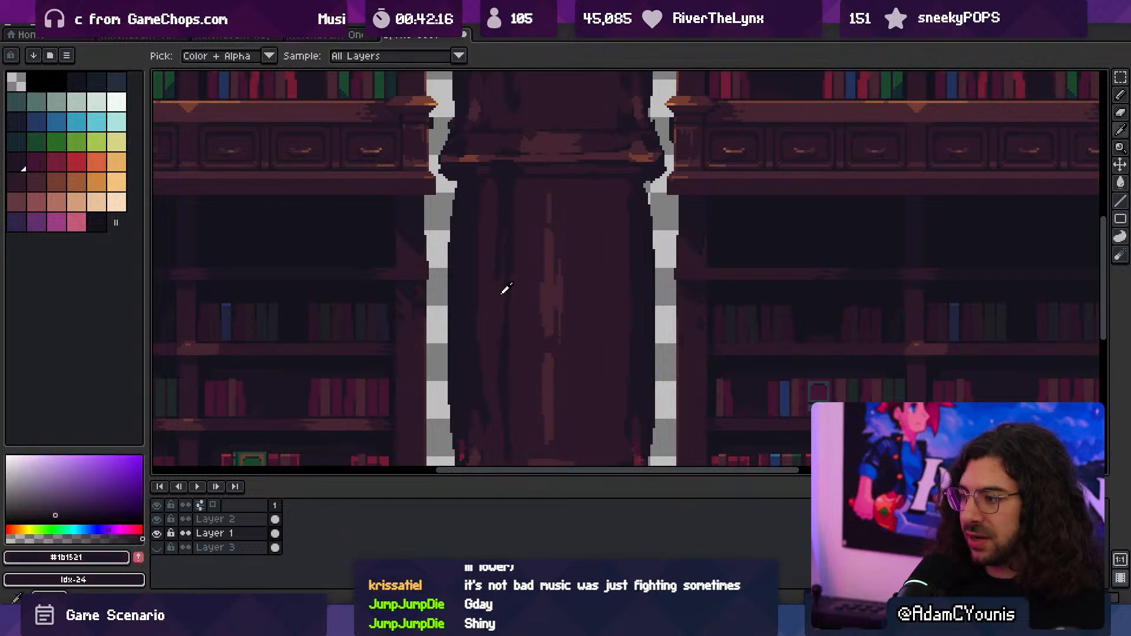
left_click(508, 318, "alt")
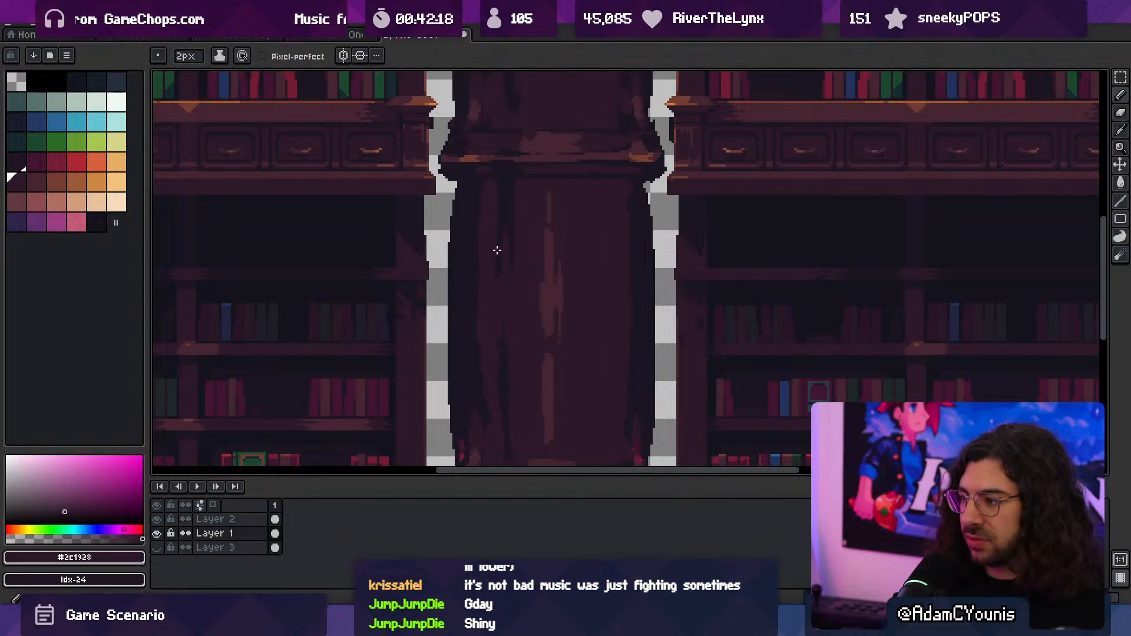
scroll(559, 287, "down", 3)
scroll(573, 260, "up", 4)
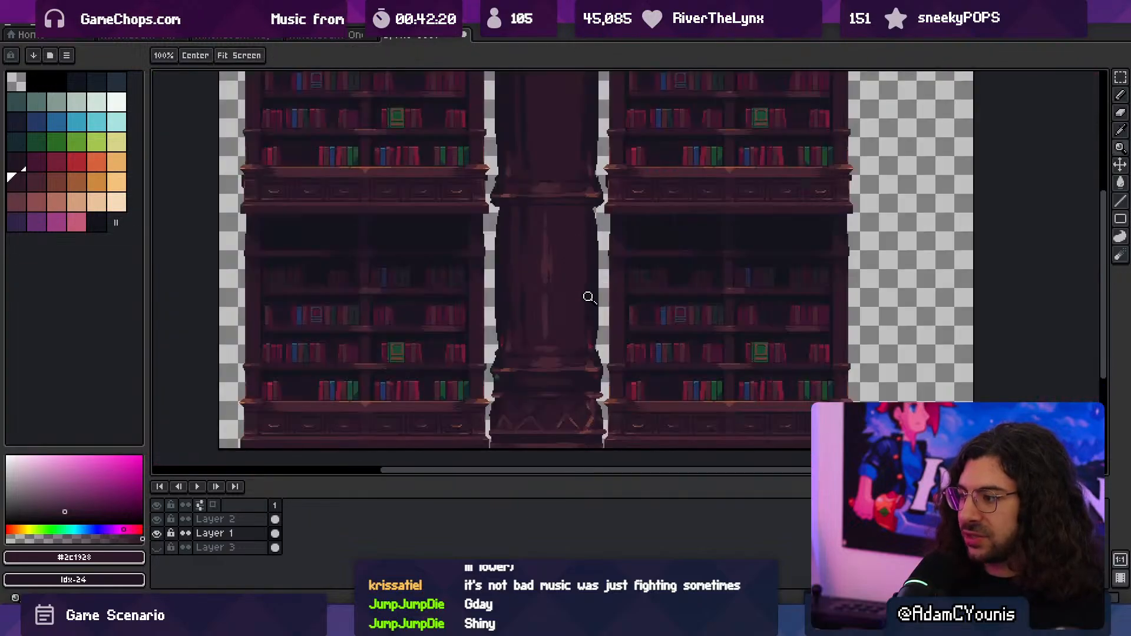
- Paint vertical streaks of the sampled #2c1928 and #1b1521 on the upper left side of the lower shaft at 4 and 3 px
left_click(596, 305, "alt")
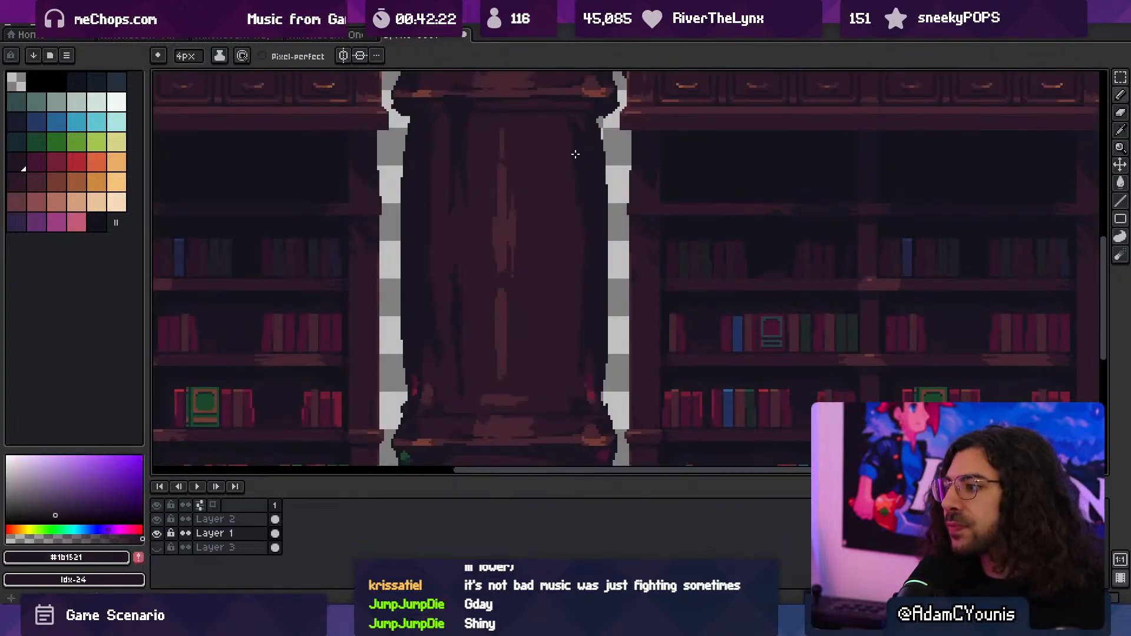
left_click(430, 139, "alt")
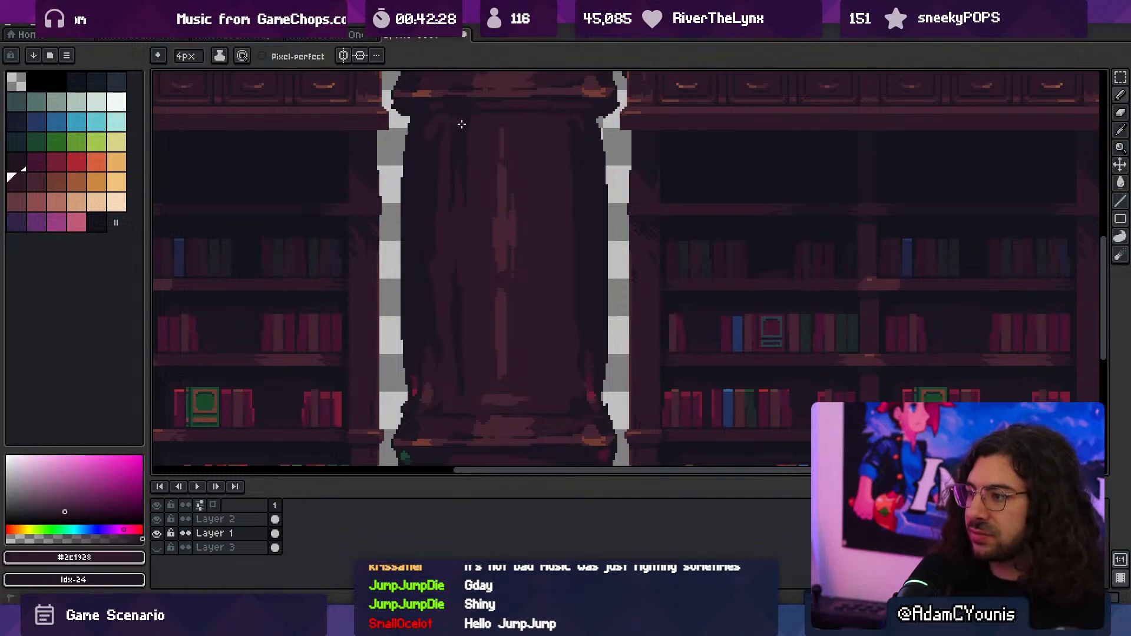
left_click(424, 131, "alt")
left_click_drag(421, 137, 416, 174)
left_click(435, 128, "alt")
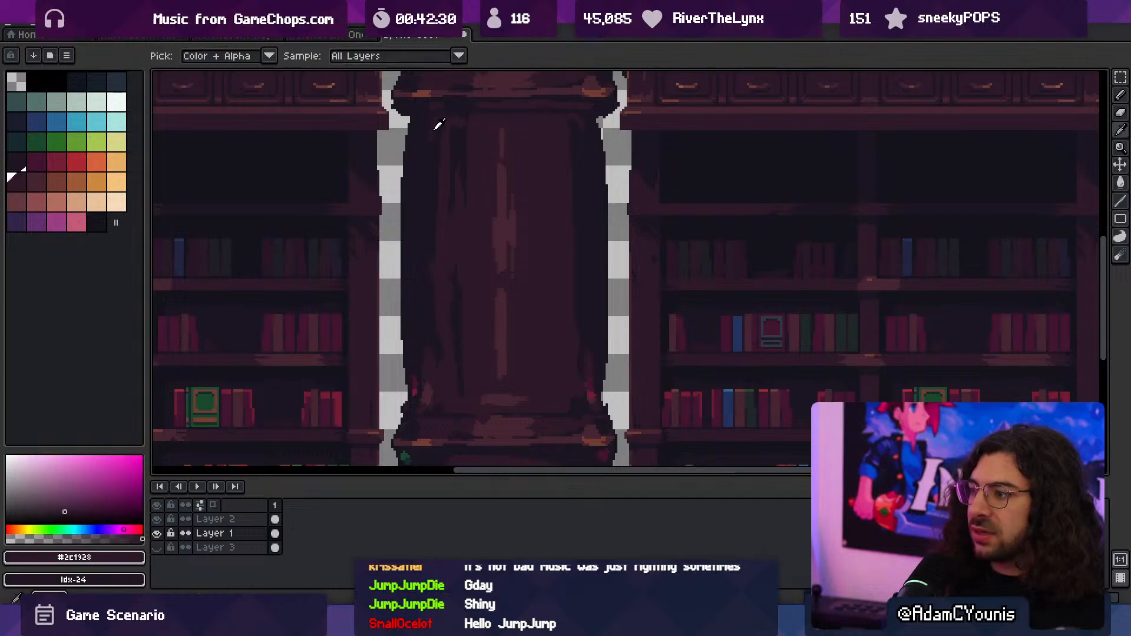
left_click_drag(437, 135, 448, 207)
left_click(446, 211, "alt")
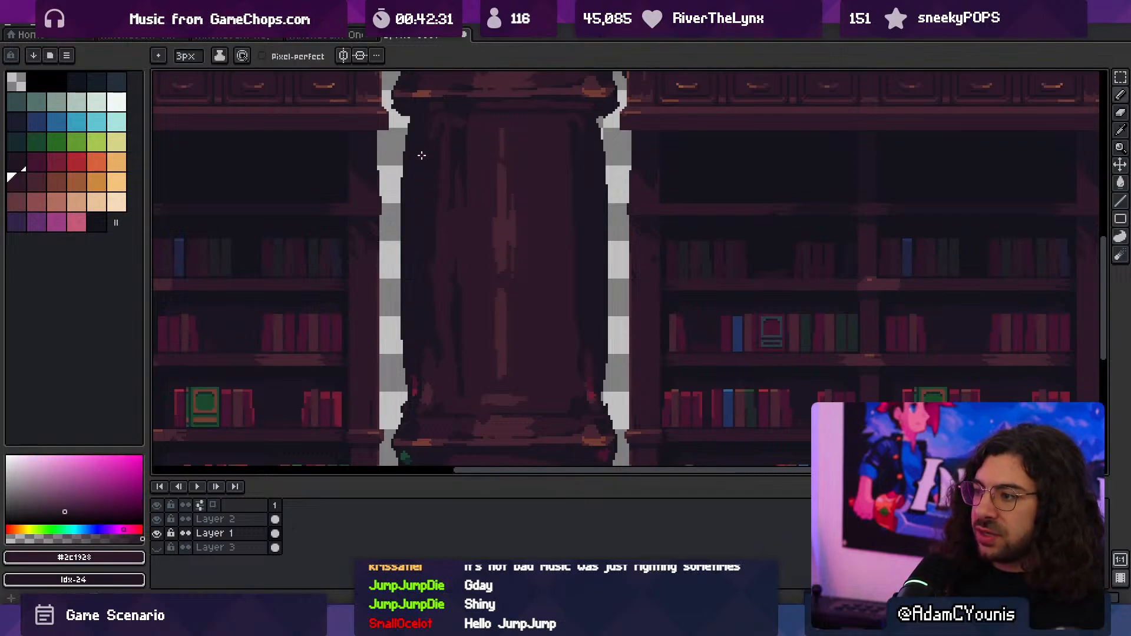
- Continue the 3 px #1b1521 and #2c1928 streaks down the lower shaft's left side toward the lower ledge
left_click(422, 189, "alt")
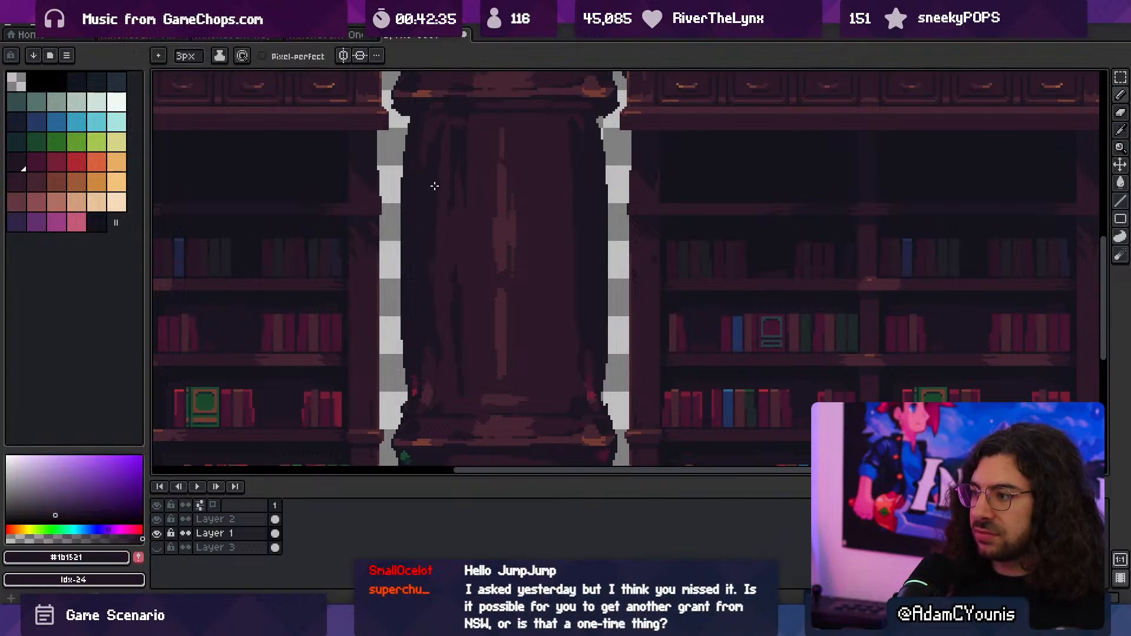
left_click(443, 367, "alt")
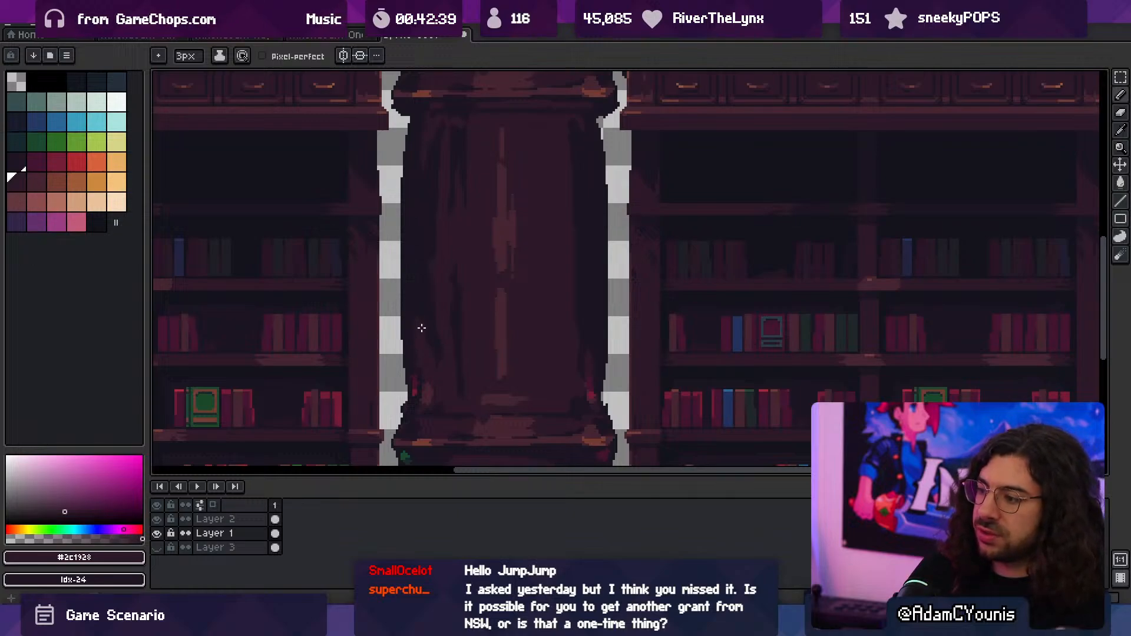
left_click(414, 297, "alt")
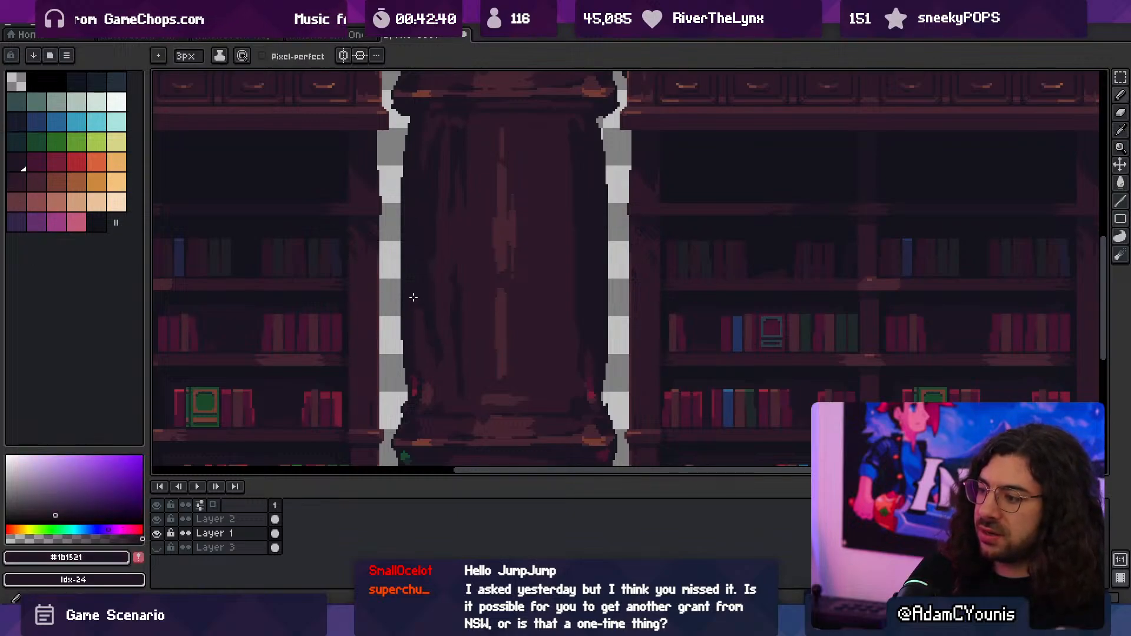
left_click(429, 326, "alt")
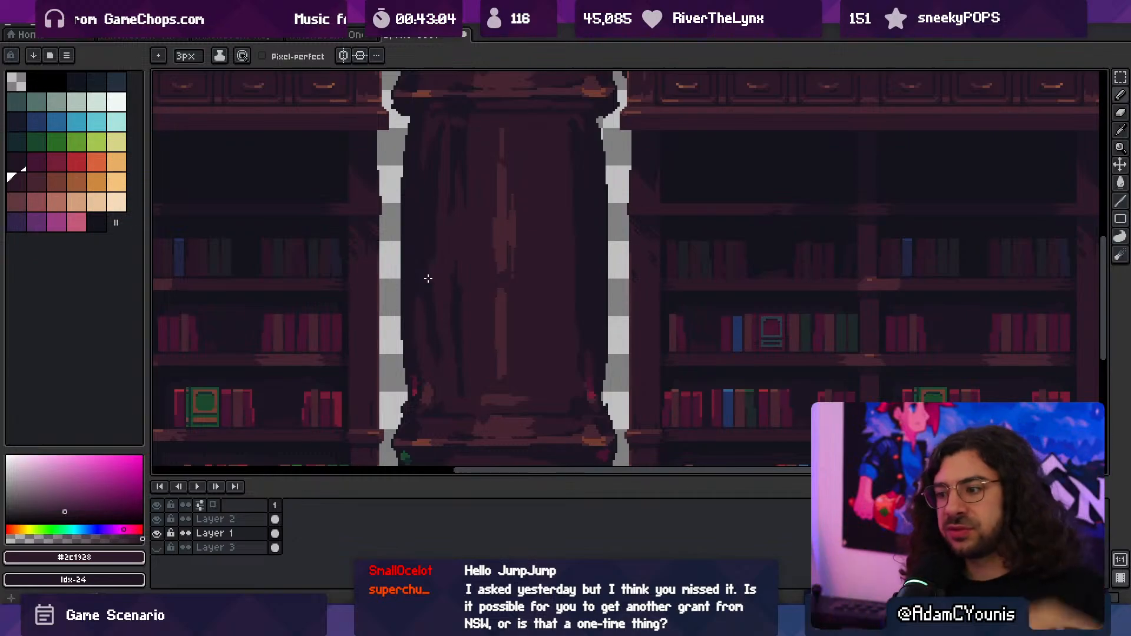
- Rework the lower part of the front panel's right edge with the sampled #1b1521 and #2c1928 at 3 and 2 px
key("space")
left_click_drag(487, 360, 434, 365)
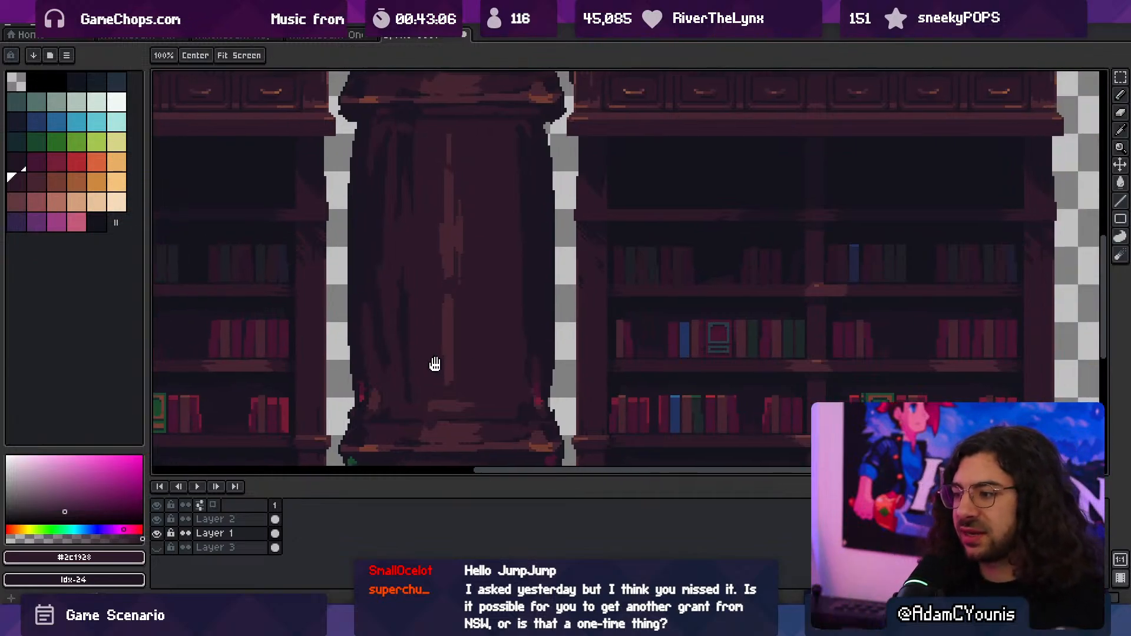
left_click(507, 355, "alt")
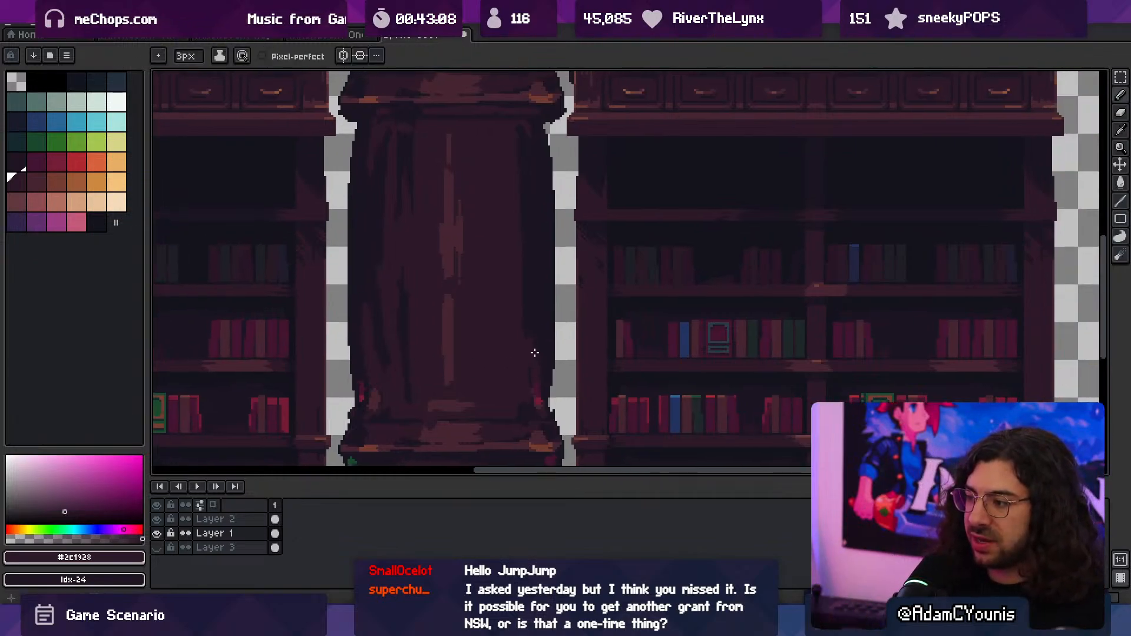
key("z")
scroll(535, 313, "down", 5)
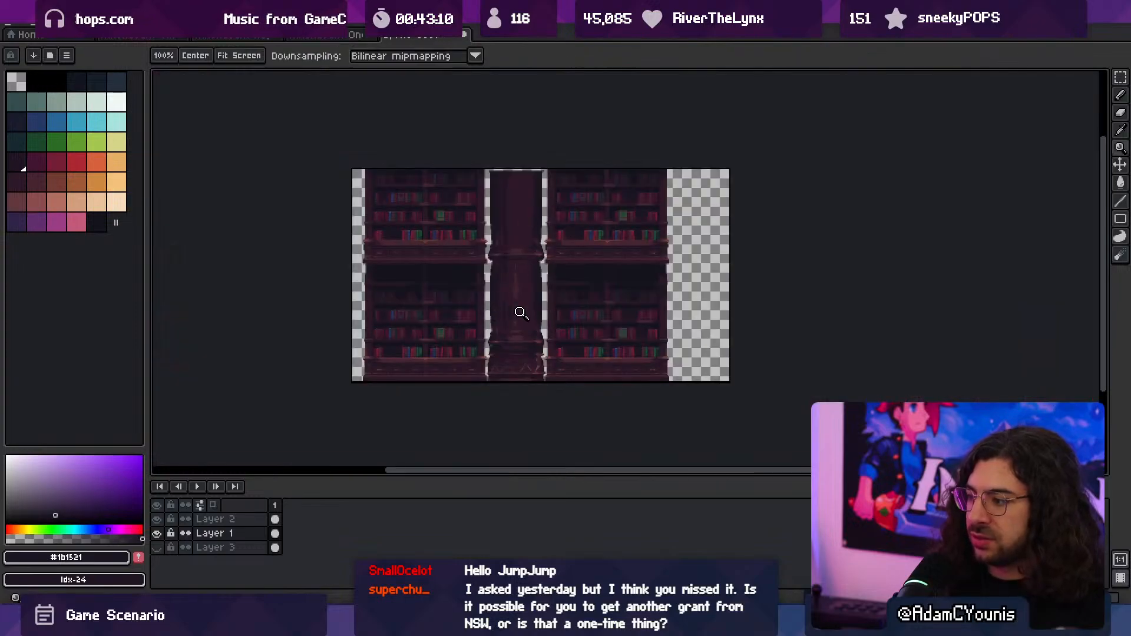
scroll(520, 313, "up", 5)
key("b")
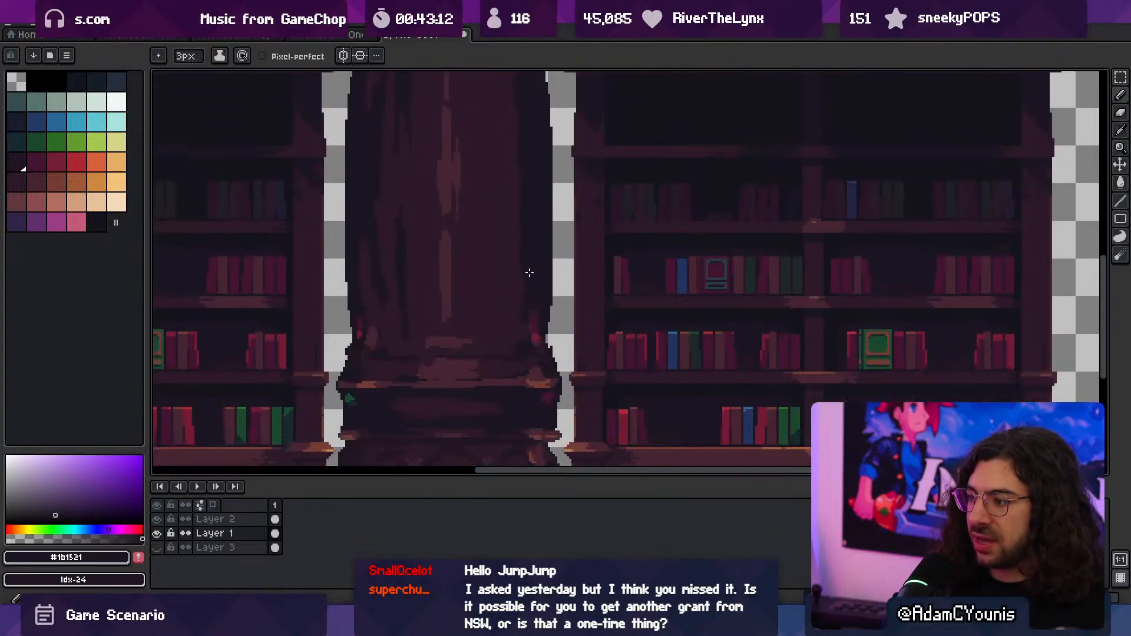
left_click(515, 331, "alt")
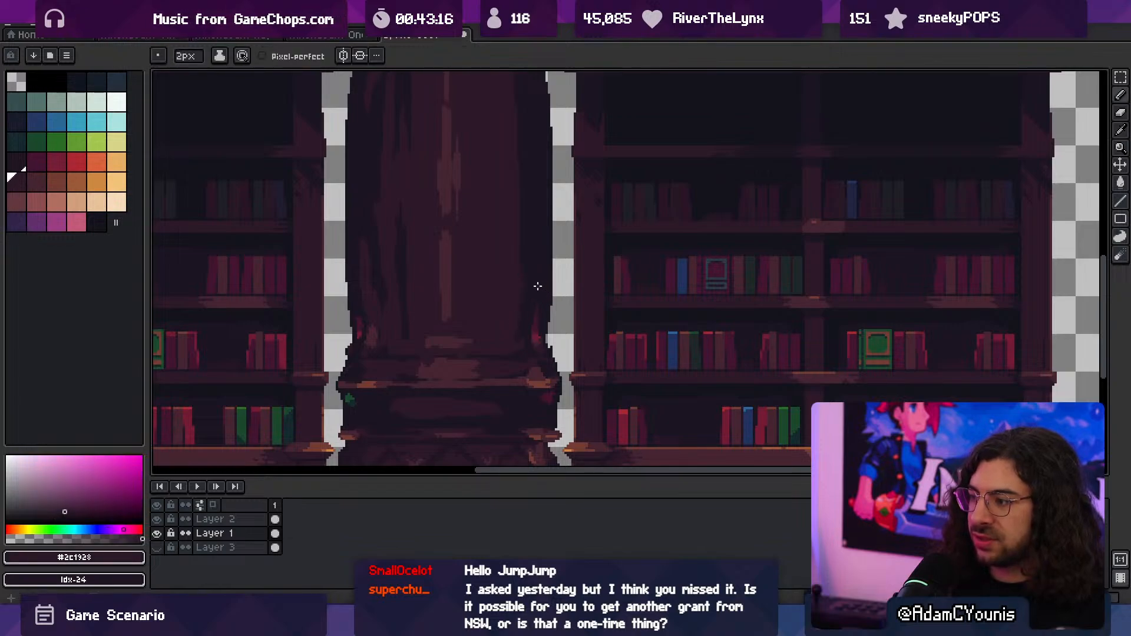
left_click(521, 248, "alt")
left_click(521, 308, "alt")
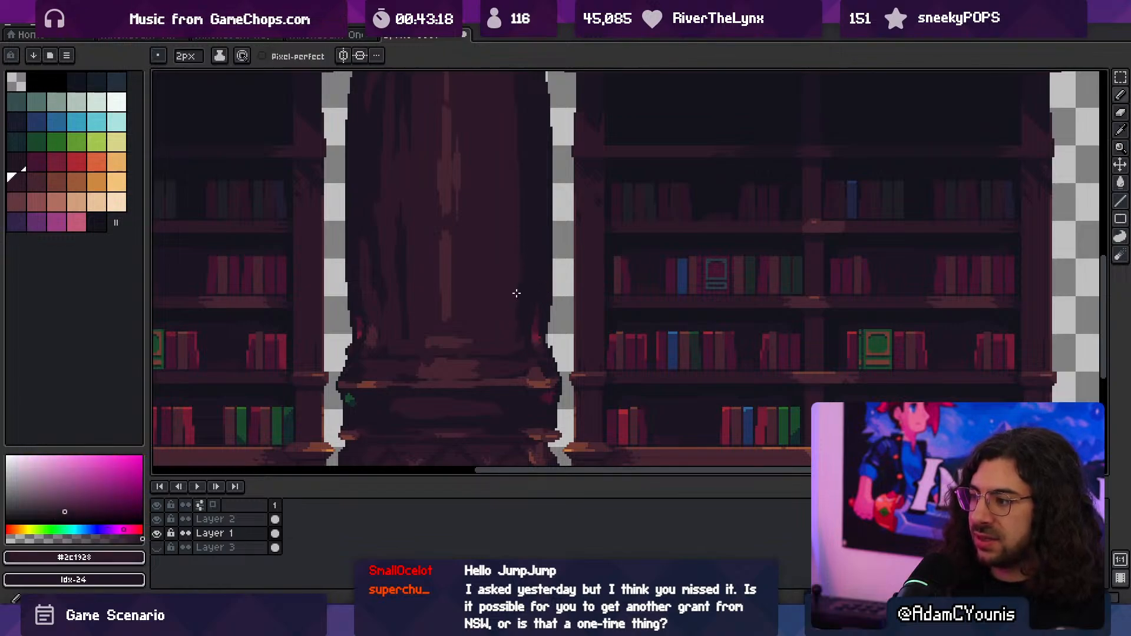
- Add 2 px #452531 highlight strokes left of the centre streak, near the front panel's top and just above the lower ledge
key("z")
scroll(520, 247, "down", 3)
scroll(499, 277, "down", 1)
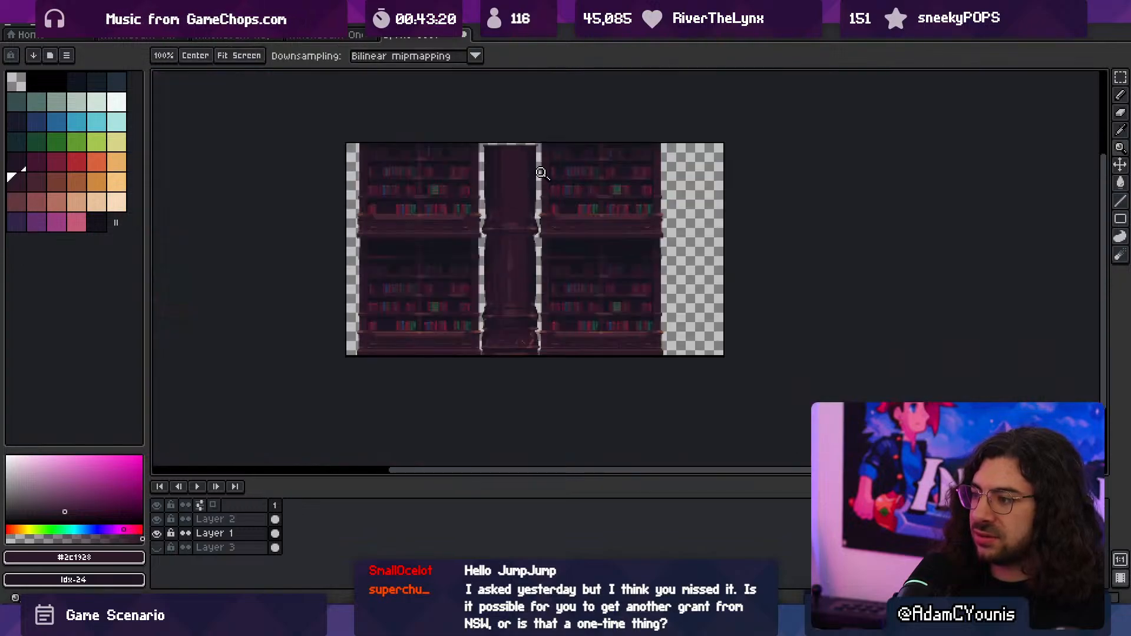
scroll(518, 241, "up", 3)
left_click(529, 265, "alt")
scroll(505, 220, "up", 2)
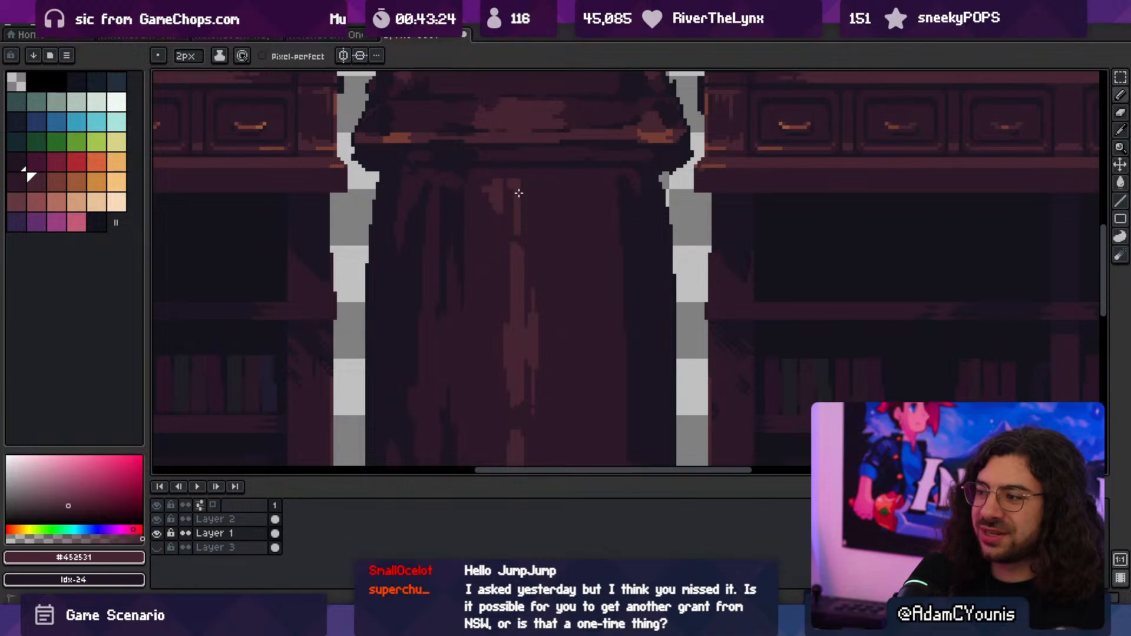
key("z")
scroll(513, 200, "down", 2)
scroll(504, 212, "down", 1)
scroll(538, 255, "up", 1)
scroll(506, 296, "up", 2)
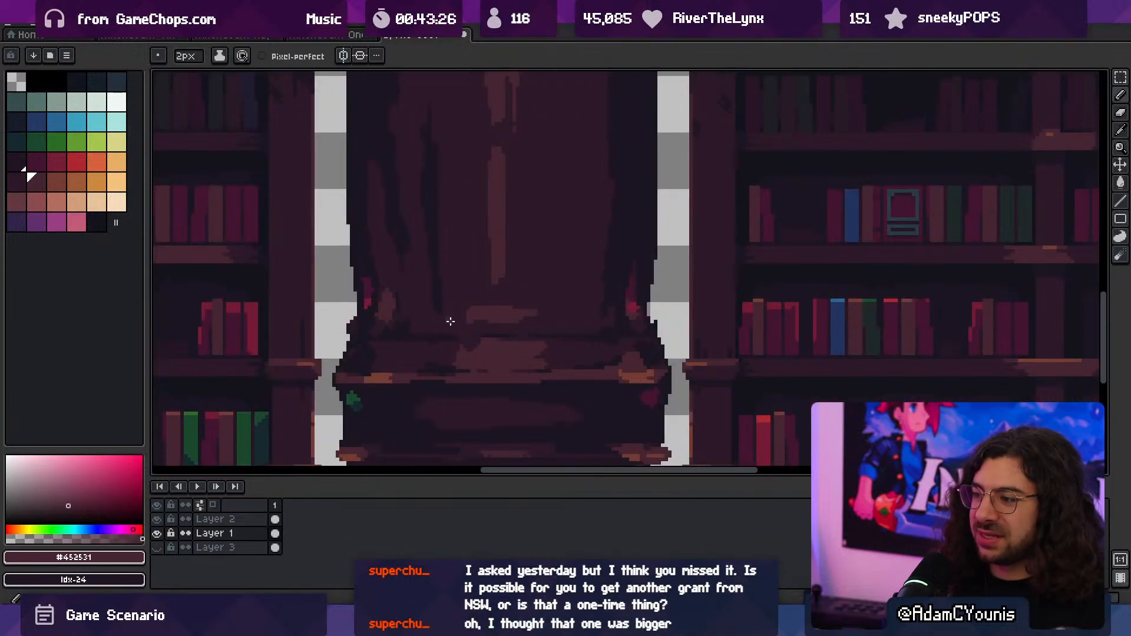
scroll(440, 259, "down", 2)
middle_click_drag(522, 206, 500, 322)
scroll(512, 262, "down", 1)
scroll(505, 309, "up", 1)
scroll(522, 272, "up", 1)
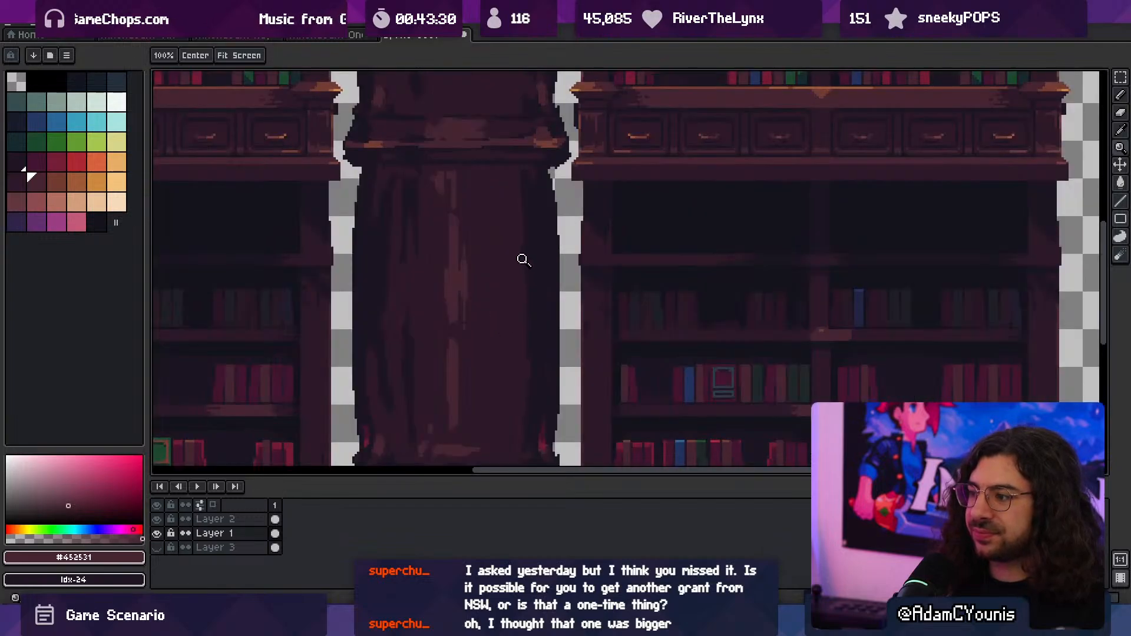
- Straighten the dark shadow along the front panel's right edge with the sampled #1b1521 at 3 px, cleaning up with #2c1928
left_click(539, 232, "alt")
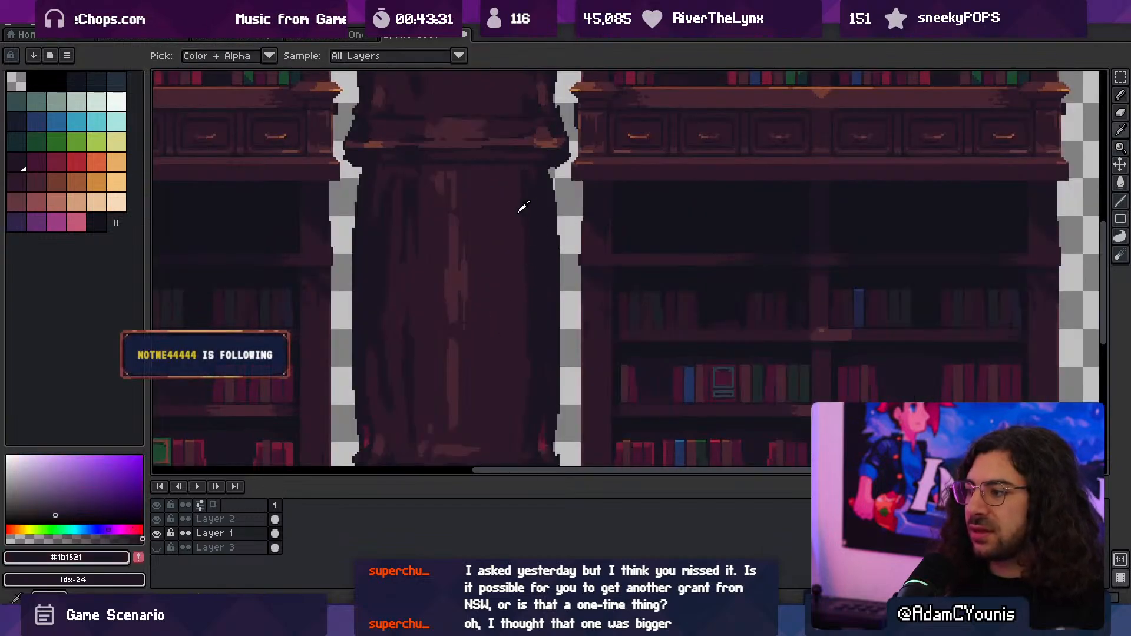
scroll(514, 240, "down", 1)
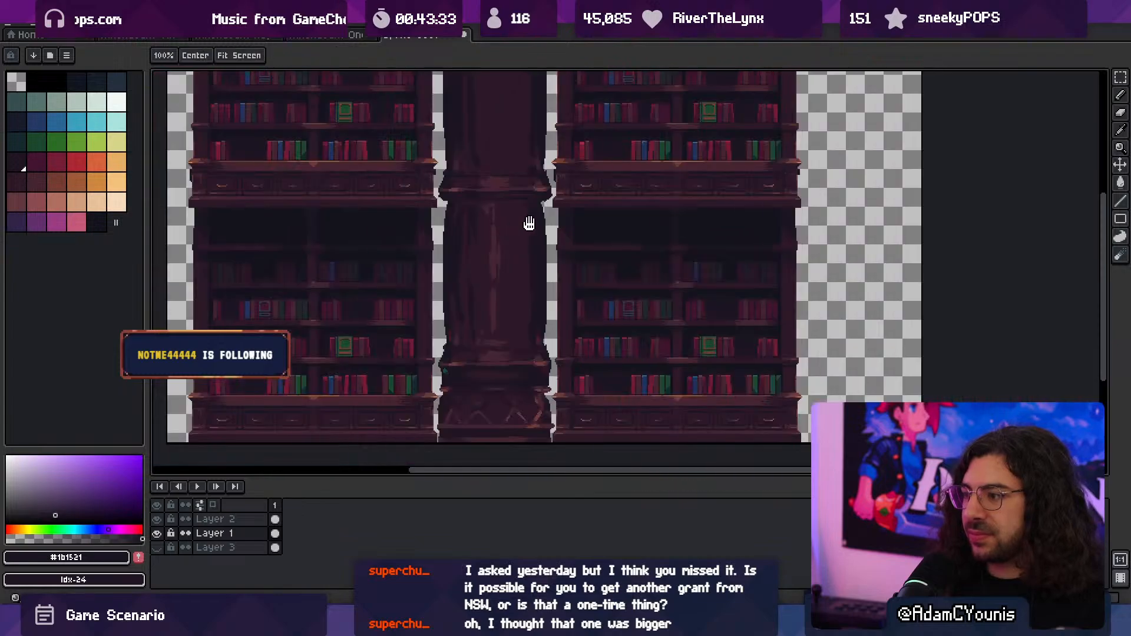
middle_click_drag(528, 223, 516, 220)
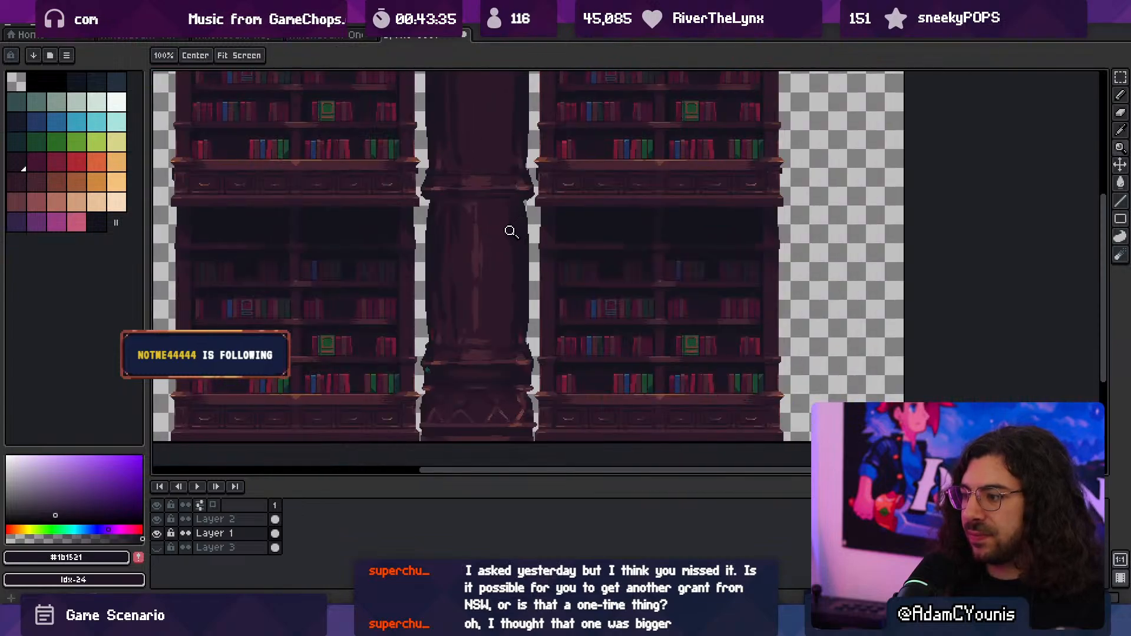
scroll(503, 238, "up", 1)
key("b")
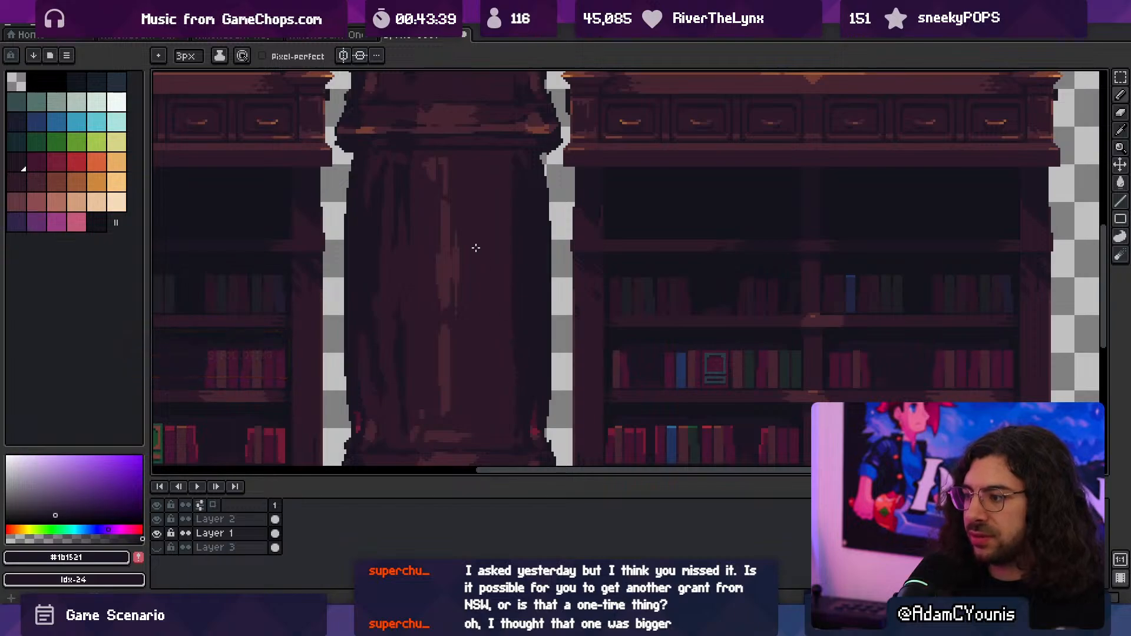
left_click(489, 259, "alt")
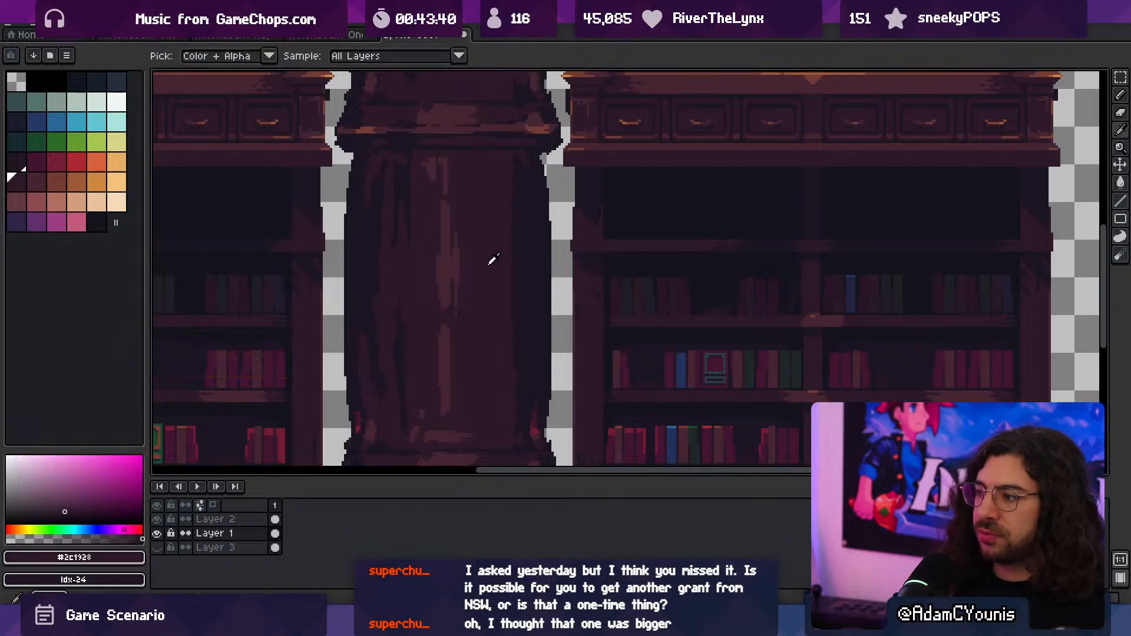
- Paint long 2 px #452531 highlight lines down the right and left edges of the lower shaft's front panel
left_click(457, 237, "alt")
left_click_drag(511, 167, 511, 419)
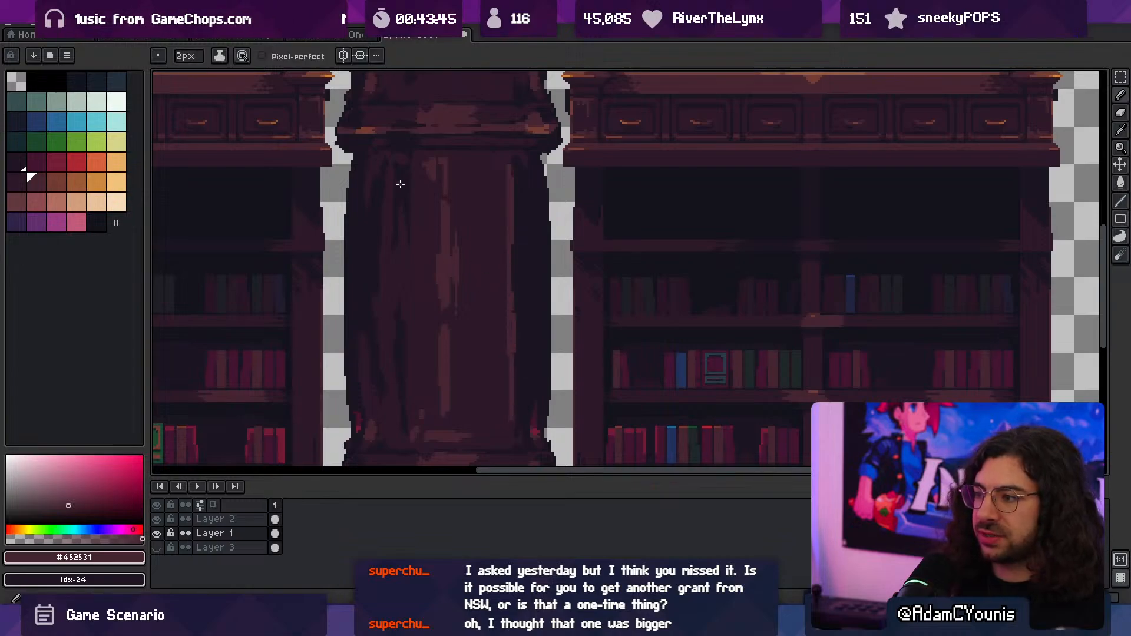
left_click_drag(399, 166, 399, 418)
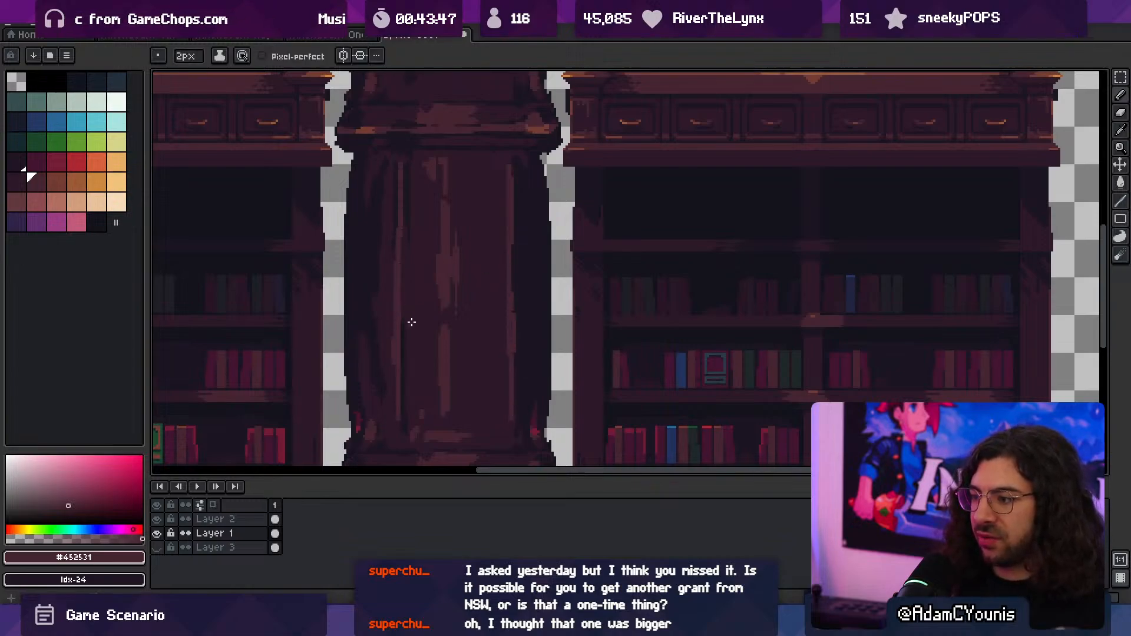
left_click(406, 410, "alt")
- Paint over the front panel's central vertical highlight with the sampled #2c1928 at 4 px
key("z")
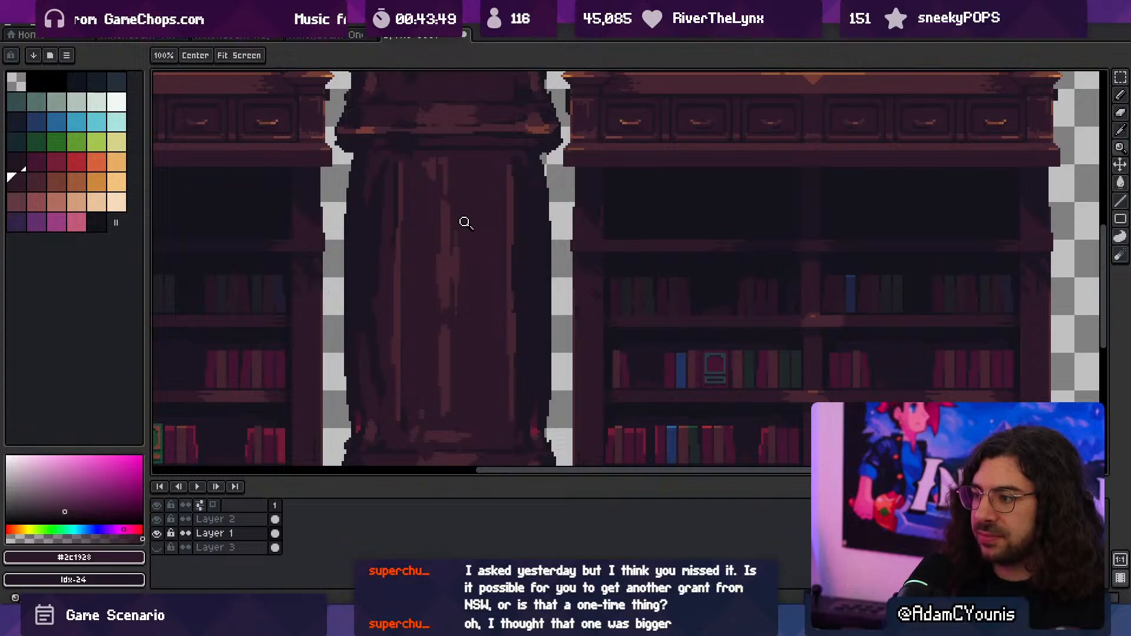
scroll(465, 218, "down", 3)
left_click(449, 224)
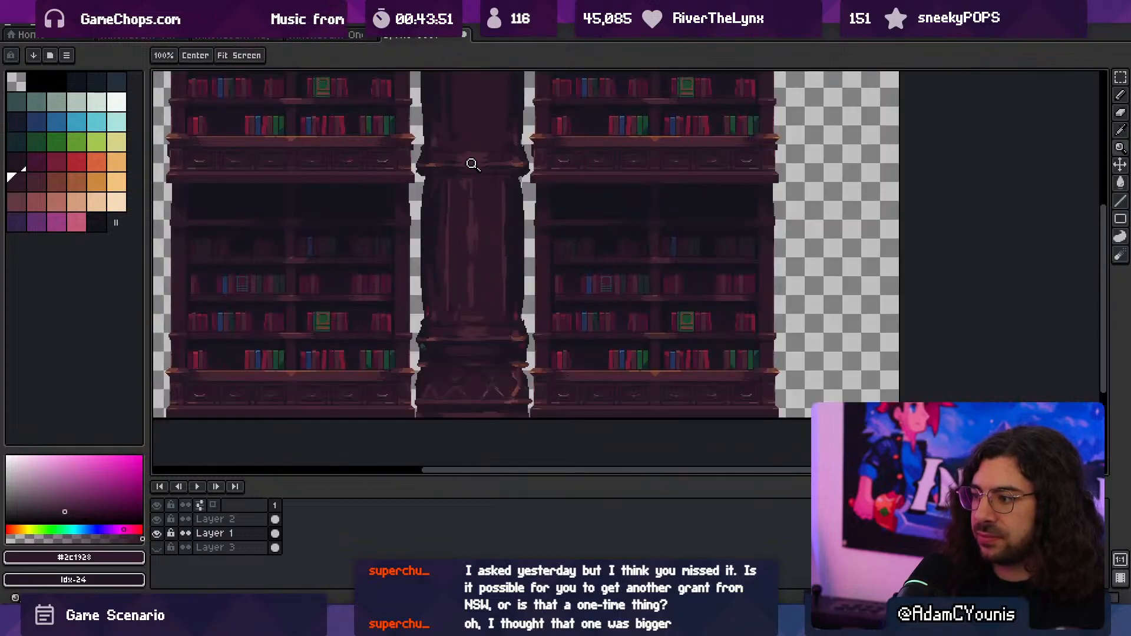
left_click(444, 237)
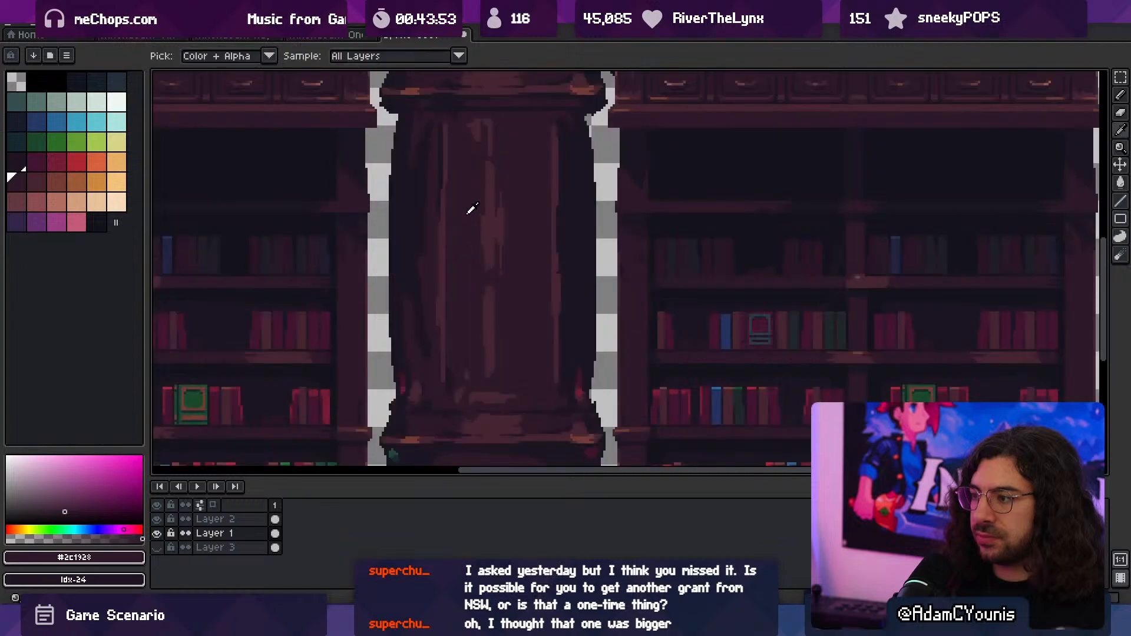
key("b")
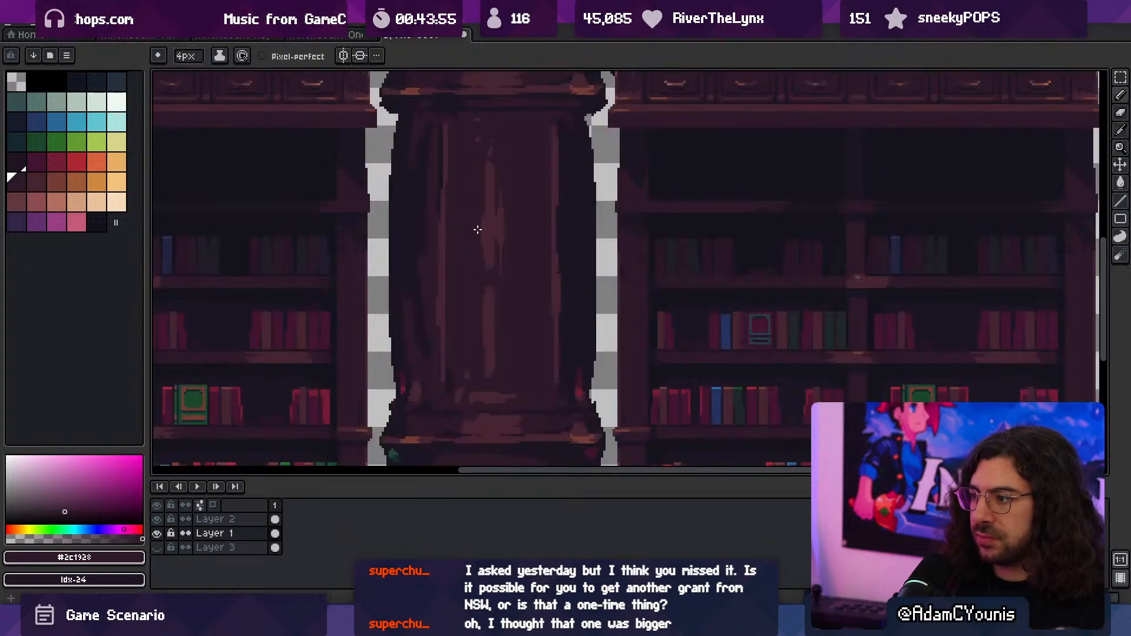
left_click_drag(484, 176, 484, 360)
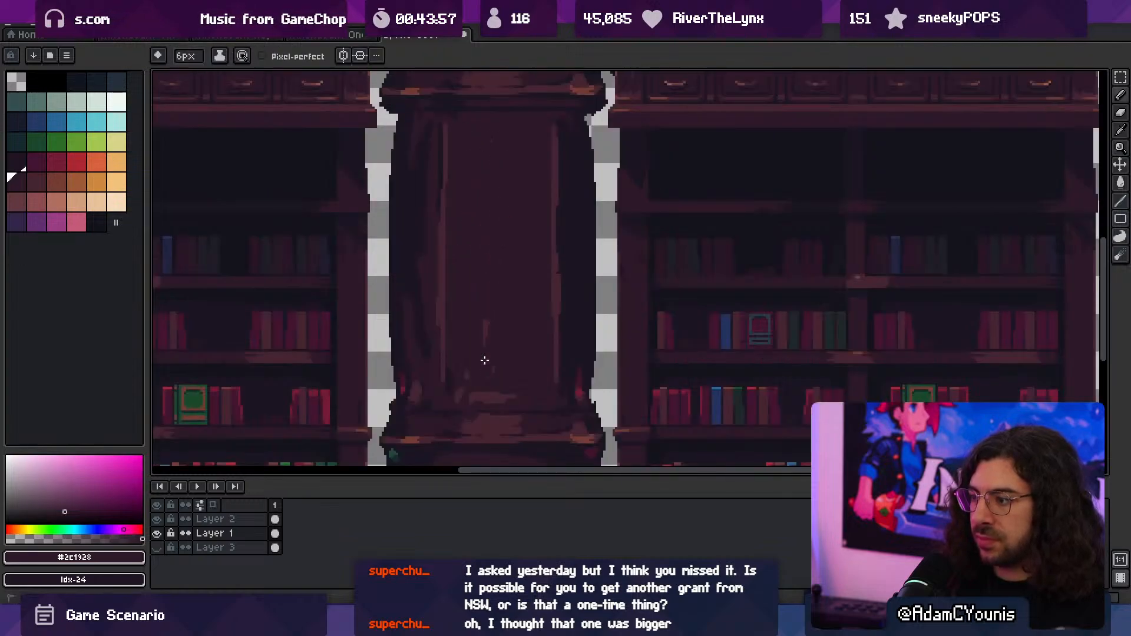
- Cover the streaks on the lower shaft's left side with solid #1b1521 shadow at 6 px
left_click(439, 239, "alt")
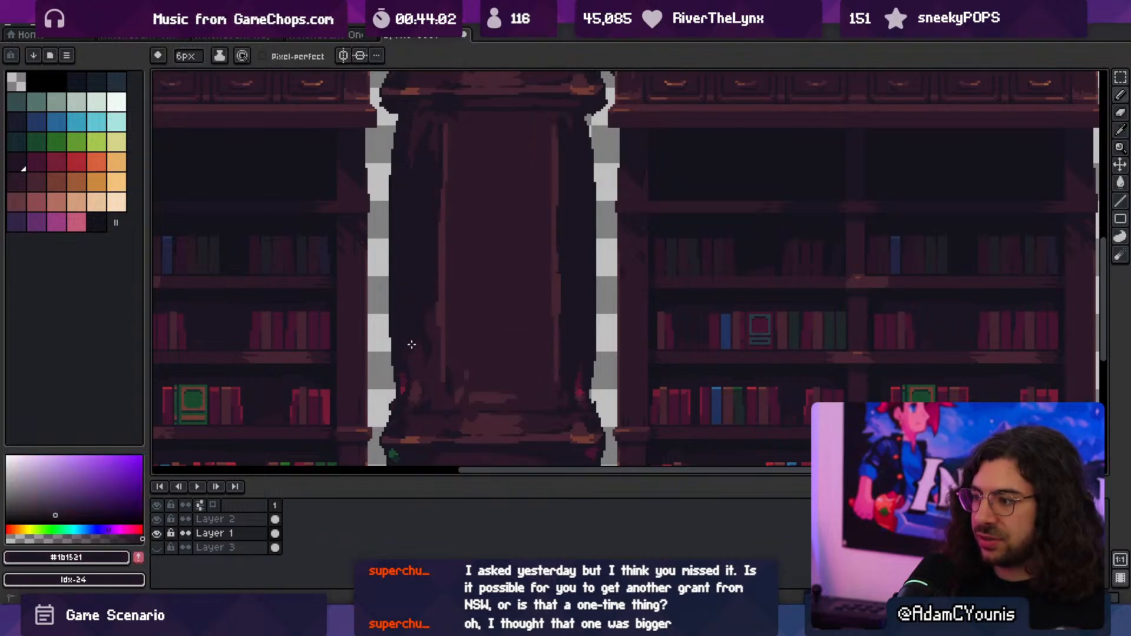
left_click(441, 317, "alt")
key("minus")
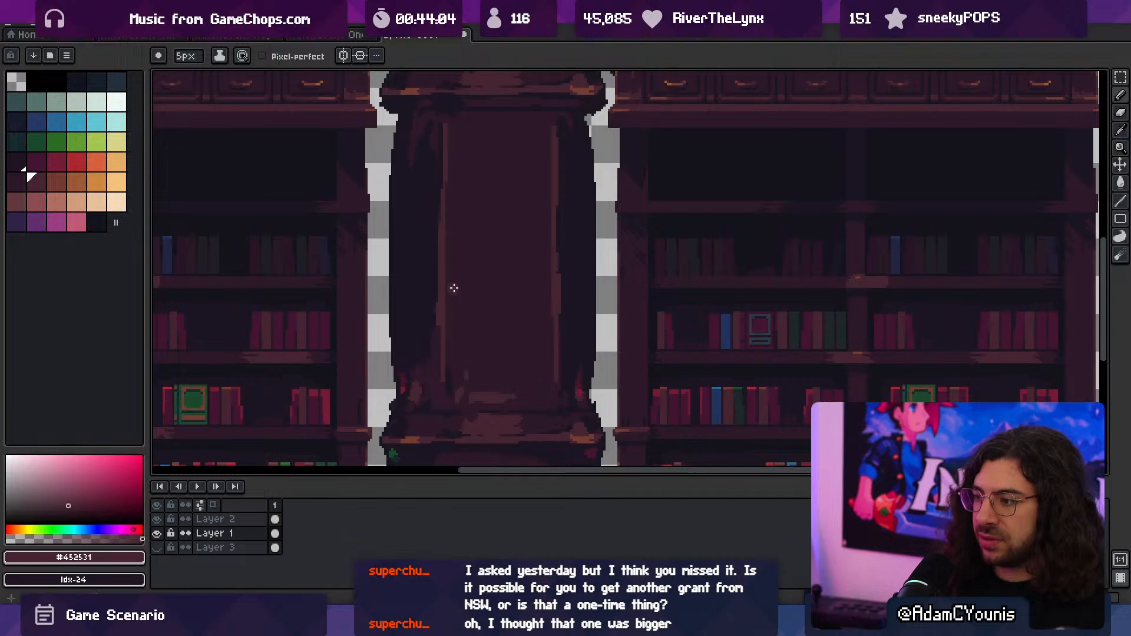
- Darken the lower shaft's right side and both outer edges with the sampled #1b1521 at 5 px
left_click(571, 345, "alt")
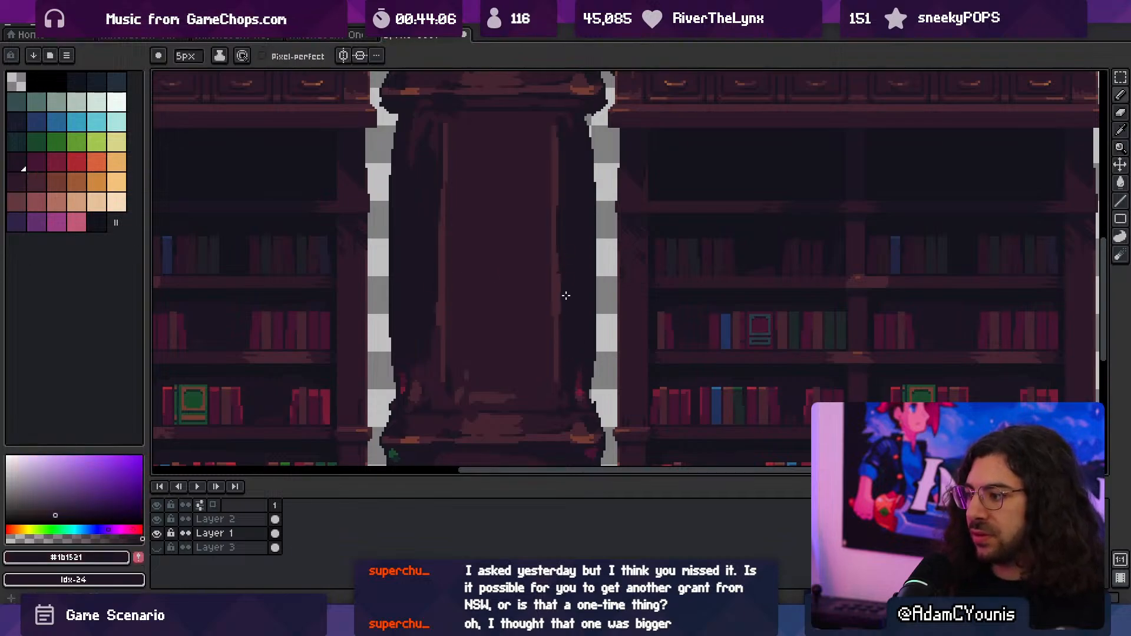
left_click(557, 236, "alt")
left_click(583, 142, "alt")
left_click_drag(584, 130, 589, 153)
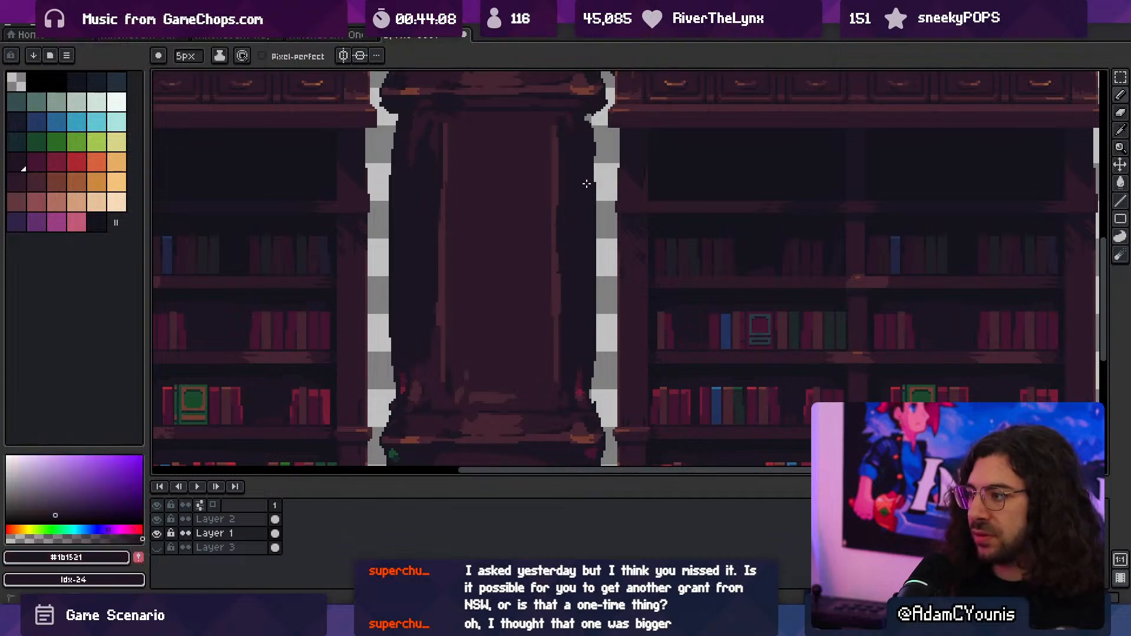
left_click_drag(399, 126, 396, 210)
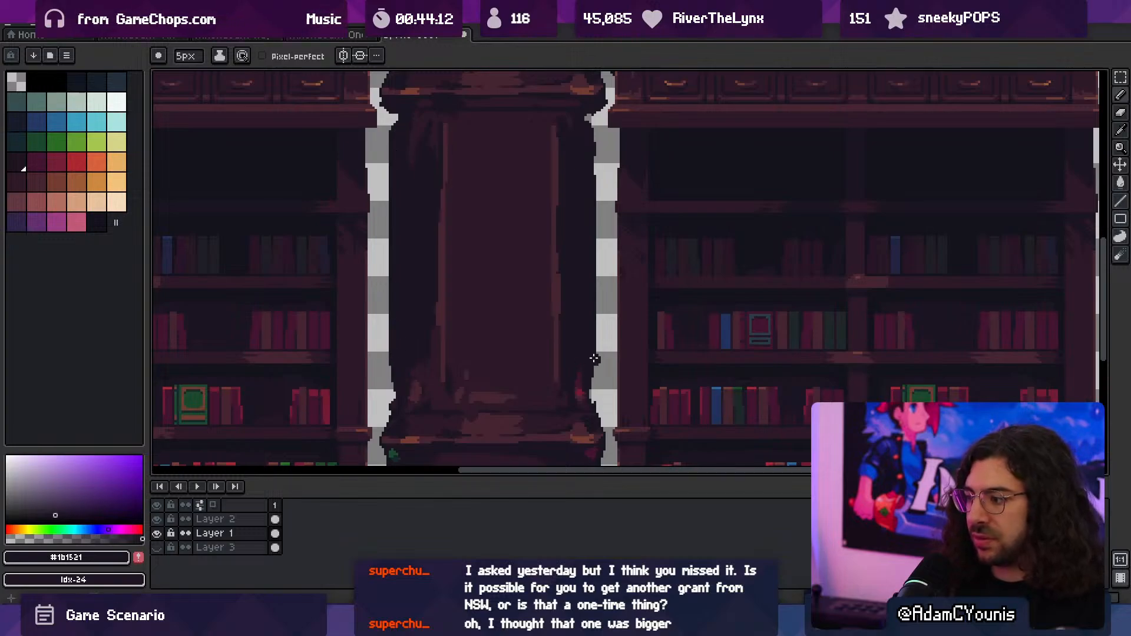
- Paint diagonal highlights outward from the front panel's two lower corners with the sampled #452531 at 3 px
key("minus")
key("minus")
scroll(589, 389, "down", 3)
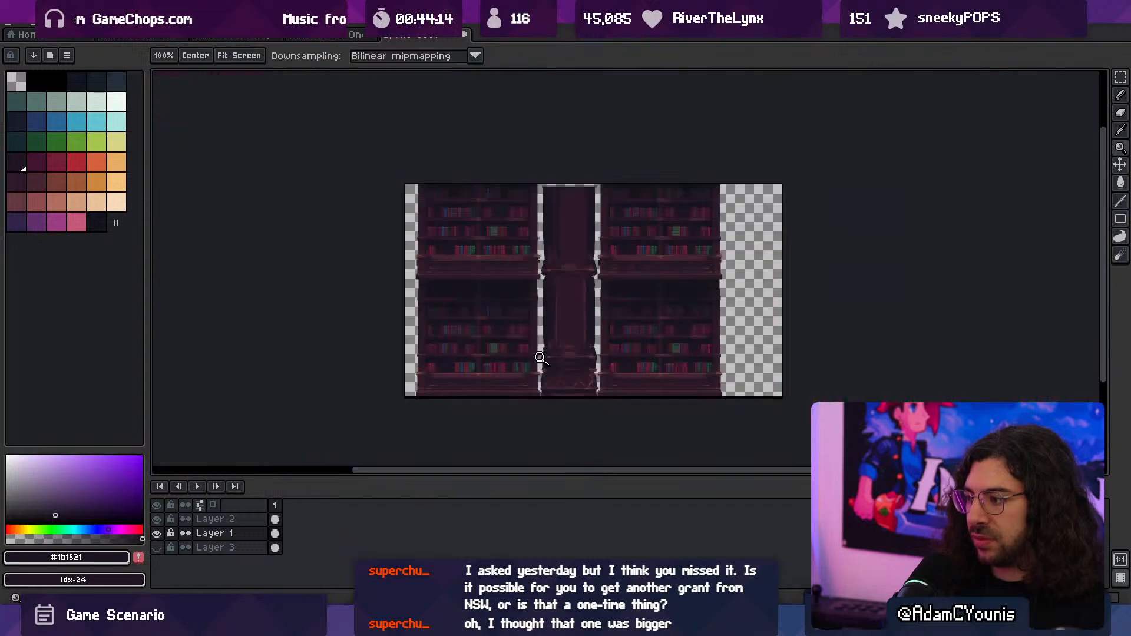
scroll(588, 285, "up", 3)
key("i")
left_click(550, 342)
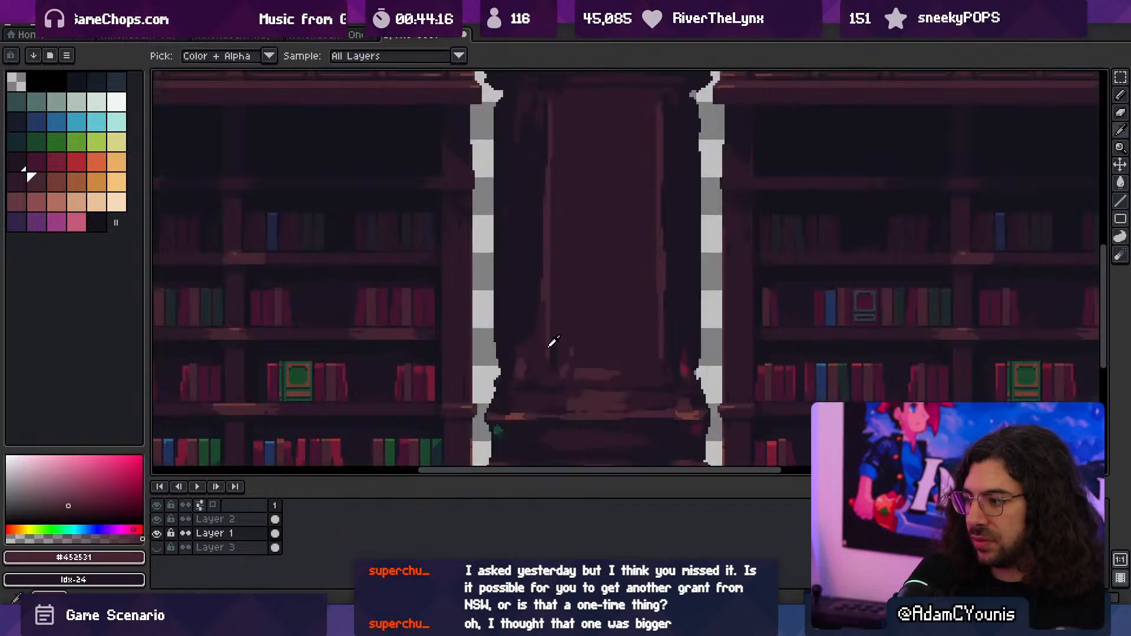
key("b")
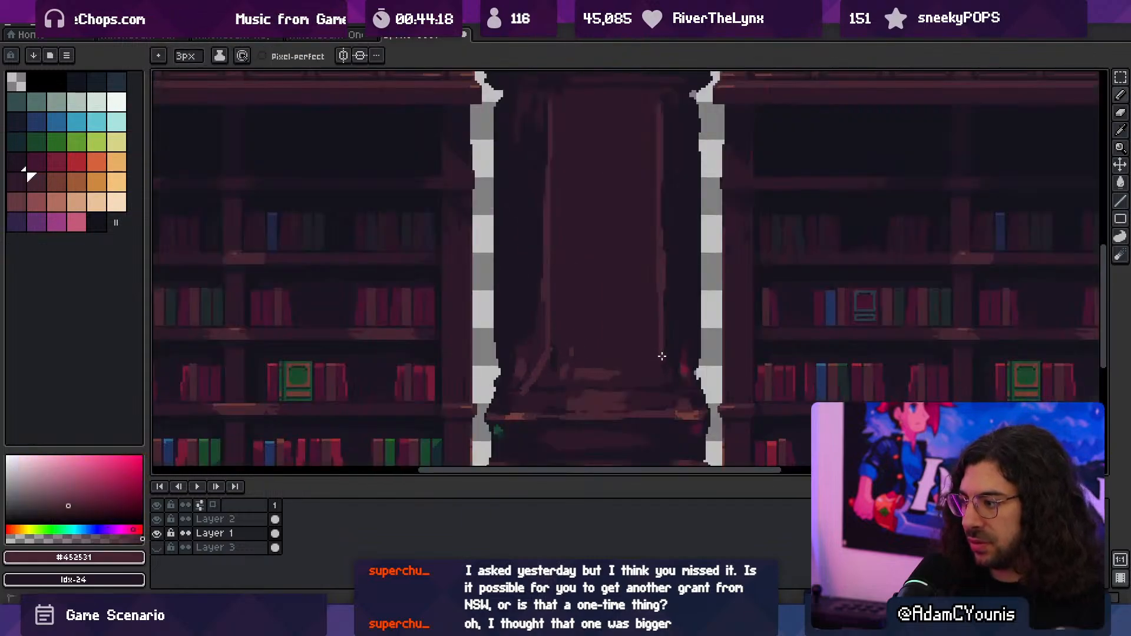
left_click_drag(662, 357, 685, 378)
- Touch up the diagonal at the panel's lower-left corner with sampled #2c1928, #1b1521 and #452531, finishing at 2 px
left_click(604, 355, "alt")
key("space")
left_click_drag(604, 327, 551, 327)
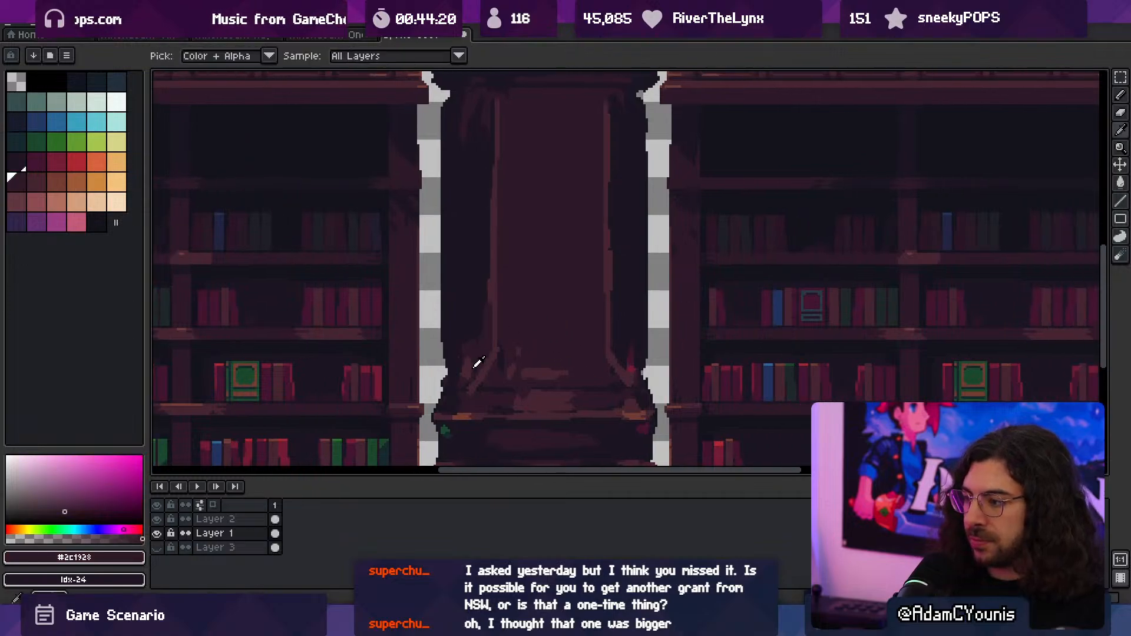
key("b")
left_click(492, 390, "alt")
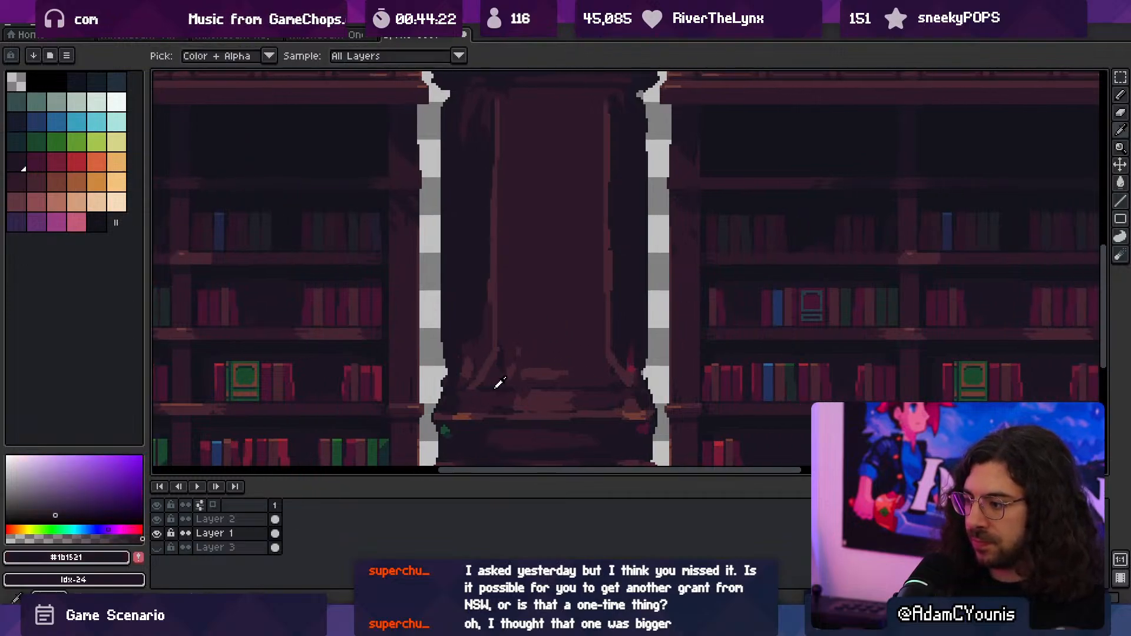
left_click(472, 401, "alt")
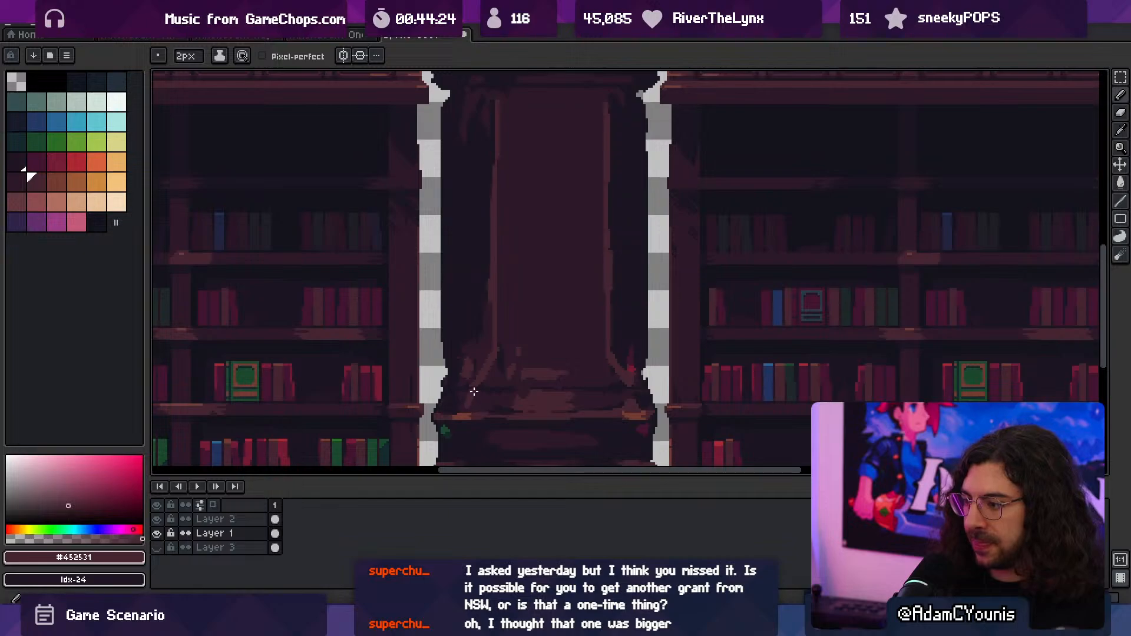
- Paint a pointed arch across the top of the front panel and diagonal branches from its upper corners in #452531 at 2 px
key("z")
scroll(593, 320, "down", 3)
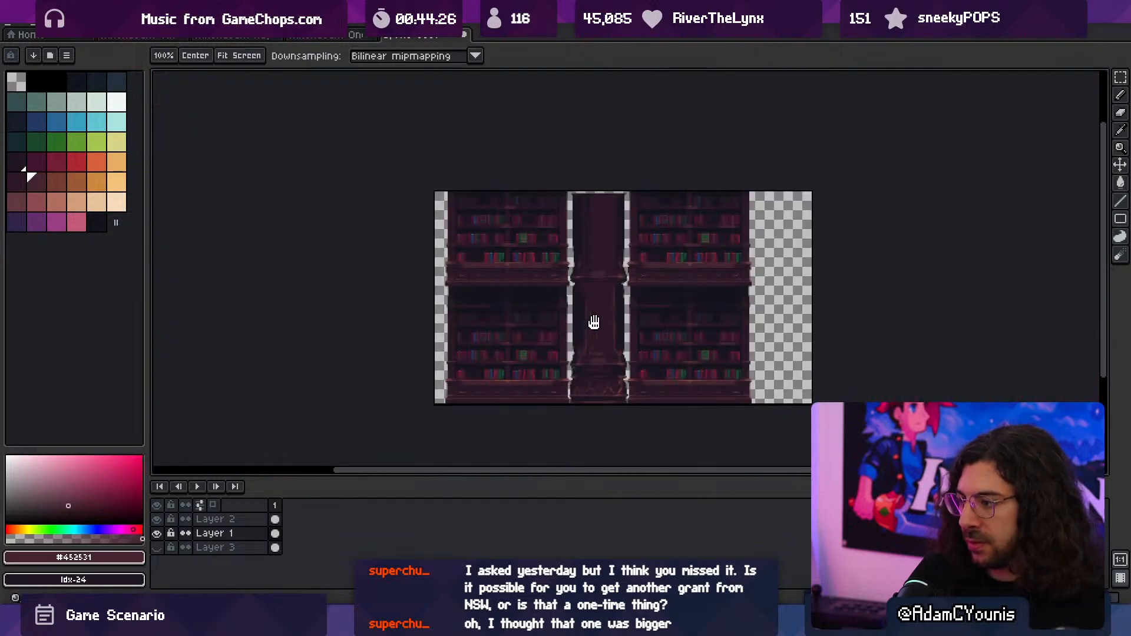
scroll(591, 259, "up", 3)
key("i")
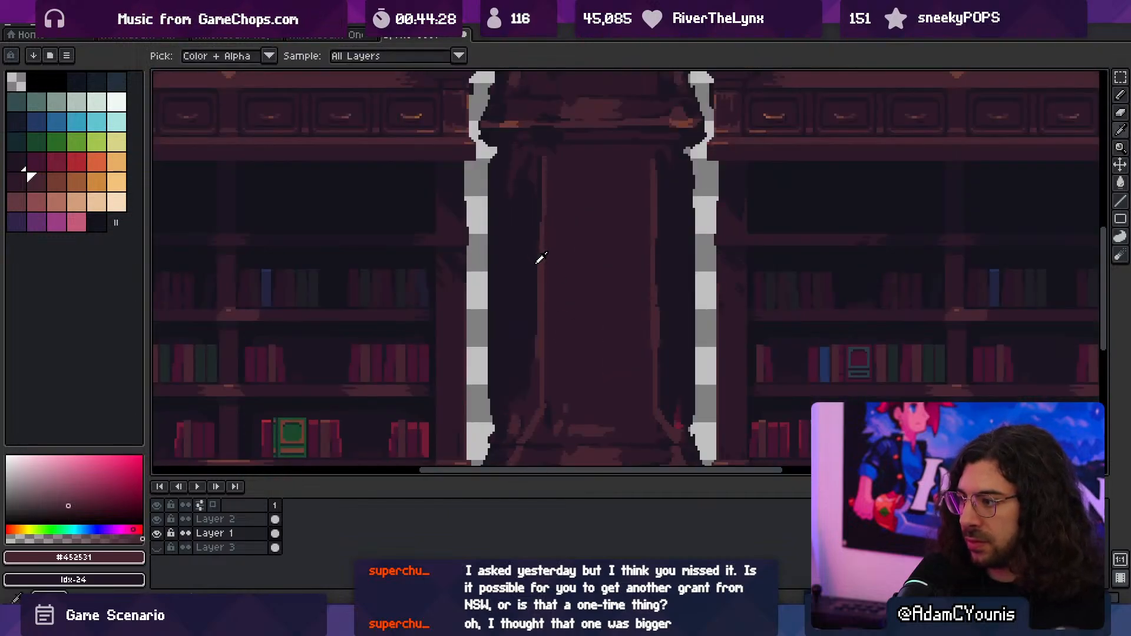
key("b")
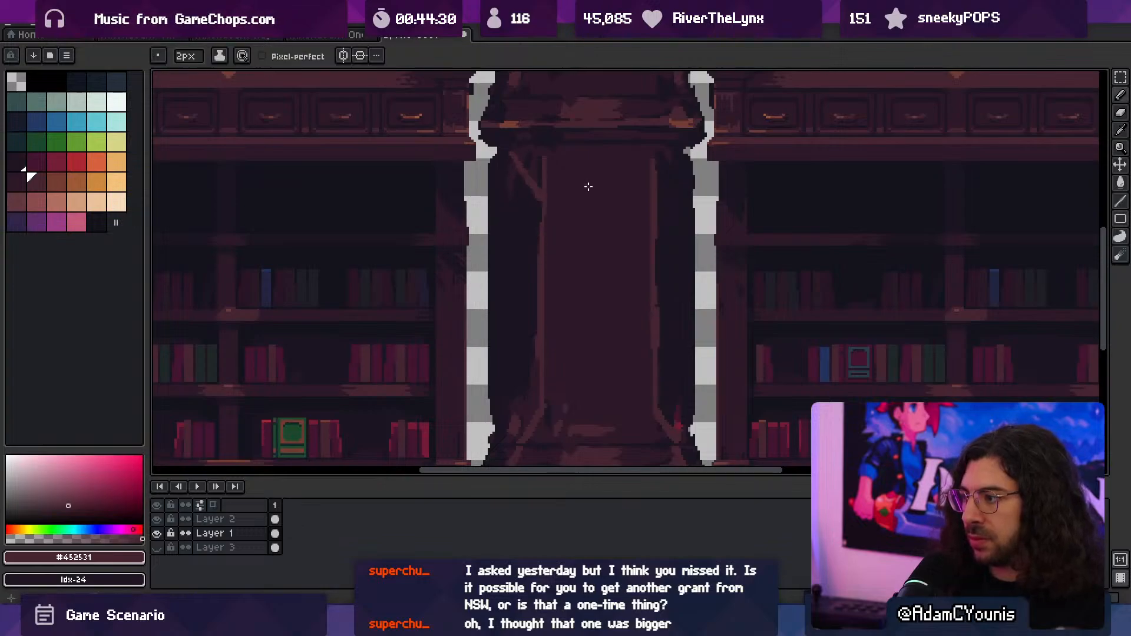
mouse_move(543, 188)
left_mouse_down()
mouse_move(566, 162)
mouse_move(650, 188)
left_mouse_up()
left_click_drag(560, 182, 584, 161)
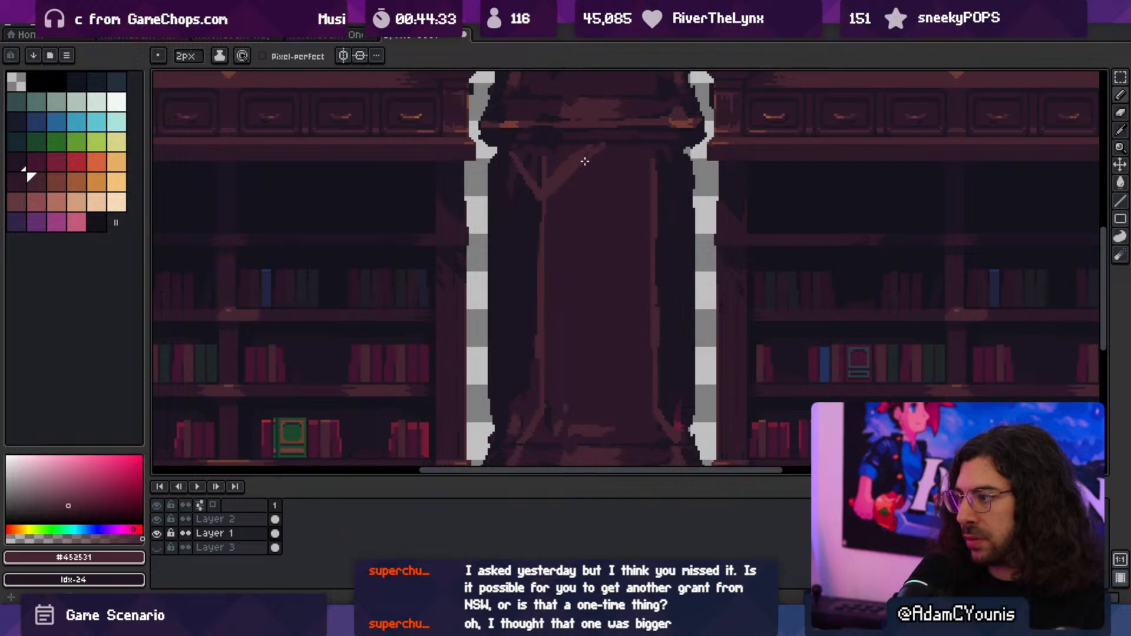
left_click(651, 154, "alt")
left_click_drag(652, 168, 656, 153)
- Thicken the front panel's pointed arch lines at 2 px with the sampled #452531
left_click(557, 163, "alt")
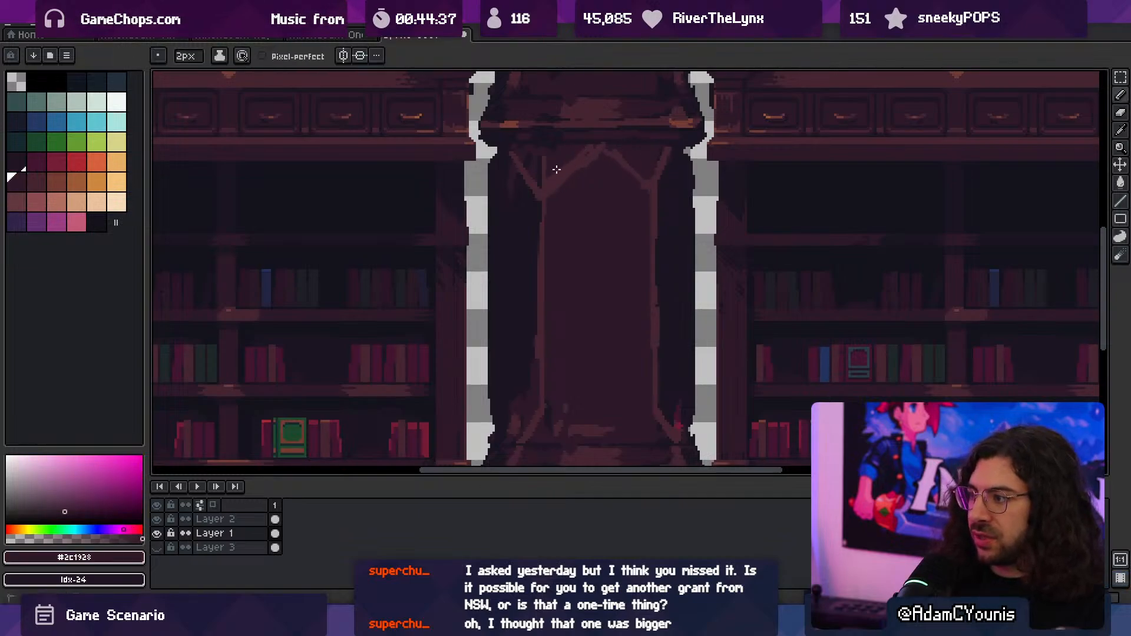
scroll(583, 177, "up", 3)
left_click(542, 245, "alt")
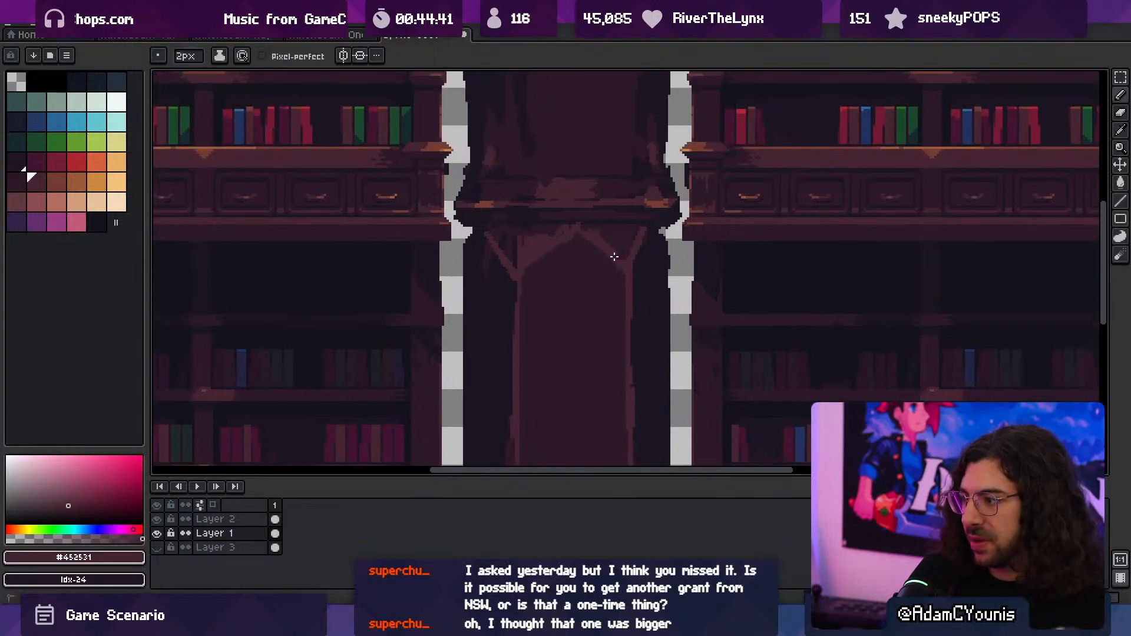
key("alt")
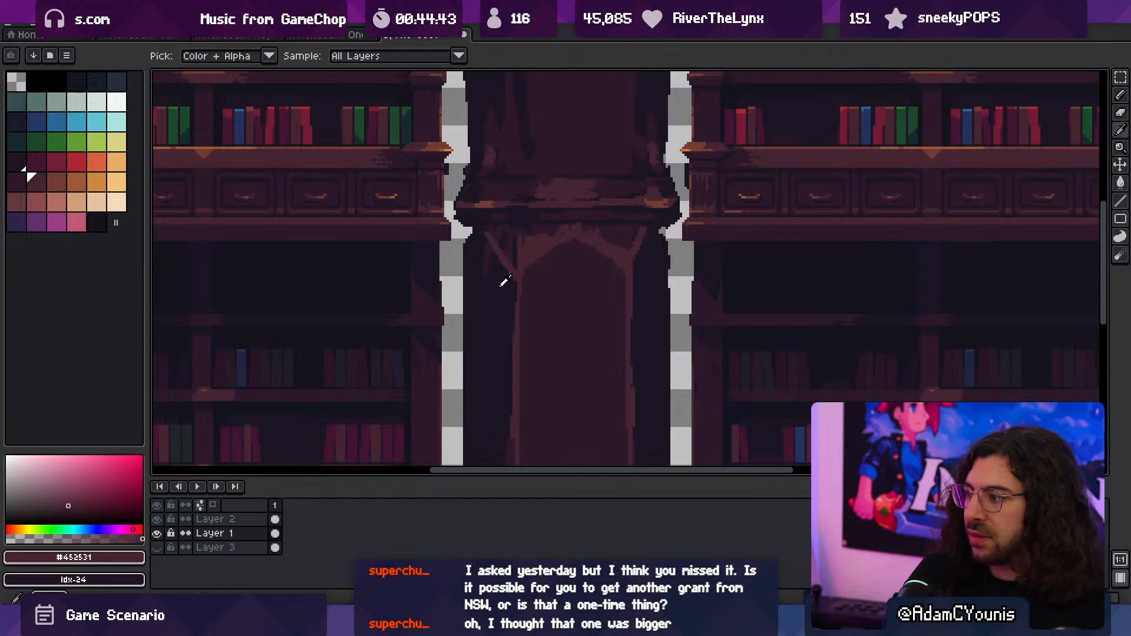
- Thin the arch and its right branch from outside, darkening the areas beside them with #2c1928 and #1b1521 at 2 px
left_click(624, 222, "alt")
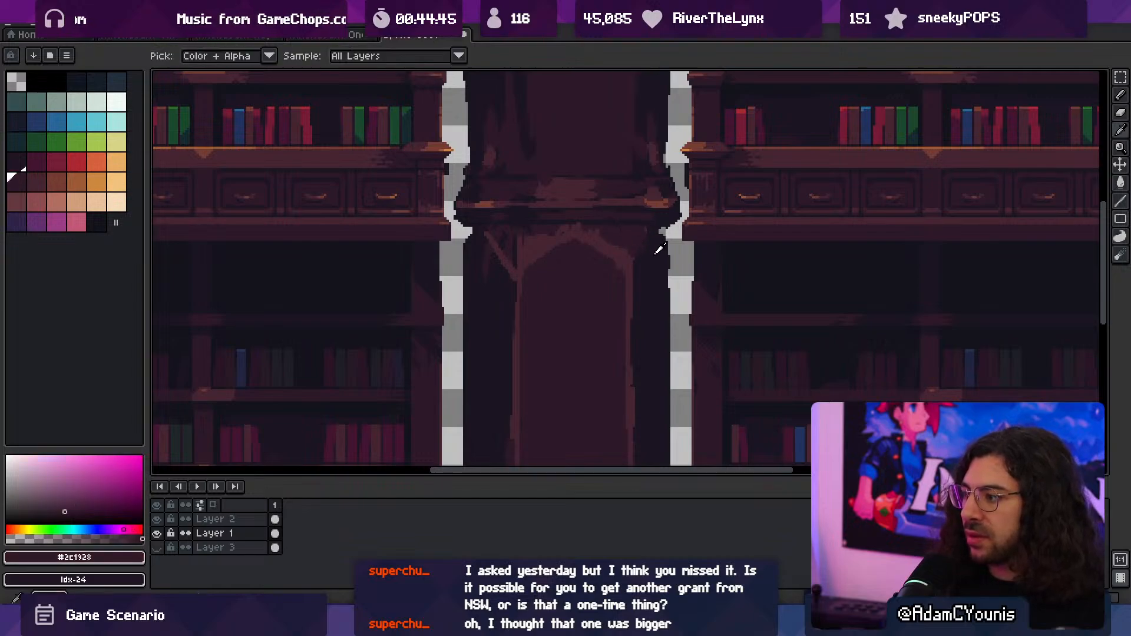
left_click(637, 230, "alt")
scroll(629, 222, "up", 1)
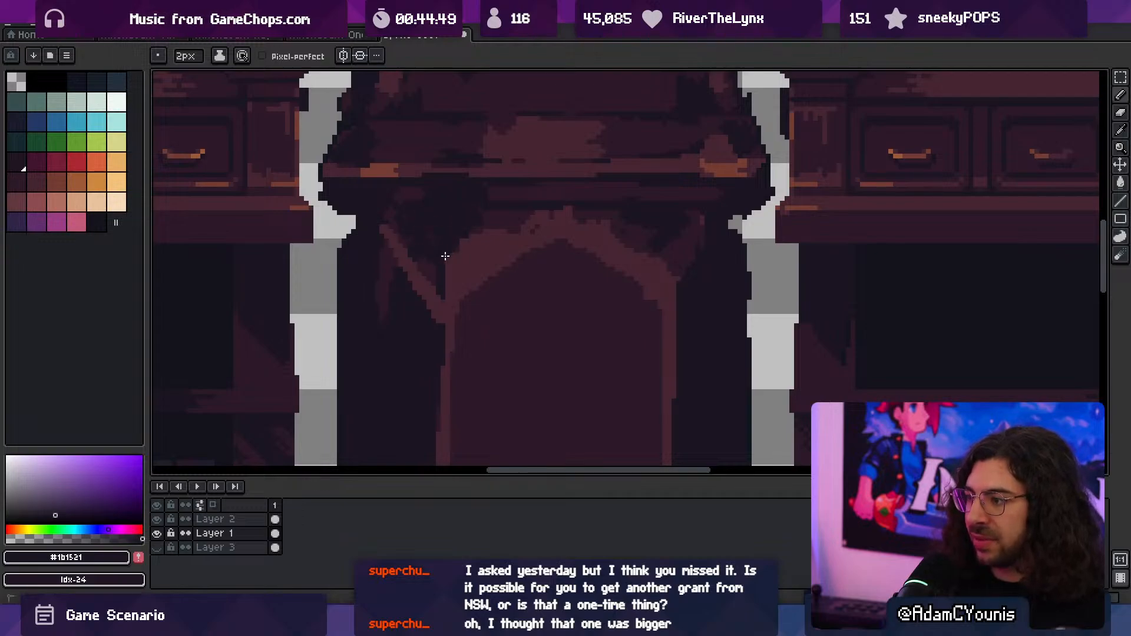
left_click(463, 247, "alt")
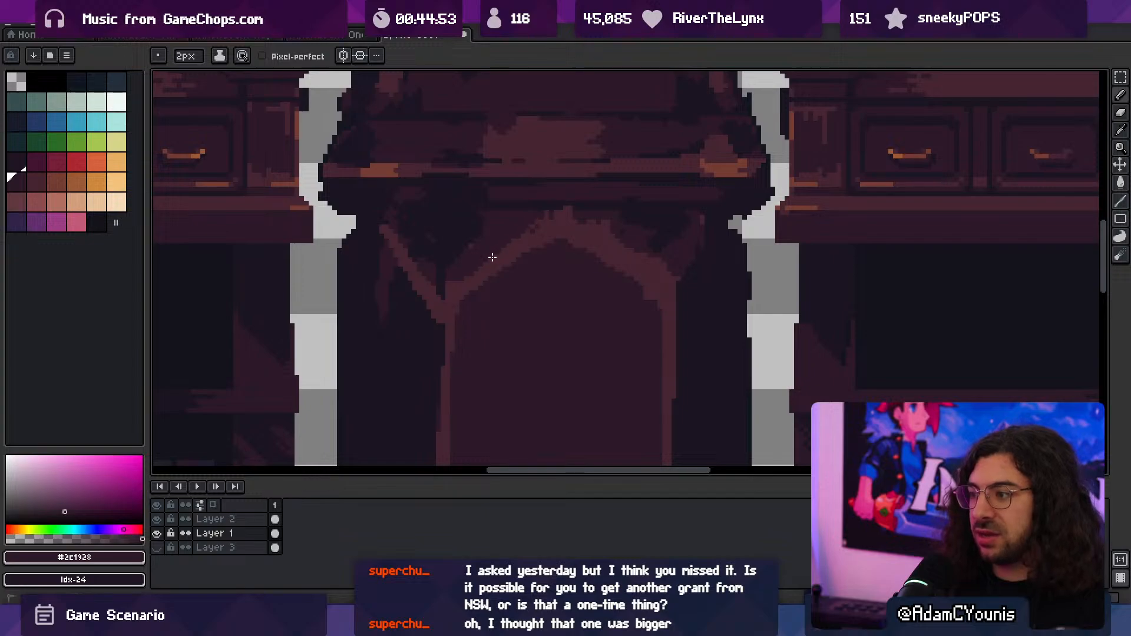
left_click(618, 224, "alt")
mouse_move(596, 222)
left_mouse_down()
mouse_move(641, 246)
mouse_move(613, 239)
left_mouse_up()
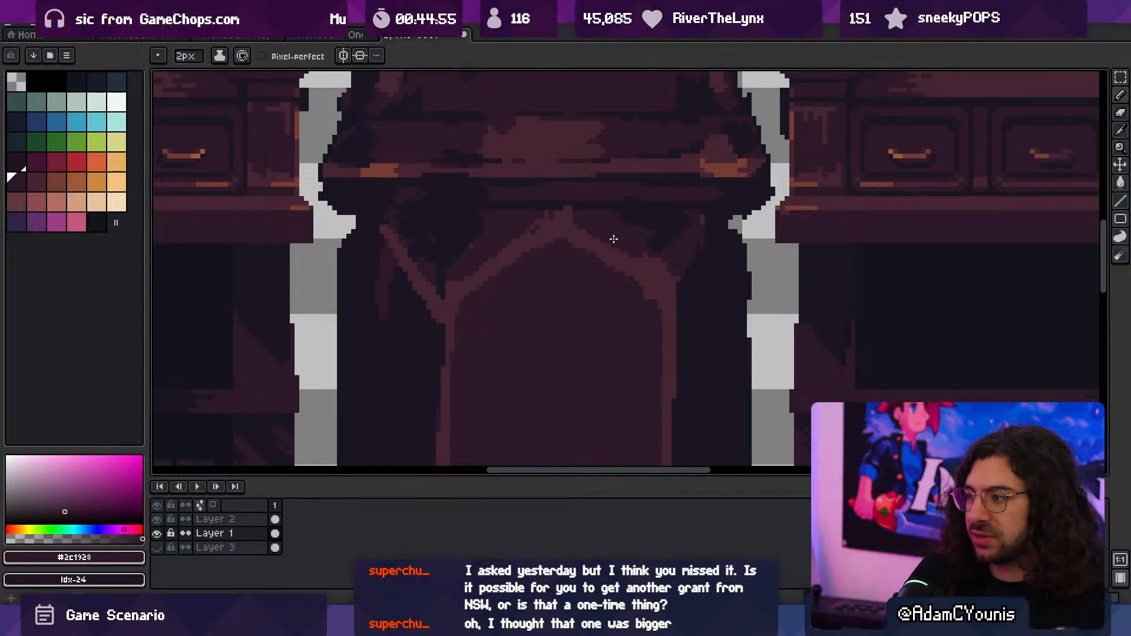
left_click(692, 254, "alt")
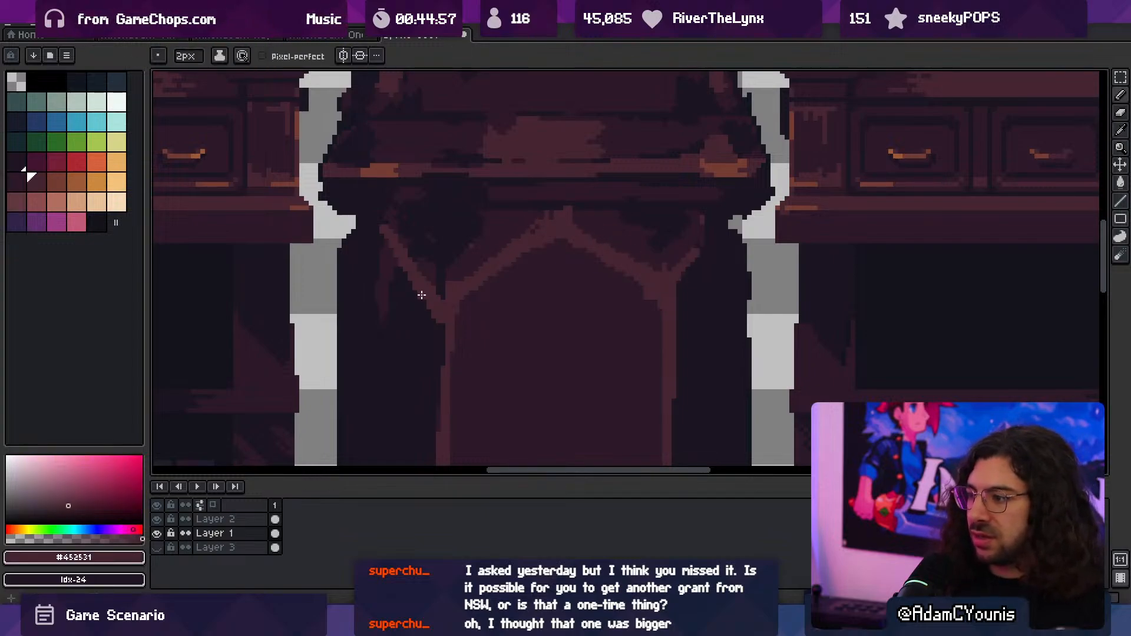
left_click(389, 236, "alt")
- Reshape the arch's upper-left branch into a shorter, cleaner diagonal, using #452531 with #1b1521 shadow around it at 2 px
scroll(390, 242, "down", 3)
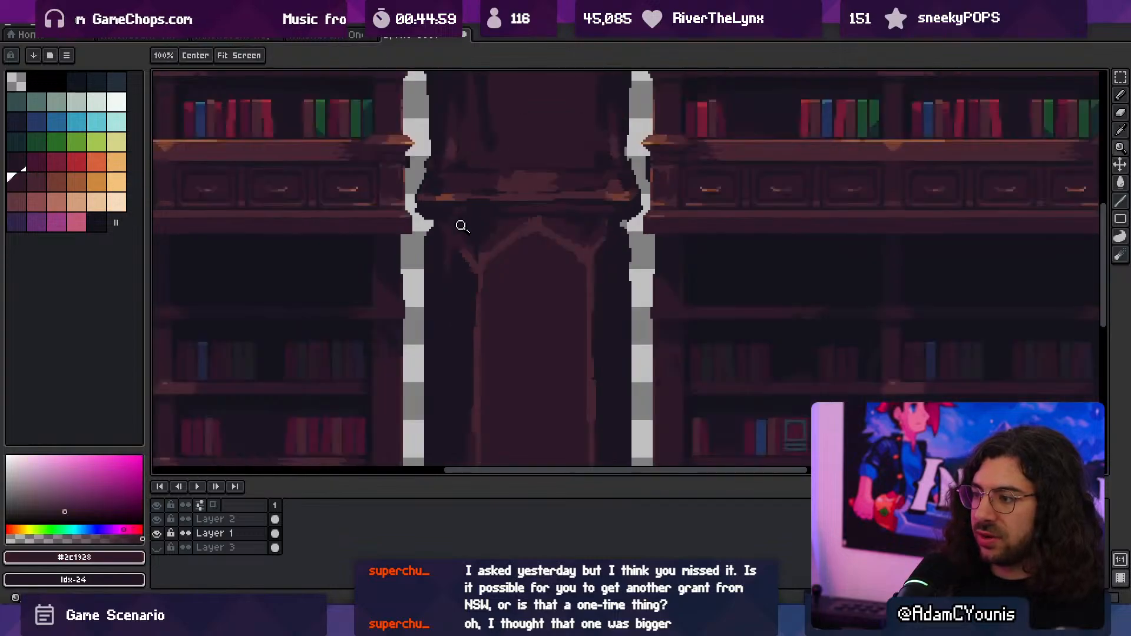
scroll(517, 219, "up", 2)
left_click(497, 279, "alt")
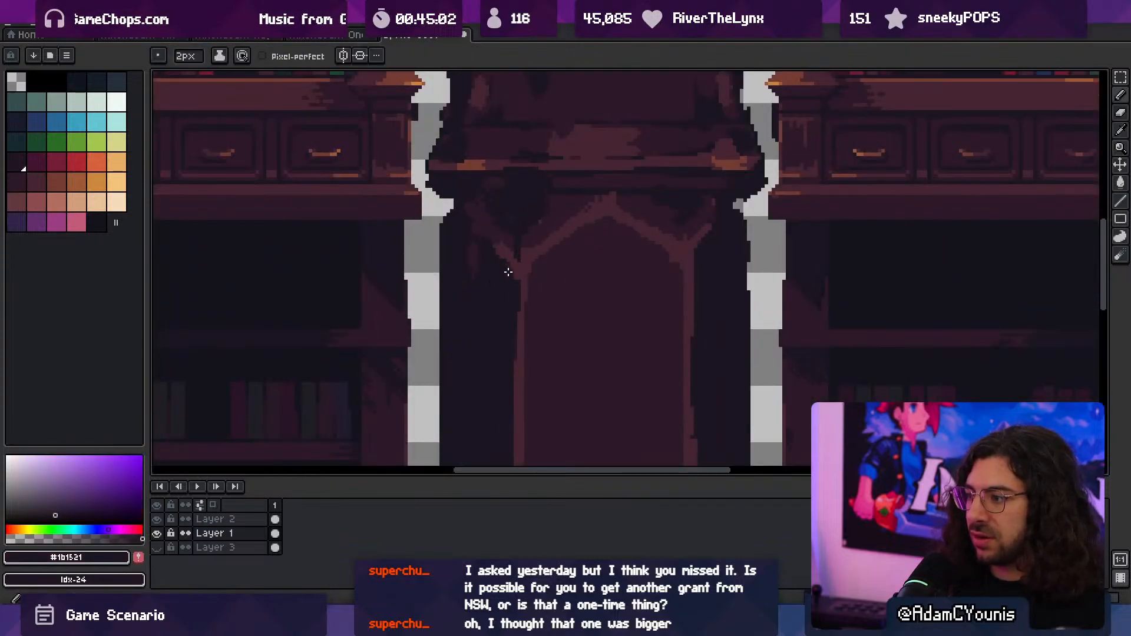
left_click(527, 262, "alt")
left_click(500, 261, "alt")
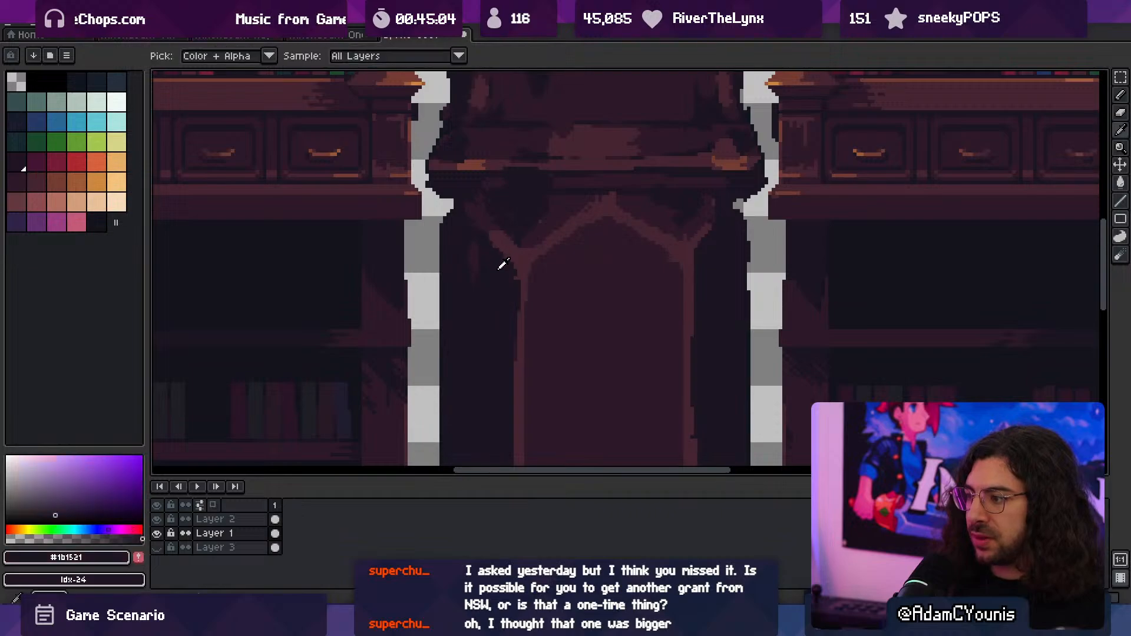
- Round the lower shaft's outer upper corners with #2c1928 and clean up the area above the arch's peak with #1b1521 and #2c1928
left_click(478, 215, "alt")
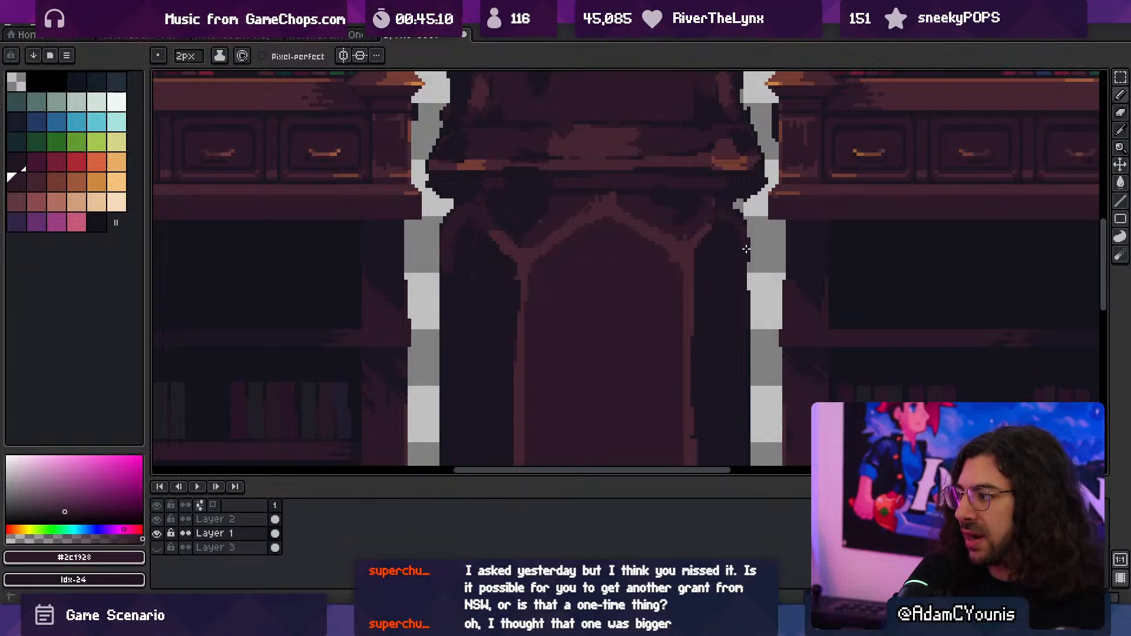
key("z")
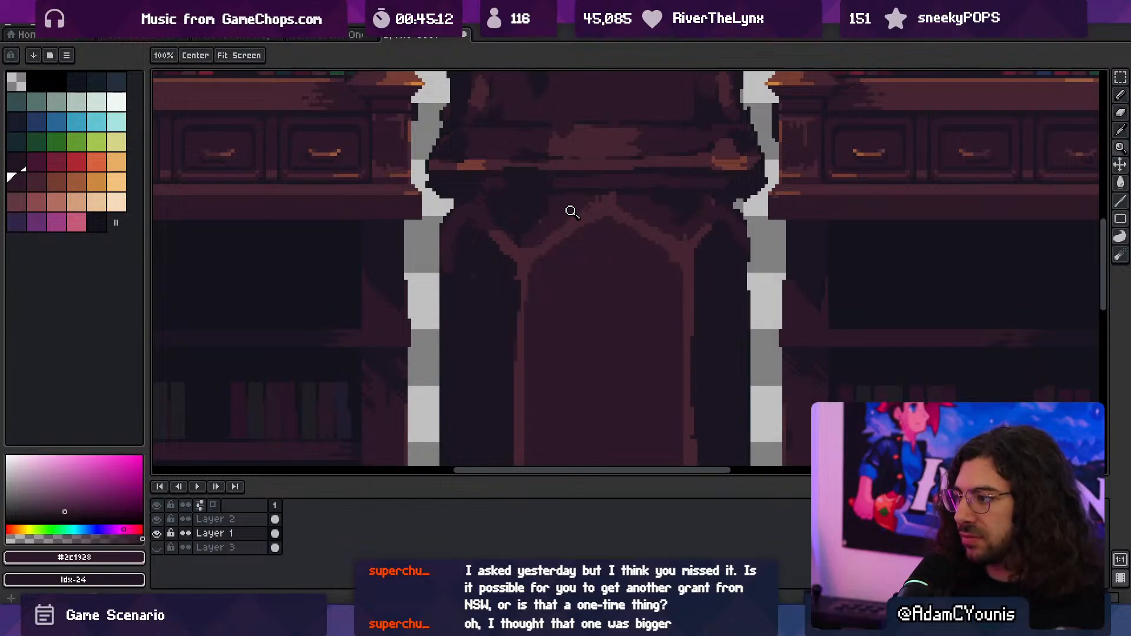
left_click(536, 209, "alt")
mouse_move(535, 210)
left_mouse_down()
mouse_move(561, 196)
mouse_move(603, 201)
left_mouse_up()
key("b")
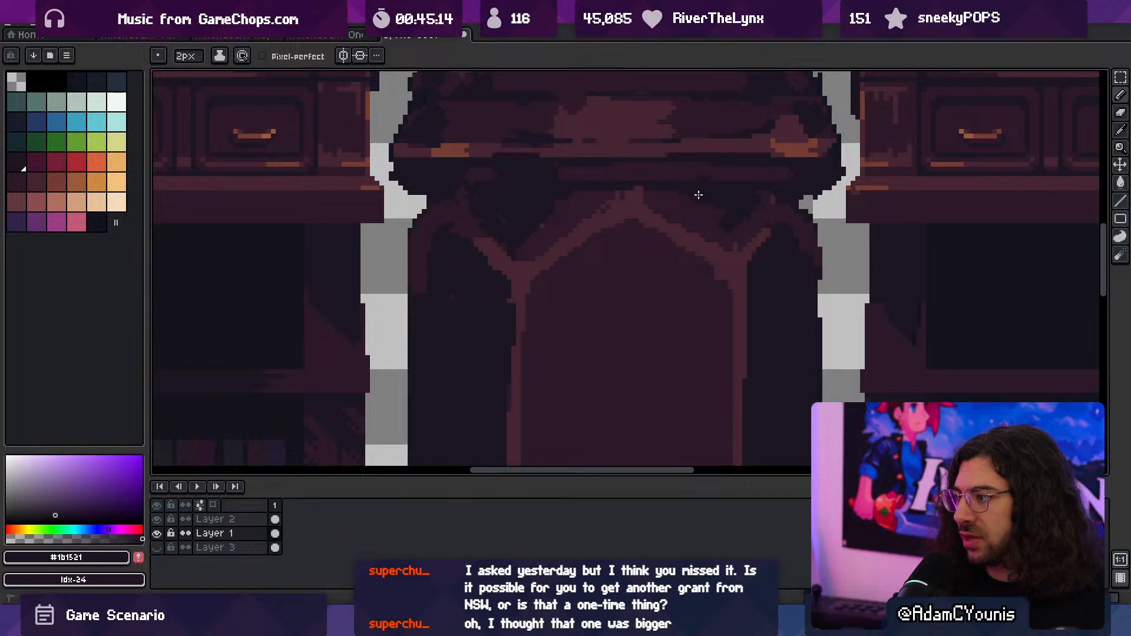
left_click(605, 199, "alt")
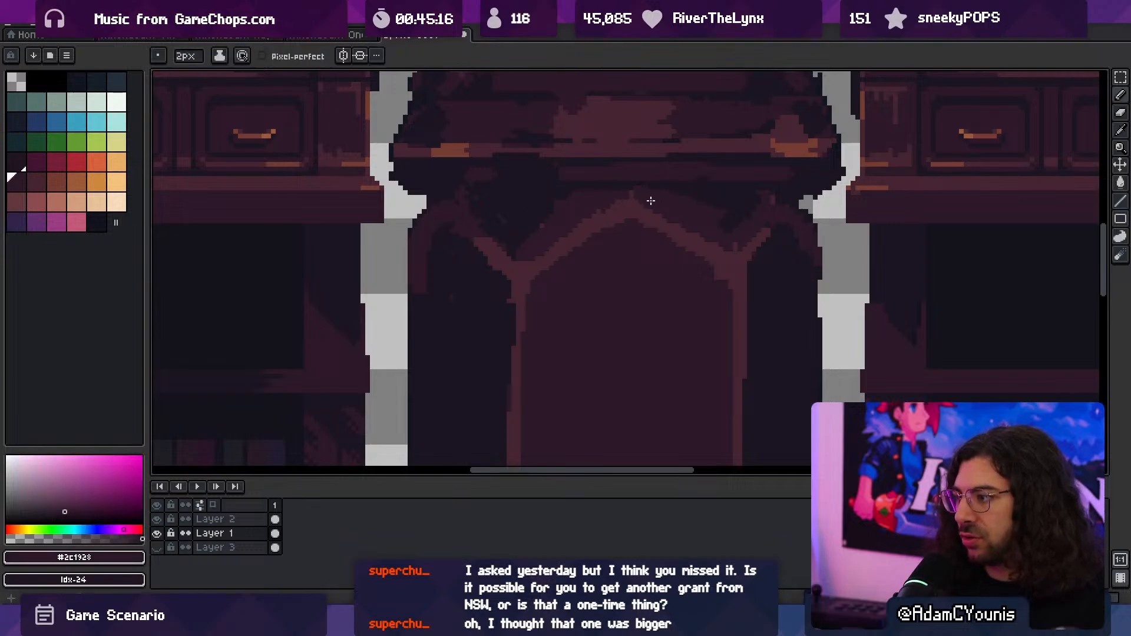
- Paint #452531 diagonals at 2 px from the panel's lower corners inward to form a V above the base ledge
key("z")
left_click_drag(648, 202, 583, 211)
middle_click_drag(692, 194, 654, 206)
left_click(632, 288)
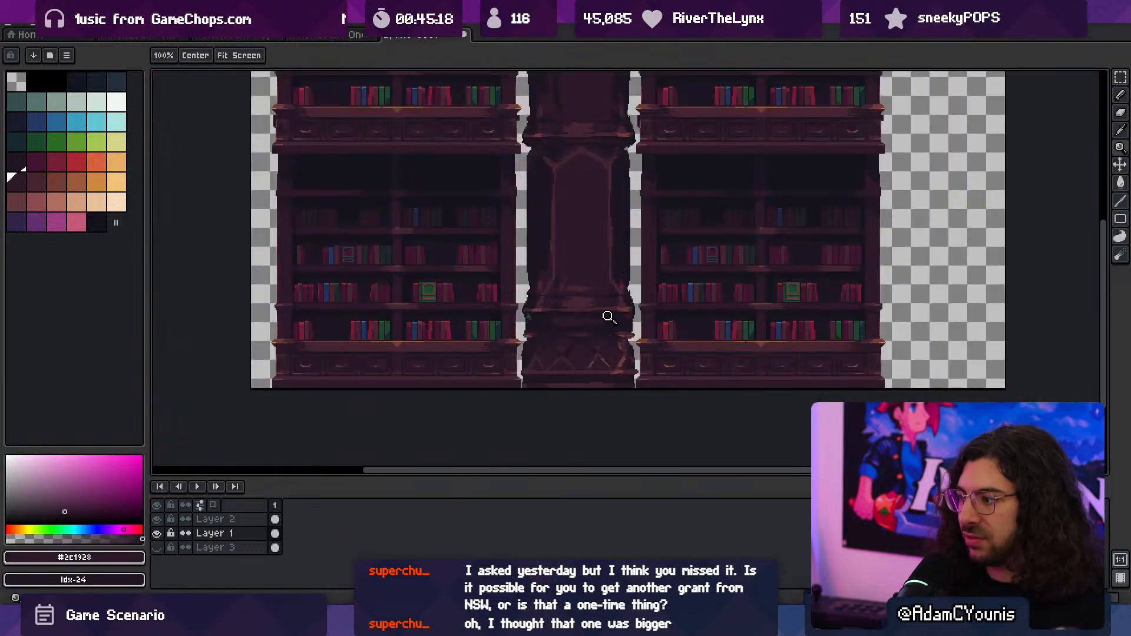
left_click(573, 297)
middle_click_drag(576, 284, 537, 358)
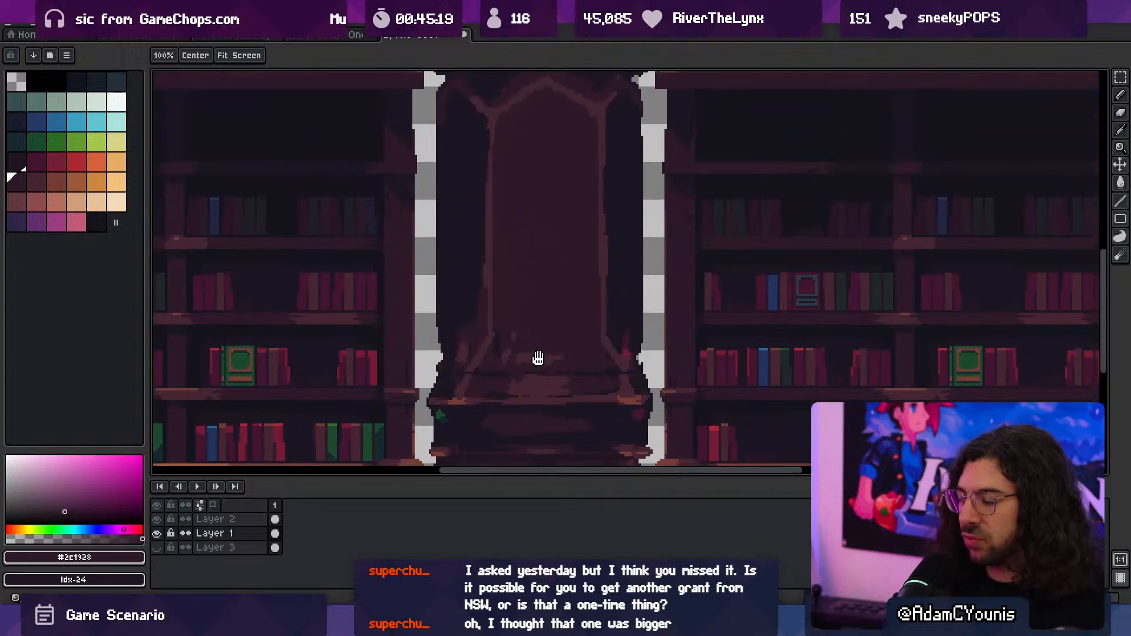
key("b")
left_click(493, 336, "alt")
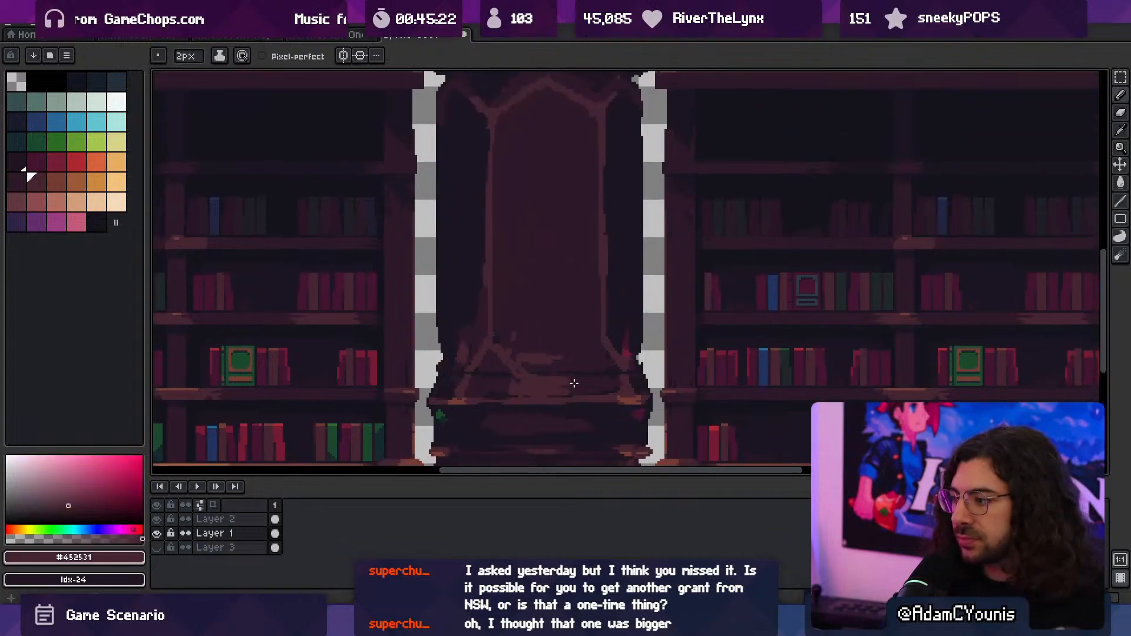
- Try covering the streaks between the lower diagonals with #2c1928 and widening the left outer diagonal with #452531 at 3 px
left_click(518, 337, "alt")
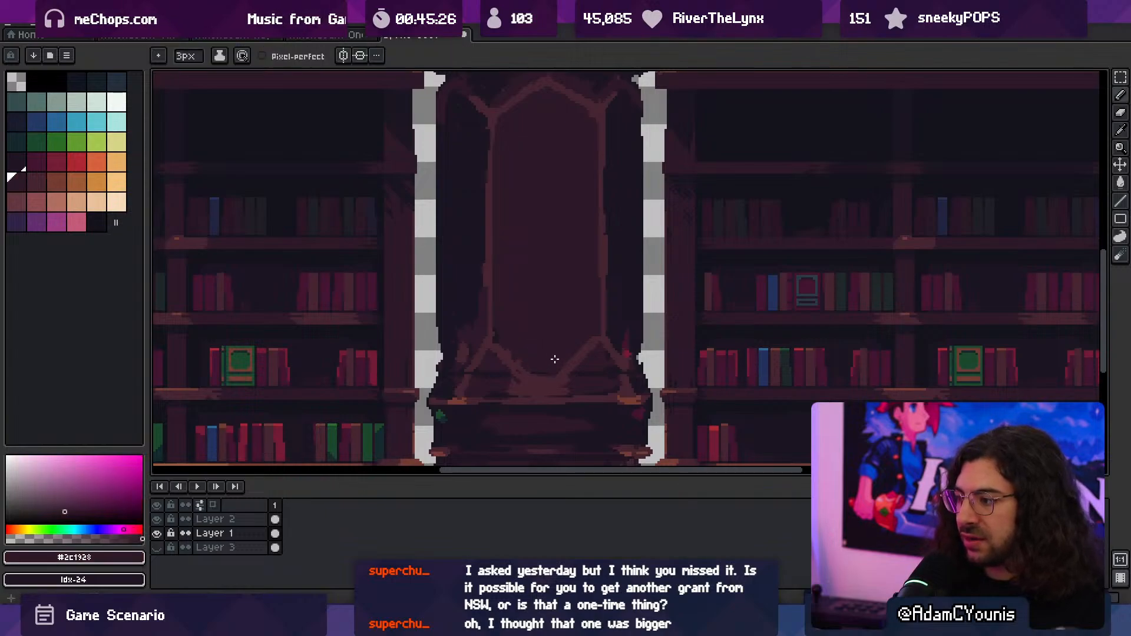
key("alt")
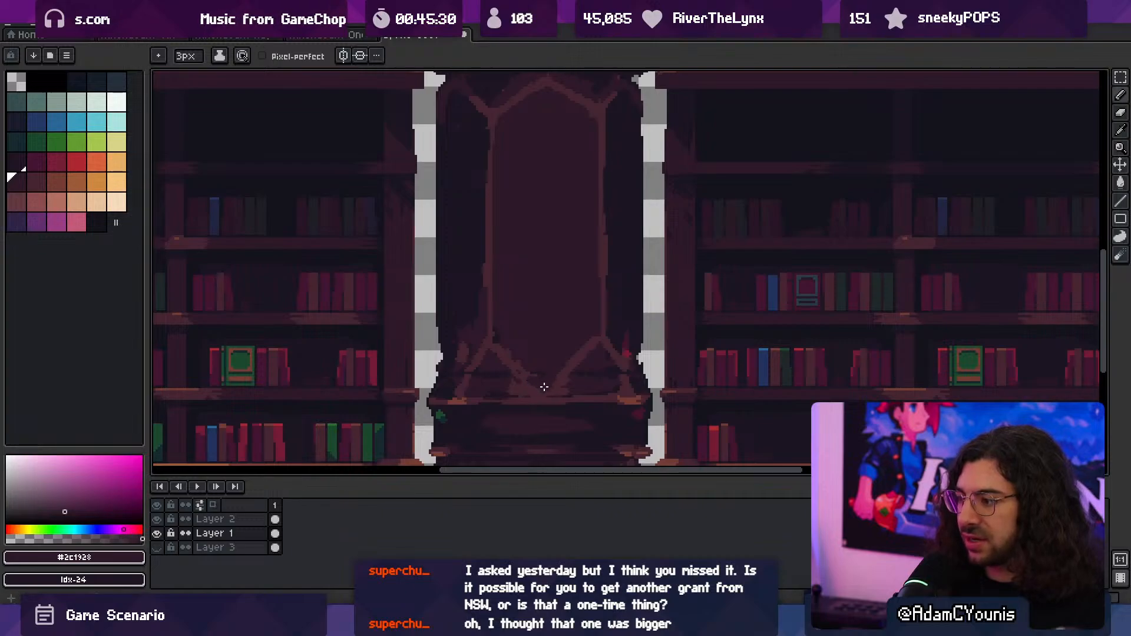
left_click(442, 390, "alt")
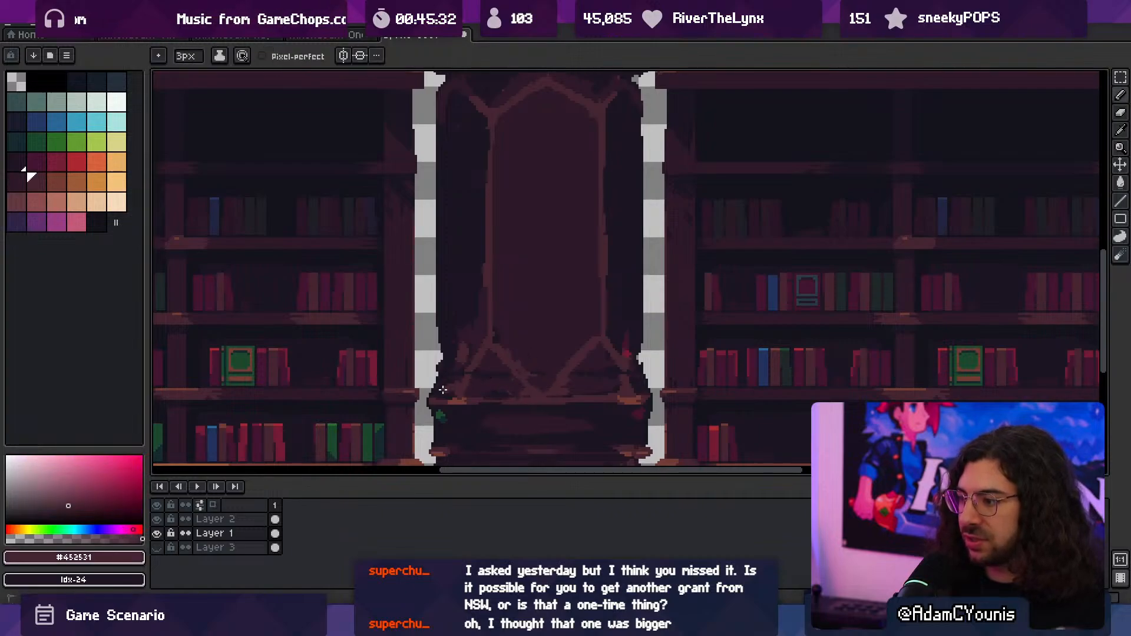
left_click_drag(442, 390, 489, 348)
left_click(480, 362, "alt")
left_click(472, 360, "alt")
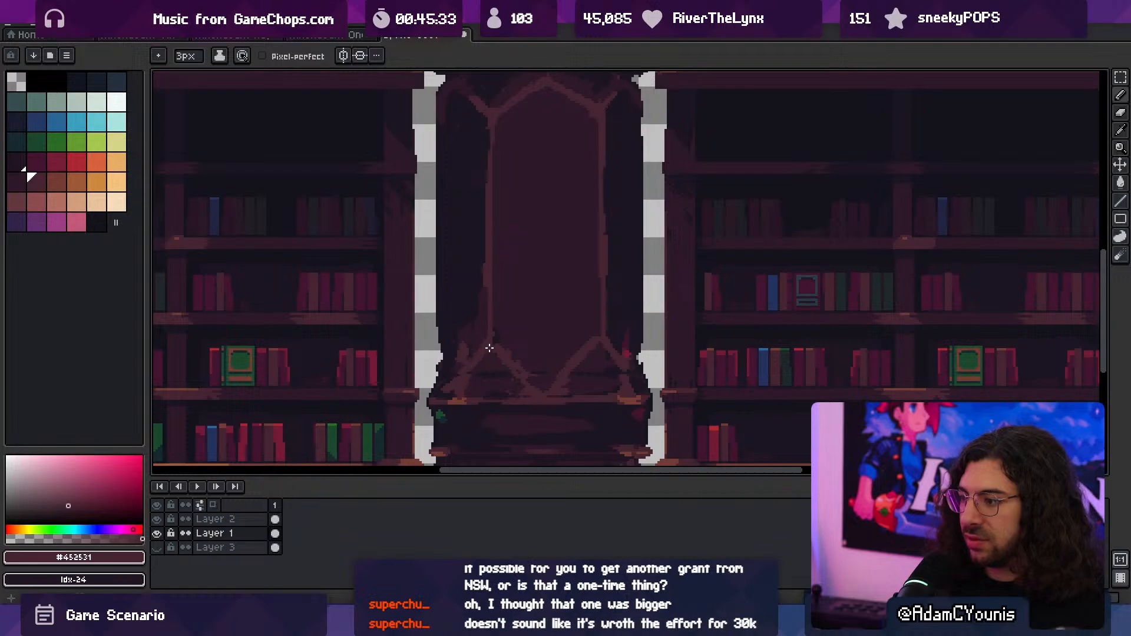
left_click(476, 381, "alt")
- Undo the last four strokes around the front panel's base
key("z")
scroll(552, 355, "down", 3)
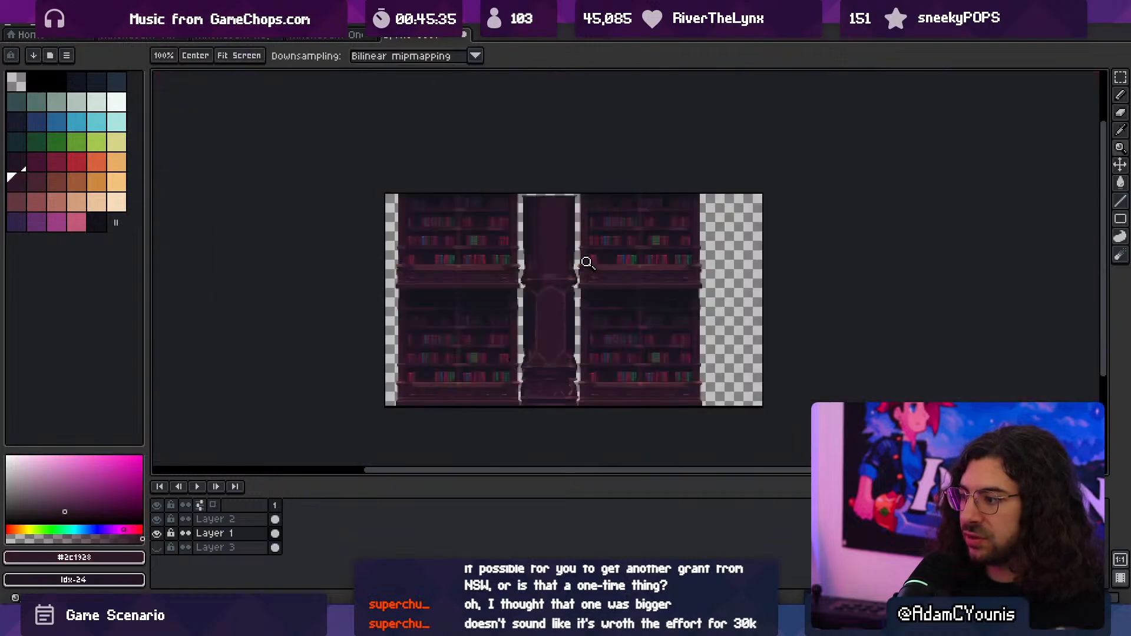
scroll(549, 364, "up", 5)
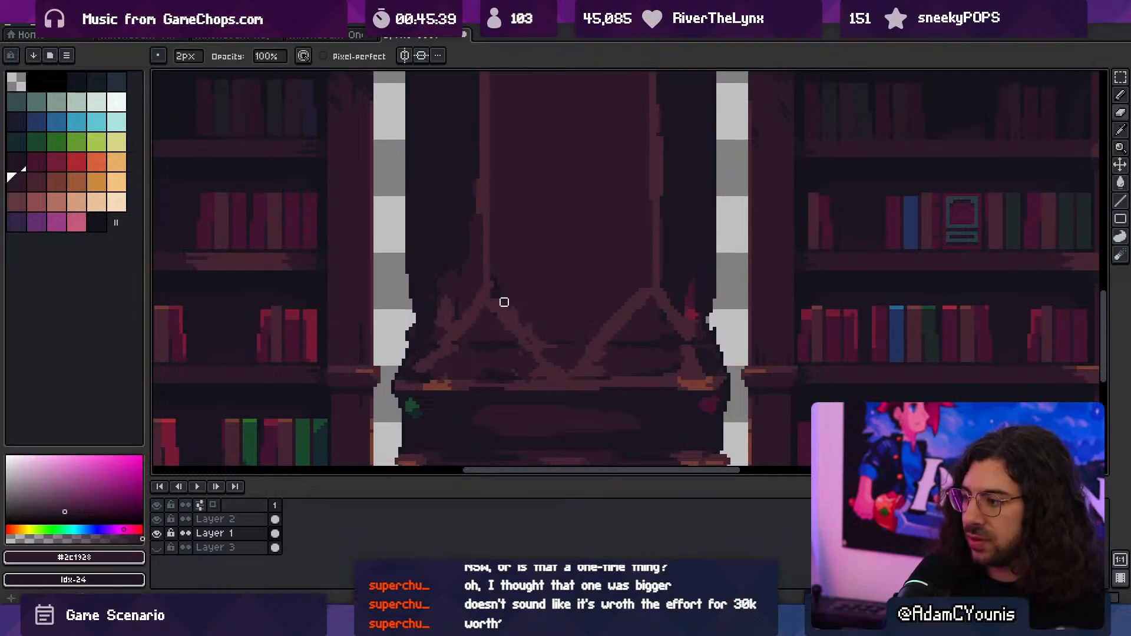
mouse_move(502, 301)
left_mouse_down()
mouse_move(517, 366)
mouse_move(508, 364)
mouse_move(499, 396)
mouse_move(434, 425)
left_mouse_up()
key("ctrl+z")
key("ctrl+z")
key("ctrl+z")
key("ctrl+z")
key("ctrl+z")
key("ctrl+z")
key("ctrl+z")
key("ctrl+z")
- Repaint the panel's lower-left outward diagonal and the highlight joining the inner diagonals at the base in #452531
left_click(488, 394, "alt")
mouse_move(484, 373)
left_mouse_down()
mouse_move(444, 422)
mouse_move(493, 372)
left_mouse_up()
mouse_move(537, 406)
left_mouse_down()
mouse_move(489, 351)
mouse_move(565, 405)
left_mouse_up()
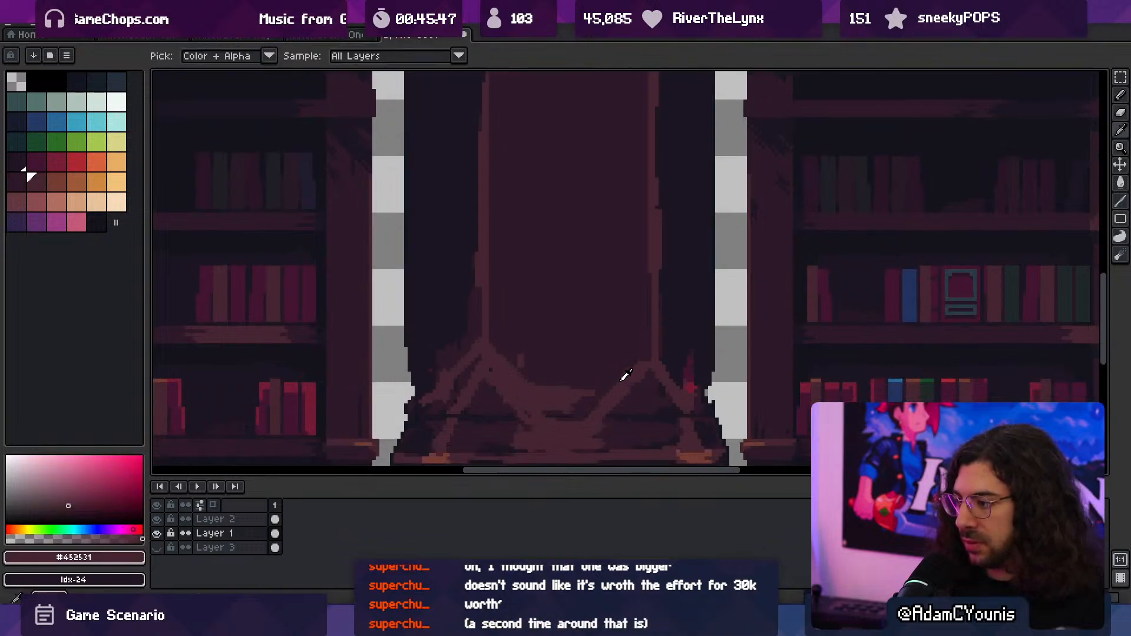
- Paint a #452531 branch outward from the panel's lower-right corner and trim the streaks along the inner diagonals with #2c1928 at 3 px
mouse_move(649, 341)
left_mouse_down()
mouse_move(603, 389)
mouse_move(654, 354)
mouse_move(642, 378)
mouse_move(711, 349)
left_mouse_up()
left_click(644, 391, "alt")
left_click(683, 400, "alt")
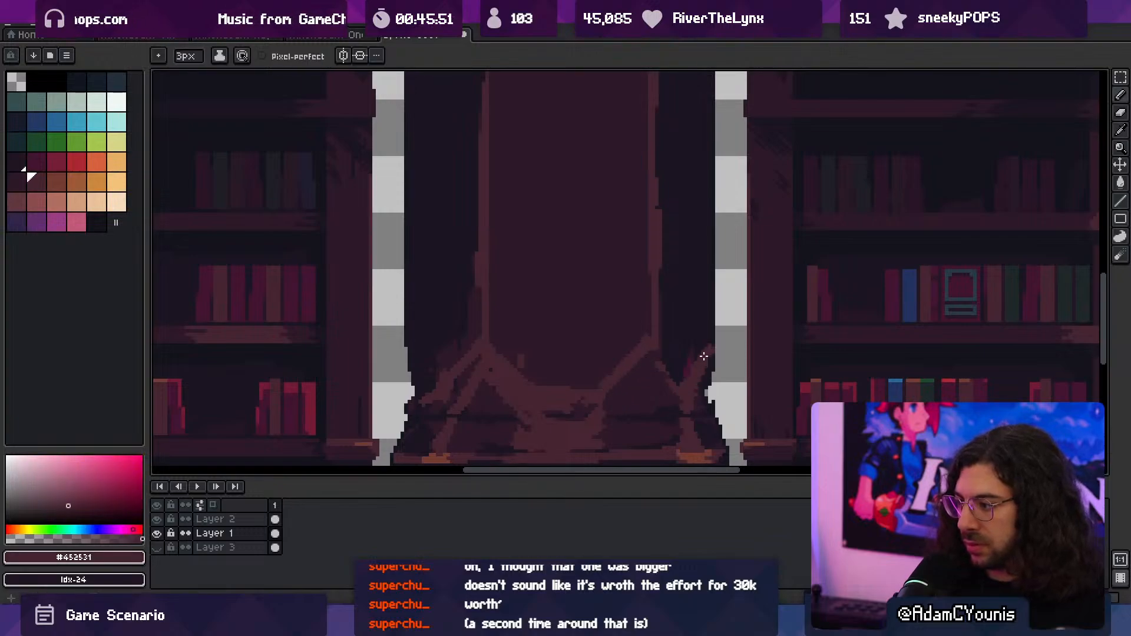
left_click(809, 388, "alt")
left_click(687, 390)
left_click(600, 399, "alt")
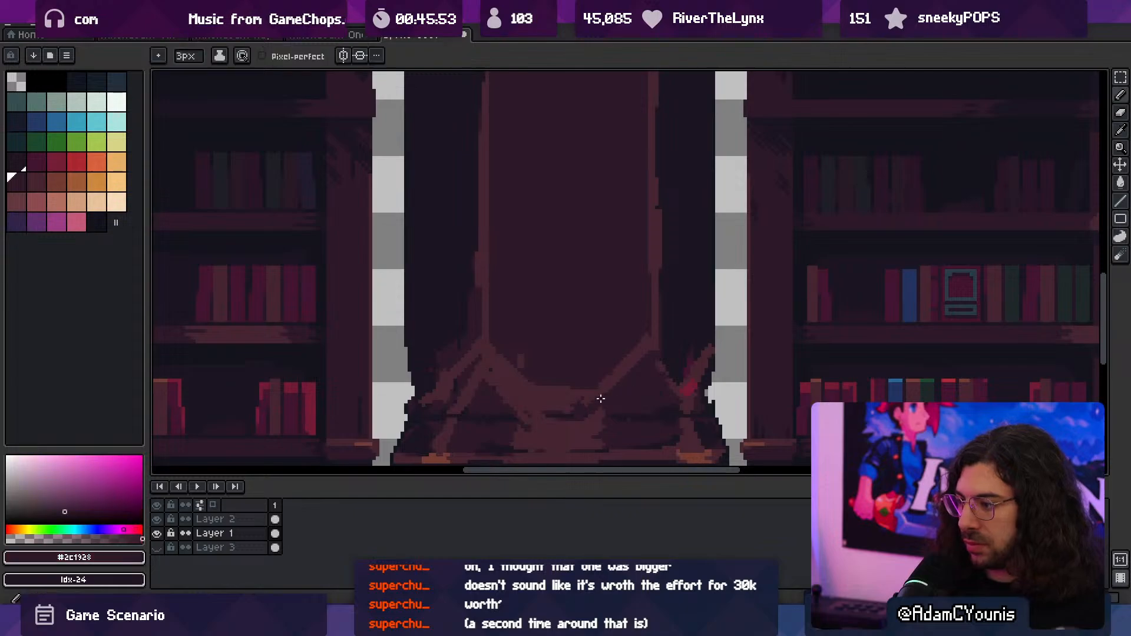
left_click_drag(496, 373, 542, 411)
- Darken the seam beneath the panel's lower V with #1b1521 and clean up the ledge below it with #2c1928
key("z")
scroll(594, 359, "down", 4)
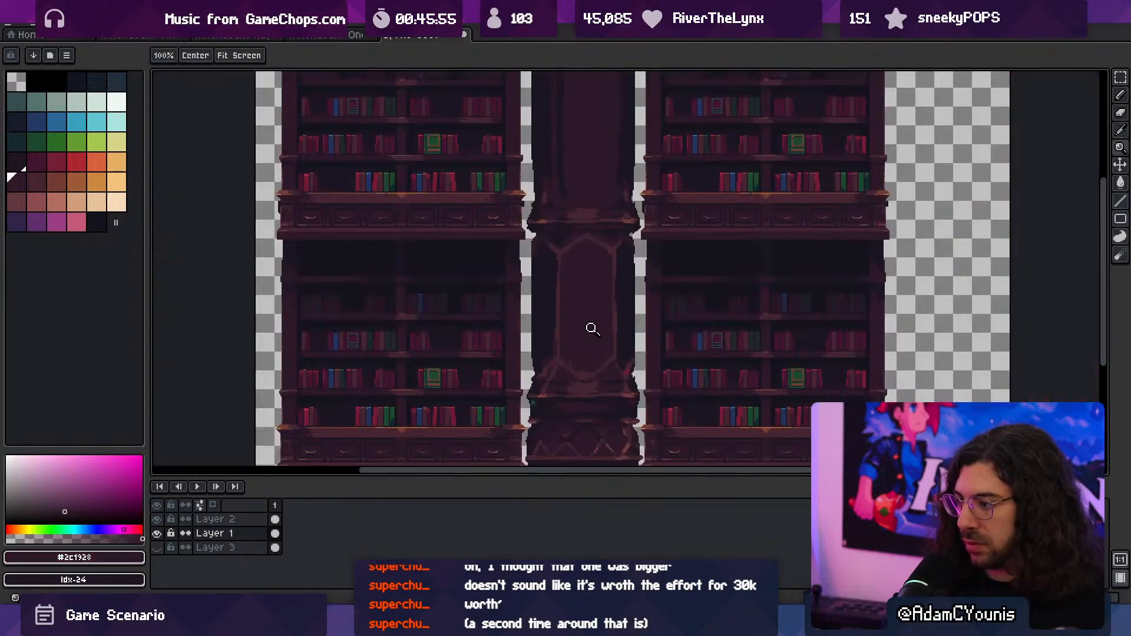
scroll(599, 381, "up", 4)
key("b")
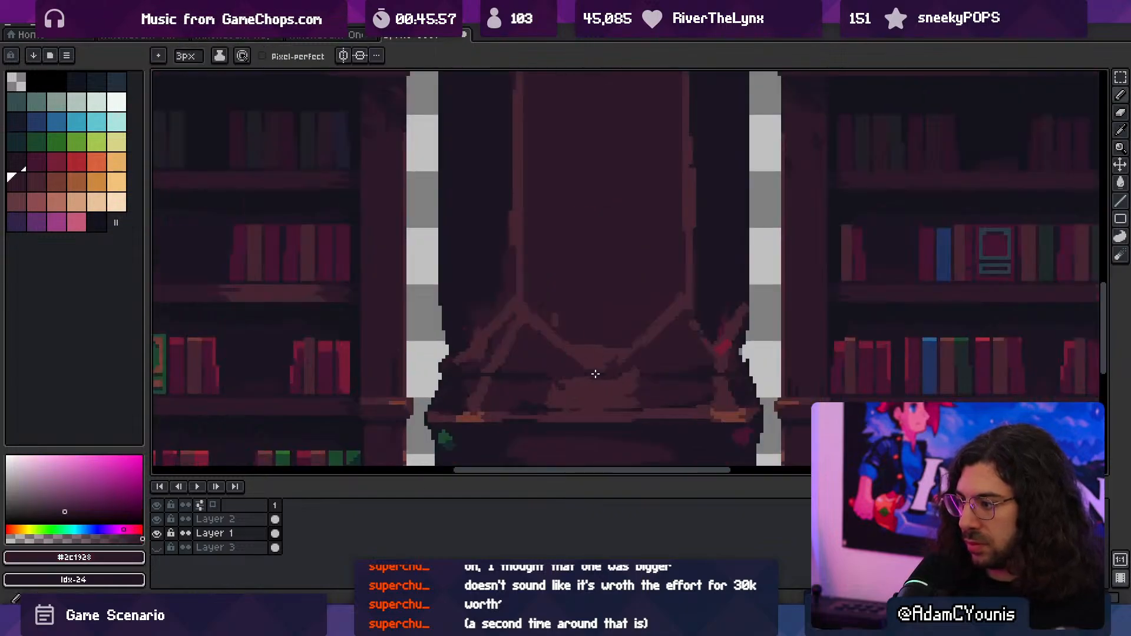
left_click(603, 382, "alt")
left_click_drag(602, 382, 650, 377)
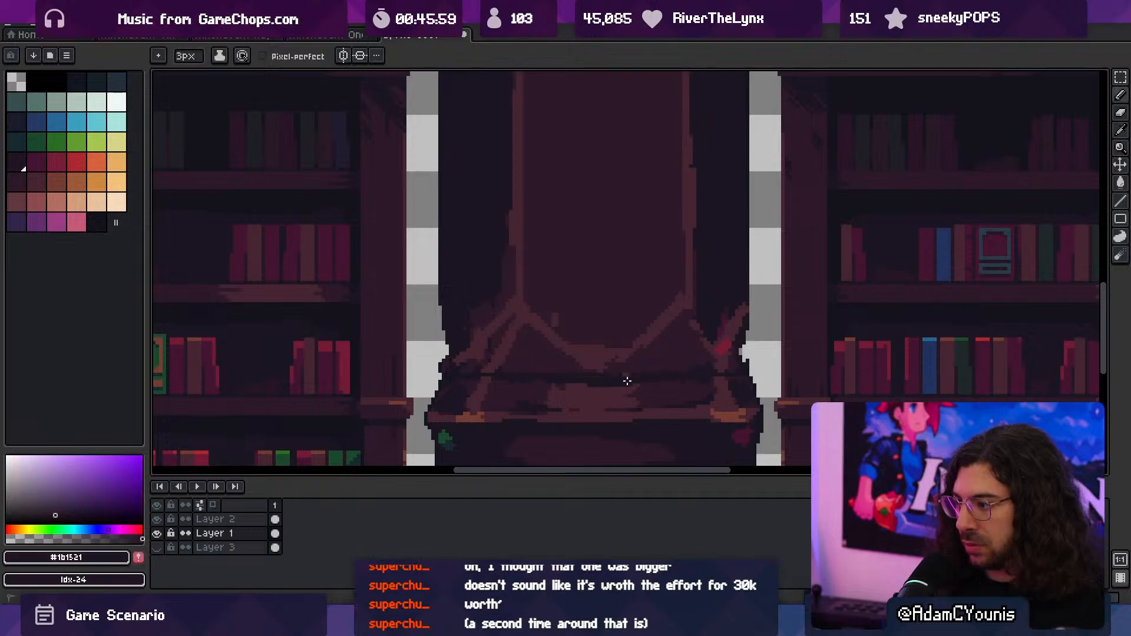
left_click(601, 386, "alt")
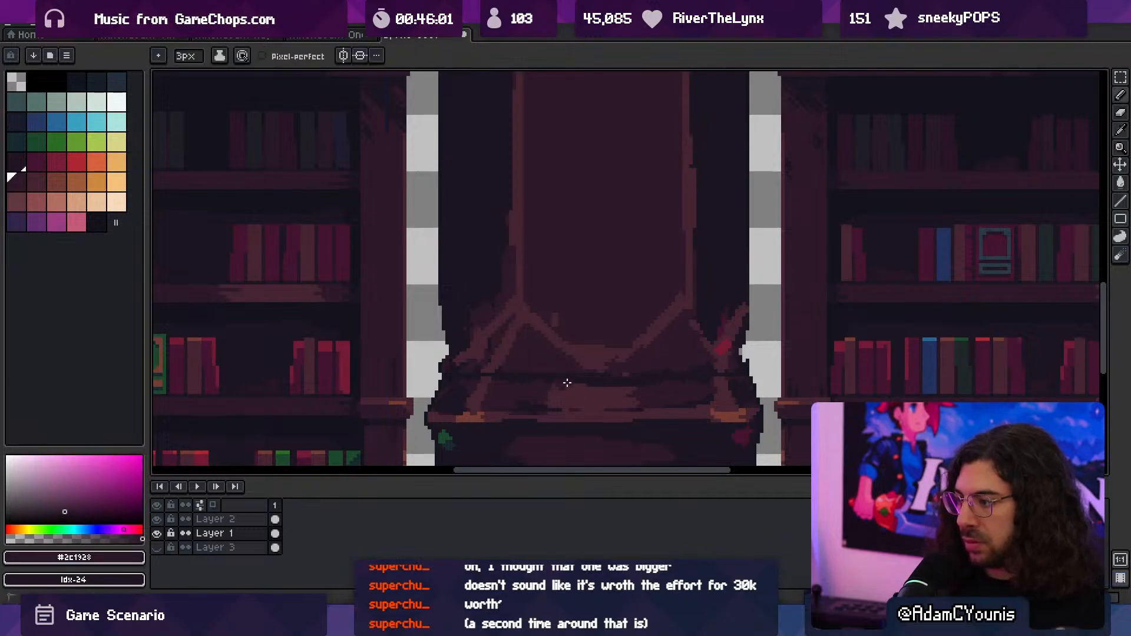
left_click(482, 383, "alt")
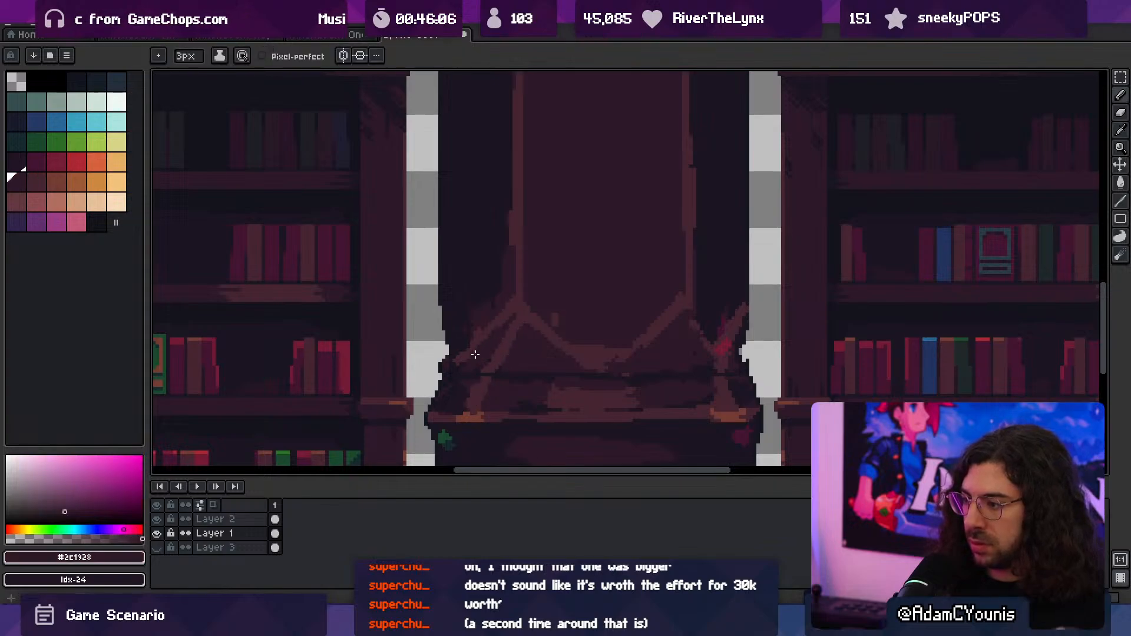
- Reshape the panel's lower-left outer branch into a V that mirrors the opposite corner, cleaning its edges with #2c1928
mouse_move(488, 367)
left_mouse_down()
mouse_move(460, 323)
mouse_move(475, 360)
mouse_move(460, 361)
left_mouse_up()
left_click(459, 343, "alt")
left_click(481, 320, "alt")
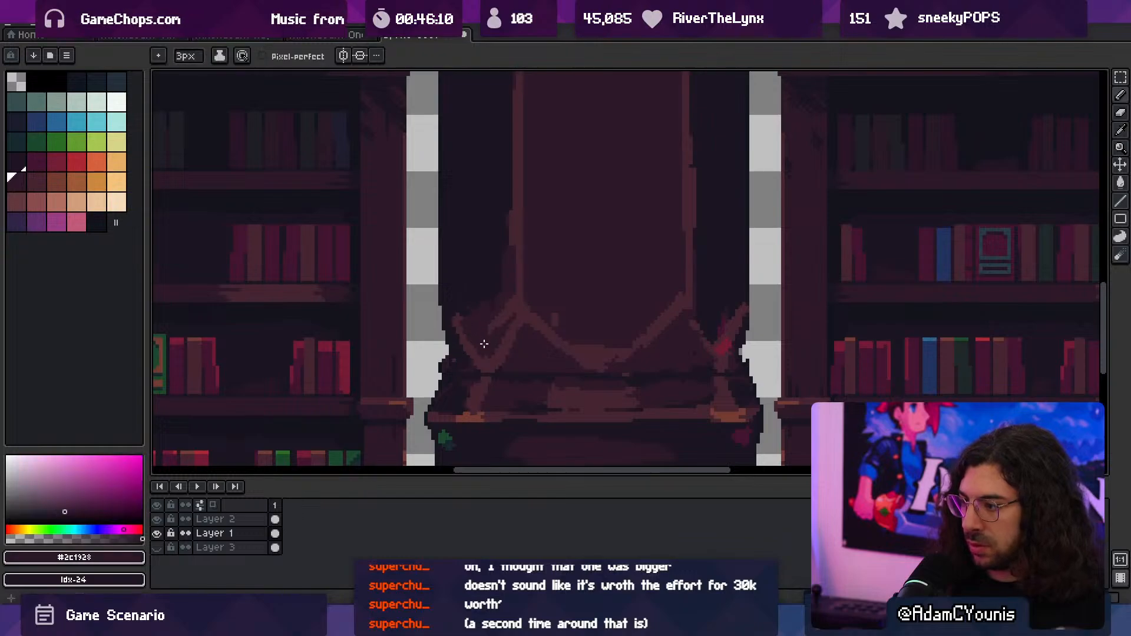
left_click_drag(521, 333, 490, 355)
left_click(521, 316, "alt")
left_click(516, 340, "alt")
- Fill the triangular recesses below the panel's lower corners with the dark #1b1521 using the Paint Bucket
scroll(519, 340, "down", 5)
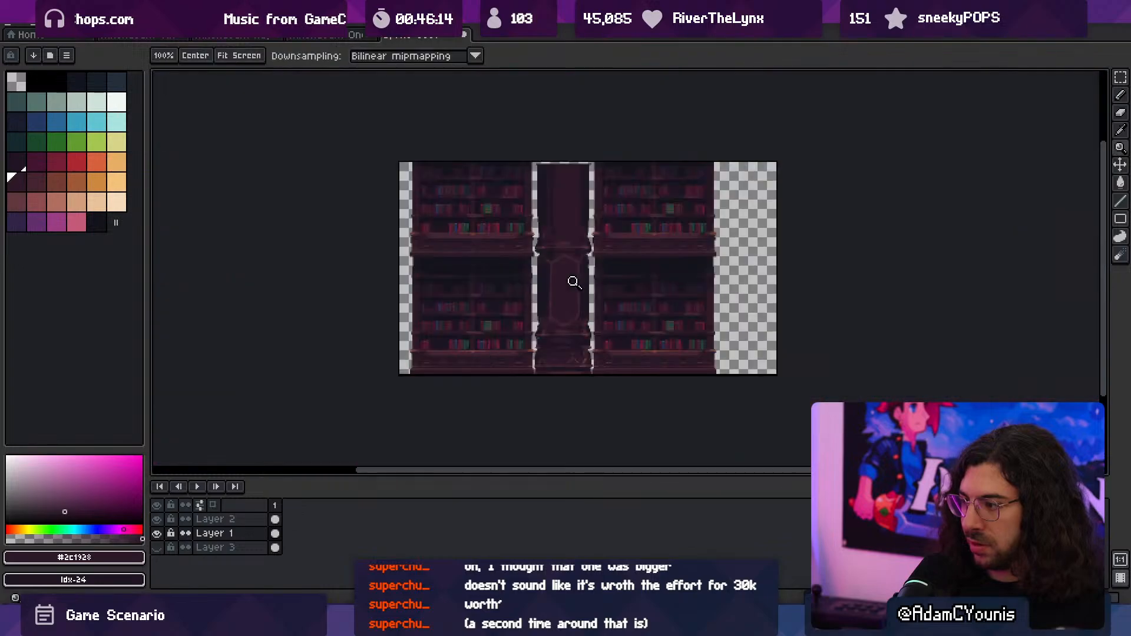
scroll(558, 321, "up", 5)
left_click(478, 261, "alt")
key("g")
left_click(541, 353)
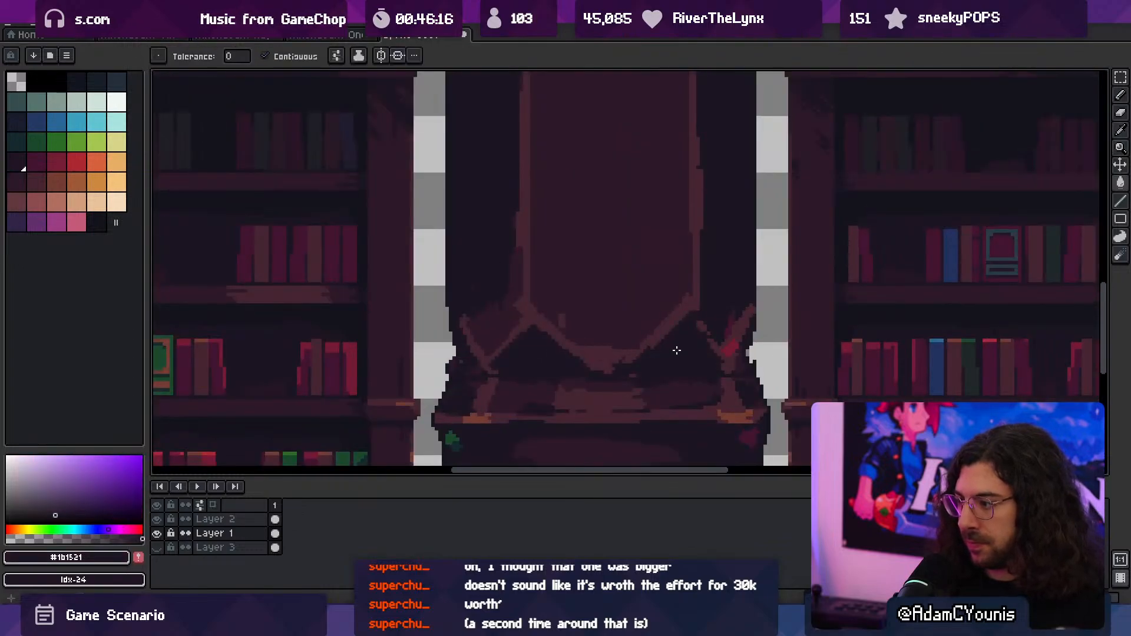
key("z")
scroll(648, 335, "down", 5)
scroll(592, 365, "up", 5)
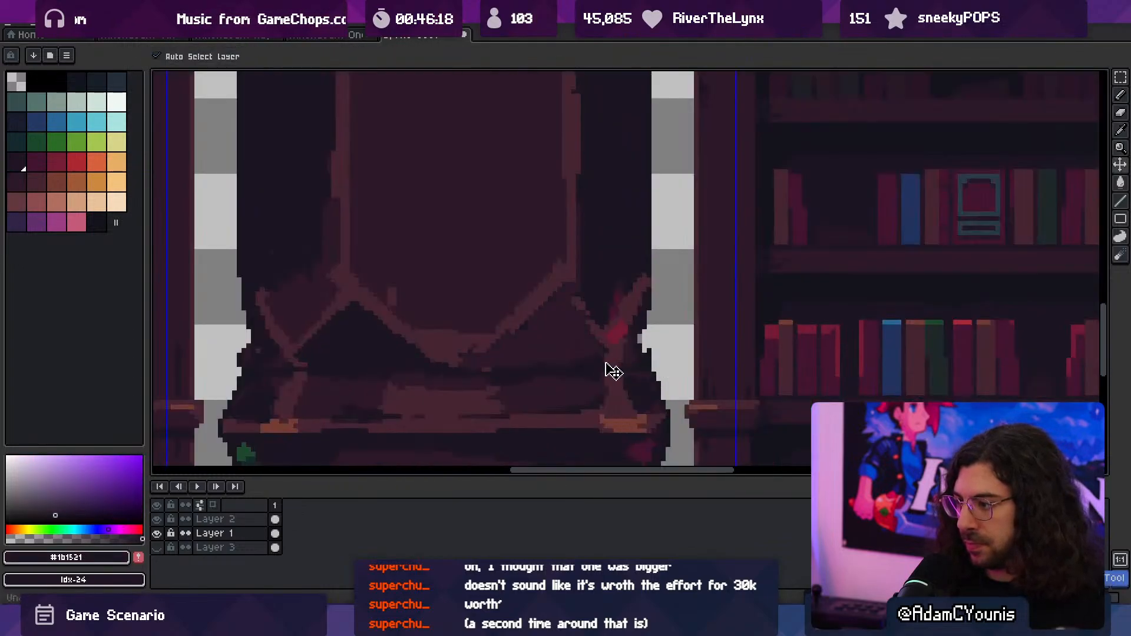
scroll(506, 354, "down", 5)
left_click(576, 325)
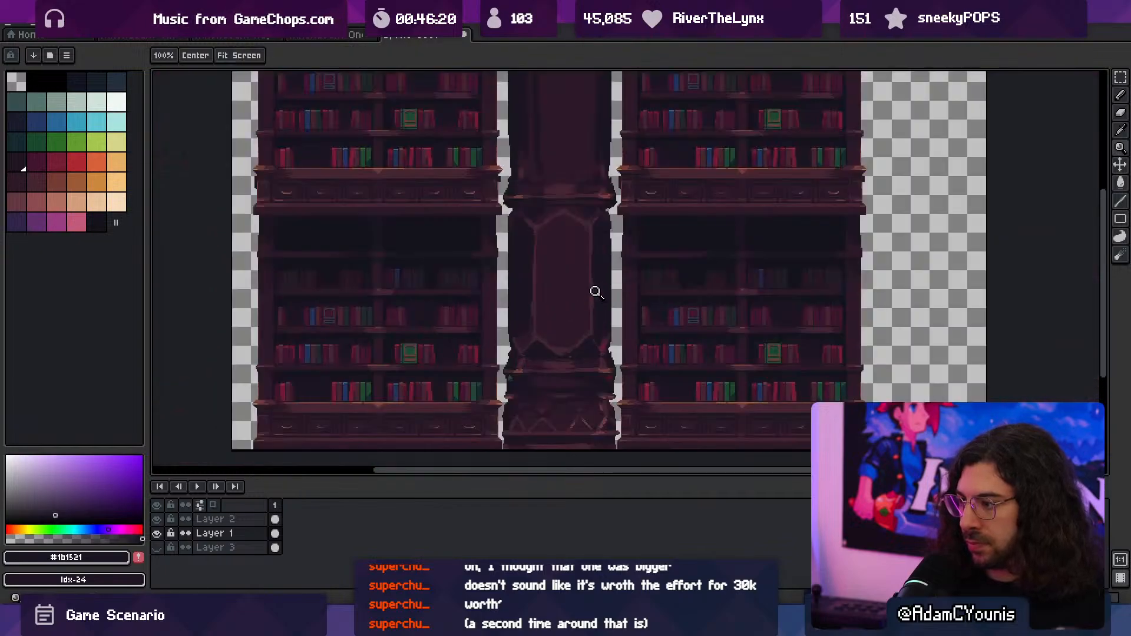
- Retouch the panel's upper-left edge and arched peak with #452531 highlights, tidying the inner side with #2c1928
middle_click_drag(588, 297, 563, 319)
left_click(522, 282)
key("b")
left_click(500, 282, "alt")
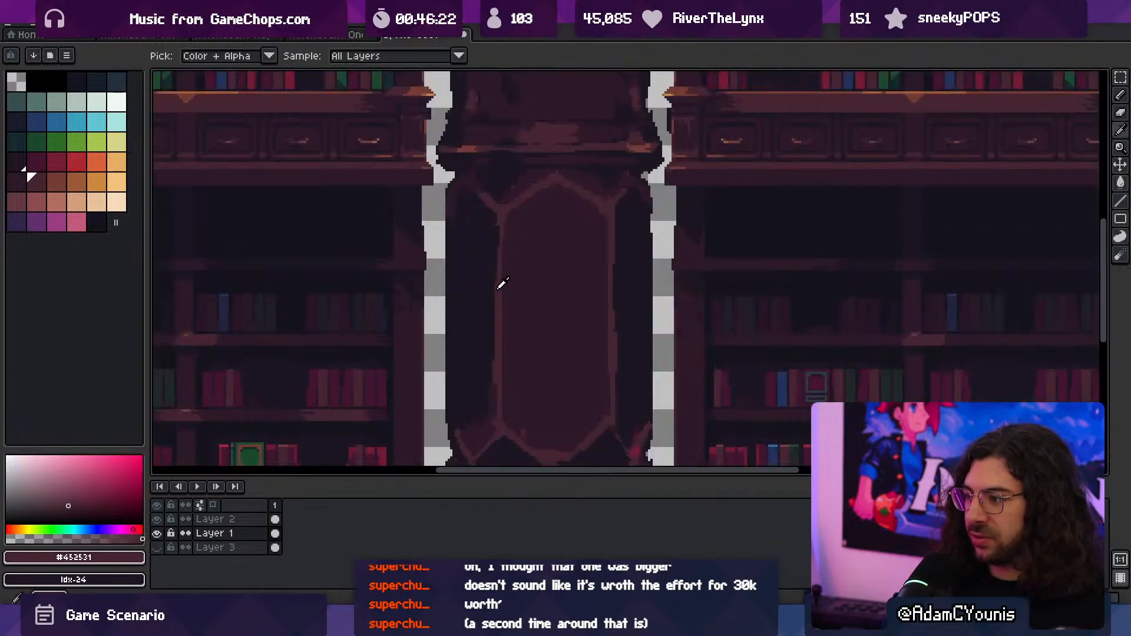
left_click(510, 226, "alt")
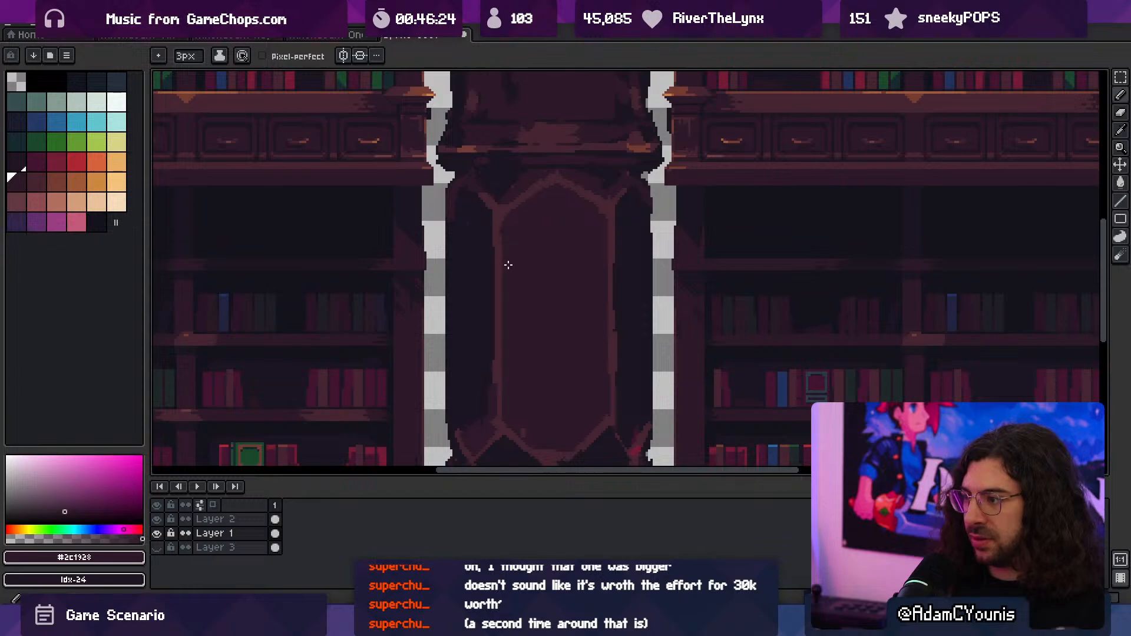
scroll(553, 224, "up", 3)
left_click(552, 225, "alt")
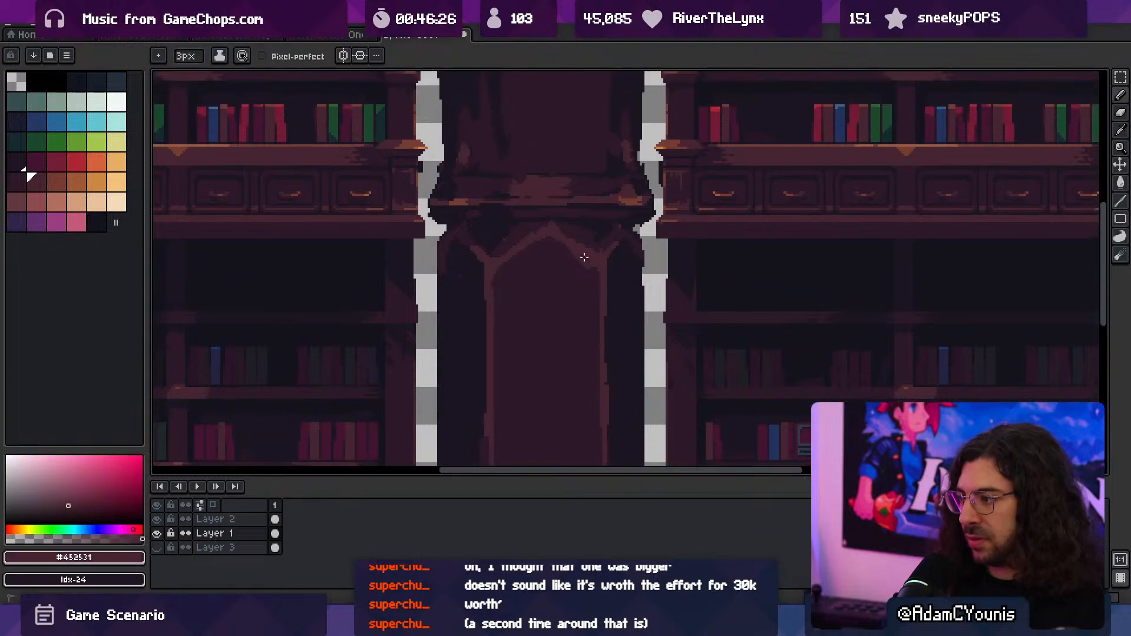
left_click(551, 250, "alt")
- Dab #743c33 highlights at 3 px on the lower panel's two upper corners where the arch meets the vertical edges
key("z")
left_click_drag(576, 263, 563, 253)
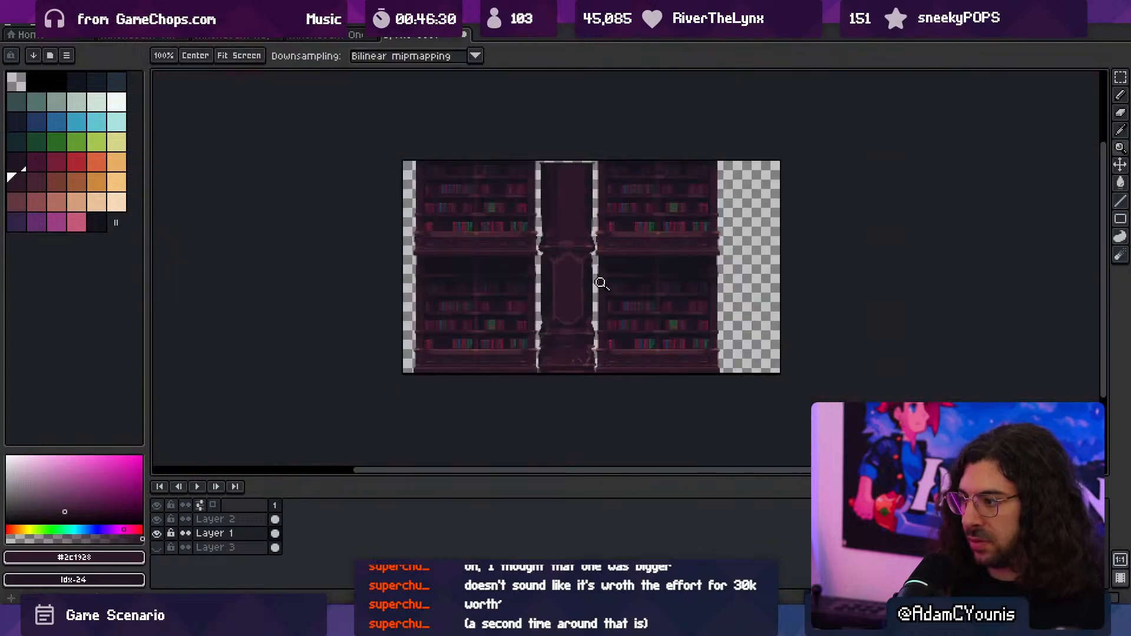
mouse_move(581, 316)
left_mouse_down()
mouse_move(595, 317)
mouse_move(576, 308)
left_mouse_up()
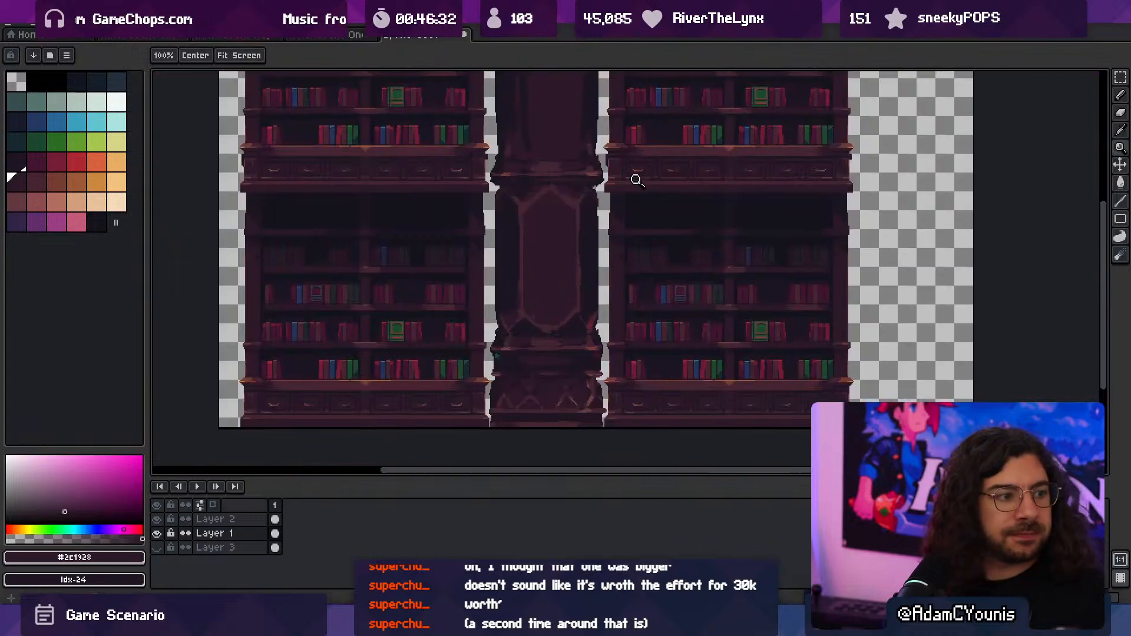
left_click_drag(558, 242, 554, 299)
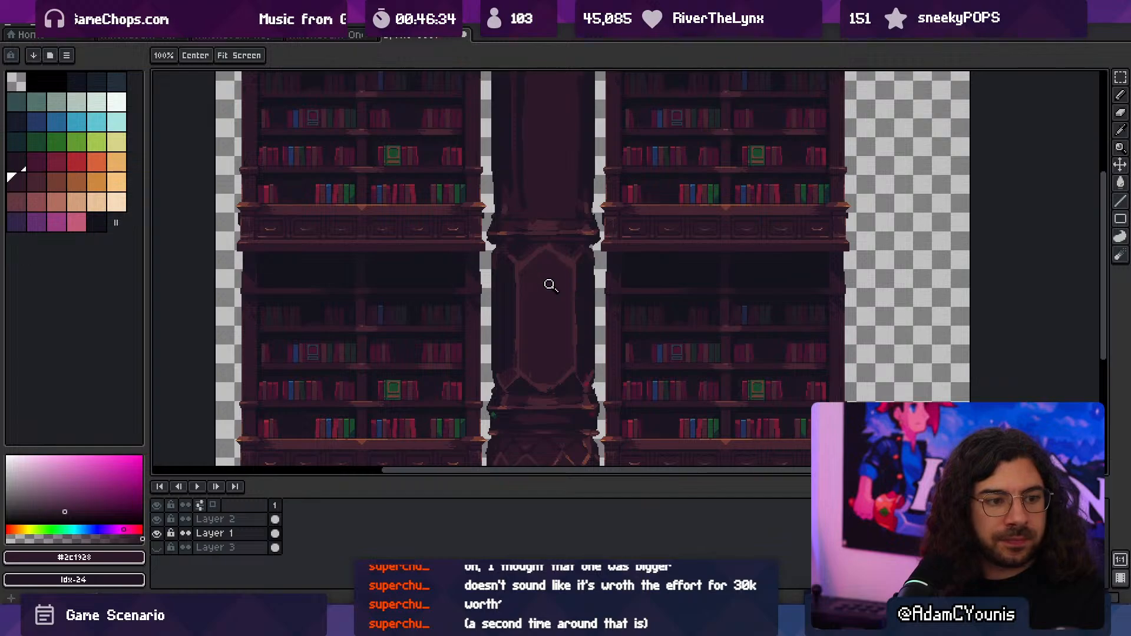
left_click(522, 237)
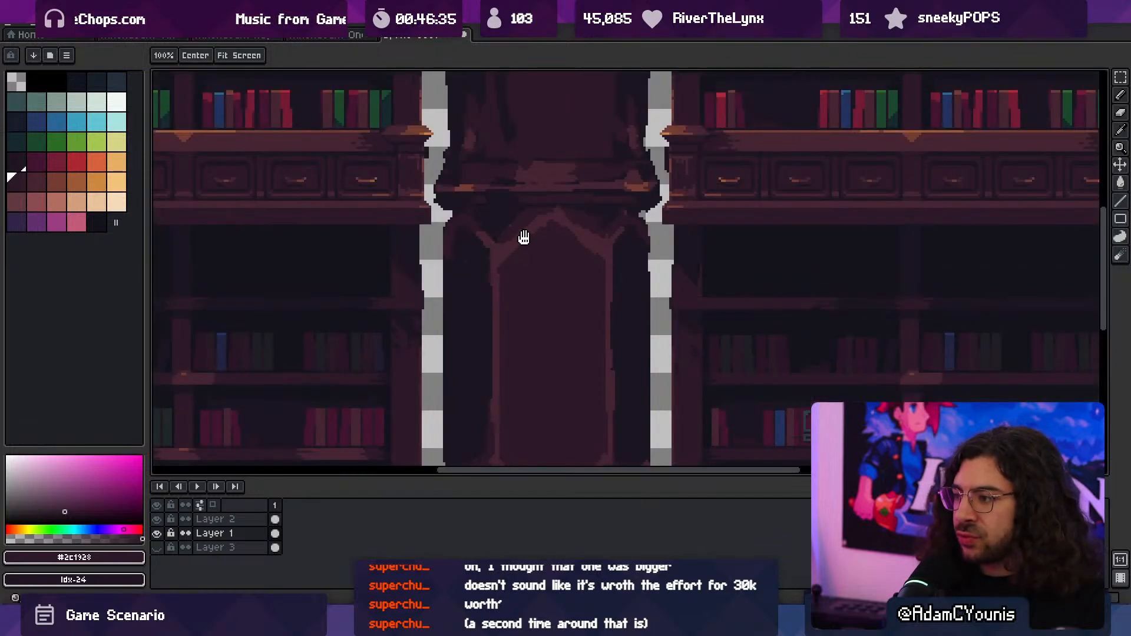
left_click(497, 235)
key("i")
left_click(466, 224)
key("b")
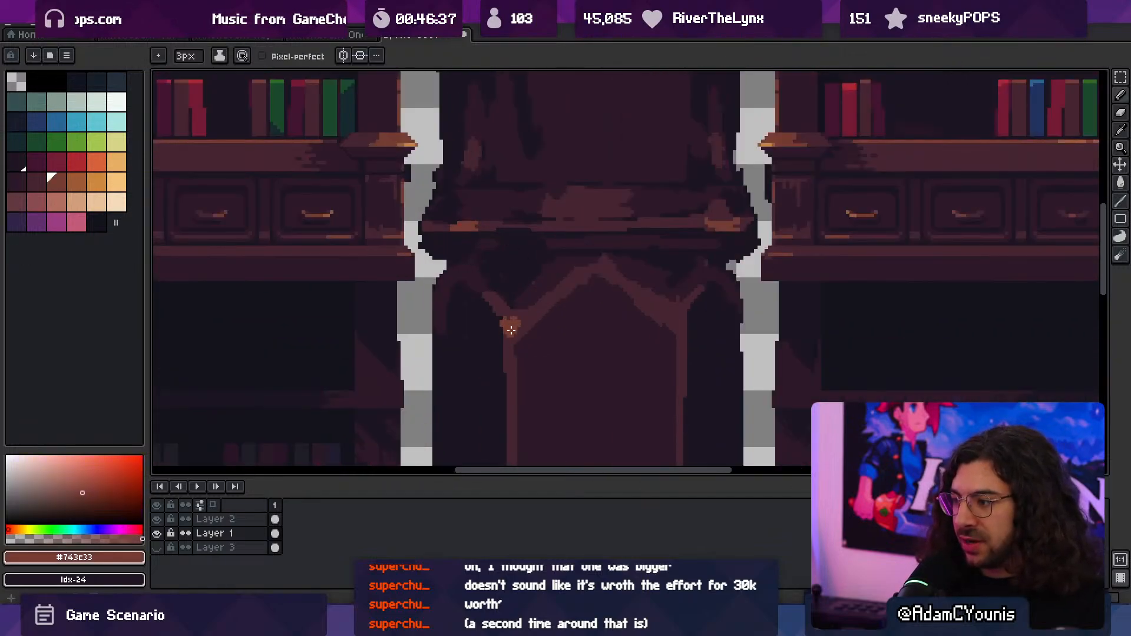
key("i")
scroll(681, 313, "down", 2)
scroll(641, 292, "up", 3)
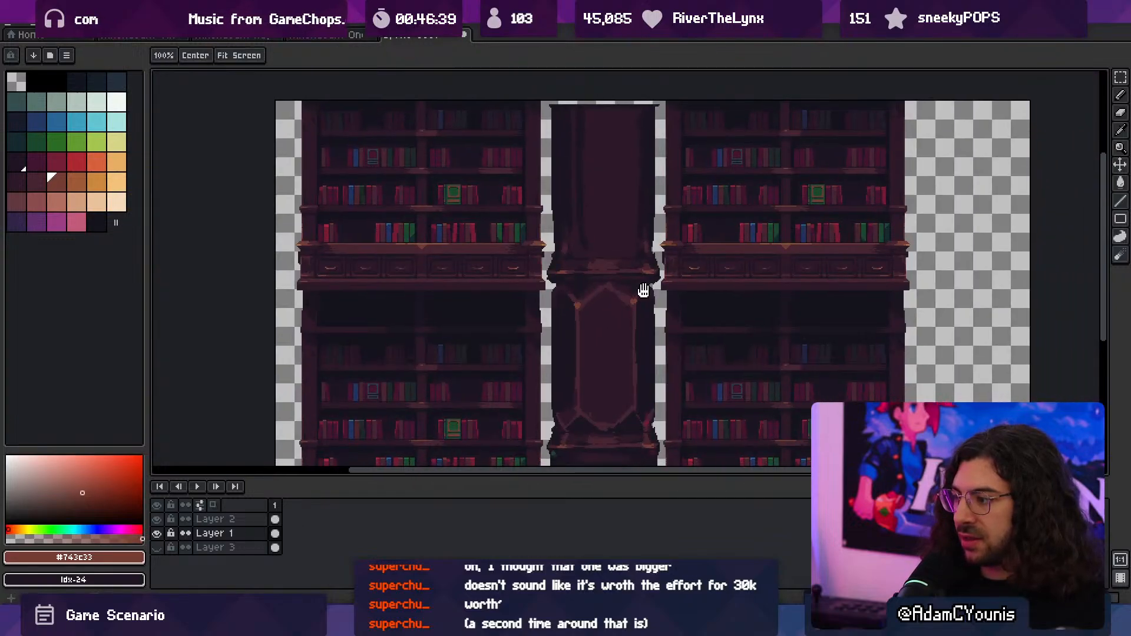
left_click(625, 245, "alt")
left_click(633, 263, "alt")
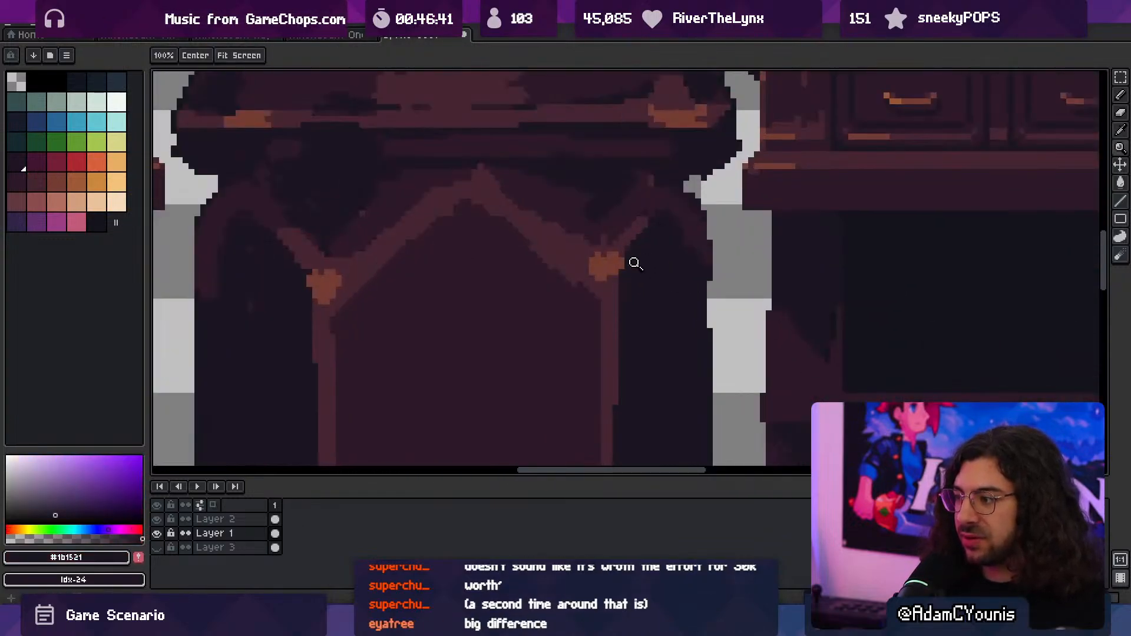
- Carve the panel's upper-right corner highlight into a thin V in #743c33 and reduce the brush to 1 px
key("b")
left_click_drag(626, 260, 623, 275)
left_click(610, 283, "alt")
left_click(564, 288, "alt")
left_click_drag(546, 266, 595, 276)
left_click(599, 264, "alt")
key("minus")
key("minus")
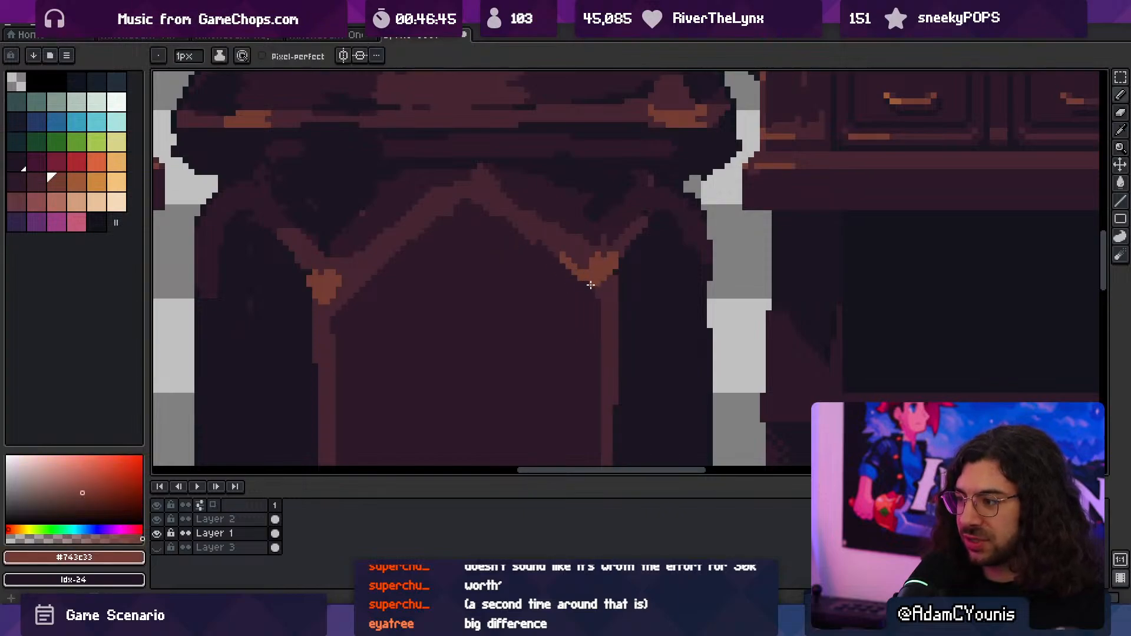
- Extend the upper-left corner's #743c33 highlight up the arch at 1 px and trim its lower edge with #452531
middle_click_drag(342, 288, 404, 310)
left_click_drag(400, 320, 427, 292)
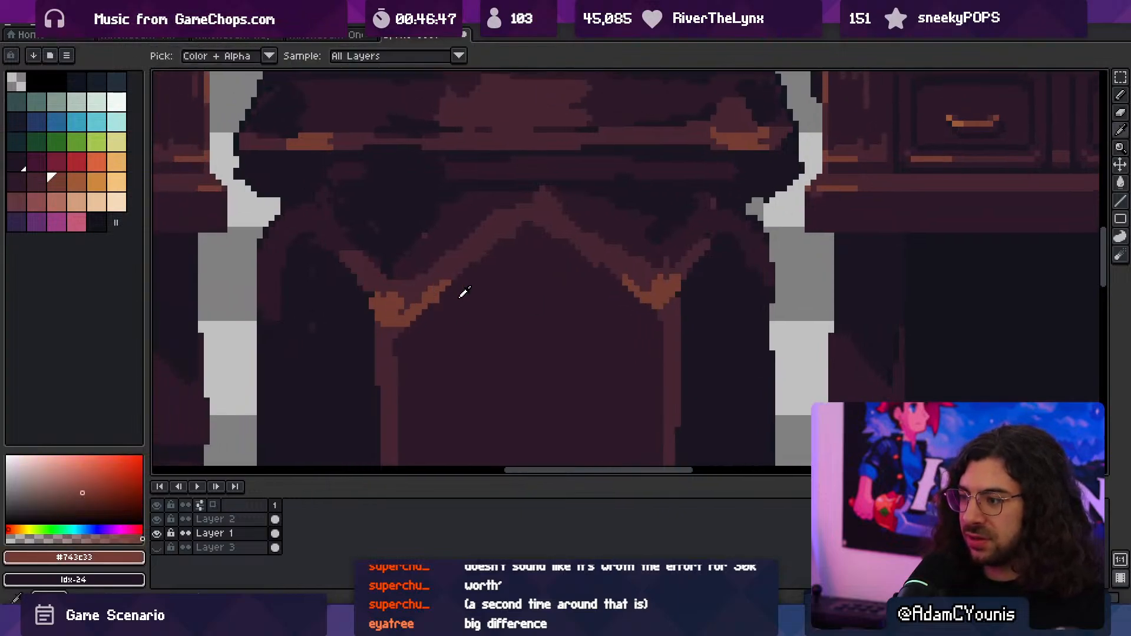
left_click(458, 297, "alt")
left_click(437, 300)
left_click(391, 337, "alt")
left_click_drag(396, 353, 396, 334)
key("z")
left_click_drag(510, 328, 426, 310)
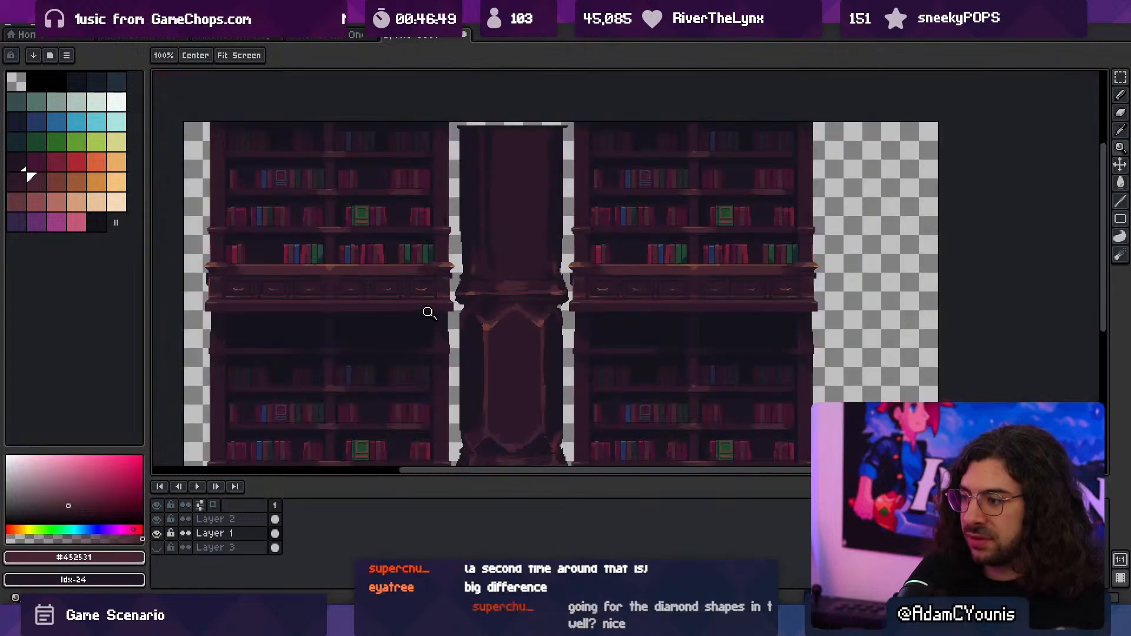
right_click(530, 308)
left_click(517, 371)
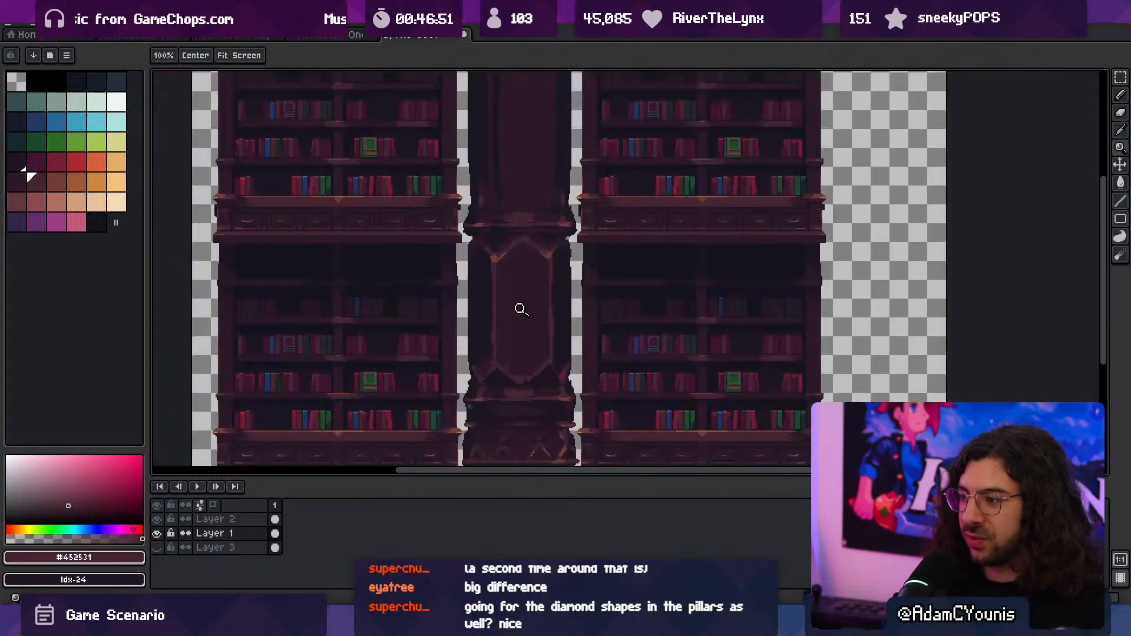
- Add thin #743c33 highlights along the diagonals of the panel's lower V
left_click(497, 253, "alt")
scroll(530, 377, "up", 4)
key("b")
mouse_move(508, 356)
left_mouse_down()
mouse_move(483, 338)
mouse_move(524, 380)
mouse_move(624, 339)
left_mouse_up()
key("z")
left_click_drag(650, 303, 599, 338)
middle_click_drag(598, 338, 540, 377)
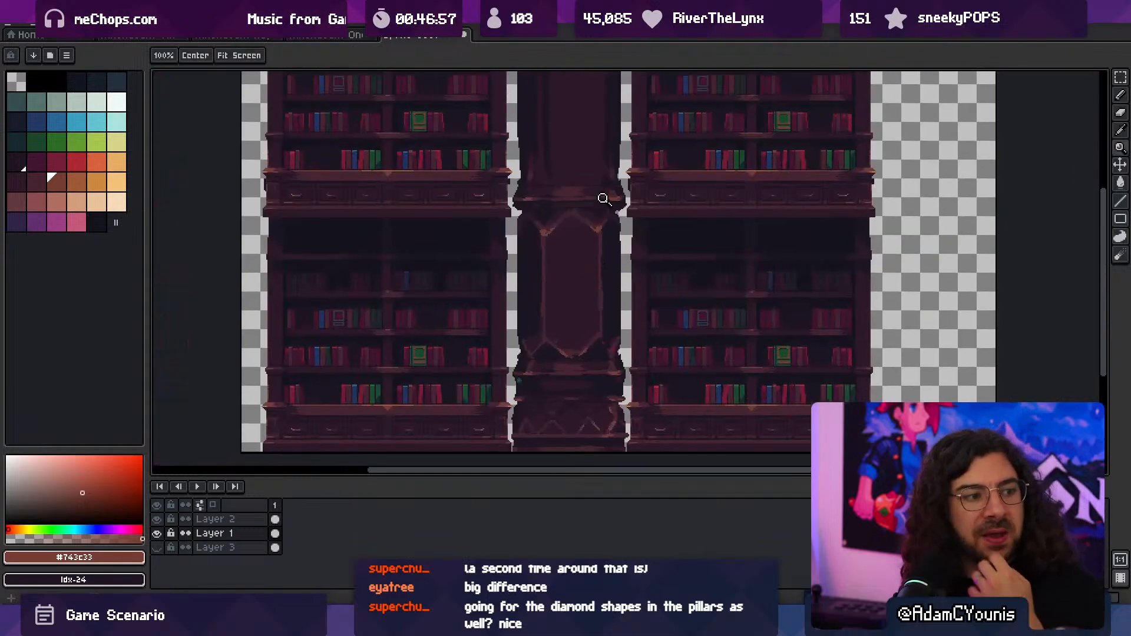
middle_click_drag(593, 262, 554, 323)
- Select the finished front panel and place a copy on the column's upper section, then clear the selection
key("m")
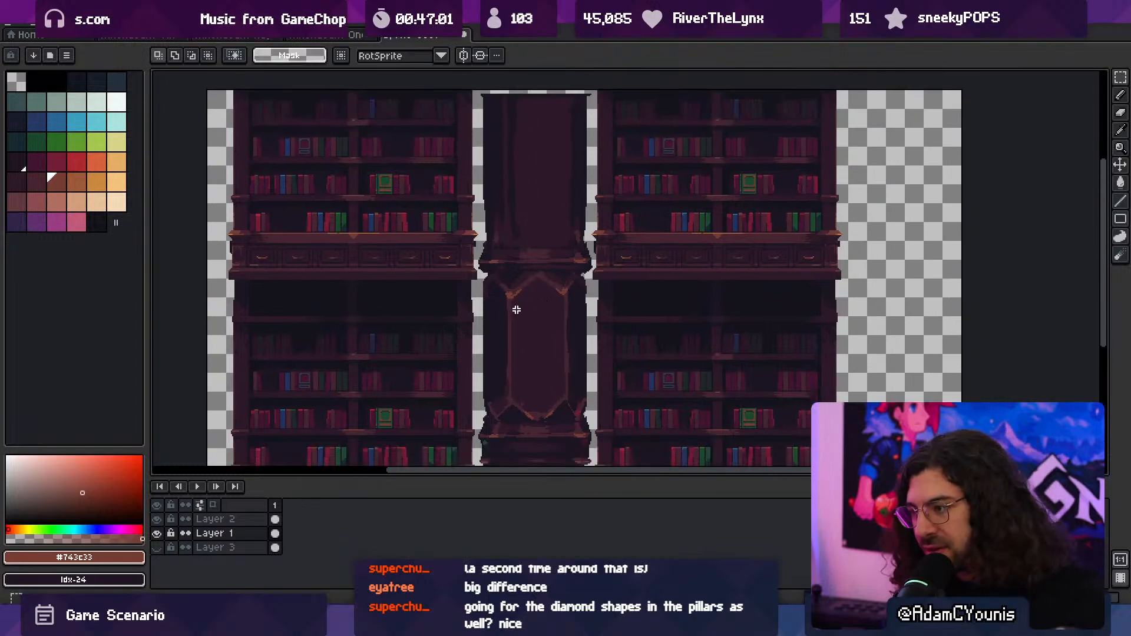
left_click_drag(481, 272, 598, 426)
left_click_drag(559, 373, 563, 195)
key("ctrl+d")
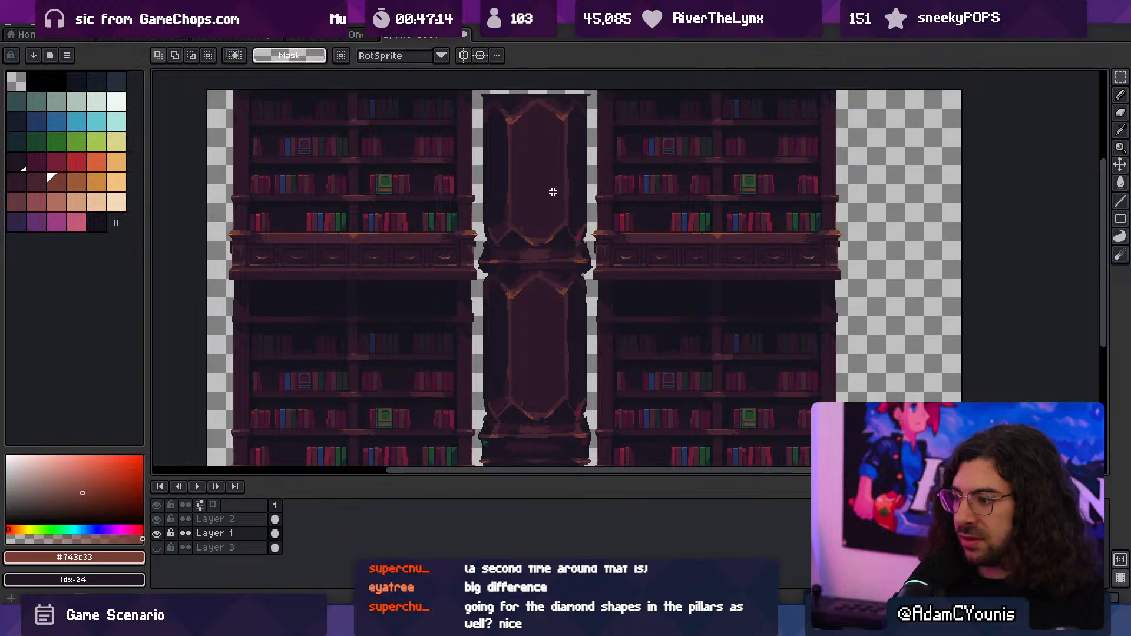
- Refine the lower panel's upper-left corner highlight into a thin V by painting over its centre with #452531 at 1 px
key("z")
right_click(569, 243)
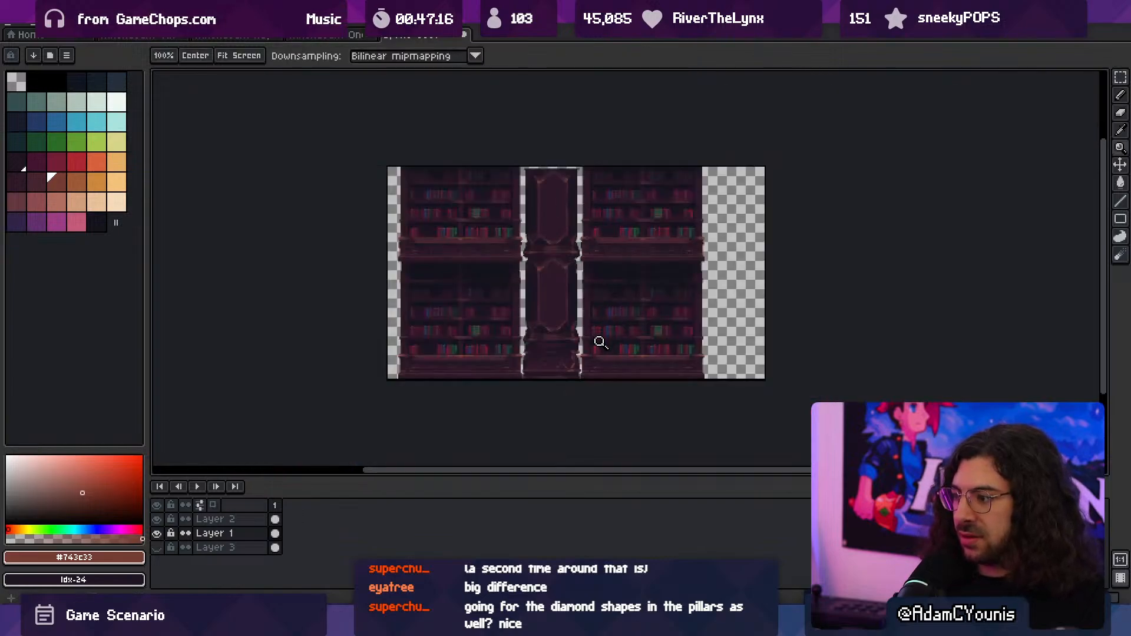
left_click(557, 235)
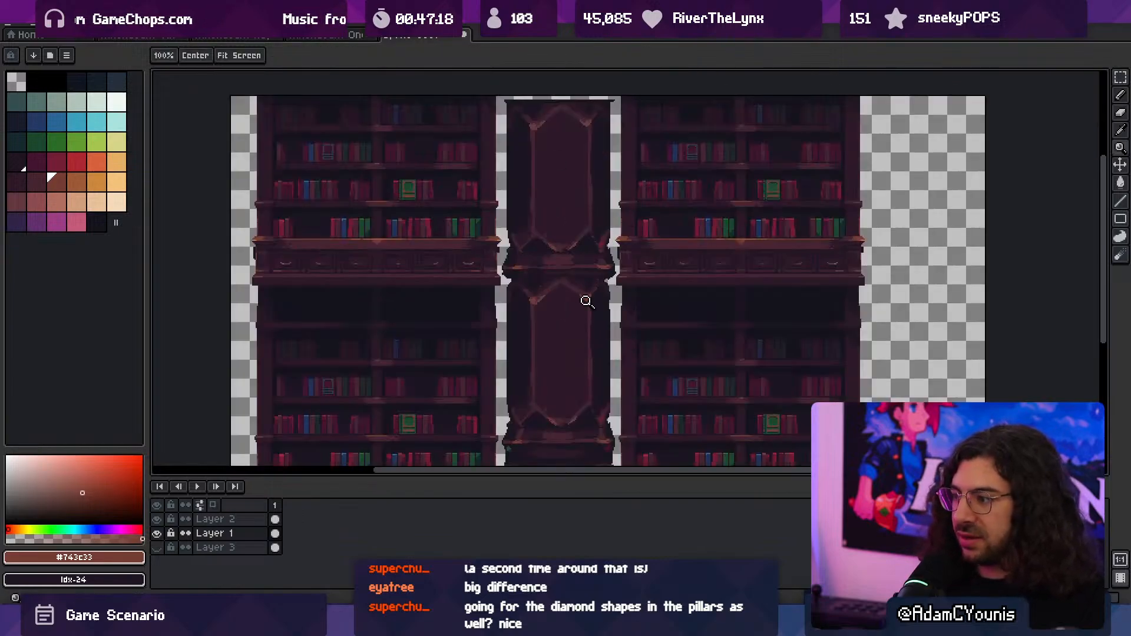
triple_click(585, 298)
key("b")
left_click(580, 281, "alt")
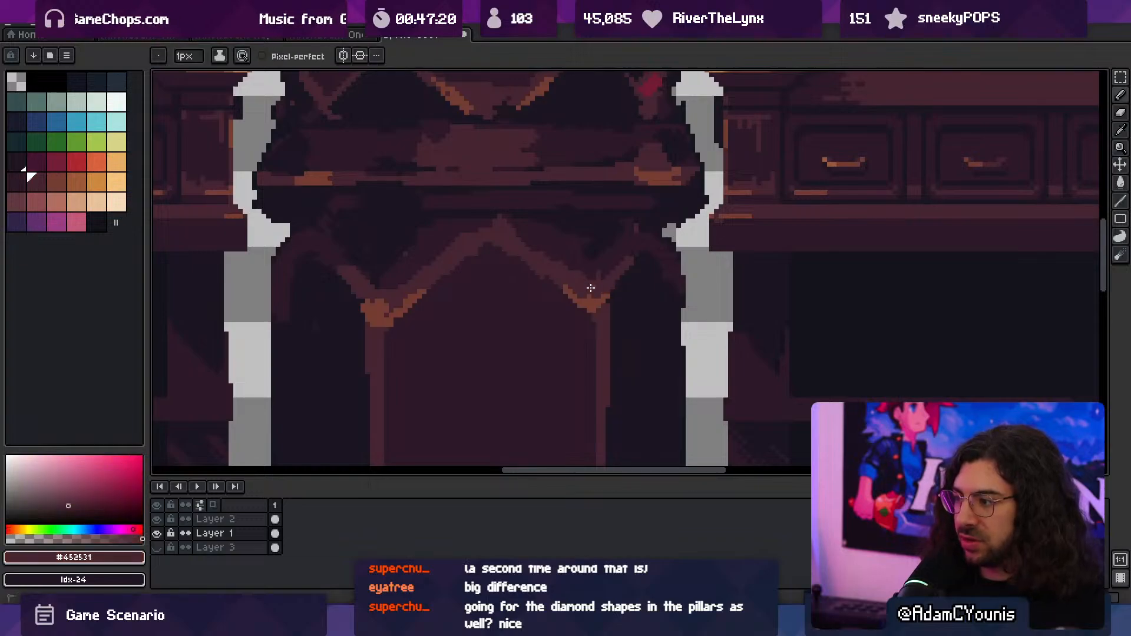
mouse_move(373, 300)
left_mouse_down()
mouse_move(383, 304)
mouse_move(354, 295)
mouse_move(390, 319)
left_mouse_up()
left_click(379, 313, "alt")
left_click(375, 289, "alt")
key("z")
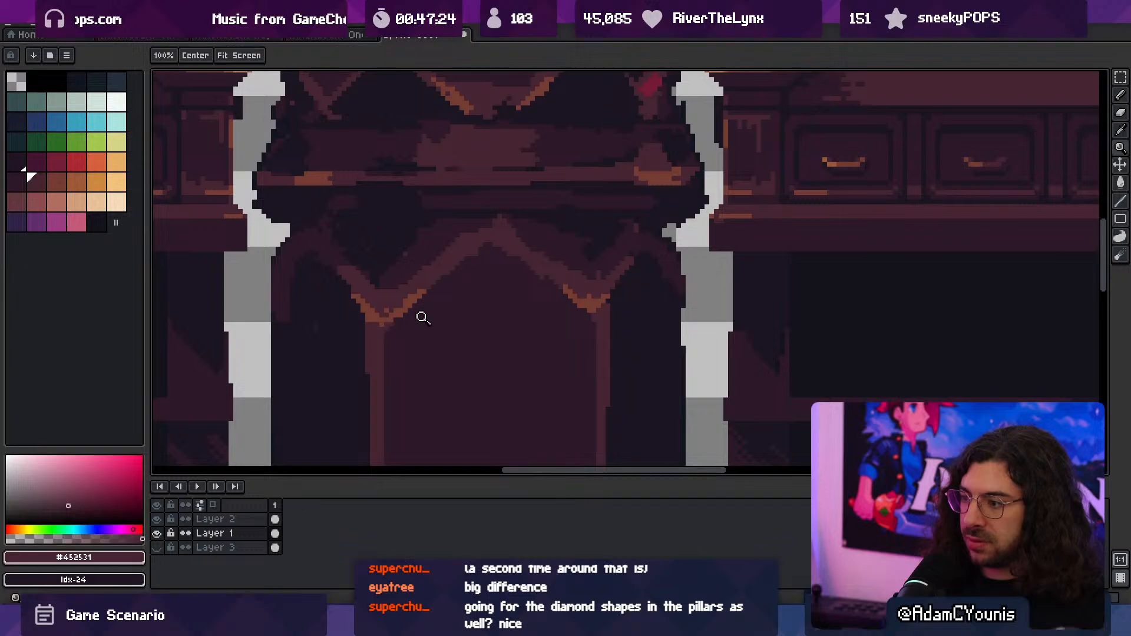
left_click_drag(510, 297, 453, 269)
left_click_drag(551, 298, 527, 295)
left_click(530, 371)
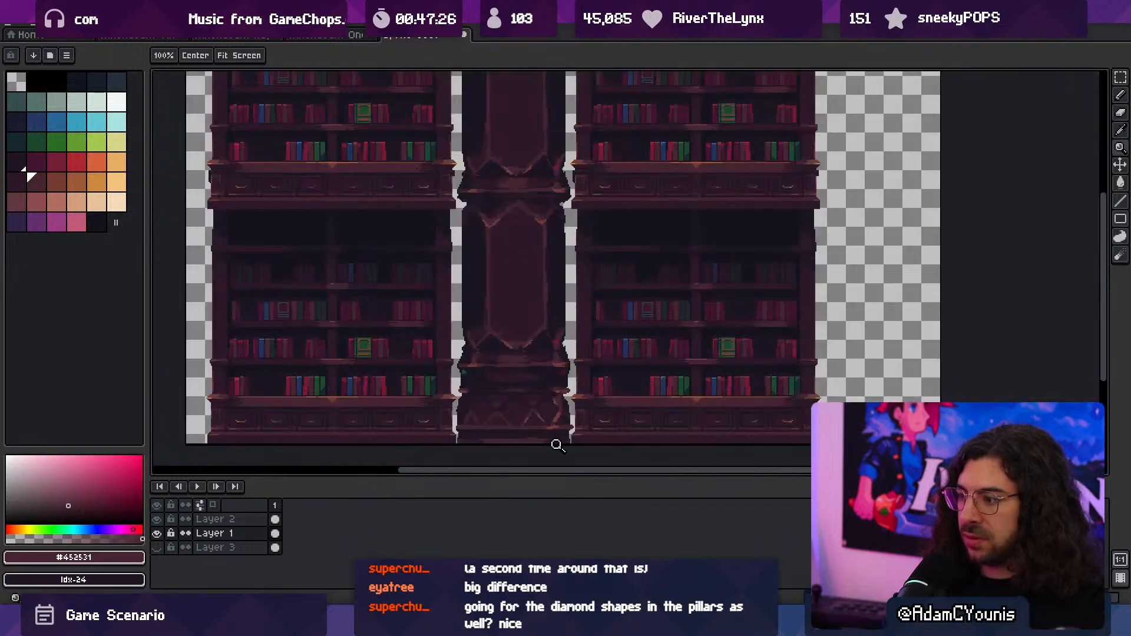
left_click(543, 353)
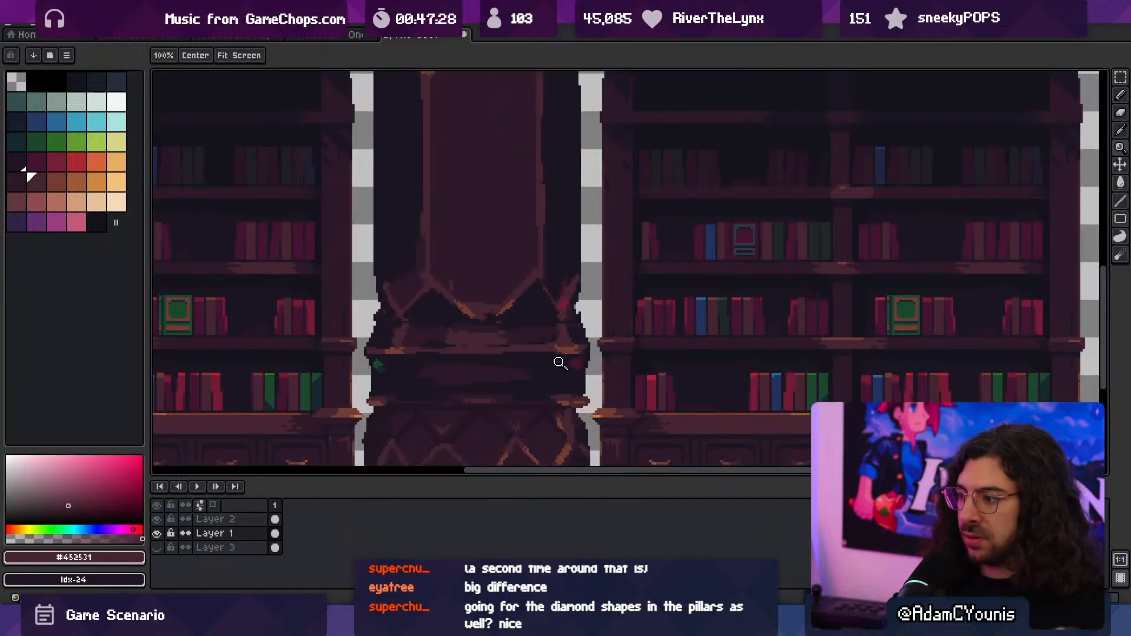
- Sample the column's dark #1b1521 and examine the finished column against the bookcases, both close up and as a whole
left_click_drag(561, 361, 534, 357)
key("space")
left_click_drag(551, 413, 559, 310)
left_click(542, 346)
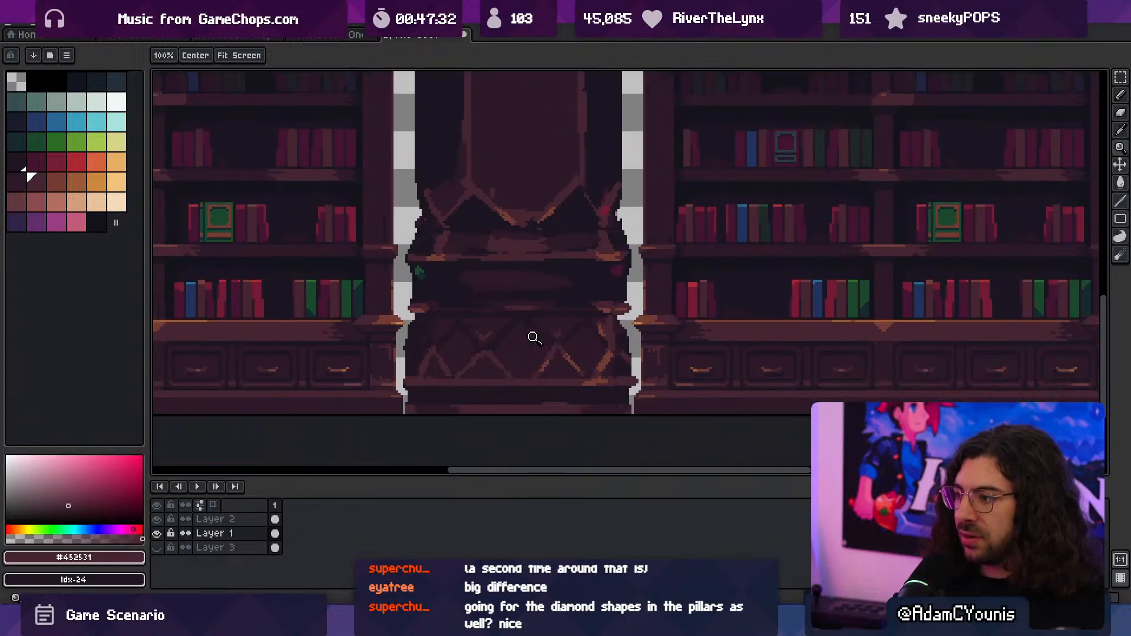
left_click(478, 215, "alt")
key("g")
key("z")
right_click(534, 381)
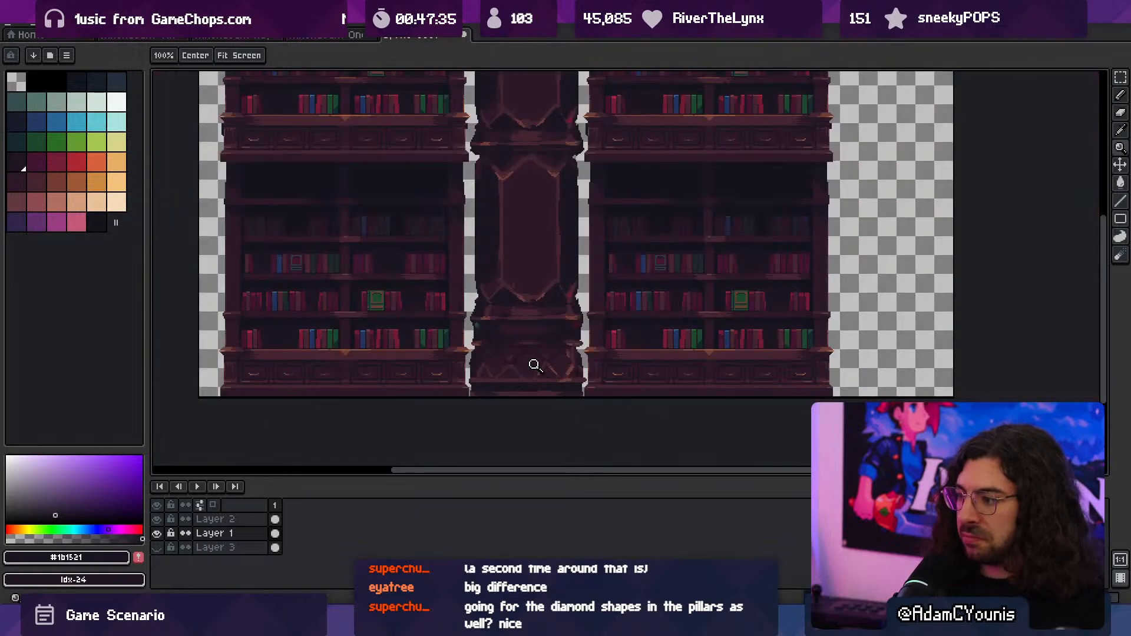
left_click(534, 365)
right_click(523, 354)
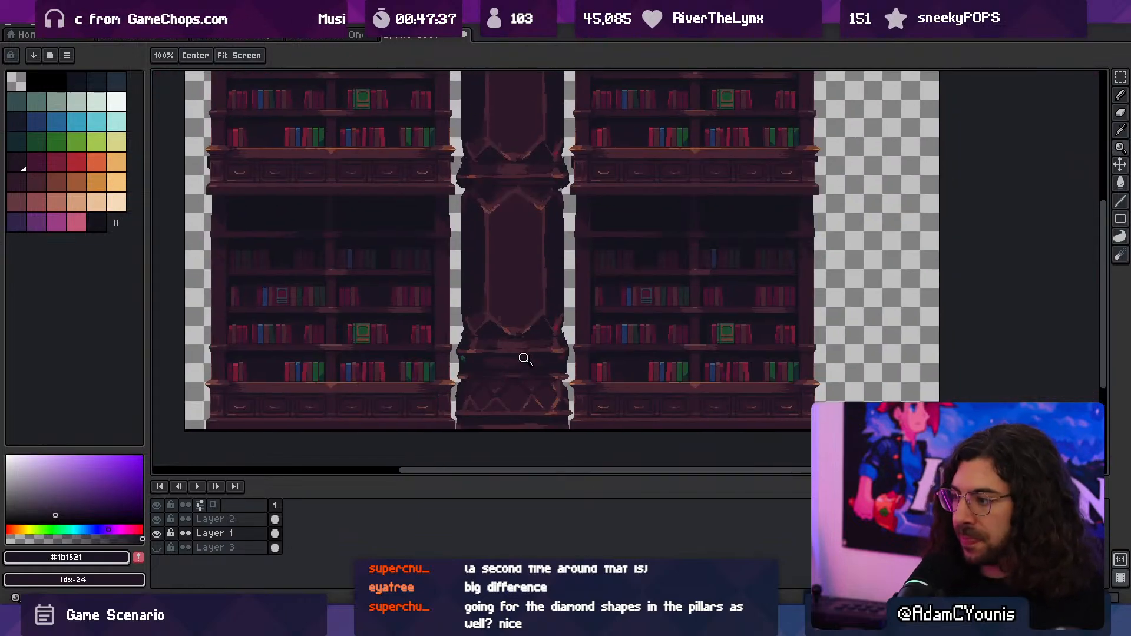
right_click(533, 364)
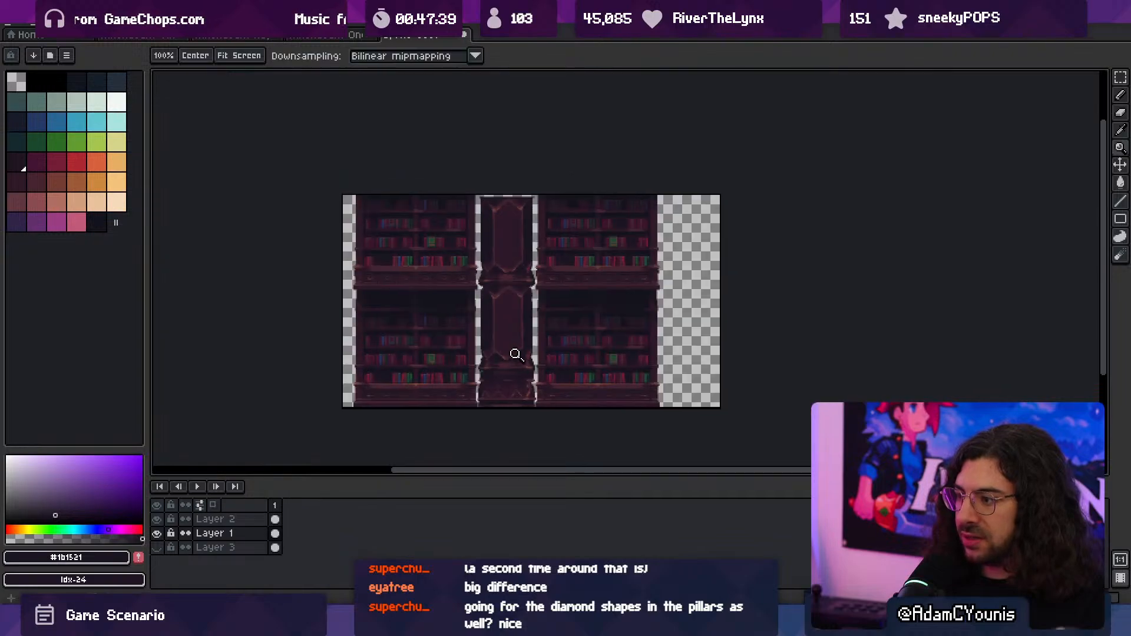
- Copy the finished column from the mock-up into the Athenaeum Huge Column file and align it over the old column at -182, 20
key("v")
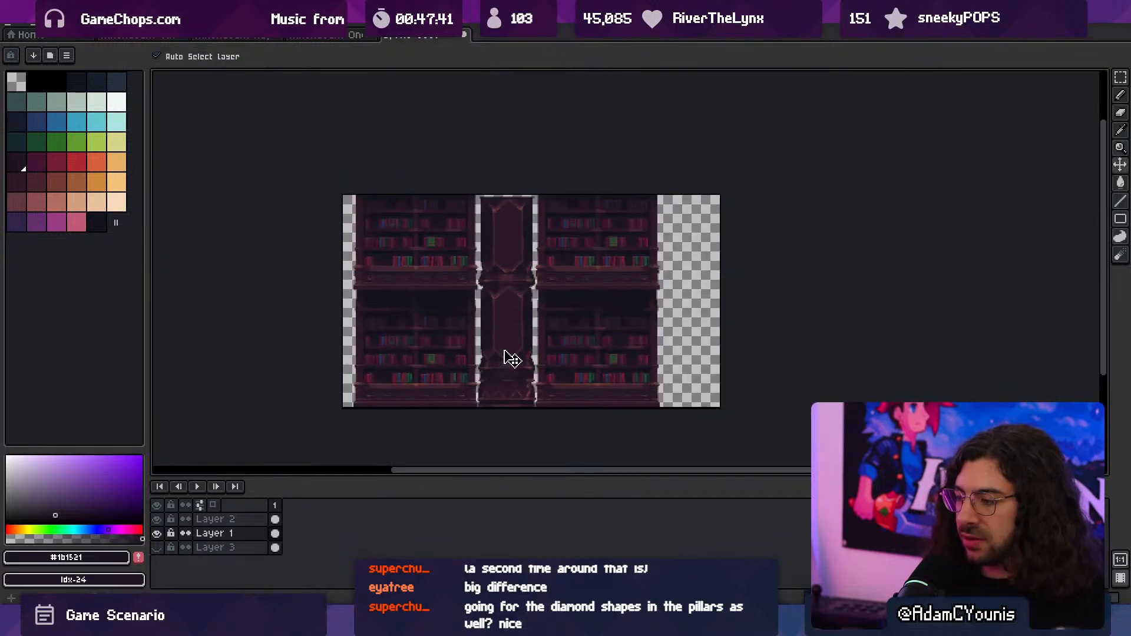
key("ctrl+a")
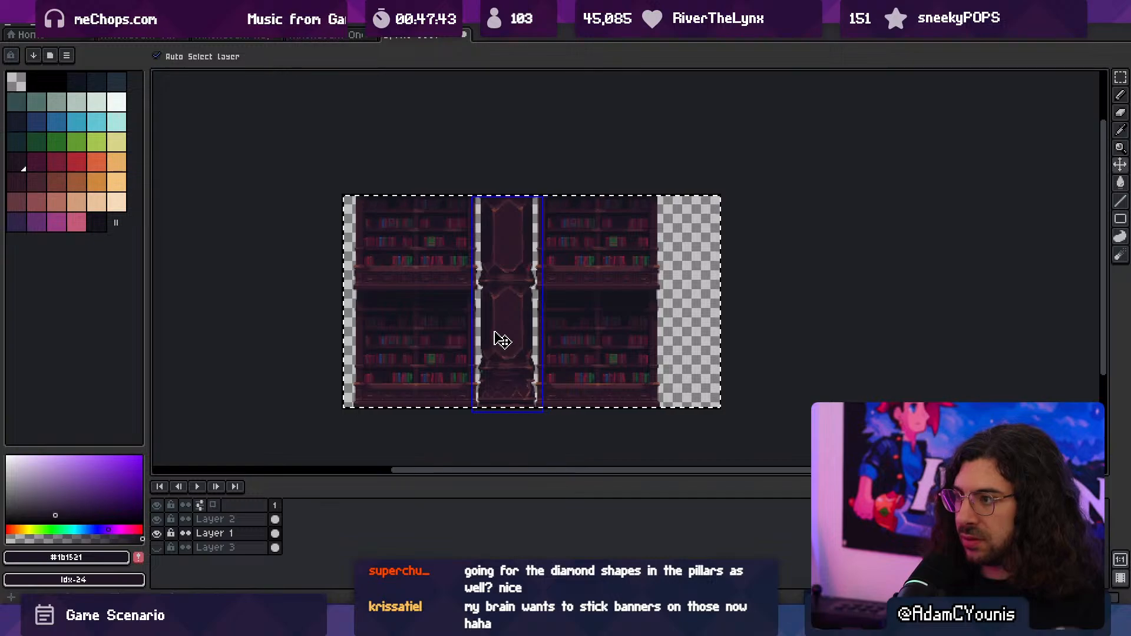
key("ctrl+d")
left_click(289, 38)
left_click(233, 39)
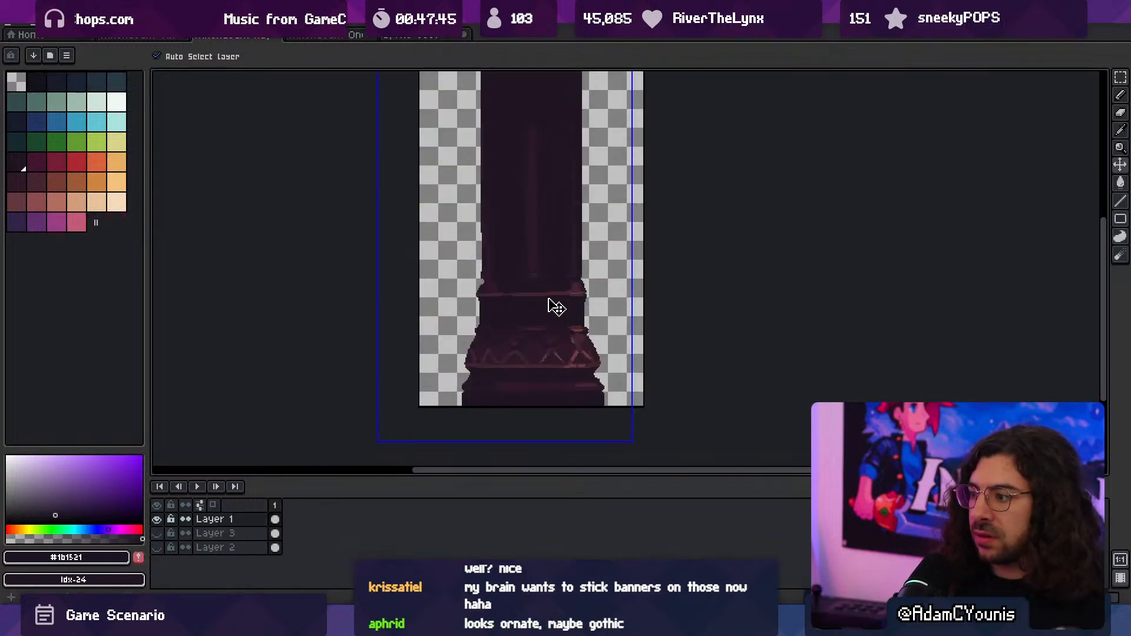
key("ctrl+a")
key("ctrl+v")
mouse_move(553, 310)
left_mouse_down()
mouse_move(742, 295)
mouse_move(756, 306)
mouse_move(748, 298)
left_mouse_up()
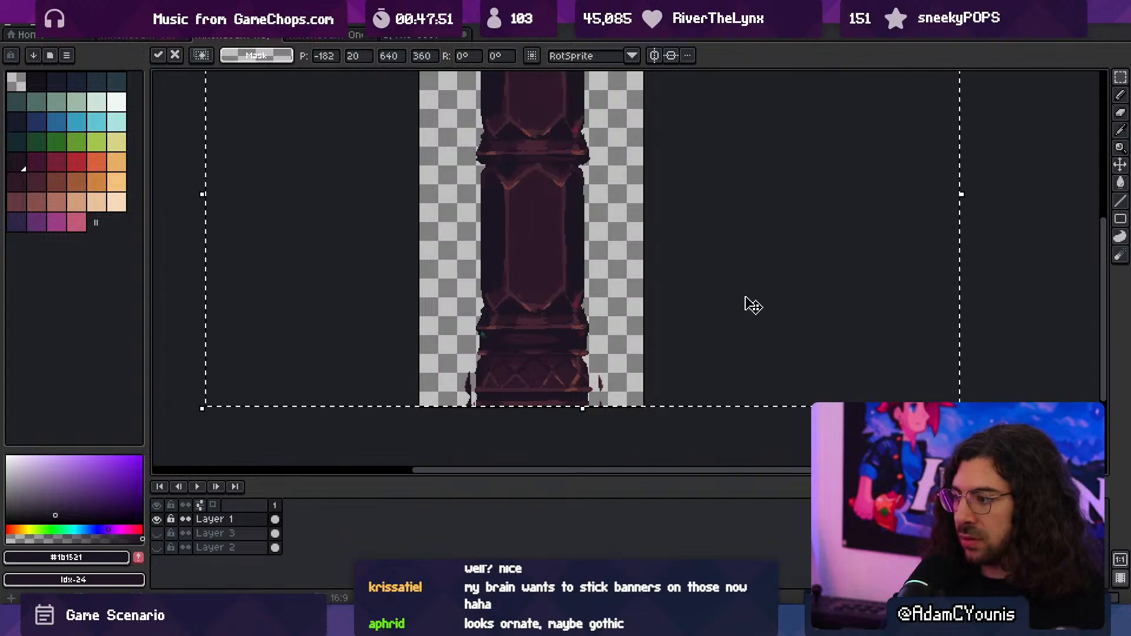
key("ctrl+d")
- Erase the old column's leftover edges around the base with a 6 px eraser and export the updated sprite
key("e")
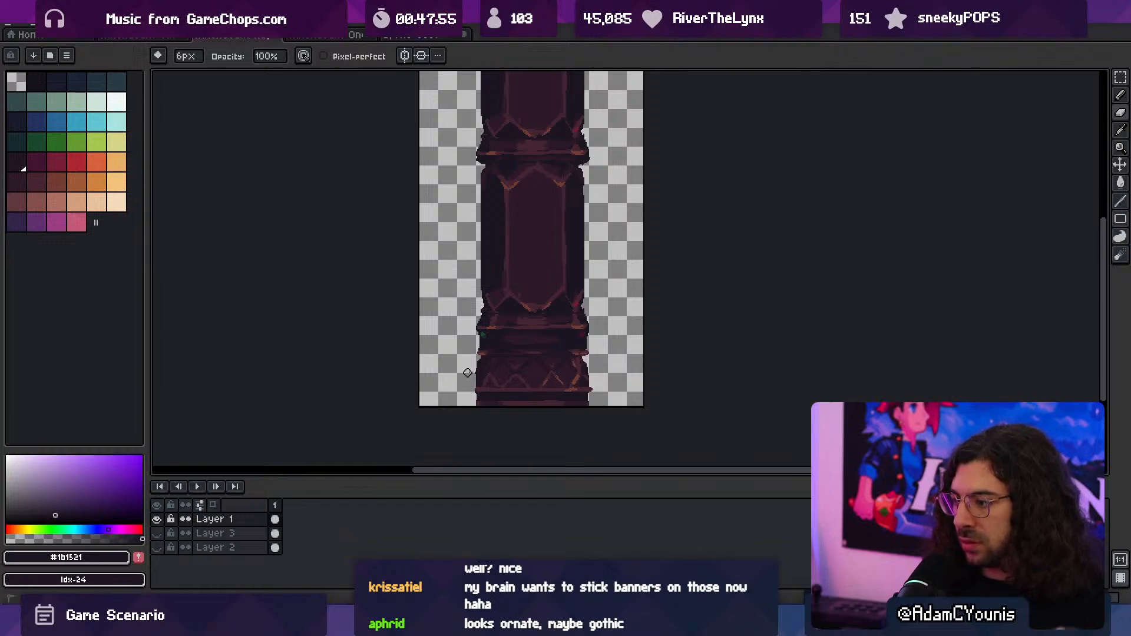
scroll(472, 349, "down", 1)
left_click_drag(469, 327, 468, 366)
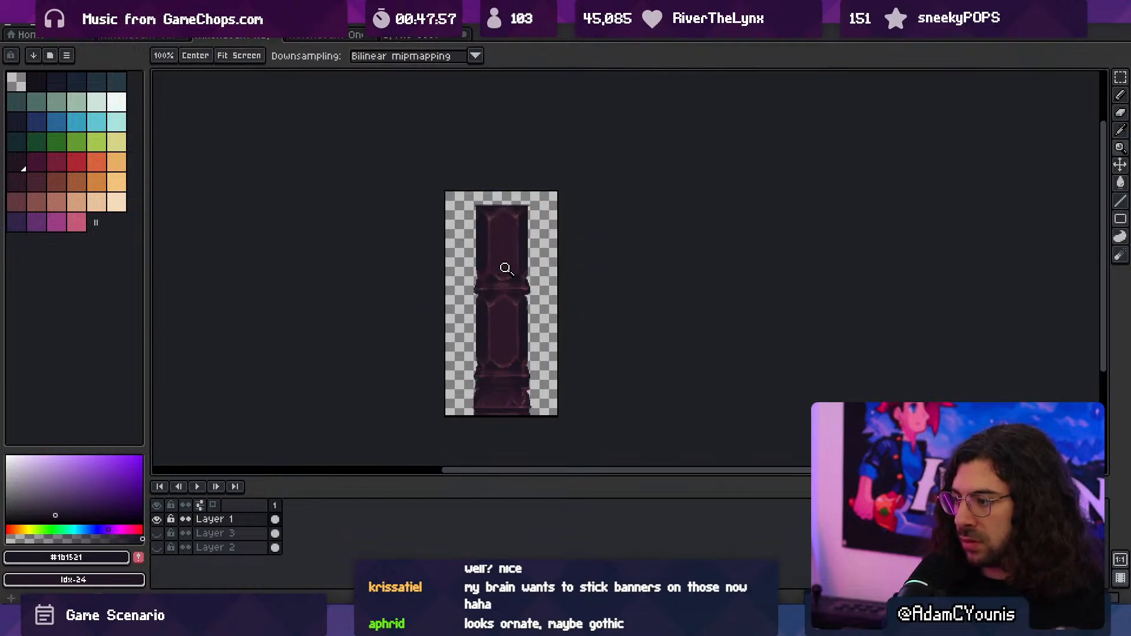
key("ctrl+alt+shift+s")
left_click(185, 183)
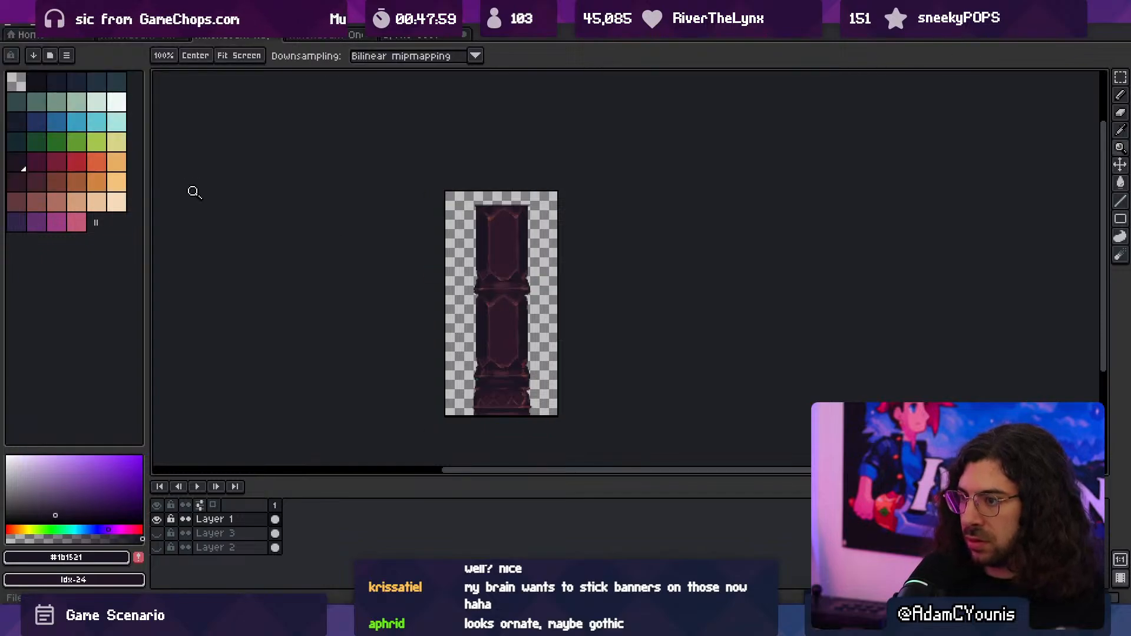
- Switch to Unity and slide the huge column in Bookcase Stack horizontally to adjust its spacing from the bookcases
key("alt+Tab")
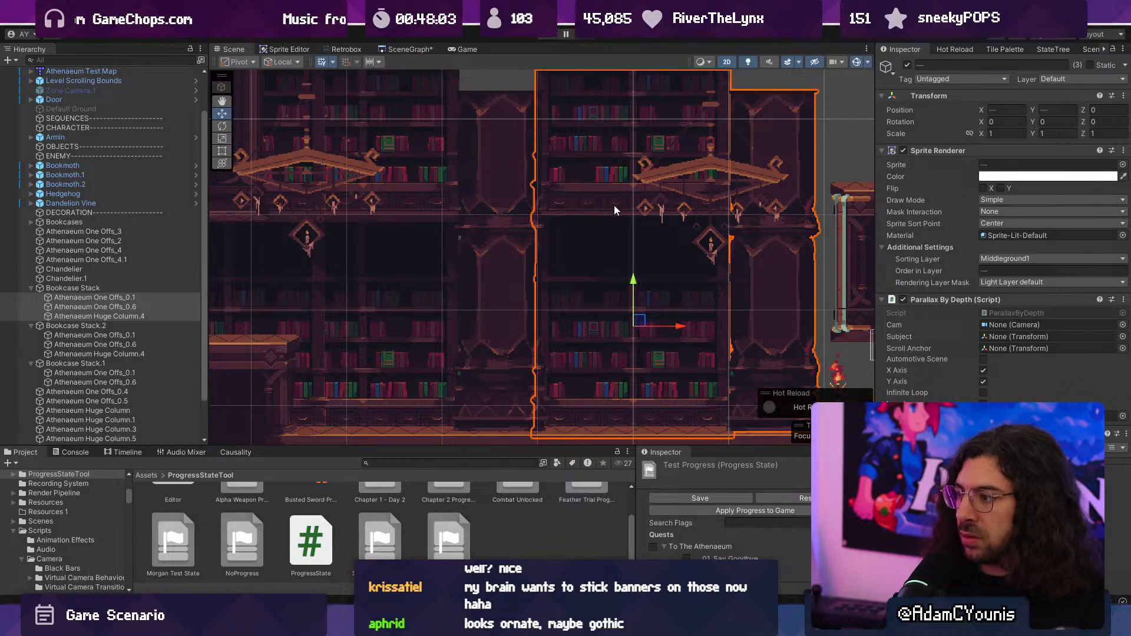
scroll(599, 278, "down", 3)
left_click(730, 271)
middle_click_drag(818, 262, 726, 262)
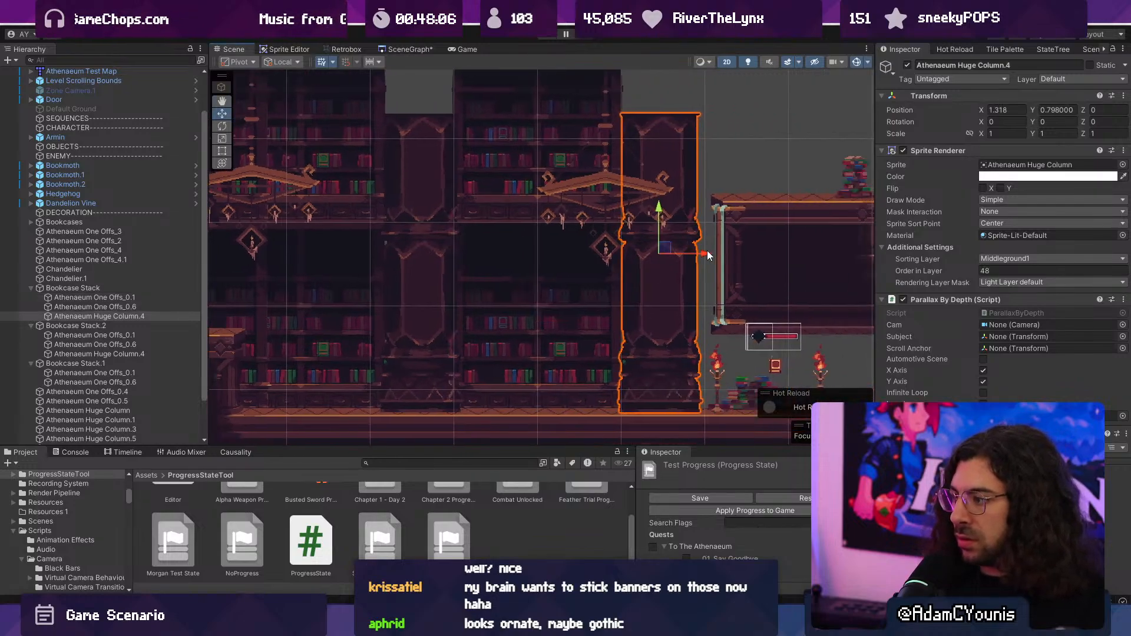
left_click_drag(706, 255, 712, 253)
- Shift both bookcases in Bookcase Stack slightly to the right and move its huge column to X 1.55
left_click(567, 288)
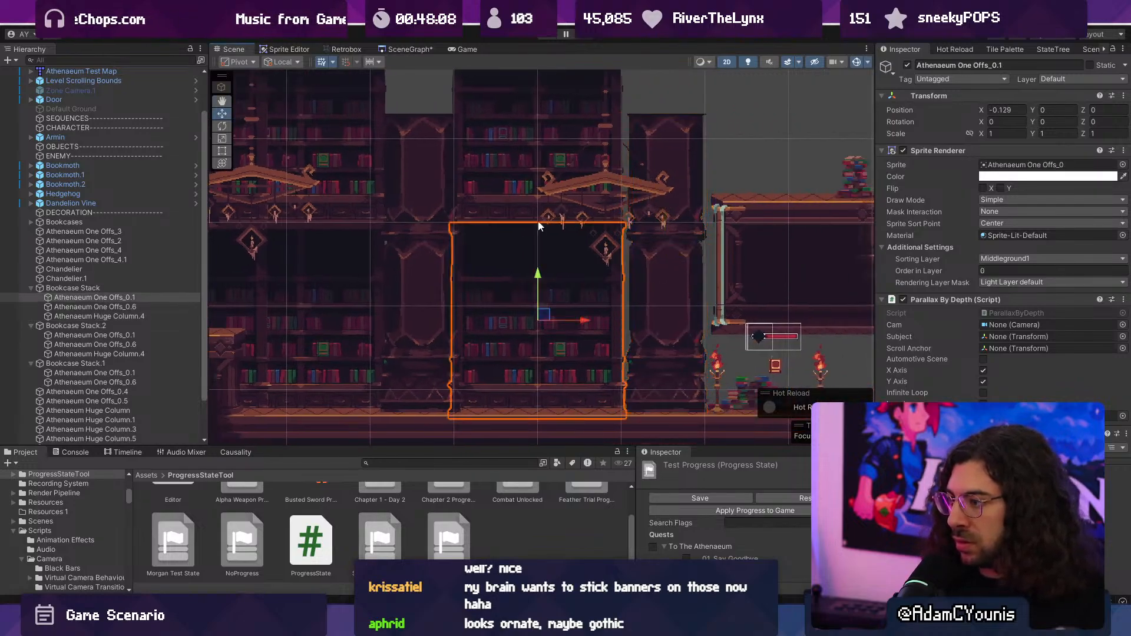
left_click(486, 172, "shift")
left_click_drag(583, 132, 599, 139)
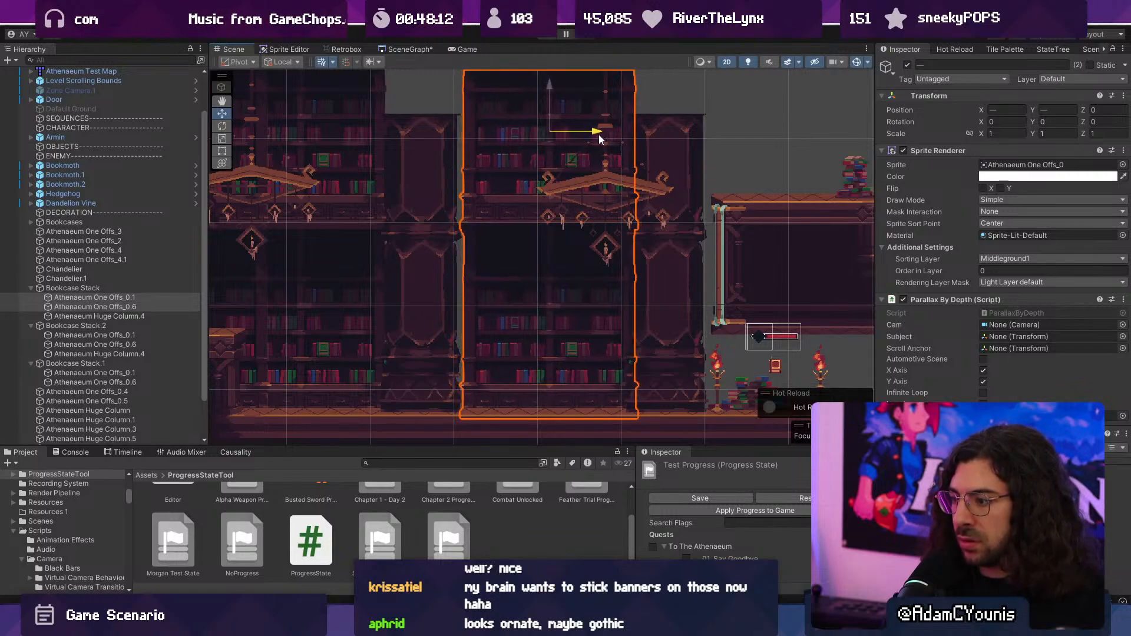
left_click(691, 156)
left_click_drag(712, 255, 727, 257)
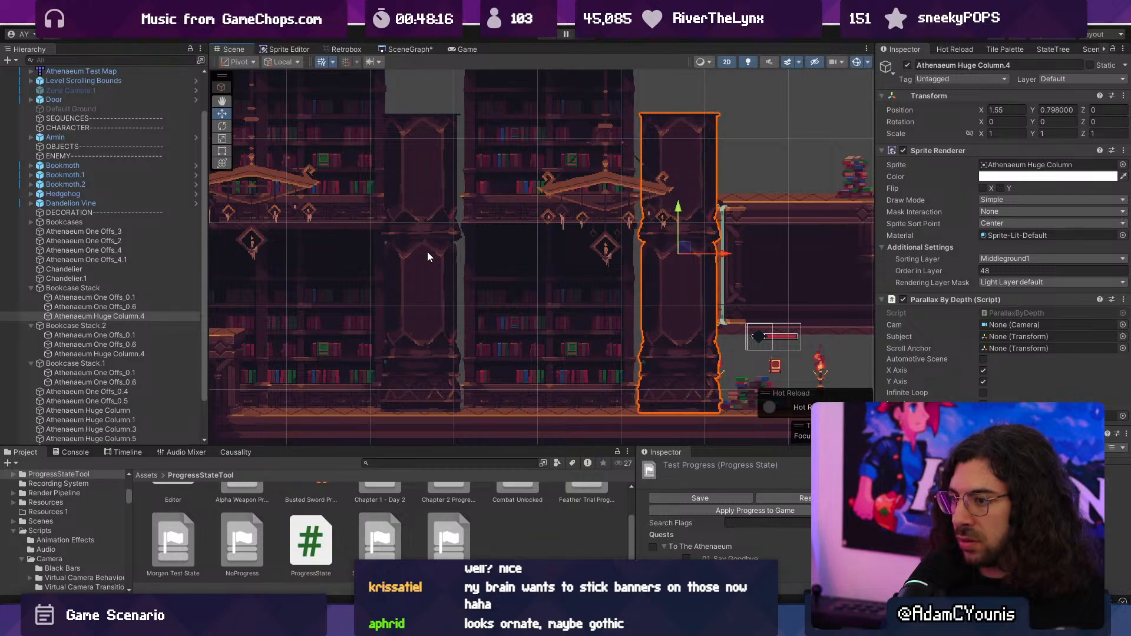
- Raise the huge column in Bookcase Stack to meet the floor trim, setting its Y position to 0.85
scroll(665, 267, "up", 2)
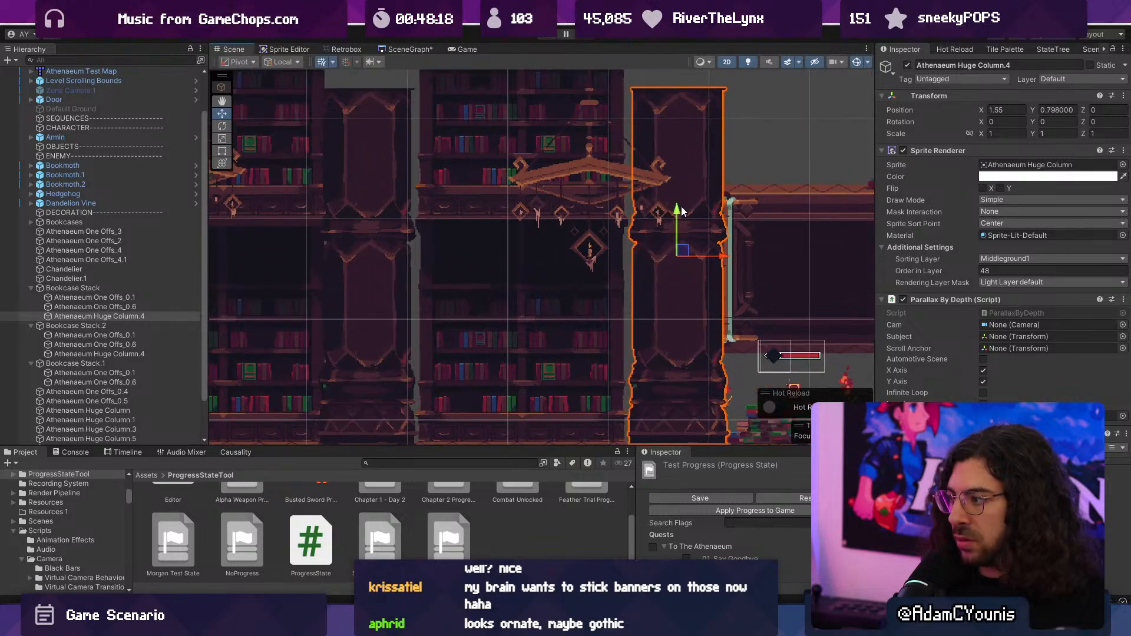
left_click_drag(677, 213, 678, 206)
scroll(598, 320, "up", 6)
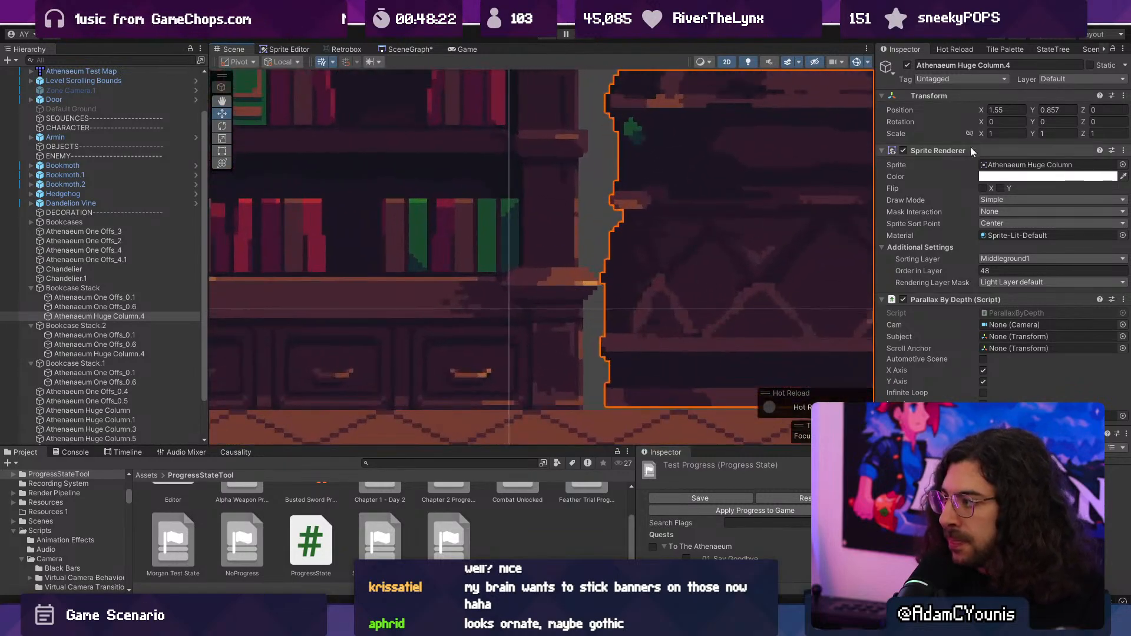
key("BackSpace")
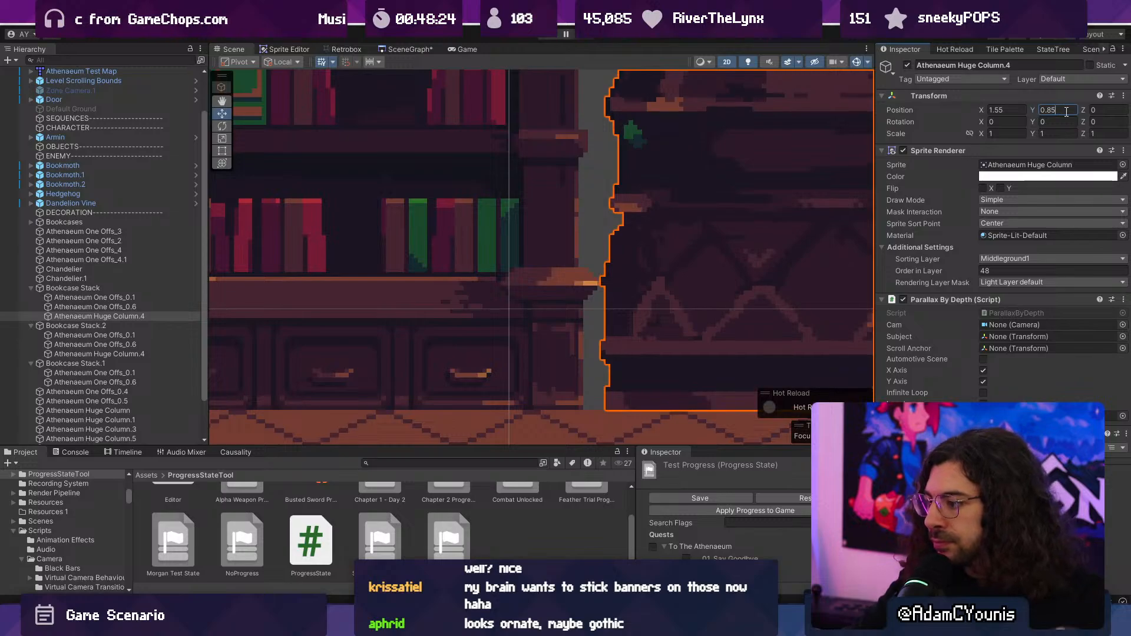
scroll(650, 290, "down", 10)
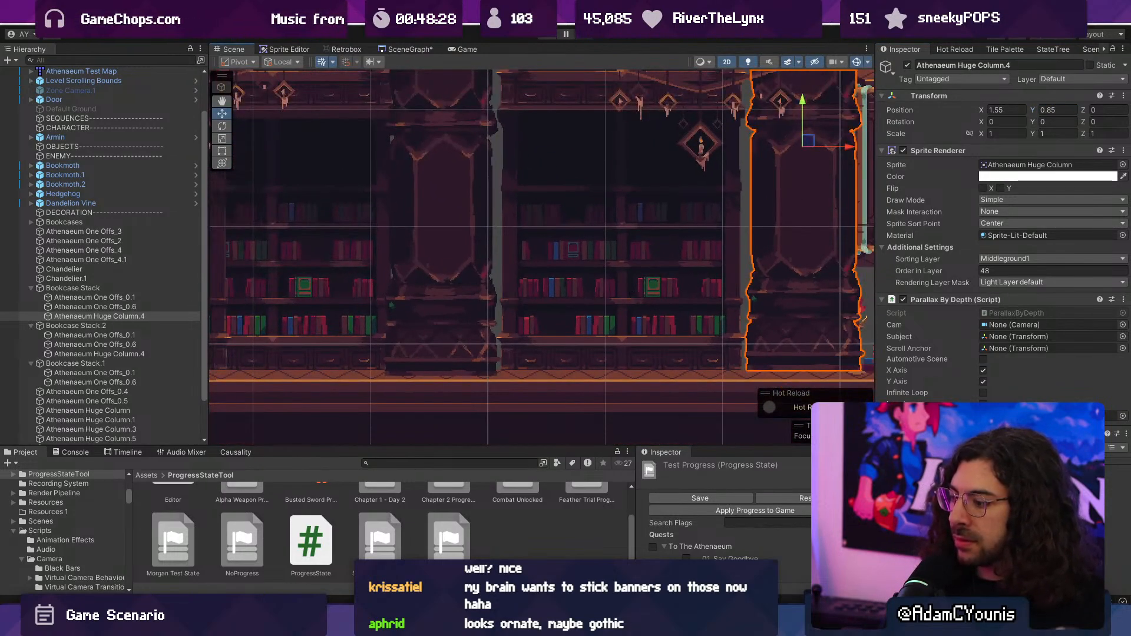
- Raise the huge column in Bookcase Stack.2 so its base sits on the floor trim, setting its Y position to 0.85
key("alt+Tab")
key("alt+Tab")
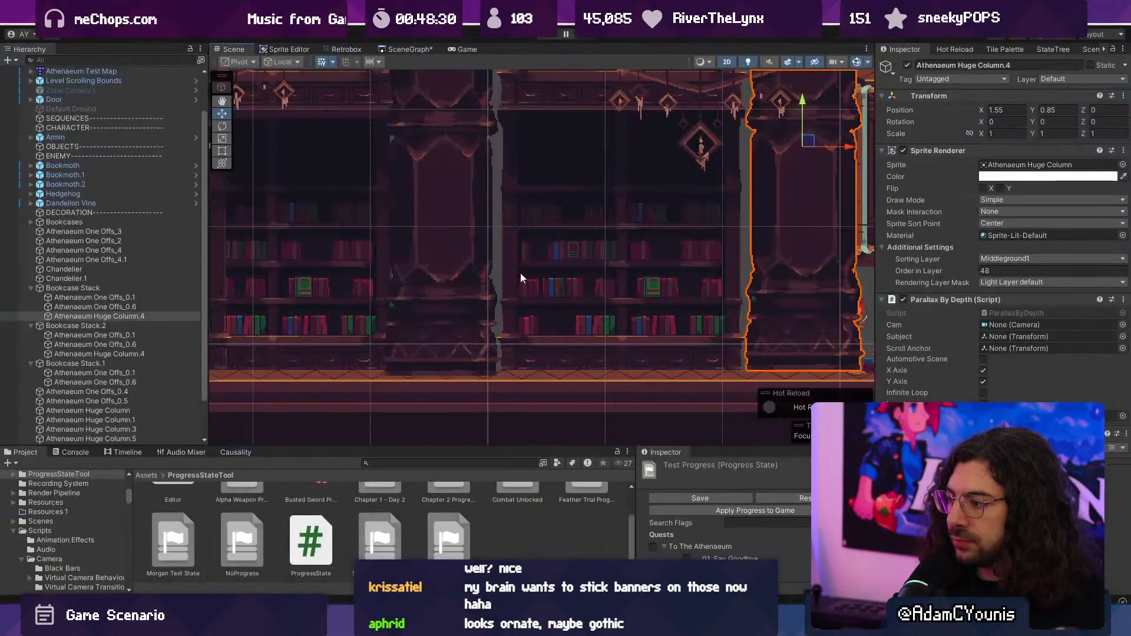
middle_click_drag(520, 273, 564, 325)
left_click(473, 335)
left_click_drag(487, 161, 493, 154)
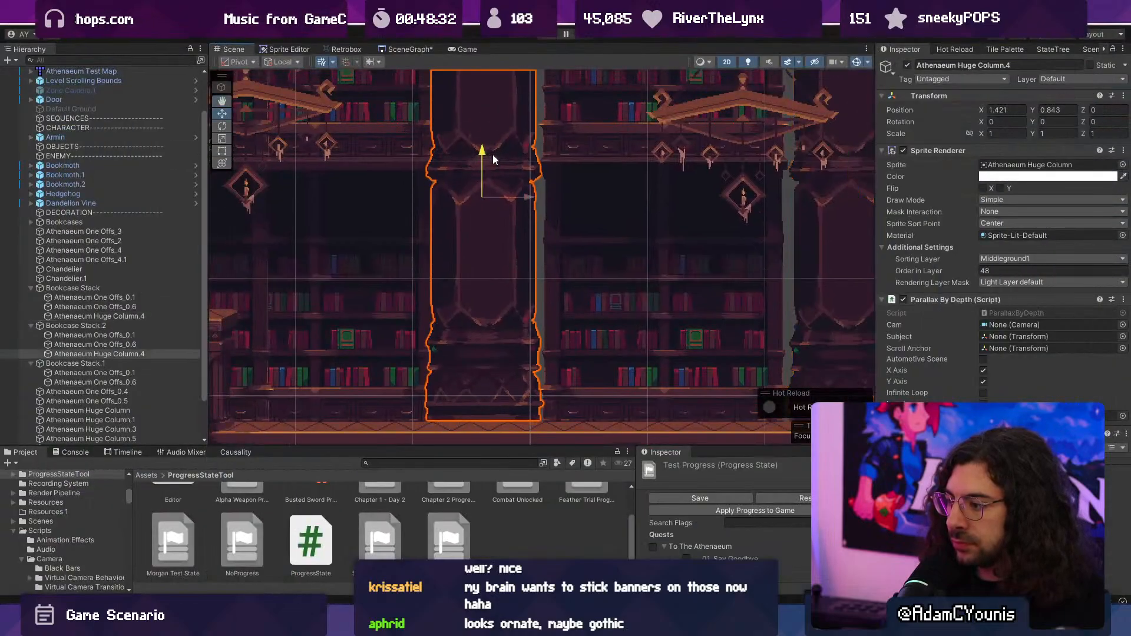
scroll(505, 275, "up", 5)
middle_click_drag(526, 380, 596, 206)
scroll(596, 208, "up", 6)
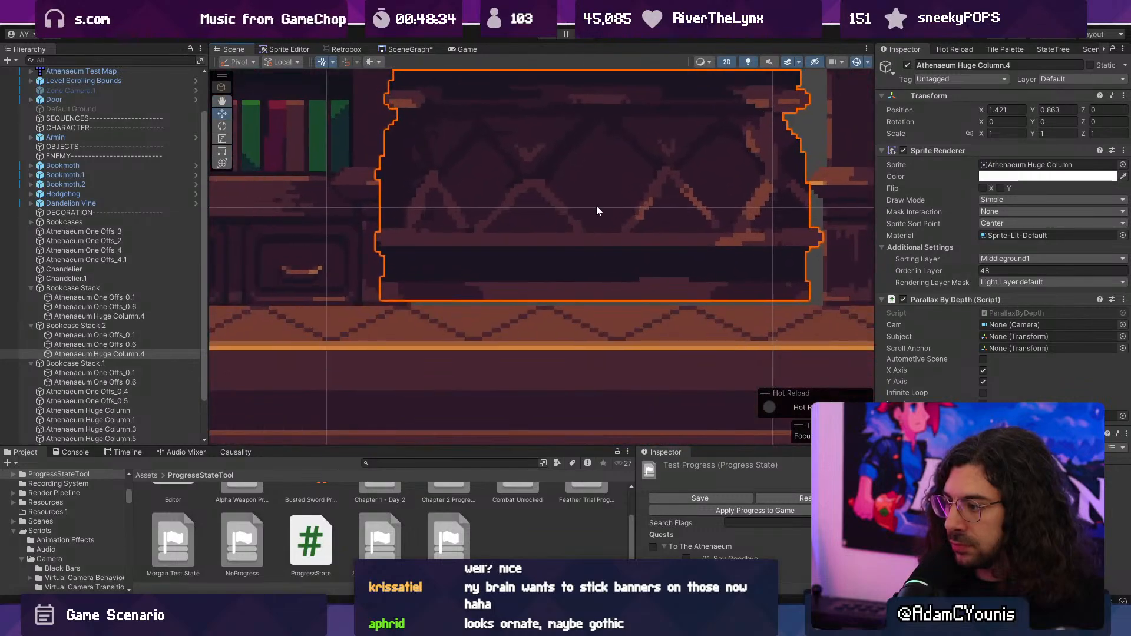
left_click(757, 150)
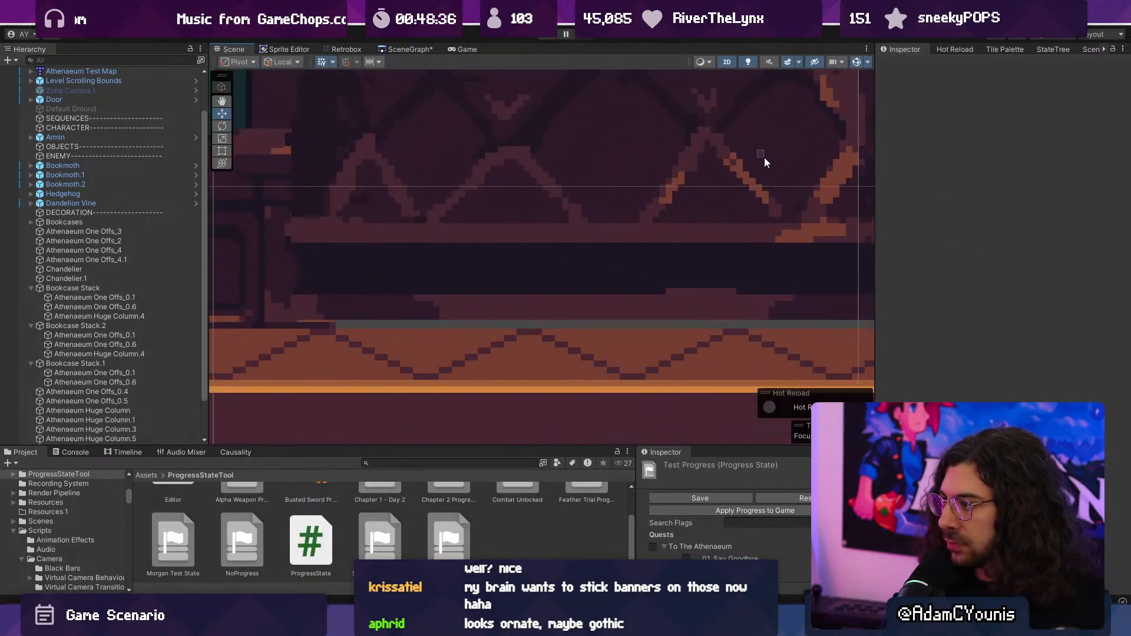
left_click(744, 152)
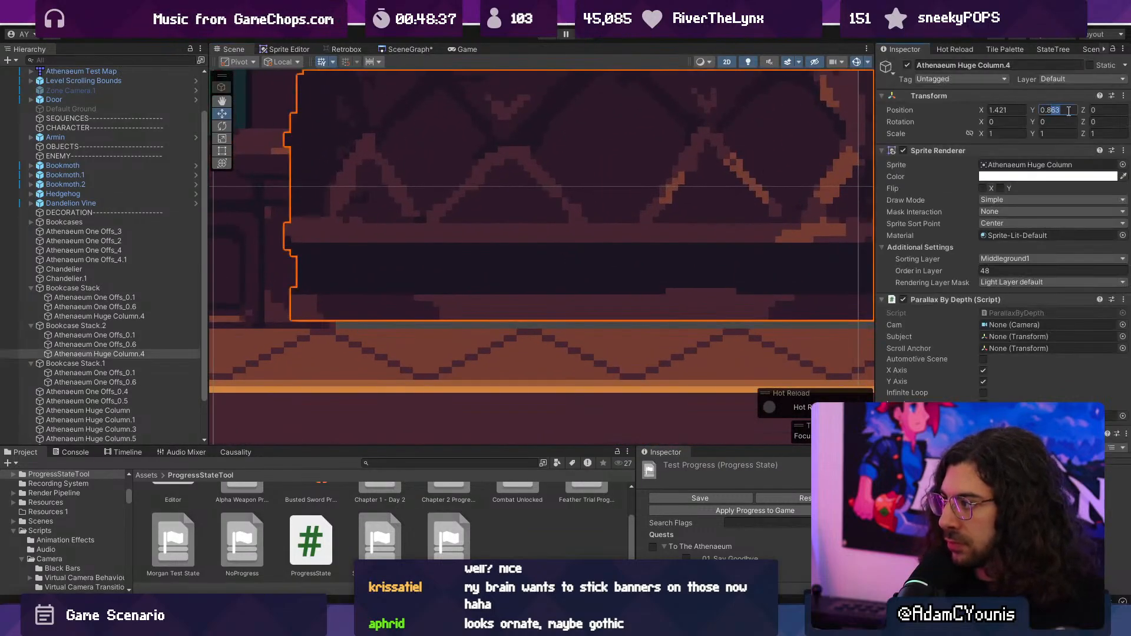
type("0.87")
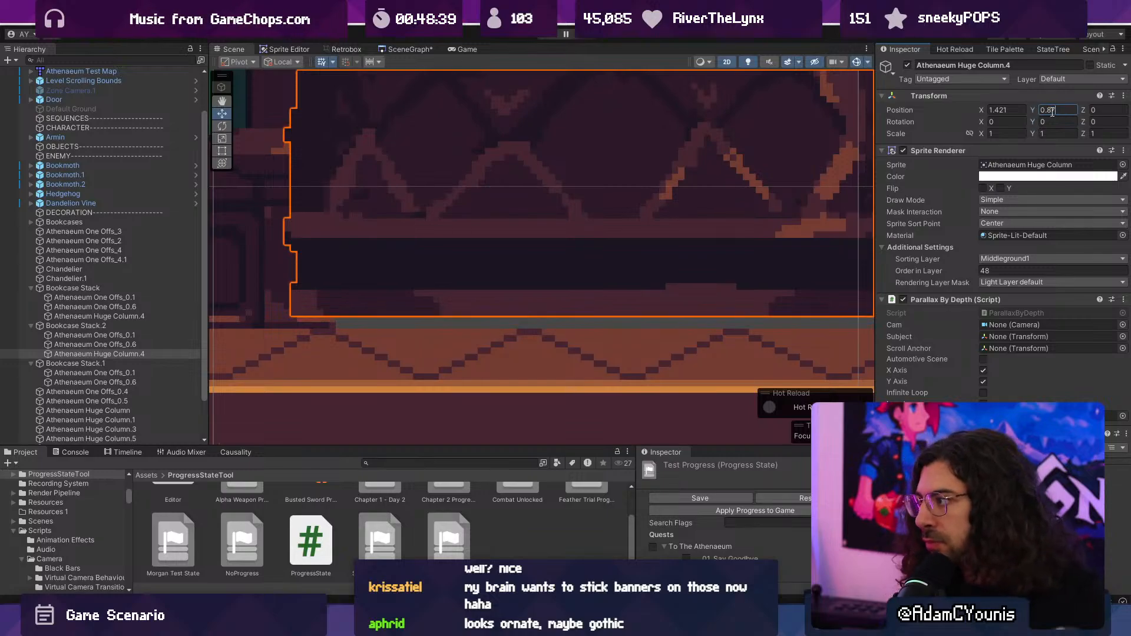
type("0.85")
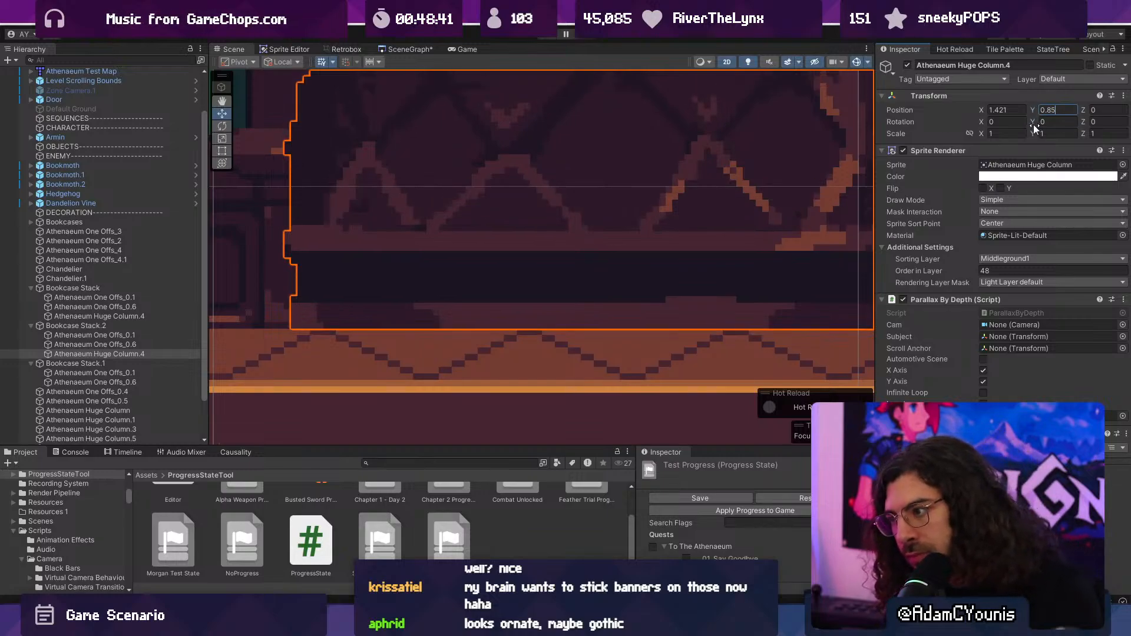
- Select the whole Bookcase Stack group and shift it slightly to the right
scroll(617, 221, "down", 10)
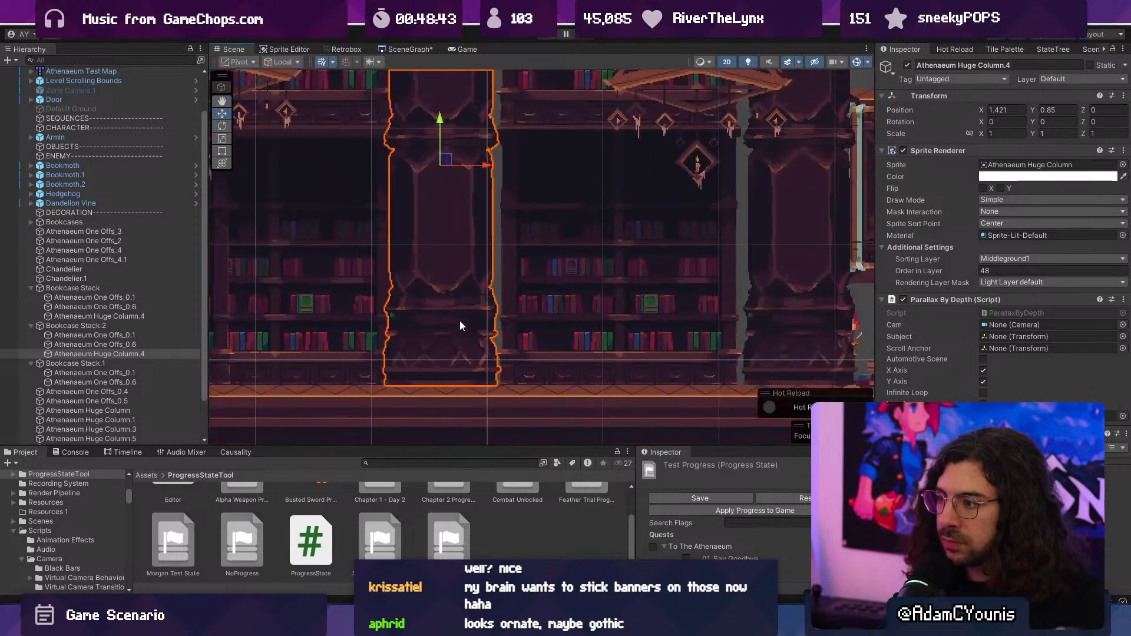
middle_click_drag(482, 239, 514, 249)
left_click(514, 247)
left_click_drag(514, 246, 511, 168)
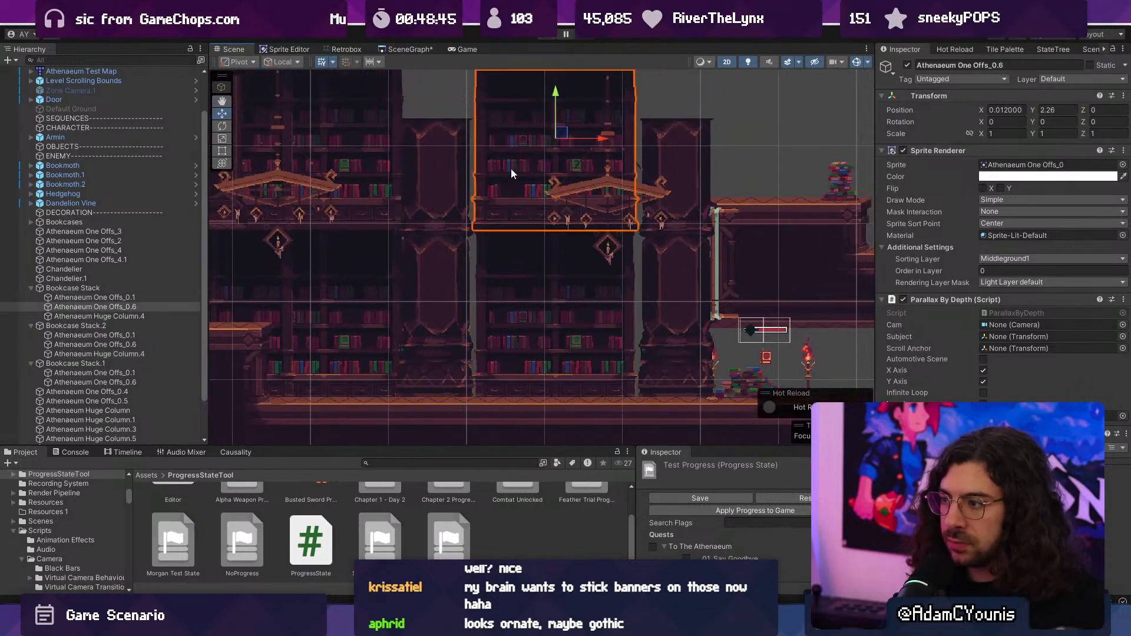
left_click(669, 193, "shift")
left_click(599, 274, "shift")
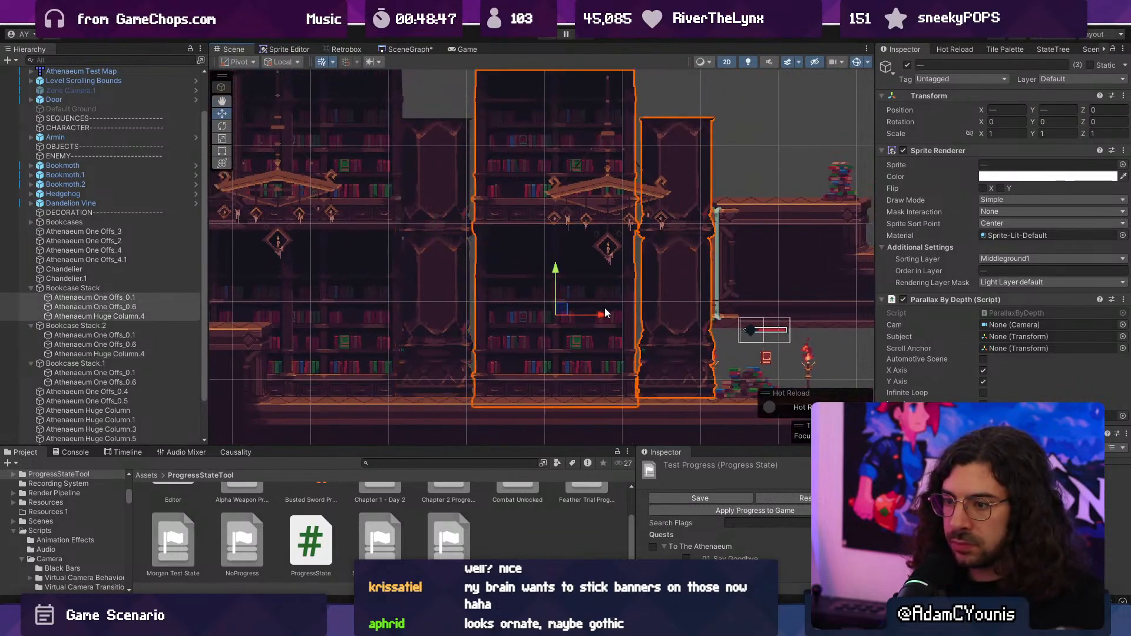
left_click(73, 288)
left_click_drag(592, 318, 603, 317)
- Move the huge column in Bookcase Stack.2 right to X 1.549, centring it in the gap between the bookcases
left_click(468, 292)
left_click_drag(479, 249, 490, 252)
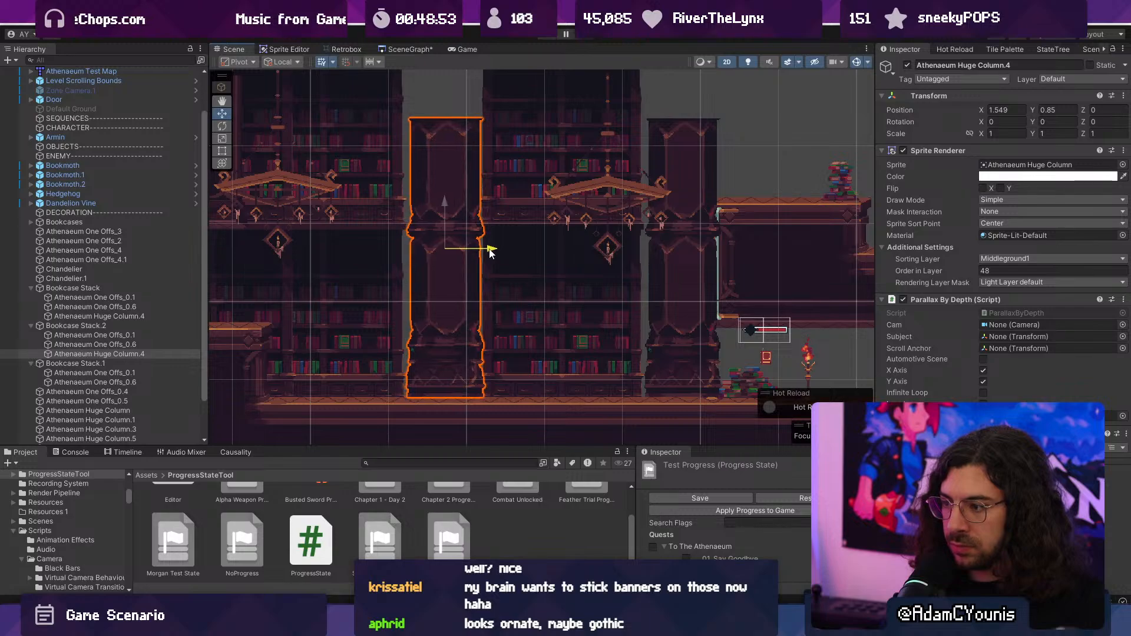
scroll(393, 376, "up", 8)
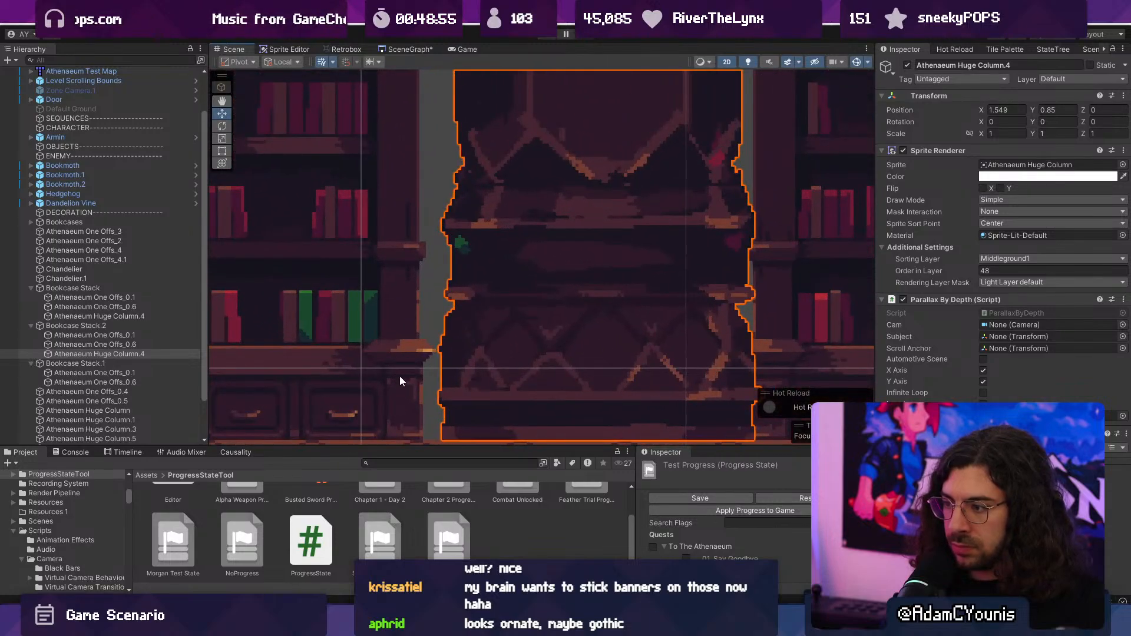
scroll(403, 373, "down", 4)
- Switch to Aseprite and examine how the huge column's base lines up with the neighbouring bookcases in the Sprite-0001 mockup
left_click(724, 621)
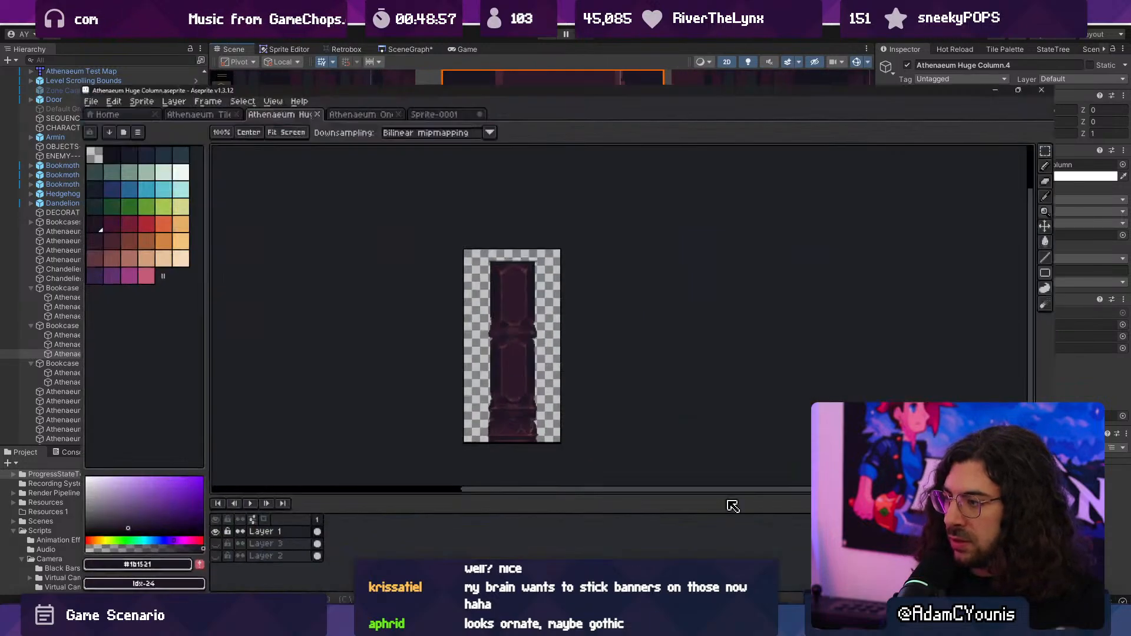
left_click(318, 36)
left_click(394, 35)
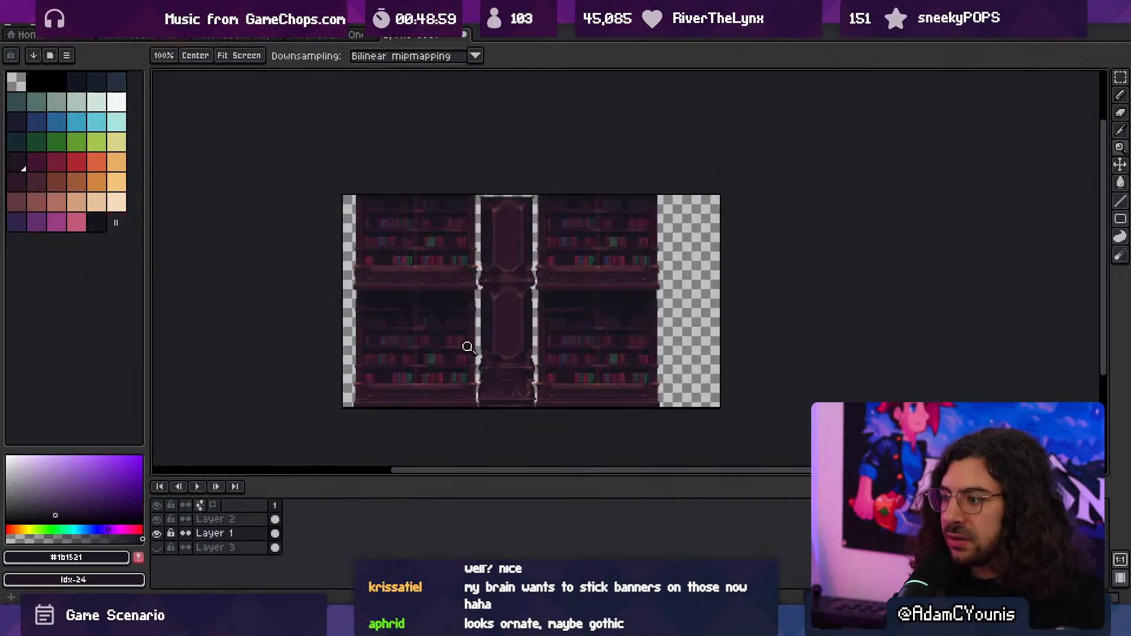
scroll(504, 405, "up", 3)
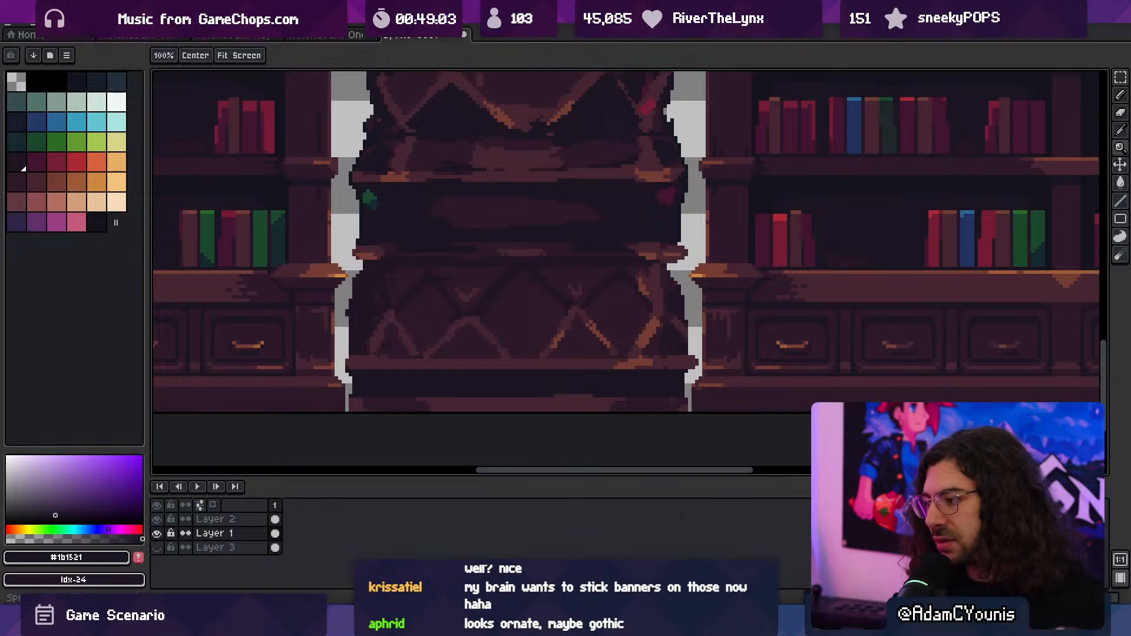
key("alt+Tab")
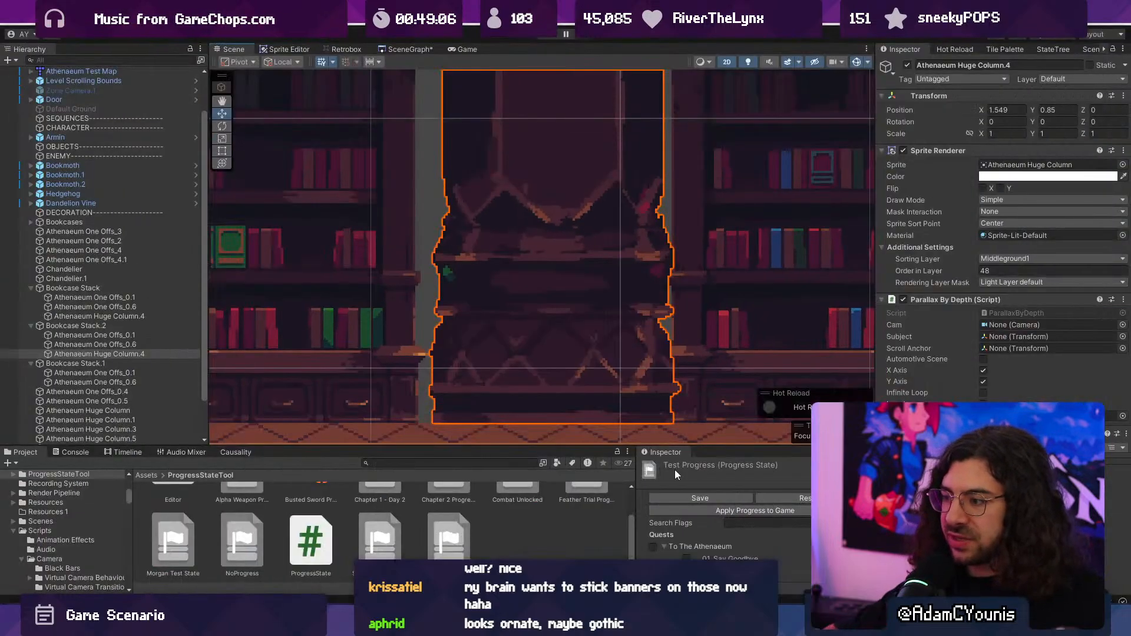
- Select the whole Bookcase Stack group and raise it slightly above its current floor position
scroll(608, 320, "down", 6)
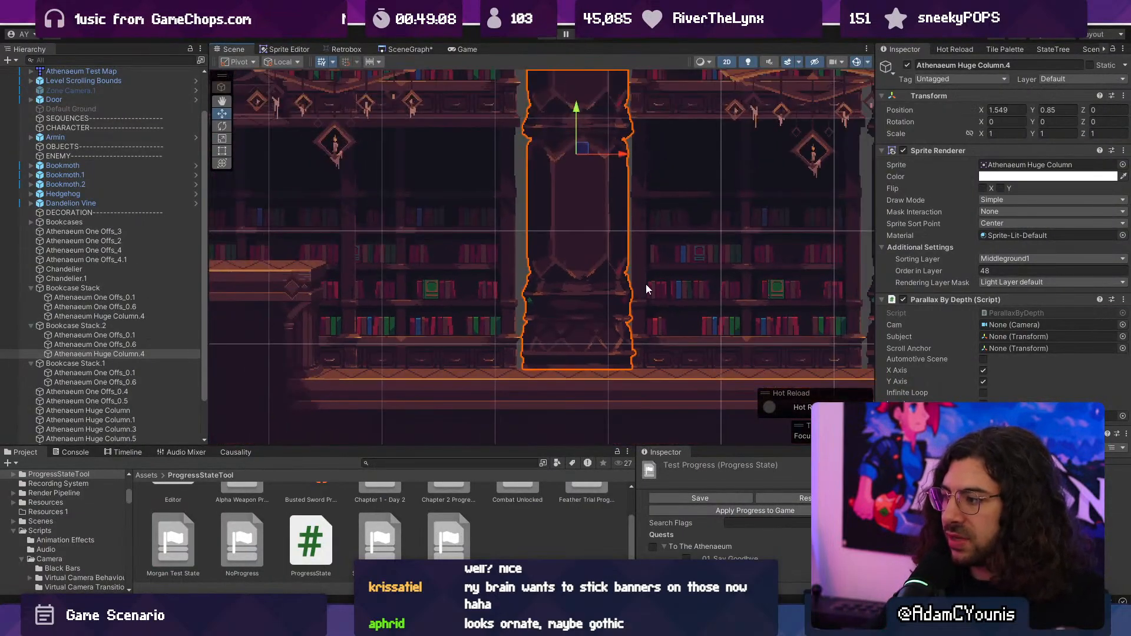
left_click(663, 292)
middle_click_drag(664, 292, 421, 283)
left_click(100, 290)
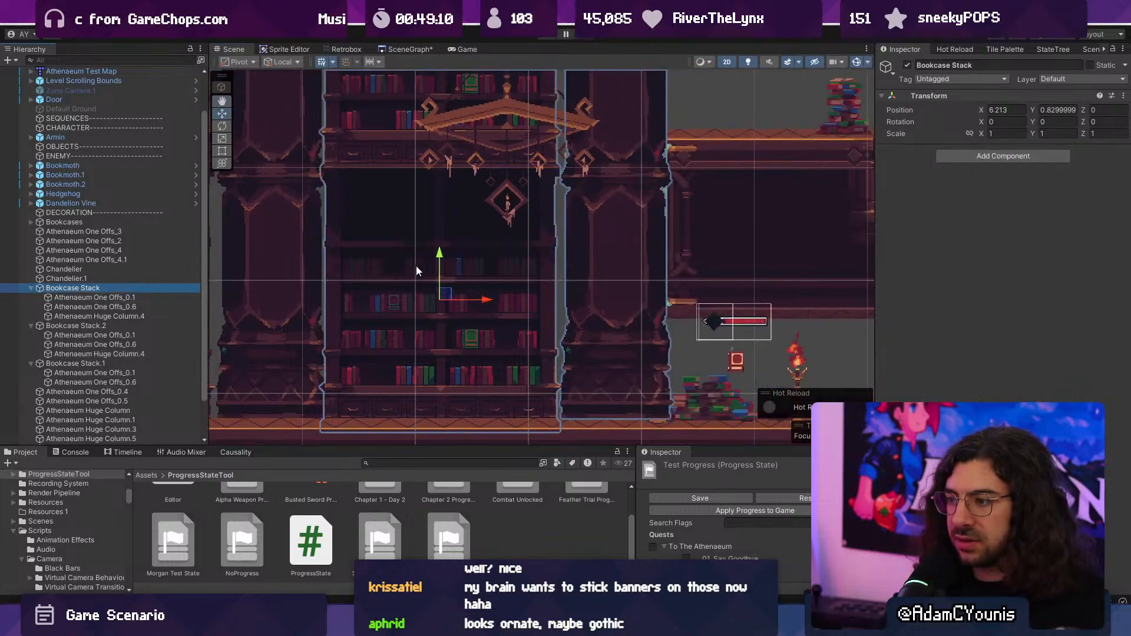
left_click_drag(440, 252, 443, 238)
- Lower the huge column in Bookcase Stack to the floor trim, setting its Y position to 0.74
left_click(609, 270)
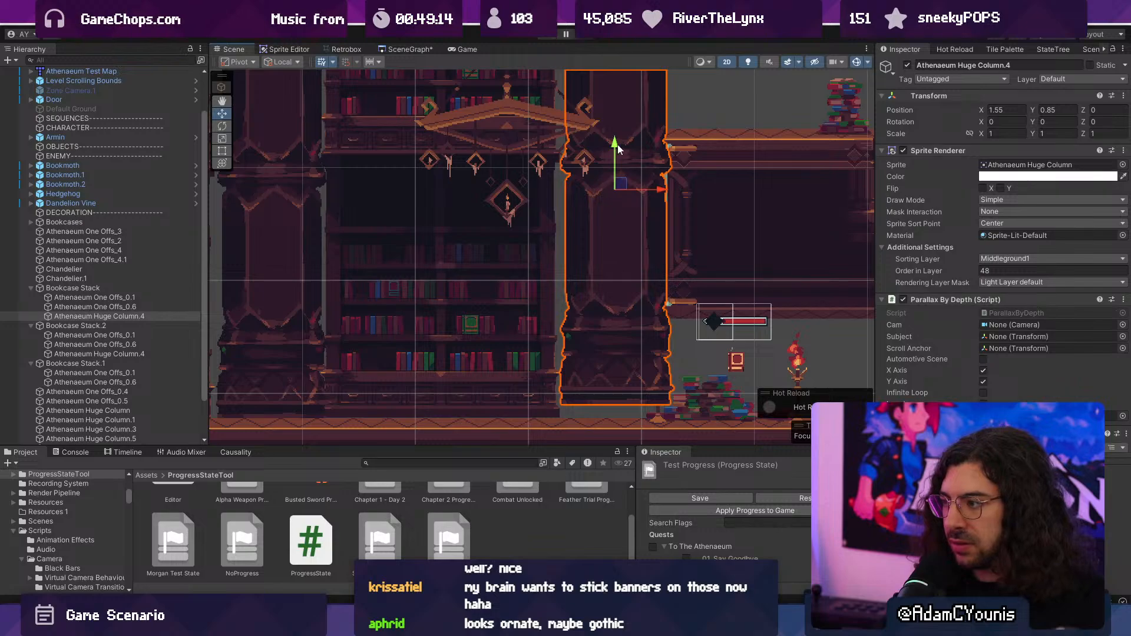
left_click_drag(617, 149, 619, 161)
scroll(482, 394, "up", 10)
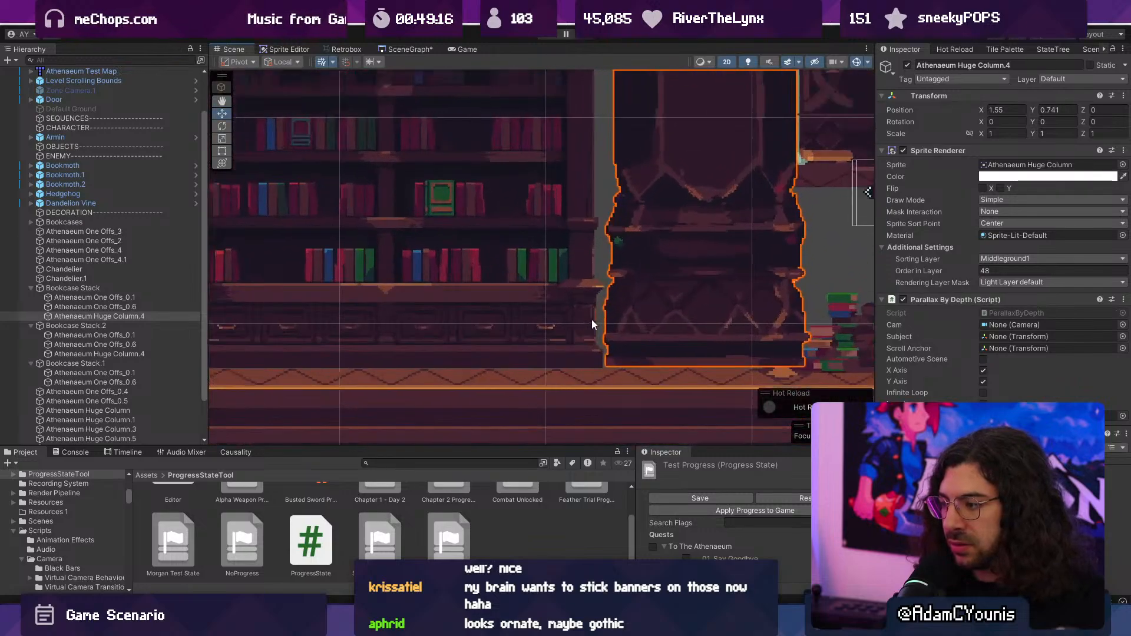
left_click(1058, 111)
left_click(1070, 109)
key("BackSpace")
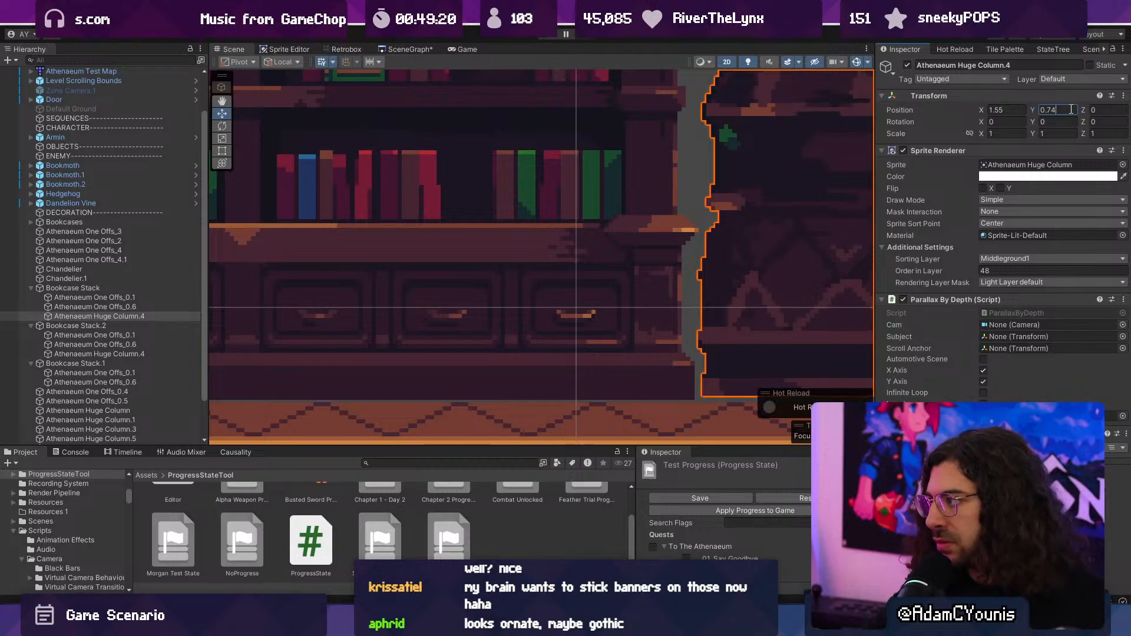
scroll(560, 358, "down", 4)
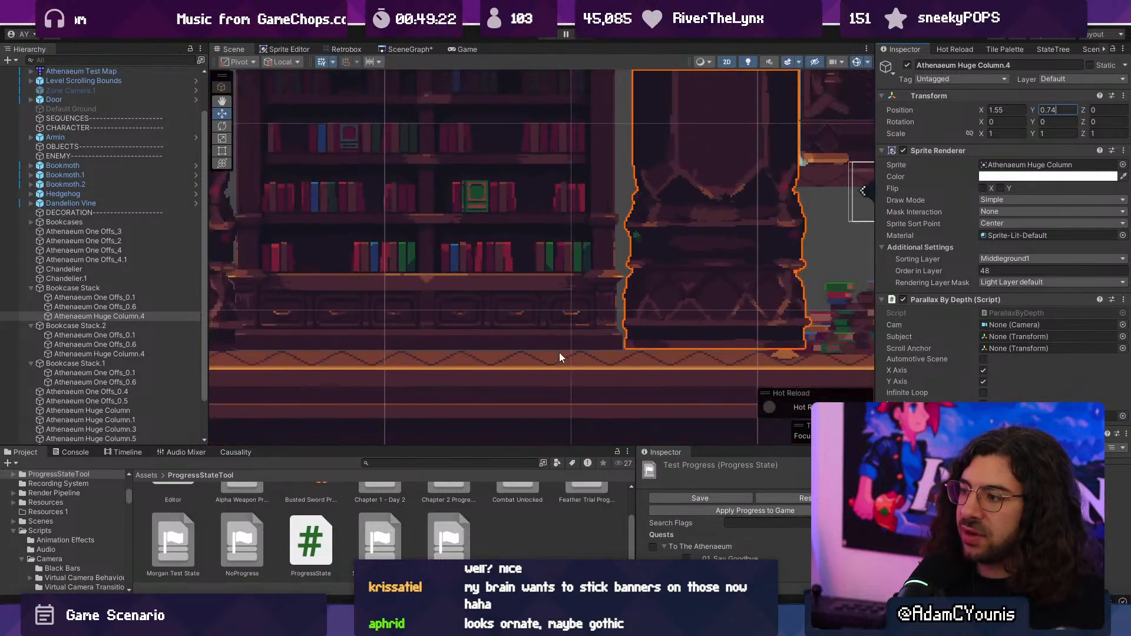
scroll(636, 356, "up", 5)
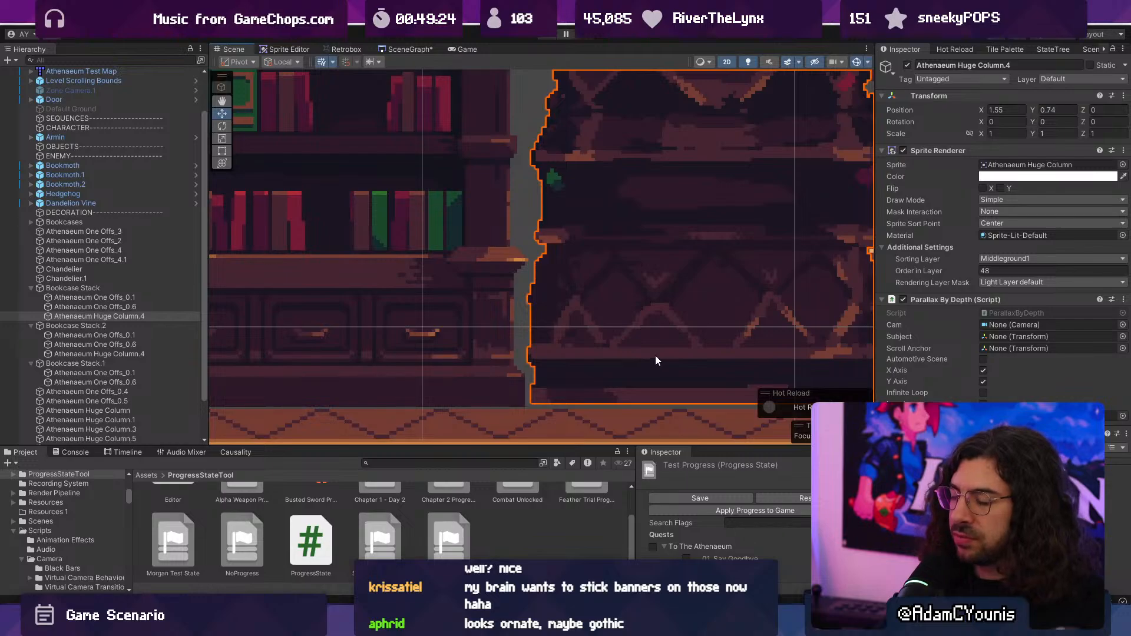
scroll(657, 323, "down", 4)
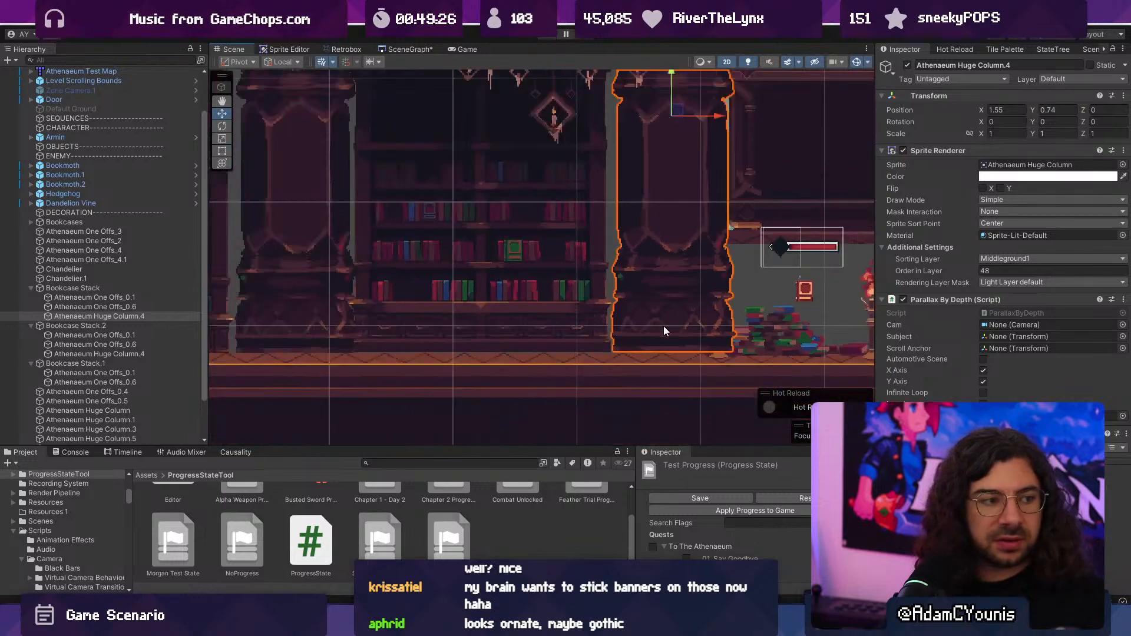
scroll(663, 331, "down", 3)
middle_click_drag(615, 287, 694, 354)
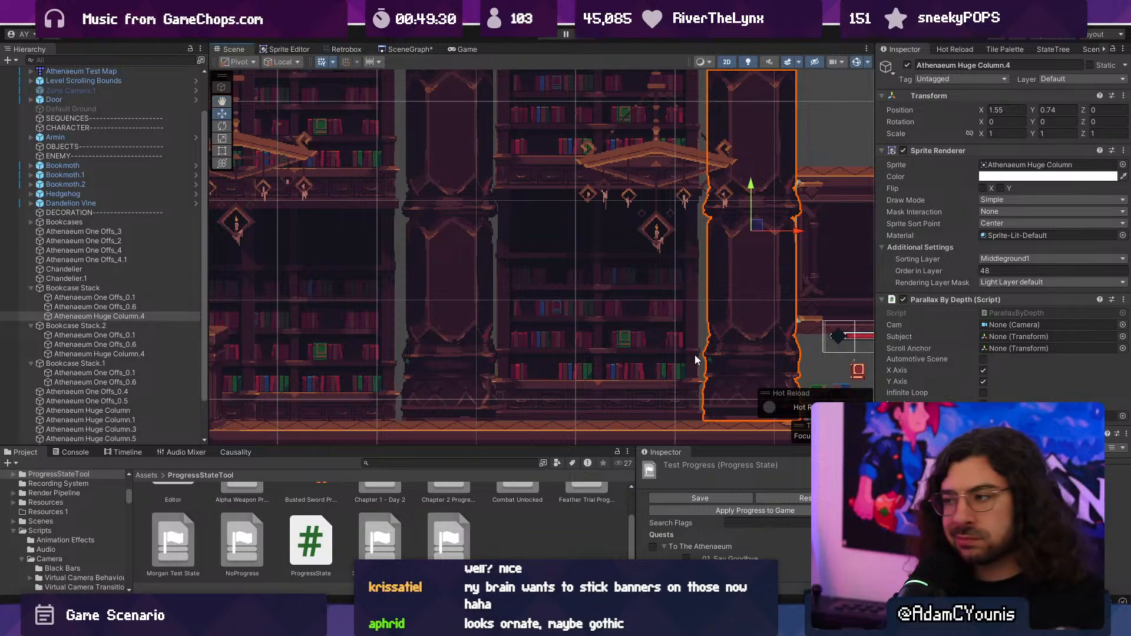
- Set the Athenaeum Huge Column sprite's pivot to BottomCenter in the Sprite Editor and apply the change
left_click(410, 49)
left_click(346, 49)
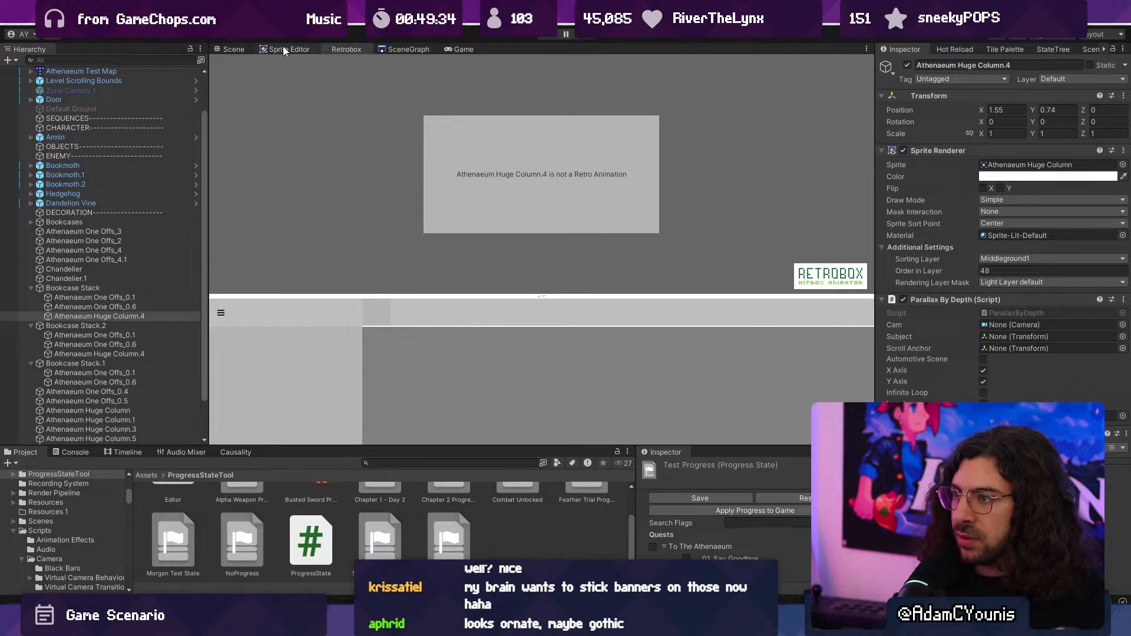
left_click(283, 47)
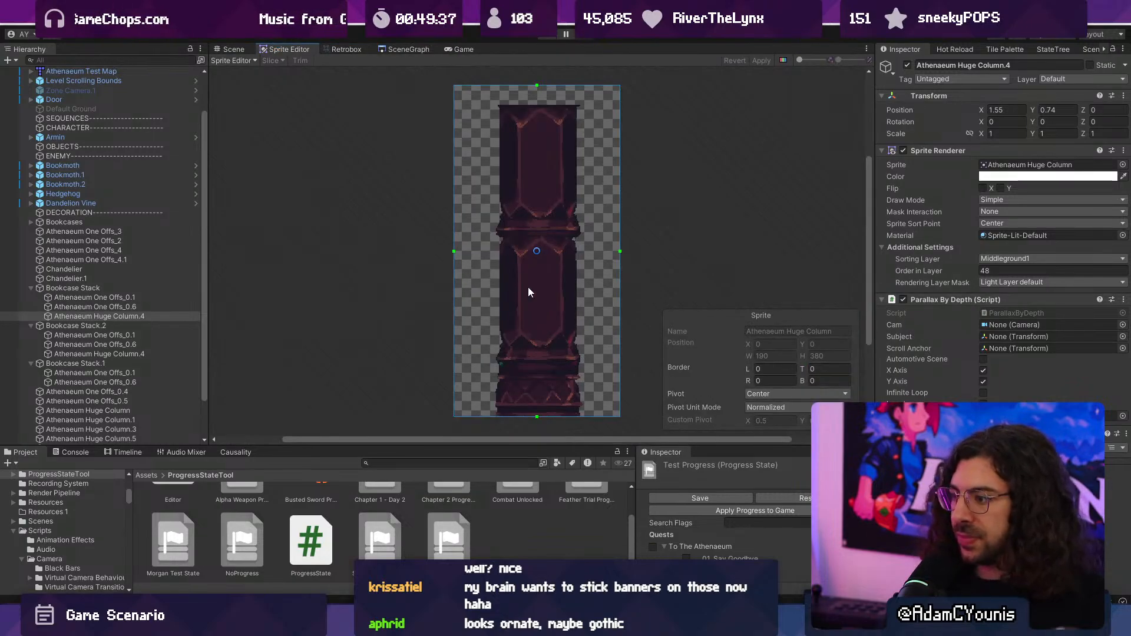
left_click(783, 394)
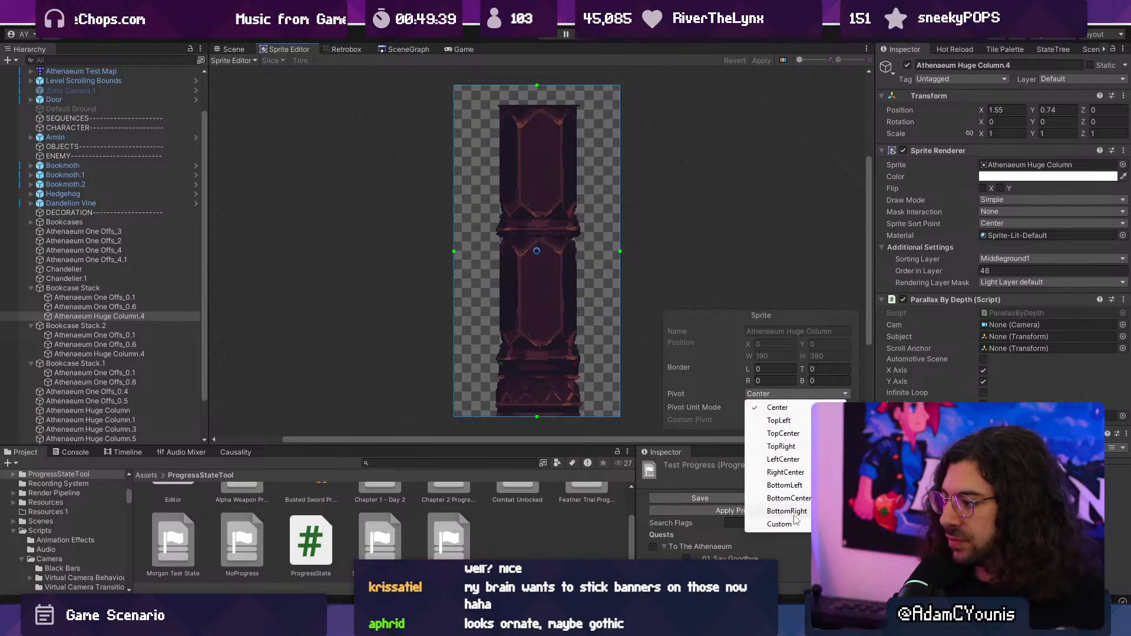
left_click(806, 498)
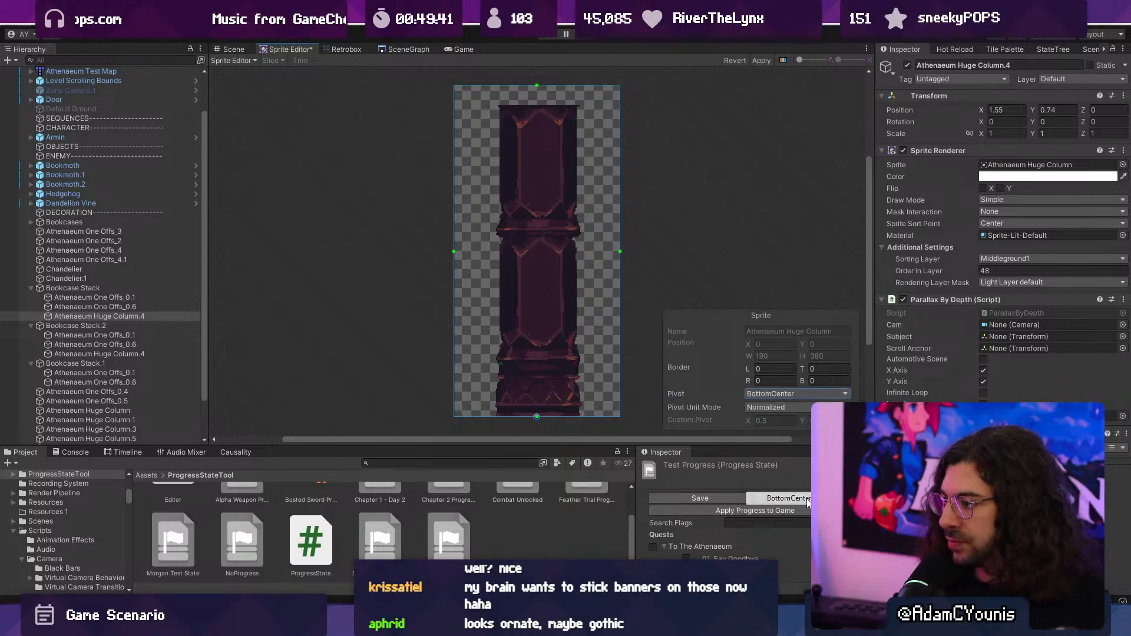
left_click(761, 60)
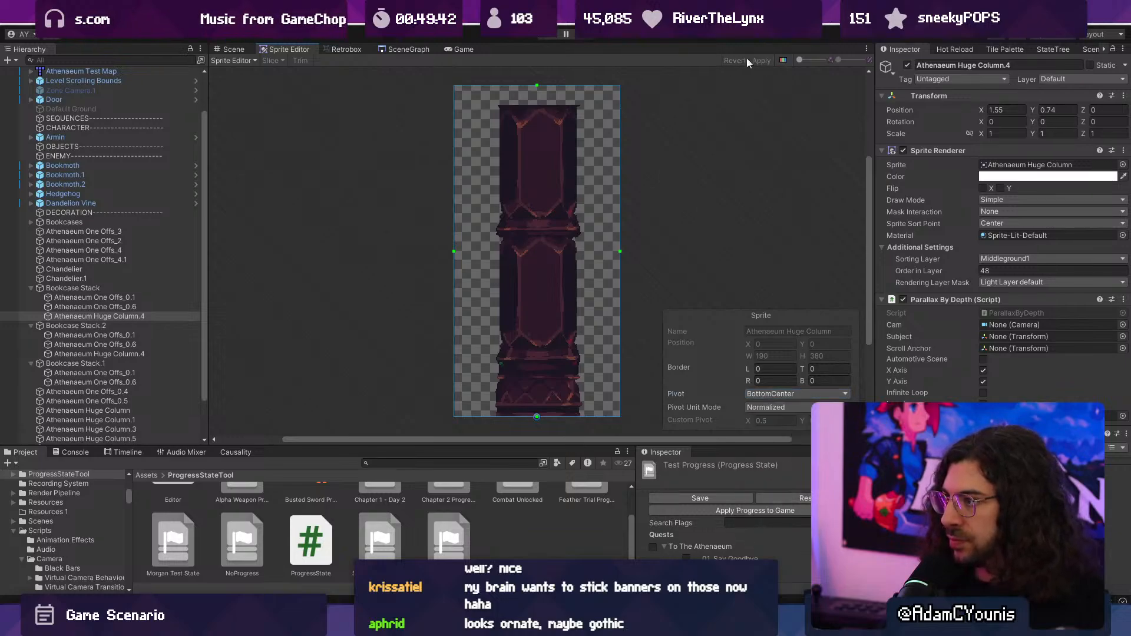
- Return to the scene and set the Y position of the huge columns in Bookcase Stack and Bookcase Stack.2 to 0
left_click(234, 49)
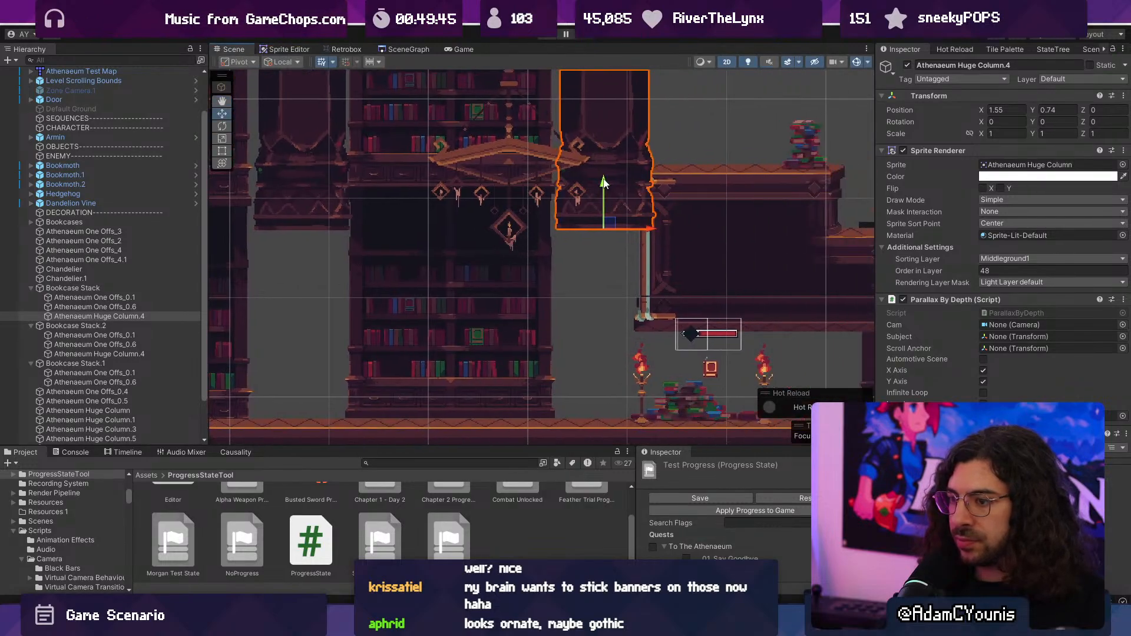
left_click(323, 186, "shift")
left_click_drag(301, 183, 300, 372)
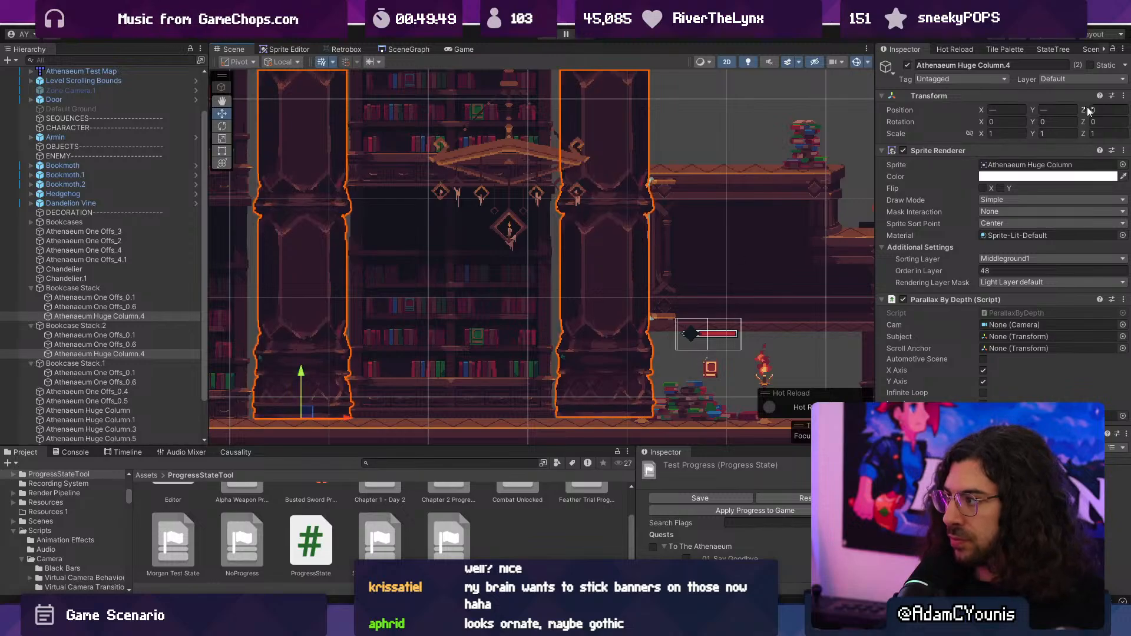
left_click(1072, 108)
type("0")
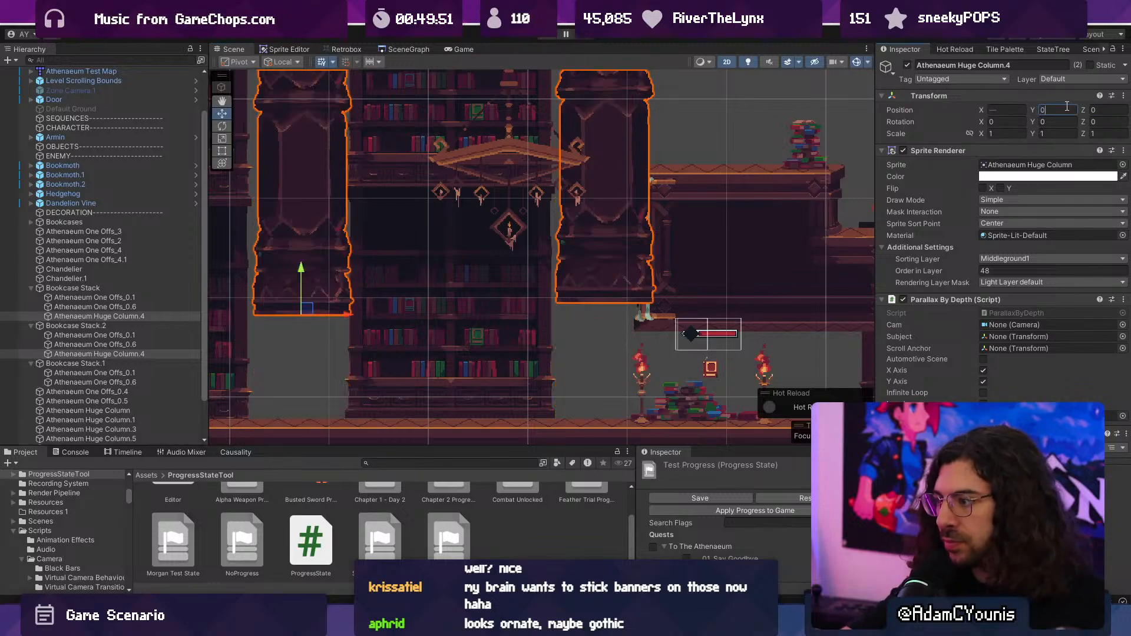
scroll(626, 248, "down", 6)
middle_click_drag(415, 216, 601, 244)
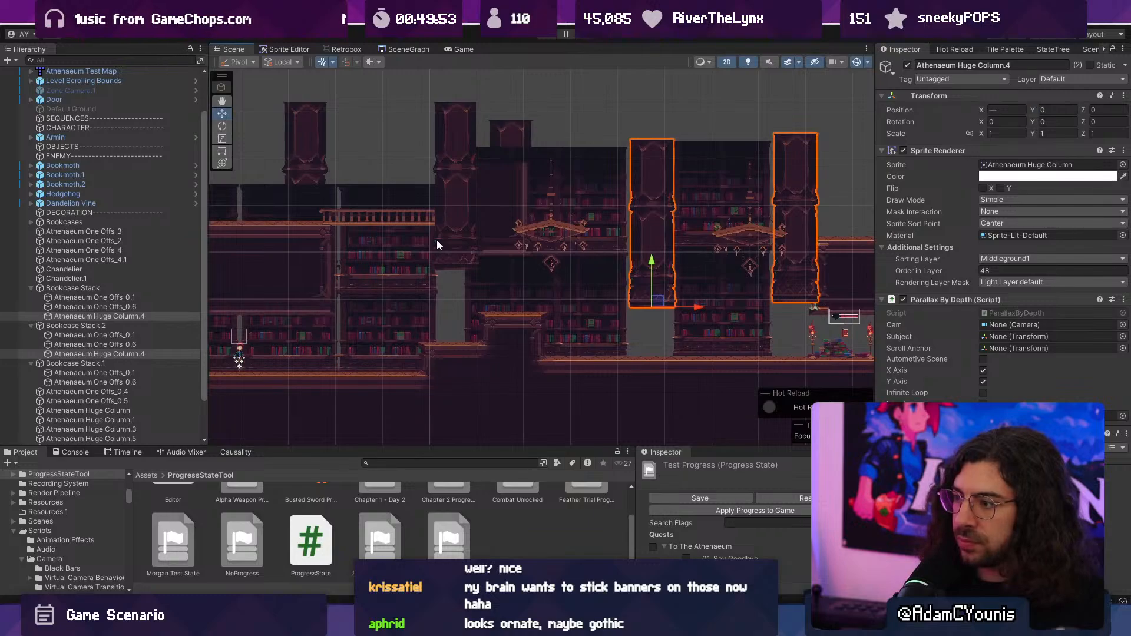
- Locate the bookcase sprite Athenaeum One Offs_0, set its pivot to BottomCenter in the Sprite Editor and apply the change
left_click(720, 325)
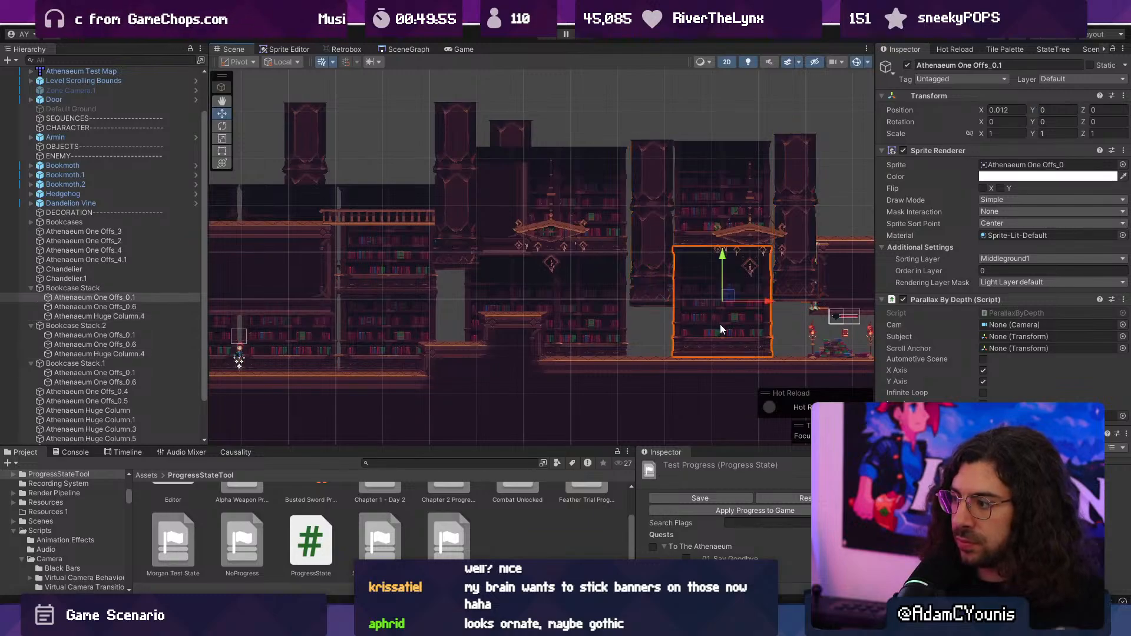
left_click(1045, 165)
left_click(577, 527)
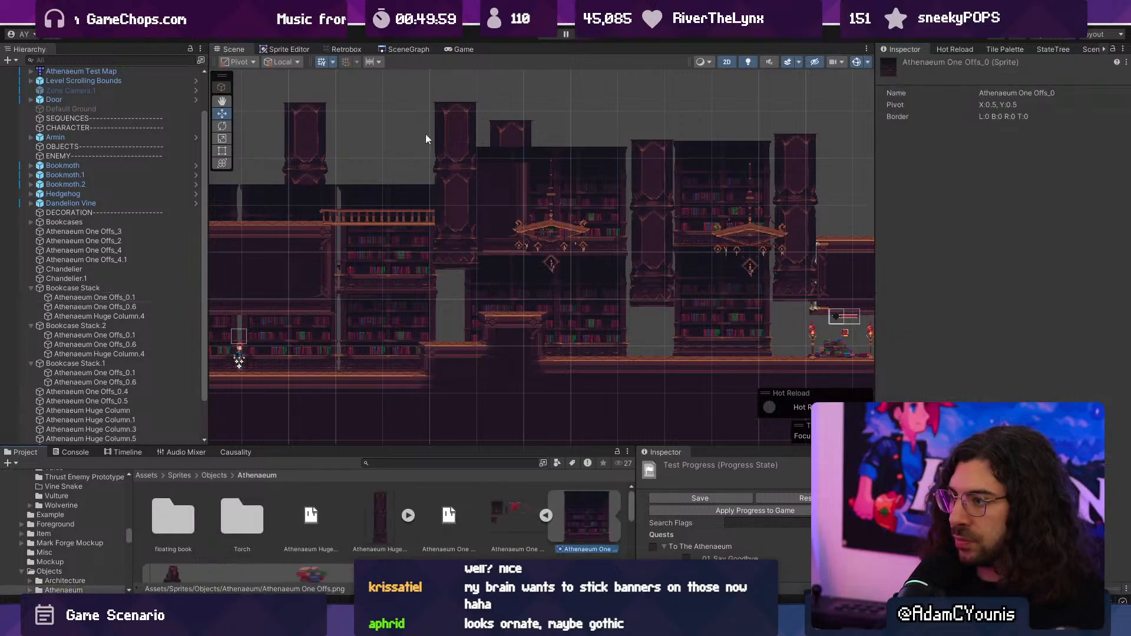
left_click(295, 49)
scroll(329, 194, "up", 3)
left_click(758, 394)
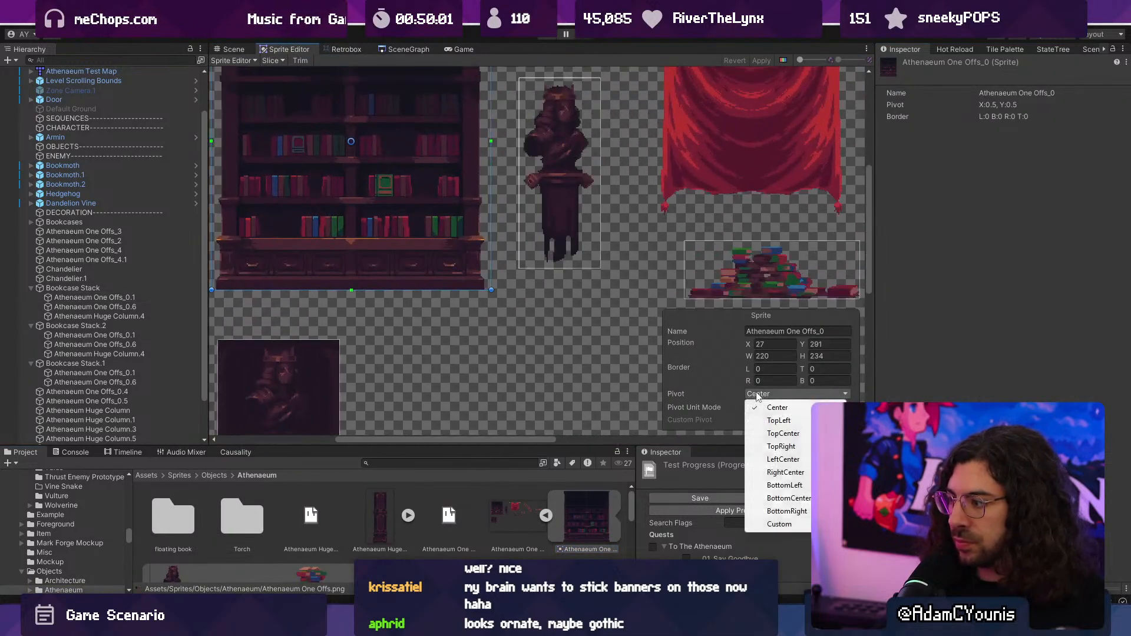
left_click(788, 498)
left_click(756, 60)
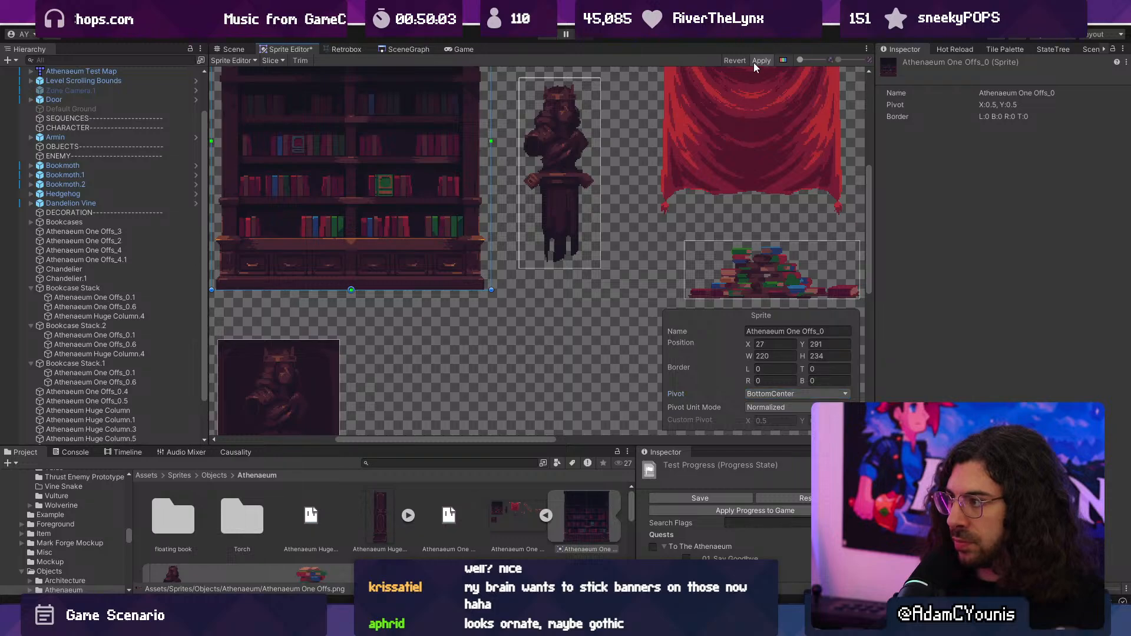
- Back in the scene, check the Y positions of the lower bookcases and huge columns in Bookcase Stack and Bookcase Stack.2
left_click(233, 49)
scroll(602, 308, "down", 3)
middle_click_drag(602, 308, 468, 316)
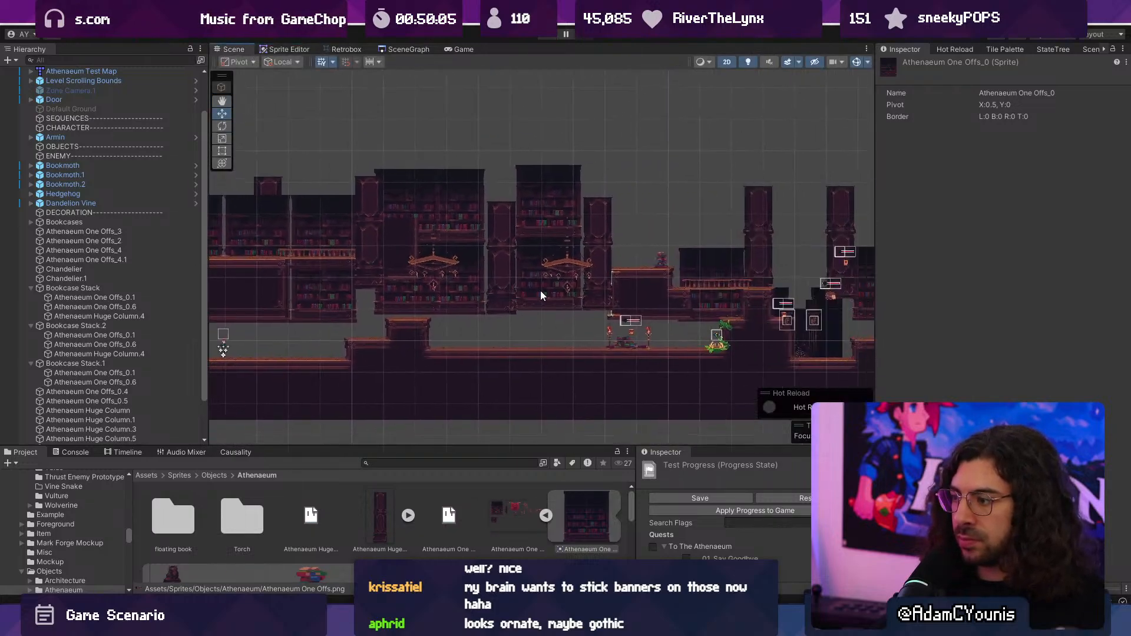
left_click(540, 291)
left_click(607, 283, "shift")
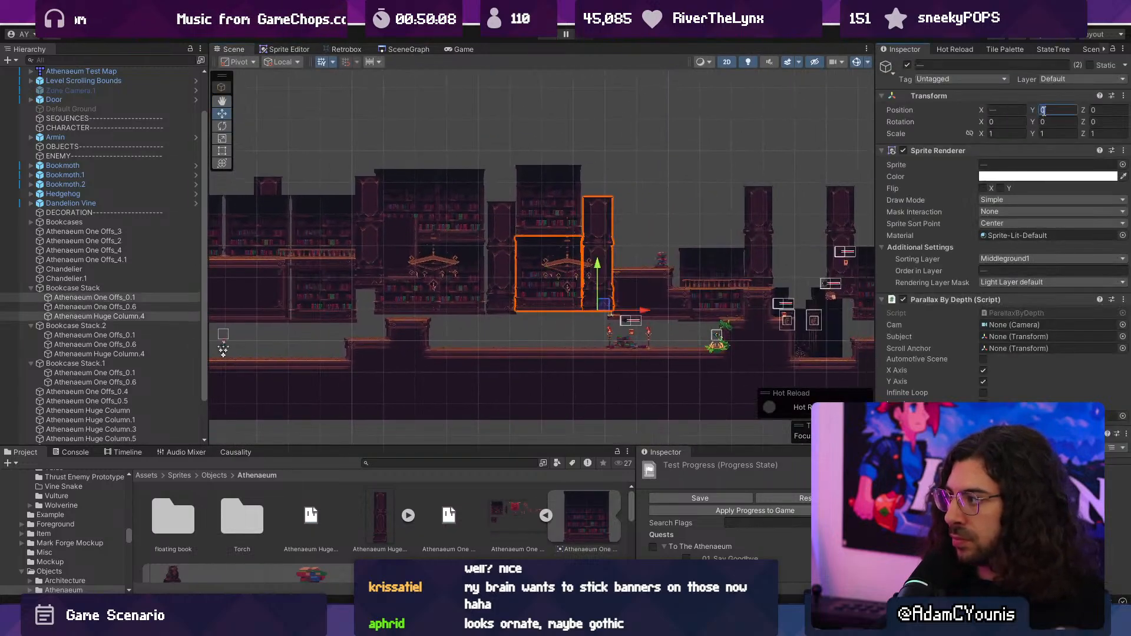
left_click(501, 274)
left_click(466, 277)
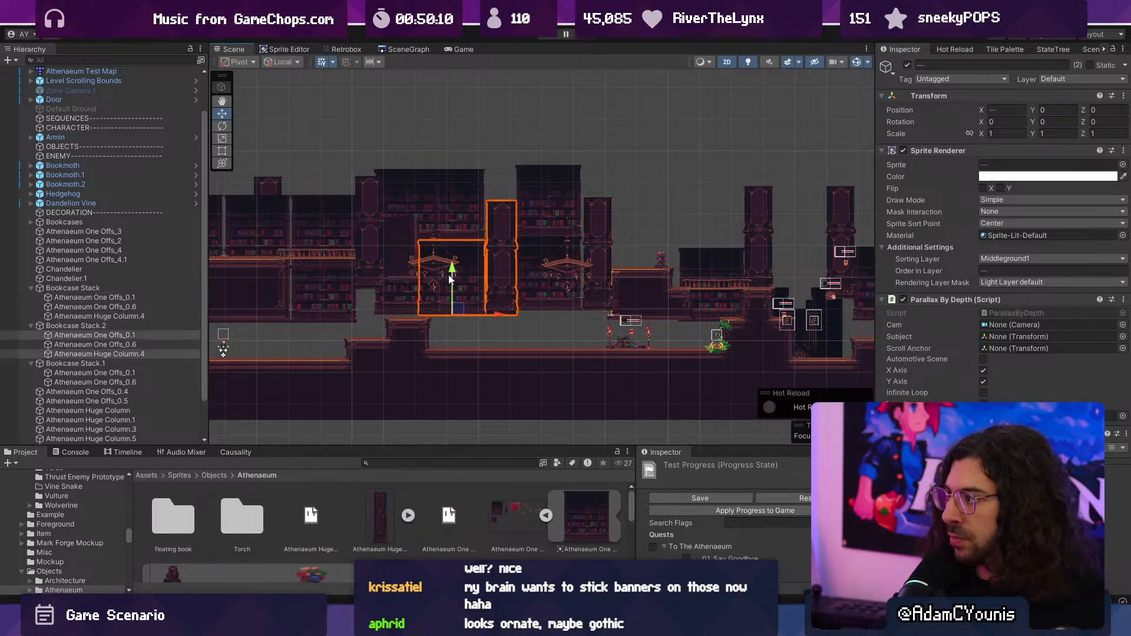
- Select the standalone Athenaeum Huge Column and Athenaeum Huge Column.3 together and set their Y position to 0
left_click(391, 292)
left_click(362, 265)
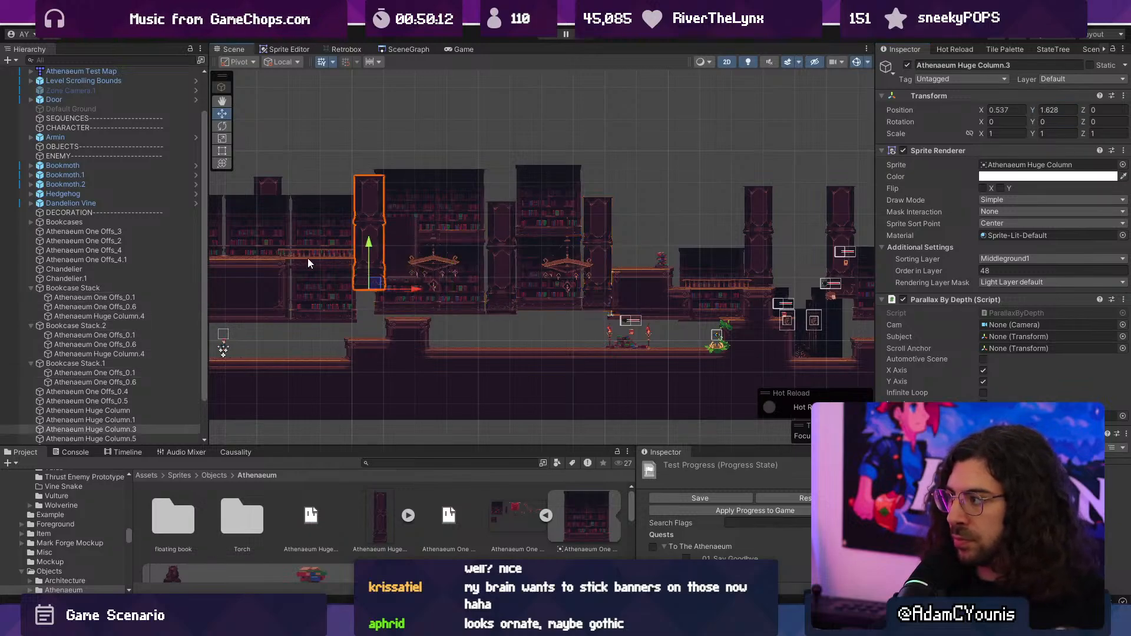
left_click(276, 187, "shift")
left_click(1051, 112)
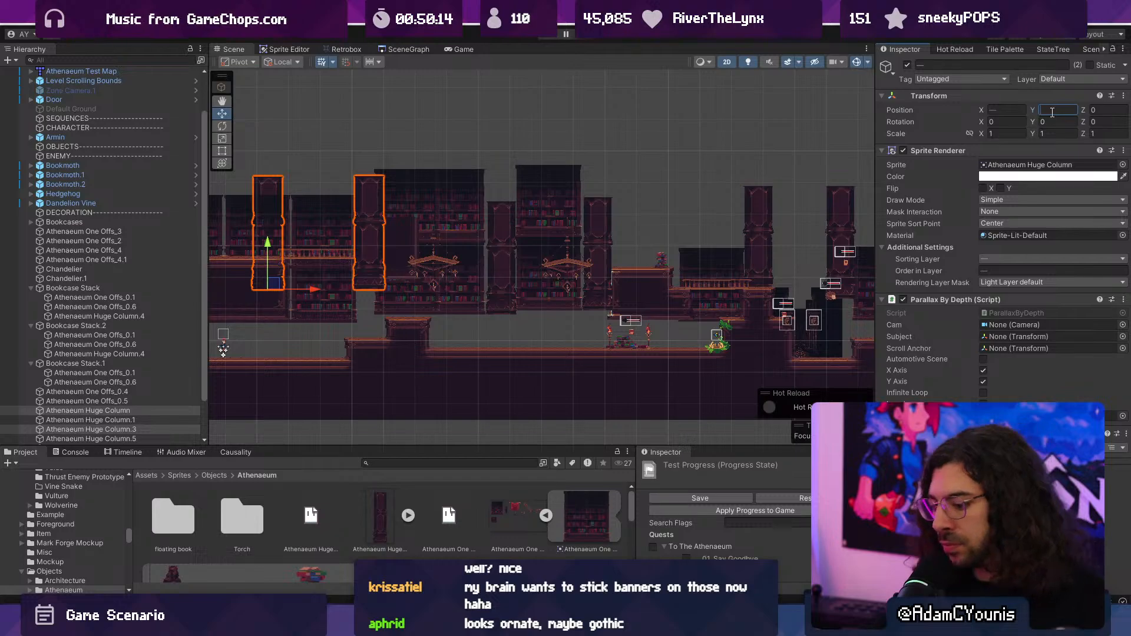
type("0")
middle_click_drag(453, 298, 582, 295)
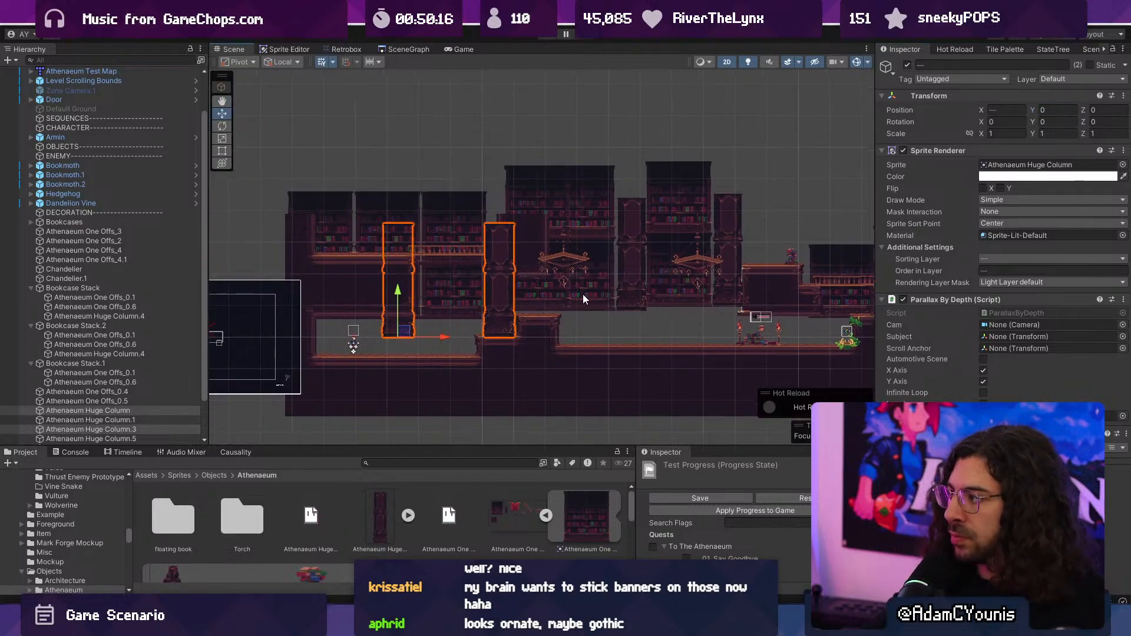
- Check the Transform positions of the upper and lower bookcase sprites in Bookcase Stack, Bookcase Stack.1 and Bookcase Stack.2
scroll(582, 294, "up", 4)
left_click(459, 320)
left_click(563, 295)
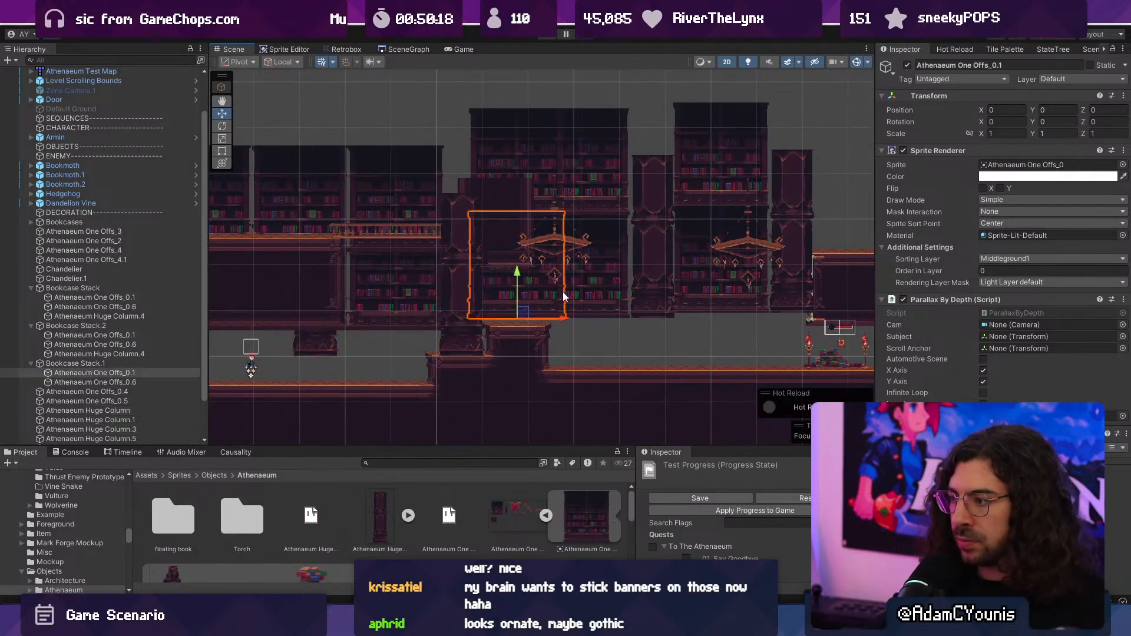
left_click(599, 287, "shift")
key("f")
left_click(561, 180, "shift")
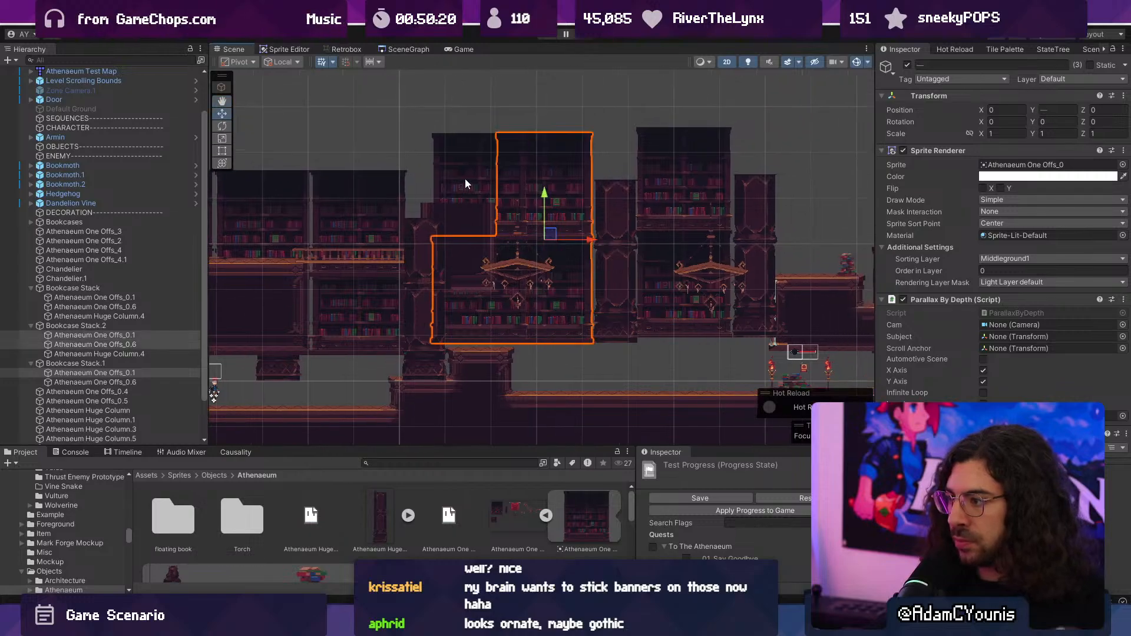
left_click(465, 178, "shift")
left_click(673, 200)
scroll(678, 294, "up", 4)
left_click(629, 322)
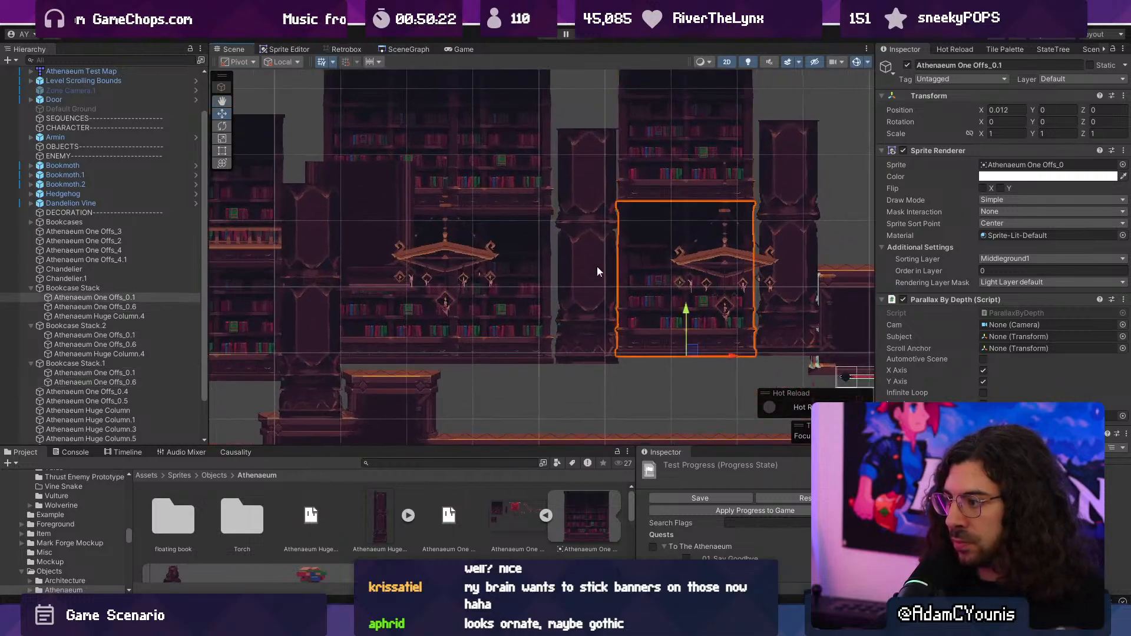
- Lower Bookcase Stack and Bookcase Stack.2 together onto the floor, setting their Y position to -0.22
left_click(38, 288)
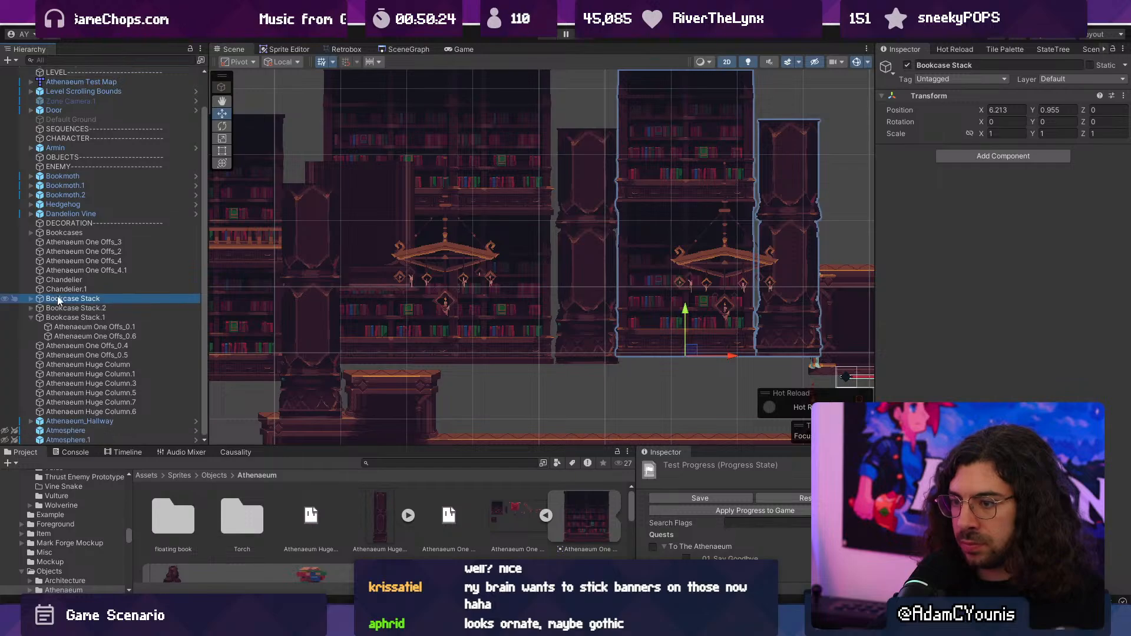
left_click(60, 308, "ctrl")
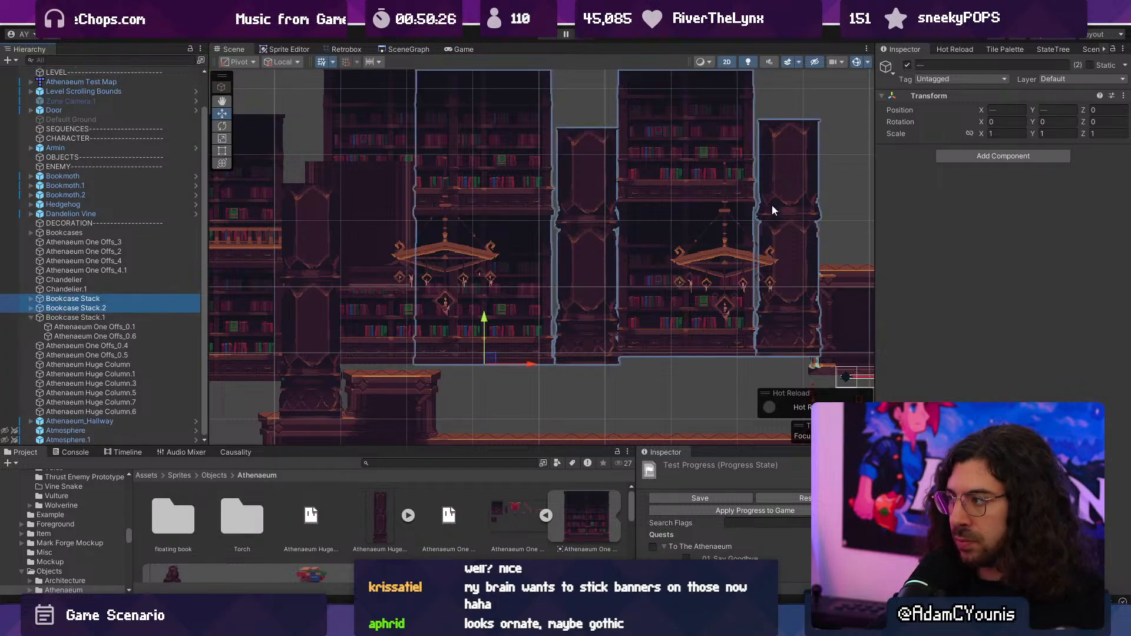
left_click_drag(1026, 111, 1009, 111)
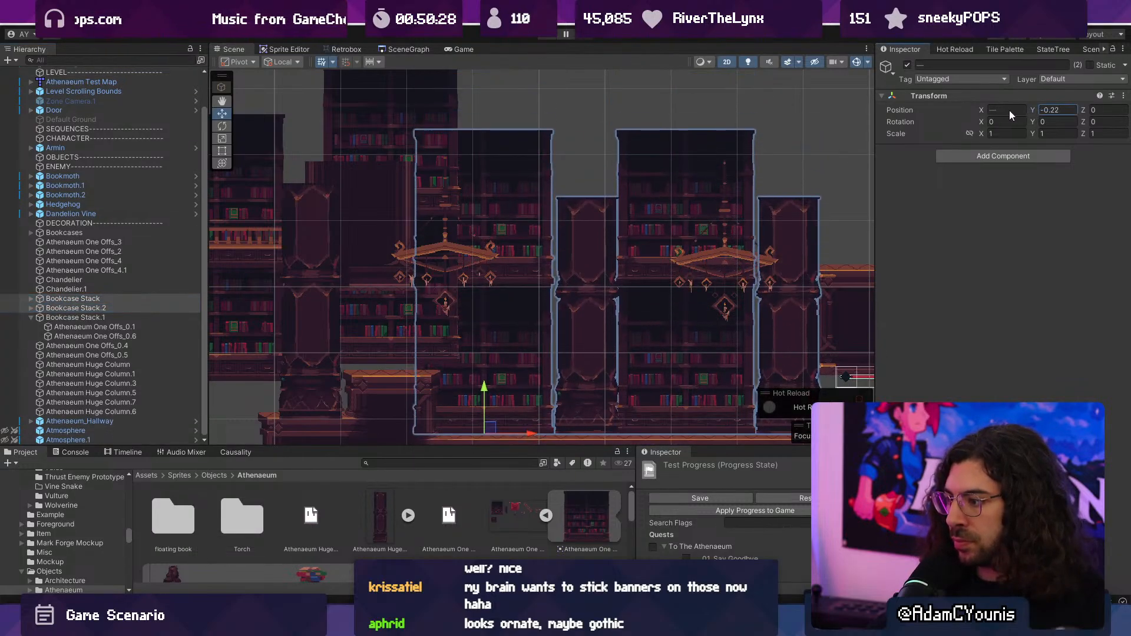
scroll(646, 352, "up", 10)
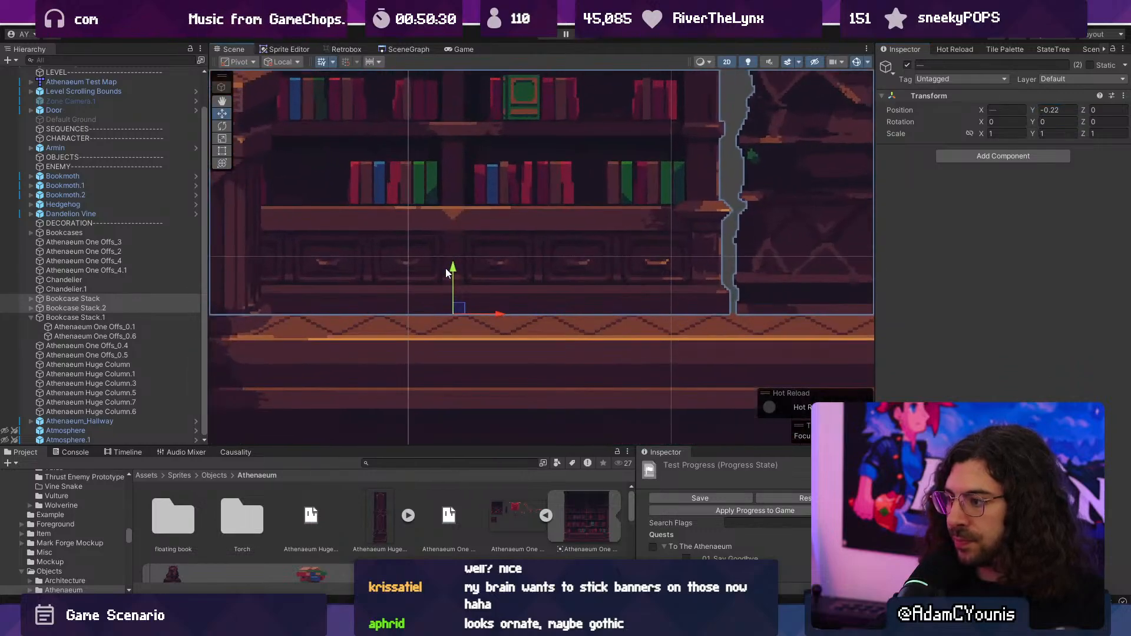
left_click_drag(456, 280, 458, 275)
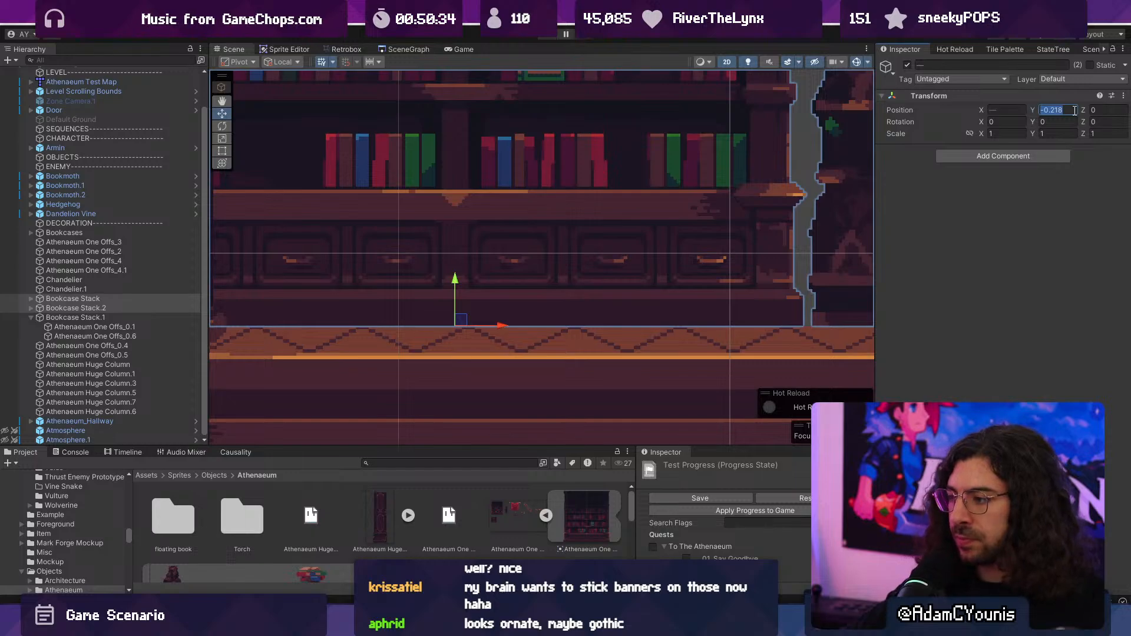
type("-0.22")
scroll(568, 363, "down", 8)
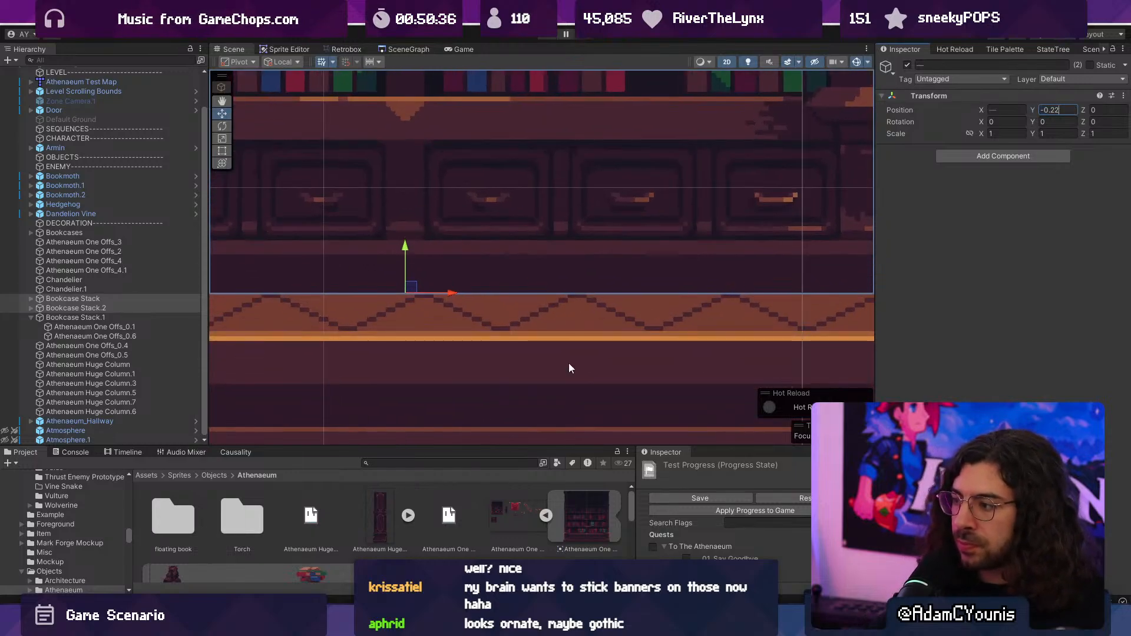
scroll(485, 393, "down", 10)
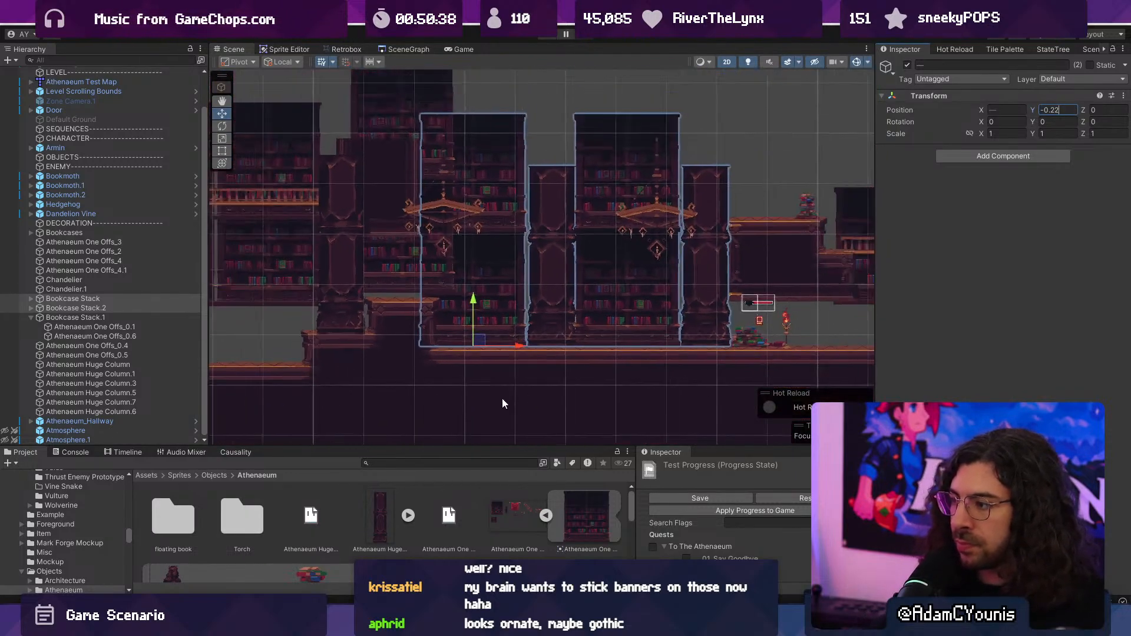
left_click(513, 359)
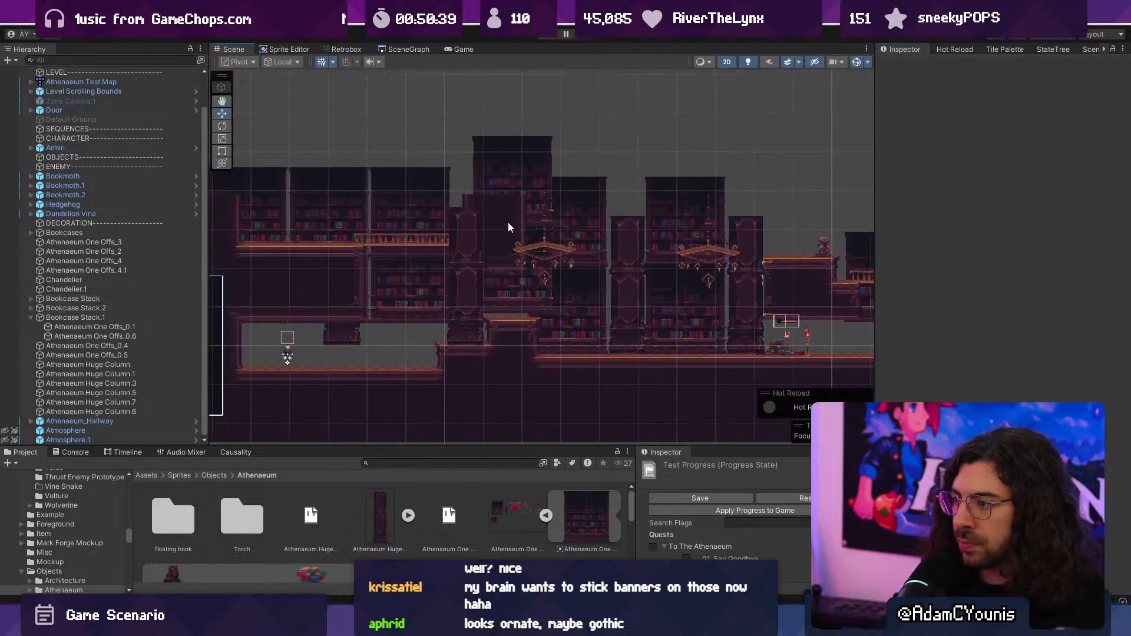
- Set the Y position of Bookcase Stack.1 to 0 and slide it left behind the standing huge column
left_click(515, 175)
scroll(515, 175, "up", 2)
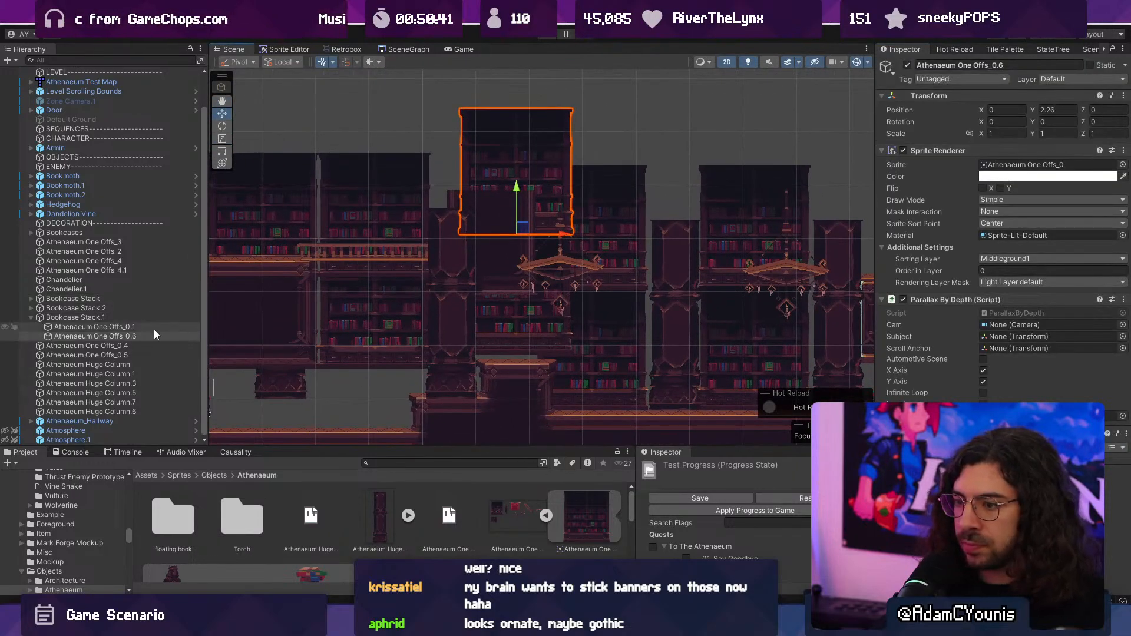
left_click(97, 317)
left_click(1043, 109)
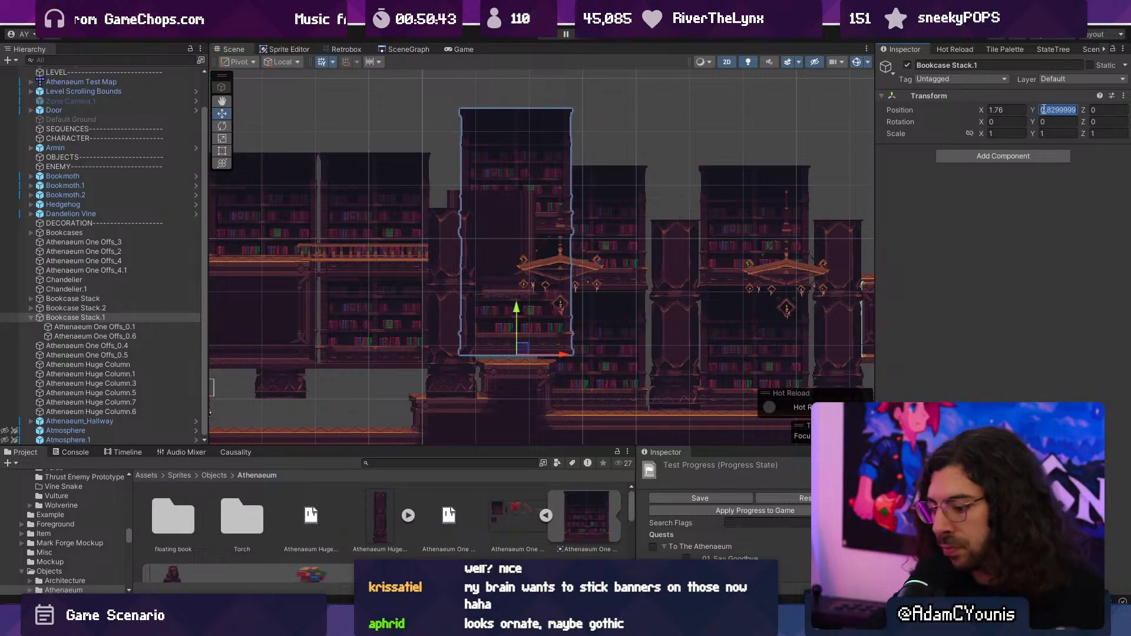
type("0")
left_click_drag(564, 391, 469, 397)
- Delete Bookcase Stack.1 together with Athenaeum Huge Column.1, as well as Athenaeum Huge Column.3
left_click(519, 166, "ctrl")
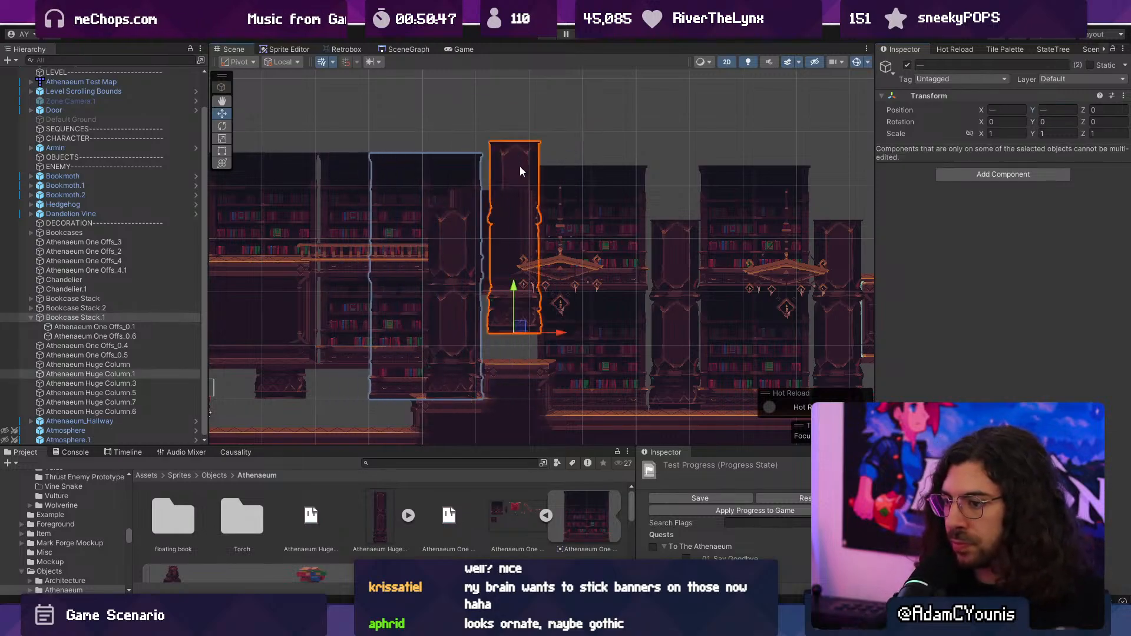
key("Delete")
left_click(470, 298)
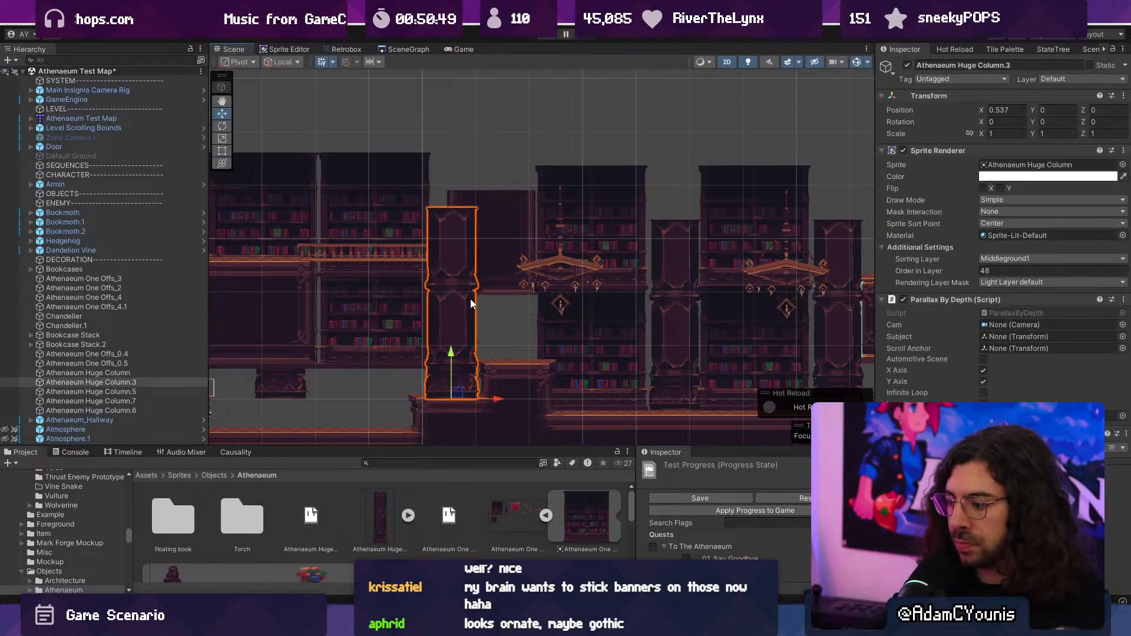
key("Delete")
- Delete the whole Bookcases group and the remaining Athenaeum Huge Column beneath it
left_click(420, 289)
left_click(402, 189, "ctrl")
middle_click_drag(401, 190, 586, 179)
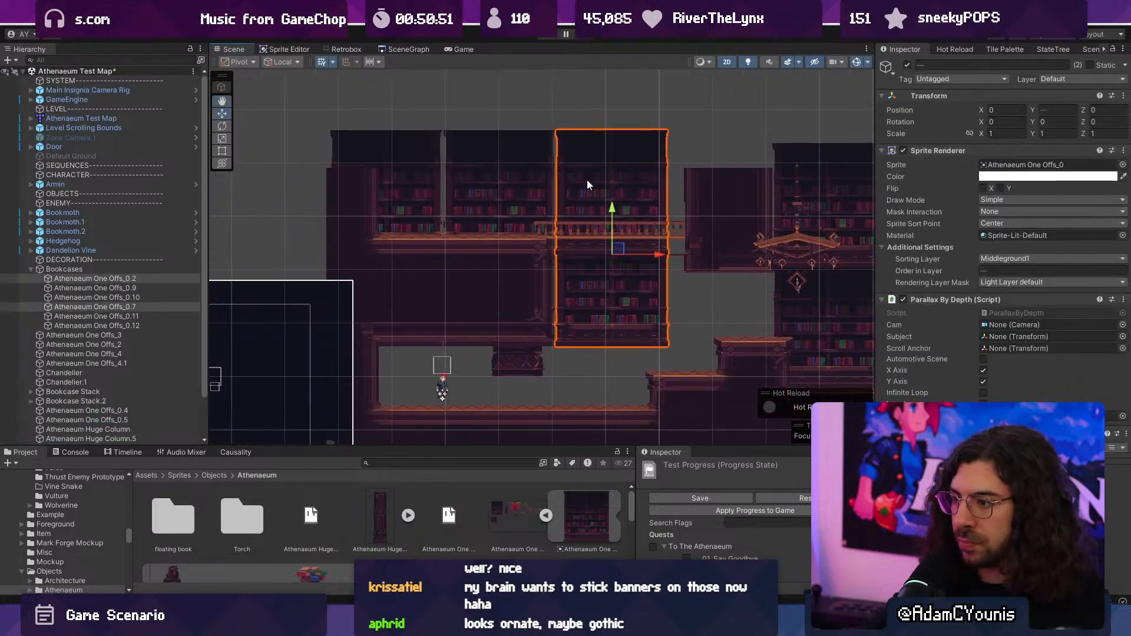
left_click(442, 175, "ctrl")
left_click(73, 268)
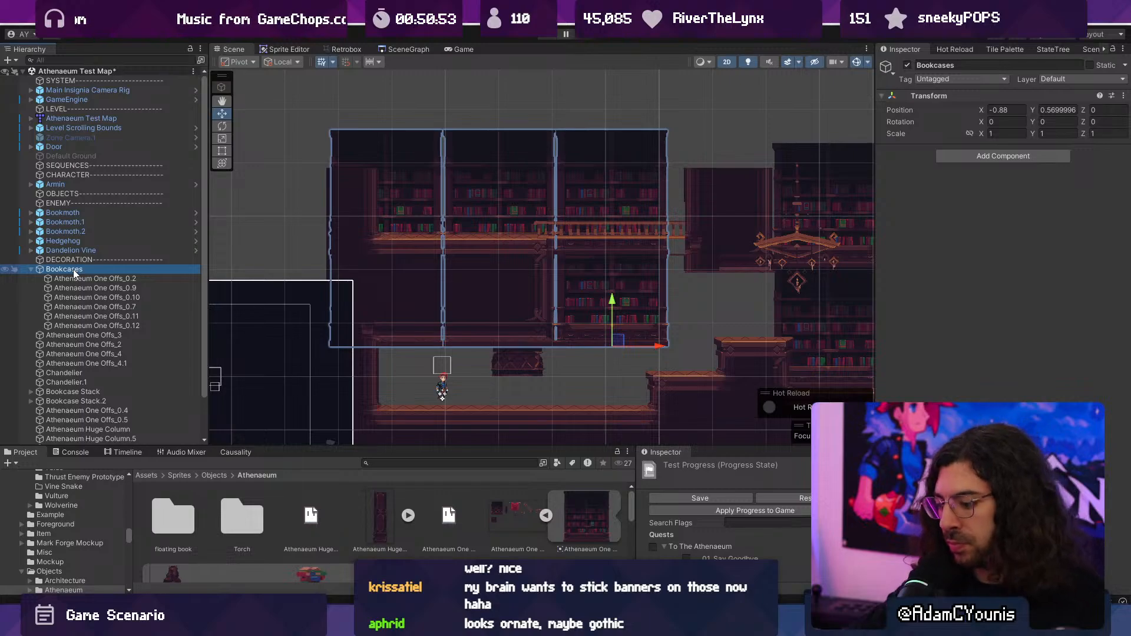
key("Delete")
left_click(523, 362)
key("Delete")
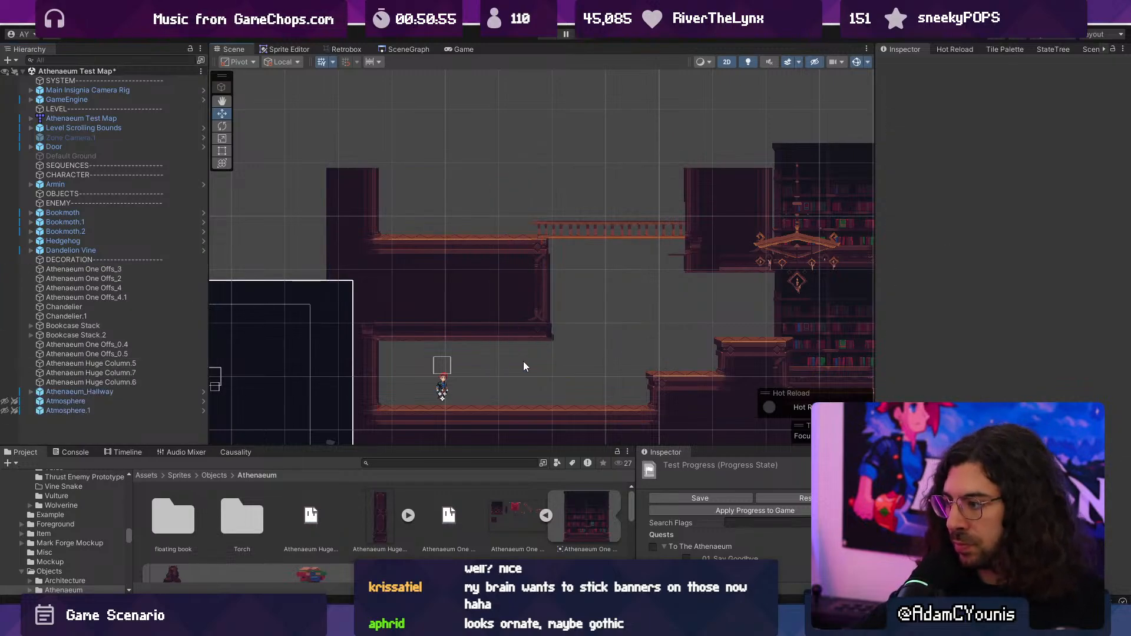
- Select Bookcase Stack and Bookcase Stack.2 together and move them left to the character's starting area
scroll(666, 326, "down", 2)
middle_click_drag(666, 326, 499, 289)
left_click(497, 296)
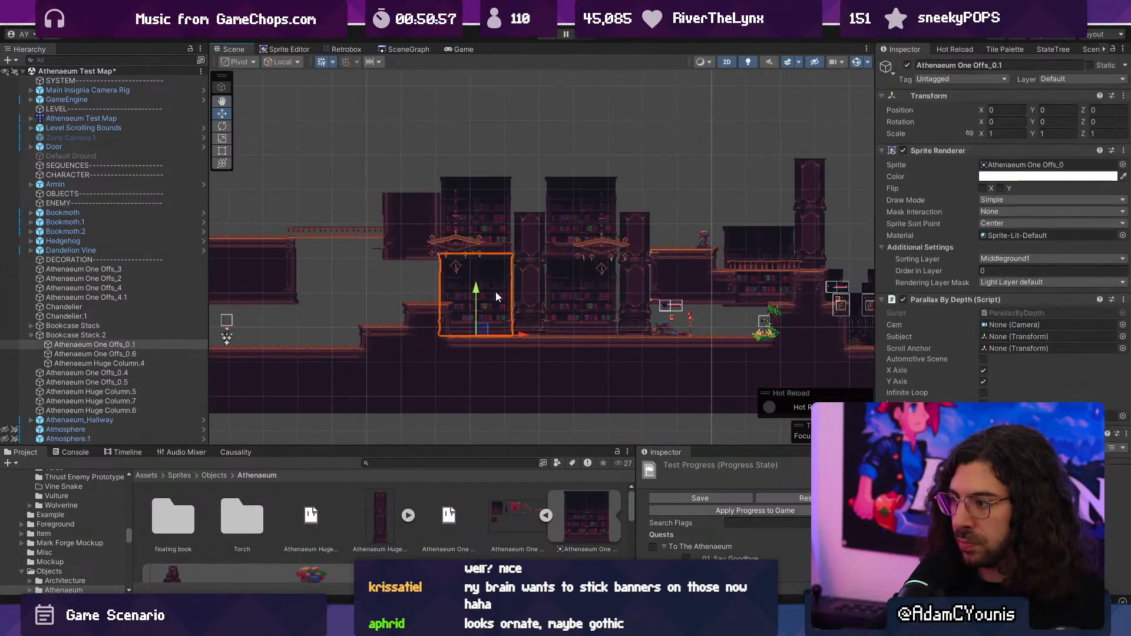
left_click(89, 334)
left_click(140, 325, "ctrl")
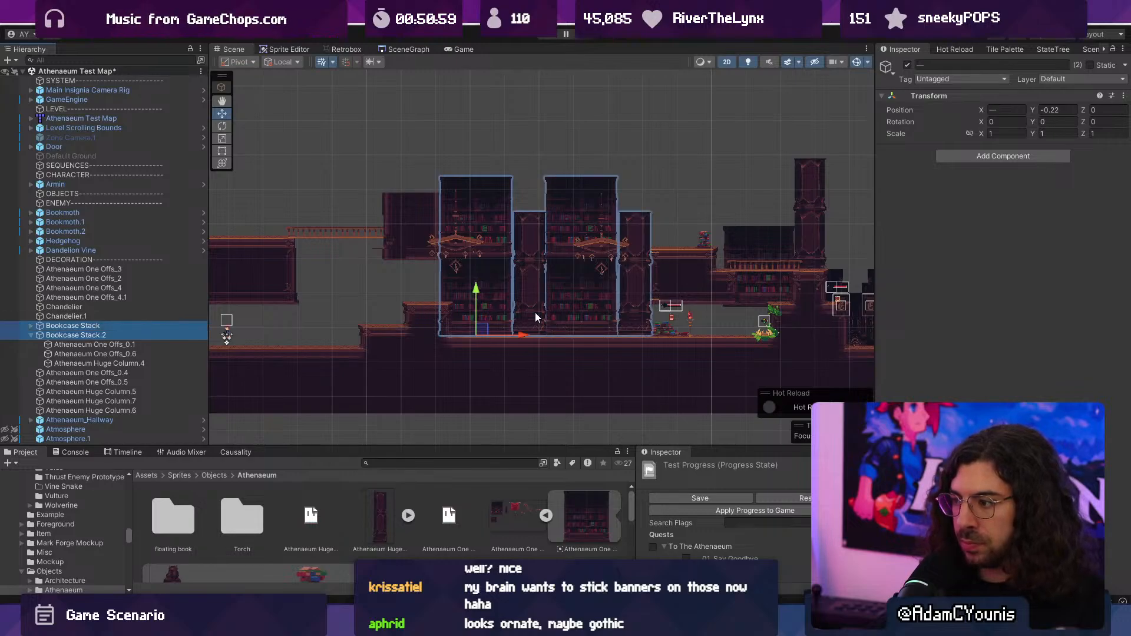
left_click_drag(525, 321, 273, 324)
middle_click_drag(253, 324, 481, 295)
scroll(478, 295, "up", 7)
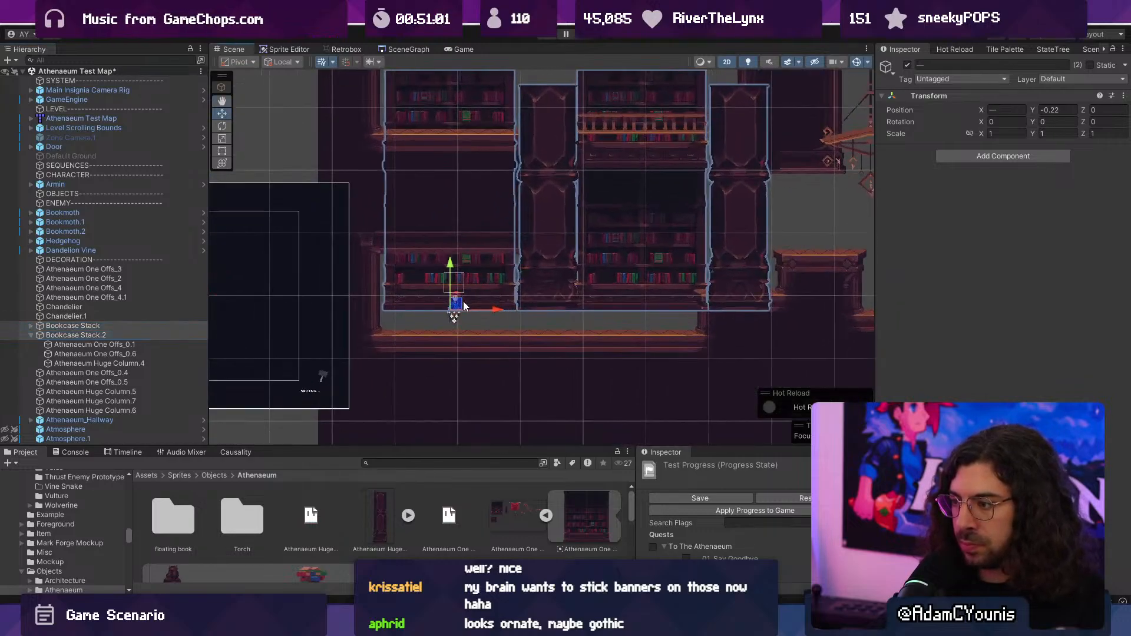
- Lower both bookcase stacks onto the starting area's floor and set their Y position to -0.54
left_click_drag(449, 268, 417, 301)
scroll(471, 315, "up", 5)
scroll(418, 307, "up", 4)
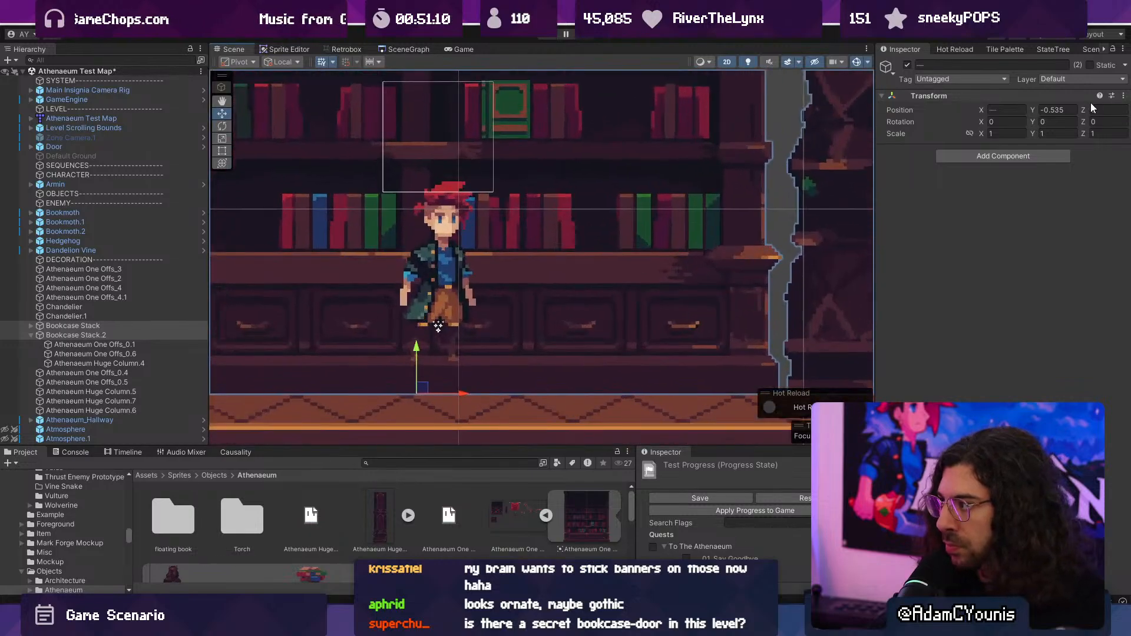
key("BackSpace")
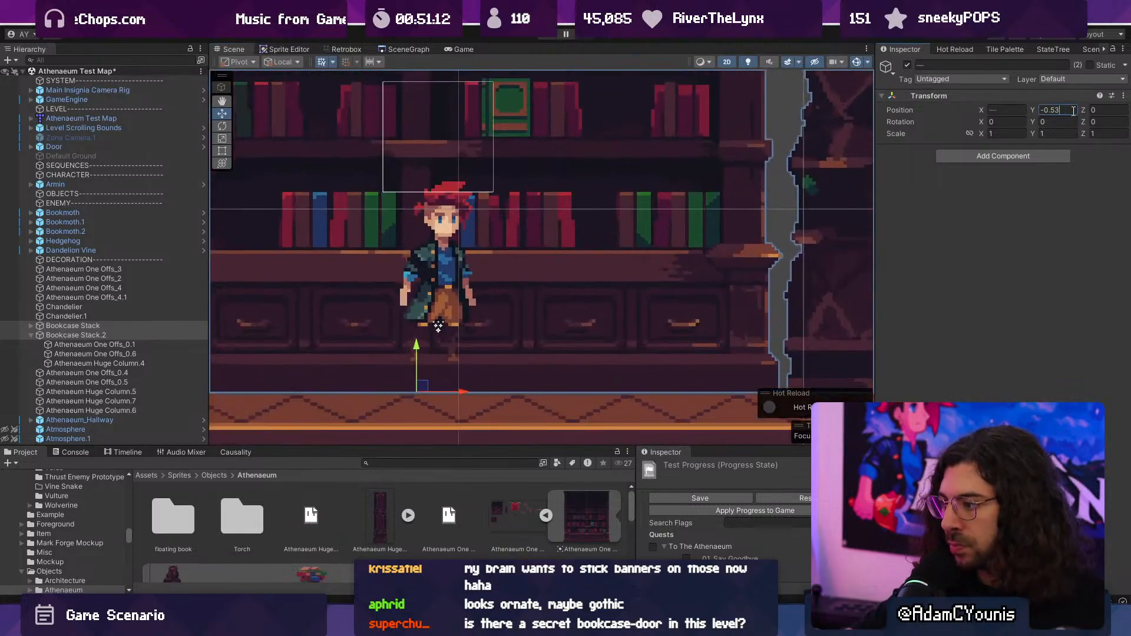
key("Return")
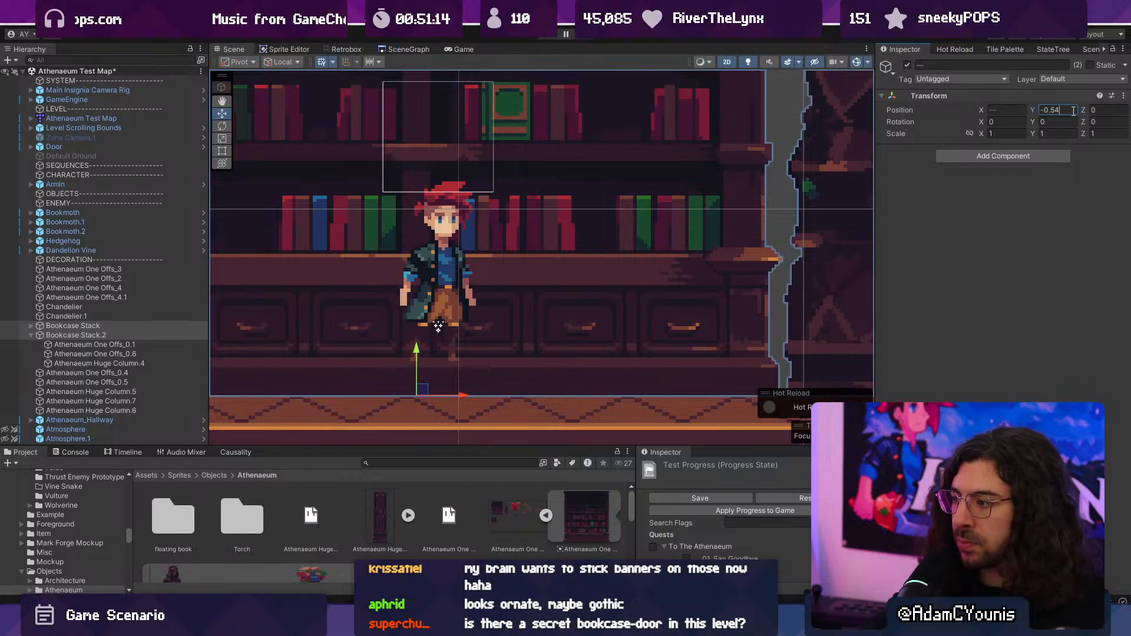
scroll(544, 278, "down", 8)
scroll(458, 285, "up", 6)
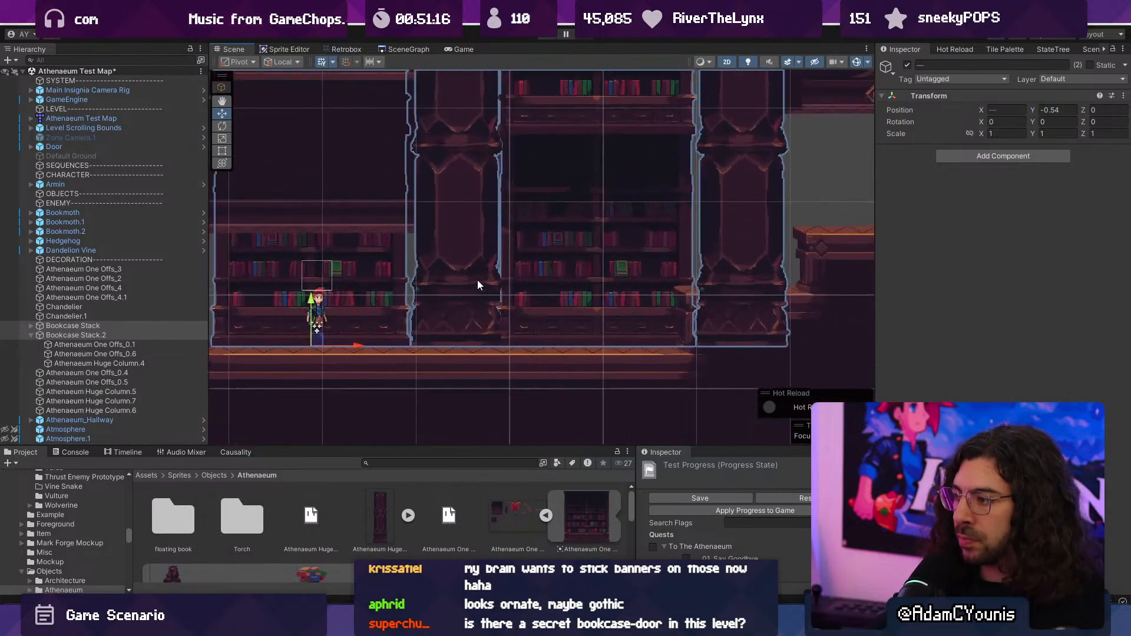
- Shift Bookcase Stack slightly right, away from the neighbouring column, to an X position of -1.01
left_click(429, 271)
scroll(543, 260, "down", 6)
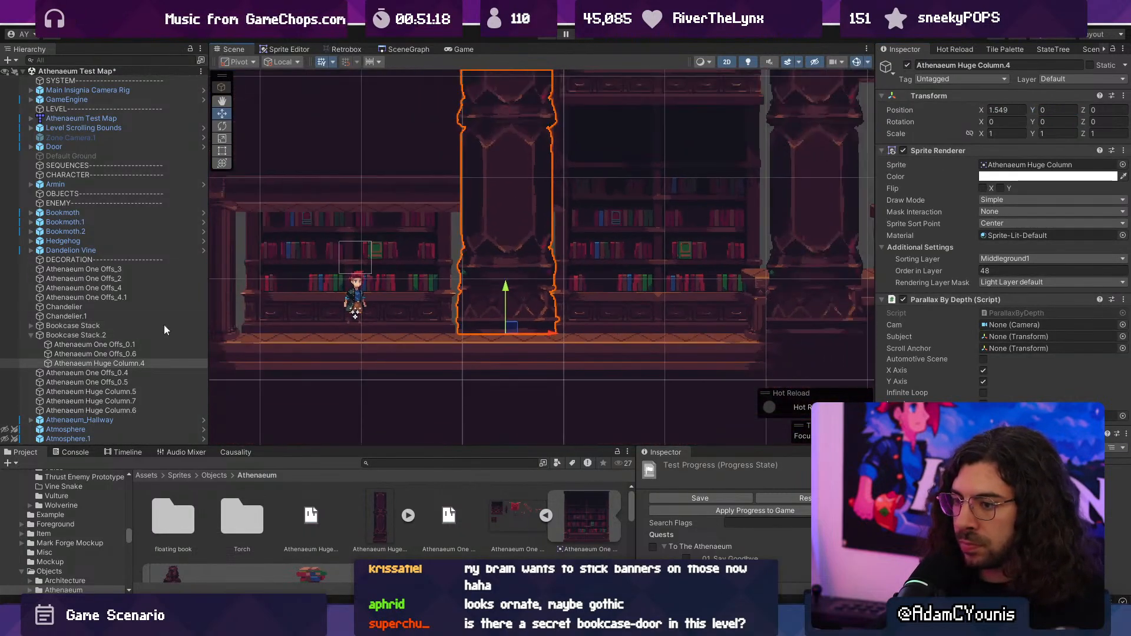
left_click(83, 336)
left_click(31, 335)
left_click(54, 327)
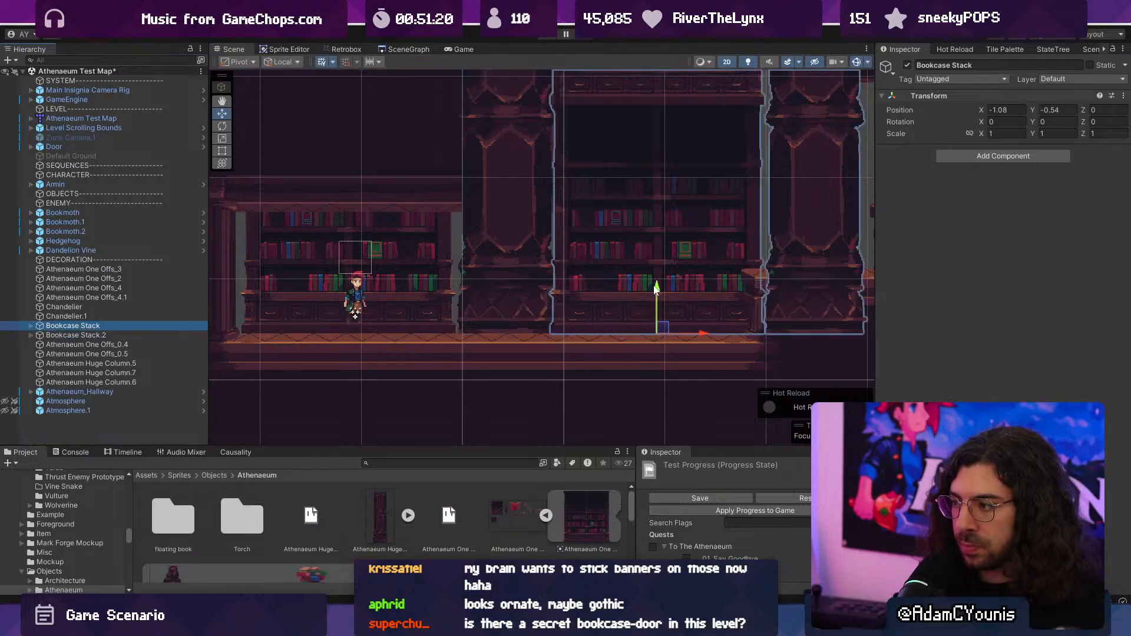
scroll(684, 318, "up", 4)
left_click_drag(670, 349, 685, 351)
scroll(556, 230, "down", 4)
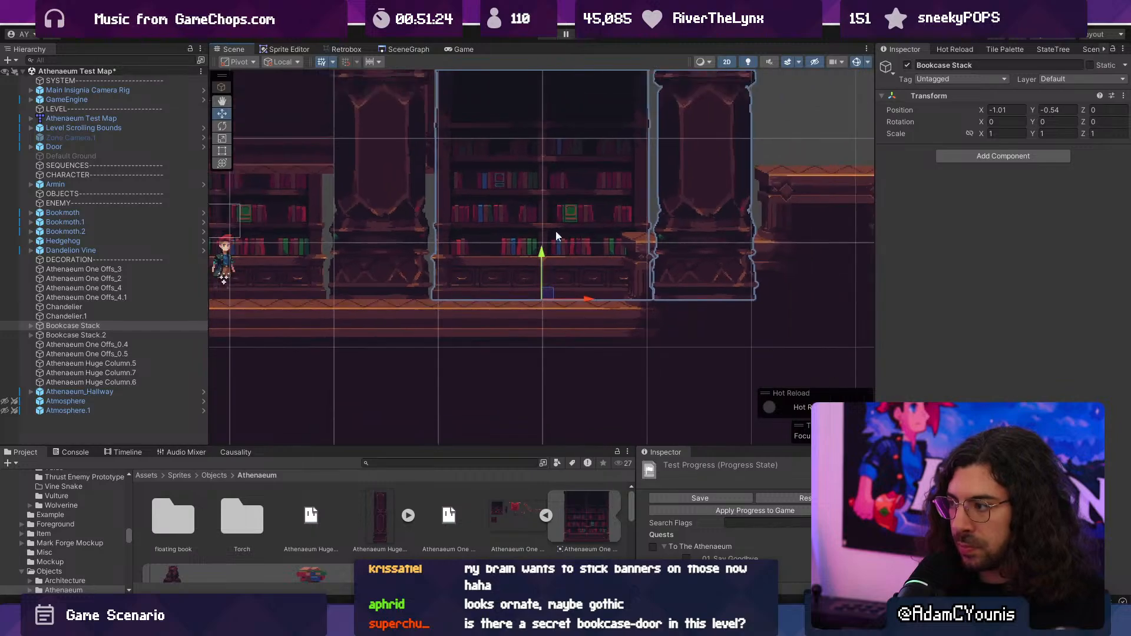
- Nudge Athenaeum Huge Column.4 inside Bookcase Stack horizontally to an X position of about 1.585
left_click(568, 252)
left_click_drag(599, 338, 603, 330)
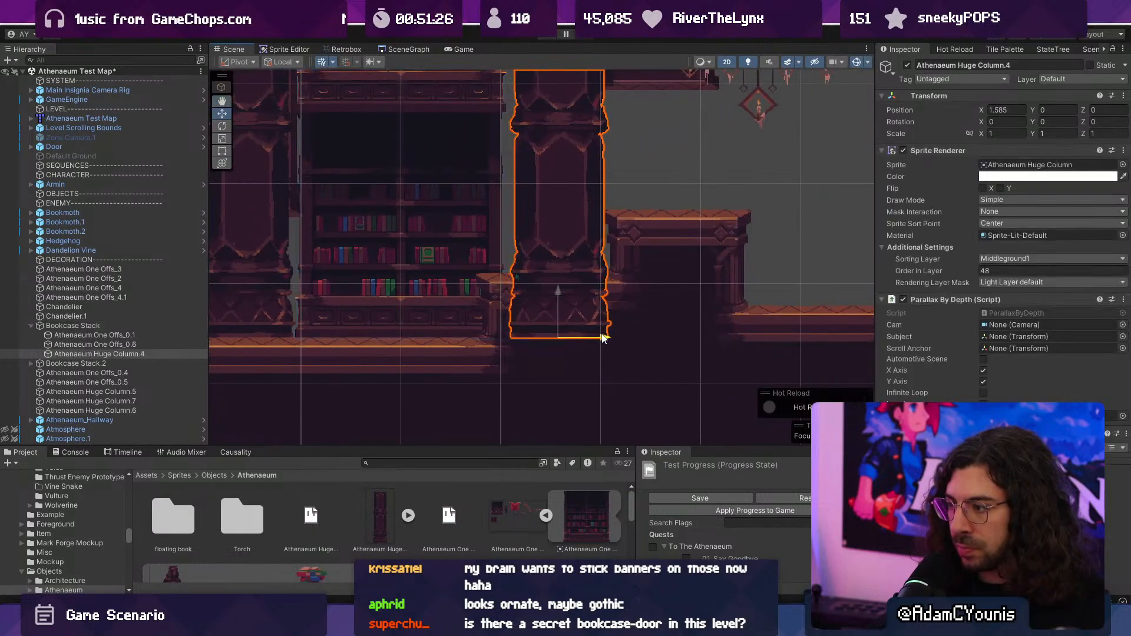
scroll(333, 238, "down", 2)
- Duplicate Bookcase Stack.2 and move the copy right of Bookcase Stack to an X position of 2.18
left_click(88, 327)
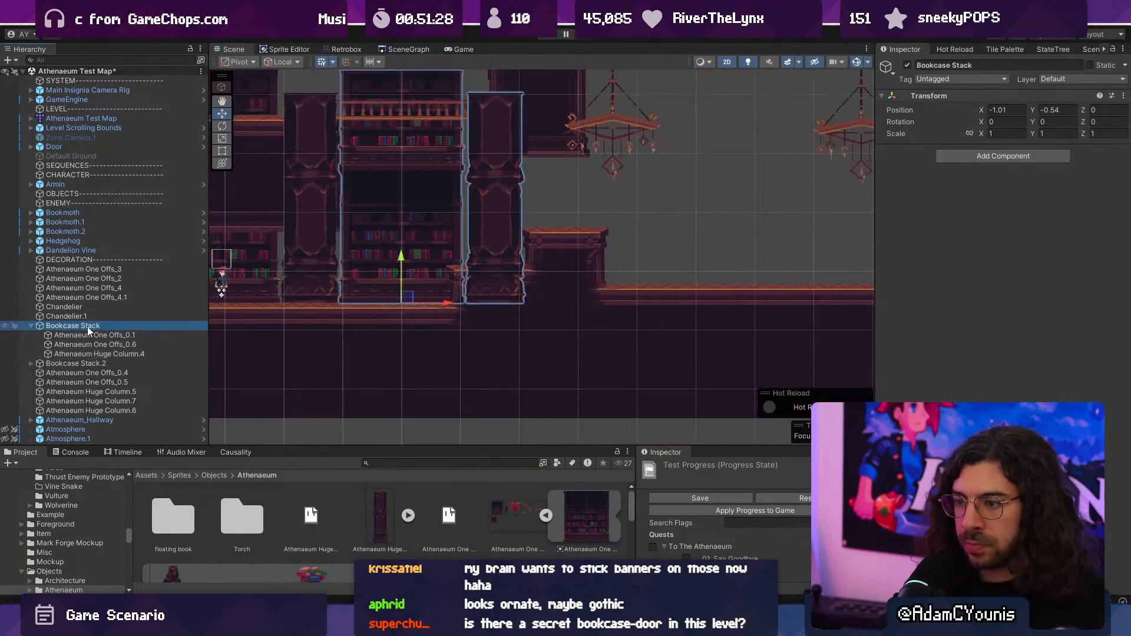
left_click(30, 325)
left_click(58, 335)
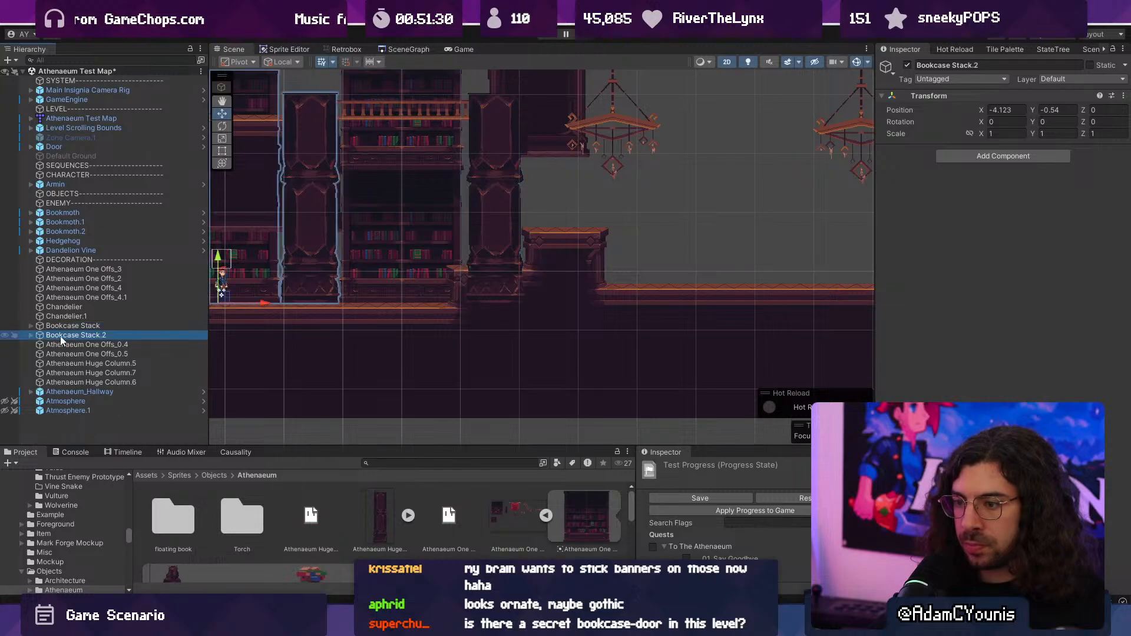
key("ctrl+d")
left_click_drag(268, 305, 639, 302)
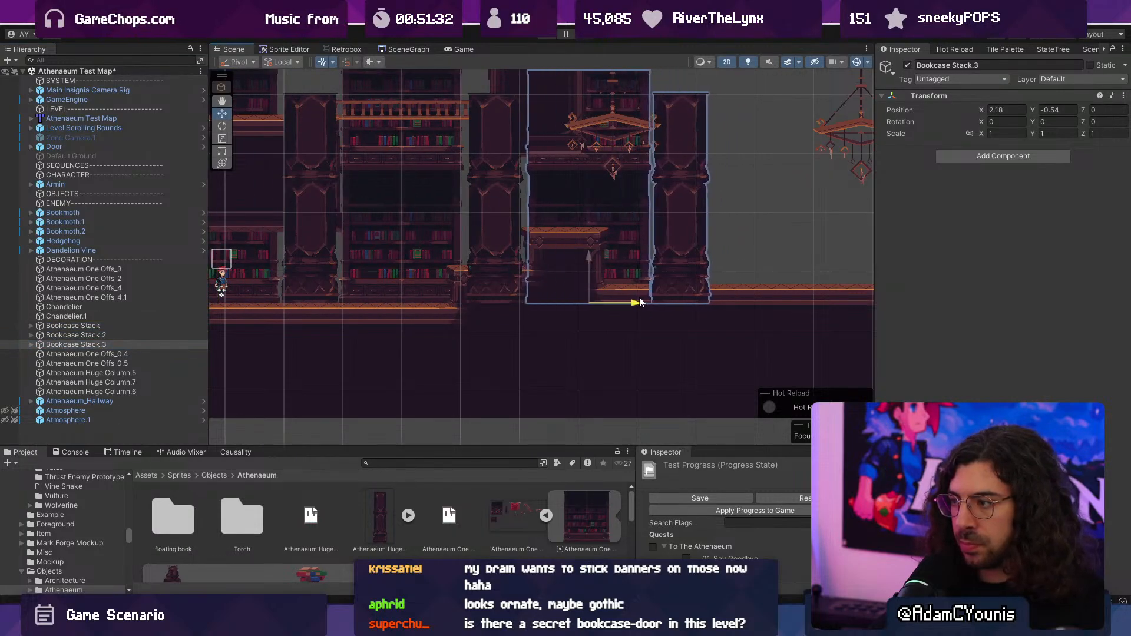
- Playtest the level, running the character right and back left past the bookcases and columns
left_click(546, 36)
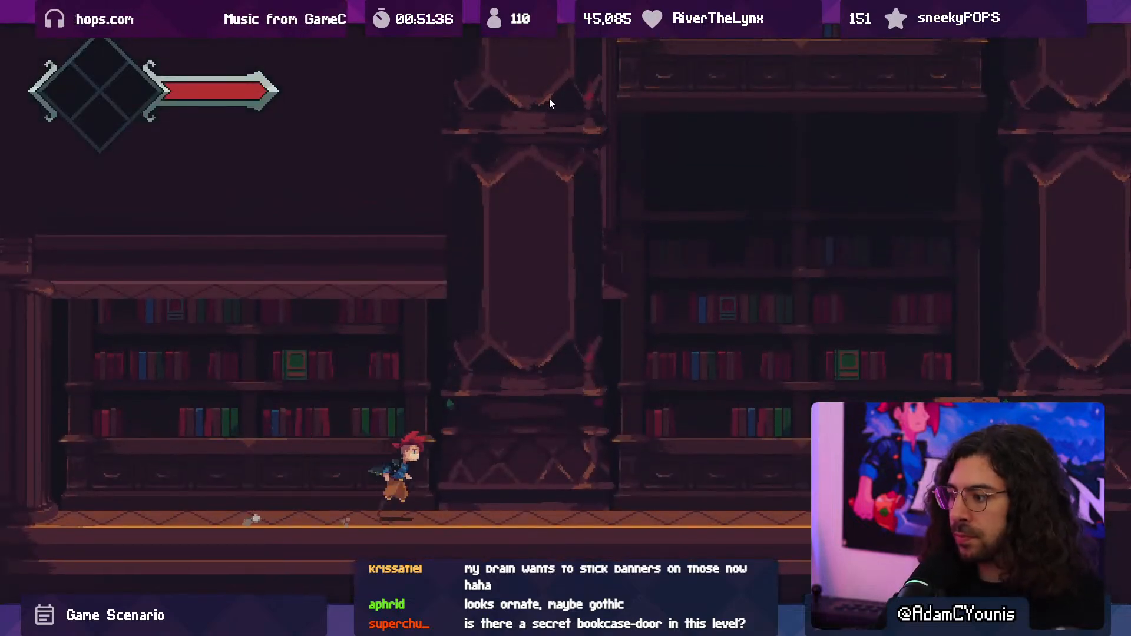
key("Right")
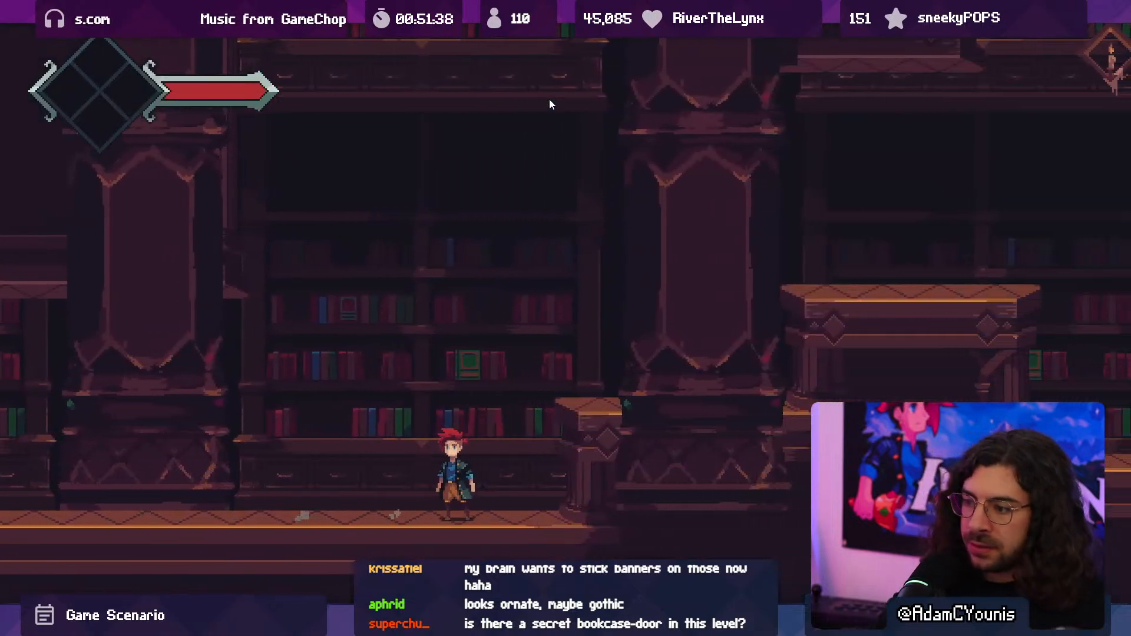
key("Left")
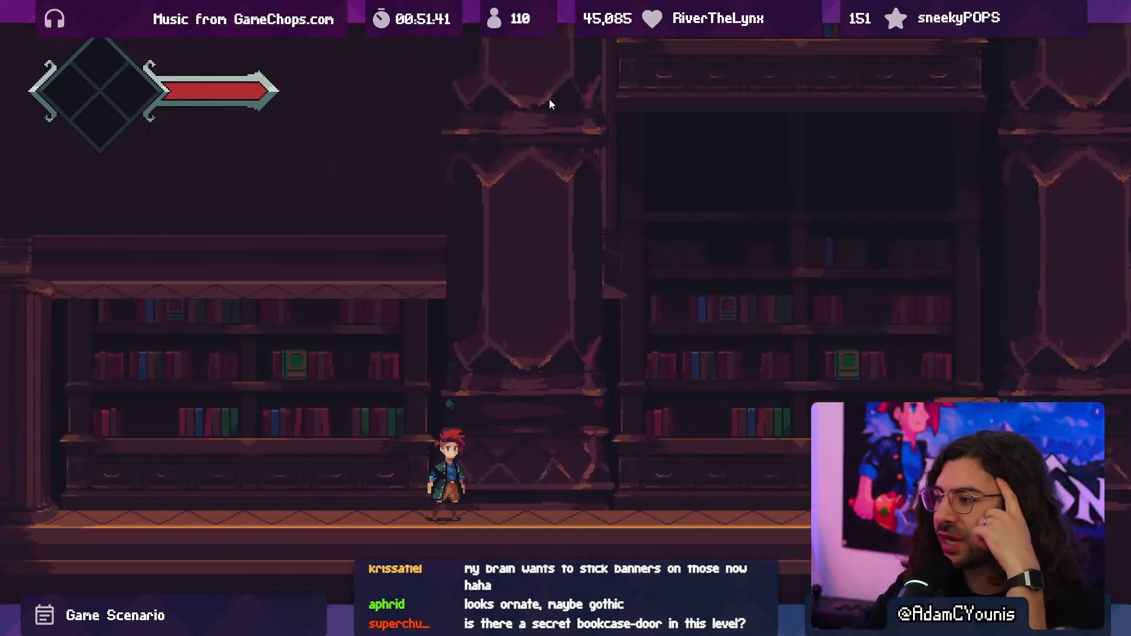
- Stop the playtest and set Order in Layer to 13 for Athenaeum Huge Column.4 in all three bookcase stacks
key("F10")
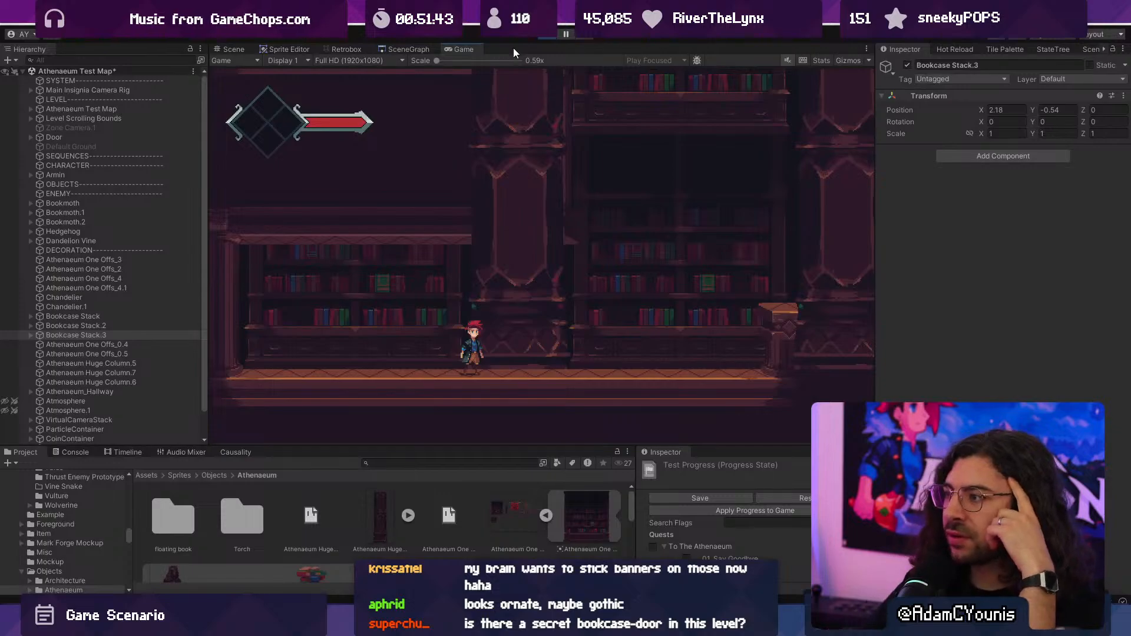
left_click(549, 37)
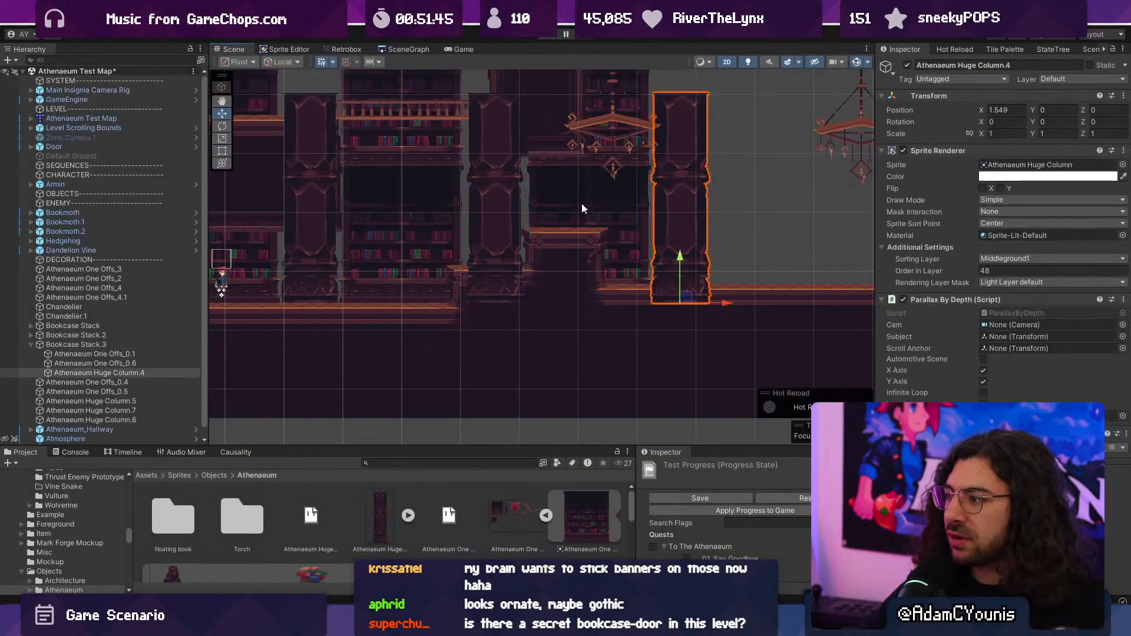
left_click(500, 205, "shift")
left_click(308, 254, "shift")
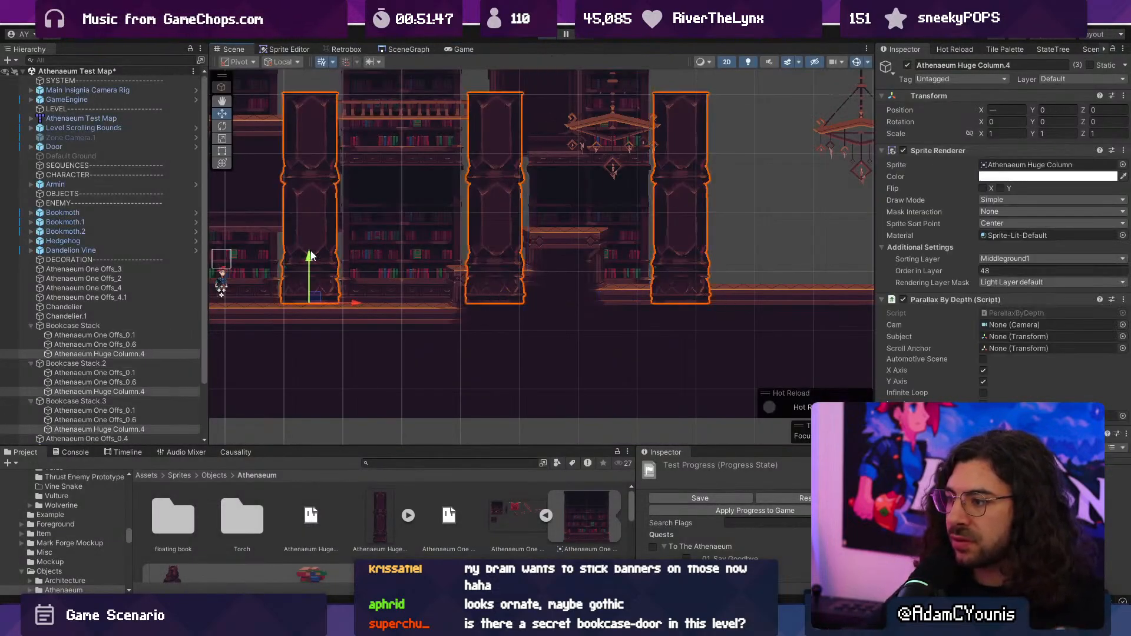
left_click(984, 270)
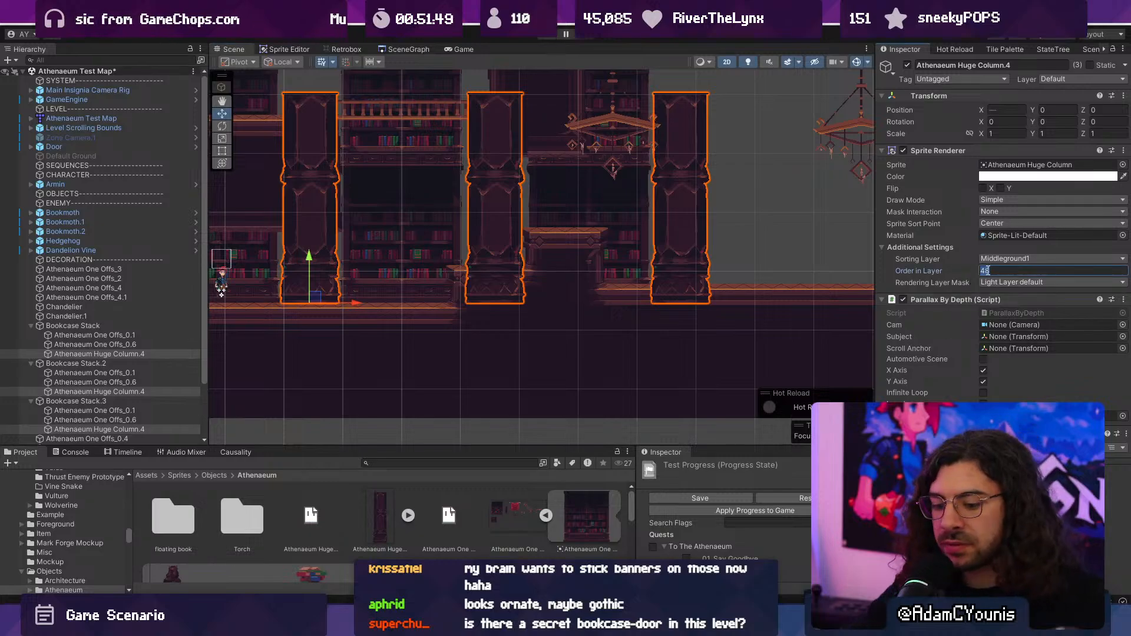
type("13")
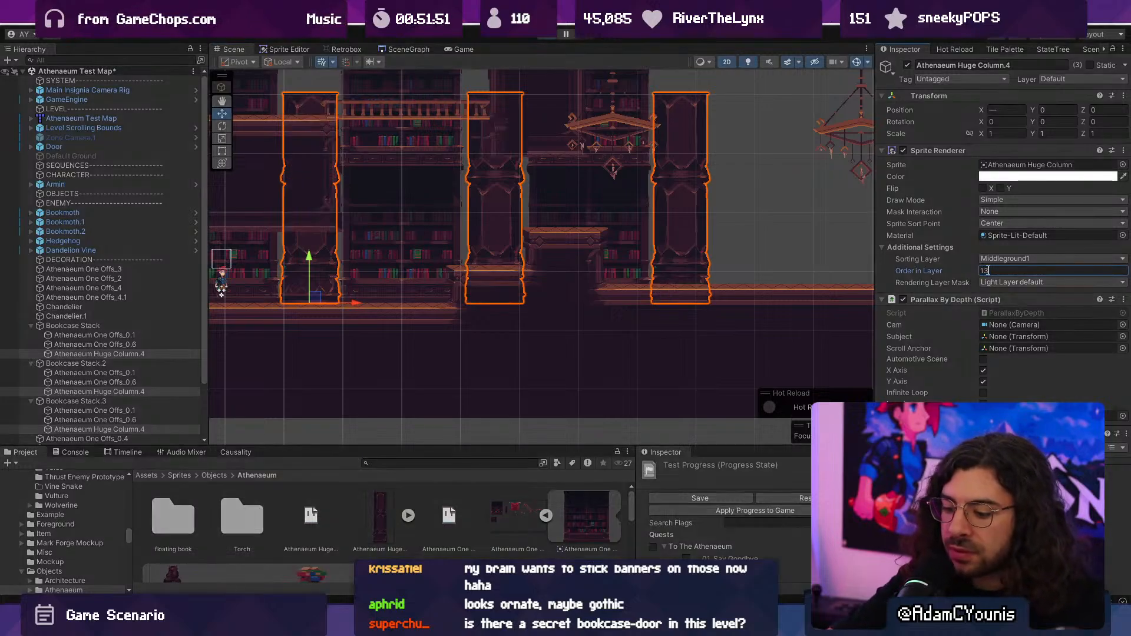
- Playtest the level, running the character right and back left to check how the re-layered columns draw
key("ctrl+p")
key("Right")
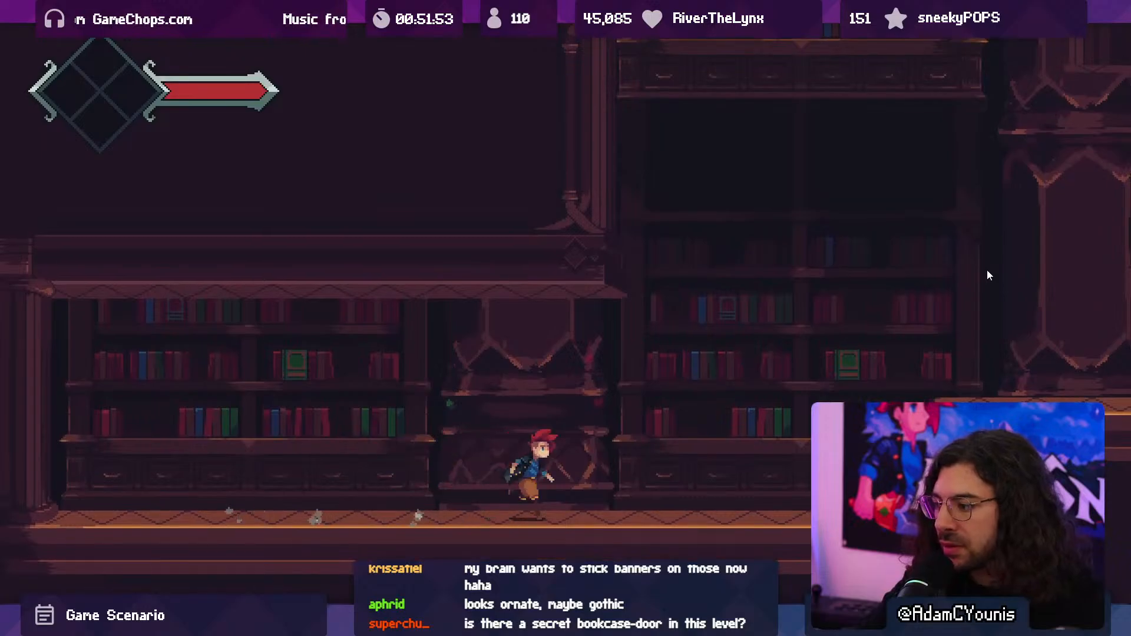
key("Left")
key("F10")
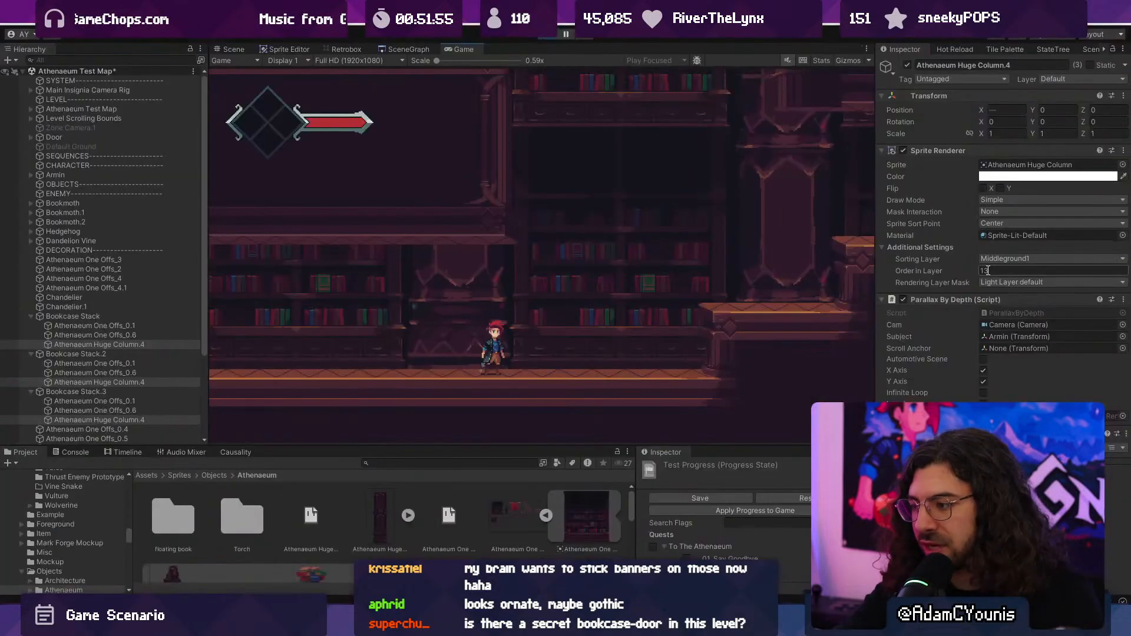
- Inspect the sprite and sorting settings of the two bookcase sprites inside Bookcase Stack
left_click(108, 335)
left_click(111, 342)
left_click(112, 333)
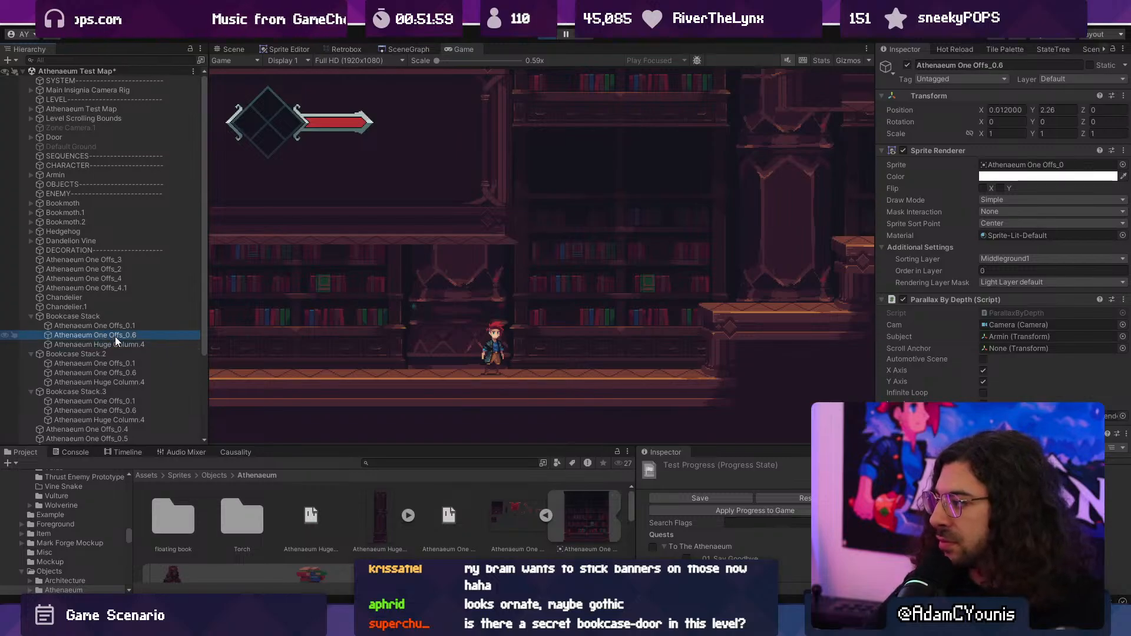
left_click(115, 326)
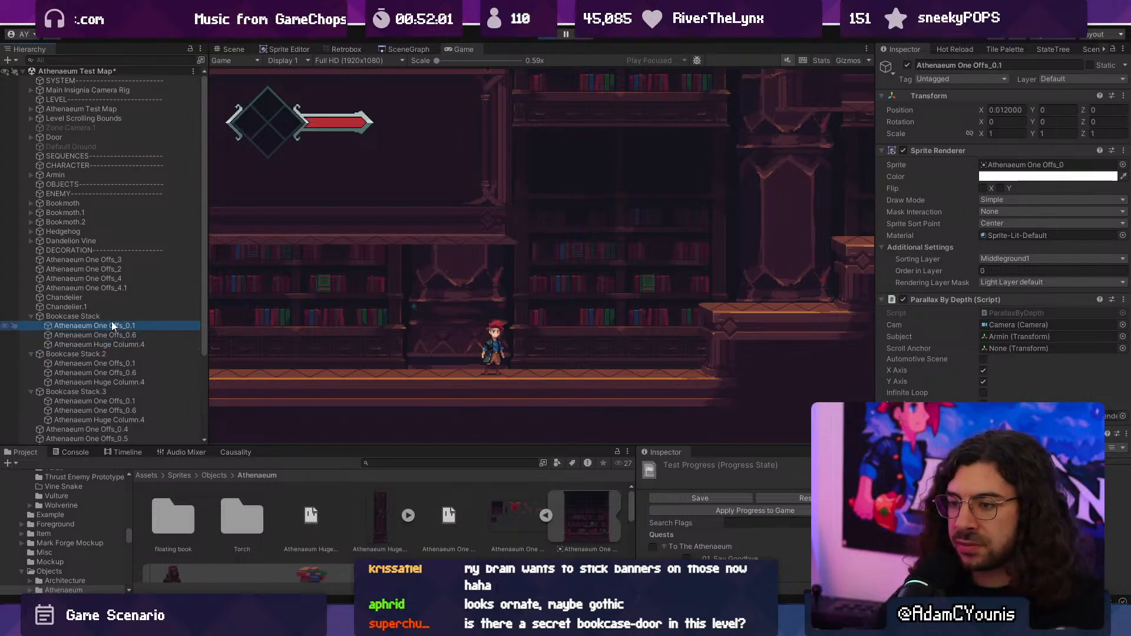
- Compare the running level with Atmosphere and Atmosphere.1 disabled and re-enabled, and inspect the sorting settings of Atmosphere.1
left_click(32, 316)
scroll(76, 282, "down", 3)
left_click(108, 383)
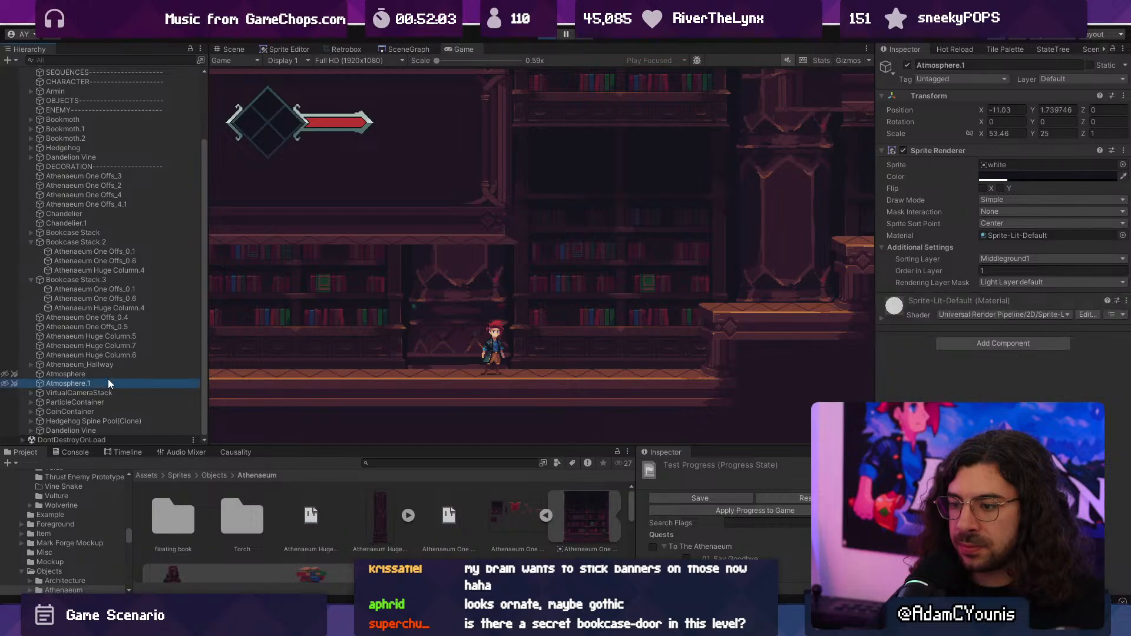
left_click(108, 374, "shift")
left_click(906, 65)
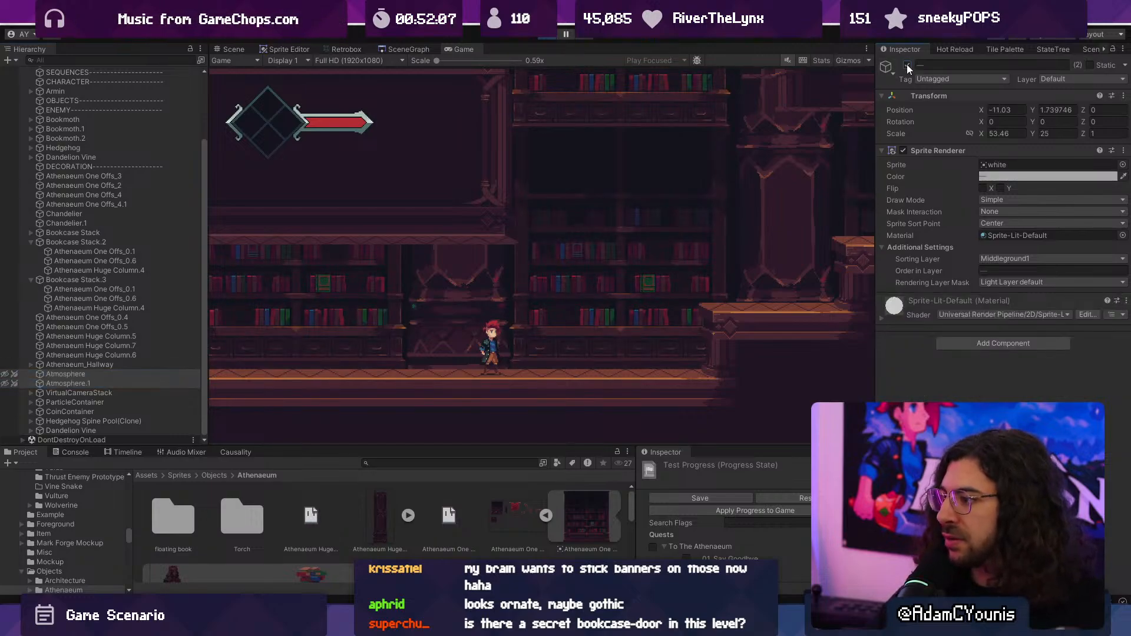
left_click(907, 66)
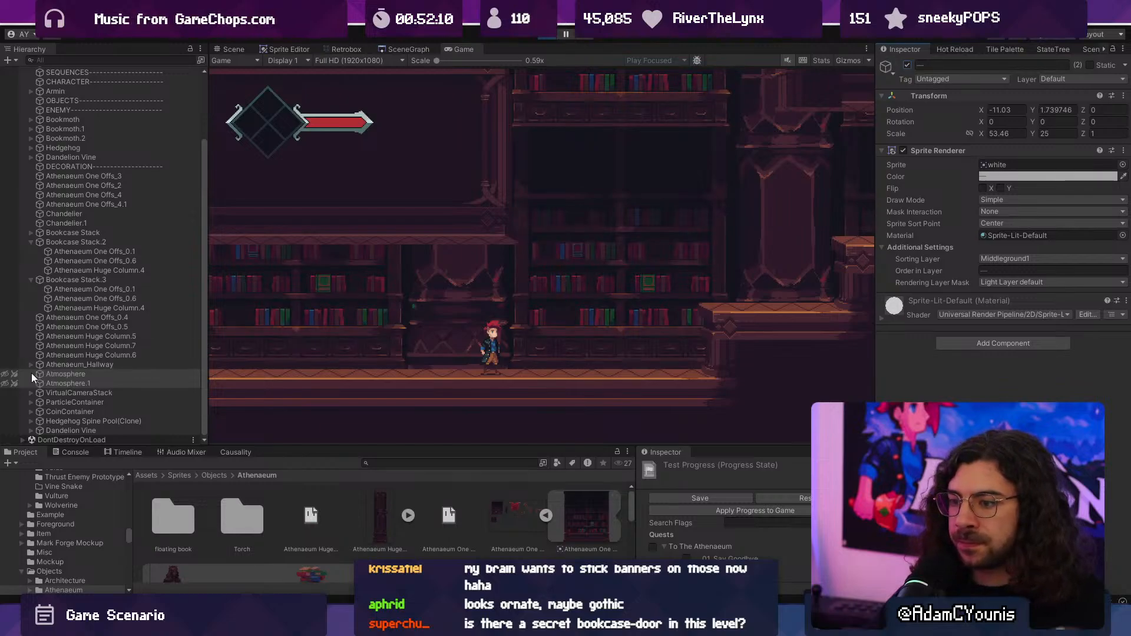
left_click(62, 381)
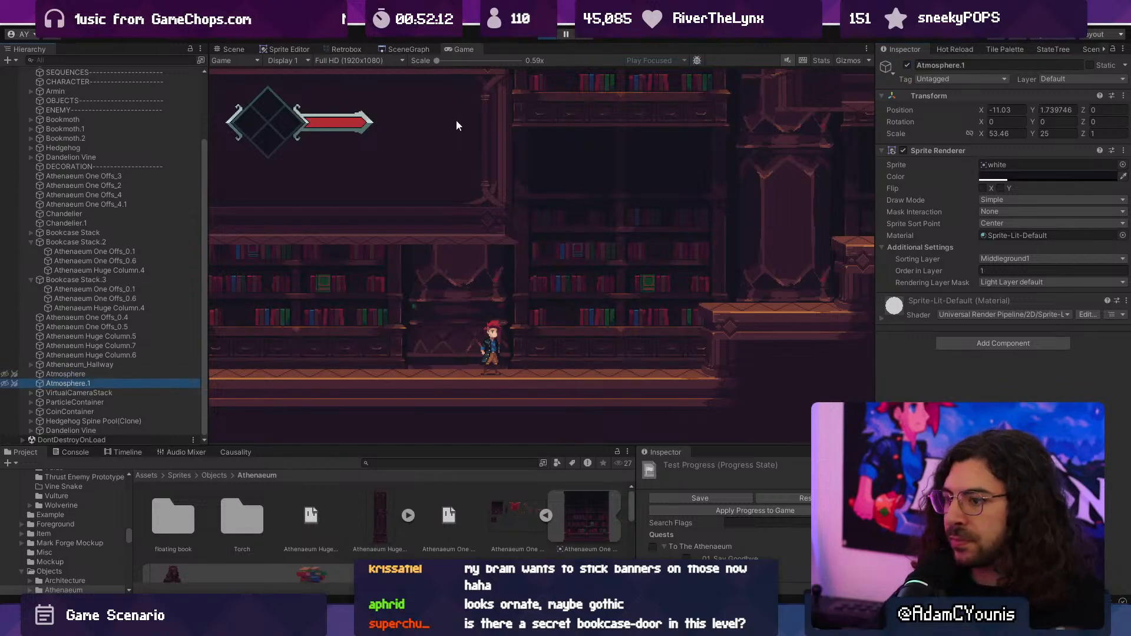
- Stop the playtest and set Order in Layer to 9 for Athenaeum Huge Column.4 in all three bookcase stacks
left_click(550, 40)
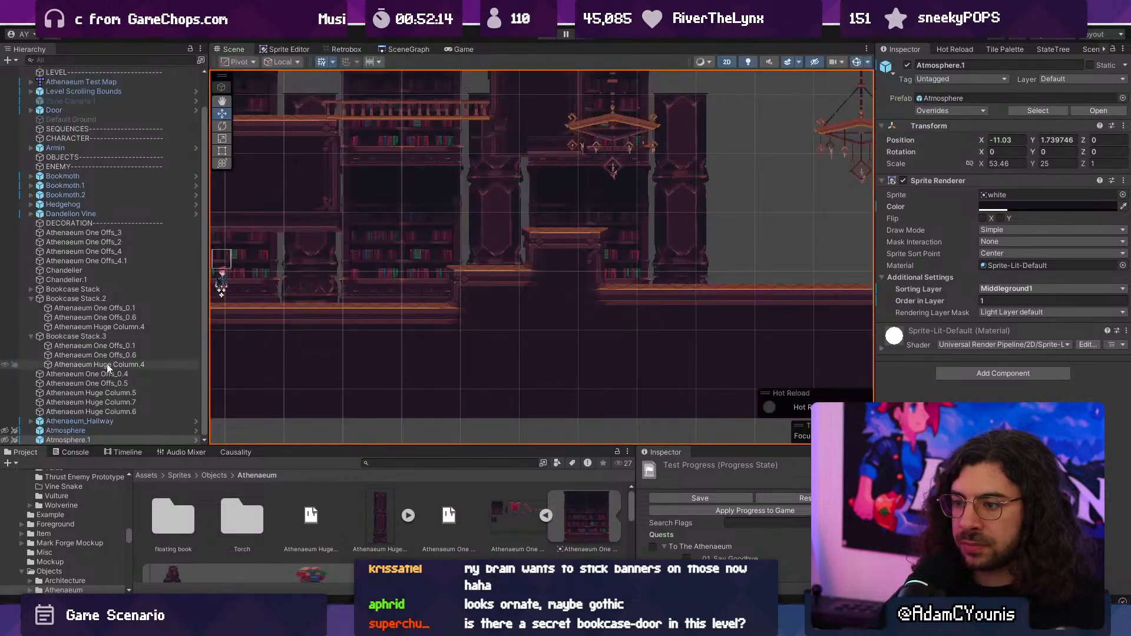
left_click(391, 245)
left_click(306, 260)
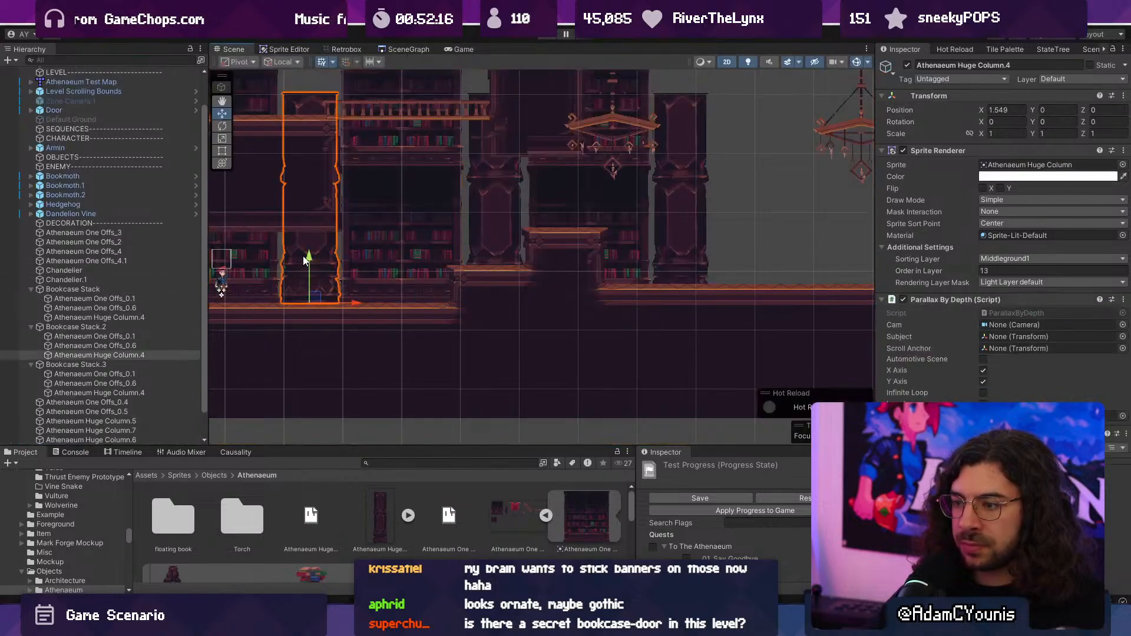
left_click(141, 317, "ctrl")
left_click(156, 392, "ctrl")
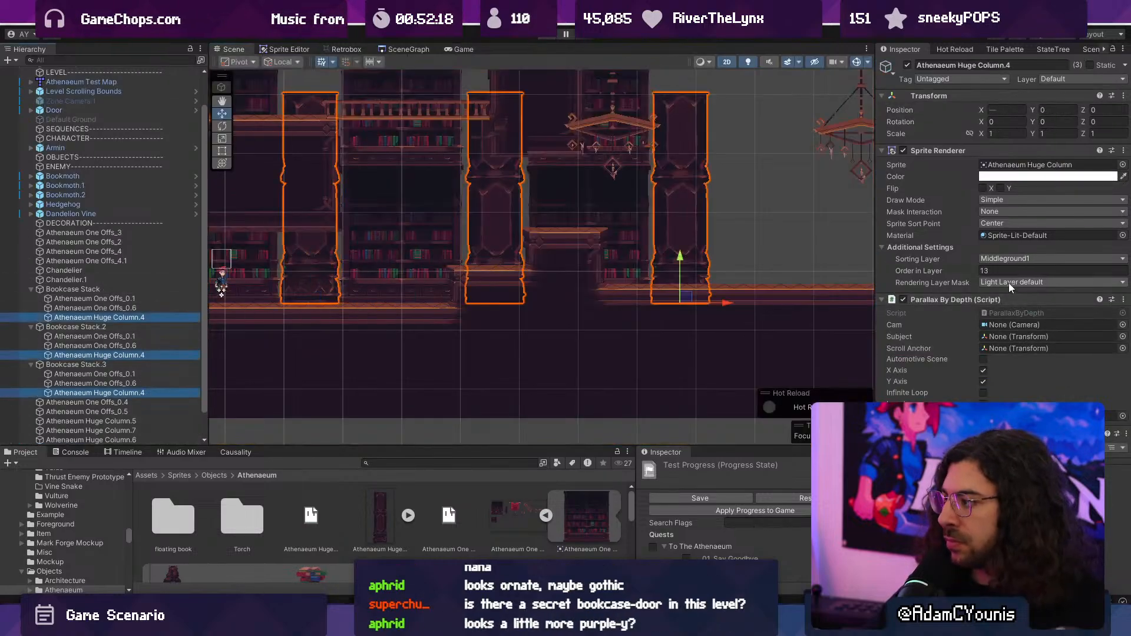
left_click(997, 268)
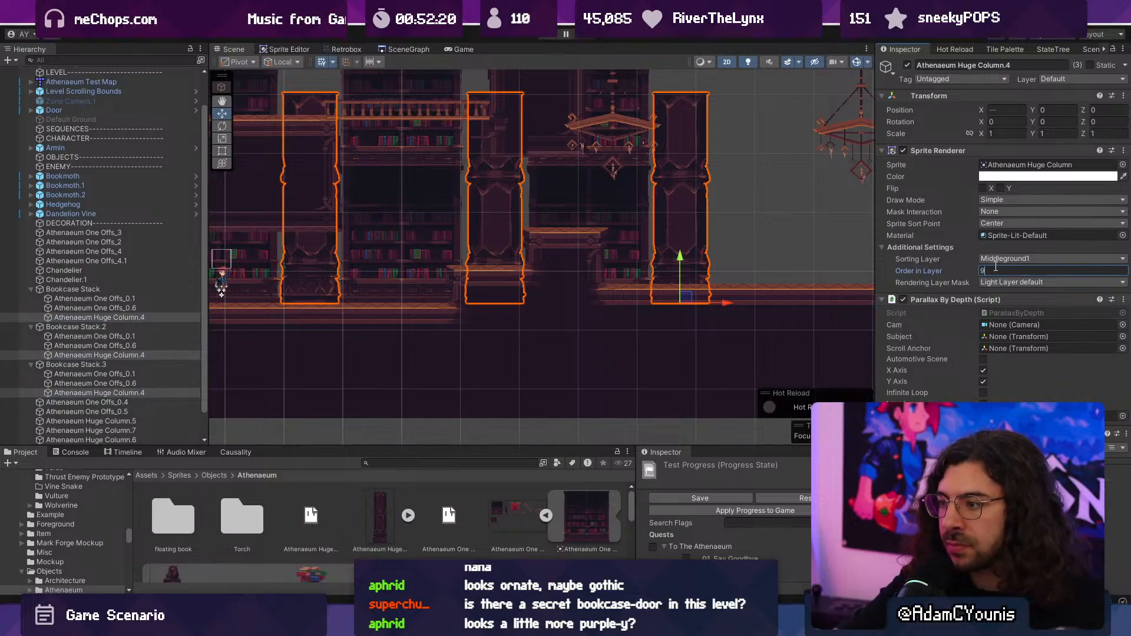
type("9")
- Playtest the level, running the character right past the first column to check the new layer order
key("ctrl+p")
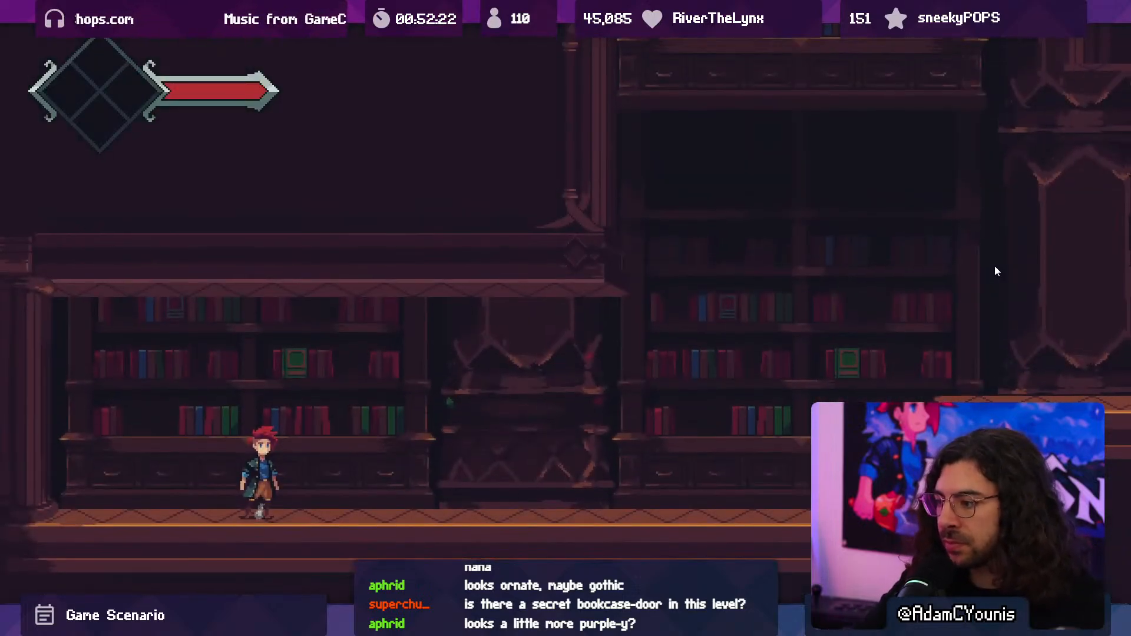
key("Right")
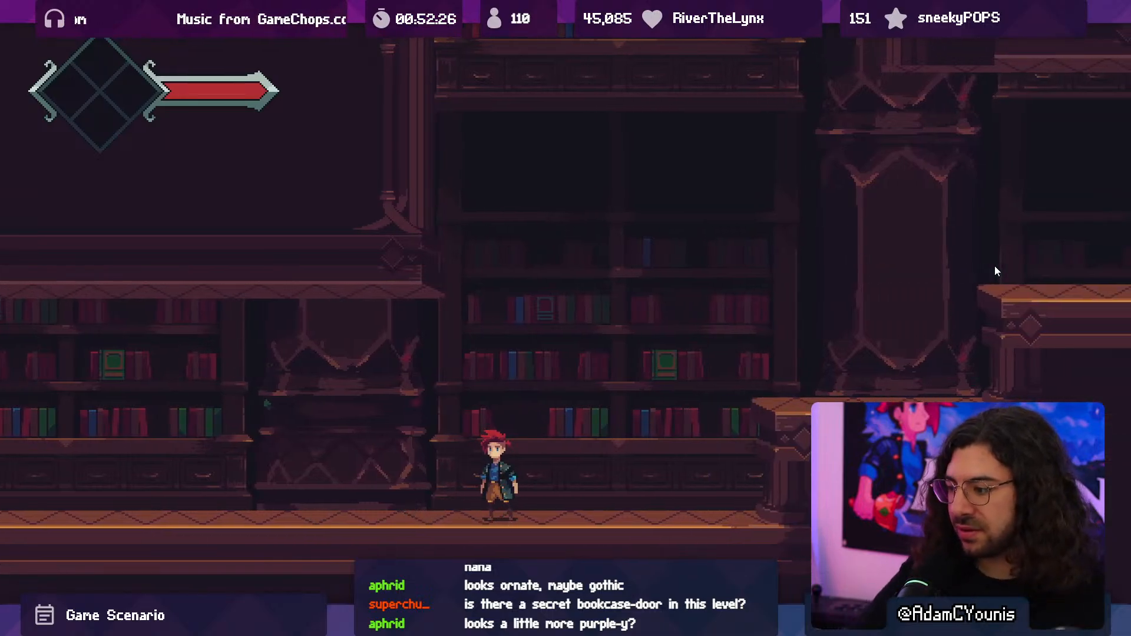
key("F10")
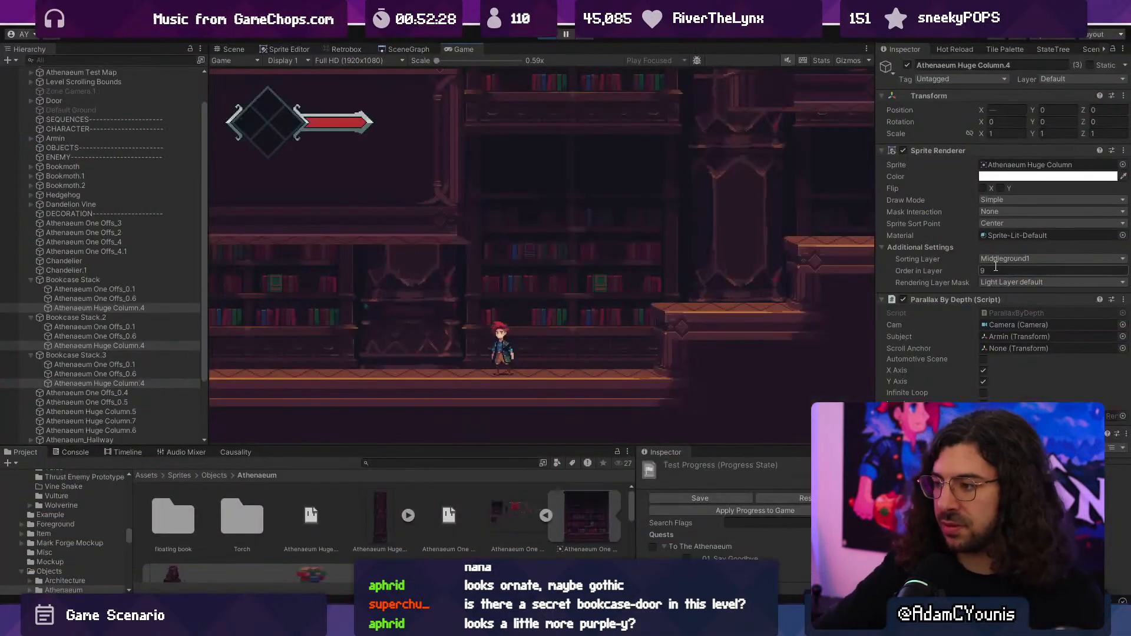
- Stop the playtest and compare the colours of the bookcase and the adjacent huge column up close in the scene
left_click(546, 36)
scroll(350, 302, "up", 3)
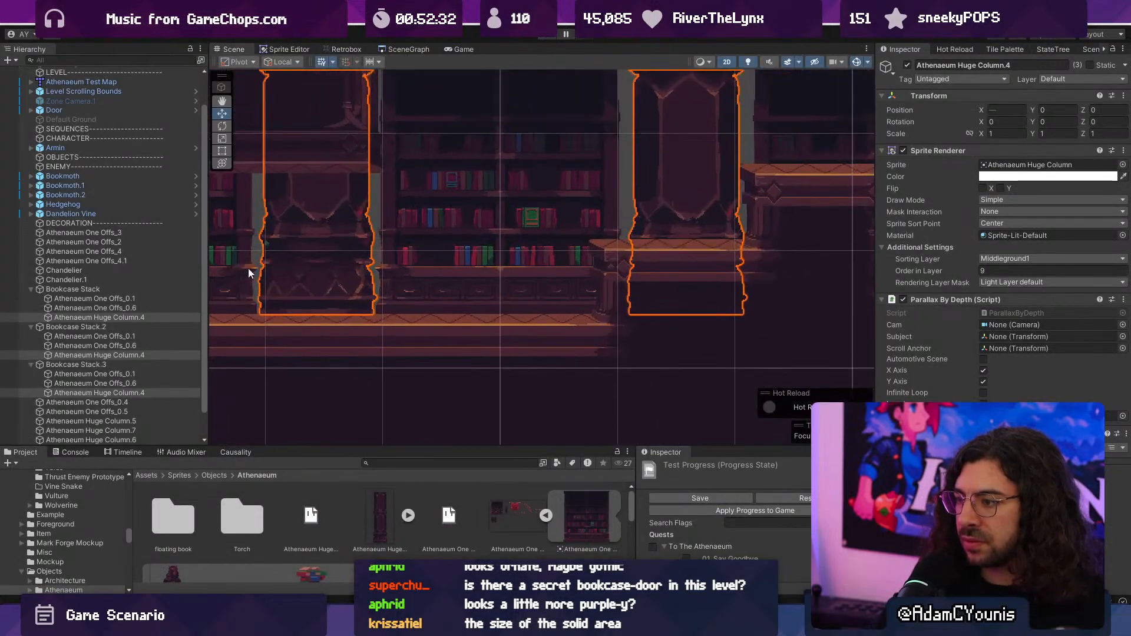
scroll(252, 271, "up", 6)
middle_click_drag(261, 273, 489, 292)
left_click(487, 290)
scroll(484, 290, "up", 6)
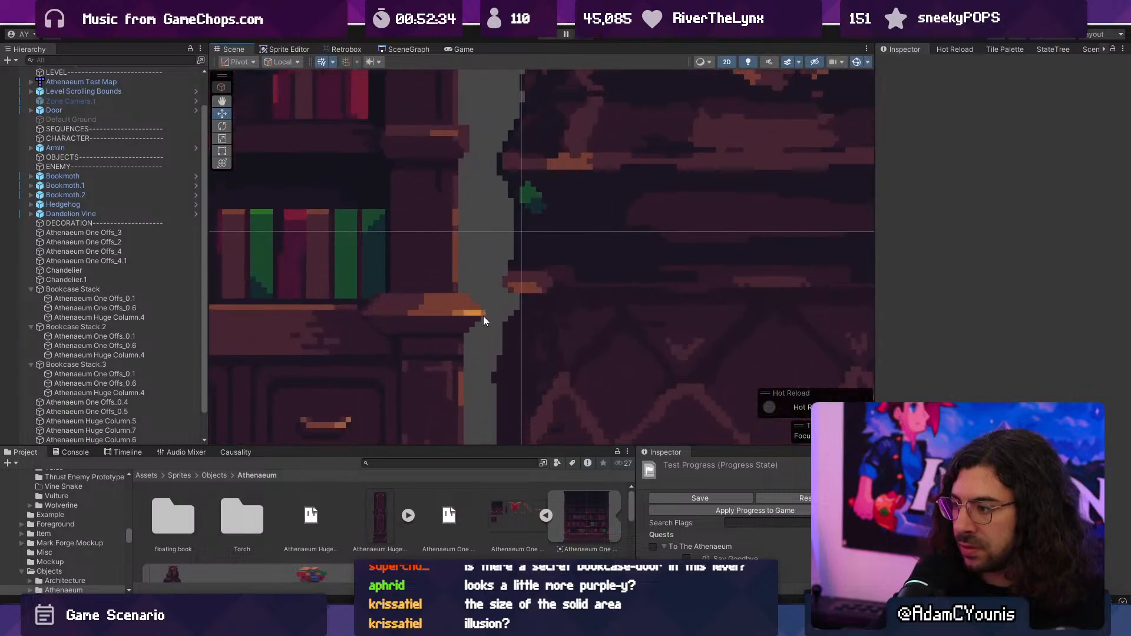
scroll(487, 321, "up", 3)
middle_click_drag(671, 425, 613, 310)
scroll(510, 285, "down", 3)
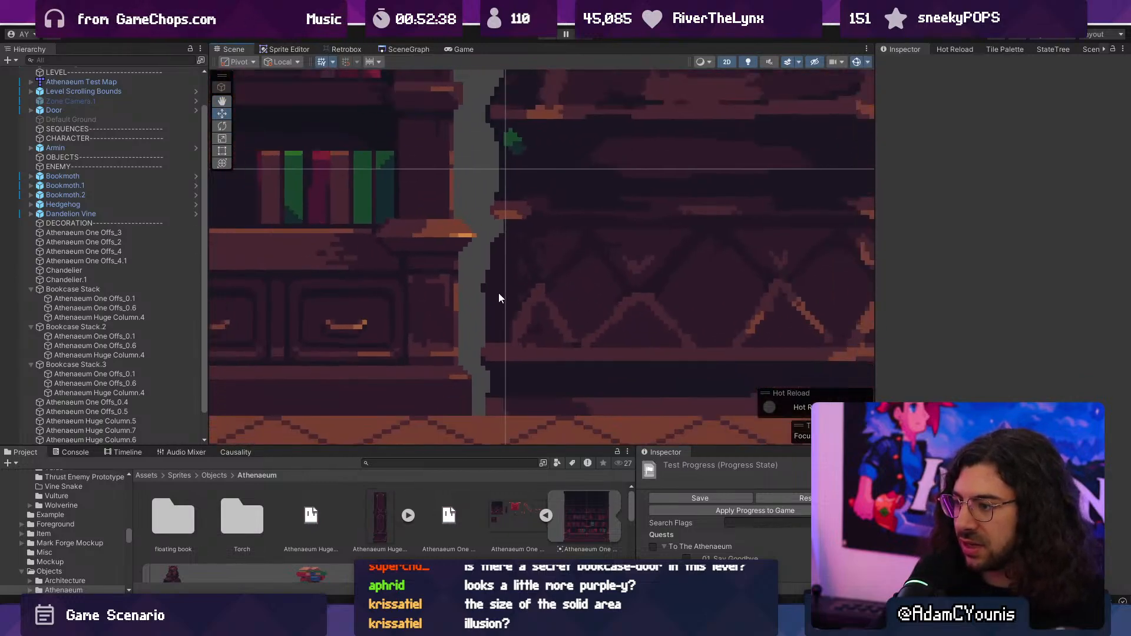
scroll(497, 298, "up", 1)
scroll(424, 265, "up", 1)
scroll(444, 310, "up", 1)
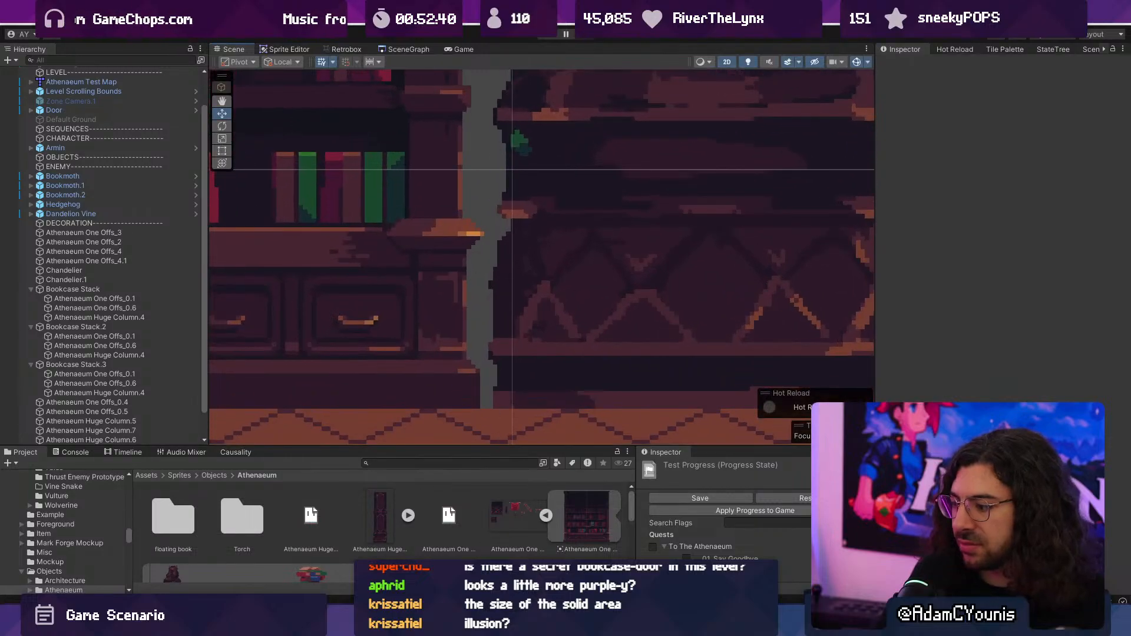
- Switch to Aseprite and sample the bookcase frame's and column base's colours in the bookcase-and-column mock-up
left_click(576, 623)
middle_click_drag(348, 334, 520, 386)
scroll(453, 371, "up", 1)
scroll(451, 371, "down", 6)
scroll(476, 375, "up", 5)
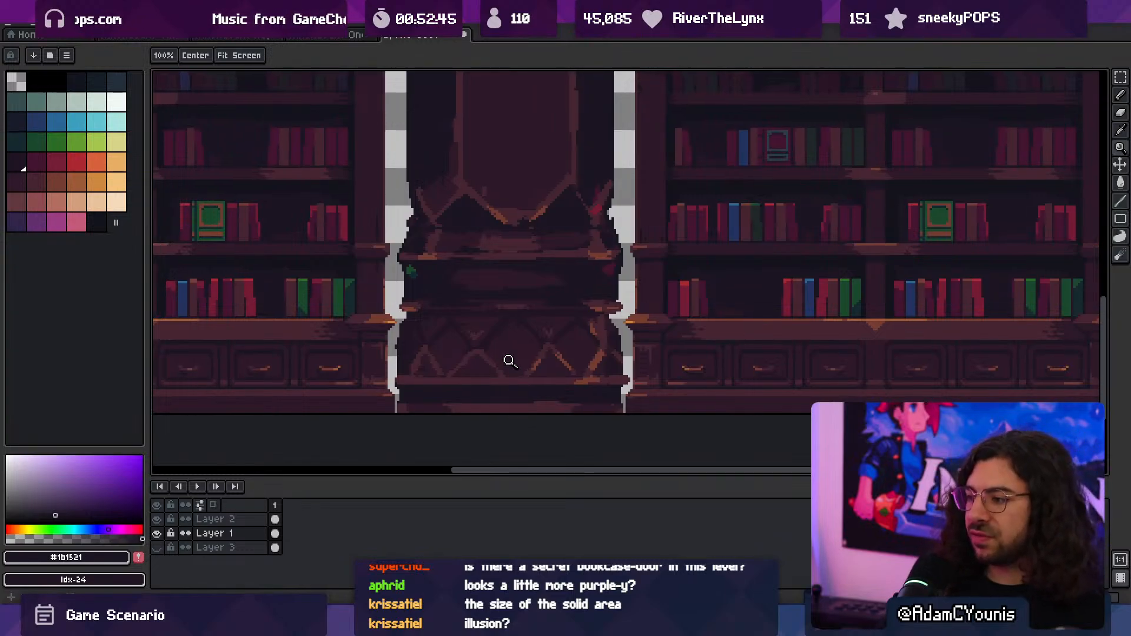
scroll(507, 360, "down", 2)
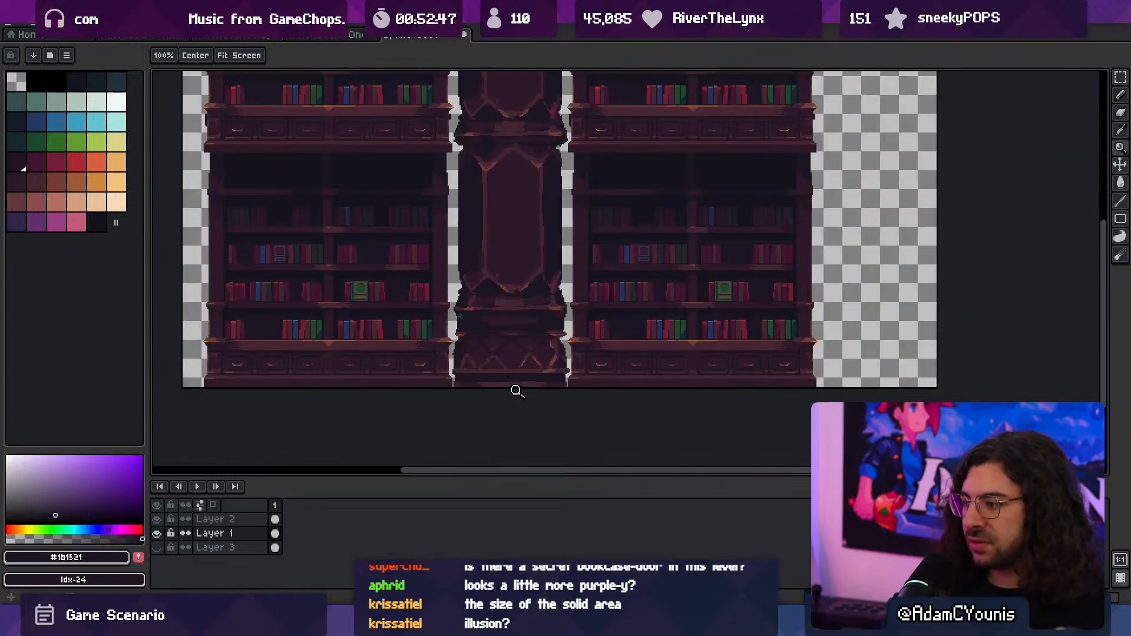
scroll(571, 386, "up", 3)
key("i")
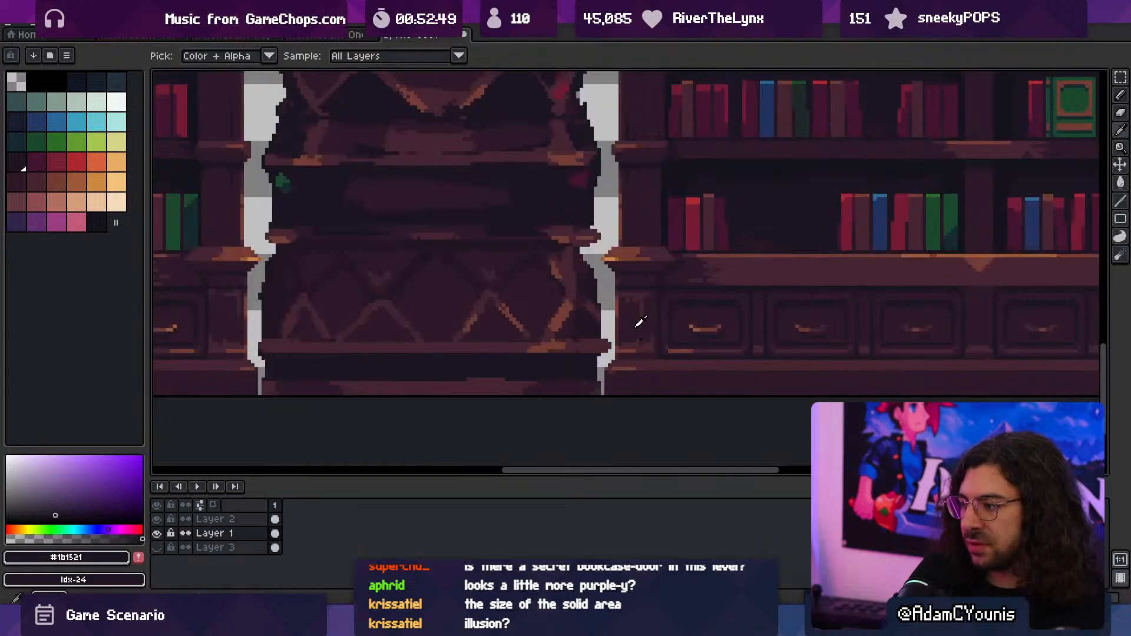
left_click(640, 322)
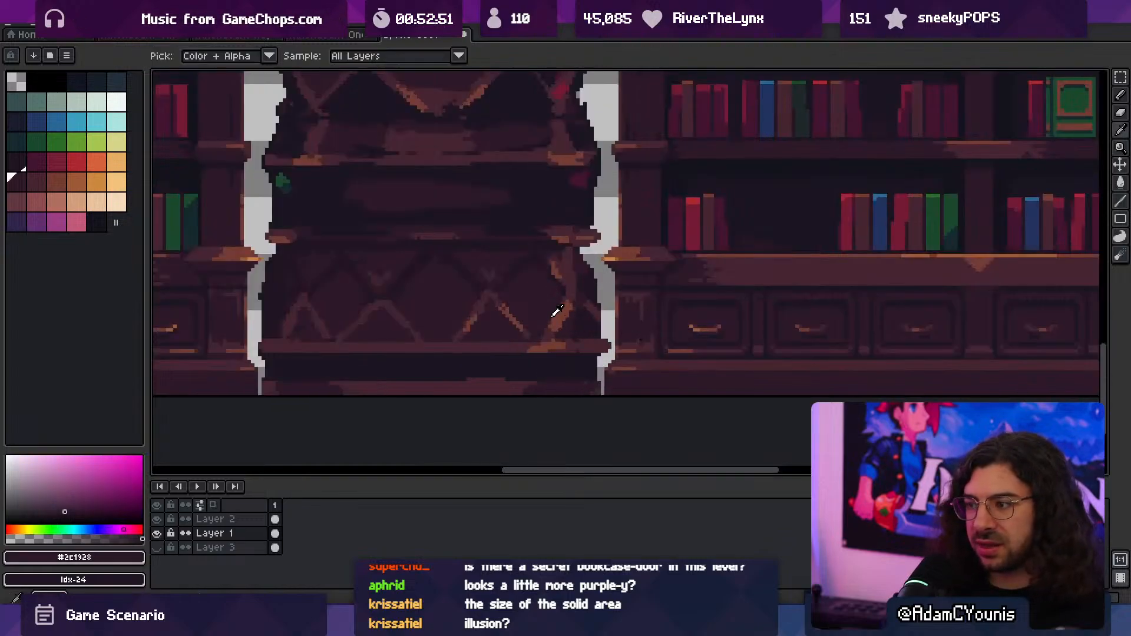
left_click(522, 344)
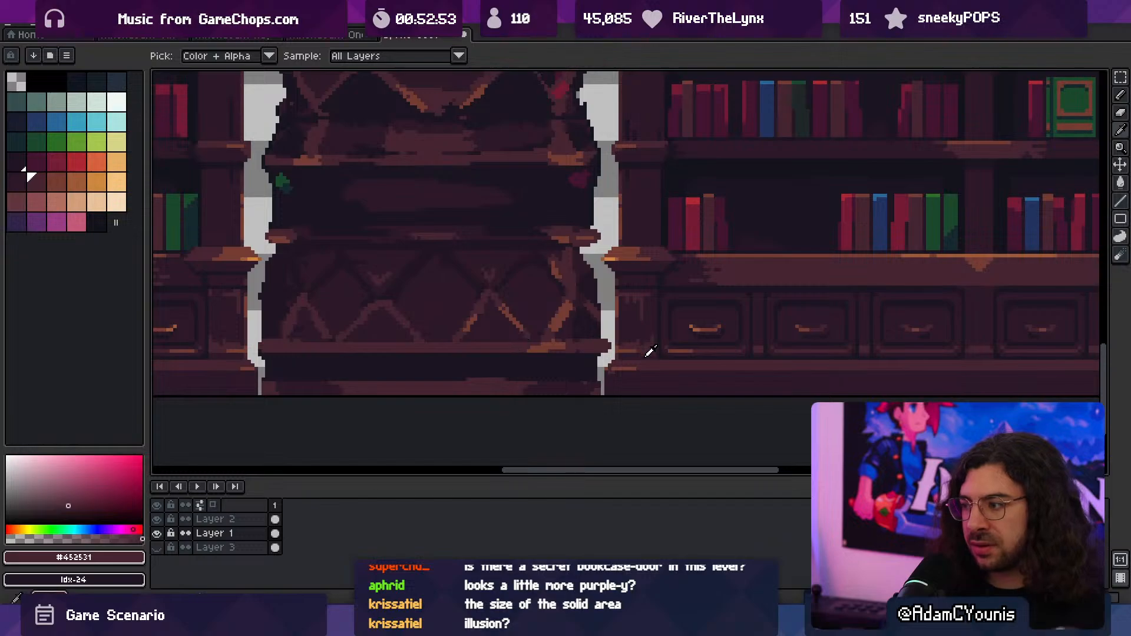
- Open the one-offs sprite sheet and check the colours of the bookcase's frame and drawers
left_click(304, 36)
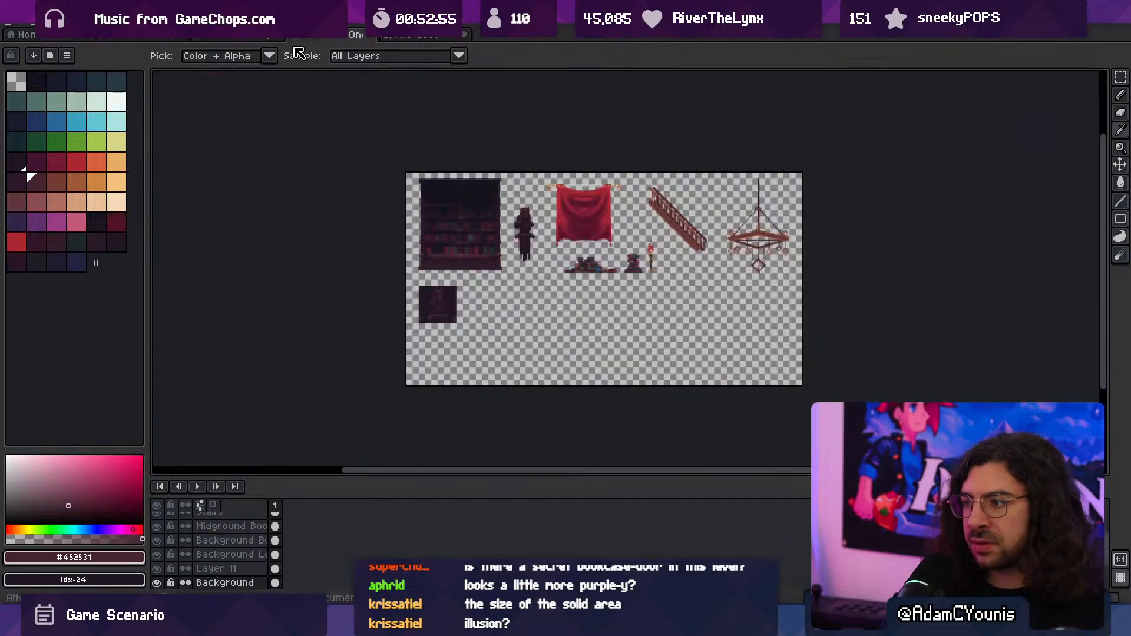
scroll(482, 341, "up", 4)
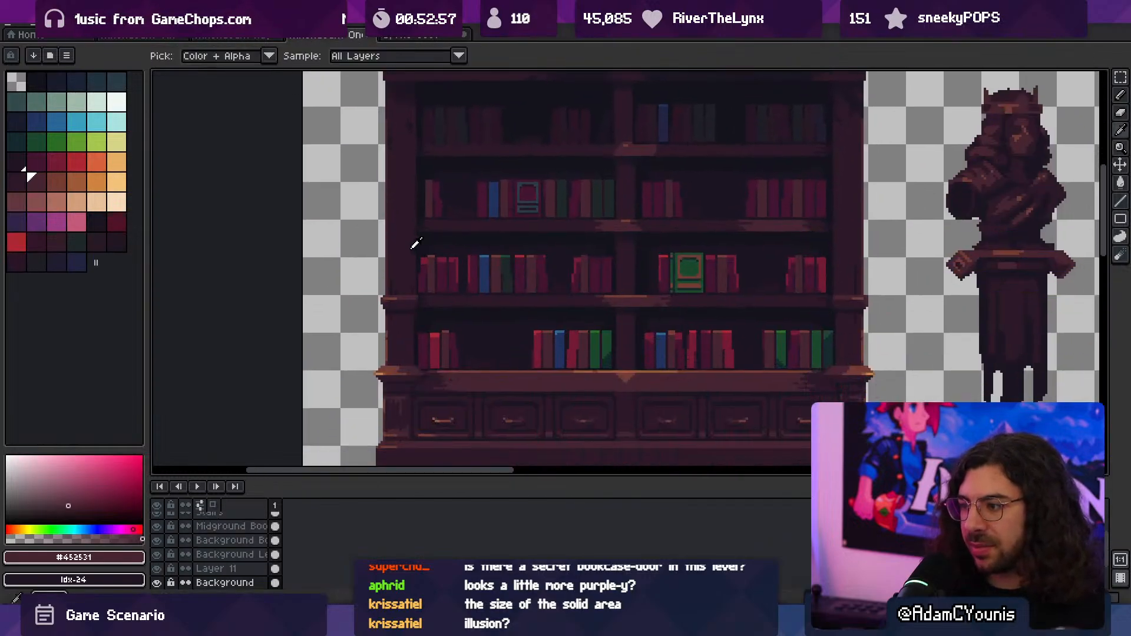
left_click(402, 241)
left_click(477, 410, "alt")
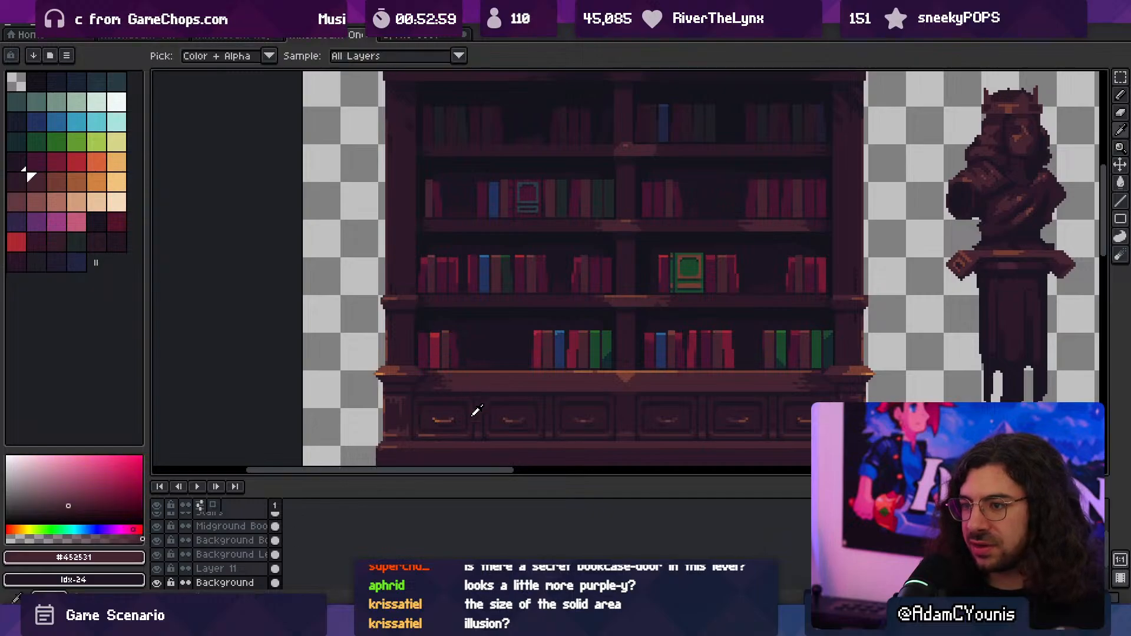
left_click(473, 452)
- Open the huge column sprite and convert its color mode to Indexed
left_click(138, 35)
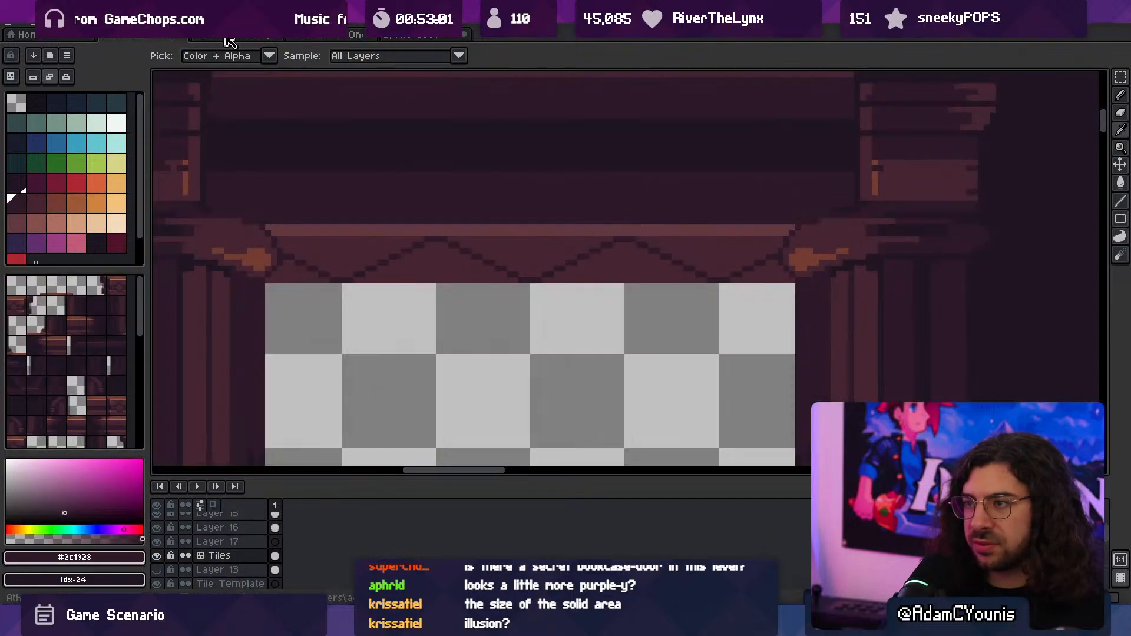
left_click(230, 36)
key("z")
scroll(501, 334, "up", 1)
middle_click_drag(520, 333, 489, 290)
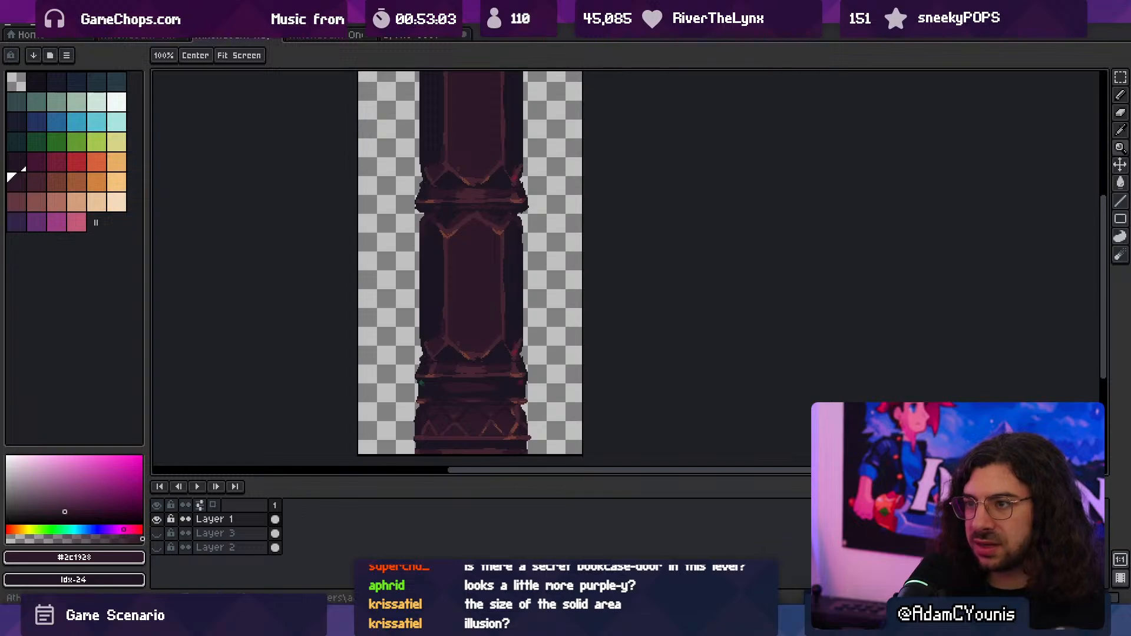
left_click(70, 25)
mouse_move(120, 53)
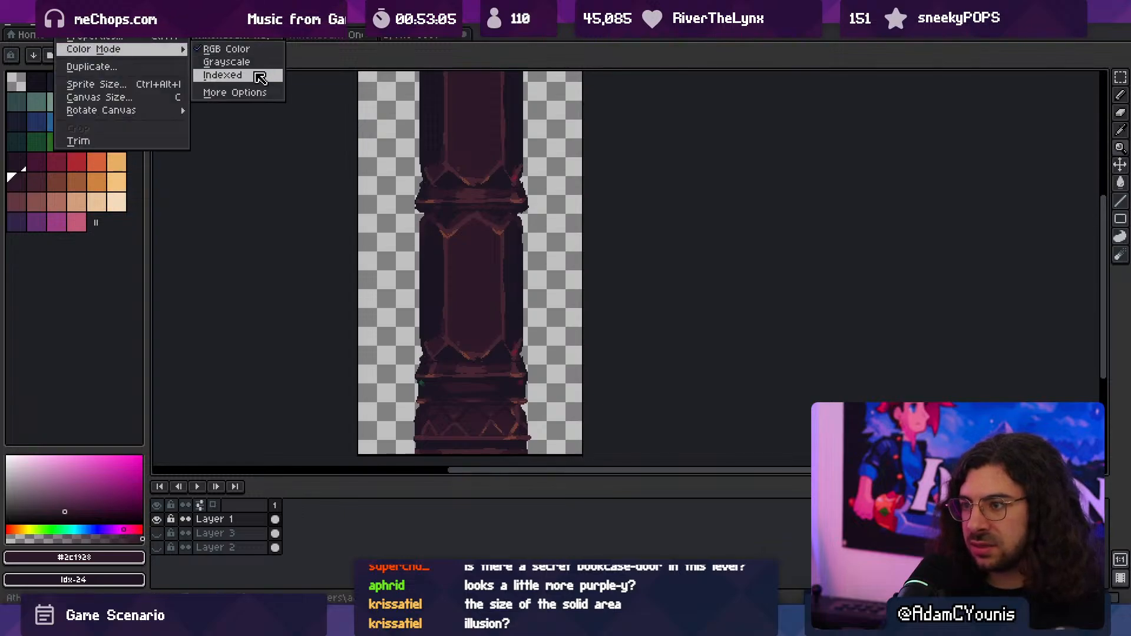
left_click(259, 76)
- Examine the converted column's base and export the huge column sprite
middle_click_drag(454, 414, 482, 352)
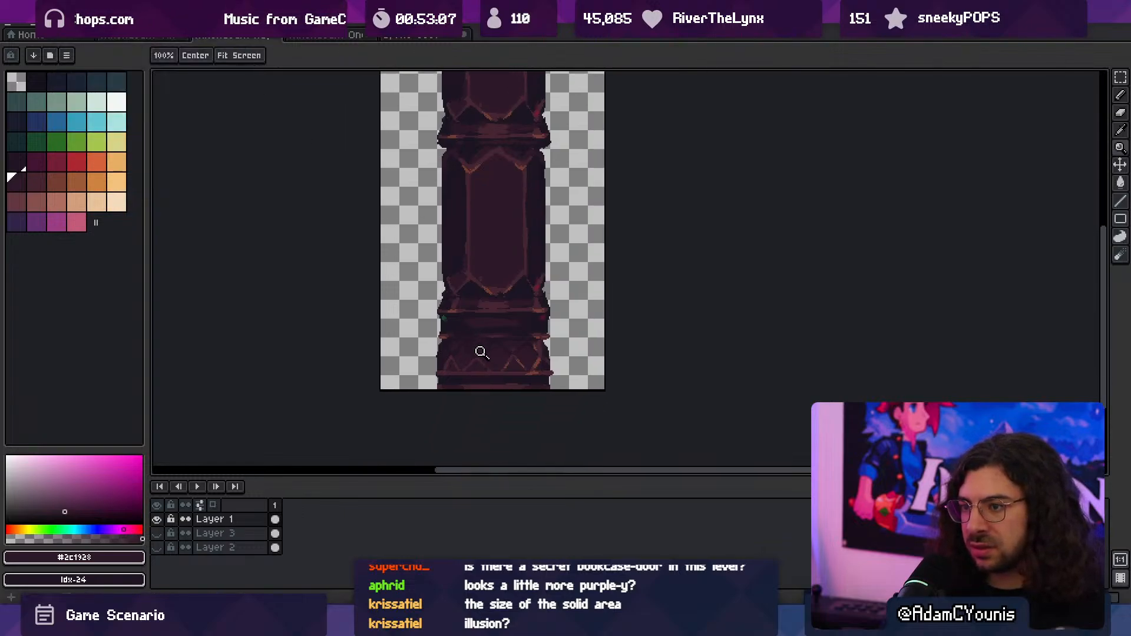
scroll(480, 351, "up", 2)
scroll(489, 344, "down", 1)
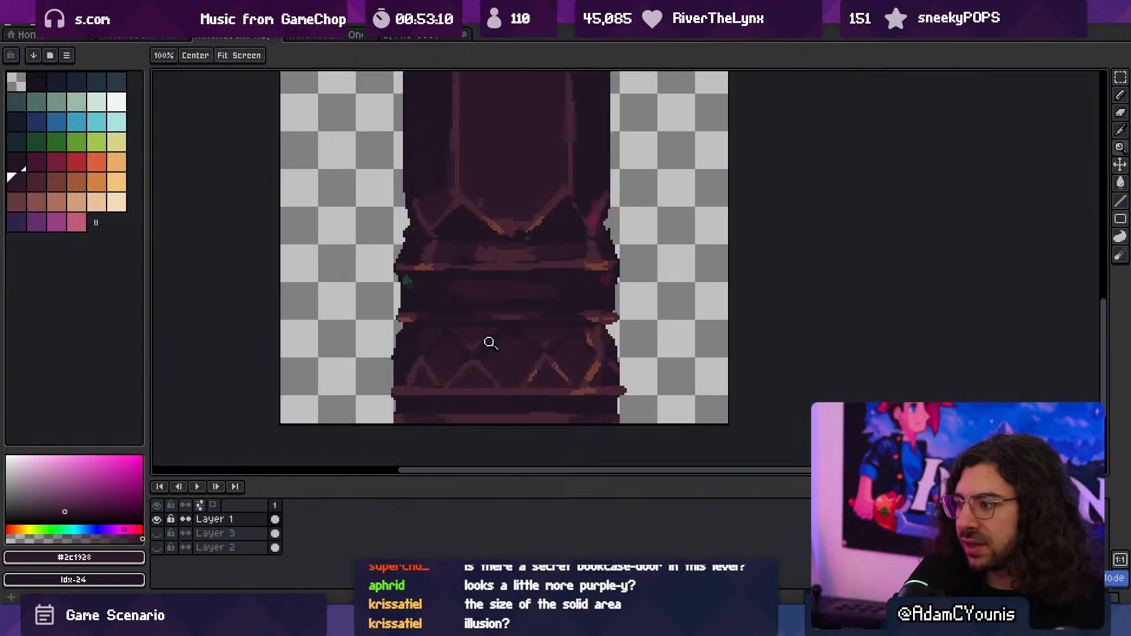
scroll(489, 342, "down", 2)
scroll(487, 291, "up", 2)
middle_click_drag(509, 324, 496, 250)
key("ctrl+alt+shift+s")
left_click(184, 182)
- Switch back to Unity and start a playtest to check the re-exported huge column beside the bookcases
key("alt+Tab")
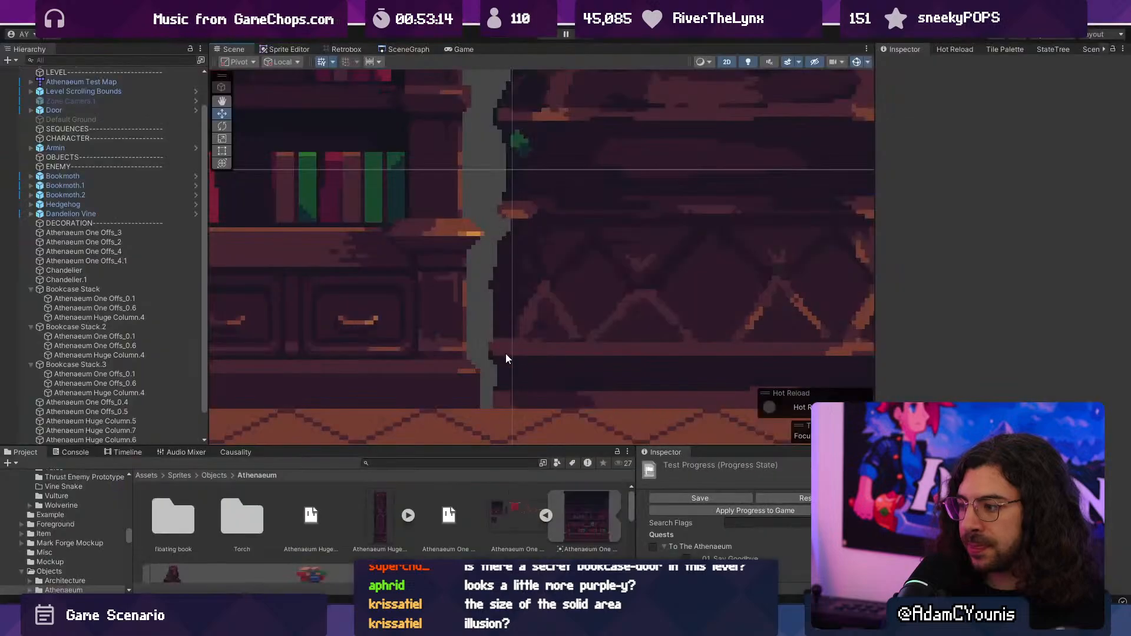
scroll(540, 332, "down", 4)
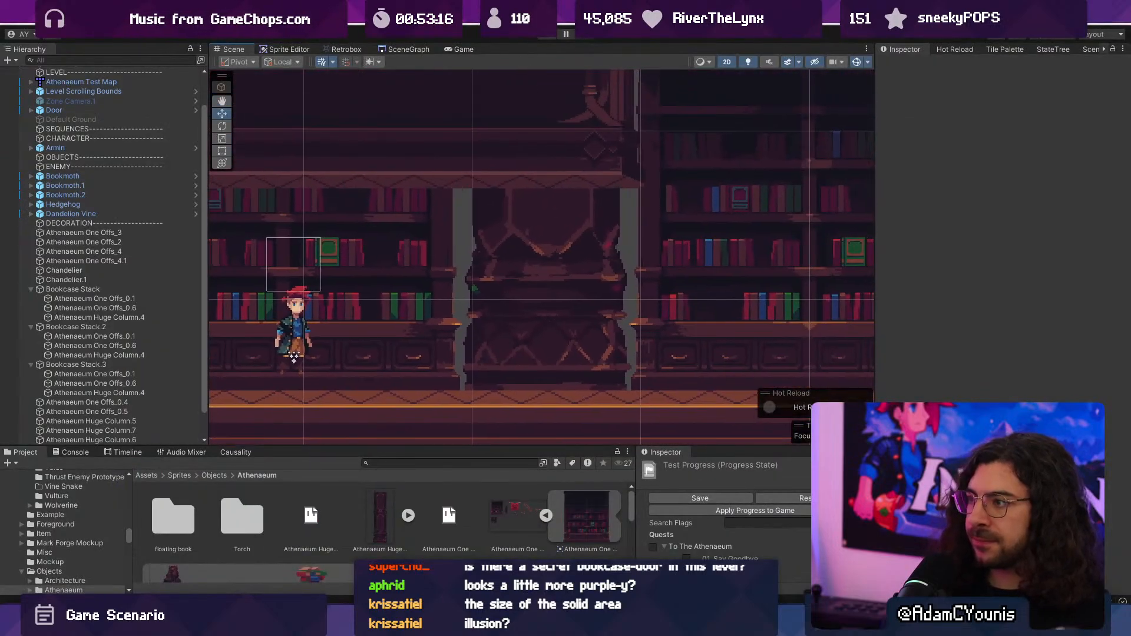
left_click(548, 34)
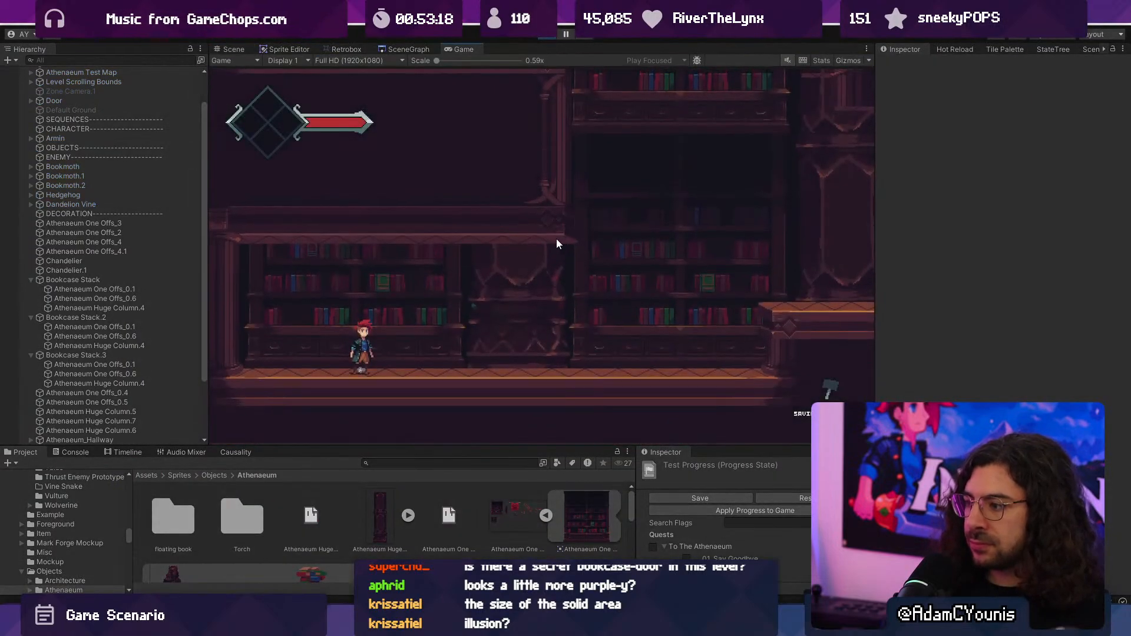
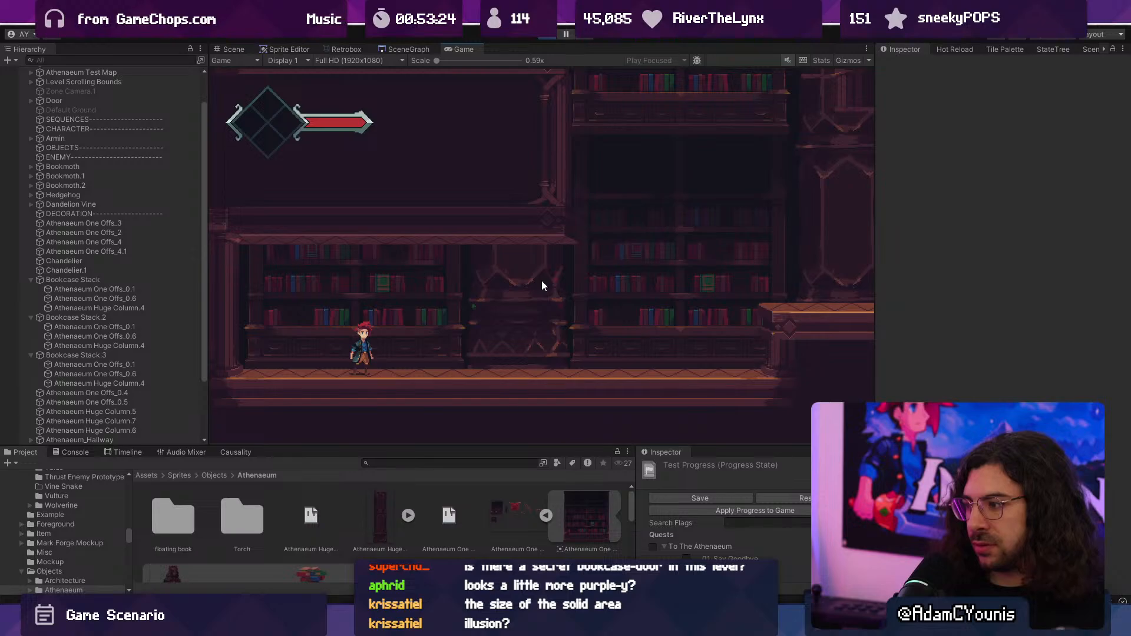
- Play-test the level full screen by walking the character right to the wall column beside the bookcase, and stop the game
left_click(548, 34)
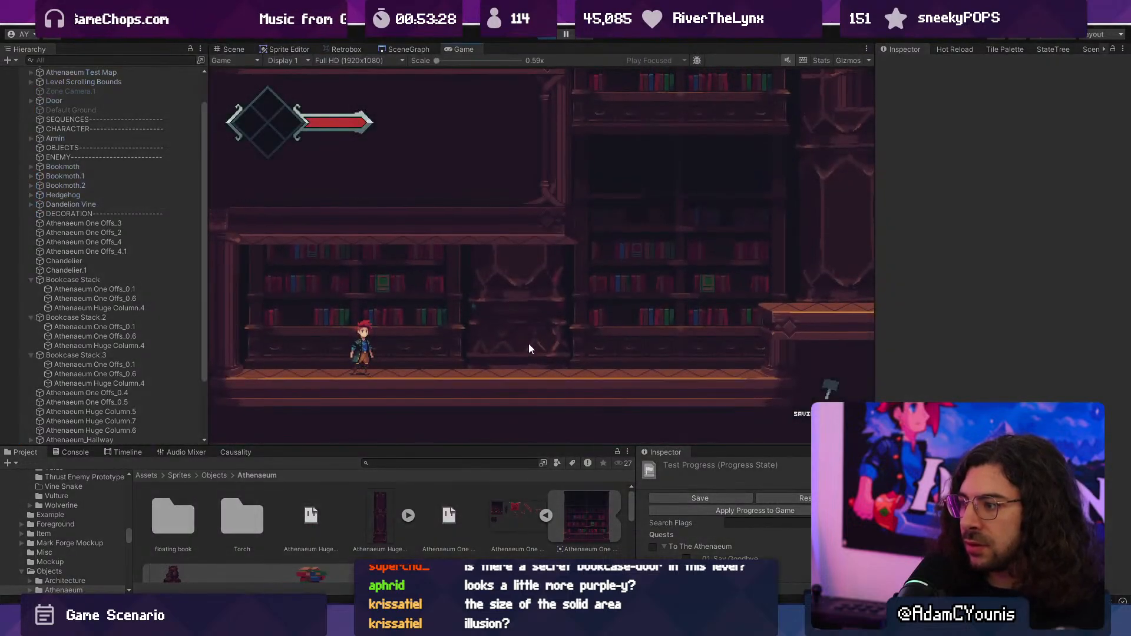
key("F10")
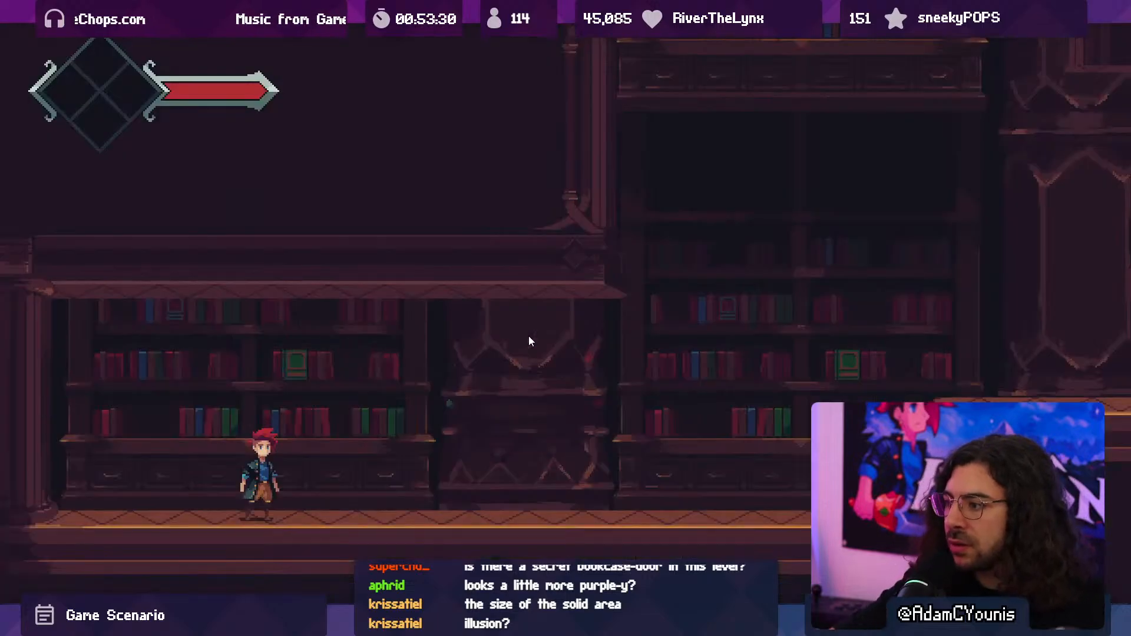
key("Right")
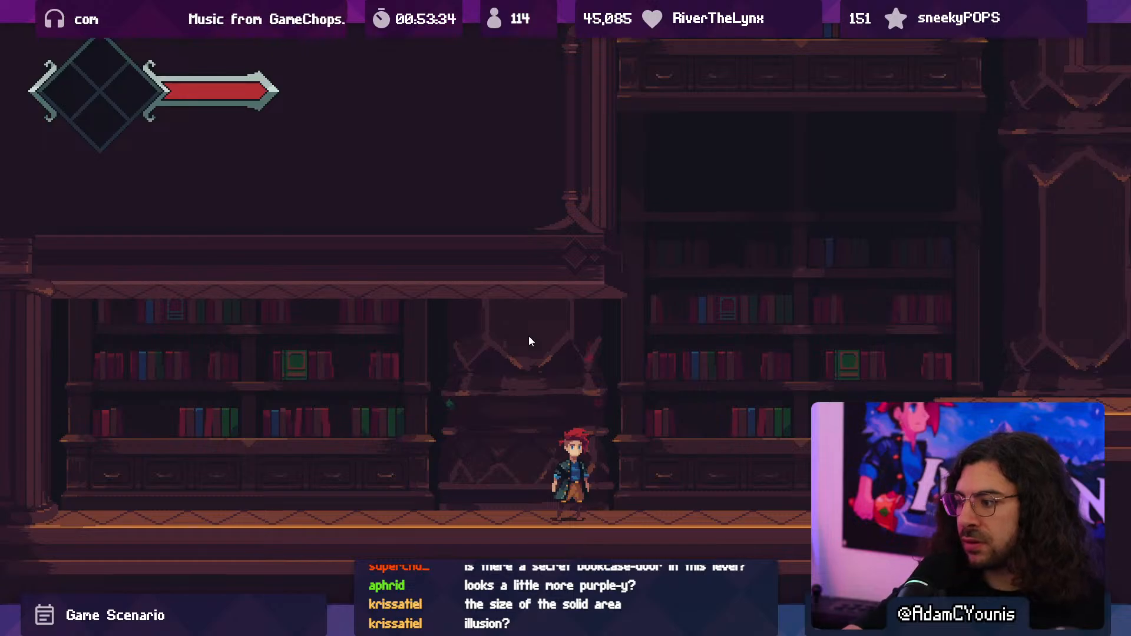
key("F10")
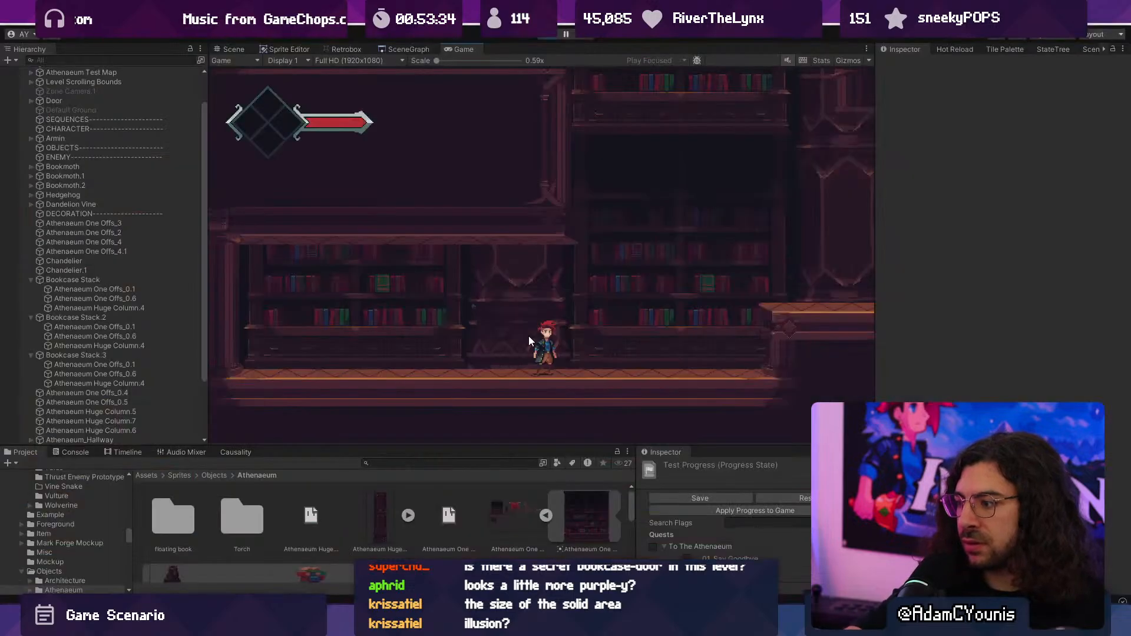
left_click(549, 35)
- Switch to Aseprite and bring up the sprite document with the column between the two bookcases
key("alt+Tab")
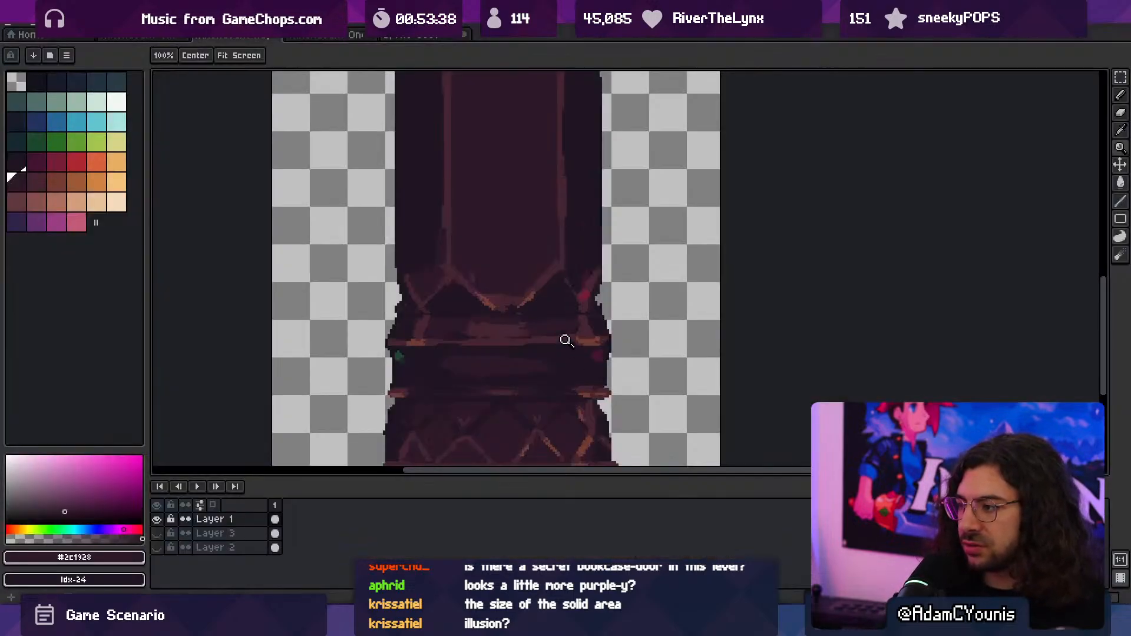
scroll(566, 338, "down", 3)
left_click(410, 42)
middle_click_drag(419, 204, 535, 355)
scroll(503, 300, "down", 4)
scroll(540, 339, "up", 2)
- Sample the dark shelf-back colour #13131d from the bookcase and fill all matching dark recesses of the column with it, non-contiguously
key("alt")
left_click(534, 356)
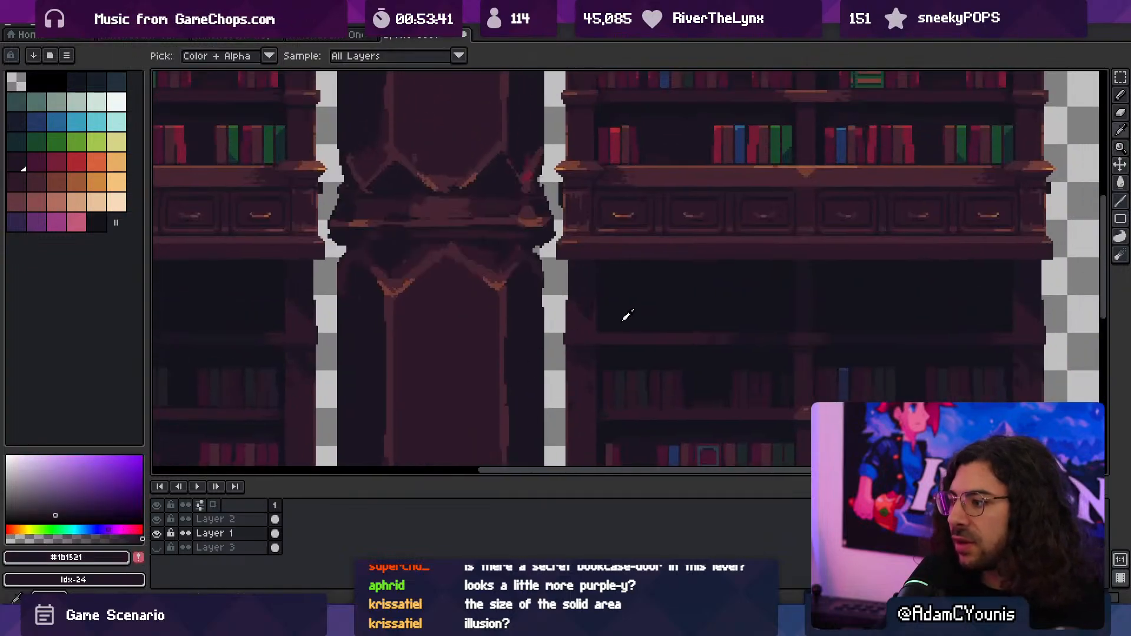
left_click(626, 312)
left_click(524, 346)
left_click(602, 318)
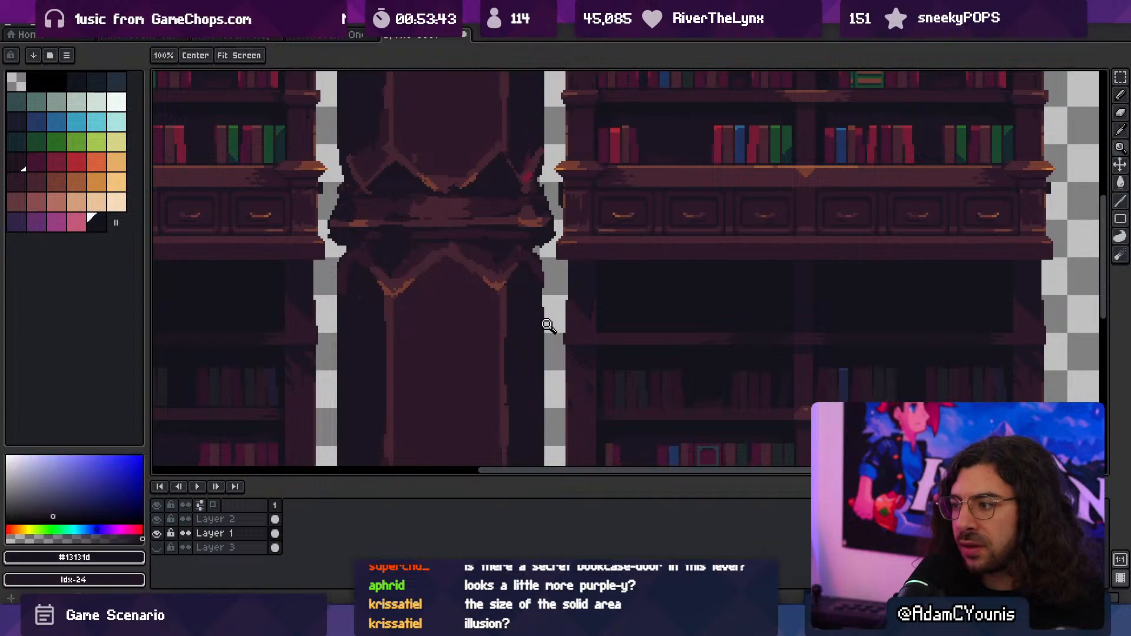
key("g")
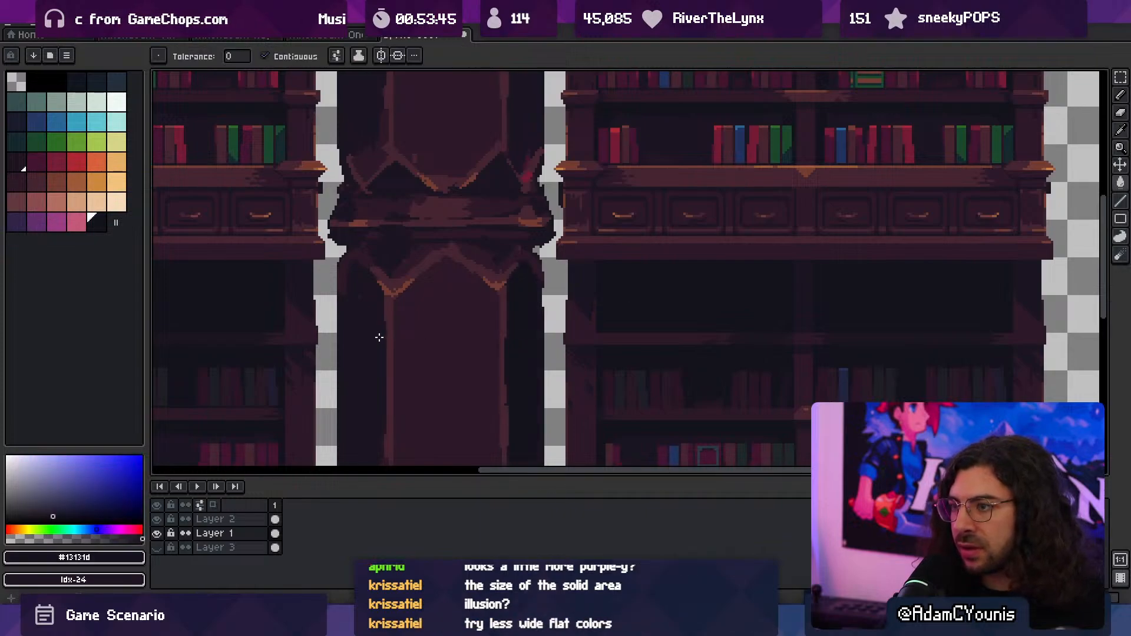
left_click(265, 56)
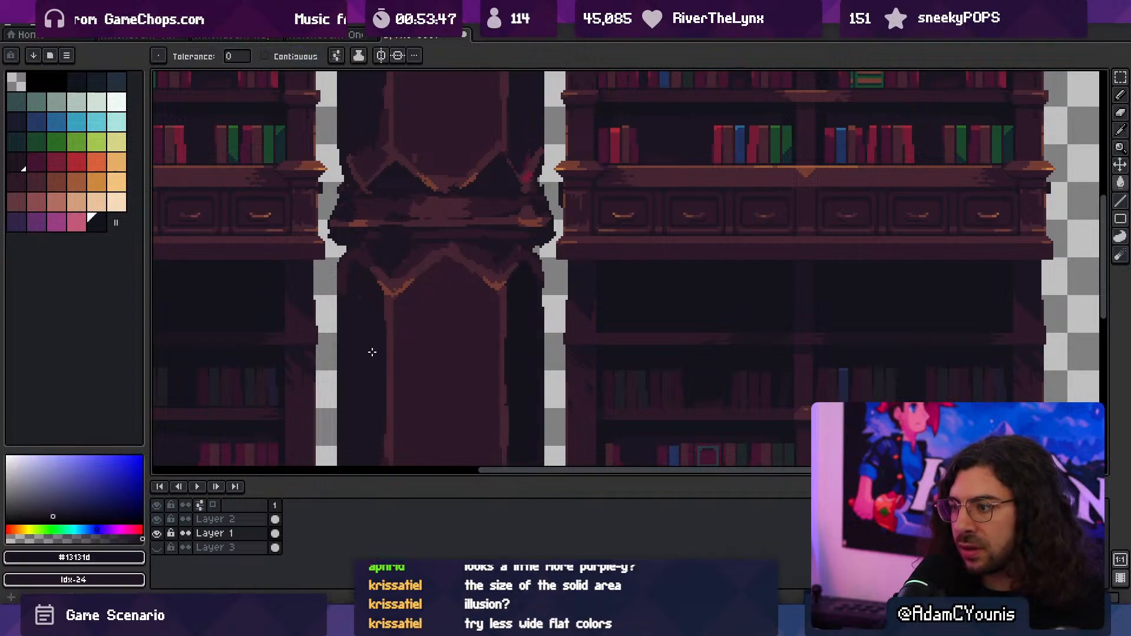
scroll(437, 330, "down", 2)
scroll(432, 336, "up", 1)
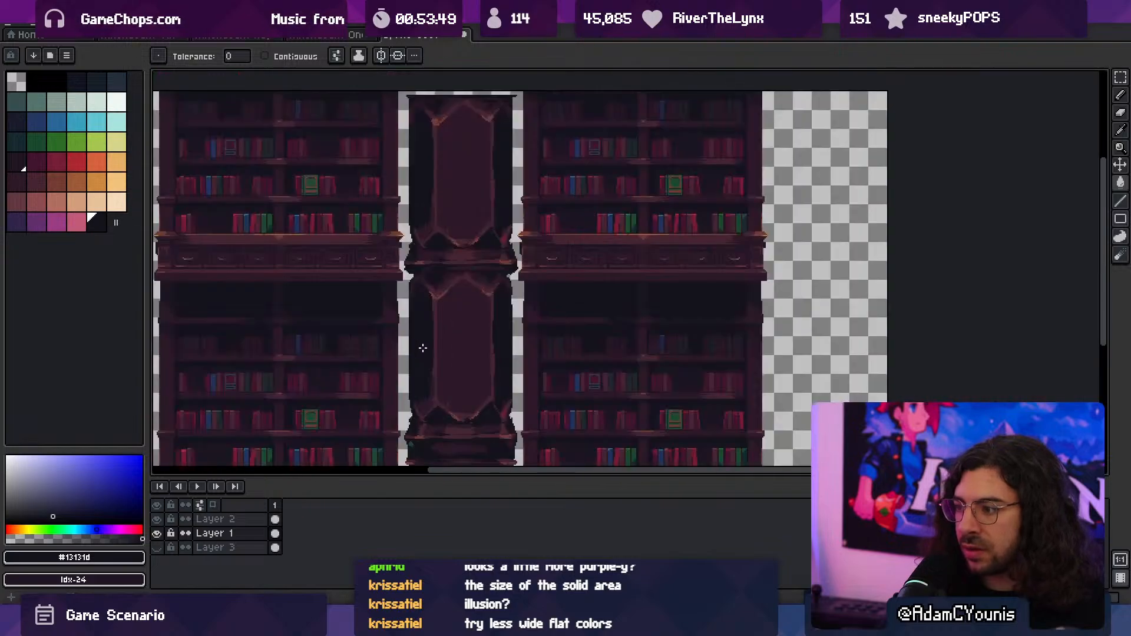
- Fill the strip at the very bottom of the column with the bookcase base colour #2c1928, limited to contiguous pixels
middle_click_drag(423, 348, 443, 283)
scroll(522, 341, "up", 3)
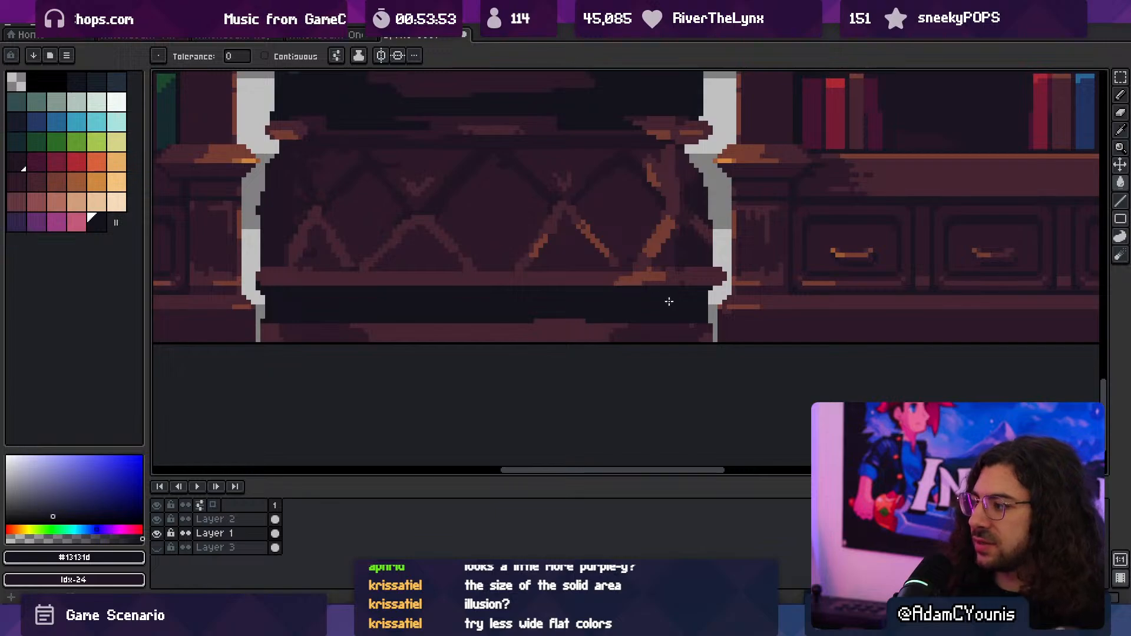
left_click(740, 321, "alt")
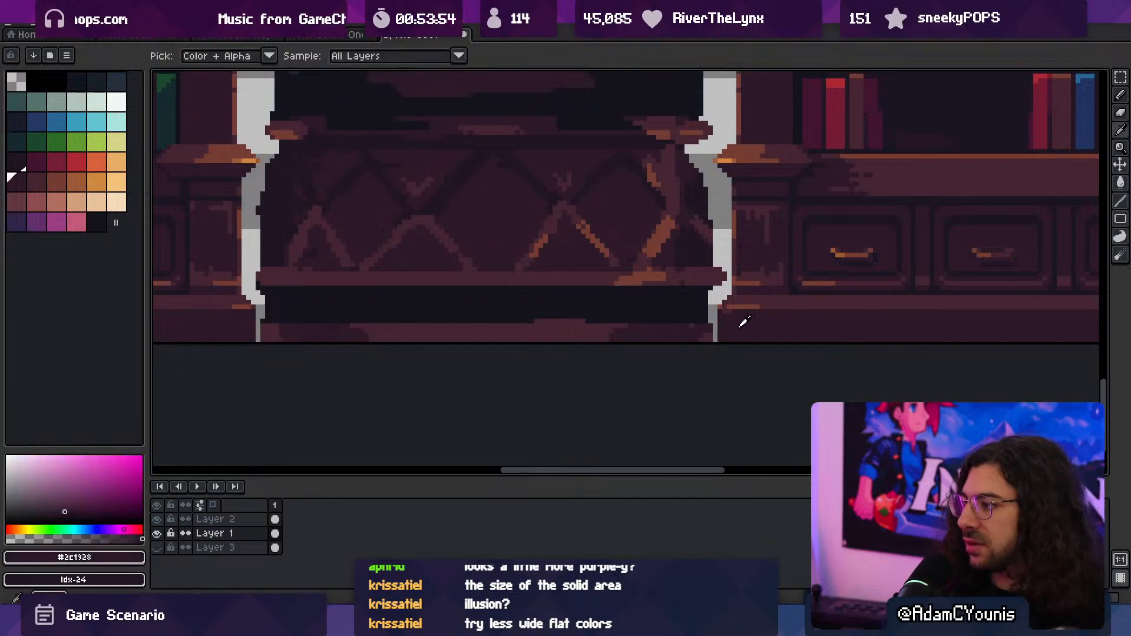
left_click(539, 336)
key("ctrl+z")
left_click(265, 56)
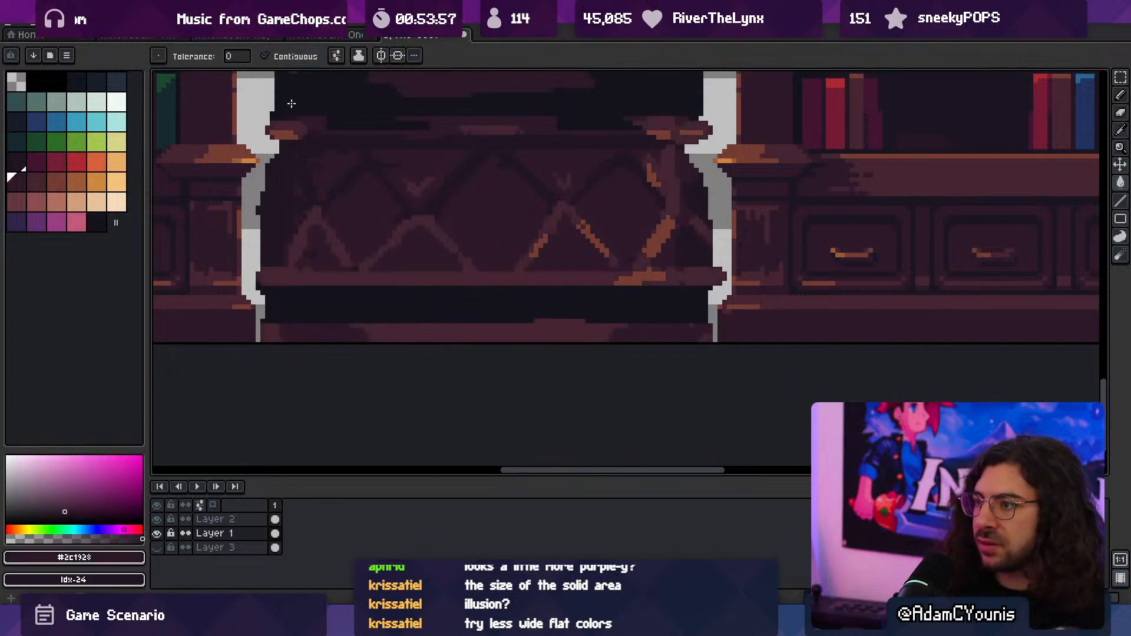
left_click(457, 336)
- Draw a 1 px highlight line in #452531 along the top edge of the column's bottom strip, trimming its ends with #2c1928
left_click(758, 296, "alt")
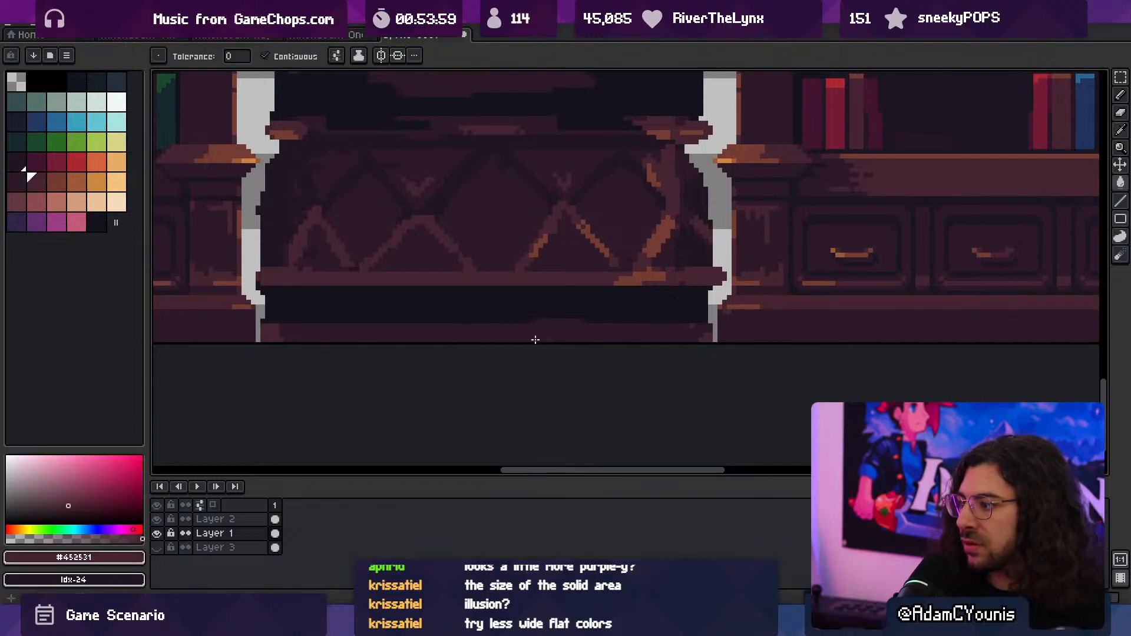
key("b")
key("ctrl+z")
left_click(275, 321)
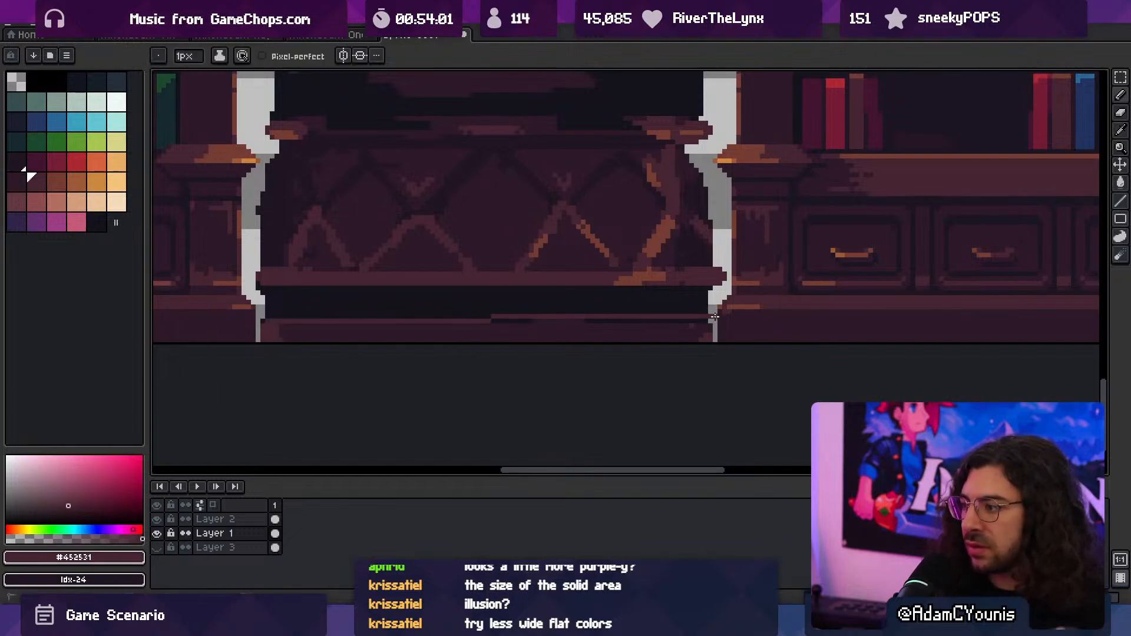
left_click(697, 321, "shift")
left_click(677, 321, "alt")
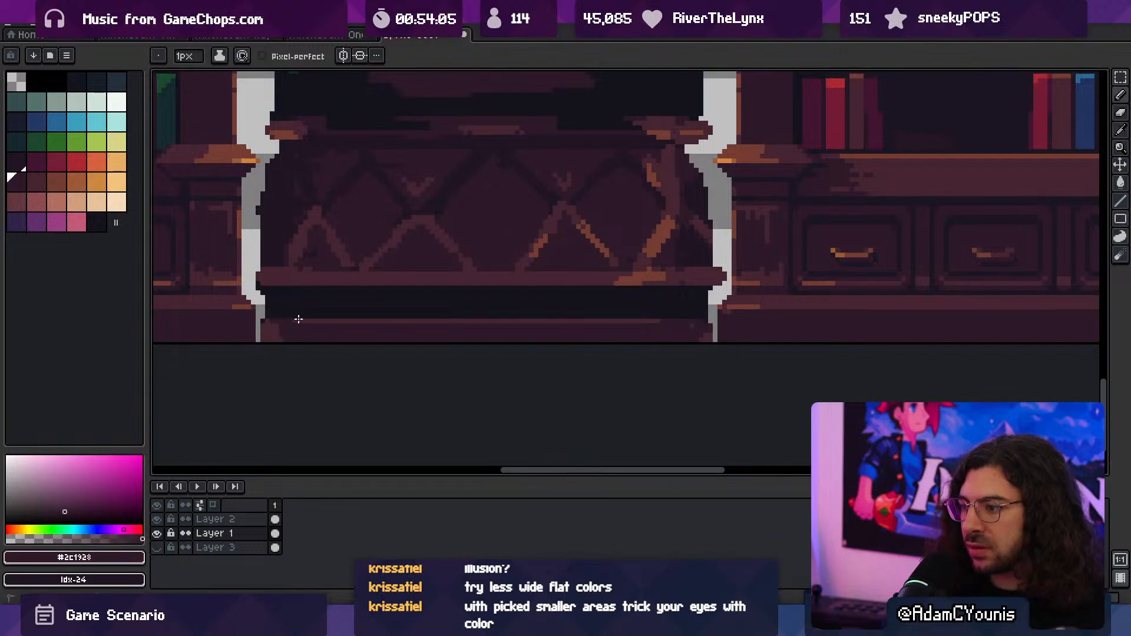
- Darken both ends of the ledge below the column's diamond pattern with a 3 px brush in #2c1928
key("z")
left_click_drag(514, 299, 447, 290)
mouse_move(512, 273)
left_mouse_down()
mouse_move(514, 305)
mouse_move(595, 324)
left_mouse_up()
left_click(572, 403, "alt")
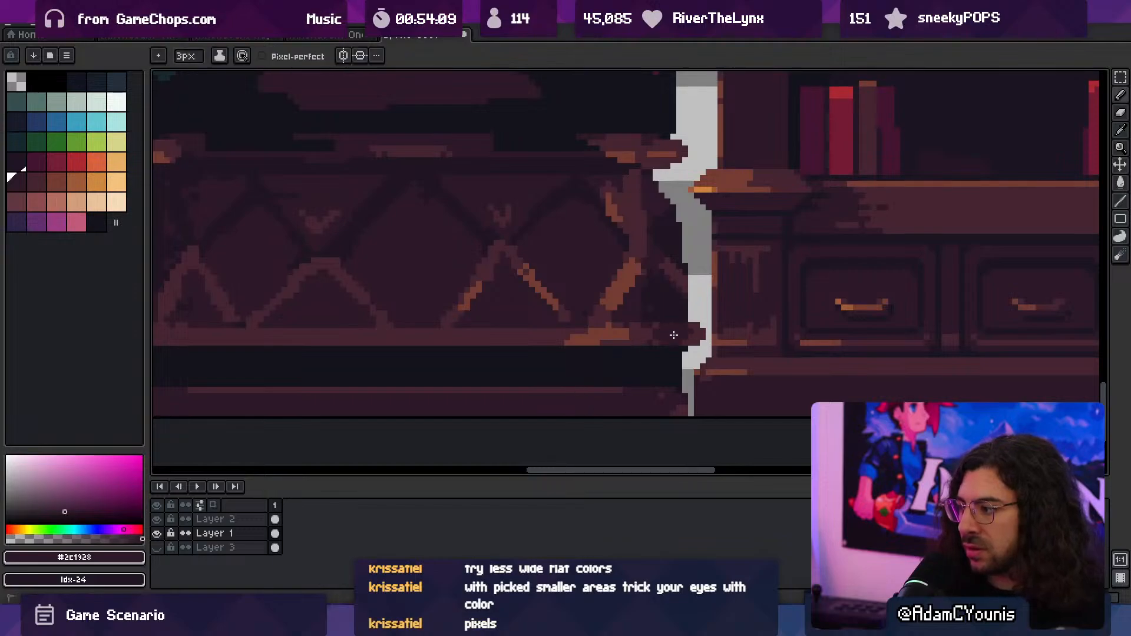
left_click_drag(518, 347, 743, 350)
left_click_drag(347, 342, 362, 337)
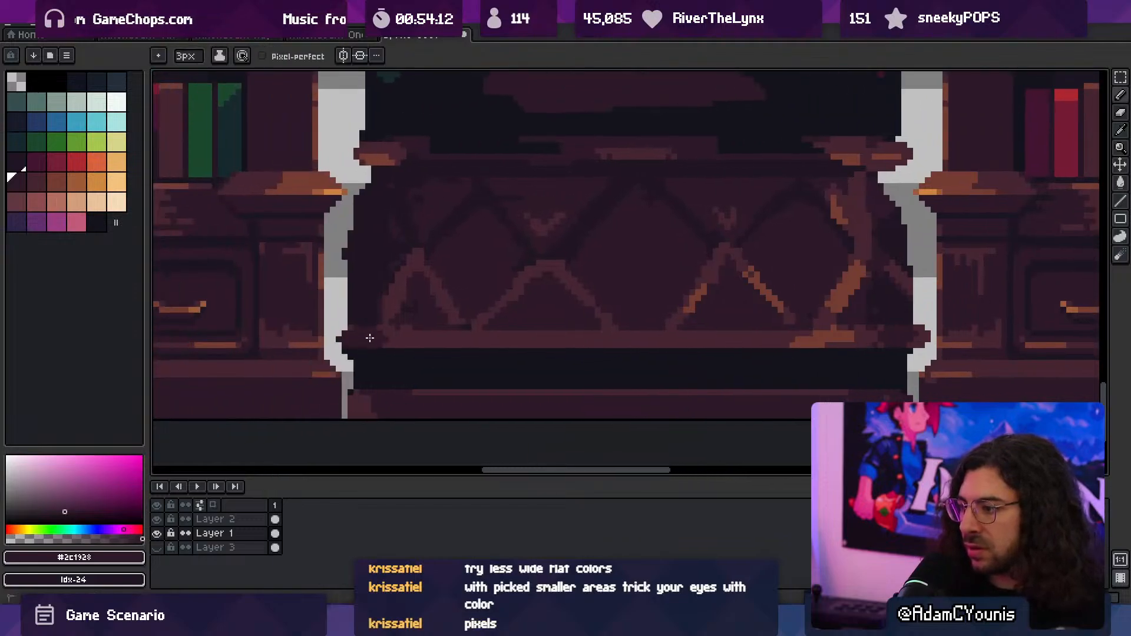
- Refine the outer tips of the column's lower ledge with a 1 px brush in #2c1928
key("z")
left_click_drag(489, 330, 426, 326)
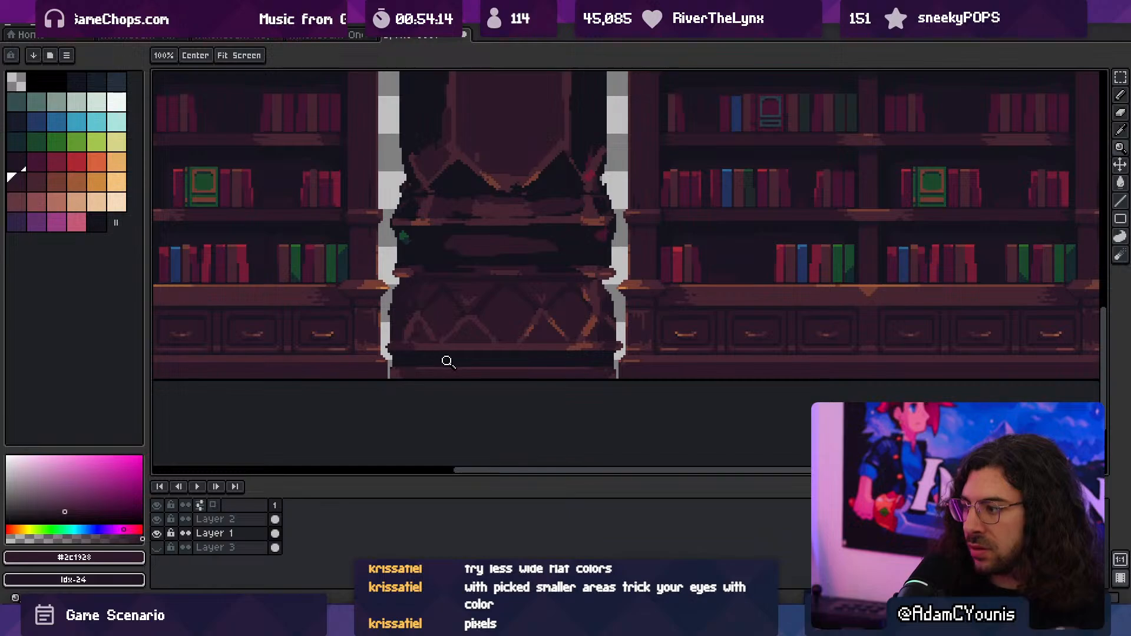
scroll(465, 364, "down", 2)
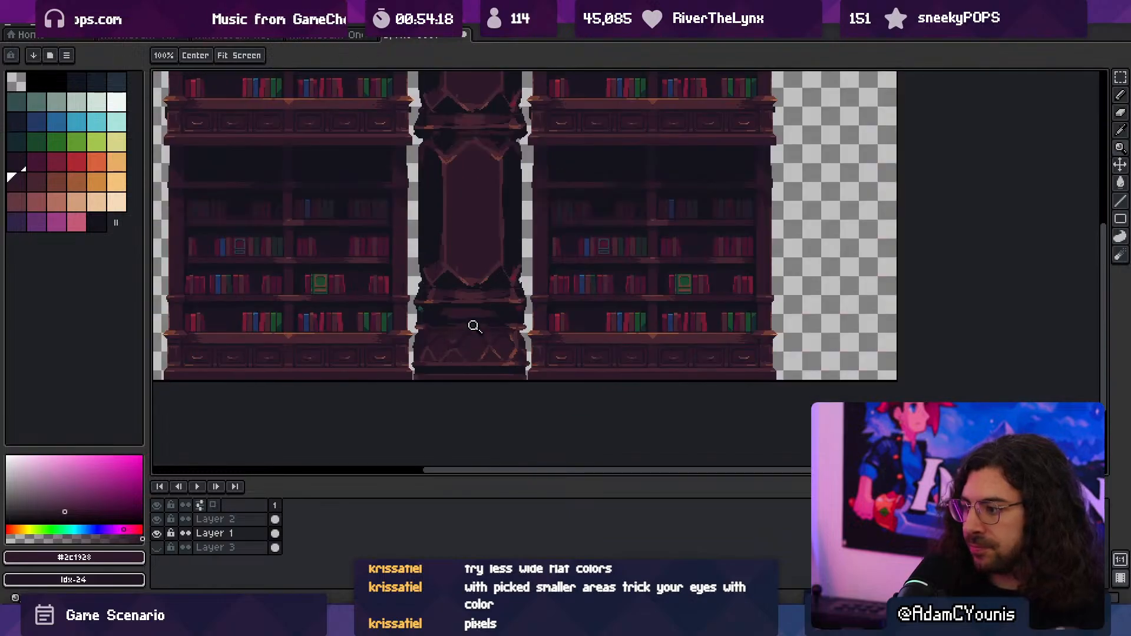
scroll(474, 326, "up", 2)
scroll(323, 366, "up", 1)
key("p")
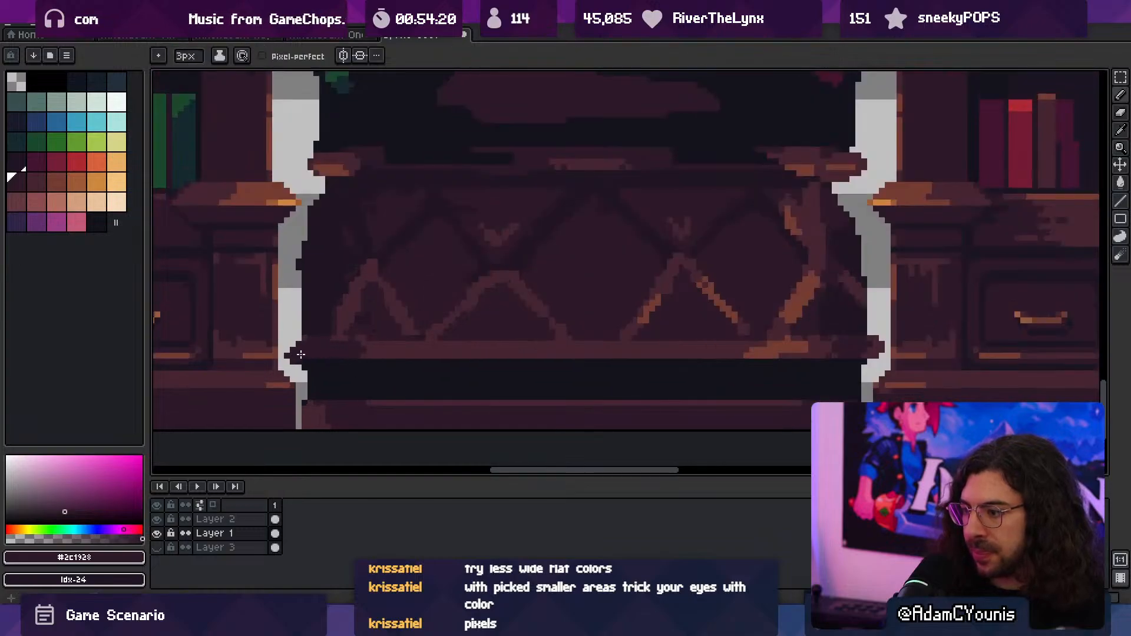
key("minus")
key("minus")
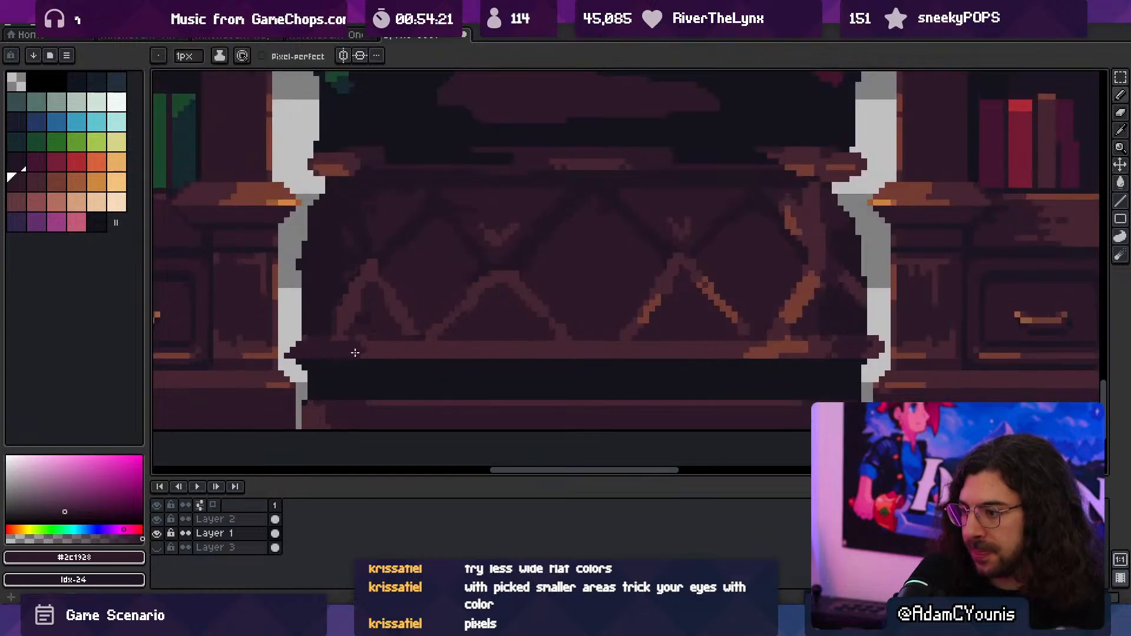
left_click(887, 342, "alt")
- Trim the lower ledge's right tip with a 1 px eraser and touch up the ledge's upper edge in #452531
key("e")
key("minus")
key("minus")
key("minus")
key("minus")
key("minus")
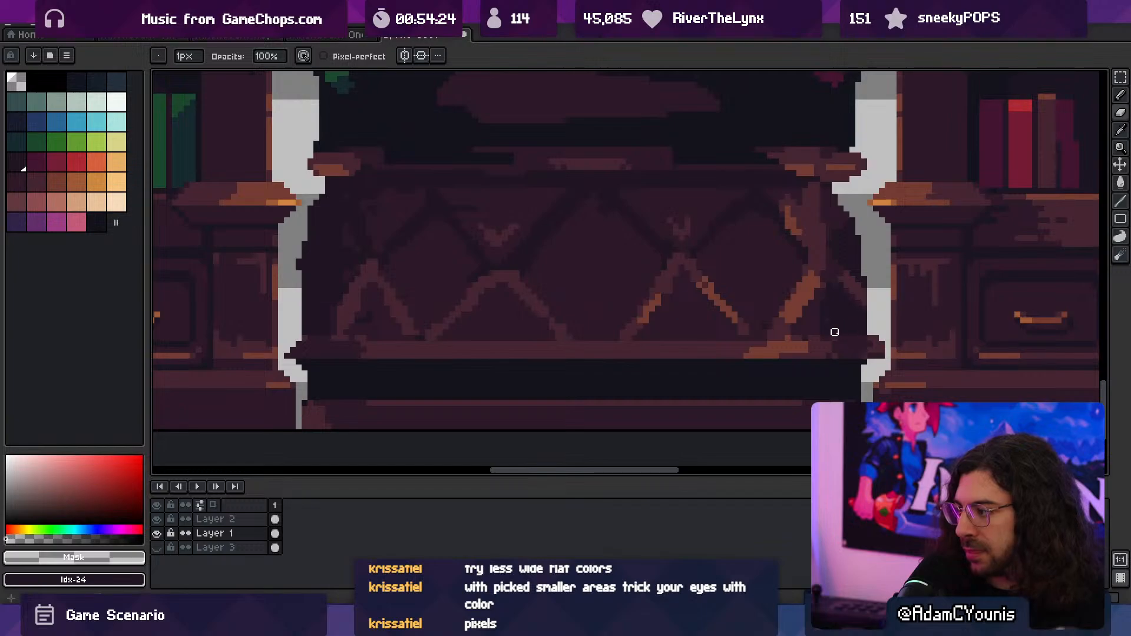
left_click(870, 344, "alt")
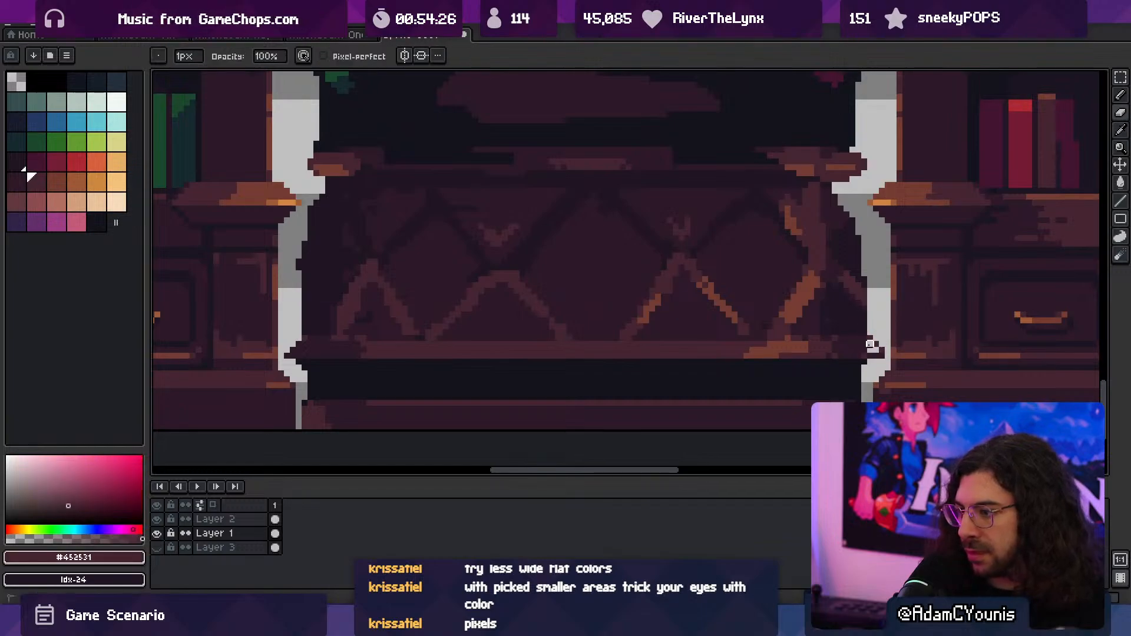
key("b")
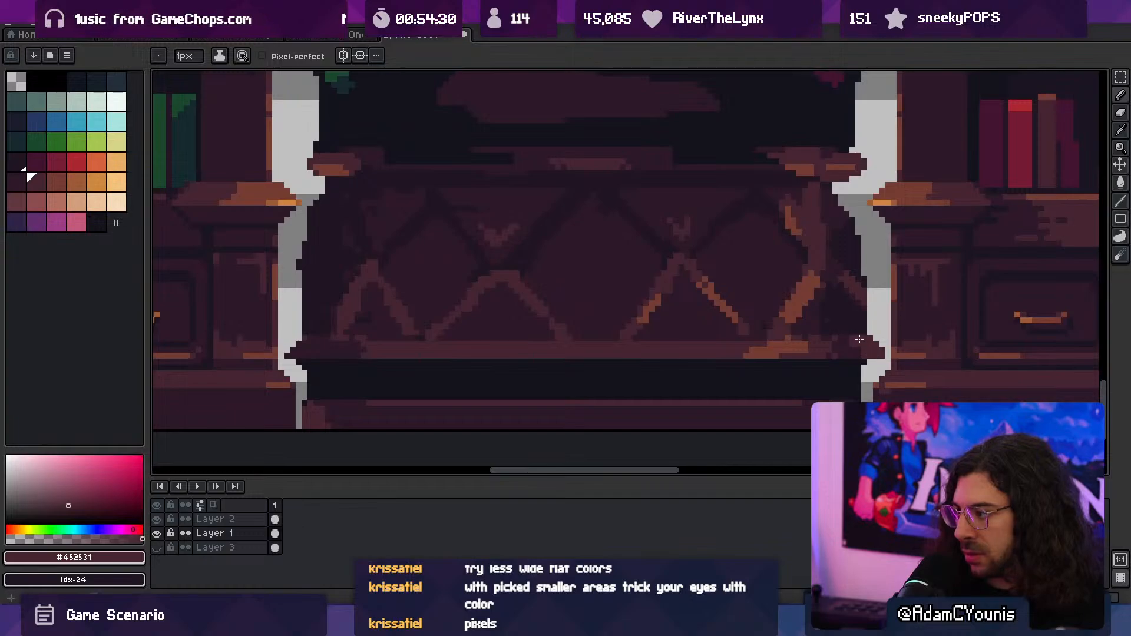
left_click_drag(834, 340, 703, 344, "ctrl")
left_click_drag(703, 344, 660, 338, "ctrl")
- Shade both ends of the column's bottom strip with a 4 px brush in the sampled colour #201523
left_click_drag(622, 377, 647, 374, "ctrl")
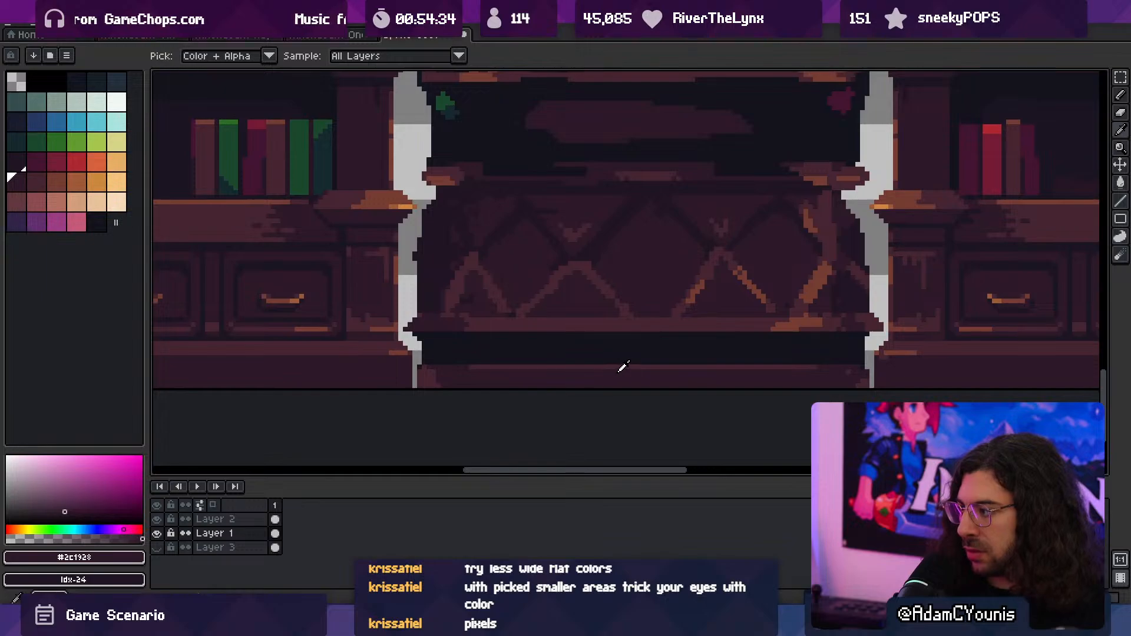
key("ctrl+space")
left_click(843, 306, "alt")
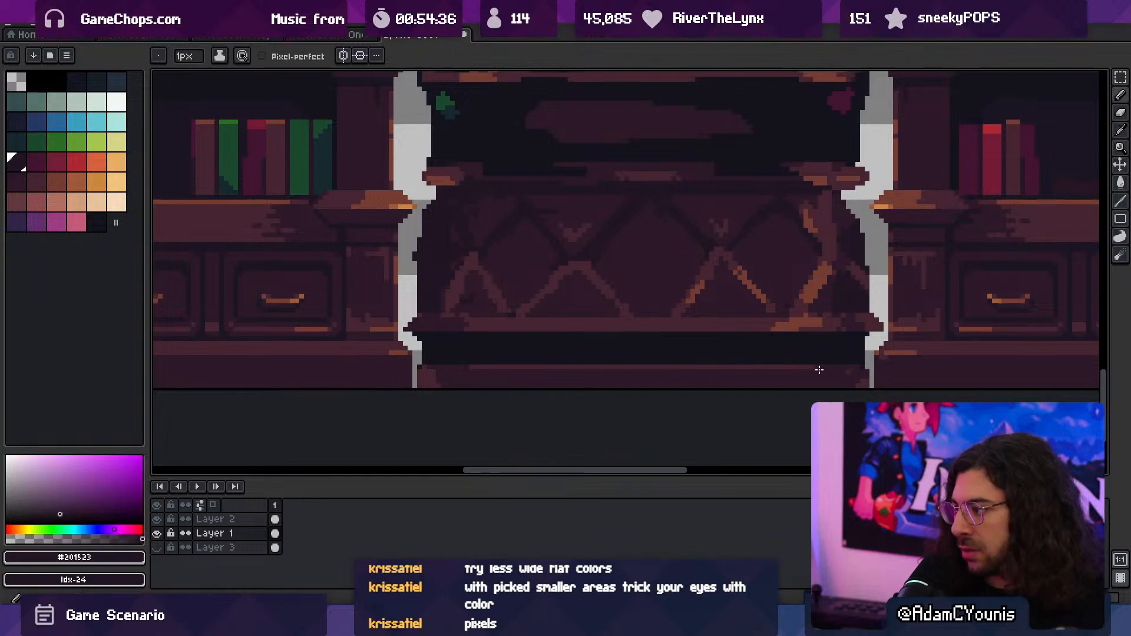
left_click_drag(828, 376, 837, 378)
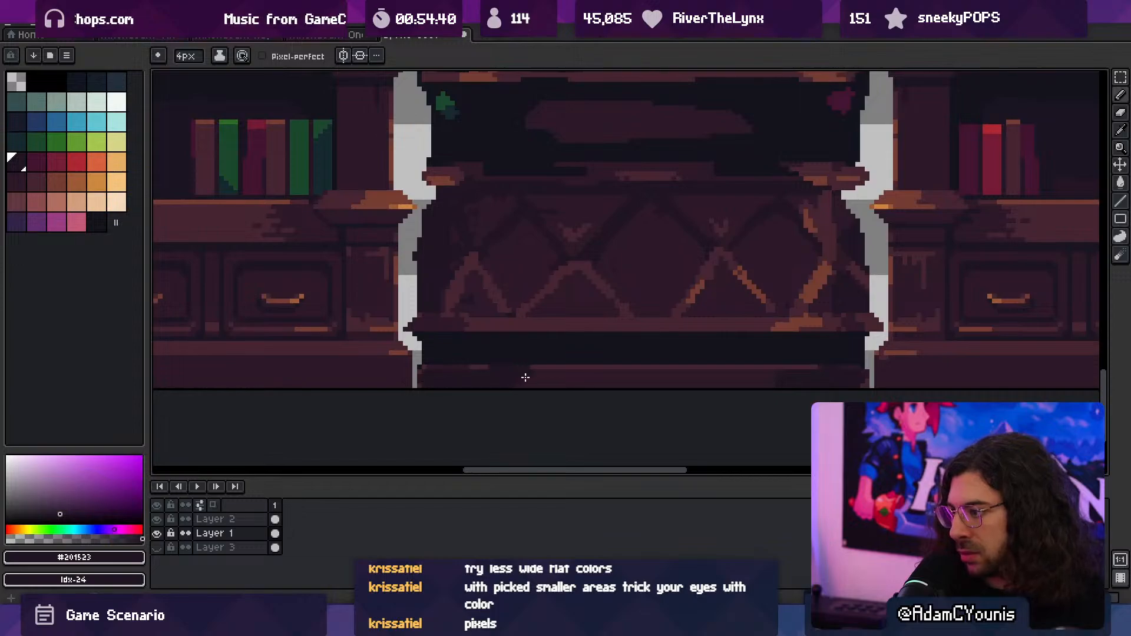
left_click_drag(524, 378, 555, 374)
key("ctrl+z")
left_click_drag(452, 380, 549, 380)
key("ctrl+z")
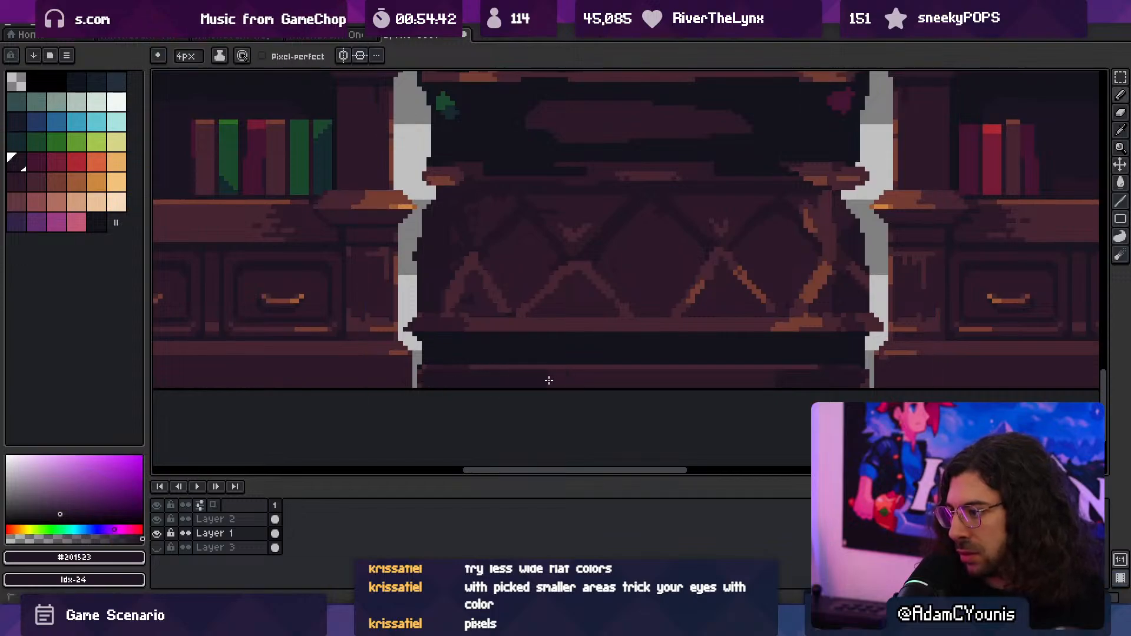
- Sample the shadow colour #1b1521 and apply it with the fill tool to the shaded ends of the column's bottom strip
scroll(548, 380, "down", 3)
scroll(588, 302, "up", 3)
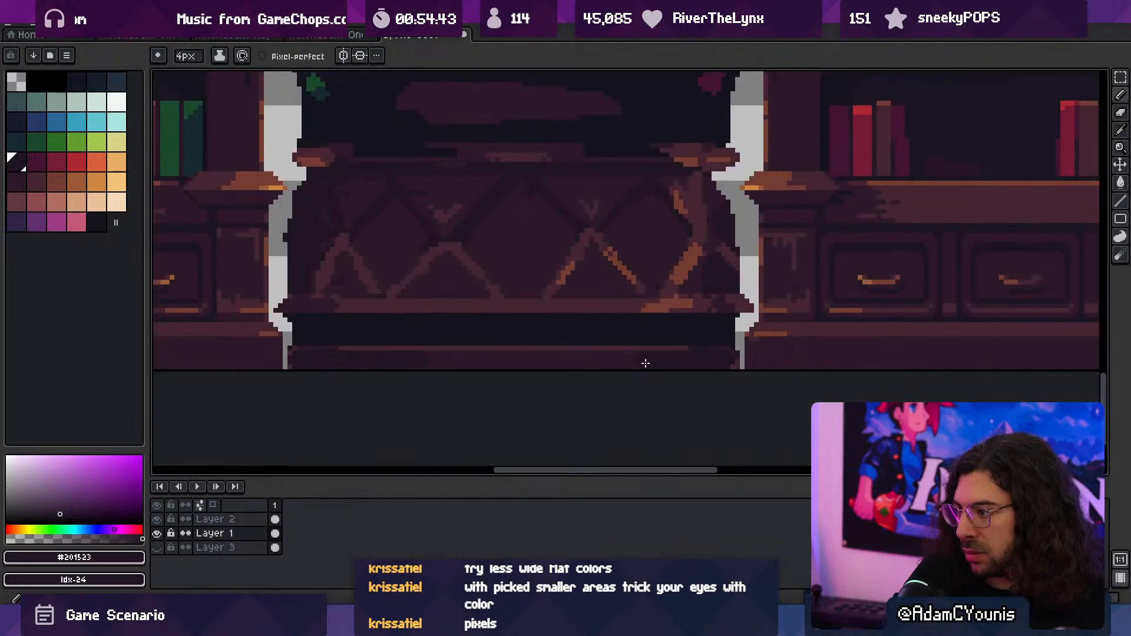
scroll(674, 358, "down", 2)
left_click(736, 298, "alt")
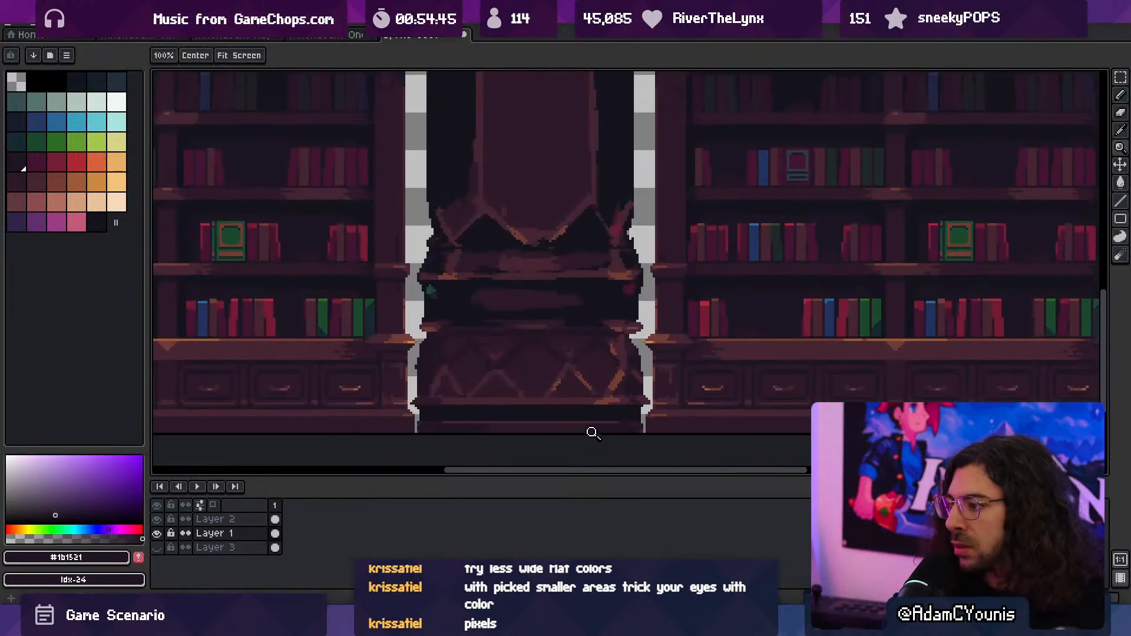
scroll(626, 436, "up", 3)
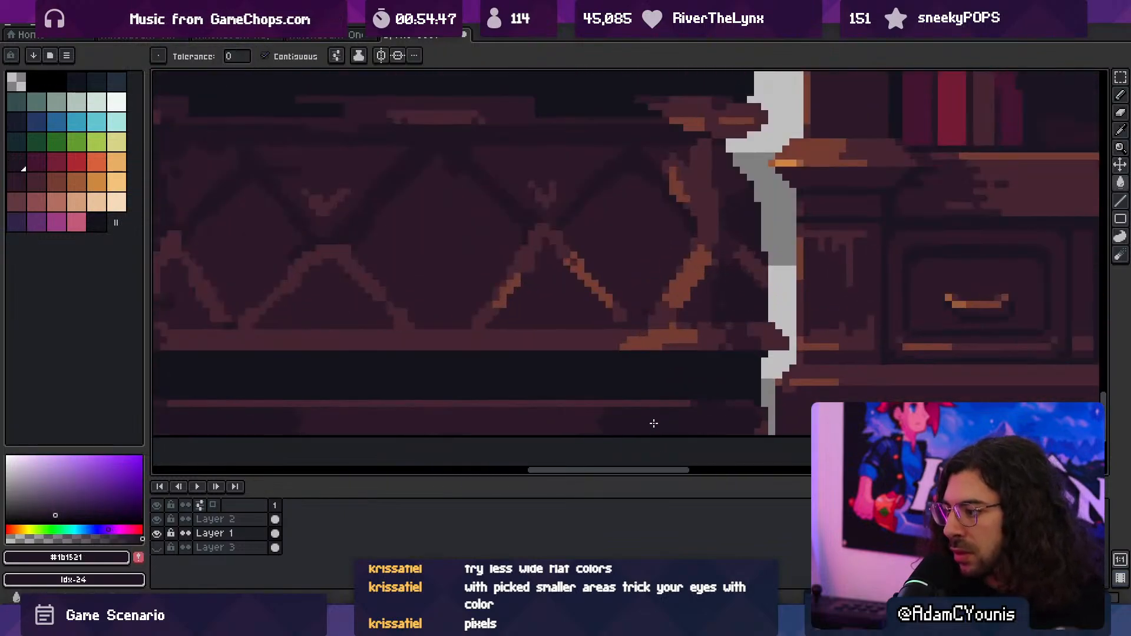
left_click_drag(508, 430, 708, 406)
left_click_drag(474, 325, 563, 472)
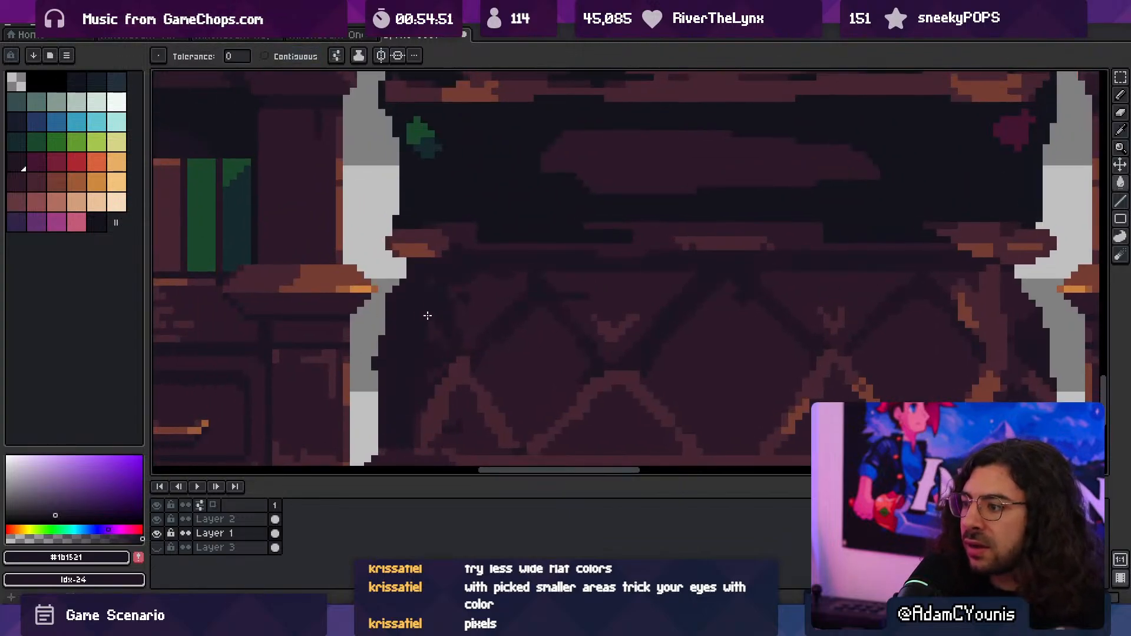
scroll(459, 305, "down", 2)
scroll(459, 305, "down", 5)
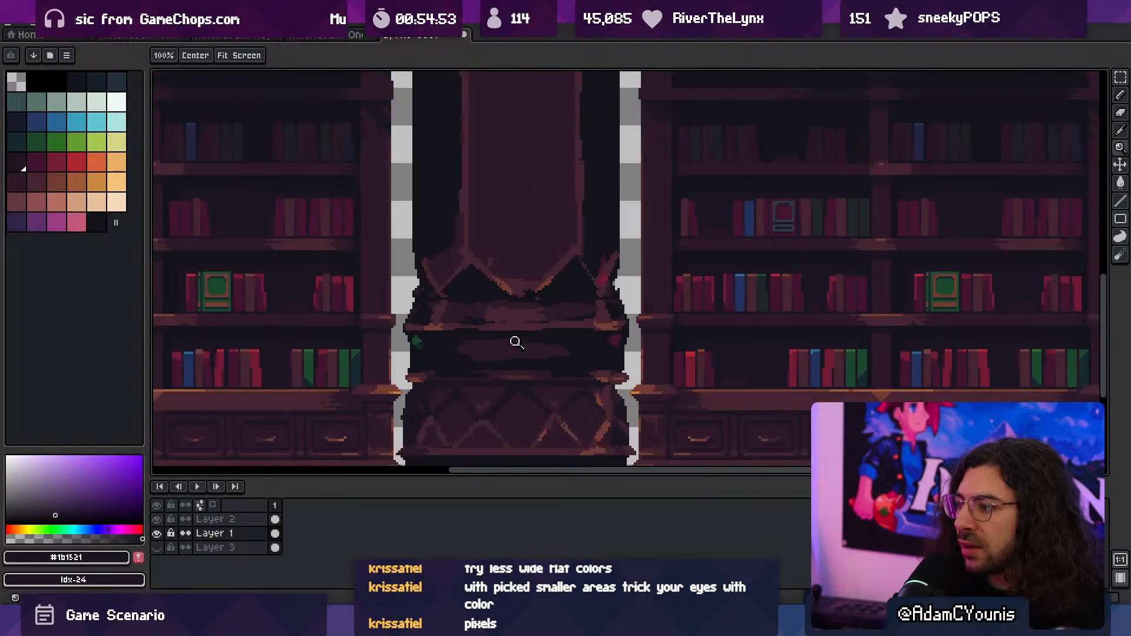
scroll(559, 312, "up", 3)
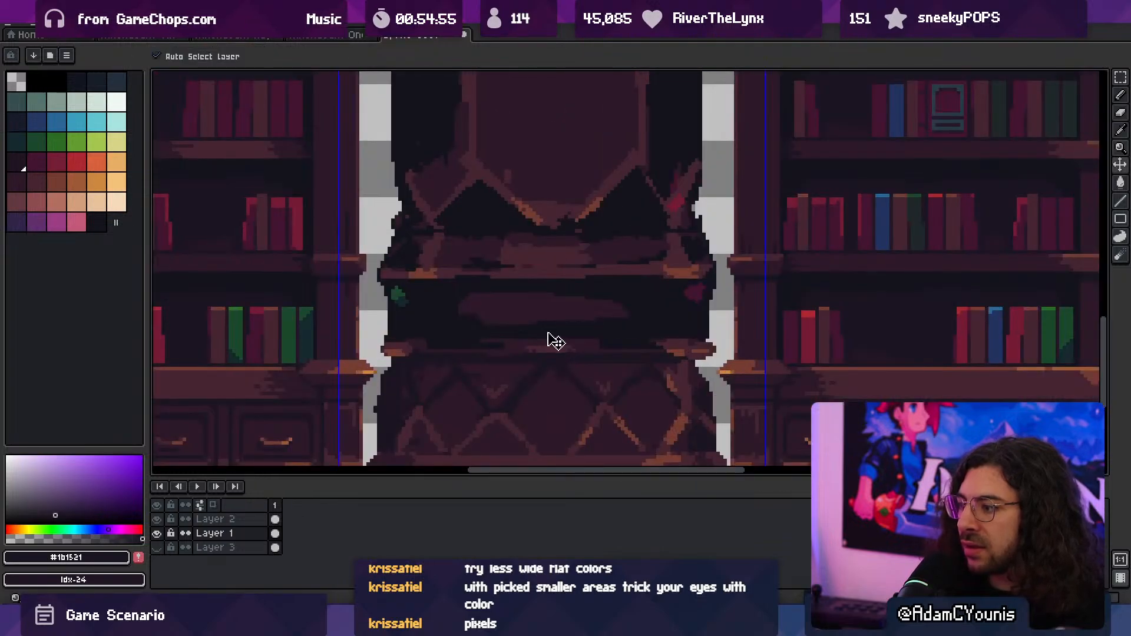
- Save the bookcase mockup, paste the copied artwork into the Athenaeum Huge Column sprite and align it over the column at -182, 20
key("ctrl+s")
key("Escape")
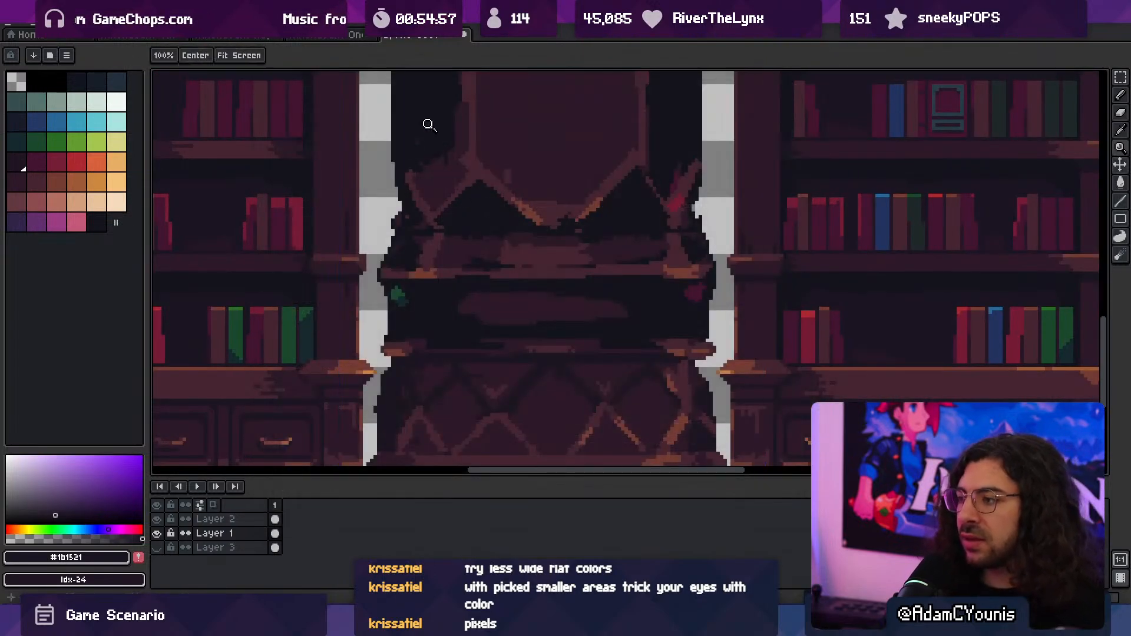
left_click(358, 34)
left_click(236, 37)
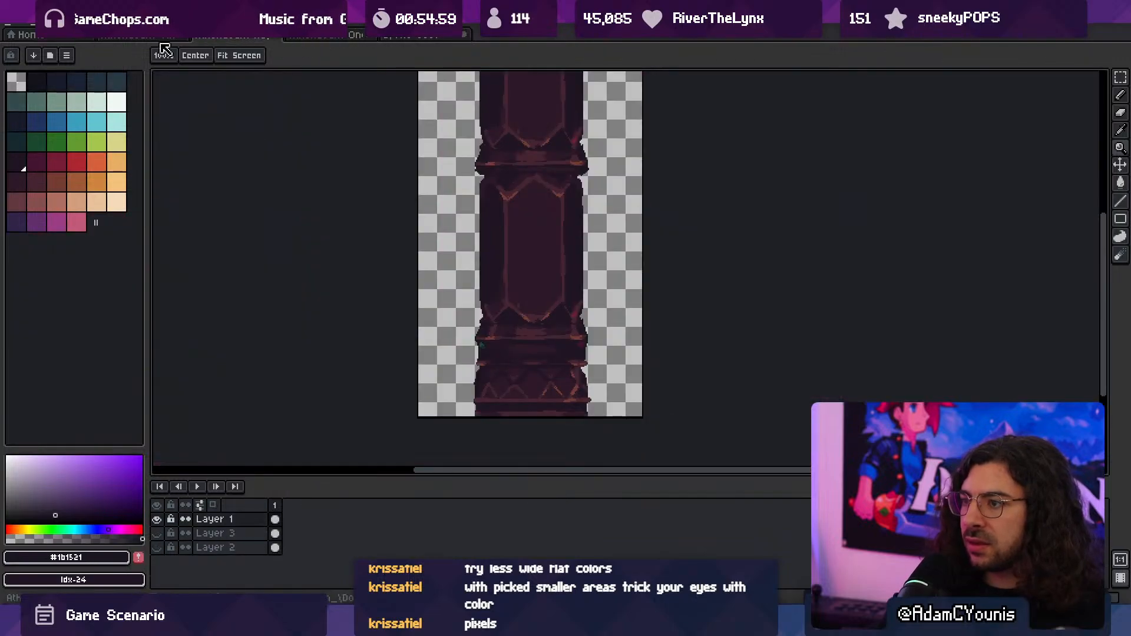
key("ctrl+v")
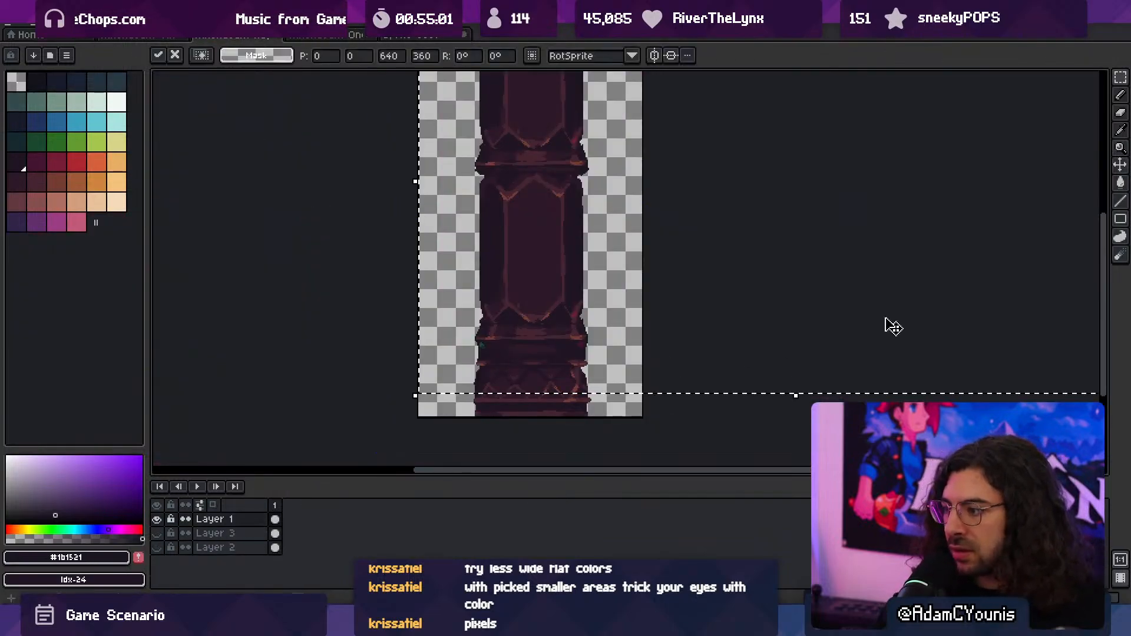
left_click_drag(885, 323, 727, 333)
scroll(532, 348, "up", 3)
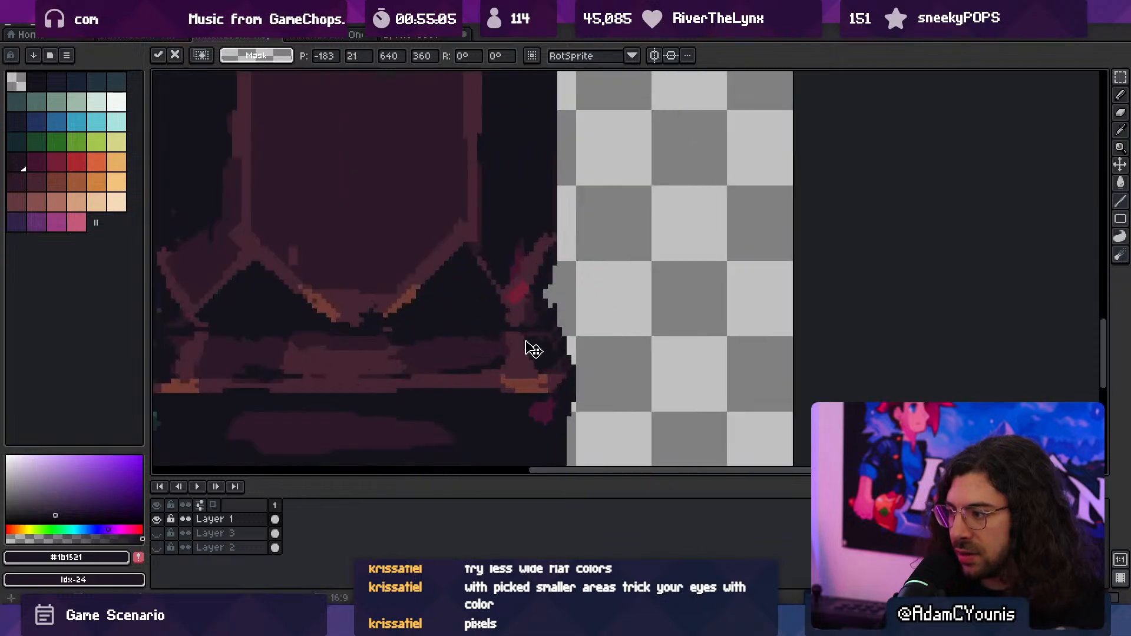
scroll(493, 328, "down", 3)
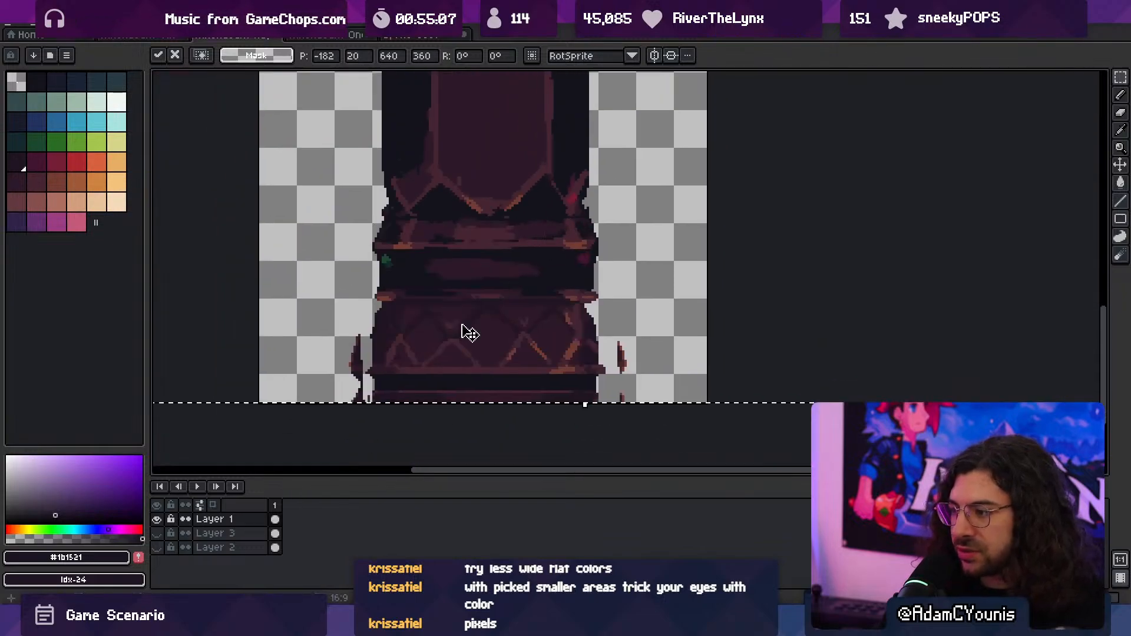
key("Return")
- Erase the stray bookcase fragments on both sides of the column's base with a 9 px eraser and clear the selection
key("e")
mouse_move(346, 351)
left_mouse_down()
mouse_move(353, 396)
mouse_move(352, 363)
mouse_move(353, 386)
left_mouse_up()
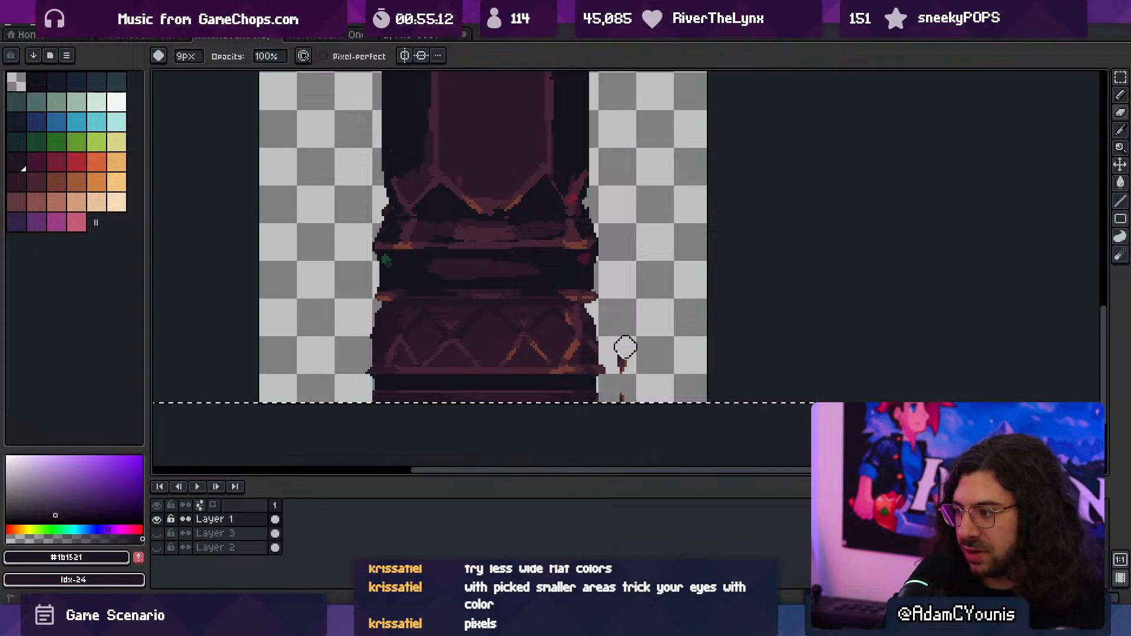
left_click_drag(623, 348, 624, 386)
key("ctrl+d")
- Export all visible layers to the Athenaeum Huge Column PNG at 100%, switch to Unity and start play mode
key("ctrl+alt+shift+s")
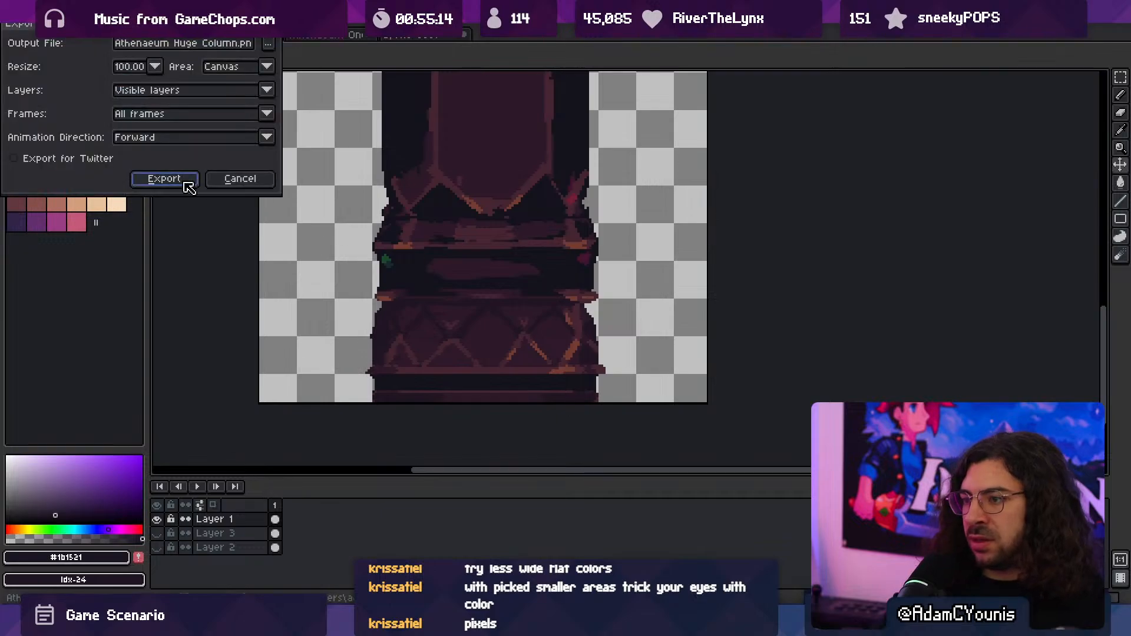
left_click(180, 178)
key("alt+Tab")
scroll(525, 295, "down", 3)
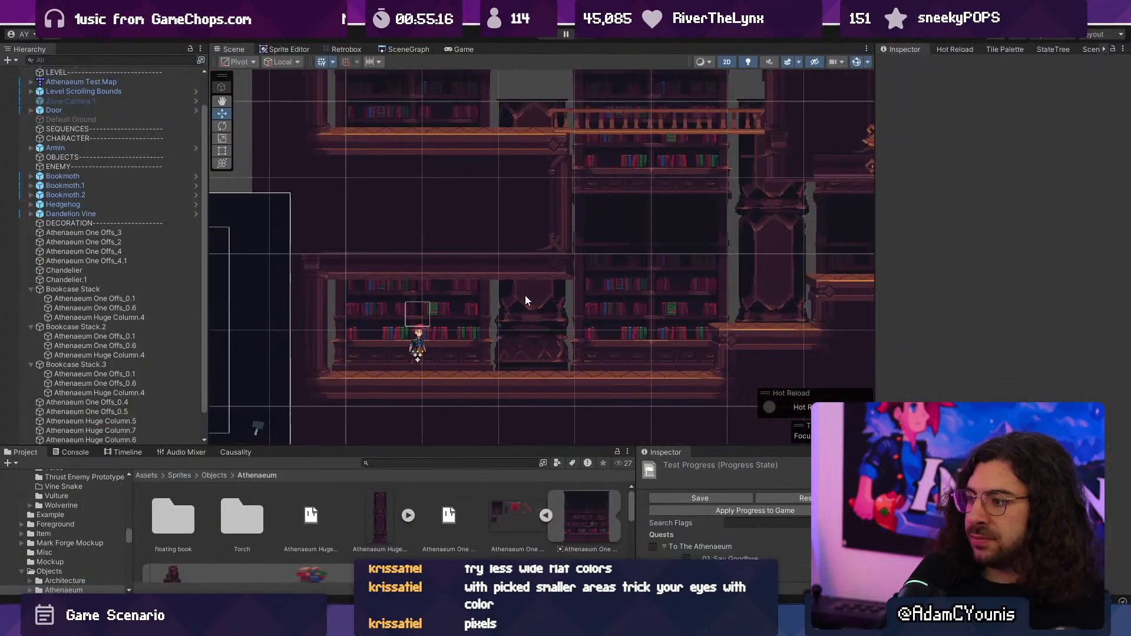
key("ctrl+p")
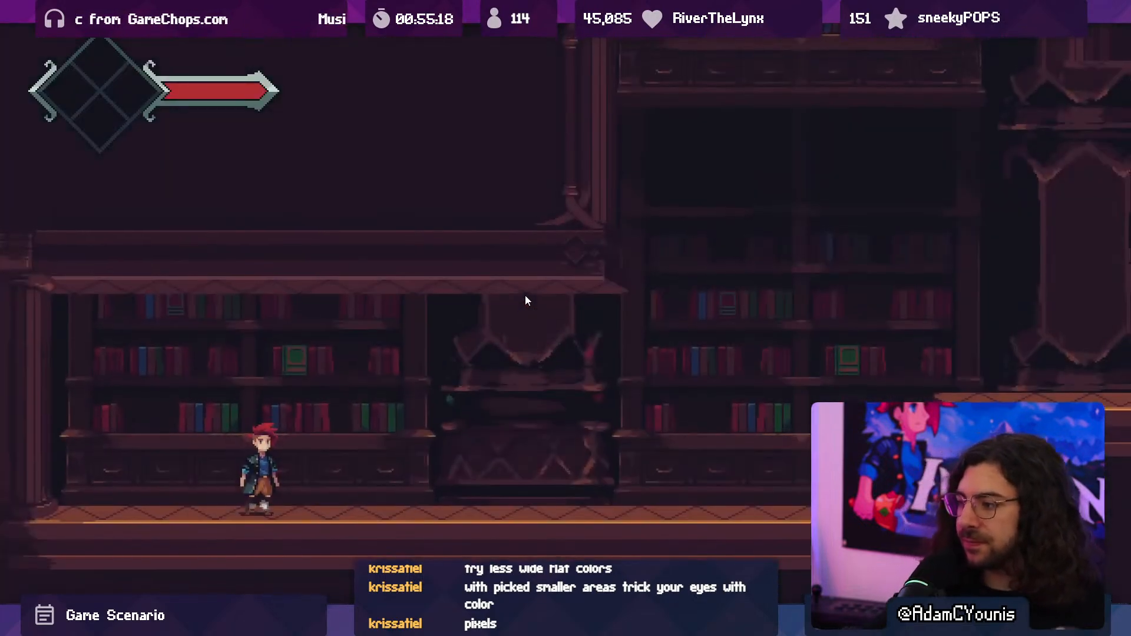
- Run and jump the character past the columns to examine how they look beside the bookcases, and stop play mode
key("Right")
key("space")
key("Right")
key("space")
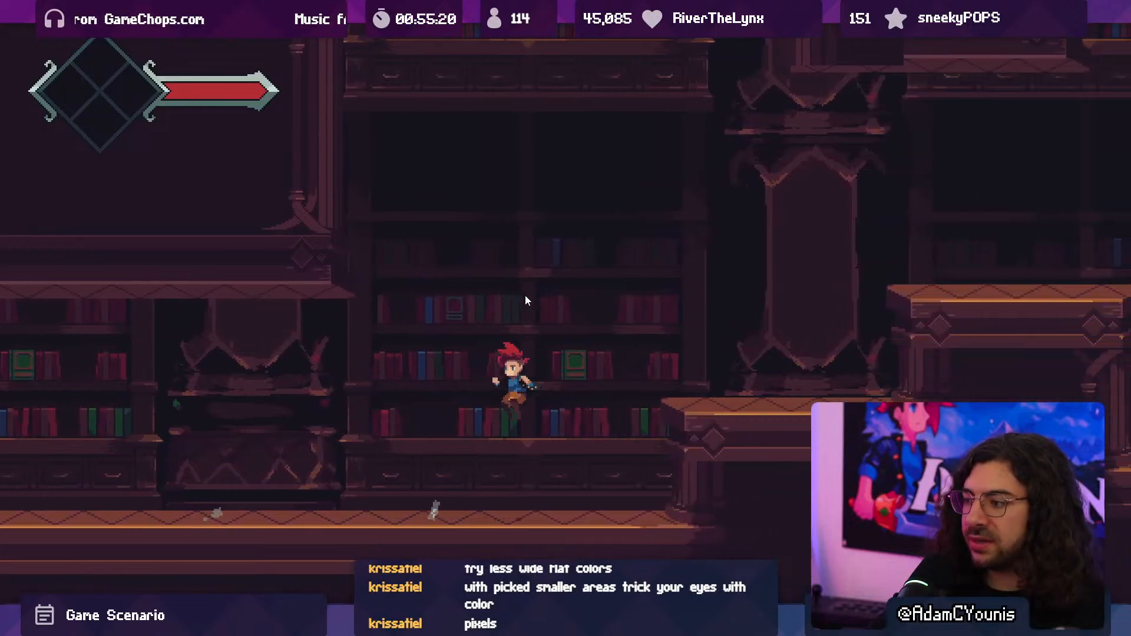
key("Left")
key("space")
key("space")
key("Right")
key("F11")
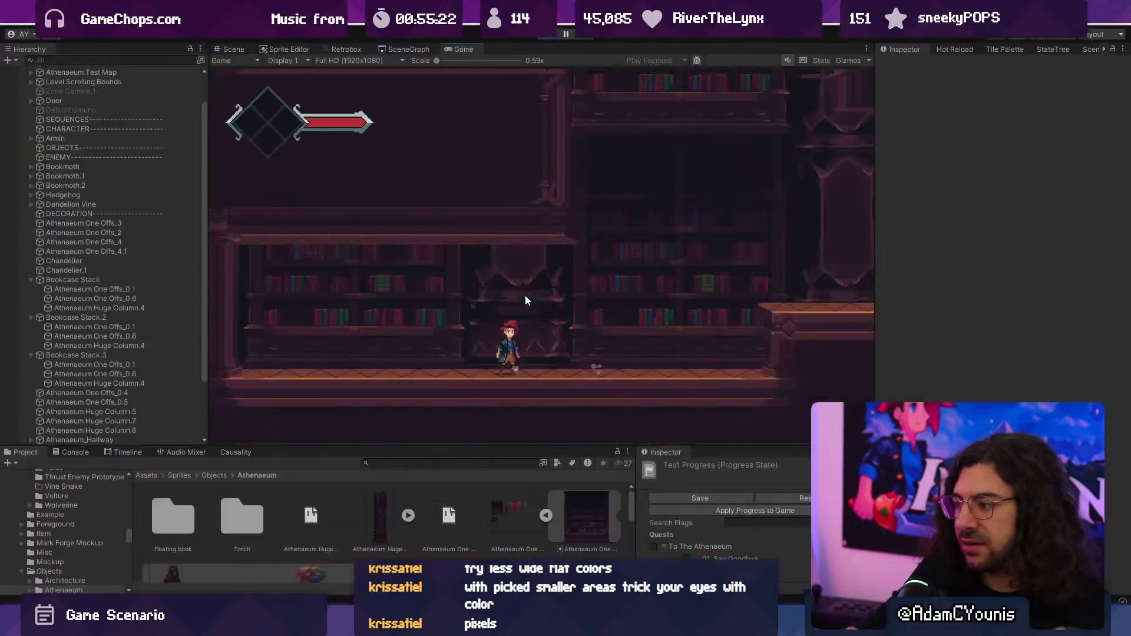
left_click(544, 35)
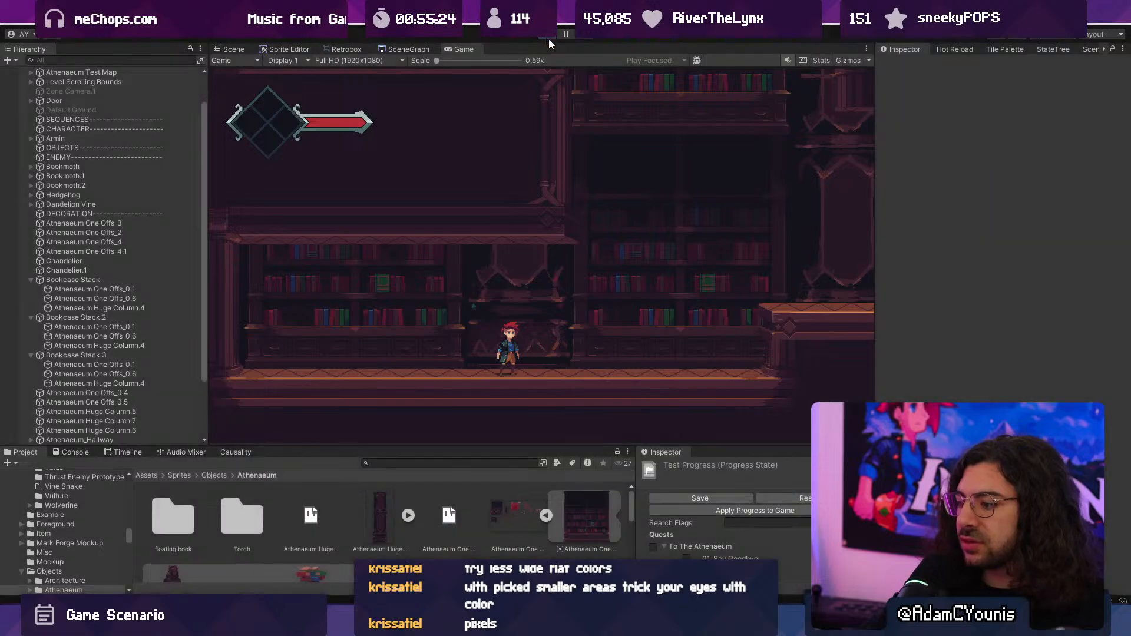
- Switch back to Aseprite, reopen the bookcase mockup and show the dark backdrop on Layer 3
key("alt+Tab")
left_click(353, 33)
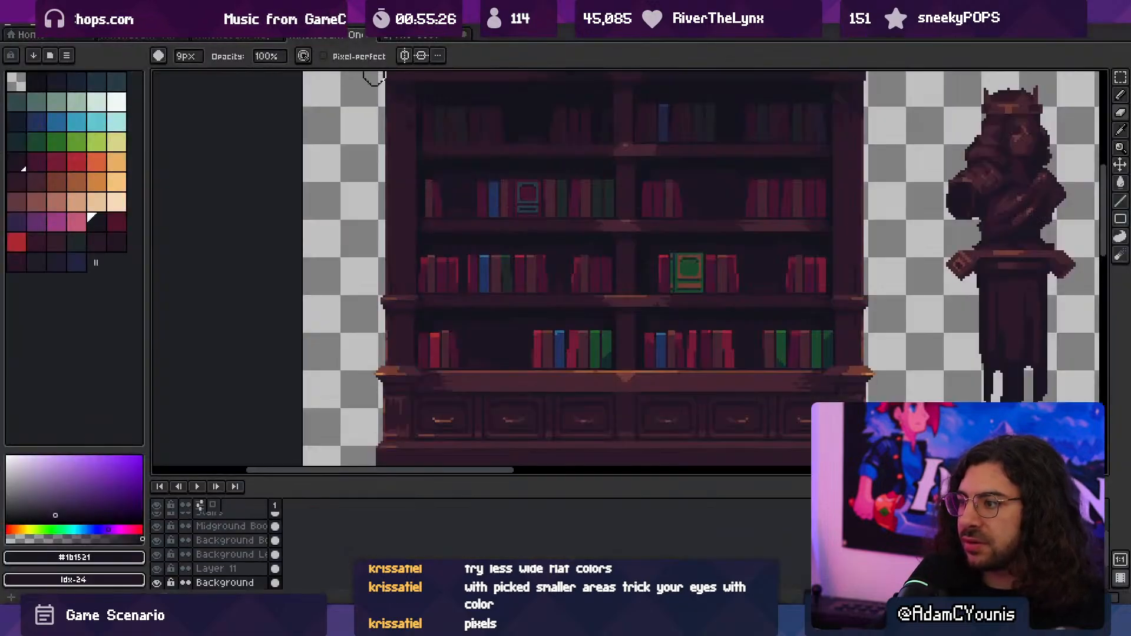
left_click(431, 37)
left_click(155, 546)
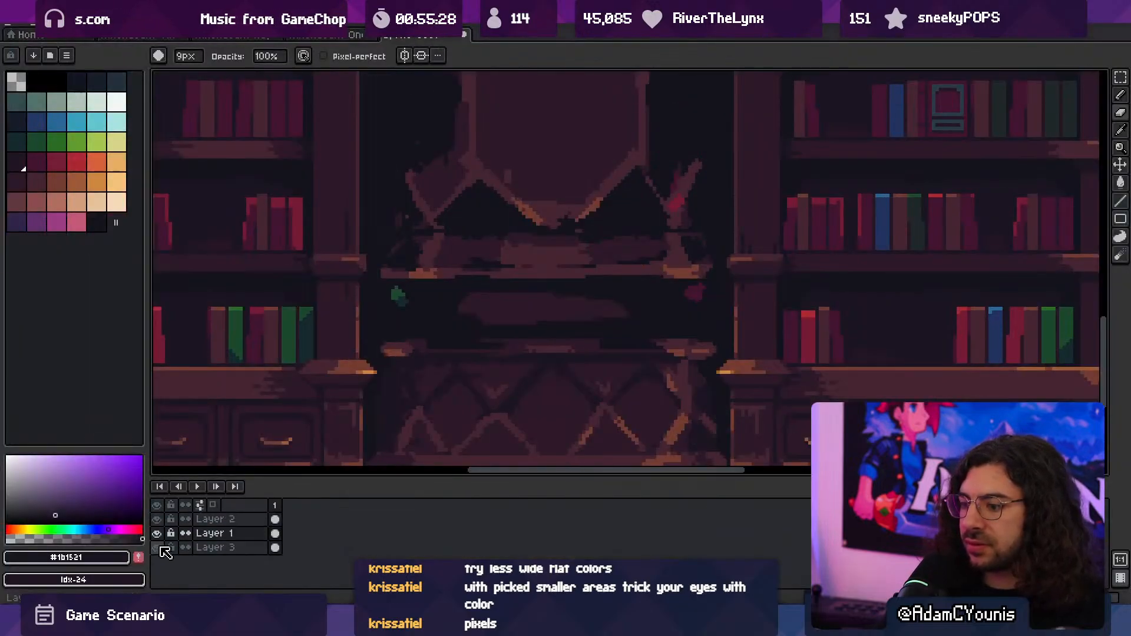
scroll(383, 406, "down", 4)
middle_click_drag(414, 405, 449, 412)
scroll(412, 322, "up", 2, "ctrl")
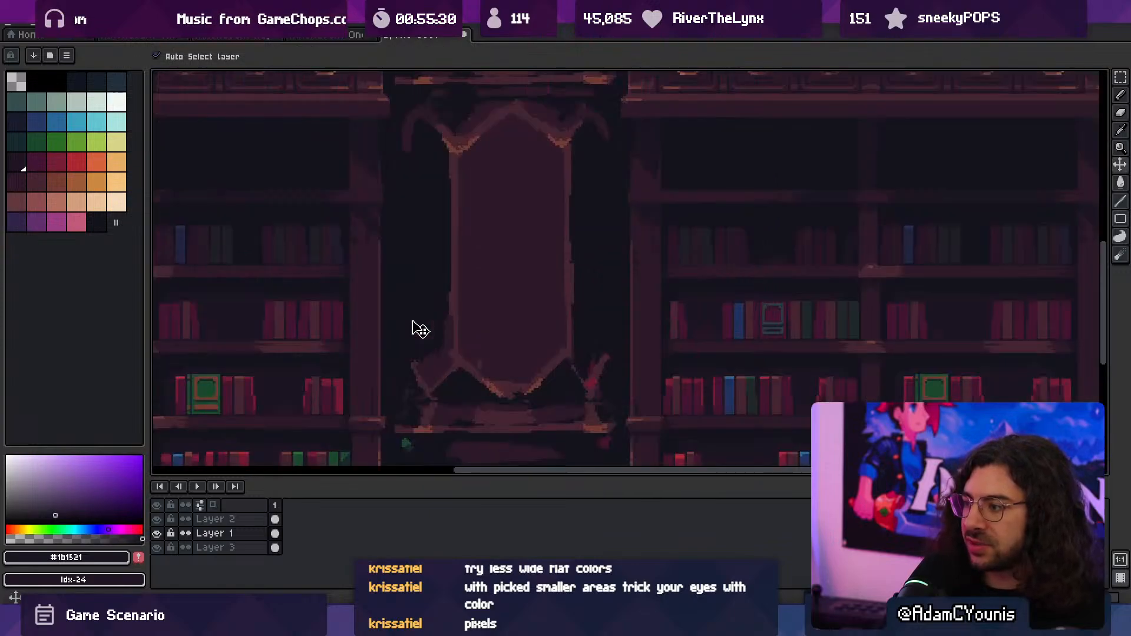
- Fill the dark recesses around the column's panels and base with the shadow colour #1b1521
key("i")
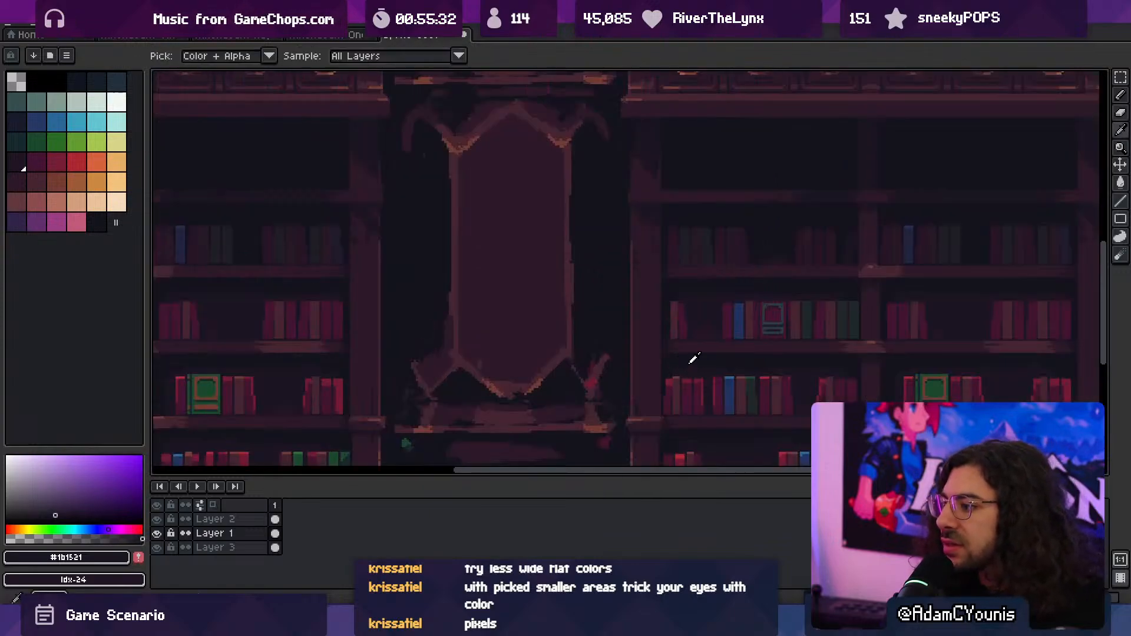
key("g")
key("z")
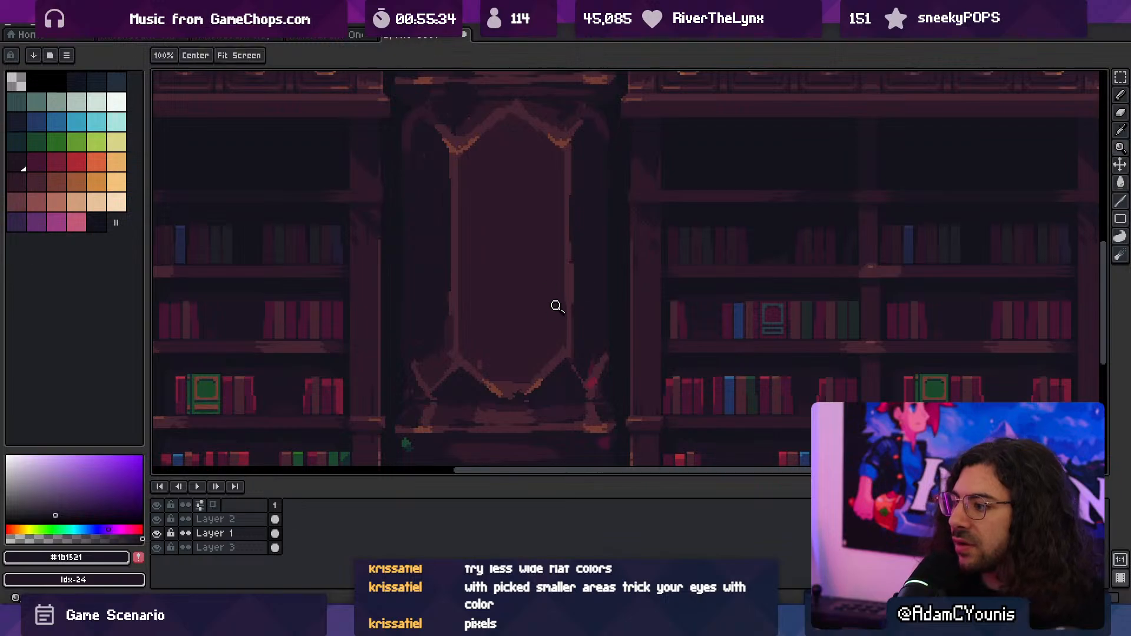
scroll(543, 300, "down", 3)
key("space")
mouse_move(548, 300)
left_mouse_down()
mouse_move(549, 357)
mouse_move(557, 286)
left_mouse_up()
key("space")
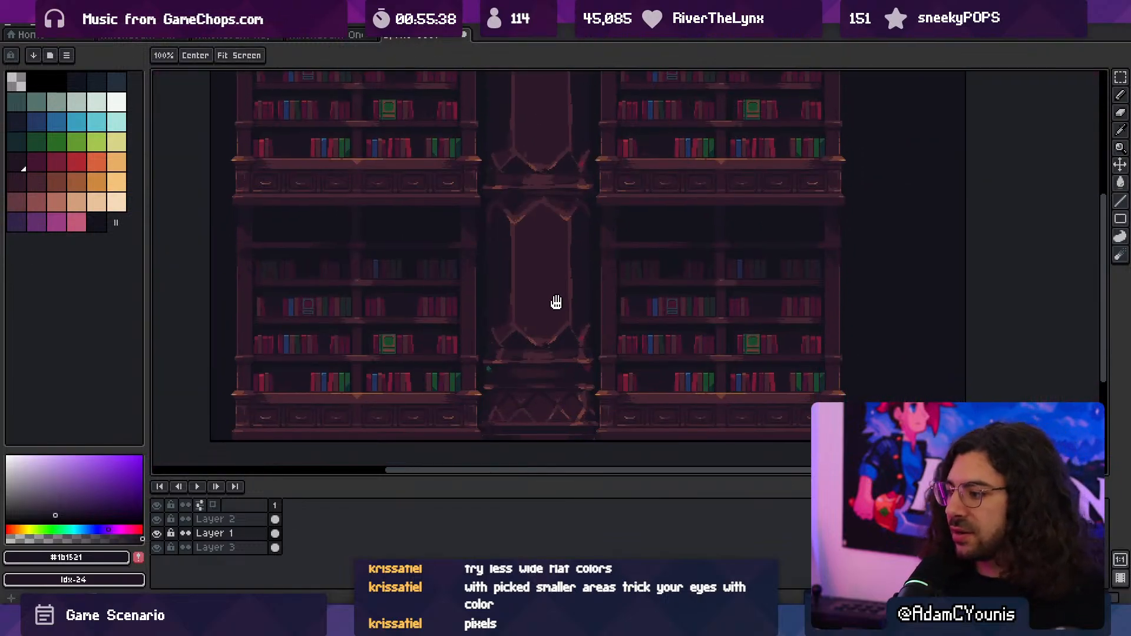
- Sample #2c1928 and enlarge the lighter patch on the column's middle band with a 6 px brush
scroll(556, 374, "up", 3)
left_click(723, 361, "alt")
key("v")
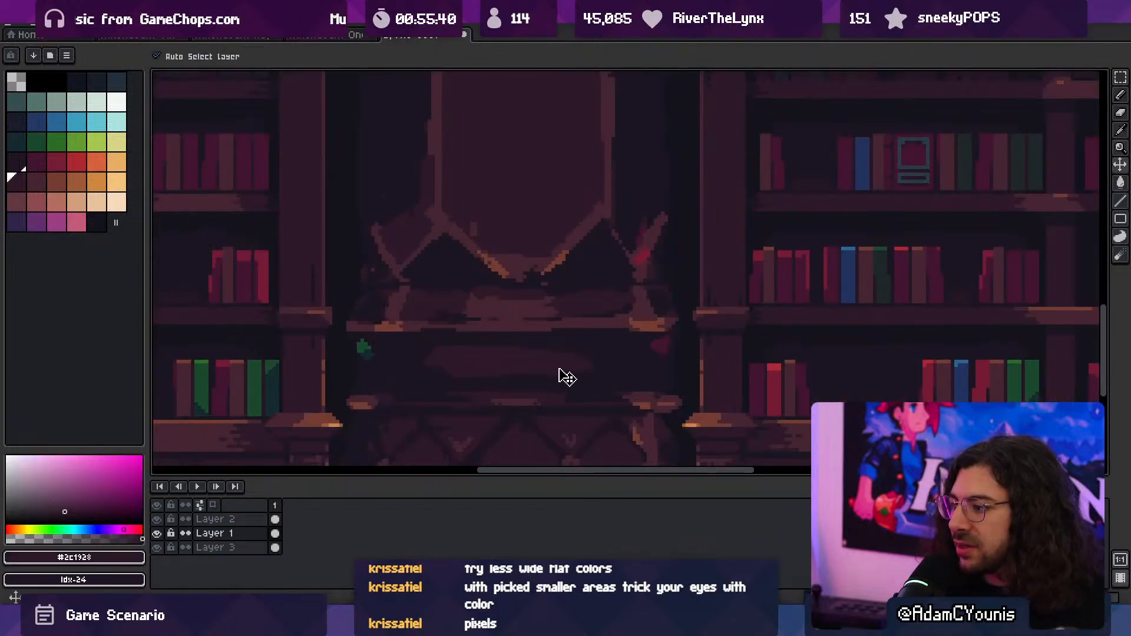
key("b")
scroll(556, 345, "down", 2)
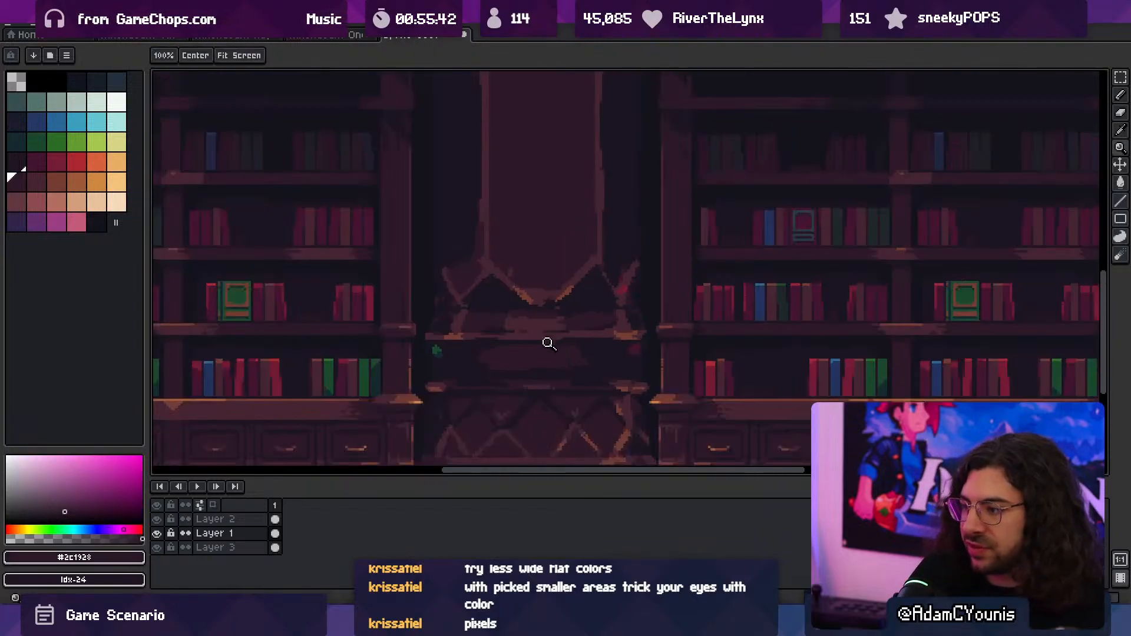
scroll(566, 359, "up", 2)
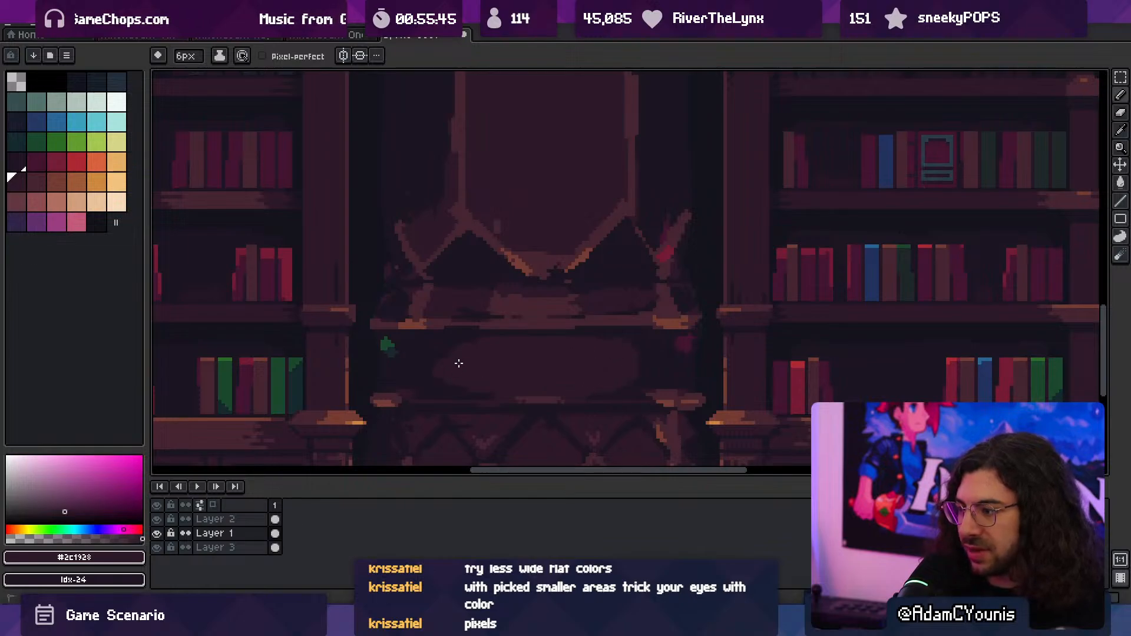
- Hide the Layer 3 backdrop and make Layer 1 the active layer again
key("alt+Down")
left_click(157, 547)
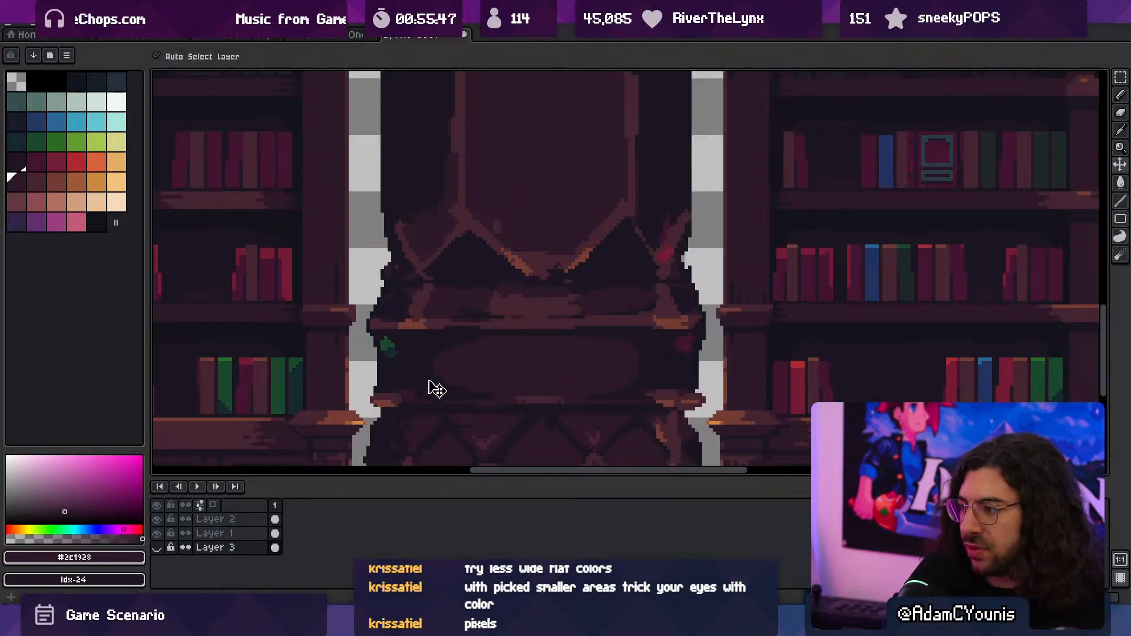
left_click(482, 354, "ctrl")
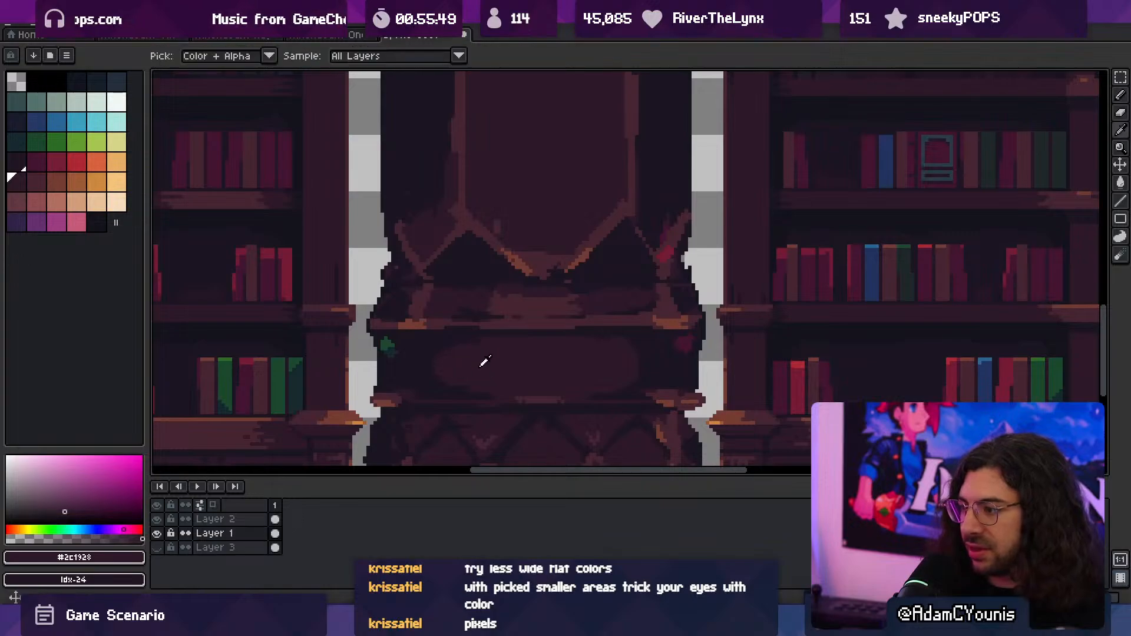
- Square off the ends of the middle band's lighter patch with the brush in #2c1928
key("z")
scroll(559, 331, "down", 5)
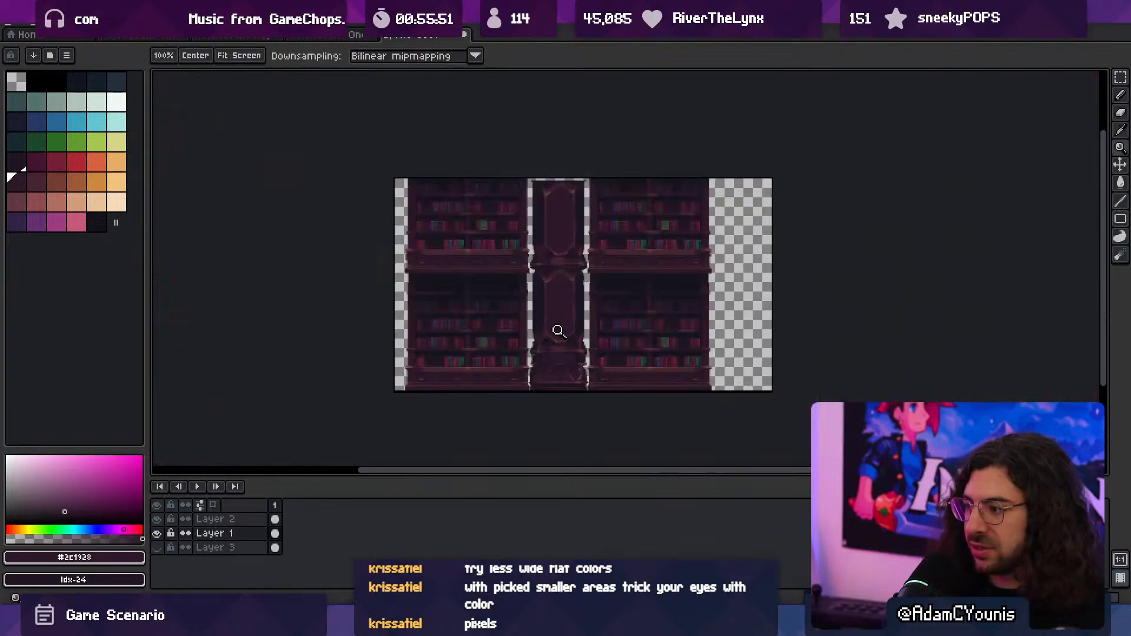
scroll(572, 356, "up", 5)
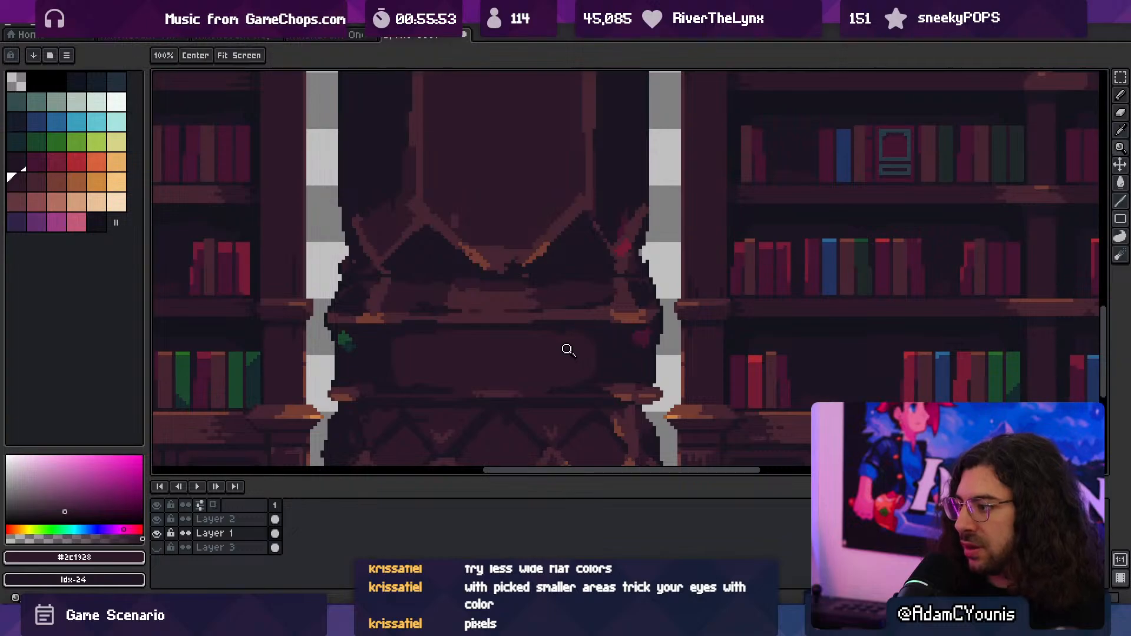
key("b")
left_click_drag(597, 370, 600, 343)
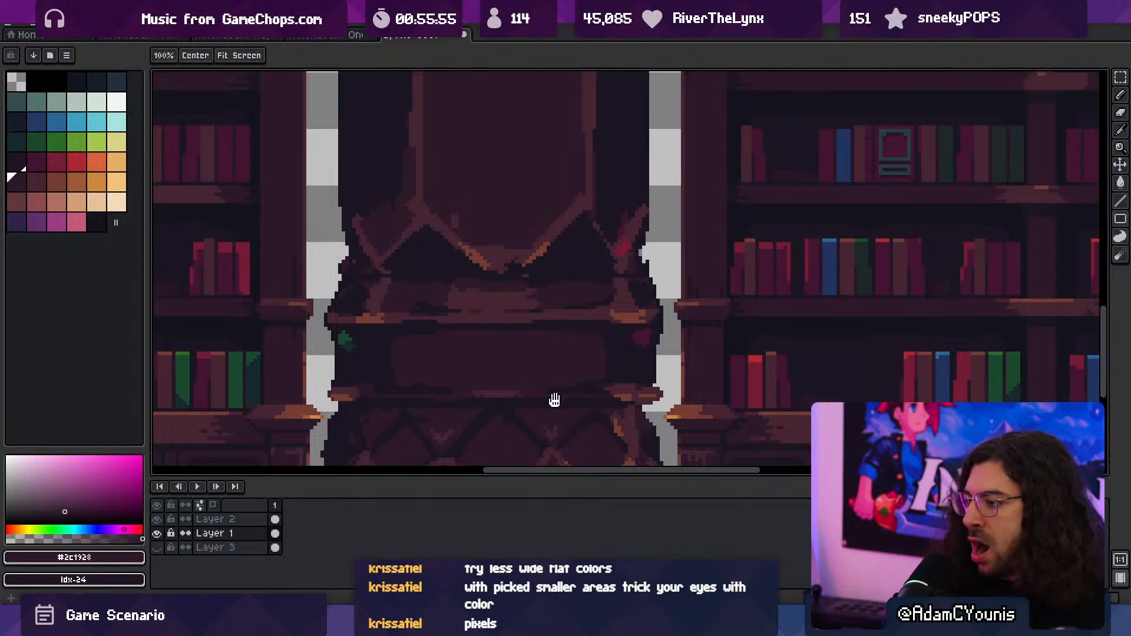
- Paint #452531 highlights inside the base lattice's upper triangles and diamond centres with 3 px and 2 px brushes
left_click_drag(552, 396, 565, 308)
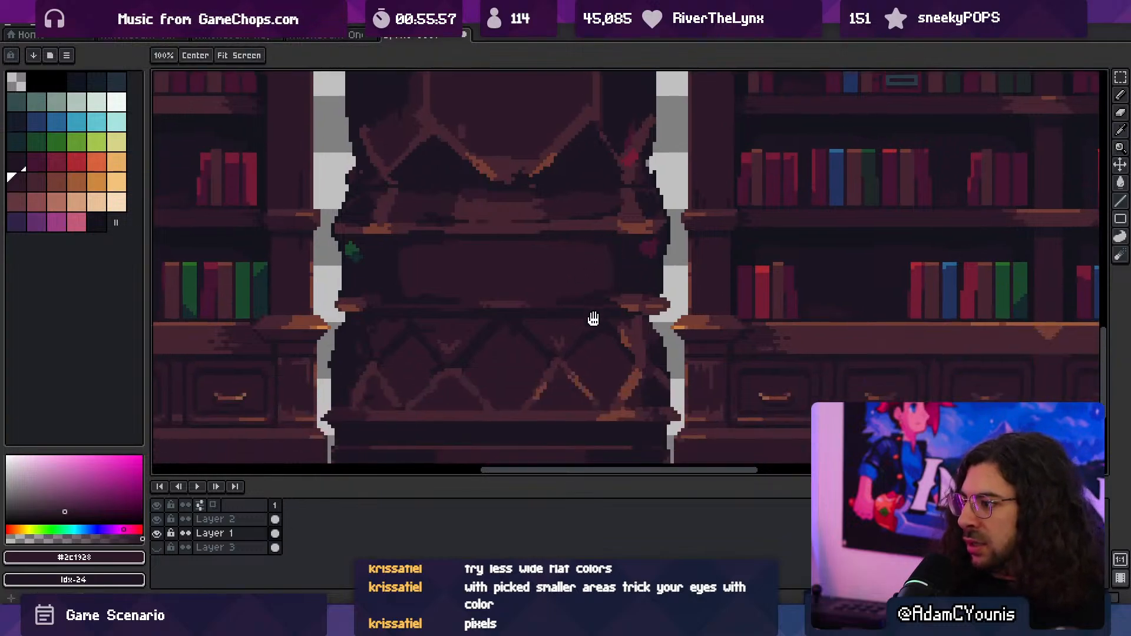
left_click(569, 336, "alt")
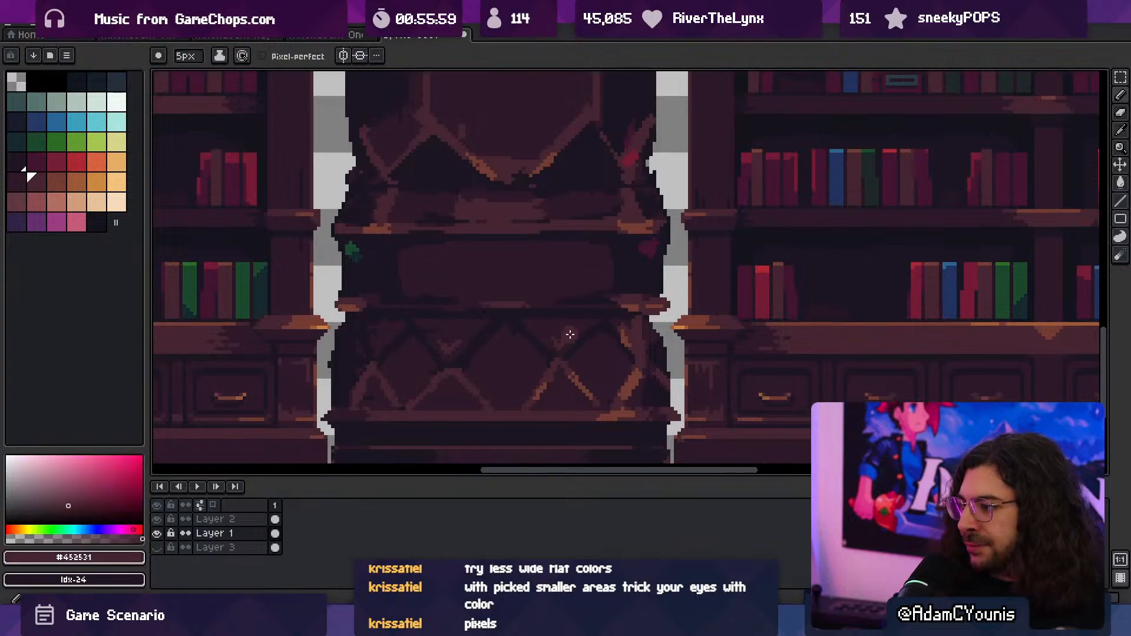
key("minus")
key("minus")
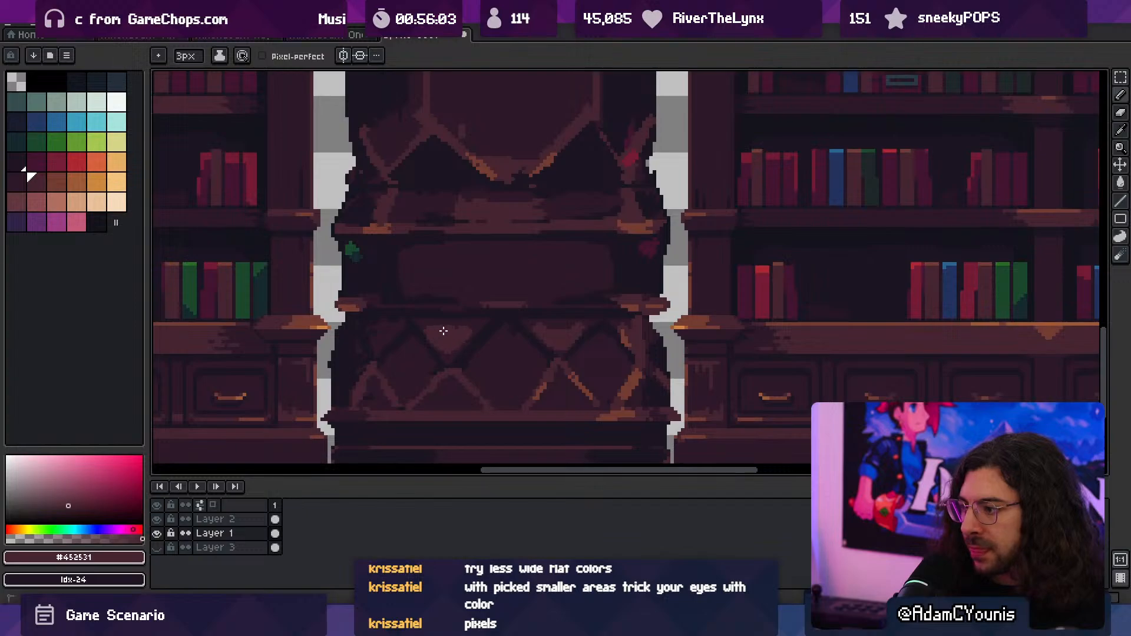
scroll(480, 318, "down", 3)
scroll(535, 285, "up", 4)
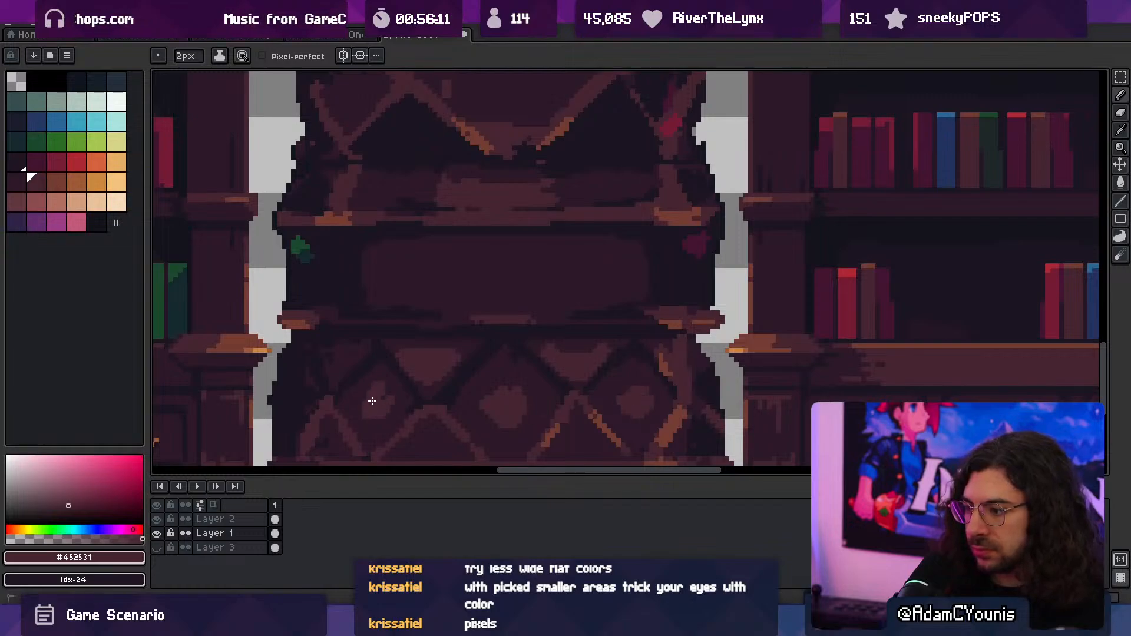
- Reshape the lattice's left diamond highlight into a flat-bottomed upper wedge, using #452531 and #2c1928
key("z")
scroll(478, 336, "down", 4)
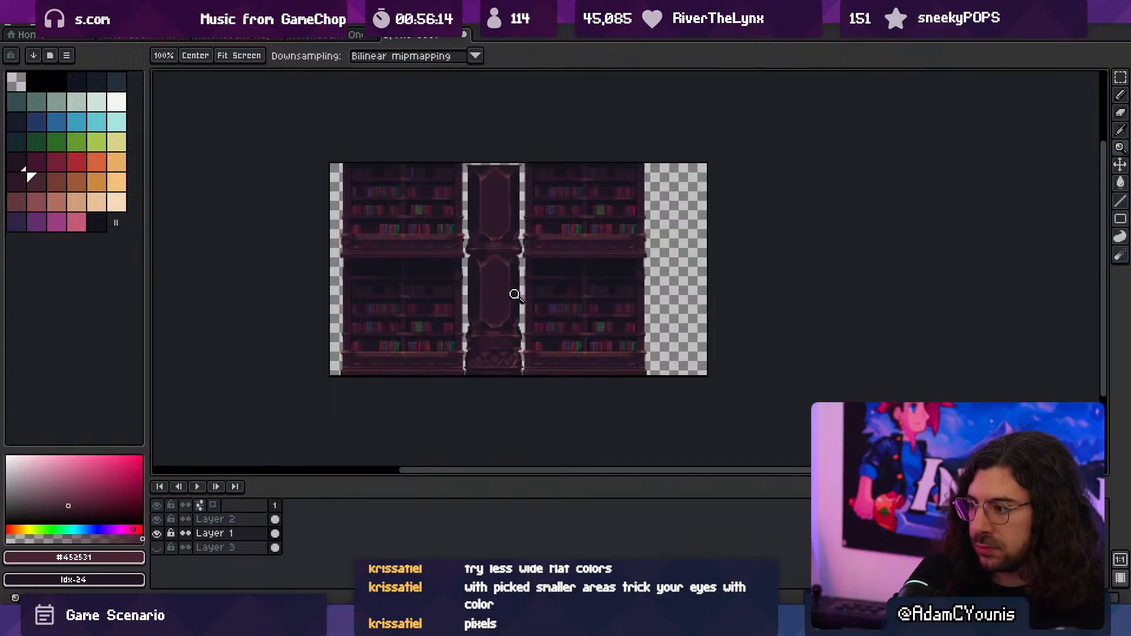
scroll(515, 295, "up", 1)
scroll(443, 377, "up", 1)
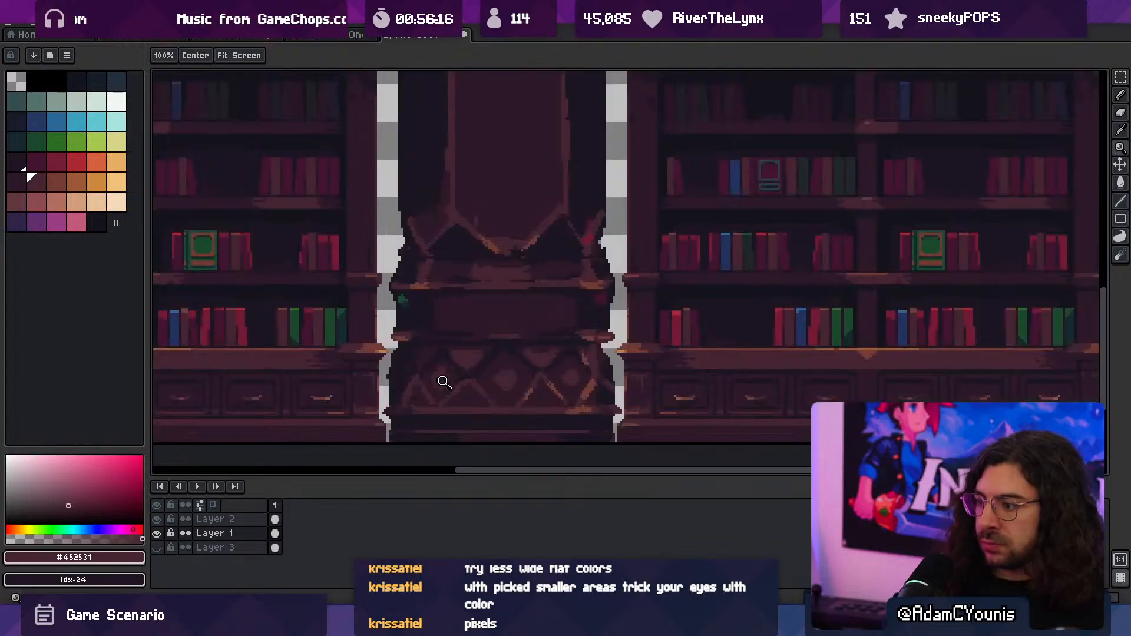
scroll(442, 382, "up", 1)
key("b")
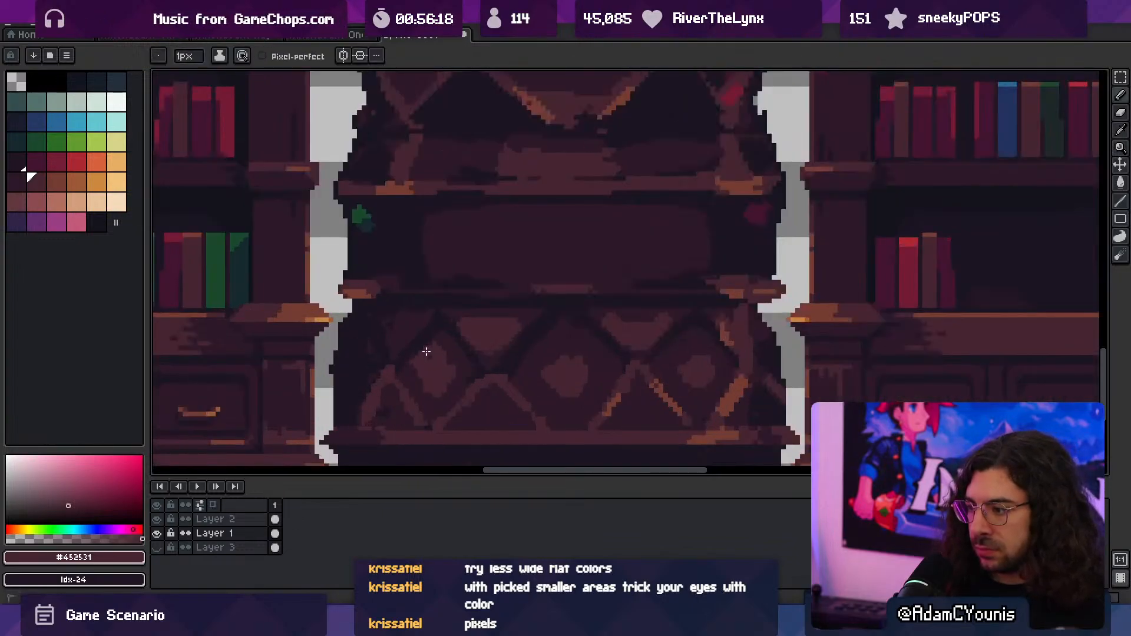
left_click(439, 391, "alt")
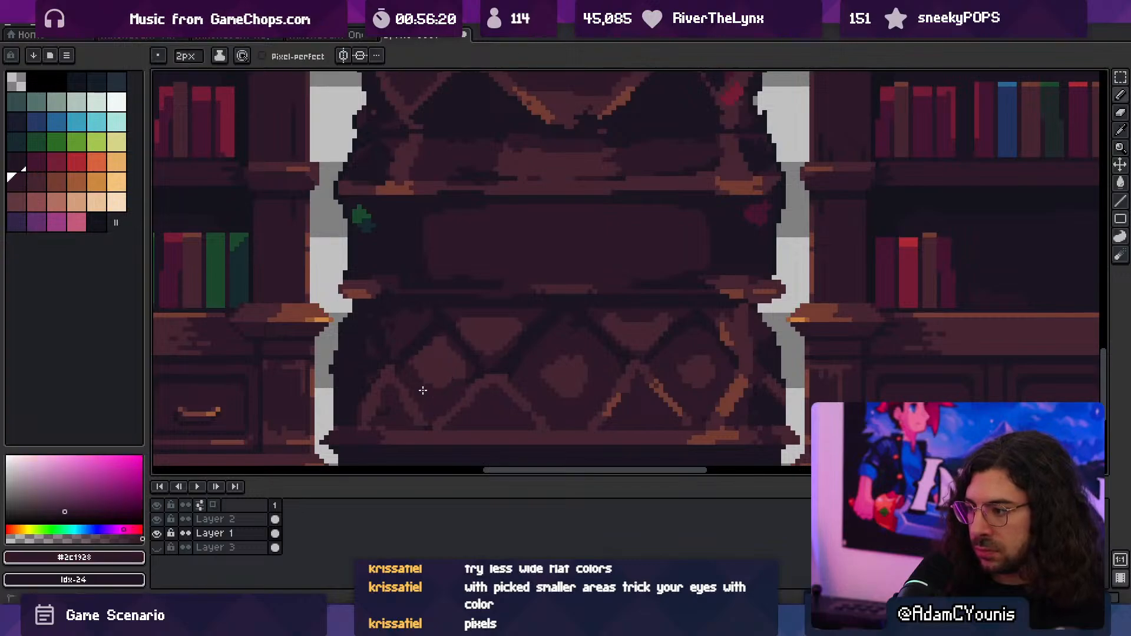
- Cut away the lower half of the middle diamond's highlight with #2c1928 and fill out its upper half in #452531
left_click_drag(587, 386, 573, 396)
left_click(573, 364, "alt")
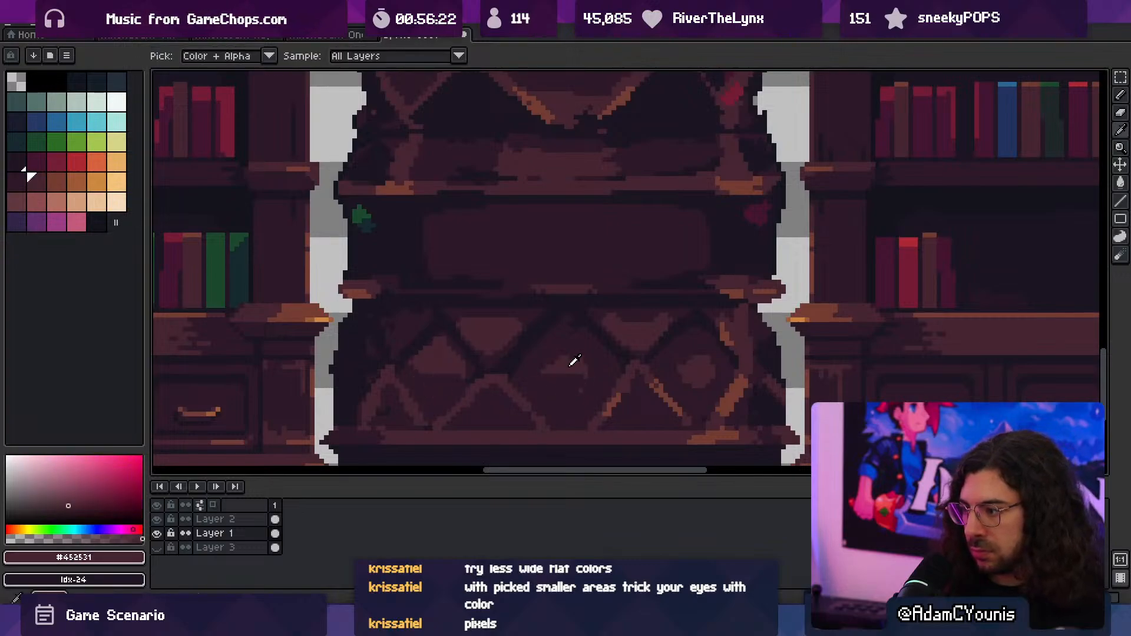
mouse_move(565, 341)
left_mouse_down()
mouse_move(536, 366)
mouse_move(573, 344)
mouse_move(588, 348)
left_mouse_up()
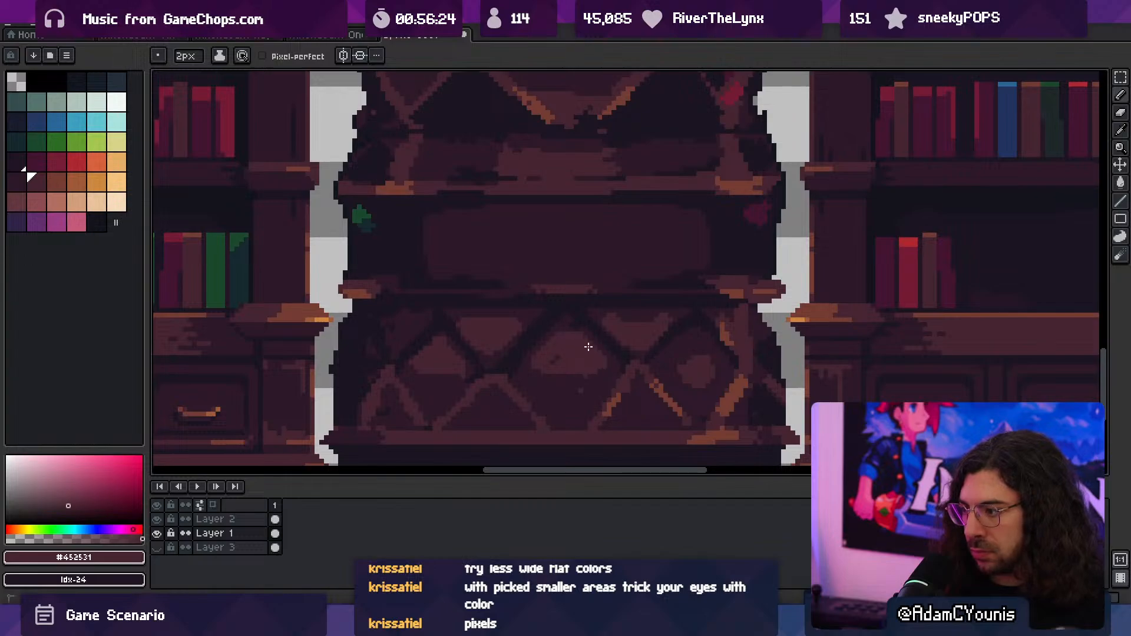
left_click(574, 383, "alt")
left_click(582, 389)
left_click(560, 360, "alt")
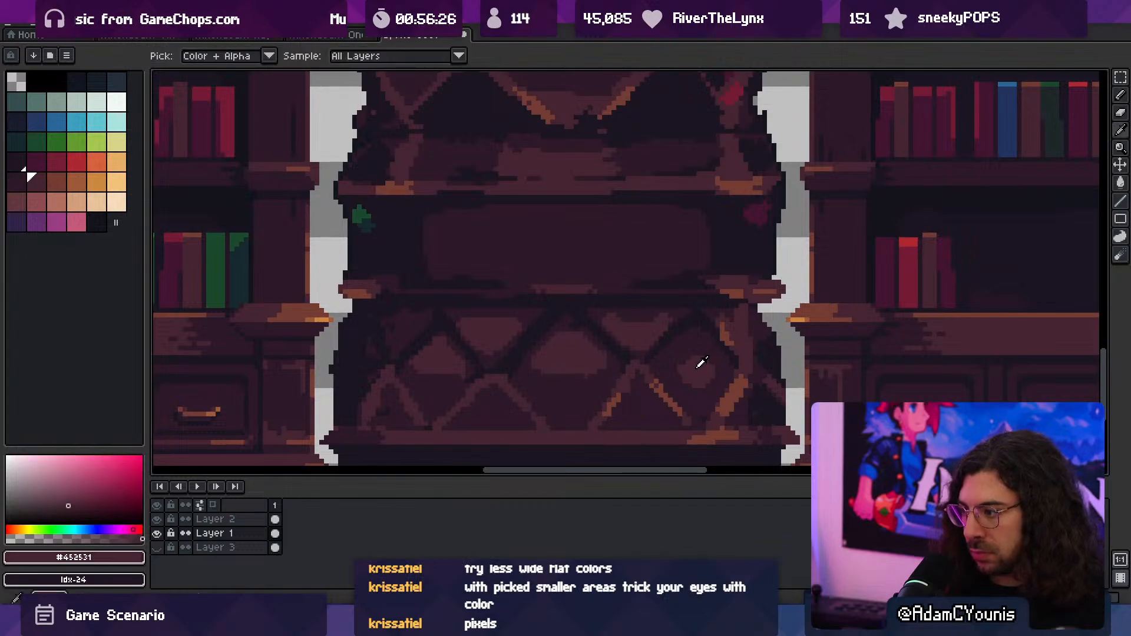
- Give the right diamond the same flat-bottomed highlight in #452531 with the 2 px brush, trimming its lower half with #2c1928
left_click(702, 391, "alt")
mouse_move(716, 359)
left_mouse_down()
mouse_move(726, 364)
mouse_move(705, 376)
mouse_move(715, 366)
left_mouse_up()
left_click(692, 357, "alt")
left_click(691, 386, "alt")
left_click(697, 386)
left_click(741, 348, "alt")
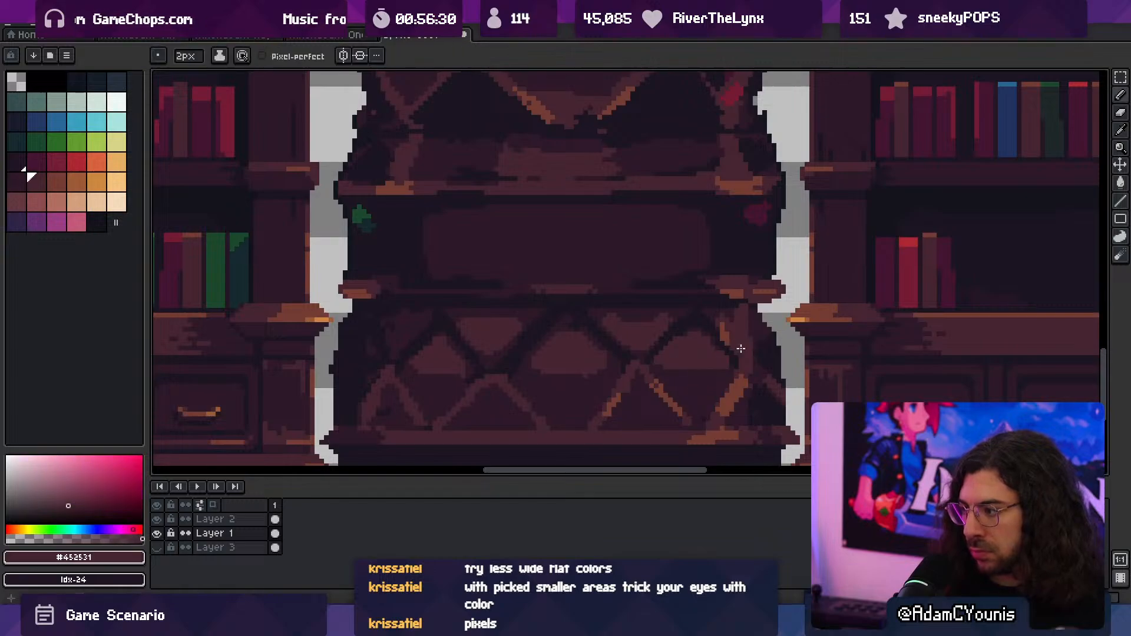
- Sample #743c33 and thicken the highlight on the upper part of the lattice's rightmost strut
left_click_drag(759, 334, 777, 354)
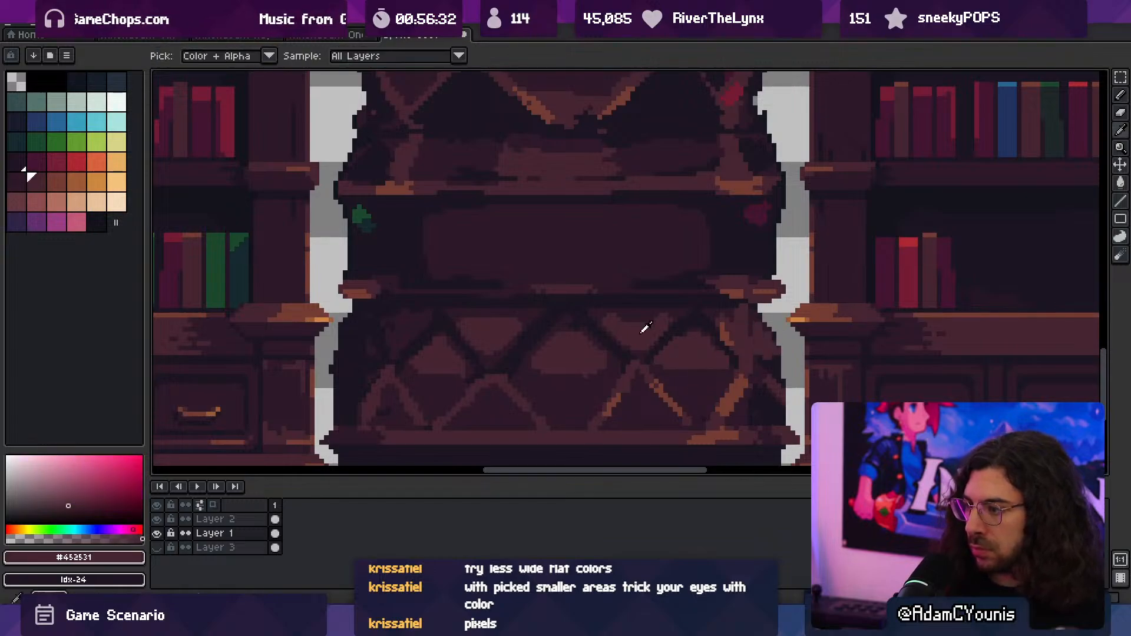
left_click(743, 380, "alt")
mouse_move(729, 320)
left_mouse_down()
mouse_move(745, 352)
mouse_move(663, 323)
mouse_move(624, 323)
left_mouse_up()
- Touch up the edges of the outer diamonds' highlights with #2c1928 and #452531
key("z")
scroll(624, 323, "down", 1)
scroll(626, 316, "up", 1)
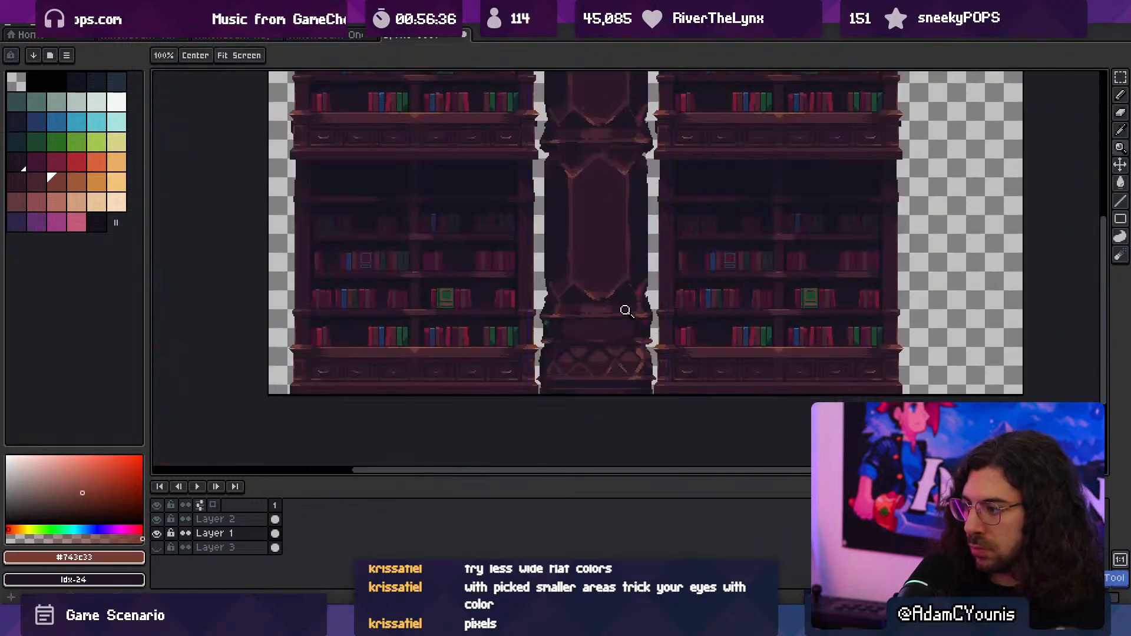
scroll(622, 347, "up", 4)
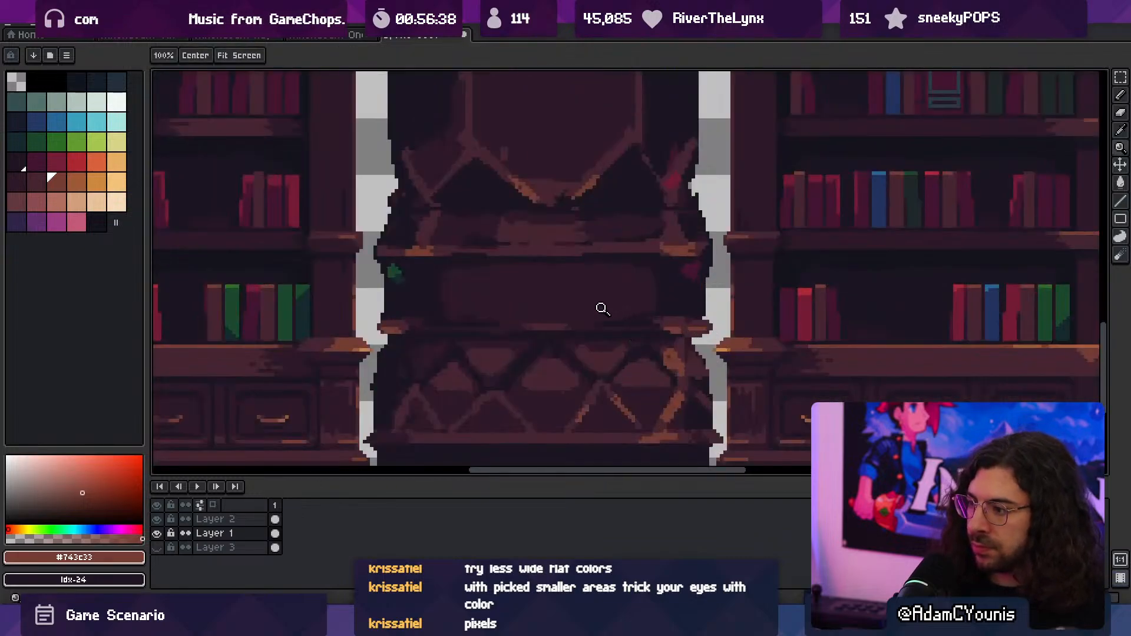
scroll(663, 365, "up", 1)
key("b")
left_click(655, 389, "alt")
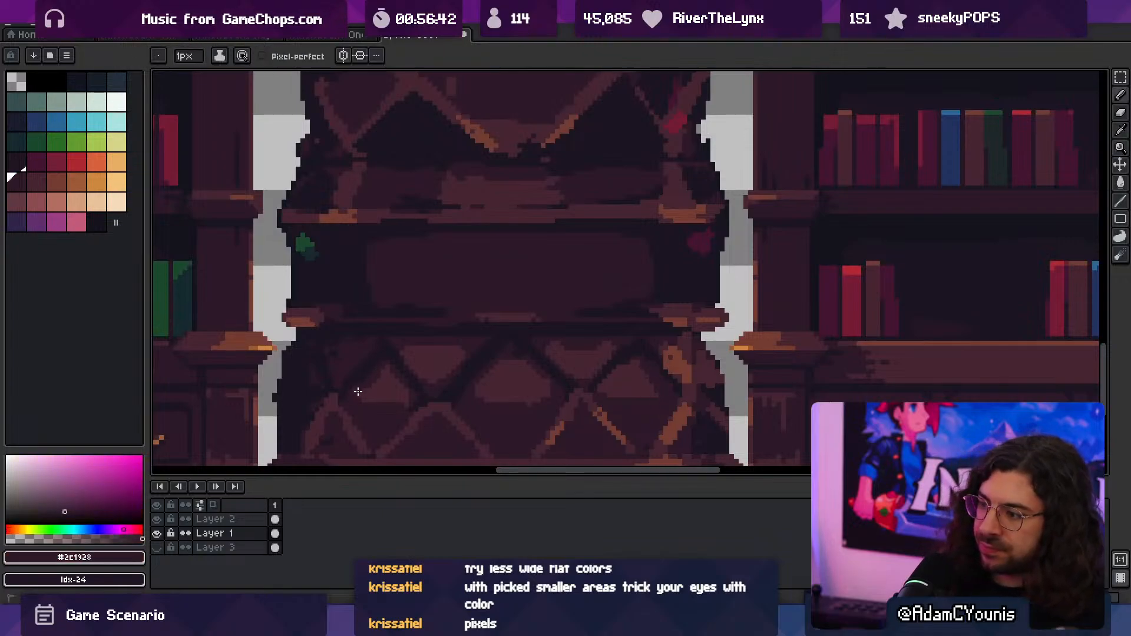
left_click(370, 366, "alt")
- Trim the outer diamonds' highlights with a 3 px brush in #2c1928
key("z")
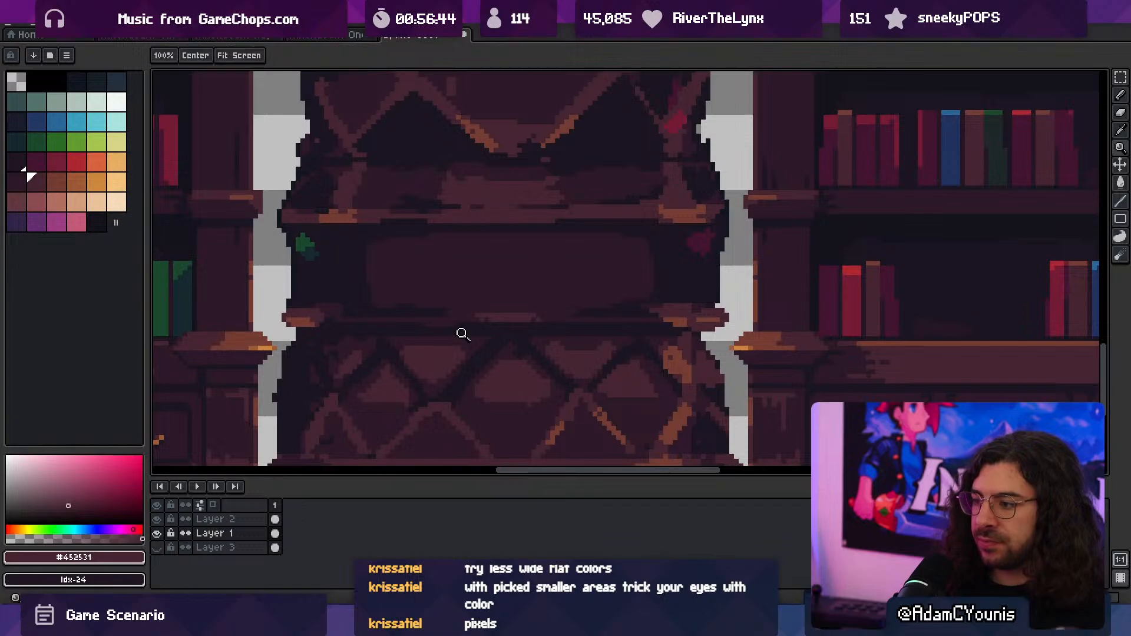
scroll(446, 312, "down", 3)
scroll(467, 304, "up", 1)
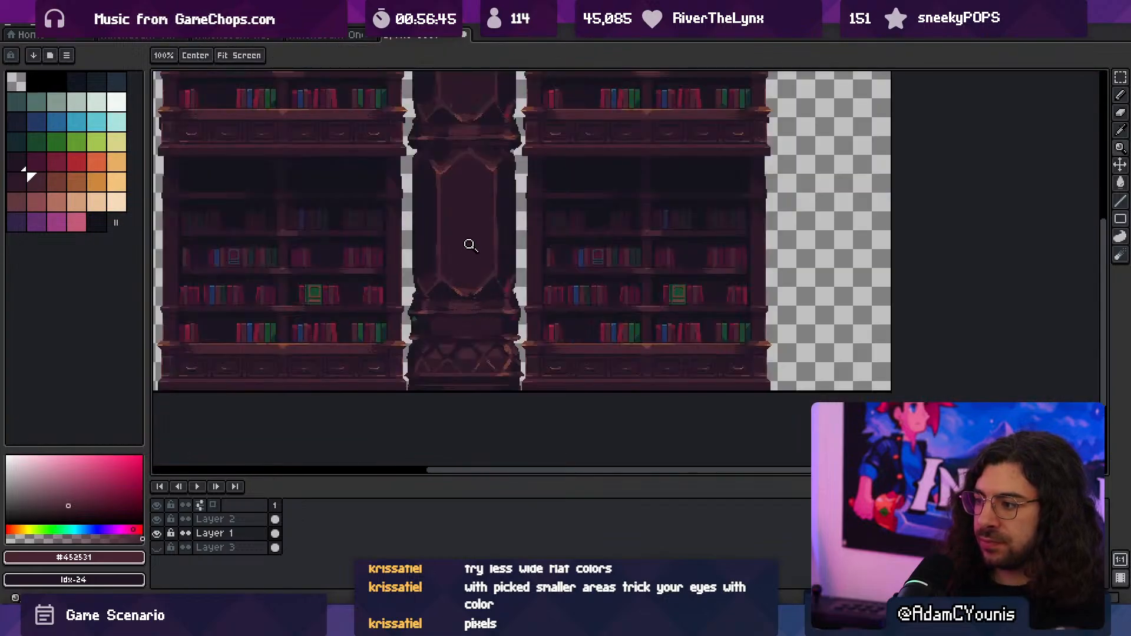
scroll(495, 318, "up", 2)
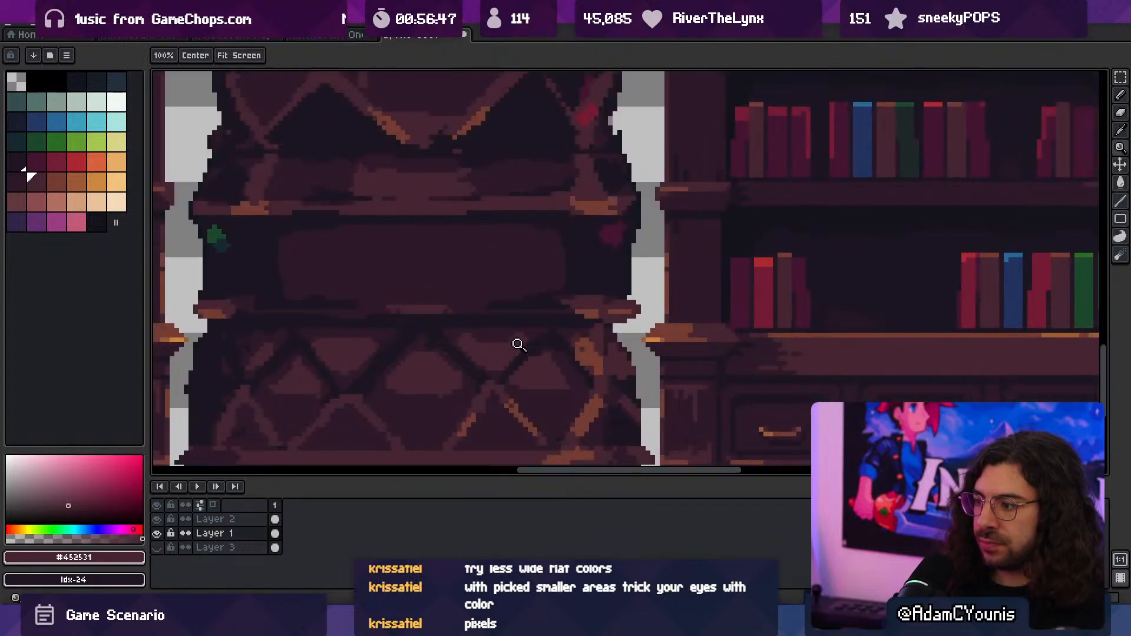
key("b")
left_click(542, 394, "alt")
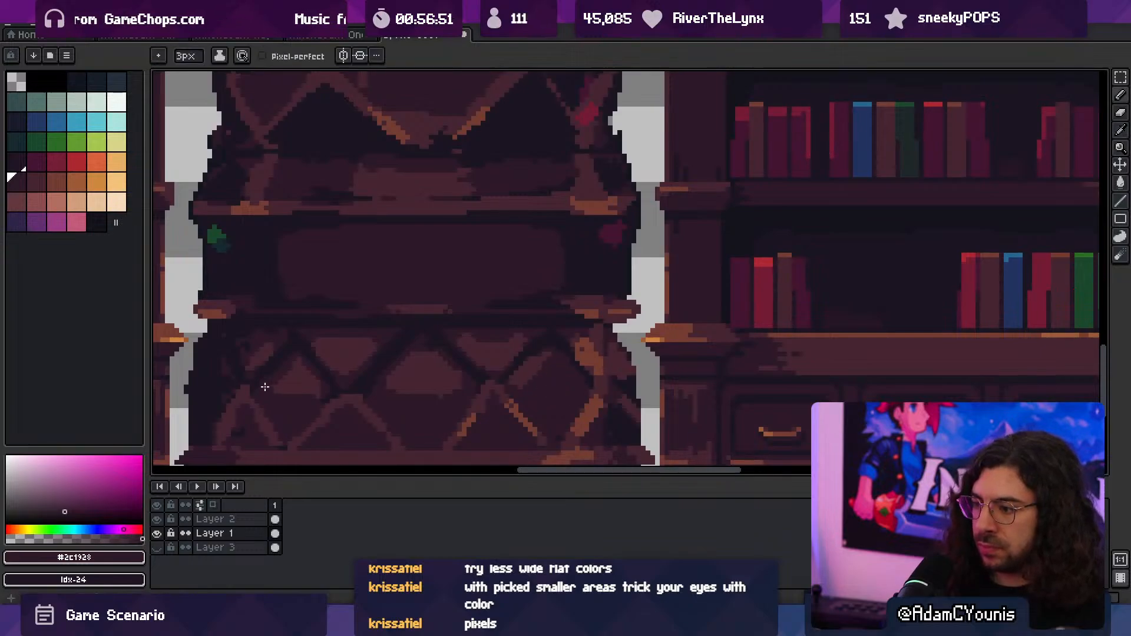
key("z")
left_click_drag(467, 365, 397, 346)
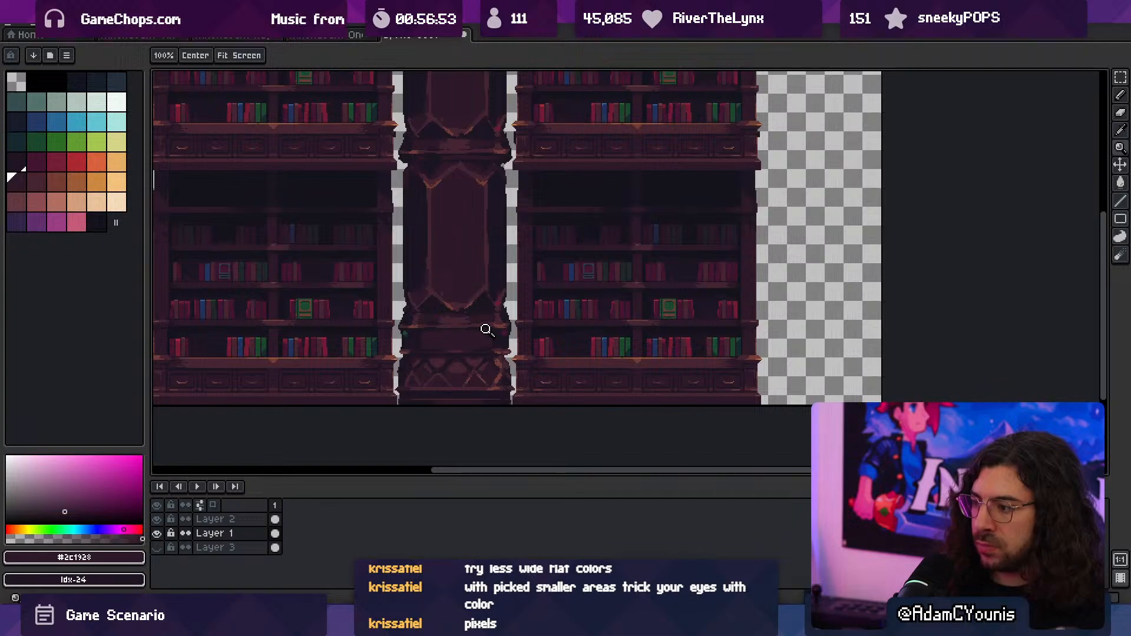
- Refine the lattice's diamond highlights with the 3 px brush in #452531
mouse_move(469, 332)
left_mouse_down()
mouse_move(486, 322)
mouse_move(468, 335)
left_mouse_up()
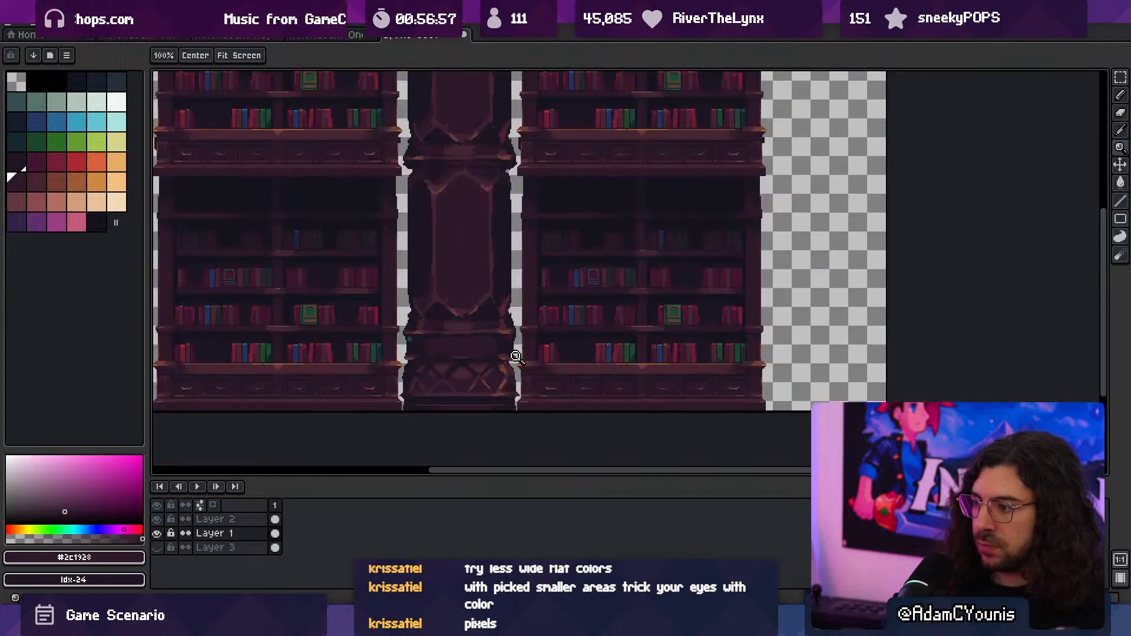
left_click(465, 385)
left_click(464, 385)
key("b")
left_click(468, 349, "alt")
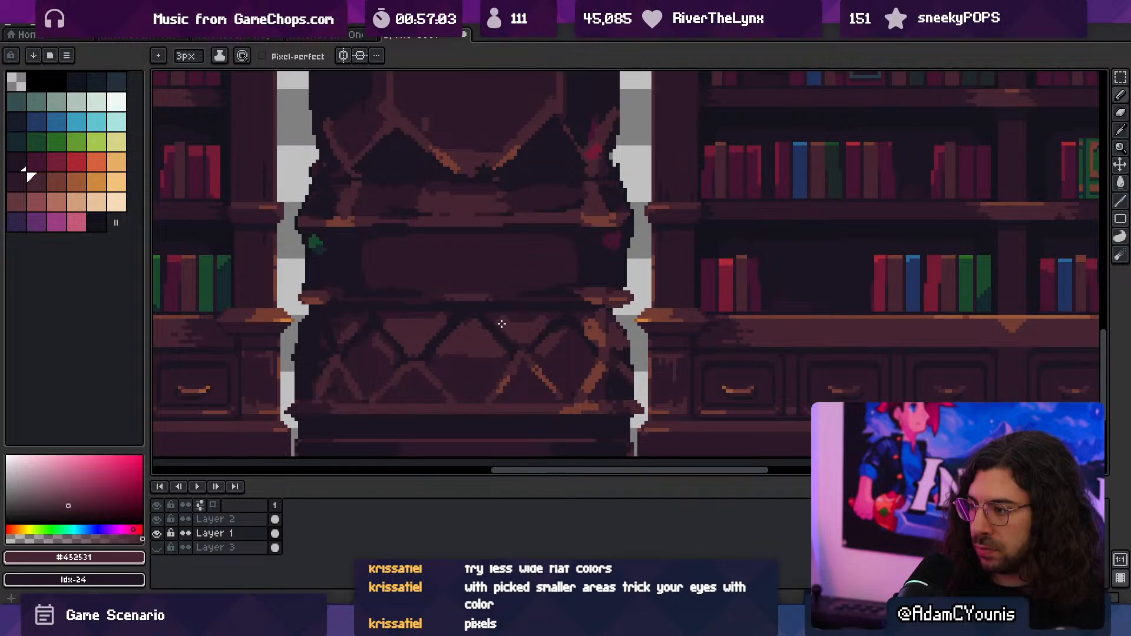
left_click(556, 314, "alt")
- Enable contiguous filling for the Paint Bucket and fill sections of the lattice's dark outlines with #2c1928
key("g")
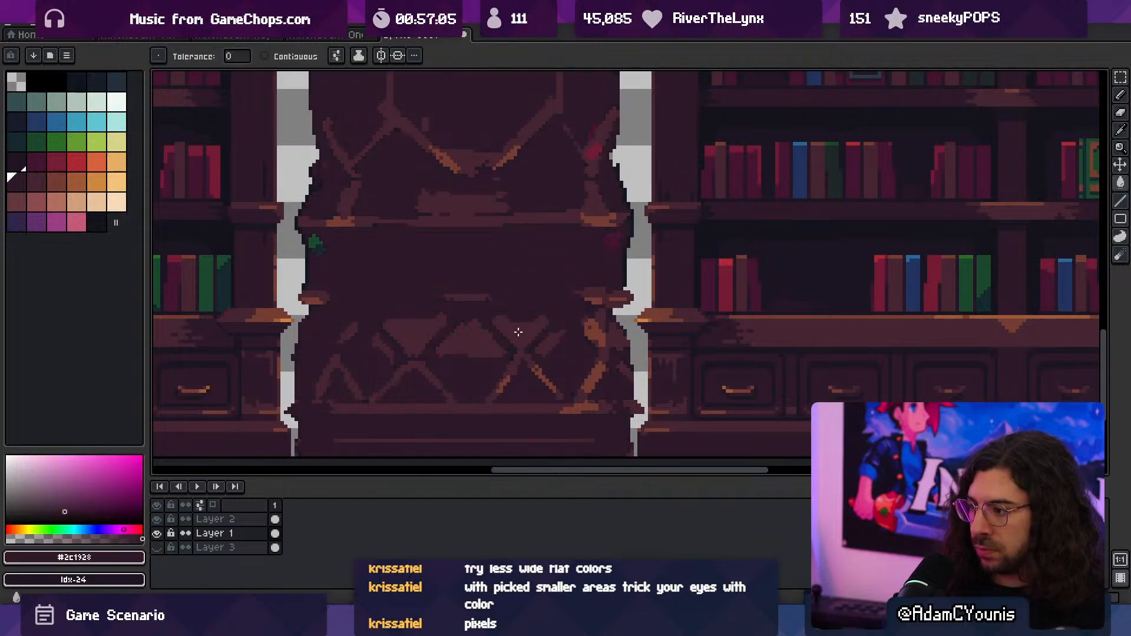
left_click(264, 55)
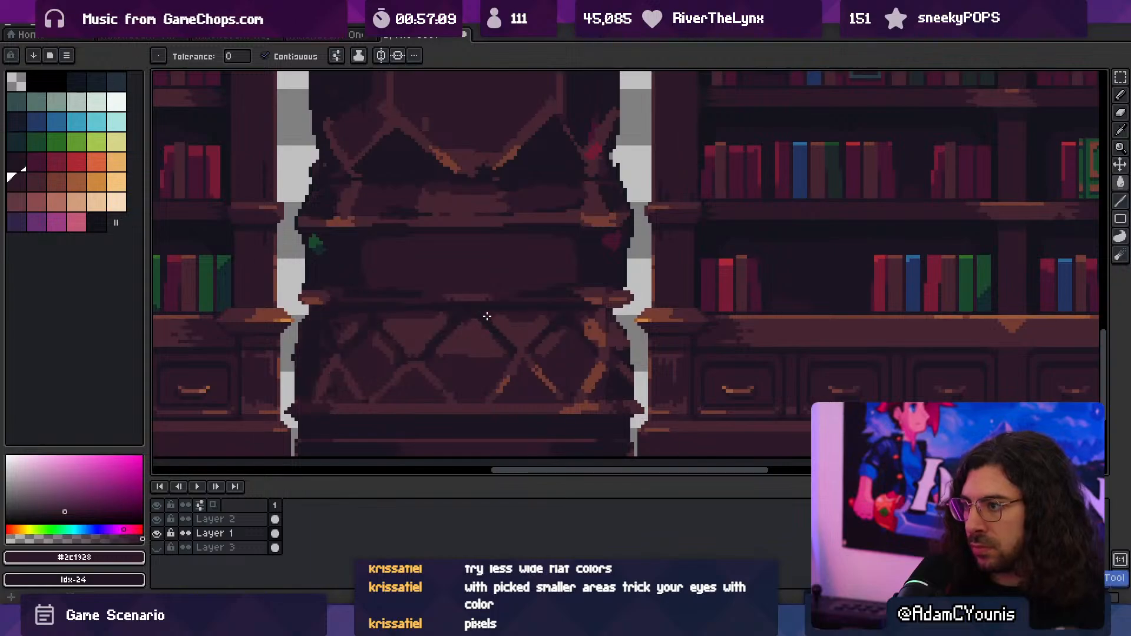
key("b")
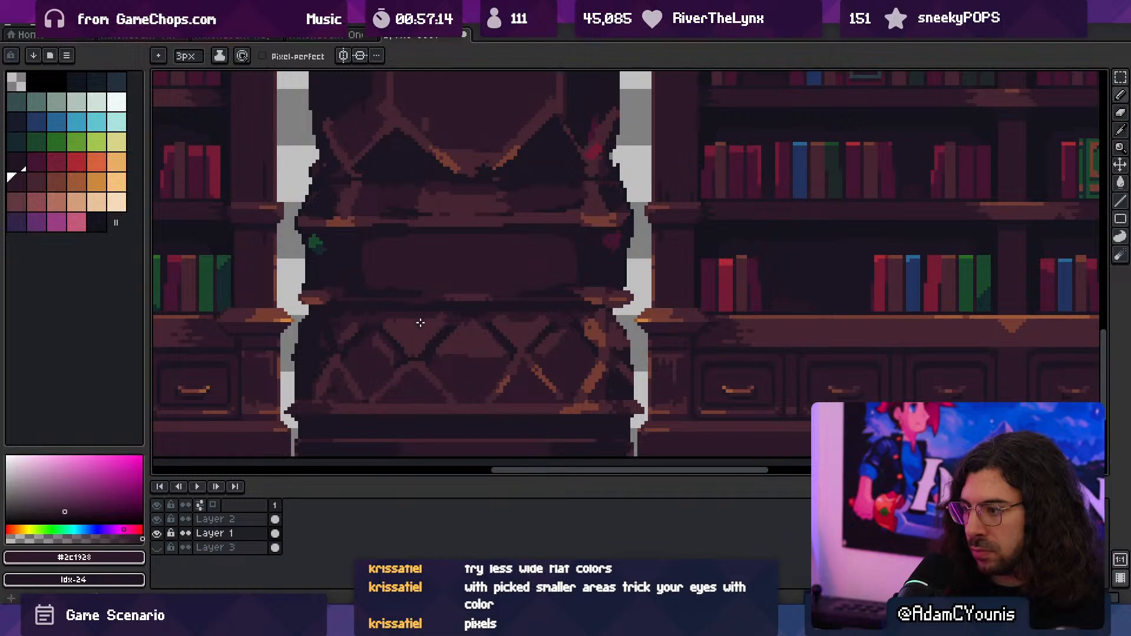
key("g")
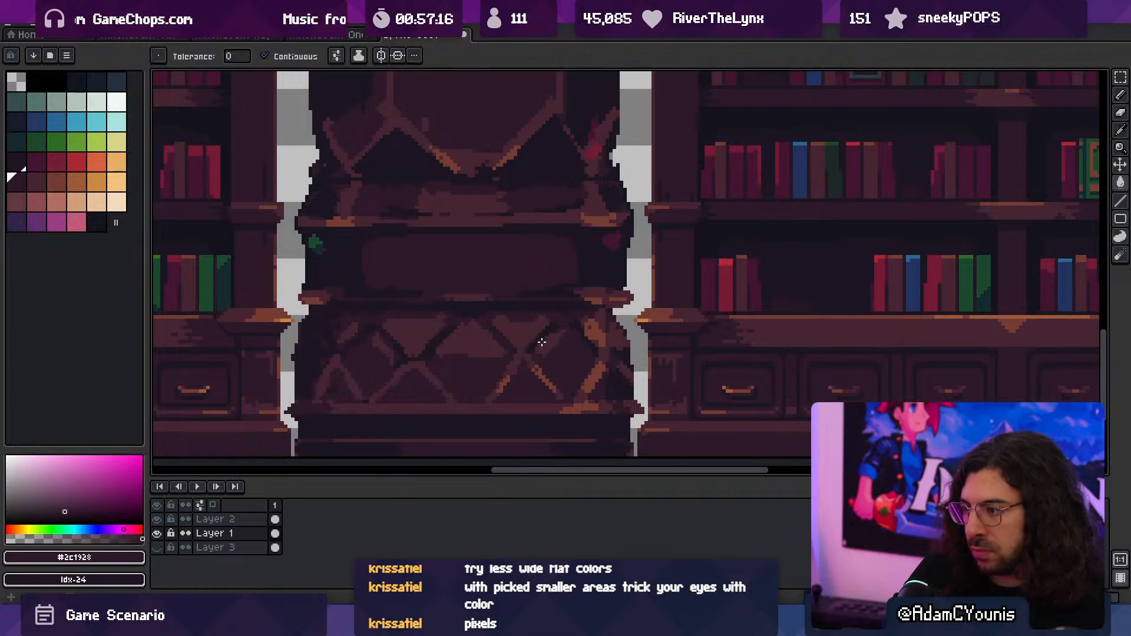
- Paint over the remaining dark outlines around the upper-left lattice triangle with the 3 px brush in #2c1928
key("z")
left_click_drag(580, 321, 555, 285)
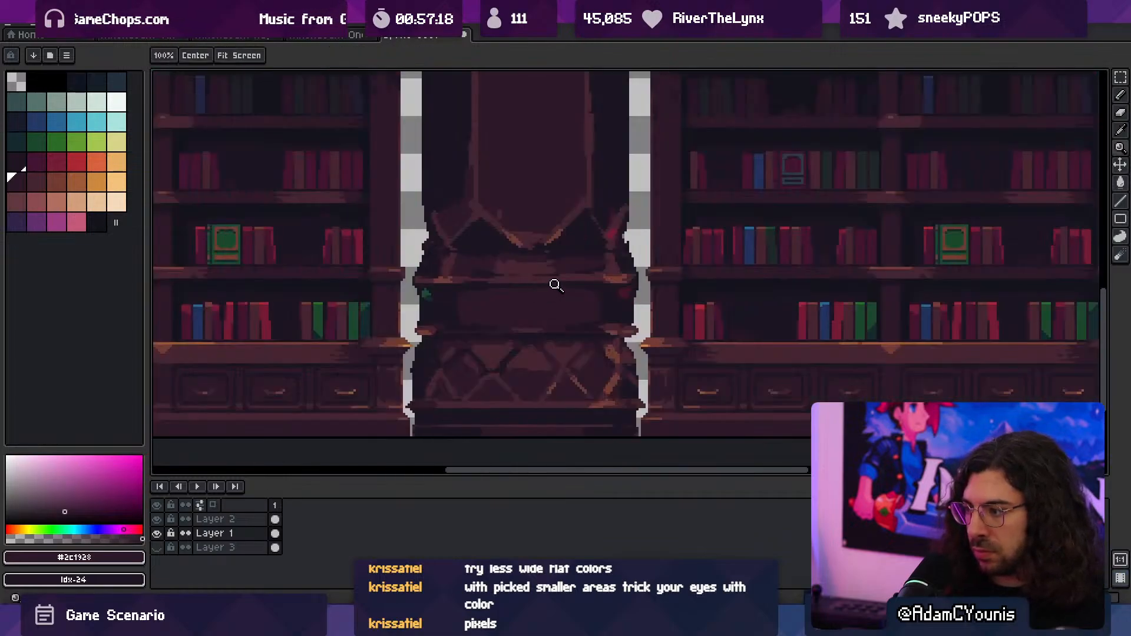
left_click_drag(493, 355, 541, 347)
key("alt")
key("b")
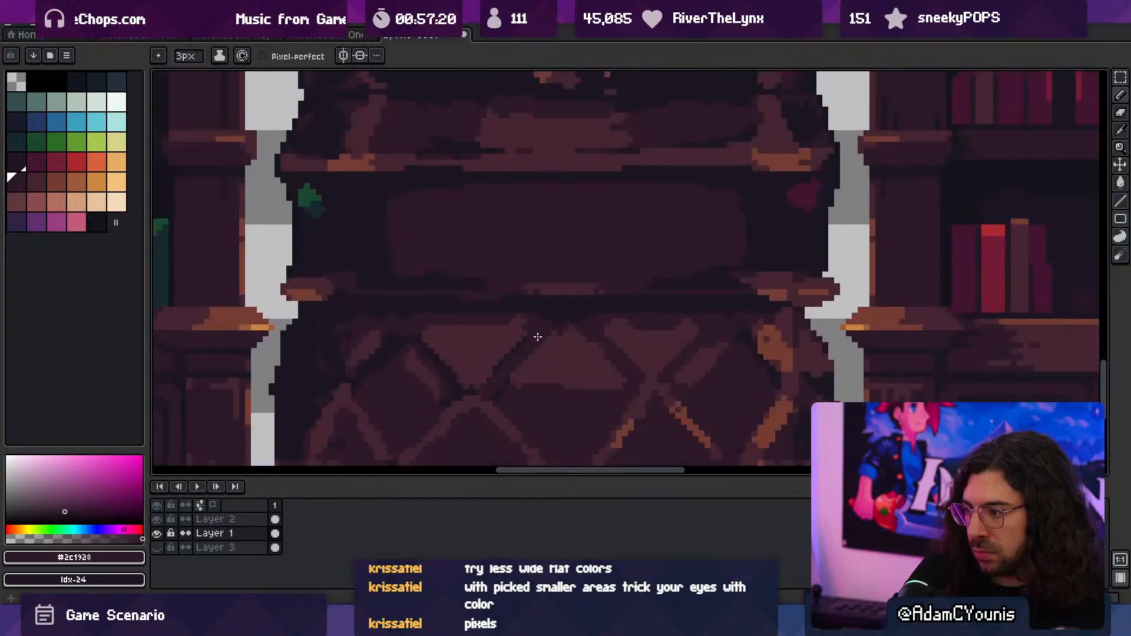
key("z")
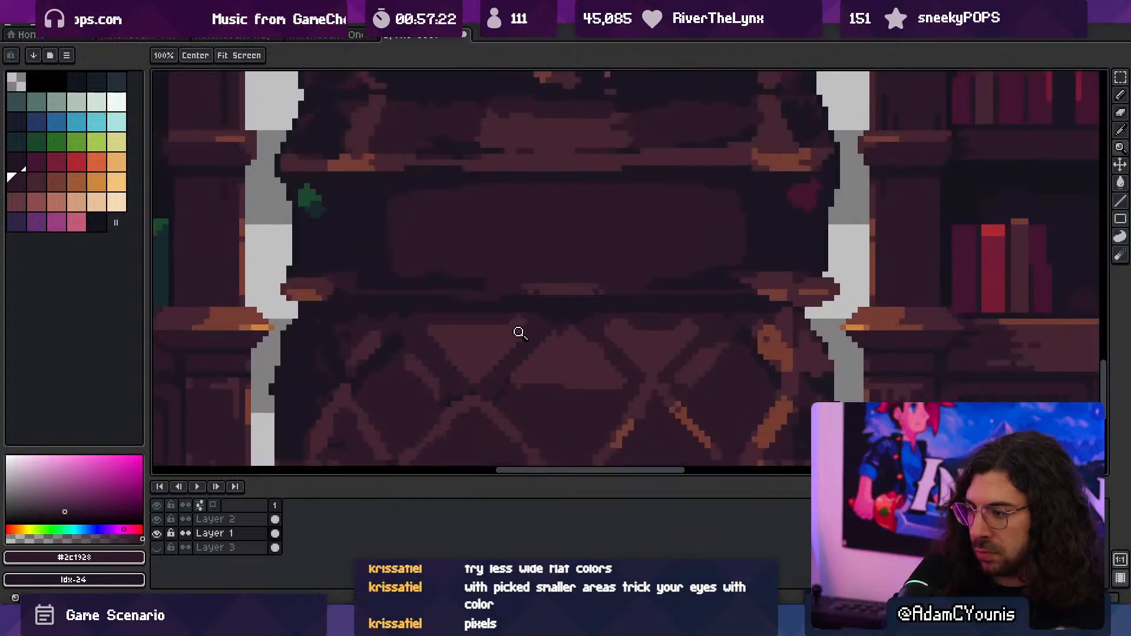
- Sample #743c33 and draw 1 px V-shaped highlights along the lower edges of the lattice's two upper triangles
left_click_drag(517, 331, 541, 366)
key("alt")
left_click(535, 371, "alt")
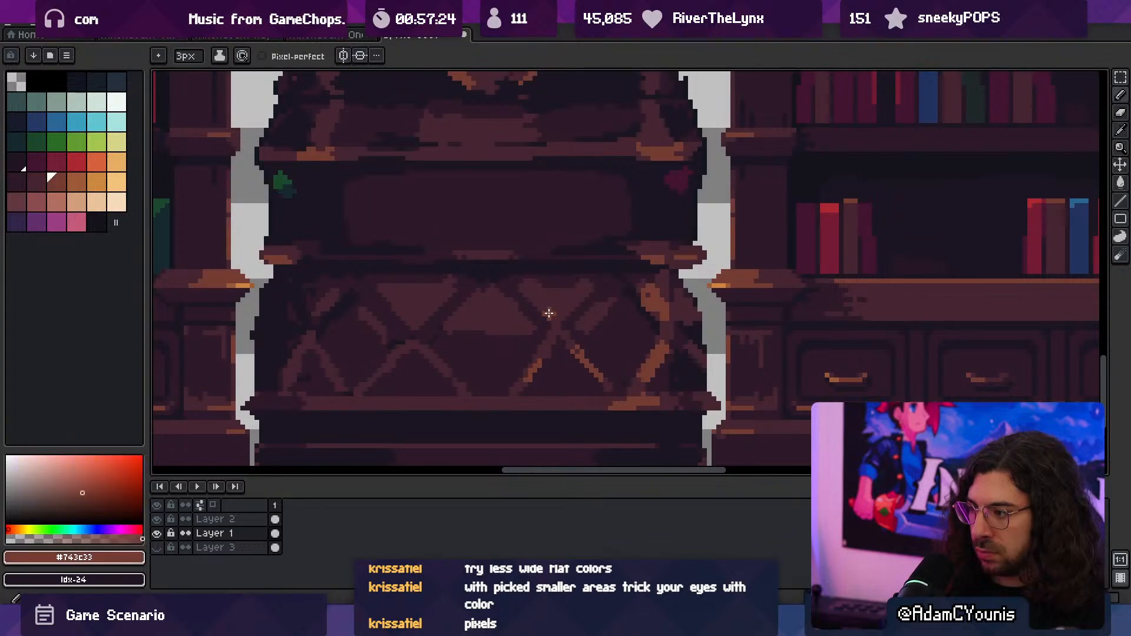
mouse_move(517, 294)
left_mouse_down()
mouse_move(553, 324)
mouse_move(588, 295)
left_mouse_up()
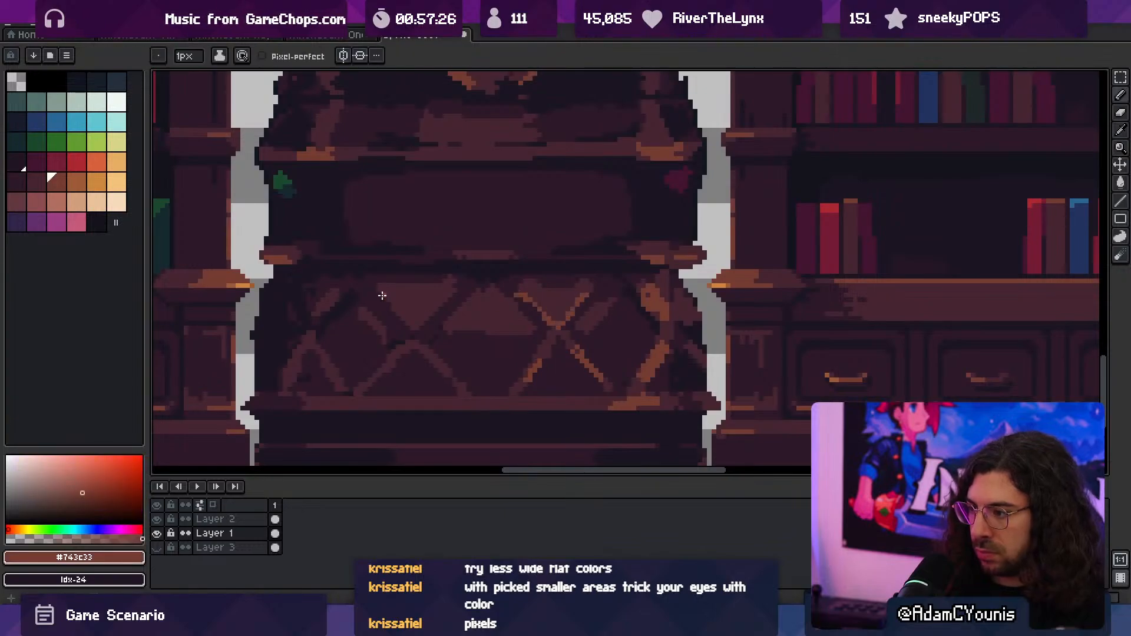
mouse_move(378, 289)
left_mouse_down()
mouse_move(412, 326)
mouse_move(457, 288)
left_mouse_up()
- Try to fill the background of the lattice's right diamond with sampled #1b1521 using the Paint Bucket
key("z")
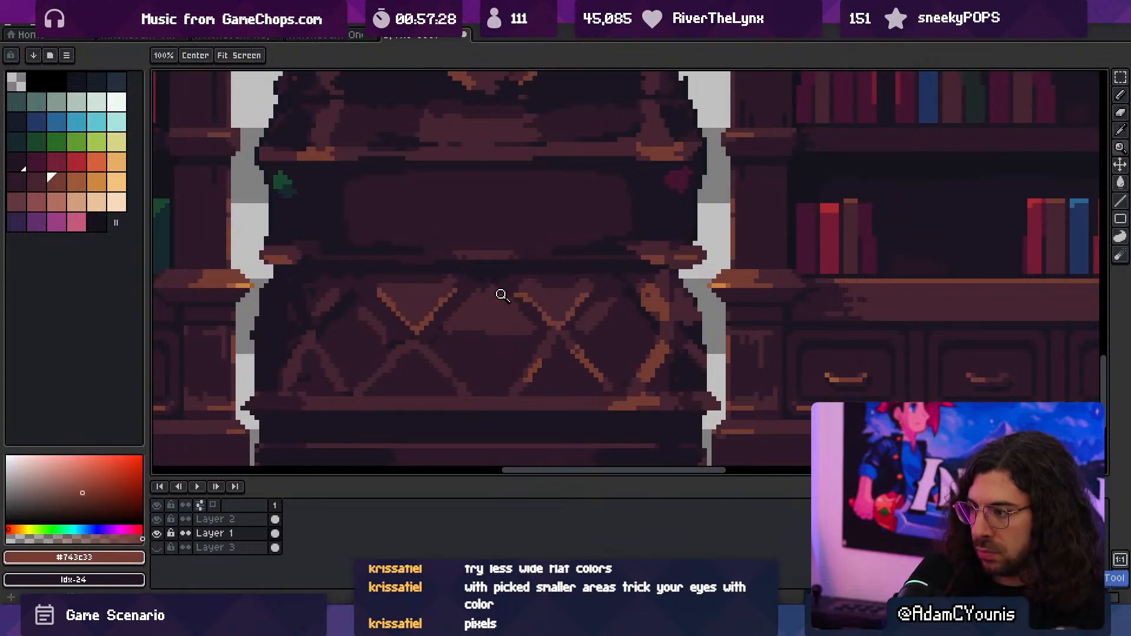
scroll(499, 295, "down", 3)
scroll(530, 275, "up", 1)
scroll(518, 281, "down", 1)
scroll(507, 285, "down", 1)
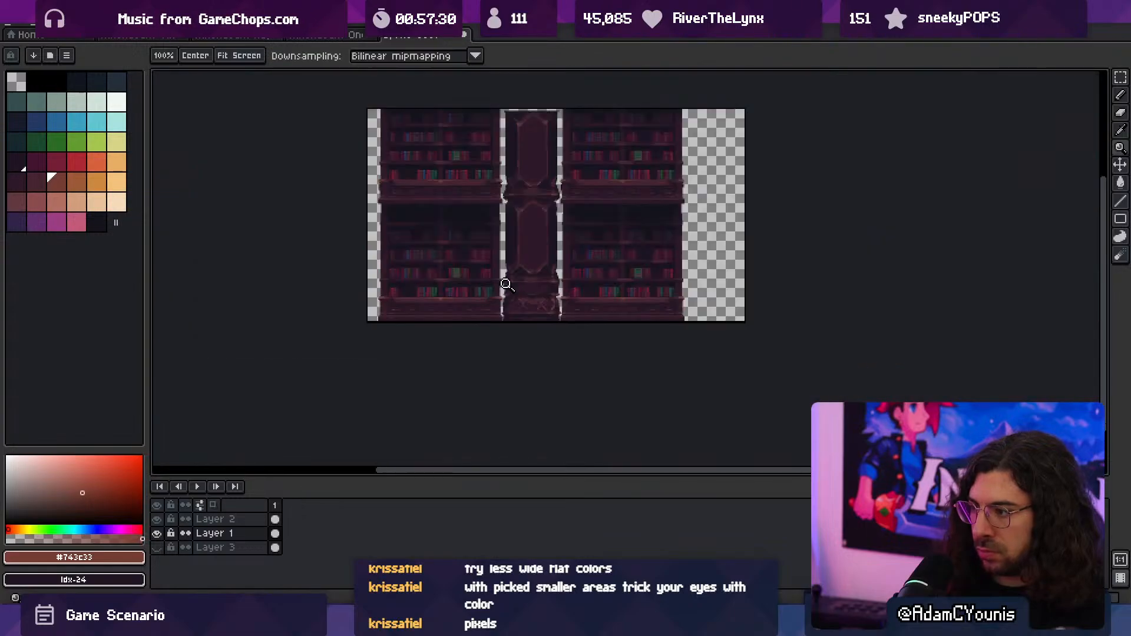
scroll(550, 262, "up", 1)
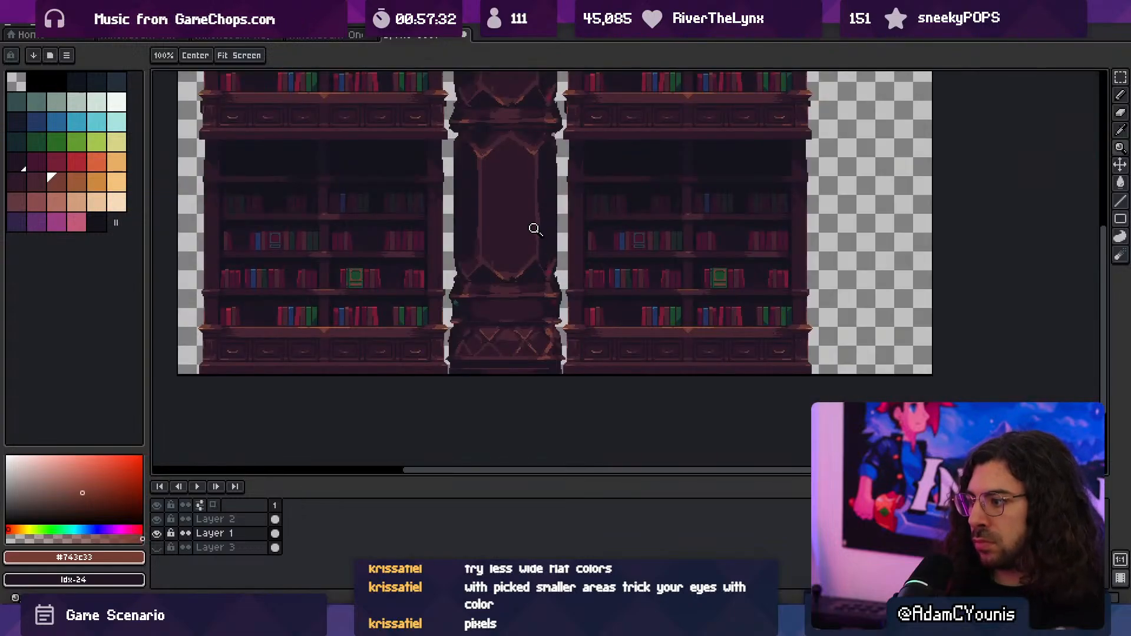
left_click(536, 299)
left_click(537, 302)
key("i")
left_click(533, 231)
key("g")
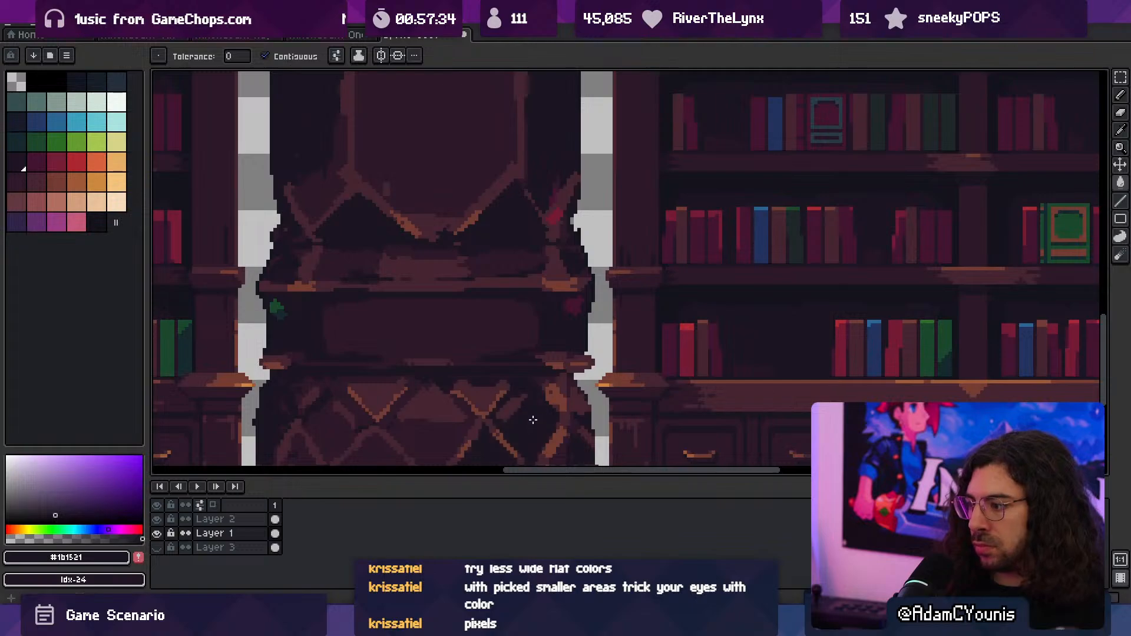
- Examine the column's lattice base from its right diamond across to its left edge against the neighbouring bookcases
key("z")
scroll(530, 411, "down", 2)
scroll(535, 371, "up", 2)
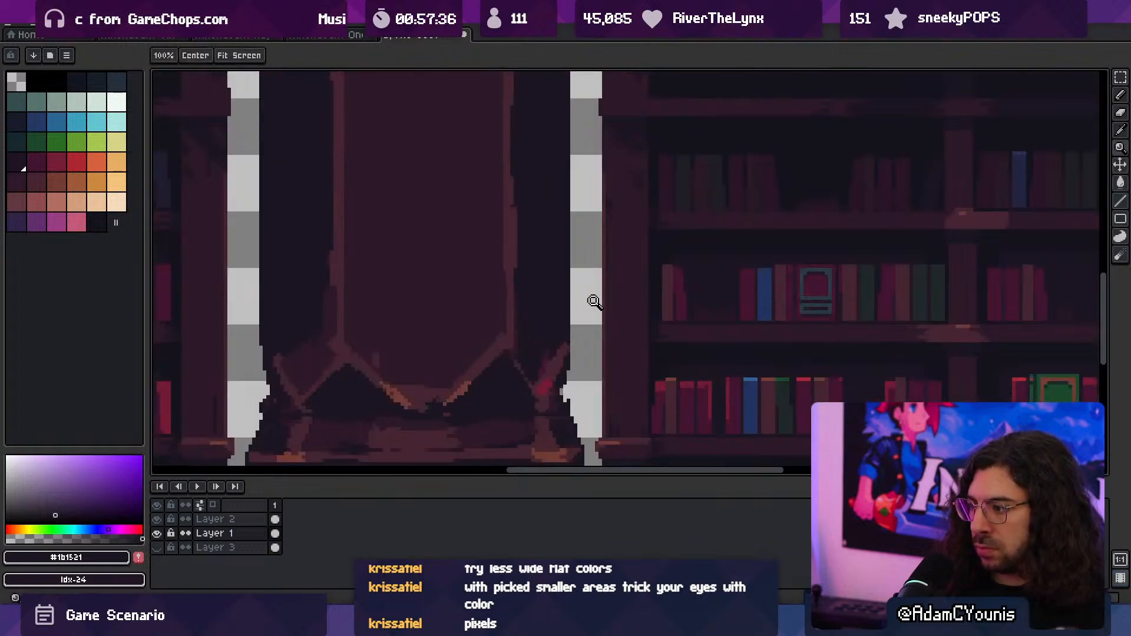
scroll(544, 314, "up", 1)
key("i")
key("space")
left_click_drag(507, 399, 494, 147)
left_click_drag(513, 412, 512, 250)
key("b")
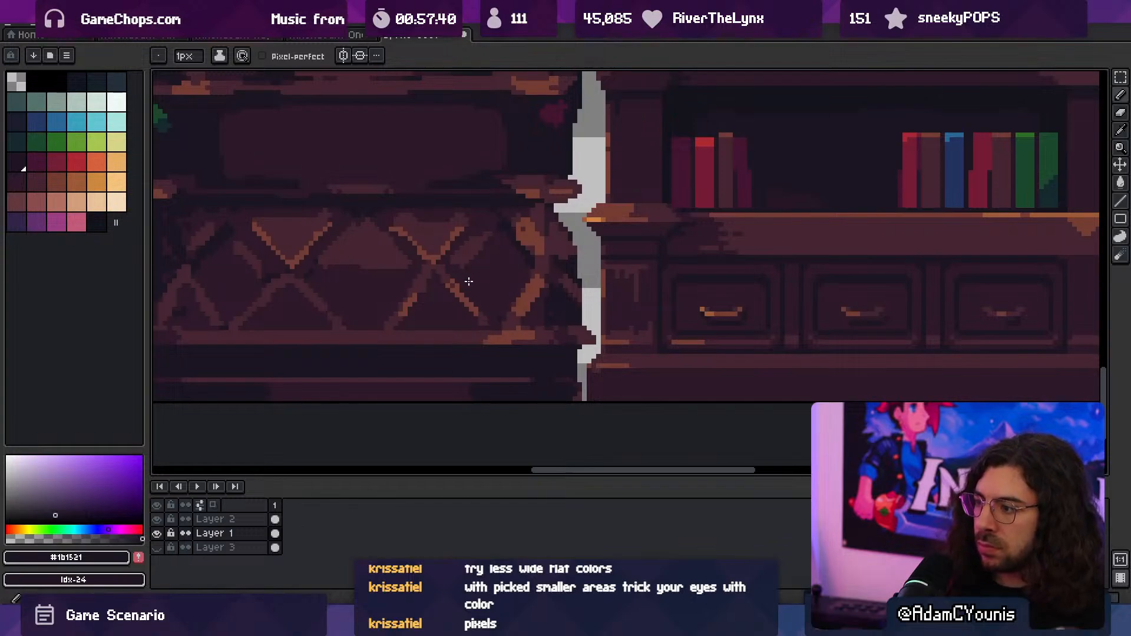
left_click_drag(474, 289, 489, 356)
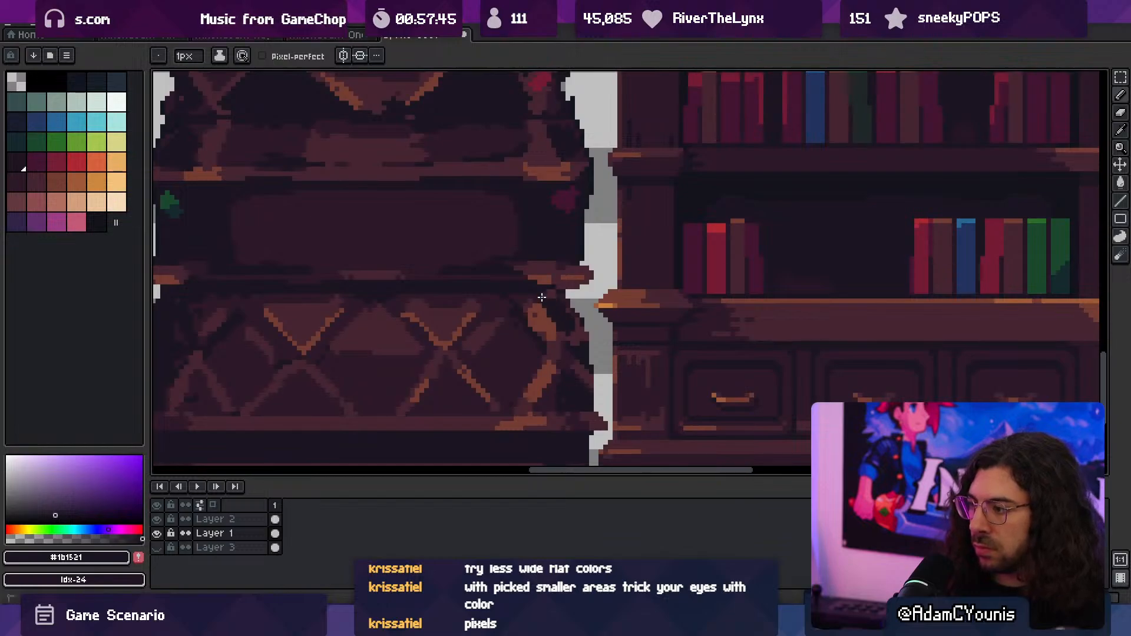
scroll(553, 304, "down", 3)
scroll(482, 312, "up", 3)
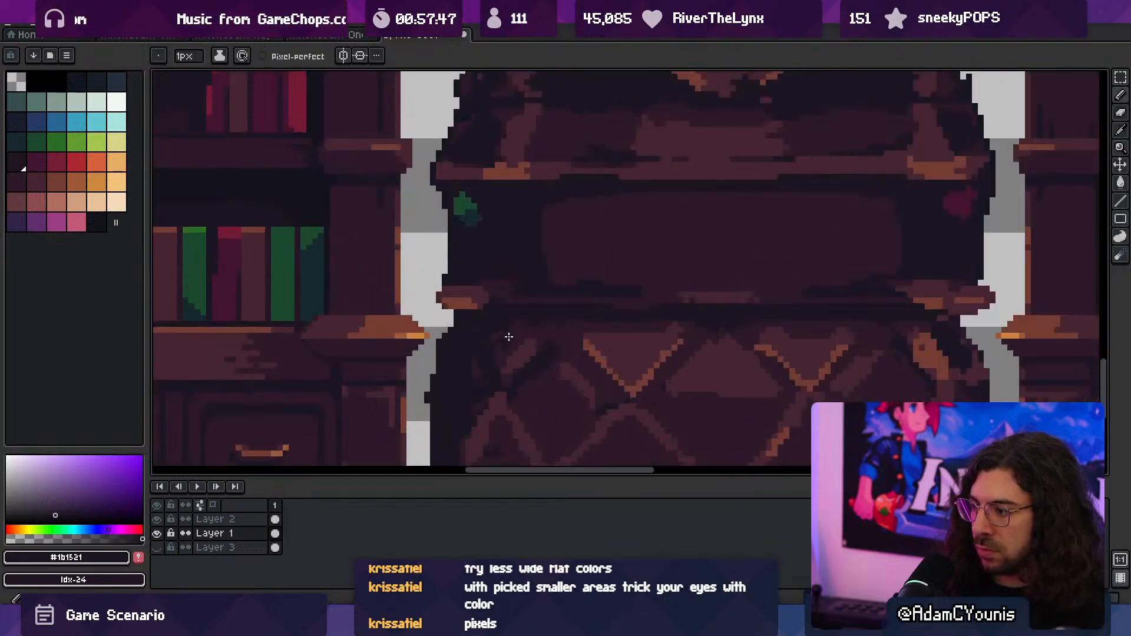
- Retouch the orange strap and its dark outline at the lattice's upper-right edge with 1 px strokes of sampled #1b1521
left_click(485, 367, "alt")
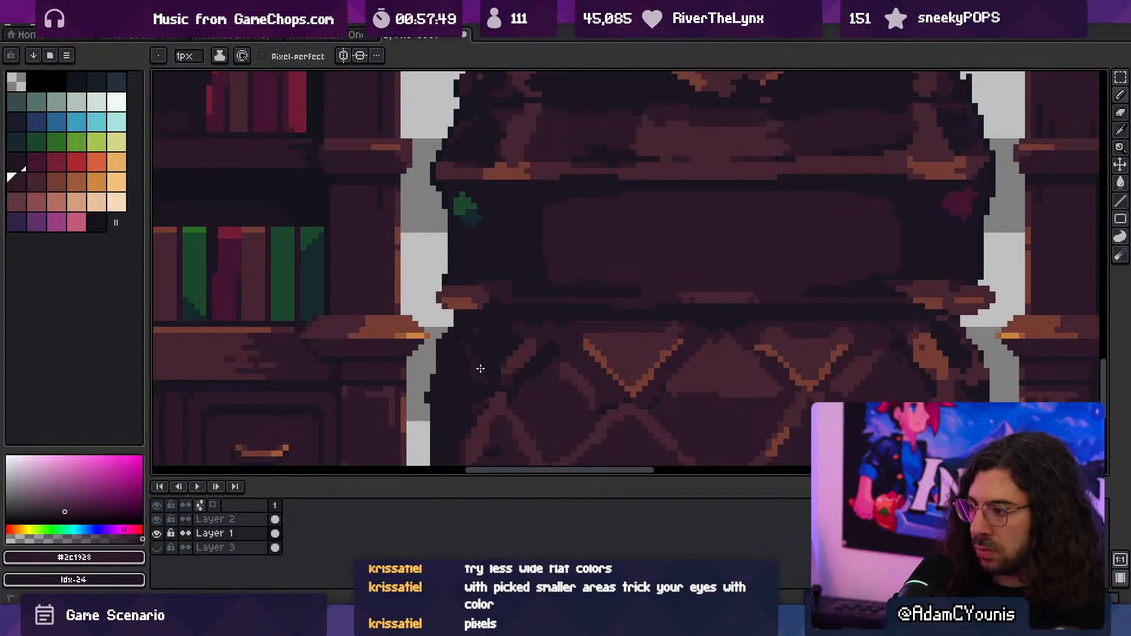
key("z")
left_click_drag(522, 343, 453, 365)
left_click_drag(552, 311, 520, 313)
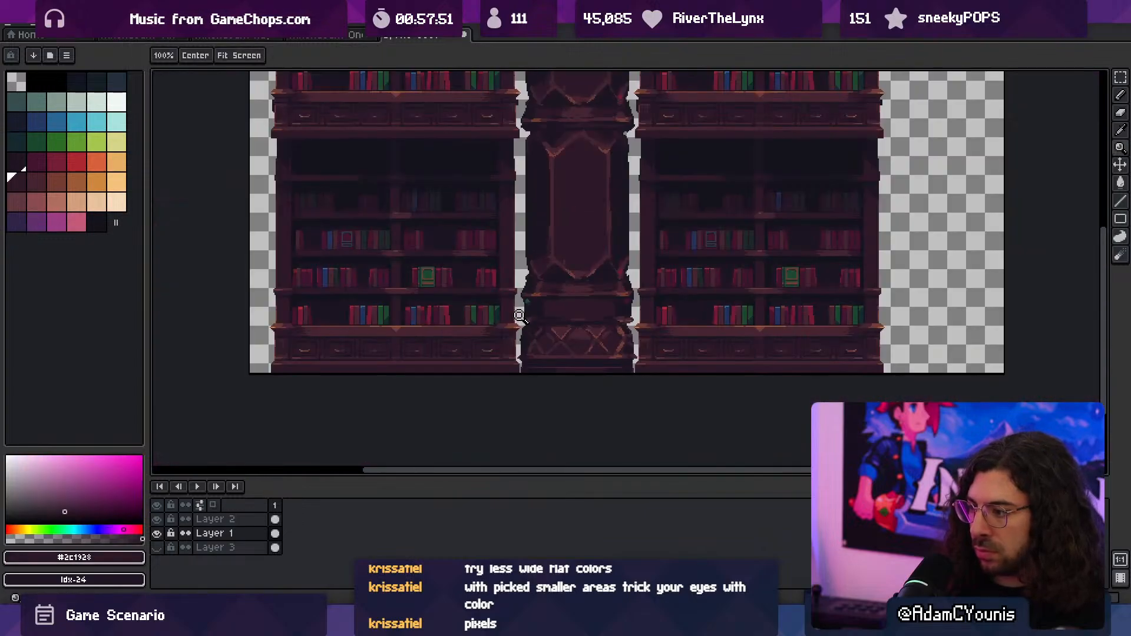
left_click_drag(587, 283, 513, 308)
left_click(553, 344)
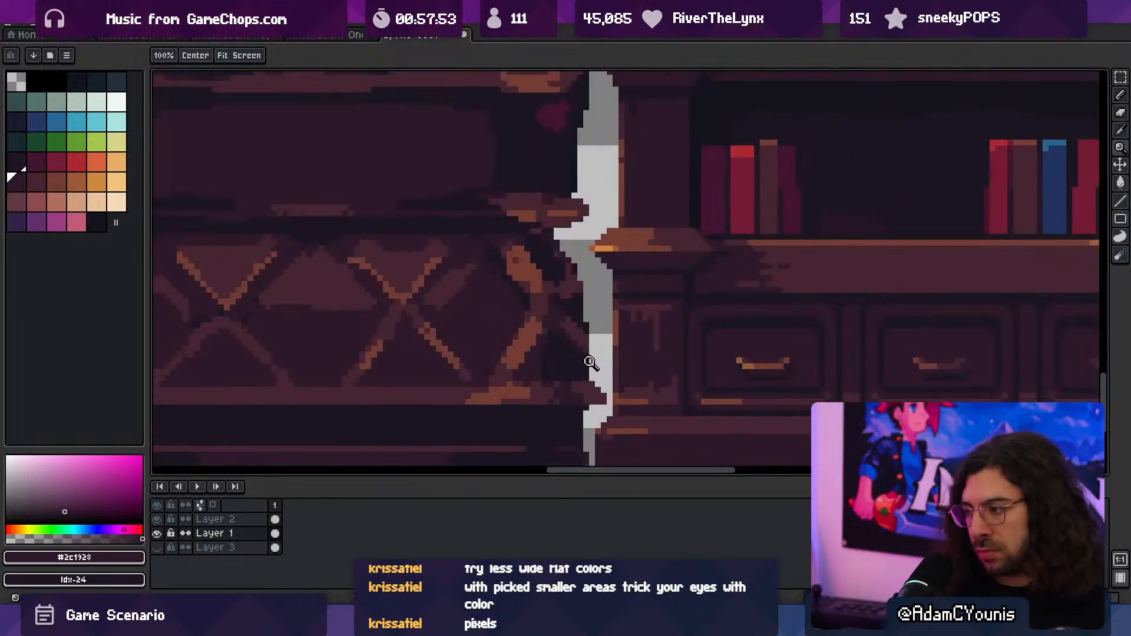
key("b")
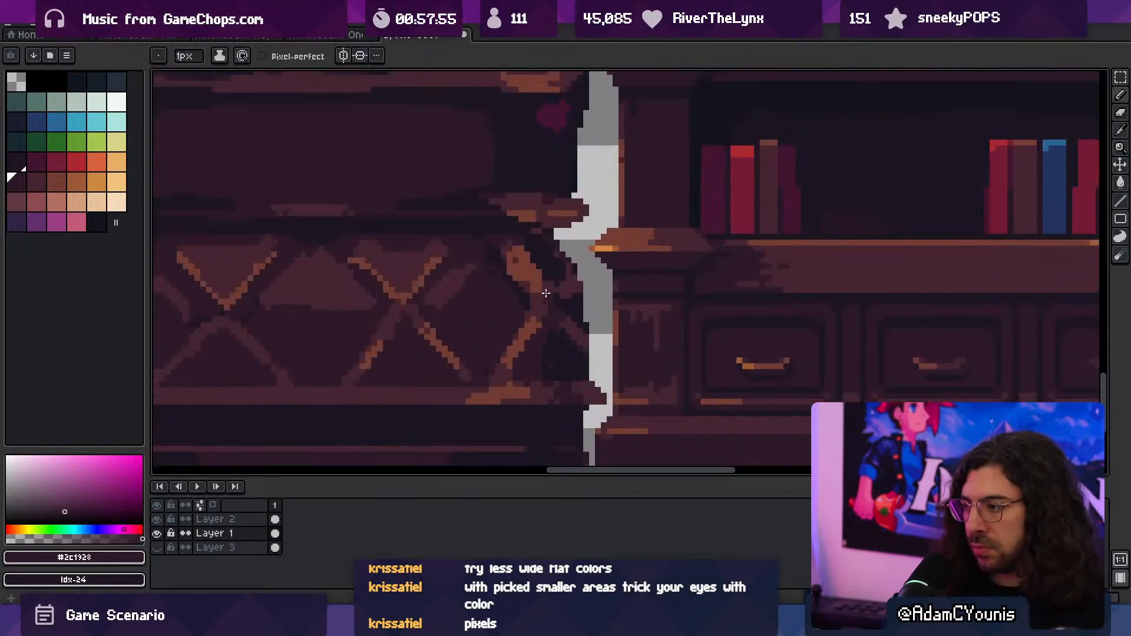
left_click(536, 245, "alt")
key("z")
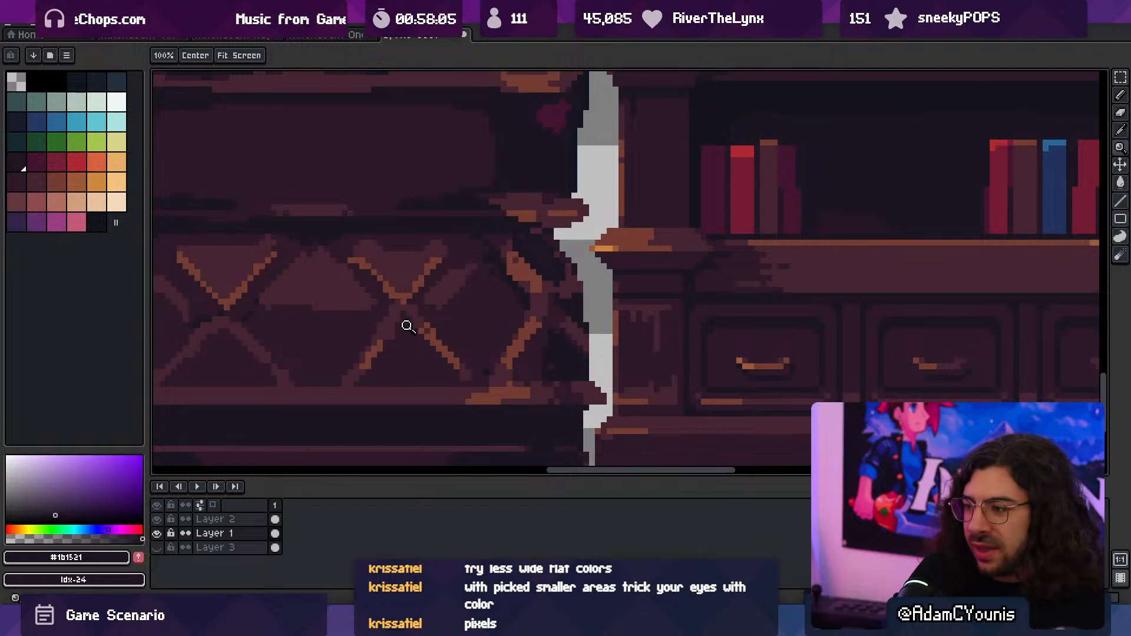
- Sample #2c1928 and paint over the middle stretch of the ledge above the column's band with the 3 px brush
scroll(437, 333, "down", 3)
scroll(467, 339, "up", 4)
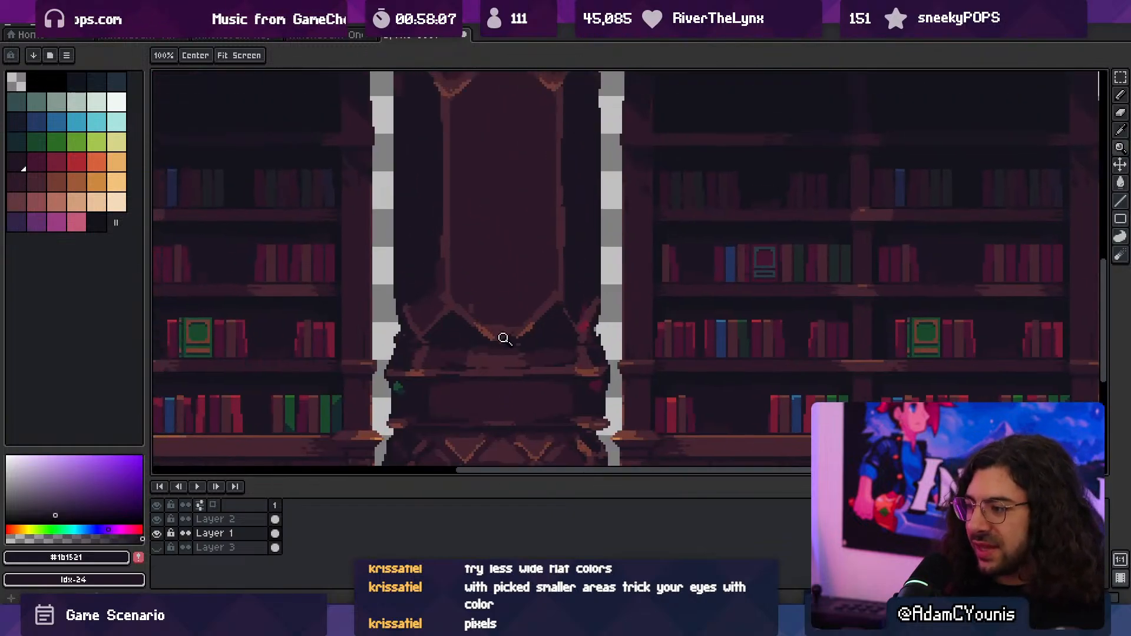
mouse_move(491, 391)
middle_mouse_down()
mouse_move(480, 361)
mouse_move(485, 383)
middle_mouse_up()
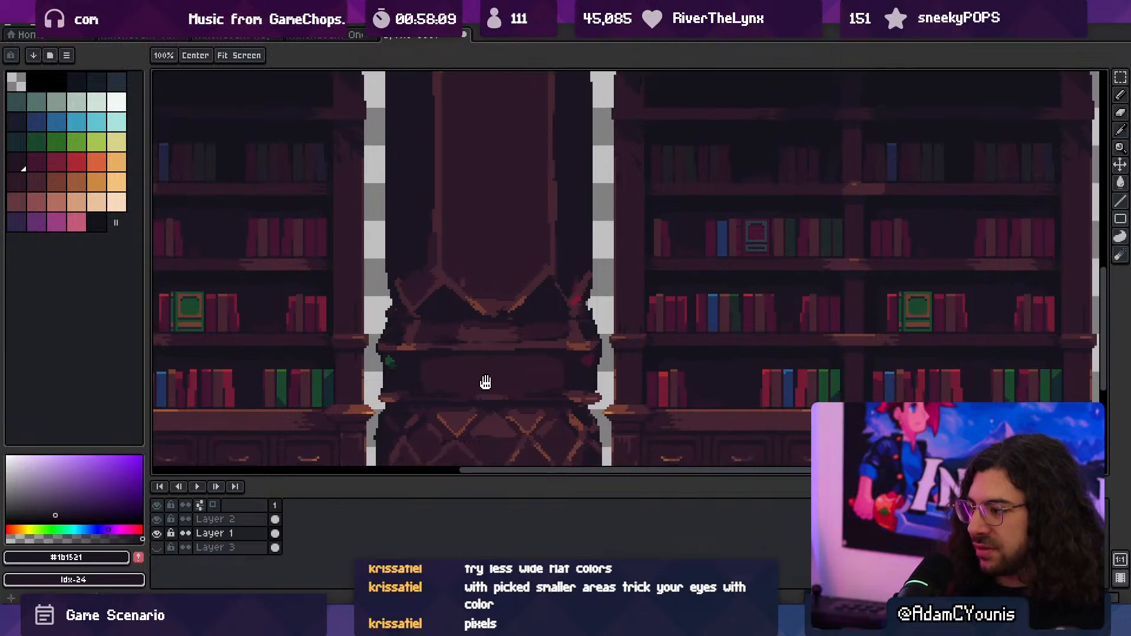
scroll(494, 352, "up", 4)
left_click(446, 334, "alt")
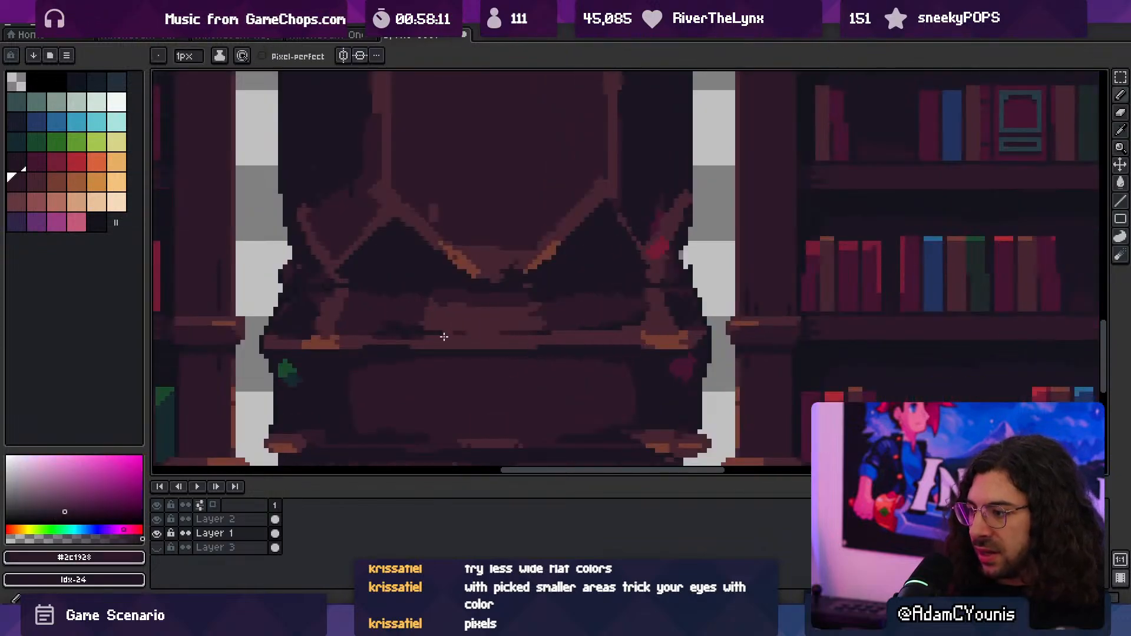
left_click_drag(511, 342, 502, 340)
key("minus")
key("minus")
key("minus")
key("minus")
key("minus")
key("minus")
key("minus")
key("minus")
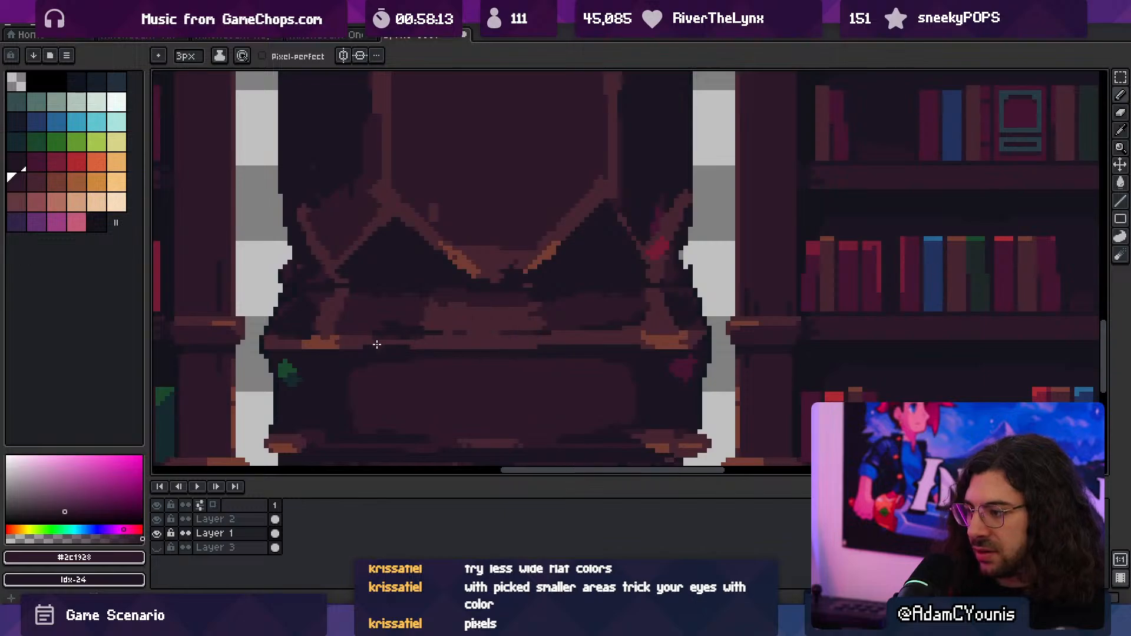
left_click_drag(377, 343, 573, 338)
- Draw a short 1 px highlight in sampled #452531 at the centre of the upper ledge, then sample #2c1928 for touch-ups
left_click(600, 332, "alt")
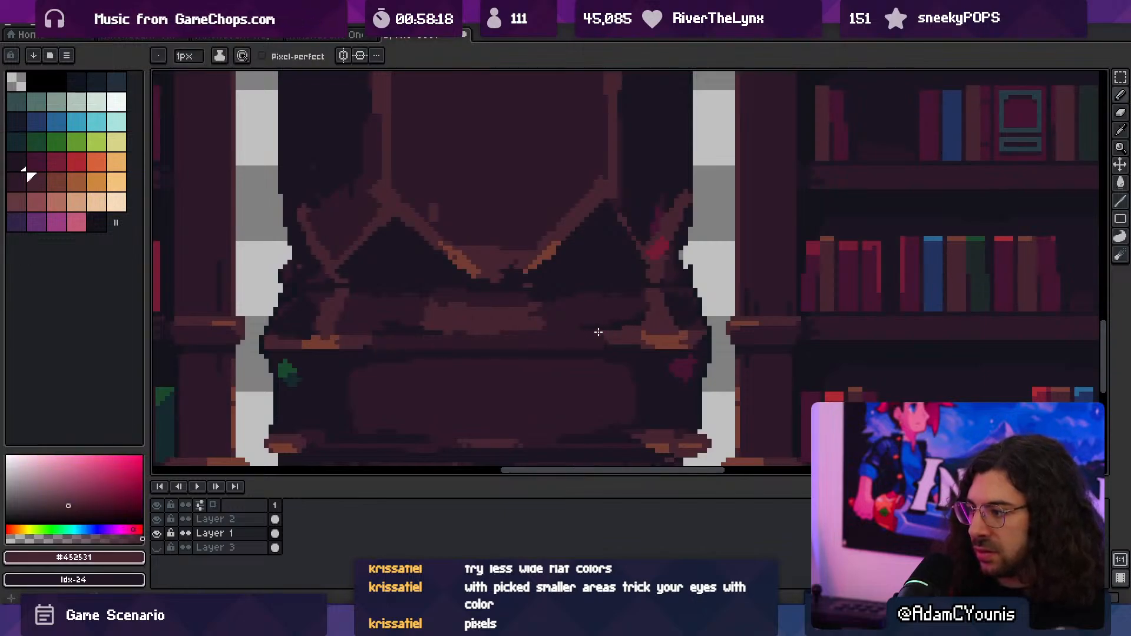
key("z")
scroll(451, 335, "down", 4)
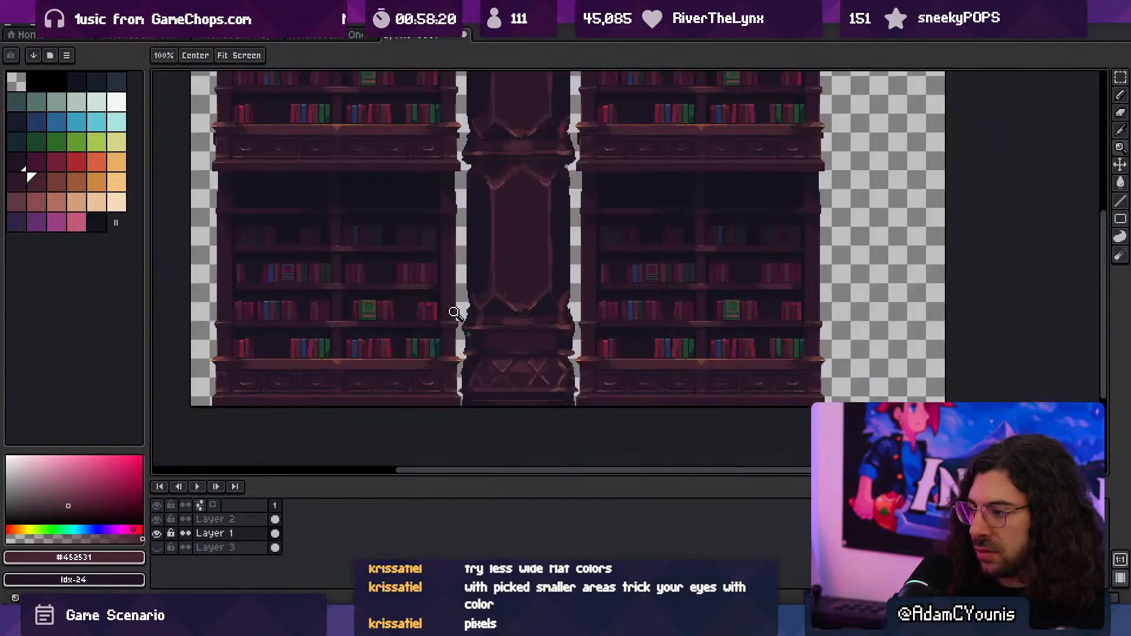
scroll(557, 312, "up", 4)
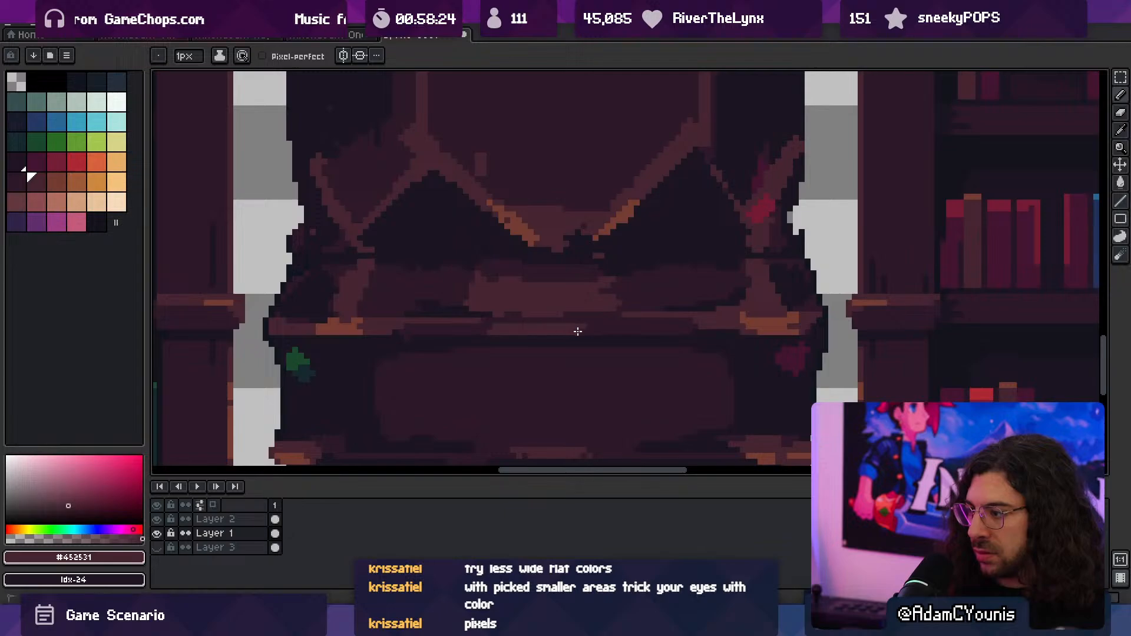
left_click(461, 323, "alt")
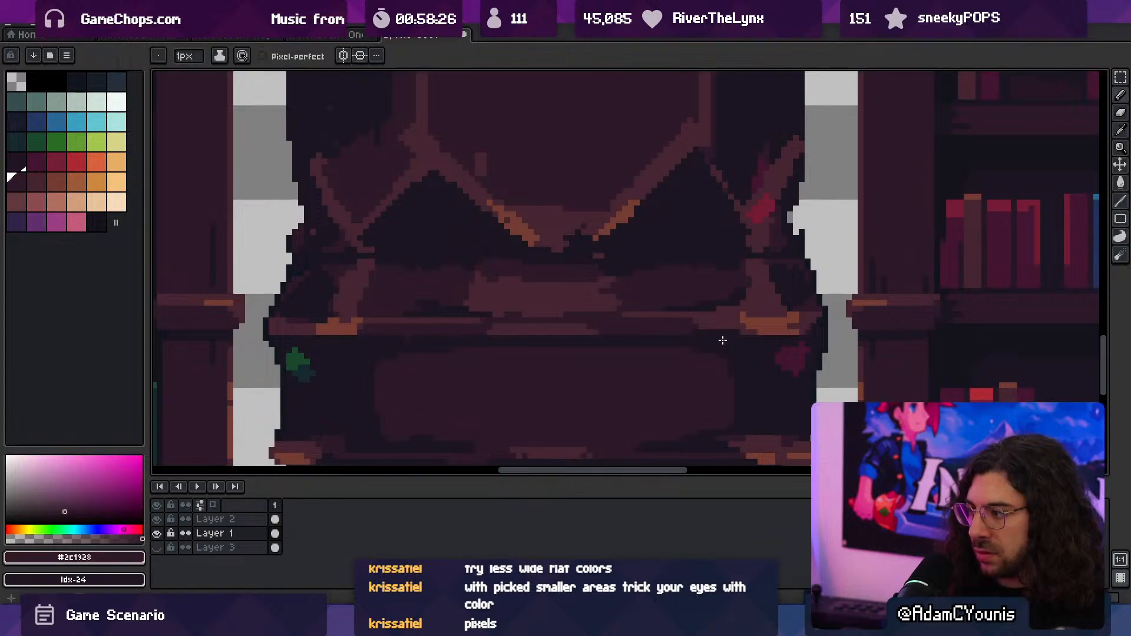
scroll(722, 330, "down", 5)
left_click_drag(638, 312, 556, 331)
scroll(570, 313, "down", 1)
scroll(557, 305, "up", 1)
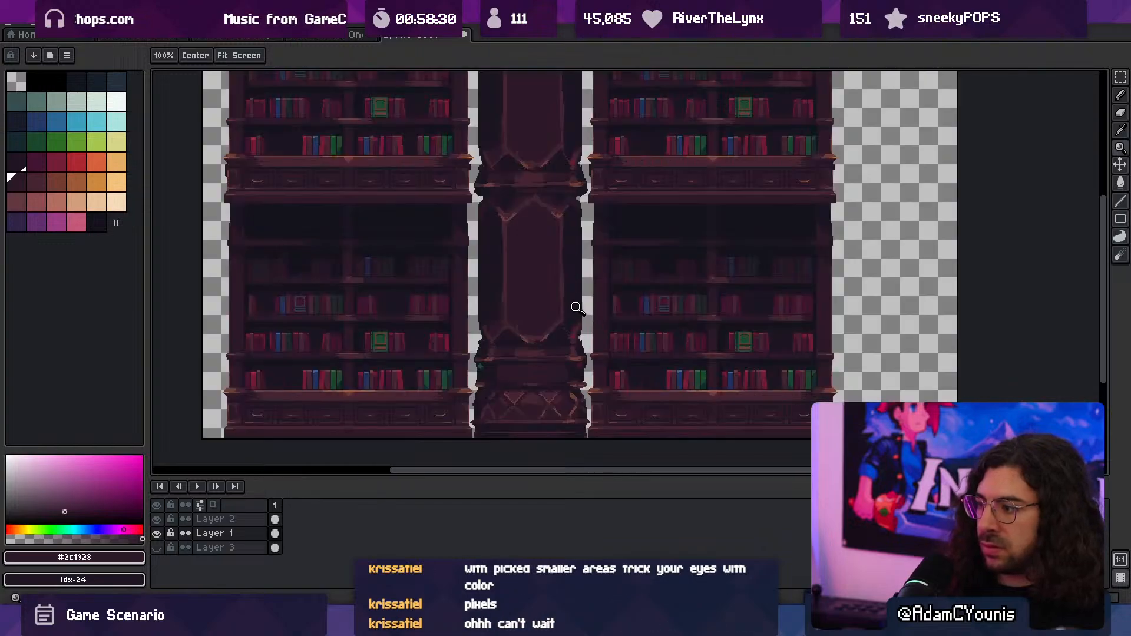
scroll(541, 356, "up", 2)
- Extend the #452531 patch at the upper ledge's centre and add a thin #743c33 highlight line along it
left_click(527, 347, "alt")
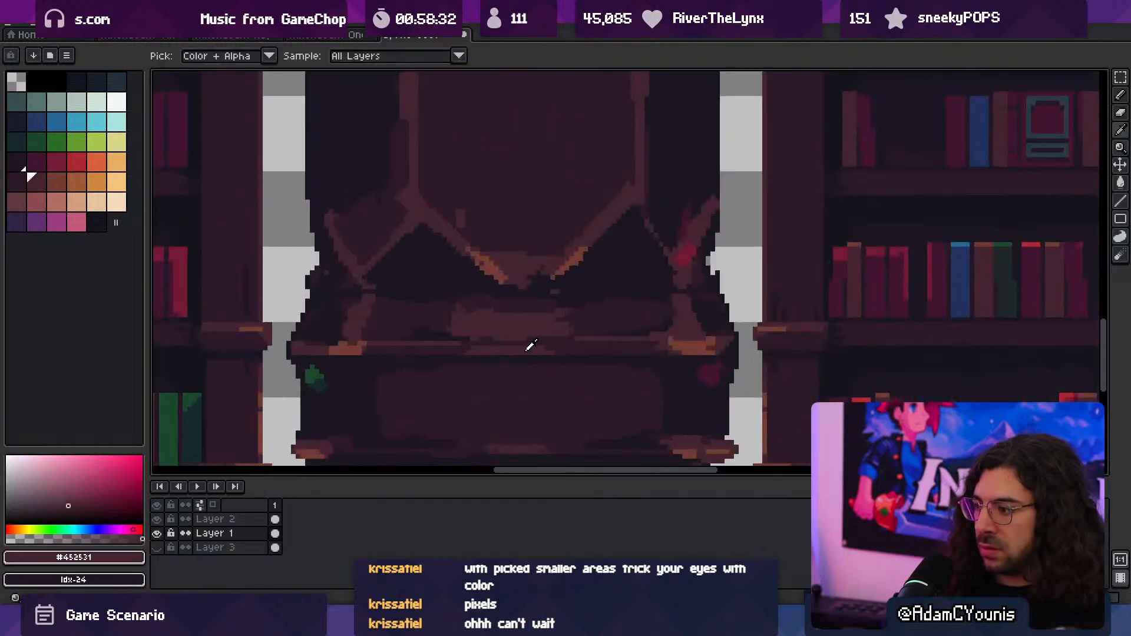
left_click_drag(491, 344, 553, 344)
left_click(504, 332, "alt")
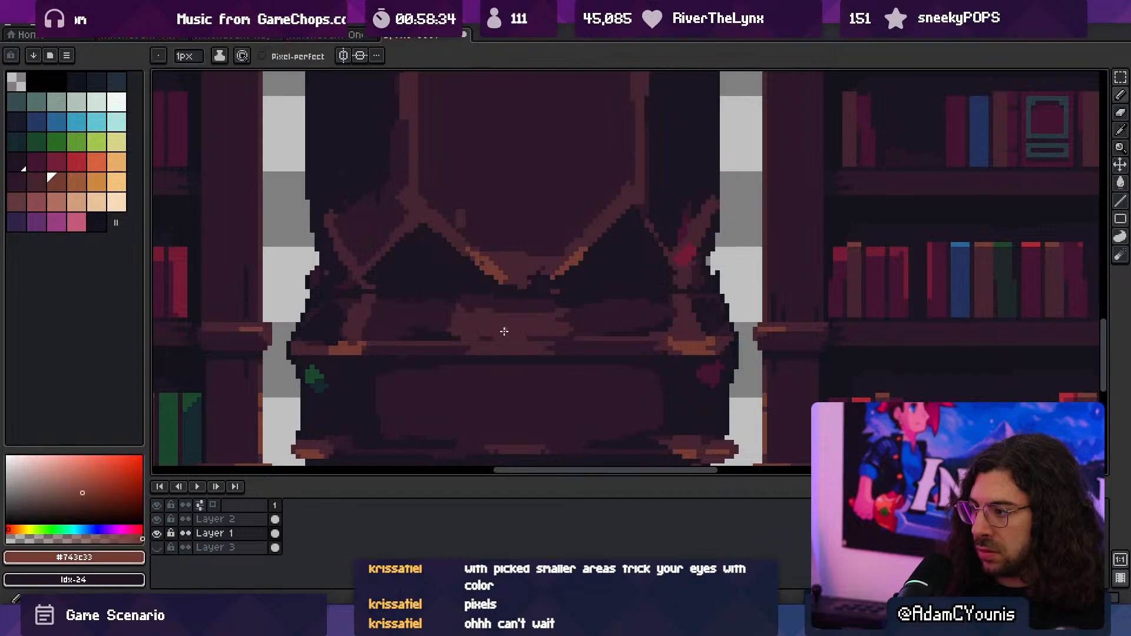
mouse_move(476, 340)
left_mouse_down()
mouse_move(556, 341)
mouse_move(480, 319)
left_mouse_up()
left_click(504, 325, "alt")
left_click(607, 308)
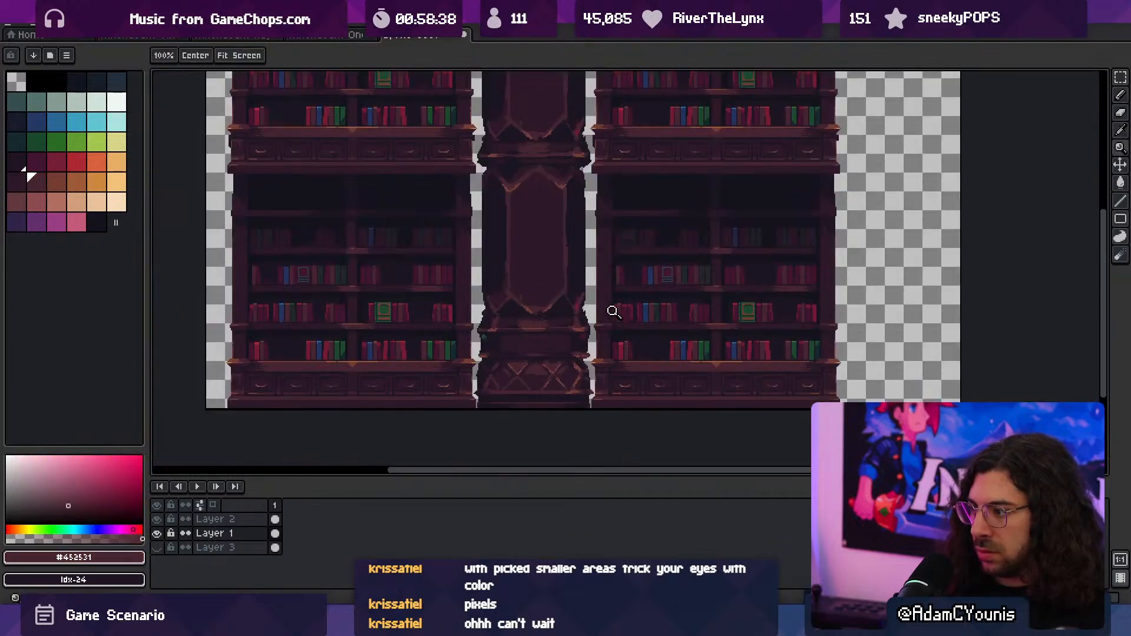
- Paint over the orange highlights at both ends of the upper ledge with the 4 px brush in #2c1928
mouse_move(581, 331)
left_mouse_down("ctrl")
mouse_move(601, 324)
mouse_move(567, 325)
left_mouse_up("ctrl")
left_click(548, 285, "alt")
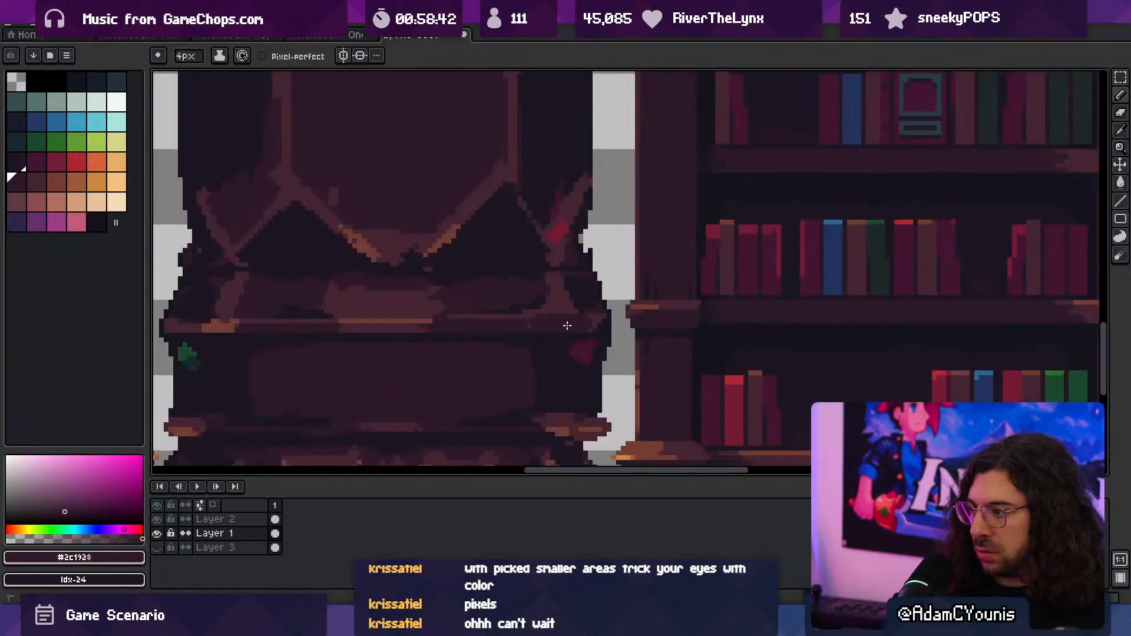
middle_click_drag(536, 326, 714, 321)
left_click_drag(348, 325, 412, 317)
left_click_drag(519, 312, 429, 308, "ctrl")
left_click_drag(549, 291, 576, 286, "ctrl")
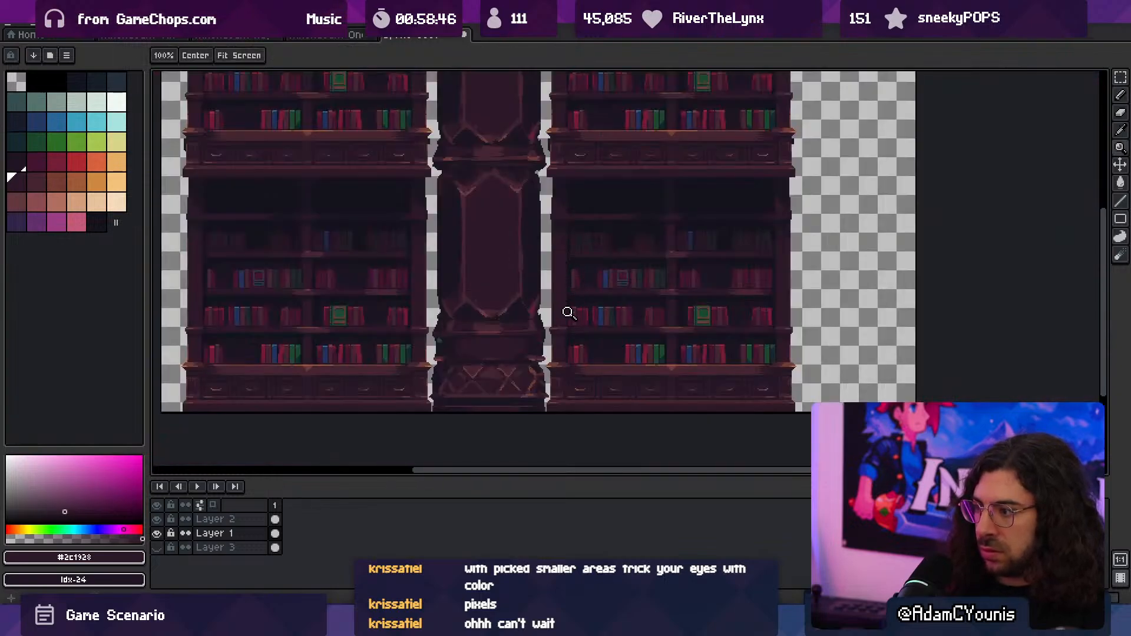
- Trim the column's silhouette on both sides just above the upper ledge with the 5 px Eraser
left_click_drag(558, 328, 576, 324, "ctrl")
key("e")
key("minus")
key("minus")
key("minus")
key("minus")
left_click_drag(506, 280, 506, 284)
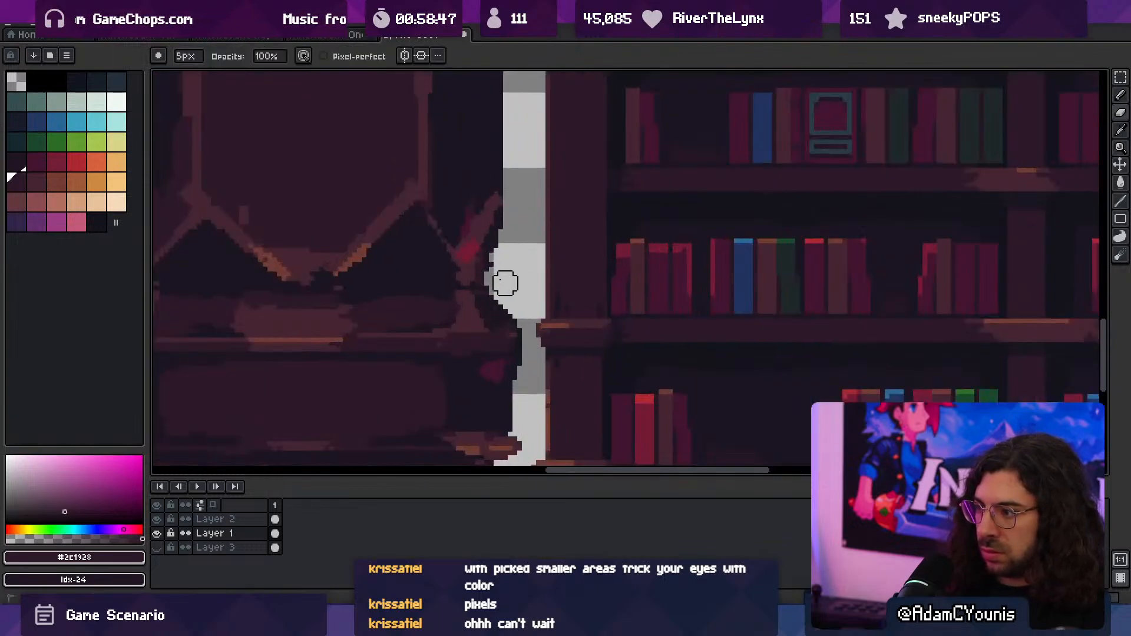
middle_click_drag(434, 301, 731, 301)
left_click_drag(388, 283, 374, 306)
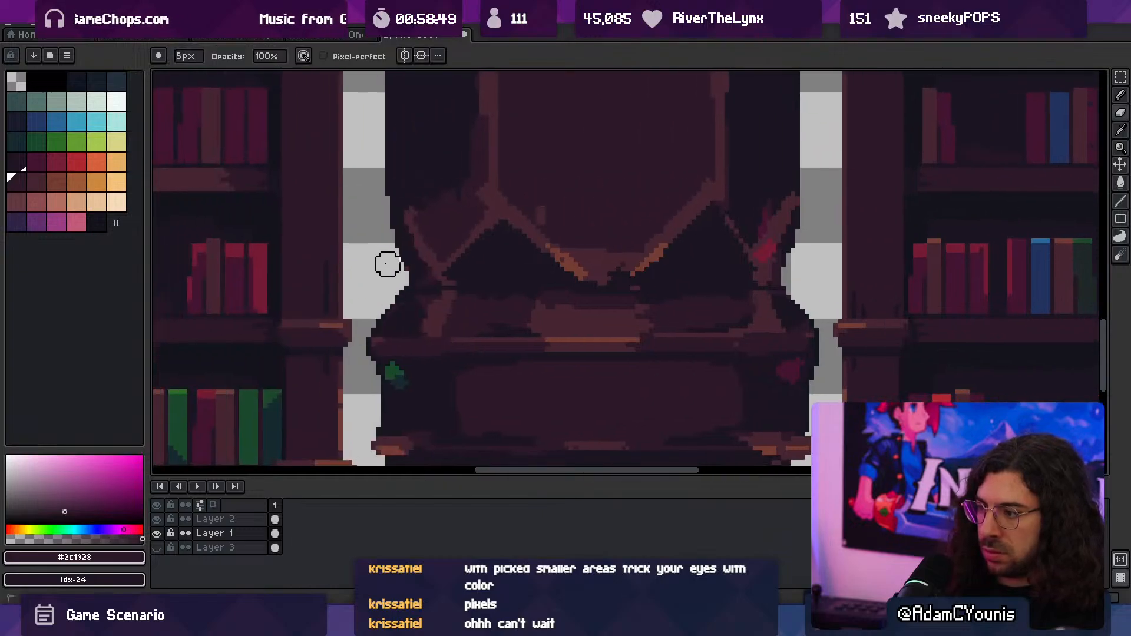
- Try a #452531 highlight patch in the centre of the column's middle band
key("z")
scroll(386, 268, "down", 3)
scroll(512, 242, "up", 1)
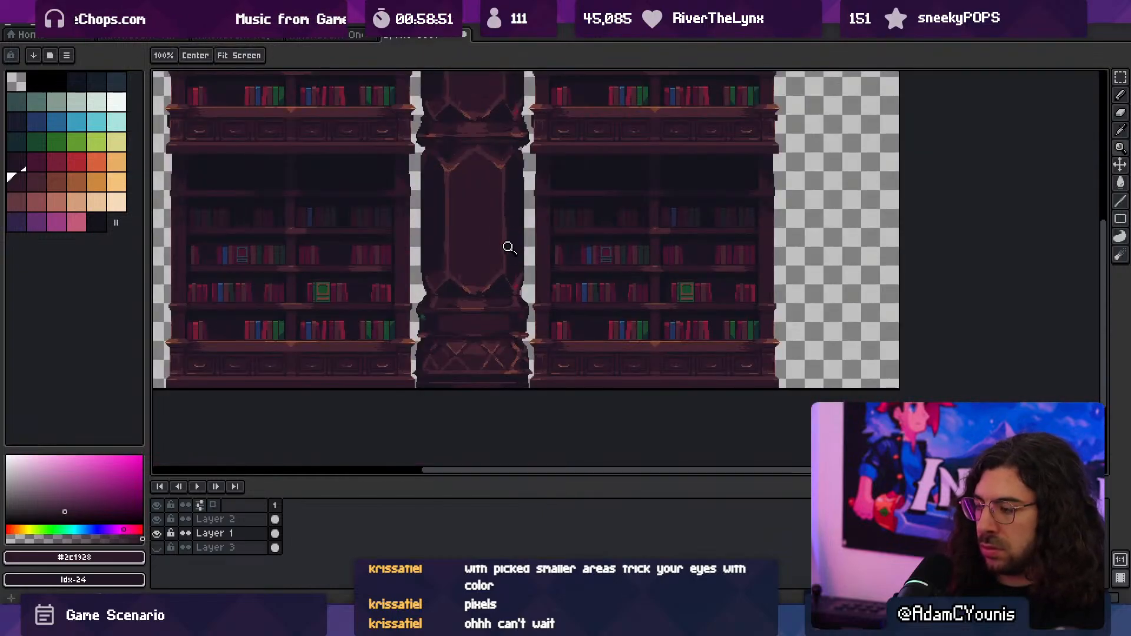
left_click(478, 318)
left_click(467, 286, "alt")
key("b")
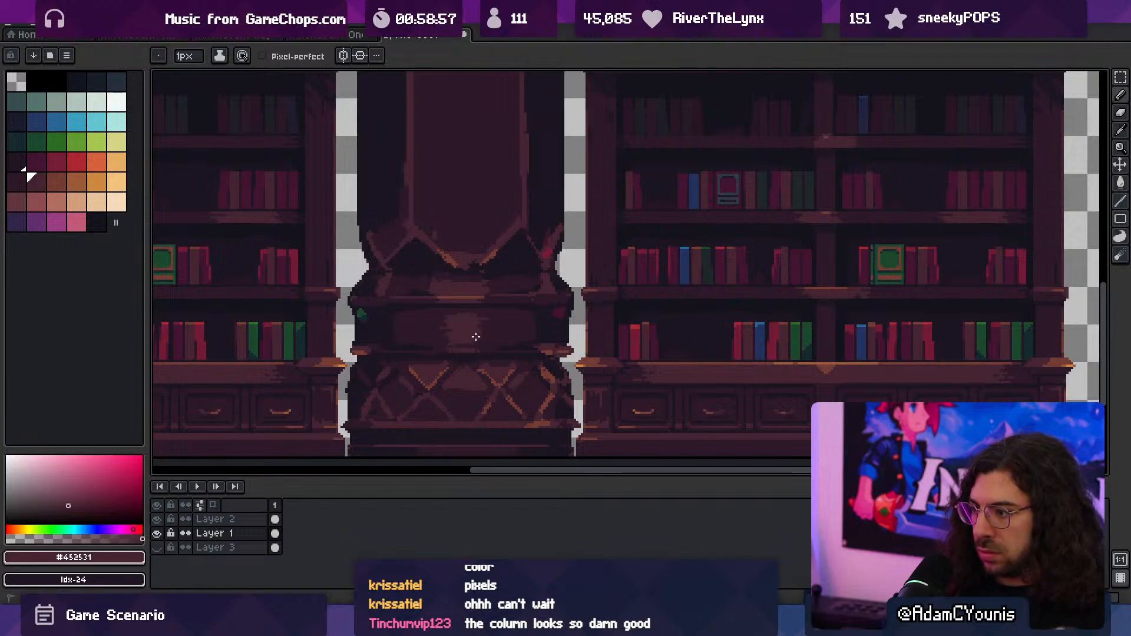
left_click(497, 331, "alt")
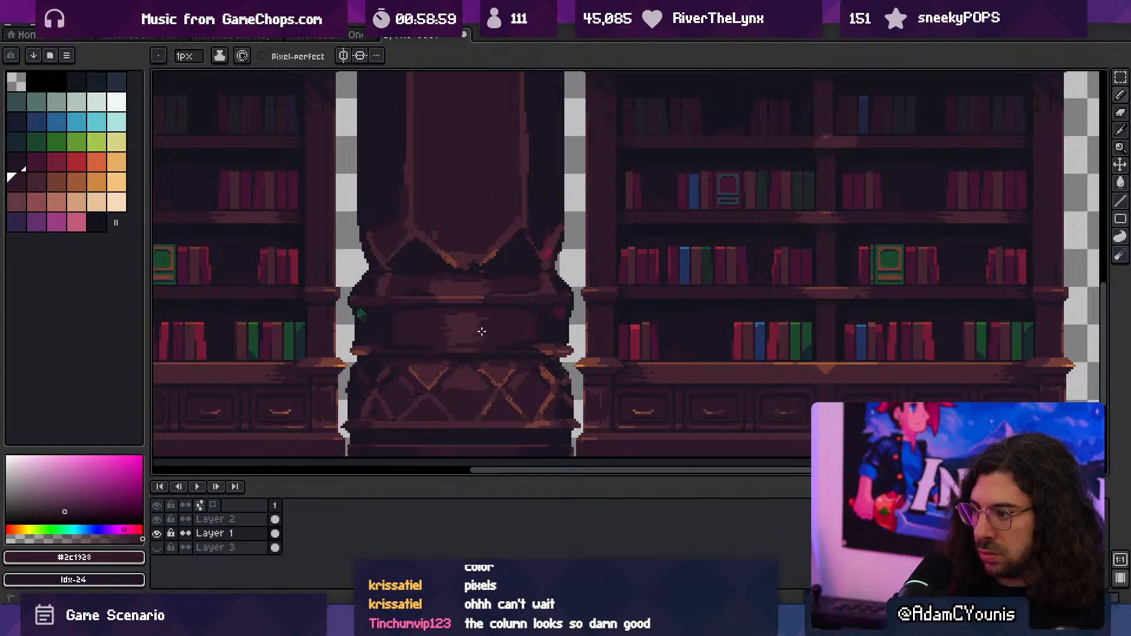
- Sample #452531 and add a small 1 px highlight at the right end of the middle band's panel
key("z")
mouse_move(495, 322)
left_mouse_down()
mouse_move(467, 289)
mouse_move(533, 318)
mouse_move(477, 335)
mouse_move(528, 343)
left_mouse_up()
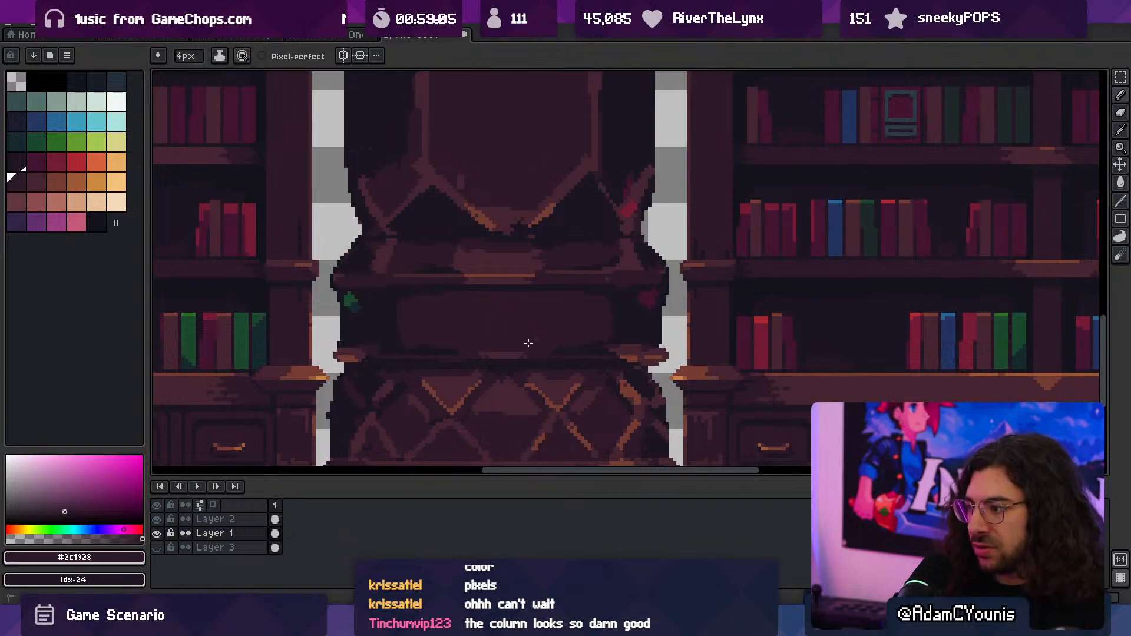
left_click(512, 351, "alt")
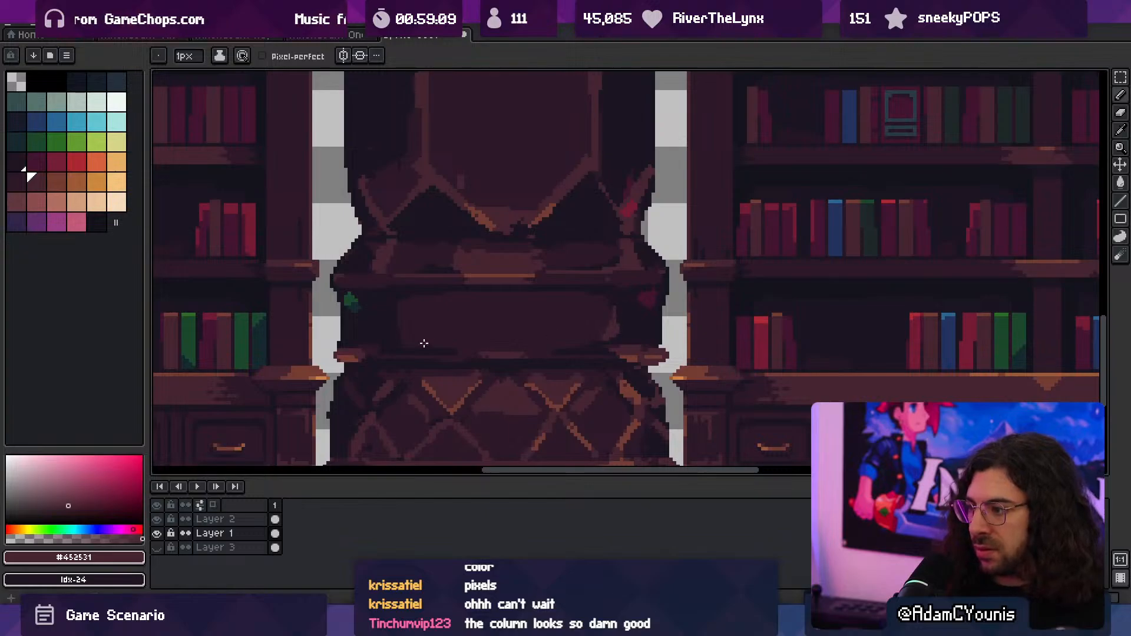
- Review the whole column beside the bookcases, checking its middle band and lattice base
key("z")
scroll(465, 294, "down", 4)
middle_click_drag(464, 295, 466, 316)
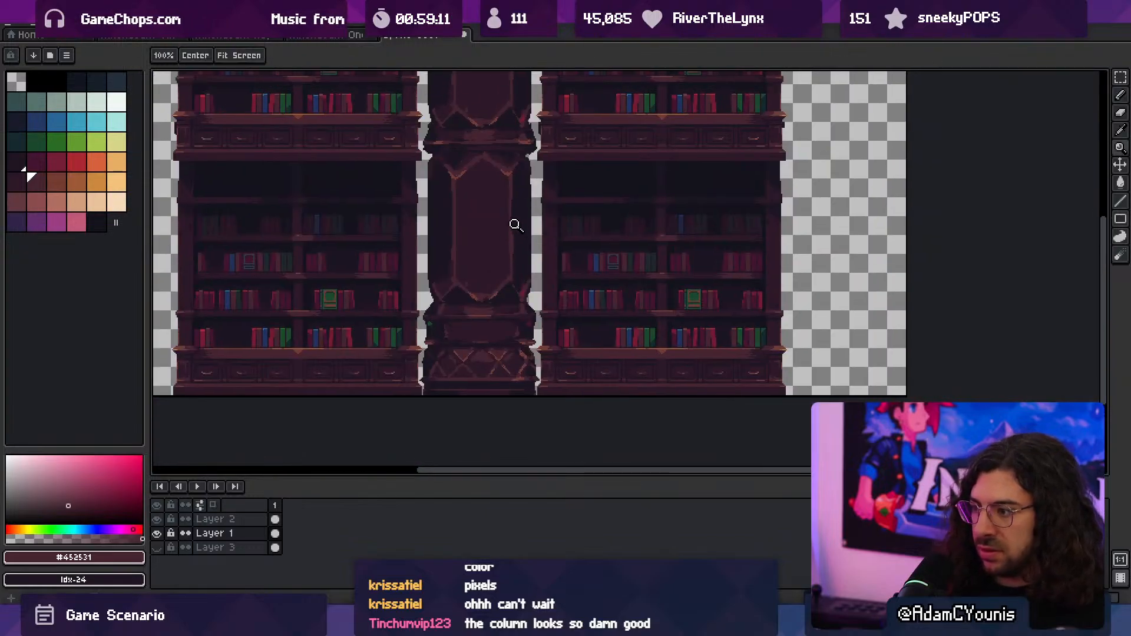
scroll(454, 307, "up", 3)
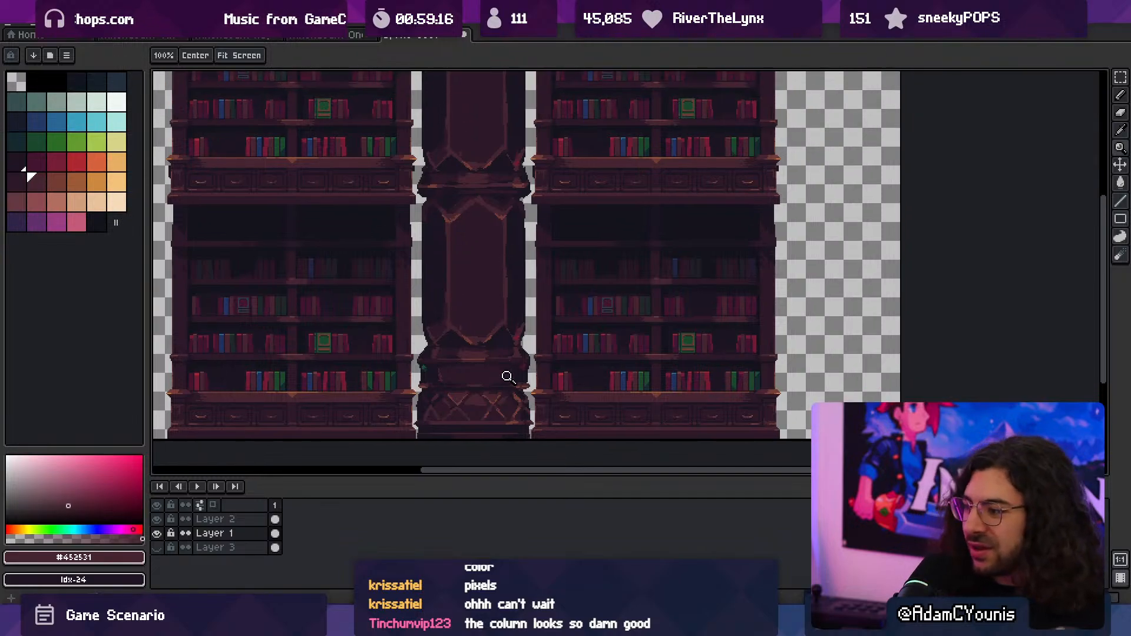
scroll(495, 323, "down", 3)
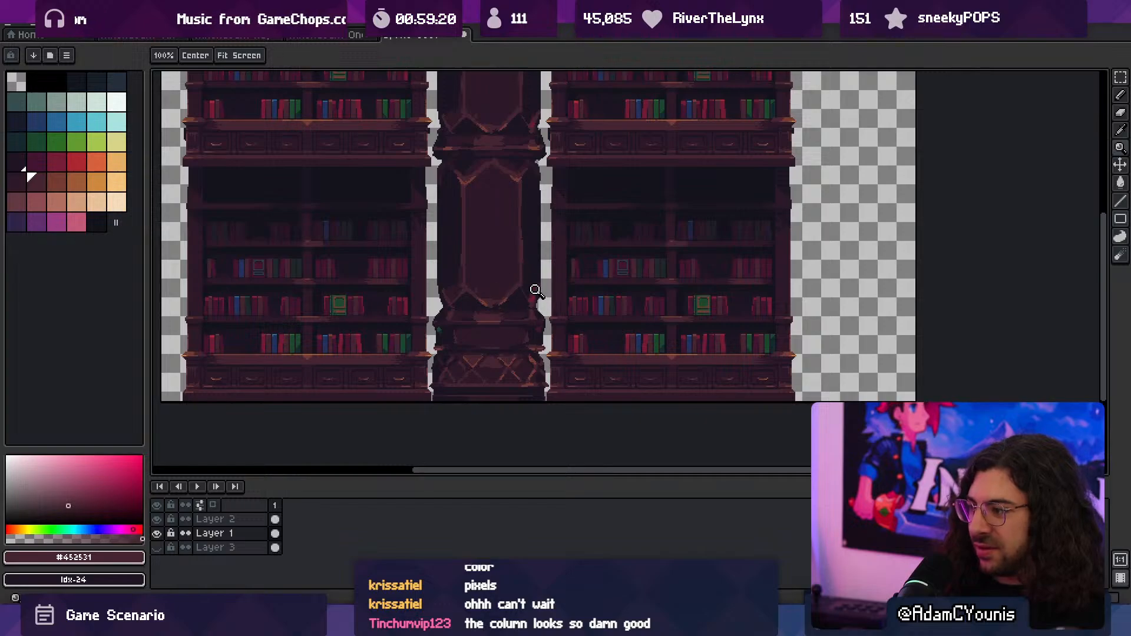
scroll(520, 280, "up", 2)
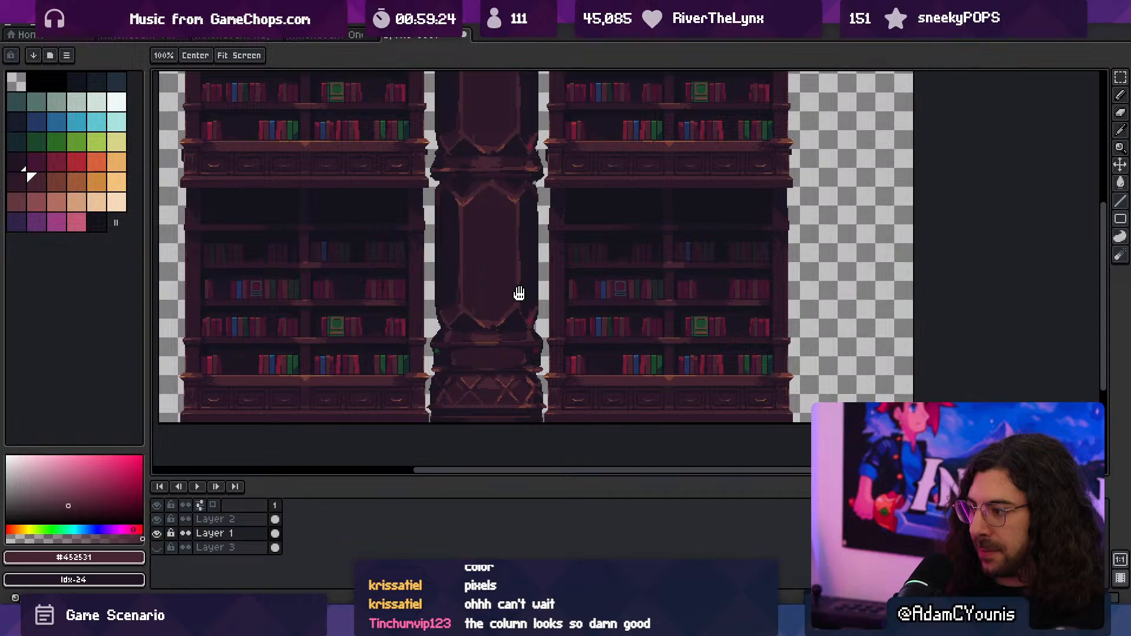
middle_click_drag(519, 293, 522, 236)
scroll(493, 351, "up", 2)
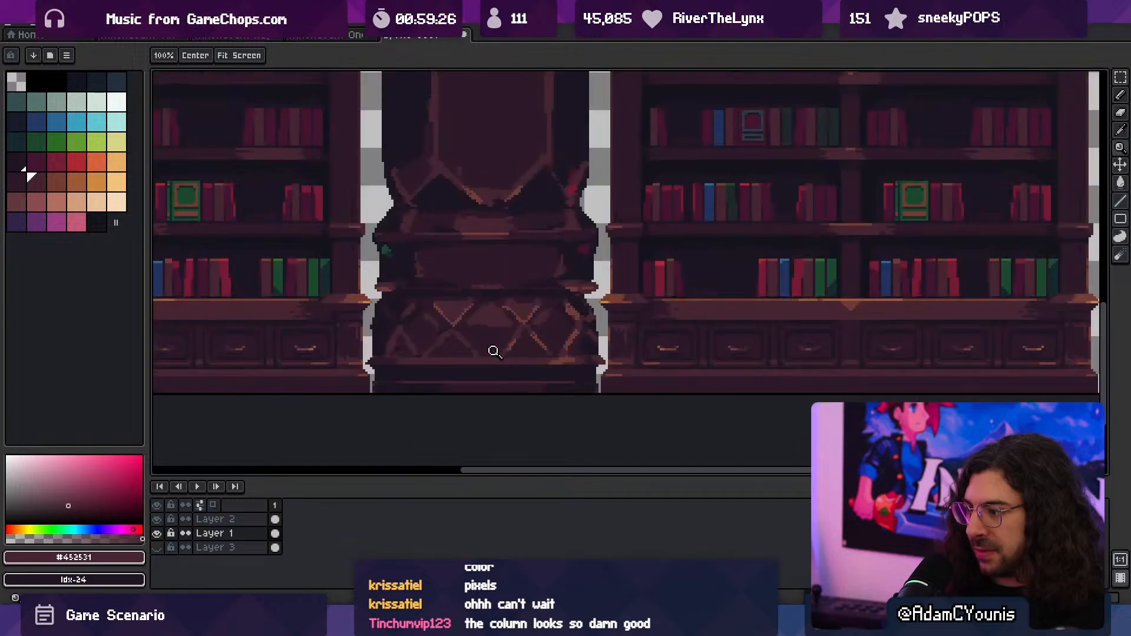
- Sample #2c1928 and paint the plinth strip below the column's lattice base with the 2 px brush
key("i")
left_click(732, 347)
key("b")
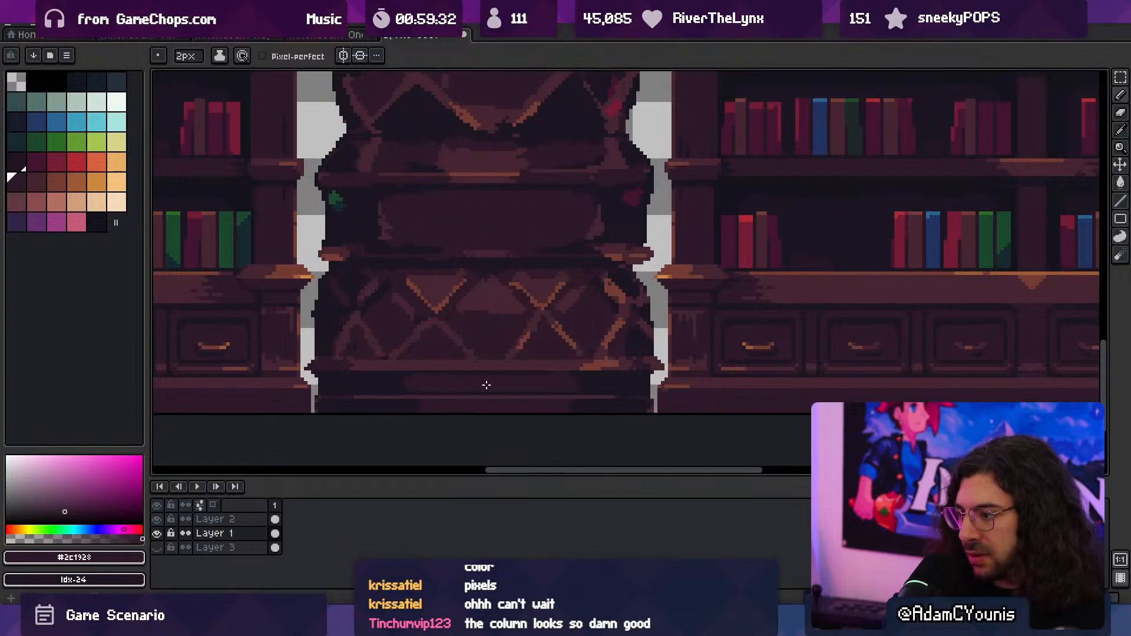
key("z")
mouse_move(537, 384)
left_mouse_down()
mouse_move(464, 384)
mouse_move(516, 370)
left_mouse_up()
left_click(486, 423)
left_click(436, 436)
key("b")
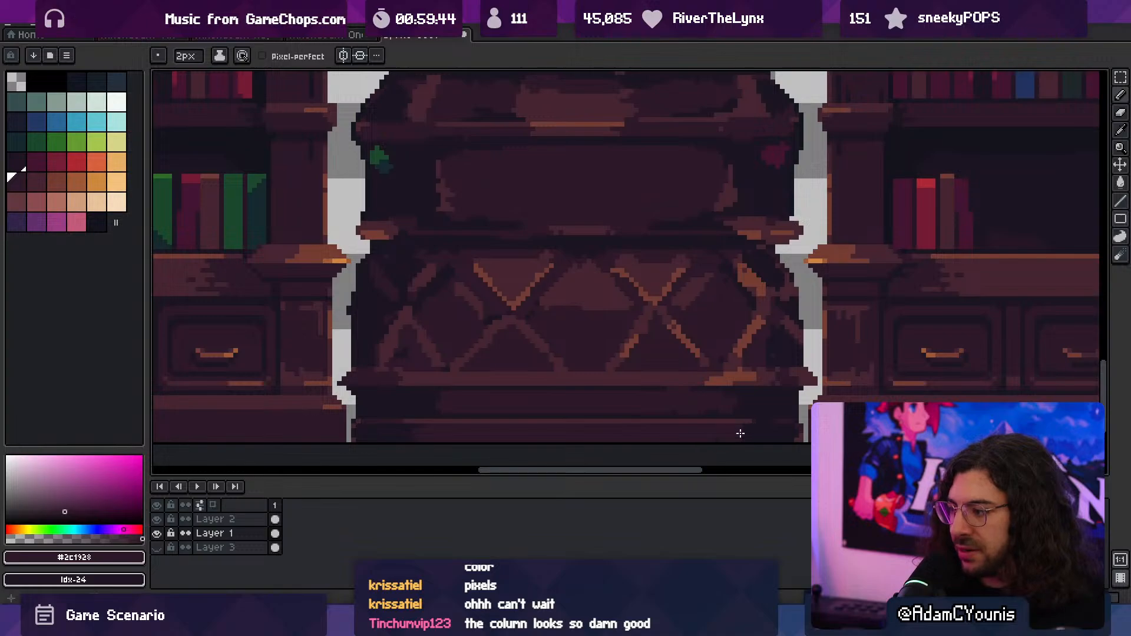
- Sample #452531 and thicken the highlight along the plinth's lower trim line with a 1 px brush
key("z")
left_click_drag(667, 374, 583, 361)
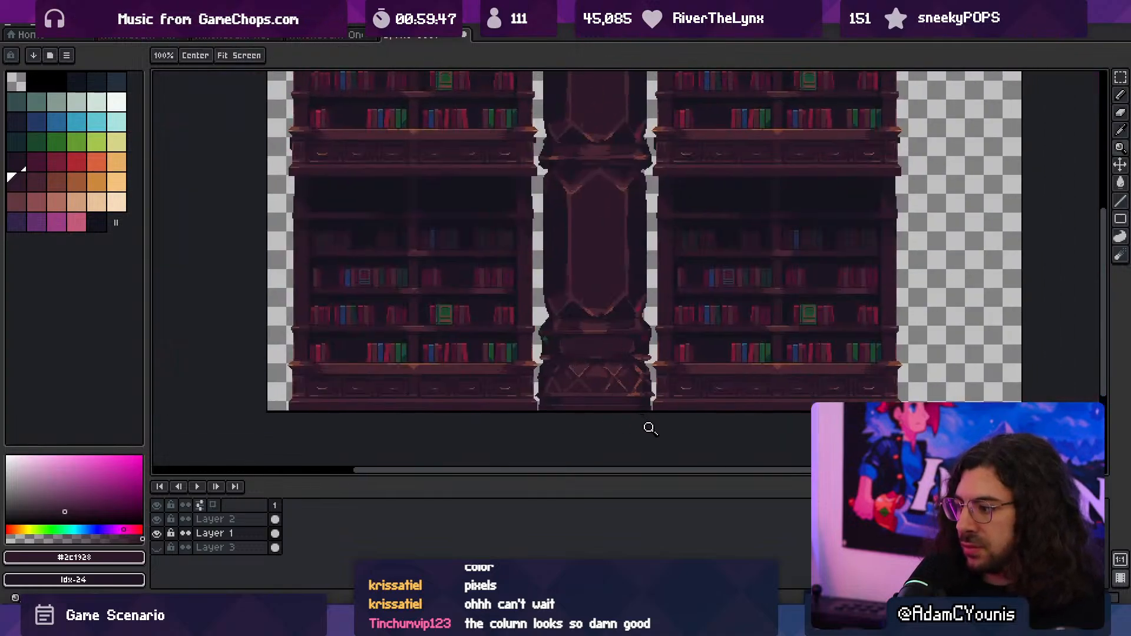
left_click_drag(572, 409, 611, 400)
left_click(541, 391, "alt")
key("b")
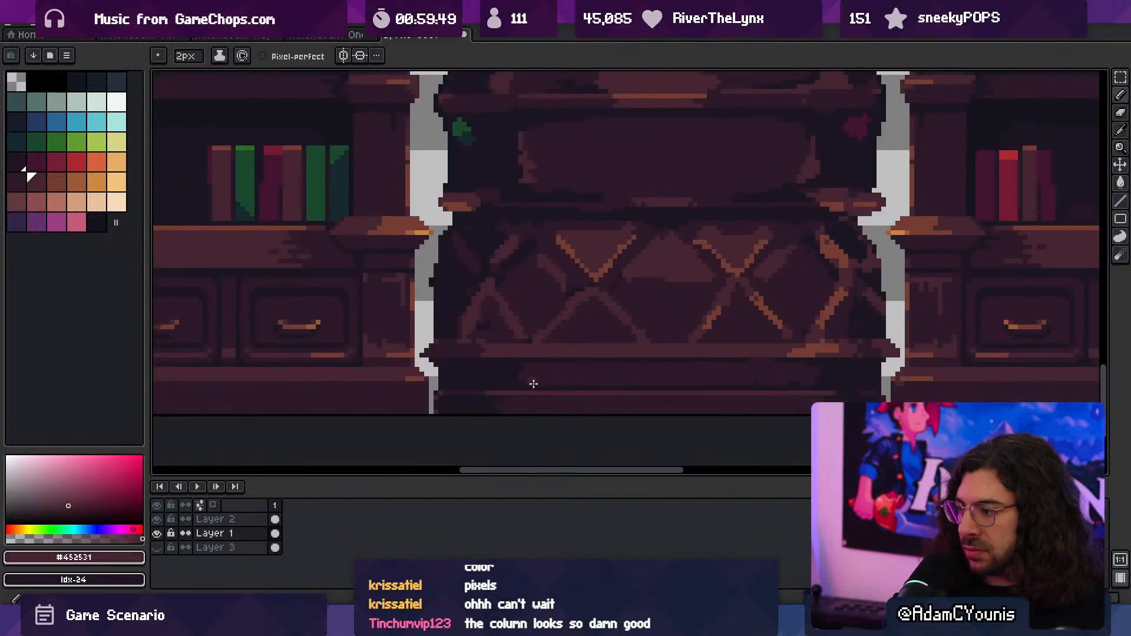
key("minus")
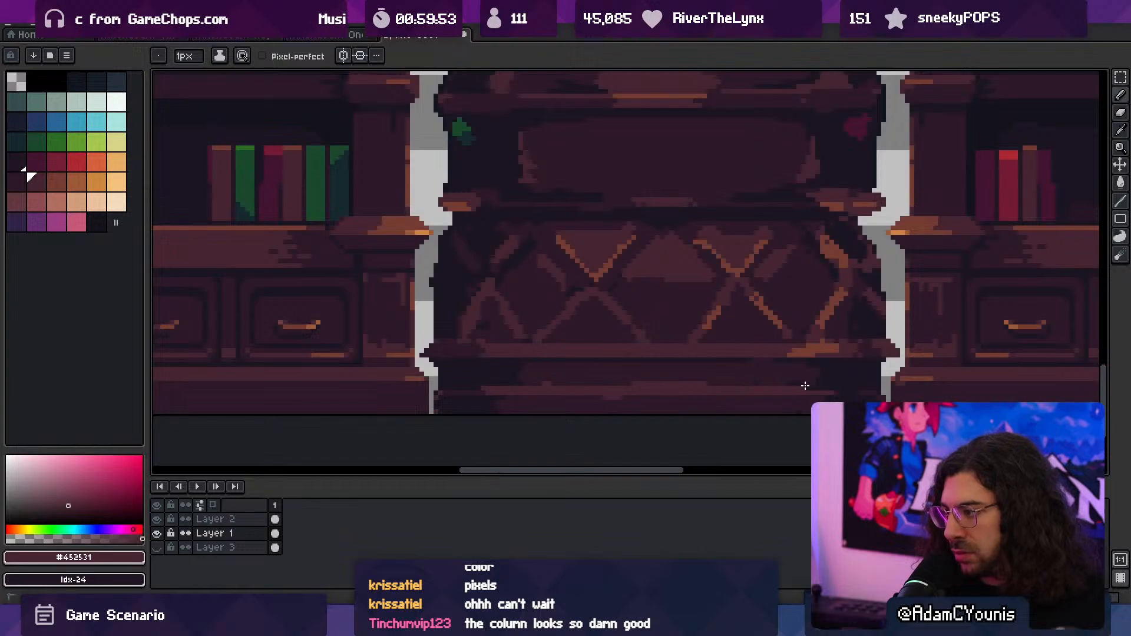
left_click(613, 378, "alt")
left_click_drag(637, 382, 705, 381)
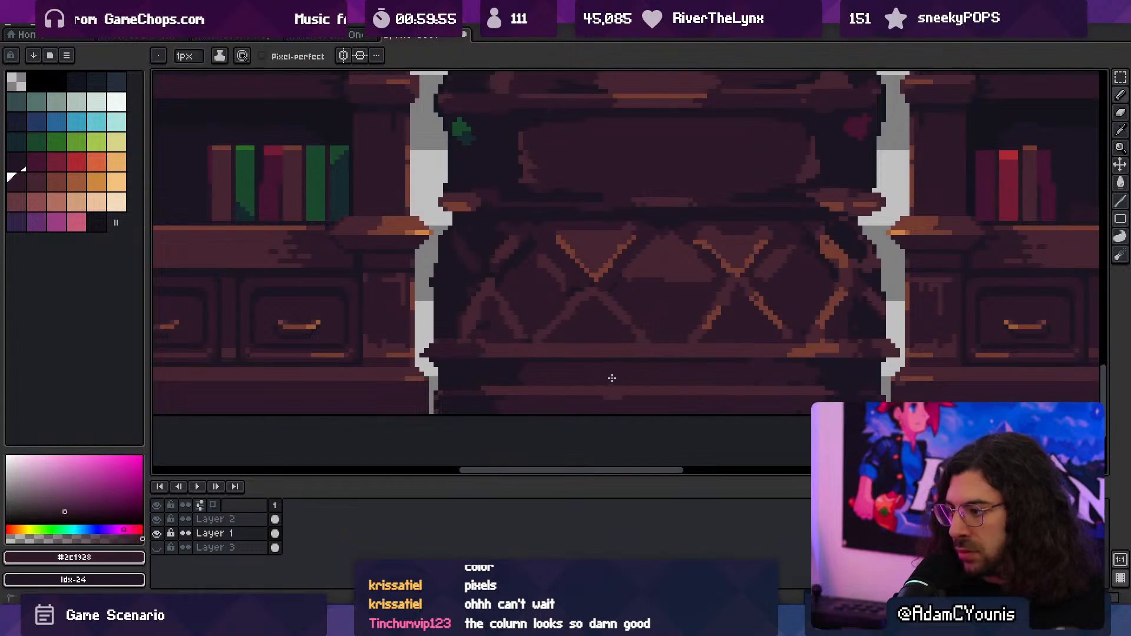
- Refine the plinth's shading with #1b1521 and #2c1928, tapering the trim line's highlight at its left end
left_click(740, 361, "alt")
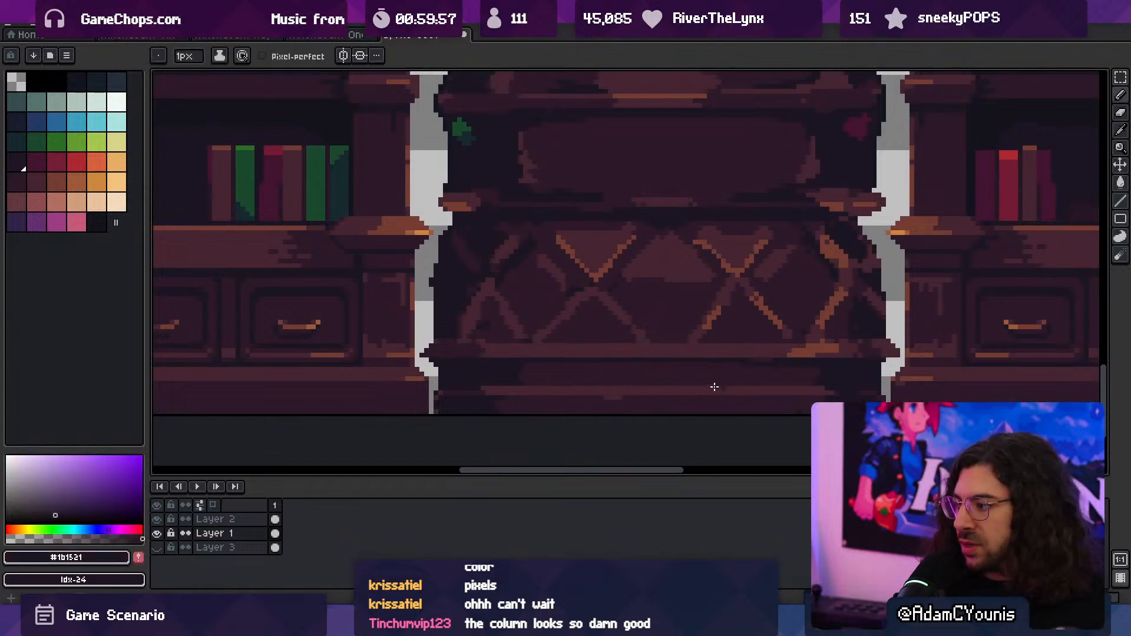
left_click(746, 355, "alt")
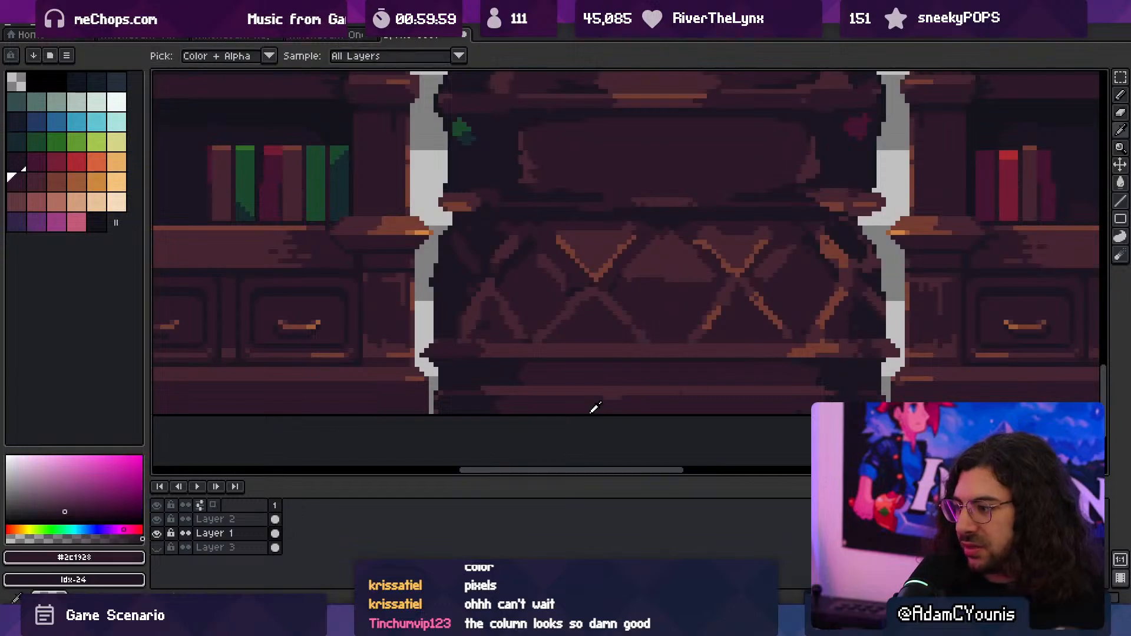
left_click_drag(751, 386, 701, 380, "ctrl")
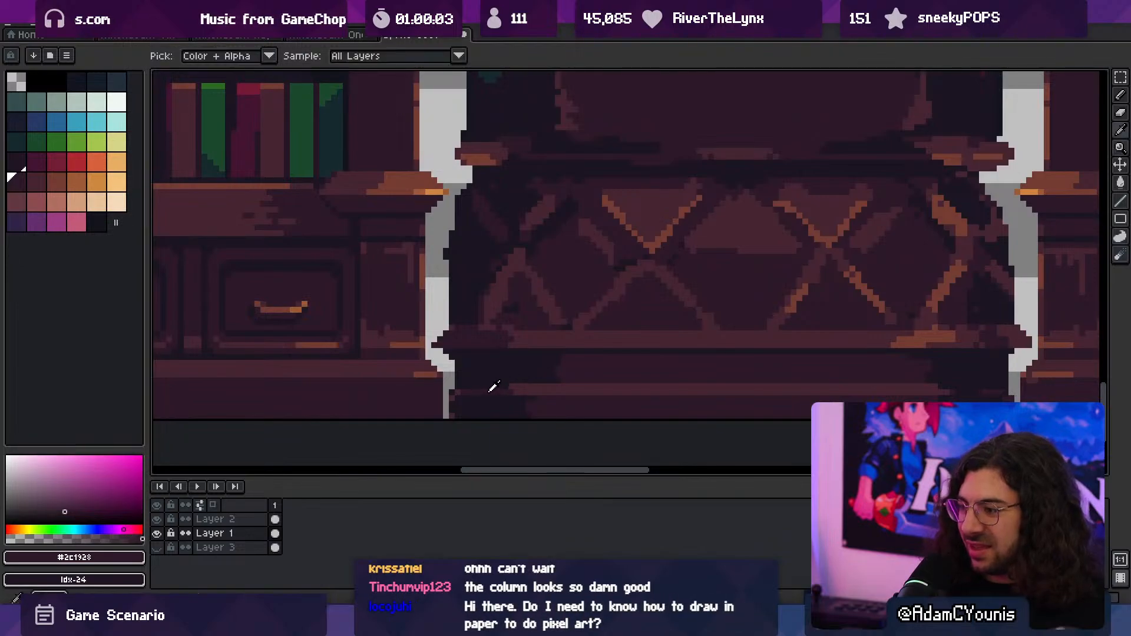
left_click_drag(494, 386, 517, 390)
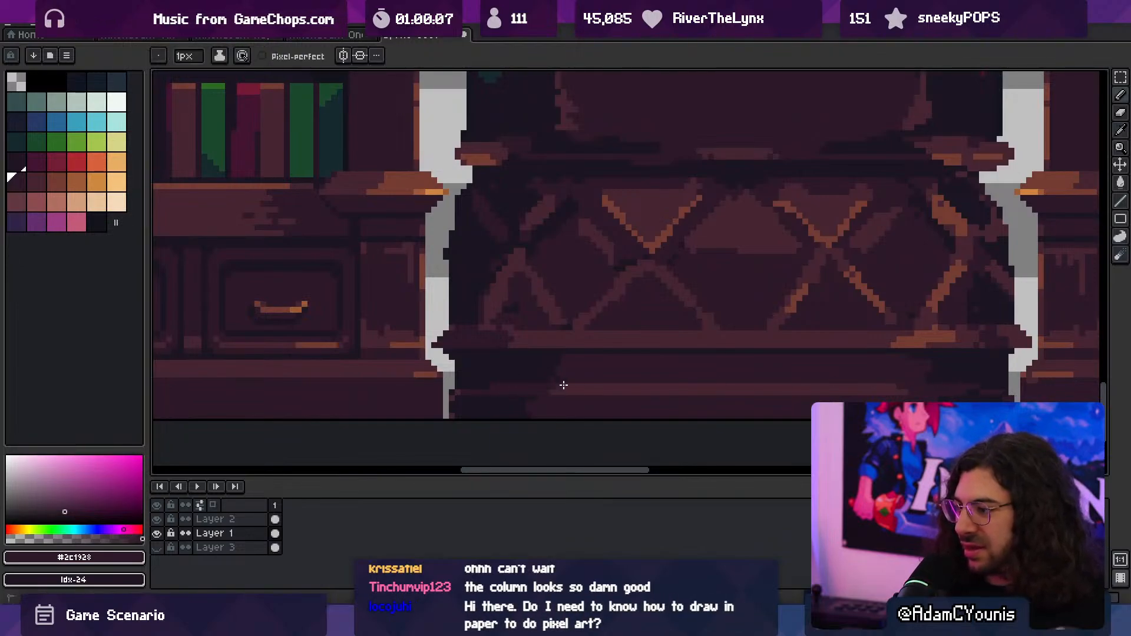
mouse_move(613, 365)
left_mouse_down("ctrl")
mouse_move(598, 343)
mouse_move(521, 352)
left_mouse_up("ctrl")
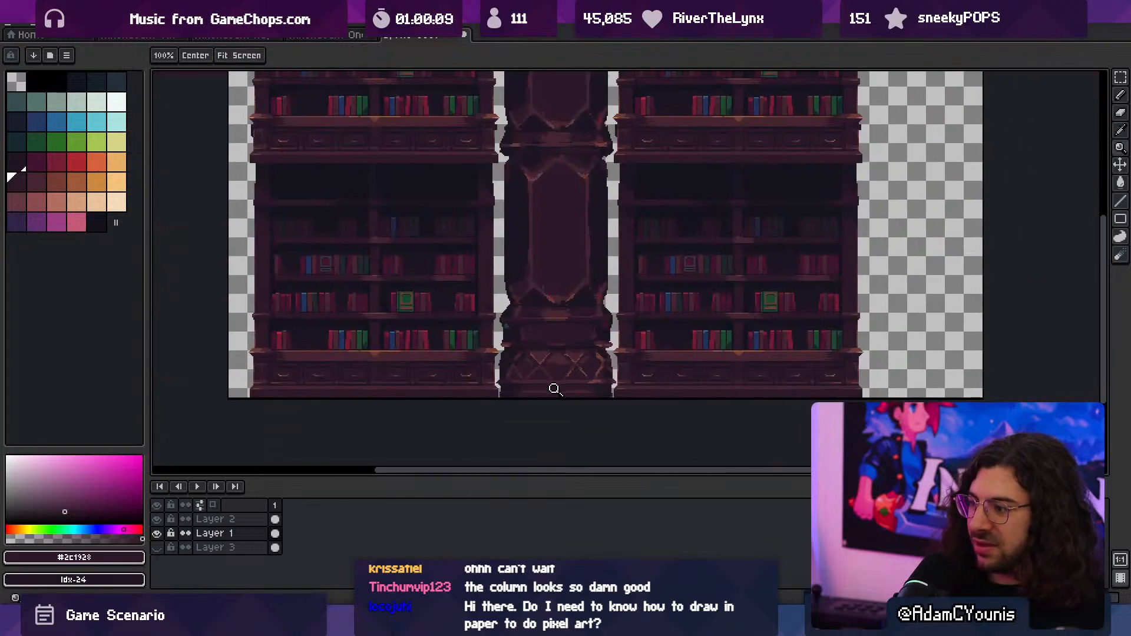
mouse_move(553, 388)
left_mouse_down("ctrl")
mouse_move(557, 376)
mouse_move(540, 370)
left_mouse_up("ctrl")
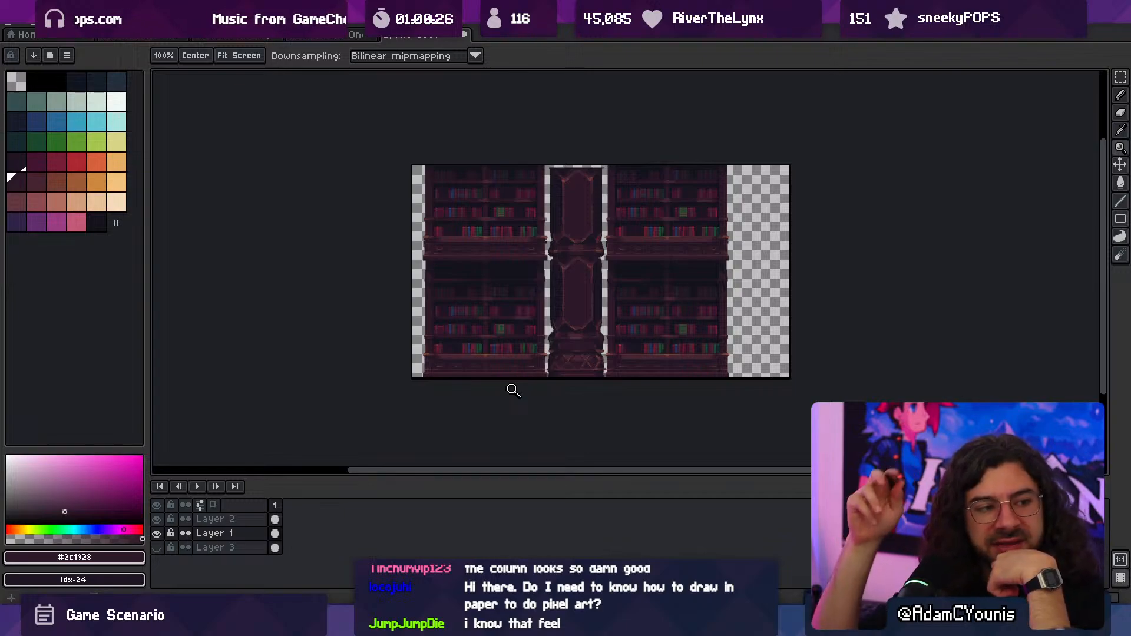
- Sample #743c33 and add small highlights on both lower corners of the lower tall panel's frame
key("space")
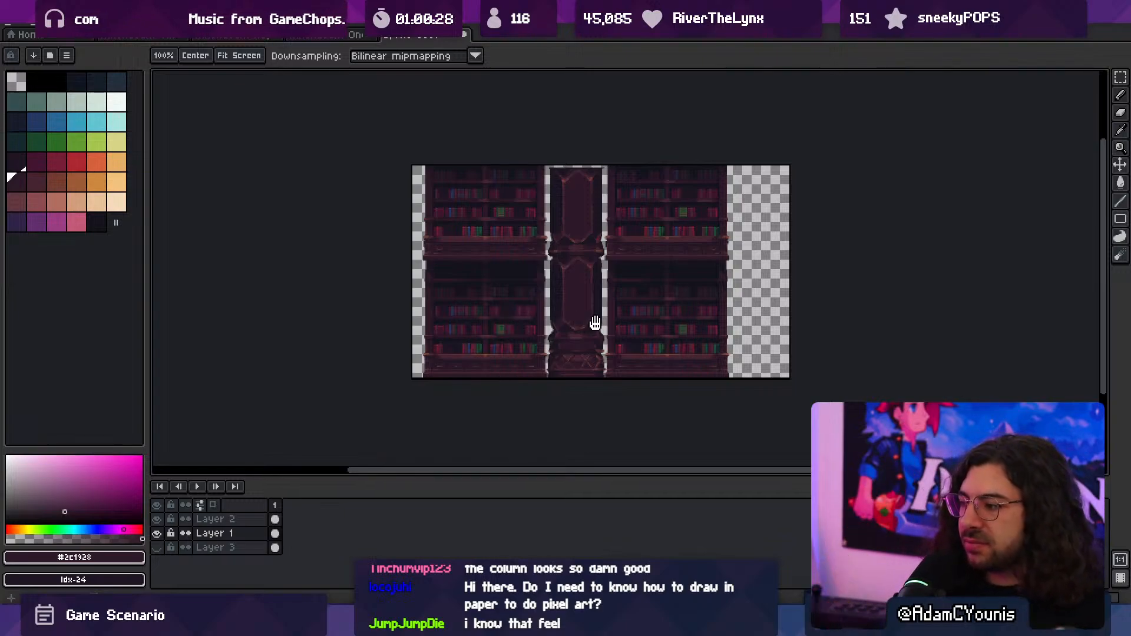
left_click_drag(594, 323, 527, 368)
key("b")
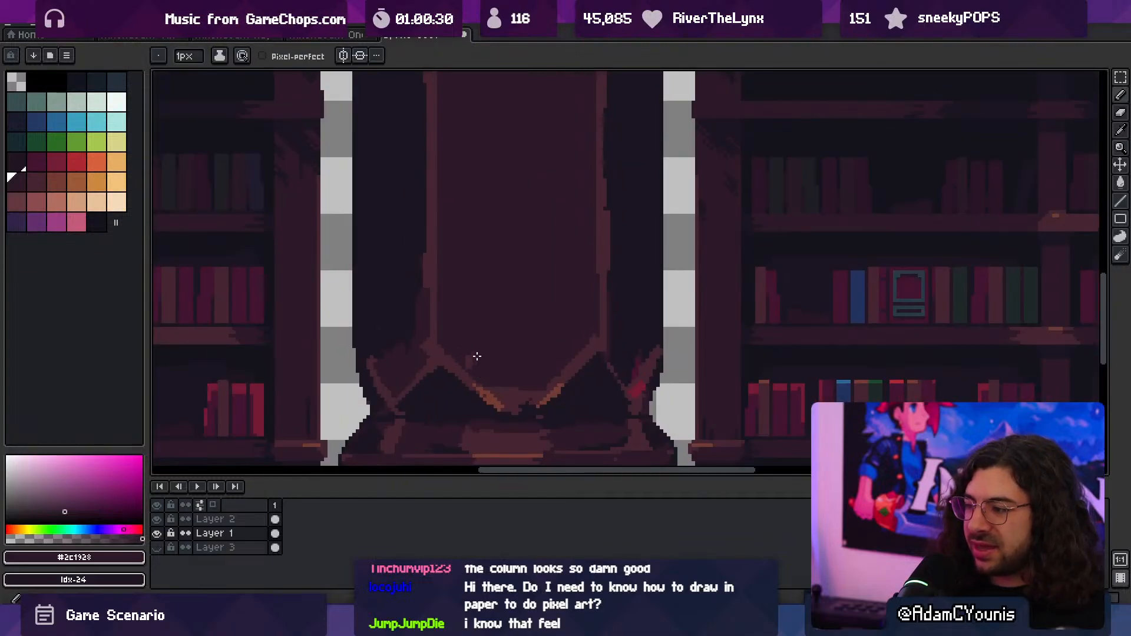
scroll(444, 359, "up", 1)
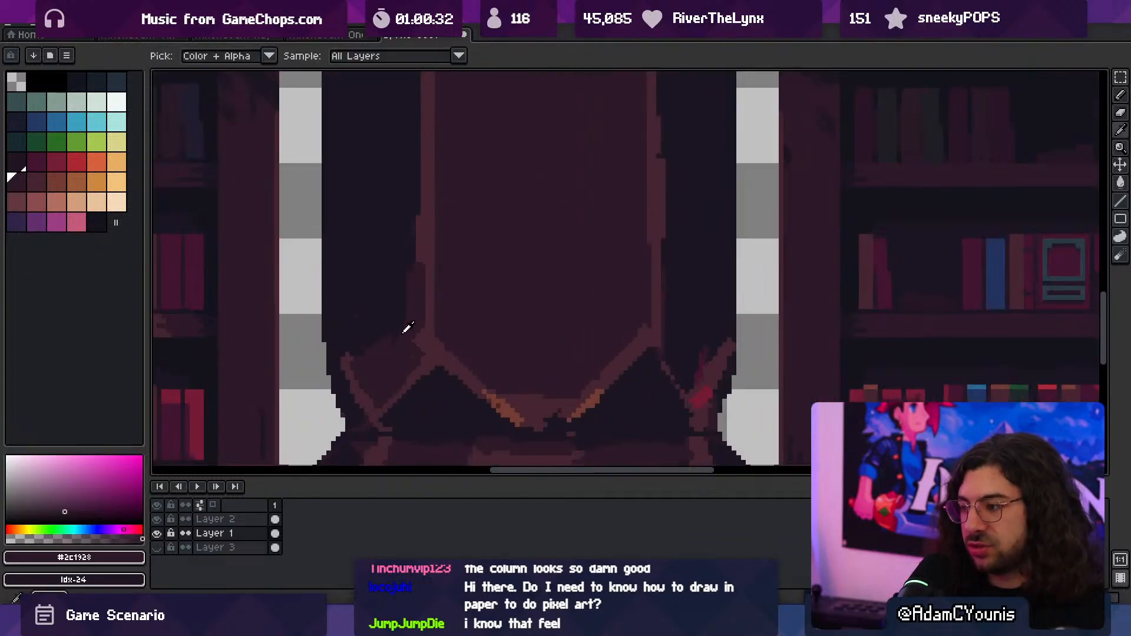
left_click(498, 398, "alt")
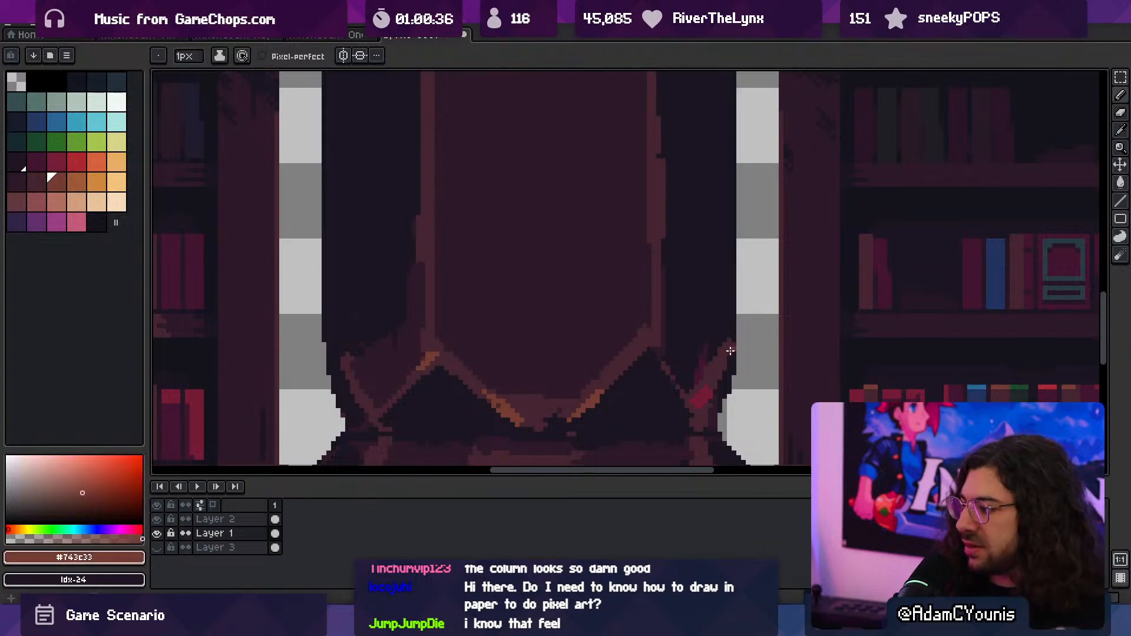
key("z")
mouse_move(640, 339)
left_mouse_down()
mouse_move(614, 326)
mouse_move(552, 348)
mouse_move(536, 327)
mouse_move(581, 323)
mouse_move(596, 340)
mouse_move(580, 366)
left_mouse_up()
key("b")
- Thin the right edge of the tall panel's frame by painting over its outer pixels with #1b1521
left_click(590, 328, "alt")
key("alt")
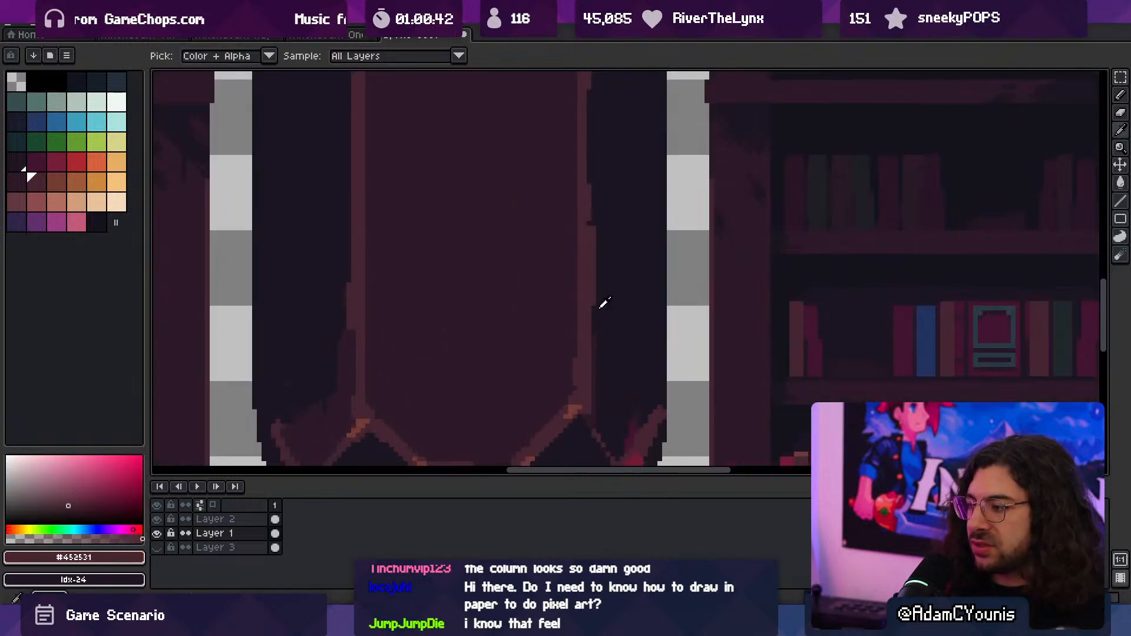
left_click(615, 293, "alt")
left_click_drag(592, 226, 589, 392)
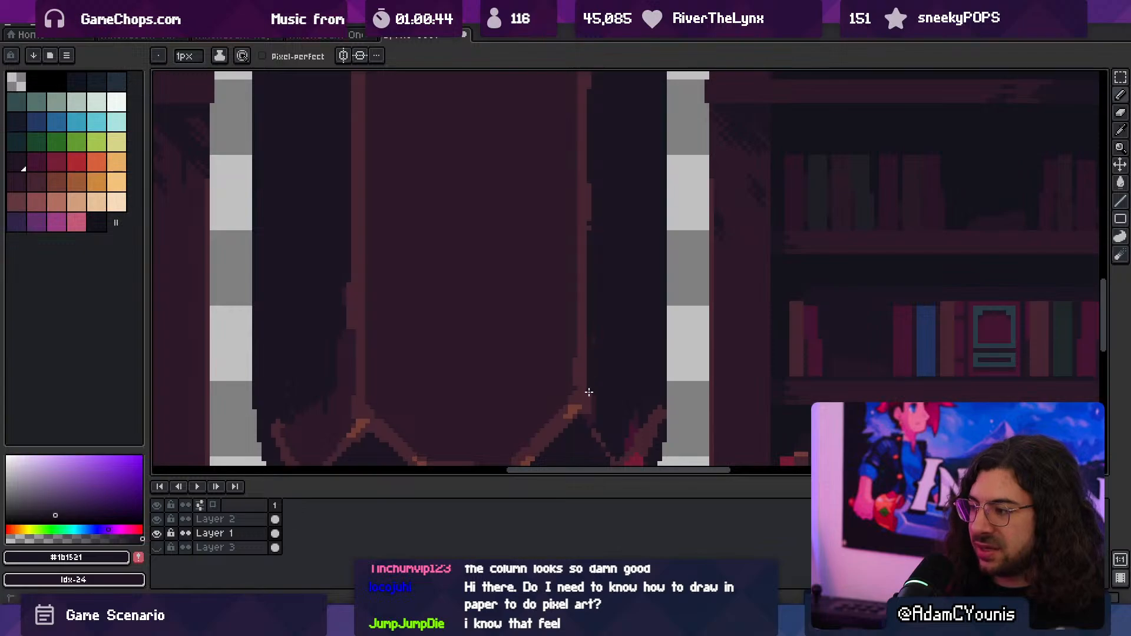
key("space")
left_click_drag(603, 252, 591, 338)
key("alt")
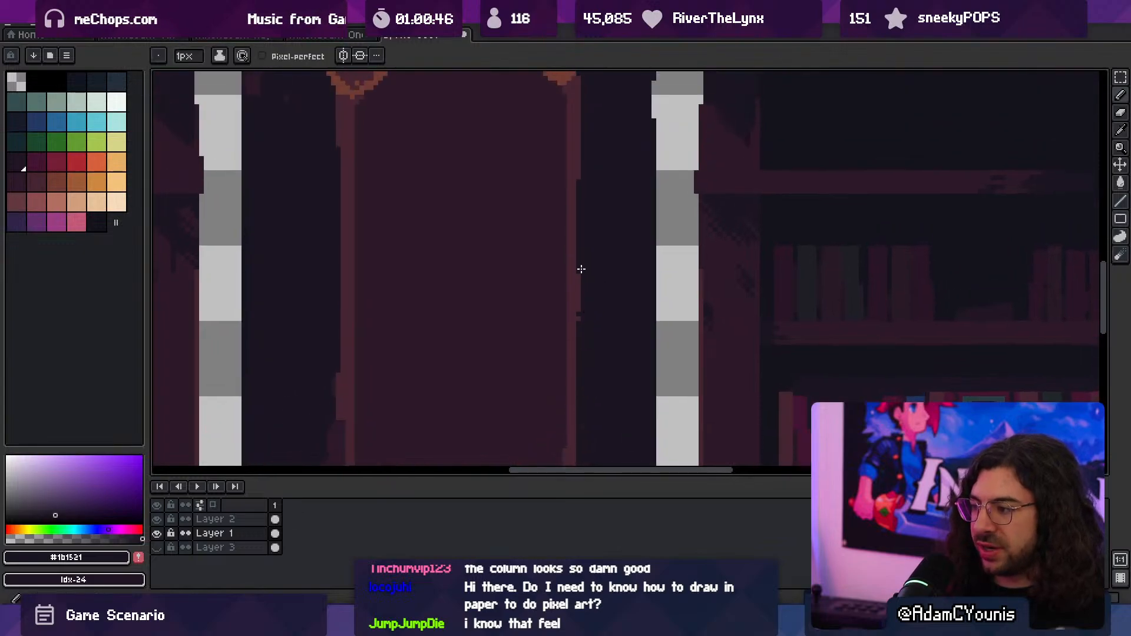
- Examine the tall panel's frame and the column's overall shading against the neighbouring bookcases
key("ctrl+space")
left_click_drag(608, 301, 548, 401)
left_click_drag(587, 258, 560, 242)
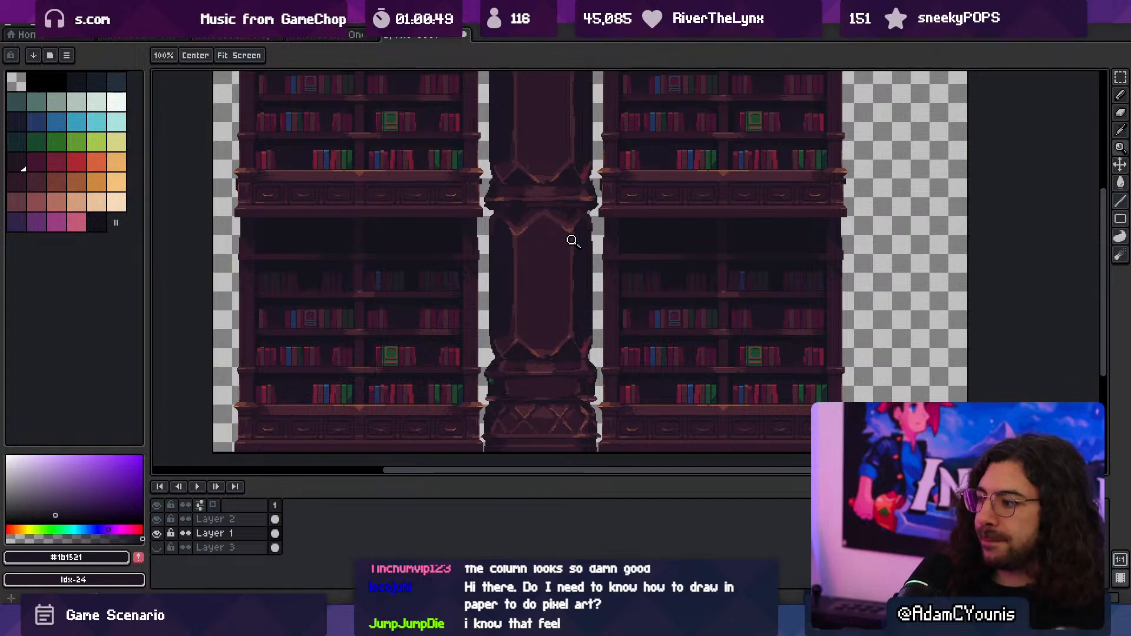
left_click(636, 312)
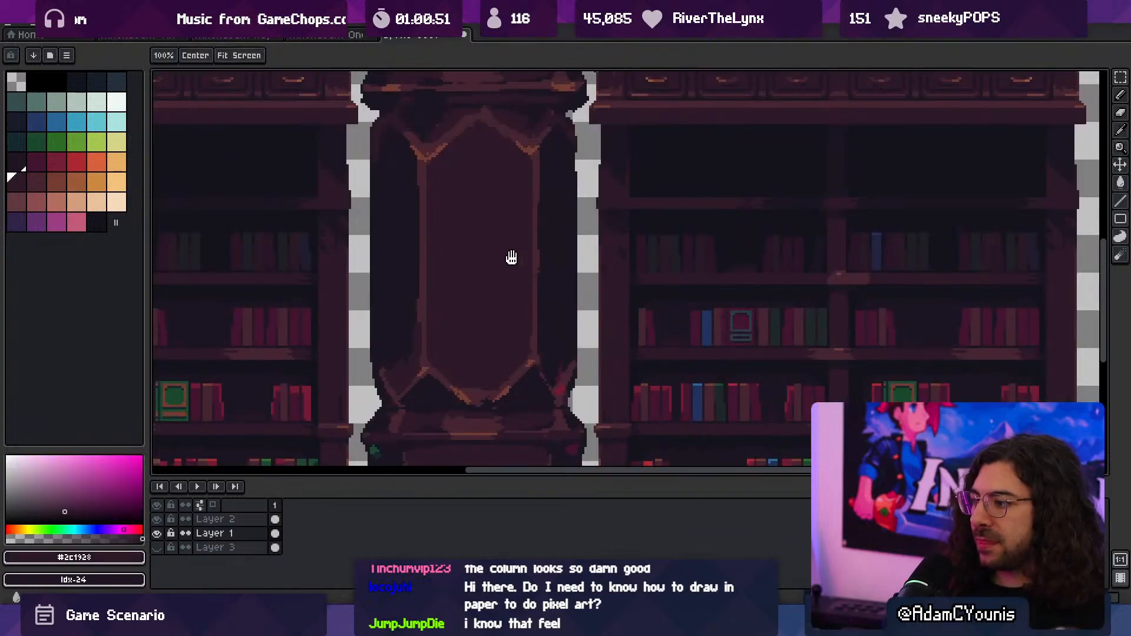
key("space")
mouse_move(512, 258)
left_mouse_down()
mouse_move(507, 341)
mouse_move(524, 370)
mouse_move(545, 321)
mouse_move(526, 324)
mouse_move(513, 249)
left_mouse_up()
key("space")
scroll(533, 317, "down", 2)
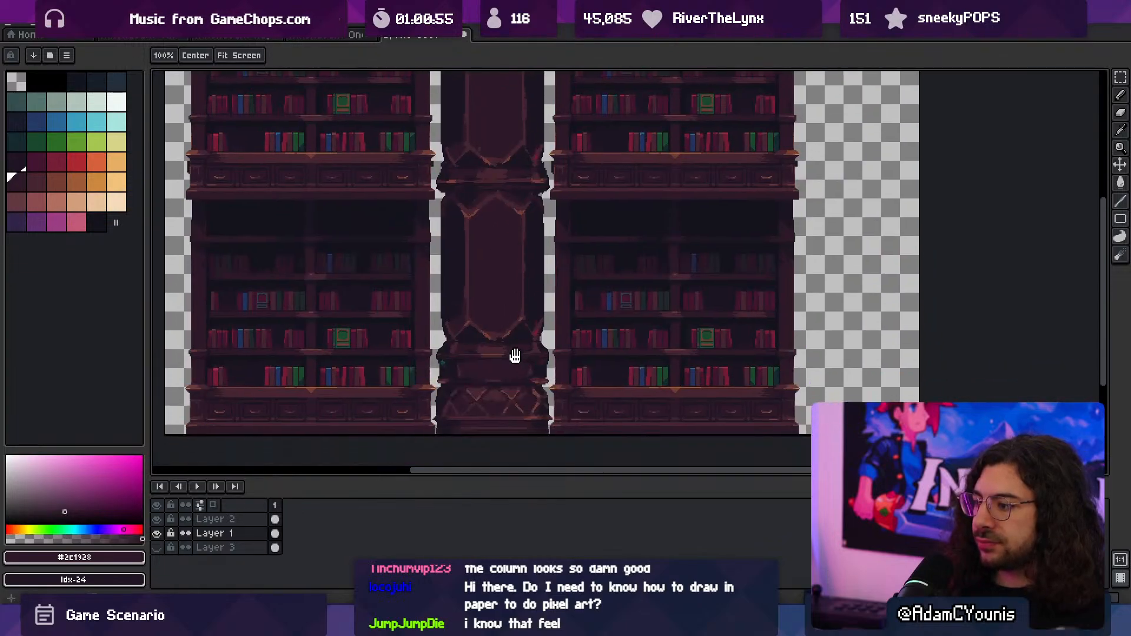
left_click_drag(515, 355, 523, 332)
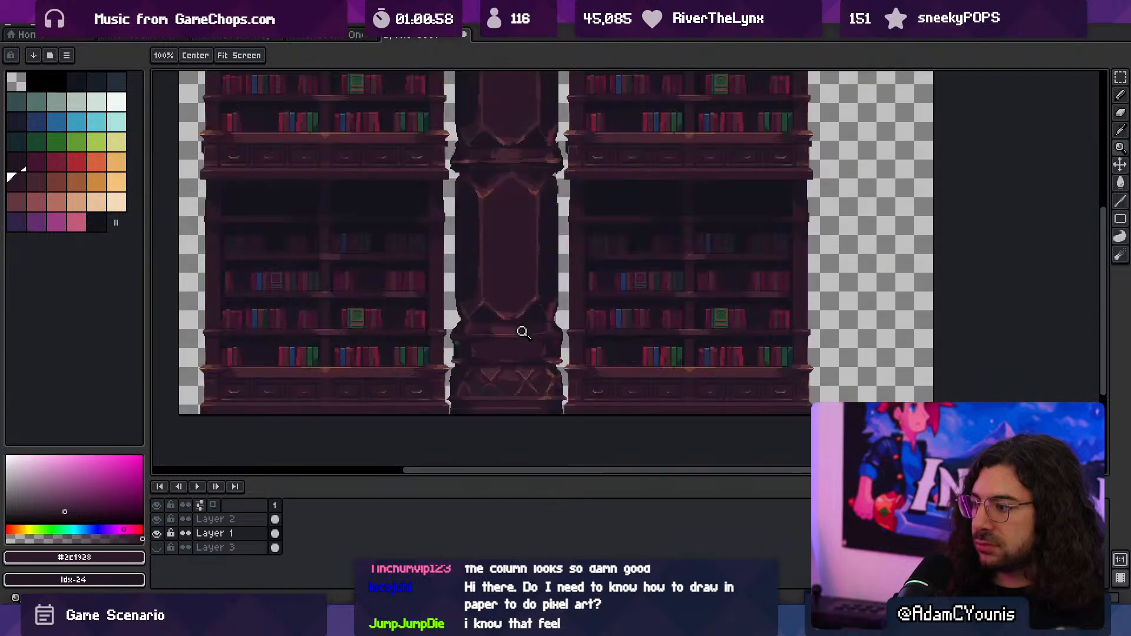
- Paint a #743c33 highlight on the lattice's upper-left strap and clean its edges with #452531 and #1b1521
left_click(464, 372)
key("i")
left_click(563, 355)
key("b")
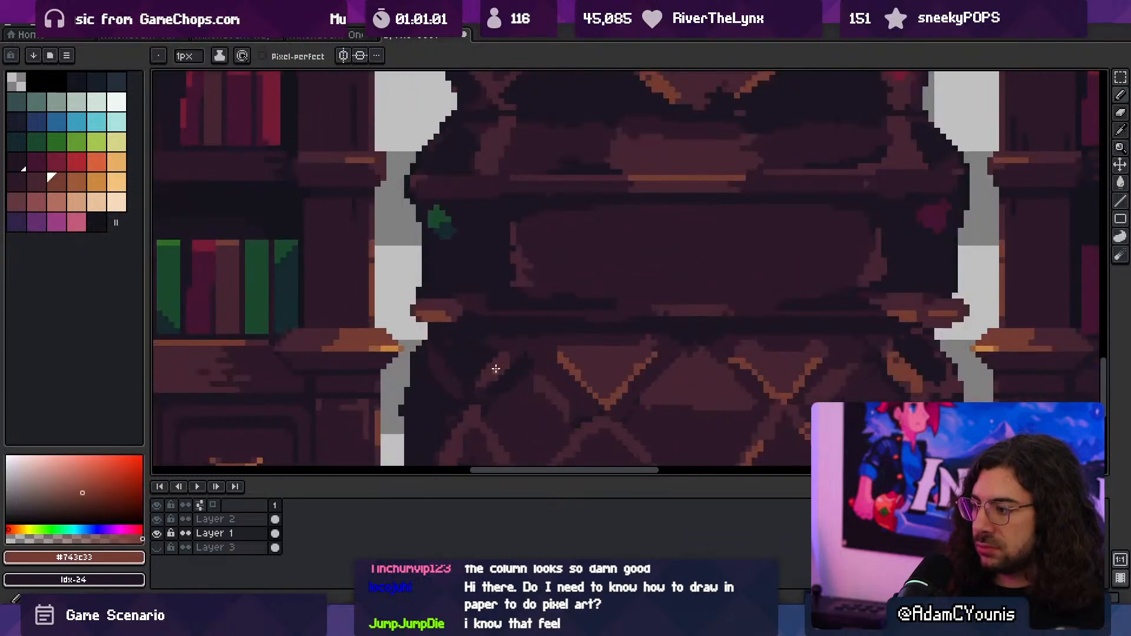
left_click_drag(504, 354, 487, 369)
left_click(486, 376, "alt")
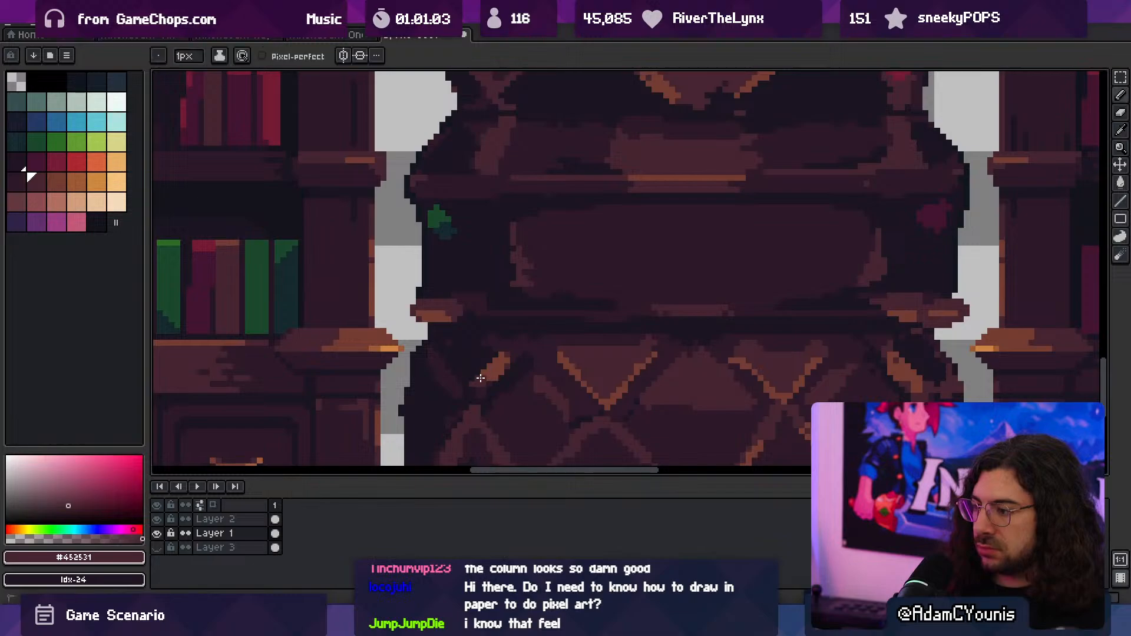
left_click(484, 387, "alt")
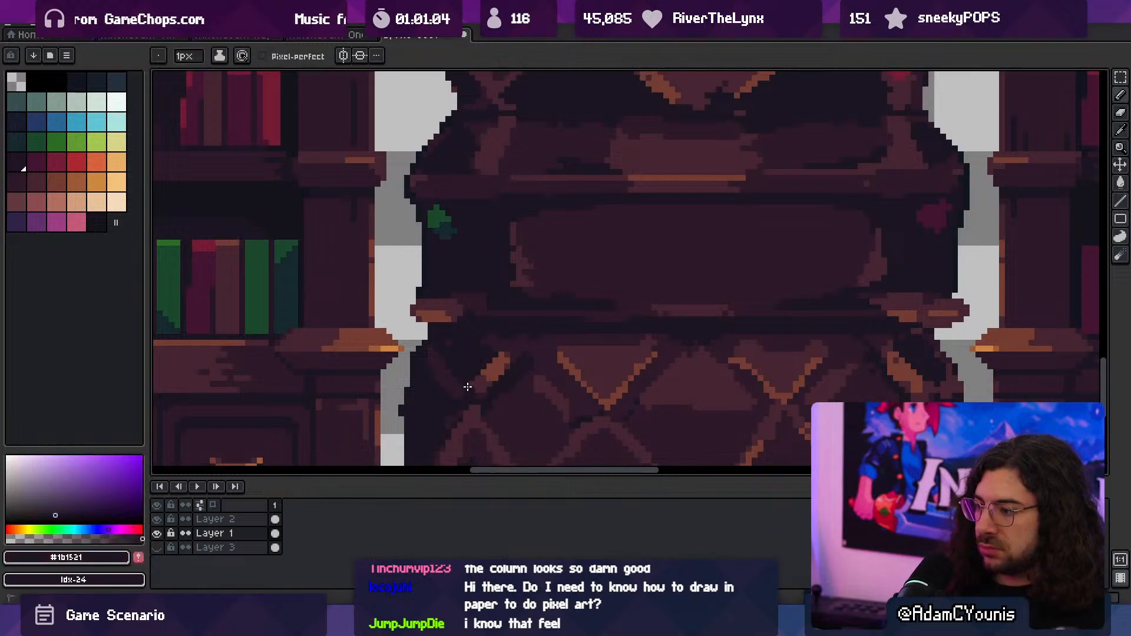
left_click(510, 353, "alt")
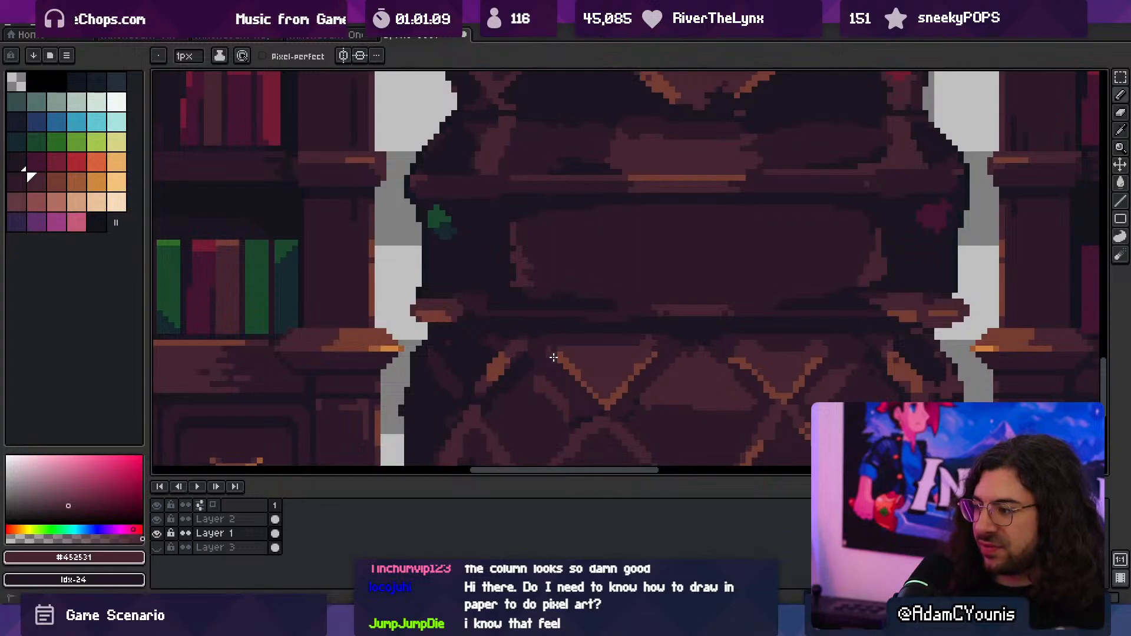
- Touch up the top of the lattice's far-right strap using #452531, #2c1928 and #1b1521
key("z")
scroll(573, 335, "down", 4)
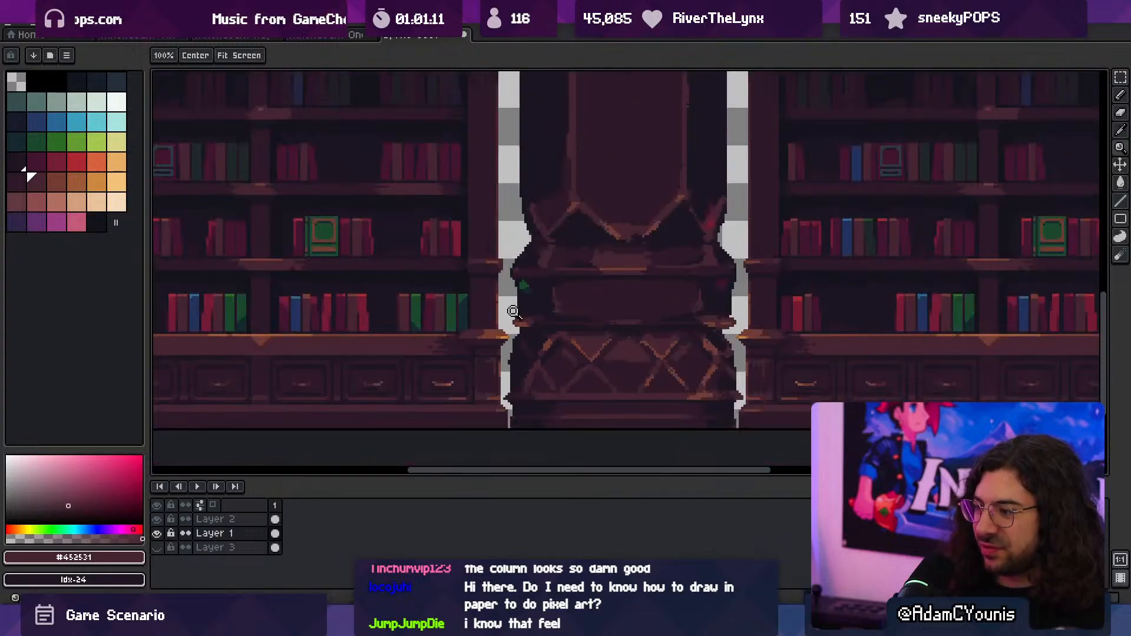
scroll(693, 331, "up", 3)
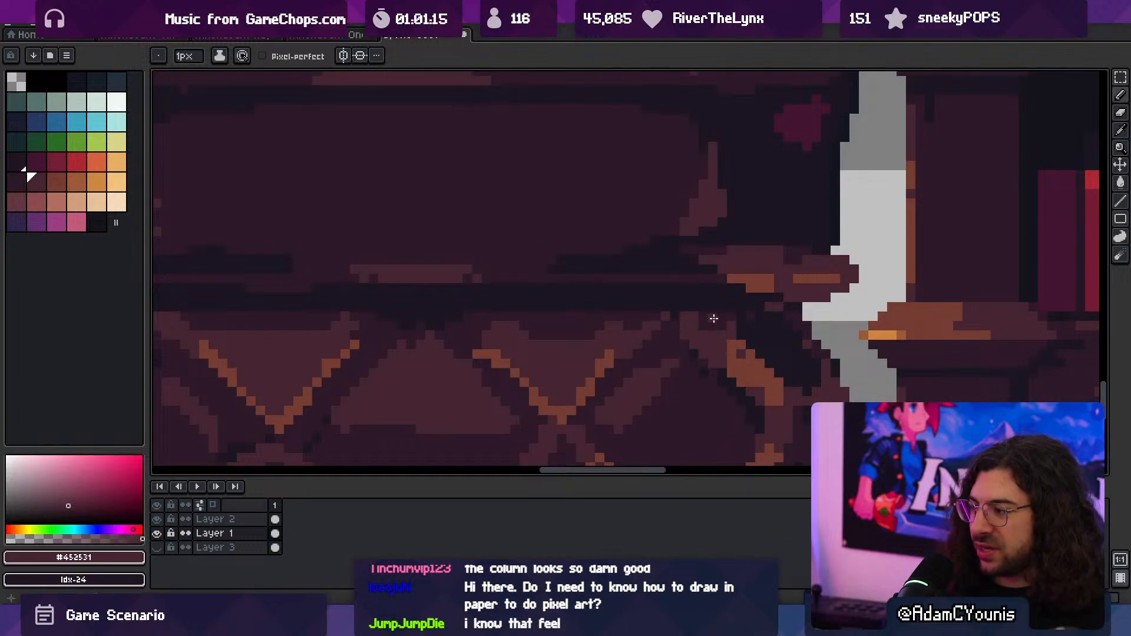
left_click(729, 321, "alt")
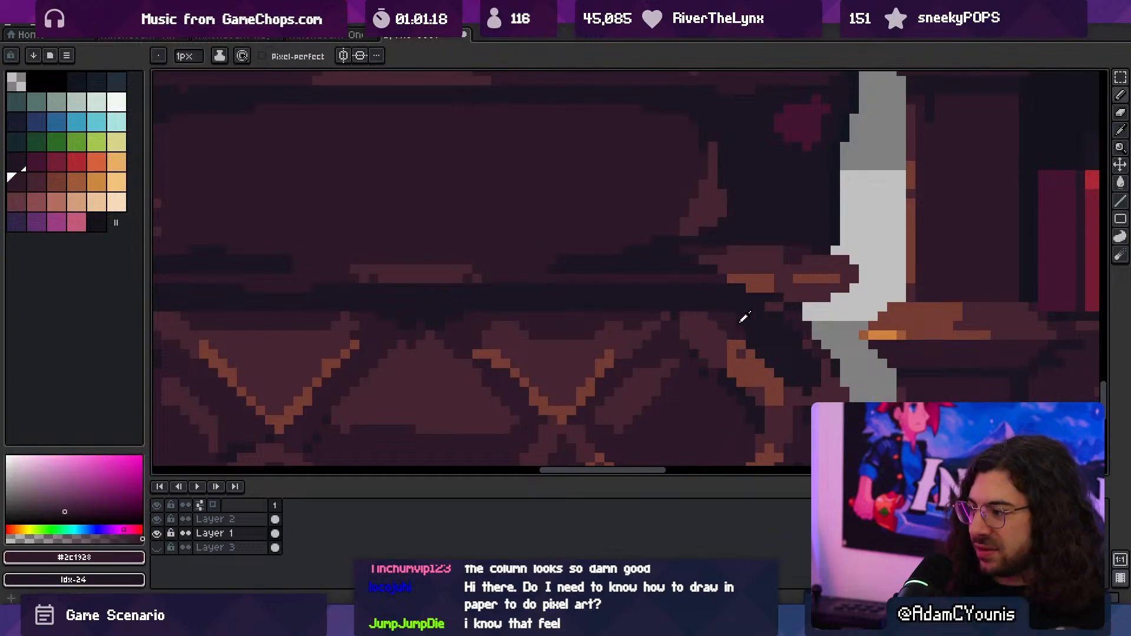
left_click(747, 322, "alt")
key("z")
left_click_drag(739, 320, 675, 272)
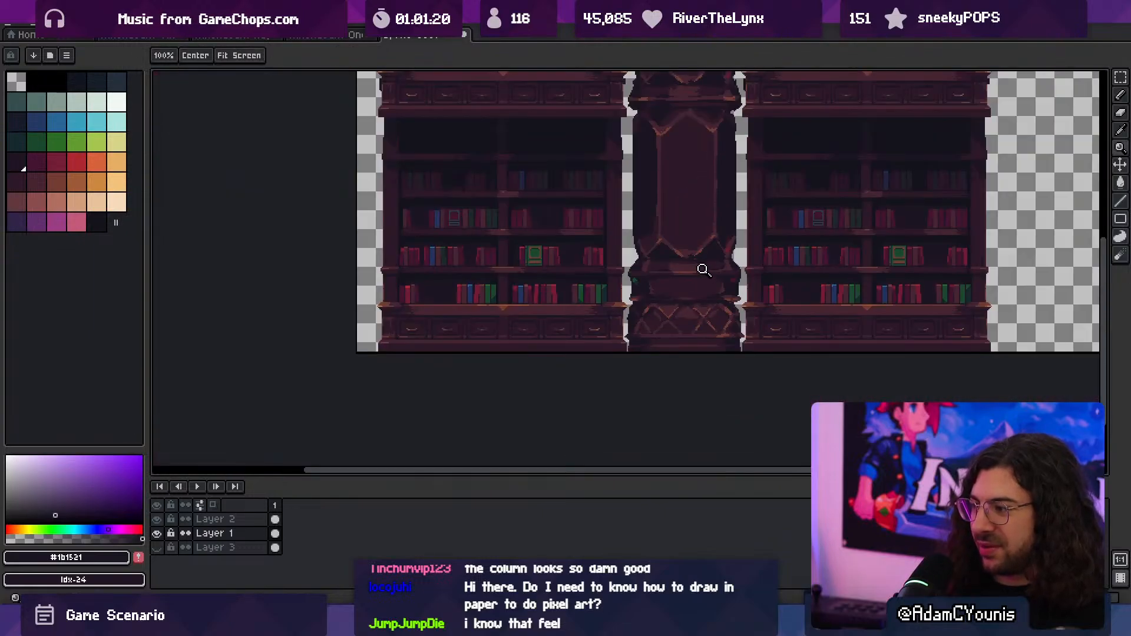
- Sample #452531 and lighten the short strap at the lattice base's upper-left edge
left_click(695, 293)
left_click(689, 295)
key("b")
left_click(677, 288, "alt")
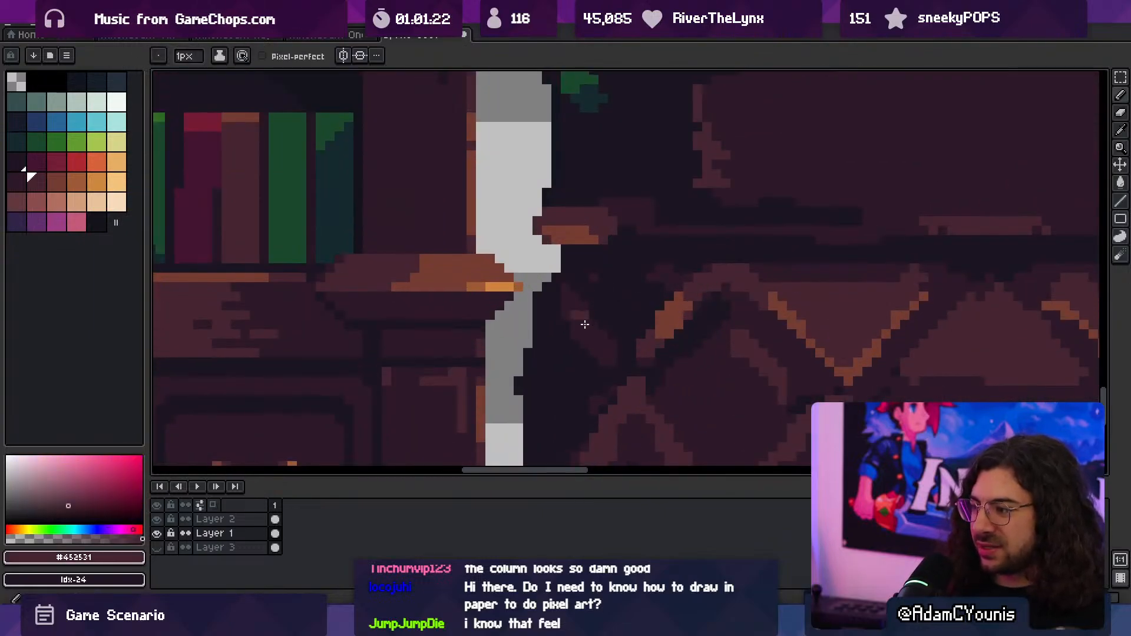
- Rework the upper part of the lattice's far-right strap using #1b1521 and #452531
key("z")
key("space")
mouse_move(642, 303)
left_mouse_down()
mouse_move(589, 284)
mouse_move(531, 298)
left_mouse_up()
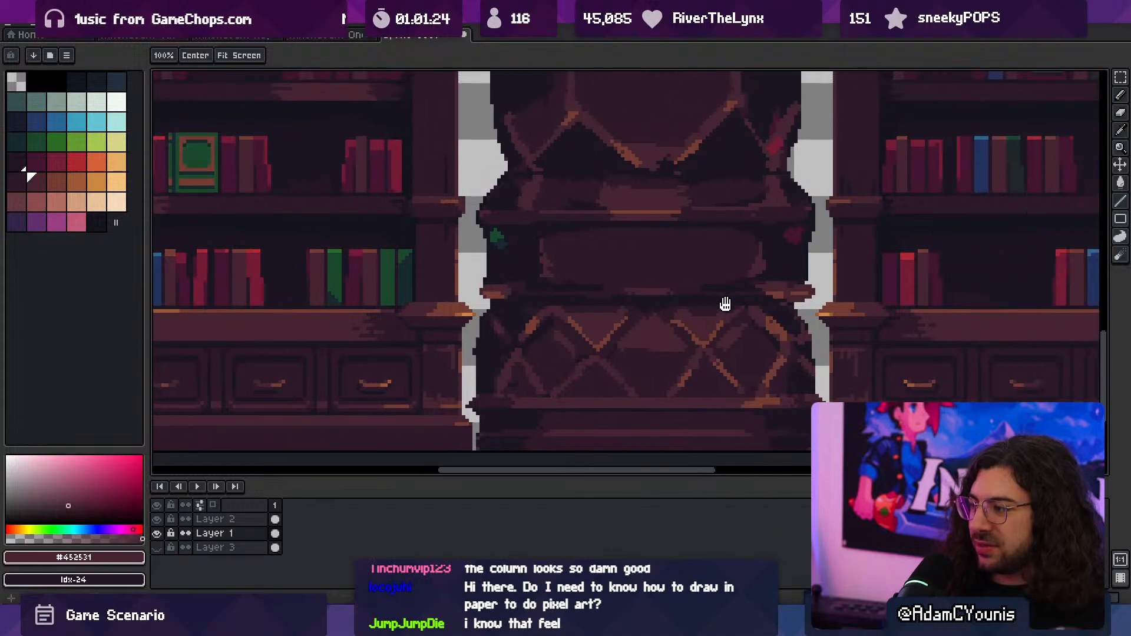
left_click_drag(724, 303, 678, 304)
left_click(741, 319)
key("b")
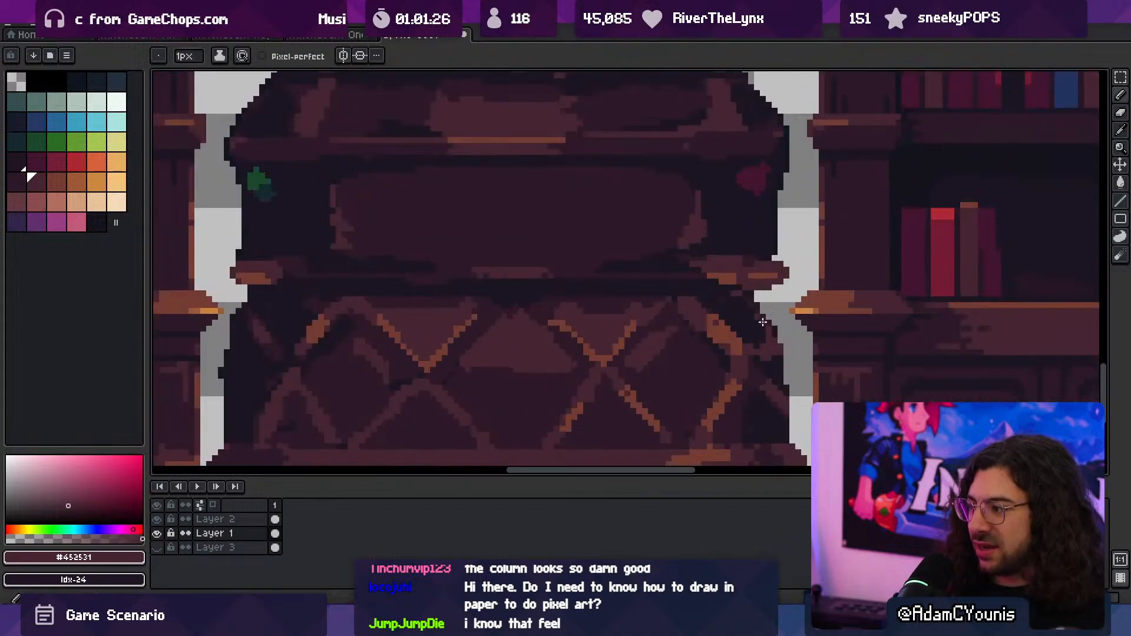
left_click(765, 334, "alt")
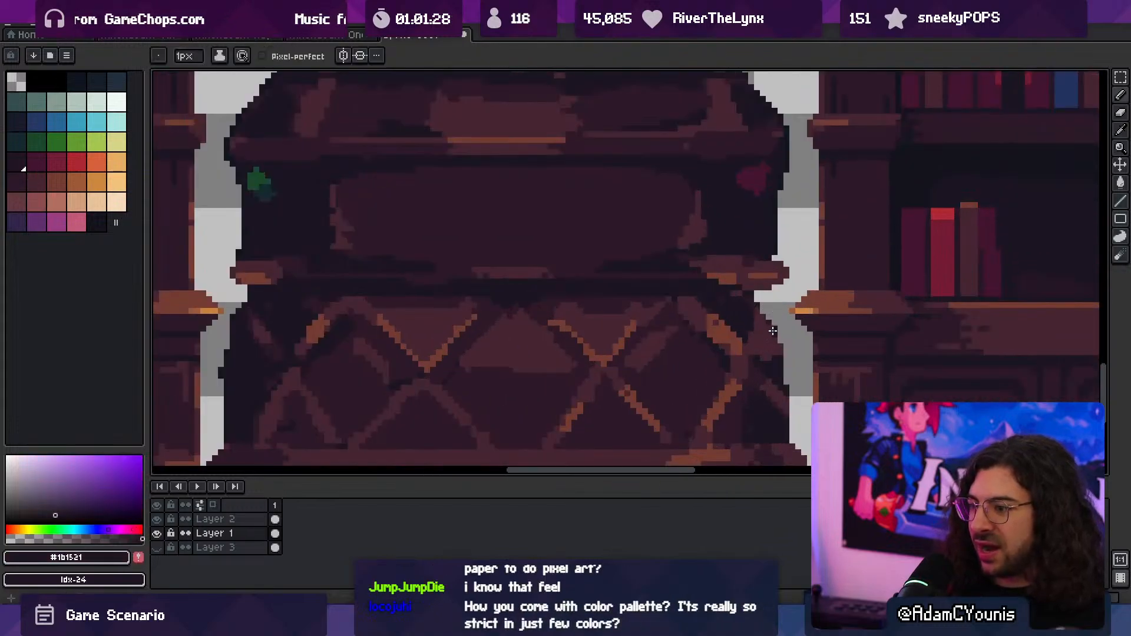
left_click(768, 321, "alt")
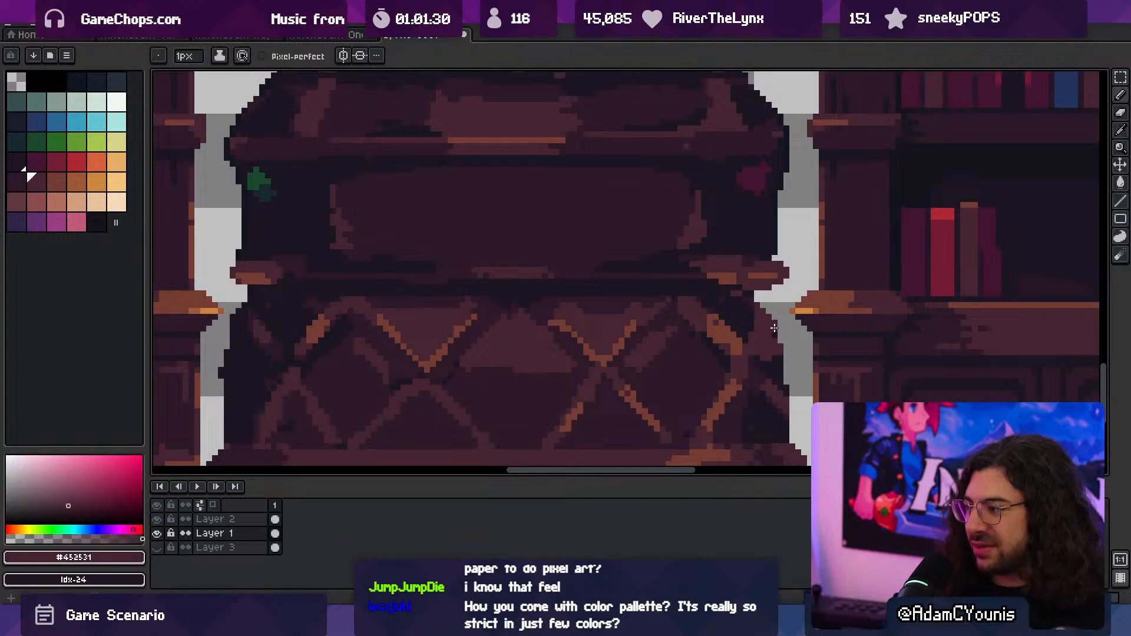
left_click(781, 348, "alt")
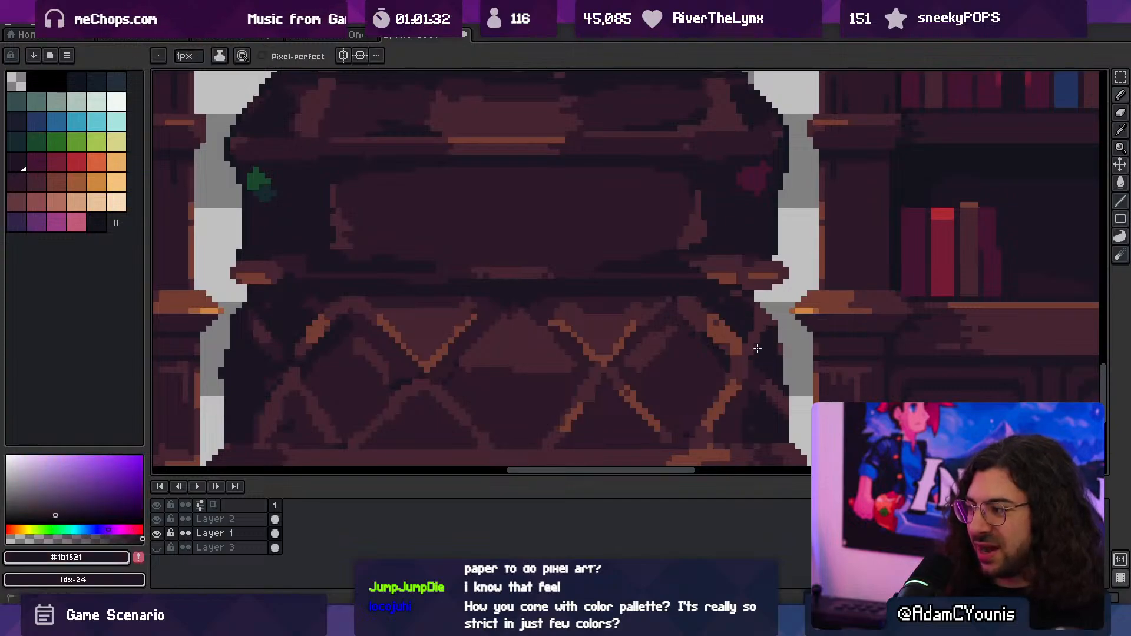
- Try small #743c33 highlights on the lattice's outermost upper straps at both sides
left_click_drag(765, 326, 742, 281, "ctrl")
left_click_drag(742, 279, 686, 290)
left_click_drag(704, 313, 745, 319, "ctrl")
left_click(678, 348, "alt")
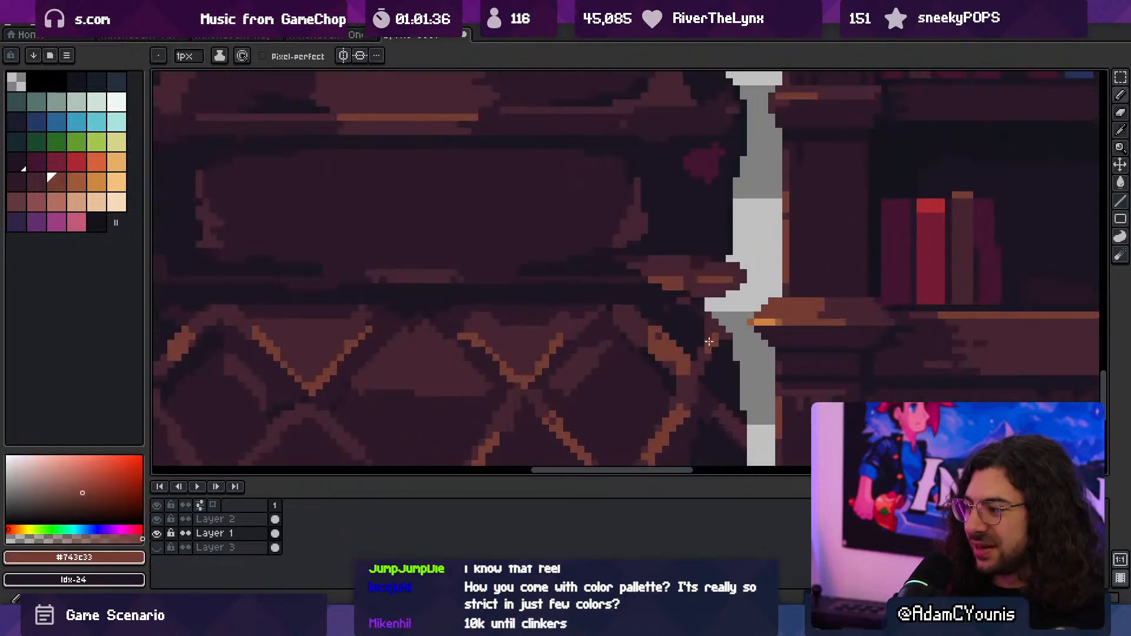
left_click_drag(474, 336, 732, 325)
left_click_drag(378, 333, 383, 345)
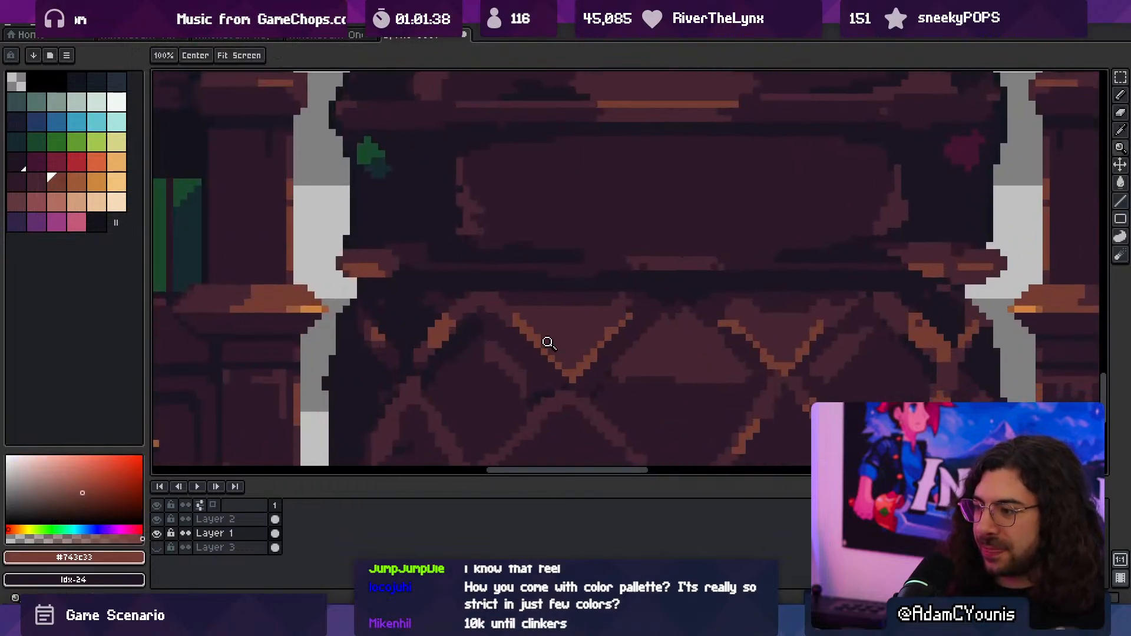
left_click_drag(547, 341, 536, 317, "ctrl")
mouse_move(536, 316)
left_mouse_down()
mouse_move(456, 337)
mouse_move(526, 308)
left_mouse_up()
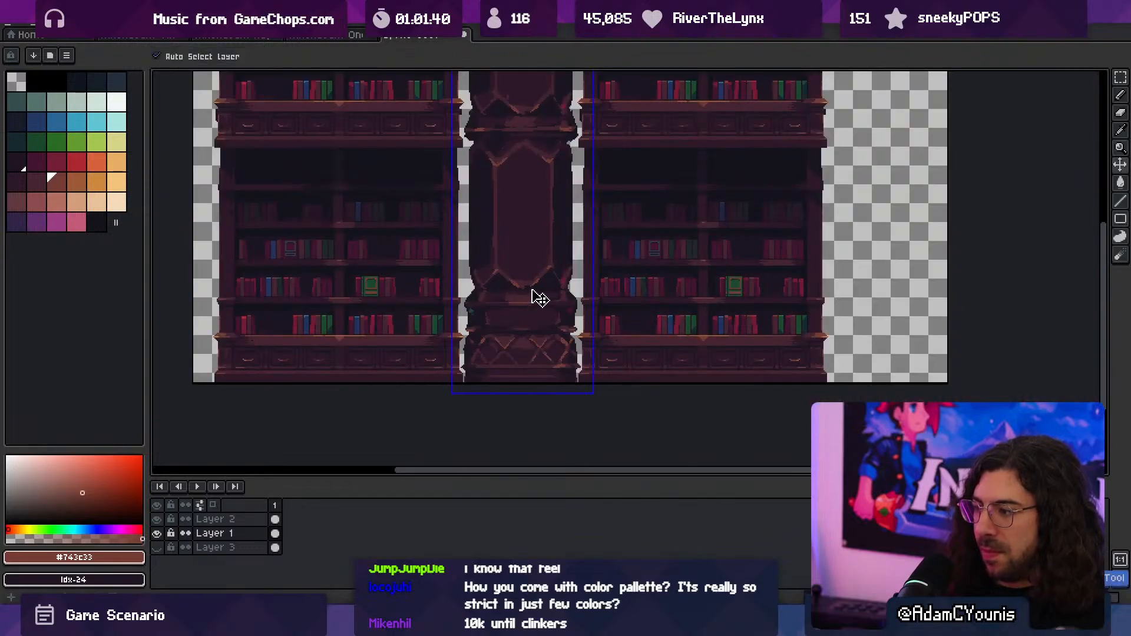
- Refine the edges of the lattice's upper-right straps with #1b1521, #452531 and #2c1928, checking them against the bookcases
scroll(575, 344, "up", 5)
left_click(593, 330, "alt")
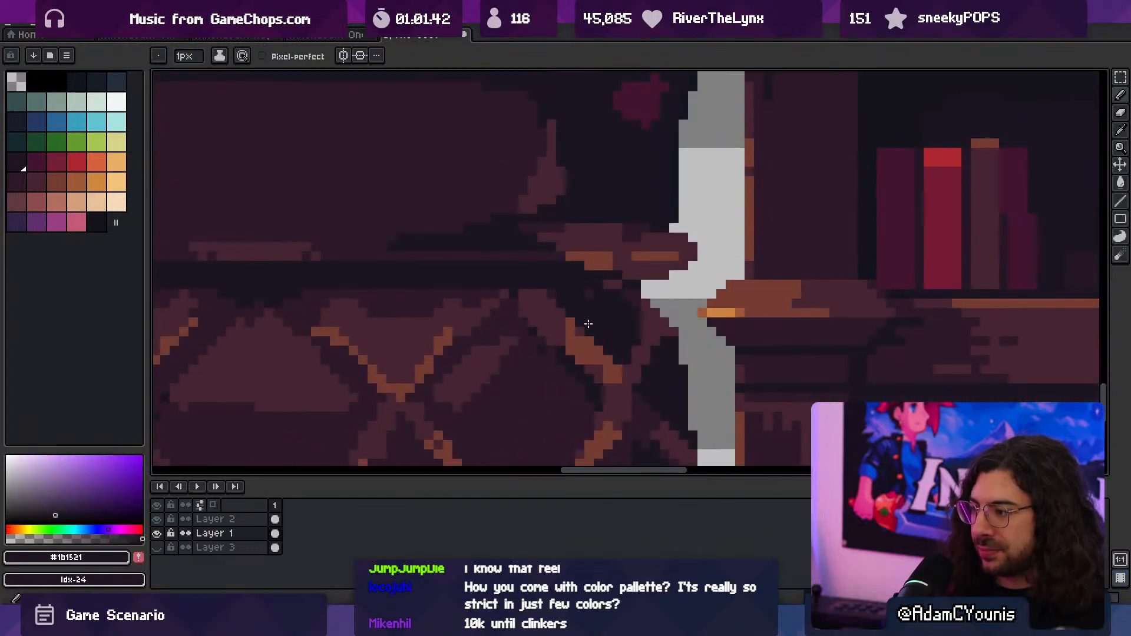
left_click(561, 320, "alt")
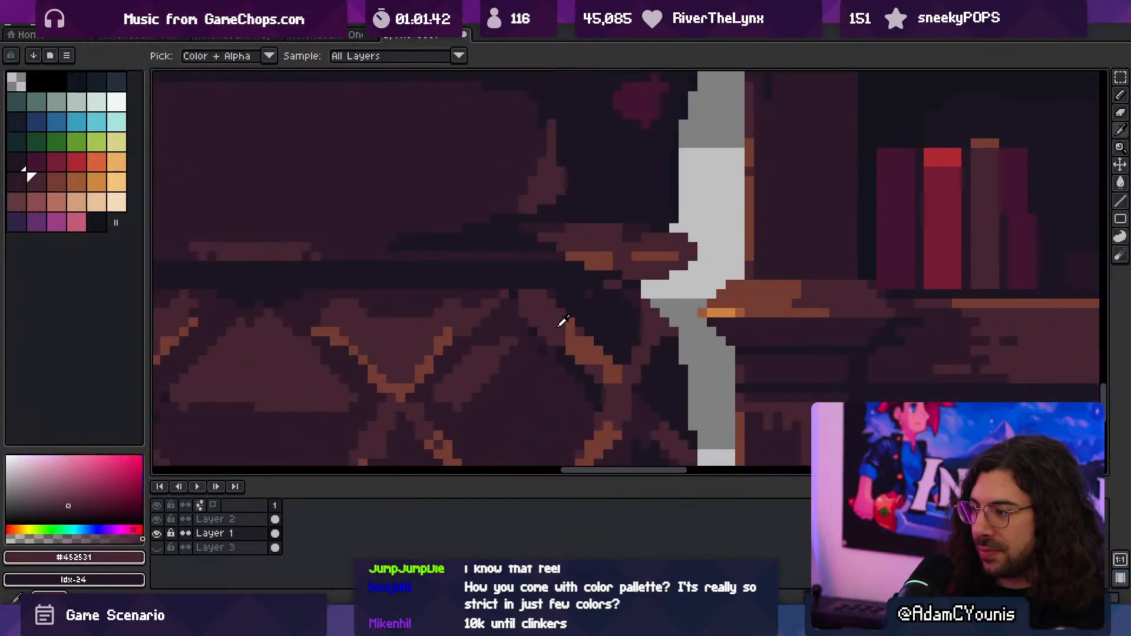
left_click(537, 348, "alt")
scroll(563, 354, "down", 5)
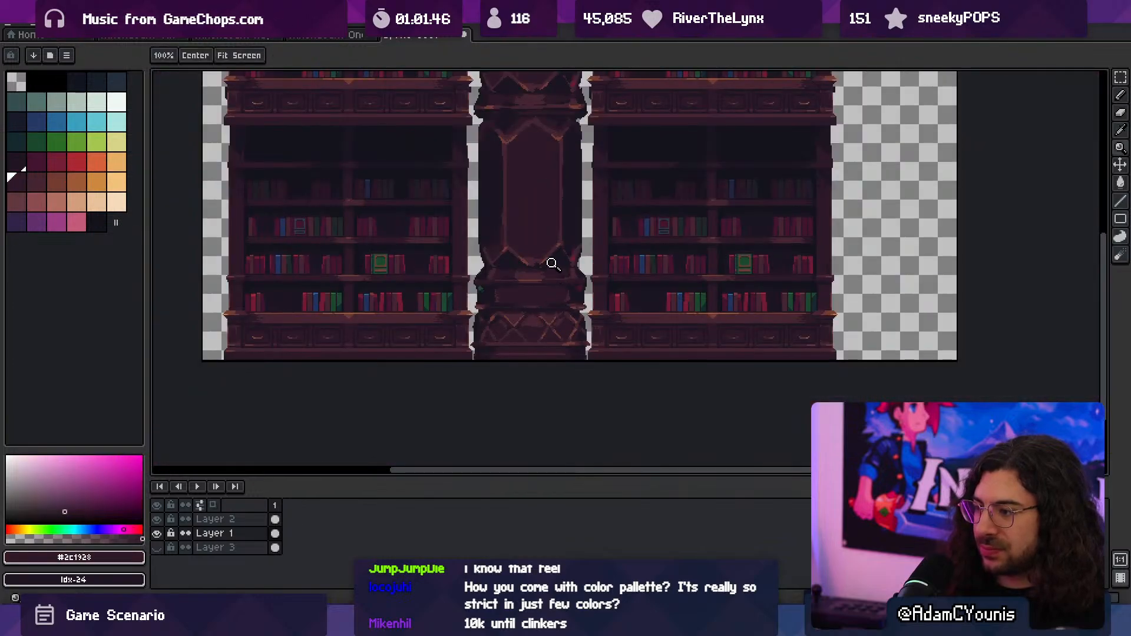
scroll(570, 314, "up", 5)
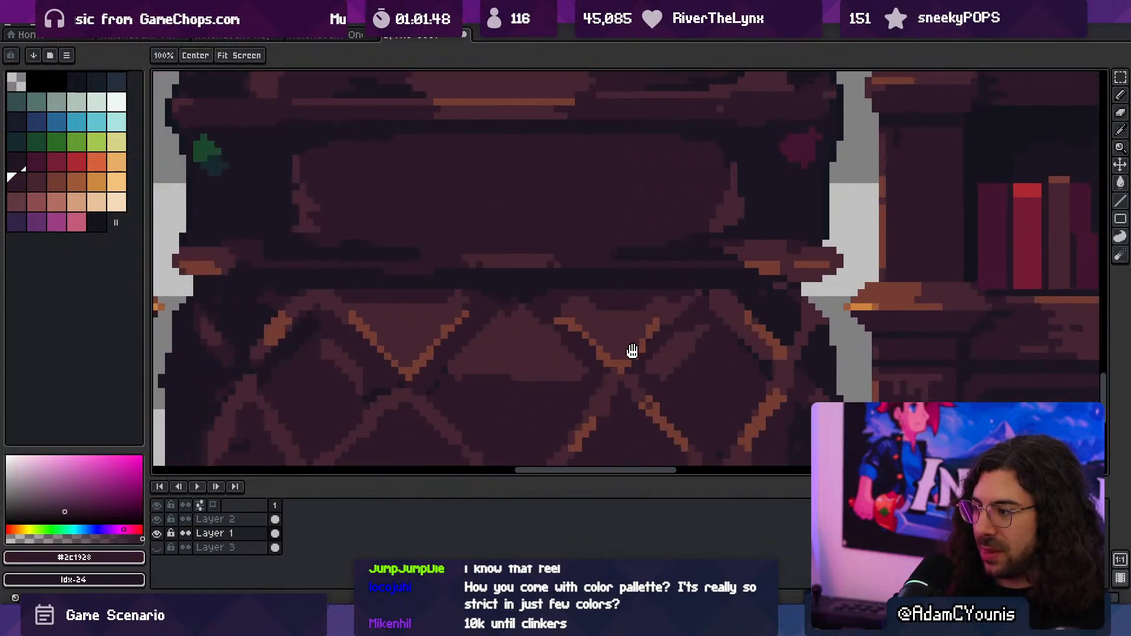
key("b")
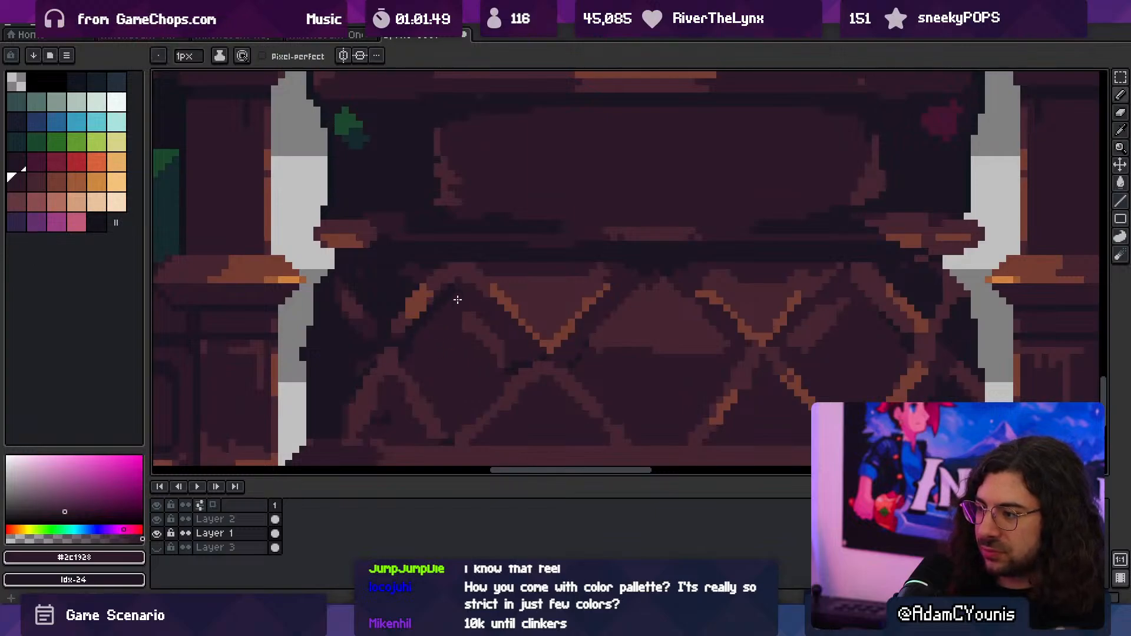
left_click(418, 312, "alt")
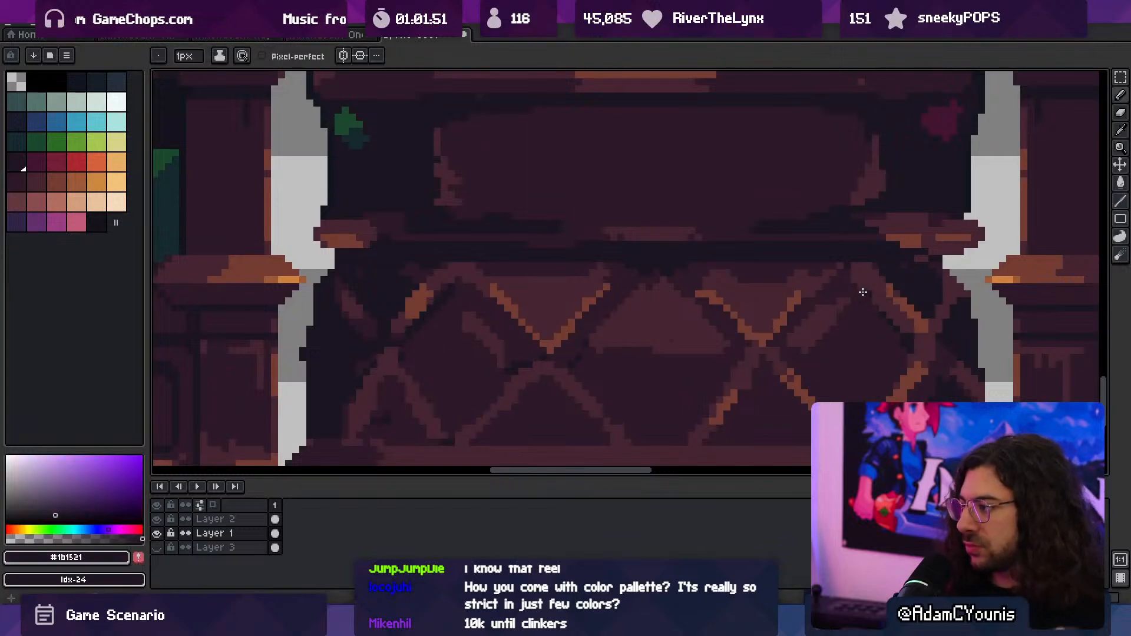
scroll(737, 318, "down", 5)
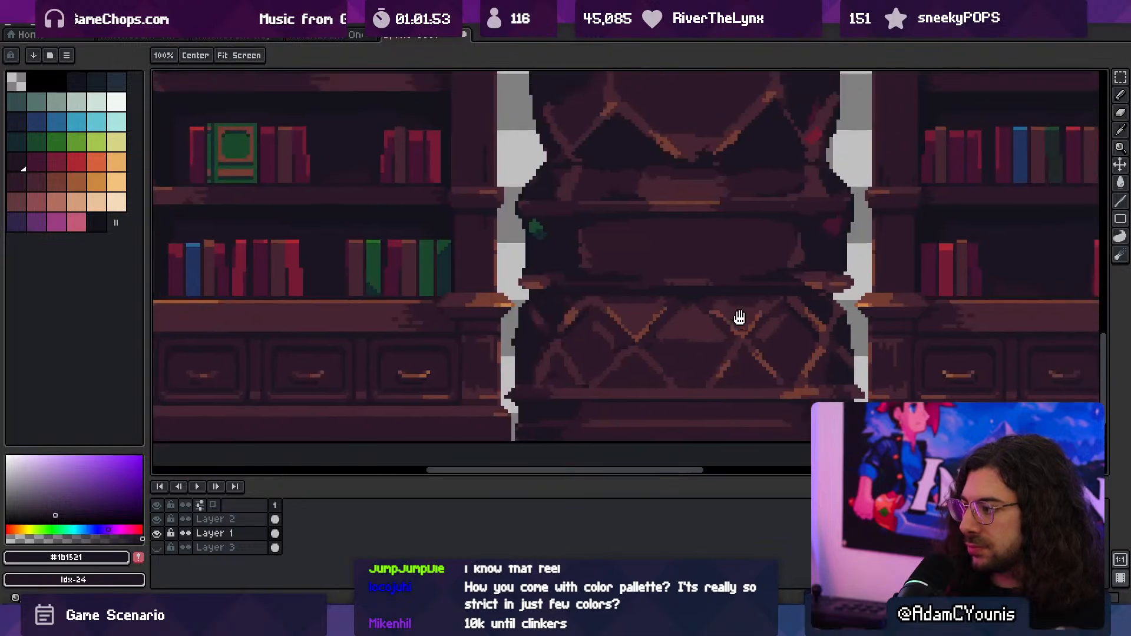
scroll(633, 326, "up", 1)
- Copy the whole canvas and paste it into the standalone column document, positioned over the column at -182, 20
key("v")
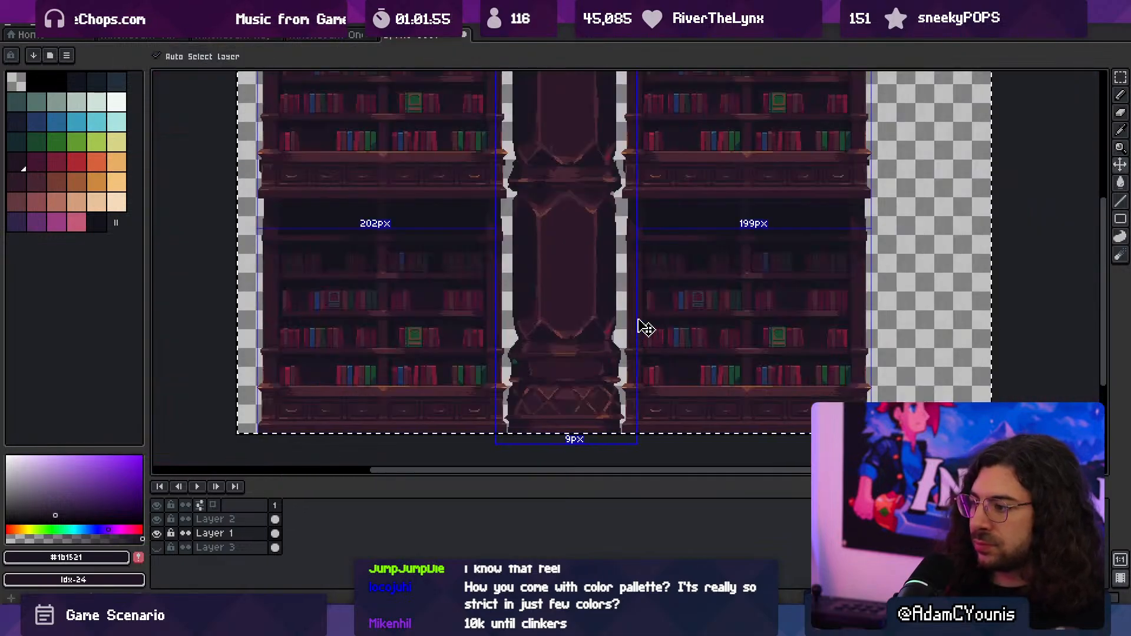
key("z")
left_click(357, 40)
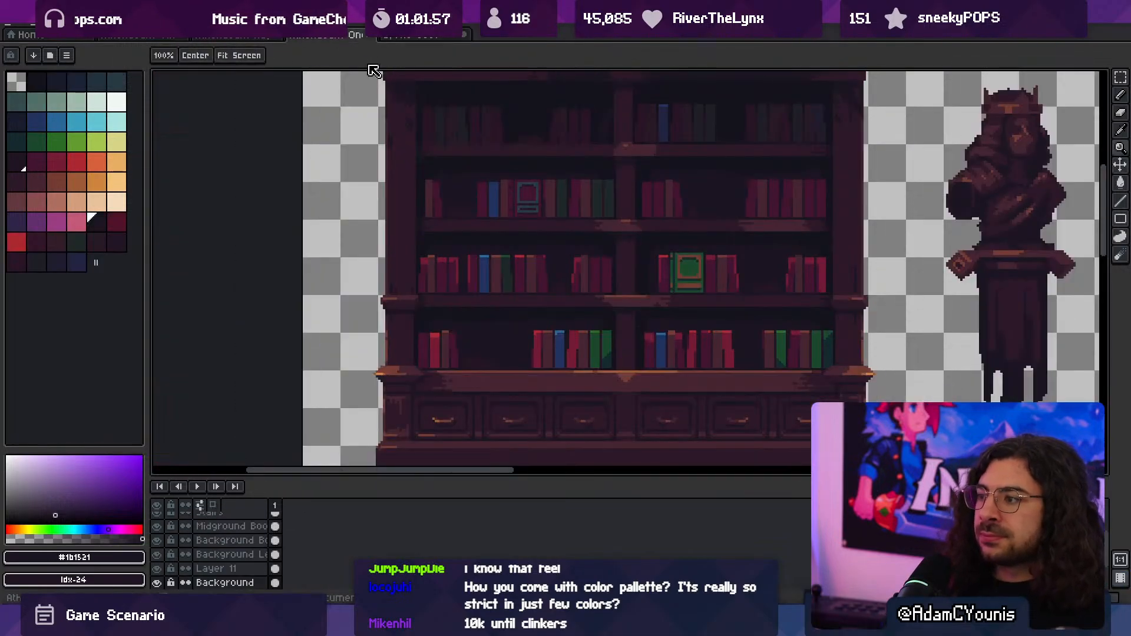
left_click(238, 41)
left_click_drag(355, 168, 387, 286)
key("ctrl+a")
key("ctrl+v")
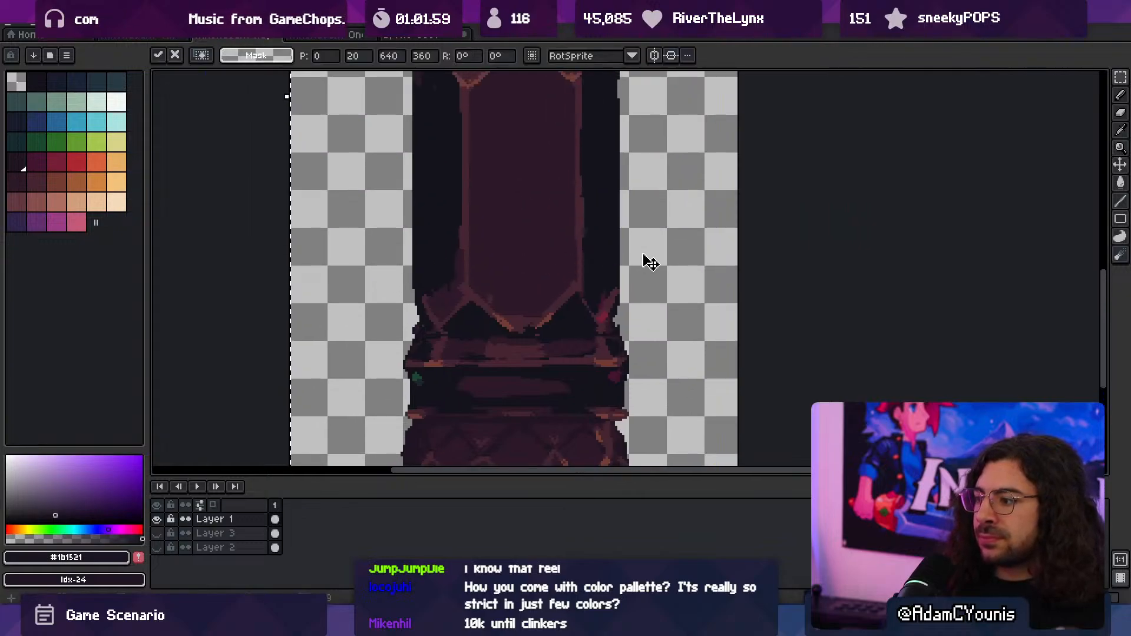
left_click_drag(971, 261, 532, 228)
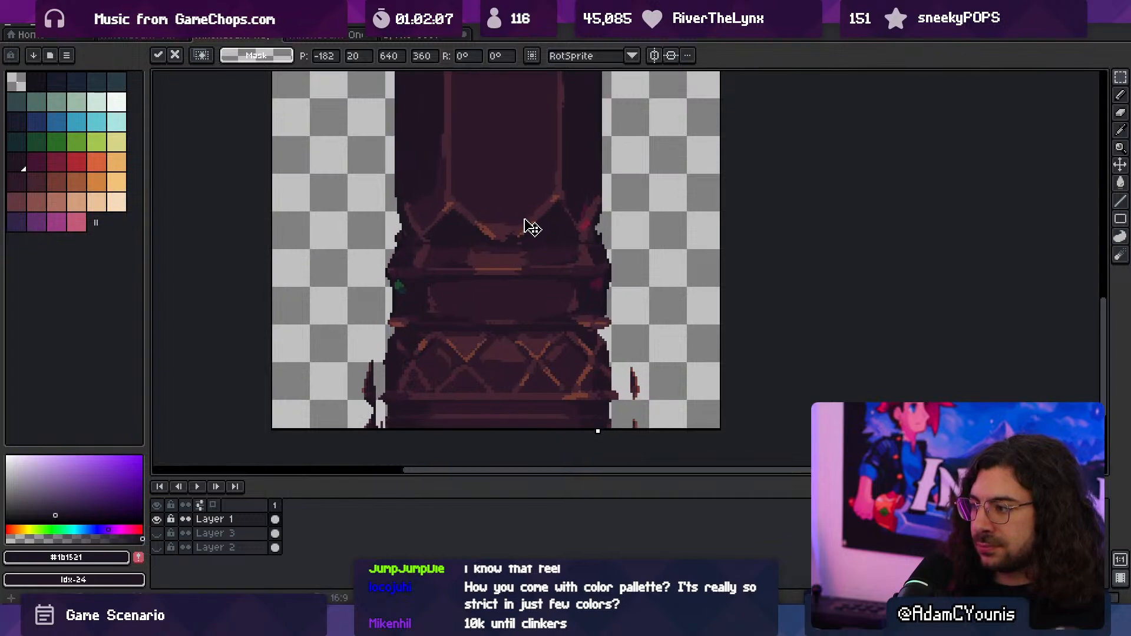
- Clear the standalone column canvas and paste the artwork again at position -182, 22
key("ctrl+a")
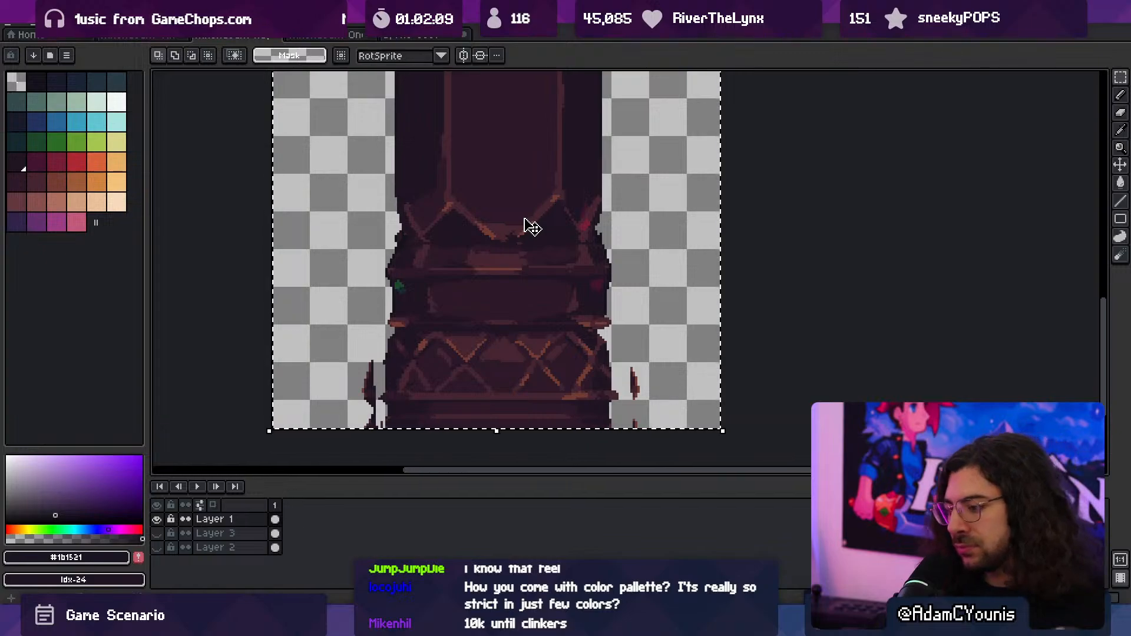
key("Delete")
key("ctrl+v")
left_click_drag(530, 227, 562, 300)
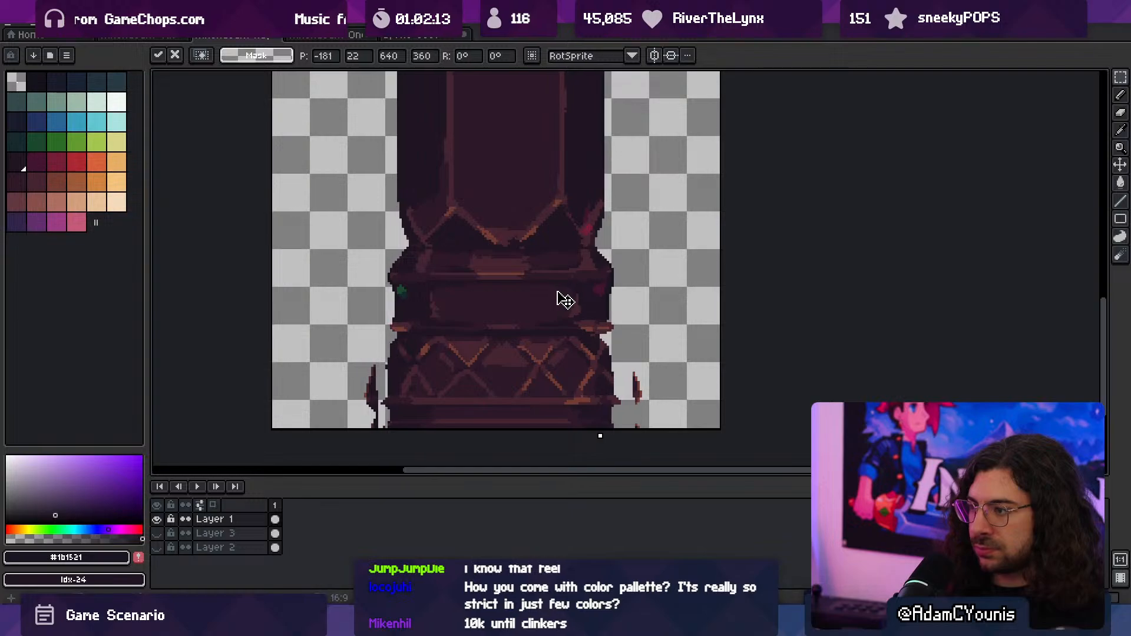
scroll(536, 295, "down", 1)
scroll(538, 298, "up", 2)
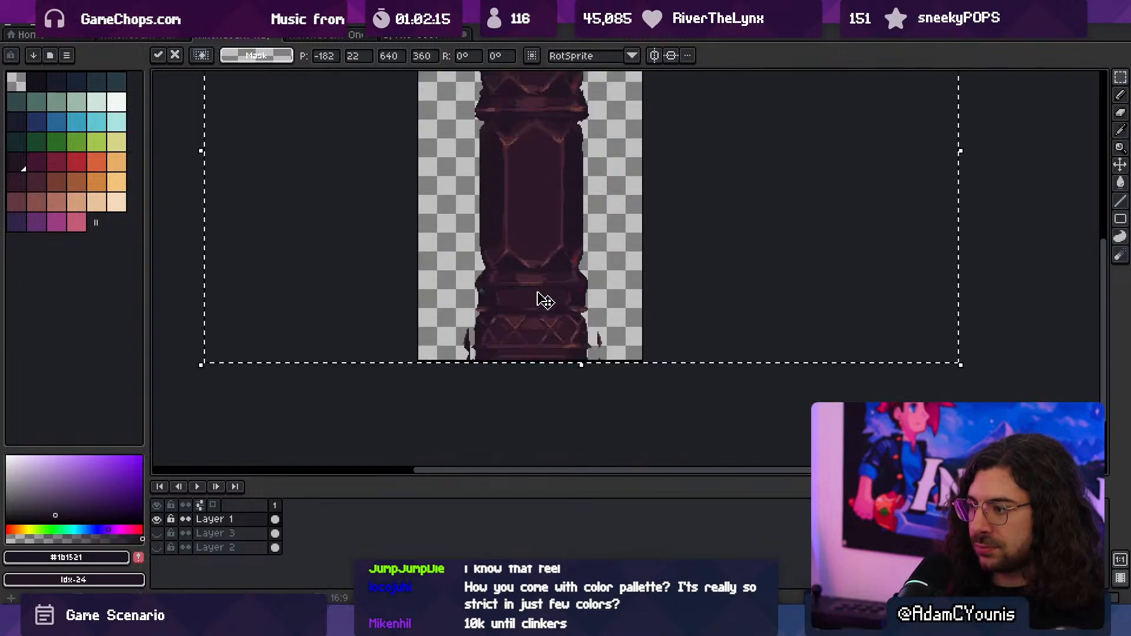
key("Return")
- Erase the stray bookcase fragments on both sides of the column's base with a 5 px eraser
key("e")
left_click_drag(353, 308, 342, 348)
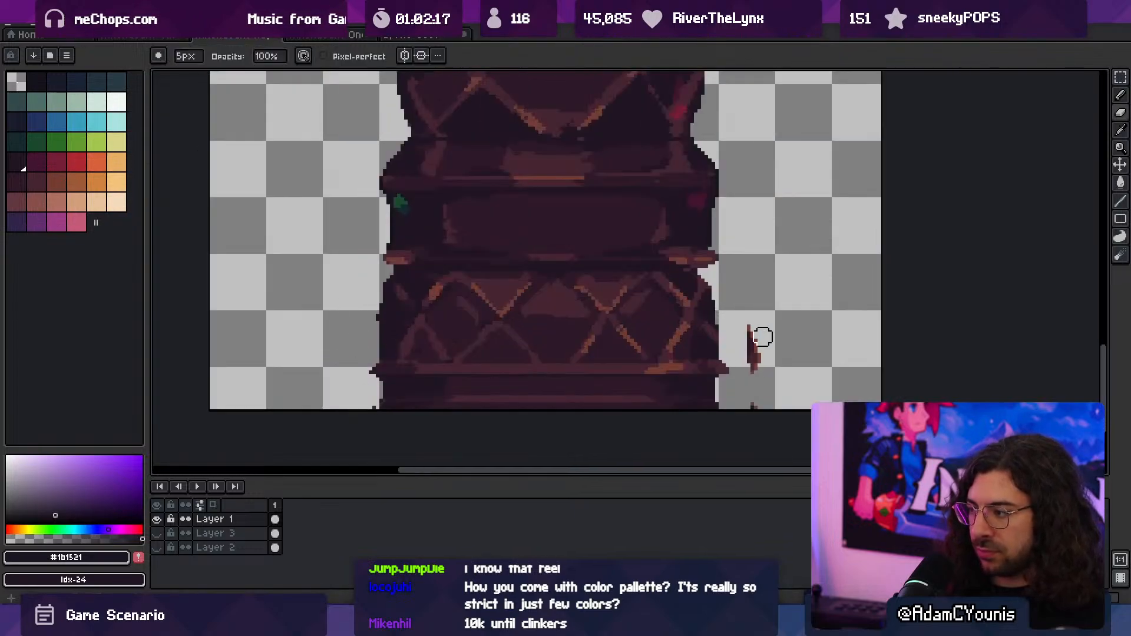
left_click_drag(762, 336, 738, 294)
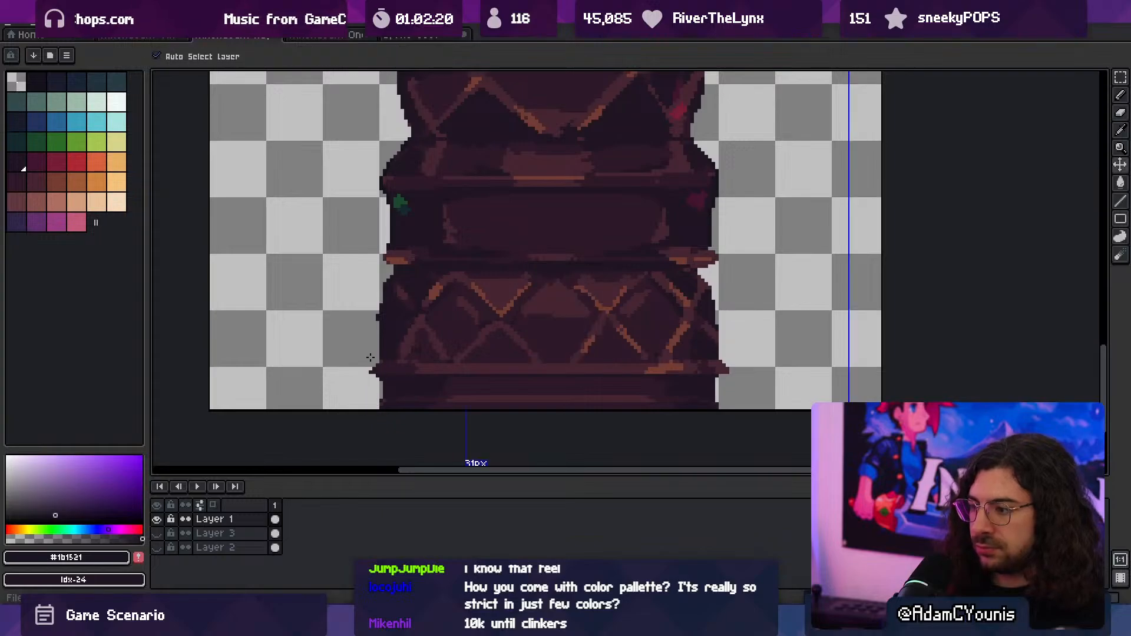
- Export and save the updated column sprite, and switch to Unity
key("ctrl+alt+shift+s")
left_click(168, 182)
key("ctrl+s")
key("alt+Tab")
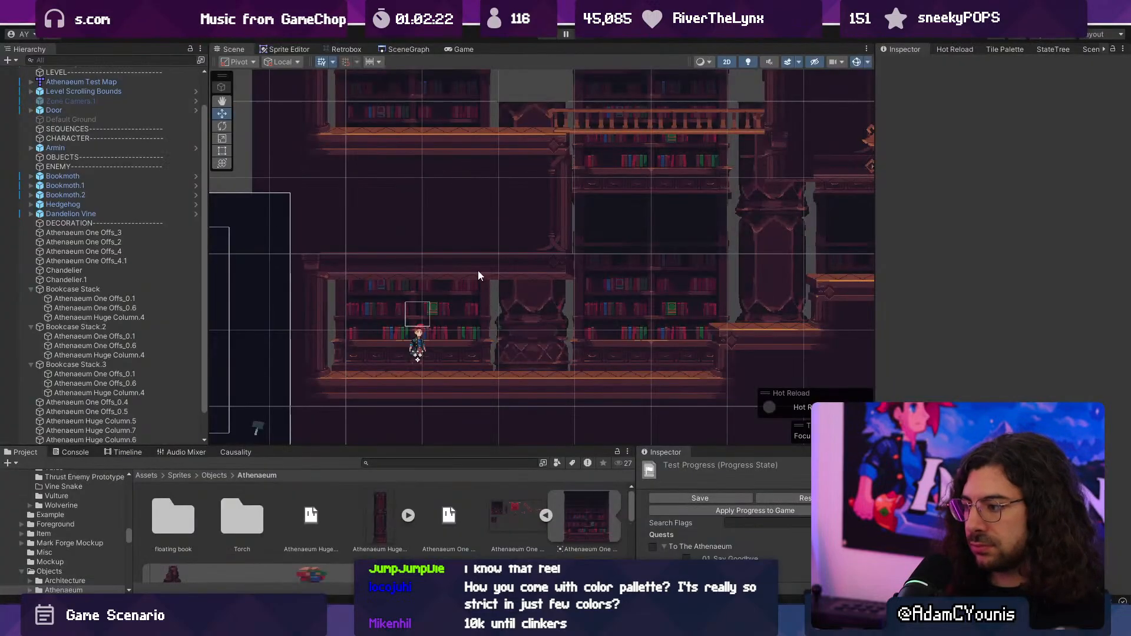
- Playtest the Athenaeum level, running the character past the updated columns and bookcases
scroll(543, 186, "up", 1)
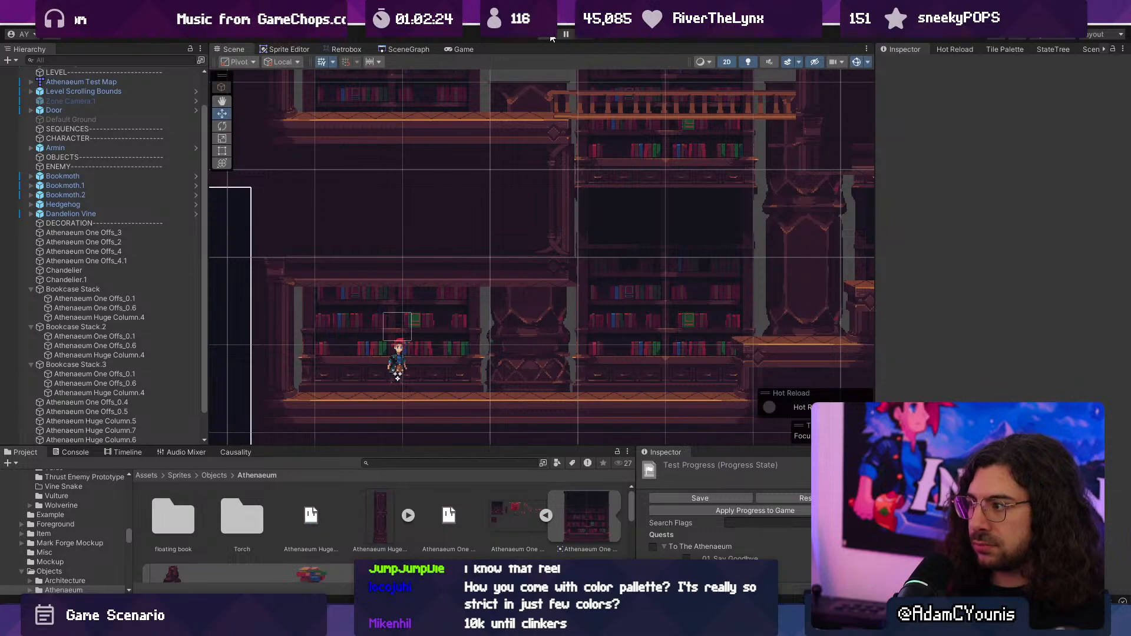
scroll(500, 256, "up", 3)
scroll(510, 257, "down", 1)
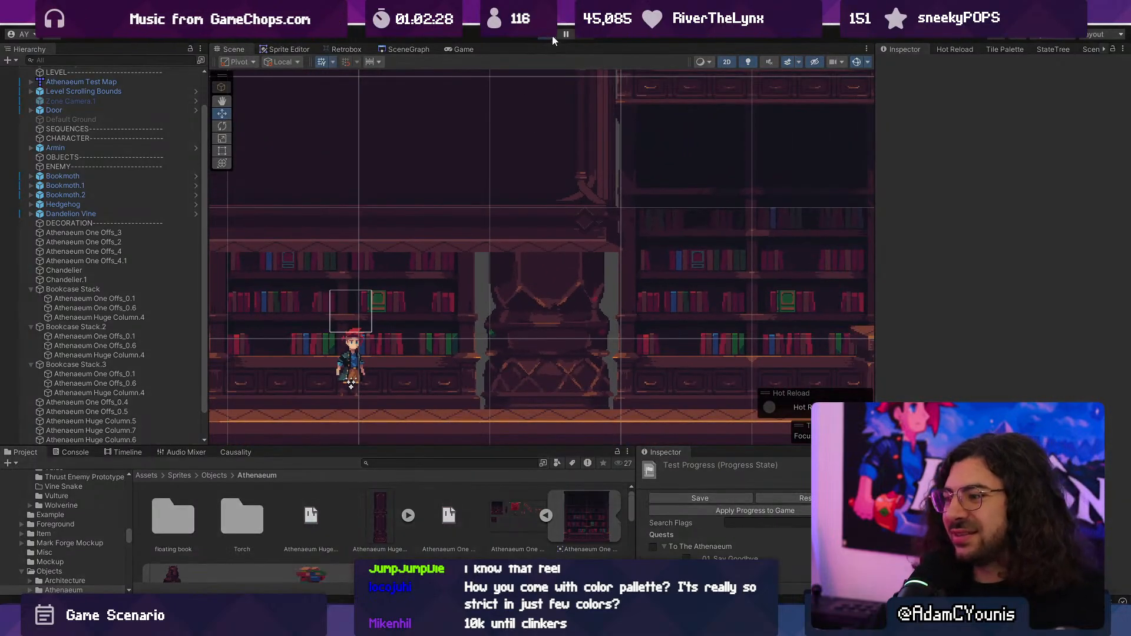
left_click(552, 36)
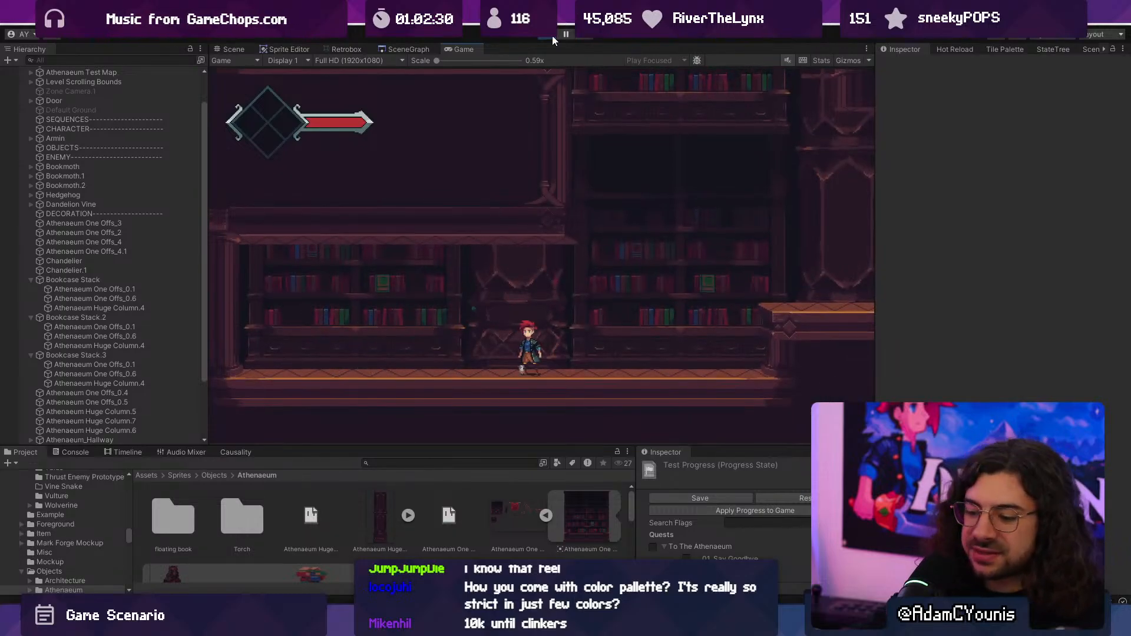
key("Left")
key("space")
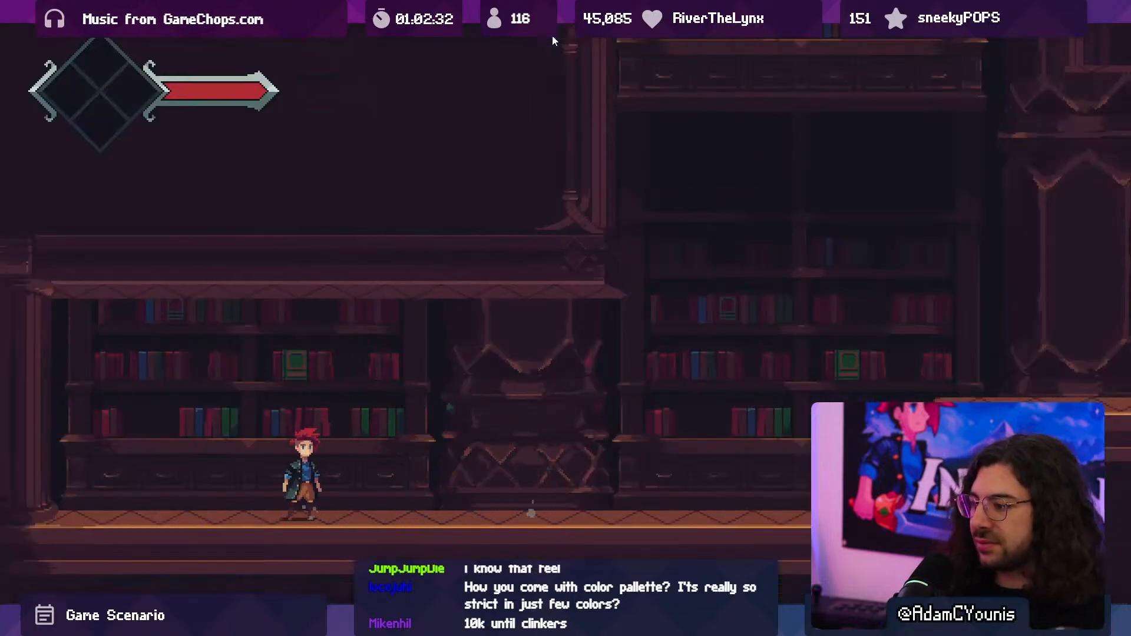
key("Right")
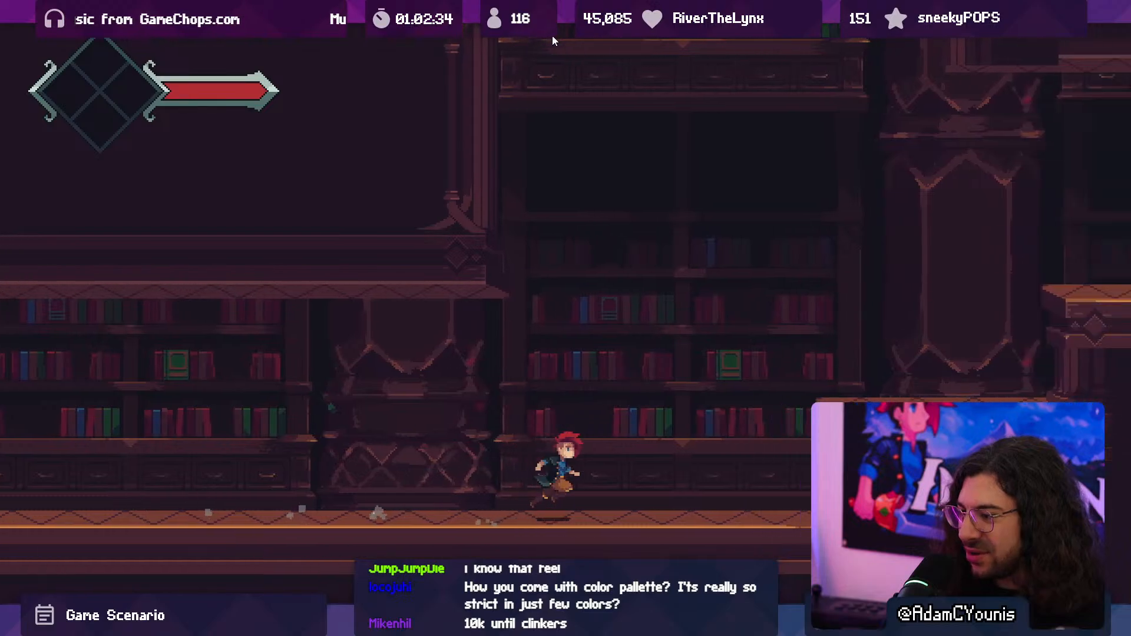
key("Right")
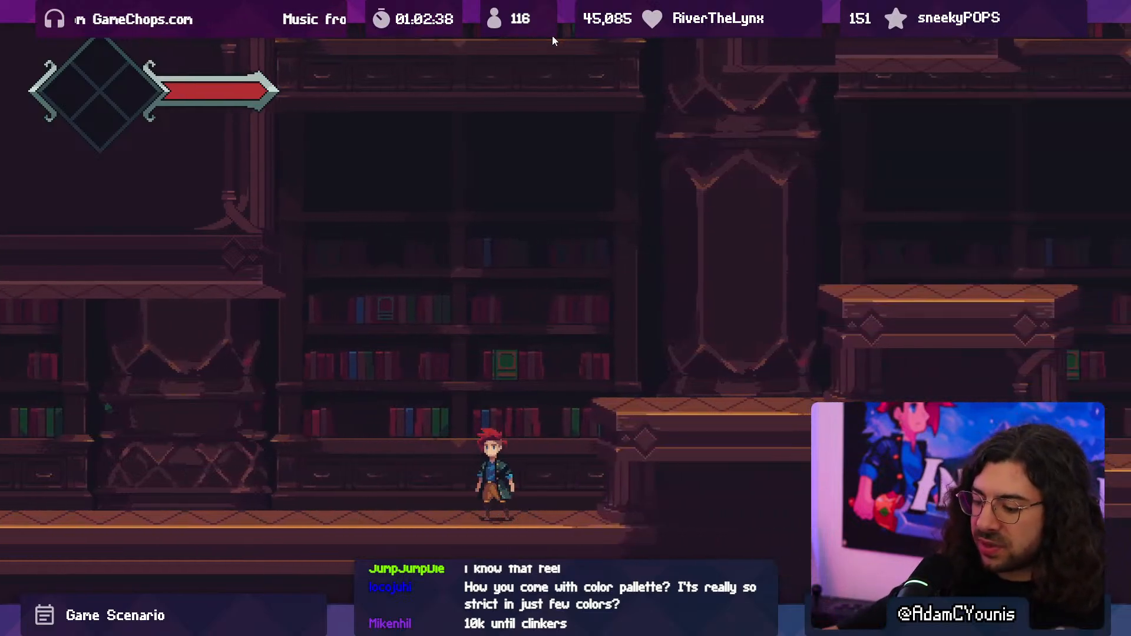
- Return to the Scene view, examine the short column between the bookcases, and stop the playtest
key("F10")
left_click(231, 49)
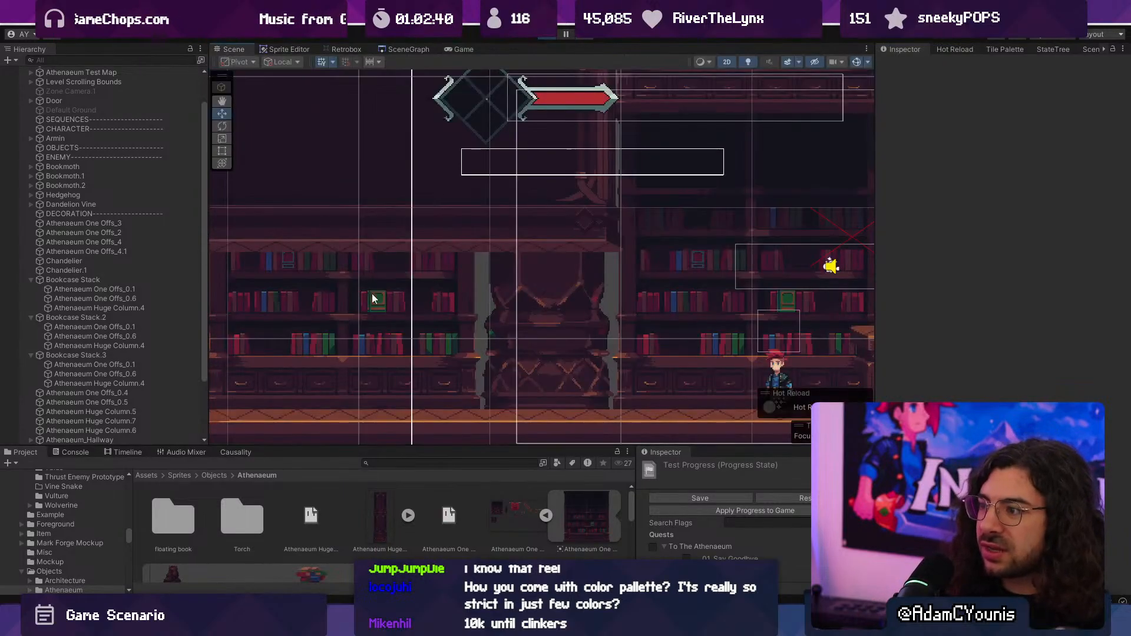
scroll(500, 307, "up", 5)
scroll(542, 351, "down", 3)
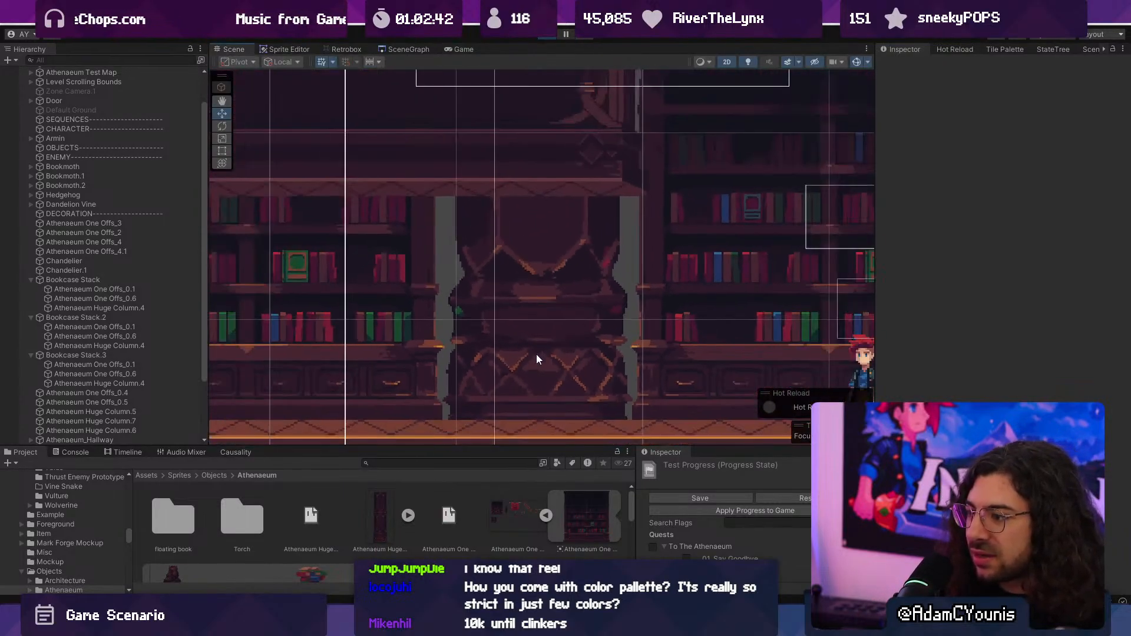
left_click(536, 356)
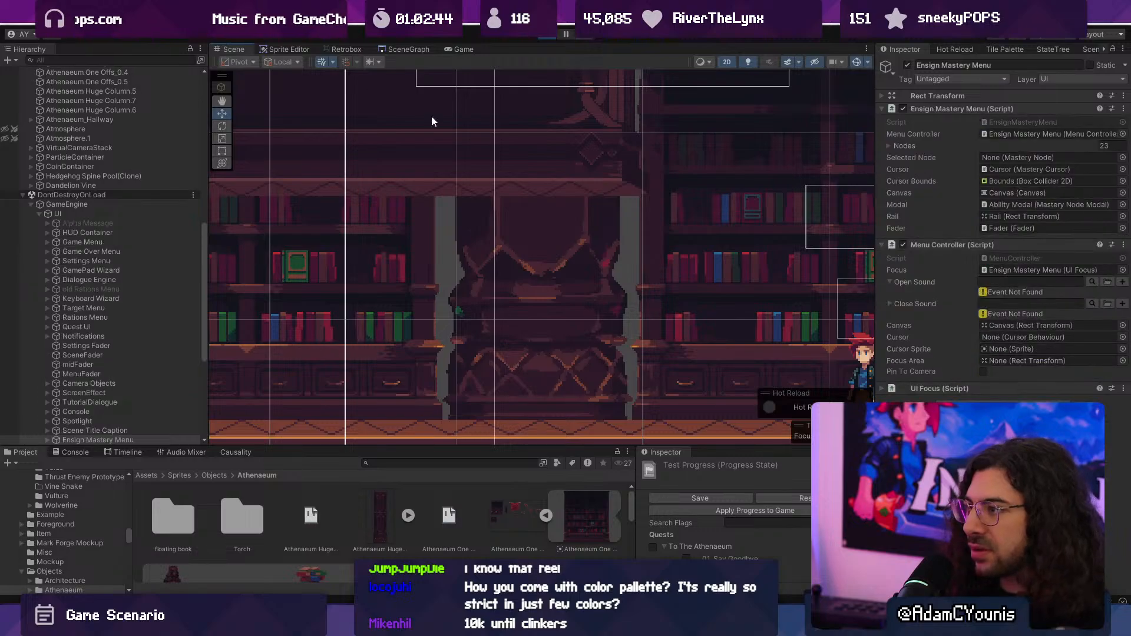
left_click(549, 35)
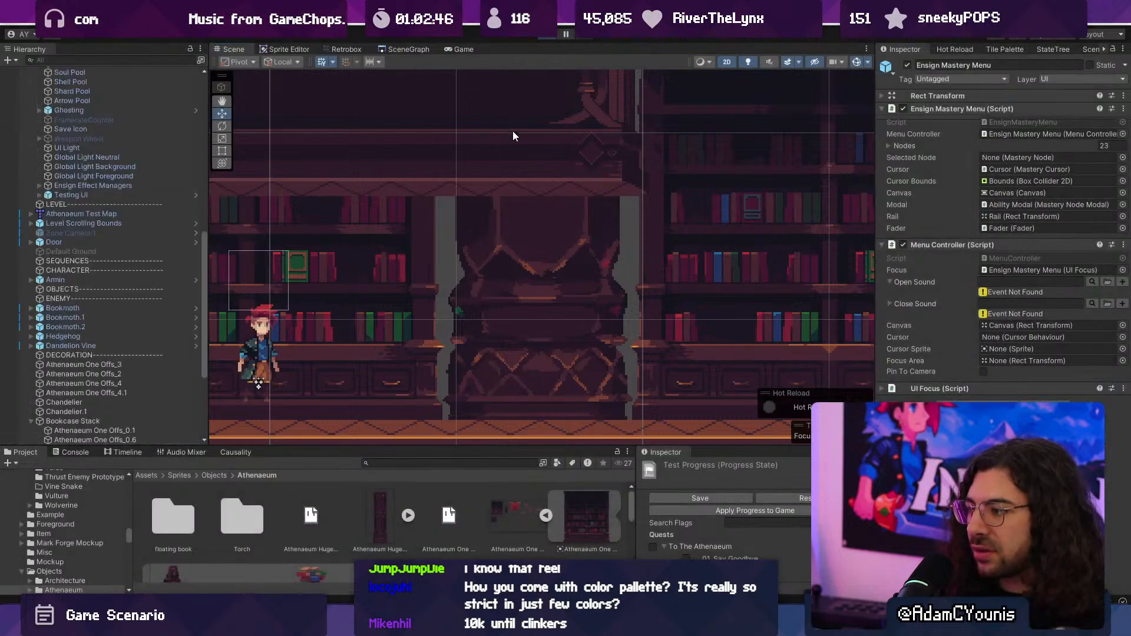
- Examine the short column and the gaps between it and the neighbouring bookcases in the Scene view
scroll(527, 320, "up", 2)
left_click(528, 318)
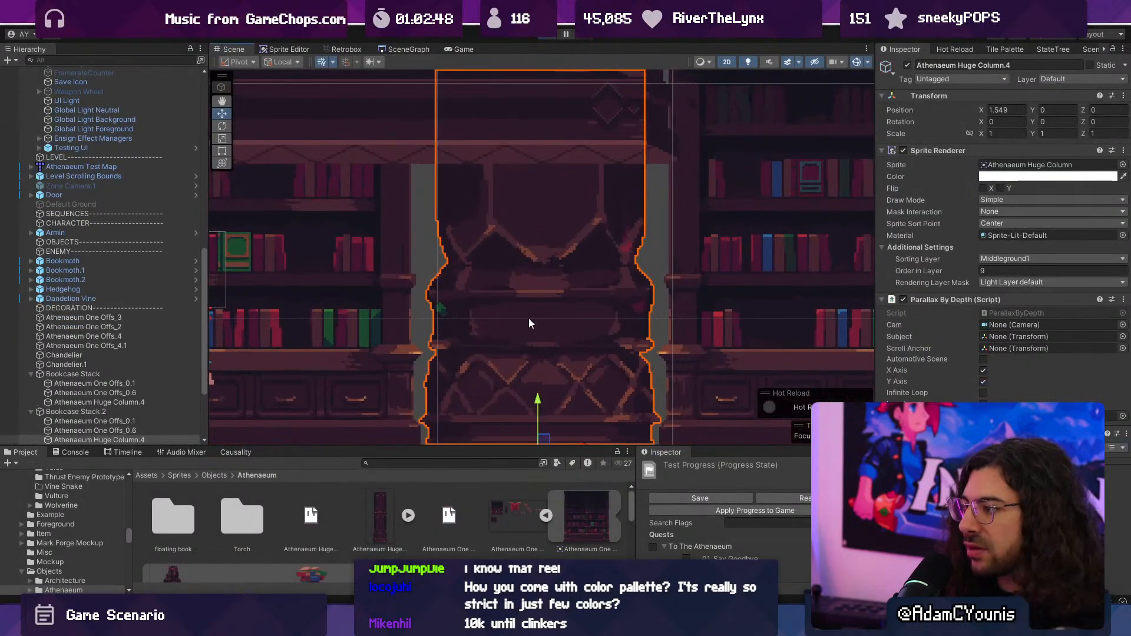
scroll(525, 329, "down", 4)
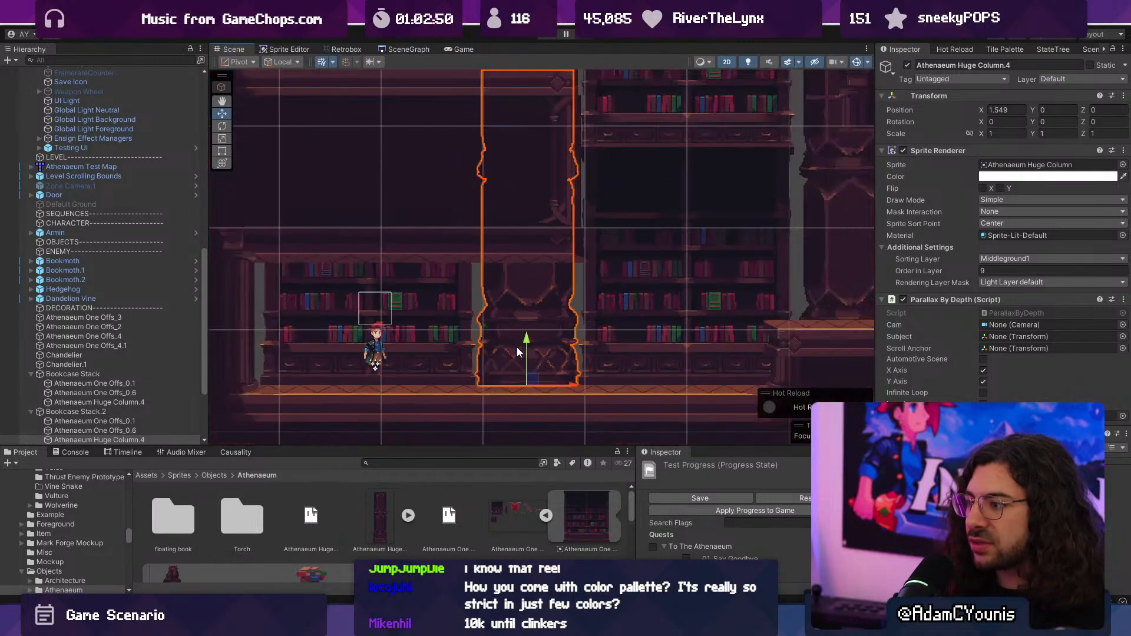
scroll(517, 347, "up", 2)
left_click(509, 284)
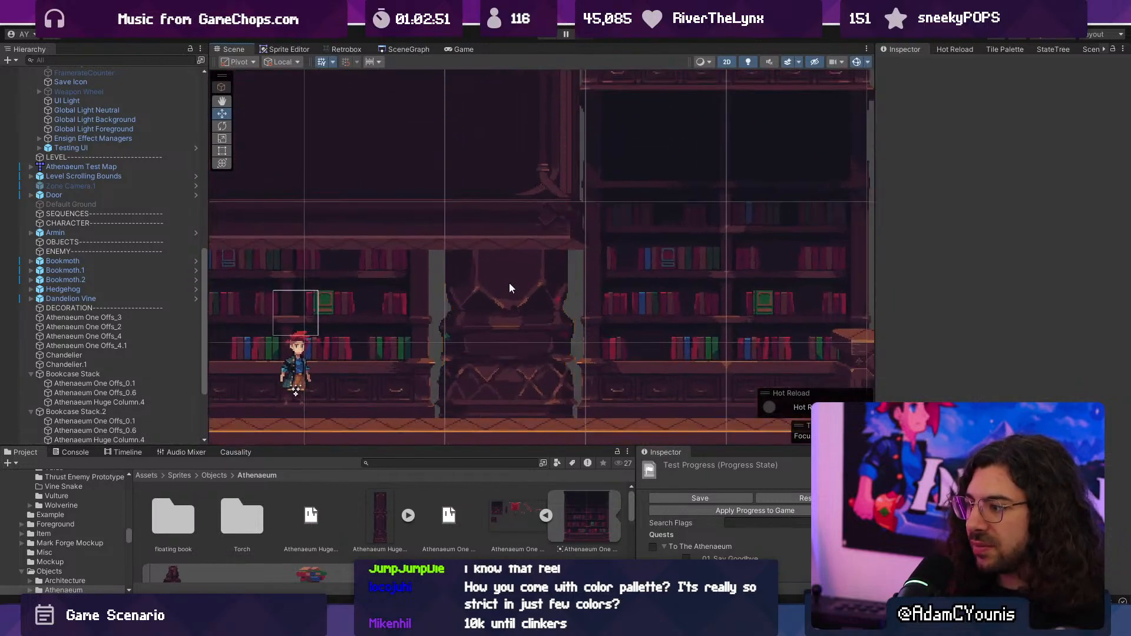
middle_click_drag(506, 292, 495, 334)
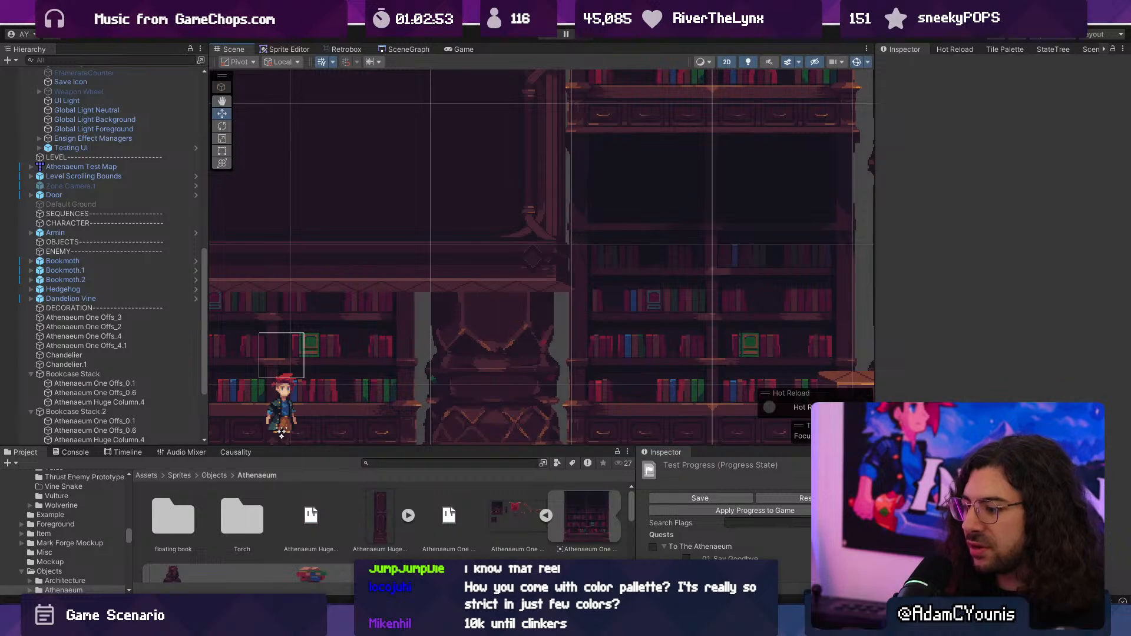
- Switch to Aseprite, open the mockup with the column between bookcases, and show its dark background on Layer 3
key("alt+Tab")
scroll(533, 336, "down", 5)
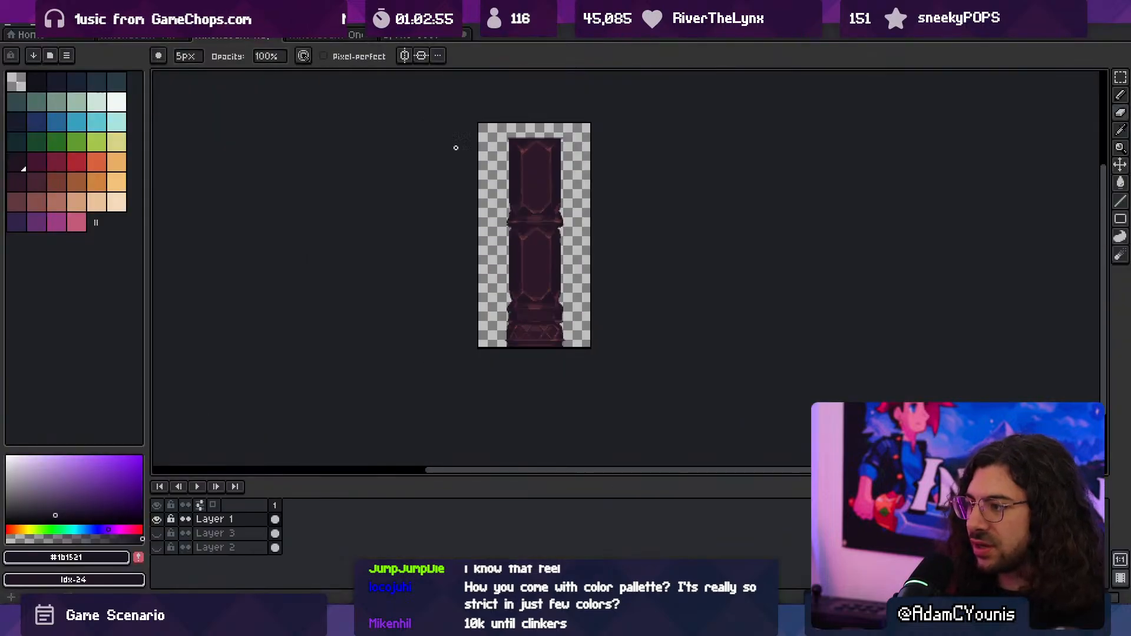
left_click(412, 35)
middle_click_drag(560, 222, 537, 275)
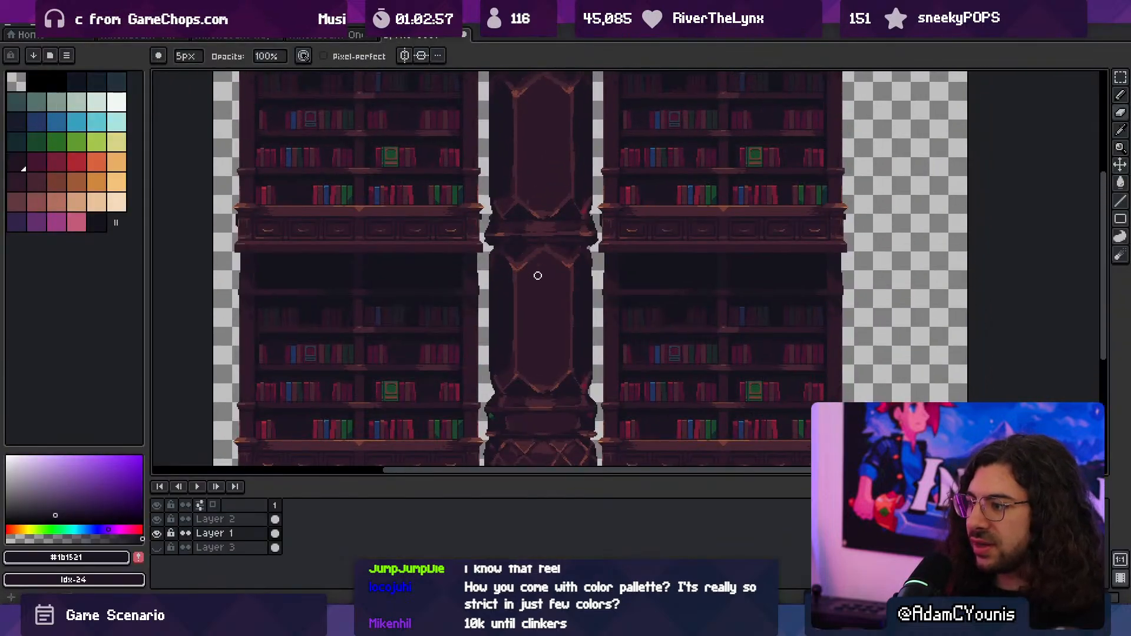
key("space")
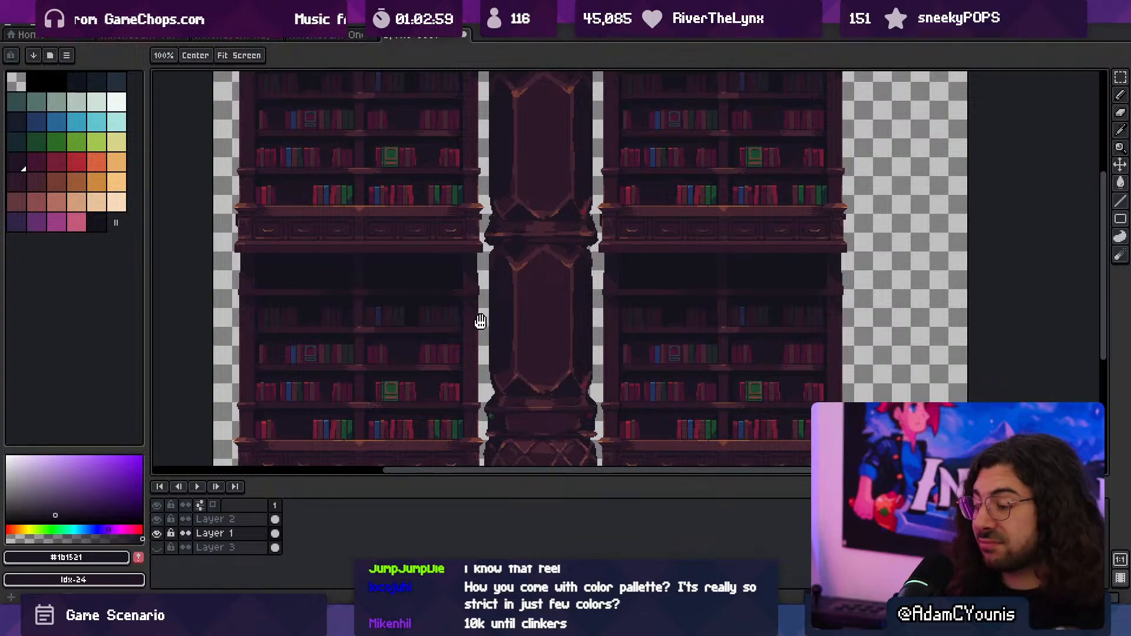
left_click_drag(481, 321, 470, 338)
left_click(157, 547)
- Examine how the column and bookcases read together against the dark background, both from afar and close up
key("space")
mouse_move(416, 387)
left_mouse_down()
mouse_move(412, 338)
mouse_move(447, 319)
left_mouse_up()
key("z")
right_click(500, 332)
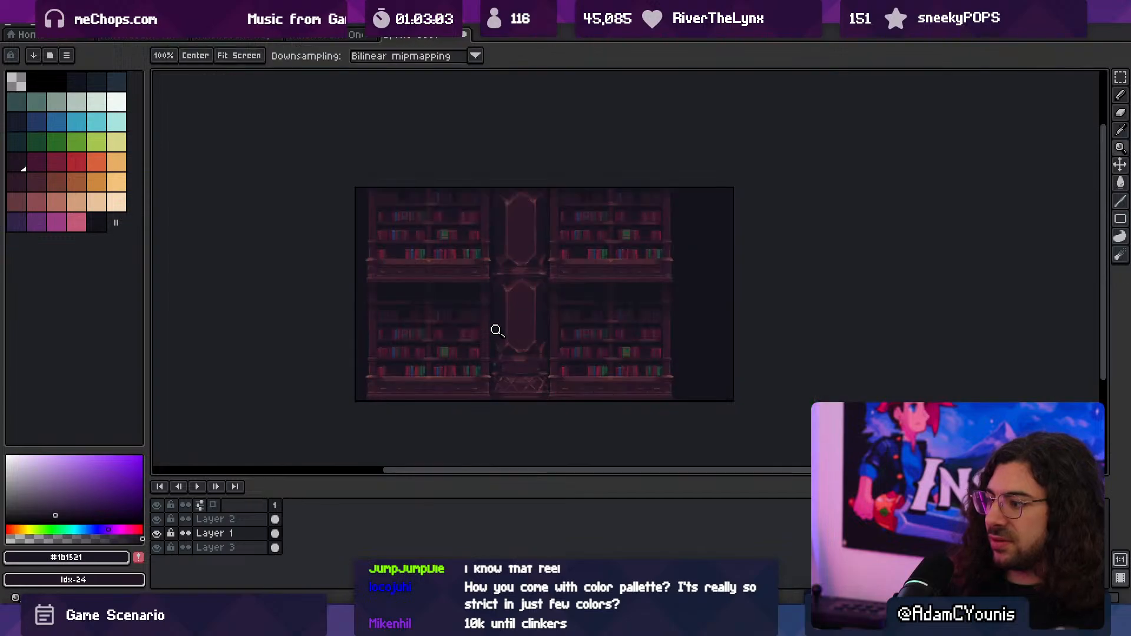
left_click(531, 338)
left_click_drag(527, 332, 516, 317)
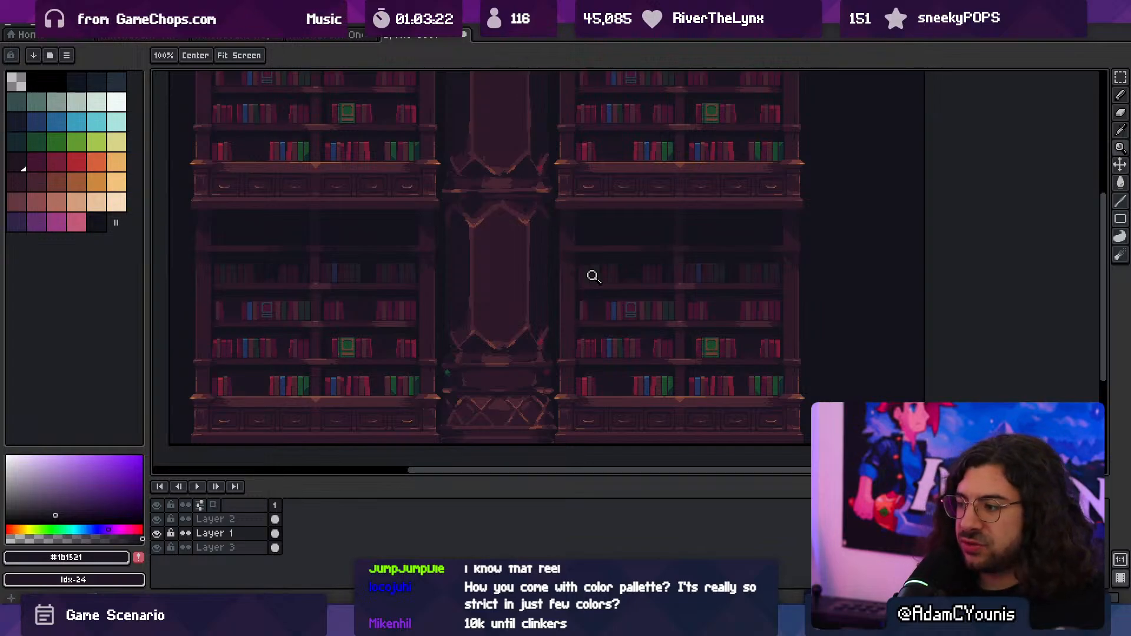
left_click(597, 73)
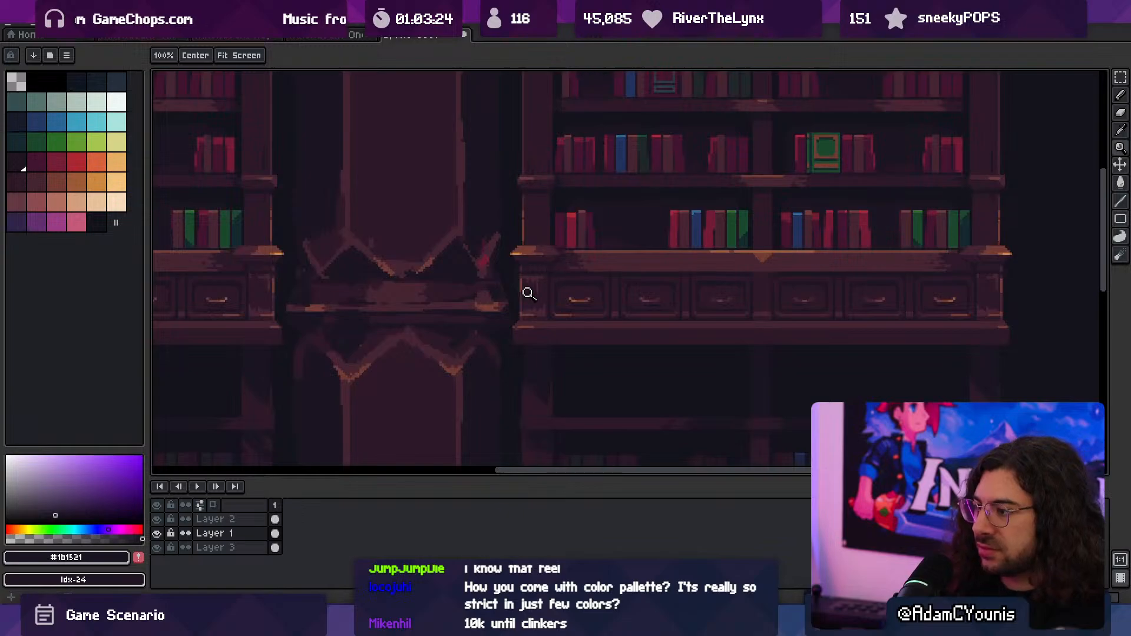
middle_click_drag(462, 391, 560, 291)
right_click(569, 304)
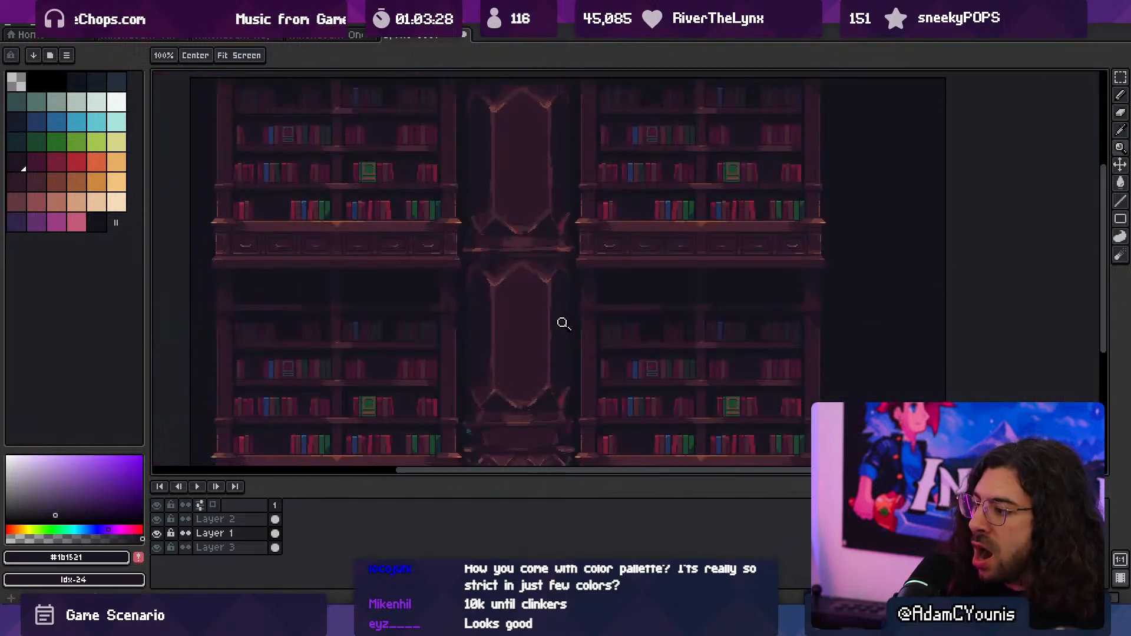
right_click(572, 316)
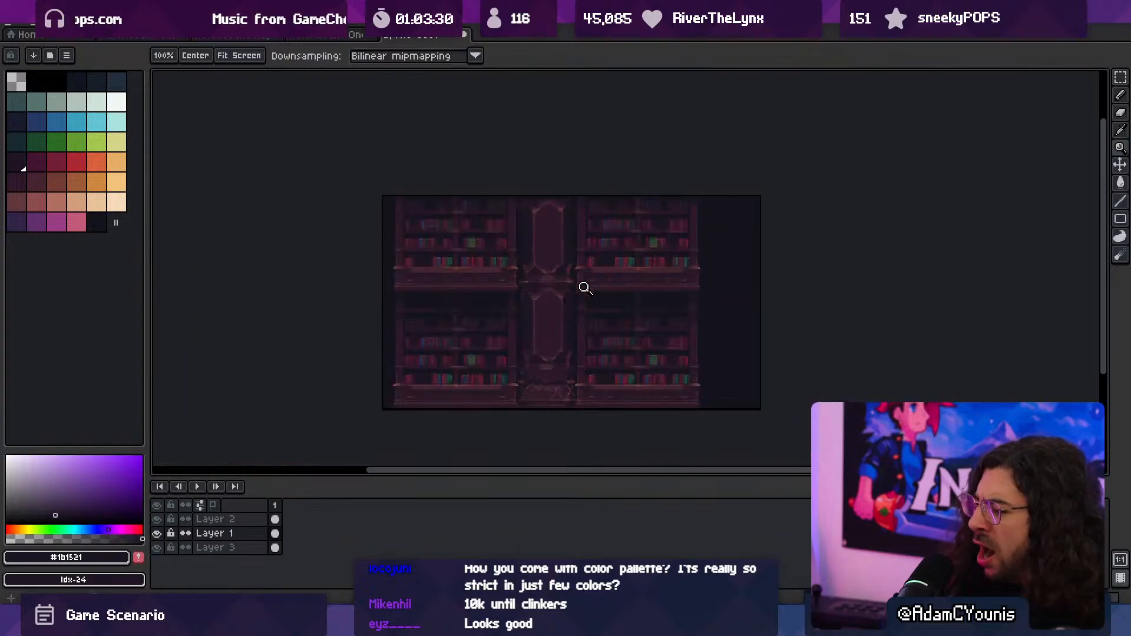
left_click(566, 339)
middle_click_drag(539, 367, 543, 336)
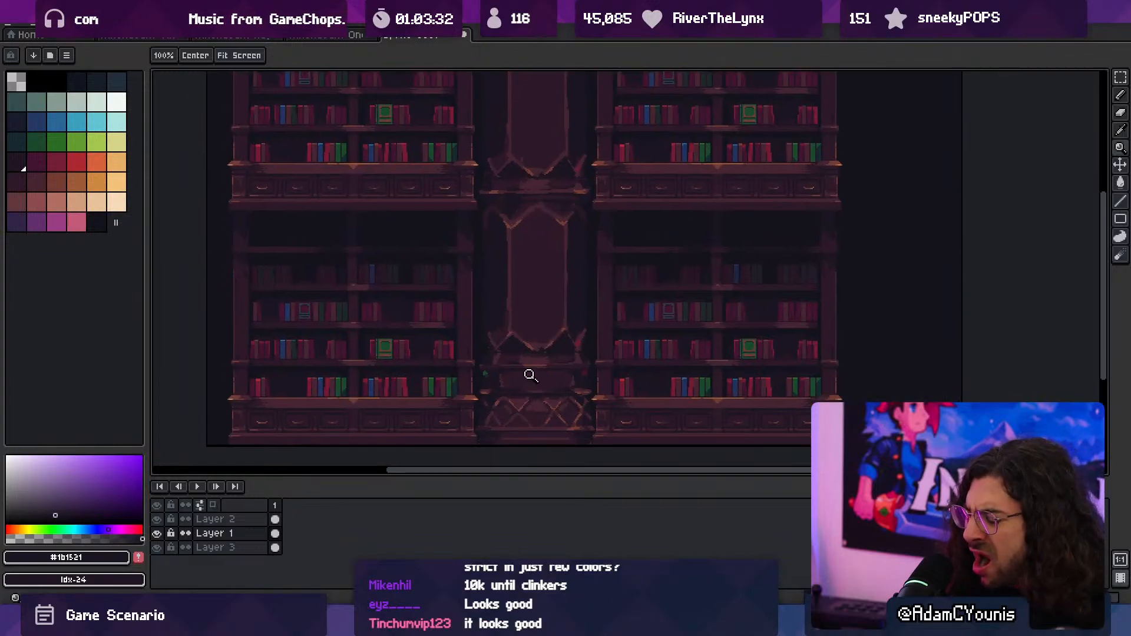
left_click(546, 392)
- Switch to Unity and deactivate the Atmosphere and Atmosphere.1 objects
key("alt+Tab")
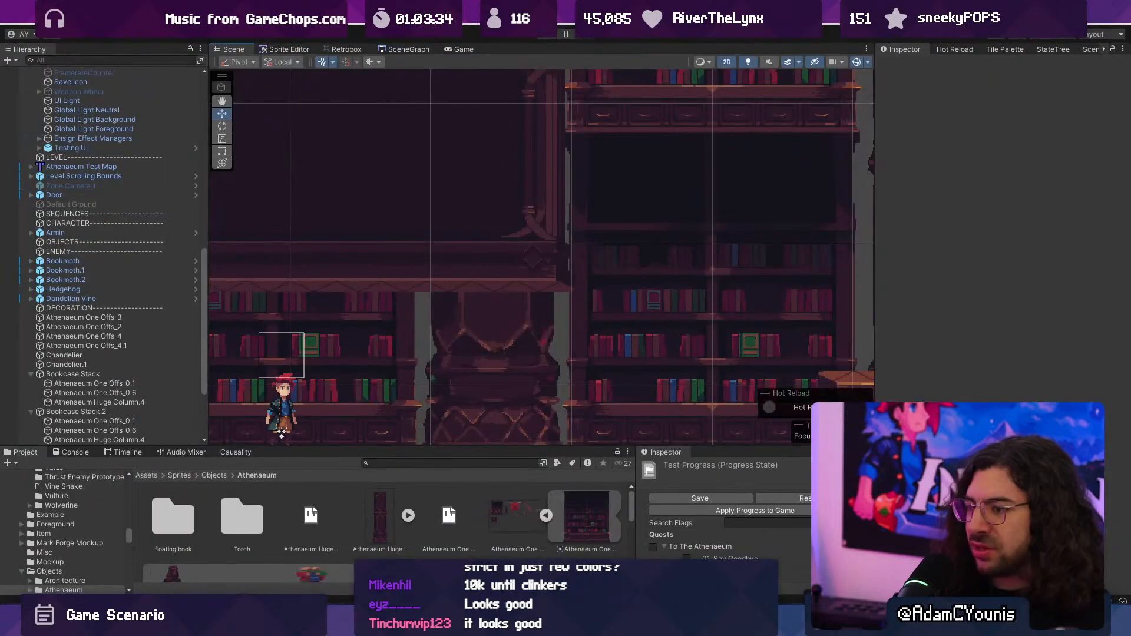
scroll(122, 346, "down", 4)
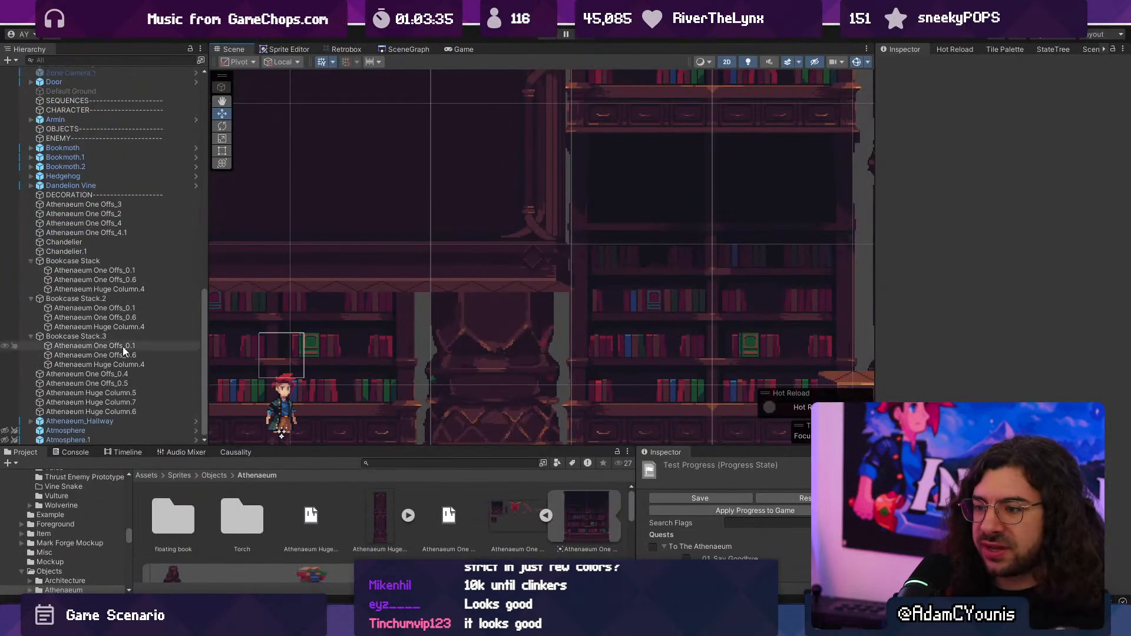
left_click(65, 430)
left_click(69, 440, "shift")
left_click(907, 65)
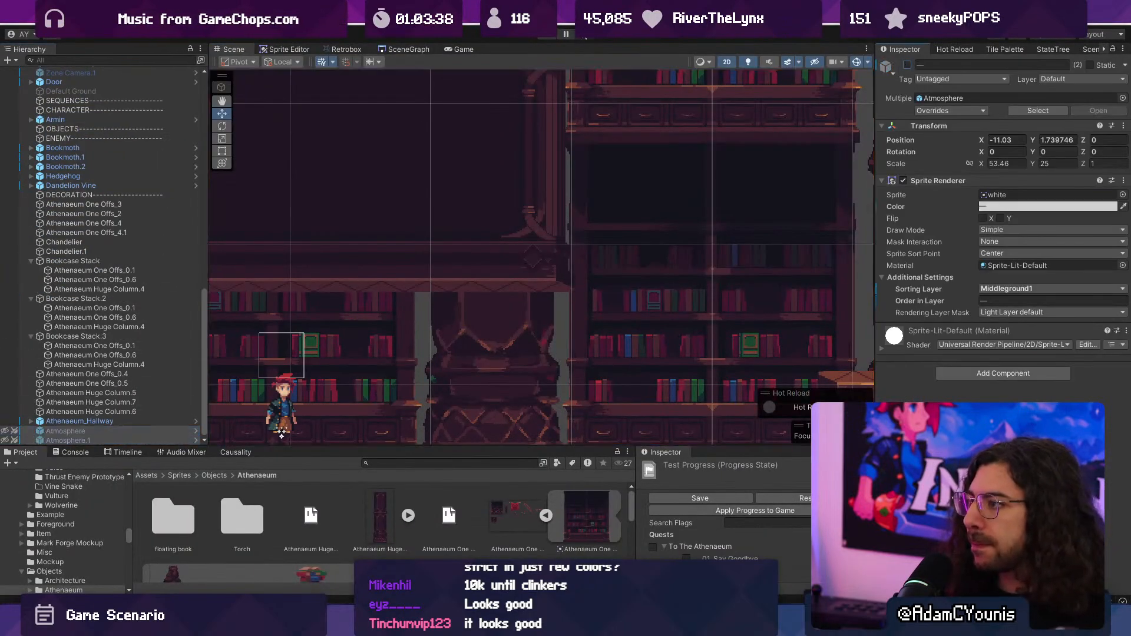
- Playtest the Athenaeum level full screen, running the character past the column and bookcases, and stop the playtest
key("ctrl+p")
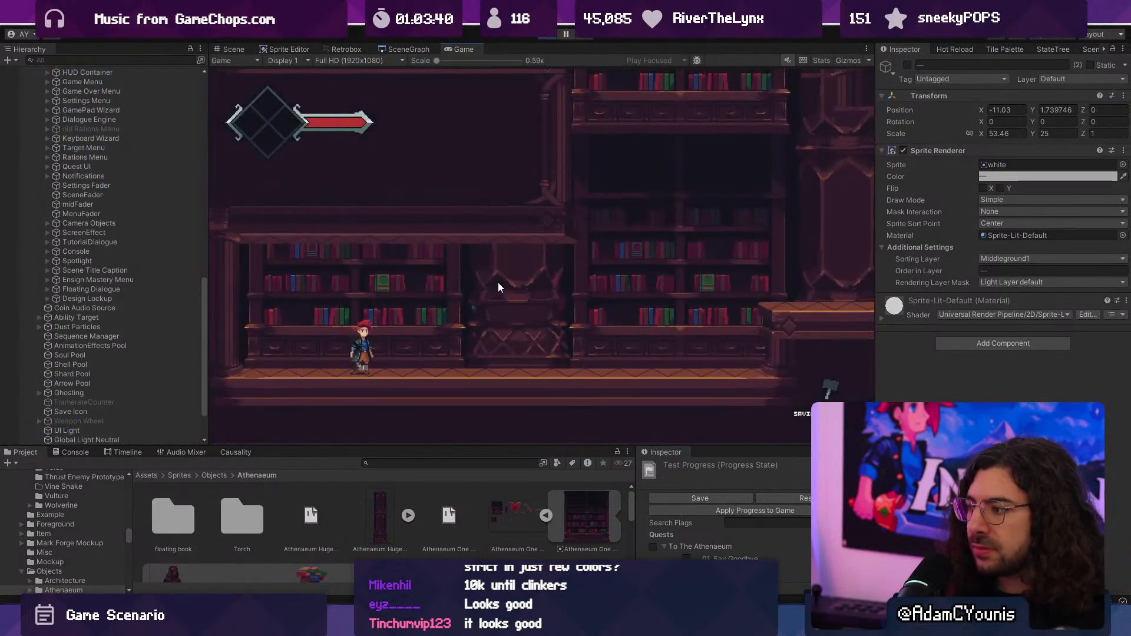
left_click(609, 279)
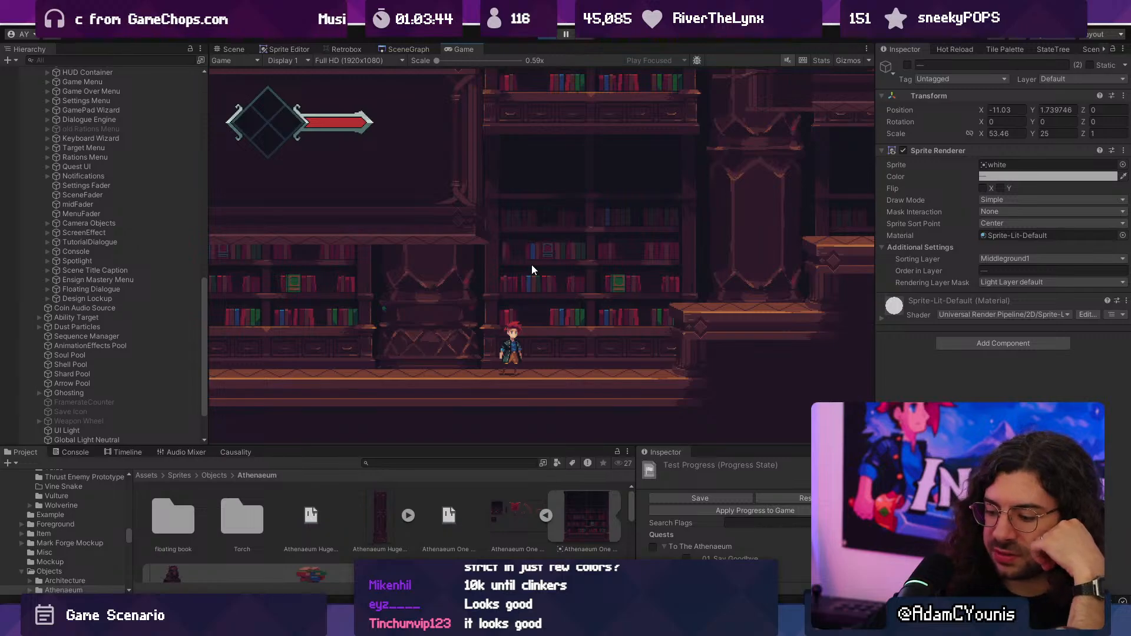
key("F10")
key("Left")
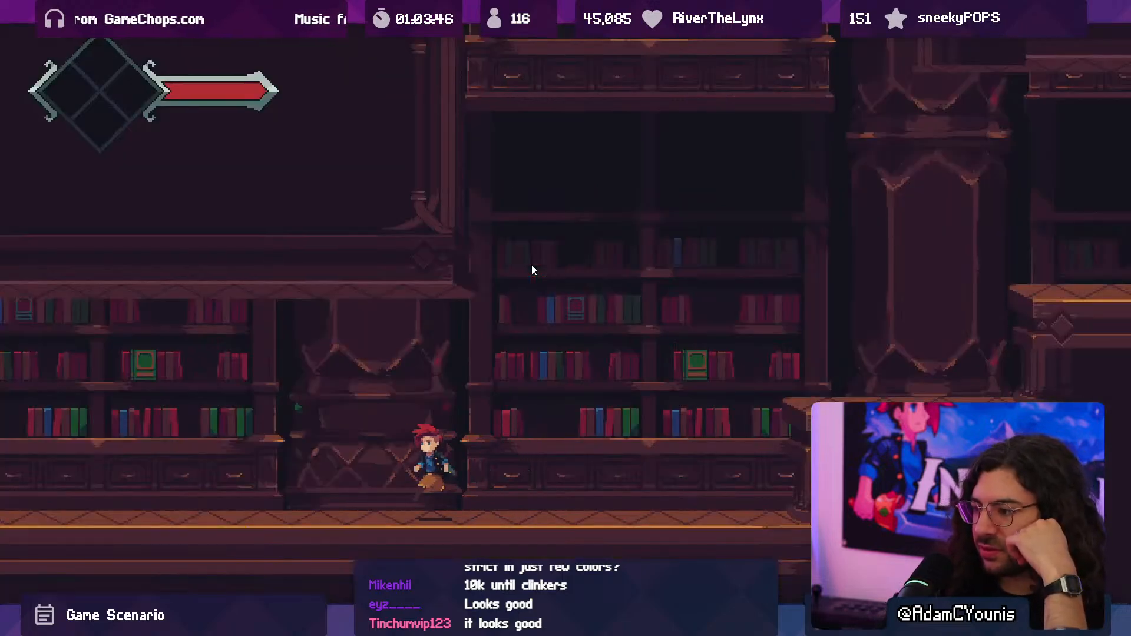
key("Left")
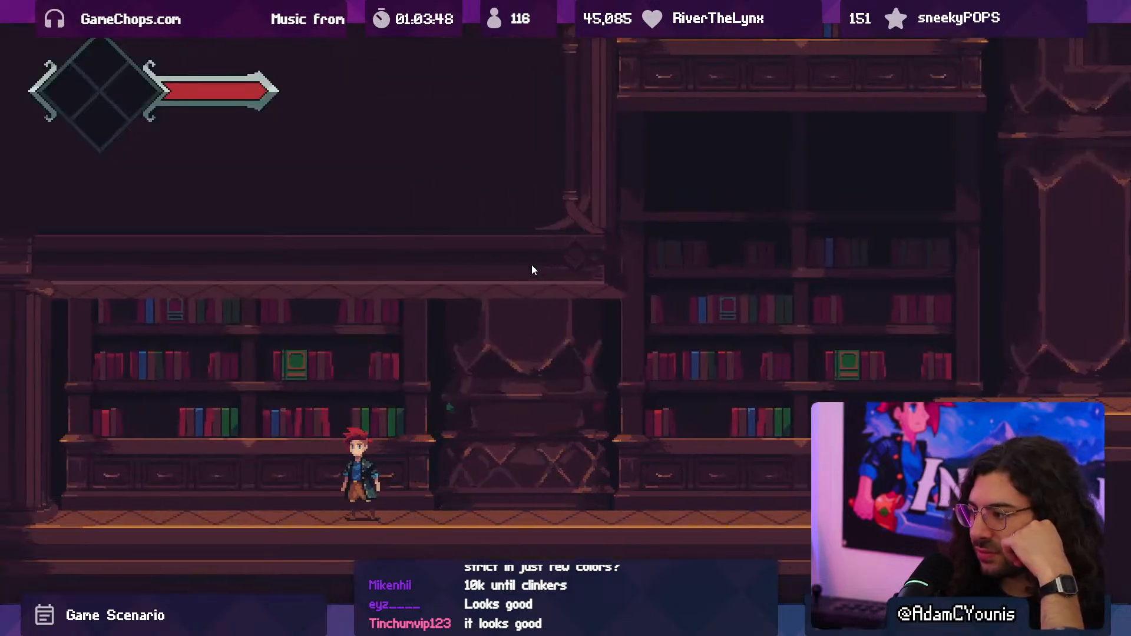
key("F10")
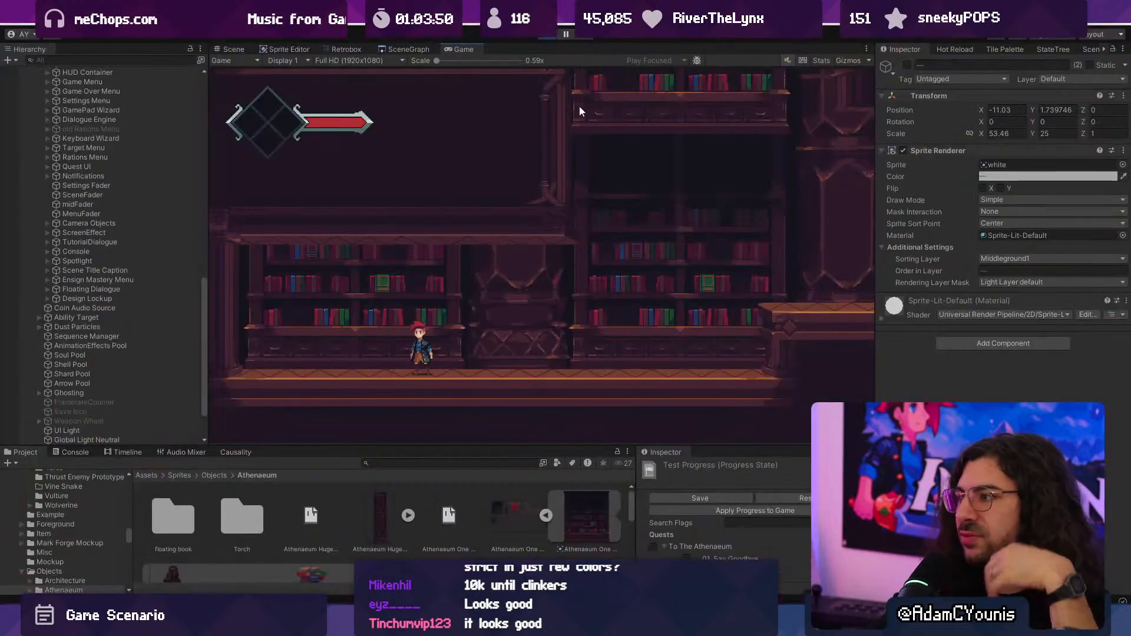
left_click(548, 35)
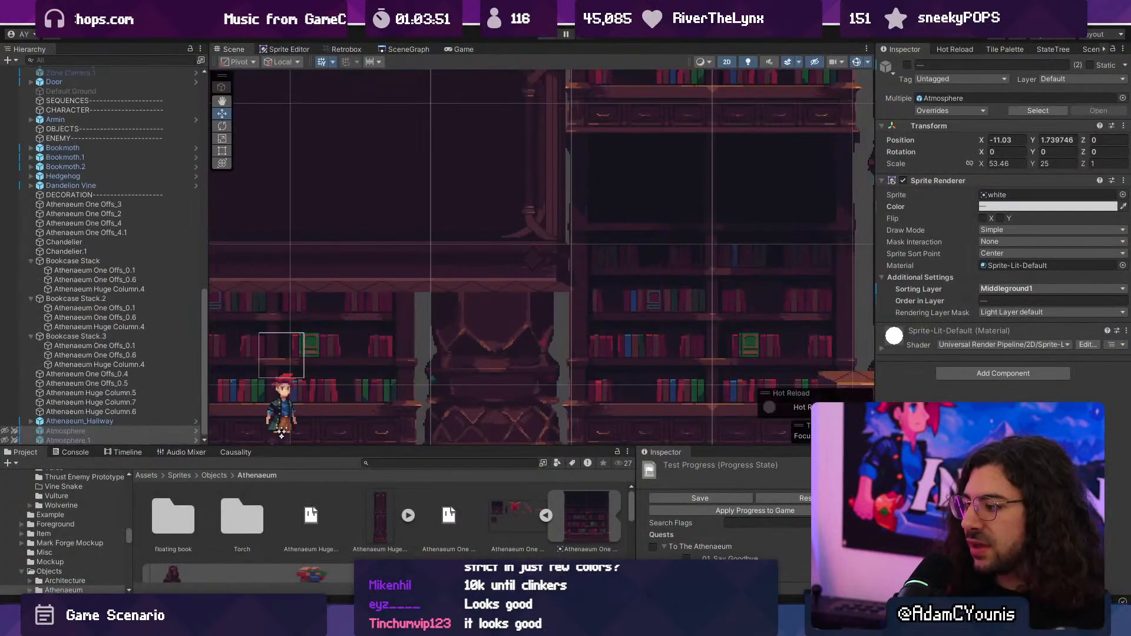
- Switch to Aseprite and sample the dark shadow color #13131d from under a shelf of the bookcase beside the column
key("alt+Tab")
scroll(613, 369, "up", 3)
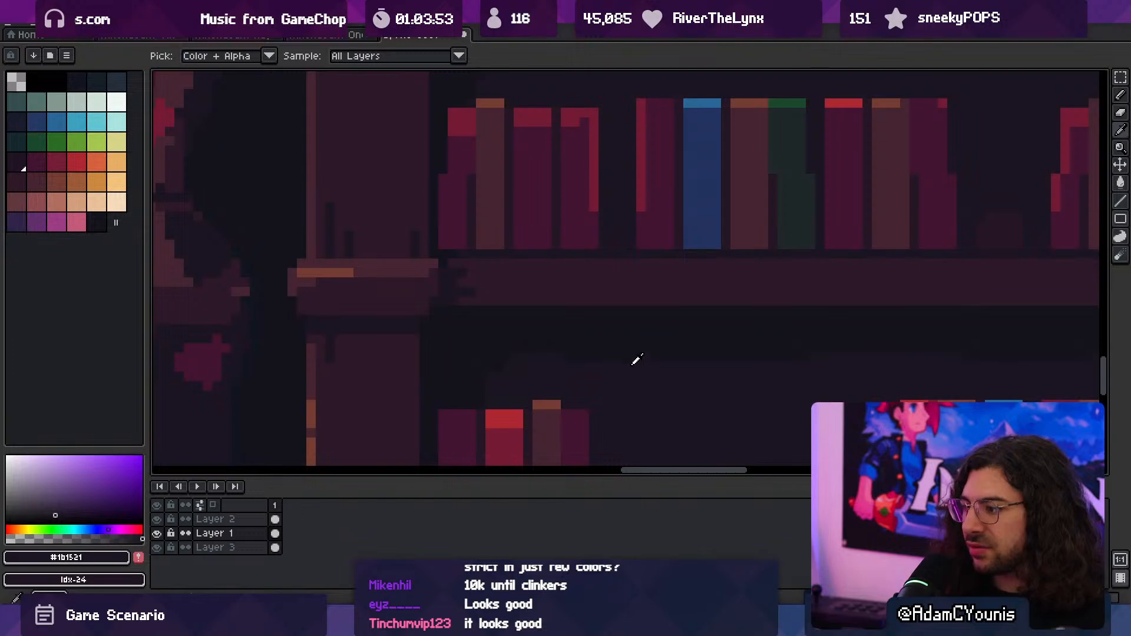
left_click(632, 344, "alt")
key("z")
scroll(633, 338, "down", 3)
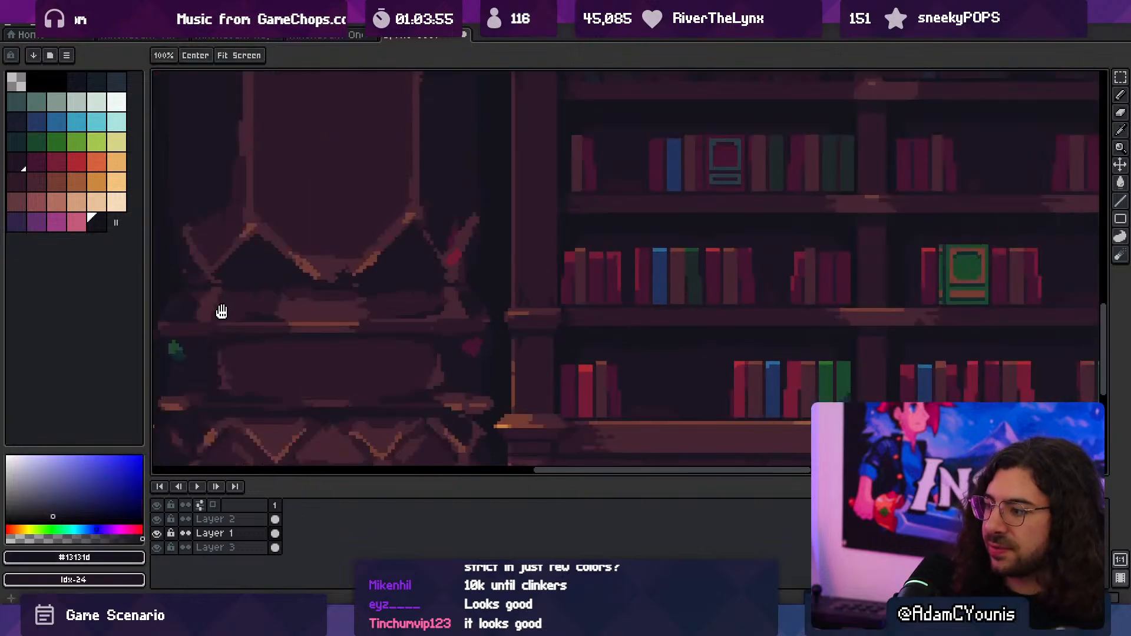
middle_click_drag(222, 312, 449, 255)
- Hide the background on Layer 3 to check the column's silhouette, and make the column's Layer 1 active
key("v")
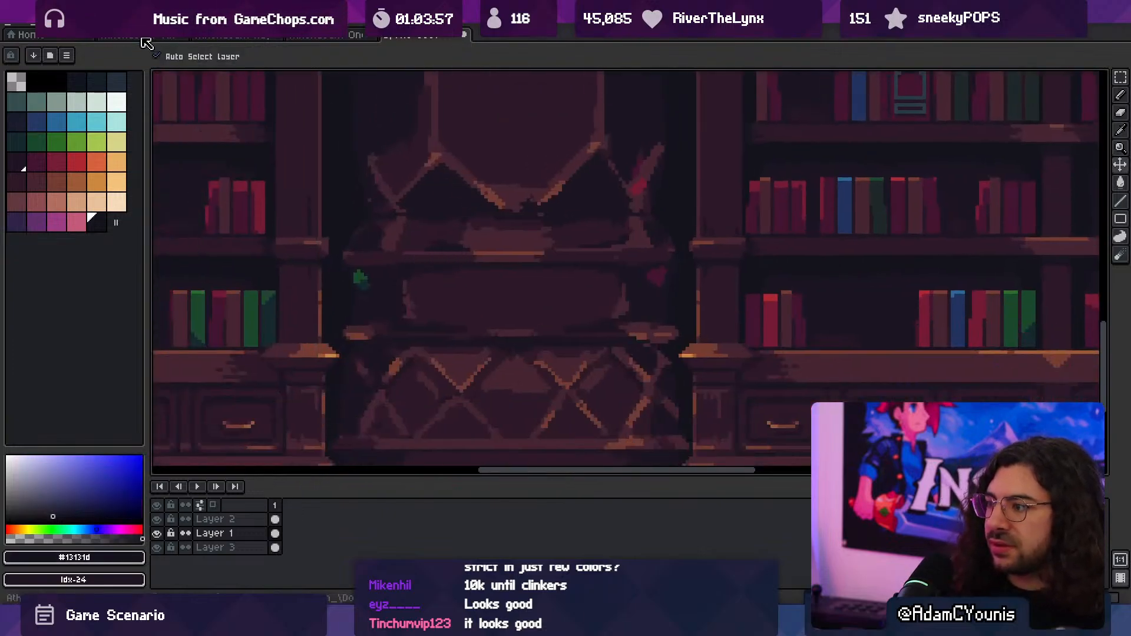
left_click(299, 349)
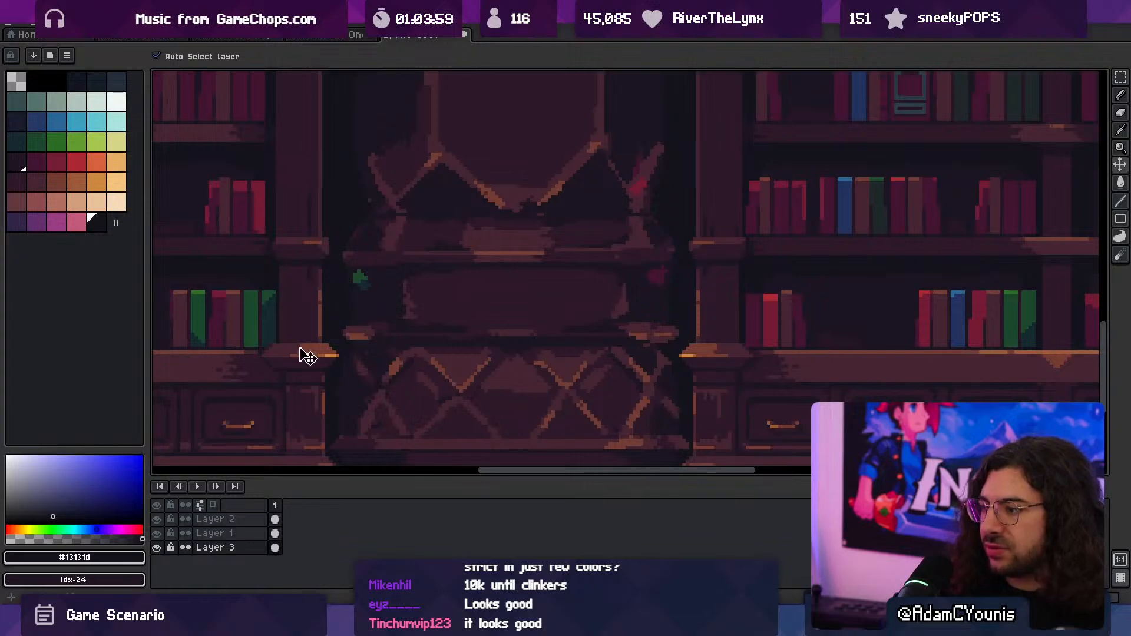
left_click(157, 550)
left_click(413, 369)
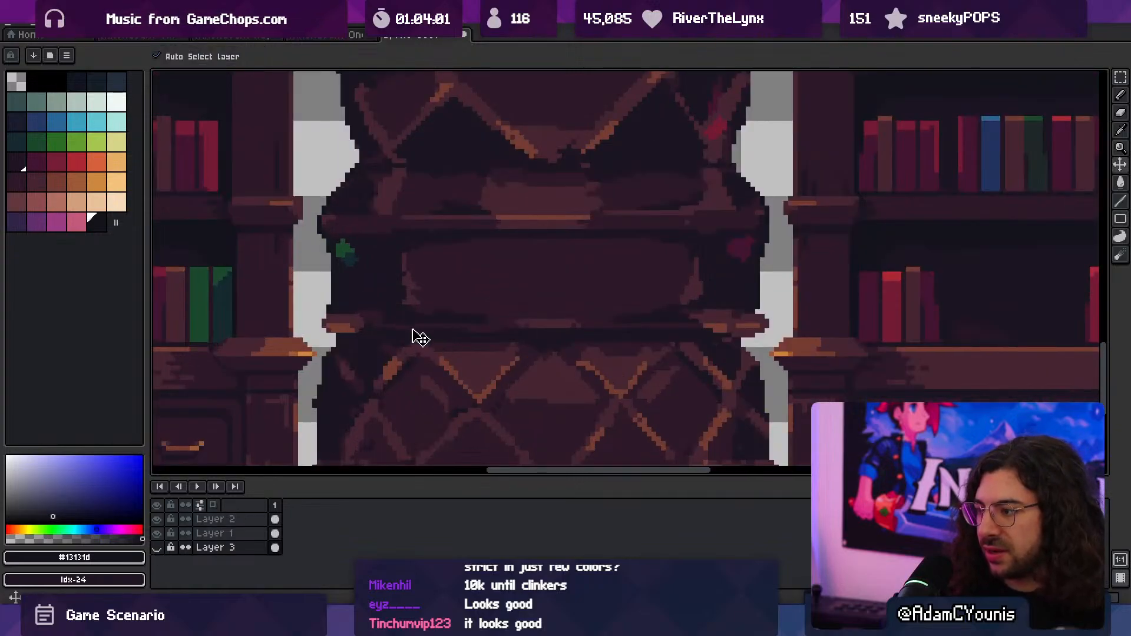
left_click(419, 338)
left_click_drag(396, 348, 434, 351)
scroll(434, 352, "up", 1)
- Show Layer 3 and paint a #13131d shadow line beneath the moulding of the column's base with a 1 px pencil
key("b")
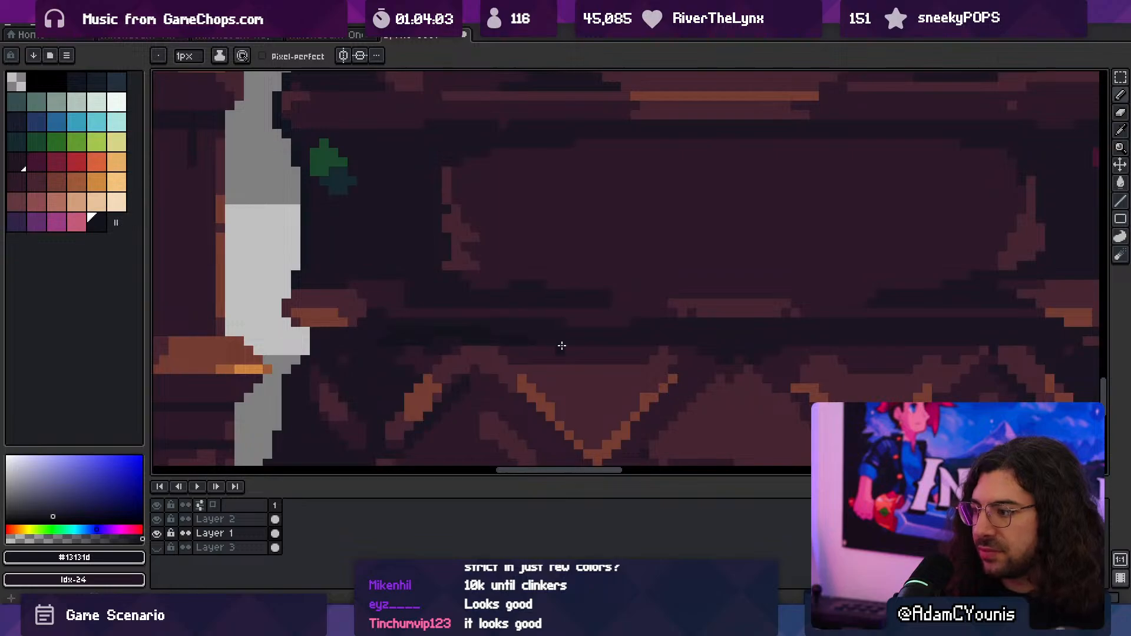
key("z")
scroll(436, 328, "down", 3)
left_click(157, 548)
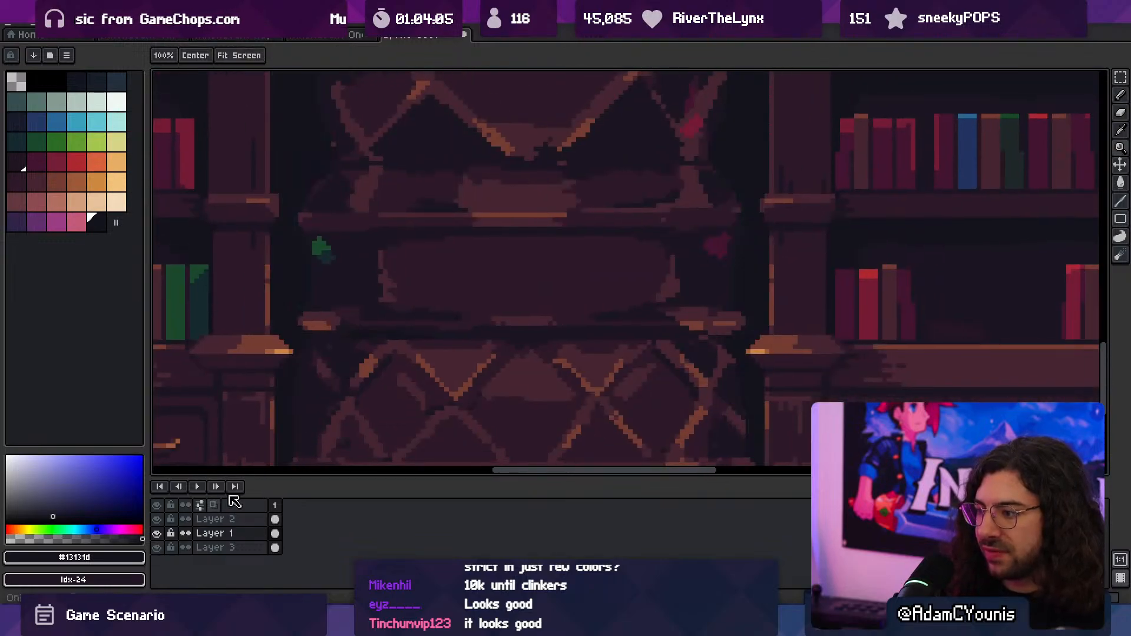
scroll(436, 335, "down", 1)
scroll(451, 320, "up", 3)
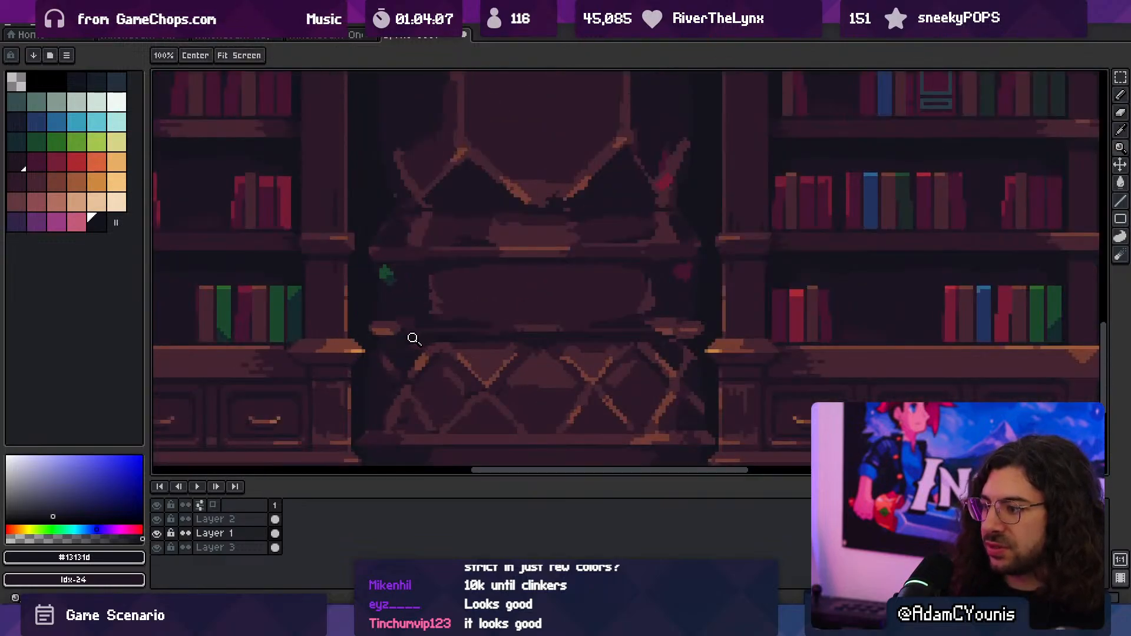
key("b")
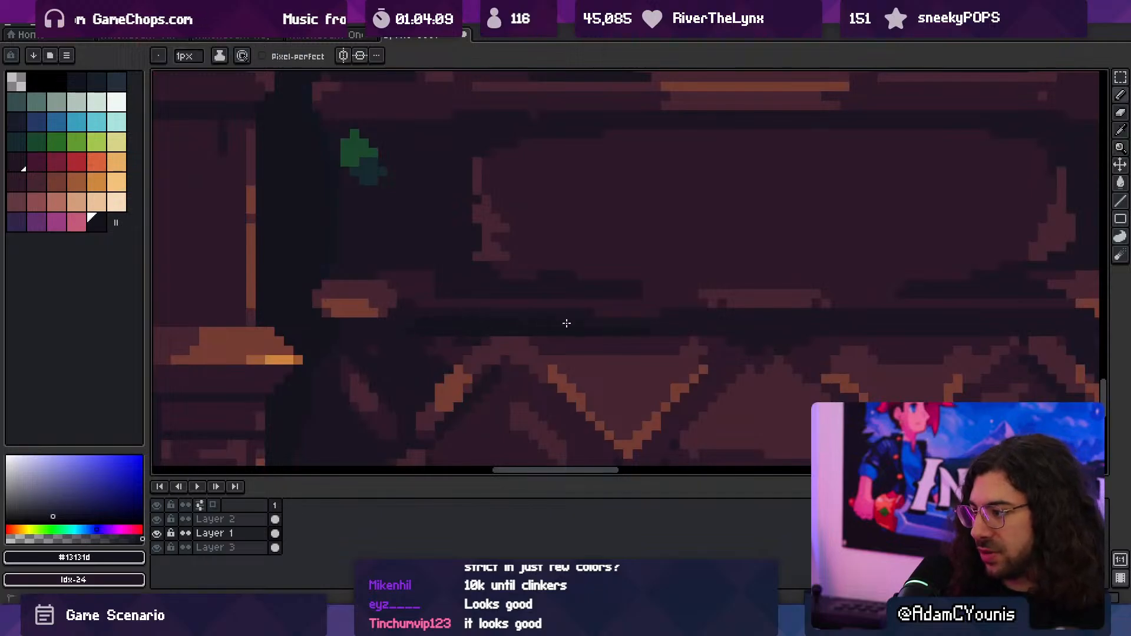
scroll(627, 326, "right", 5, "shift")
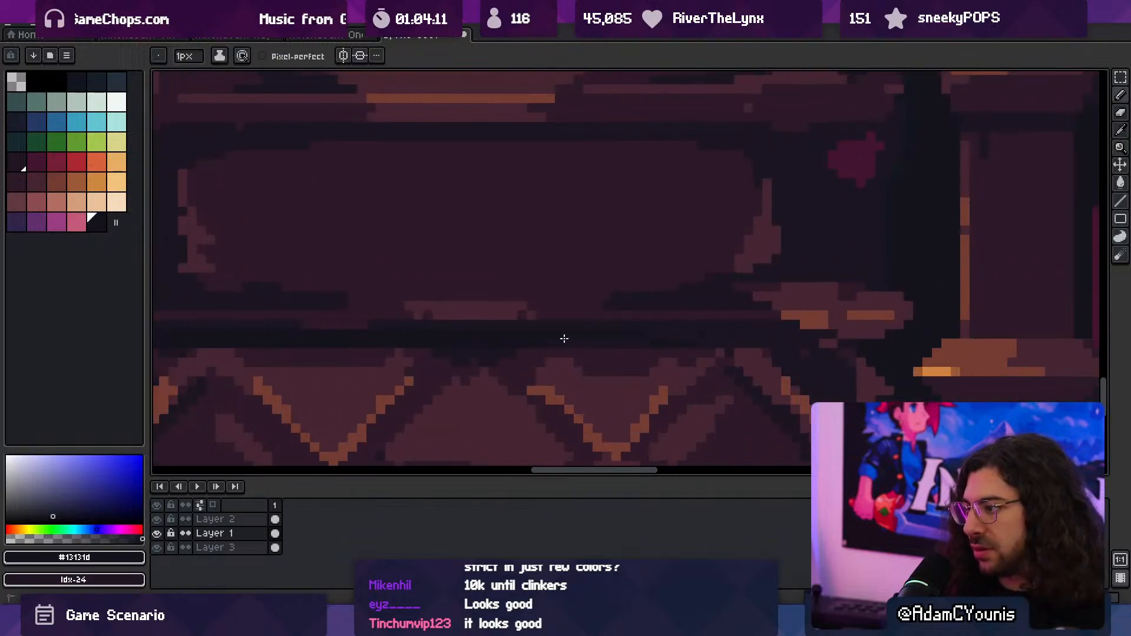
scroll(522, 371, "down", 3)
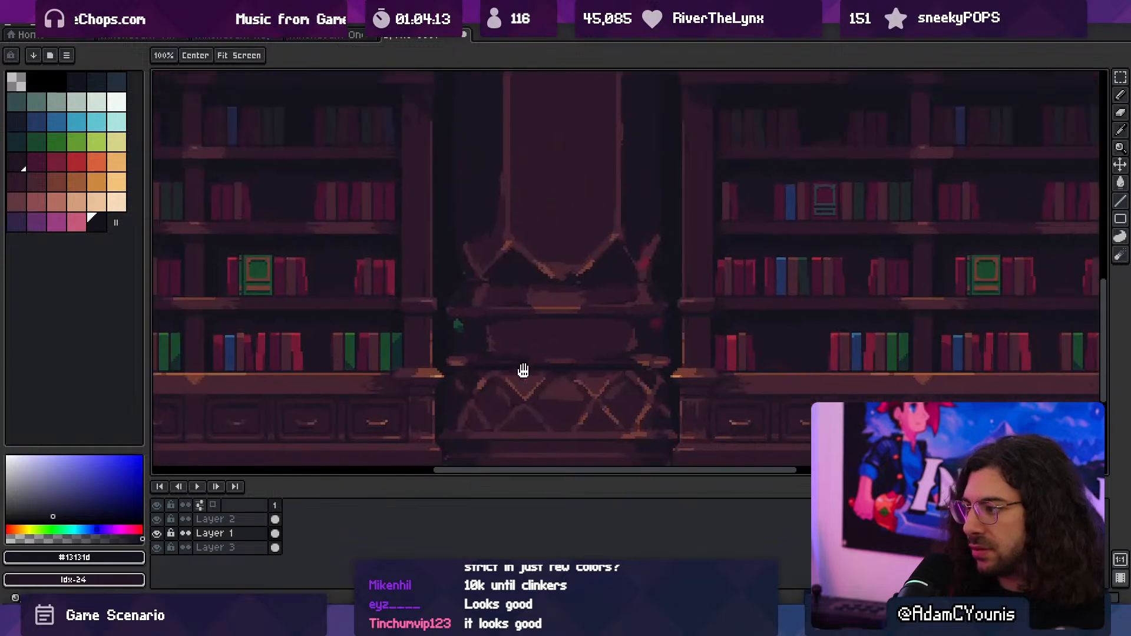
scroll(563, 323, "up", 3)
- Sample #2c1928 and #13131d around the shadow line beneath the column's base moulding and set the pencil to 3 px
key("i")
left_click(569, 352, "alt")
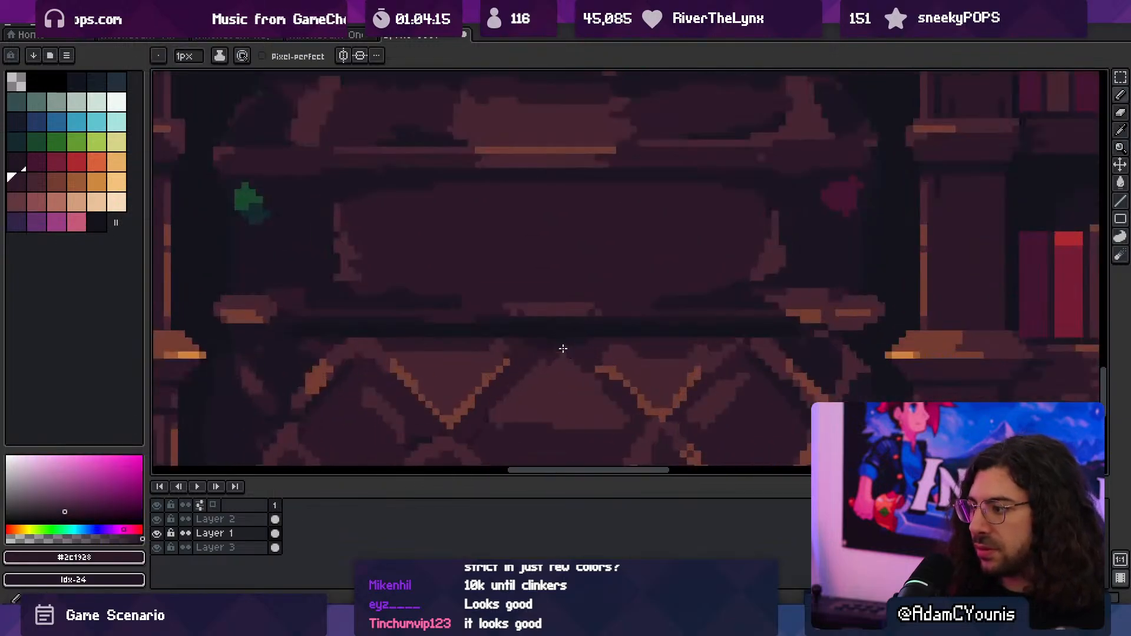
left_click(554, 325, "alt")
middle_click_drag(537, 330, 598, 465)
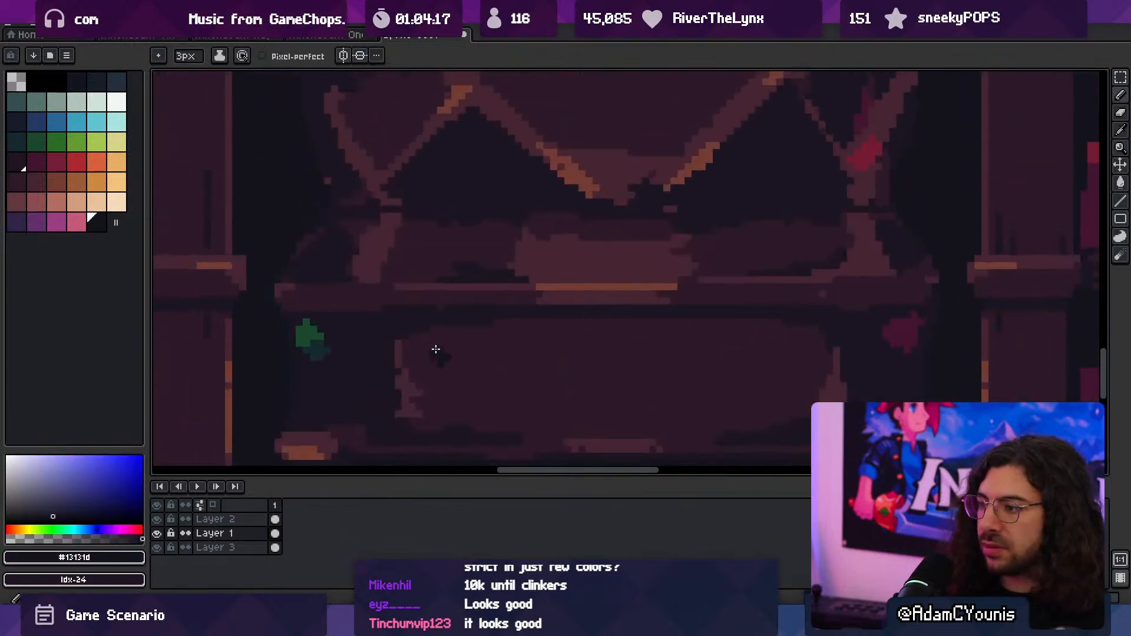
- Examine the column's shading against the neighbouring bookcases, both across the whole canvas and close up at the base
scroll(434, 349, "down", 1)
middle_click_drag(439, 340, 446, 377)
scroll(424, 299, "down", 4)
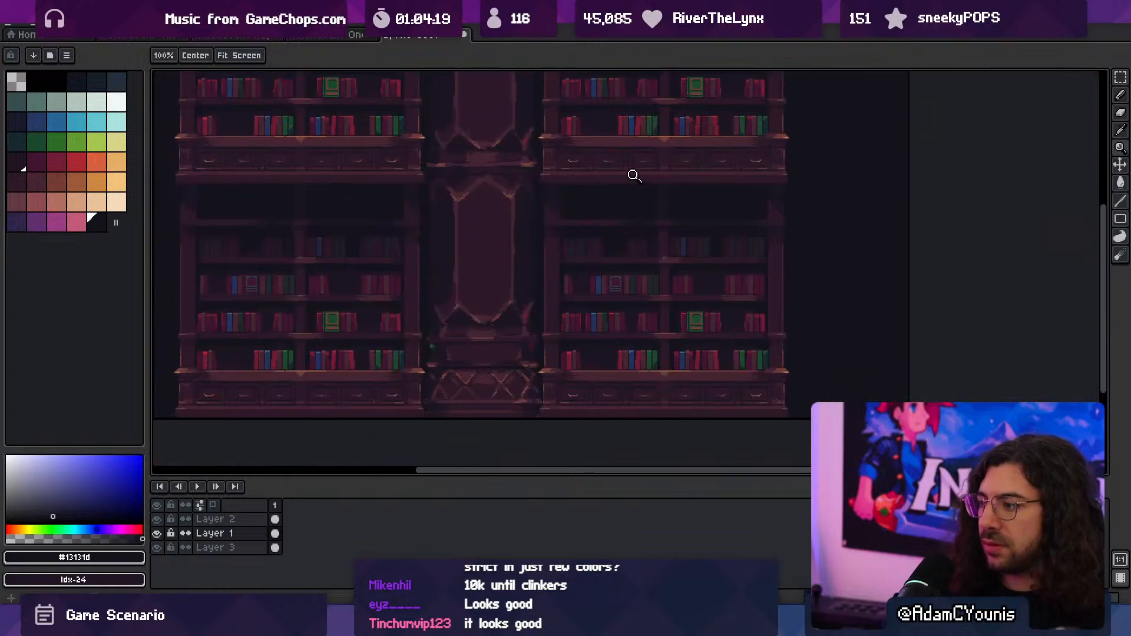
middle_click_drag(525, 238, 520, 336)
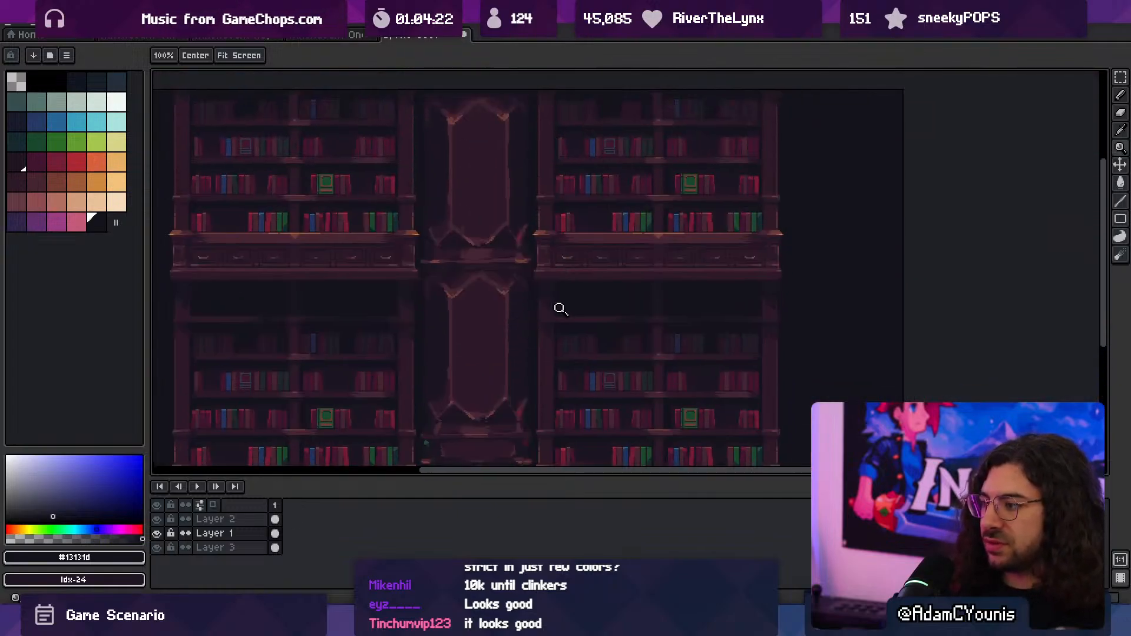
scroll(560, 309, "down", 2)
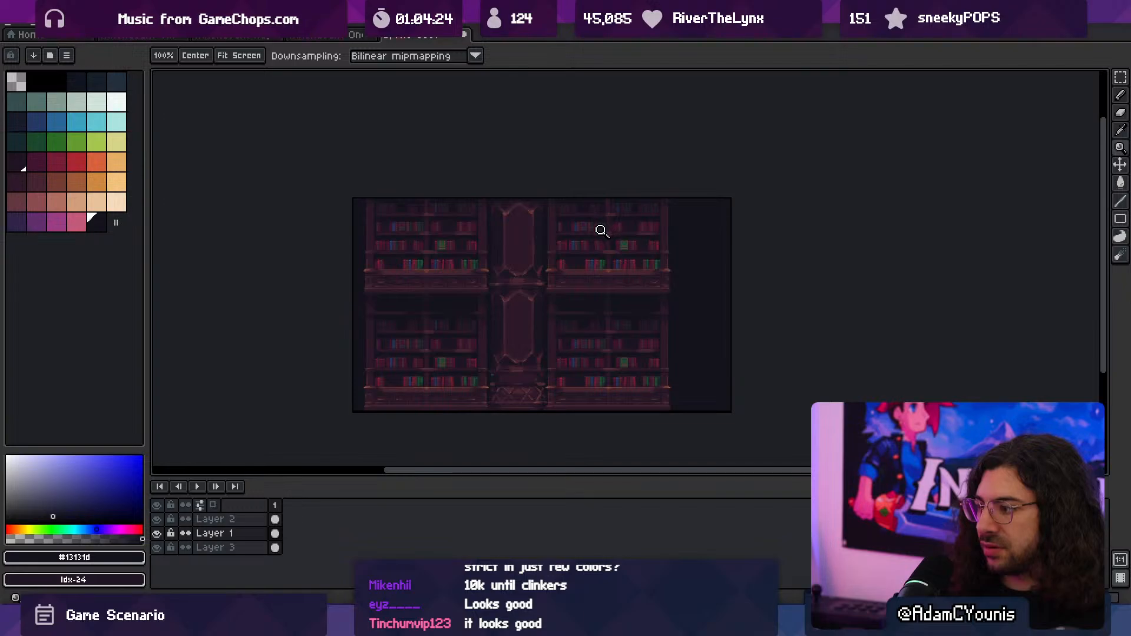
scroll(545, 353, "up", 1)
scroll(505, 404, "up", 1)
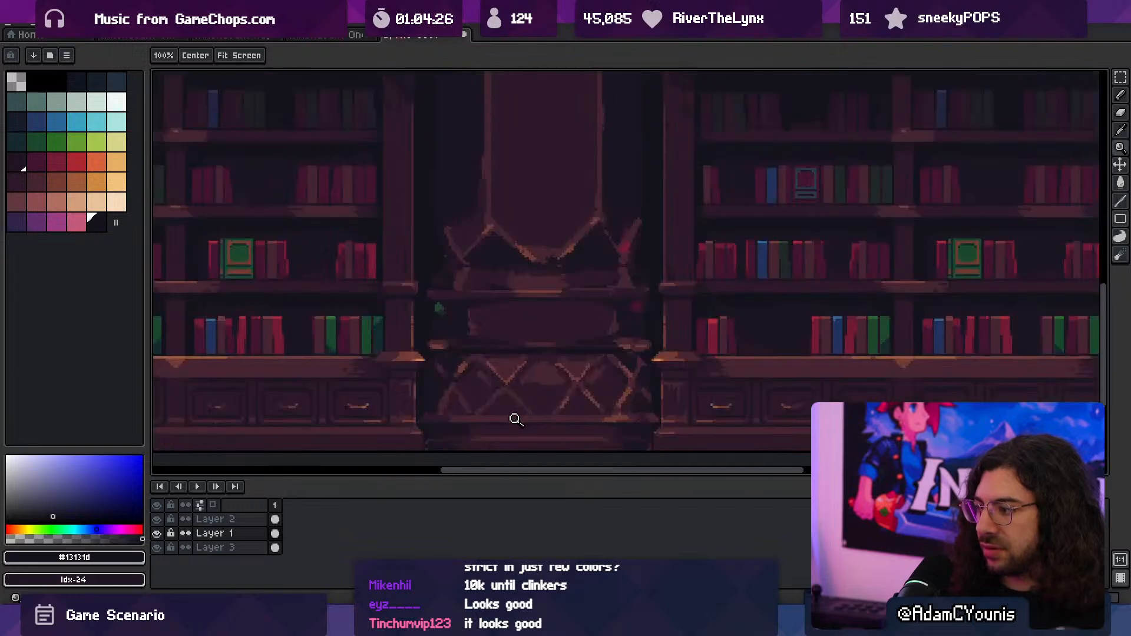
key("v")
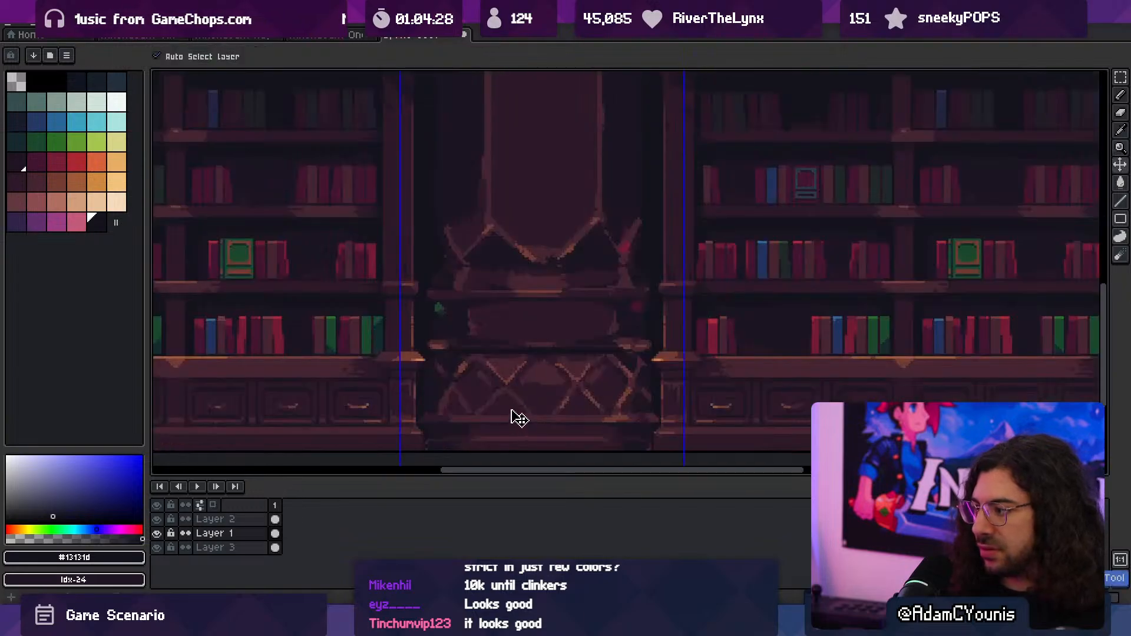
key("z")
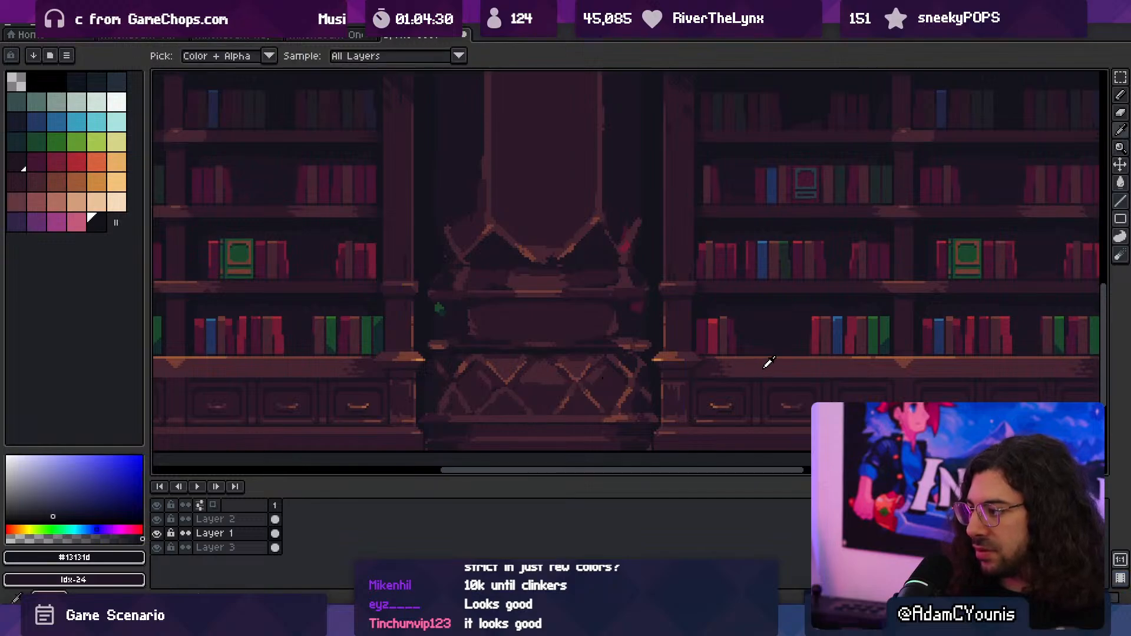
- Sample #452531 from the bookcase counter and try brightening the column base's panel and upper band on Layer 1 with a 3 px pencil
left_click(762, 369, "alt")
left_click(755, 370, "ctrl")
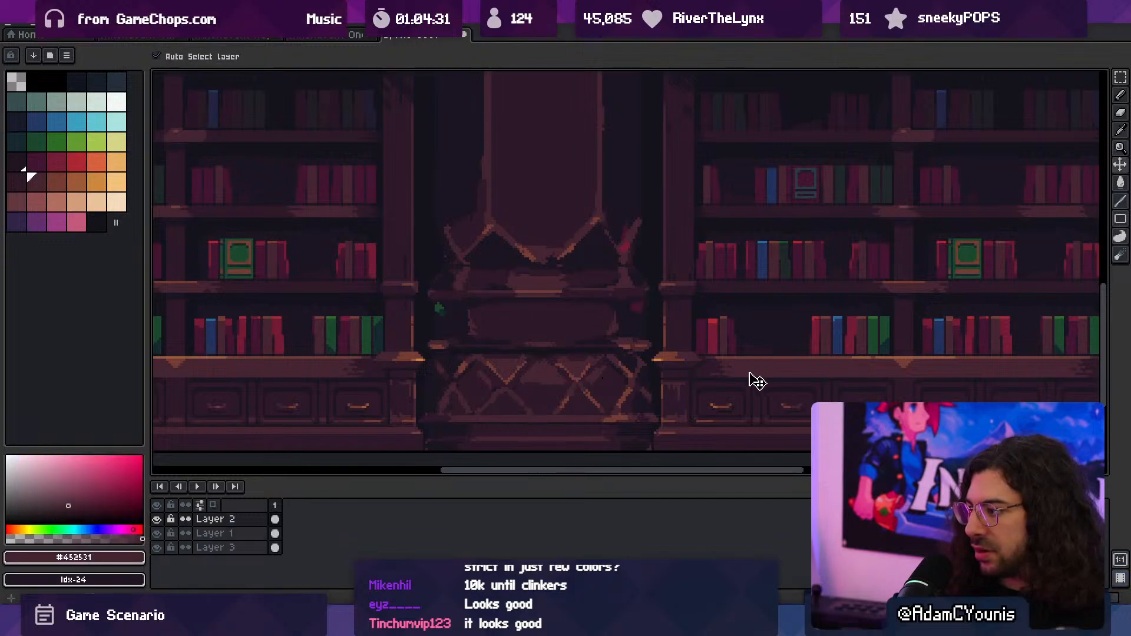
left_click(578, 330, "ctrl")
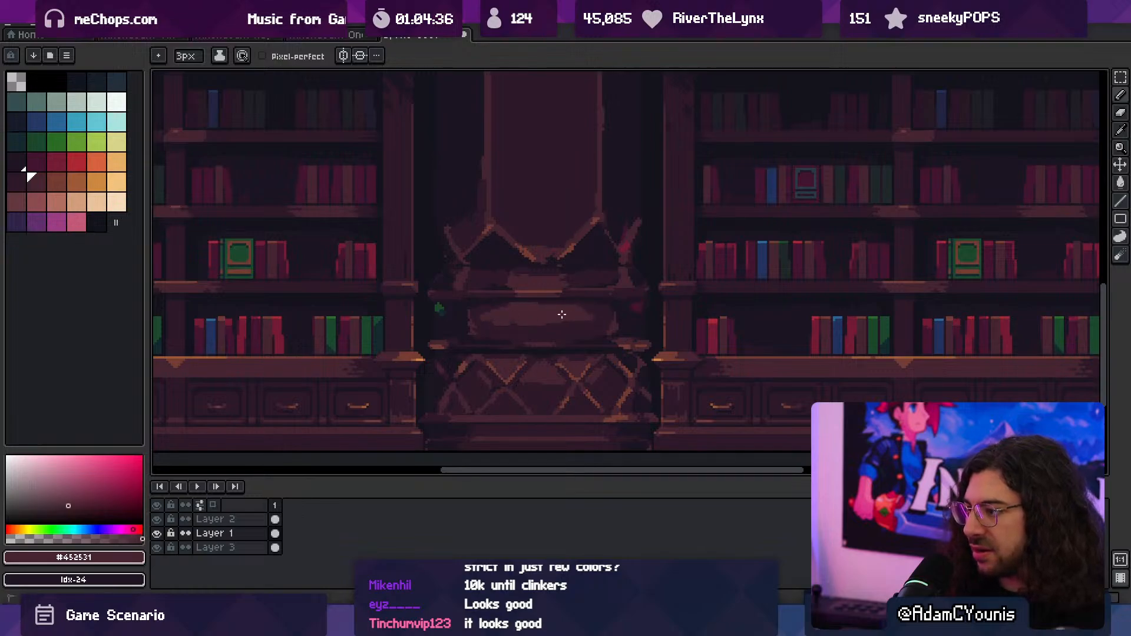
mouse_move(561, 315)
left_mouse_down()
mouse_move(483, 327)
mouse_move(588, 333)
left_mouse_up()
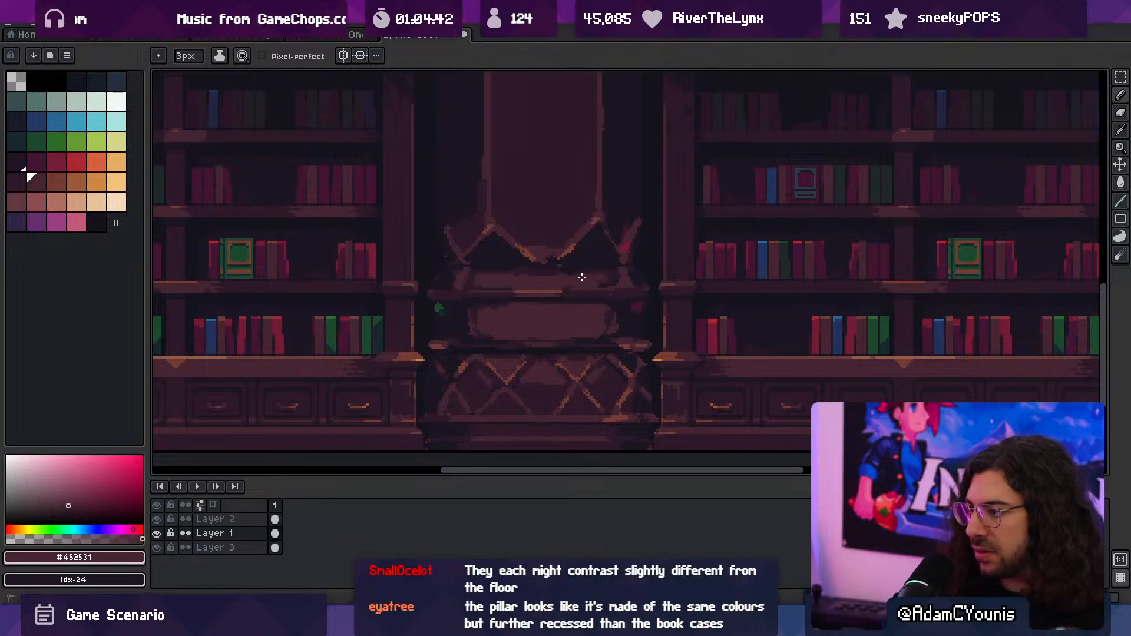
scroll(530, 276, "down", 3)
scroll(601, 257, "up", 1)
key("v")
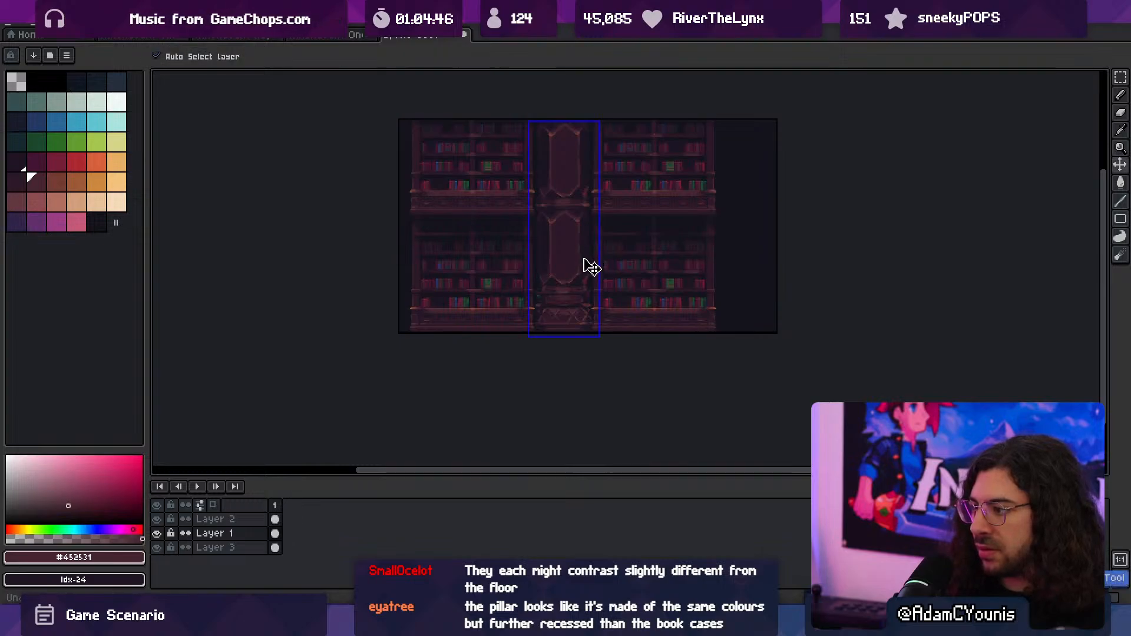
- Paint the moulding above the column's diamond-patterned section in #452531 with a 3 px pencil
key("z")
left_click(603, 303)
left_click(550, 316)
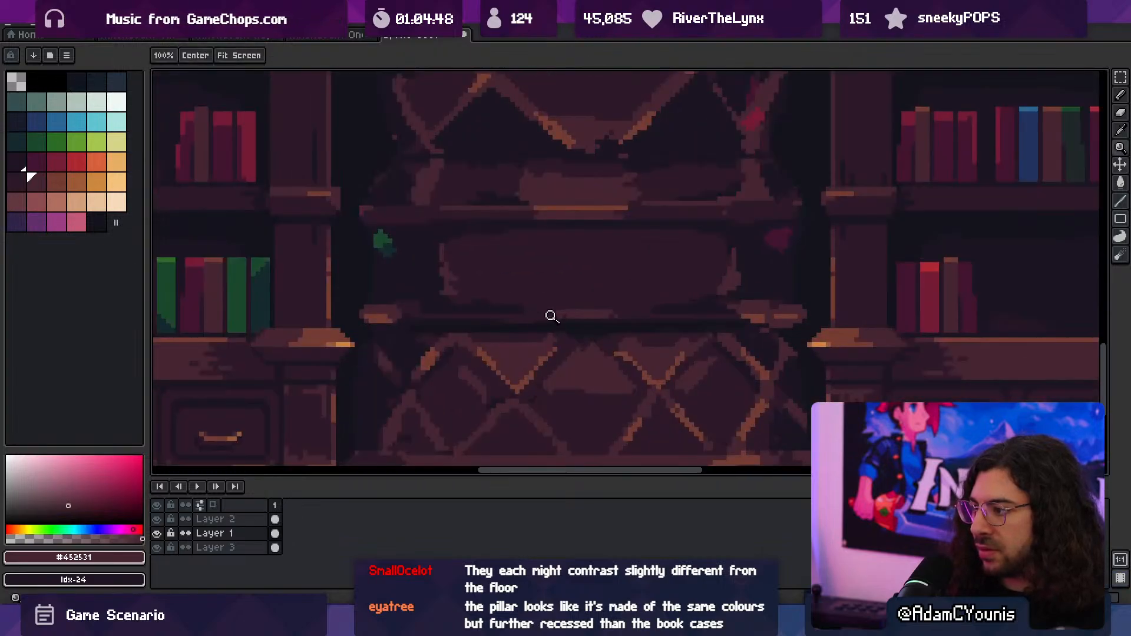
key("b")
left_click(989, 372, "alt")
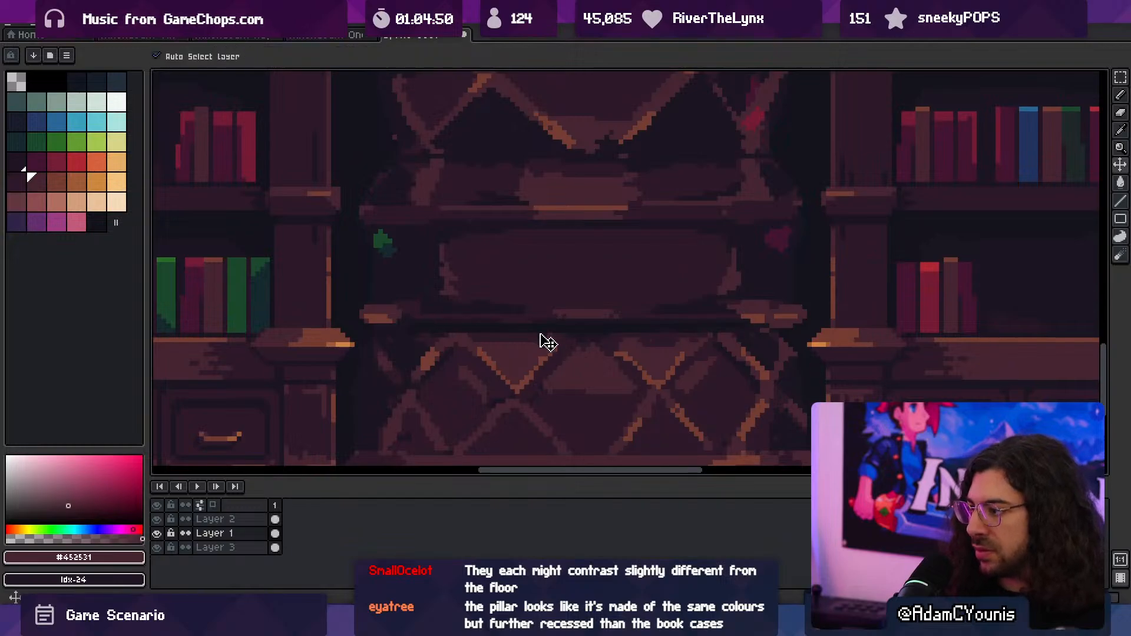
left_click_drag(432, 317, 659, 316)
- Sample #743c33 and paint a highlight line along the moulding above the diamond pattern with a 1 px pencil
left_click(851, 334, "alt")
key("minus")
key("minus")
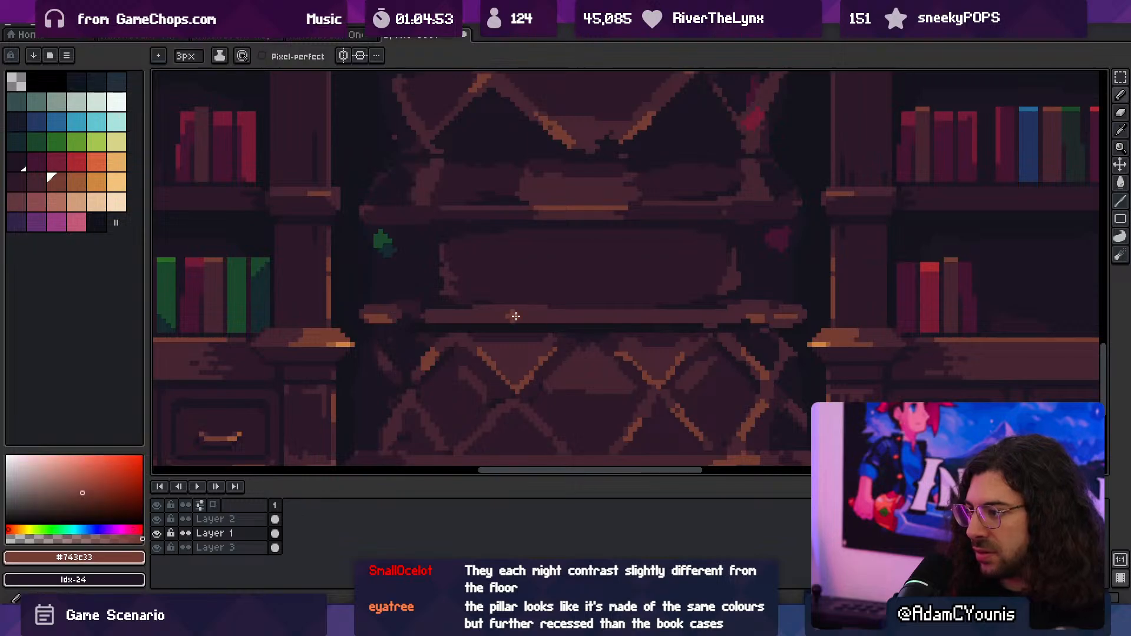
left_click_drag(429, 317, 547, 312)
key("ctrl+z")
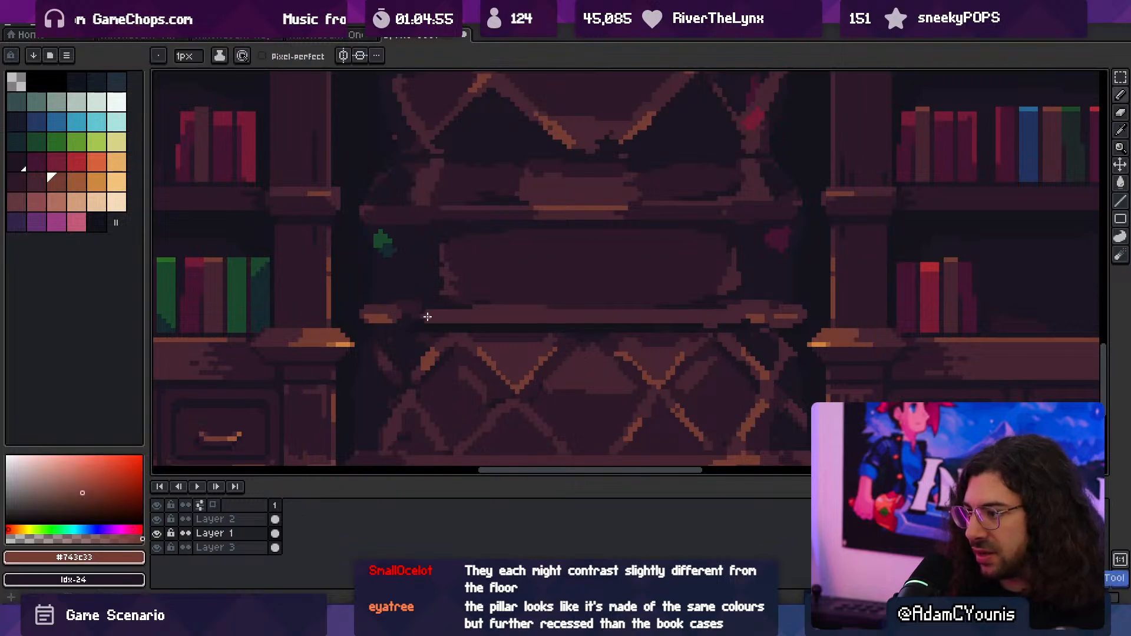
mouse_move(427, 317)
left_mouse_down()
mouse_move(717, 313)
mouse_move(629, 312)
left_mouse_up()
left_click_drag(629, 312, 581, 306)
left_click(639, 301, "ctrl")
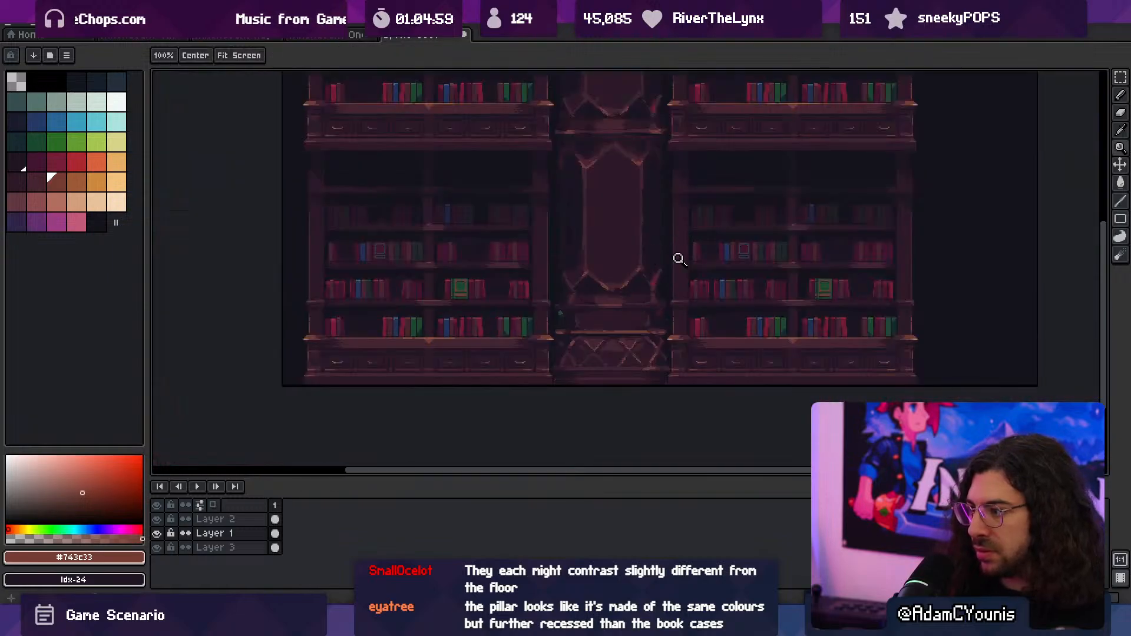
- Shorten the near end of the moulding's highlight with #452531 and retouch its middle with #743c33
mouse_move(648, 328)
left_mouse_down("ctrl")
mouse_move(697, 337)
mouse_move(616, 318)
mouse_move(653, 318)
left_mouse_up("ctrl")
left_click(660, 316, "alt")
left_click_drag(653, 318, 610, 315)
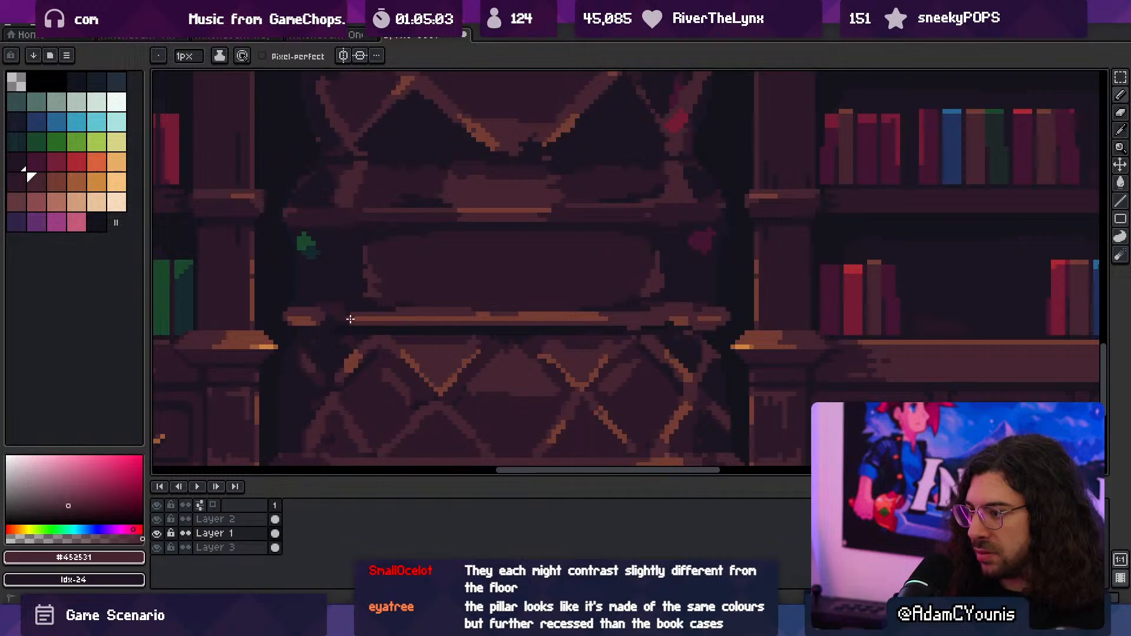
mouse_move(350, 319)
left_mouse_down()
mouse_move(581, 323)
mouse_move(563, 300)
left_mouse_up()
left_click(480, 316, "alt")
left_click_drag(563, 300, 501, 316)
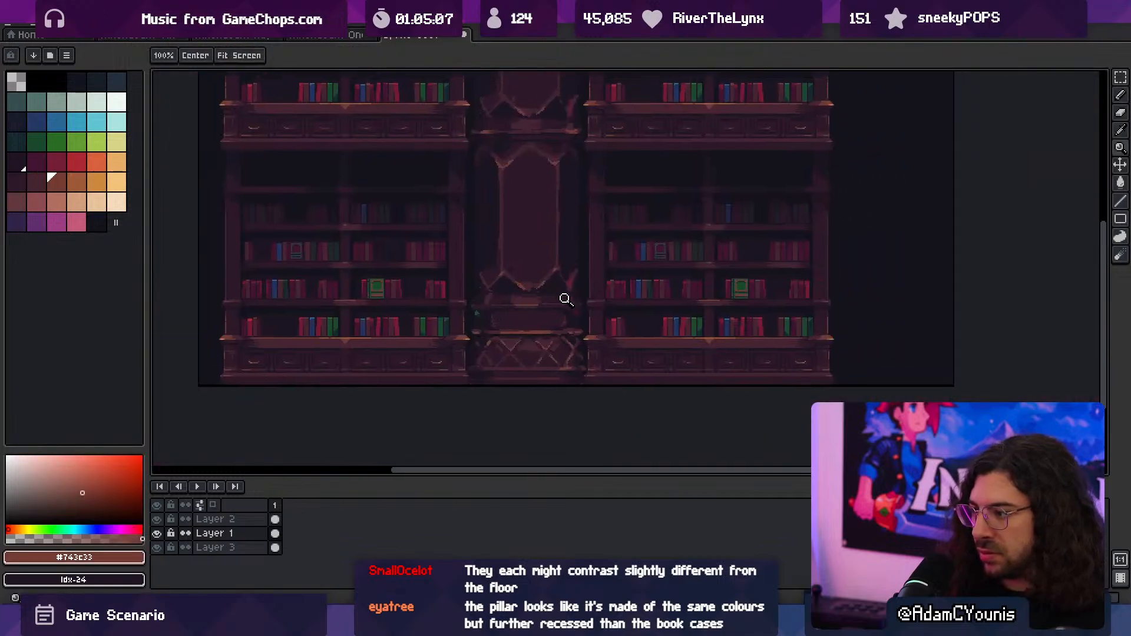
- Sample #452531 from the bookcase counter and sketch a circular outline in the centre of the column base's panel with a 1 px pencil
scroll(566, 277, "down", 1)
scroll(569, 271, "up", 1)
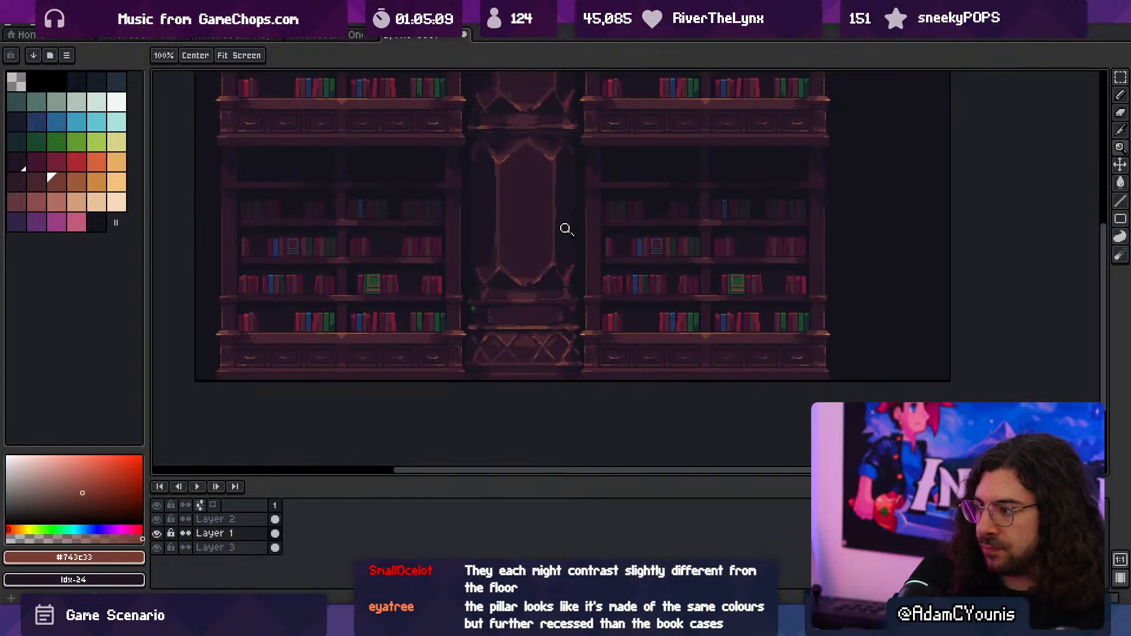
scroll(518, 355, "up", 1)
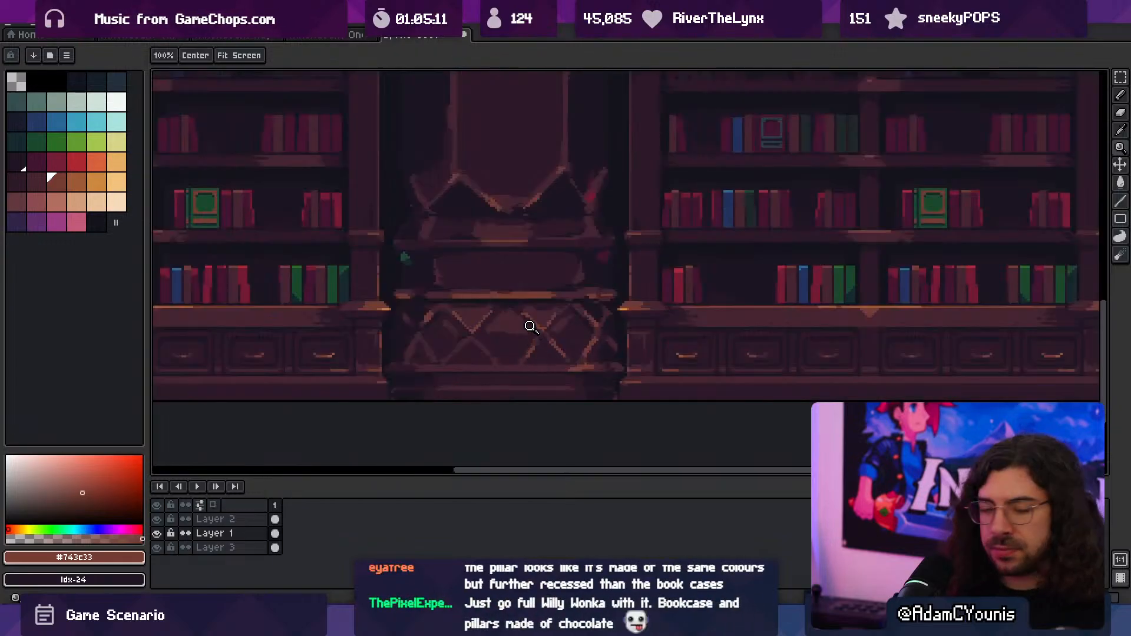
left_click_drag(518, 307, 489, 343)
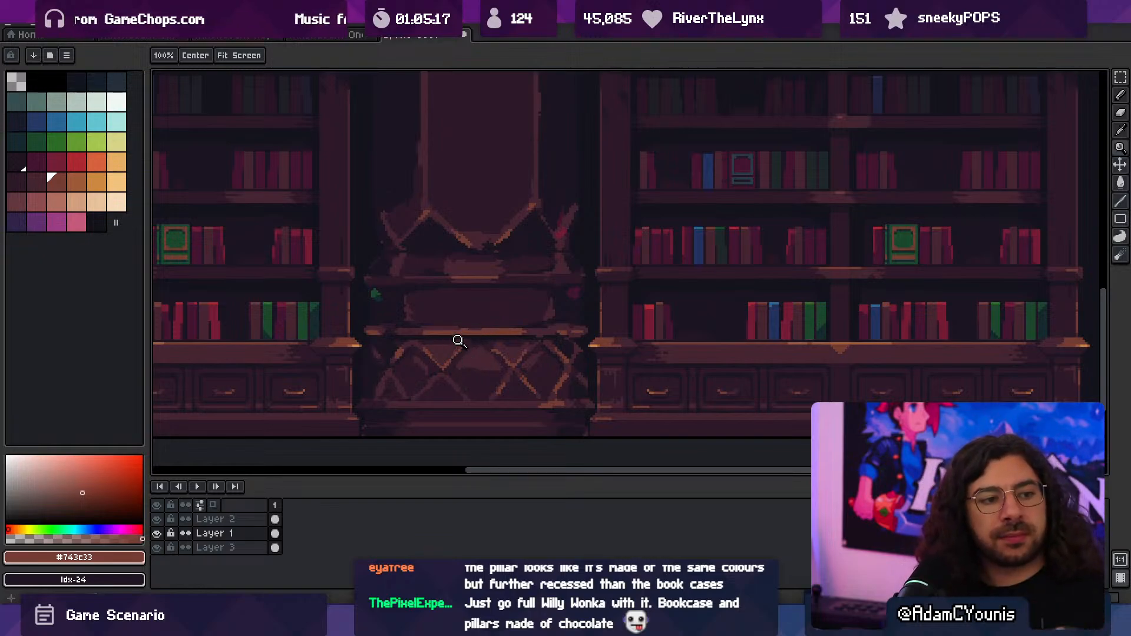
right_click(518, 318)
left_click(526, 332)
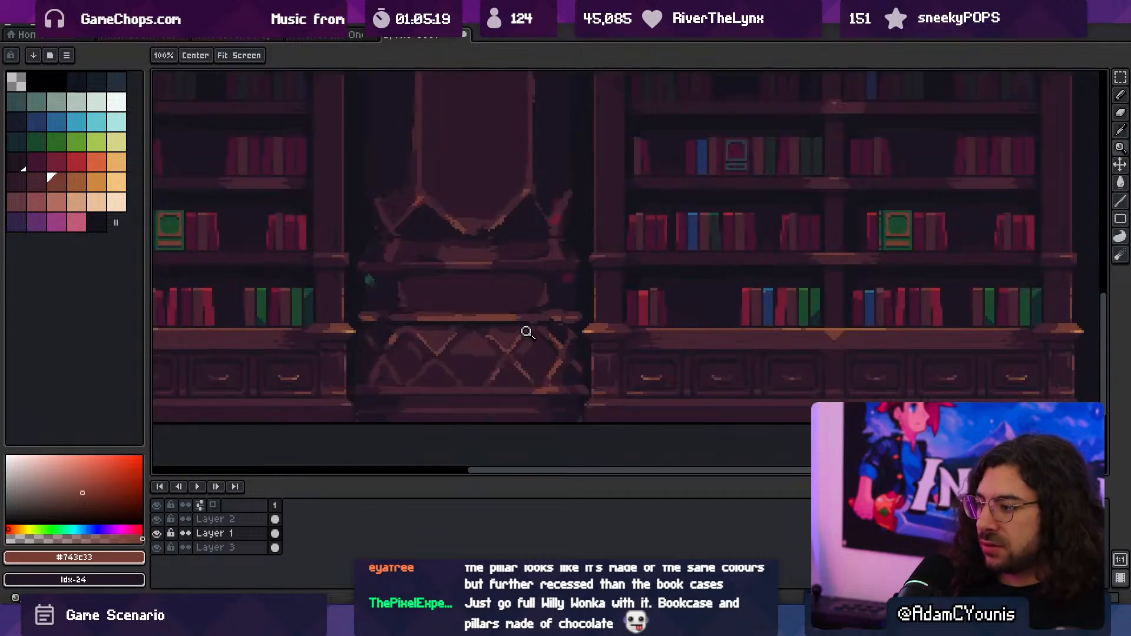
left_click(526, 332)
key("i")
left_click(769, 330)
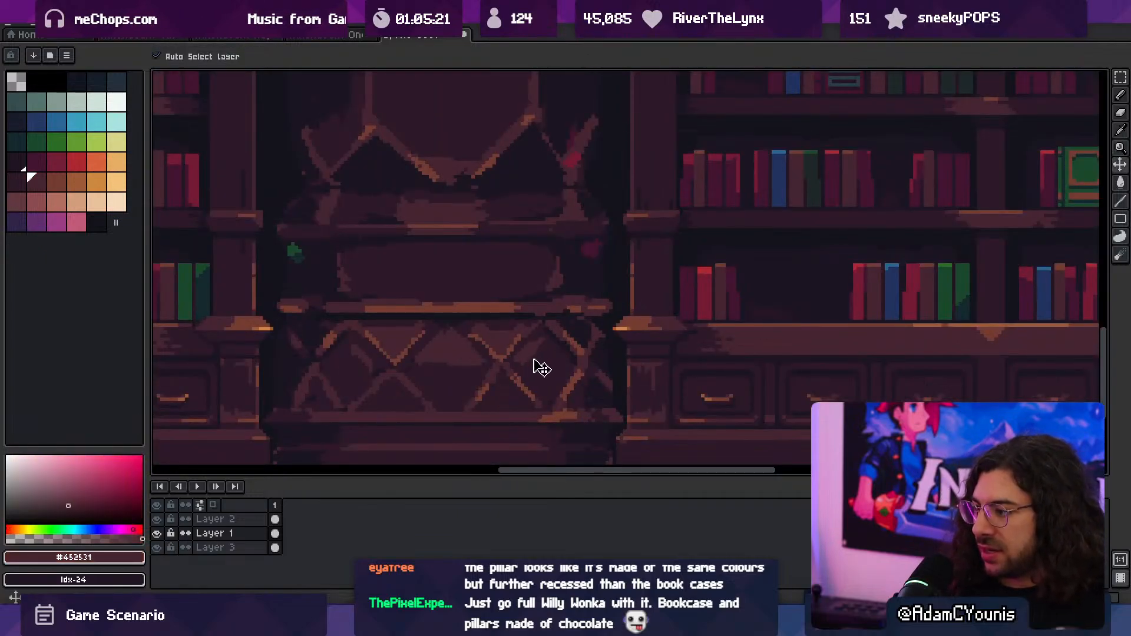
key("b")
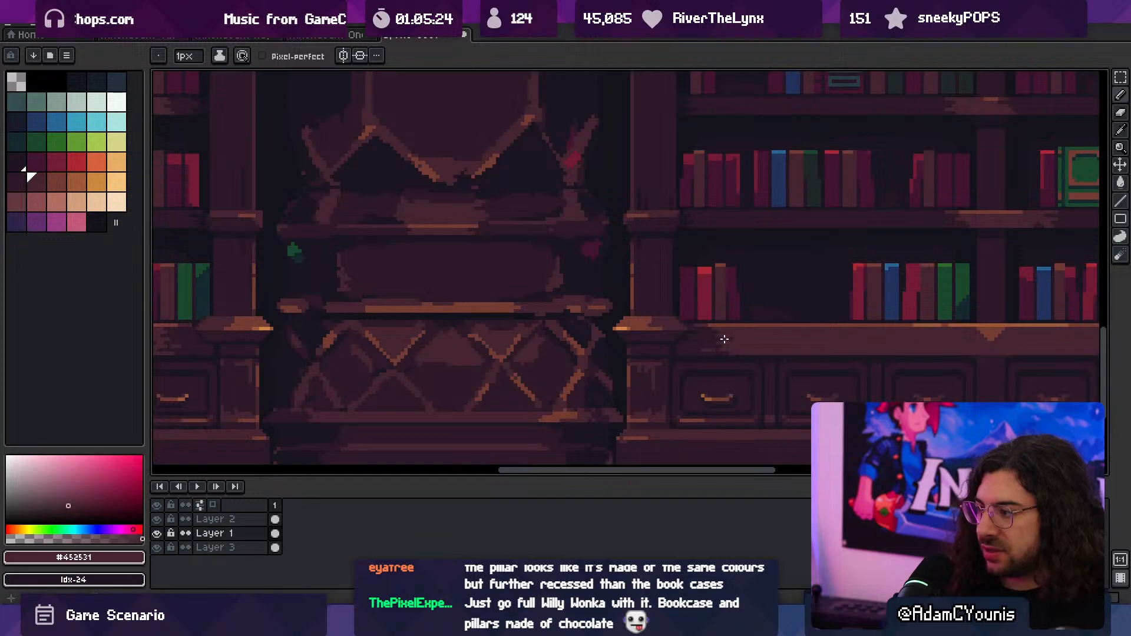
scroll(455, 314, "up", 3)
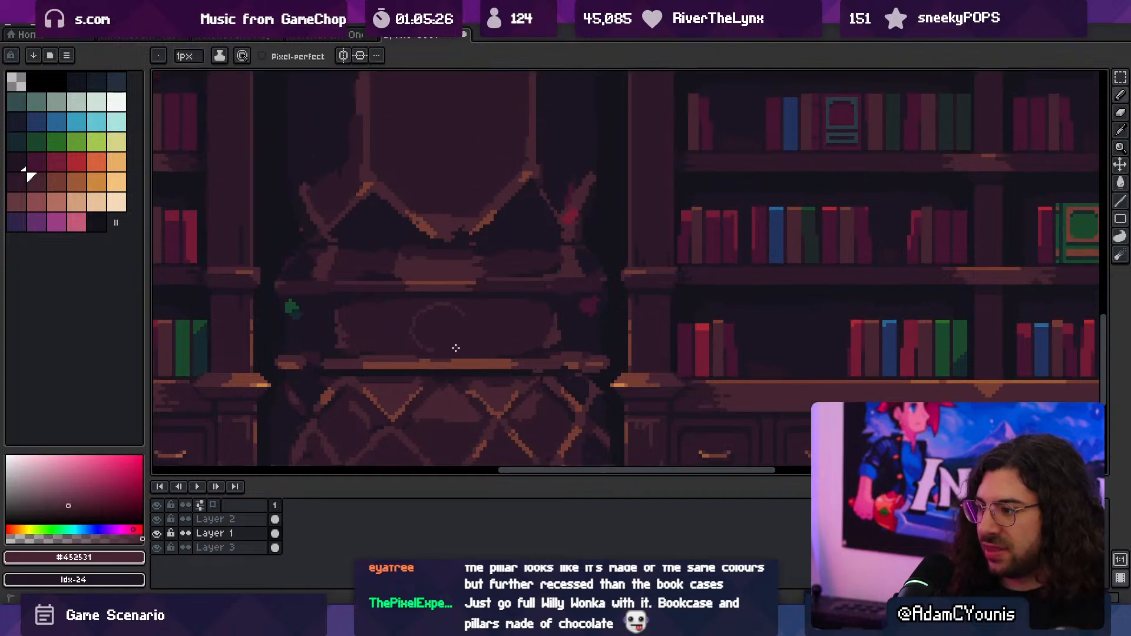
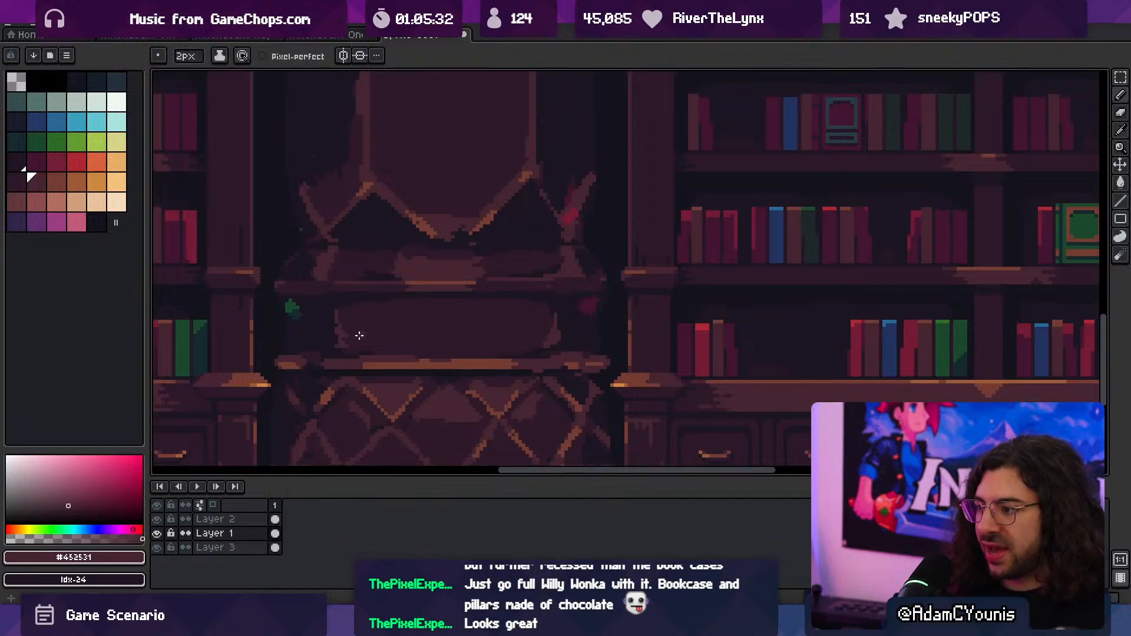
- Paint a broad #452531 highlight across the middle of the column base's panel with a 2 px pencil
key("z")
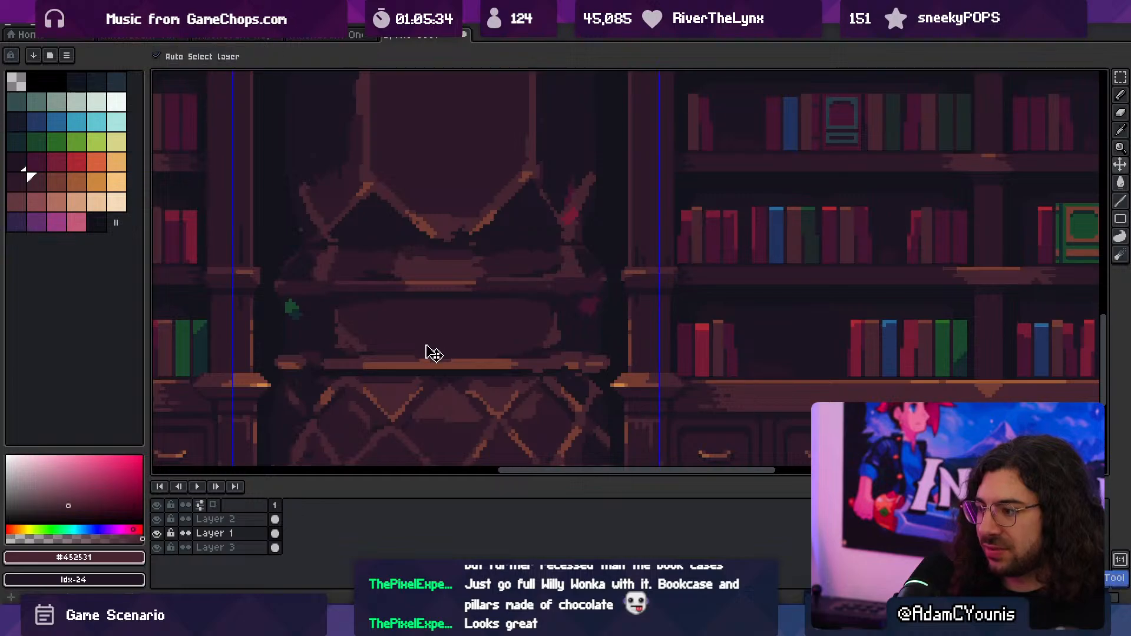
left_click(423, 344)
key("b")
mouse_move(423, 344)
left_mouse_down()
mouse_move(444, 348)
mouse_move(419, 348)
mouse_move(427, 338)
mouse_move(395, 321)
mouse_move(409, 303)
mouse_move(510, 316)
mouse_move(574, 302)
mouse_move(547, 333)
mouse_move(556, 348)
mouse_move(351, 323)
left_mouse_up()
key("z")
scroll(432, 318, "down", 4)
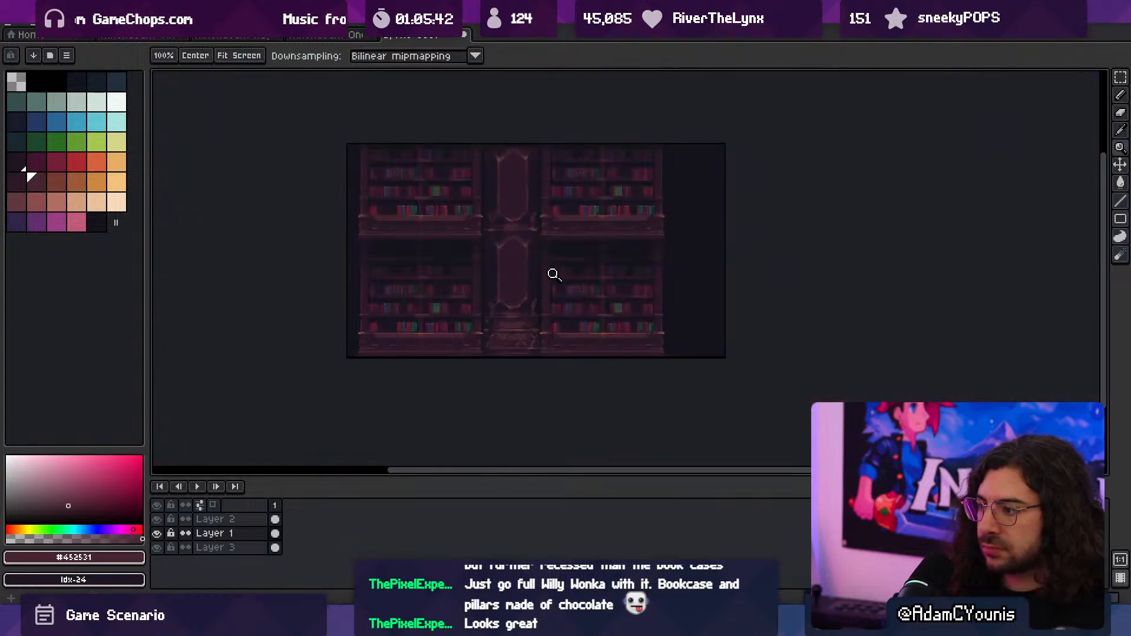
left_click(542, 310)
left_click(471, 322)
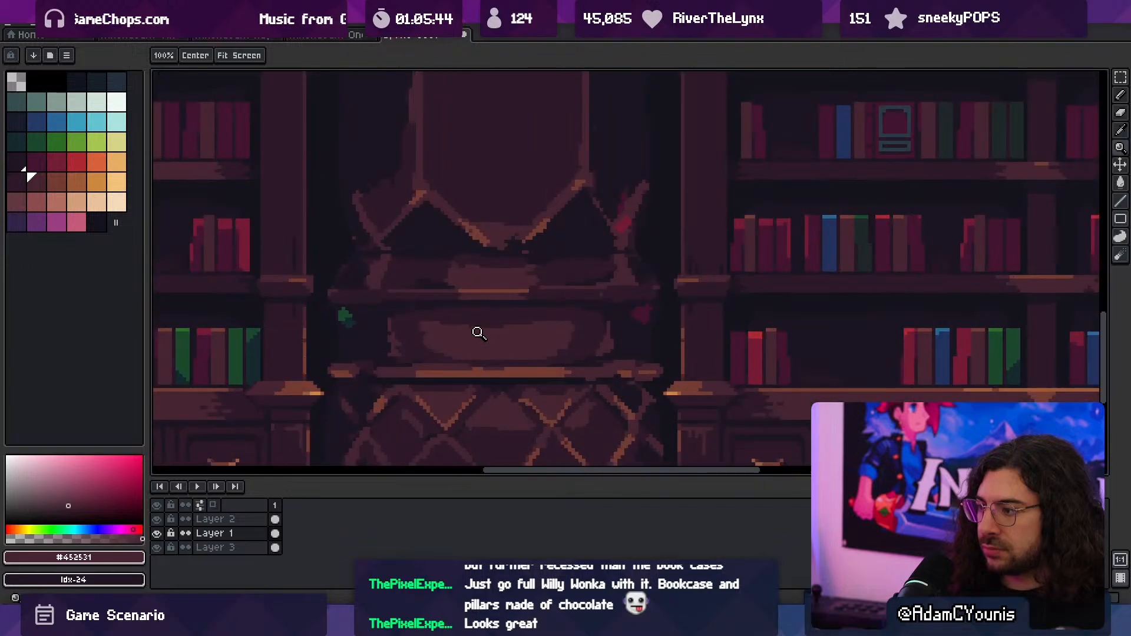
- Trim the panel highlight's upper edge and corners with sampled #2c1928 and rebuild its lower part with #452531
key("b")
left_click(425, 330, "alt")
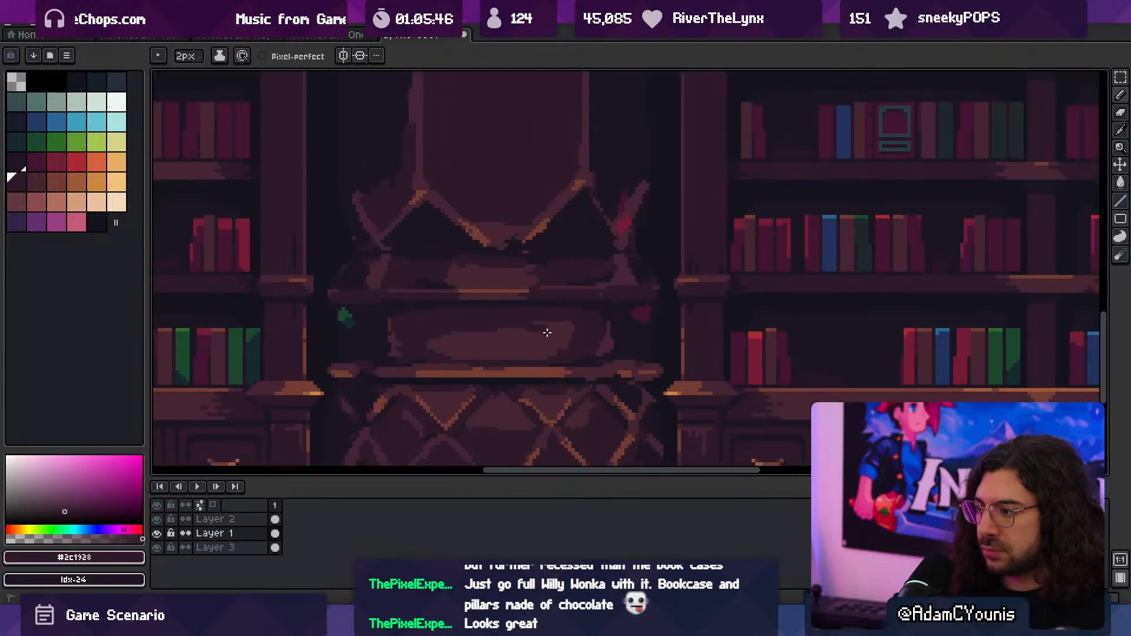
left_click_drag(547, 332, 577, 342)
left_click(522, 356, "alt")
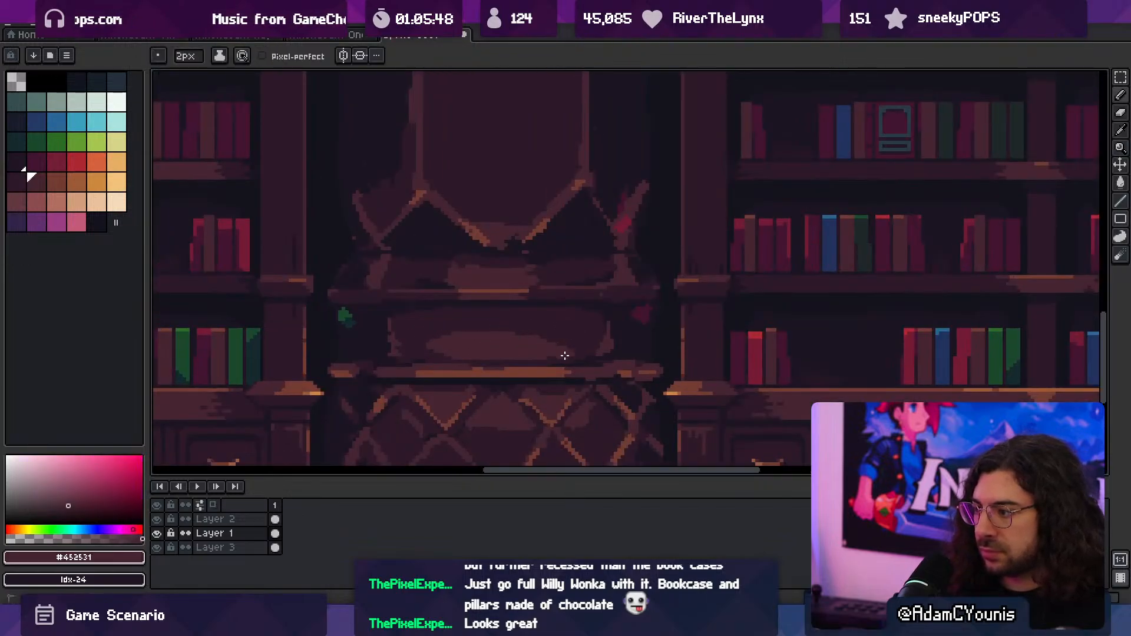
left_click(418, 326, "alt")
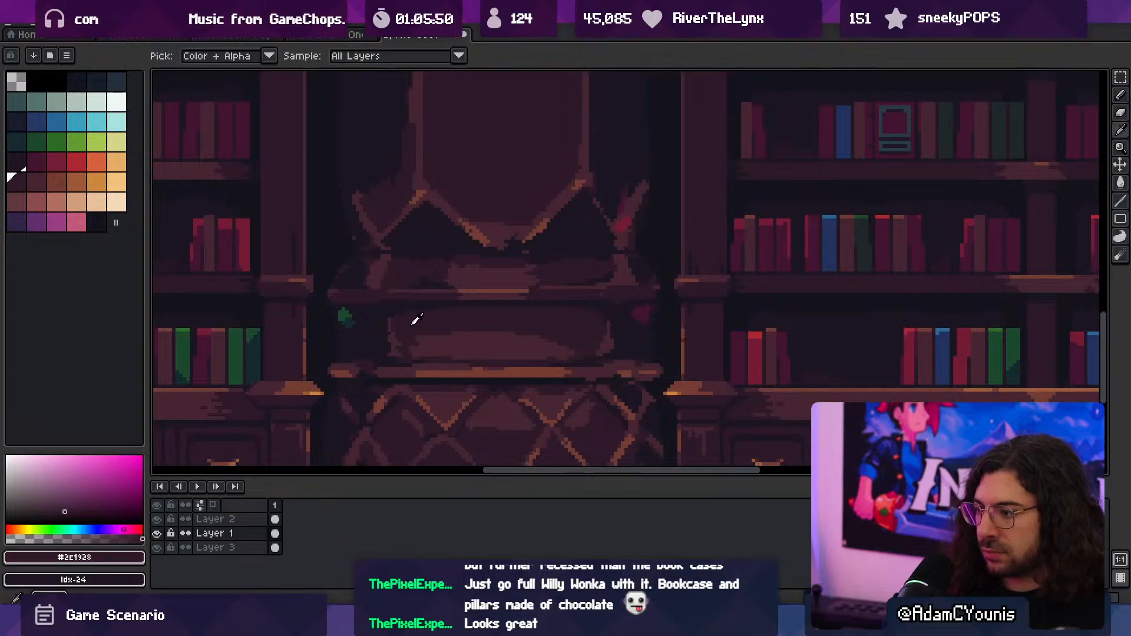
key("minus")
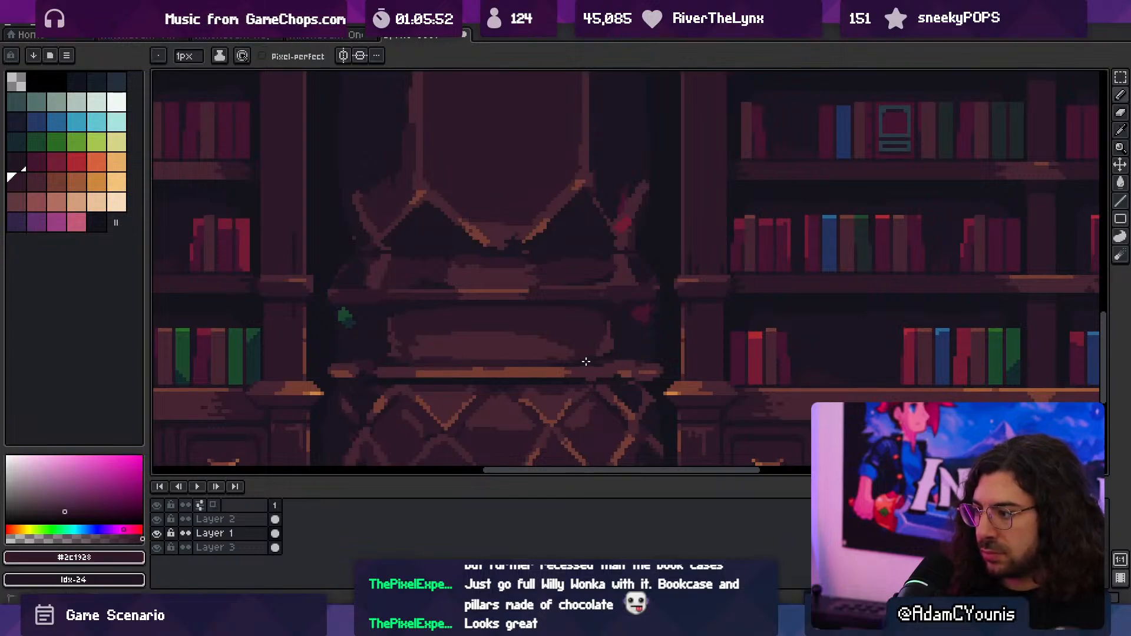
key("z")
left_click_drag(598, 356, 558, 312)
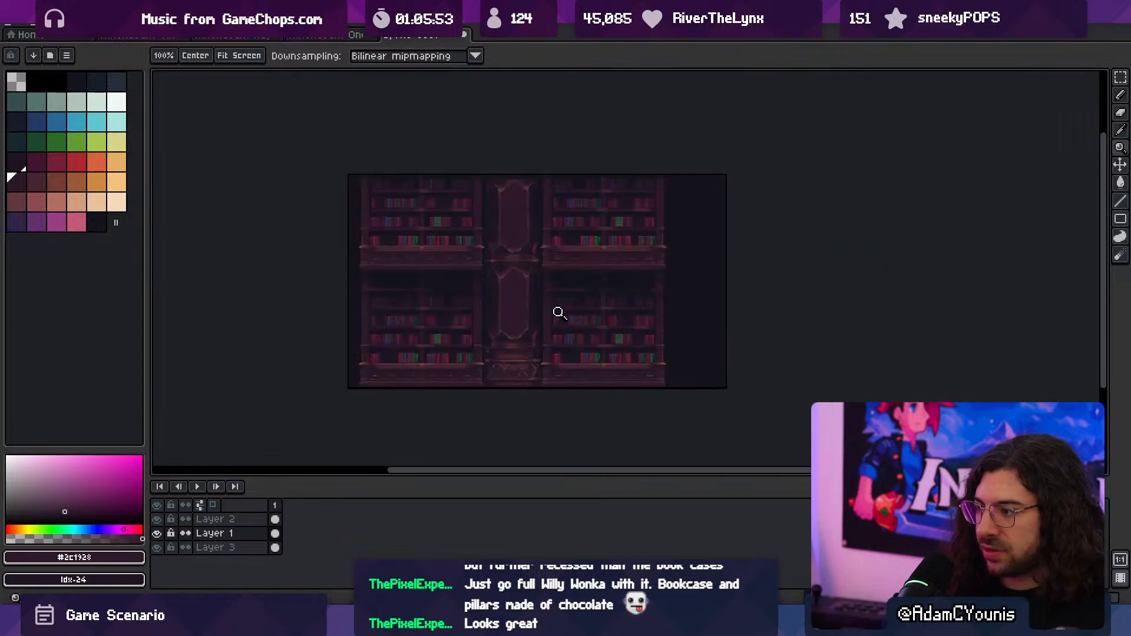
left_click(513, 343)
left_click(511, 344)
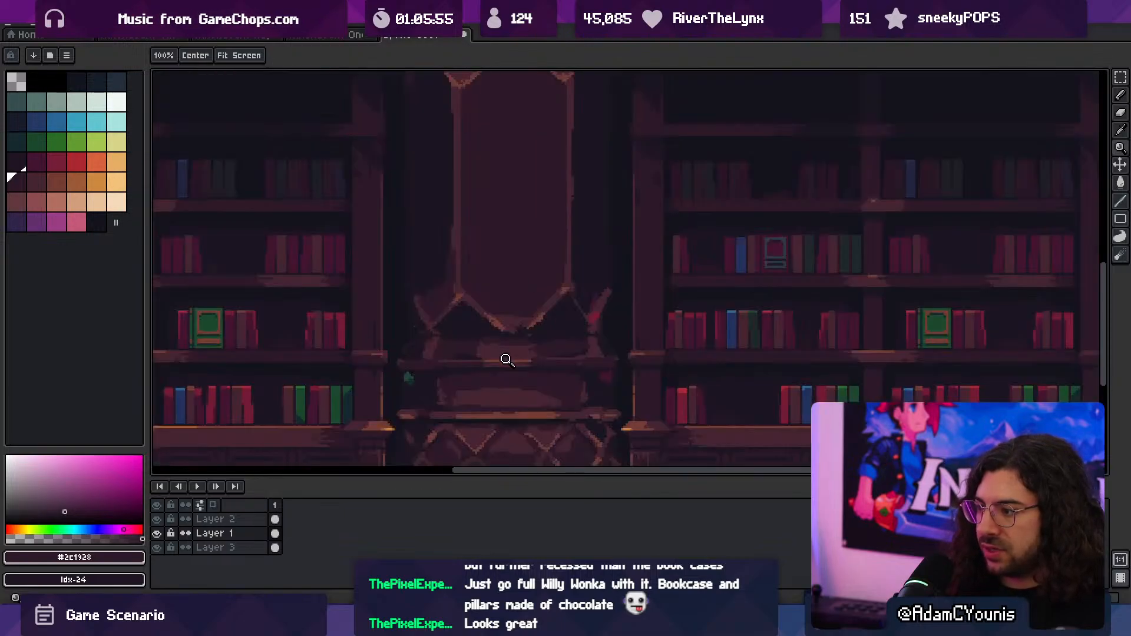
left_click(502, 367)
mouse_move(497, 373)
left_mouse_down()
mouse_move(478, 292)
mouse_move(482, 304)
left_mouse_up()
key("q")
mouse_move(533, 258)
left_mouse_down()
mouse_move(440, 335)
mouse_move(510, 266)
left_mouse_up()
key("ctrl+d")
key("ctrl+d")
key("z")
left_click_drag(504, 321, 515, 315)
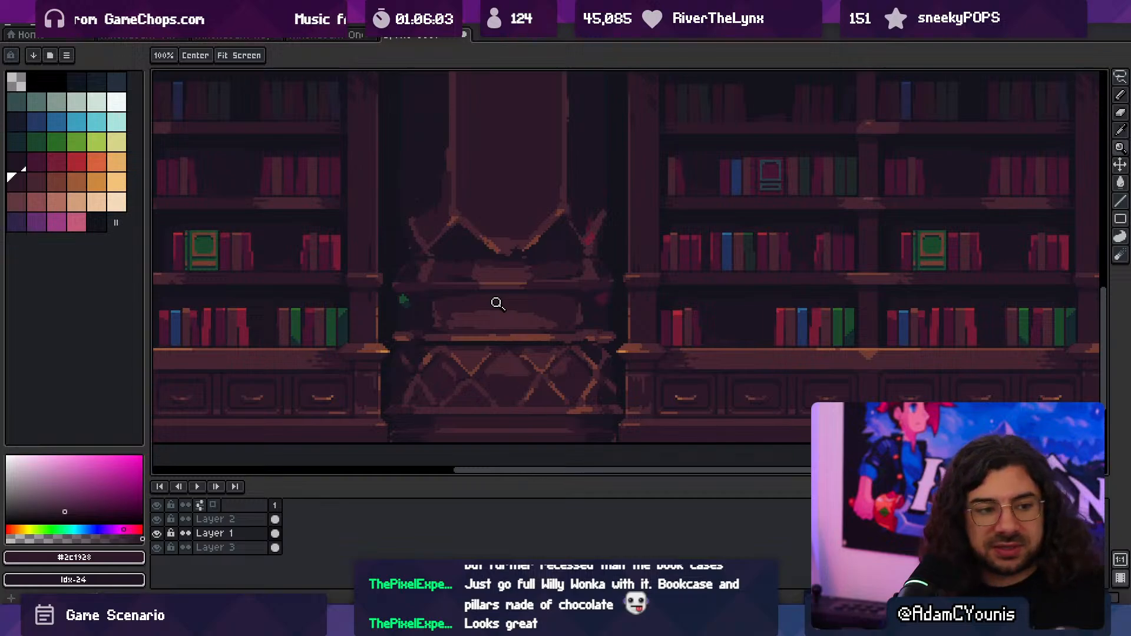
- Add a new layer above Layer 2 and look through the other open sprite files for the flaming candle stand
key("Up")
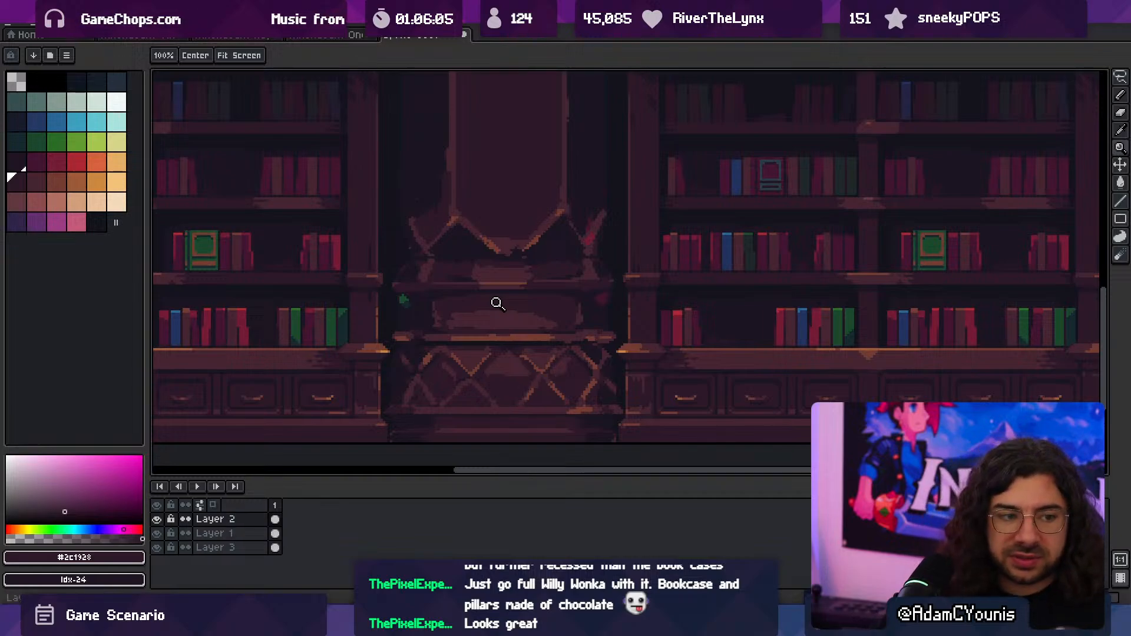
key("shift+n")
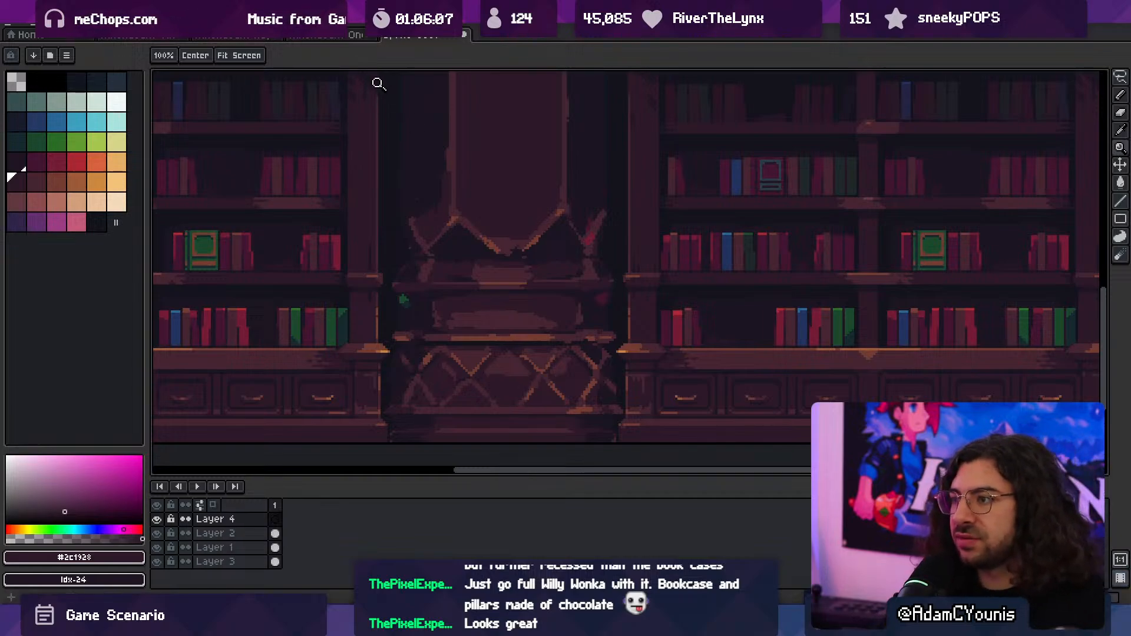
left_click(340, 36)
left_click(260, 37)
left_click(166, 36)
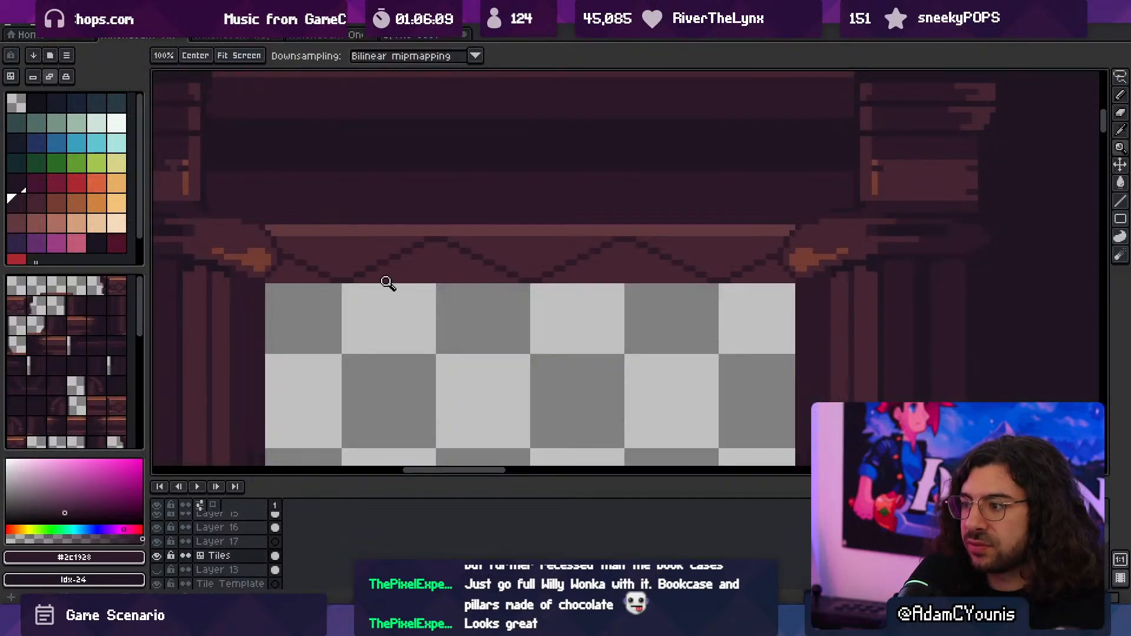
scroll(457, 197, "down", 4)
scroll(426, 145, "down", 1)
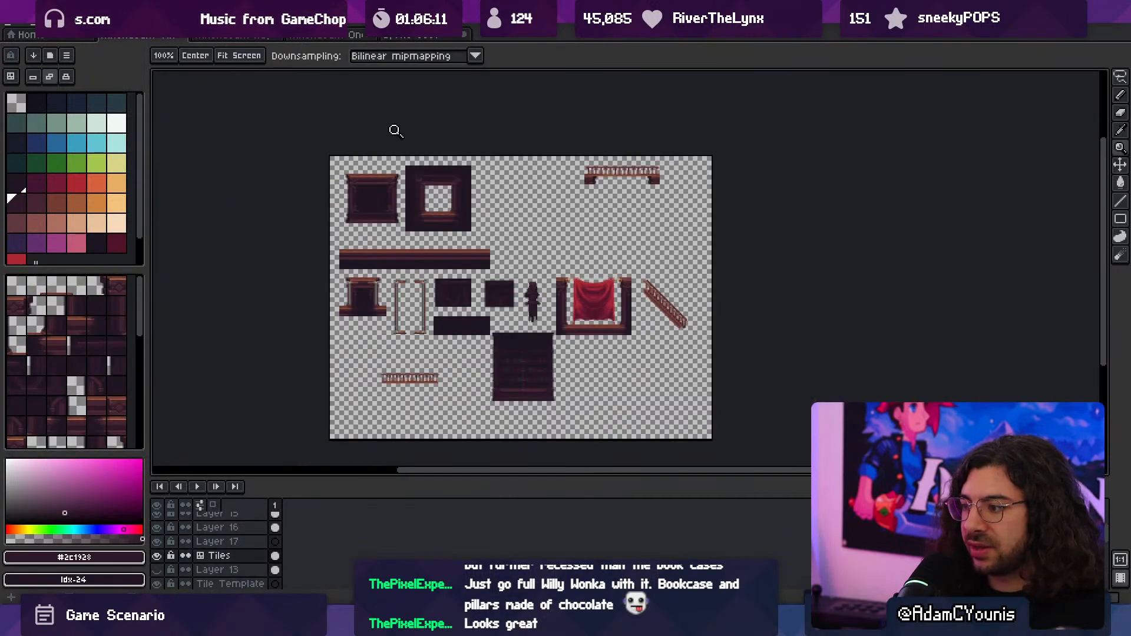
left_click(222, 24)
left_click(206, 38)
left_click(212, 38)
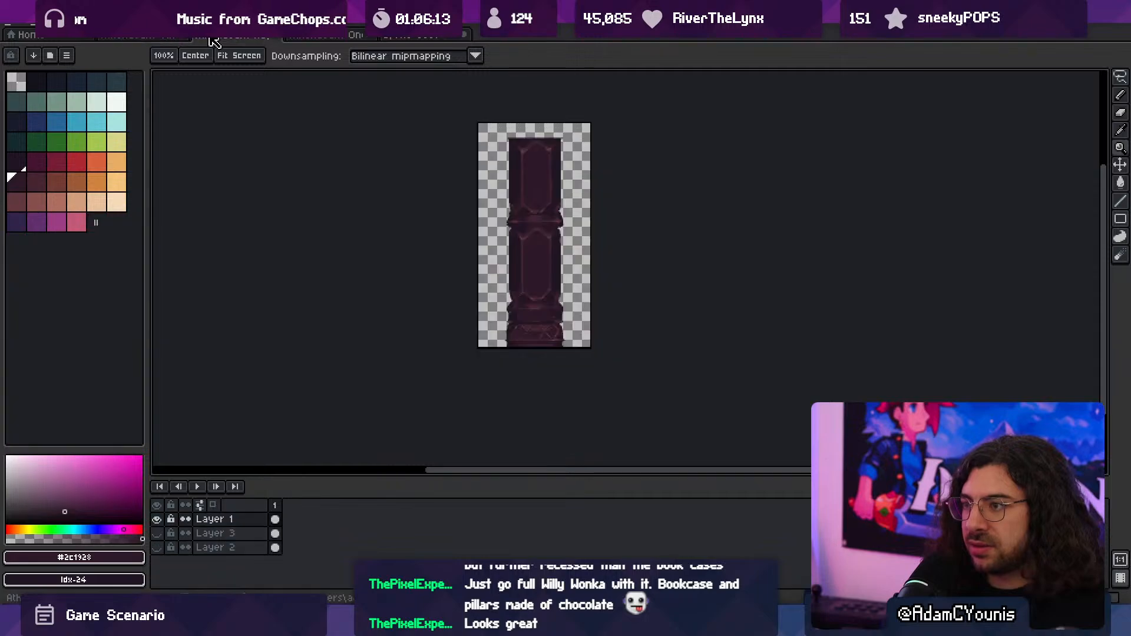
left_click(318, 38)
scroll(504, 194, "down", 5)
scroll(704, 227, "up", 6)
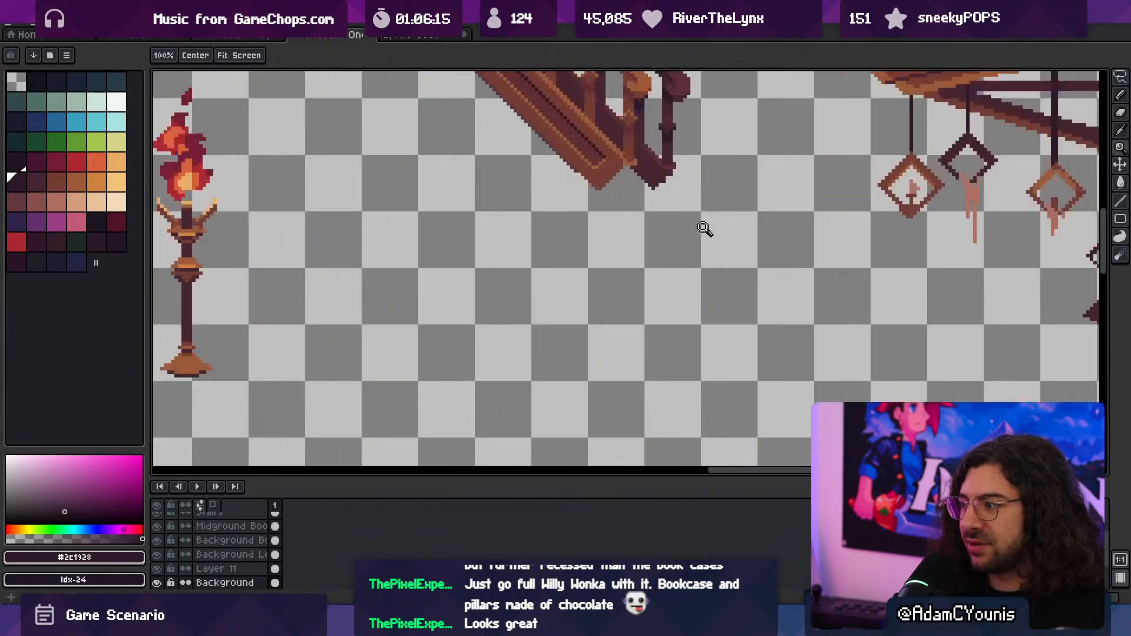
- Lasso the flaming candle stand, cut it to the clipboard and undo the cut to keep the original
key("v")
middle_click_drag(410, 208, 688, 277)
left_click(480, 252)
key("q")
mouse_move(503, 111)
left_mouse_down()
mouse_move(440, 300)
mouse_move(451, 462)
mouse_move(613, 206)
left_mouse_up()
key("ctrl+x")
key("ctrl+z")
- Paste the flaming candle stand onto Layer 4 of the bookcase scene and place it in front of the column base
left_click(424, 39)
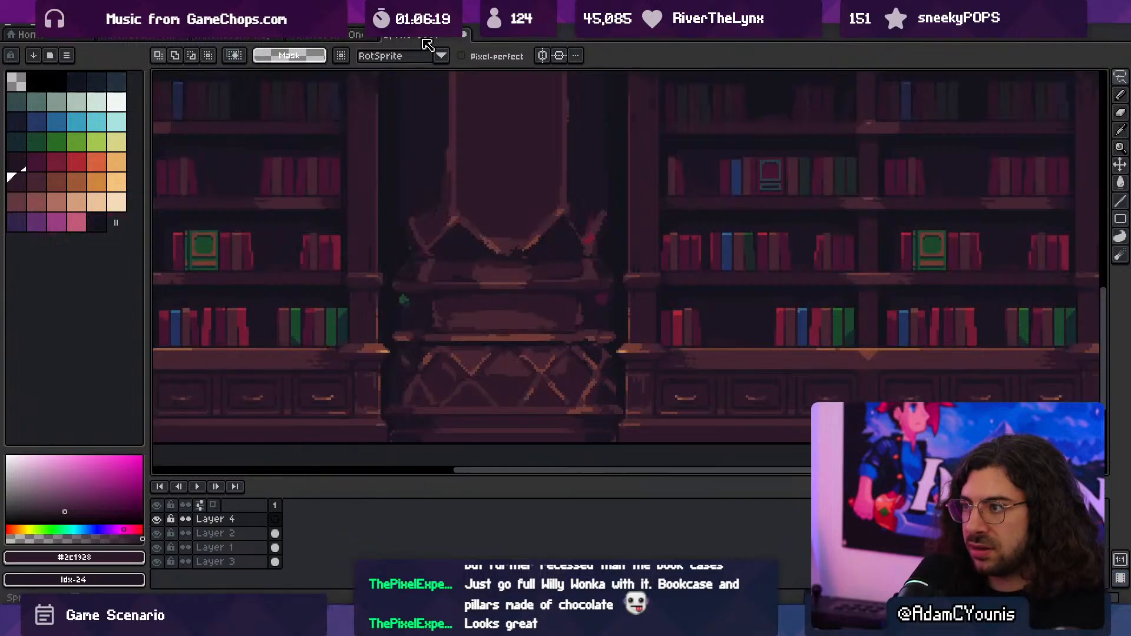
scroll(403, 175, "down", 2)
key("v")
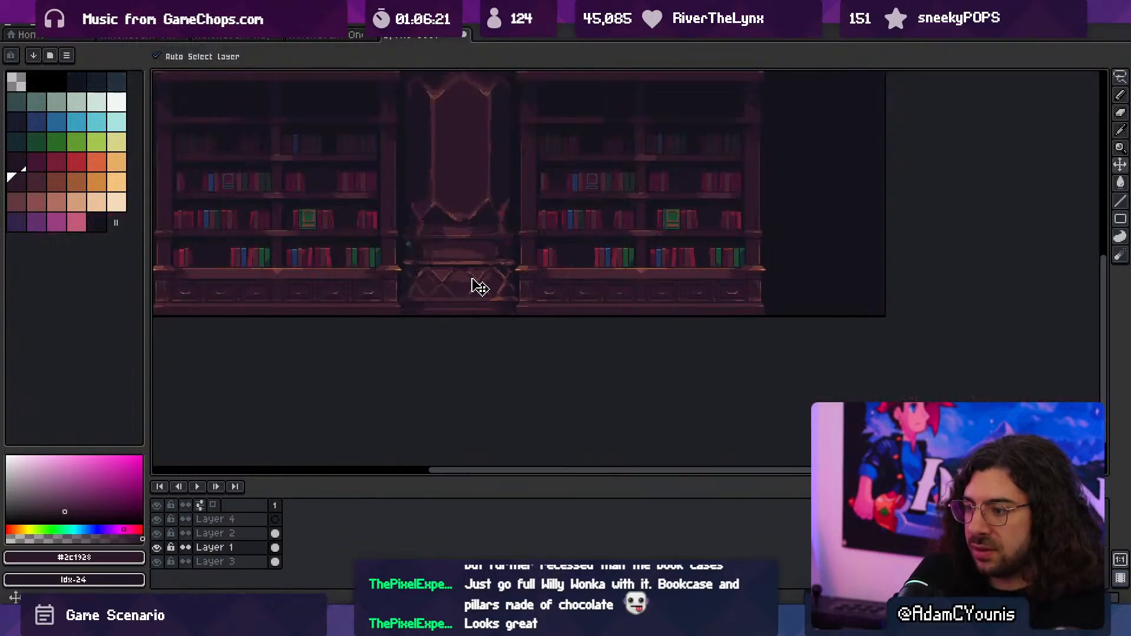
key("ctrl+v")
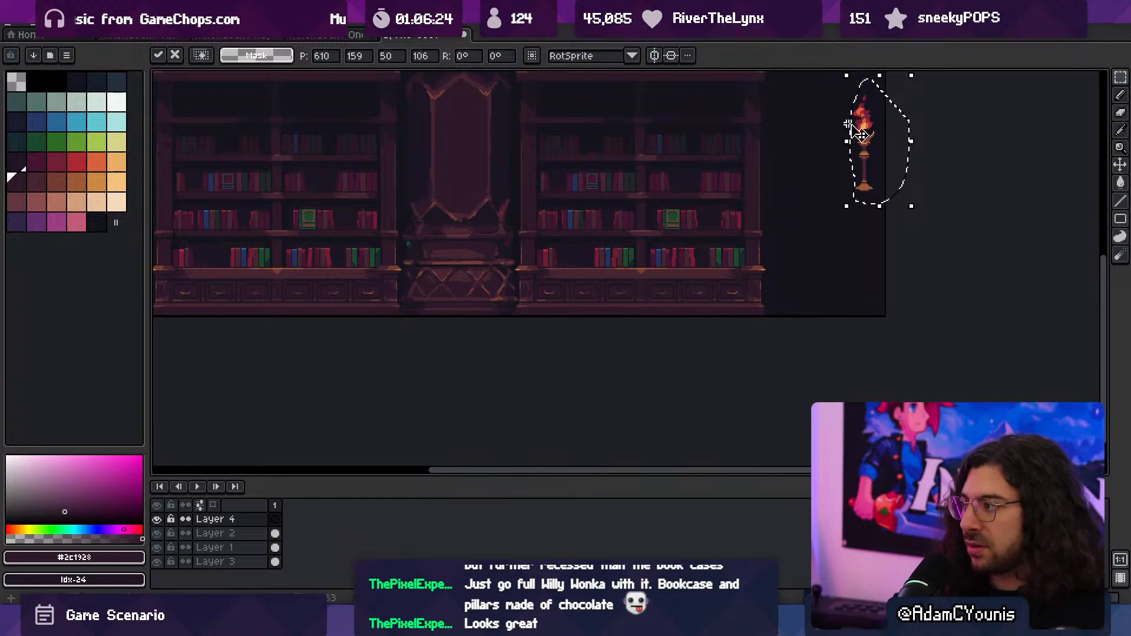
left_click_drag(878, 144, 467, 276)
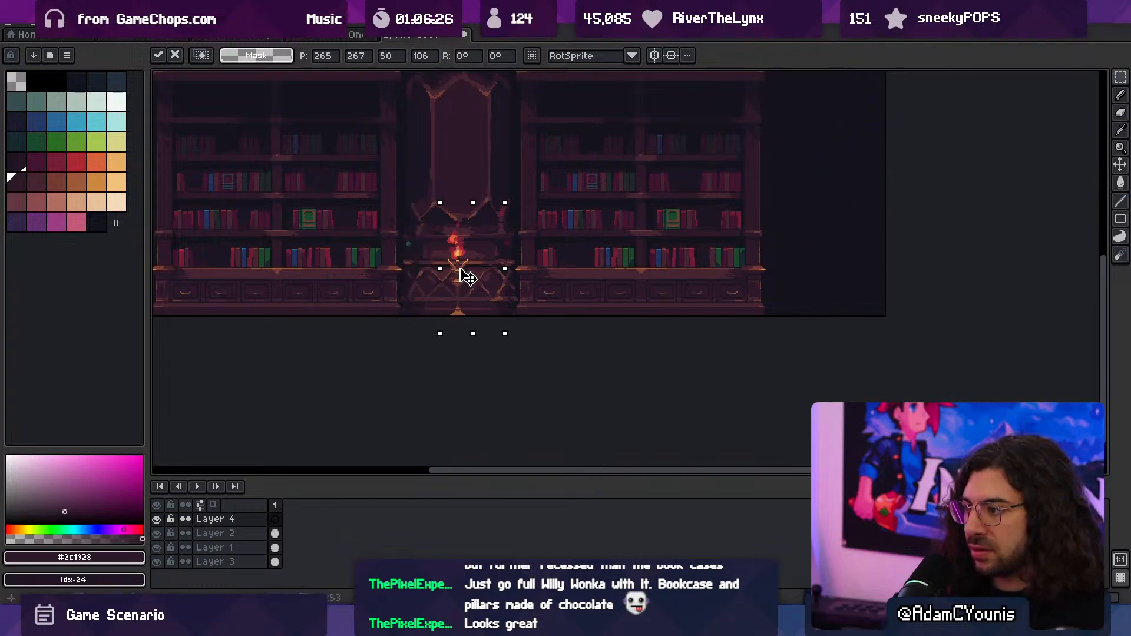
left_click(595, 229)
- On Layer 1, paint a highlight on the moulding behind the candle stand in orange sampled from the neighbouring pillar with a 1 px pencil
key("space")
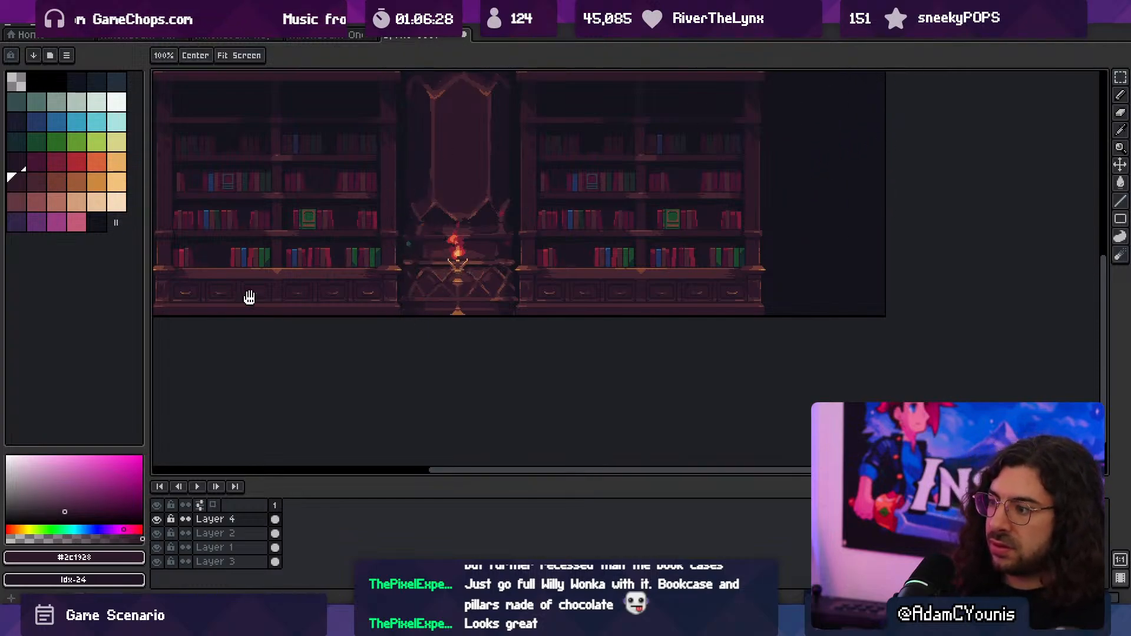
left_click_drag(436, 219, 432, 303)
key("z")
left_click(460, 316)
left_click(459, 320)
key("space")
mouse_move(449, 340)
left_mouse_down()
mouse_move(458, 299)
mouse_move(448, 318)
left_mouse_up()
key("z")
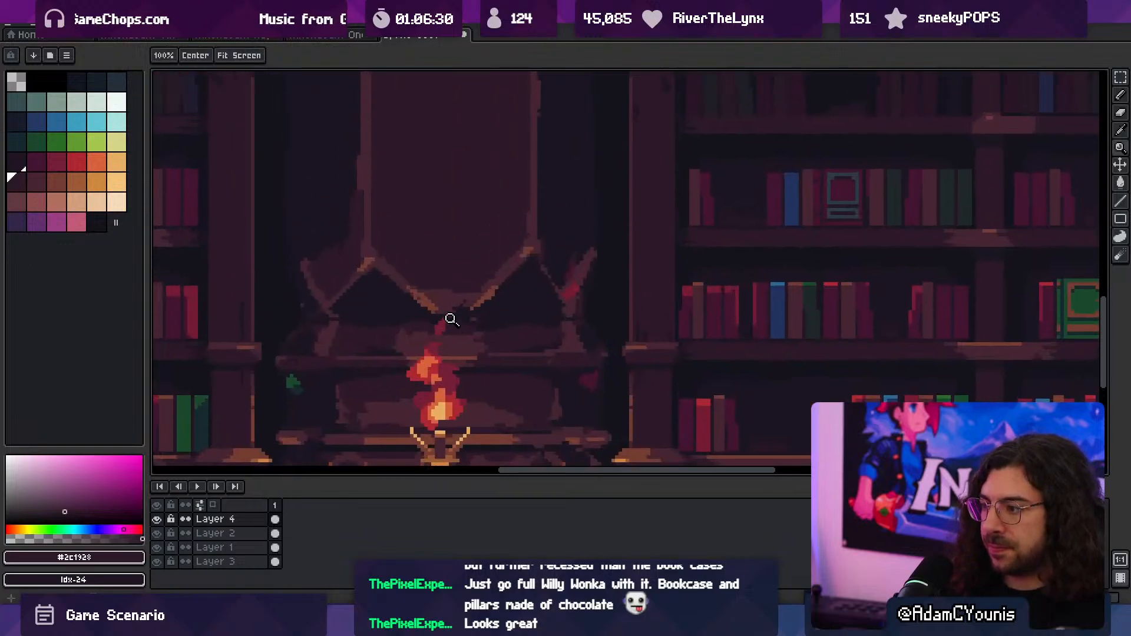
left_click(451, 319)
left_click(487, 298)
key("v")
left_click(507, 289)
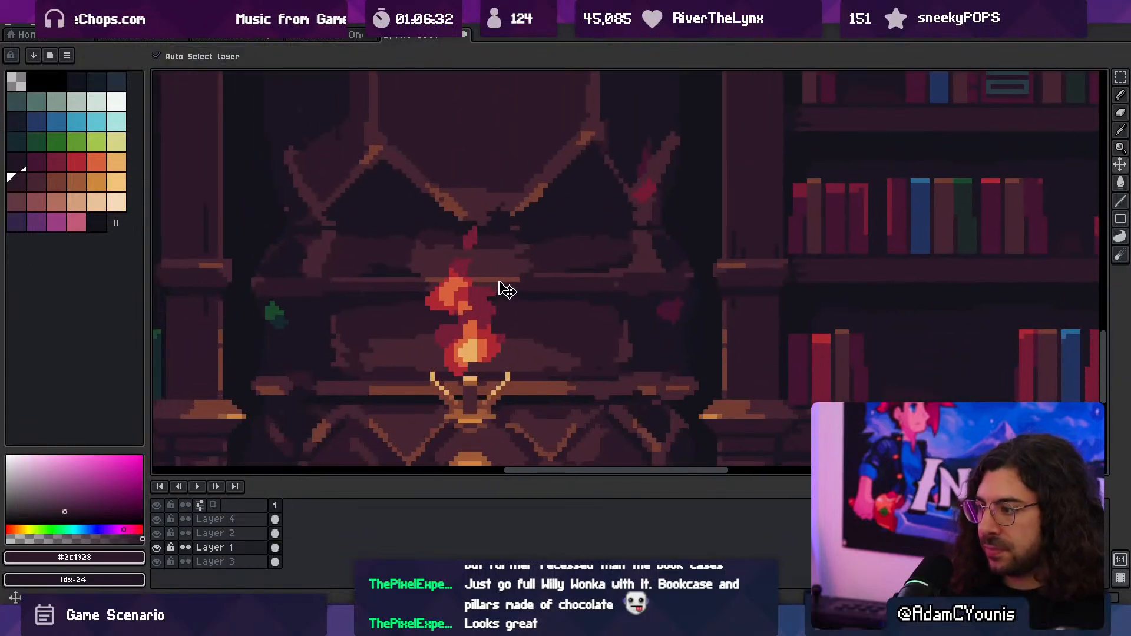
left_click(500, 281, "alt")
left_click(704, 416, "alt")
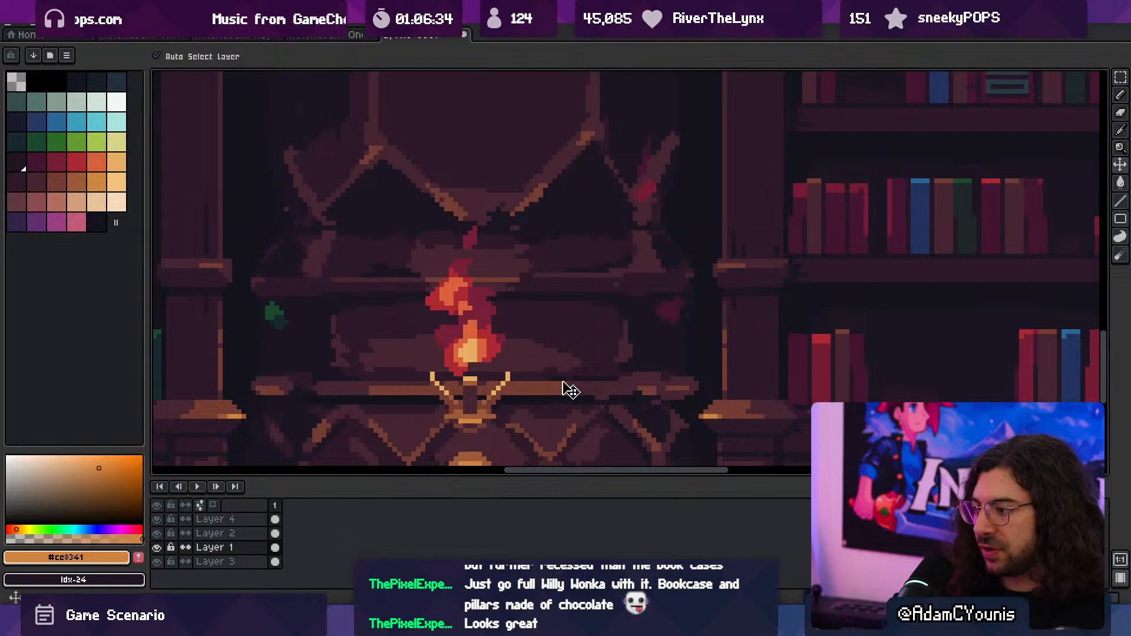
key("b")
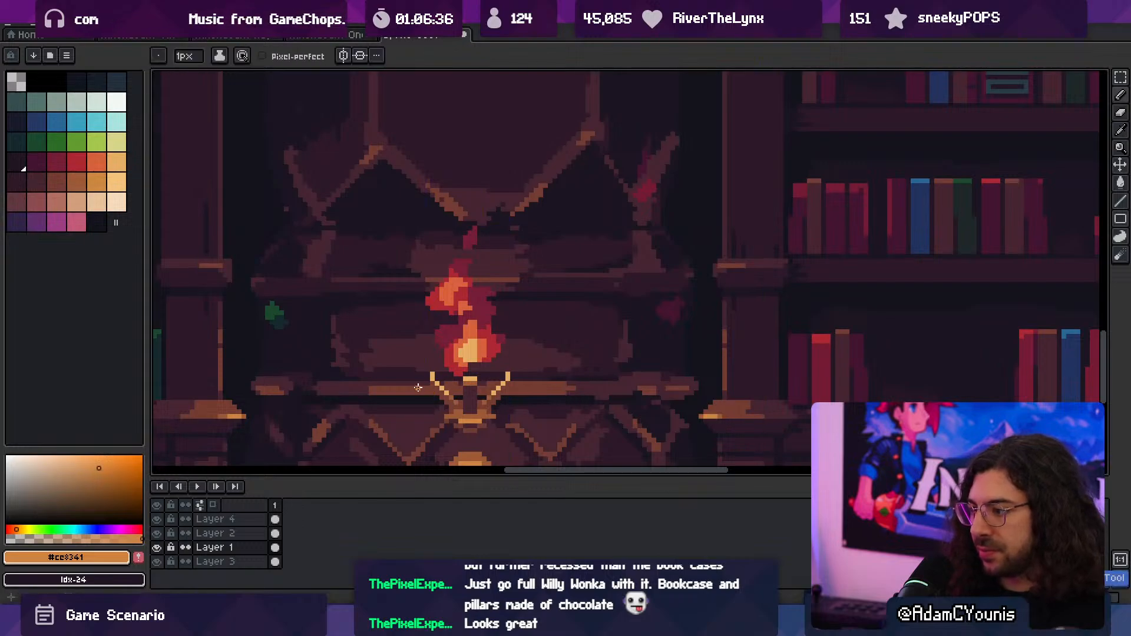
mouse_move(410, 384)
left_mouse_down()
mouse_move(540, 384)
mouse_move(507, 306)
left_mouse_up()
- Sample #9d5a37 from the neighbouring bookcase pillar and repaint the highlight on the moulding behind the candle stand
key("z")
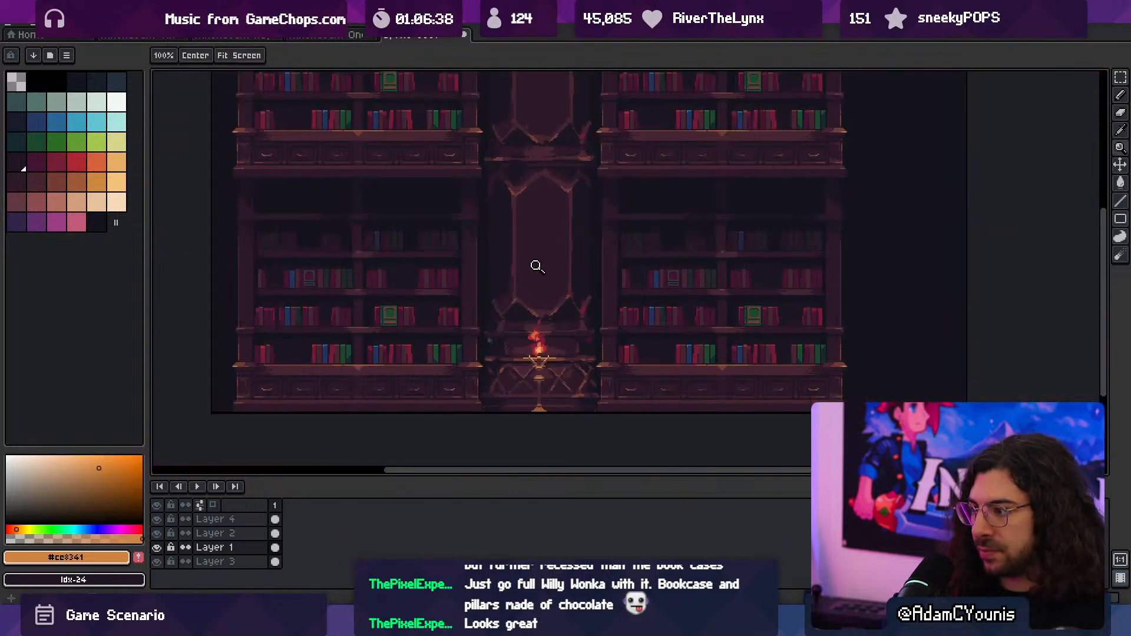
left_click(527, 356)
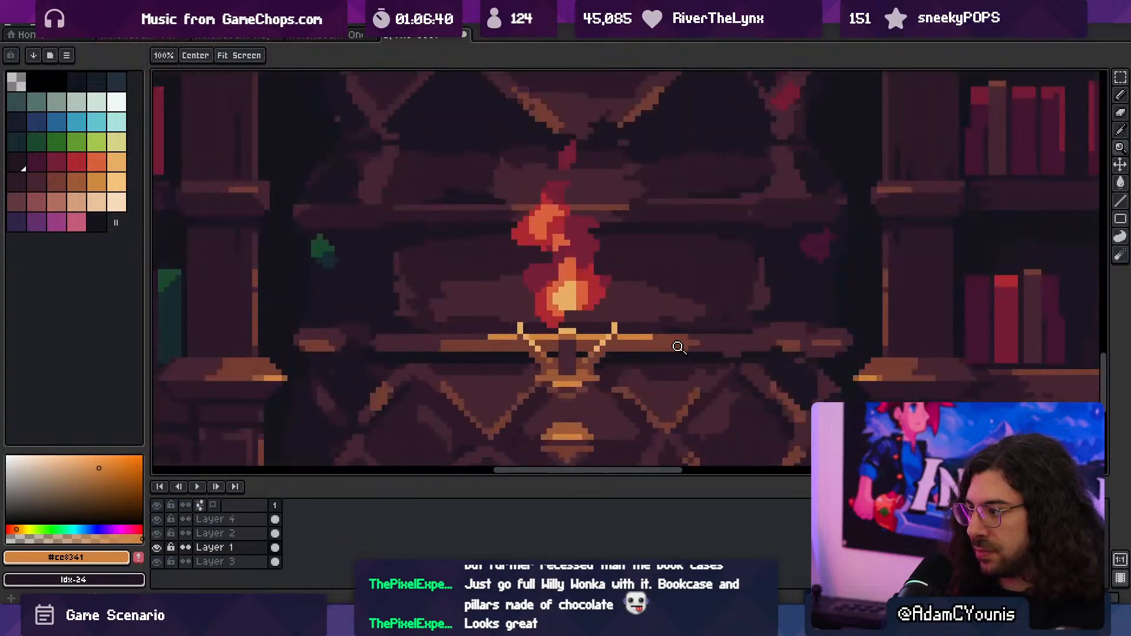
key("i")
left_click(882, 371)
key("b")
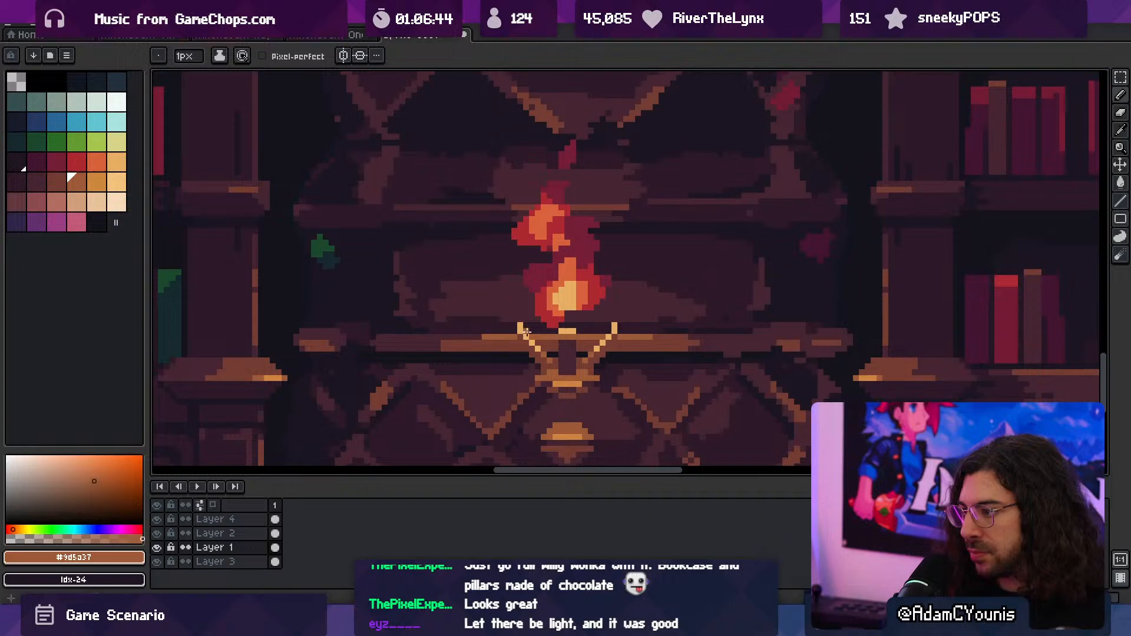
key("z")
mouse_move(534, 316)
left_mouse_down()
mouse_move(492, 297)
mouse_move(483, 308)
mouse_move(503, 289)
left_mouse_up()
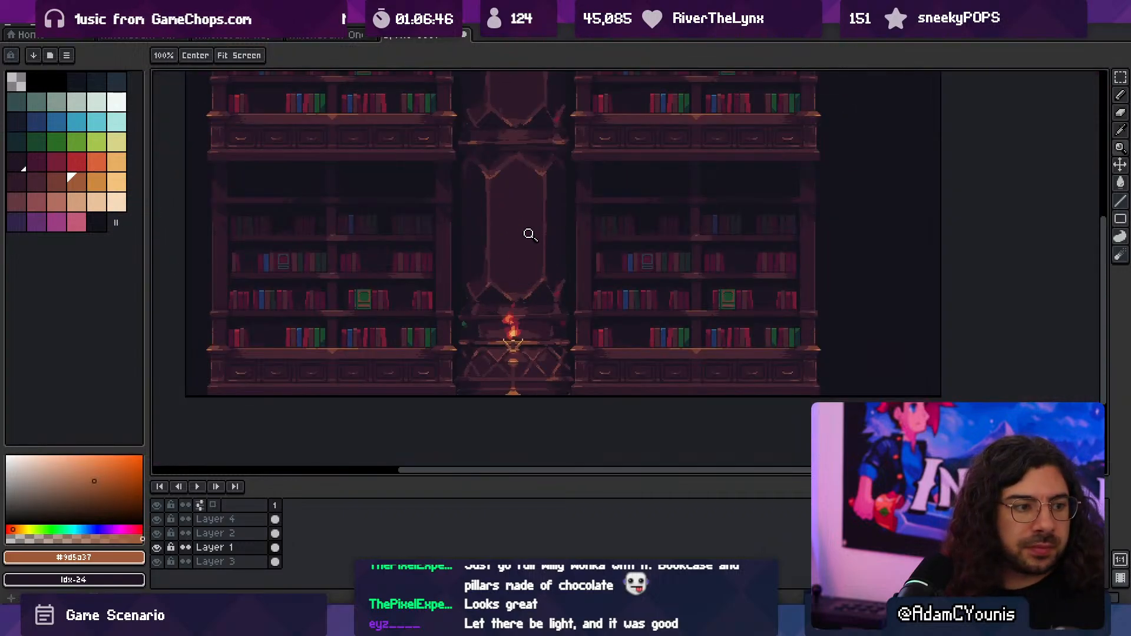
left_click(506, 369)
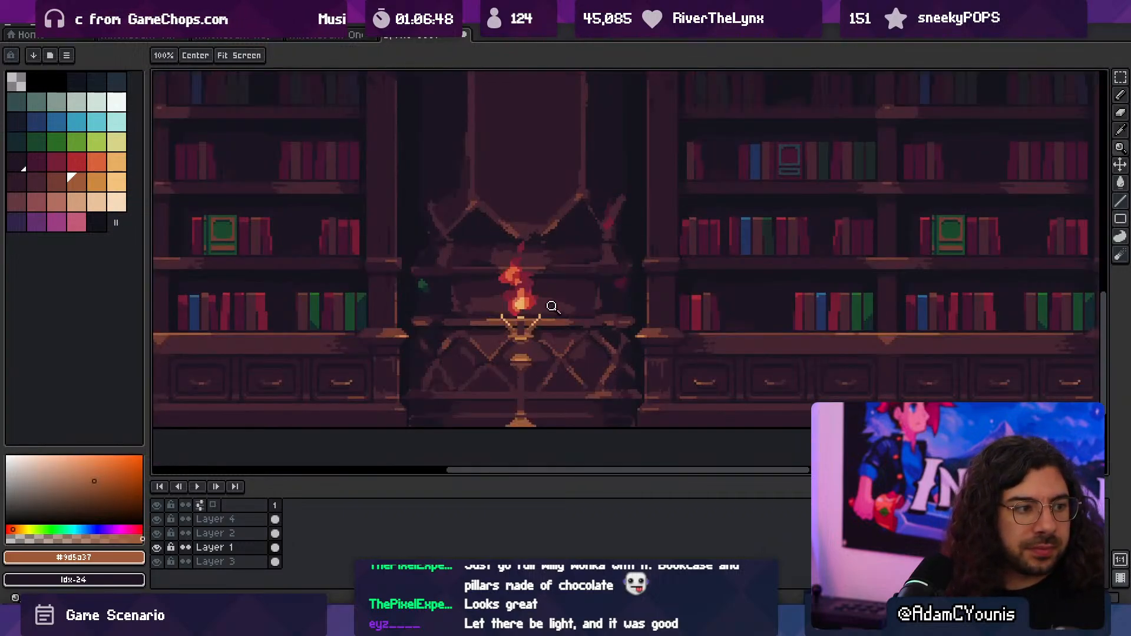
- Try to flood-fill the dark triangles below the column's tall panel with sampled #2c1928
left_click_drag(547, 202, 532, 318)
left_click(540, 357)
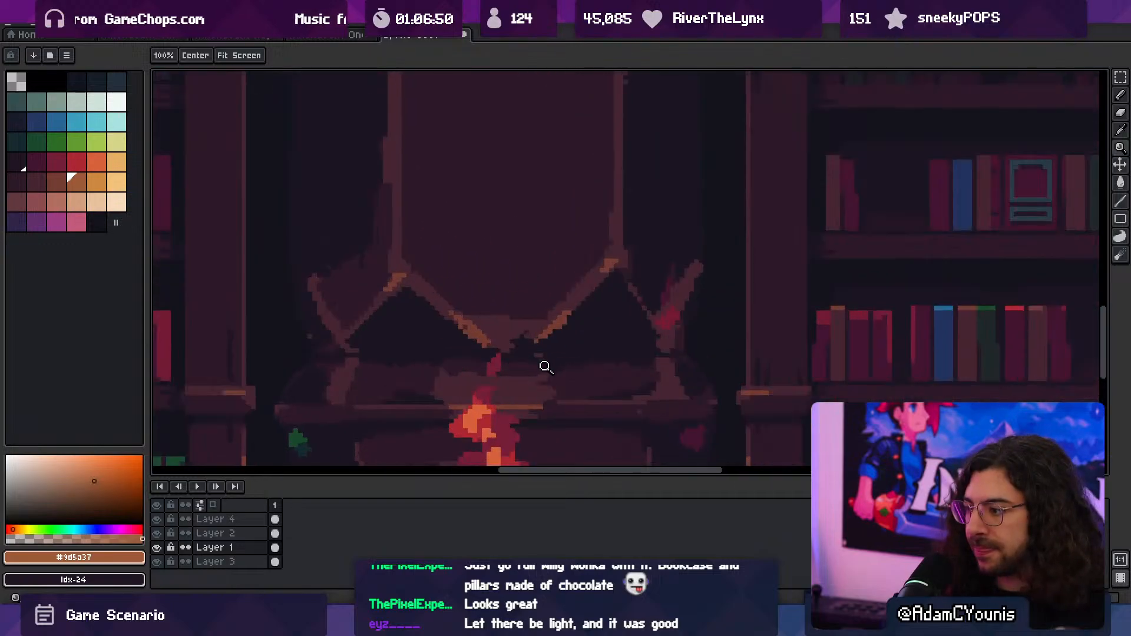
key("i")
left_click(565, 315)
left_click(573, 319)
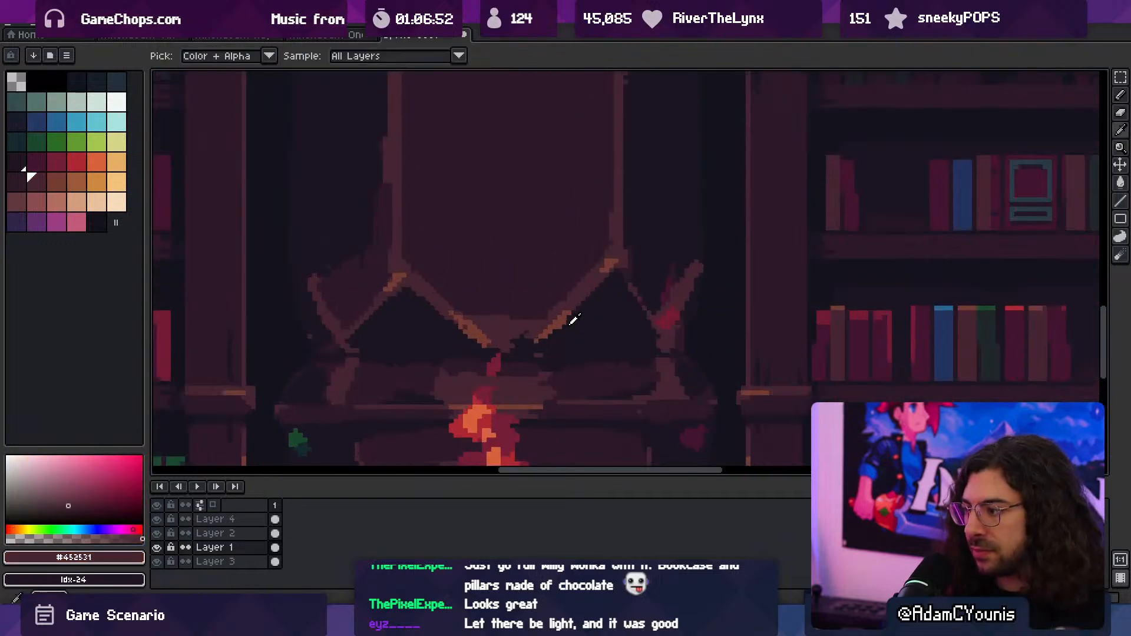
left_click(550, 296, "alt")
left_click(561, 328)
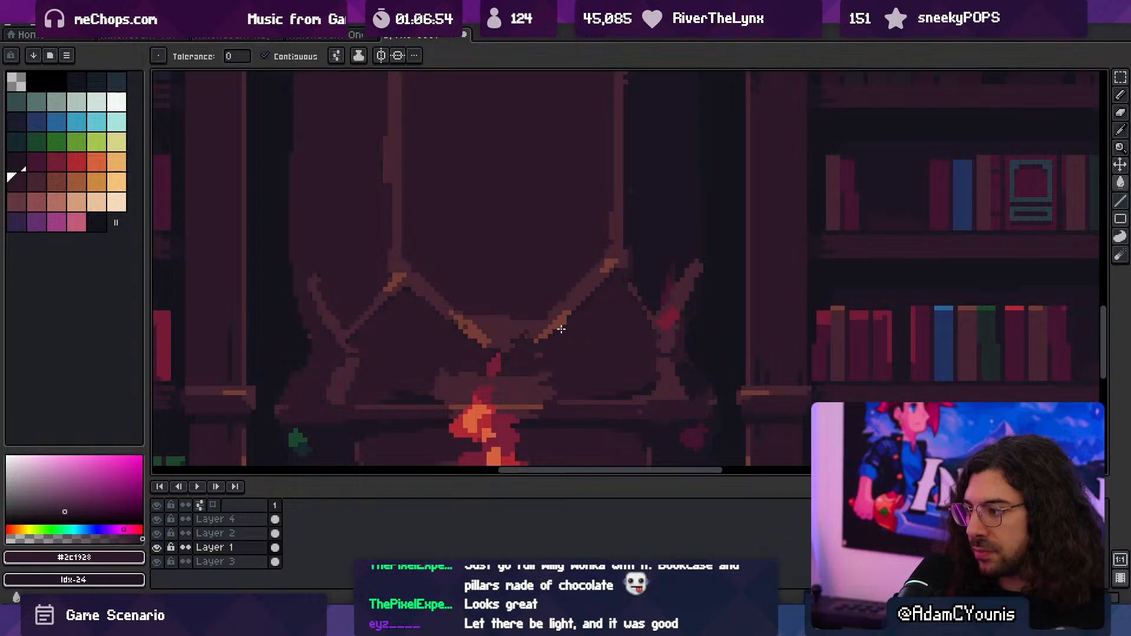
key("ctrl+z")
left_click(411, 341)
key("ctrl+z")
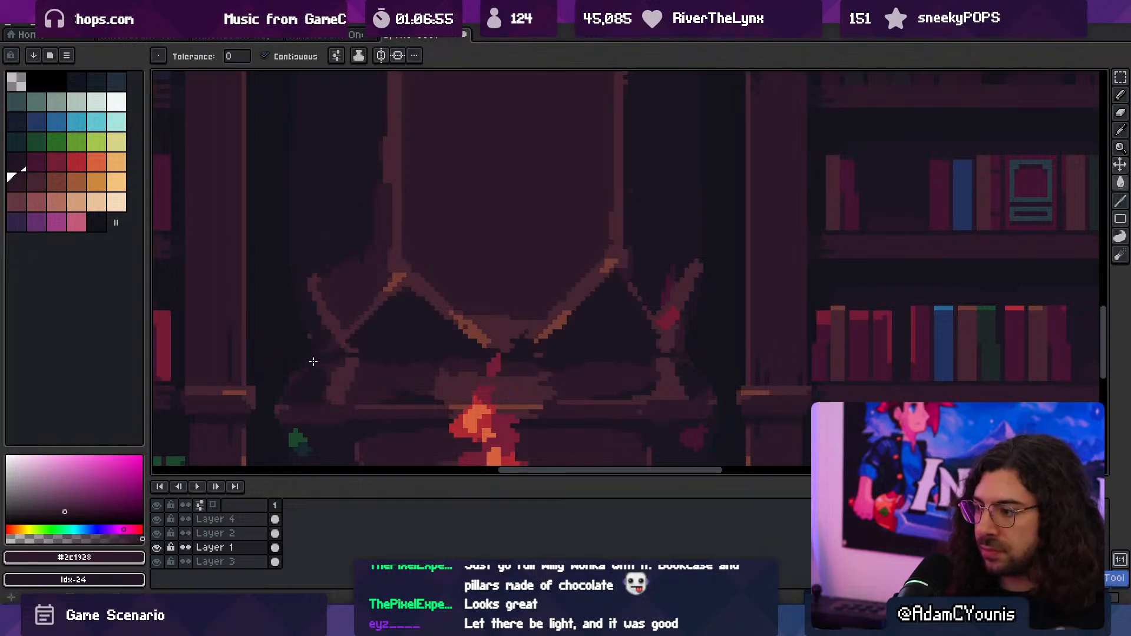
- Close the gap beside the near triangle with a #2c1928 pencil line and flood-fill the dark triangles below the tall panel
key("b")
left_click_drag(308, 356, 361, 355)
key("g")
left_click(394, 342)
key("z")
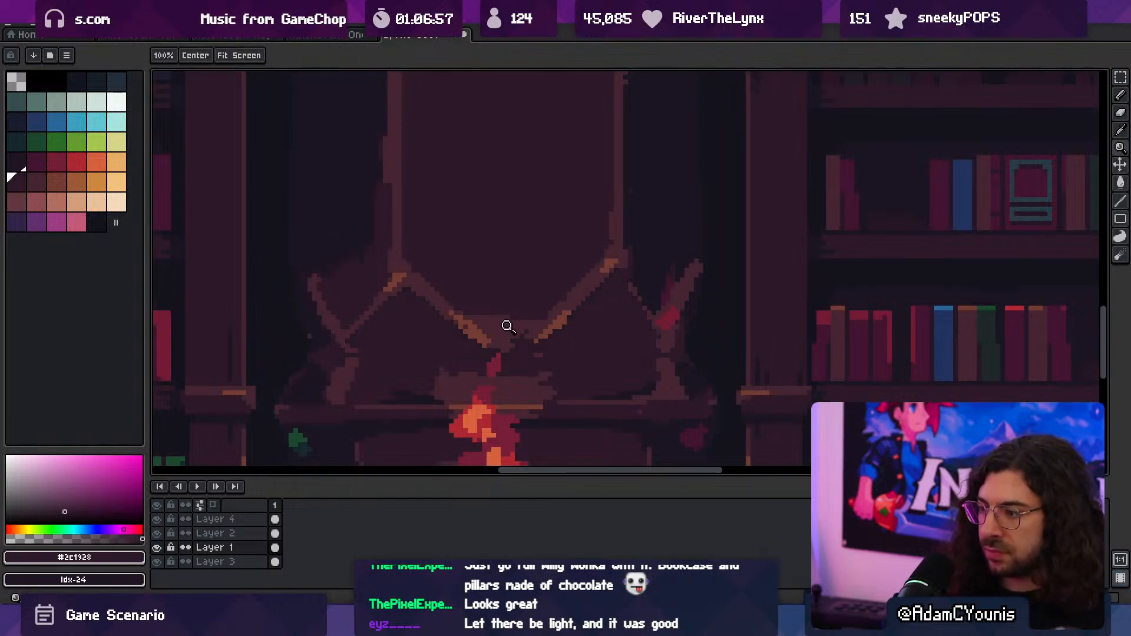
- Sample #1b1521 and paint thin shadow lines beneath the two dark triangles under the tall panel with a 2 px pencil
scroll(530, 291, "down", 3)
scroll(525, 325, "up", 3)
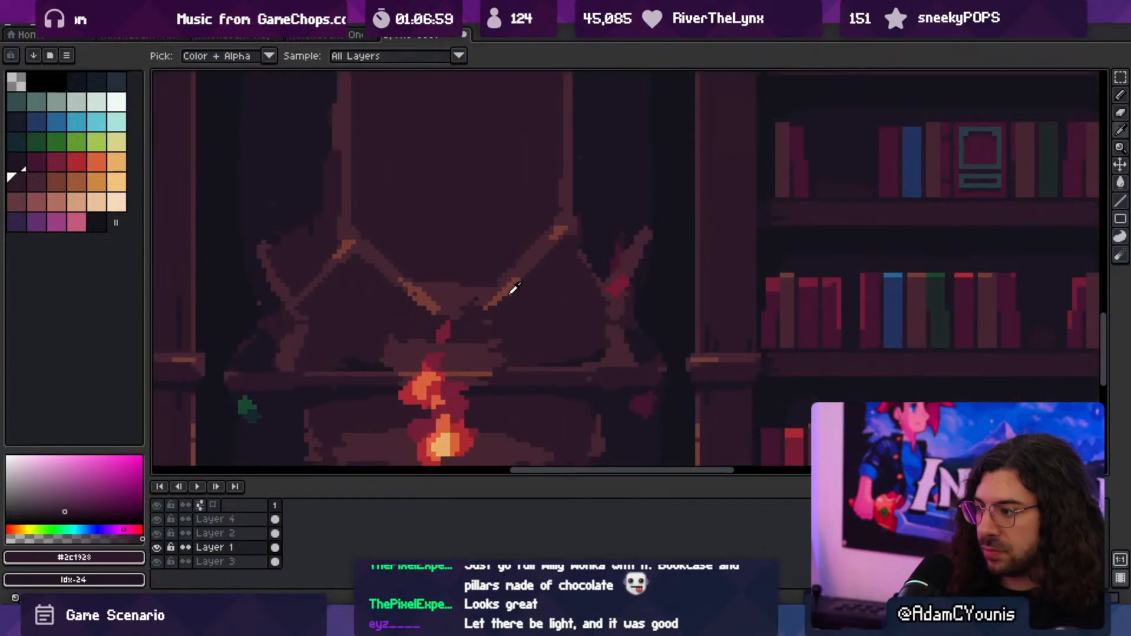
left_click(593, 232, "alt")
key("b")
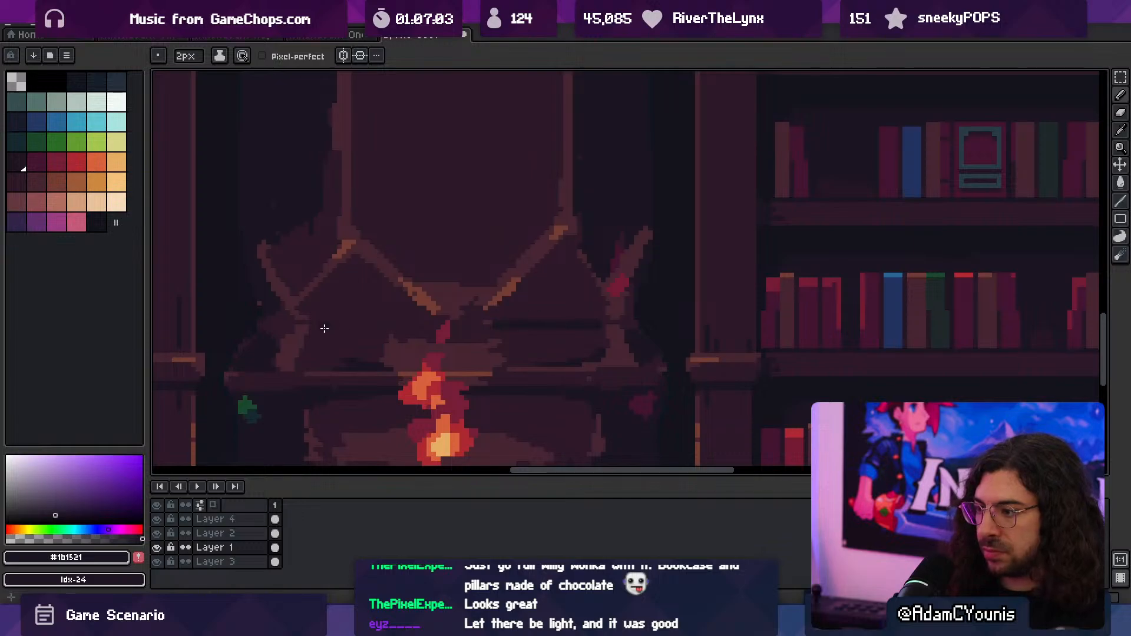
key("z")
left_click_drag(464, 311, 398, 303)
left_click_drag(489, 273, 514, 263)
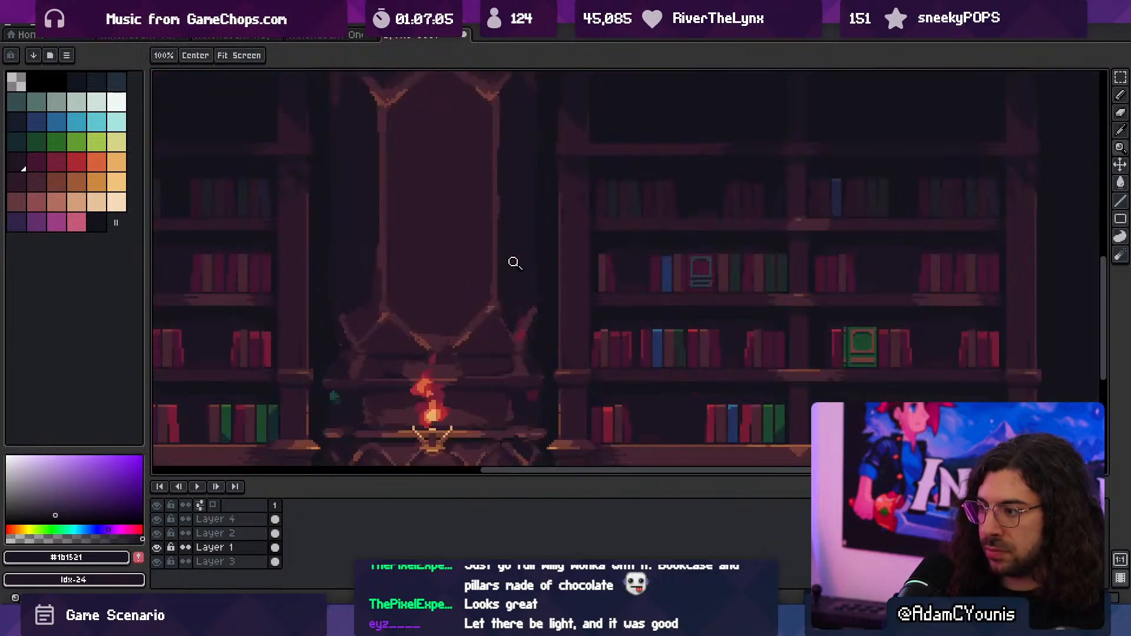
left_click_drag(425, 354, 442, 357)
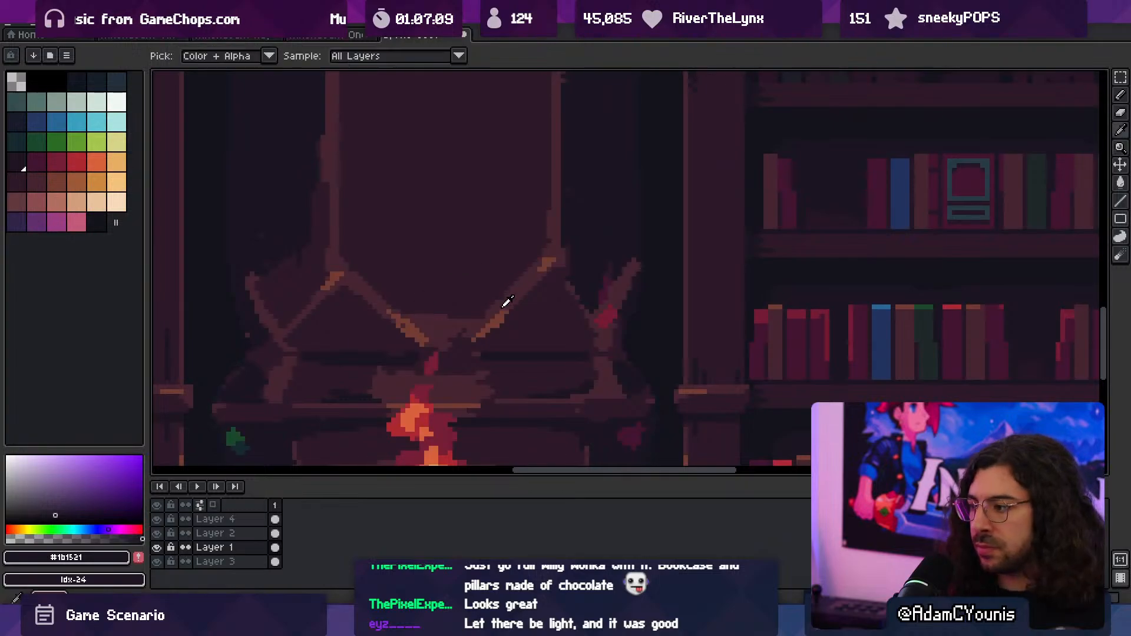
- Sample #743c33 from the diagonal trim and add a small highlight just above the moulding behind the flame
left_click(494, 326, "alt")
scroll(497, 359, "down", 1)
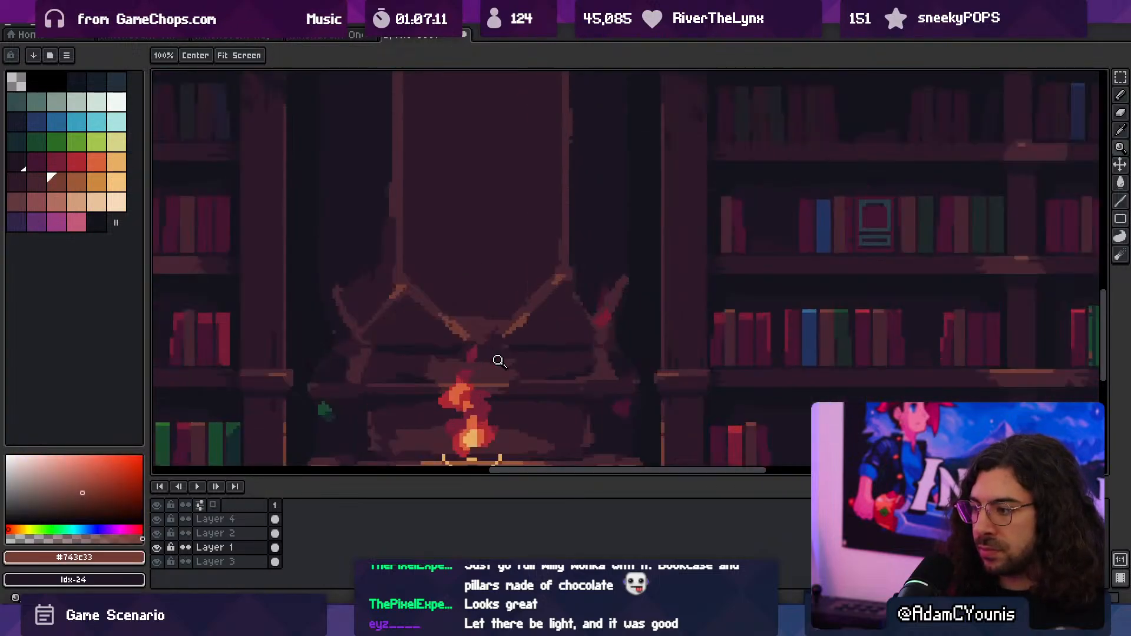
key("b")
scroll(503, 365, "down", 3)
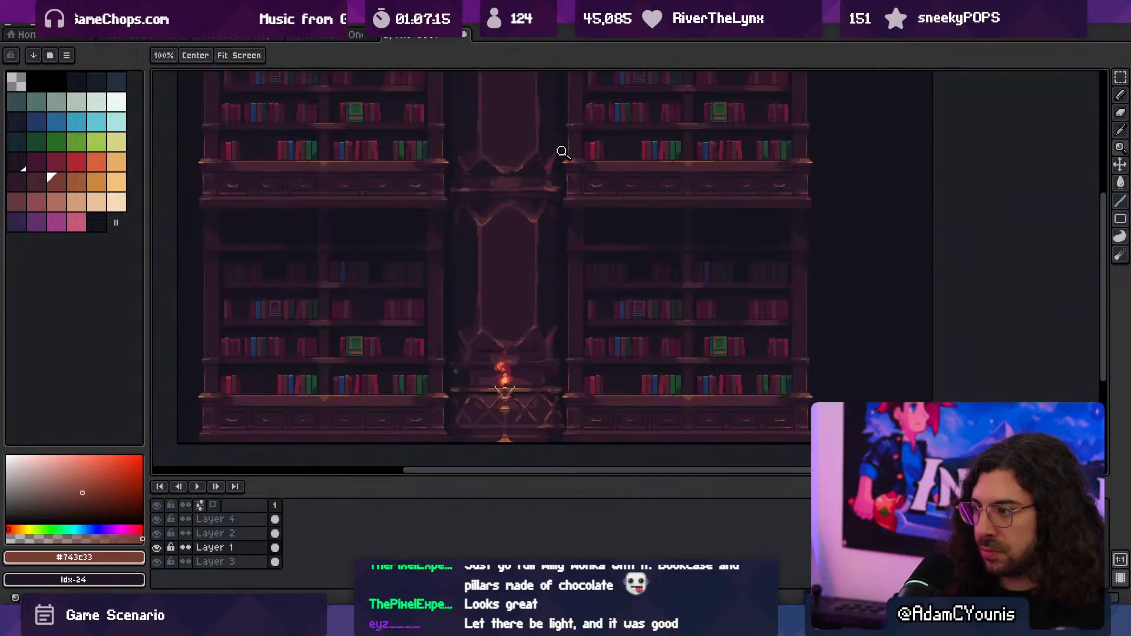
scroll(525, 330, "up", 3)
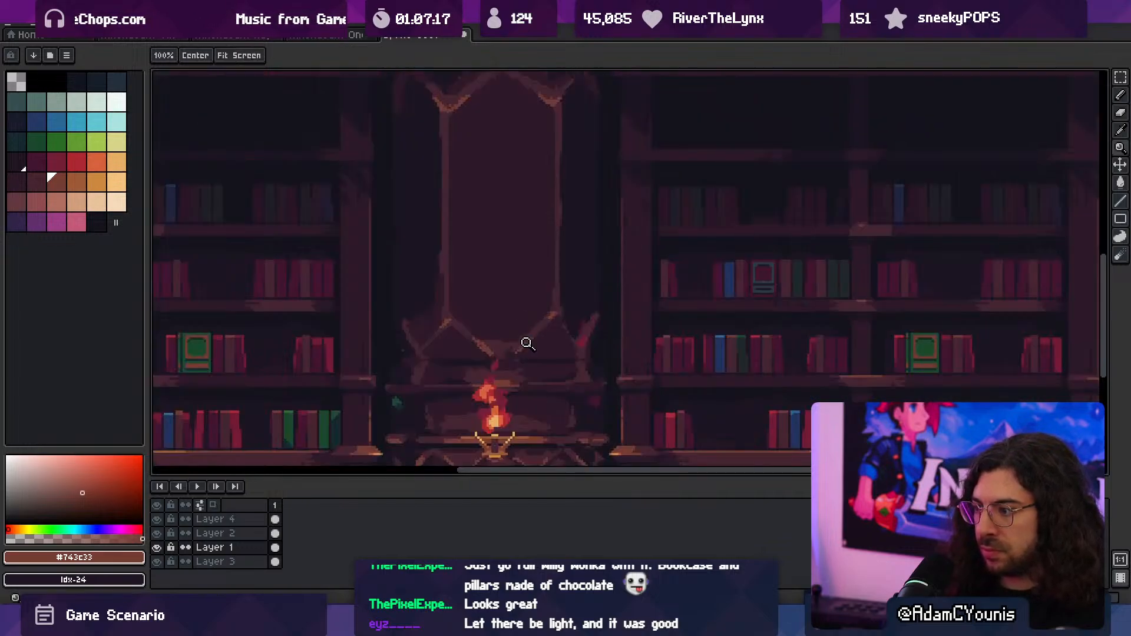
- Try to darken the tall panel's lower tip between the diagonal trims with sampled #1b1521 and a 2 px pencil
left_click(543, 360, "alt")
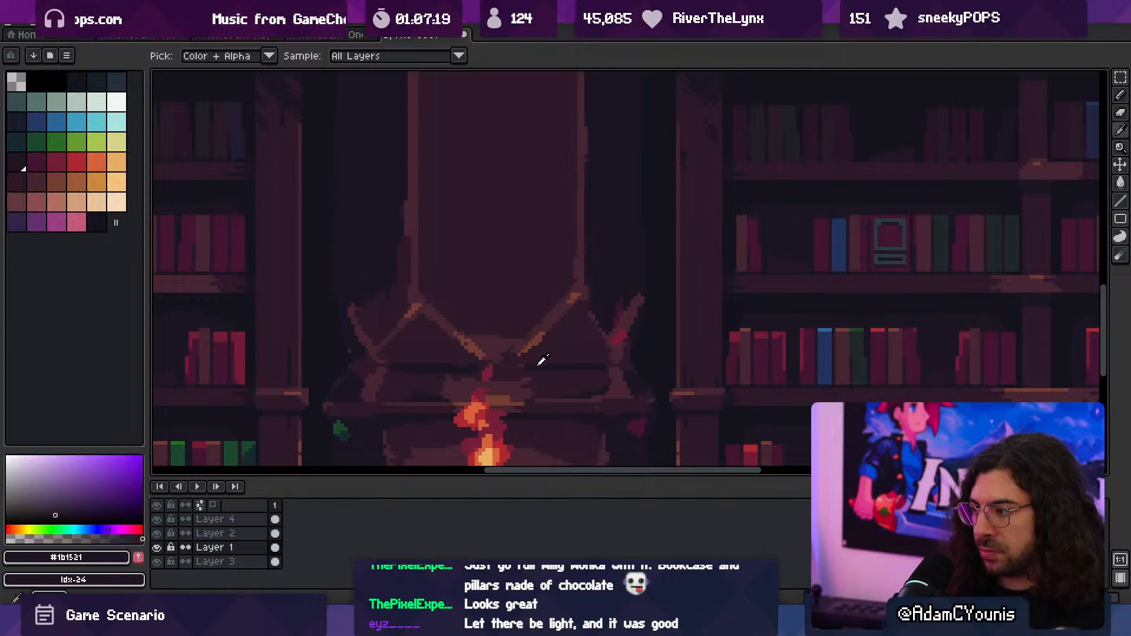
mouse_move(564, 301)
left_mouse_down()
mouse_move(518, 341)
mouse_move(436, 308)
left_mouse_up()
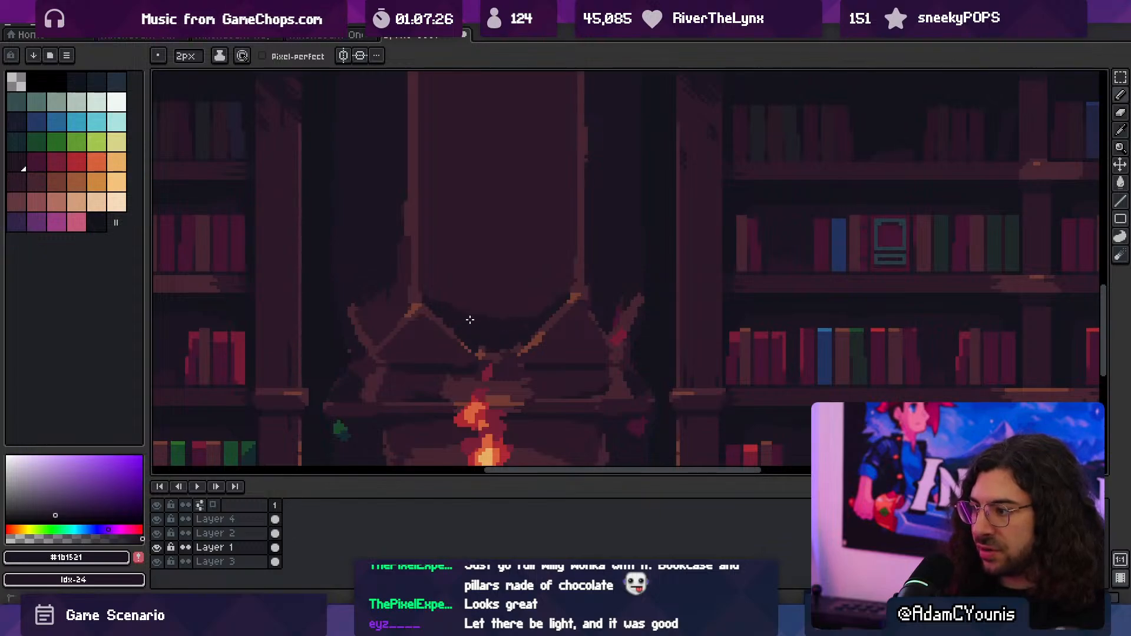
left_click(461, 299, "alt")
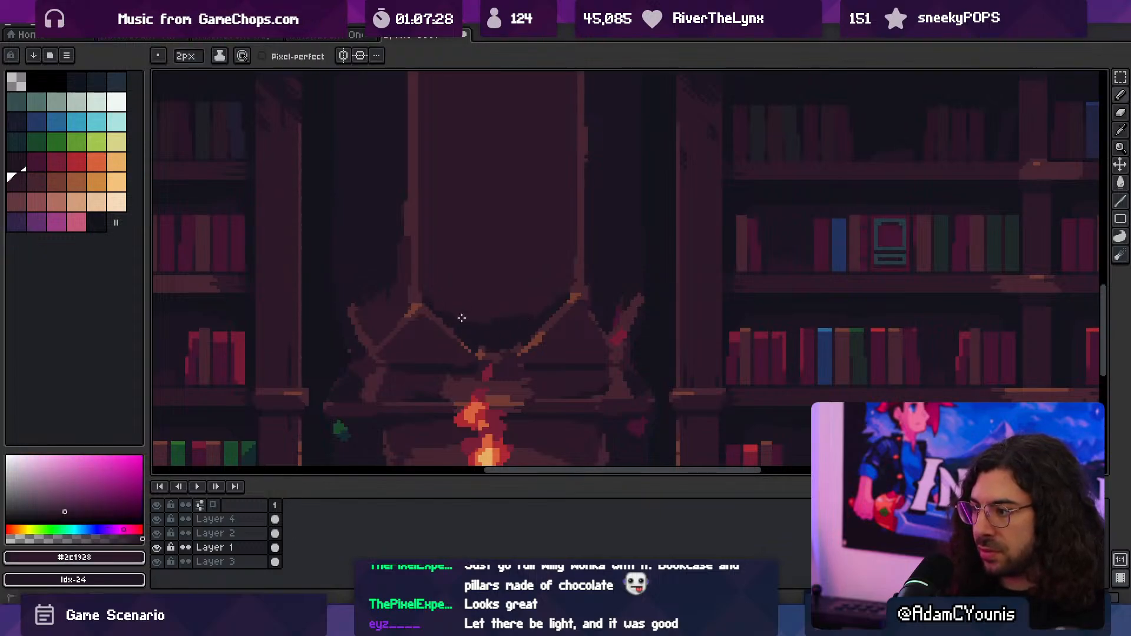
scroll(530, 298, "down", 2)
scroll(570, 255, "up", 2)
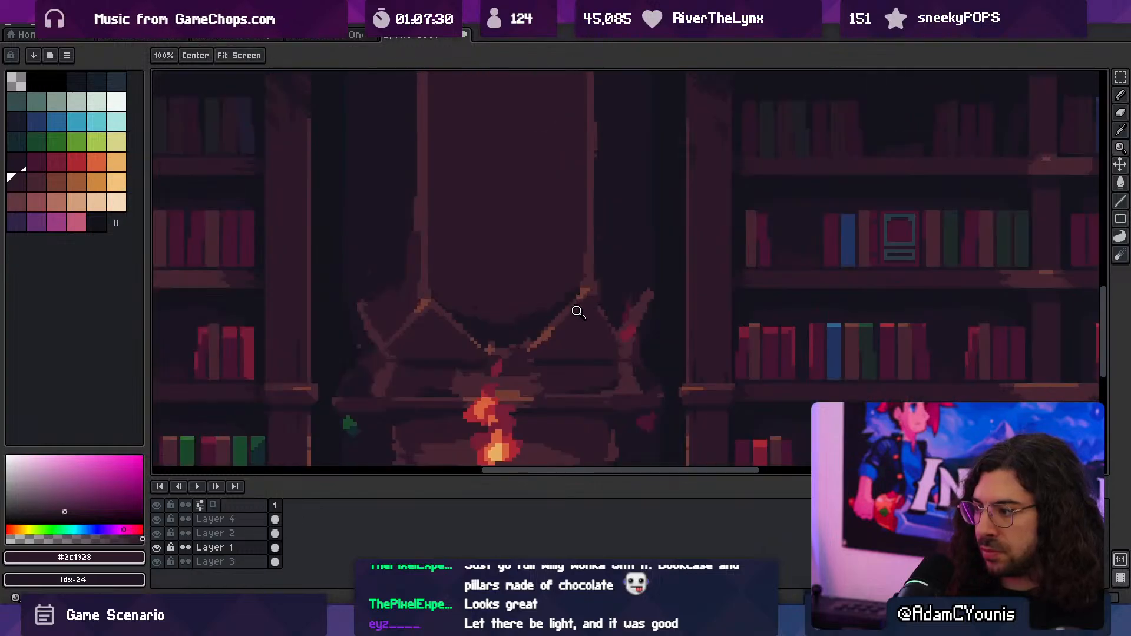
left_click(548, 333, "alt")
scroll(548, 321, "down", 3)
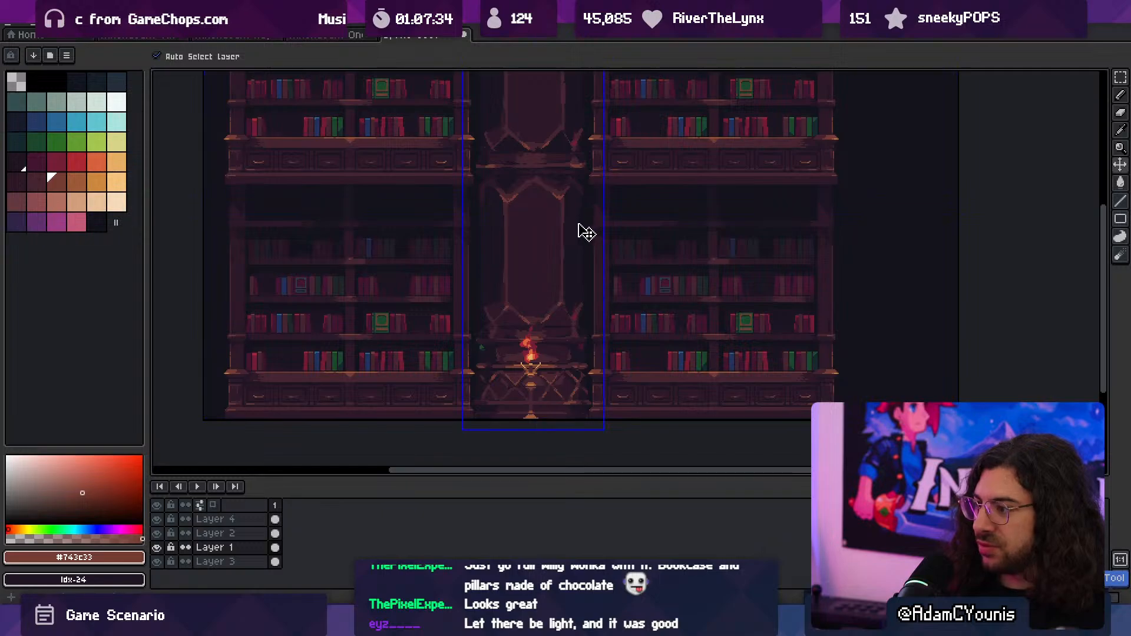
- Paint a glow patch in the tall panel's lower tip with #452531 and a 3 px pencil, shaping its edges with #2c1928
left_click_drag(528, 295, 570, 295, "ctrl")
left_click(545, 344, "alt")
mouse_move(539, 370)
left_mouse_down()
mouse_move(523, 357)
mouse_move(555, 373)
left_mouse_up()
mouse_move(538, 318)
left_mouse_down("ctrl")
mouse_move(501, 300)
mouse_move(524, 313)
left_mouse_up("ctrl")
left_click(559, 342, "alt")
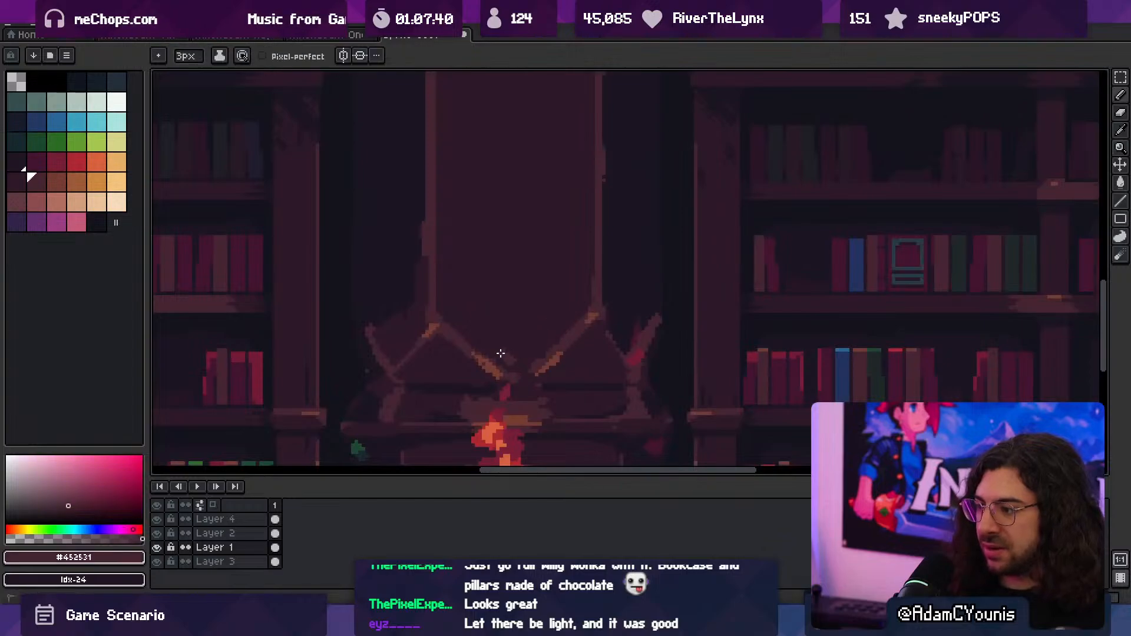
left_click_drag(510, 359, 521, 357)
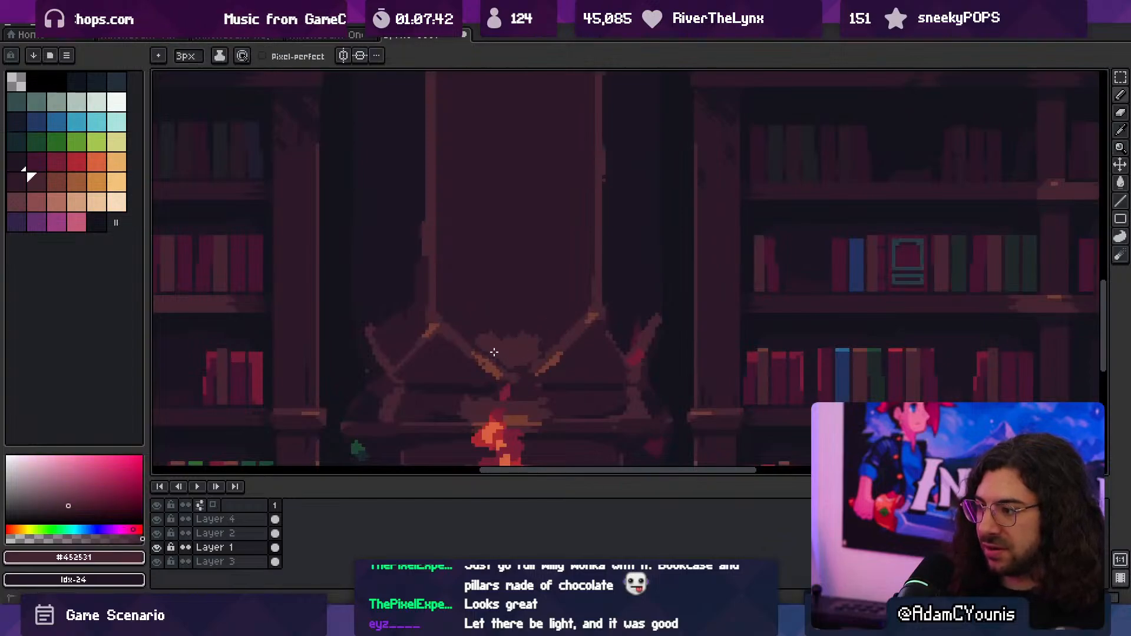
left_click(545, 344, "alt")
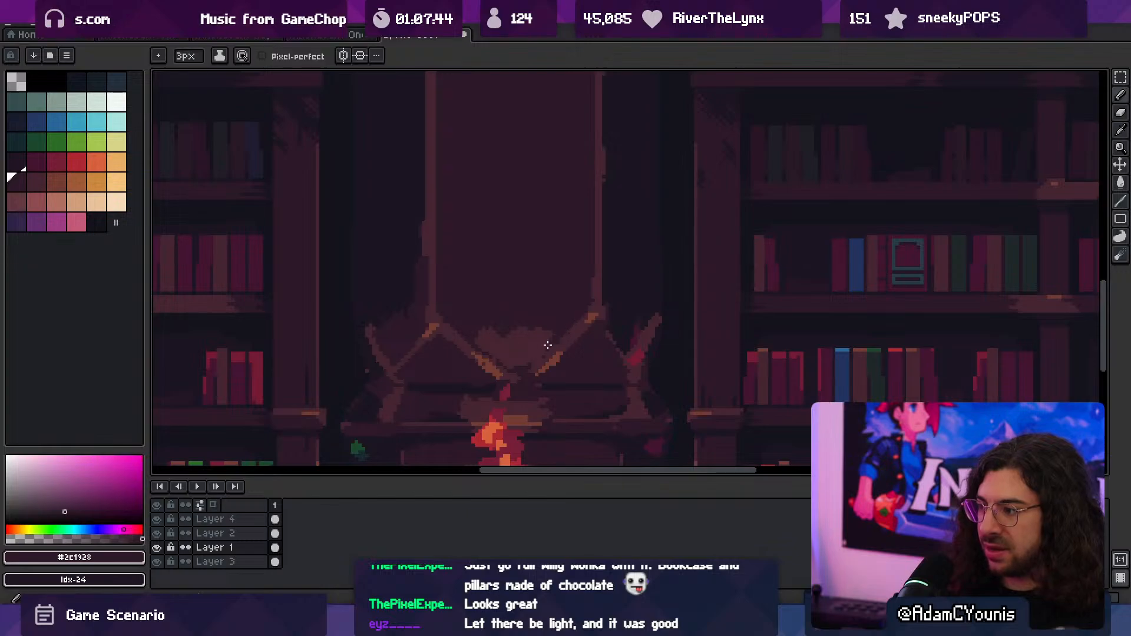
mouse_move(471, 339)
left_mouse_down()
mouse_move(486, 349)
mouse_move(457, 355)
mouse_move(458, 292)
left_mouse_up()
left_click(498, 336, "alt")
- Try to close the left triangle's outline with a 1 px #743c33 pencil and flood-fill it
left_click(487, 285, "alt")
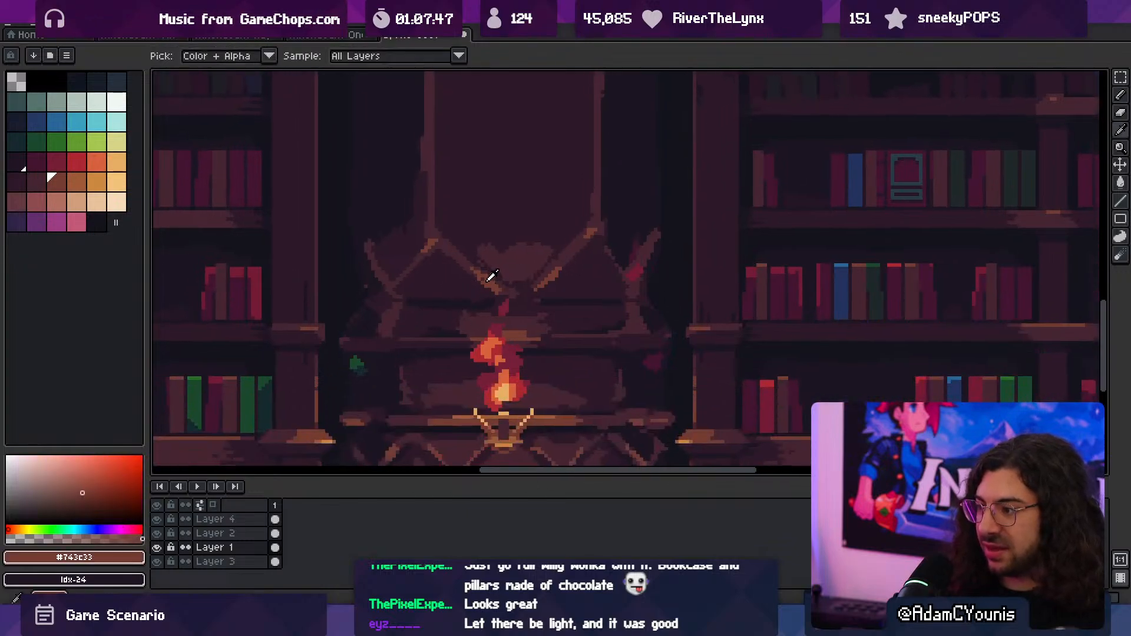
key("g")
left_click(449, 290)
key("ctrl+z")
key("b")
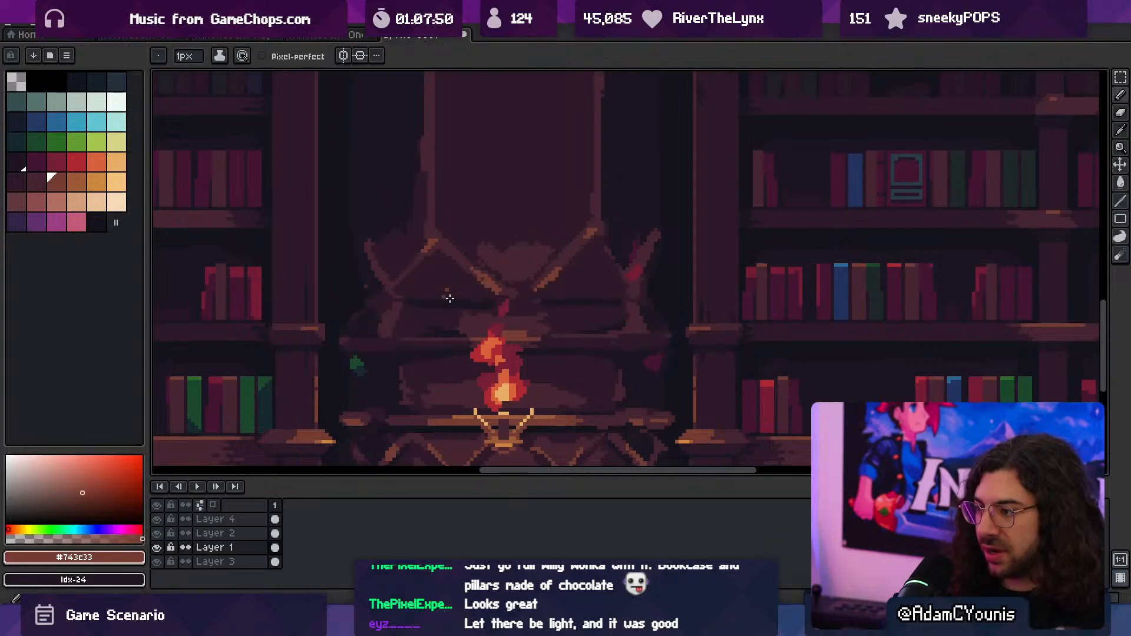
left_click_drag(495, 289, 499, 290)
key("g")
left_click(478, 287)
key("ctrl+z")
key("b")
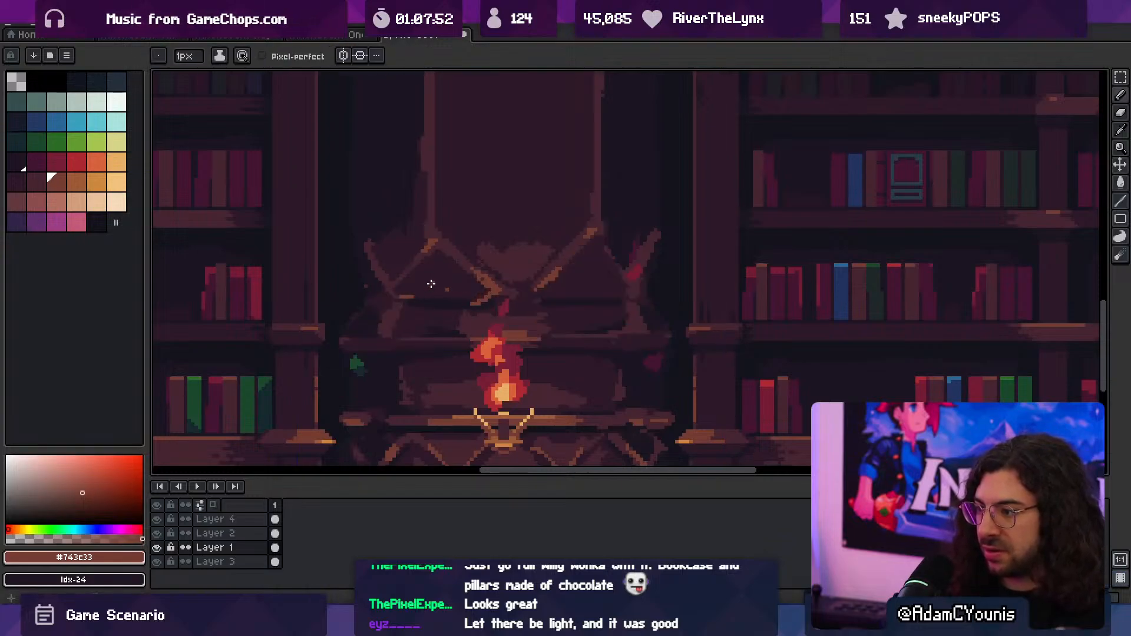
key("g")
left_click(431, 284)
key("b")
key("b")
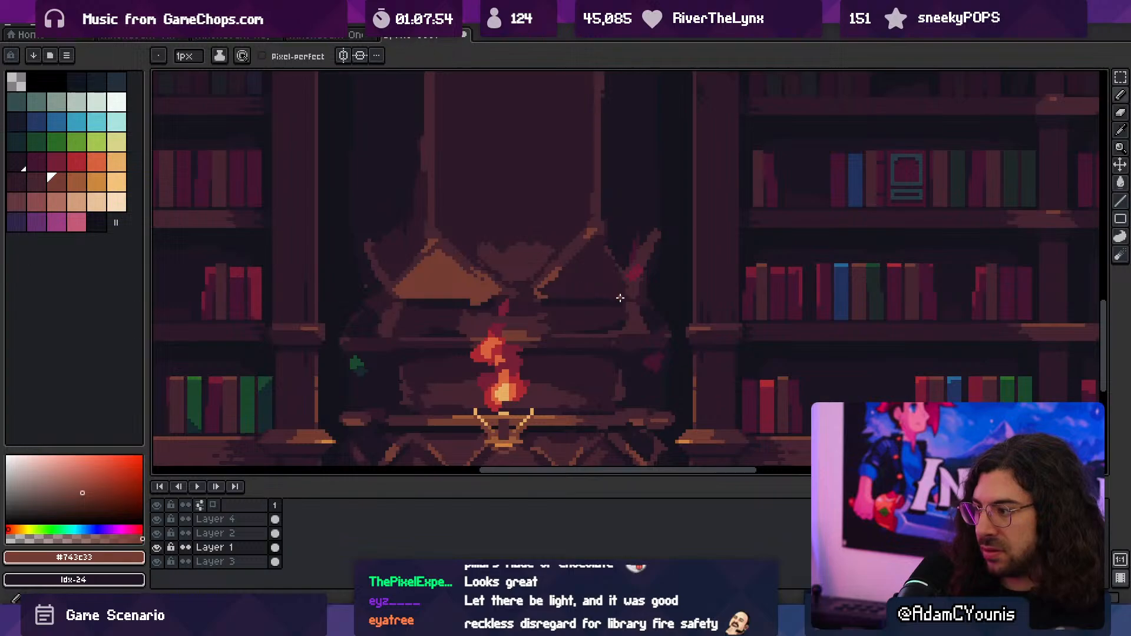
- Try to outline and flood-fill the right triangle with #743c33, and undo the fills of both triangles
left_click_drag(619, 297, 625, 288)
key("g")
left_click(583, 287)
key("space")
scroll(574, 286, "down", 5)
left_click_drag(556, 264, 522, 263)
scroll(555, 262, "up", 2)
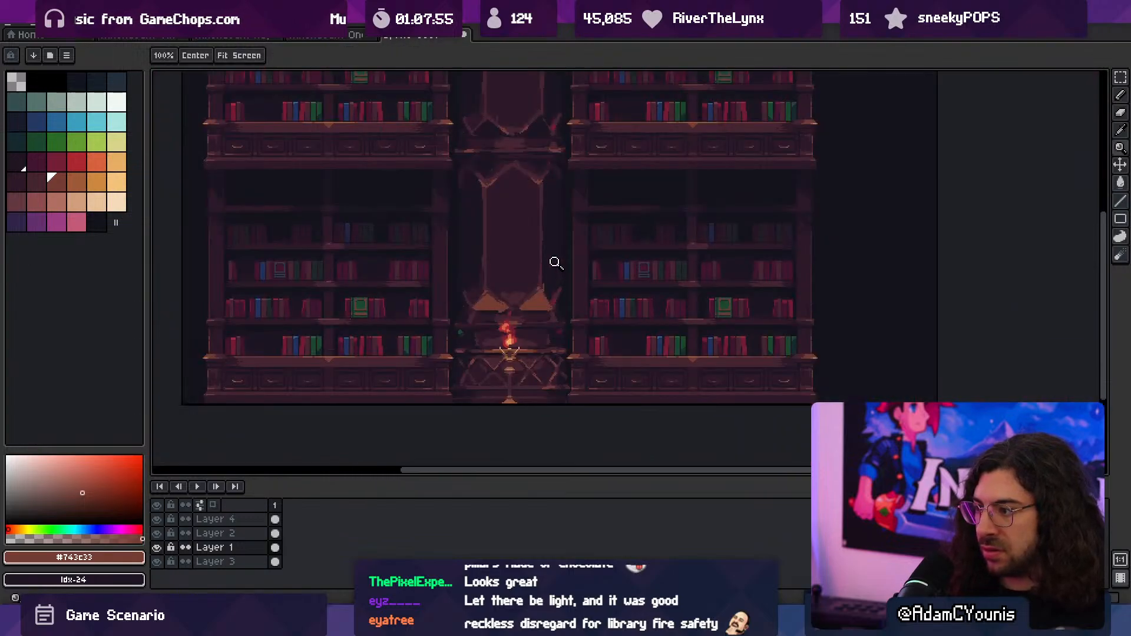
key("v")
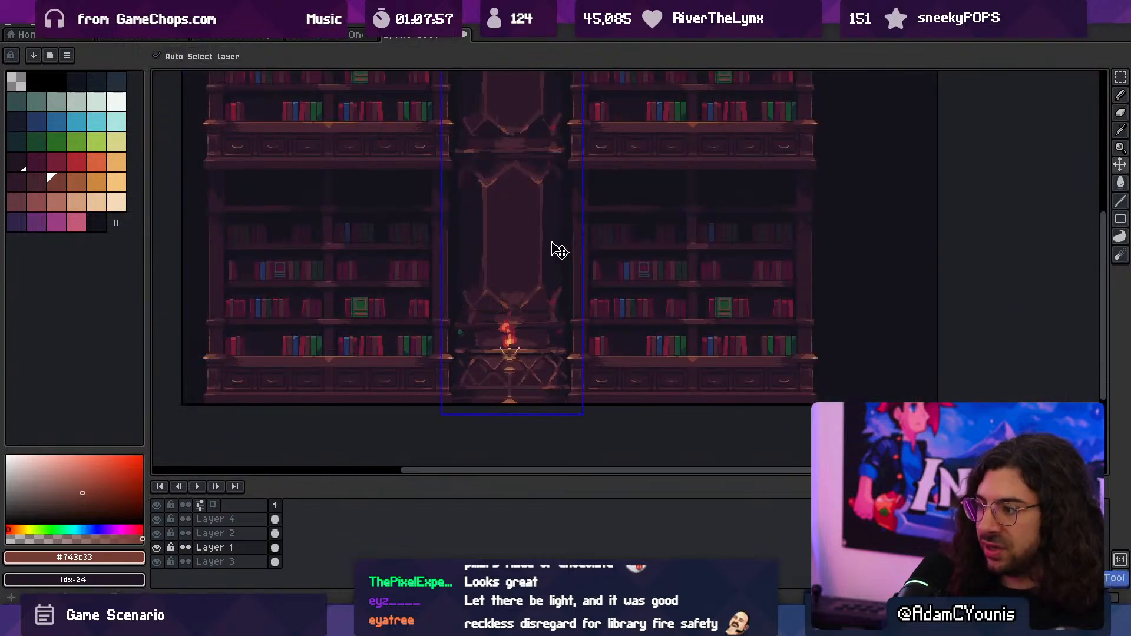
- Extend the shadow beneath the left triangle with sampled #1b1521 and a 1 px pencil
scroll(549, 273, "up", 3)
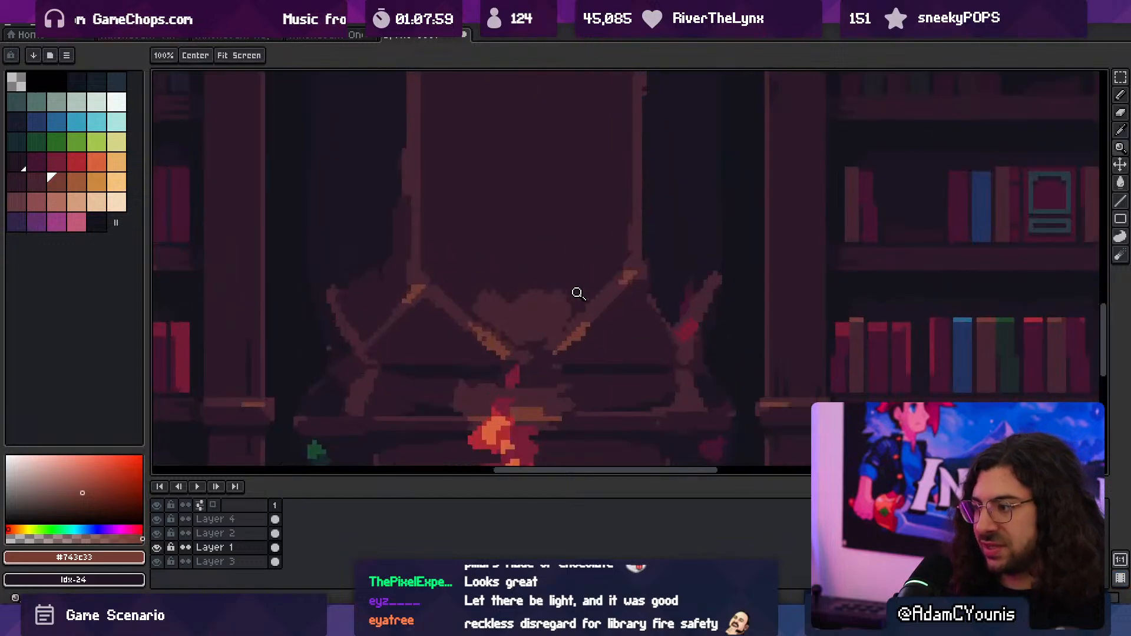
left_click(525, 313, "alt")
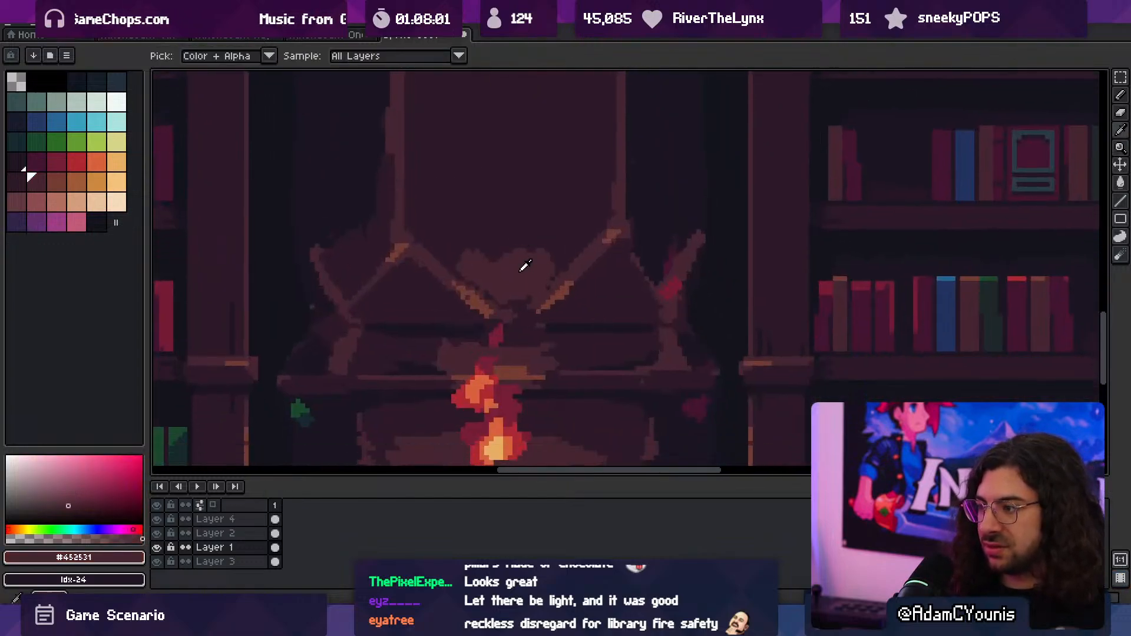
scroll(555, 271, "down", 3)
scroll(548, 294, "up", 2)
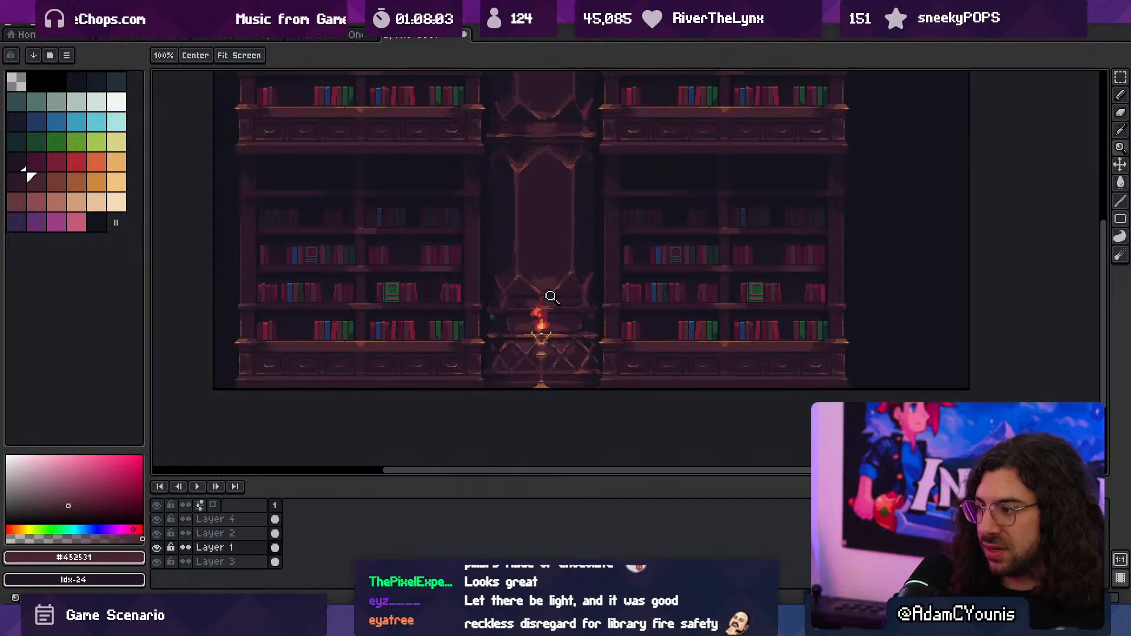
key("b")
left_click(587, 290, "alt")
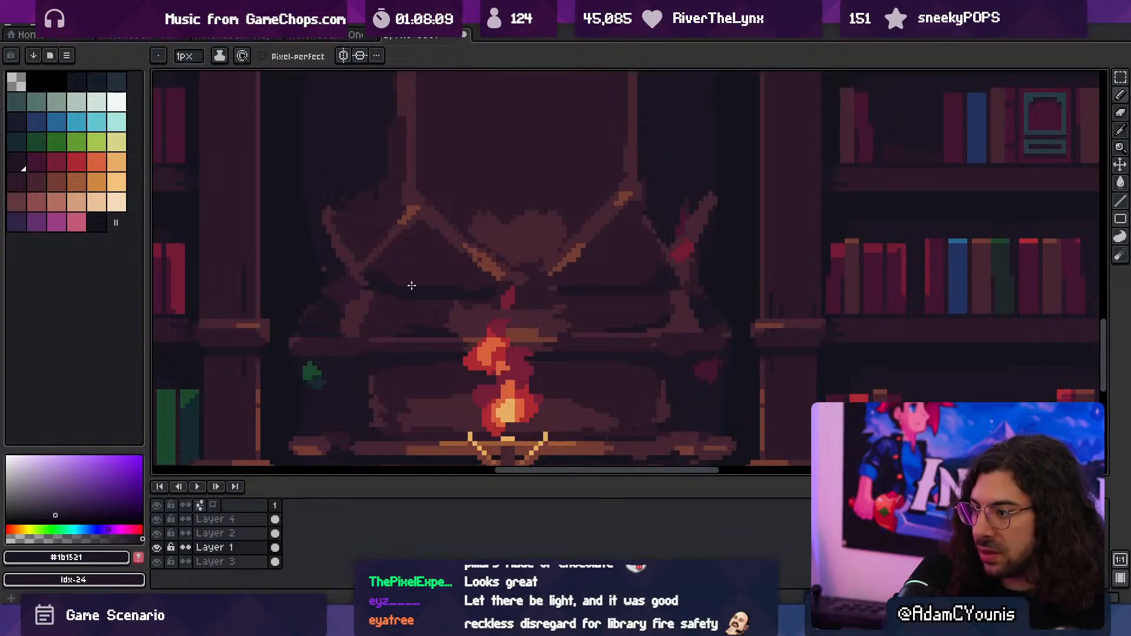
key("z")
scroll(507, 232, "down", 3)
scroll(550, 234, "up", 2)
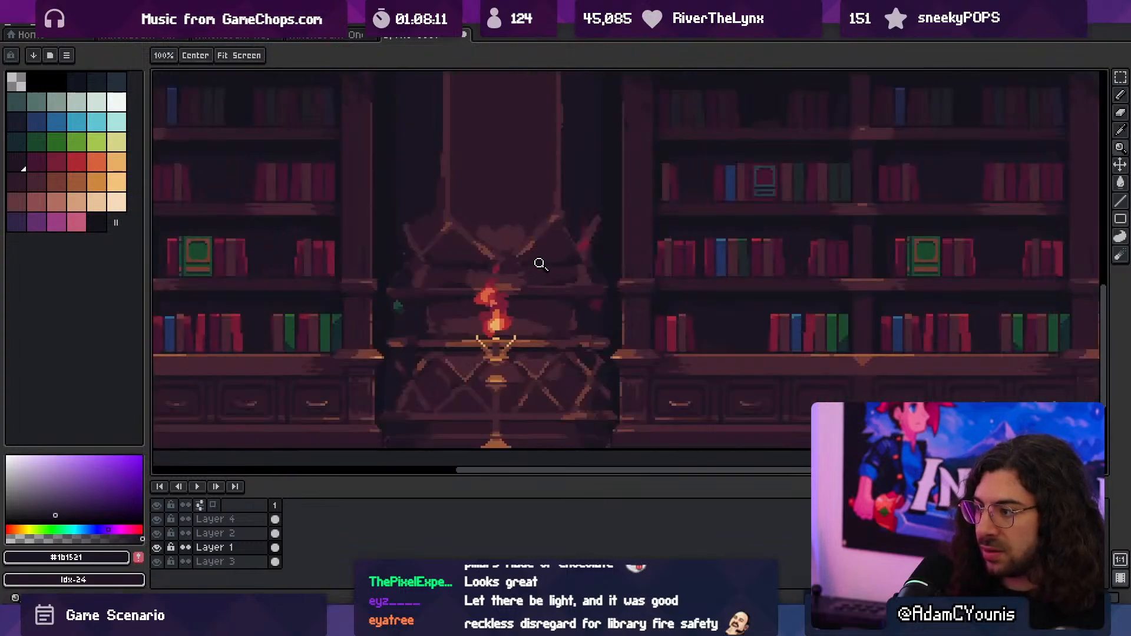
scroll(533, 277, "up", 2)
- Paint a broad highlight along the moulding behind the flame with sampled #743c33 and a 3 px pencil
left_click(524, 294, "alt")
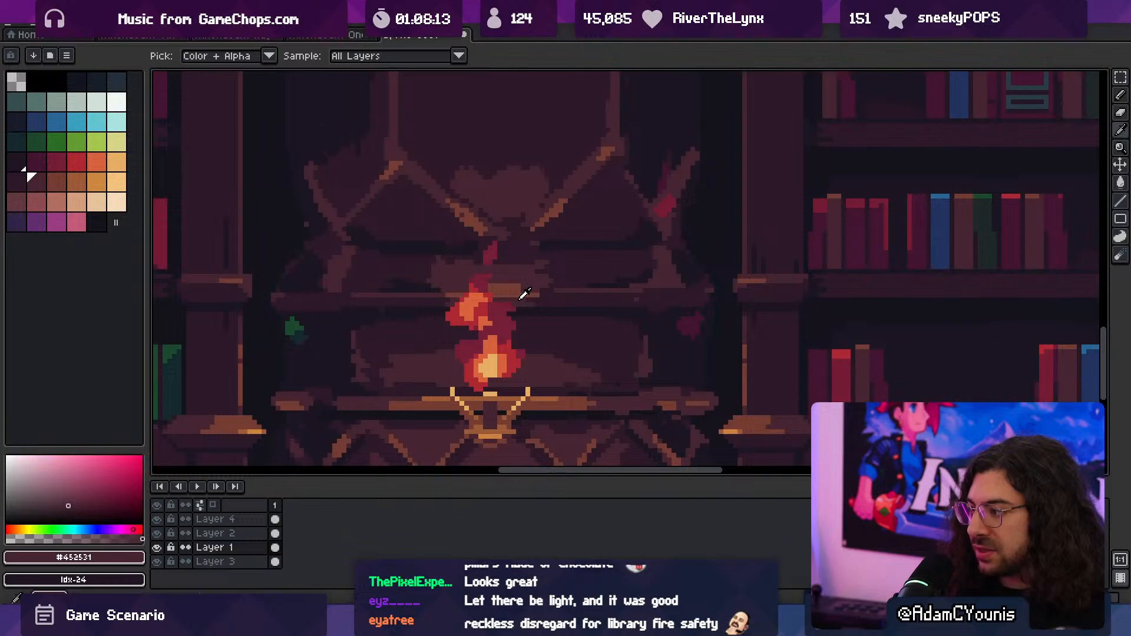
left_click(521, 287, "alt")
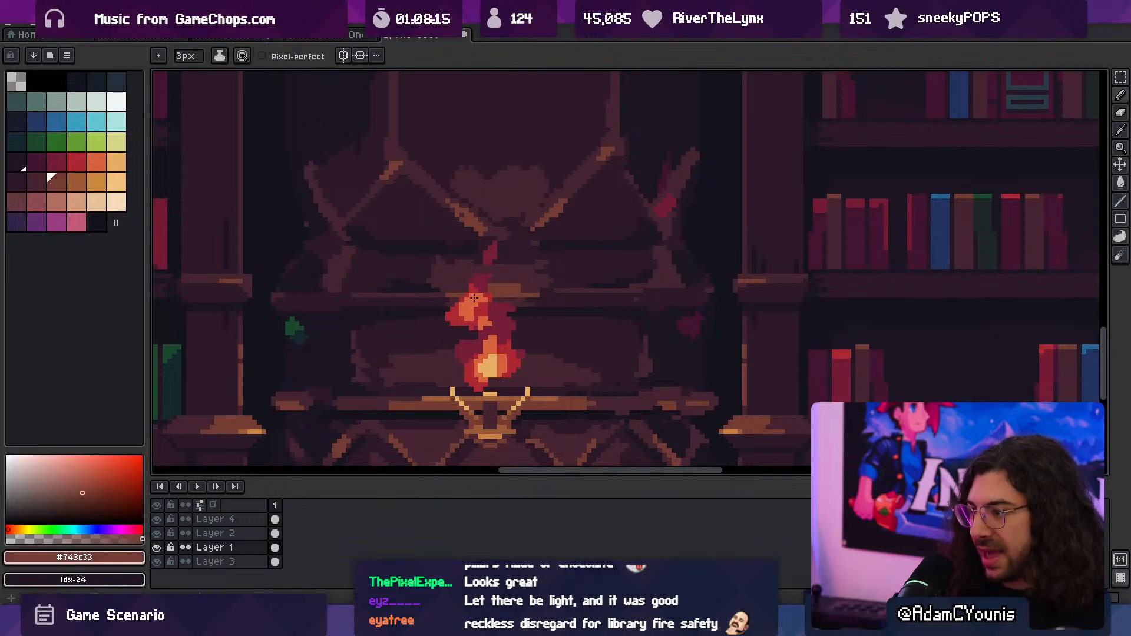
left_click_drag(417, 299, 575, 300)
left_click(543, 312, "alt")
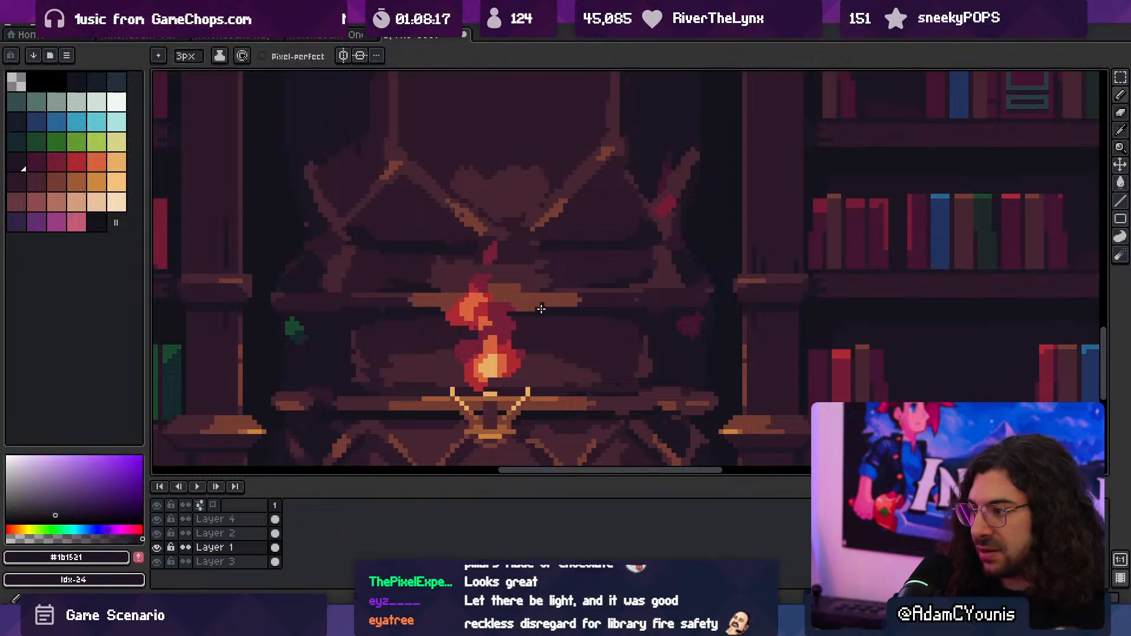
- Sample #9d5a37 and brighten the middle of the moulding's highlight around the flame
left_click(537, 303, "alt")
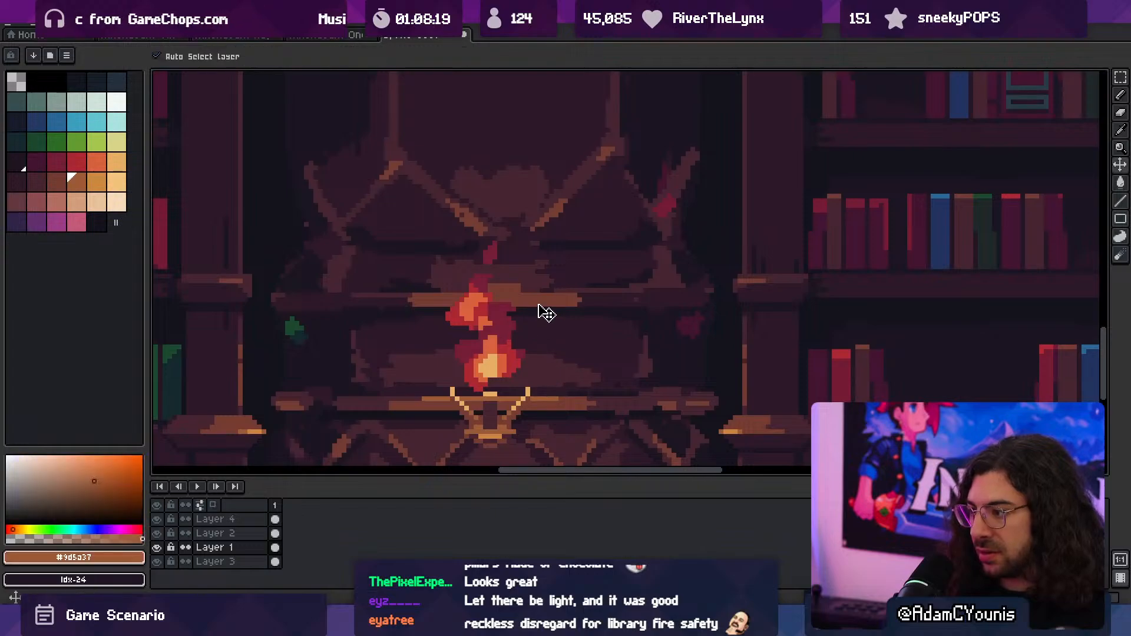
mouse_move(449, 300)
left_mouse_down()
mouse_move(516, 300)
mouse_move(537, 270)
mouse_move(596, 270)
left_mouse_up()
key("z")
left_click_drag(557, 303, 639, 319)
- Touch up and taper the left end of the moulding's highlight with sampled #452531 and #743c33
key("b")
left_click(557, 308, "alt")
key("space")
mouse_move(418, 323)
left_mouse_down()
mouse_move(564, 319)
mouse_move(484, 315)
left_mouse_up()
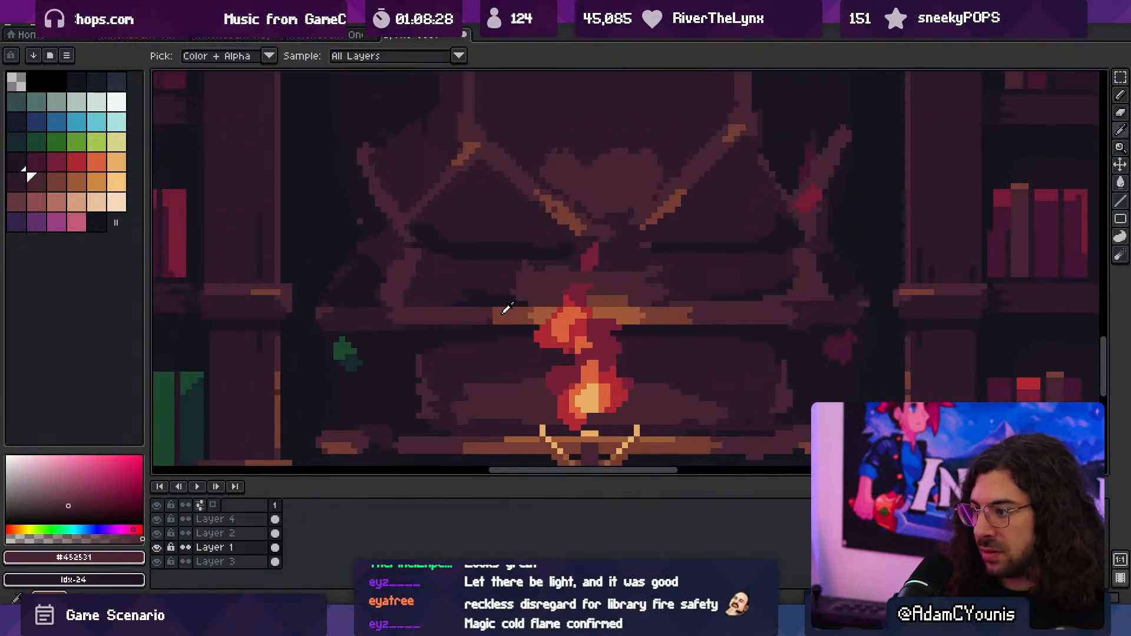
left_click(518, 312, "alt")
key("z")
left_click_drag(698, 317, 626, 311)
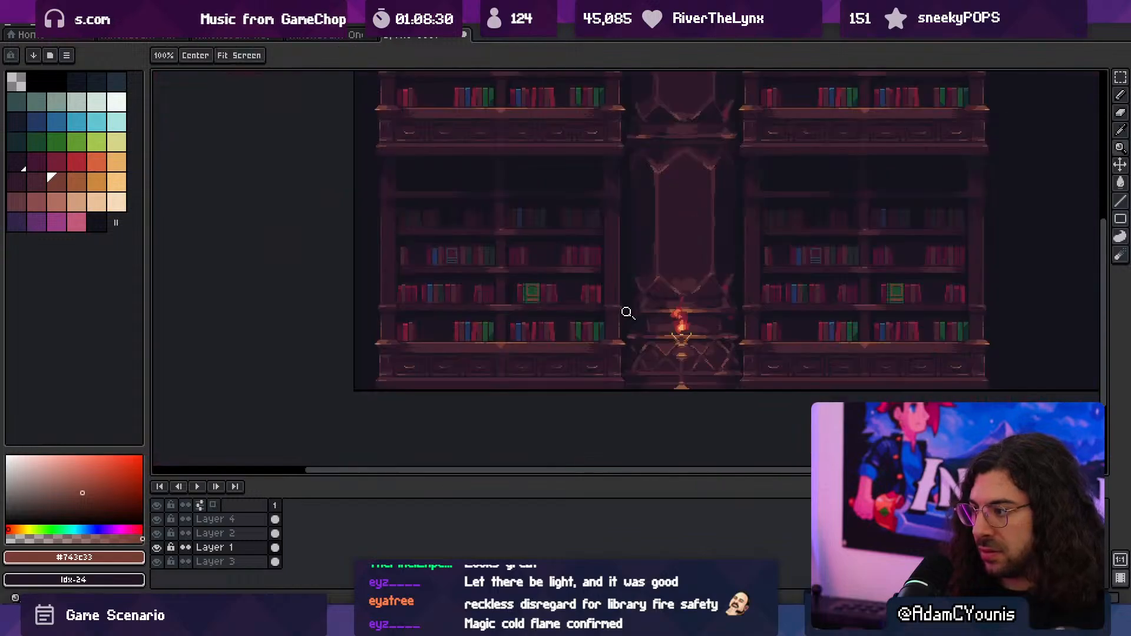
left_click_drag(685, 280, 600, 277)
mouse_move(600, 277)
left_mouse_down()
mouse_move(552, 288)
mouse_move(605, 277)
left_mouse_up()
left_click_drag(556, 311, 619, 313)
- Touch up the glow above the moulding left of the flame with sampled #2c1928 and #452531, narrowing the pencil to 1 px
left_click(548, 325, "alt")
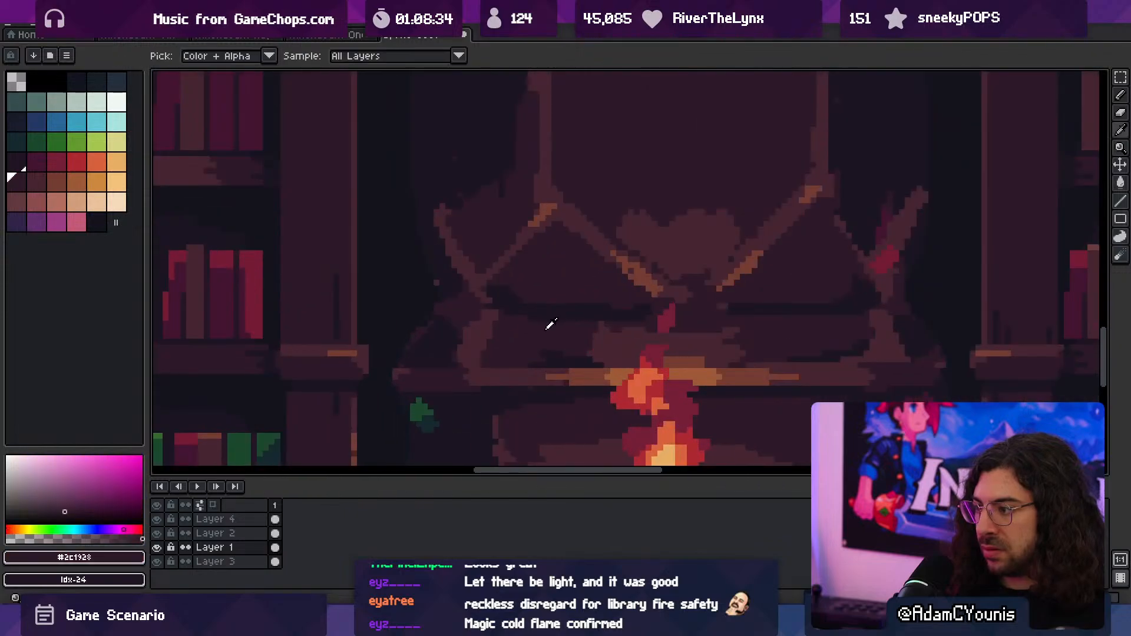
left_click_drag(578, 352, 520, 346)
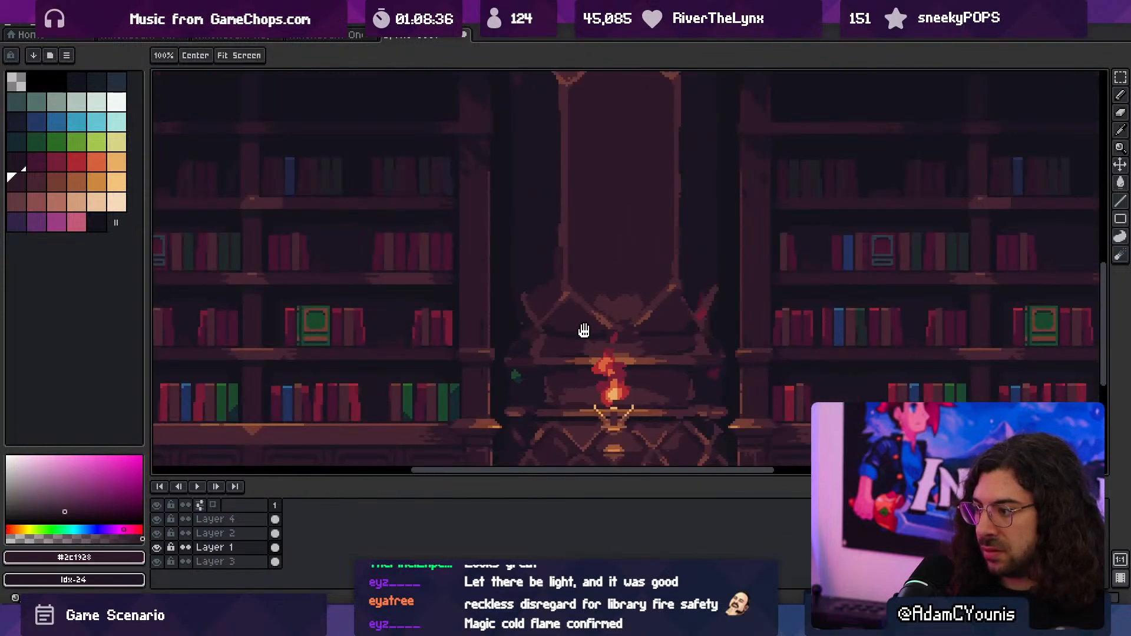
mouse_move(584, 331)
left_mouse_down()
mouse_move(537, 325)
mouse_move(589, 339)
left_mouse_up()
left_click(520, 339, "alt")
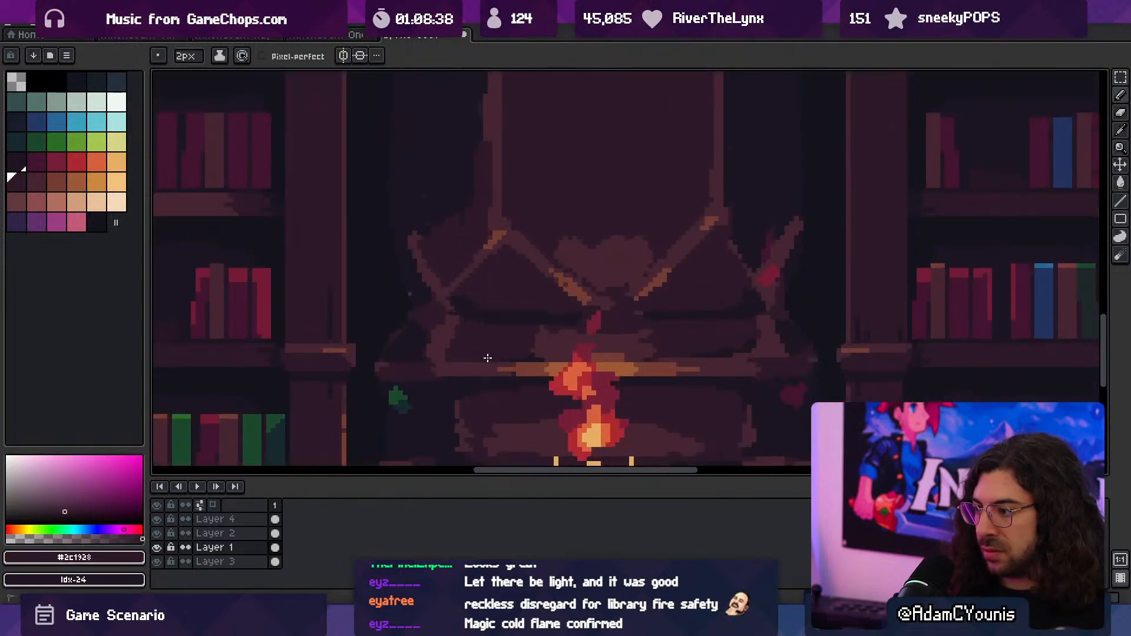
left_click(538, 353, "alt")
left_click_drag(557, 355, 502, 356)
left_click(510, 348, "alt")
left_click(523, 354, "alt")
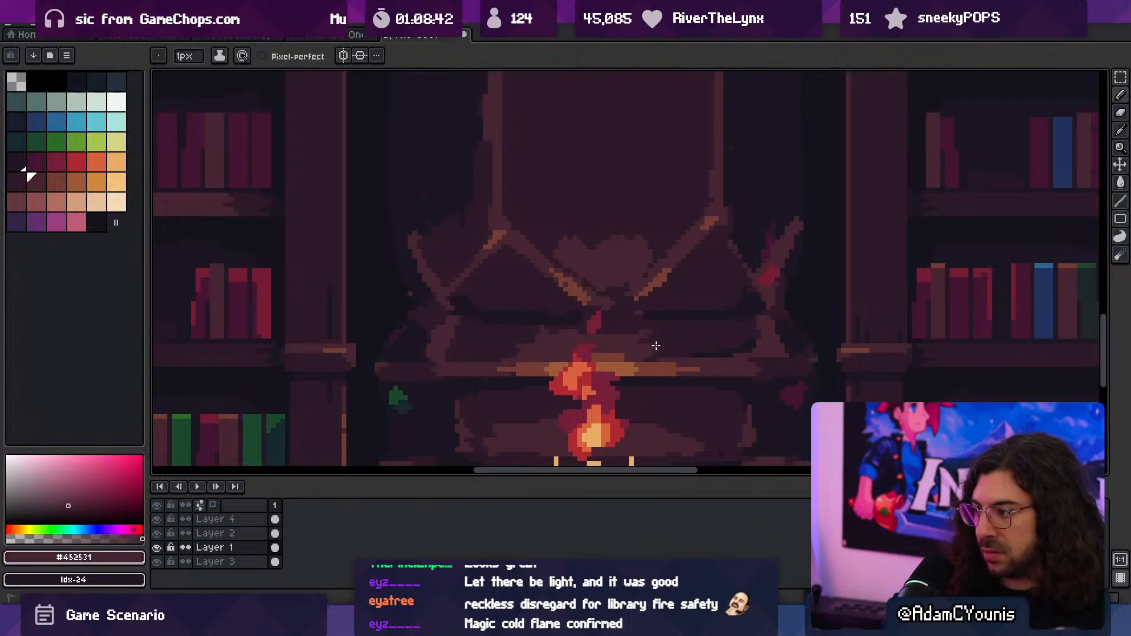
- Widen the glow right of the flame with #452531 and dab a #743c33 highlight just above the moulding
left_click(634, 341, "alt")
mouse_move(632, 357)
left_mouse_down()
mouse_move(669, 358)
mouse_move(669, 339)
left_mouse_up()
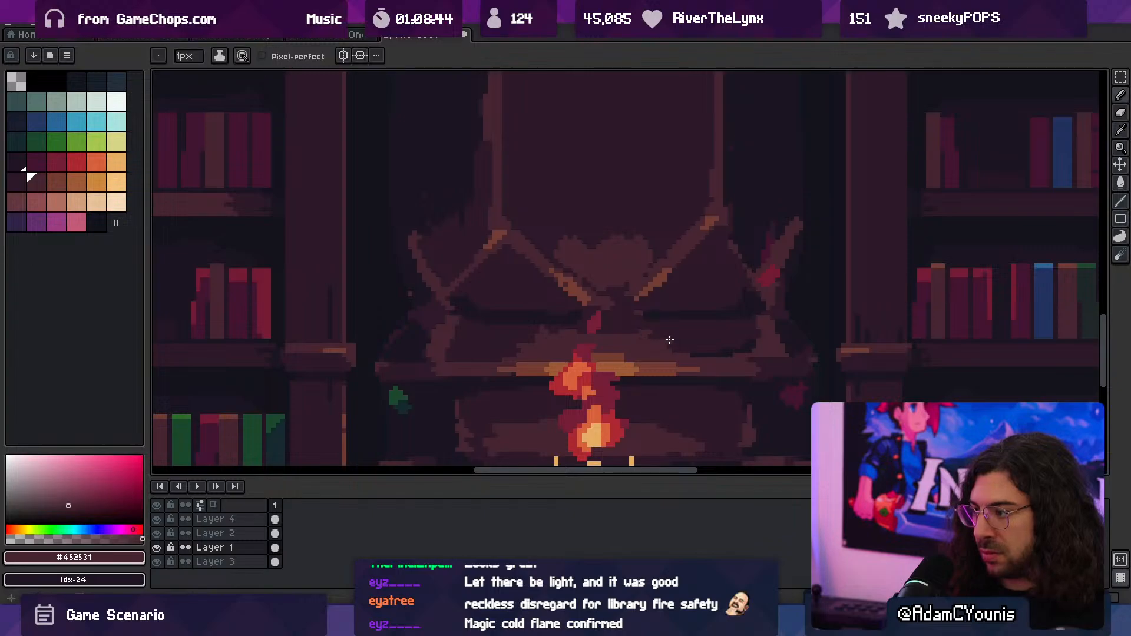
left_click(635, 348, "alt")
left_click_drag(603, 356, 642, 354)
left_click(615, 344, "alt")
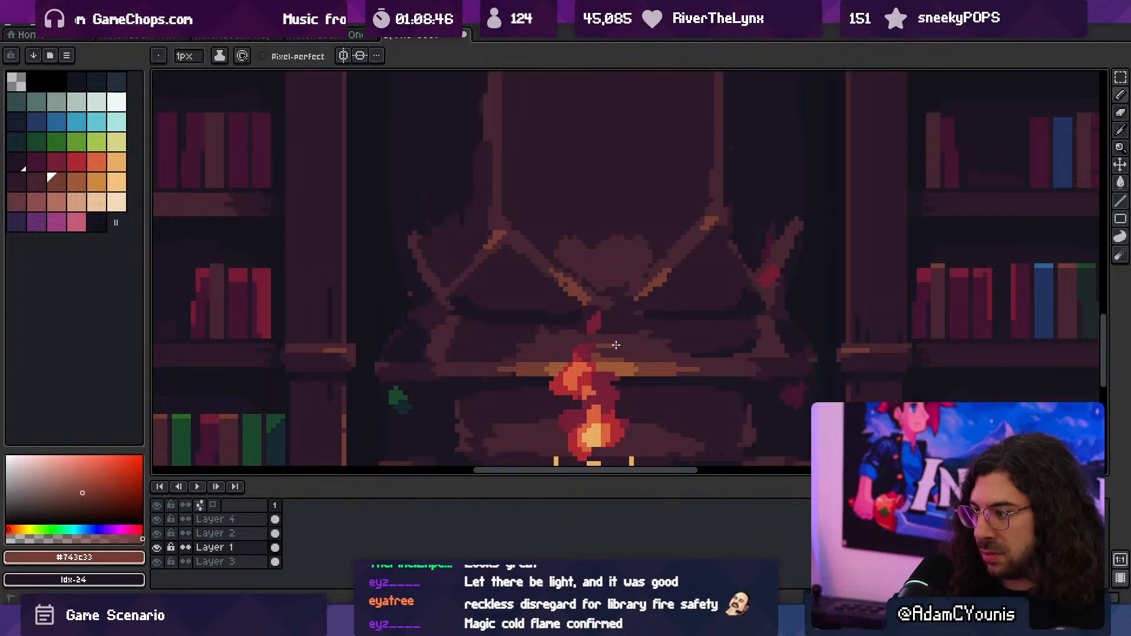
- Add an outside outline in #13131d to the flaming candle stand on Layer 4
key("z")
scroll(609, 295, "down", 3)
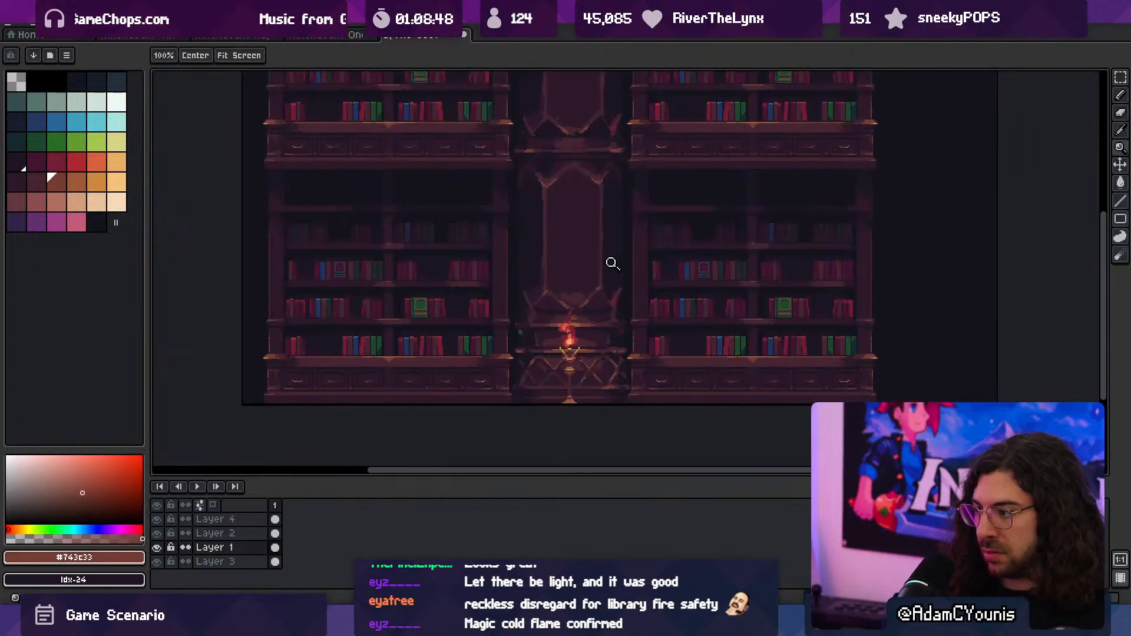
scroll(588, 279, "down", 1)
scroll(567, 263, "up", 1)
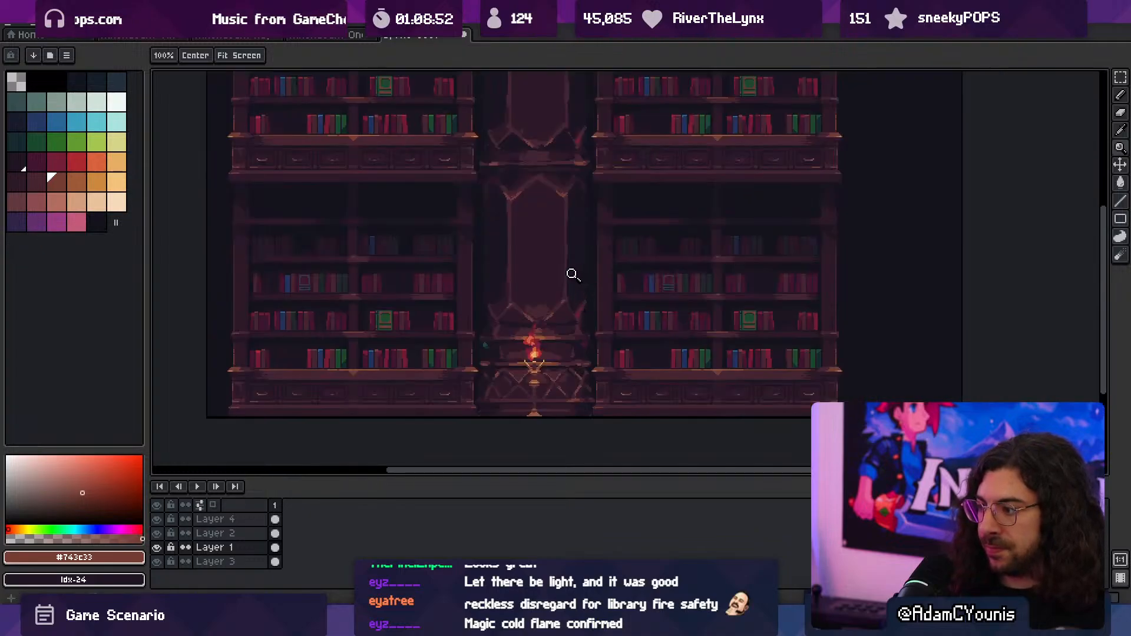
left_click_drag(540, 368, 590, 365)
left_click_drag(545, 397, 530, 394)
left_click(535, 382, "ctrl")
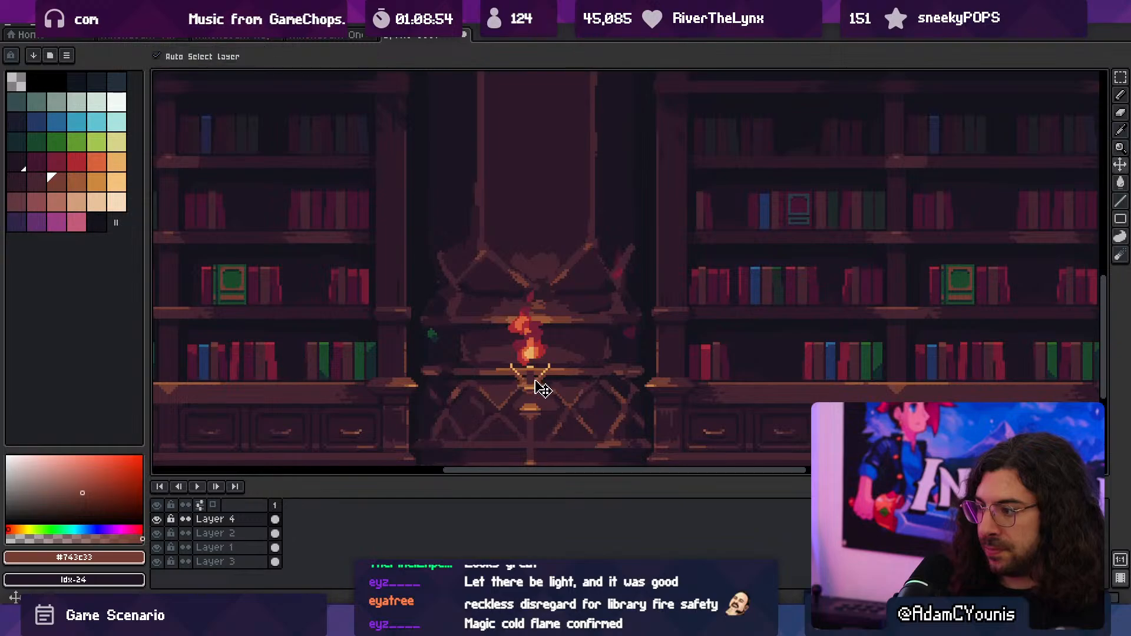
key("shift+o")
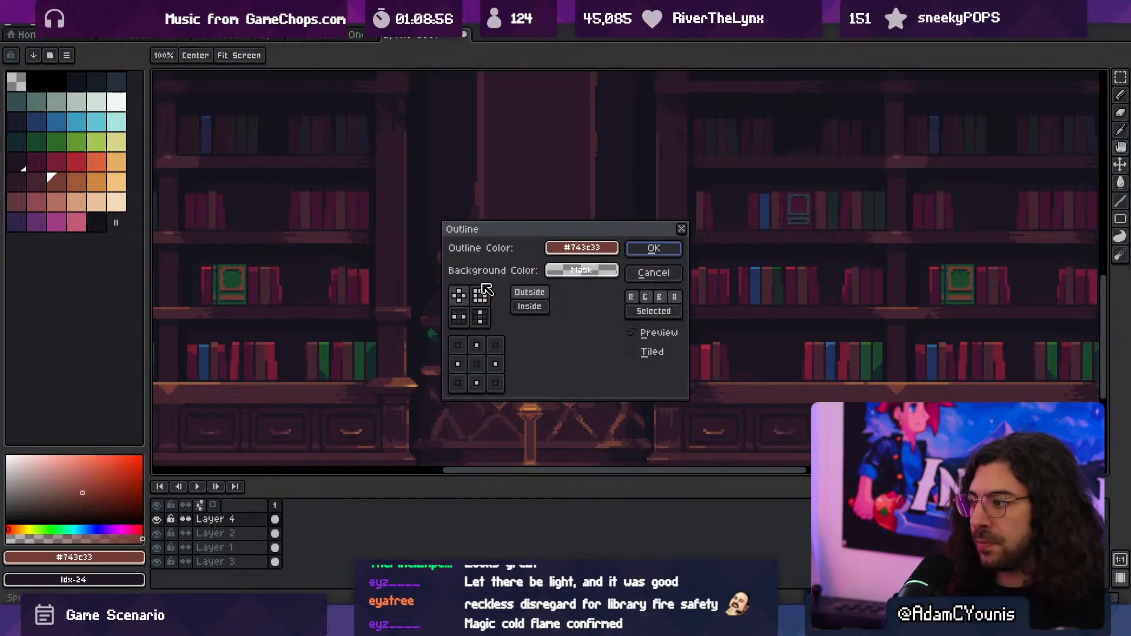
left_click(585, 250)
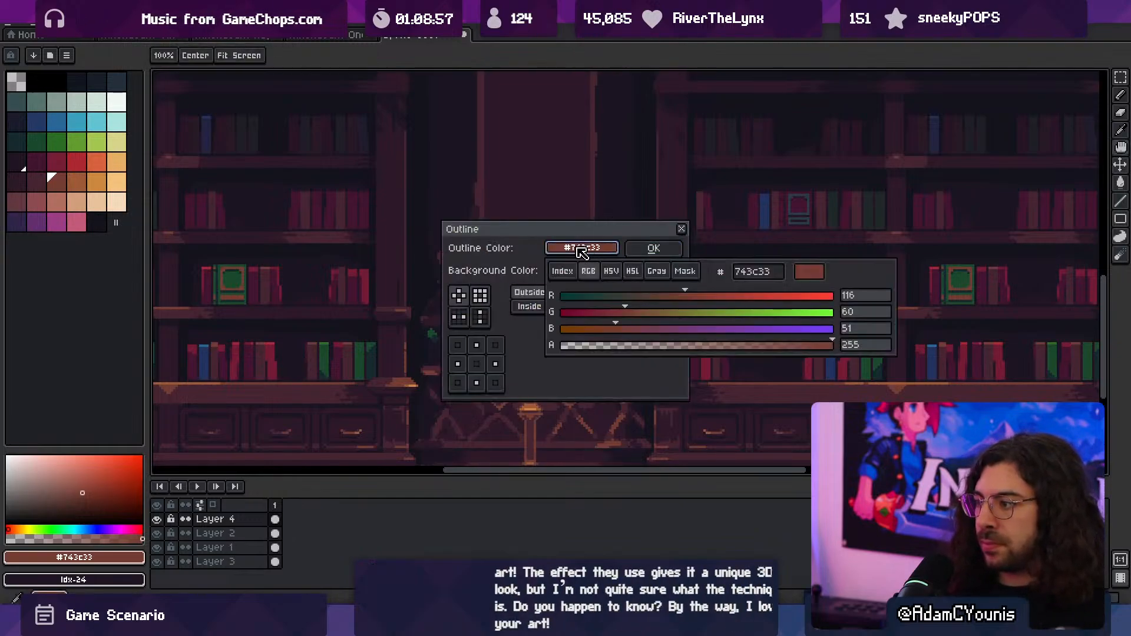
left_click(601, 204)
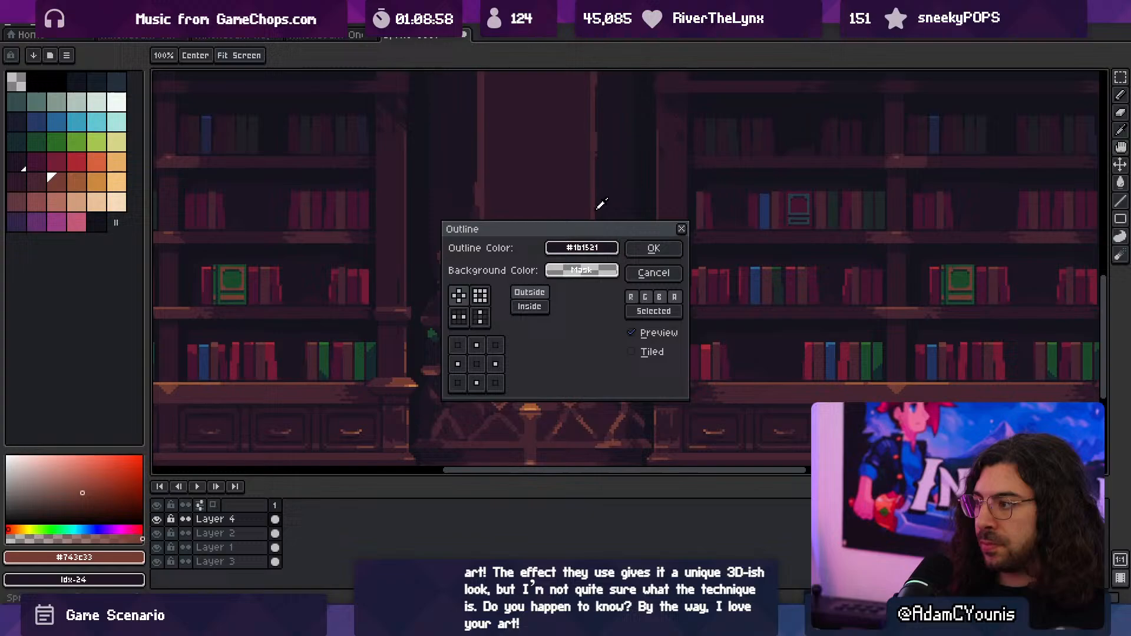
left_click(653, 248)
scroll(606, 303, "down", 3)
scroll(658, 318, "up", 2)
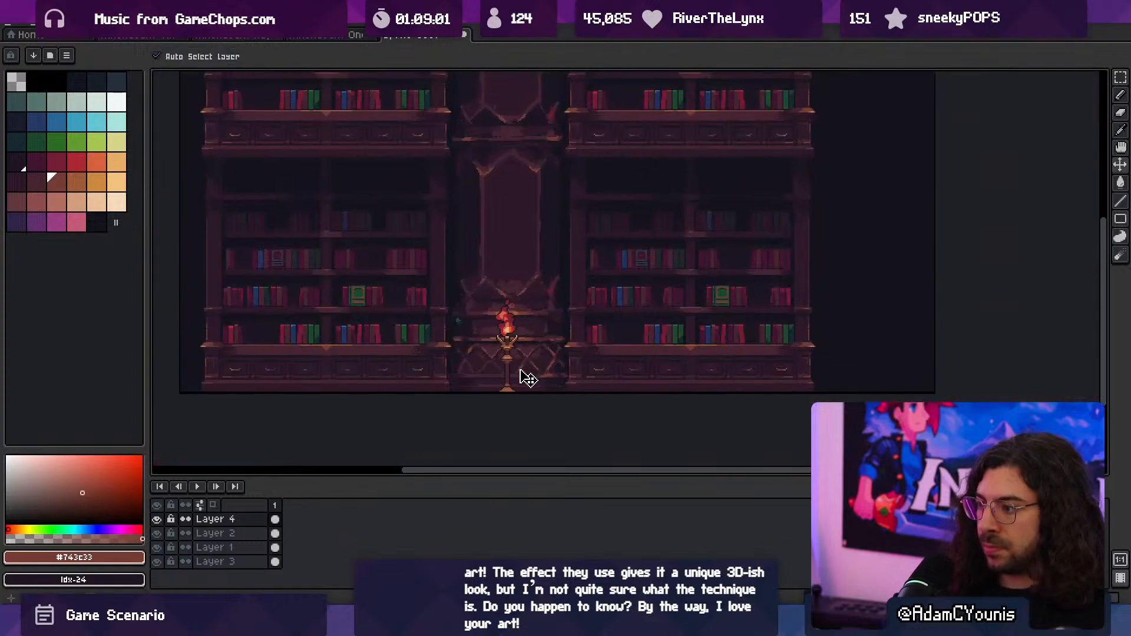
scroll(527, 308, "up", 2)
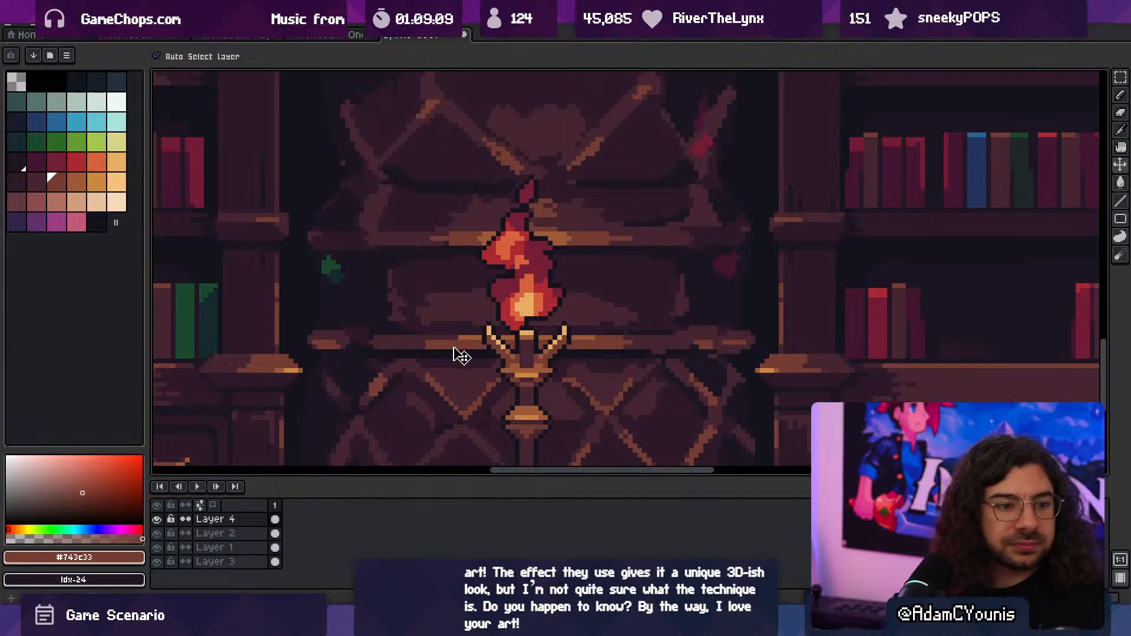
- Sample #2c1928 and break up the glow at the base of the tall panel with 1 px vertical streaks
key("z")
scroll(495, 310, "down", 2)
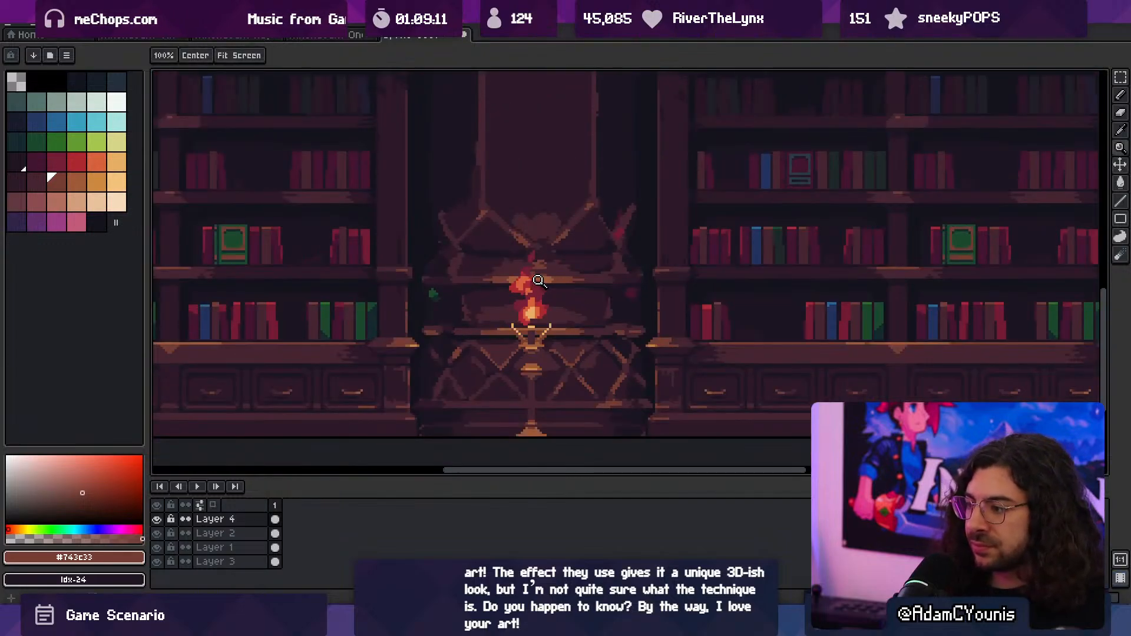
scroll(528, 335, "down", 2)
scroll(547, 303, "up", 3)
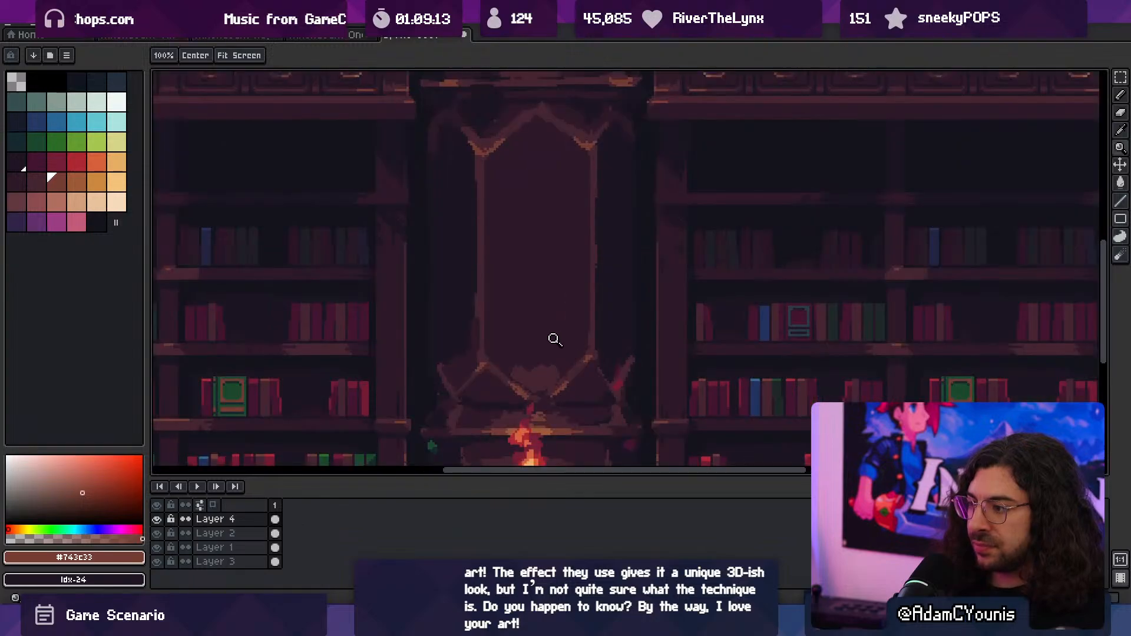
key("i")
left_click(518, 371)
key("b")
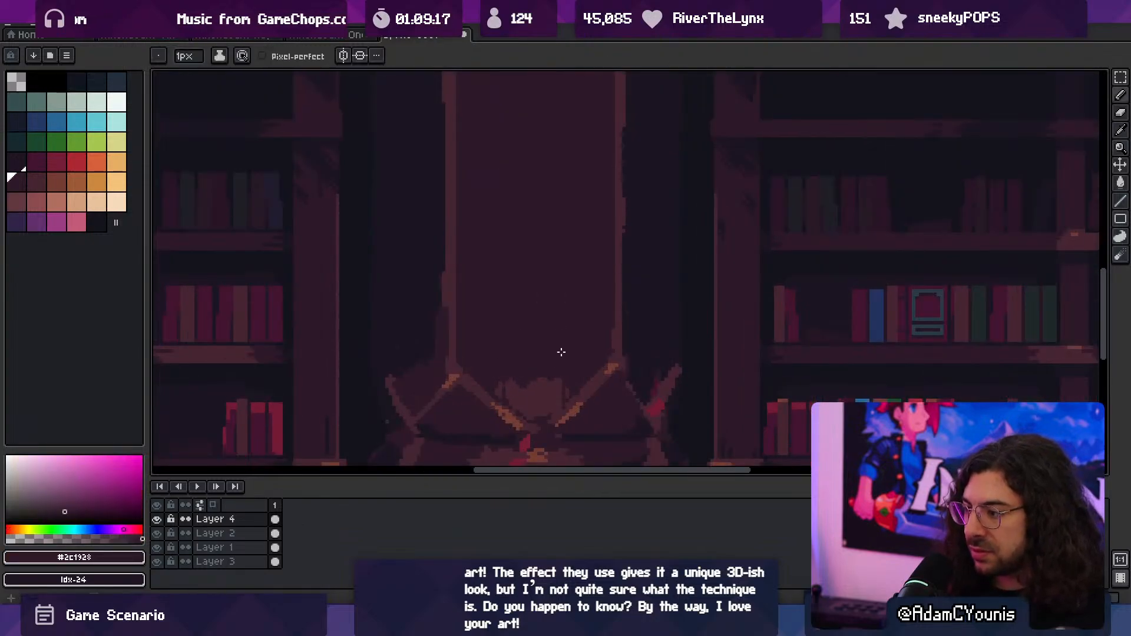
left_click(559, 389, "alt")
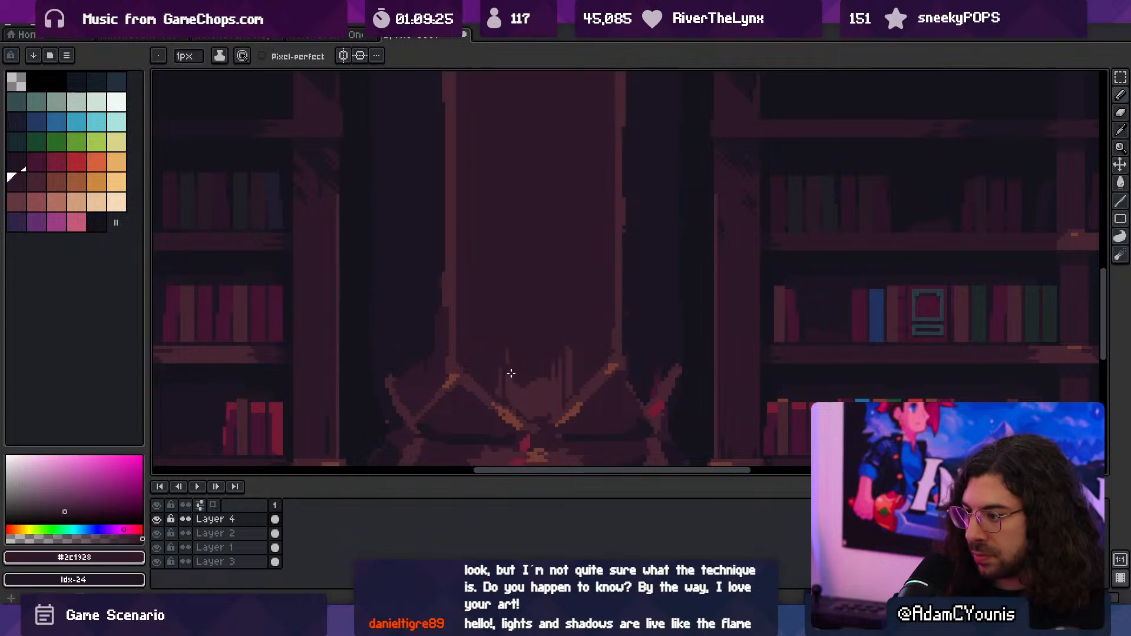
left_click(530, 370, "alt")
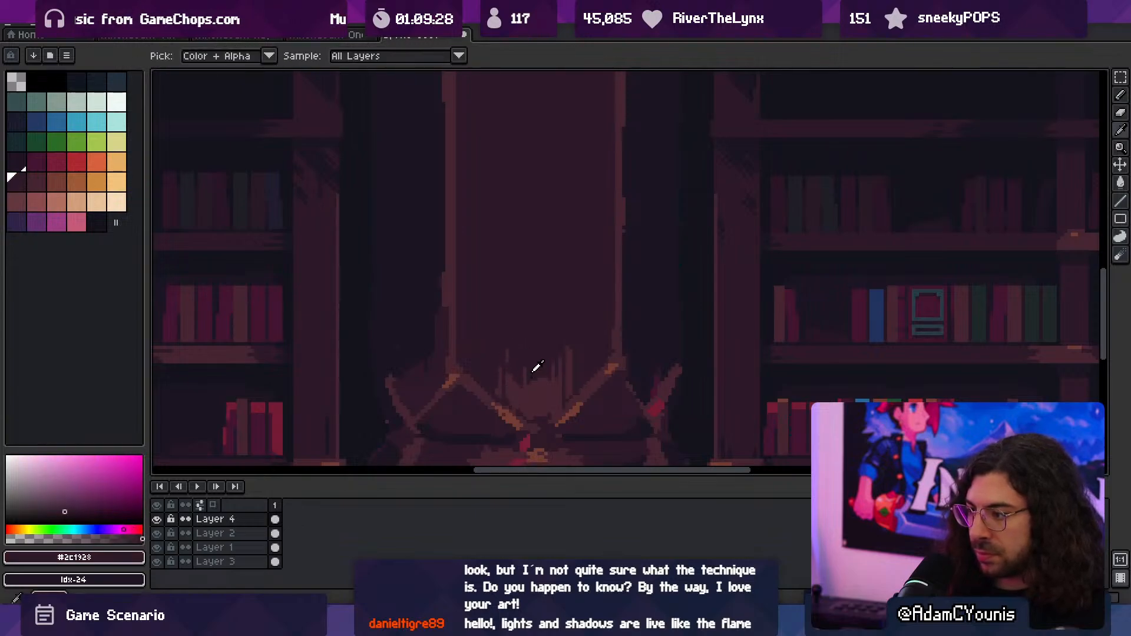
- Refine the vertical streaks above the right side of the glow with #452531 and #2c1928
scroll(510, 345, "down", 3)
scroll(548, 324, "down", 1)
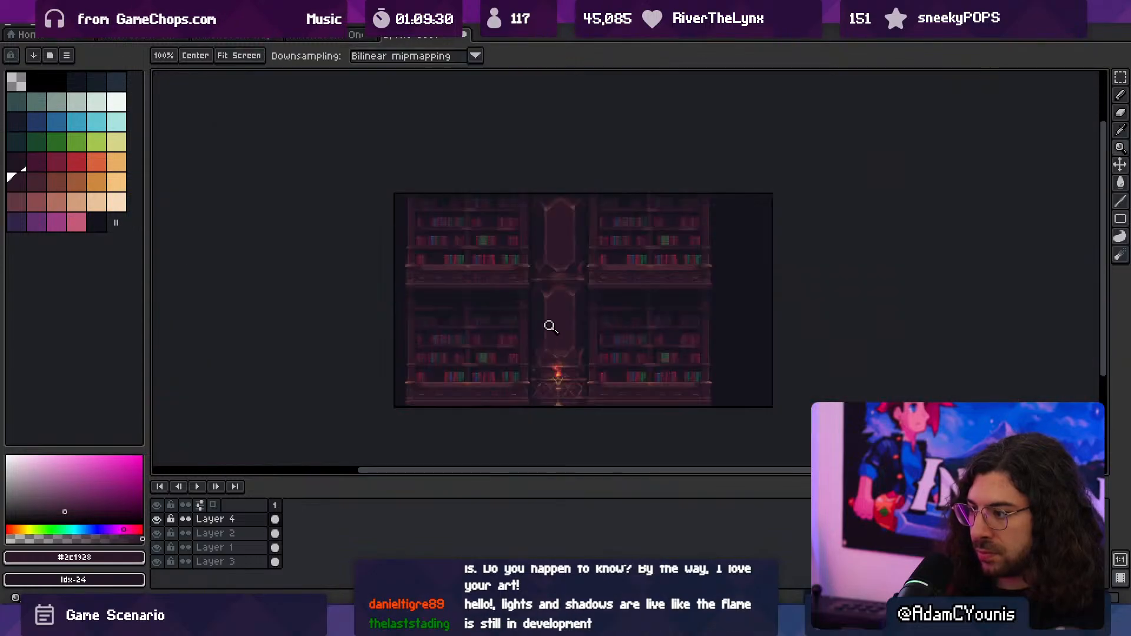
scroll(583, 331, "up", 5)
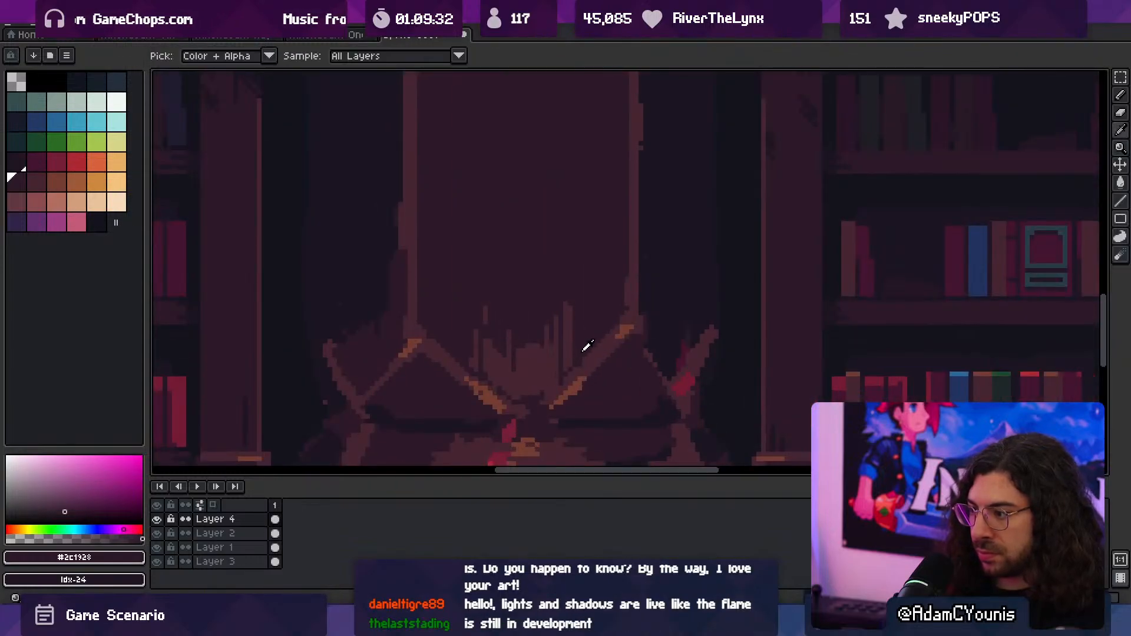
left_click(569, 350, "alt")
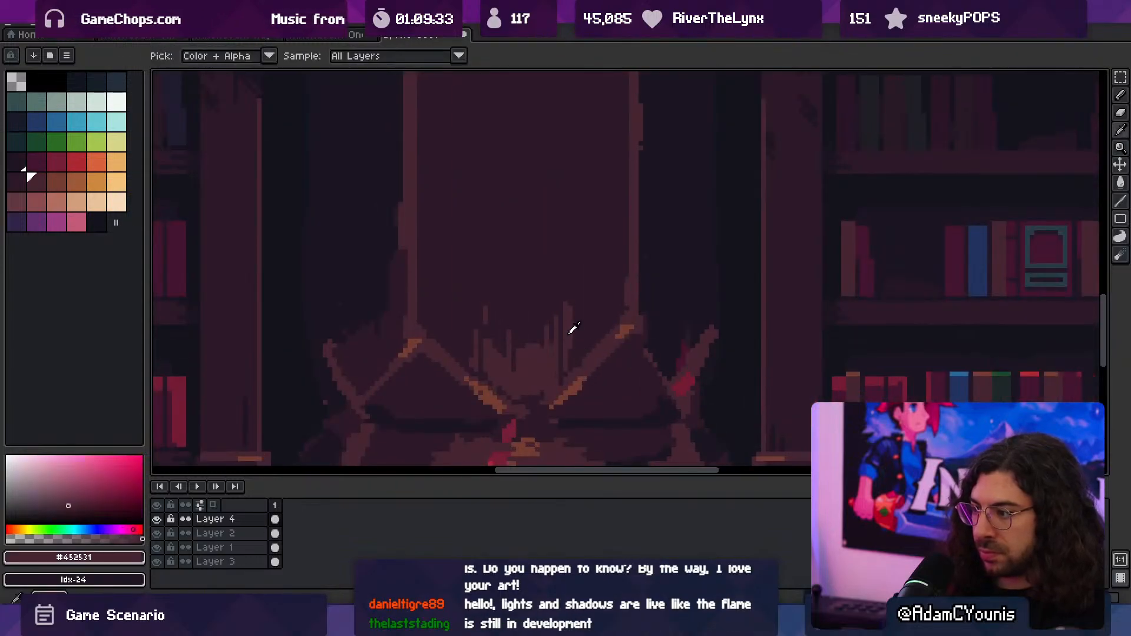
left_click(589, 294, "alt")
left_click(568, 337)
left_click(571, 290, "alt")
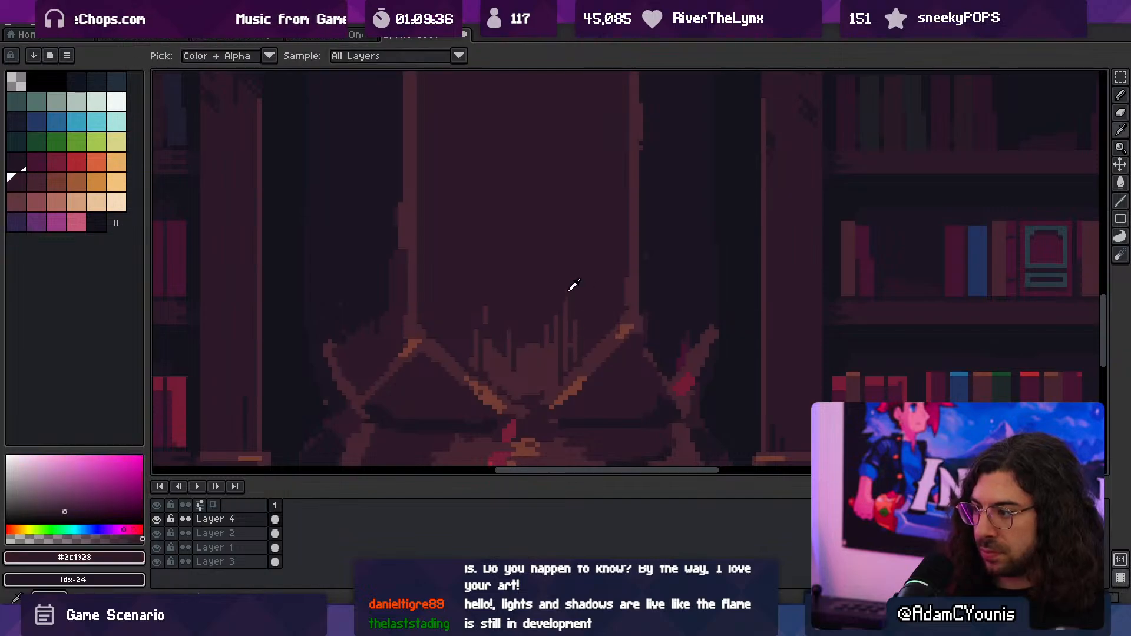
left_click_drag(565, 300, 564, 330)
key("alt")
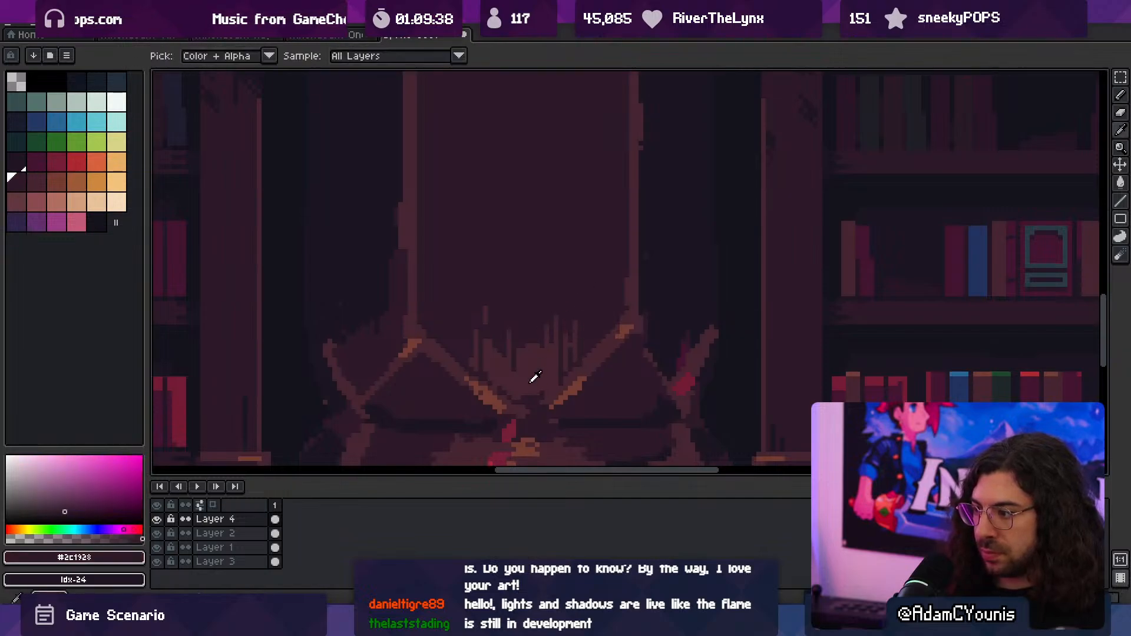
key("z")
mouse_move(555, 368)
left_mouse_down()
mouse_move(506, 347)
mouse_move(572, 360)
mouse_move(545, 356)
left_mouse_up()
middle_click_drag(555, 352, 505, 318)
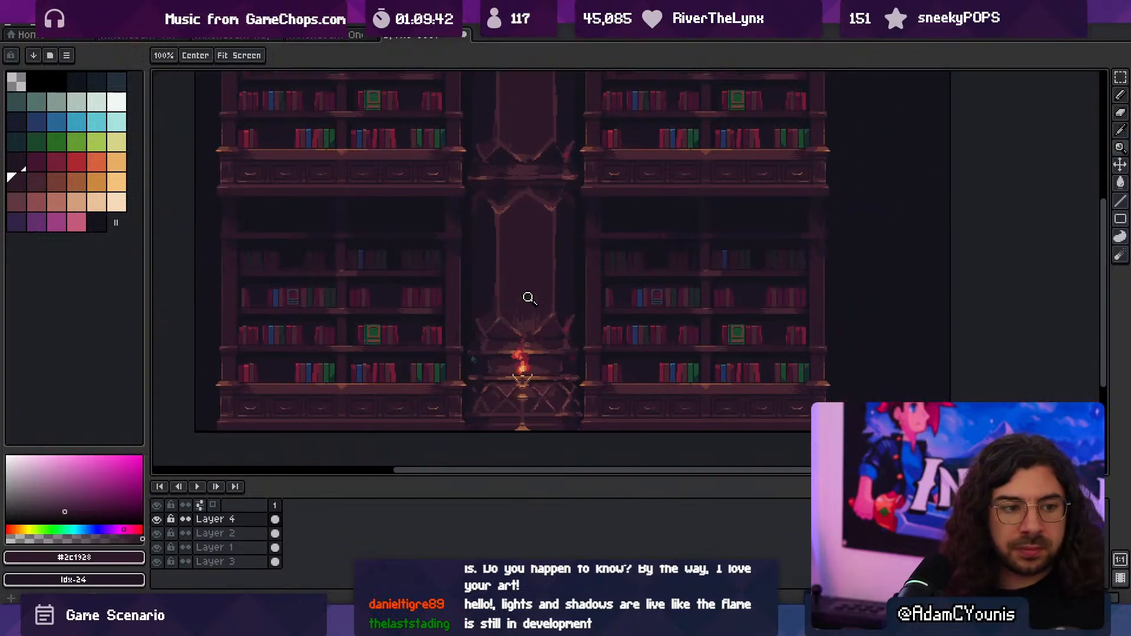
key("ctrl+a")
key("ctrl+x")
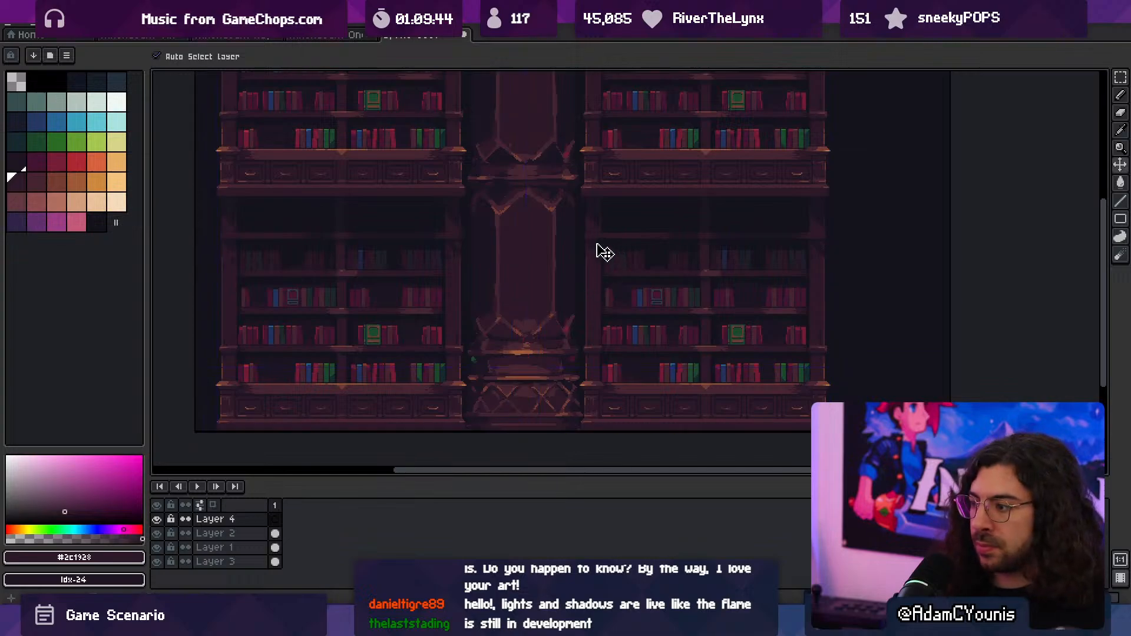
key("ctrl+v")
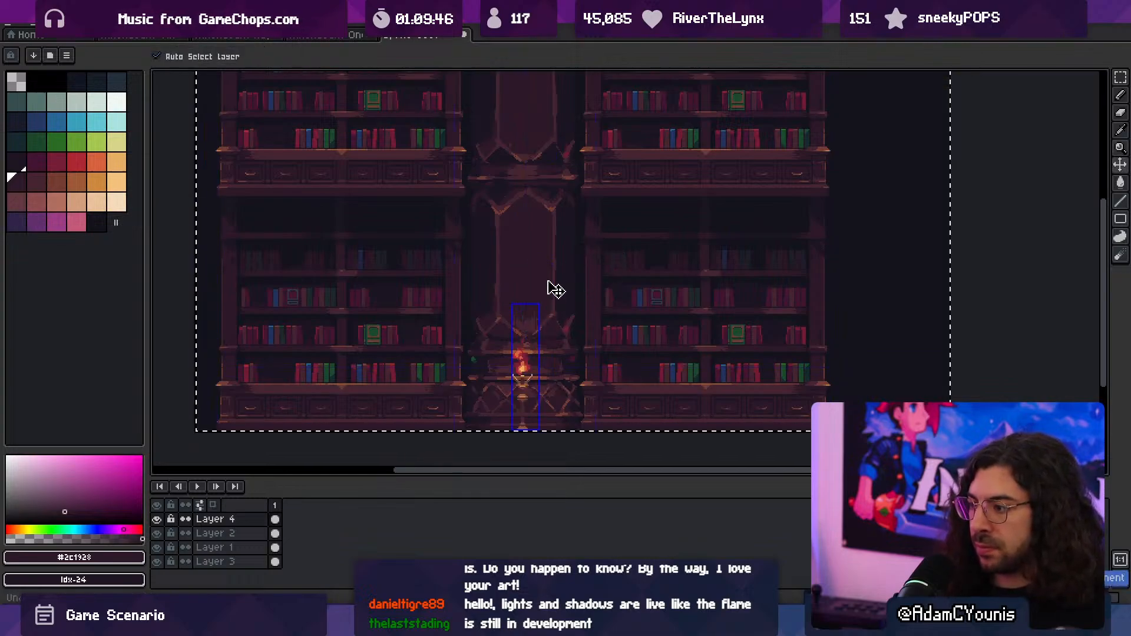
left_click_drag(520, 288, 500, 301)
key("ctrl+z")
- Select the column's layer, copy its whole artwork and clear the selection
key("q")
left_click(536, 275, "ctrl")
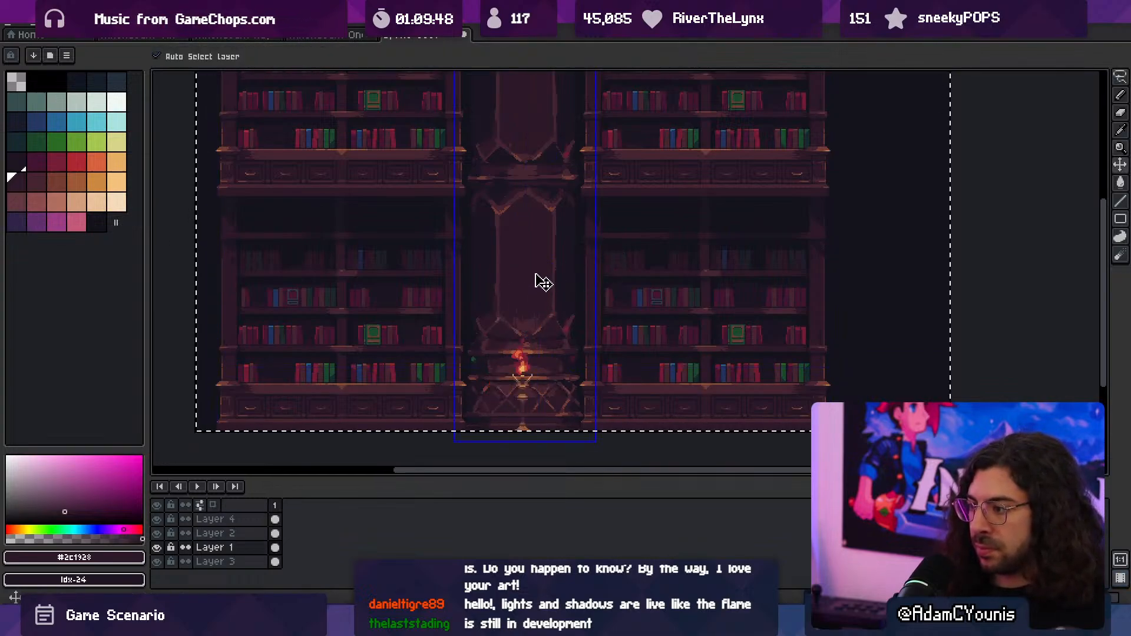
key("ctrl+x")
key("ctrl+v")
key("ctrl+d")
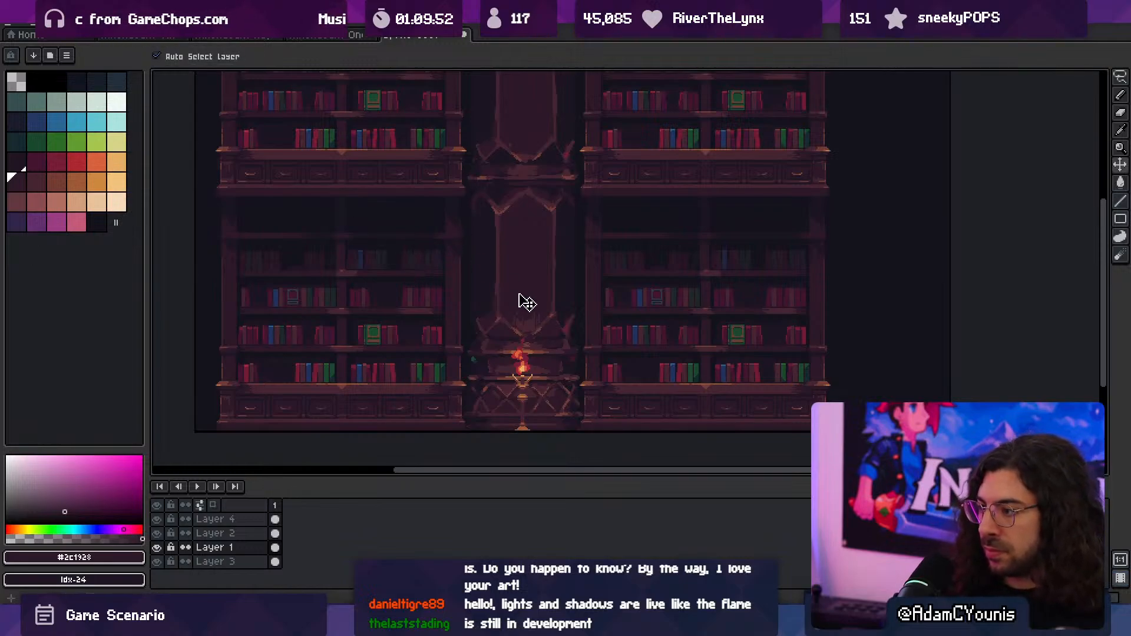
- Switch to the standalone column sprite and replace its old Layer 1 artwork with the copied column
key("b")
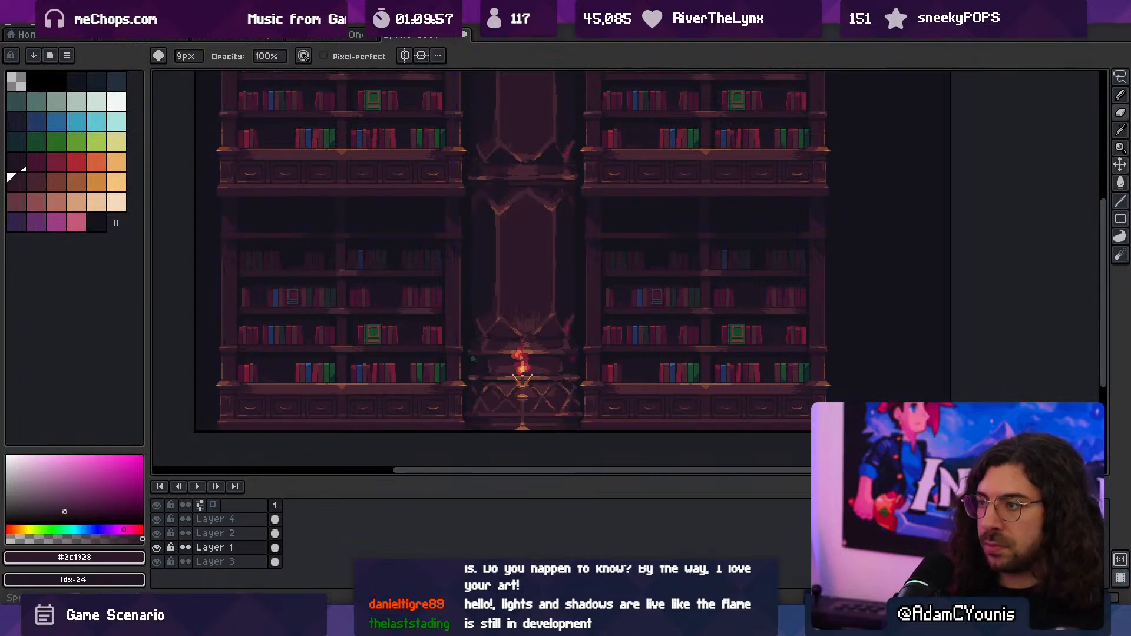
left_click(323, 38)
left_click(229, 40)
left_click(171, 40)
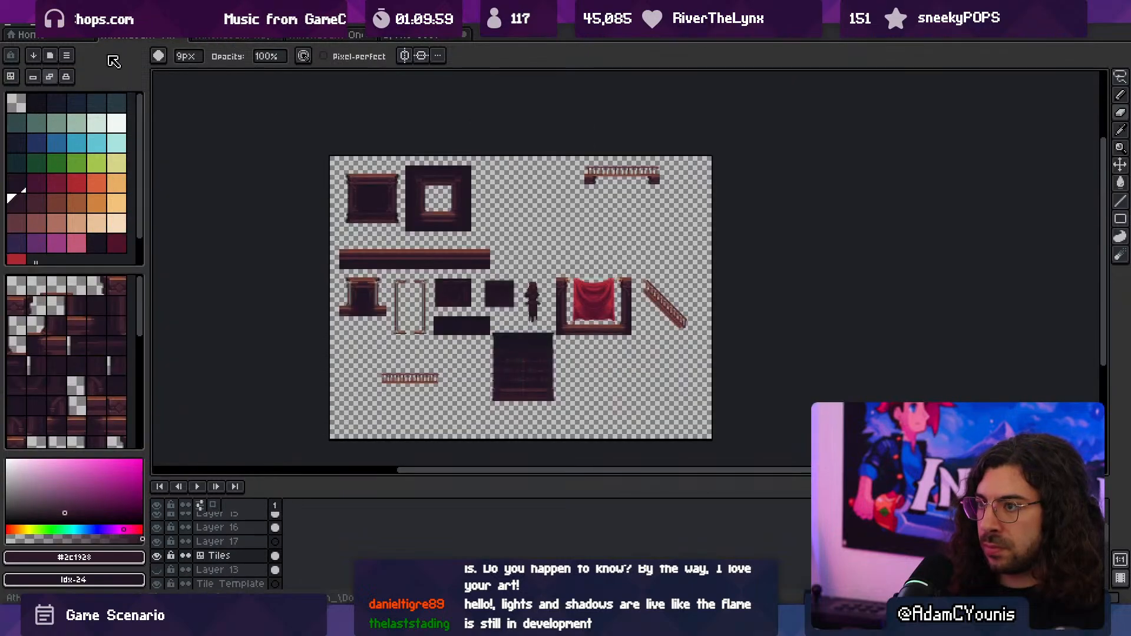
left_click(83, 40)
left_click(219, 40)
key("ctrl+v")
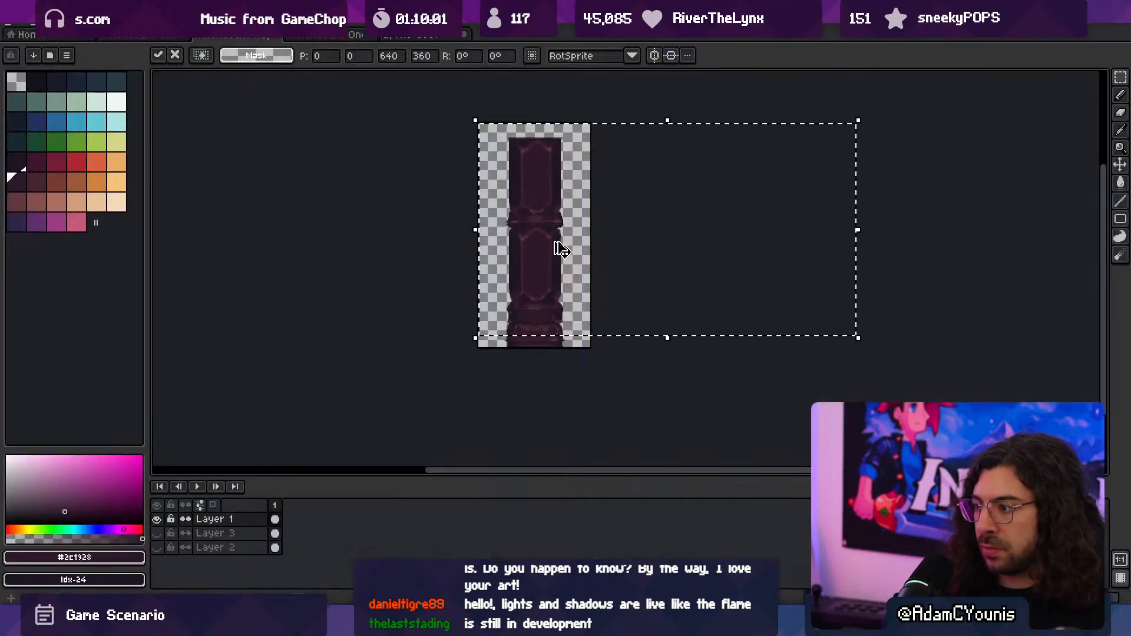
key("ctrl+z")
key("ctrl+v")
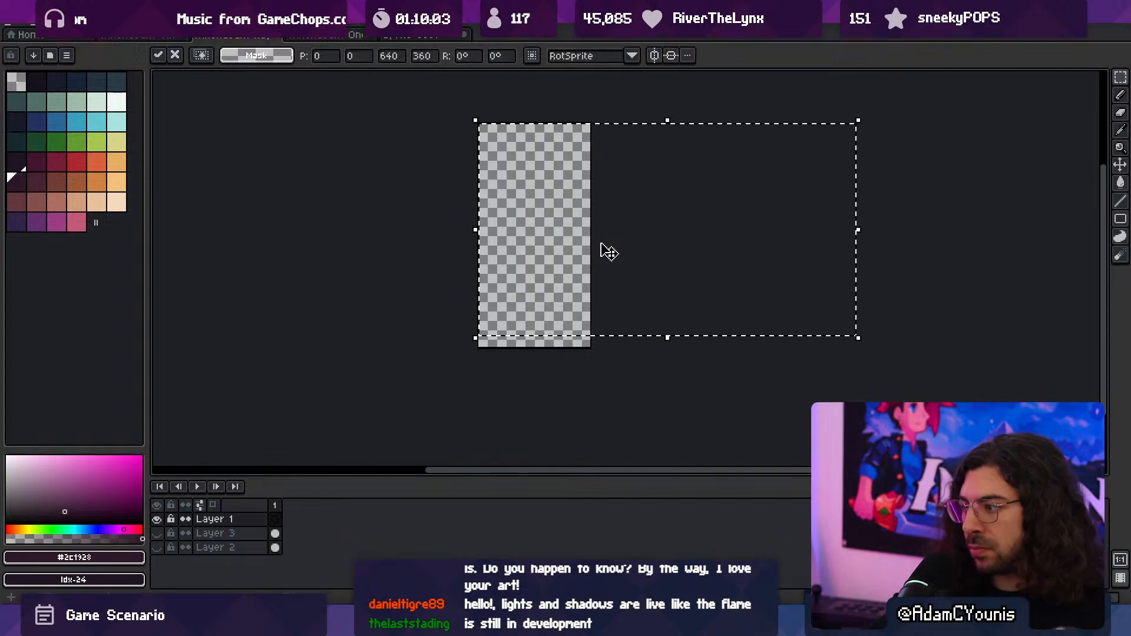
- Align the pasted column with the canvas's bottom edge at position -182, 20 and erase the stray pixels beside its base
left_click_drag(623, 248, 618, 257)
scroll(619, 257, "up", 6)
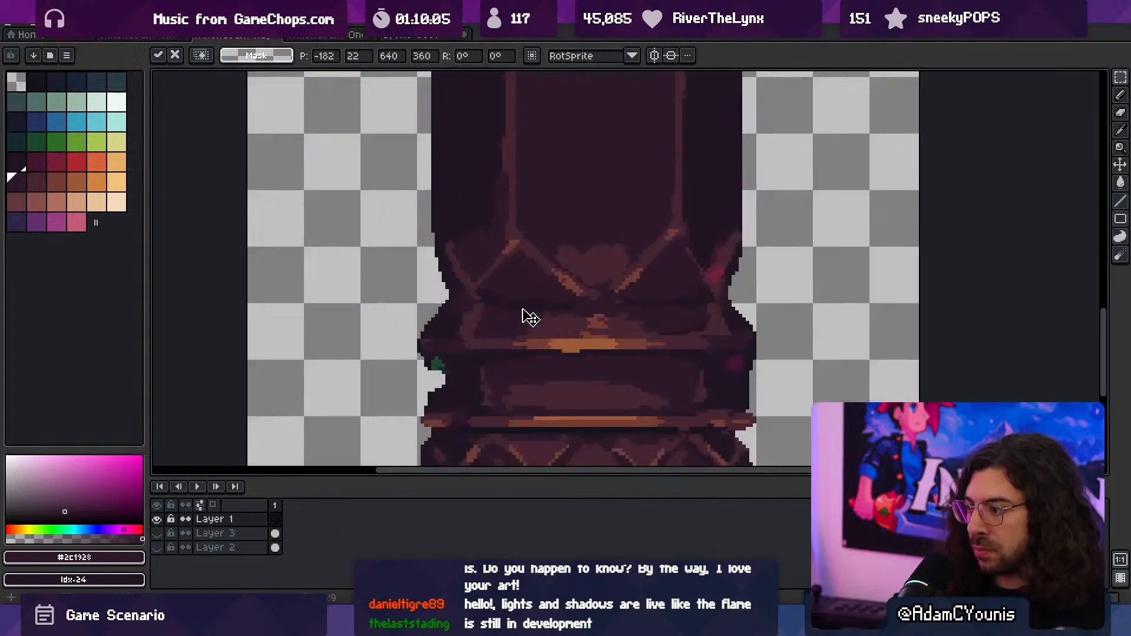
left_click_drag(512, 329, 509, 327)
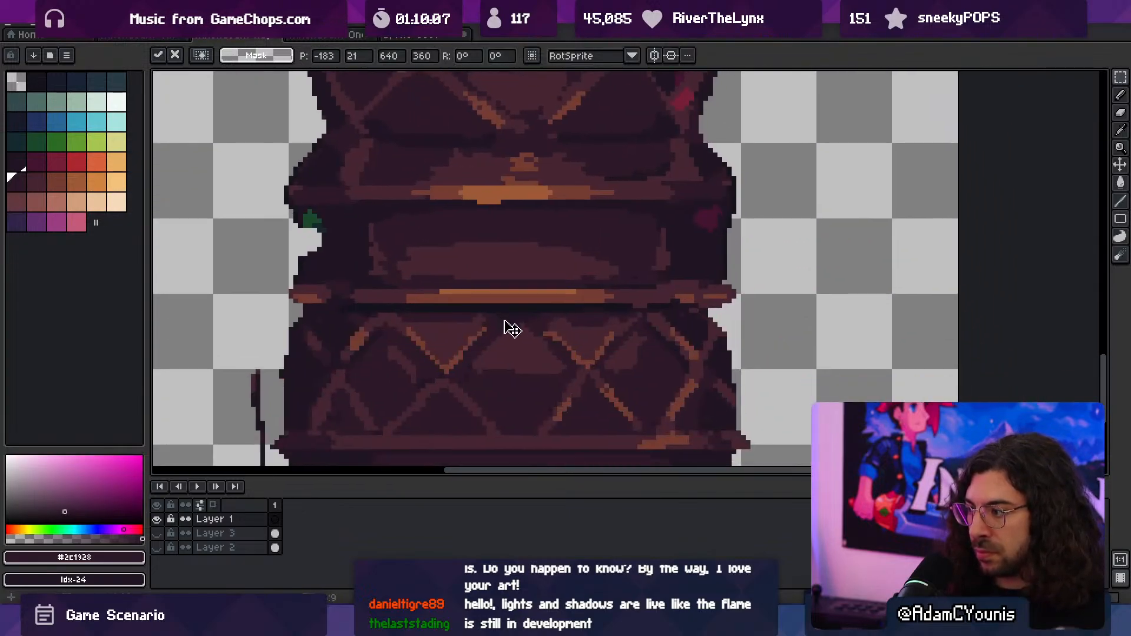
key("Right")
scroll(528, 307, "down", 1)
middle_click_drag(495, 339, 503, 278)
key("Up")
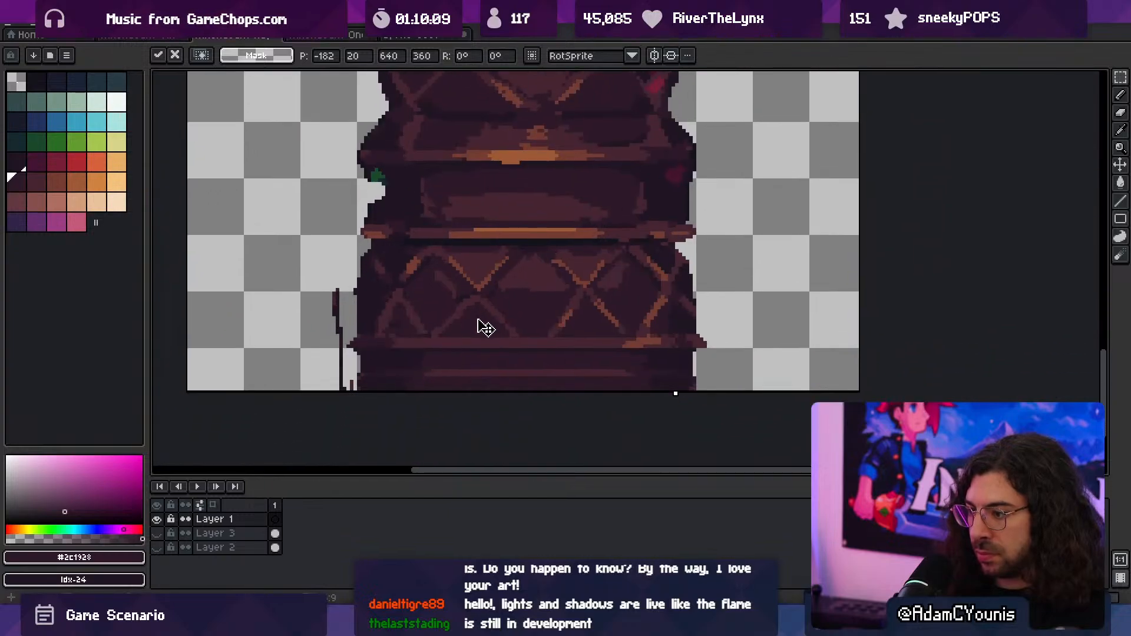
key("b")
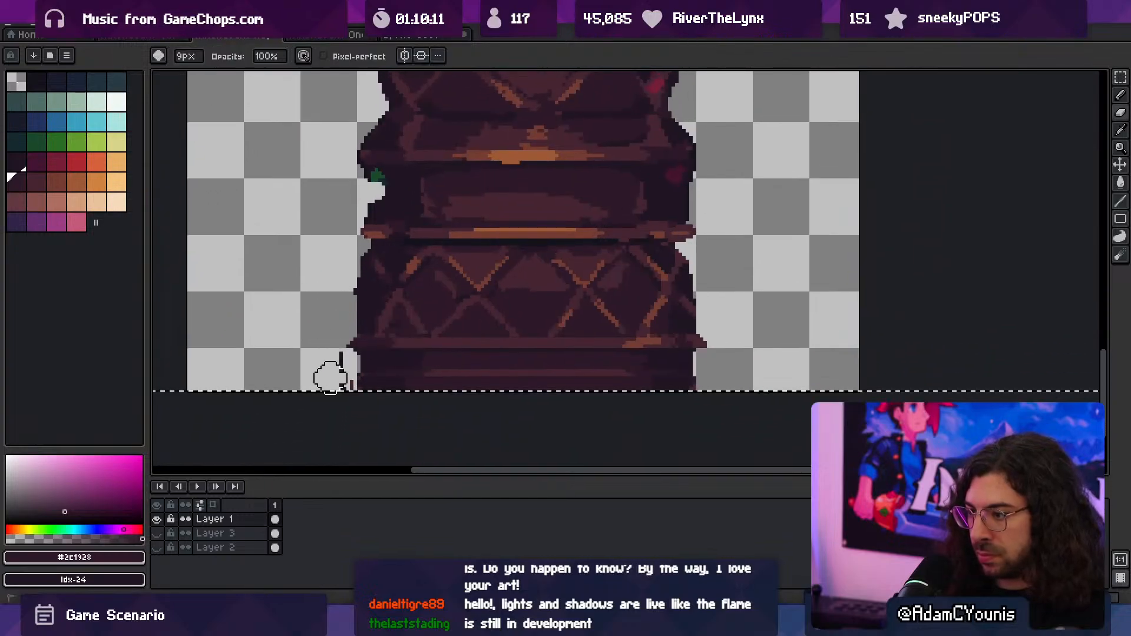
scroll(533, 371, "down", 3)
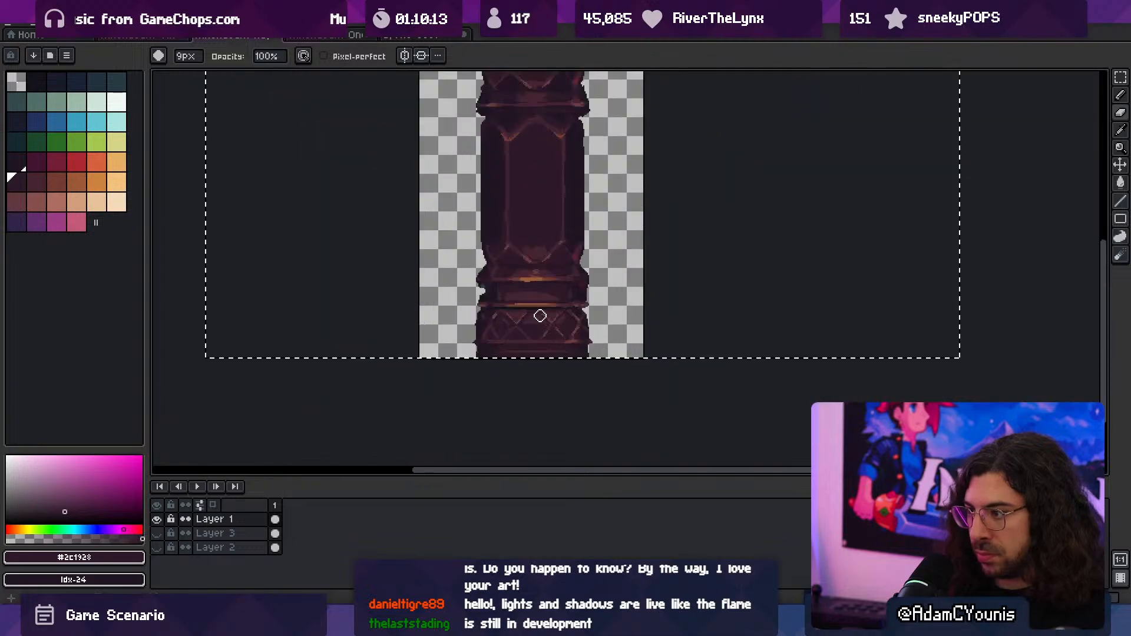
- Save the column sprite and export it as an image
scroll(540, 316, "up", 2)
key("ctrl+s")
key("ctrl+alt+shift+s")
left_click(175, 180)
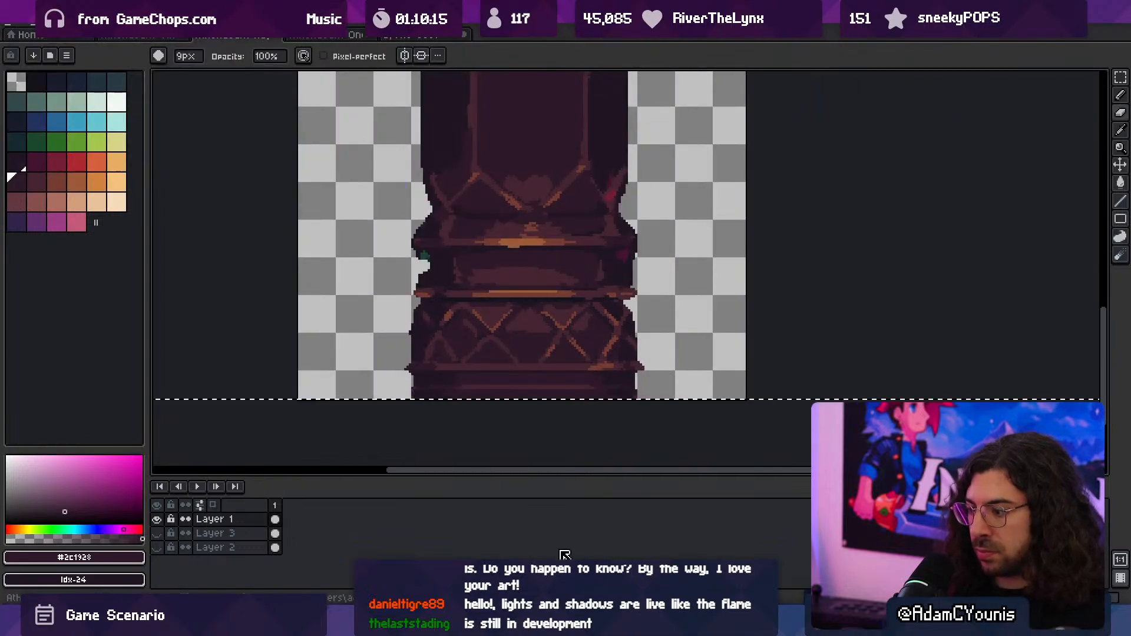
- Switch to Unity and play the level, running the character past the columns and back to examine their look in game
left_click(545, 621)
middle_click_drag(512, 337, 523, 285)
scroll(523, 286, "down", 3)
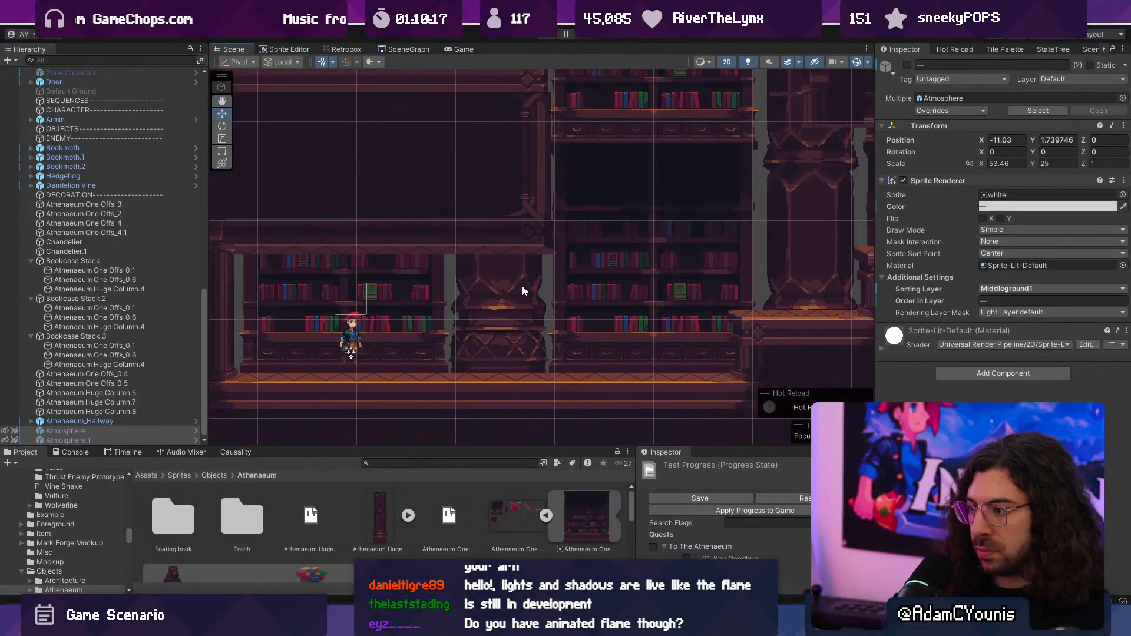
key("ctrl+p")
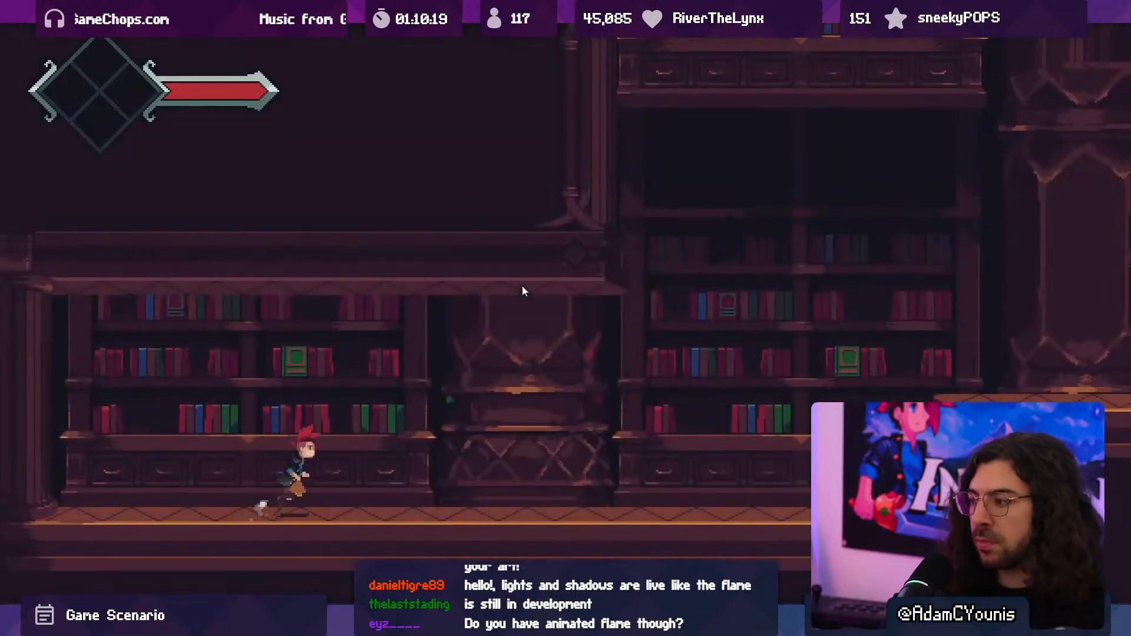
key("Right")
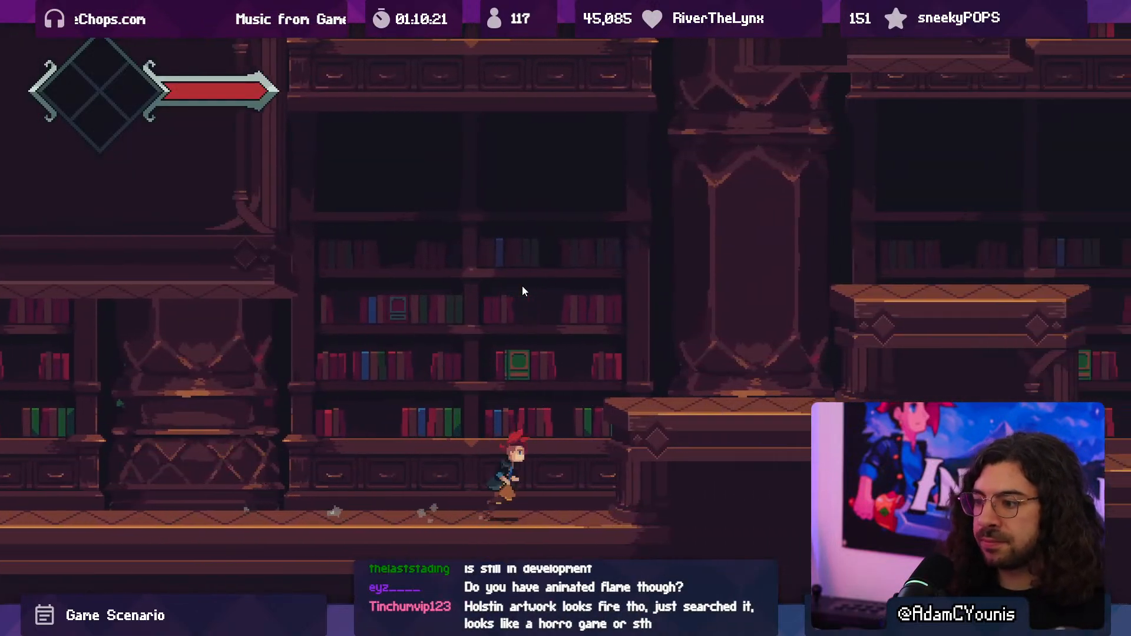
key("Right")
key("space")
key("space")
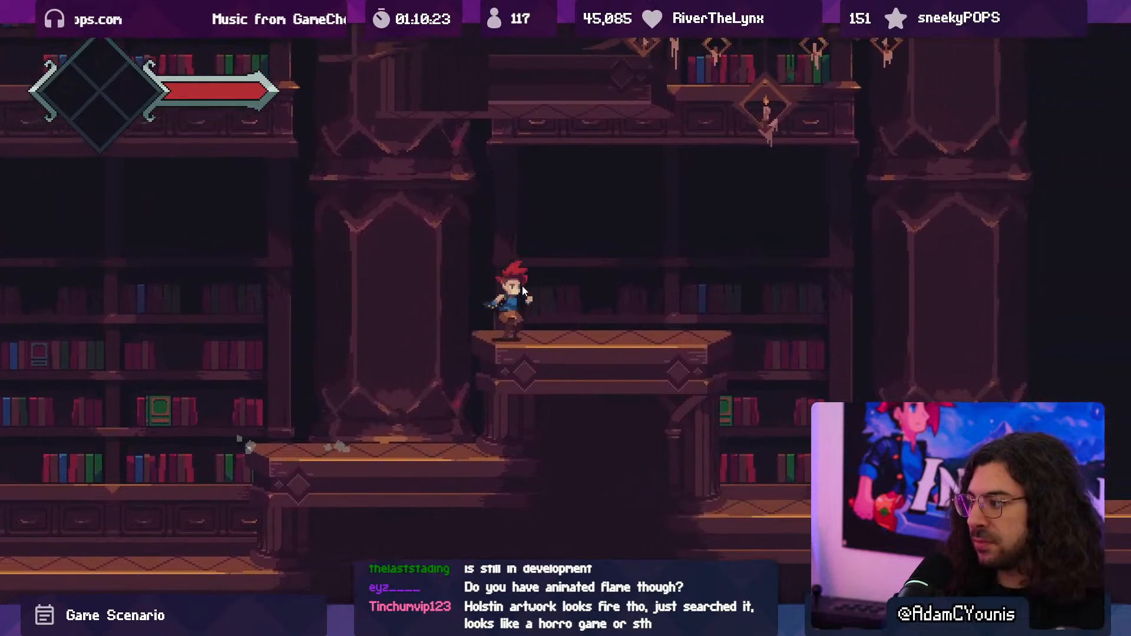
key("Right")
key("Left")
key("space")
key("space")
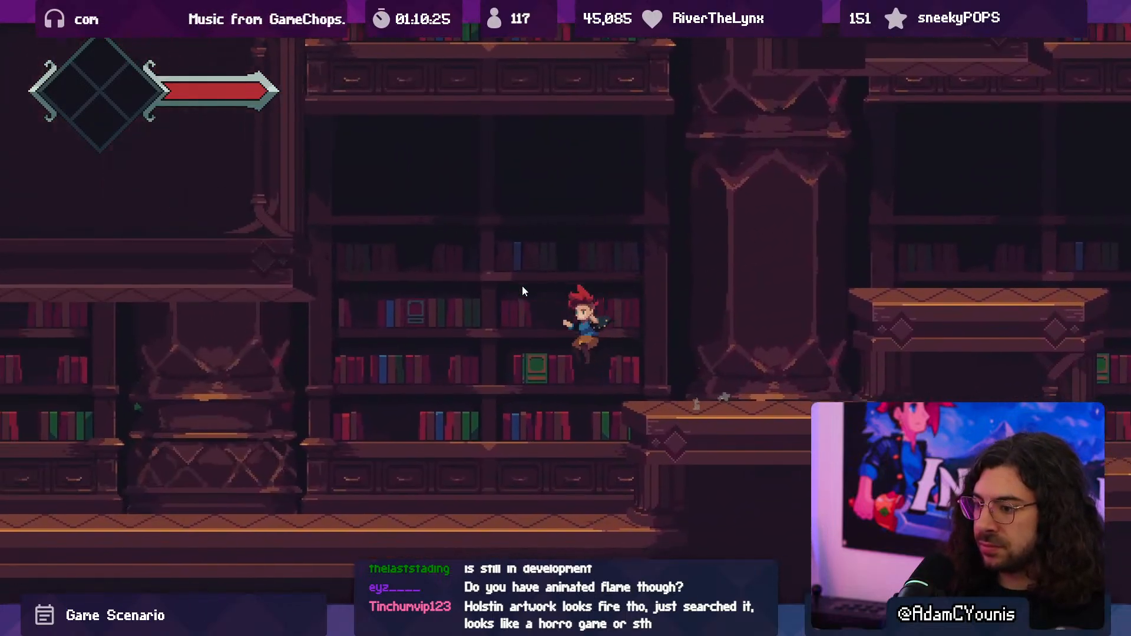
key("Left")
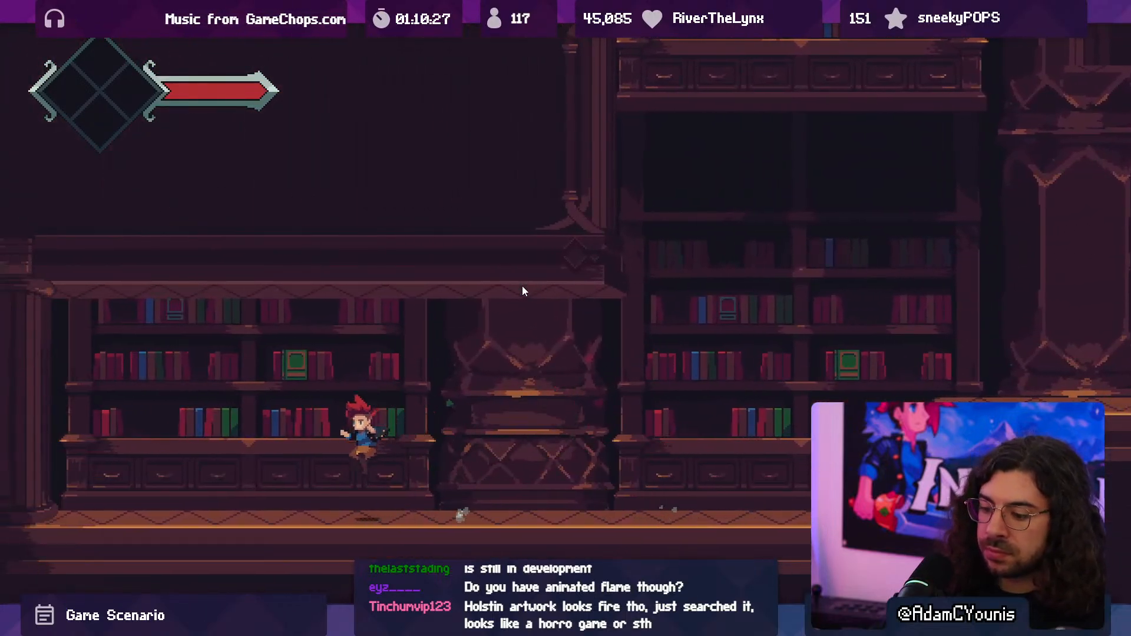
key("ctrl+p")
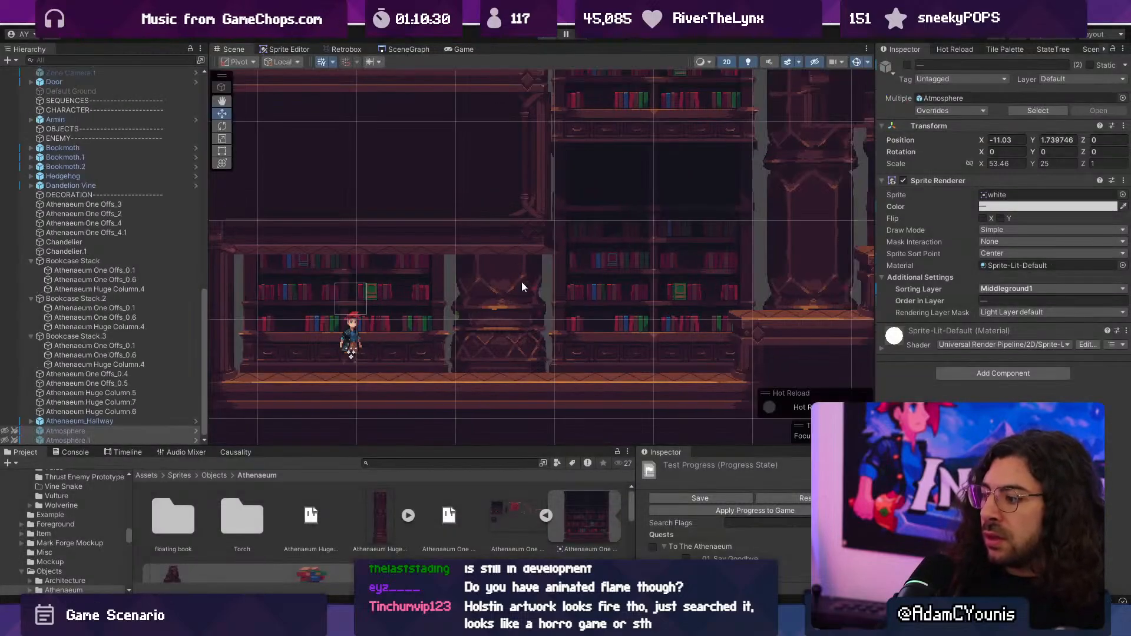
left_click(410, 49)
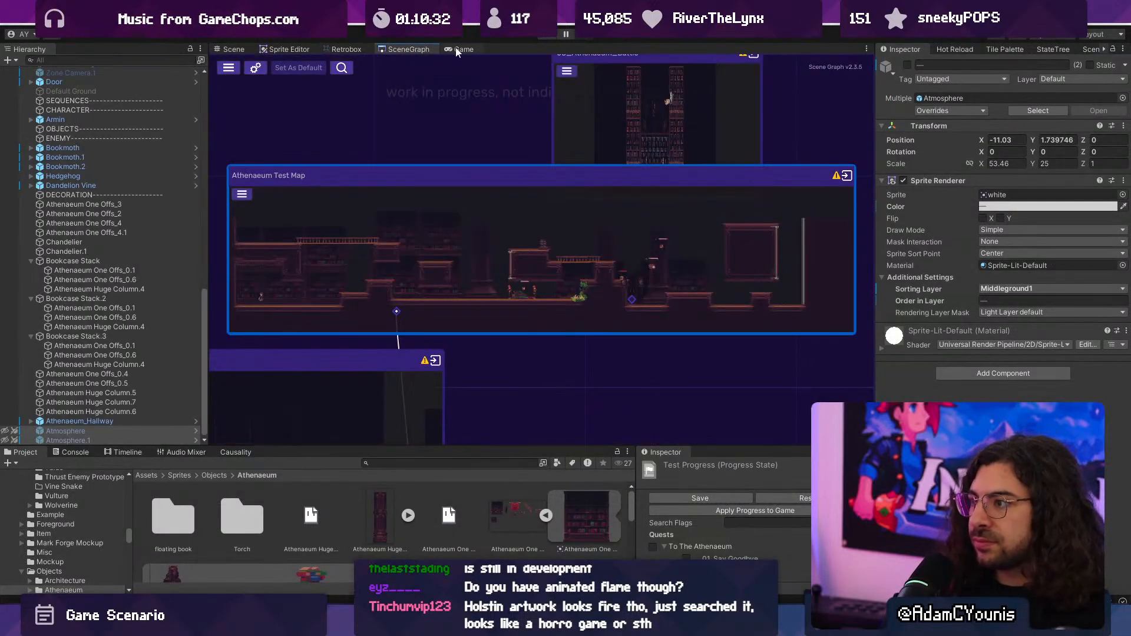
left_click(233, 49)
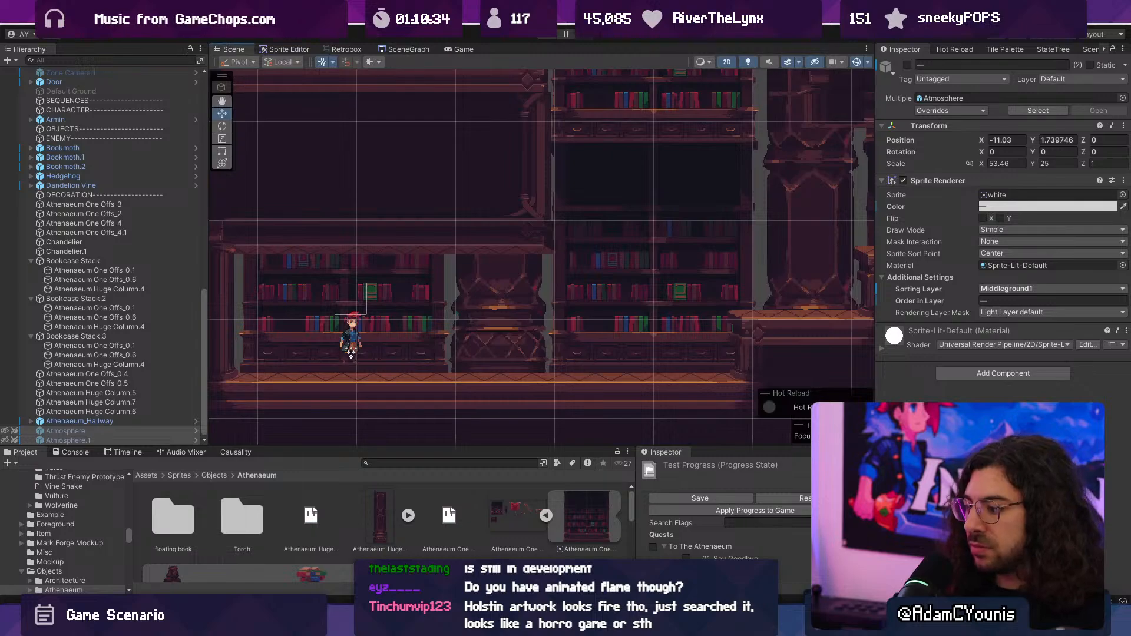
- Switch back to Aseprite, clear the selection and widen the Idx-31 glow across the panel between the two ledges, refining its edge with Idx-30
key("alt+Tab")
middle_click_drag(510, 347, 494, 371)
key("ctrl+d")
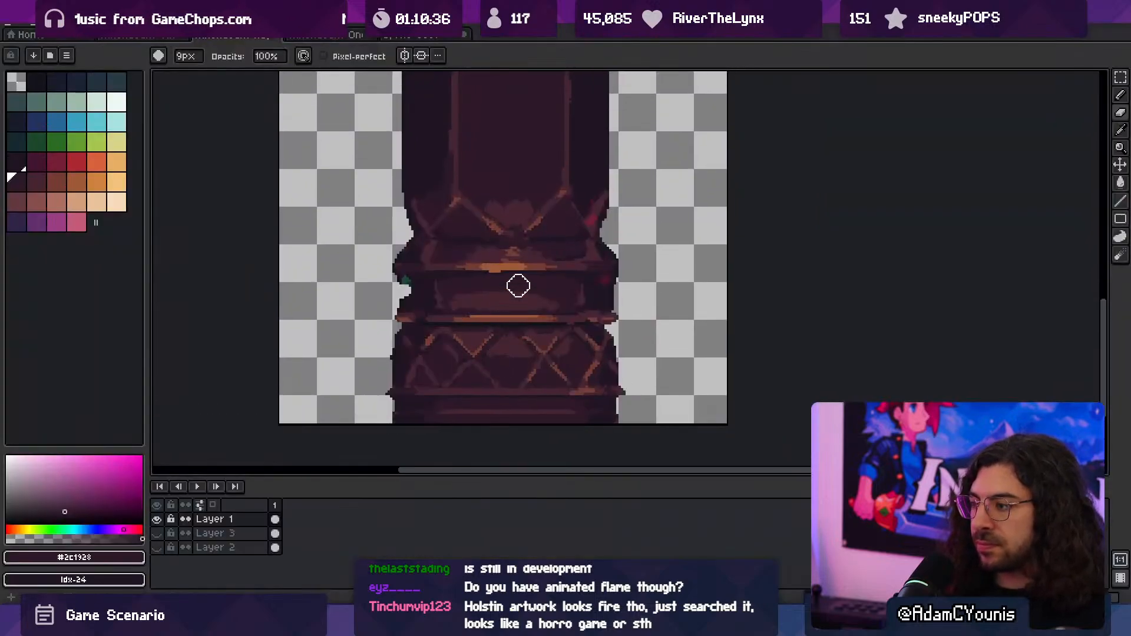
scroll(518, 286, "up", 2)
key("v")
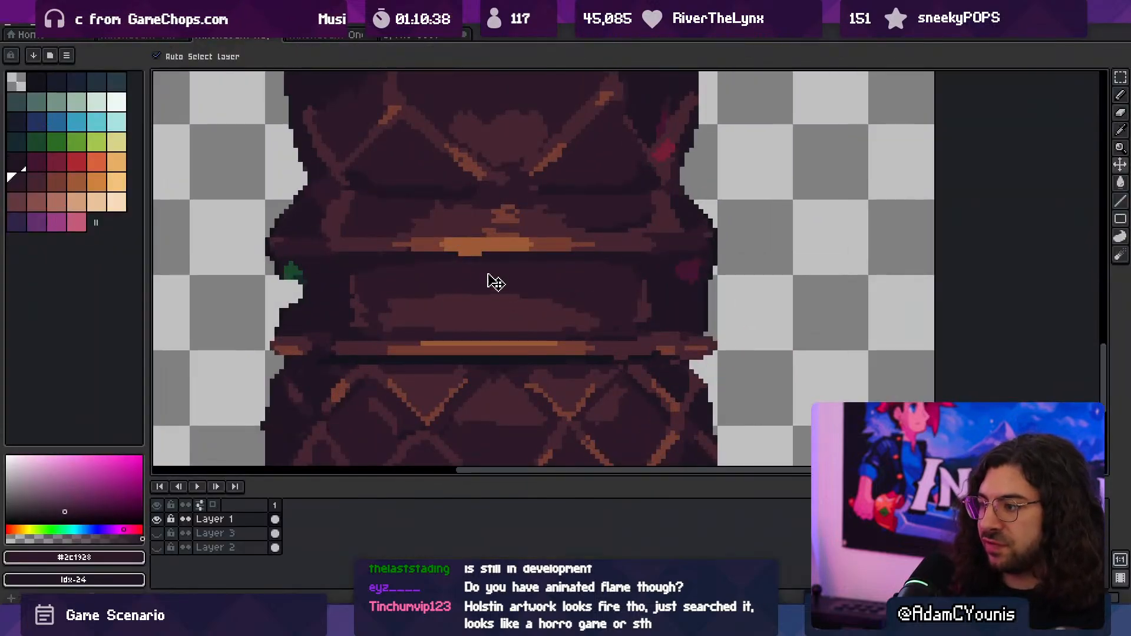
key("b")
left_click(461, 303, "alt")
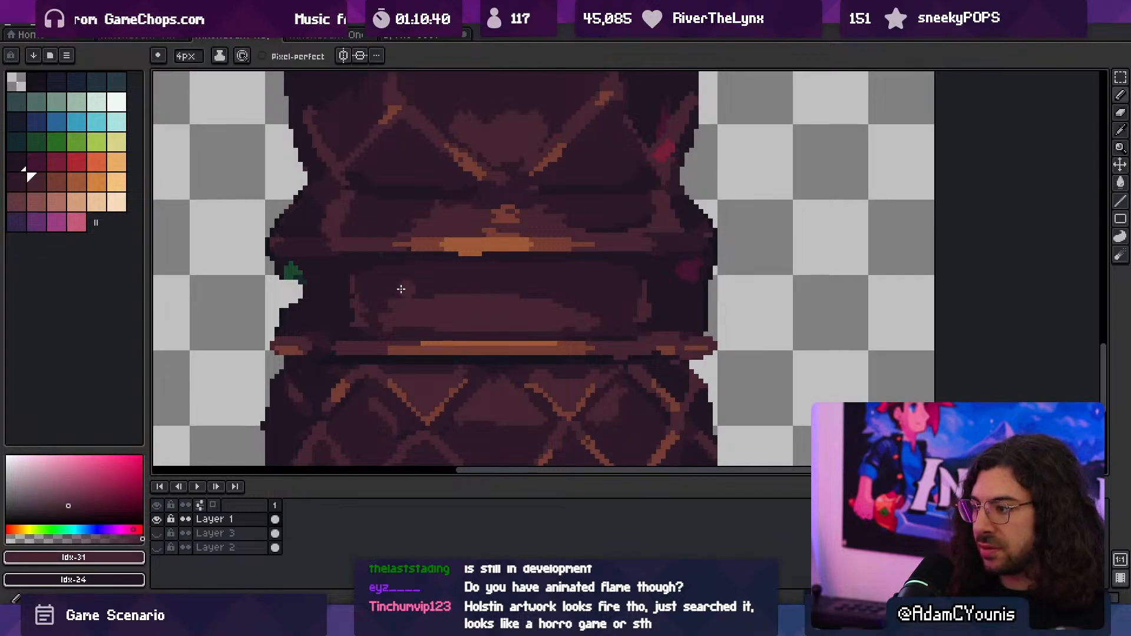
mouse_move(400, 289)
left_mouse_down()
mouse_move(589, 277)
mouse_move(583, 294)
mouse_move(616, 297)
left_mouse_up()
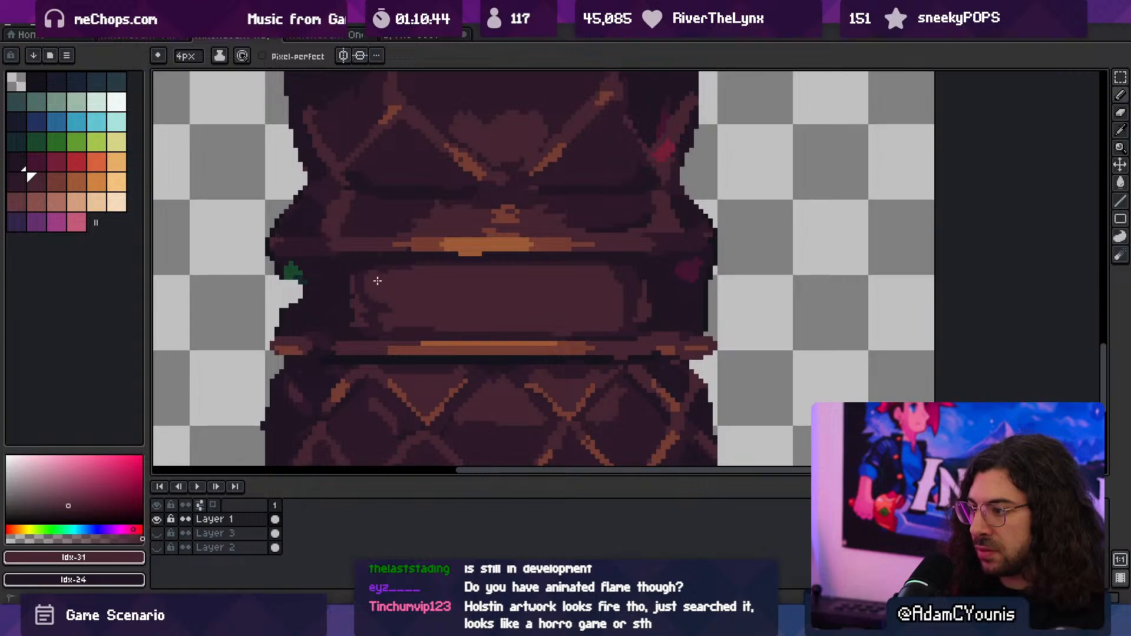
left_click(367, 297, "alt")
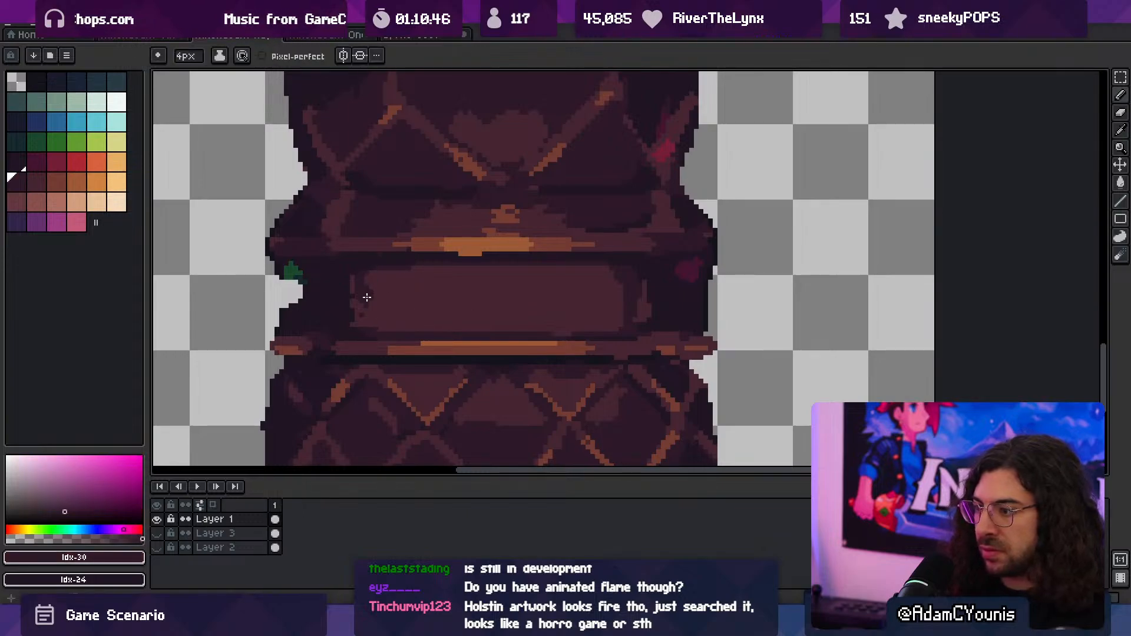
- Export the sprite to the Athenaeum Huge Column image and switch to Unity to examine the column's lower panel in the scene
key("ctrl+alt+shift+s")
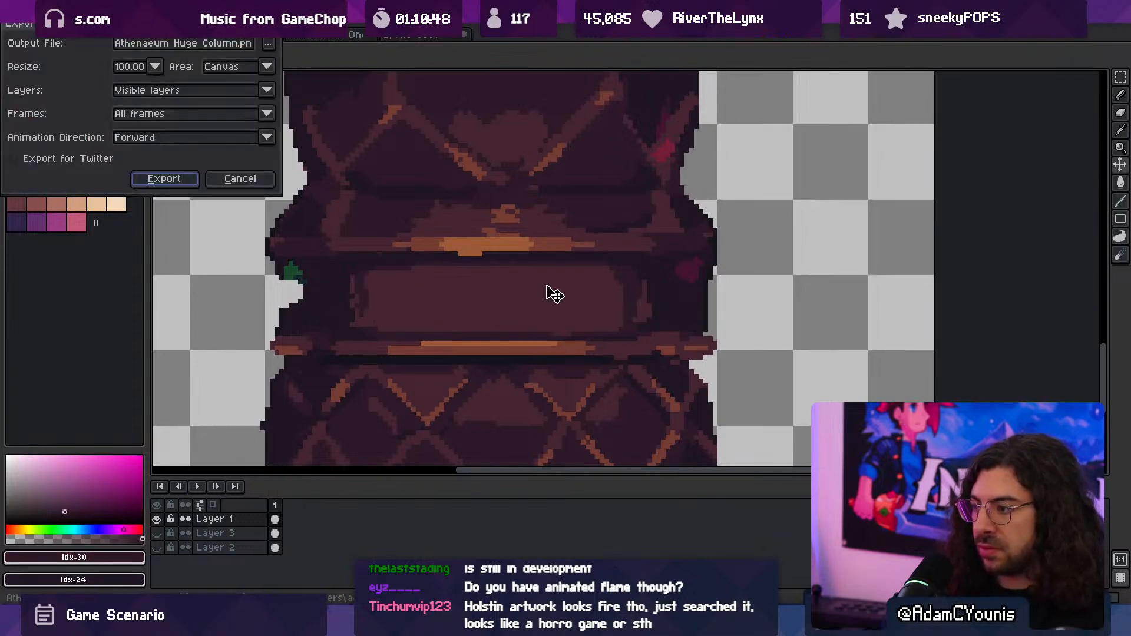
key("Return")
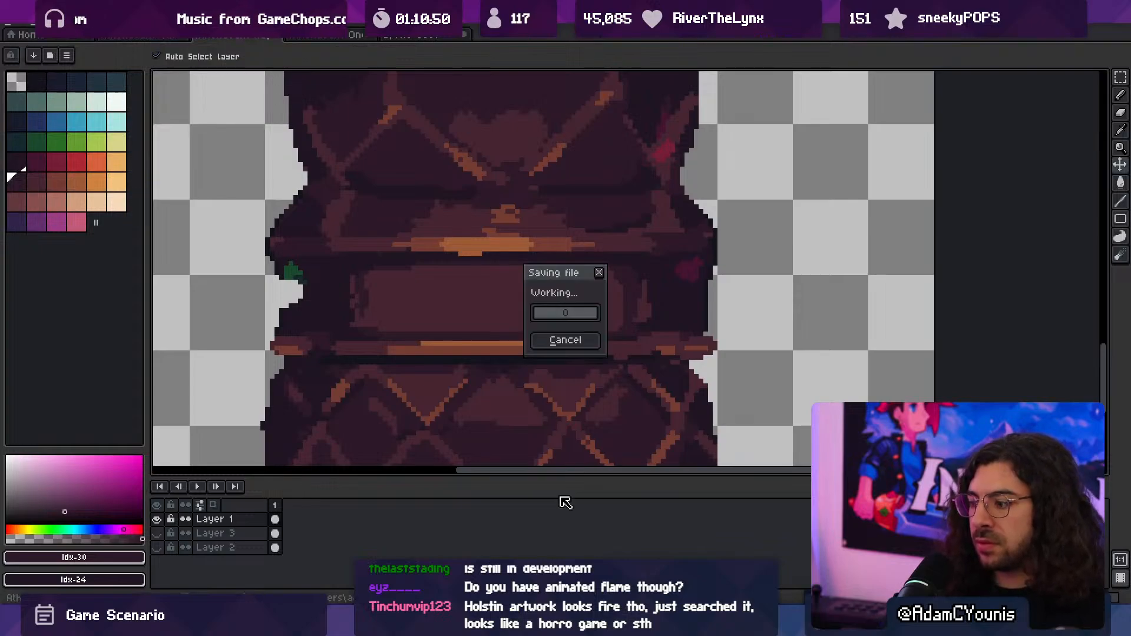
key("alt+Tab")
scroll(482, 325, "up", 3)
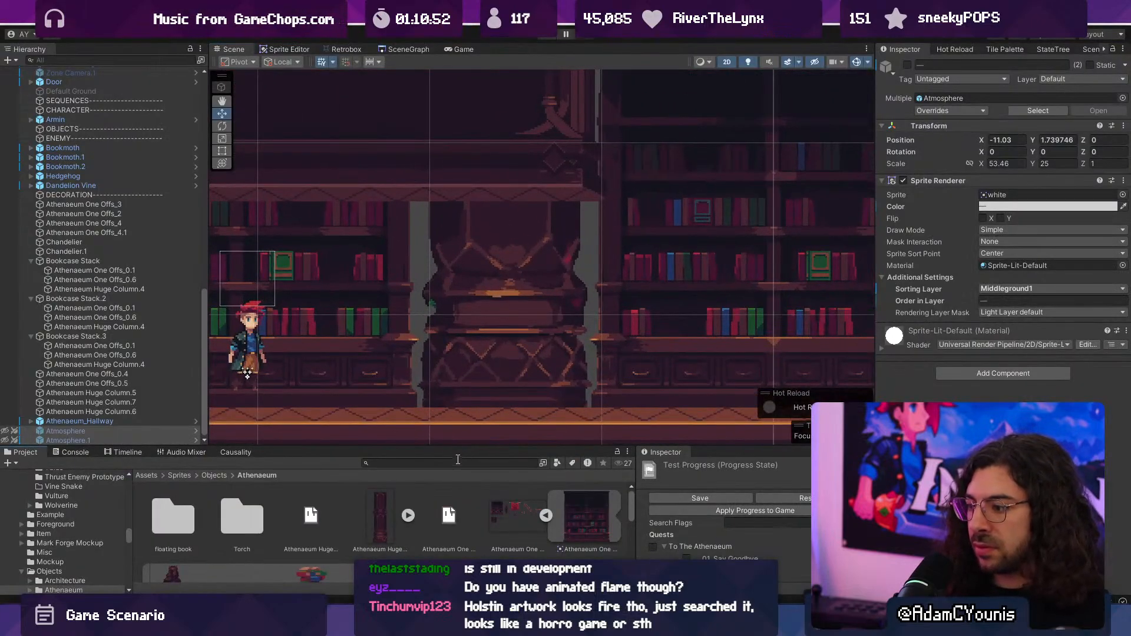
- Search the project assets for "torch", inspect the Standing Torch prefab and return to the scene
left_click(458, 460)
type("torch")
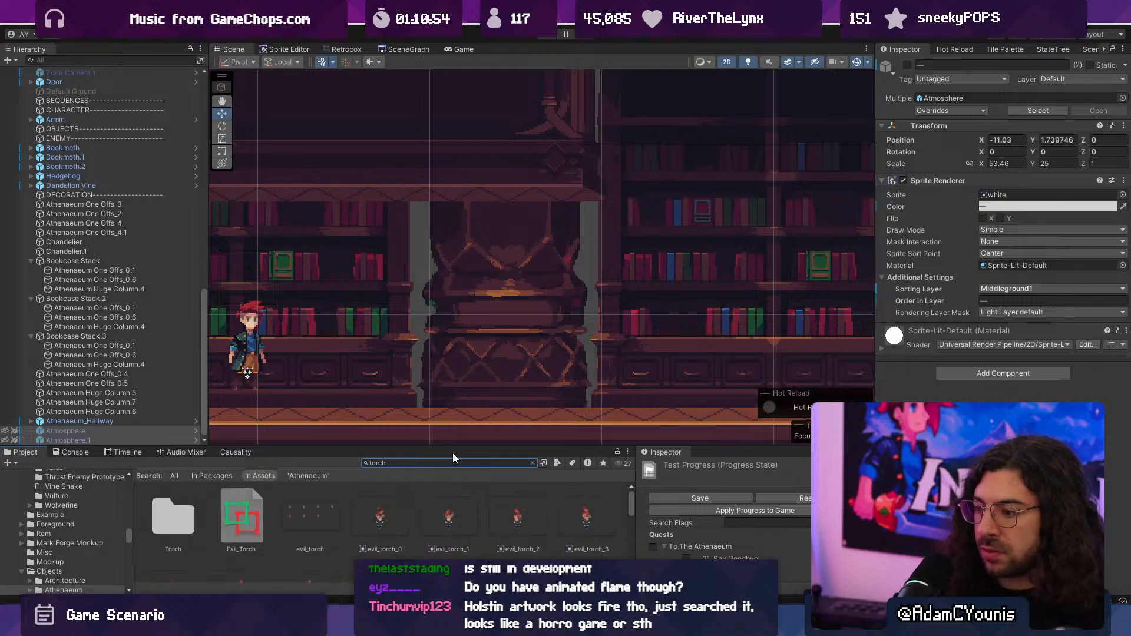
left_click_drag(433, 448, 436, 387)
scroll(425, 476, "down", 3)
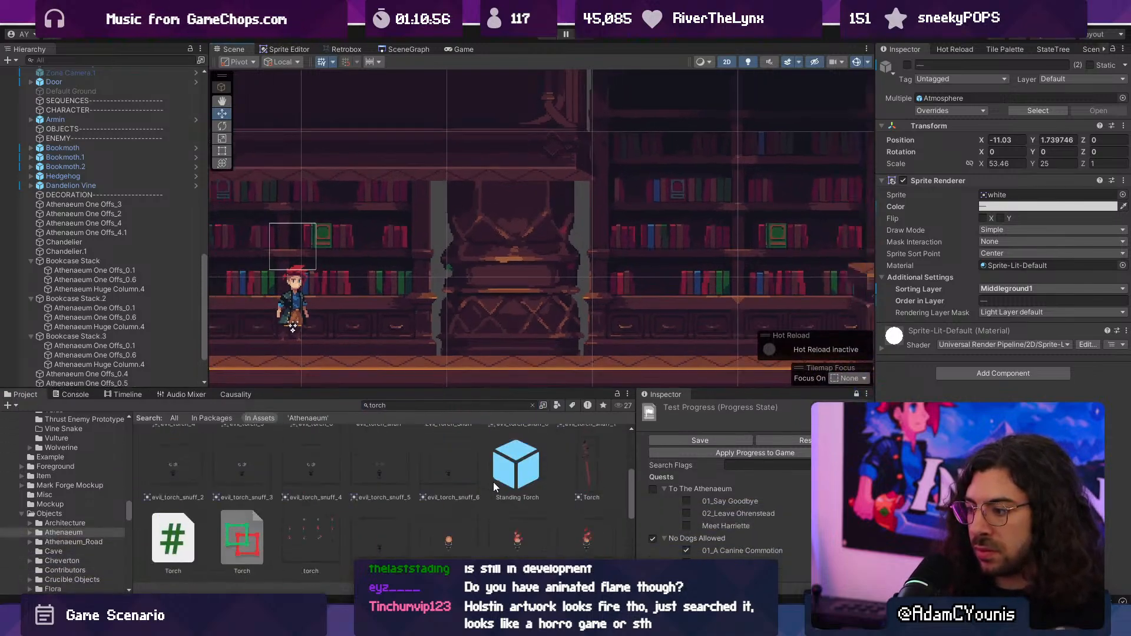
scroll(522, 476, "down", 1)
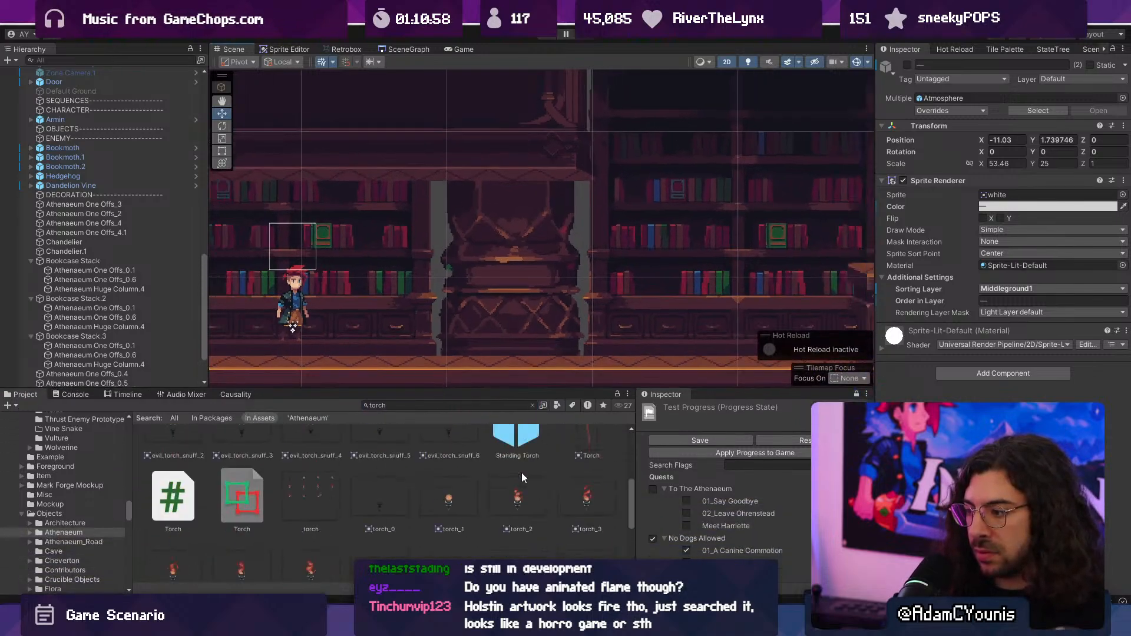
double_click(519, 441)
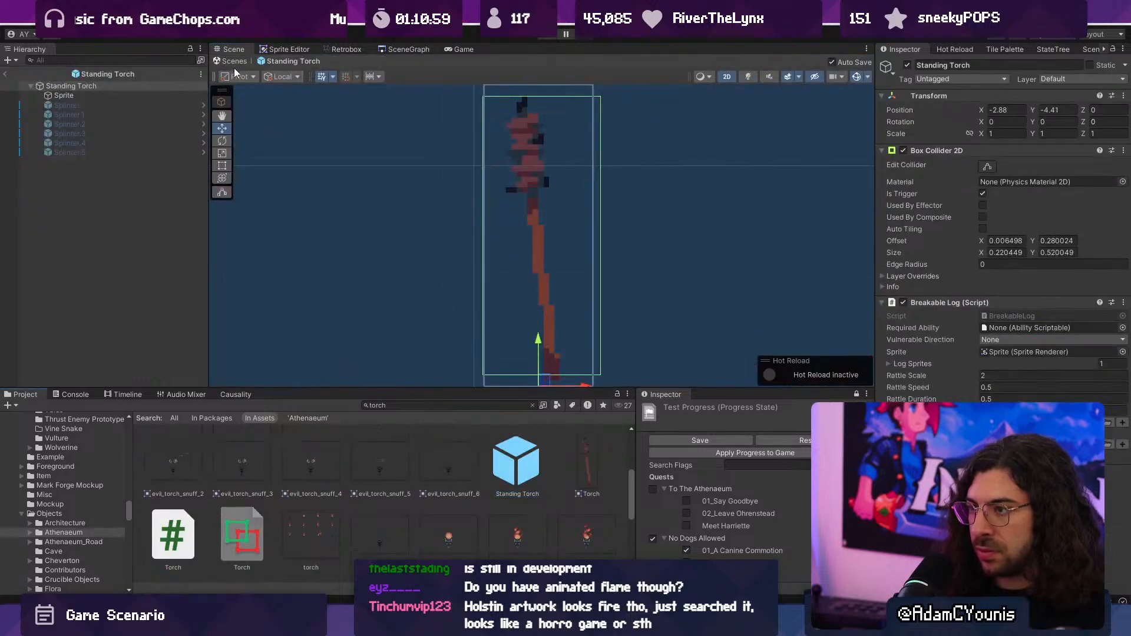
left_click(234, 61)
scroll(364, 503, "up", 2)
- Select the evil_torch_0 sprite, search for "evil torch" and clear the search to show its Torch folder
left_click(376, 480)
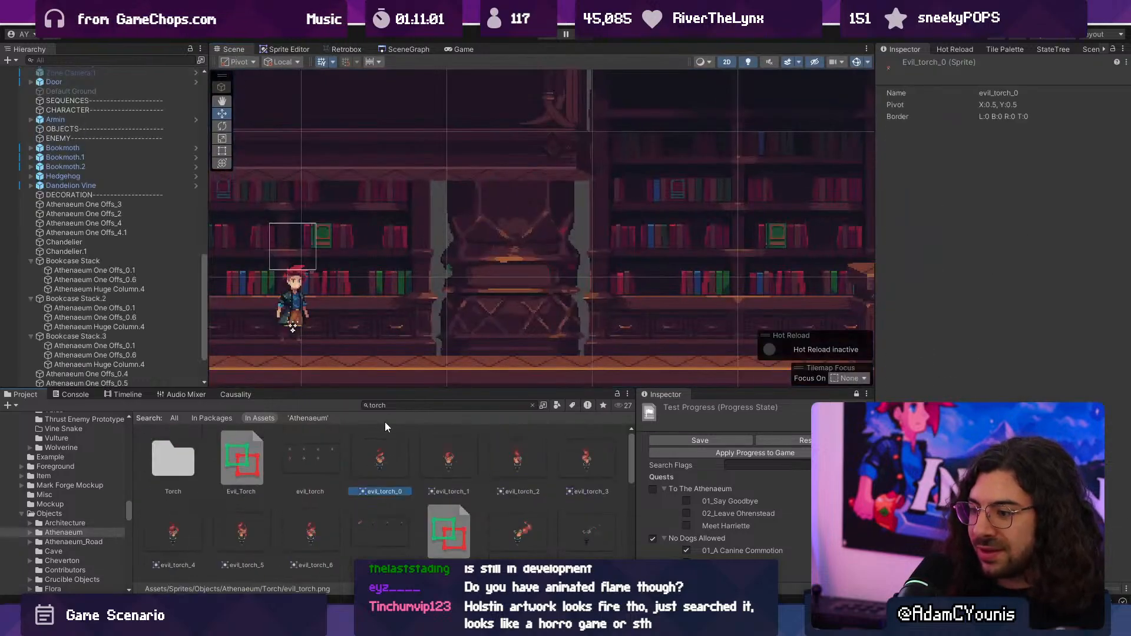
left_click(398, 406)
type("evi")
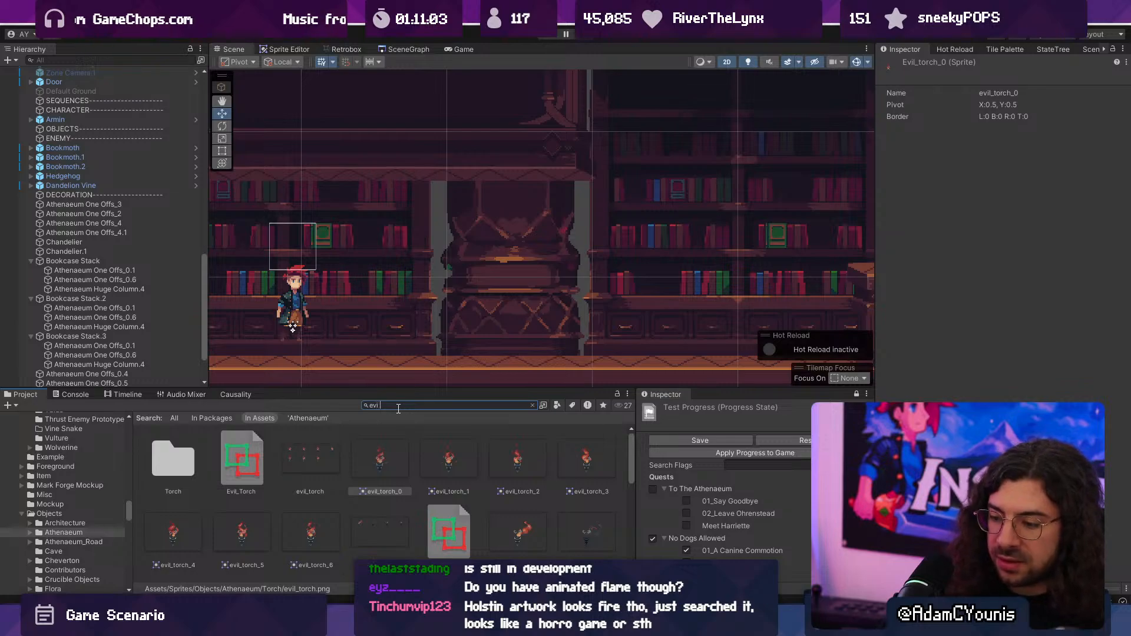
type("l torch")
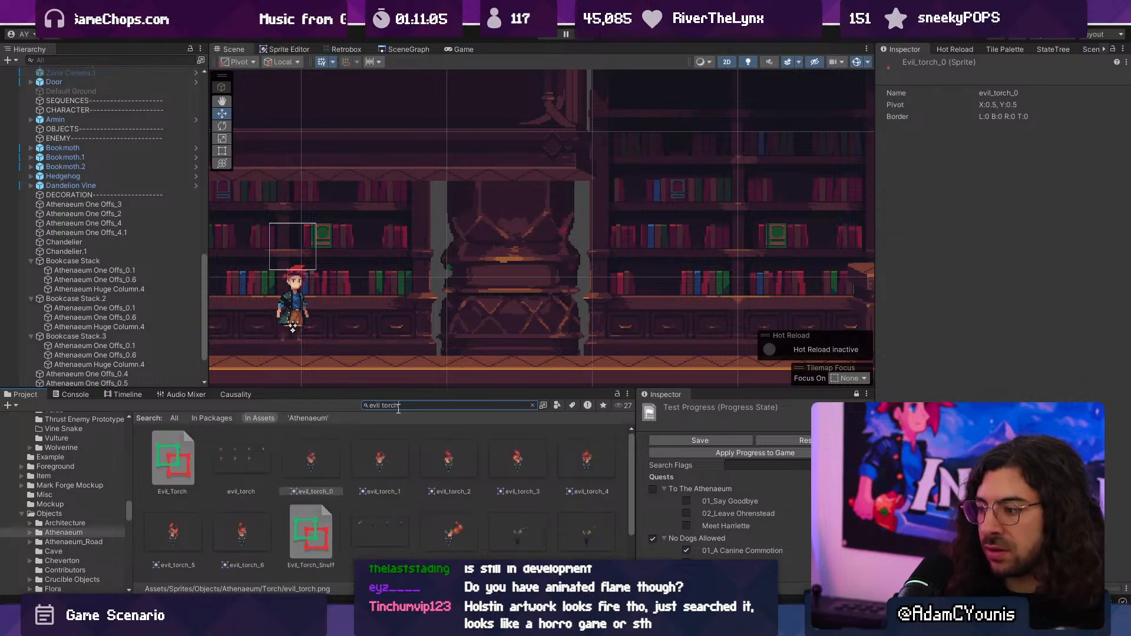
key("Escape")
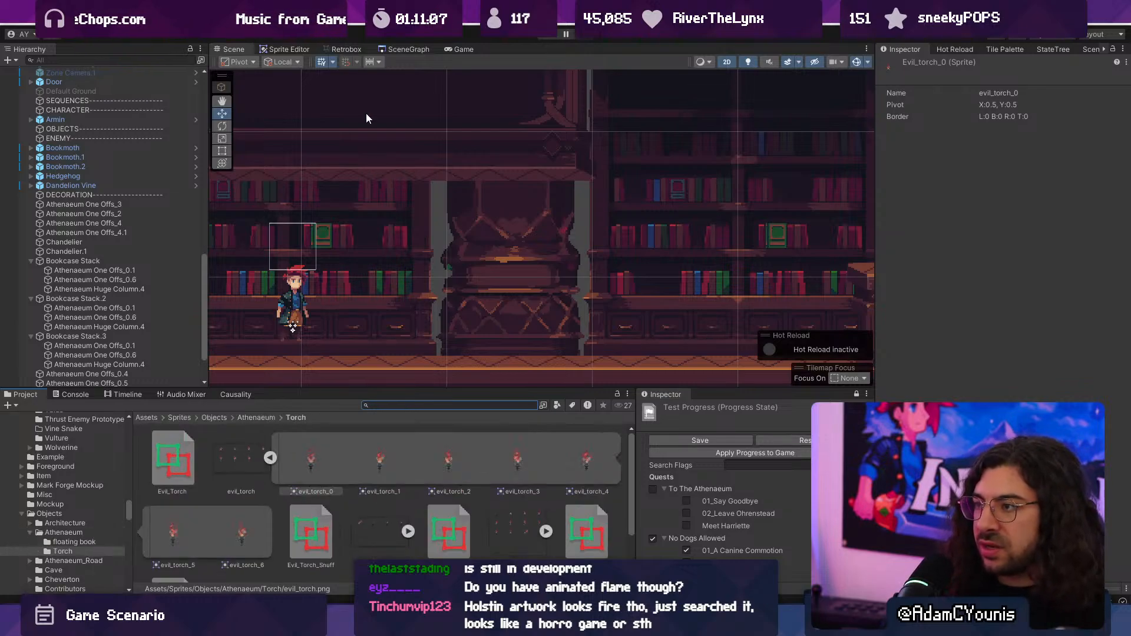
- Open the 07_Athenaeum_Puzzle scene from the scene graph
left_click(407, 49)
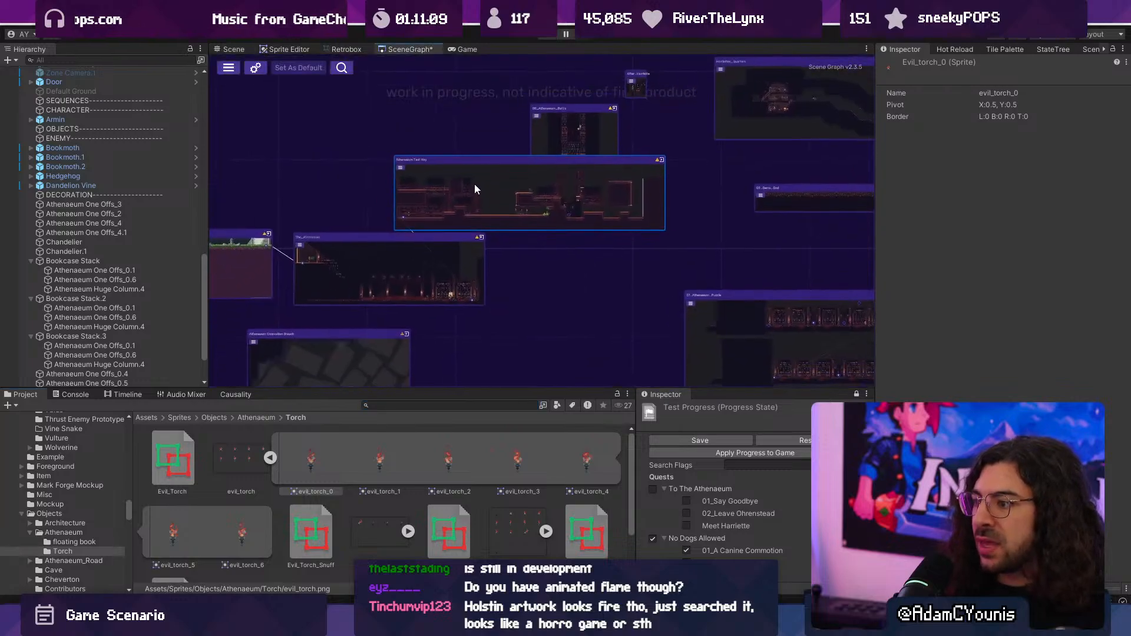
middle_click_drag(617, 231, 374, 179)
double_click(451, 216)
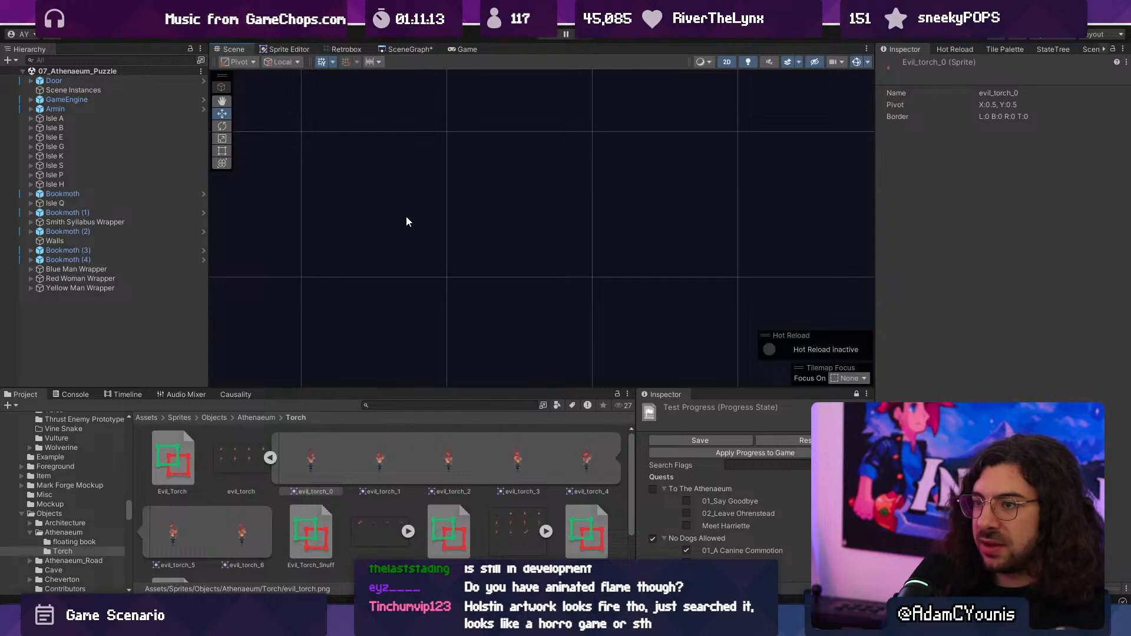
- Focus on the bookcase aisles and select column 3 in Isle A to inspect its torch
double_click(101, 126)
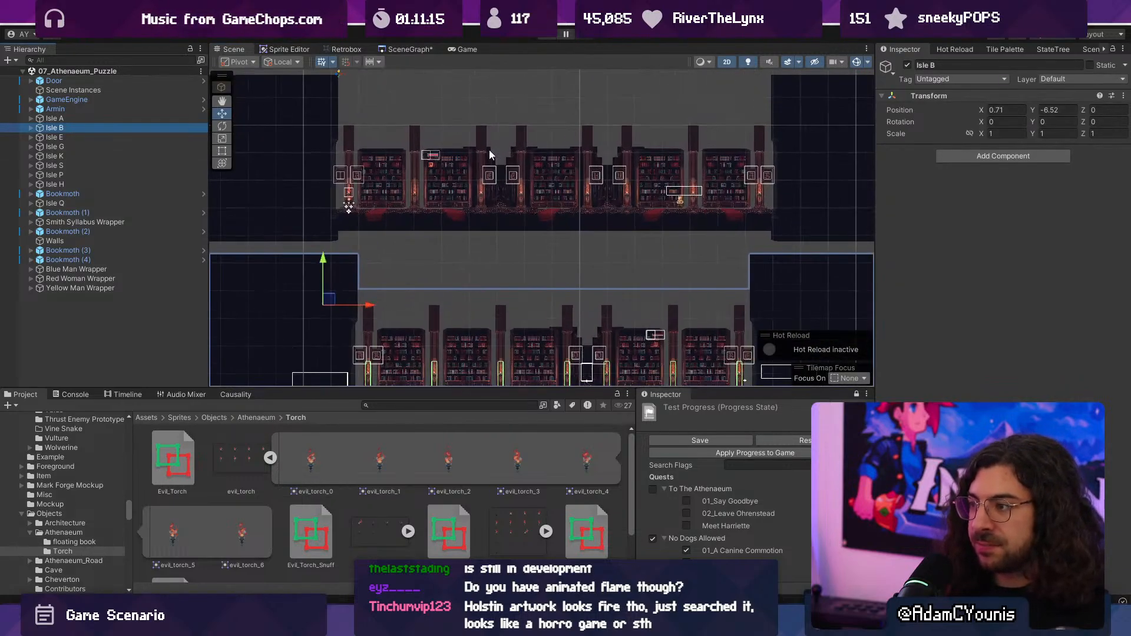
scroll(485, 199, "up", 6)
left_click(477, 204)
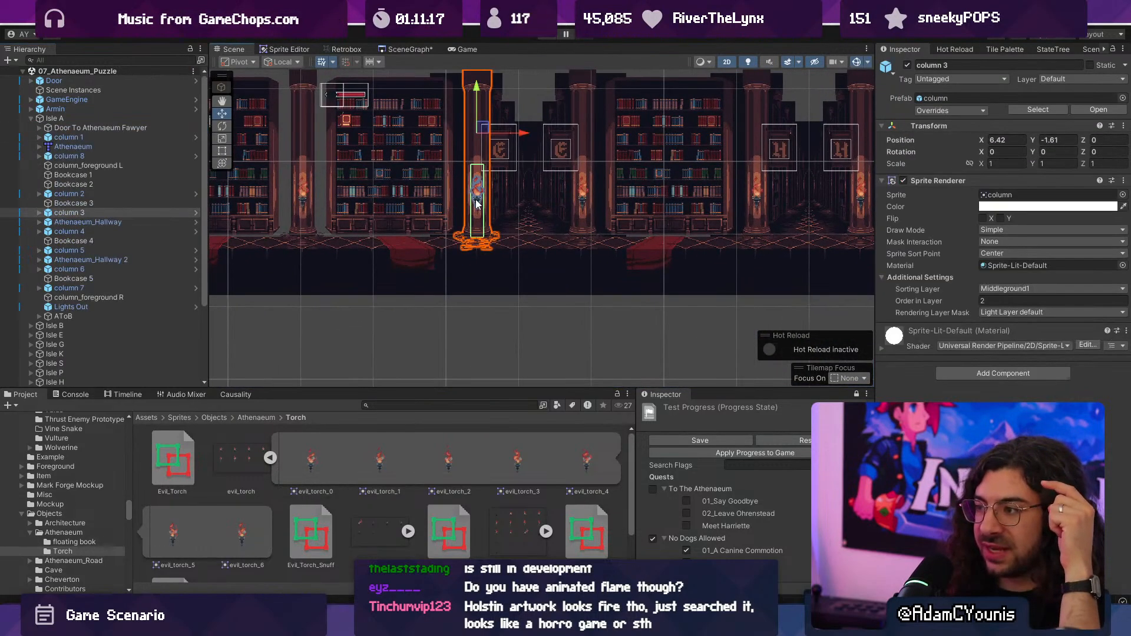
- Select the torch sprite on column 3 and open the column prefab for editing in context
scroll(480, 202, "up", 8)
left_click(460, 198)
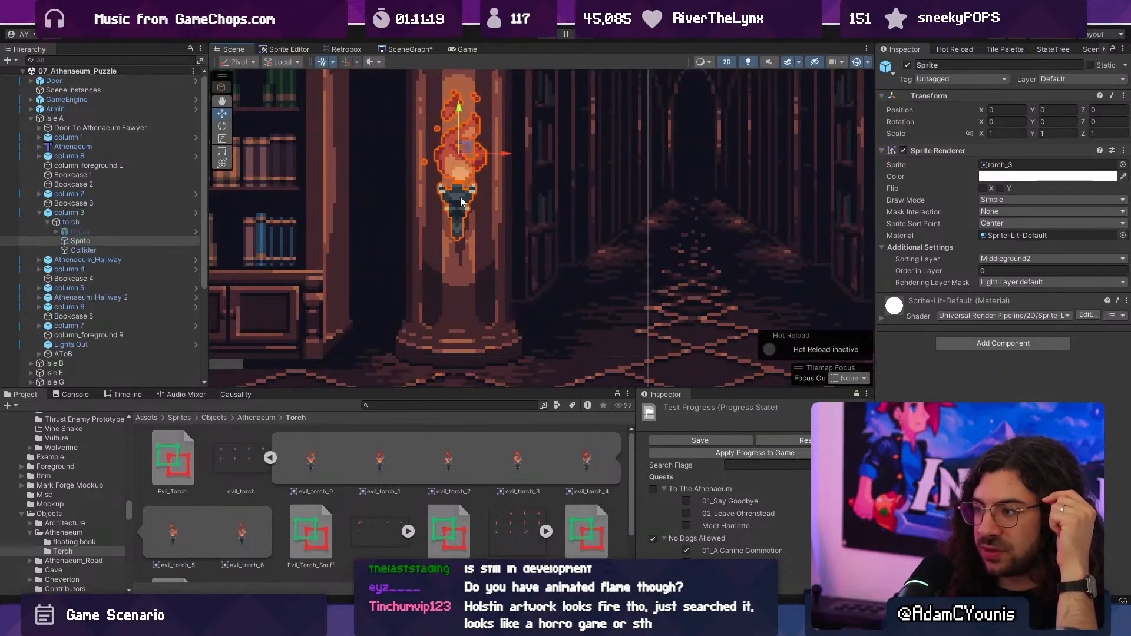
left_click(164, 213)
left_click(196, 212)
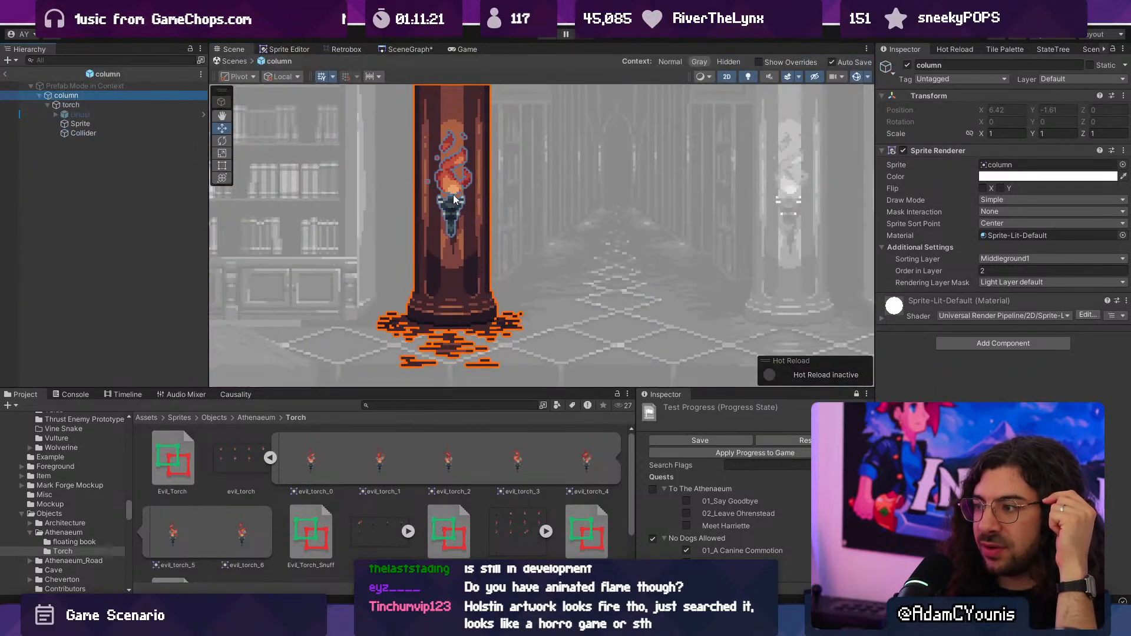
- Rename the torch object inside the column prefab as Sconce
left_click(117, 105)
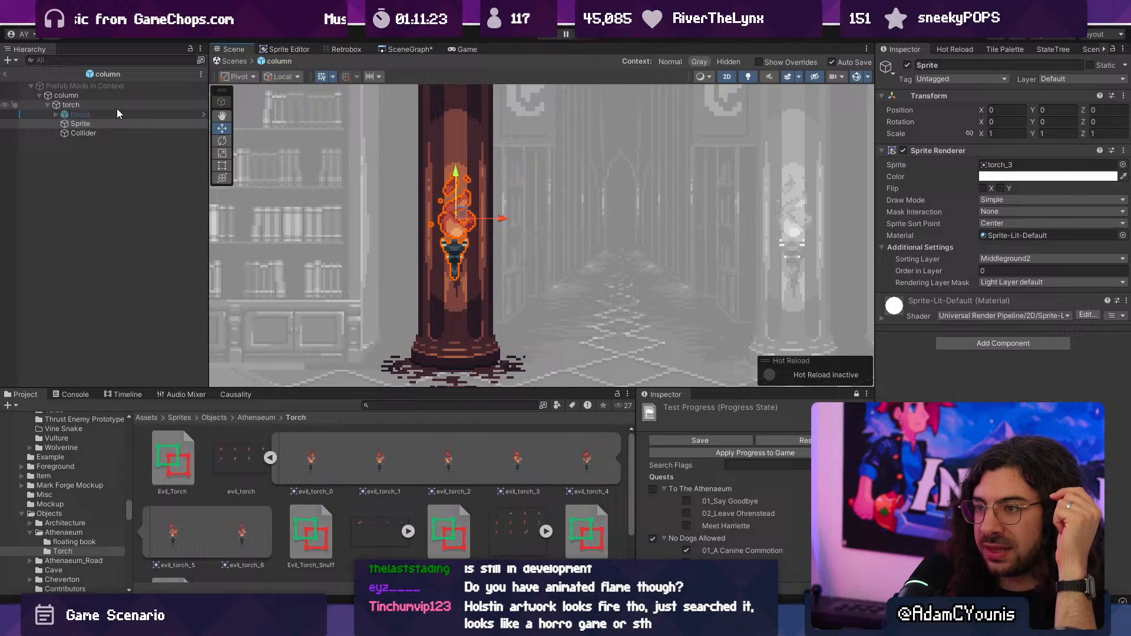
left_click(77, 102)
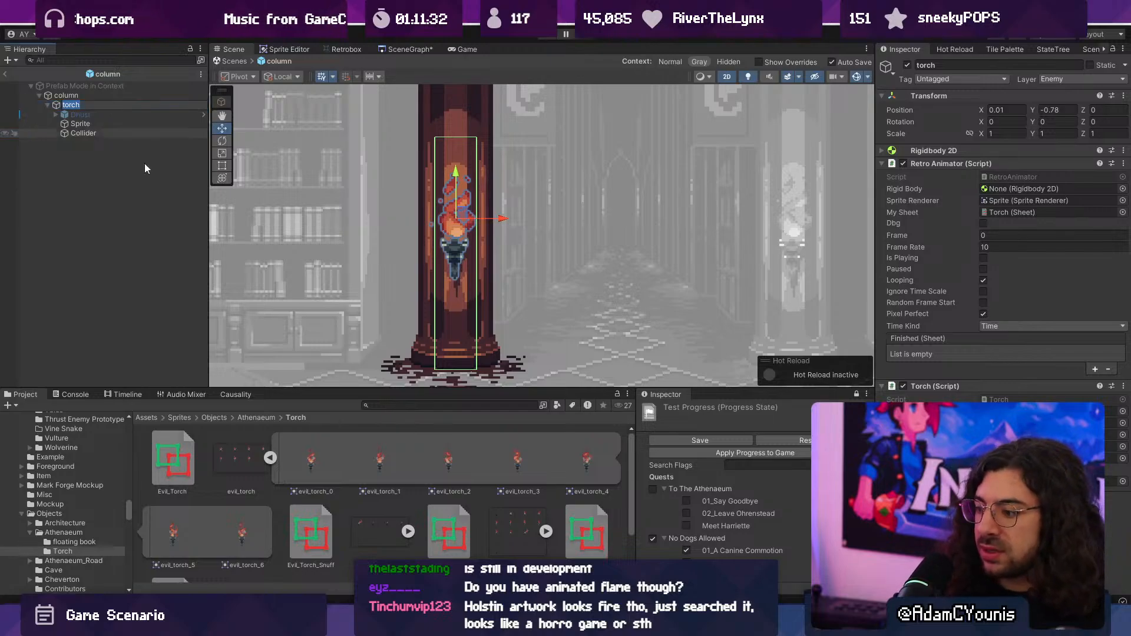
key("alt+Tab")
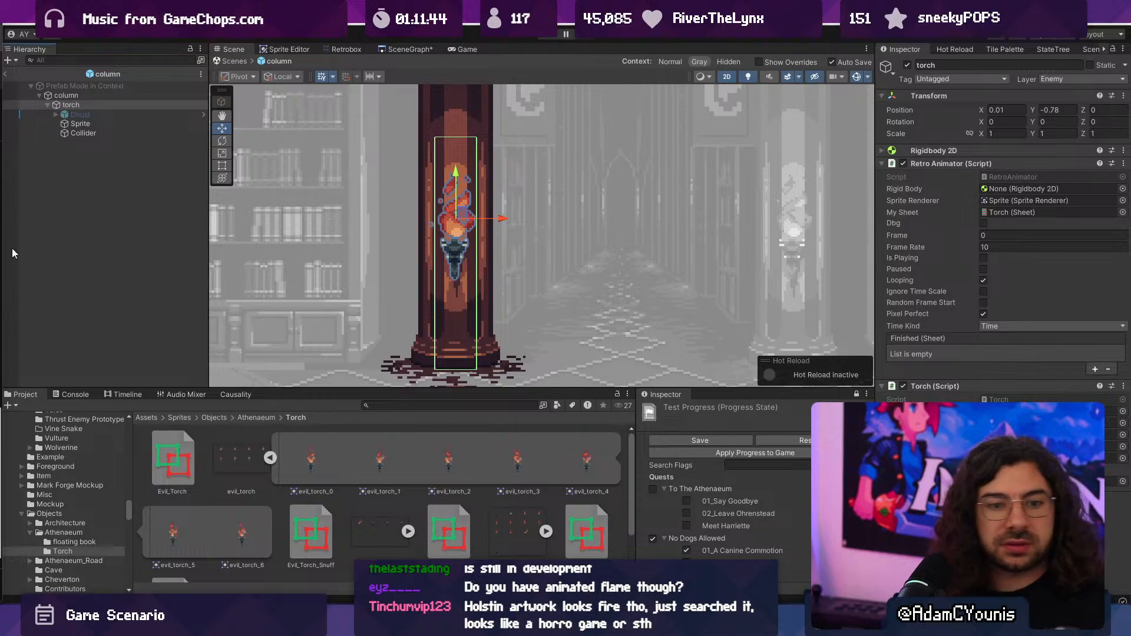
left_click(83, 106)
left_click(93, 106)
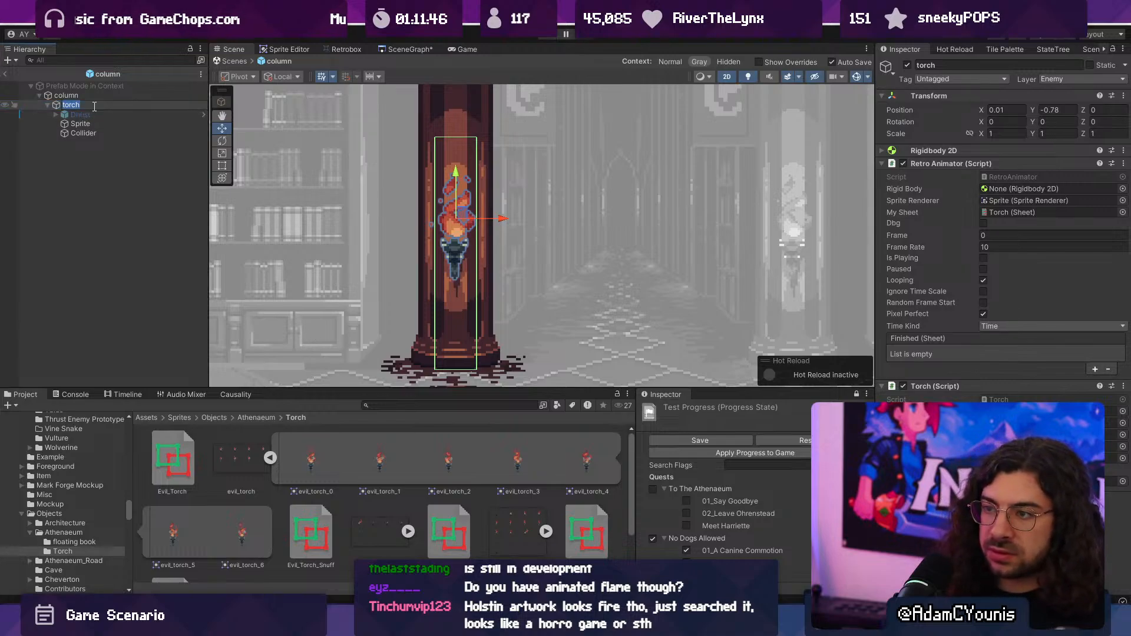
type("Sconce")
key("Return")
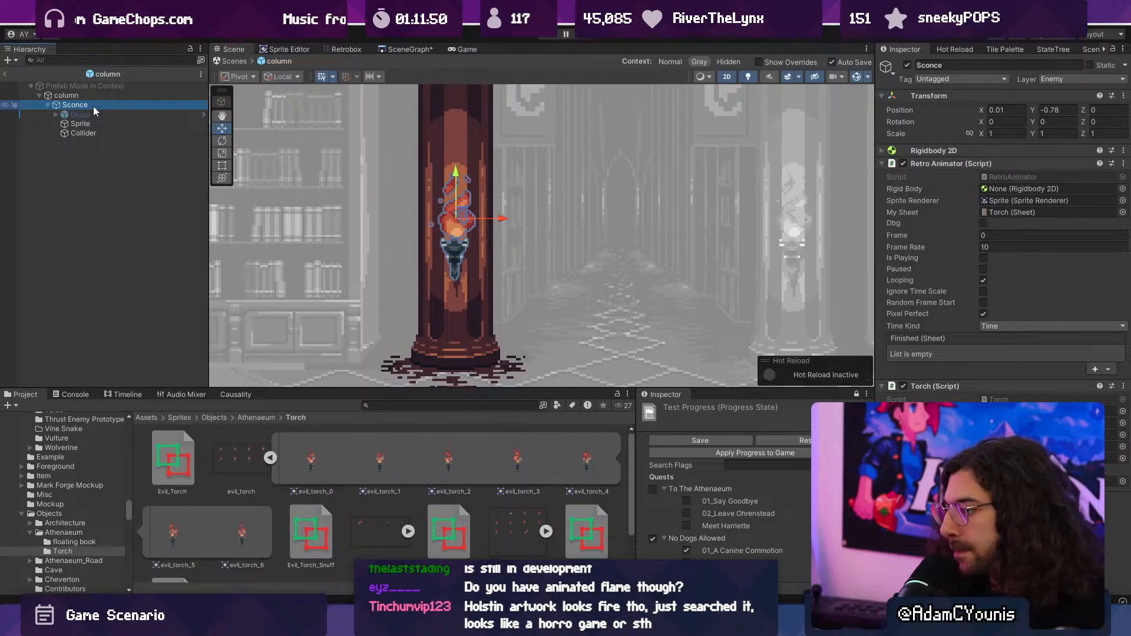
- Find the Athenaeum folder in the project's Prefabs and save the Sconce object there as a new prefab
left_click(385, 406)
type("refabs")
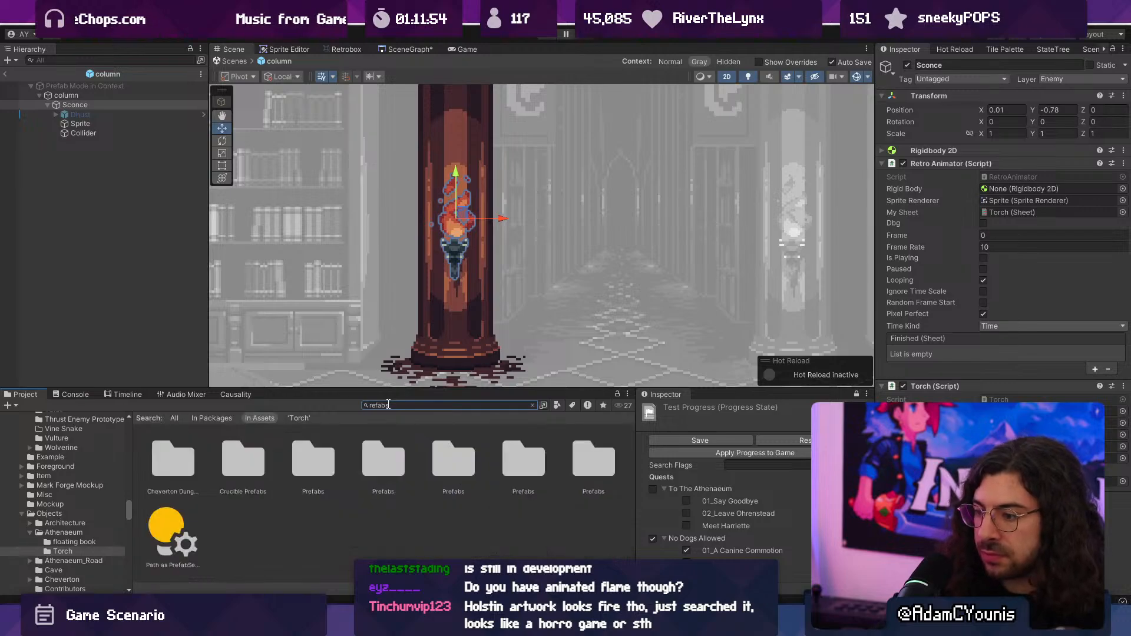
left_click(321, 455)
left_click(366, 458)
double_click(366, 458)
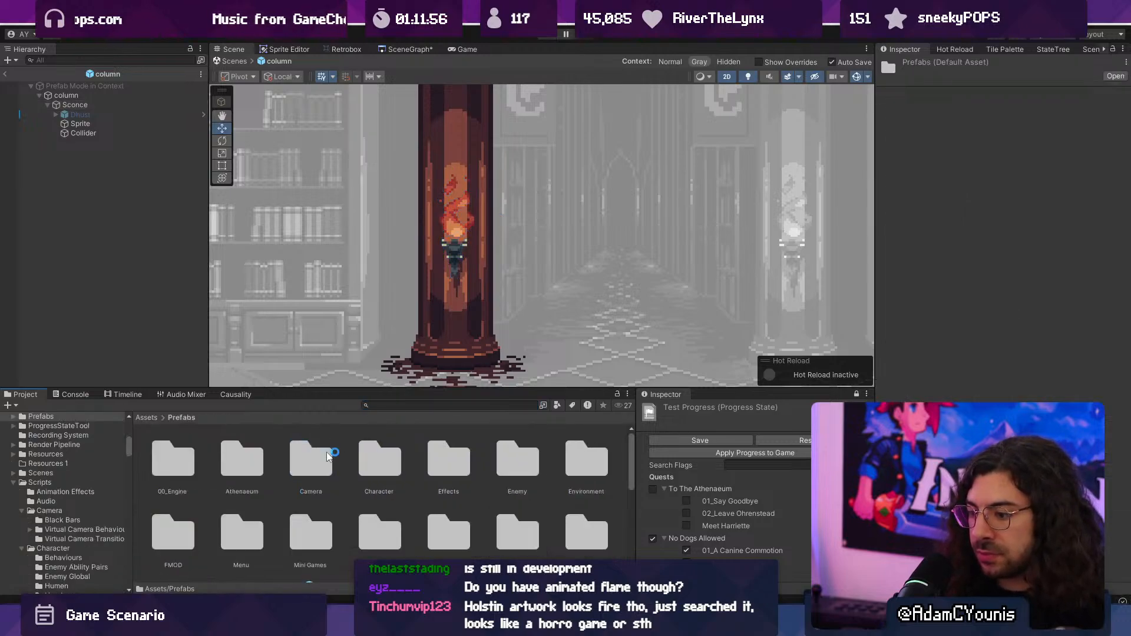
double_click(311, 457)
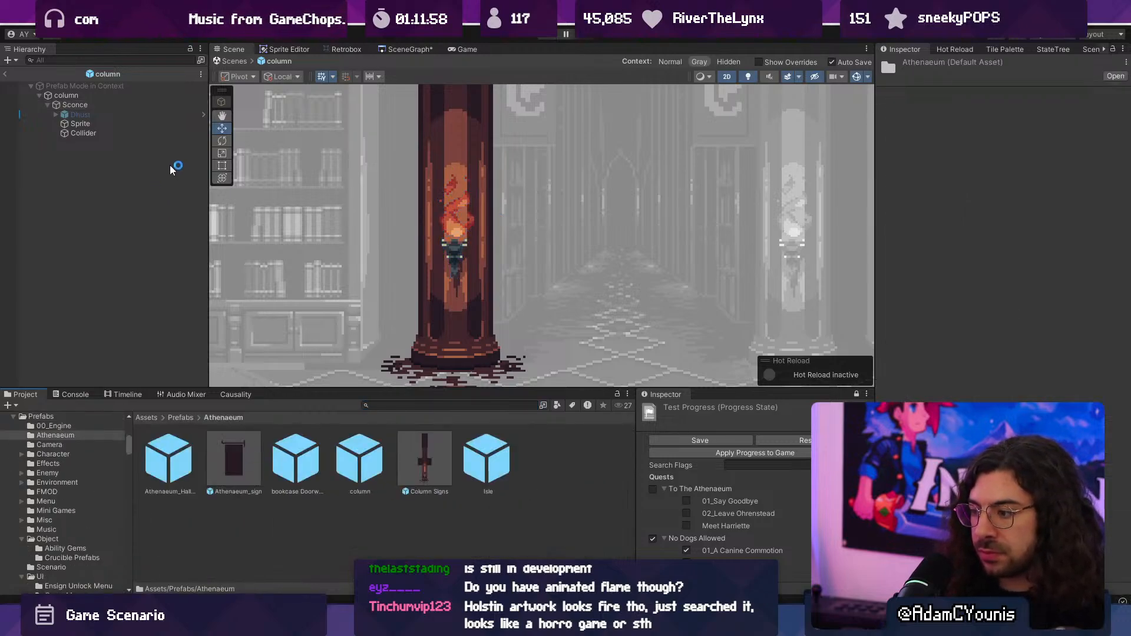
left_click_drag(554, 437, 553, 449)
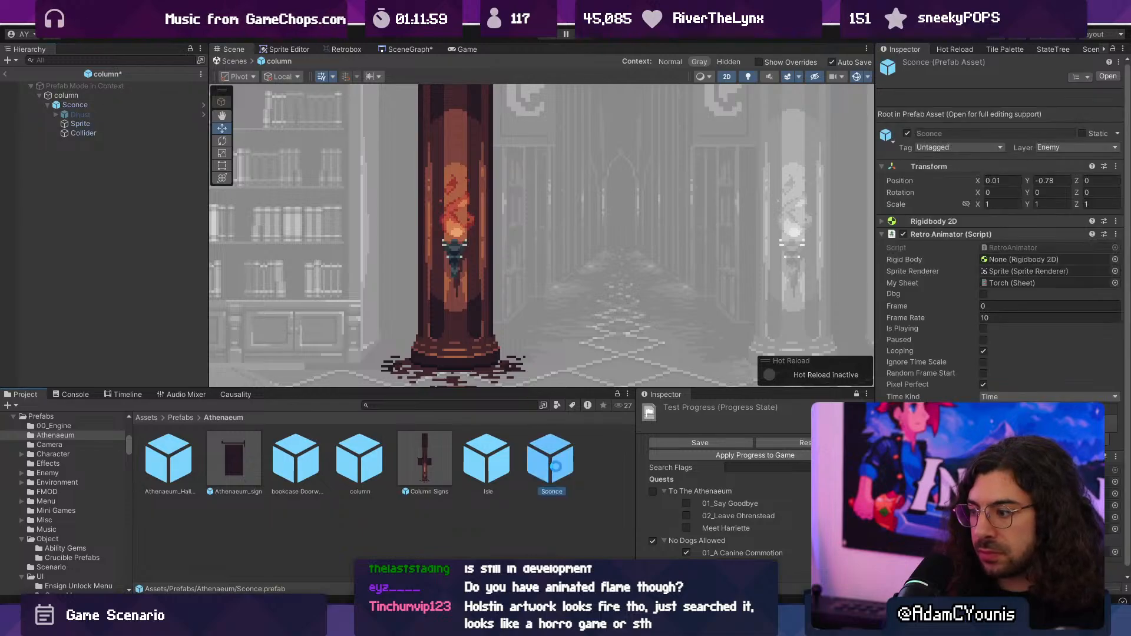
- Leave the column prefab and open the Athenaeum Test Map scene from the scene graph
left_click(232, 61)
scroll(405, 212, "down", 6)
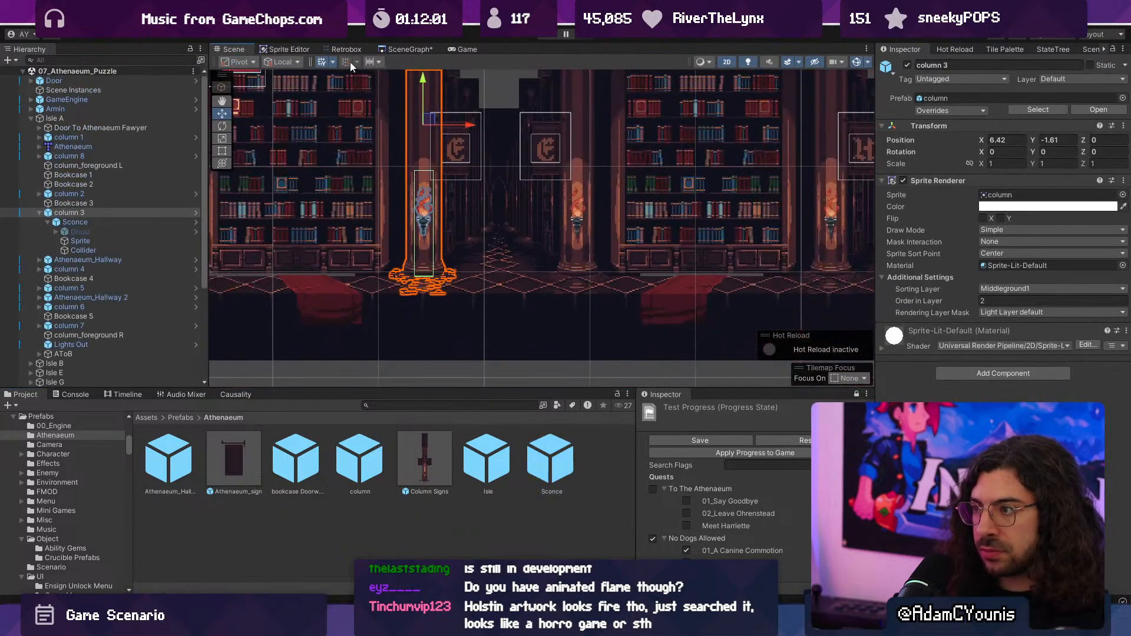
left_click(394, 50)
scroll(465, 200, "up", 5)
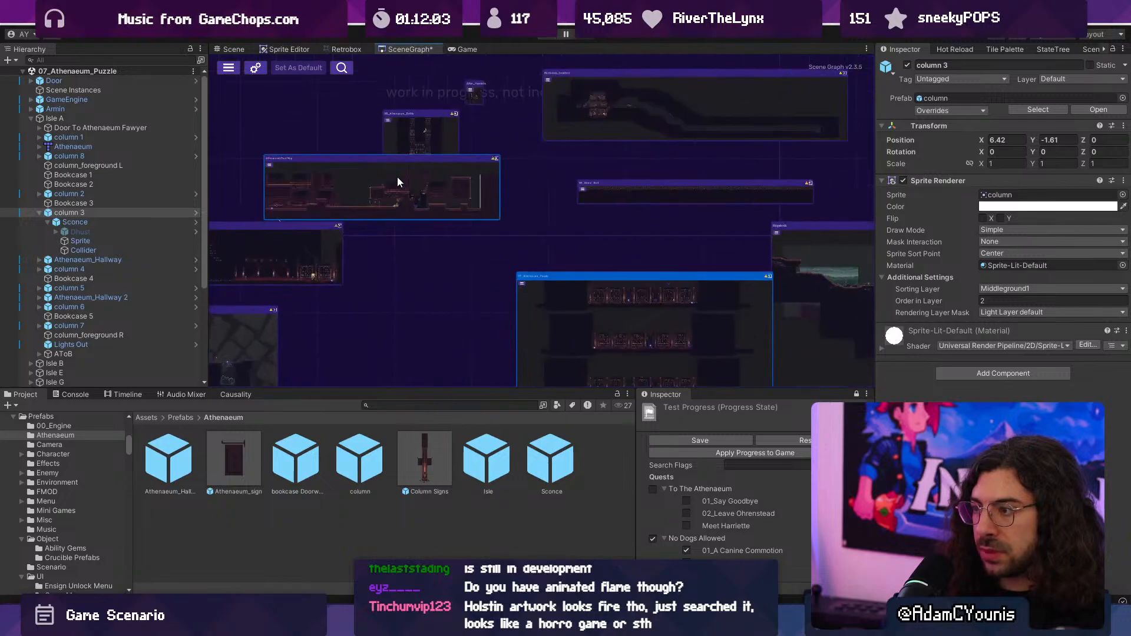
double_click(362, 194)
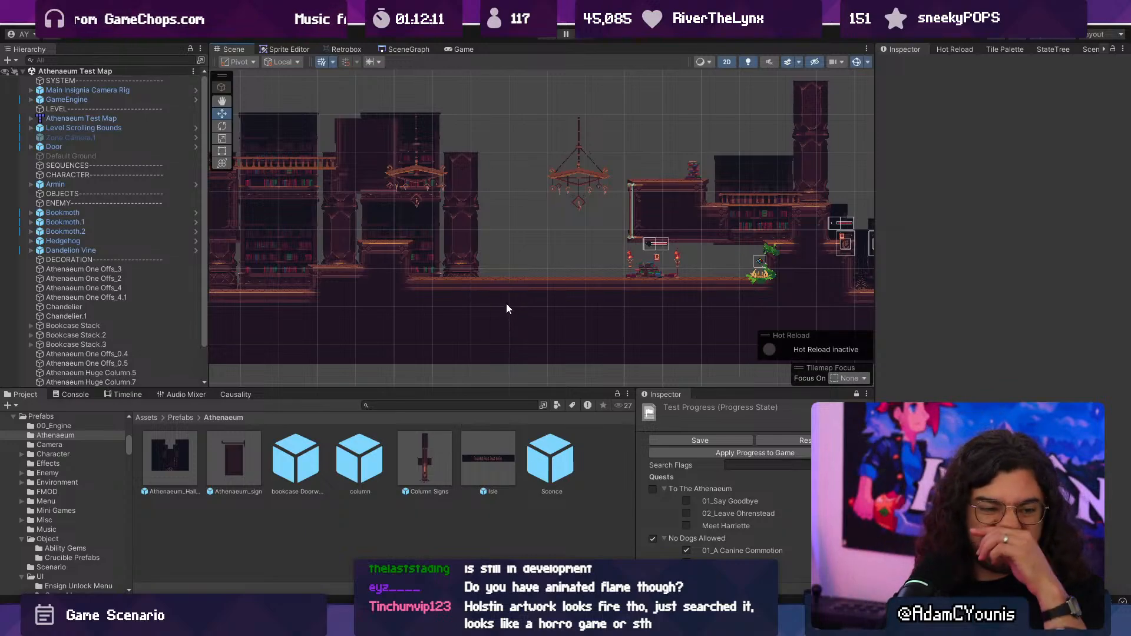
- Place a Sconce prefab instance on the huge column beside Armin, between the two lower bookcases
middle_click_drag(353, 303, 618, 317)
scroll(461, 273, "up", 5)
scroll(497, 285, "up", 3)
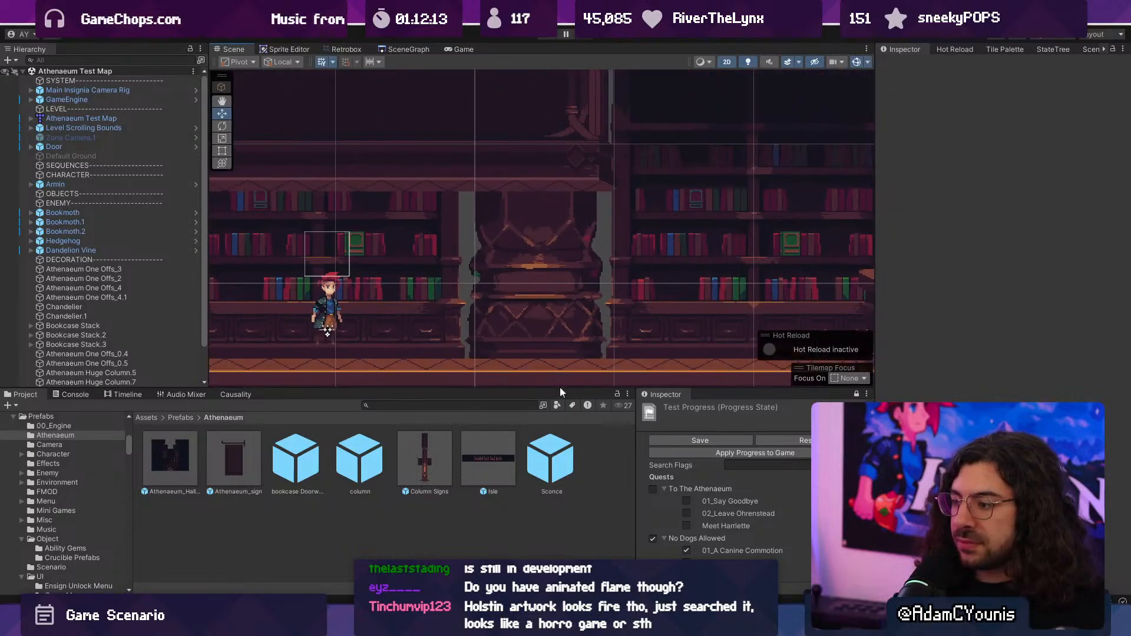
left_click_drag(558, 455, 547, 330)
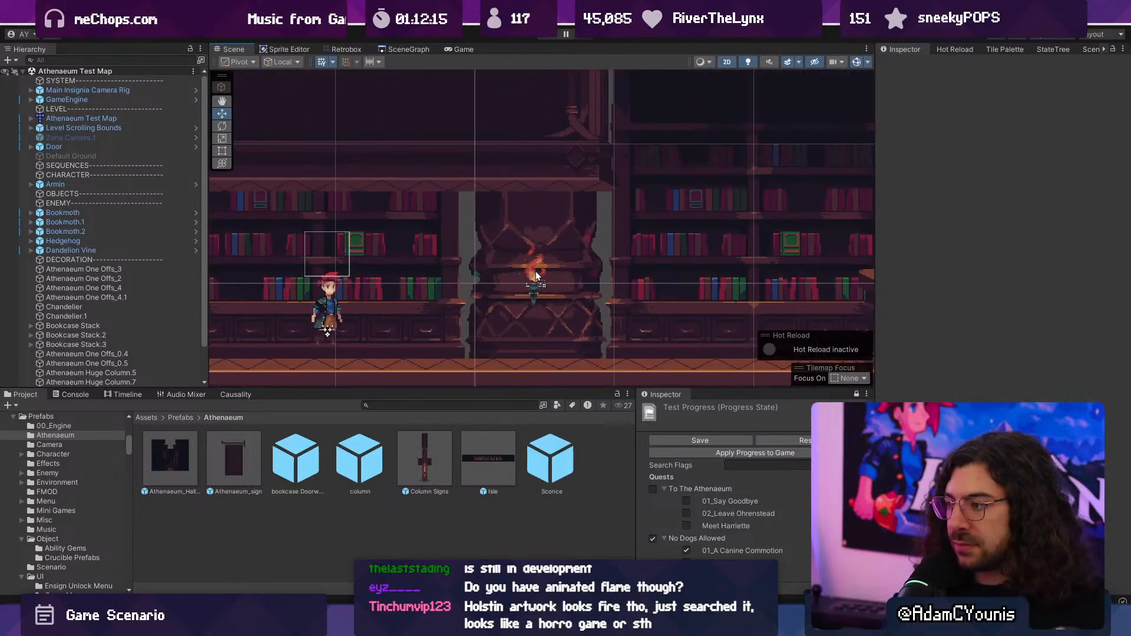
left_click_drag(537, 271, 538, 272)
- Make the Sconce a child of Athenaeum Huge Column.4 in Bookcase Stack.2 and select that column
scroll(540, 274, "up", 2)
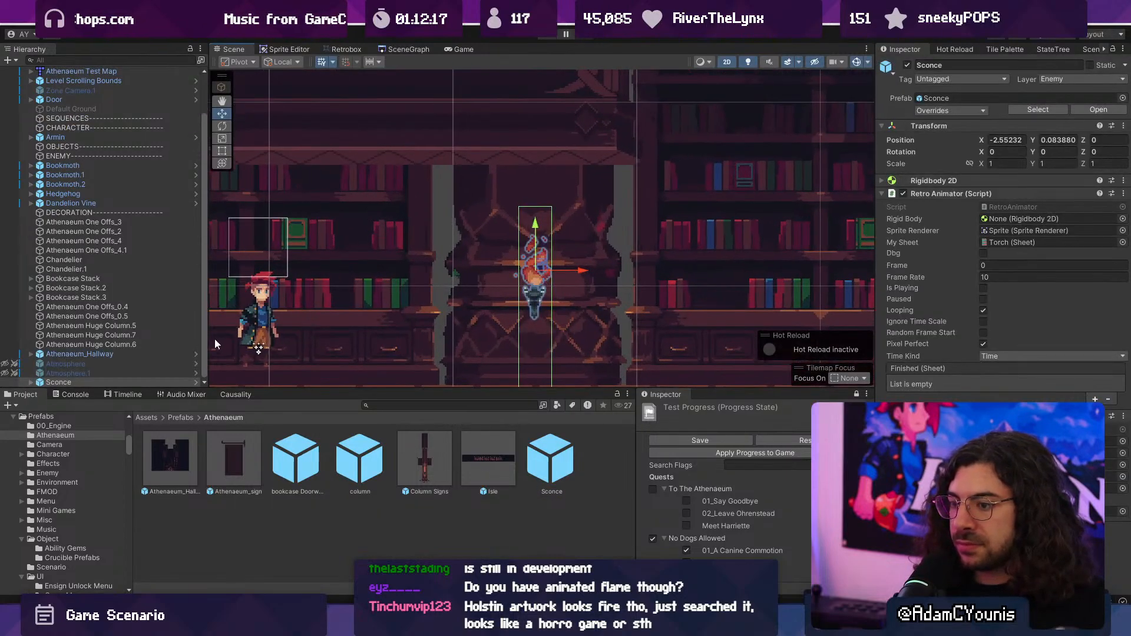
scroll(457, 321, "up", 1)
left_click(492, 299)
key("ctrl+v")
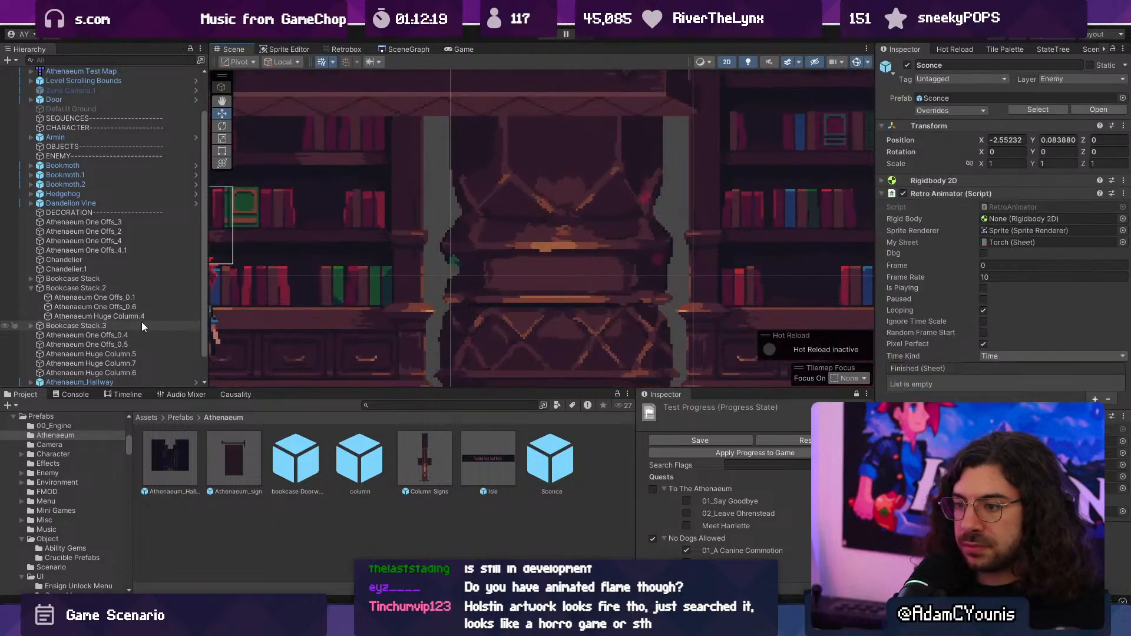
left_click_drag(91, 323, 84, 319)
left_click(90, 316)
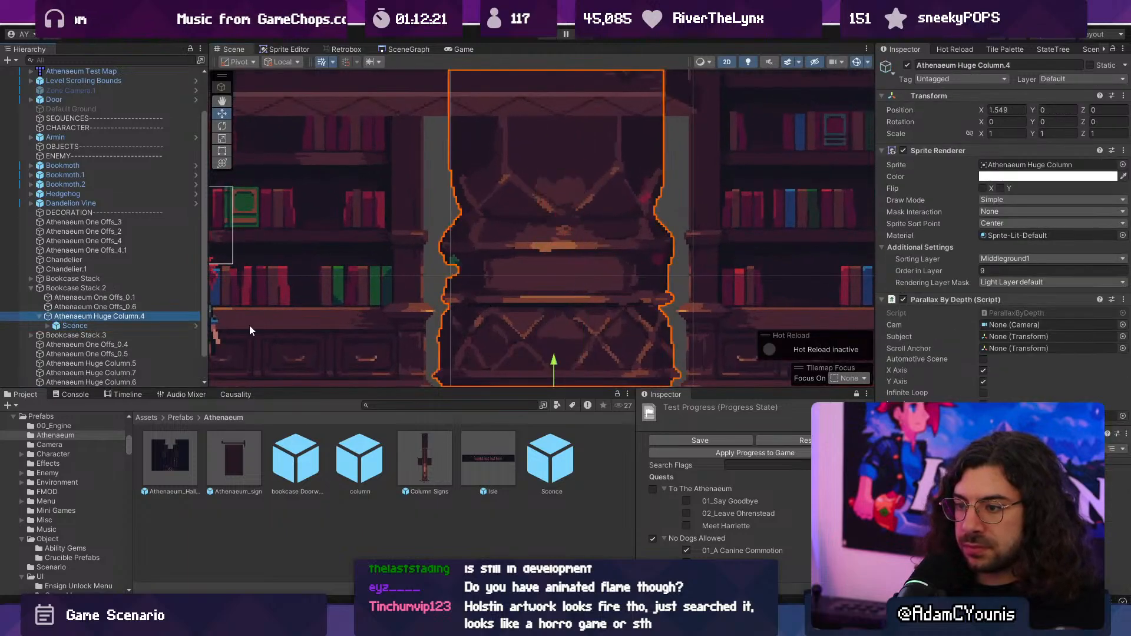
- Rename the selected Athenaeum Huge Column.4 as Athenaeum Huge Column
left_click(136, 317)
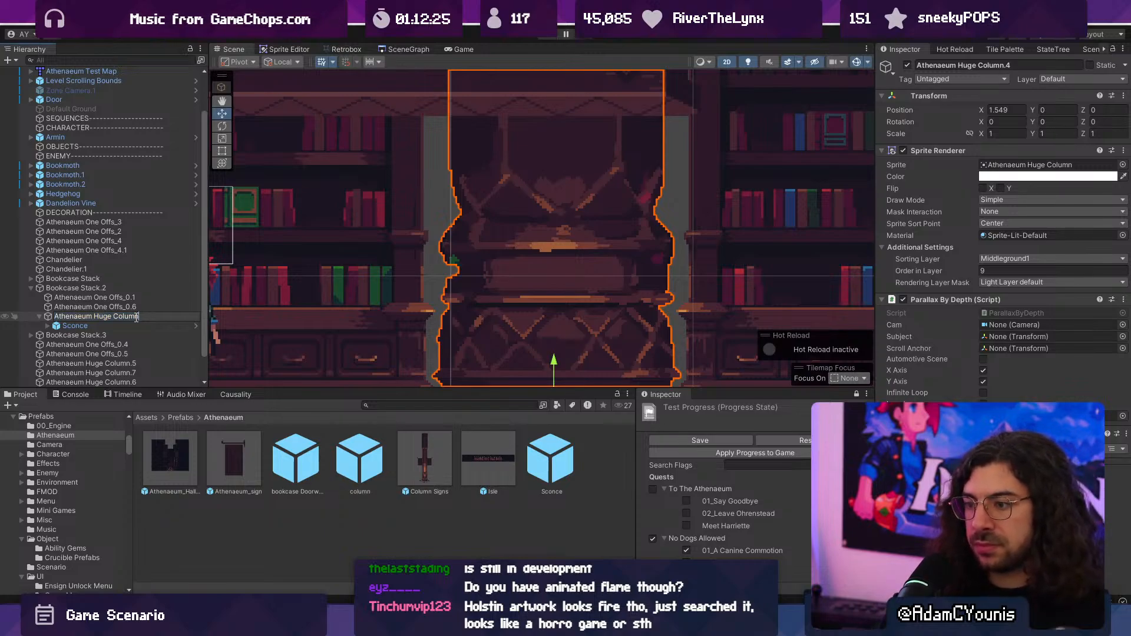
key("Return")
scroll(528, 270, "up", 4)
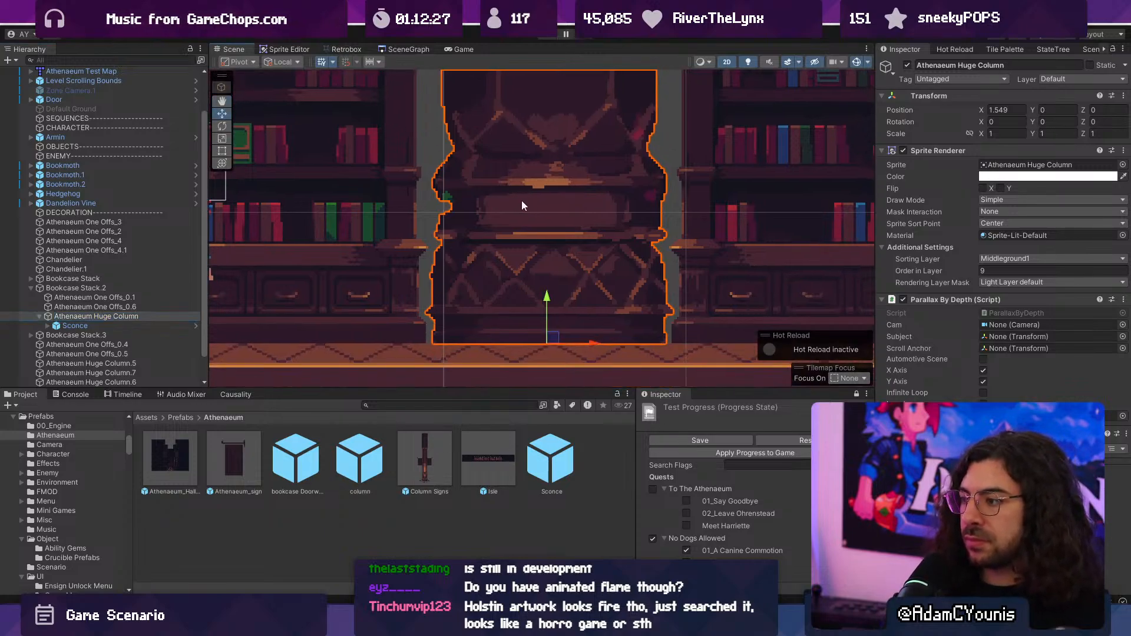
- Select the Sconce under the column and set its X and Y position to 0
left_click(138, 325)
scroll(457, 291, "down", 8)
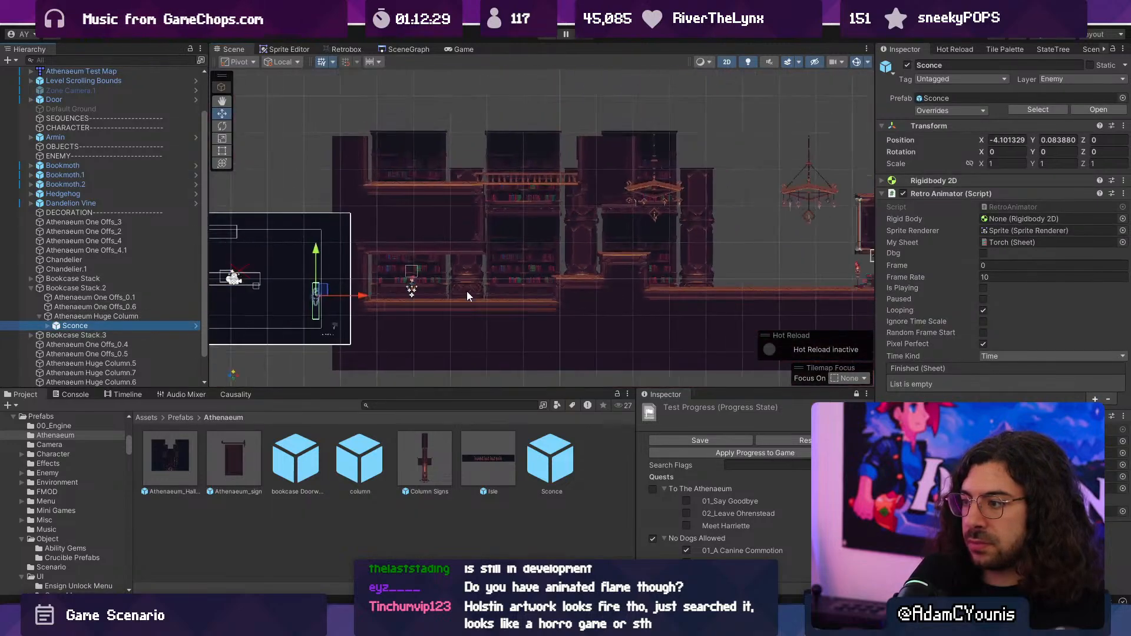
left_click(993, 140)
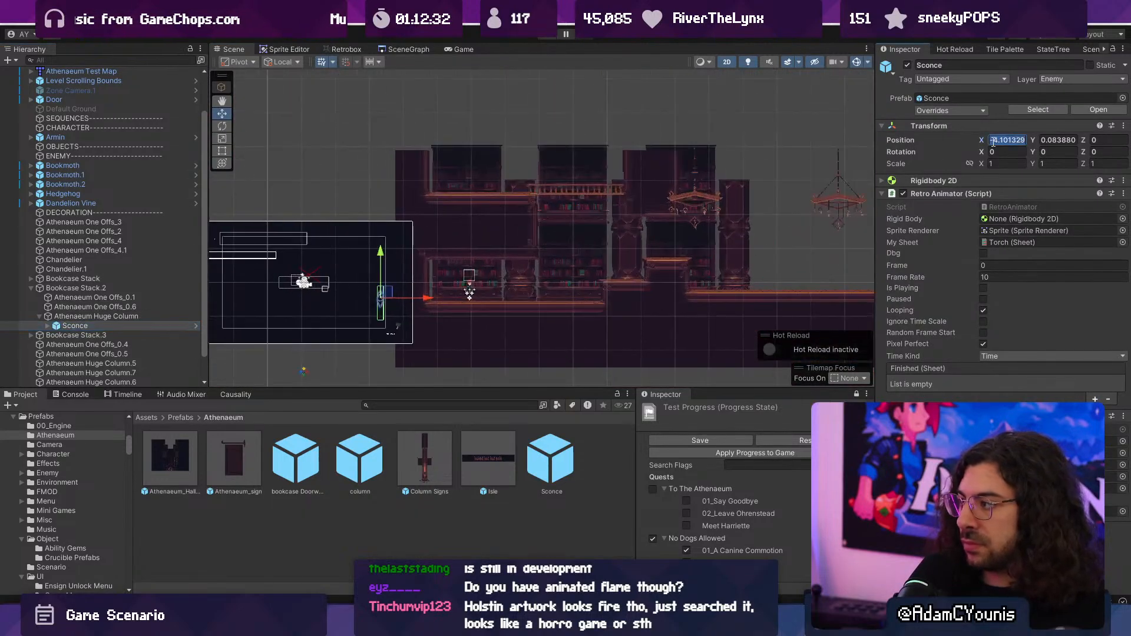
type("0")
key("Tab")
type("0")
scroll(532, 299, "up", 10)
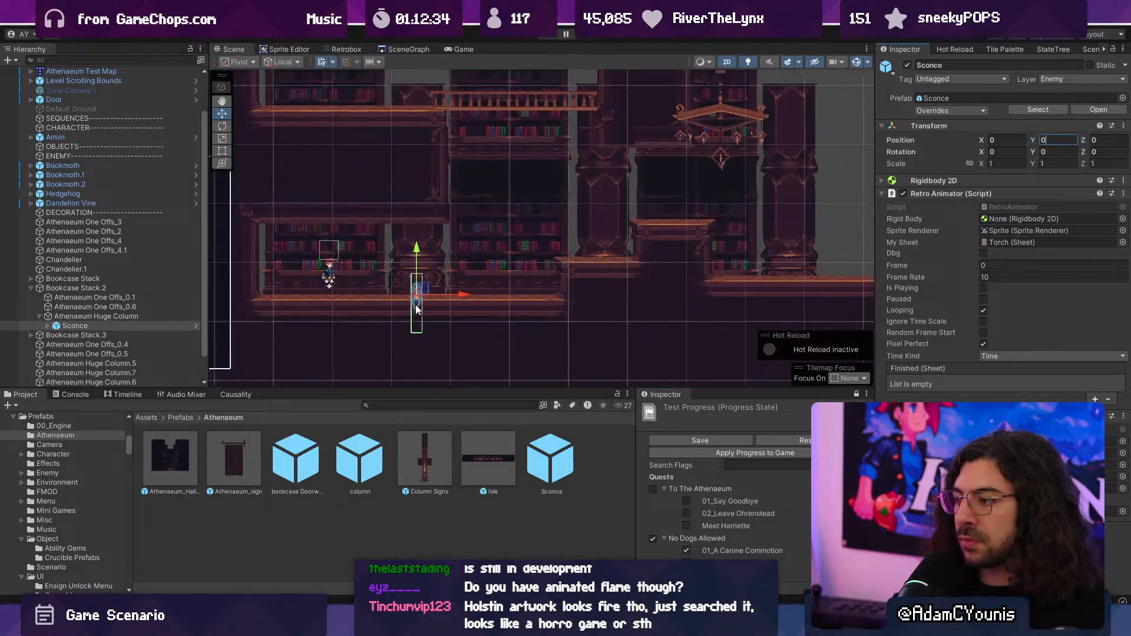
- Raise the Sconce along the column's centre to a Y position of about 0.653
left_click_drag(442, 278, 434, 113)
middle_click_drag(441, 129, 440, 255)
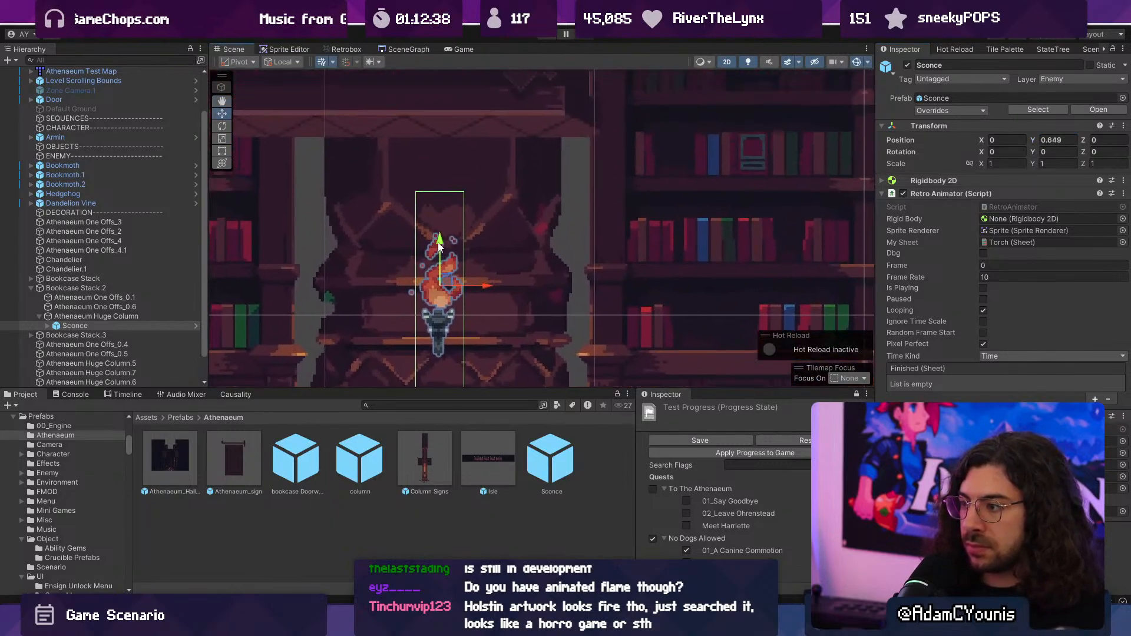
mouse_move(439, 240)
left_mouse_down()
mouse_move(440, 216)
mouse_move(440, 238)
left_mouse_up()
scroll(472, 258, "down", 4)
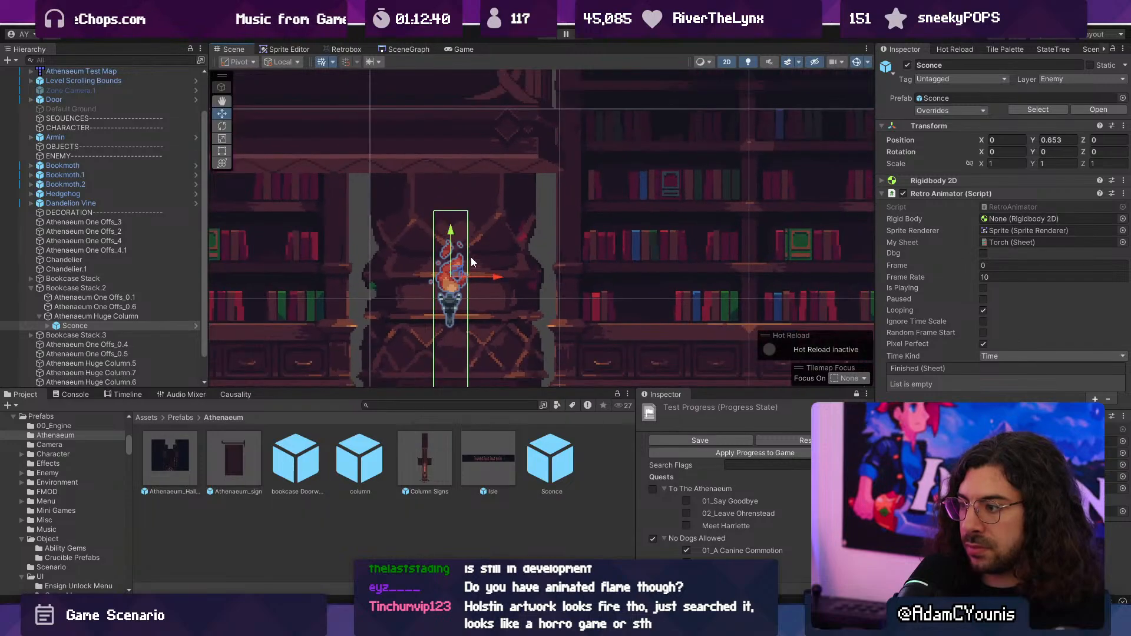
- Play-test the level, running and jumping past the sconce to examine how it looks in game, and leave the full-screen view
left_click(546, 35)
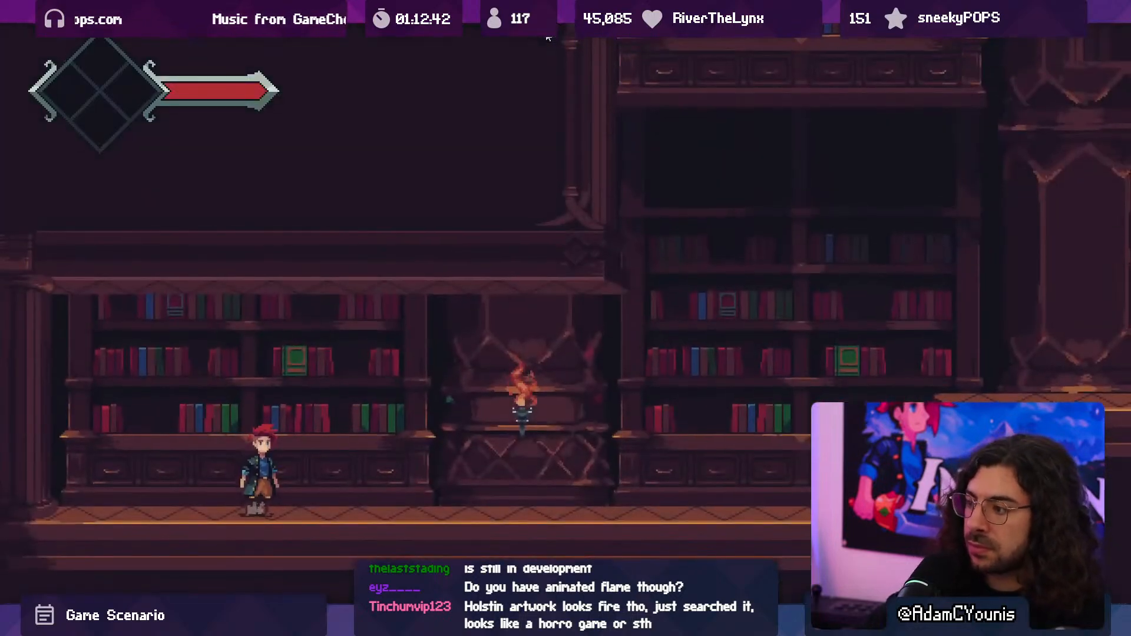
key("Right")
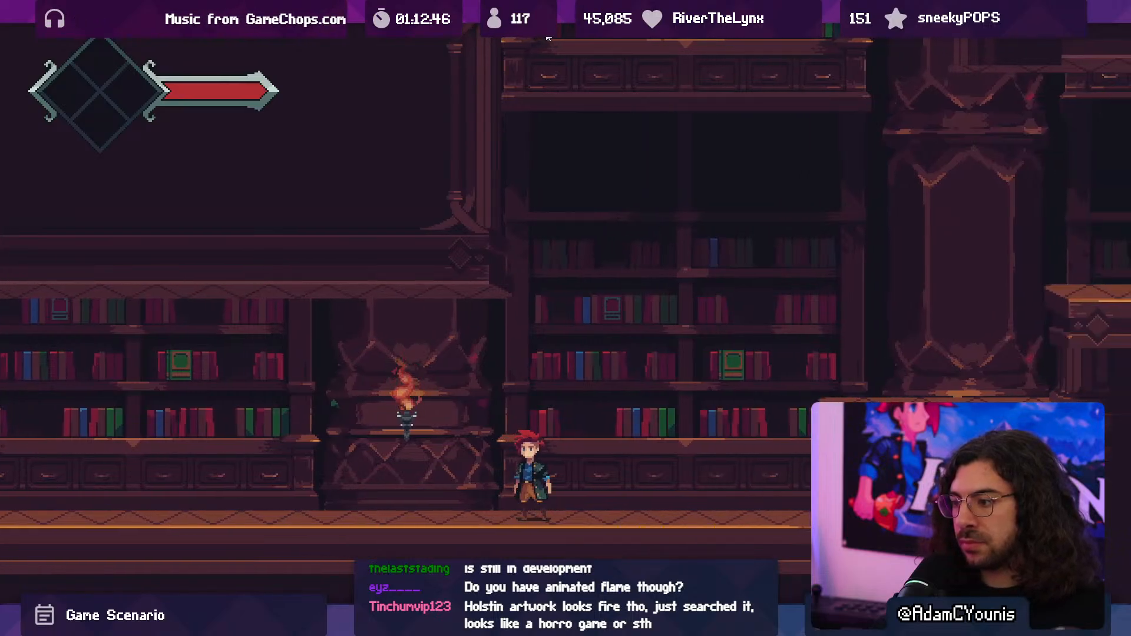
key("Left")
key("space")
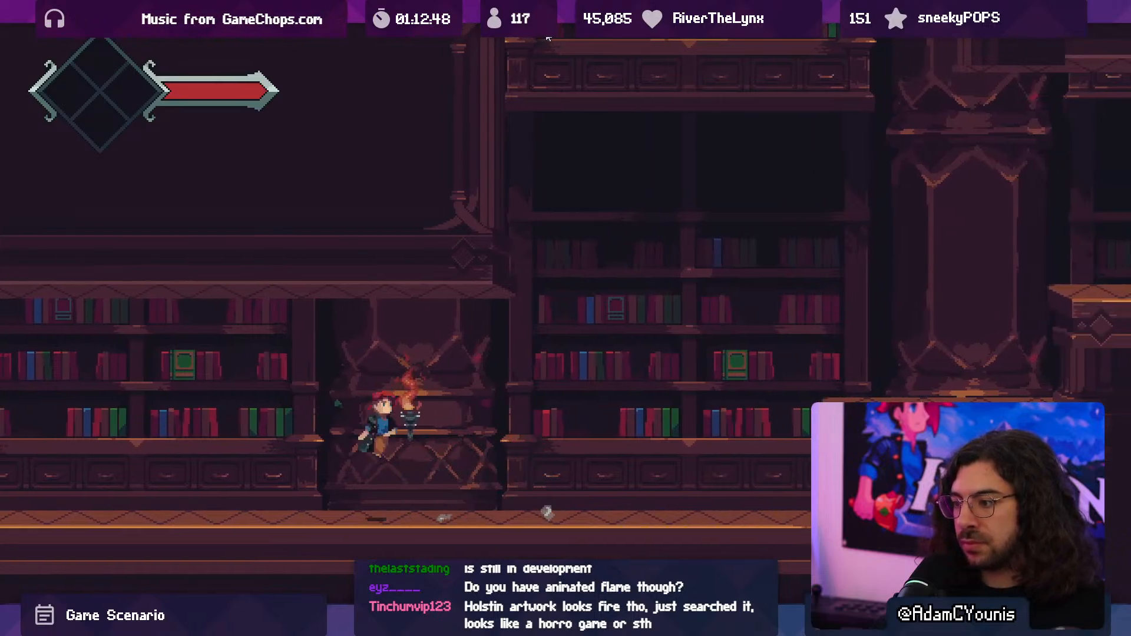
key("Right")
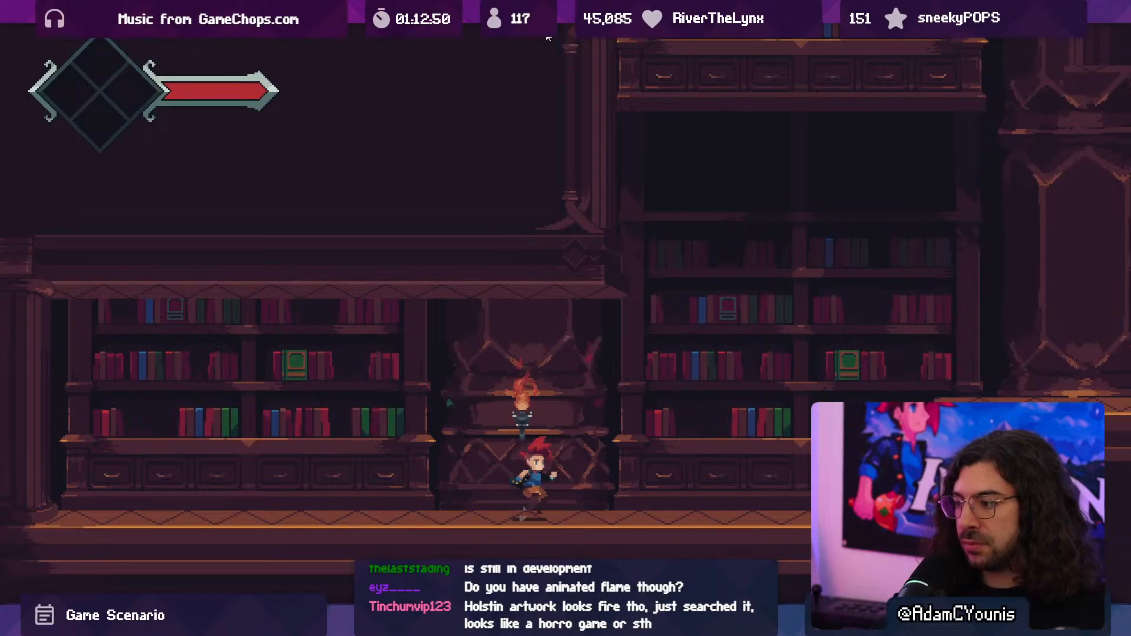
key("space")
key("space")
key("Right")
key("space")
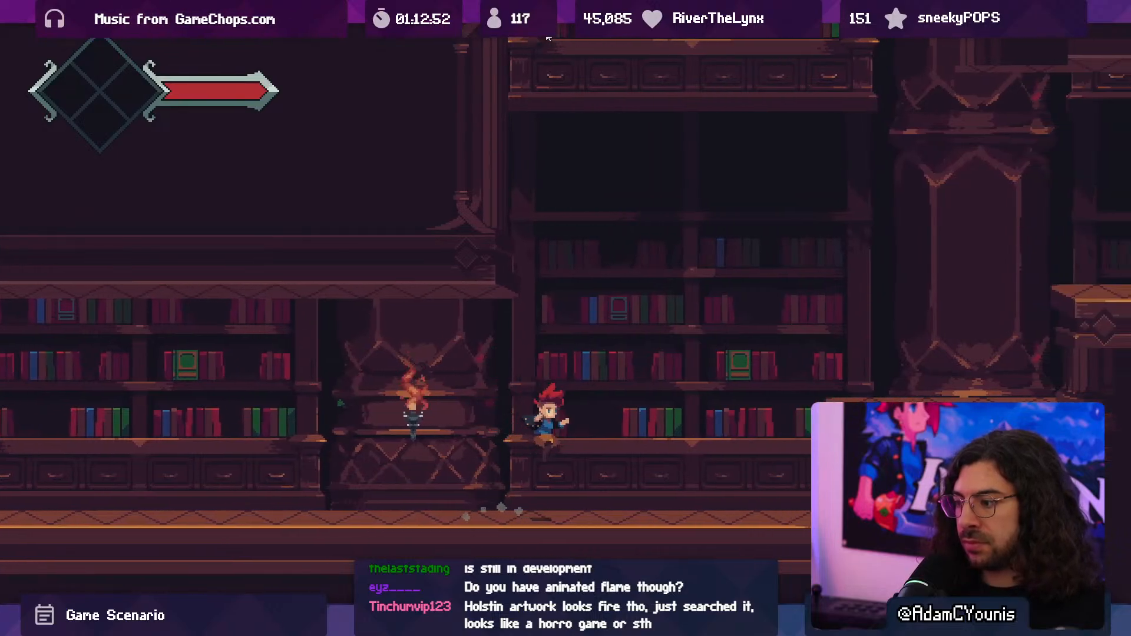
key("space")
key("Left")
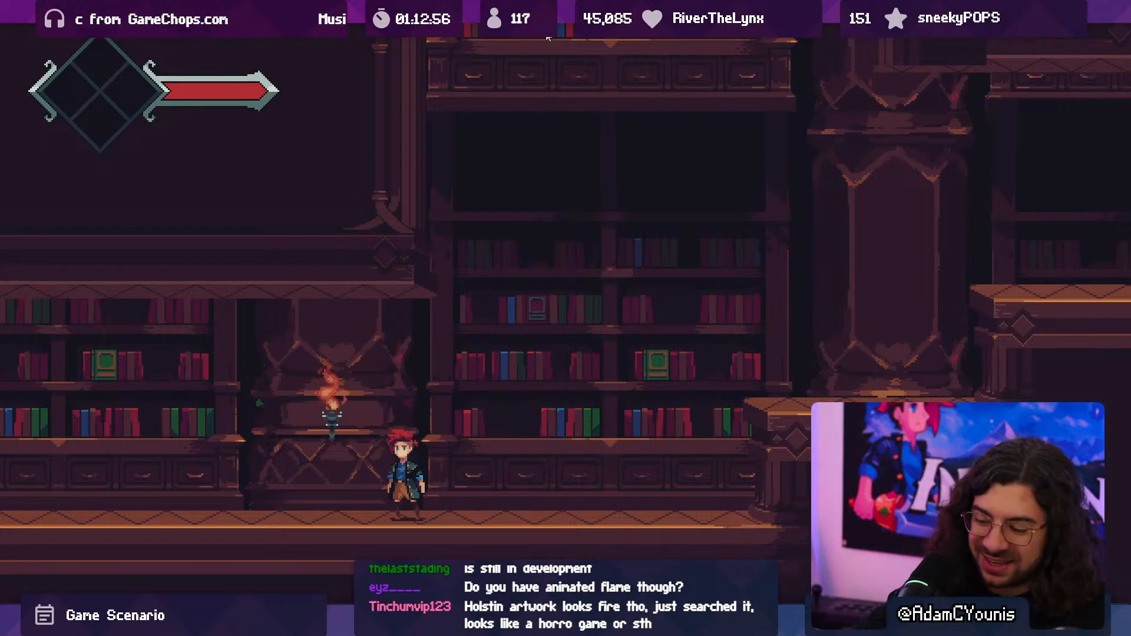
key("F10")
- Open the Column Signs prefab and examine its torch and signs up close
double_click(409, 465)
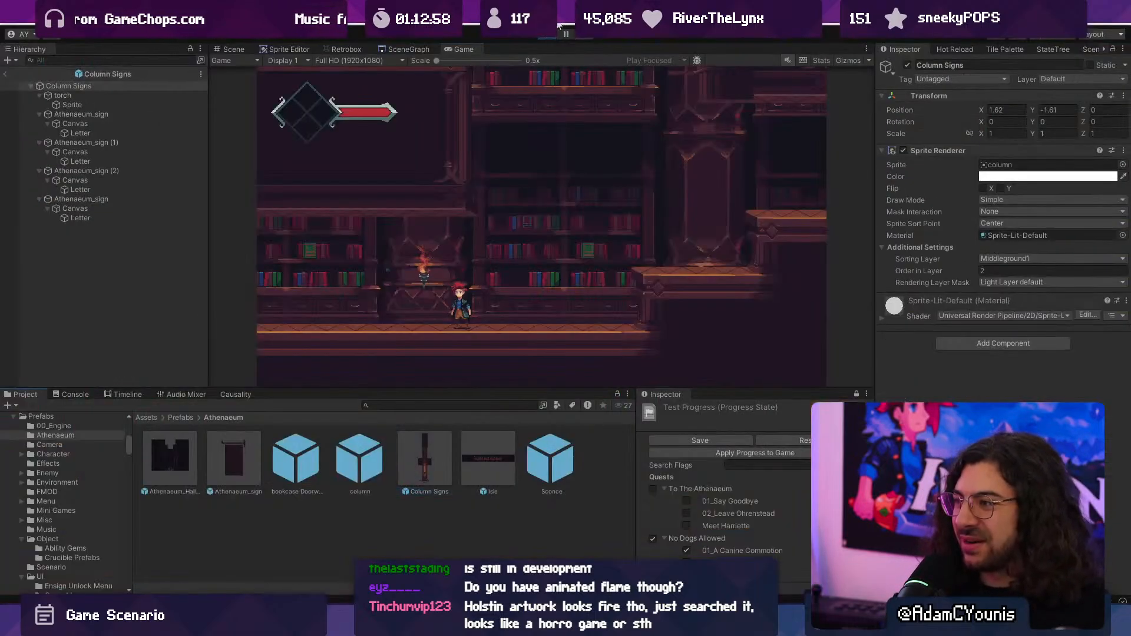
left_click(507, 328)
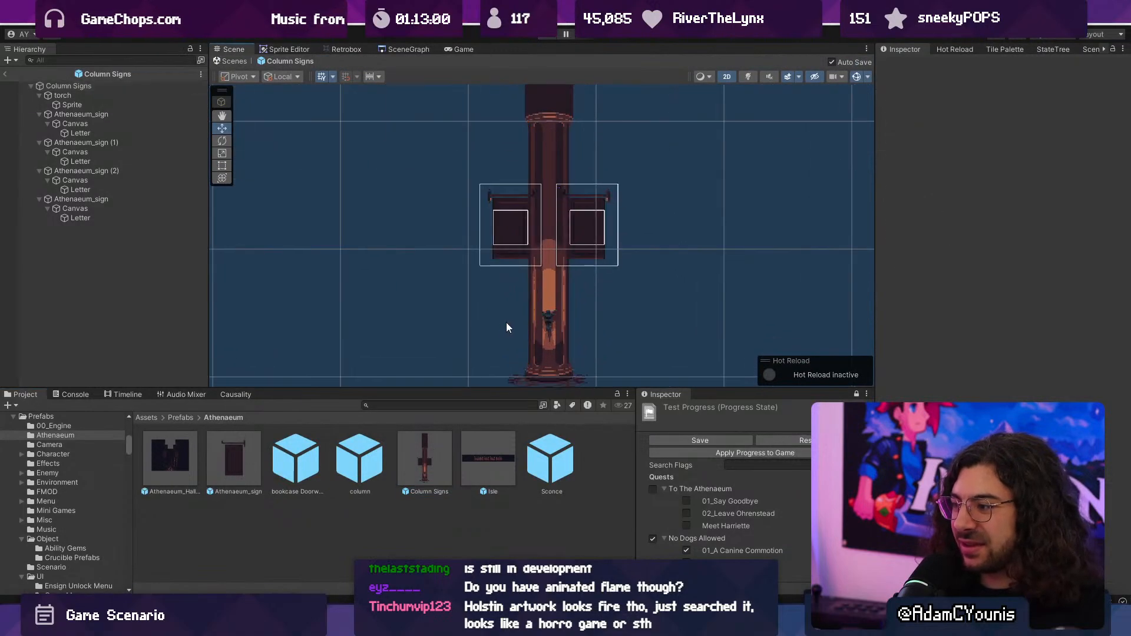
scroll(507, 328, "up", 2)
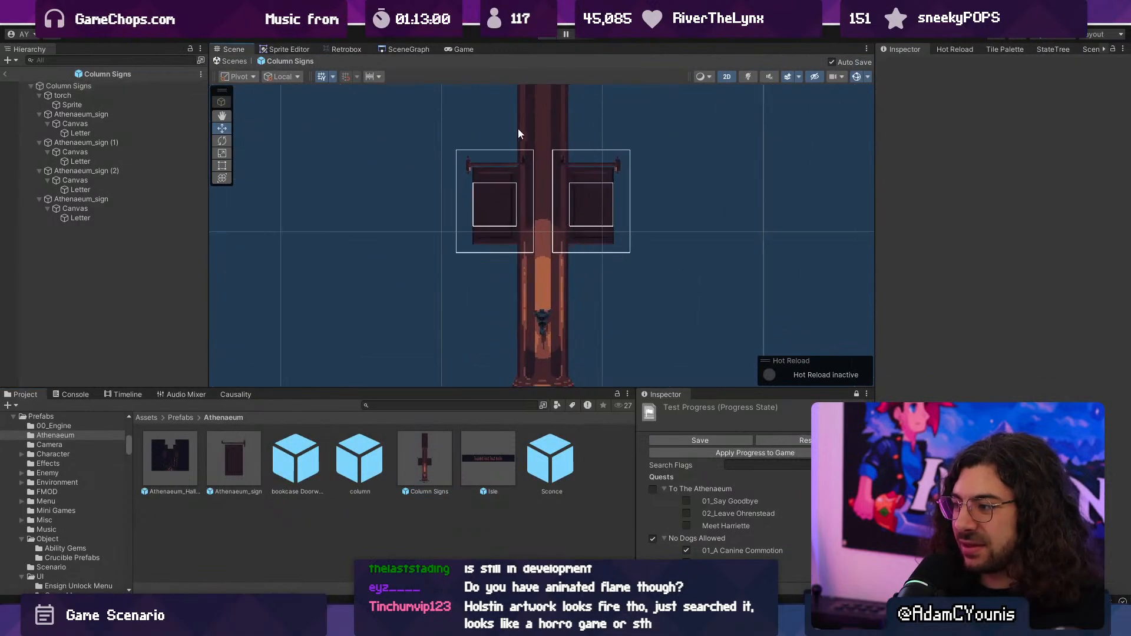
- Leave the Column Signs prefab, switch to Aseprite and fill the recessed band near the column's base with brown Idx-32
left_click(233, 62)
scroll(400, 203, "up", 3)
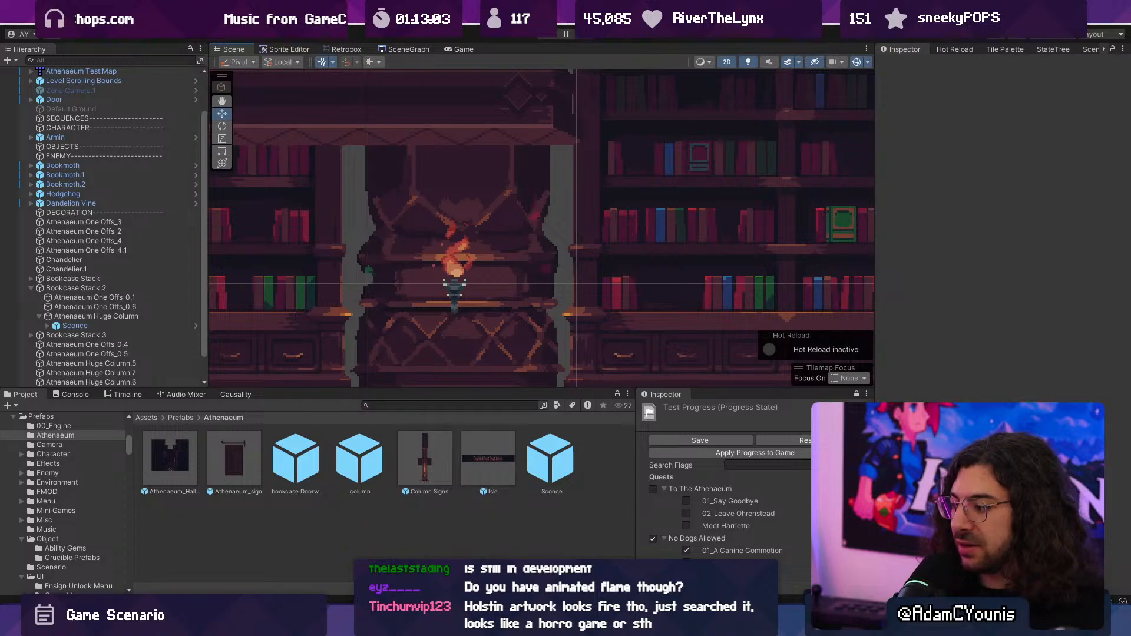
key("alt+Tab")
scroll(492, 315, "up", 1)
middle_click_drag(492, 314, 523, 305)
scroll(528, 290, "down", 1, "ctrl")
left_click(583, 233, "alt")
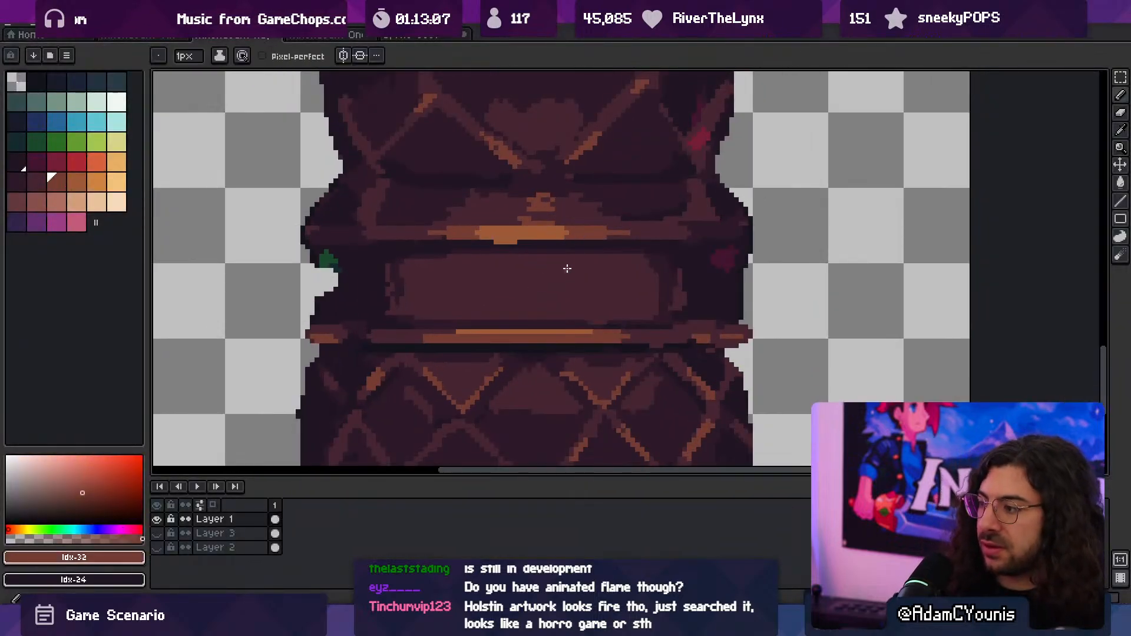
key("g")
left_click(493, 288)
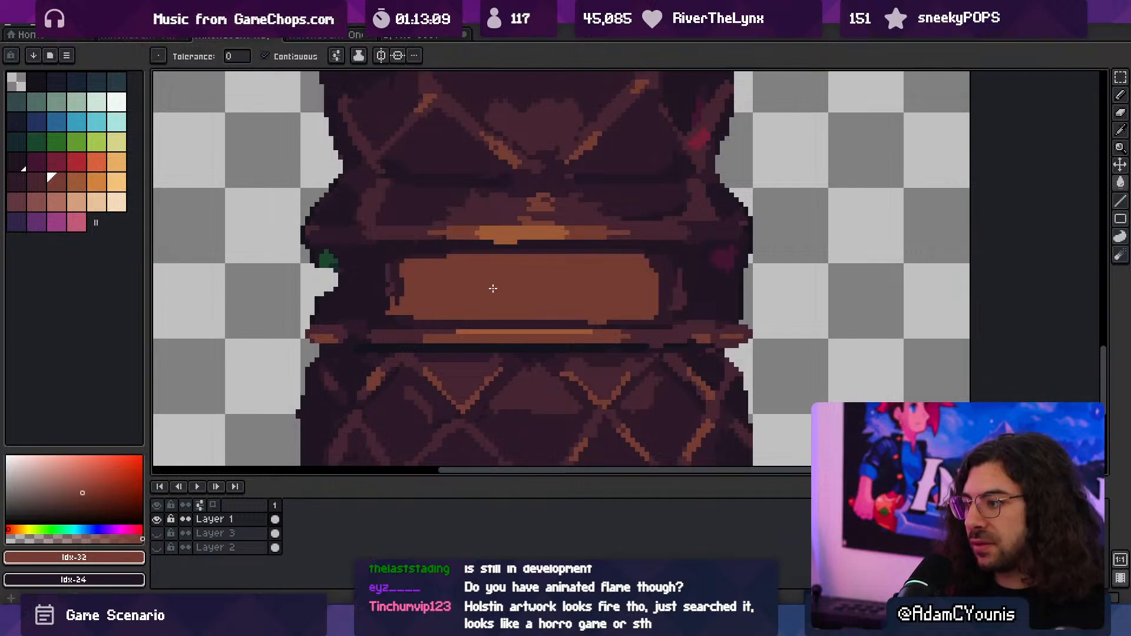
- Recolour both ends of the brown band with darker Idx-31, leaving a glowing brown area in the middle
scroll(539, 276, "down", 4)
scroll(532, 282, "up", 3)
left_click(543, 220, "alt")
key("b")
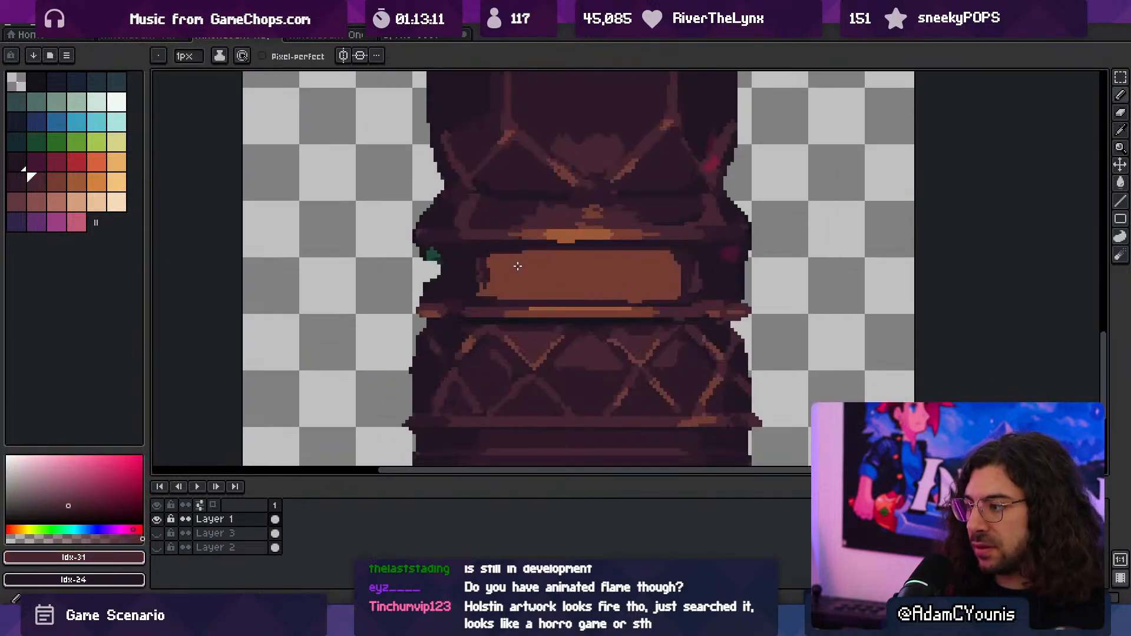
left_click_drag(514, 297, 517, 251)
key("g")
key("b")
key("g")
left_click(502, 272)
key("b")
mouse_move(649, 252)
left_mouse_down()
mouse_move(648, 298)
mouse_move(590, 271)
mouse_move(626, 278)
left_mouse_up()
key("g")
left_click(666, 283)
key("z")
- Export the visible layers at 100% as Athenaeum Huge Column.png and switch back to Unity
key("ctrl+alt+shift+s")
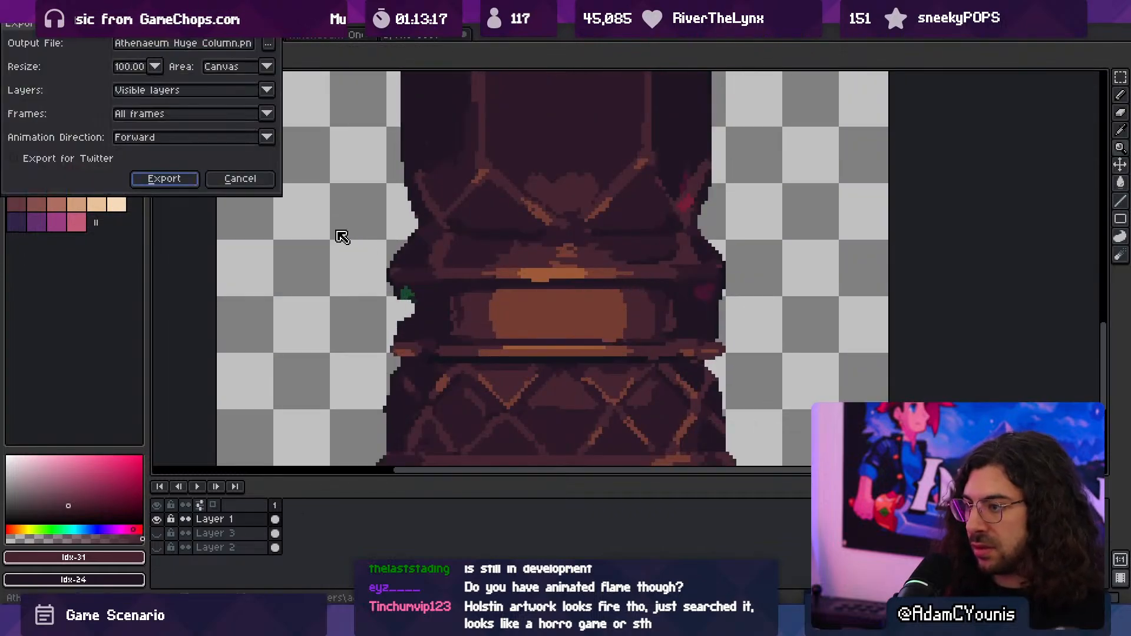
left_click(164, 179)
key("alt+Tab")
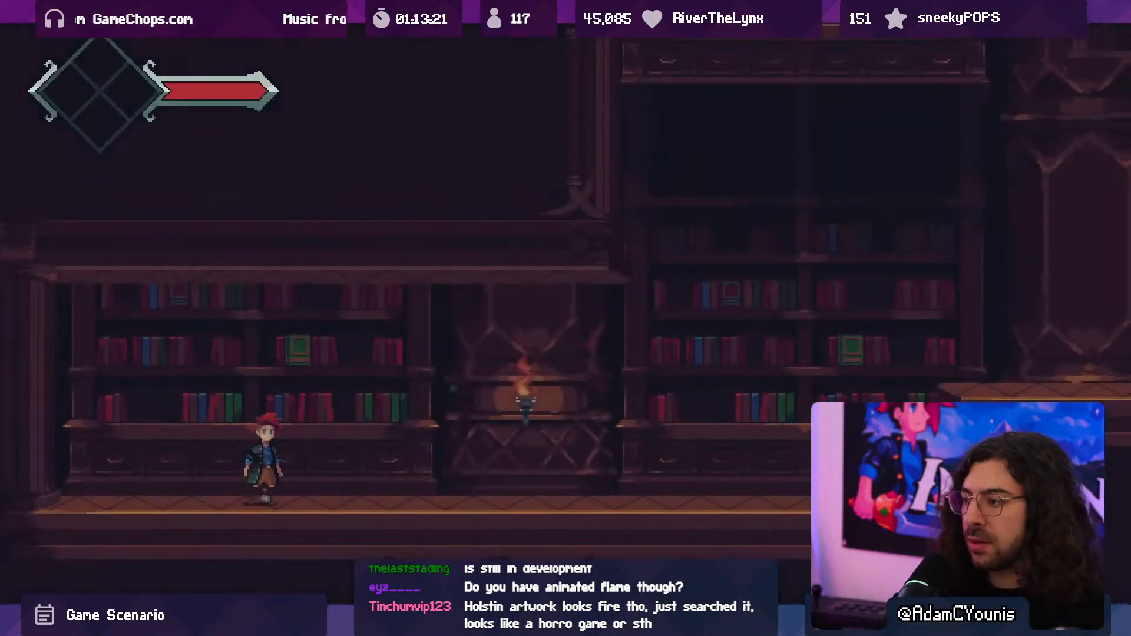
- Play-test the level, running and jumping past the sconce to examine the lit column band, and stop the game
key("Right")
key("space")
key("space")
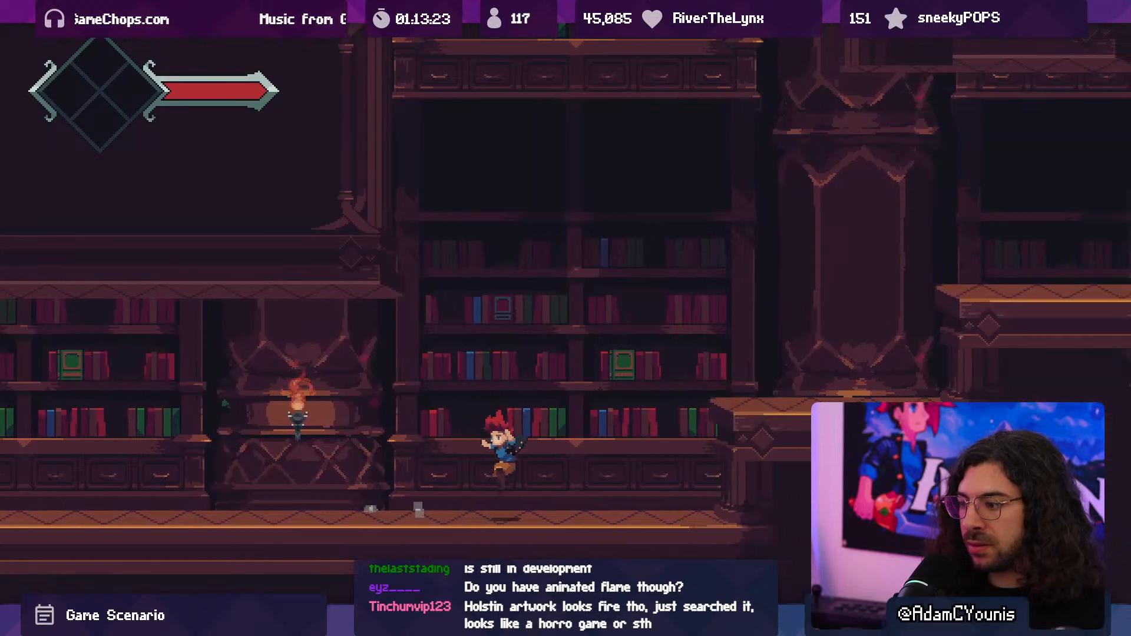
key("Left")
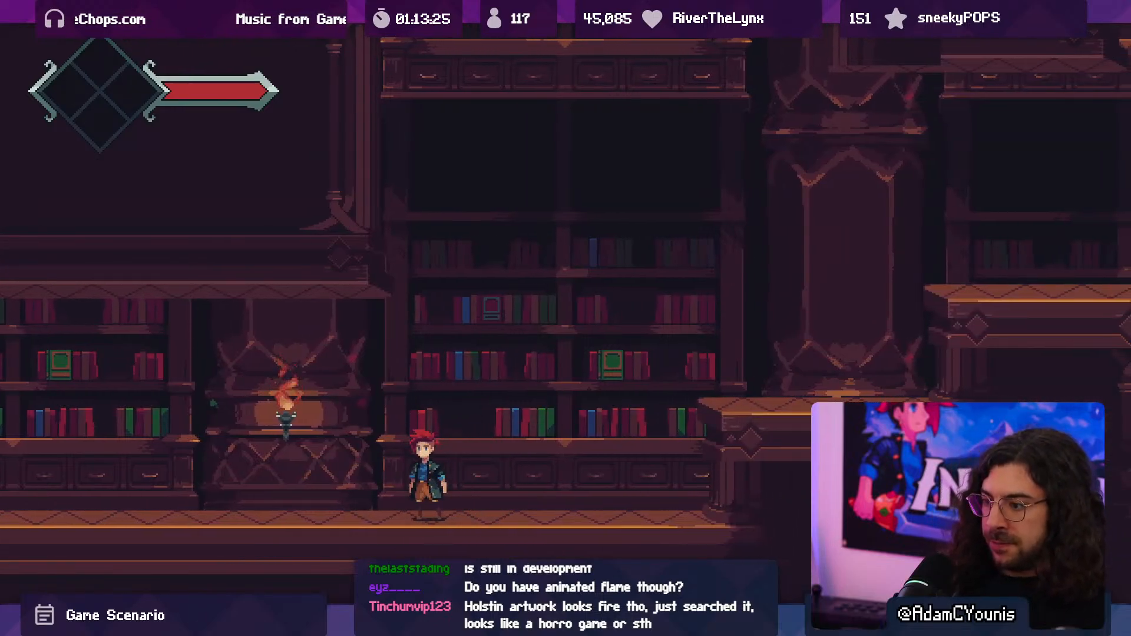
key("Left")
key("space")
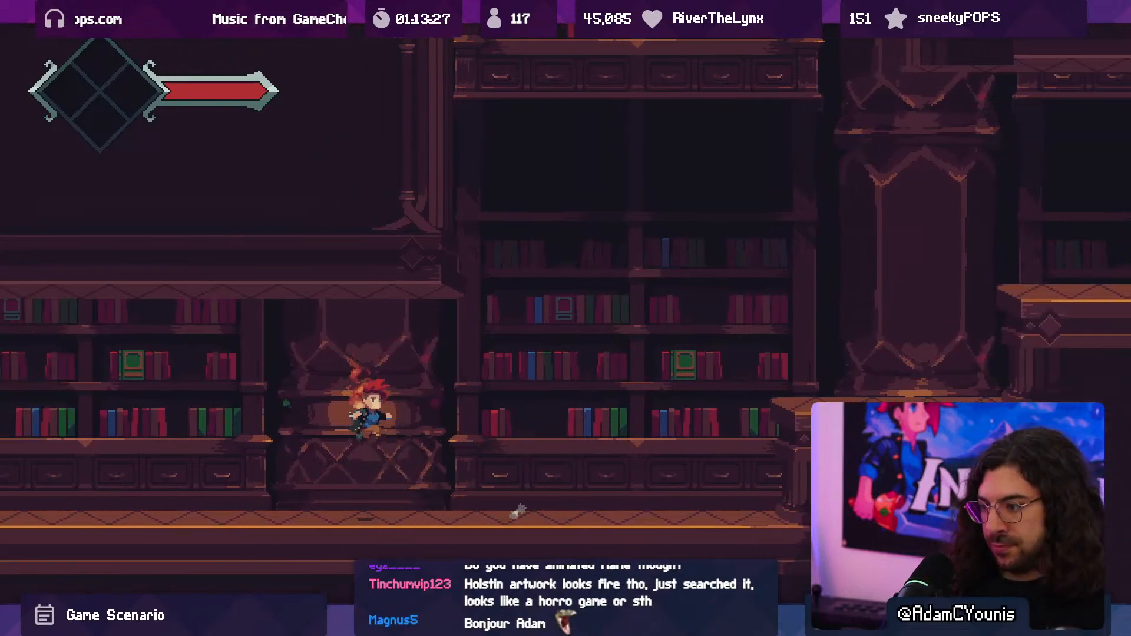
key("F10")
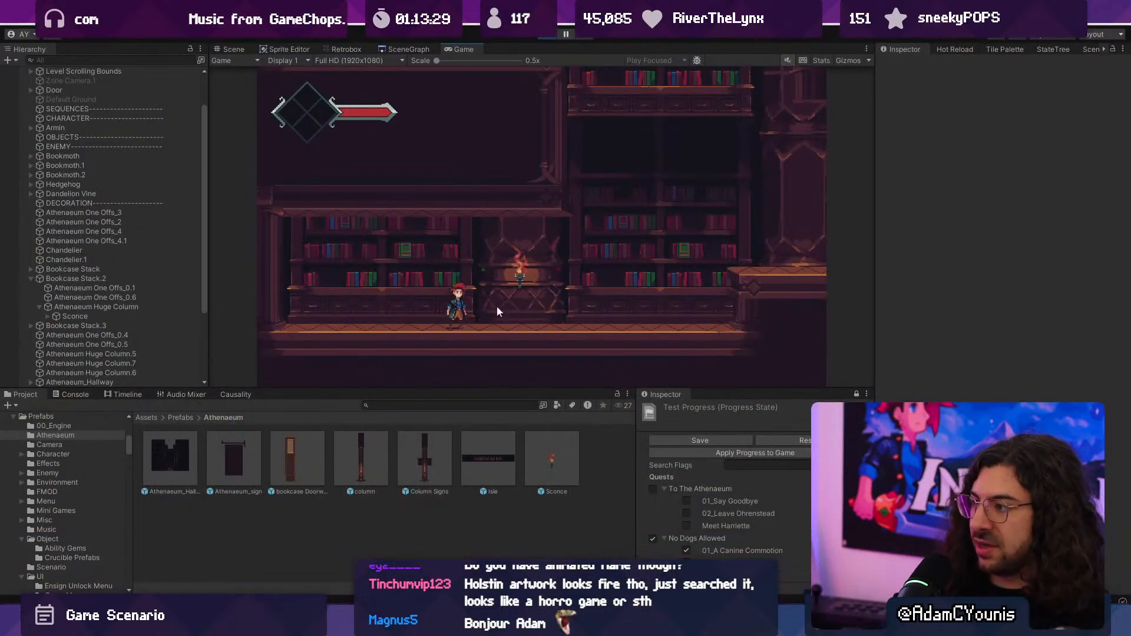
left_click(542, 37)
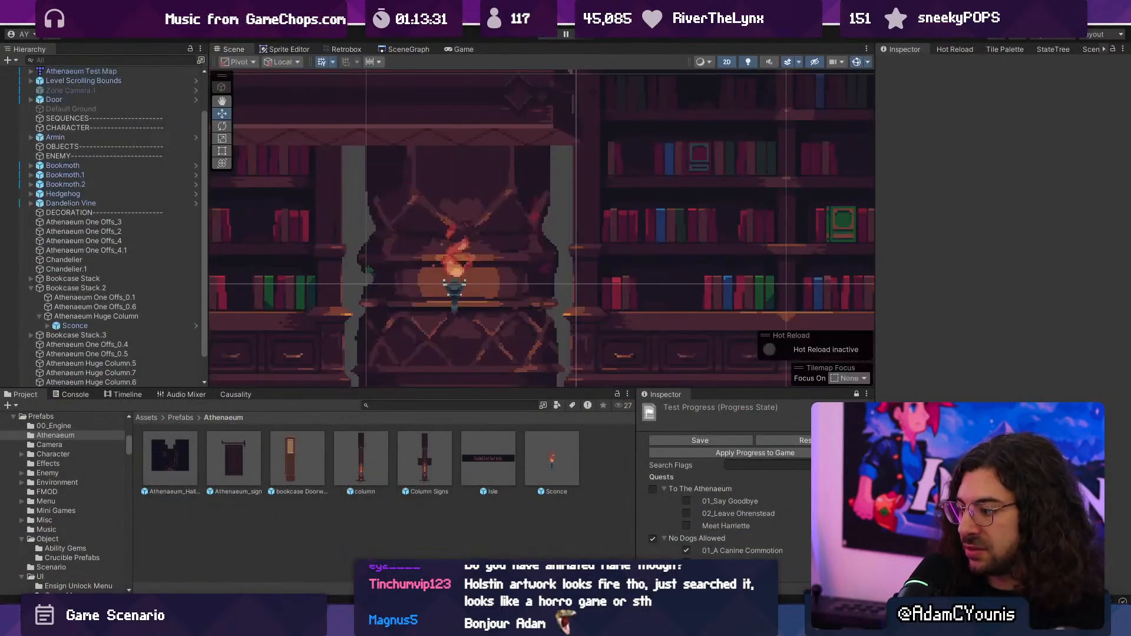
- Switch to Aseprite and paint over the central diamond lattice on the column's base with dark Idx-30
key("alt+Tab")
left_click_drag(425, 322, 362, 254)
left_click_drag(472, 332, 469, 363)
key("i")
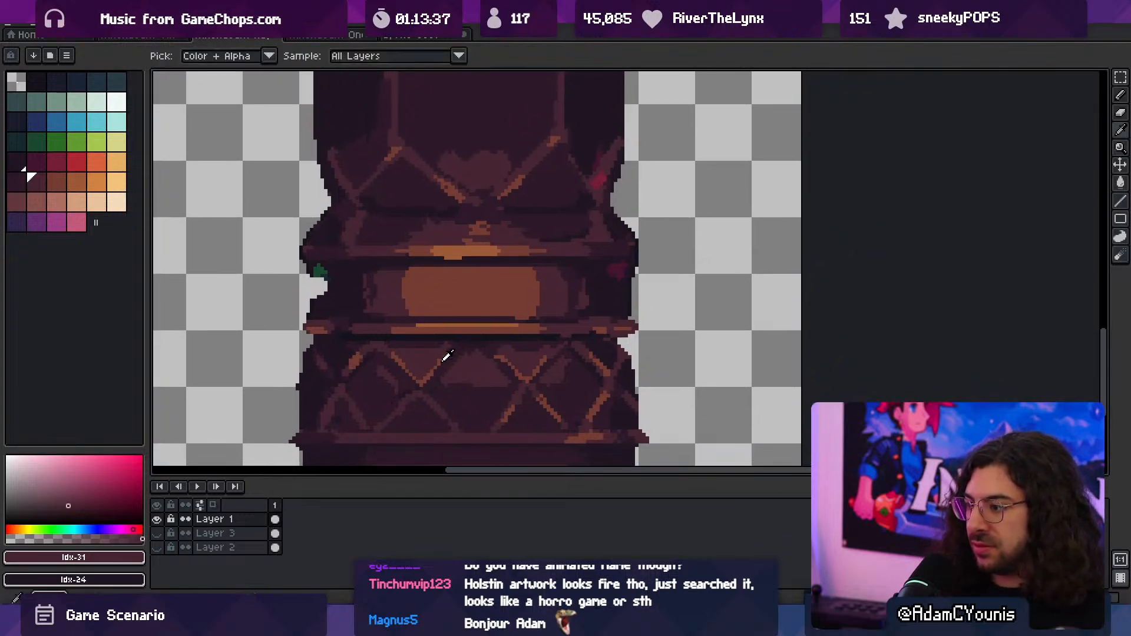
left_click(459, 383)
key("b")
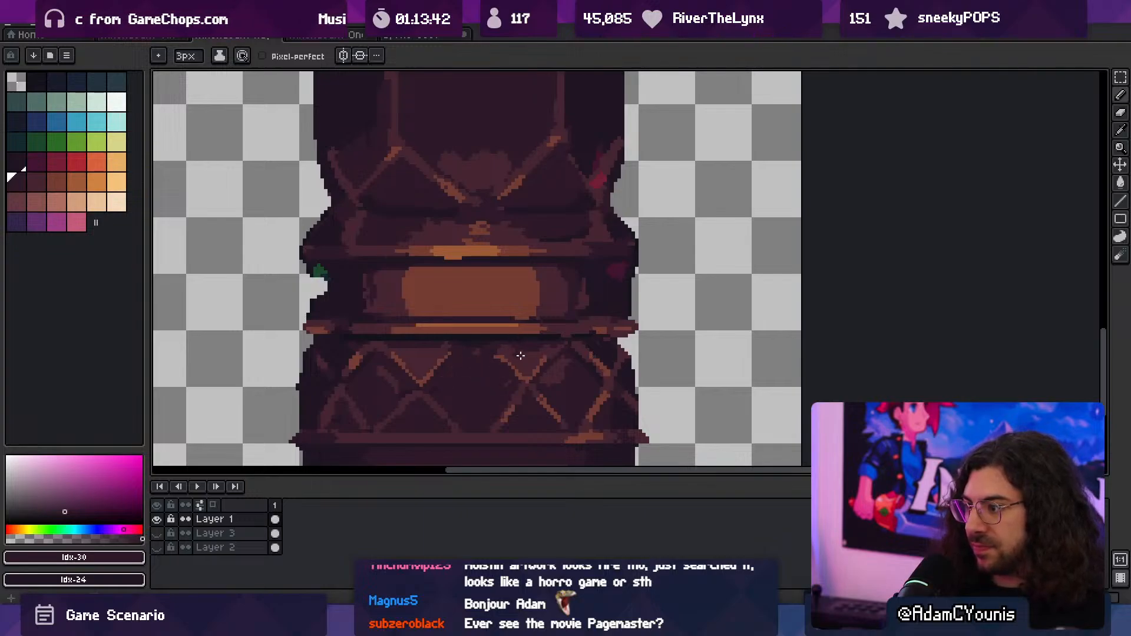
key("i")
key("b")
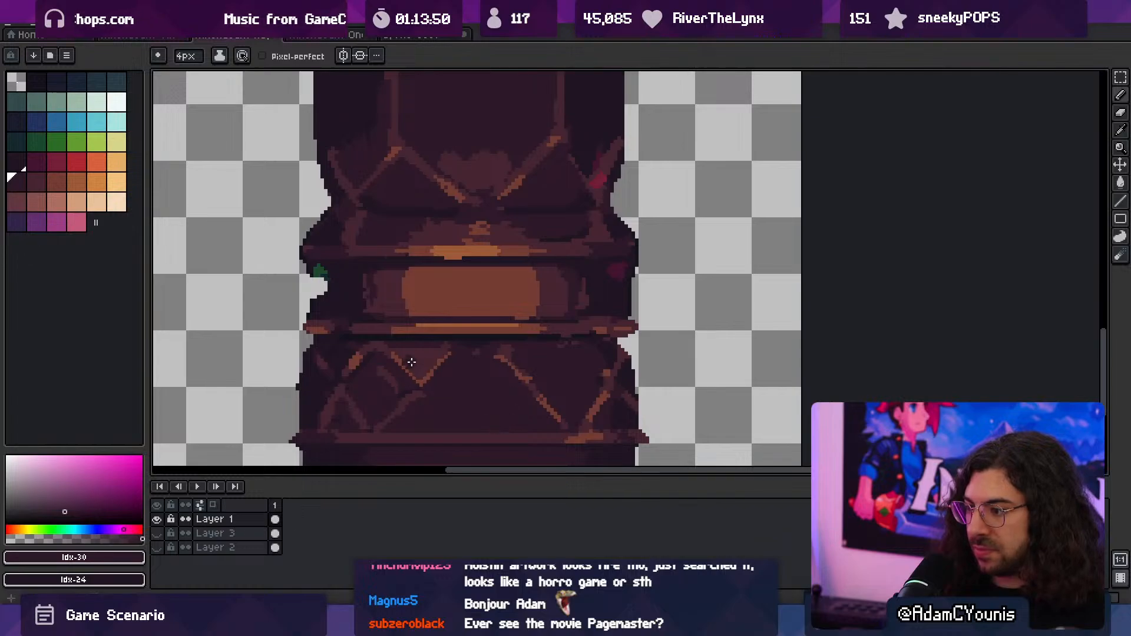
left_click_drag(411, 361, 403, 372)
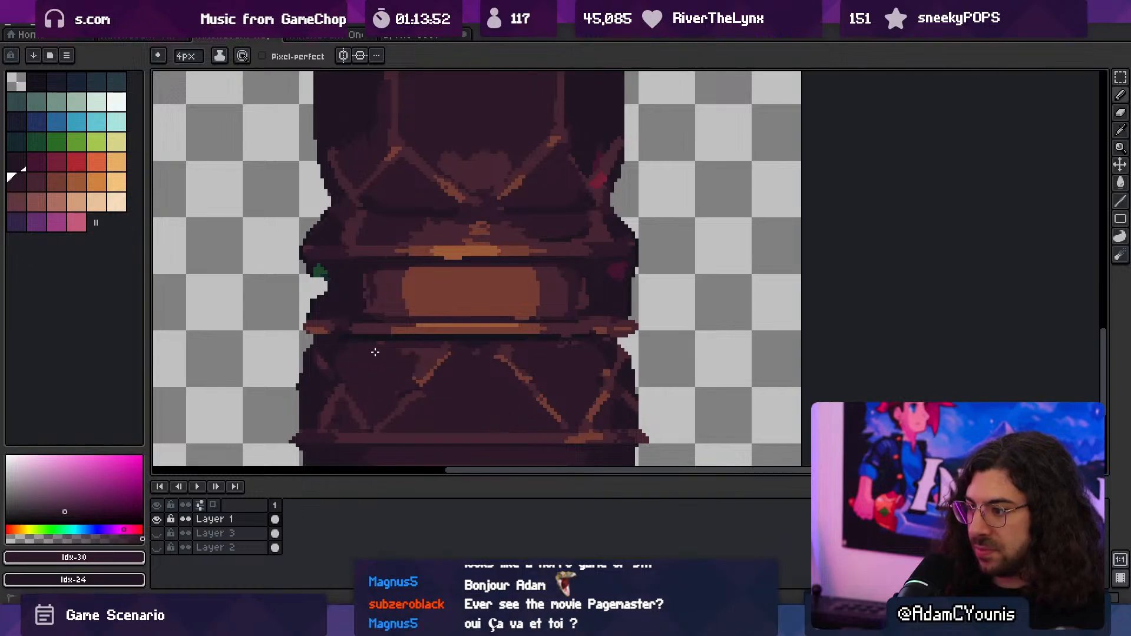
- Repaint the two slanted ribs of the column's base in plain Idx-31 and clean their surroundings with Idx-30
left_click(427, 166, "alt")
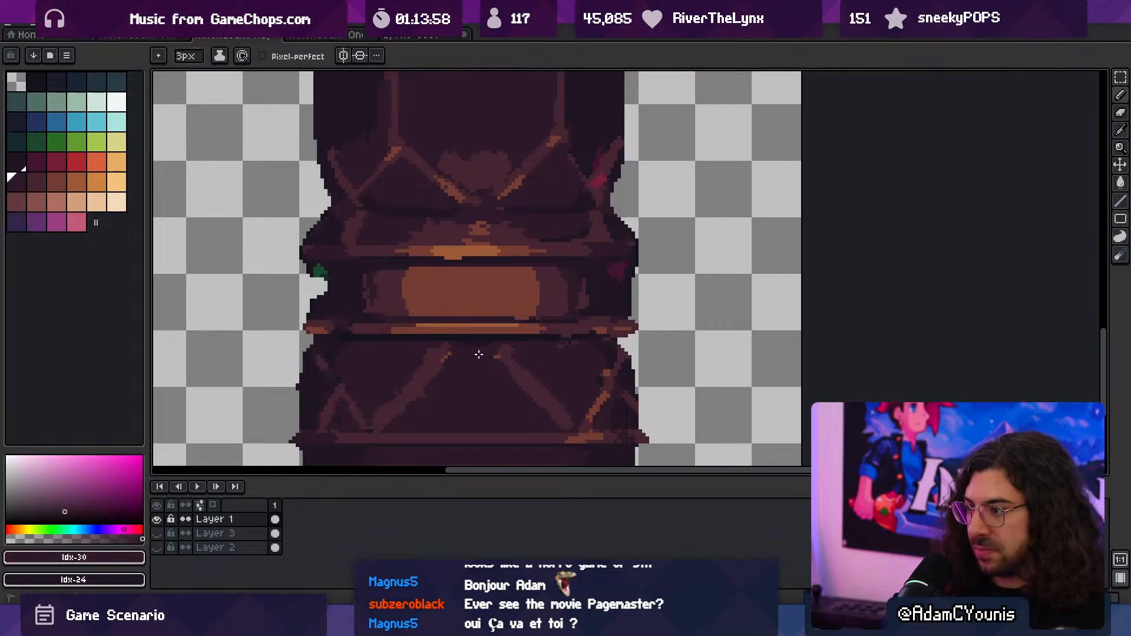
left_click(427, 373, "alt")
mouse_move(446, 370)
left_mouse_down()
mouse_move(447, 357)
mouse_move(412, 374)
left_mouse_up()
left_click(389, 403, "alt")
left_click(391, 377, "alt")
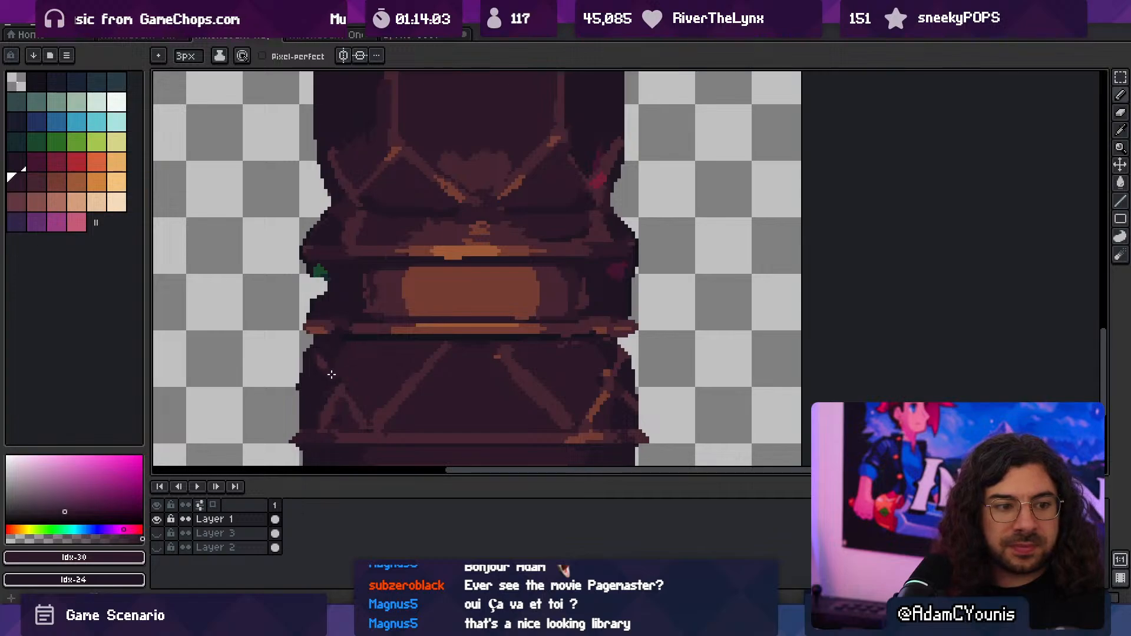
- Paint out the leftover lattice trim at the outer sides of the base with Idx-30 and edge shadow Idx-24
key("alt")
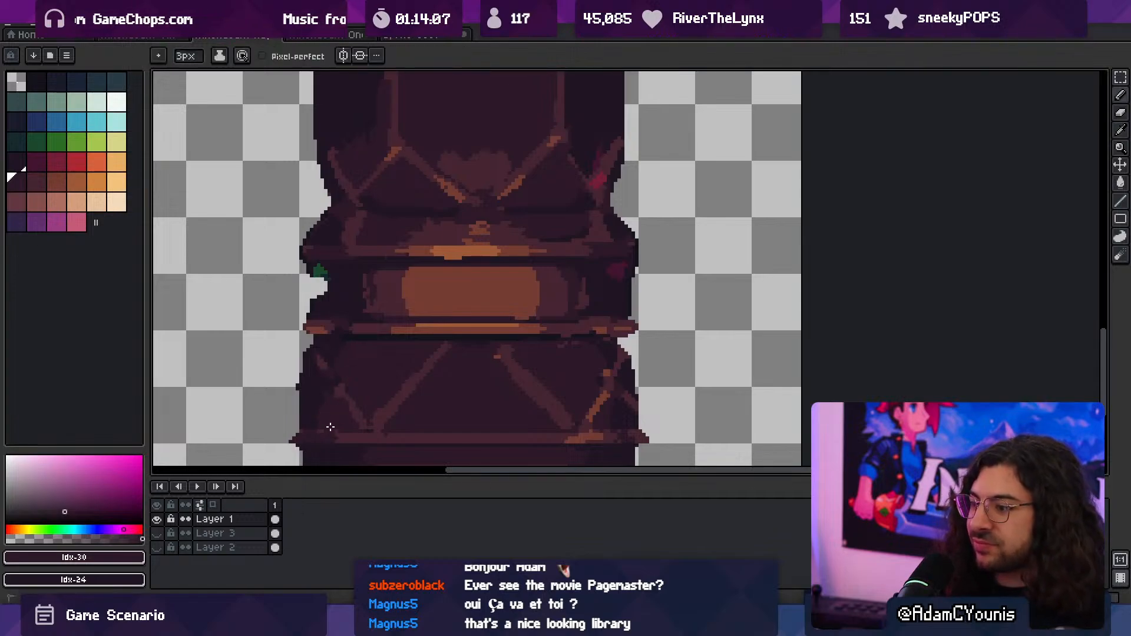
key("alt")
left_click_drag(587, 421, 607, 383)
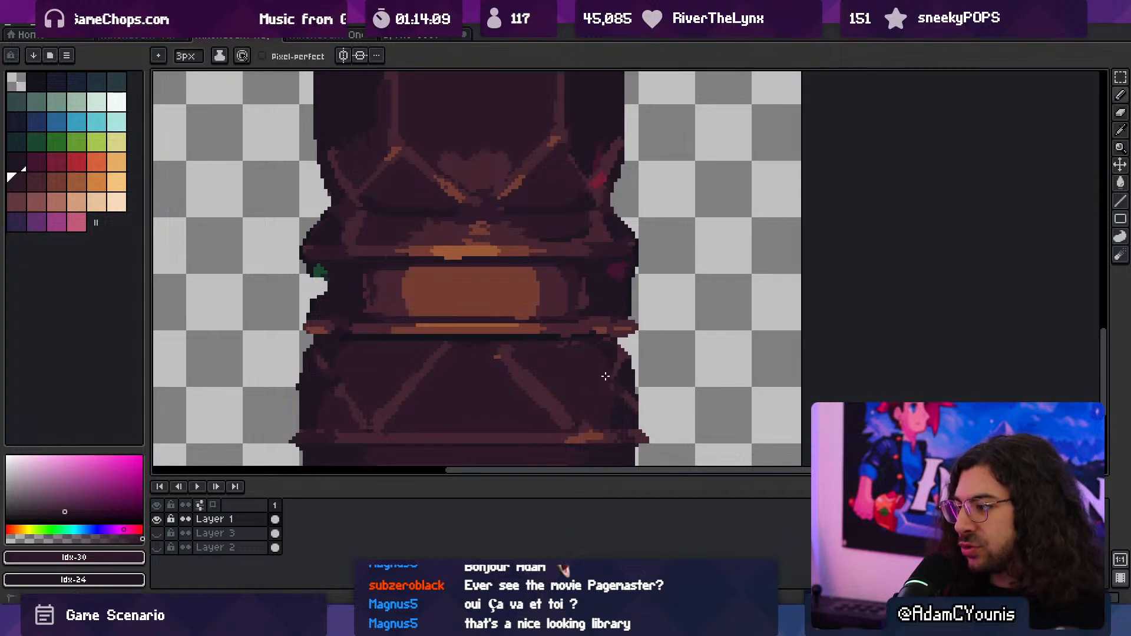
key("alt")
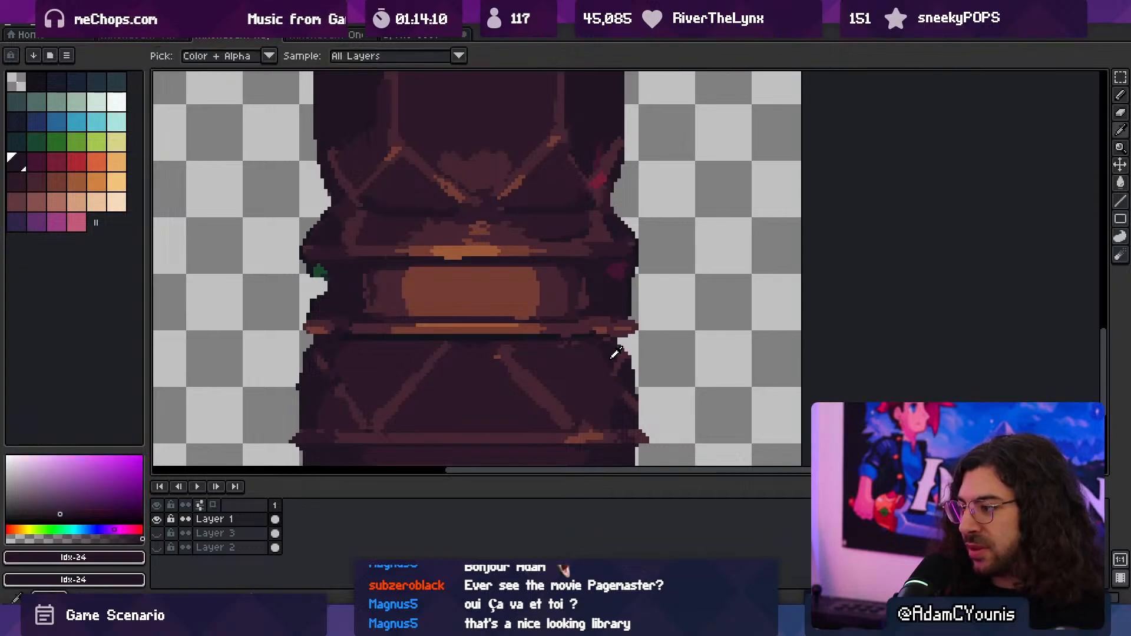
left_click(611, 383)
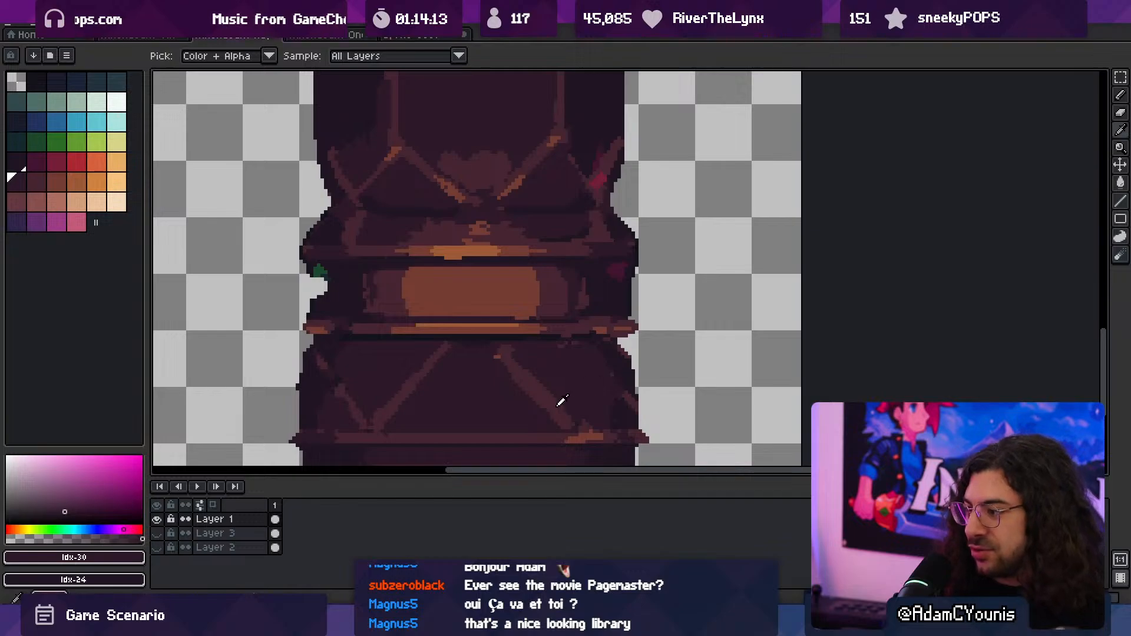
left_click(623, 375, "alt")
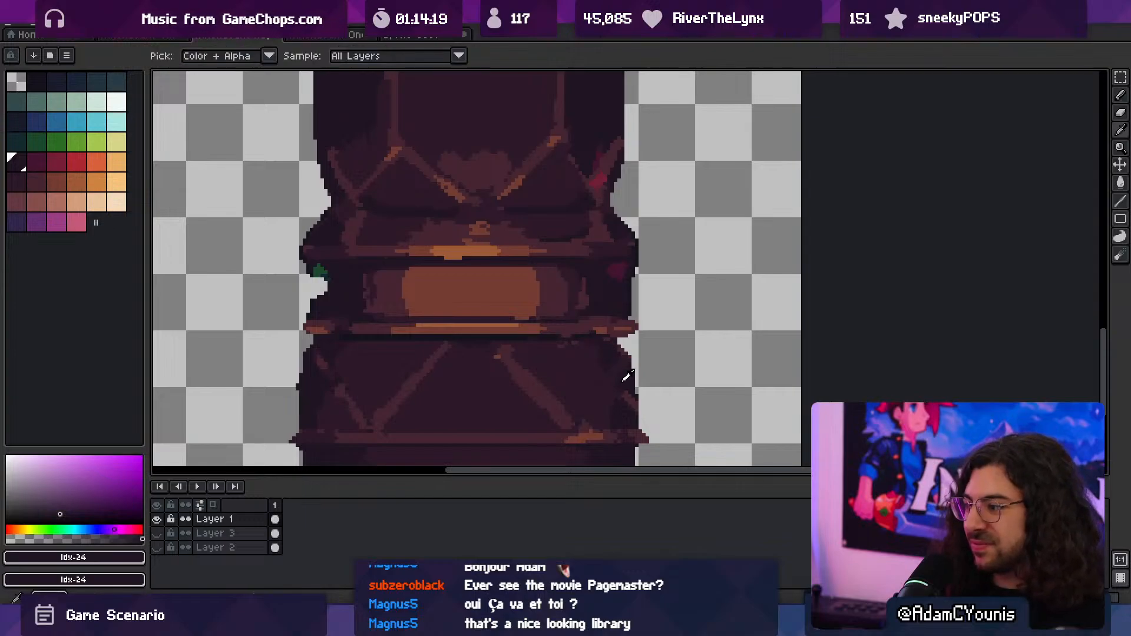
left_click(625, 377, "alt")
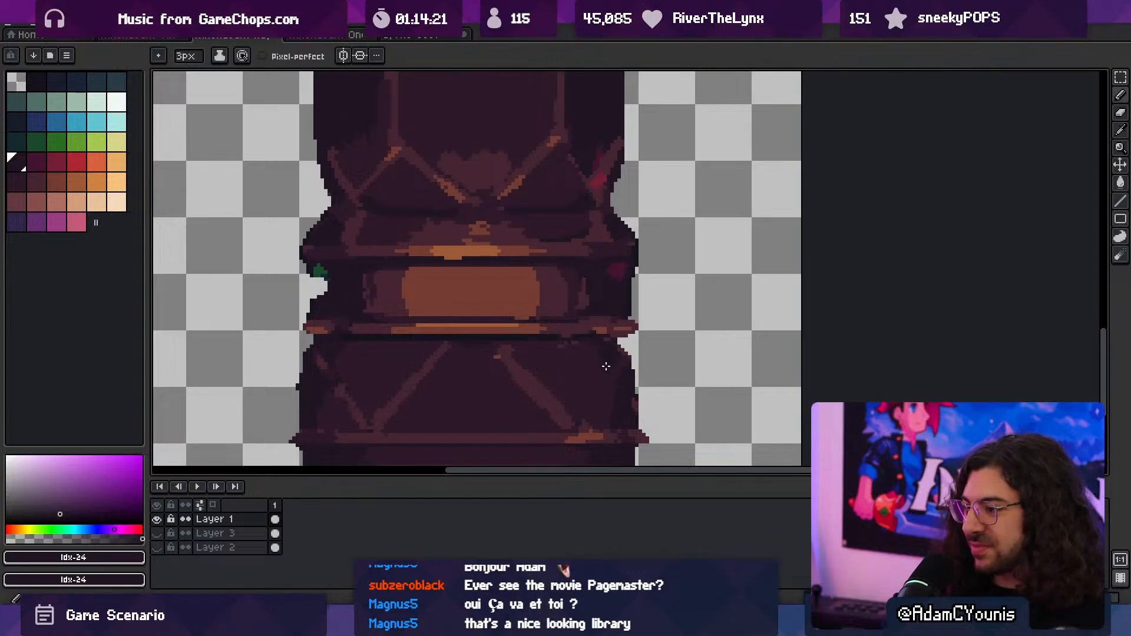
- Tidy the slanted ribs with Idx-30 and Idx-31 and add a brown Idx-32 highlight to each
middle_click_drag(517, 378, 557, 371)
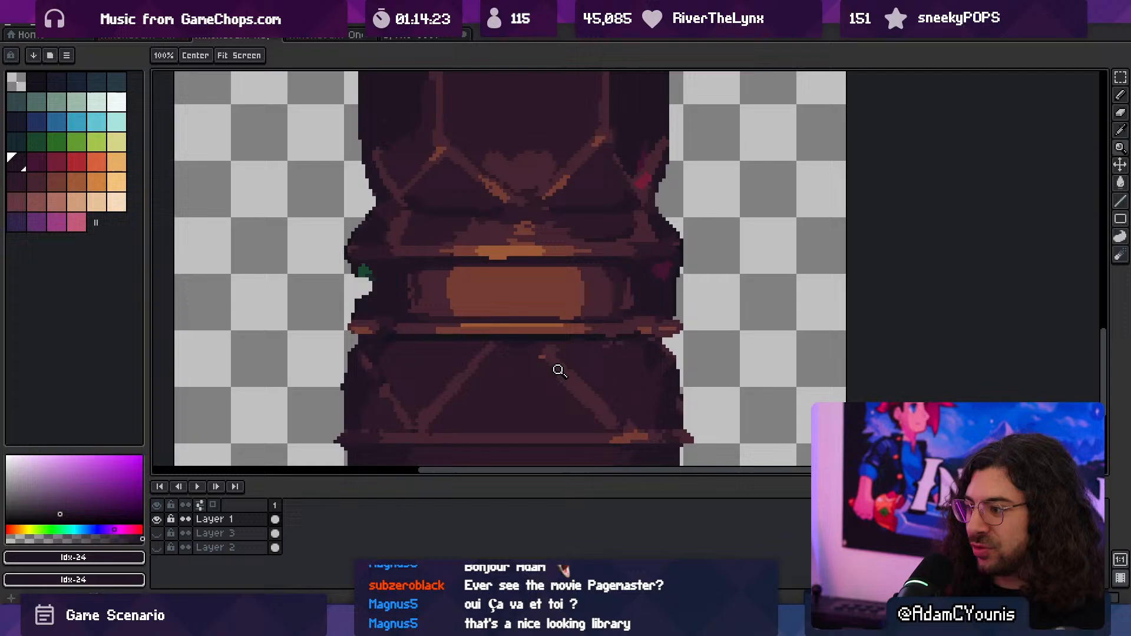
left_click(479, 355, "alt")
left_click(445, 379, "alt")
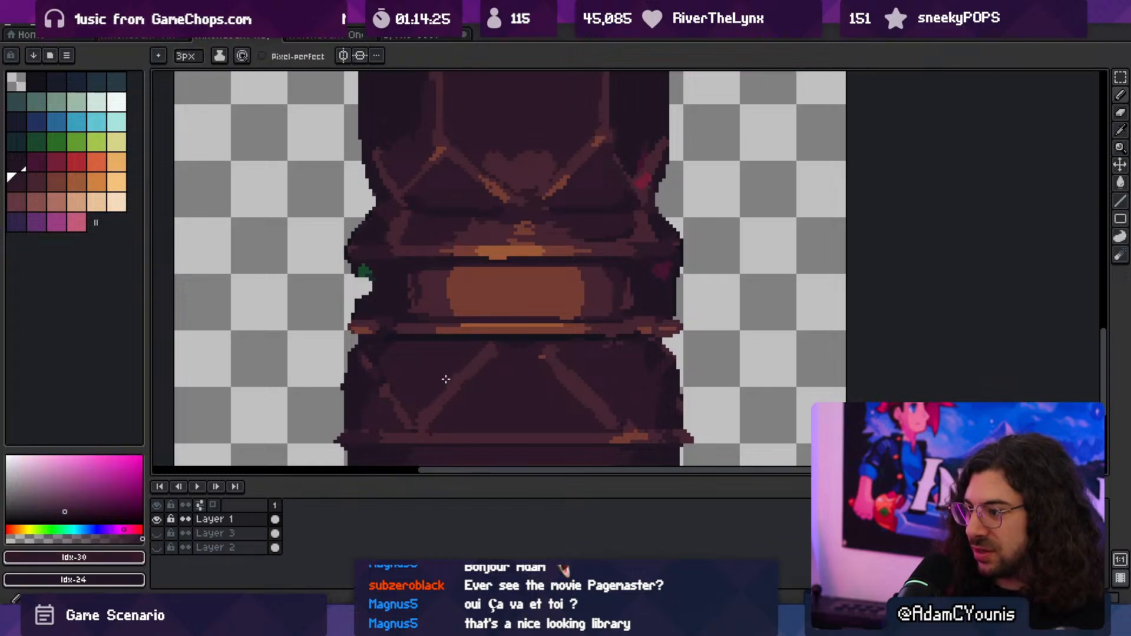
left_click(545, 359, "alt")
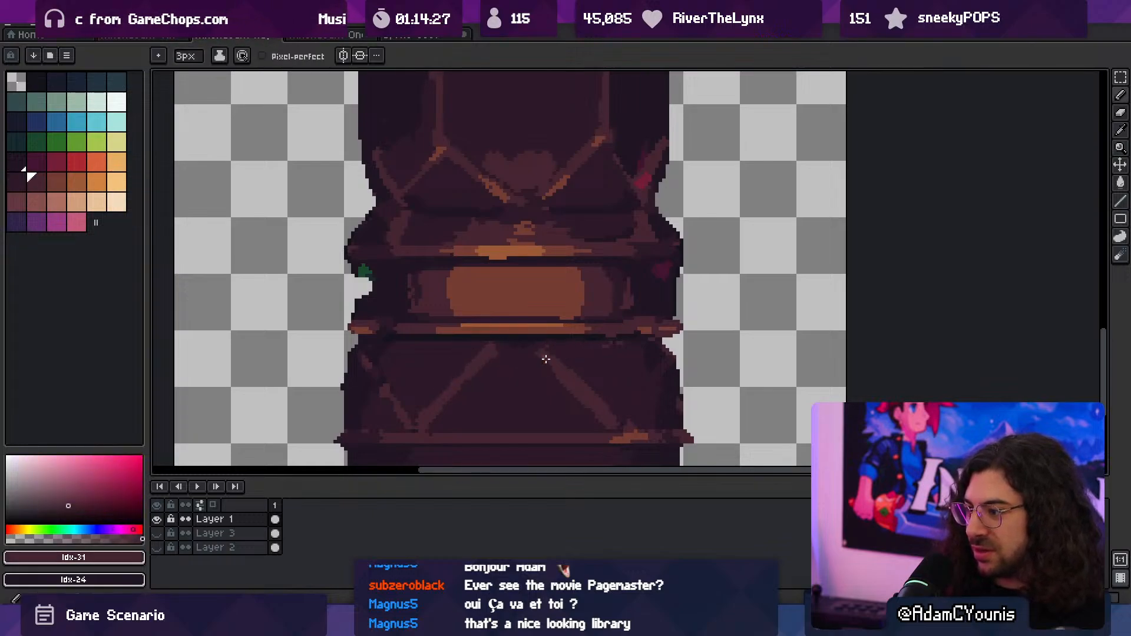
left_click(559, 179, "alt")
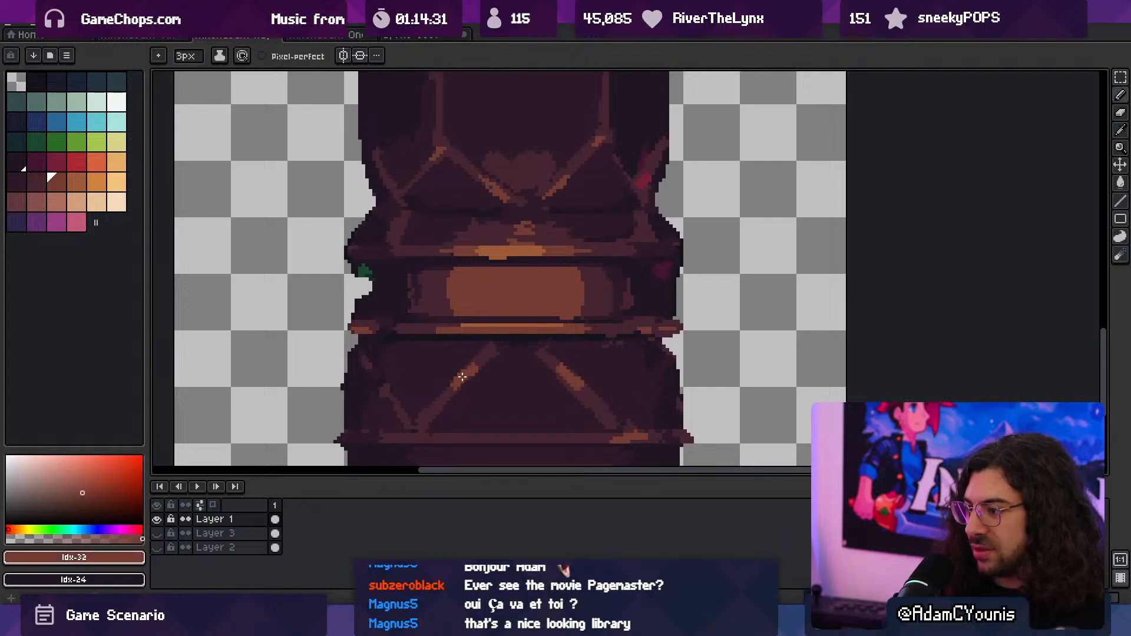
- Shade along the undersides of the slanted ribs and the base's upper edge with dark Idx-24
key("alt")
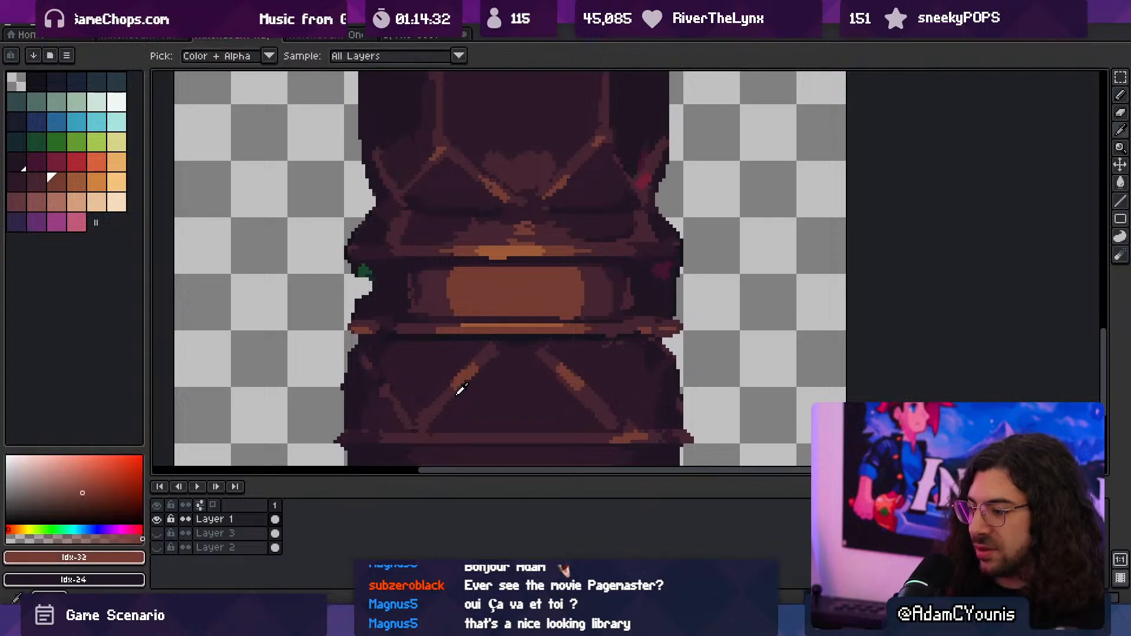
left_click(377, 344, "alt")
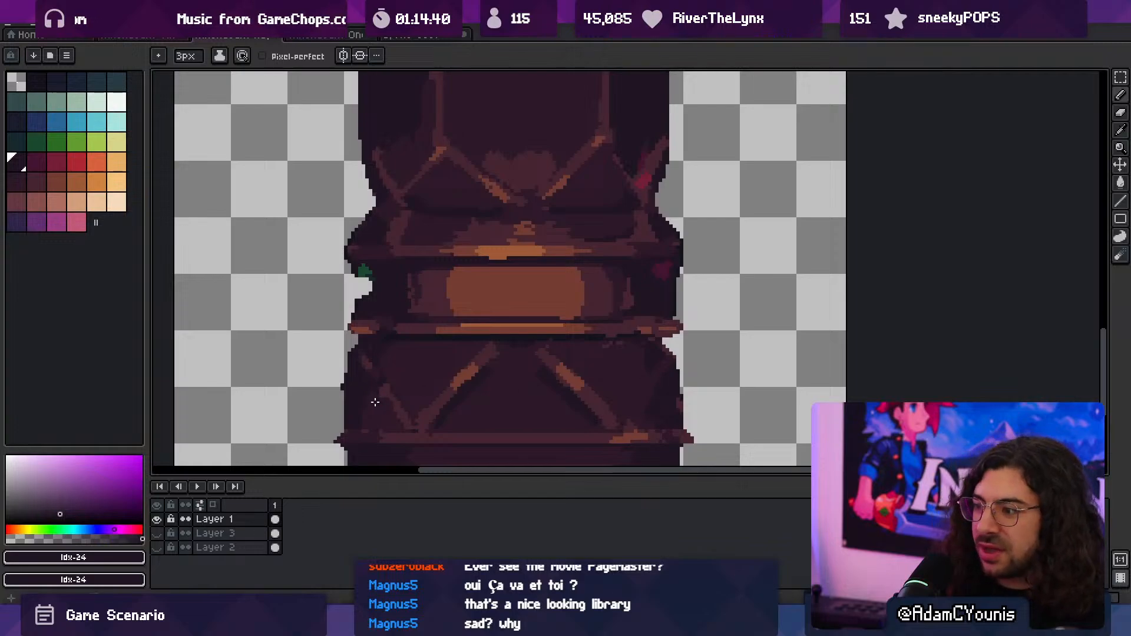
key("z")
right_click(497, 328)
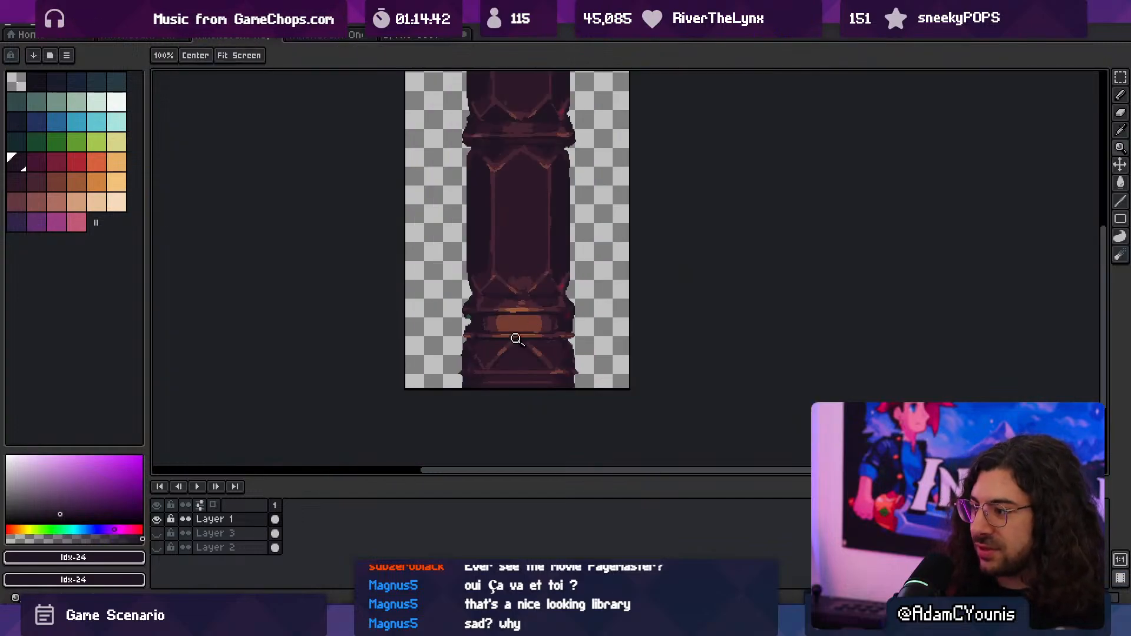
left_click(518, 349)
key("i")
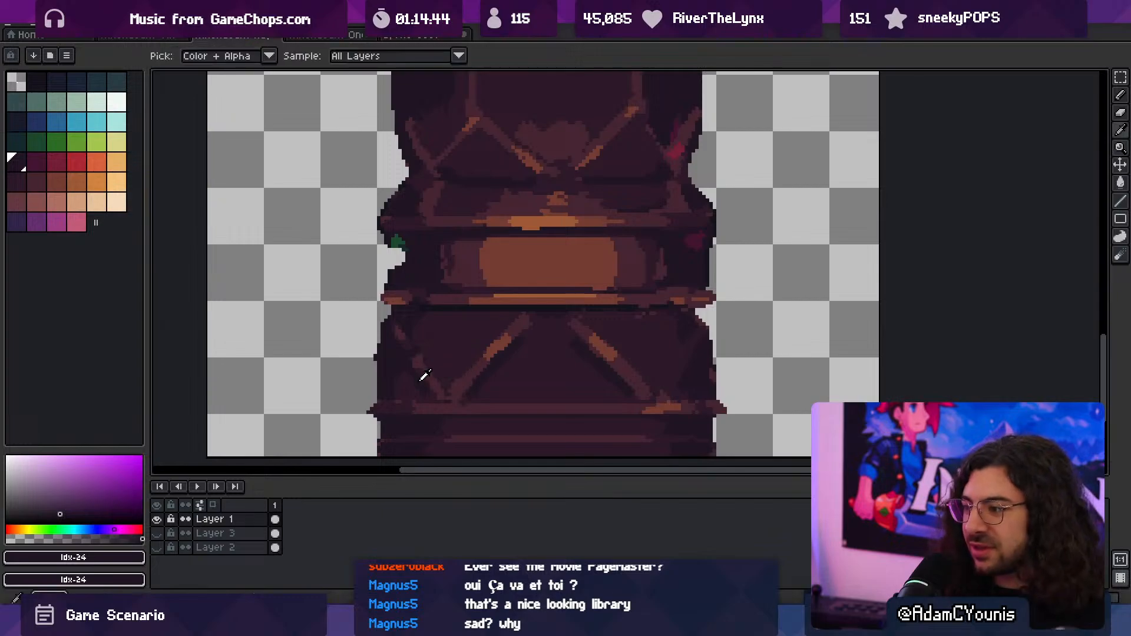
key("b")
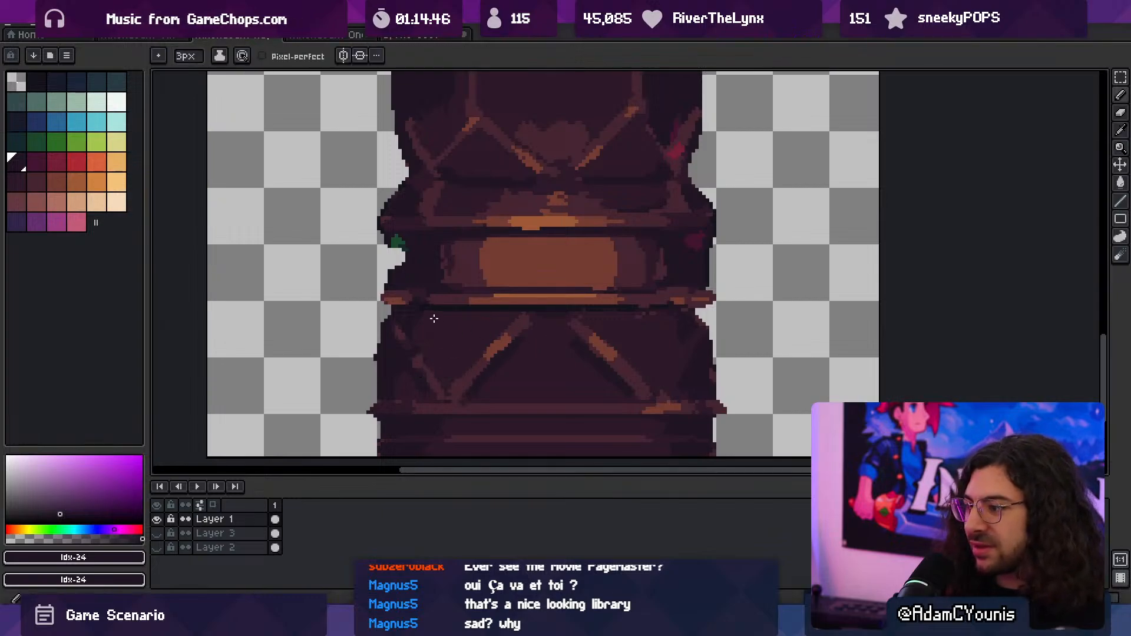
- Paint a lighter Idx-31 patch on the base panel outside the right slanted rib
key("space")
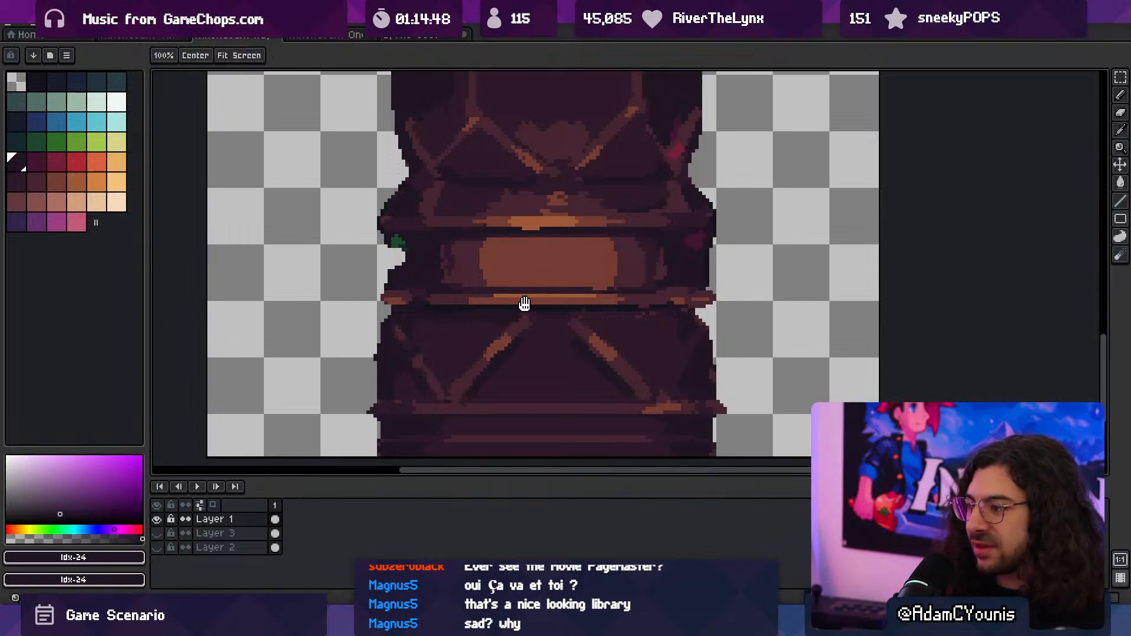
left_click_drag(497, 321, 541, 355)
key("ctrl+z")
left_click(569, 360, "ctrl")
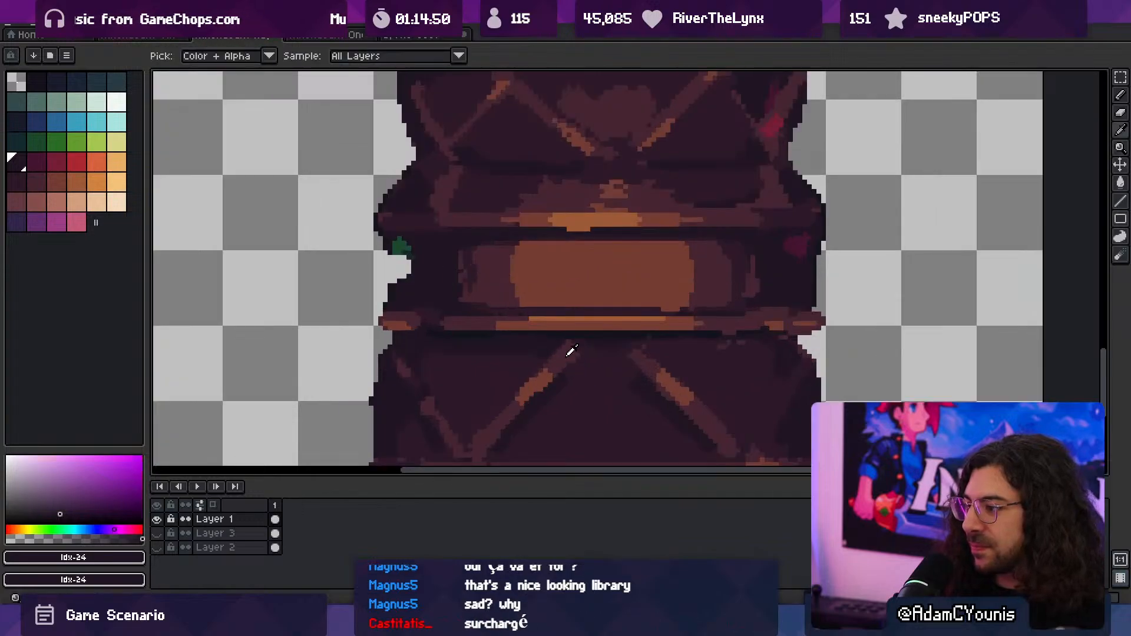
left_click(568, 352, "alt")
key("space")
left_click_drag(586, 415, 564, 355)
key("space")
left_click_drag(578, 298, 577, 346)
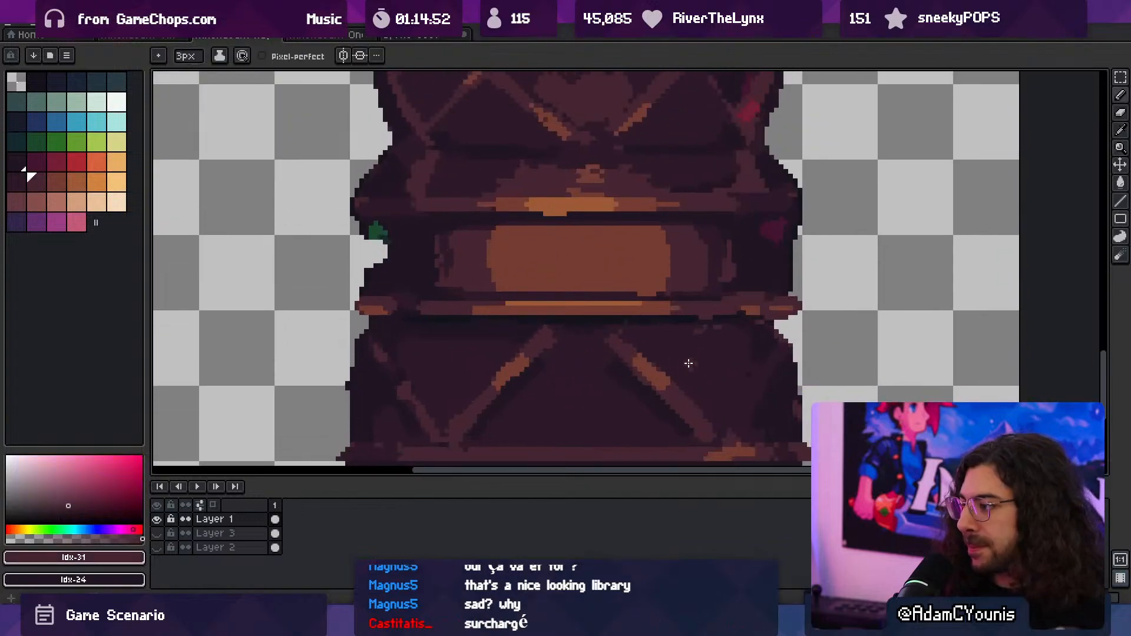
mouse_move(672, 349)
left_mouse_down()
mouse_move(703, 380)
mouse_move(707, 350)
mouse_move(717, 365)
left_mouse_up()
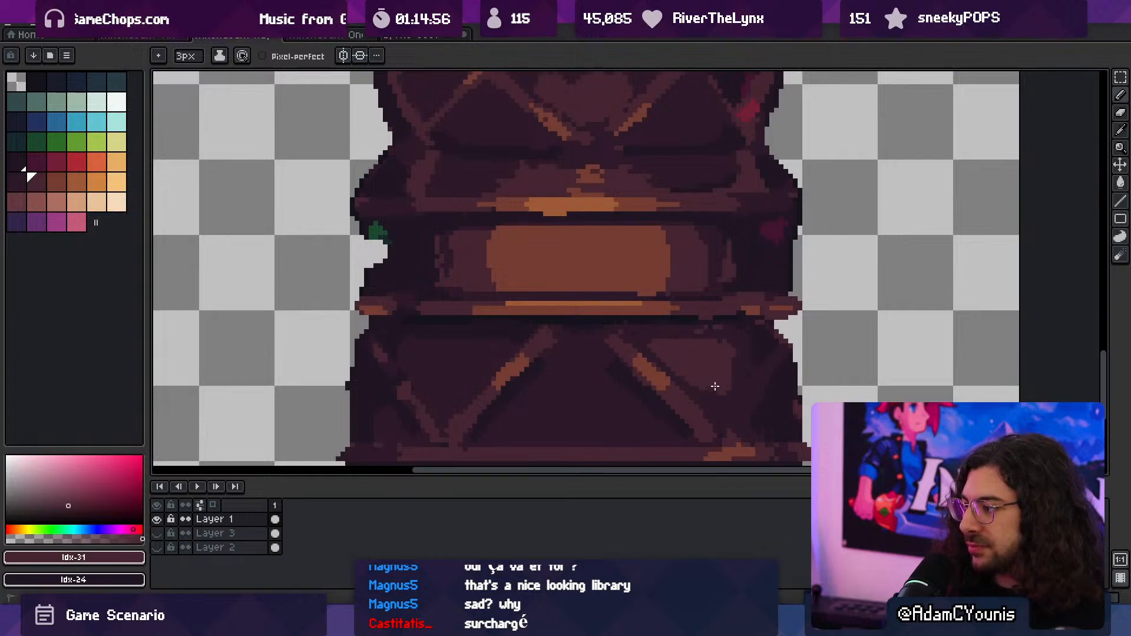
- Paint a matching Idx-31 patch on the base panel outside the left slanted rib
mouse_move(508, 349)
left_mouse_down()
mouse_move(489, 363)
mouse_move(497, 341)
mouse_move(465, 341)
left_mouse_up()
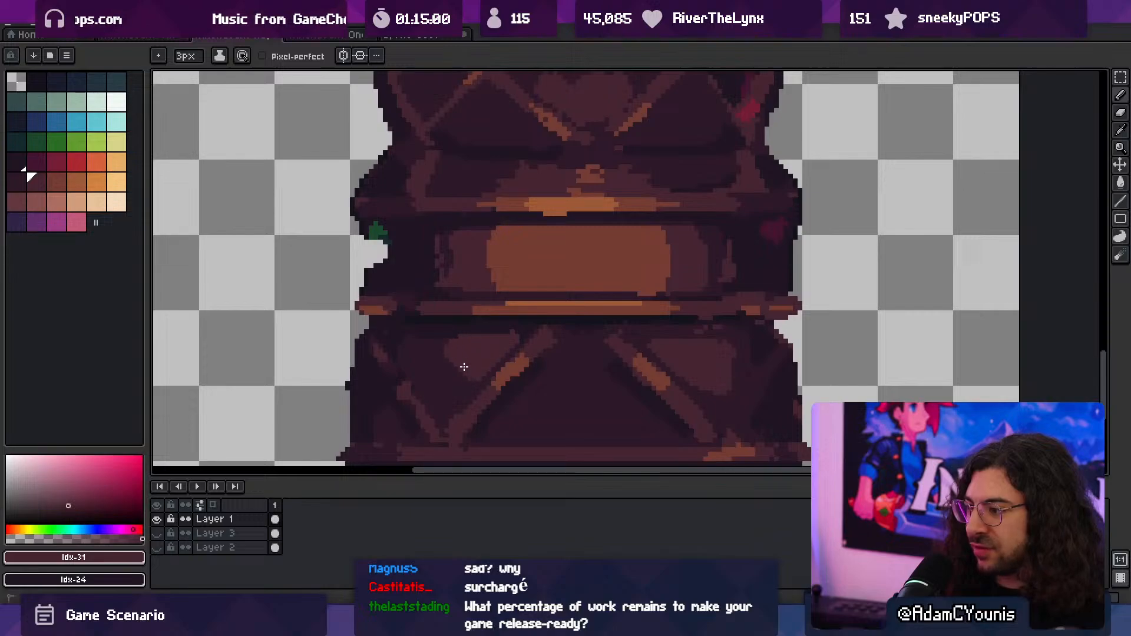
key("z")
key("b")
left_click_drag(459, 367, 466, 380)
key("z")
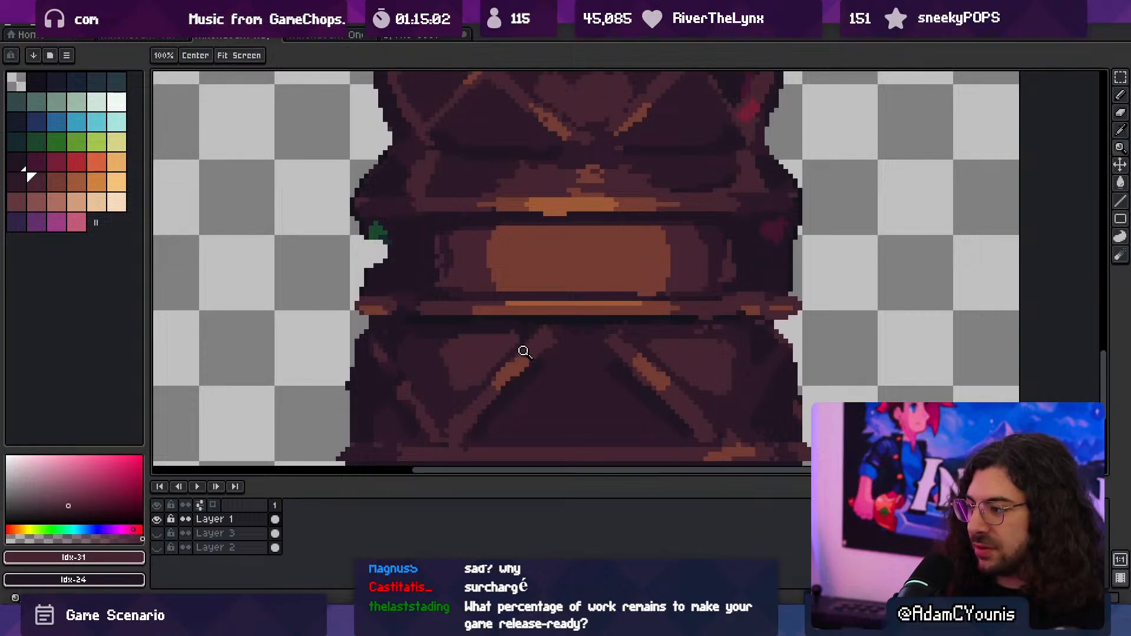
left_click_drag(523, 352, 471, 327)
left_click_drag(526, 354, 545, 343)
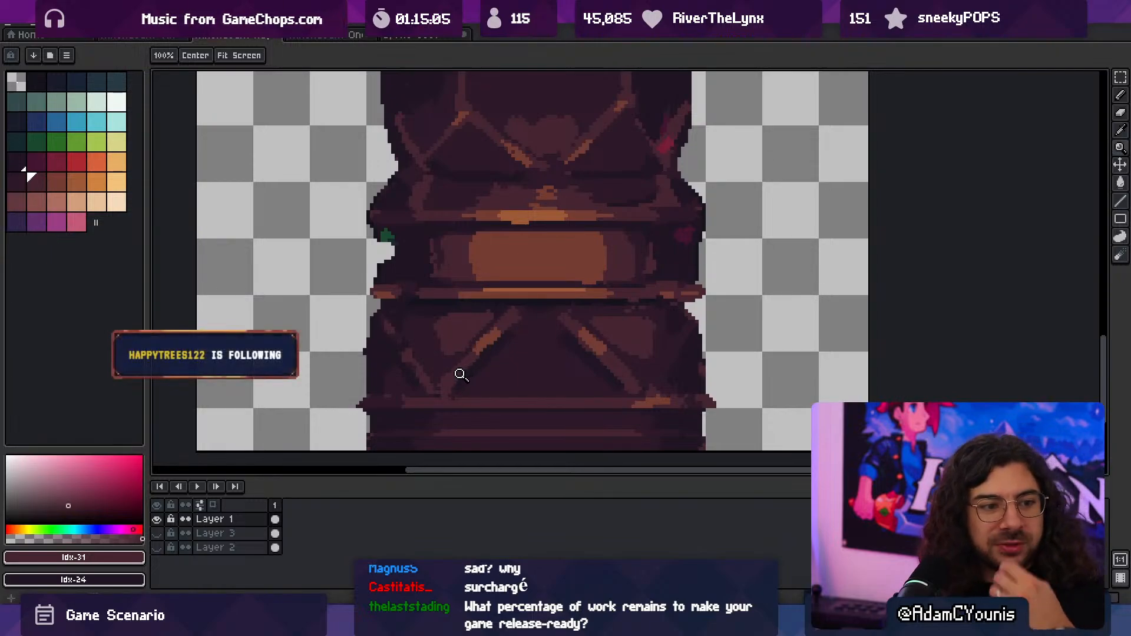
left_click(507, 331)
key("alt")
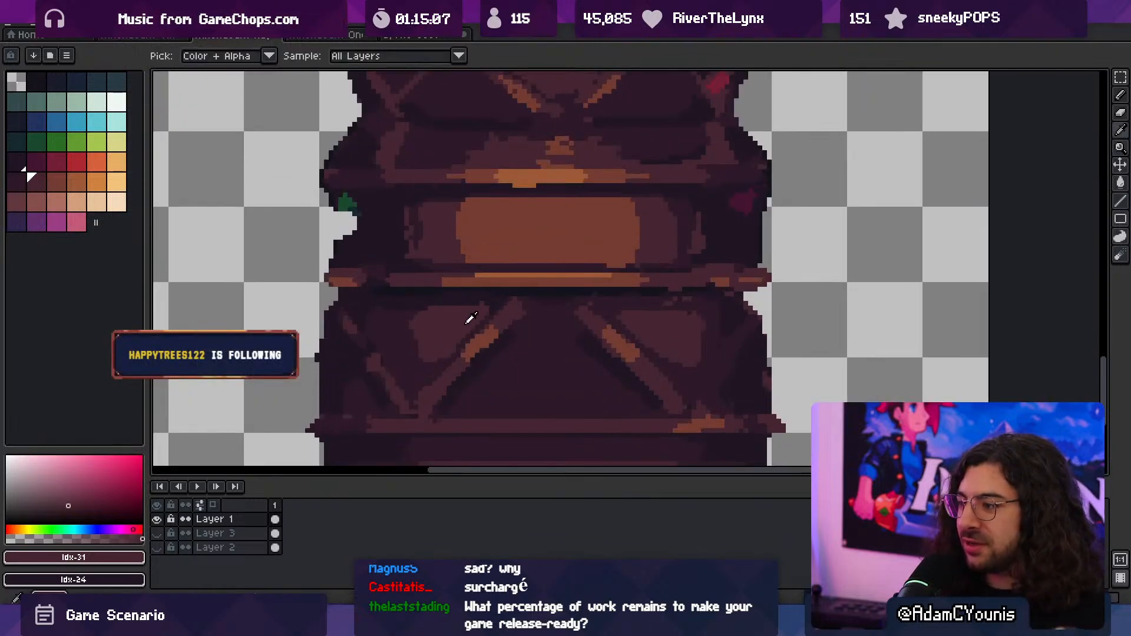
key("b")
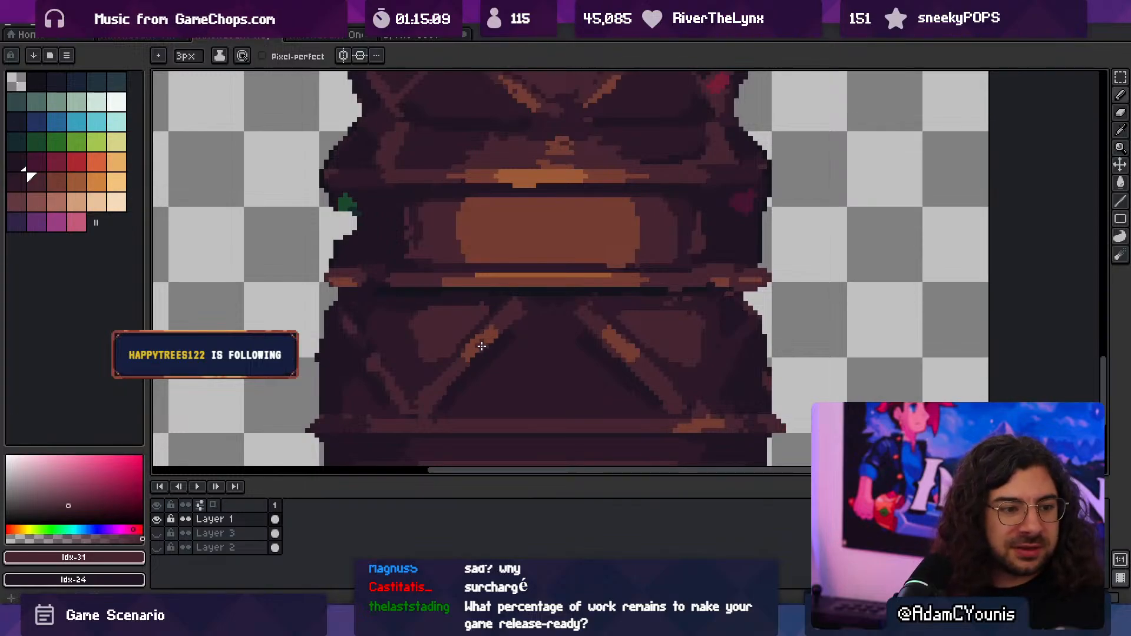
- Paint an Idx-31 patch between the two slanted ribs and tidy the patch edges with Idx-30 and Idx-31
key("z")
mouse_move(556, 332)
left_mouse_down()
mouse_move(450, 326)
mouse_move(648, 331)
left_mouse_up()
key("b")
key("space")
mouse_move(530, 321)
left_mouse_down()
mouse_move(520, 378)
mouse_move(546, 380)
mouse_move(560, 398)
left_mouse_up()
key("alt")
left_click(538, 407, "alt")
left_click_drag(651, 393, 632, 393)
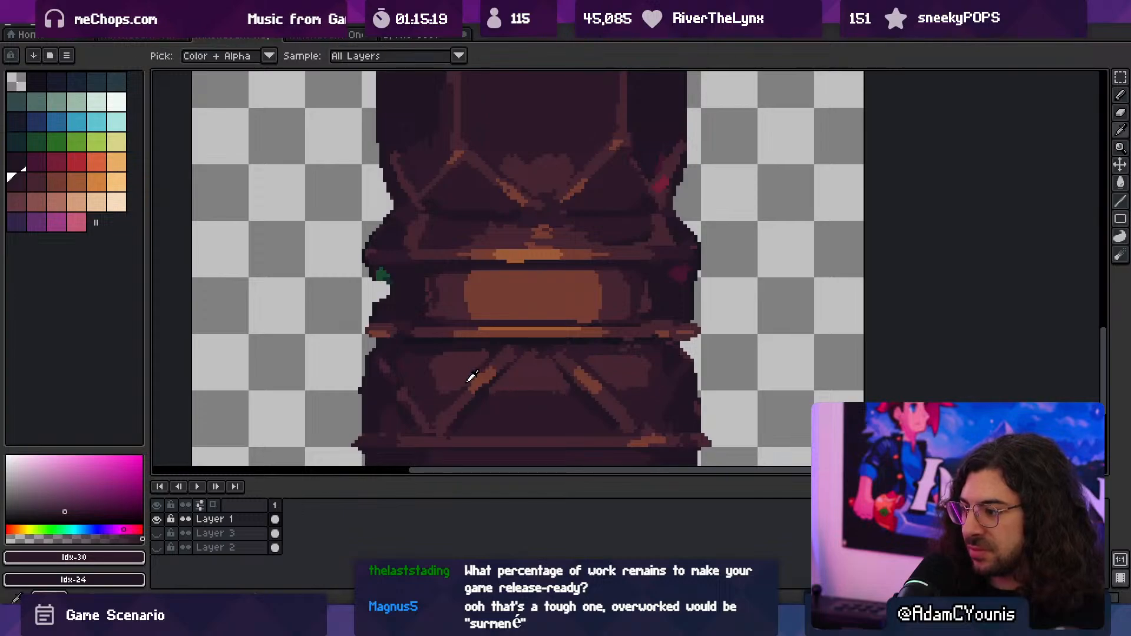
left_click(441, 375, "alt")
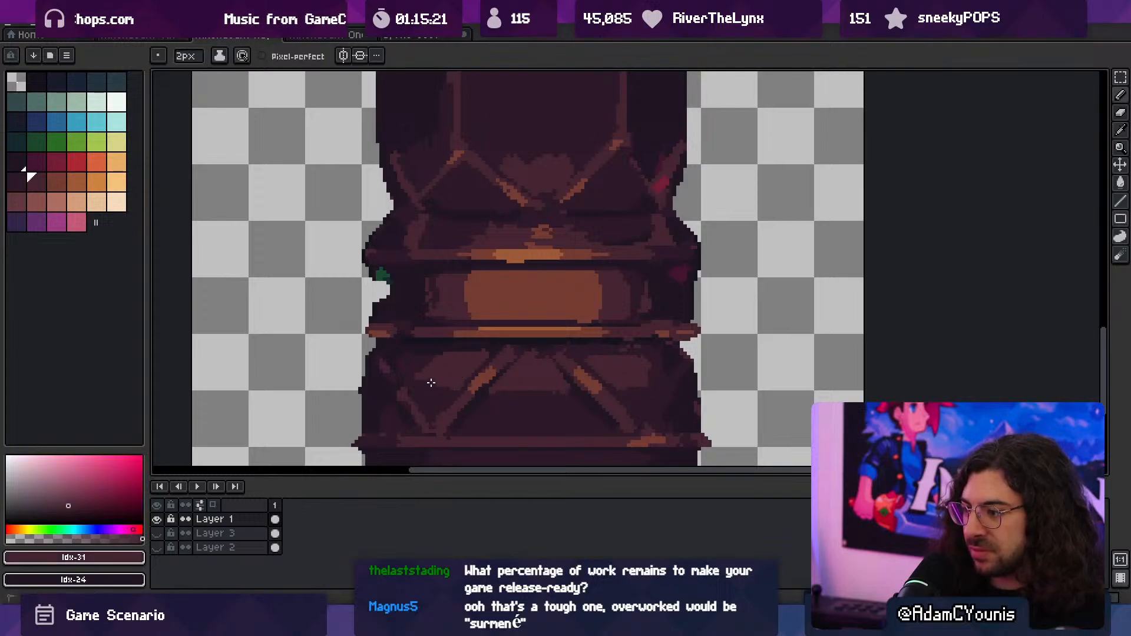
left_click(425, 358, "alt")
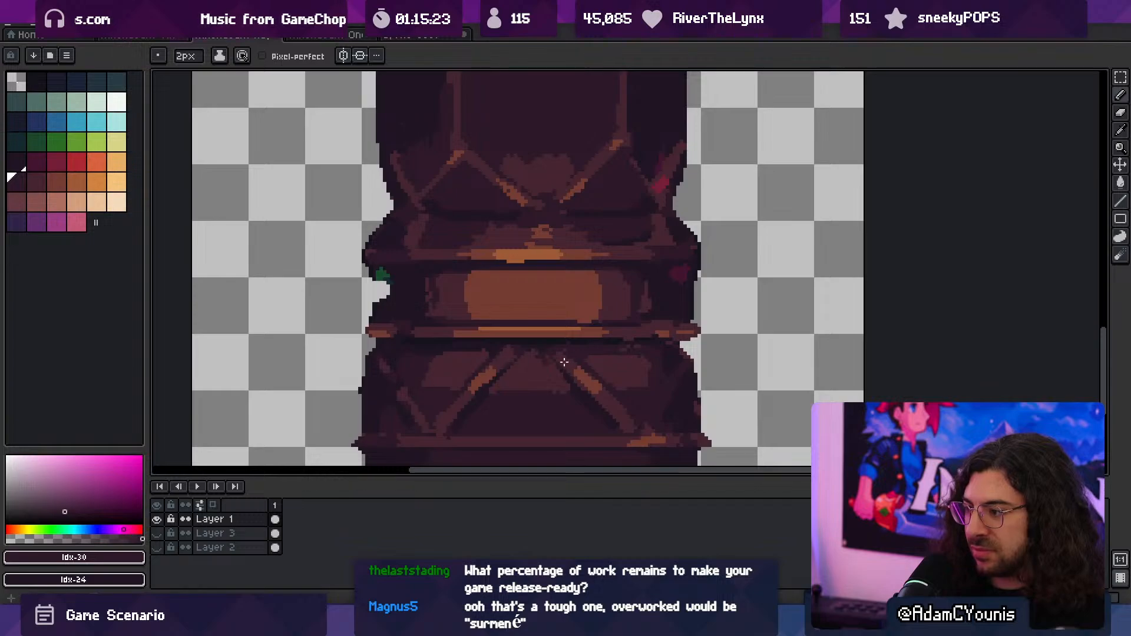
- Add brown Idx-32 highlights along the lower edges of the centre patch and the right patch
left_click(592, 374, "alt")
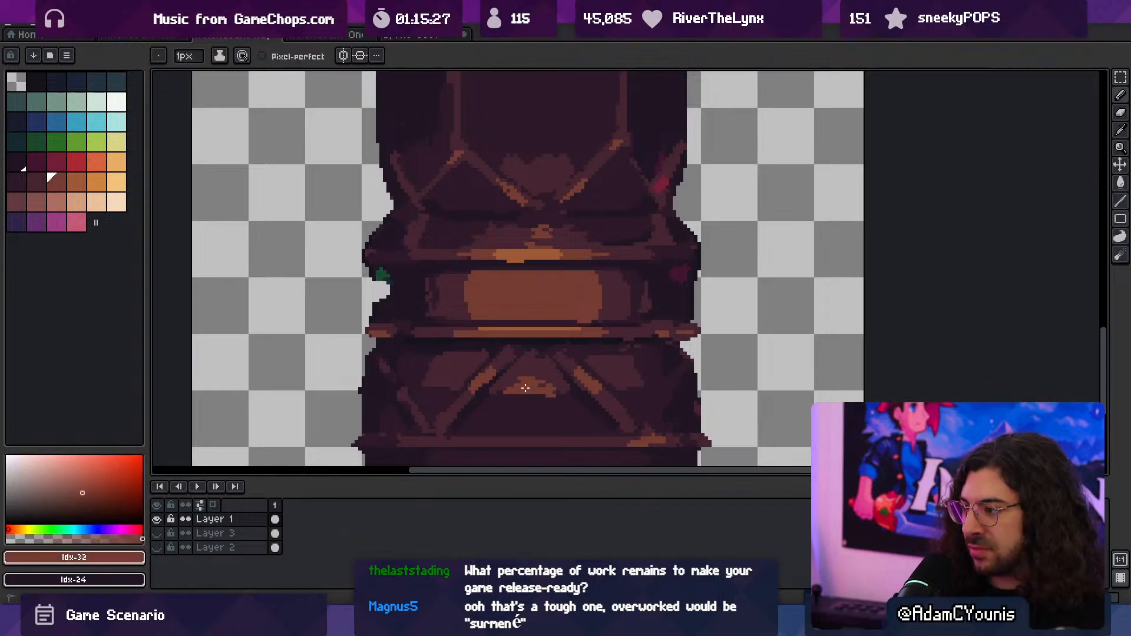
left_click_drag(525, 387, 563, 391)
key("z")
scroll(617, 335, "down", 4)
scroll(622, 336, "up", 1)
scroll(608, 369, "up", 1)
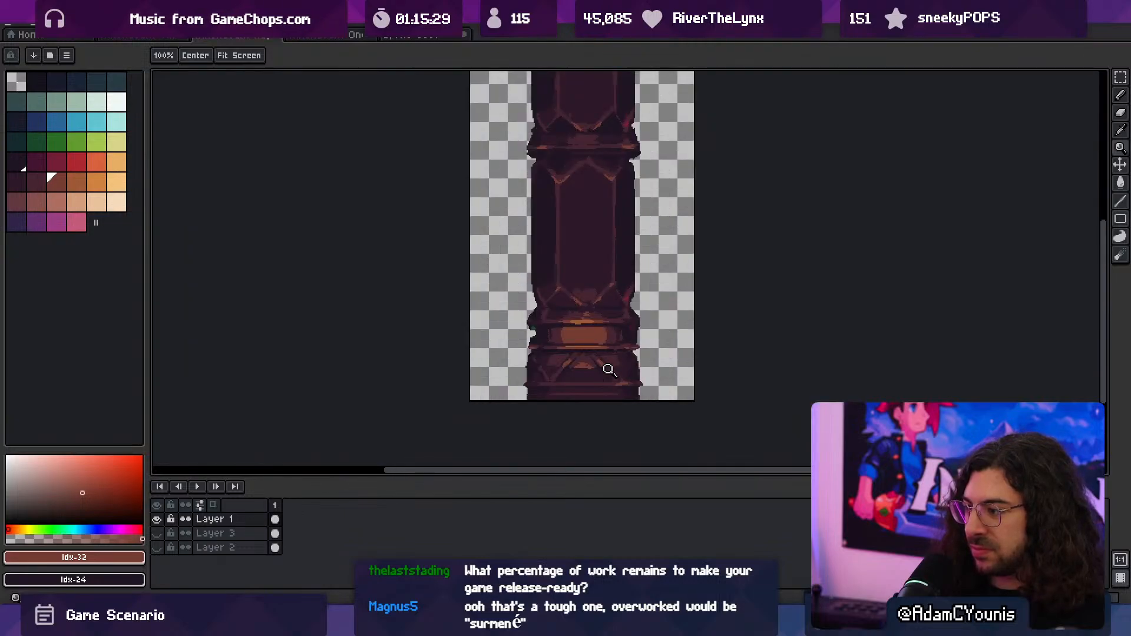
scroll(608, 369, "up", 3)
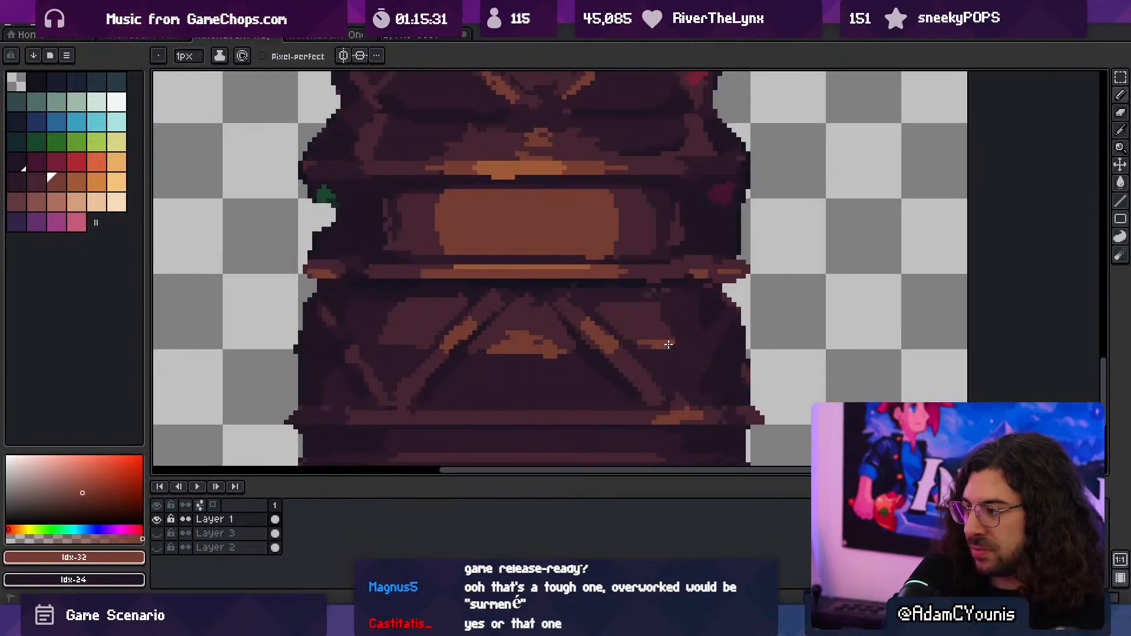
- Redraw the outer slanted rib on the base's right side in Idx-31
left_click(659, 318, "alt")
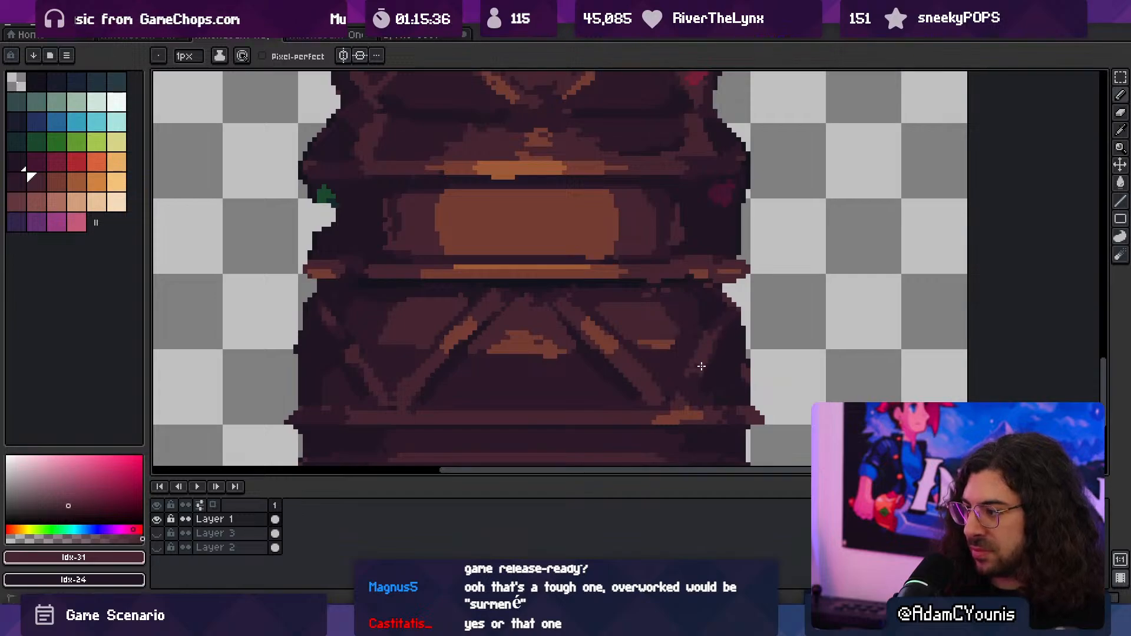
key("z")
scroll(603, 305, "down", 4)
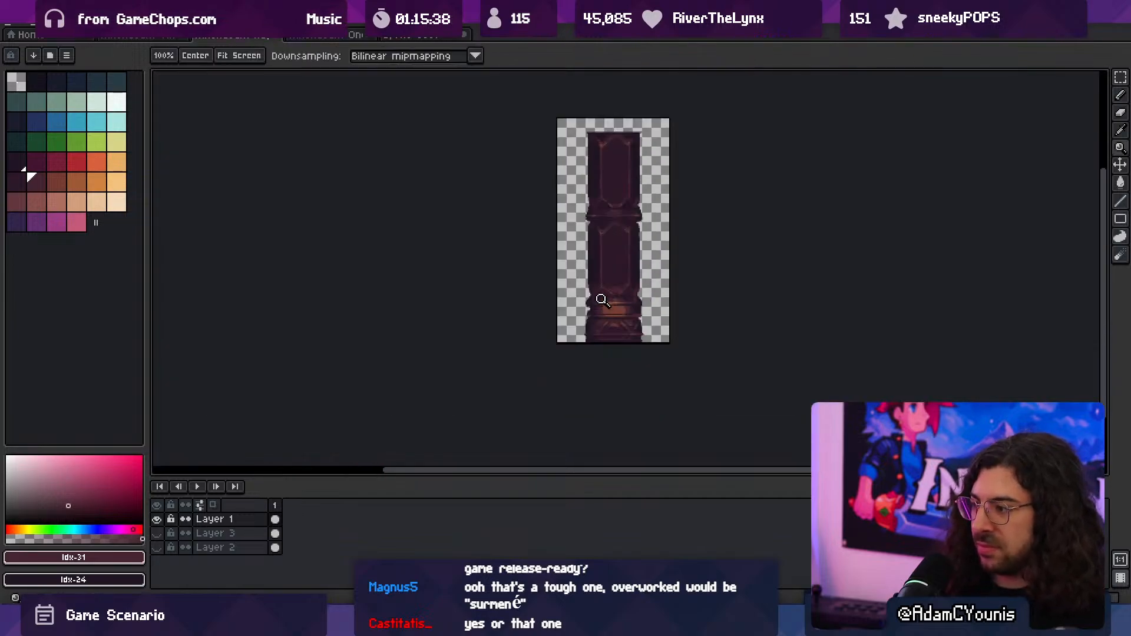
- Fill the centre patch with brown Idx-32 and extend the brown highlights up both slanted ribs
scroll(655, 312, "up", 1)
scroll(654, 312, "up", 3)
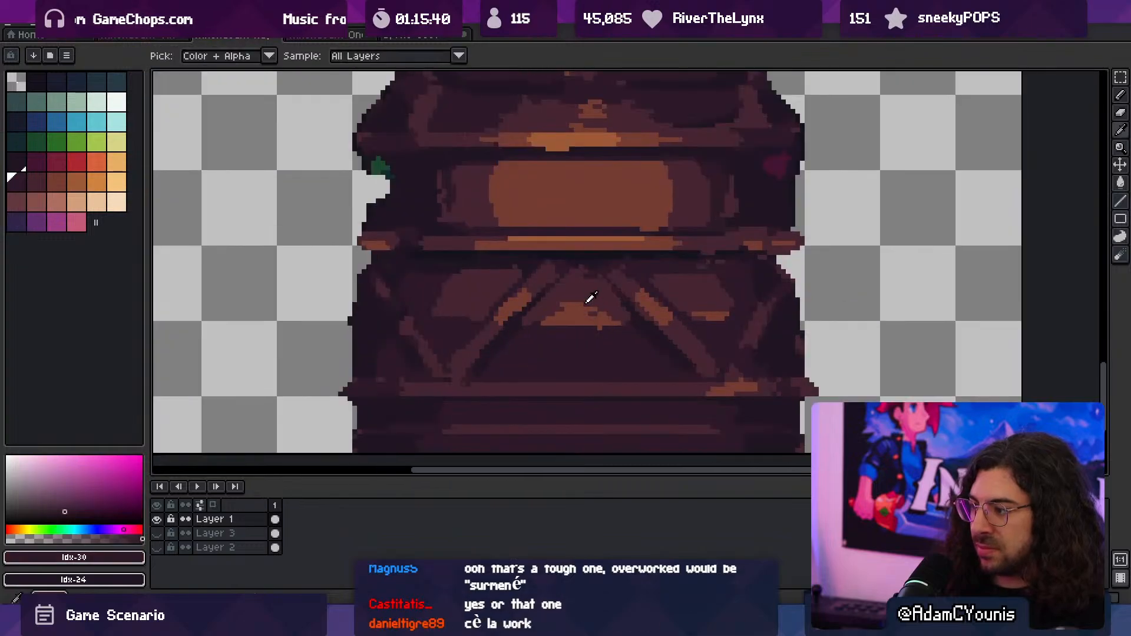
left_click(566, 314, "alt")
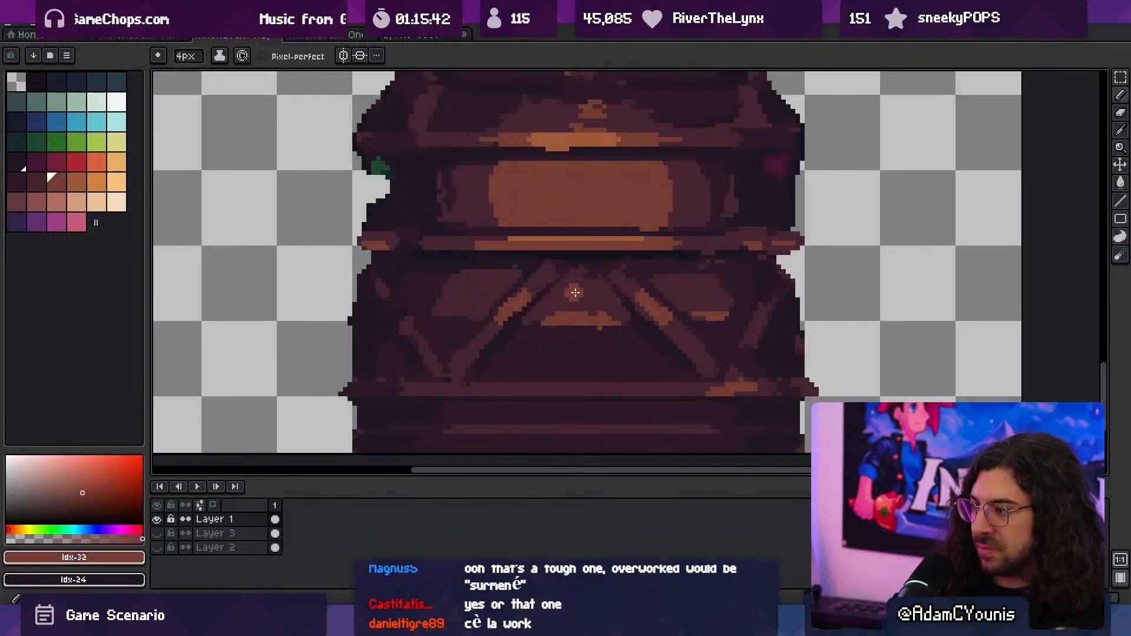
mouse_move(575, 292)
left_mouse_down()
mouse_move(575, 305)
mouse_move(604, 314)
mouse_move(546, 302)
left_mouse_up()
key("minus")
key("minus")
left_click(582, 277, "alt")
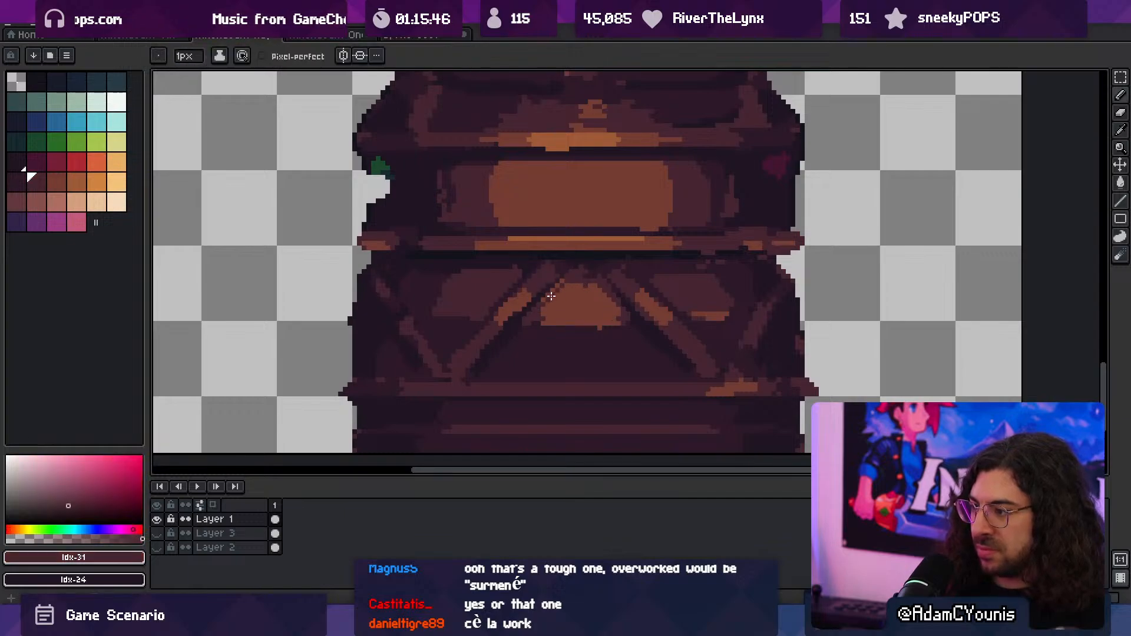
left_click(643, 296, "alt")
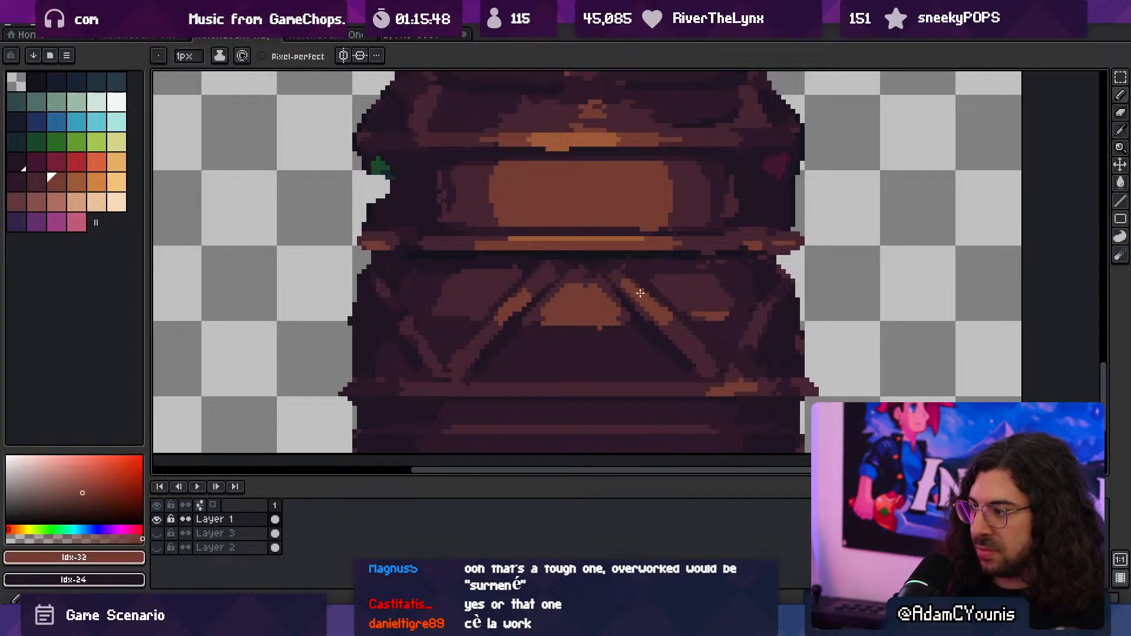
- Add a brown Idx-32 lower edge to the left patch and reshape the right patch with Idx-31 and Idx-30
left_click(519, 280, "alt")
left_click(497, 315, "alt")
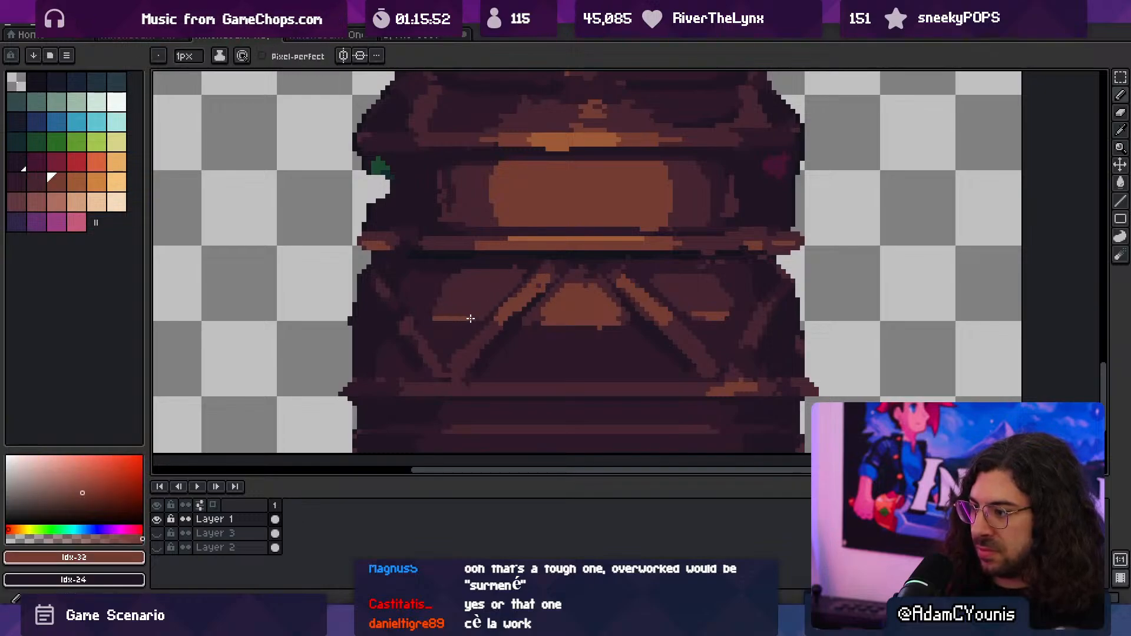
left_click(450, 300, "alt")
left_click_drag(537, 298, 392, 289, "ctrl")
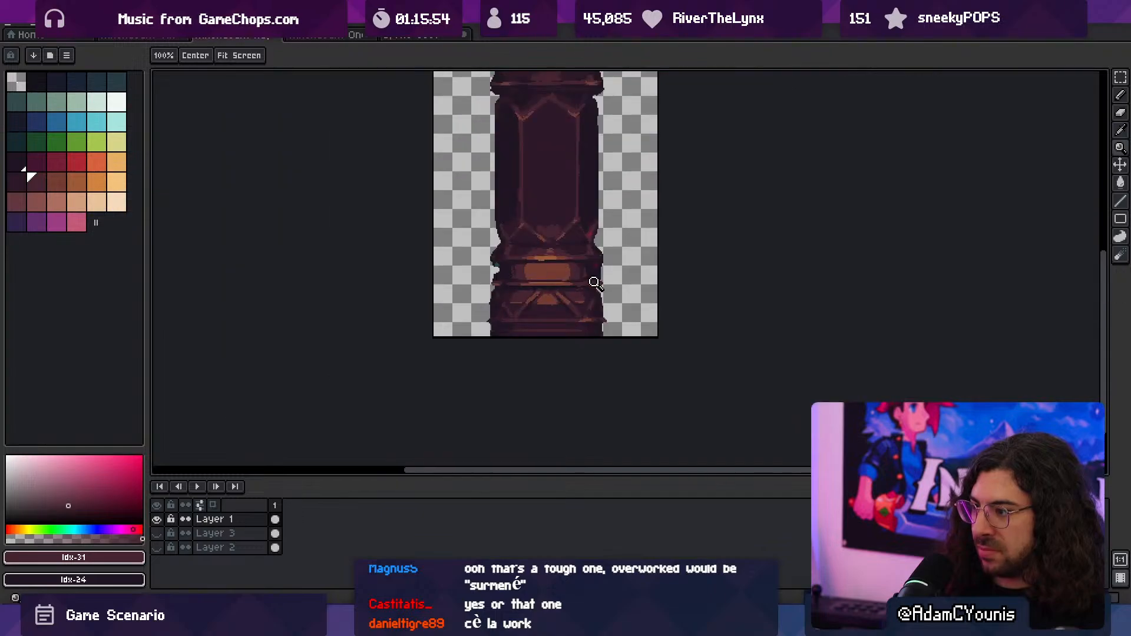
left_click_drag(591, 289, 611, 288, "ctrl")
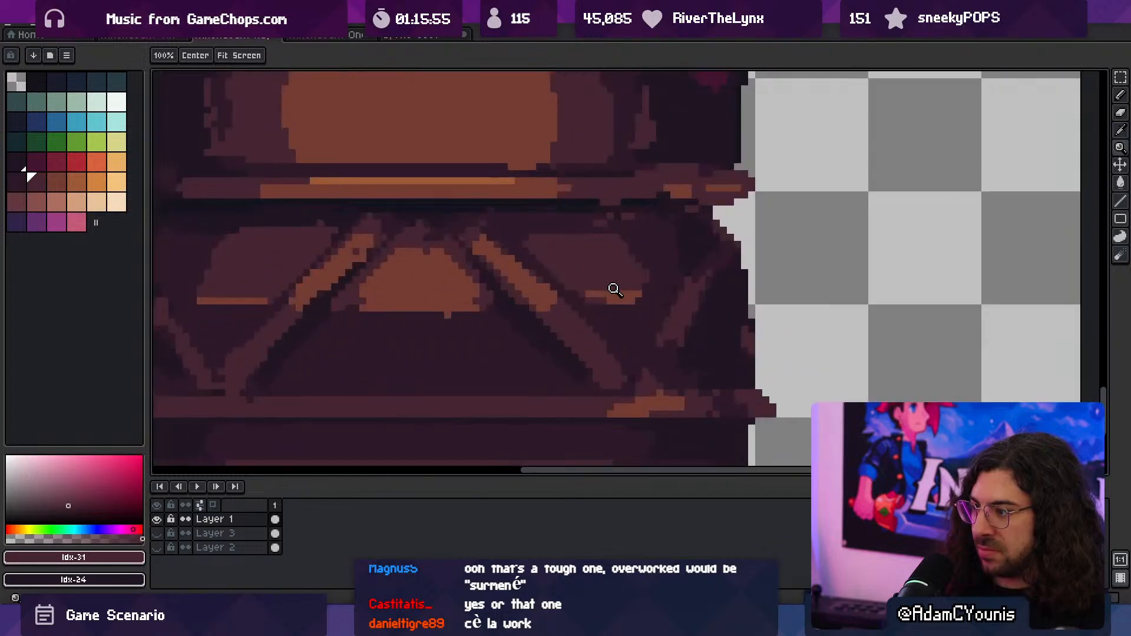
left_click(655, 283, "alt")
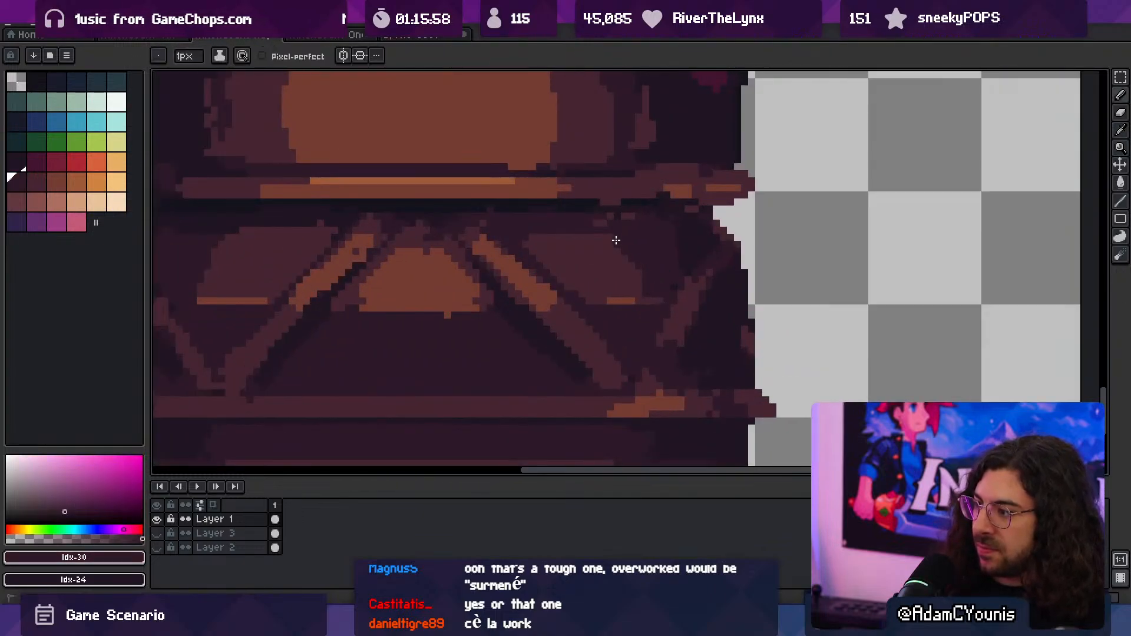
left_click_drag(613, 245, 444, 250, "ctrl")
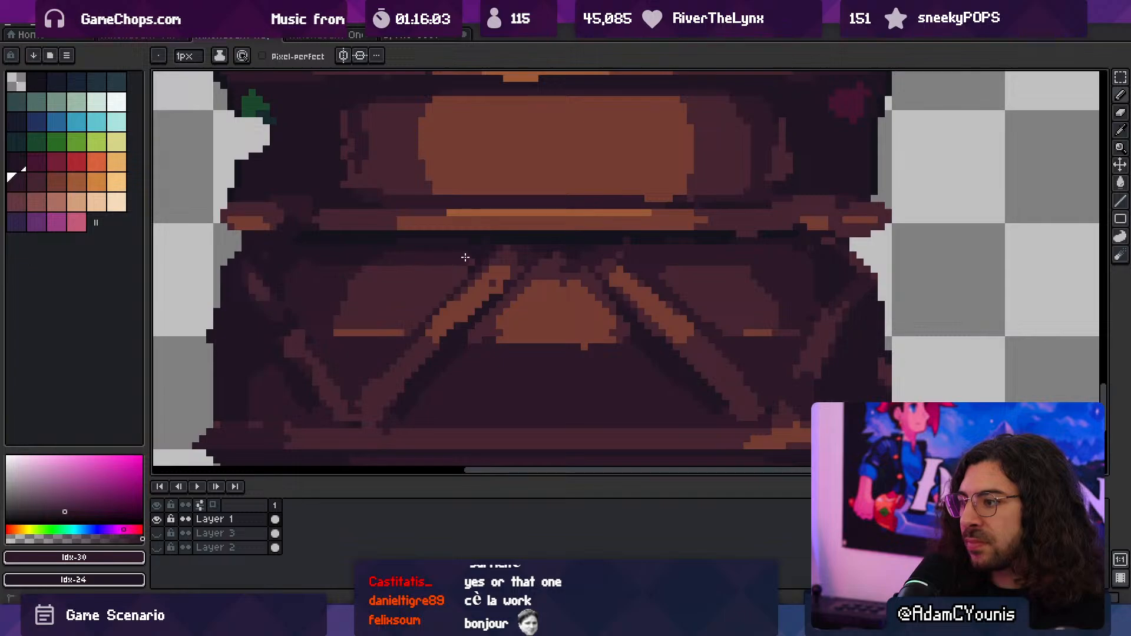
- Darken the shadow line directly beneath the base's lower moulding with Idx-1
left_click(440, 247, "alt")
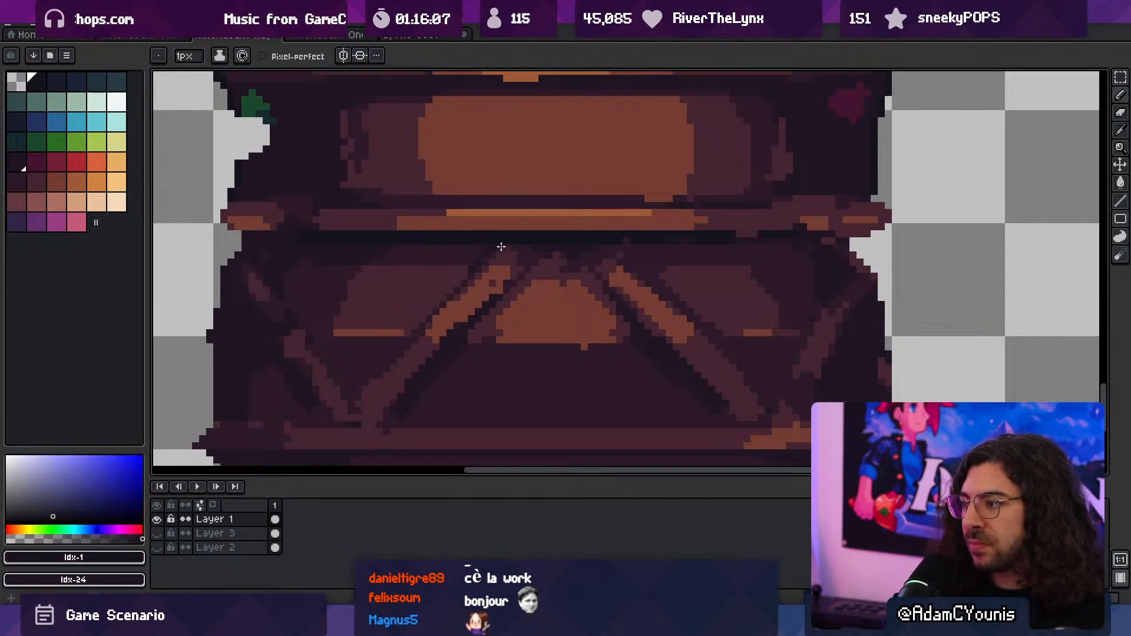
scroll(508, 249, "down", 4, "ctrl")
scroll(598, 246, "down", 1, "ctrl")
scroll(636, 245, "up", 6, "ctrl")
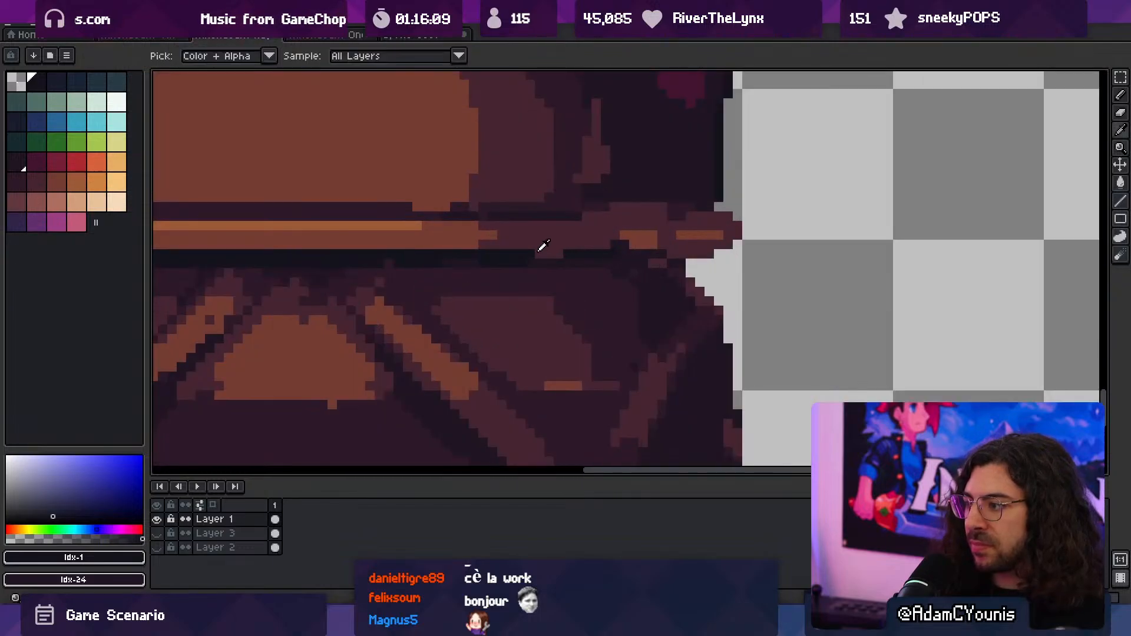
left_click(533, 254, "alt")
left_click_drag(537, 253, 561, 253)
scroll(592, 253, "down", 3, "ctrl")
scroll(506, 317, "down", 3, "ctrl")
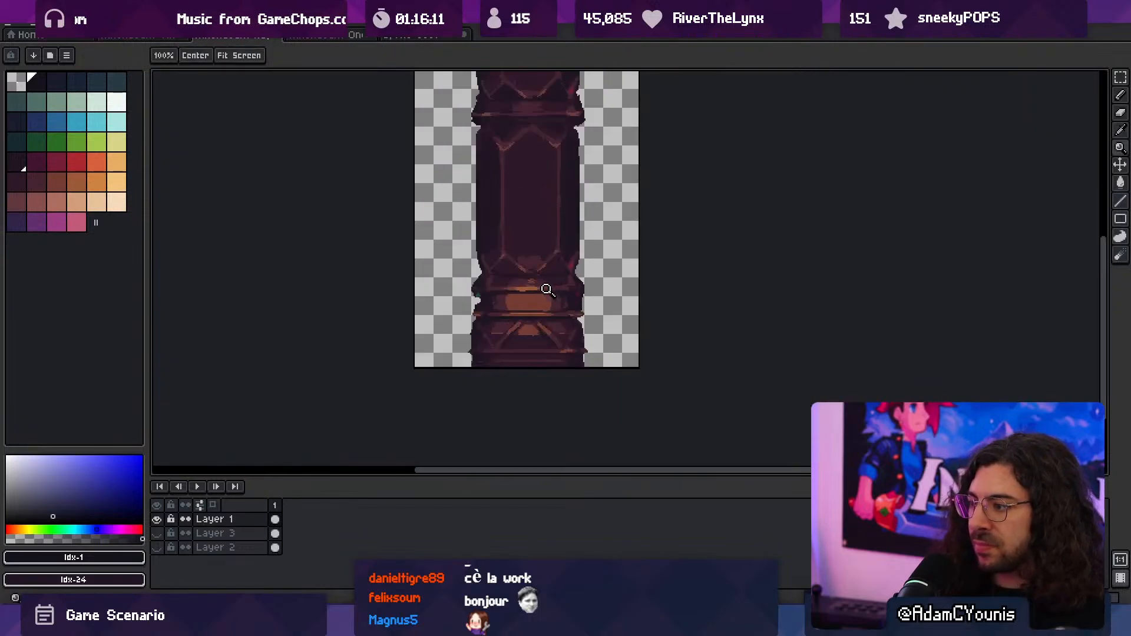
scroll(547, 289, "up", 1, "ctrl")
scroll(560, 290, "down", 1, "ctrl")
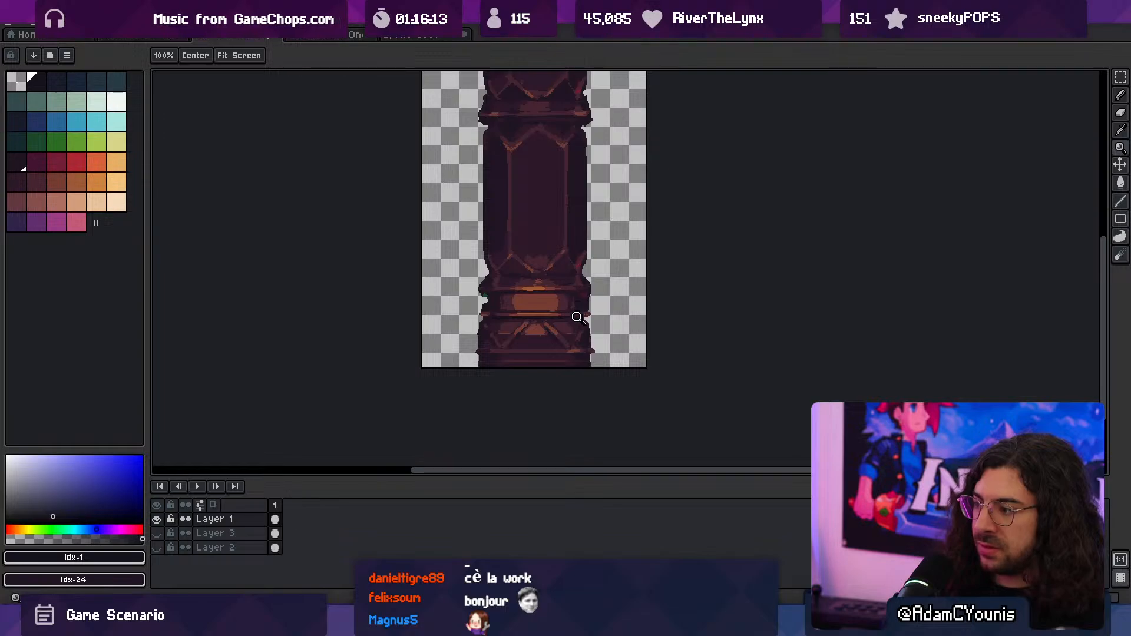
- Recolour the centre patch in Idx-31, keeping a thin brown strip along its lower edge, and shorten the rib highlights
scroll(577, 317, "up", 2, "ctrl")
left_click(530, 277, "alt")
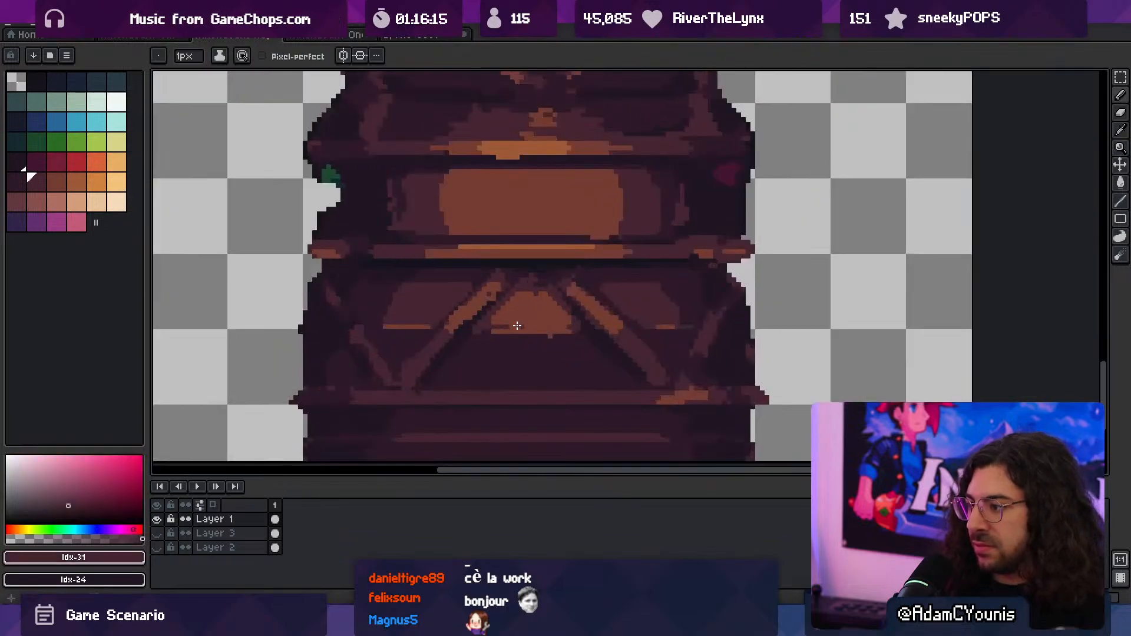
key("g")
left_click(538, 318)
key("ctrl+z")
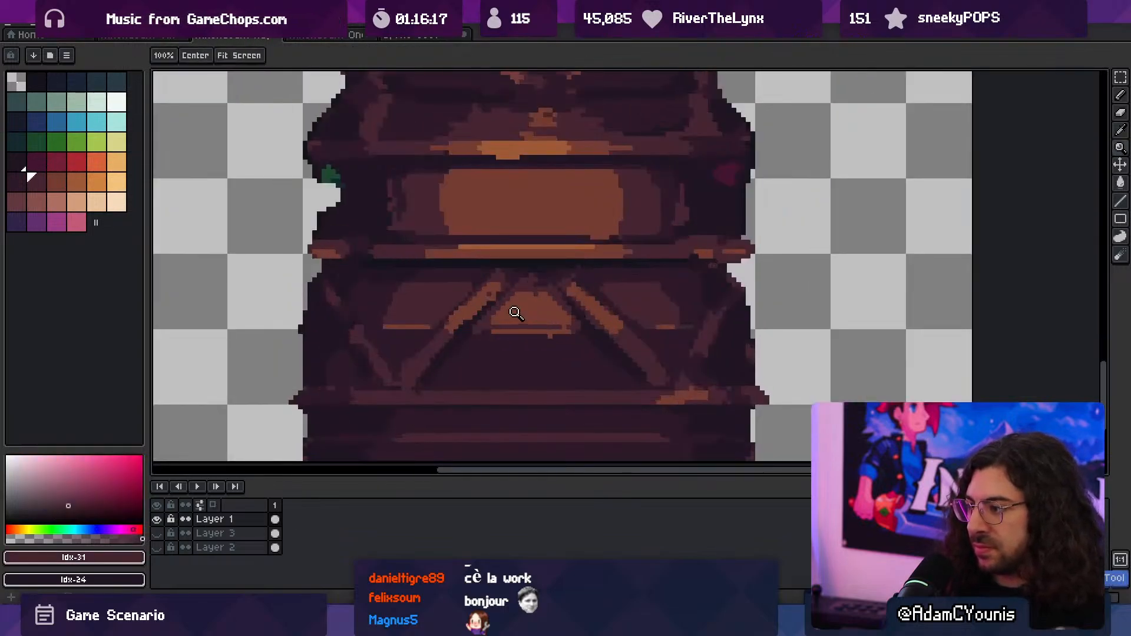
key("b")
key("g")
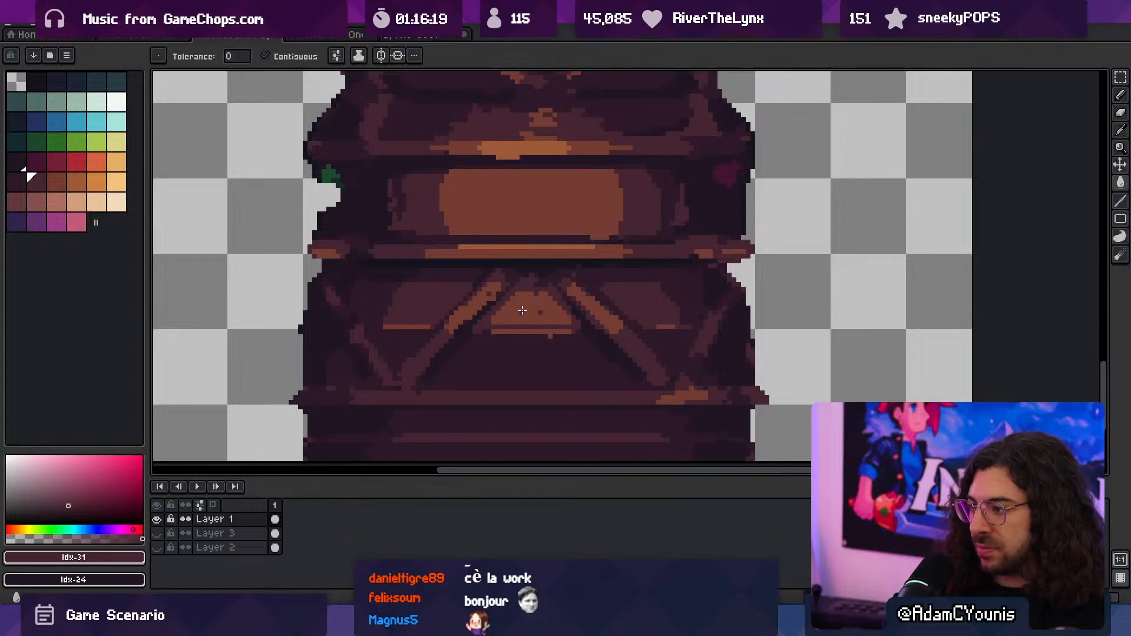
left_click(542, 314)
key("b")
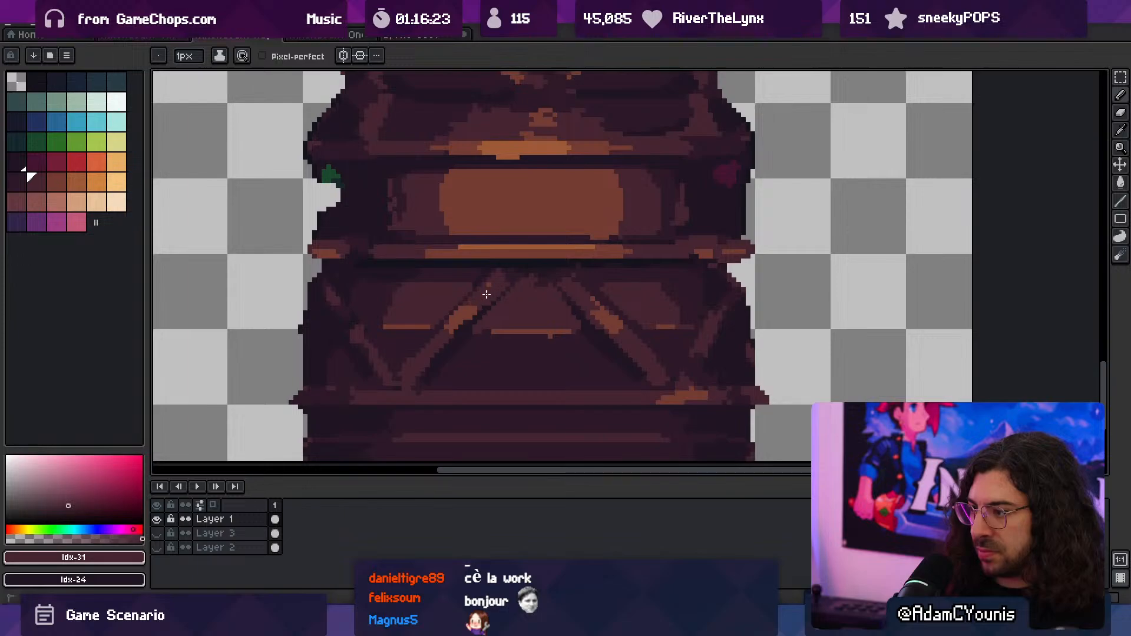
- Save the column sprite and switch to Unity
key("z")
scroll(521, 283, "down", 4)
scroll(535, 267, "up", 1)
key("ctrl+s")
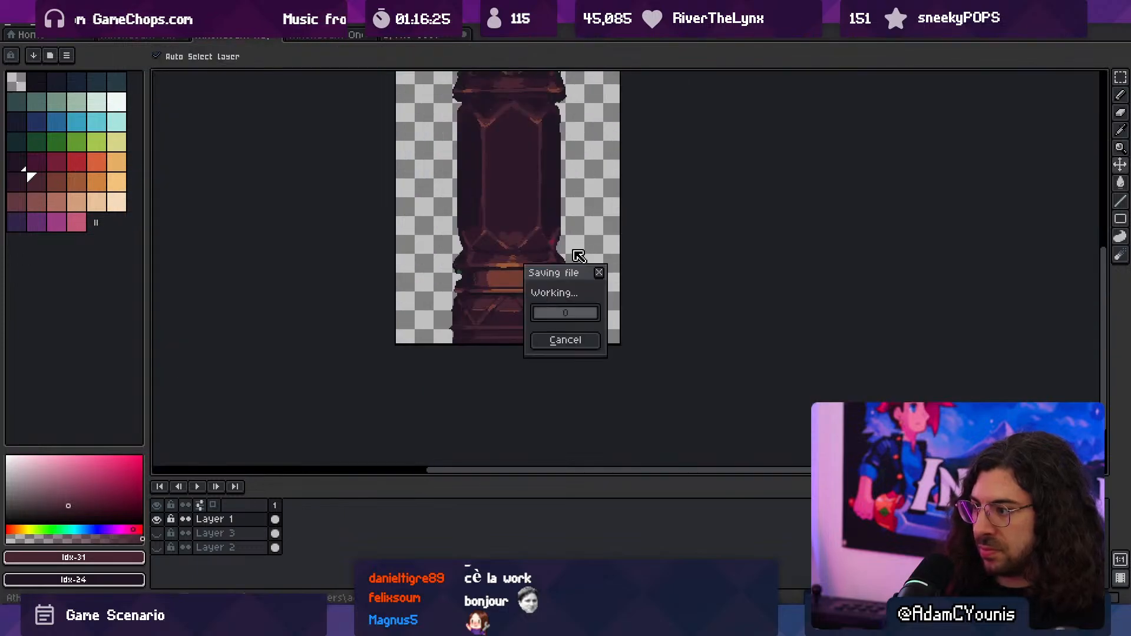
key("ctrl+alt+shift+s")
left_click(182, 182)
left_click(512, 623)
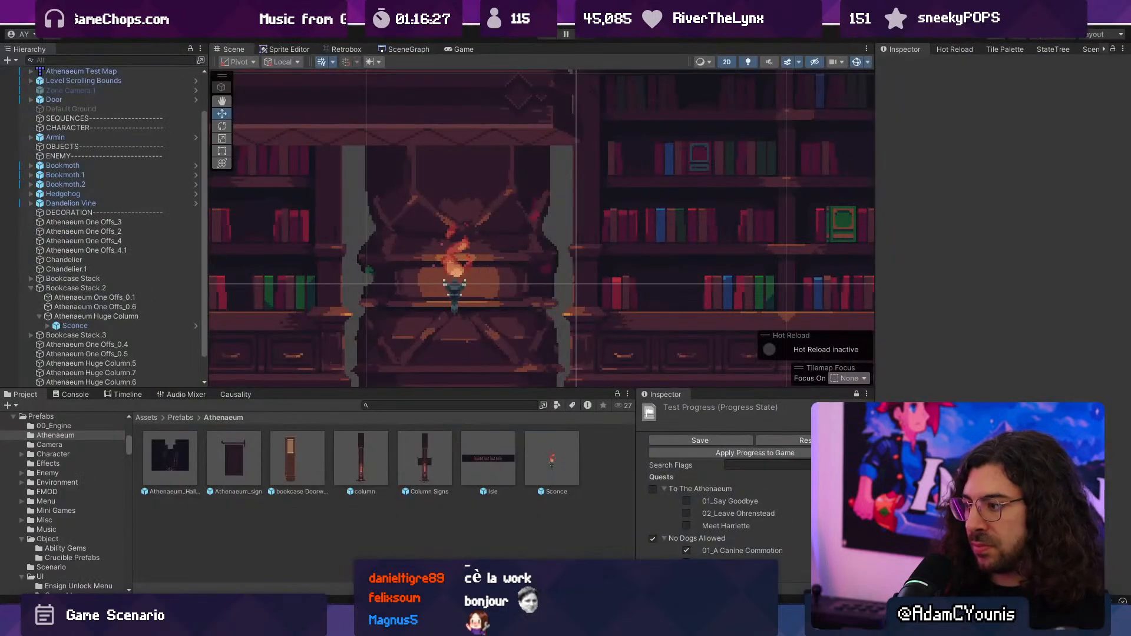
- Run the game and move the character past the sconce column to check the repainted base
key("ctrl+p")
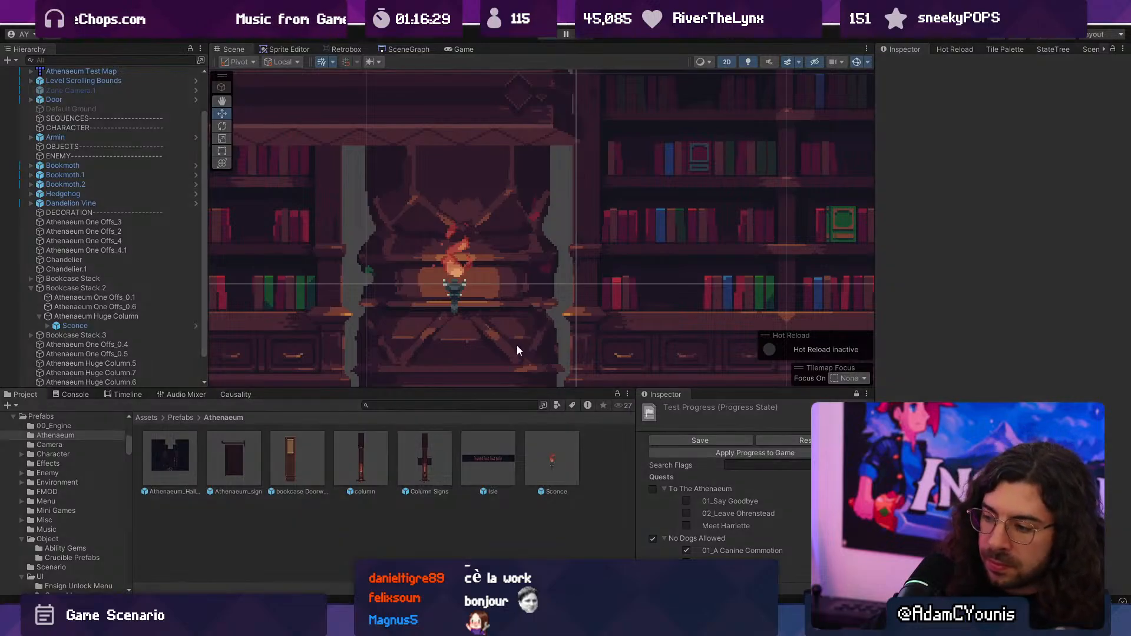
key("Right")
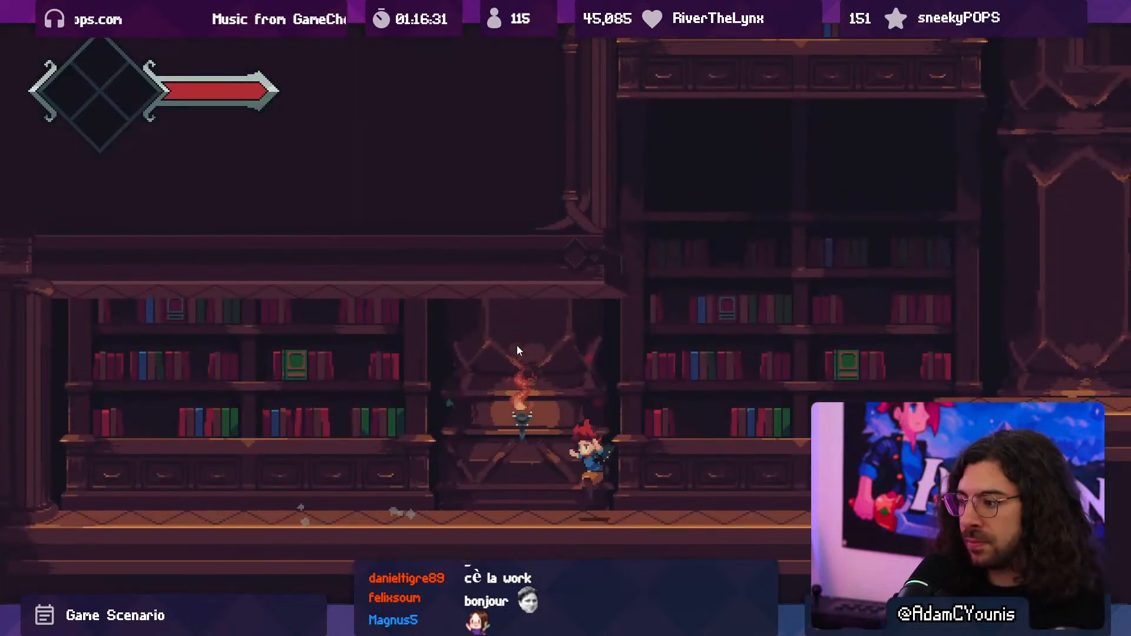
key("Left")
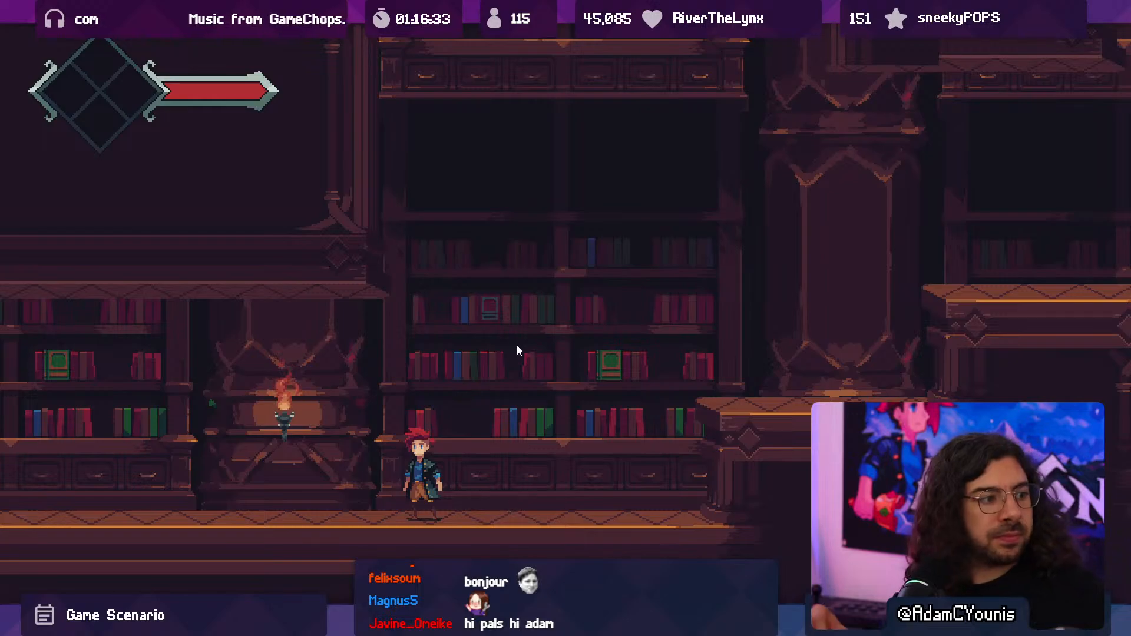
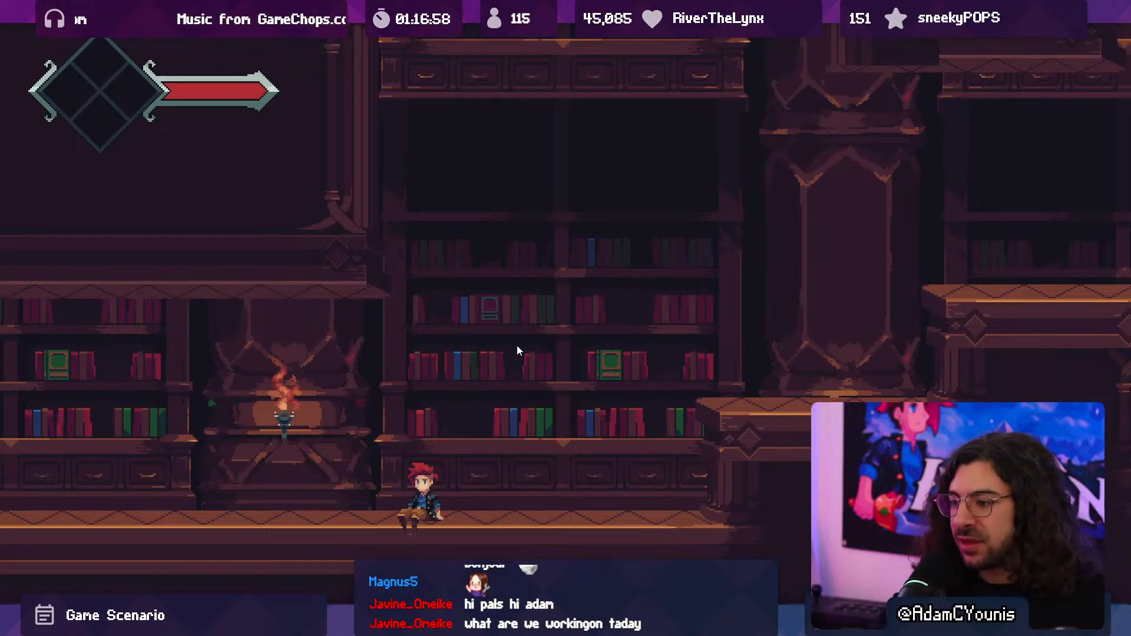
- Move the character back and forth past the sconce column to inspect the repainted base under torchlight
key("Left")
key("space")
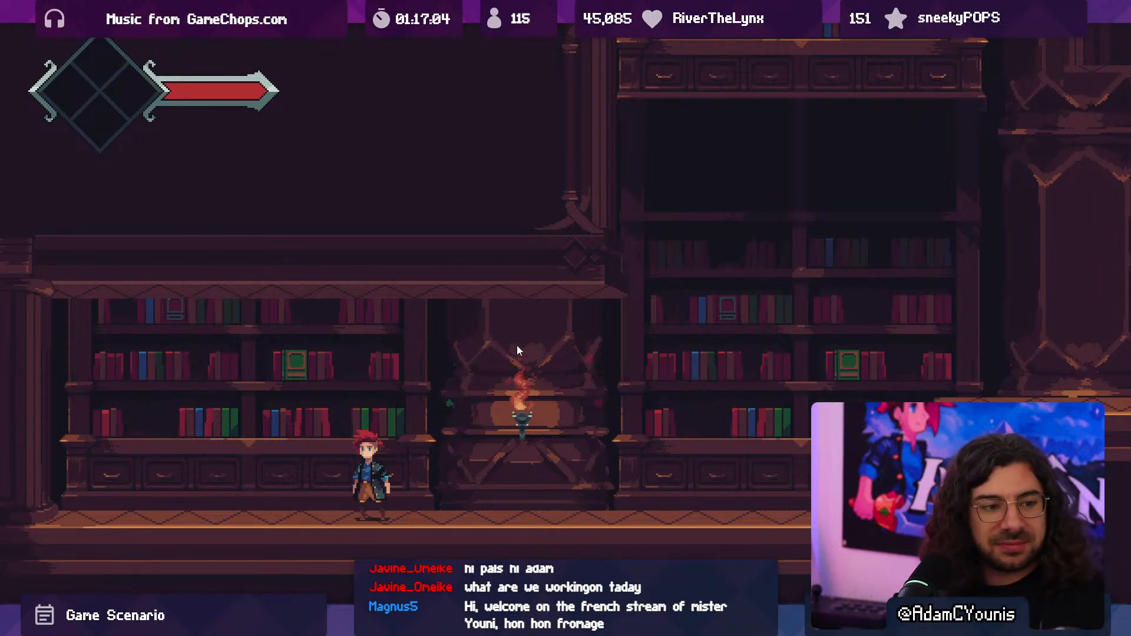
key("Right")
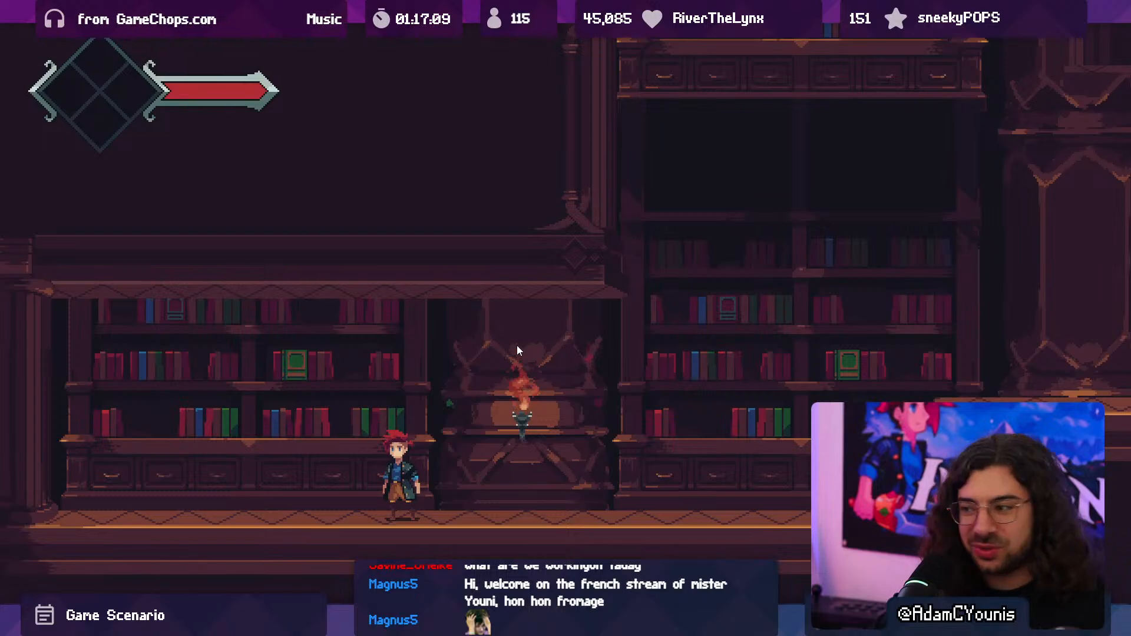
key("Left")
key("space")
key("Left")
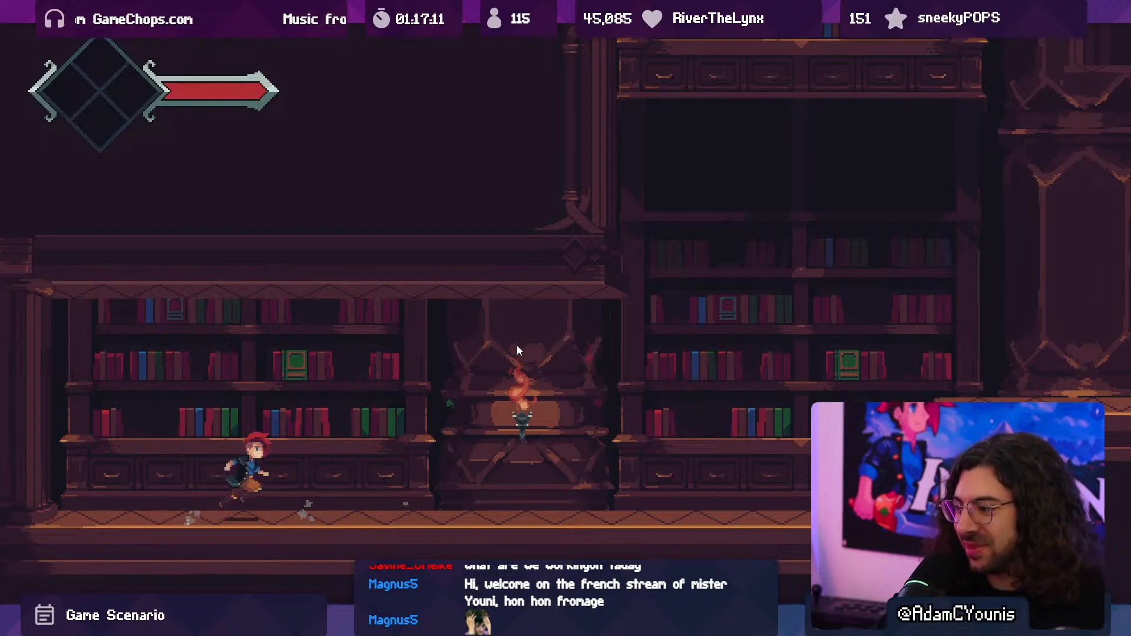
key("Right")
key("space")
key("Right")
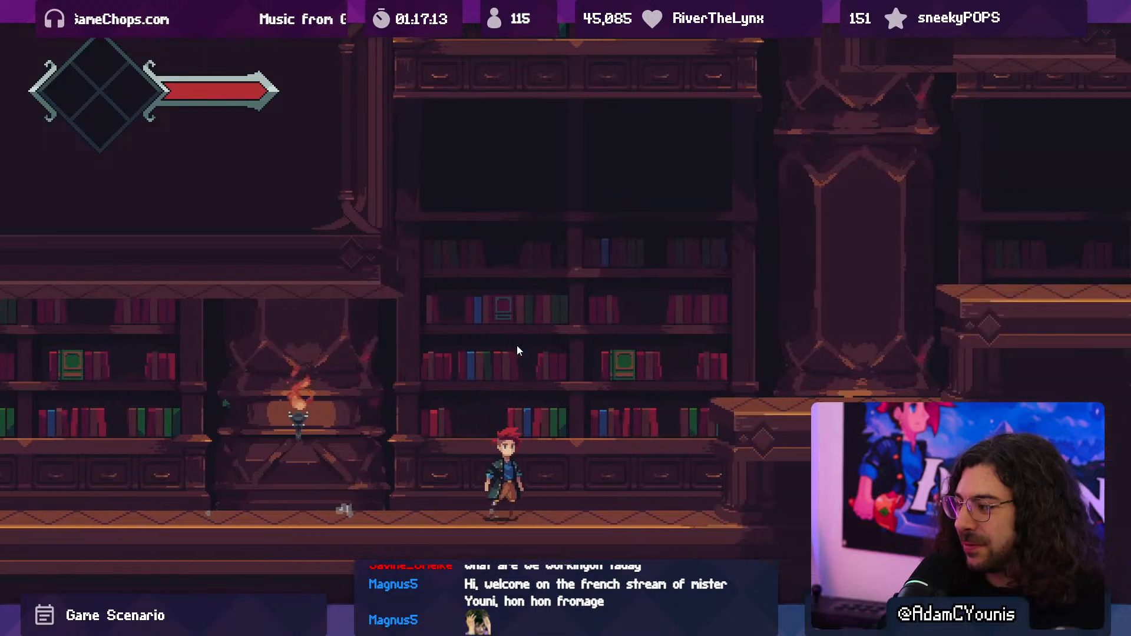
- Climb the raised platforms to compare the other huge columns and return to the Scene view
key("Right")
key("space")
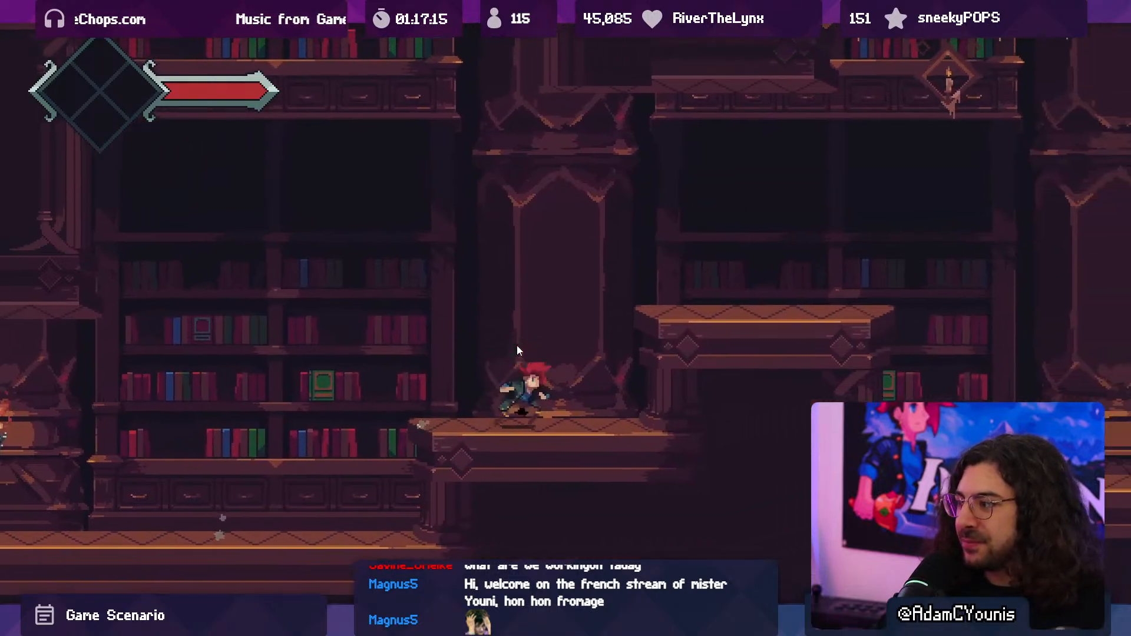
key("Right")
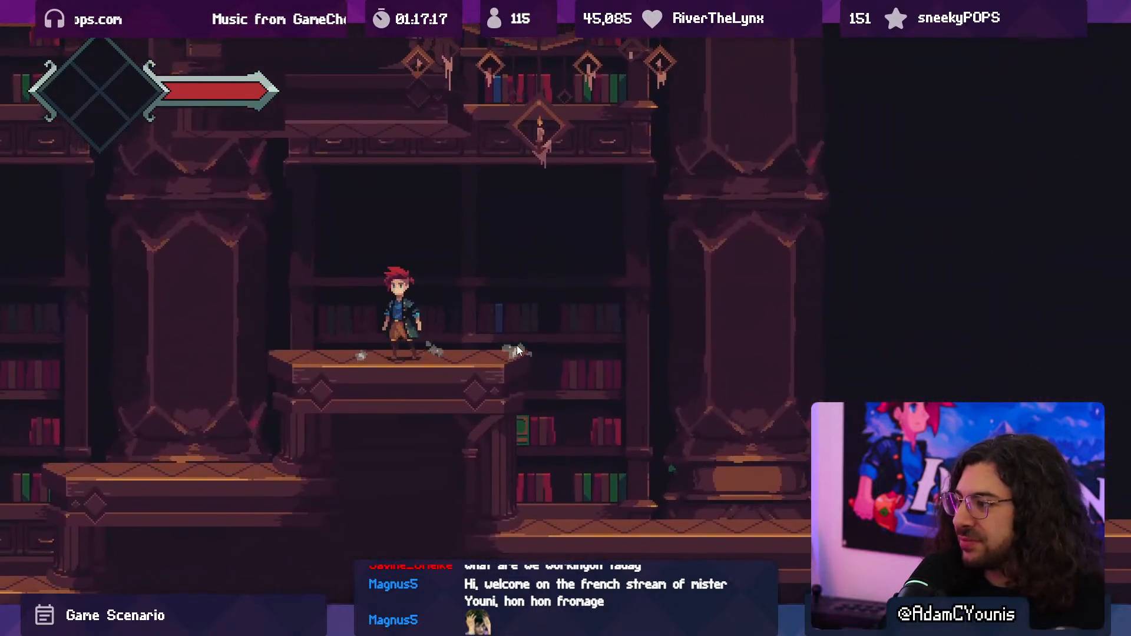
key("shift+space")
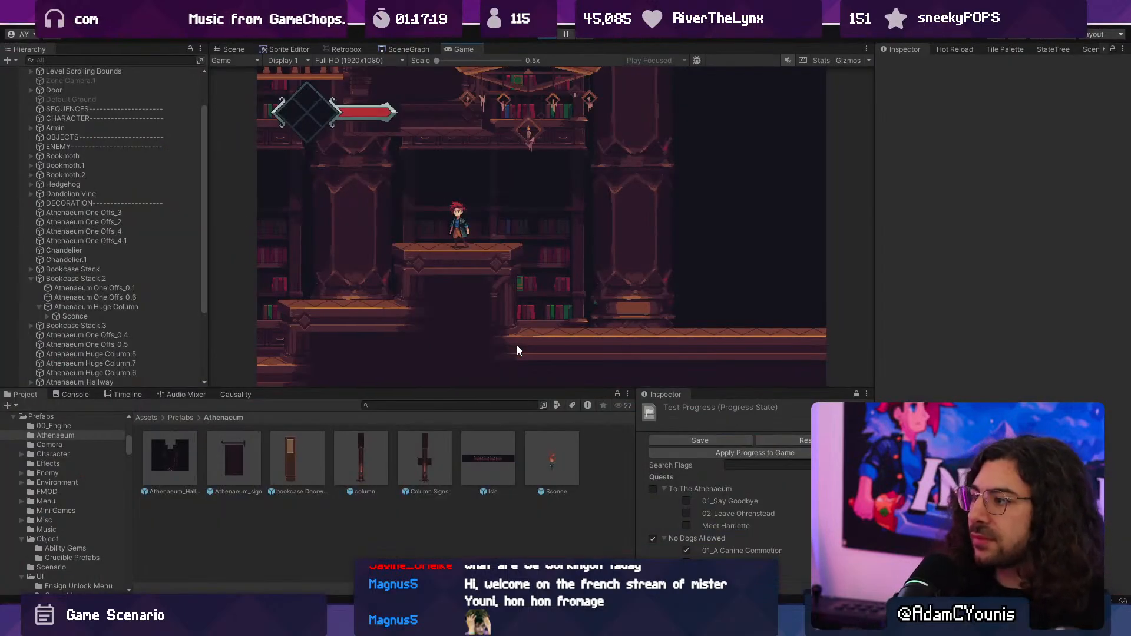
left_click(549, 37)
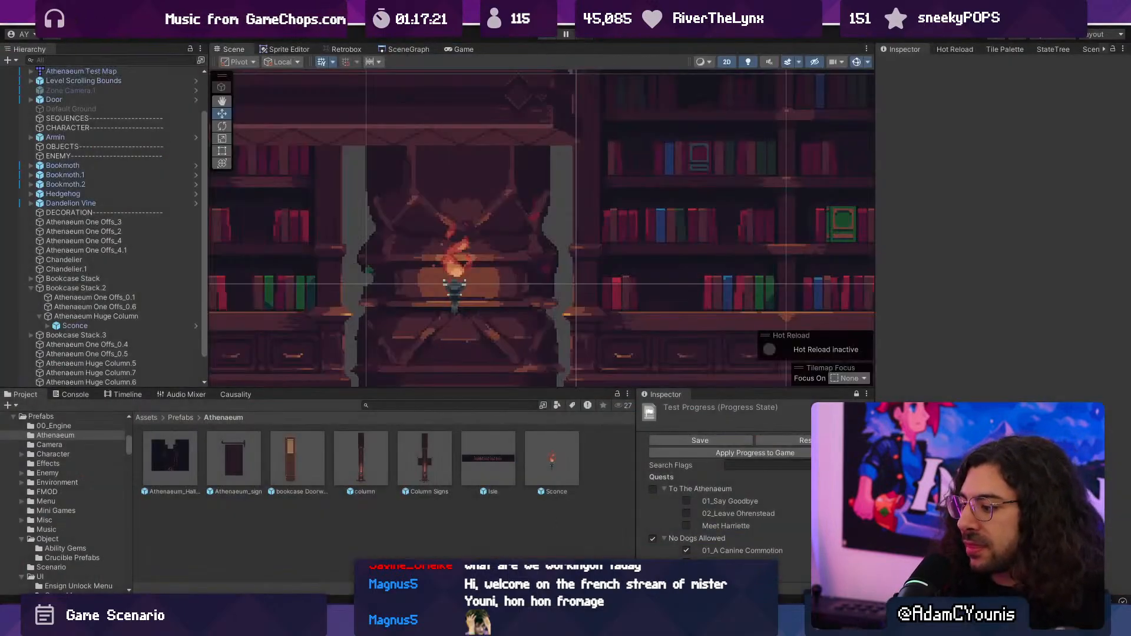
- Switch to Aseprite and paint Idx-1 shadows inside both side arches beneath the column's middle moulding
left_click(665, 622)
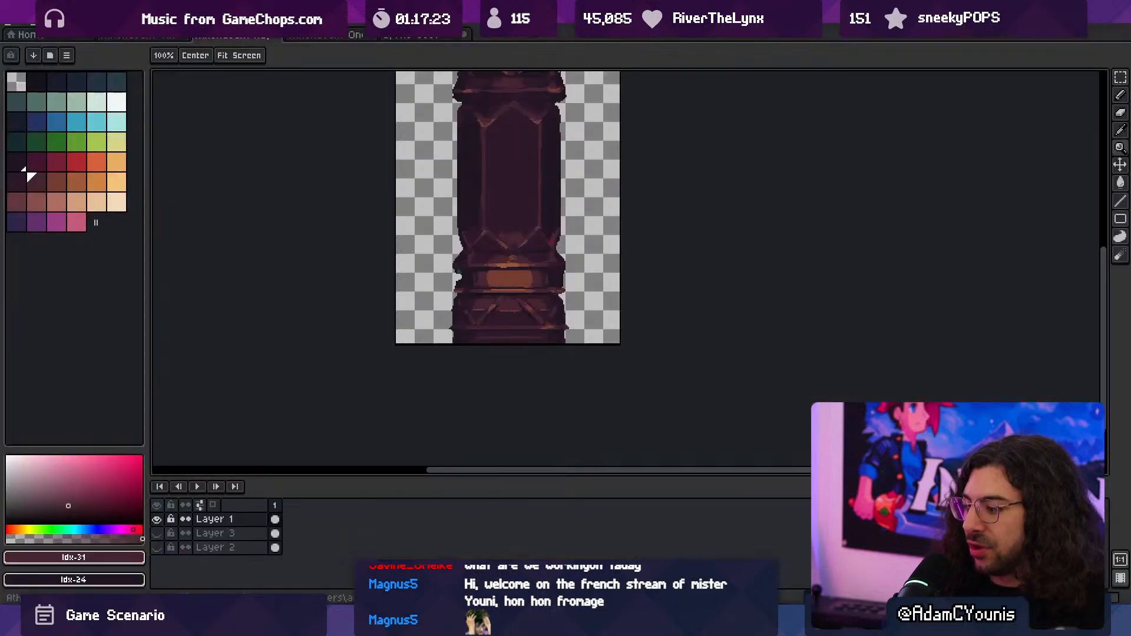
middle_click_drag(483, 232, 506, 404)
scroll(515, 306, "up", 2)
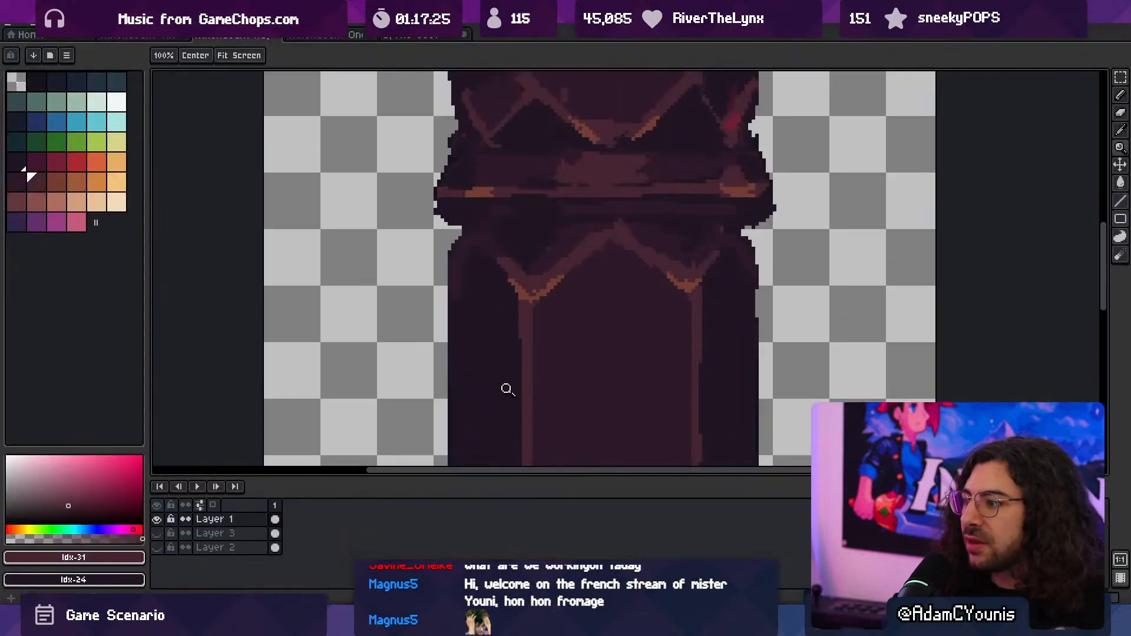
left_click_drag(508, 389, 514, 330)
left_click(530, 382, "alt")
left_click_drag(512, 207, 467, 112)
key("b")
scroll(483, 275, "up", 2)
left_click_drag(510, 401, 494, 118)
left_click_drag(589, 424, 570, 363)
left_click(625, 368, "alt")
scroll(626, 342, "down", 4, "ctrl")
left_click_drag(562, 197, 560, 318)
scroll(551, 336, "up", 3, "ctrl")
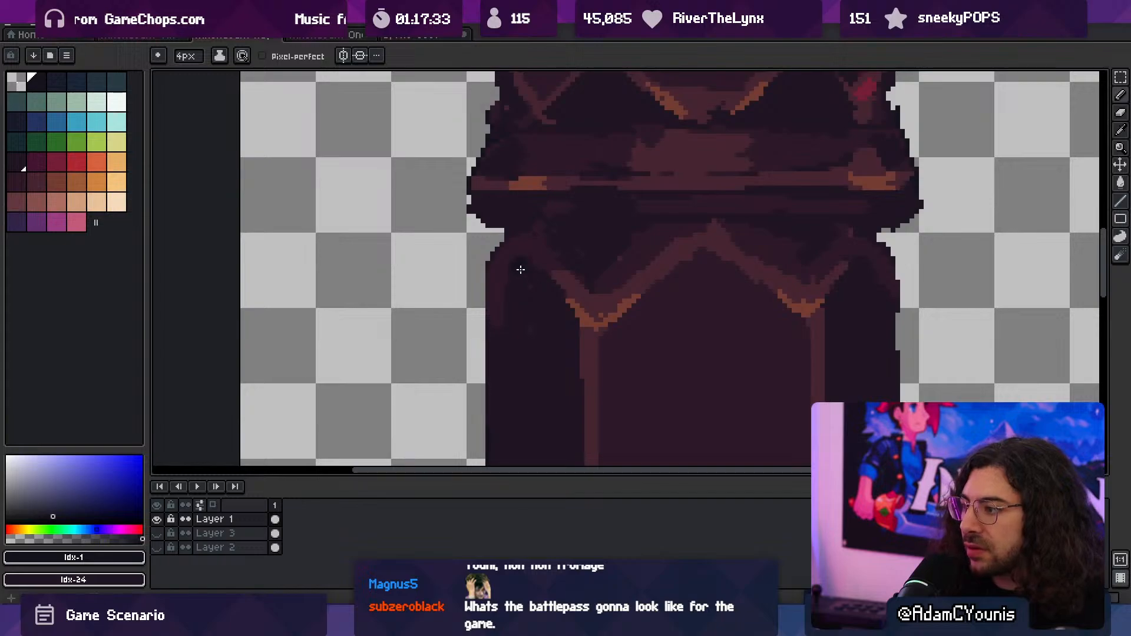
left_click_drag(850, 281, 776, 276)
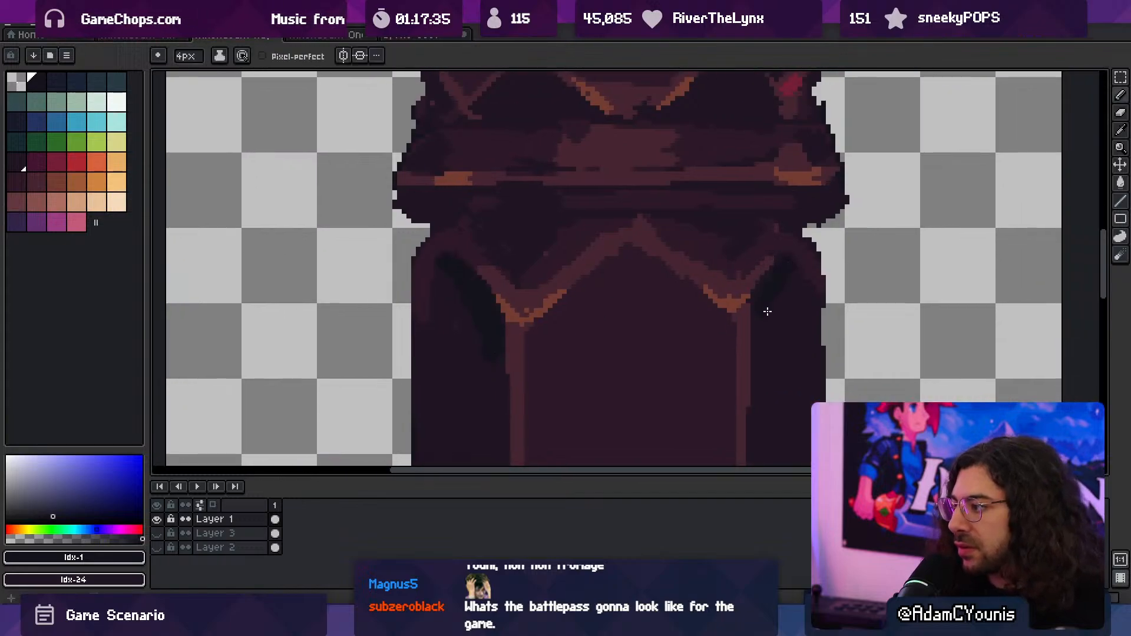
- Trim the left arch shadow with Idx-24 and shade the underside of the centre panel's peaked ridge
left_click(475, 332, "alt")
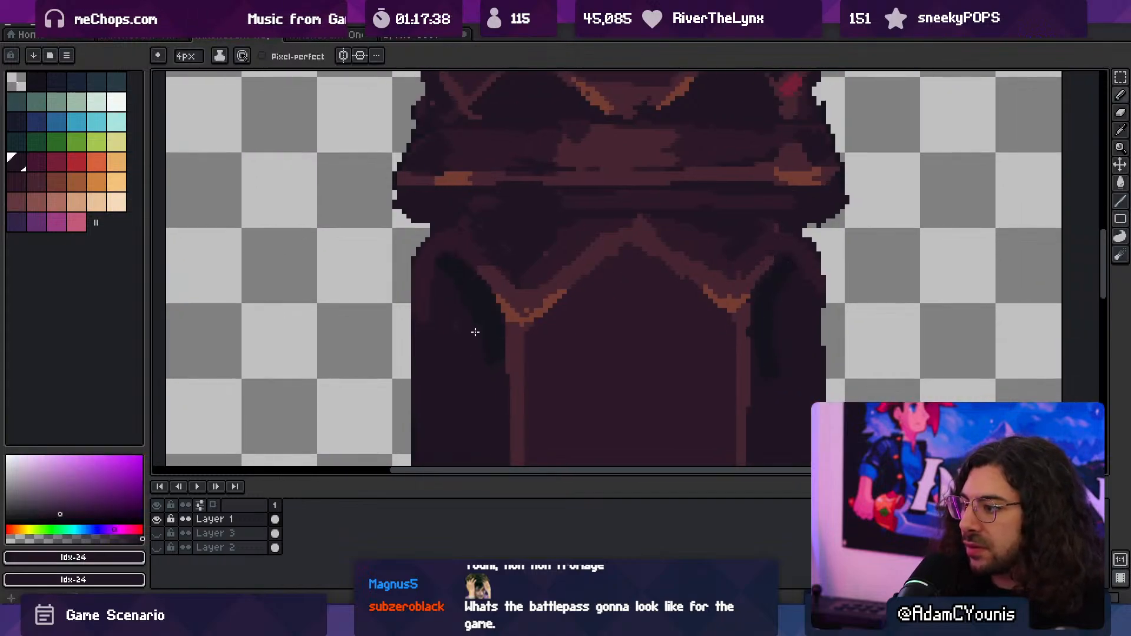
key("minus")
key("minus")
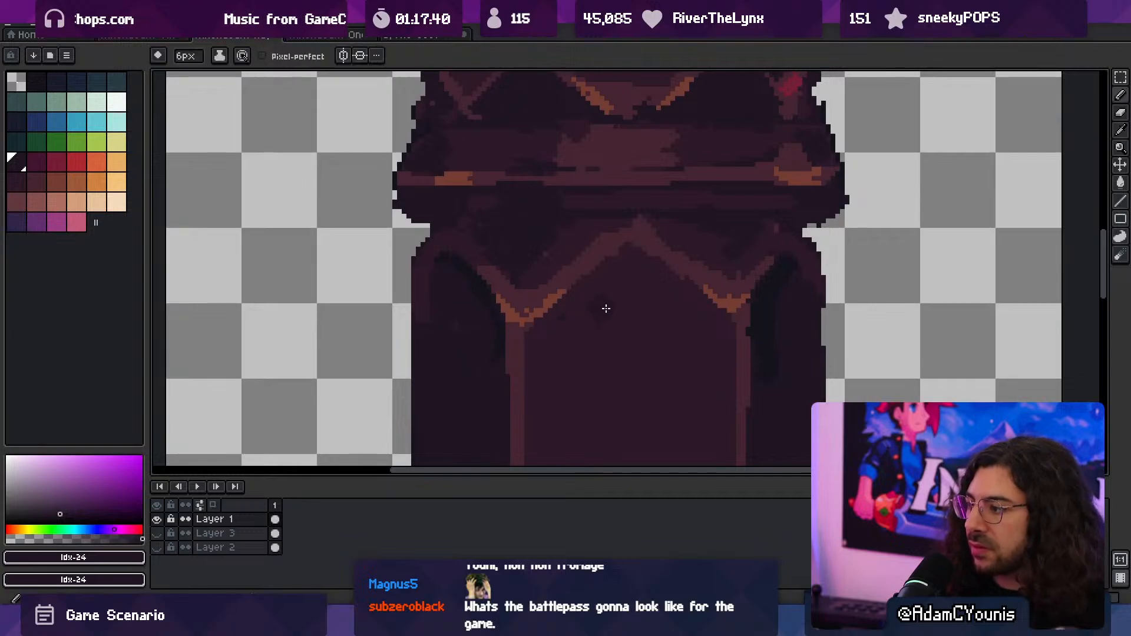
left_click_drag(540, 331, 578, 296)
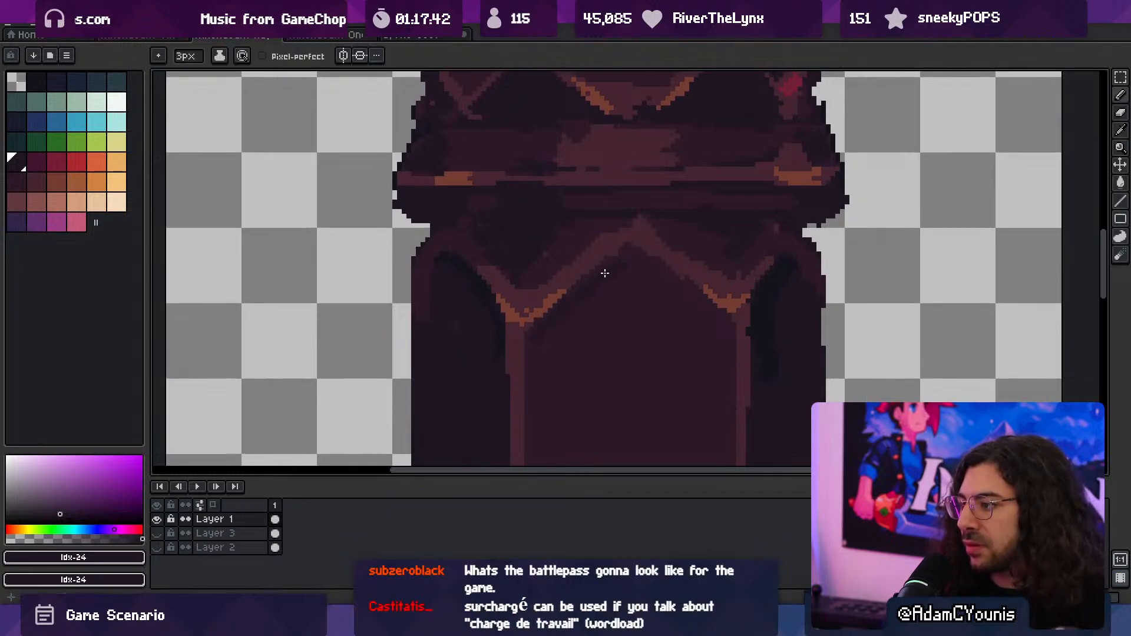
left_click_drag(727, 329, 655, 252, "ctrl")
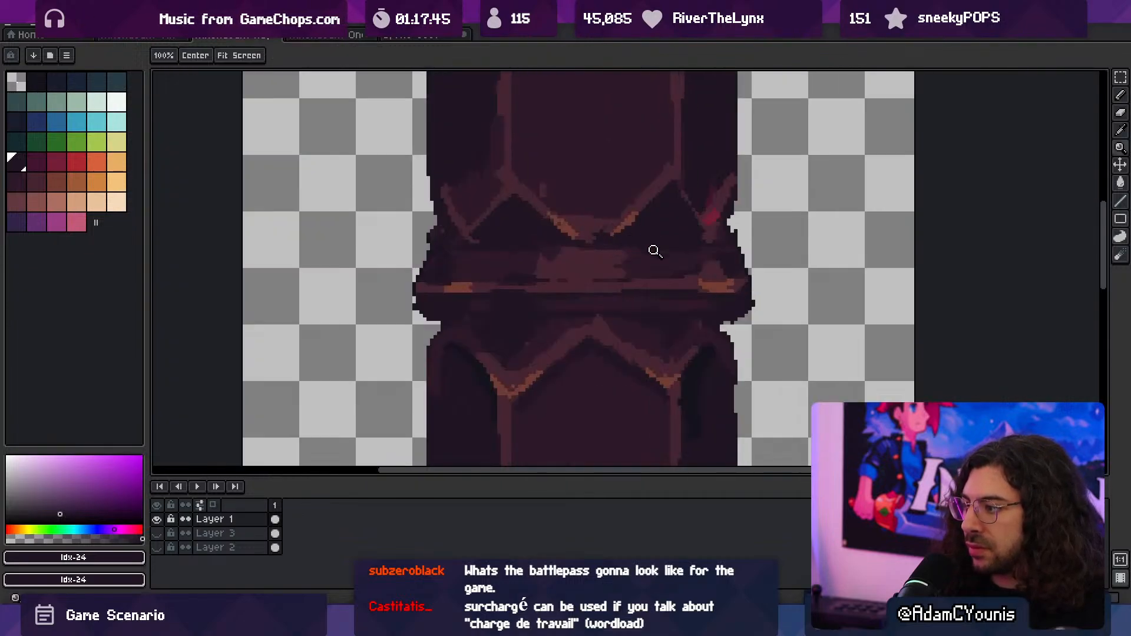
- Reshape the right arch's shadow into a narrow curve hugging the ridge
left_click(693, 366, "alt")
left_click(717, 389, "alt")
left_click_drag(716, 365, 702, 439)
left_click(704, 359, "alt")
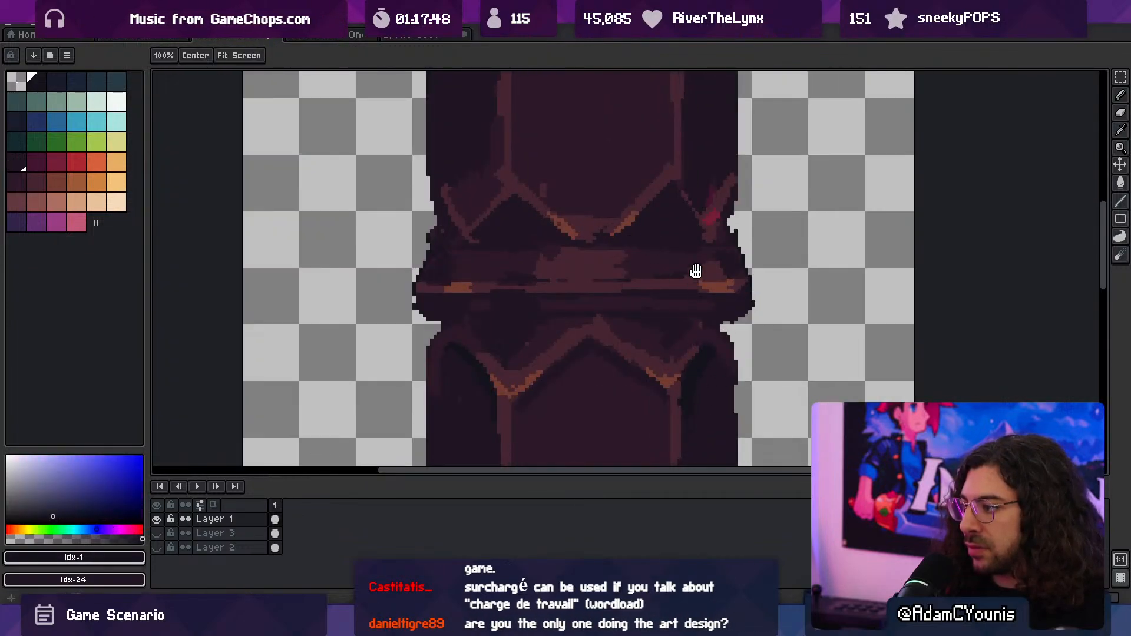
- Paint an Idx-1 shadow line directly beneath the column's middle moulding
middle_click_drag(697, 272, 692, 362)
middle_click_drag(581, 409, 666, 314)
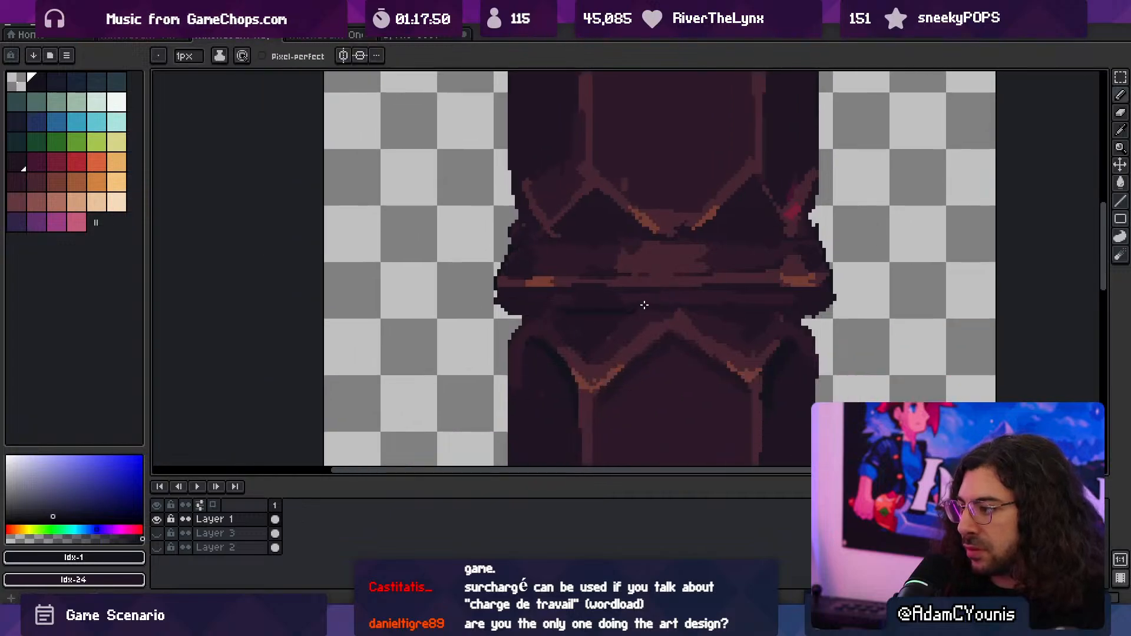
key("plus")
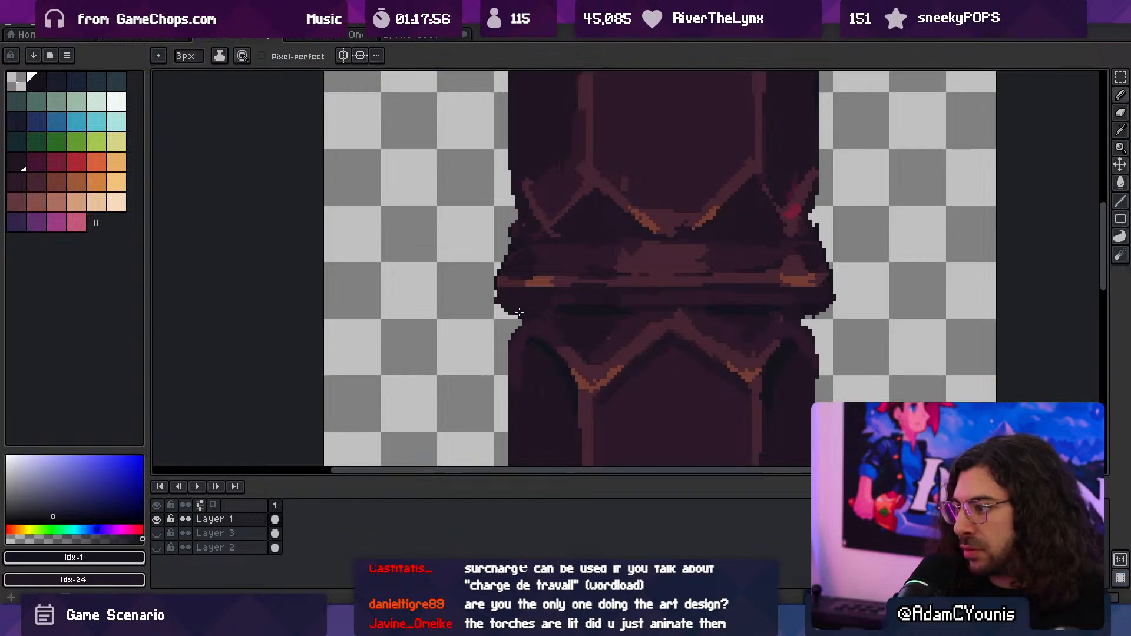
key("space")
- Darken the crease between the lower triangular facets and the base with Idx-1, and export the sprite as Athenaeum Huge Column.png
scroll(605, 293, "down", 4)
scroll(662, 285, "down", 1)
scroll(671, 334, "up", 1)
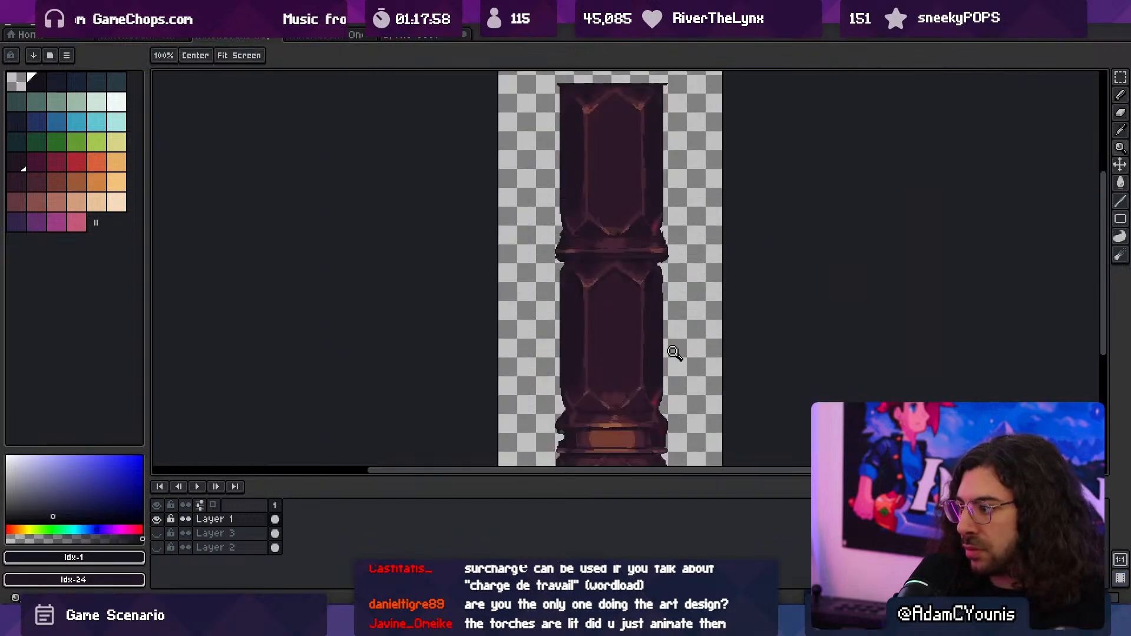
left_click_drag(660, 370, 655, 339)
scroll(689, 323, "up", 3)
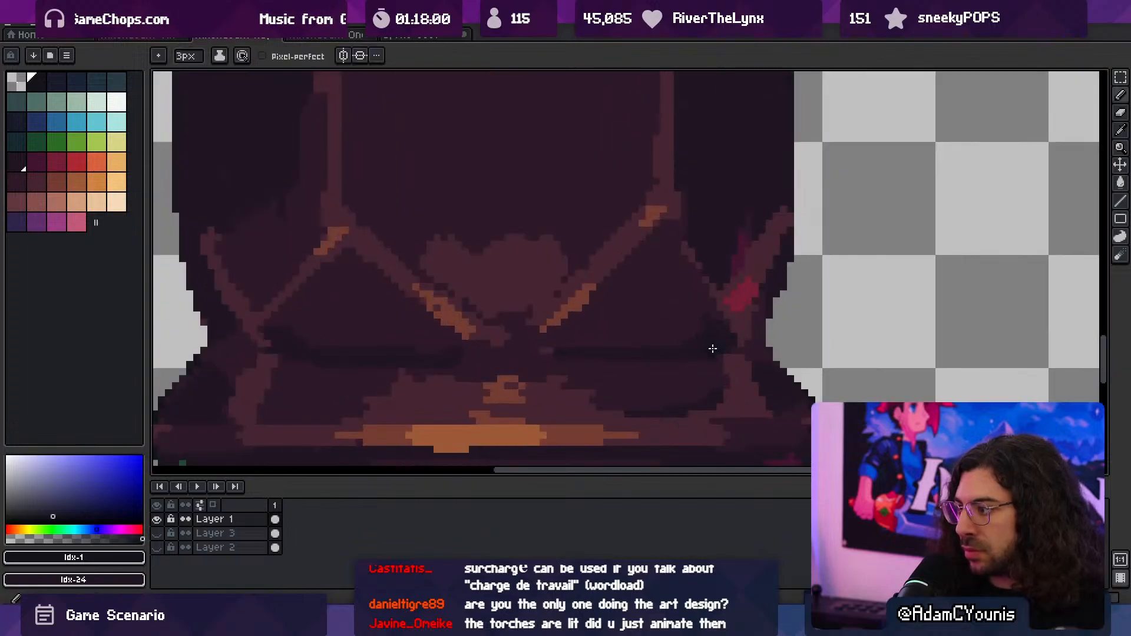
left_click_drag(306, 358, 290, 354)
key("ctrl+space")
left_click_drag(449, 342, 382, 322)
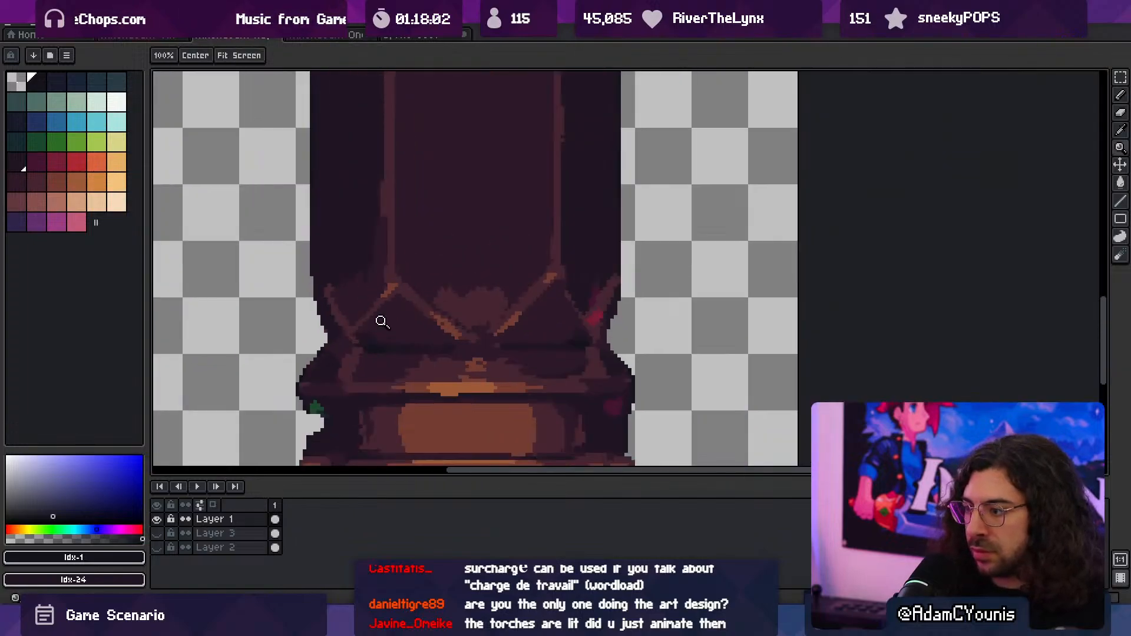
scroll(365, 339, "up", 2)
left_click_drag(322, 351, 309, 352)
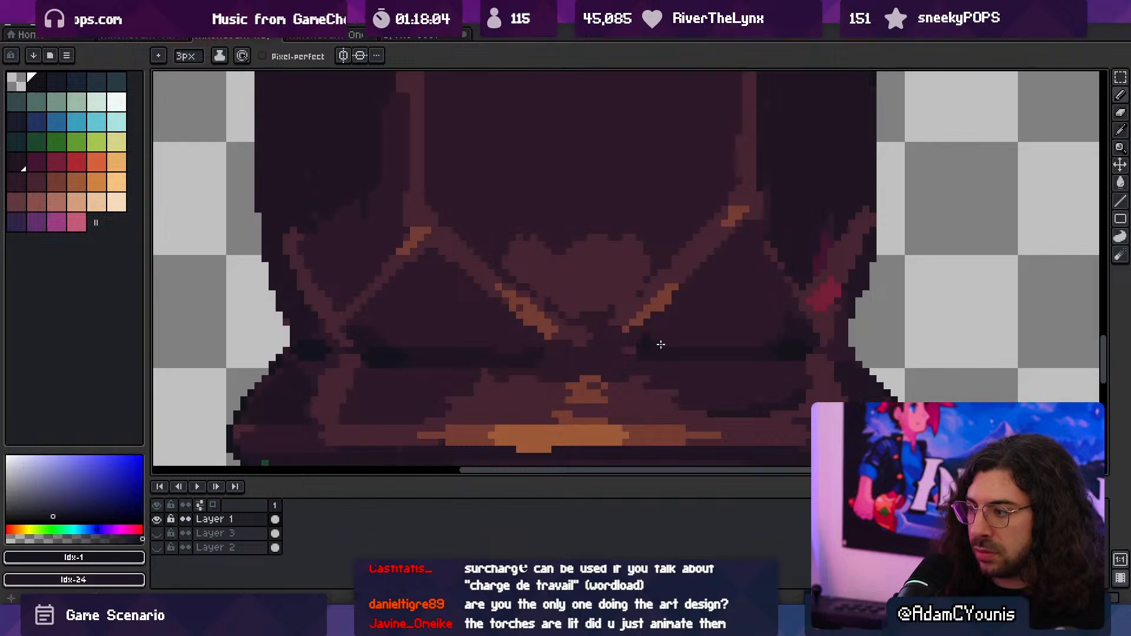
key("ctrl+space")
left_click_drag(832, 348, 611, 298)
key("ctrl+shift+e")
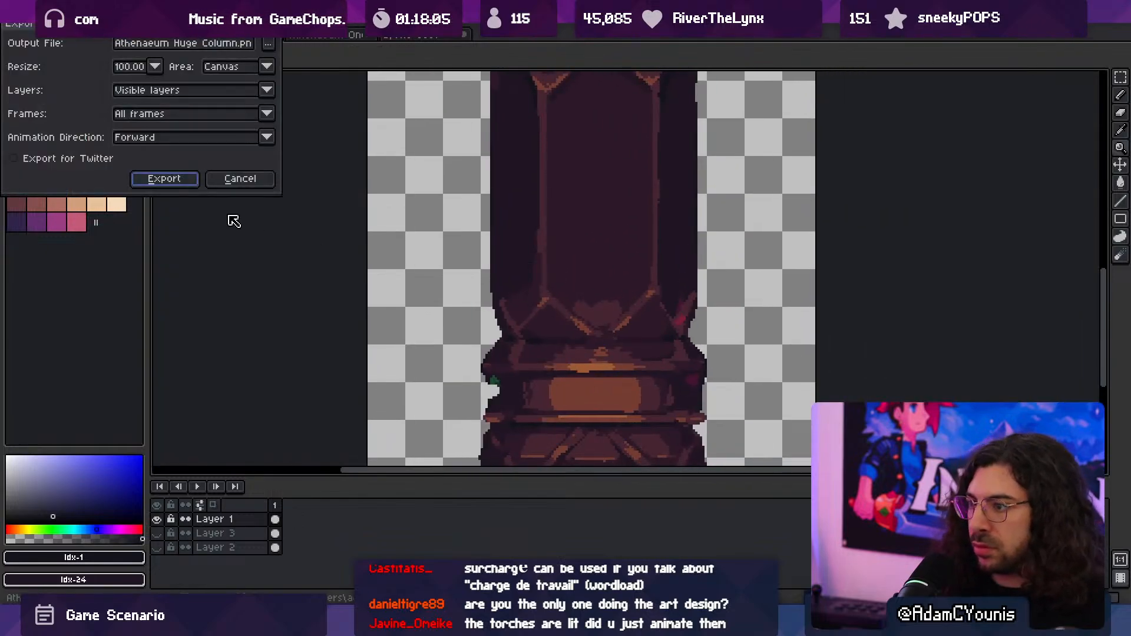
key("Return")
- Repaint the strip above the base's orange centre patch with 1 px Idx-30, clearing the stray orange pixels under the moulding
scroll(599, 366, "up", 3)
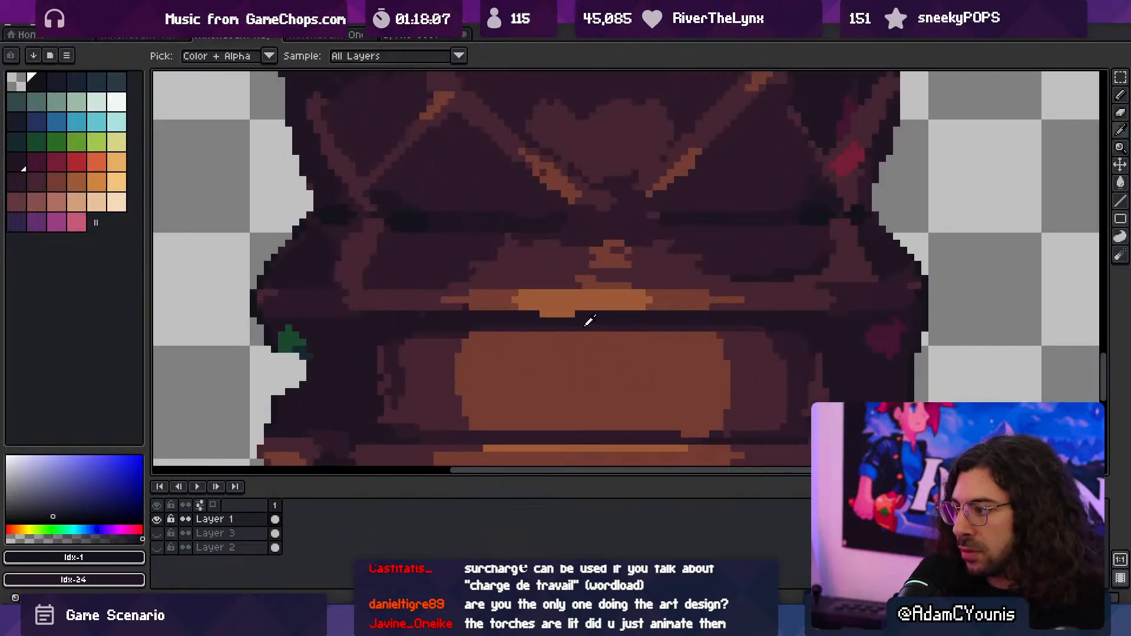
left_click(589, 321, "alt")
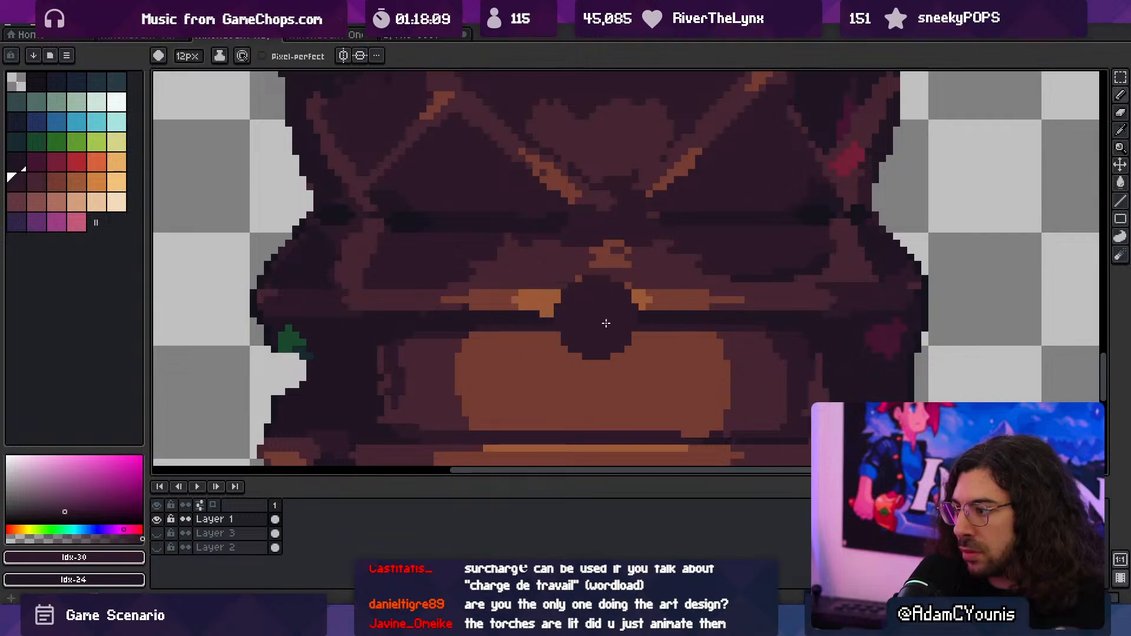
key("minus")
key("minus")
key("minus")
key("minus")
key("minus")
key("minus")
key("minus")
key("minus")
key("minus")
key("minus")
key("minus")
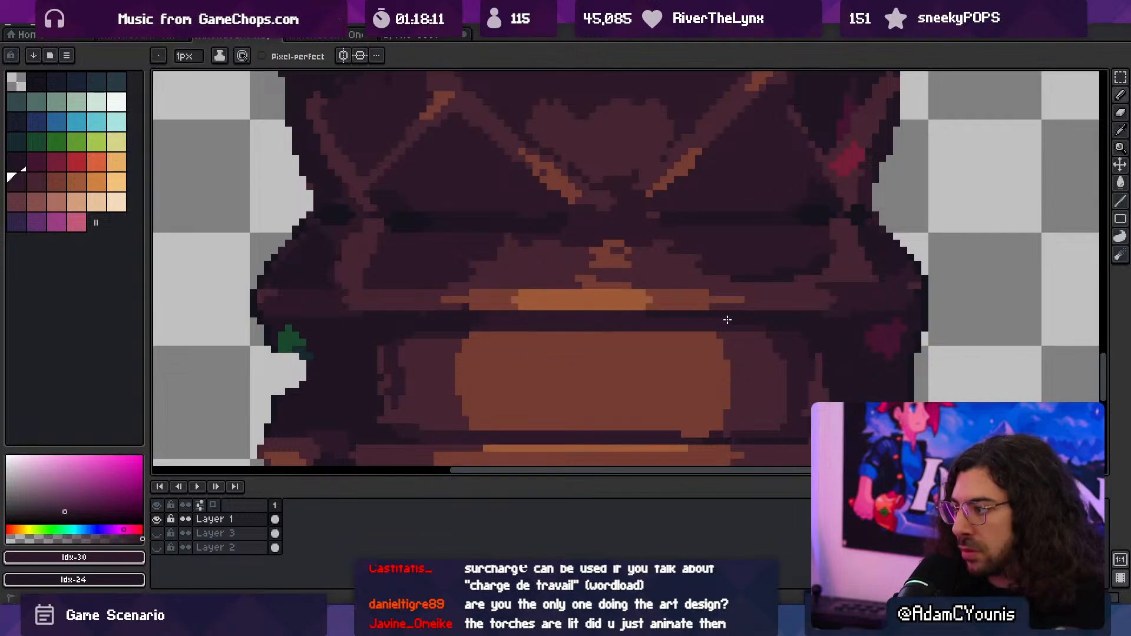
scroll(623, 318, "down", 3)
scroll(649, 283, "up", 4)
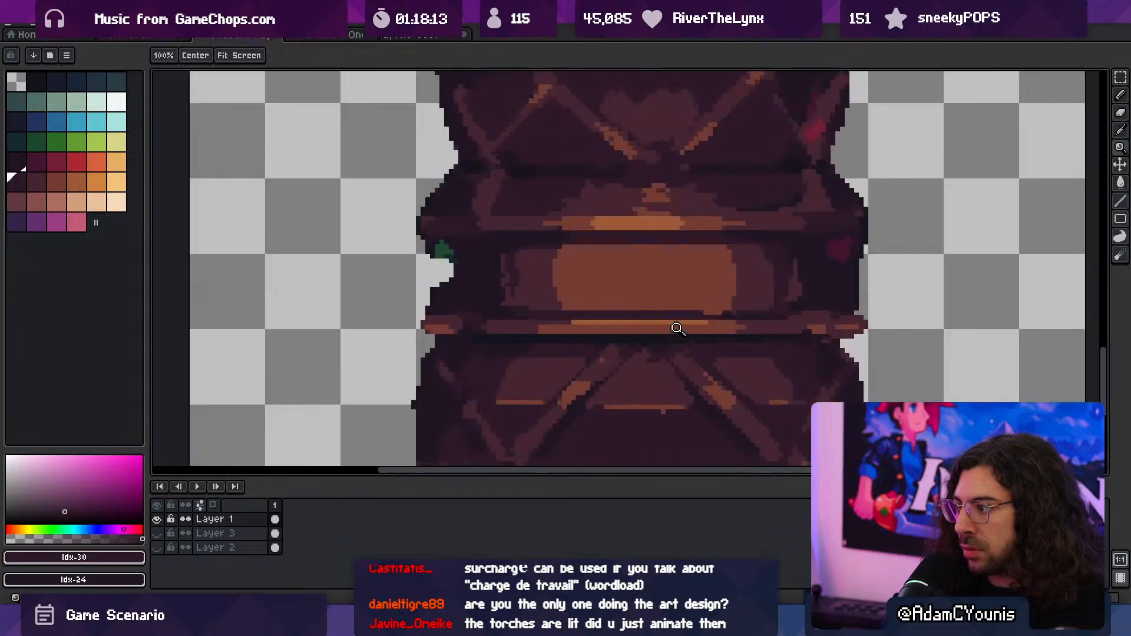
- Refine the shadow strip between the centre patch and the base's lower moulding with 1 px Idx-24
left_click_drag(639, 301, 650, 358)
left_click(474, 320, "alt")
left_click_drag(492, 353, 832, 357)
left_click_drag(679, 352, 825, 352)
mouse_move(718, 355)
left_mouse_down("ctrl")
mouse_move(633, 332)
mouse_move(762, 354)
left_mouse_up("ctrl")
left_click(719, 366, "alt")
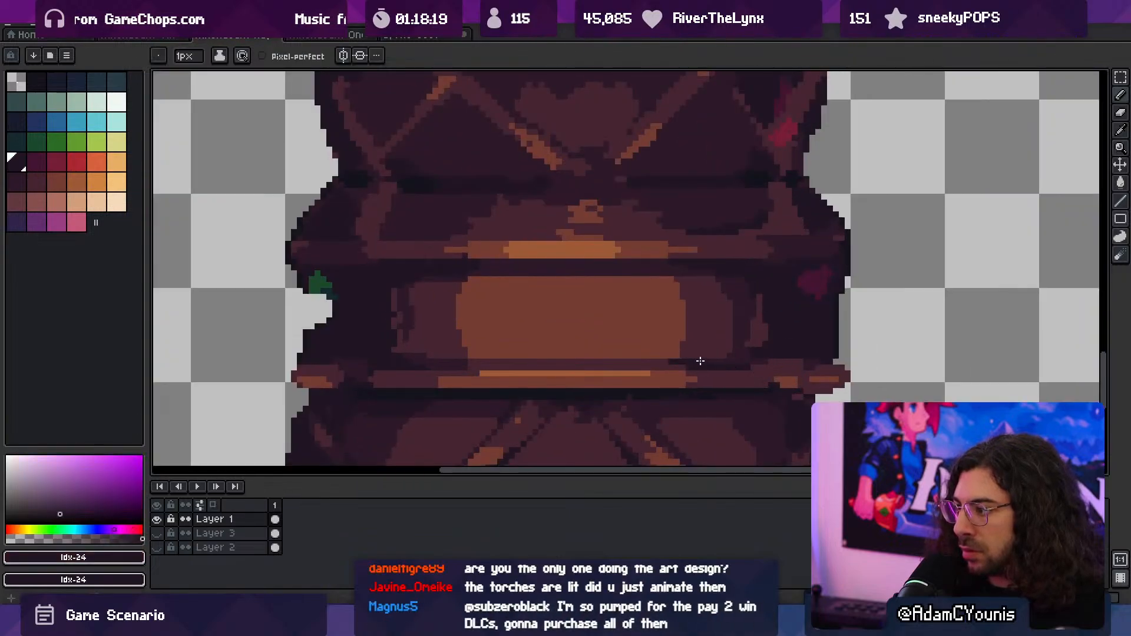
- Export the updated column sprite as Athenaeum Huge Column.png and switch to Unity
key("z")
left_click_drag(549, 349, 482, 346)
key("ctrl+alt+shift+s")
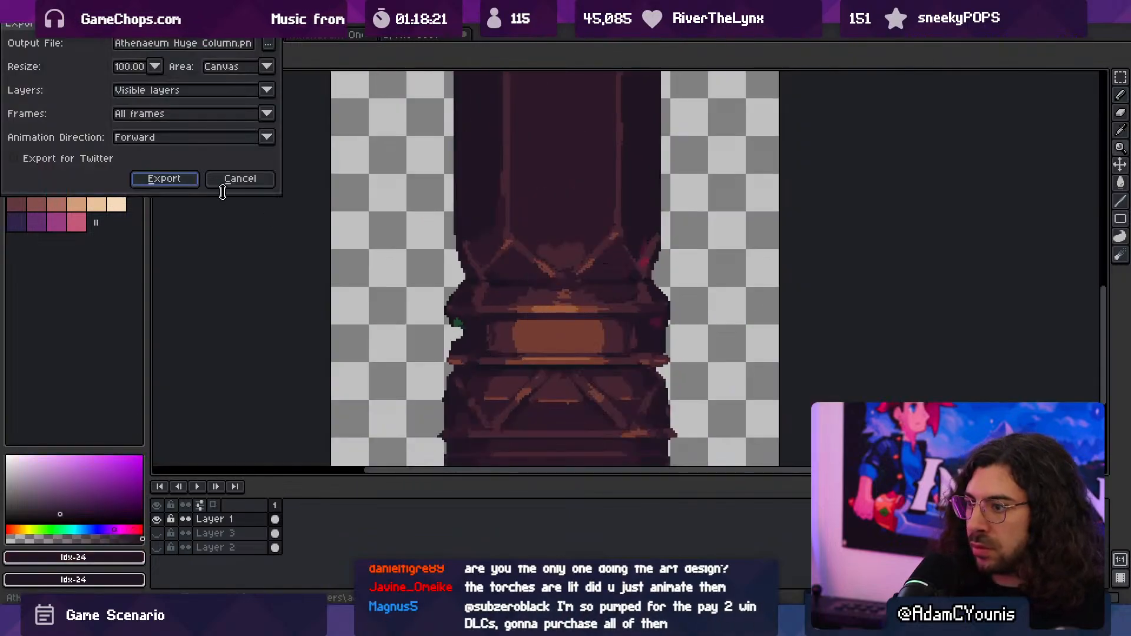
left_click(165, 179)
key("alt+Tab")
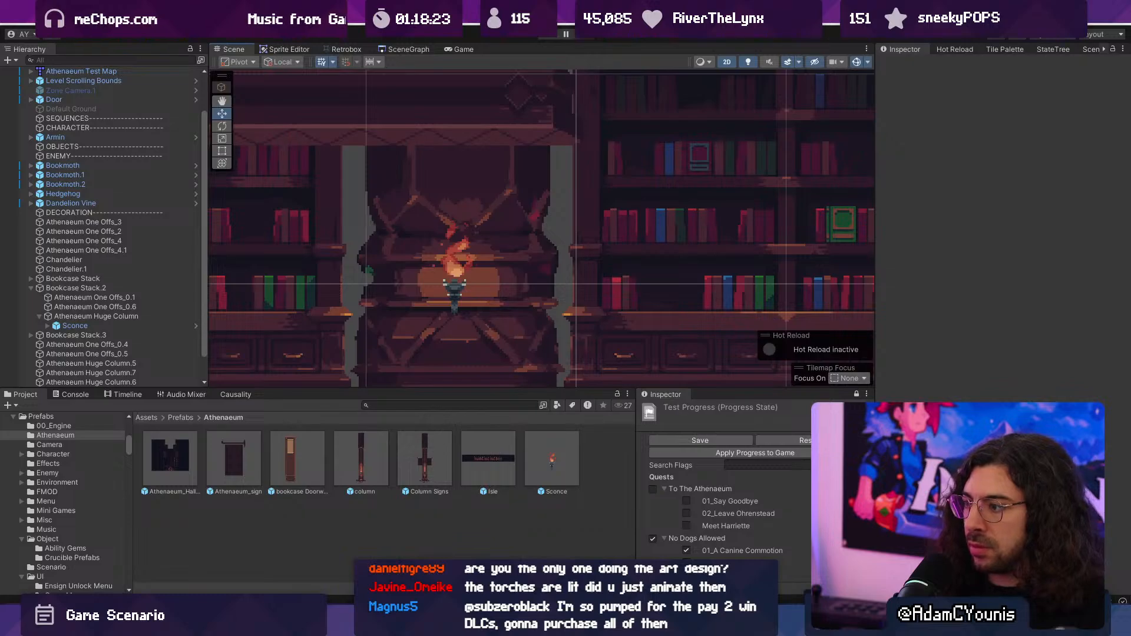
- Run the game and move the character past the sconce column and up the platforms to check the new shadows
key("ctrl+p")
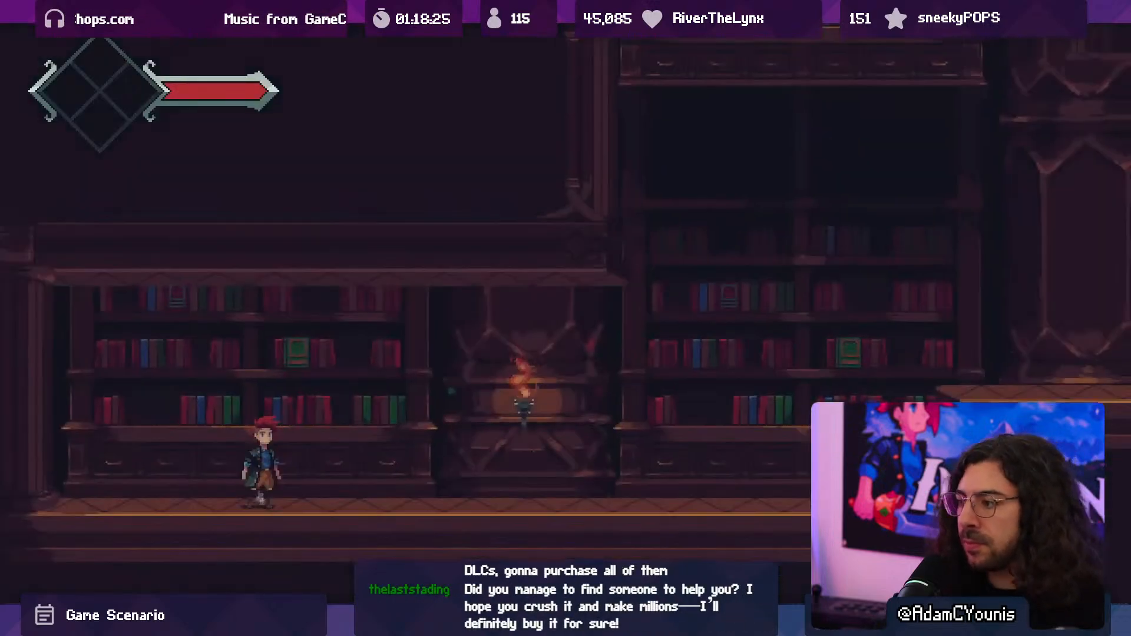
key("Right")
key("space")
key("space")
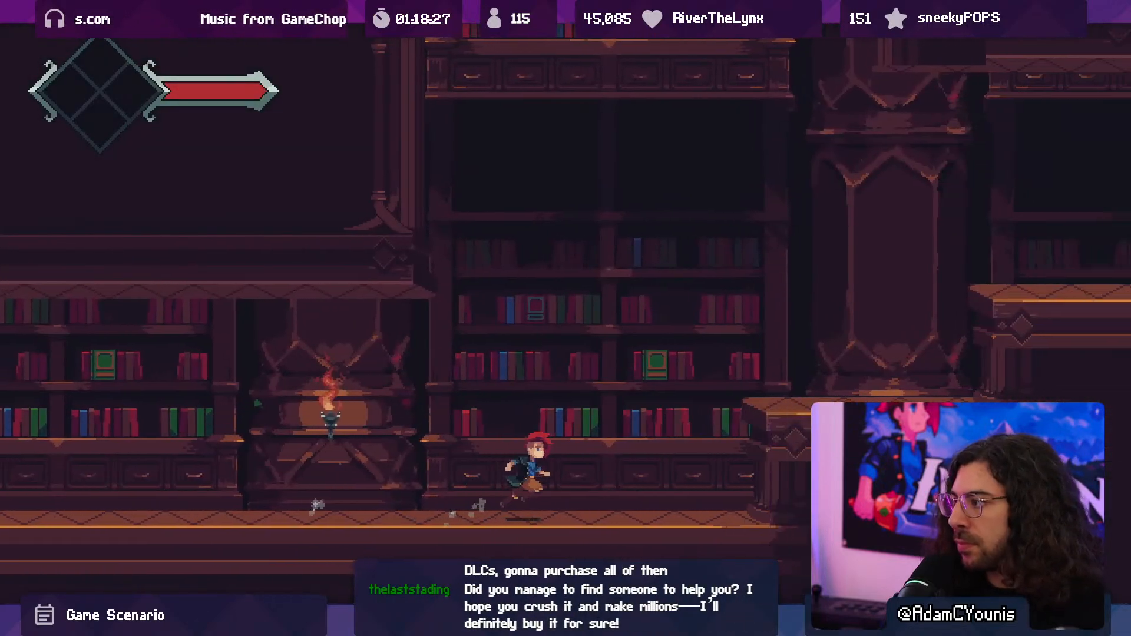
key("space")
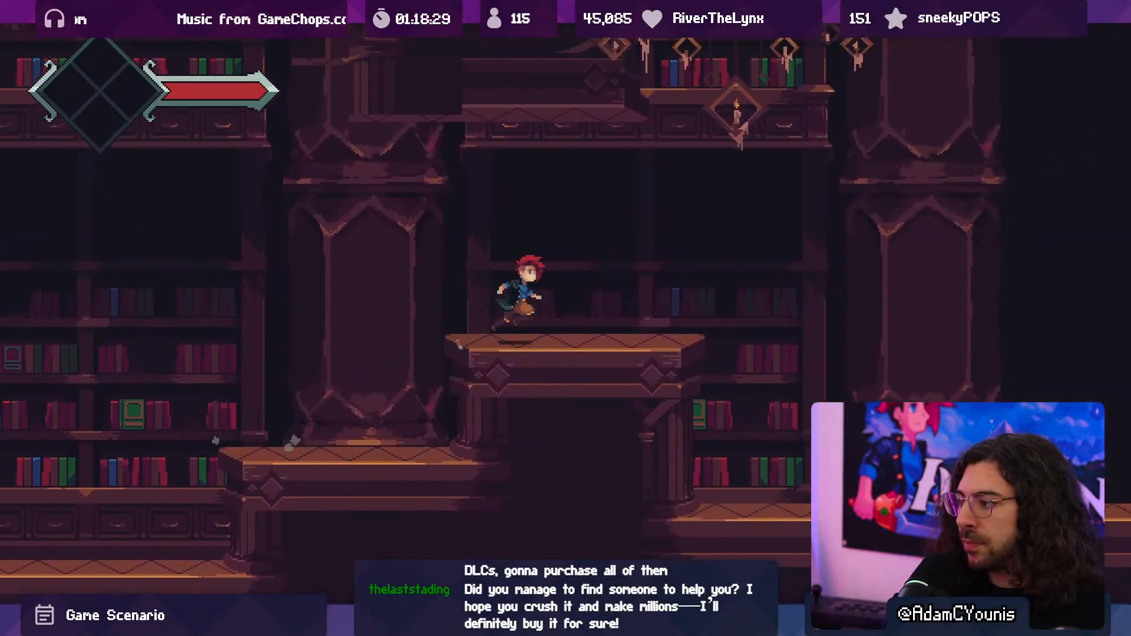
key("Left")
key("space")
key("space")
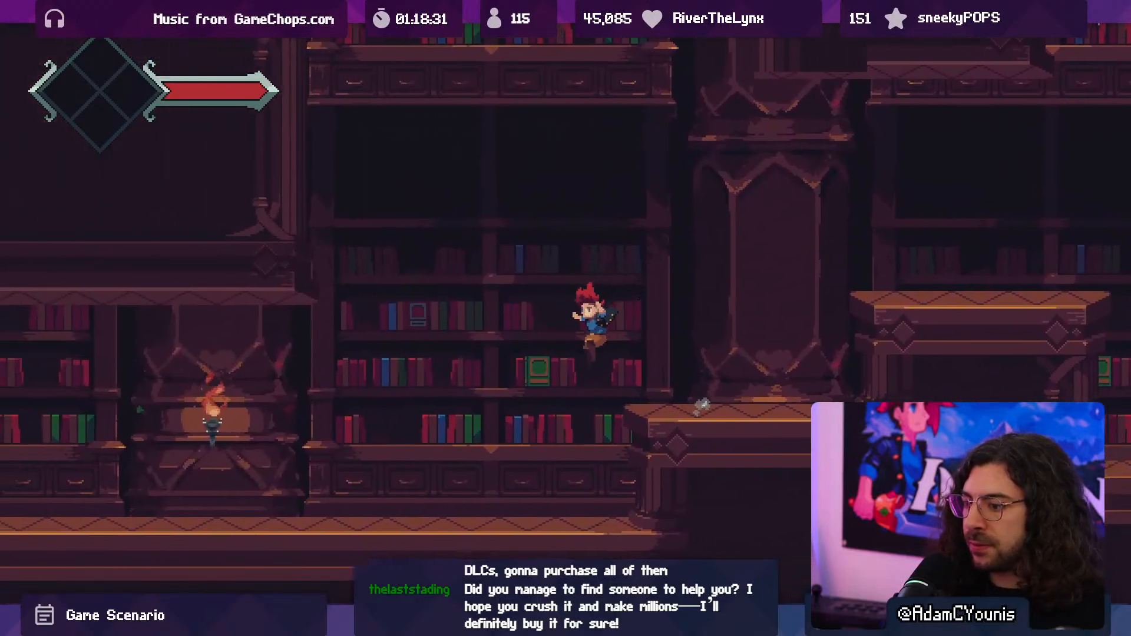
- Stop the running game and switch back to the column sprite in Aseprite
key("F10")
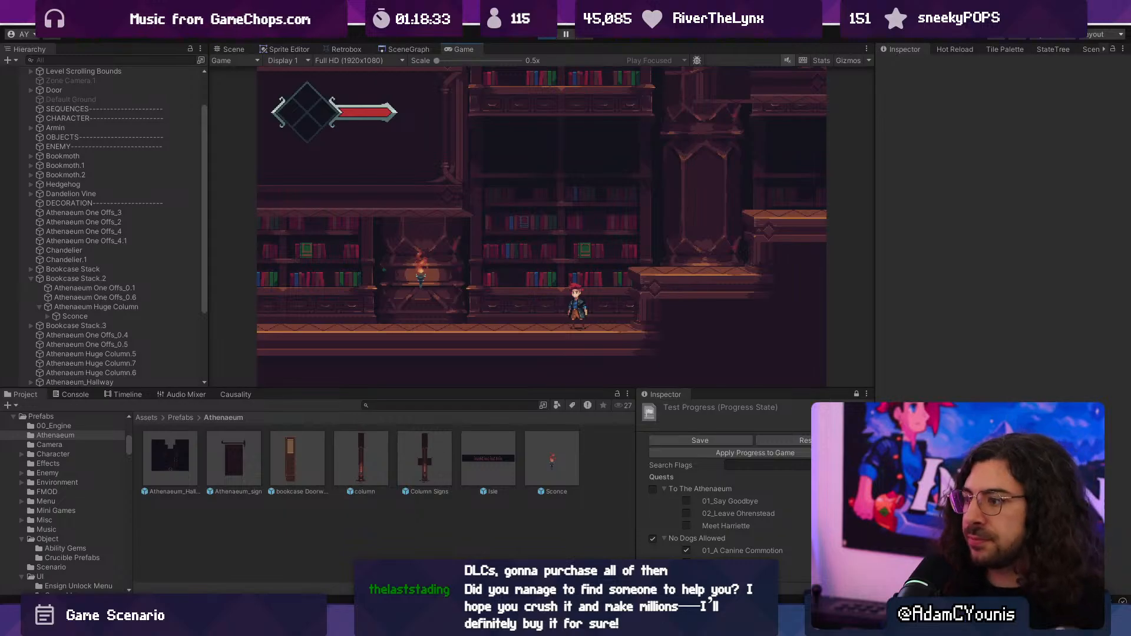
left_click(549, 36)
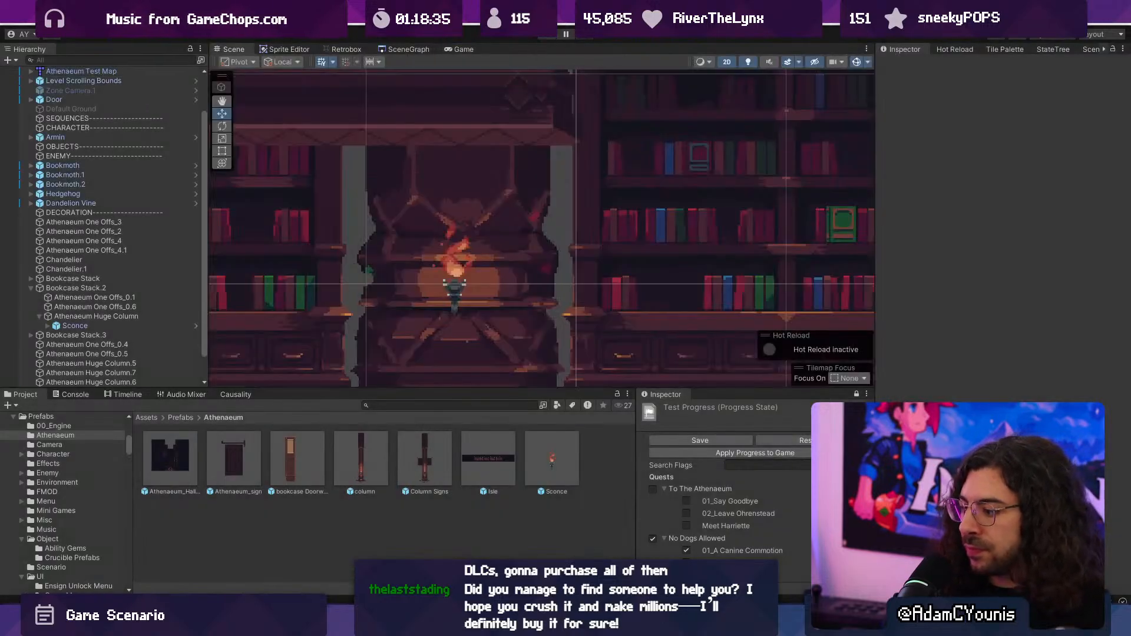
key("alt+Tab")
- Narrow the base's orange centre patch by painting over both of its sides with a 3 px Idx-31 brush
scroll(677, 356, "up", 2)
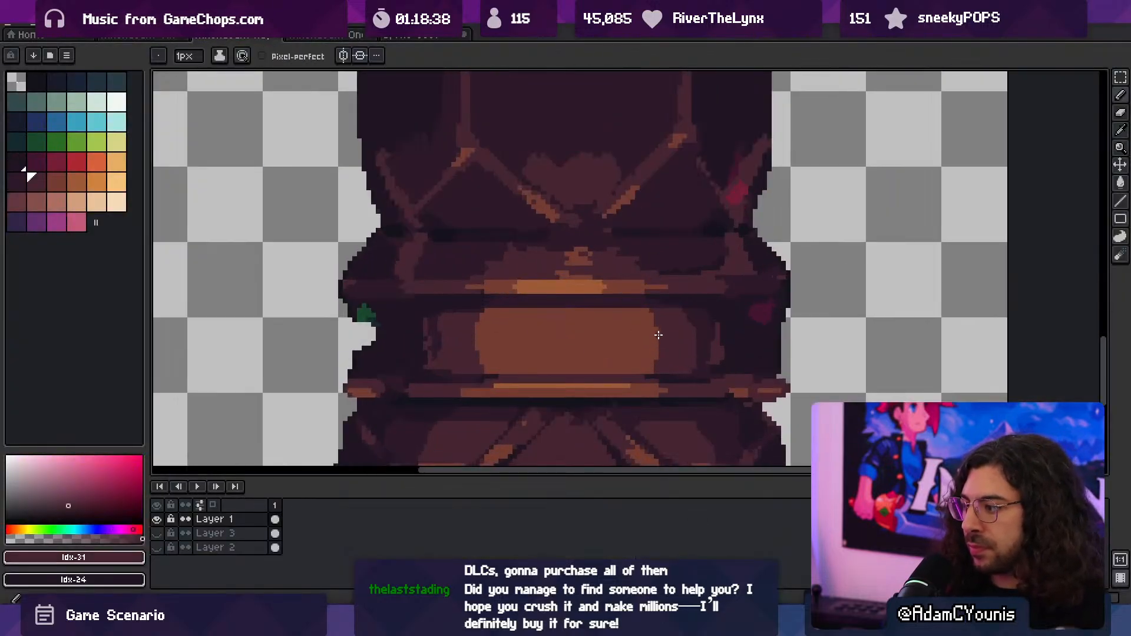
key("plus")
key("plus")
left_click_drag(652, 334, 626, 352)
left_click_drag(506, 333, 496, 348)
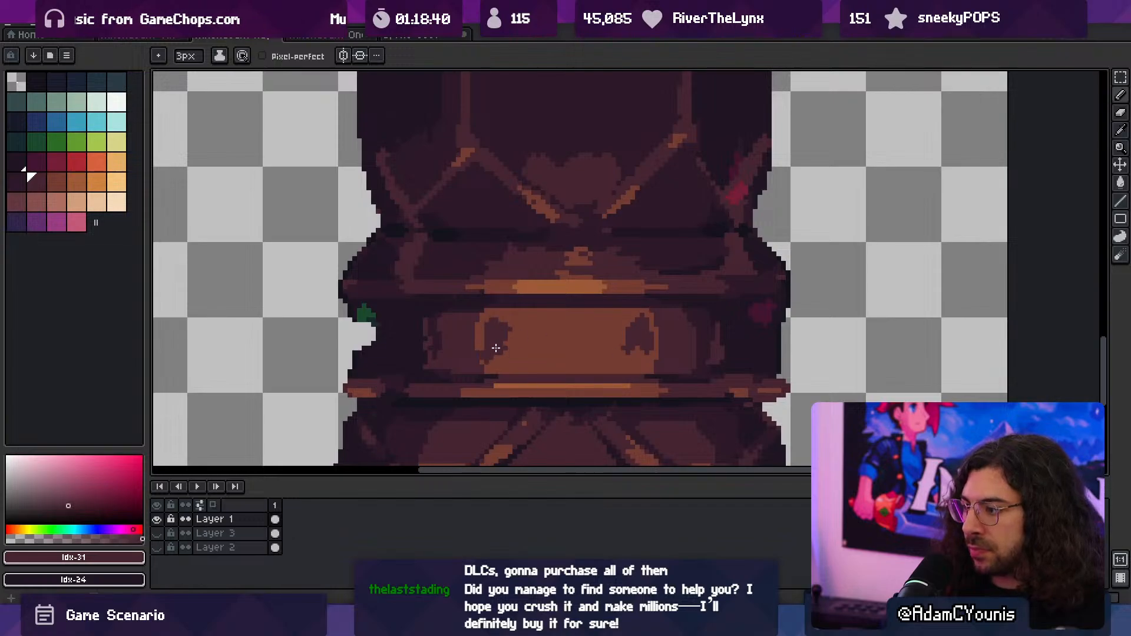
left_click(503, 366, "alt")
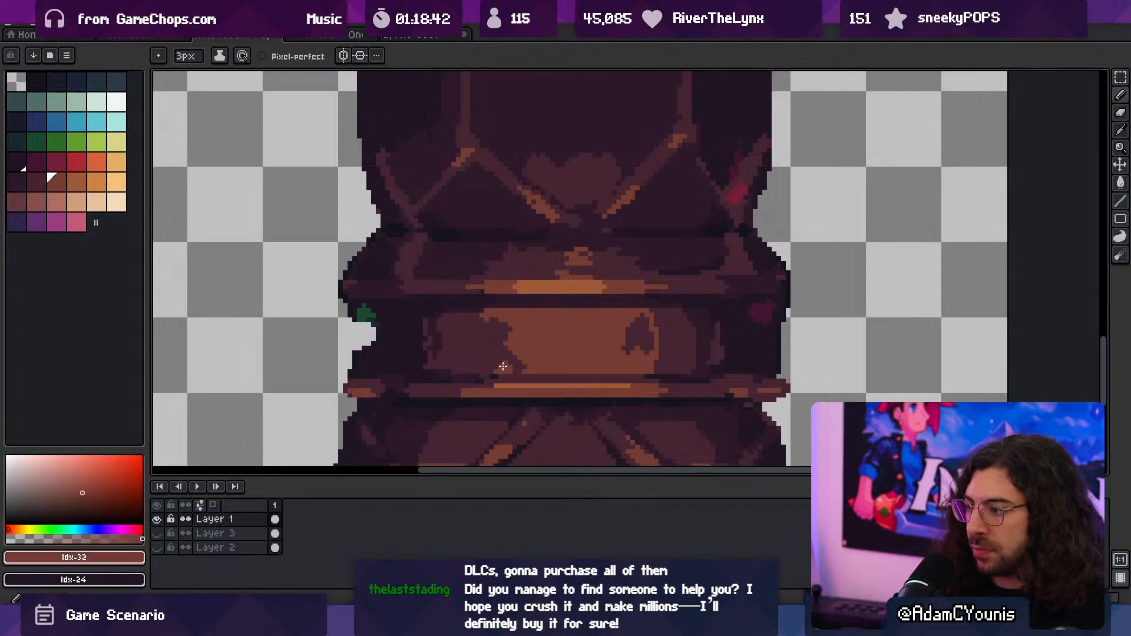
- Draw a thin highlight along the lower edge of the centre patch's left side with 1 px Idx-32
mouse_move(475, 376)
left_mouse_down()
mouse_move(543, 376)
mouse_move(520, 366)
left_mouse_up()
left_click(472, 368, "alt")
left_click(532, 366, "alt")
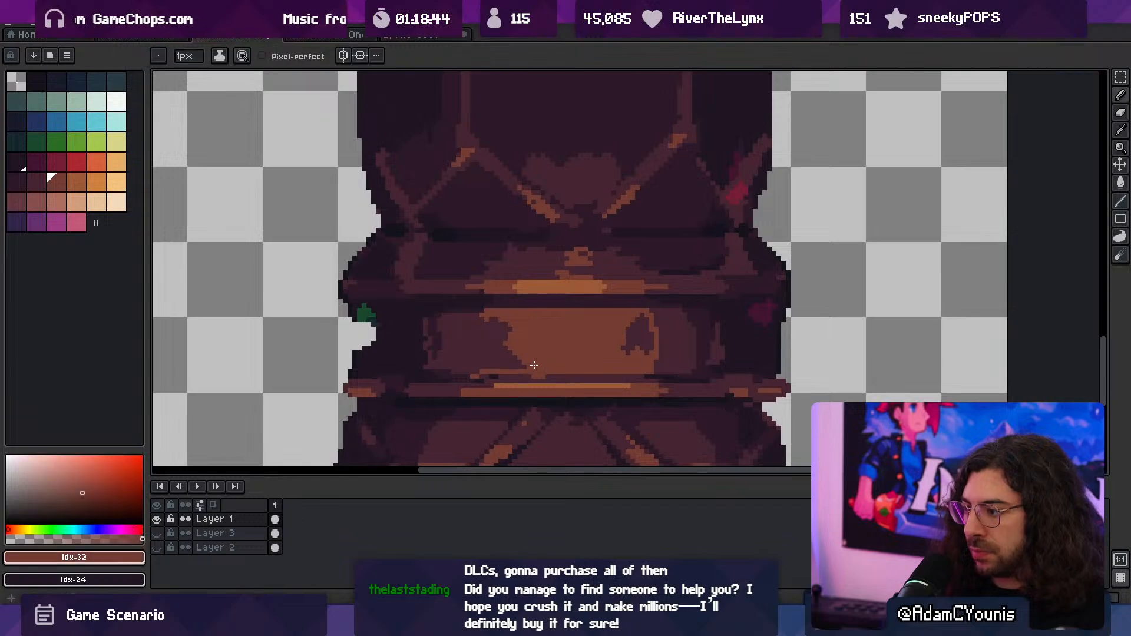
left_click(501, 377, "alt")
- Clear the leftover orange pixels from the centre patch's right side with Idx-31 and tidy its edge at 1 px
left_click(636, 354, "alt")
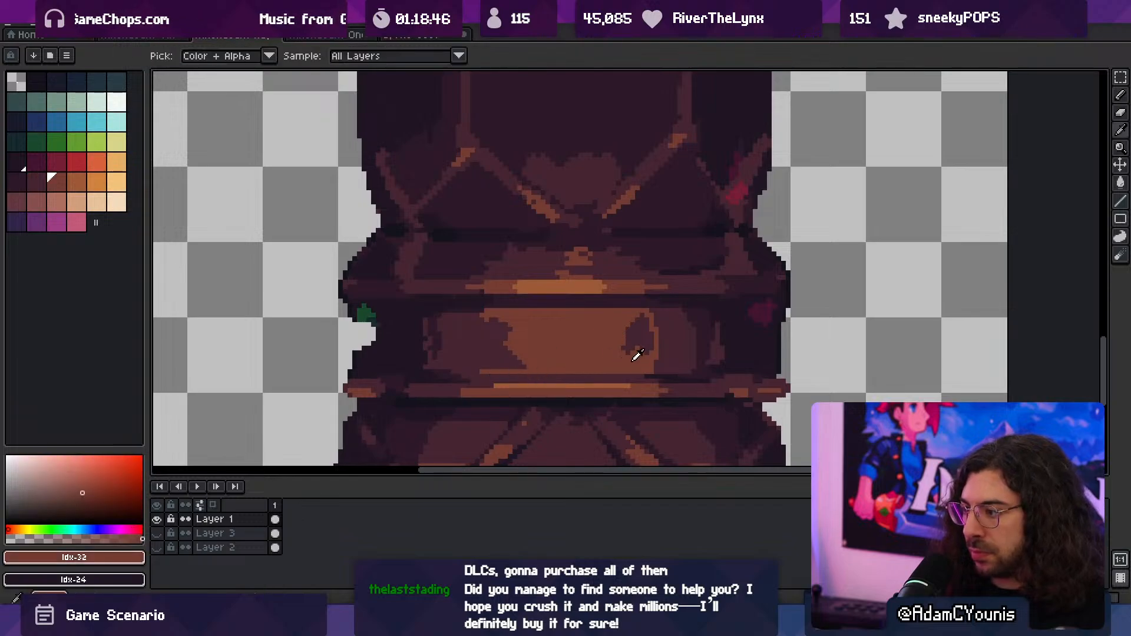
left_click(669, 344, "alt")
left_click_drag(647, 361, 657, 355)
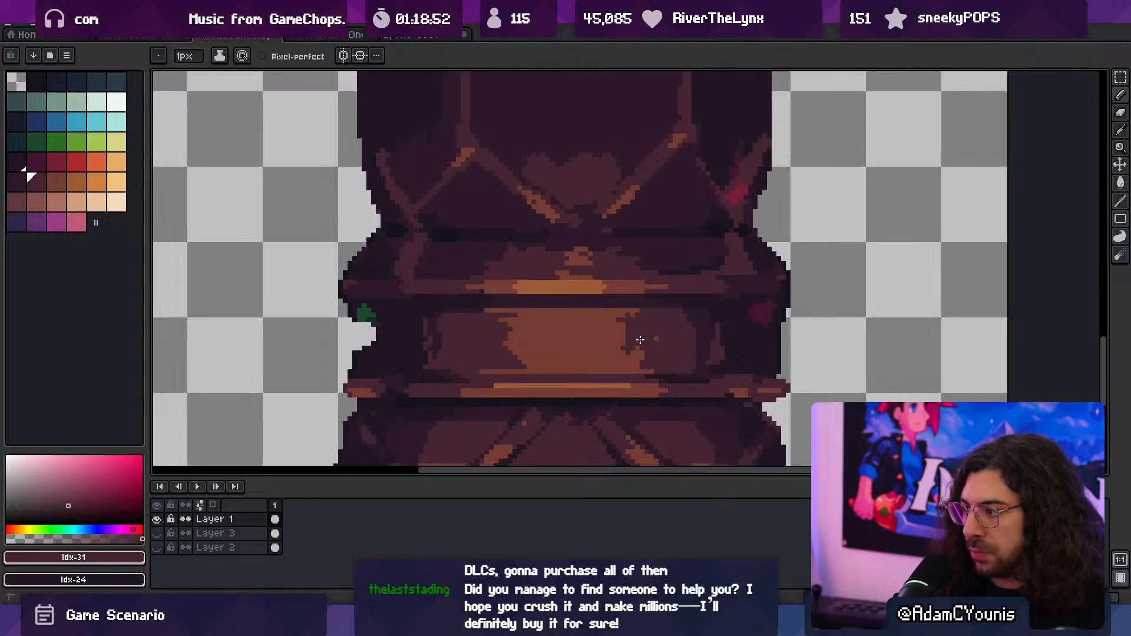
left_click(611, 359, "alt")
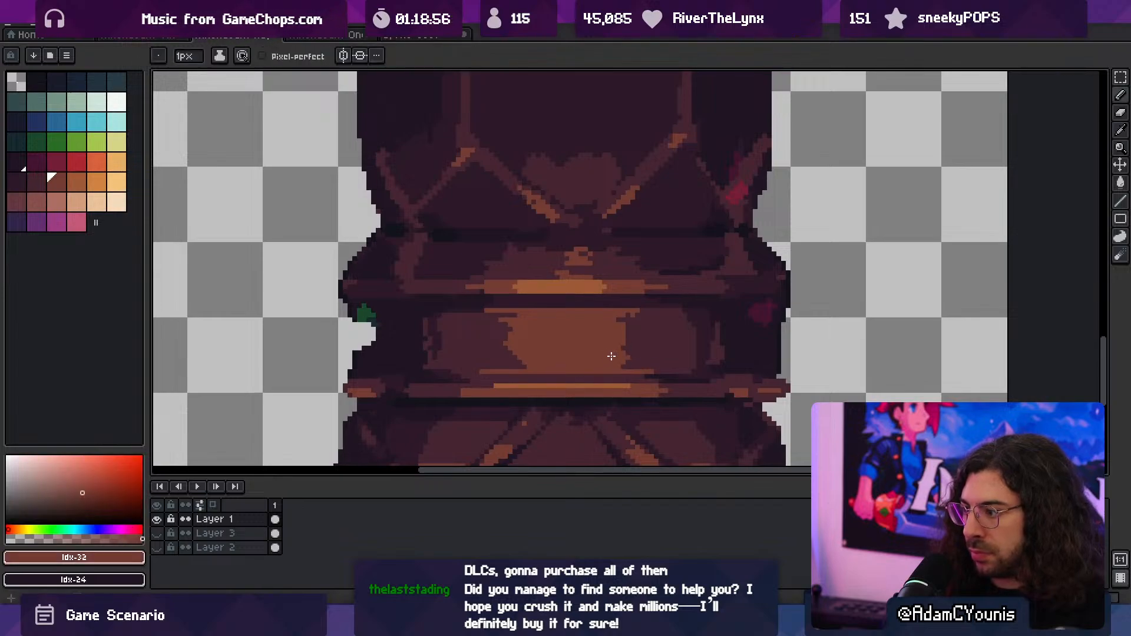
left_click_drag(623, 343, 674, 343, "ctrl")
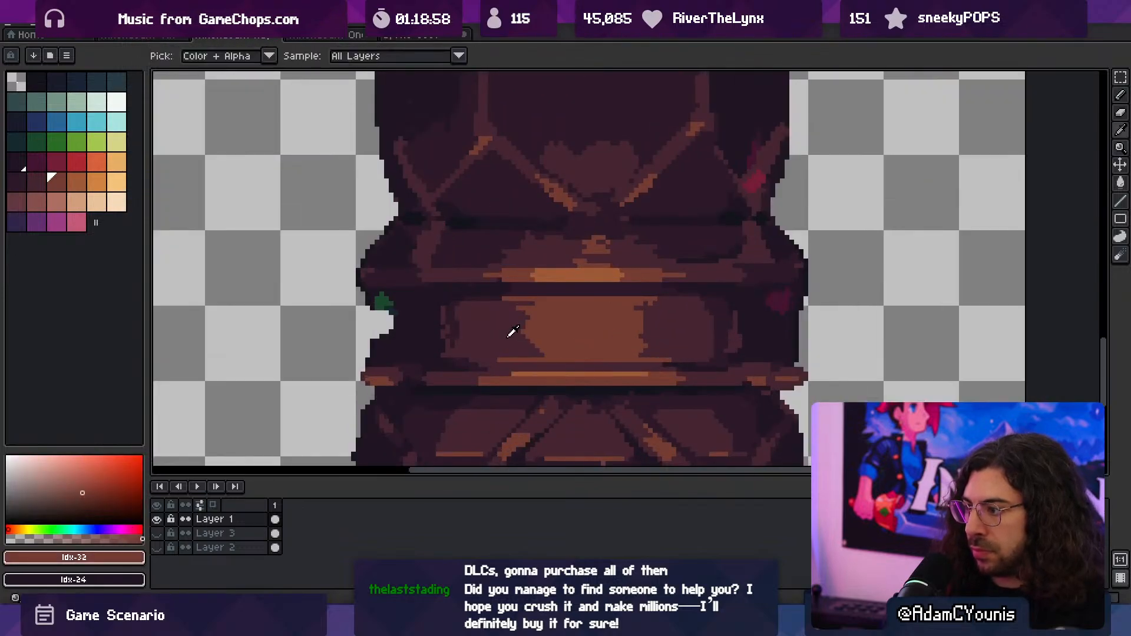
- Break up both side edges of the orange centre patch with thin 1 px Idx-31 streaks
left_click(509, 337, "alt")
left_click_drag(534, 312, 534, 341)
key("ctrl+z")
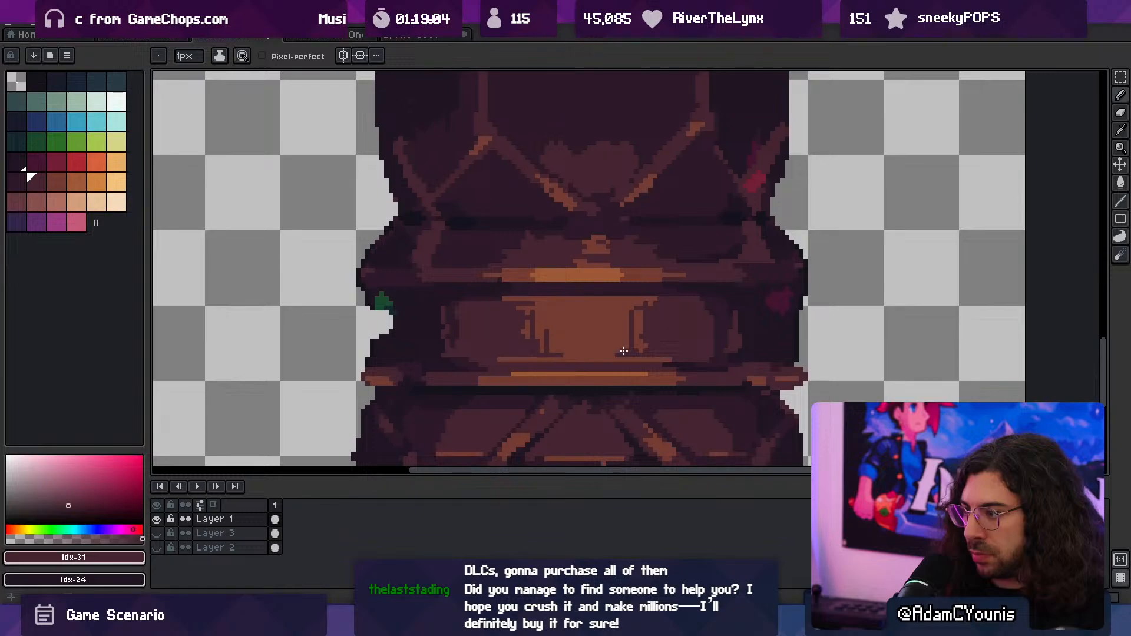
left_click_drag(621, 341, 622, 351)
mouse_move(639, 314)
left_mouse_down("ctrl")
mouse_move(591, 296)
mouse_move(691, 312)
left_mouse_up("ctrl")
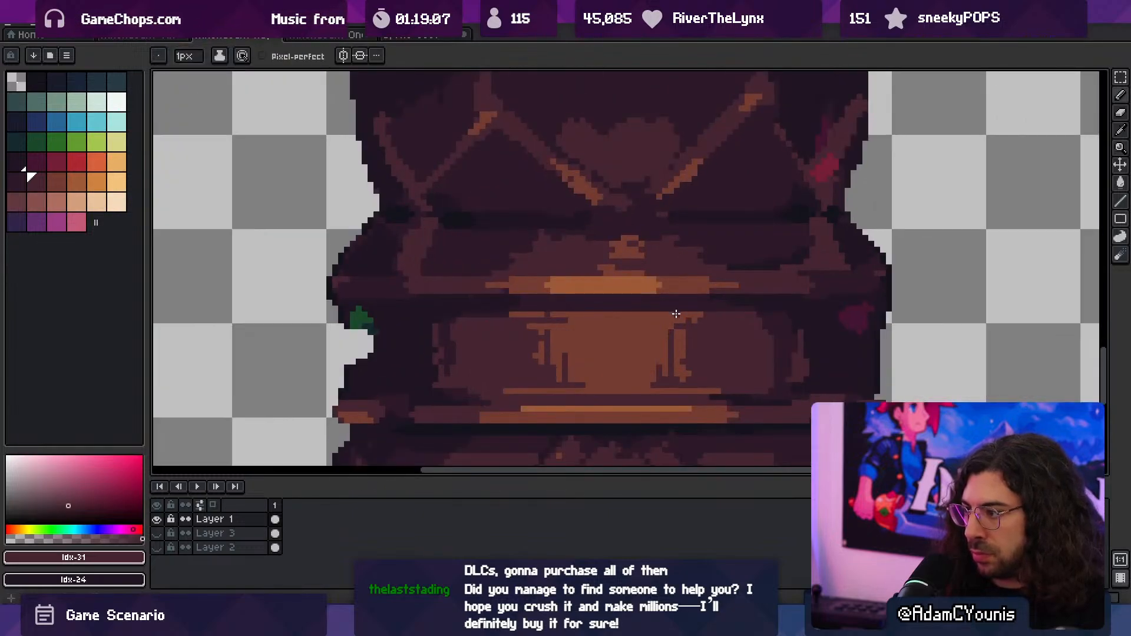
left_click_drag(664, 335, 613, 322, "ctrl")
left_click_drag(680, 321, 698, 324, "ctrl")
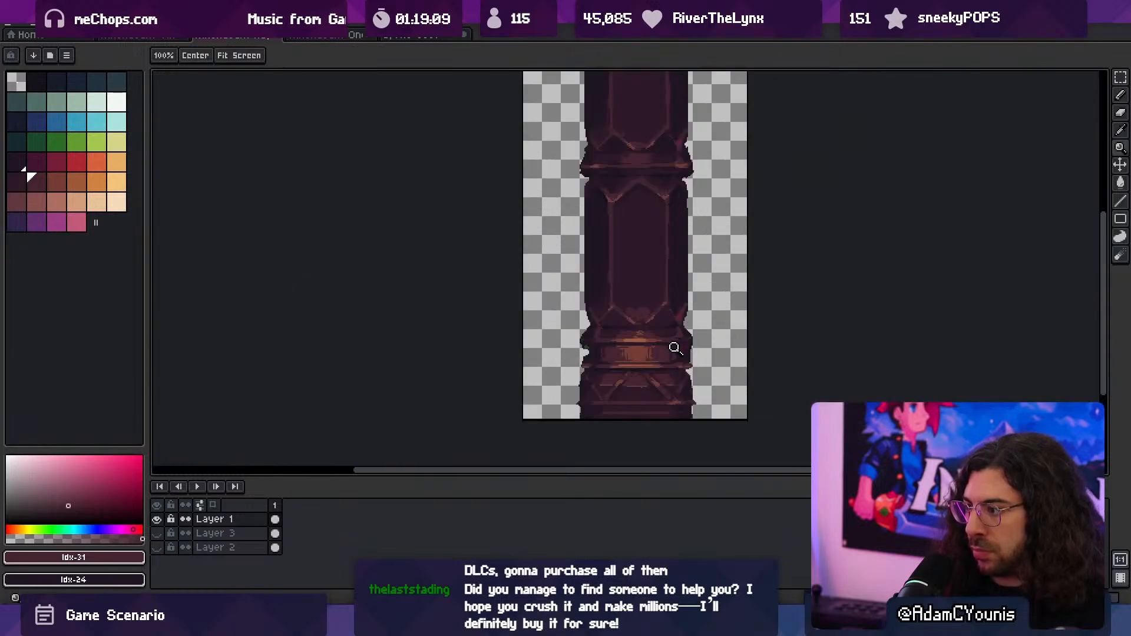
- Refine the streaked sides of the centre patch, adding 1 px Idx-32 pixels between the dark streaks
mouse_move(650, 354)
left_mouse_down("ctrl")
mouse_move(662, 344)
mouse_move(638, 364)
left_mouse_up("ctrl")
left_click(648, 346, "alt")
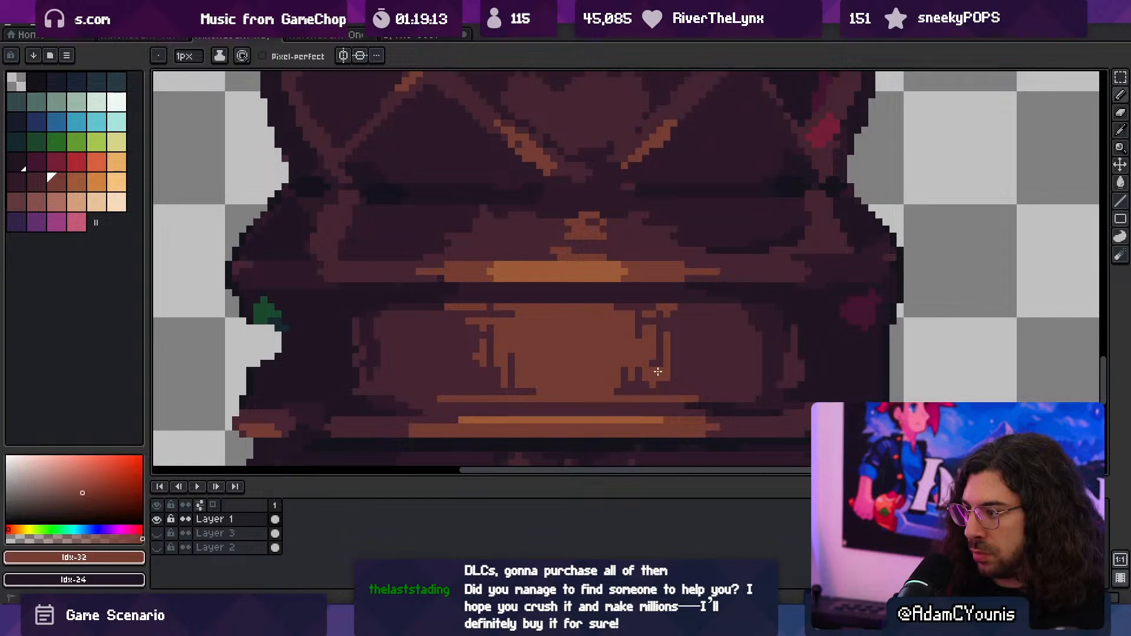
left_click(662, 345, "alt")
left_click(497, 346, "alt")
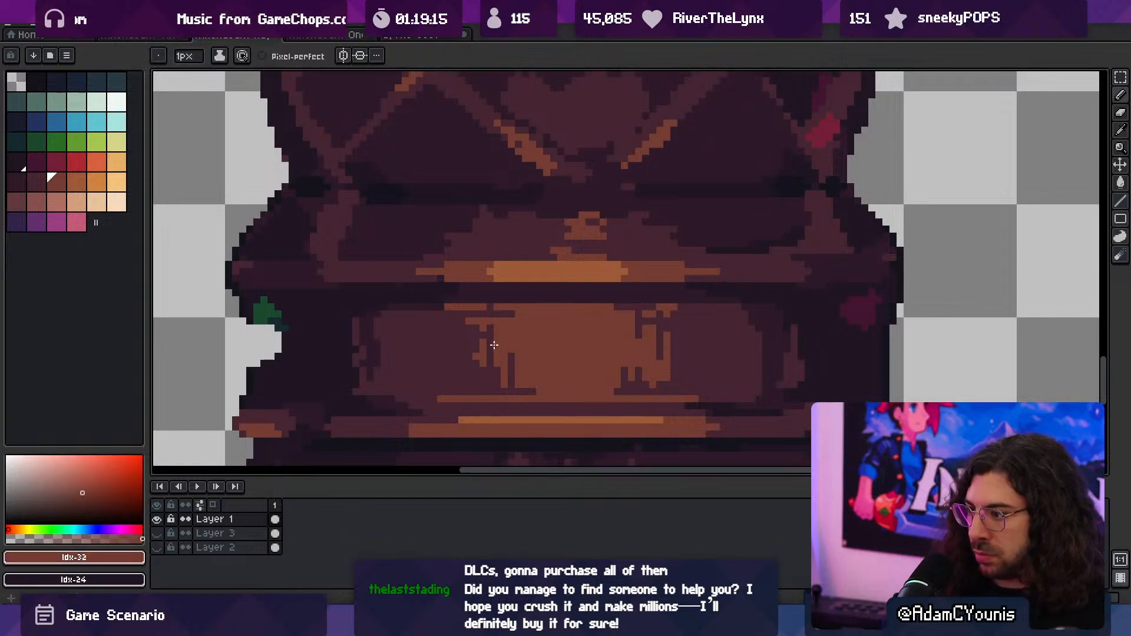
left_click(478, 324, "alt")
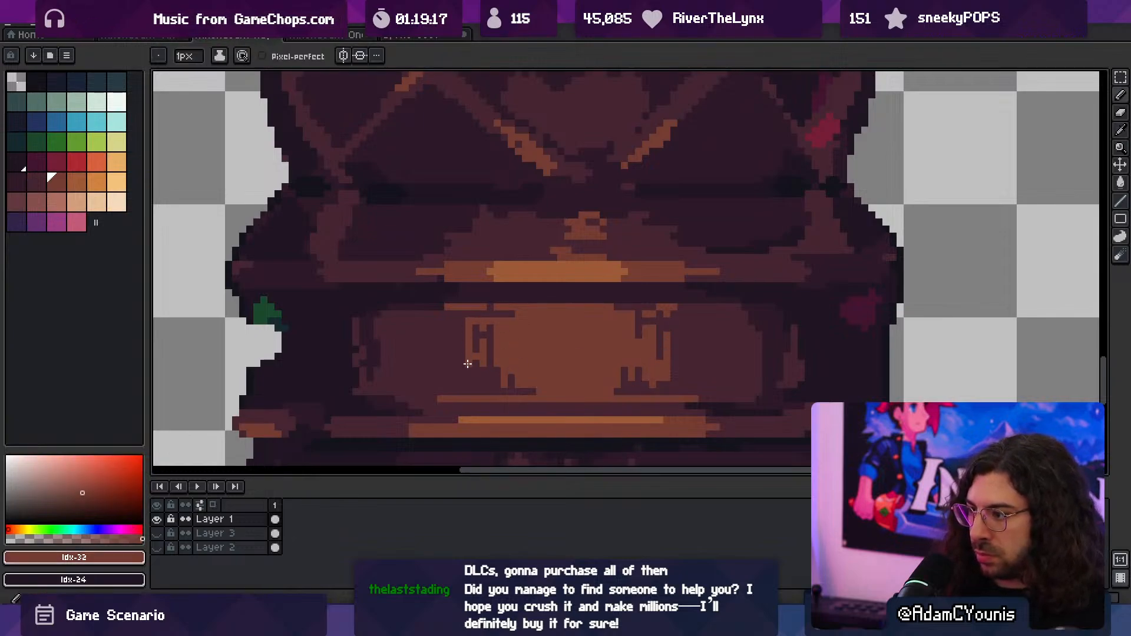
- Export the column sprite with the reworked centre patch
key("z")
left_click_drag(557, 340, 483, 336)
scroll(558, 323, "down", 2)
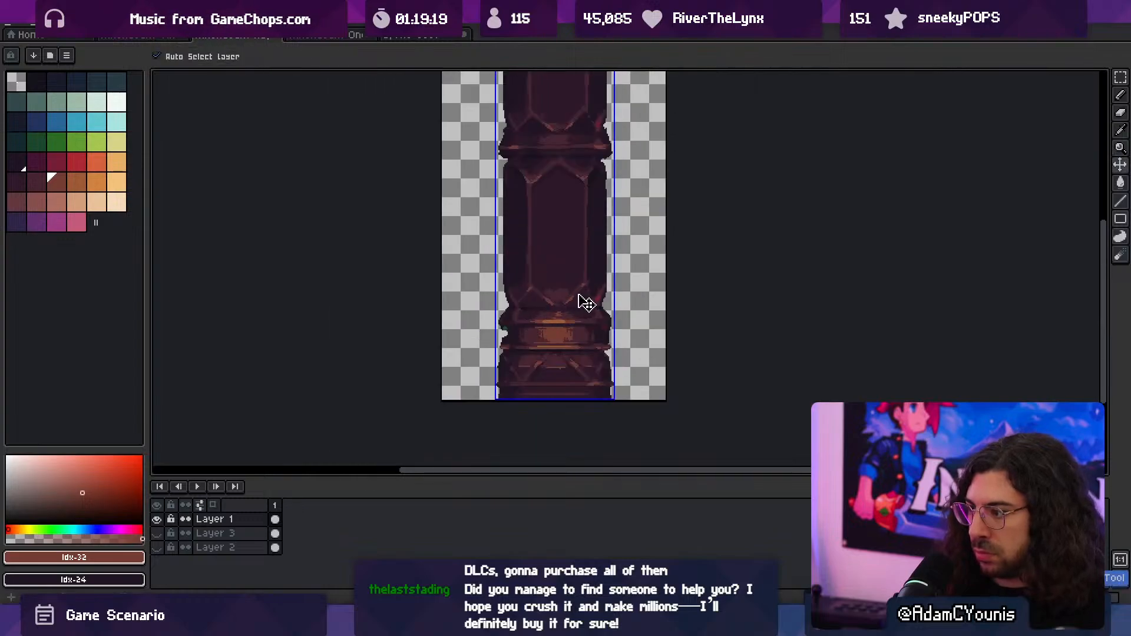
key("ctrl+alt+shift+s")
key("Return")
- Touch up the orange rim highlights on the panels below the lower moulding with 1 px Idx-32
left_click_drag(554, 362, 631, 348)
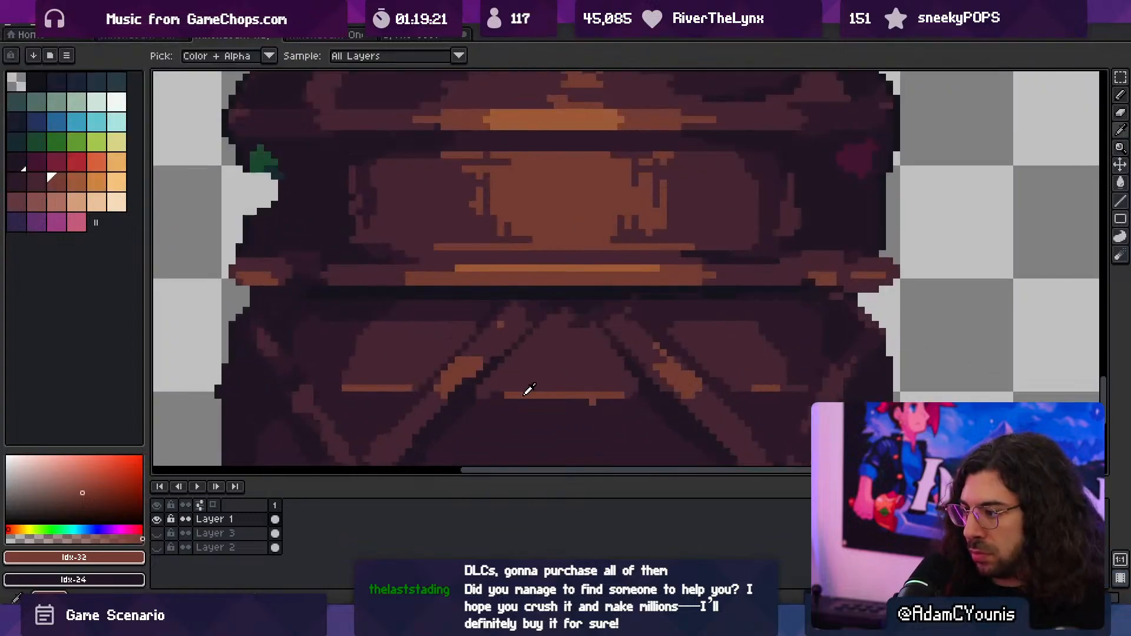
left_click(524, 394, "alt")
key("b")
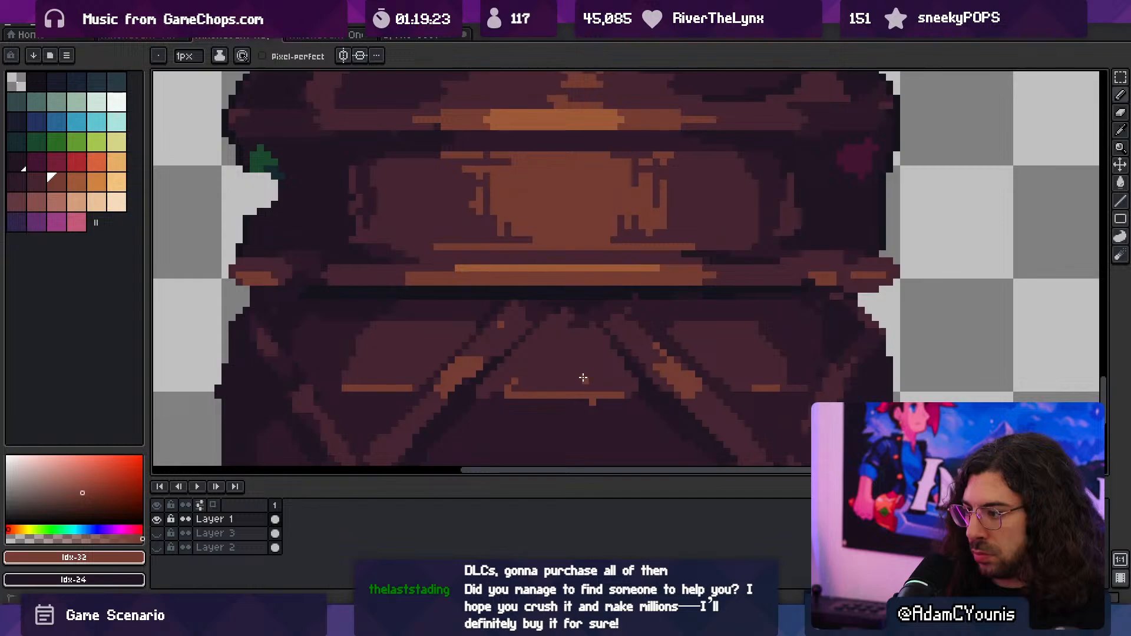
left_click_drag(582, 378, 585, 390)
left_click(584, 407, "alt")
left_click(592, 402)
left_click(771, 388, "alt")
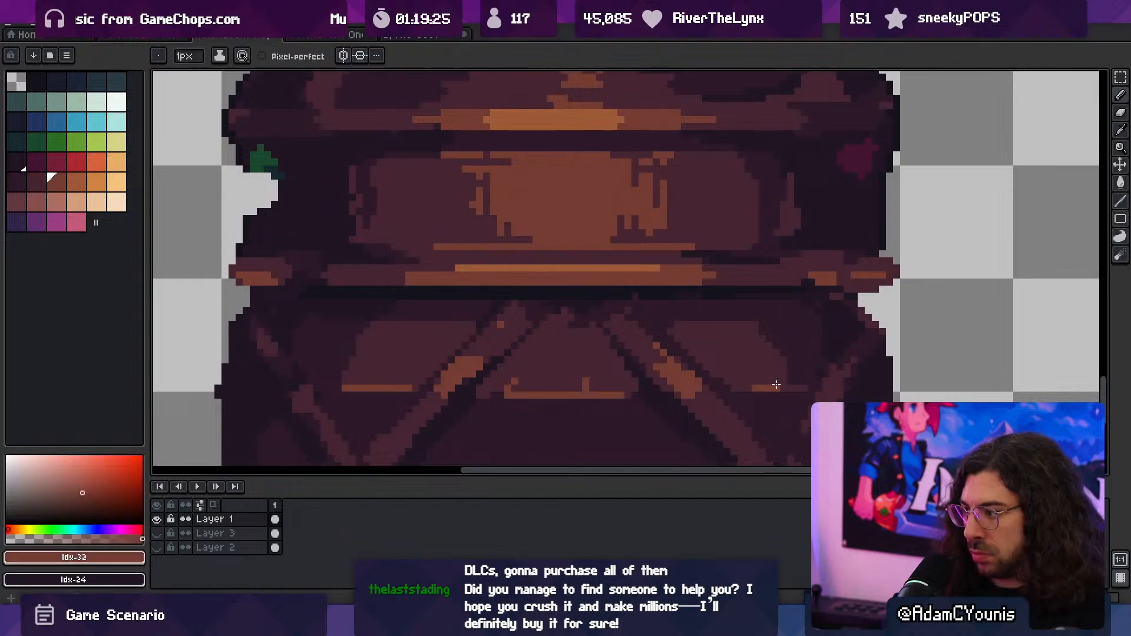
left_click_drag(774, 380, 698, 361)
- Save the column file, export all frames as Athenaeum Huge Column.png at 100% and switch to Unity
left_click_drag(698, 360, 567, 371)
mouse_move(619, 339)
left_mouse_down()
mouse_move(599, 329)
mouse_move(689, 327)
left_mouse_up()
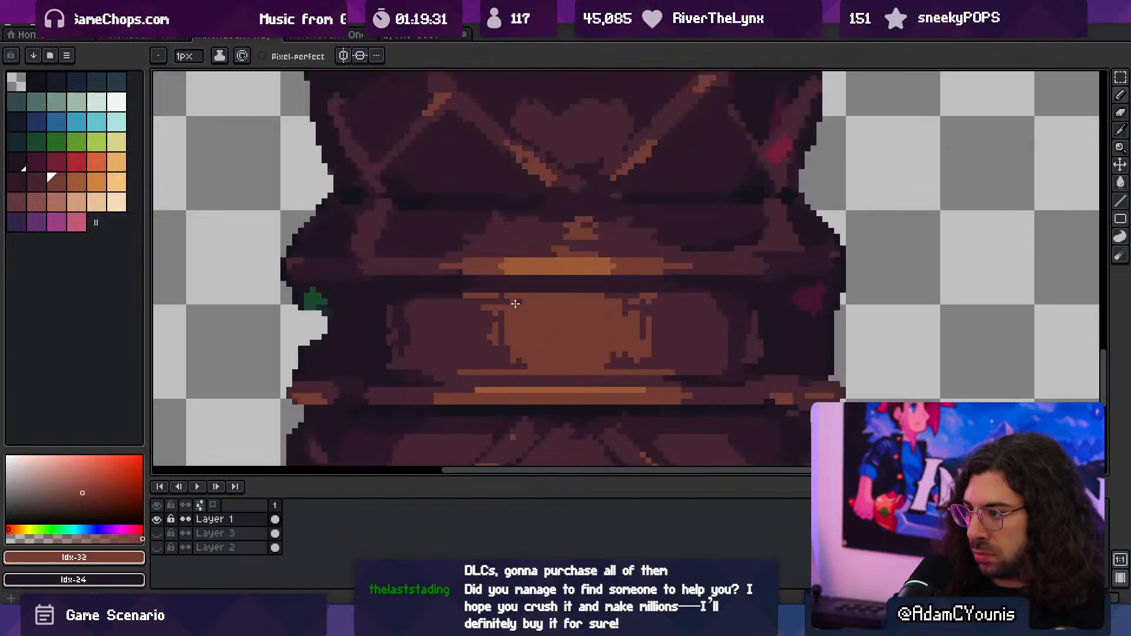
left_click_drag(586, 325, 560, 338)
key("ctrl+s")
key("ctrl+alt+shift+s")
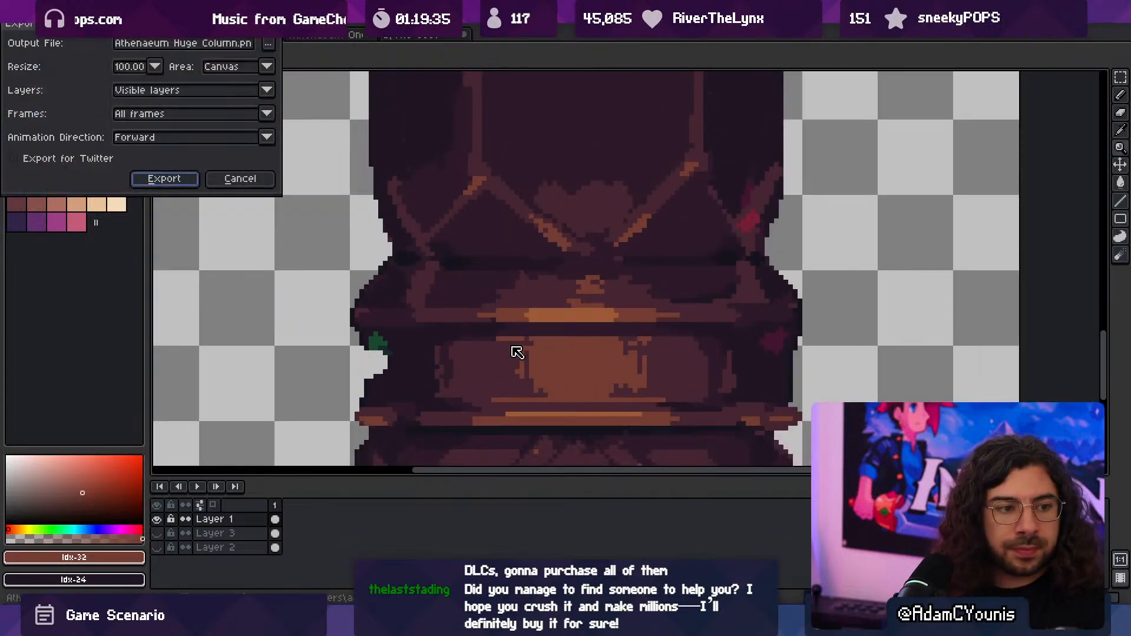
left_click(165, 180)
key("alt+Tab")
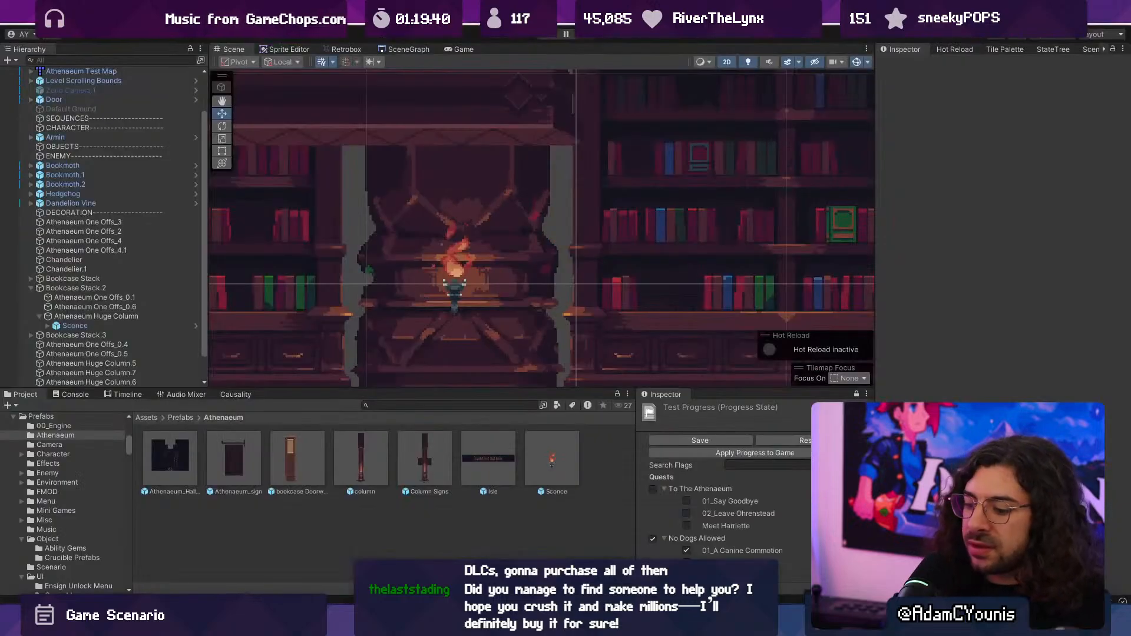
- Run the game, walk the character past the sconce column to check the repainted base, and stop the game
key("ctrl+p")
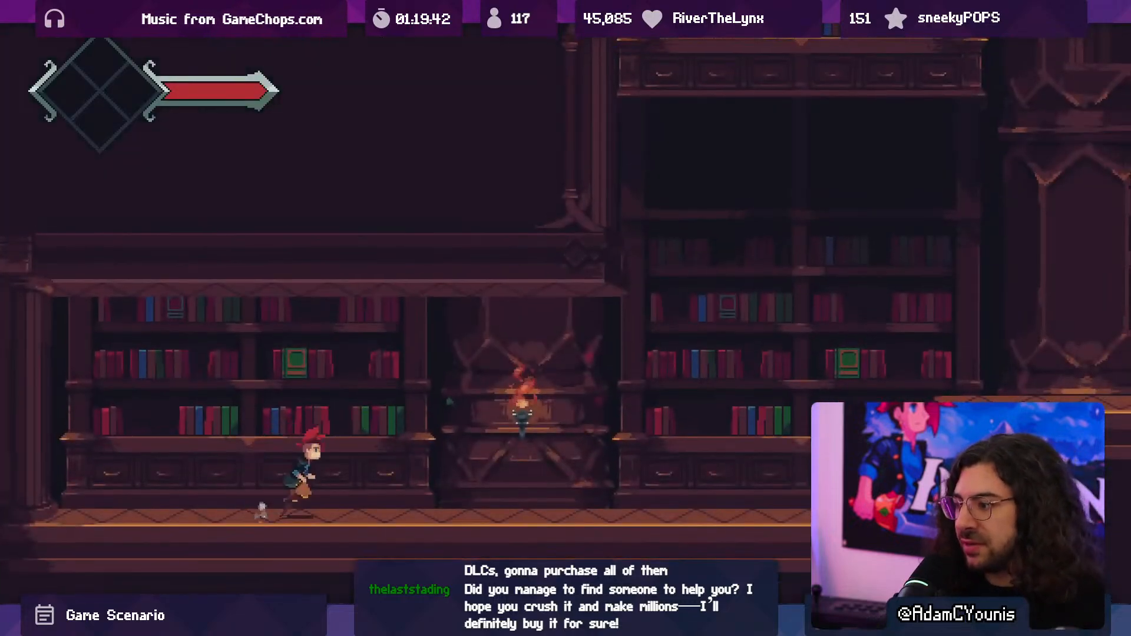
key("Right")
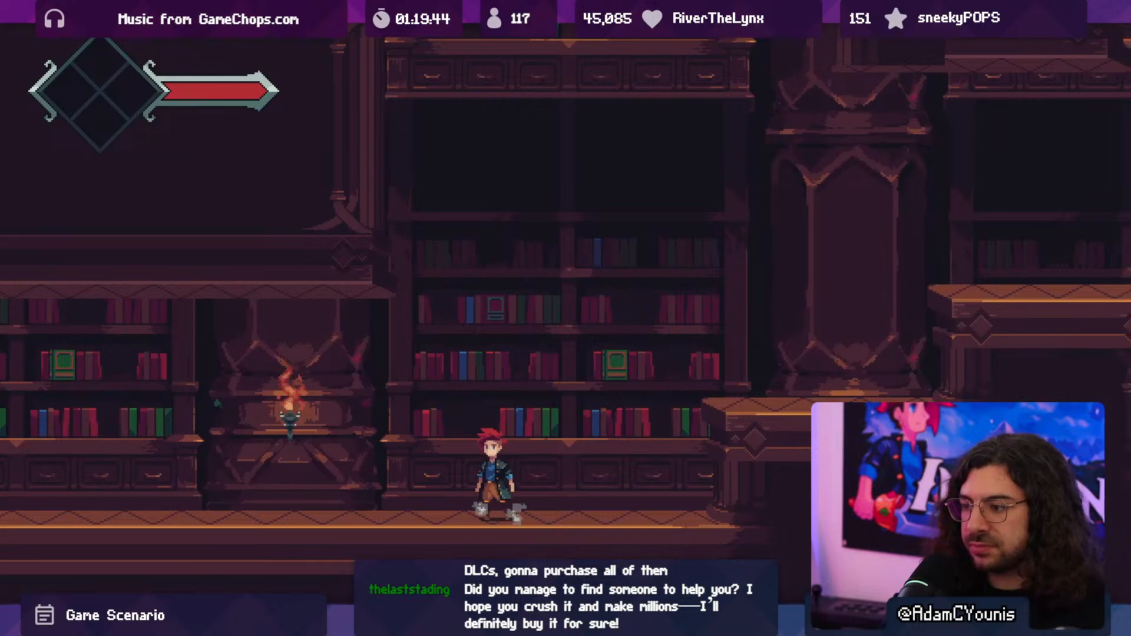
key("Left")
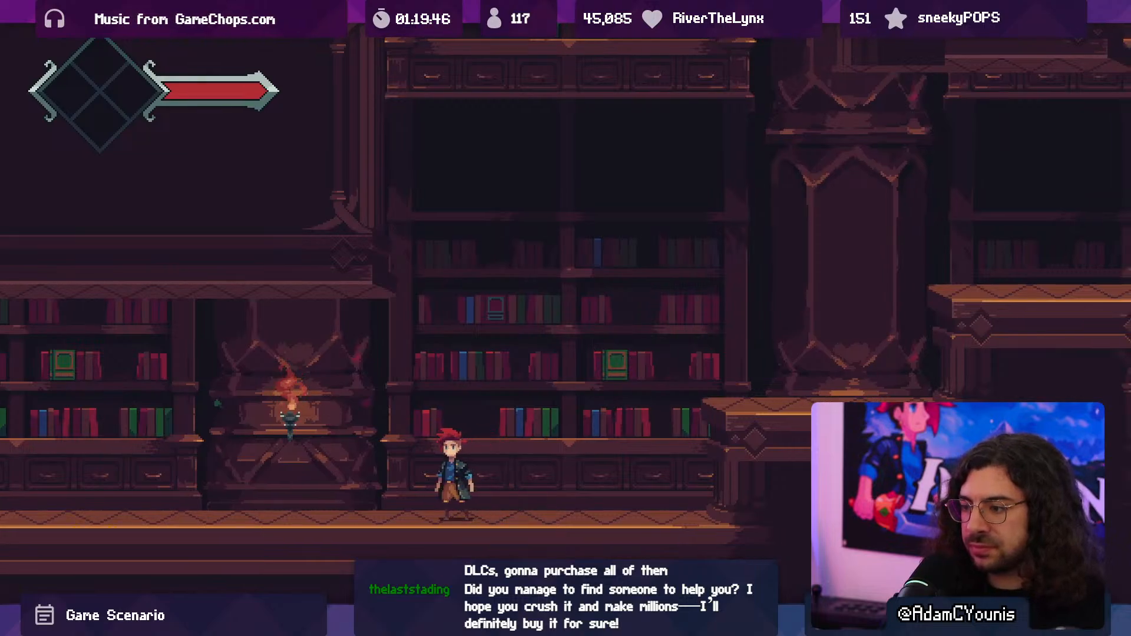
key("F10")
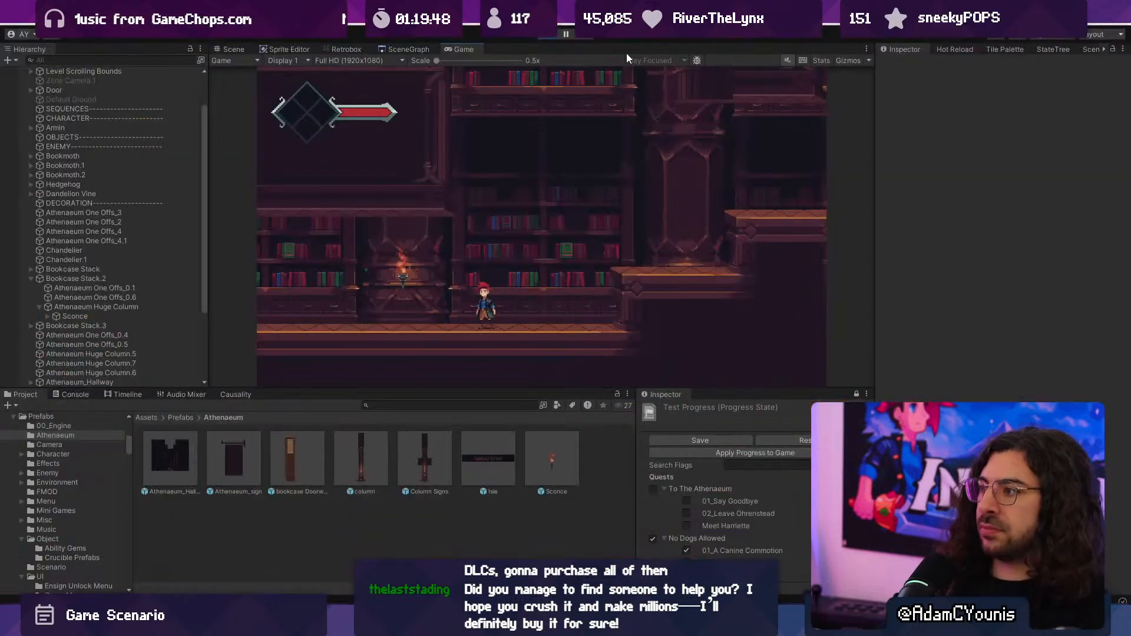
left_click(547, 37)
- Lower the Sconce on the huge column to Y 0.538, set its X position to 0 and save the scene
scroll(439, 294, "up", 3)
left_click(468, 287)
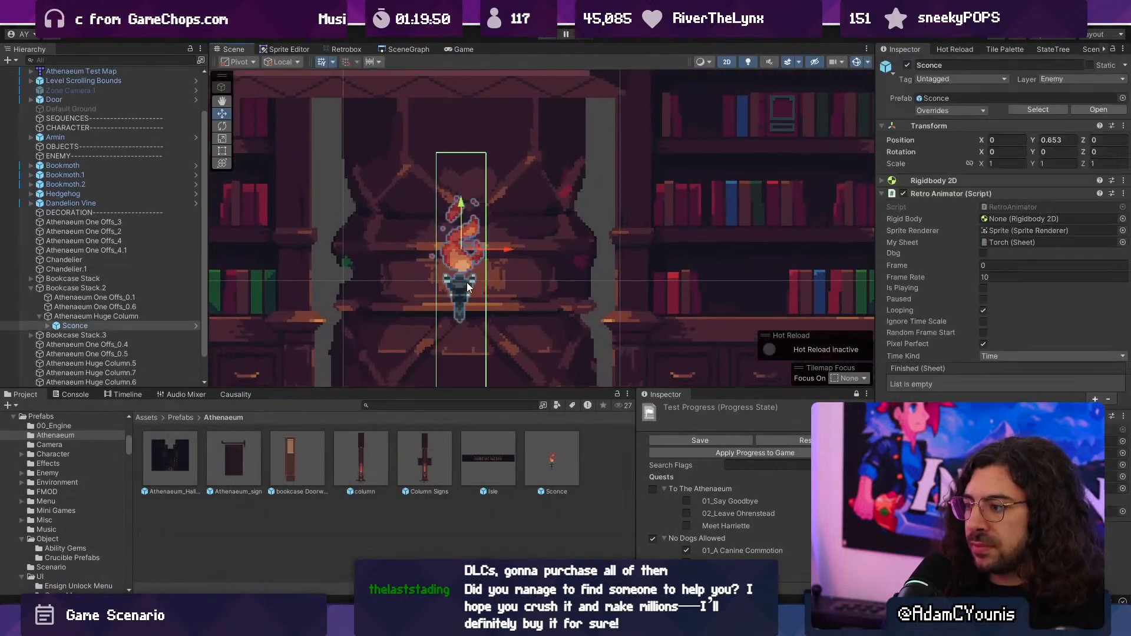
left_click_drag(462, 224, 513, 281)
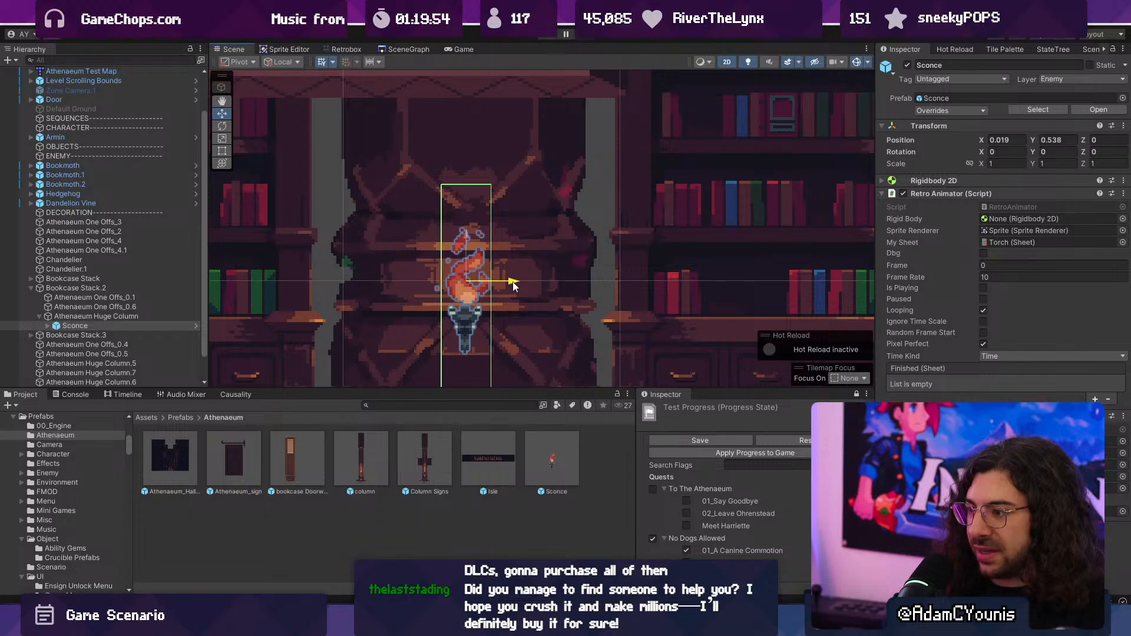
left_click(1016, 145)
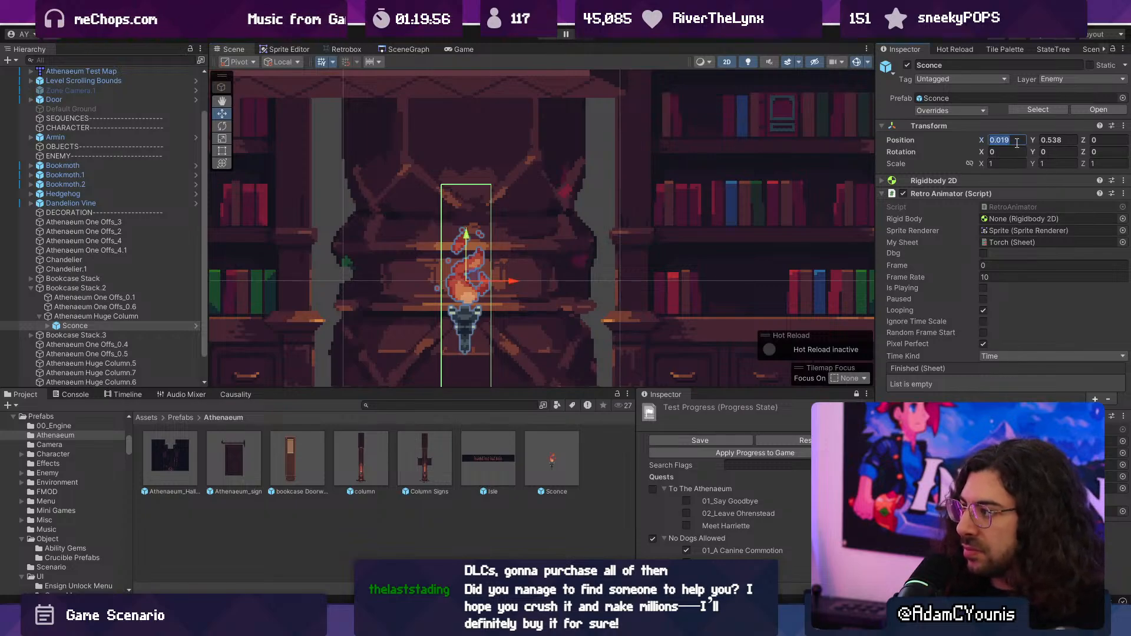
type("0")
scroll(488, 257, "down", 3)
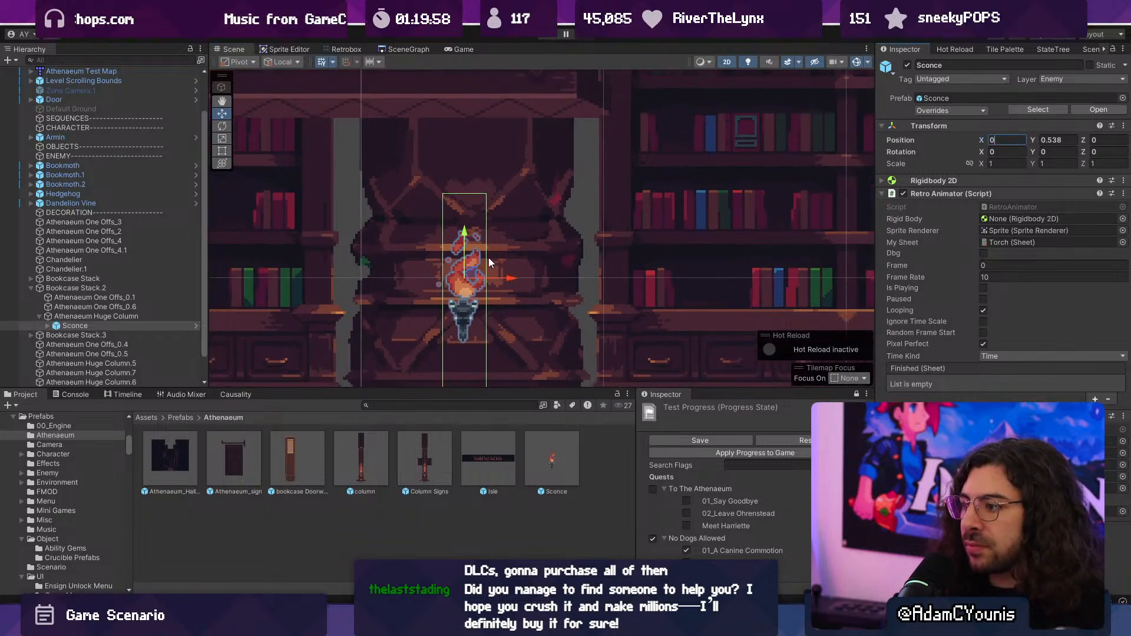
middle_click_drag(489, 256, 528, 221)
key("ctrl+s")
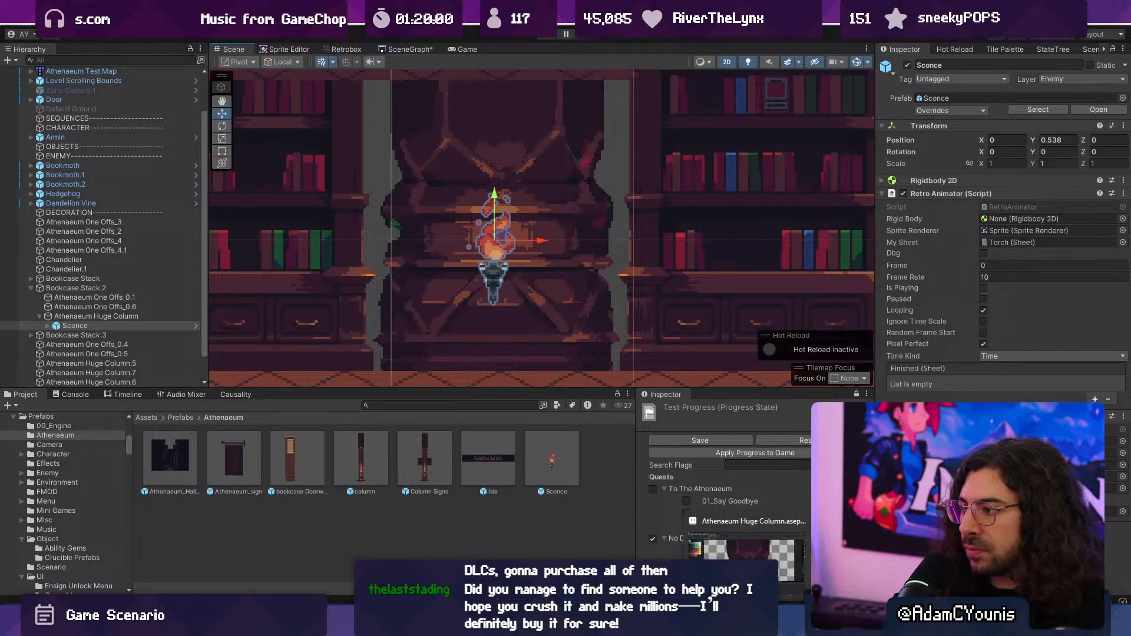
- Switch to the Athenaeum Huge Column sprite in Aseprite and turn on the vertical symmetry axis for the Pencil tool
left_click(744, 622)
middle_click_drag(624, 403, 535, 328)
key("v")
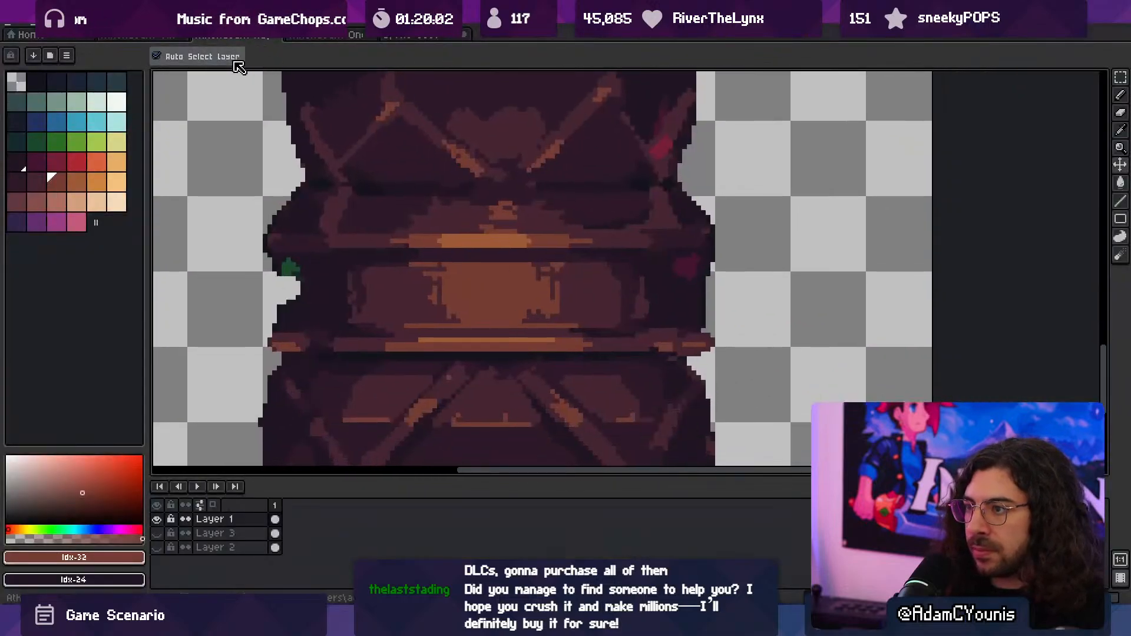
key("b")
left_click(343, 55)
scroll(523, 189, "down", 2)
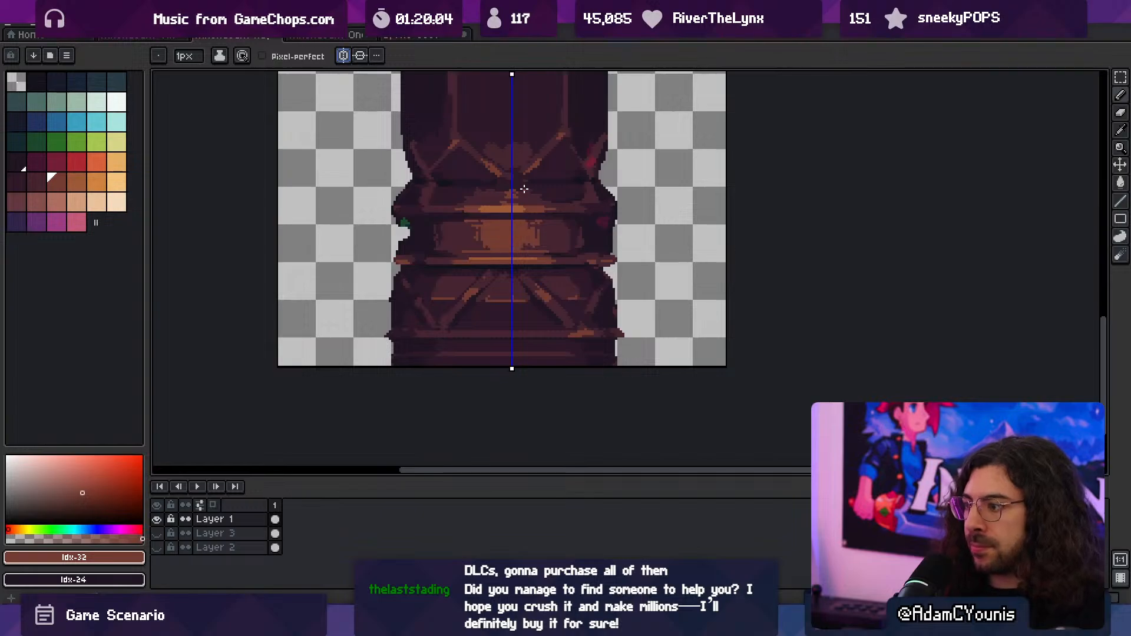
- Nudge the column artwork slightly toward the symmetry axis and compare its two halves against the axis
key("v")
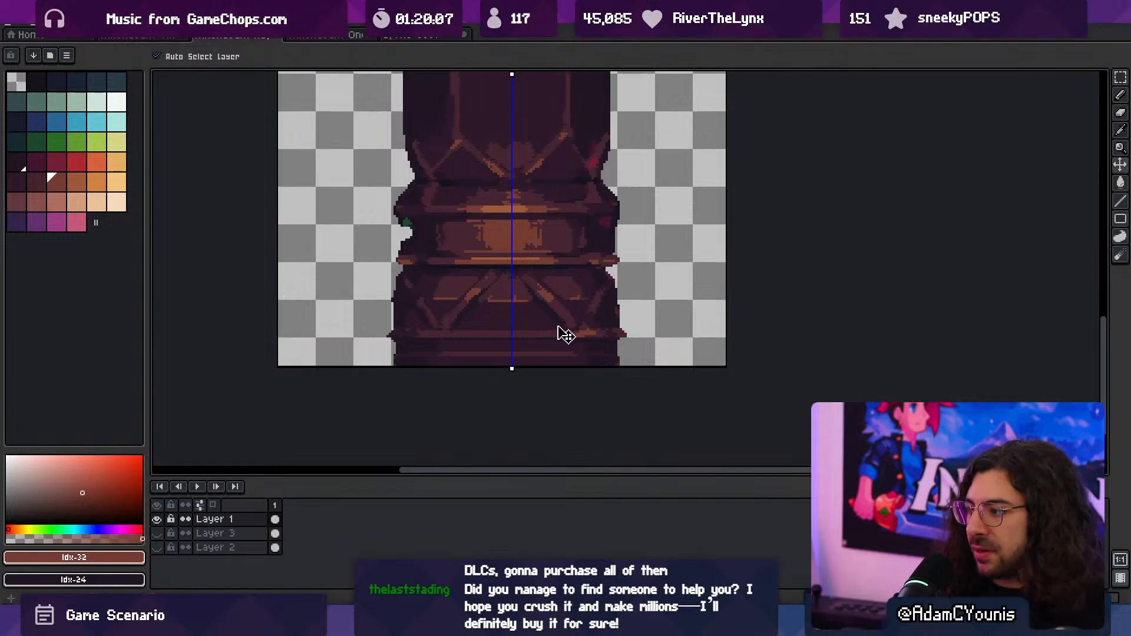
left_click_drag(564, 334, 533, 374)
scroll(556, 319, "down", 2)
key("space")
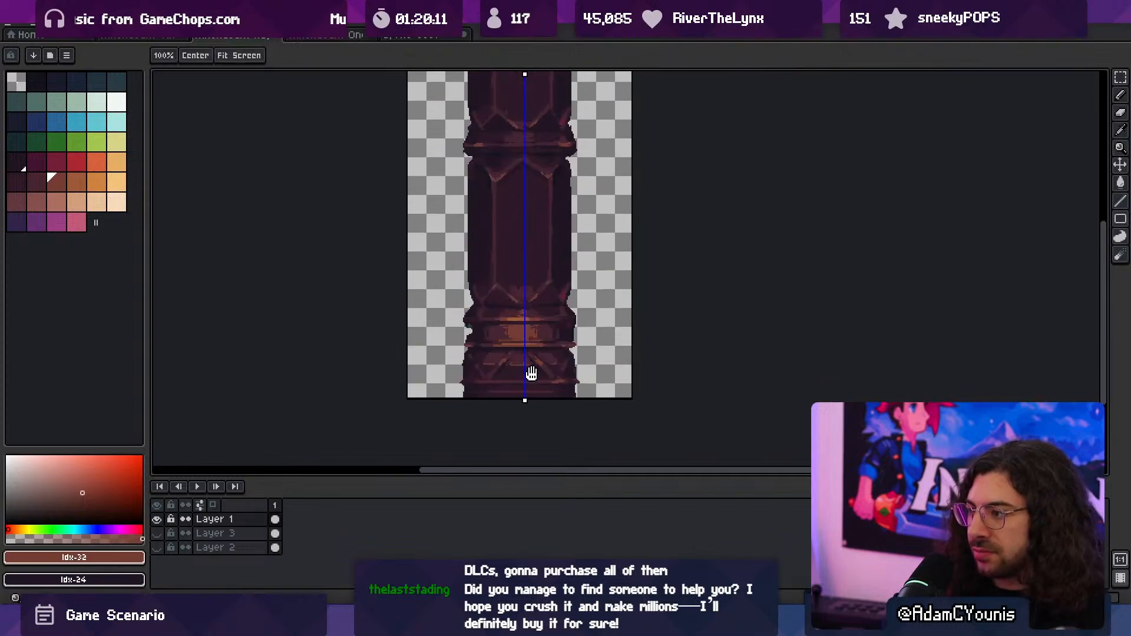
left_click_drag(541, 333, 547, 384)
key("z")
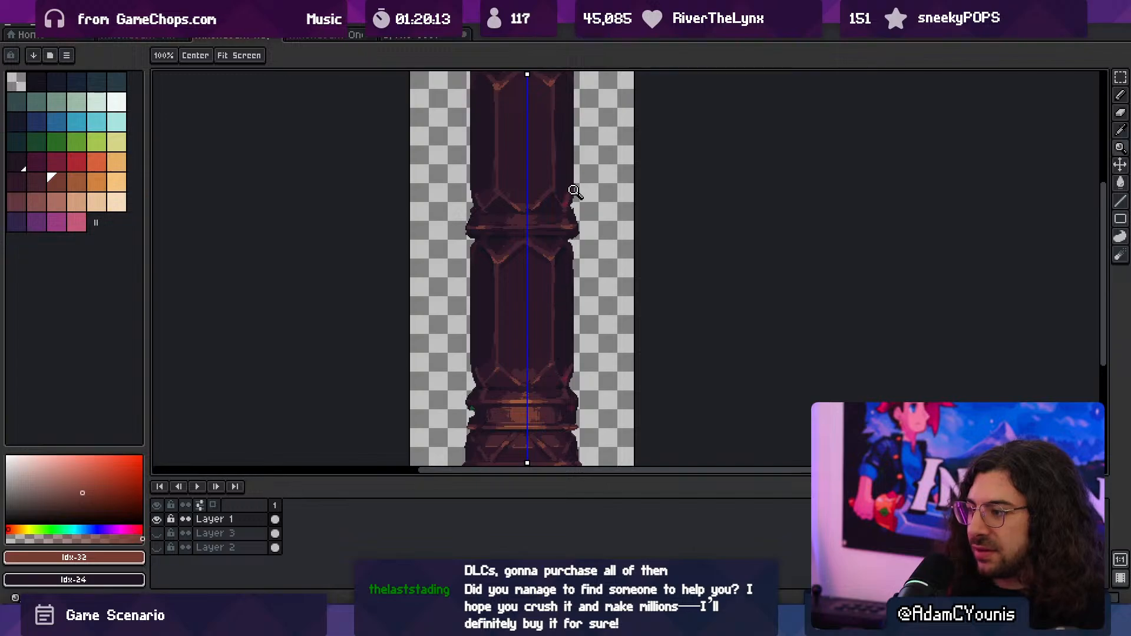
left_click(551, 247)
mouse_move(546, 260)
left_mouse_down()
mouse_move(572, 264)
mouse_move(543, 265)
mouse_move(562, 264)
left_mouse_up()
key("space")
mouse_move(584, 319)
left_mouse_down()
mouse_move(545, 273)
mouse_move(532, 288)
left_mouse_up()
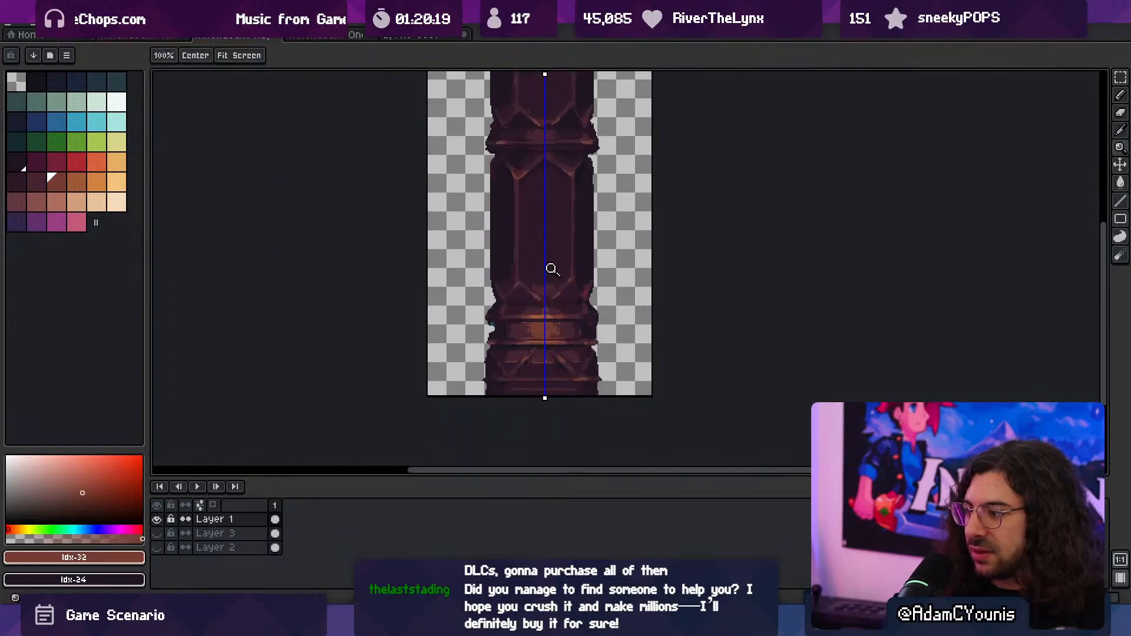
left_click(557, 371)
key("v")
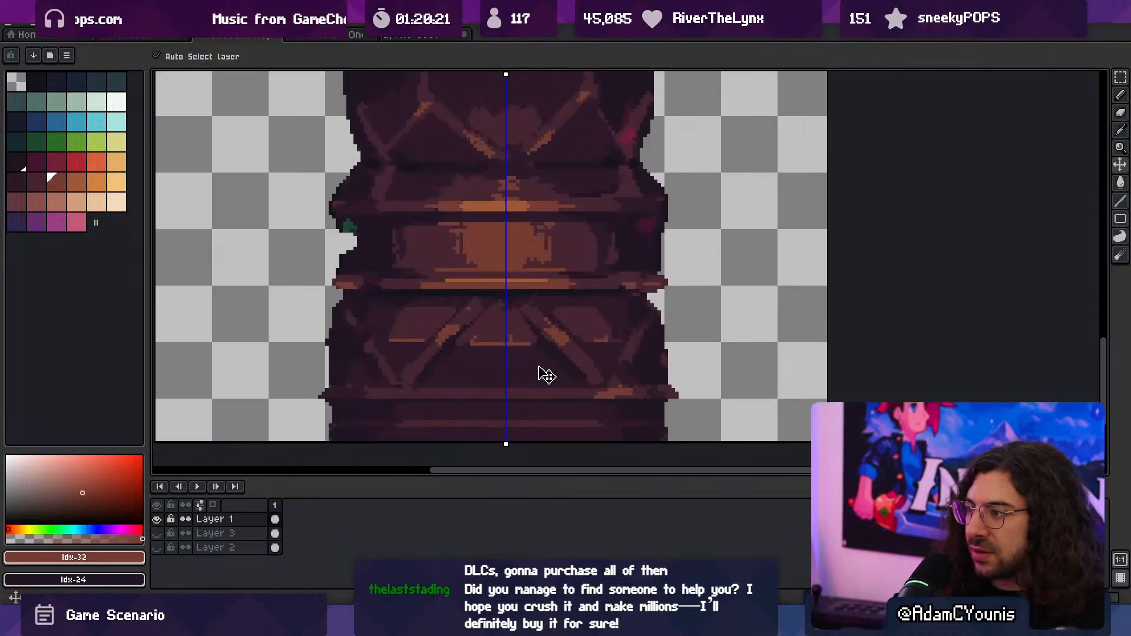
left_click_drag(539, 366, 558, 348)
key("z")
left_click_drag(557, 348, 471, 398)
left_click_drag(549, 354, 514, 365)
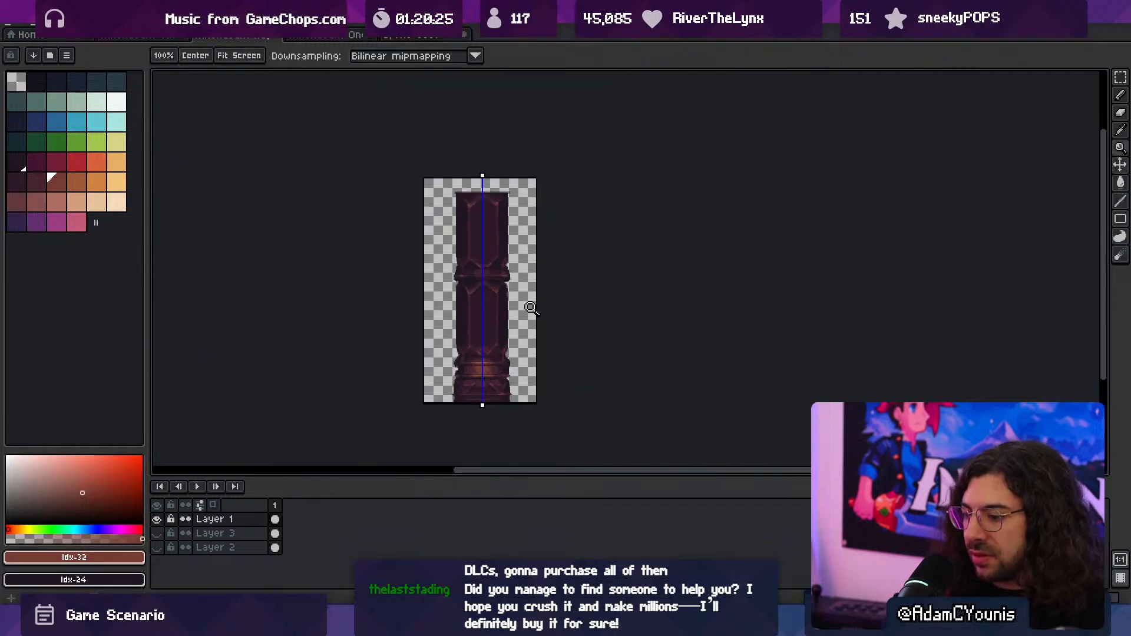
- Turn off symmetry, select the column's right half at full height, shift it a few pixels left to narrow the column, and save
key("m")
left_click(463, 57)
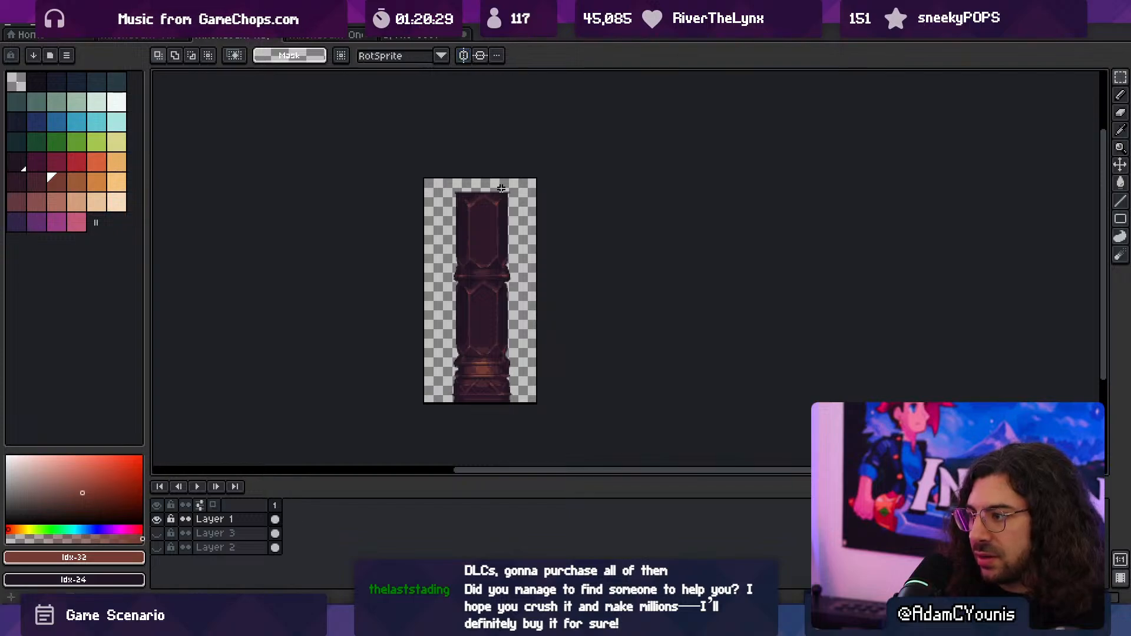
left_click_drag(485, 186, 523, 431)
key("z")
scroll(499, 279, "up", 3)
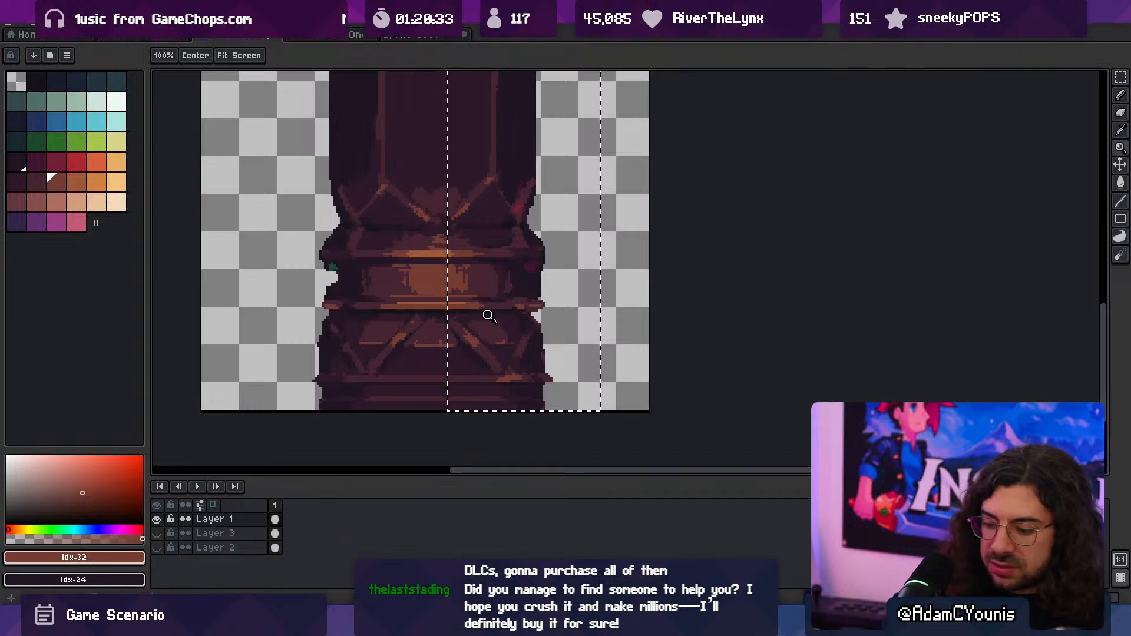
key("Left")
key("Left")
key("Left")
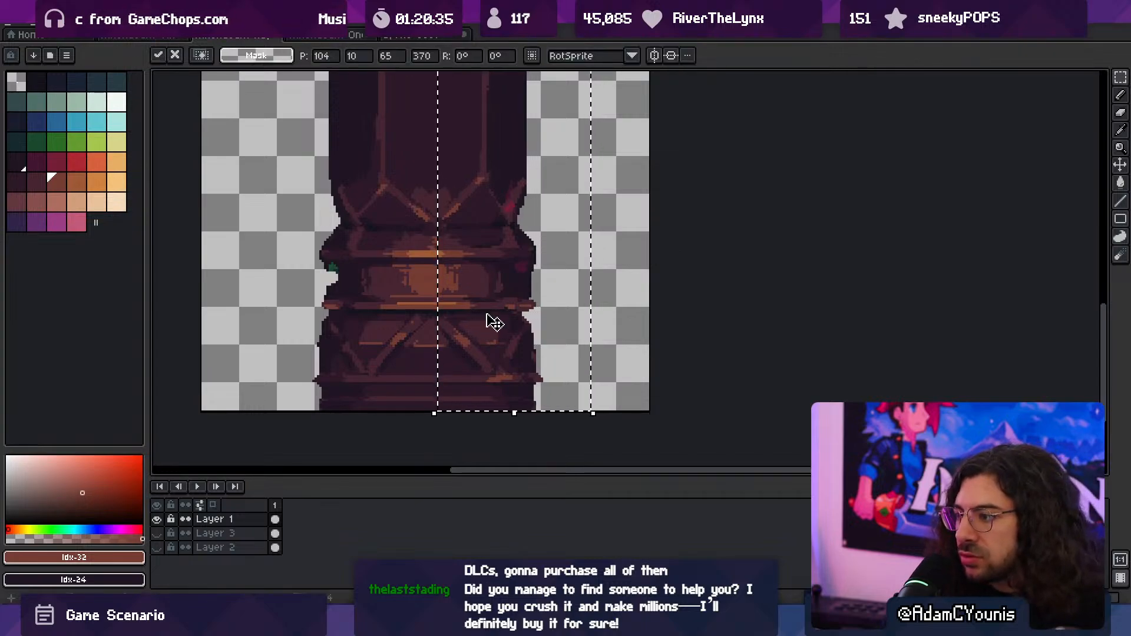
key("Return")
key("z")
scroll(435, 334, "down", 2)
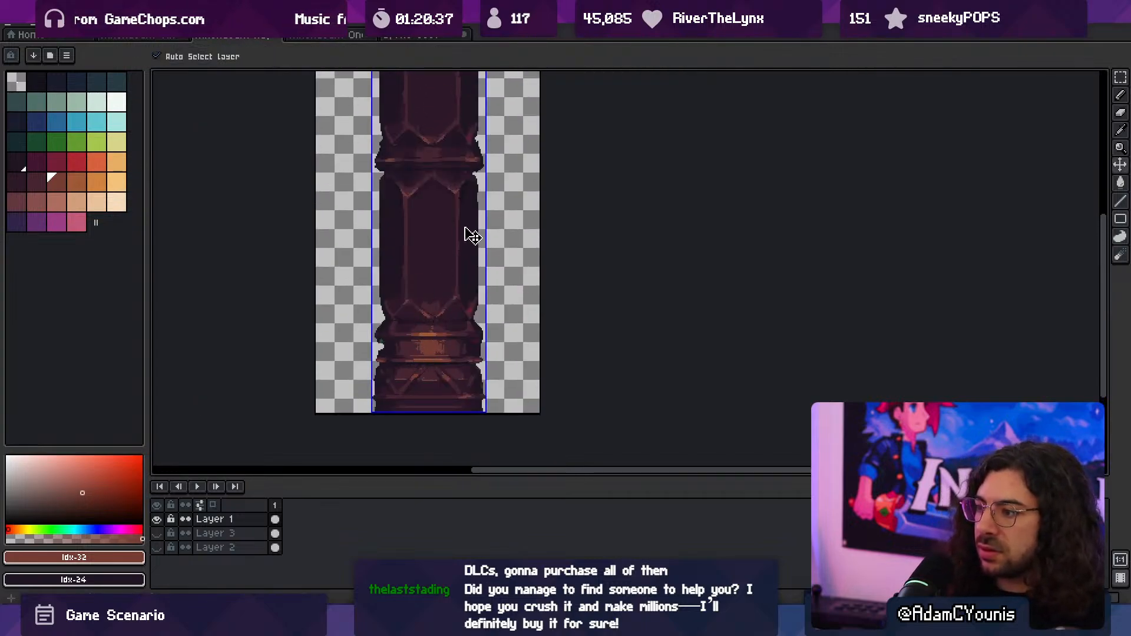
key("ctrl+s")
- Turn the vertical symmetry axis back on and reset it to the canvas center
key("b")
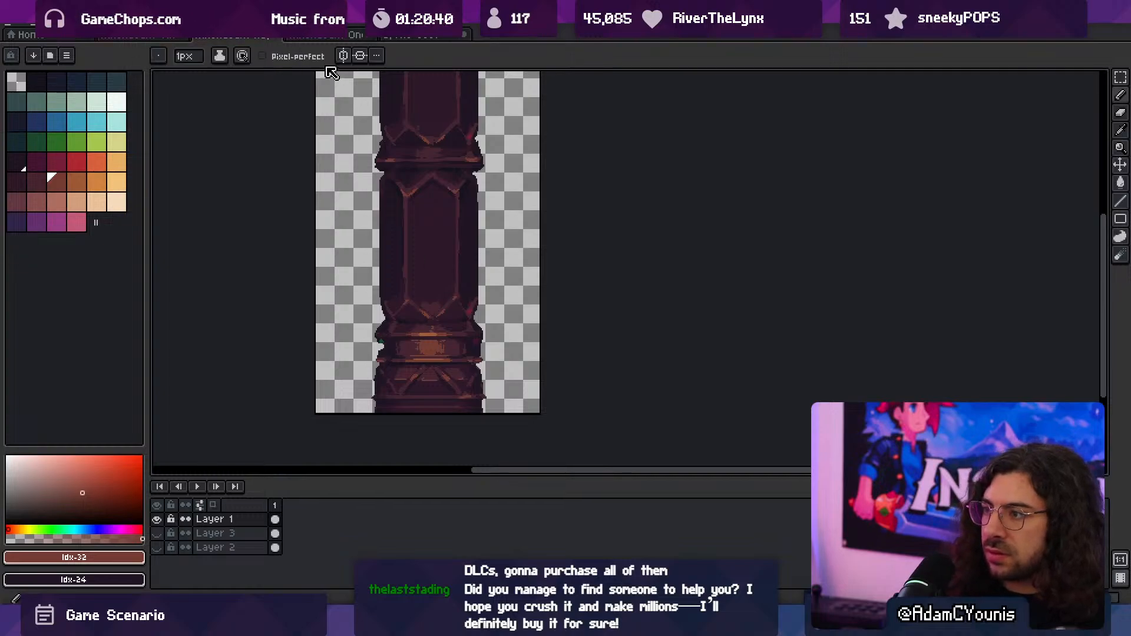
left_click(343, 56)
scroll(433, 412, "up", 2)
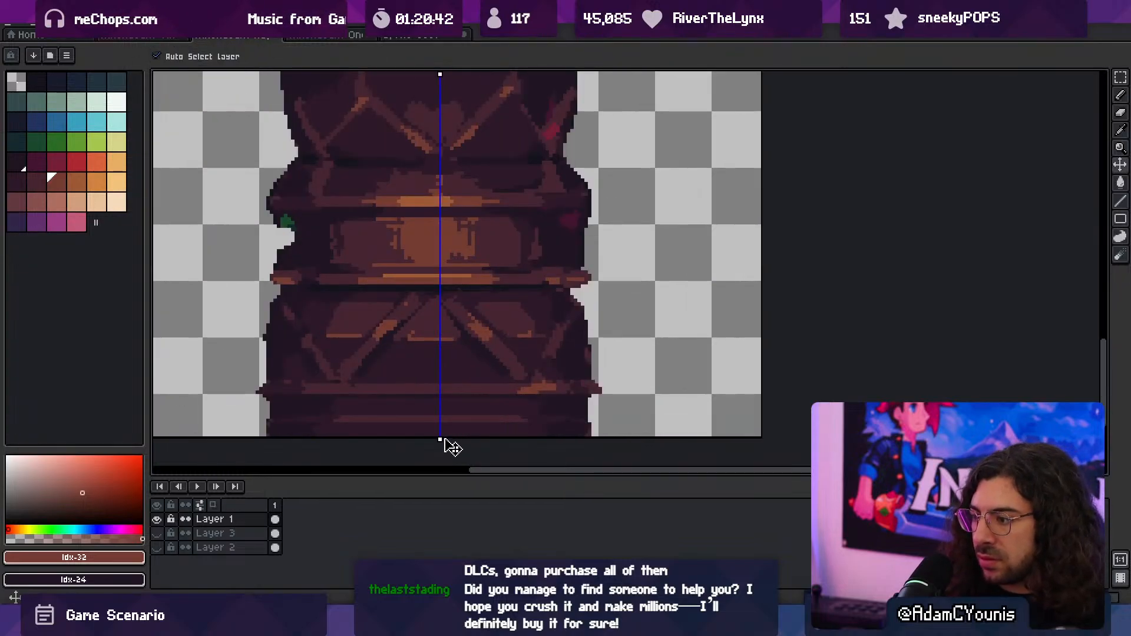
left_click_drag(439, 438, 437, 439)
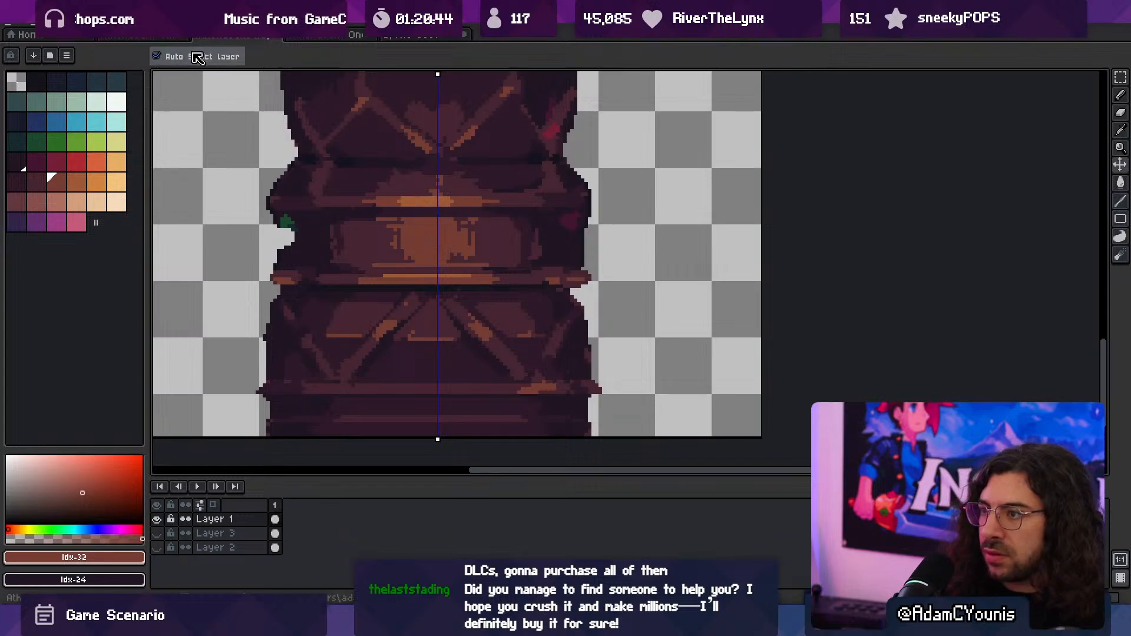
left_click(376, 55)
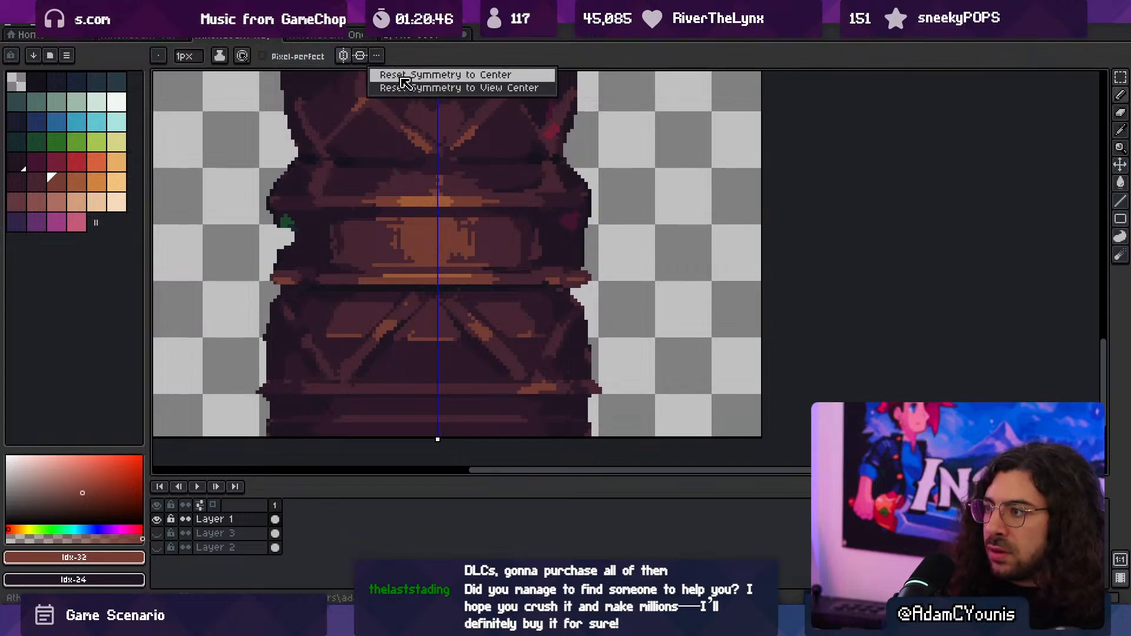
left_click(388, 71)
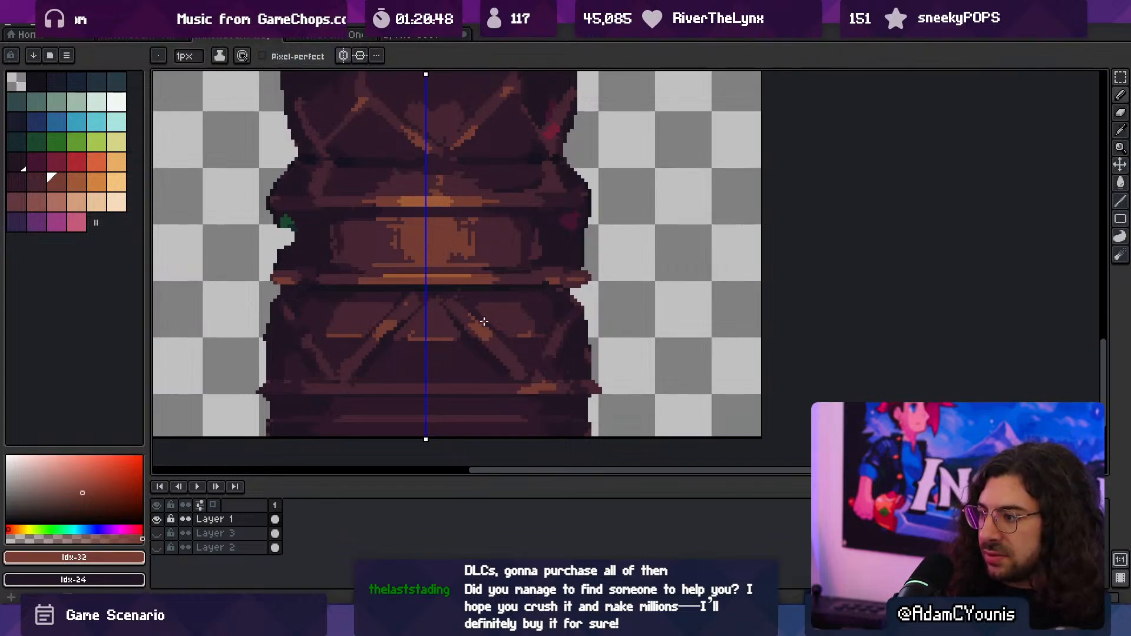
scroll(484, 321, "down", 3)
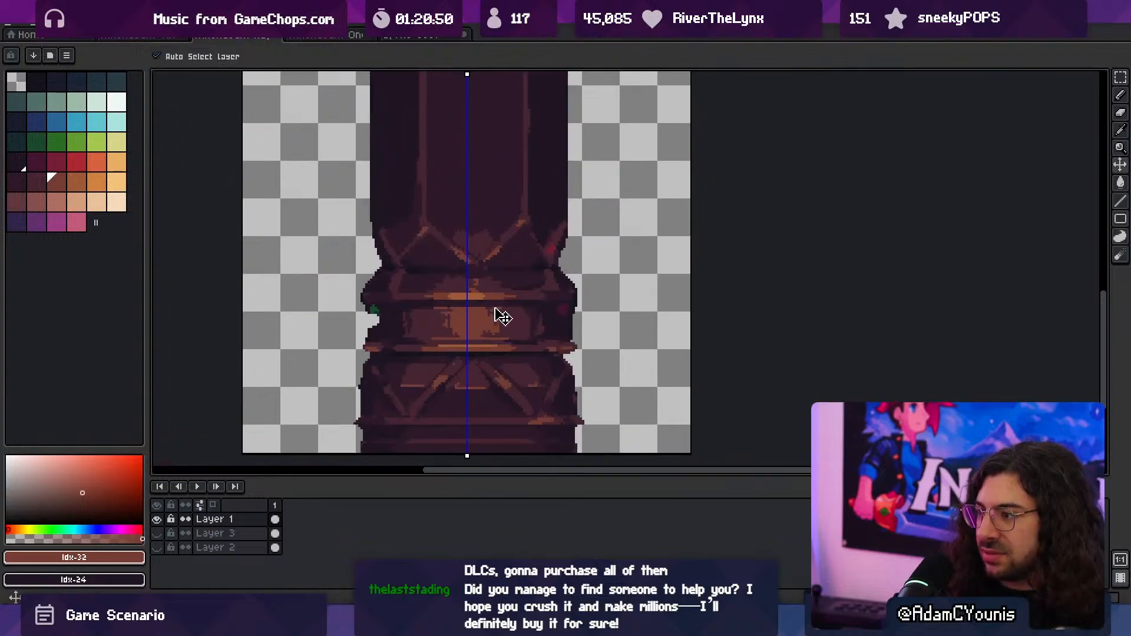
- Undo the shift of the column's right half and the earlier nudges of the artwork, and clear the selection
key("ctrl+z")
key("ctrl+z")
key("ctrl+z")
key("ctrl+z")
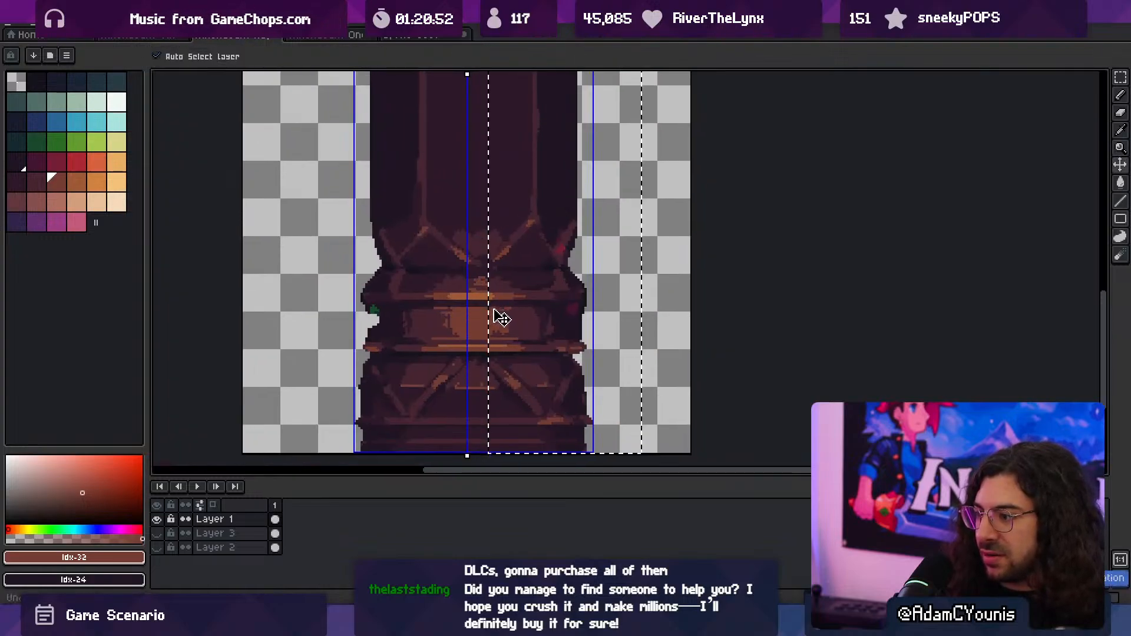
key("ctrl+z")
key("ctrl+z")
key("ctrl+z")
key("ctrl+z")
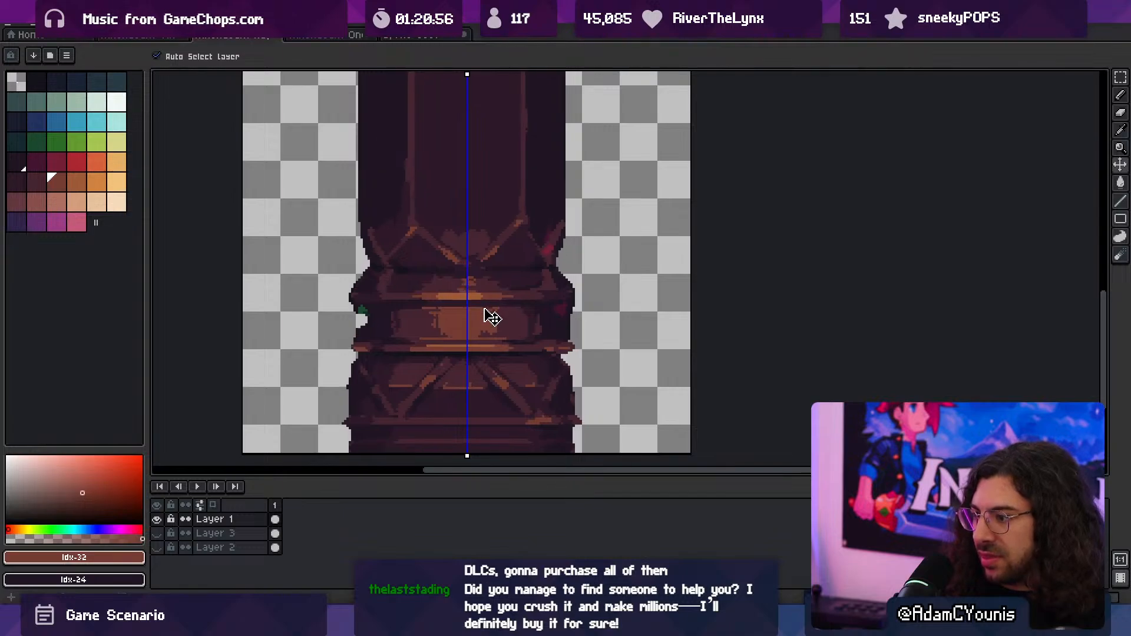
key("ctrl+z")
key("ctrl+d")
- Turn off the vertical symmetry axis over the column
scroll(482, 307, "down", 2)
middle_click_drag(470, 299, 478, 319)
left_click(378, 58)
left_click(379, 59)
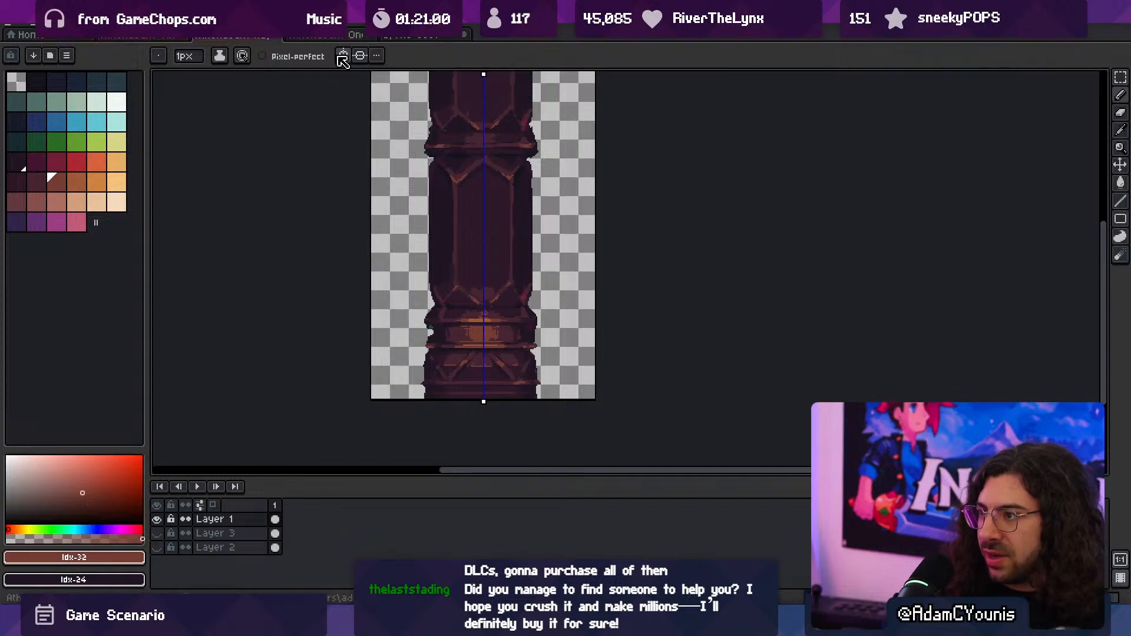
left_click(343, 61)
- Try to narrow the column by shifting a 25 px wide, full-height strip along its left edge to the right
key("z")
left_click_drag(434, 217, 431, 258)
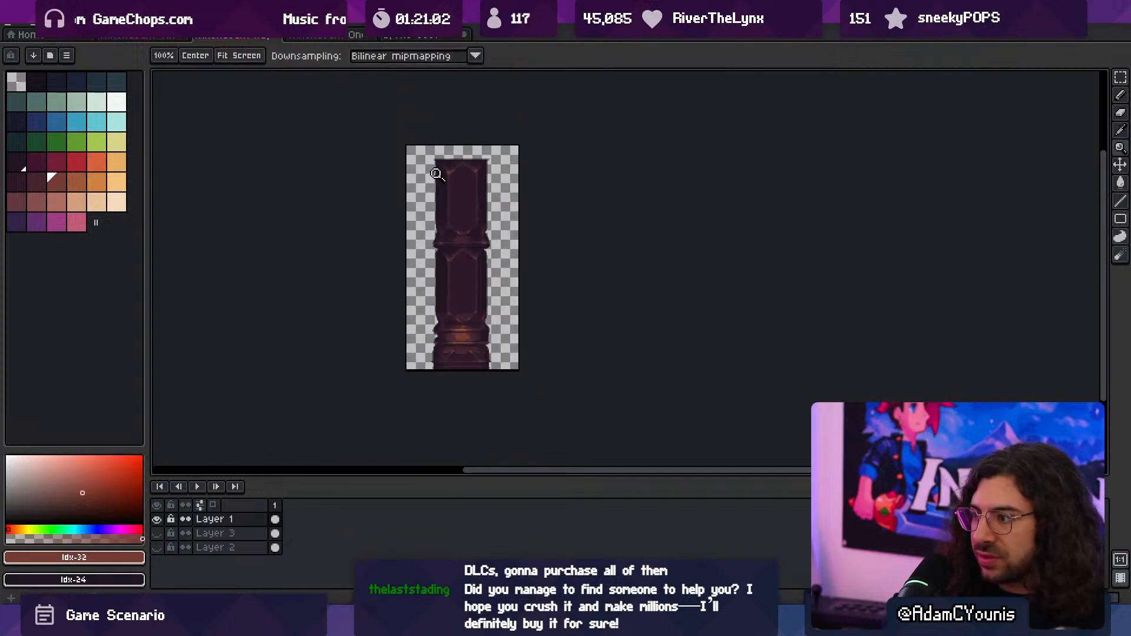
key("m")
left_click_drag(423, 141, 436, 377)
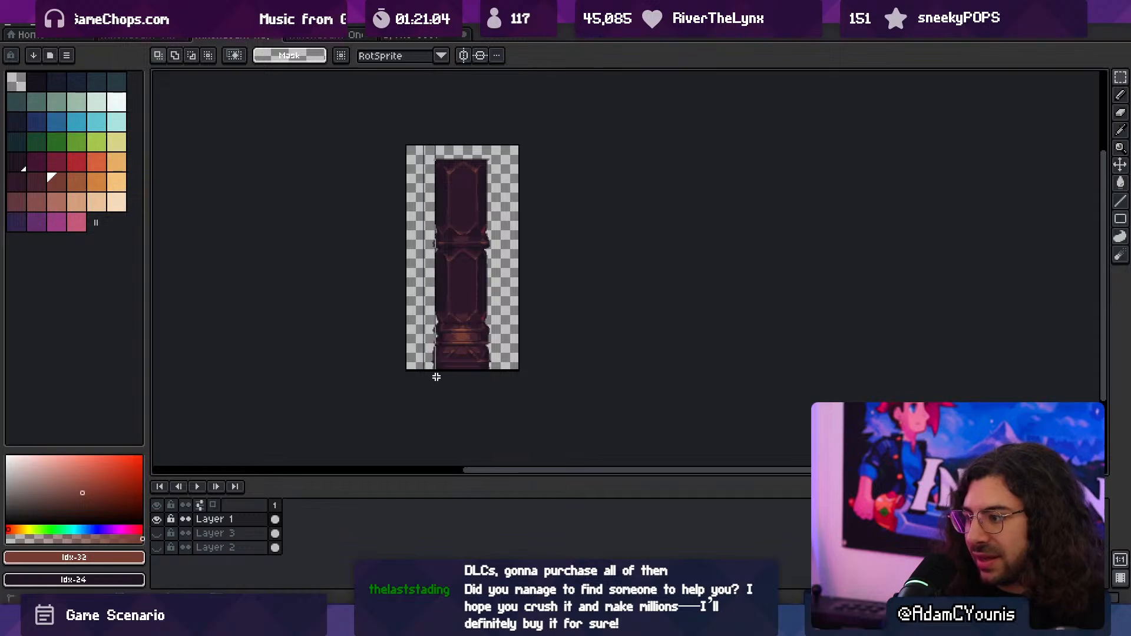
key("z")
left_click(462, 335)
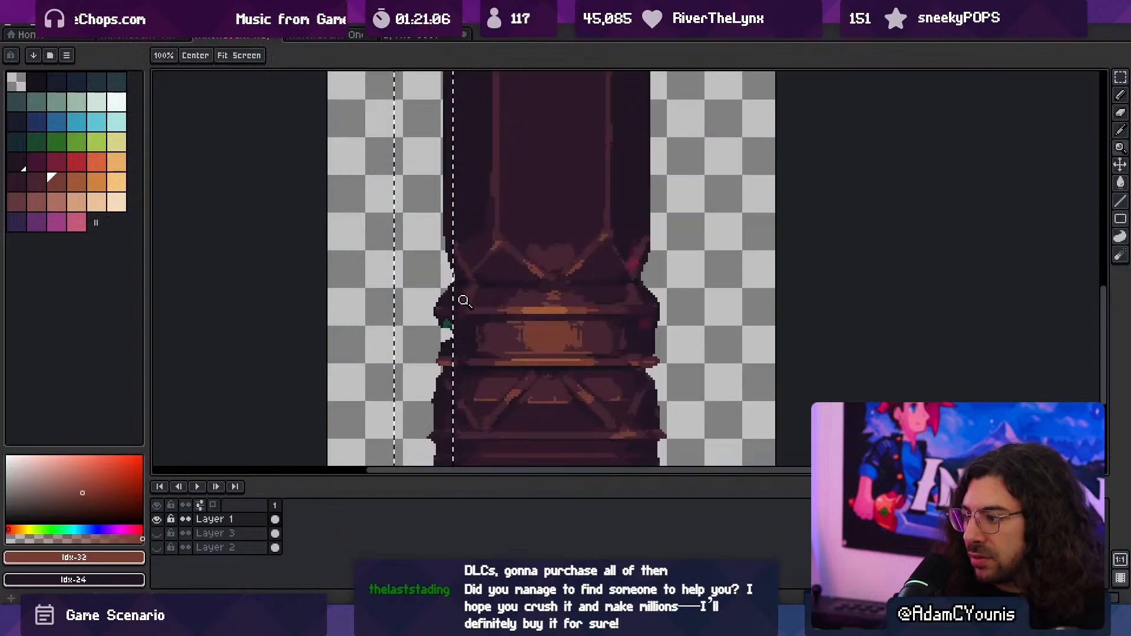
key("v")
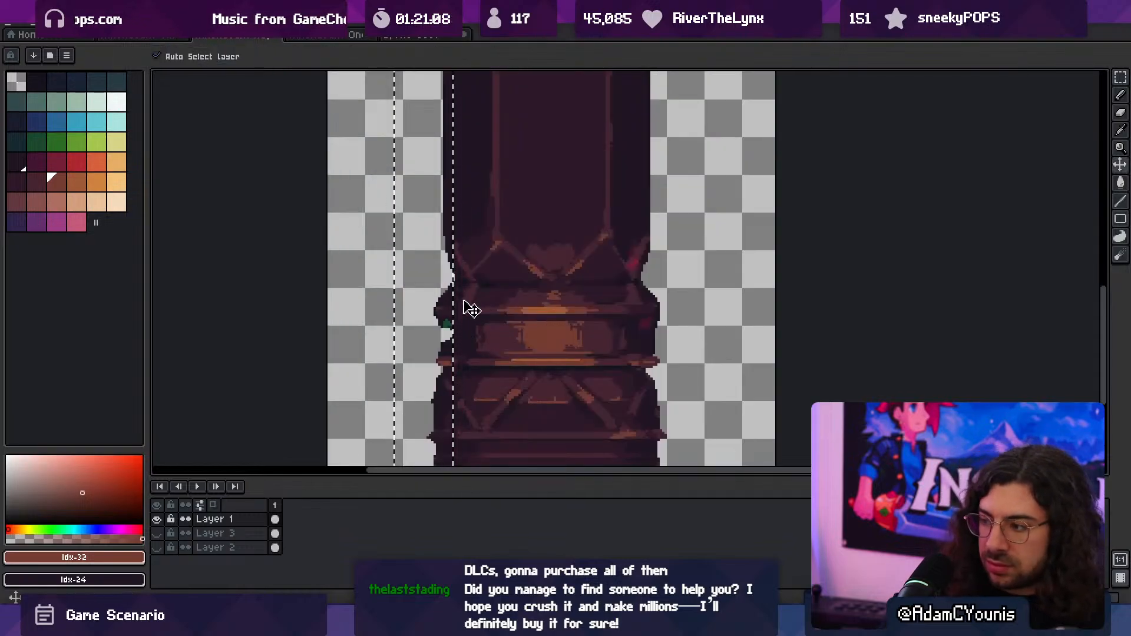
key("m")
key("Right")
key("Right")
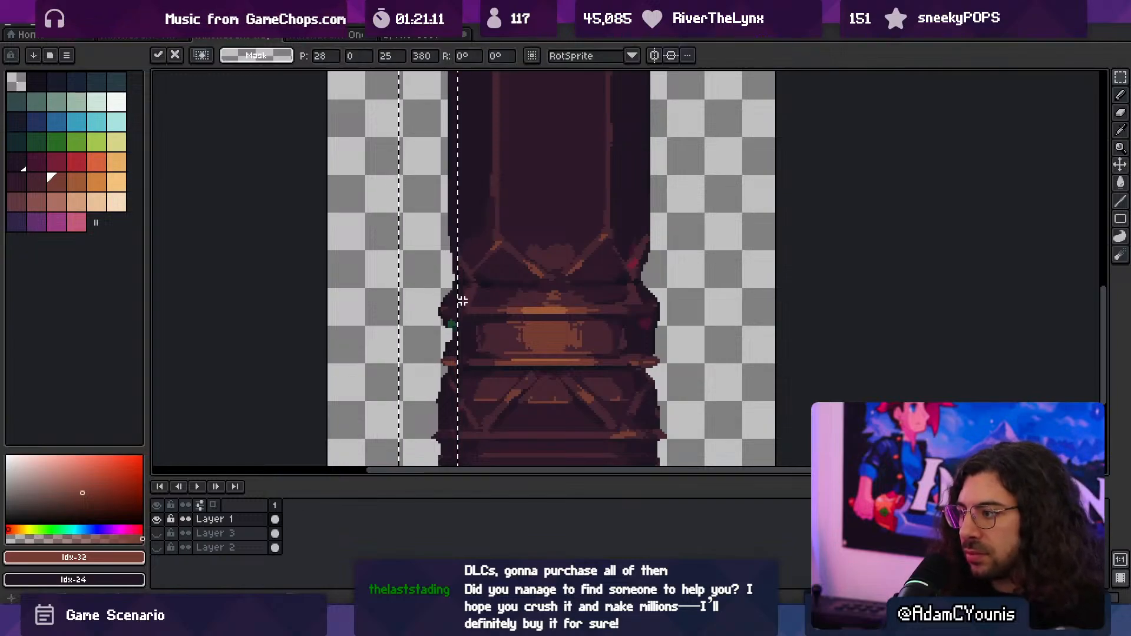
key("Right")
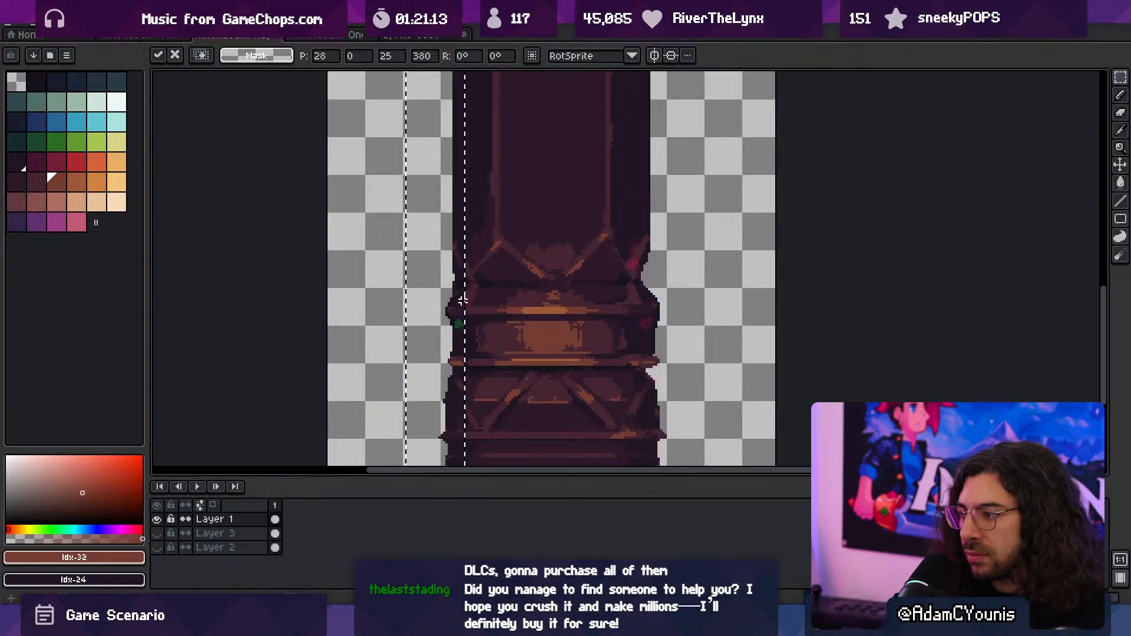
key("z")
scroll(492, 267, "down", 3)
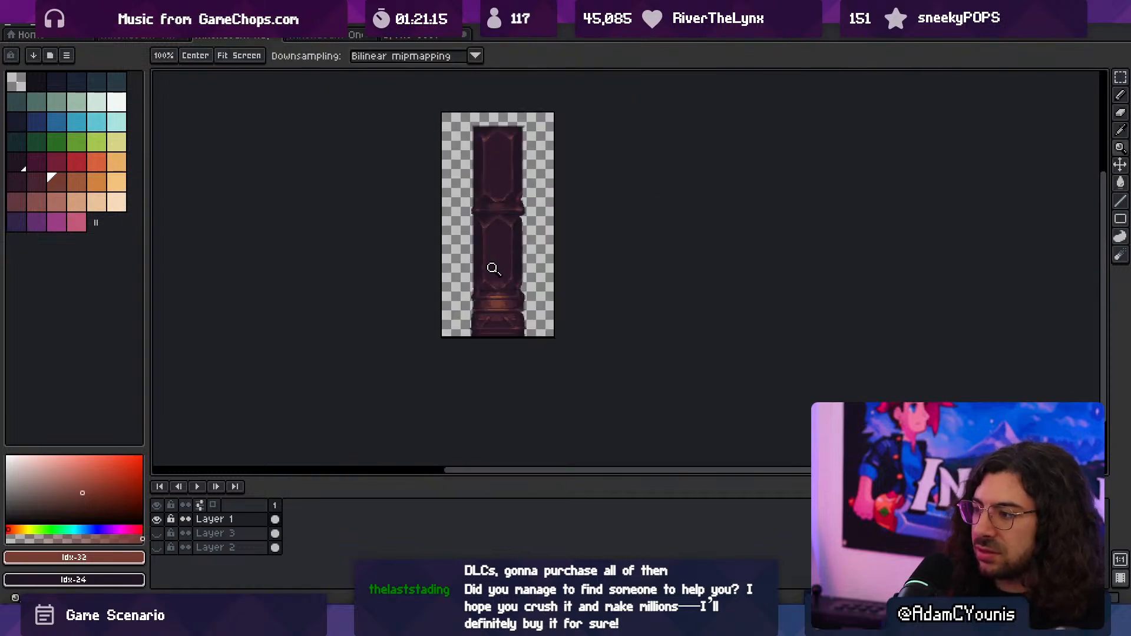
scroll(500, 298, "up", 3)
- Select a 34 by 380 px strip covering the column's left edge, shift it a few pixels right, and apply the move
key("m")
scroll(461, 305, "down", 2)
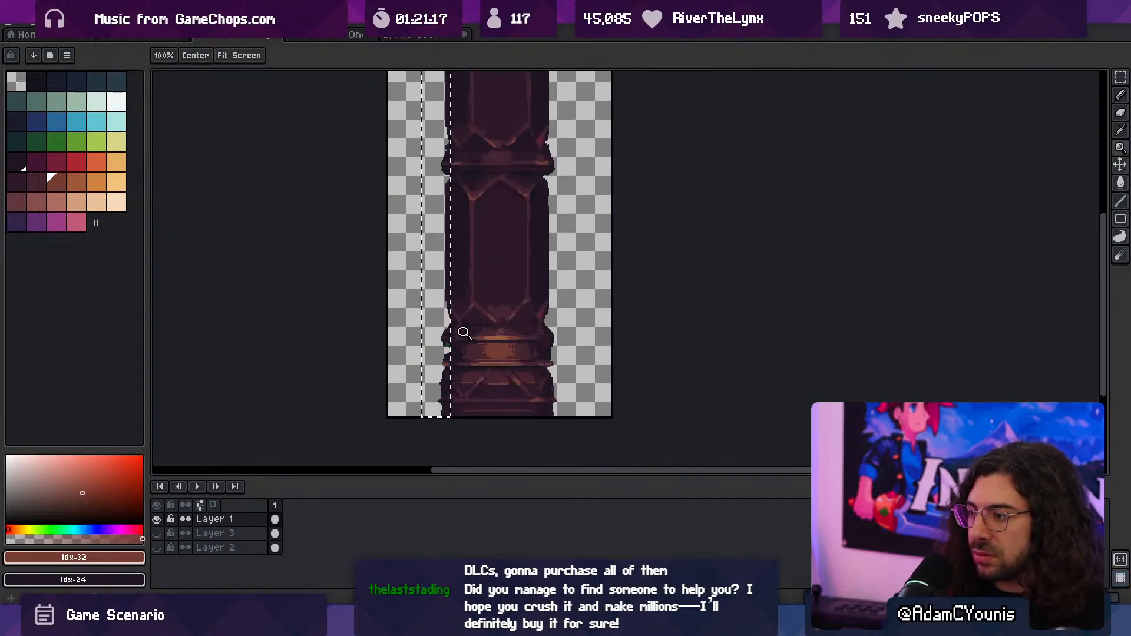
left_click(417, 403)
scroll(437, 324, "up", 3)
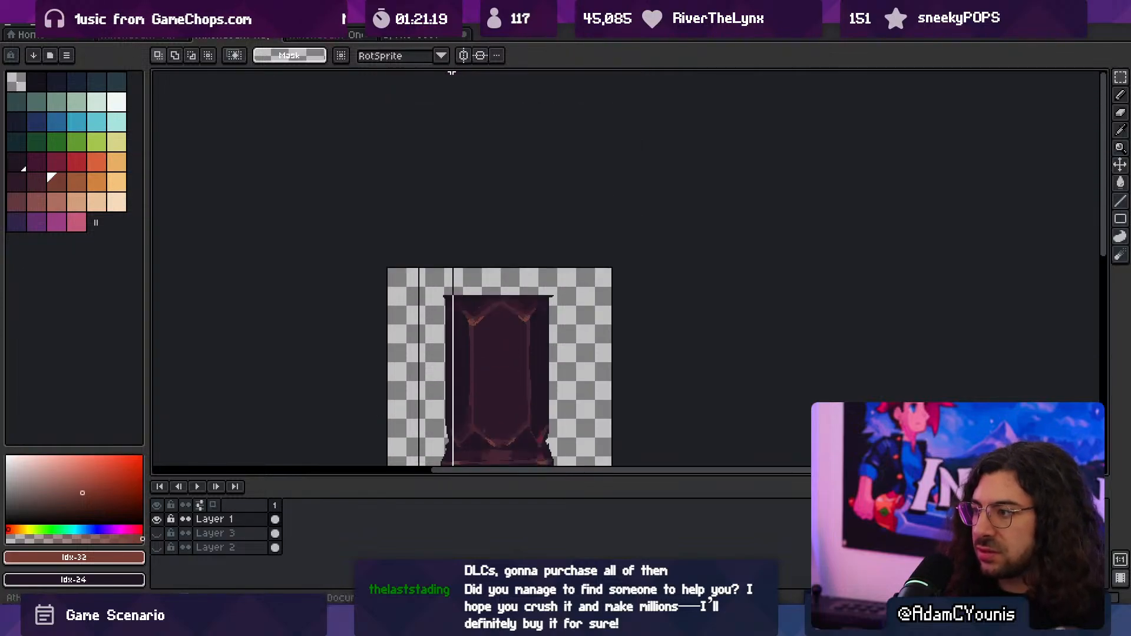
left_click_drag(455, 104, 457, 104)
middle_click_drag(418, 292, 417, 169)
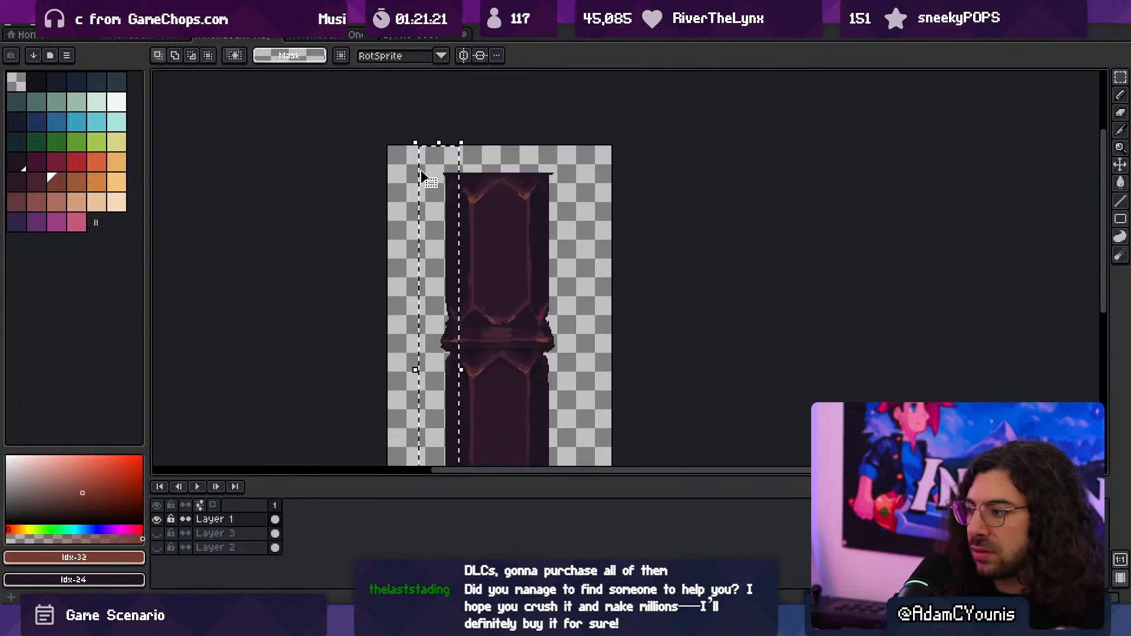
key("Right")
key("Right")
key("Right")
key("Right")
key("Right")
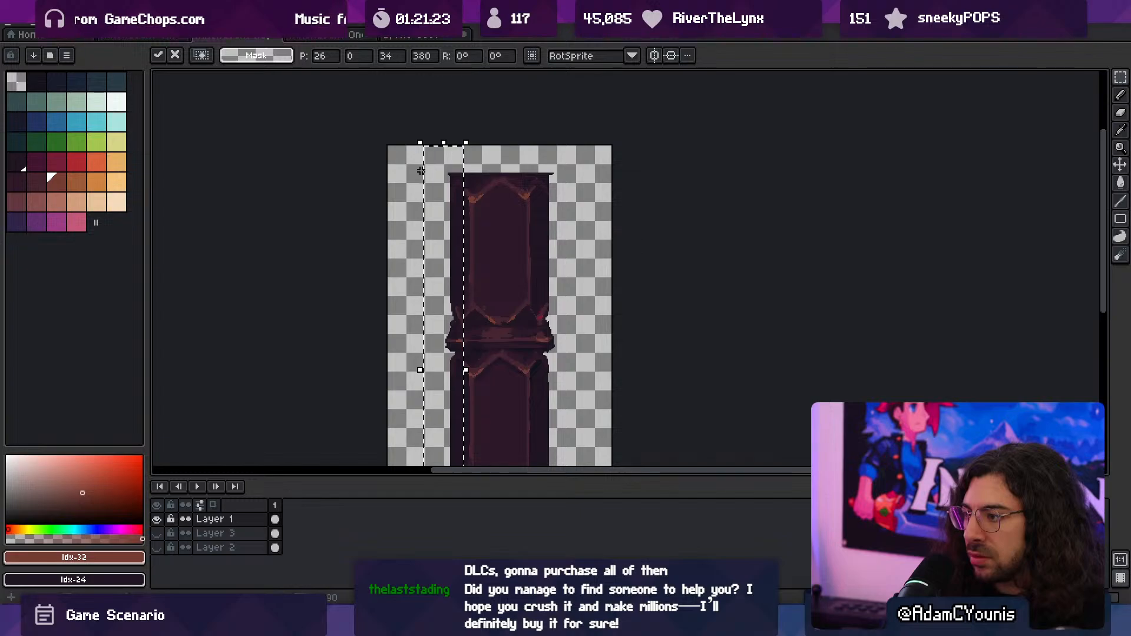
key("Return")
- Compare the column with and without the left-edge shift by undoing and redoing that move
key("space")
scroll(447, 170, "down", 3)
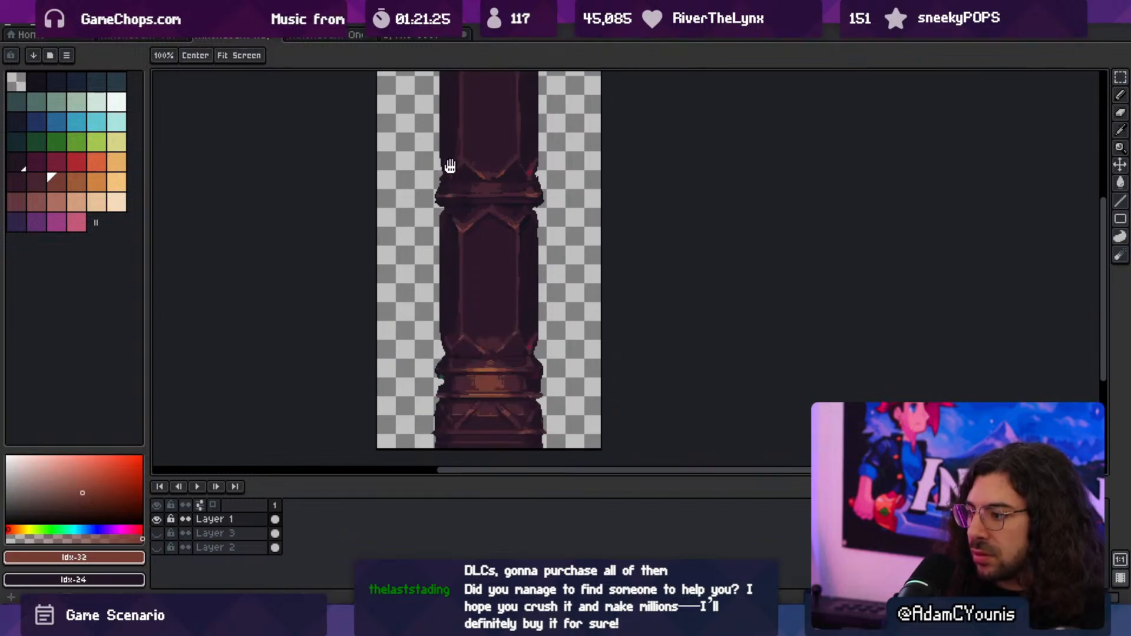
left_click_drag(451, 161, 453, 160)
key("z")
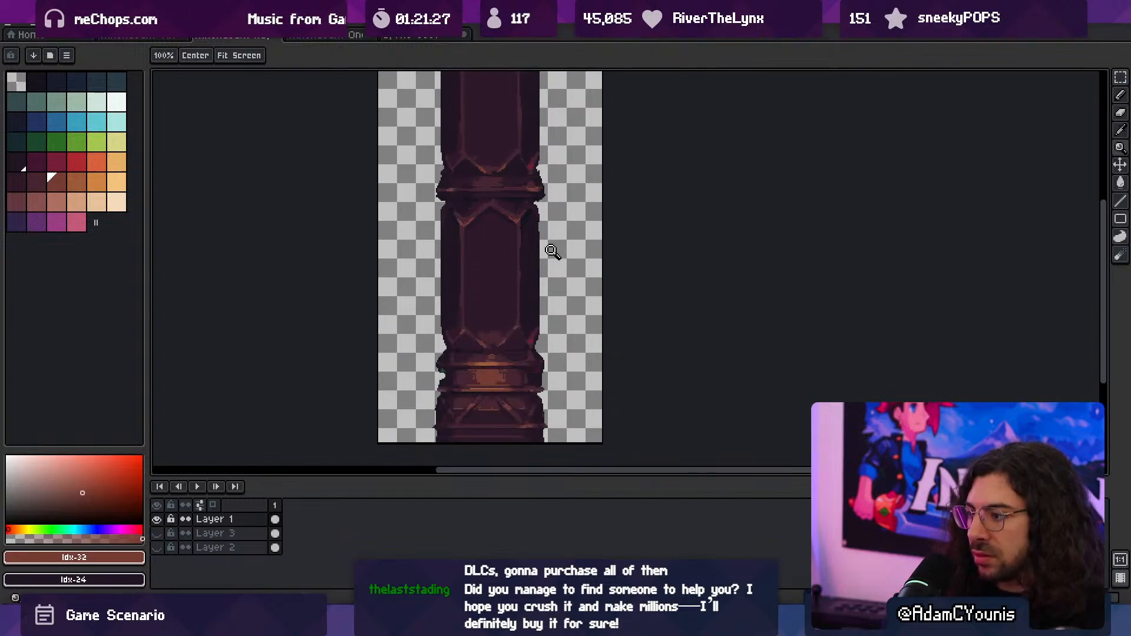
key("ctrl+z")
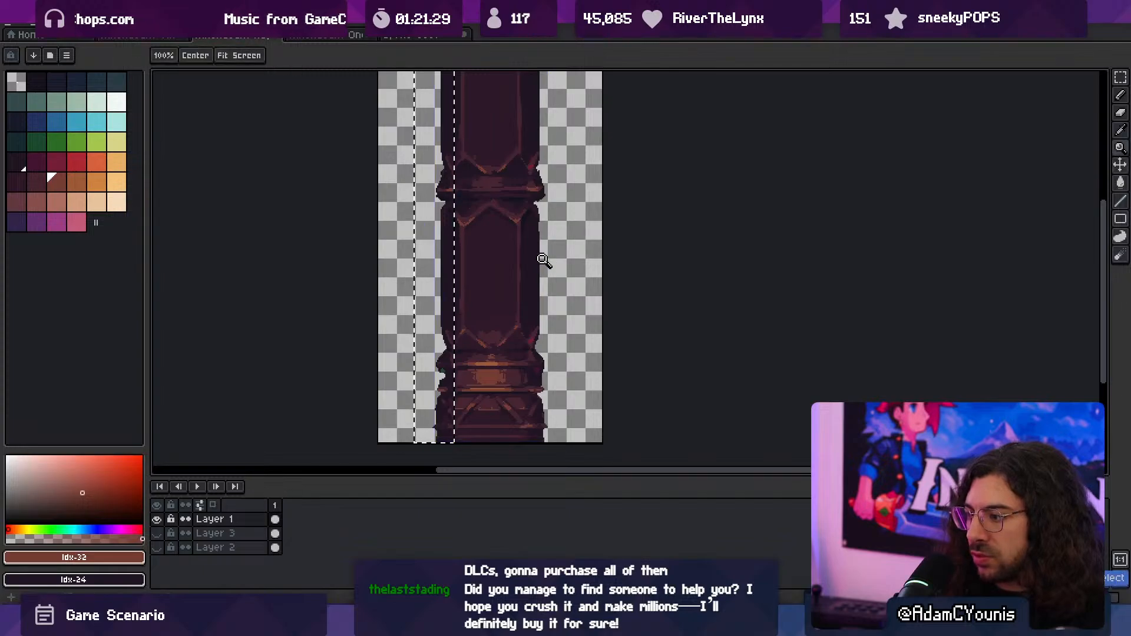
key("ctrl+shift+z")
left_click(524, 352)
mouse_move(518, 375)
left_mouse_down()
mouse_move(520, 331)
mouse_move(522, 369)
mouse_move(525, 351)
mouse_move(514, 355)
left_mouse_up()
right_click(523, 357)
- Select a 35 by 204 px strip along the right edge of the column's lower half, shift it slightly right, and deselect
key("m")
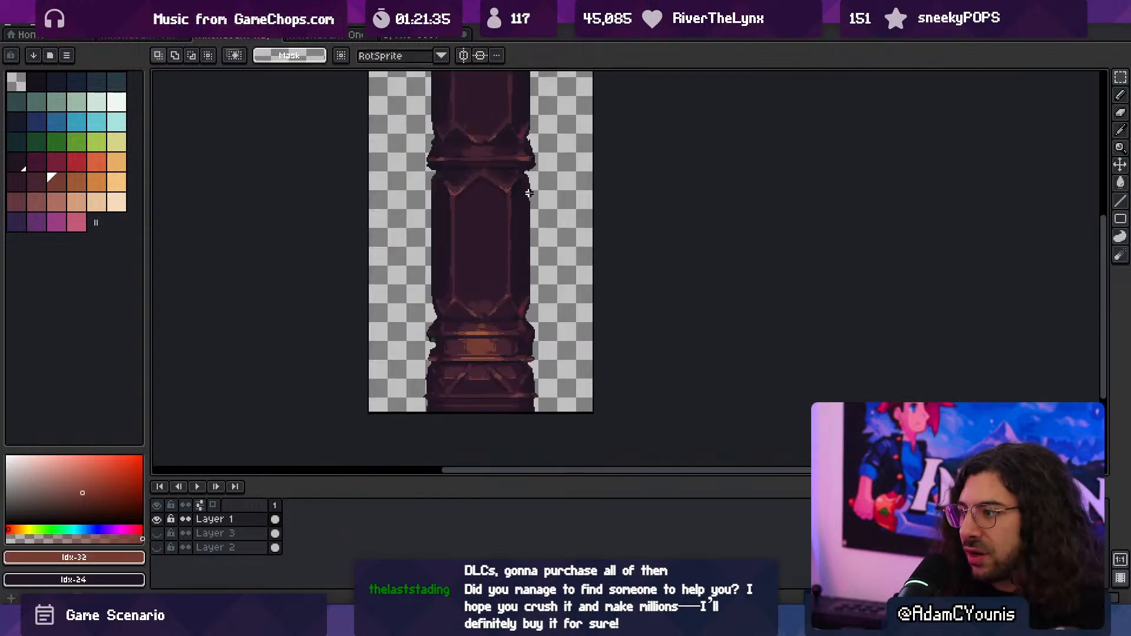
scroll(524, 198, "up", 1)
left_click_drag(519, 191, 539, 412)
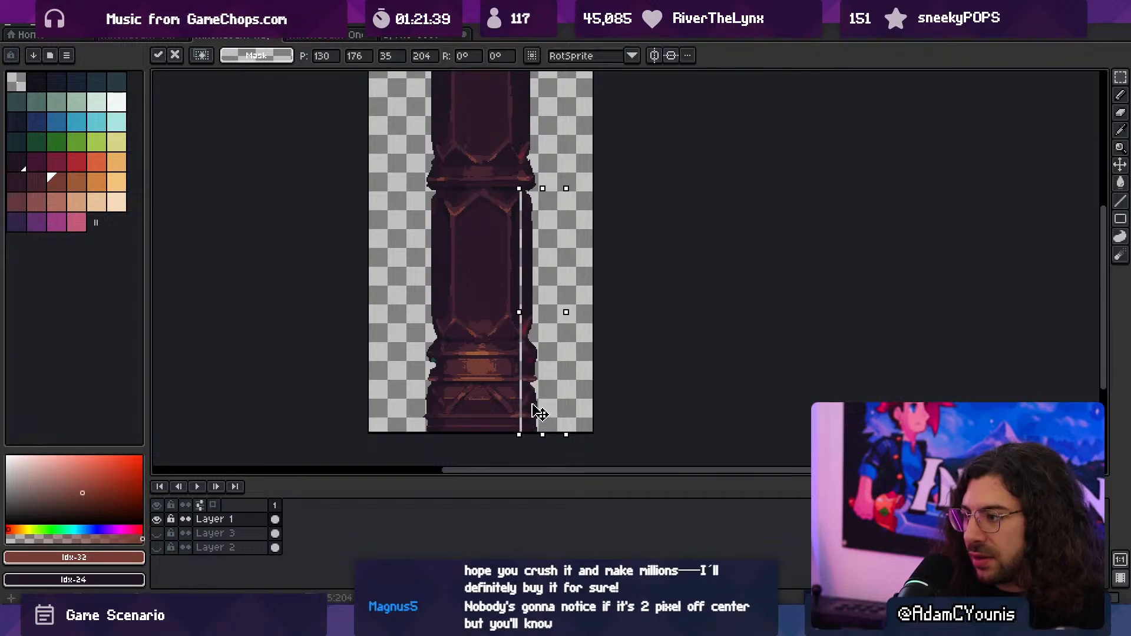
key("Left")
key("Right")
key("ctrl+d")
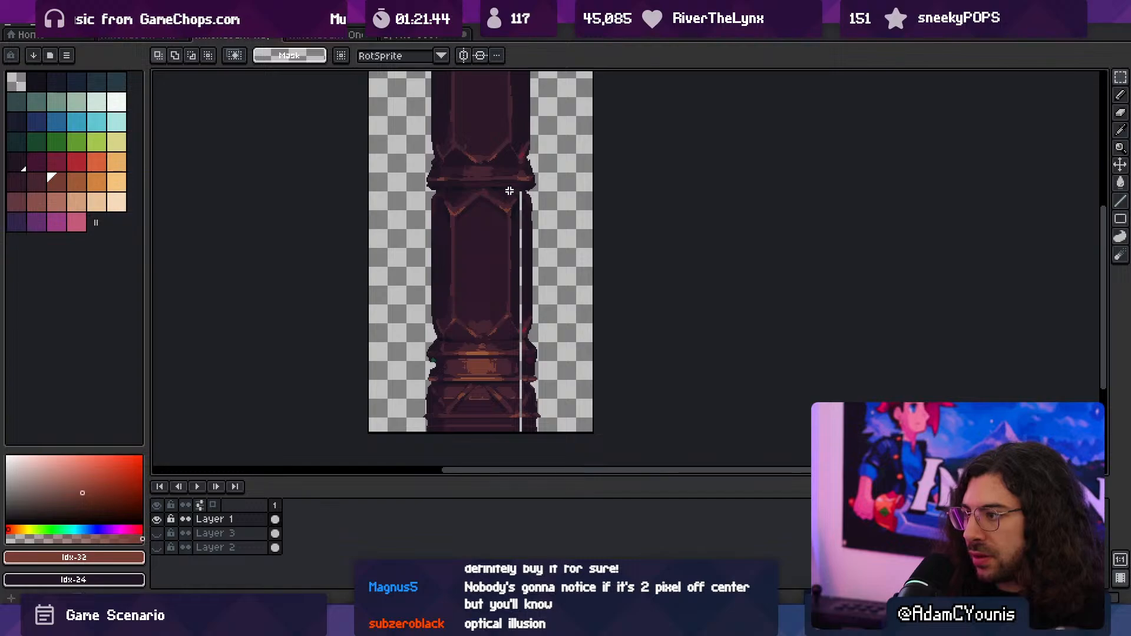
- Select the narrow strip beside the gap, stretch it rightward to 12 by 206 px to cover the gap, and deselect
left_click_drag(509, 191, 522, 437)
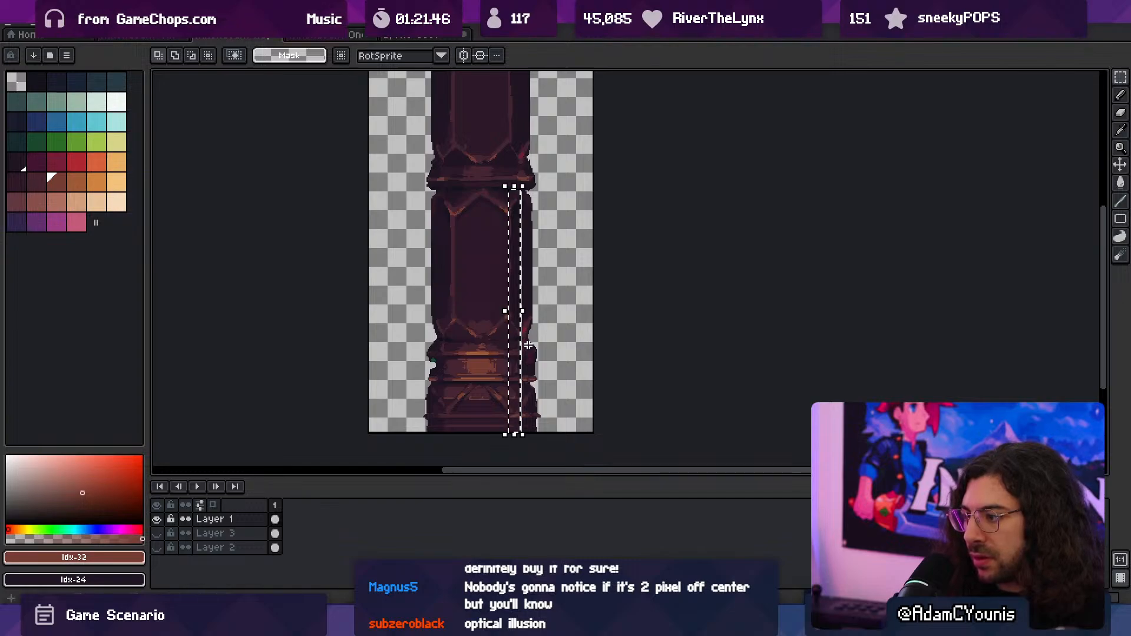
left_click_drag(524, 313, 528, 317)
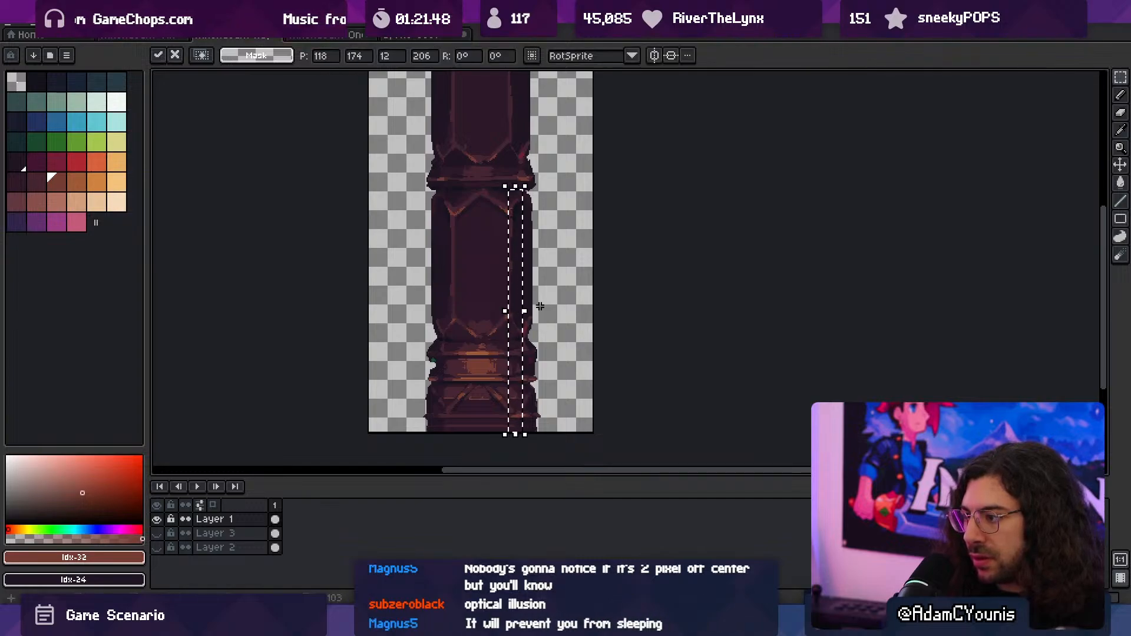
key("ctrl+d")
- Check the closed gap on the lower column and export the edited column sprite
key("z")
middle_click_drag(479, 309, 487, 304)
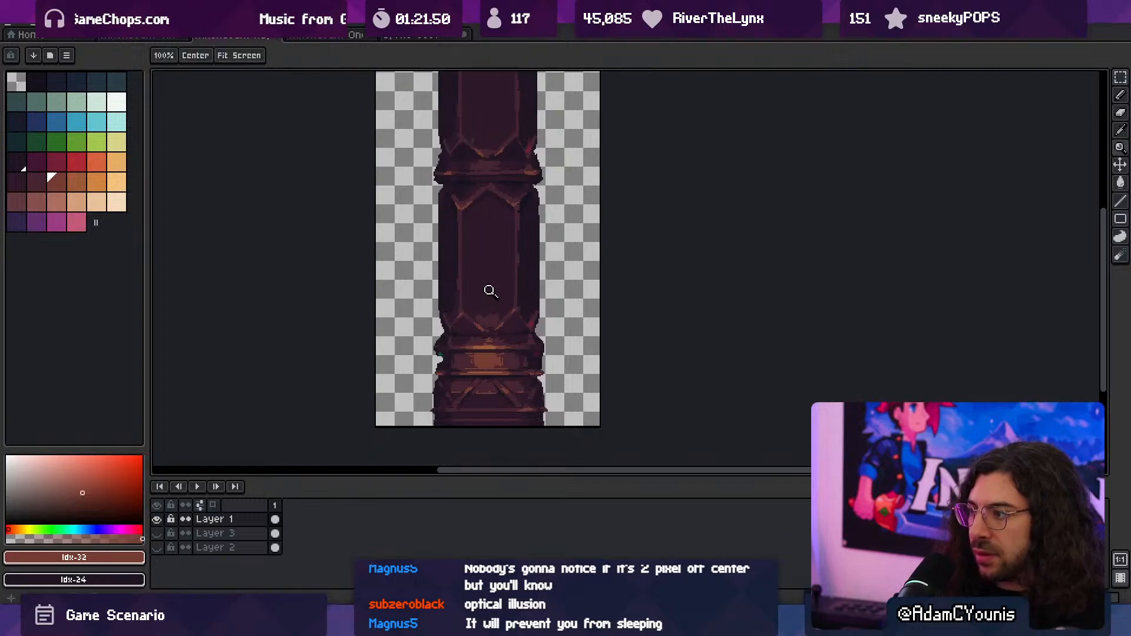
key("ctrl+alt+shift+s")
left_click(180, 185)
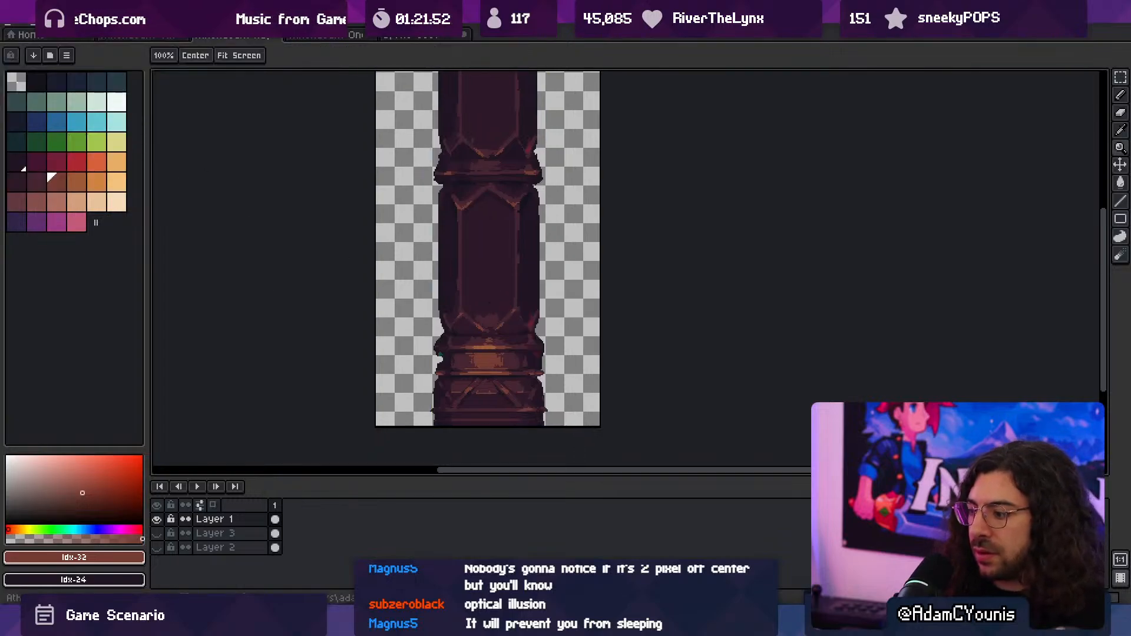
- Switch to Unity, run the game, and walk the character around the sconce column to examine how it looks
key("alt+Tab")
left_click(548, 37)
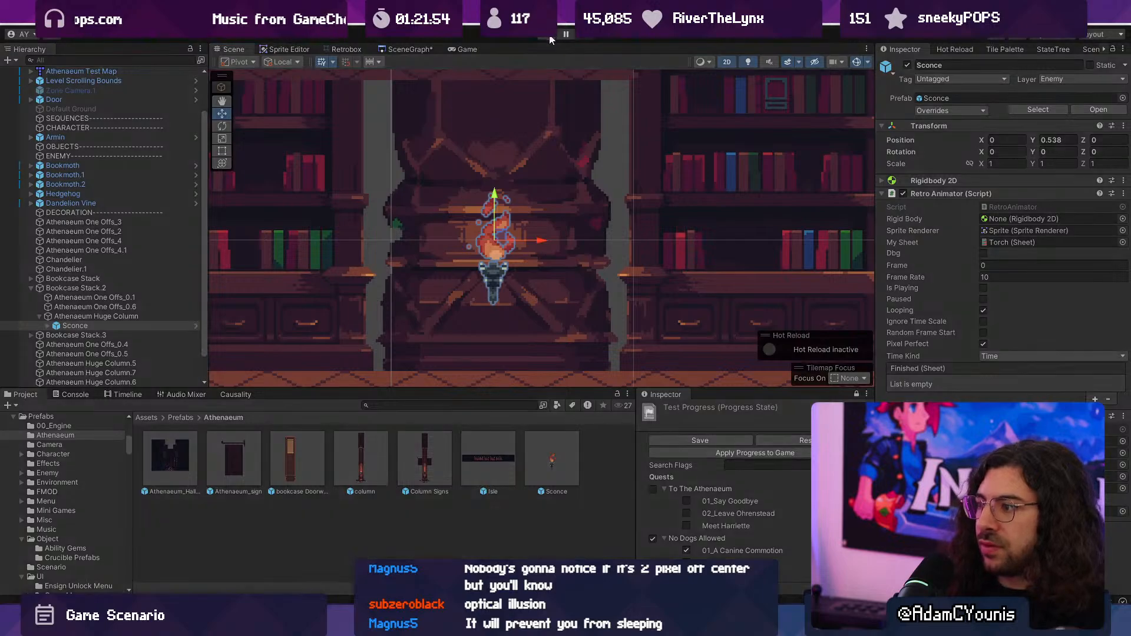
key("Right")
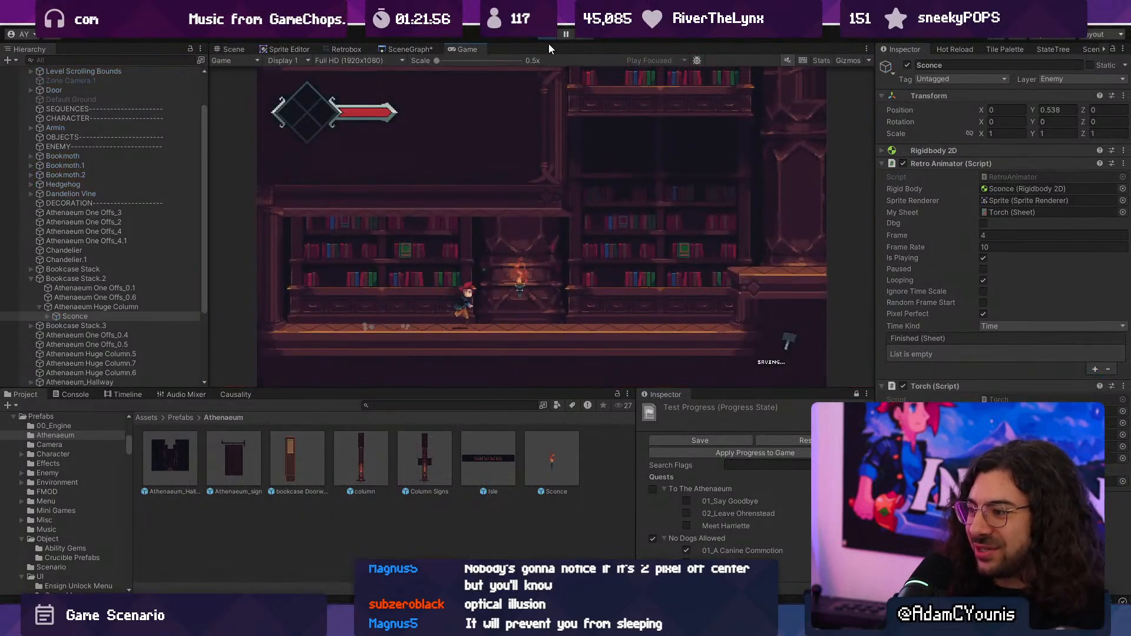
key("space")
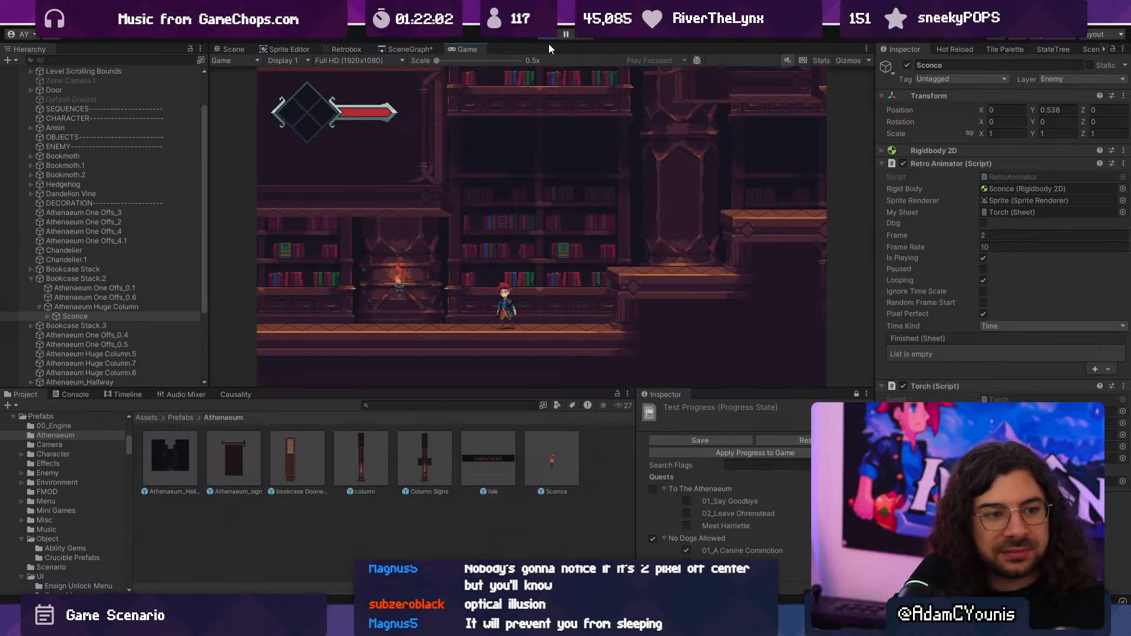
key("Right")
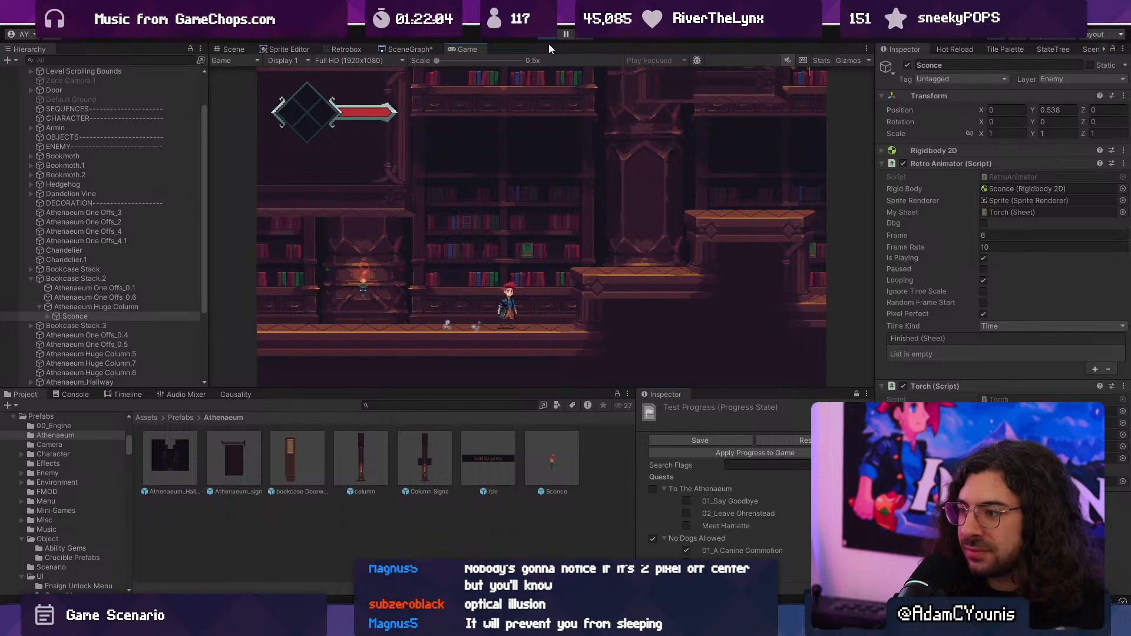
key("Left")
key("Right")
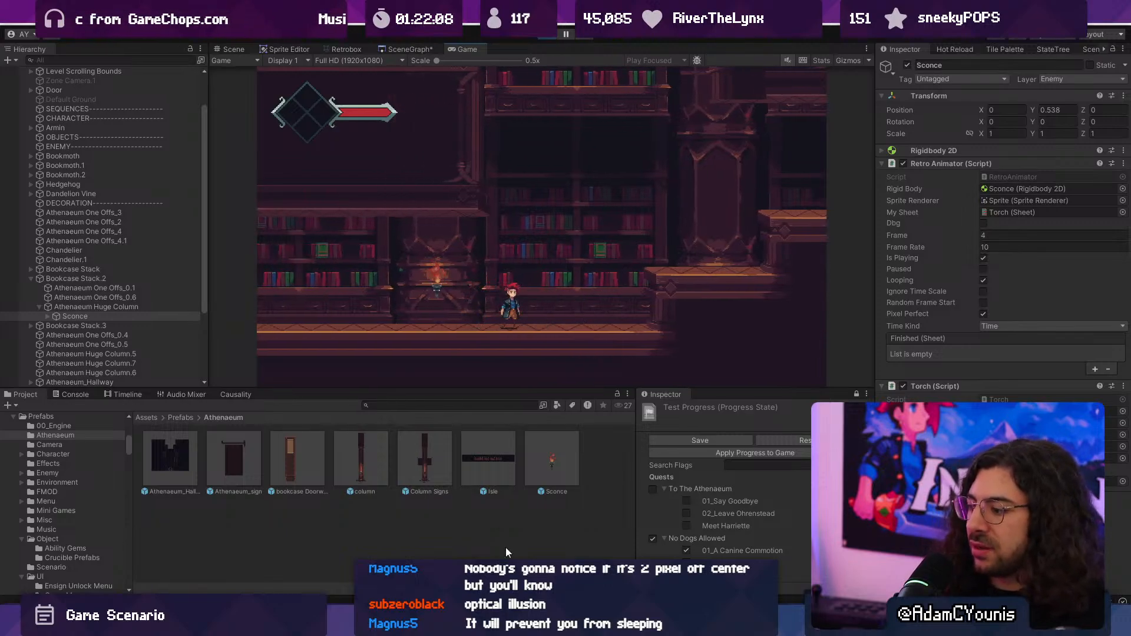
- Switch back to Aseprite, check Layer 2 and hide it again, and show Layer 3 behind the column
key("alt+Tab")
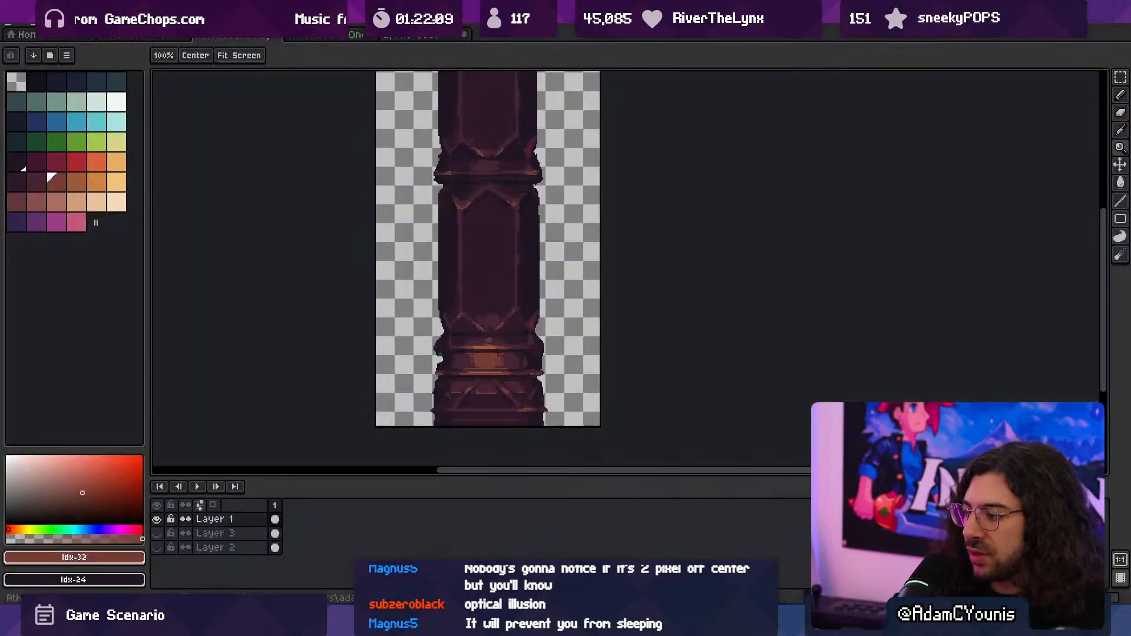
left_click(488, 394)
left_click(156, 547)
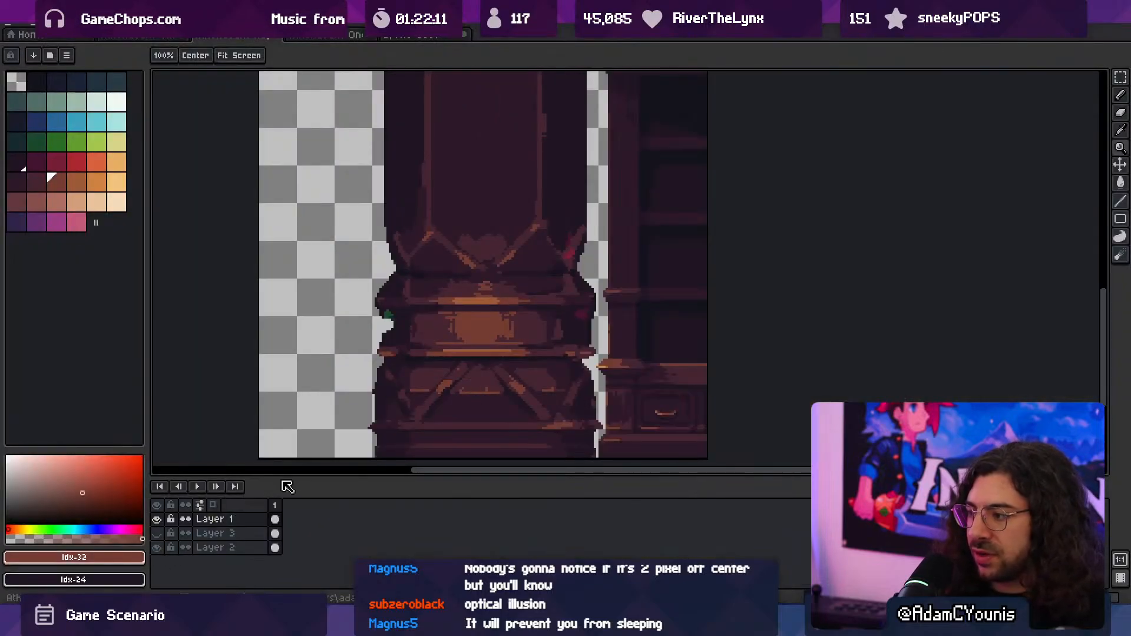
left_click(157, 547)
left_click(157, 534)
- Touch up the right edge of the column's base with the pencil, using sampled colours Idx-24 and Idx-30
left_click_drag(439, 400, 431, 351)
left_click(543, 354, "ctrl")
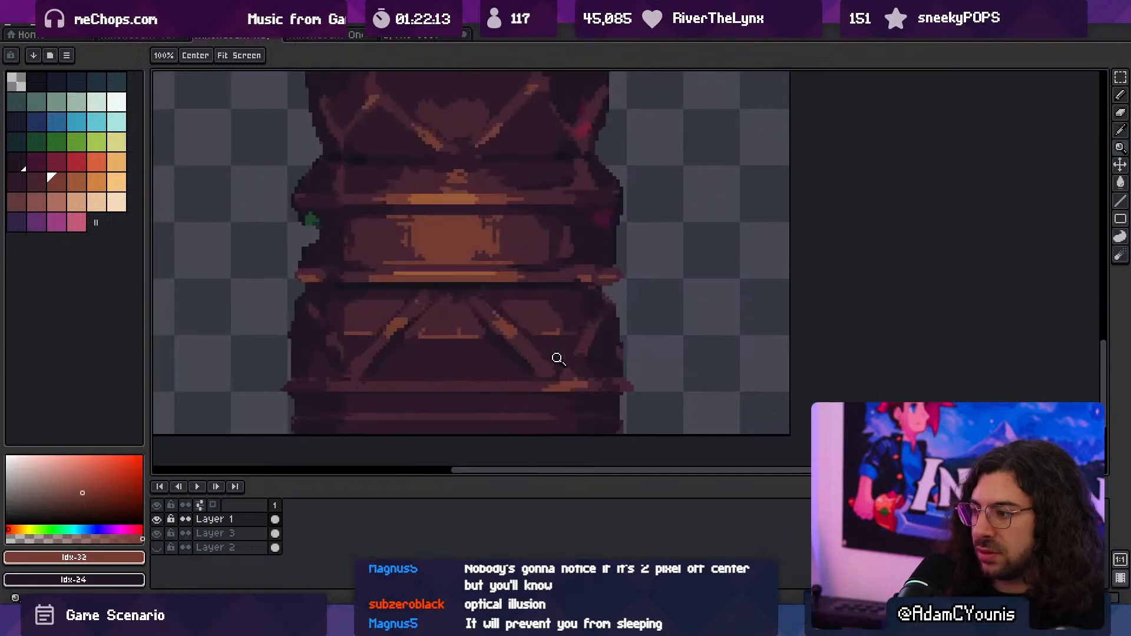
left_click(564, 358, "ctrl")
left_click(626, 357, "alt")
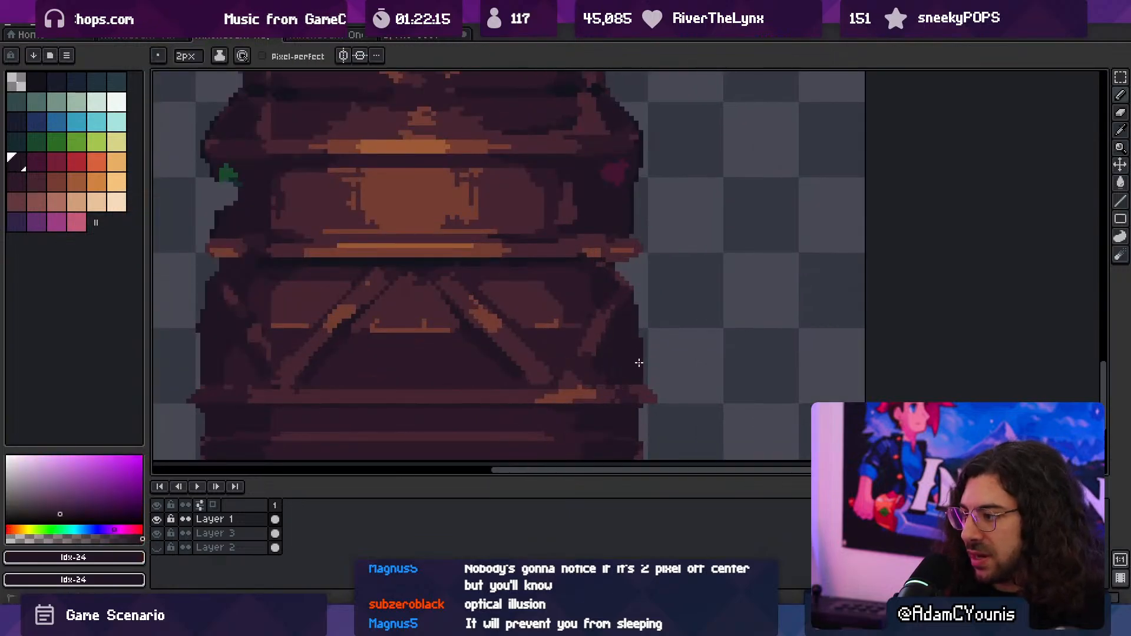
key("e")
key("b")
left_click(633, 389, "alt")
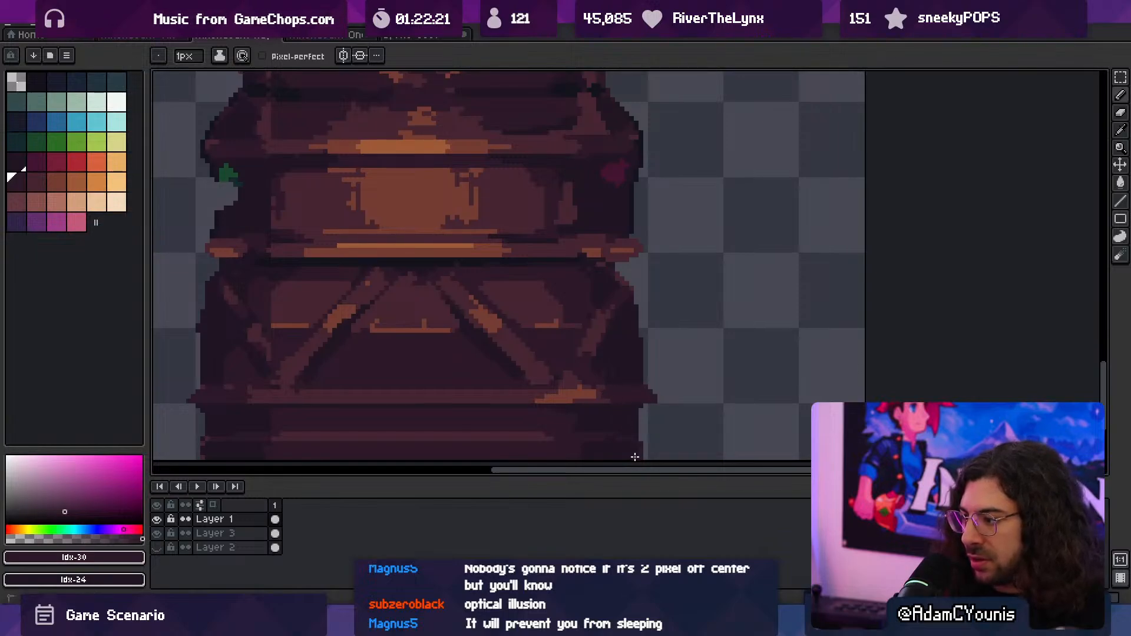
- Clean up the left edge of the column's bottom band with a 1 px pencil and colours sampled from the artwork
left_click_drag(546, 407, 662, 376)
left_click(338, 407, "alt")
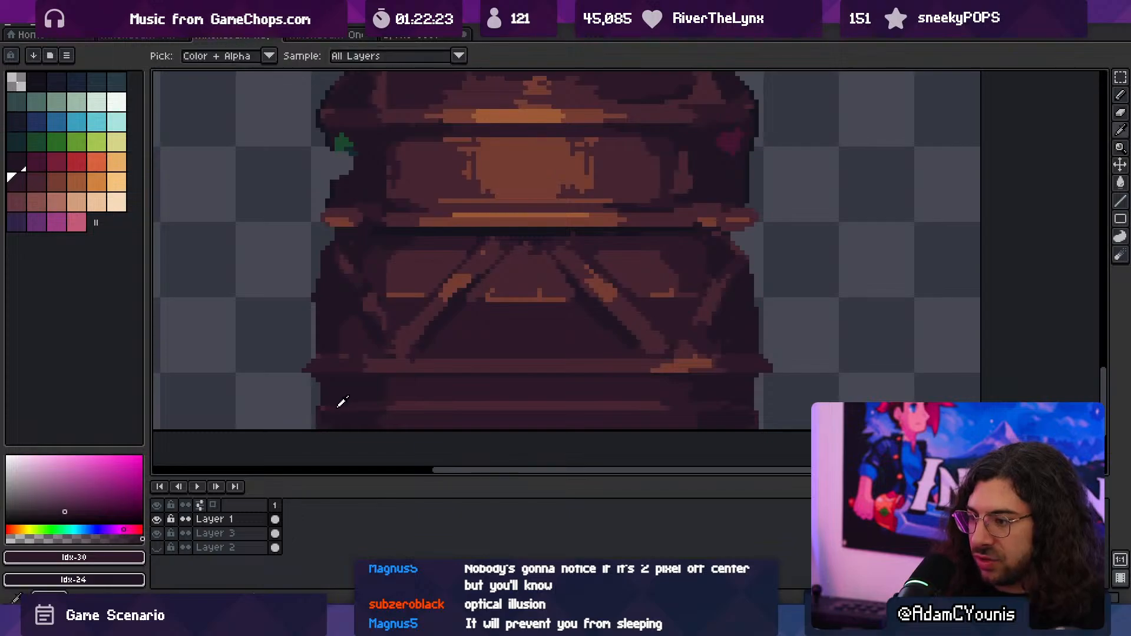
left_click_drag(318, 427, 318, 411)
left_click(323, 399, "alt")
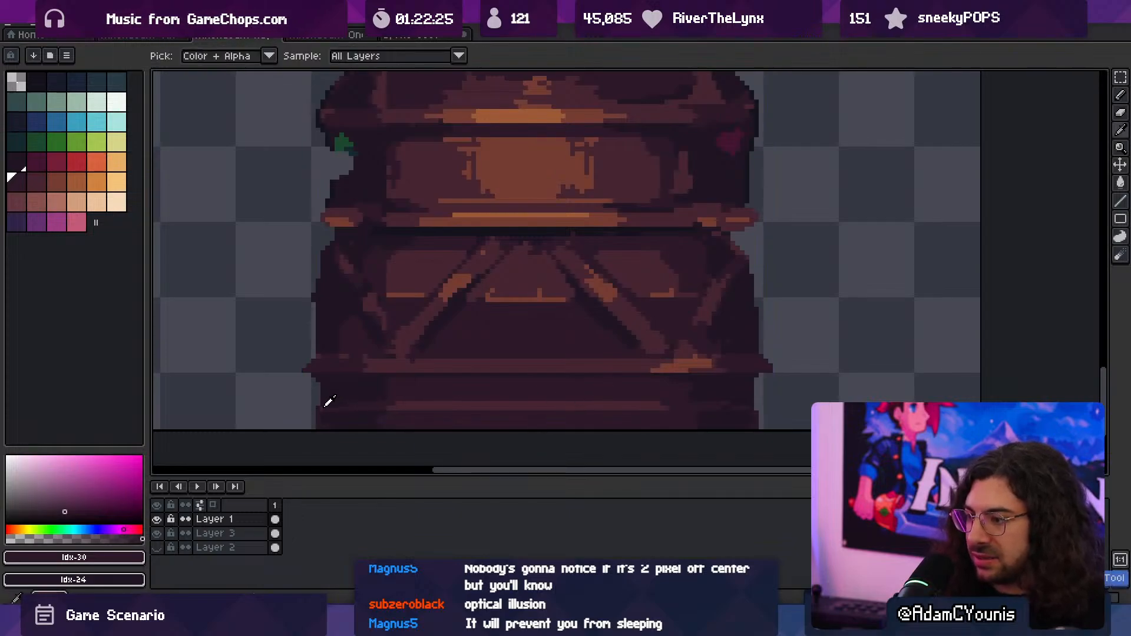
mouse_move(536, 367)
left_mouse_down()
mouse_move(530, 422)
mouse_move(558, 313)
left_mouse_up()
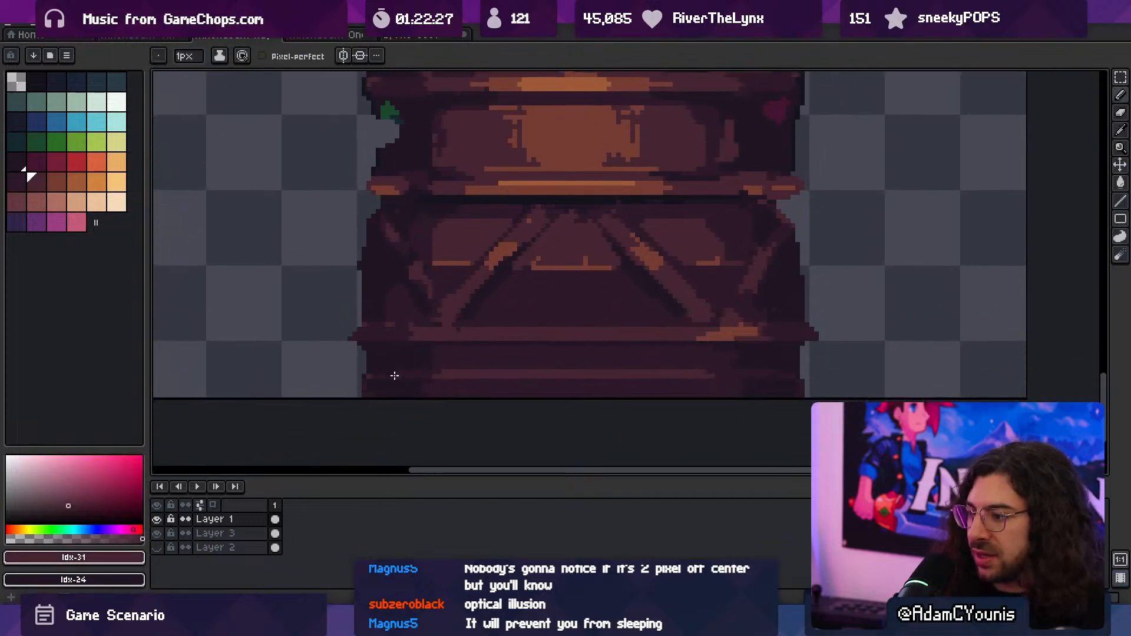
left_click(392, 376, "alt")
left_click_drag(376, 375, 367, 374)
left_click(396, 335, "alt")
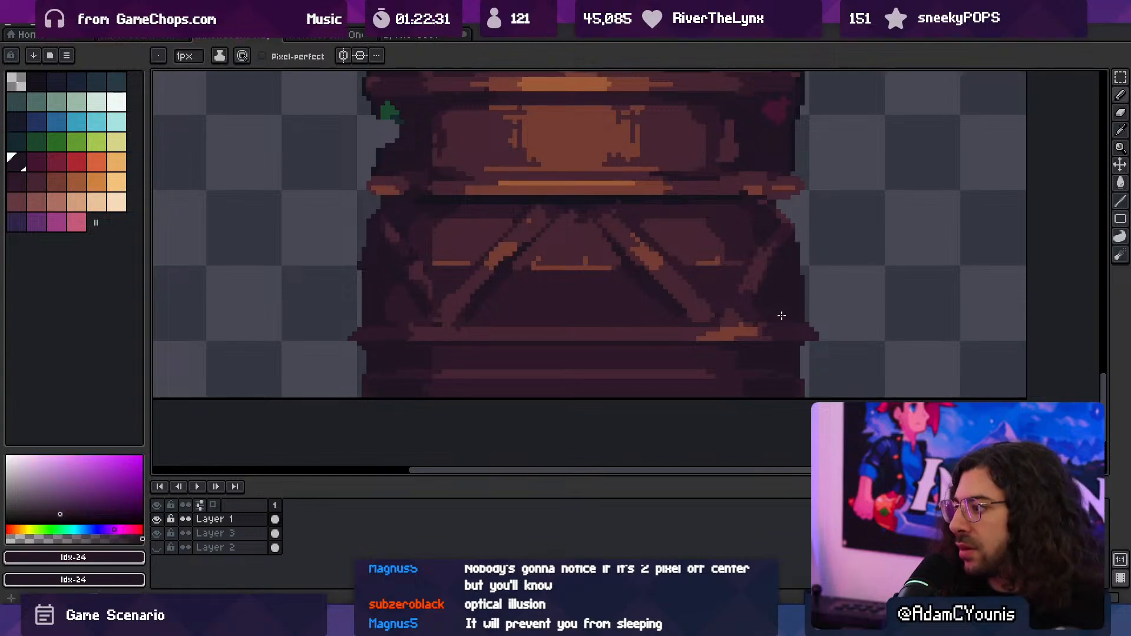
- Darken the diagonal brace on the right side of the column's base with colours Idx-30 and Idx-24
left_click_drag(764, 251, 732, 330)
left_click(734, 336, "alt")
left_click(703, 363, "alt")
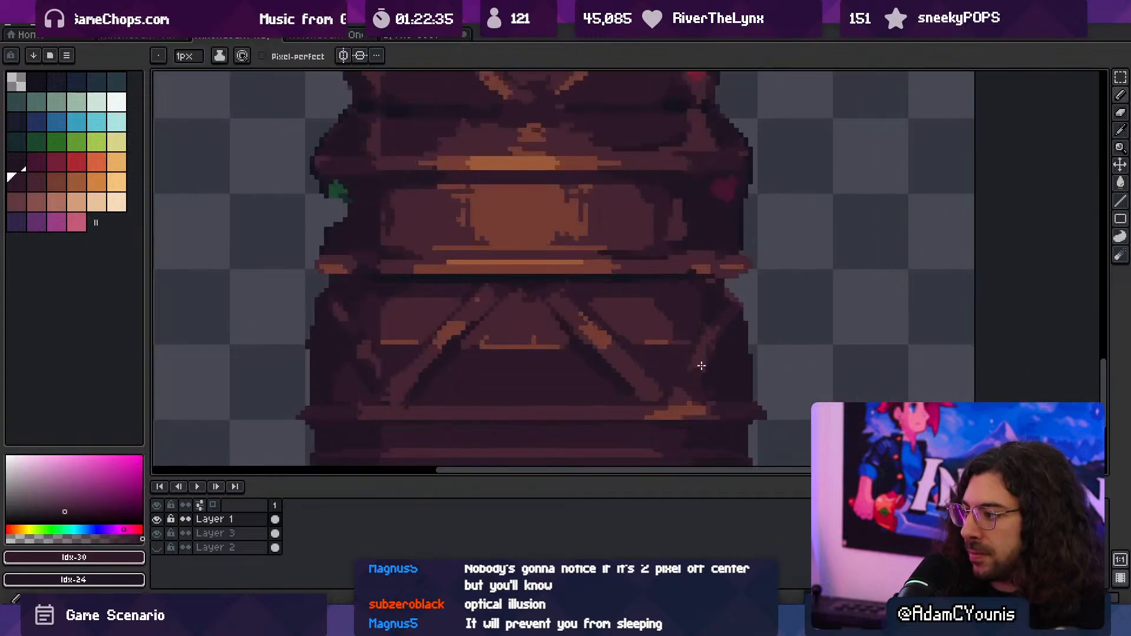
left_click(735, 323, "alt")
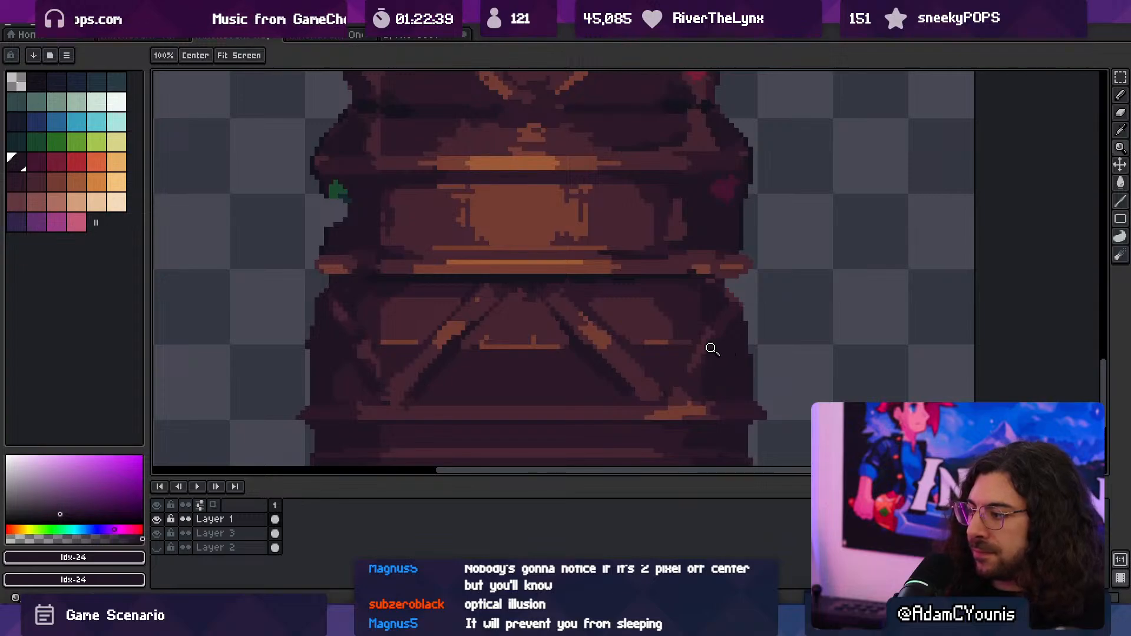
- Enlarge the pencil to 4 px and darken the left side of the column's base with Idx-24
left_click_drag(724, 348, 697, 330, "ctrl")
left_click_drag(646, 355, 677, 347, "ctrl")
key("plus")
key("plus")
key("plus")
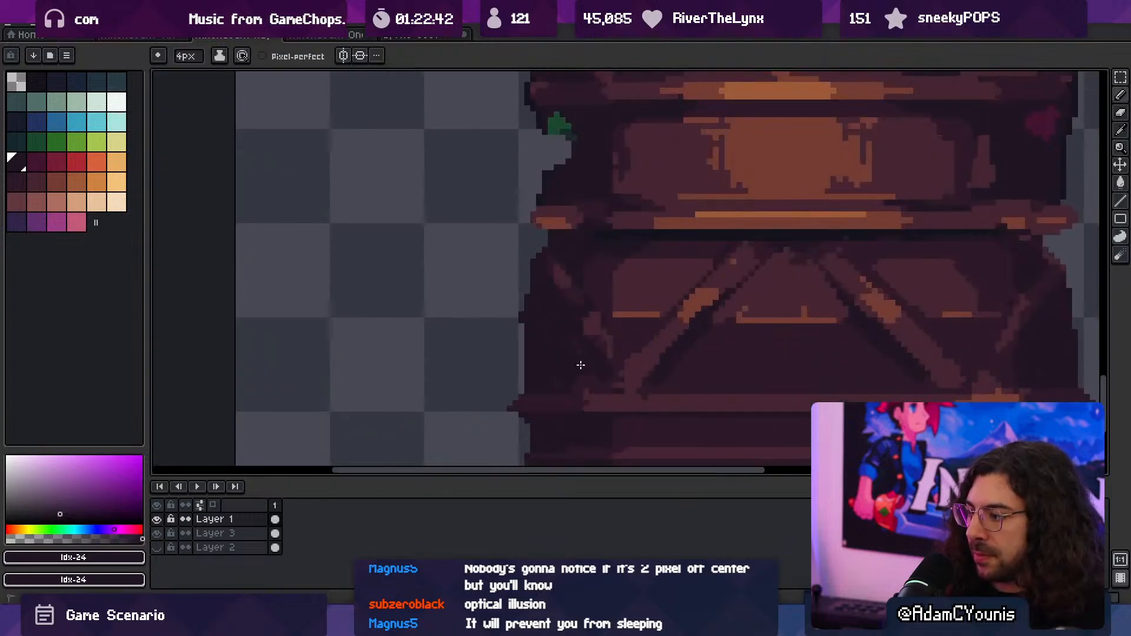
left_click_drag(566, 382, 552, 379, "ctrl")
left_click_drag(552, 379, 499, 420)
left_click_drag(591, 371, 576, 351, "ctrl")
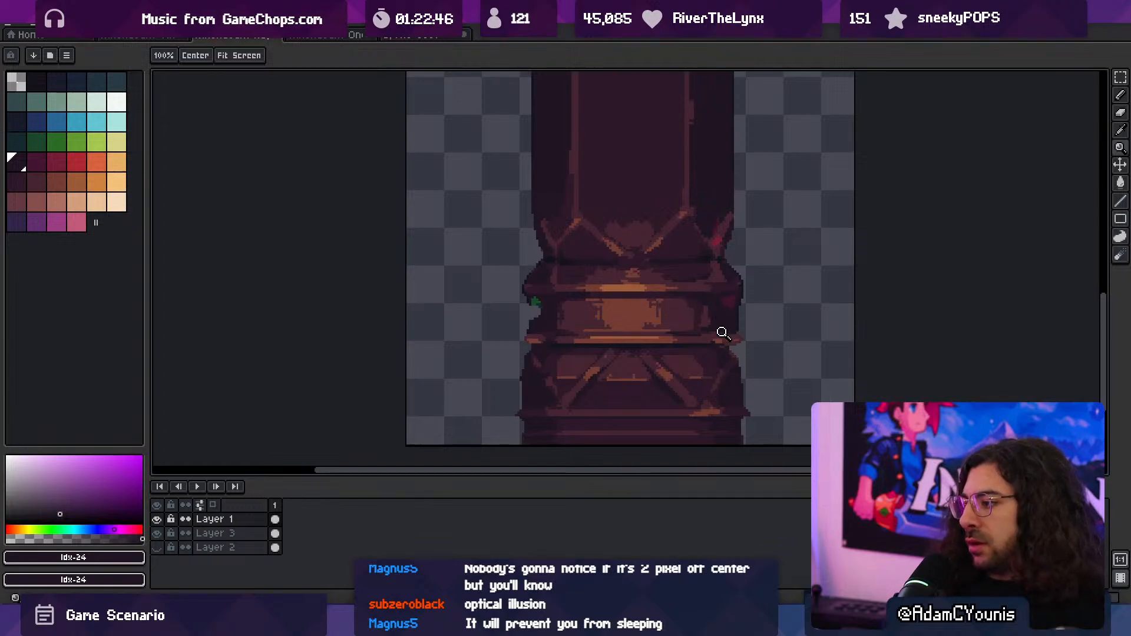
- Paint over the orange highlights at both ends of the lower trim ring with a 3 px pencil in Idx-31
left_click(722, 333)
key("b")
left_click(722, 337, "alt")
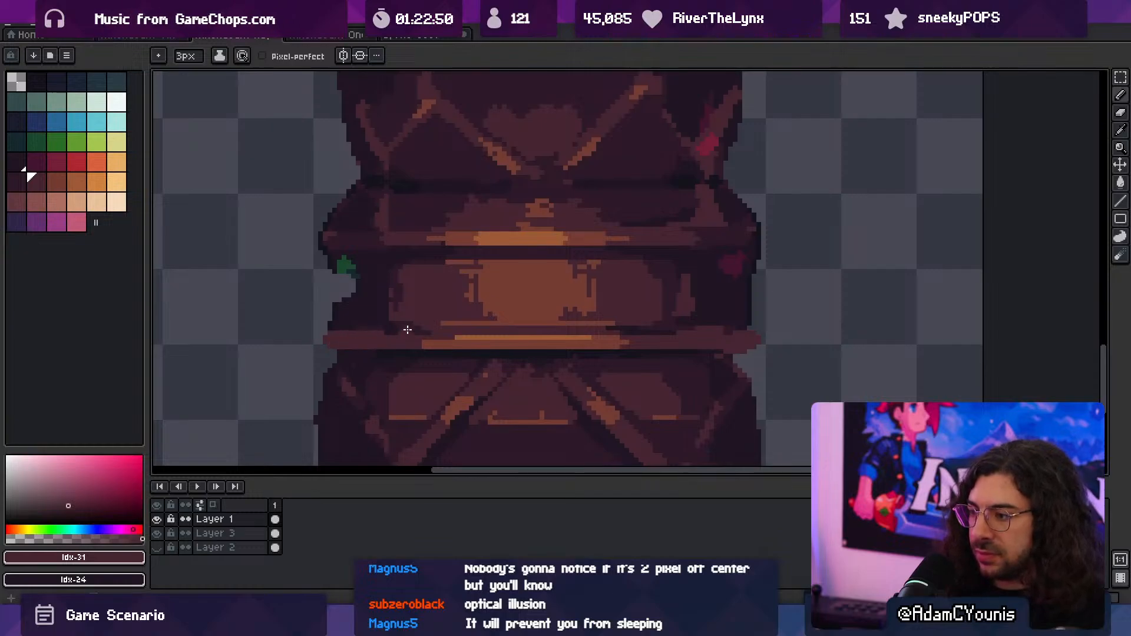
- Fill the notch in the column's left edge below the green spot with Idx-24, and trim the outline with a 9 px eraser
left_click(360, 316, "alt")
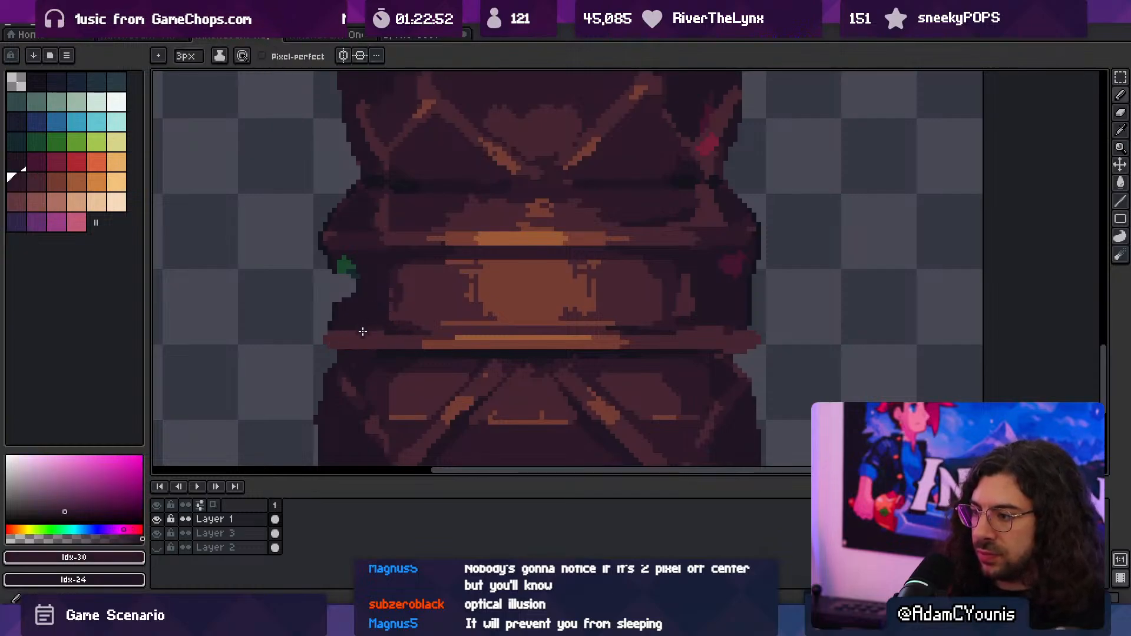
left_click(367, 329, "alt")
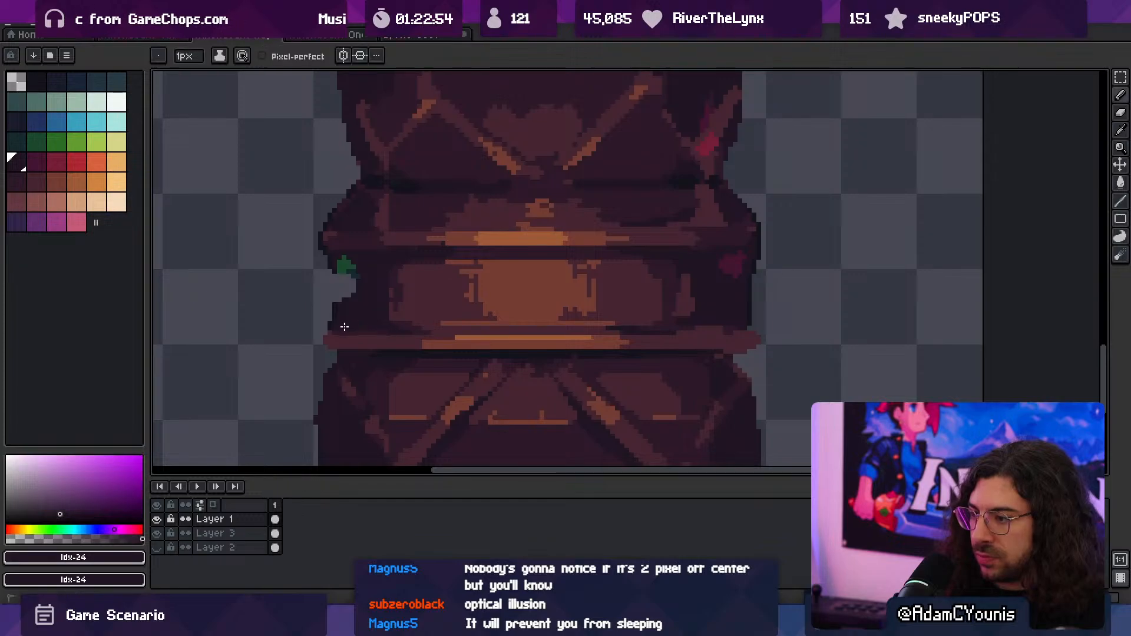
middle_click_drag(387, 324, 430, 368)
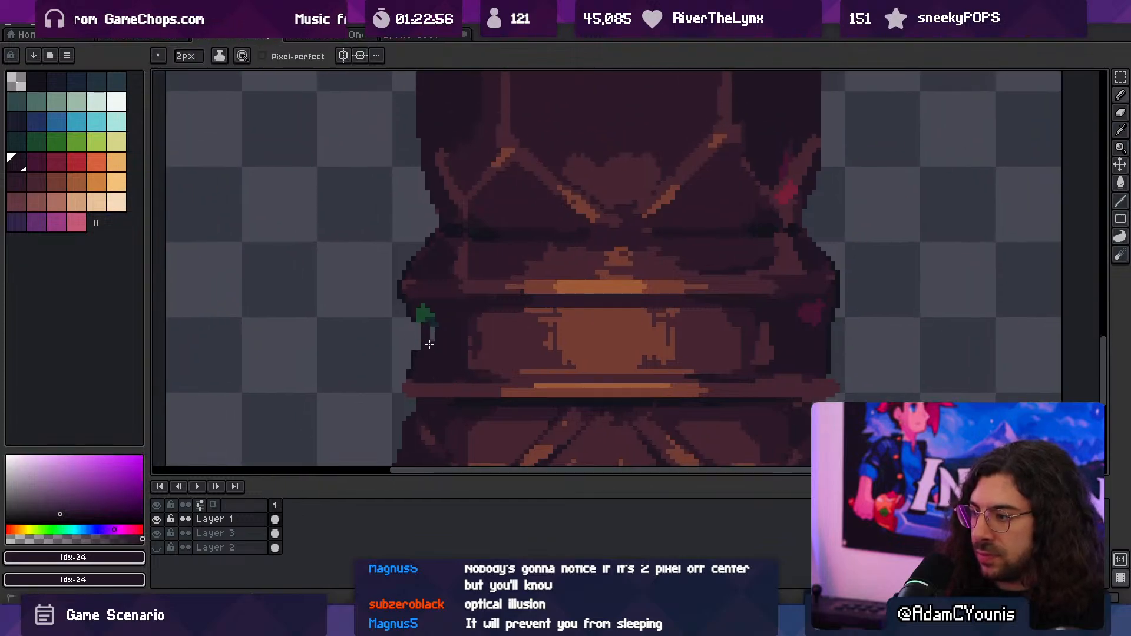
key("e")
left_click_drag(391, 328, 387, 343)
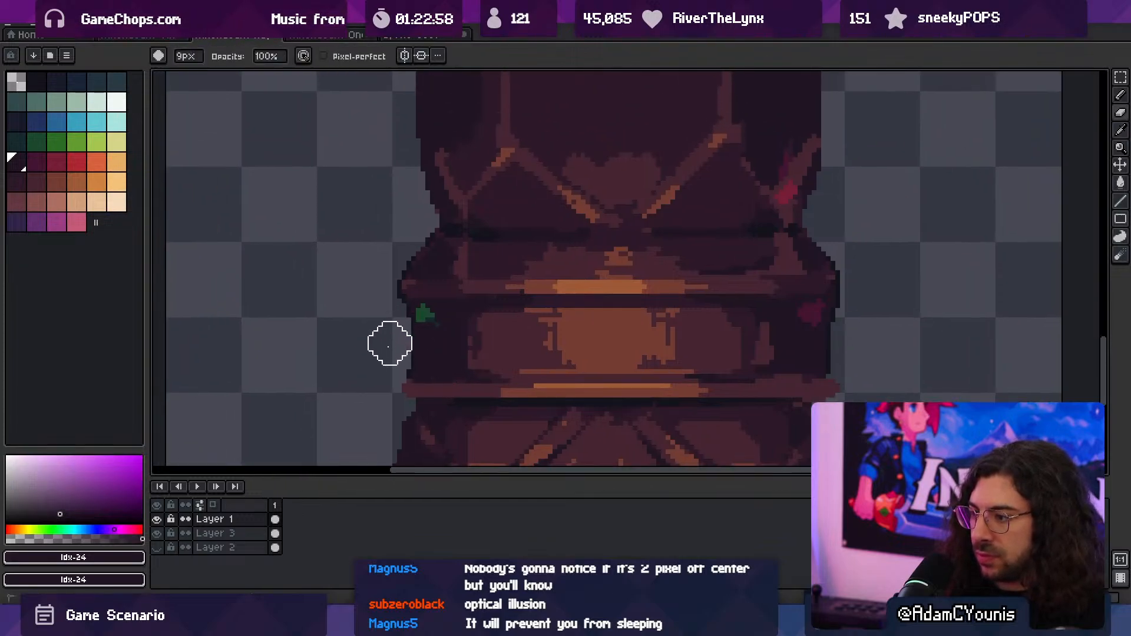
- Extend the Idx-31 strip at the right end of the upper trim ring and recolour its dark edge with Idx-30
key("space")
left_click_drag(680, 296, 536, 315)
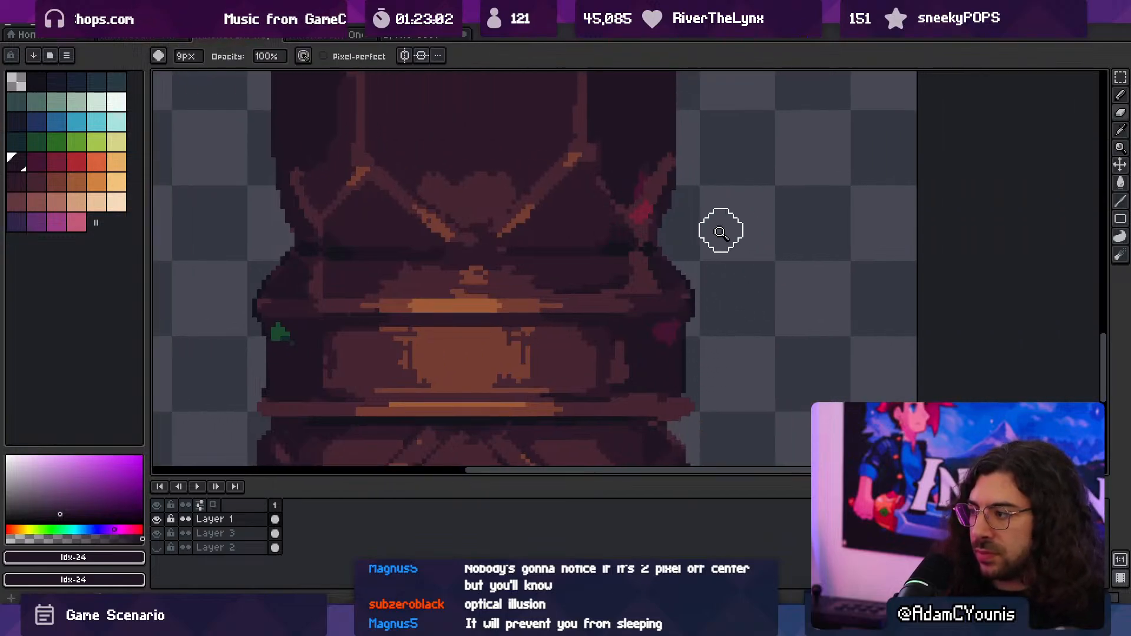
scroll(716, 247, "up", 2)
key("alt")
left_click(660, 313, "alt")
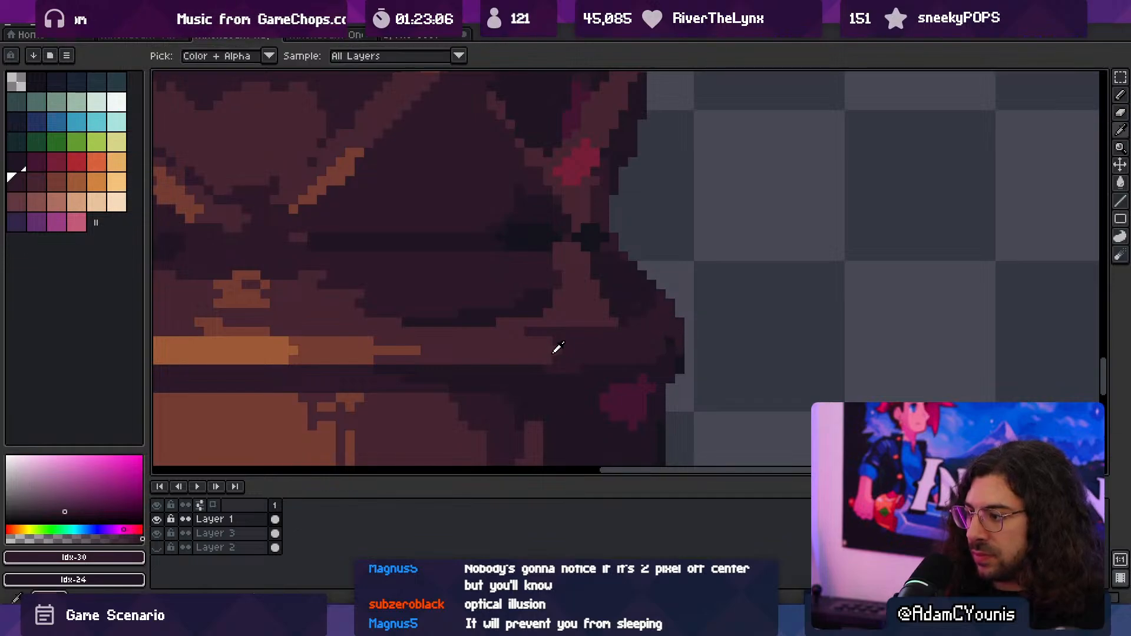
left_click(550, 345, "alt")
left_click(663, 342, "alt")
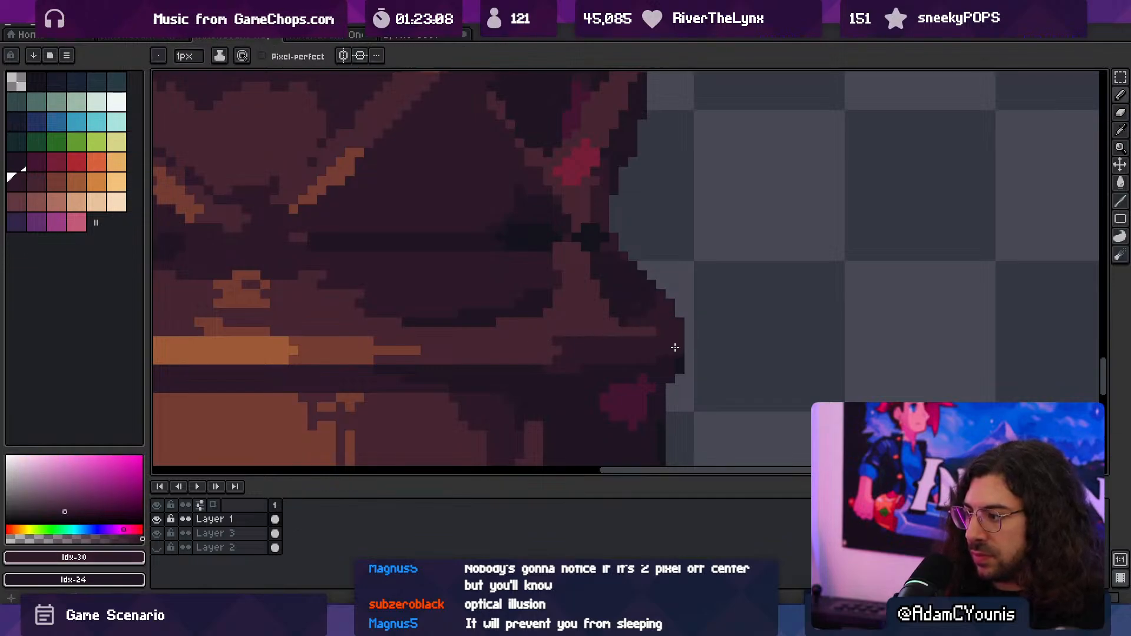
- Extend the Idx-31 strip at the left end of the upper trim ring and recolour its dark outer edge with Idx-30
key("z")
left_click_drag(687, 341, 602, 310)
left_click_drag(399, 338, 471, 339)
key("b")
left_click(442, 328, "alt")
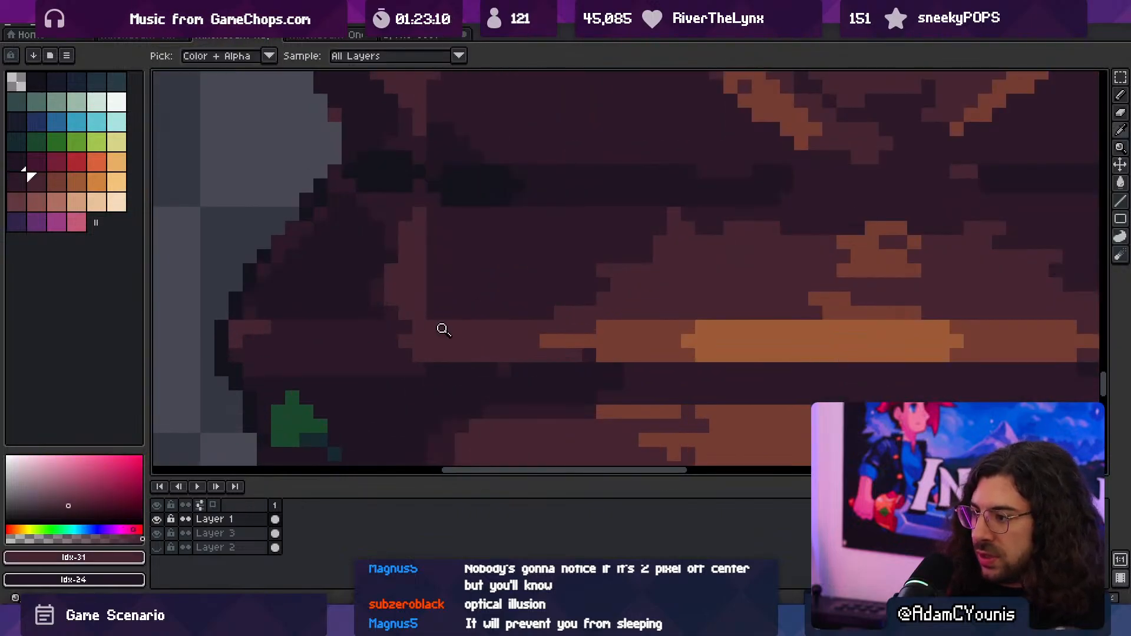
left_click_drag(348, 327, 450, 326)
middle_click_drag(329, 330, 488, 327)
left_click(425, 334, "alt")
left_click_drag(425, 325, 395, 366)
key("e")
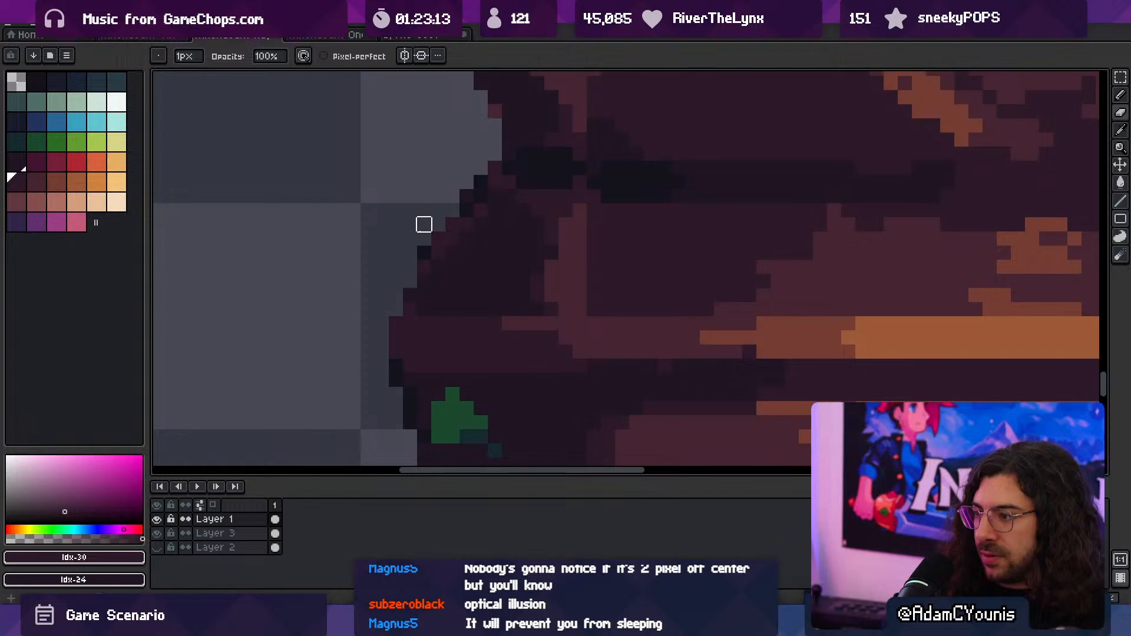
- Recolour the left shoulder outline above the green spot with Idx-30, and clean up its corner pixels with Idx-24 and the eraser
key("b")
left_click(427, 261, "alt")
left_click(424, 253)
left_click(410, 281)
key("space")
left_click_drag(445, 261, 442, 363)
left_click(433, 372, "alt")
key("e")
key("b")
left_click(474, 318, "alt")
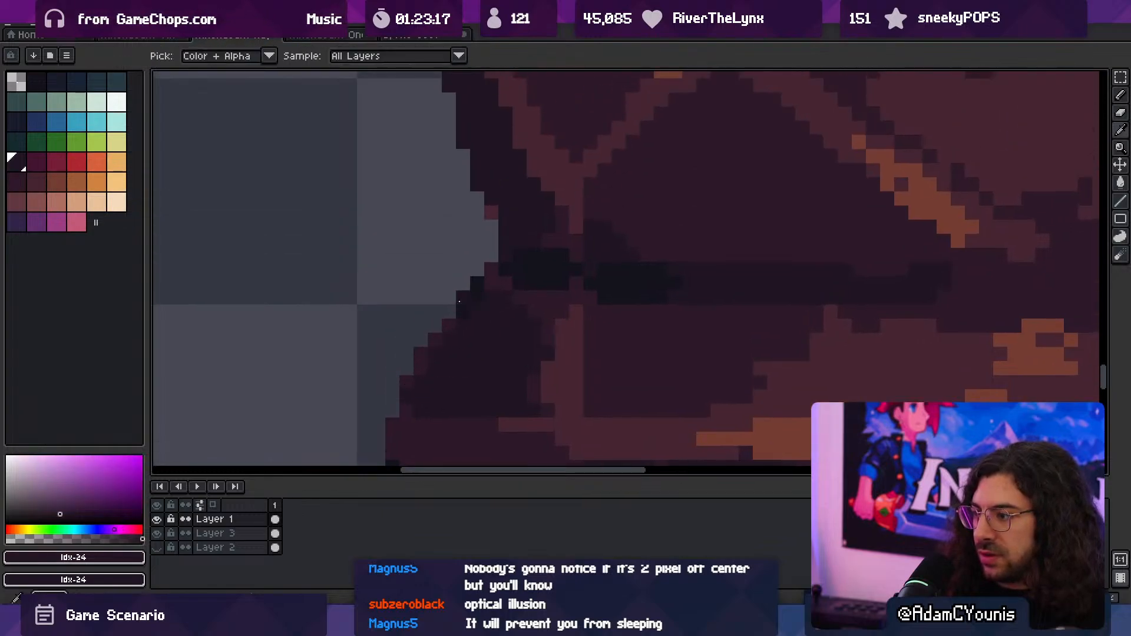
mouse_move(463, 312)
left_mouse_down()
mouse_move(478, 296)
mouse_move(426, 276)
left_mouse_up()
key("e")
left_click(477, 283)
- Compare the left and right sides of the column's base for symmetry in outline and braces
key("ctrl+space")
key("ctrl+space")
scroll(507, 283, "down", 4)
mouse_move(723, 296)
left_mouse_down()
mouse_move(742, 269)
mouse_move(648, 255)
left_mouse_up()
key("space")
key("space")
left_click_drag(659, 317, 657, 283)
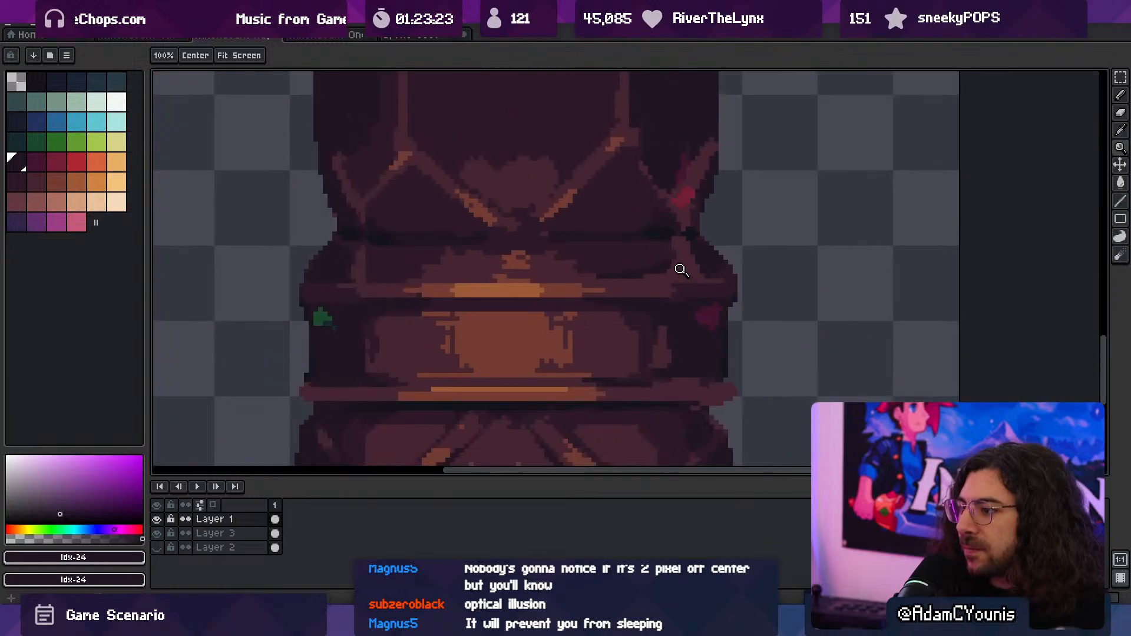
left_click_drag(492, 272, 610, 316)
left_click_drag(826, 293, 763, 294)
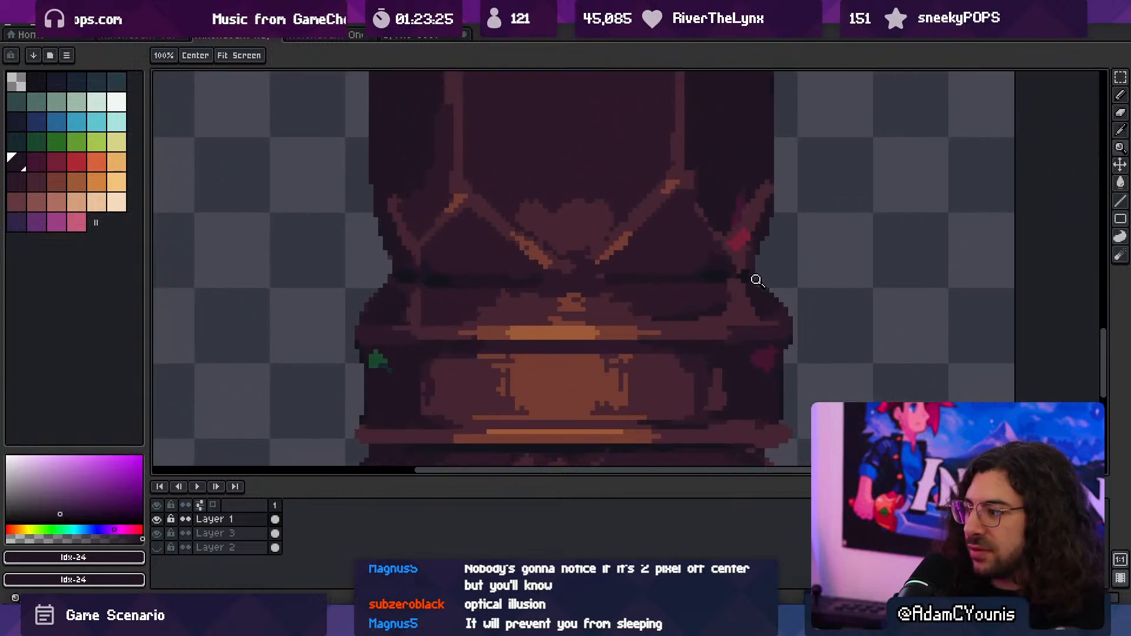
mouse_move(406, 312)
left_mouse_down()
mouse_move(432, 299)
mouse_move(438, 275)
mouse_move(412, 298)
left_mouse_up()
left_click(437, 290, "alt")
left_click_drag(413, 298, 347, 302)
left_click_drag(619, 310, 692, 302)
left_click(600, 312, "alt")
- Touch up the crease shadow and the slanted brace on the column's right shoulder with 1 px strokes in Idx-1 and Idx-31
key("b")
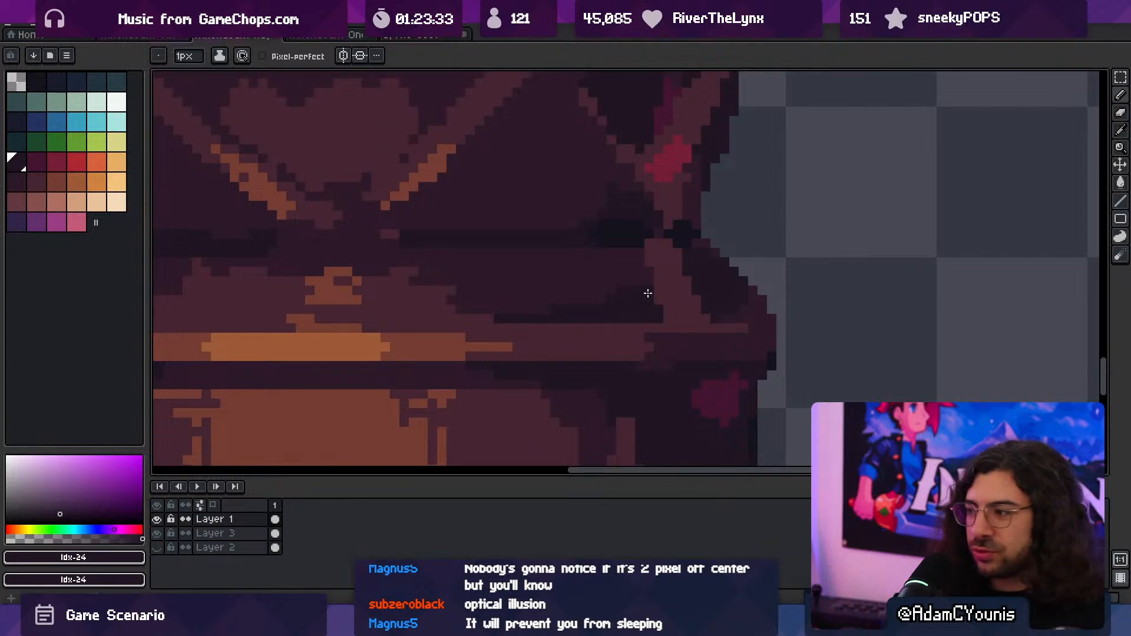
key("z")
left_click(669, 272)
key("b")
left_click(630, 202, "alt")
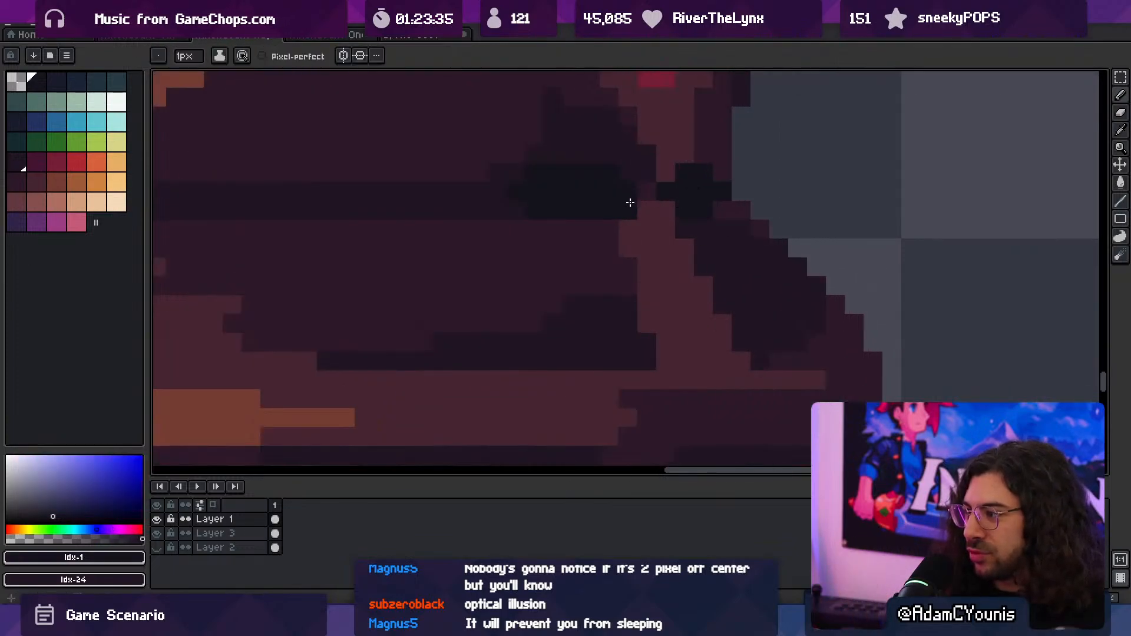
key("ctrl+space")
mouse_move(641, 208)
left_mouse_down()
mouse_move(667, 211)
mouse_move(649, 232)
mouse_move(682, 251)
left_mouse_up()
mouse_move(709, 259)
left_mouse_down("ctrl")
mouse_move(775, 258)
mouse_move(670, 246)
left_mouse_up("ctrl")
left_click(715, 232, "alt")
left_click(699, 255, "alt")
- Reshape the left shoulder's brace into a slant with Idx-31, and darken the area beside it with Idx-24
key("ctrl+space")
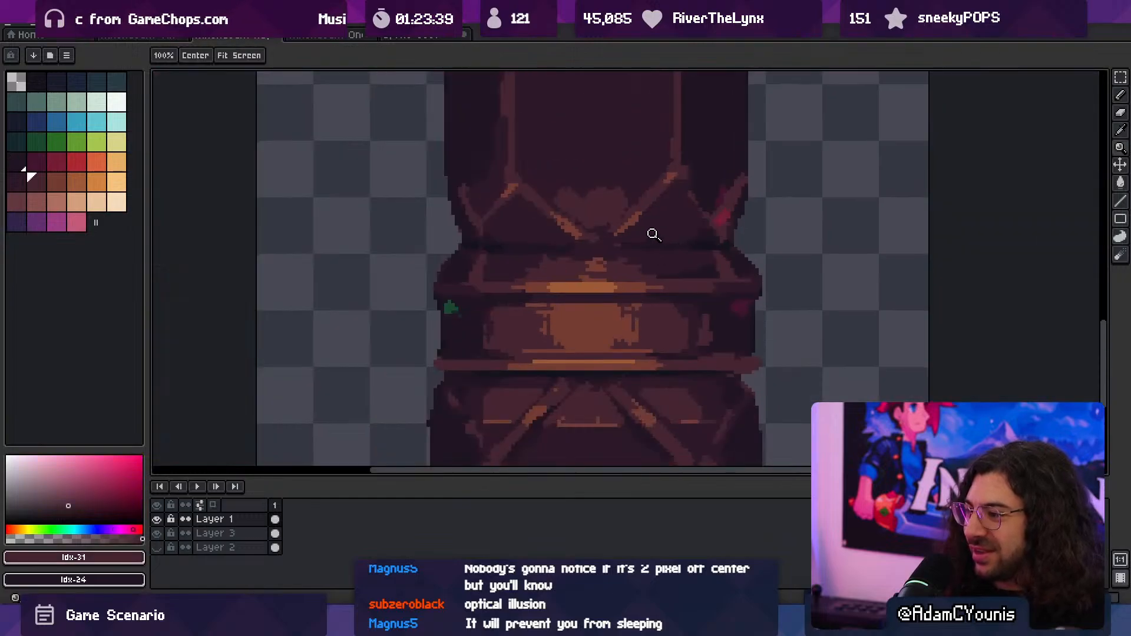
left_click_drag(445, 265, 500, 265, "ctrl")
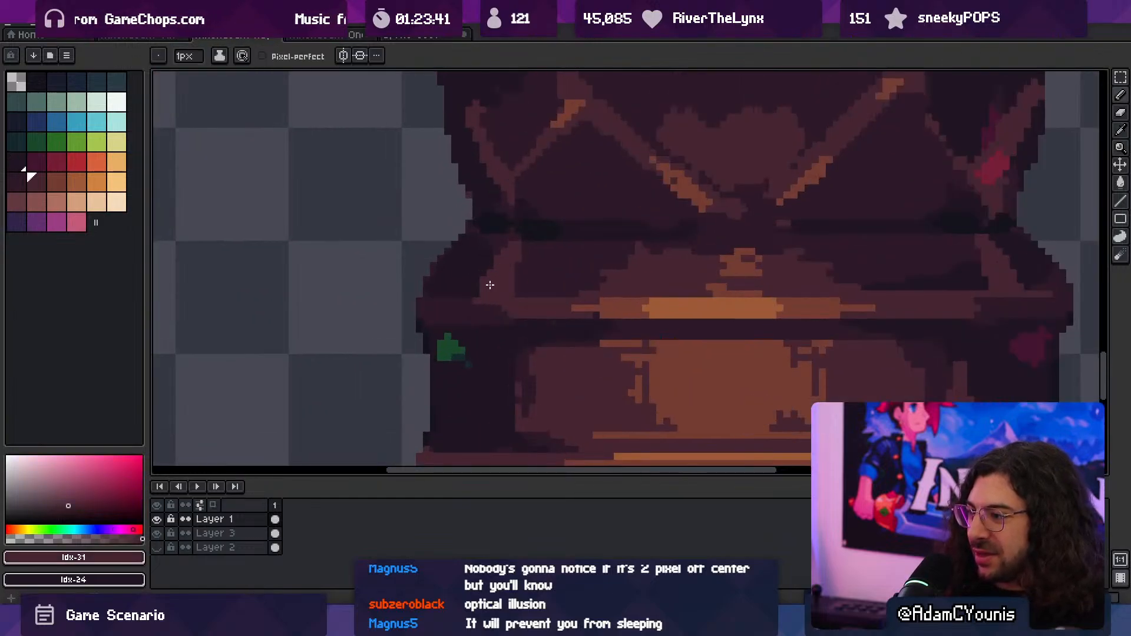
left_click(498, 257, "alt")
key("ctrl+space")
left_click_drag(479, 265, 545, 259, "ctrl")
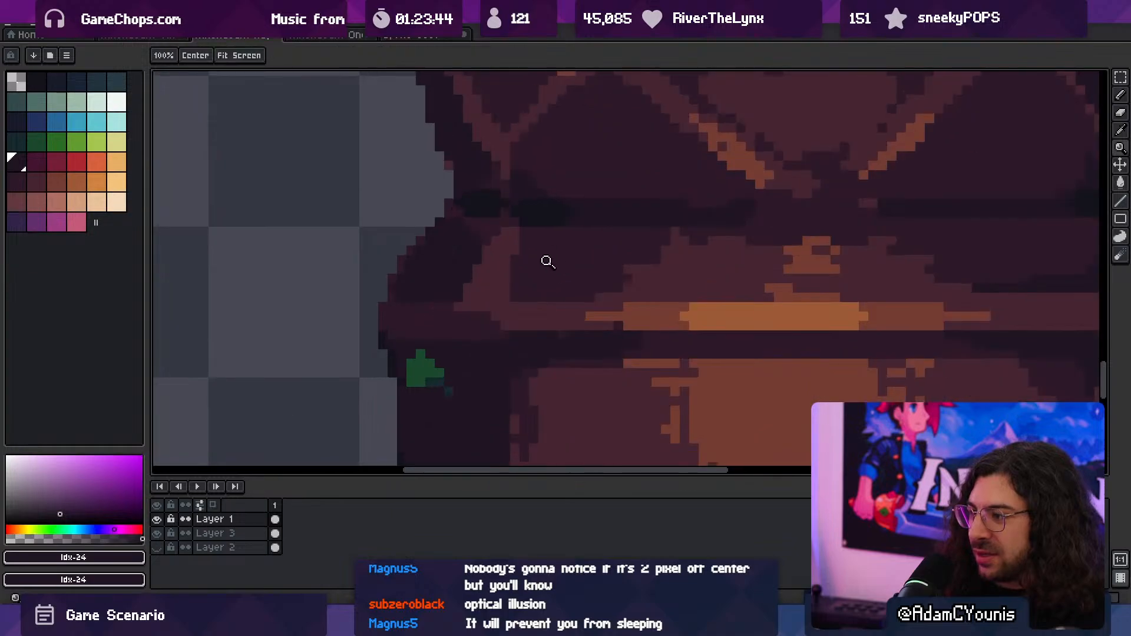
- Add orange Idx-32 highlights along the slanted braces on both shoulders of the column's base
left_click(477, 267, "alt")
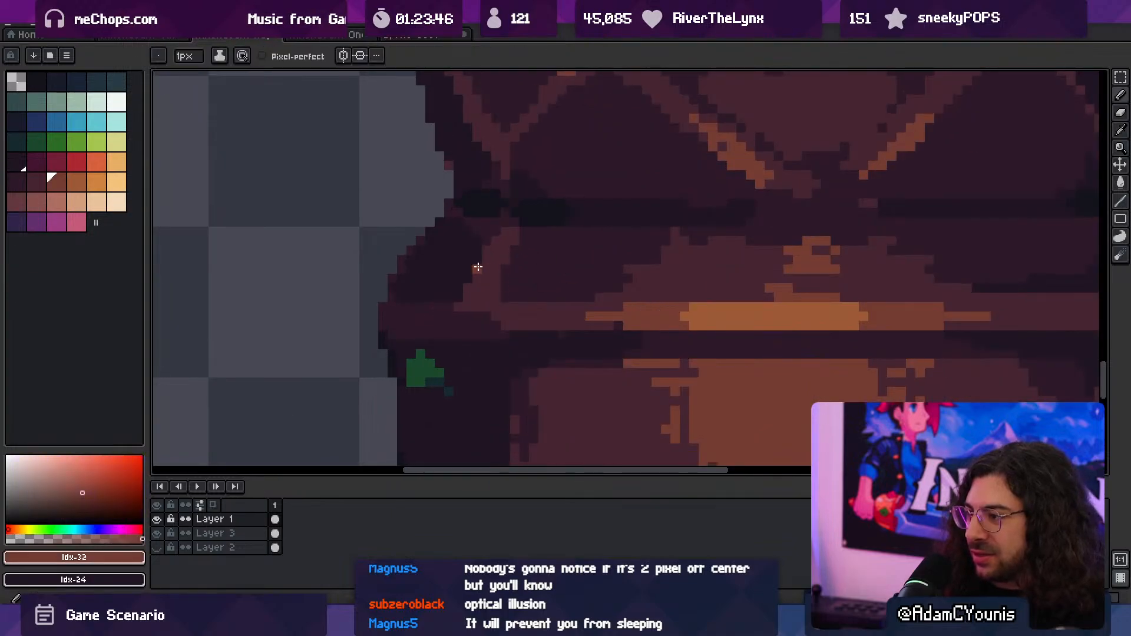
left_click_drag(487, 266, 503, 251)
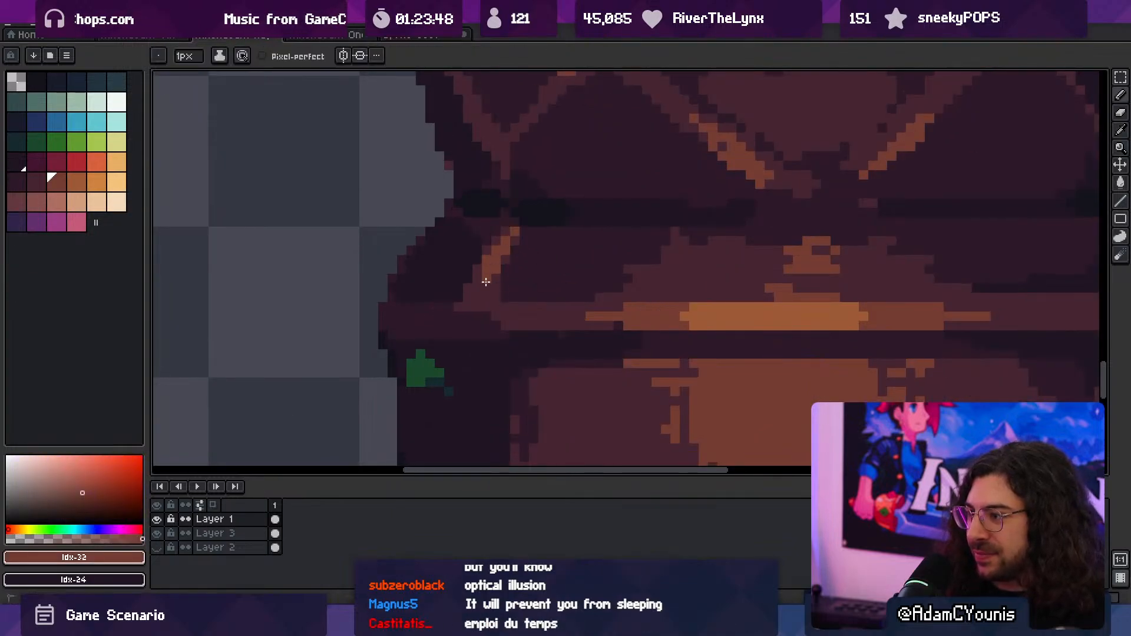
key("ctrl+space")
mouse_move(741, 241)
left_mouse_down("ctrl")
mouse_move(537, 245)
mouse_move(800, 248)
mouse_move(737, 249)
left_mouse_up("ctrl")
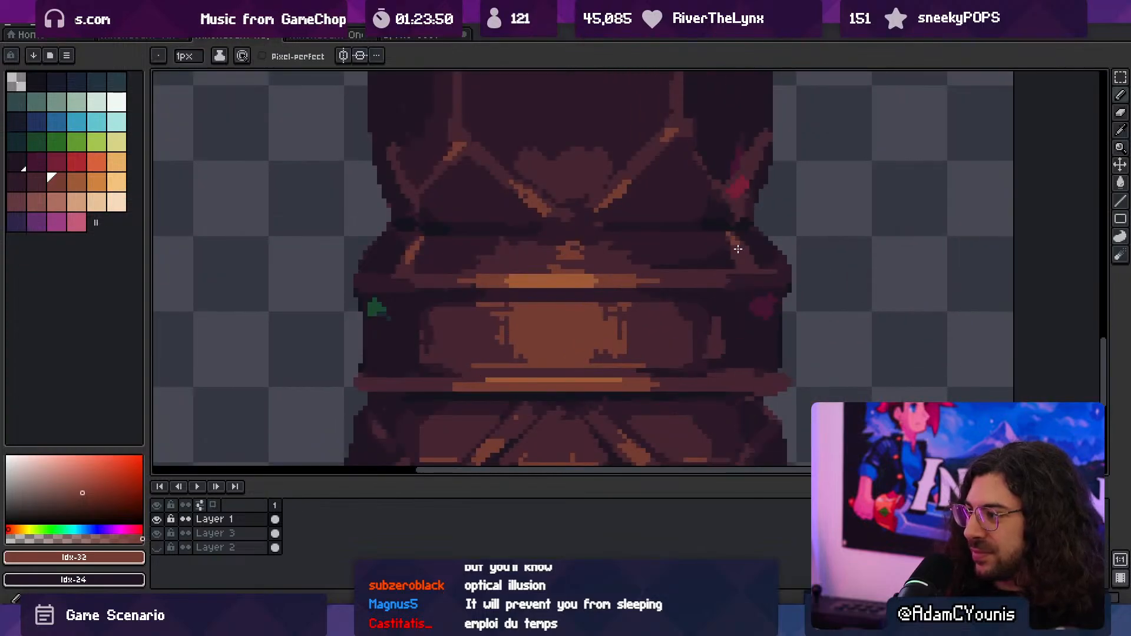
- Paint over the orange highlights on both shoulder braces with Idx-31
key("ctrl+space")
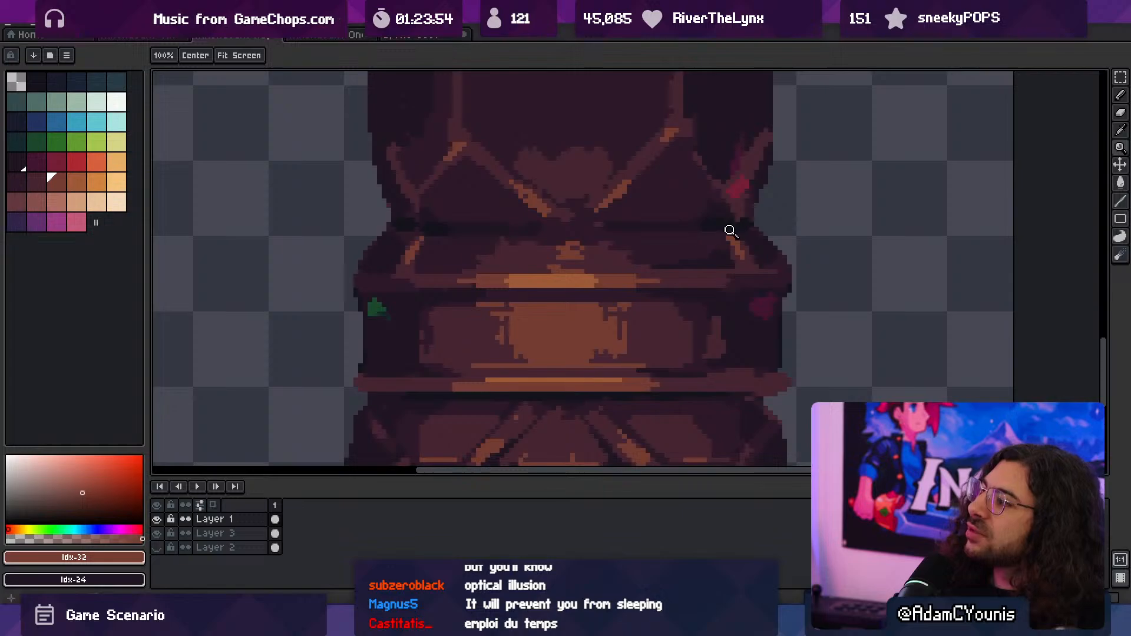
left_click_drag(631, 272, 557, 278)
left_click_drag(634, 246, 536, 241, "ctrl")
left_click_drag(656, 230, 713, 232, "ctrl")
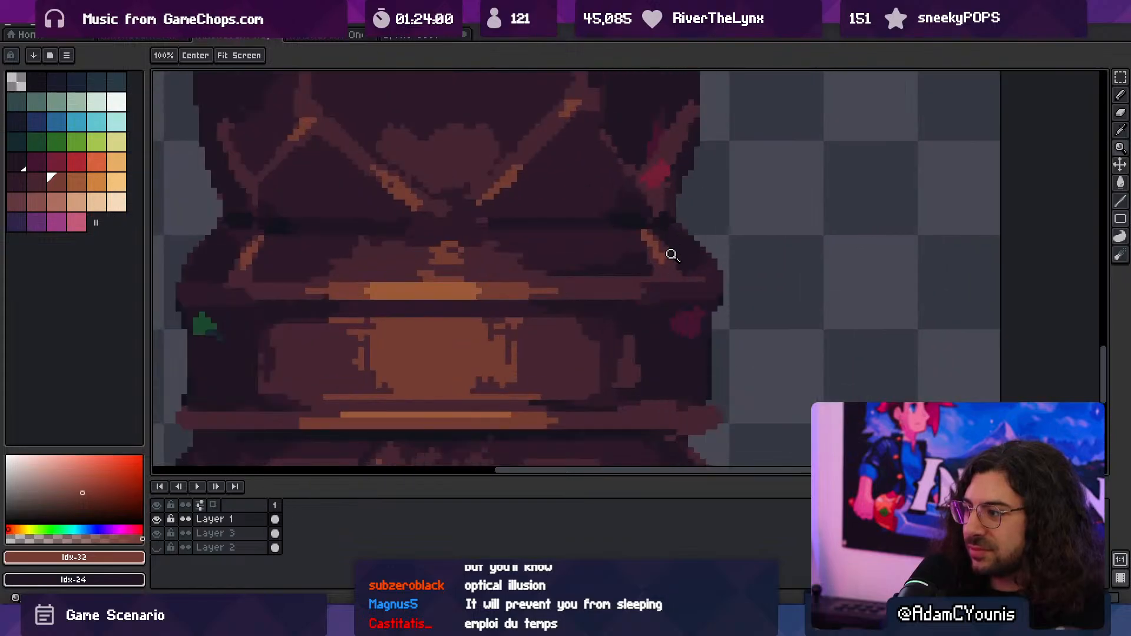
left_click(660, 250, "alt")
left_click_drag(659, 261, 646, 239)
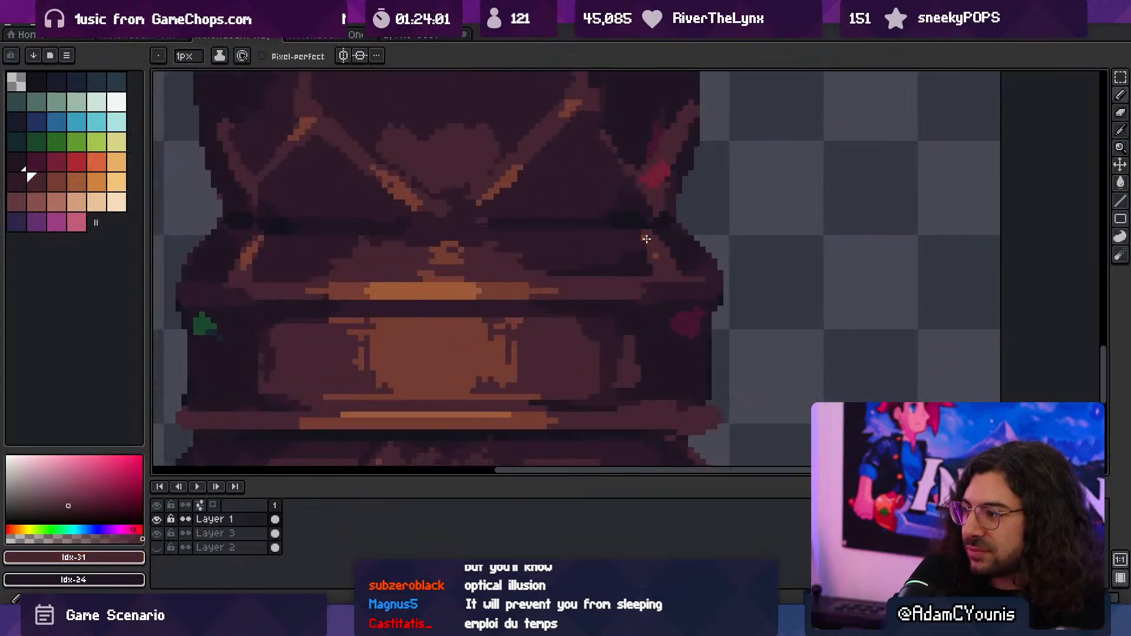
left_click(681, 242, "alt")
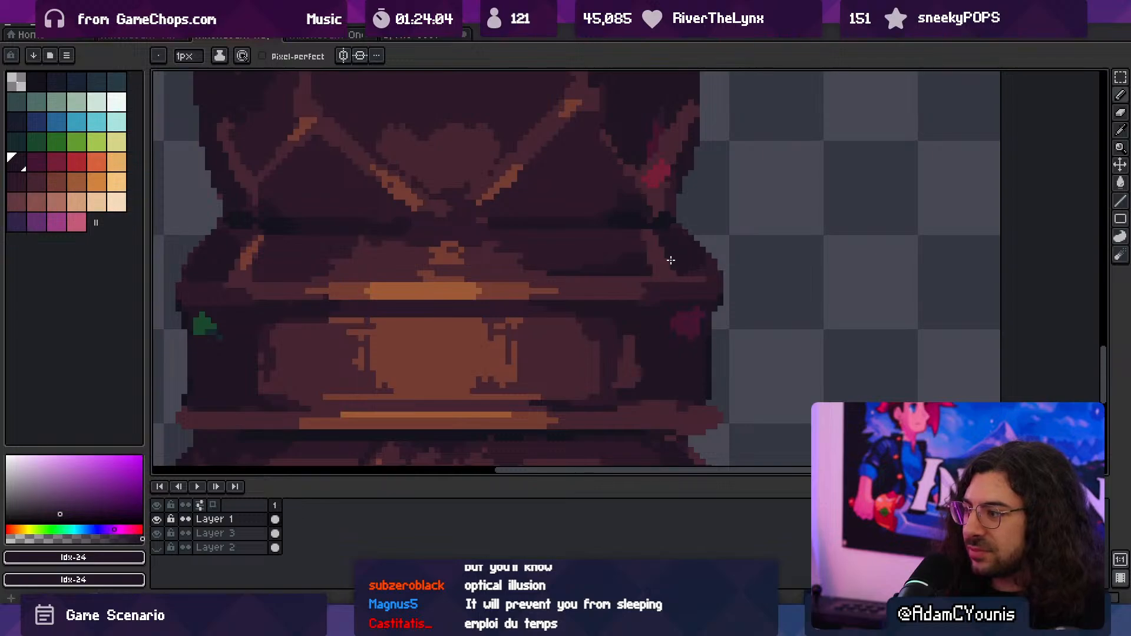
mouse_move(646, 255)
left_mouse_down("ctrl")
mouse_move(468, 231)
mouse_move(454, 251)
mouse_move(480, 247)
left_mouse_up("ctrl")
left_click(398, 270, "alt")
left_click_drag(398, 270, 409, 240)
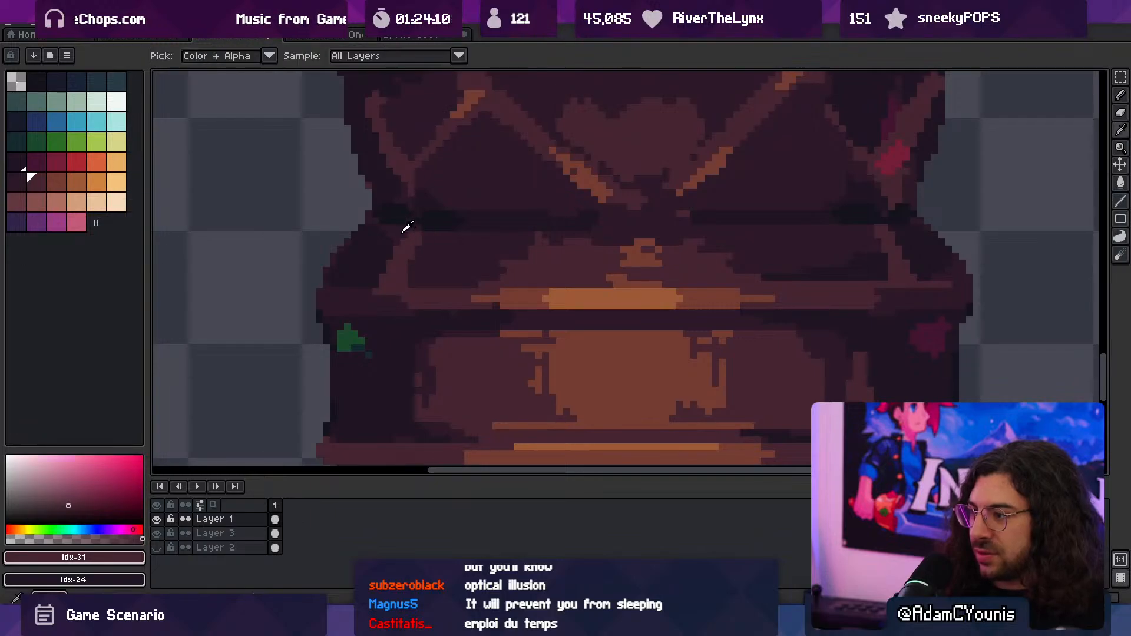
left_click(393, 245, "alt")
- Smooth the column's right outline beside and below the red spot with Idx-24 and a 1 px eraser
key("e")
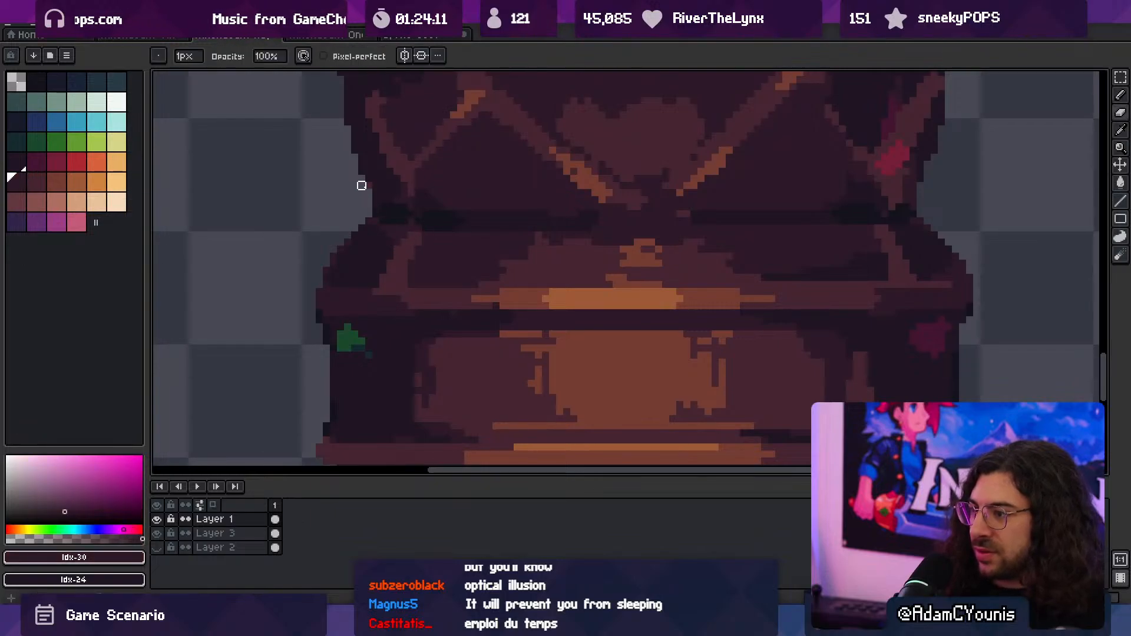
left_click_drag(566, 220, 338, 343)
scroll(700, 280, "up", 2)
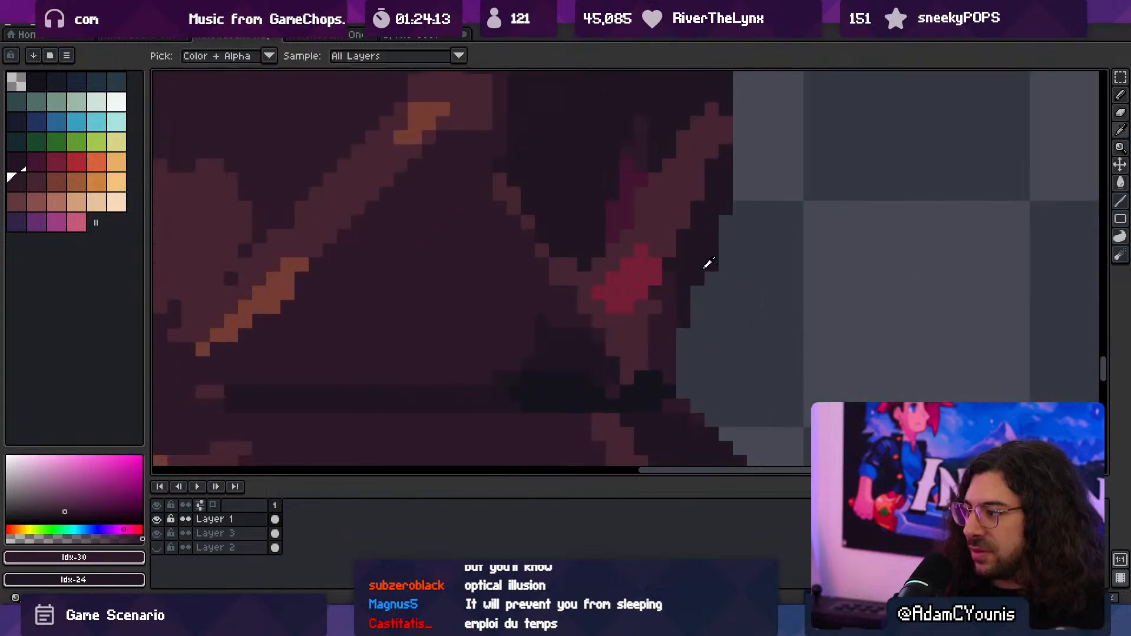
left_click(707, 265, "alt")
key("b")
mouse_move(698, 292)
left_mouse_down()
mouse_move(681, 342)
mouse_move(697, 377)
left_mouse_up()
left_click(696, 321)
key("e")
- Clean up the column's left outline just above the crease with 1 px strokes in Idx-24
key("z")
left_click_drag(733, 283, 611, 246)
left_click_drag(530, 287, 578, 280)
left_click(577, 280, "alt")
key("b")
left_click(564, 300)
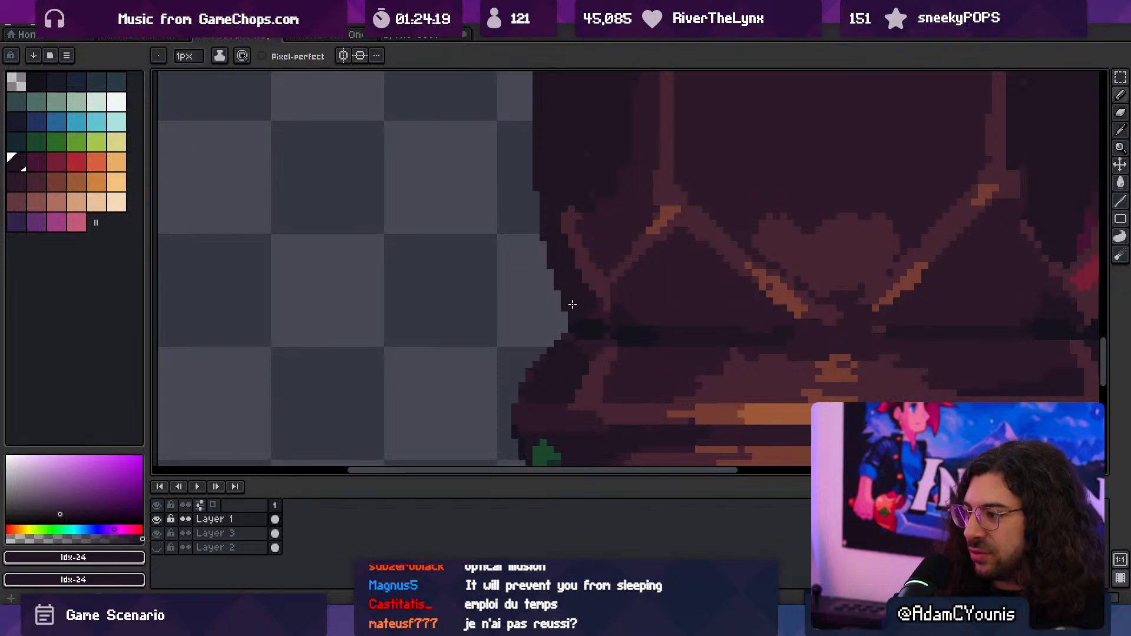
key("e")
- Extend the crease shadow across the column's centre with Idx-24, and deepen its outer parts with Idx-1
key("z")
mouse_move(568, 328)
left_mouse_down()
mouse_move(503, 294)
mouse_move(577, 254)
left_mouse_up()
left_click_drag(665, 316, 742, 285)
key("e")
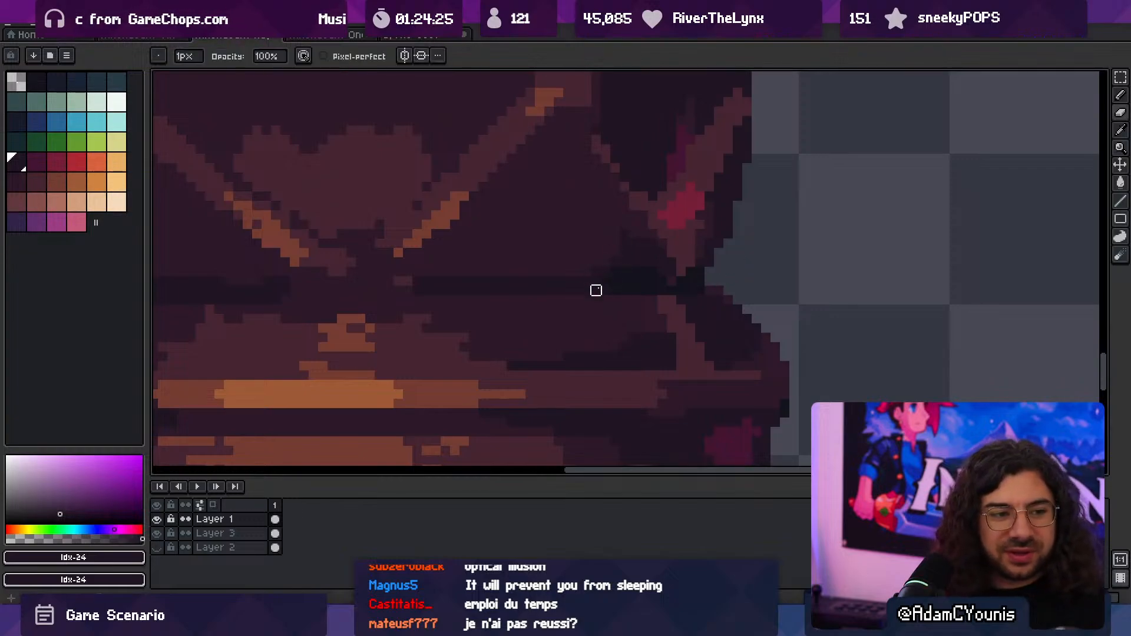
key("space")
key("z")
left_click_drag(565, 305, 626, 289)
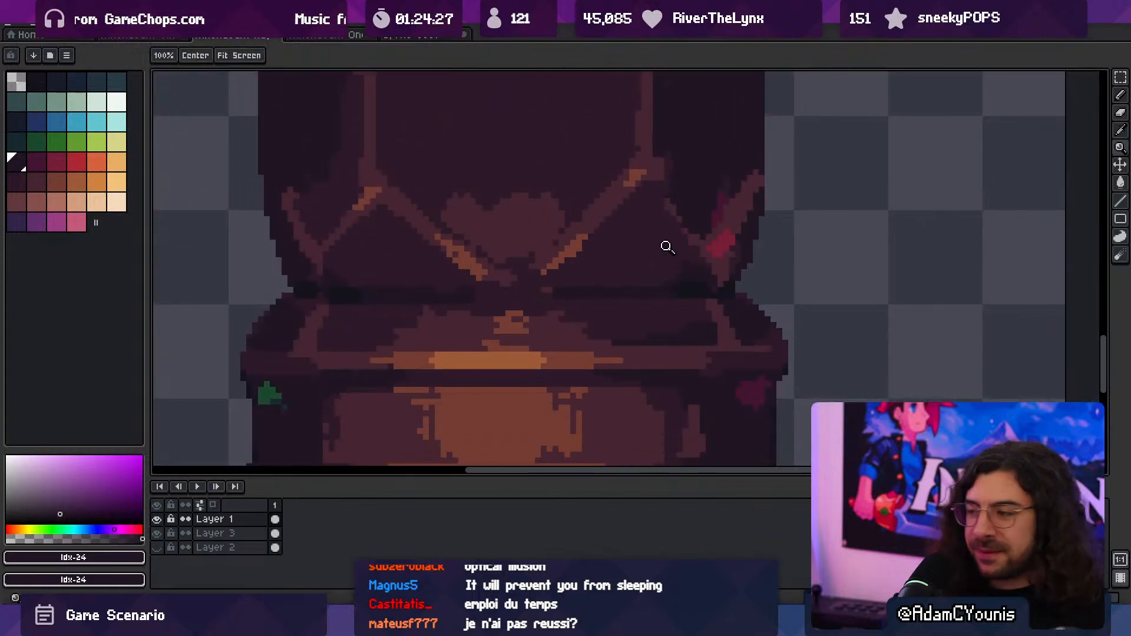
mouse_move(523, 297)
left_mouse_down()
mouse_move(488, 291)
mouse_move(559, 289)
left_mouse_up()
key("b")
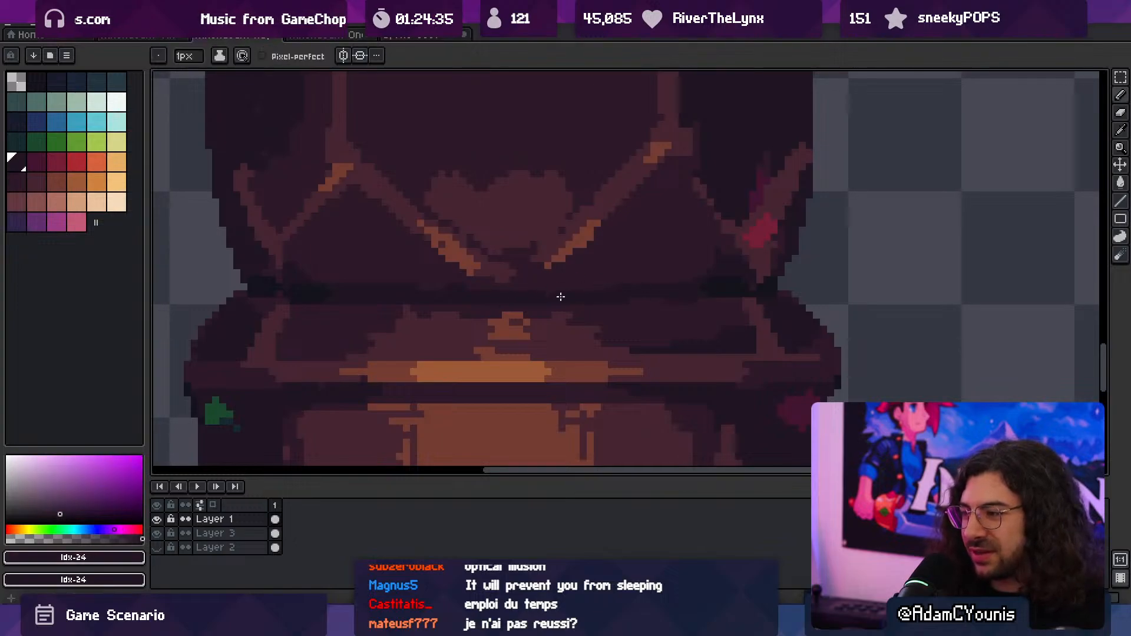
left_click(715, 286, "alt")
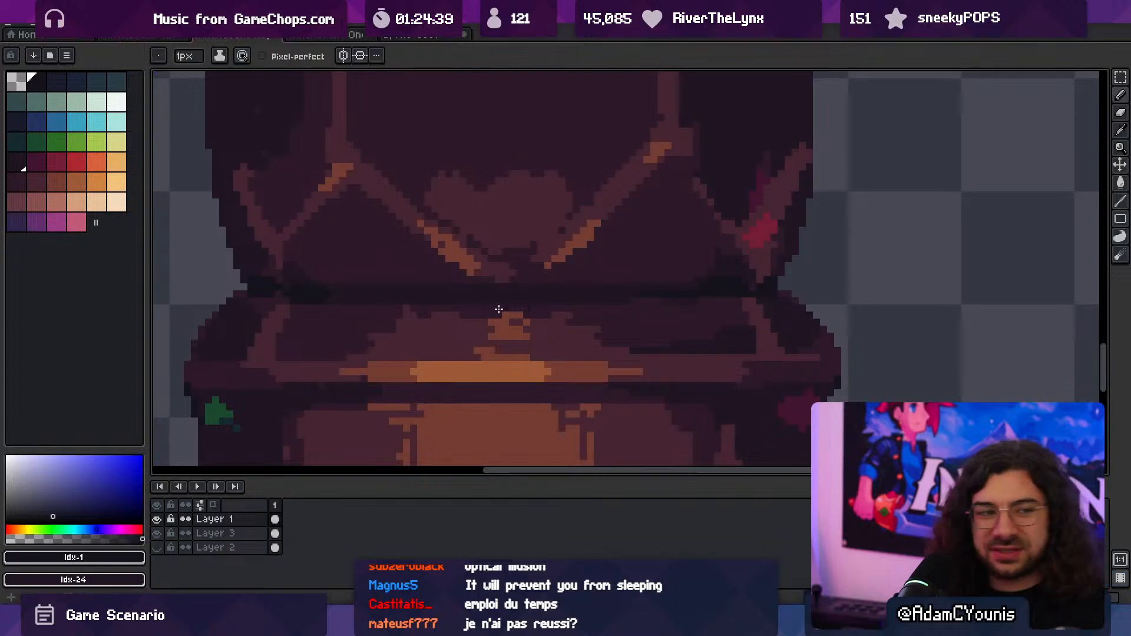
middle_click_drag(498, 309, 569, 321)
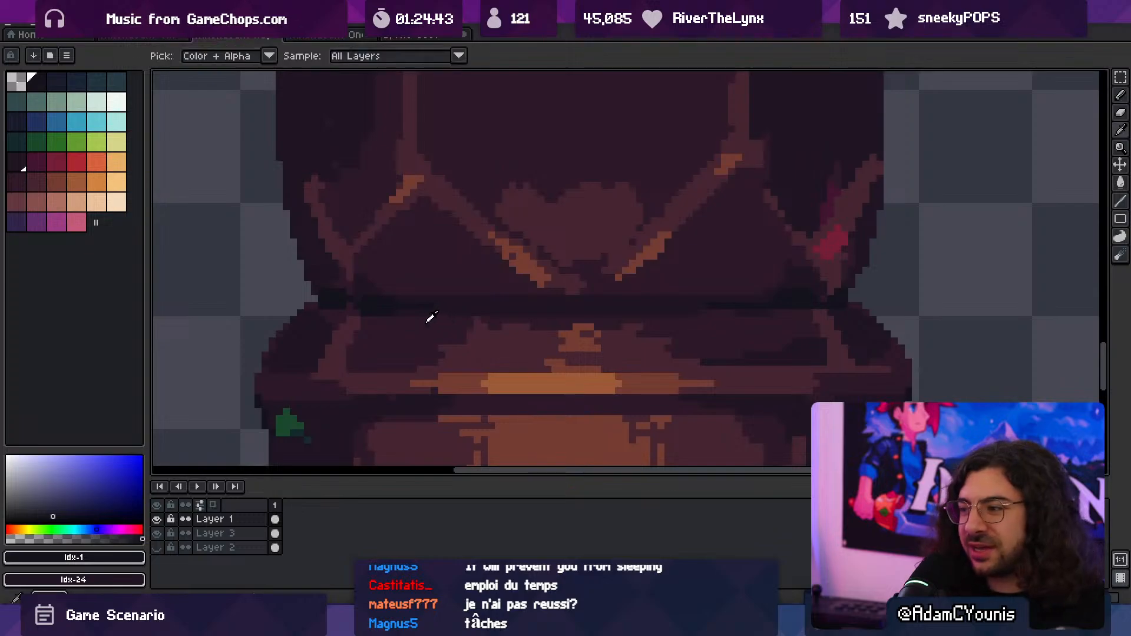
- Refine the lower edge of the crease shadow with Idx-30 on the left and Idx-24 on the right
left_click(378, 322, "alt")
key("z")
left_click_drag(500, 298, 465, 268)
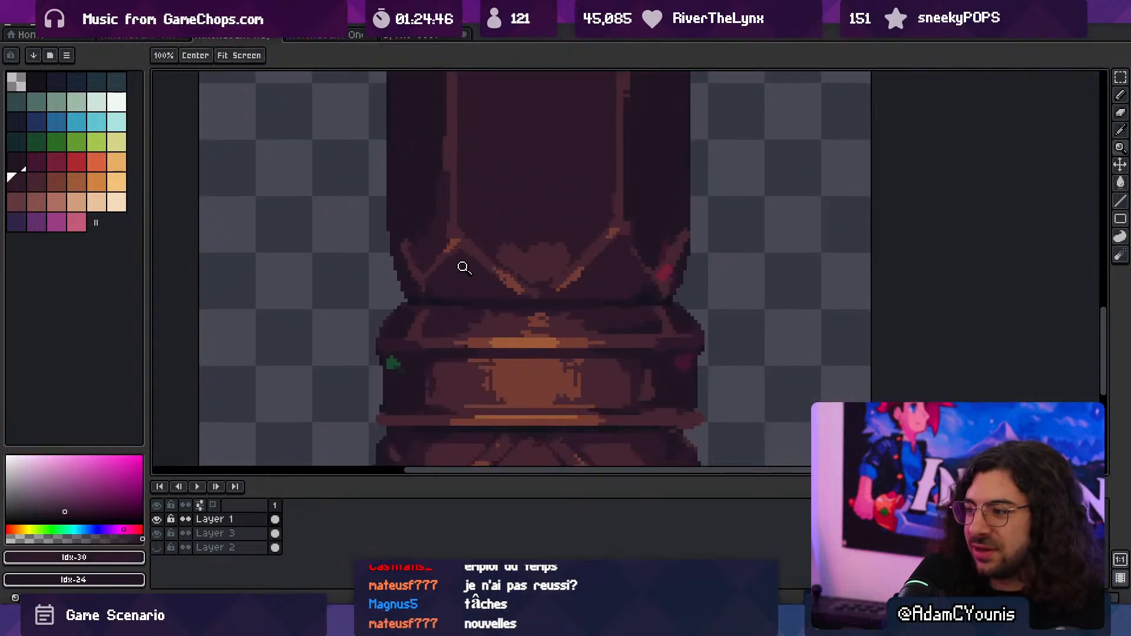
left_click(507, 275)
left_click(706, 306)
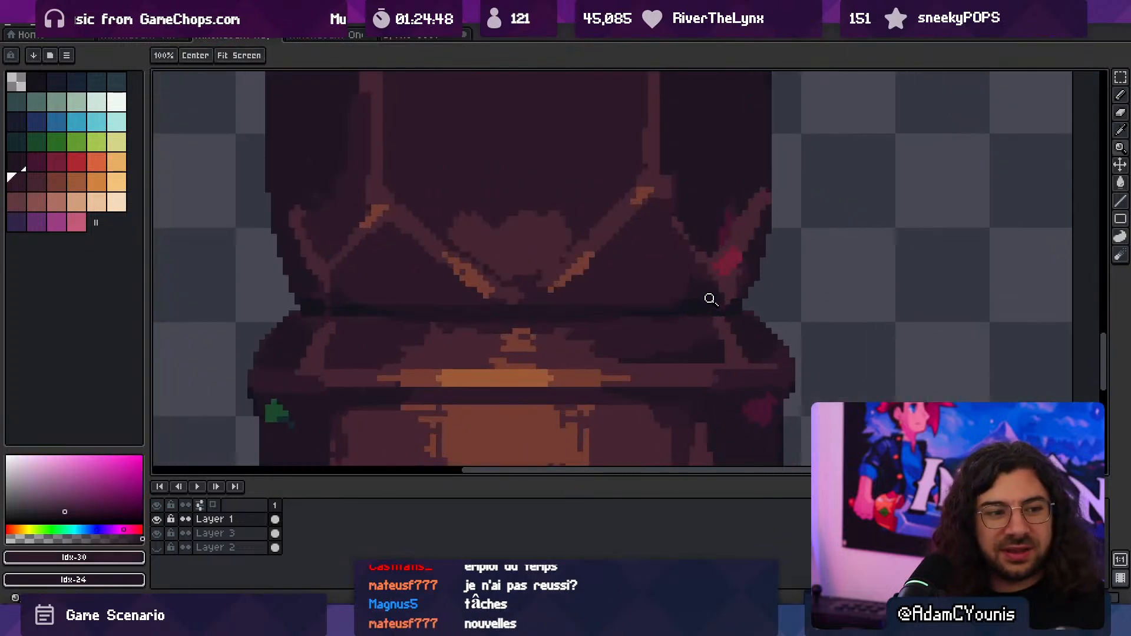
left_click(689, 317)
key("b")
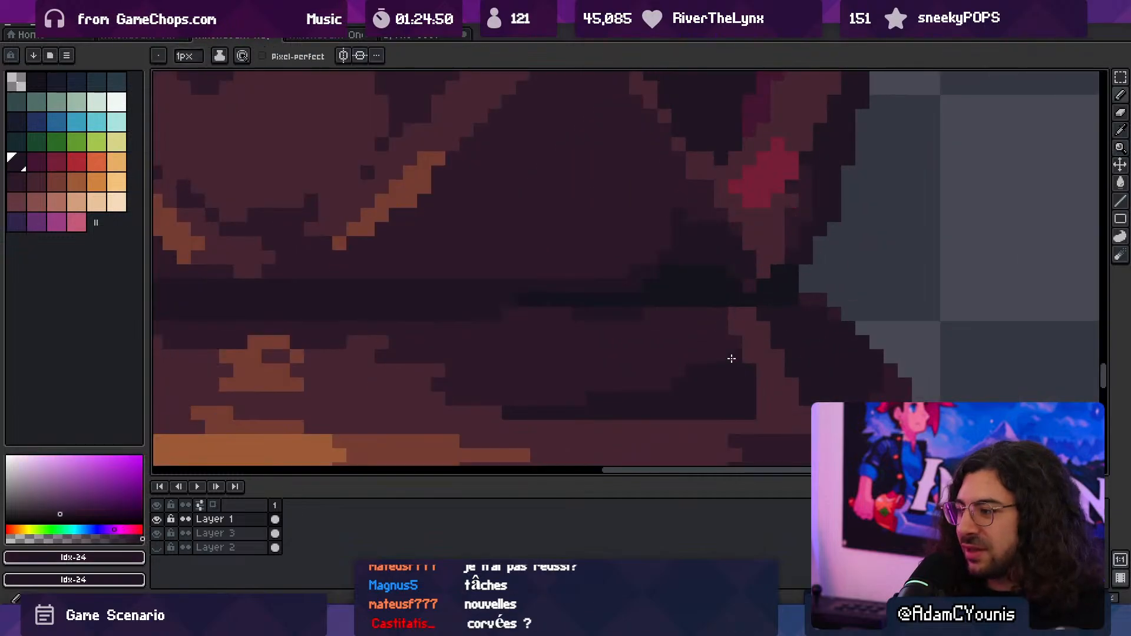
- Paint an Idx-24 shadow strip just above the upper trim ring, inside the left shoulder's brace
key("z")
left_click_drag(569, 394, 547, 355)
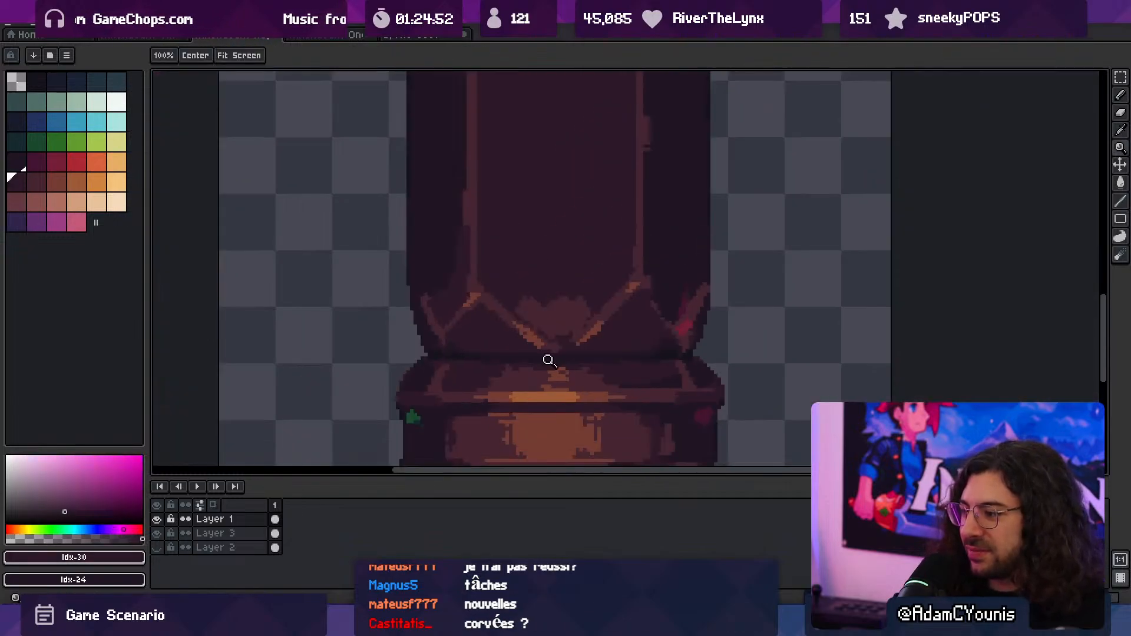
left_click(556, 381)
key("i")
left_click(781, 377, "alt")
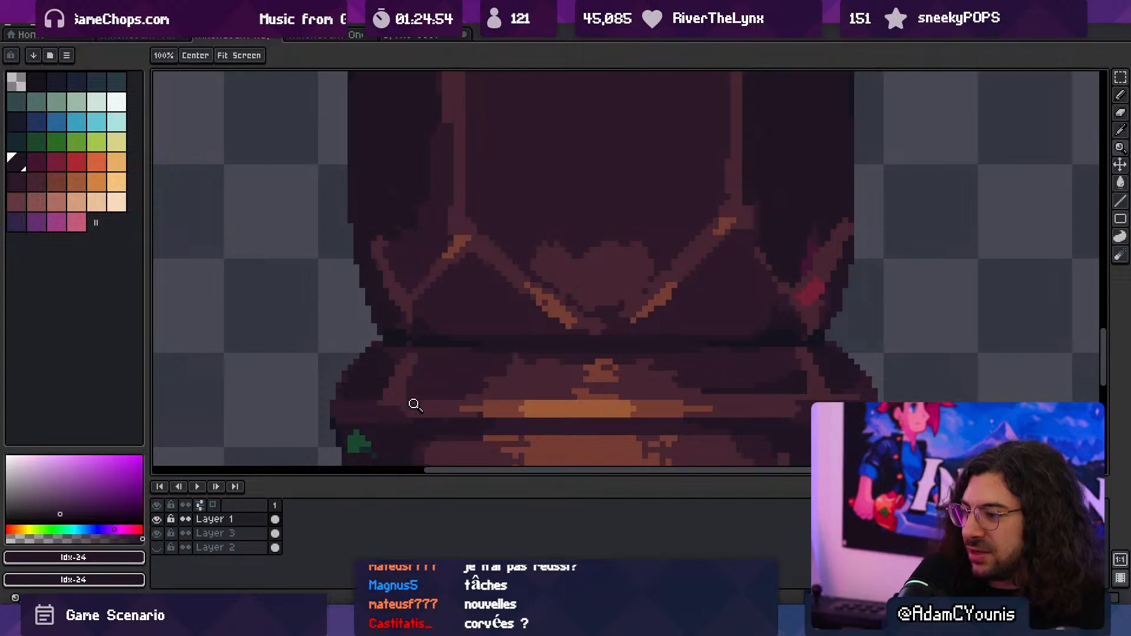
scroll(411, 394, "up", 1)
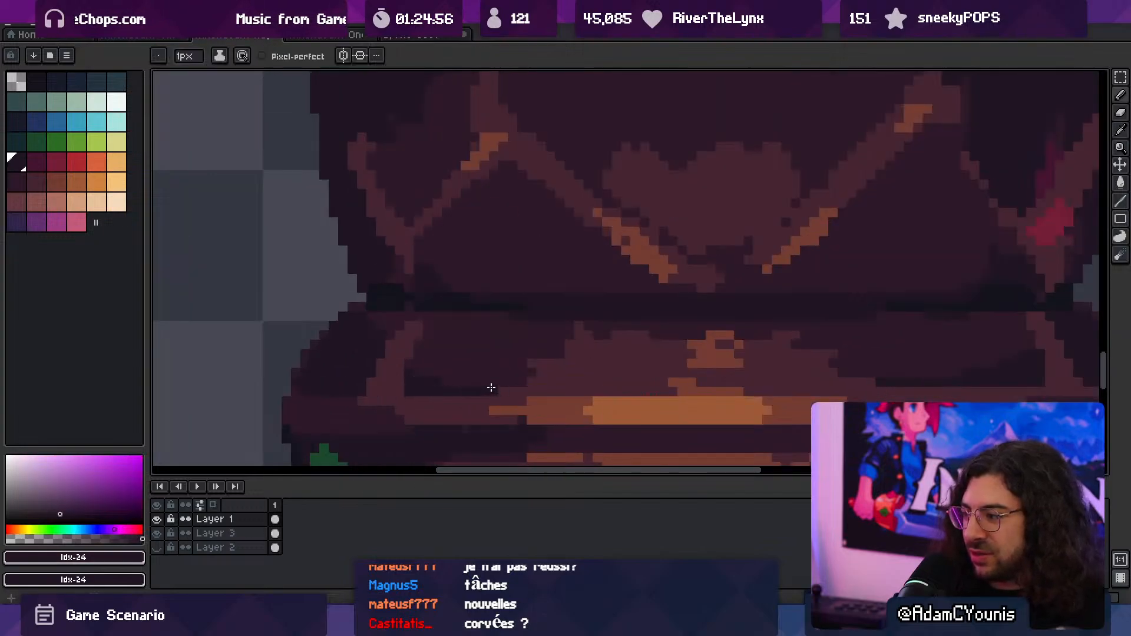
- Adjust the Idx-24 shadow strip above the upper trim ring and feather the sides of the centre highlight with Idx-31
left_click(437, 394, "alt")
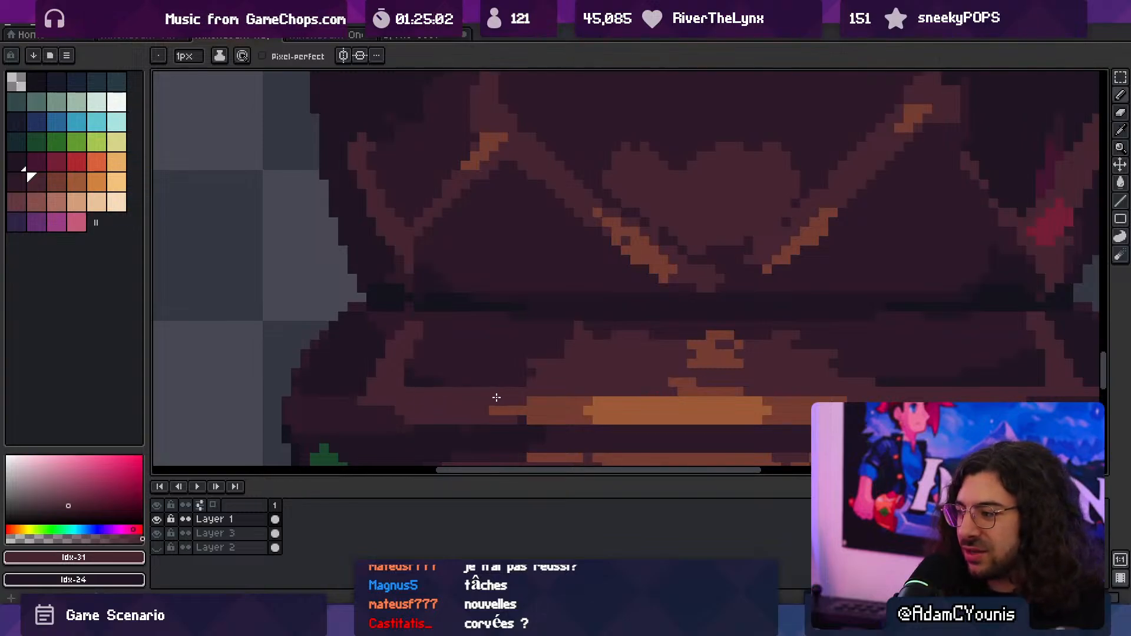
left_click(425, 378, "alt")
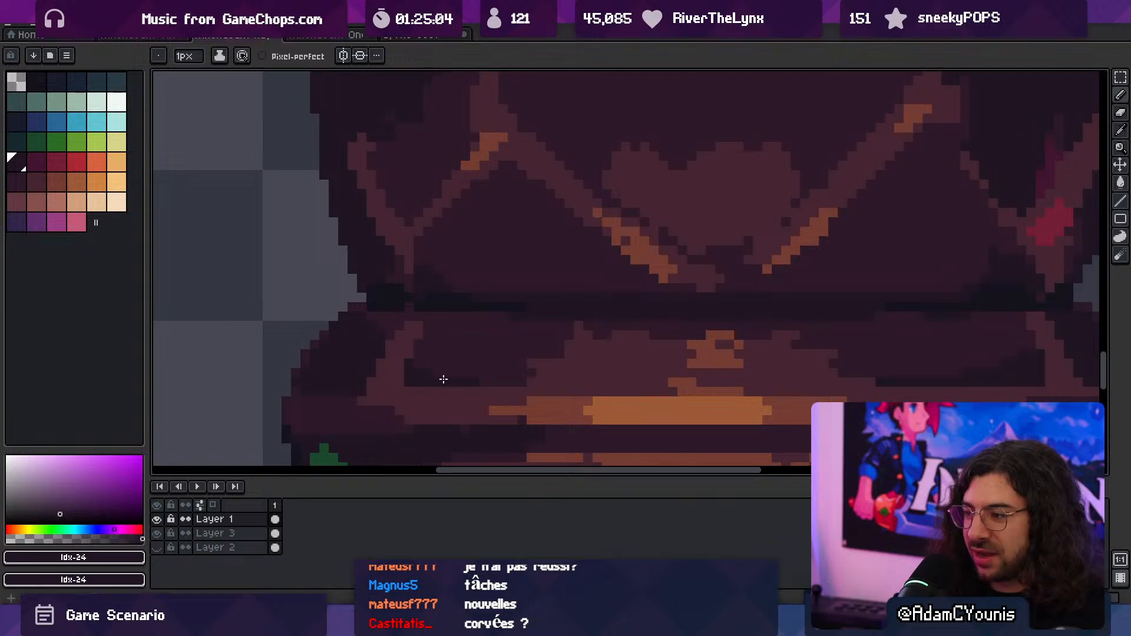
mouse_move(542, 349)
left_mouse_down("ctrl")
mouse_move(461, 336)
mouse_move(610, 357)
mouse_move(561, 368)
left_mouse_up("ctrl")
left_click(548, 366, "alt")
left_click(857, 359, "alt")
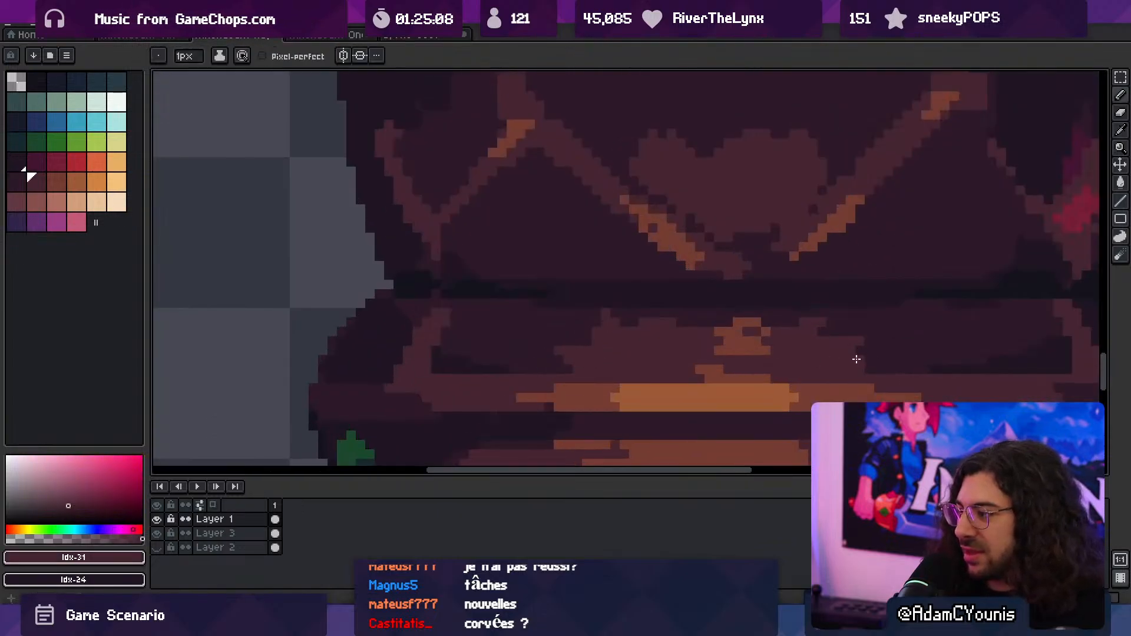
left_click_drag(869, 358, 890, 361)
left_click_drag(654, 347, 543, 346)
left_click_drag(652, 350, 607, 325, "ctrl")
scroll(630, 305, "down", 3)
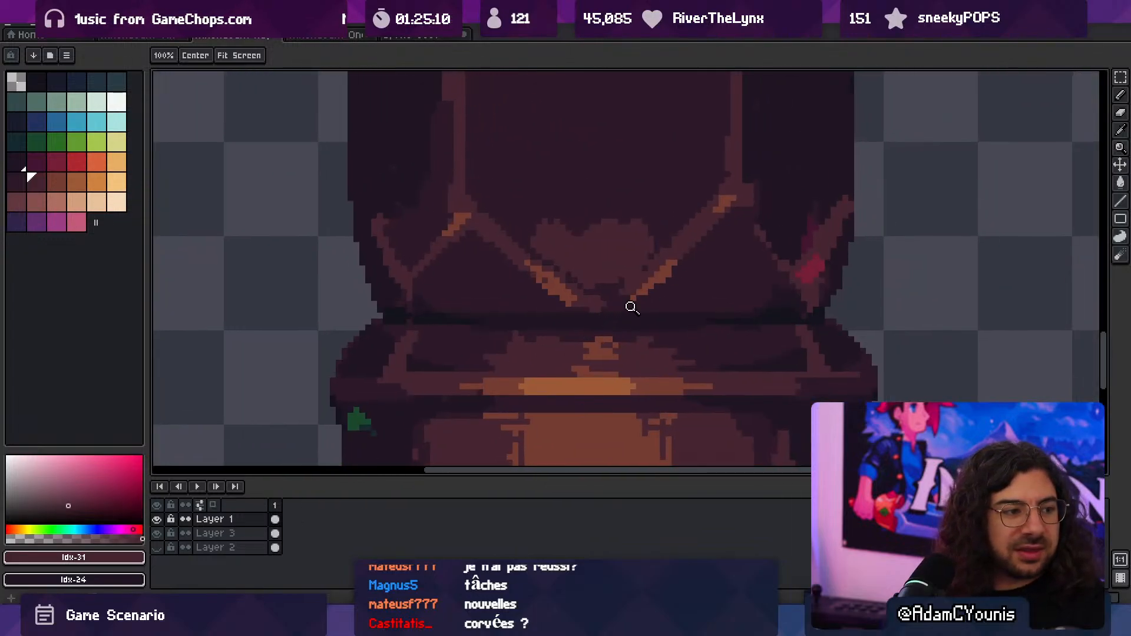
- Try painting over the braces on both shoulders with Idx-24 and Idx-30, and undo it
scroll(677, 305, "down", 1)
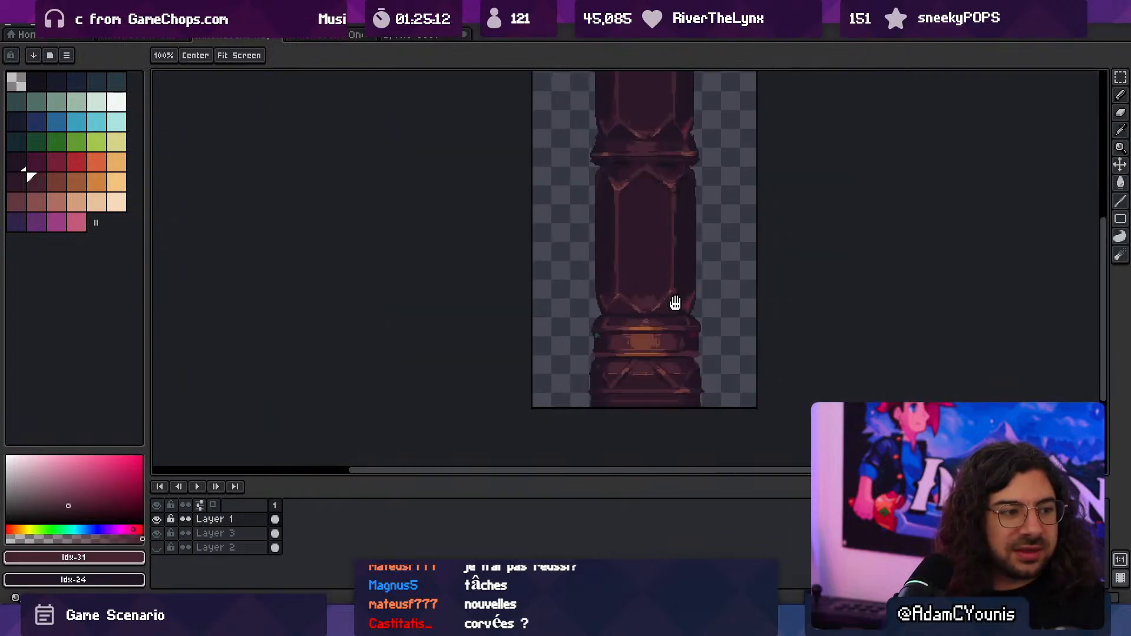
scroll(701, 306, "up", 3)
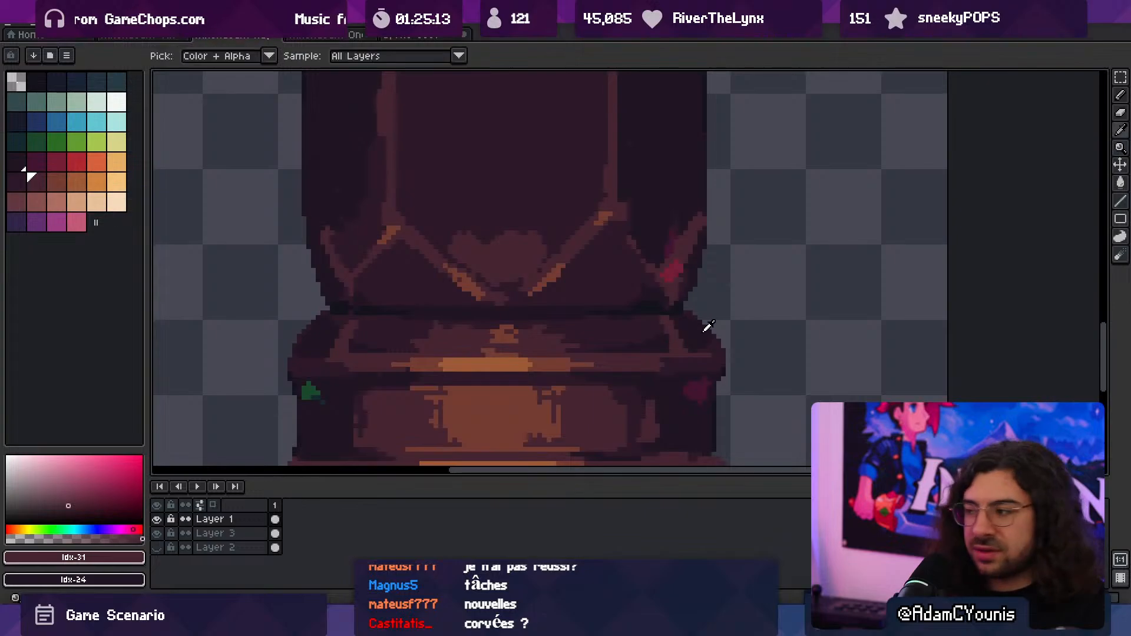
left_click(692, 330, "alt")
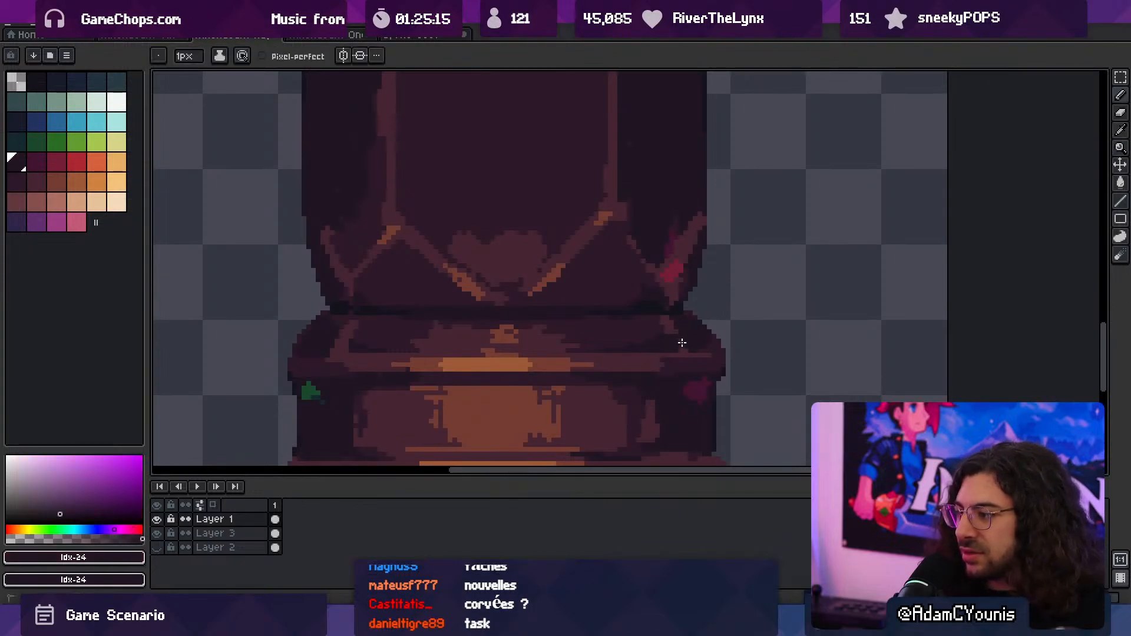
left_click(663, 320, "alt")
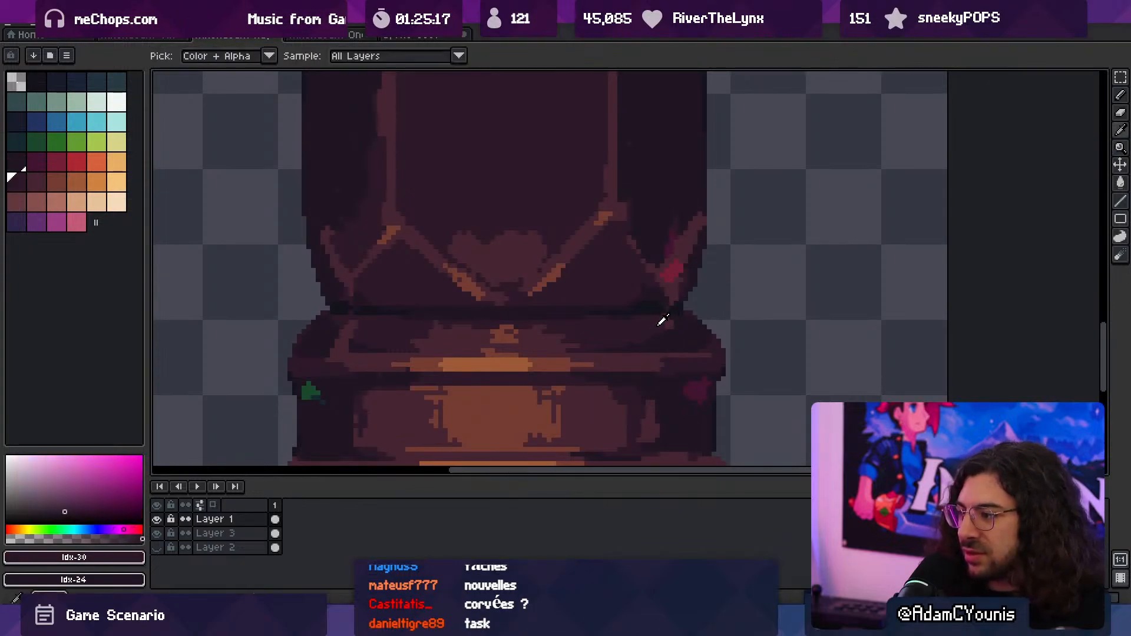
left_click(676, 322, "alt")
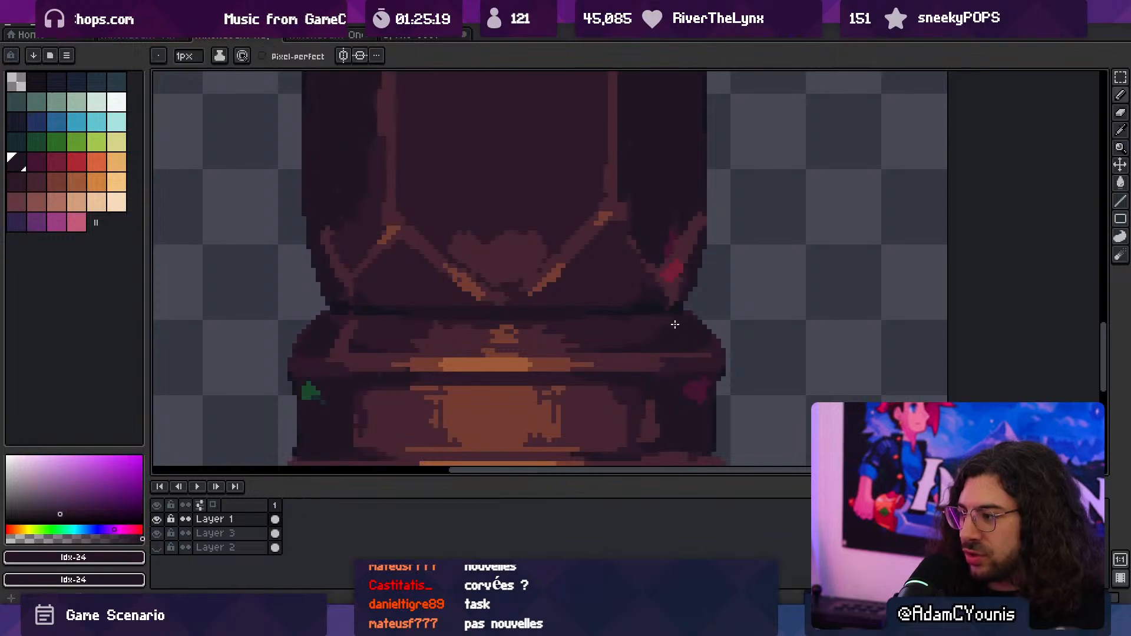
left_click_drag(580, 352, 657, 355)
left_click(443, 340, "alt")
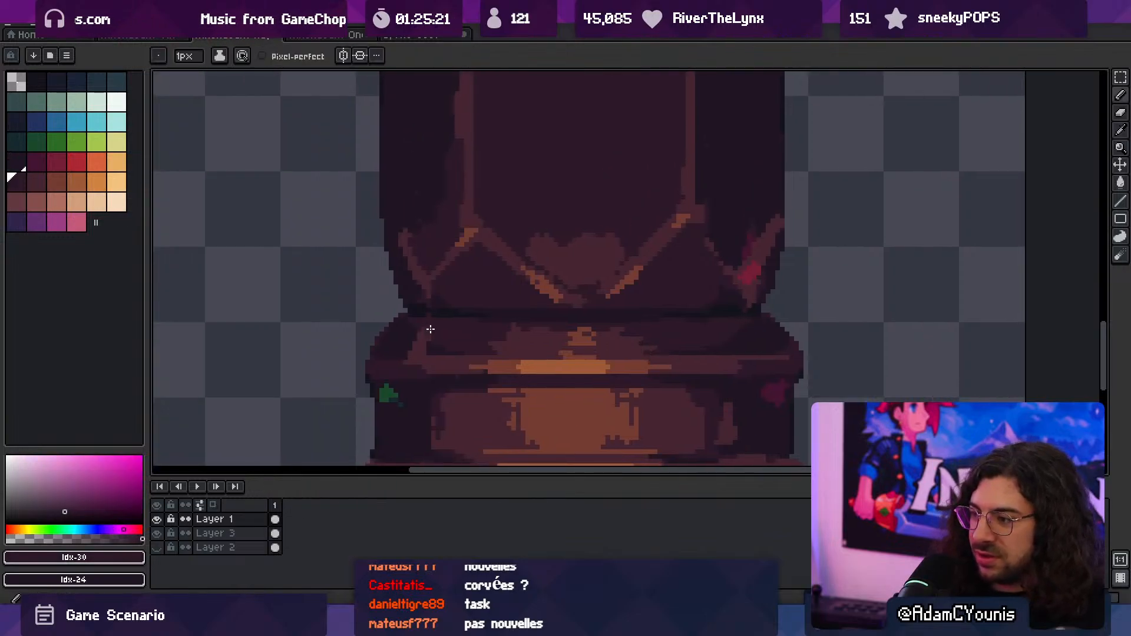
left_click_drag(429, 328, 420, 346)
left_click(421, 340, "alt")
scroll(427, 333, "down", 4)
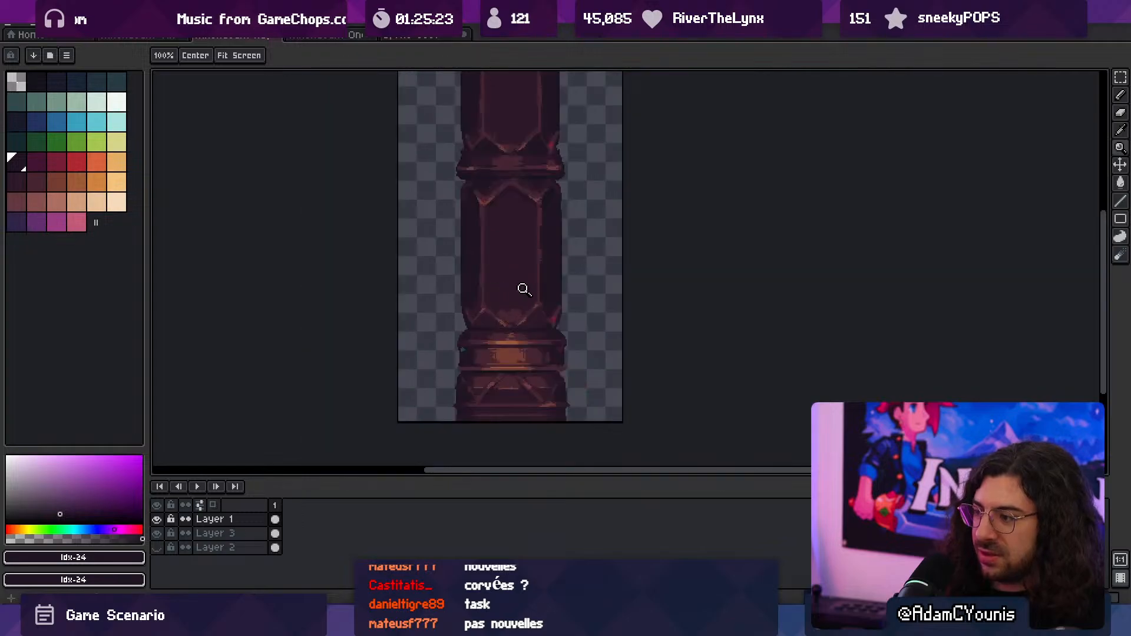
key("v")
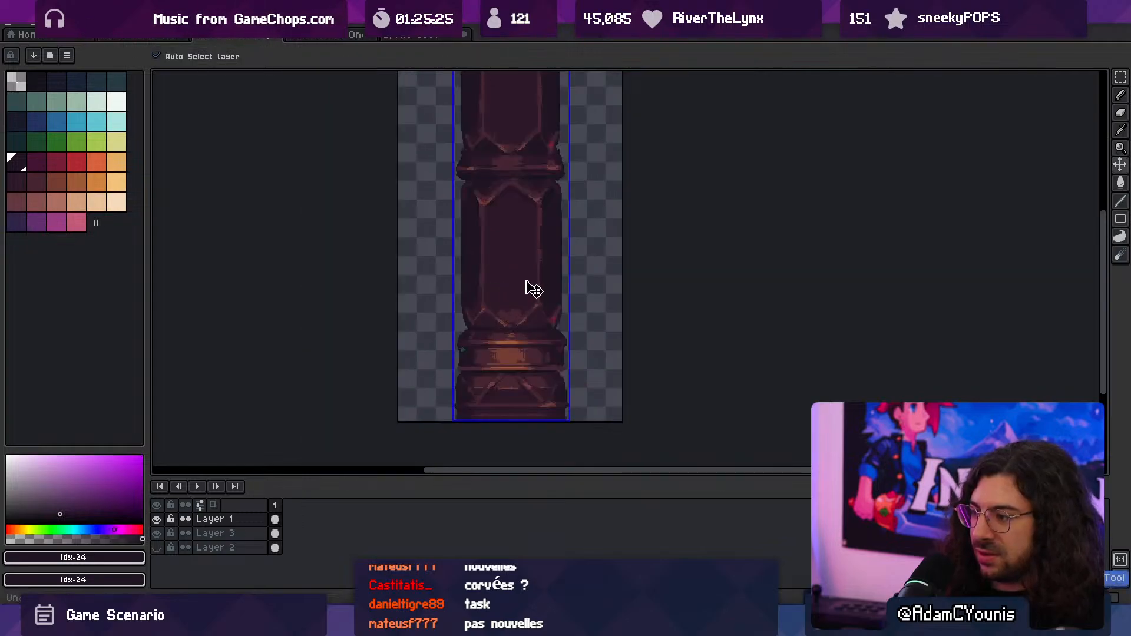
key("z")
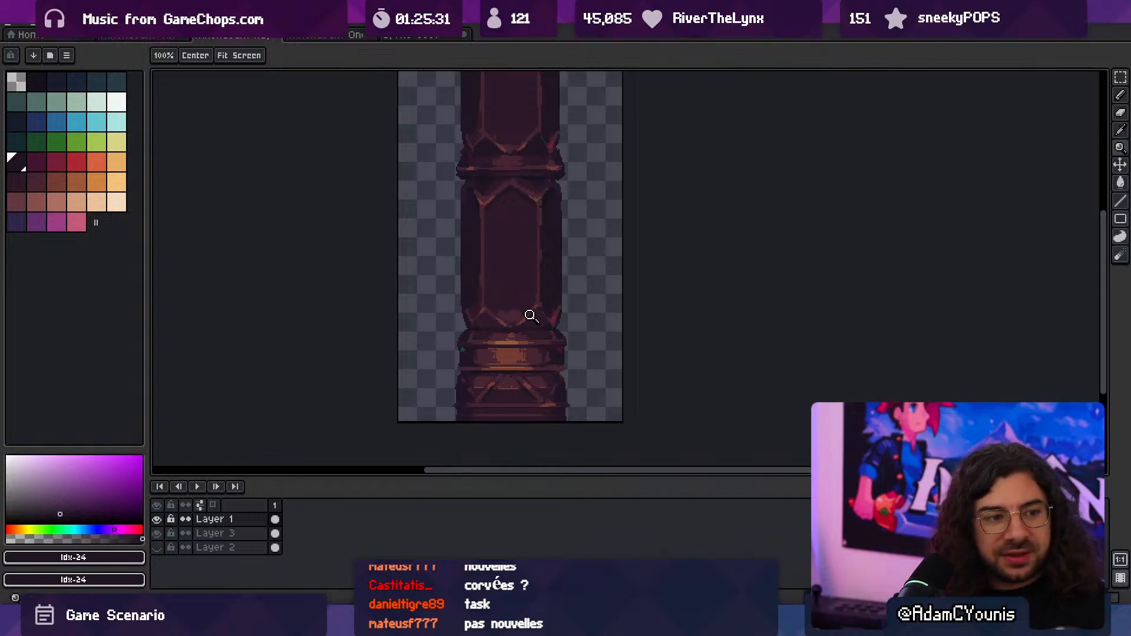
- Widen the braces on both shoulders into solid triangular facets above the upper trim ring, using Idx-31
left_click(482, 328)
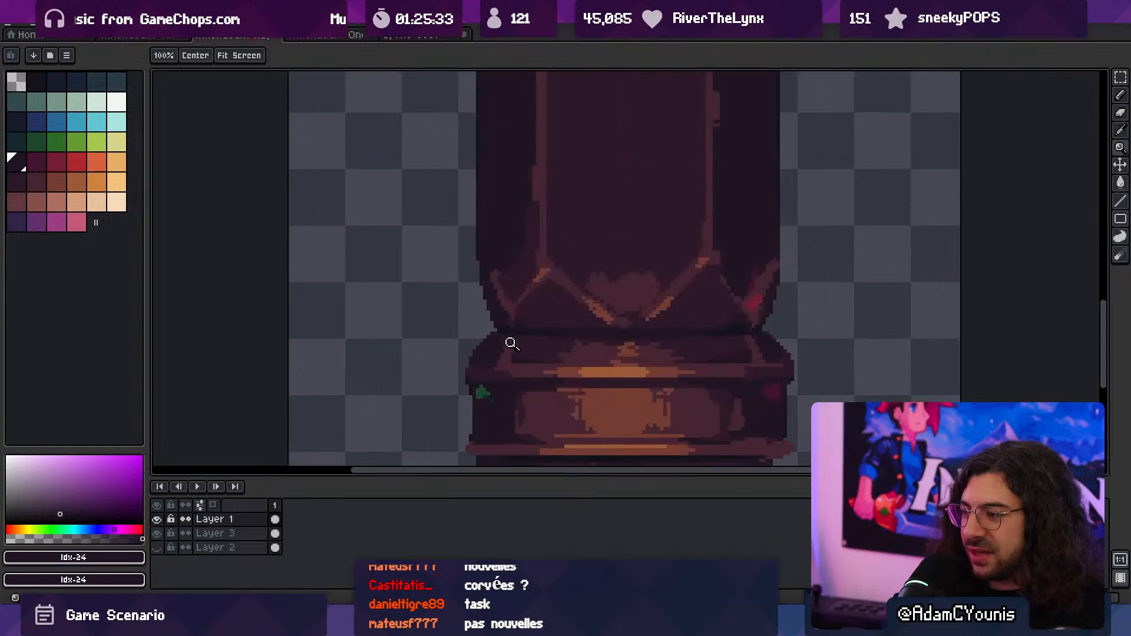
left_click(508, 347)
key("b")
left_click(512, 352, "alt")
left_click_drag(514, 355, 524, 364)
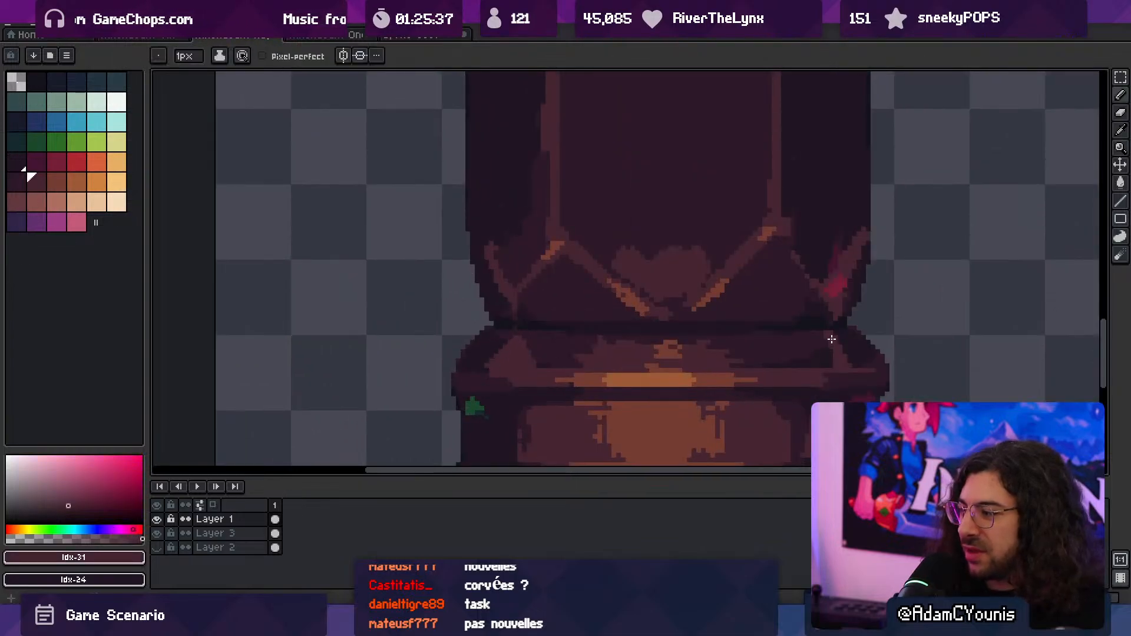
left_click_drag(814, 361, 826, 336)
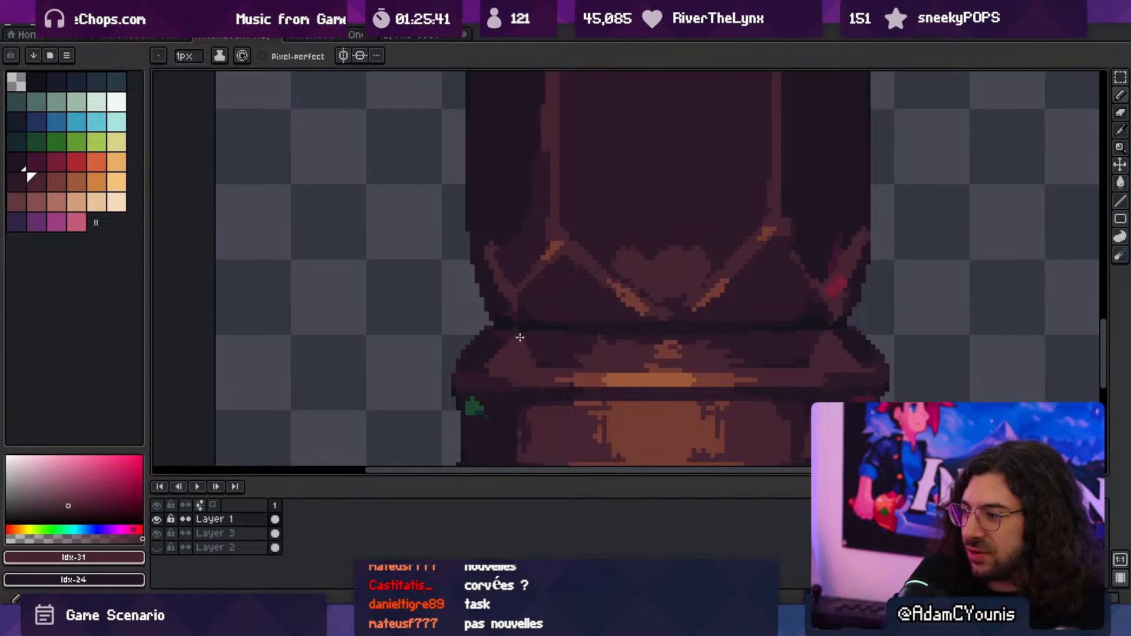
left_click_drag(527, 350, 524, 336)
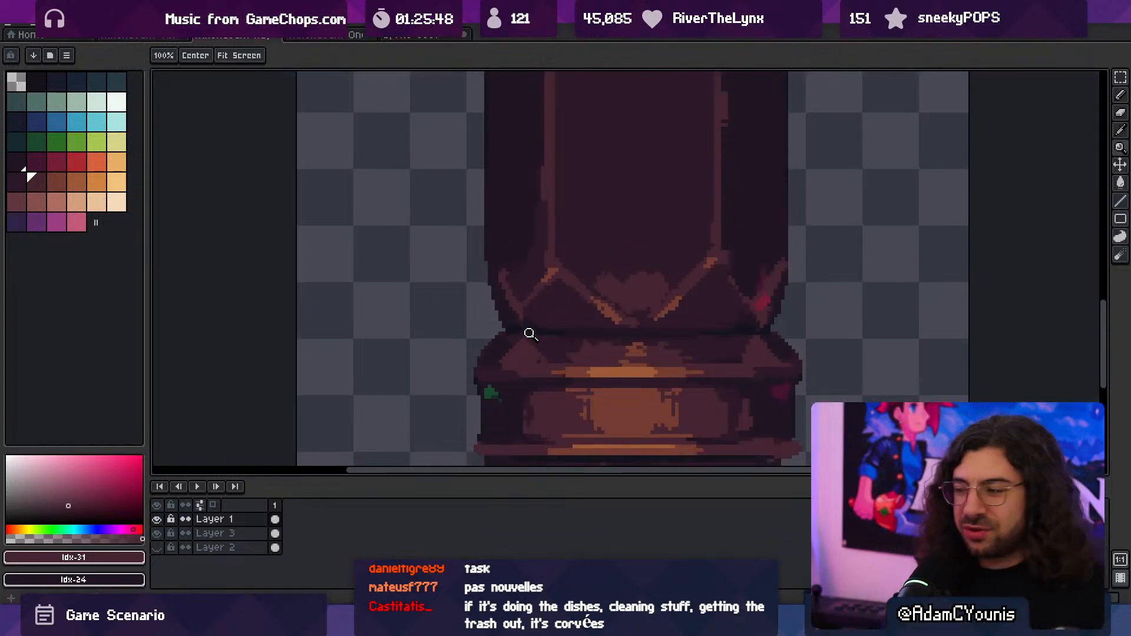
- Examine the triangular shoulder facets up close and against the whole column
scroll(577, 321, "down", 3)
scroll(619, 312, "up", 3)
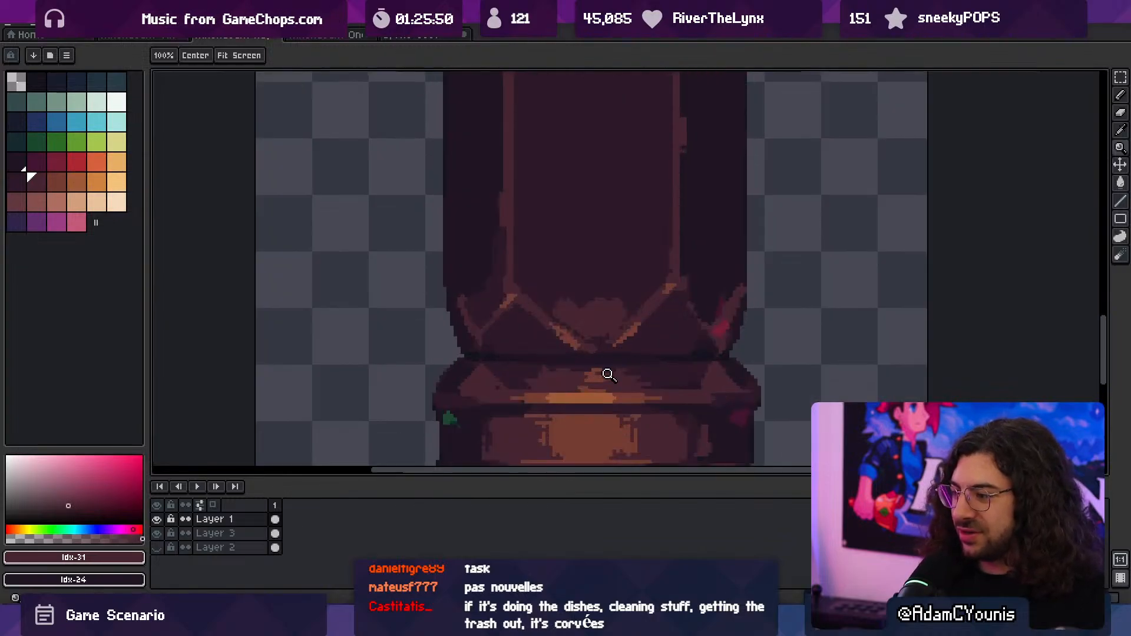
key("i")
key("b")
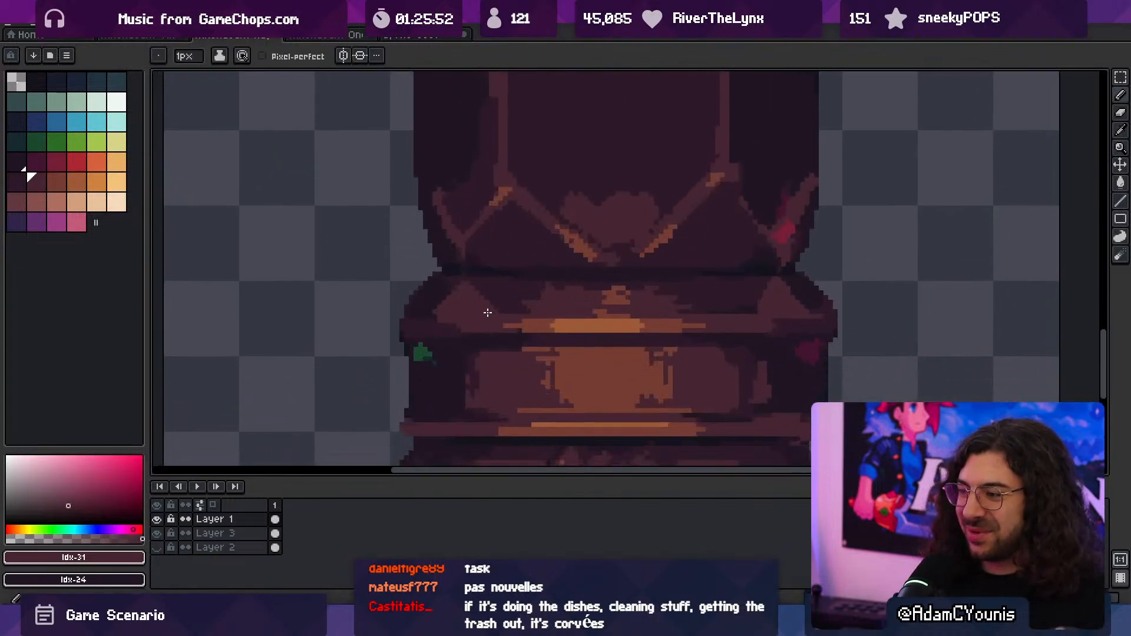
key("z")
scroll(472, 275, "down", 3)
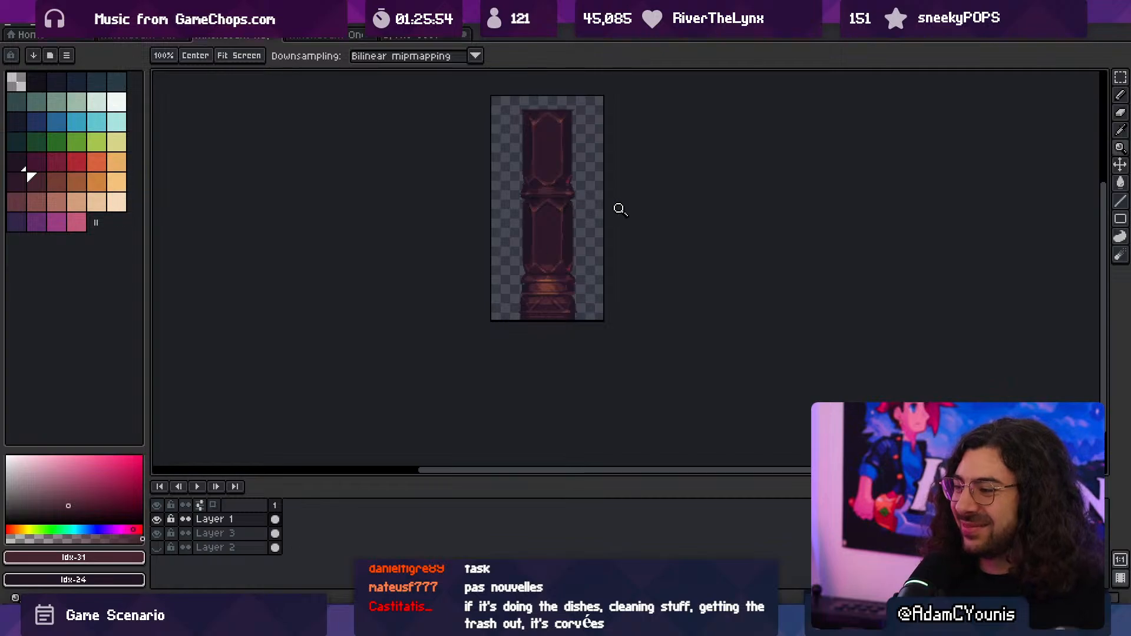
scroll(628, 268, "up", 3)
key("b")
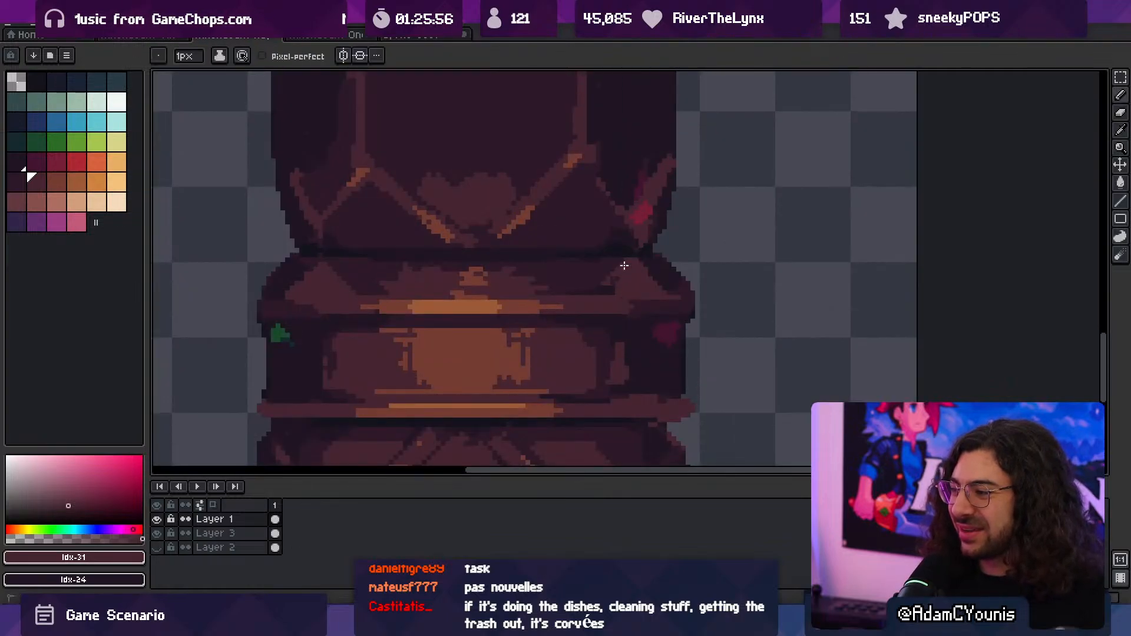
key("z")
scroll(642, 263, "down", 3)
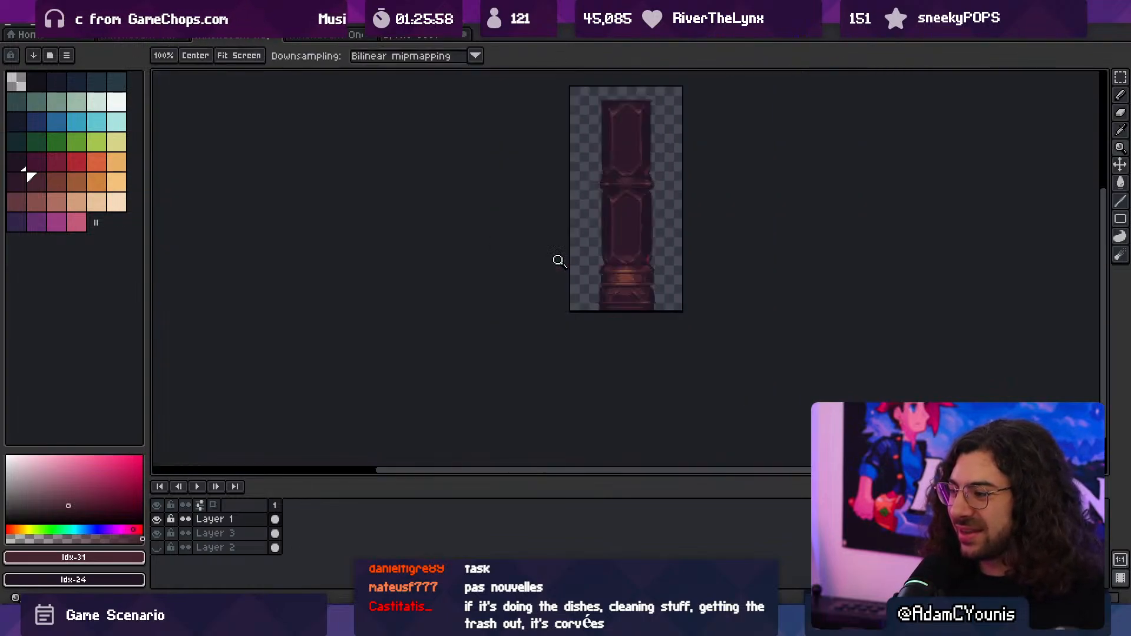
- Fill the insides of both shoulder triangles with Idx-30, leaving only their Idx-31 outlines as braces
scroll(669, 265, "up", 3)
key("b")
key("bracketleft")
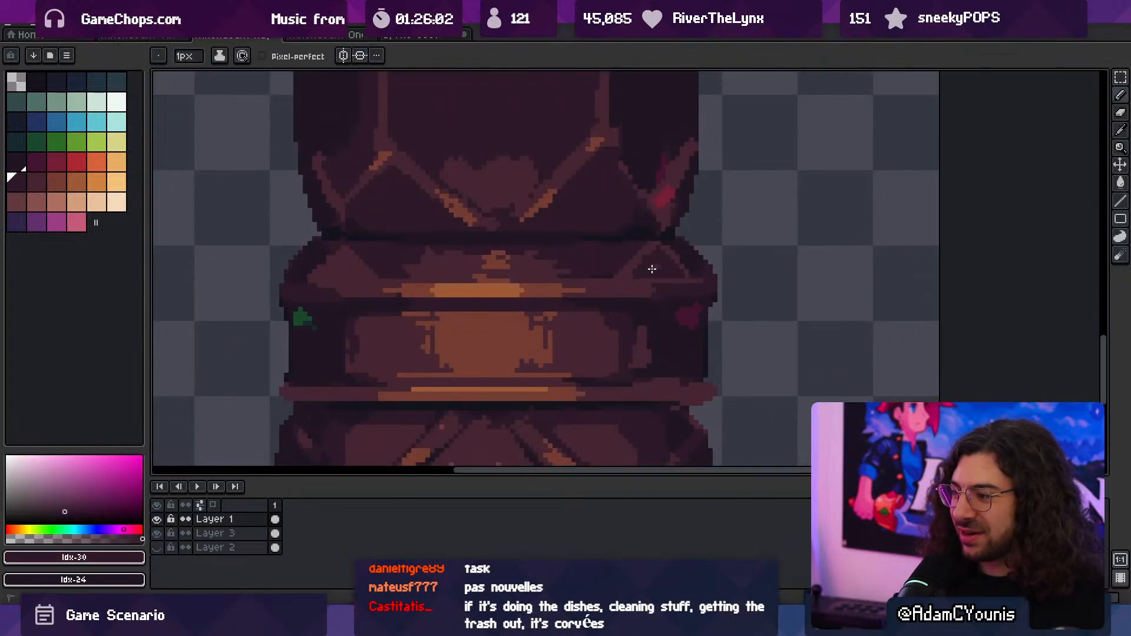
key("space")
left_click_drag(544, 278, 622, 292)
left_click_drag(404, 278, 410, 276)
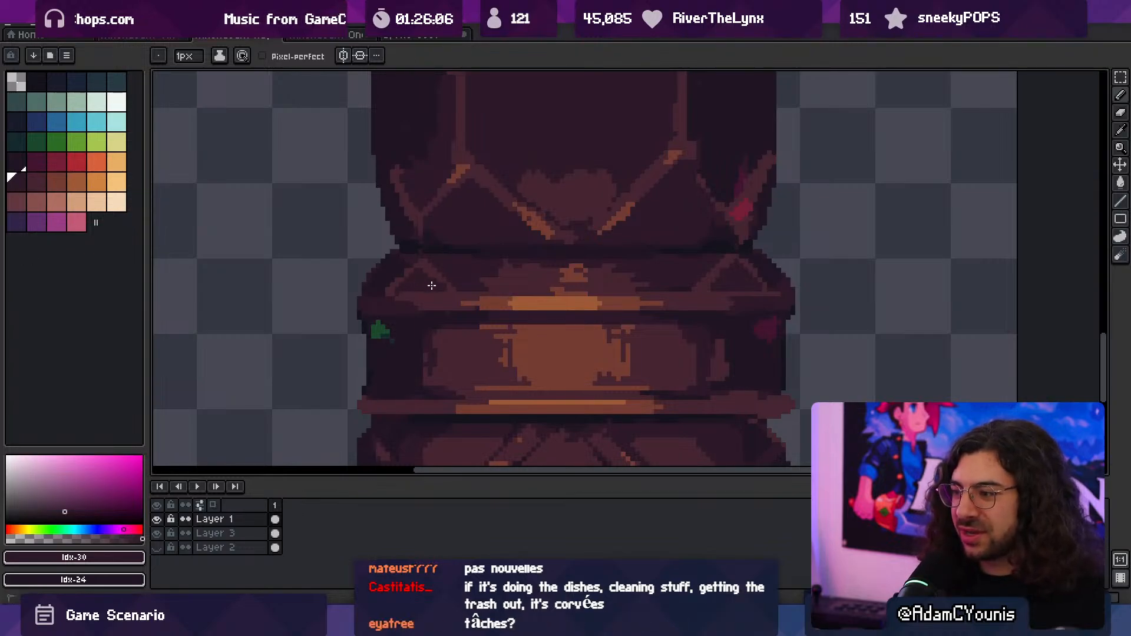
key("z")
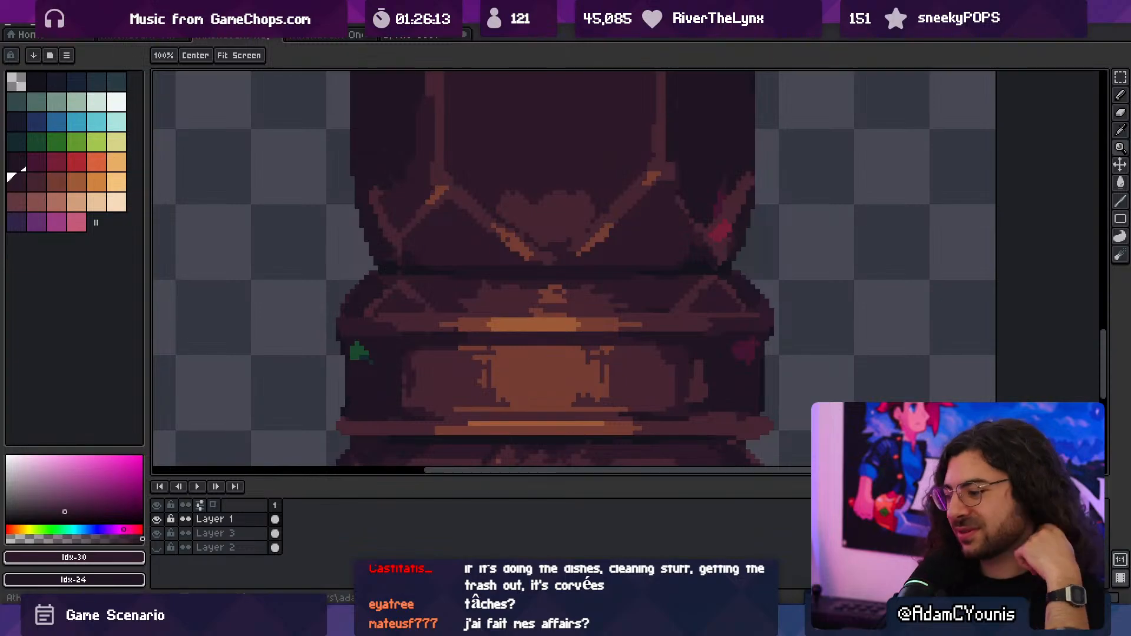
- Erase the shoulder, trim rings and banded section between the lower shaft panel and the base, using the 9 px eraser
mouse_move(435, 624)
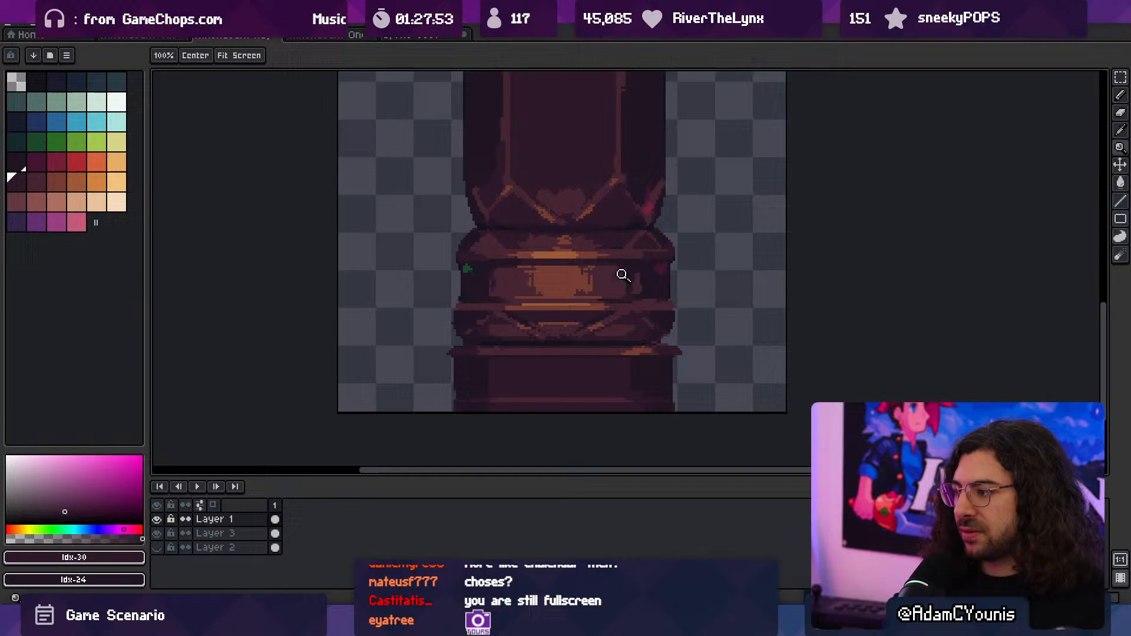
scroll(622, 275, "down", 2)
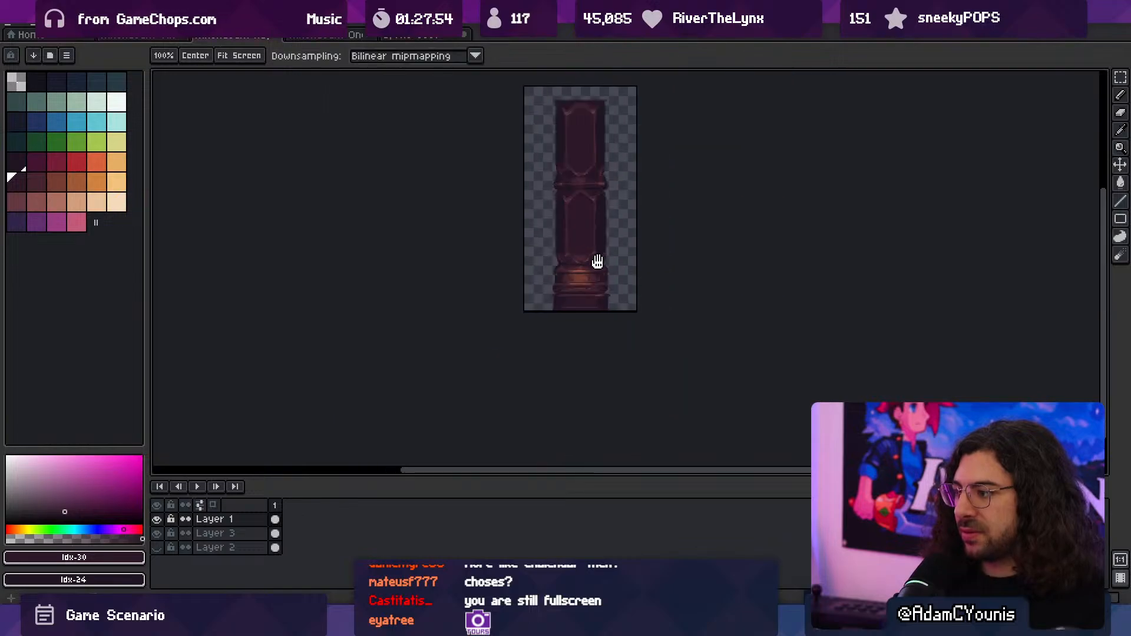
scroll(630, 279, "up", 1)
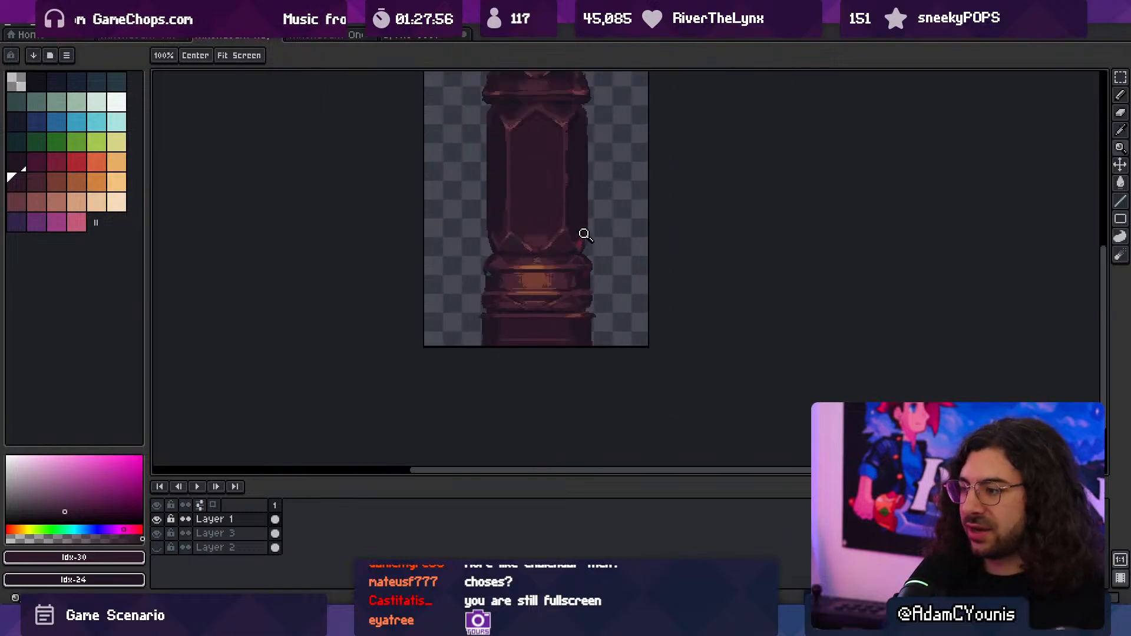
scroll(517, 285, "up", 1)
key("b")
key("e")
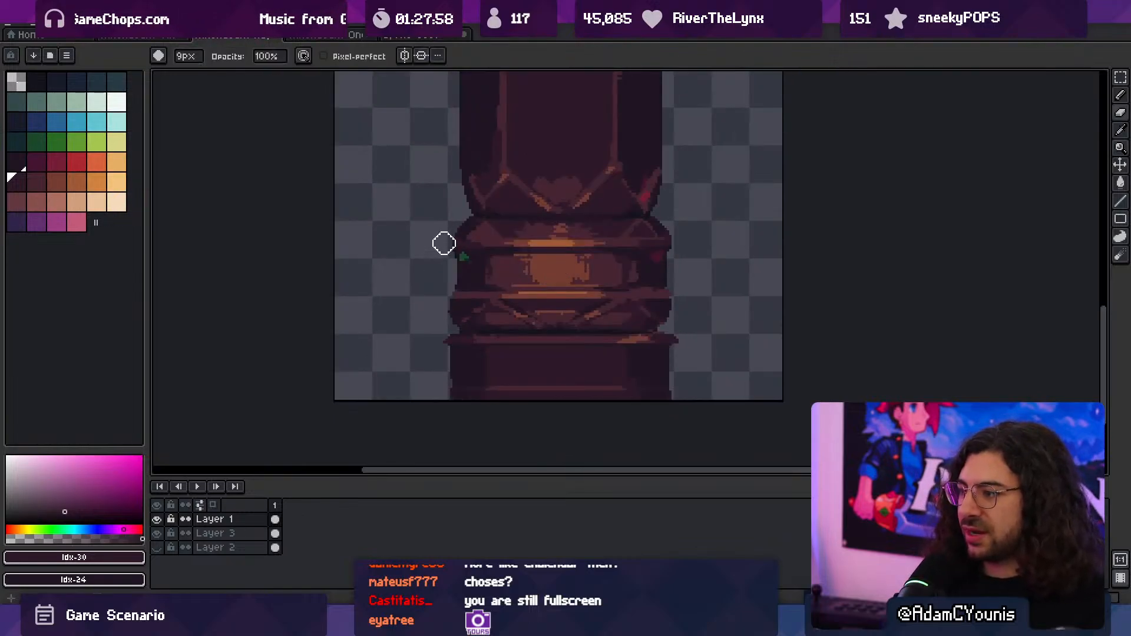
left_click_drag(444, 239, 732, 235)
mouse_move(466, 255)
left_mouse_down()
mouse_move(737, 255)
mouse_move(583, 274)
mouse_move(427, 312)
mouse_move(562, 310)
left_mouse_up()
left_click(665, 268)
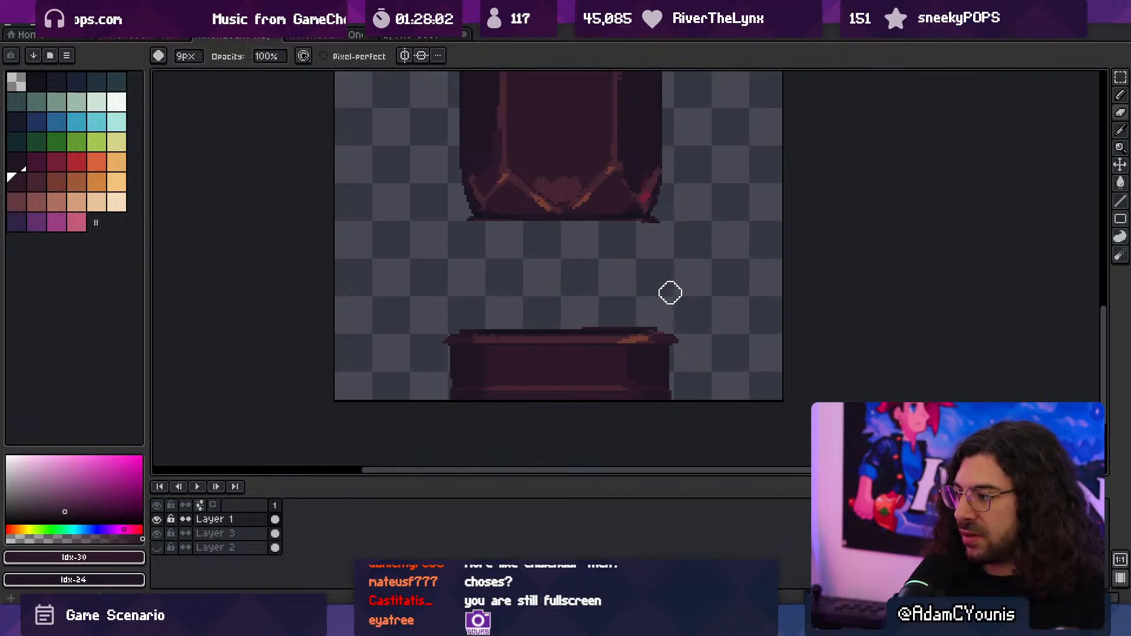
left_click(703, 321, "shift")
- Copy the chevron-topped upper end of the lower shaft panel down to just above the base, leaving a gap beneath the shaft
key("space")
left_click_drag(625, 247, 594, 280)
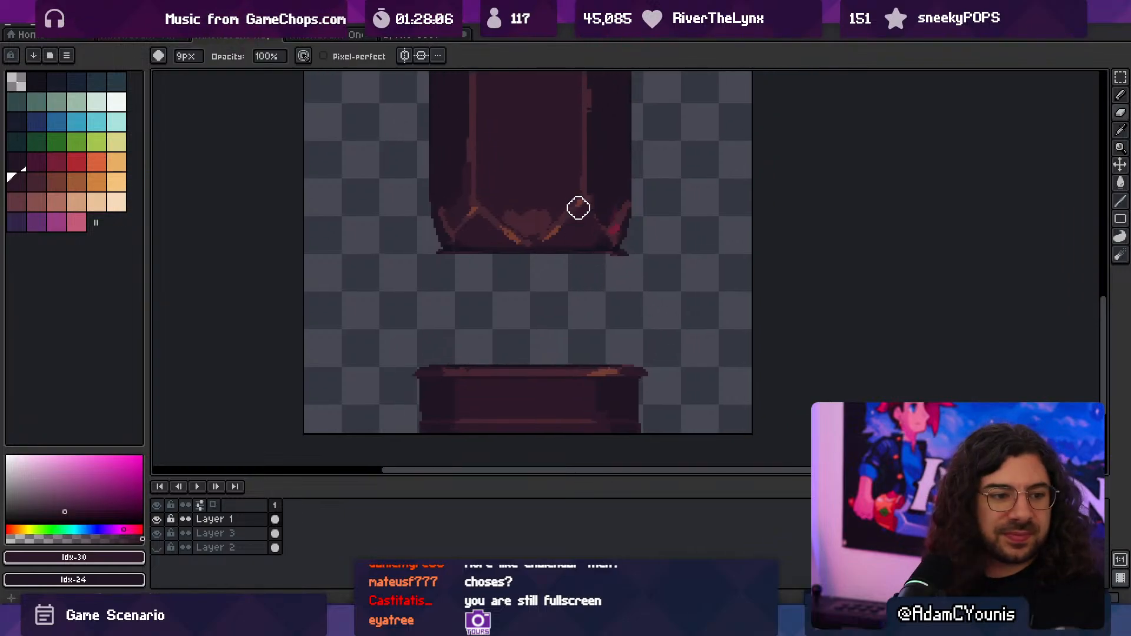
key("v")
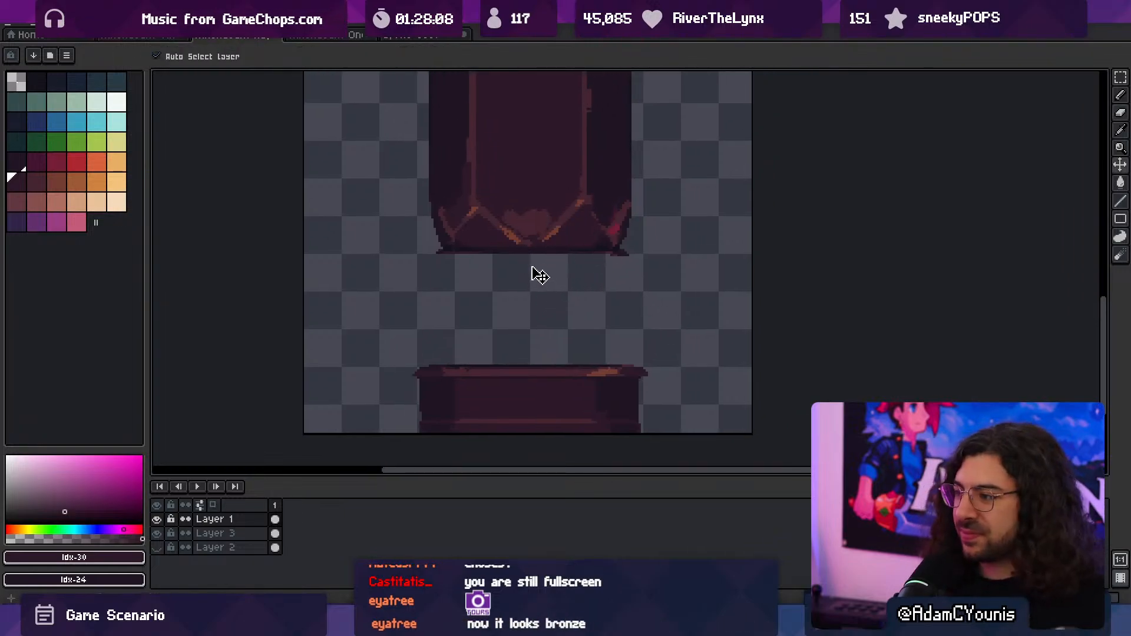
key("o")
key("alt")
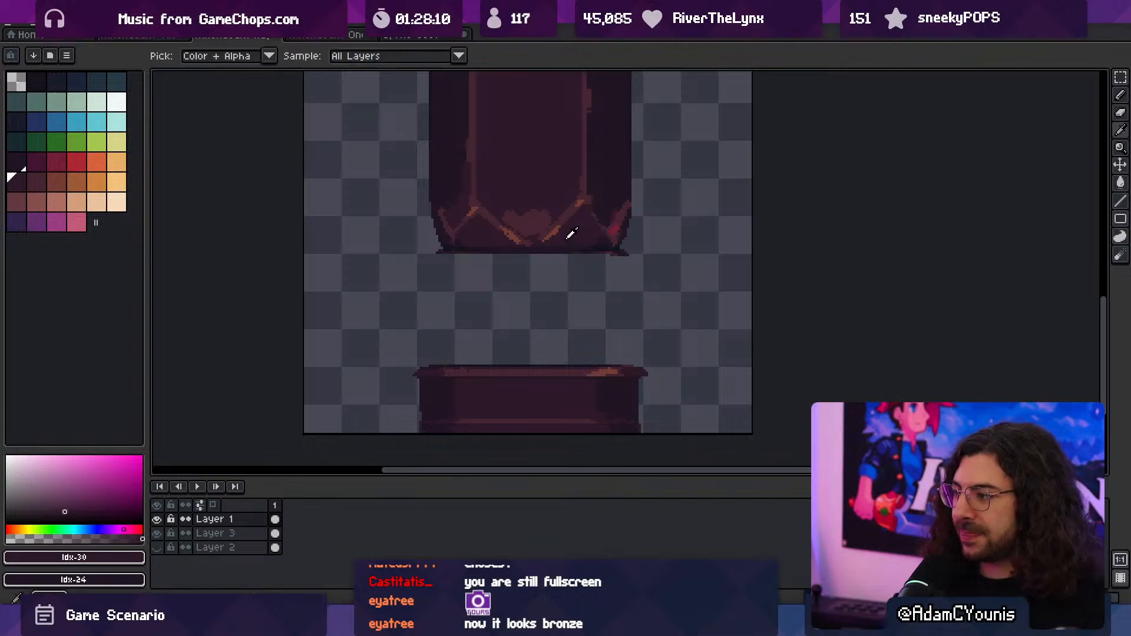
key("v")
scroll(565, 265, "down", 5)
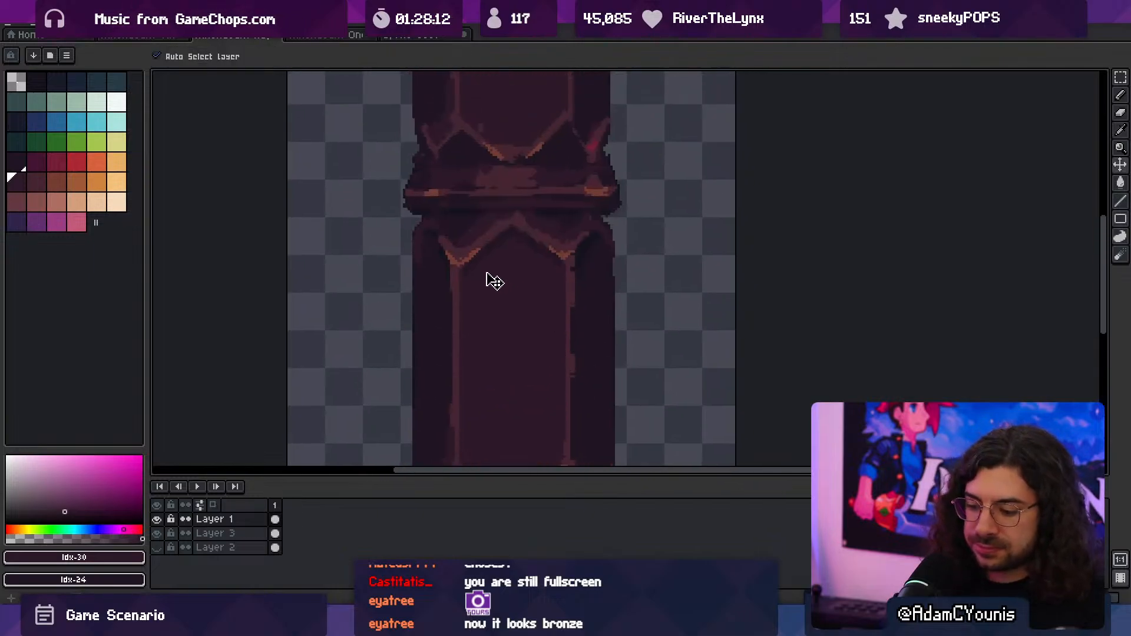
key("m")
left_click_drag(420, 220, 673, 282)
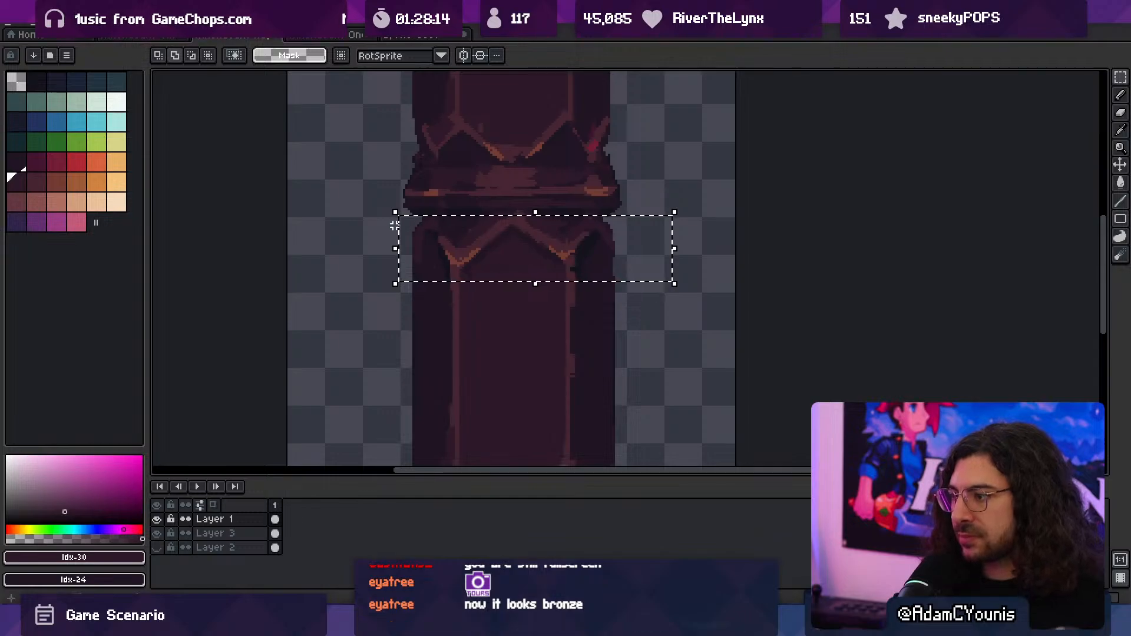
left_click_drag(377, 231, 680, 209)
scroll(600, 250, "down", 5)
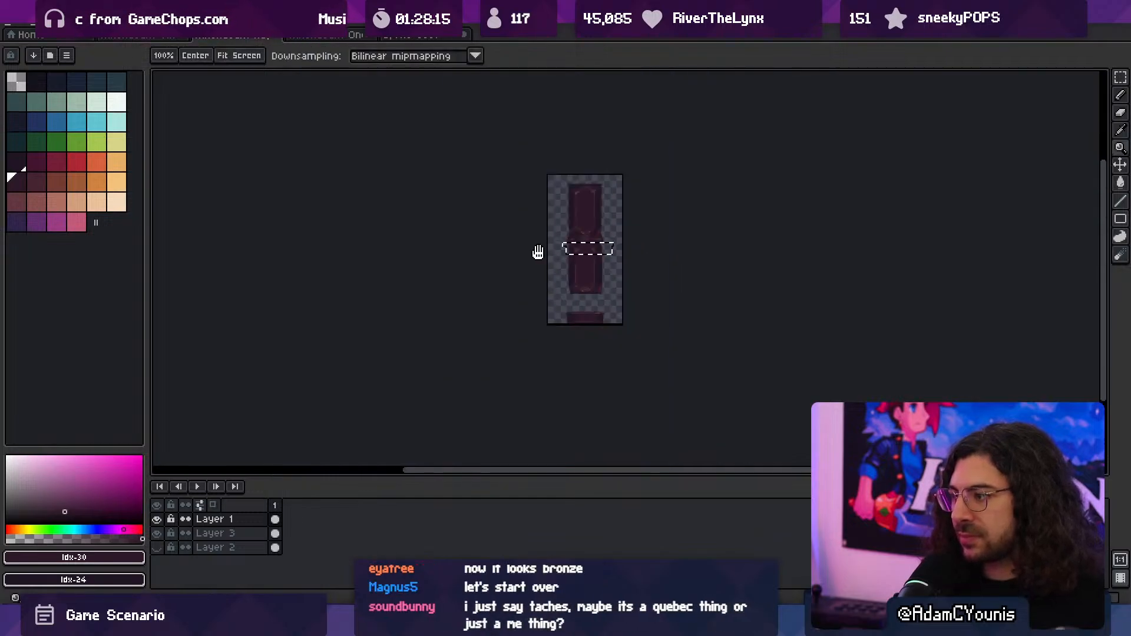
left_click_drag(537, 253, 580, 240)
key("ctrl+t")
key("ctrl+z")
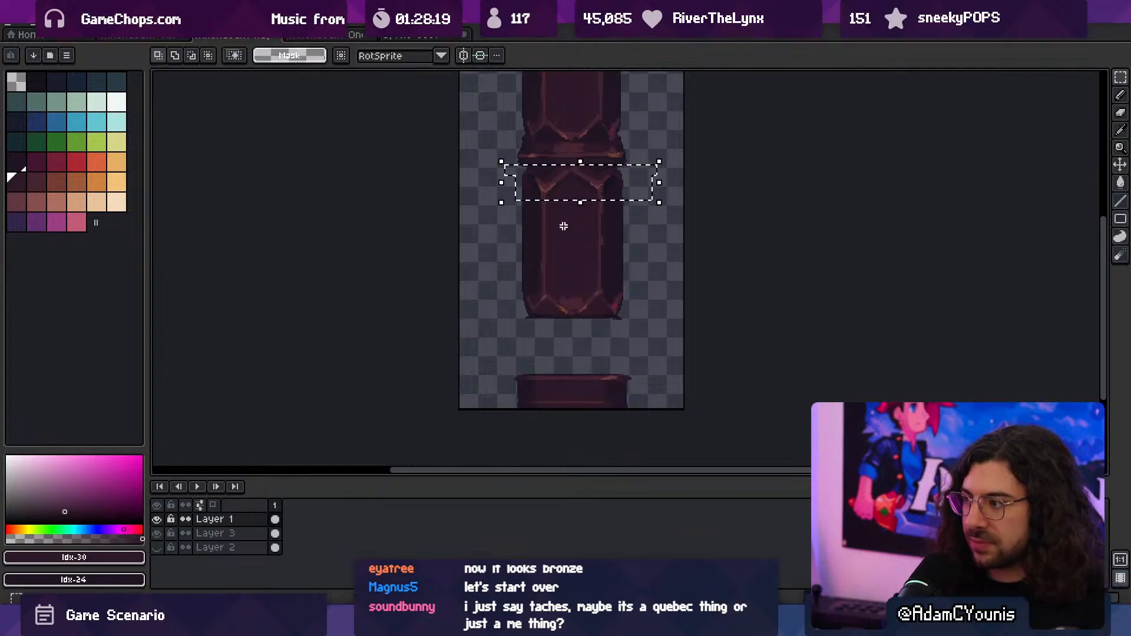
left_click_drag(588, 194, 597, 363)
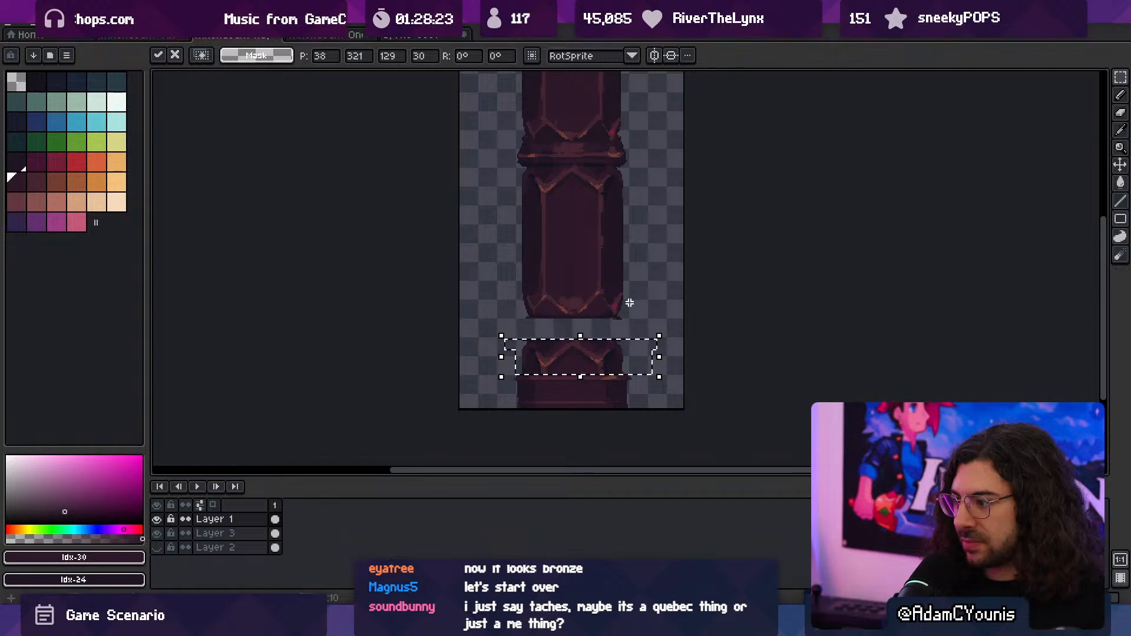
key("ctrl+d")
- Outline a rectangular band across the gap between the shaft and the copied section with a 4 px brush, and fill it with Idx-31
key("z")
left_click(556, 321)
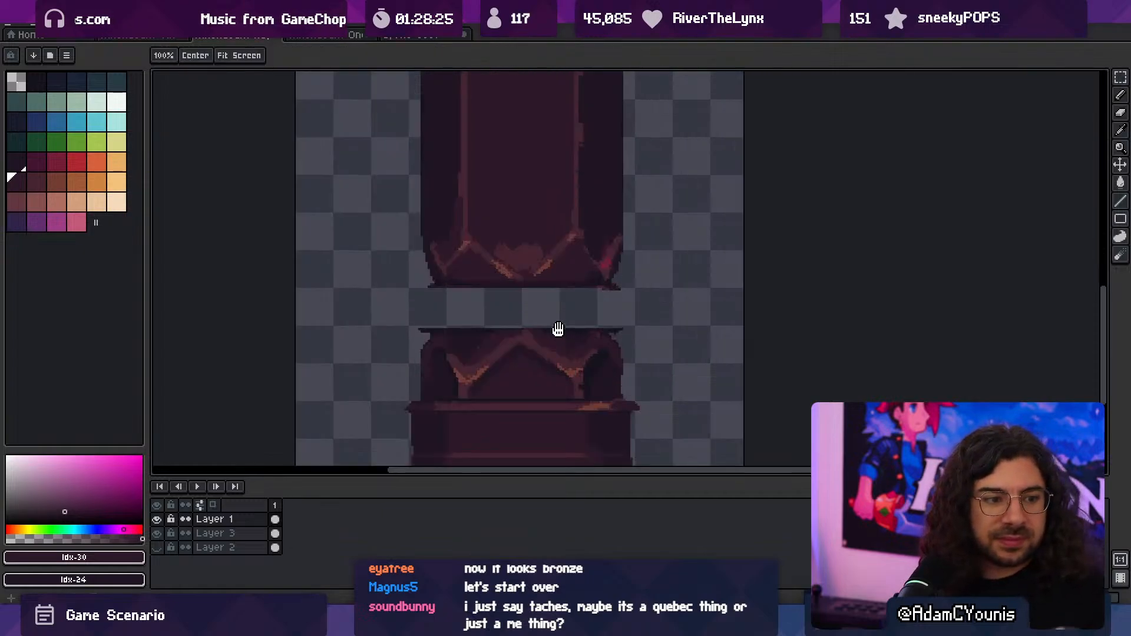
left_click(555, 309)
left_click(511, 293)
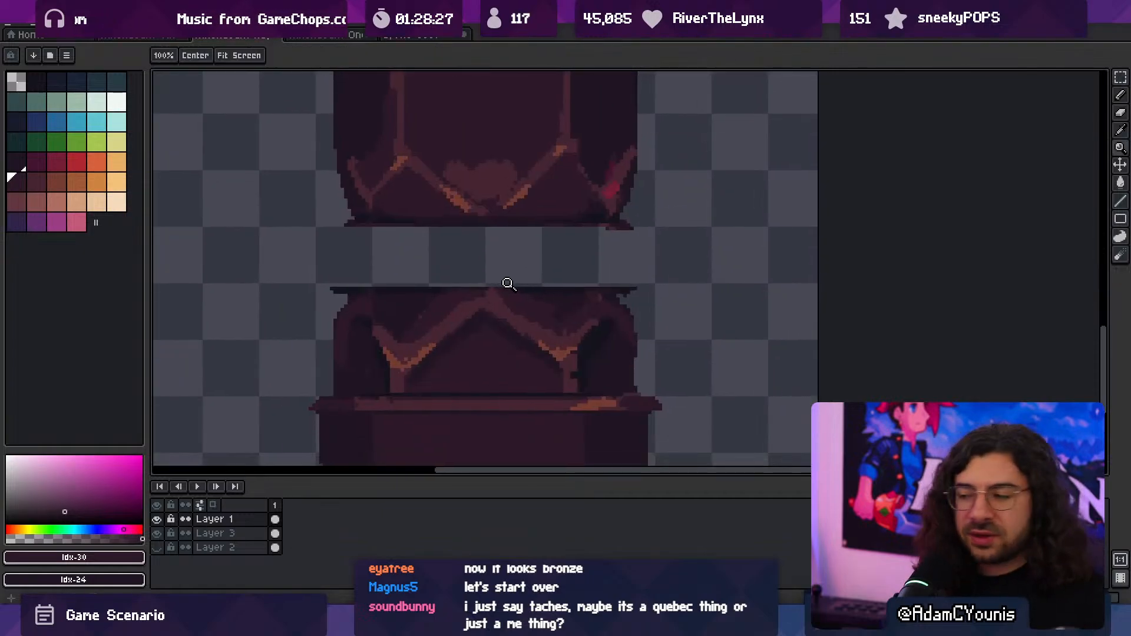
left_click(486, 265)
key("i")
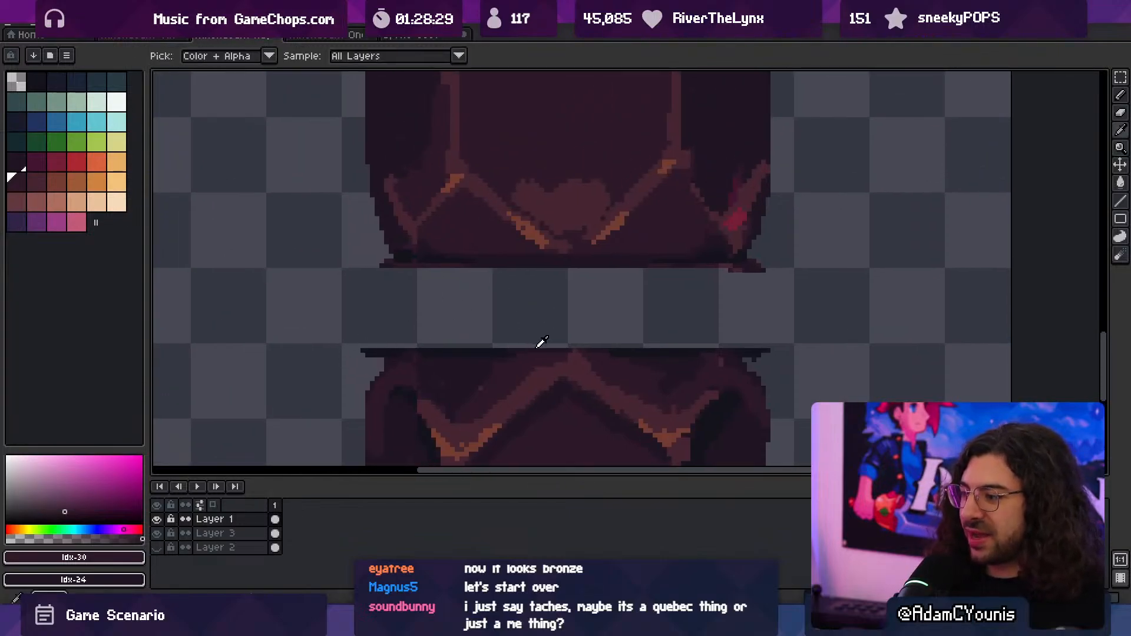
left_click(546, 377)
key("e")
key("b")
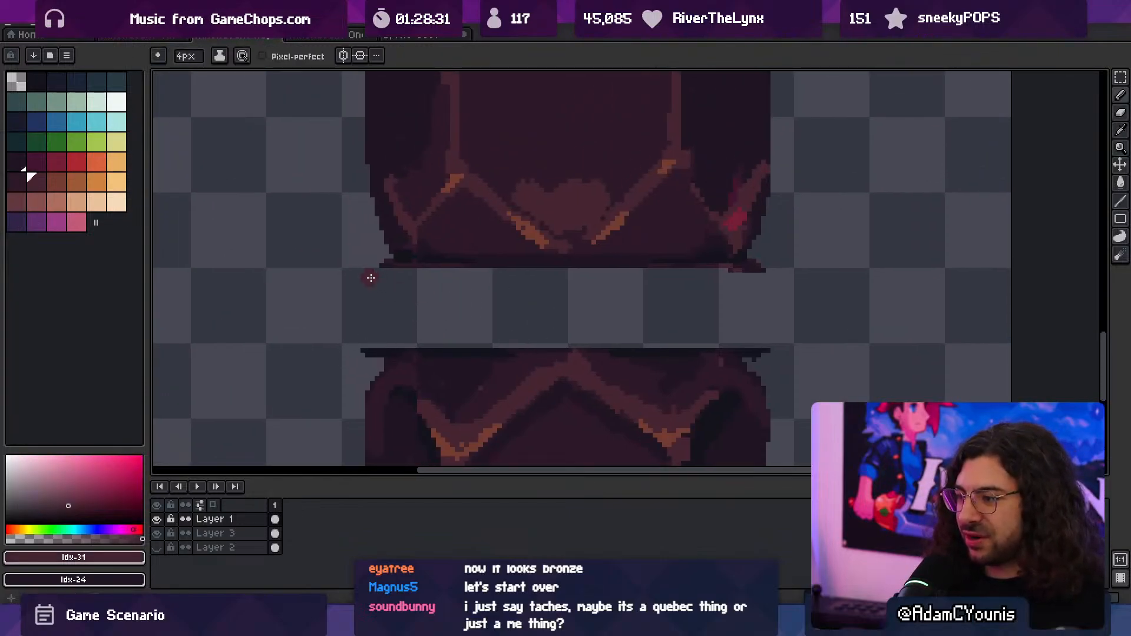
mouse_move(371, 277)
left_mouse_down()
mouse_move(766, 281)
mouse_move(769, 340)
mouse_move(367, 341)
mouse_move(369, 287)
left_mouse_up()
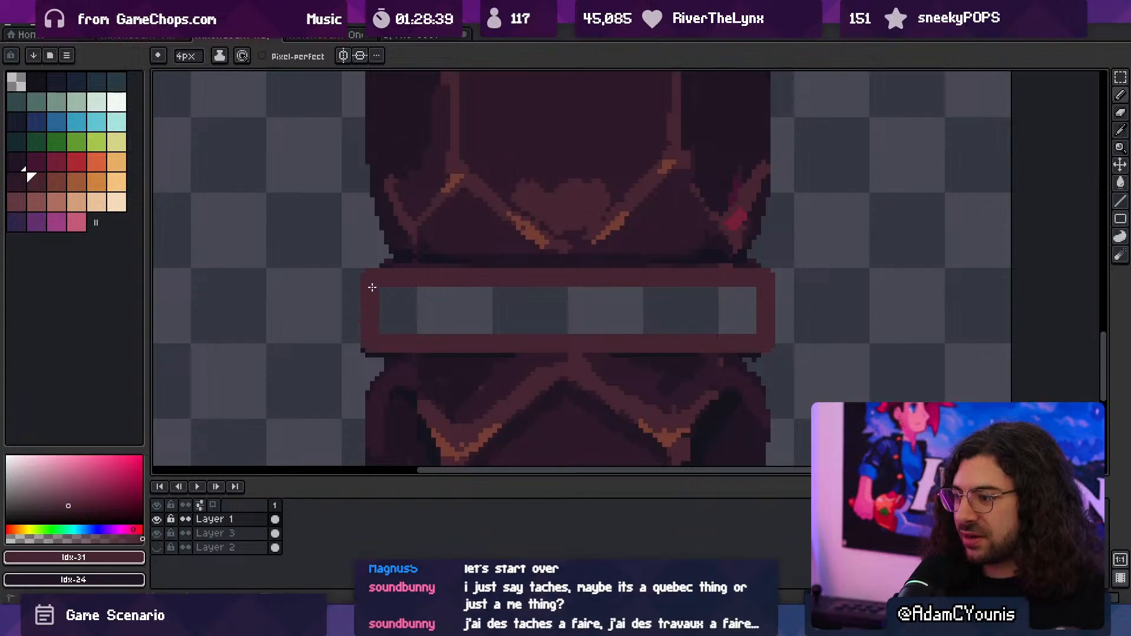
key("g")
left_click(462, 322)
- Extend the new band's top edge up to the shaft's dark lower outline in Idx-31
key("space")
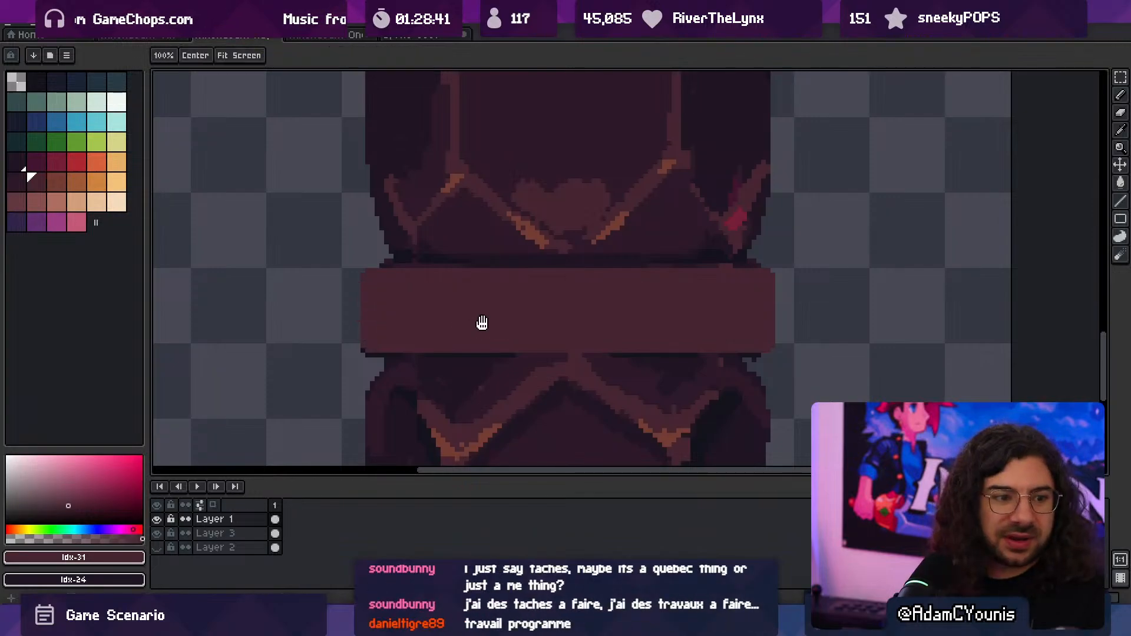
scroll(482, 323, "down", 1)
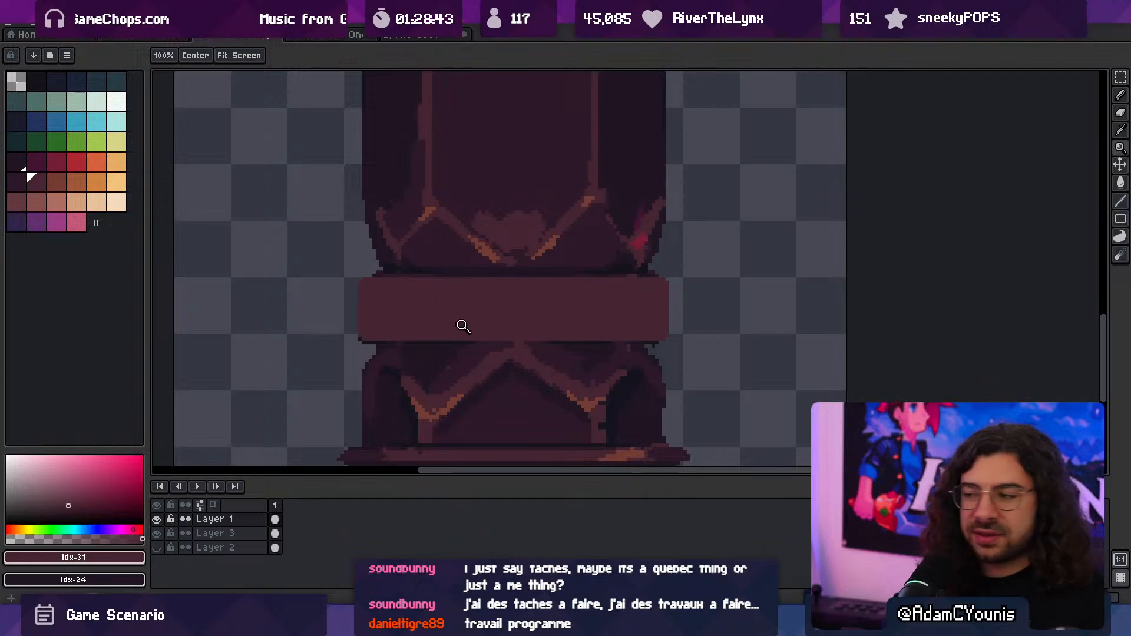
mouse_move(495, 320)
left_mouse_down("ctrl")
mouse_move(457, 301)
mouse_move(518, 305)
left_mouse_up("ctrl")
key("alt")
key("b")
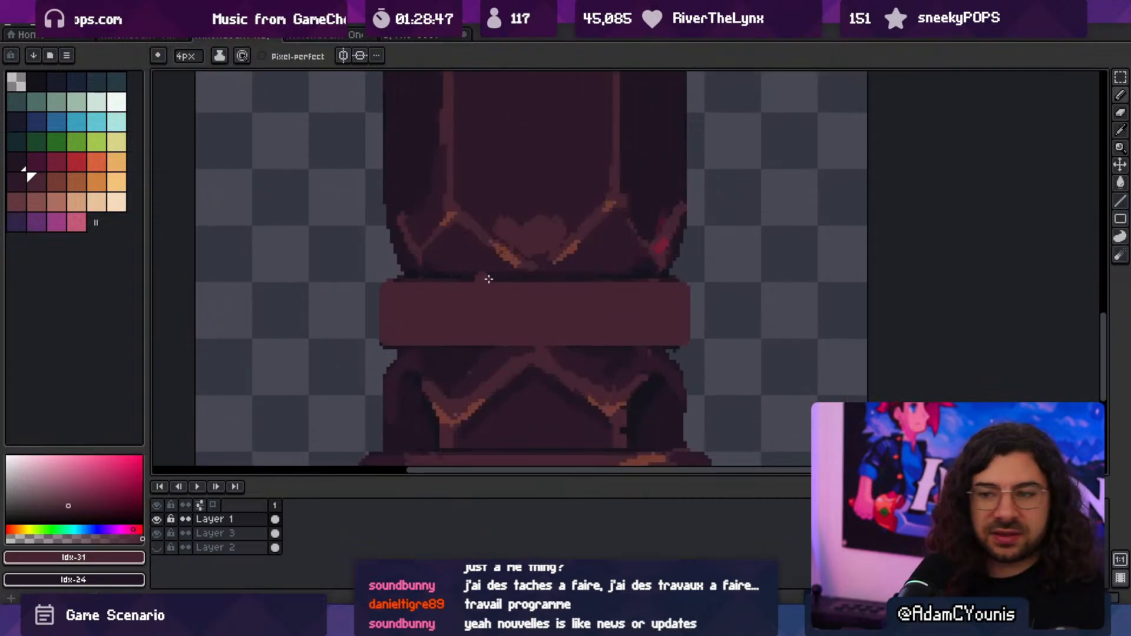
left_click(684, 287, "shift")
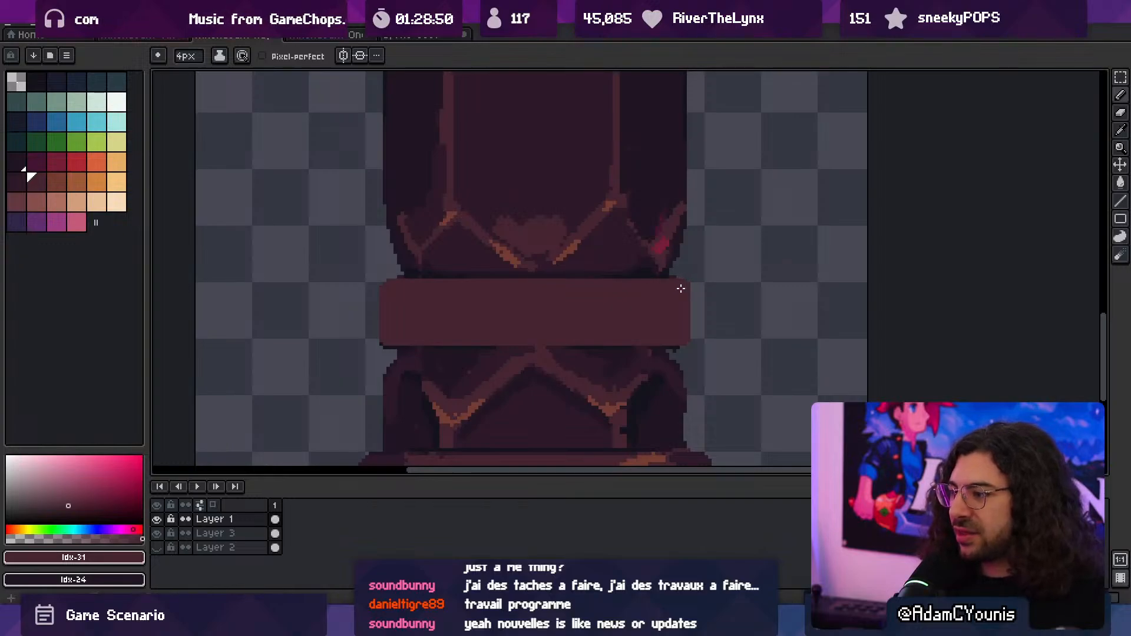
mouse_move(687, 283)
left_mouse_down("ctrl")
mouse_move(641, 263)
mouse_move(699, 285)
mouse_move(669, 293)
left_mouse_up("ctrl")
- Shade both ends of the band as dark side faces using Idx-30 and Idx-24, keeping a thin Idx-31 rim around them
key("alt")
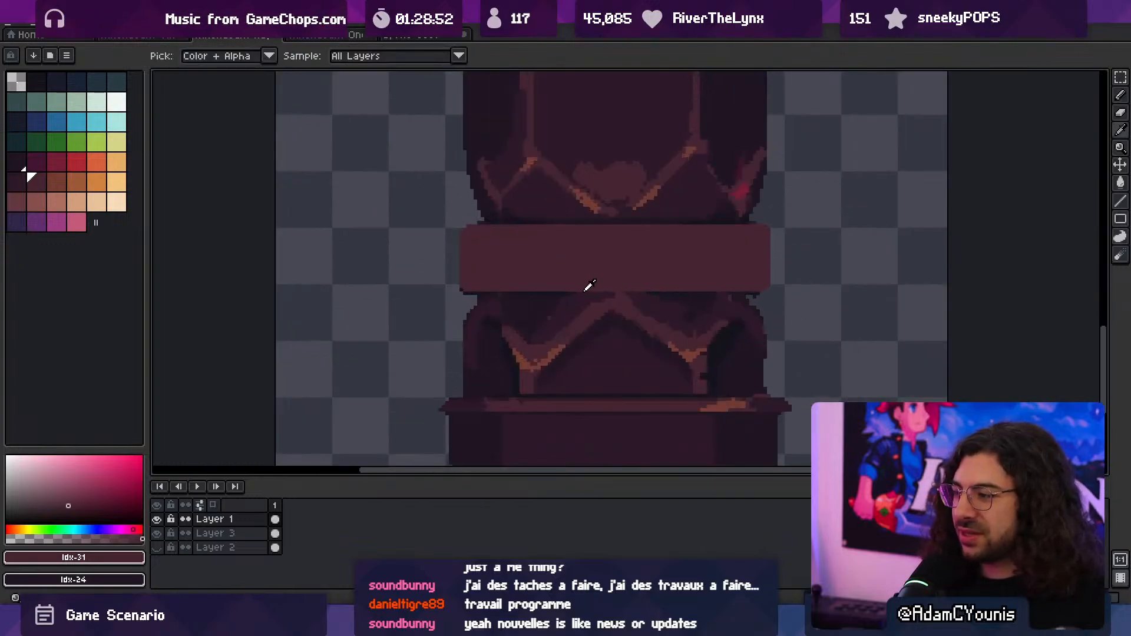
left_click(586, 289, "alt")
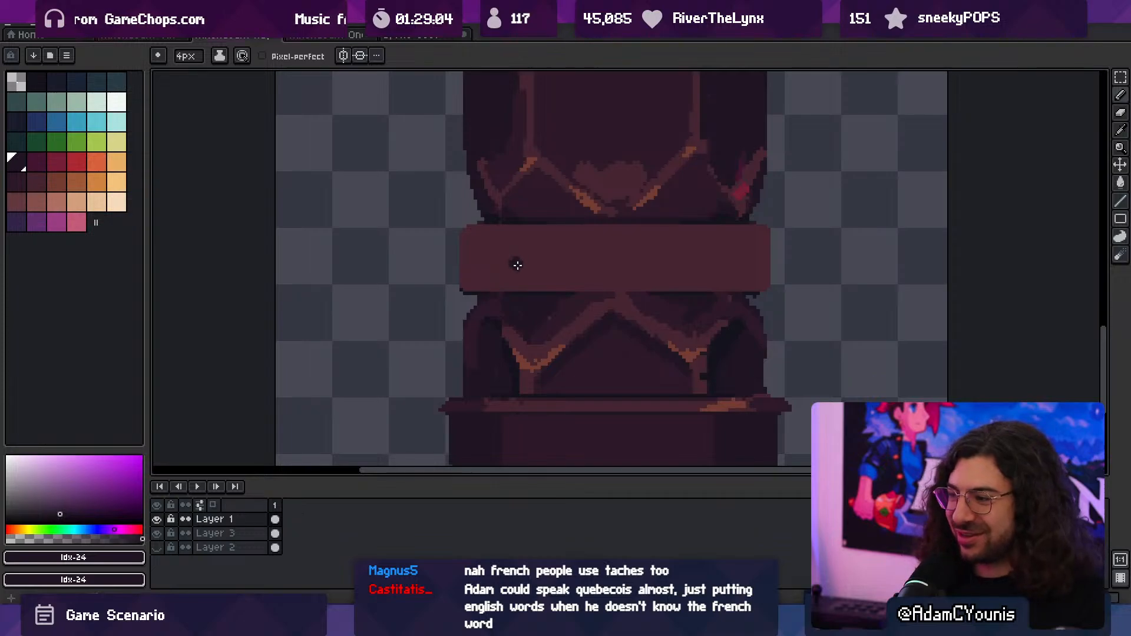
left_click(510, 316, "alt")
key("minus")
key("minus")
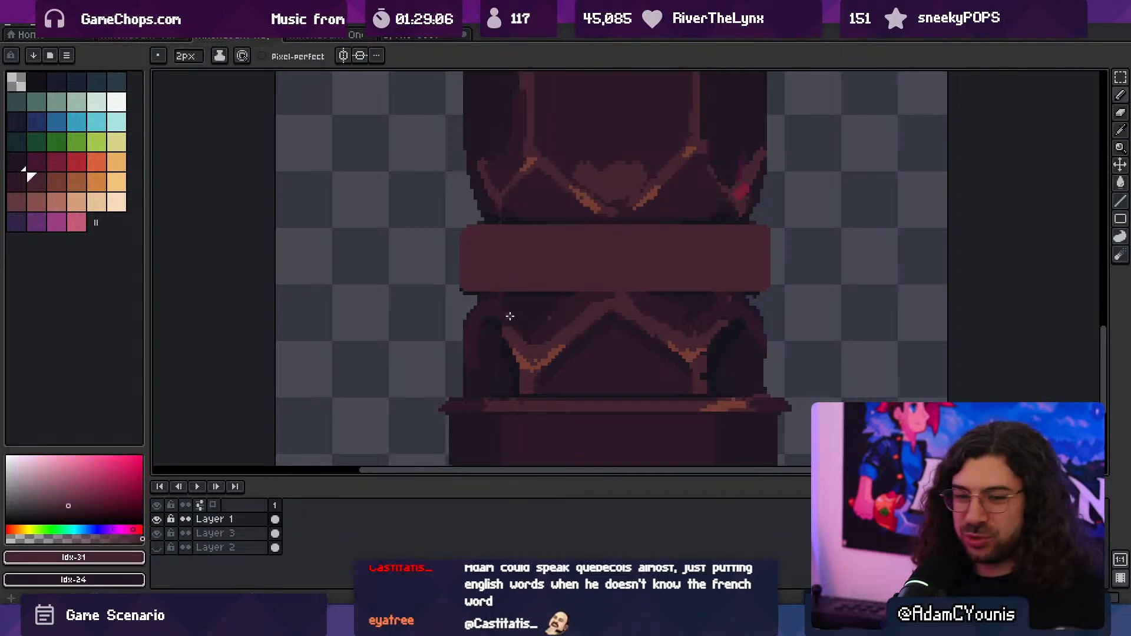
left_click(579, 308, "alt")
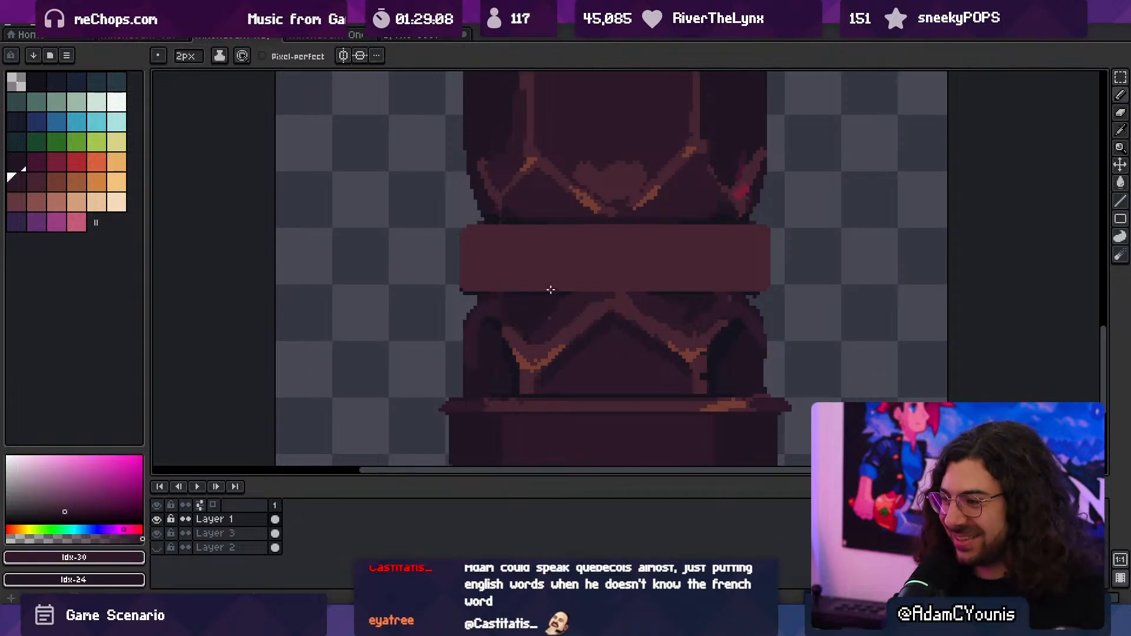
mouse_move(520, 240)
left_mouse_down()
mouse_move(478, 239)
mouse_move(505, 273)
left_mouse_up()
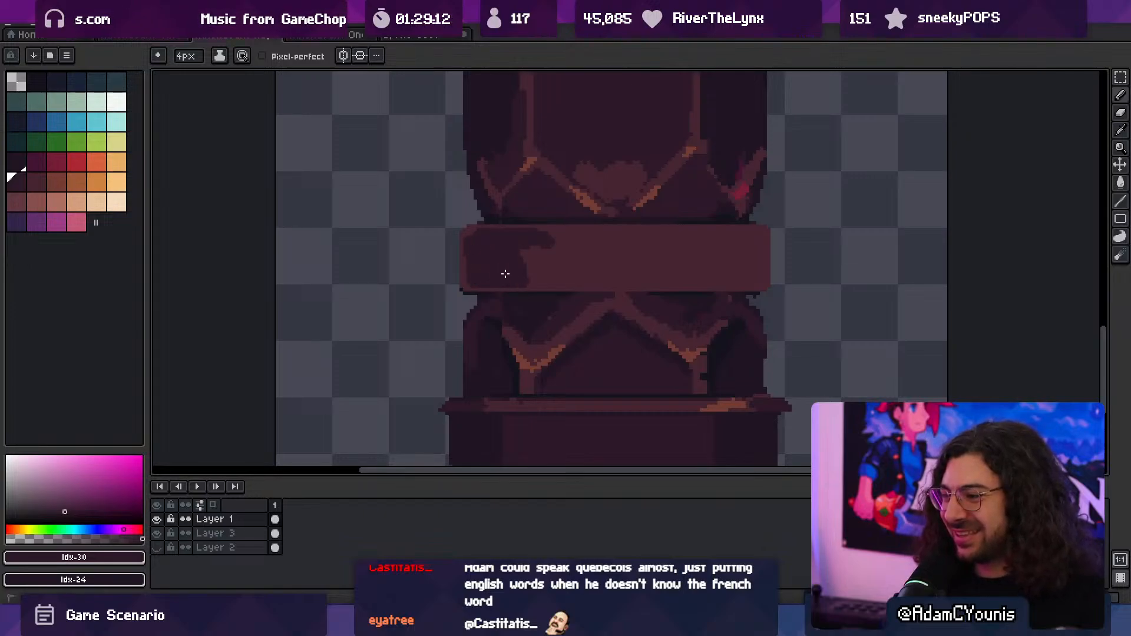
mouse_move(713, 248)
left_mouse_down()
mouse_move(708, 268)
mouse_move(712, 239)
mouse_move(748, 270)
mouse_move(644, 252)
mouse_move(745, 260)
left_mouse_up()
key("z")
left_click(683, 351, "alt")
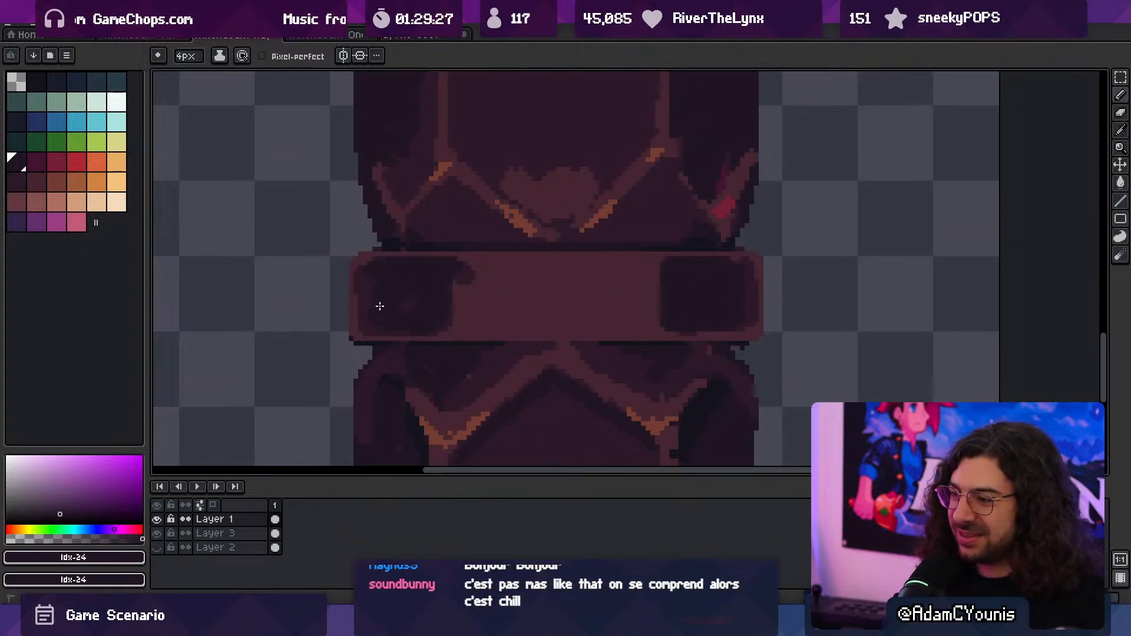
- Paint a 2 px Idx-32 highlight along the lower edge of the band's centre face
key("z")
scroll(508, 300, "down", 4)
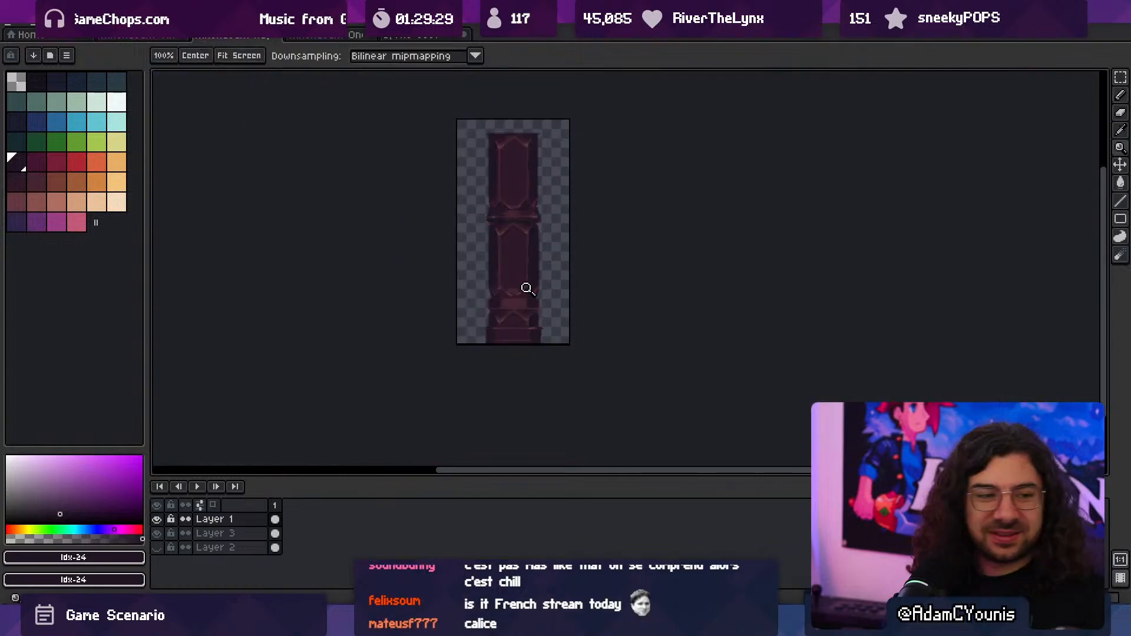
scroll(522, 293, "up", 2)
middle_click_drag(493, 292, 497, 317)
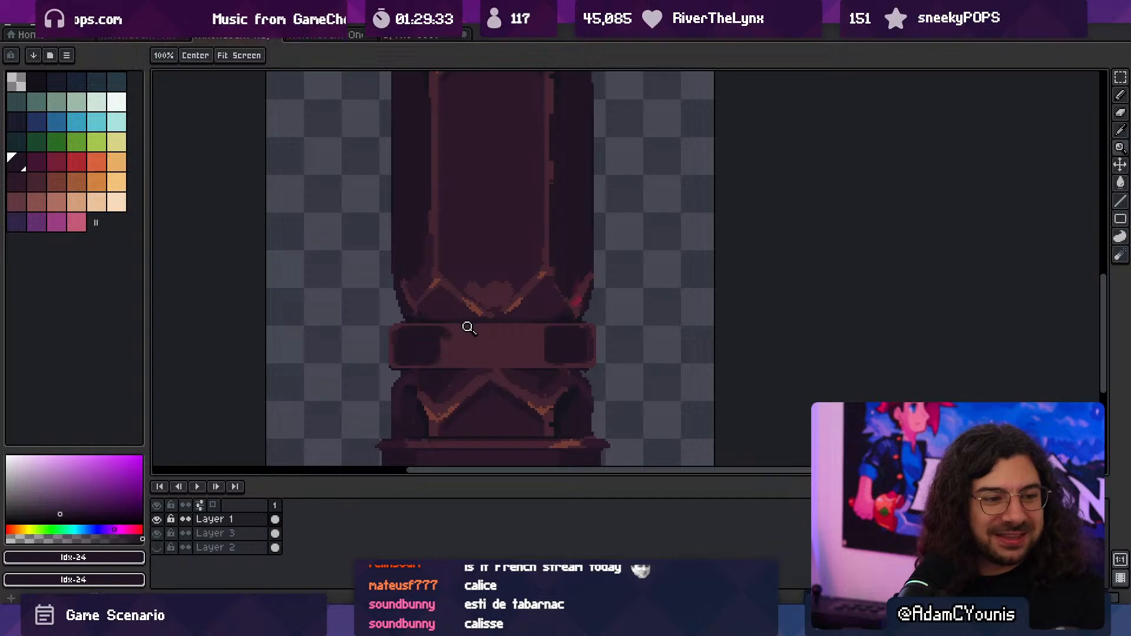
scroll(467, 330, "up", 1)
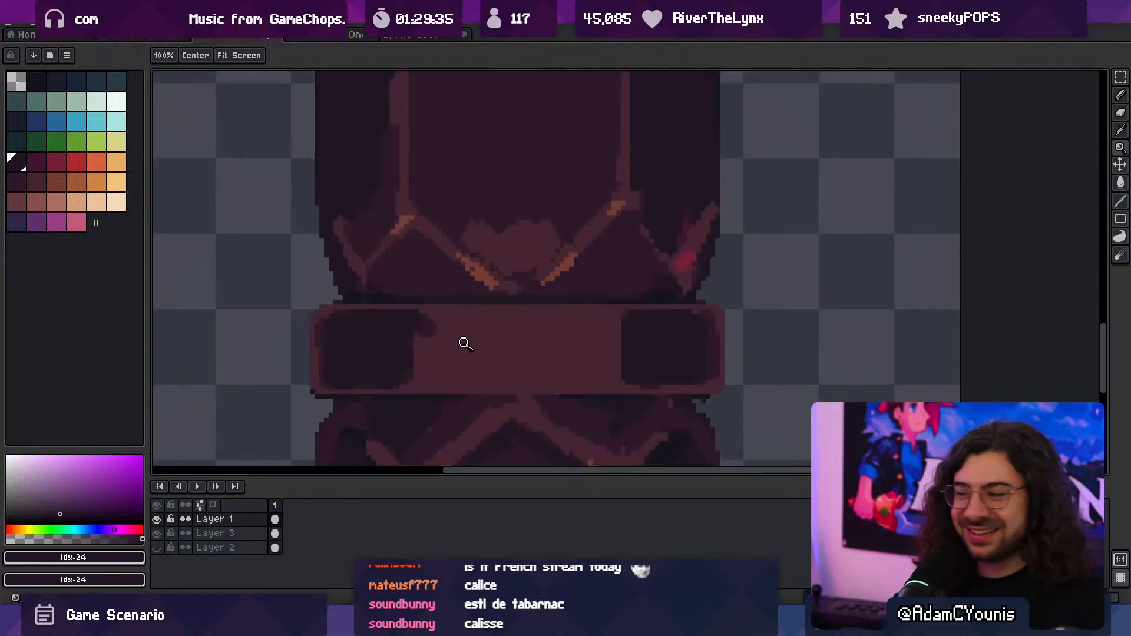
left_click(486, 320, "alt")
key("b")
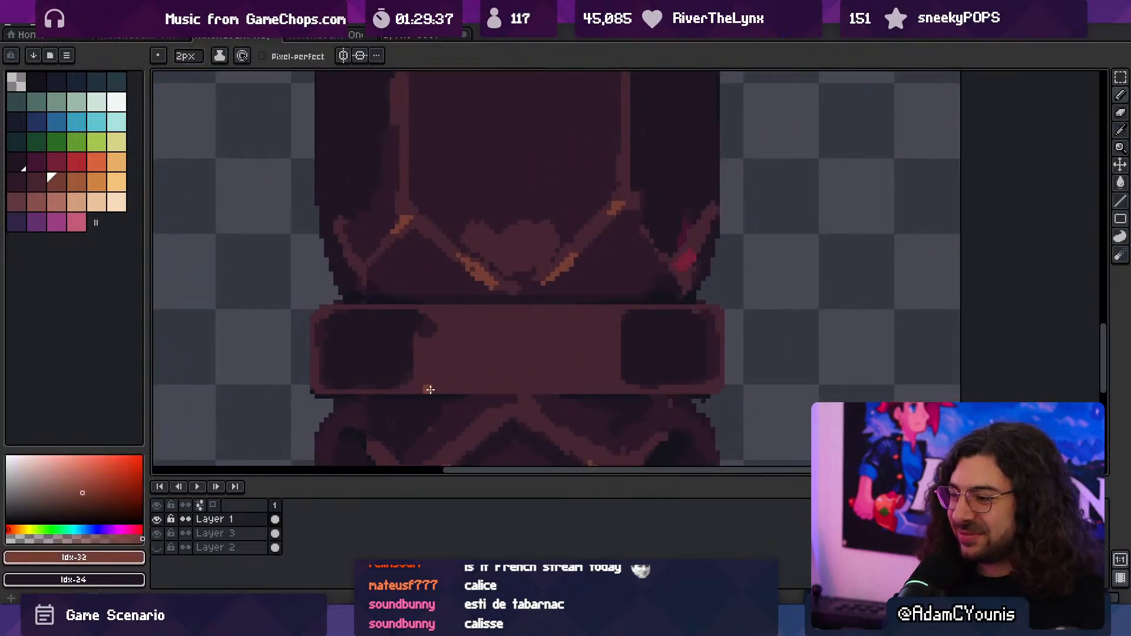
left_click_drag(426, 388, 616, 390)
- Add a matching 2 px Idx-32 highlight just below the upper edge of the band's centre face
key("z")
left_click_drag(569, 344, 593, 354)
left_click(465, 286, "alt")
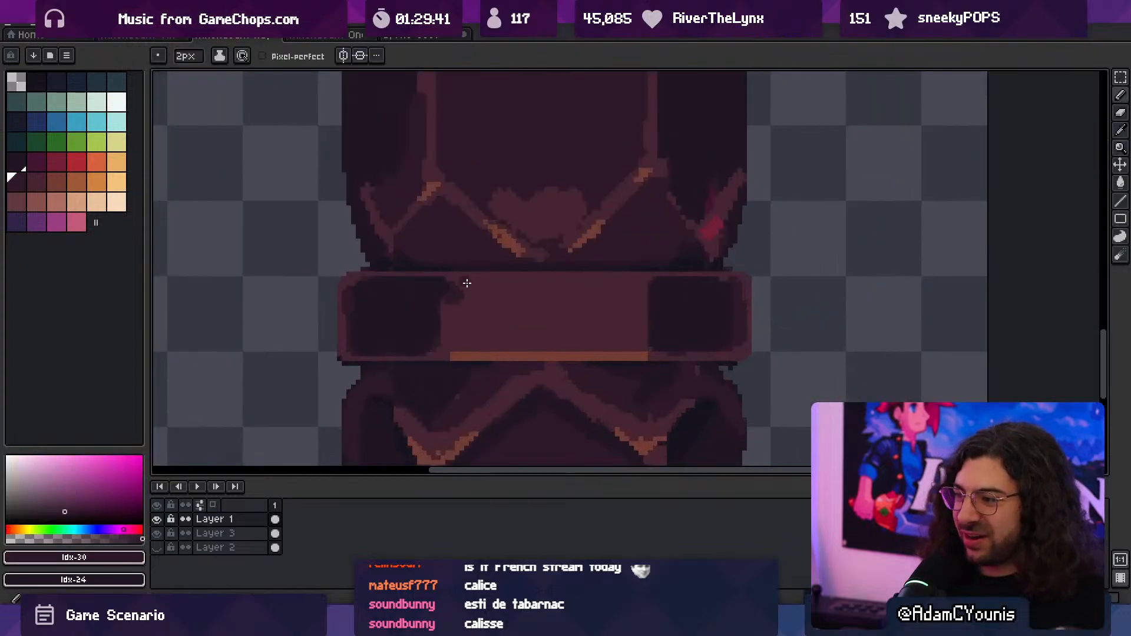
left_click(491, 343, "alt")
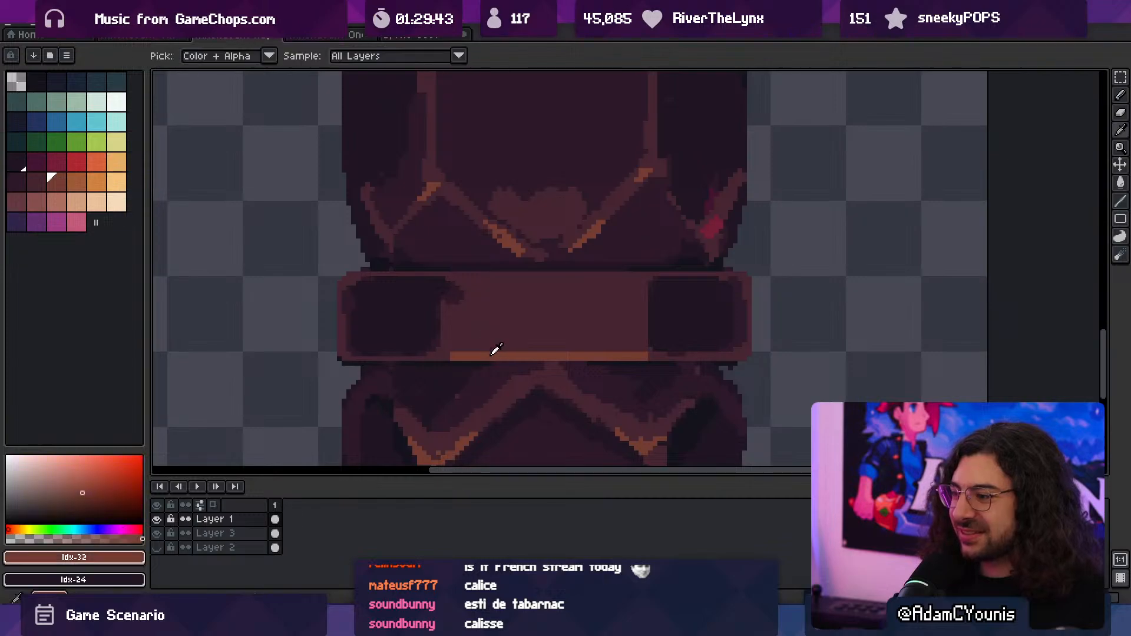
left_click_drag(464, 288, 636, 288)
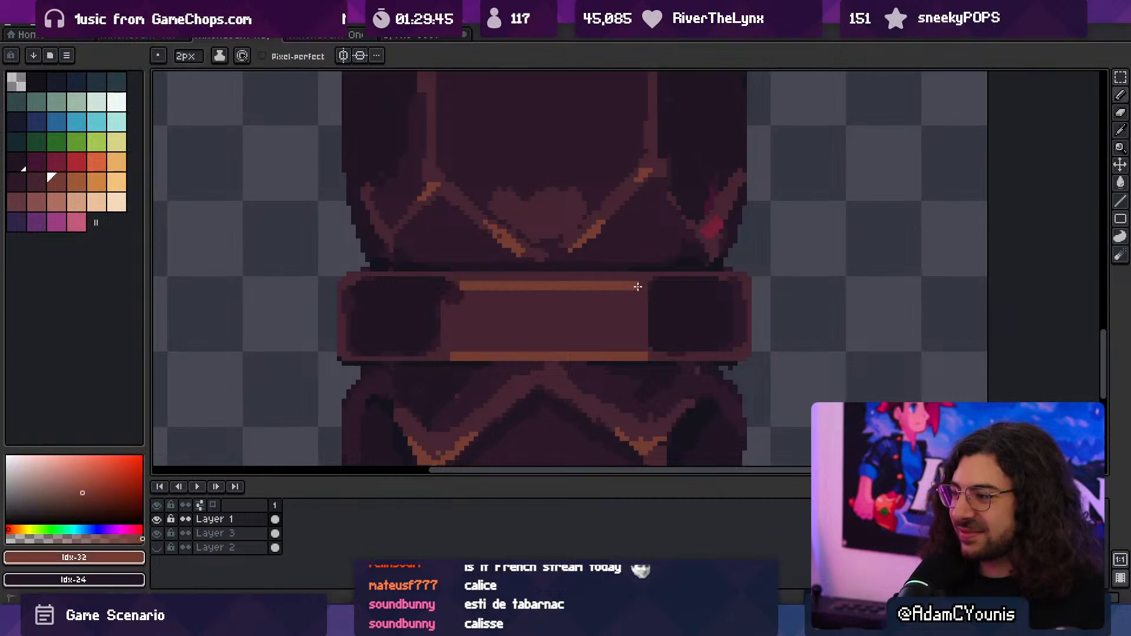
- Add Idx-30 shadows beneath the upper highlight and at both upper corners of the band's centre face, using the 2 px brush
left_click(518, 365, "alt")
left_click_drag(460, 296, 516, 297)
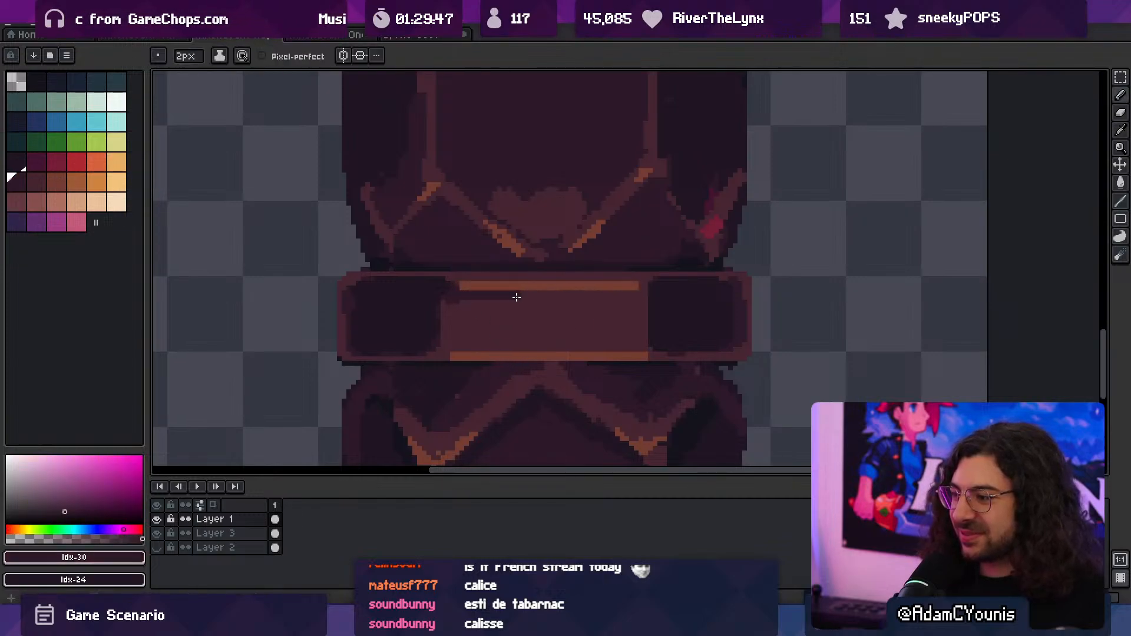
scroll(516, 309, "down", 1)
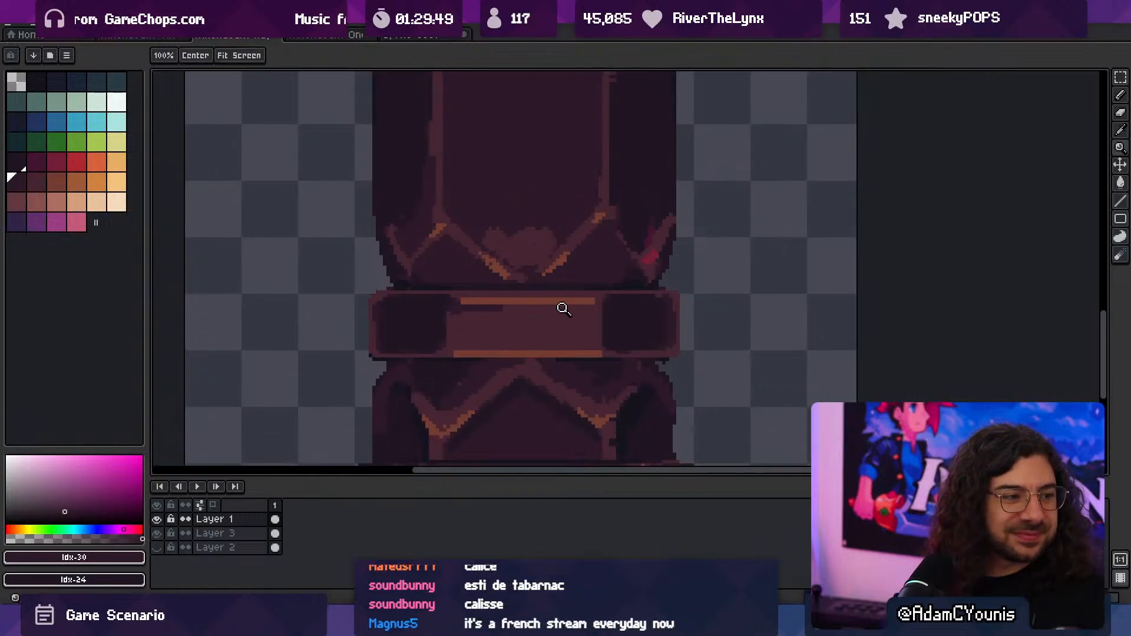
scroll(560, 313, "up", 2)
left_click_drag(599, 304, 611, 314)
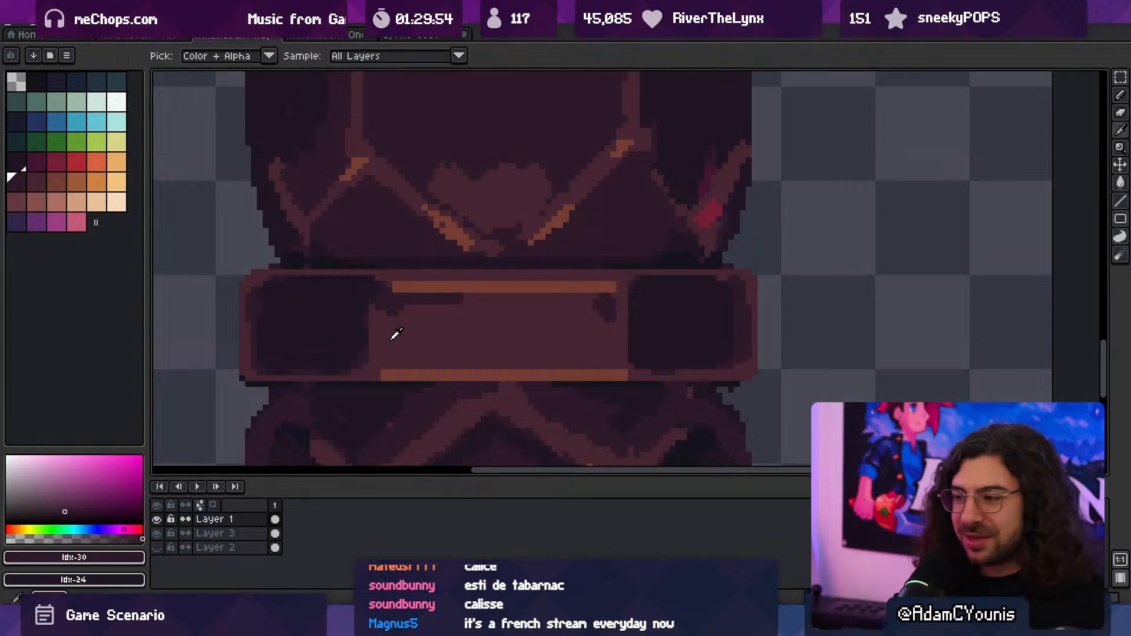
left_click(380, 299, "alt")
left_click(369, 304, "alt")
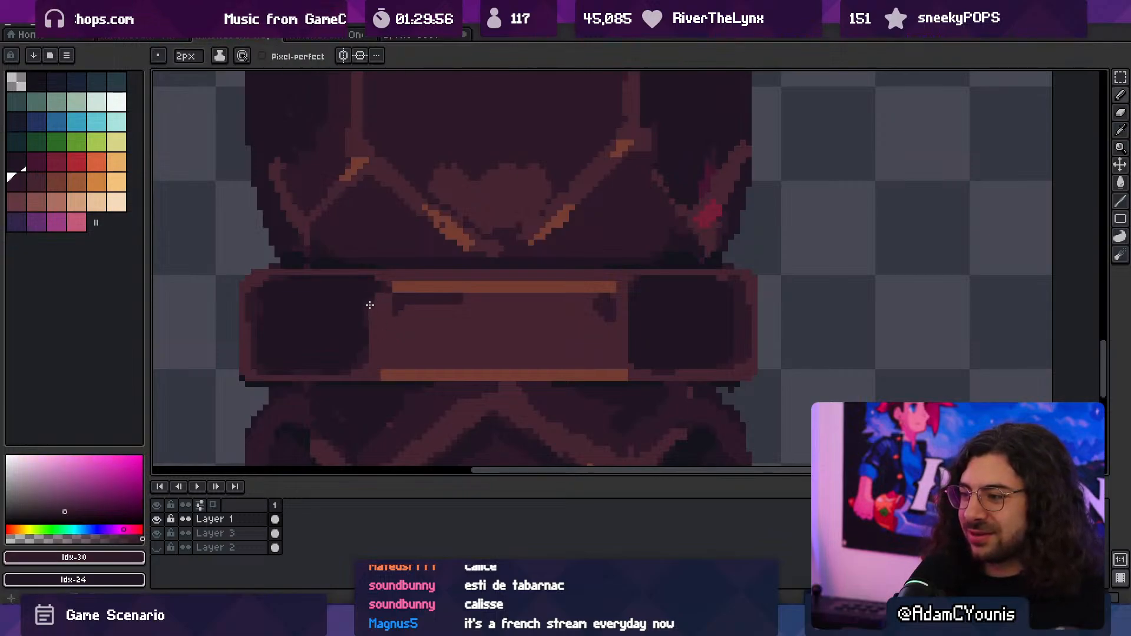
left_click(361, 337, "alt")
key("z")
scroll(478, 301, "down", 7)
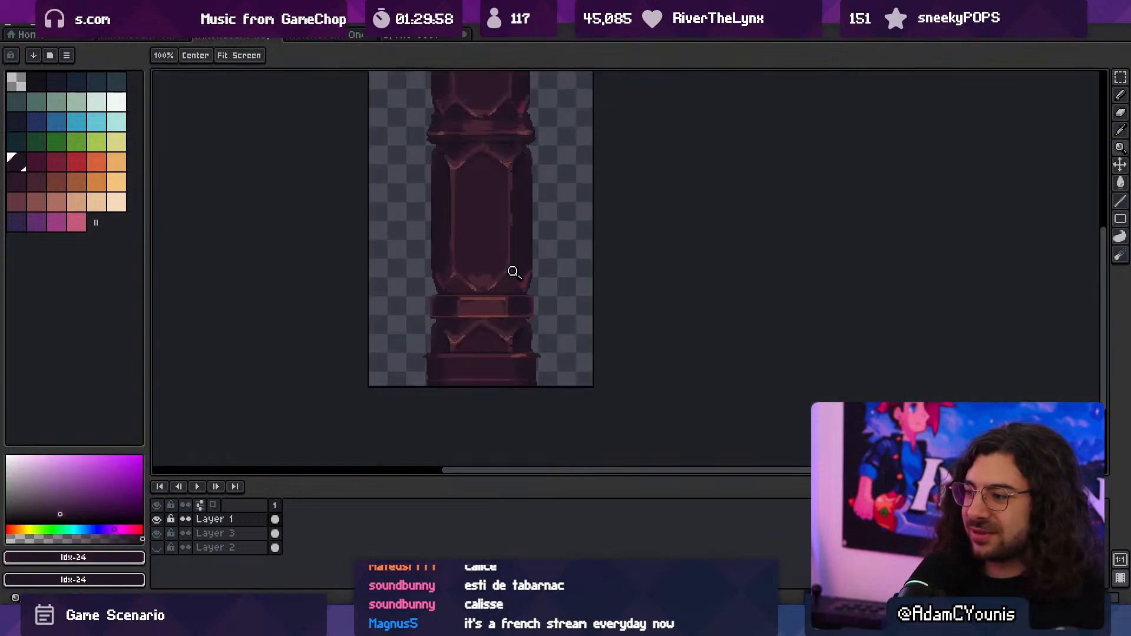
- Touch up the band's right end with the 2 px Idx-30 brush and trim it flush with the column body using a 5 px eraser
scroll(521, 289, "down", 1)
scroll(517, 296, "up", 1)
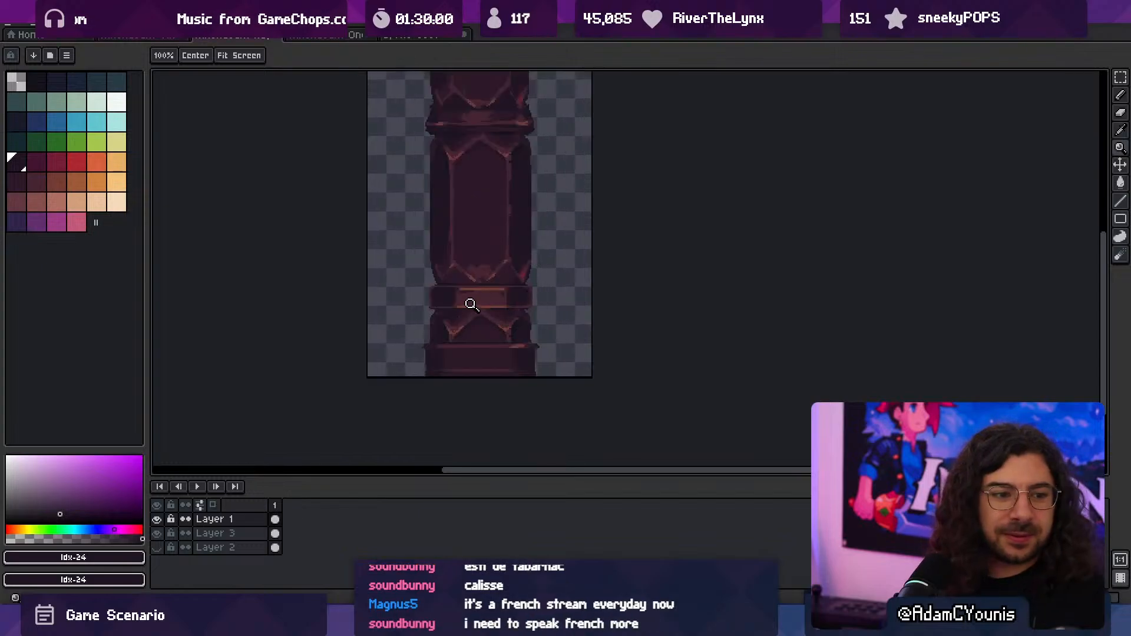
scroll(522, 295, "up", 3)
key("b")
left_click(588, 316, "alt")
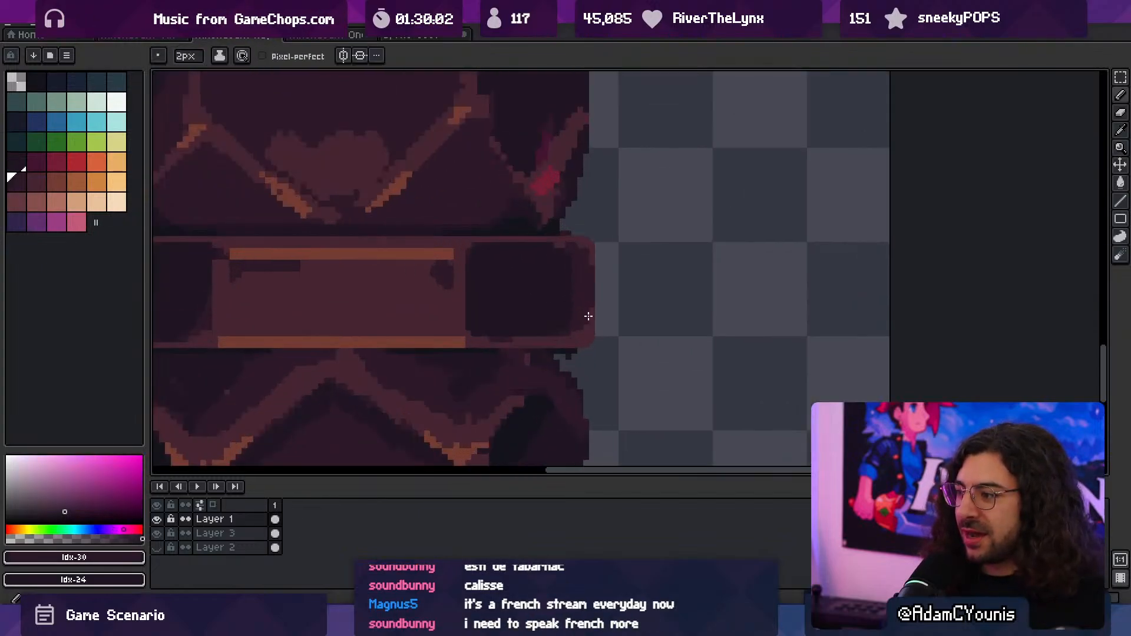
key("e")
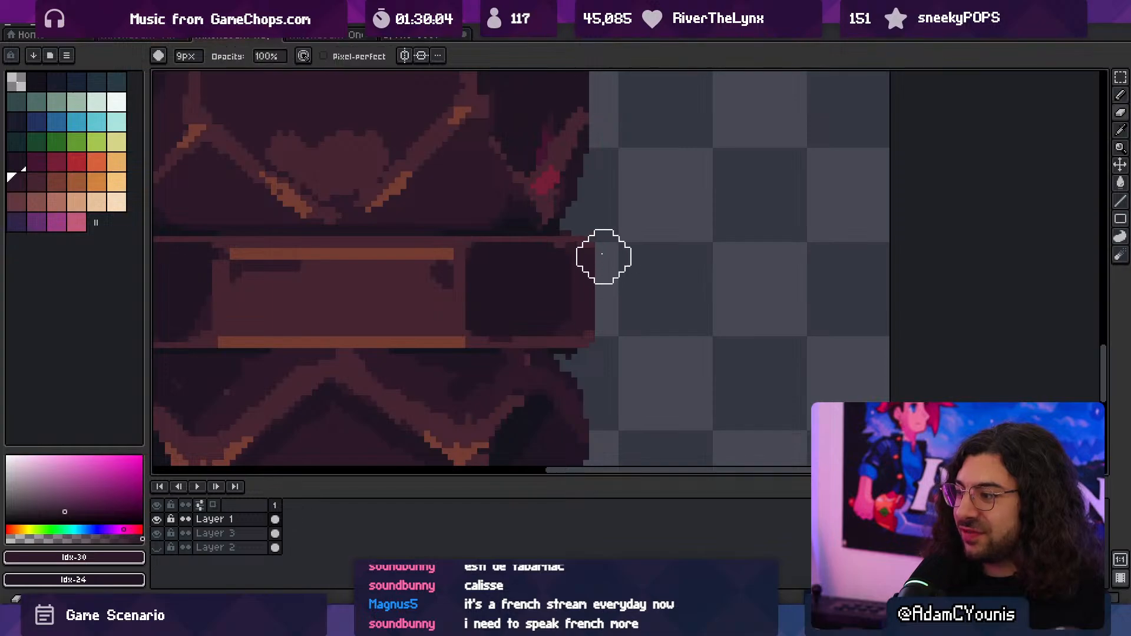
key("minus")
key("minus")
key("minus")
key("minus")
left_click_drag(604, 246, 604, 344)
key("z")
scroll(628, 328, "down", 1)
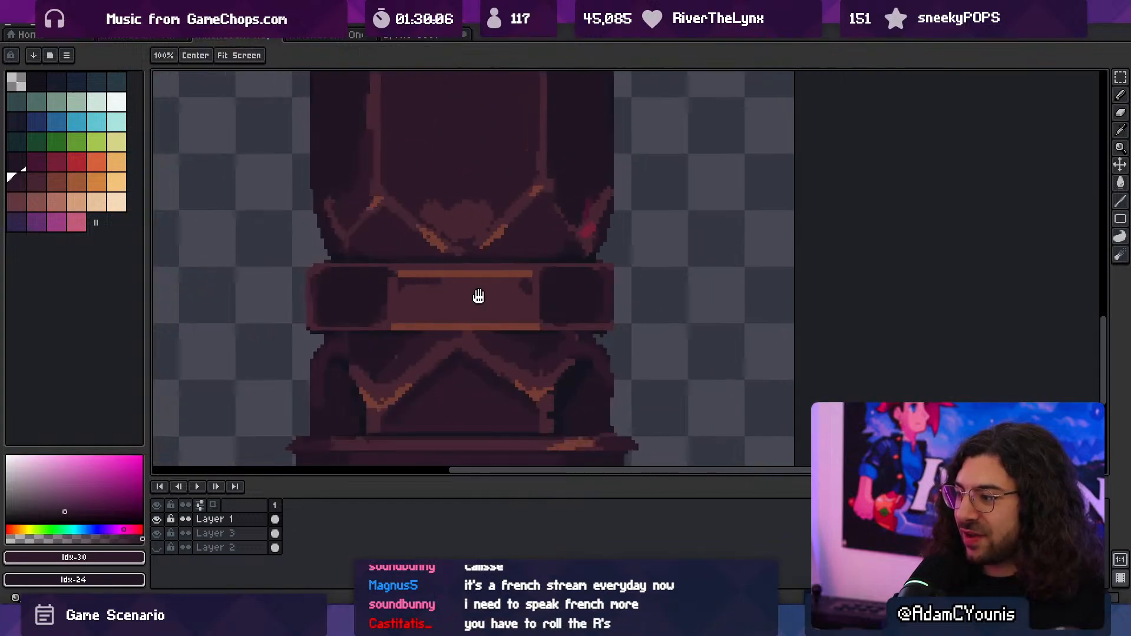
- Darken the rim of the band's left end with 2 px Idx-30 and erase its overhang flush with the column body
scroll(455, 308, "up", 1)
key("b")
left_click_drag(417, 282, 422, 354)
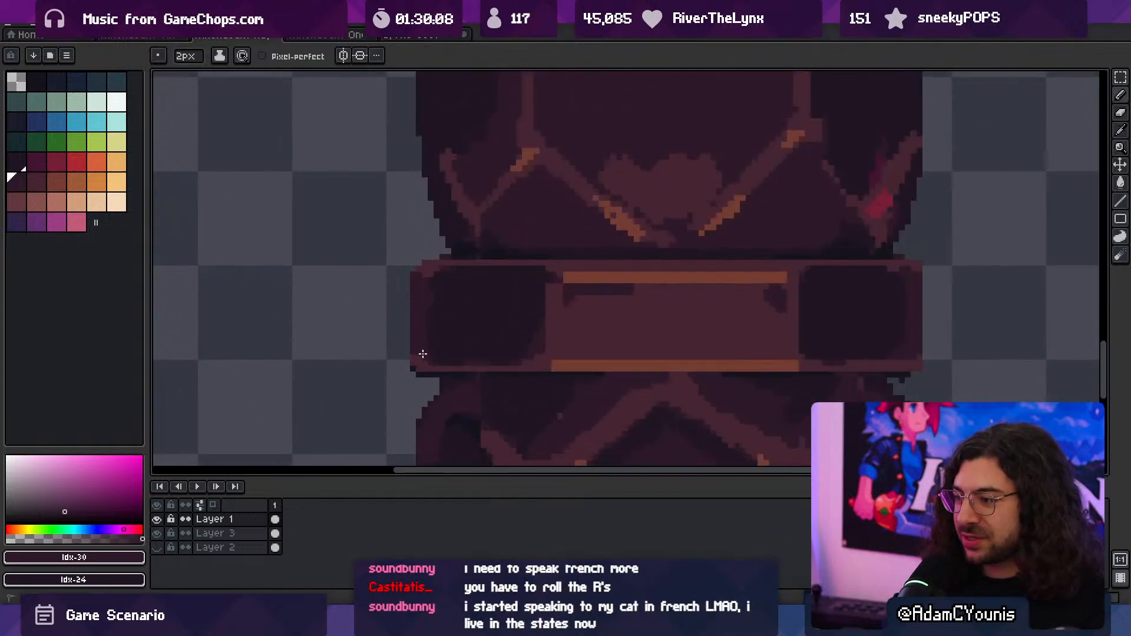
key("e")
left_click_drag(395, 281, 396, 350)
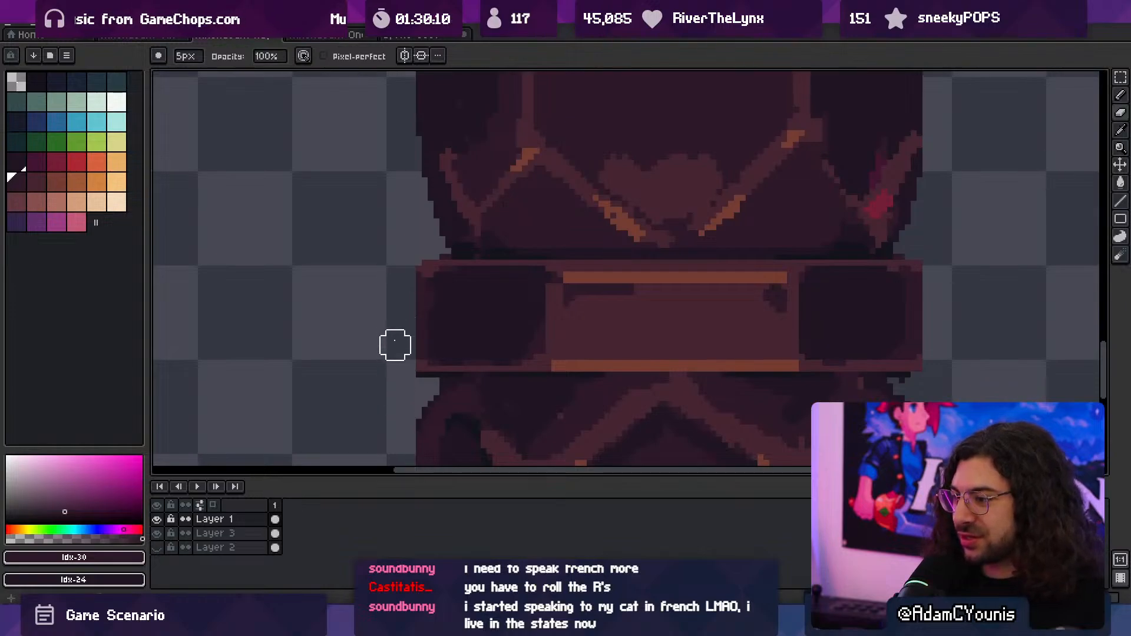
key("z")
scroll(499, 299, "down", 3)
scroll(525, 255, "up", 3)
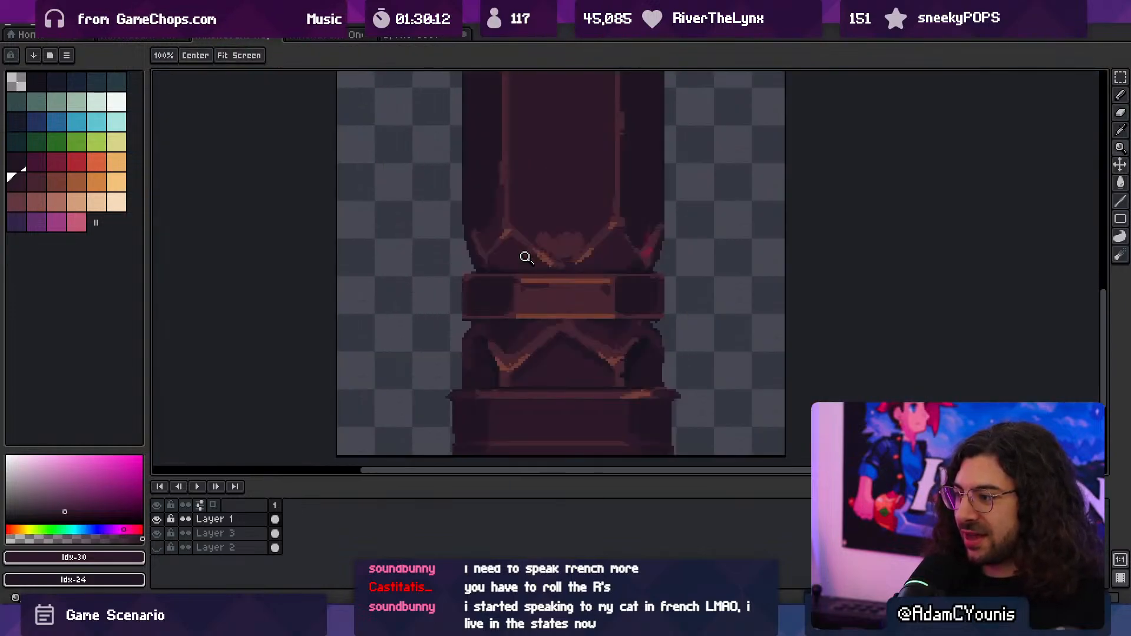
- Thin the shadow in the centre face's upper right corner and extend the Idx-32 highlight down that corner with a 1 px brush
key("i")
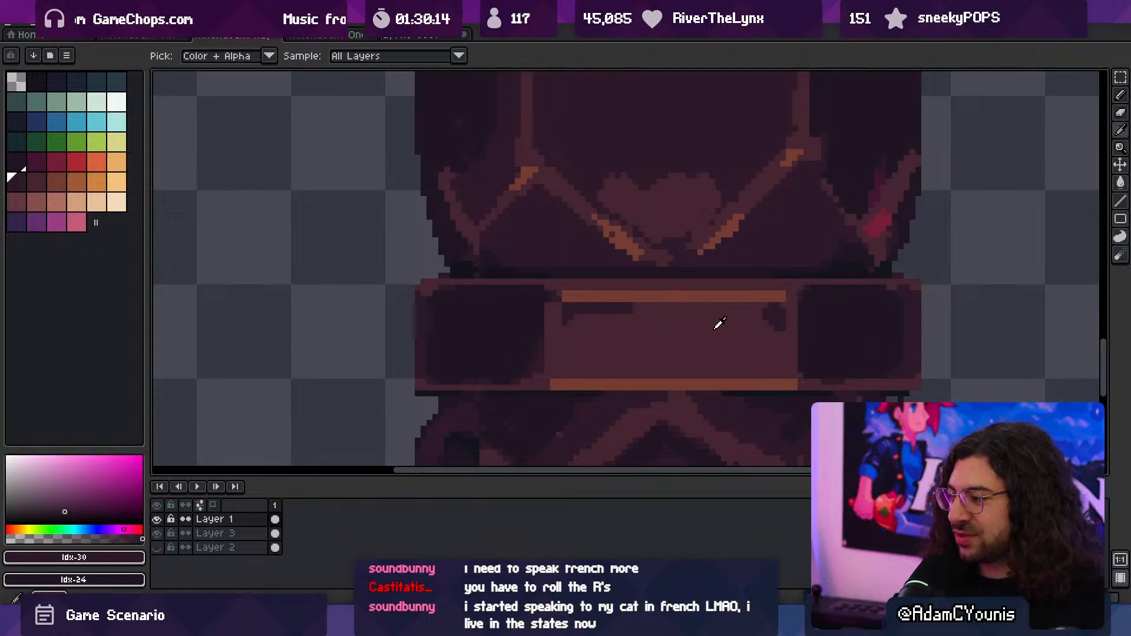
key("z")
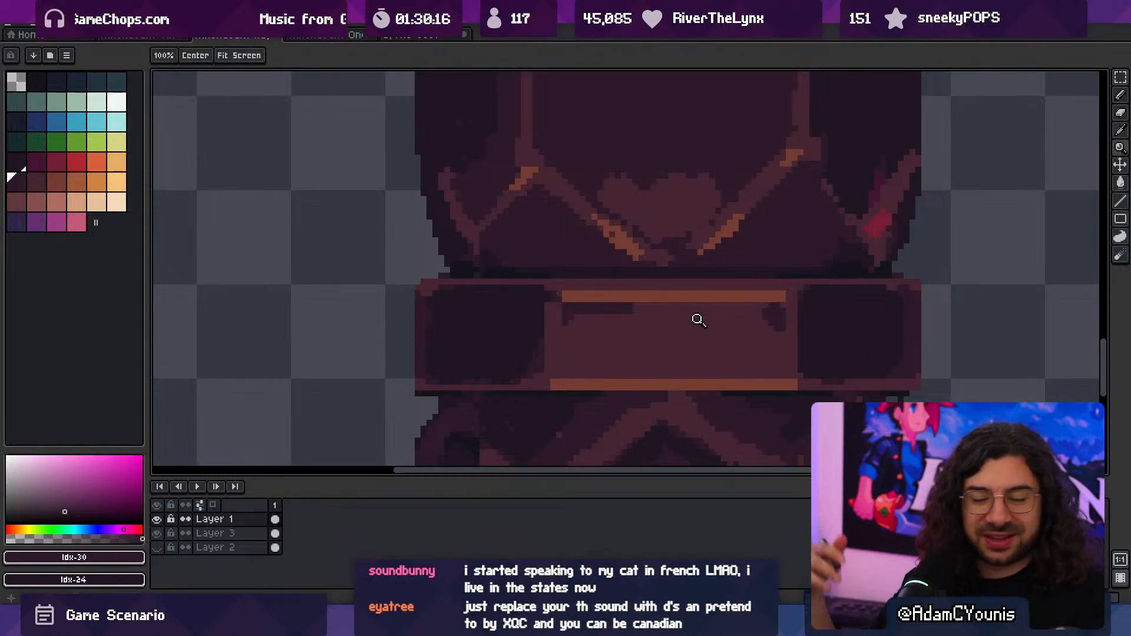
key("i")
left_click(599, 321)
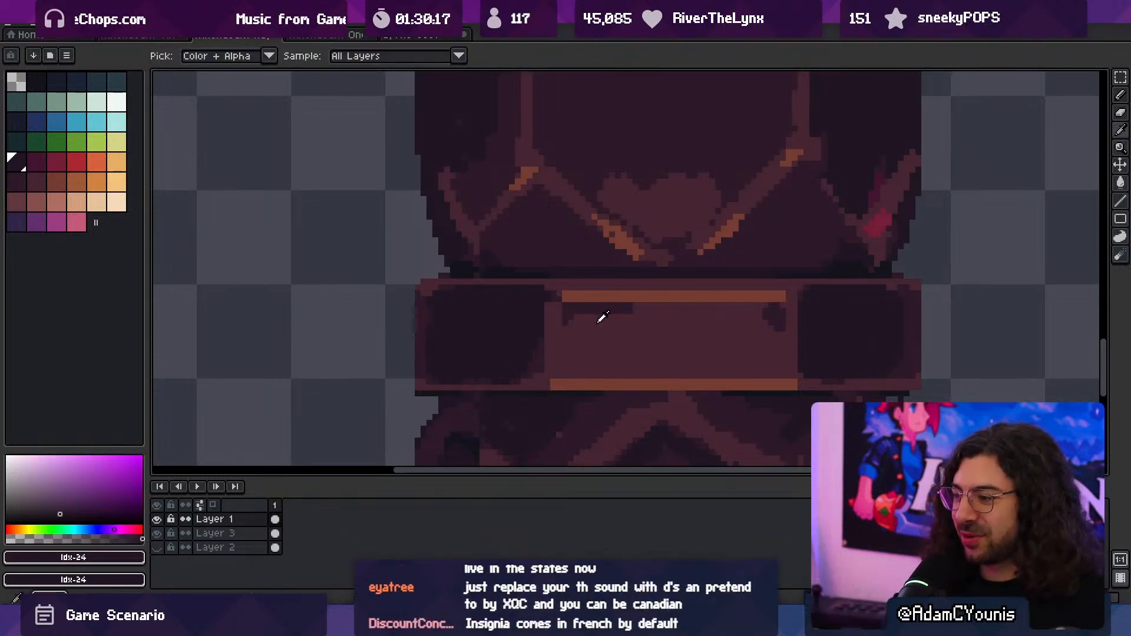
key("z")
key("i")
left_click(784, 317)
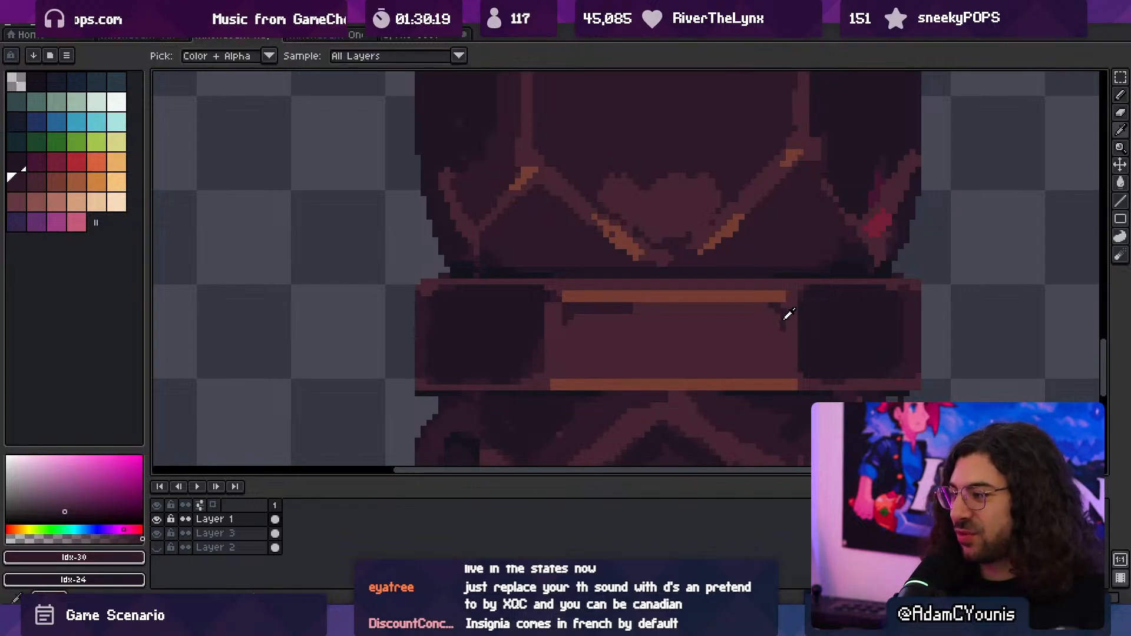
key("b")
left_click(778, 299, "alt")
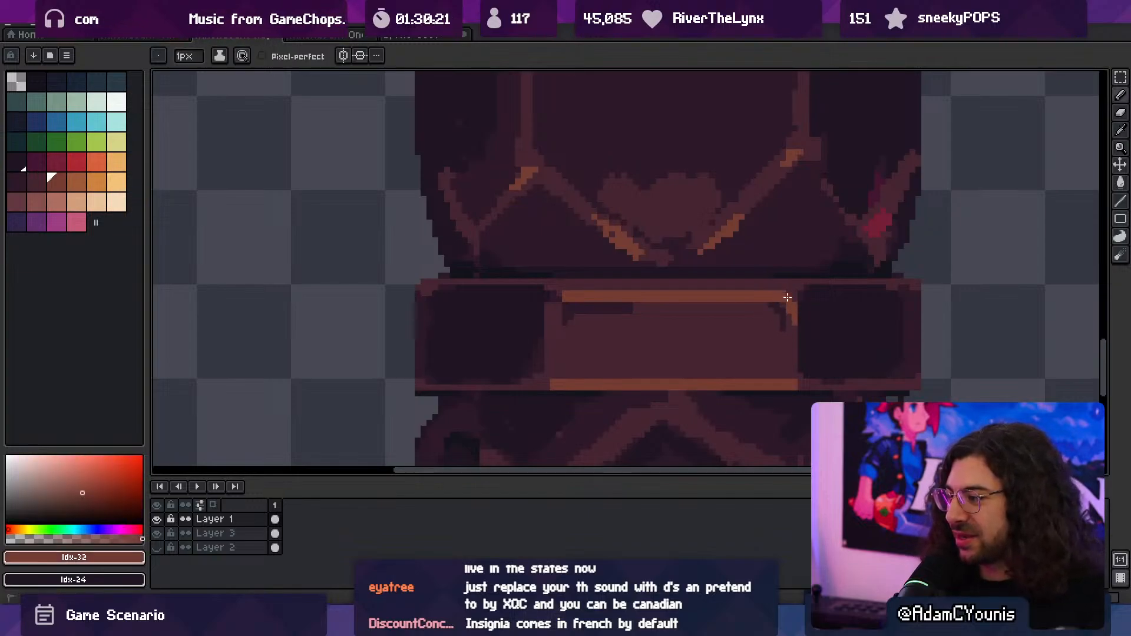
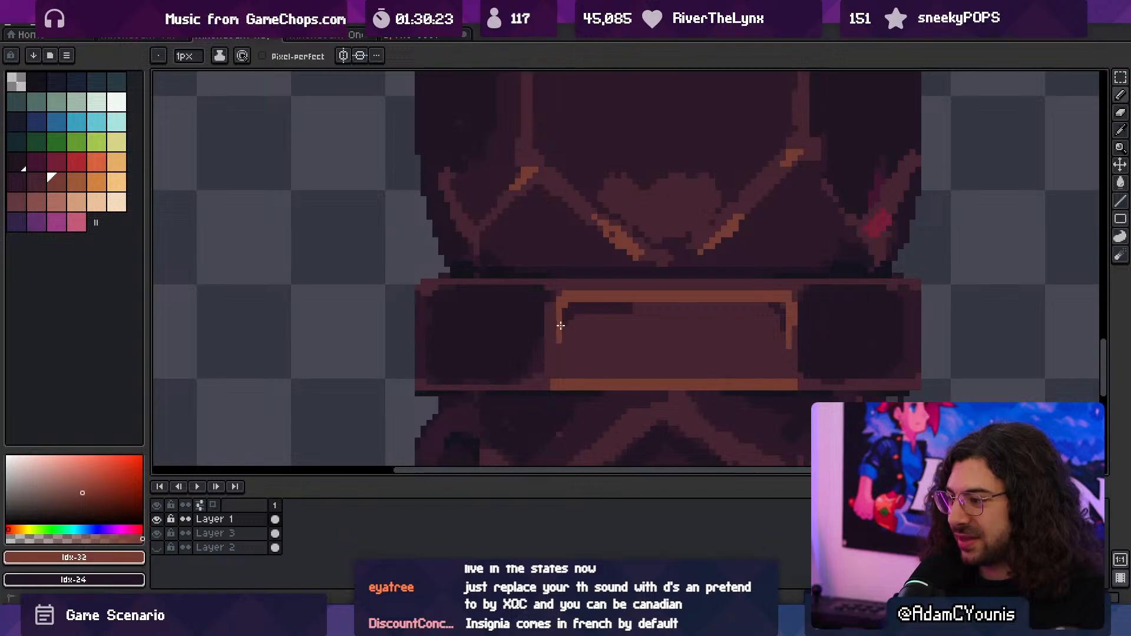
- Examine the reworked centre band and the column base close up and at full-column scale
scroll(560, 325, "down", 3)
scroll(603, 314, "up", 2)
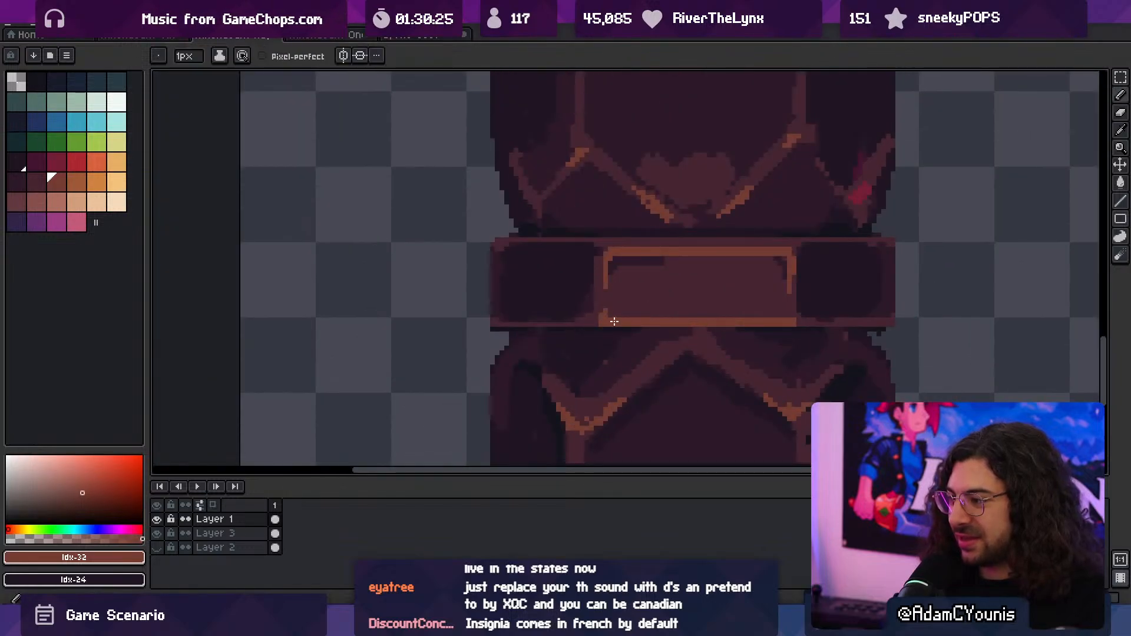
key("z")
scroll(647, 321, "down", 3)
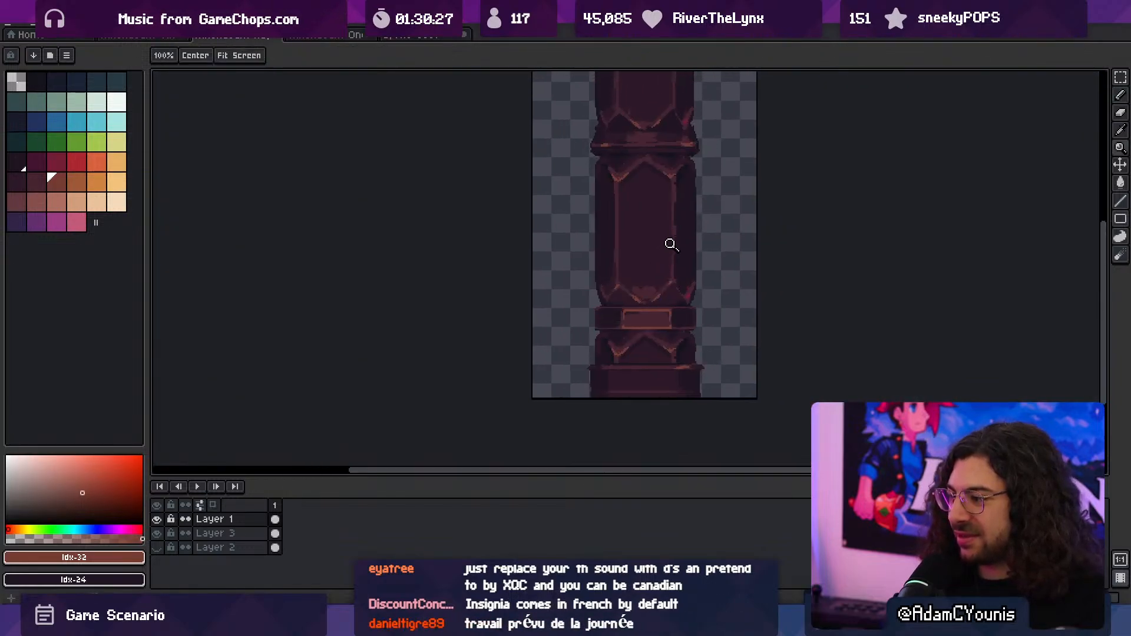
left_click_drag(669, 296, 633, 297)
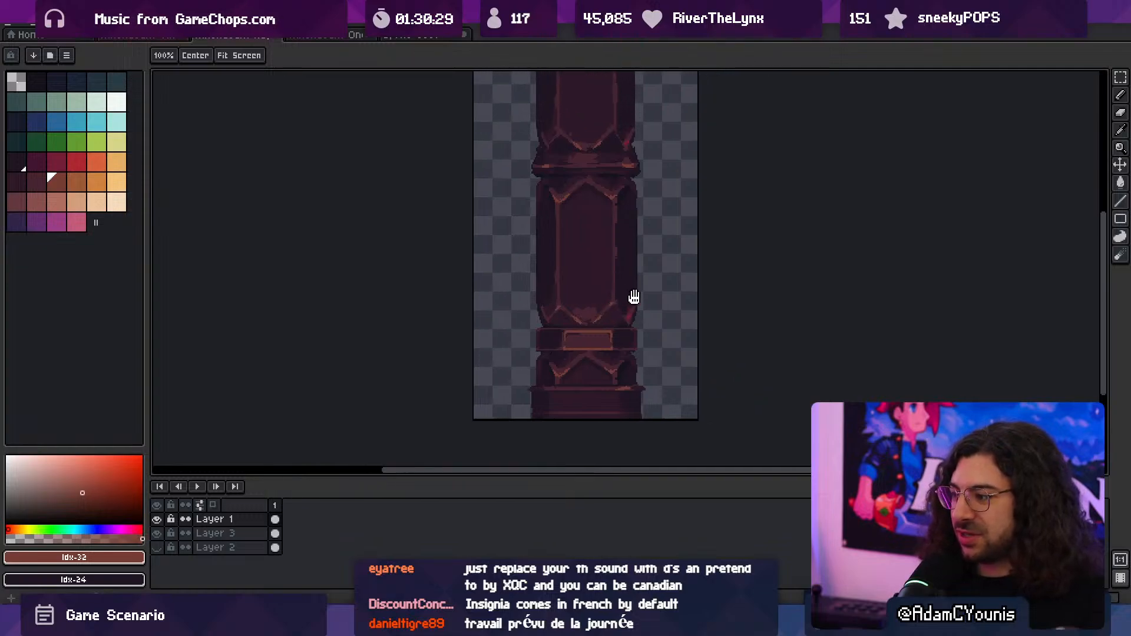
scroll(648, 361, "up", 3)
scroll(624, 365, "down", 1)
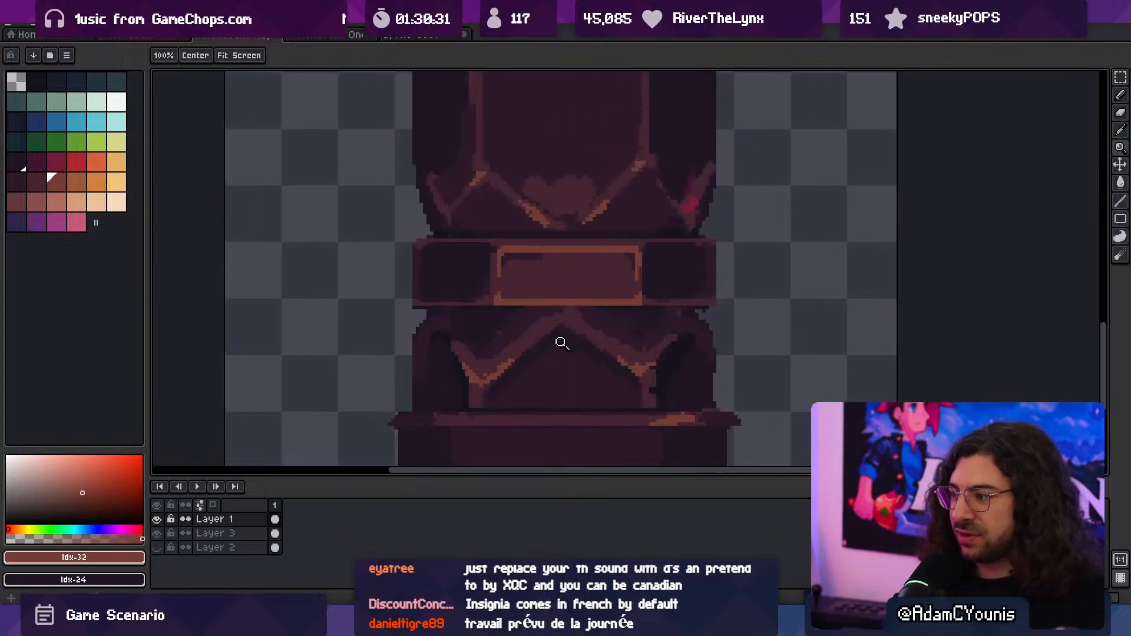
scroll(530, 342, "down", 4)
scroll(623, 329, "up", 1)
scroll(580, 366, "up", 1)
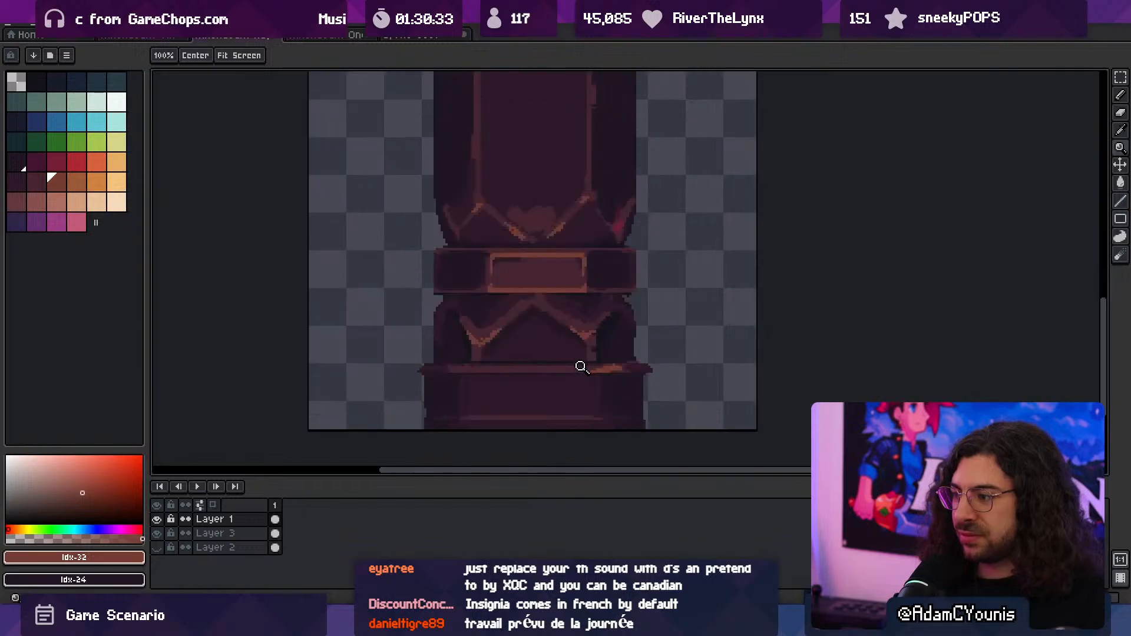
- Export the column sprite with Layer 3 included
key("ctrl+alt+shift+s")
left_click(188, 184)
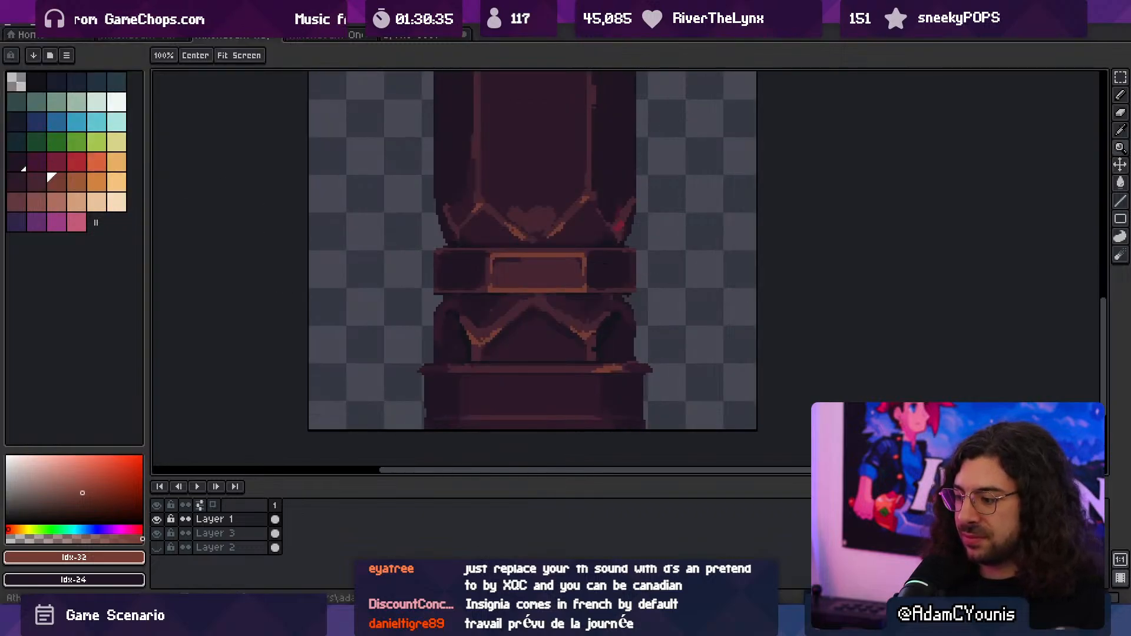
key("alt+Tab")
key("alt+Tab")
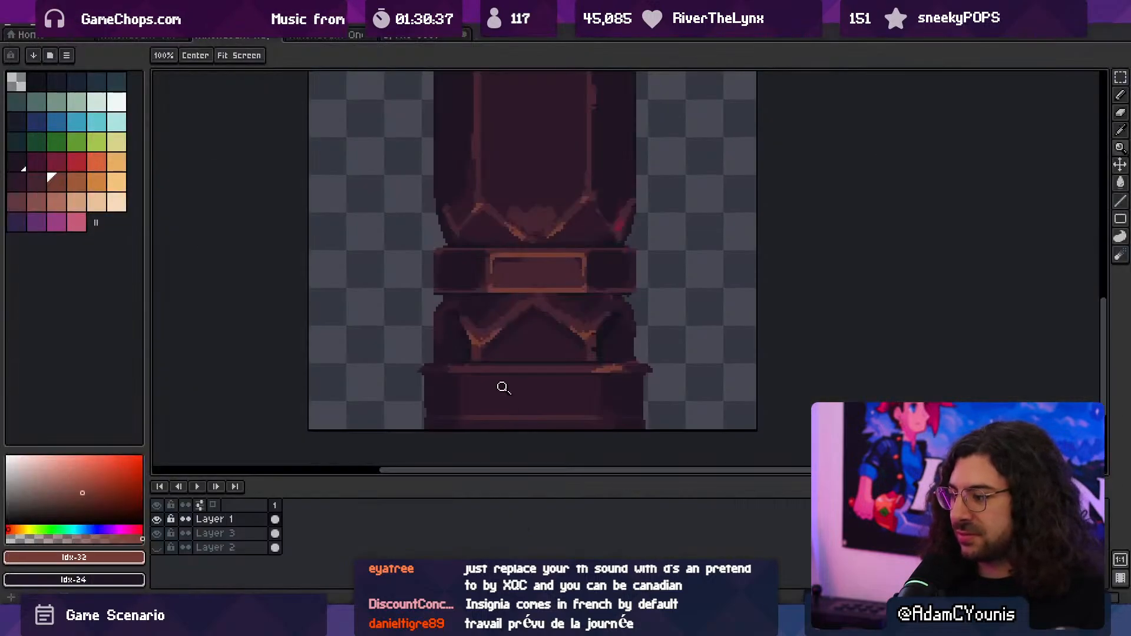
- Hide Layer 3, save the sprite and export its visible layers as Athenaeum Huge Column.png
left_click(157, 533)
key("ctrl+s")
key("ctrl+alt+shift+s")
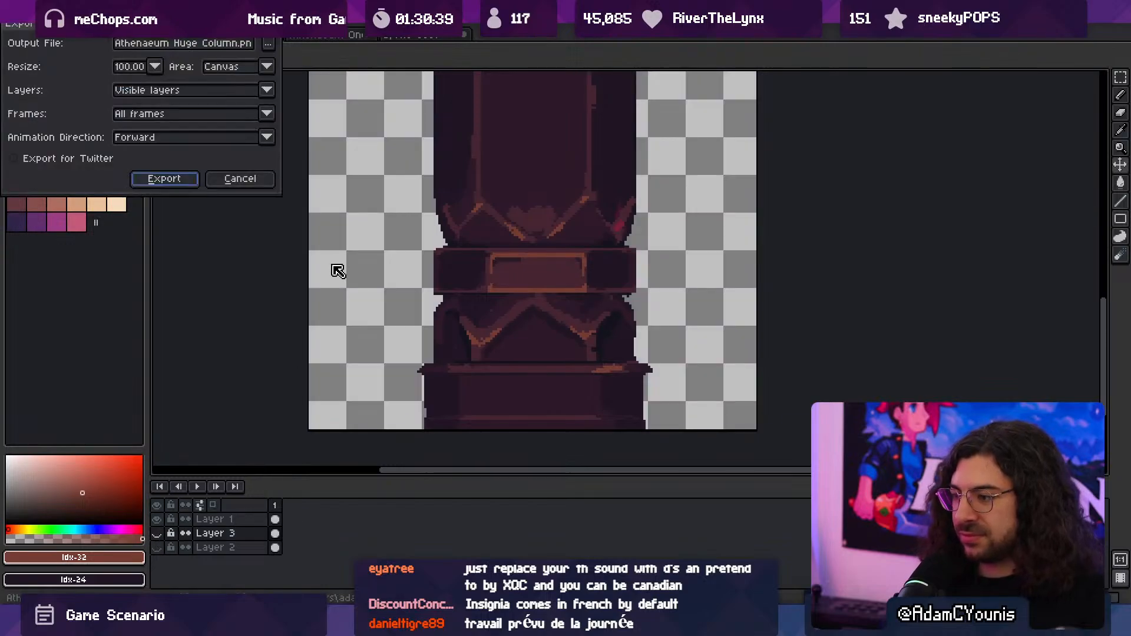
left_click(179, 179)
- Switch to Unity and check the column and Sconce in the running game, full screen, walking the character past them before stopping play
key("alt+Tab")
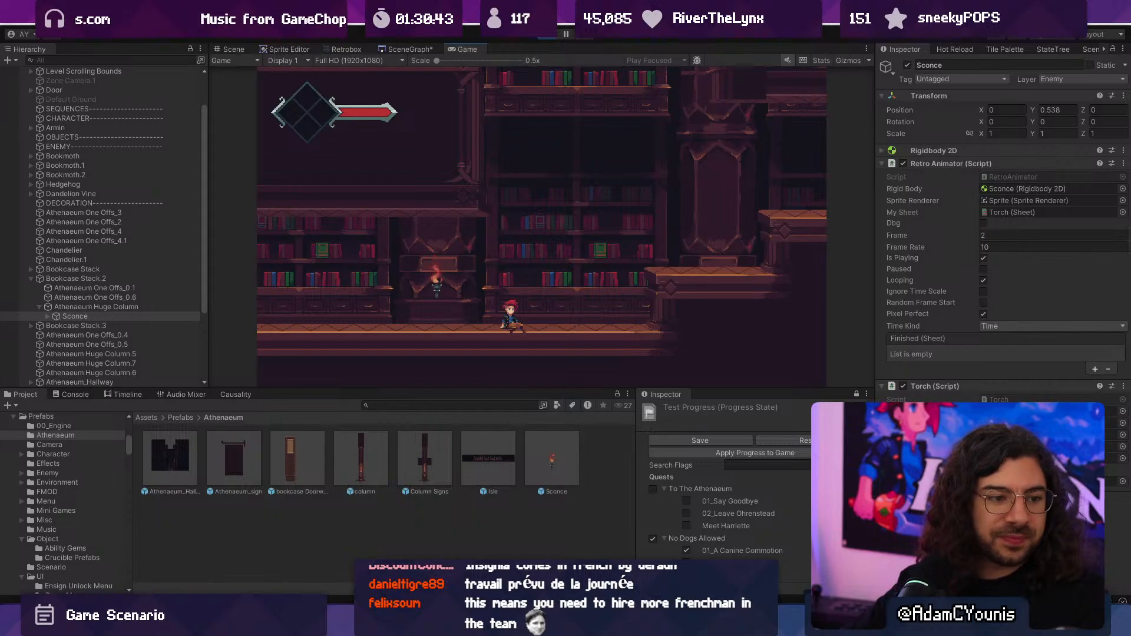
key("Left")
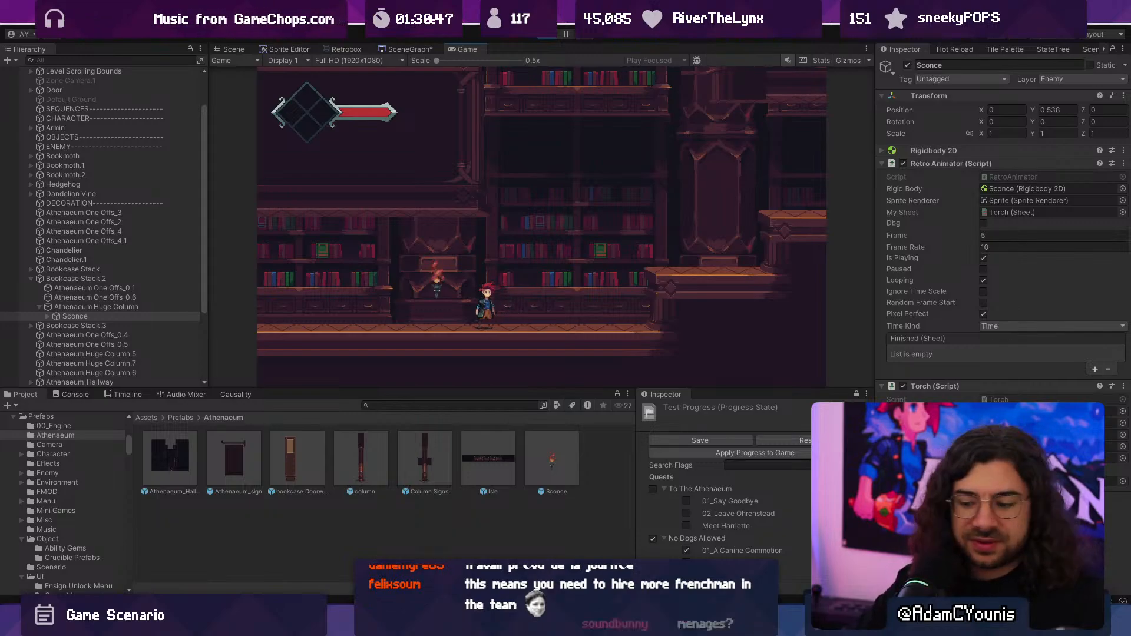
key("F10")
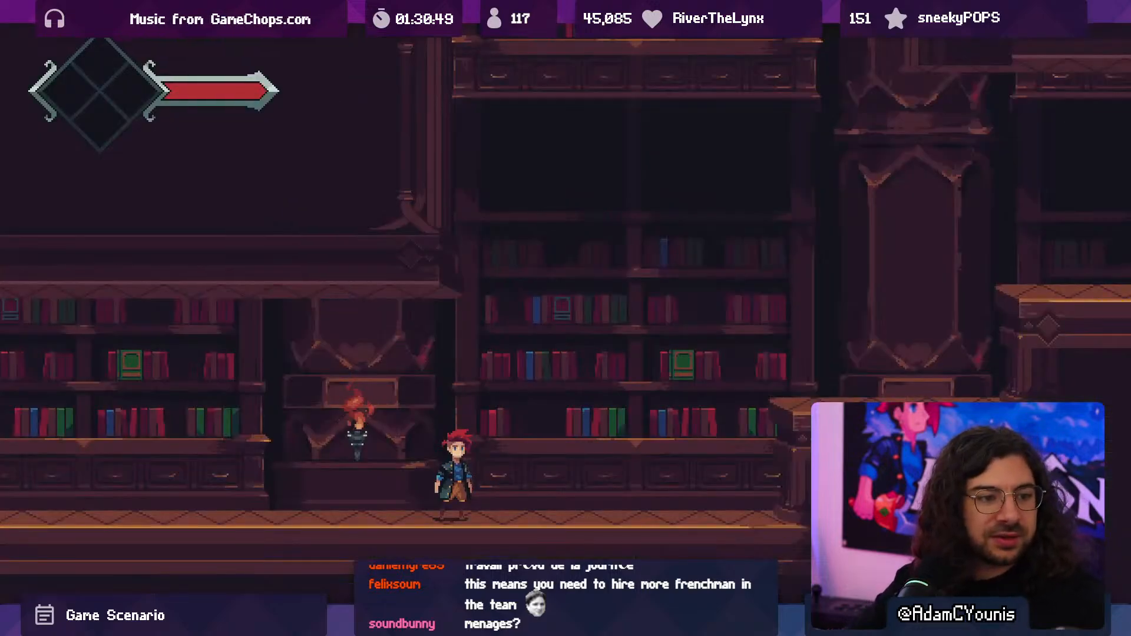
key("Left")
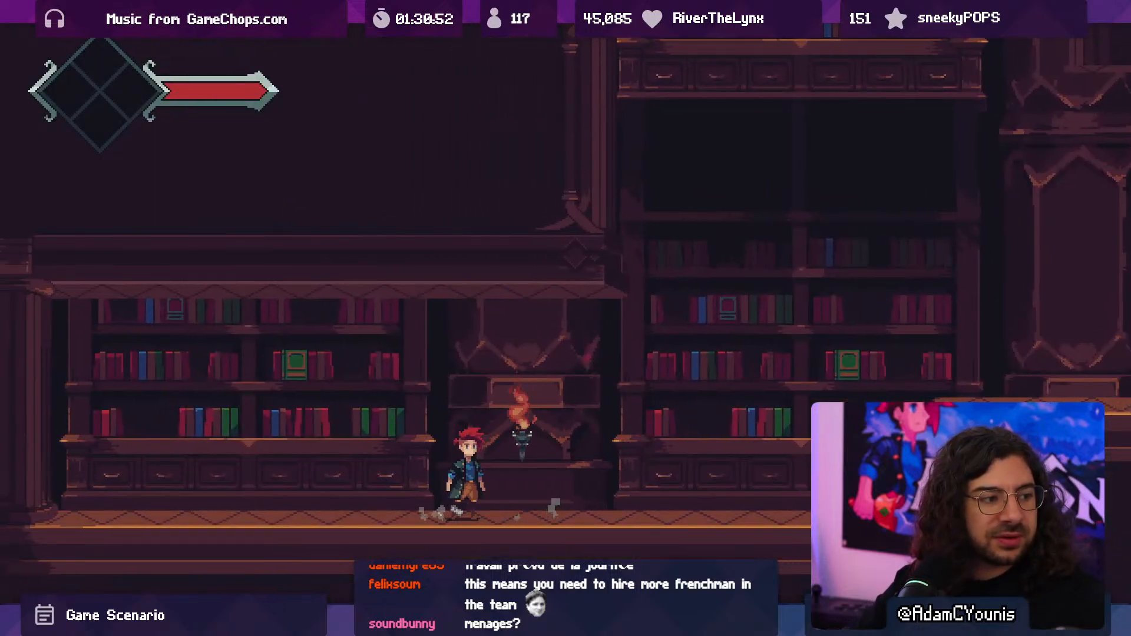
key("Left")
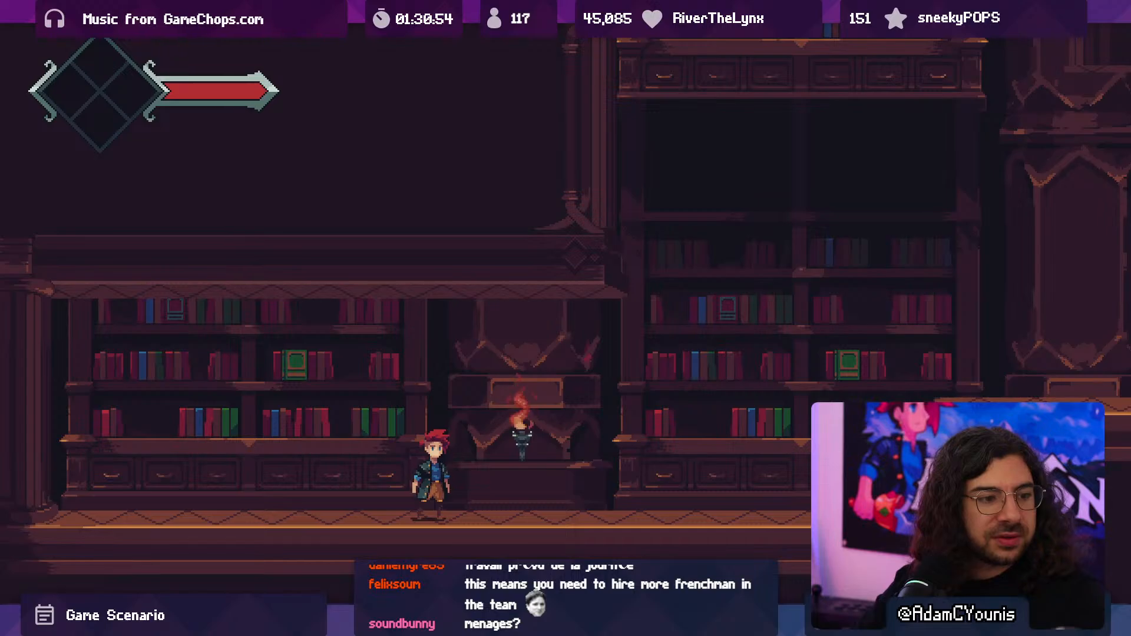
key("F10")
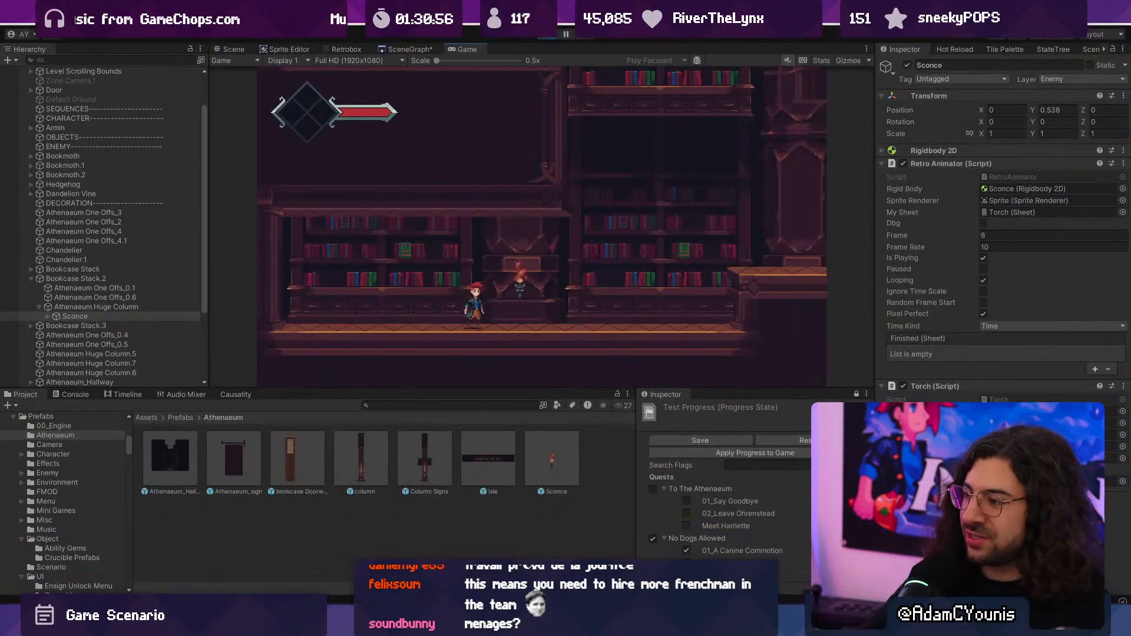
left_click(548, 34)
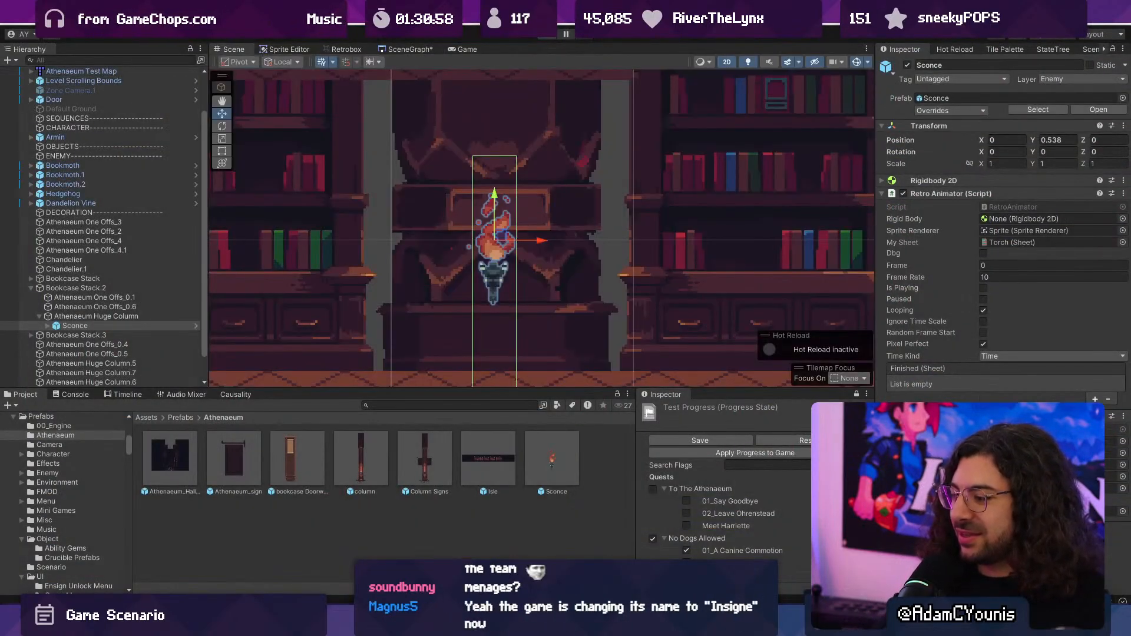
- Switch to Aseprite, move the column's lower section with the band downward, and stretch the shaft's end strip down to fill the gap
key("alt+Tab")
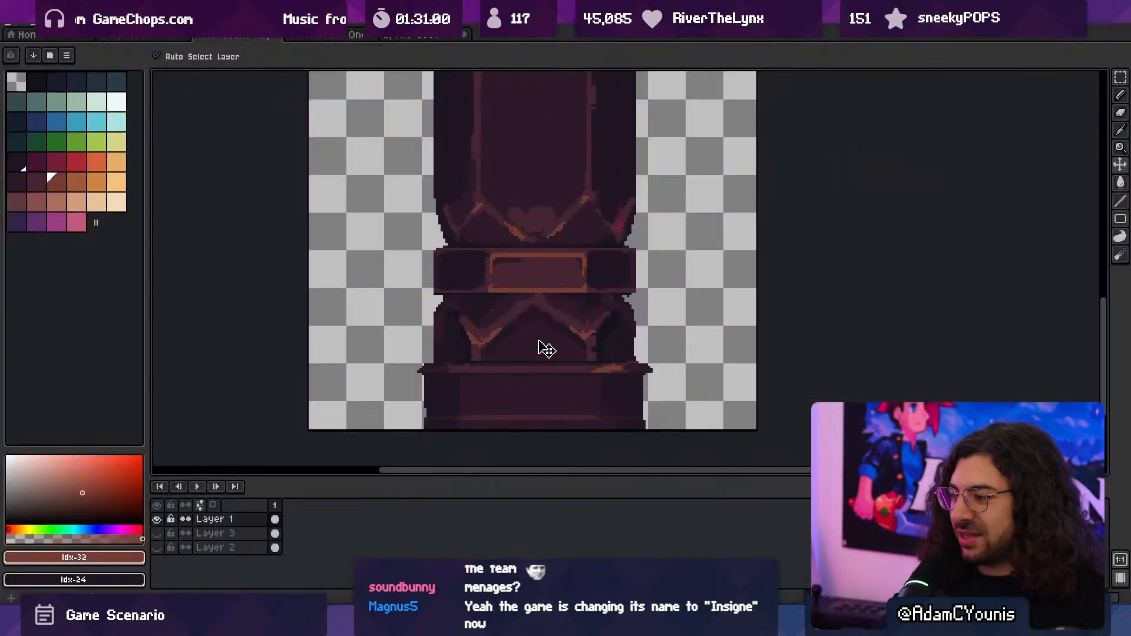
key("m")
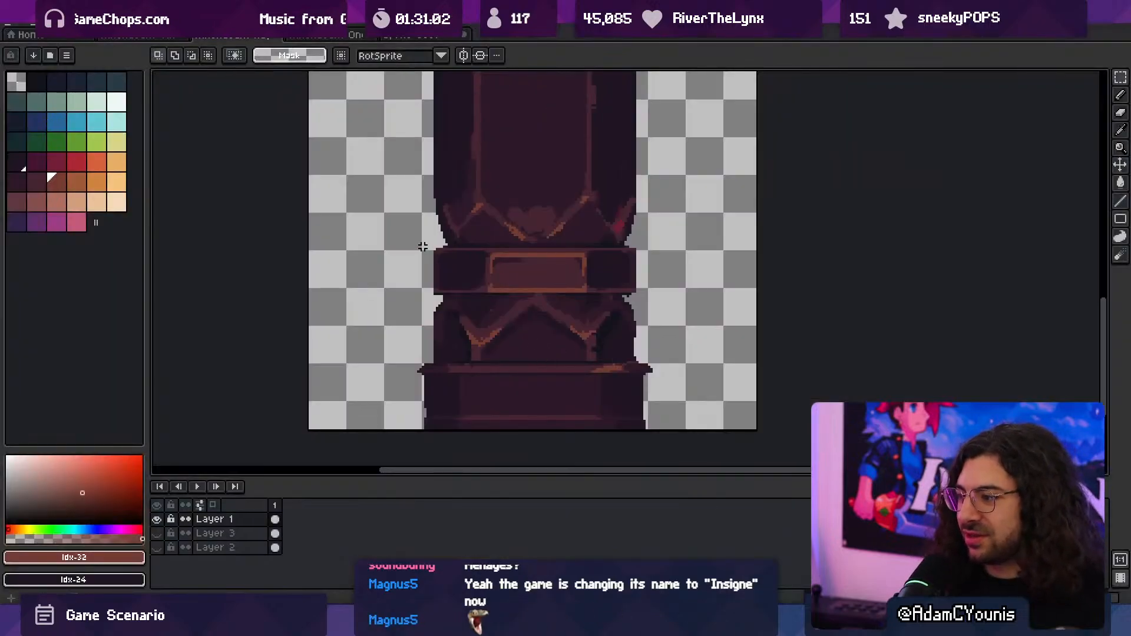
left_click_drag(416, 172, 670, 394)
left_click_drag(517, 283, 520, 293)
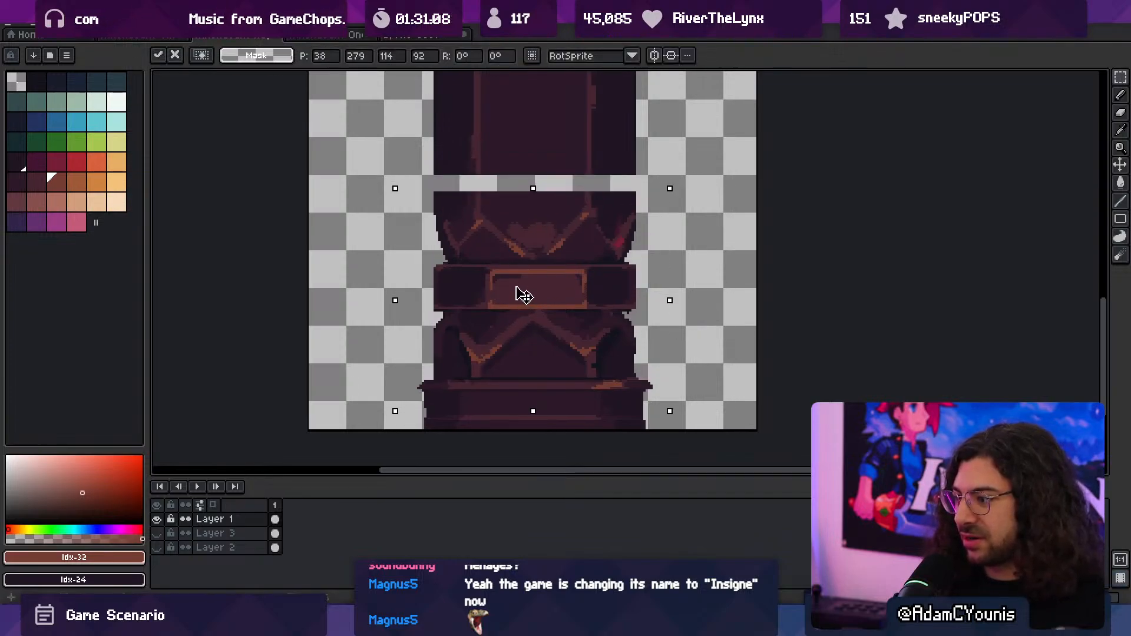
left_click_drag(418, 159, 687, 177)
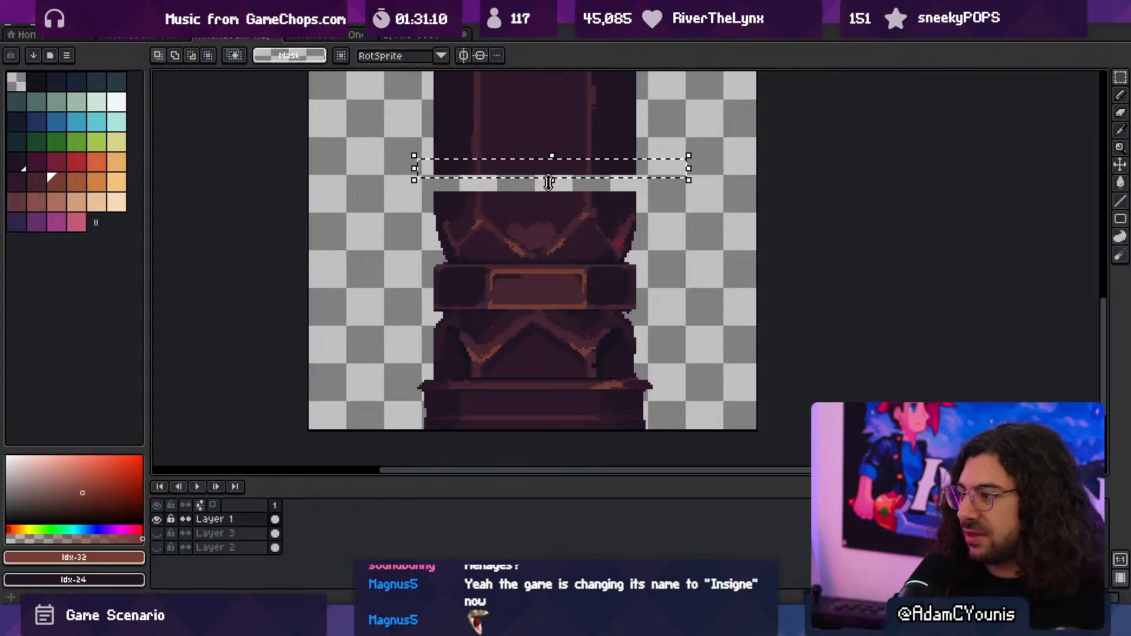
left_click_drag(548, 182, 553, 205)
key("ctrl+d")
- Heighten the band by moving the 94 × 10 px strip along its lower edge down 2 px
left_click_drag(591, 274, 543, 285, "ctrl")
left_click_drag(536, 306, 580, 356, "ctrl")
left_click_drag(580, 355, 527, 297)
key("m")
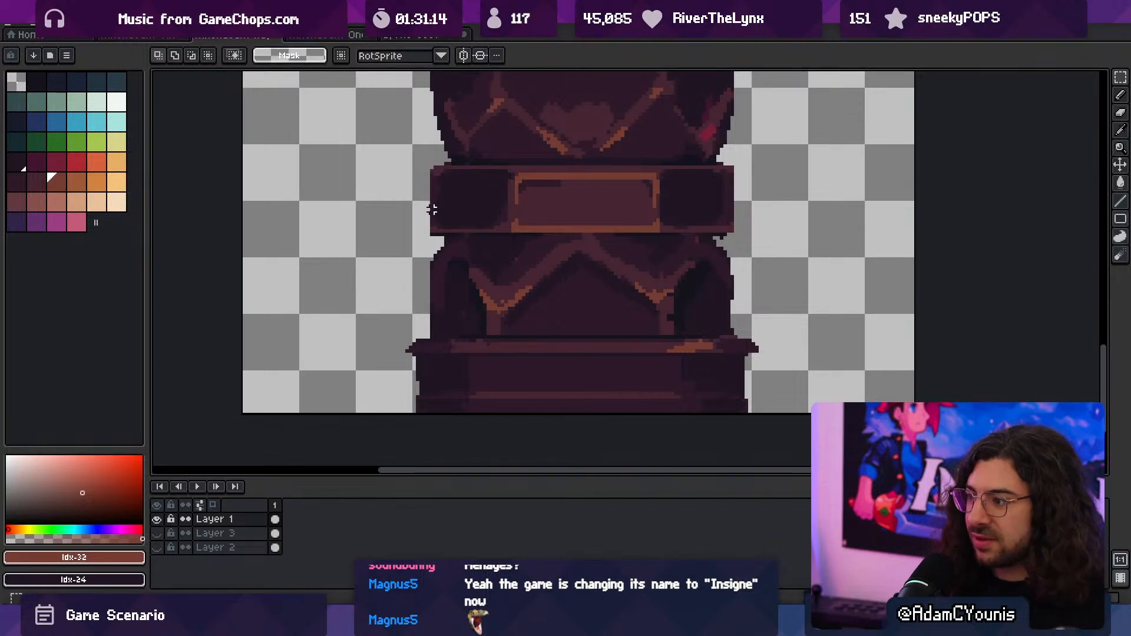
left_click_drag(412, 199, 747, 240)
left_click(640, 228)
key("Down")
key("Down")
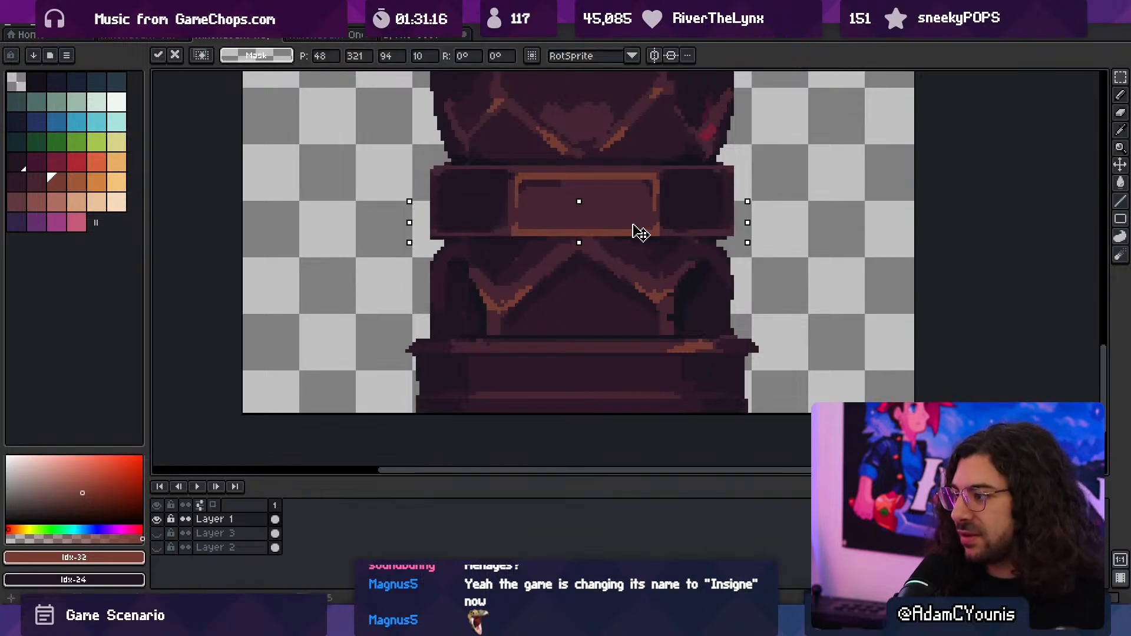
key("Return")
- Export the lengthened column sprite with the taller band
key("z")
scroll(591, 308, "down", 3)
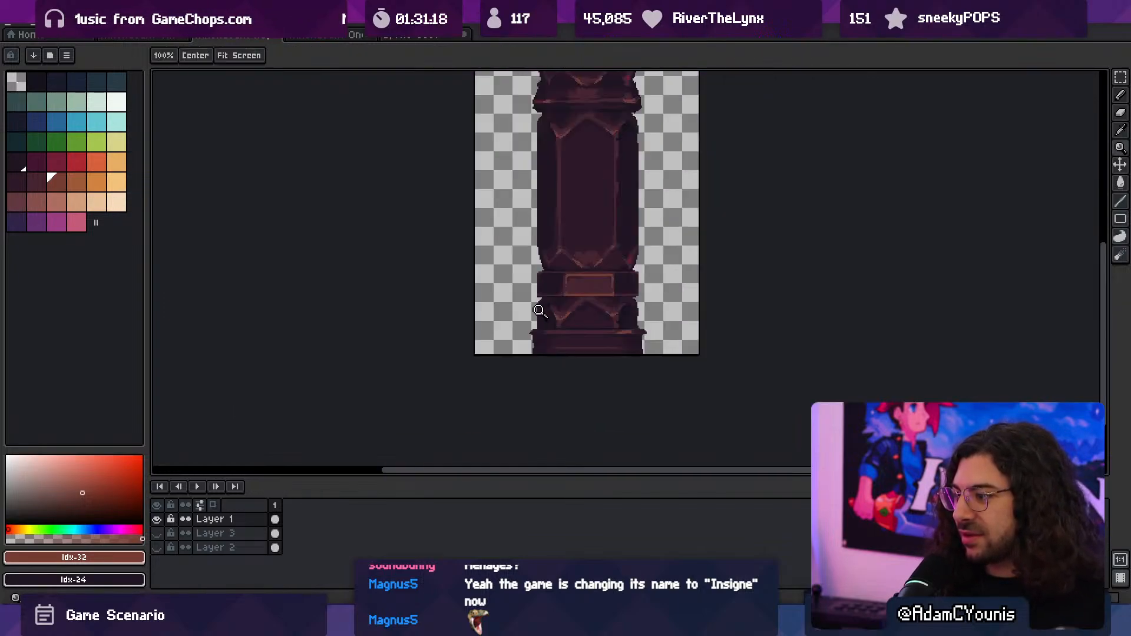
key("ctrl+alt+shift+s")
left_click(165, 183)
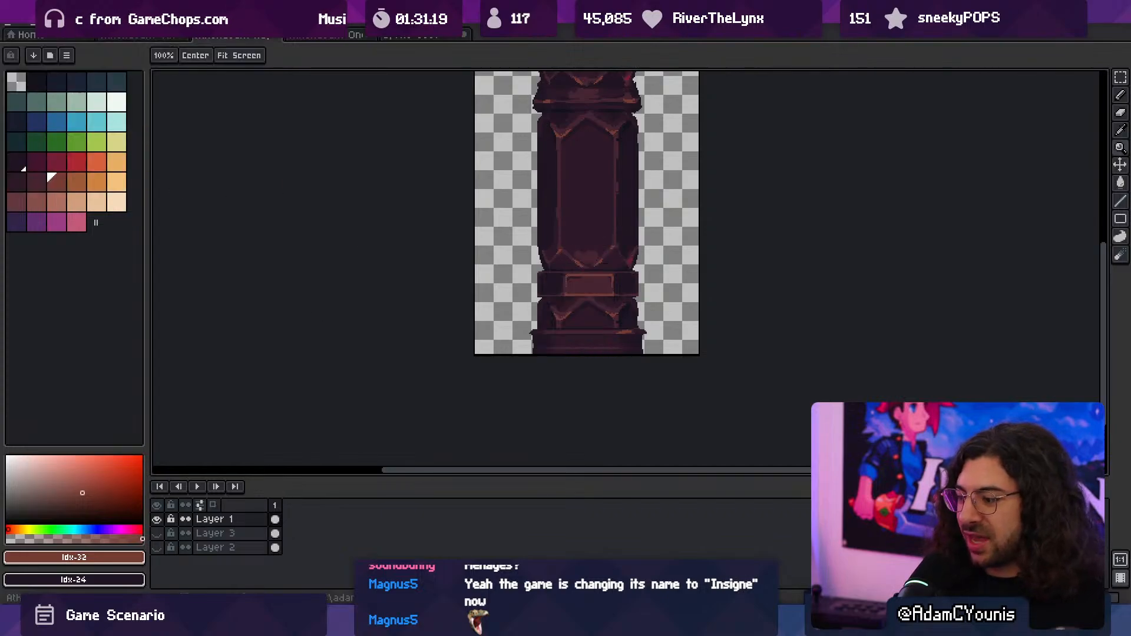
- Switch to Unity and move the Sconce up onto the column's band, at X 0.015 and Y 0.754
key("alt+Tab")
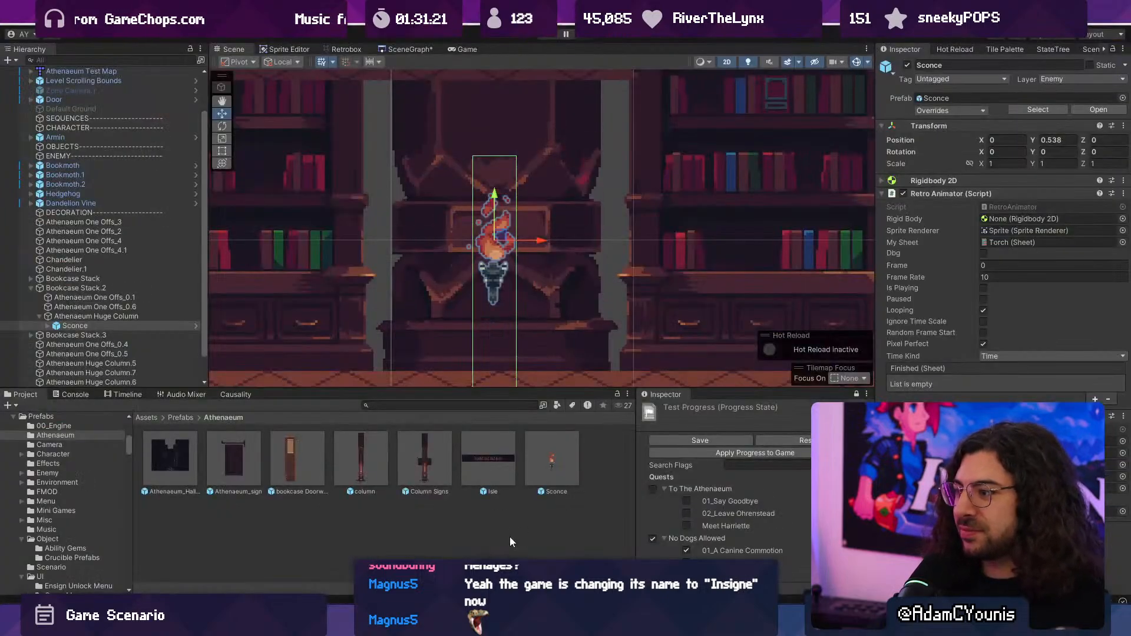
left_click_drag(493, 192, 501, 142)
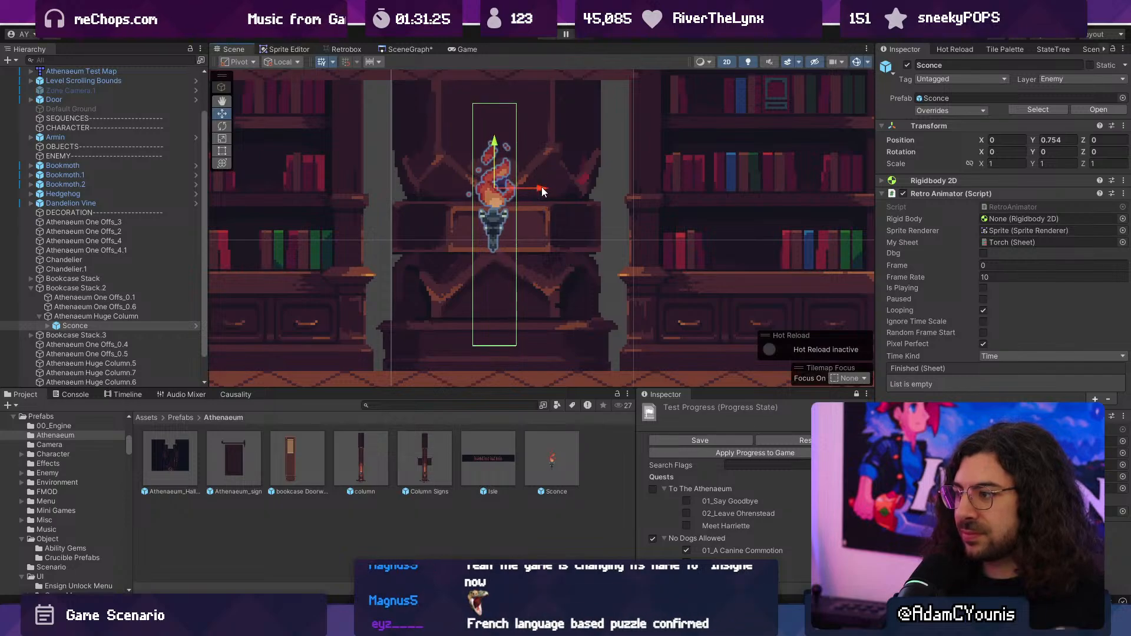
left_click_drag(540, 188, 544, 188)
- Playtest the map to check the Sconce's height against the band, and lower the Sconce to Y 0.647
left_click(549, 35)
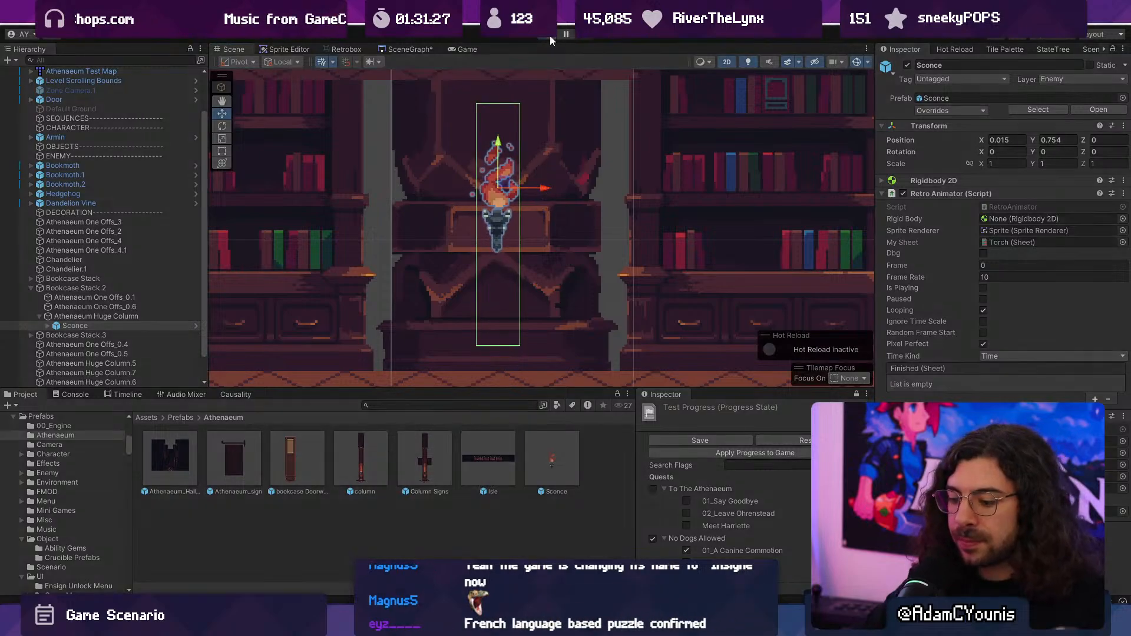
key("Right")
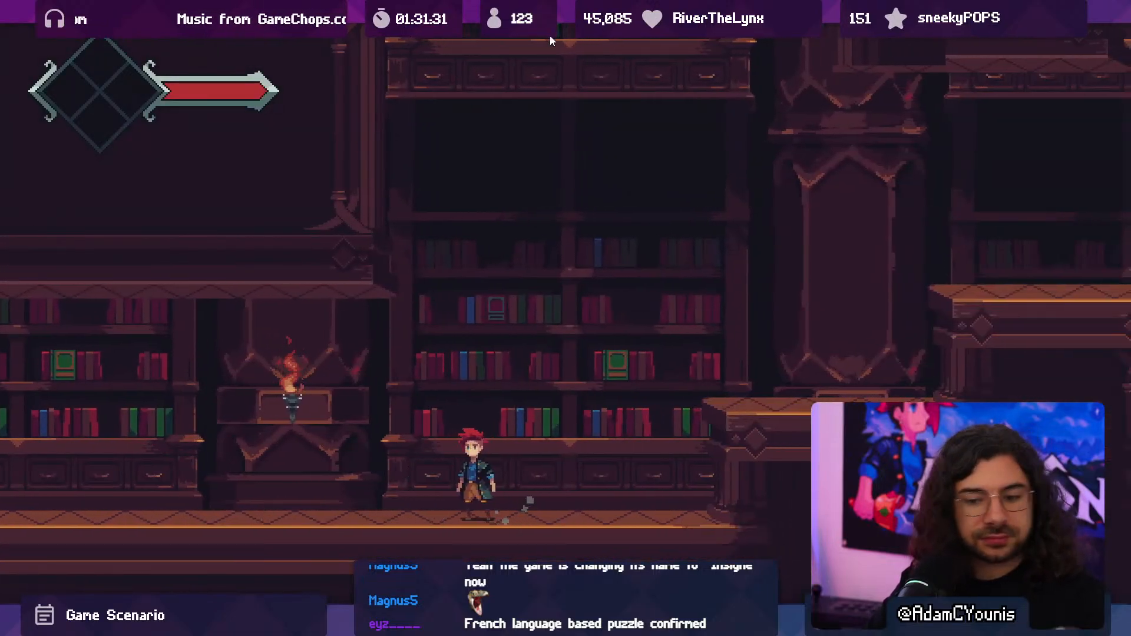
left_click(550, 35)
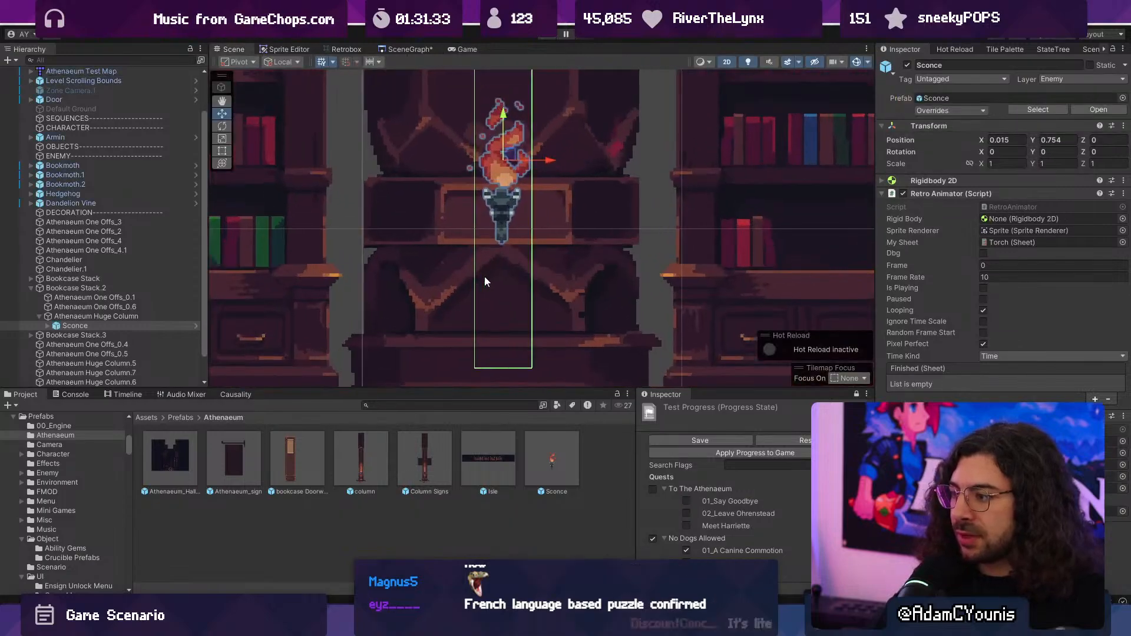
left_click_drag(508, 125, 510, 142)
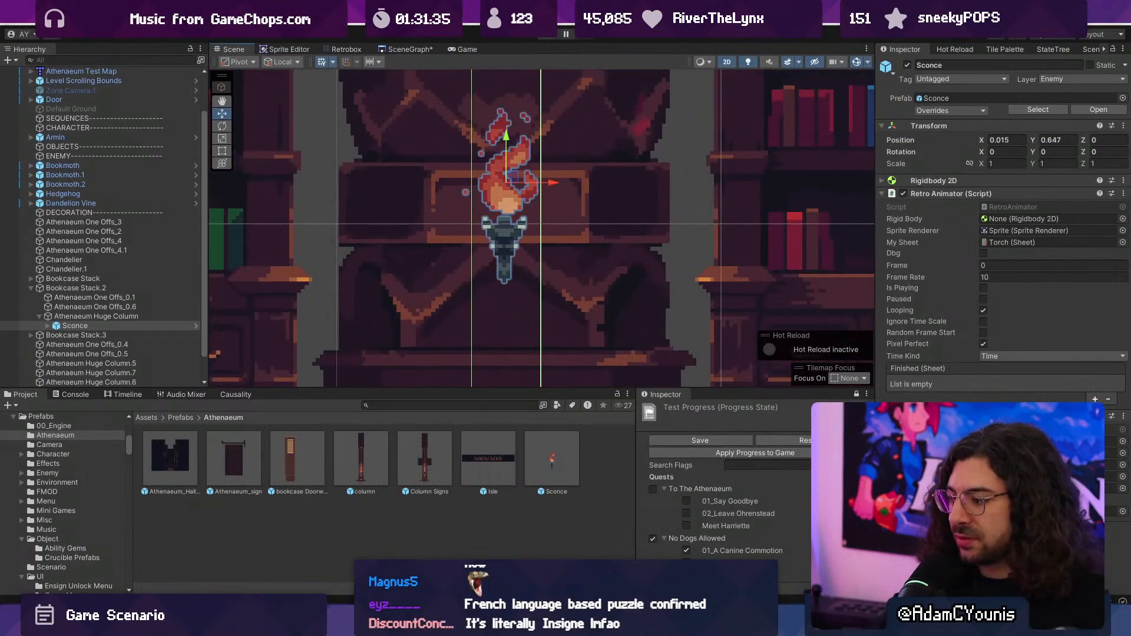
- Switch to Aseprite and show the brush's vertical symmetry axis to check how the band's centre face is centred on the column
left_click(763, 619)
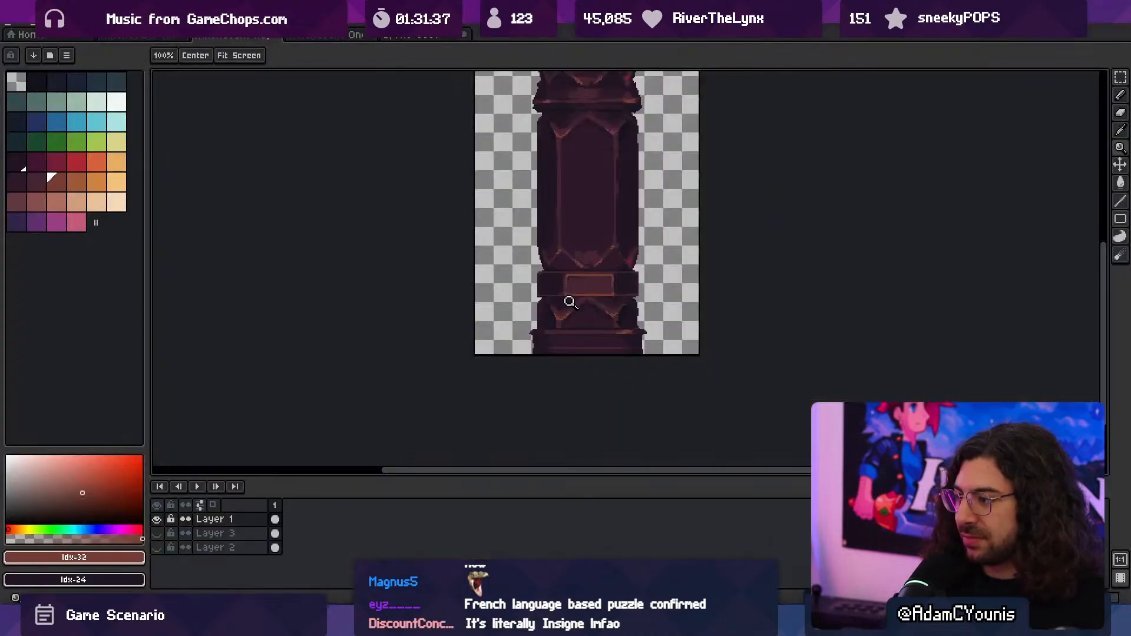
scroll(571, 302, "up", 4)
key("b")
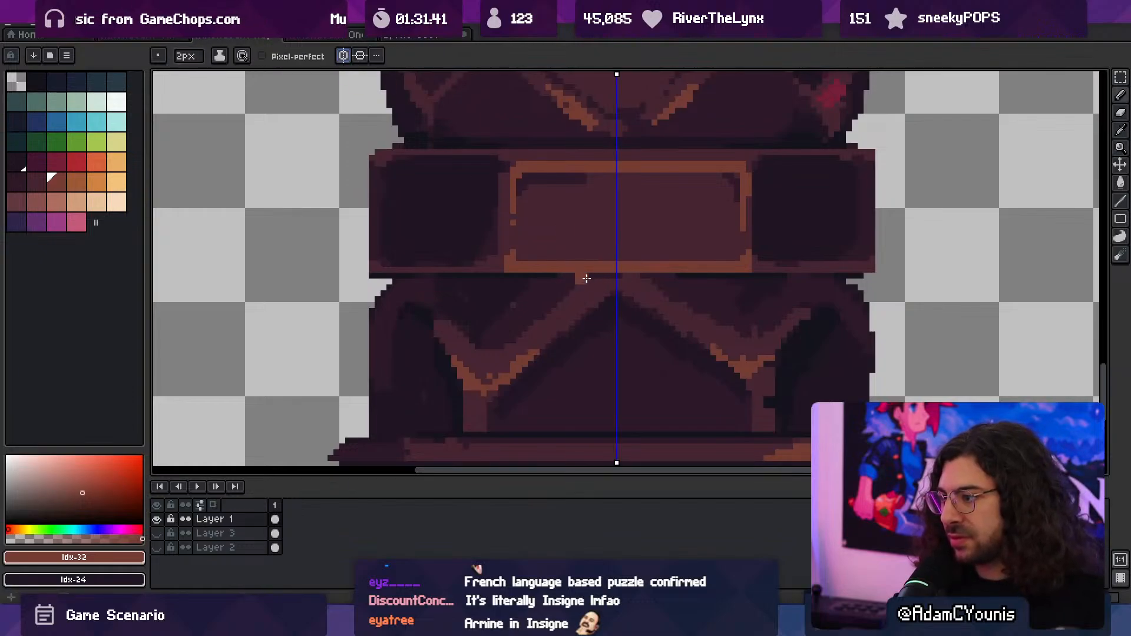
left_click_drag(604, 288, 519, 272)
scroll(519, 271, "down", 1)
scroll(563, 231, "down", 1)
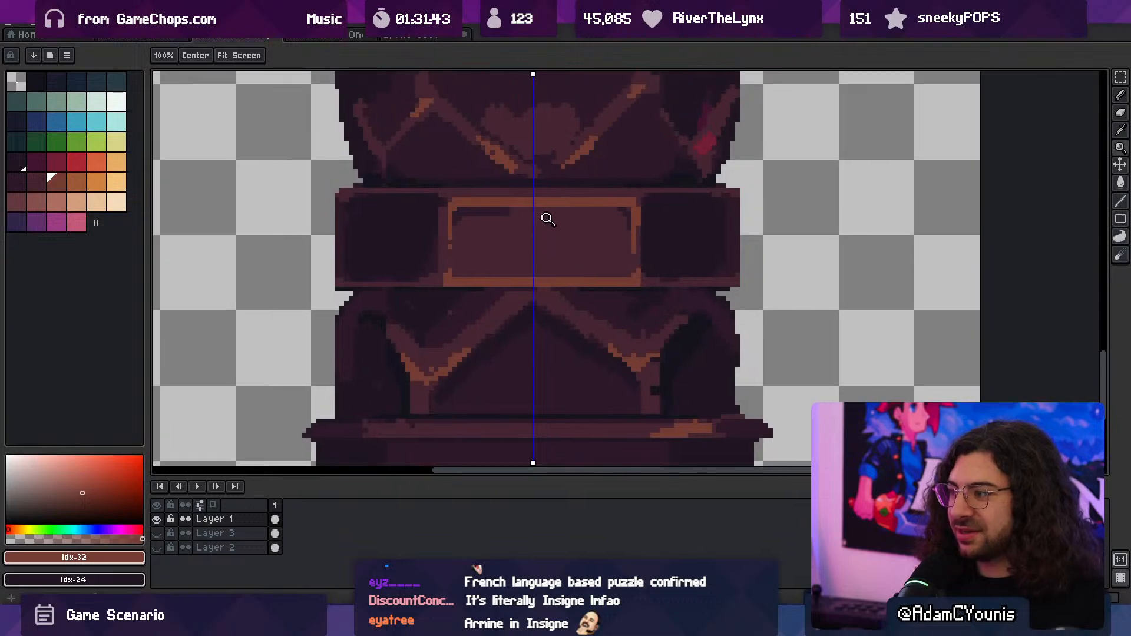
scroll(588, 245, "down", 2)
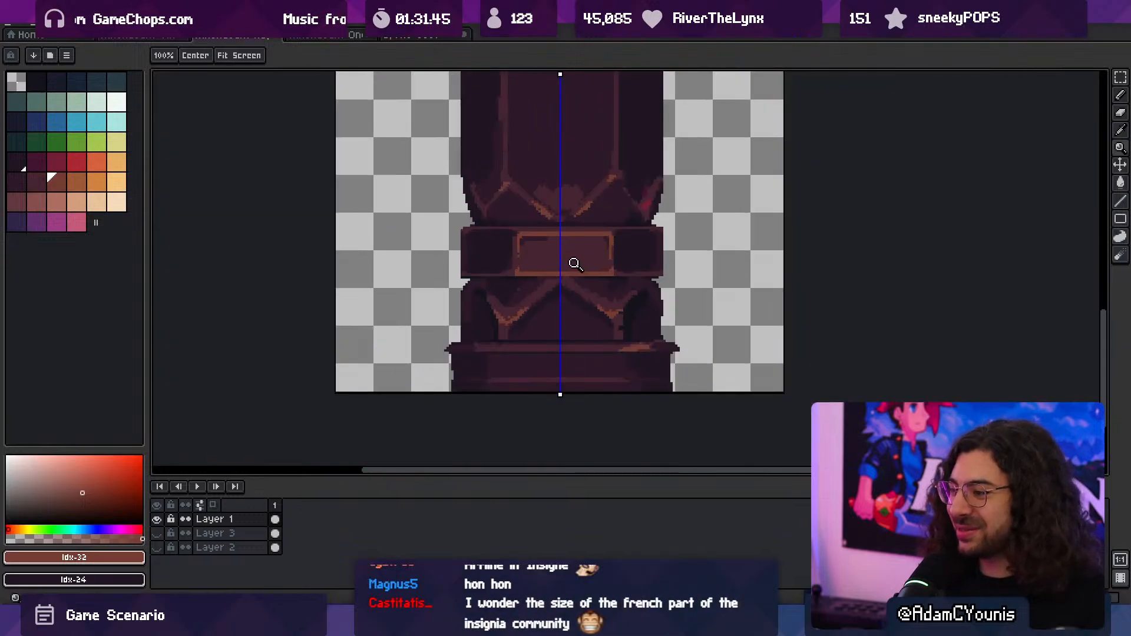
- Shift the band's framed centre face slightly left to centre it on the symmetry axis, and turn symmetry off
scroll(575, 264, "up", 2)
key("m")
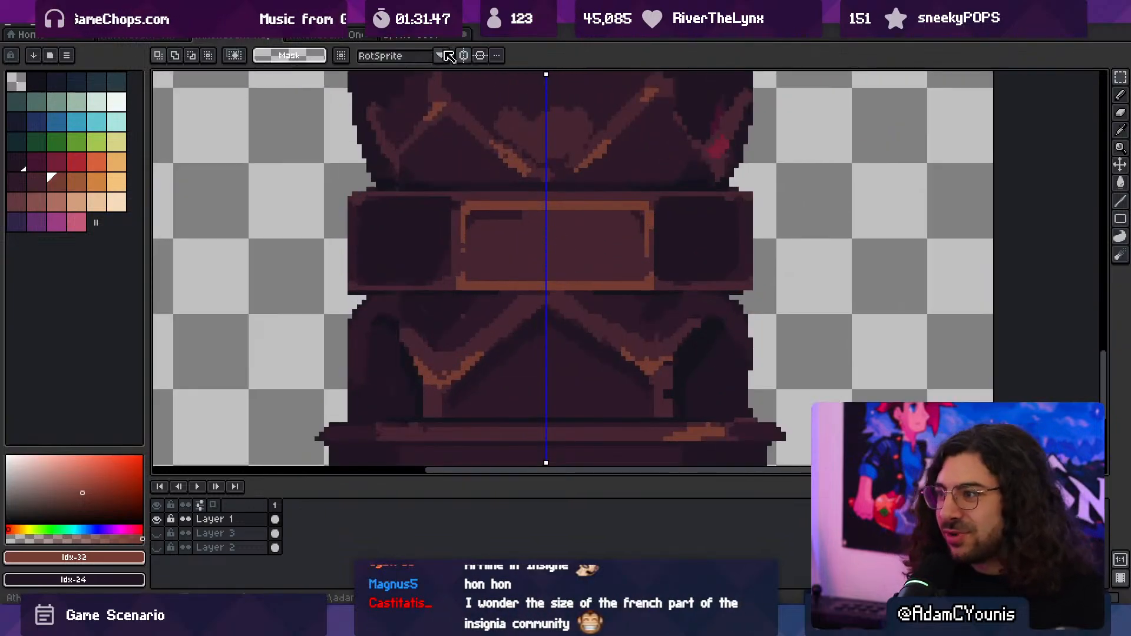
left_click_drag(439, 193, 694, 291)
left_click_drag(633, 268, 630, 262)
key("ctrl+d")
key("b")
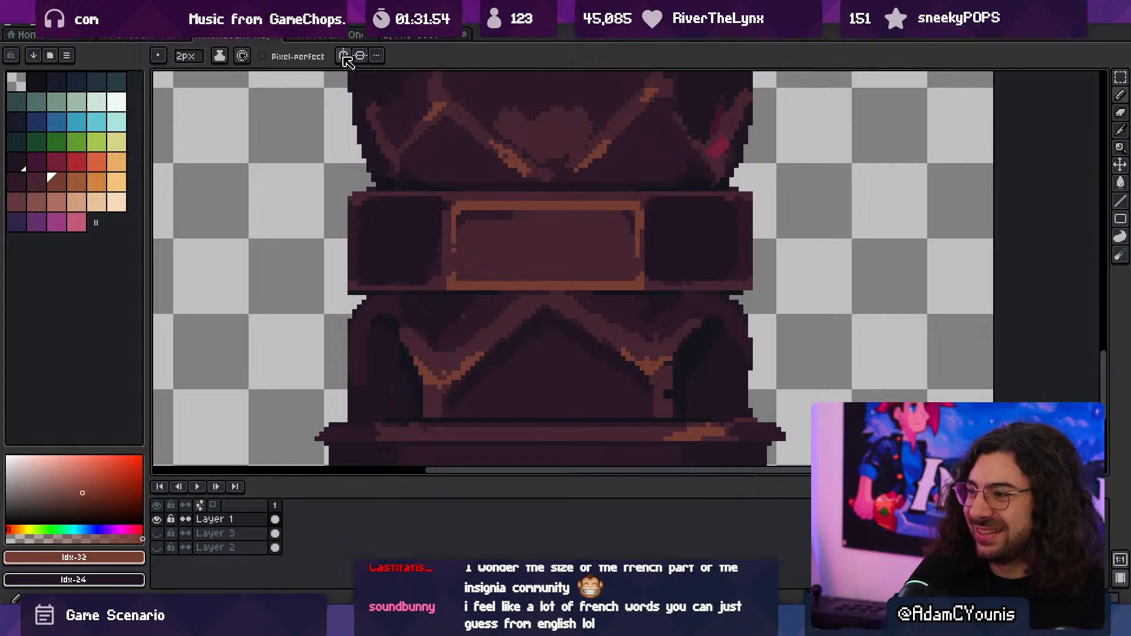
- Turn vertical symmetry back on and paint a solid downward-pointing tip in colour Idx-32 below the band's centre face
key("m")
key("ctrl+z")
key("ctrl+z")
key("ctrl+y")
key("ctrl+y")
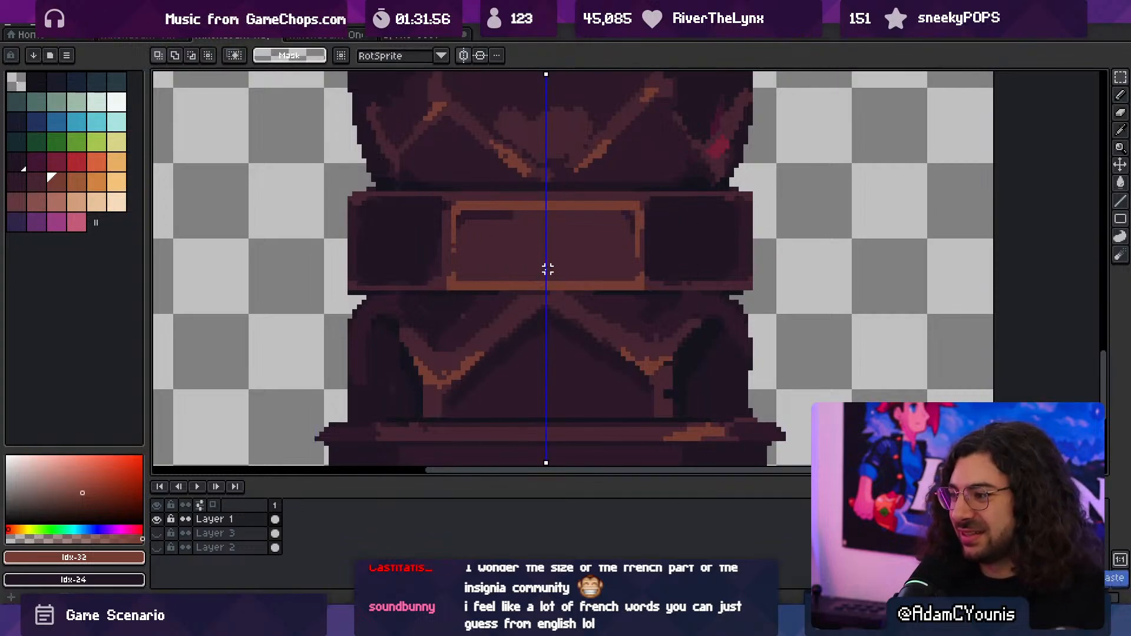
key("i")
key("b")
left_click_drag(500, 291, 544, 334)
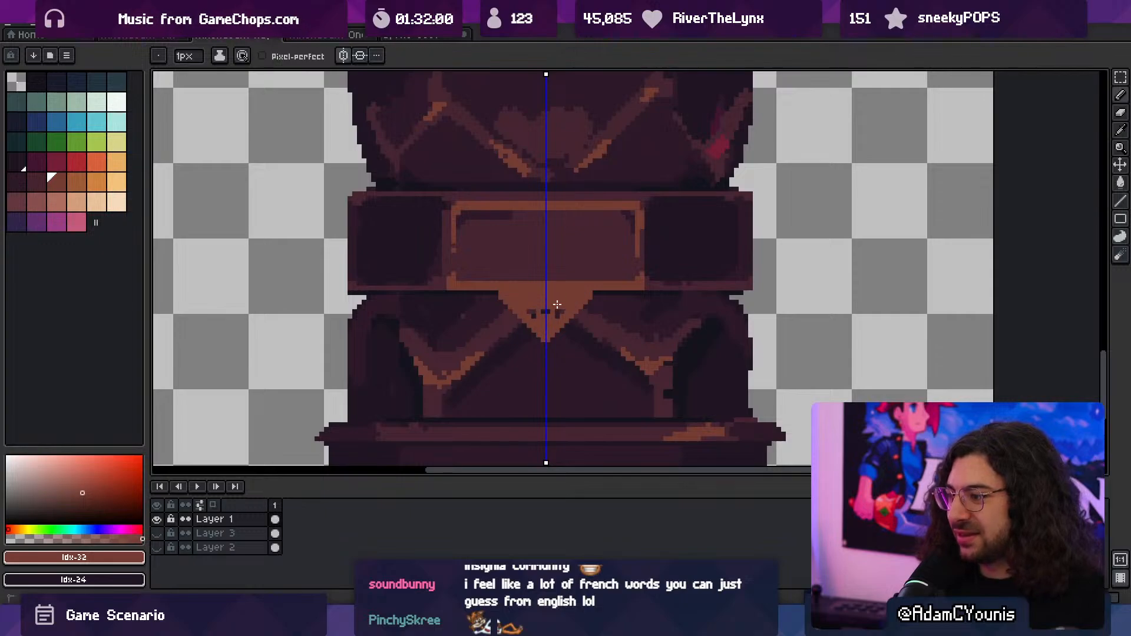
- Fill the tip's interior with the face colour Idx-31 and clean up its Idx-32 outline so the frame follows the point
left_click(553, 264, "alt")
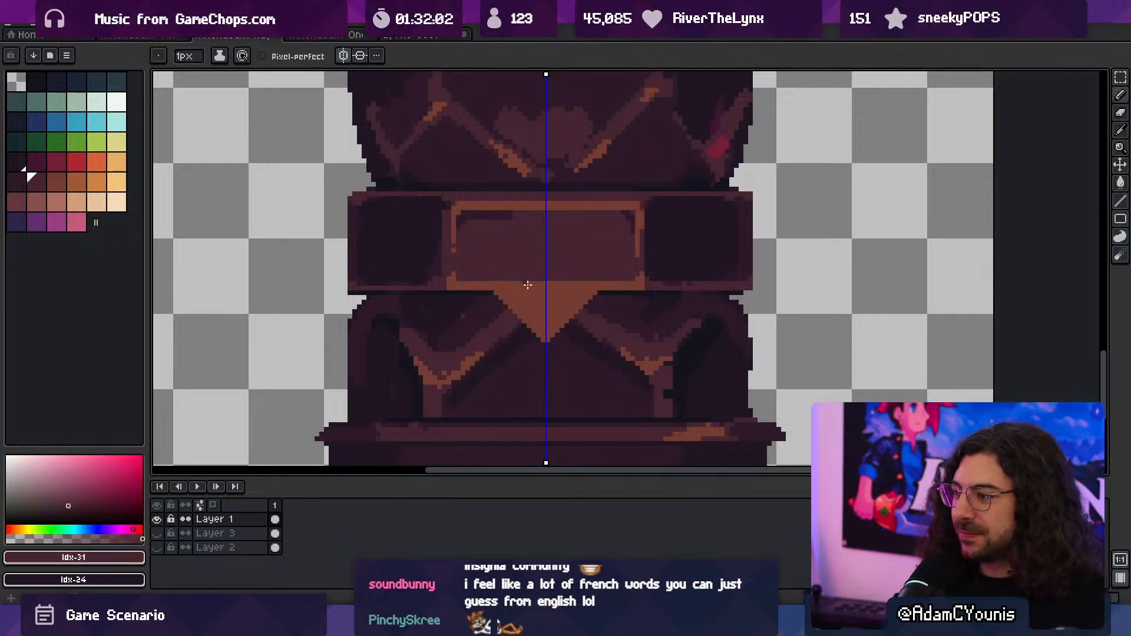
mouse_move(515, 283)
left_mouse_down()
mouse_move(535, 302)
mouse_move(516, 281)
left_mouse_up()
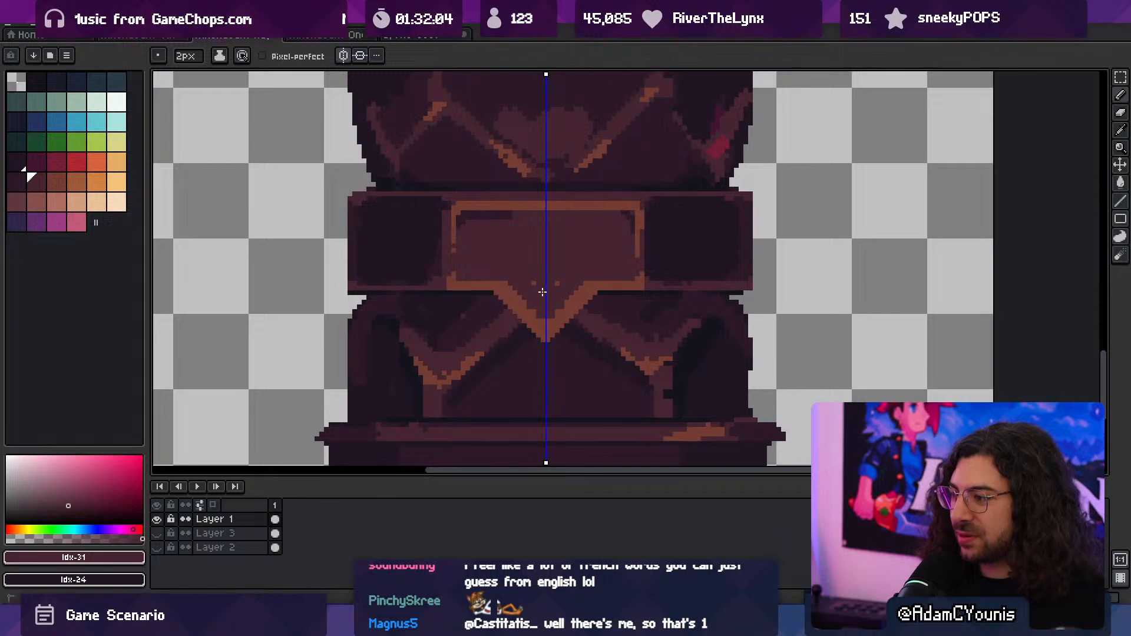
left_click(586, 288, "alt")
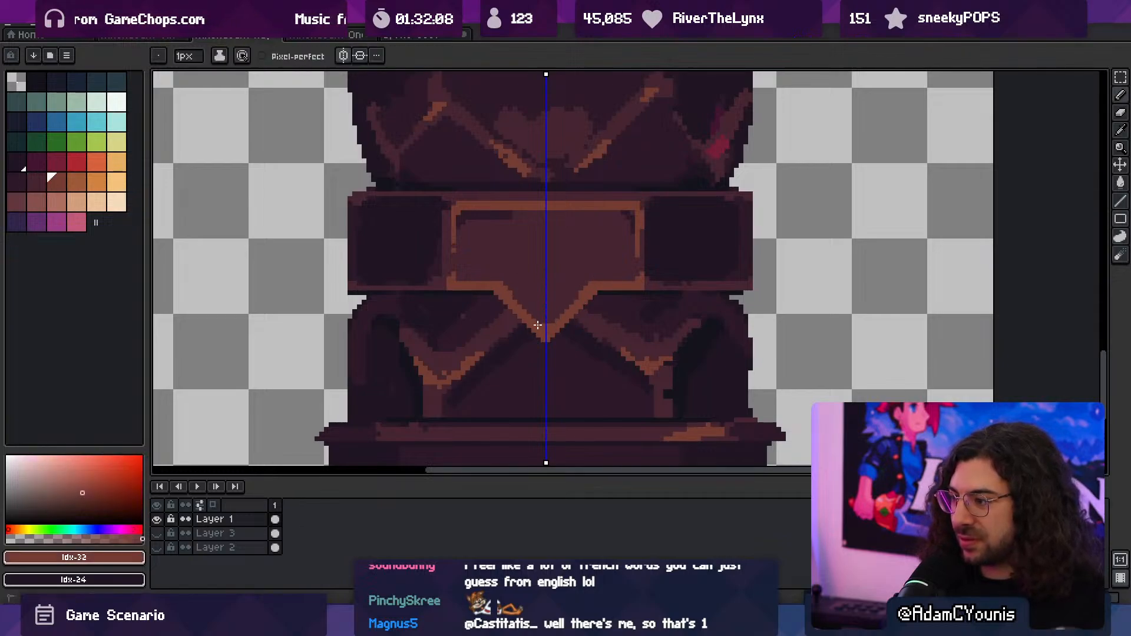
scroll(538, 325, "down", 1)
scroll(528, 298, "up", 1)
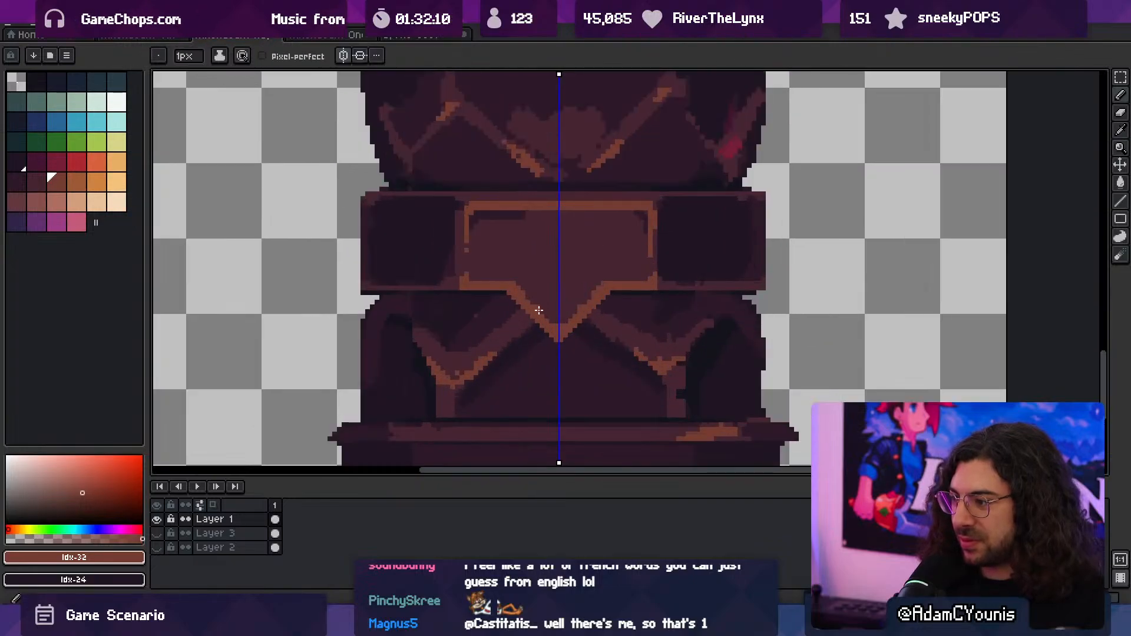
- Export the column as Athenaeum Huge Column.png, then switch to Unity and set the Sconce's X position to 0
key("ctrl+alt+shift+s")
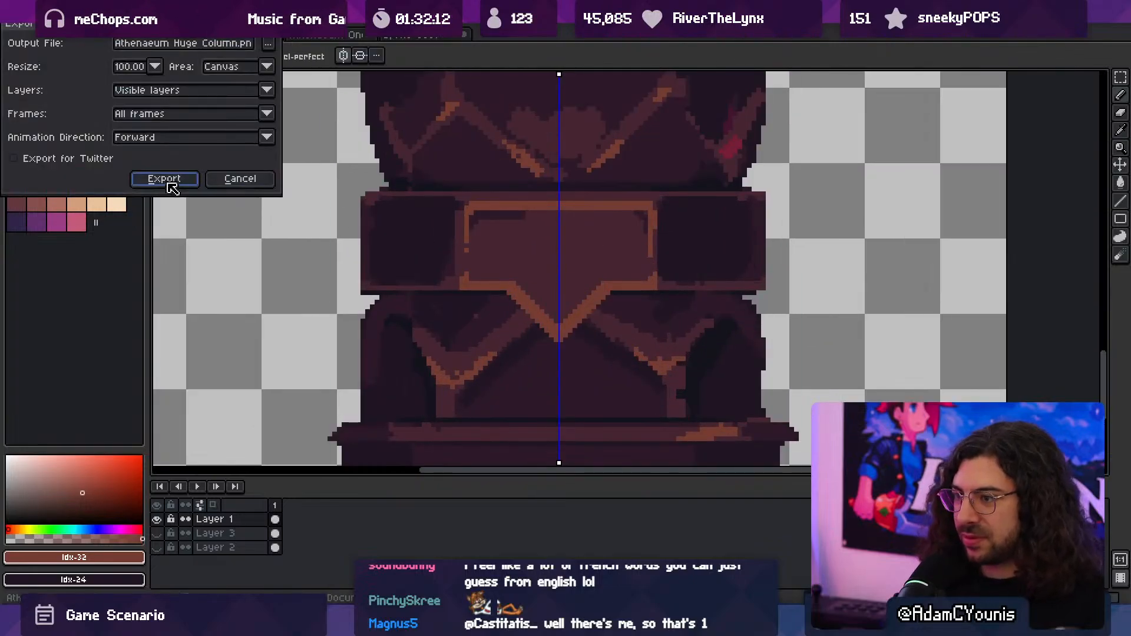
left_click(170, 182)
key("alt+Tab")
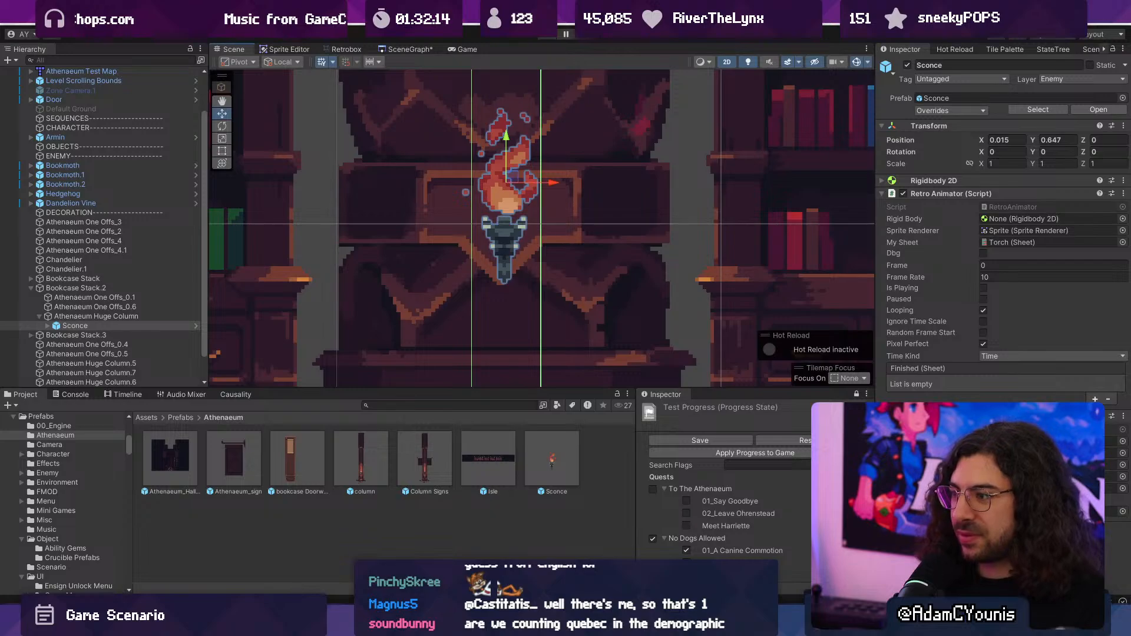
left_click(1009, 140)
key("BackSpace")
key("BackSpace")
key("BackSpace")
key("BackSpace")
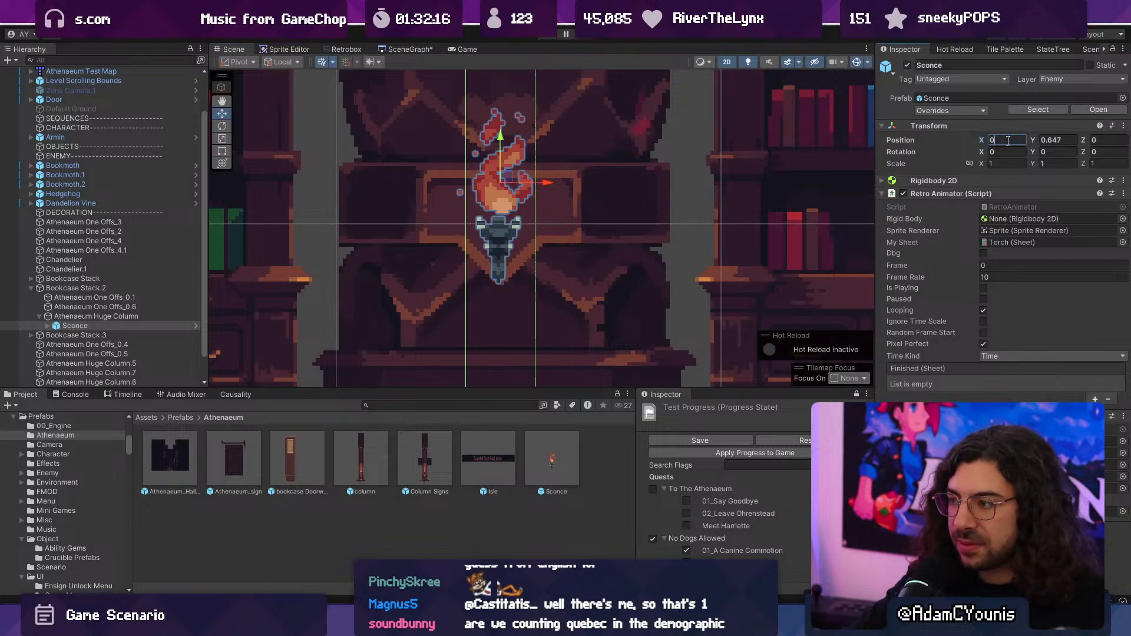
- Playtest the map, running and attacking around the Sconce to check how it sits on the column's pointed band
key("ctrl+p")
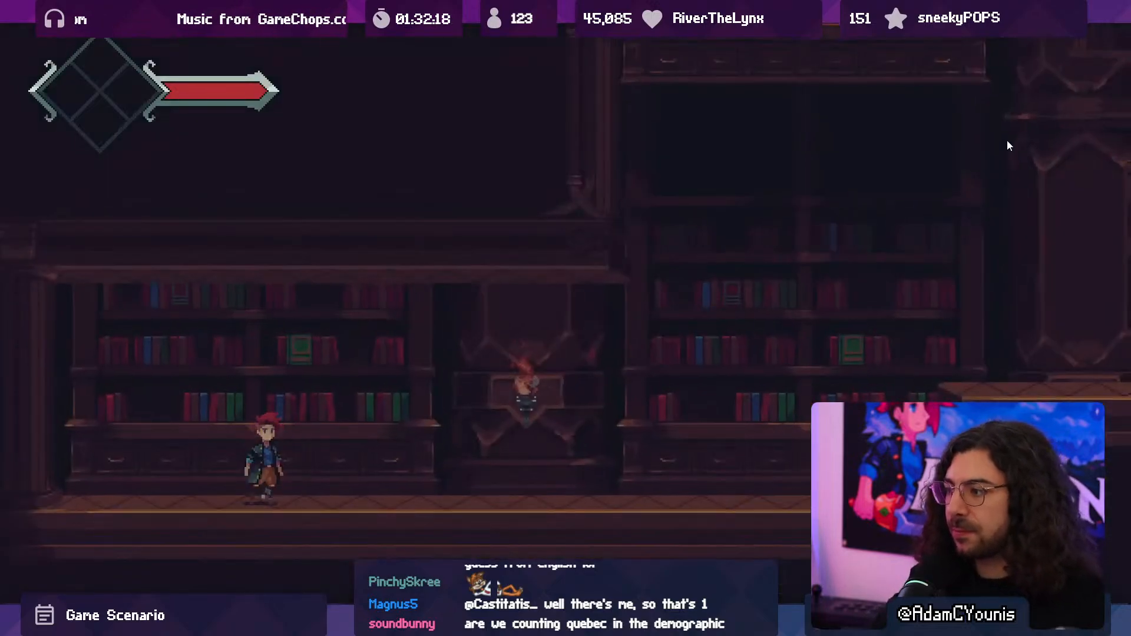
key("Right")
key("space")
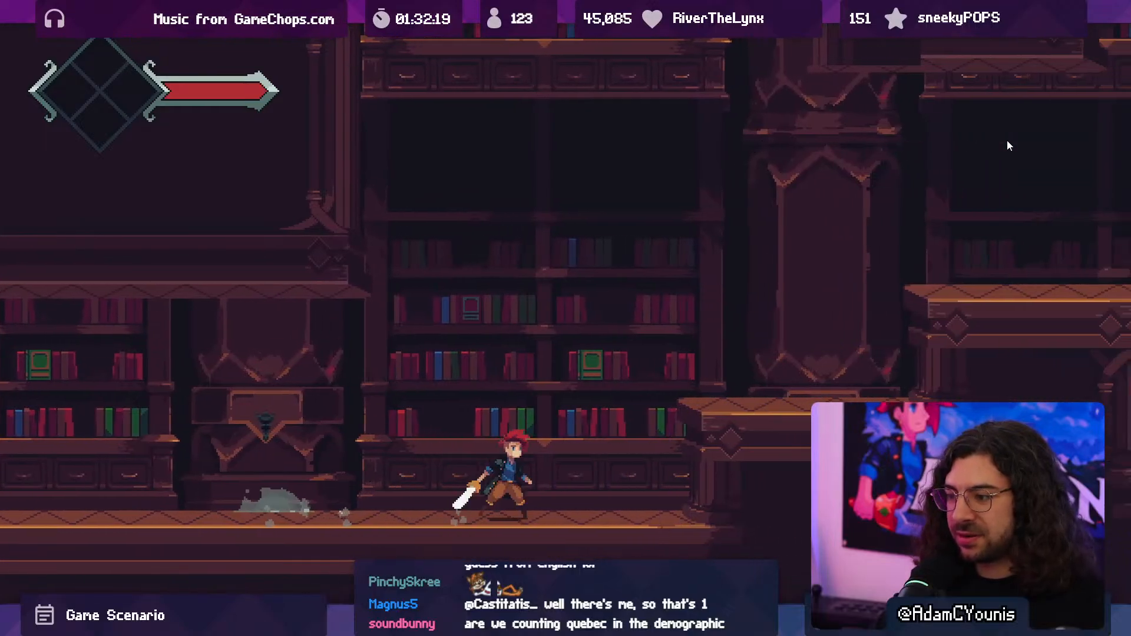
key("Left")
key("Left")
key("x")
key("x")
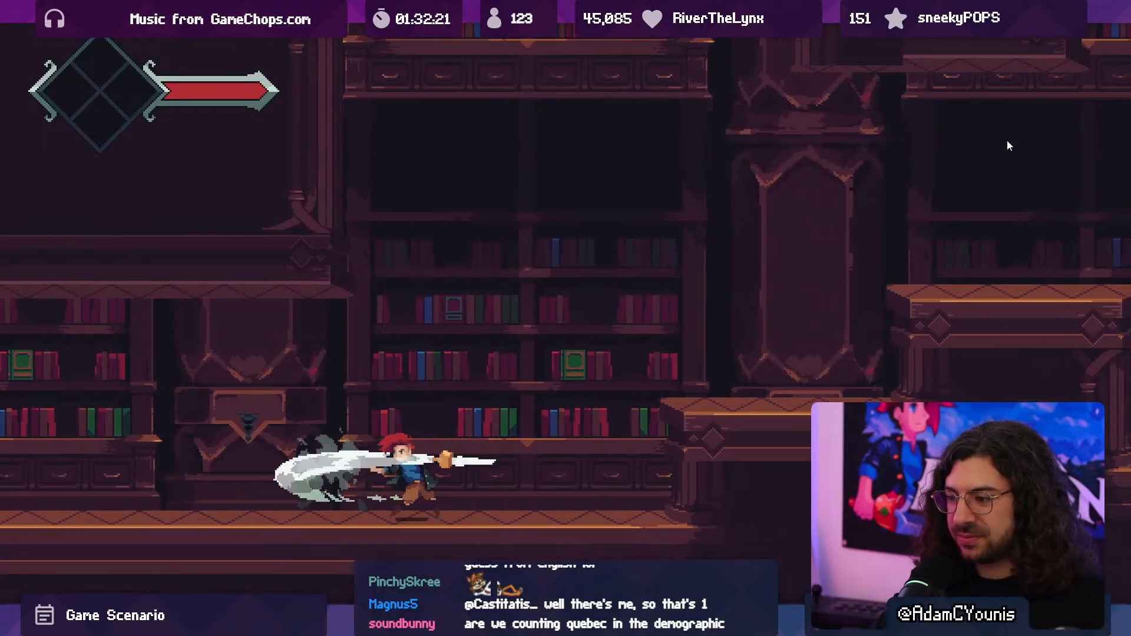
key("shift+space")
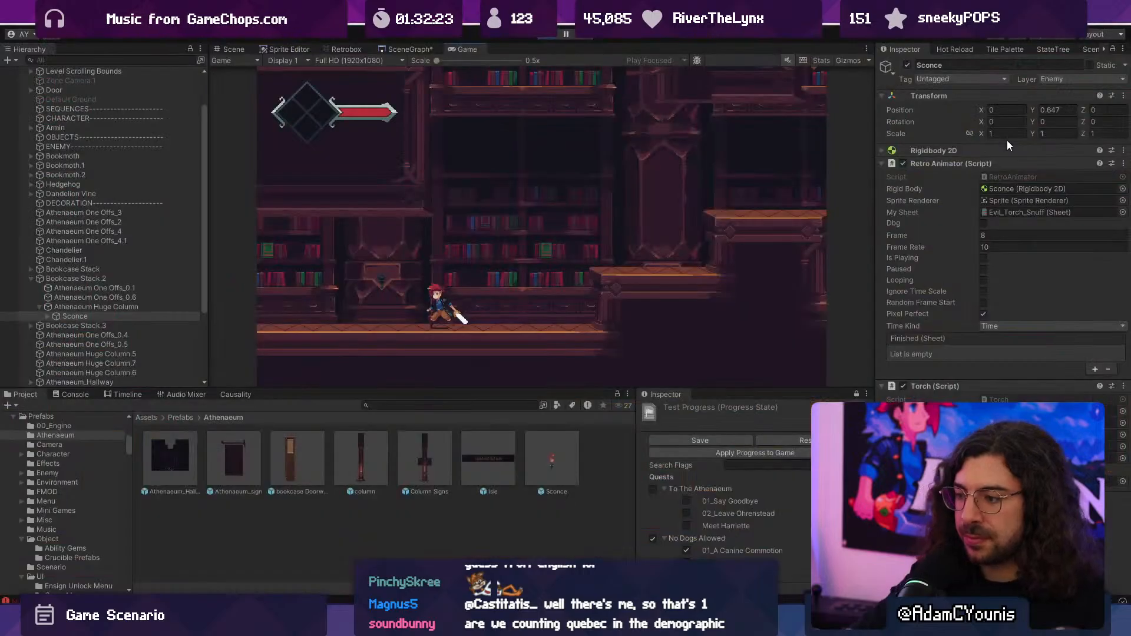
left_click(547, 35)
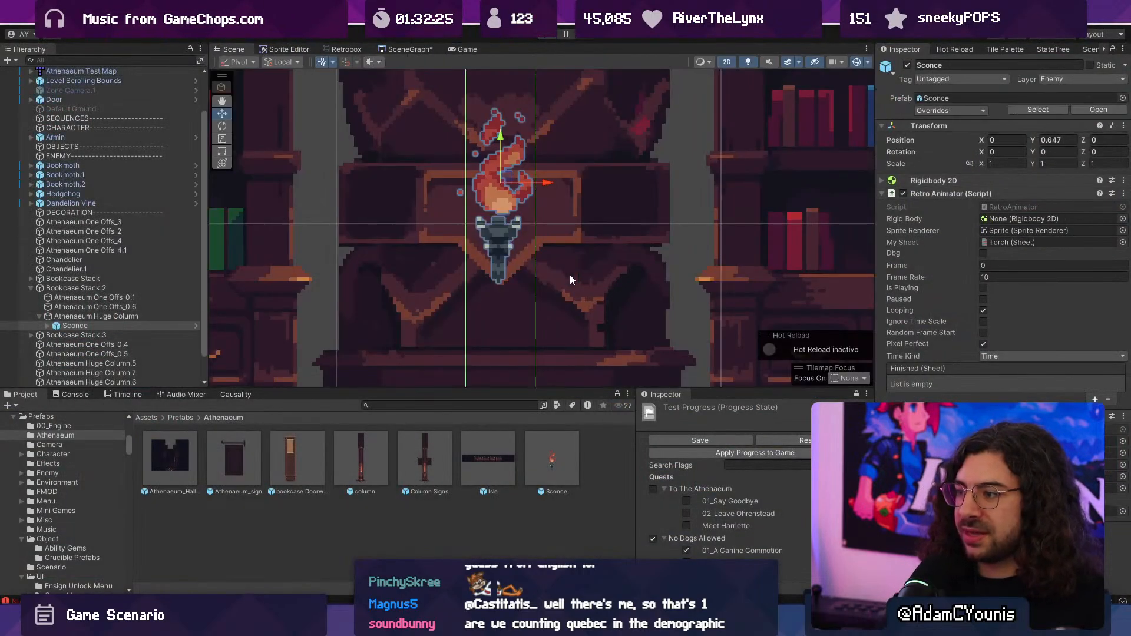
- Open the 07_Athenaeum_Puzzle scene from the scene graph and bring Isle A into view around column_foreground L
left_click(395, 49)
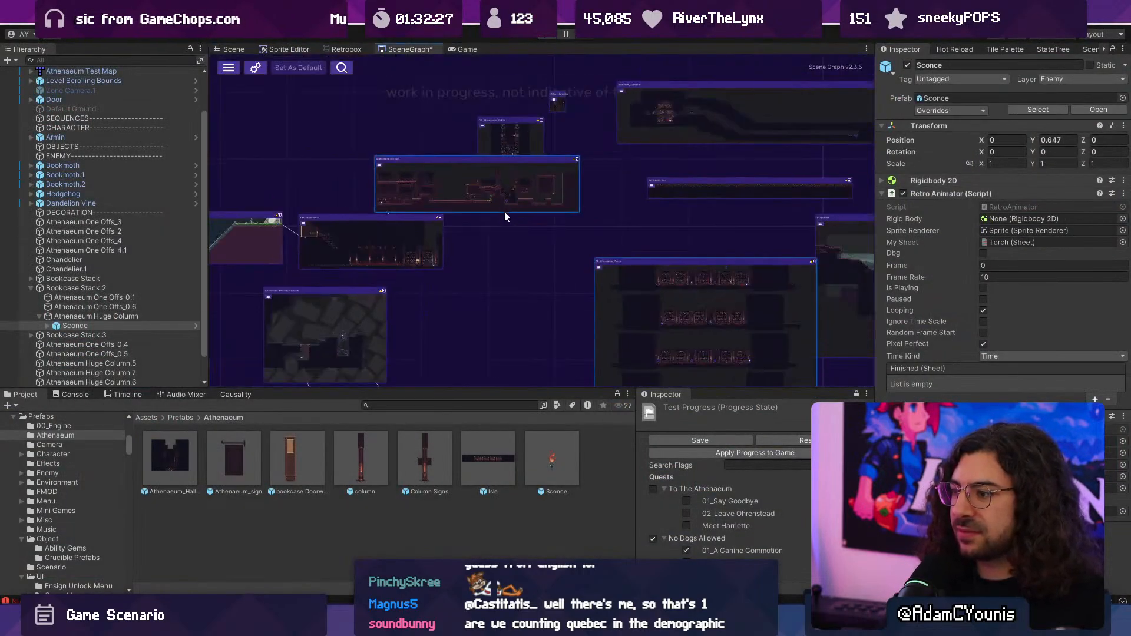
double_click(653, 346)
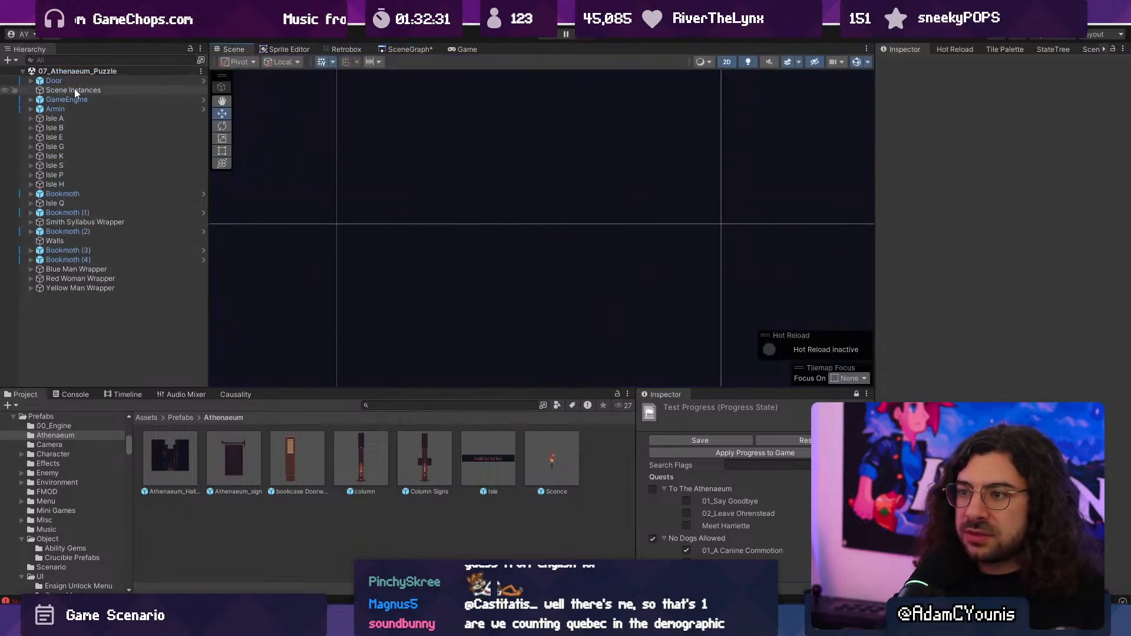
left_click(485, 243)
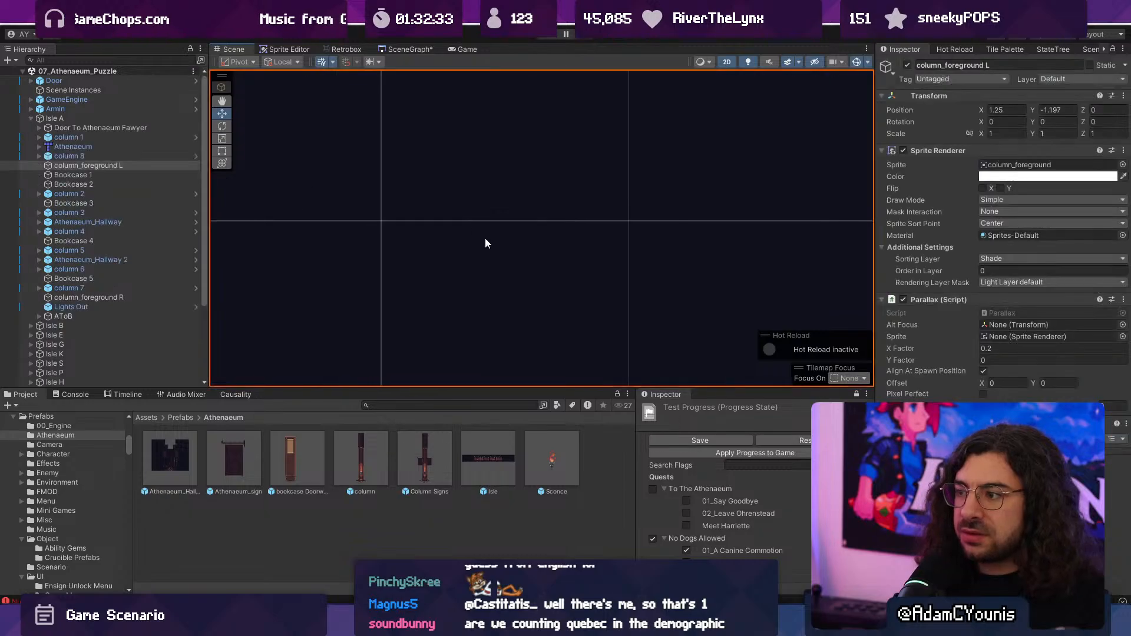
scroll(486, 264, "down", 6)
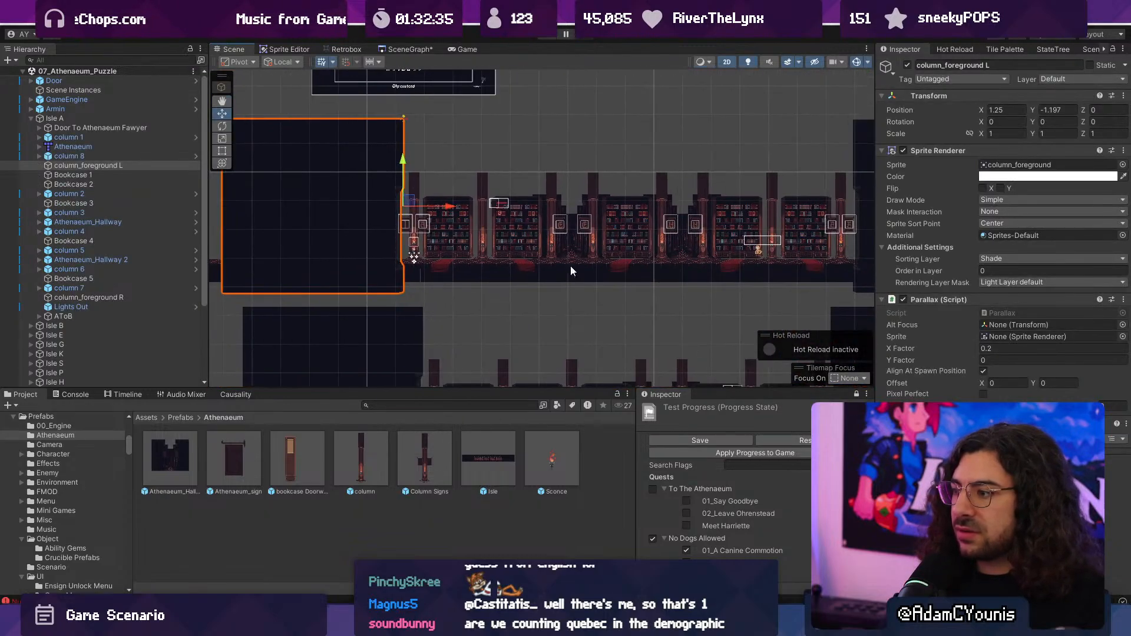
- Inspect Isle A's Lights Out overlay and check the scene's top-level objects up to the Door
left_click(571, 271)
scroll(136, 231, "down", 4)
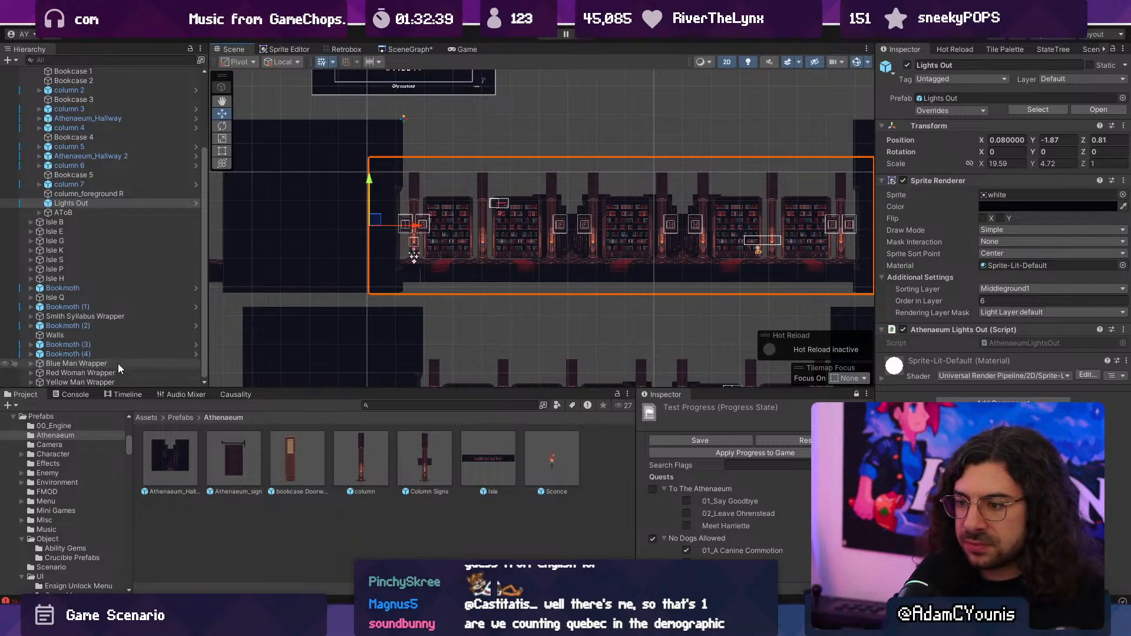
scroll(91, 266, "up", 4)
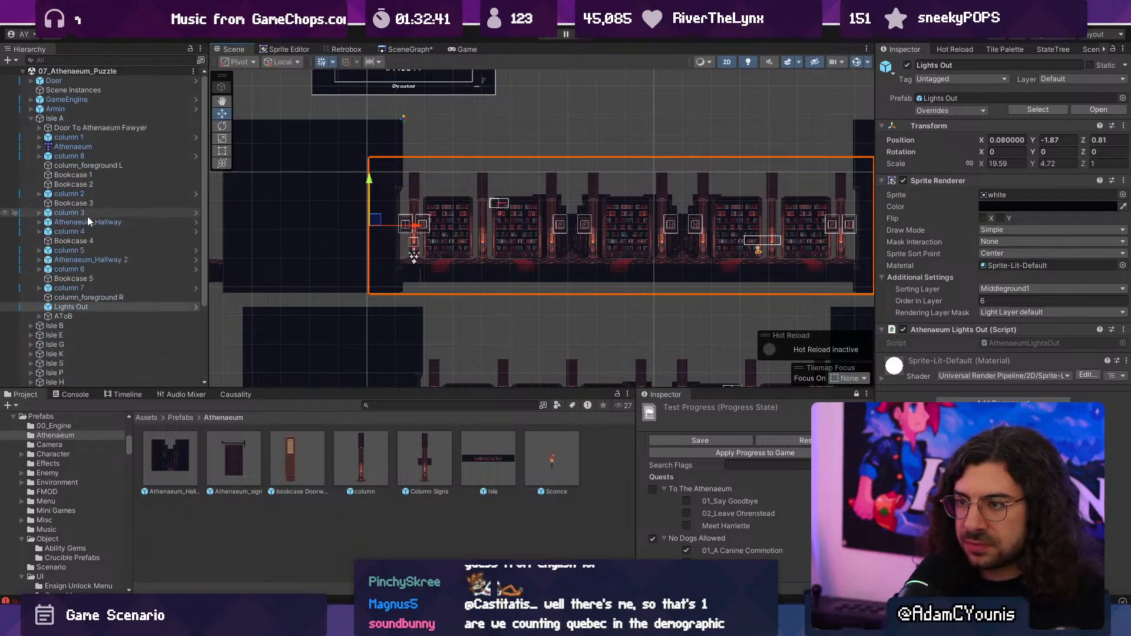
left_click(66, 119)
left_click(68, 110)
left_click(71, 100)
left_click(75, 92)
left_click(80, 81)
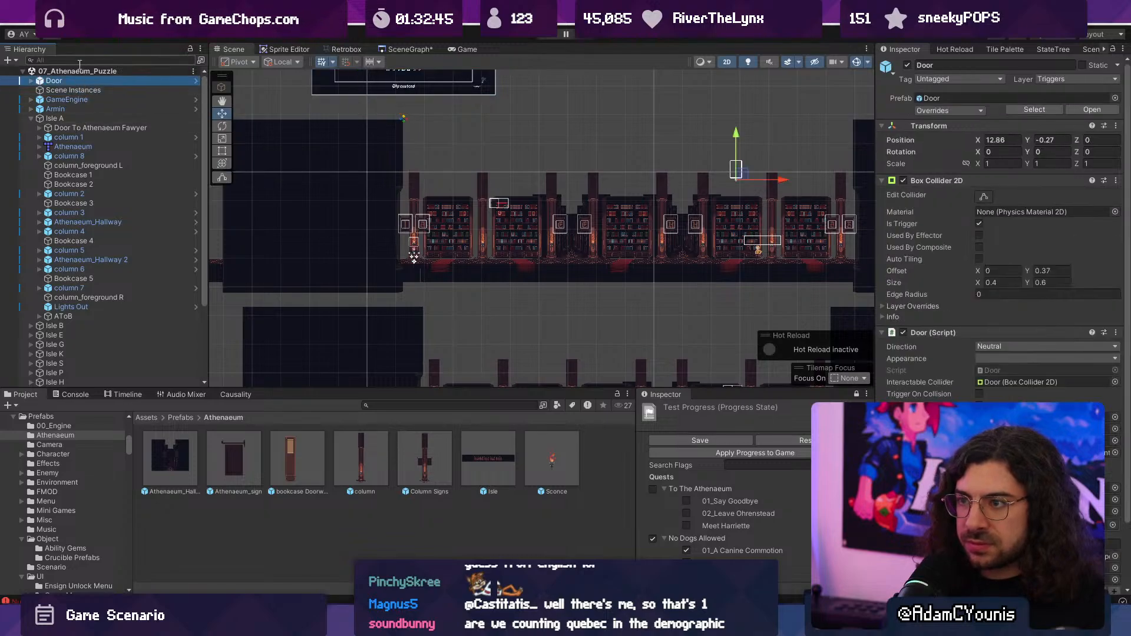
- Search the scene hierarchy for "dark" and "shade", and select Spotlight Shade to inspect its settings
left_click(79, 60)
type("darkness")
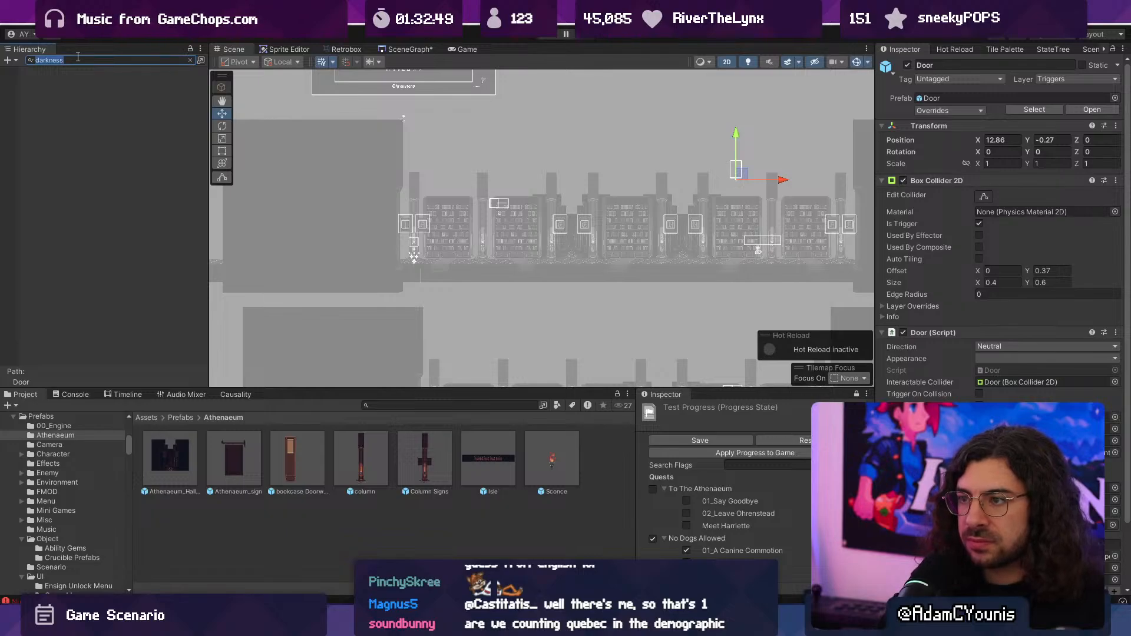
key("BackSpace")
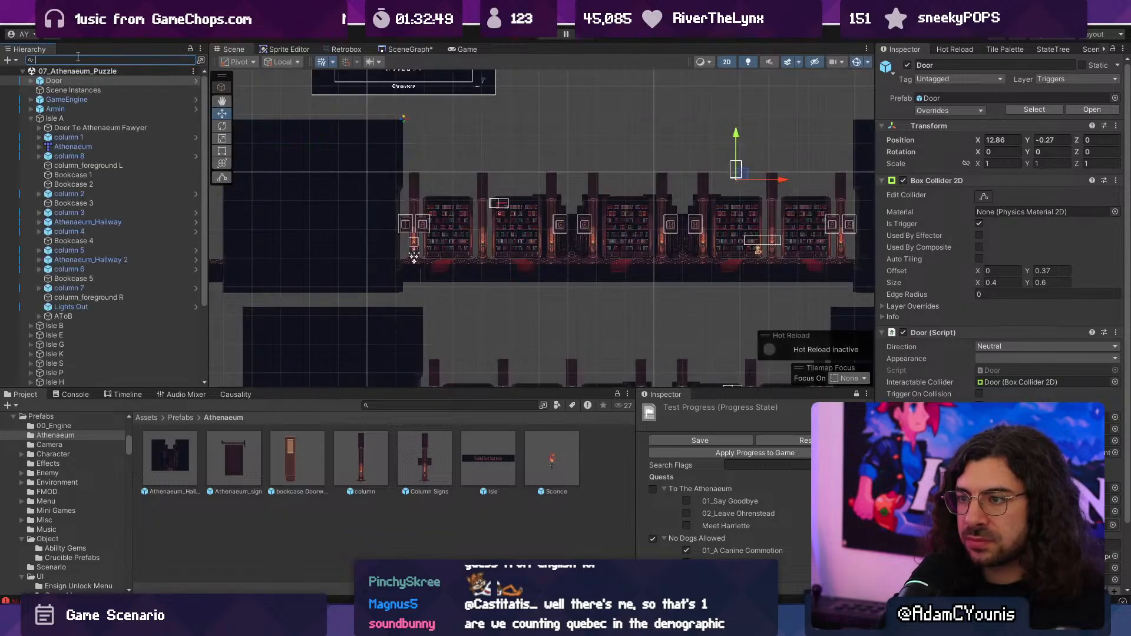
type("shade")
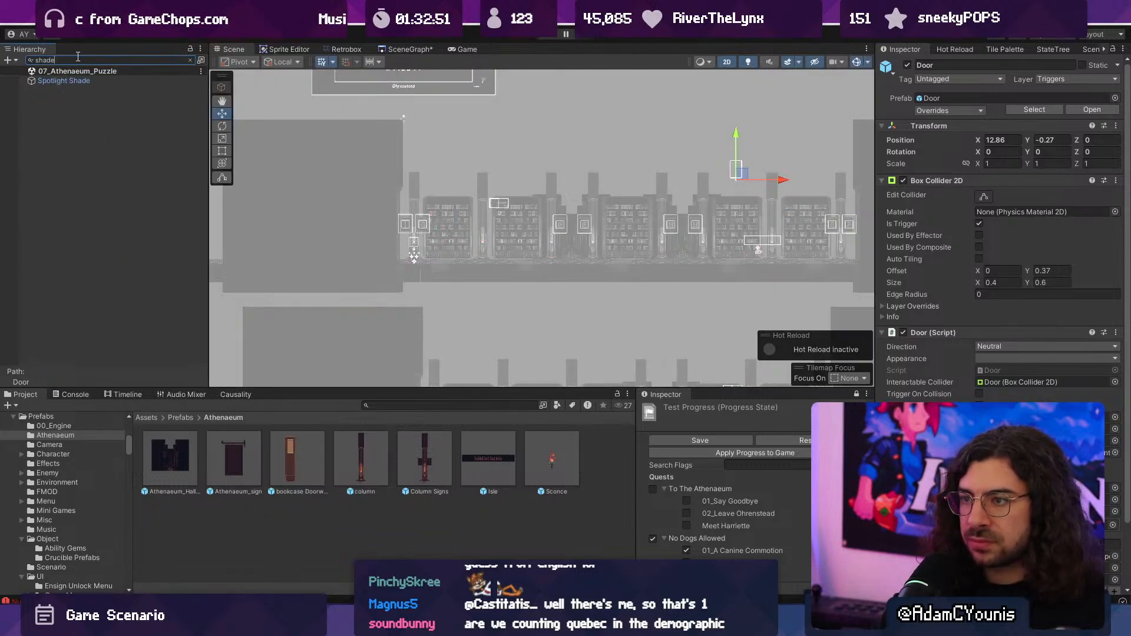
key("Down")
key("Down")
key("Escape")
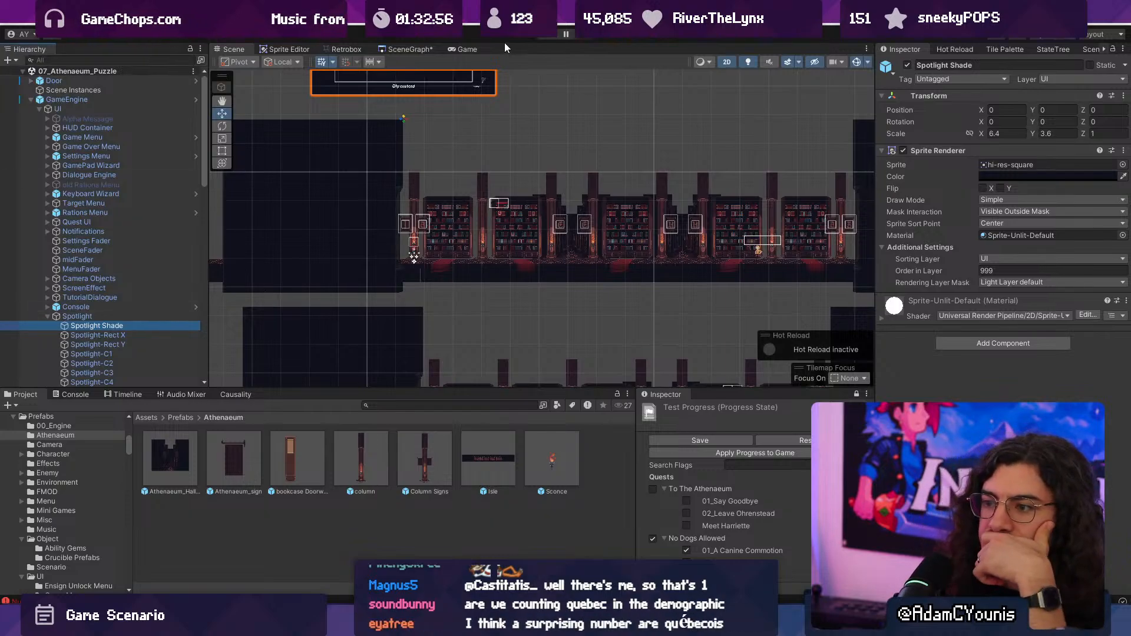
- Playtest the puzzle scene, moving through the isles to examine how the columns, torches and dark edges look in game
left_click(540, 32)
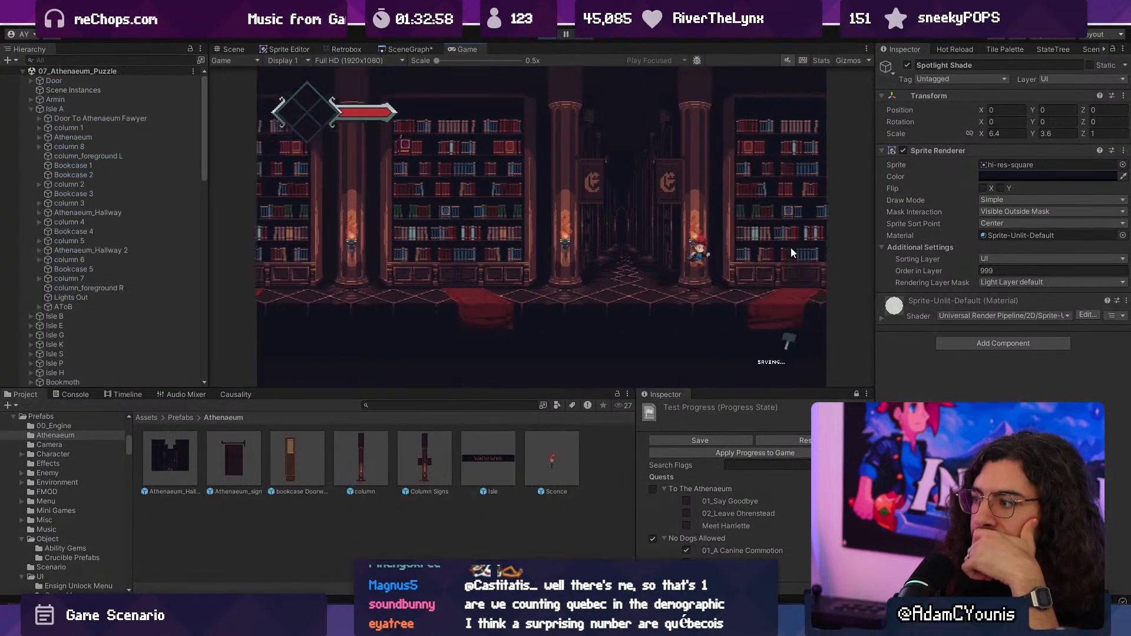
left_click(653, 252)
left_click(655, 252)
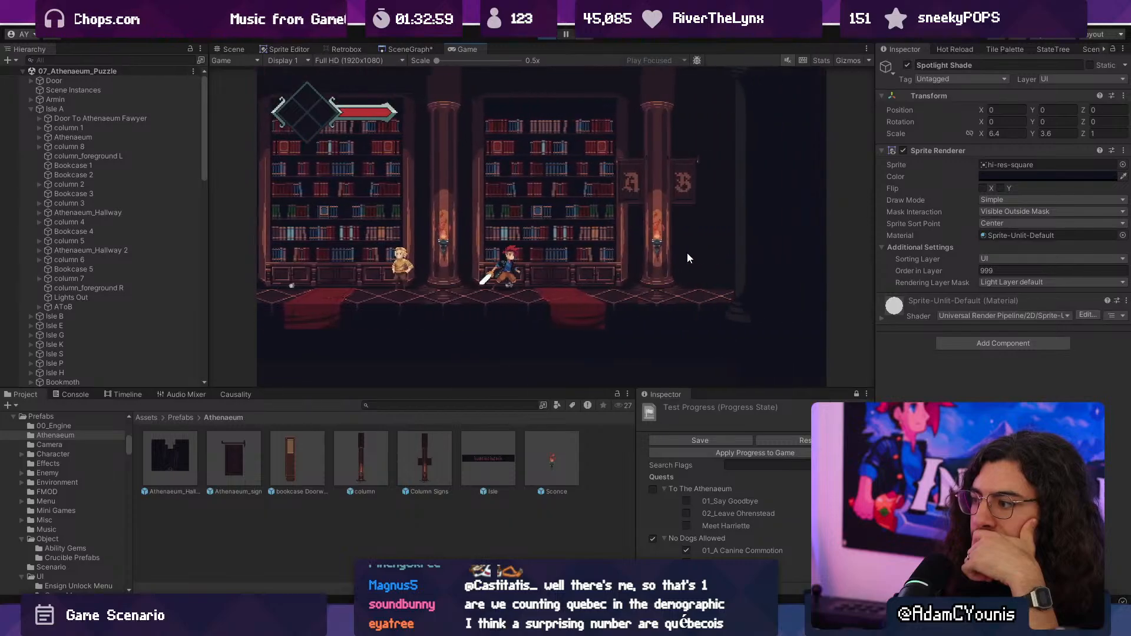
left_click(392, 245)
left_click(391, 244)
left_click(392, 244)
left_click(392, 245)
left_click(392, 244)
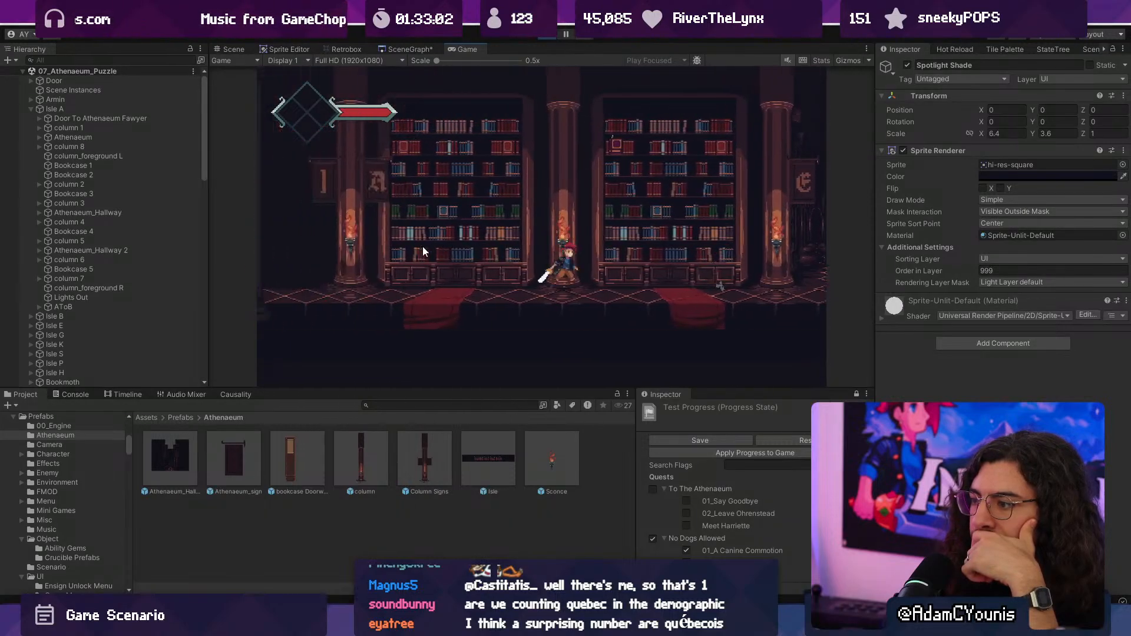
left_click(540, 34)
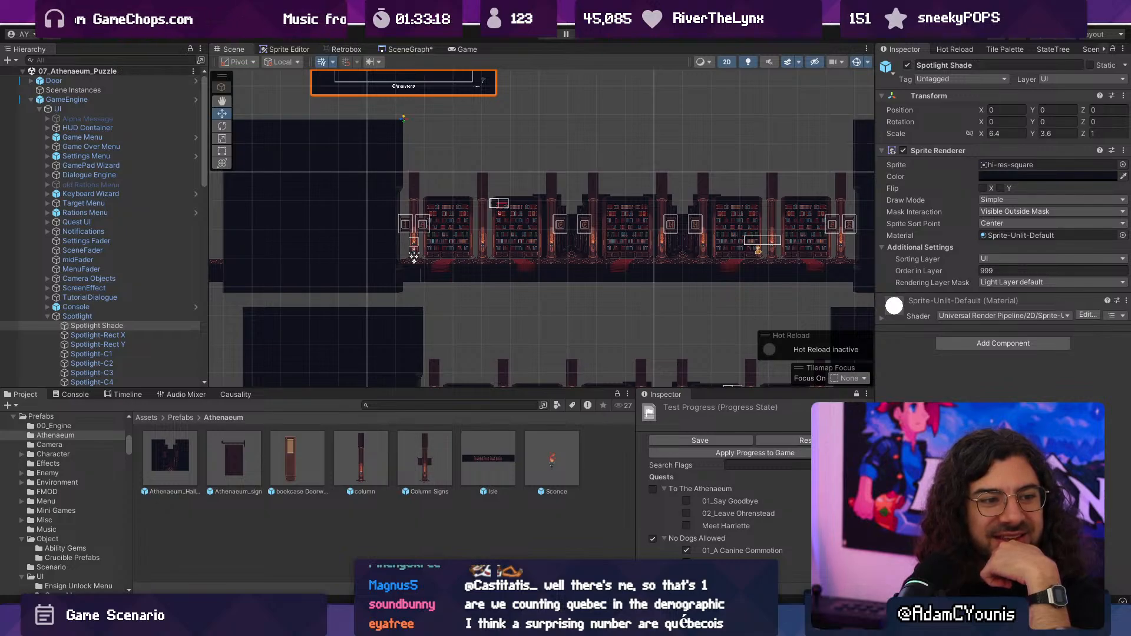
- Reopen the 07_Athenaeum_Puzzle scene from the scene graph and look over its isles and the dark walls around them
scroll(462, 251, "up", 10)
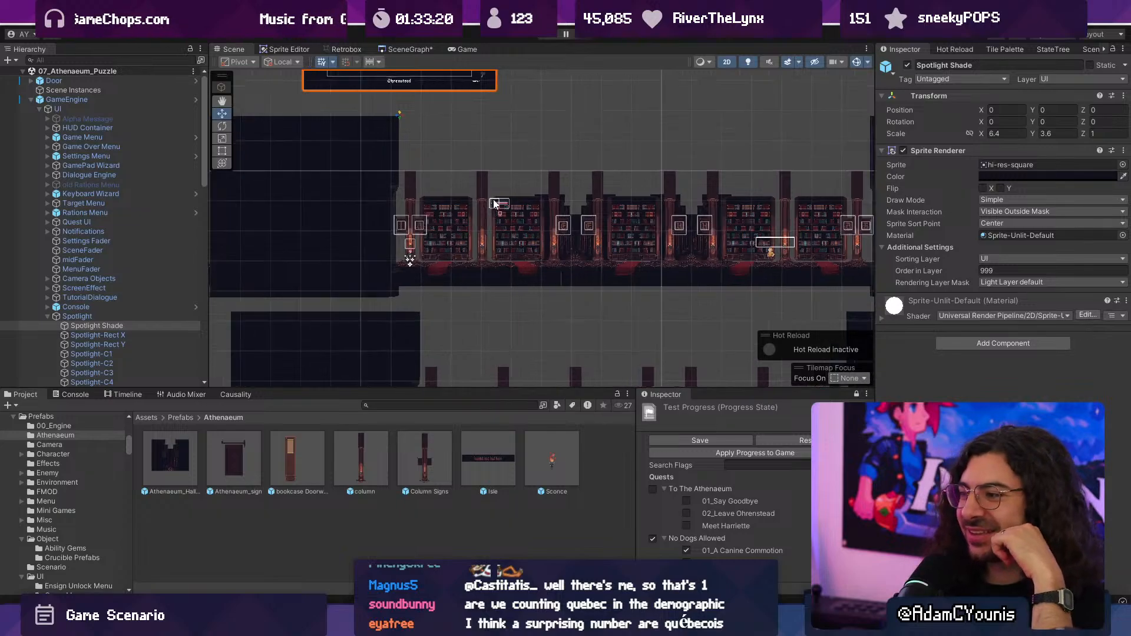
scroll(429, 235, "down", 5)
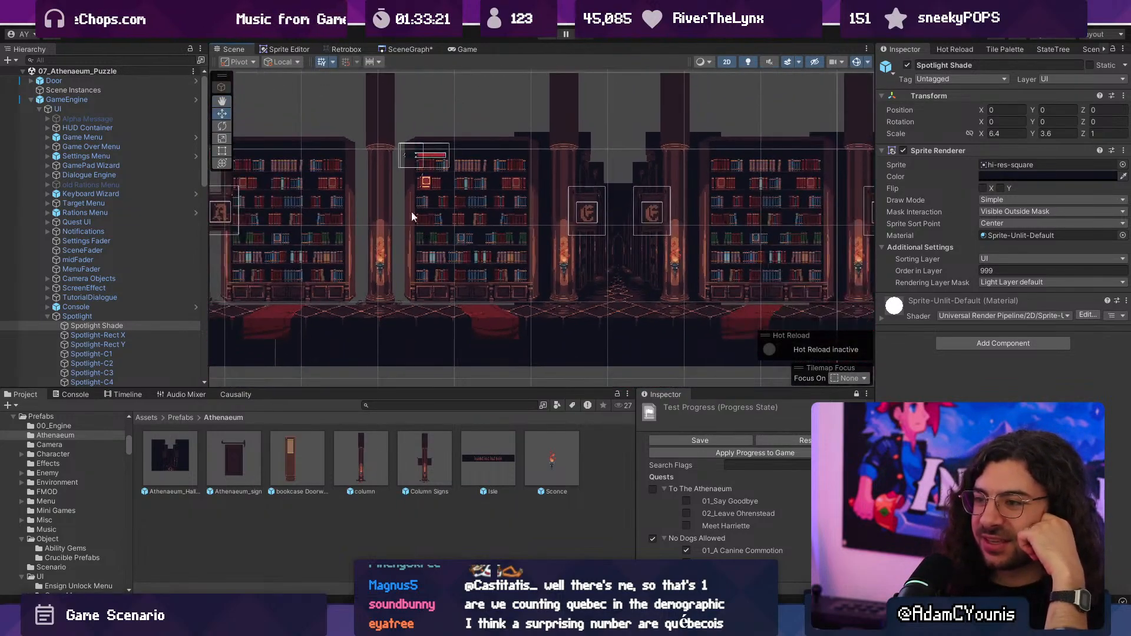
left_click(406, 48)
scroll(543, 165, "down", 4)
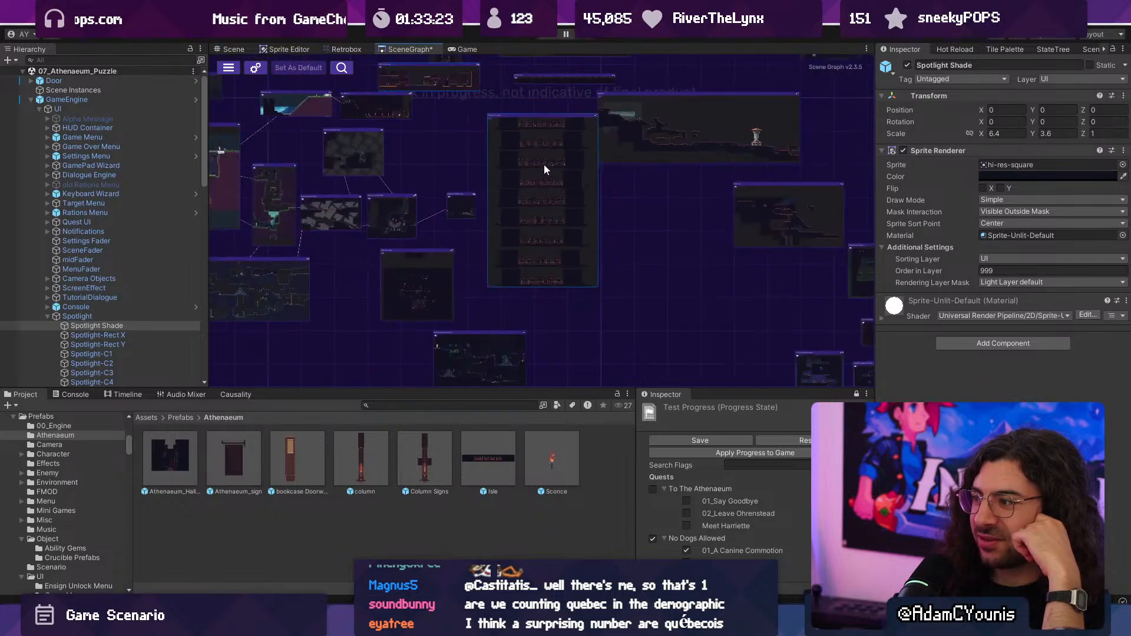
double_click(543, 165)
scroll(469, 219, "down", 4)
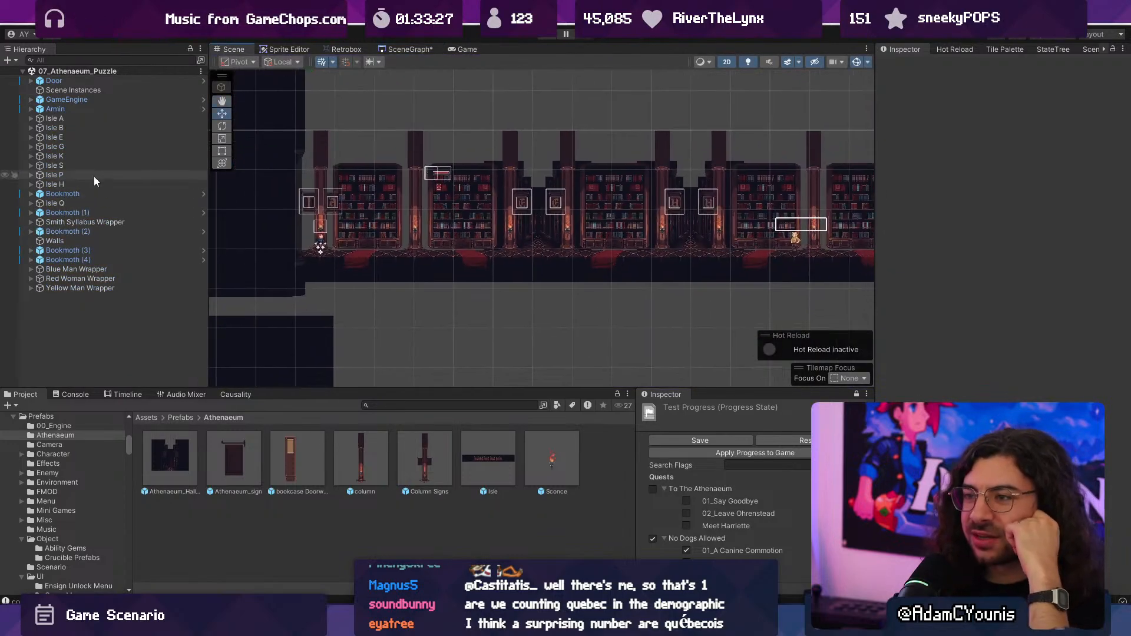
middle_click_drag(366, 232, 251, 105)
scroll(468, 253, "up", 5)
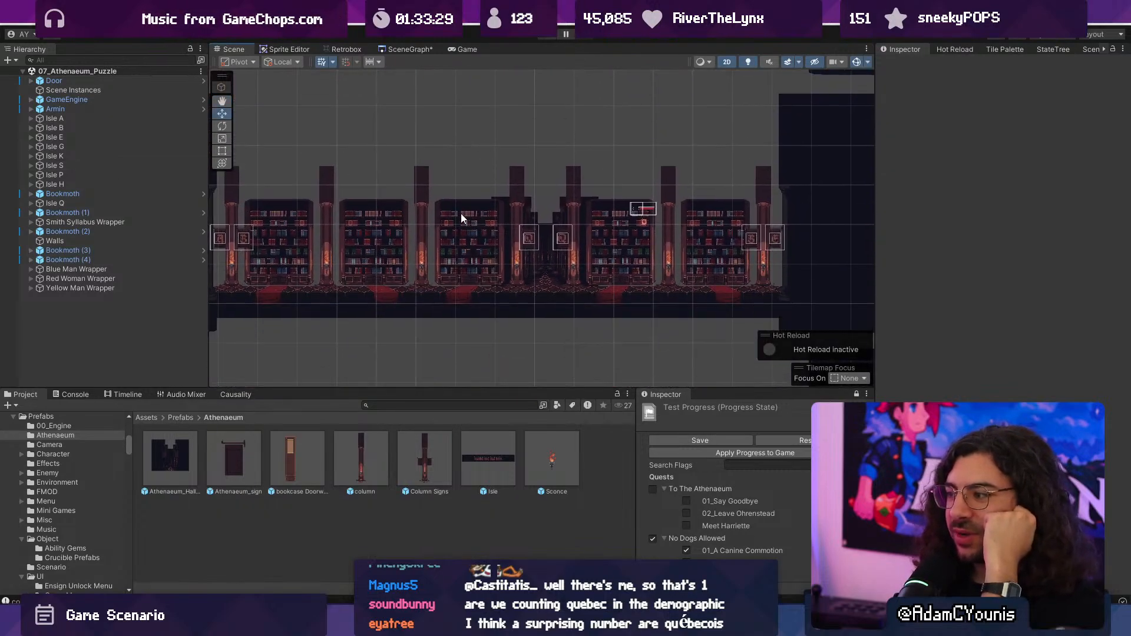
- Copy Isle A's Lights Out overlay from the puzzle scene into the Athenaeum Test Map scene
left_click(61, 194)
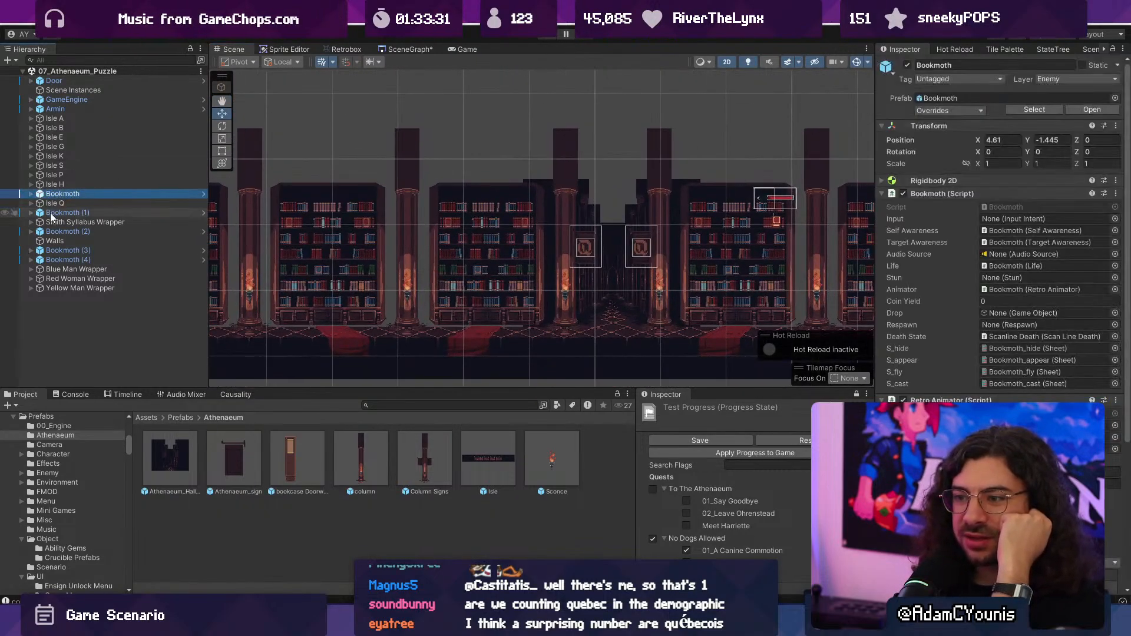
left_click(31, 119)
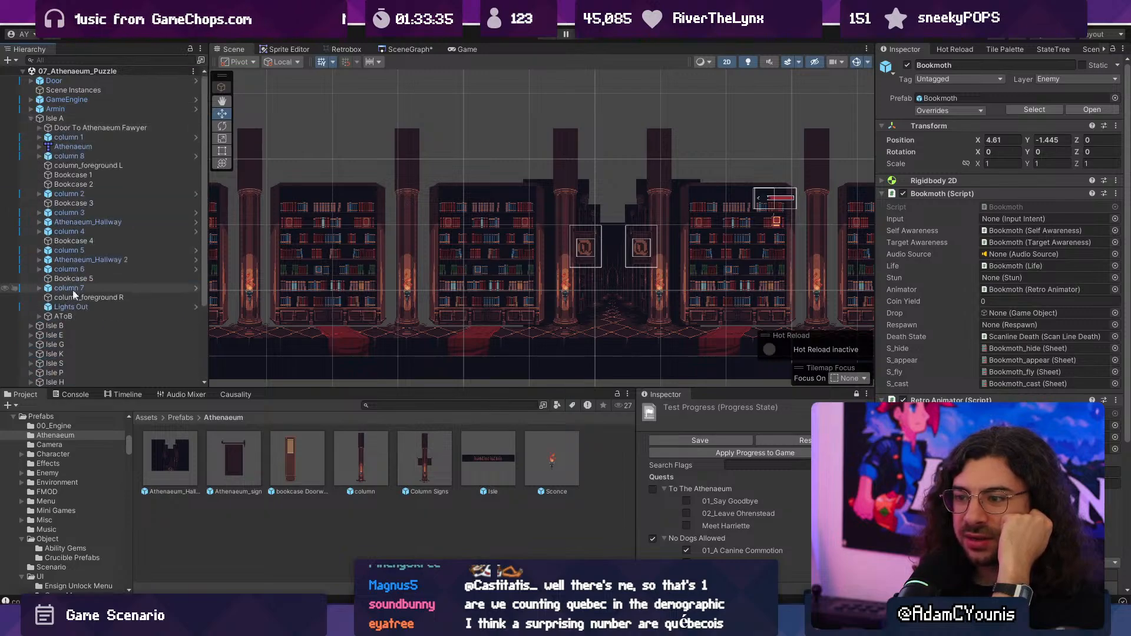
left_click(74, 307)
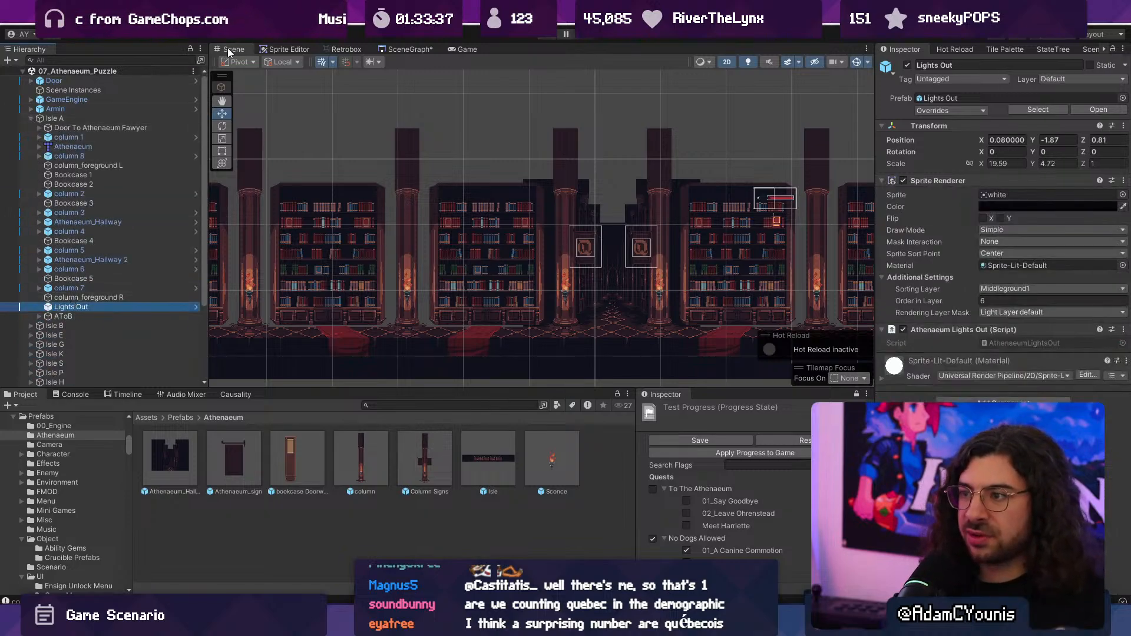
left_click(406, 49)
scroll(547, 225, "down", 4)
scroll(480, 205, "up", 5)
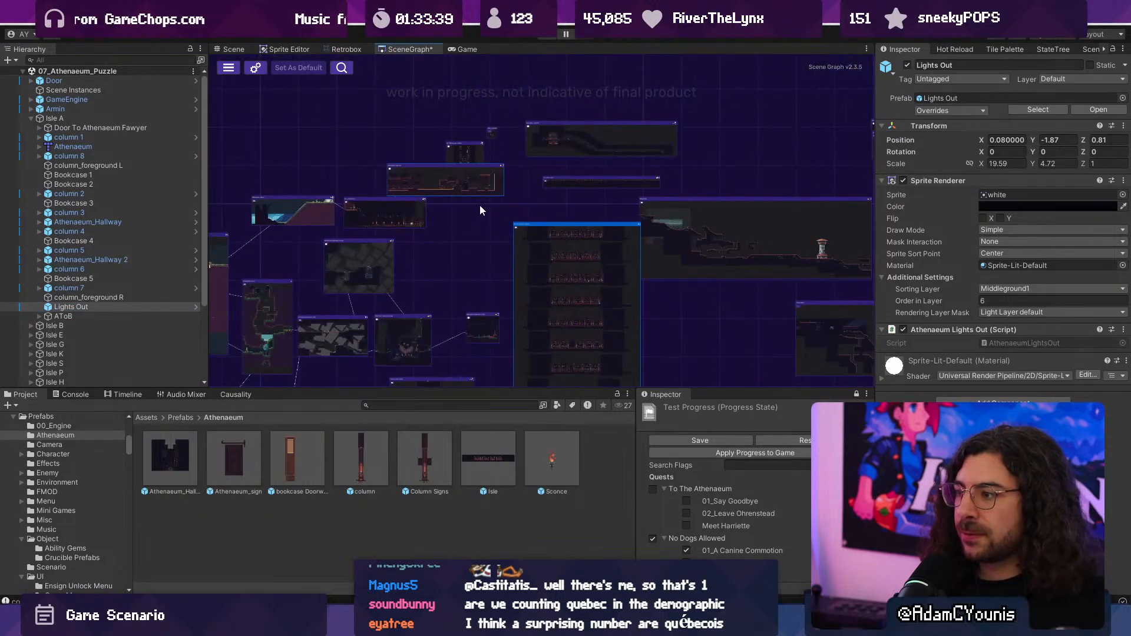
double_click(473, 189)
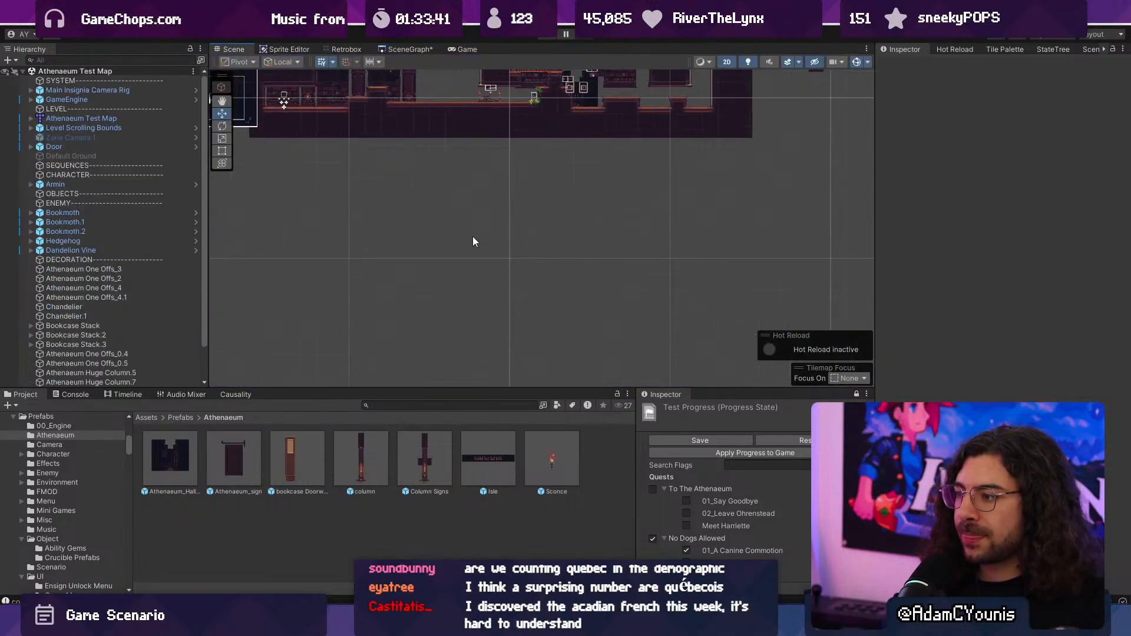
left_click(497, 296)
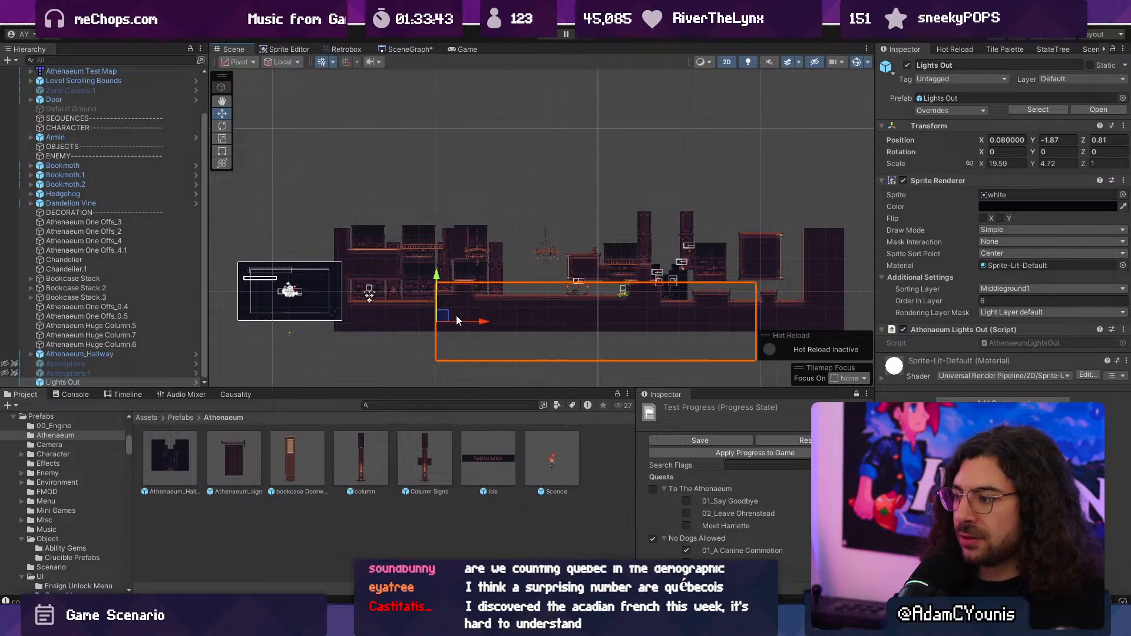
- Move the Lights Out overlay over the test map and stretch it across the whole level, to a scale of about 32.7 by 9.4
left_click_drag(444, 317, 351, 267)
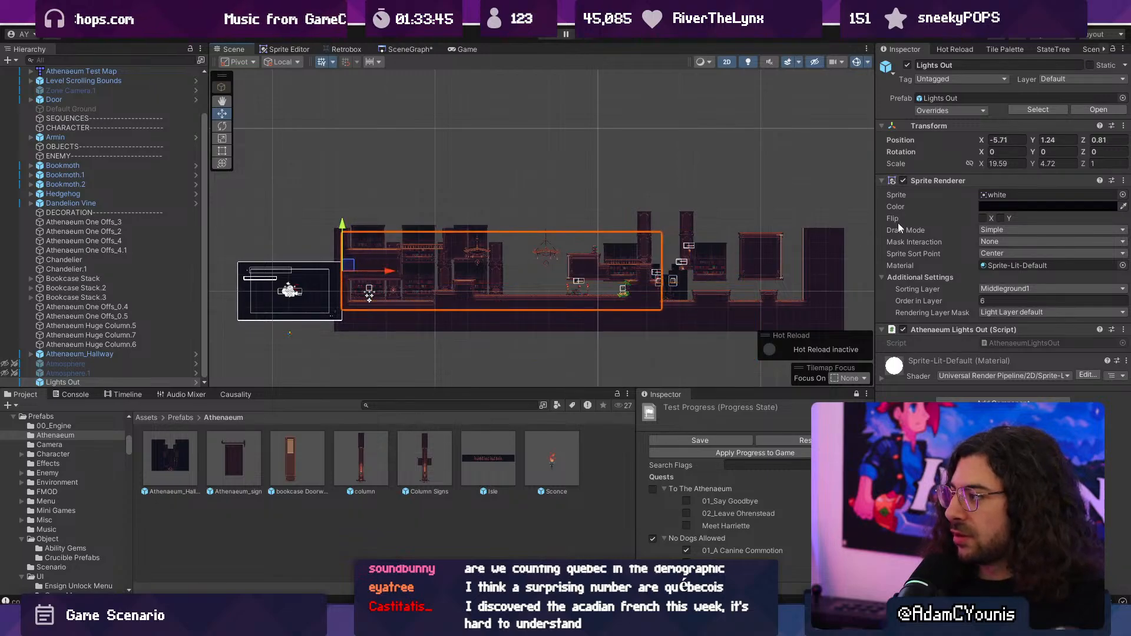
key("t")
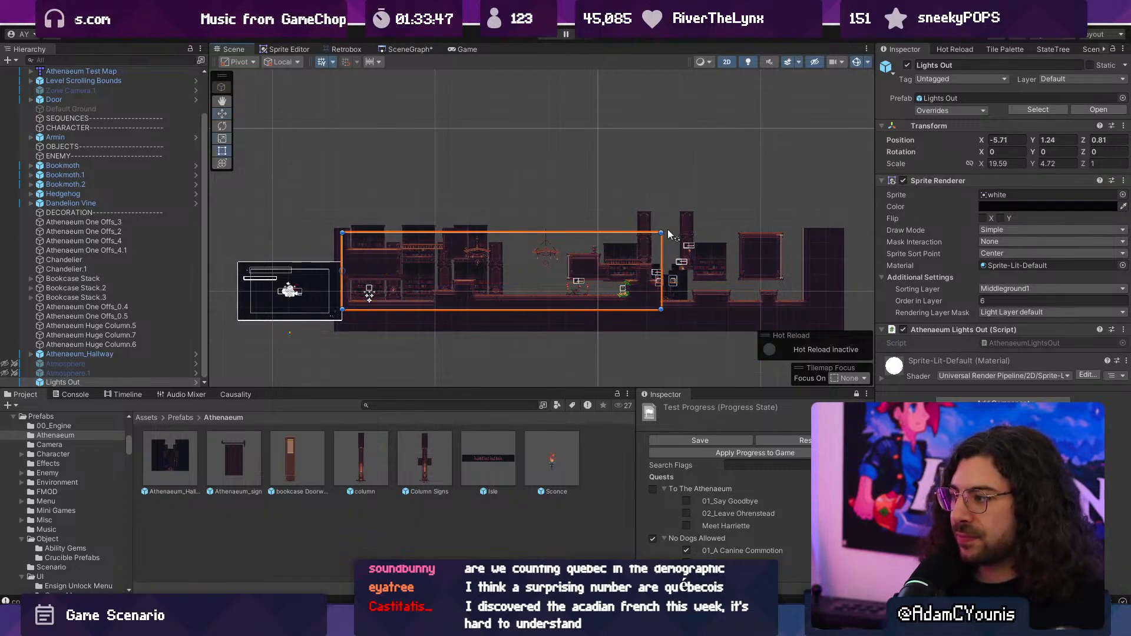
left_click_drag(666, 232, 840, 177)
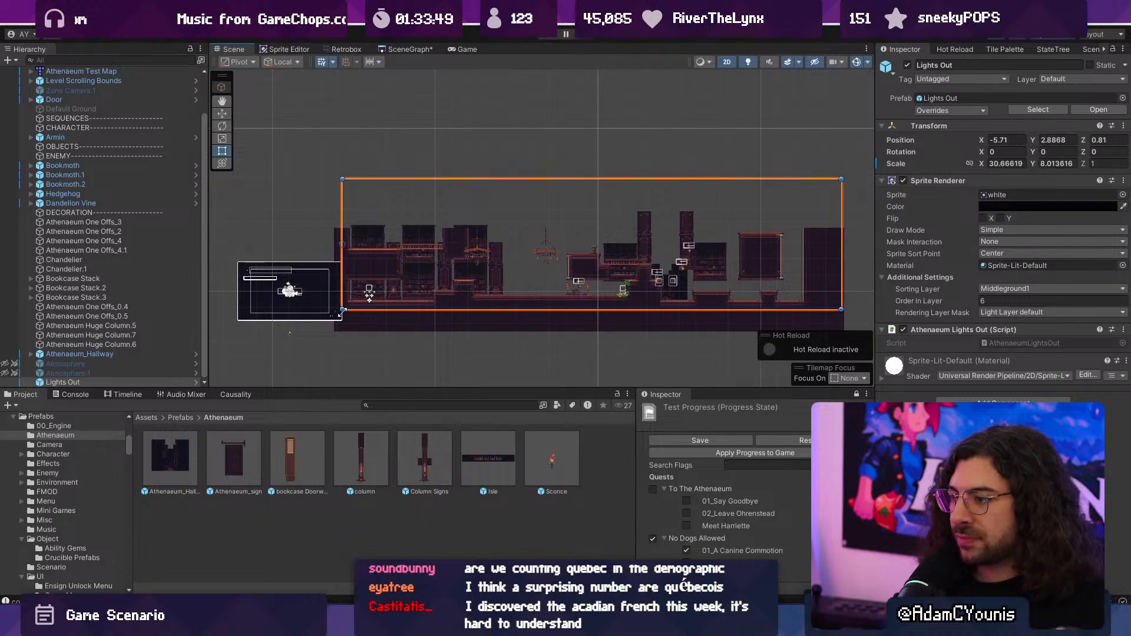
left_click_drag(340, 312, 307, 334)
- Playtest the test map briefly to check how the Lights Out overlay looks around the sconce
left_click(546, 35)
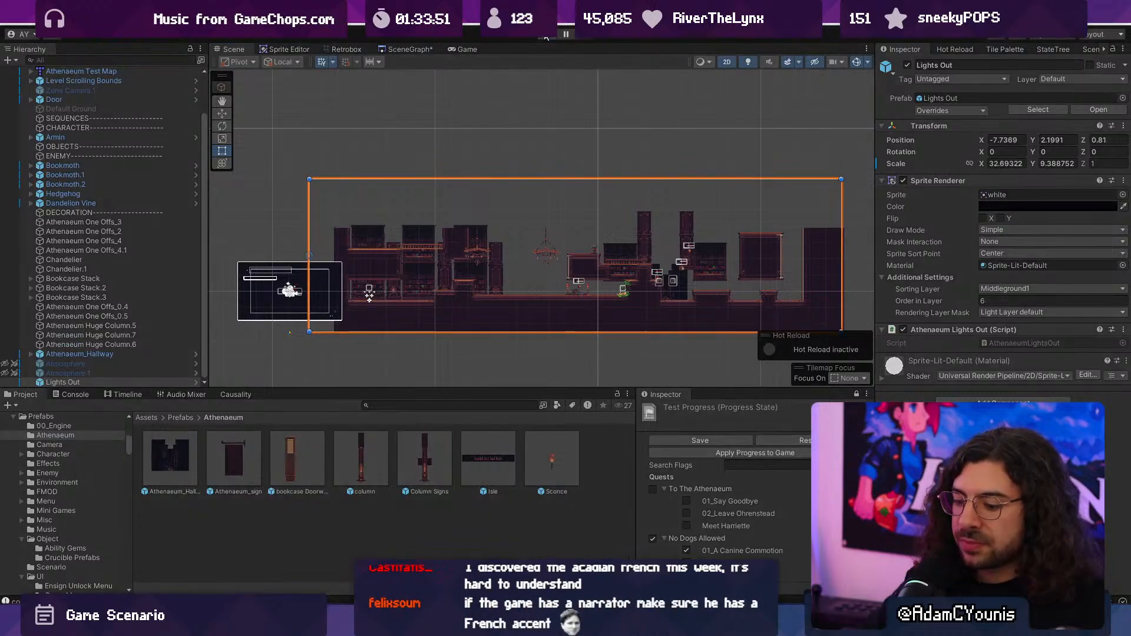
key("Right")
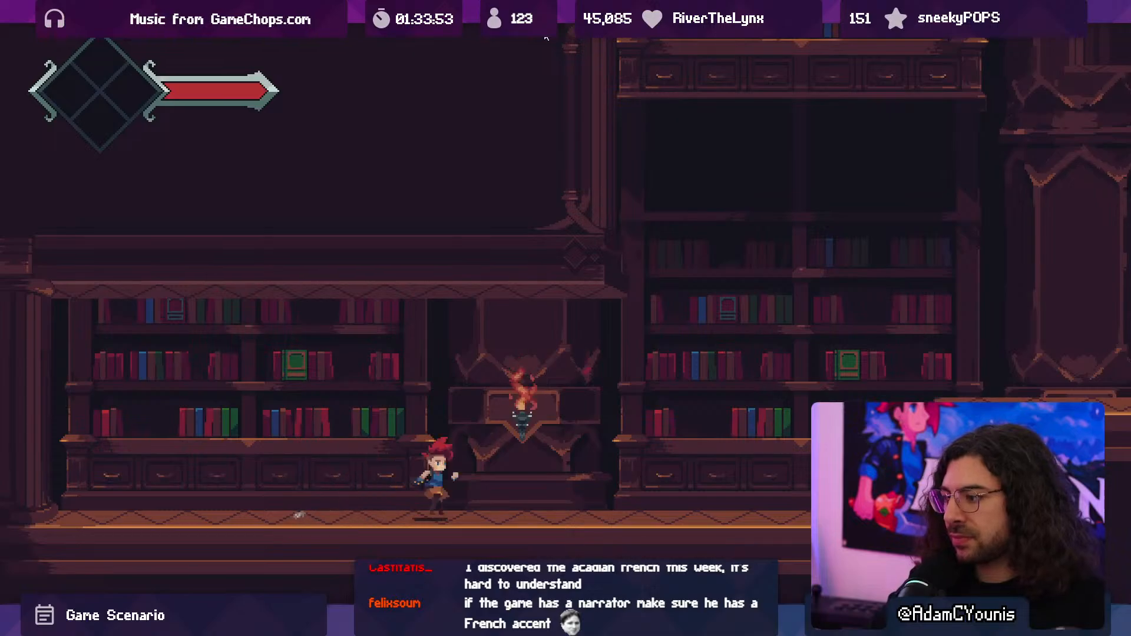
left_click(546, 36)
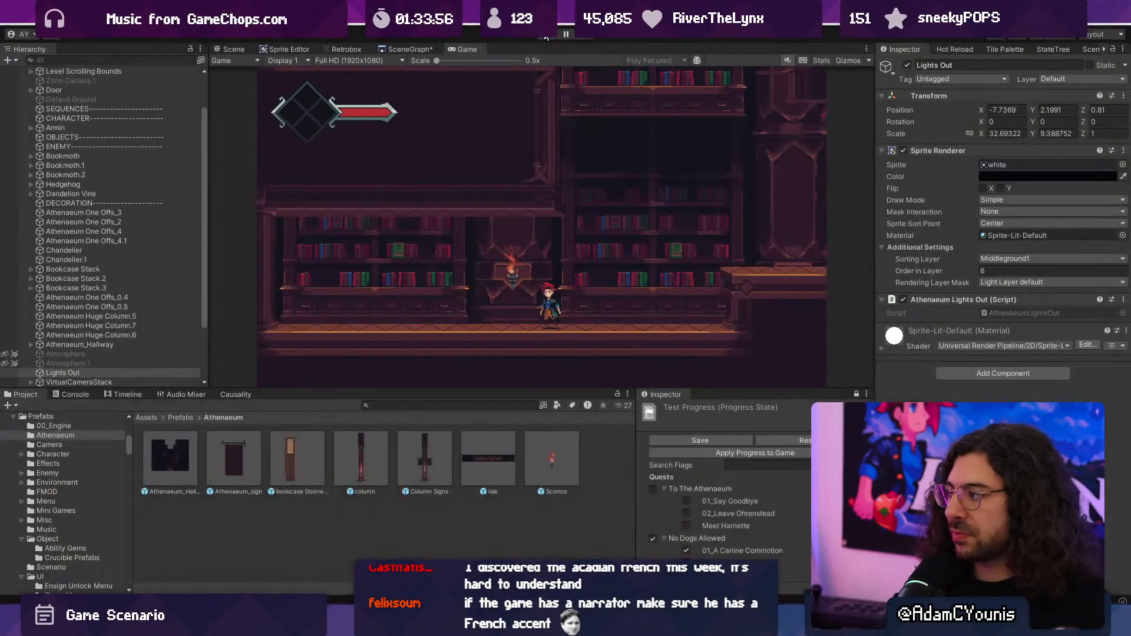
- Duplicate the Sconce on Bookcase Stack.2's huge column four times, spreading the copies in a row in front of the neighbouring bookcase
scroll(369, 285, "up", 5)
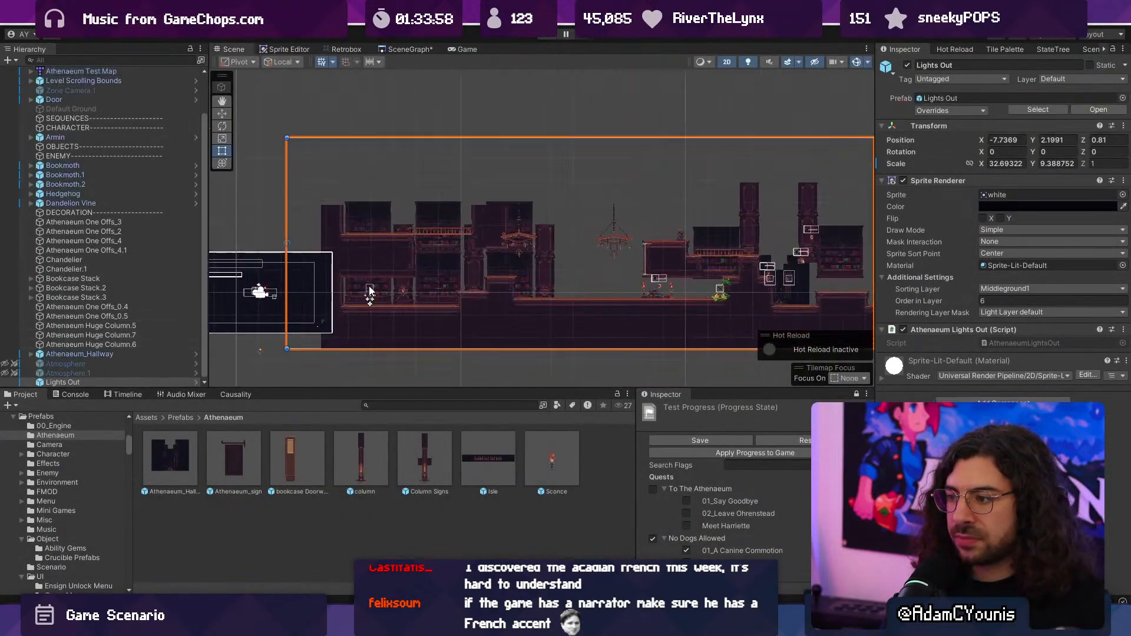
left_click(409, 289)
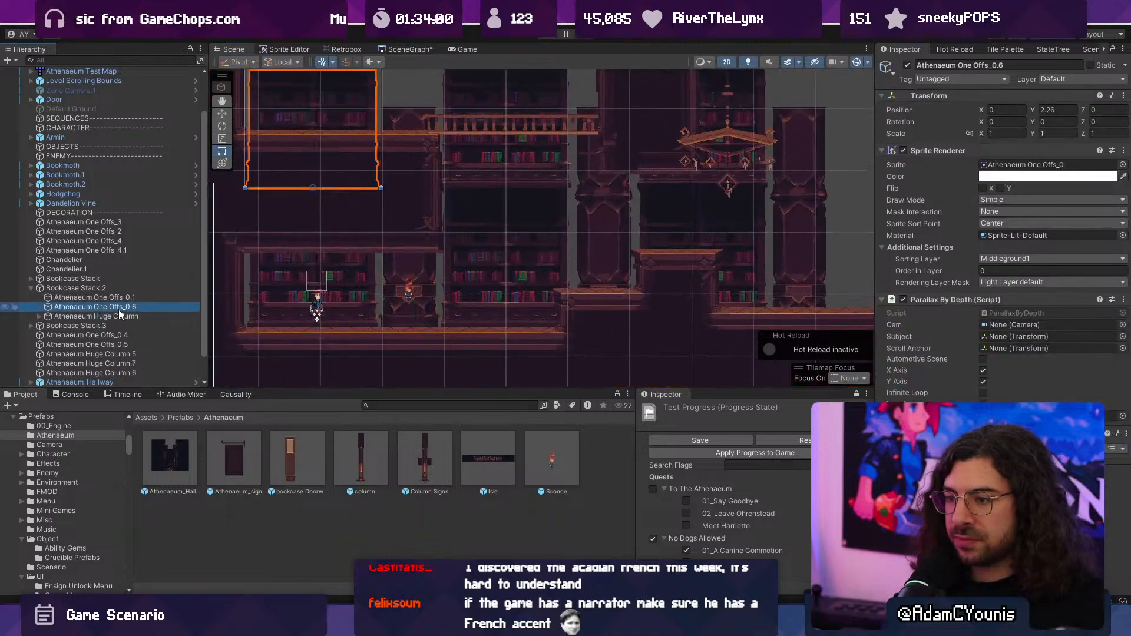
left_click(39, 316)
left_click(74, 326)
scroll(417, 292, "up", 2)
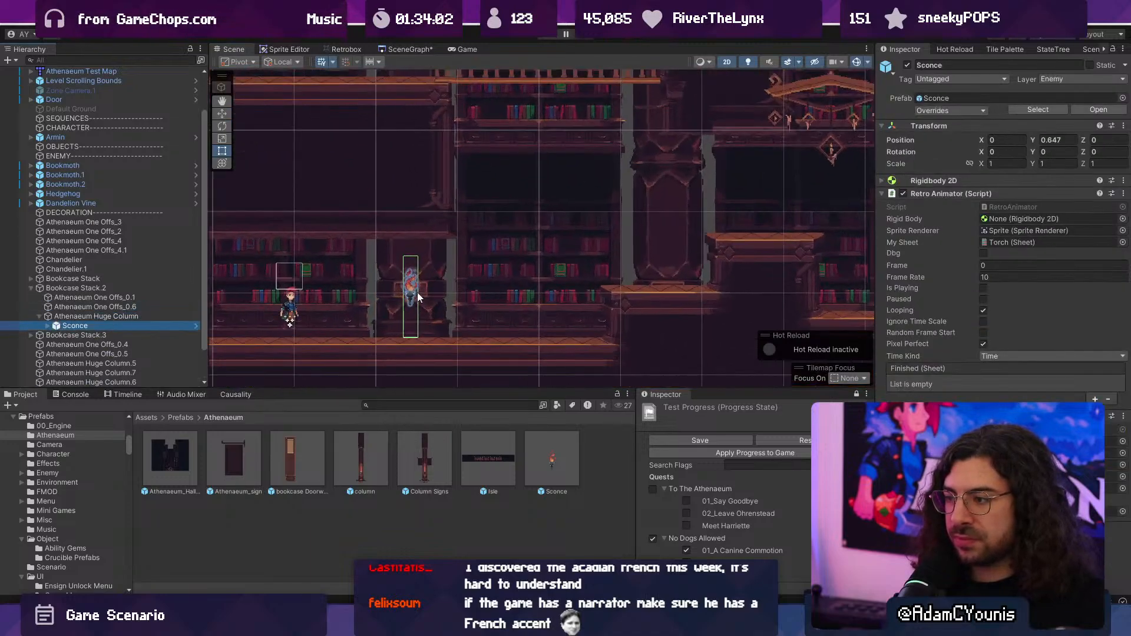
key("ctrl+d")
key("w")
left_click_drag(429, 287, 595, 278)
key("ctrl+d")
key("ctrl+d")
key("ctrl+d")
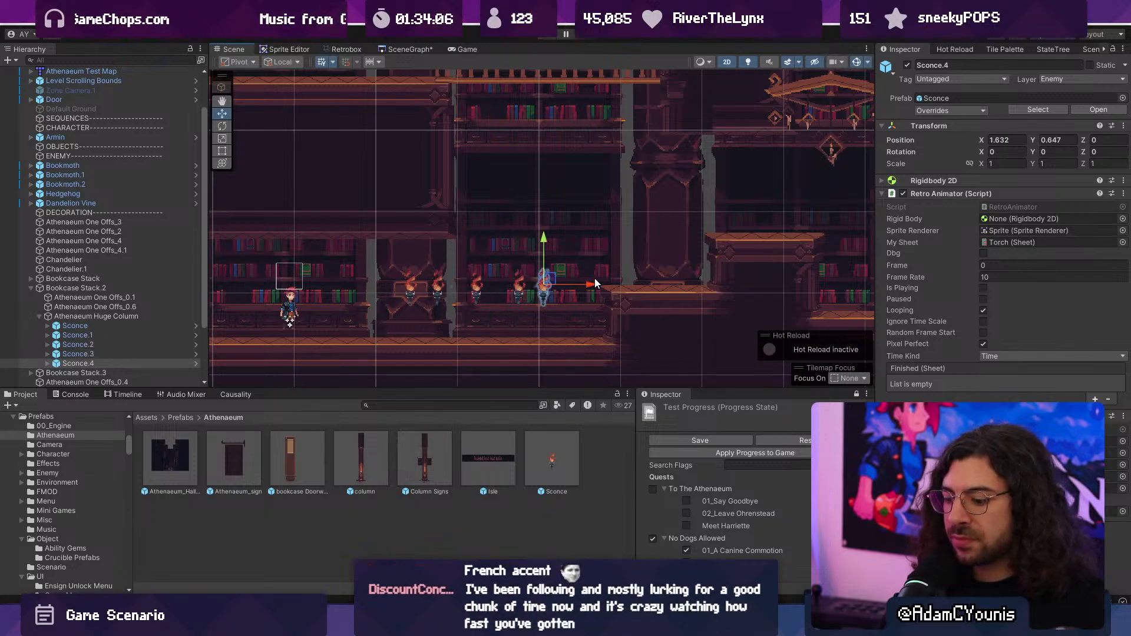
- Playtest the map, jumping and attacking along the row of sconces to examine how extinguishing them affects the lighting
key("ctrl+p")
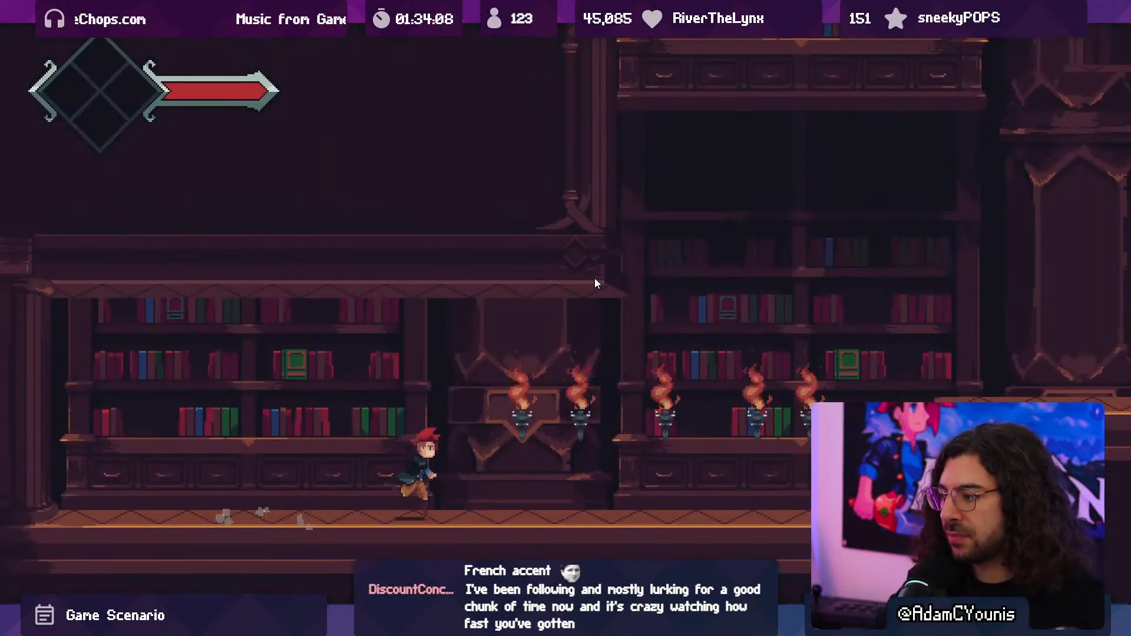
key("space")
key("Left")
key("space")
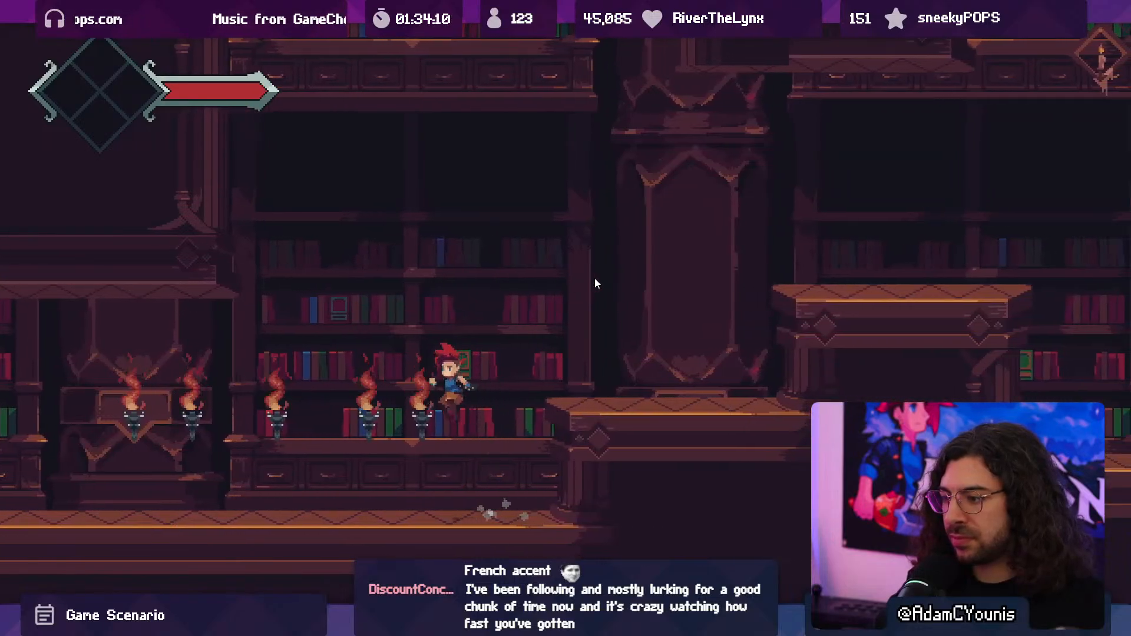
key("x")
key("space")
key("x")
key("Right")
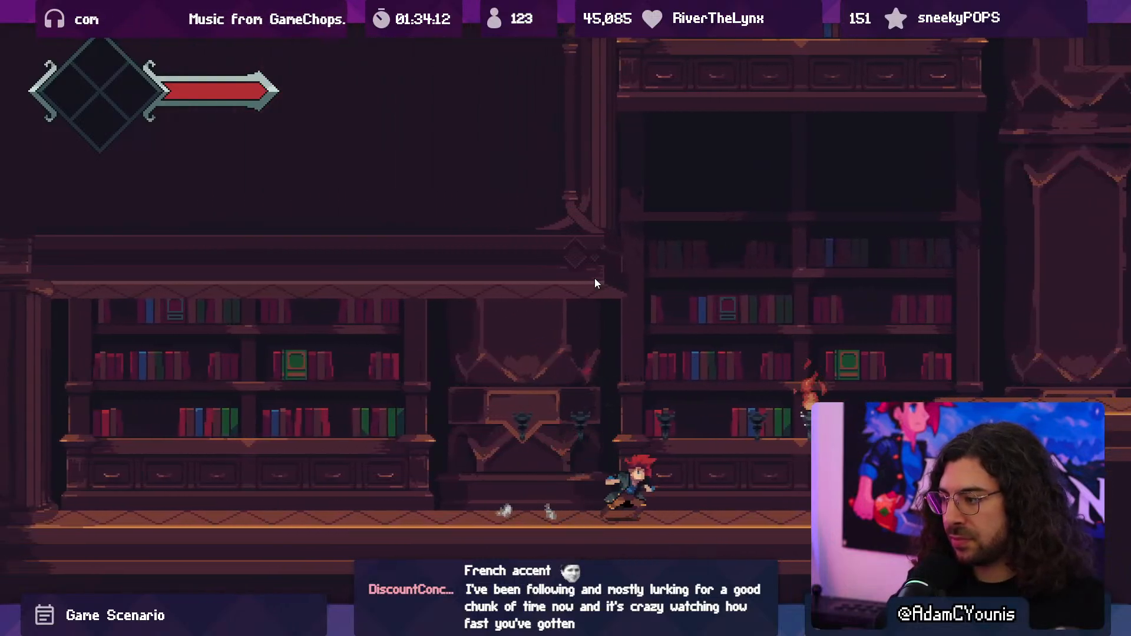
key("space")
key("x")
key("Left")
key("space")
key("x")
key("space")
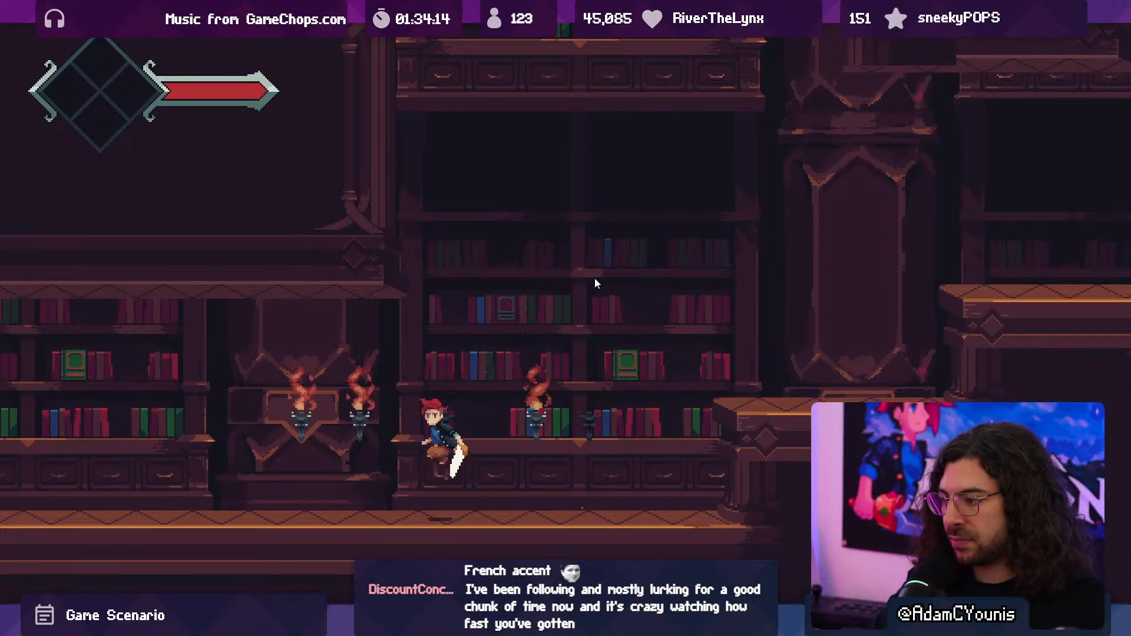
key("x")
key("F10")
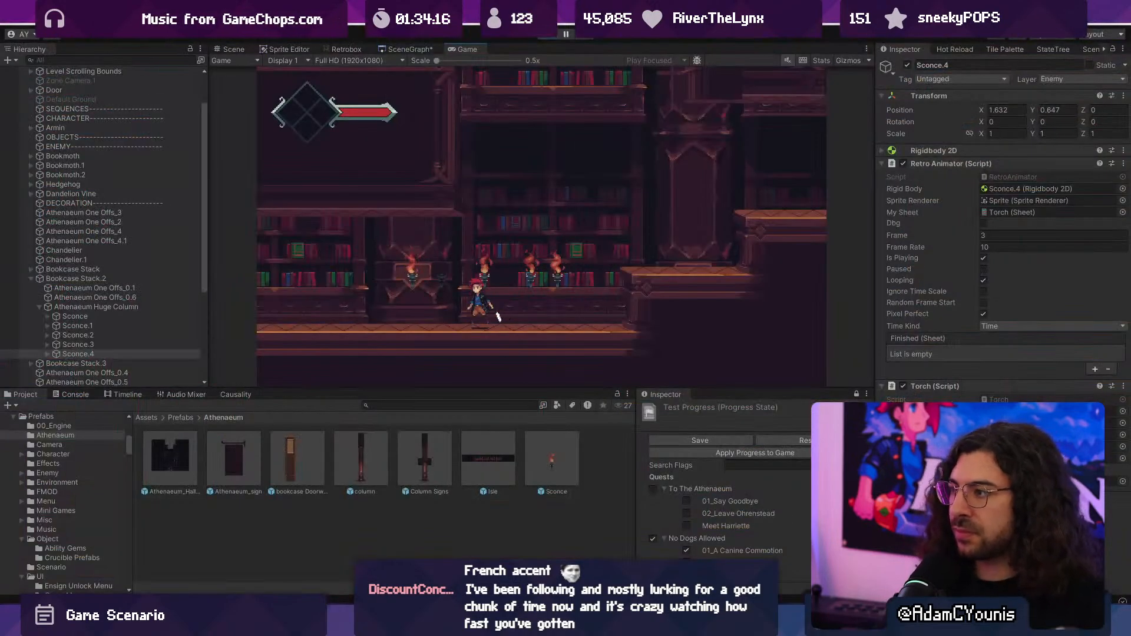
- End the playtest and remove the duplicated sconces, keeping only the original Sconce on the huge column
left_click(542, 35)
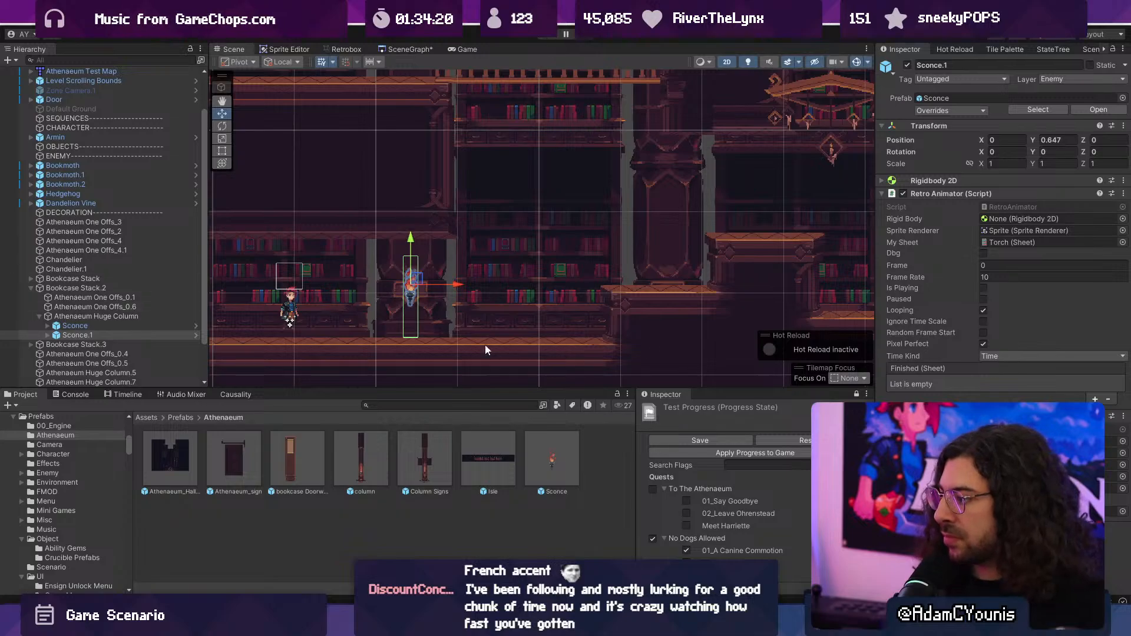
key("Delete")
left_click(89, 329)
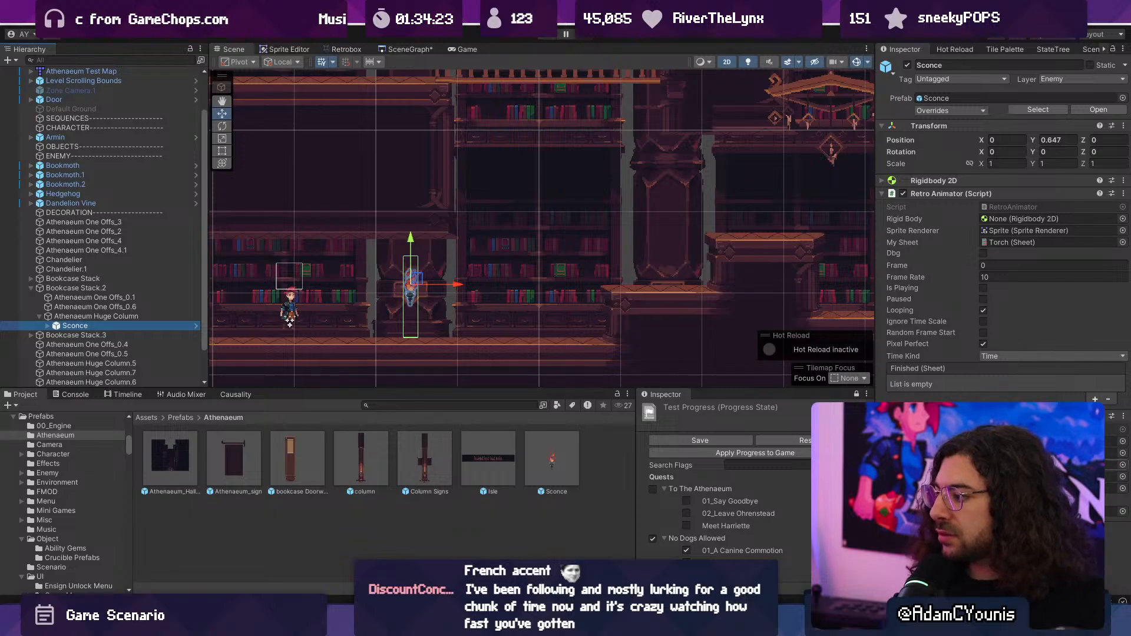
- Start a playtest and attack the sconce on the huge column, checking how the level lighting responds as it goes out and relights
left_click(550, 36)
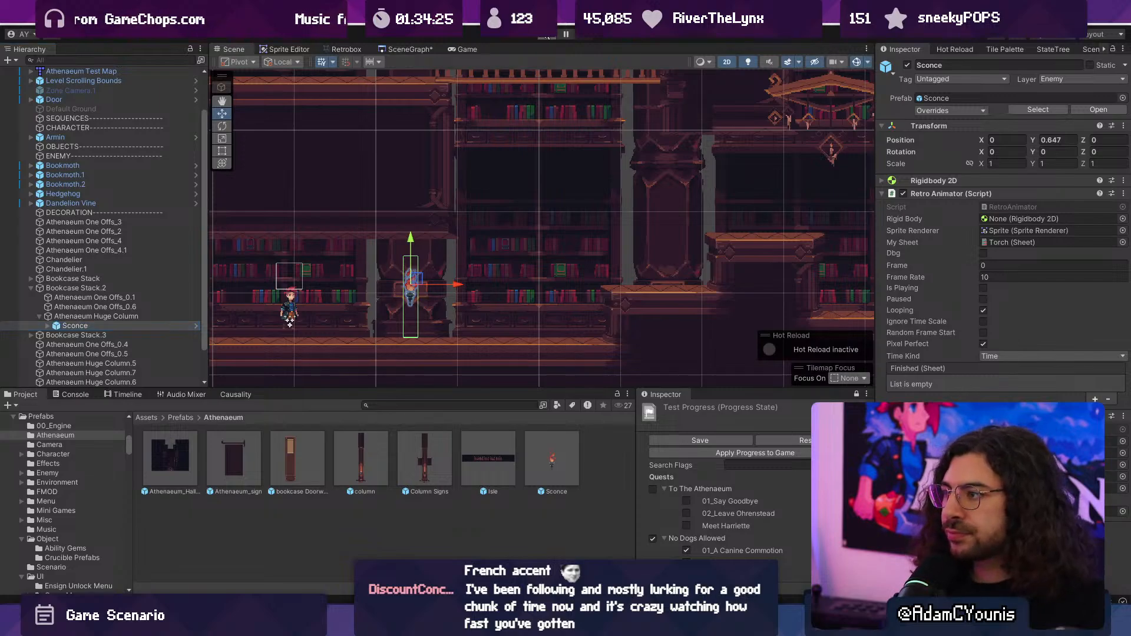
key("Right")
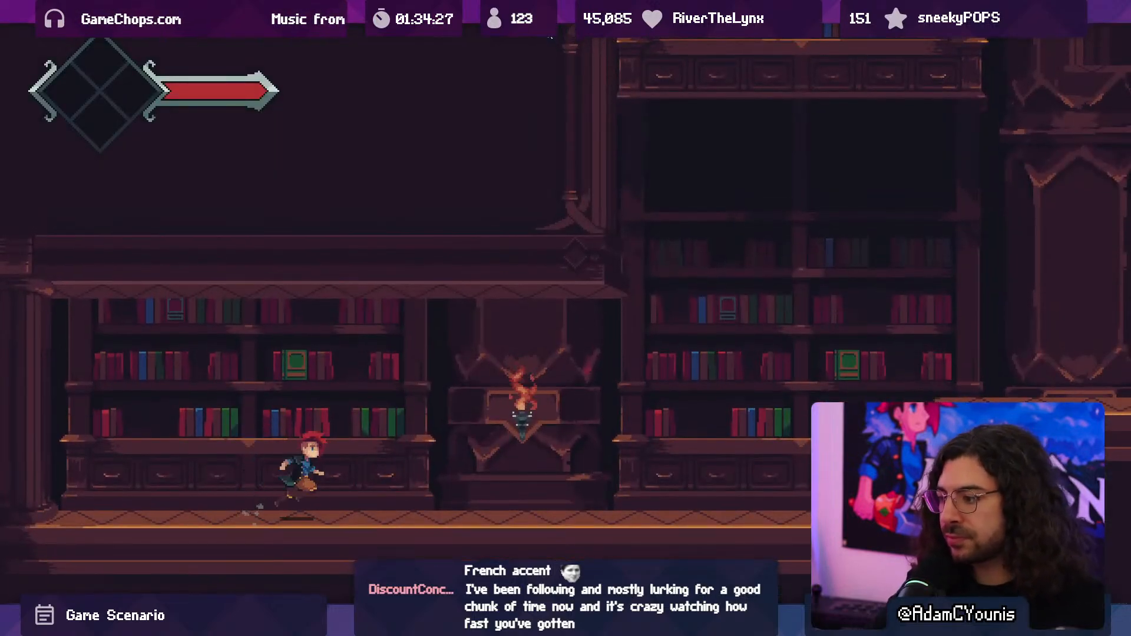
key("space")
key("x")
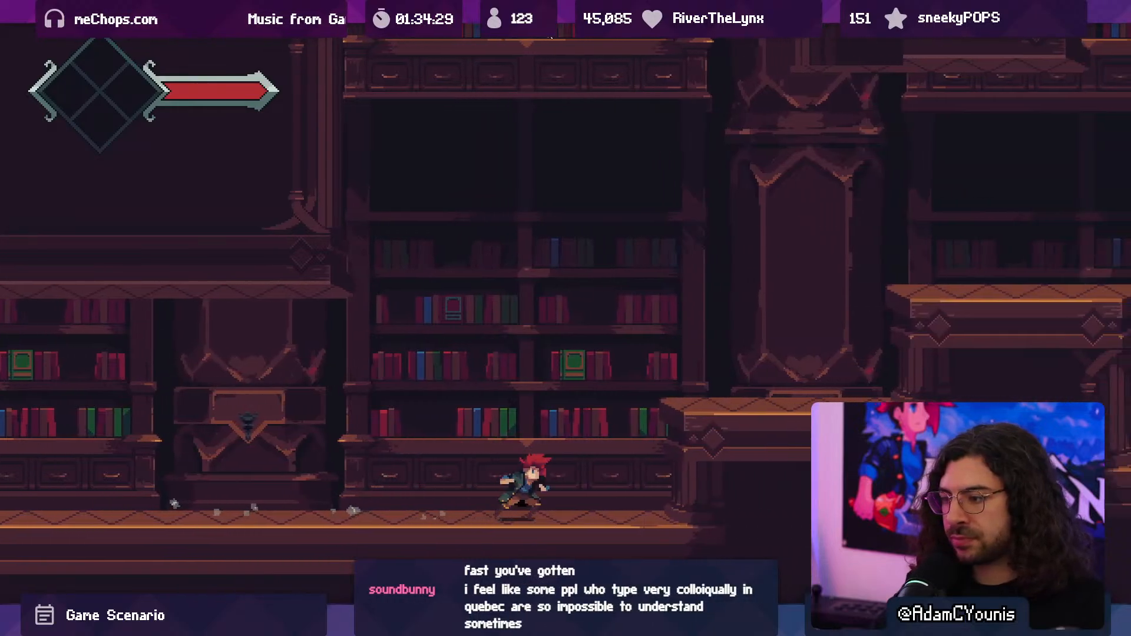
key("space")
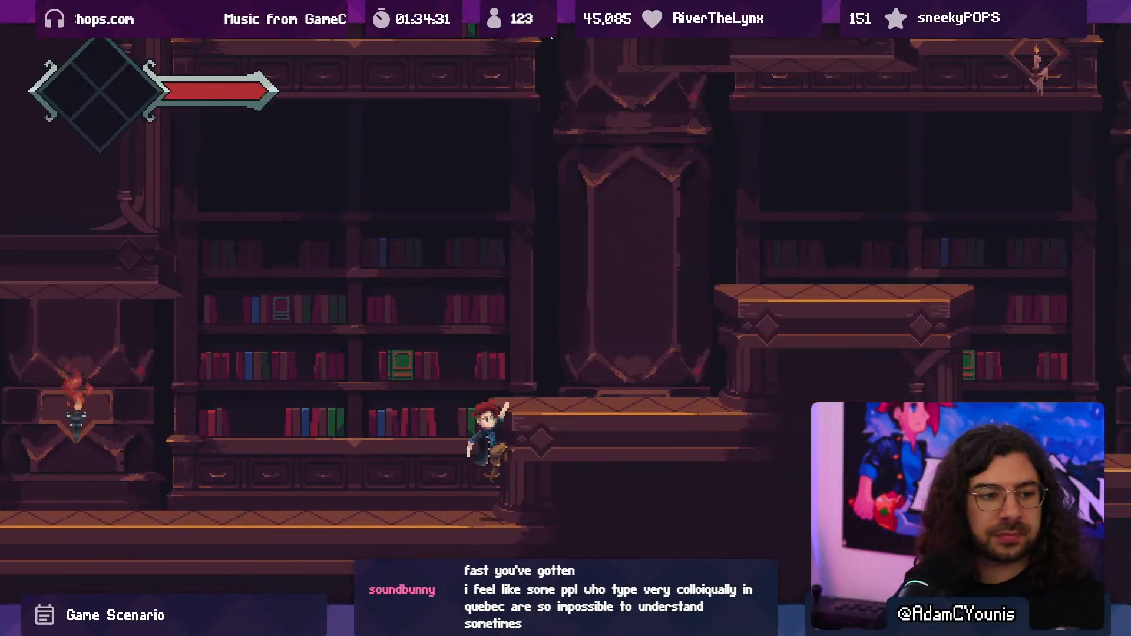
key("Left")
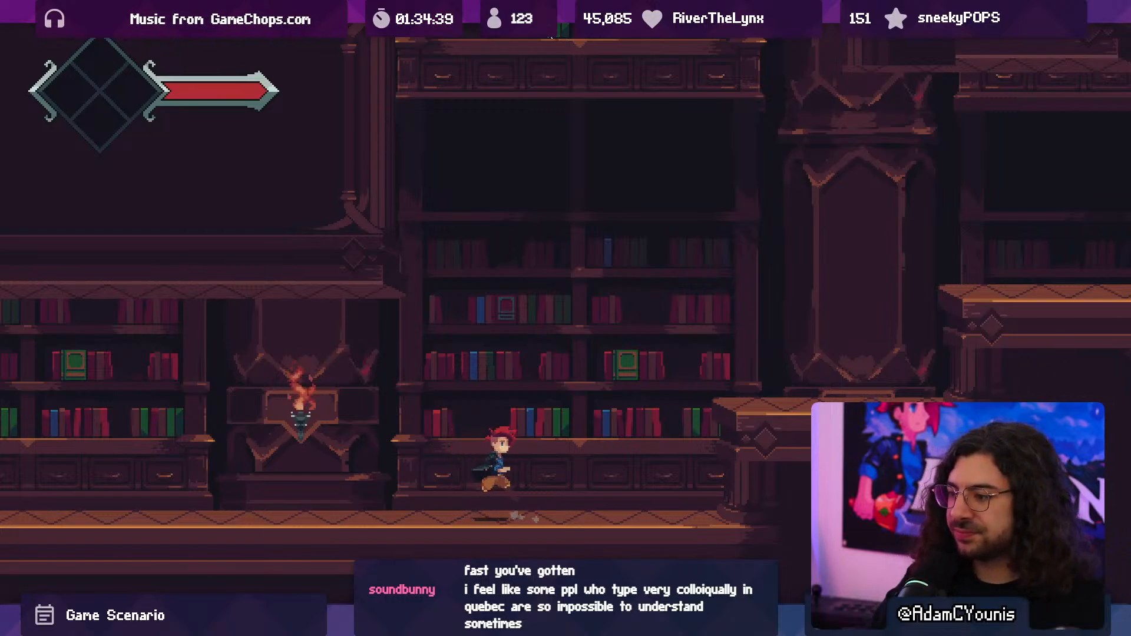
key("Left")
key("Right")
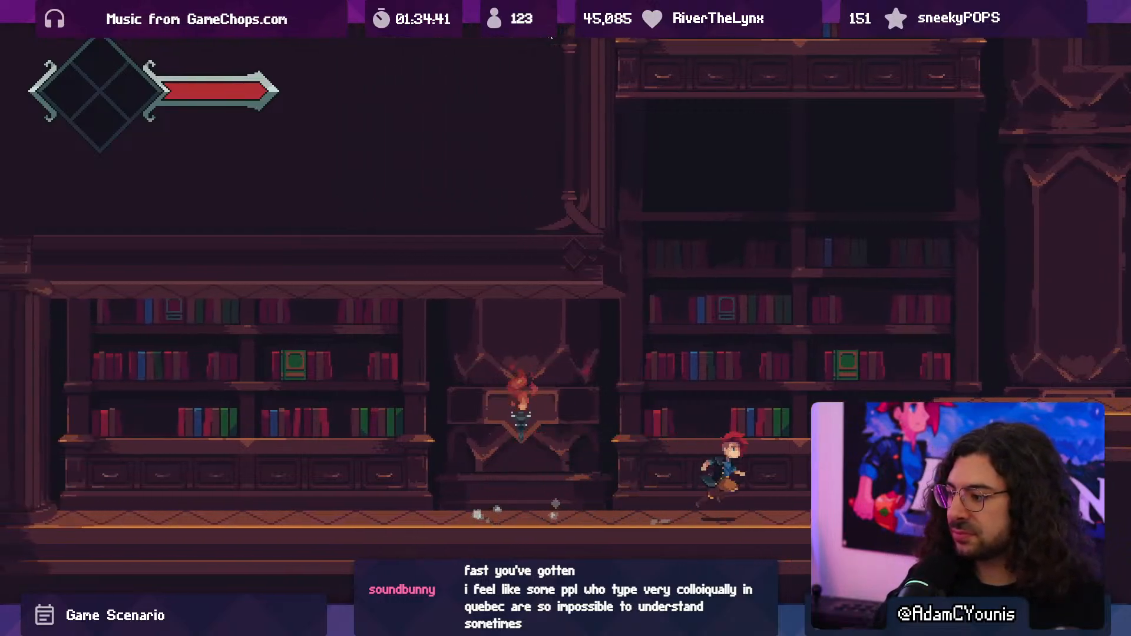
- Run and jump across the raised platforms and back to examine the lighting away from the sconce, and end the playtest
key("space")
key("space")
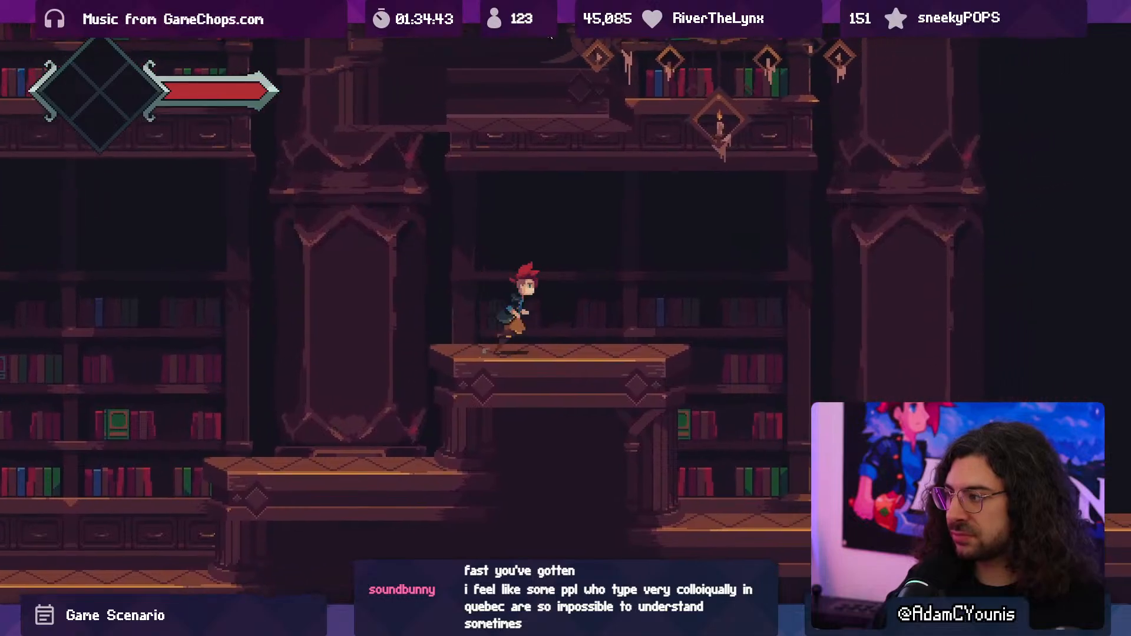
key("space")
key("Left")
key("space")
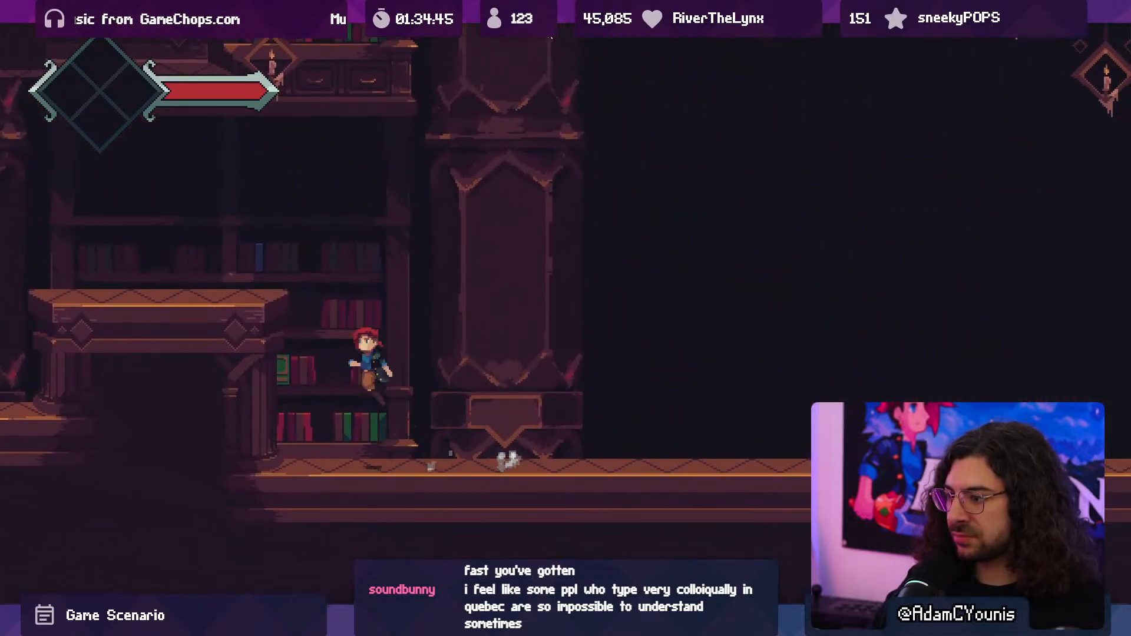
key("space")
key("space")
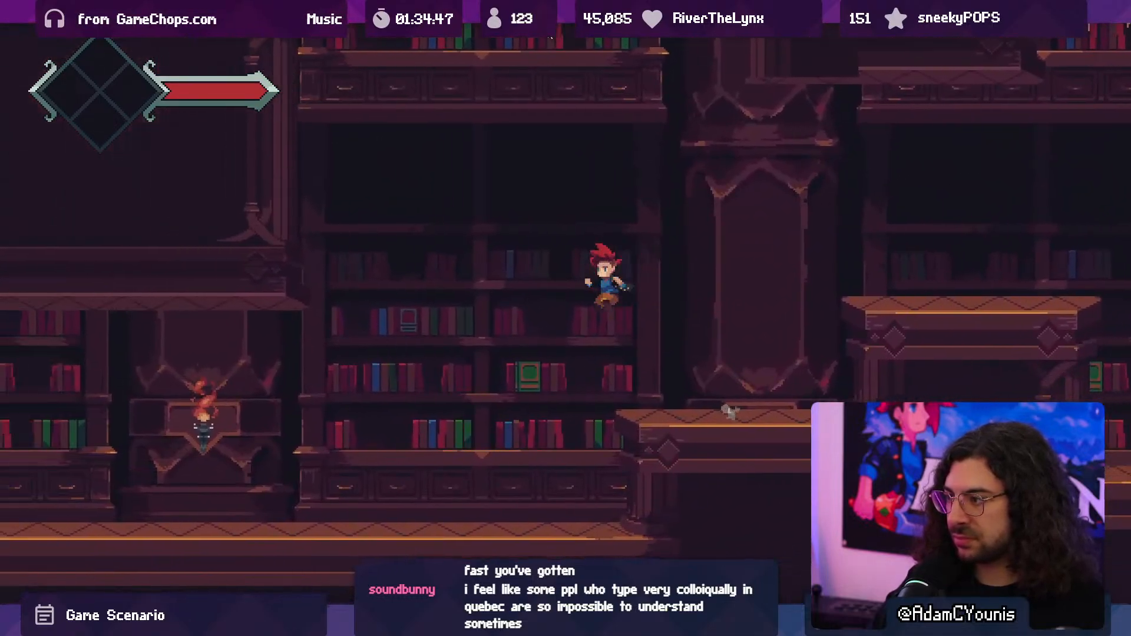
key("ctrl+p")
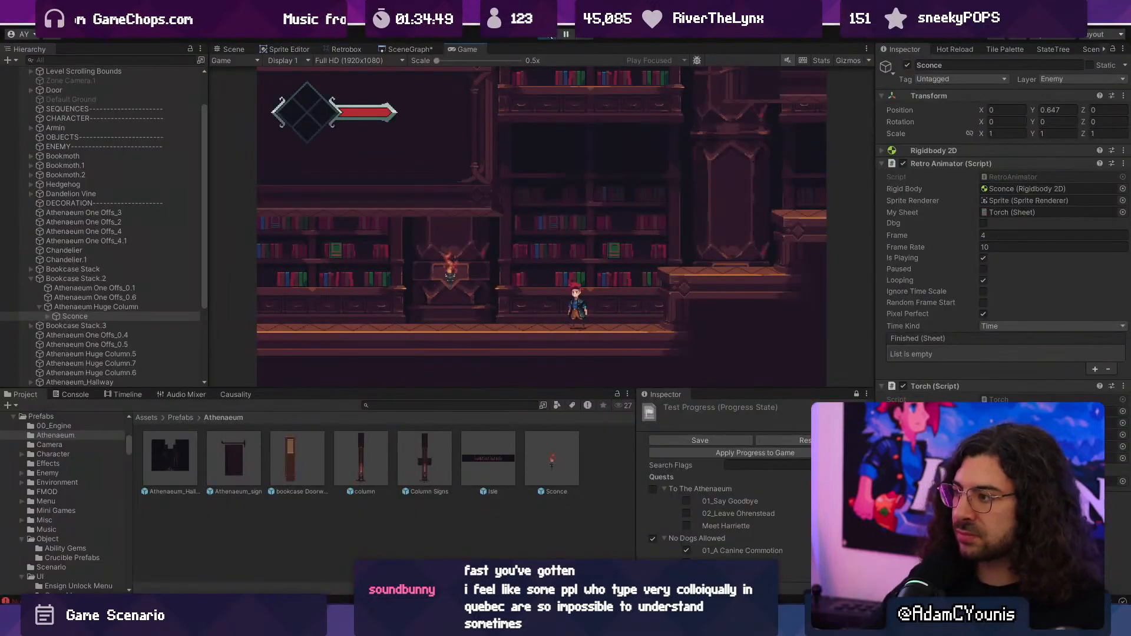
left_click(551, 35)
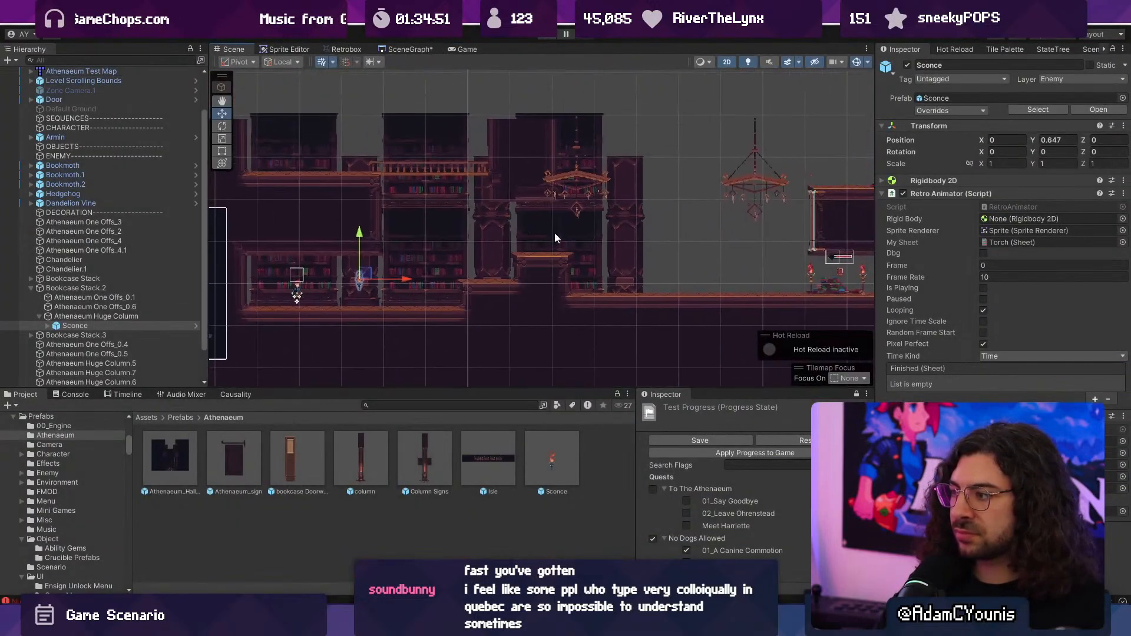
- Save Bookcase Stack.2's Athenaeum Huge Column, including its Sconce, as a prefab in the Prefabs/Athenaeum folder
left_click(106, 317)
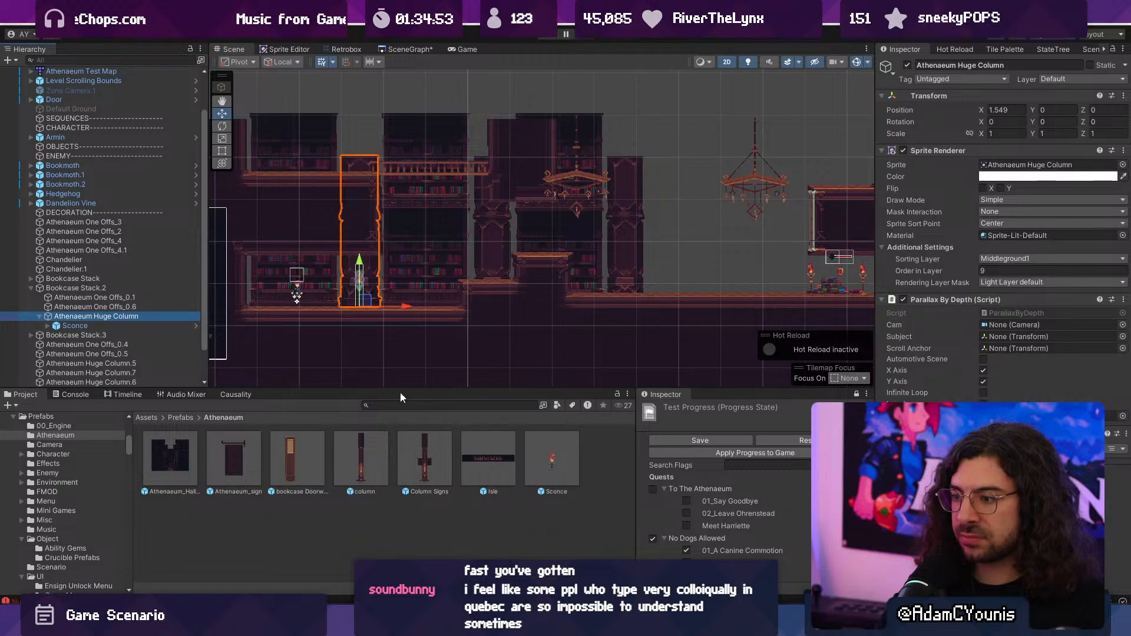
left_click(417, 404)
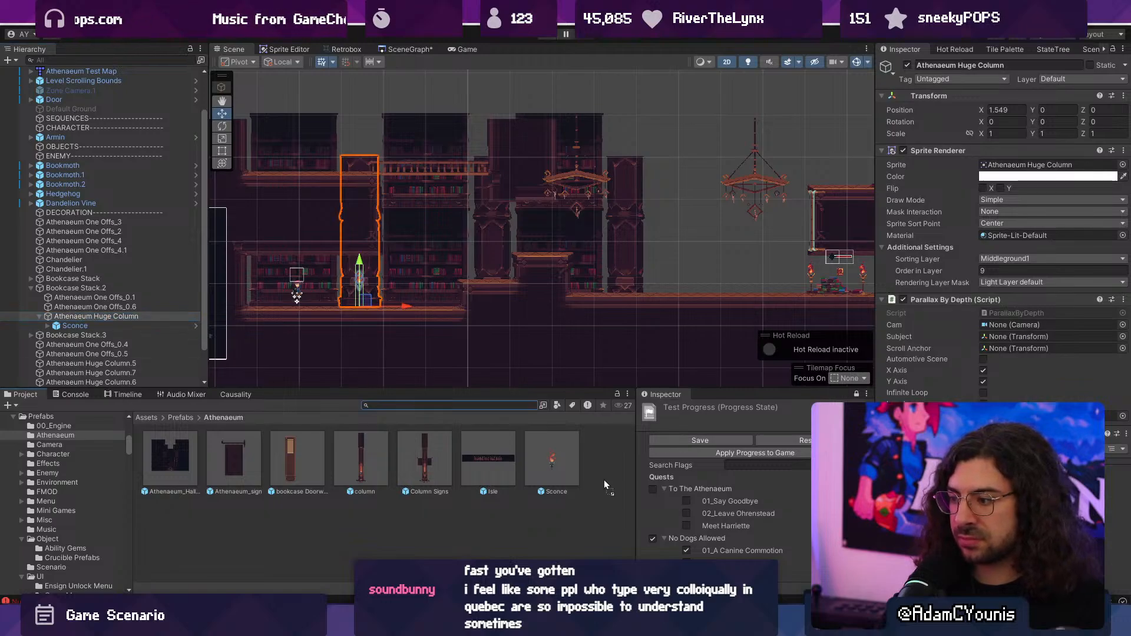
left_click_drag(603, 480, 606, 479)
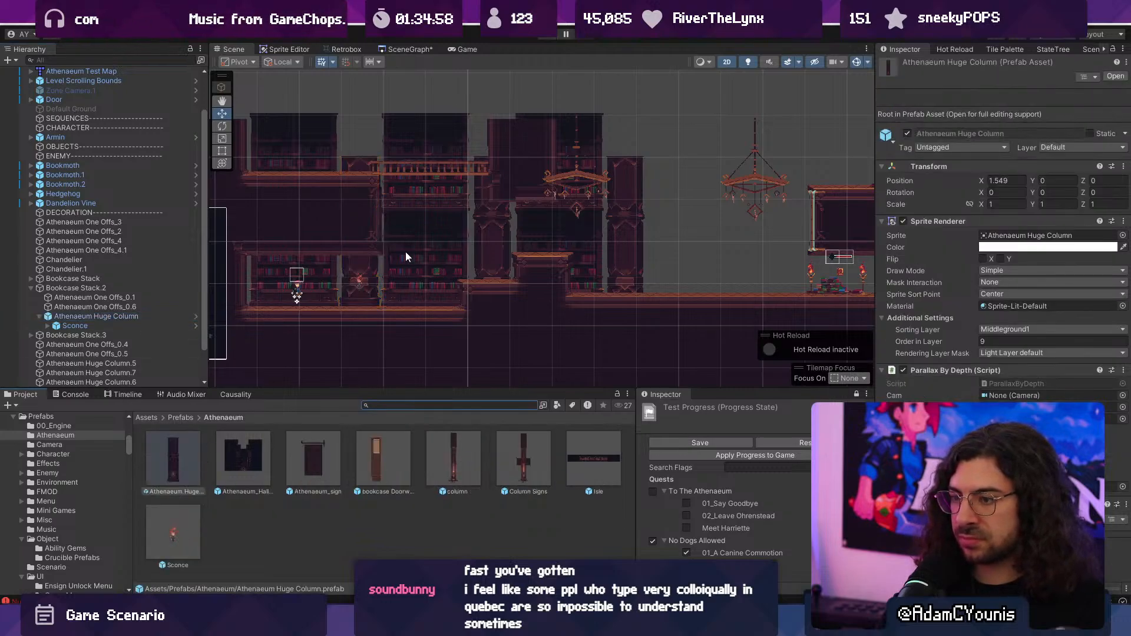
- Delete the plain huge columns from Bookcase Stack and Bookcase Stack.3
left_click(505, 254)
left_click(627, 253, "shift")
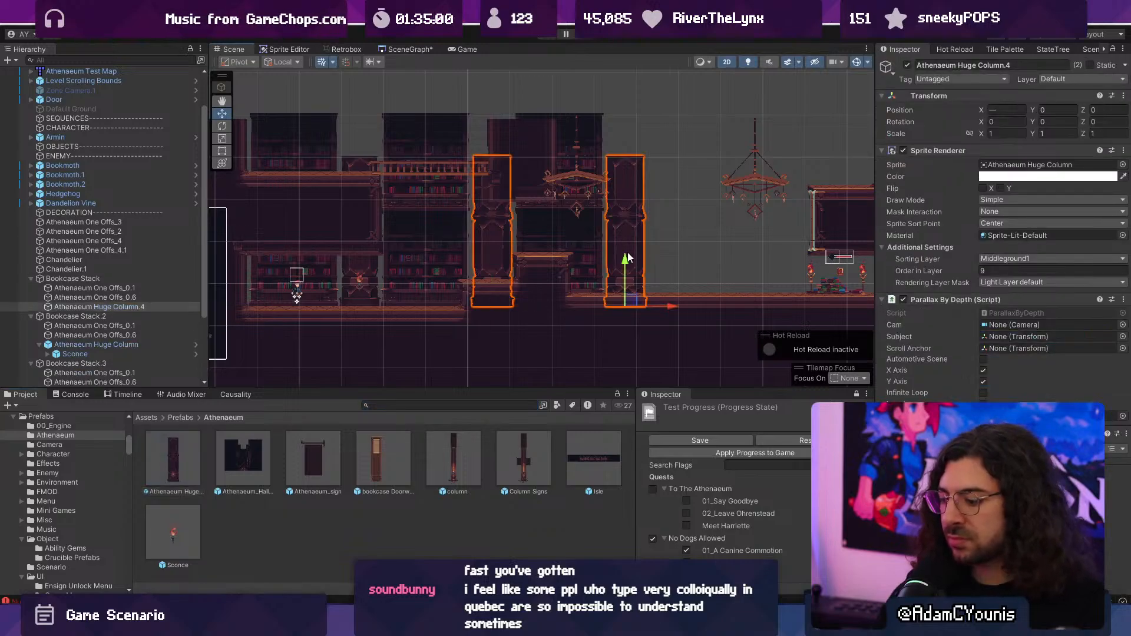
key("Delete")
- Copy the Athenaeum Huge Column prefab with its sconce into Bookcase Stack, at X 1.549 beside the bookcase
left_click(74, 336)
left_click(436, 249)
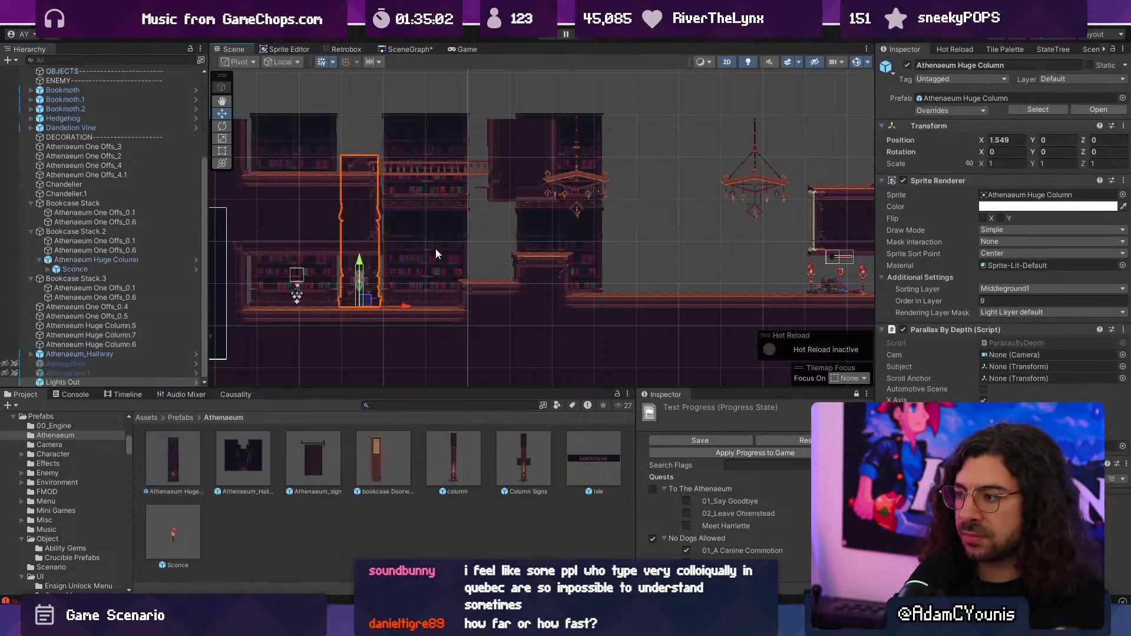
left_click(436, 249)
key("ctrl+v")
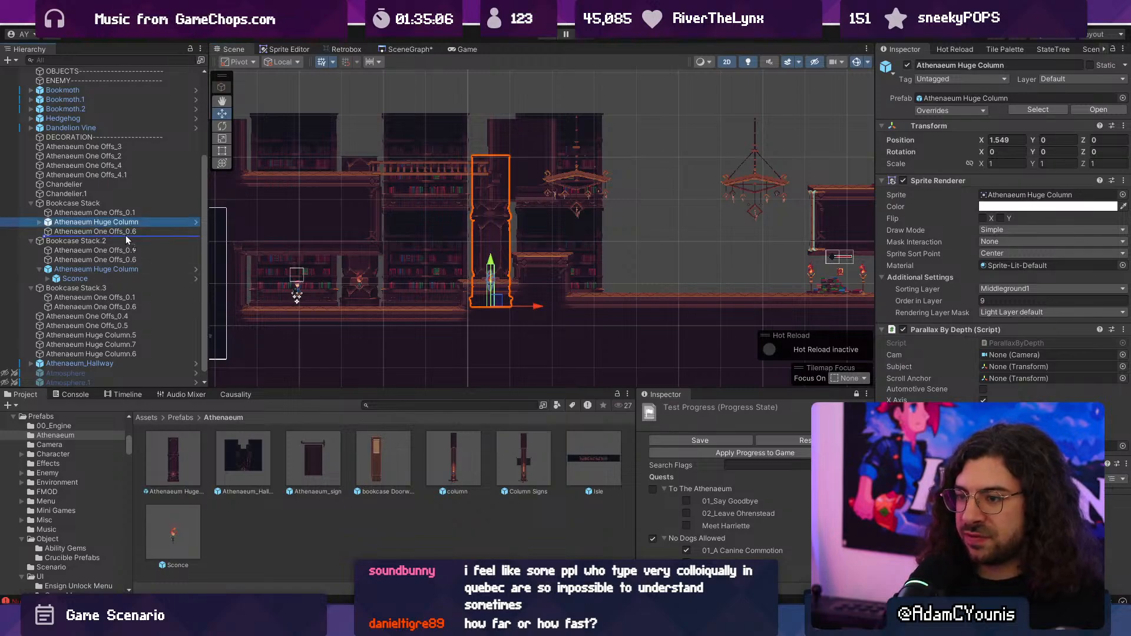
- Add another copy of the Athenaeum Huge Column prefab as a child of Bookcase Stack.3, at X 1.549
left_click(577, 249)
left_click(583, 246)
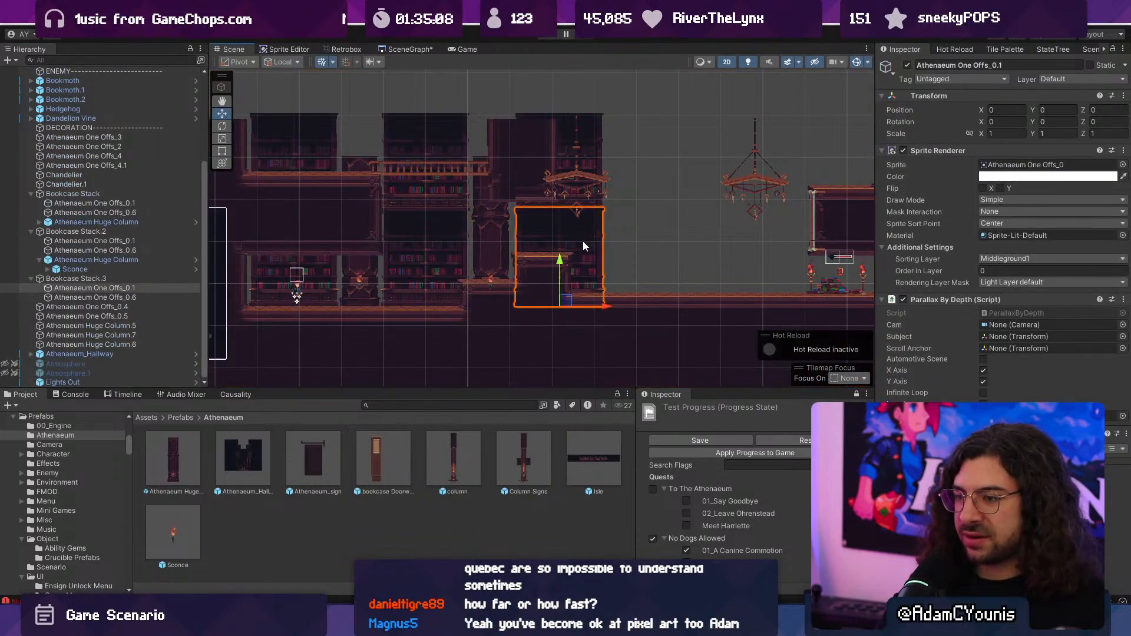
left_click(491, 259)
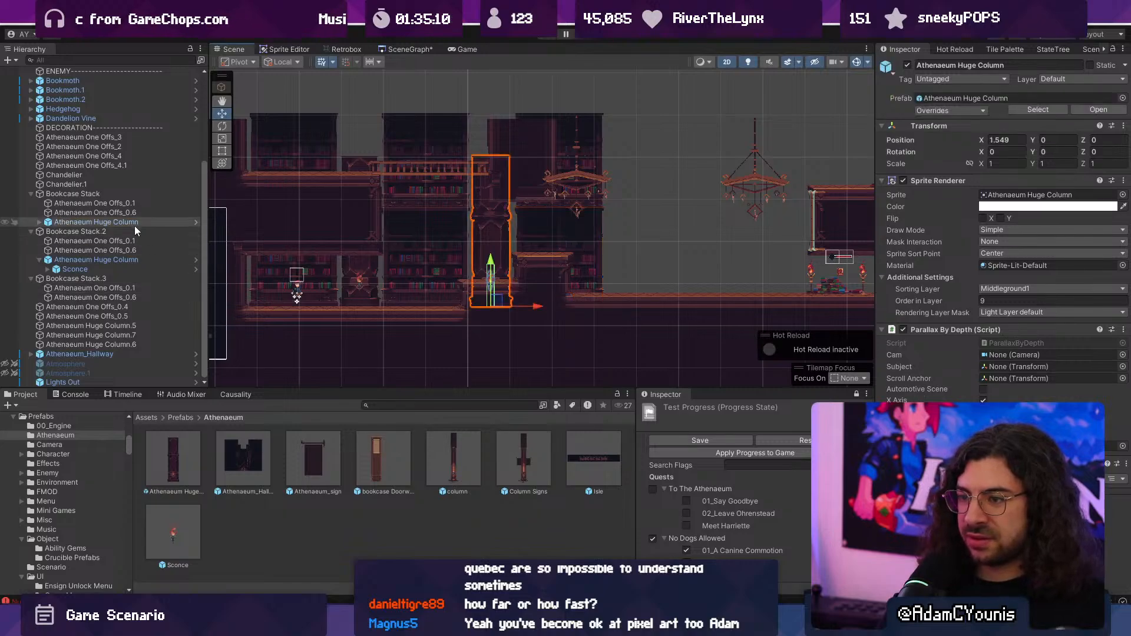
left_click(554, 228)
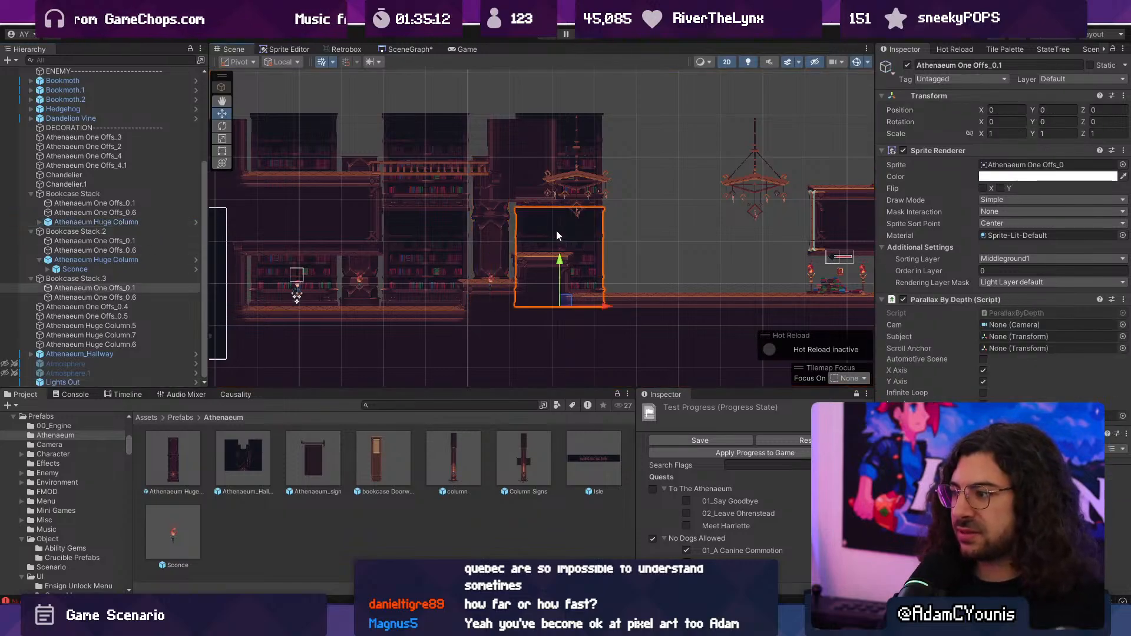
key("ctrl+v")
left_click_drag(121, 300, 129, 309)
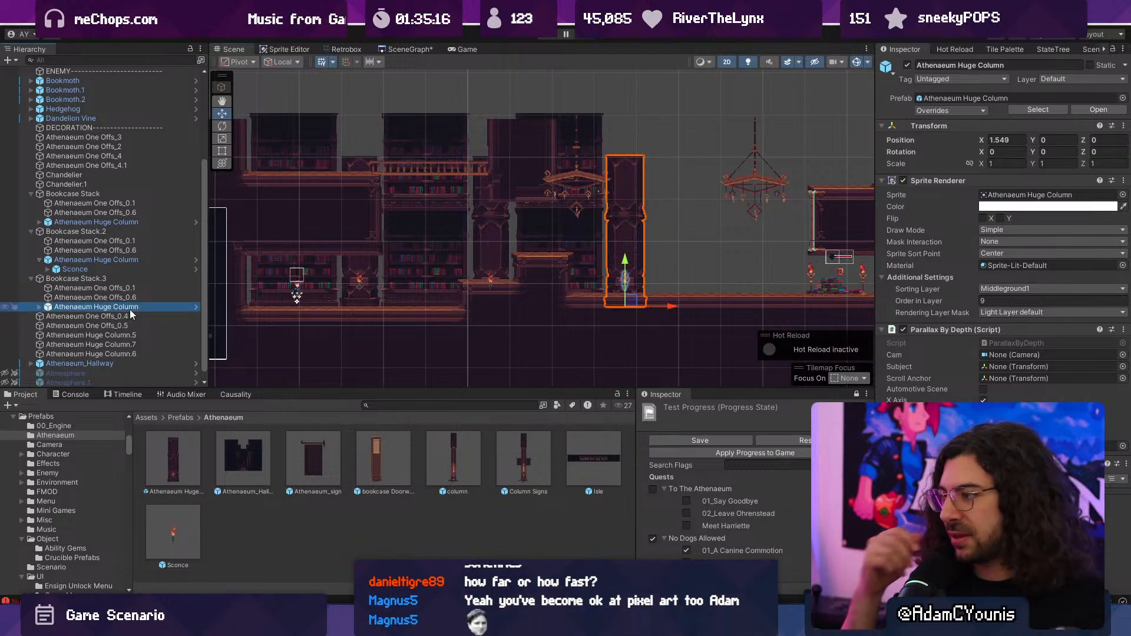
- Duplicate Bookcase Stack.3 and place the copy beyond its column at X 5.28, under the second chandelier
left_click(86, 279)
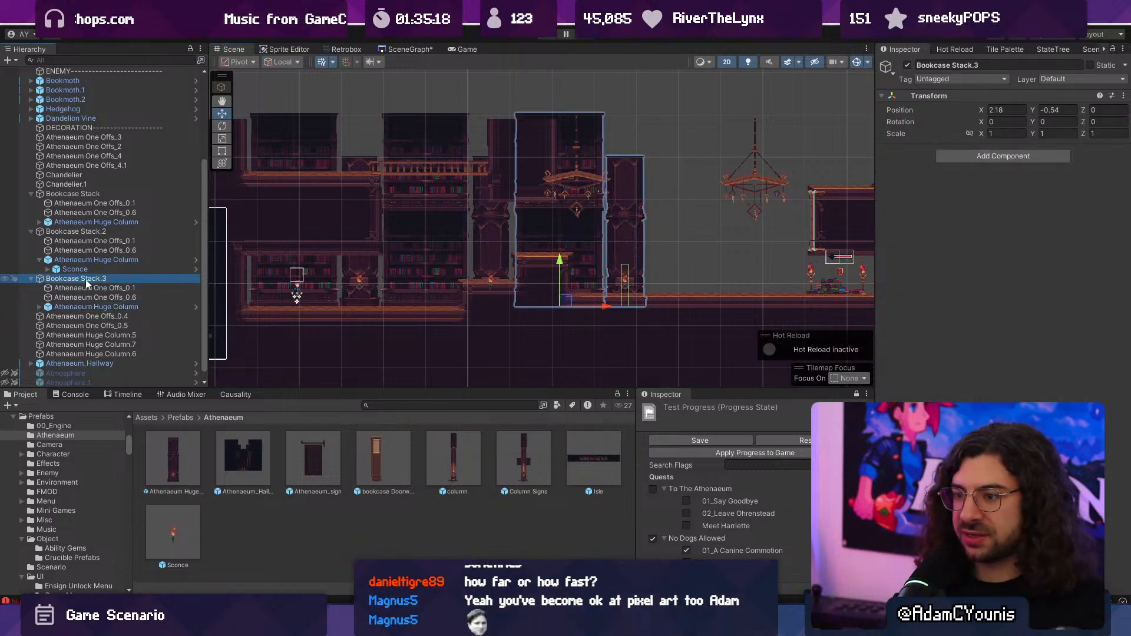
key("ctrl+d")
left_click_drag(615, 305, 740, 306)
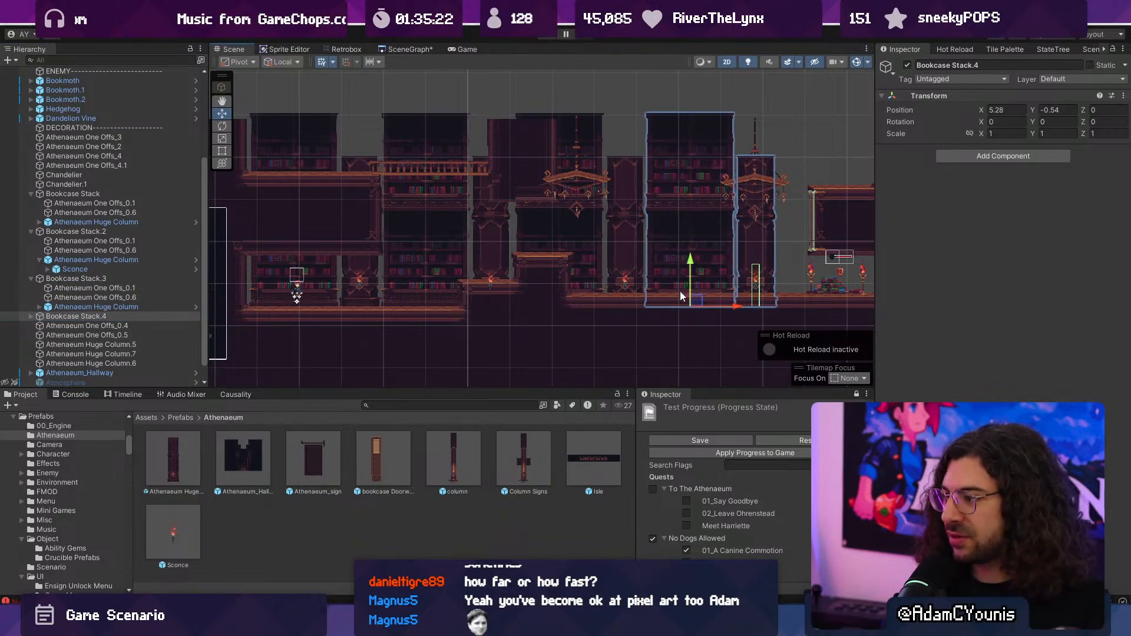
scroll(674, 263, "up", 4)
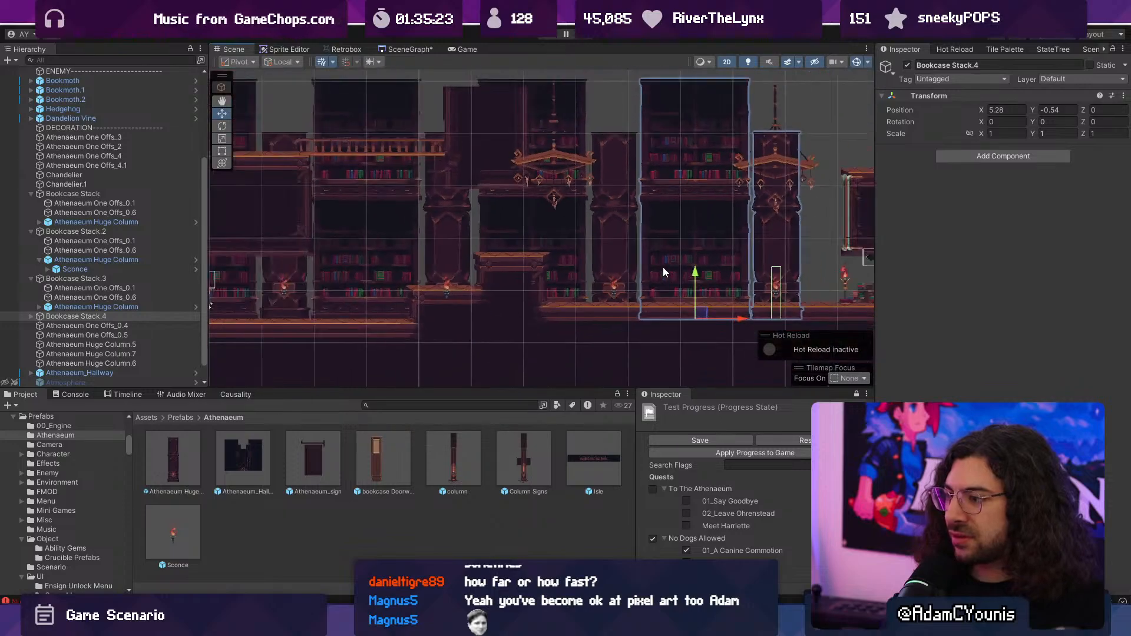
middle_click_drag(620, 262, 587, 263)
- Collapse the stack groups, select Bookcase Stack.3 and Bookcase Stack.4, and raise both toward the floor level, to about Y -0.229
left_click(31, 279)
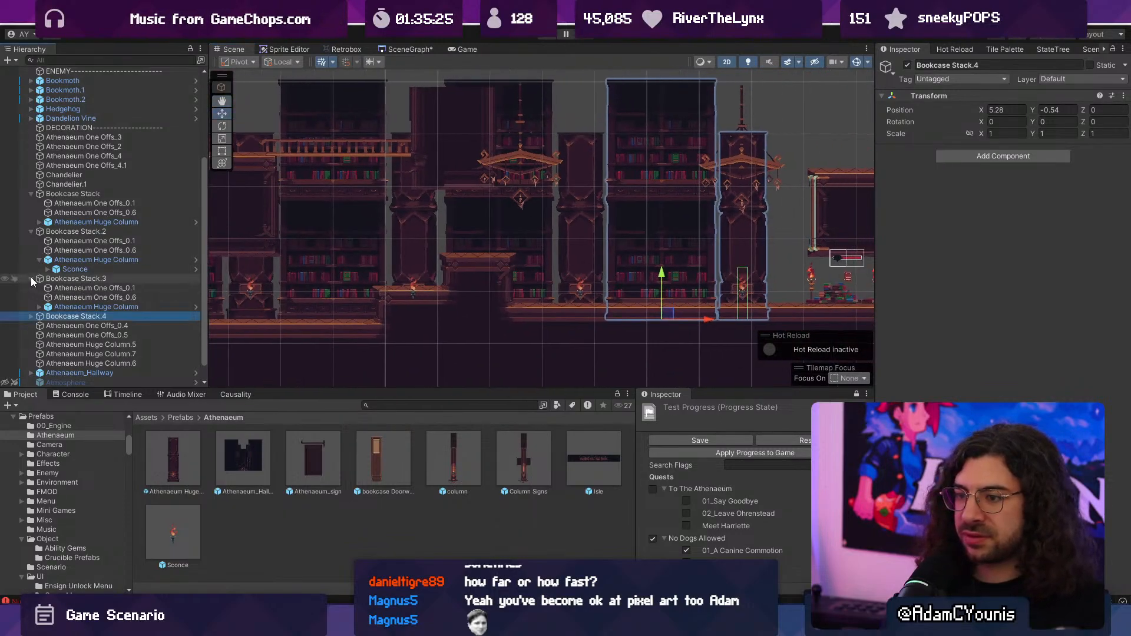
left_click(32, 279)
left_click(29, 242)
left_click(62, 282, "shift")
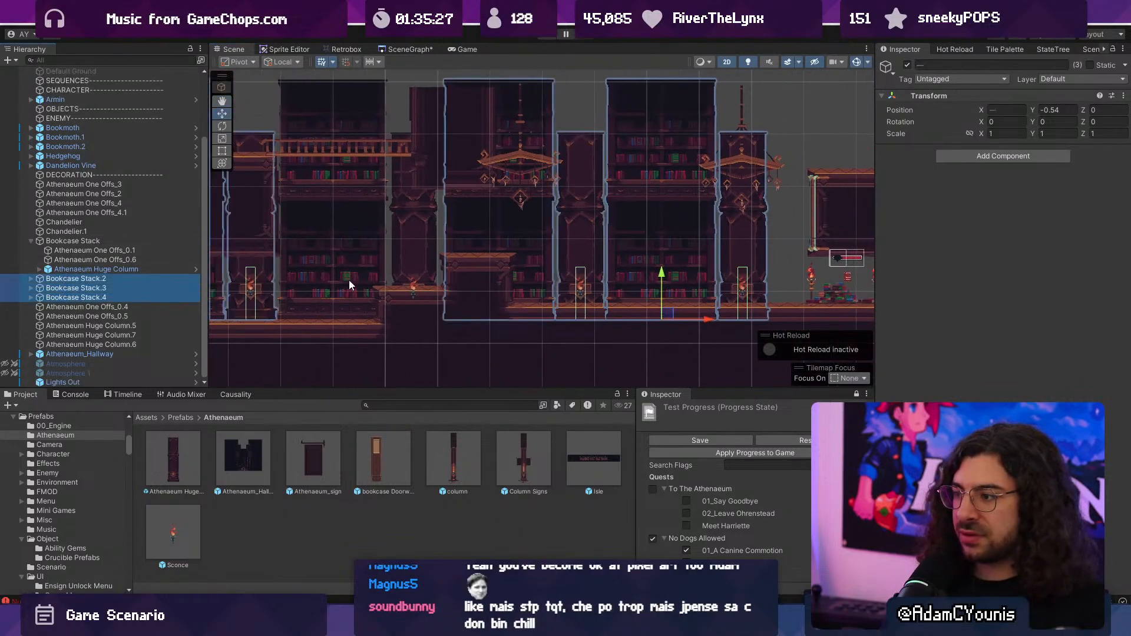
left_click(84, 290, "shift")
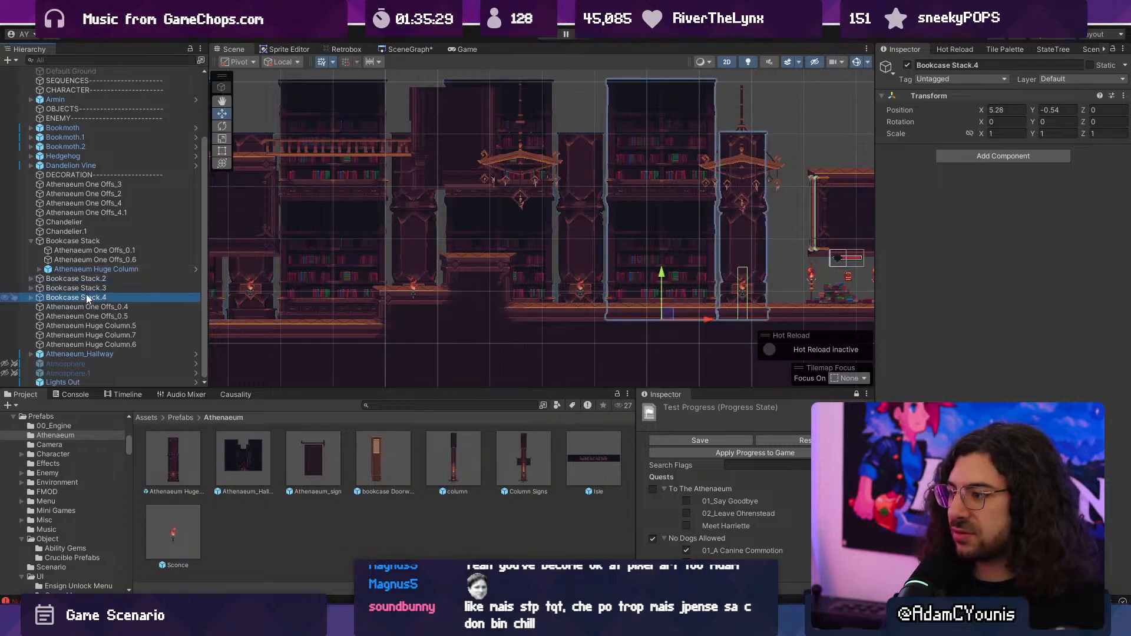
left_click(671, 263)
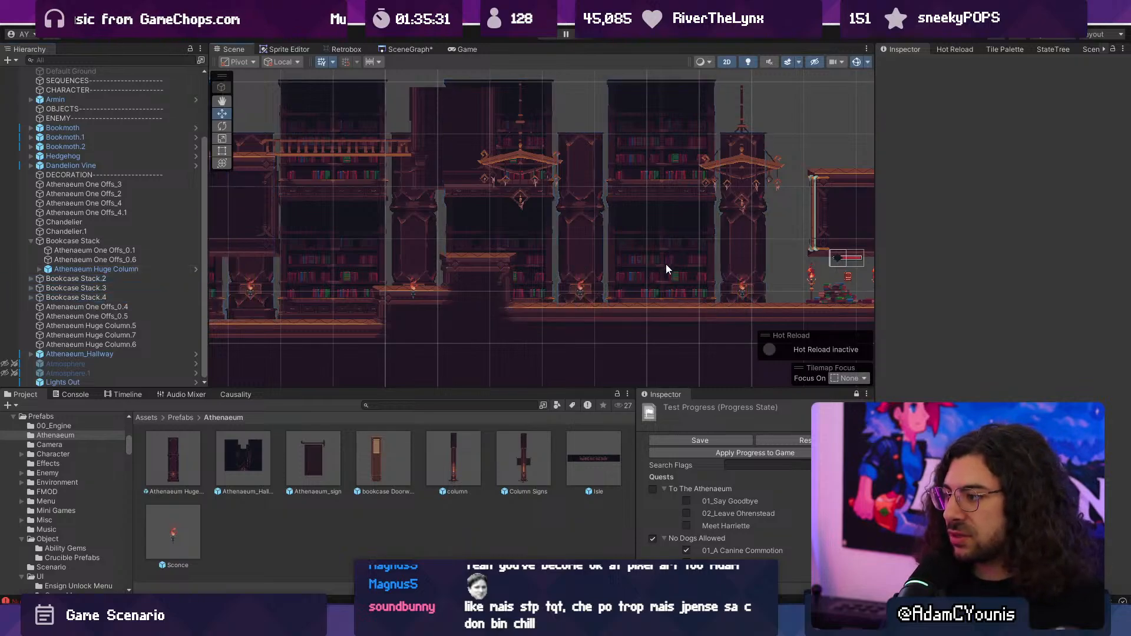
key("ctrl+z")
key("f")
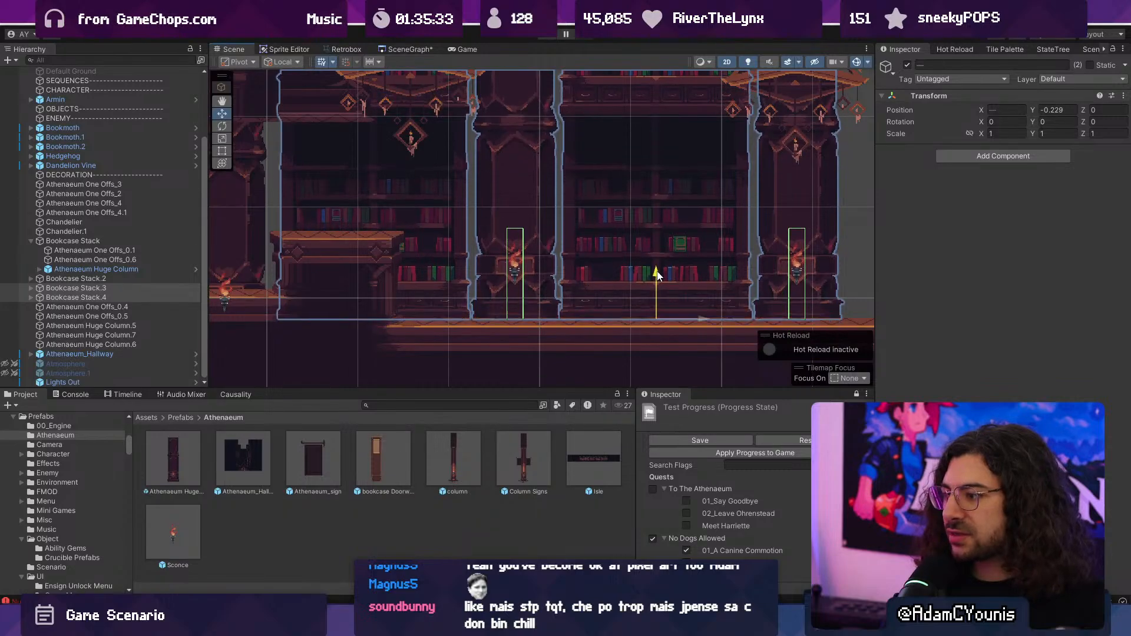
- Fine-tune the height of Bookcase Stack.3 and Bookcase Stack.4 so their bases sit flush on the floor's top edge
scroll(654, 283, "up", 8)
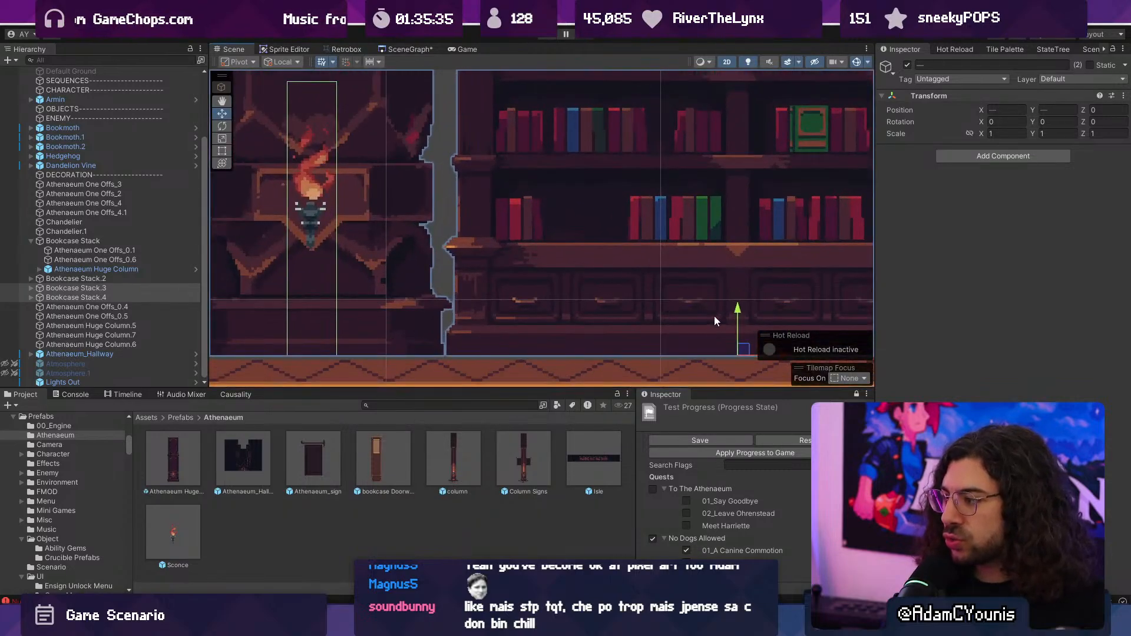
scroll(441, 363, "up", 2)
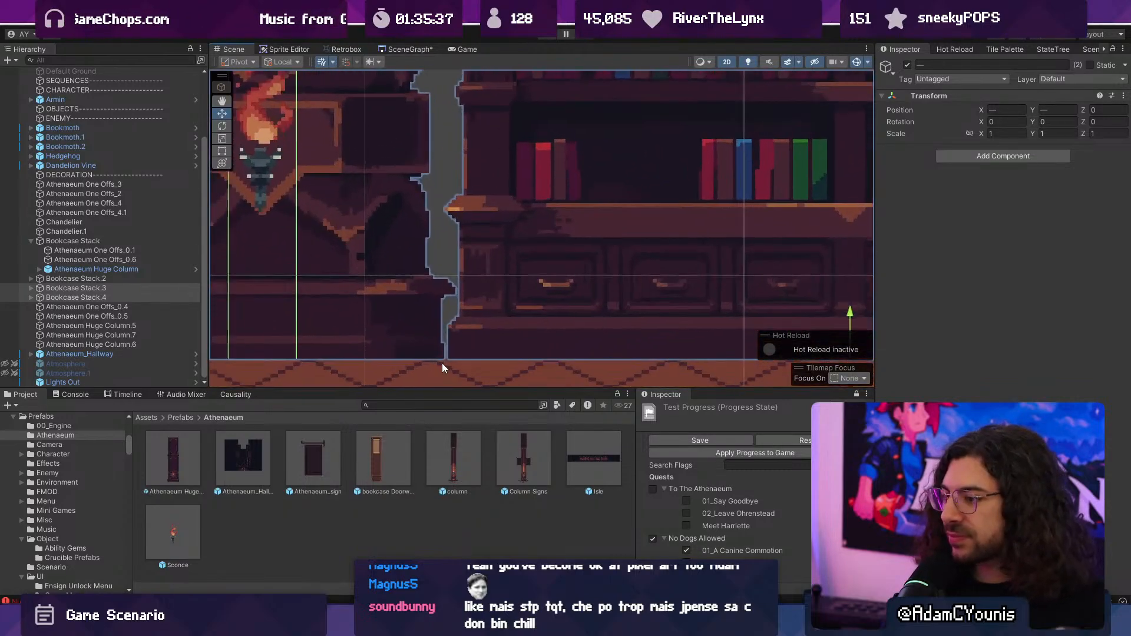
scroll(424, 360, "up", 4)
middle_click_drag(842, 330, 453, 244)
middle_click_drag(809, 228, 693, 230)
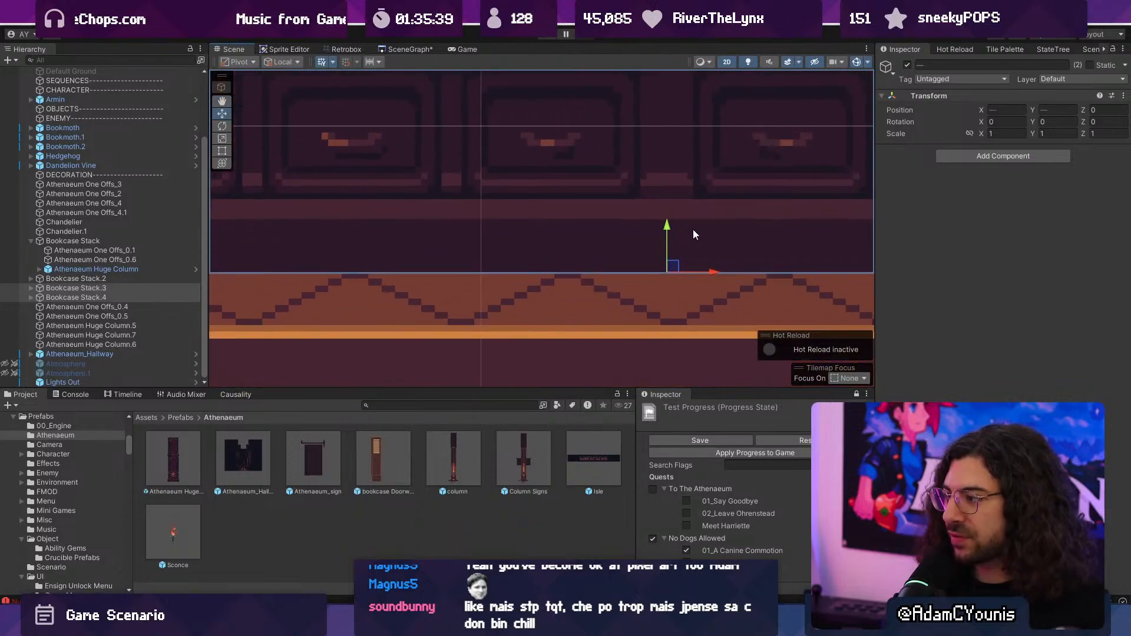
scroll(589, 259, "up", 6)
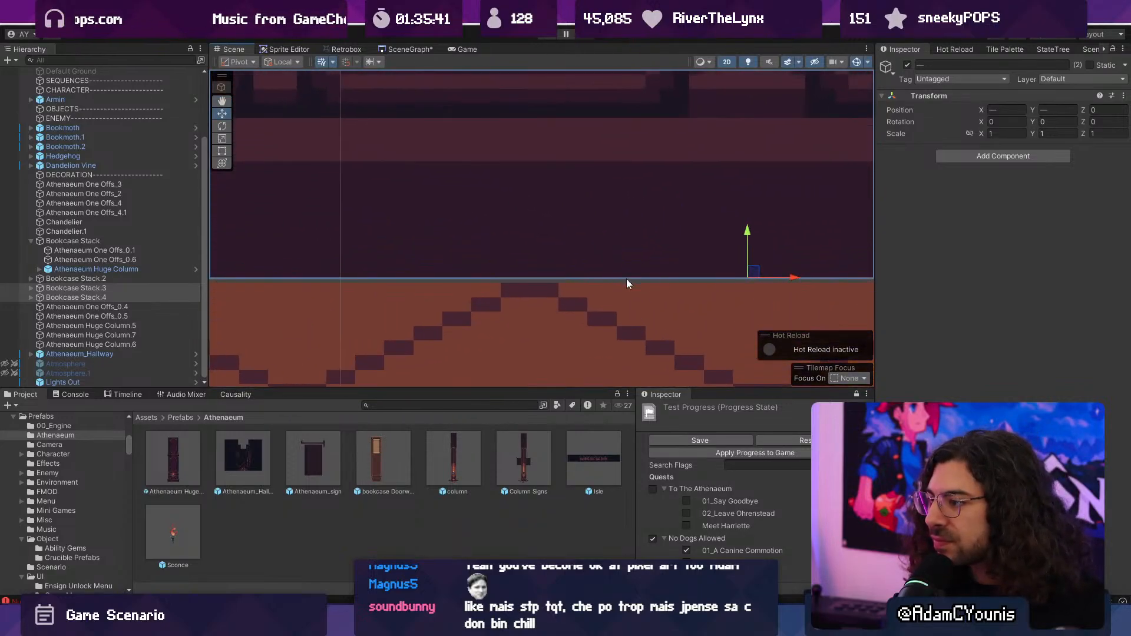
scroll(677, 271, "up", 2)
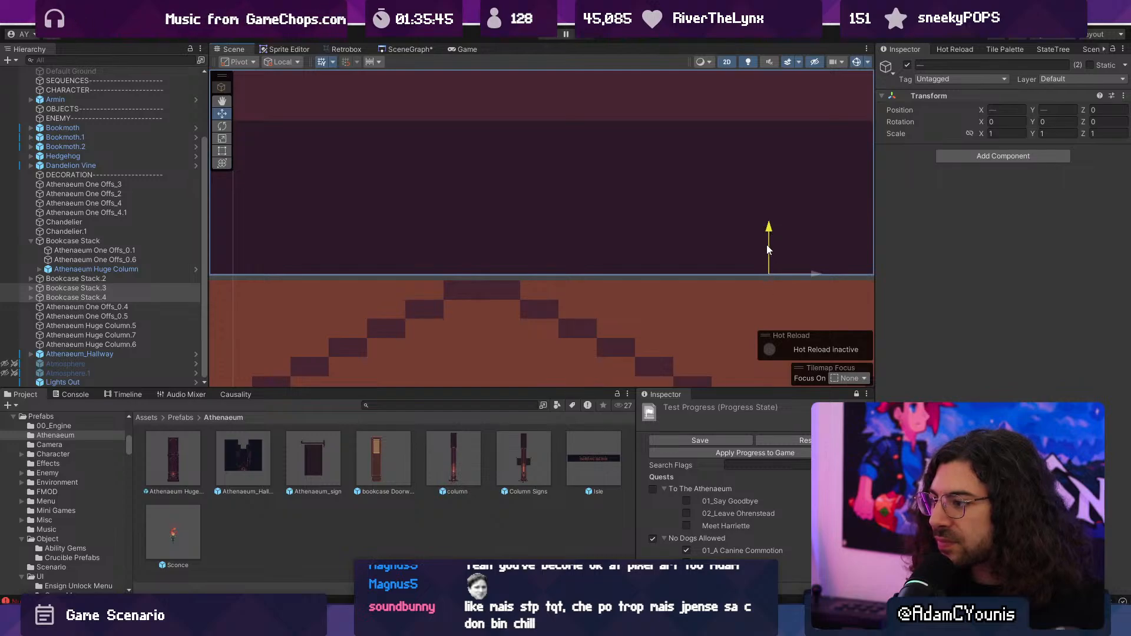
scroll(742, 306, "down", 6)
scroll(589, 254, "down", 4)
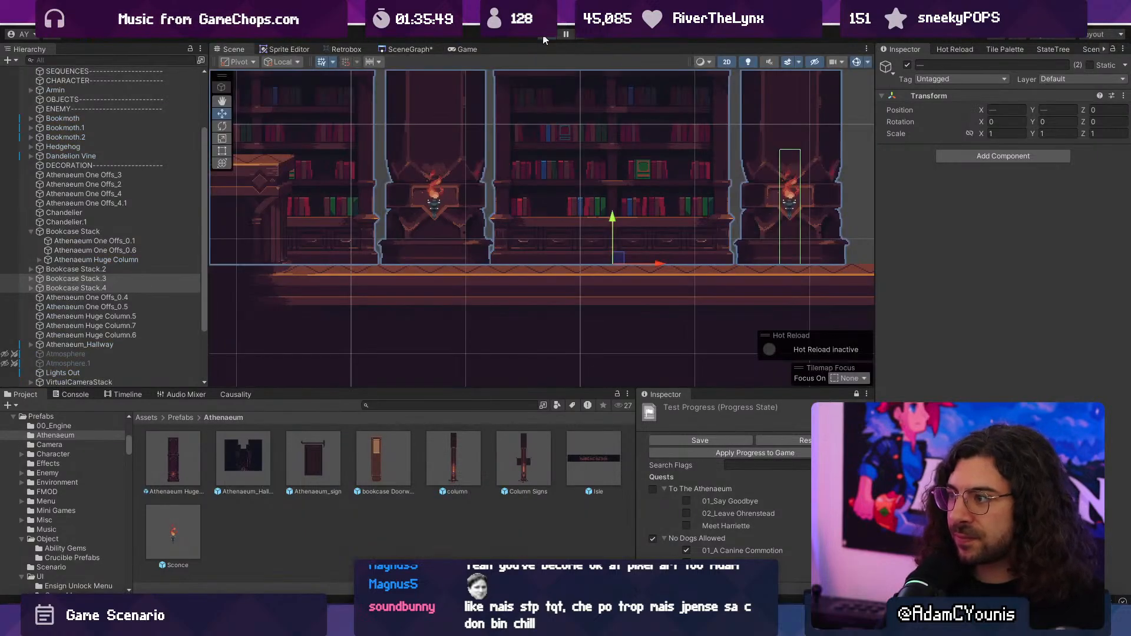
- Playtest the level in a maximized view, running from the start over the platforms to the new sconce columns
key("shift+space")
key("ctrl+p")
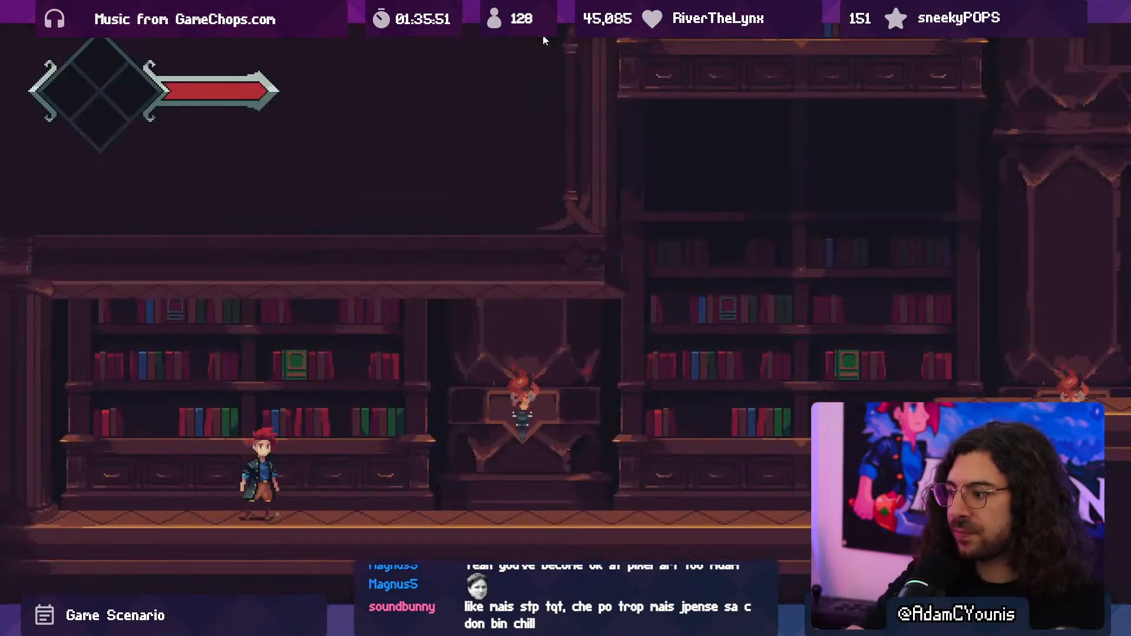
key("Right")
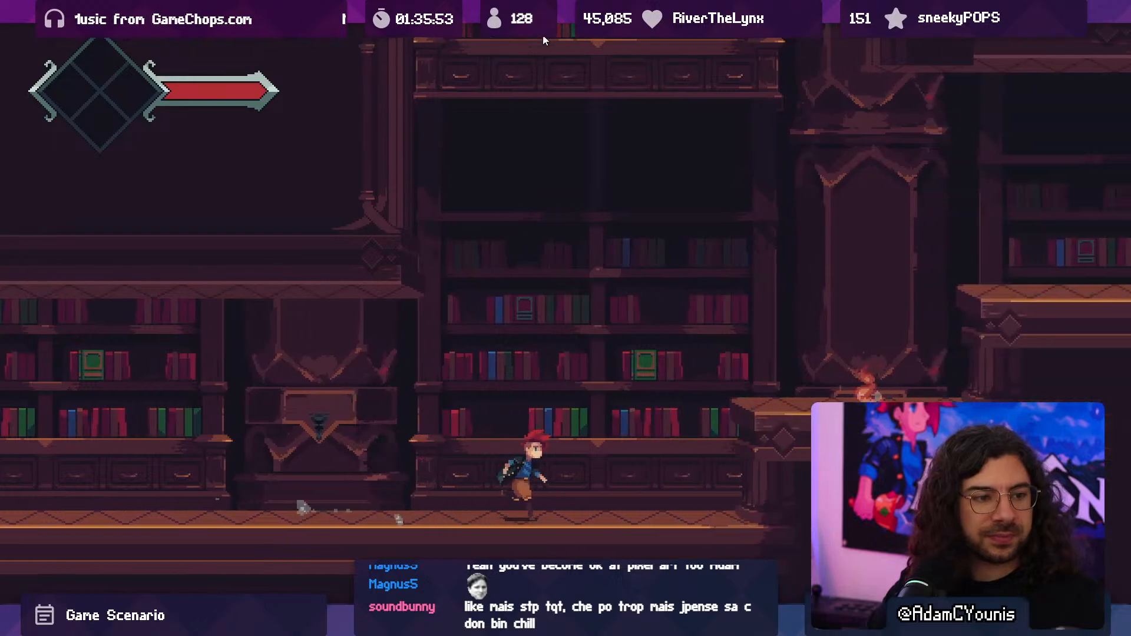
key("space")
key("space")
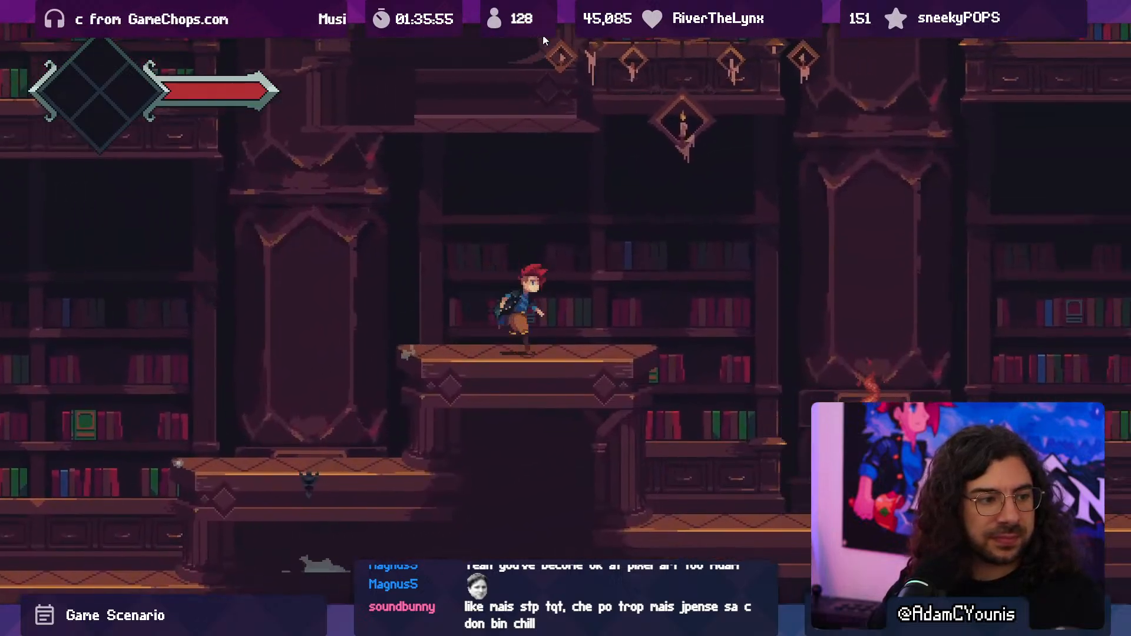
key("Left")
key("Right")
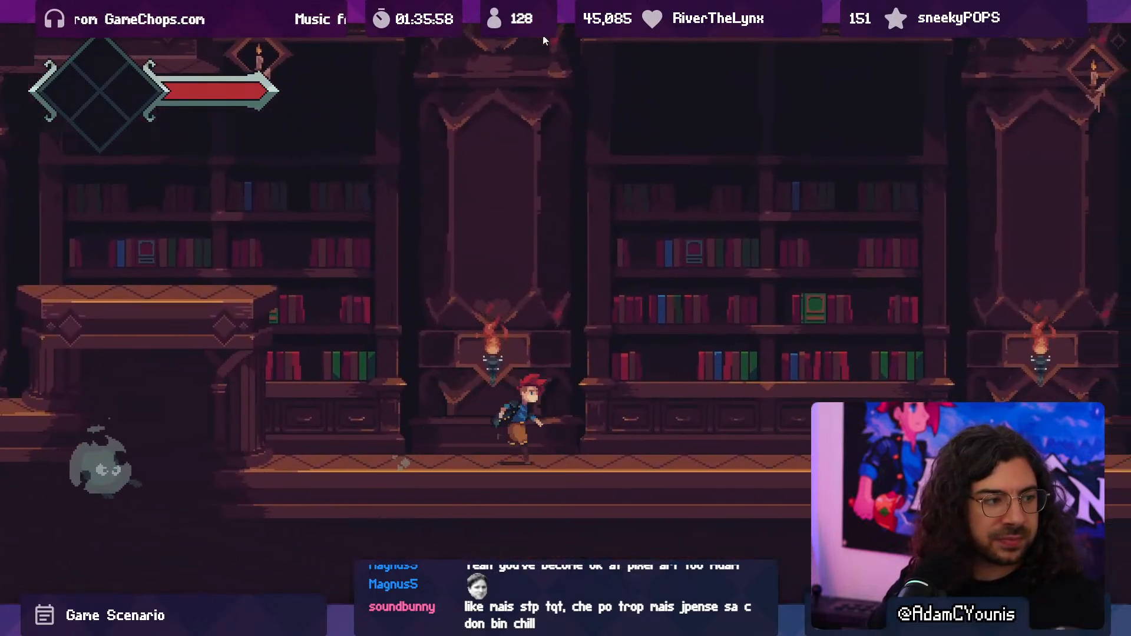
- Check the sconce columns in play while attacking and dodging the round grey enemies, and end the playtest
key("x")
key("Left")
key("x")
key("x")
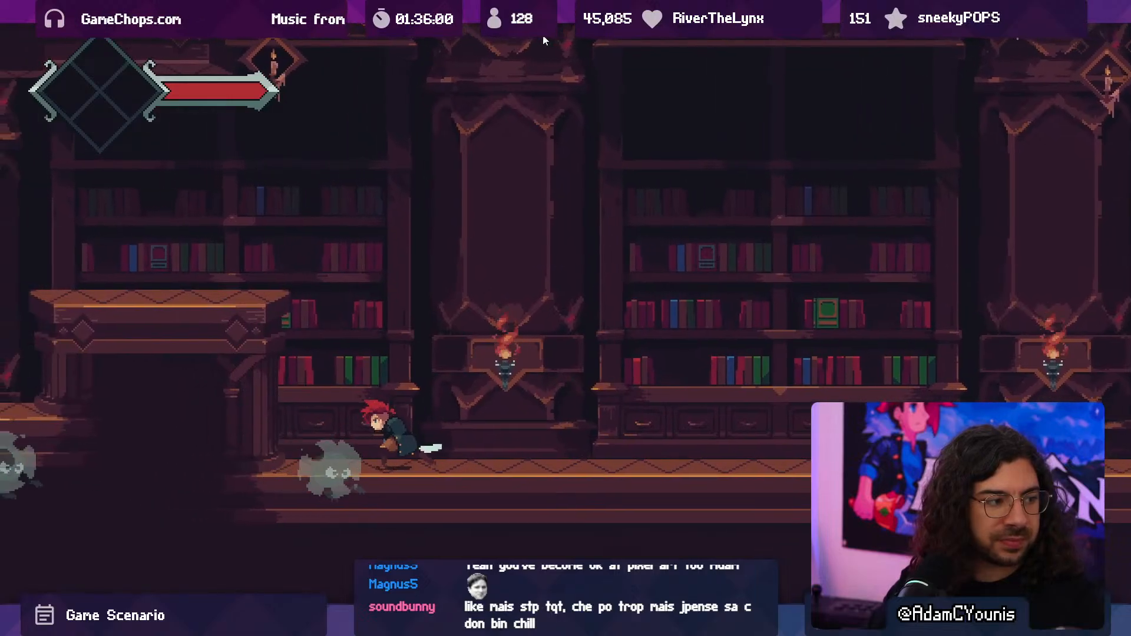
key("Right")
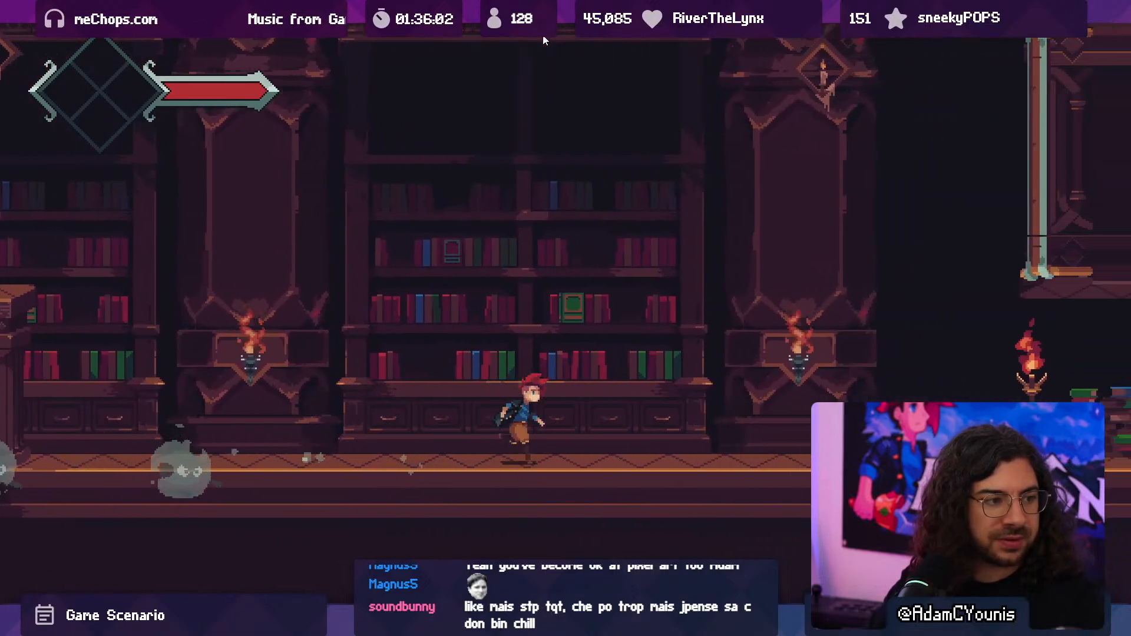
key("Left")
key("space")
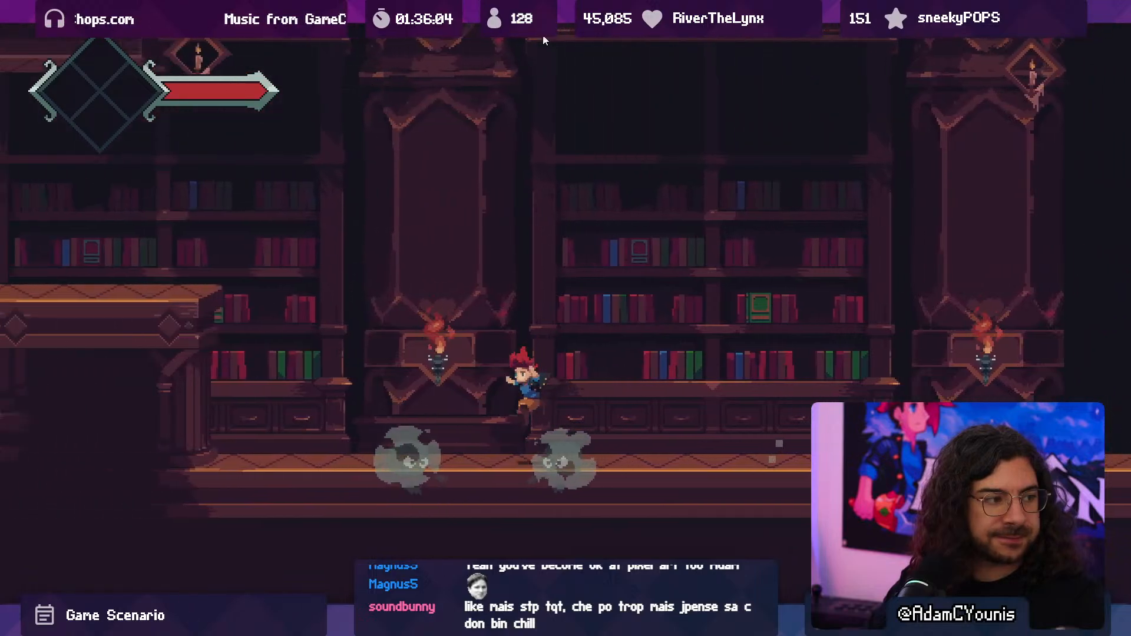
key("space")
key("F10")
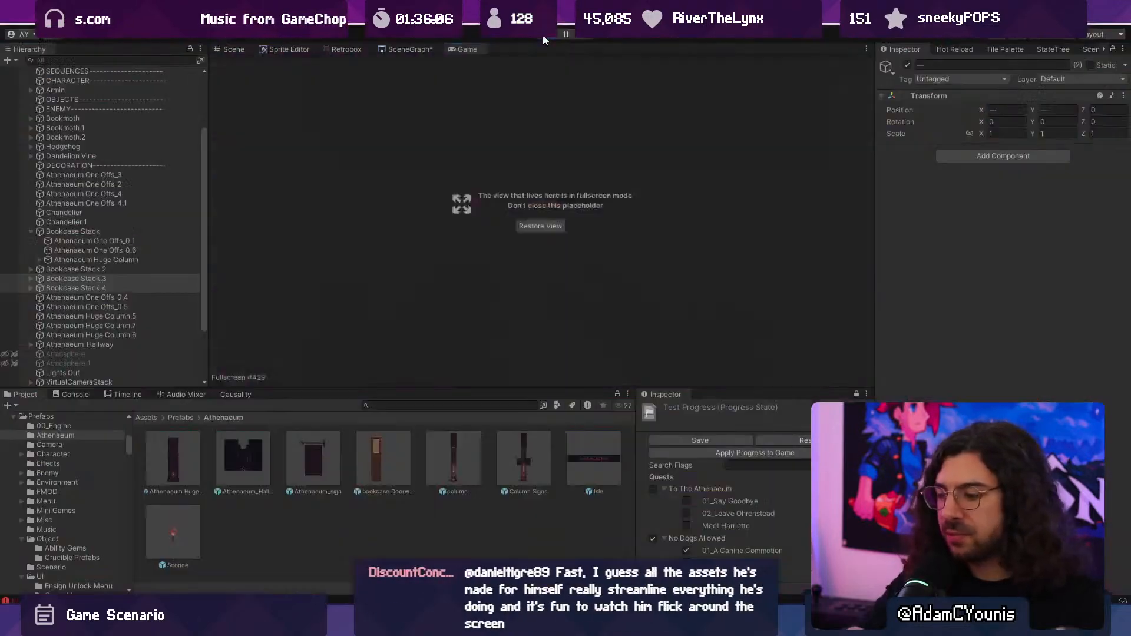
left_click(542, 39)
- Deactivate the Sconce on Bookcase Stack's Athenaeum Huge Column, the one partly hidden behind the stepped platform
middle_click_drag(273, 141, 609, 267)
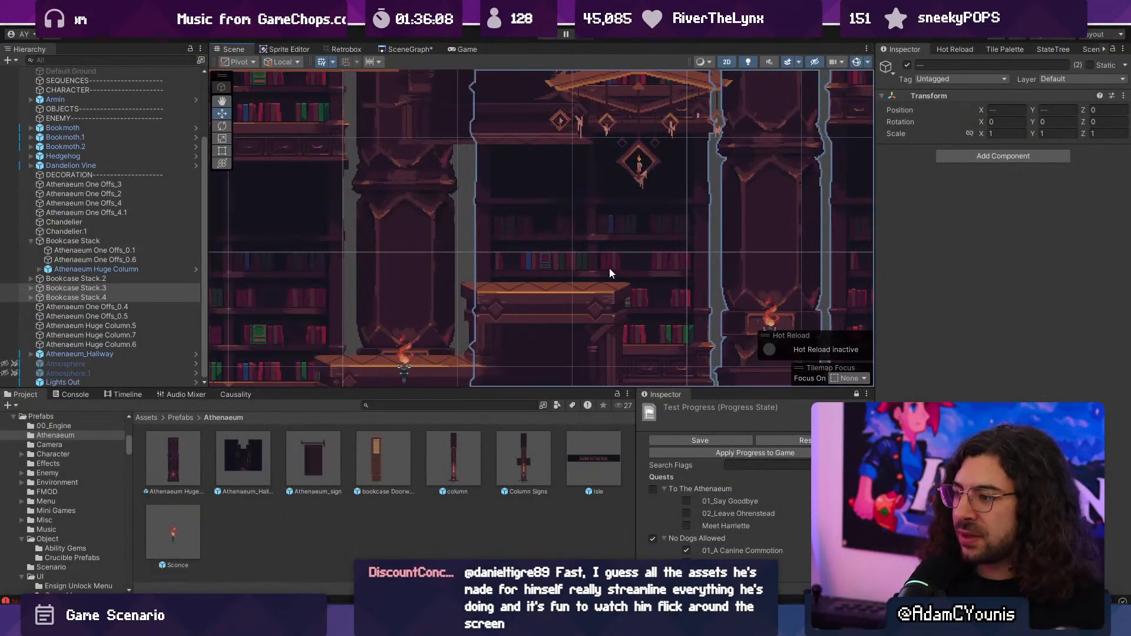
scroll(609, 268, "down", 3)
middle_click_drag(509, 296, 568, 248)
scroll(539, 292, "up", 2)
left_click(540, 296)
left_click(537, 278)
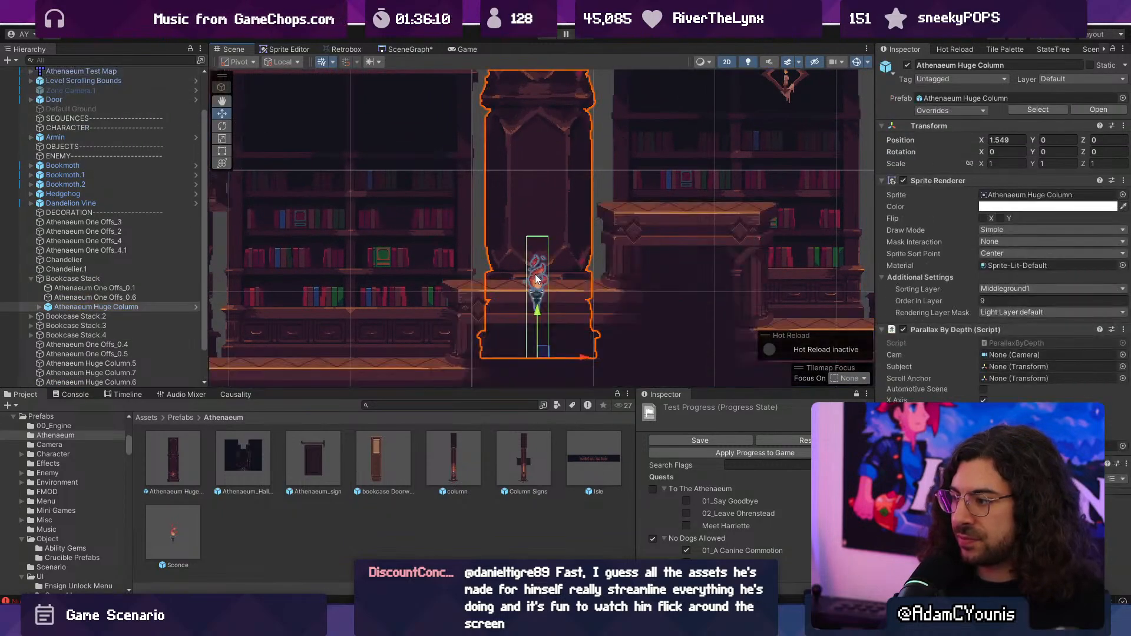
left_click(908, 66)
left_click(908, 66)
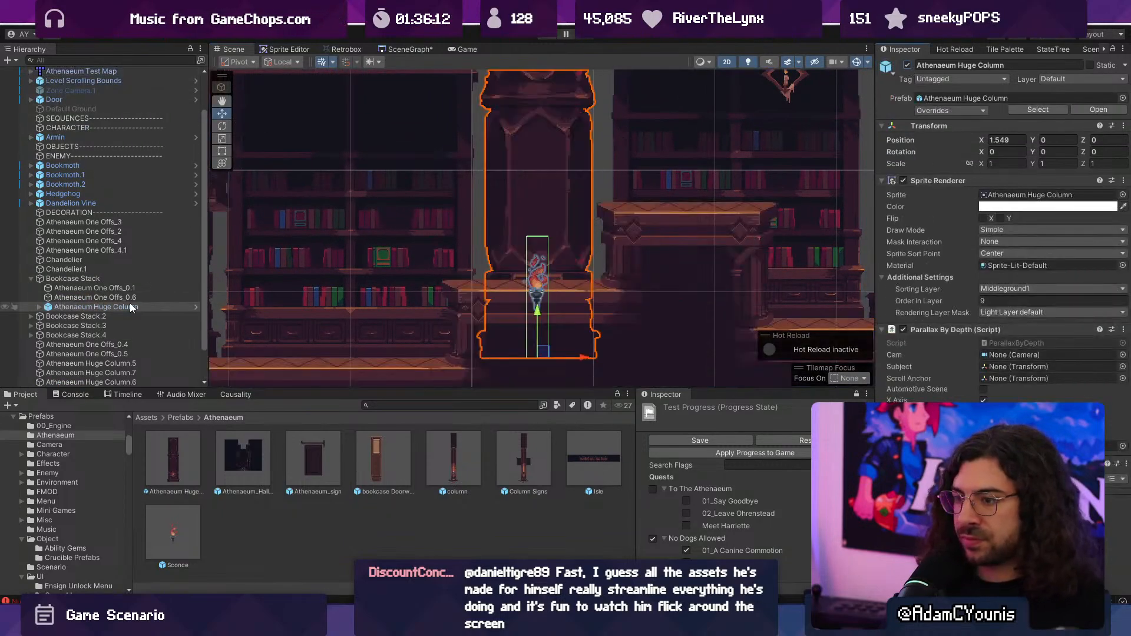
left_click(39, 306)
left_click(76, 316)
left_click(907, 65)
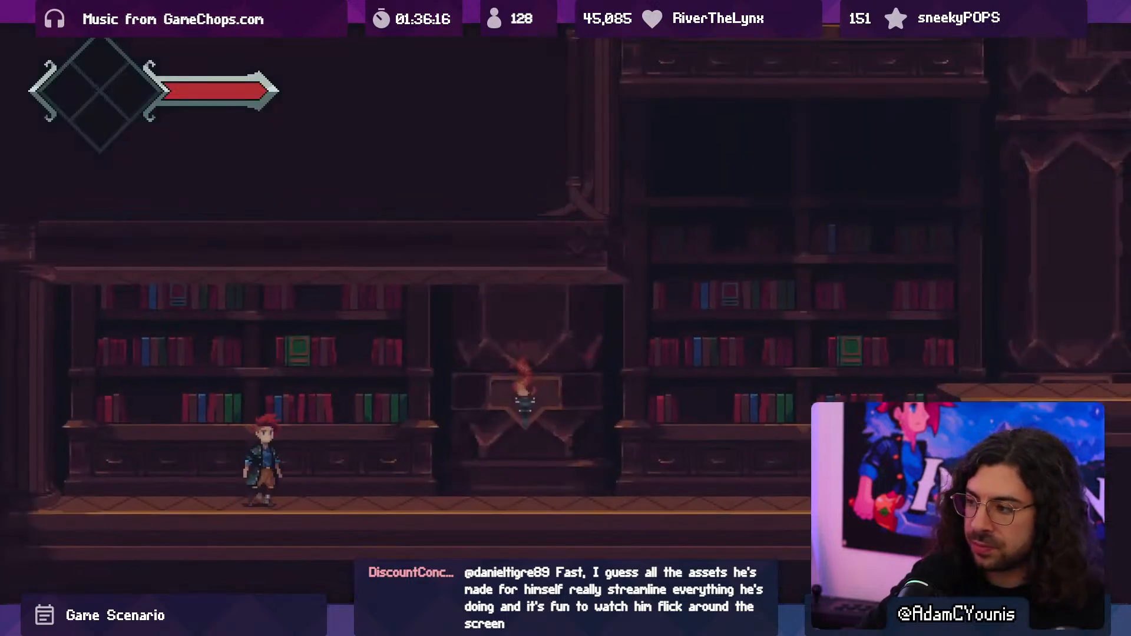
- Playtest the level again, crossing the platform past the column without a sconce to the two torch-lit columns
key("Right")
key("space")
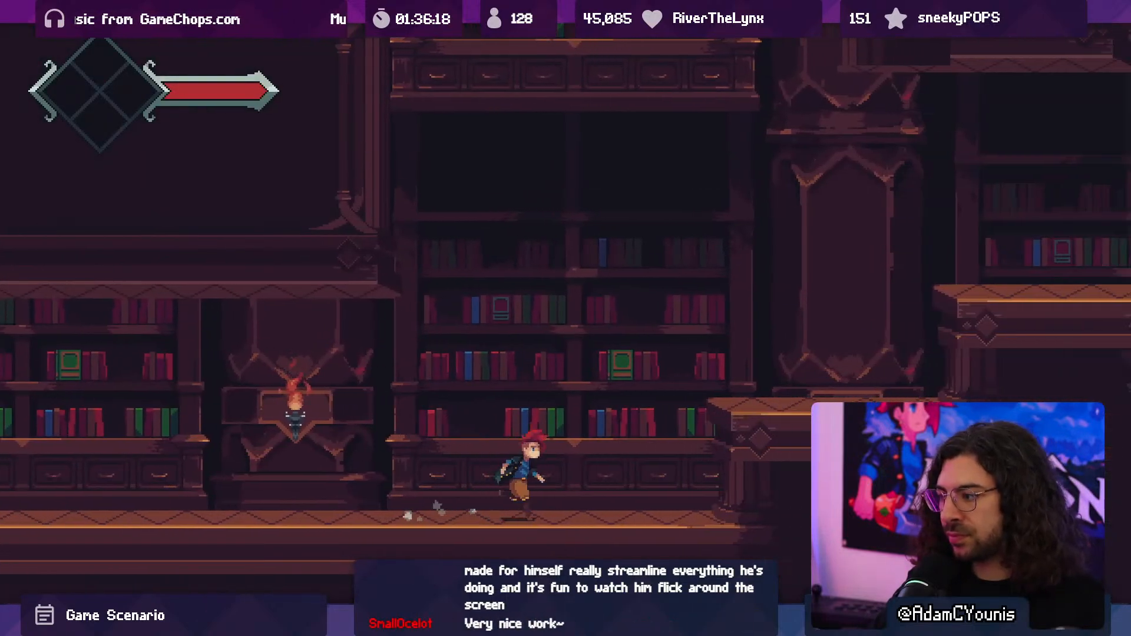
key("space")
key("Right")
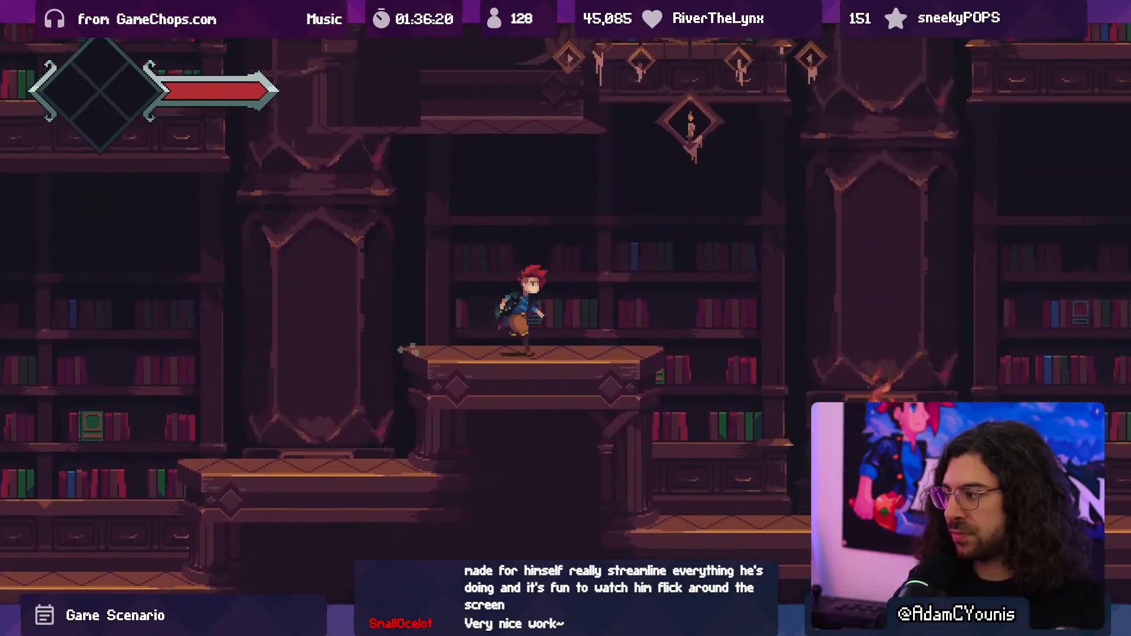
key("Right")
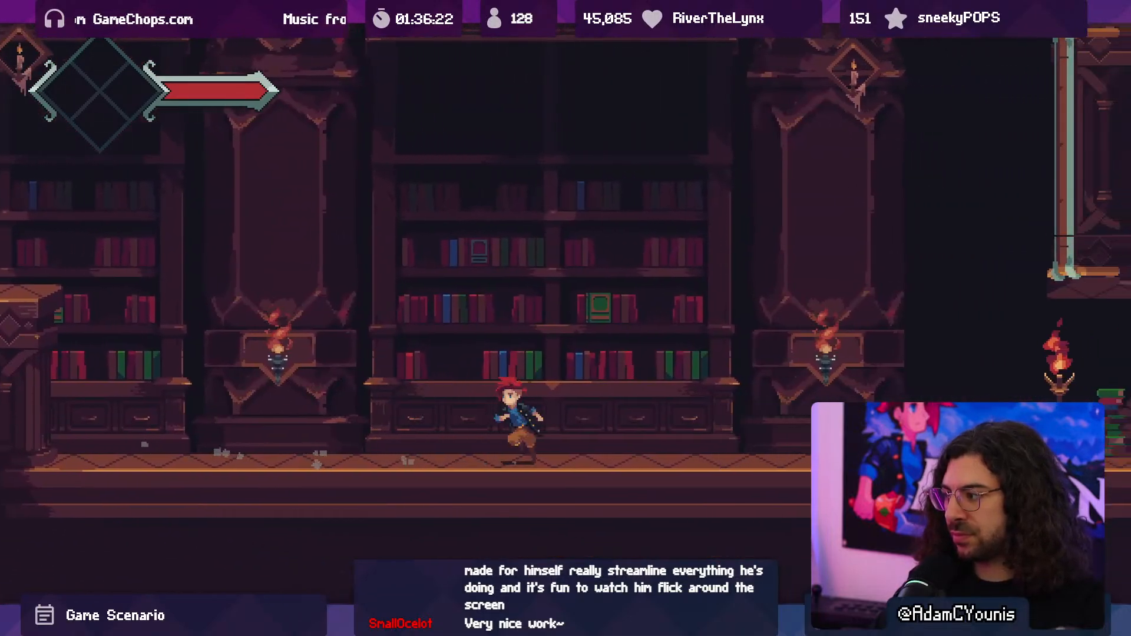
key("Left")
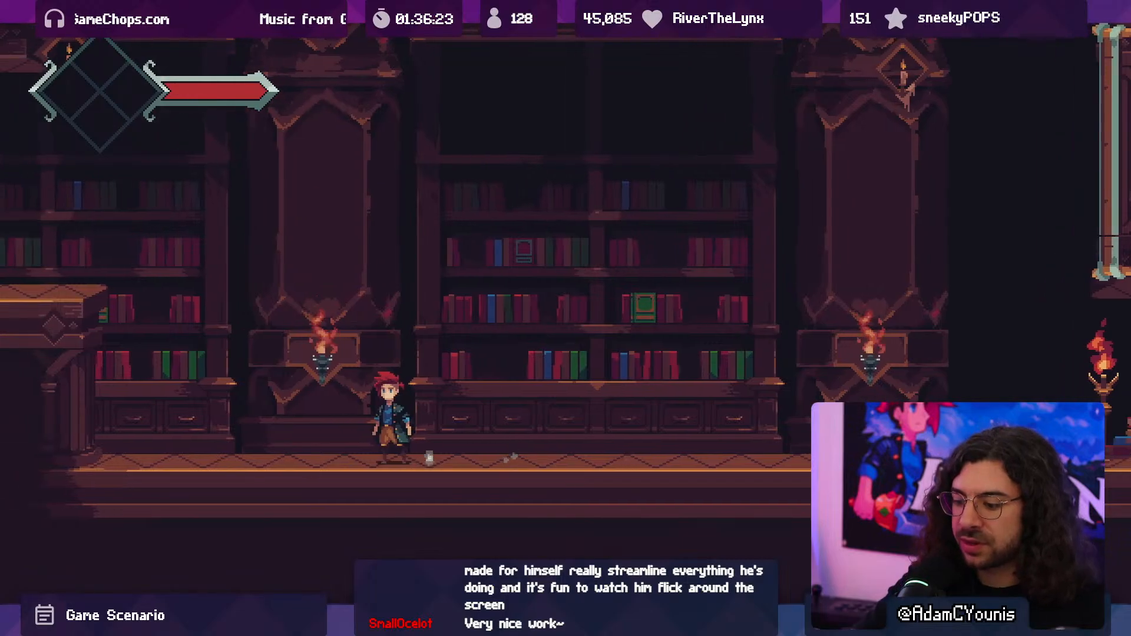
key("shift+space")
- Switch to Aseprite and brighten the column plaque's corners and pointed lower trim with orange, using a 2px shading brush and symmetry
key("alt+Tab")
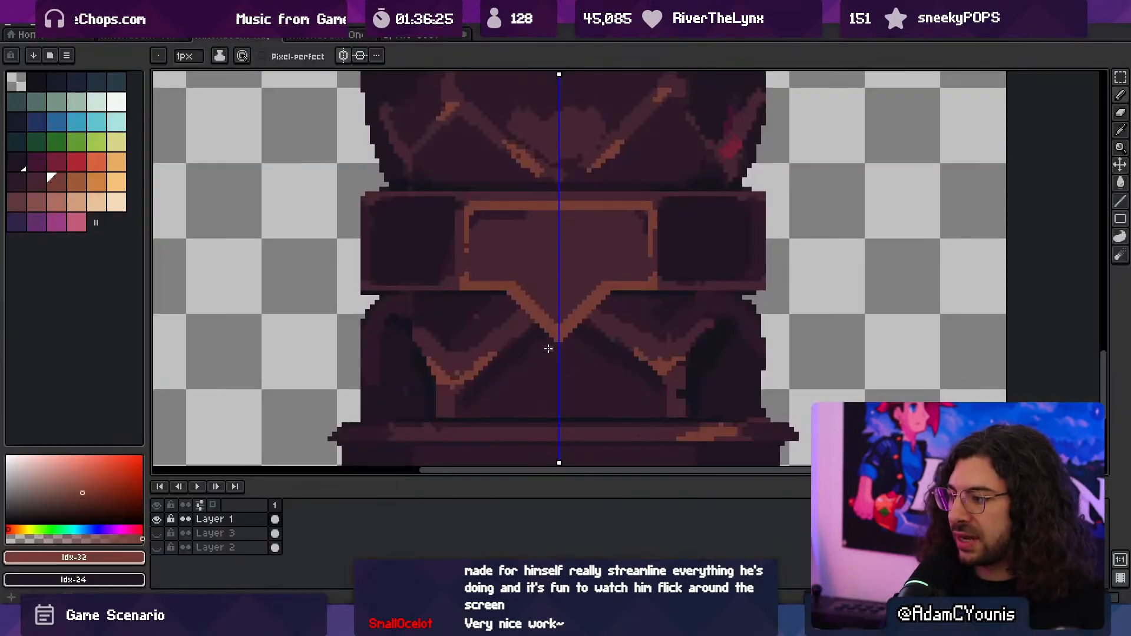
left_click_drag(528, 327, 573, 315)
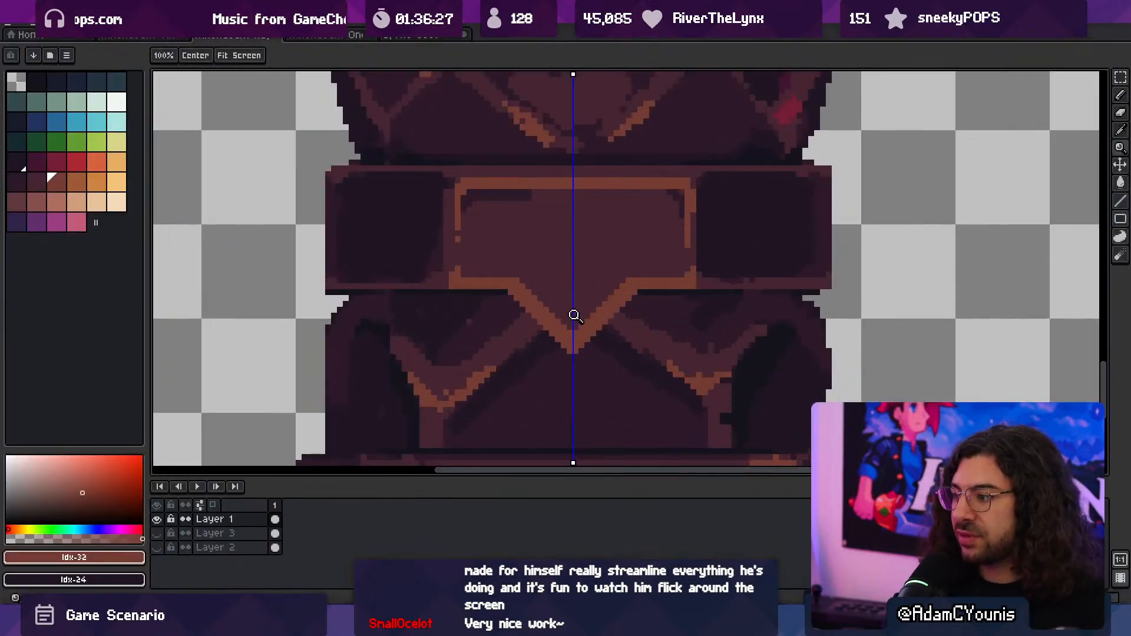
key("alt")
key("b")
mouse_move(91, 187)
left_mouse_down()
mouse_move(59, 203)
mouse_move(59, 183)
left_mouse_up()
key("x")
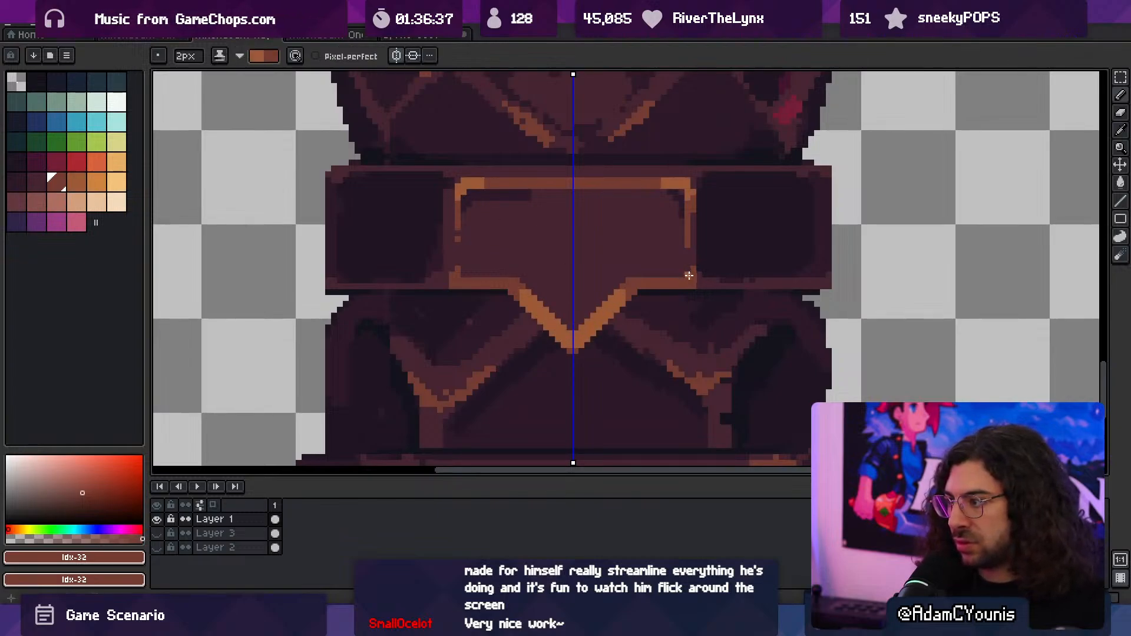
mouse_move(656, 272)
left_mouse_down()
mouse_move(608, 245)
mouse_move(676, 261)
left_mouse_up()
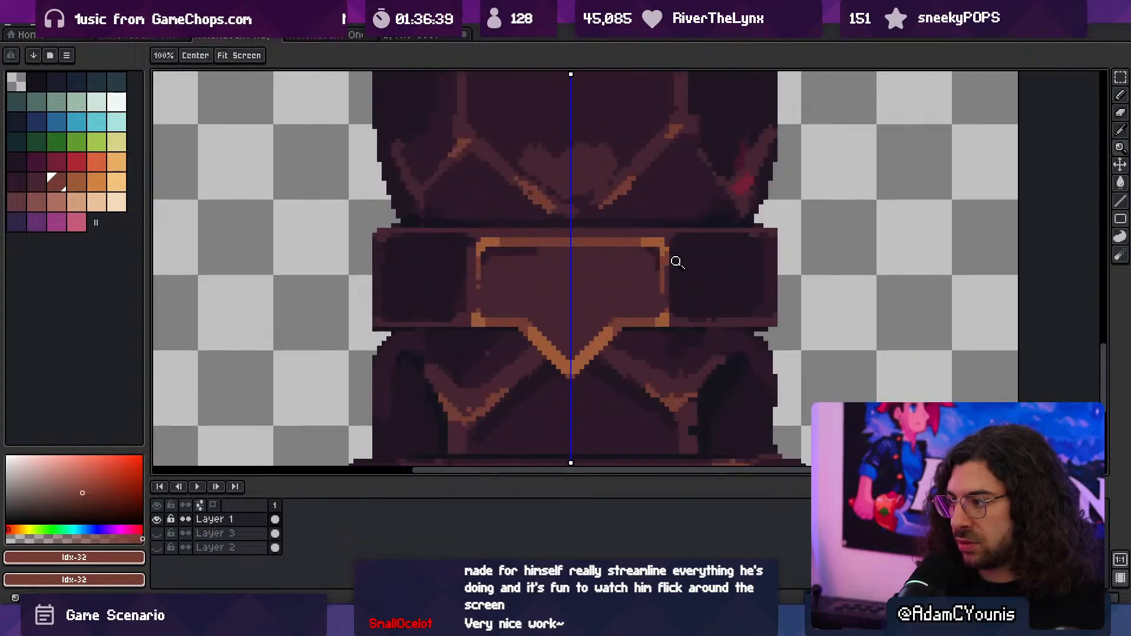
- Export the visible layers at 100% over the Athenaeum Huge Column image and return to Unity
key("ctrl+alt+shift+s")
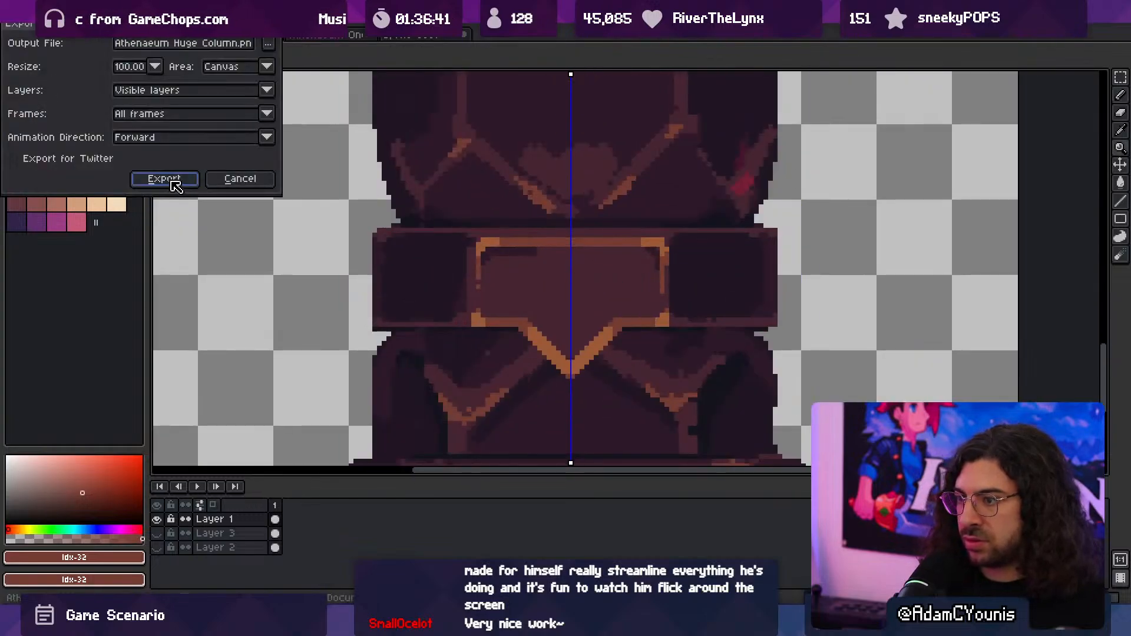
left_click(167, 178)
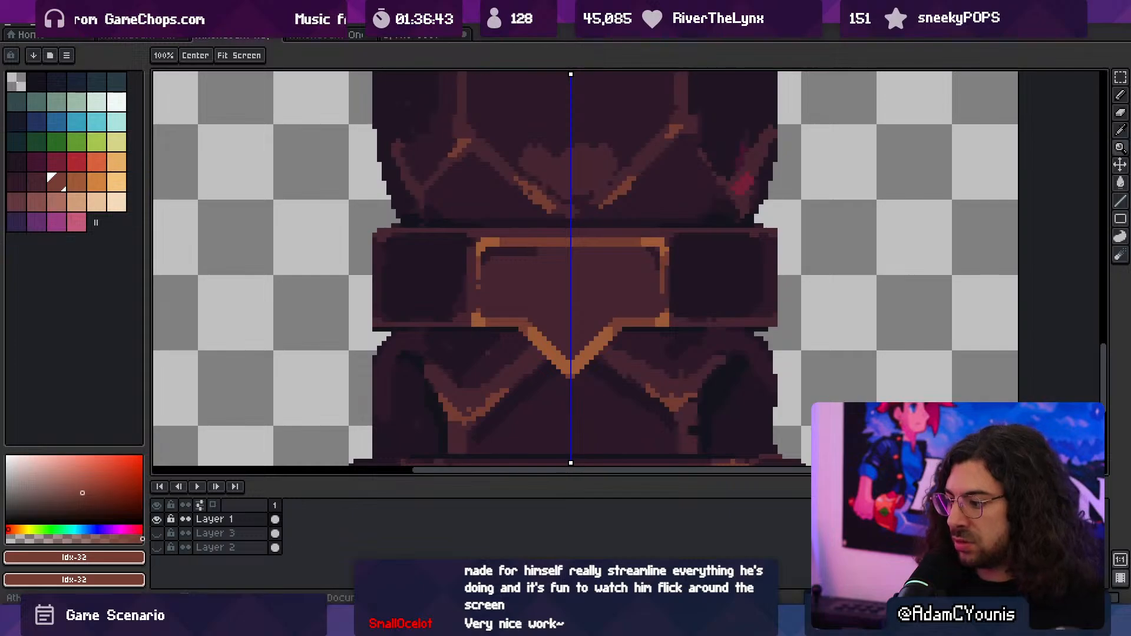
key("alt+Tab")
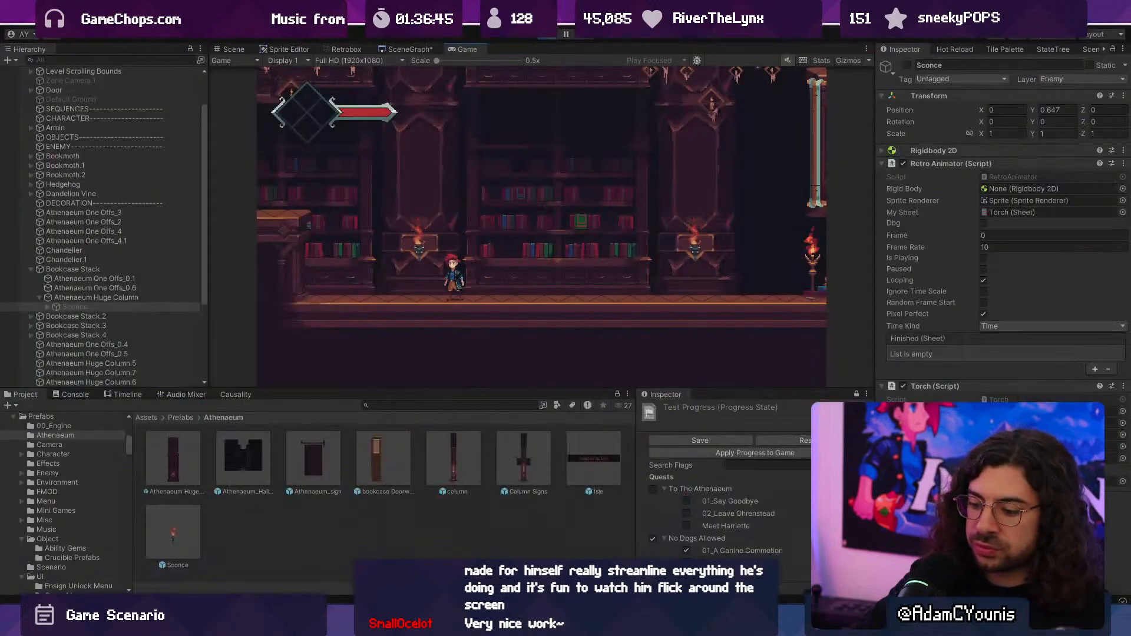
- Examine the brightened plaques behind the sconces in play, running back and forth between the columns and the stepped platform
key("Right")
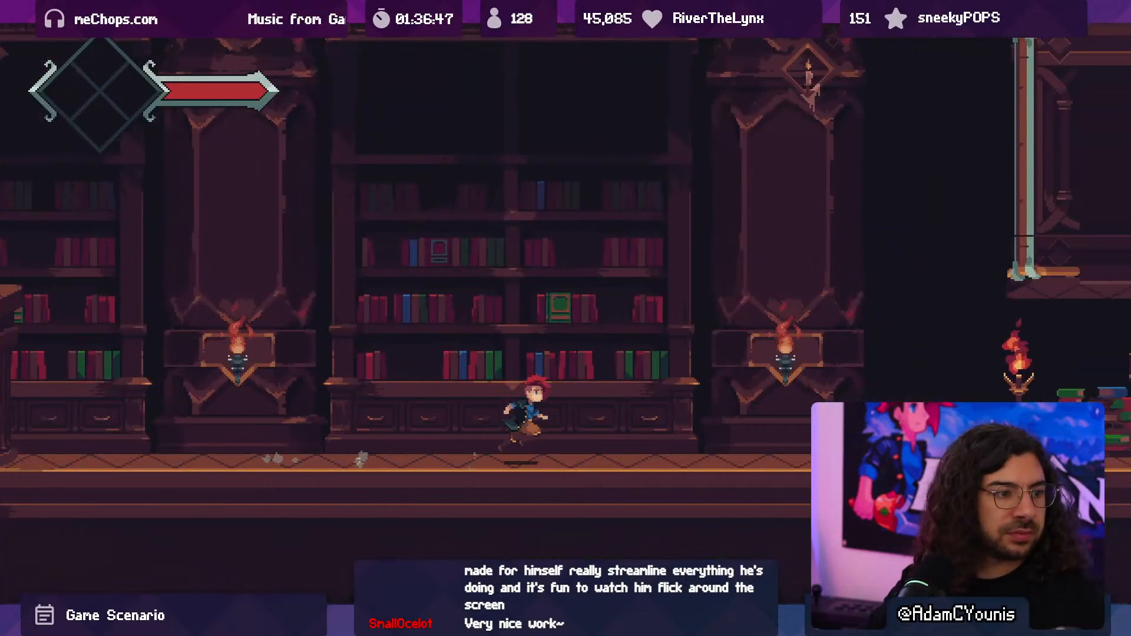
key("x")
key("Left")
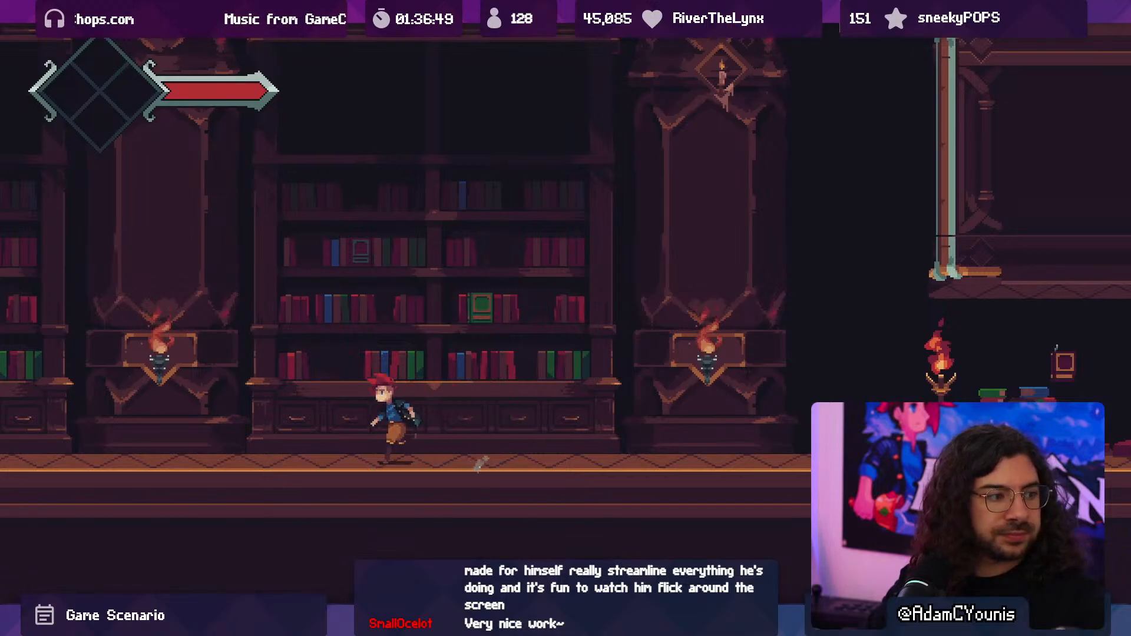
key("space")
key("space")
key("Right")
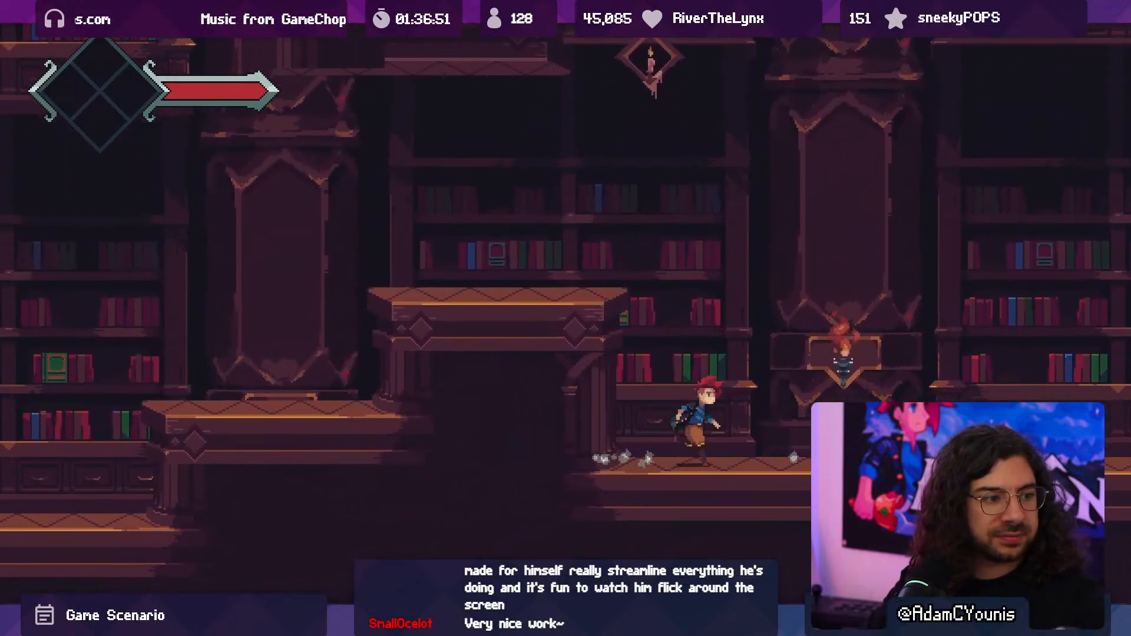
key("x")
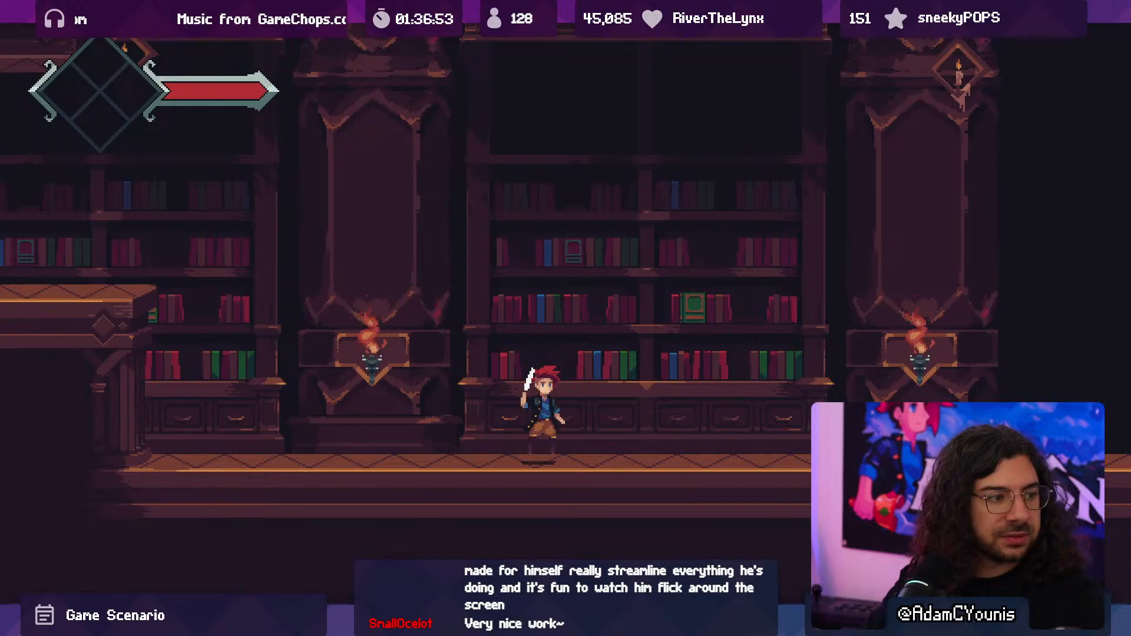
- Run past the last huge column toward the standing torches, swinging the sword near the sconces to inspect the scene
key("Right")
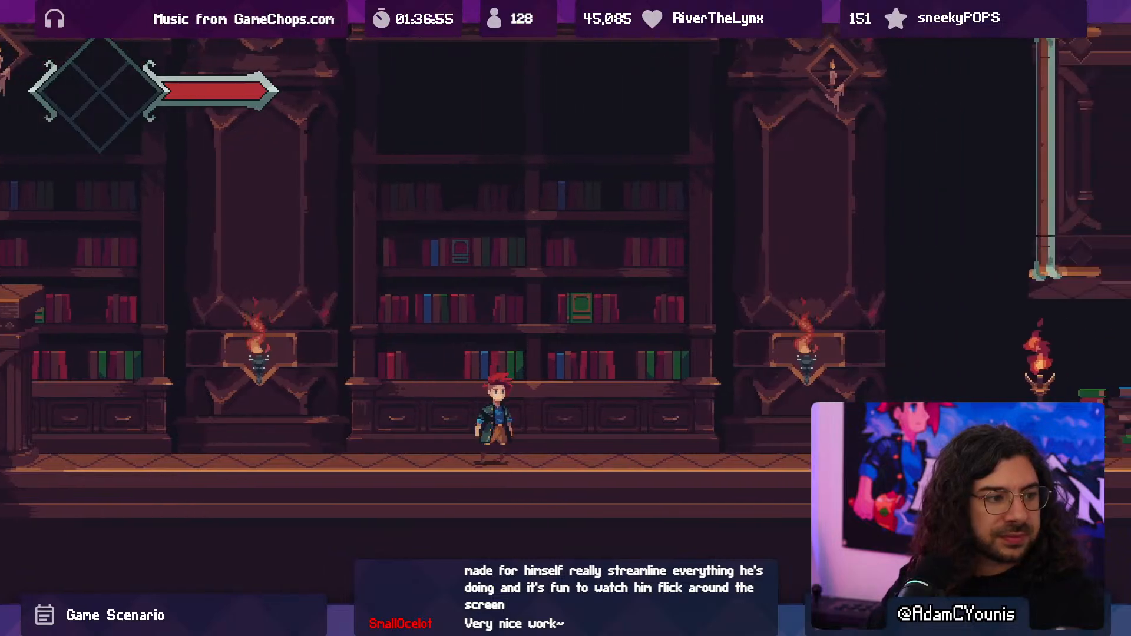
key("Right")
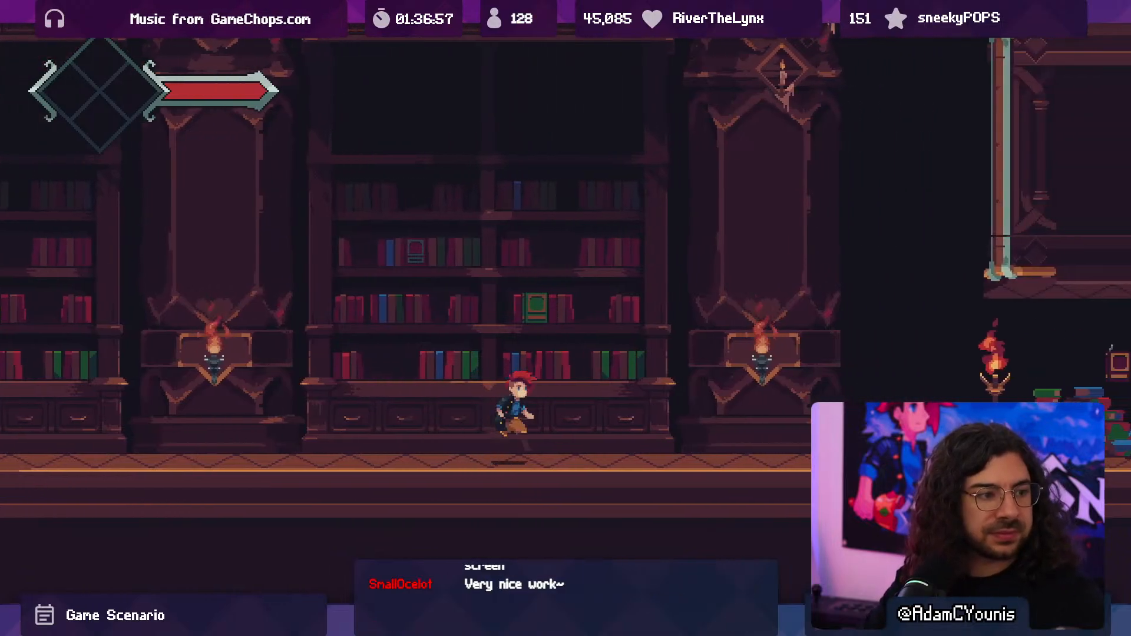
key("x")
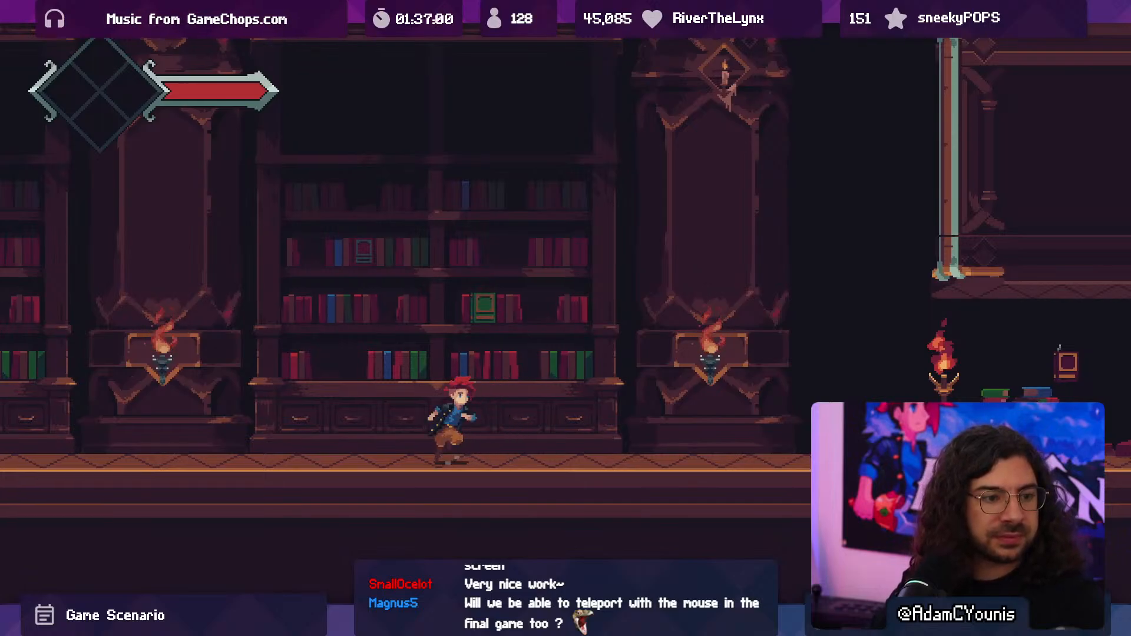
key("Right")
key("x")
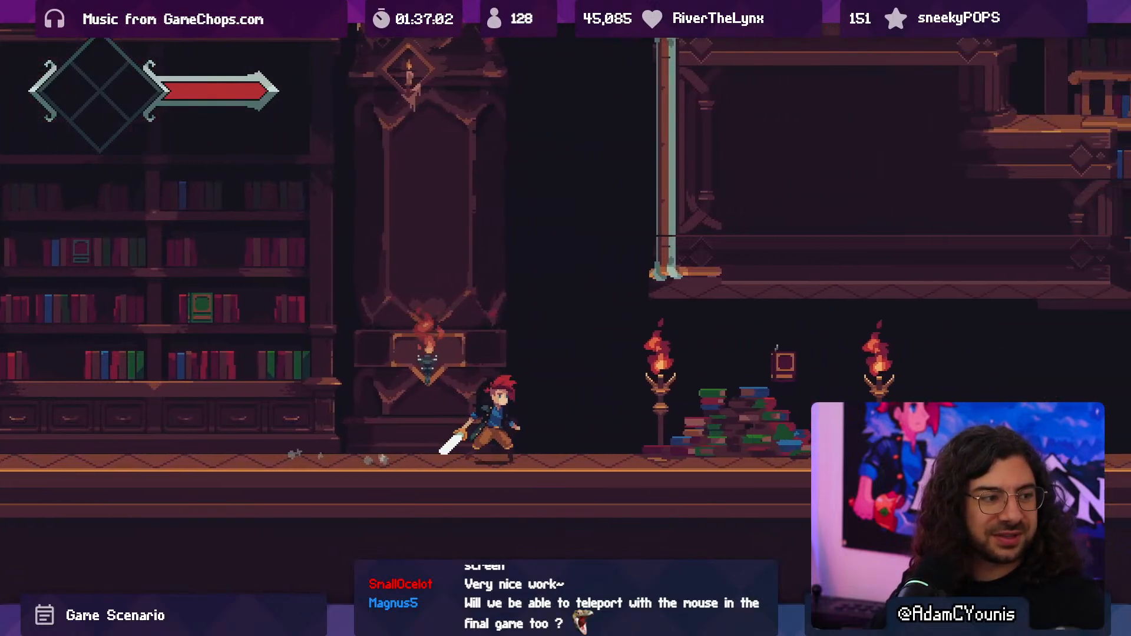
key("Right")
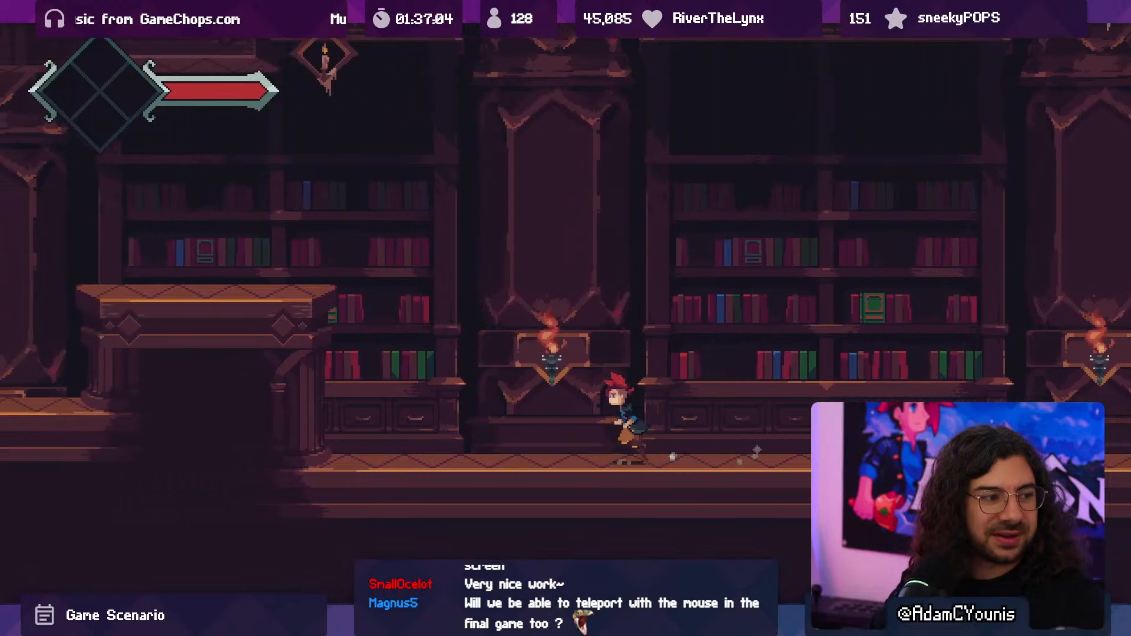
- Run back over the platforms to the level's start and return, examining how the columns and bookcases look along the way
key("Left")
key("space")
key("space")
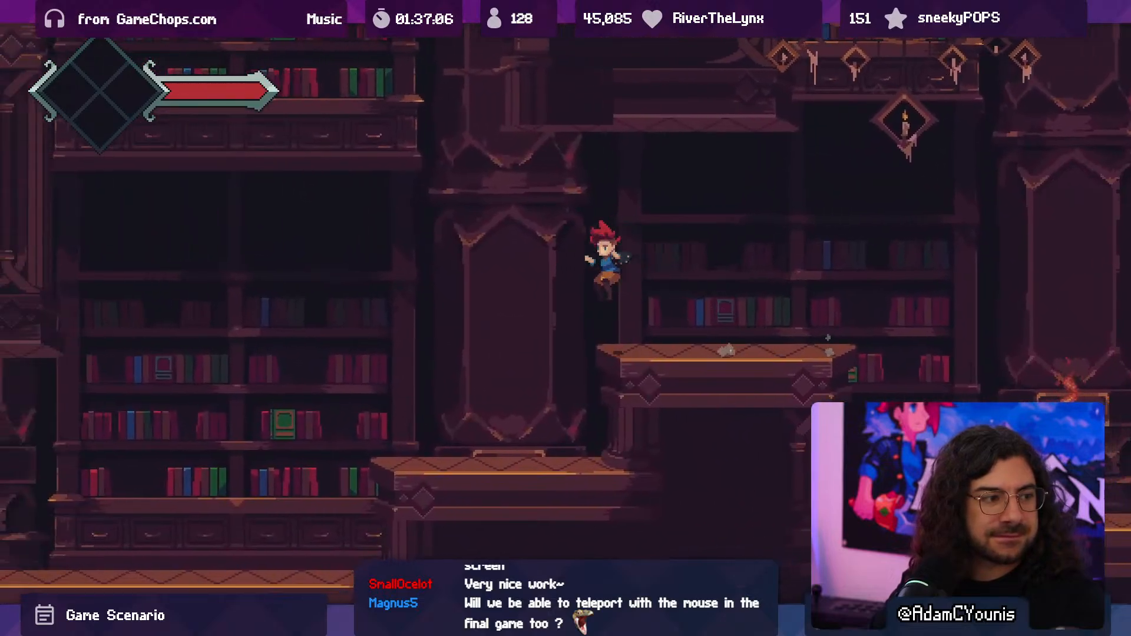
key("space")
key("Left")
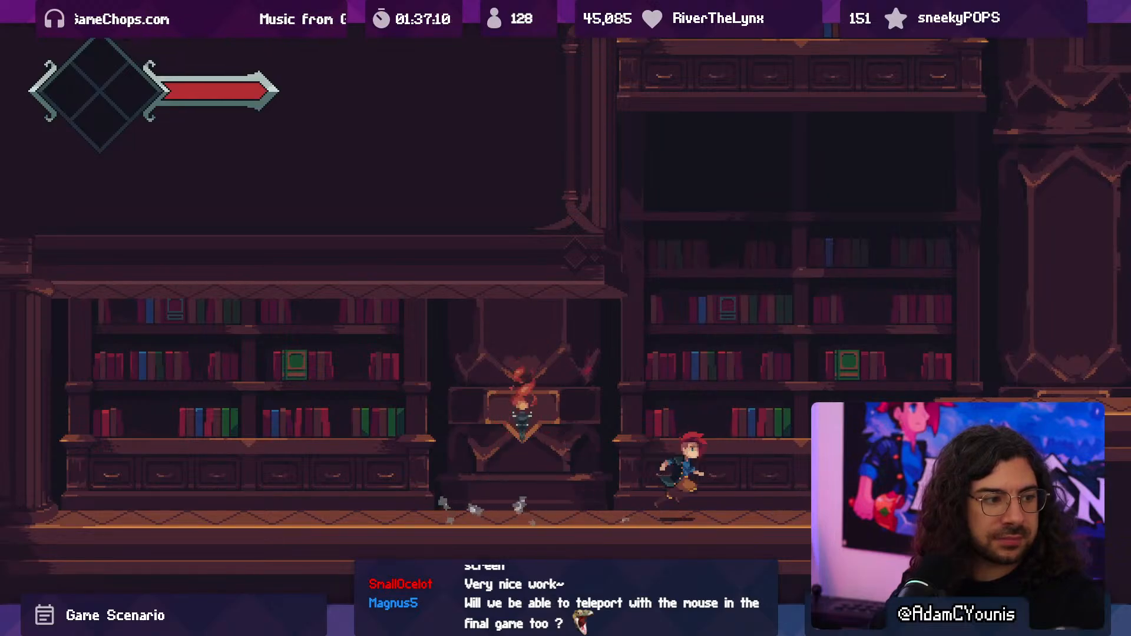
key("Right")
key("space")
- Run off the stepped platform to the sconce column, swing the sword beside it several times, and end the playtest
key("space")
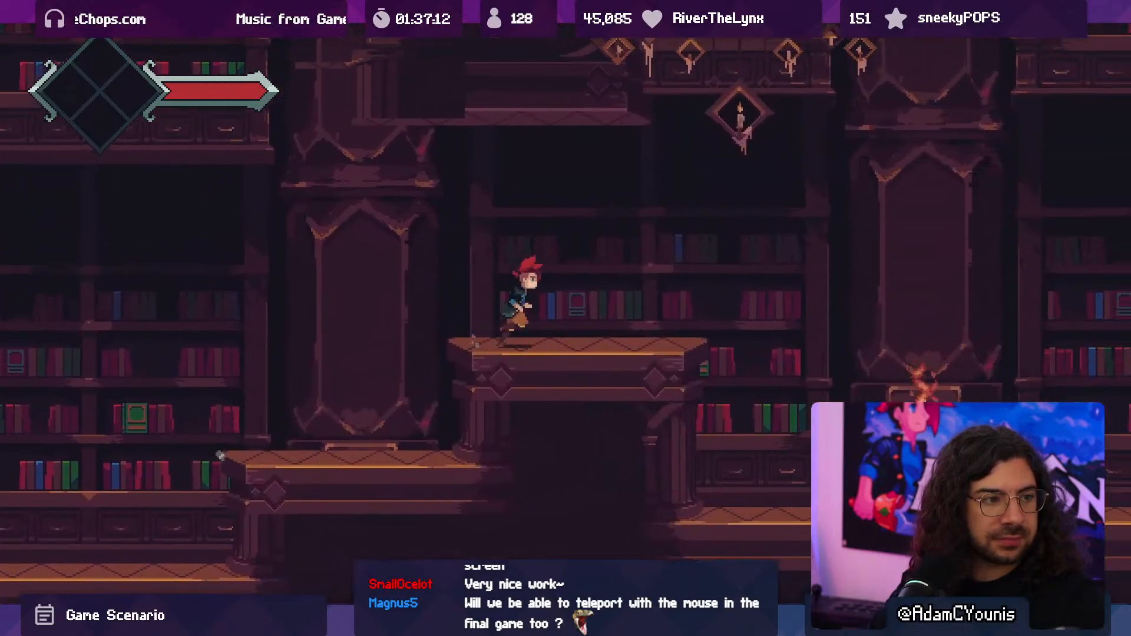
key("Right")
key("space")
key("x")
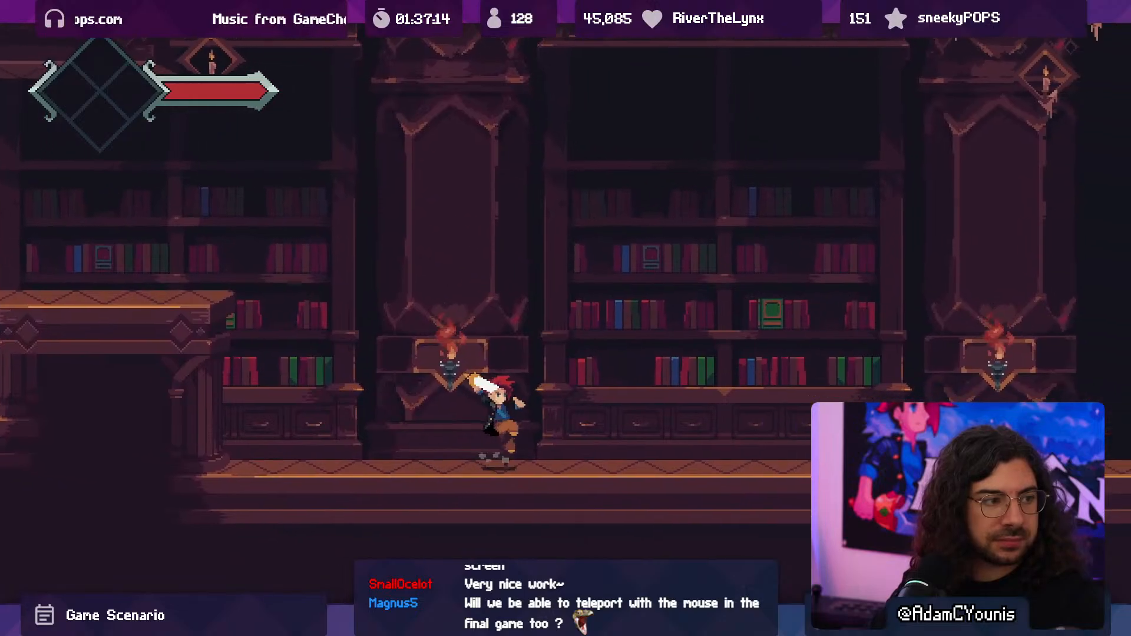
key("x")
key("x")
key("x")
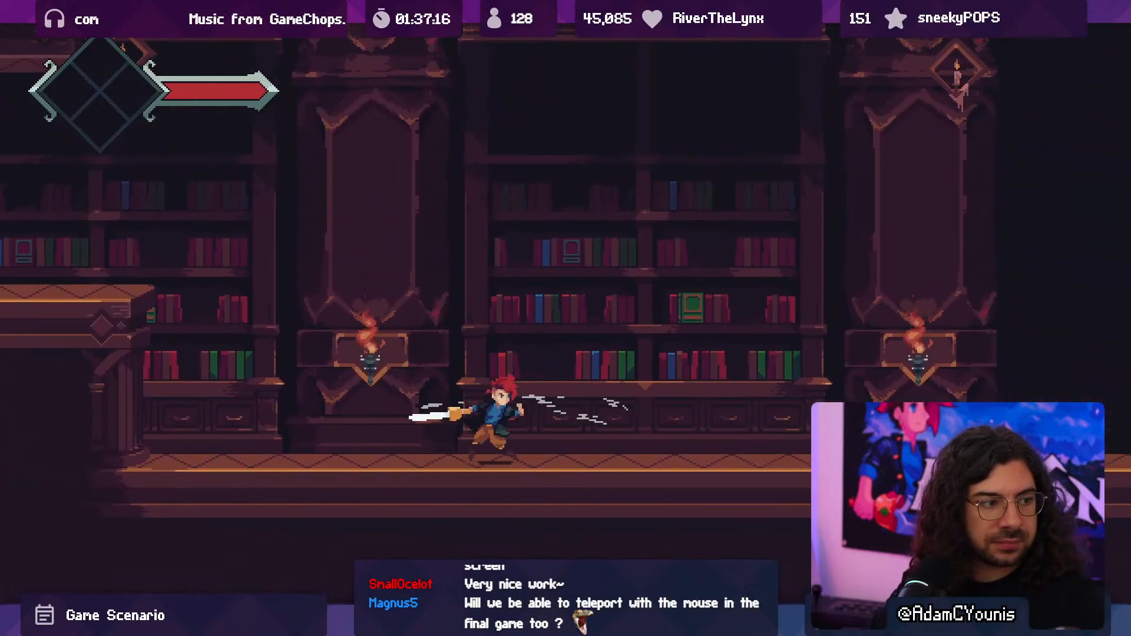
key("x")
key("ctrl+p")
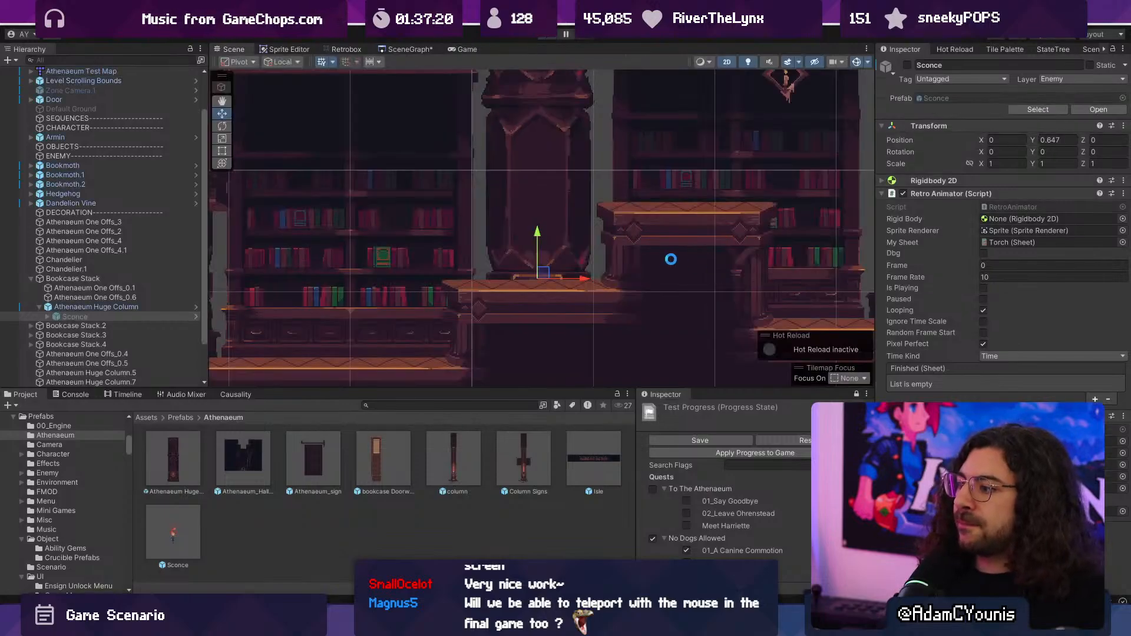
- Locate the dark hallway decoration in the level and open its Athenaeum_Hallway prefab in context
scroll(651, 266, "down", 10)
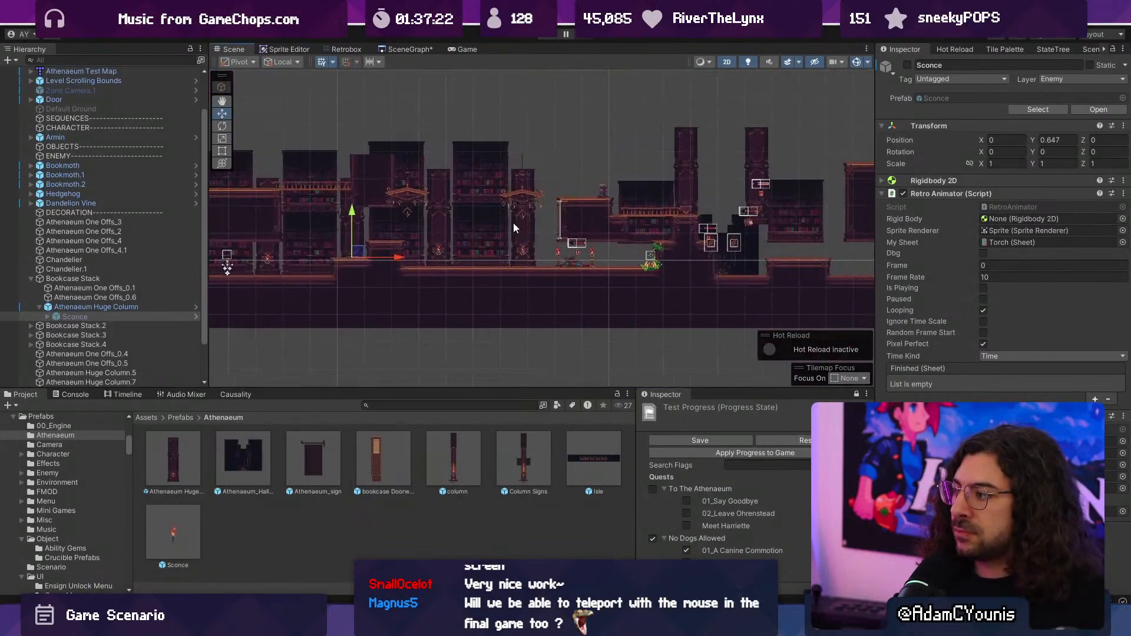
left_click(649, 198)
middle_click_drag(649, 198, 489, 210)
left_click(462, 206)
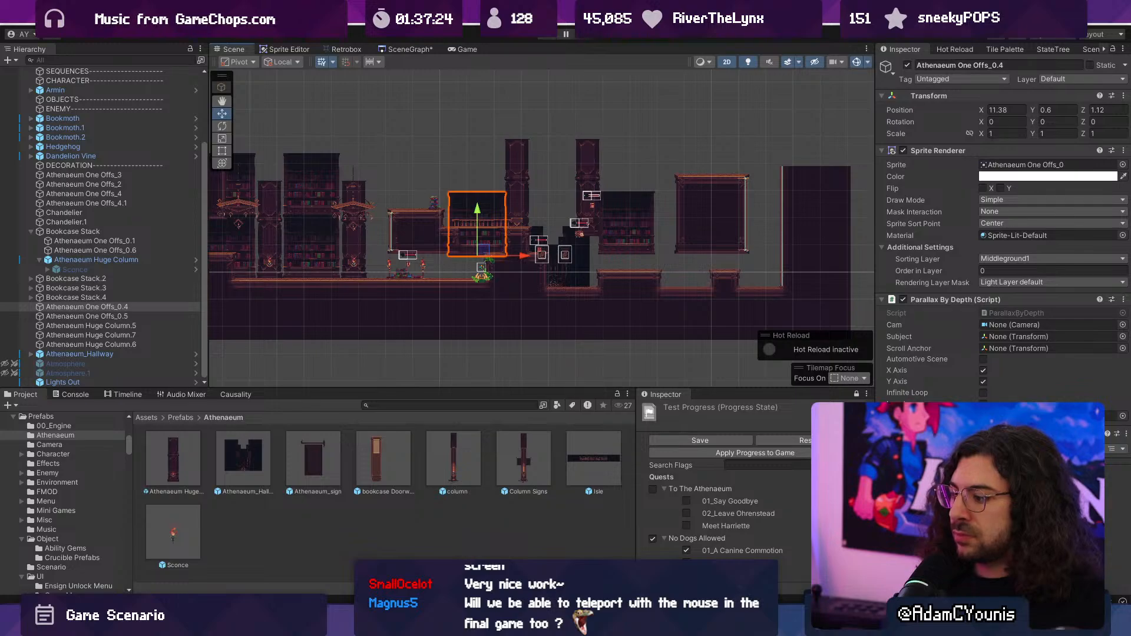
left_click(563, 280)
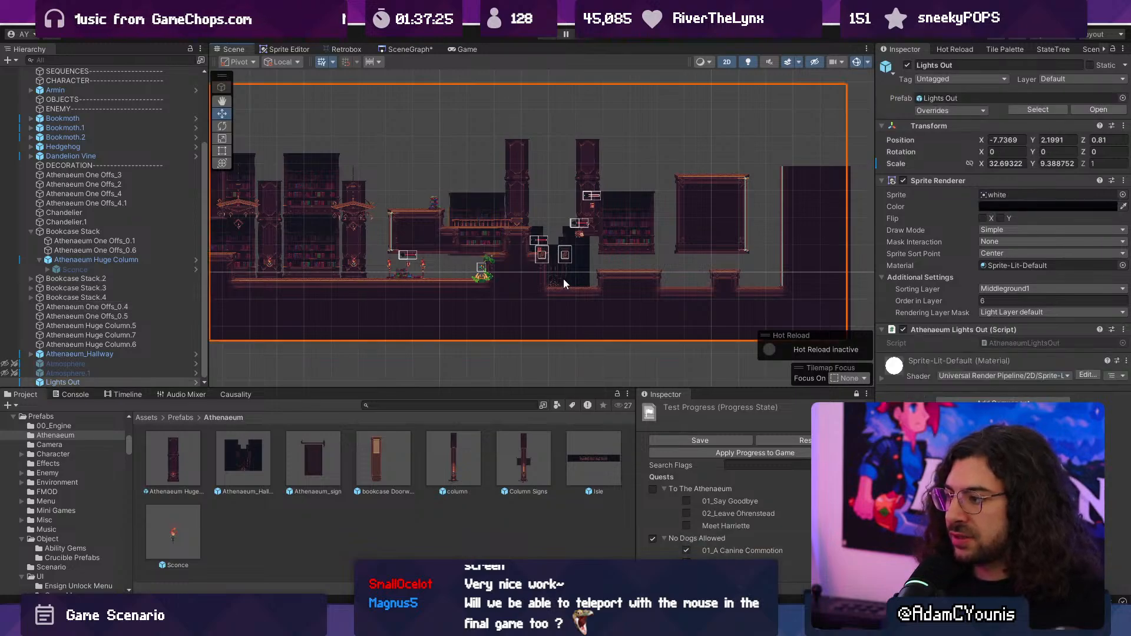
left_click(563, 278)
left_click(136, 353)
left_click(195, 354)
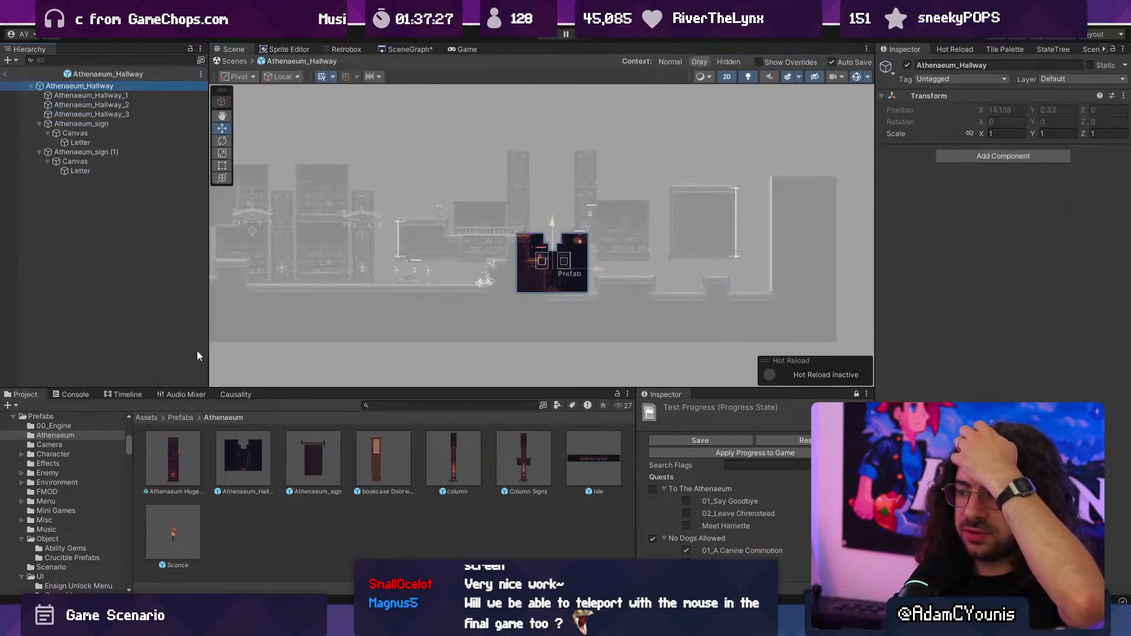
- Open the Athenaeum_Hallway prefab in isolation and examine its corridor layers and sign banners, selecting Athenaeum_Hallway_1
scroll(586, 254, "up", 6)
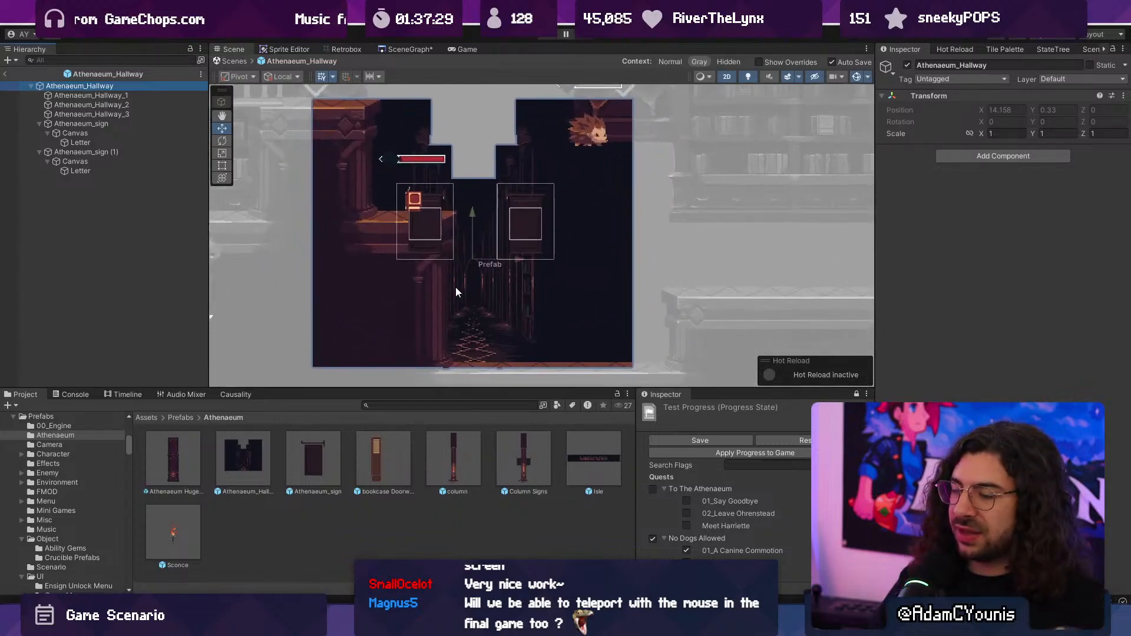
double_click(244, 451)
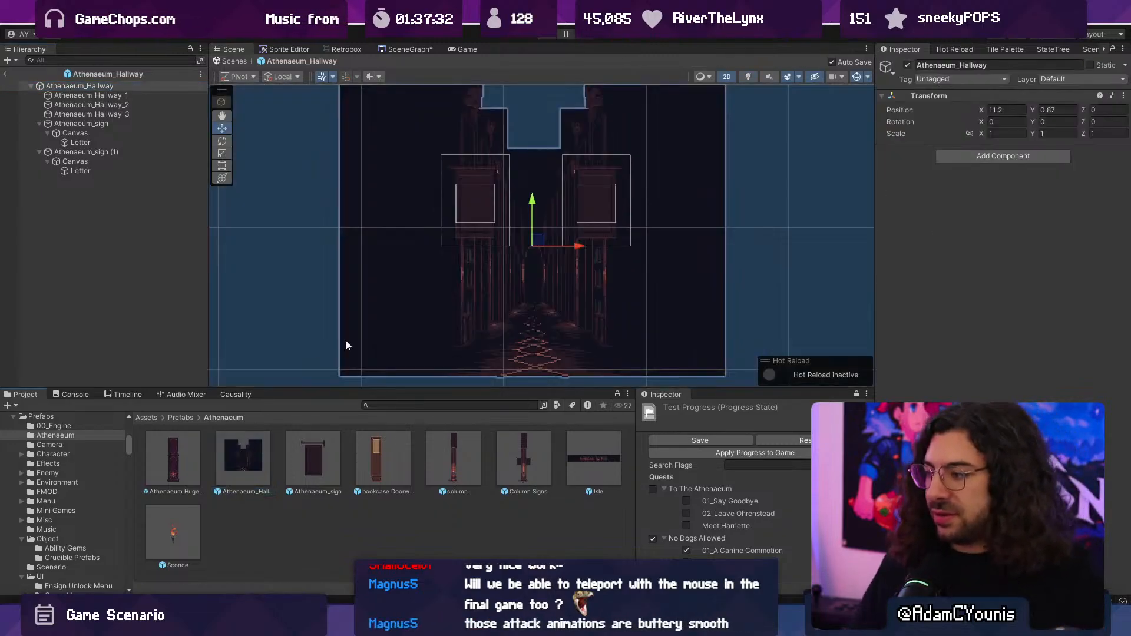
scroll(451, 304, "up", 4)
middle_click_drag(450, 305, 448, 301)
scroll(507, 268, "down", 2)
middle_click_drag(507, 268, 503, 358)
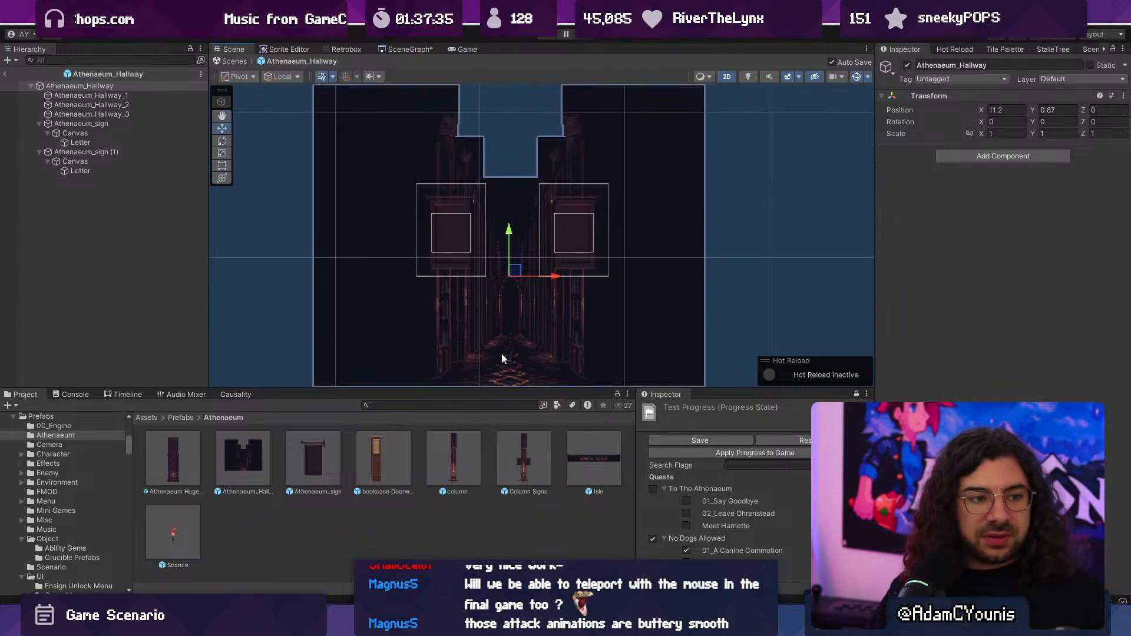
left_click(477, 302)
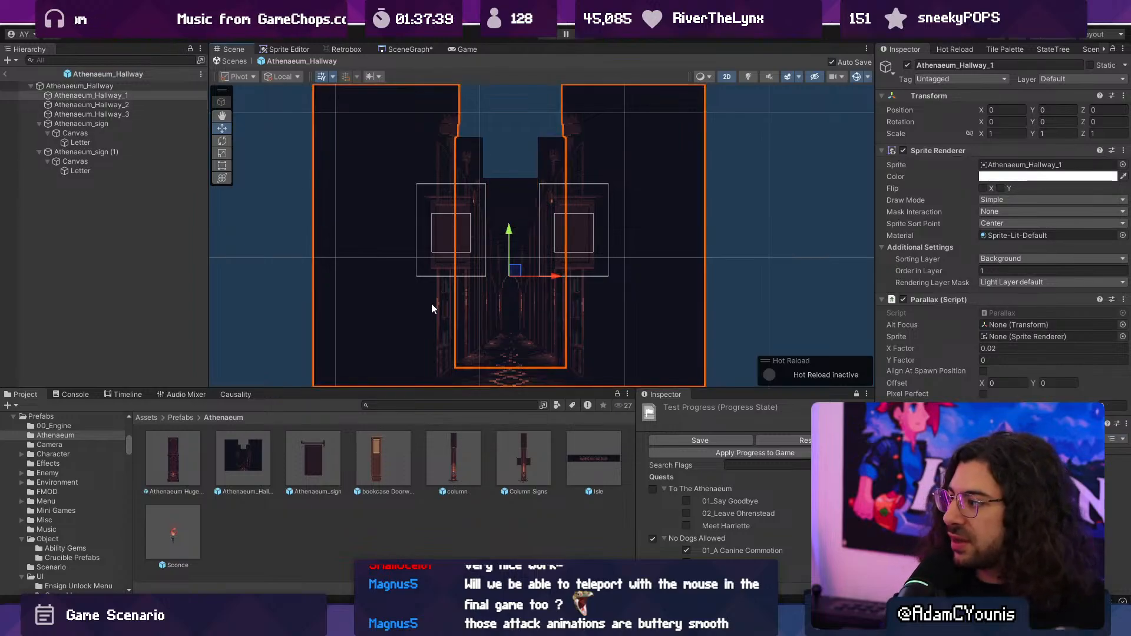
- Return to the level scene and move Athenaeum_Hallway to X 8.41, Y 0.653, behind the torches and book pile
left_click(235, 60)
scroll(539, 228, "down", 5)
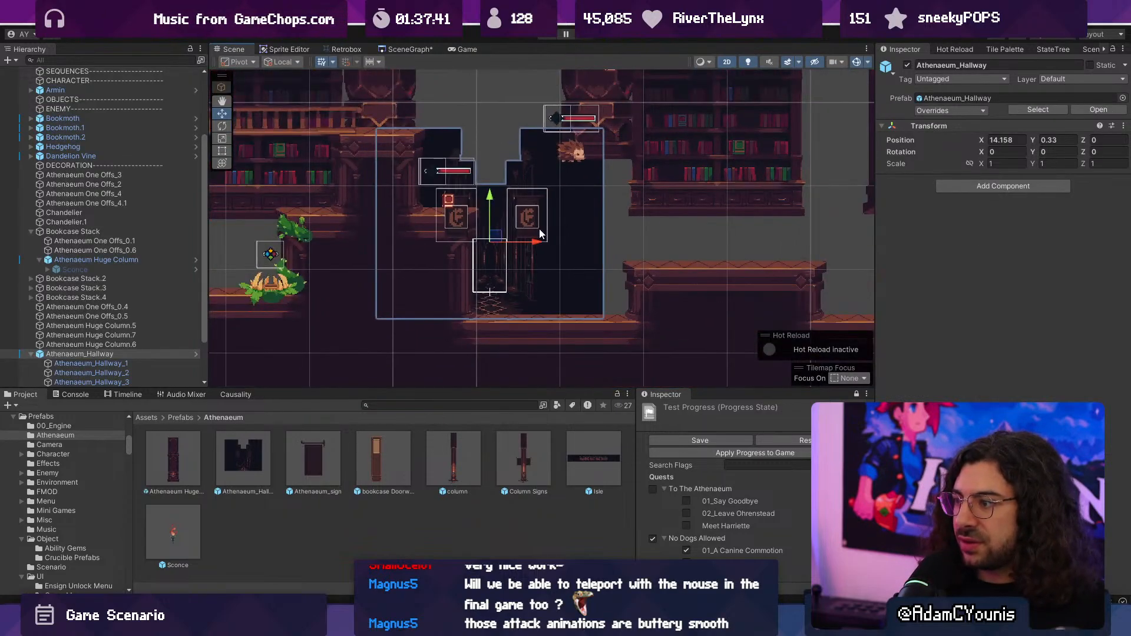
middle_click_drag(534, 253, 606, 256)
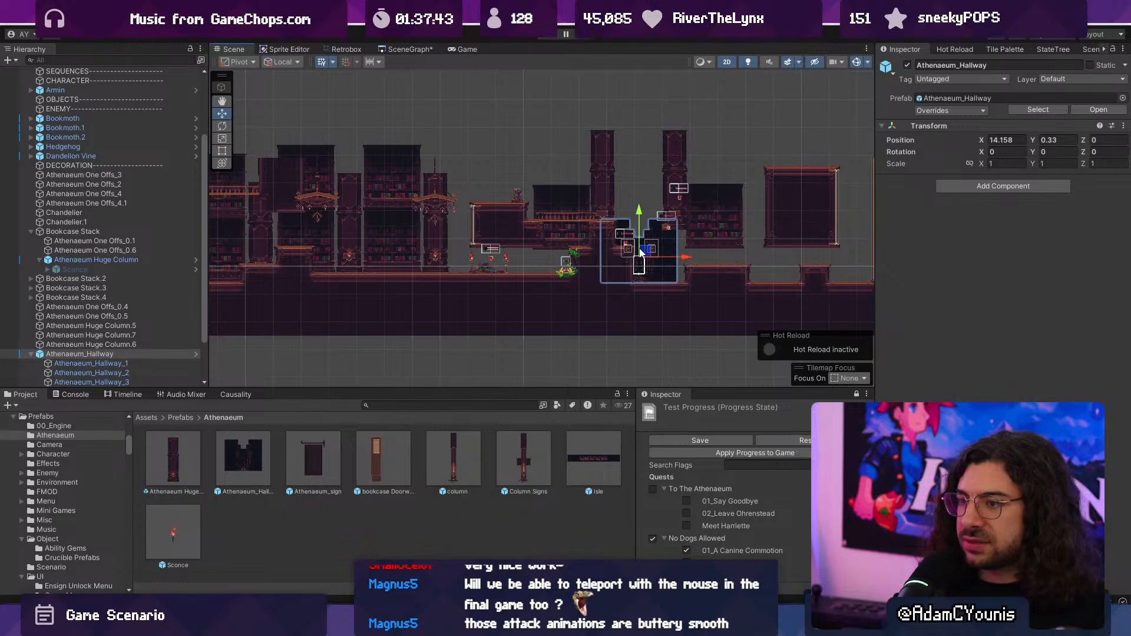
left_click_drag(673, 259, 487, 210)
scroll(493, 254, "up", 4)
scroll(492, 252, "up", 3)
scroll(486, 235, "down", 4)
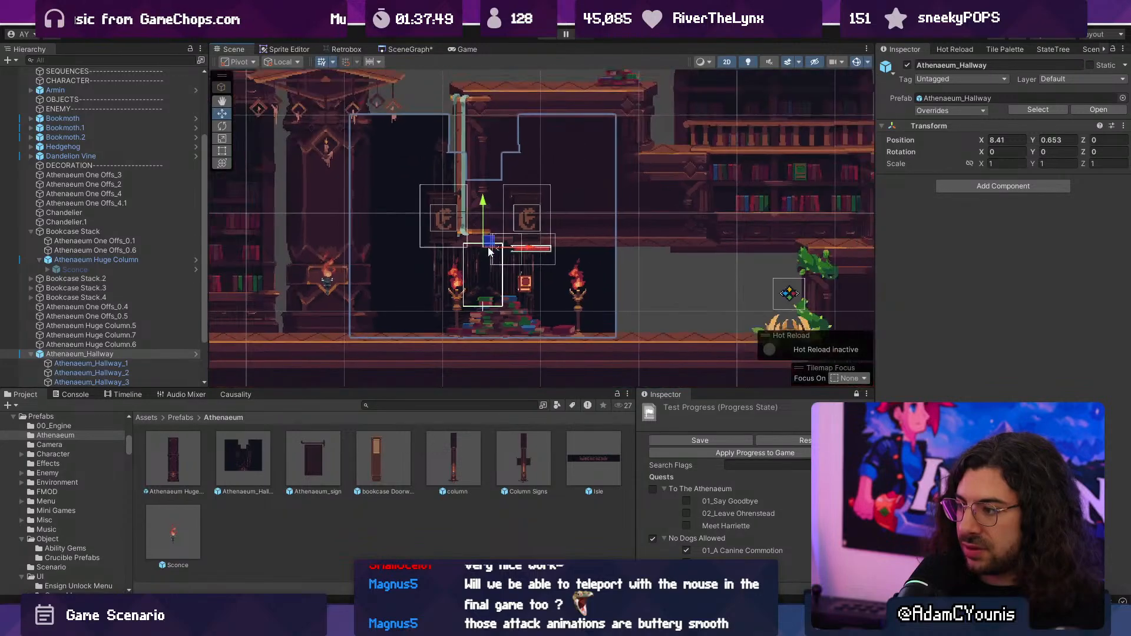
- Move the book pile, both standing torches and Bookmoth.1 away from the hallway into the pit beyond the dandelion vine
left_click(505, 298)
left_click(507, 300)
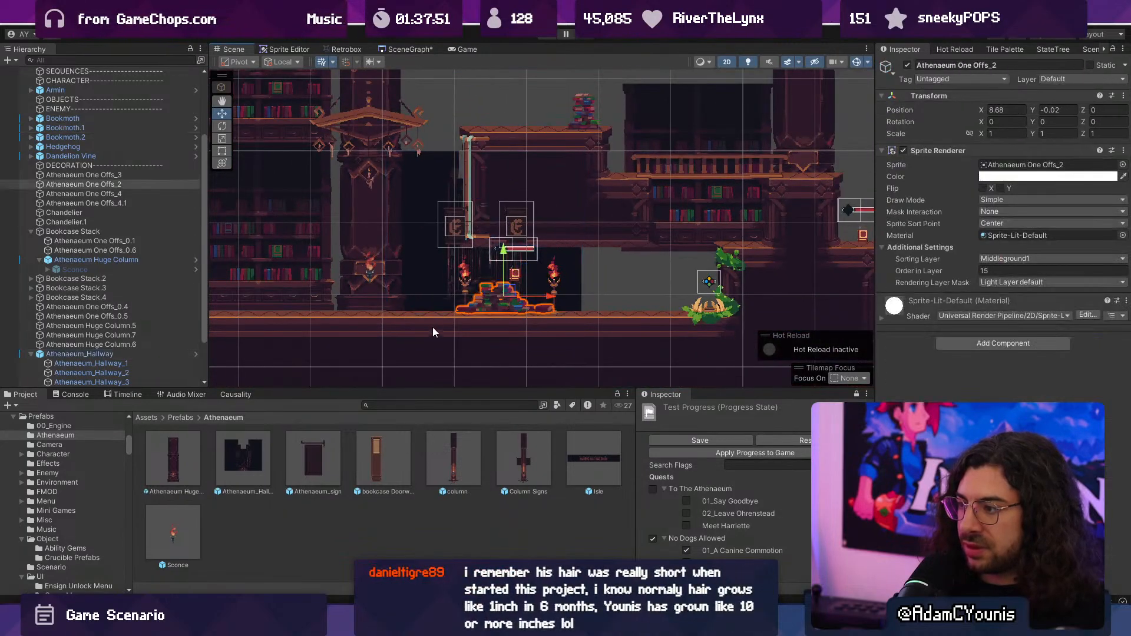
left_click_drag(432, 327, 577, 243)
left_click_drag(612, 287, 871, 283)
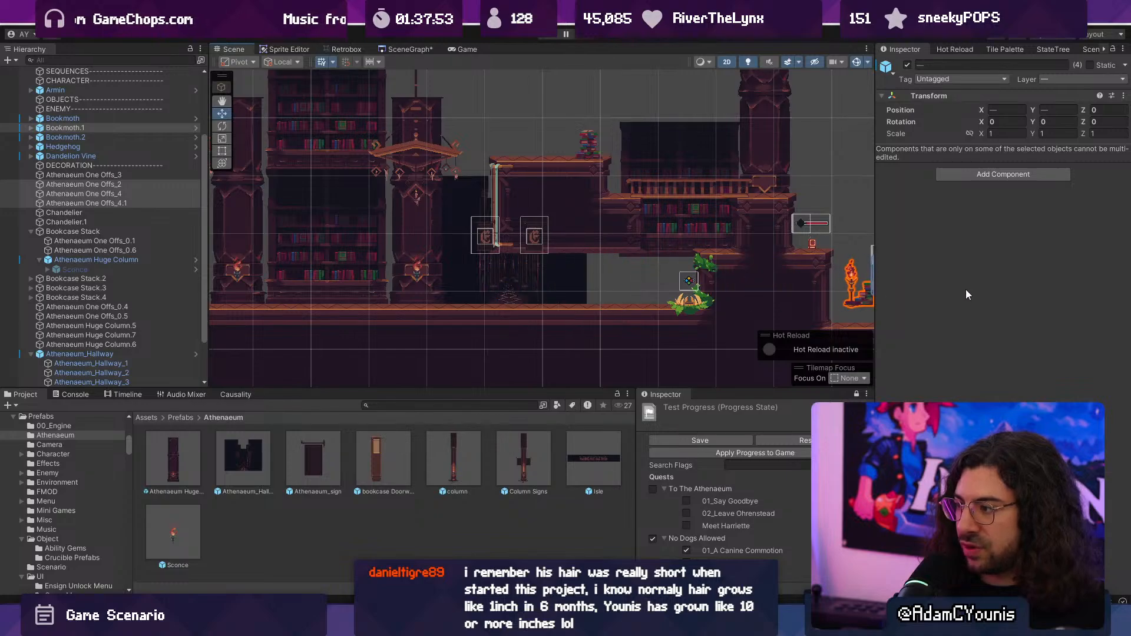
middle_click_drag(870, 283, 662, 244)
left_click_drag(708, 242, 702, 262)
- Check the relocated hallway layers and select the Athenaeum Test Map containing the platform that covers them
scroll(556, 250, "down", 6)
middle_click_drag(455, 239, 660, 265)
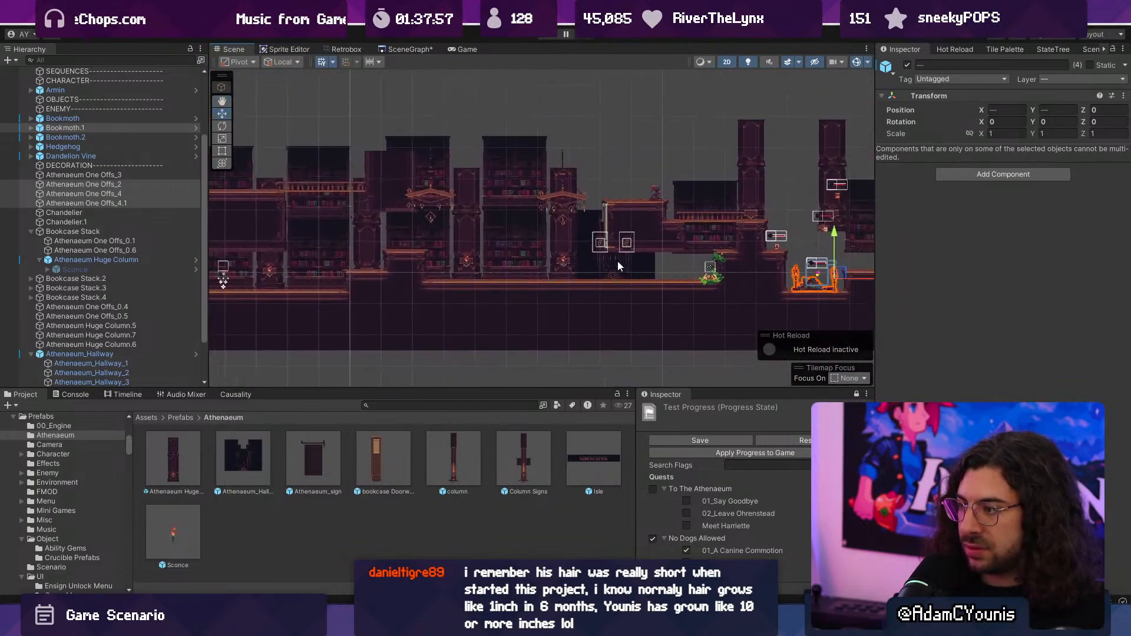
scroll(609, 259, "up", 5)
left_click(631, 260)
left_click(631, 260)
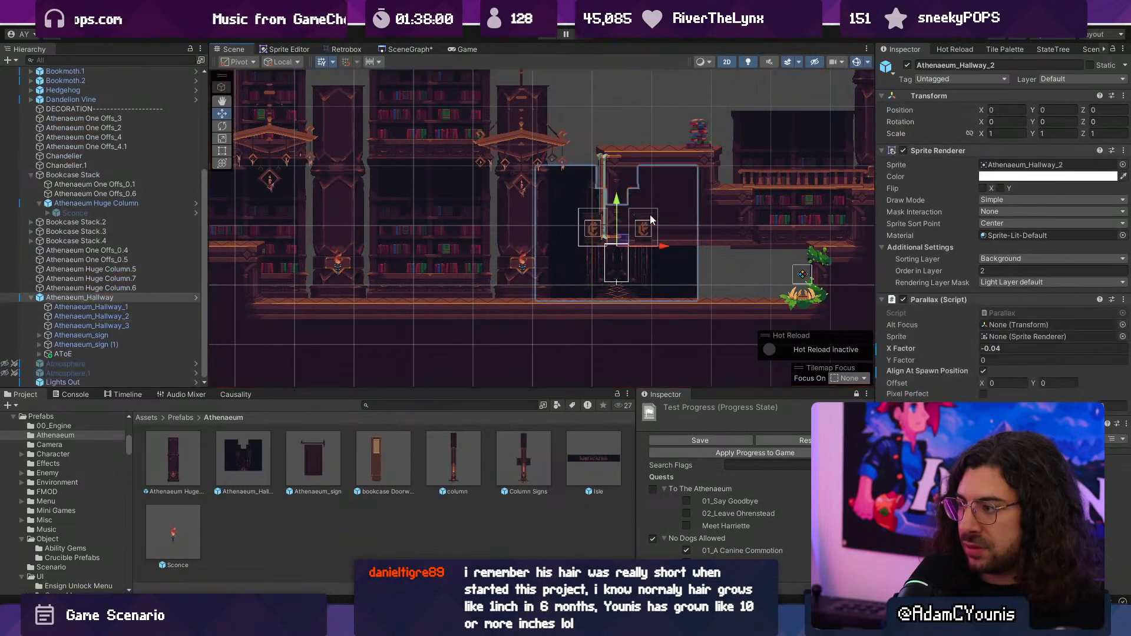
left_click(638, 150)
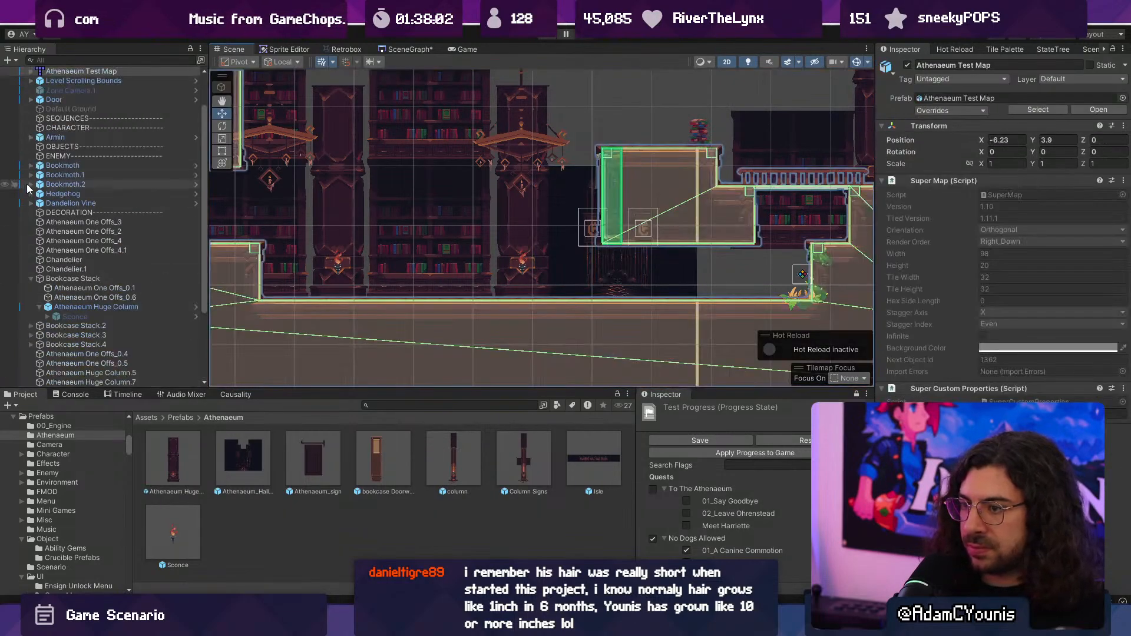
scroll(99, 223, "up", 5)
right_click(82, 121)
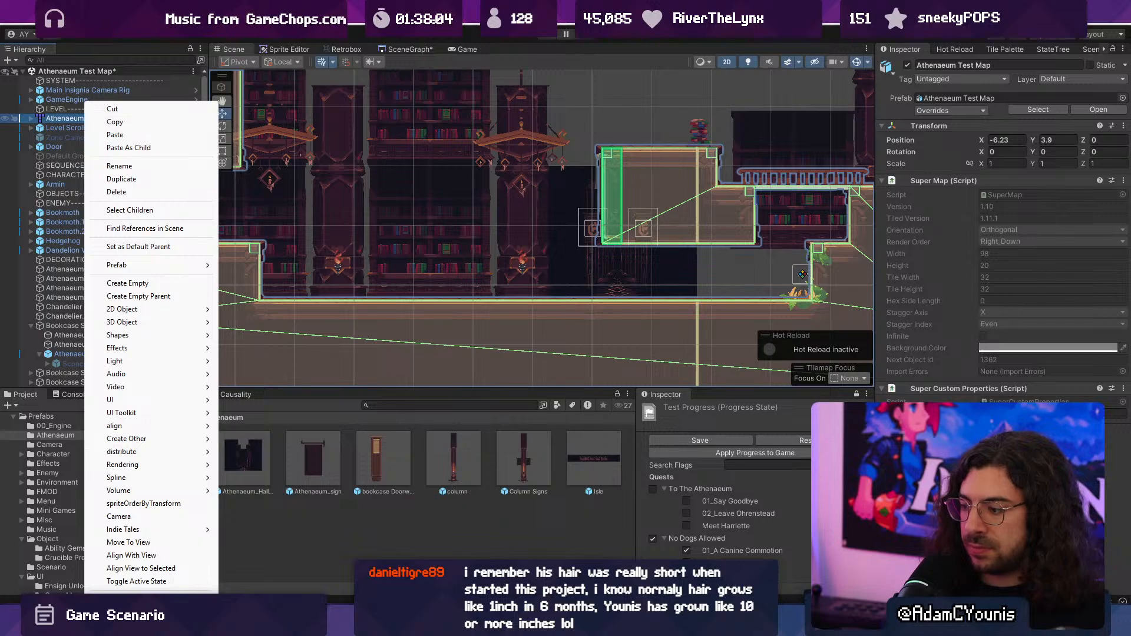
- Switch to Tiled, remove the overhanging platform above the hallway from the map, and return to Unity
key("alt+Tab")
middle_click_drag(613, 369, 326, 338)
key("r")
left_click_drag(466, 271, 613, 368)
left_click(395, 266)
key("ctrl+v")
left_click_drag(436, 341, 578, 316)
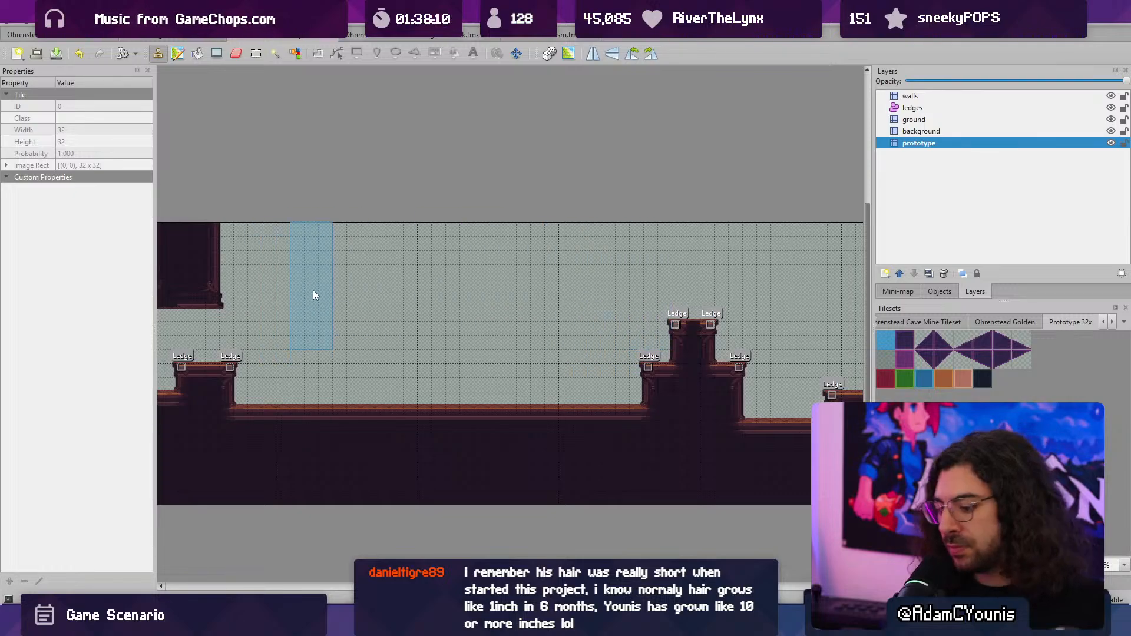
key("alt+Tab")
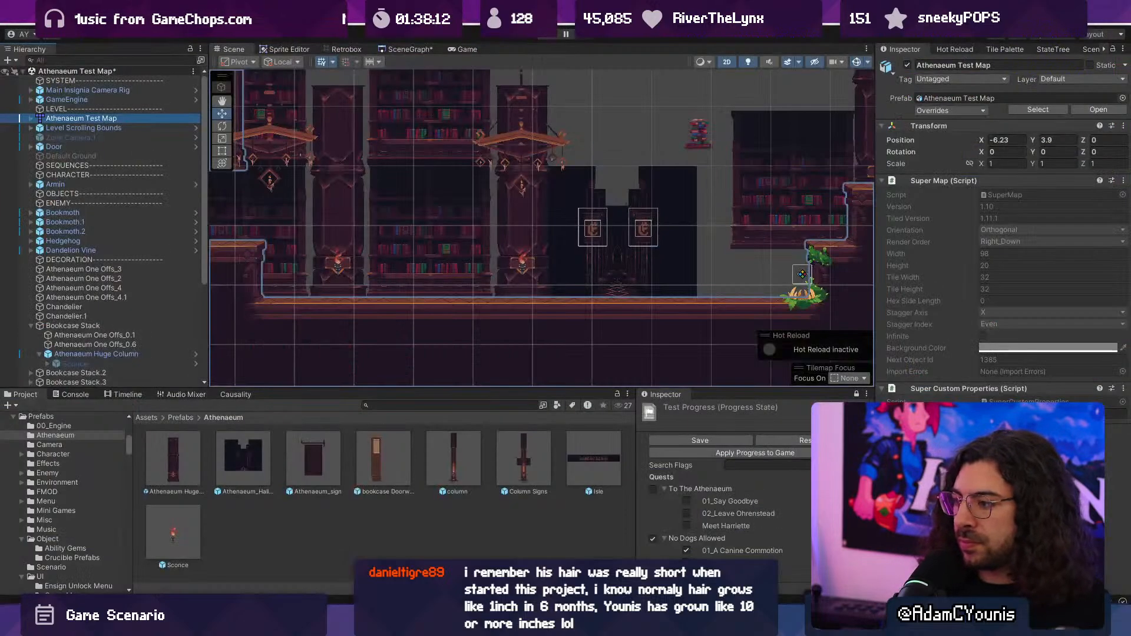
- Start a playtest with the game view maximized and run back and forth past the hallway and its banners
middle_click_drag(562, 190, 524, 211)
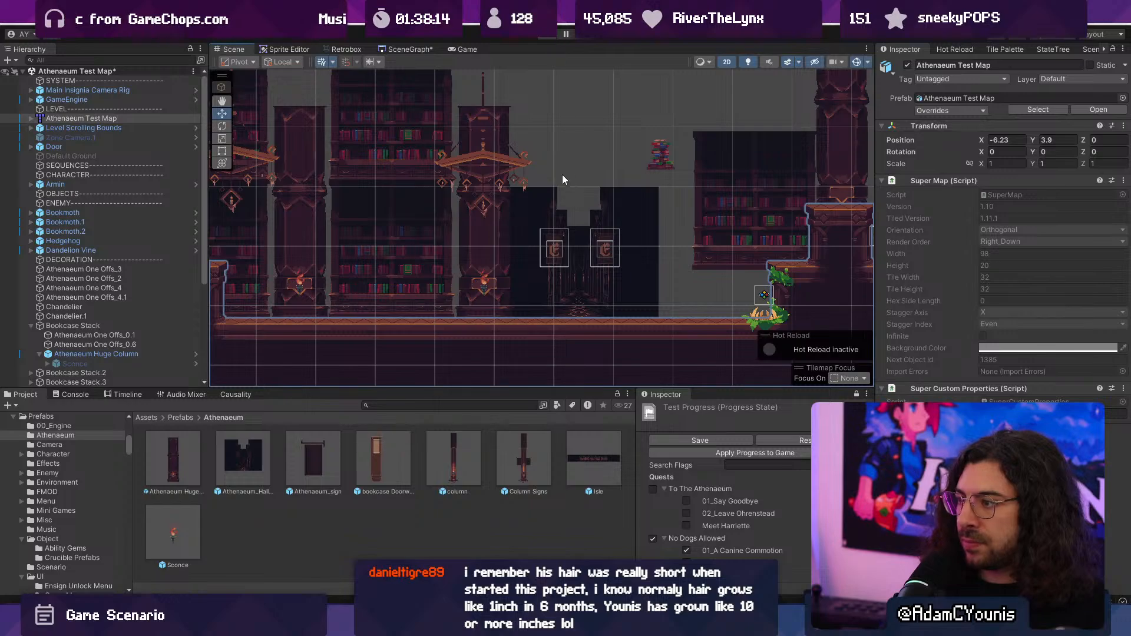
key("ctrl+p")
mouse_move(666, 285)
left_mouse_down()
mouse_move(736, 246)
mouse_move(701, 262)
left_mouse_up()
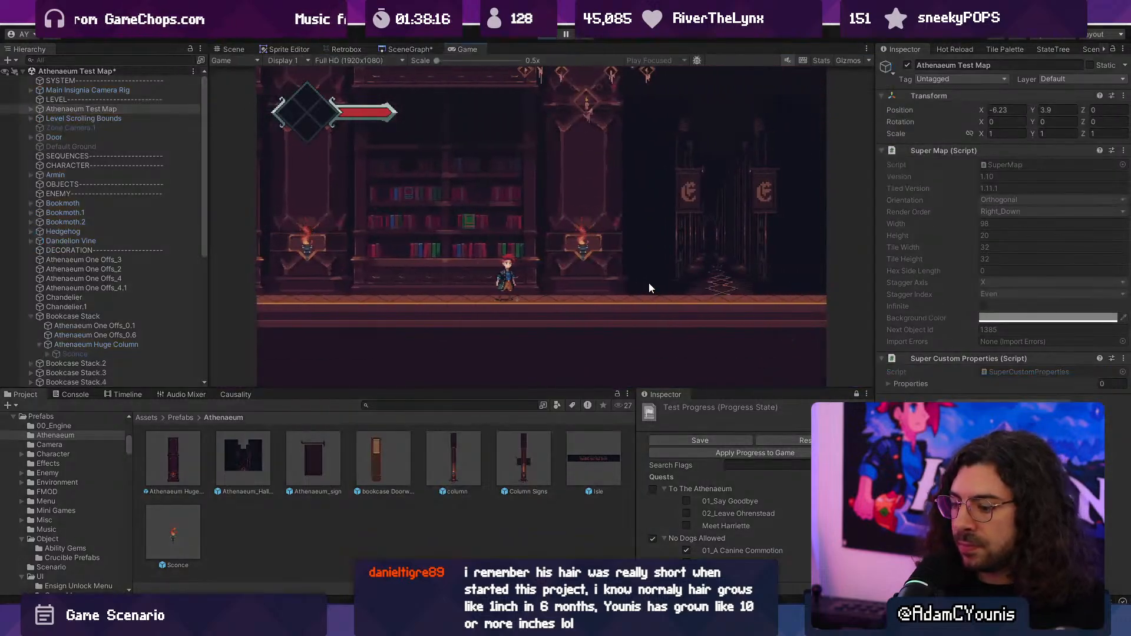
key("F10")
key("Right")
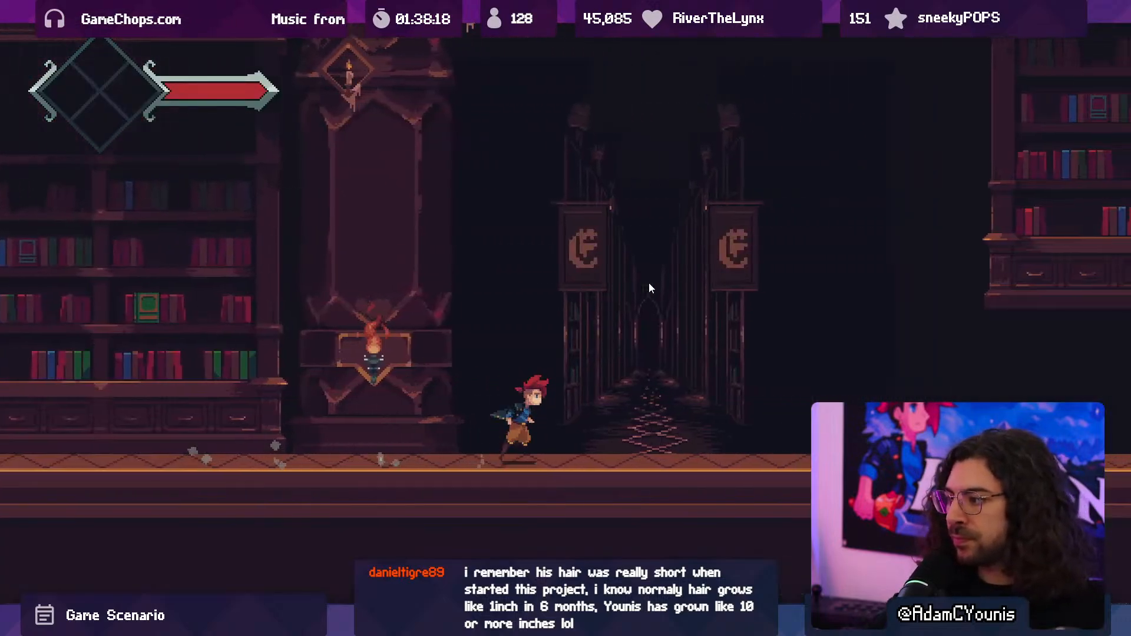
key("Left")
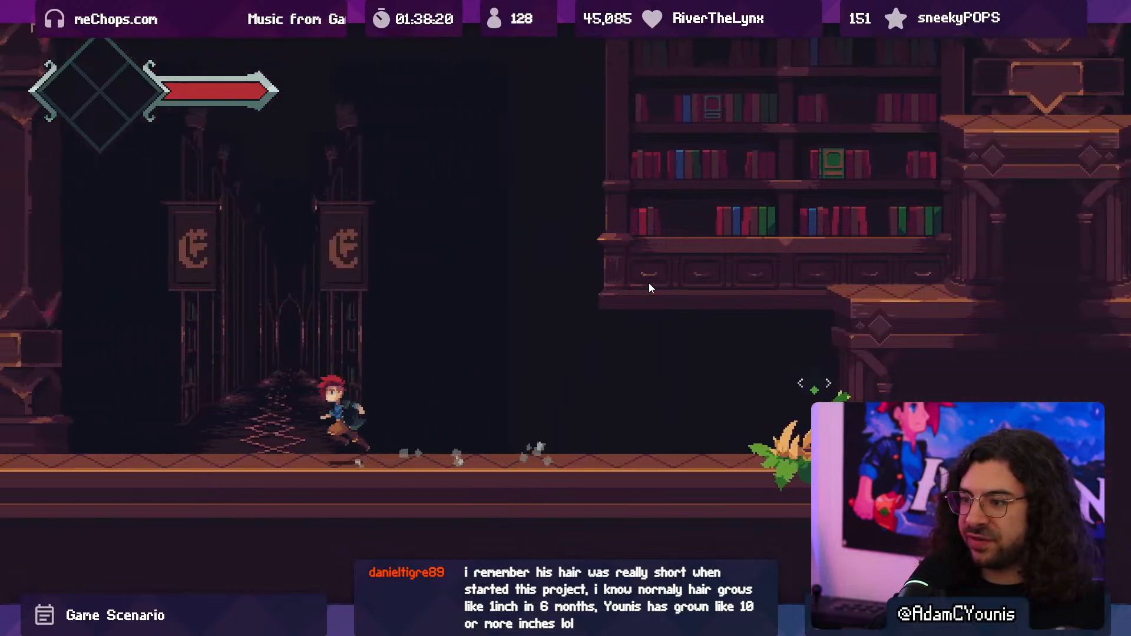
key("Right")
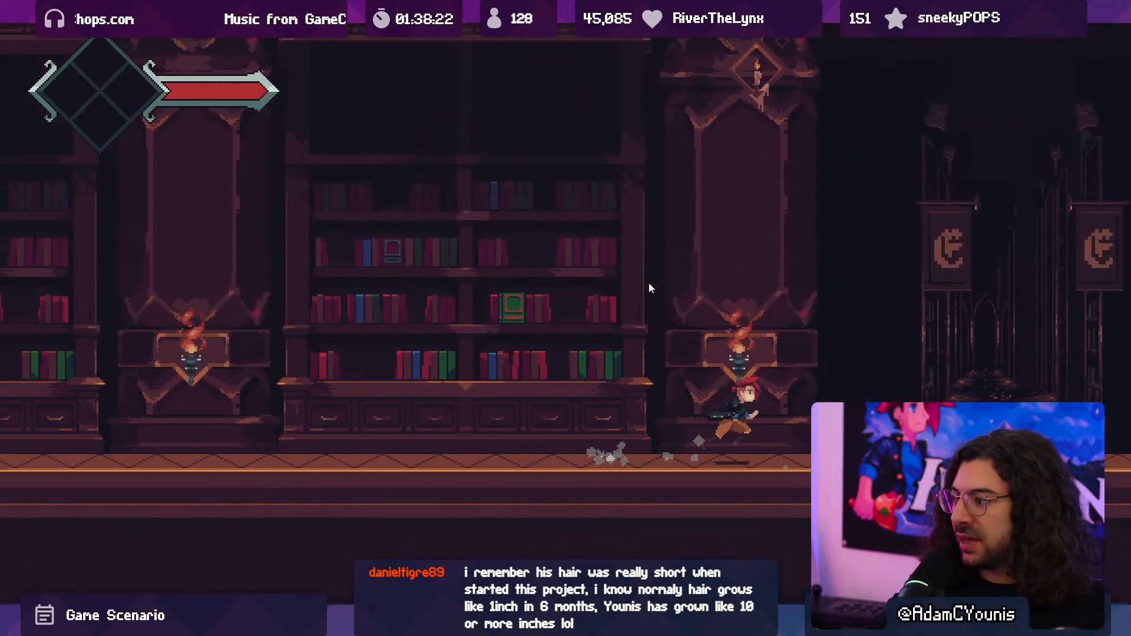
key("x")
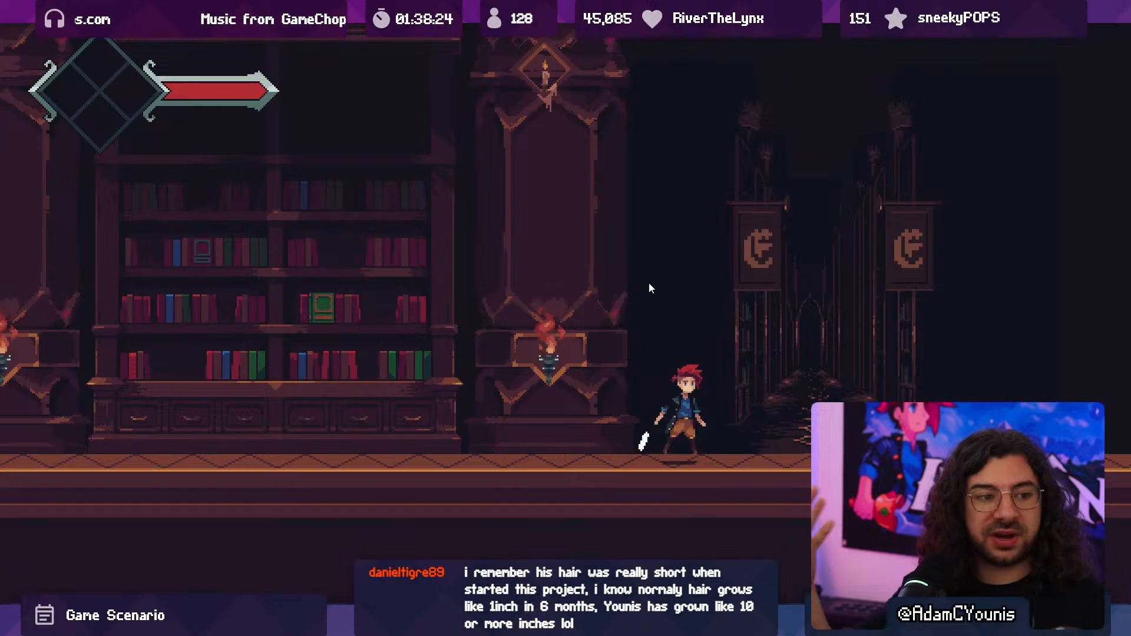
- Run repeatedly between the sconce columns and the dandelion vine, examining the hallway's depth and parallax in play
key("Right")
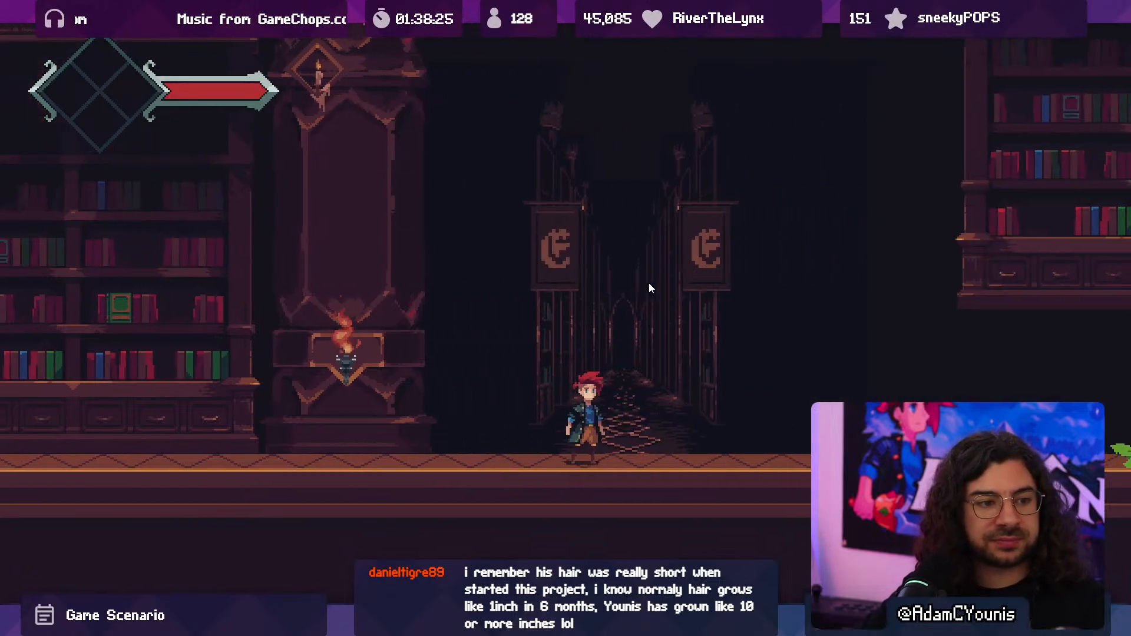
key("Left")
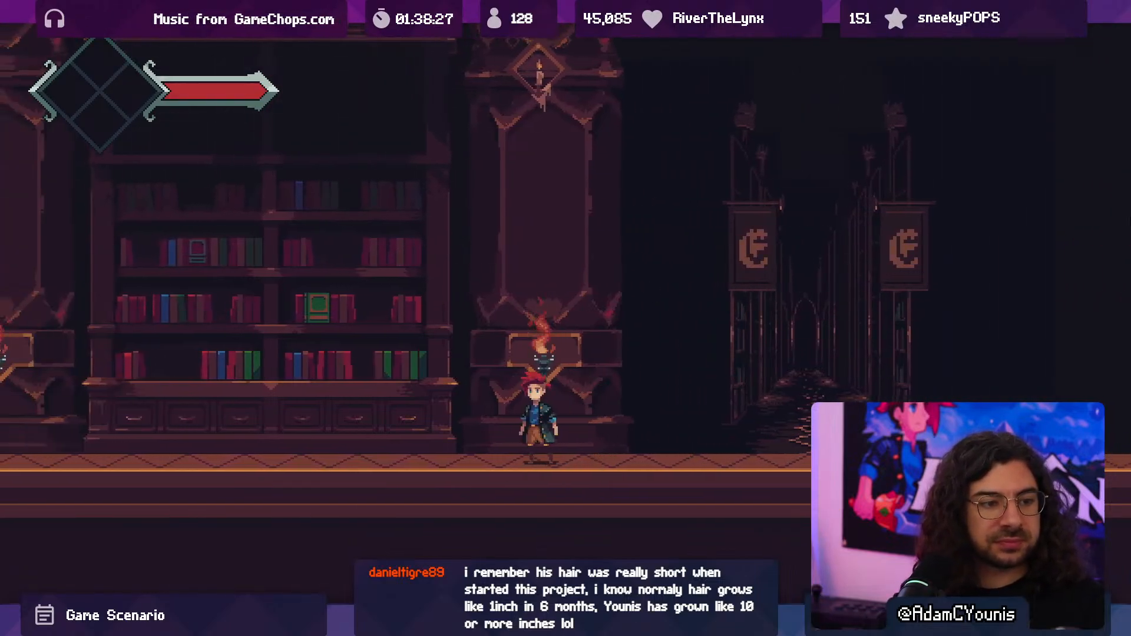
key("Right")
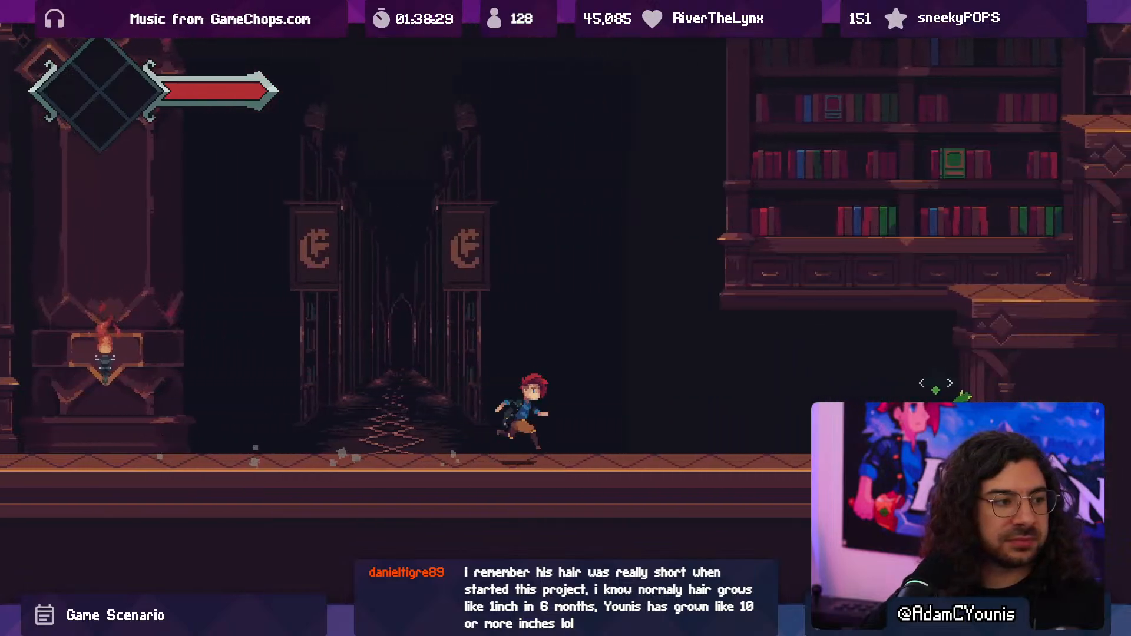
key("Left")
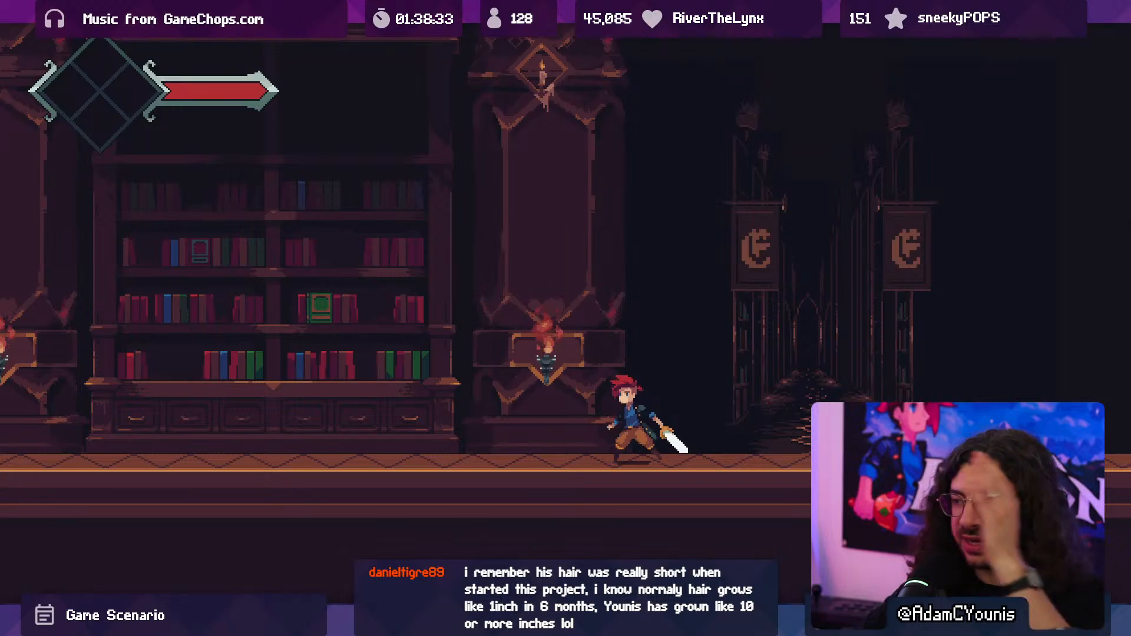
key("Left")
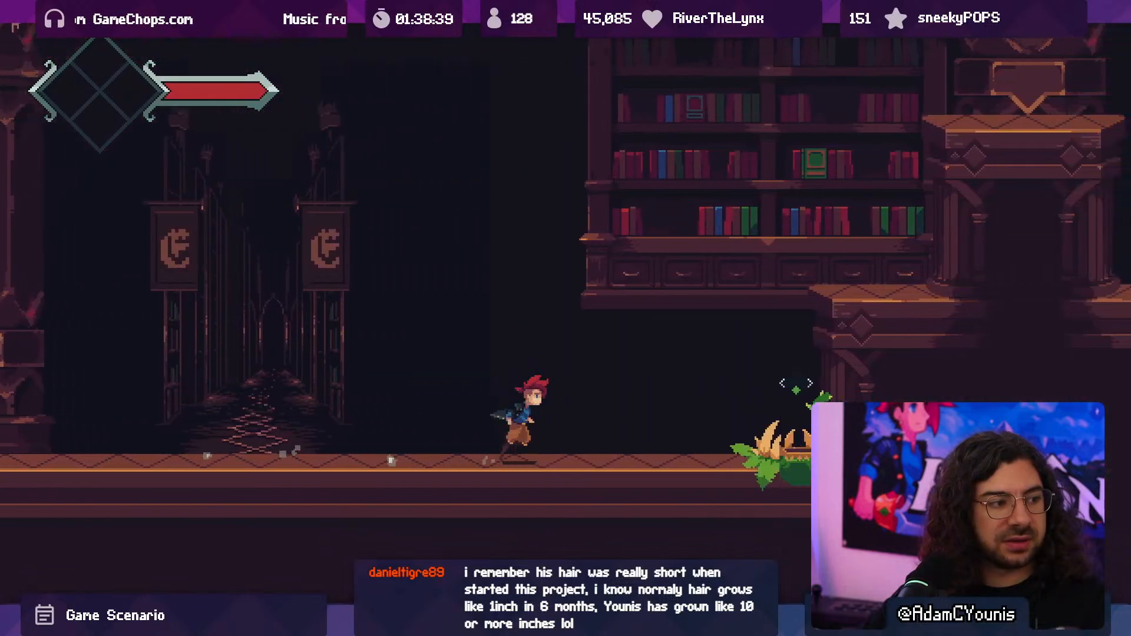
key("Left")
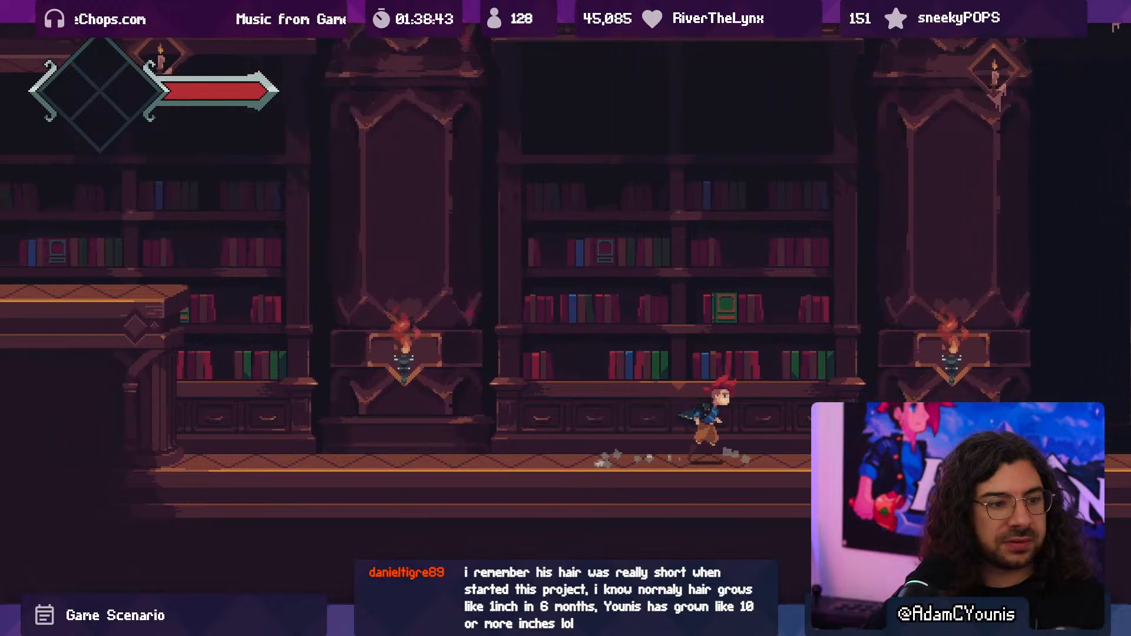
key("Right")
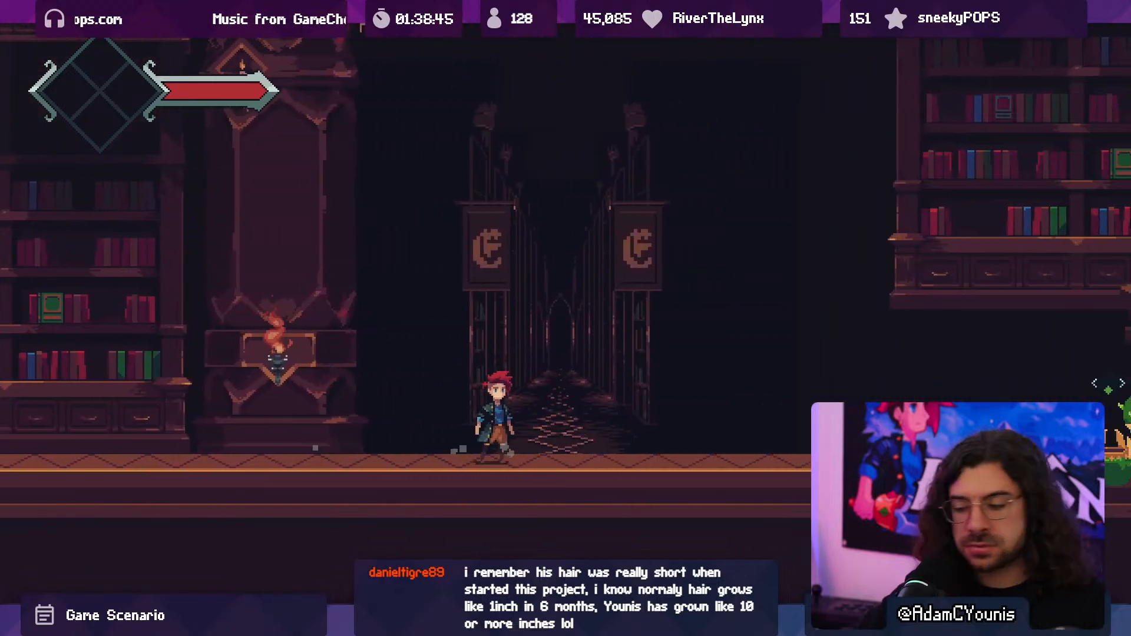
- Stop the playtest, switch to Aseprite, and make the hallway sprite's layers visible so the whole corridor shows
key("F10")
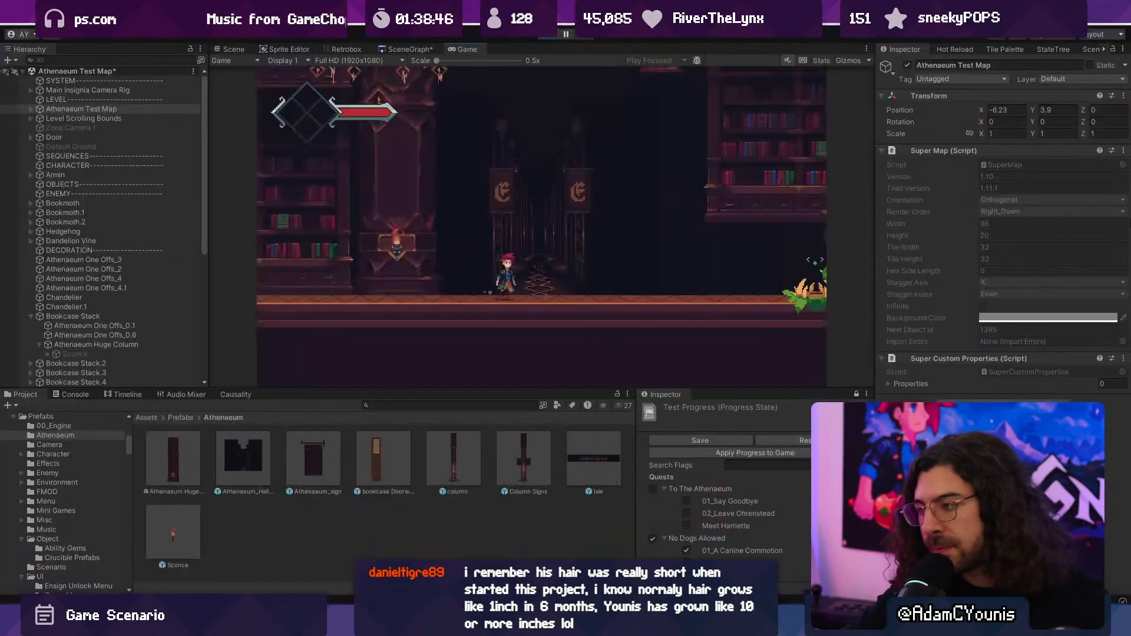
left_click(550, 38)
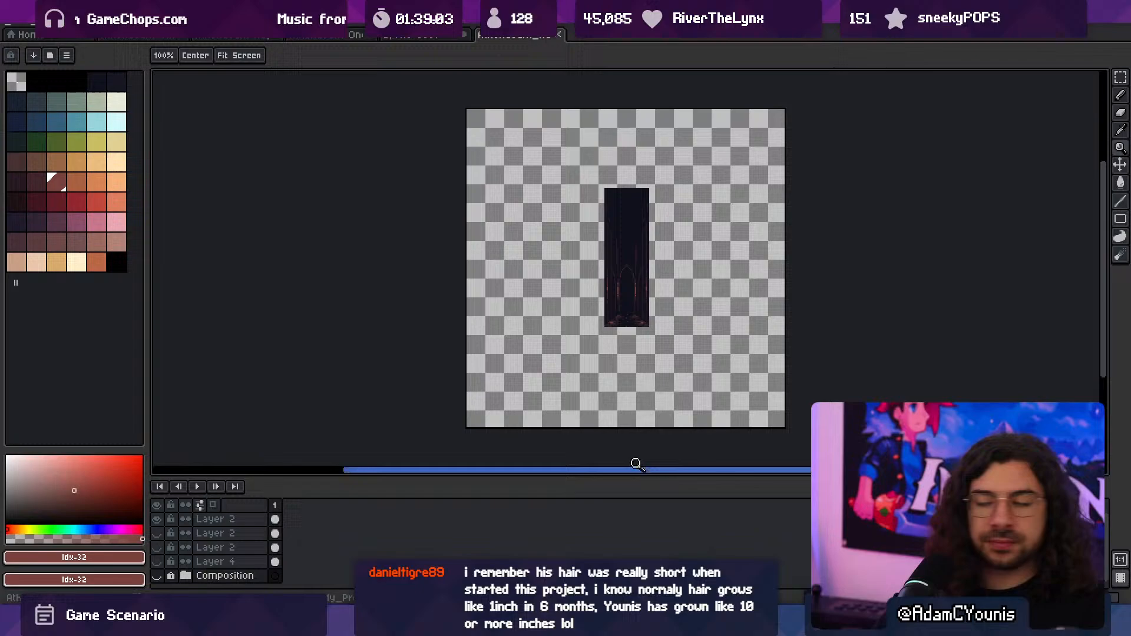
scroll(669, 324, "up", 3)
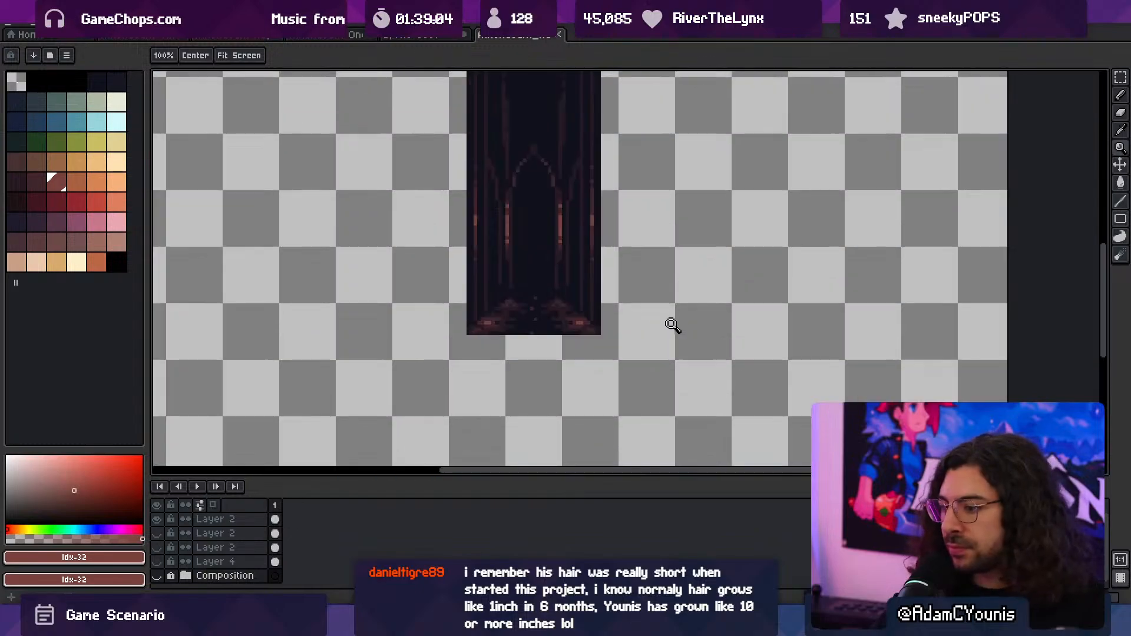
left_click(157, 506)
scroll(502, 324, "down", 4)
middle_click_drag(380, 301, 486, 319)
key("v")
left_click(71, 56)
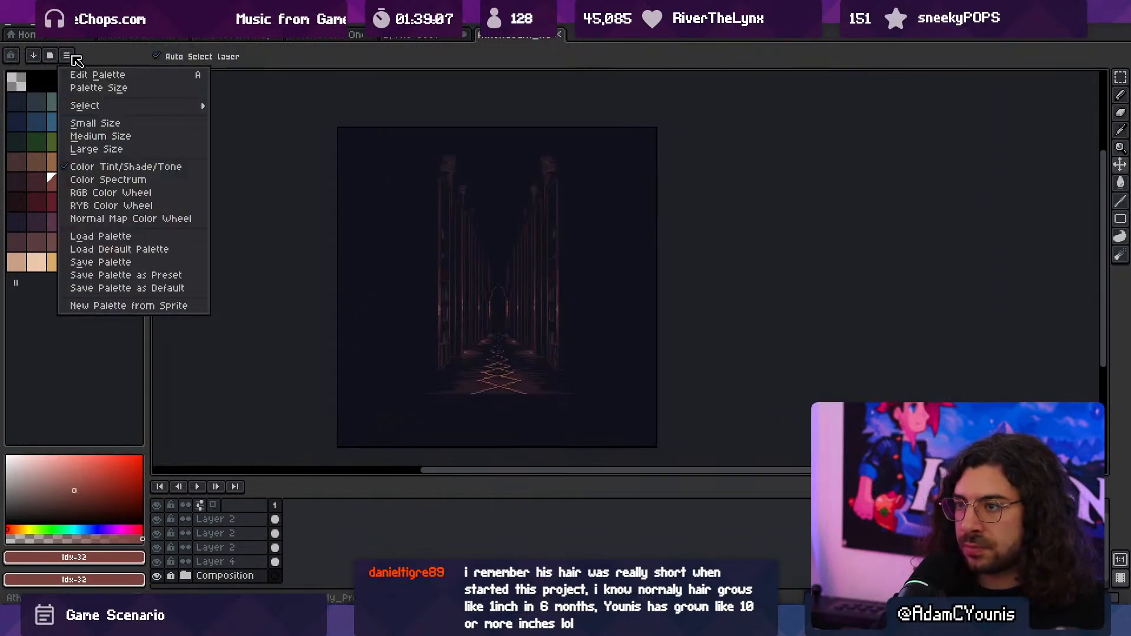
left_click(164, 249)
key("ctrl+z")
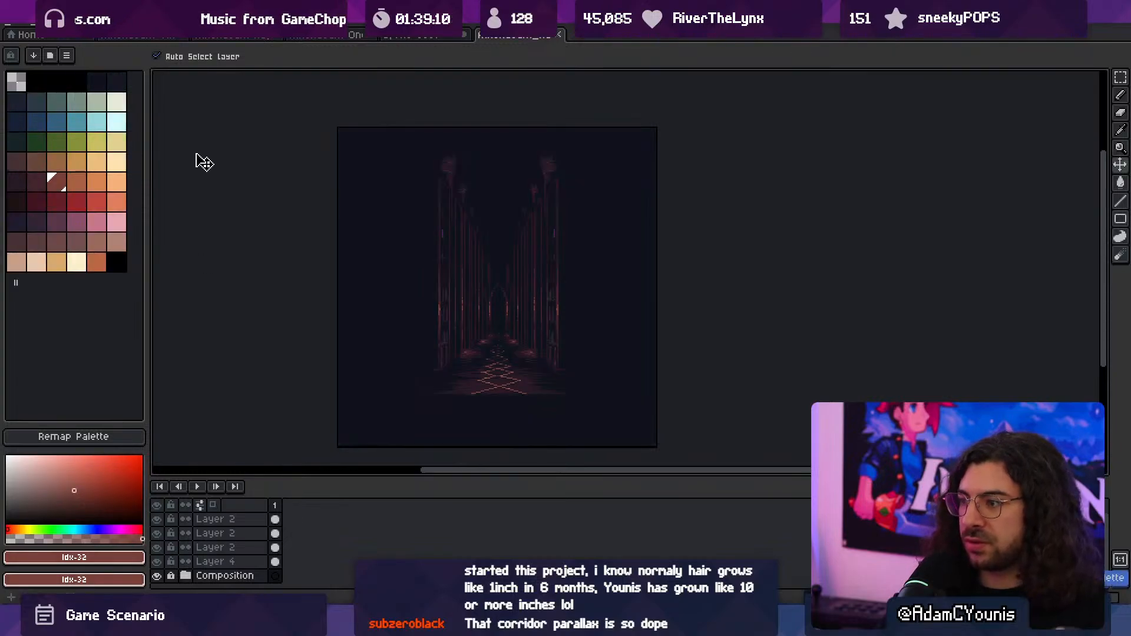
- Convert the hallway sprite to RGB Color mode and load the default palette
left_click(70, 24)
mouse_move(98, 51)
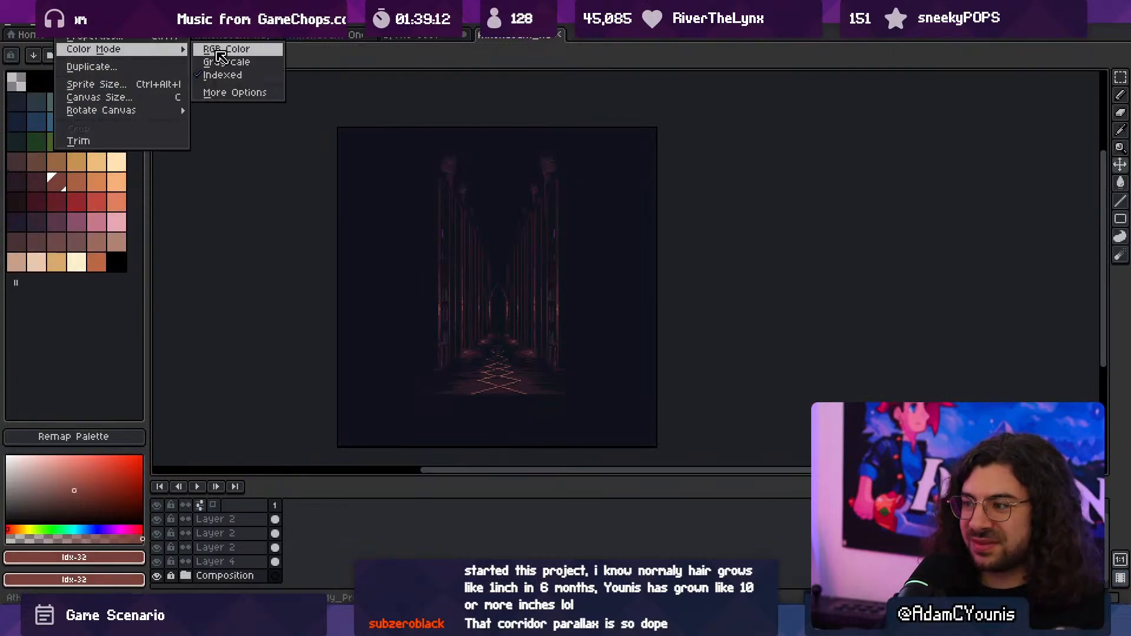
left_click(219, 53)
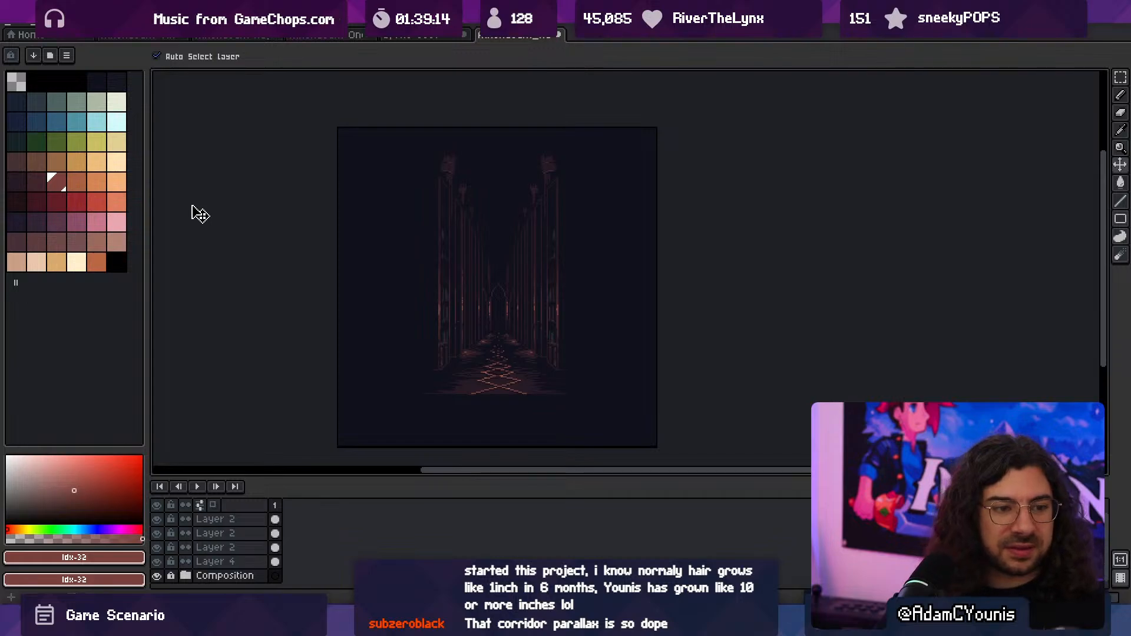
left_click(67, 57)
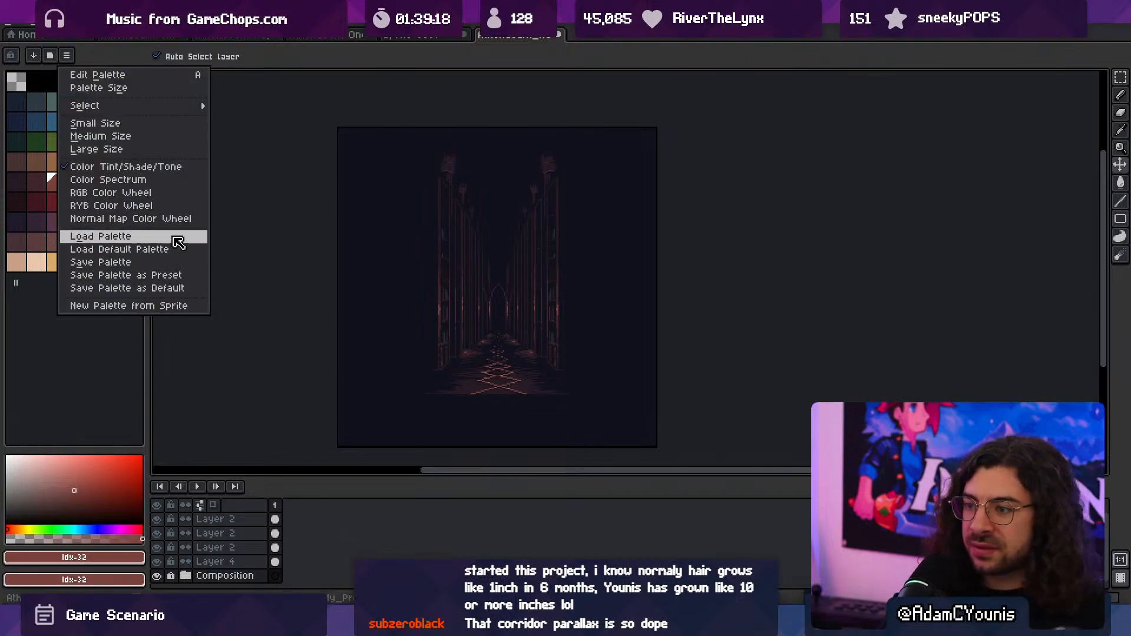
left_click(190, 250)
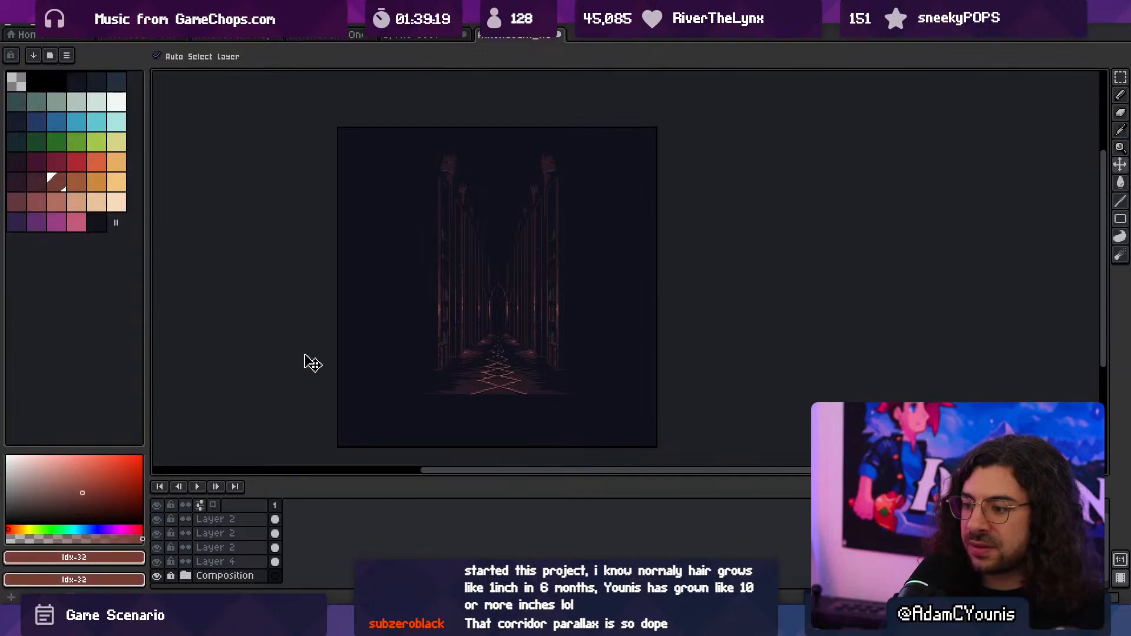
- Select the hallway's dark backdrop layer and pick the near-black background colour from the bookcase artwork to match it
left_click(161, 576)
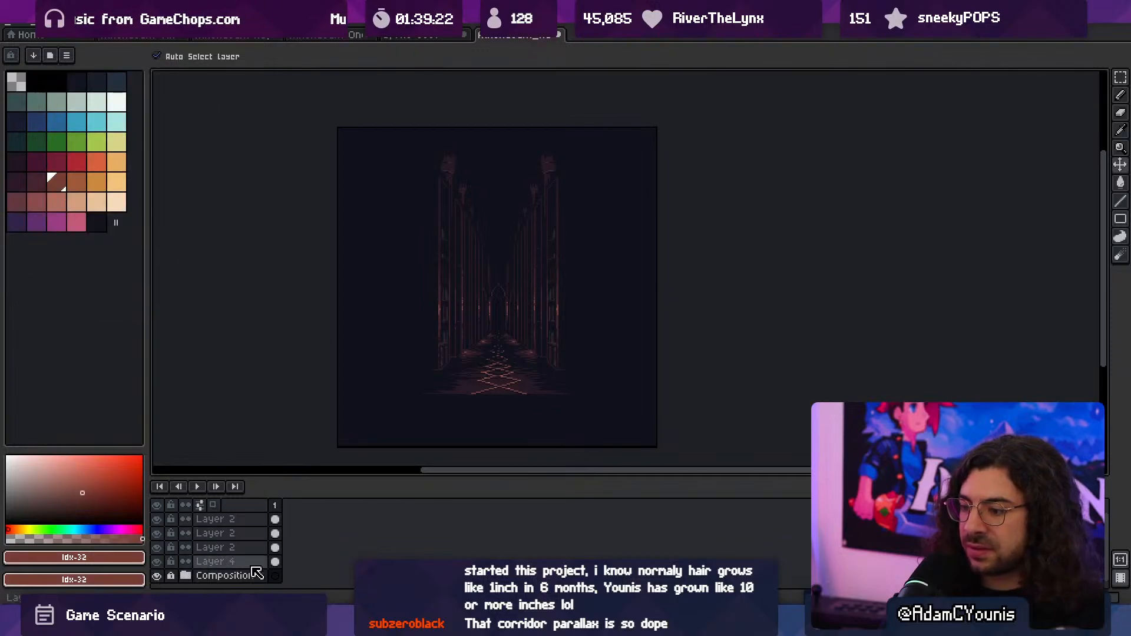
left_click(277, 563)
middle_click_drag(436, 391, 441, 402)
left_click(400, 362)
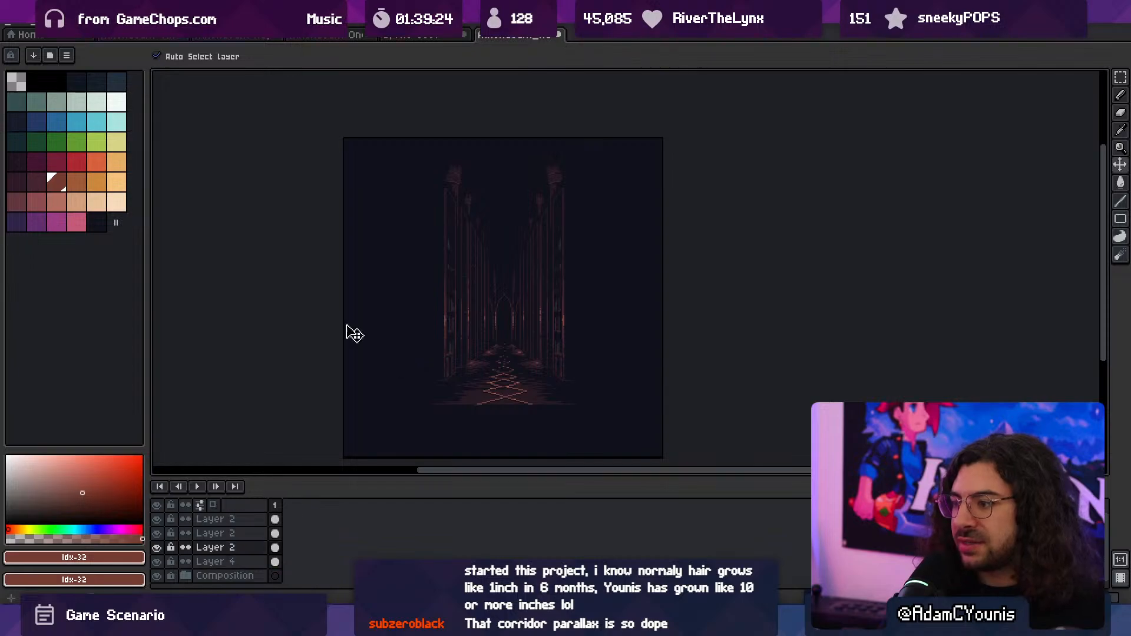
left_click(420, 35)
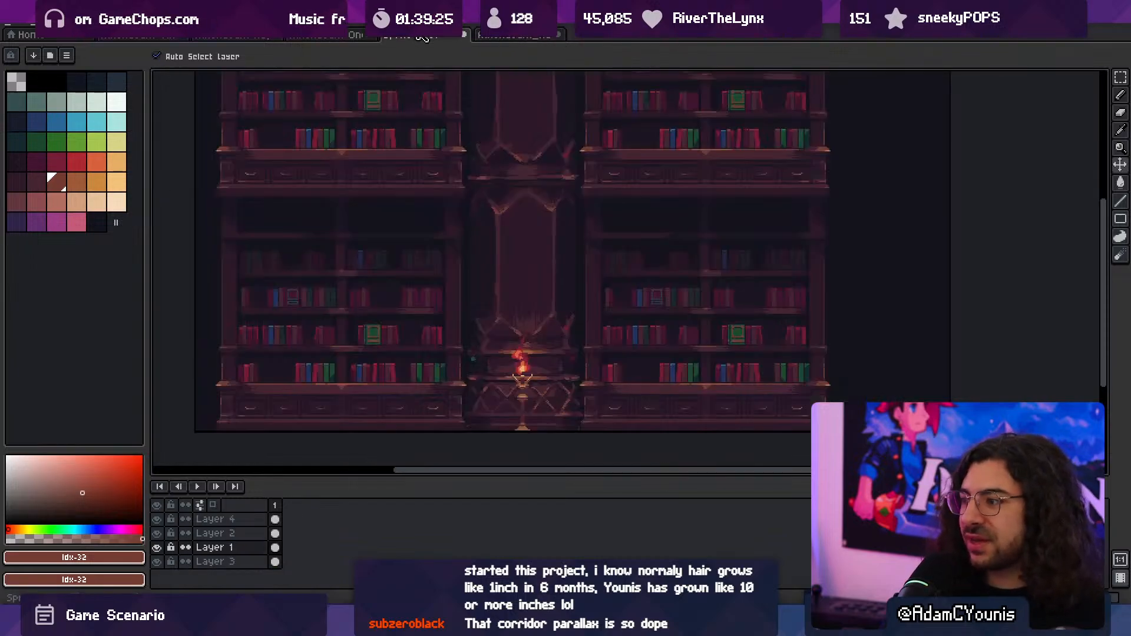
left_click(878, 265, "alt")
left_click(497, 37)
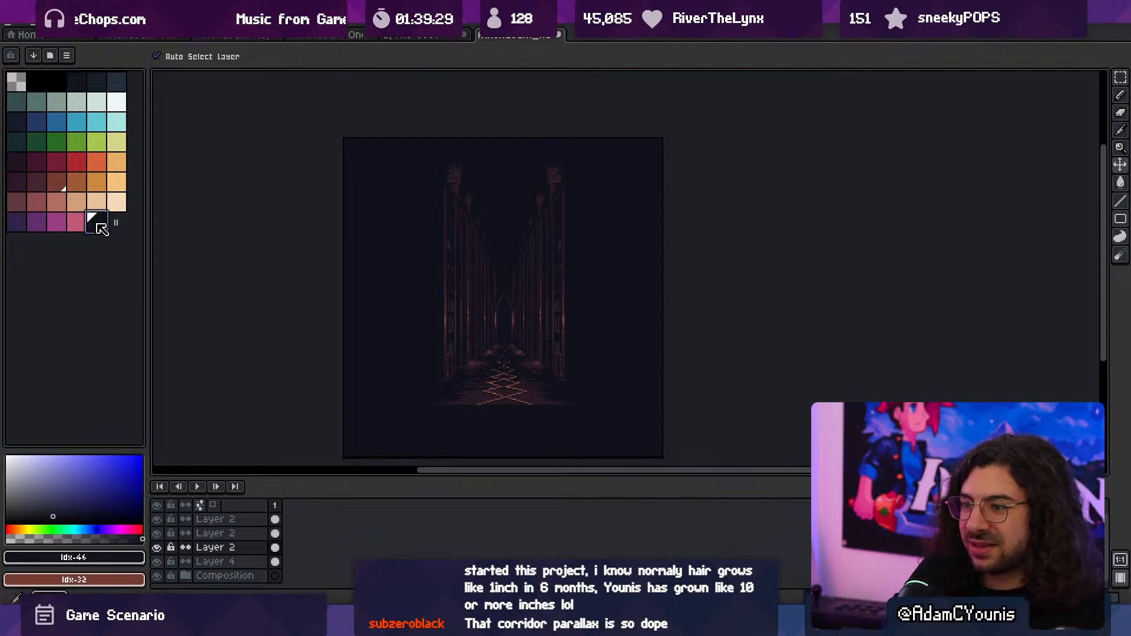
- Fill the dark backdrop on Layer 4 and the Layer 2 above it with the picked near-black colour
key("g")
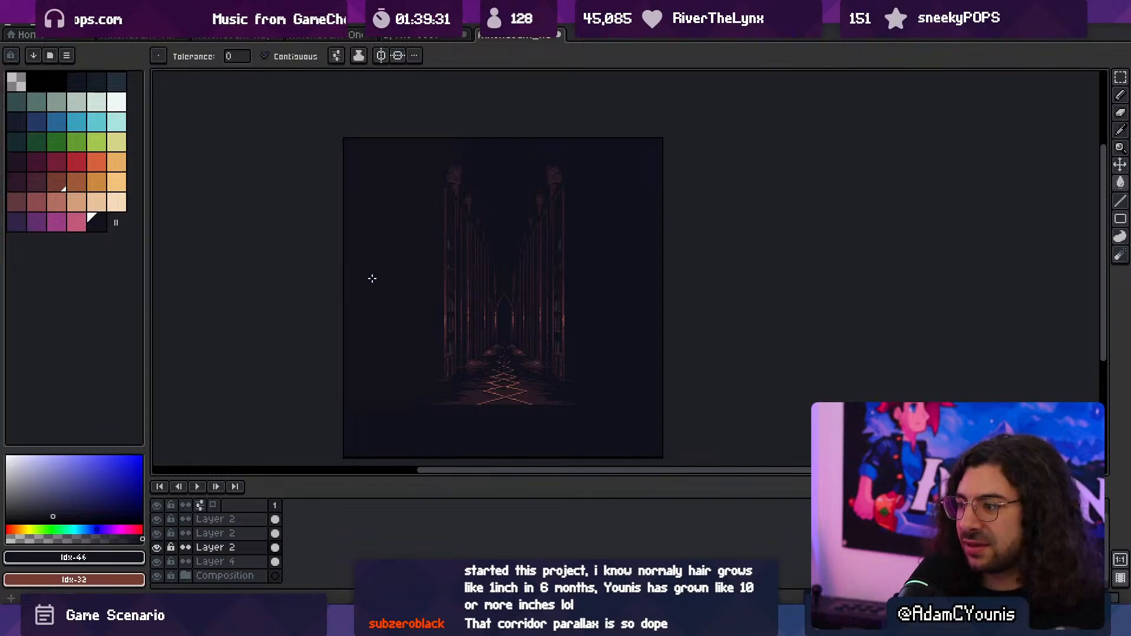
key("v")
left_click(406, 433)
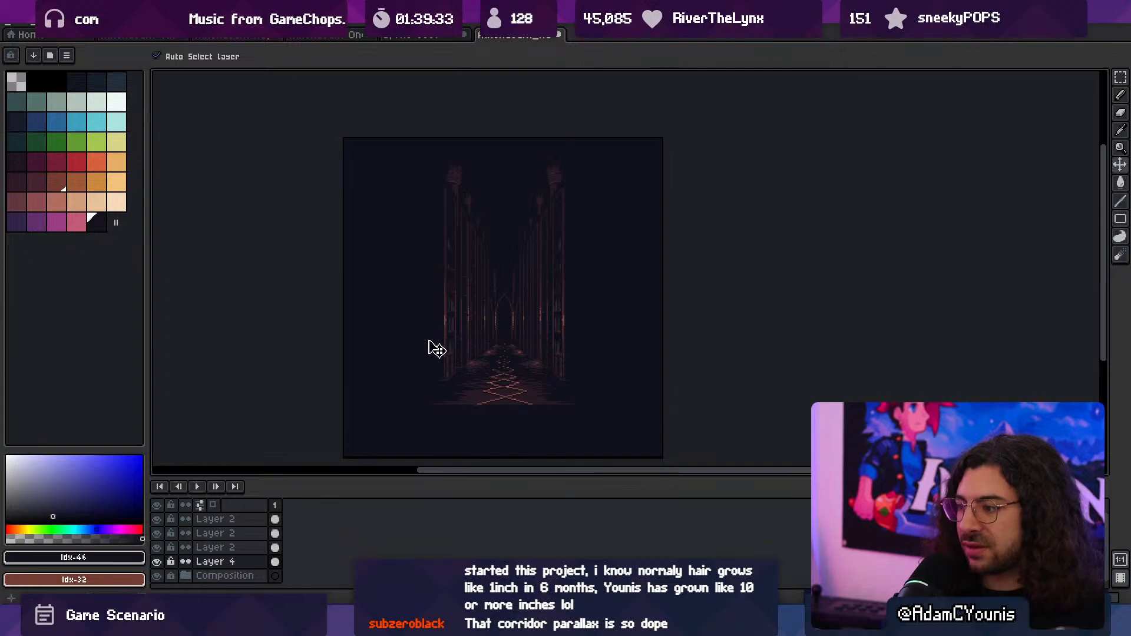
key("g")
key("v")
left_click(391, 368)
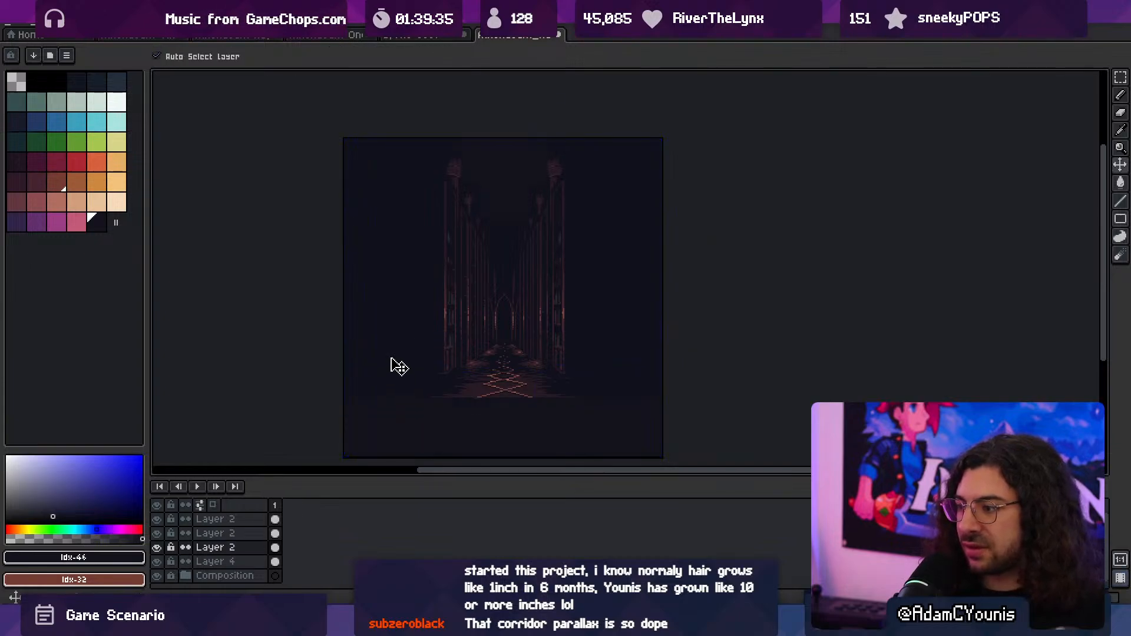
key("g")
key("v")
- Fill the remaining dark areas around the hallway with the near-black colour, examine the corridor up close, and save the sprite
scroll(587, 330, "up", 2)
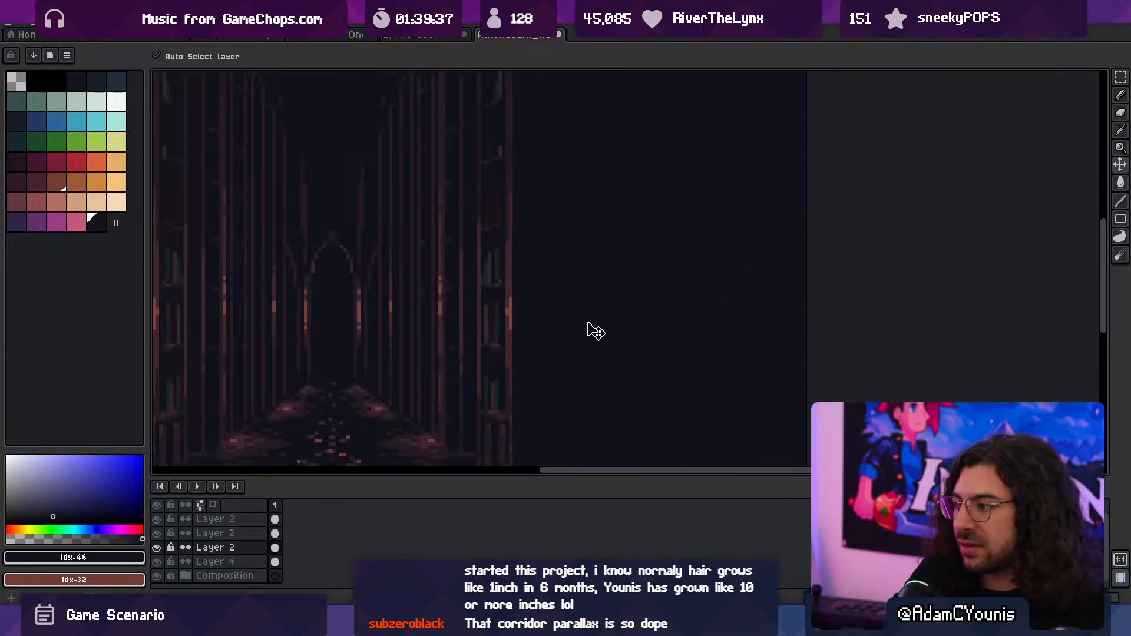
scroll(588, 346, "down", 2)
scroll(597, 383, "up", 3)
scroll(588, 374, "down", 2)
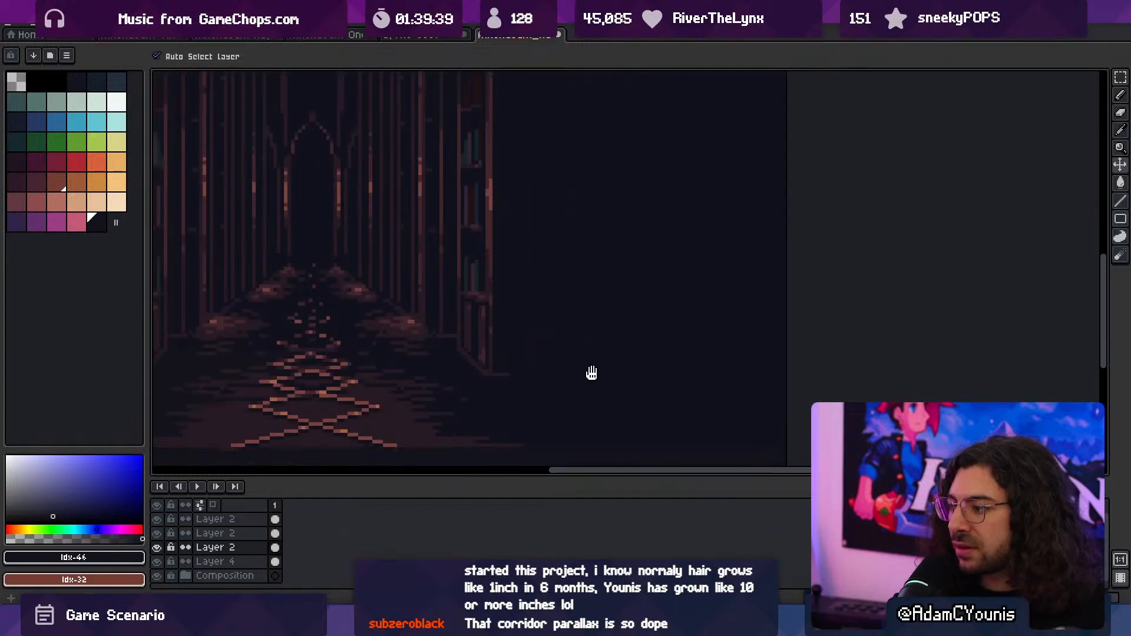
key("g")
middle_click_drag(489, 269, 594, 396)
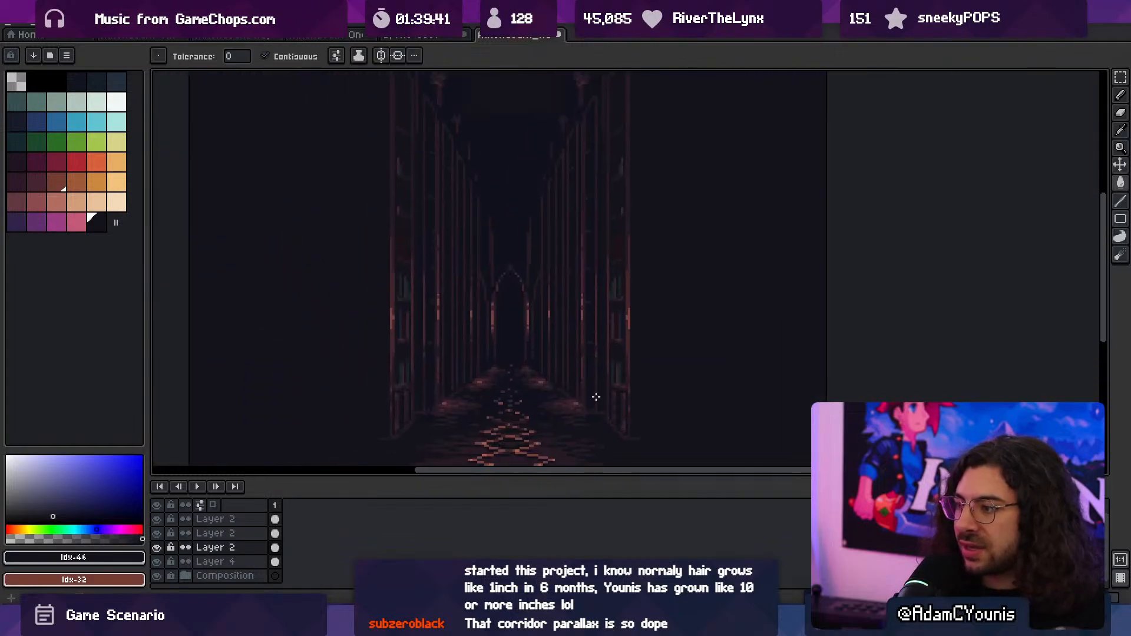
scroll(499, 391, "up", 1)
middle_click_drag(497, 389, 508, 346)
middle_click_drag(410, 358, 477, 404)
scroll(431, 371, "up", 1)
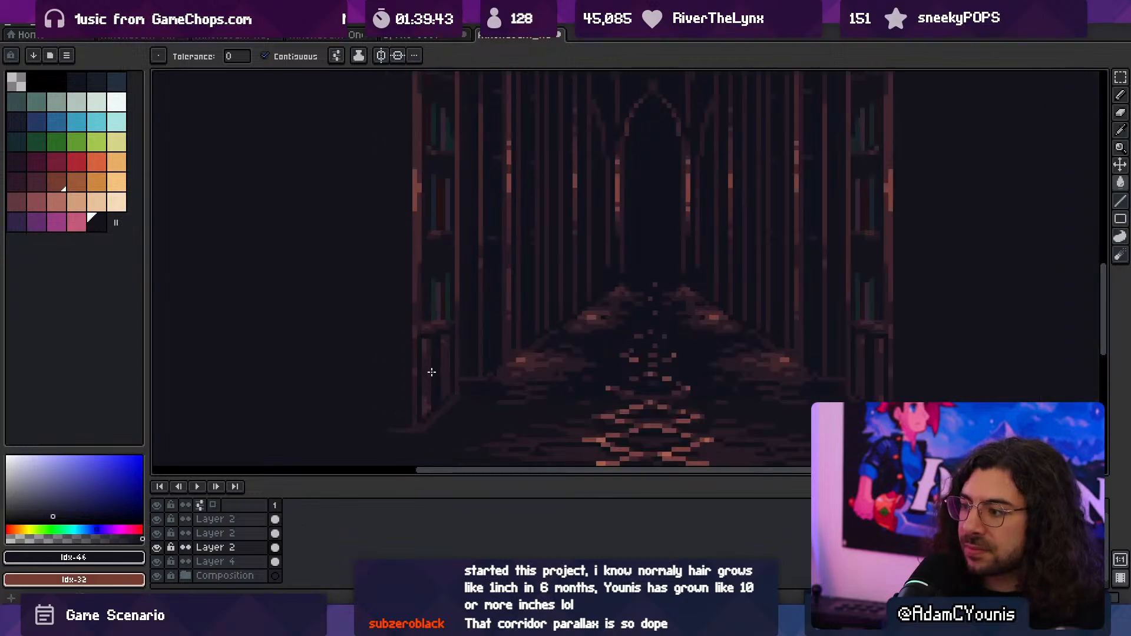
scroll(431, 371, "down", 3)
scroll(441, 366, "down", 1)
scroll(442, 370, "up", 1)
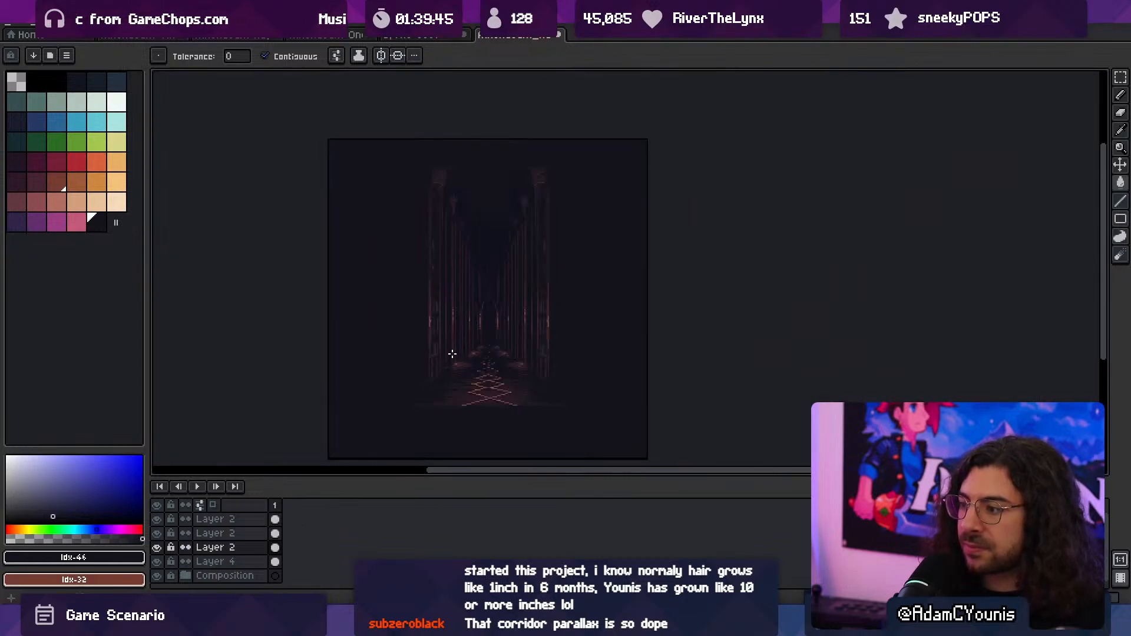
scroll(463, 350, "up", 2)
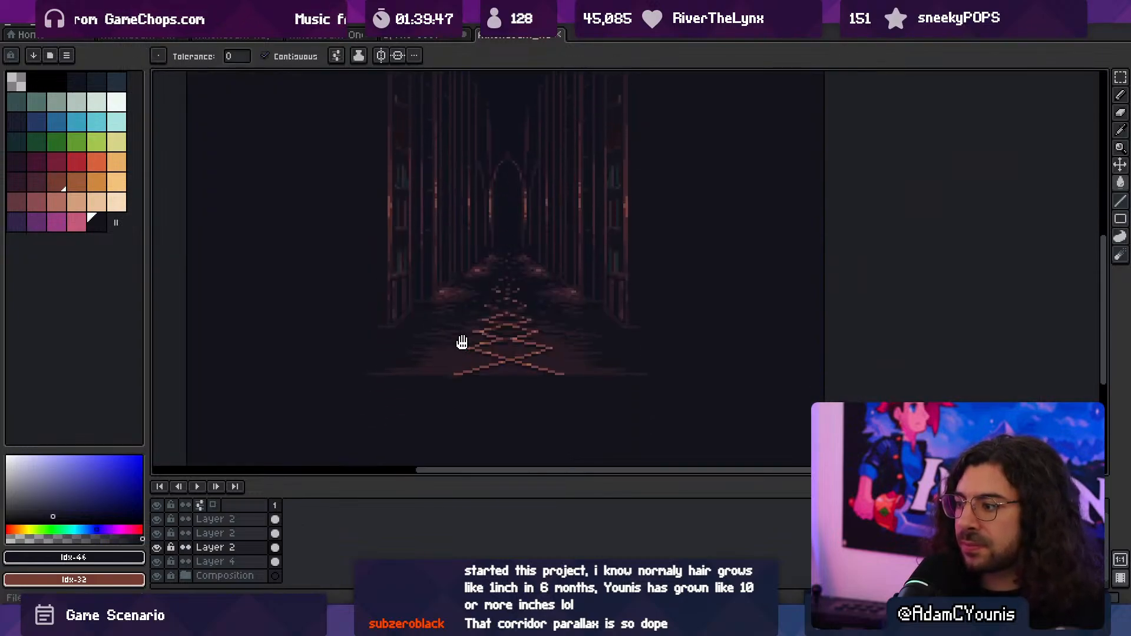
- Choose the dark maroon swatch for the floor and assign G as the keyboard shortcut for Switch Contiguous Fill
left_click(446, 353, "alt")
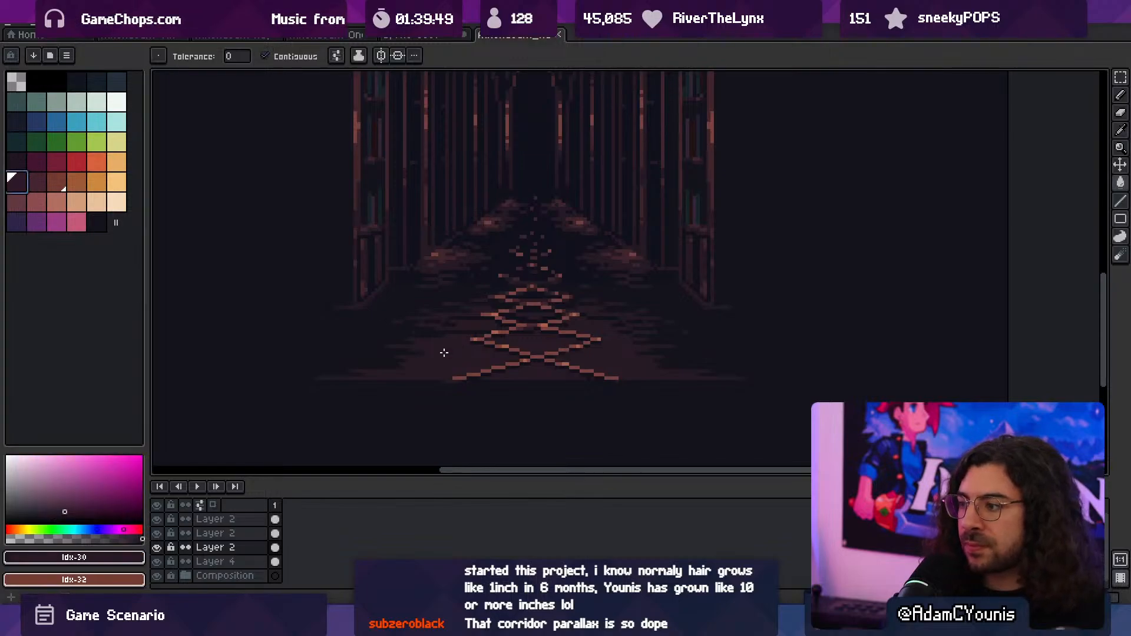
left_click(68, 25)
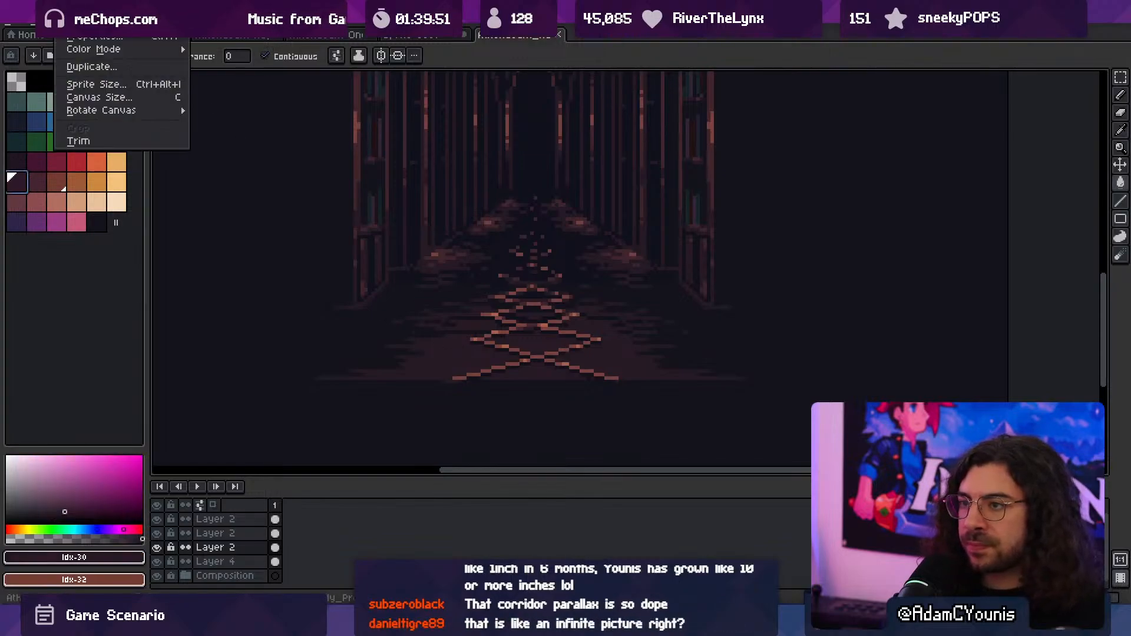
left_click(88, 365)
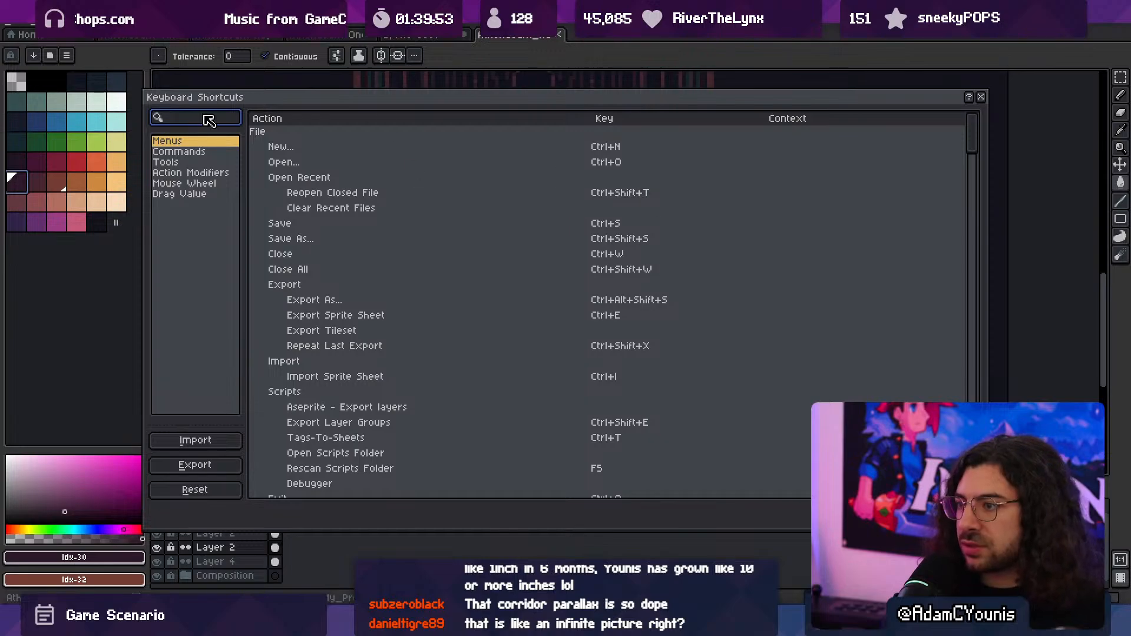
type("g")
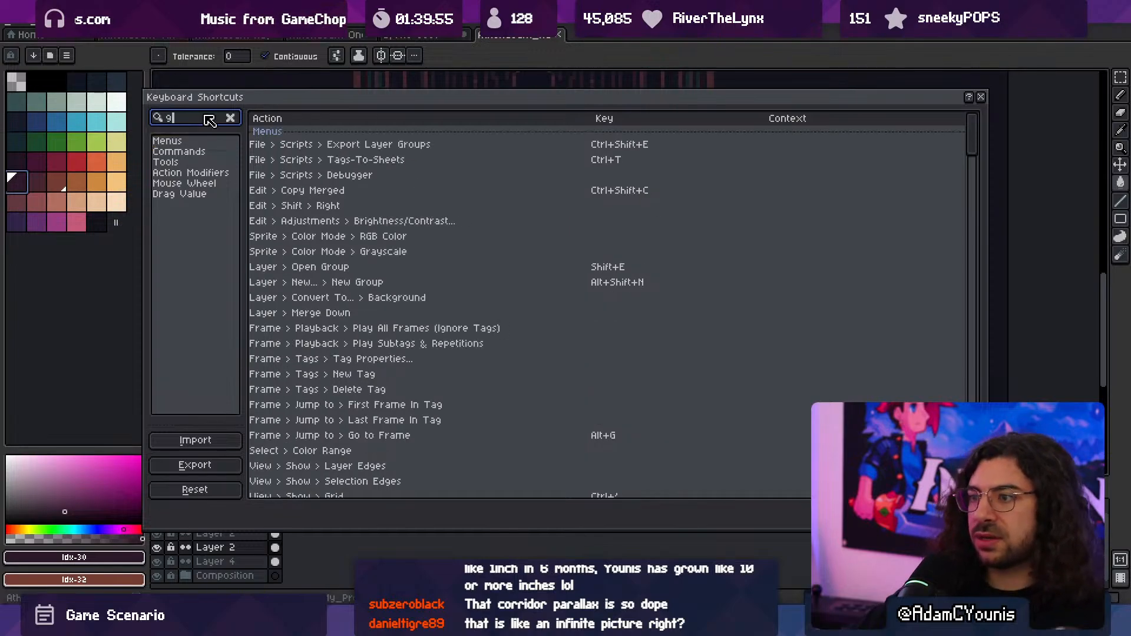
key("BackSpace")
type("conti")
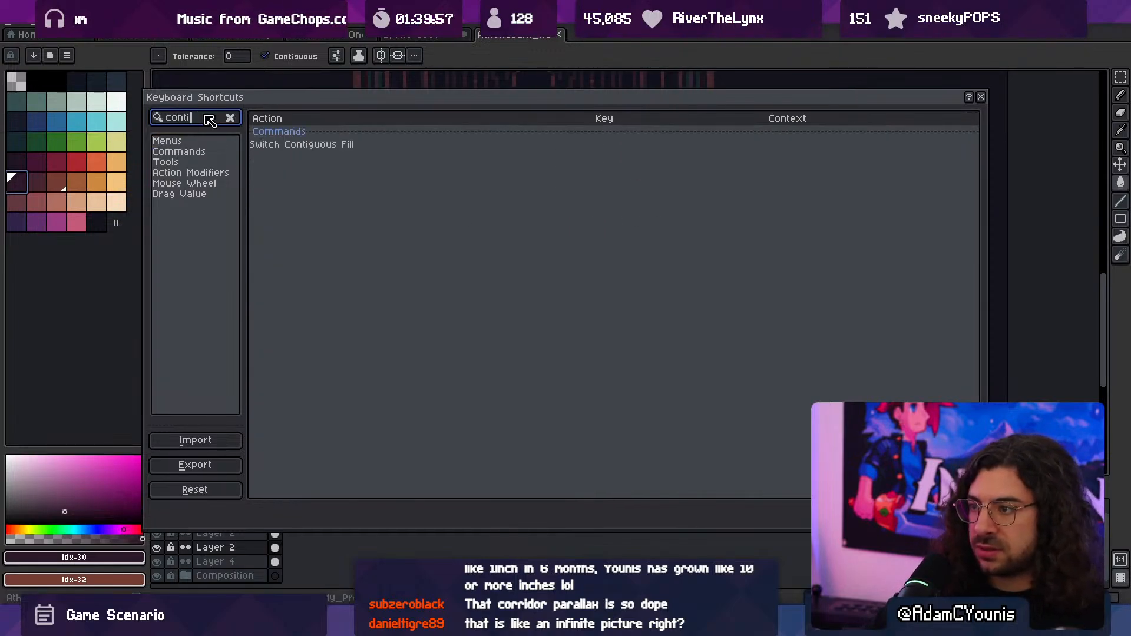
left_click(354, 146)
double_click(580, 151)
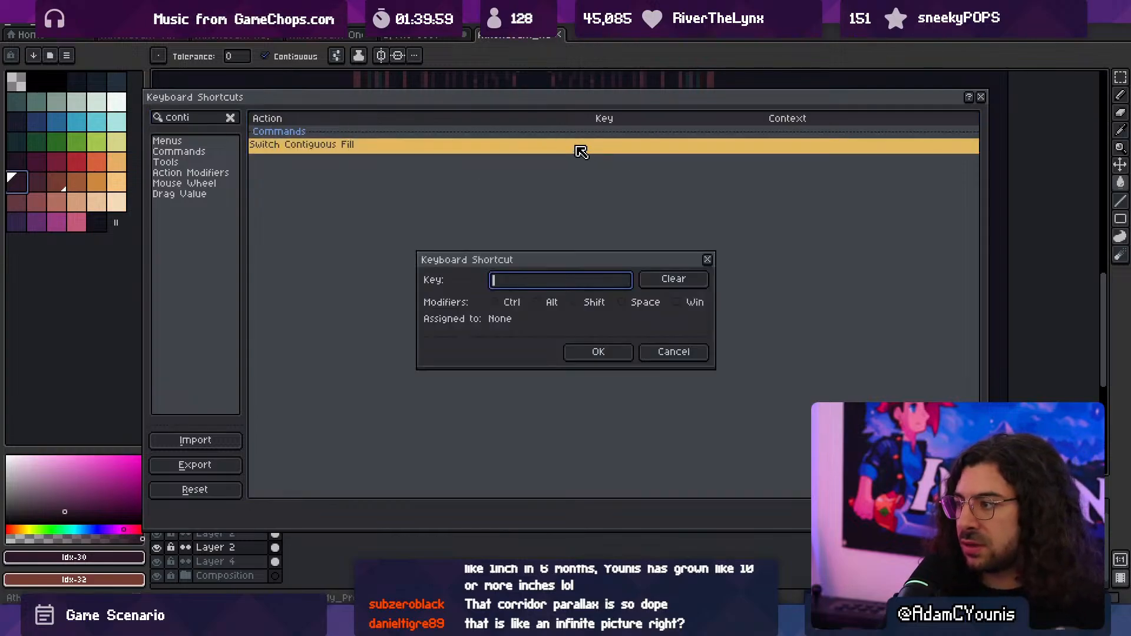
key("g")
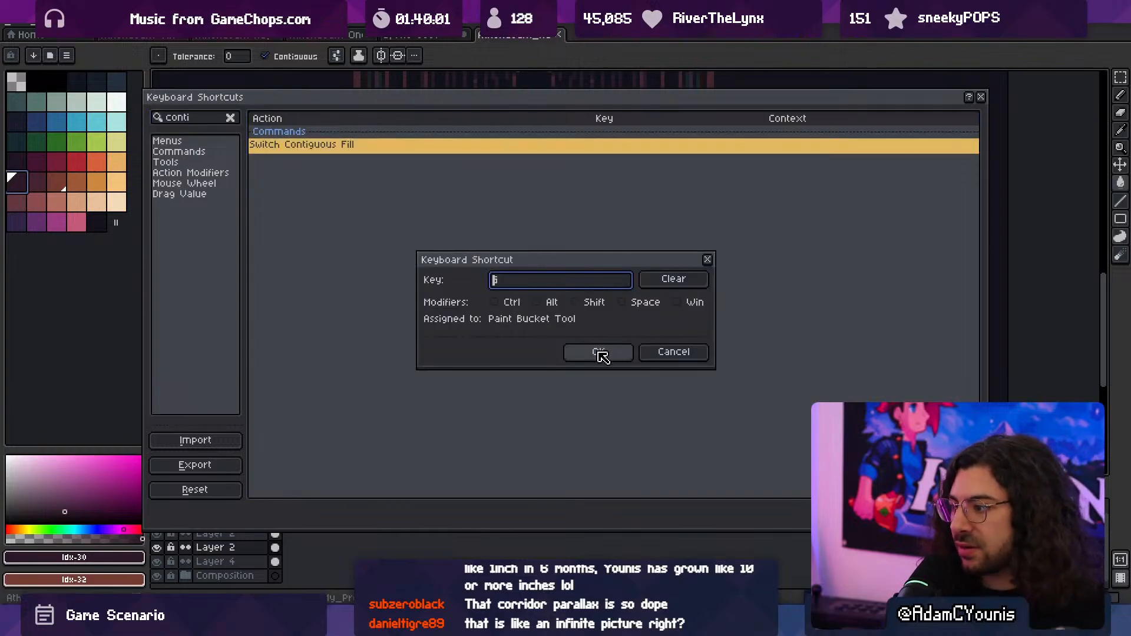
left_click(599, 352)
key("Return")
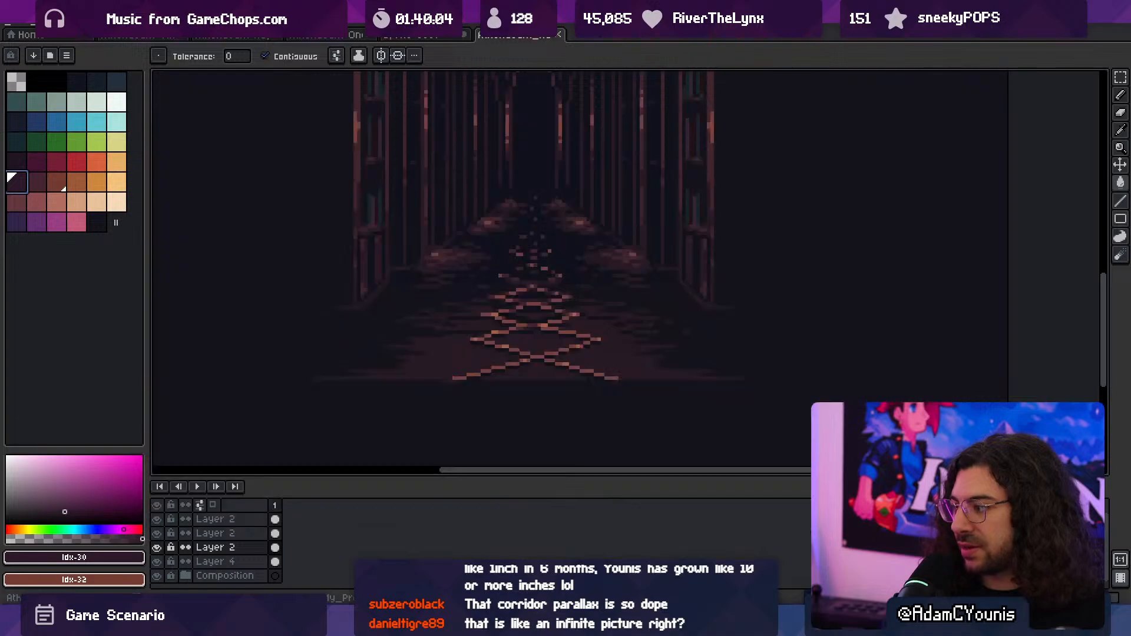
- Turn off contiguous fill and recolour the hallway floor's dark patches with the dark maroon
key("g")
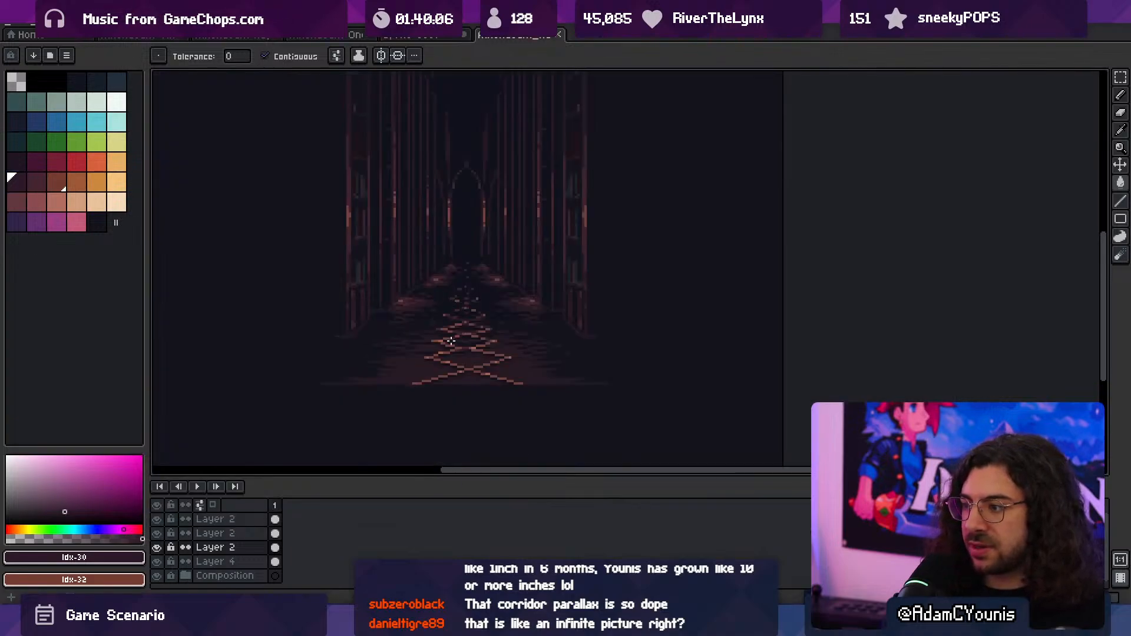
scroll(451, 340, "up", 2)
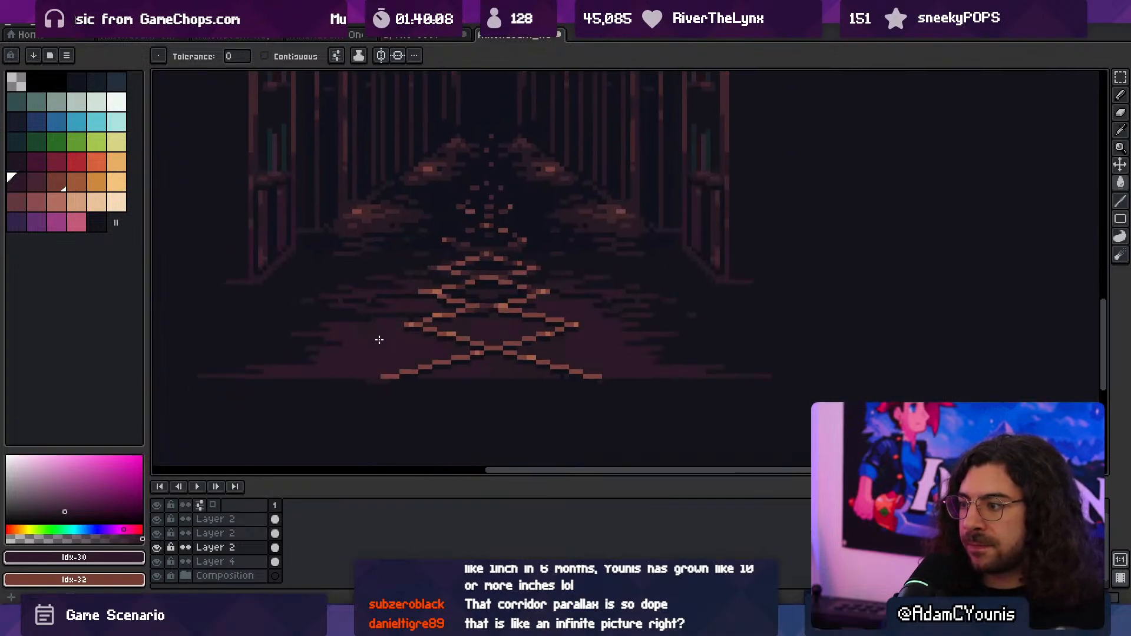
middle_click_drag(371, 249, 393, 291)
key("v")
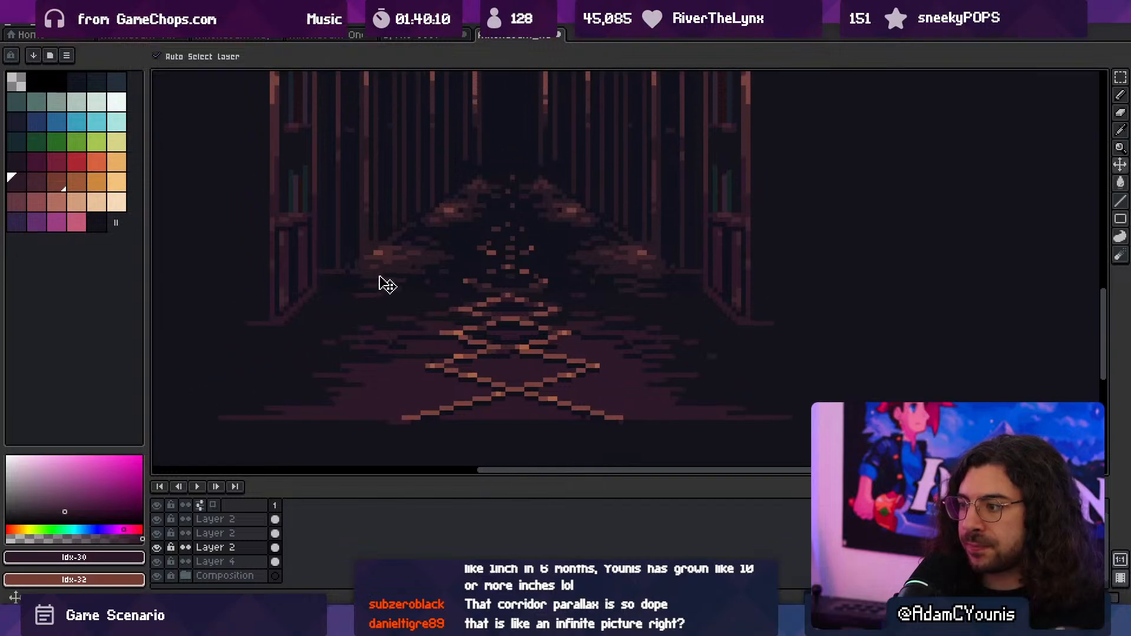
- Assign G as the keyboard shortcut for the Paint Bucket Tool
left_click(384, 272)
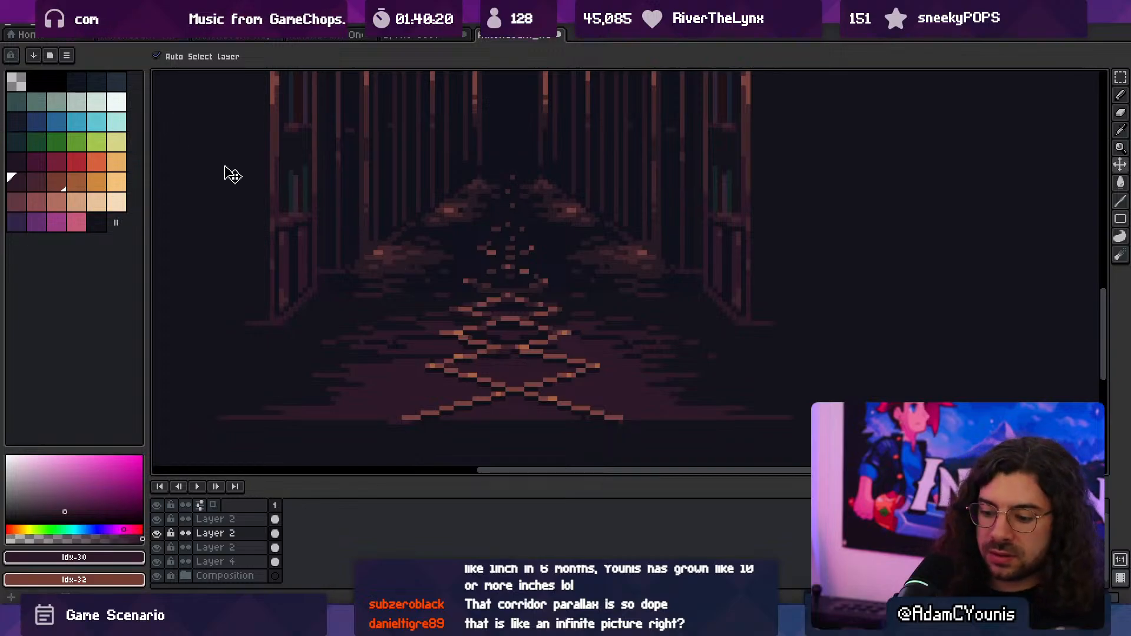
key("b")
left_click(69, 25)
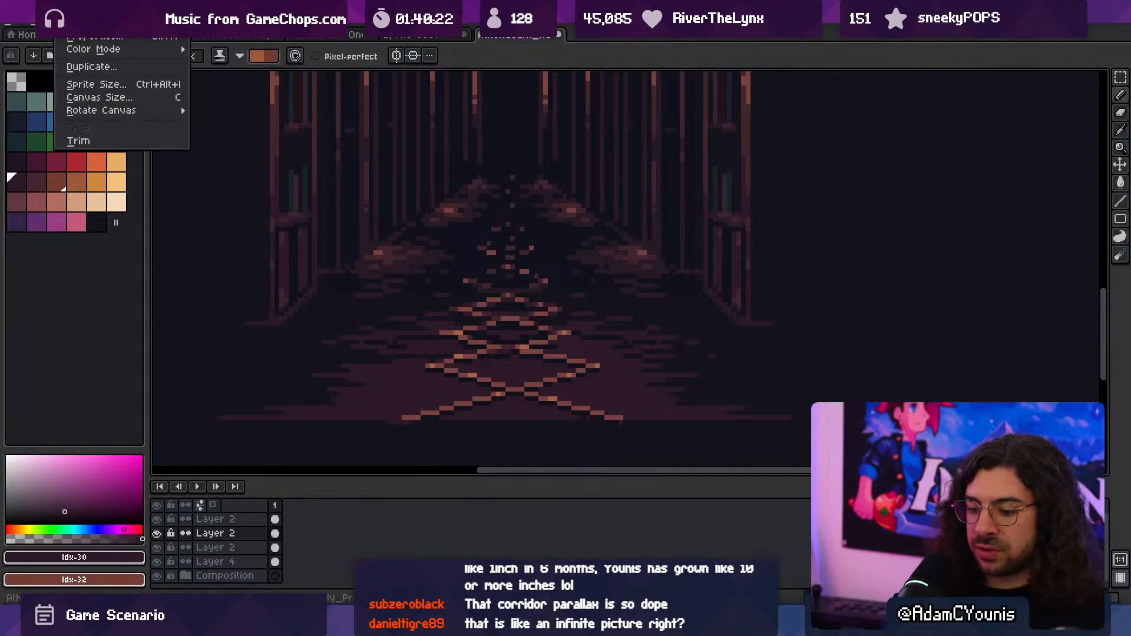
mouse_move(41, 24)
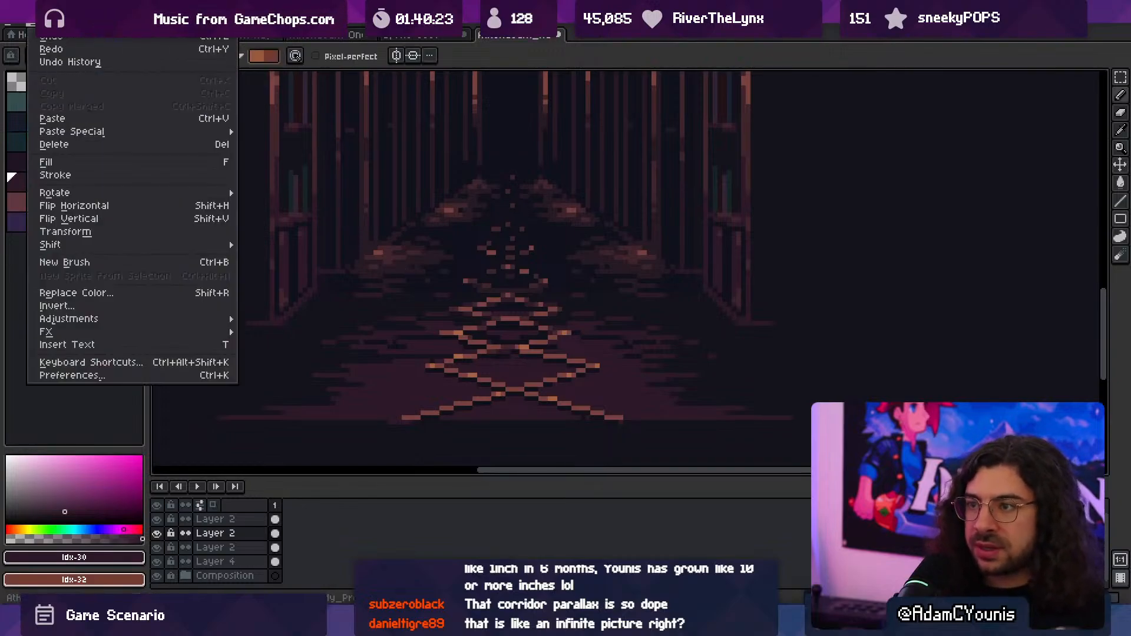
left_click(113, 362)
type("paint")
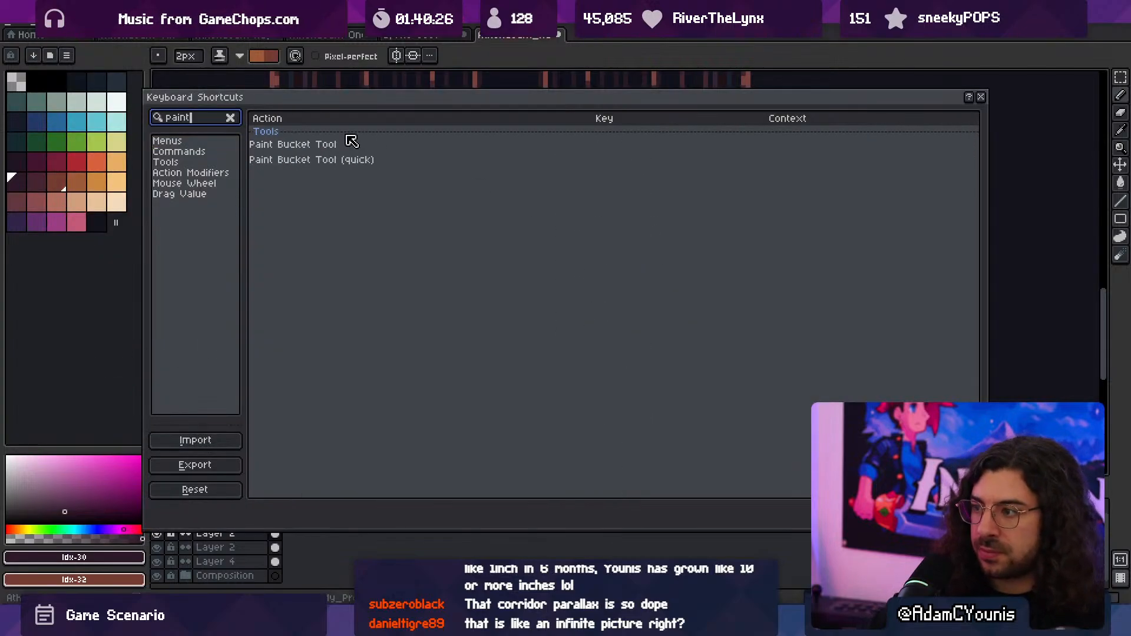
left_click(568, 144)
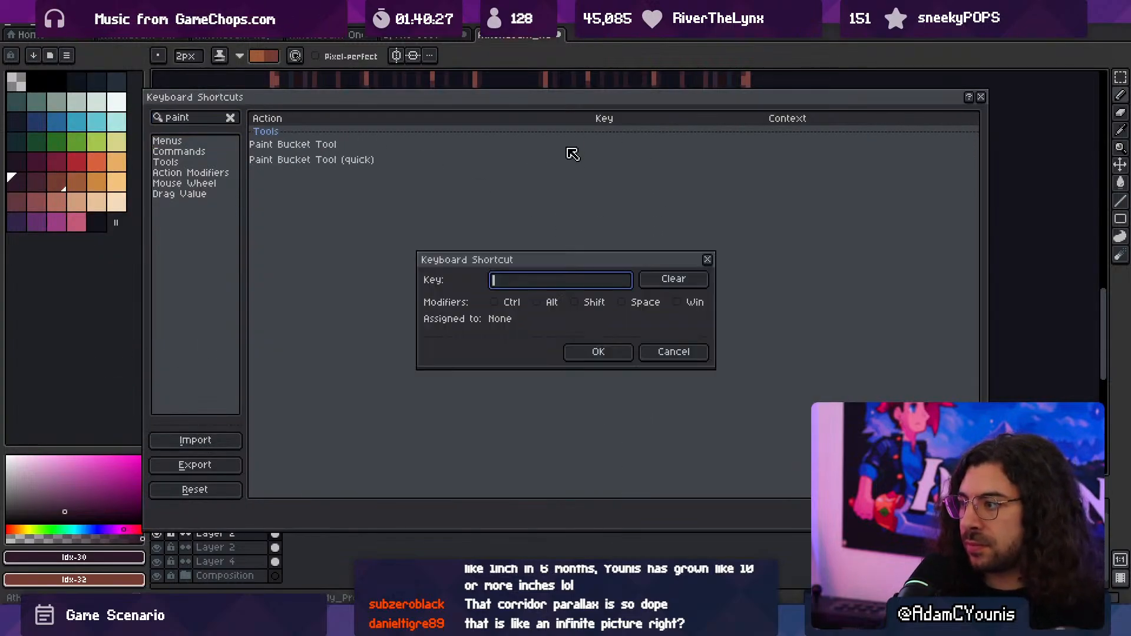
key("g")
left_click(597, 352)
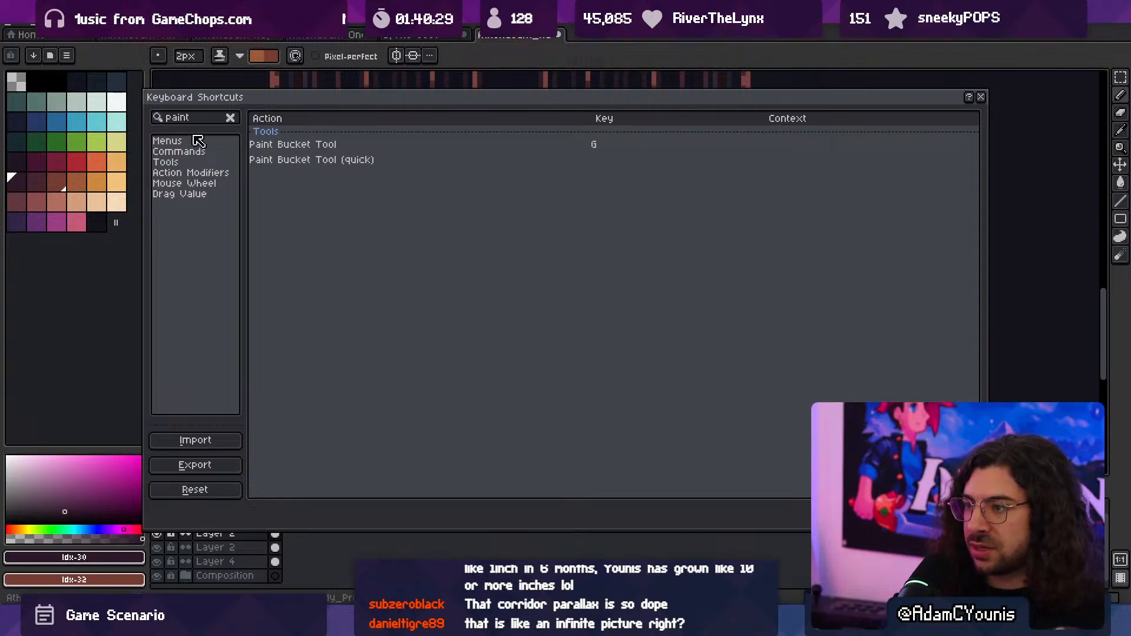
- Assign F as the keyboard shortcut for Switch Contiguous Fill and accept the shortcut changes
type("contni")
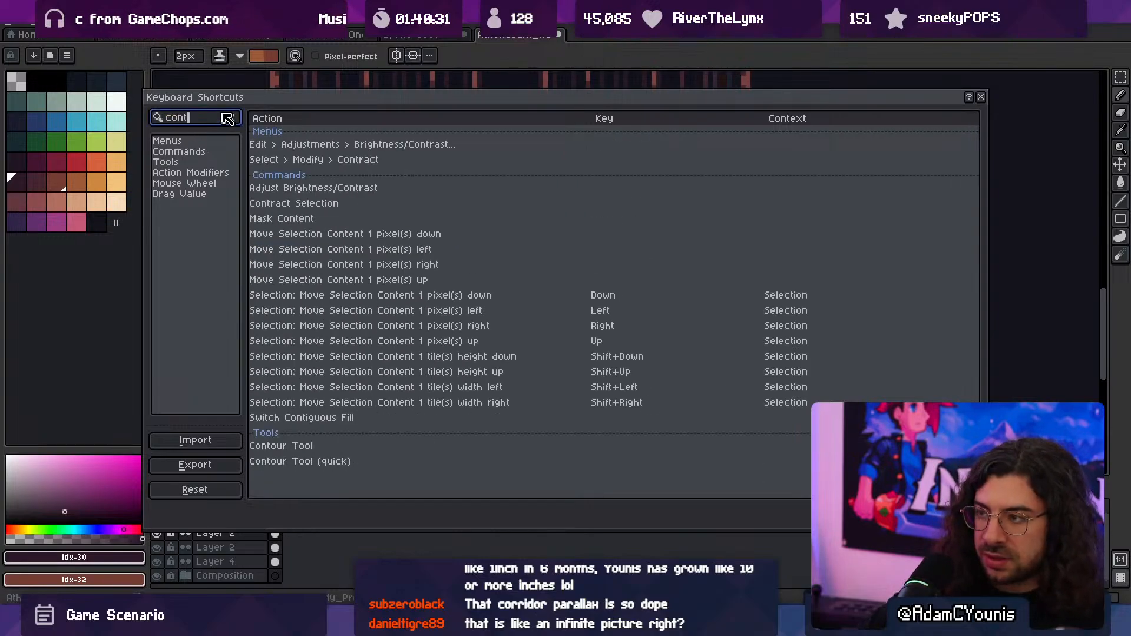
key("BackSpace")
type("i")
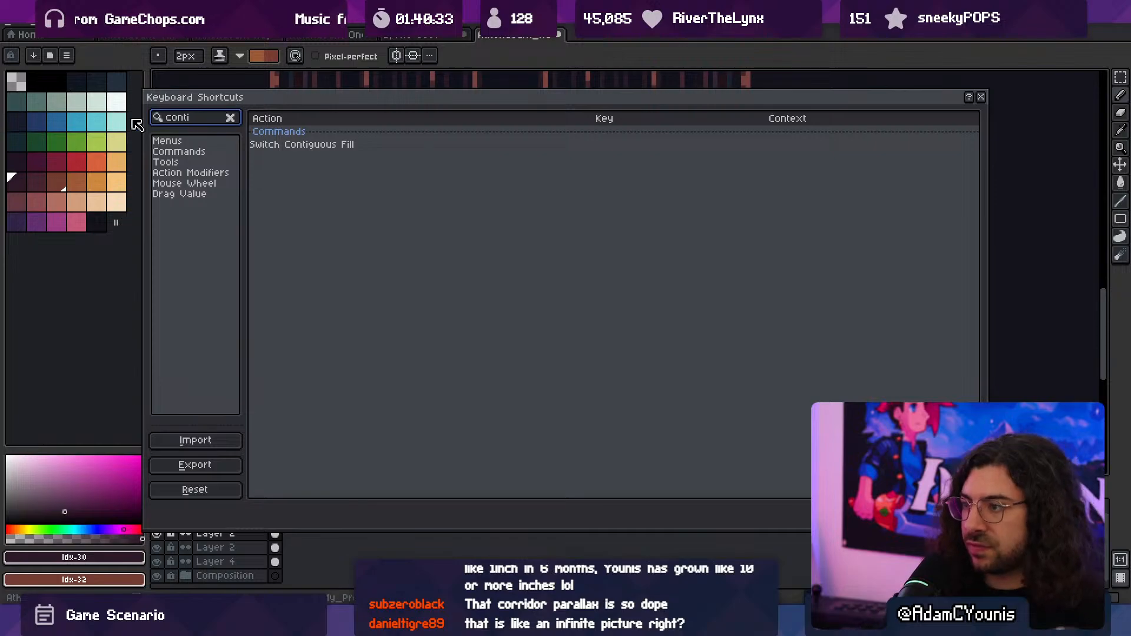
left_click(330, 149)
left_click(570, 145)
key("f")
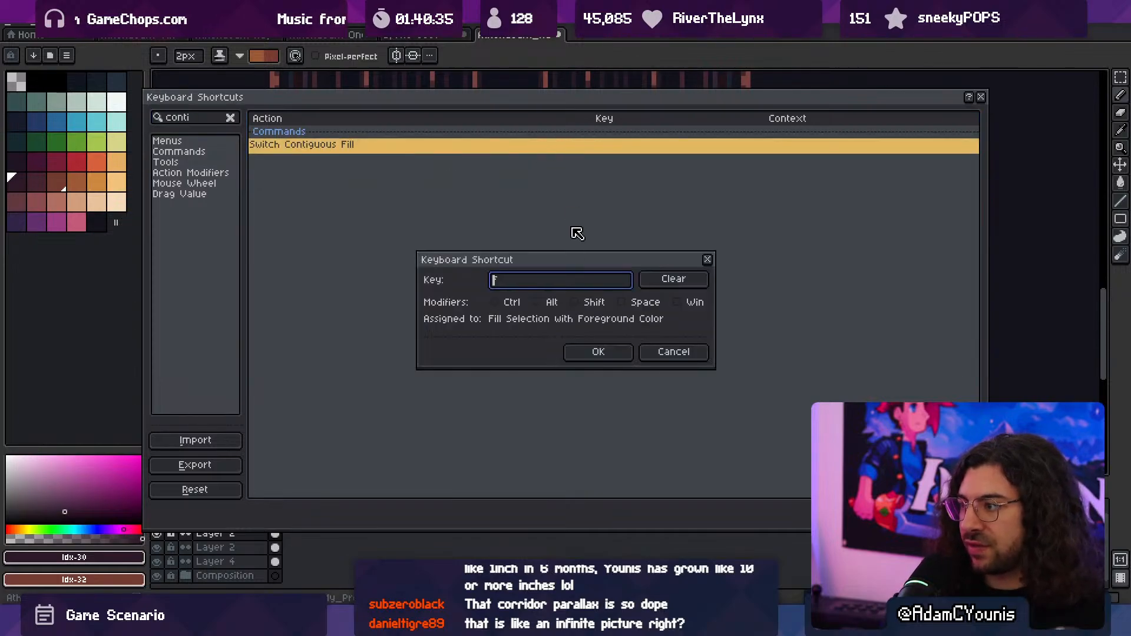
left_click(596, 353)
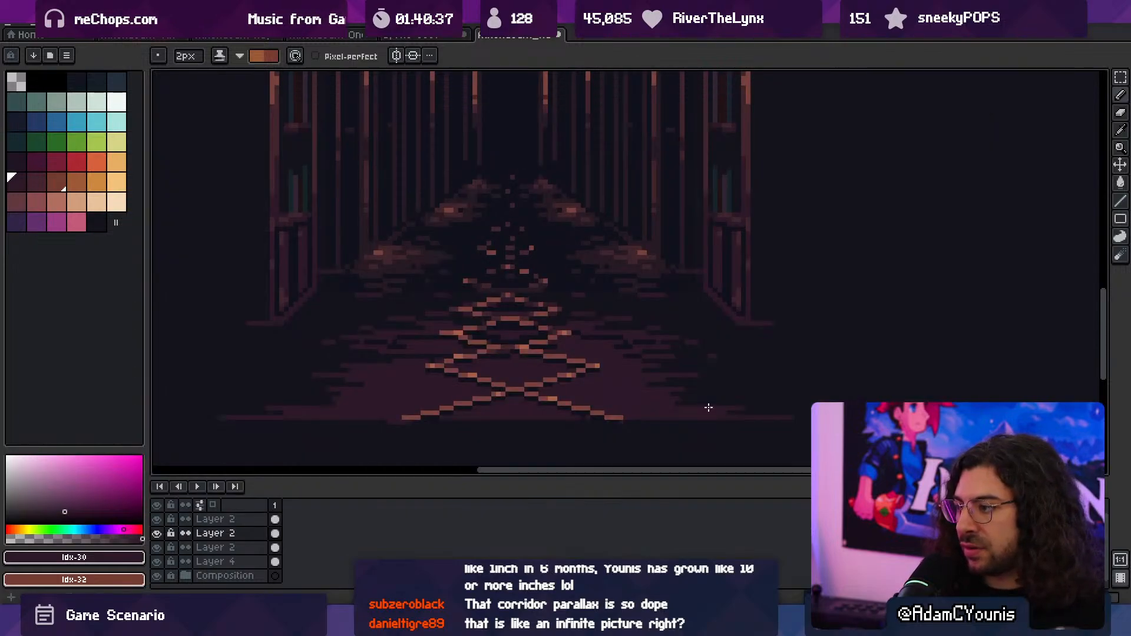
left_click(800, 477)
- Turn off contiguous fill and recolour the darkest column tones on the upper Layer 2 layers with the dark maroon swatch
key("g")
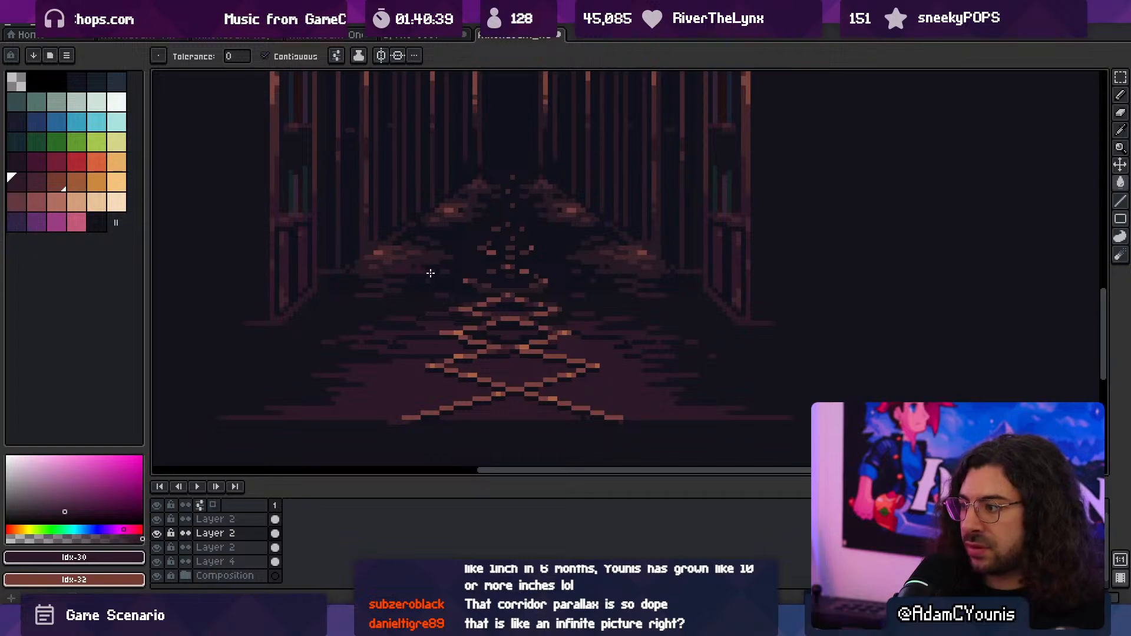
key("v")
key("g")
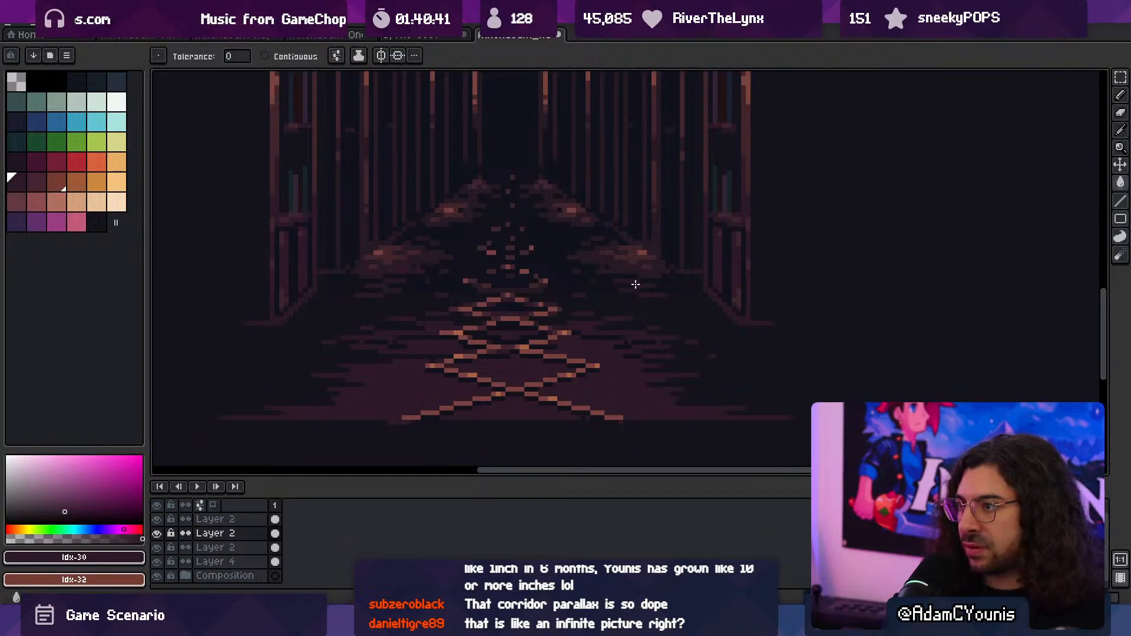
key("v")
middle_click_drag(419, 247, 425, 341)
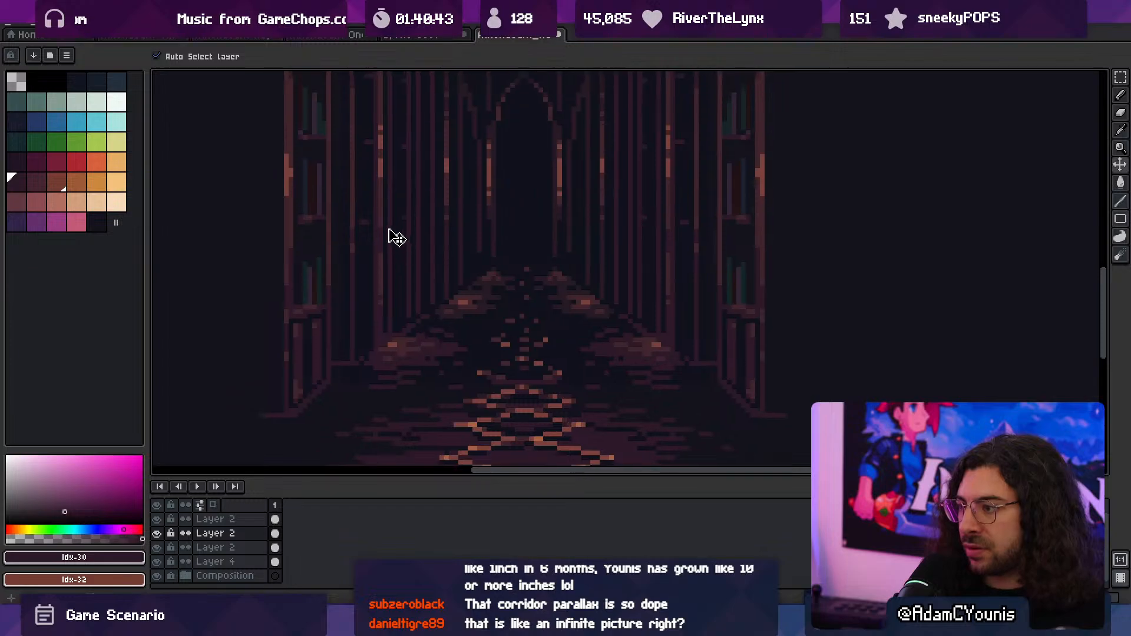
middle_click_drag(390, 232, 418, 394)
left_click(578, 254)
key("g")
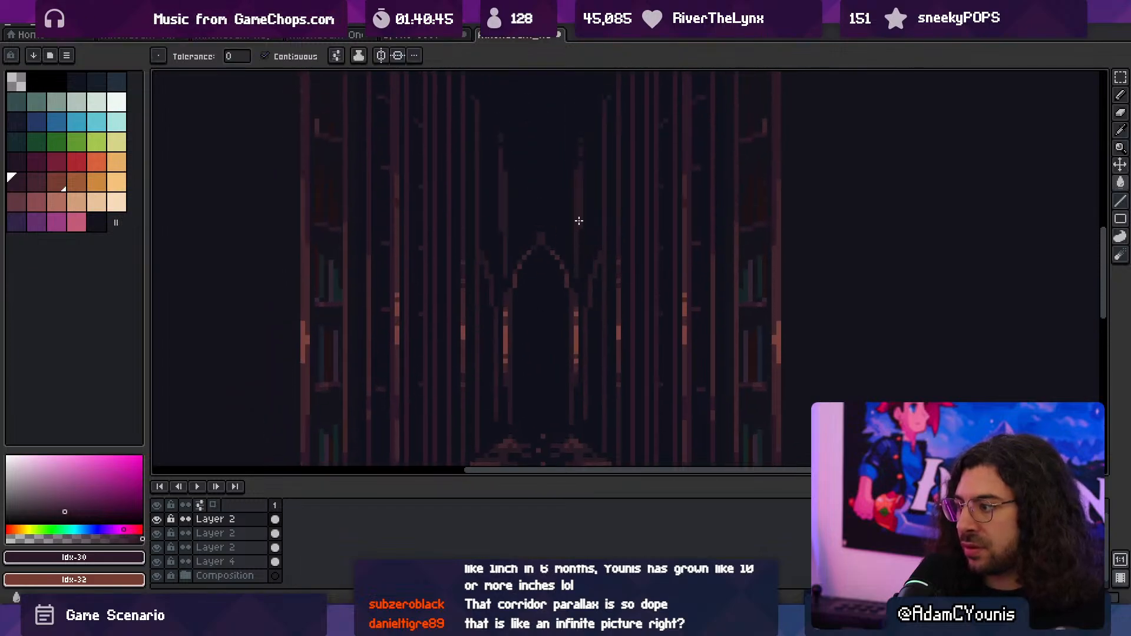
scroll(587, 281, "down", 5)
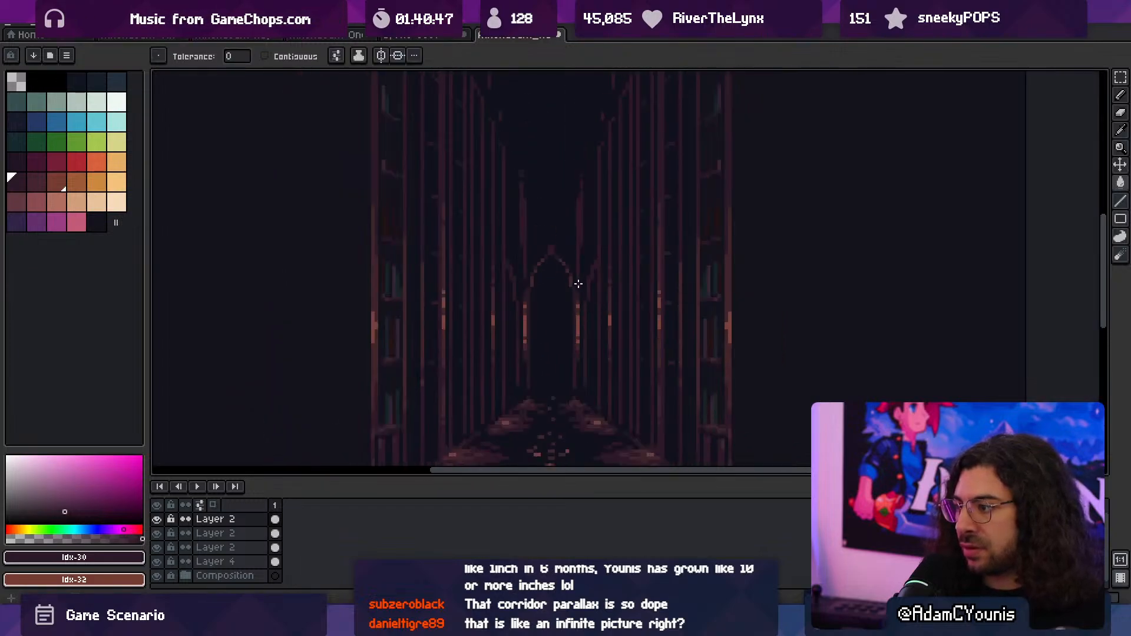
scroll(566, 375, "up", 5)
middle_click_drag(549, 403, 568, 349)
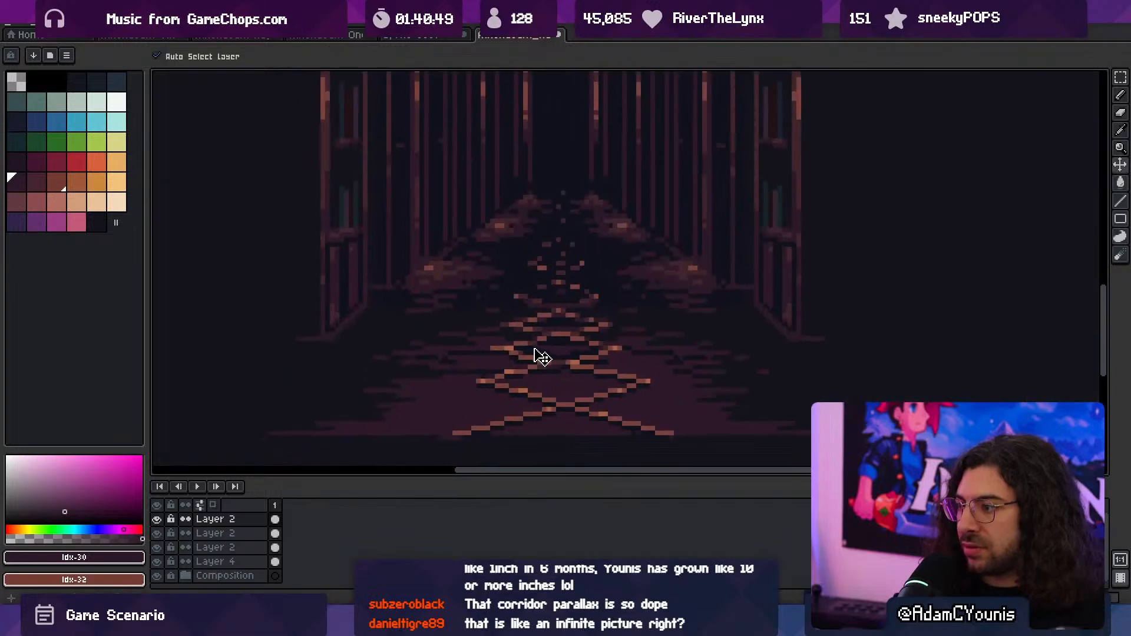
- Choose the lighter maroon swatch Idx-31 and recolour the mid-tone floor patches beside the columns on the two upper hallway layers
scroll(435, 265, "up", 2)
left_click(472, 277, "alt")
left_click(37, 183)
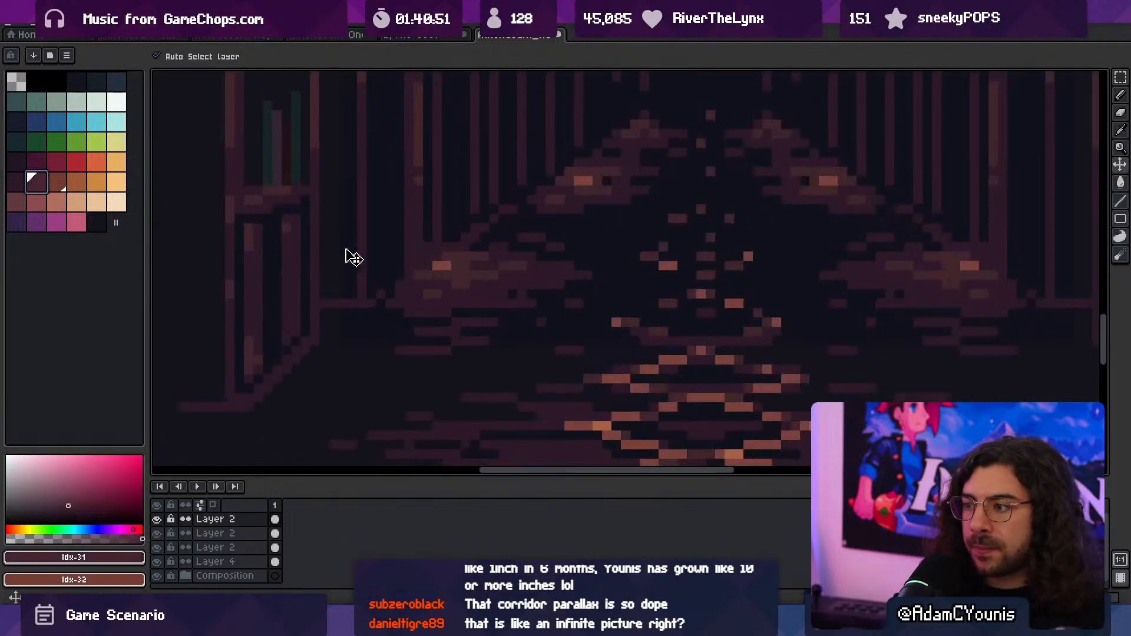
left_click(472, 282)
key("g")
left_click(471, 276)
scroll(471, 276, "down", 1)
middle_click_drag(728, 226, 638, 304)
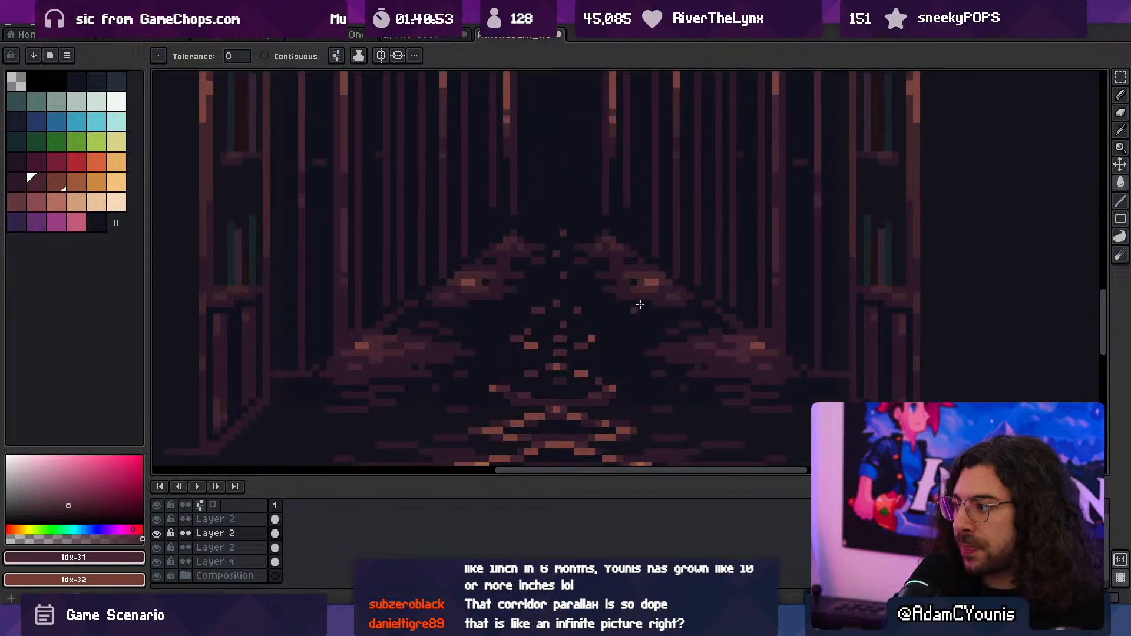
scroll(638, 289, "up", 1)
left_click(645, 276, "ctrl")
scroll(637, 275, "down", 3)
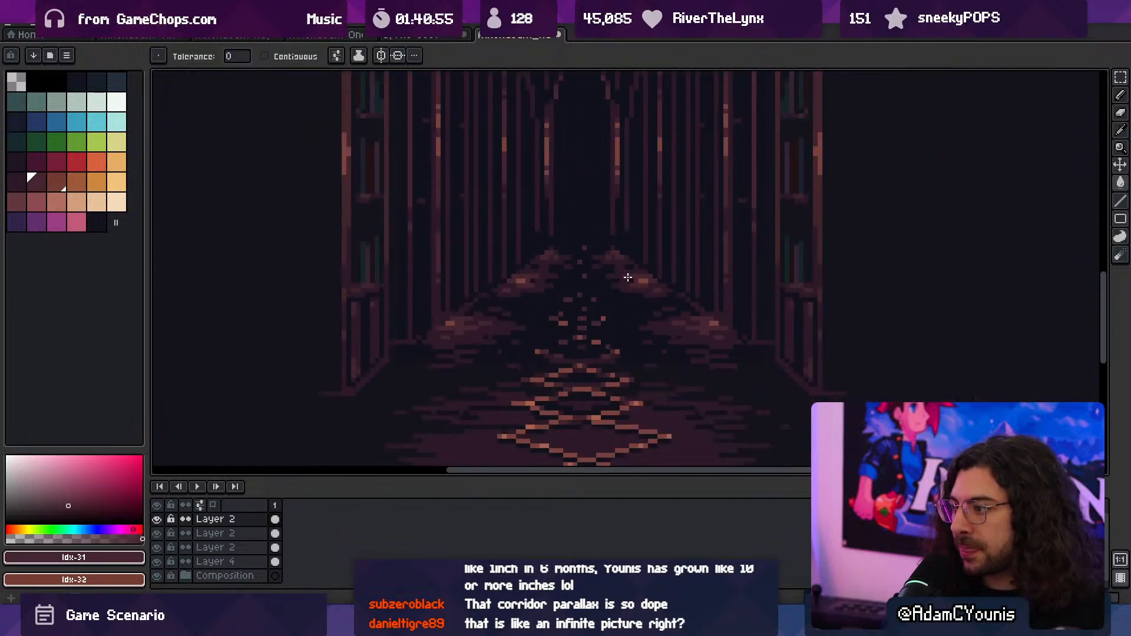
- Recolour the mid-tone frame of the front bookcase on the lowest Layer 2 with swatch Idx-31
scroll(635, 275, "down", 1)
middle_click_drag(630, 275, 638, 393)
scroll(426, 324, "up", 2)
scroll(425, 325, "up", 2)
left_click(434, 339, "ctrl")
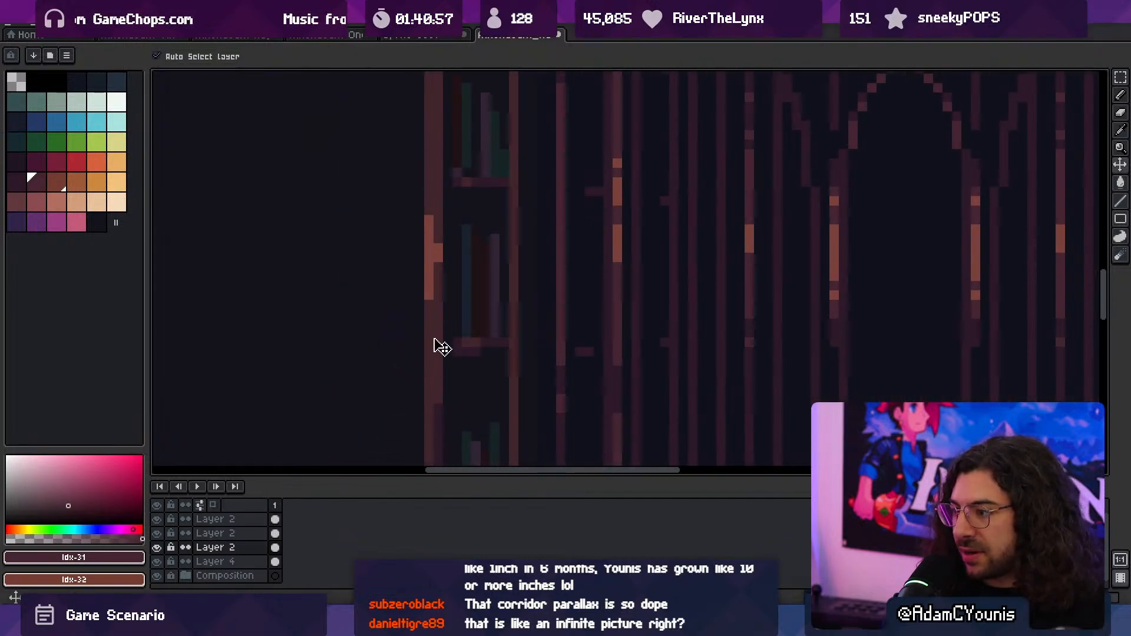
left_click(434, 339)
scroll(434, 338, "down", 4)
middle_click_drag(669, 339, 607, 182)
scroll(511, 365, "up", 1)
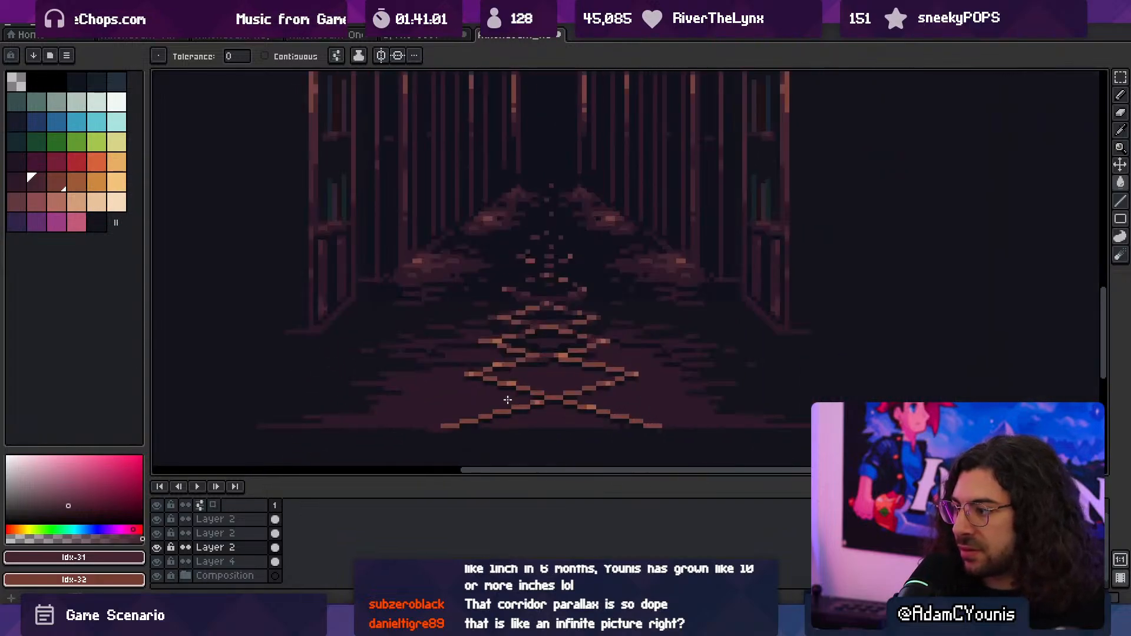
- Recolour the floor's crisscross lines with the reddish-brown swatch Idx-32
middle_click_drag(509, 406, 515, 298)
scroll(514, 298, "up", 3)
left_click(499, 301, "alt")
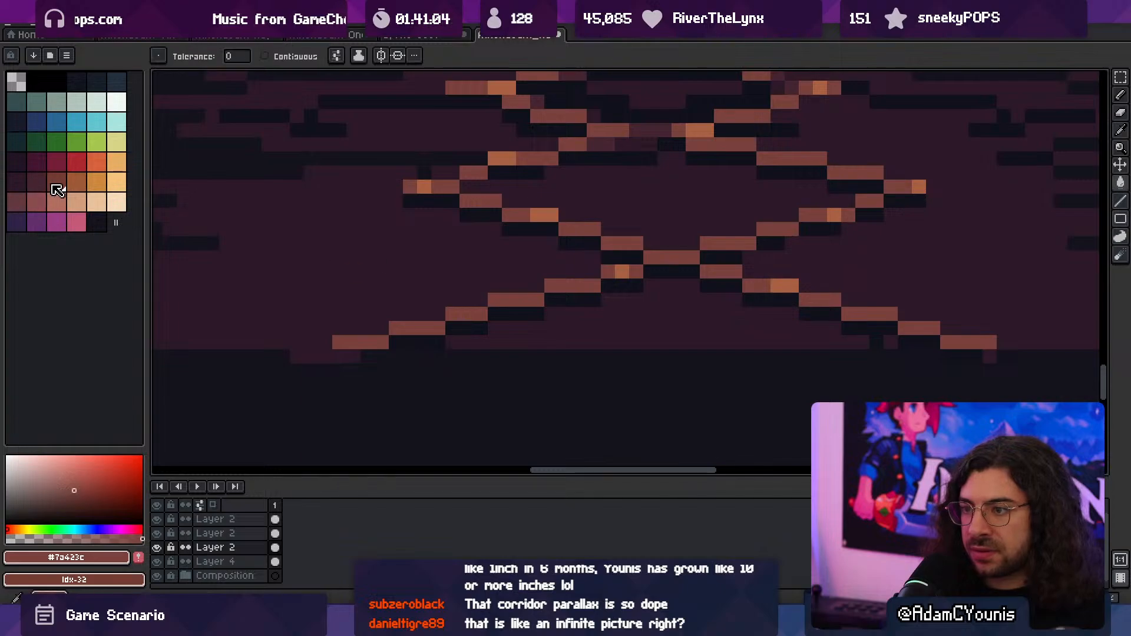
left_click(56, 185)
left_click(467, 313, "ctrl")
left_click(467, 314)
scroll(467, 313, "down", 3)
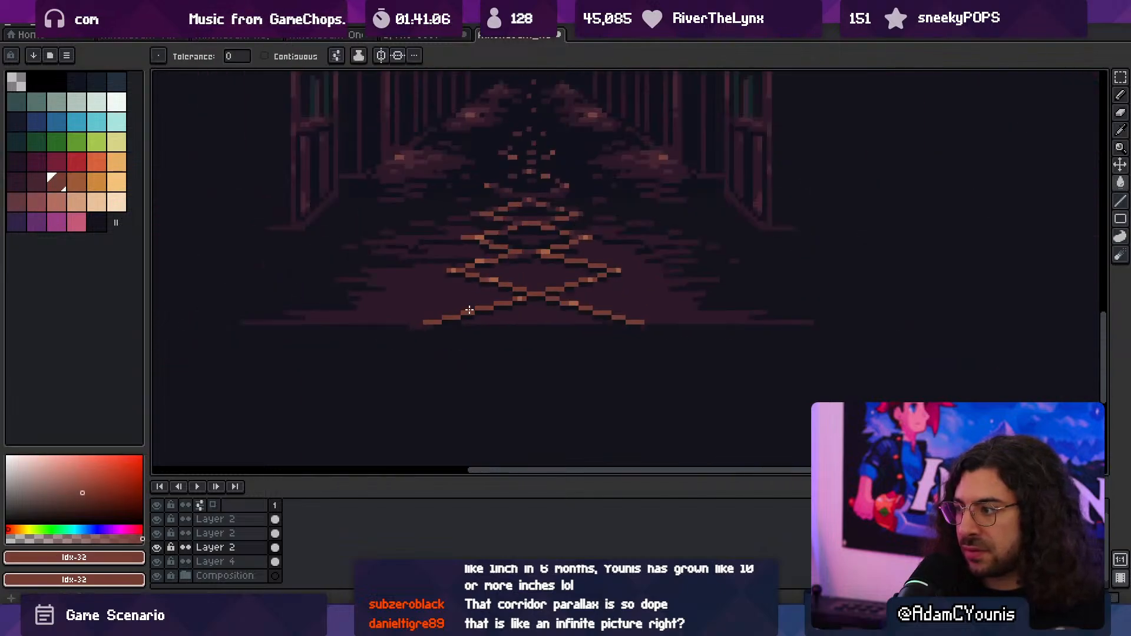
scroll(498, 287, "up", 3)
- Recolour the bright highlights along the floor's crisscross lines with the orange-brown swatch Idx-33
left_click(86, 184)
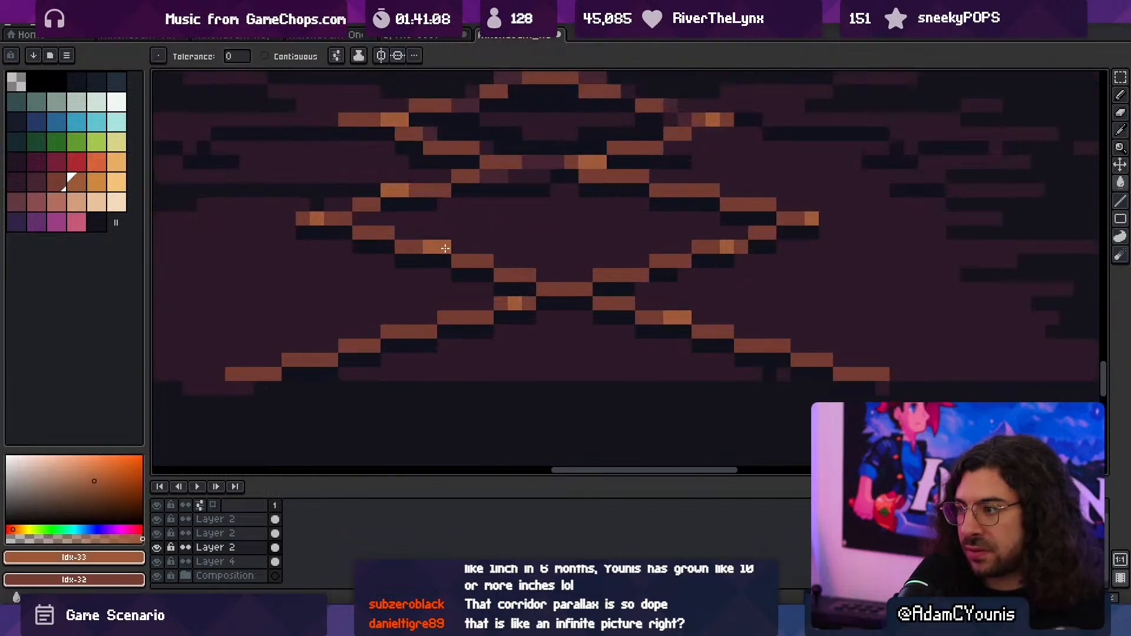
scroll(459, 259, "down", 3)
scroll(467, 266, "up", 3)
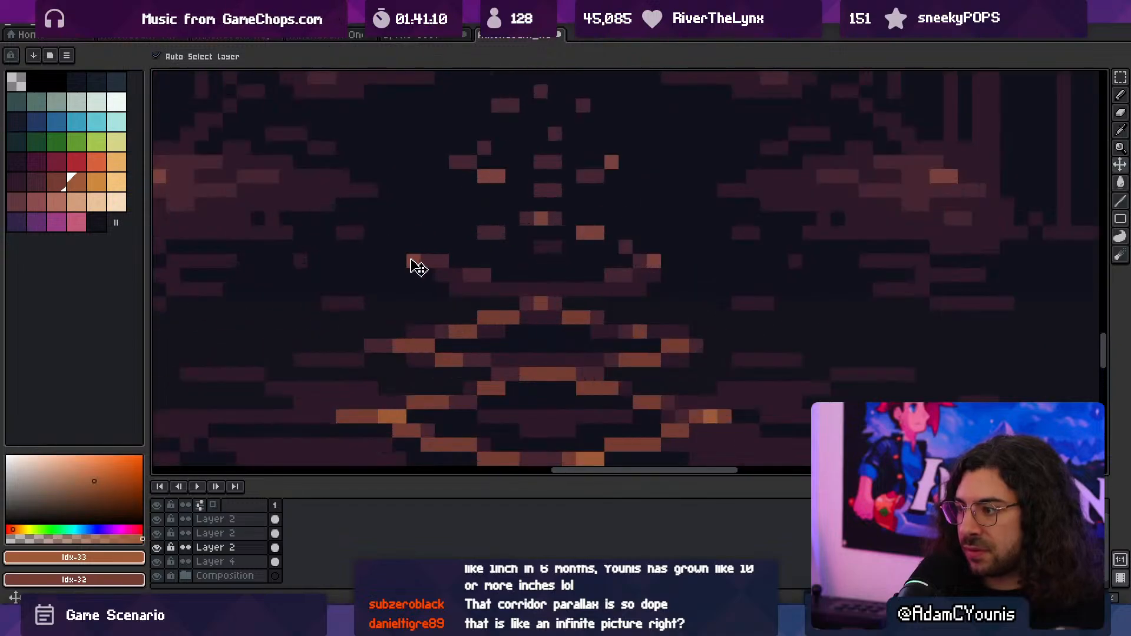
- Undo the accidental layer move, then sample reddish brown #743c33 from the floor lines for filling the middle hallway layer
left_click_drag(414, 260, 441, 270, "ctrl")
key("ctrl+z")
left_click(470, 328, "alt")
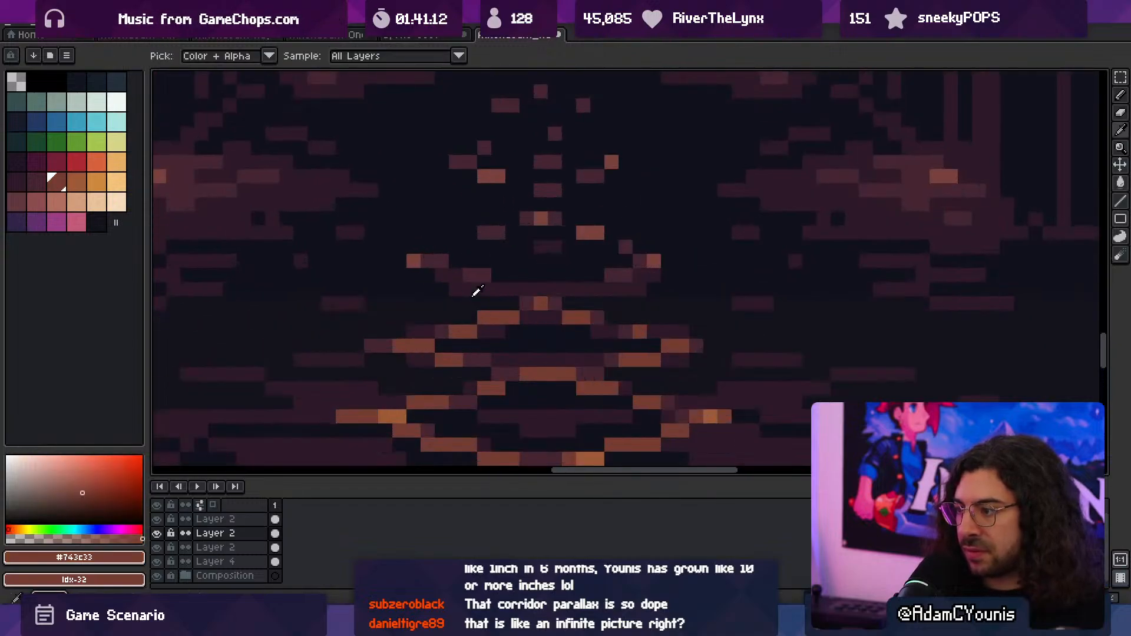
key("g")
- Sample maroon #452531 from a column beside the archway and use it to recolour the matching column tones
scroll(451, 258, "up", 5)
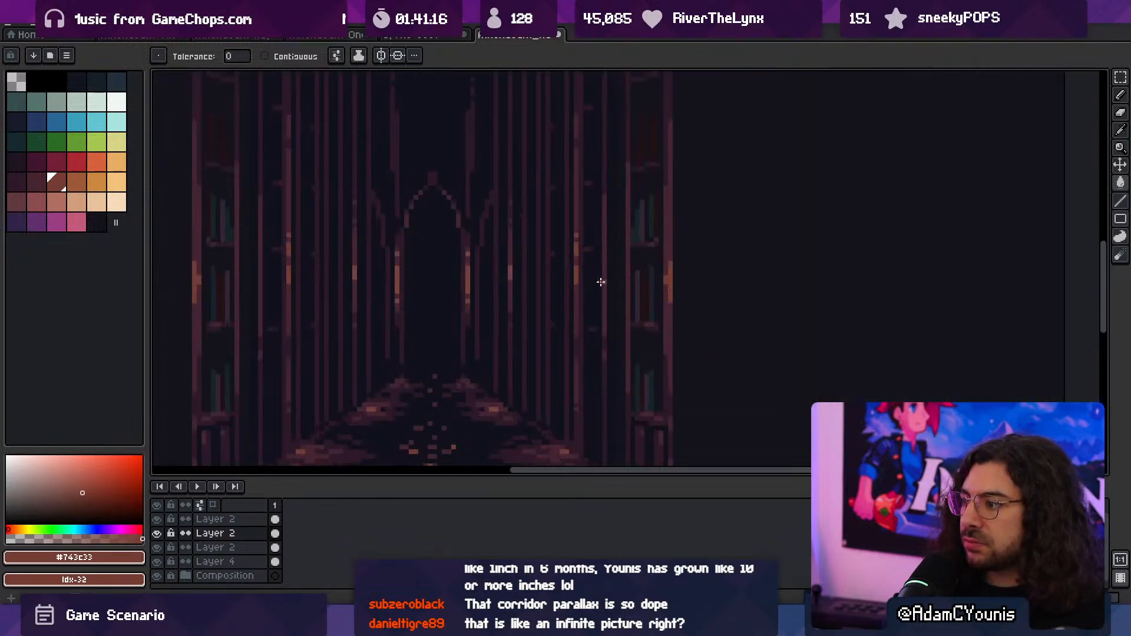
scroll(481, 277, "up", 1)
left_click(528, 282, "alt")
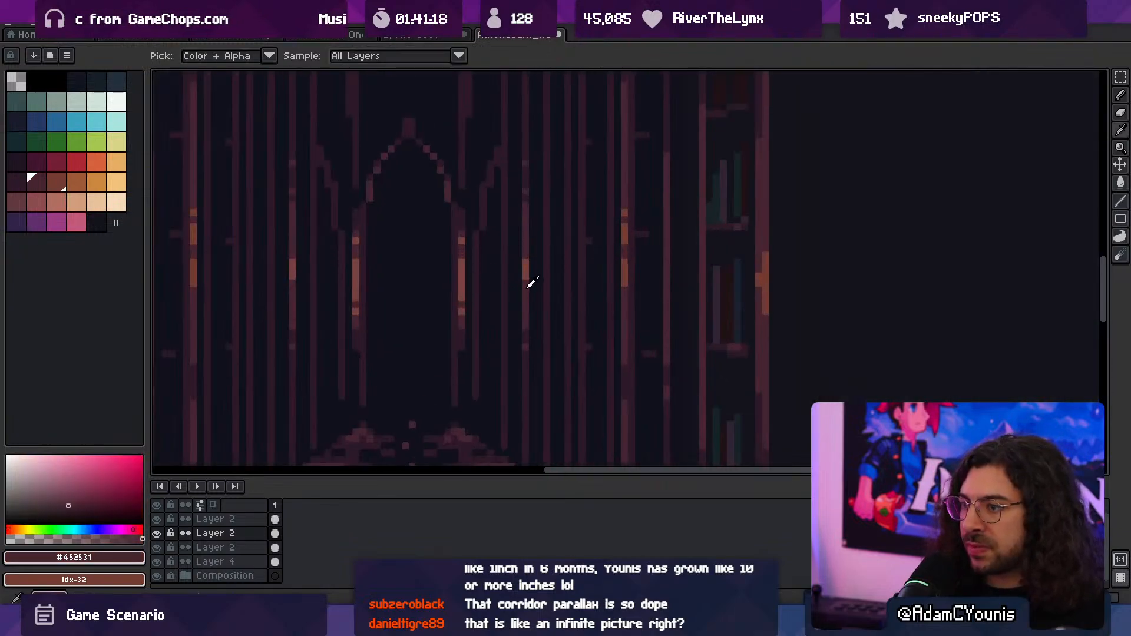
left_click(528, 289, "ctrl")
scroll(524, 274, "down", 1)
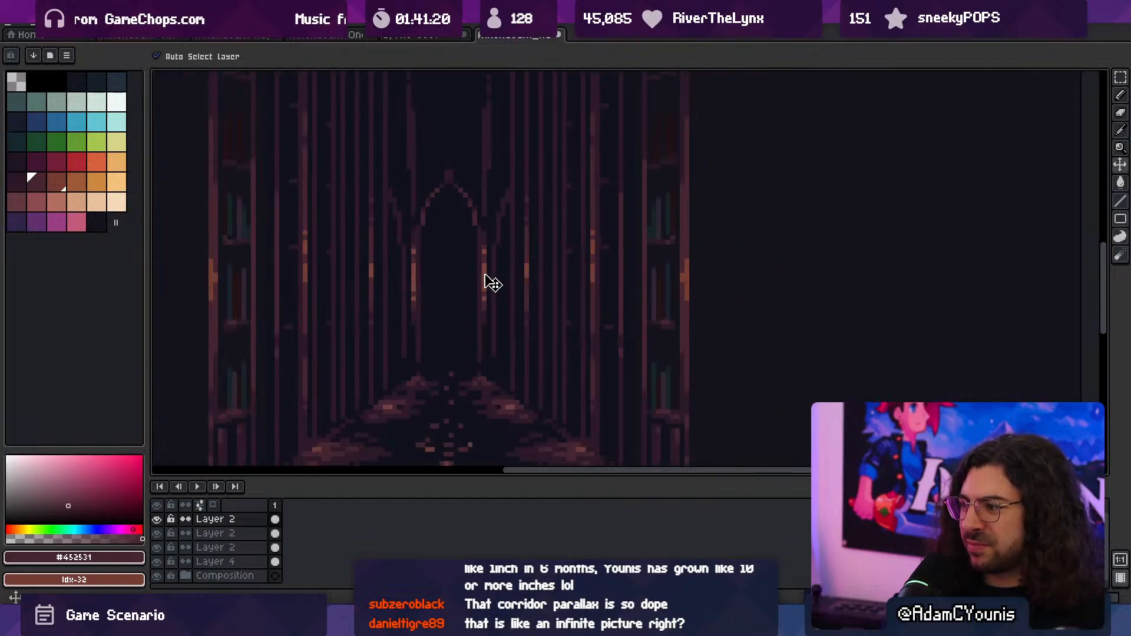
- Sample reddish brown #743c33 from the floor pattern and recolour the lit highlights on the columns flanking the far archway
left_click_drag(487, 283, 496, 263)
scroll(446, 365, "up", 1)
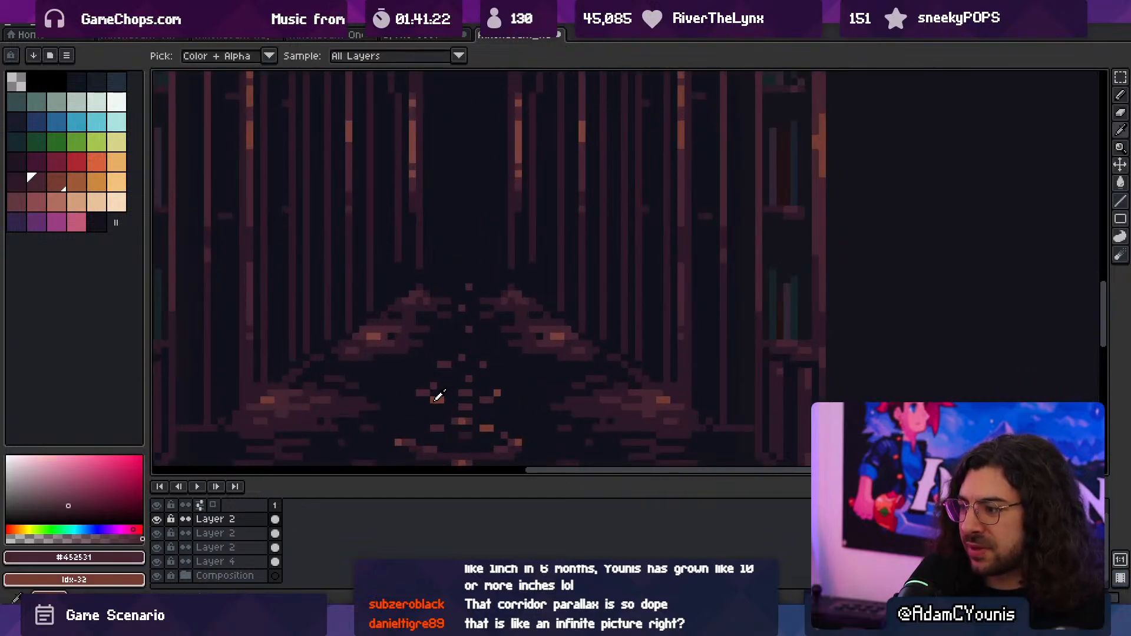
left_click(439, 397, "alt")
scroll(440, 255, "down", 1)
key("g")
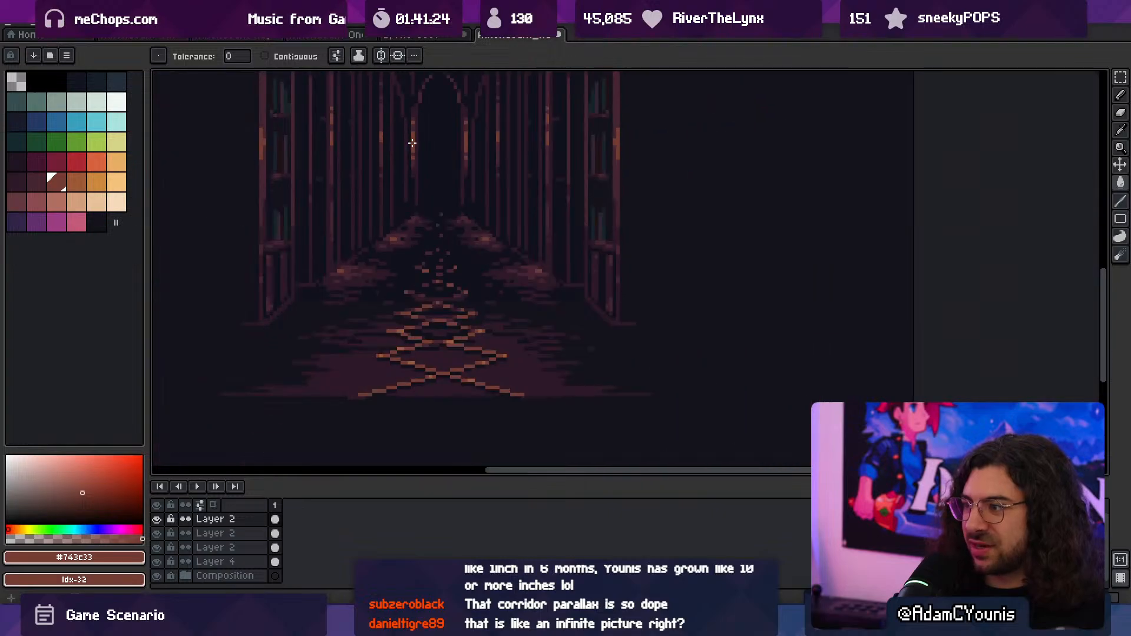
scroll(411, 142, "down", 1)
middle_click_drag(411, 155, 433, 278)
scroll(580, 263, "up", 2)
left_click(563, 245, "ctrl")
scroll(562, 245, "down", 1)
scroll(562, 245, "down", 1)
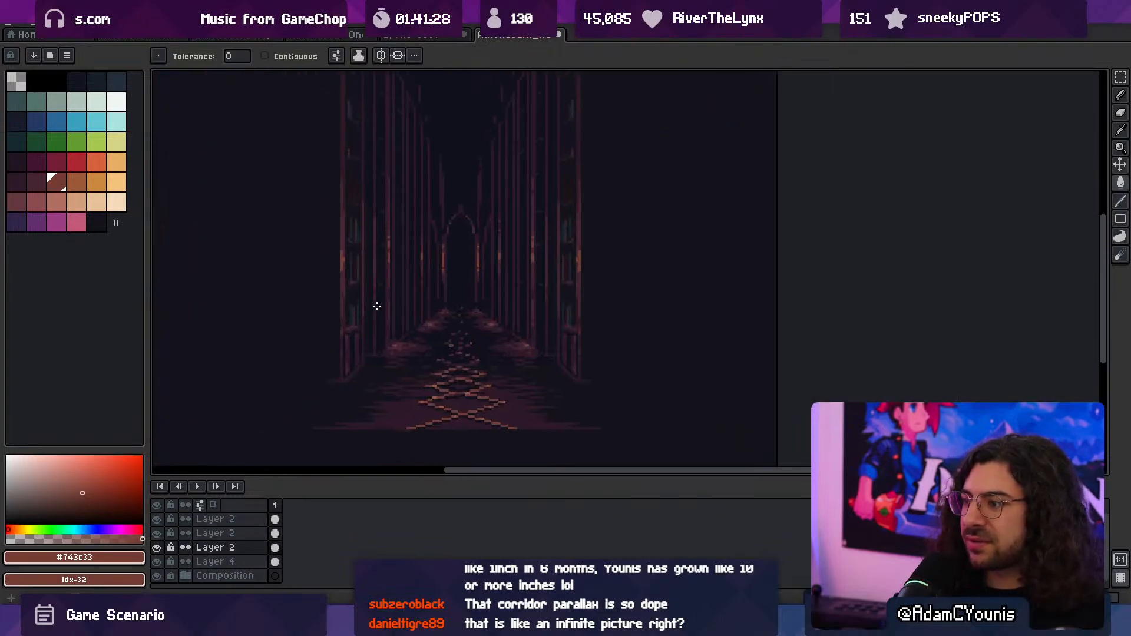
- Start saving Athenaeum_Hallway.ase under a new location and browse through the Insignia project's Assets folder
left_click(25, 27)
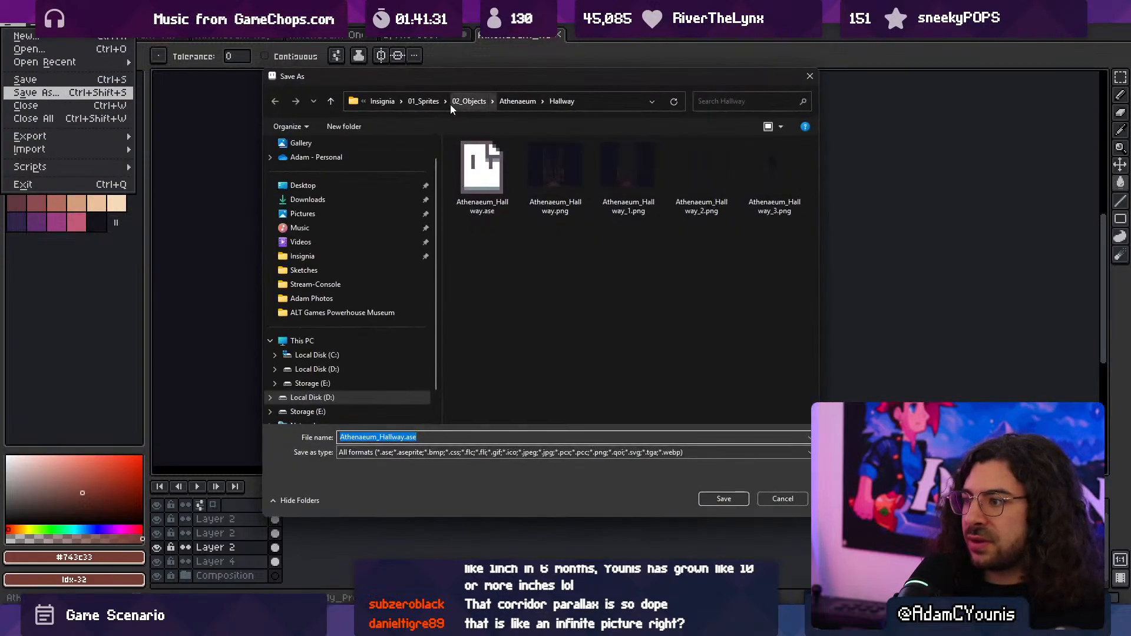
left_click(303, 272)
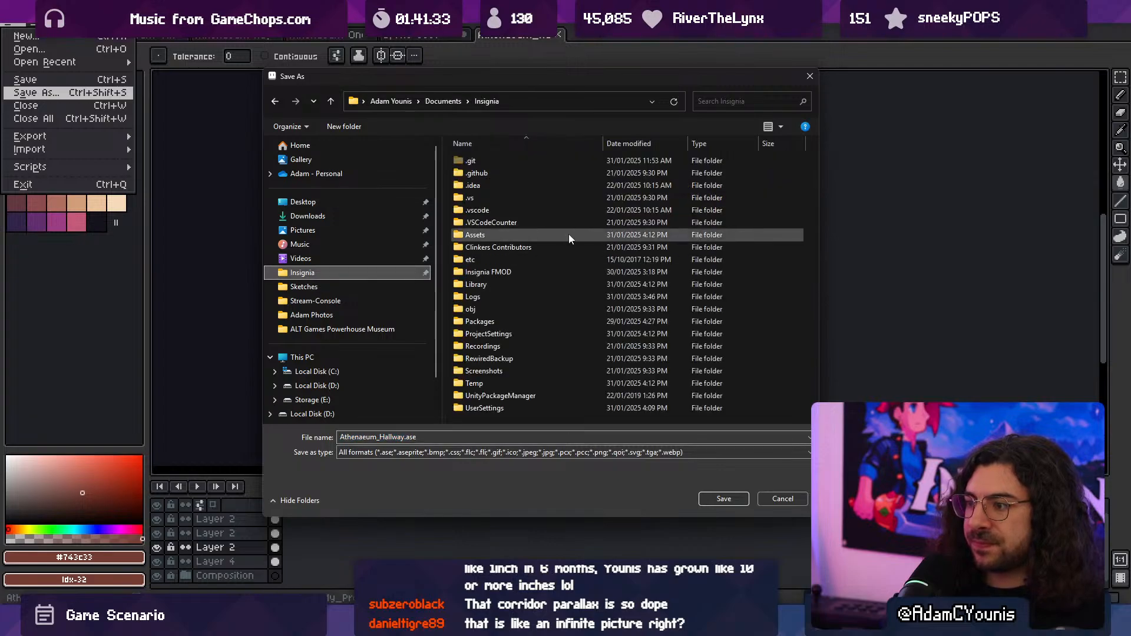
double_click(523, 238)
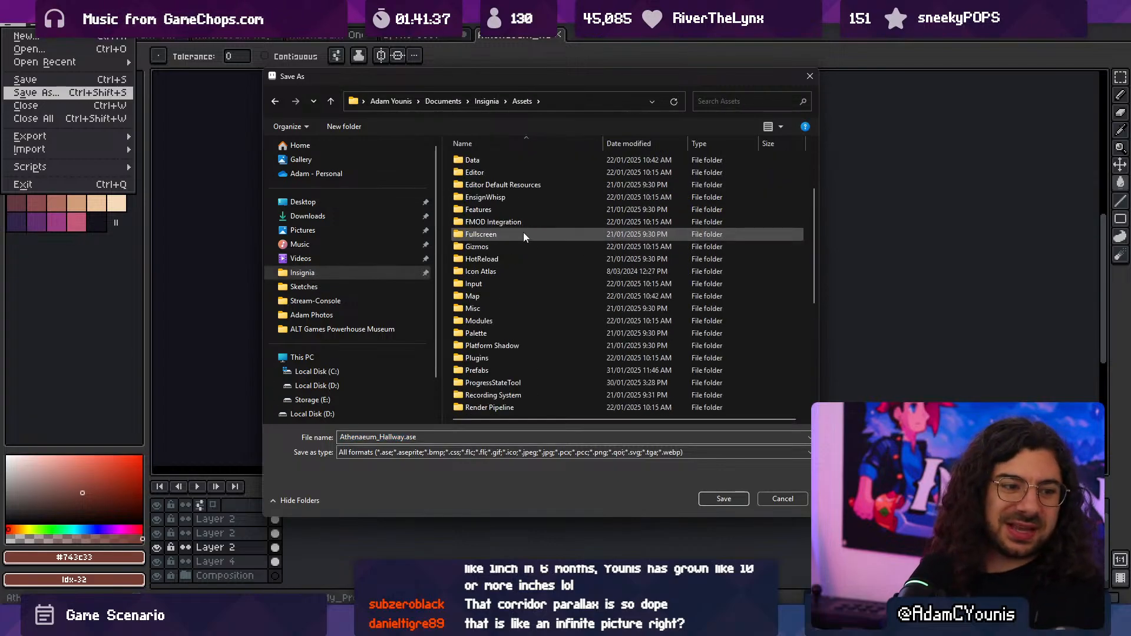
scroll(522, 220, "down", 5)
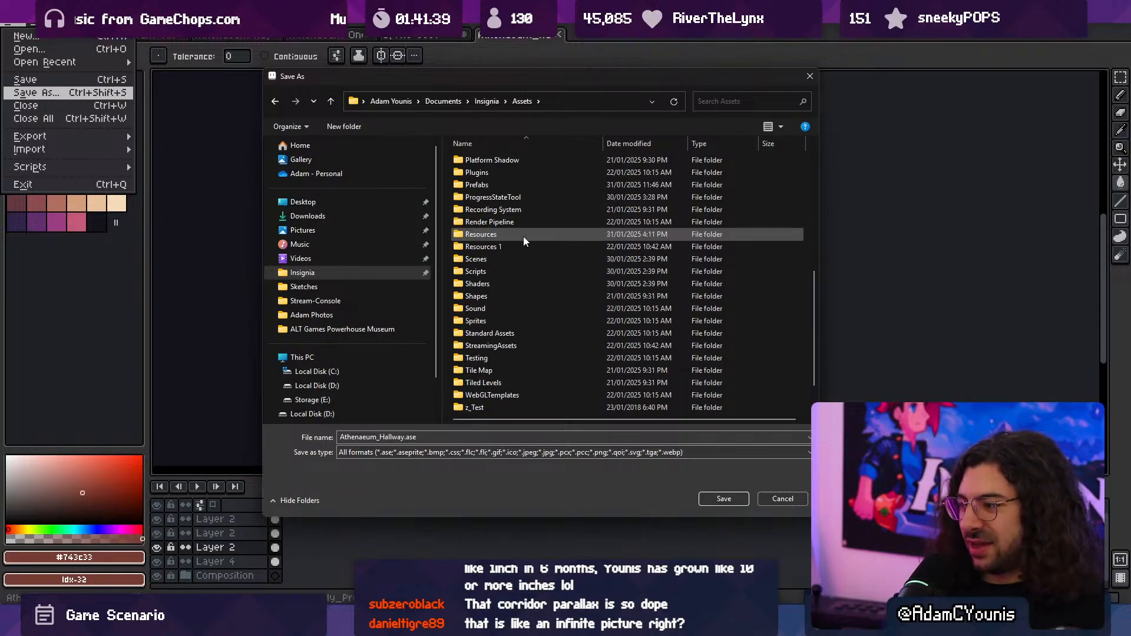
scroll(515, 304, "up", 3)
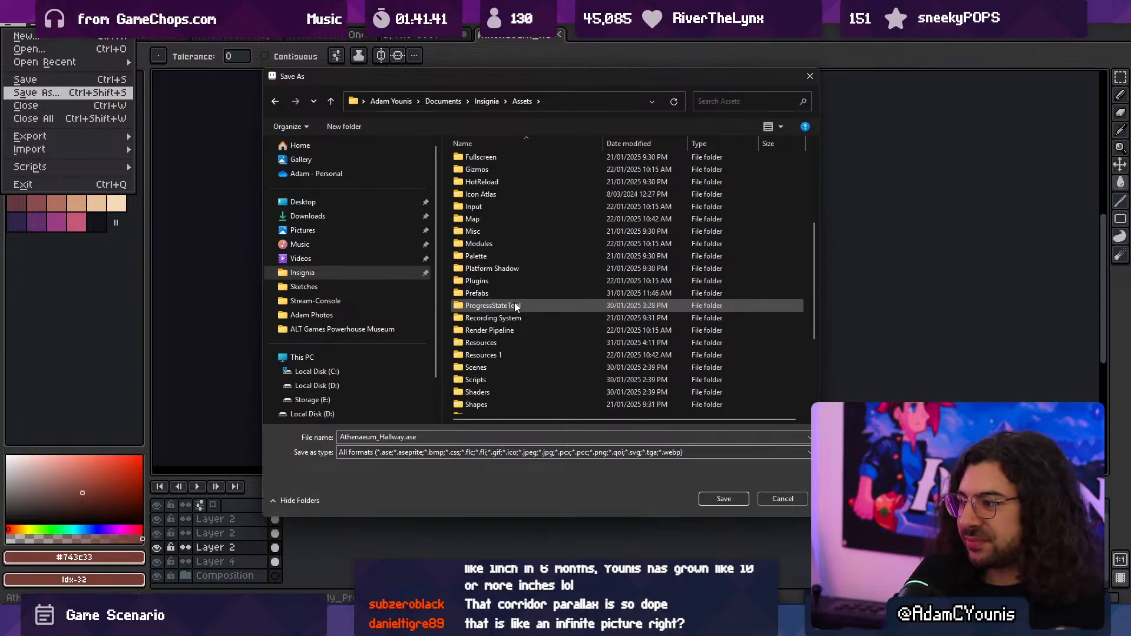
scroll(511, 270, "up", 5)
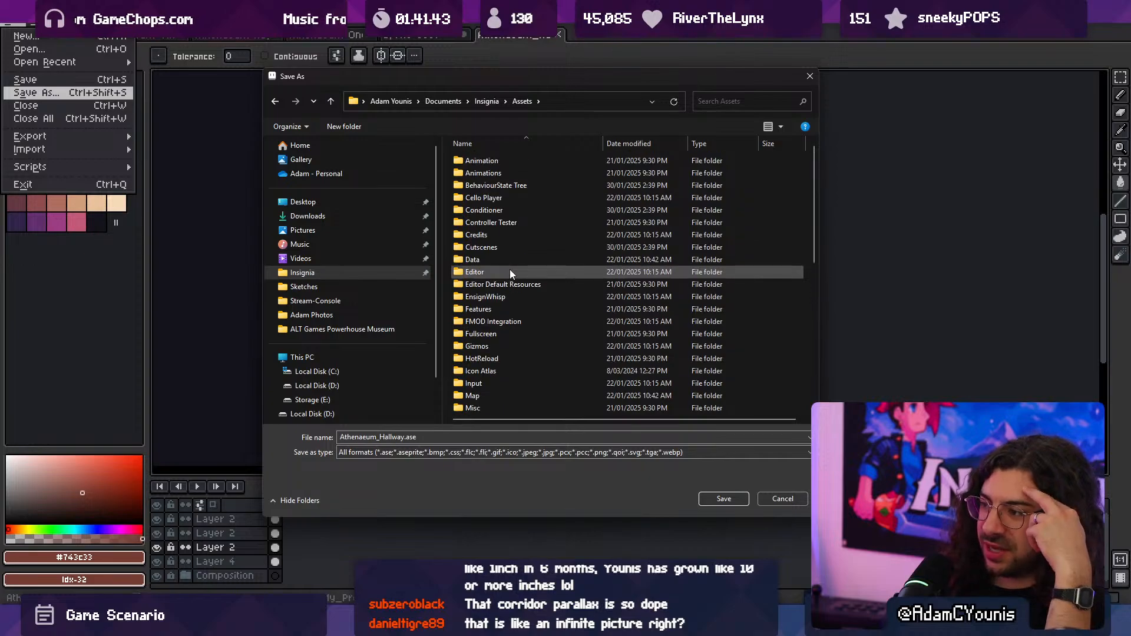
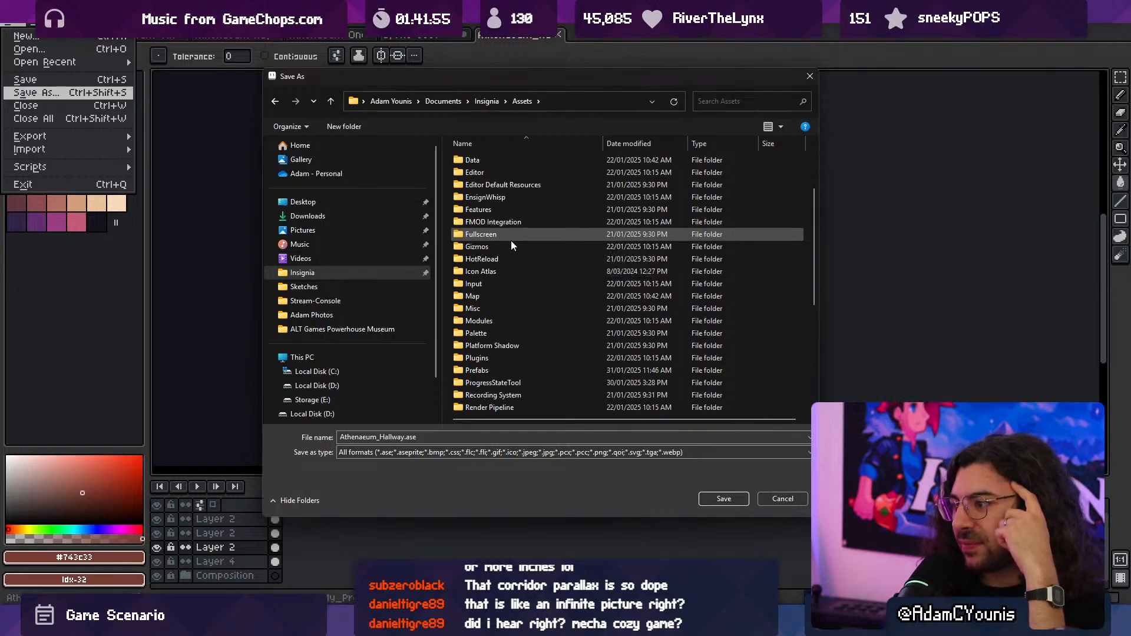
- Browse the save location to the Assets/Sprites/Background/Athenaeum folder
scroll(518, 250, "down", 5)
double_click(518, 260)
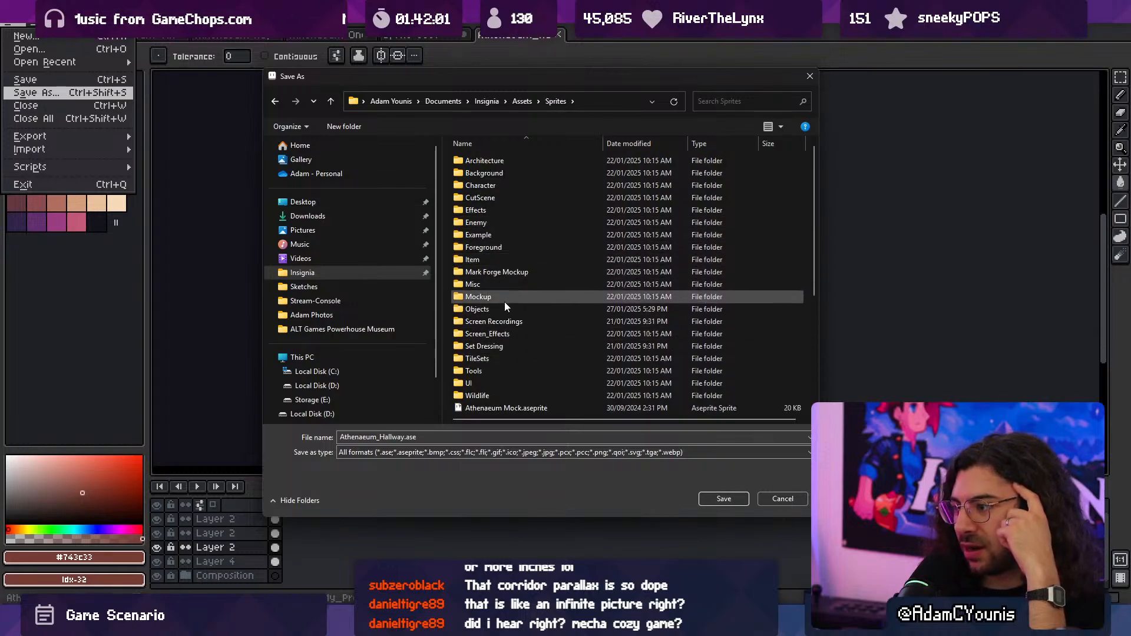
double_click(494, 173)
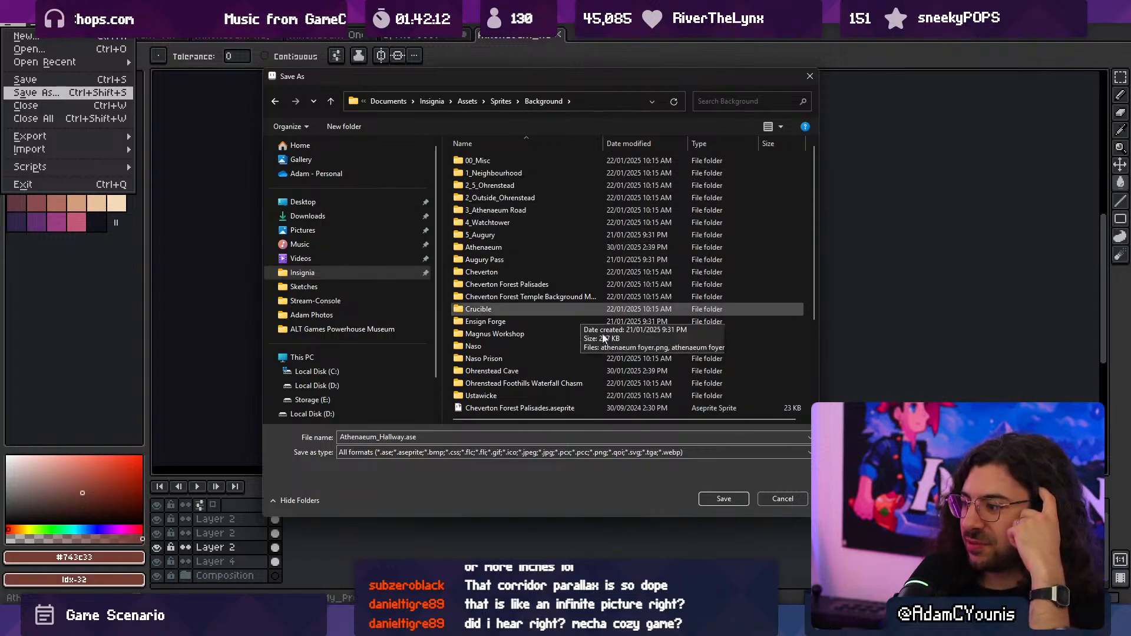
mouse_move(817, 516)
left_mouse_down()
mouse_move(831, 572)
mouse_move(810, 525)
left_mouse_up()
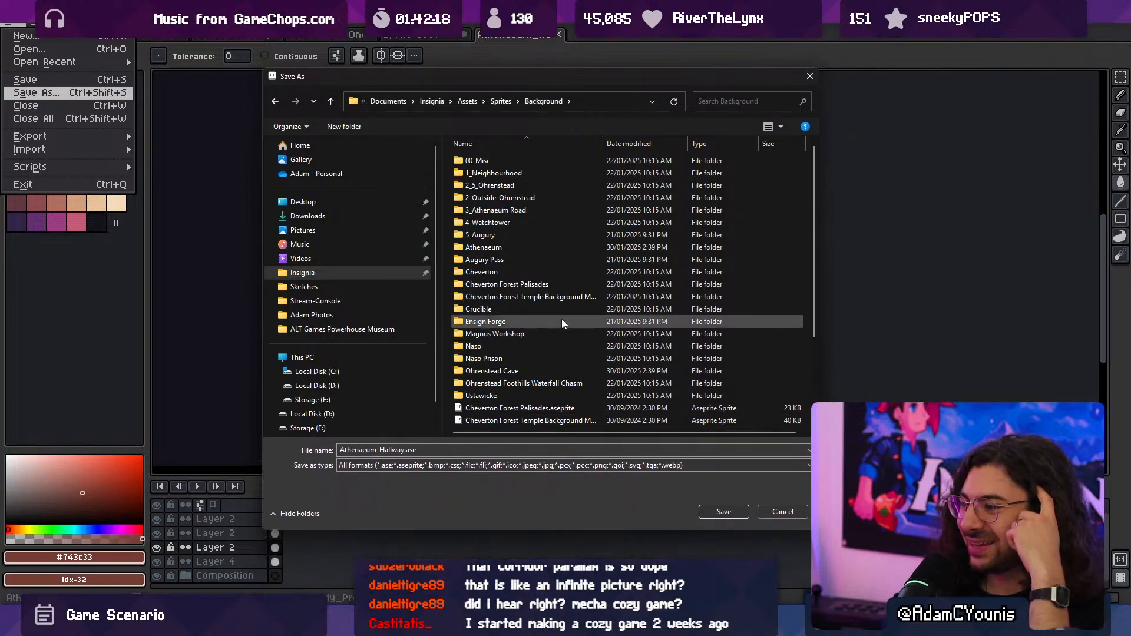
double_click(518, 246)
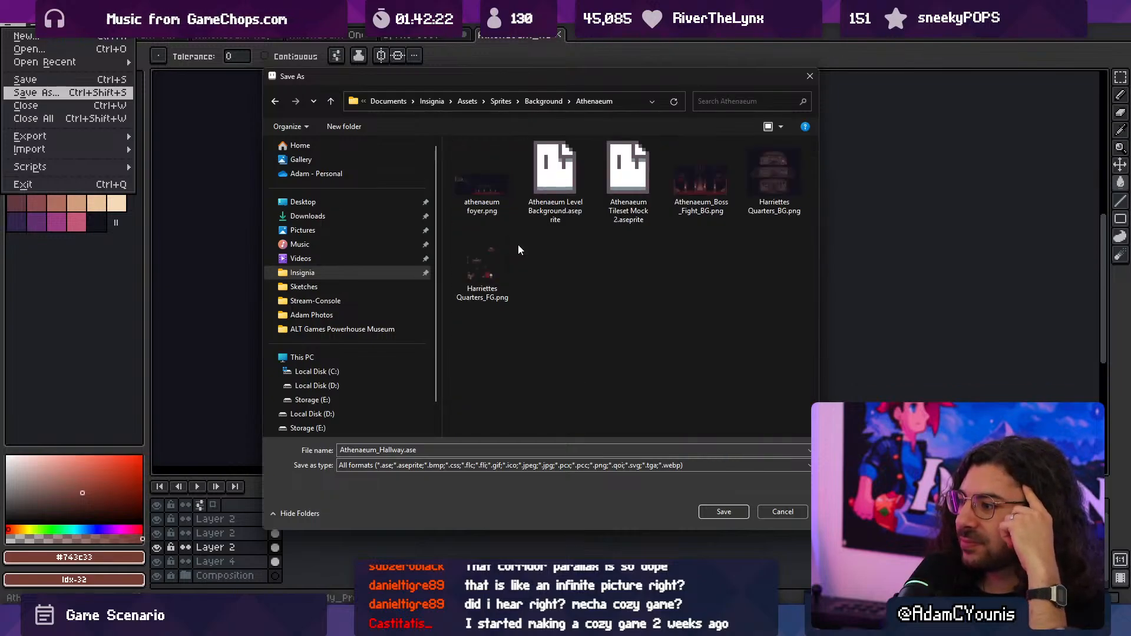
- Switch to Unity, open the Athenaeum_Hallway prefab and locate the sprite asset used by Athenaeum_Hallway_1 in the project
key("alt+Tab")
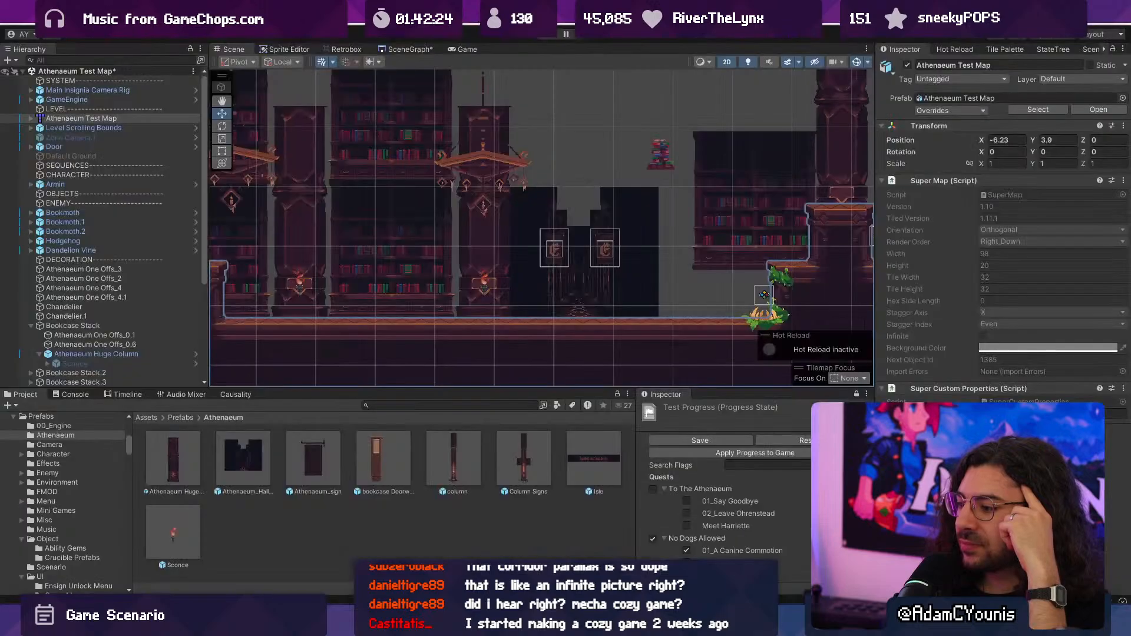
left_click(259, 457)
double_click(259, 457)
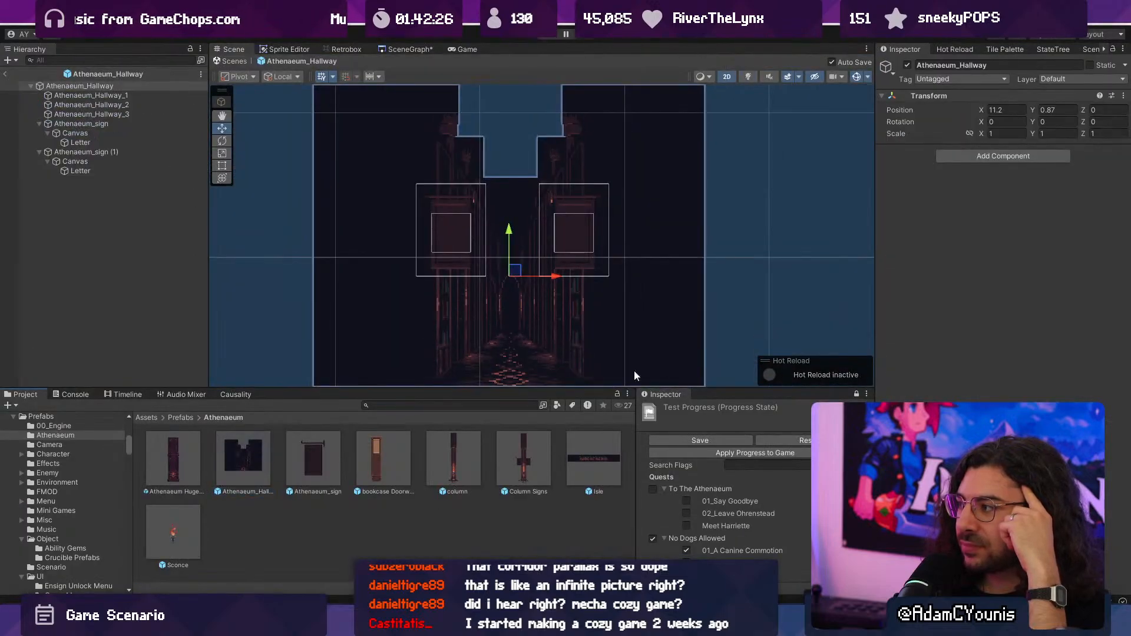
left_click(389, 185)
left_click(1048, 165)
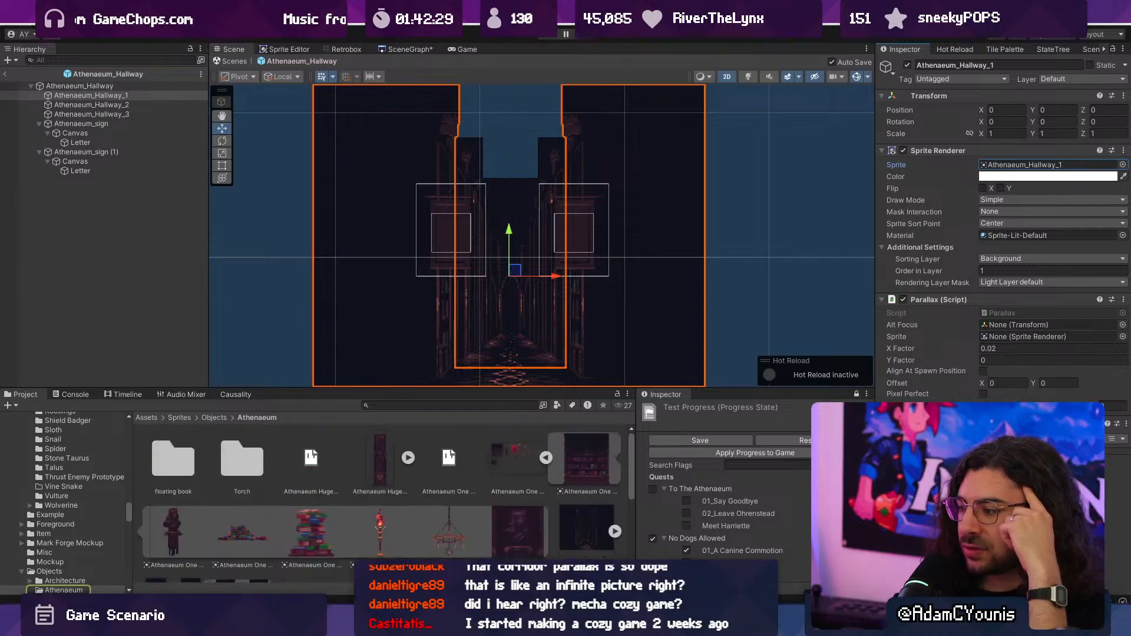
- Switch back to Aseprite and save the file as Athenaeum_Hallway.ase in the Sprites/Objects/Athenaeum folder
key("alt+Tab")
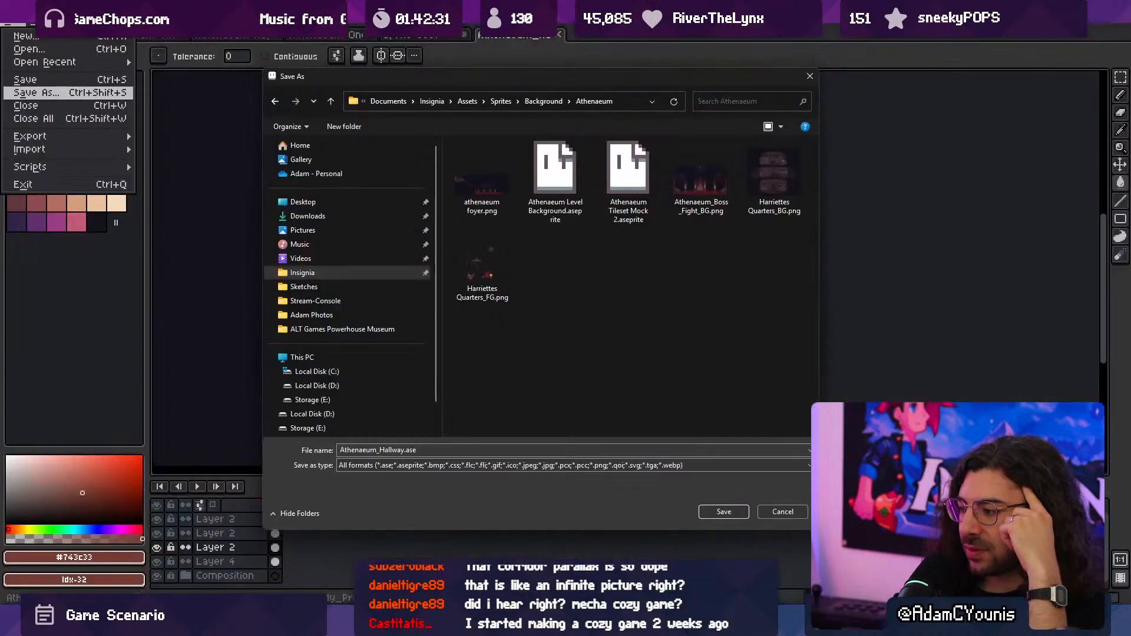
left_click(509, 101)
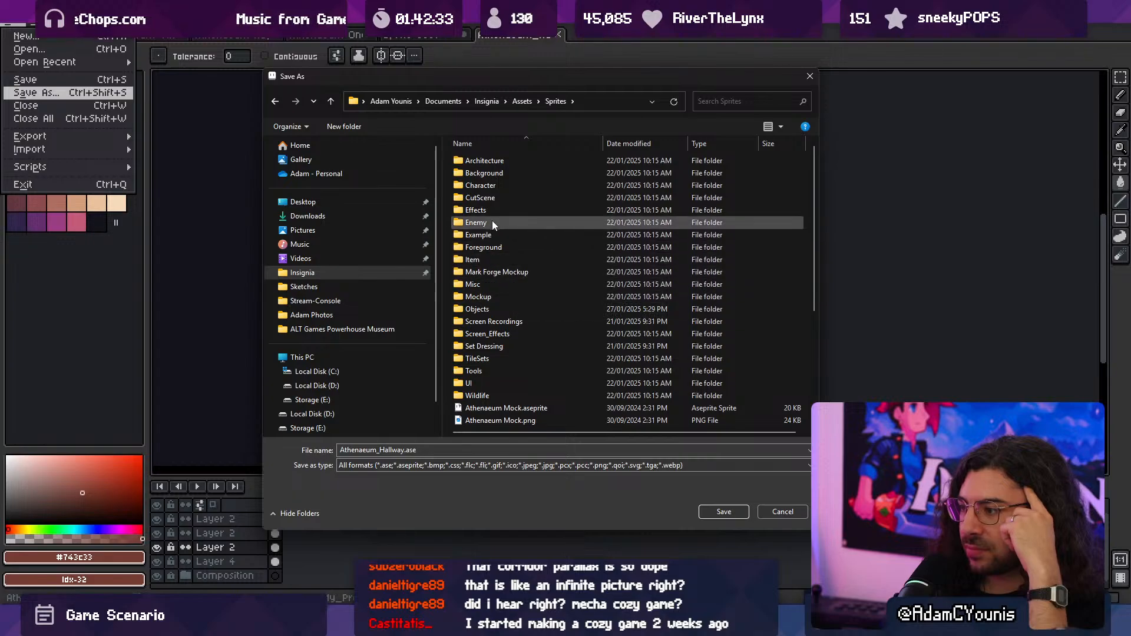
double_click(493, 308)
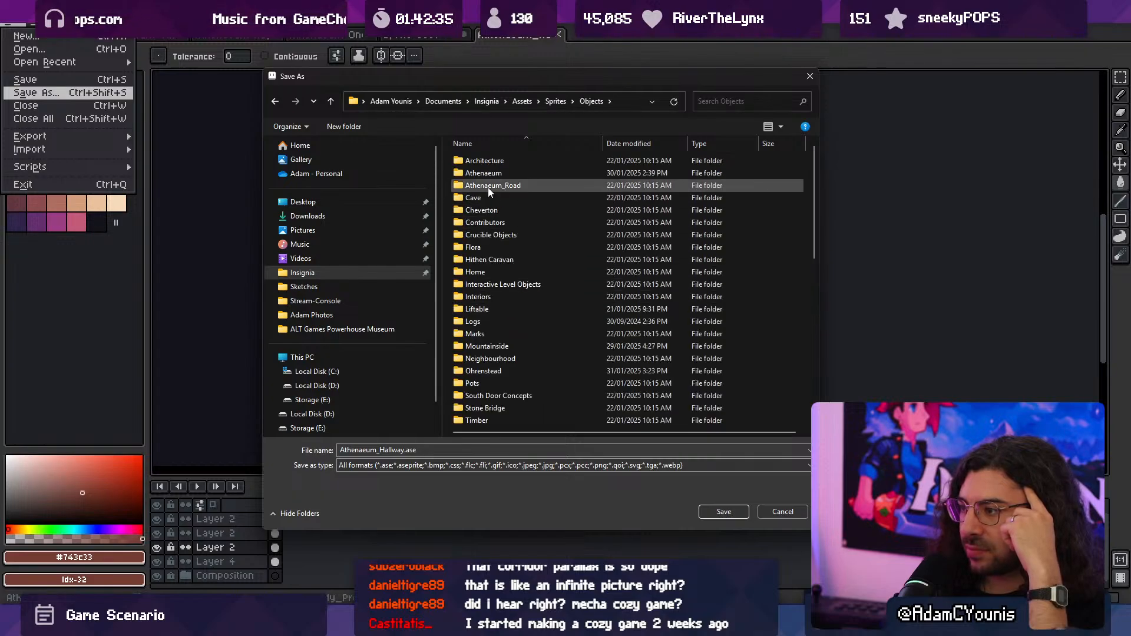
double_click(495, 173)
left_click(723, 511)
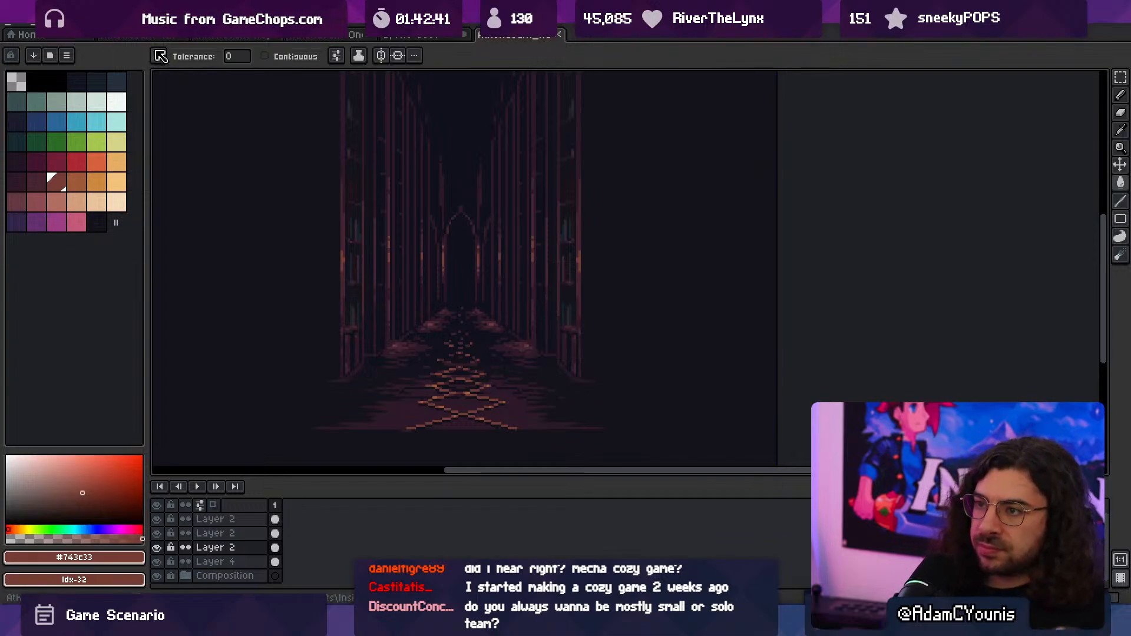
left_click(18, 22)
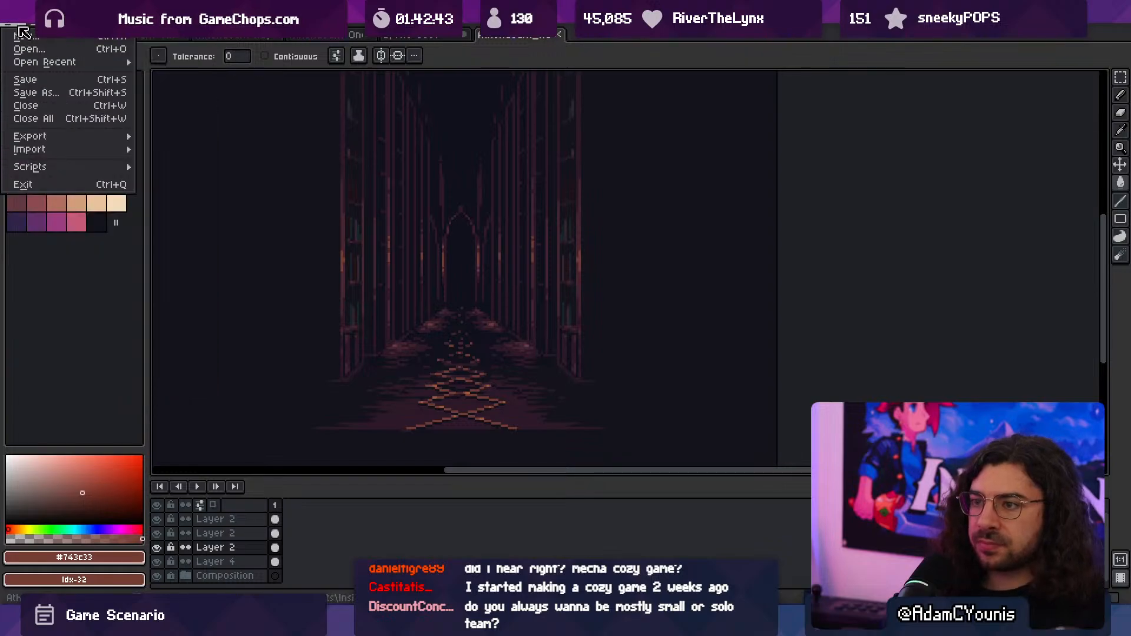
mouse_move(65, 139)
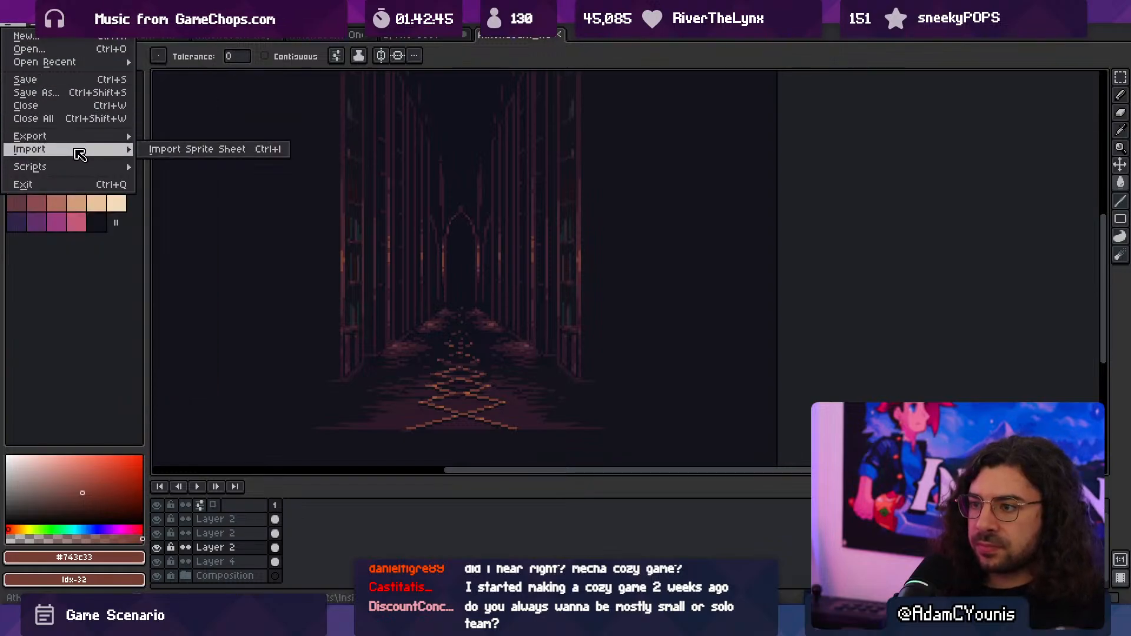
left_click(118, 236)
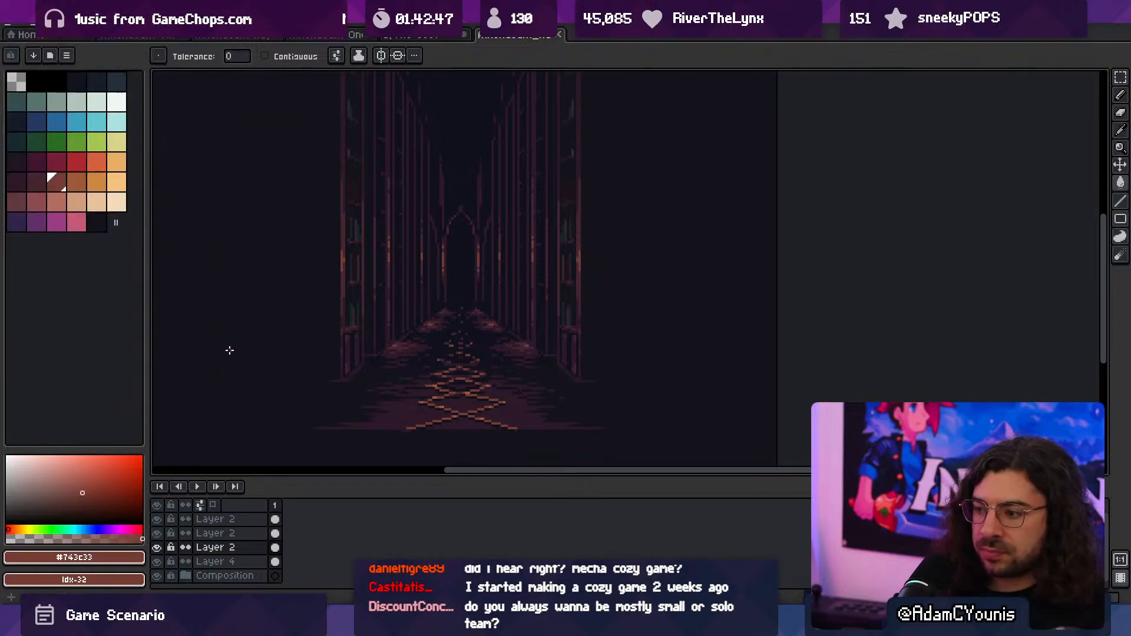
- Enlarge the timeline area, rename the topmost layer to BG and the layer directly below it to MG
left_click_drag(282, 471, 277, 400)
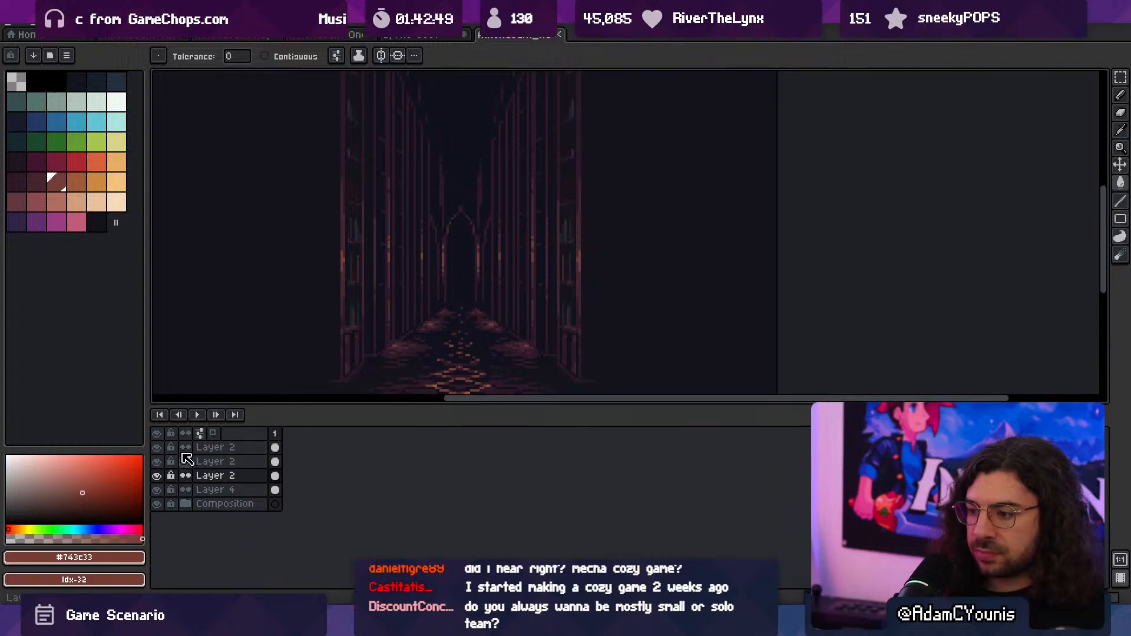
double_click(221, 449)
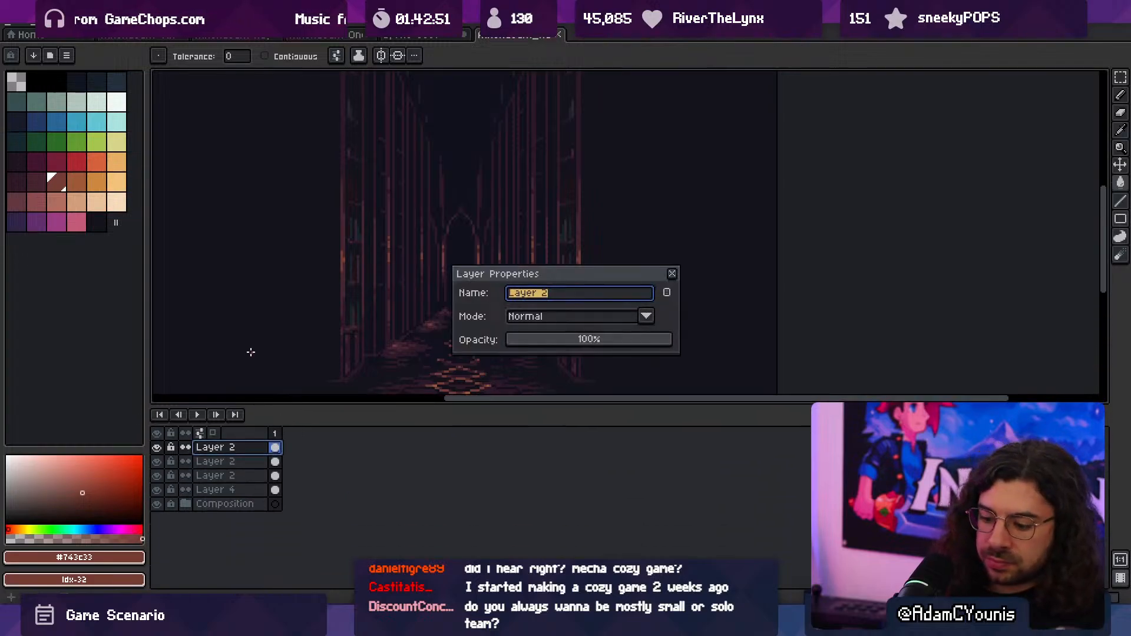
type("BG")
key("Return")
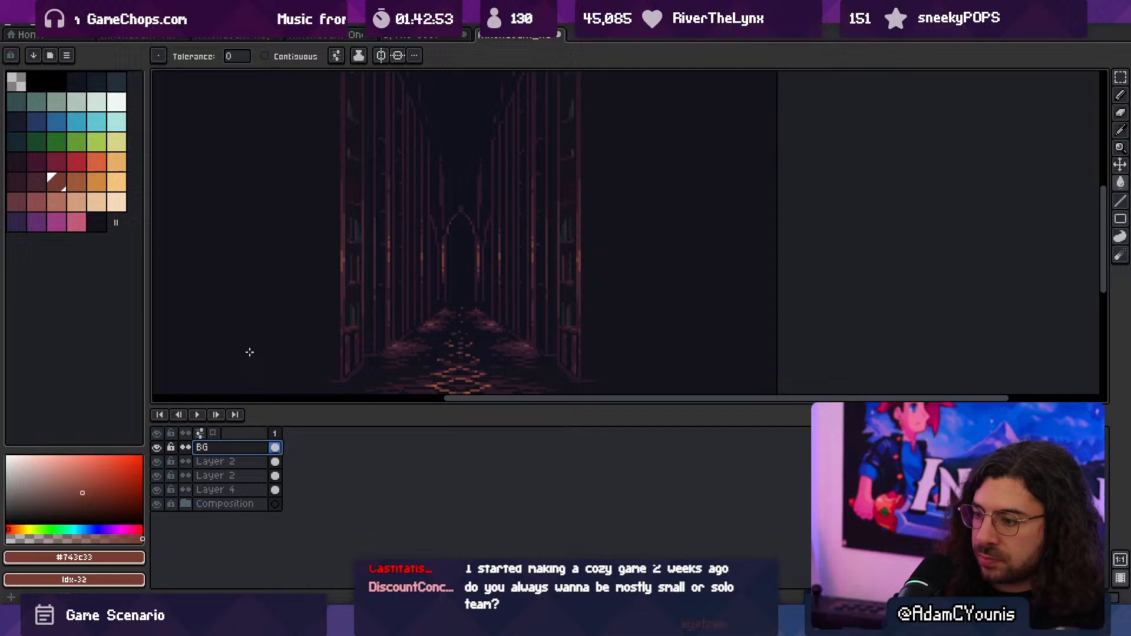
left_click(240, 461)
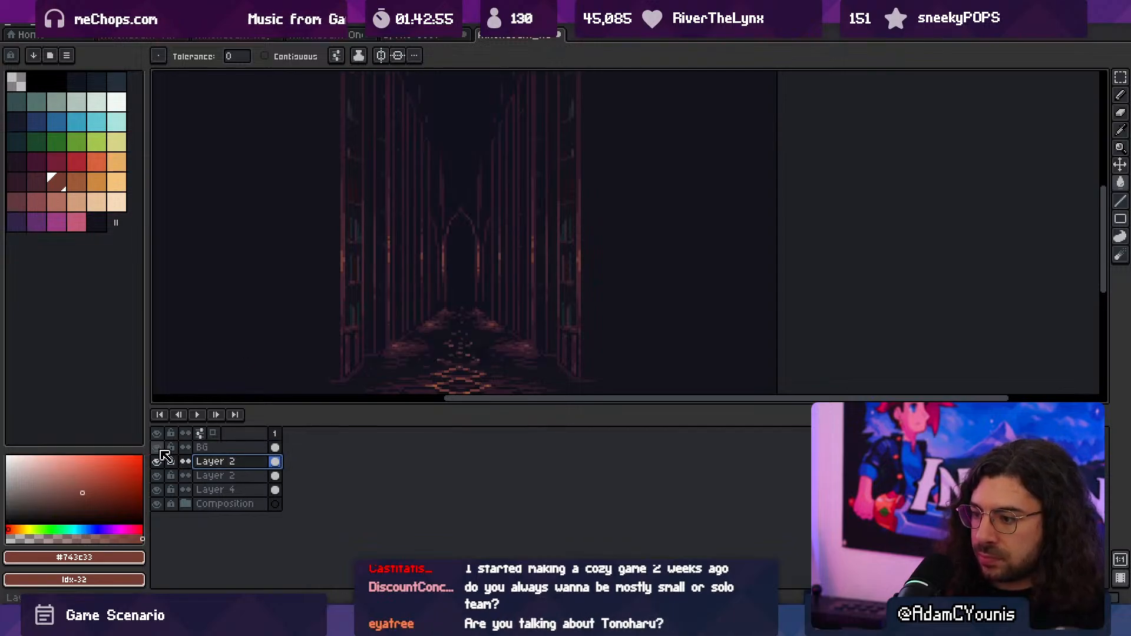
double_click(215, 461)
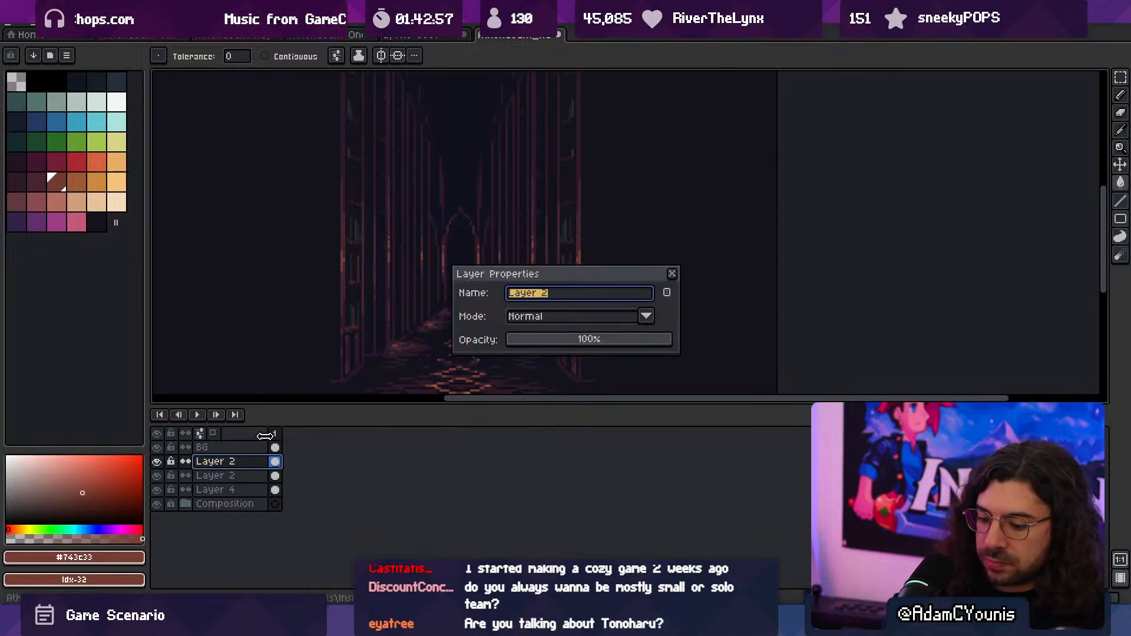
type("BG")
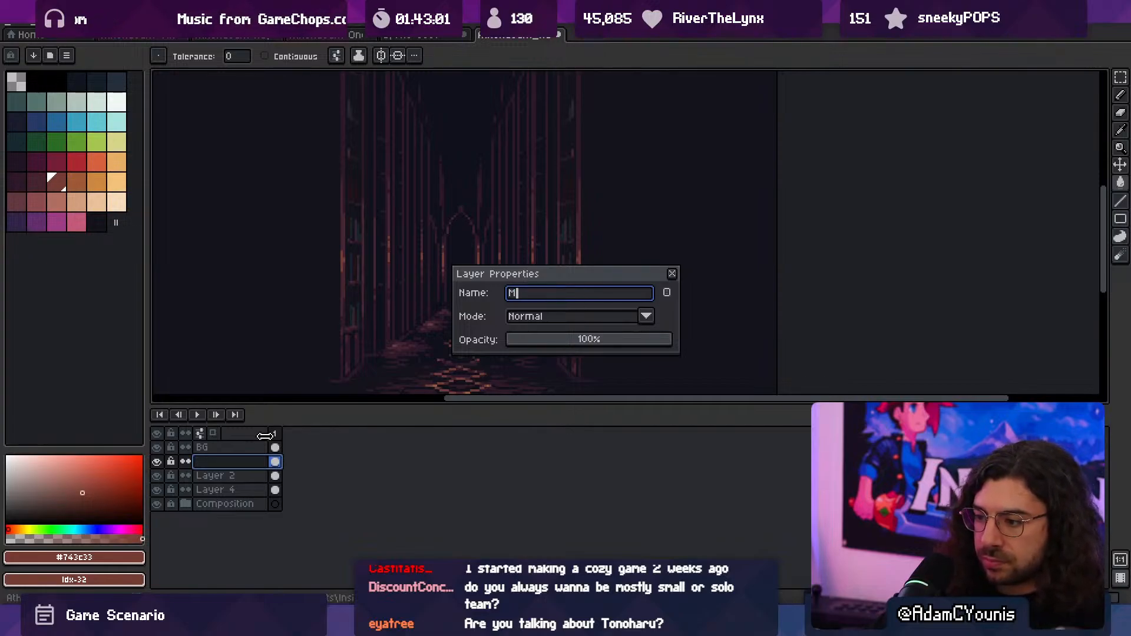
key("Return")
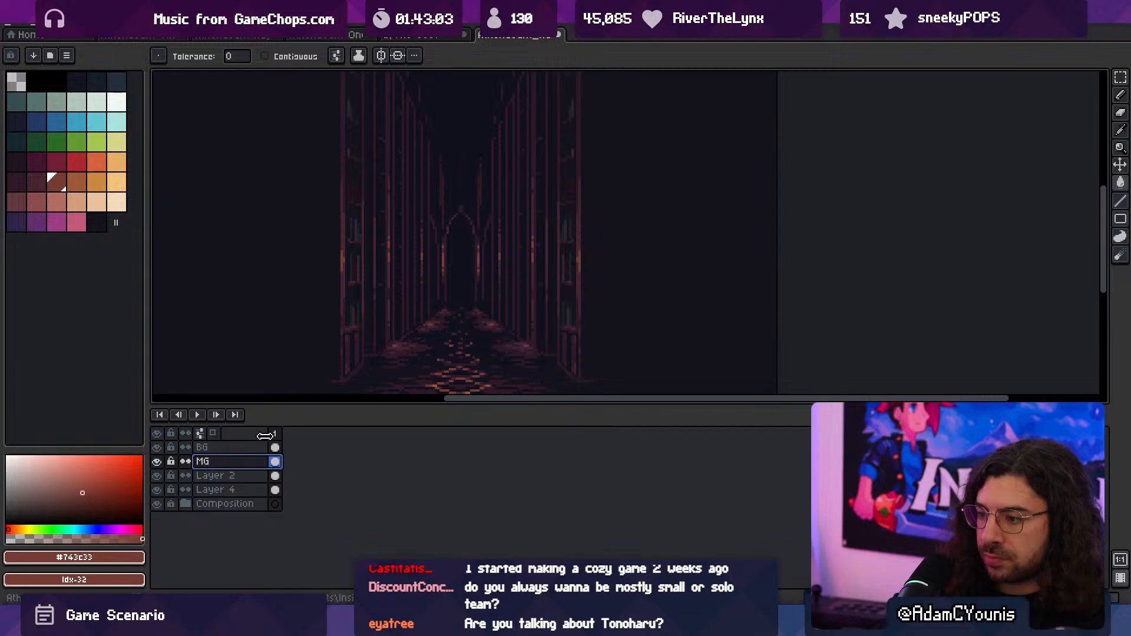
- Rename the remaining Layer 2, directly below MG, to MG2
double_click(217, 476)
type("MG2")
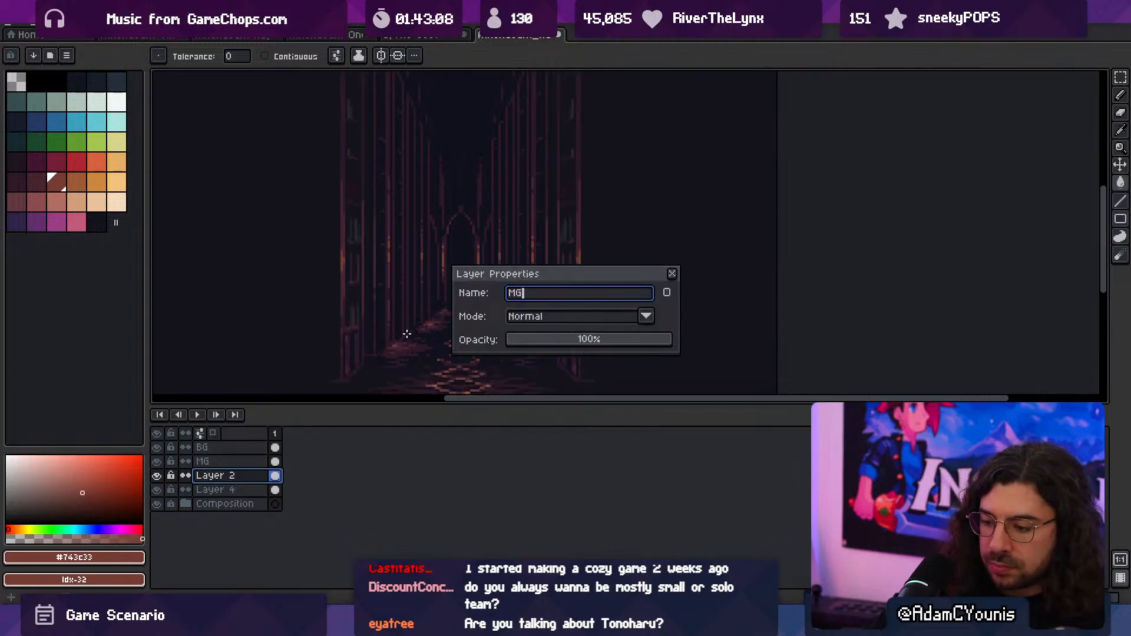
key("Return")
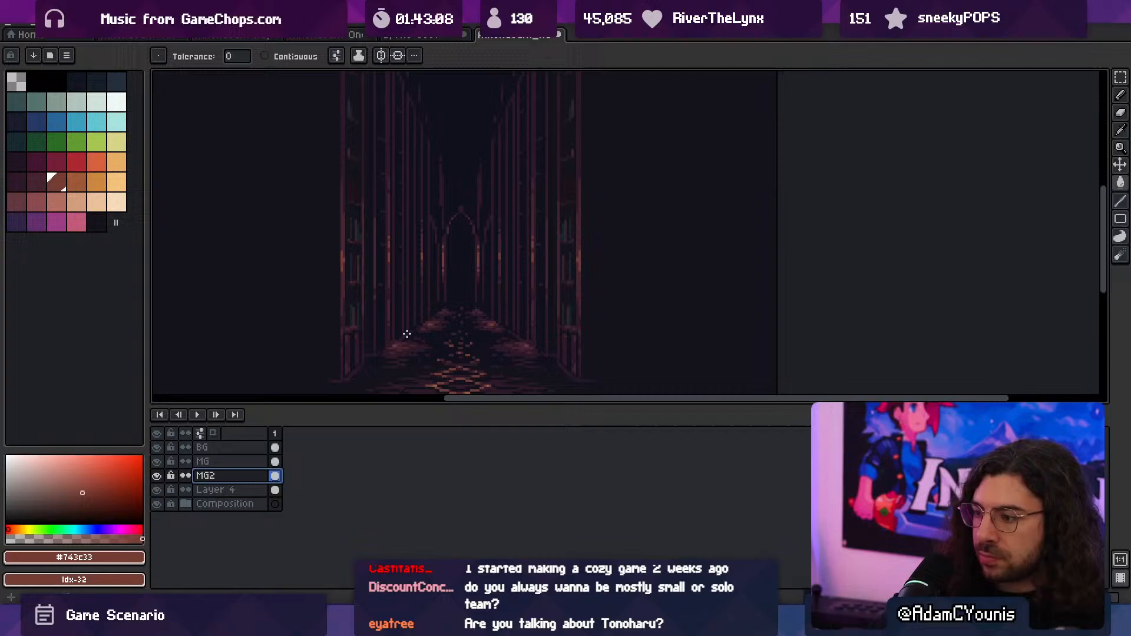
- Check the contents of Layer 4 by toggling its visibility, and rename it to FG
scroll(291, 260, "down", 2)
middle_click_drag(288, 260, 304, 228)
left_click(159, 491)
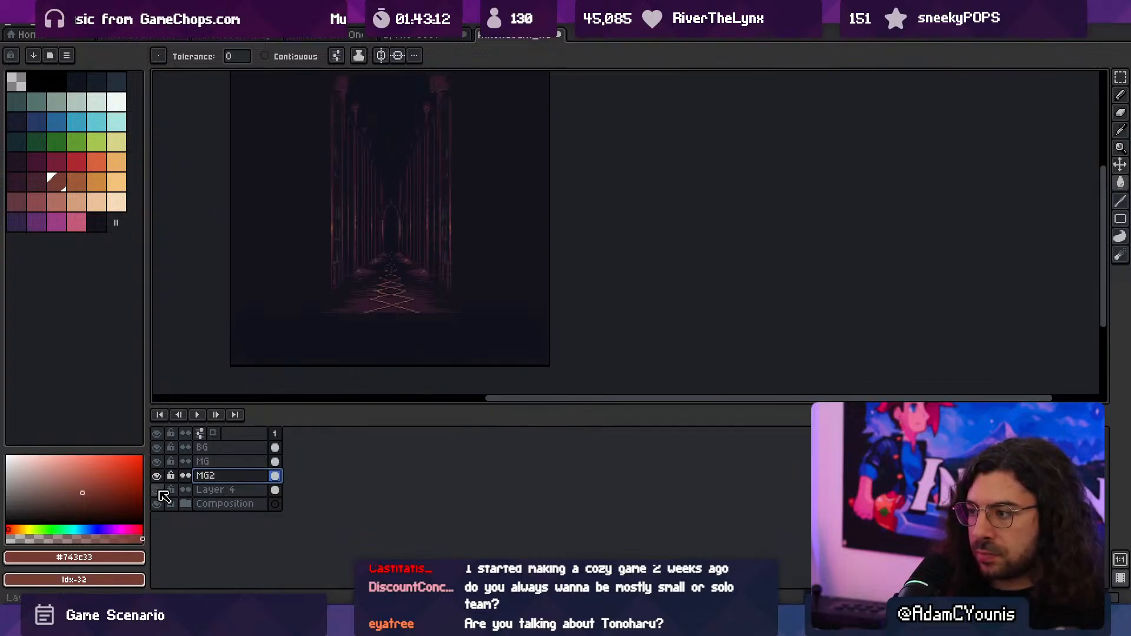
left_click(159, 491)
middle_click_drag(248, 303, 275, 331)
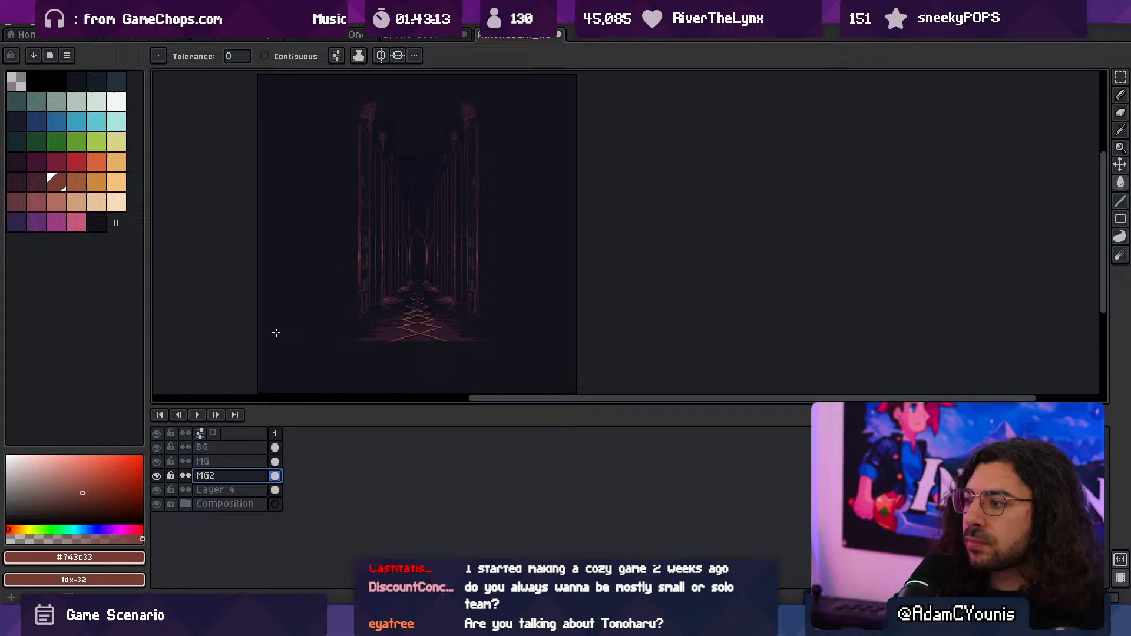
left_click(437, 370, "ctrl")
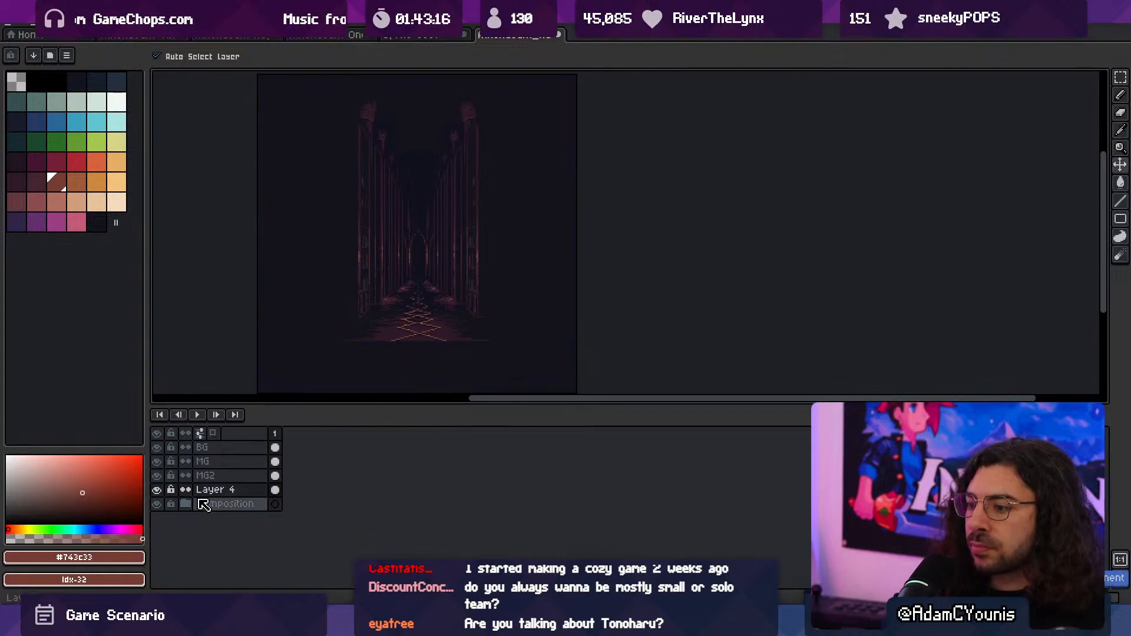
double_click(225, 487)
type("FG")
key("Return")
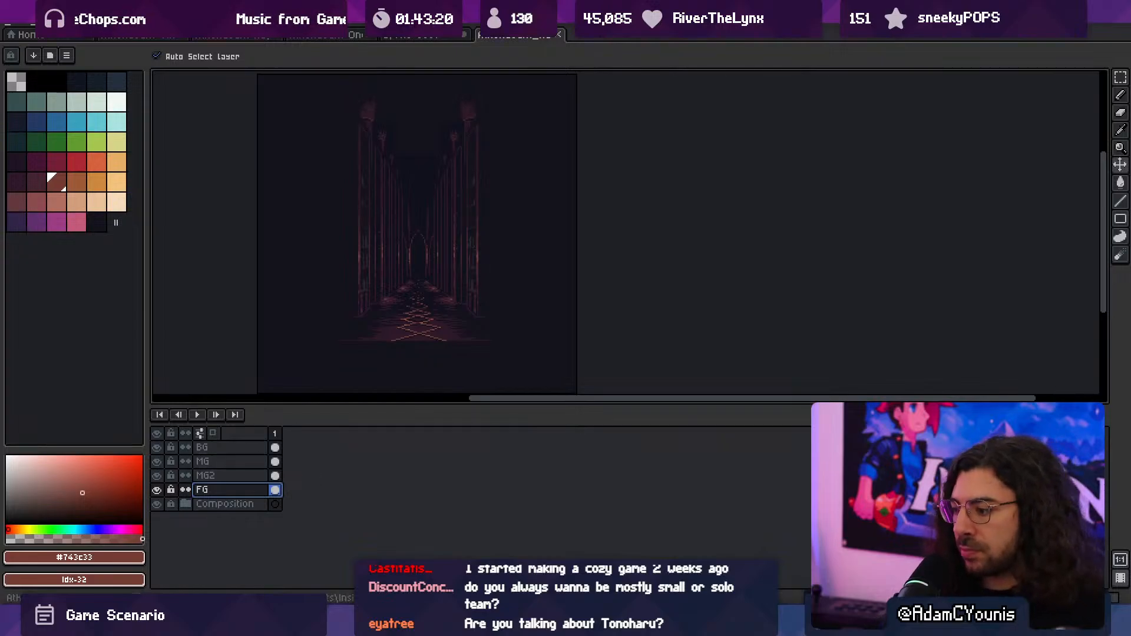
- Switch to Unity and examine how the Athenaeum_Hallway sprite files are named and numbered in the Sprites/Objects/Athenaeum folder
key("alt+Tab")
scroll(402, 471, "down", 2)
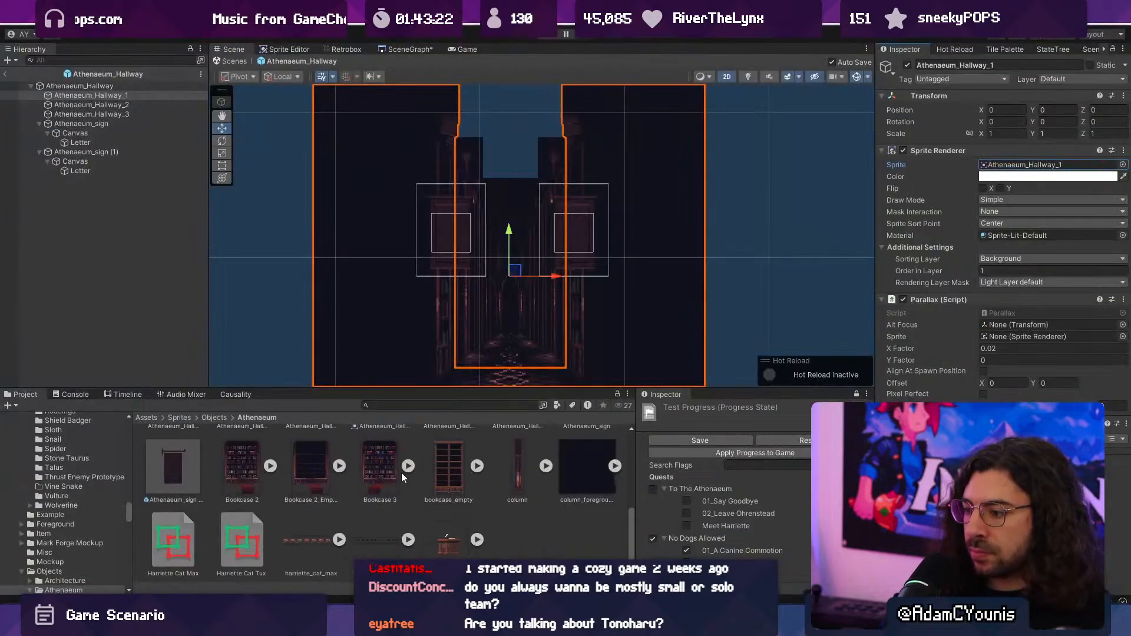
left_click_drag(469, 388, 470, 277)
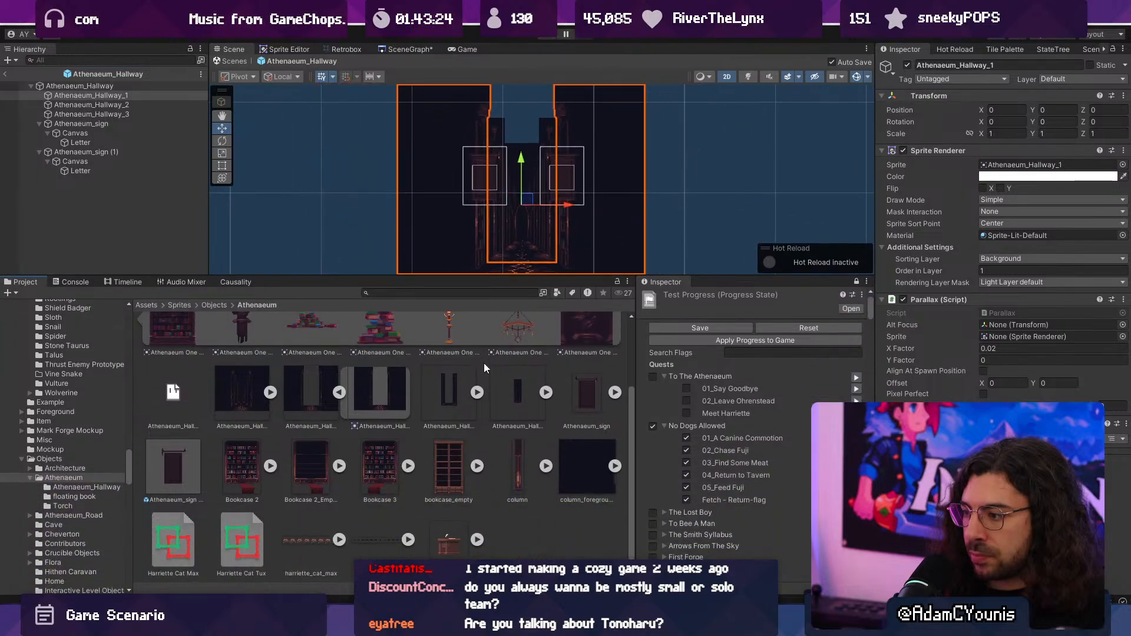
left_click(477, 392)
left_click(477, 392)
left_click(447, 394)
scroll(437, 401, "down", 5, "ctrl")
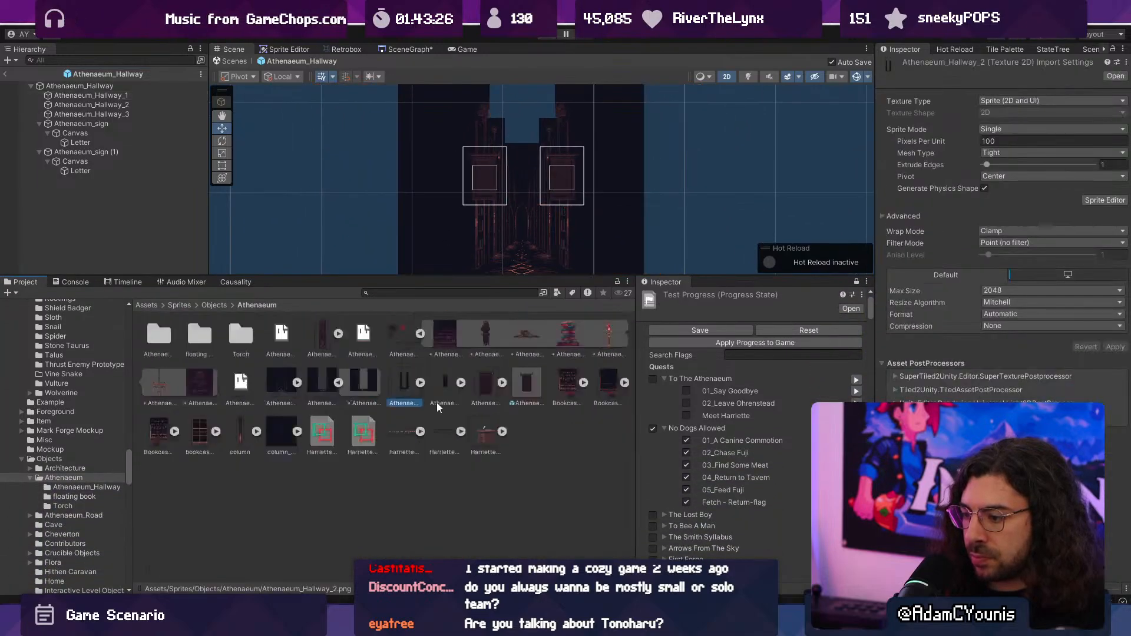
scroll(312, 450, "down", 2)
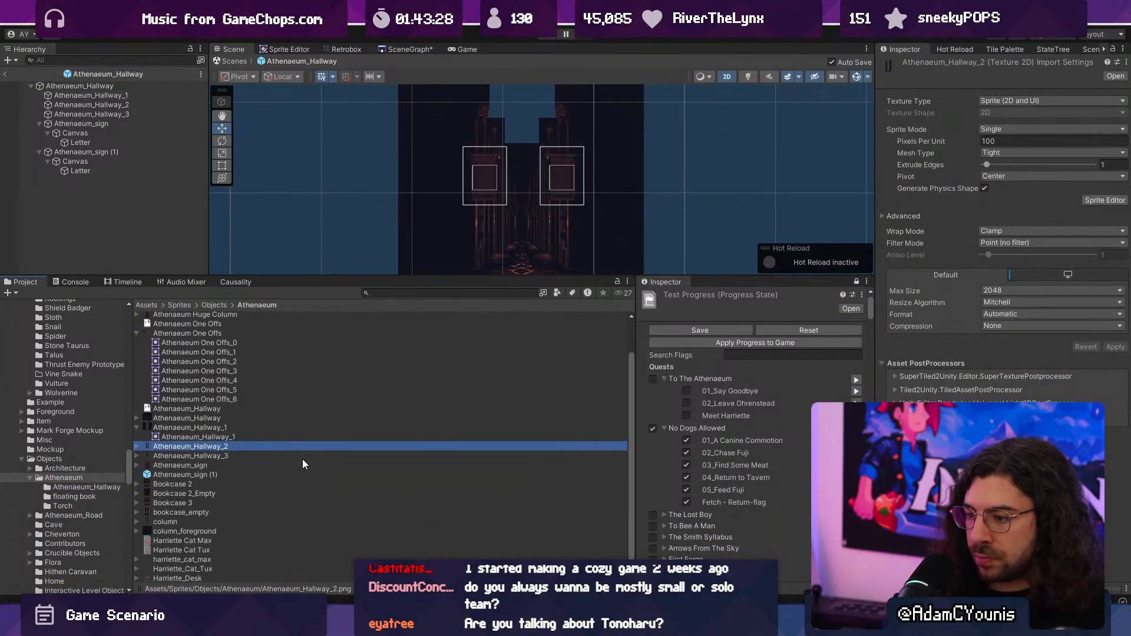
scroll(302, 458, "up", 2)
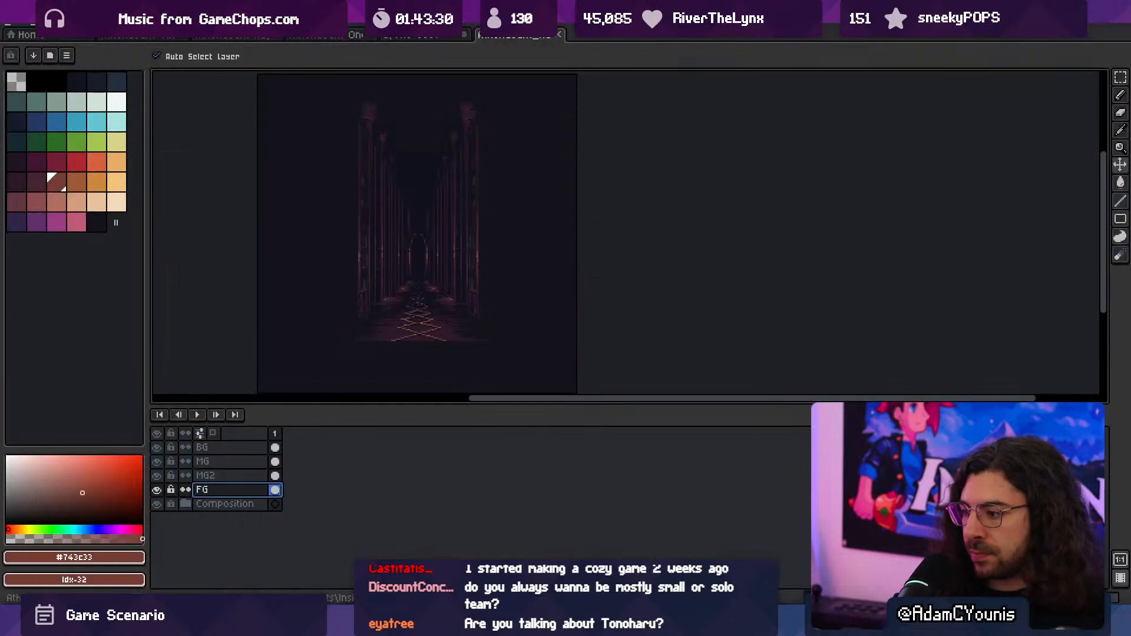
- In Aseprite, rename the BG layer to 1 and the MG layer to 2
double_click(217, 448)
type("1")
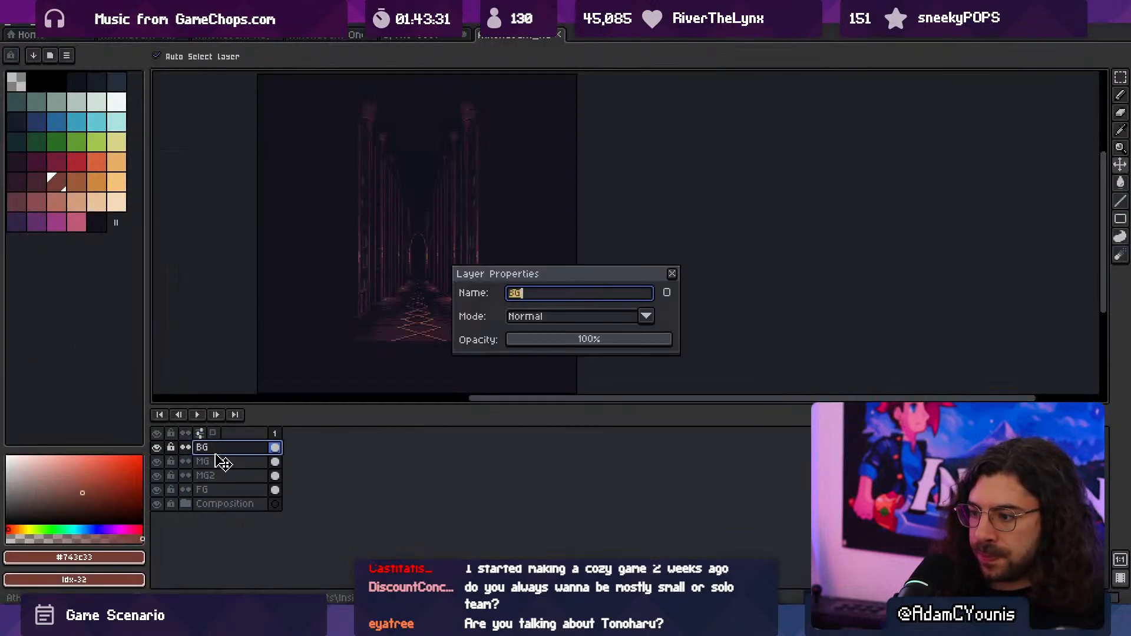
left_click(222, 462)
type("2")
- Reverse the layer numbering by renaming FG to 1, MG2 to 2, and the two layers above them to 3 and 4
left_click(222, 489)
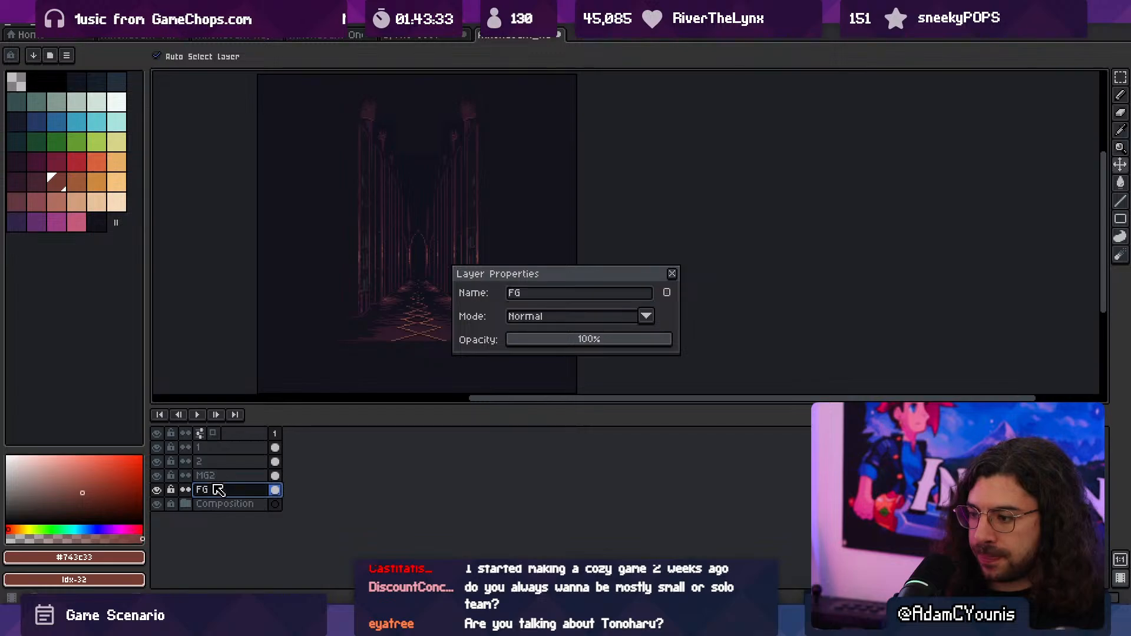
type("1")
left_click(218, 477)
type("2")
left_click(224, 465)
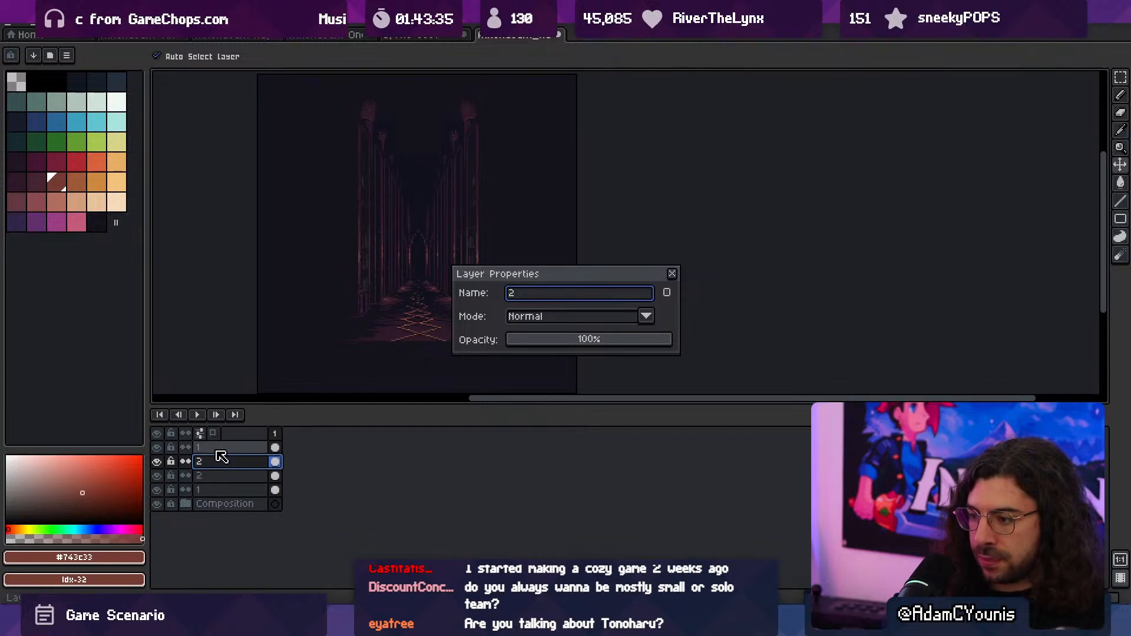
type("3")
left_click(220, 449)
type("4")
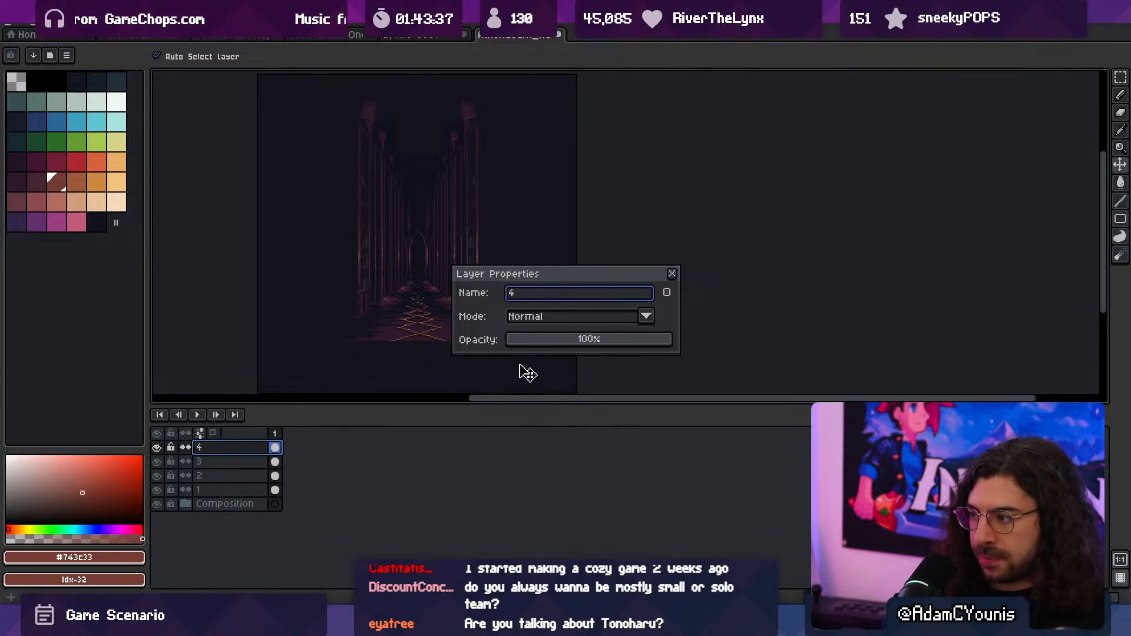
left_click(672, 274)
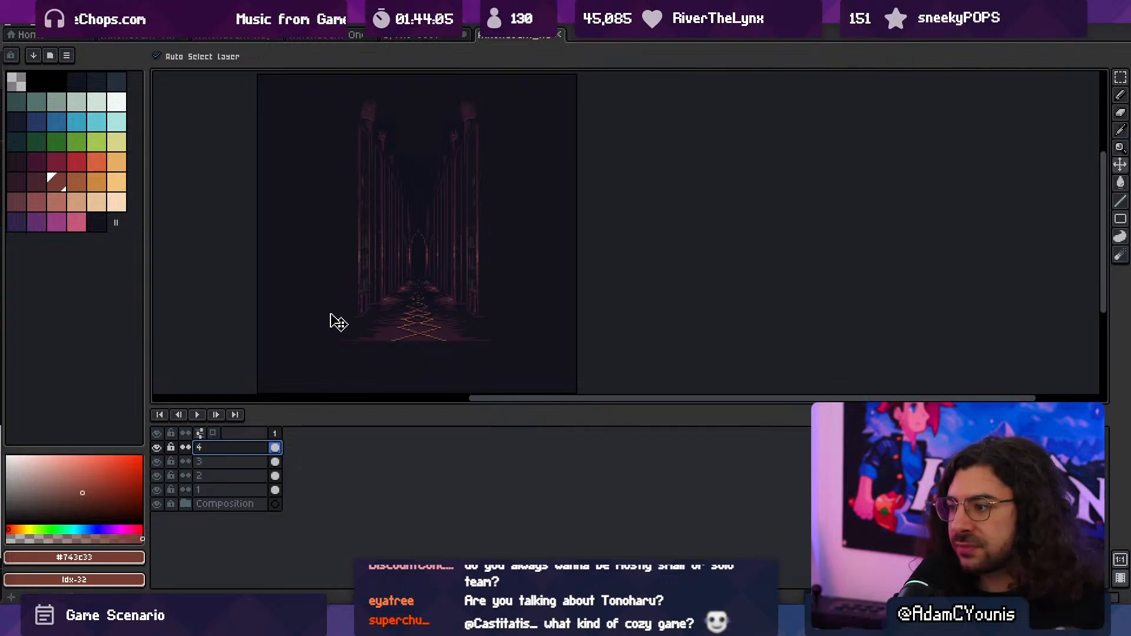
- Save the hallway file and run the Export Layer Groups script on it
middle_click_drag(350, 294, 372, 335)
key("ctrl+s")
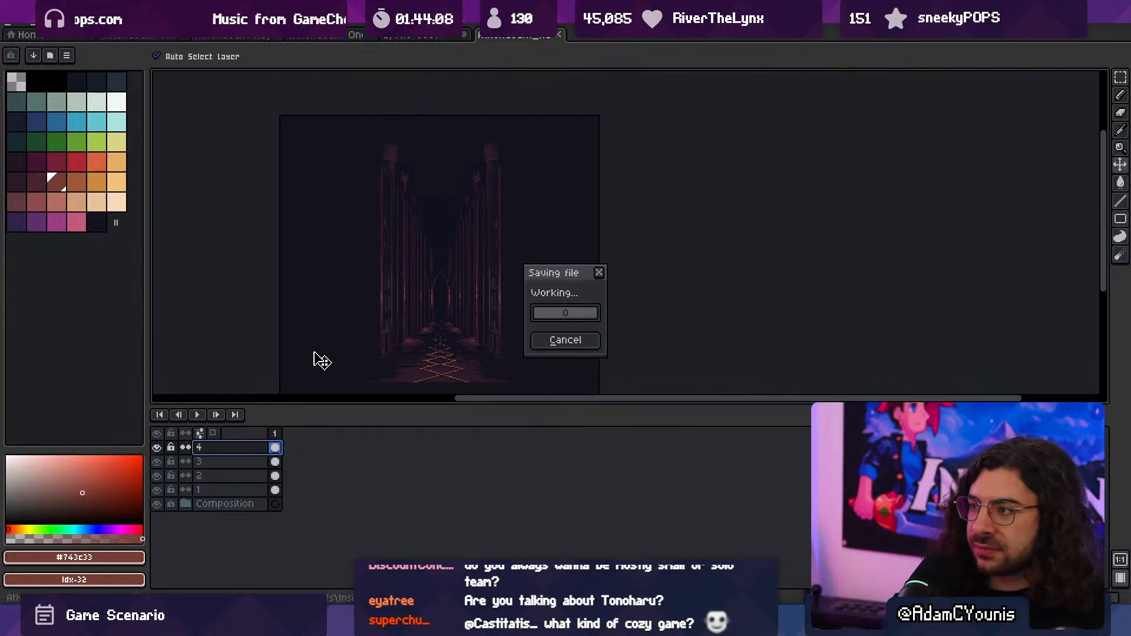
left_click(14, 26)
mouse_move(74, 169)
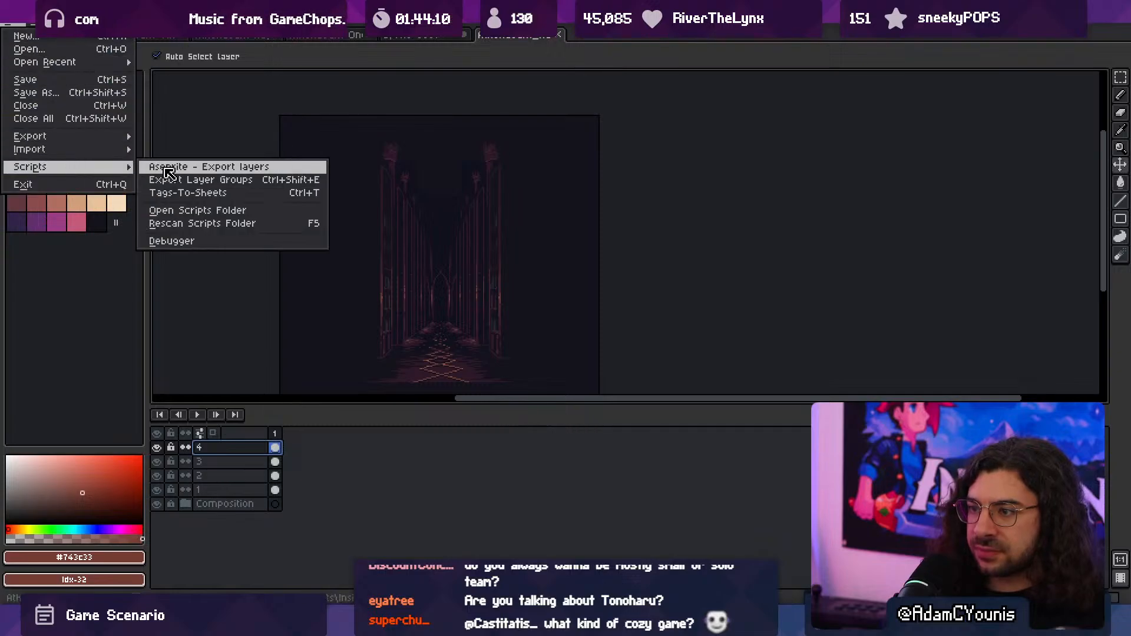
left_click(289, 181)
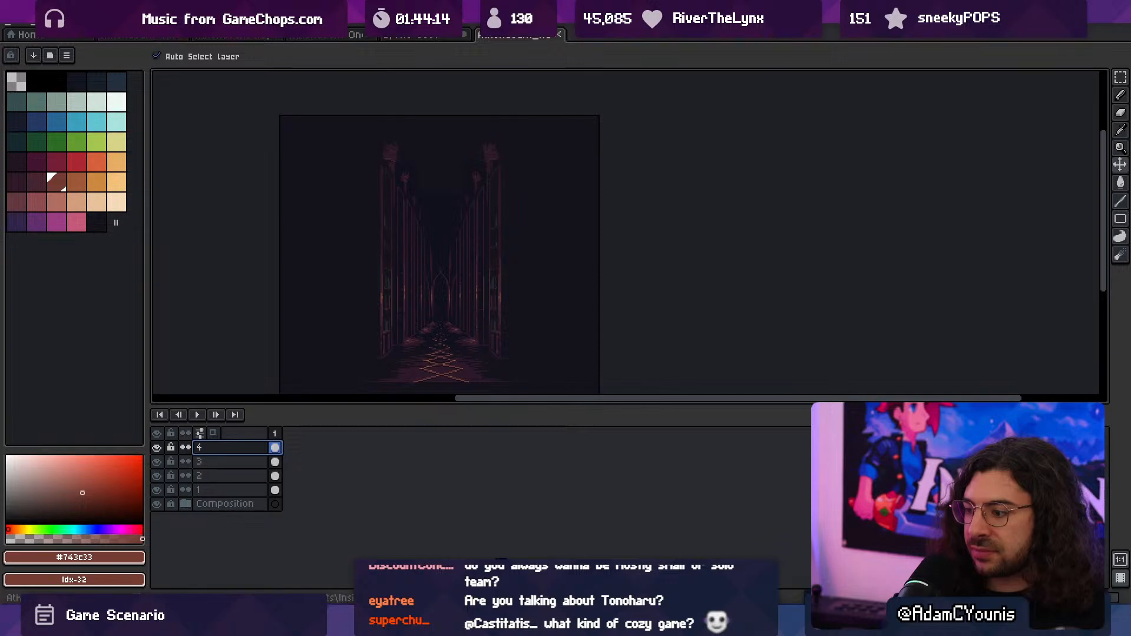
- Switch to Unity and, in the Athenaeum_Hallway sprite folder, delete the old exports ending in bg, fg, layer 2, layer 4, mg and mg2
key("alt+Tab")
scroll(357, 378, "down", 2)
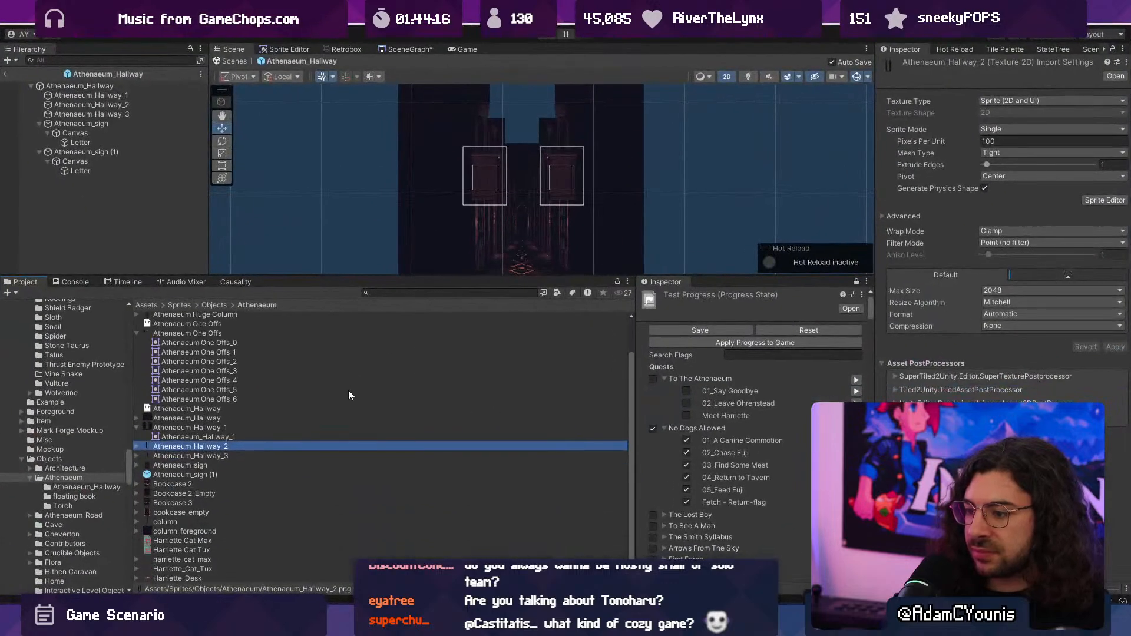
left_click(137, 427)
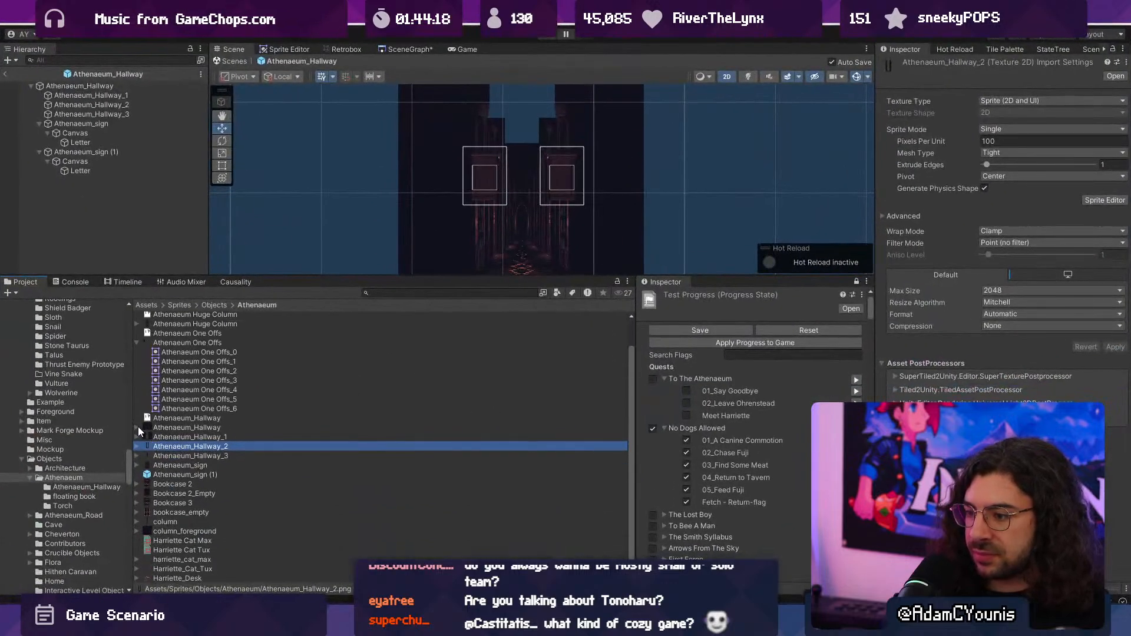
scroll(241, 482, "up", 2)
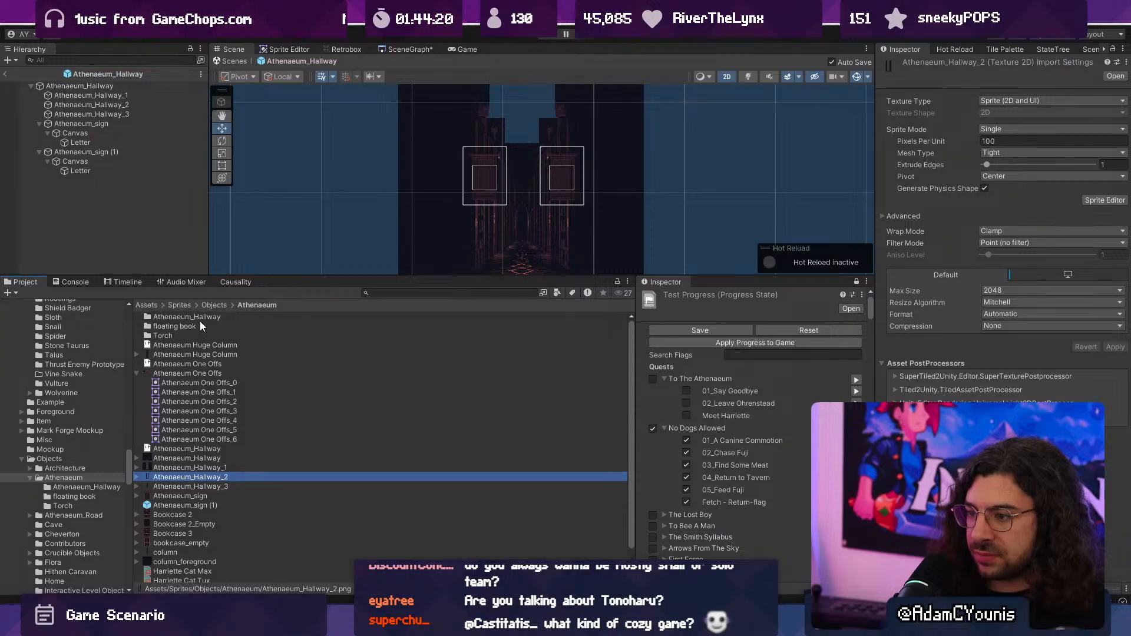
double_click(200, 316)
left_click(205, 317)
left_click(212, 354)
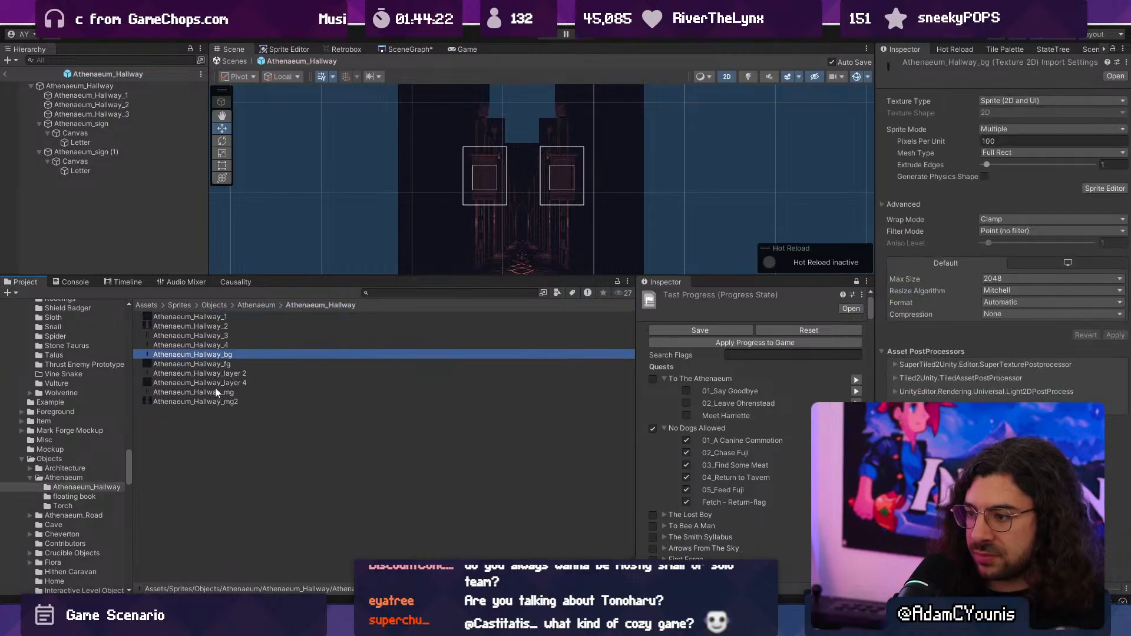
left_click(212, 402, "shift")
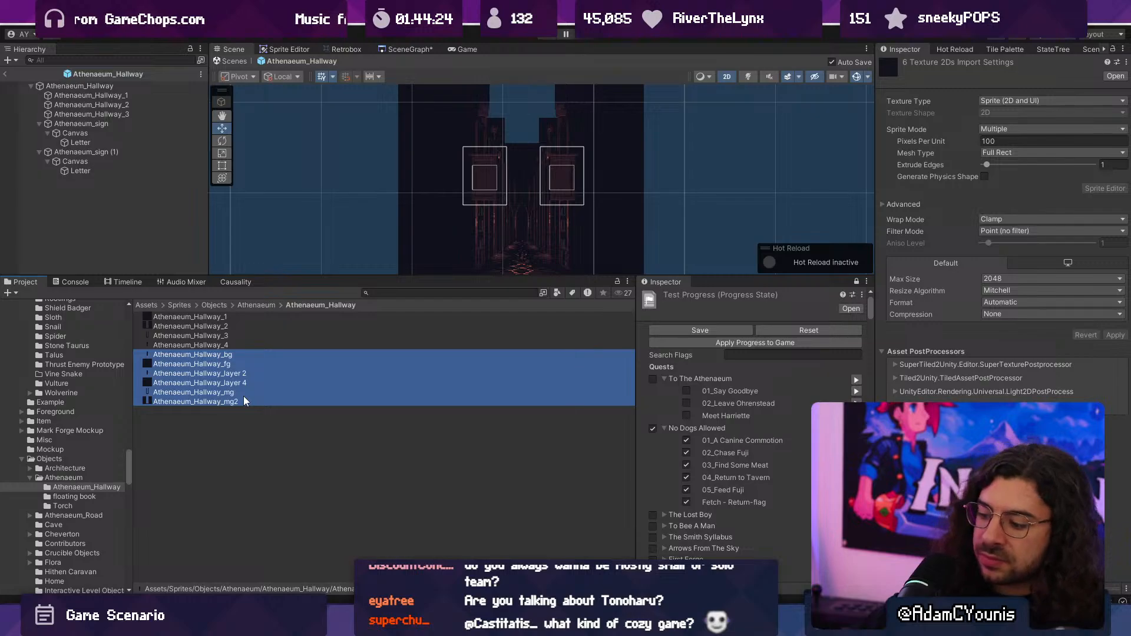
key("Delete")
key("Return")
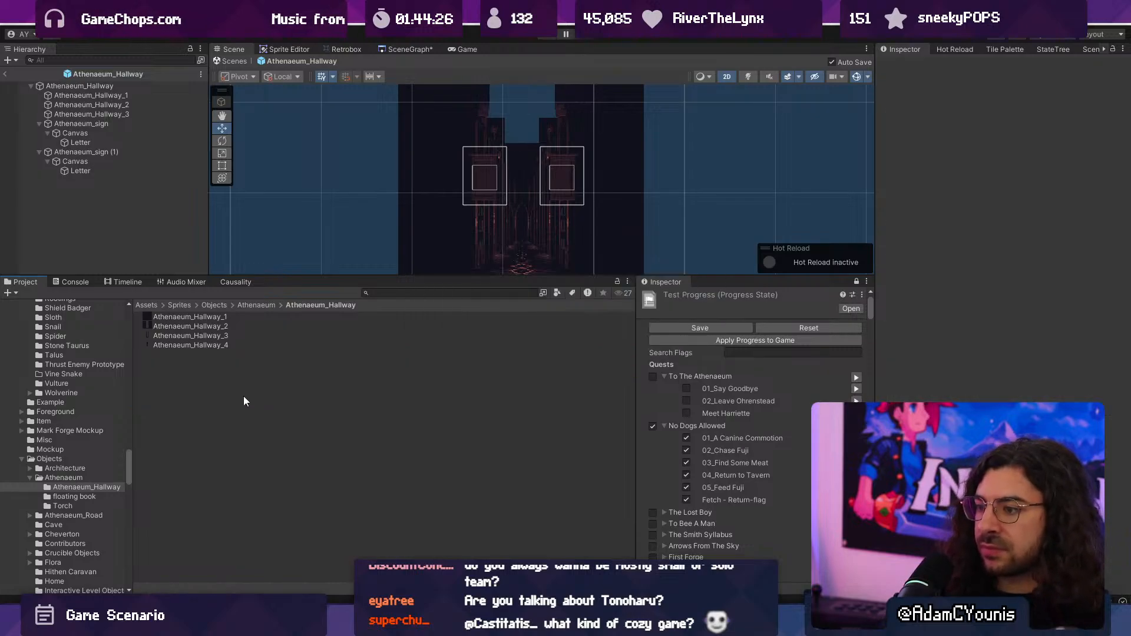
- Try to assign a newly exported texture to the Sprite Renderer of a hallway layer object in the prefab
left_click(430, 199)
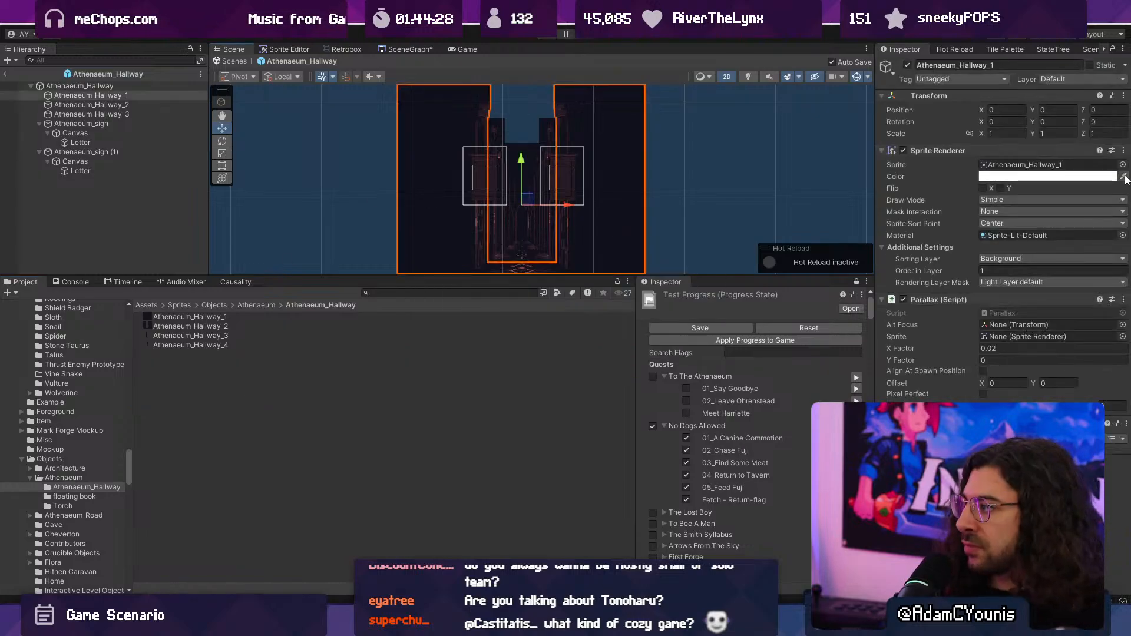
left_click_drag(853, 263, 1013, 163)
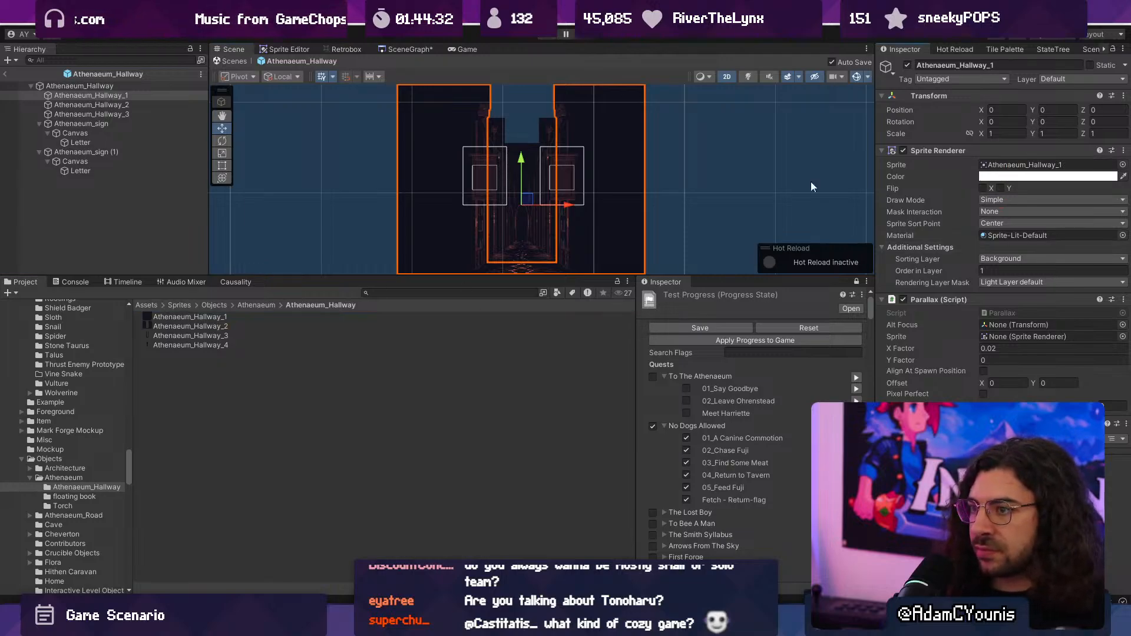
left_click(114, 97)
- Select all four new Athenaeum_Hallway textures, set their Sprite Mode to Single, and apply the import settings
left_click(199, 319)
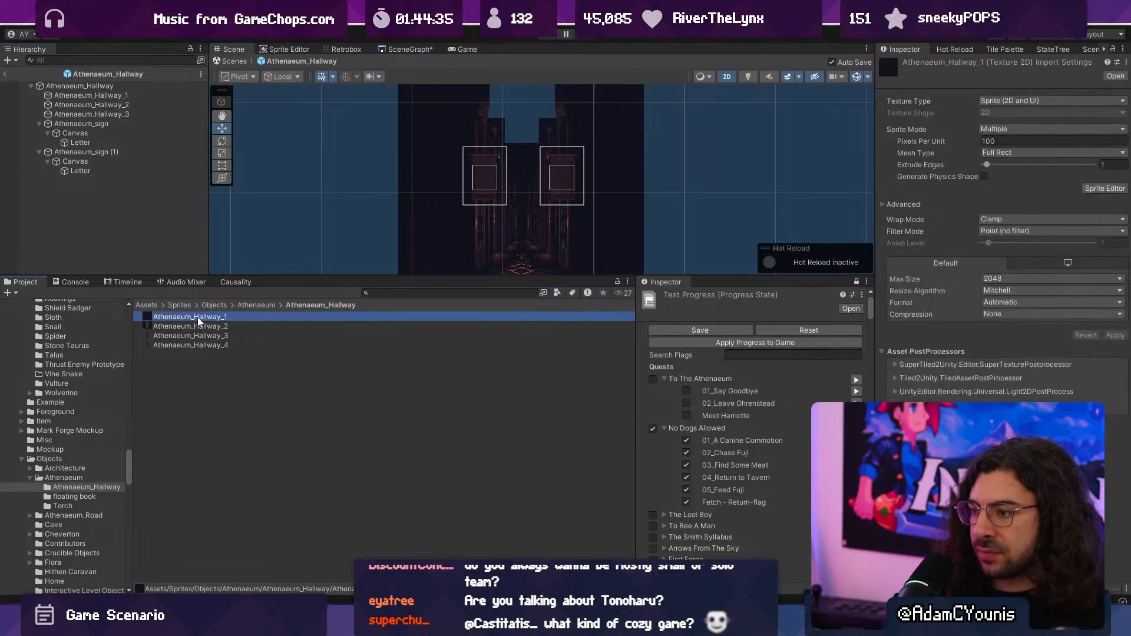
scroll(201, 322, "up", 1, "ctrl")
scroll(201, 321, "up", 3, "ctrl")
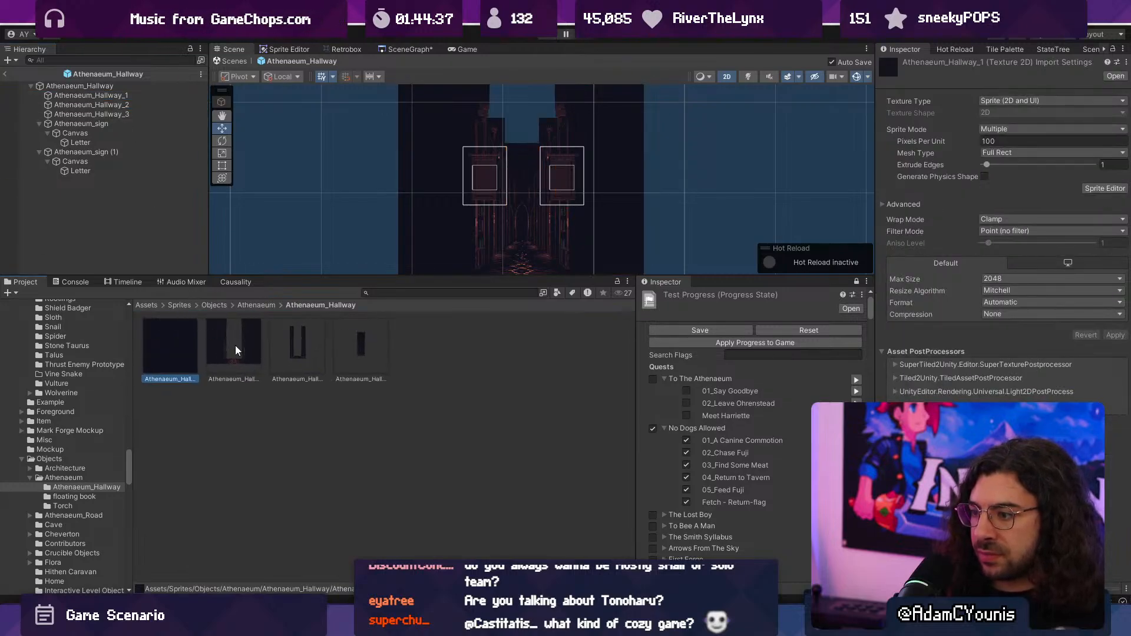
left_click(238, 348)
left_click(323, 349, "shift")
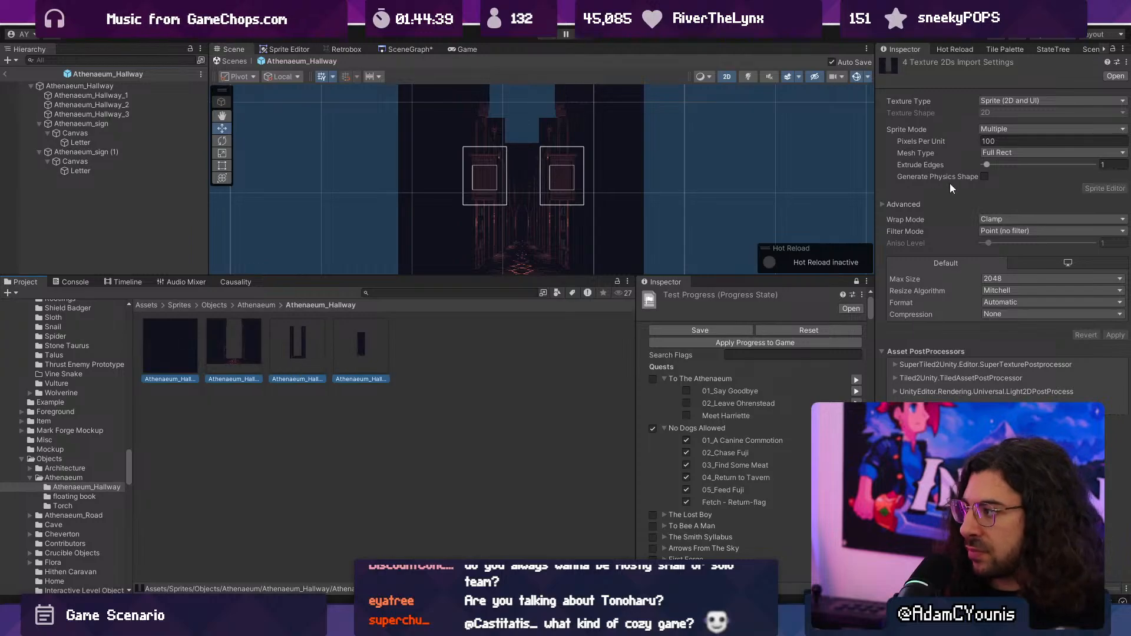
left_click(1051, 129)
left_click(1036, 141)
left_click(1115, 335)
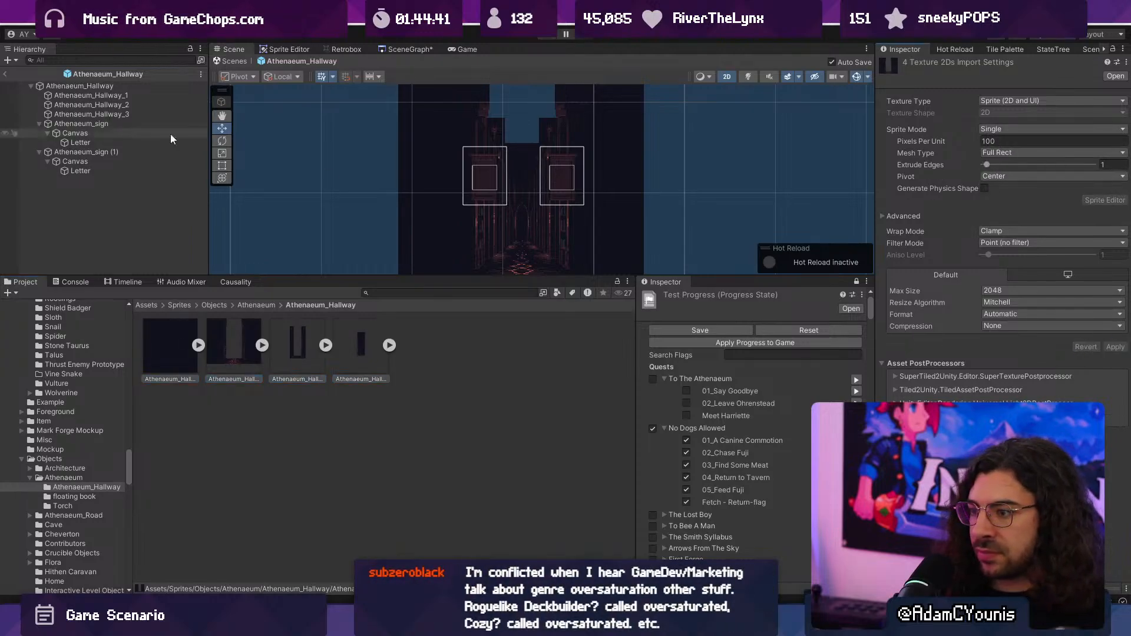
- Check the hallway prefab's contents by toggling its active state off and on
left_click(92, 96)
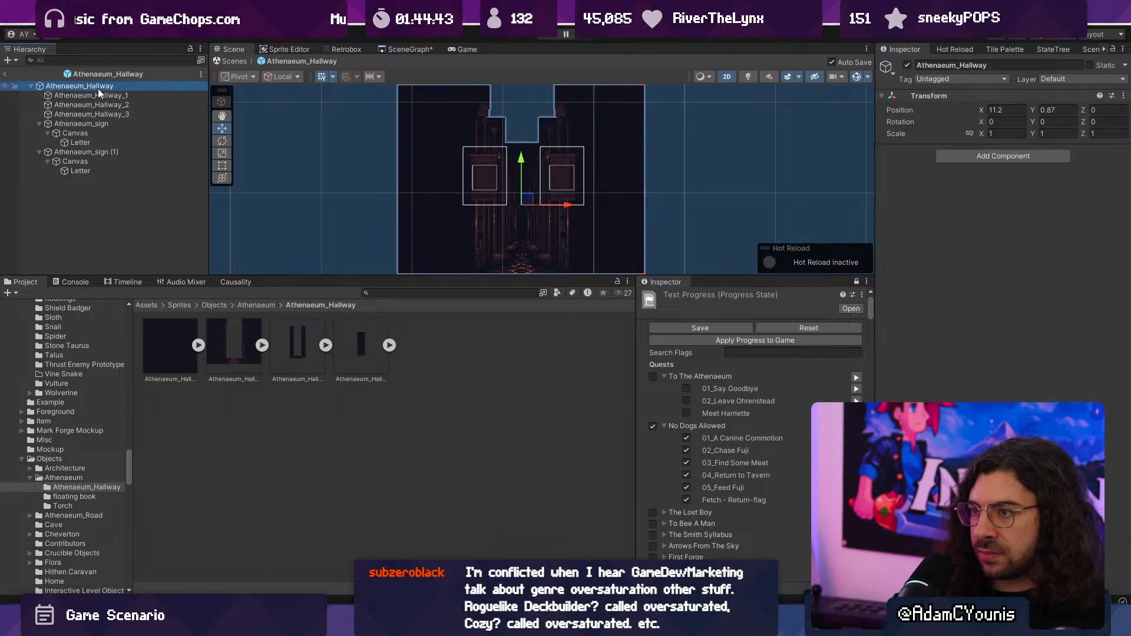
left_click(906, 66)
left_click(906, 66)
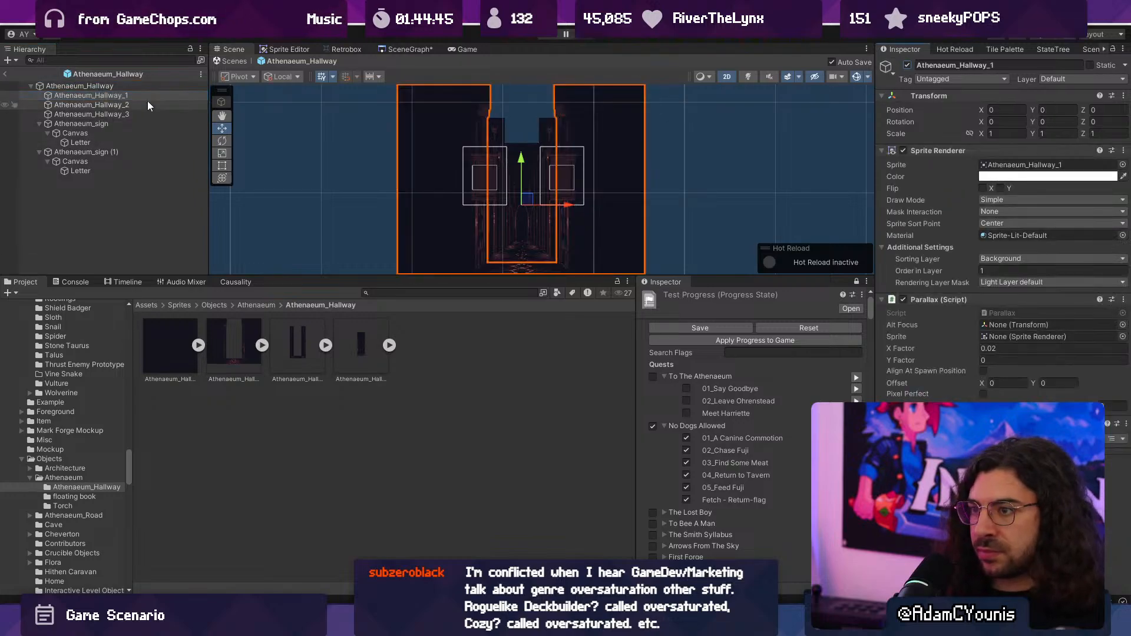
- Assign the Athenaeum_Hallway_4 sprite to the Sprite Renderer of the Athenaeum_Hallway_3 object
left_click(131, 113)
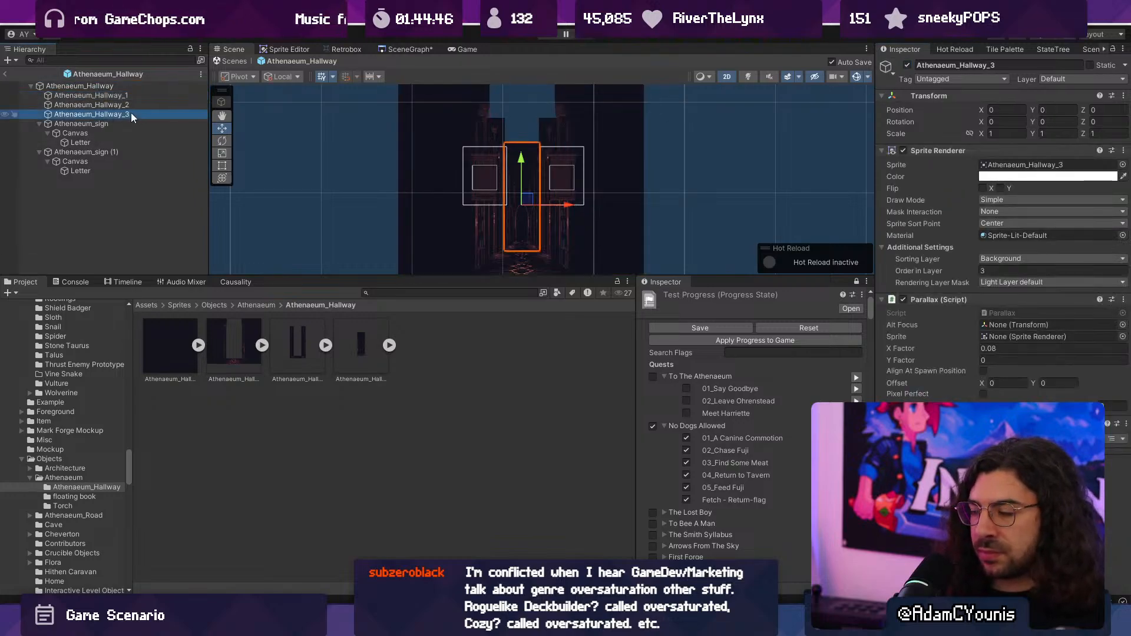
left_click(198, 346)
left_click(198, 346)
left_click(398, 352)
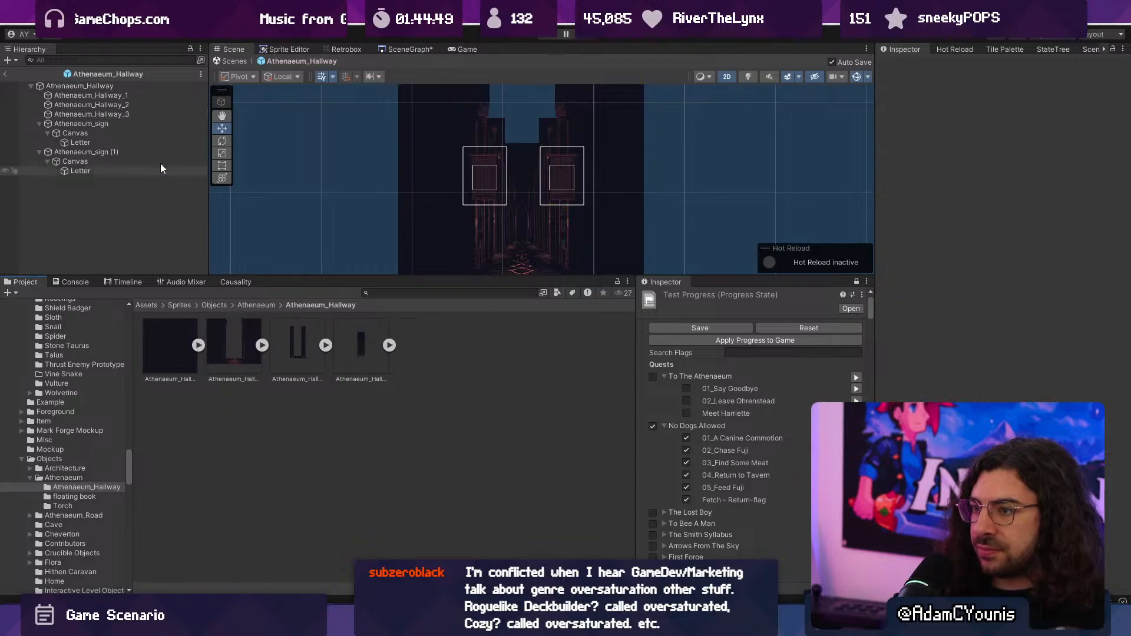
left_click(131, 113)
left_click(389, 345)
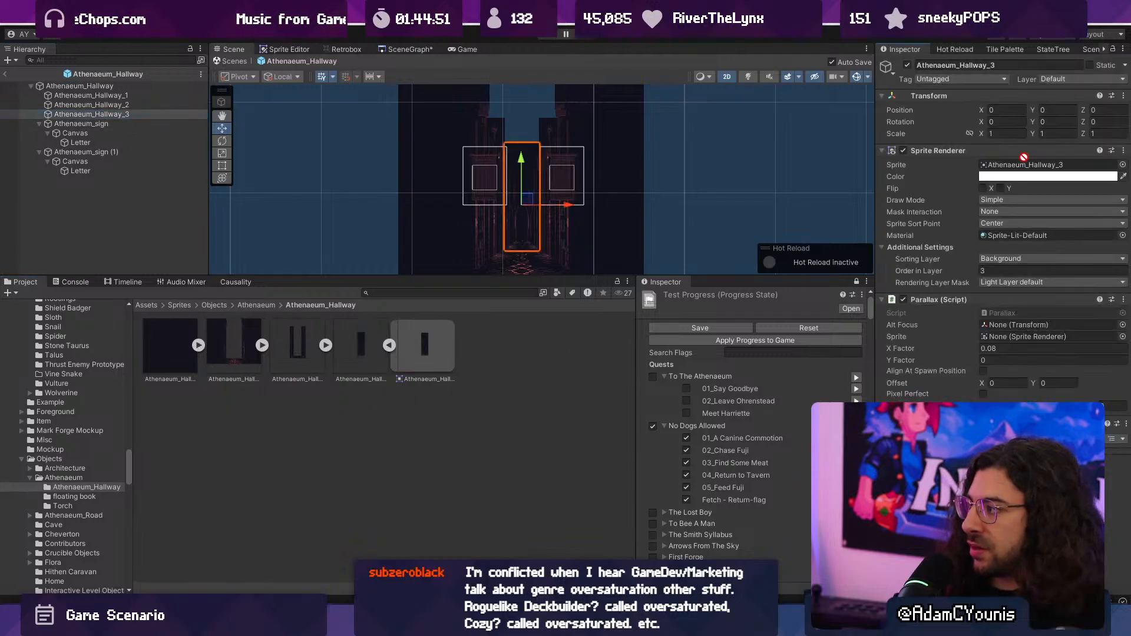
left_click_drag(1024, 157, 1027, 167)
- Assign the new Athenaeum_Hallway_3 sprite to the Sprite Renderer of the Athenaeum_Hallway_2 object
left_click(303, 342)
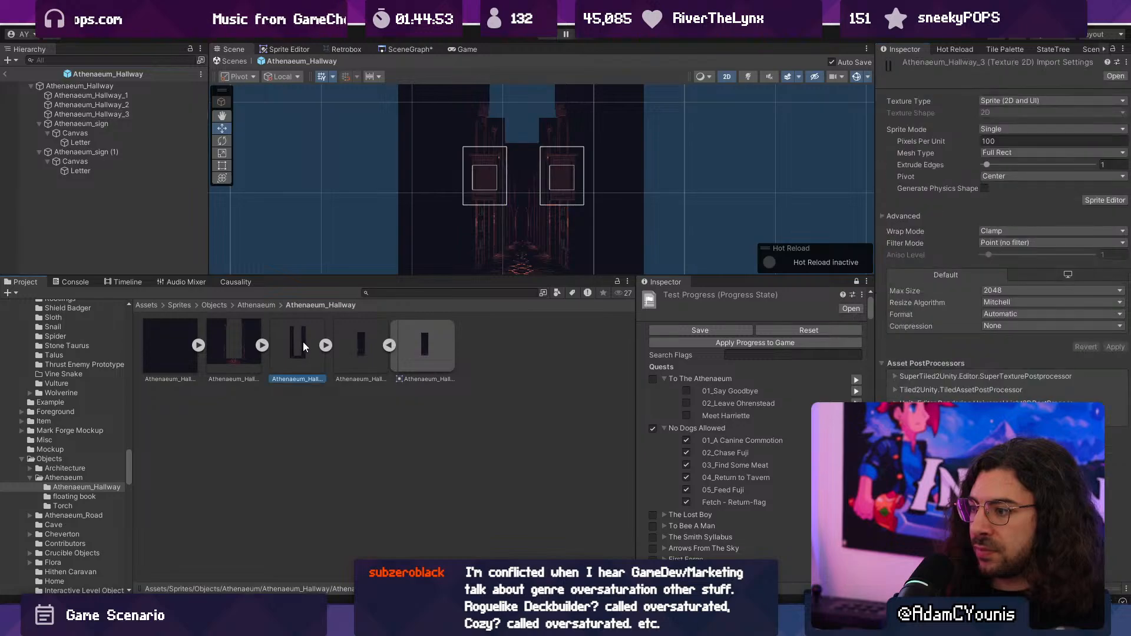
left_click(389, 345)
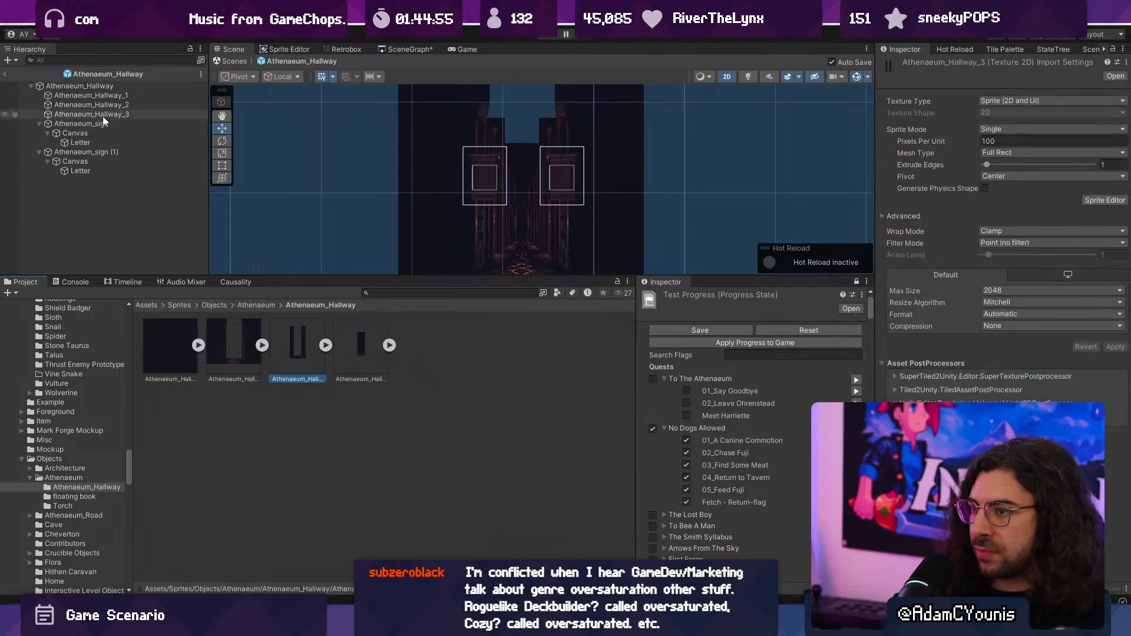
left_click(95, 104)
left_click(326, 345)
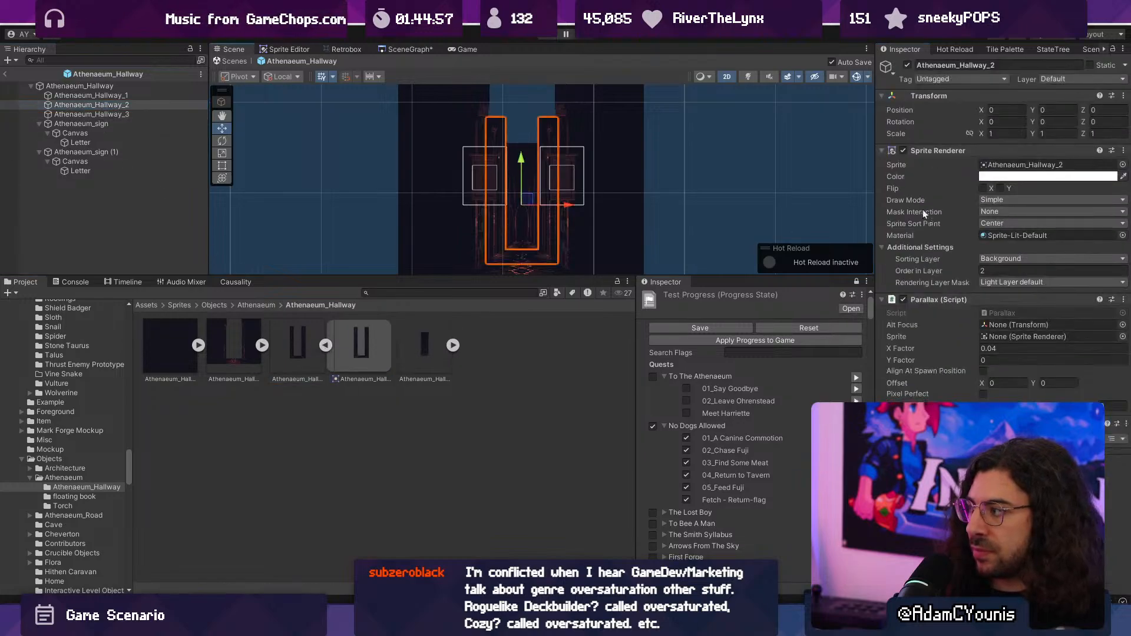
left_click_drag(924, 213, 1030, 169)
- Assign the new Athenaeum_Hallway_2 sprite to the Sprite Renderer of the Athenaeum_Hallway_3 object
left_click(106, 114)
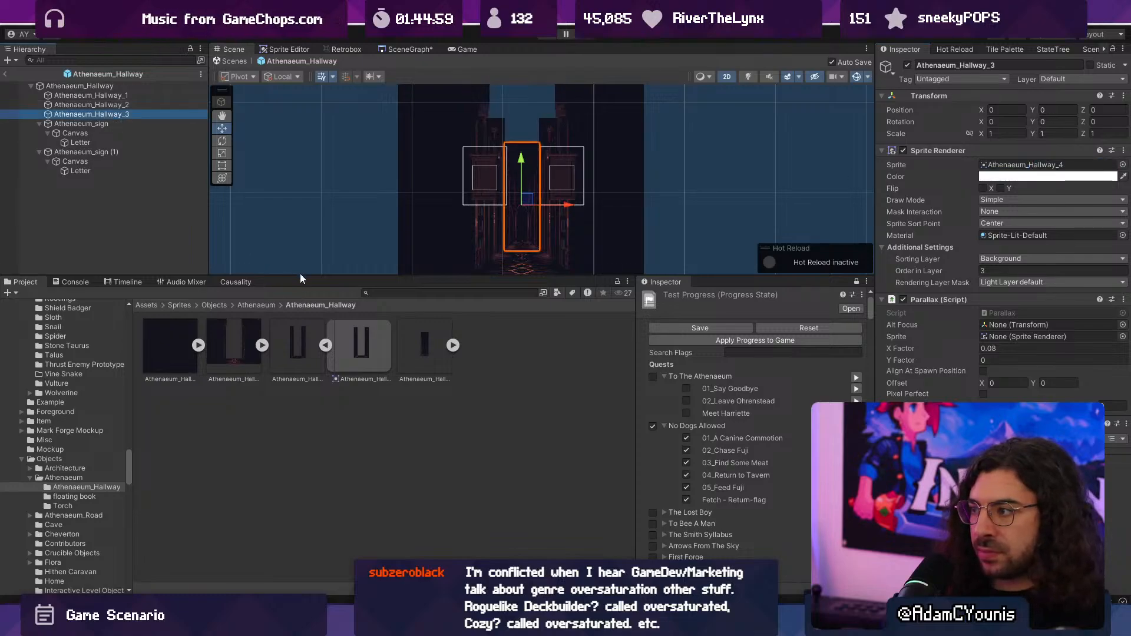
left_click(262, 345)
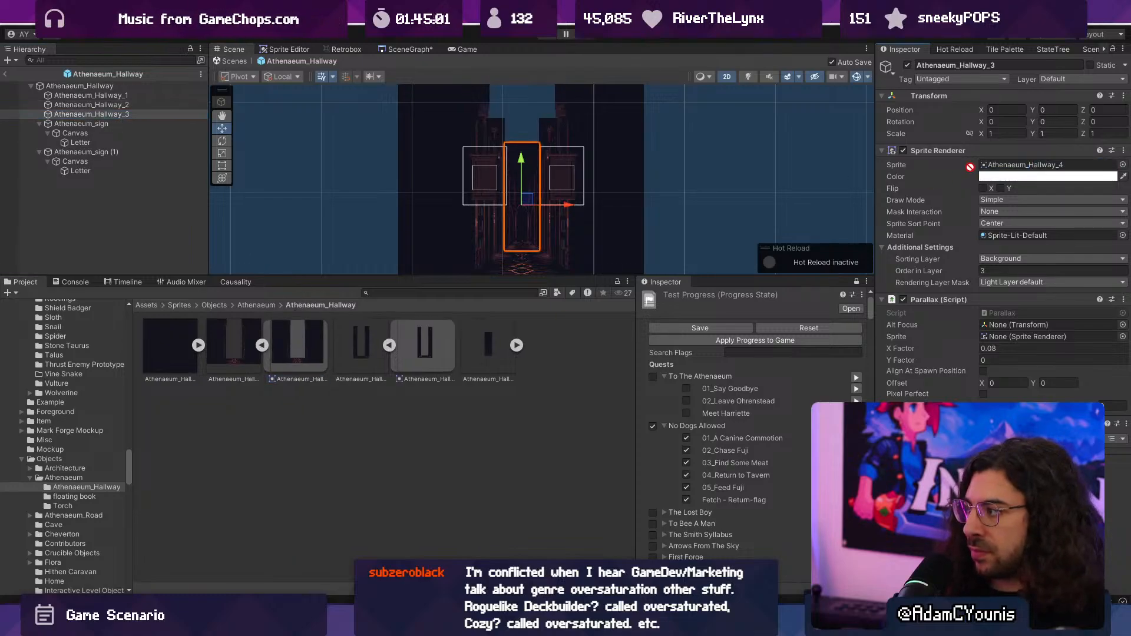
left_click_drag(969, 166, 1001, 165)
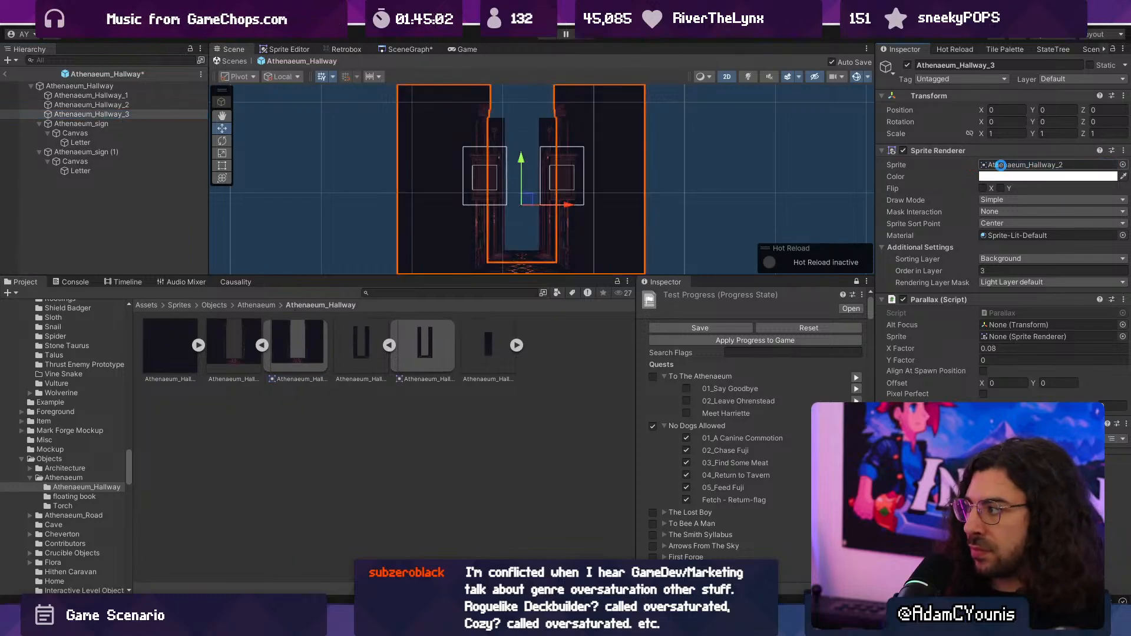
left_click(58, 123)
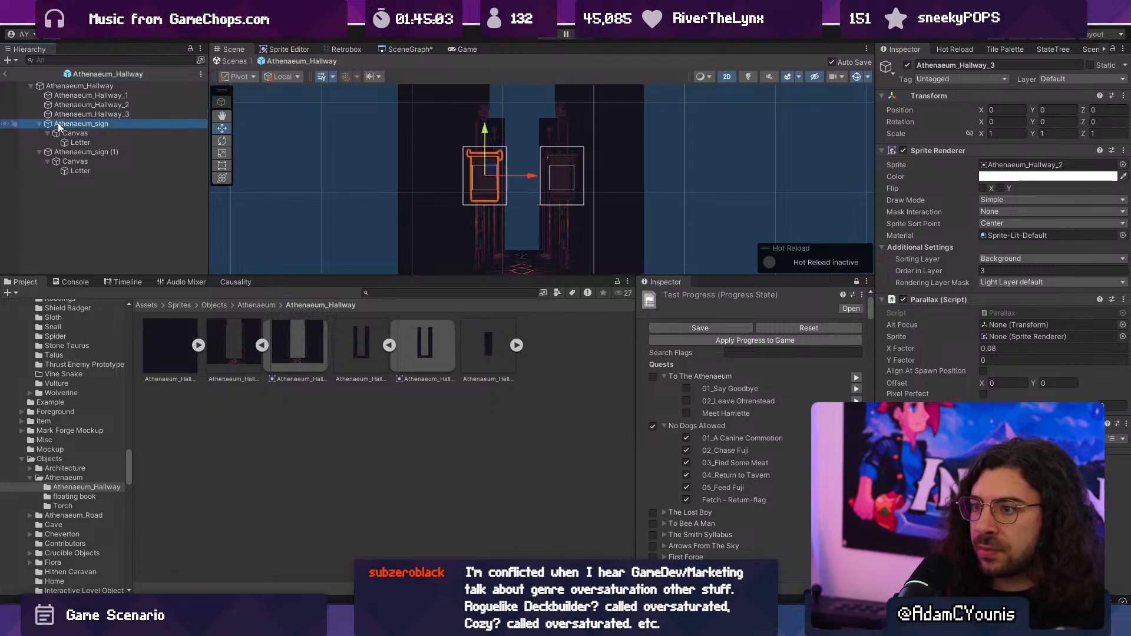
- Return to the Athenaeum Test Map scene, run the game full screen, and move the character past the hallway to examine its parallax
left_click(242, 60)
left_click(545, 37)
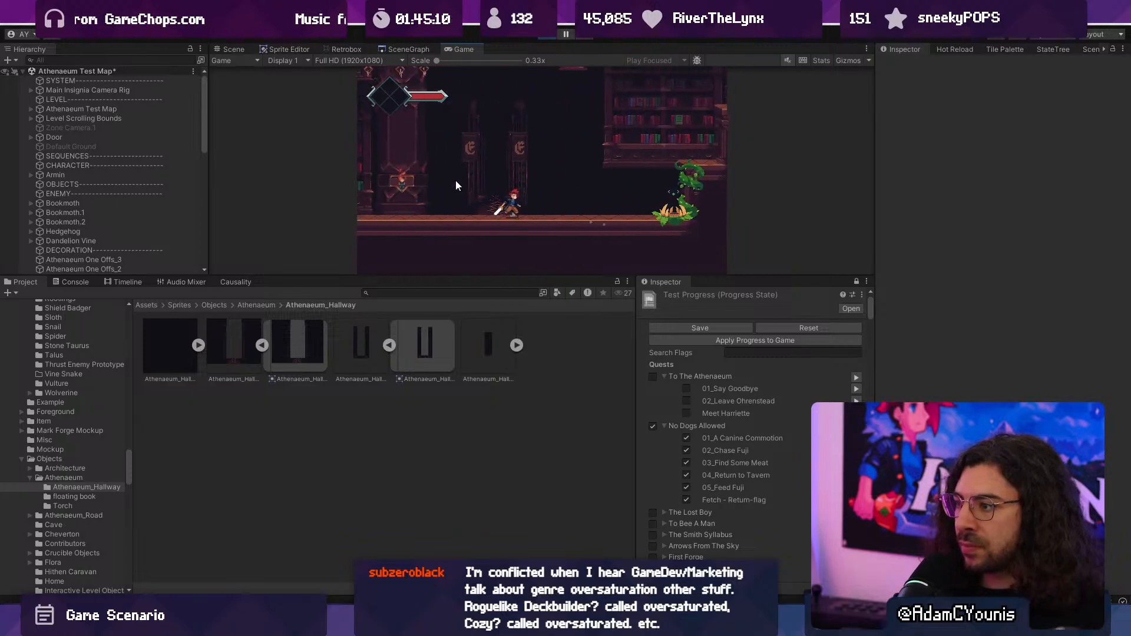
key("F10")
key("Left")
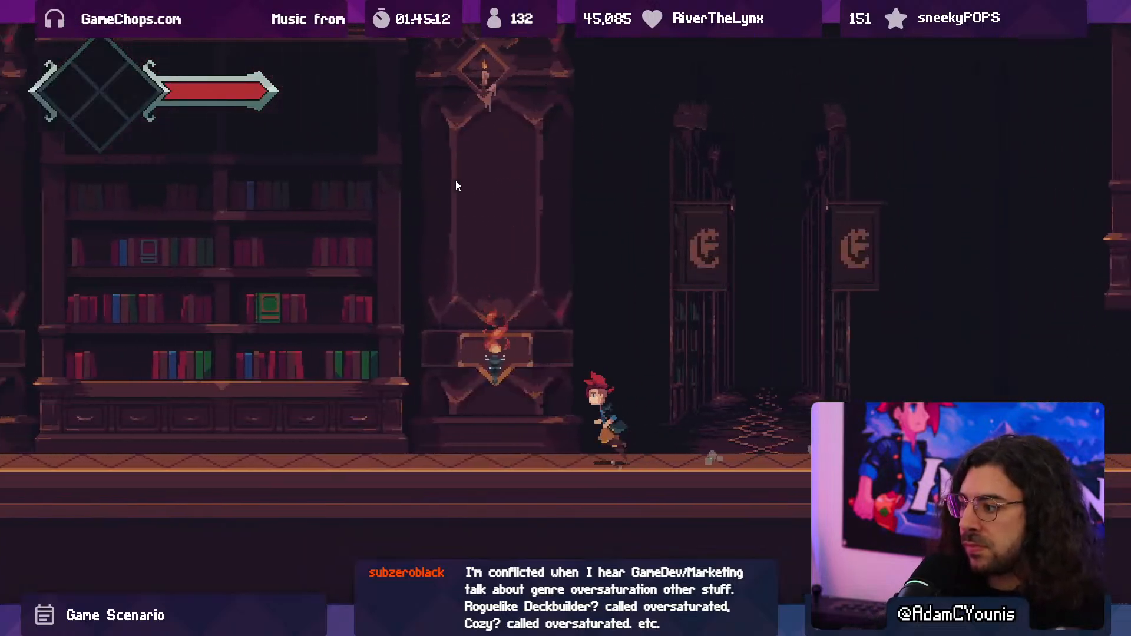
key("Right")
key("Right")
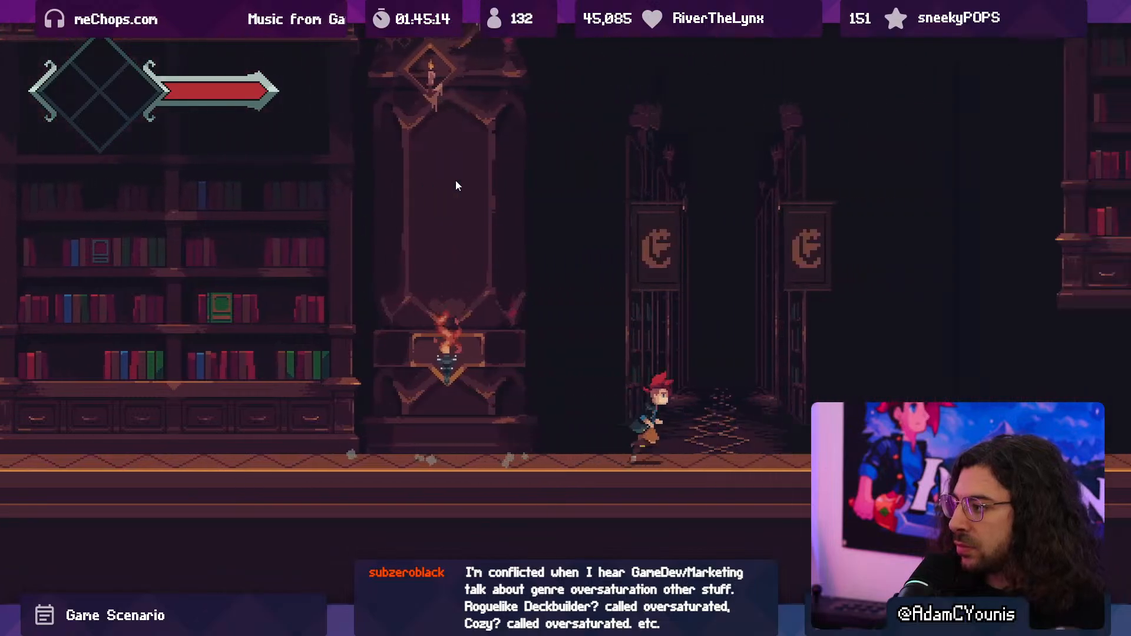
key("Left")
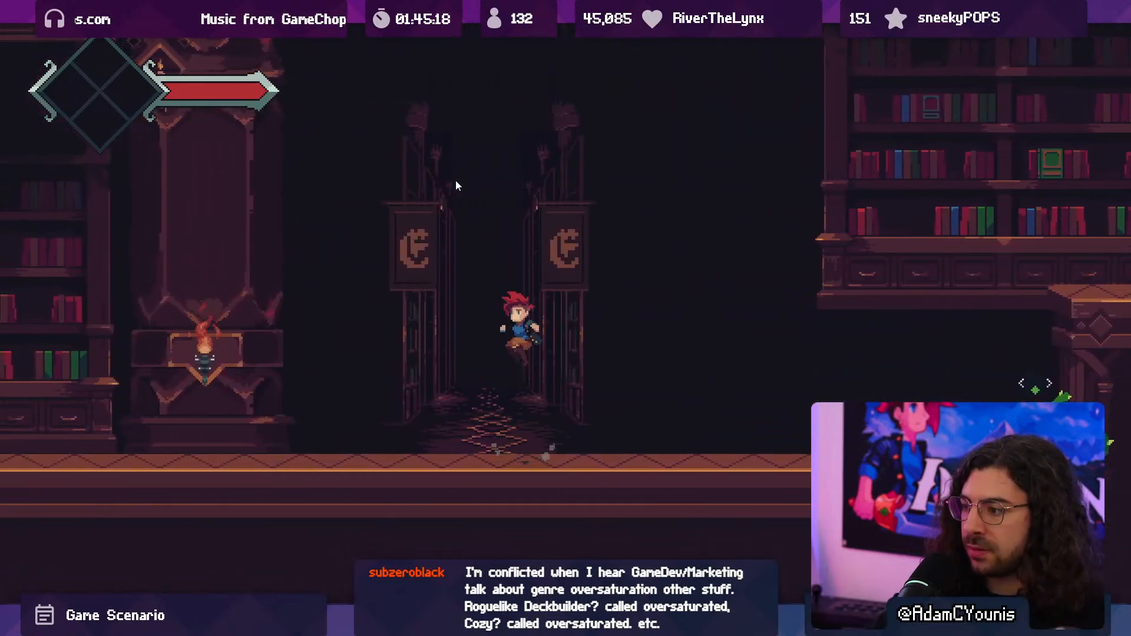
- Run the character back and forth past the hallway to examine its parallax, and stop the game
key("Left")
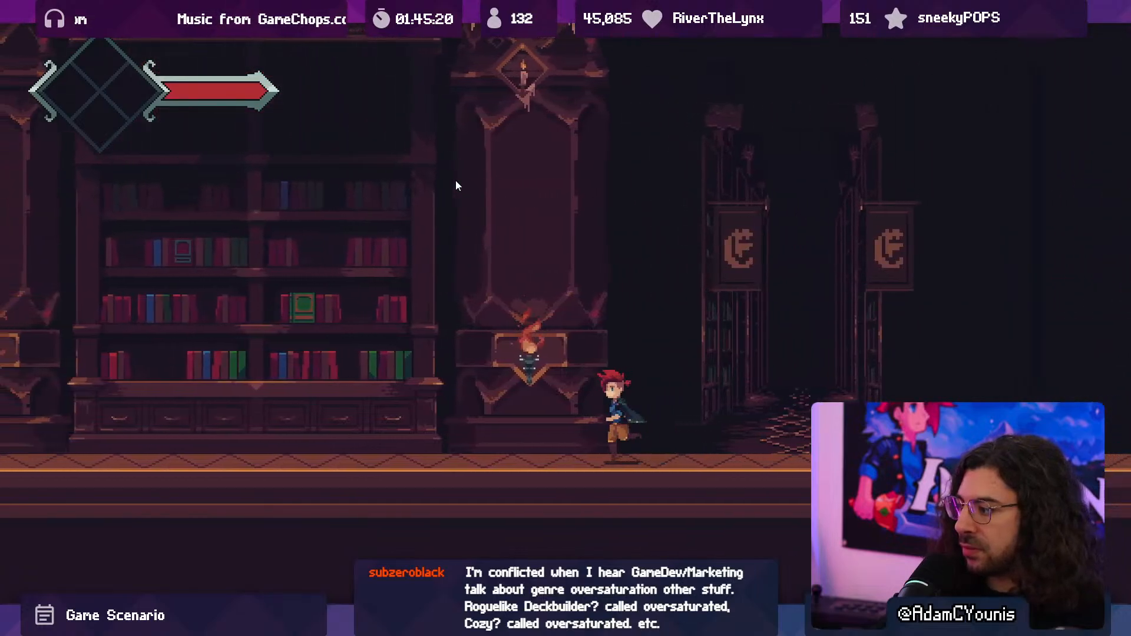
key("Right")
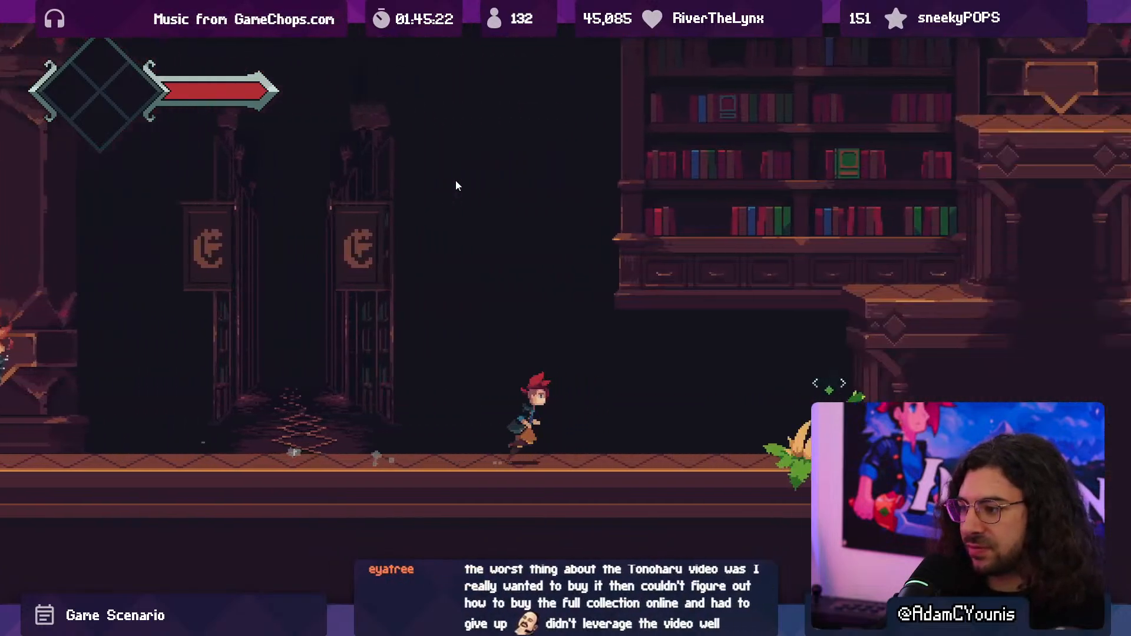
key("Left")
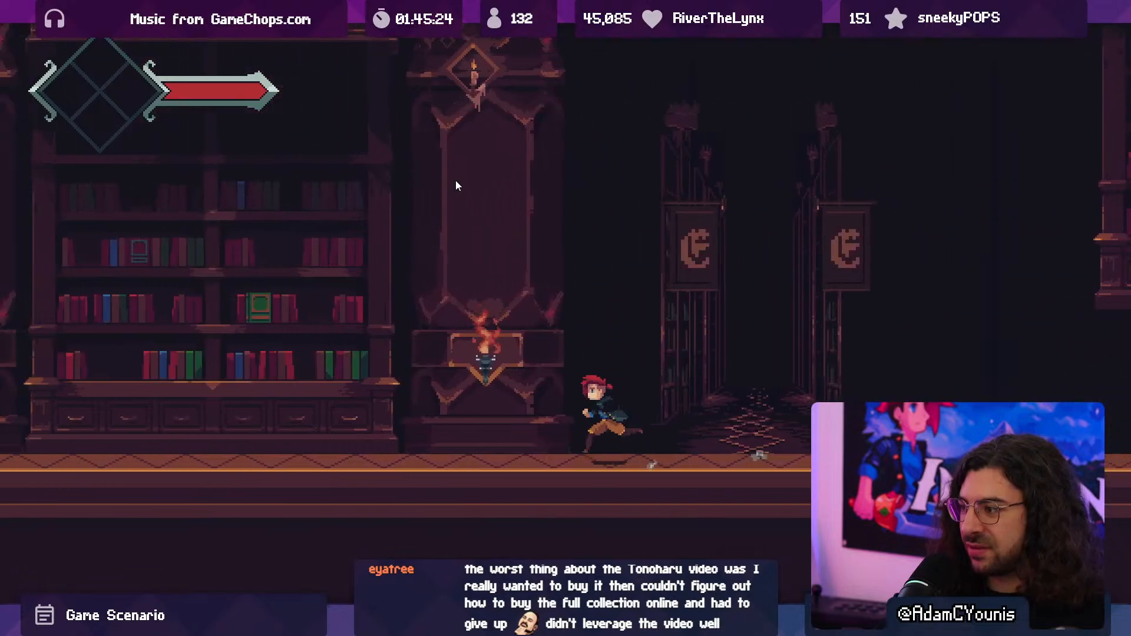
key("F10")
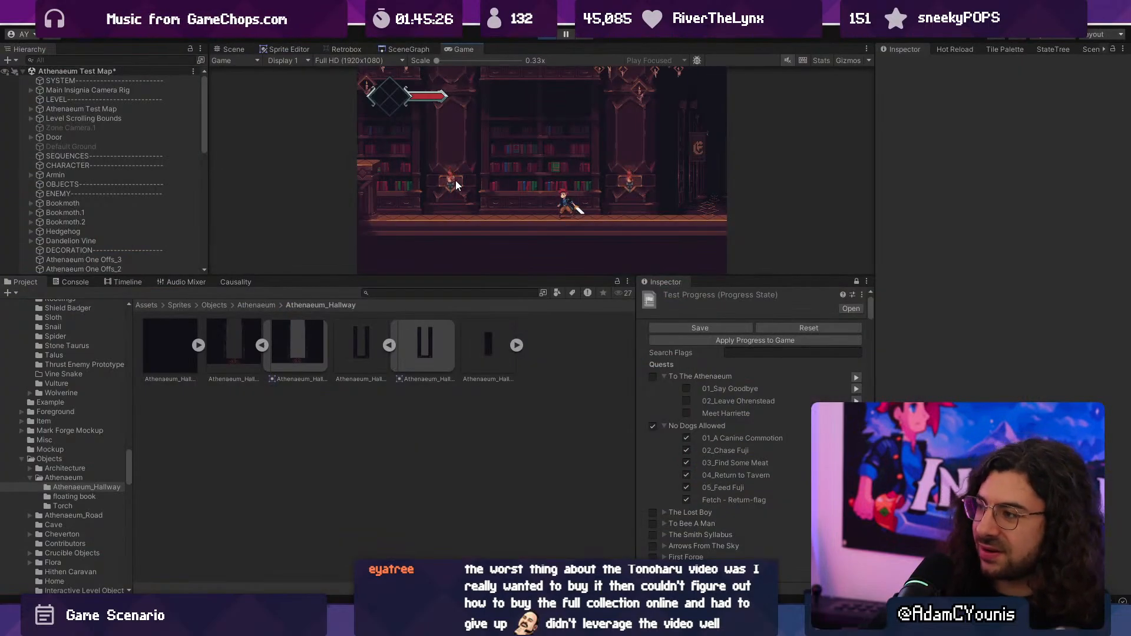
left_click(542, 36)
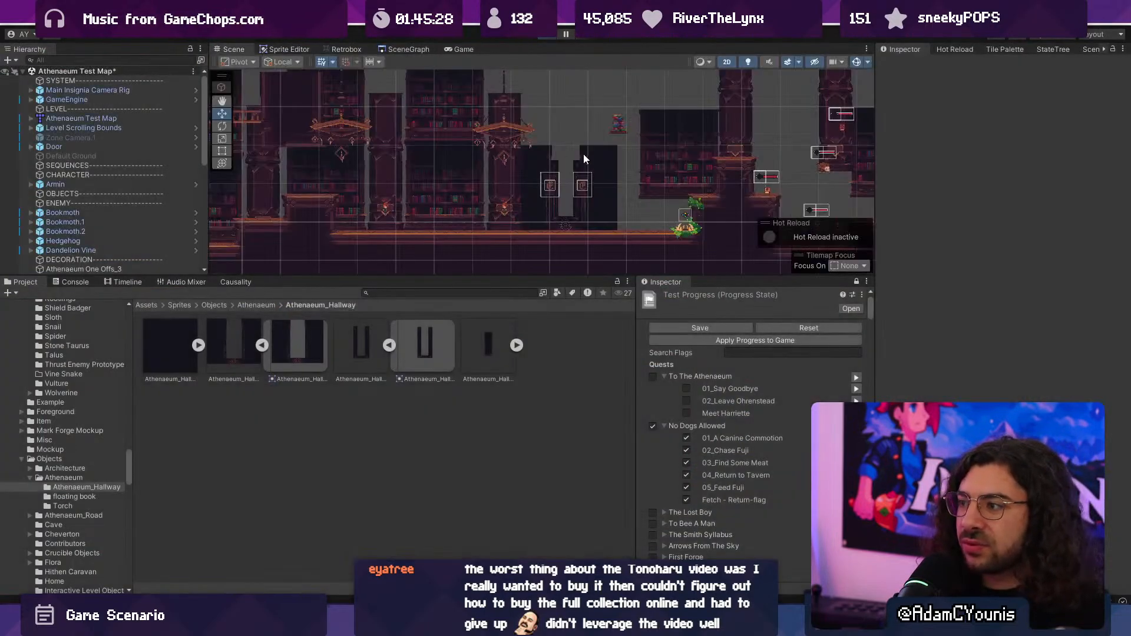
- Open the Athenaeum_Hallway prefab for editing, collapse both sign objects, and frame the Athenaeum_Hallway_3 object in the scene
left_click(599, 197)
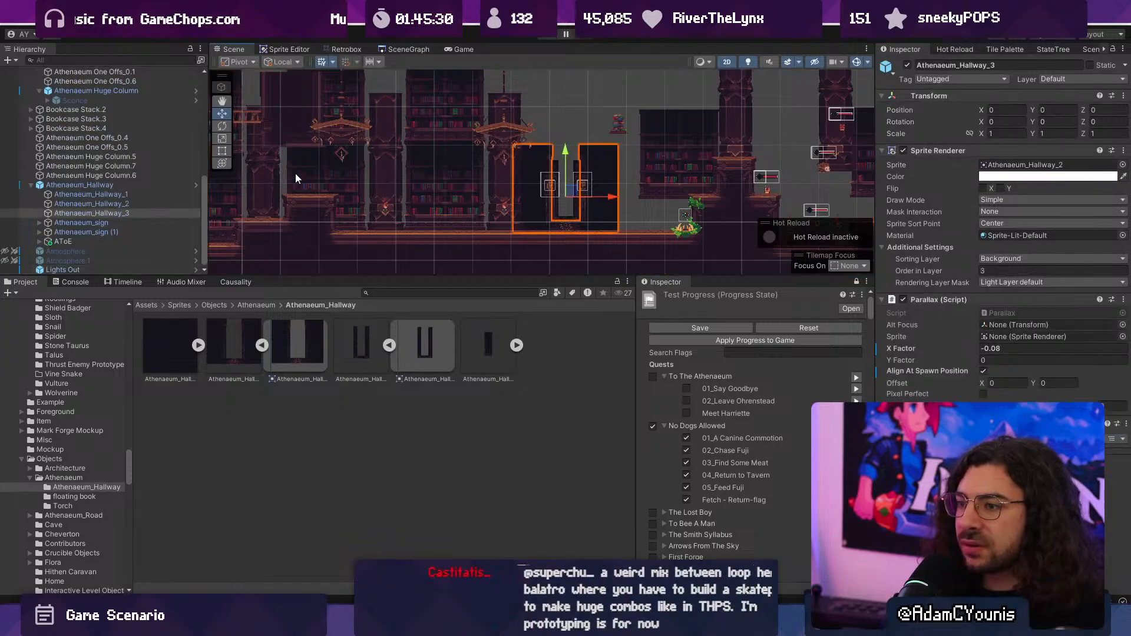
left_click(196, 185)
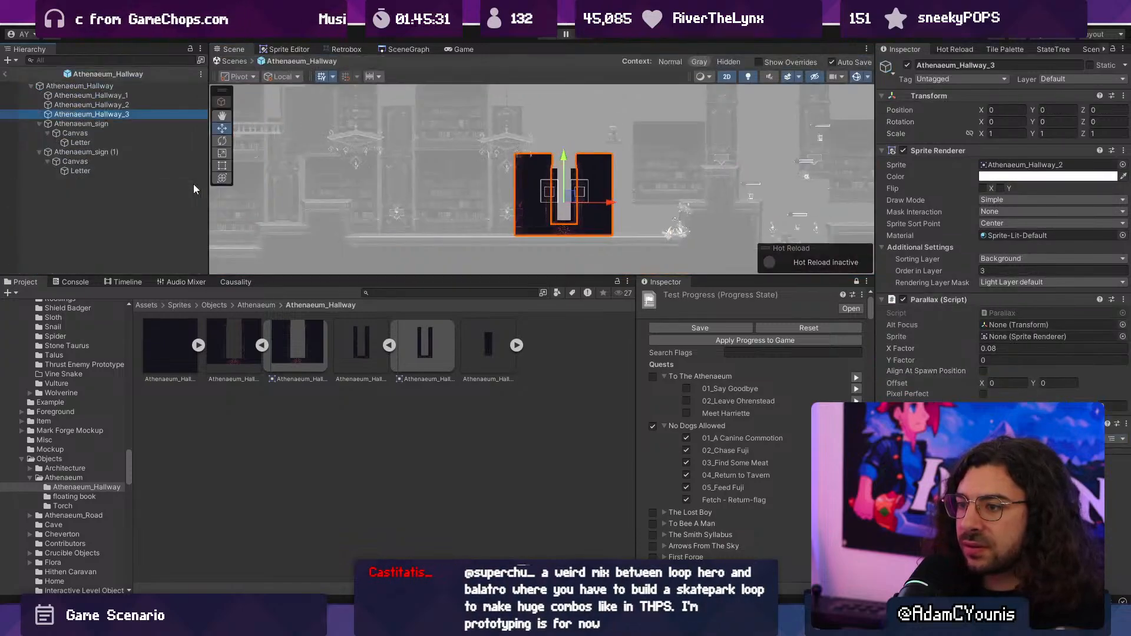
left_click(47, 123)
left_click(40, 124)
left_click(40, 134)
left_click(71, 116)
double_click(71, 115)
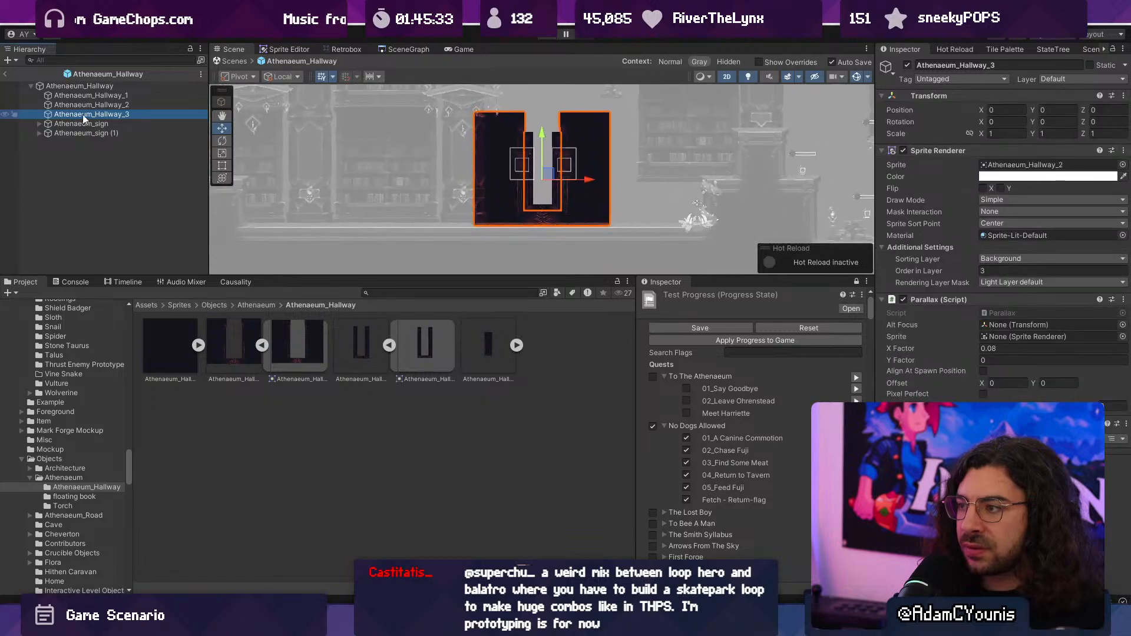
left_click_drag(706, 196, 583, 200)
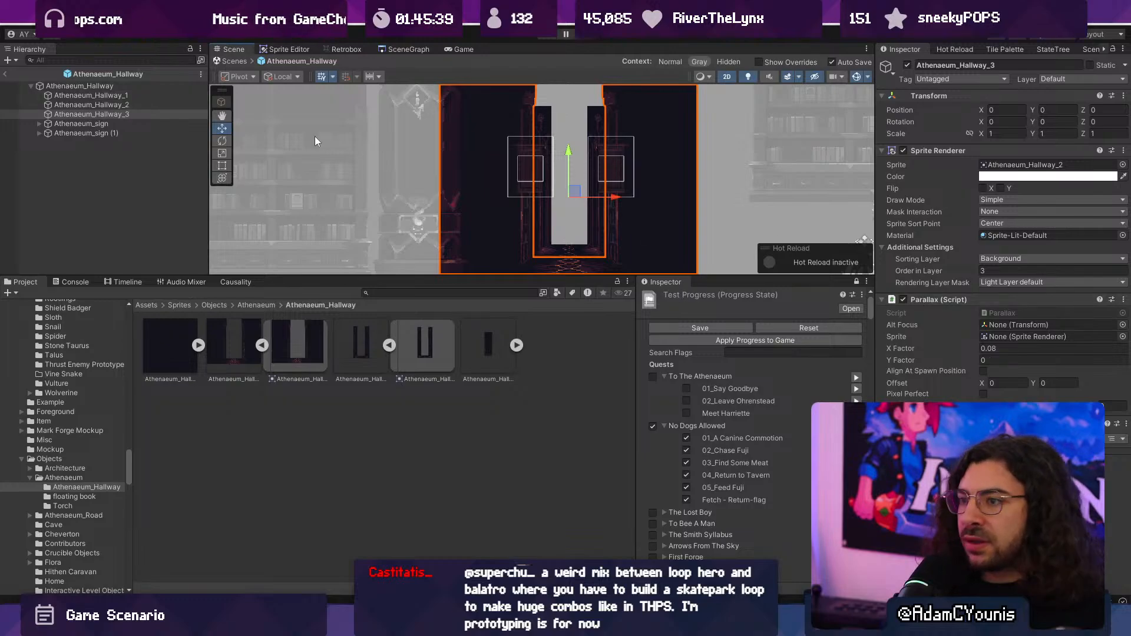
- Remove the Parallax script from the Athenaeum_Hallway_1, Athenaeum_Hallway_2 and Athenaeum_Hallway_3 objects together
left_click(173, 96)
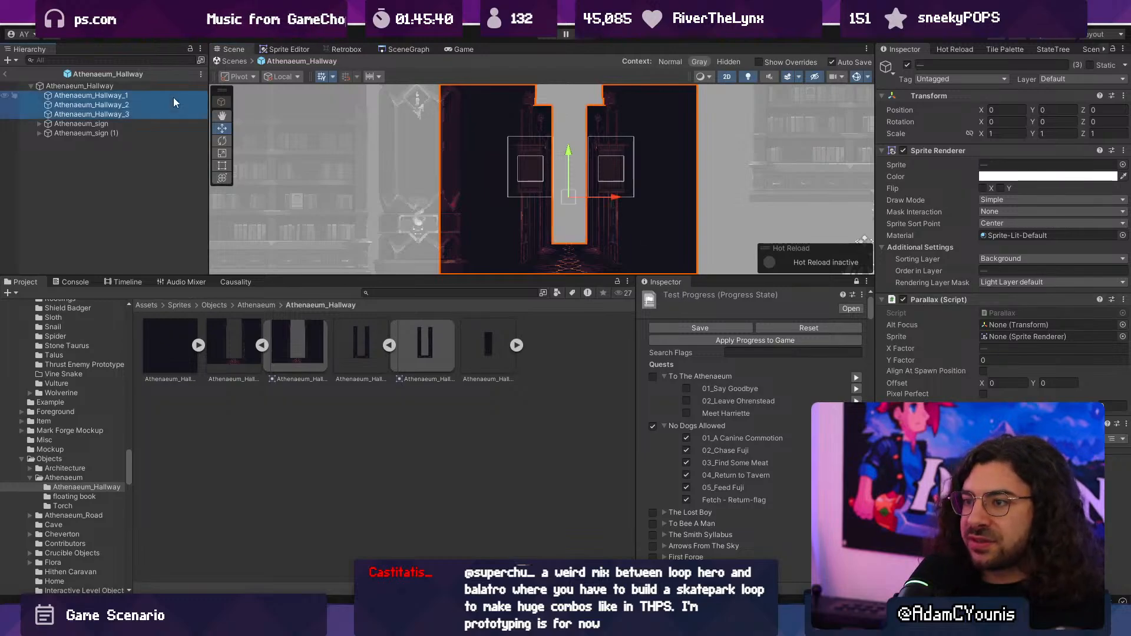
left_click(136, 125)
left_click(131, 133)
left_click(132, 107)
left_click(131, 96)
left_click(146, 116, "shift")
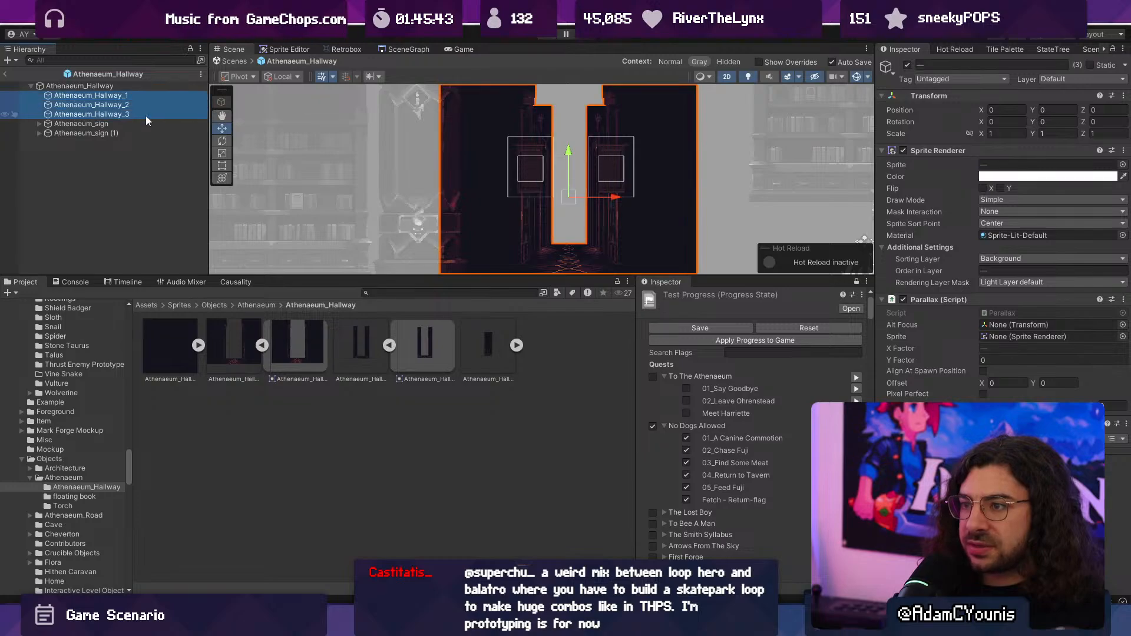
right_click(947, 293)
left_click(969, 311)
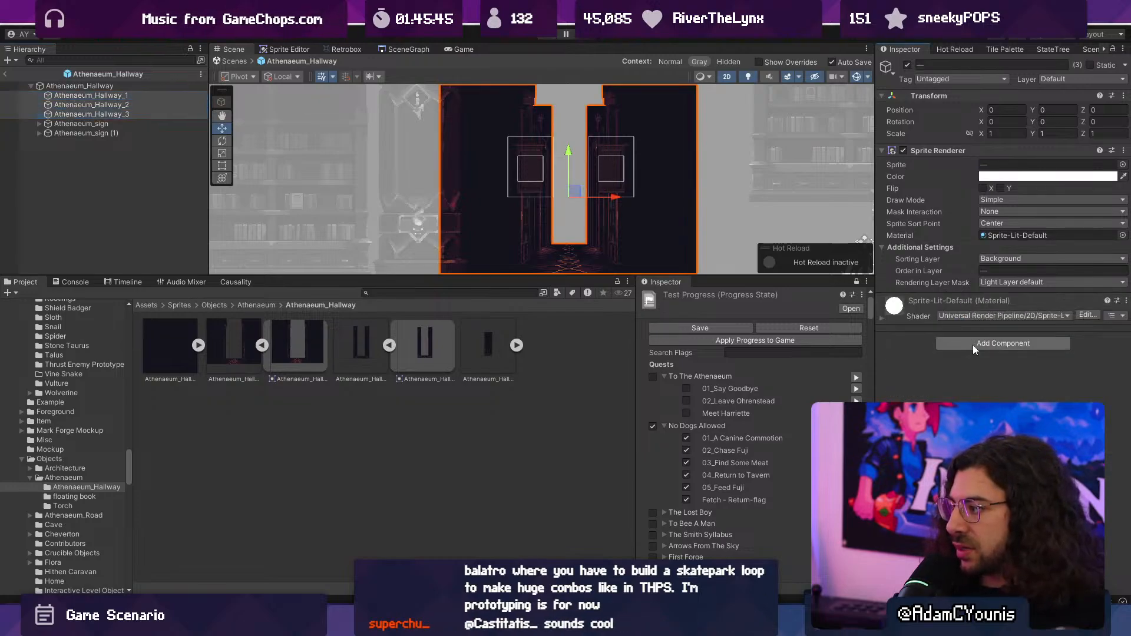
- Add the Parallax By Depth script to the three selected hallway objects
left_click(972, 344)
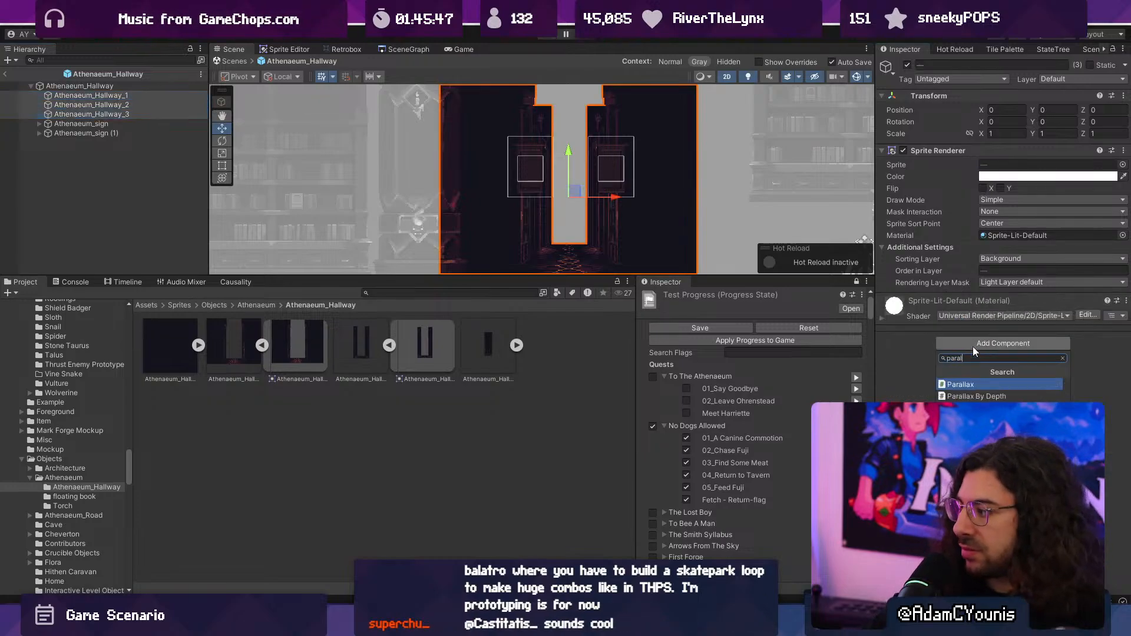
type("paral")
key("Return")
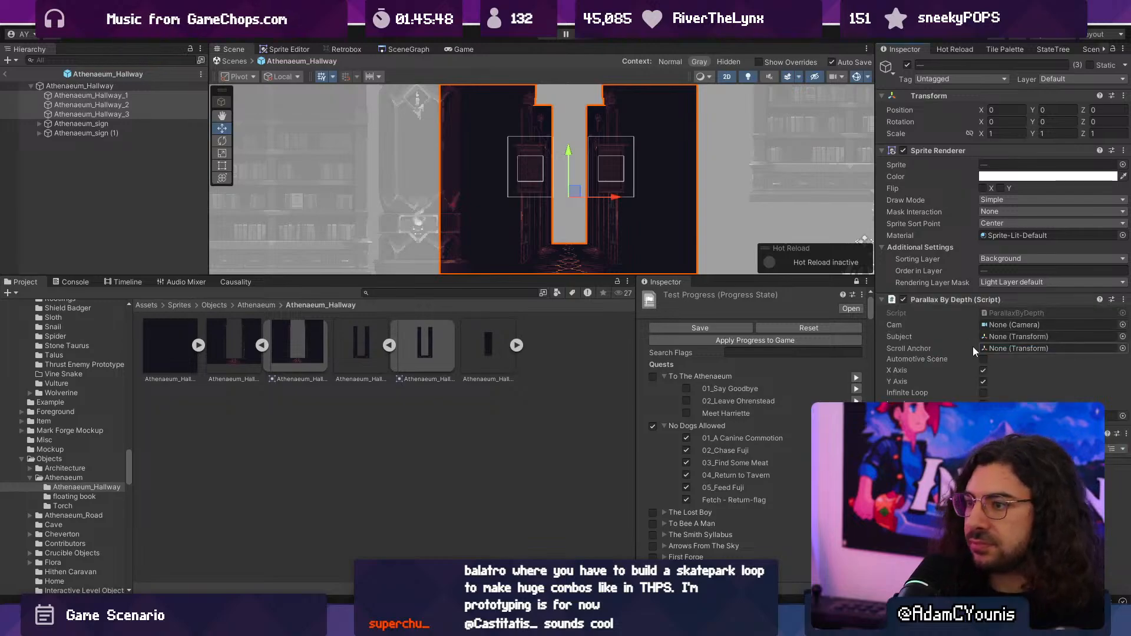
- Switch the scene to 3D and move the Athenaeum_Hallway_3 object back in depth to about Z 0.9
left_click(585, 163)
key("2")
left_click_drag(574, 181, 516, 190, "alt")
middle_click_drag(516, 189, 624, 153)
left_click_drag(624, 153, 260, 126, "alt")
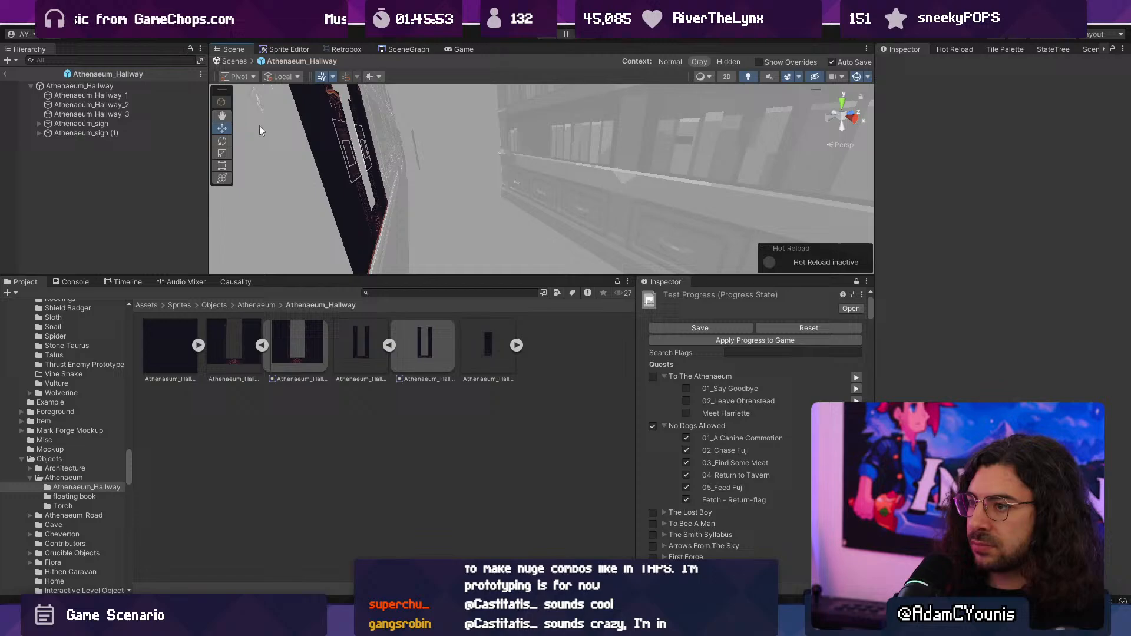
left_click(123, 114)
left_click_drag(439, 185, 419, 171, "alt")
left_click(123, 104)
key("f")
left_click(543, 187)
- Assign the Athenaeum_Hallway_4 sprite to the Athenaeum_Hallway_3 object
left_click(1122, 164)
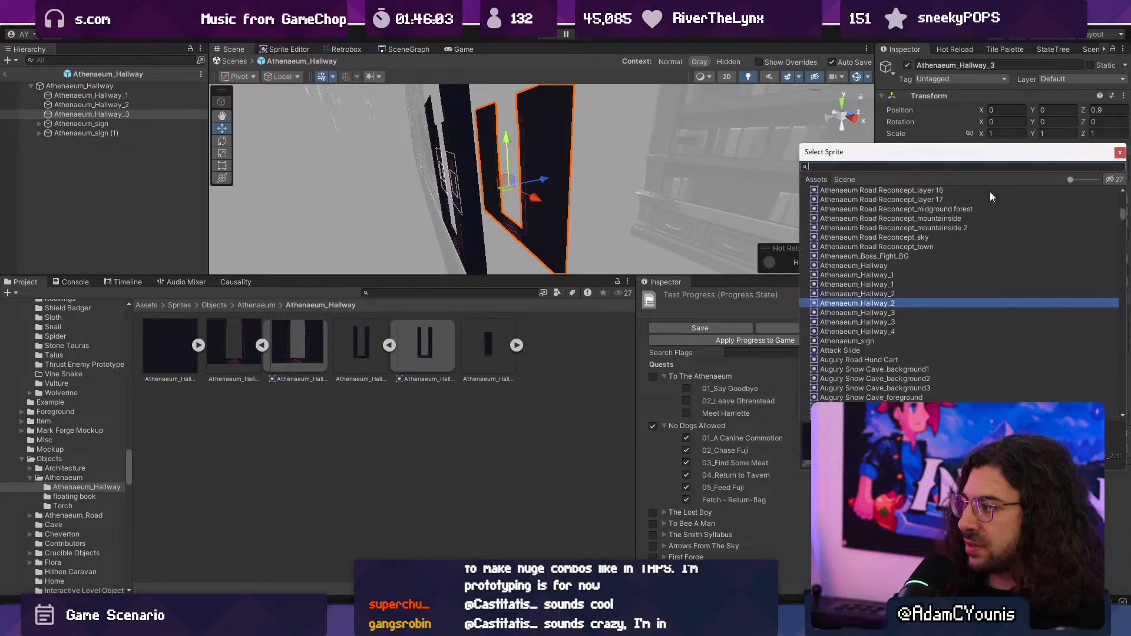
left_click(894, 331)
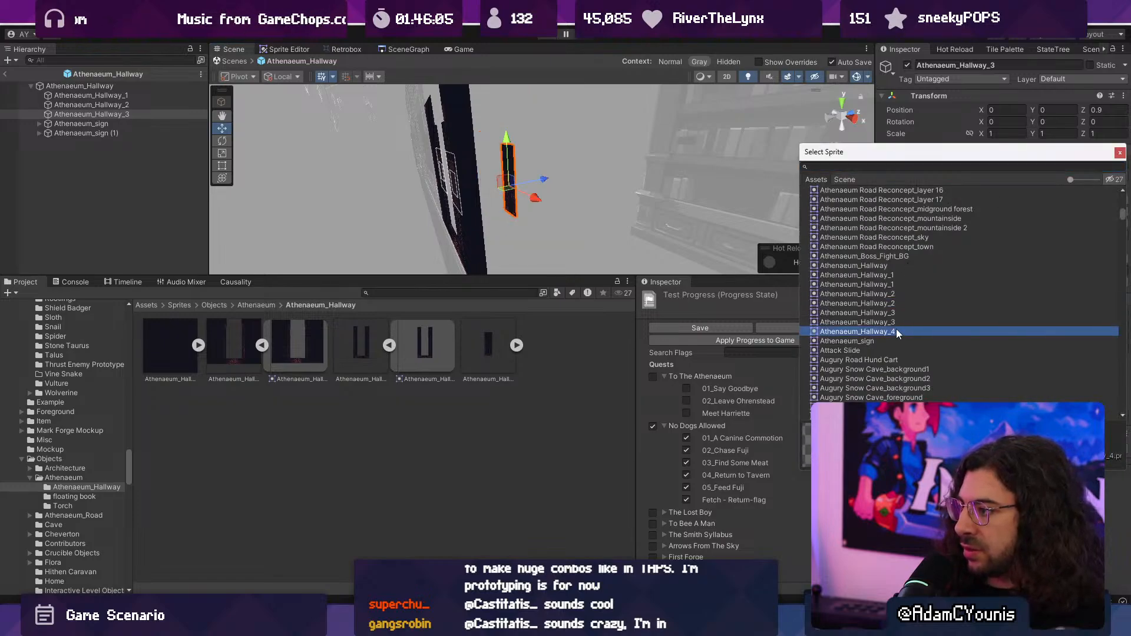
double_click(896, 330)
- Compare the hallway sprites on the Athenaeum_Hallway_2 object and assign it the second listed Athenaeum_Hallway_3 sprite
left_click(170, 105)
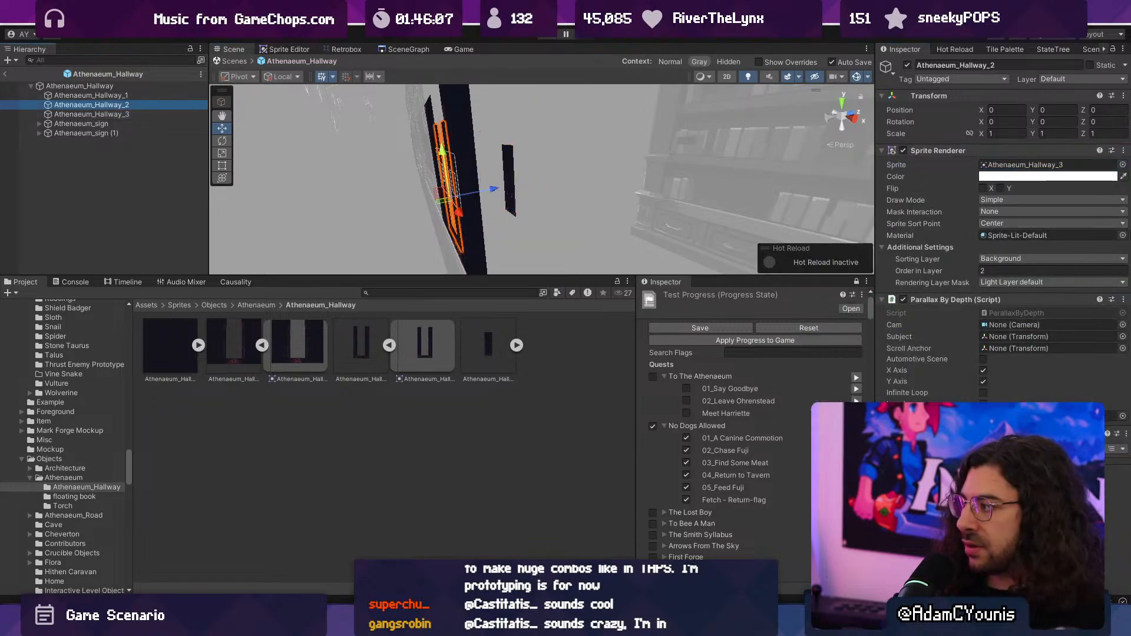
left_click(1123, 165)
left_click(896, 292)
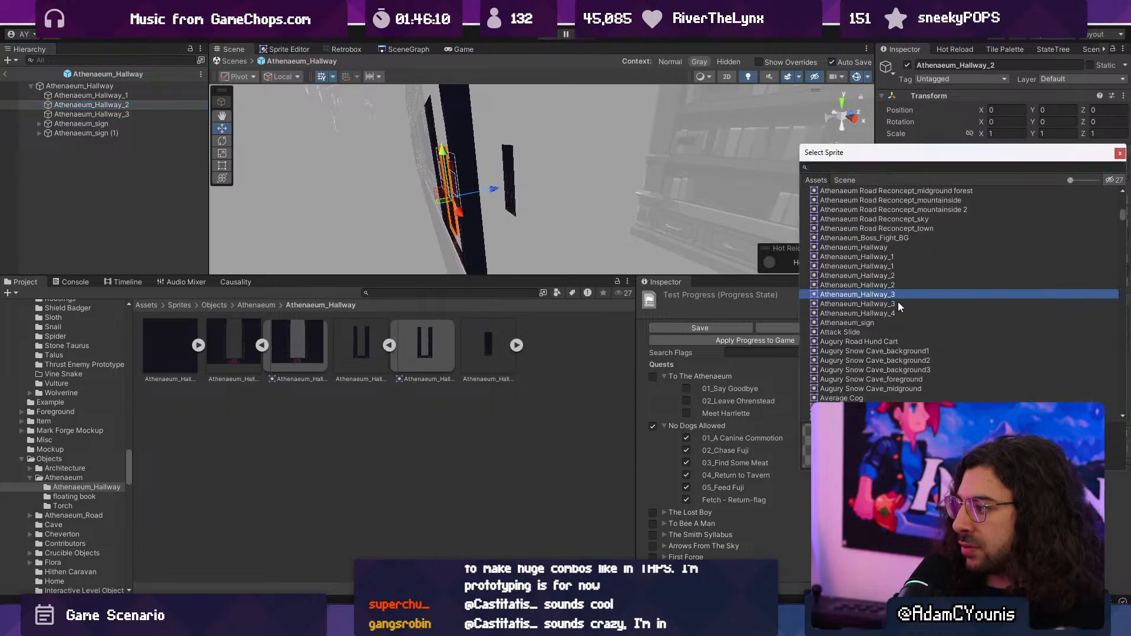
left_click(898, 303)
left_click(895, 292)
left_click(900, 312)
left_click(900, 302)
left_click(899, 292)
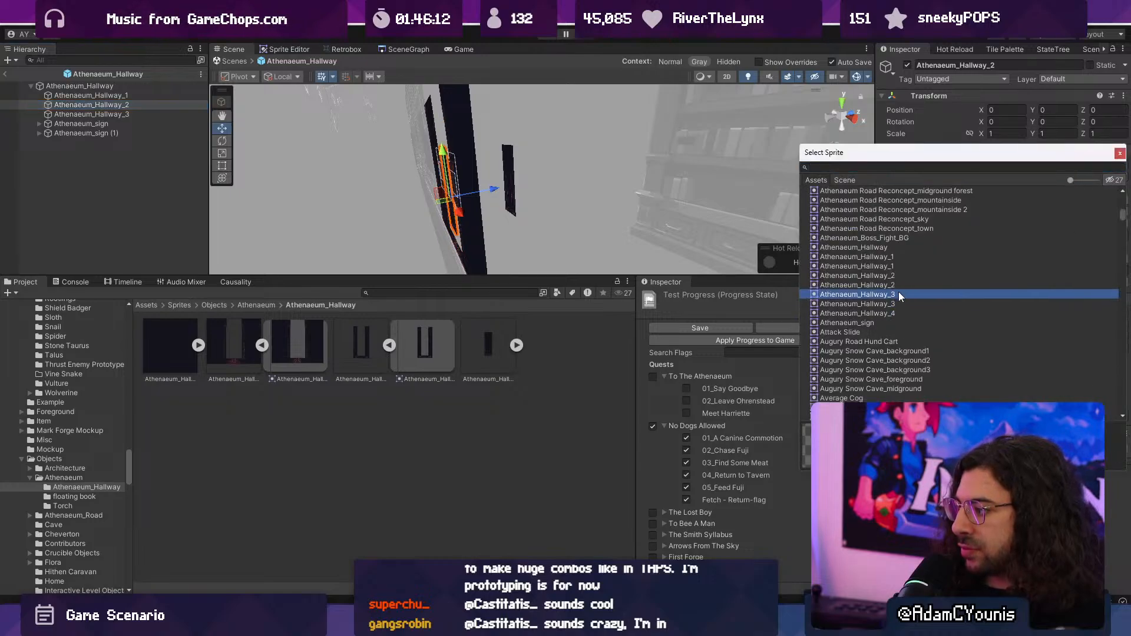
left_click(901, 285)
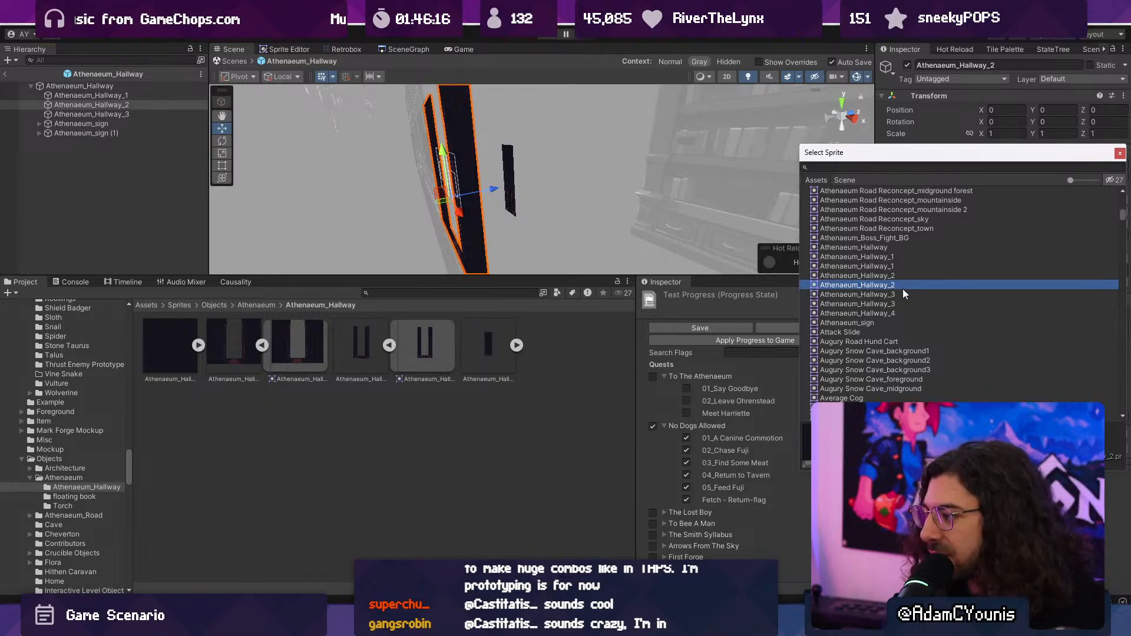
left_click(903, 313)
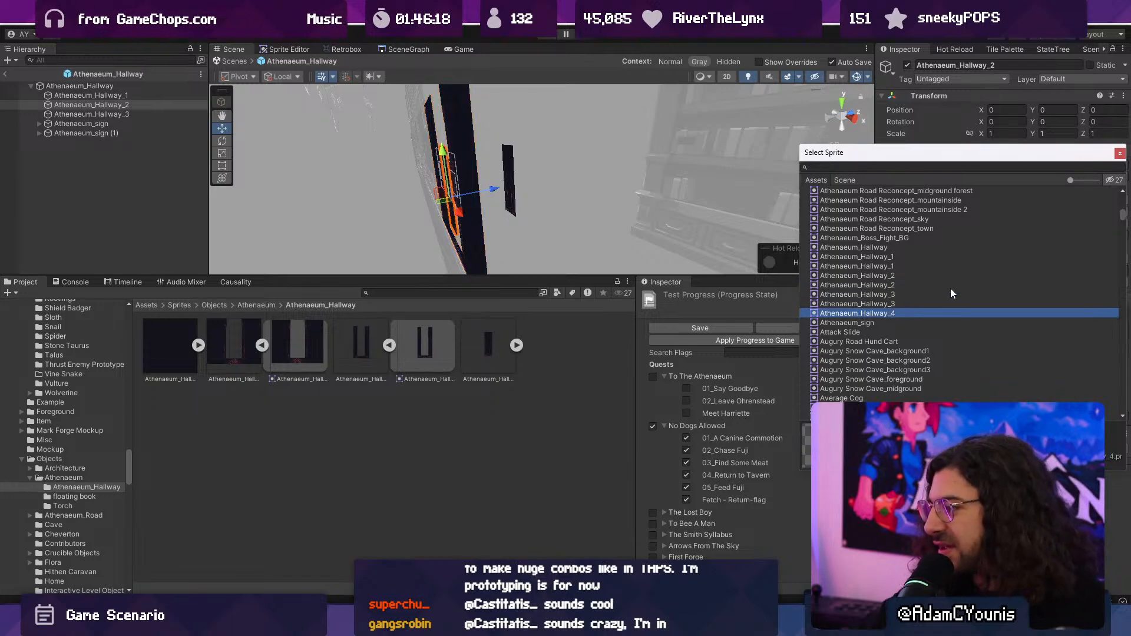
key("Up")
key("Up")
key("Down")
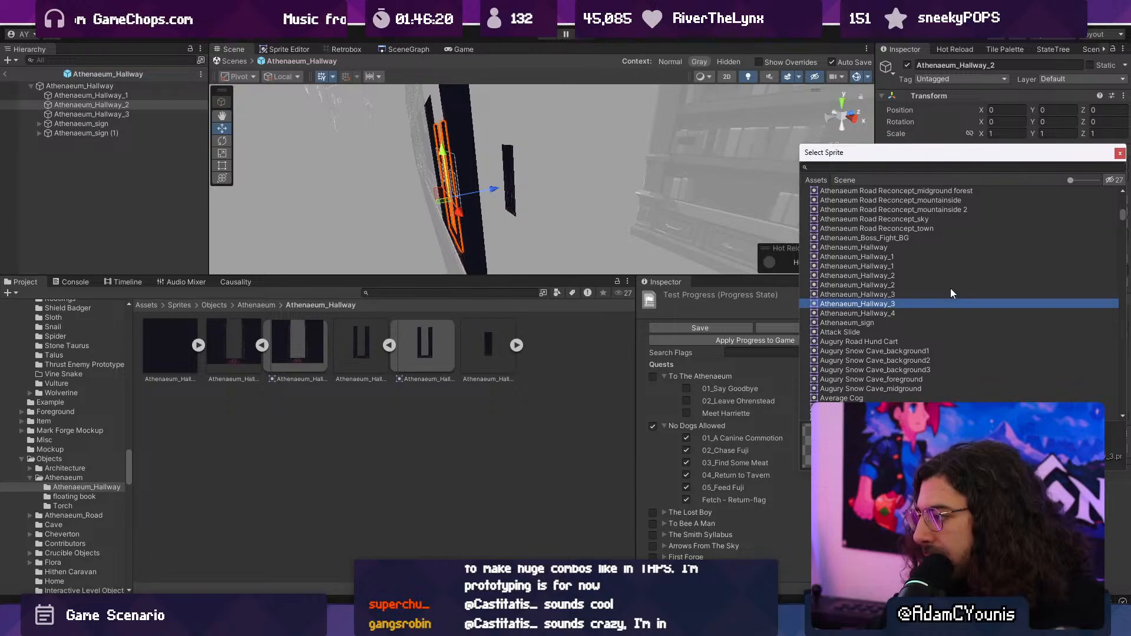
key("Up")
key("Down")
key("Return")
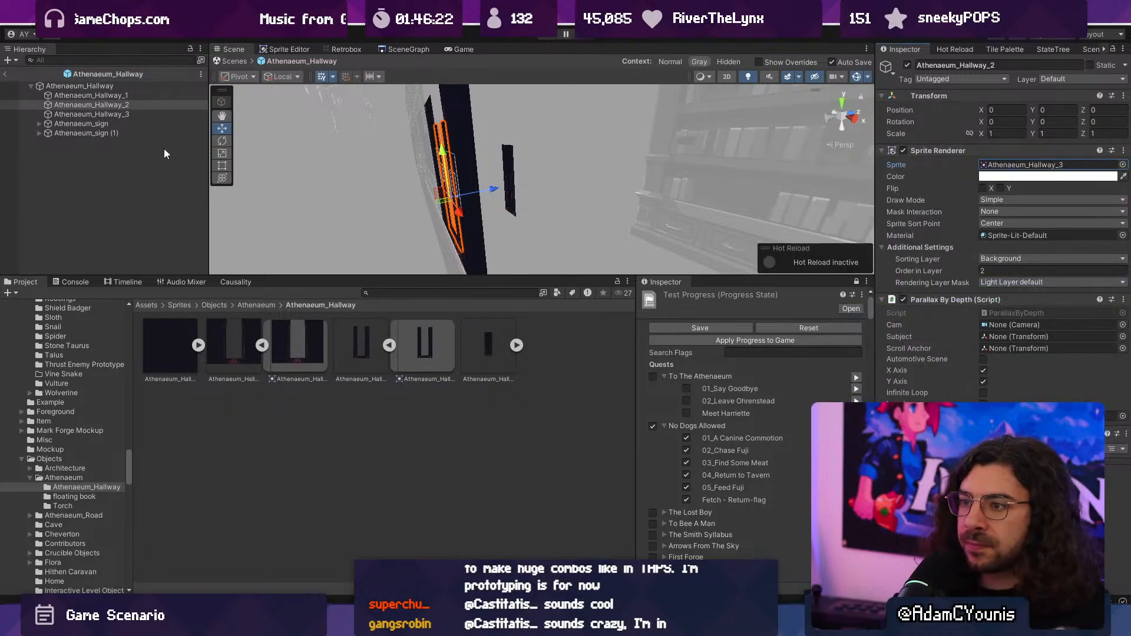
- Compare sprites on the Athenaeum_Hallway_1 object and assign it the second listed Athenaeum_Hallway_2 sprite
left_click(133, 95)
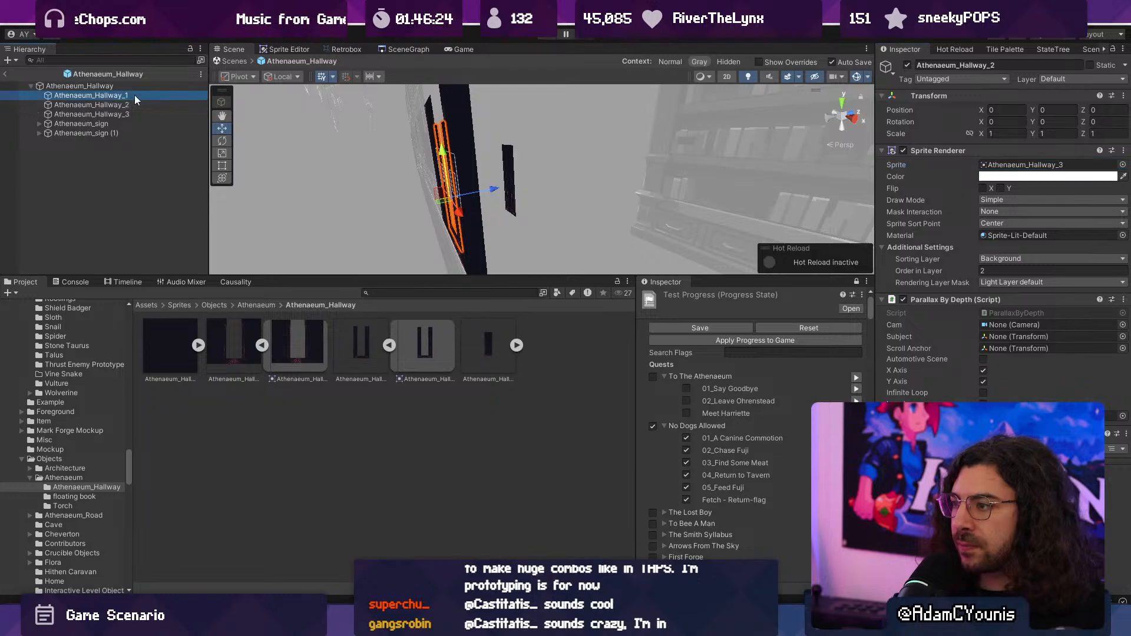
left_click(1117, 165)
left_click(1124, 167)
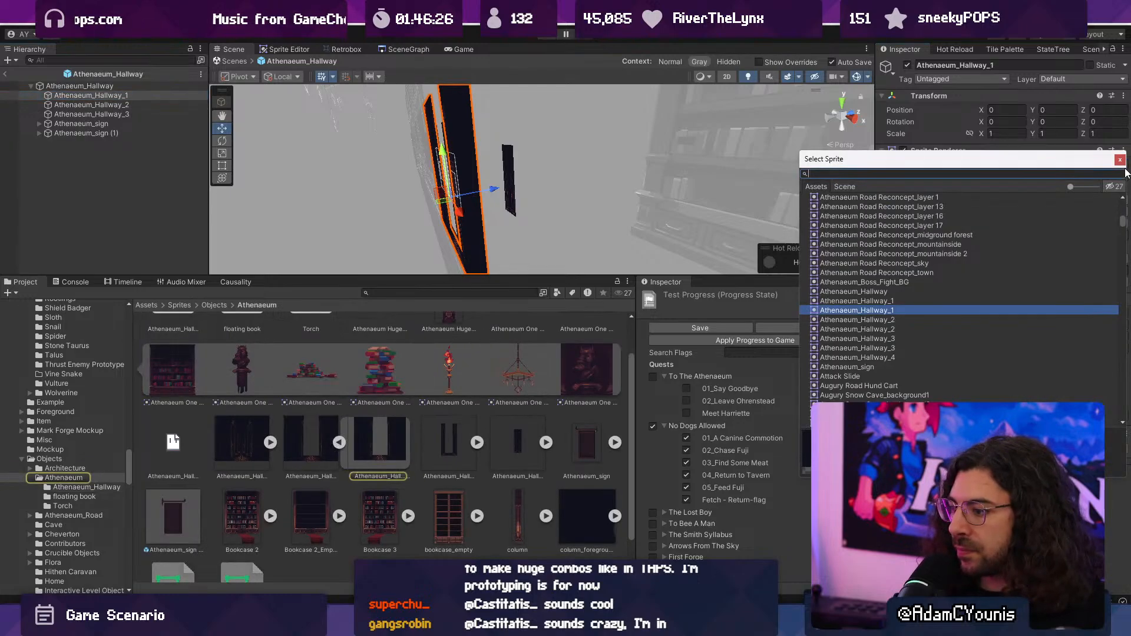
key("Down")
key("Down")
key("Down")
key("Down")
key("Down")
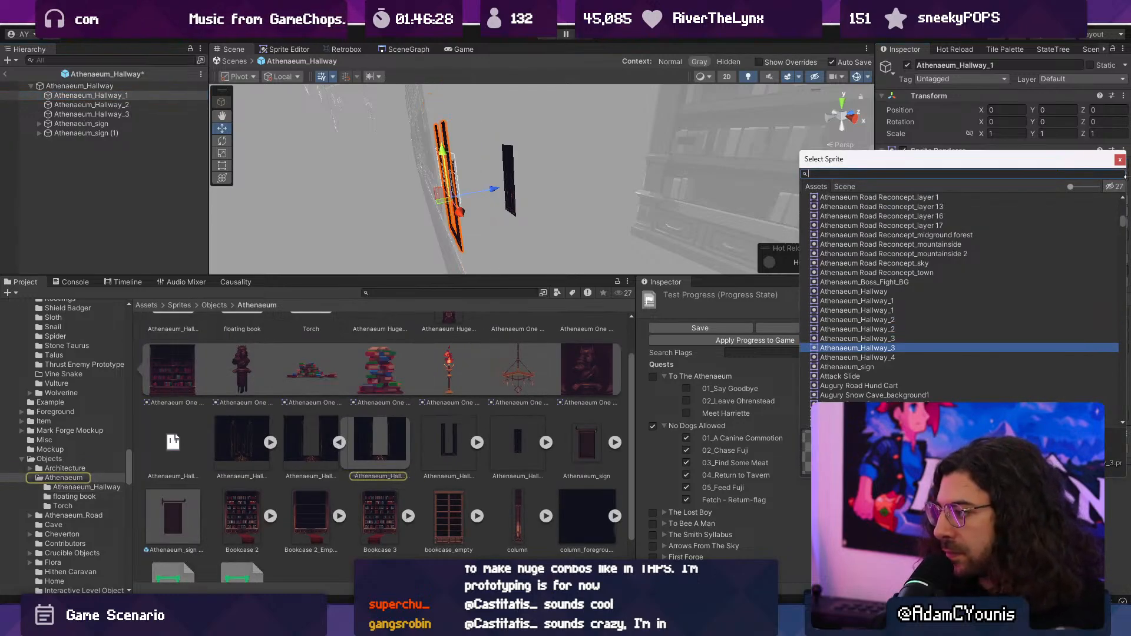
key("Up")
key("Up")
key("Up")
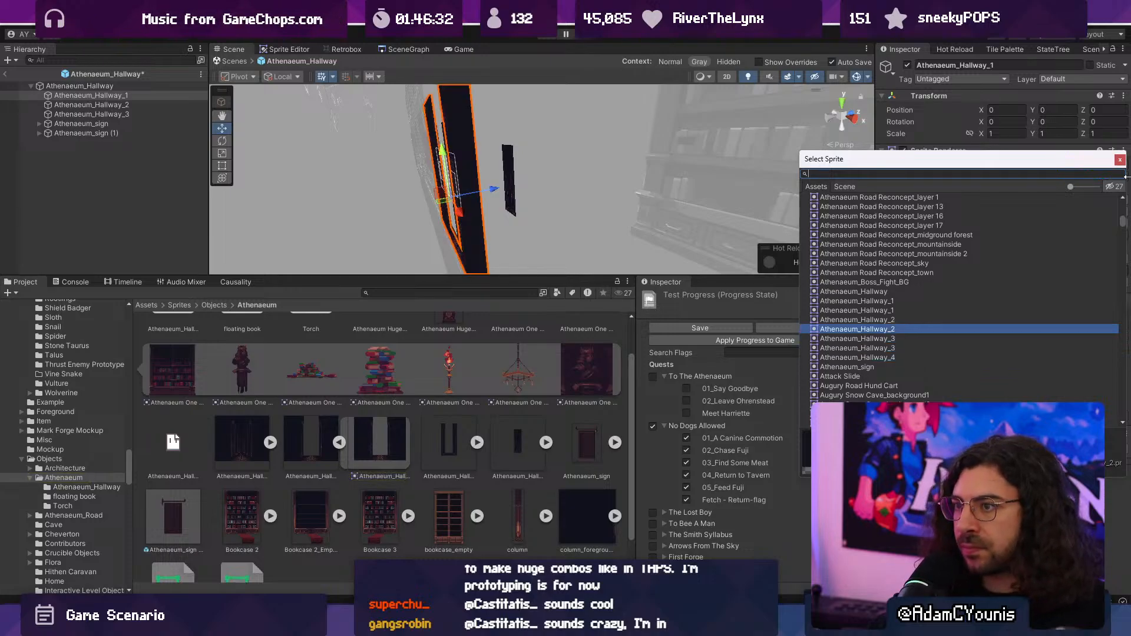
key("Return")
- Move Athenaeum_Hallway_3 back to about Z 3.83 and Athenaeum_Hallway_2 to about Z 1.44, and save the prefab
left_click(152, 106)
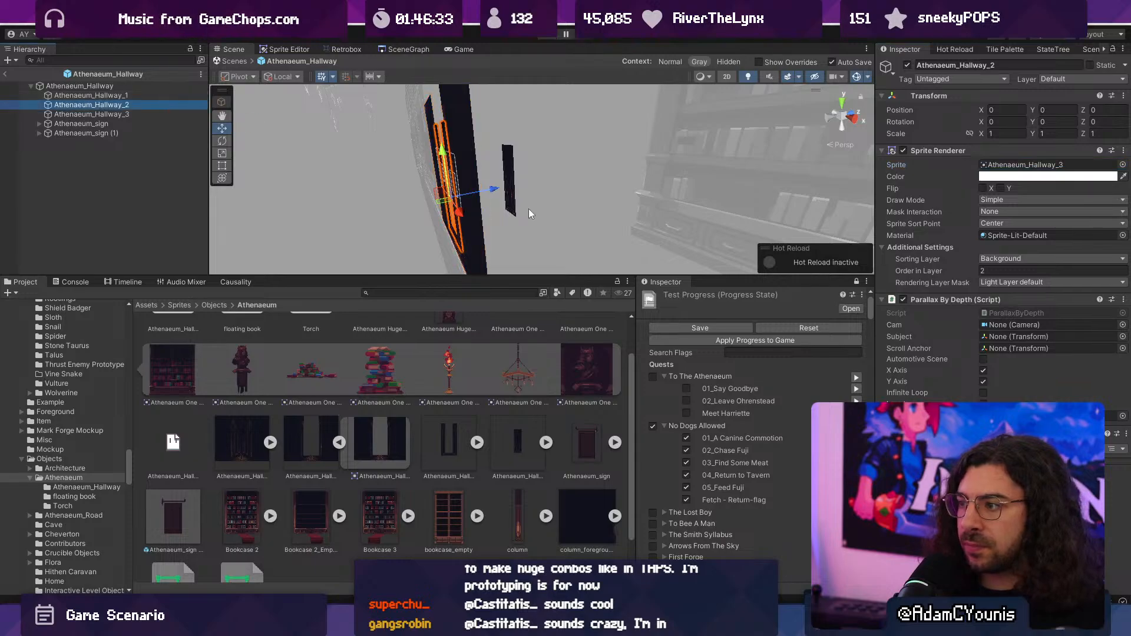
left_click_drag(493, 189, 524, 184)
middle_click_drag(552, 197, 488, 224)
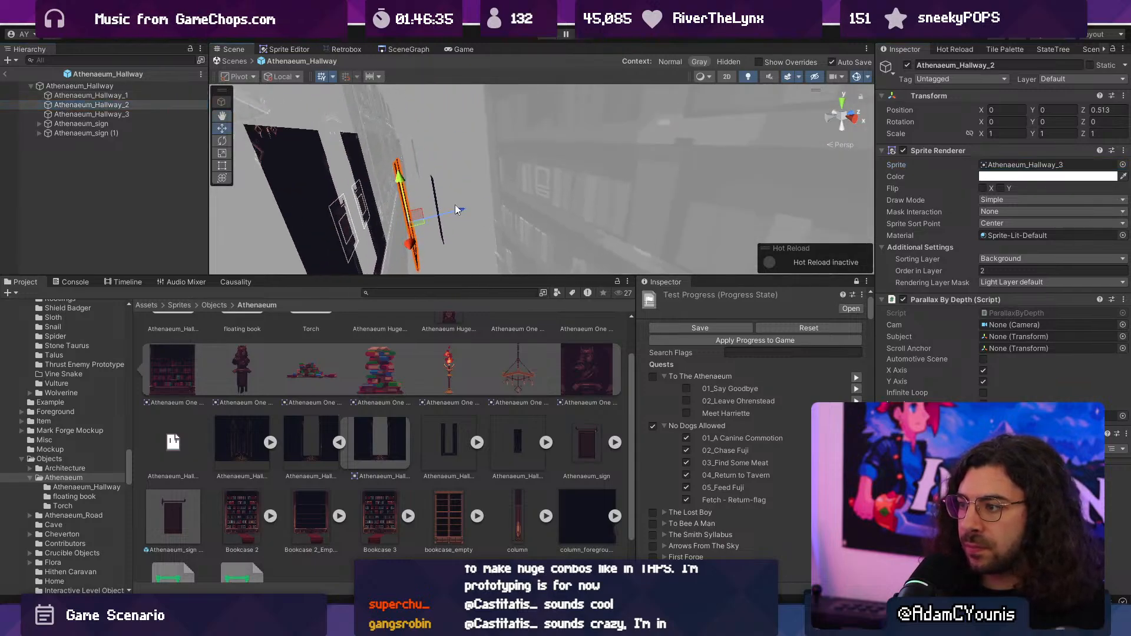
left_click(435, 197)
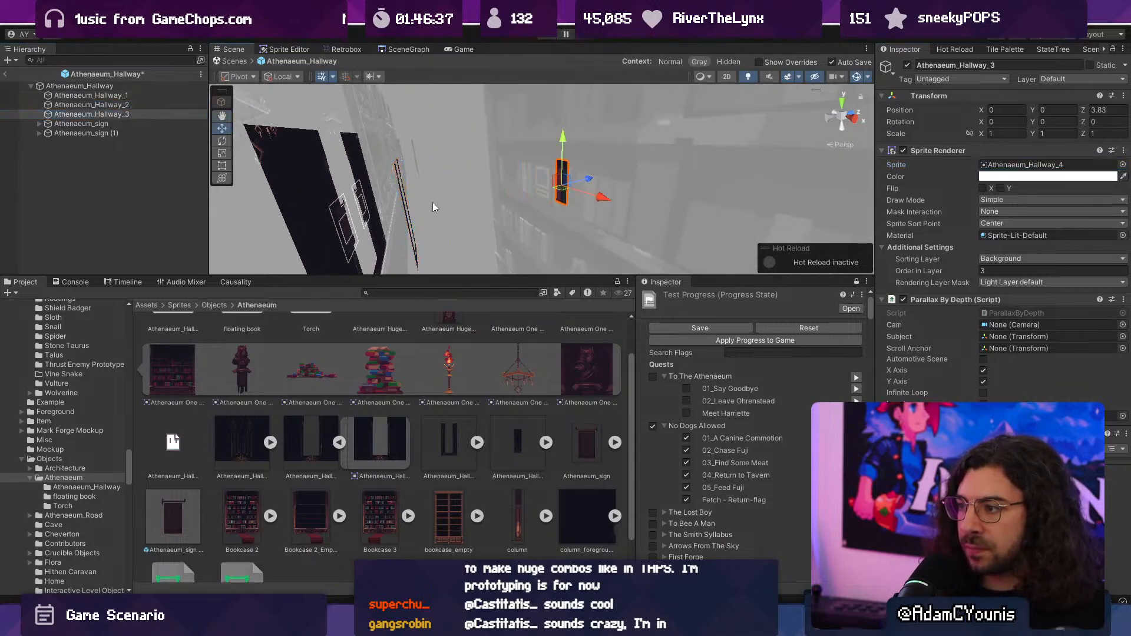
left_click(407, 208)
left_click_drag(479, 211, 507, 204)
key("ctrl+s")
key("f")
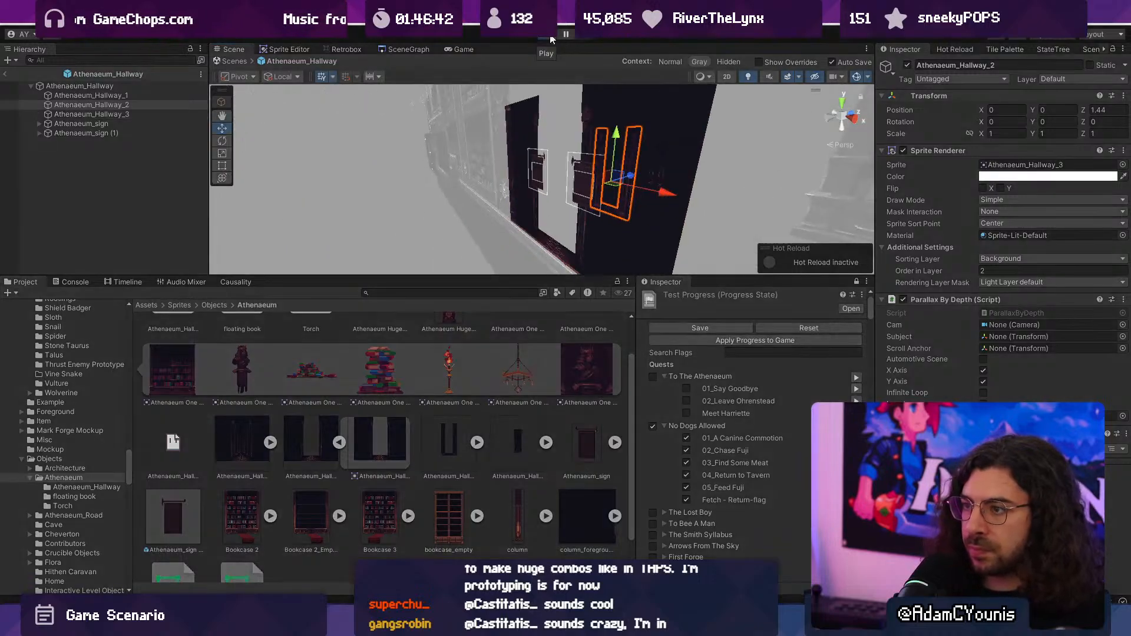
- Playtest the level, running and fighting back and forth past the hallway to examine the parallax between its layers, and return to the scene
left_click(549, 37)
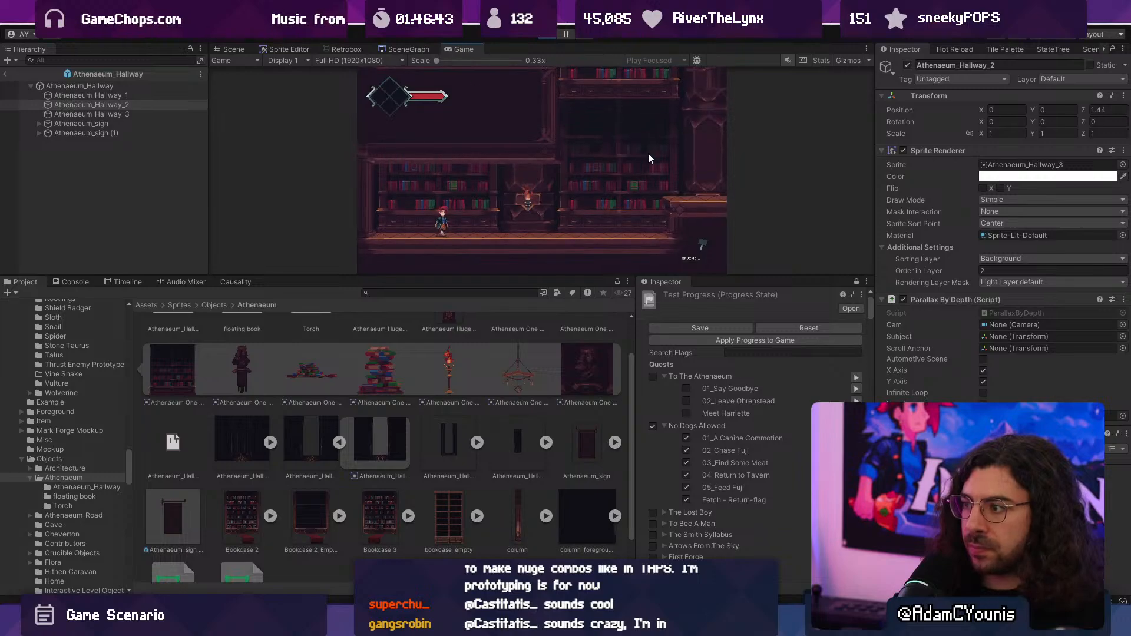
key("F10")
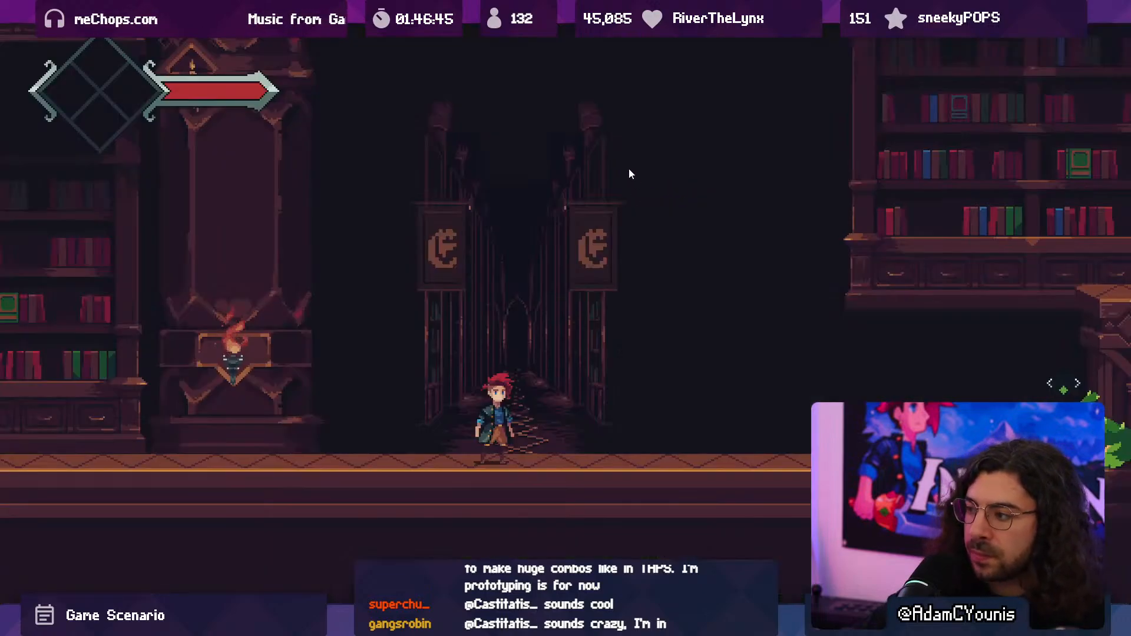
key("Left")
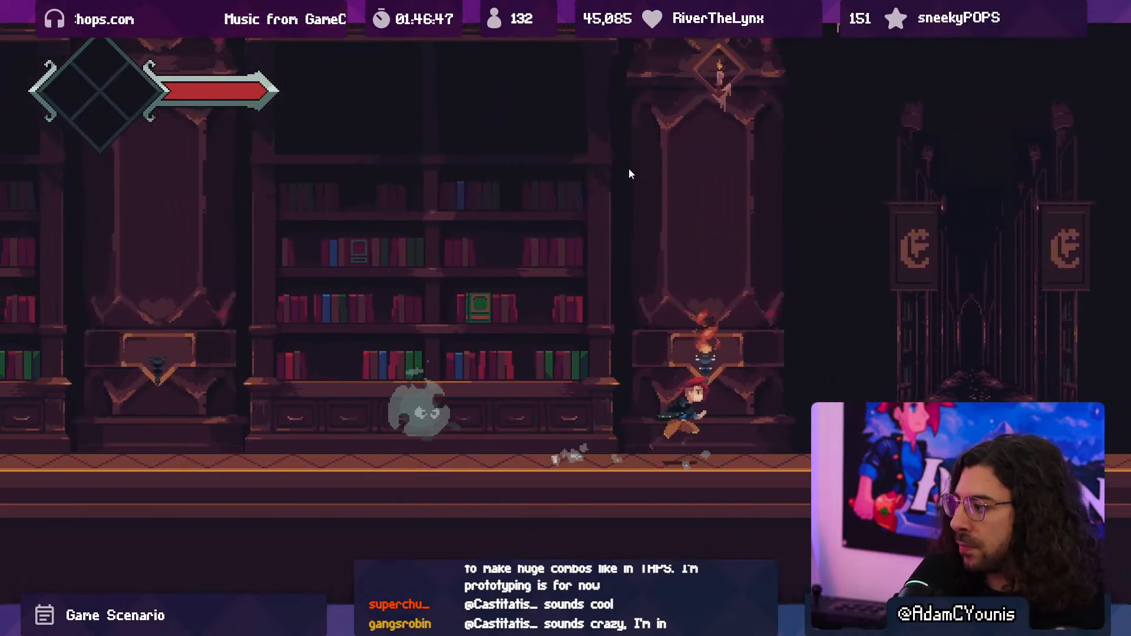
key("Right")
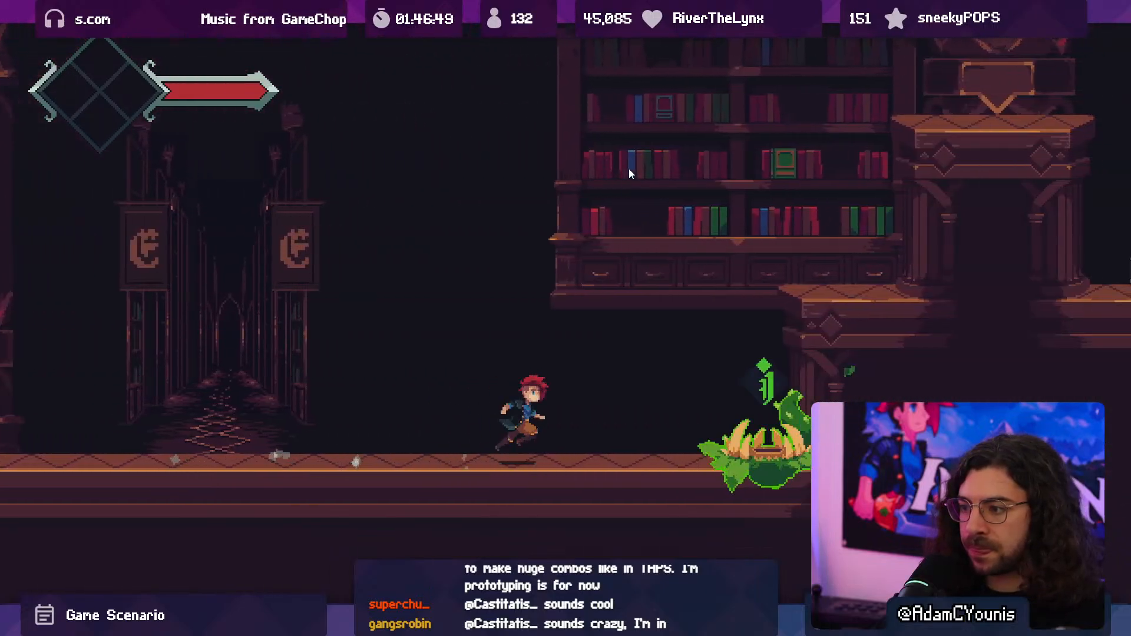
key("Left")
key("space")
key("x")
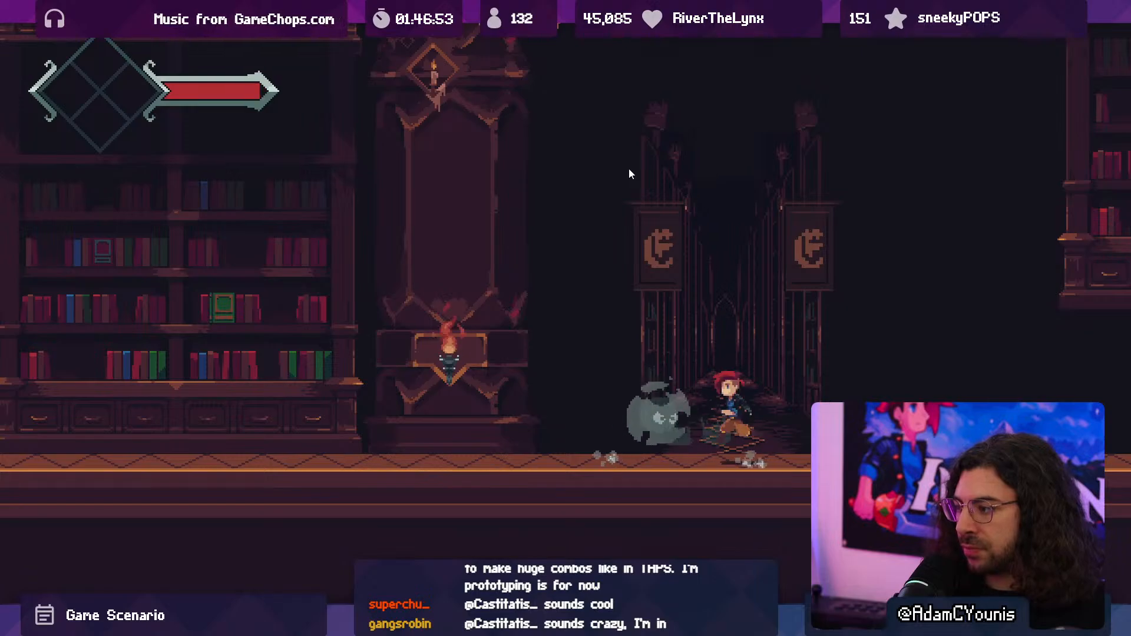
key("x")
key("x")
key("x")
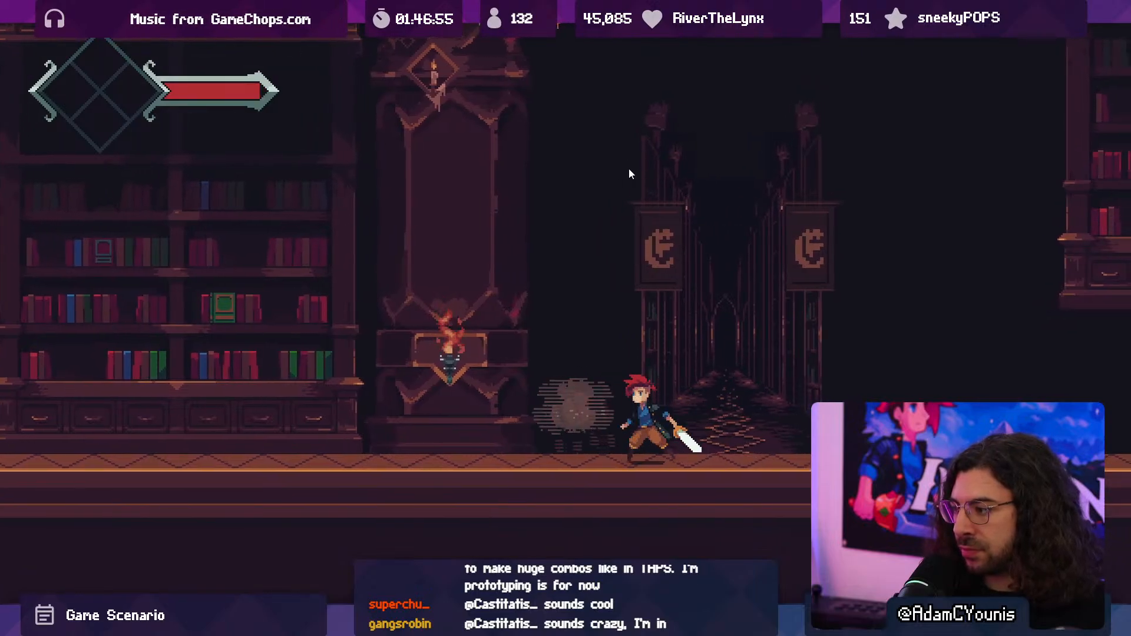
key("Left")
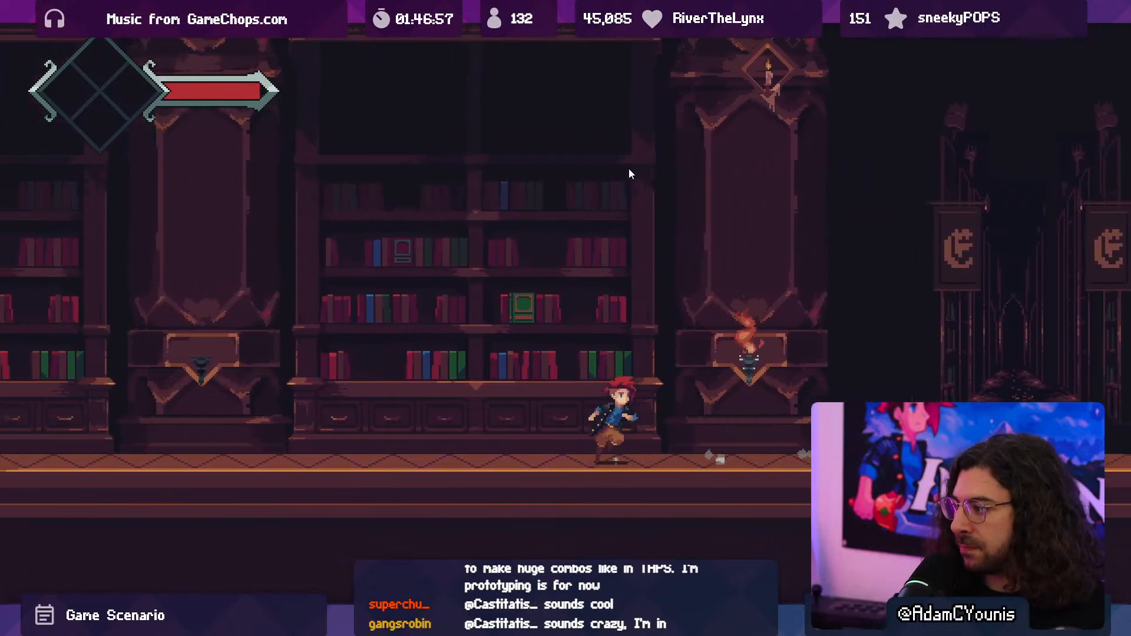
key("Left")
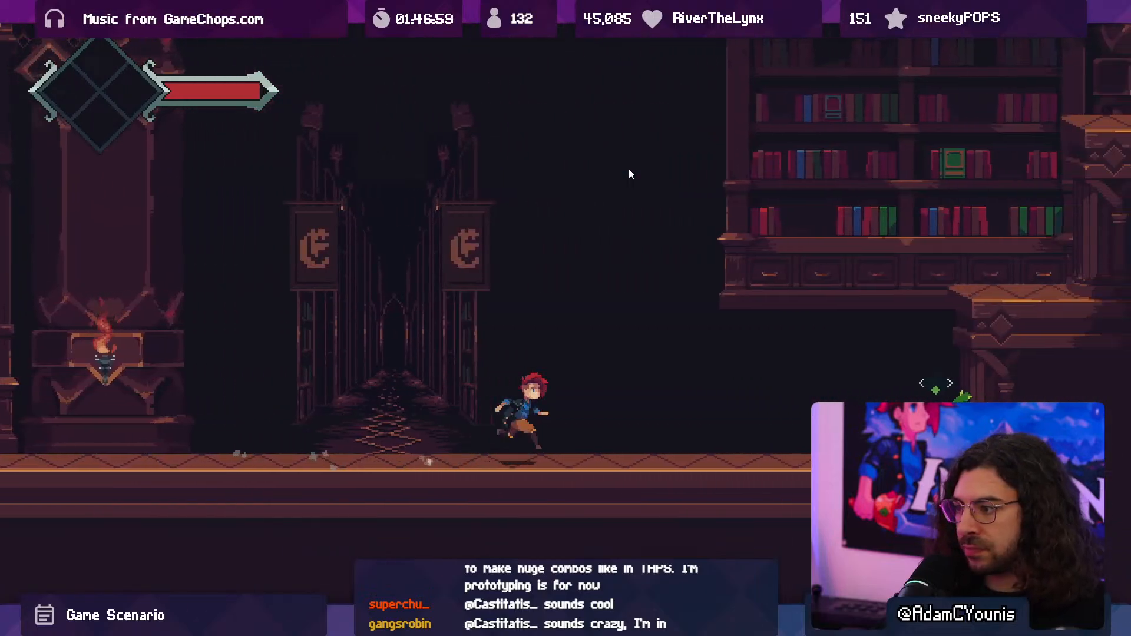
key("Right")
key("x")
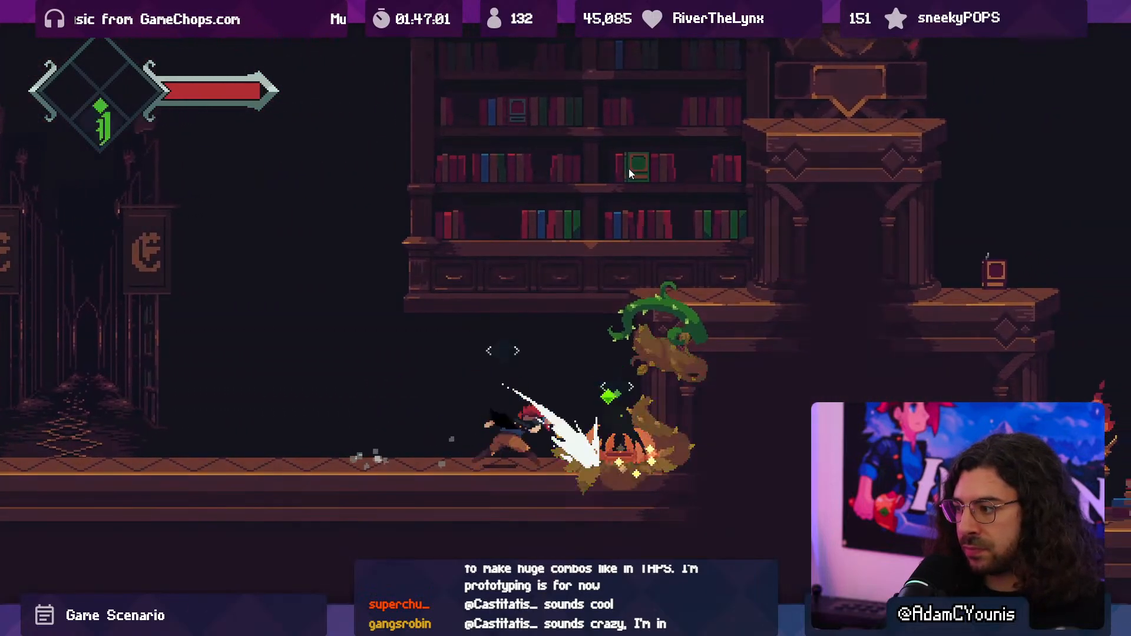
key("x")
key("Left")
key("space")
key("x")
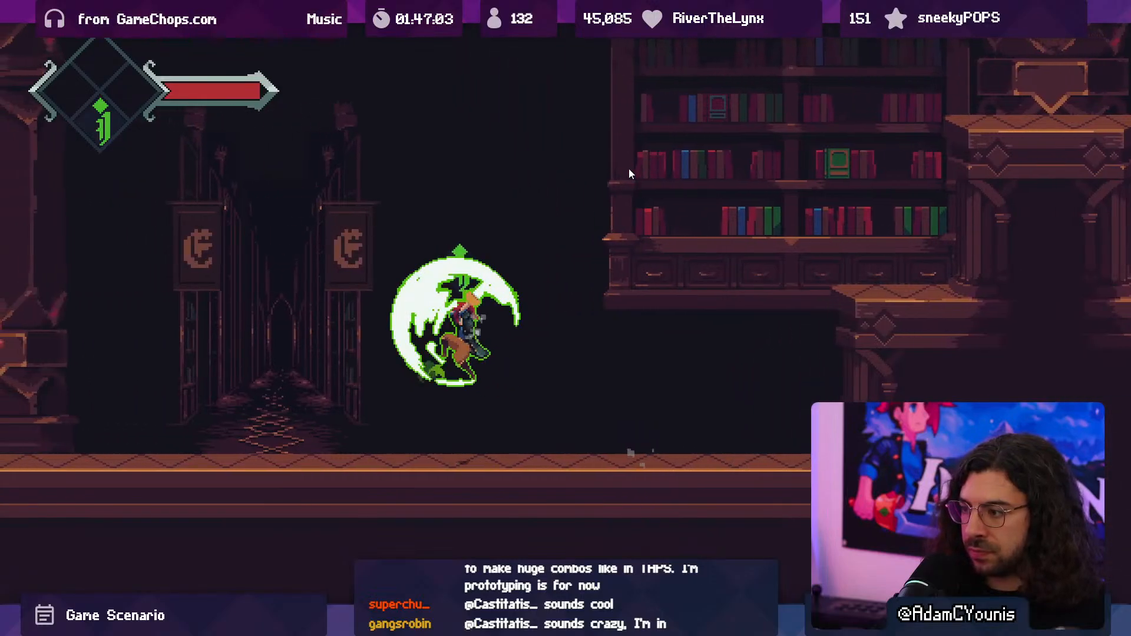
key("Left")
key("x")
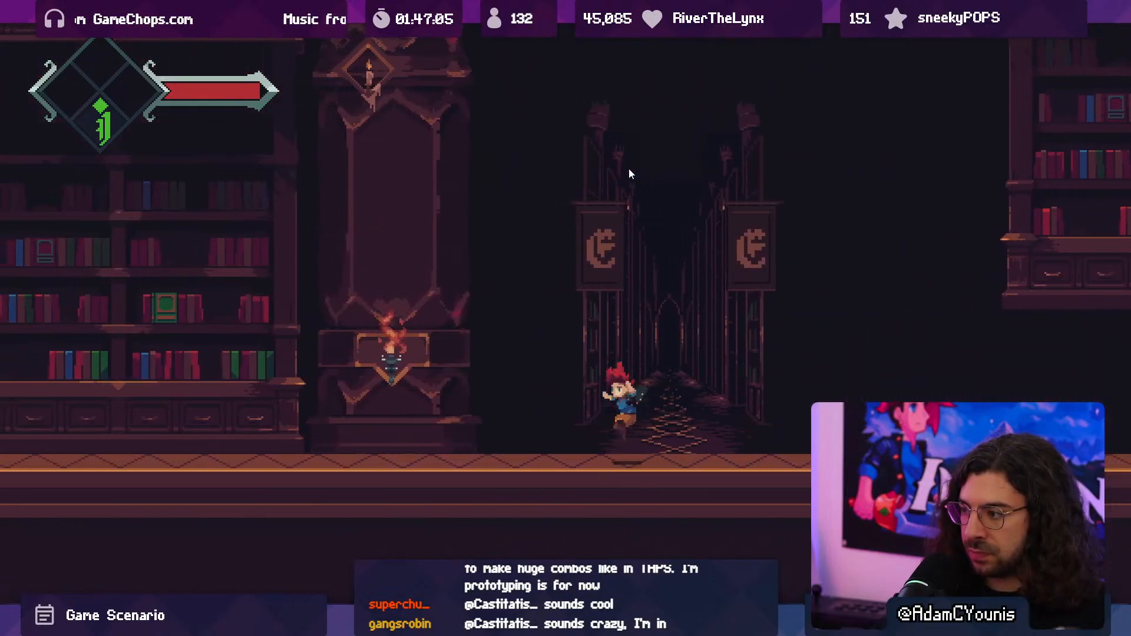
key("x")
key("x")
key("Right")
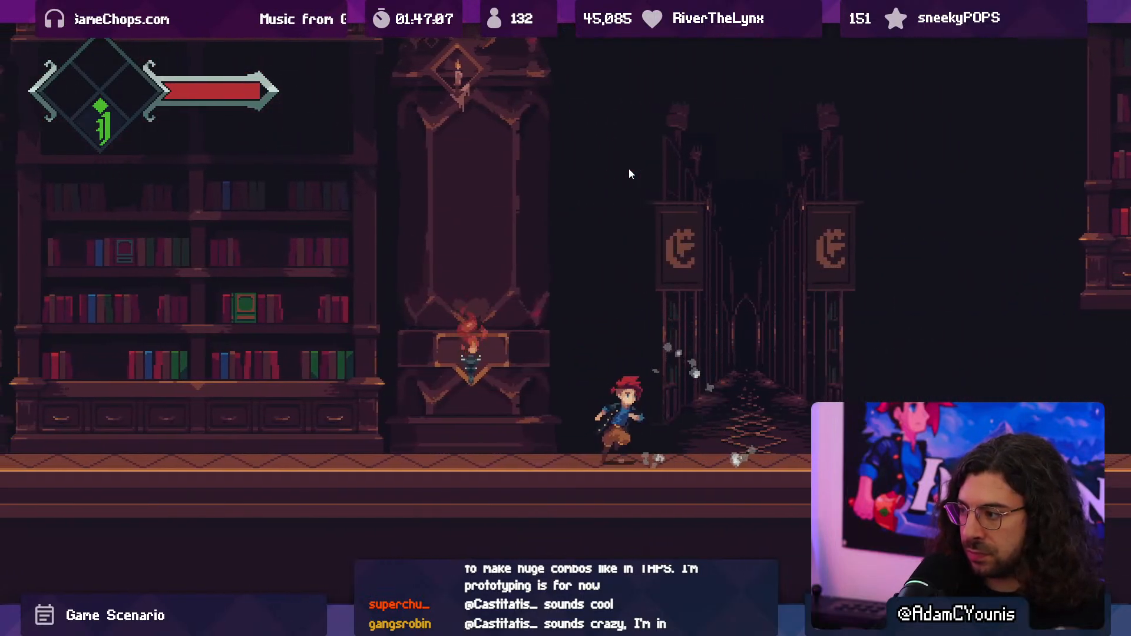
key("shift+space")
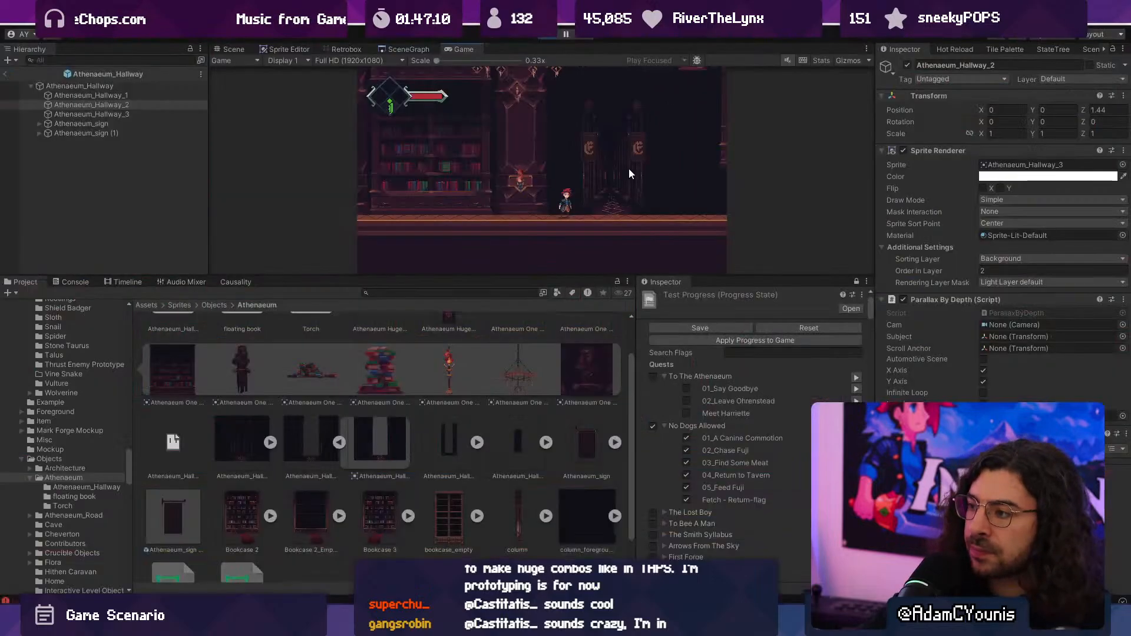
key("ctrl+1")
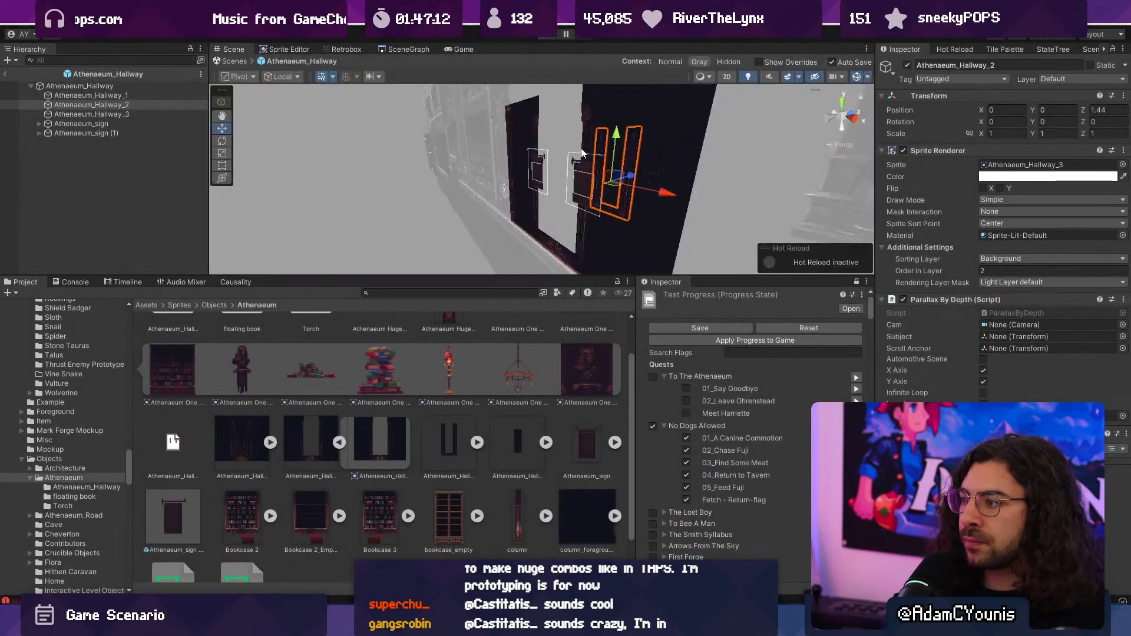
- Deactivate both Athenaeum_sign objects in the Athenaeum_Hallway prefab and return to the level scene
left_click(437, 168)
key("2")
left_click(241, 64)
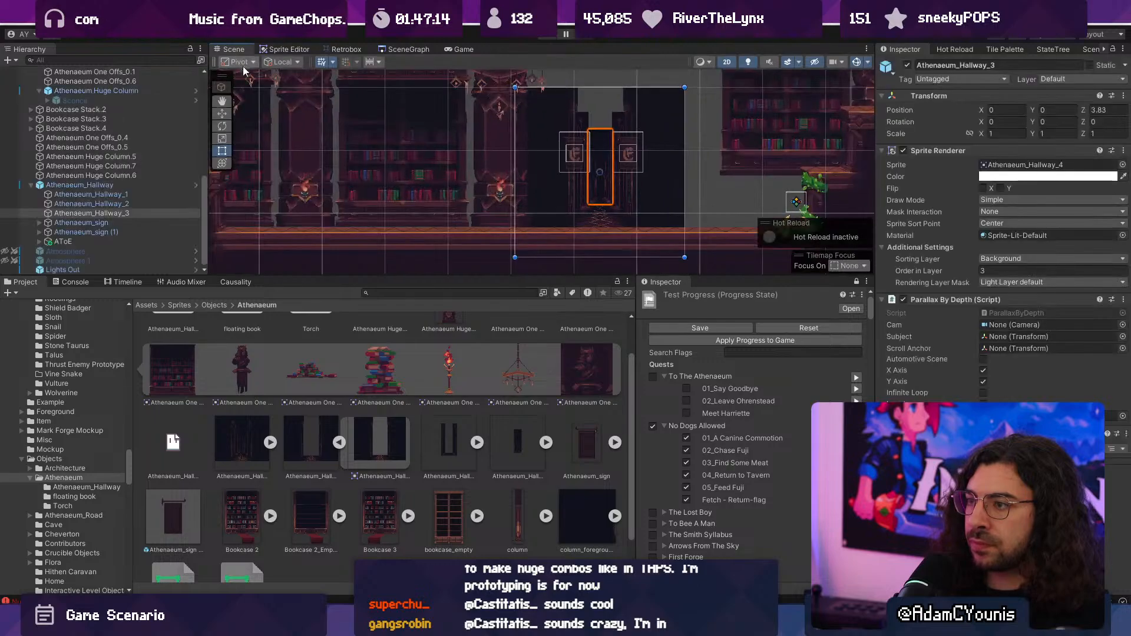
scroll(642, 203, "up", 3)
key("f")
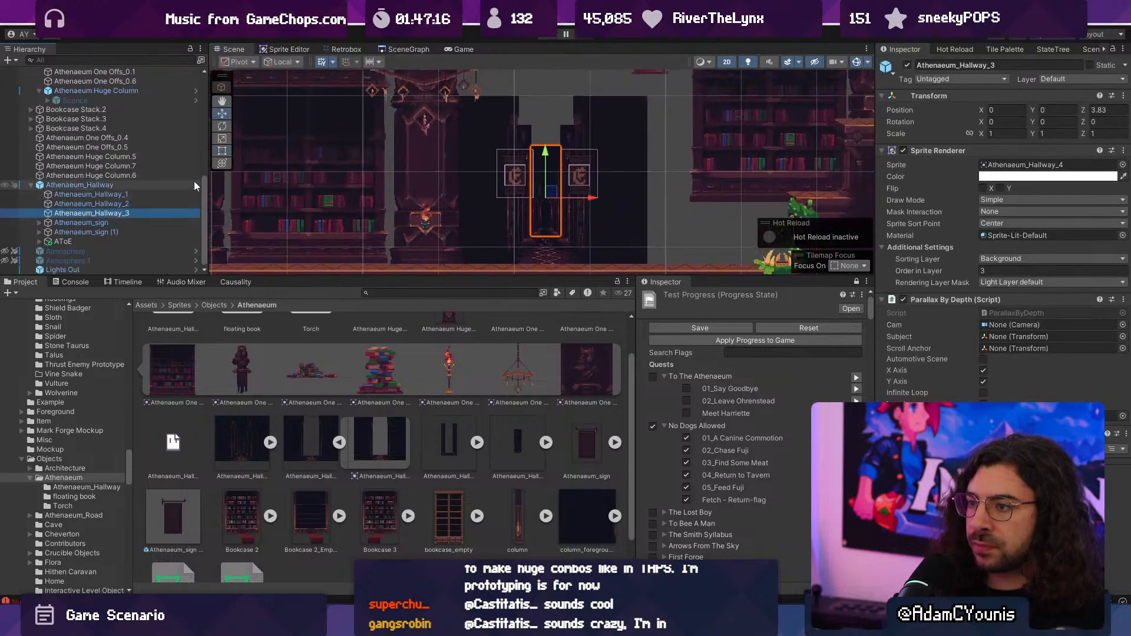
left_click(195, 185)
left_click(89, 123)
left_click(112, 134, "shift")
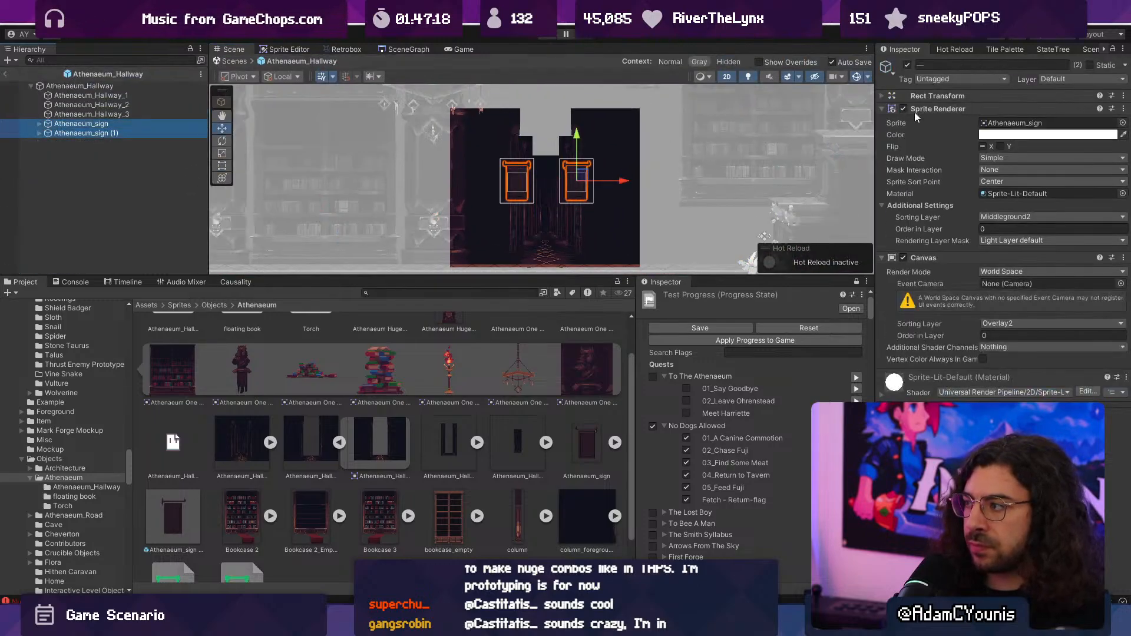
left_click(907, 65)
left_click(232, 61)
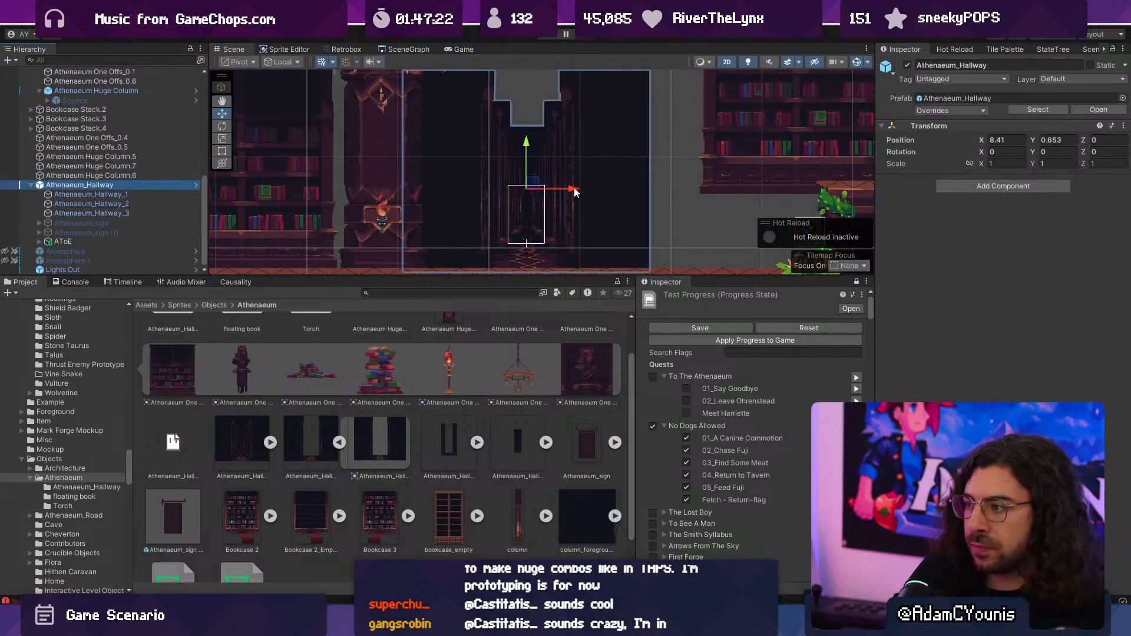
- Move Athenaeum_Hallway to about X 7.81 and place a duplicate of the adjacent huge column on its other side, at about X 3.56
left_click_drag(573, 190, 520, 189)
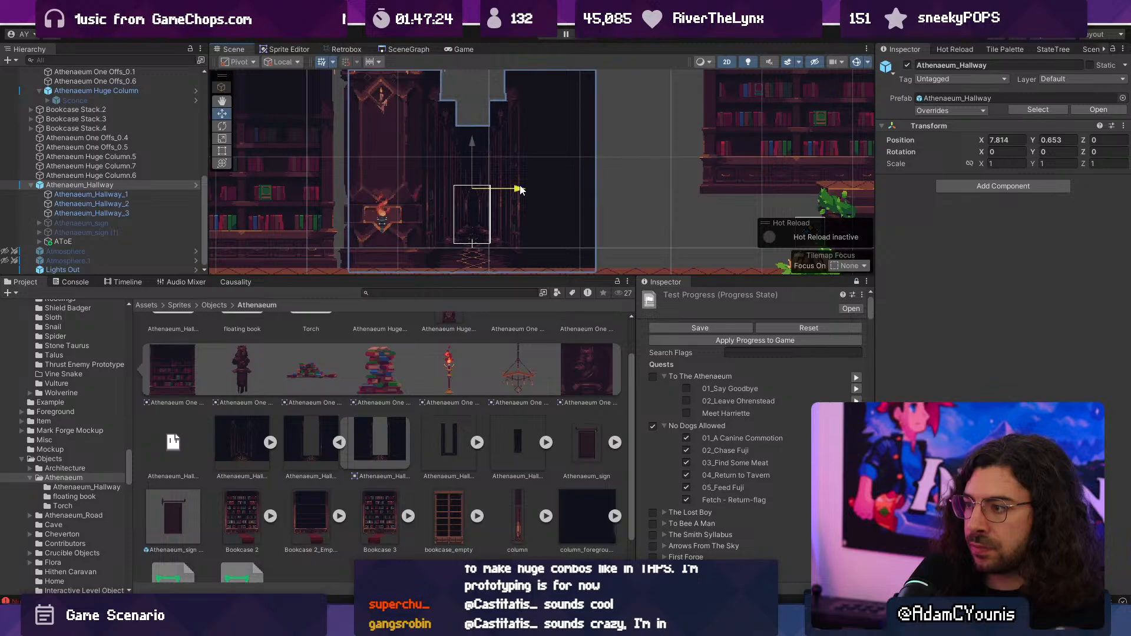
left_click(404, 176)
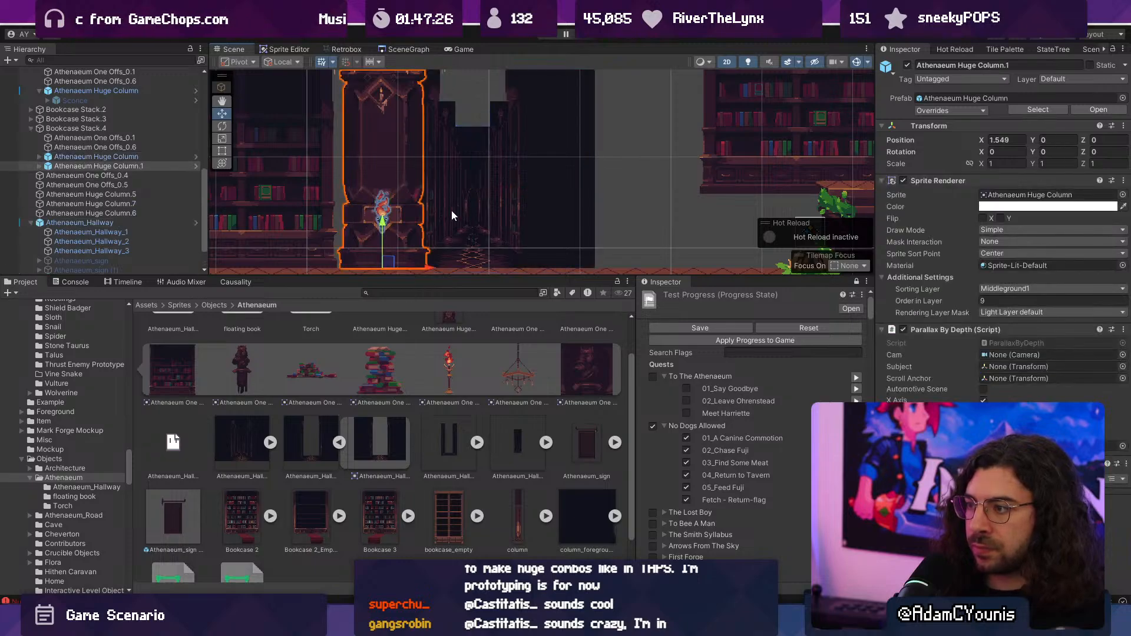
left_click_drag(409, 223, 631, 232)
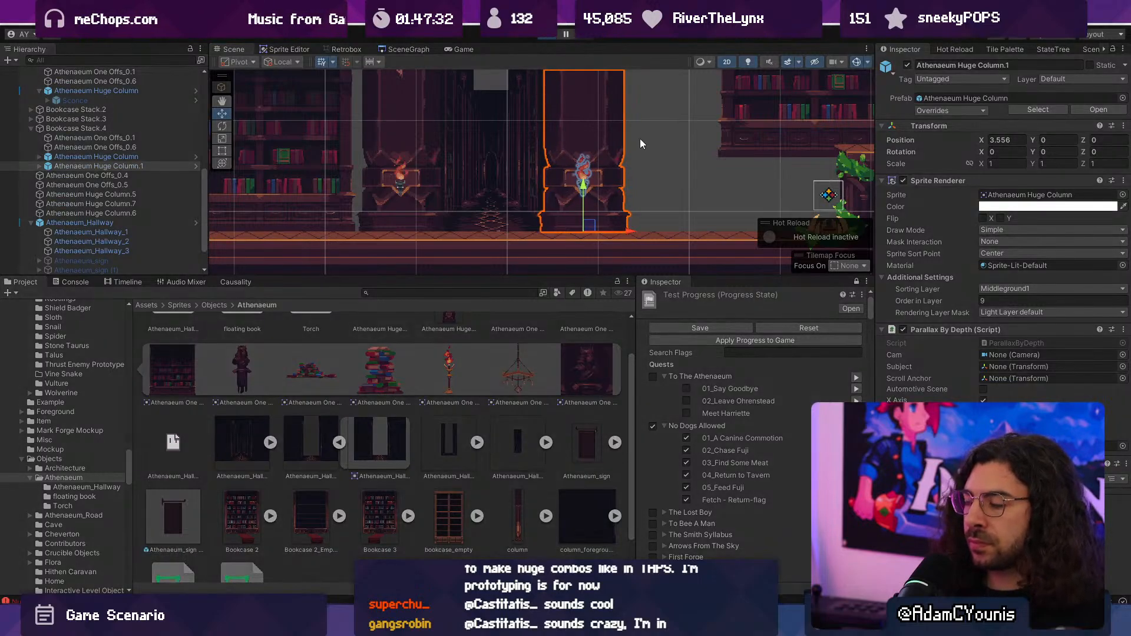
- Playtest the level and move around the hallway to examine its parallax framed by the two huge columns, and end the test
key("ctrl+p")
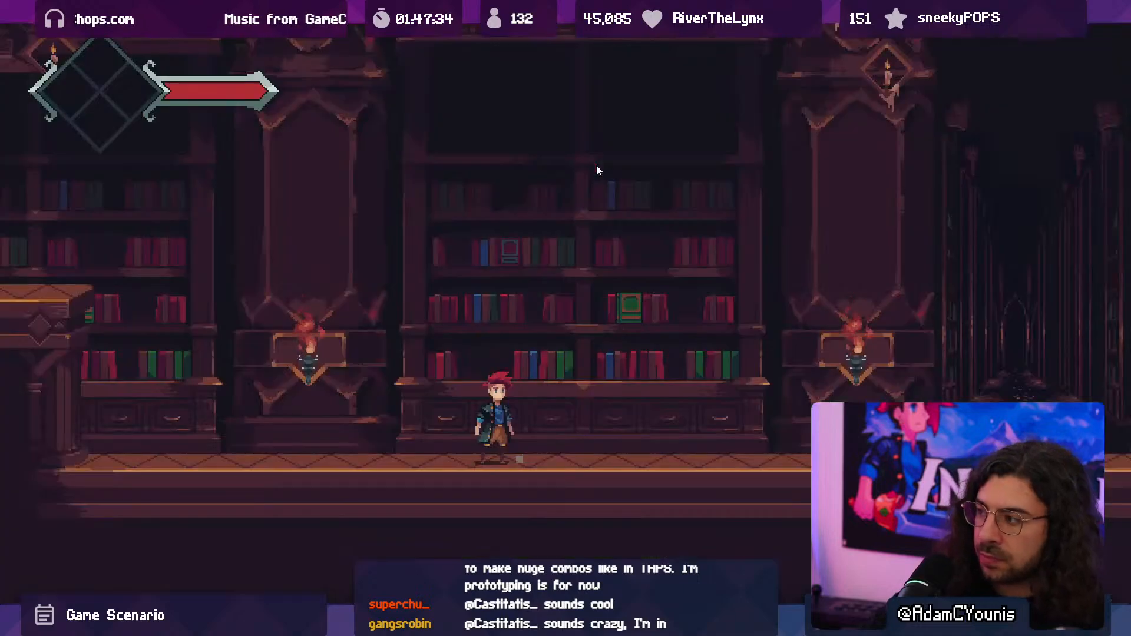
key("Right")
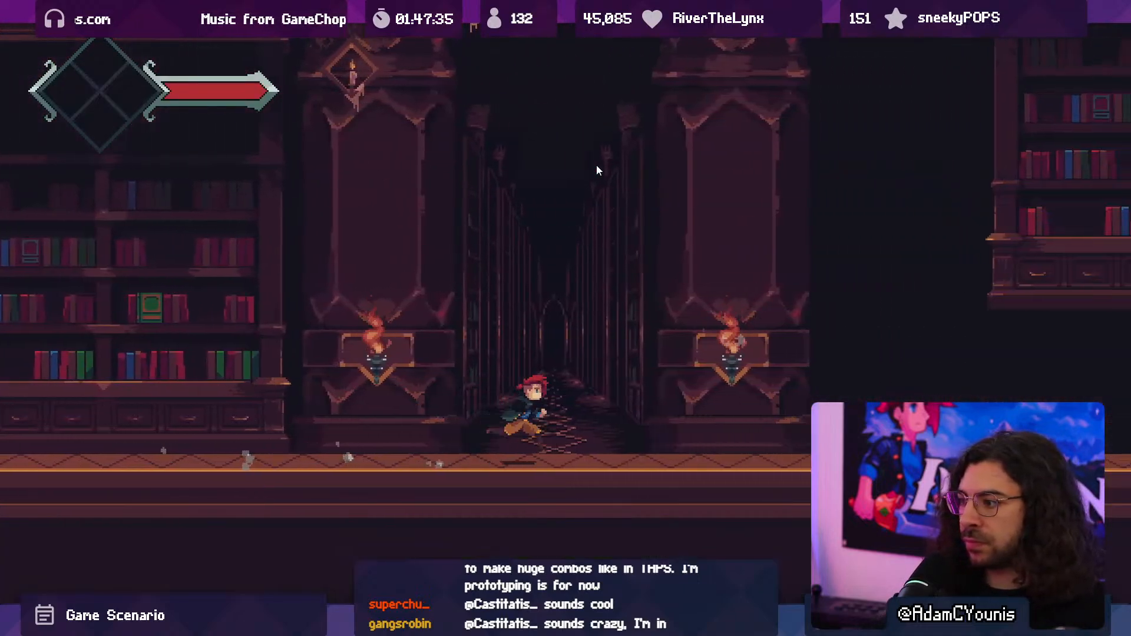
key("Left")
key("x")
key("x")
key("x")
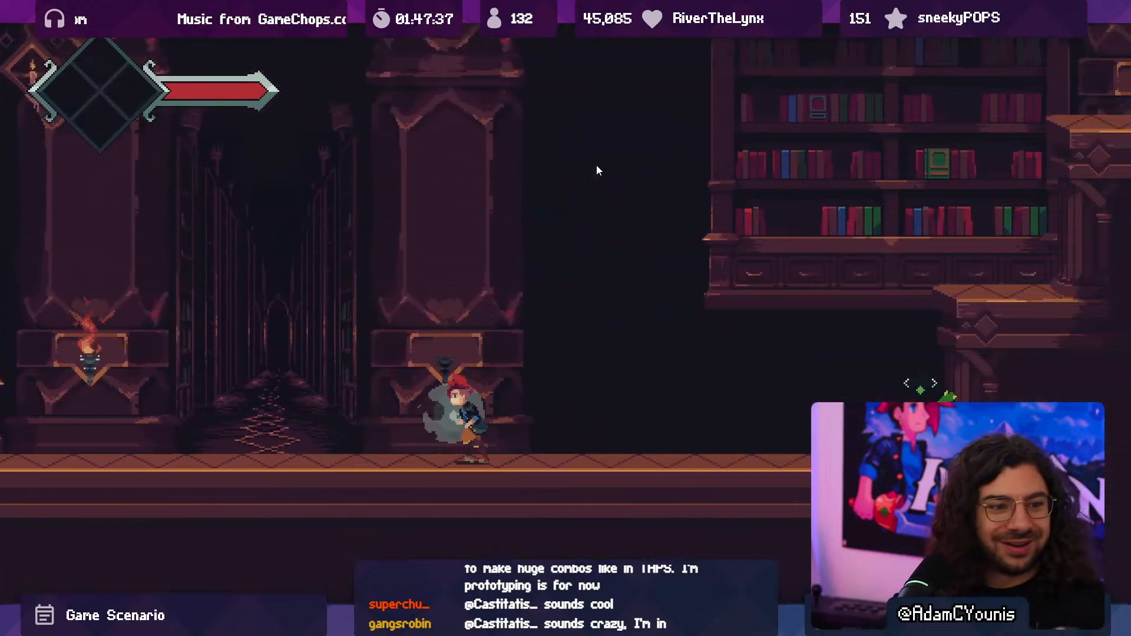
key("Left")
key("Right")
key("space")
key("x")
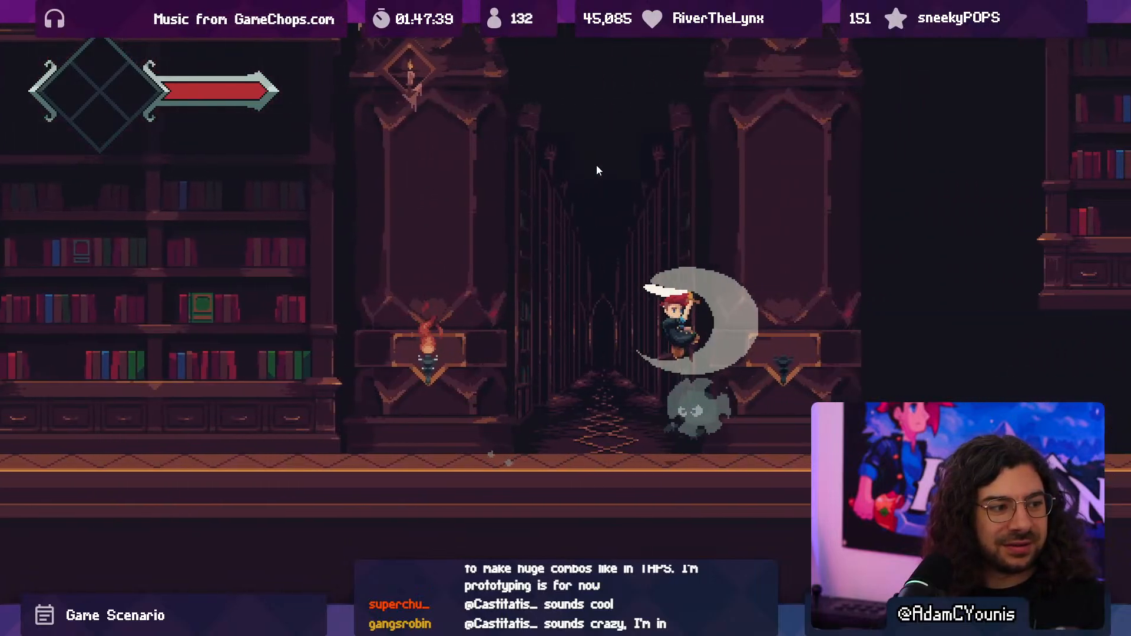
key("Right")
key("x")
key("x")
key("x")
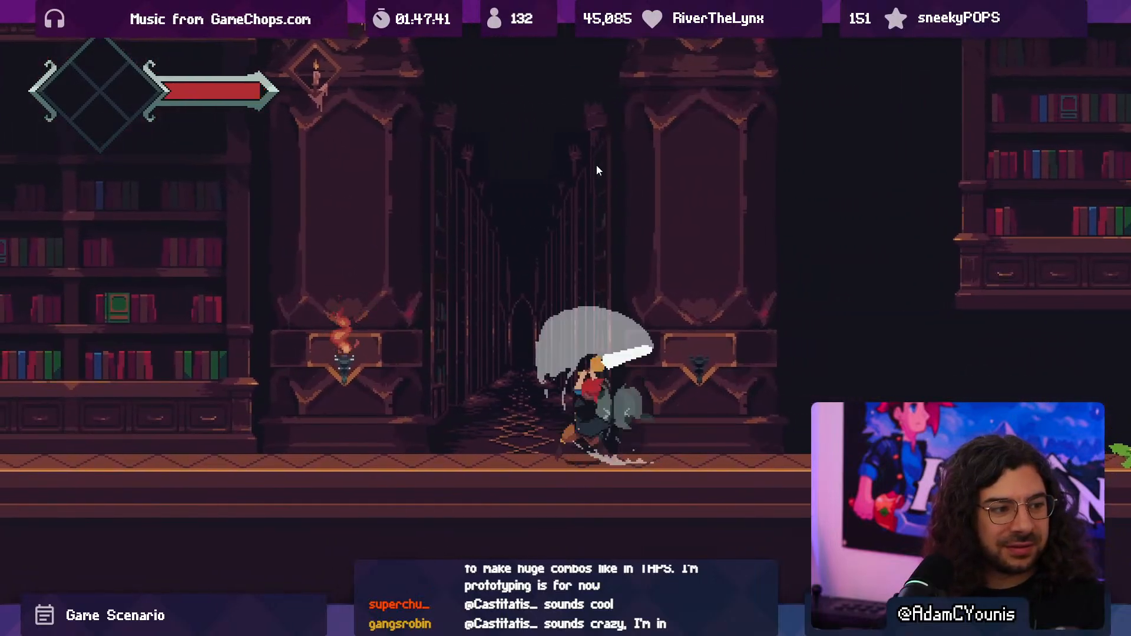
key("x")
key("x")
key("Left")
key("x")
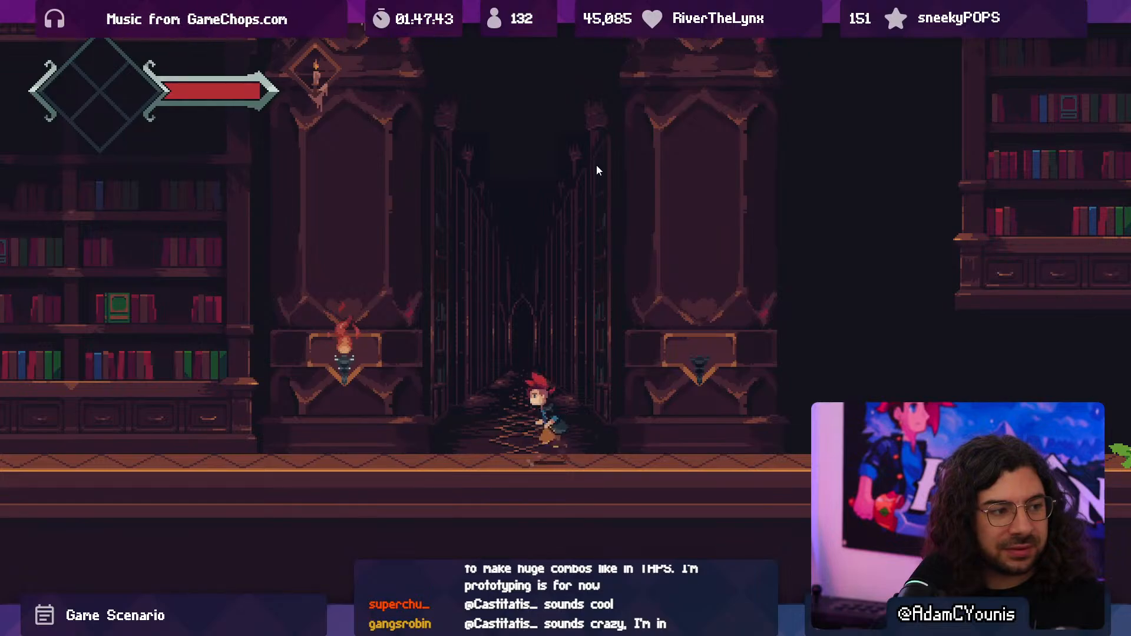
key("Right")
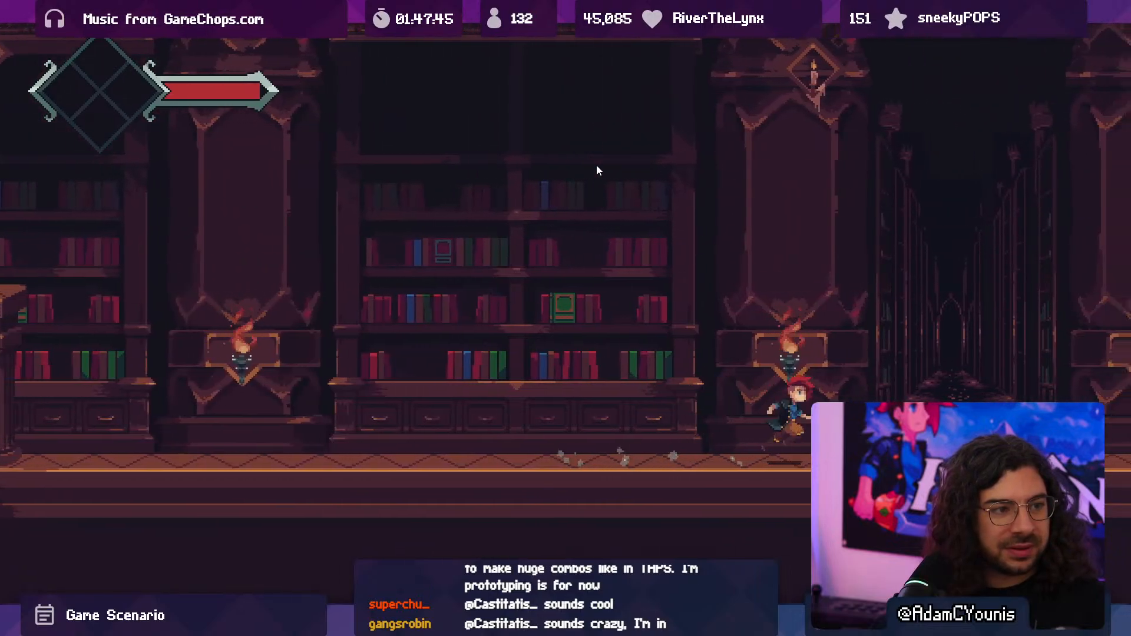
key("Right")
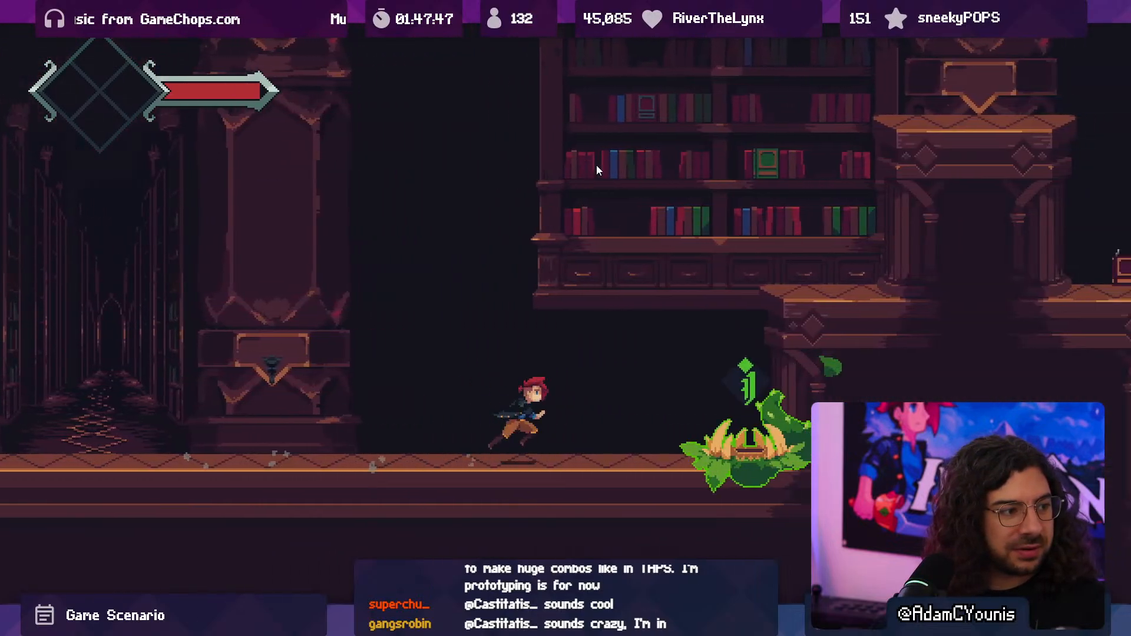
key("Left")
key("space")
key("shift+space")
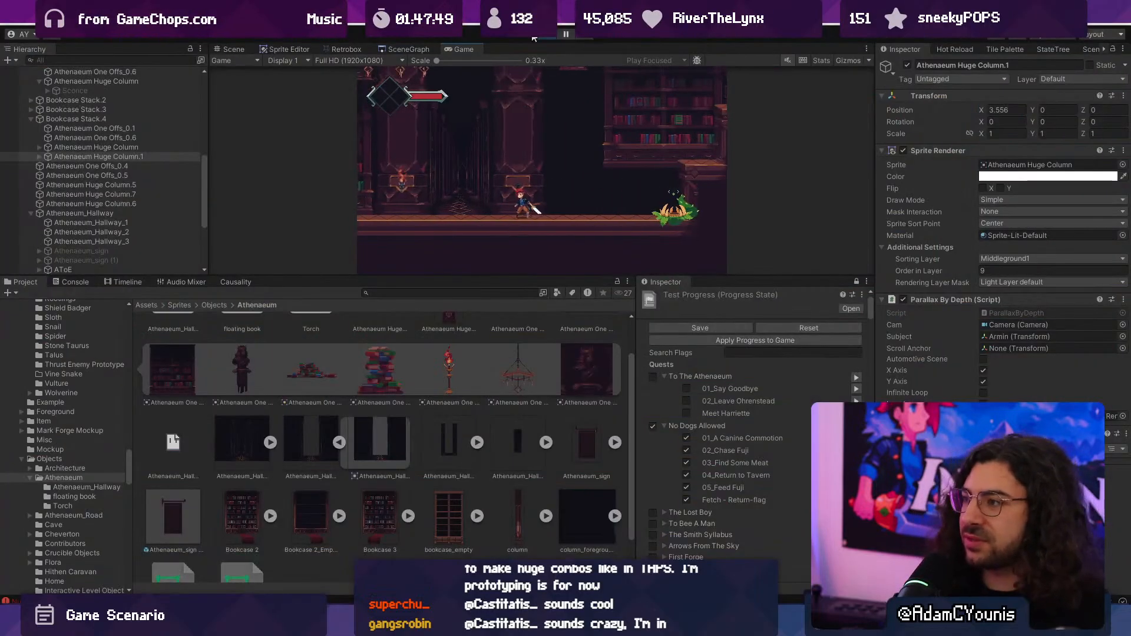
left_click(550, 34)
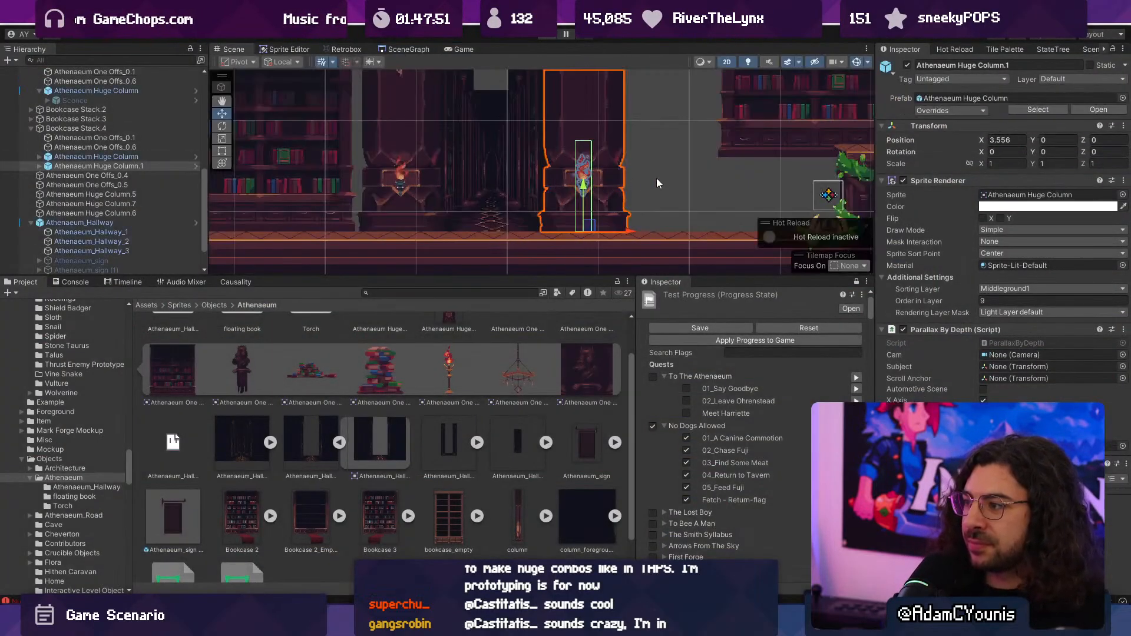
- Move Athenaeum_Hallway_3 farther back in depth in the 3D scene view
left_click(656, 178)
key("2")
right_click_drag(560, 237, 539, 151)
left_click(510, 165)
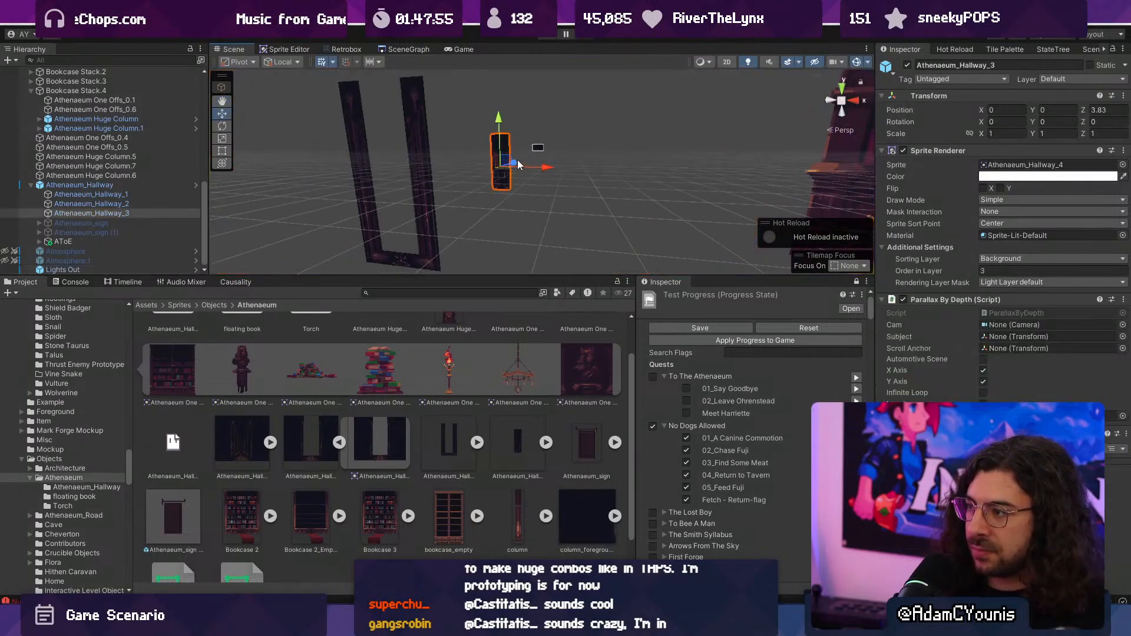
left_click_drag(516, 160, 527, 147)
left_click(418, 216)
scroll(453, 200, "down", 4)
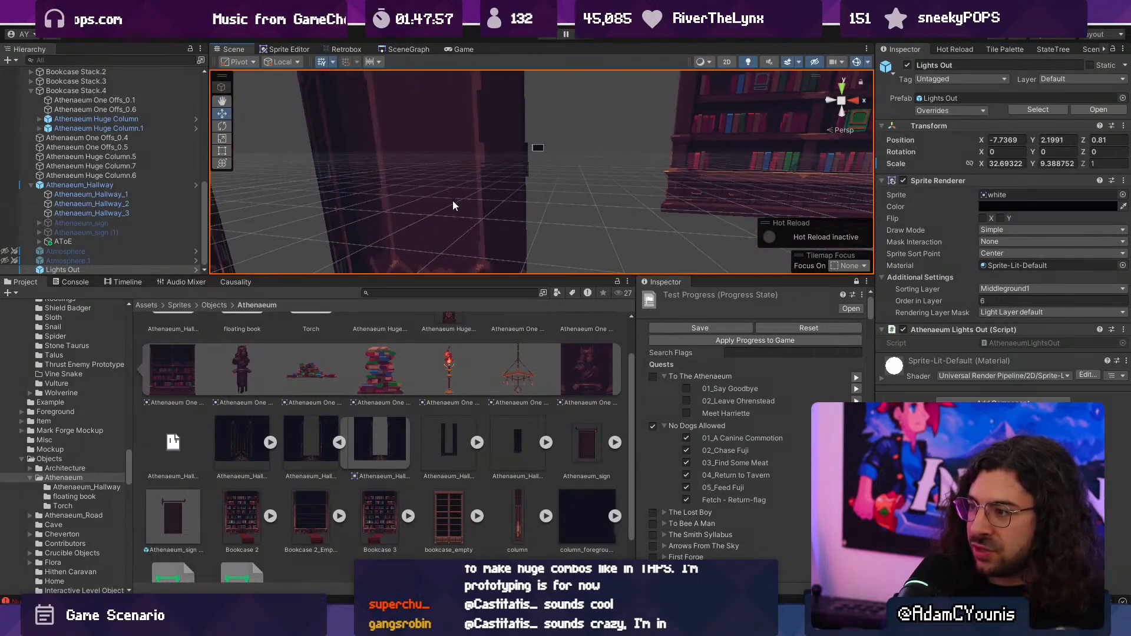
scroll(494, 193, "down", 5)
- Move Athenaeum_Hallway_2 farther back in depth and Athenaeum_Hallway_1 back to about Z 1.01
left_click(391, 182)
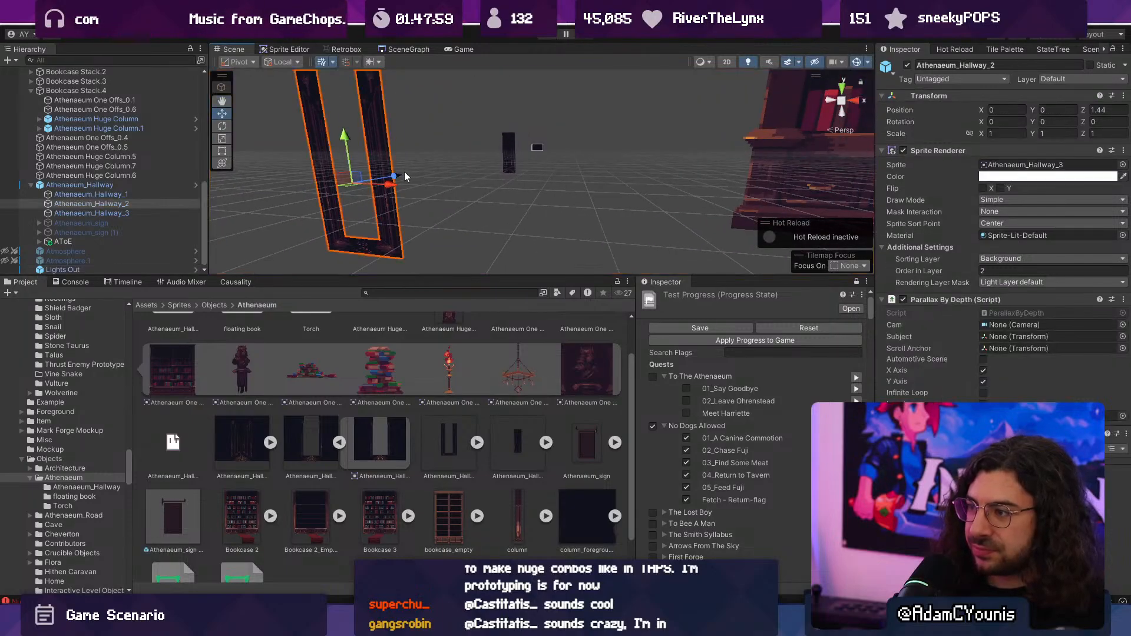
left_click_drag(396, 176, 453, 167)
scroll(566, 177, "down", 6)
right_click_drag(591, 184, 539, 172)
left_click(640, 131)
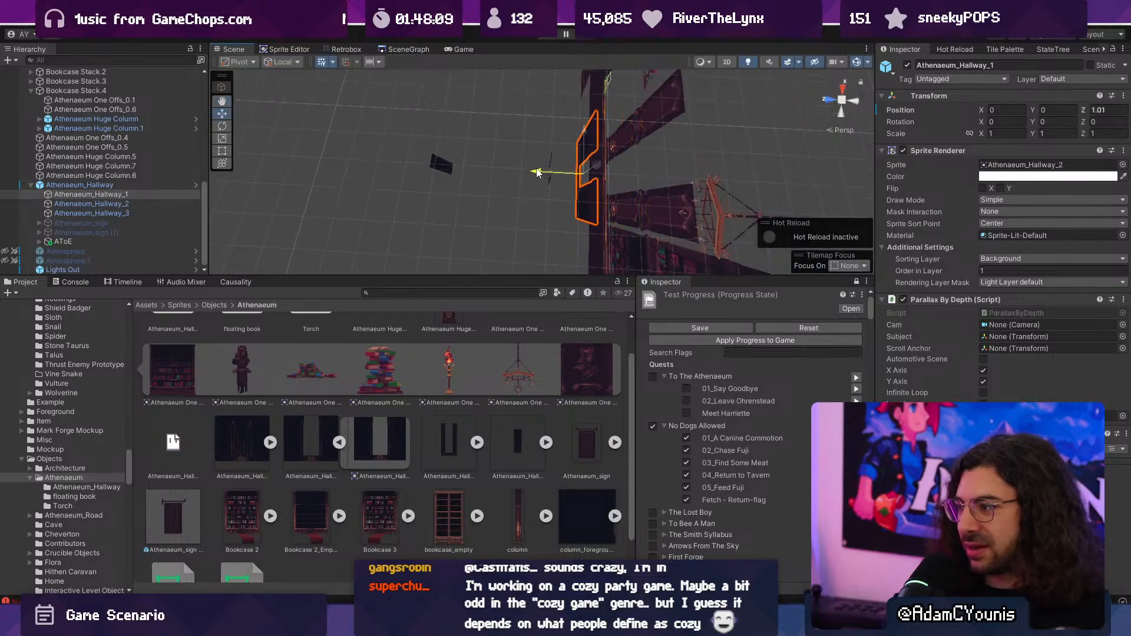
- Select Athenaeum_Hallway_2 in the 3D scene view and move it farther back in depth toward Athenaeum_Hallway_3
left_click(550, 159)
left_click(553, 158)
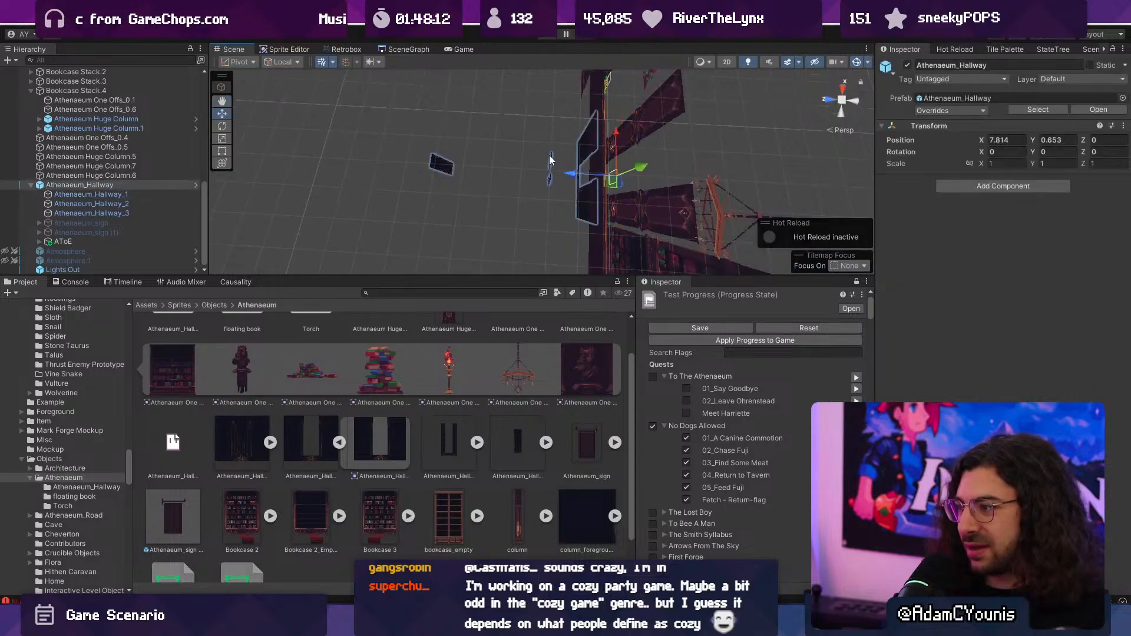
left_click(550, 157)
left_click(551, 154)
left_click(553, 155)
left_click(553, 155)
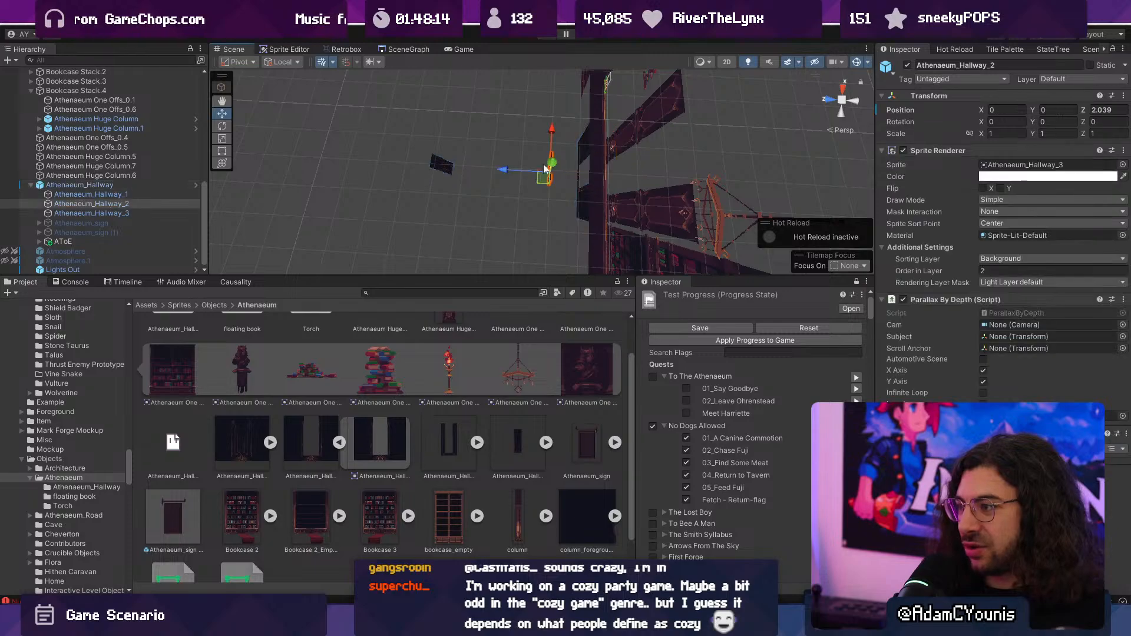
left_click_drag(508, 165, 473, 164)
- Move Athenaeum_Hallway_3 back in depth to about Z 5.96
left_click(430, 161)
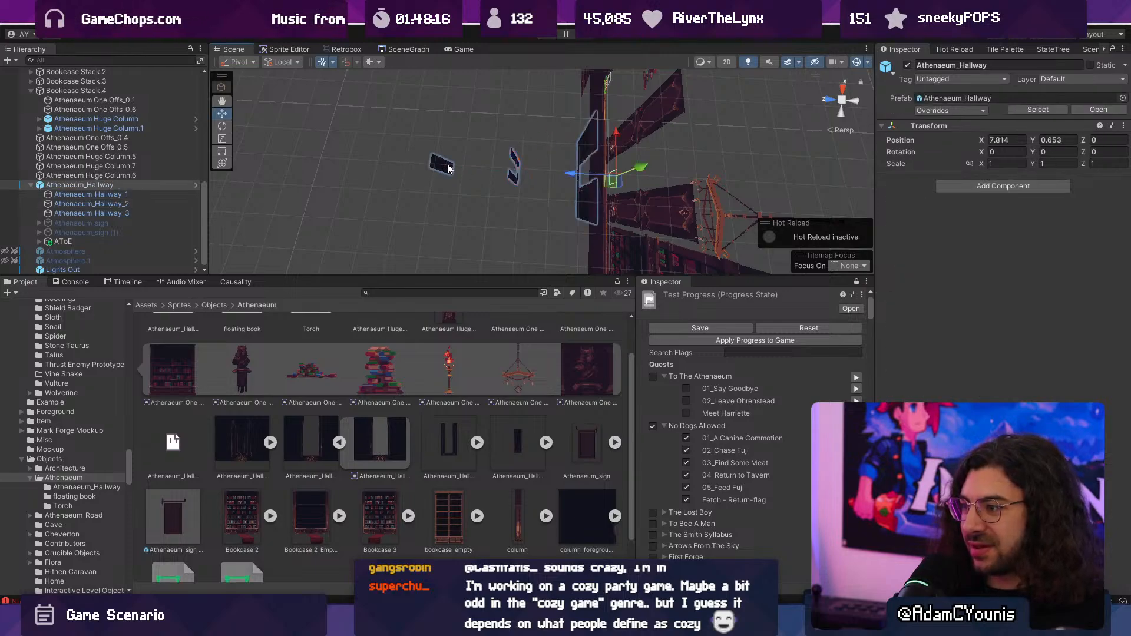
left_click(447, 164)
left_click_drag(403, 168, 385, 168)
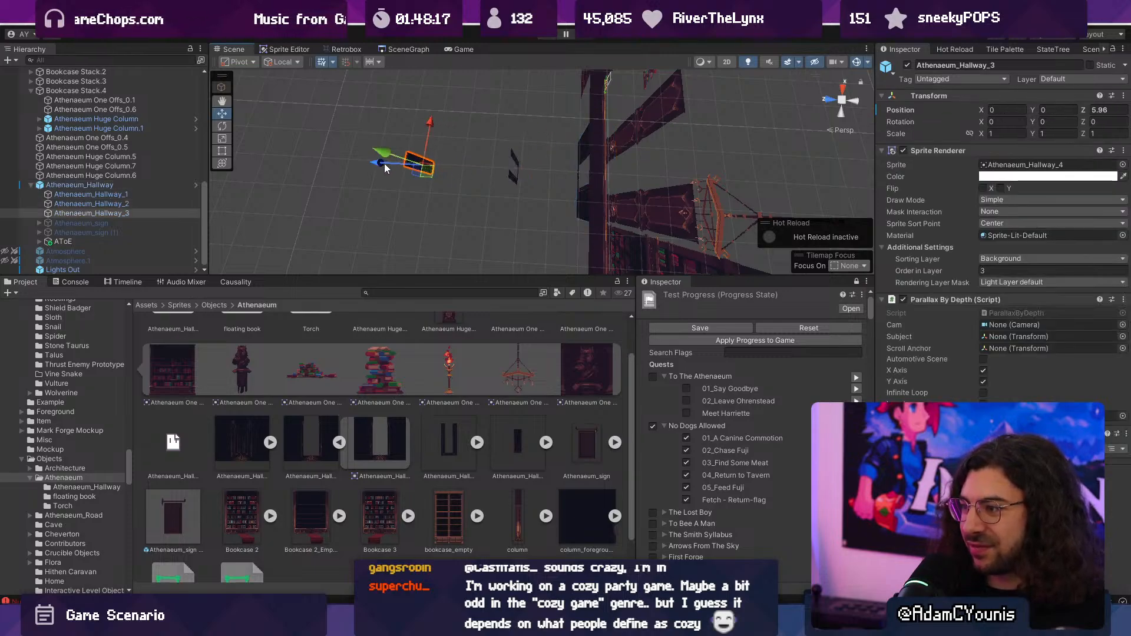
- Return the scene to 2D and playtest the level, running back and forth past the hallway to examine its parallax between the columns
left_click(602, 162)
key("2")
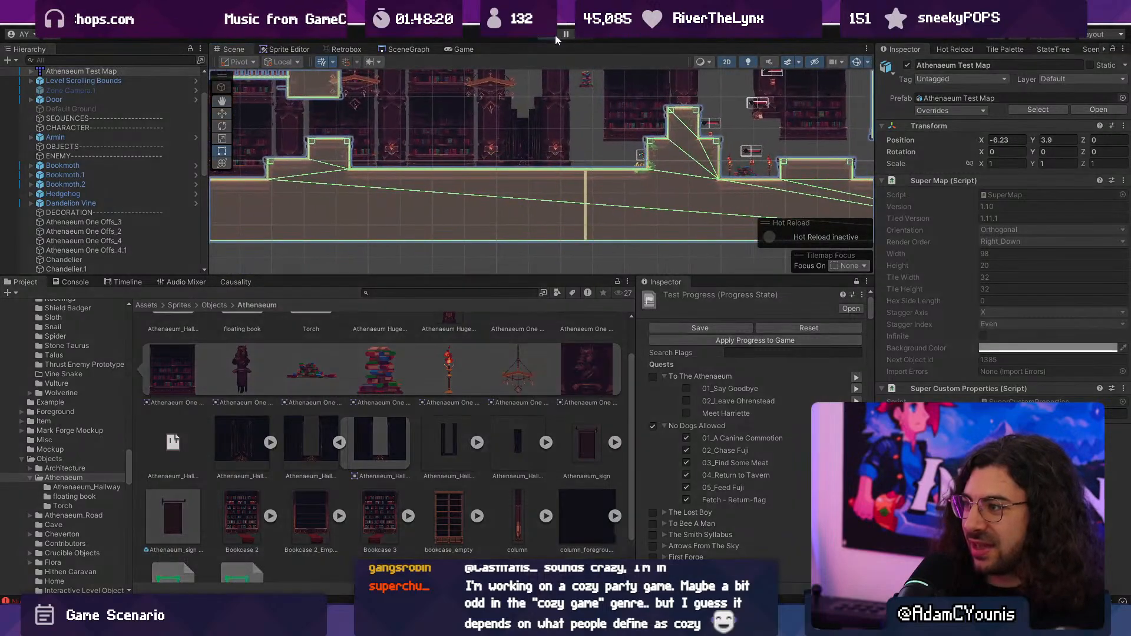
left_click(555, 39)
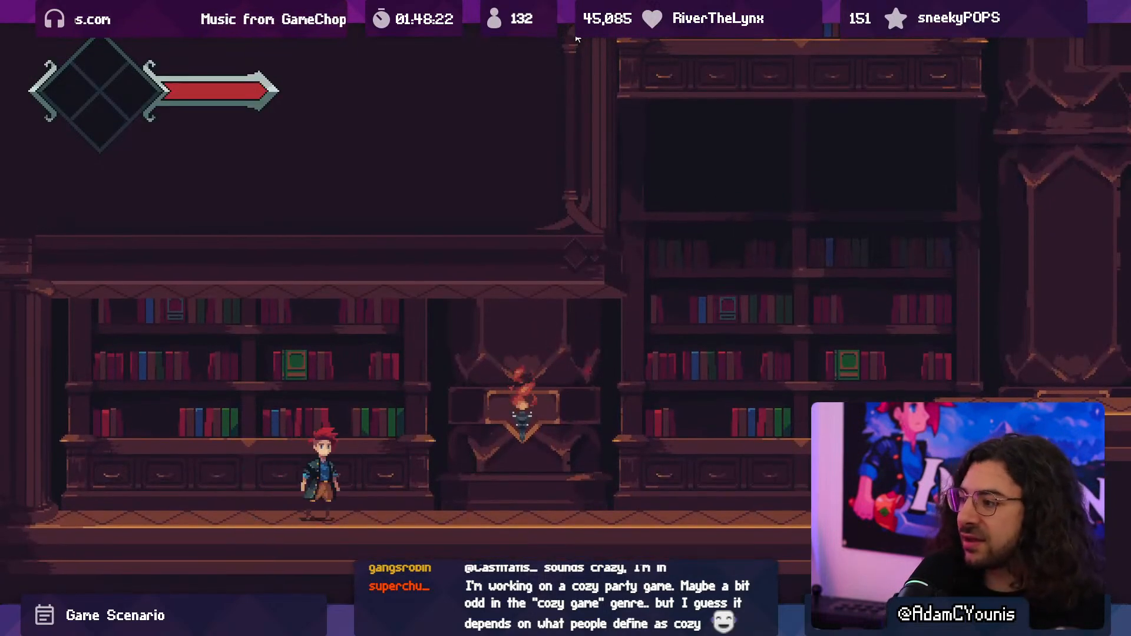
left_click(1026, 277)
left_click(1025, 278)
key("d")
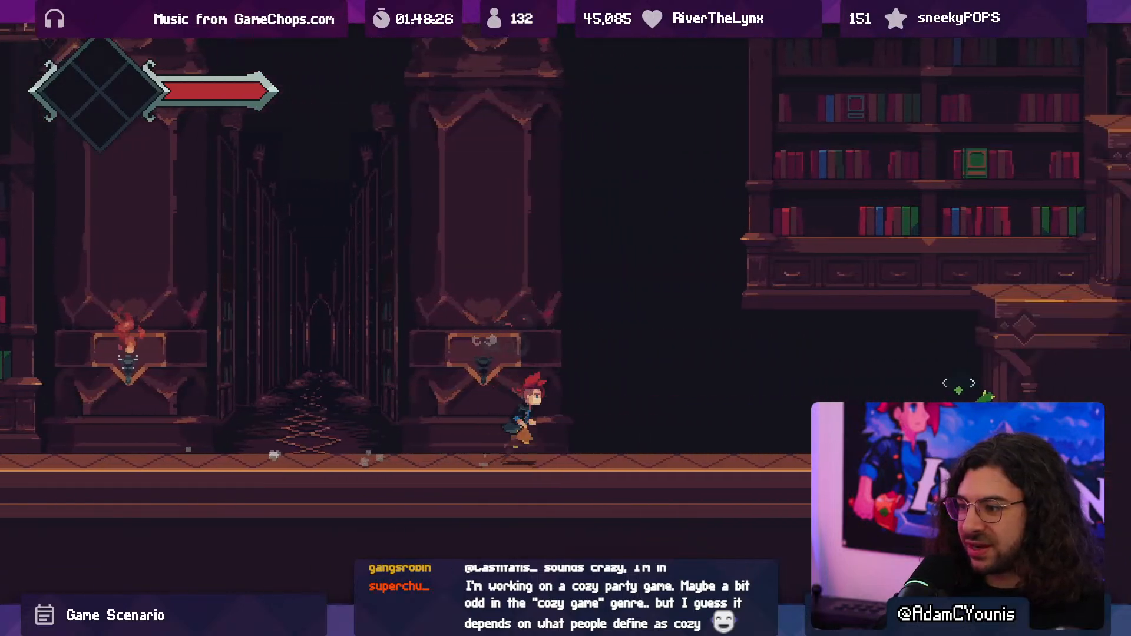
key("a")
key("d")
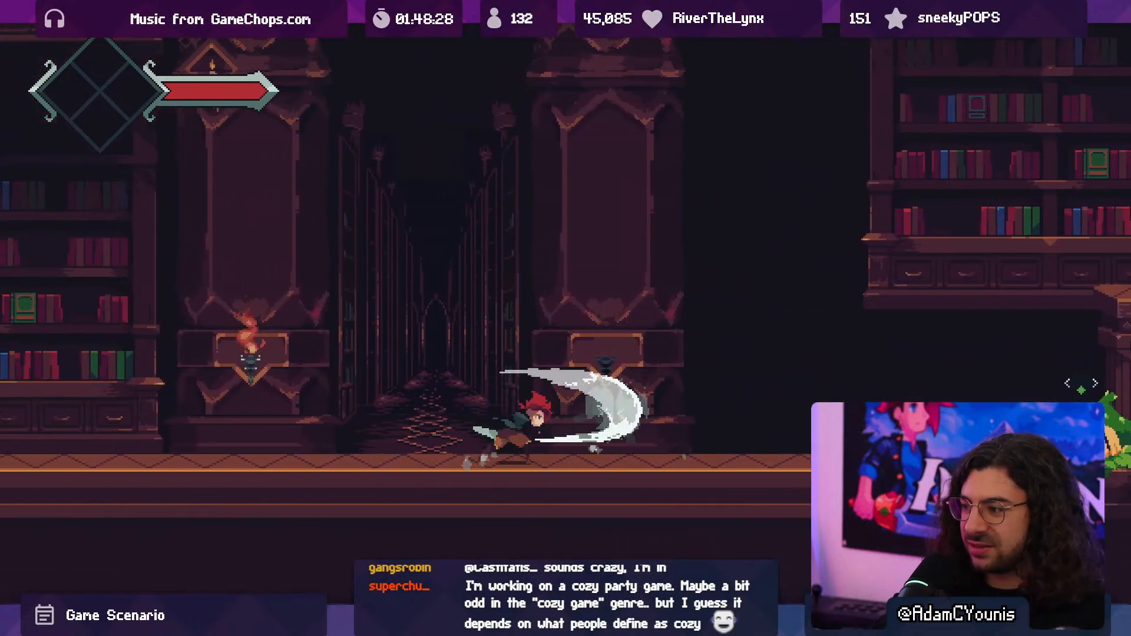
key("a")
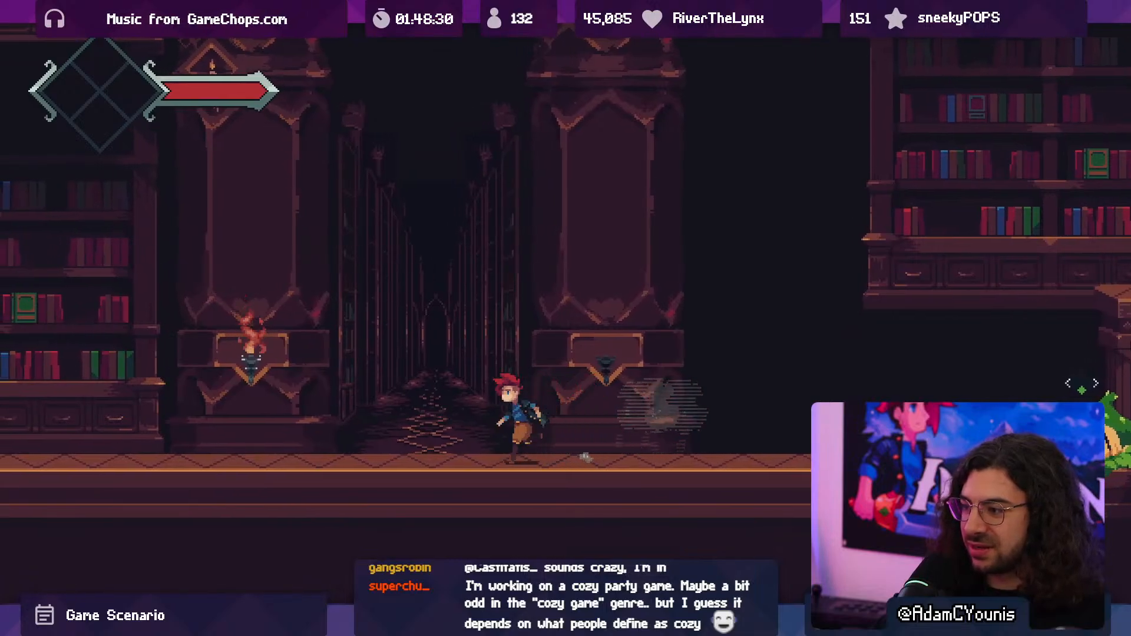
key("d")
key("space")
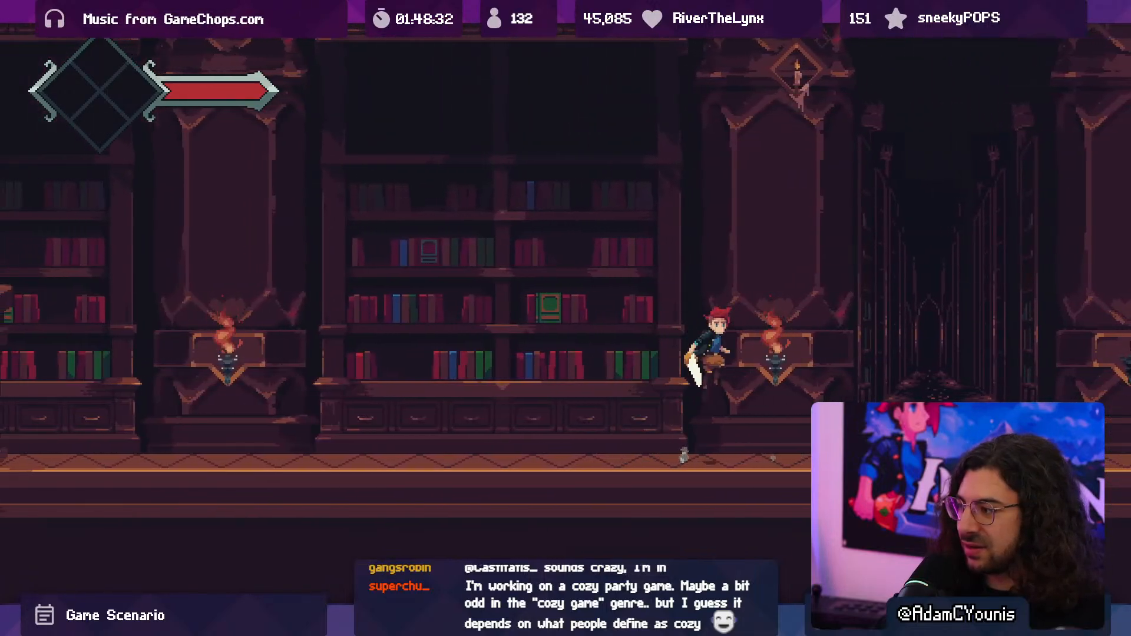
key("d")
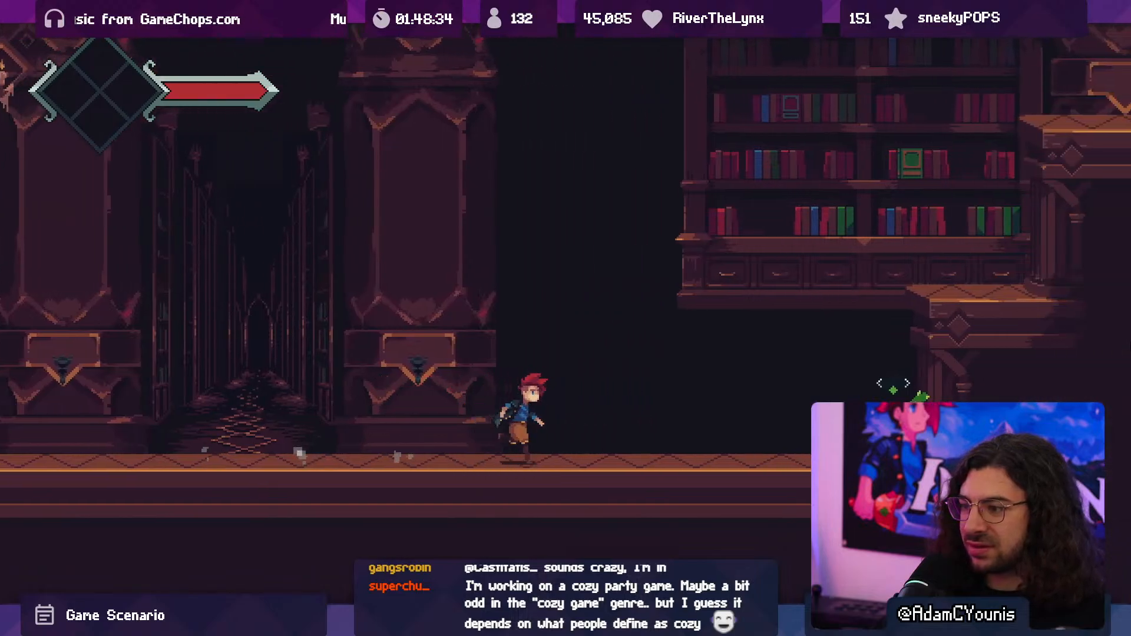
key("a")
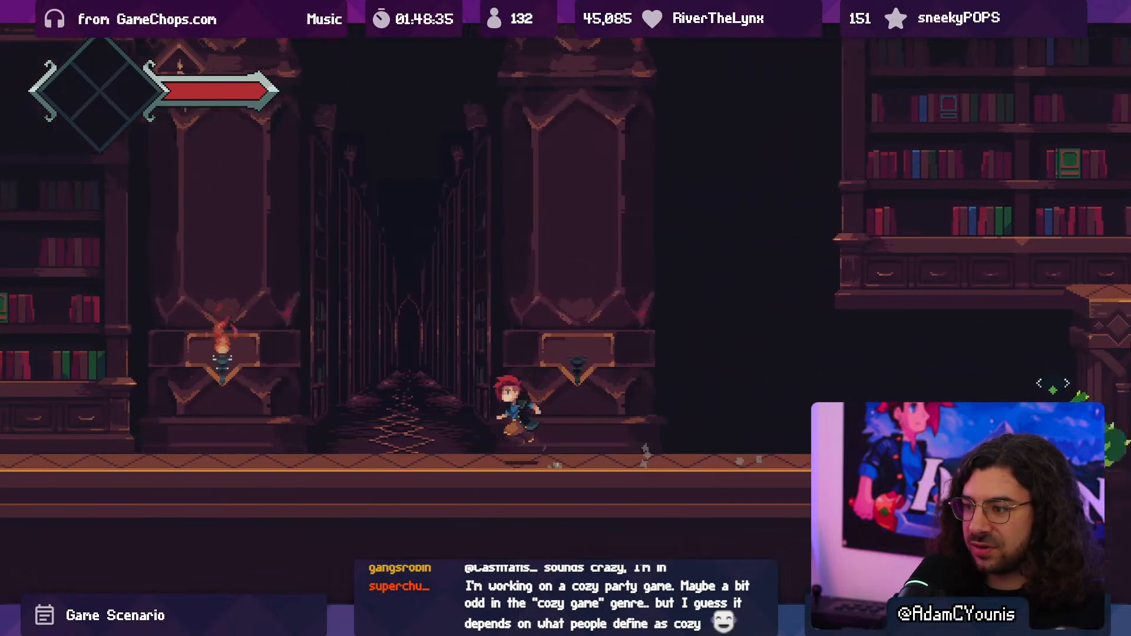
key("a")
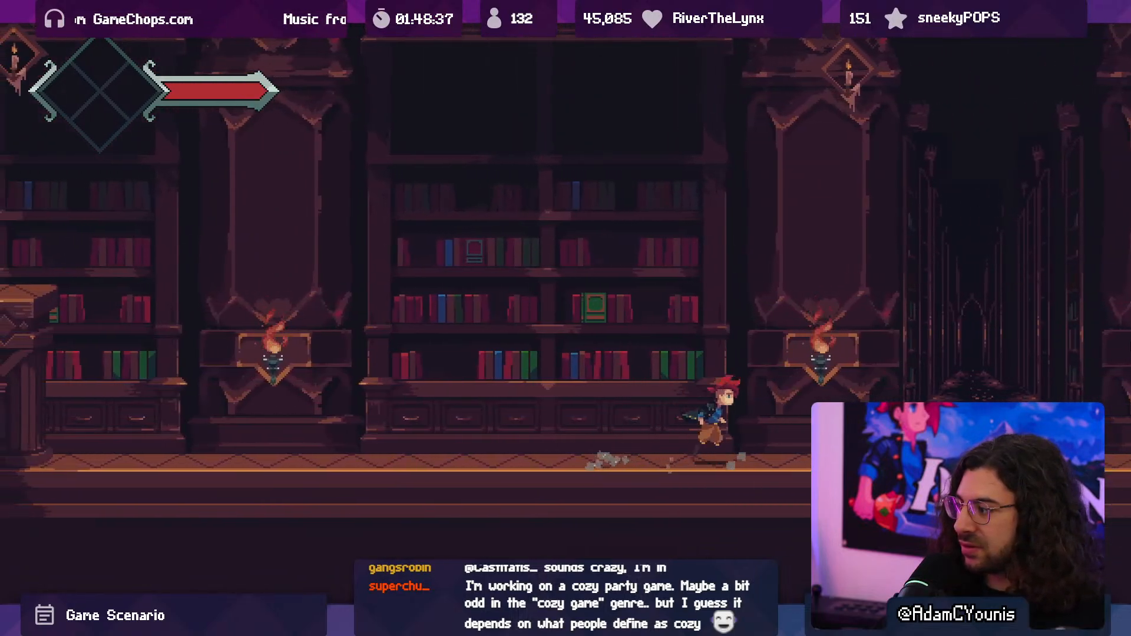
key("d")
key("space")
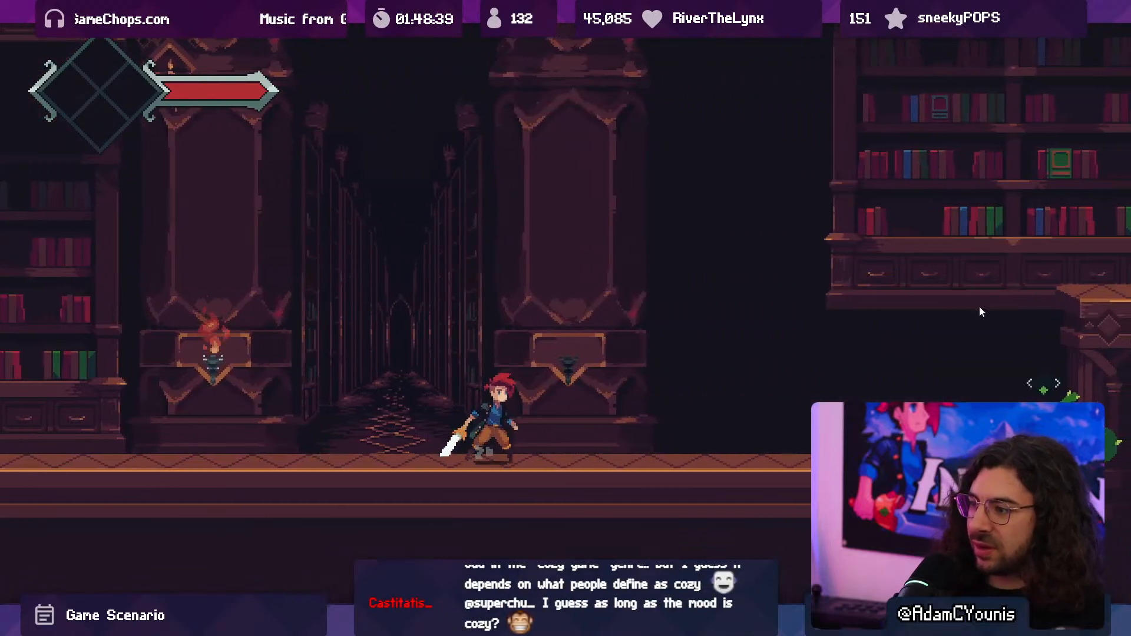
- Jump around the hallway and the nearby platforms to examine the parallax during vertical camera movement, and end the playtest
key("space")
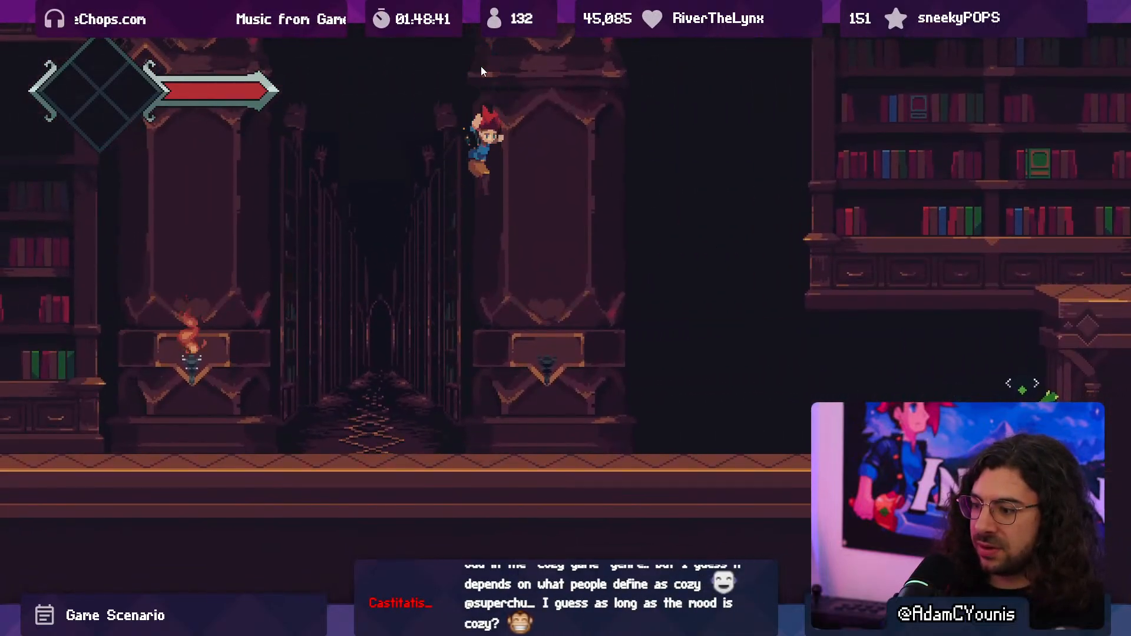
key("d")
key("space")
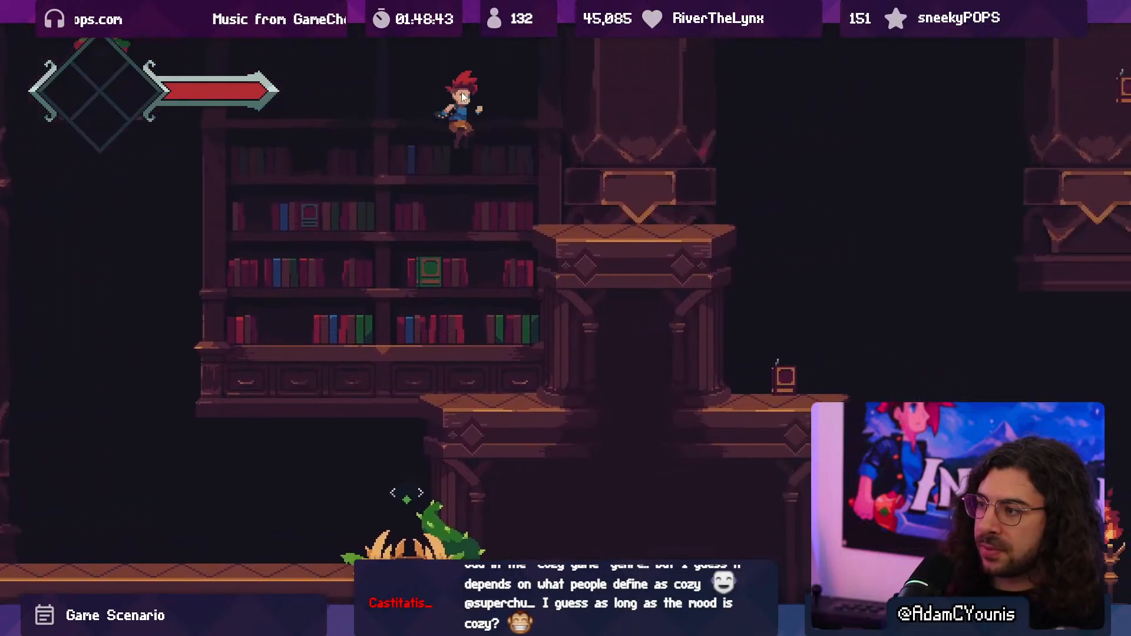
key("a")
key("space")
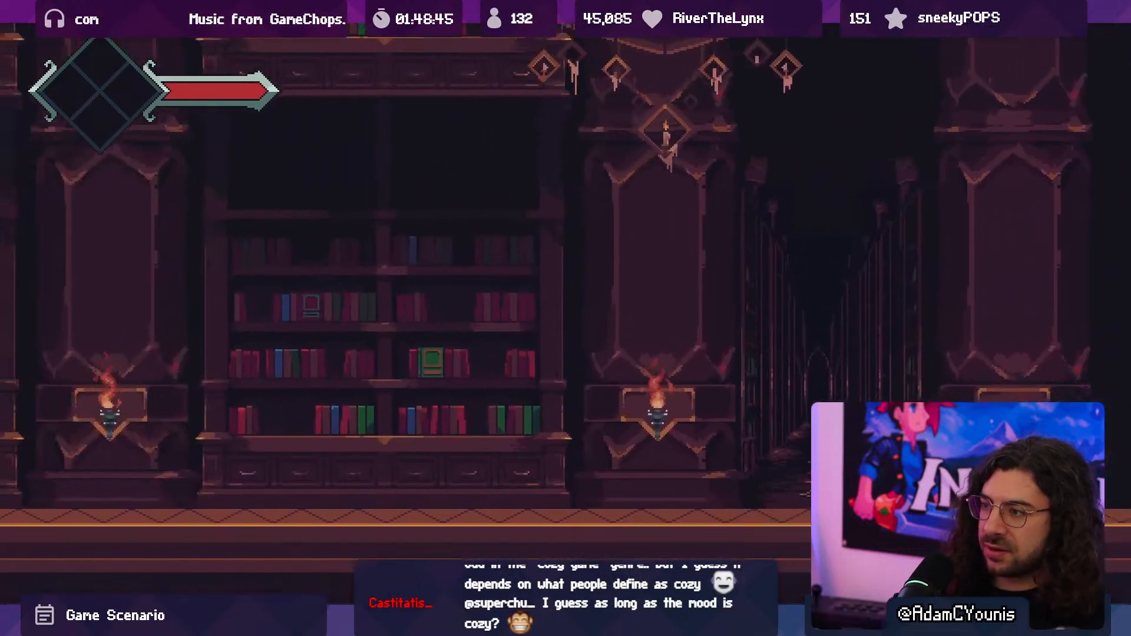
key("a")
key("space")
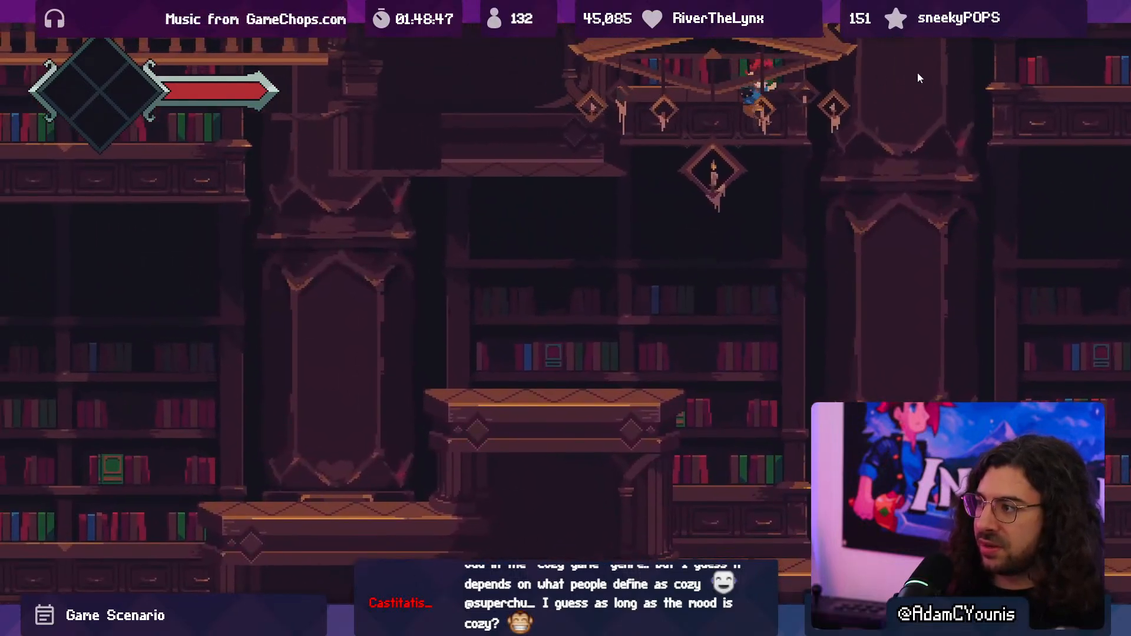
key("shift+space")
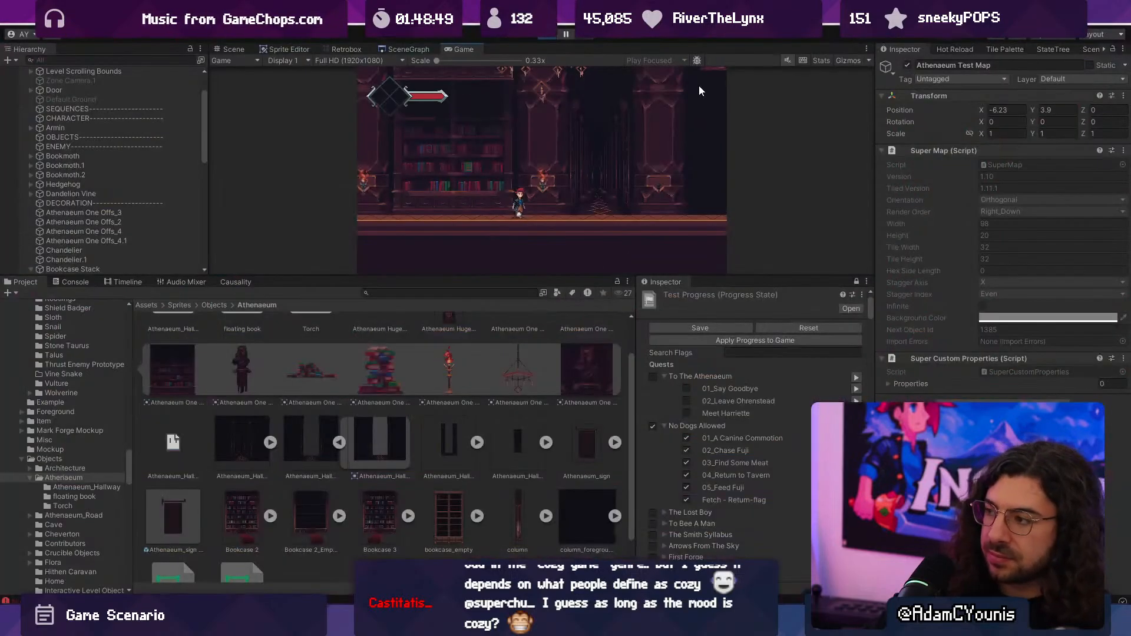
left_click(550, 33)
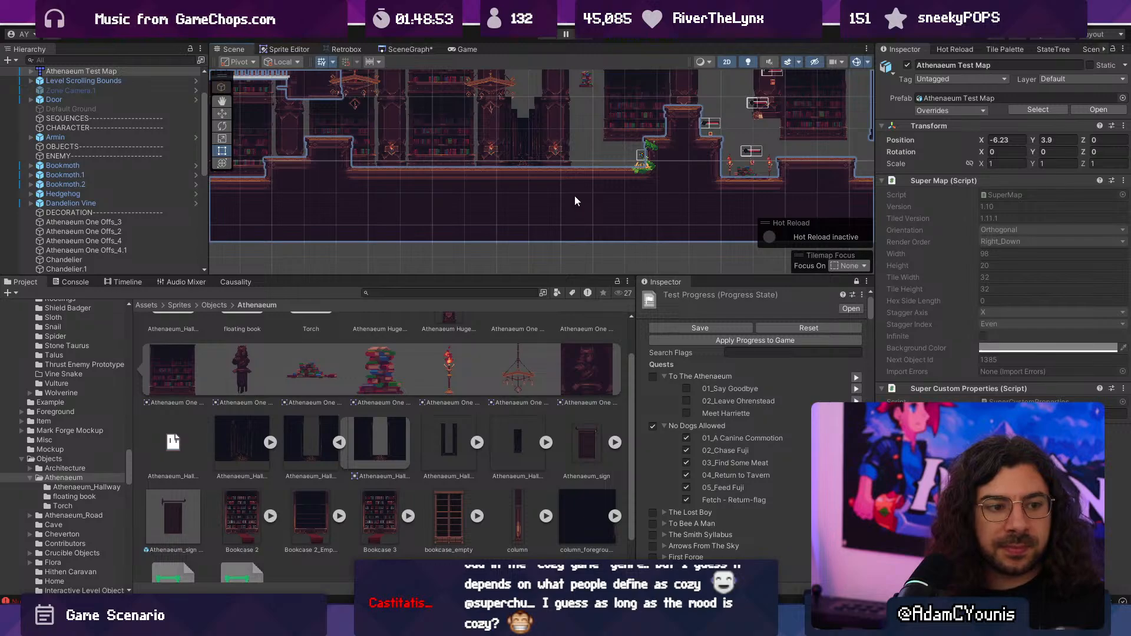
- Select the level's ground tilemap, switch to Tiled, and stamp a long floating platform above the main floor on the prototype layer
scroll(574, 195, "down", 2)
scroll(443, 248, "down", 2)
middle_click_drag(444, 249, 495, 238)
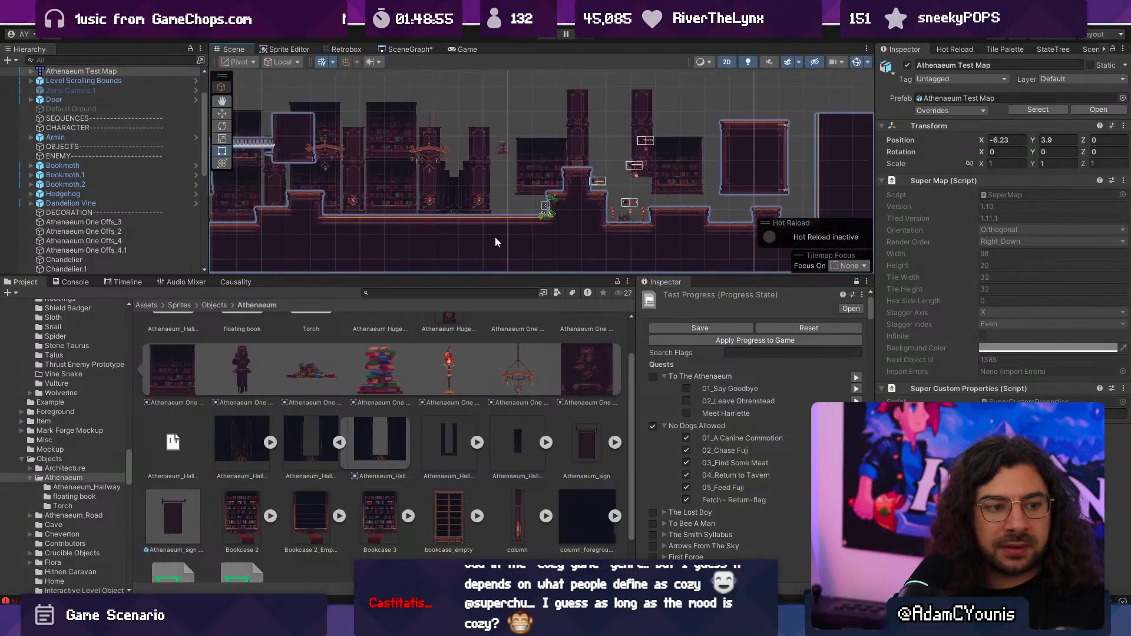
left_click(495, 236)
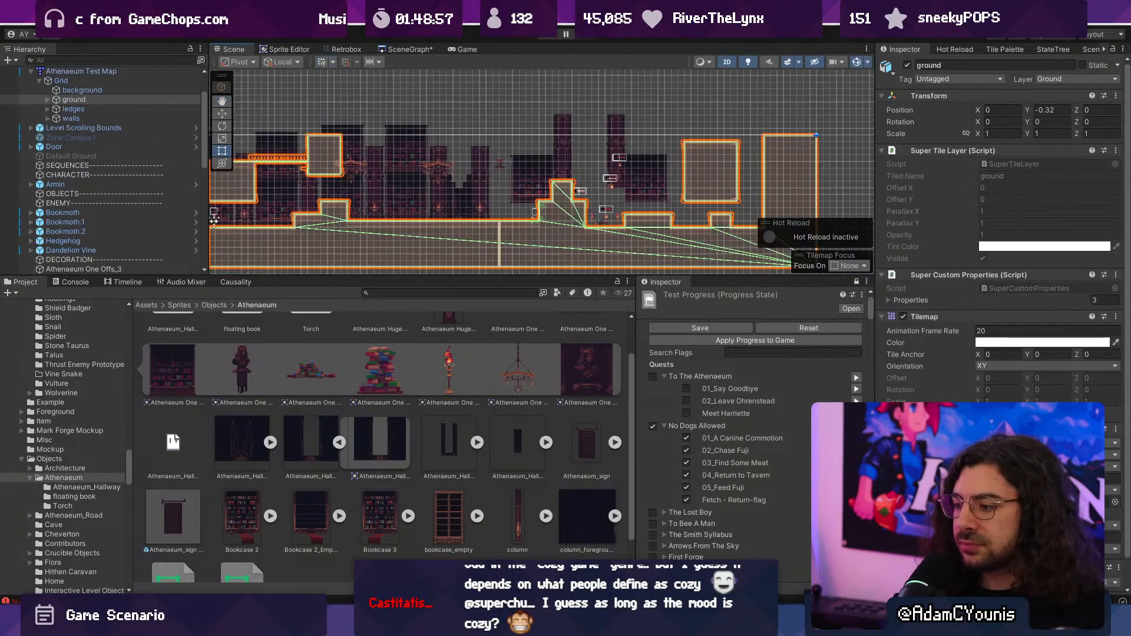
key("alt+Tab")
middle_click_drag(682, 415, 568, 324)
key("r")
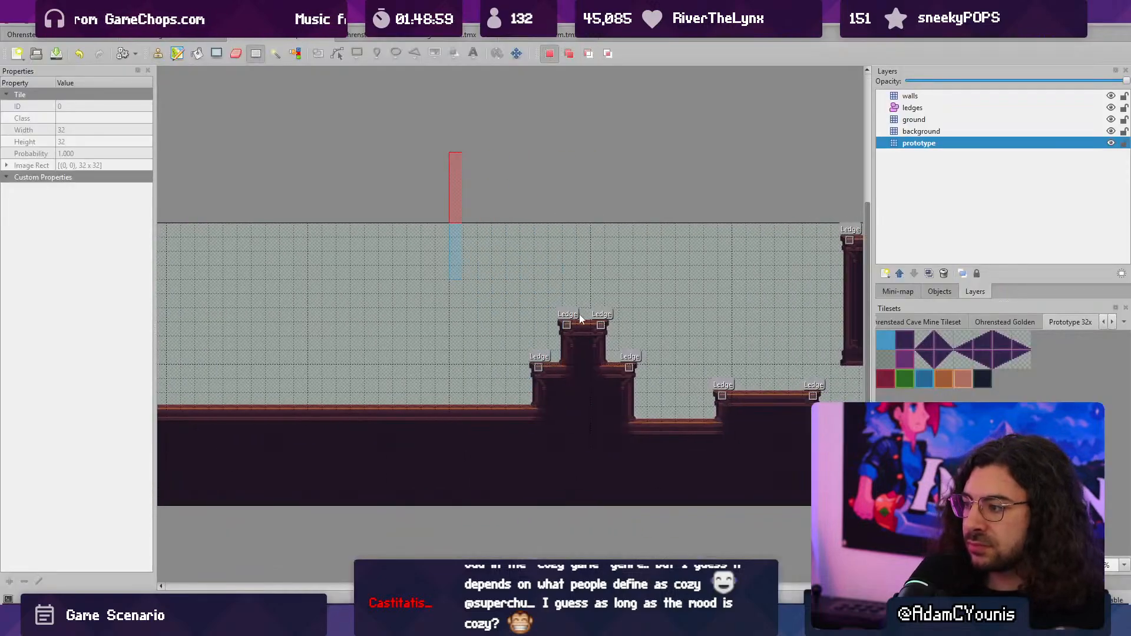
key("ctrl+c")
key("ctrl+v")
mouse_move(285, 296)
left_mouse_down()
mouse_move(473, 288)
mouse_move(250, 290)
left_mouse_up()
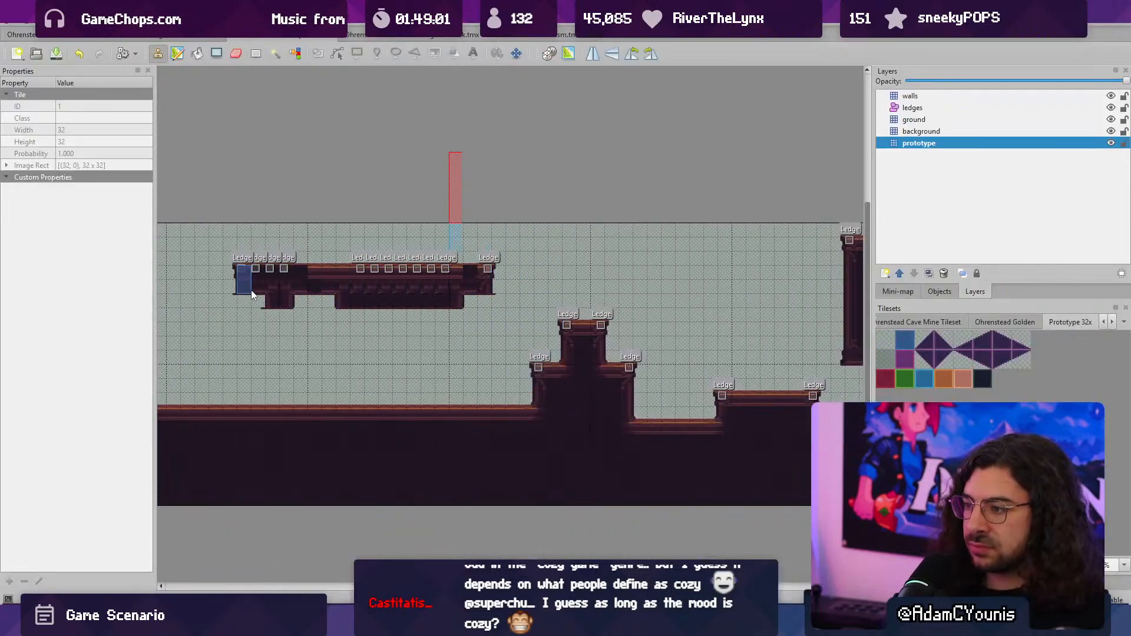
- Stamp empty tiles over parts of the floating platform to thin it into a continuous railed walkway
middle_click_drag(300, 278, 446, 265)
key("r")
left_click_drag(388, 218, 503, 219)
key("ctrl+c")
key("ctrl+v")
left_click_drag(447, 259, 639, 253)
key("r")
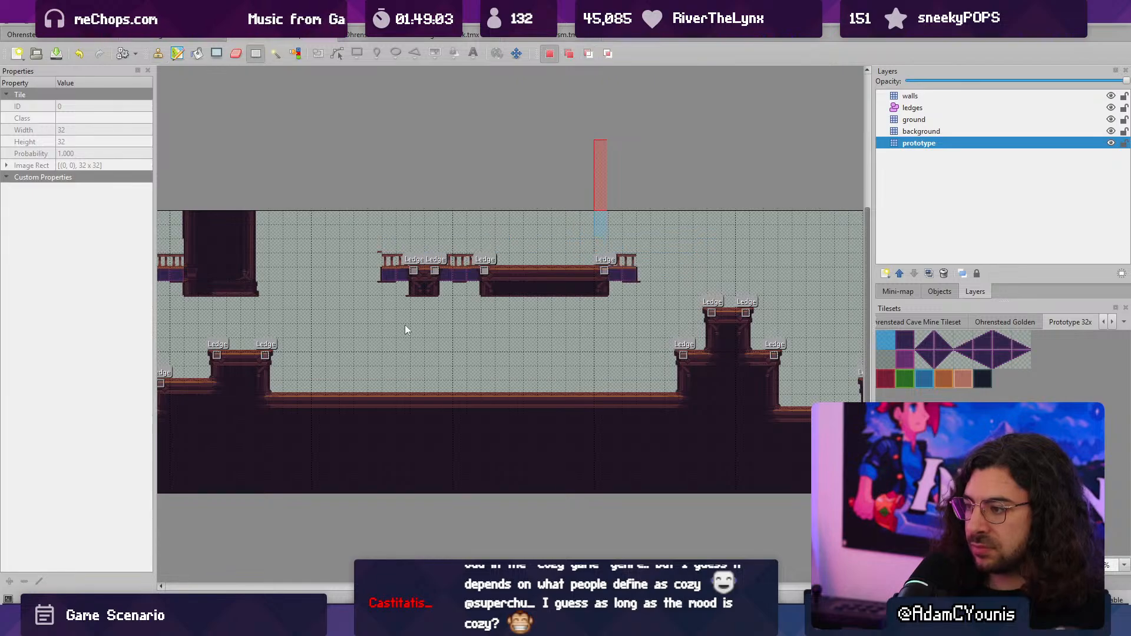
left_click_drag(375, 330, 489, 373)
key("ctrl+c")
key("ctrl+v")
left_click_drag(448, 323, 525, 320)
key("r")
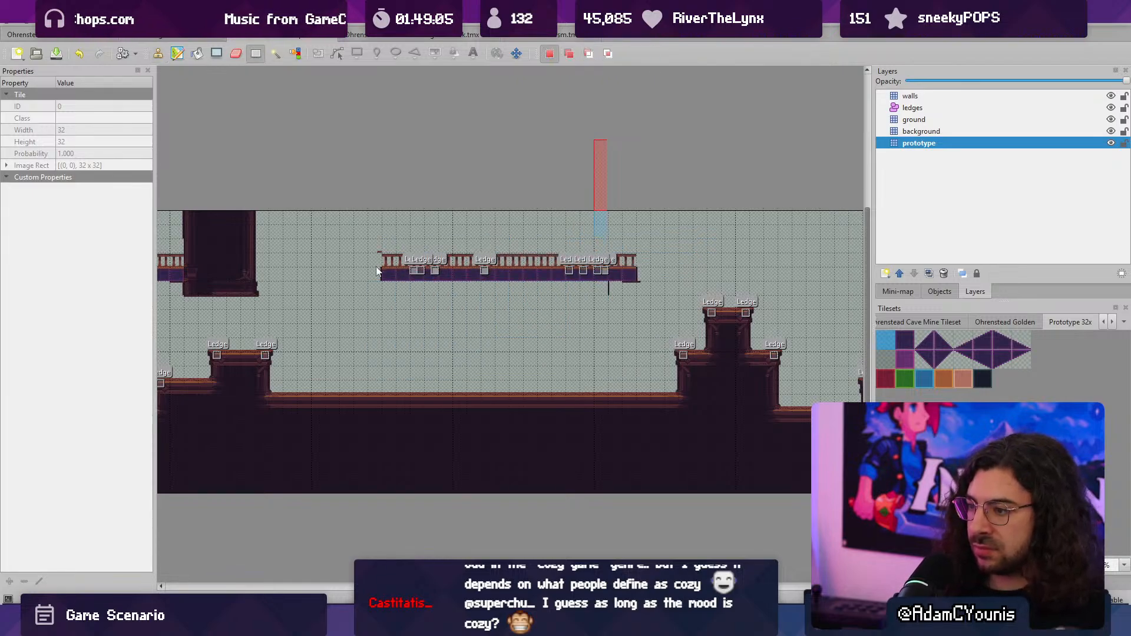
- Extend the hanging ceiling block toward the walkway and trim the extension into a stepped end with a thin railed section
key("b")
right_click(247, 267)
mouse_move(247, 266)
left_mouse_down()
mouse_move(347, 269)
mouse_move(378, 250)
left_mouse_up()
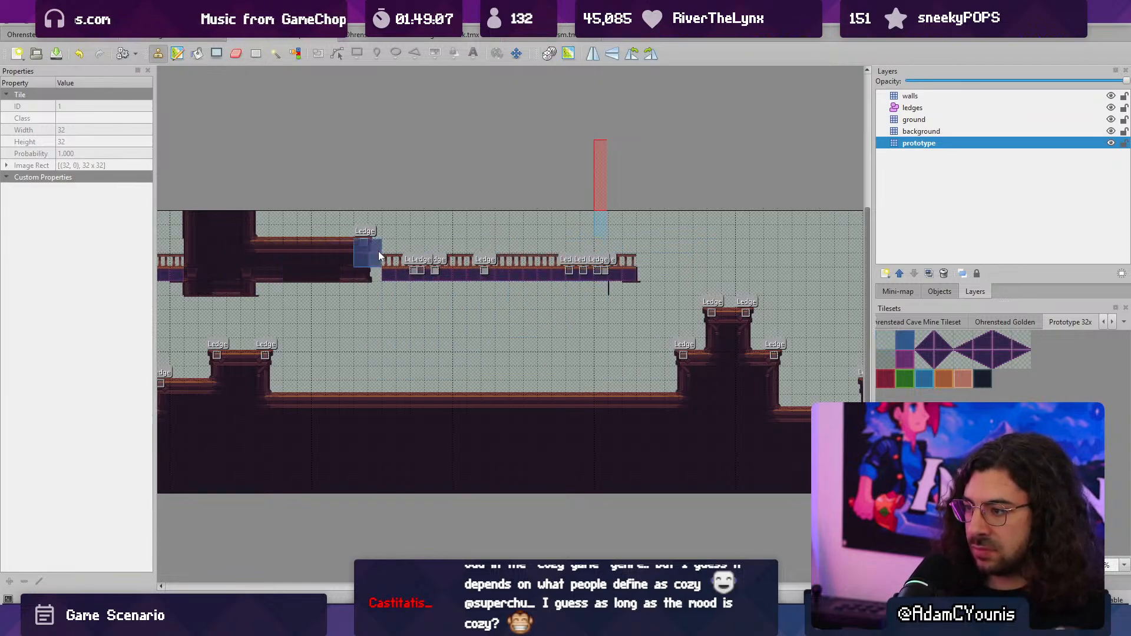
key("r")
mouse_move(460, 218)
left_mouse_down()
mouse_move(397, 229)
mouse_move(365, 254)
mouse_move(307, 271)
left_mouse_up()
key("ctrl+c")
key("ctrl+v")
key("r")
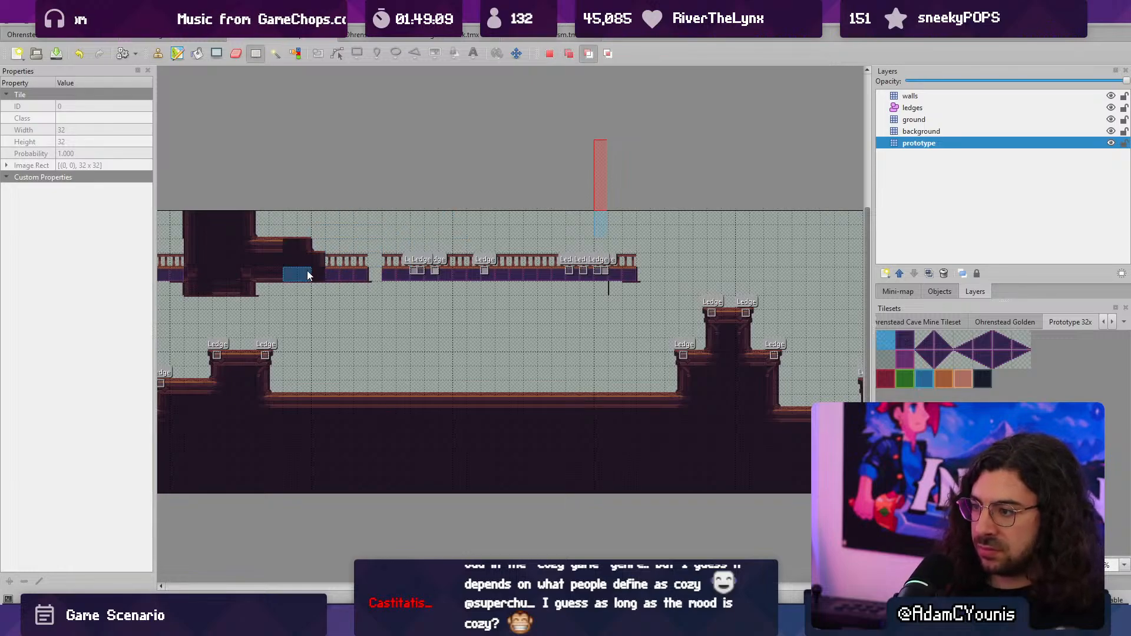
- Close the walkway's gap, extend it to the stepped pillar, and raise that pillar to the map's upper edge
key("ctrl+c")
key("ctrl+v")
left_click_drag(693, 280, 744, 289)
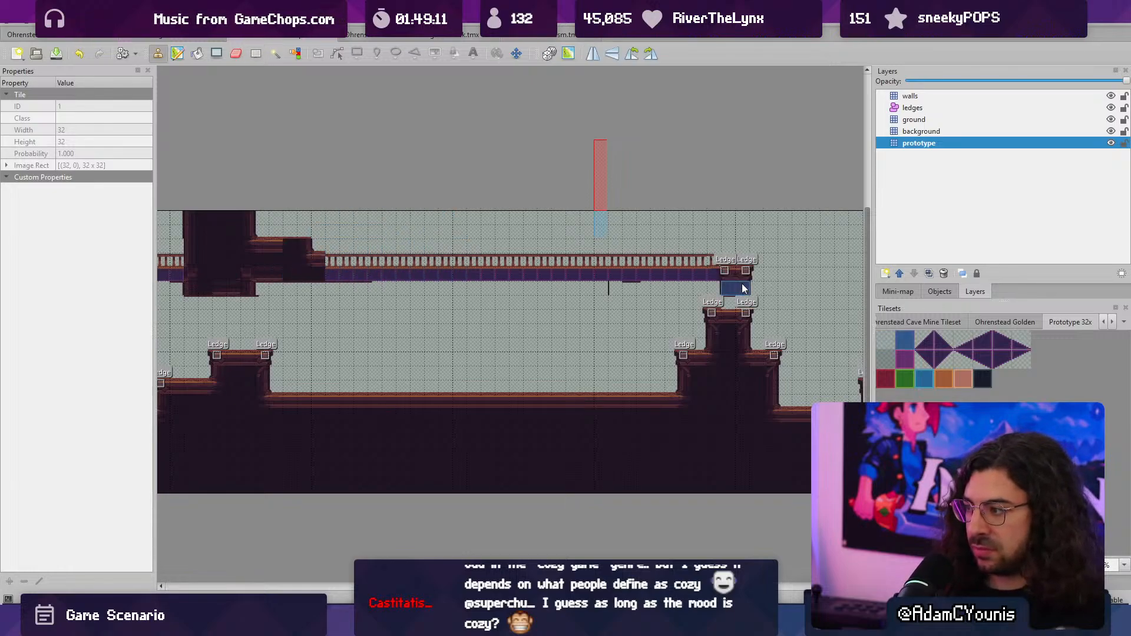
key("ctrl+z")
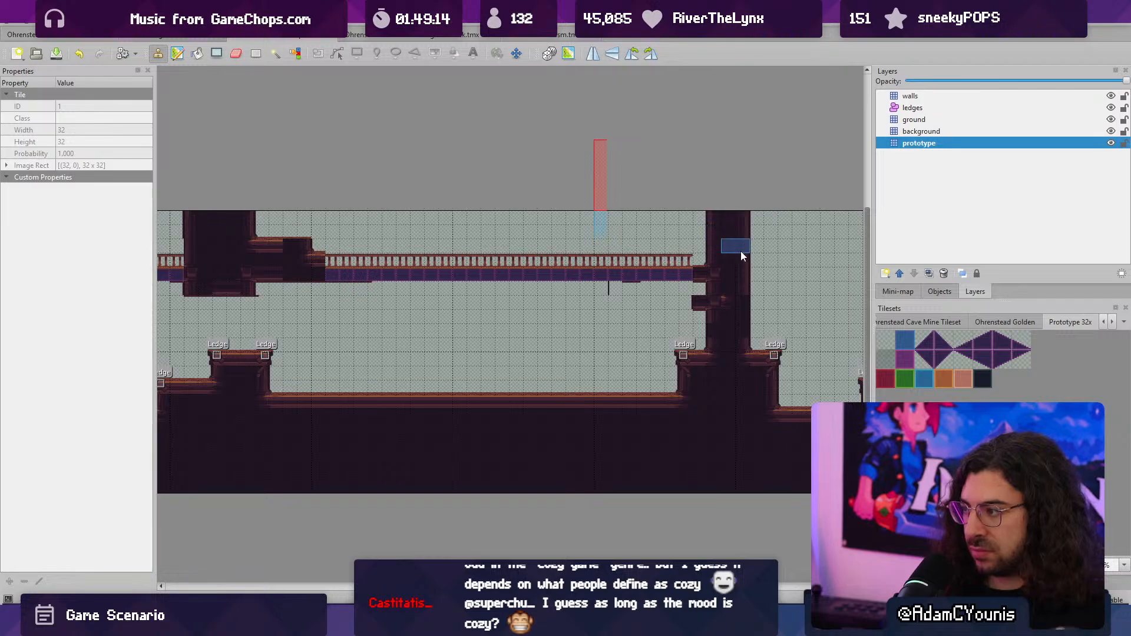
- Clear the stray tiles beside the tall pillar and widen the raised base under it toward the hallway floor
right_click_drag(543, 301, 603, 343)
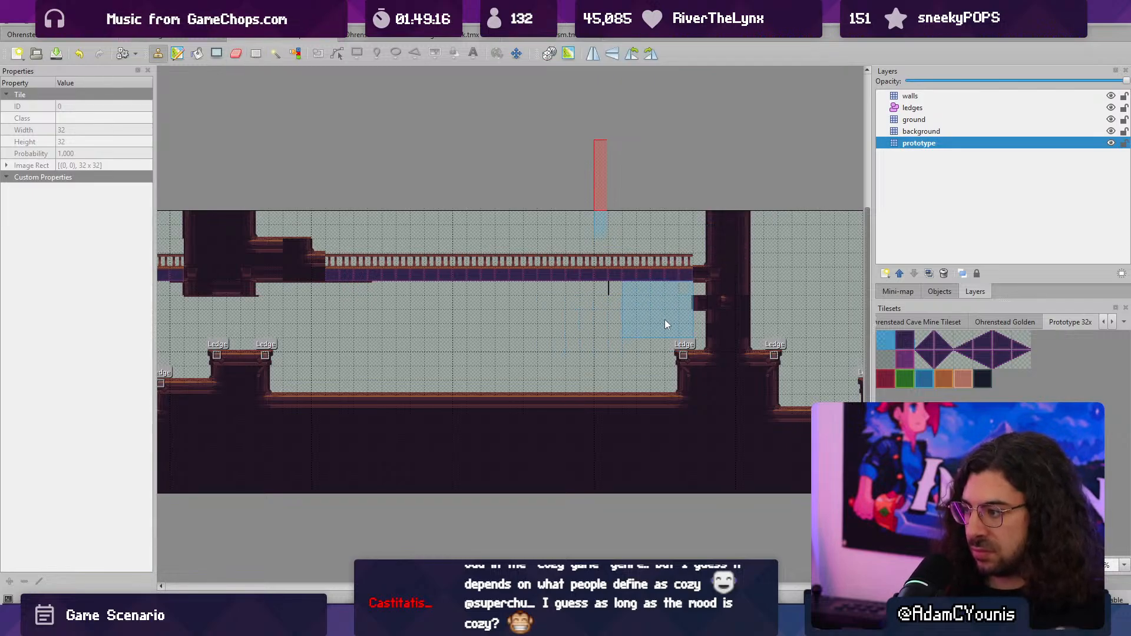
left_click(666, 324)
right_click_drag(683, 386, 738, 413)
mouse_move(688, 377)
left_mouse_down()
mouse_move(674, 397)
mouse_move(673, 375)
left_mouse_up()
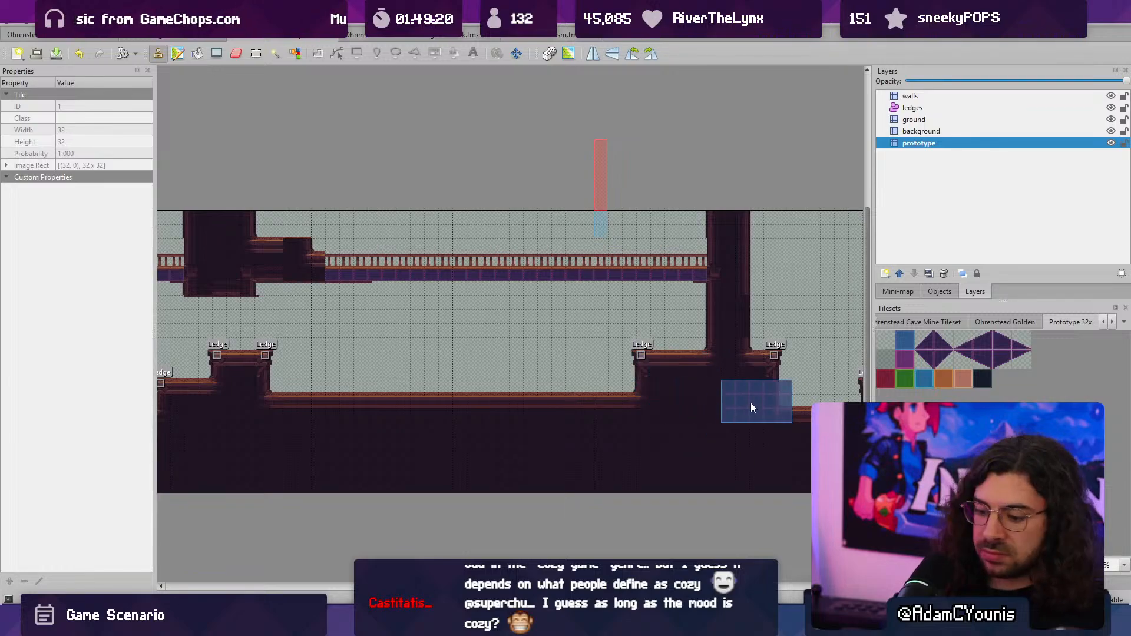
- AutoMap the edited tile map, save it, and switch back to Unity
key("ctrl+m")
key("ctrl+s")
key("alt+Tab")
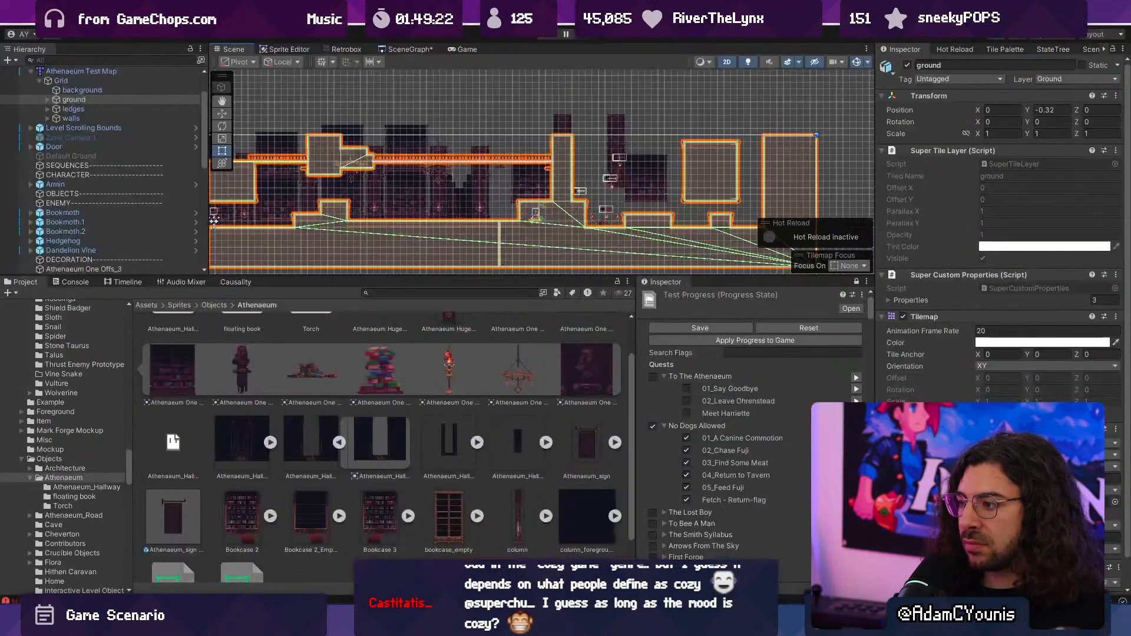
- Start a playtest in a full-screen game view and take the character from the hallway floor up to the railed walkway
left_click(548, 35)
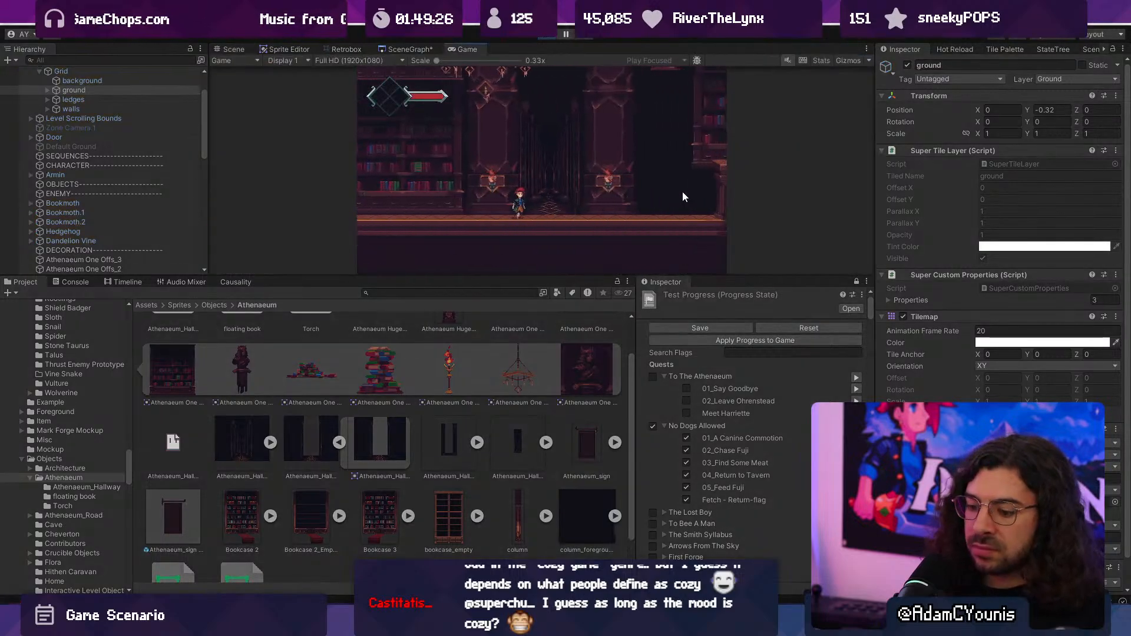
key("F10")
key("space")
key("Right")
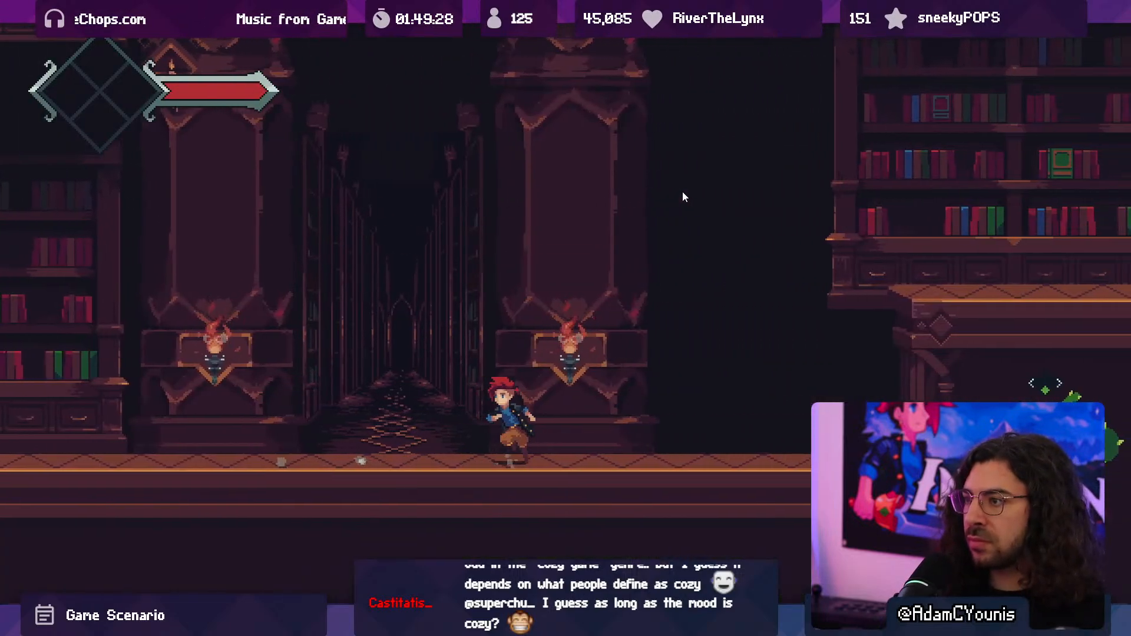
key("Left")
key("space")
key("Right")
key("space")
key("Left")
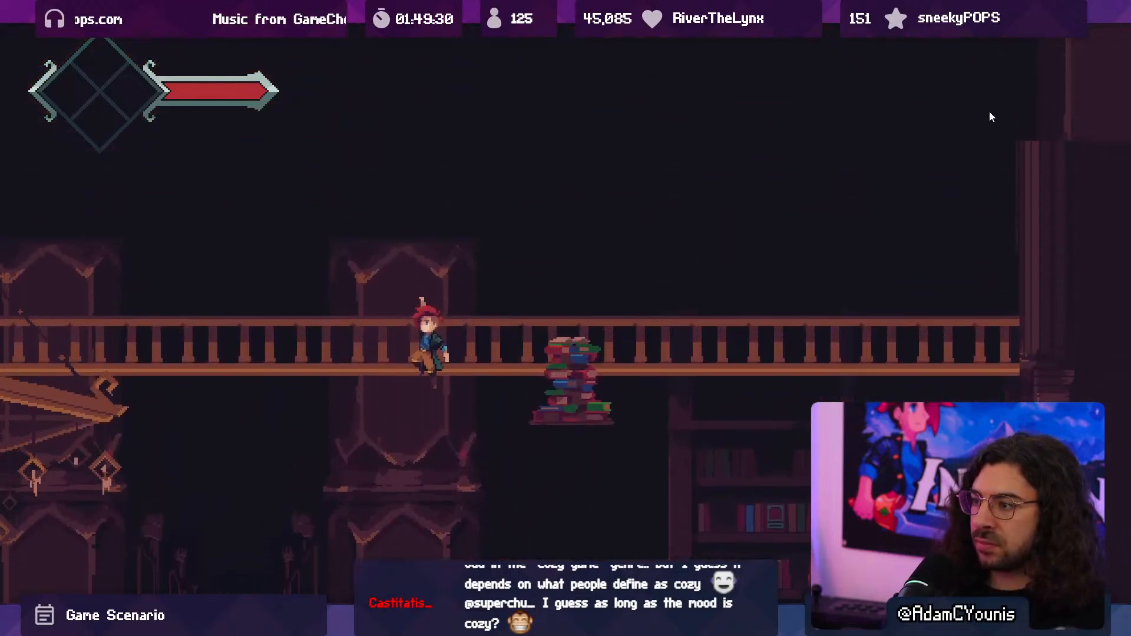
- Run the character along the railed walkway past the chandelier, then drop through it to the hallway floor
key("space")
key("Right")
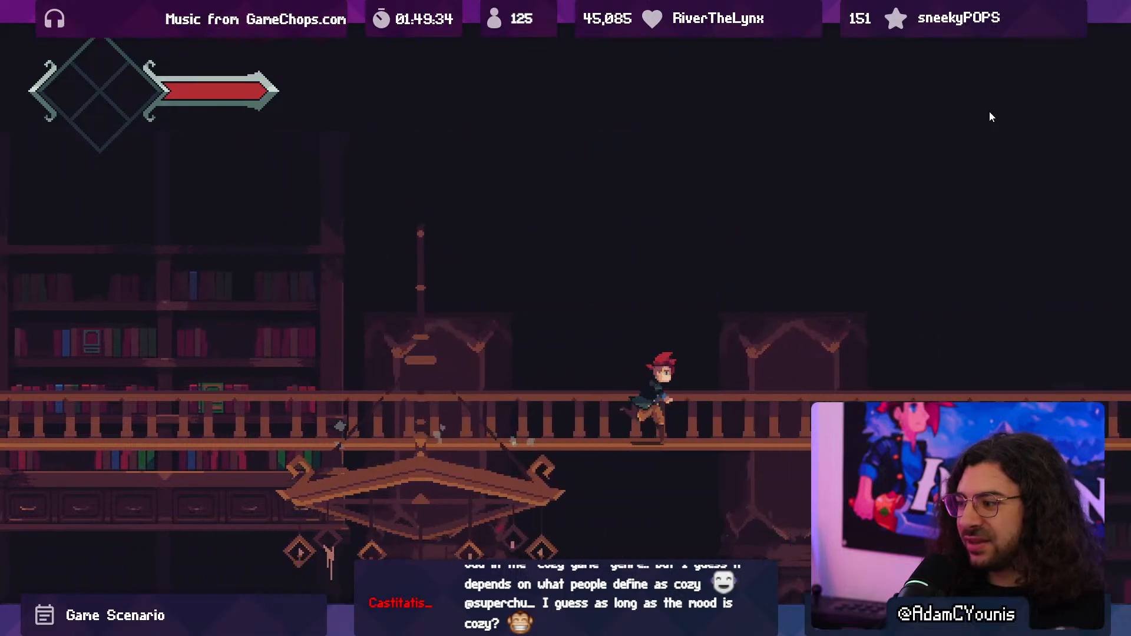
key("Left")
key("Down")
key("space")
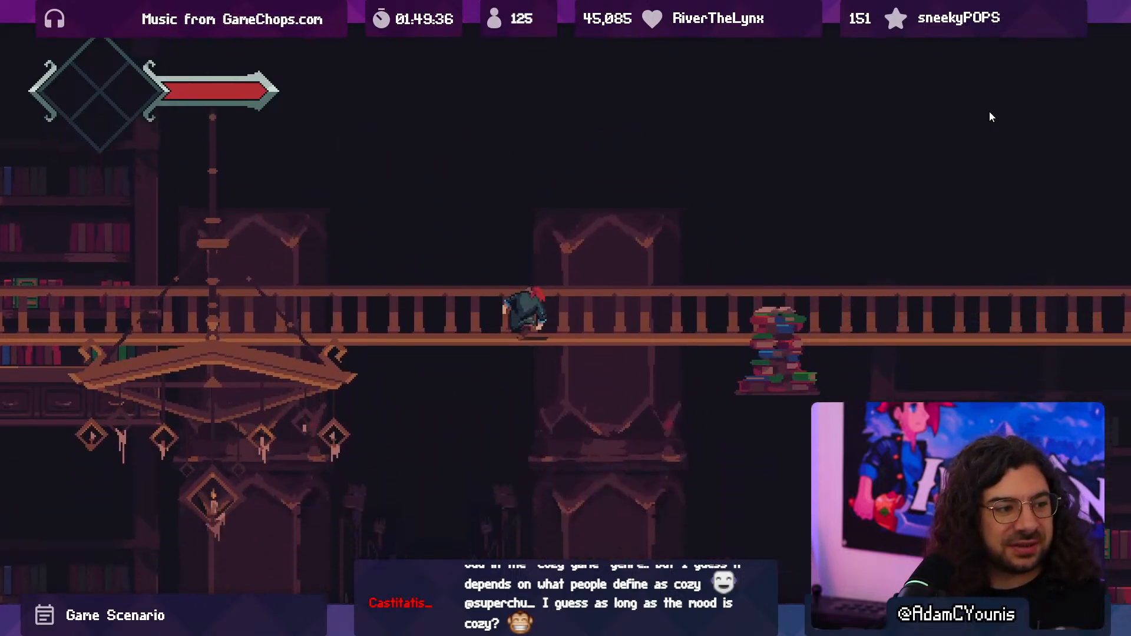
key("Down")
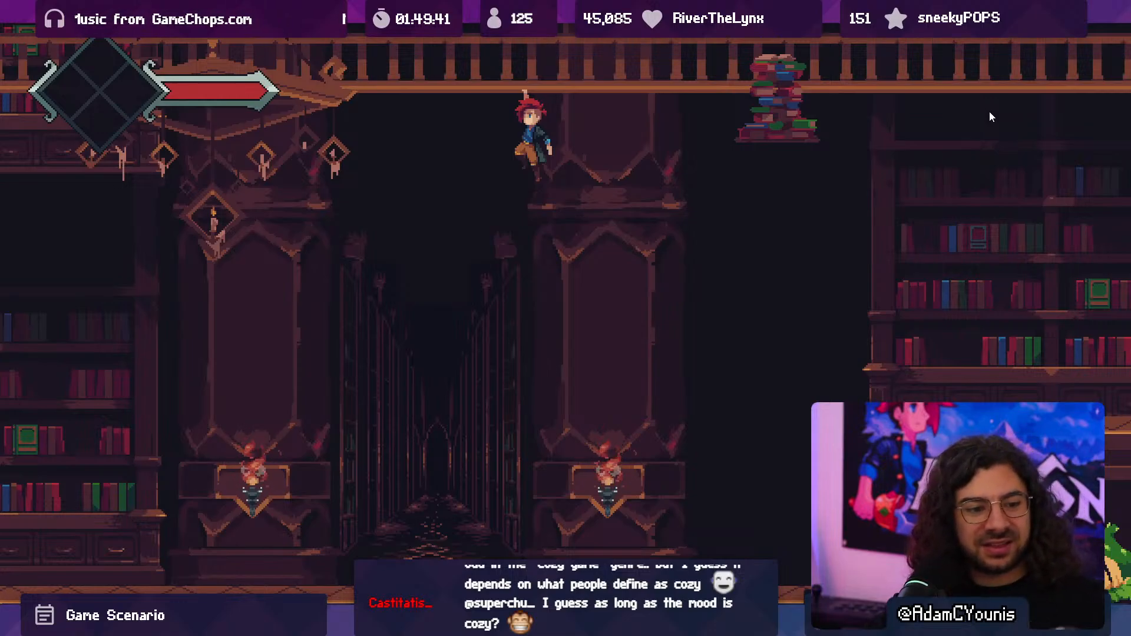
key("Down")
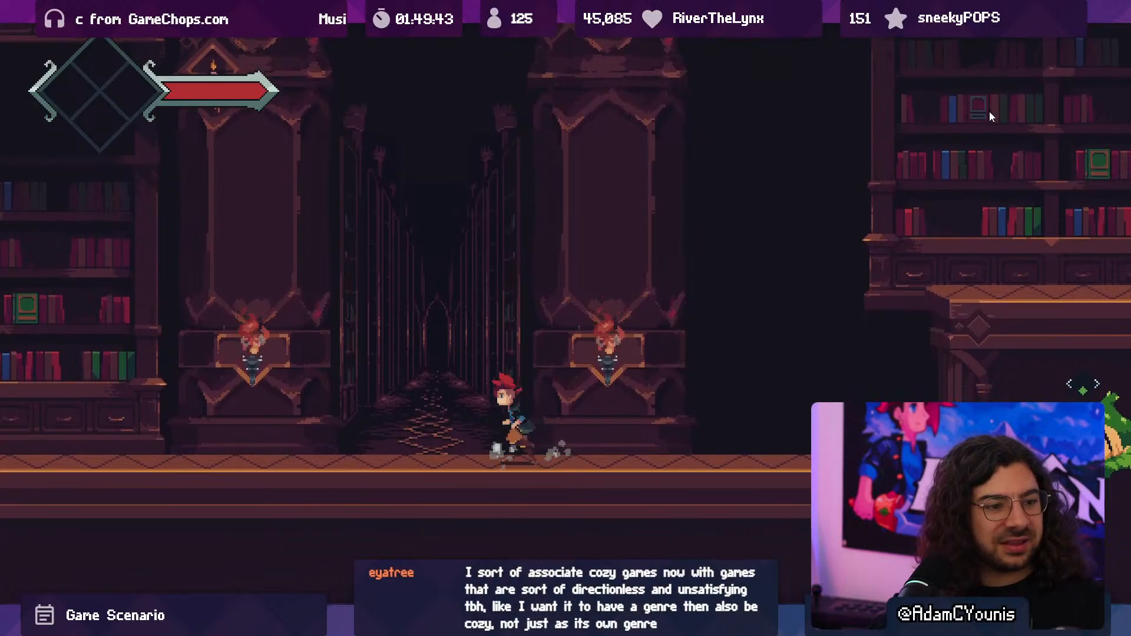
- Run along the hallway floor and swing the sword at the torch on the pillar beside the corridor opening
key("Right")
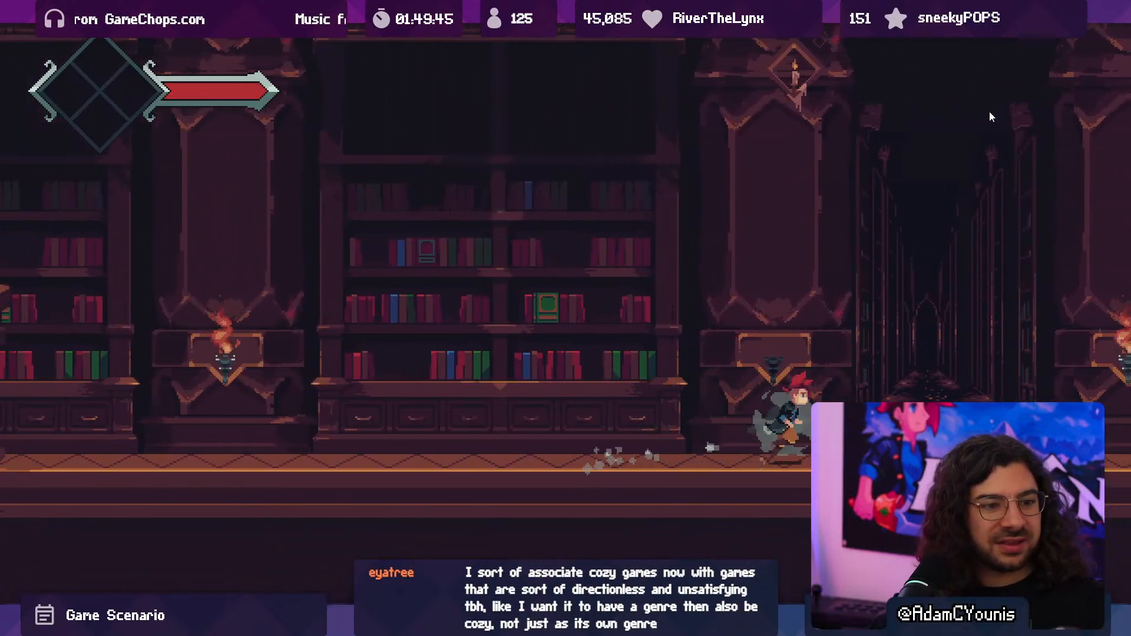
key("x")
key("x")
key("x")
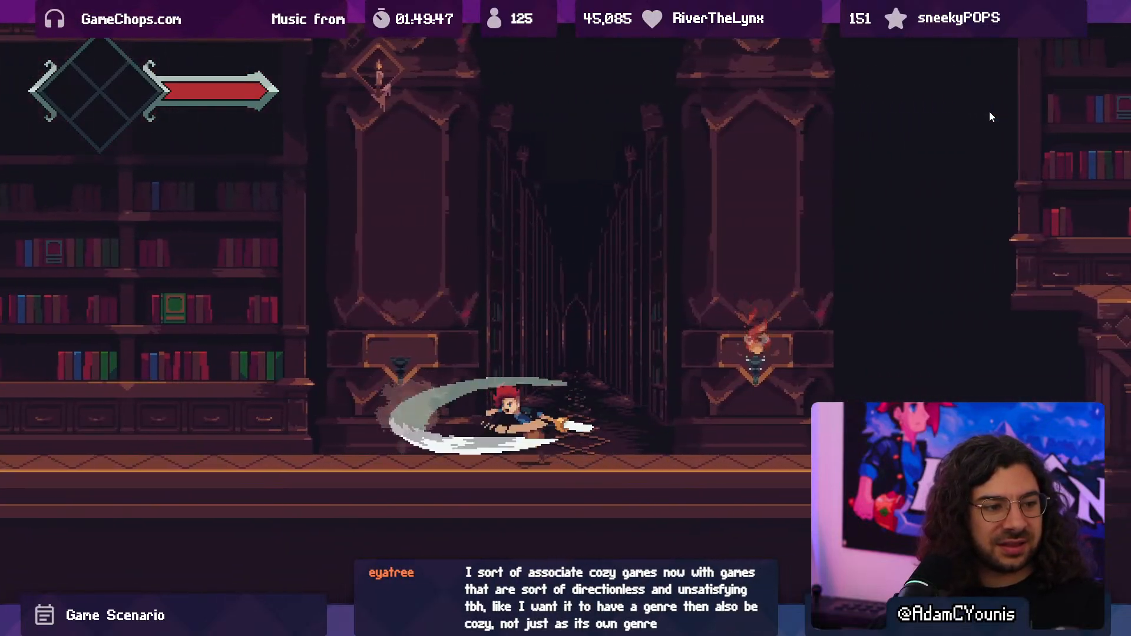
key("Right")
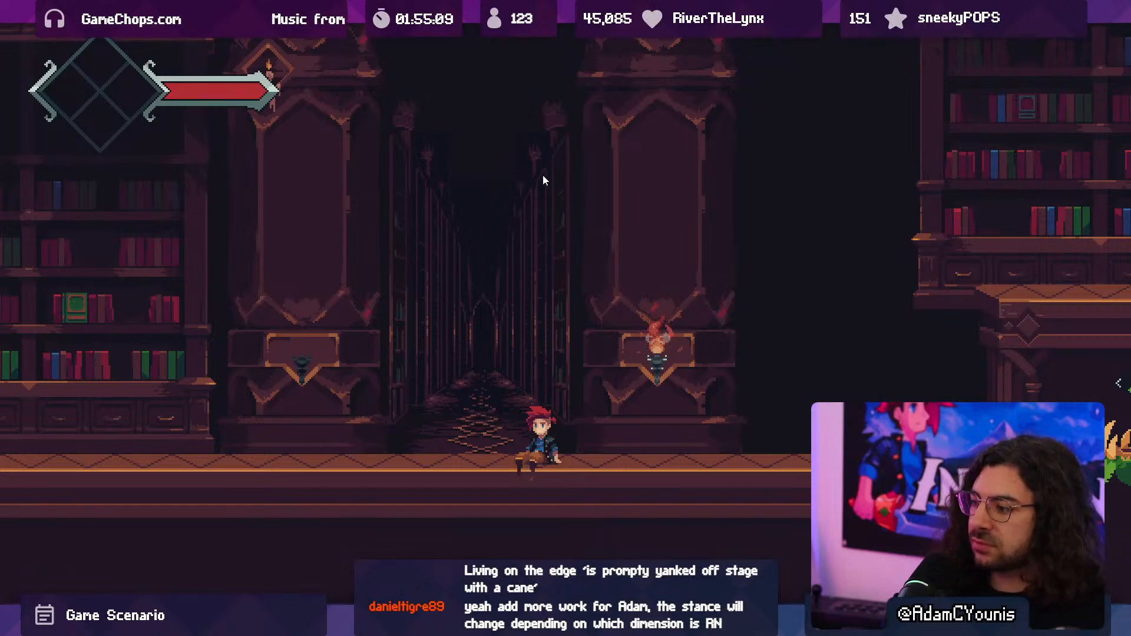
- Examine the corridor's parallax by running and jumping back and forth between the bookcase and the two pillars
key("space")
key("Left")
key("Right")
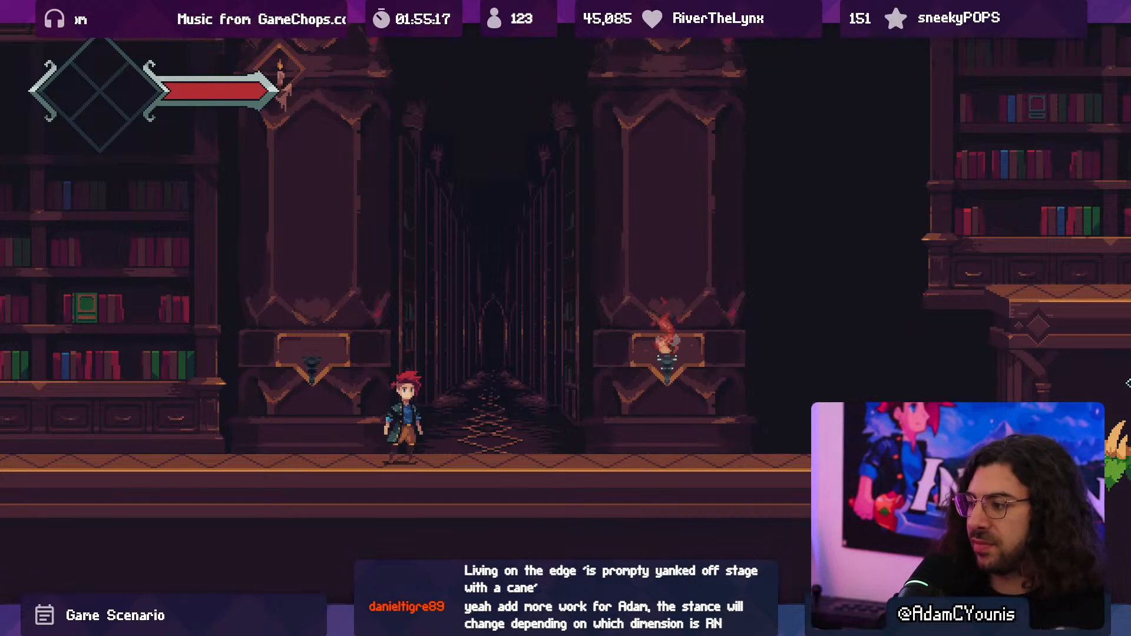
key("Left")
key("Right")
key("space")
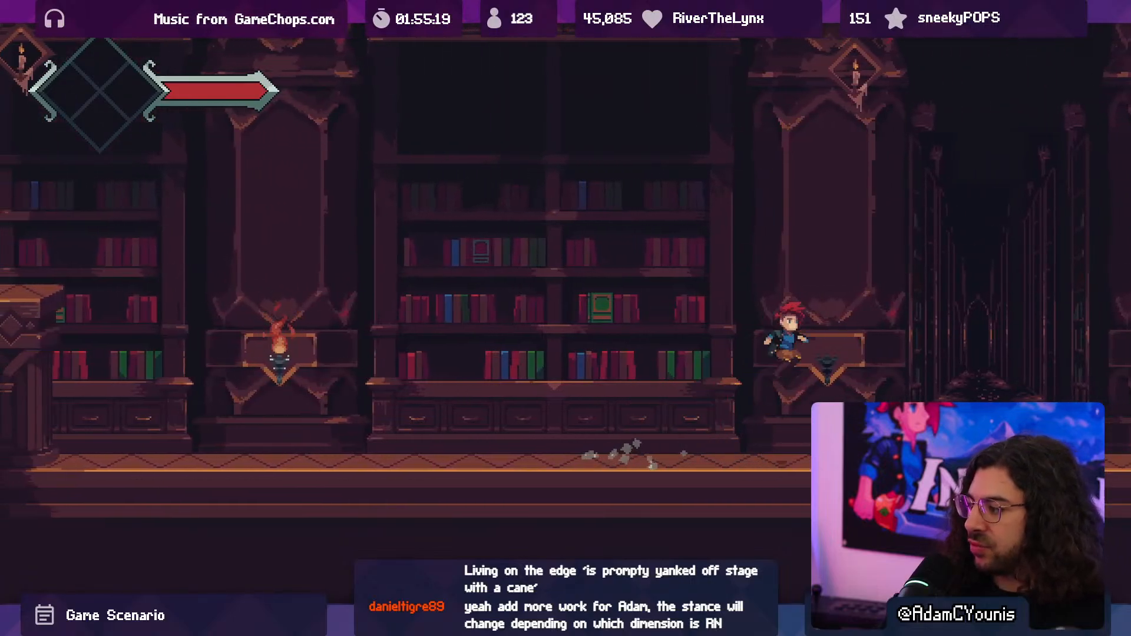
key("Left")
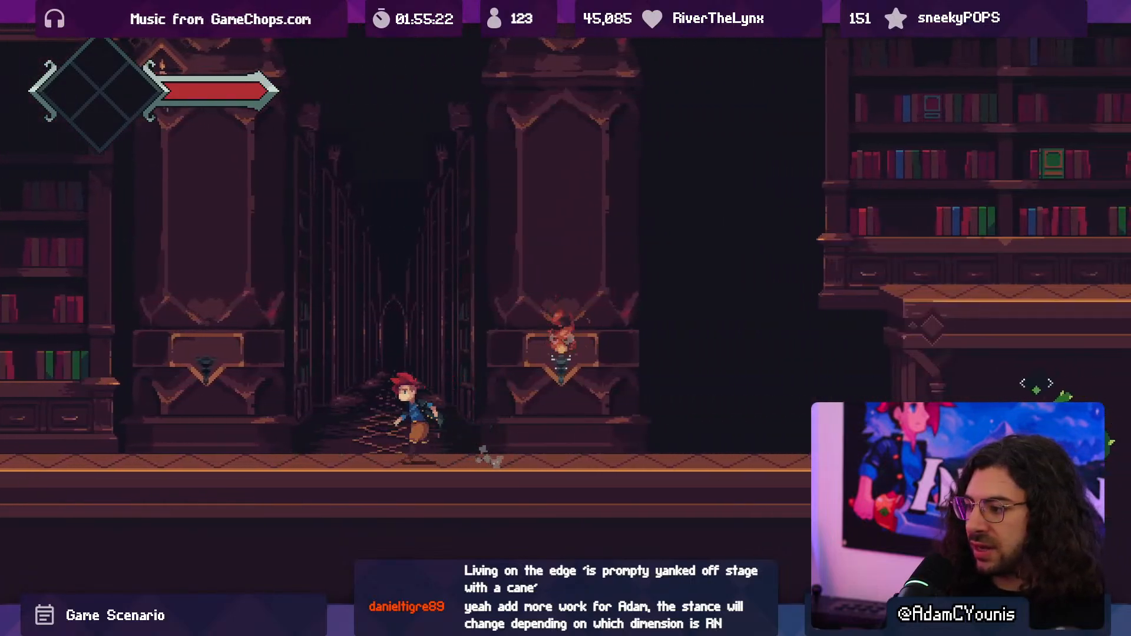
key("Right")
key("x")
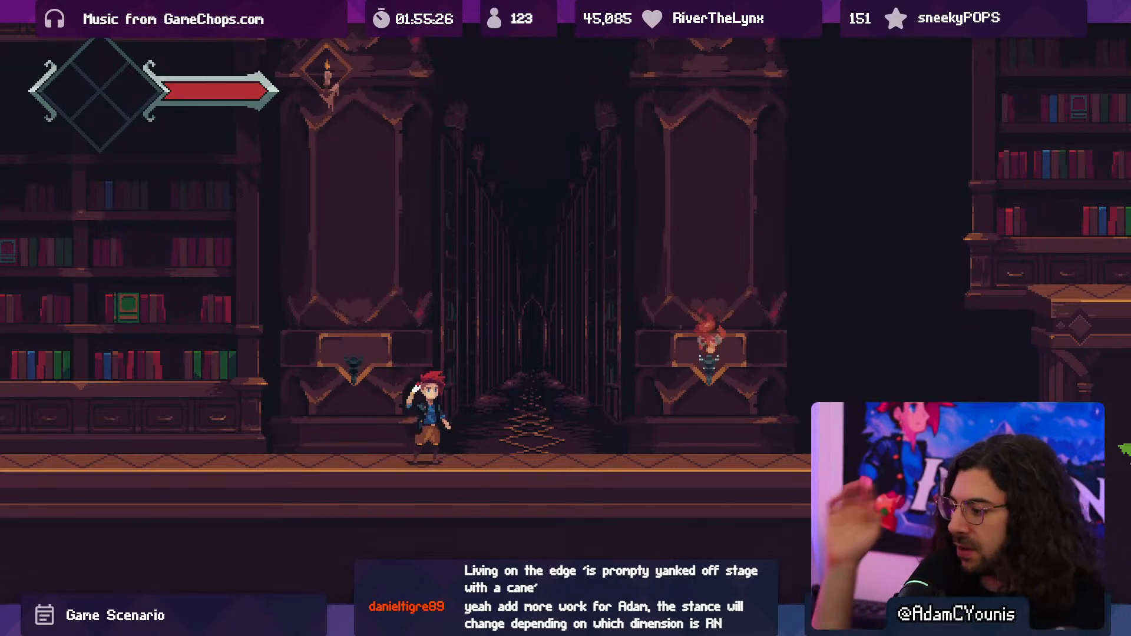
key("shift+space")
key("shift+space")
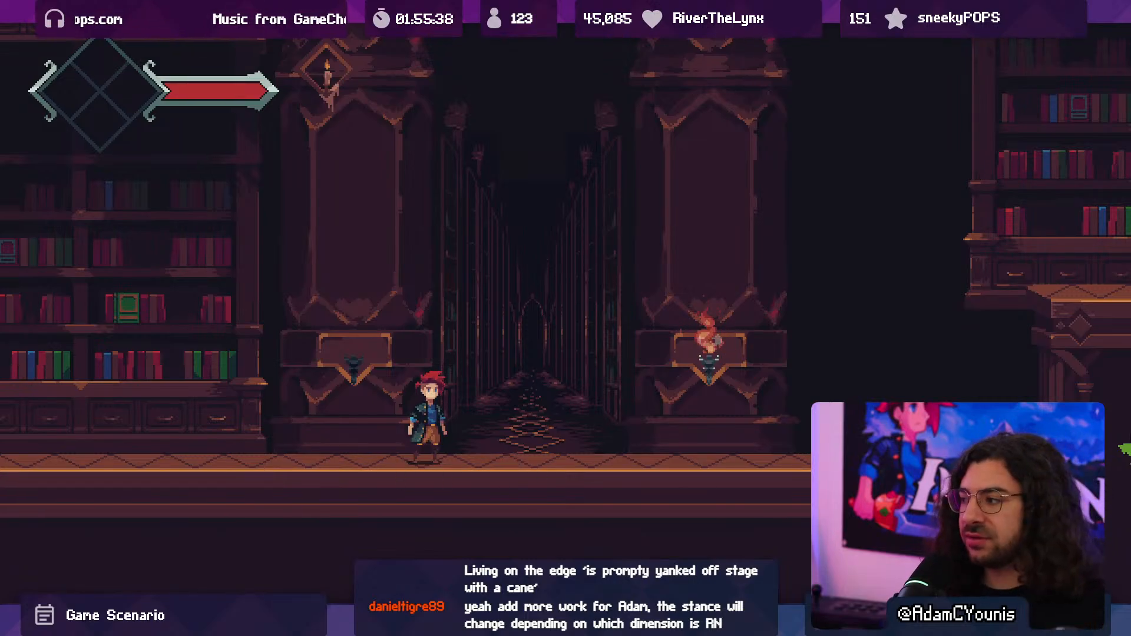
- Playtest the stepped platforms west of the hallway by jumping over them down to the lower bookcase floor
key("Left")
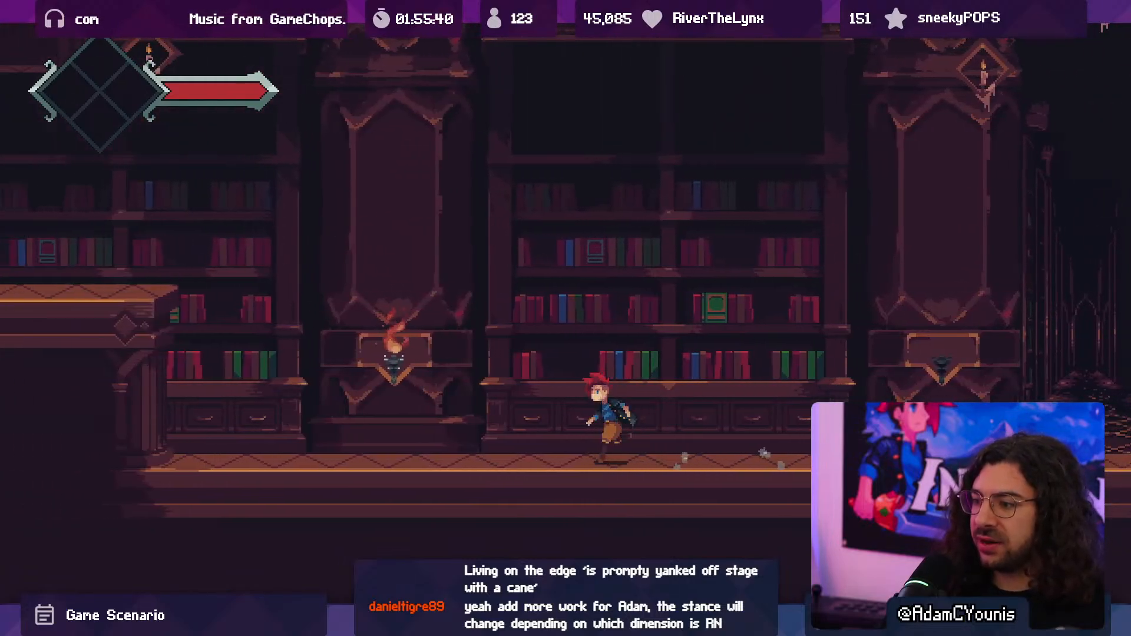
key("space")
key("space")
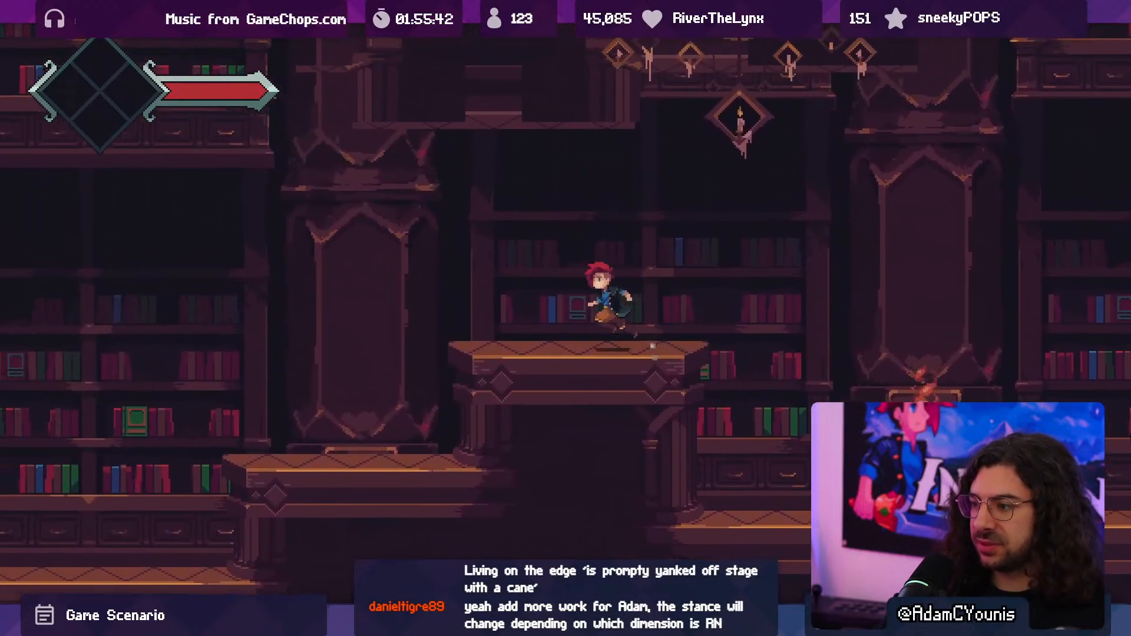
key("Right")
key("Left")
key("space")
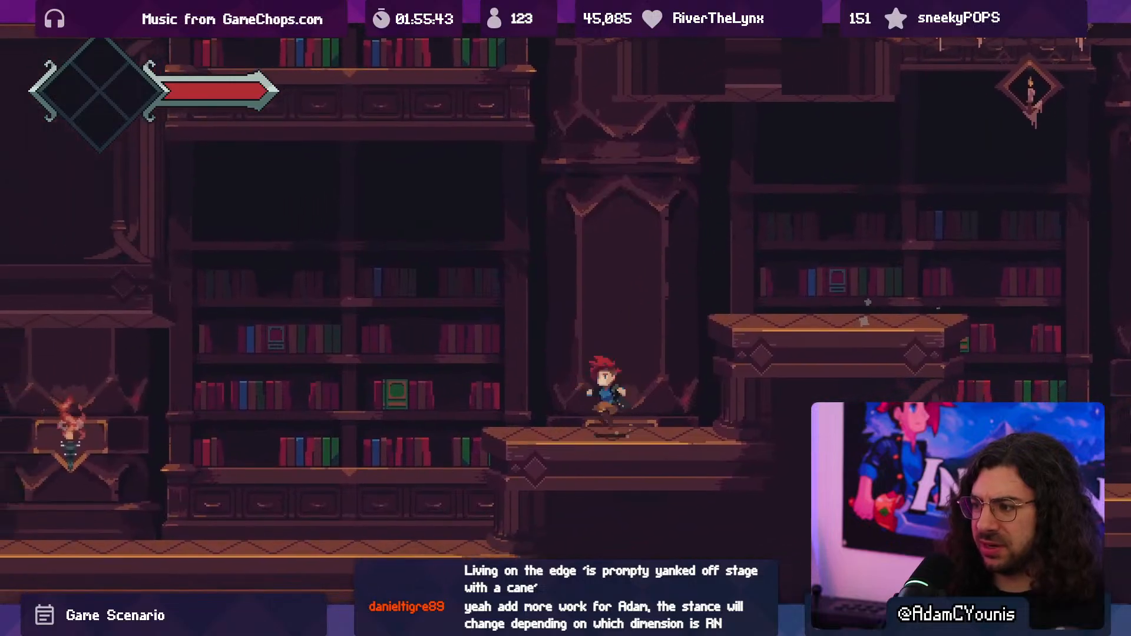
key("Right")
key("shift")
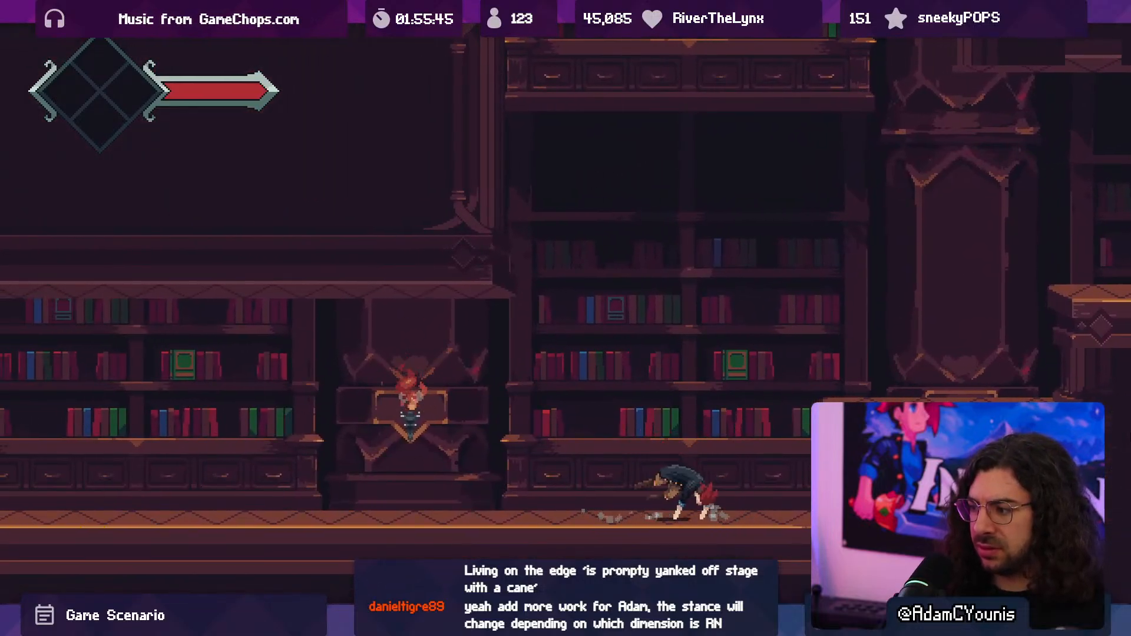
- Test quick direction changes on the lower floor and climb back over the stepped platforms to the corridor opening
key("Left")
key("shift")
key("Right")
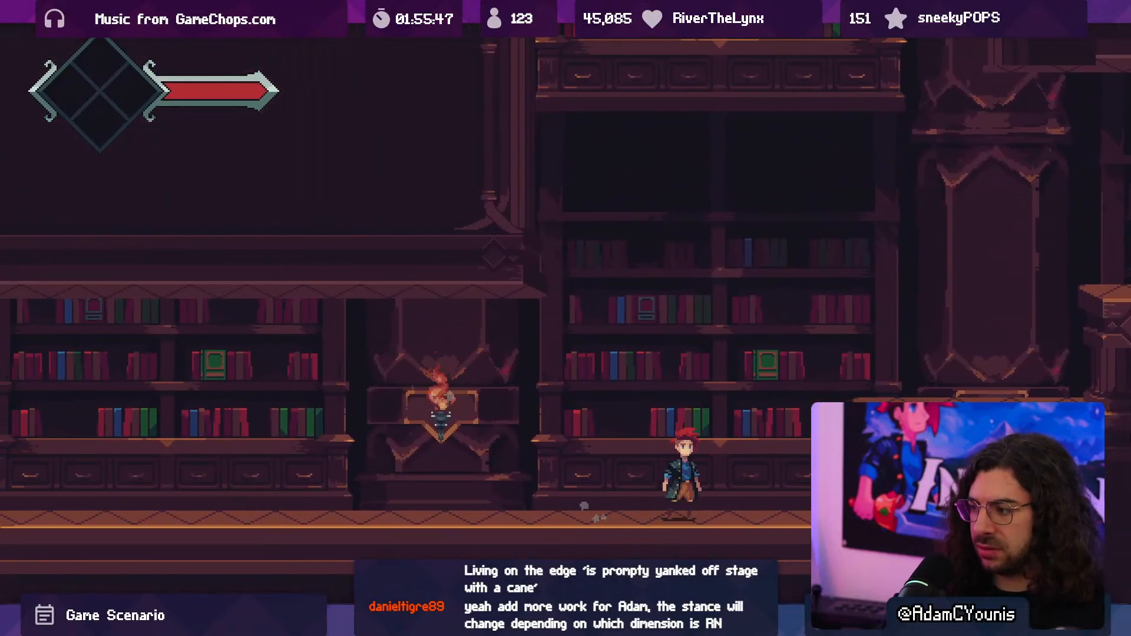
key("Right")
key("space")
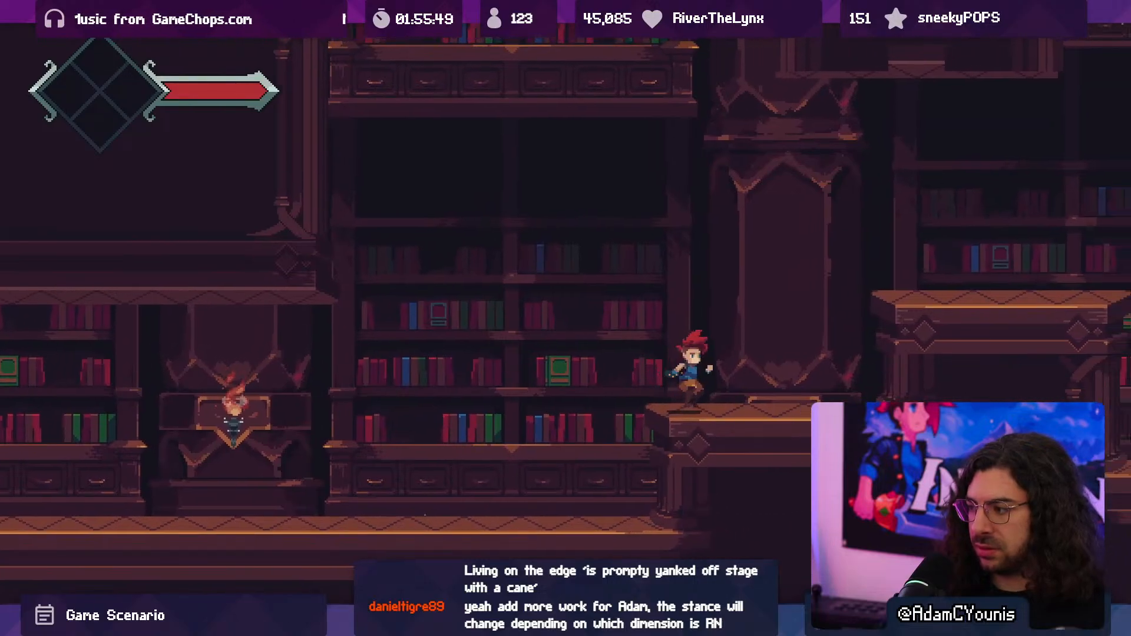
key("Right")
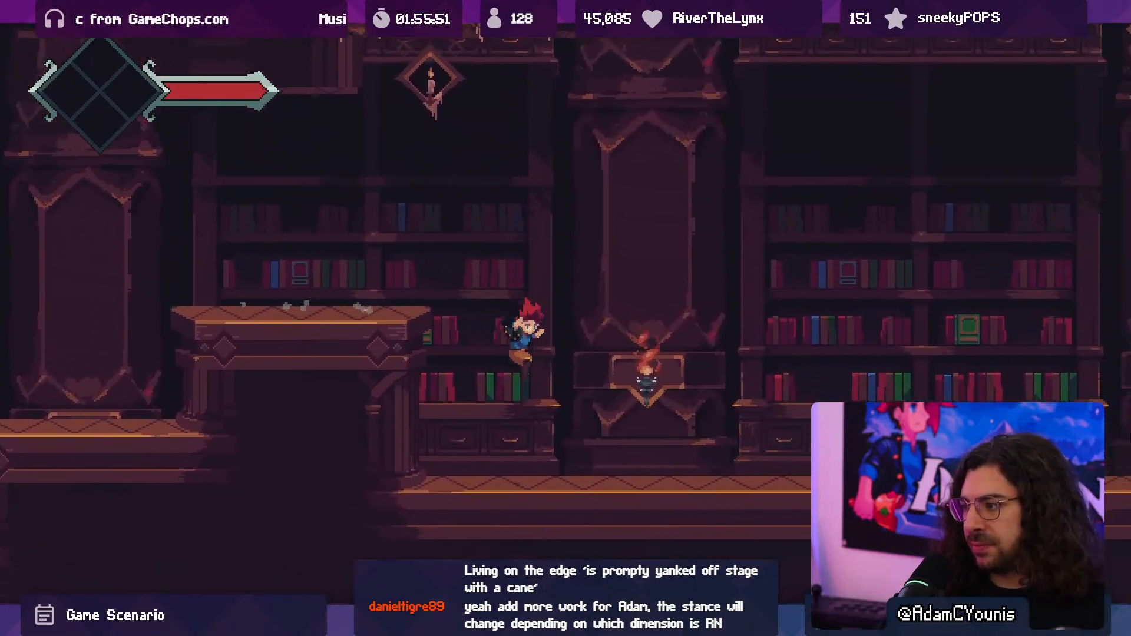
key("Right")
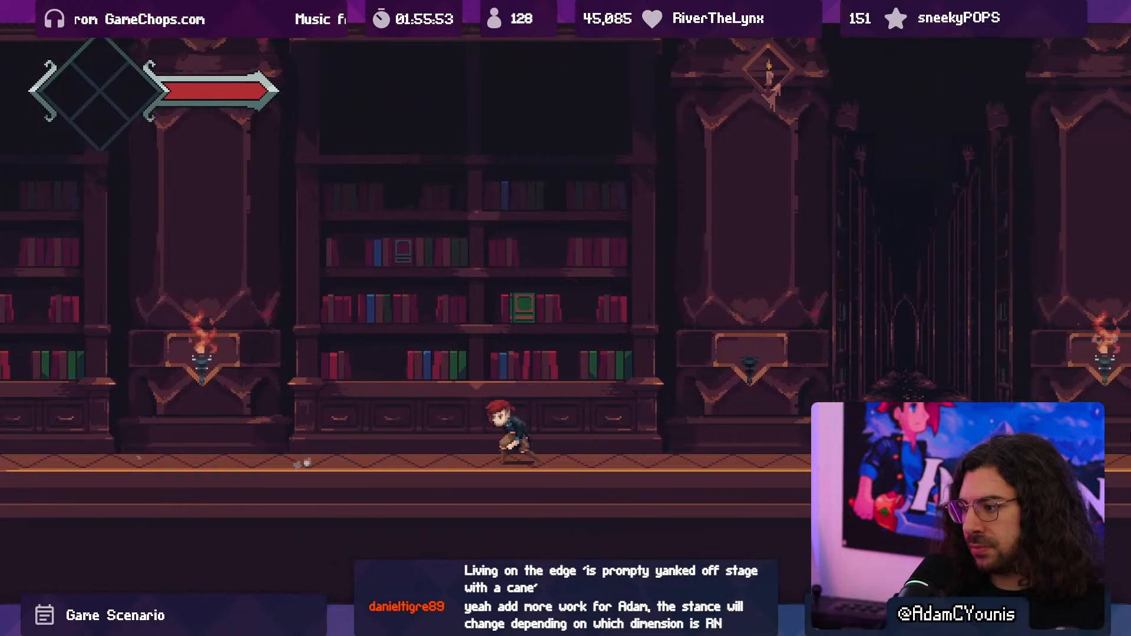
key("Right")
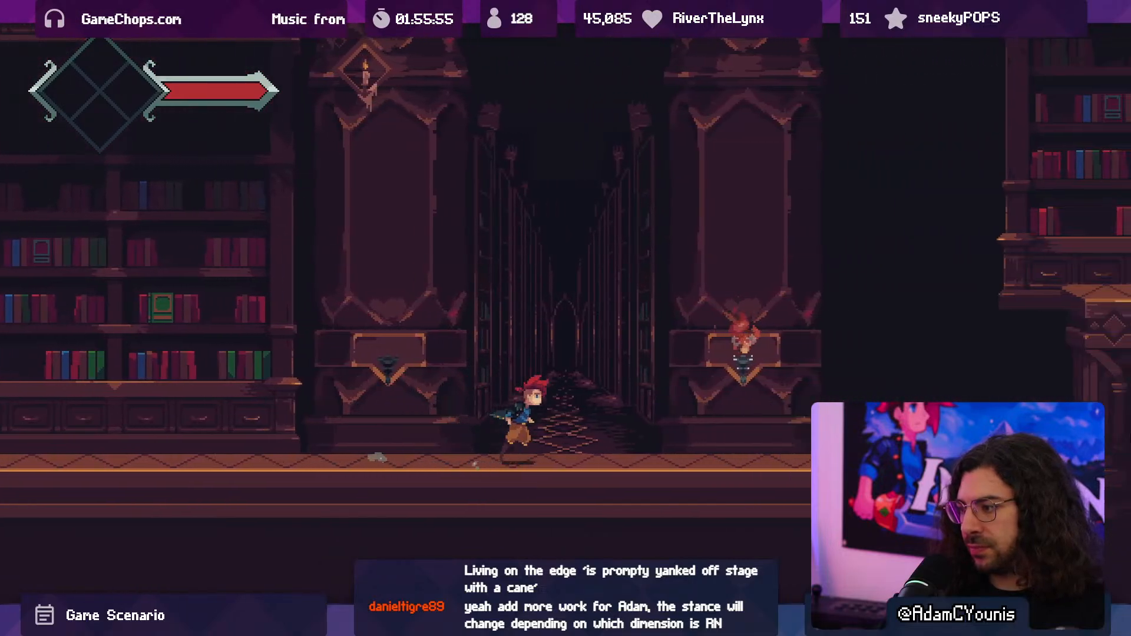
- Fight the round grey creature in front of the corridor with ground and airborne sword swings
key("space")
key("Left")
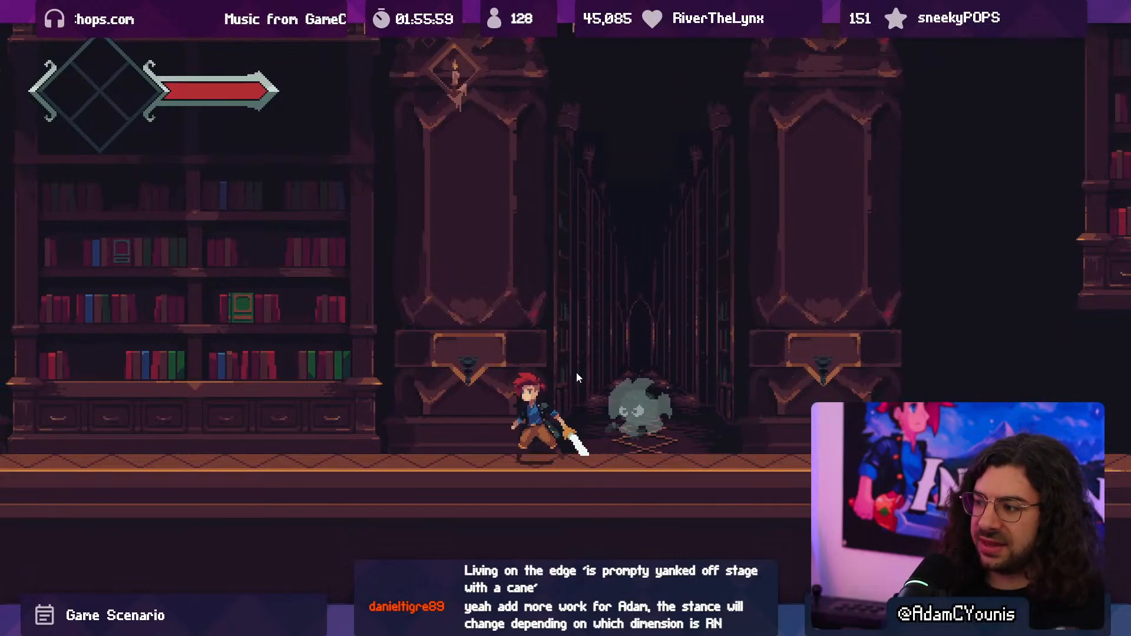
key("Left")
key("space")
key("Right")
key("Left")
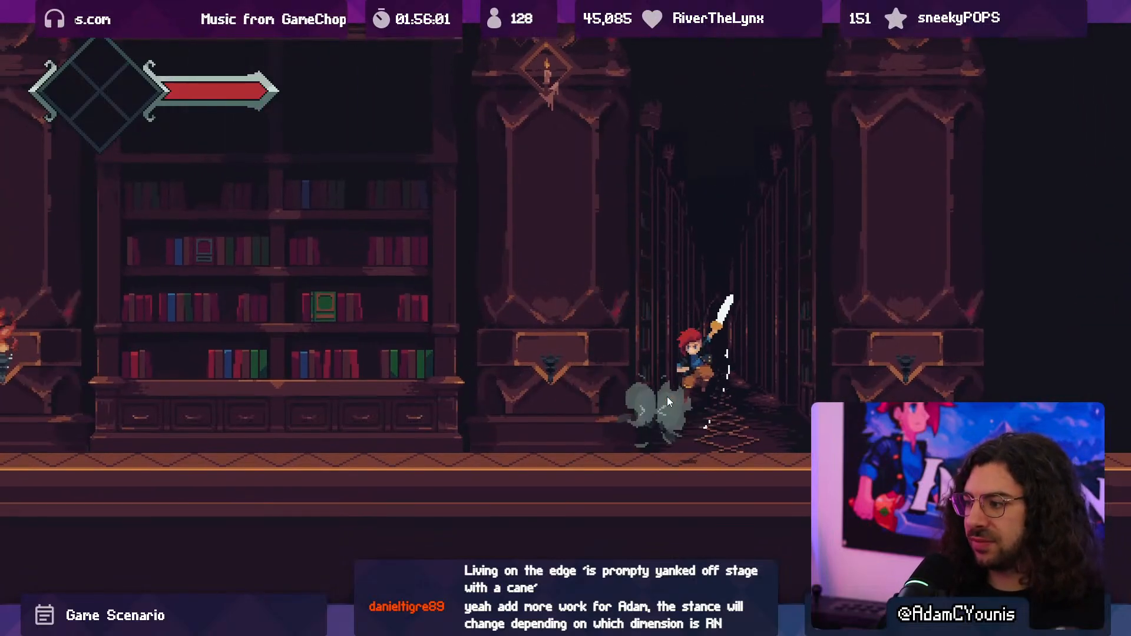
key("x")
key("x")
key("x")
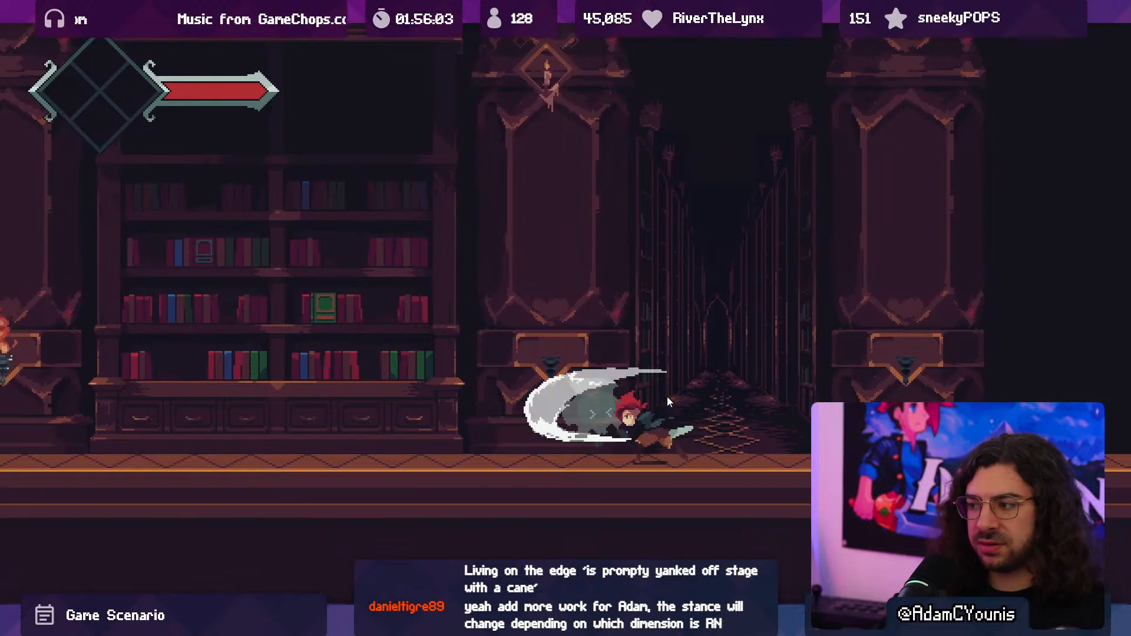
key("Right")
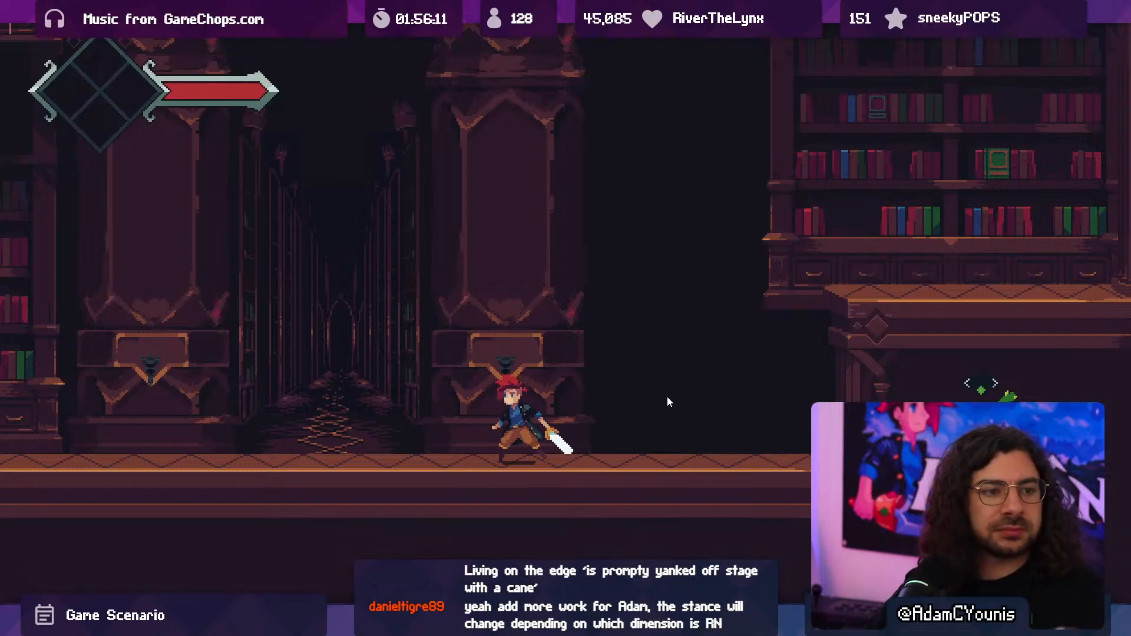
- Run from the corridor past the bookcase and jump west across both stepped platforms again
key("Left")
key("Left")
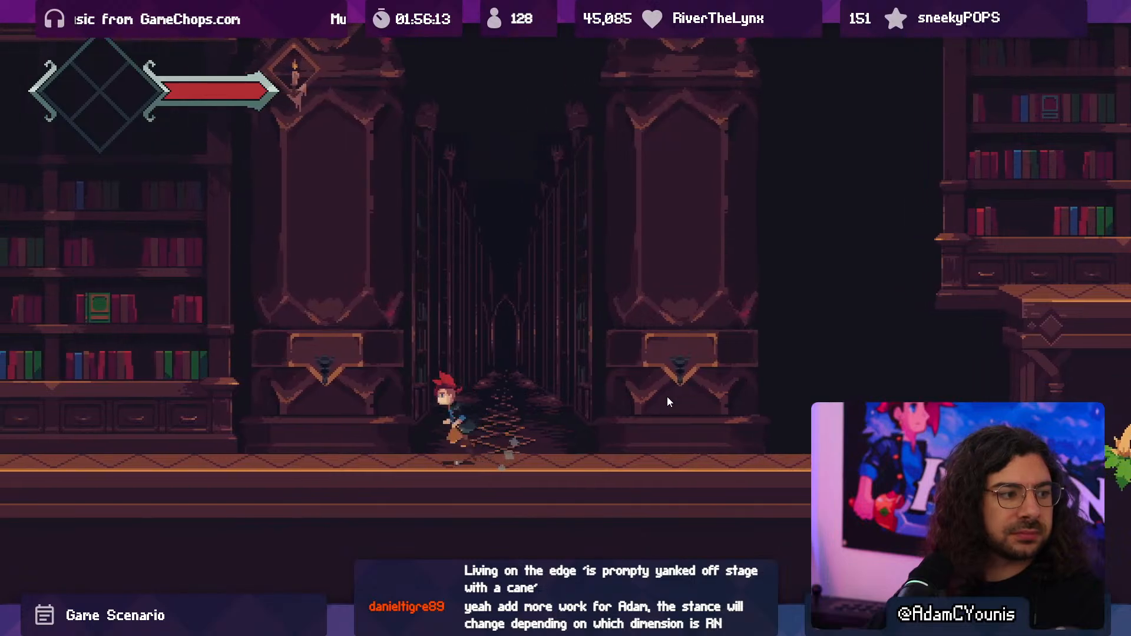
key("space")
key("Left")
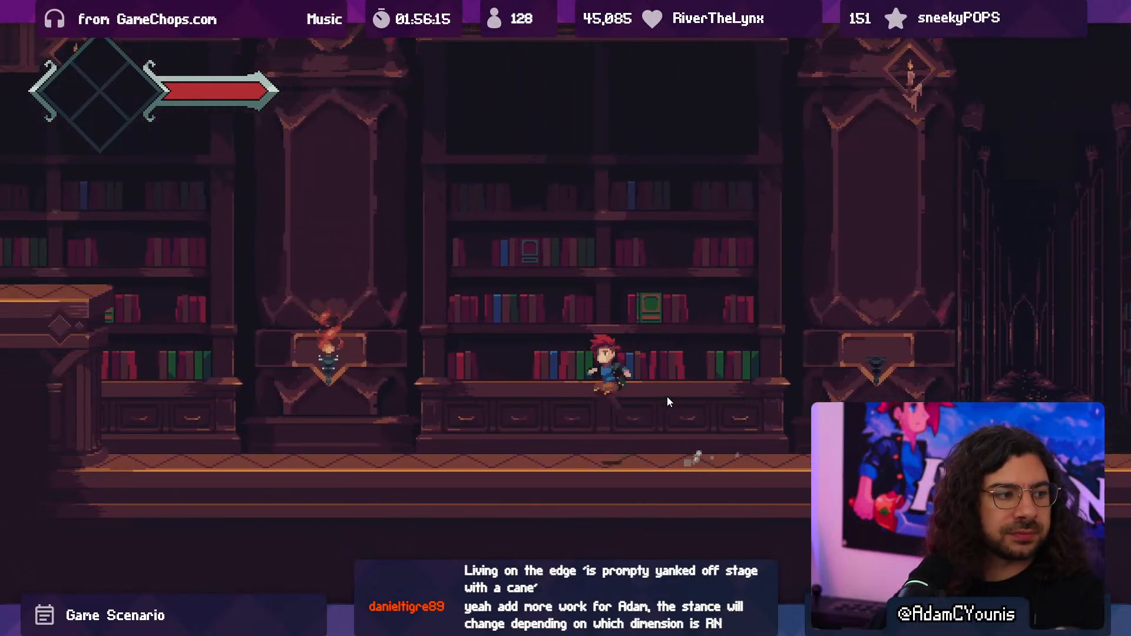
key("Left")
key("space")
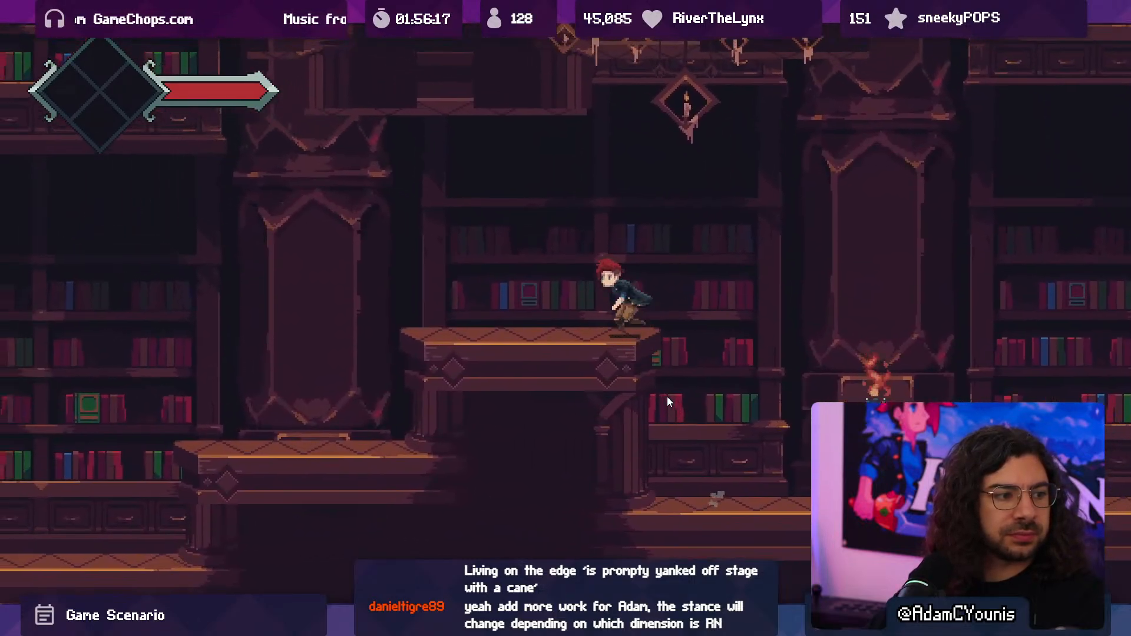
key("Left")
key("space")
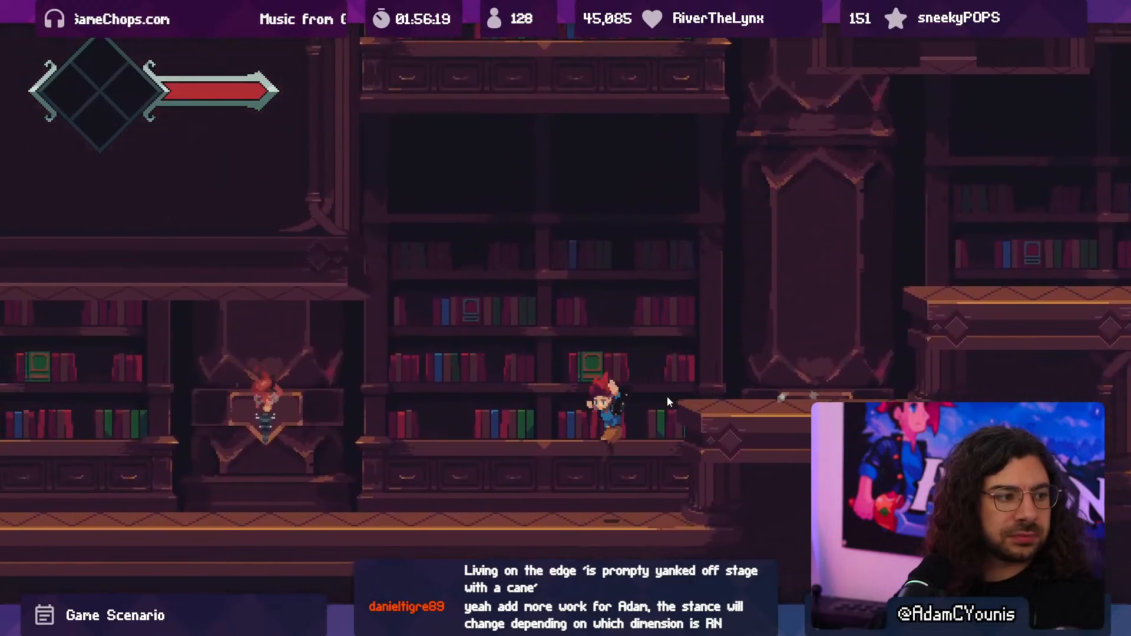
- Turn around, climb the two stepped platforms, and drop to the floor beside the bookcase leading to the corridor
key("Right")
key("space")
key("space")
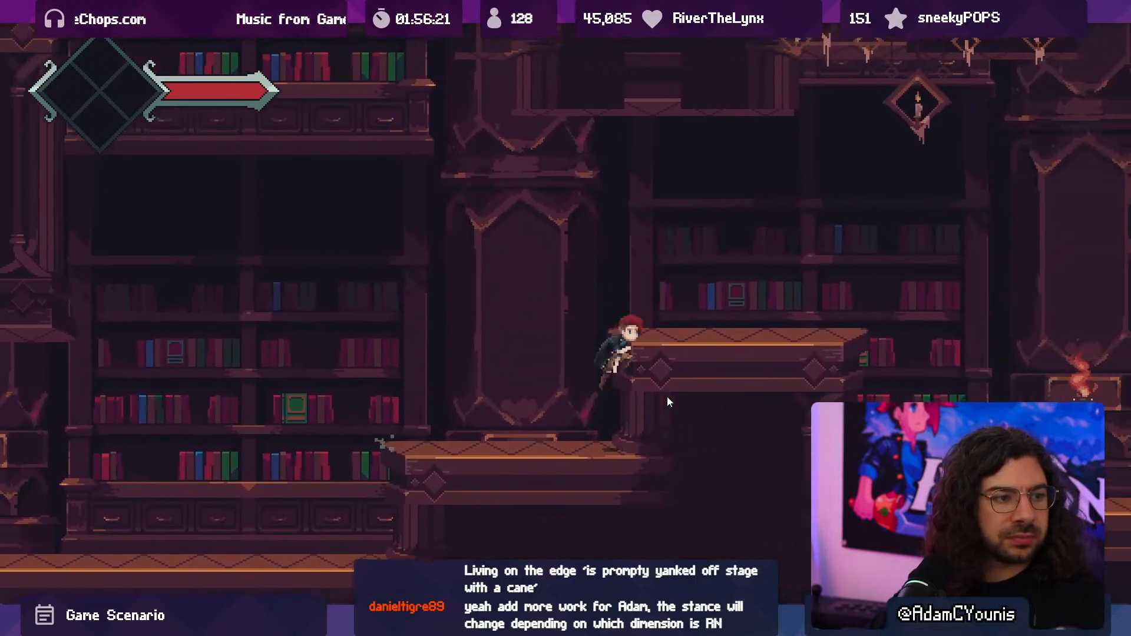
key("Right")
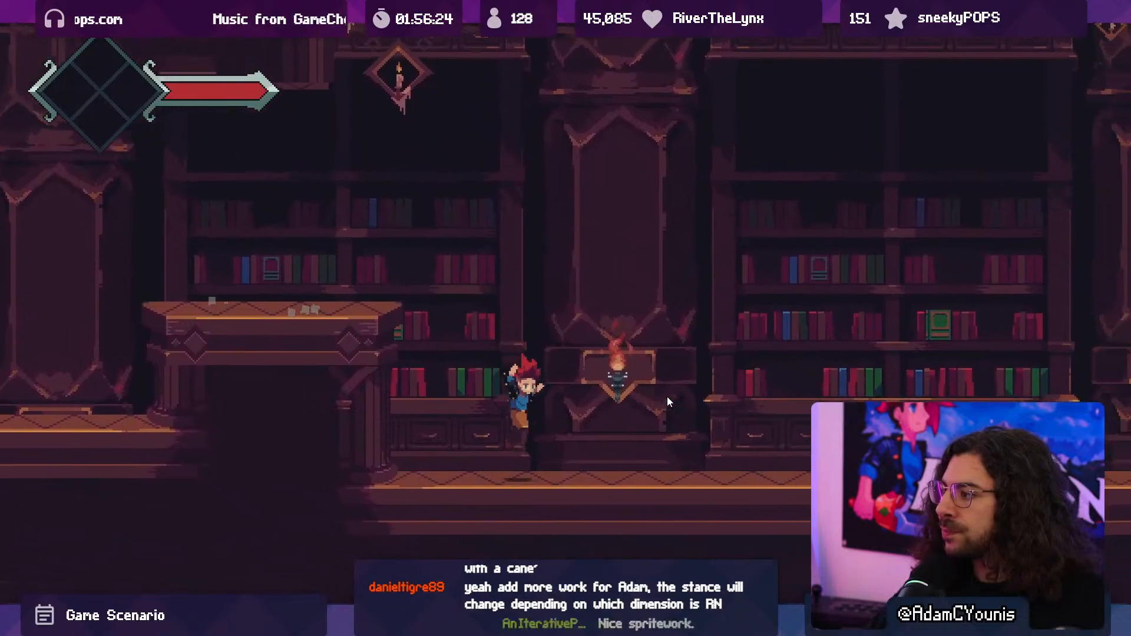
key("Right")
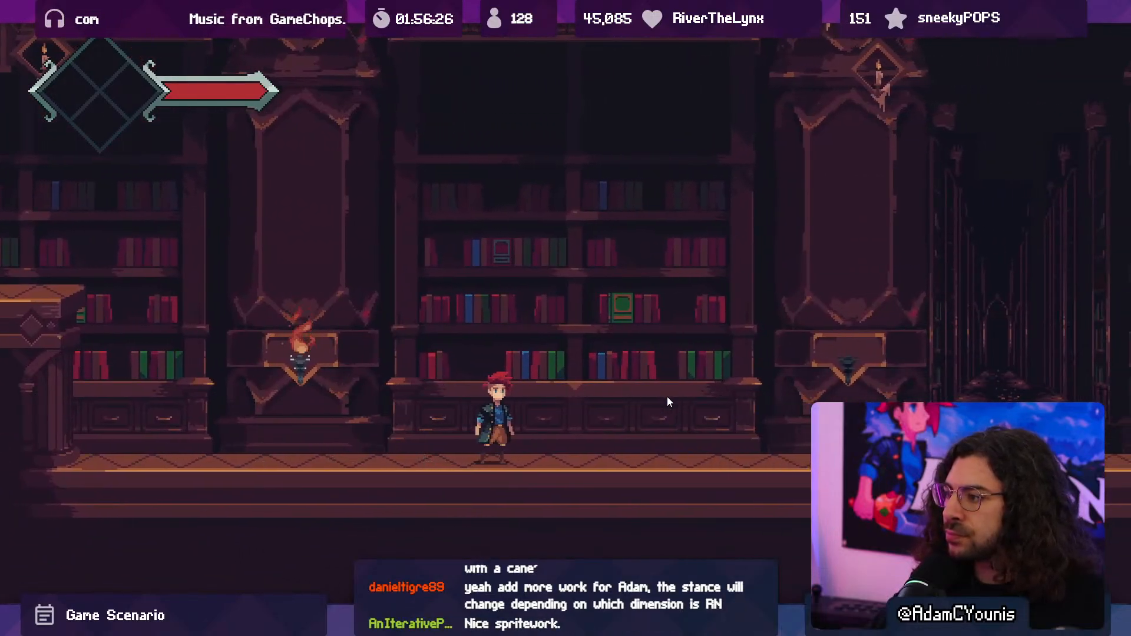
- Run east past the corridor opening toward the plant enemy and stop the playtest
key("Right")
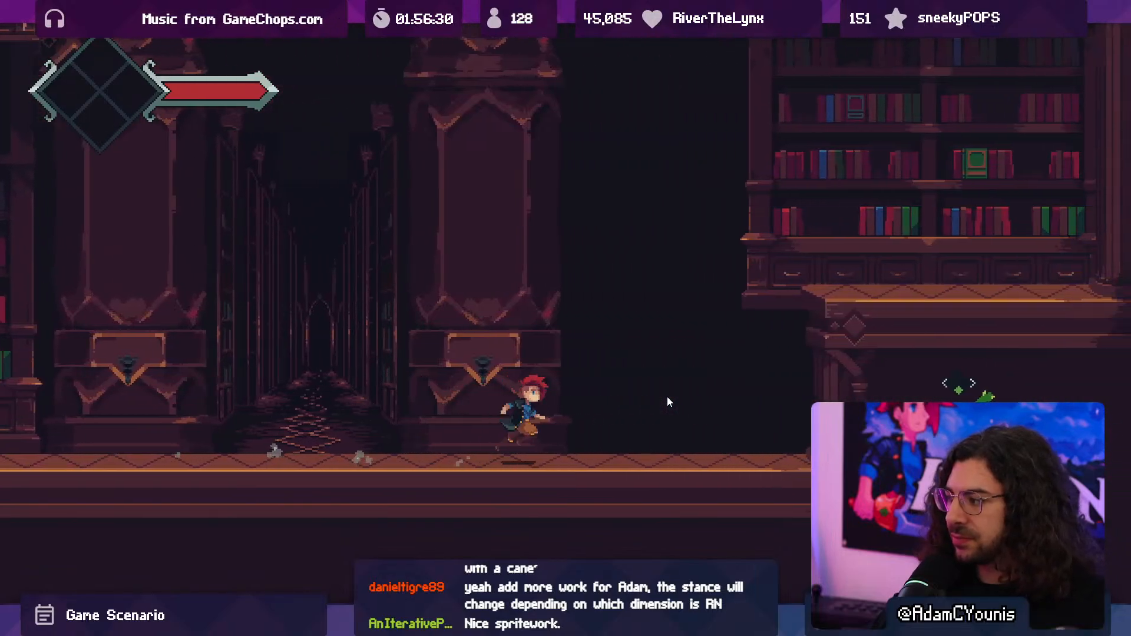
key("F10")
left_click(542, 35)
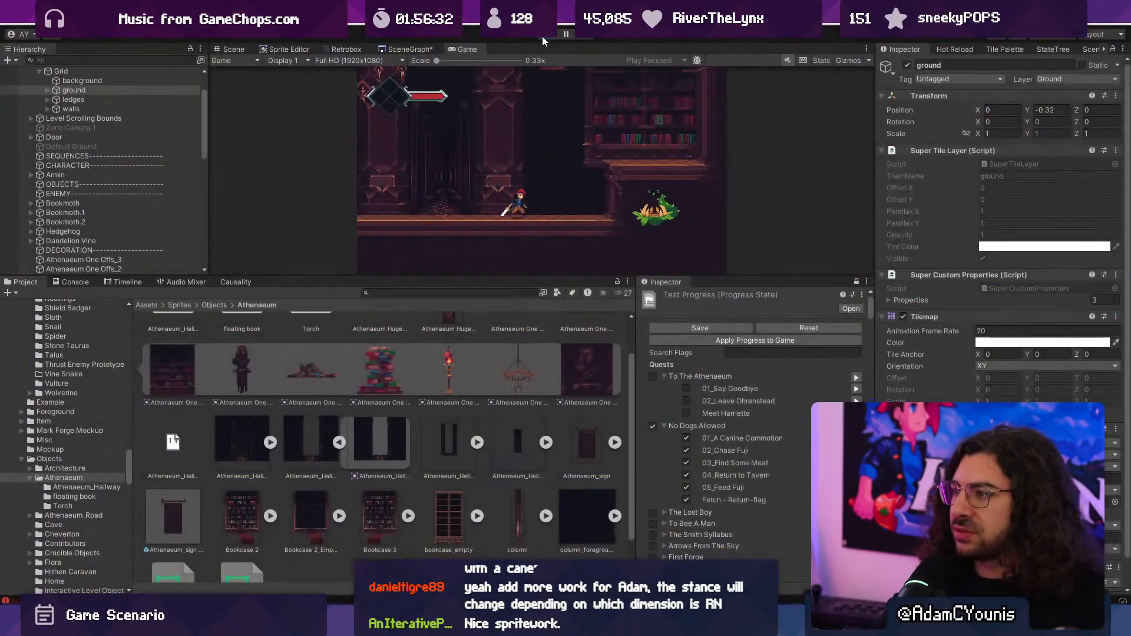
- Select the Dandelion Vine enemy beneath the raised bookcase ledge east of the corridor and delete it from the scene
scroll(500, 176, "up", 6)
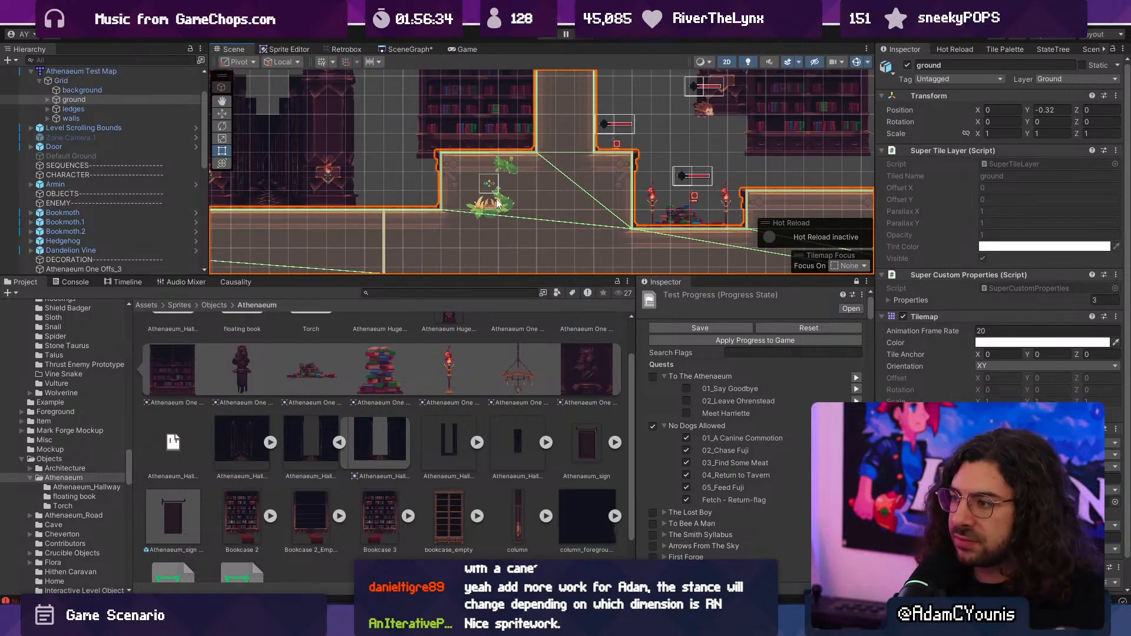
left_click(508, 213)
left_click(506, 209)
key("w")
left_click(507, 209)
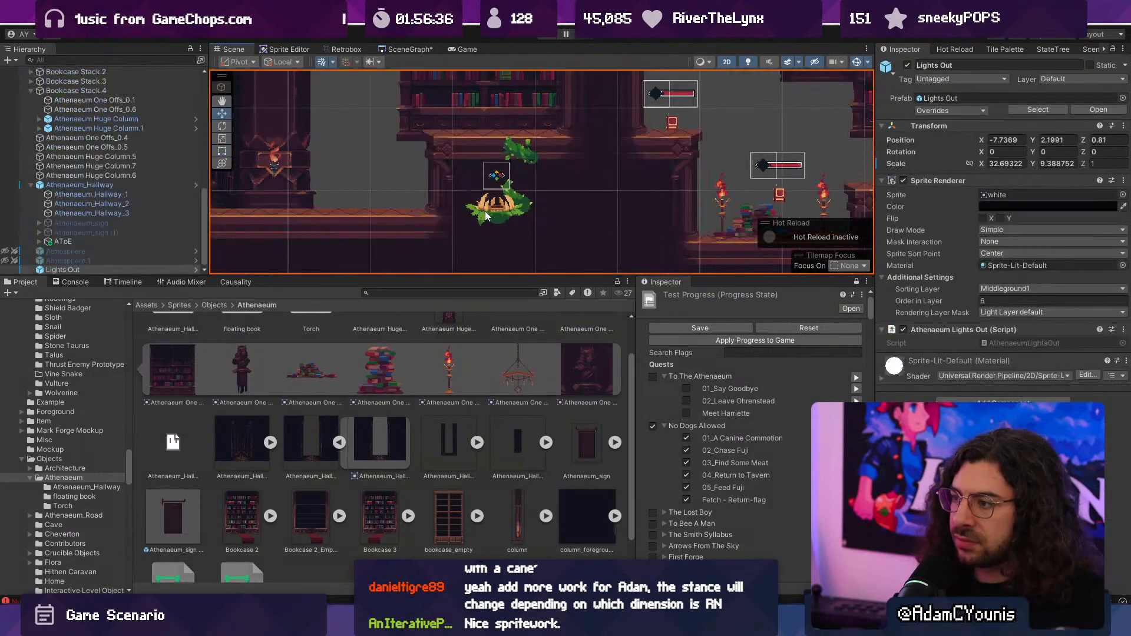
left_click(486, 212)
left_click(486, 212)
left_click(486, 212)
scroll(146, 196, "down", 9)
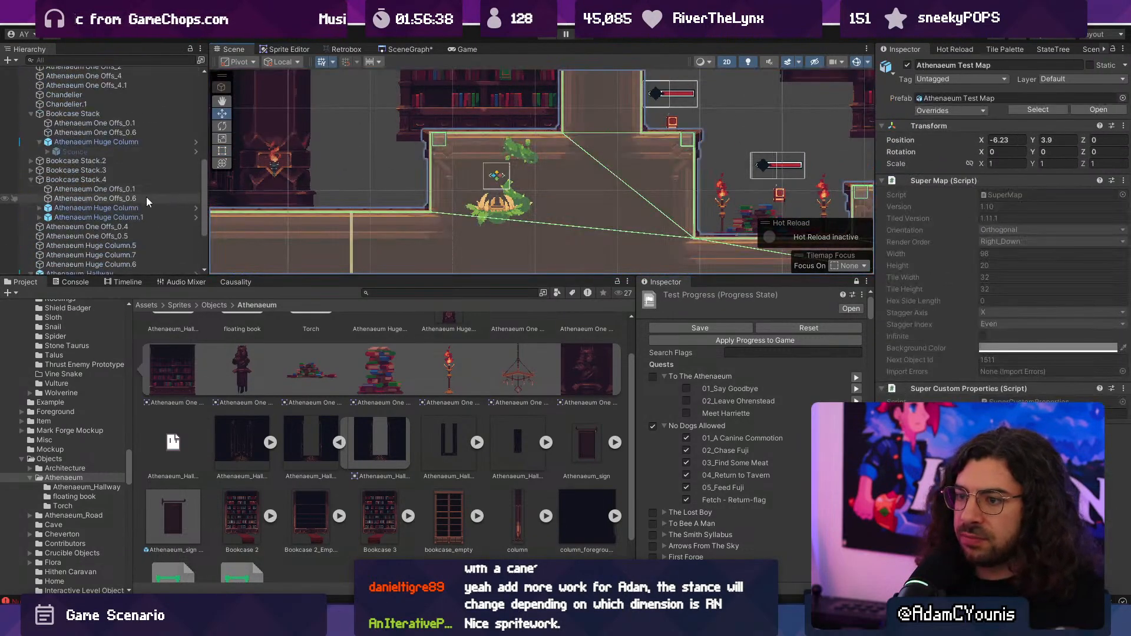
left_click_drag(405, 107, 533, 223)
scroll(102, 203, "down", 1)
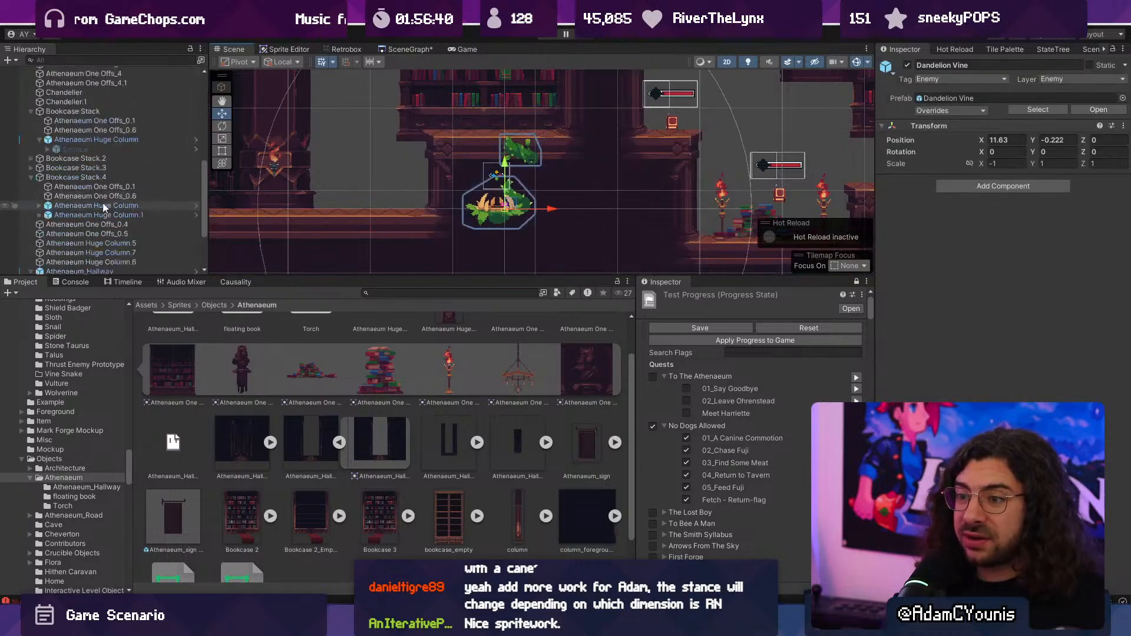
scroll(103, 195, "up", 4)
left_click(93, 169)
left_click(93, 162)
scroll(485, 204, "down", 1)
scroll(486, 208, "down", 3)
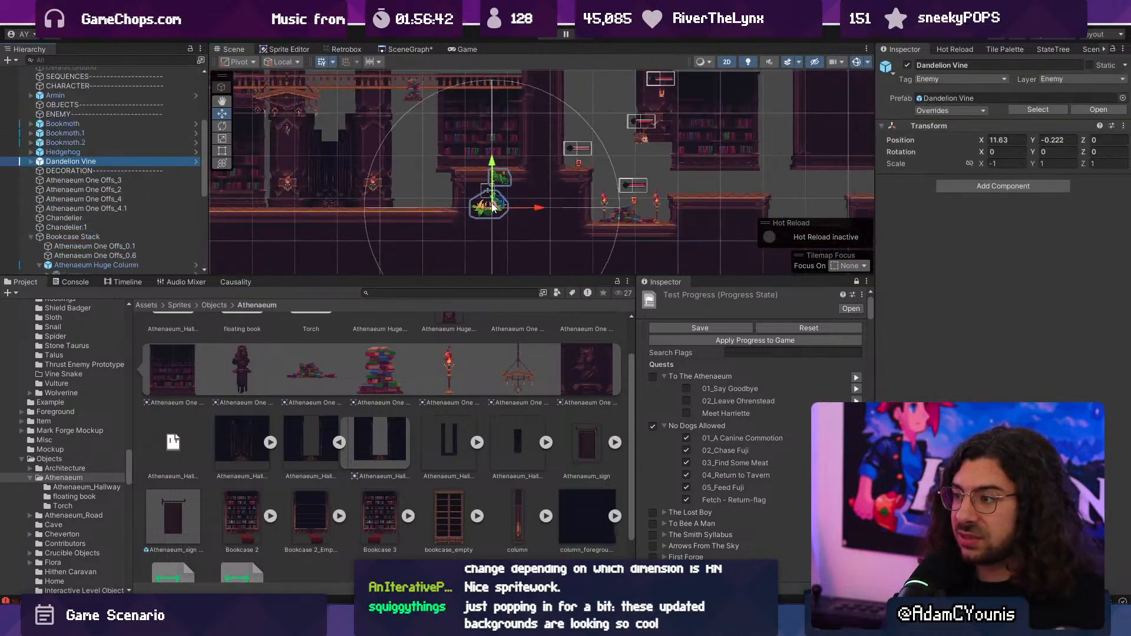
key("Delete")
- Place the Athenaeum One Offs_3 book pile on the floor beside the column east of the corridor, at X 9.198, Y 0.039
scroll(498, 206, "down", 3)
middle_click_drag(498, 206, 606, 206)
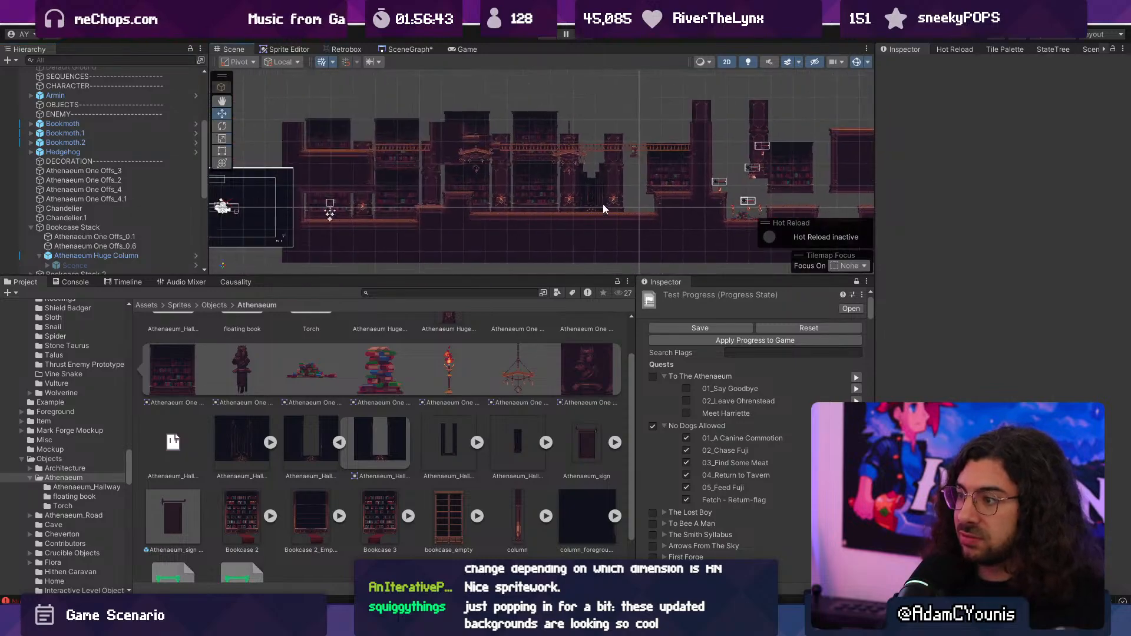
scroll(632, 160, "up", 5)
left_click(640, 156)
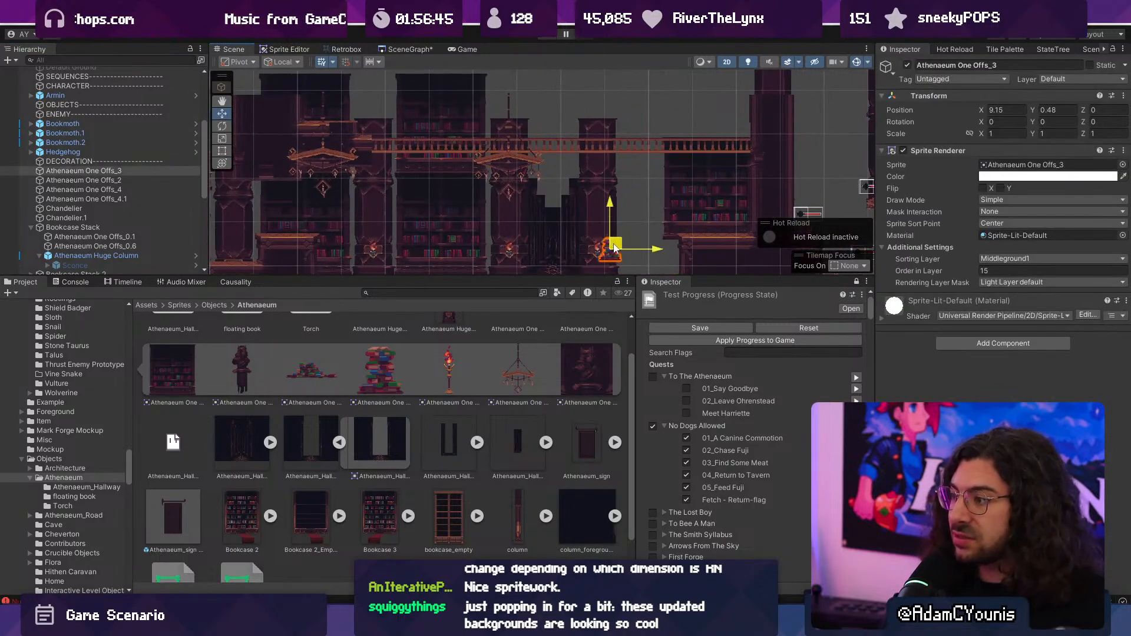
scroll(613, 248, "up", 5)
left_click_drag(621, 159, 630, 175)
scroll(621, 220, "down", 5)
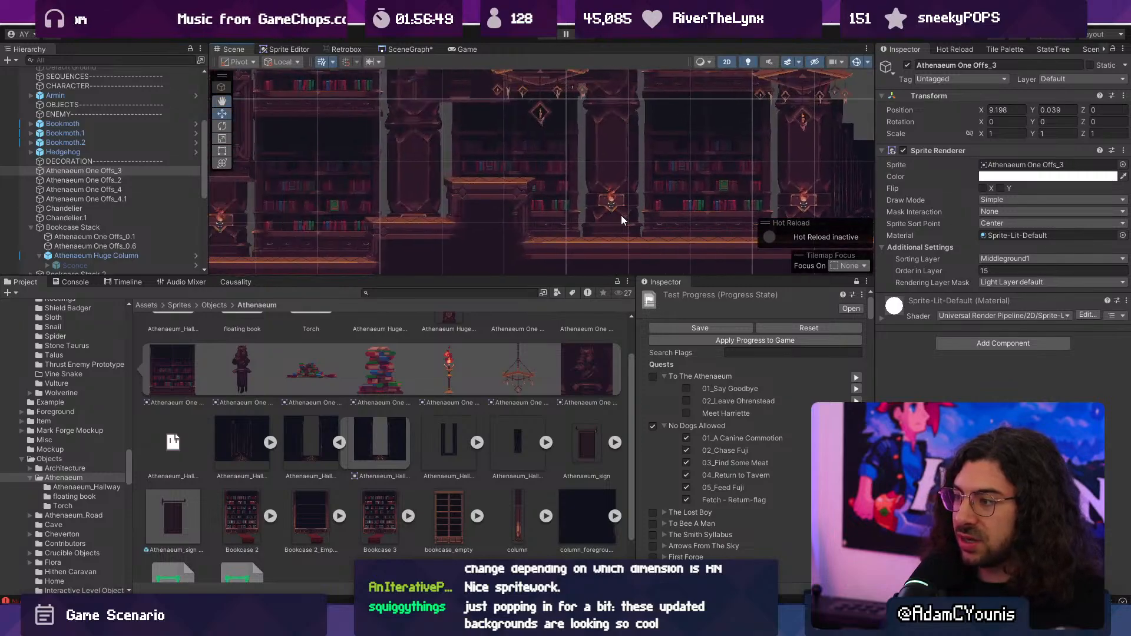
- Lower the Chandelier object above the stepped platforms to Y 2.342
scroll(621, 220, "down", 3)
middle_click_drag(582, 215, 354, 203)
scroll(518, 216, "up", 2)
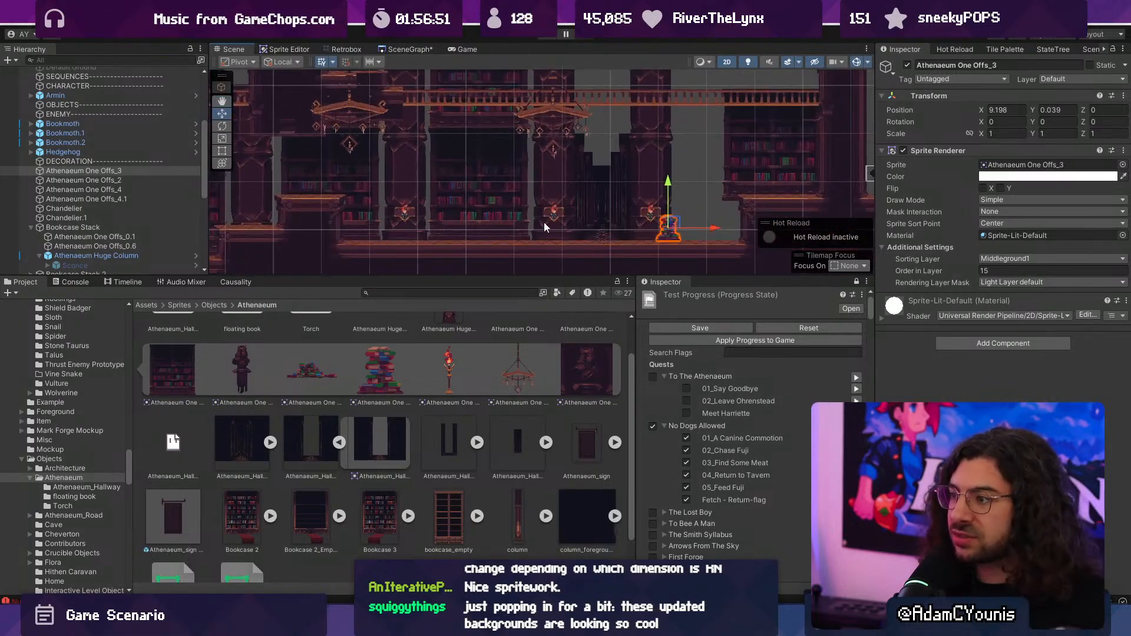
scroll(536, 210, "up", 3)
left_click(402, 138)
scroll(401, 132, "up", 2)
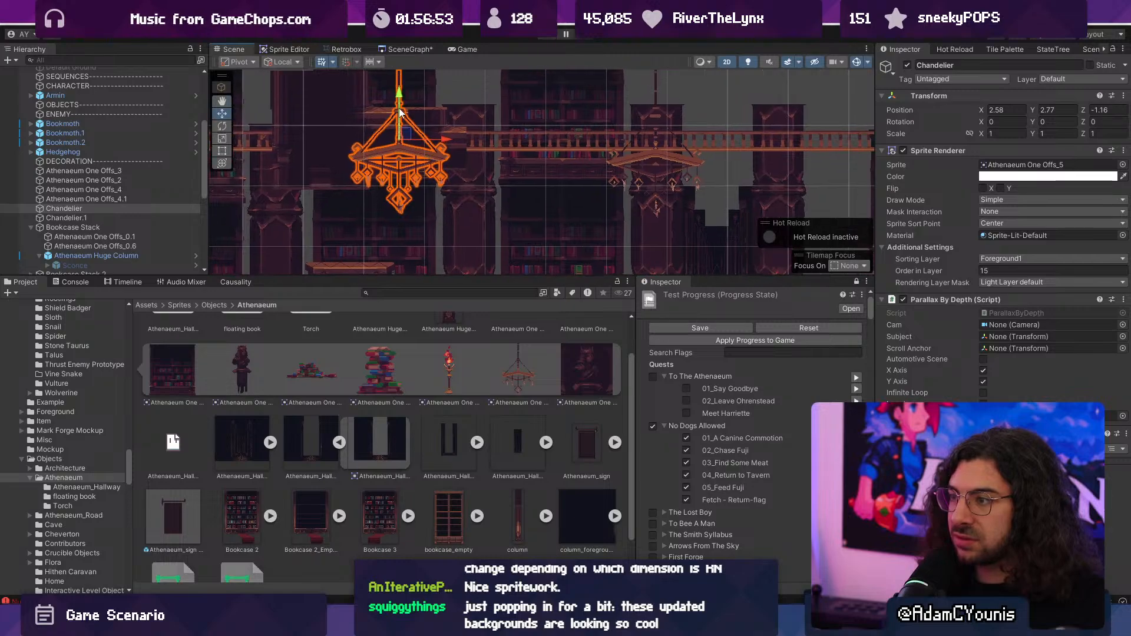
left_click_drag(399, 112, 399, 138)
- Lower Chandelier.1 and shift it east so that it hangs in front of the corridor opening
left_click(682, 172)
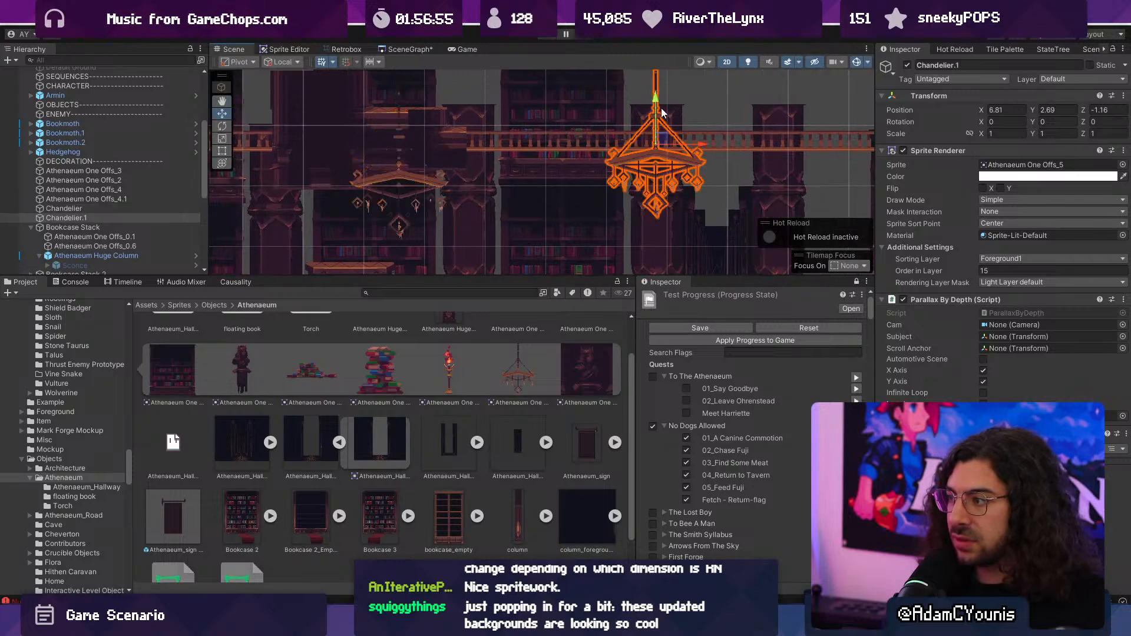
left_click_drag(655, 97, 656, 124)
left_click_drag(702, 173, 765, 172)
- Move the Chandelier object west to X -1.03, in front of the tall bookcase before the stepped platforms
middle_click_drag(398, 168, 557, 167)
left_click(557, 167)
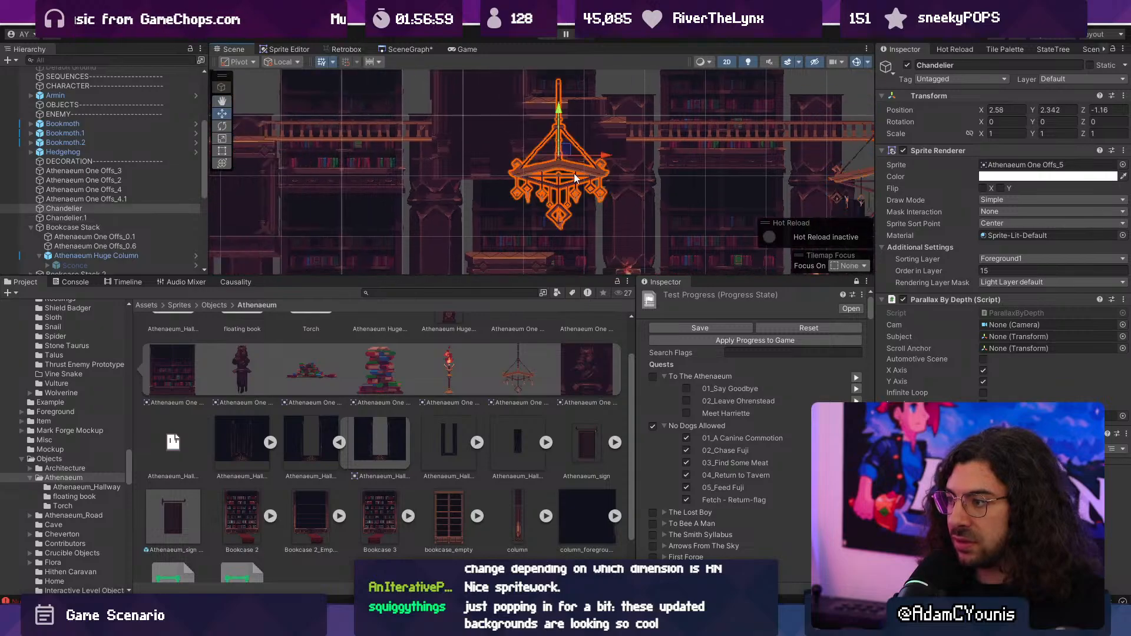
left_click_drag(599, 163, 448, 176)
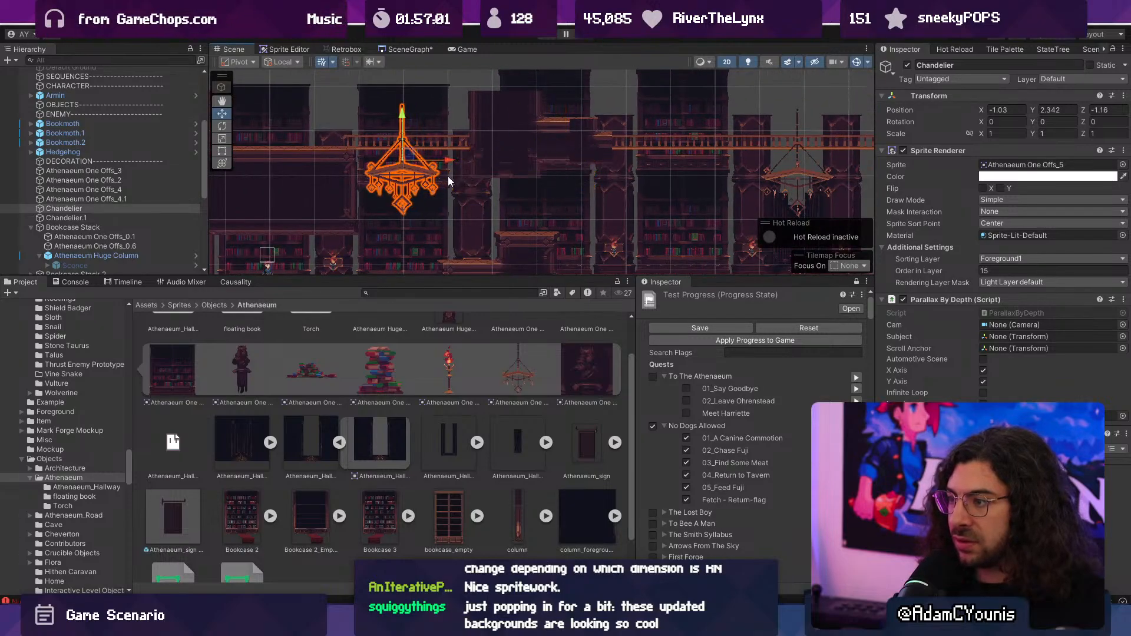
scroll(449, 175, "down", 4)
middle_click_drag(469, 173, 481, 230)
middle_click_drag(501, 183, 489, 129)
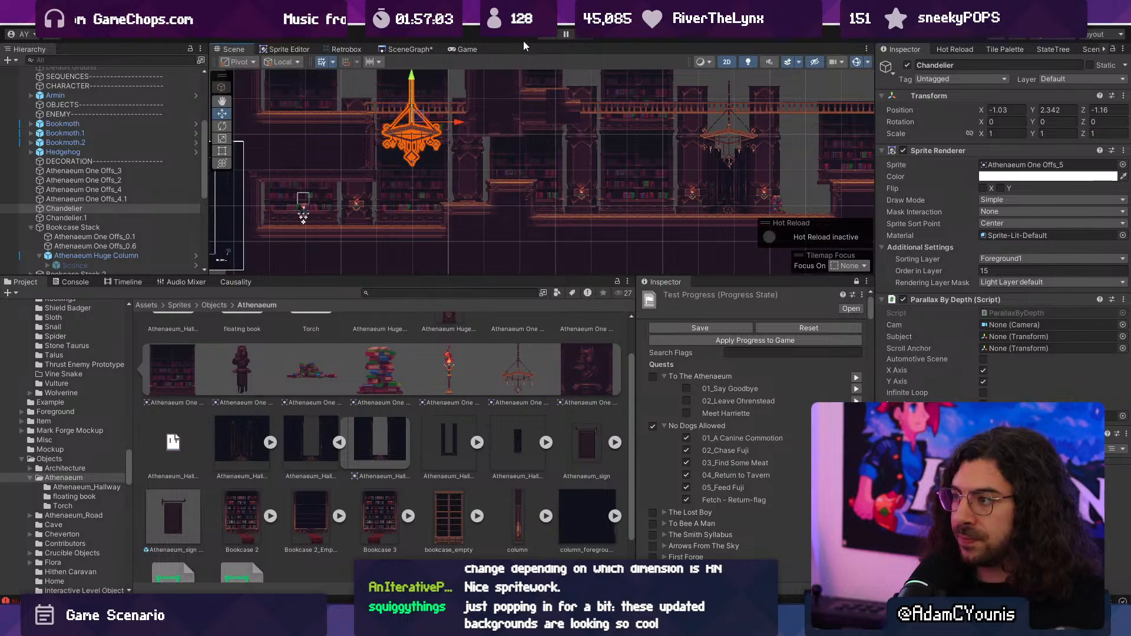
- Playtest the level by running east from the start and jumping over the stepped platforms to the corridor floor
key("Right")
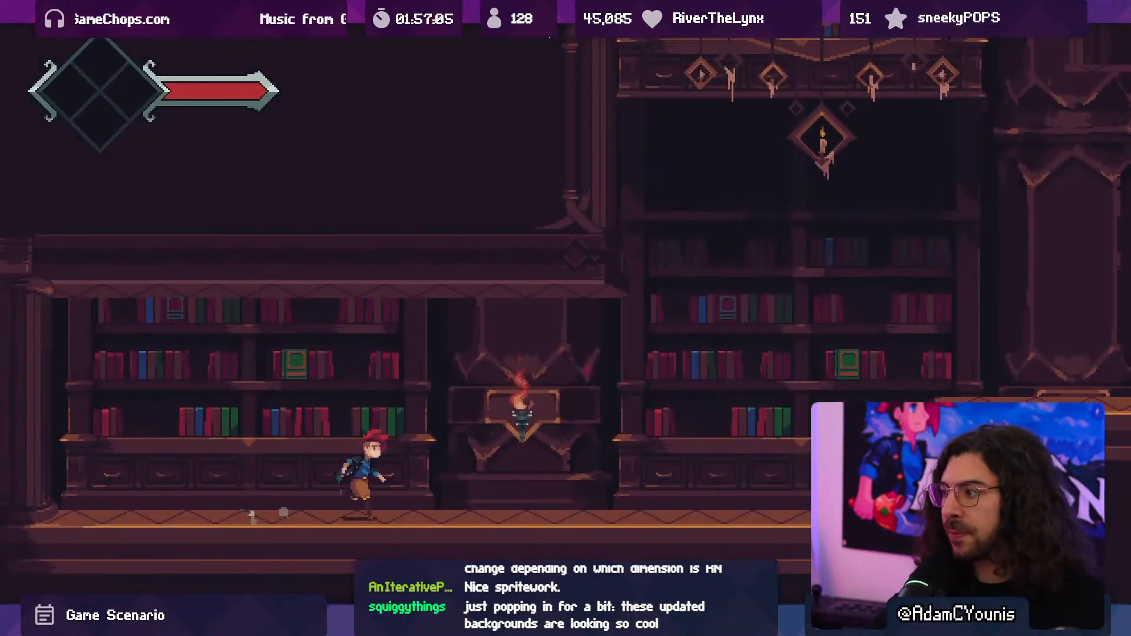
key("space")
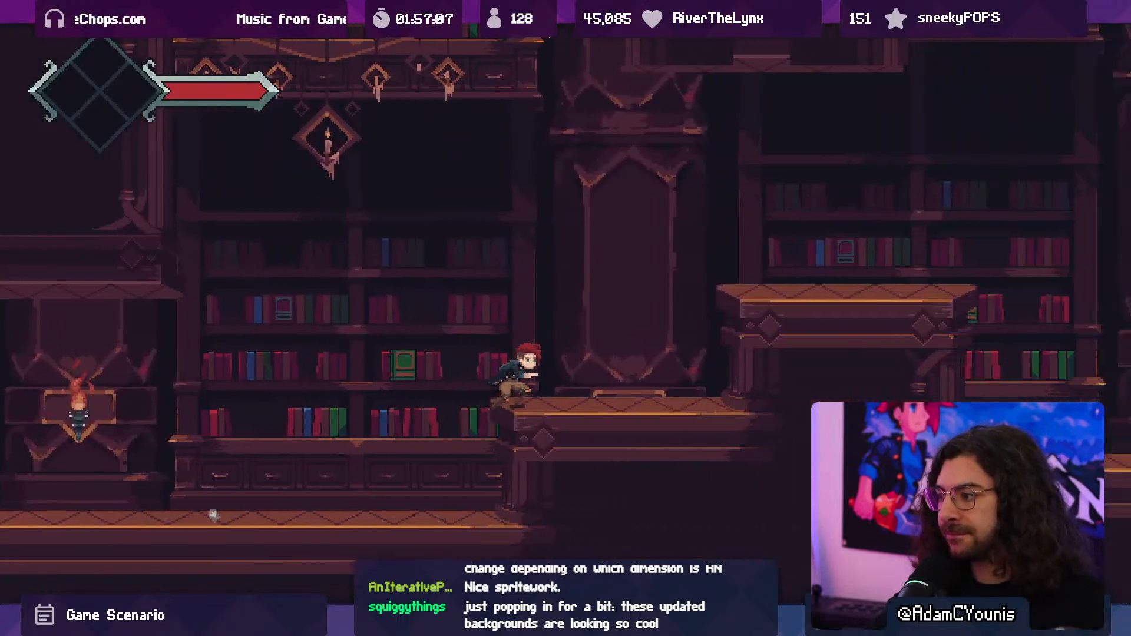
key("space")
key("Right")
key("space")
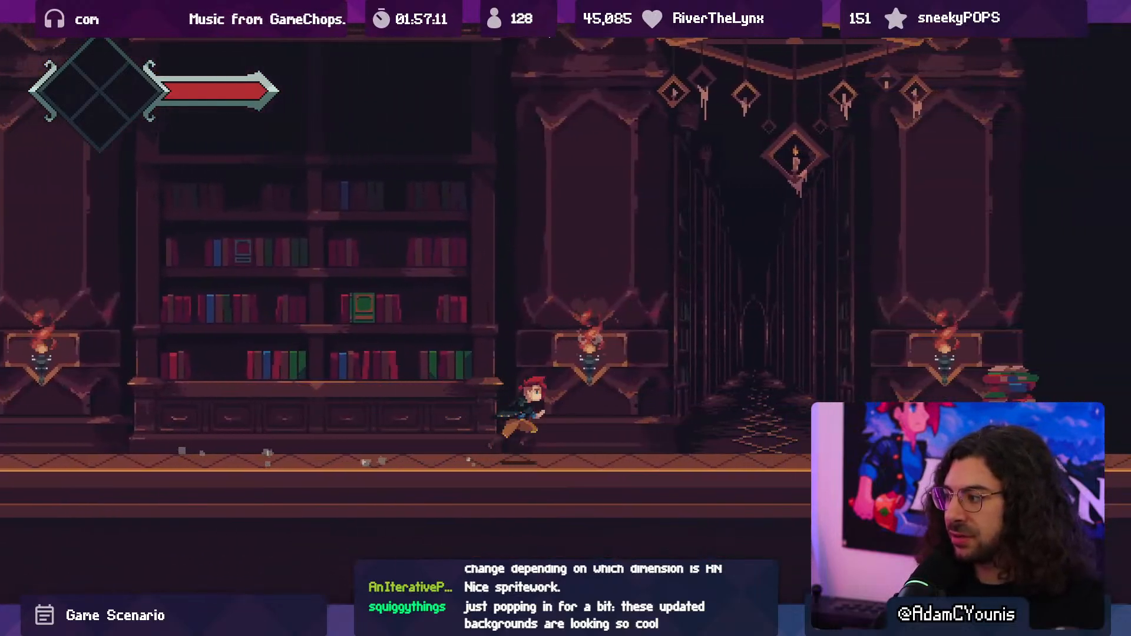
- Fight the round grey creature under the corridor chandelier with jumping and grounded sword swings
key("space")
key("x")
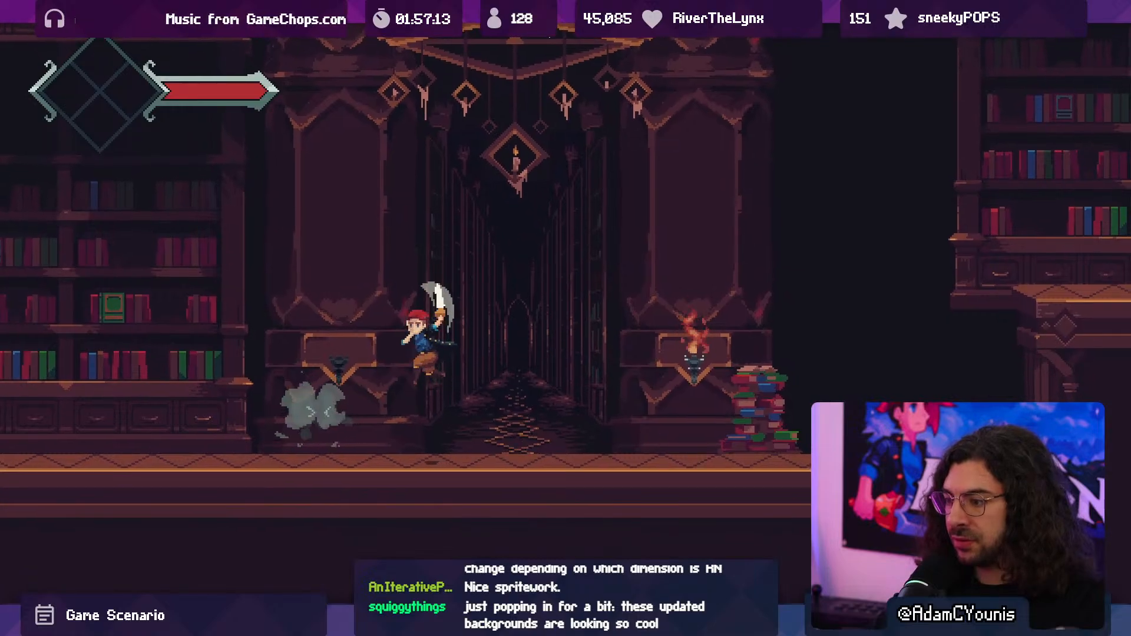
key("x")
key("x")
key("x")
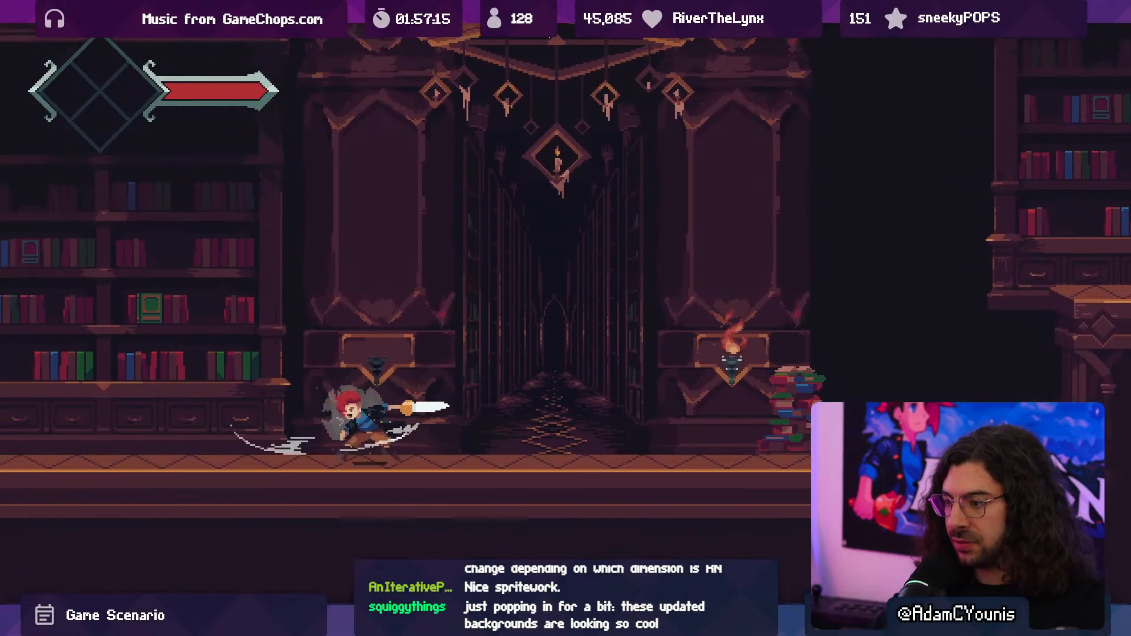
- Run east past the book pile onto the raised bookcase ledge, then return west to the corridor with a sword swing
key("Right")
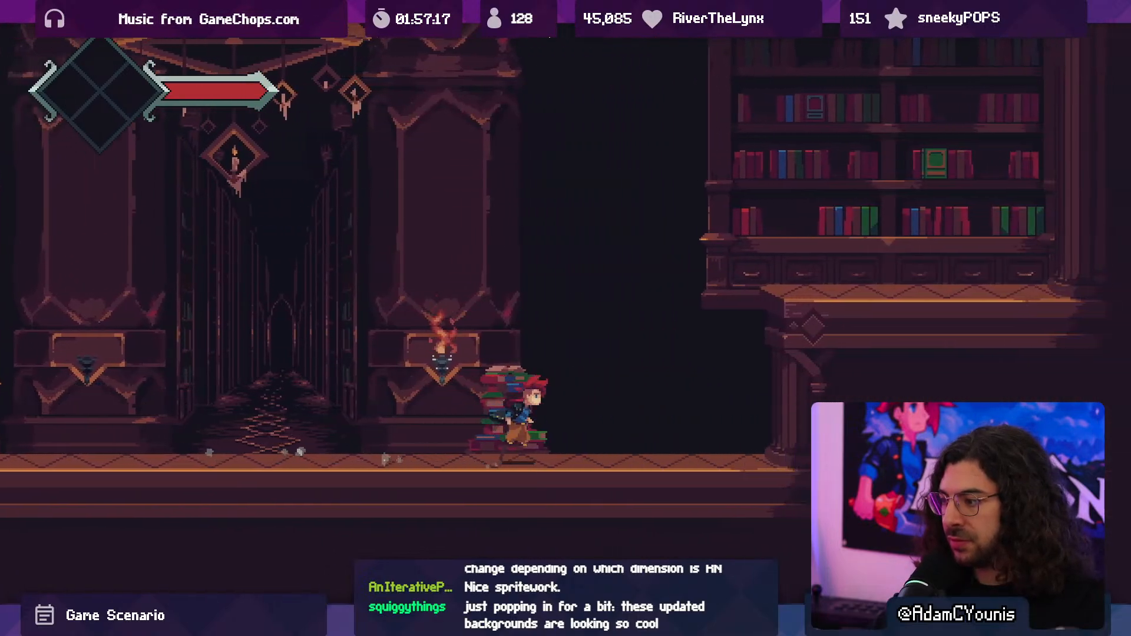
key("space")
key("Left")
key("space")
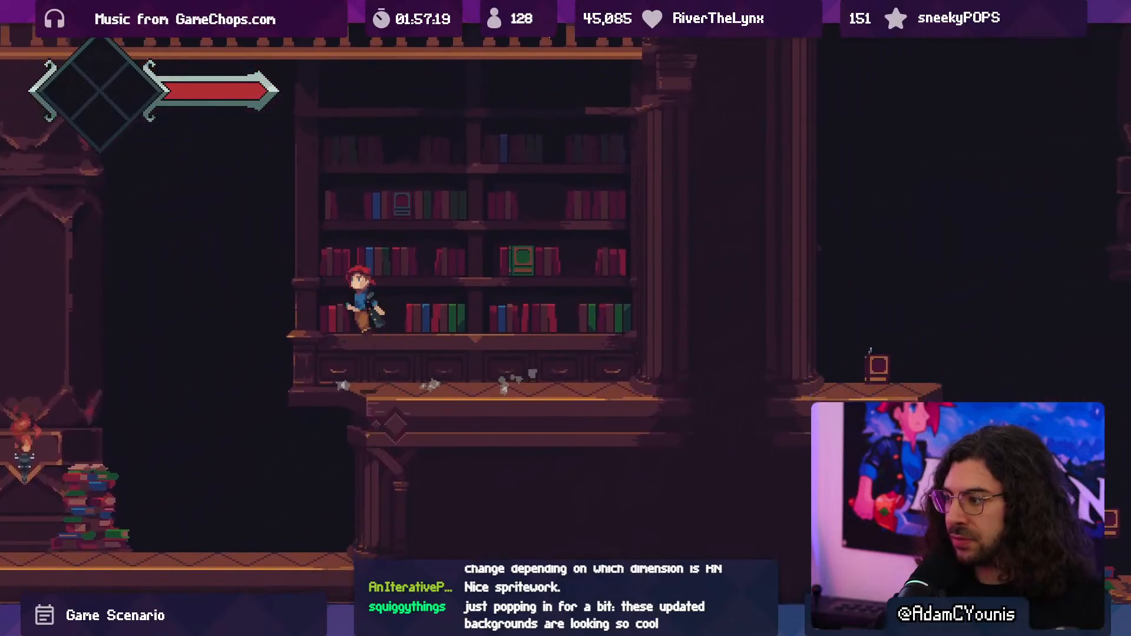
key("x")
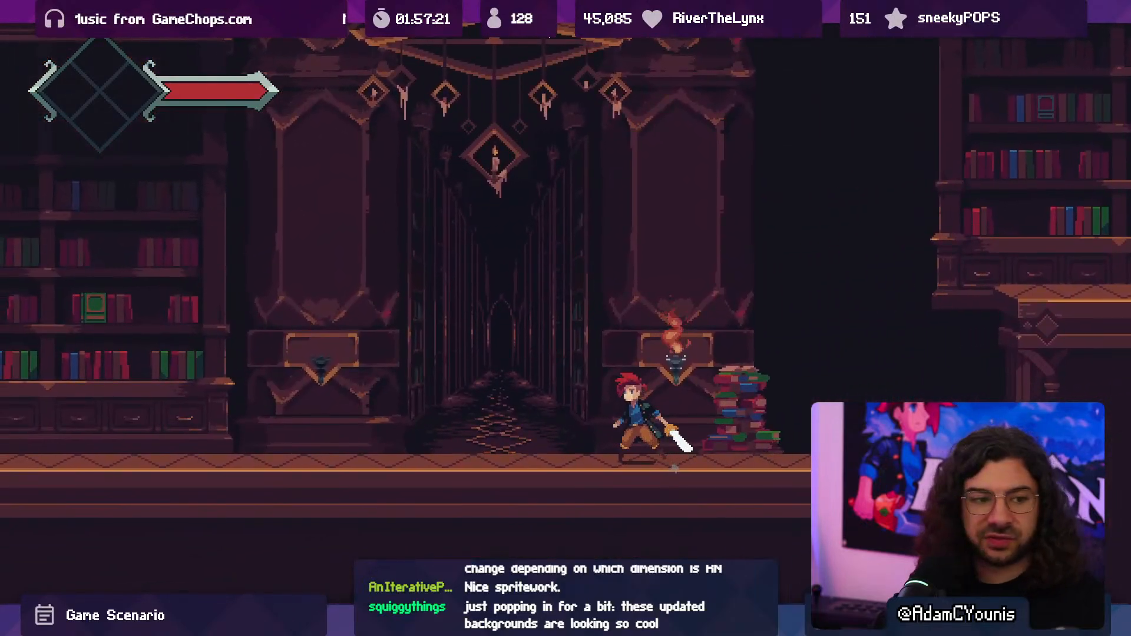
- Run west over the stepped platforms to the floor under the first chandelier and stop the playtest
key("Left")
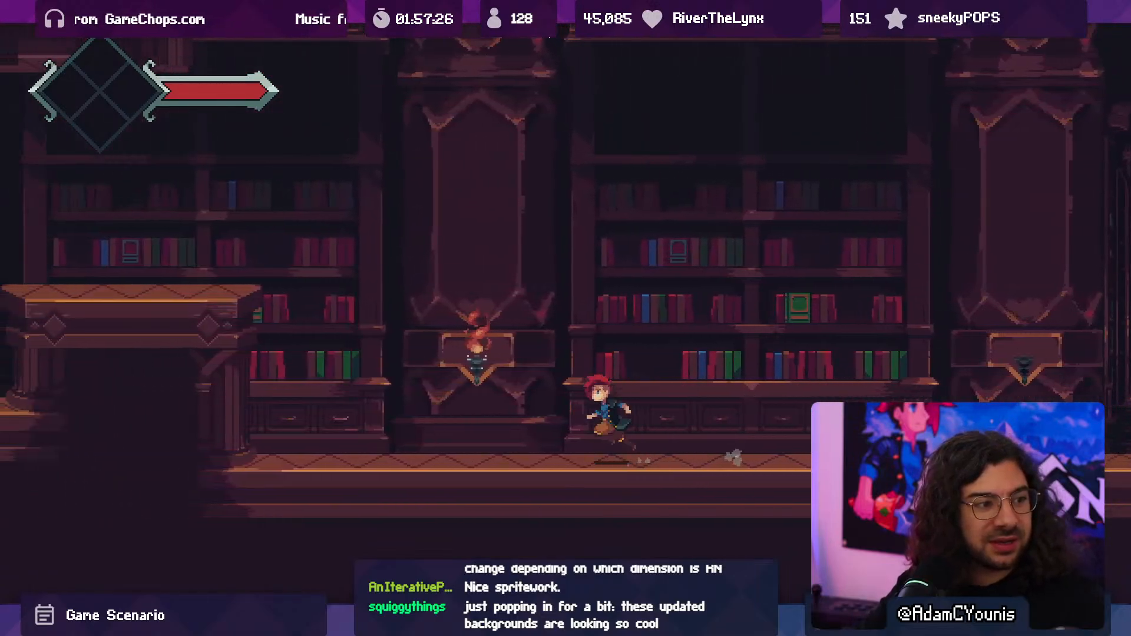
key("space")
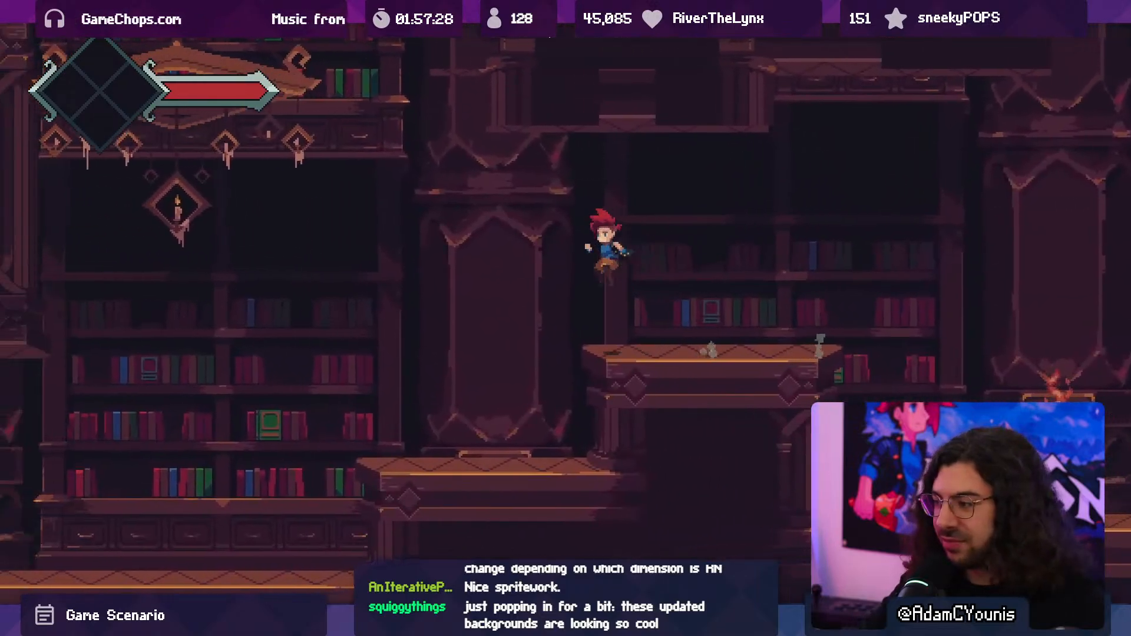
key("space")
key("space")
key("Left")
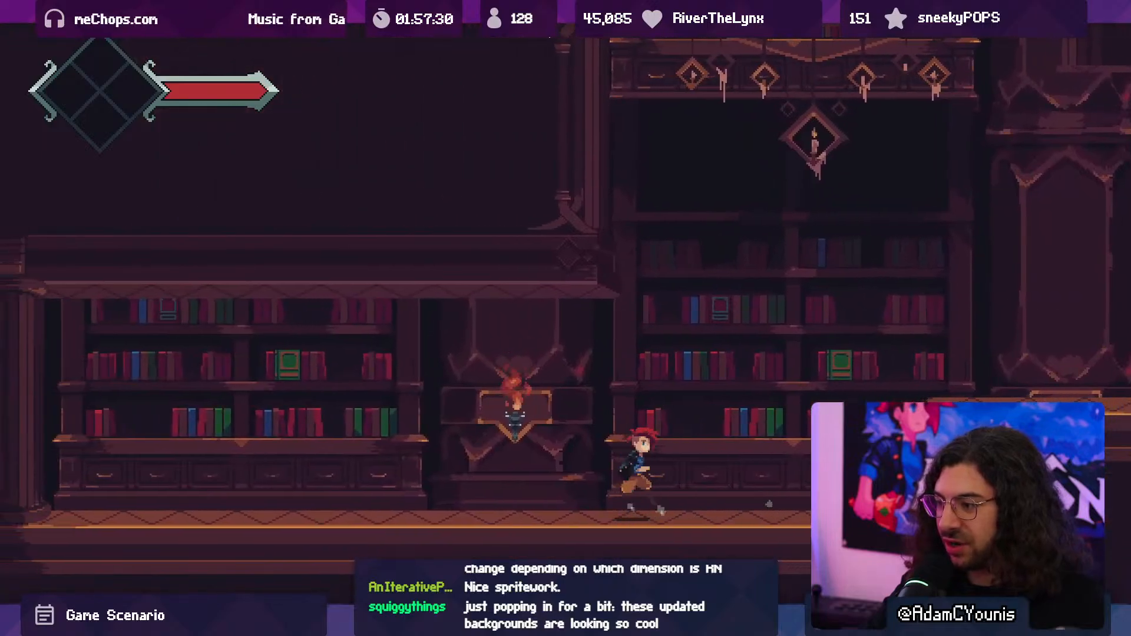
key("ctrl+p")
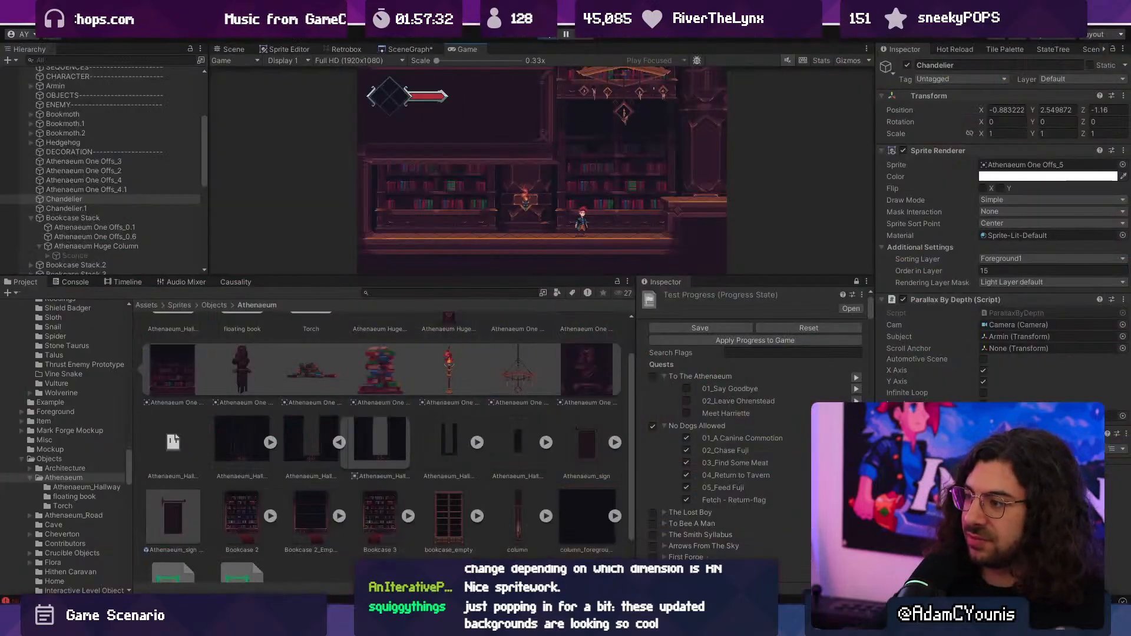
- Switch to Aseprite, open the huge column sprite, and bring its lower panel trim into close view
key("alt+Tab")
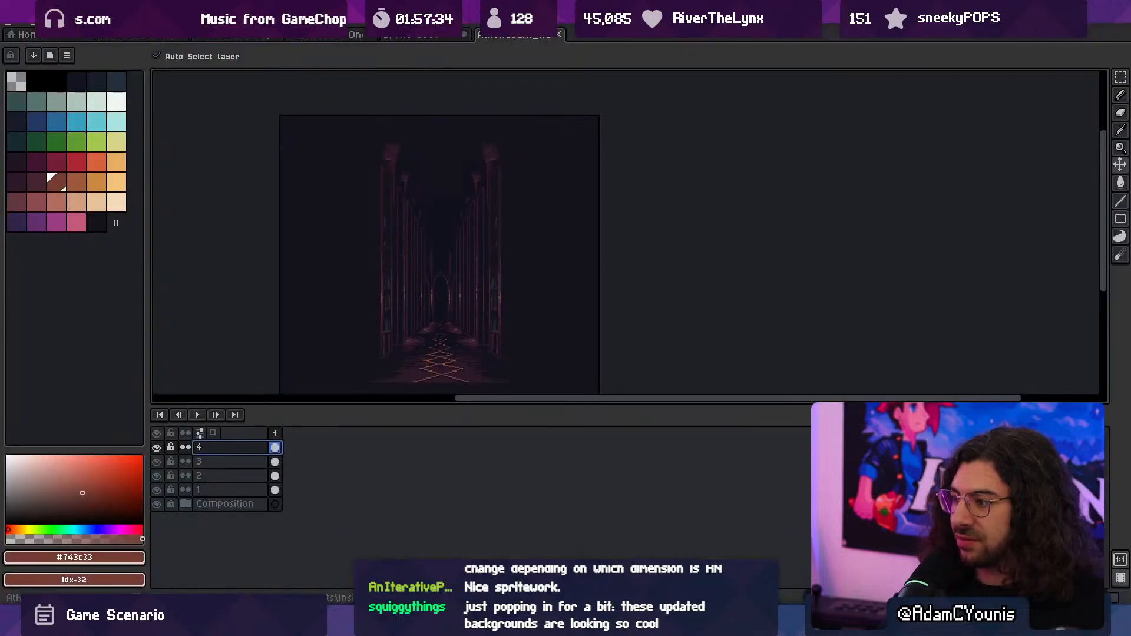
left_click(154, 35)
left_click(234, 36)
scroll(535, 230, "down", 3)
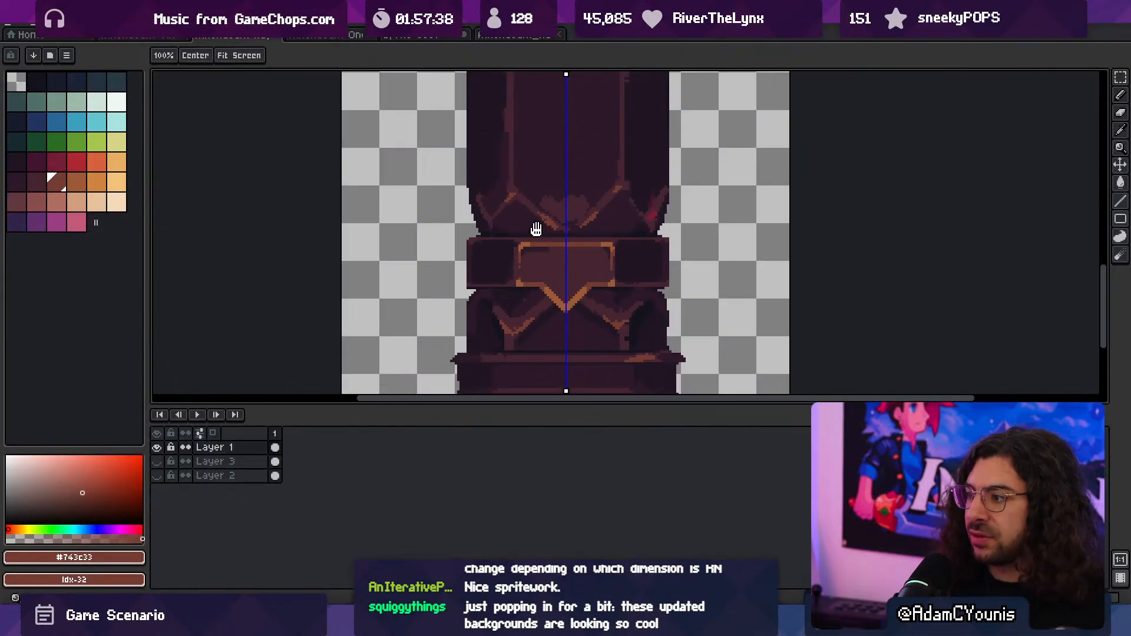
scroll(542, 230, "up", 5)
- Paint thin idx-32 brown highlights along the lower edges of the two diagonal trims above the belt plate
key("b")
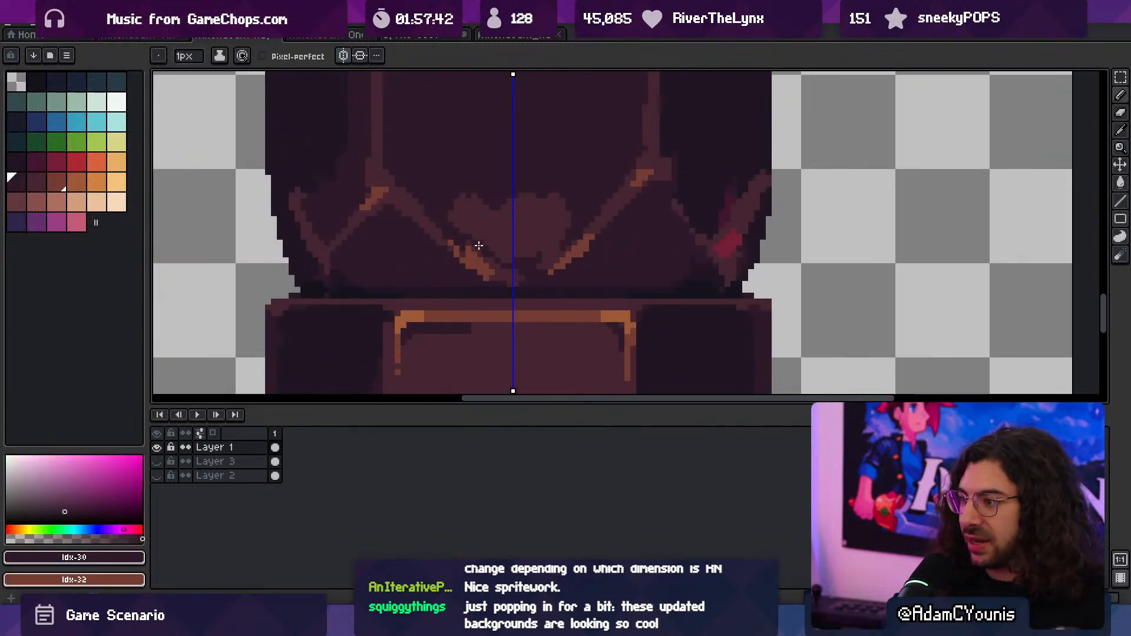
left_click(464, 261, "alt")
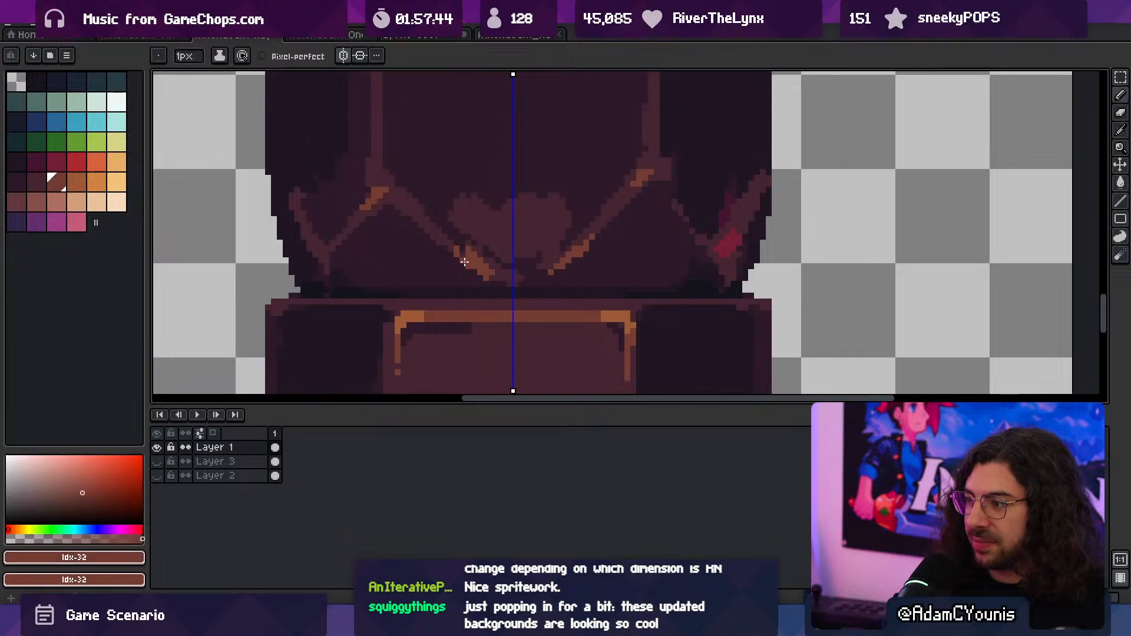
left_click(446, 241, "alt")
mouse_move(451, 250)
left_mouse_down()
mouse_move(480, 272)
mouse_move(441, 246)
left_mouse_up()
left_click(444, 251, "alt")
left_click(429, 230, "alt")
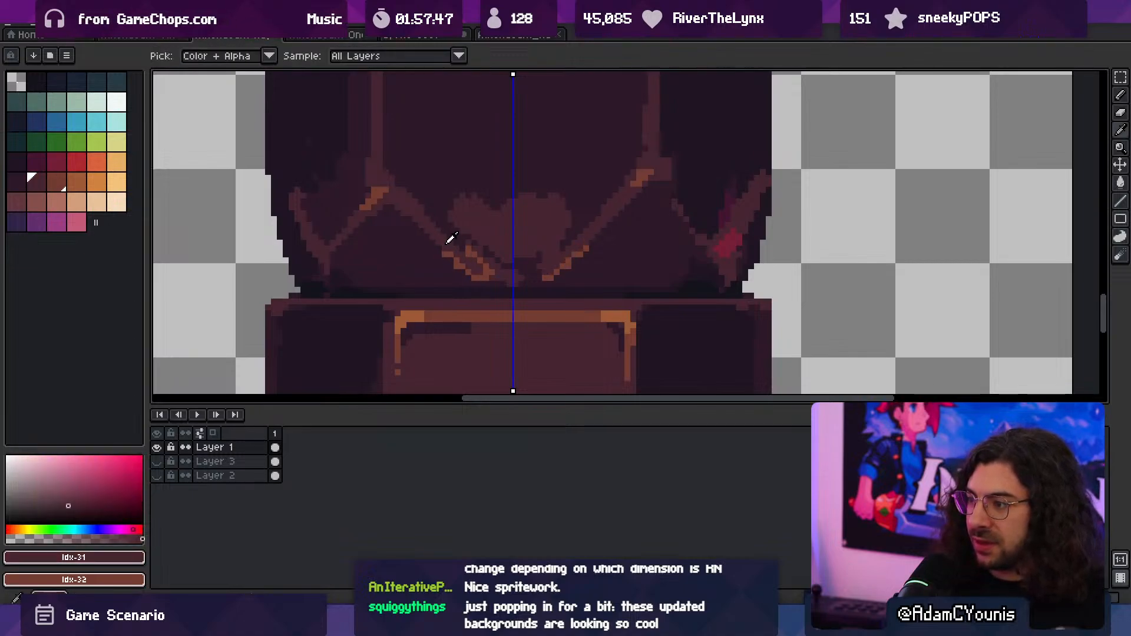
left_click(446, 253, "alt")
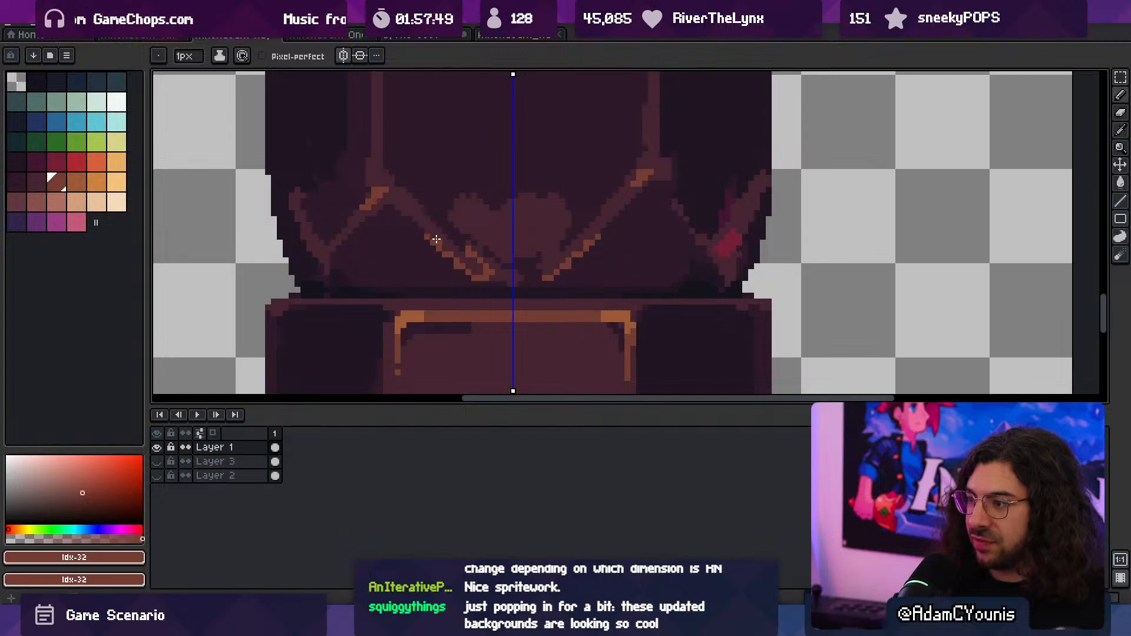
left_click(440, 241, "alt")
scroll(454, 246, "up", 1)
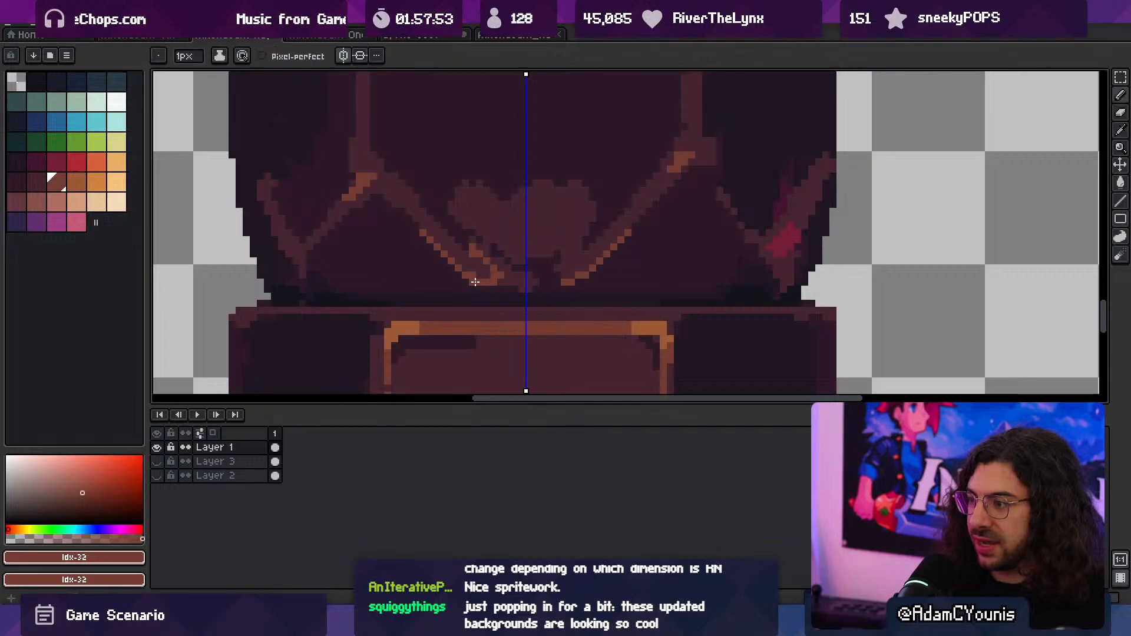
- Shift the left diagonal trim's brown highlight one pixel inward and clean its outer edge with idx-30 purple
left_click(469, 270, "alt")
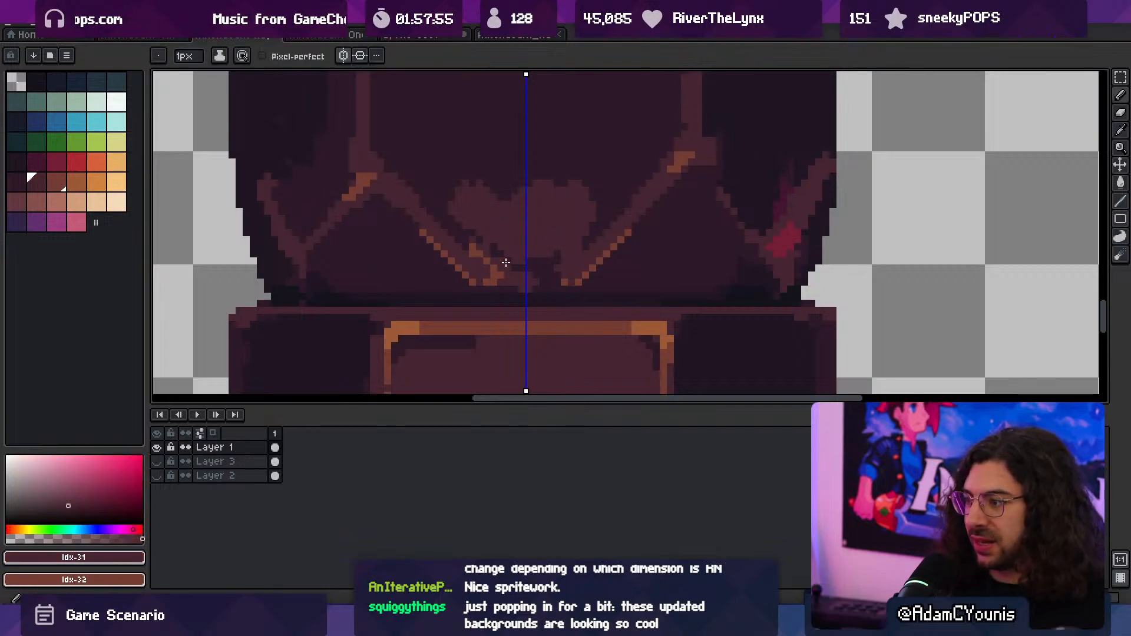
scroll(518, 241, "down", 2)
scroll(522, 255, "up", 3)
key("alt")
key("m")
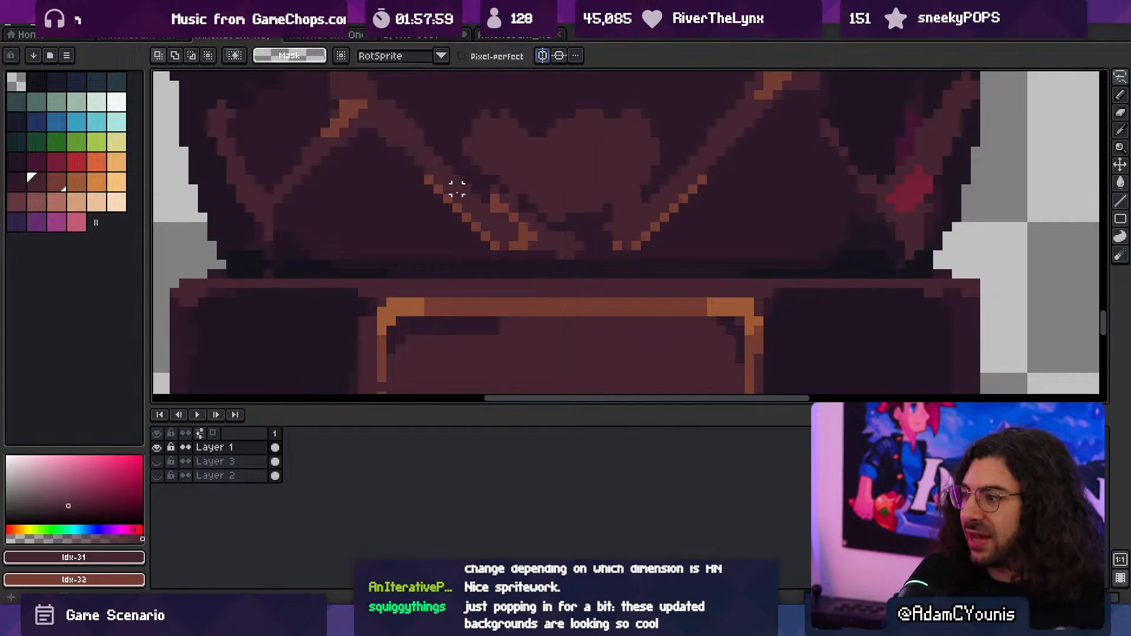
mouse_move(417, 168)
left_mouse_down()
mouse_move(504, 245)
mouse_move(418, 170)
left_mouse_up()
left_click_drag(442, 209, 449, 210)
key("ctrl+d")
left_click(413, 181, "alt")
key("b")
mouse_move(419, 176)
left_mouse_down()
mouse_move(444, 238)
mouse_move(428, 211)
left_mouse_up()
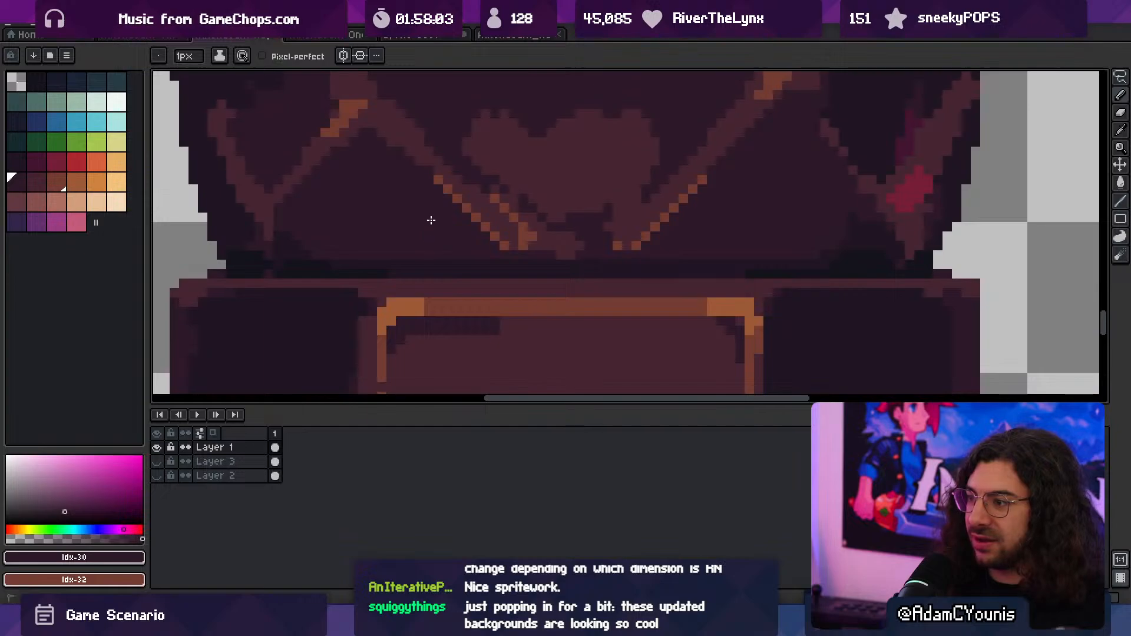
- Shift the right diagonal trim's brown highlight one pixel inward to match the left side
left_click(438, 180, "alt")
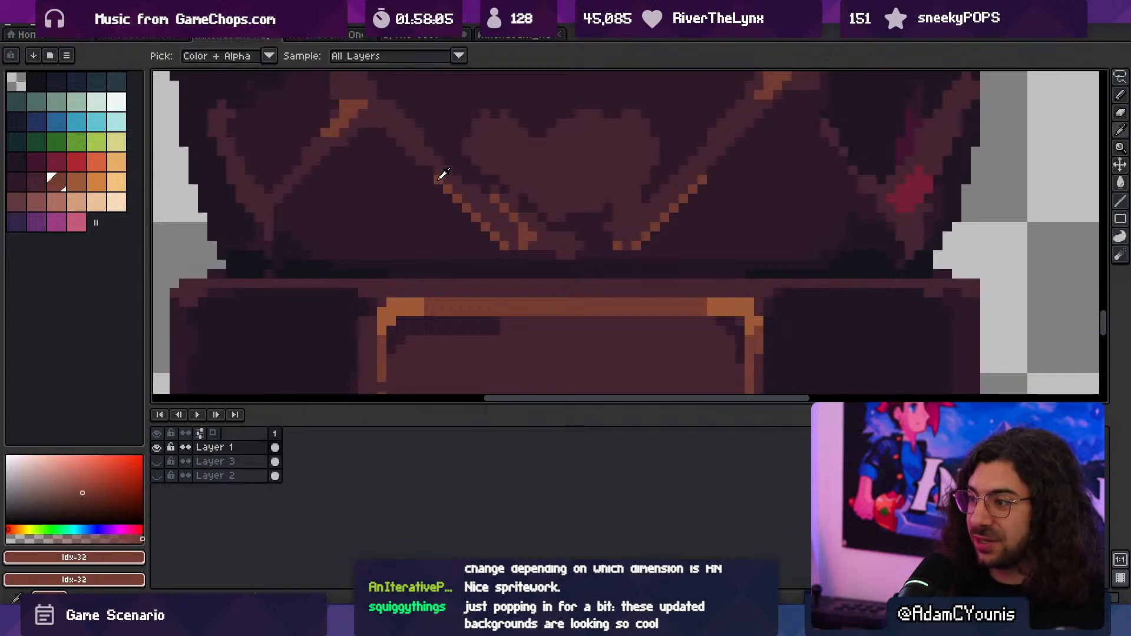
left_click(429, 171)
left_click_drag(586, 192, 524, 239)
key("q")
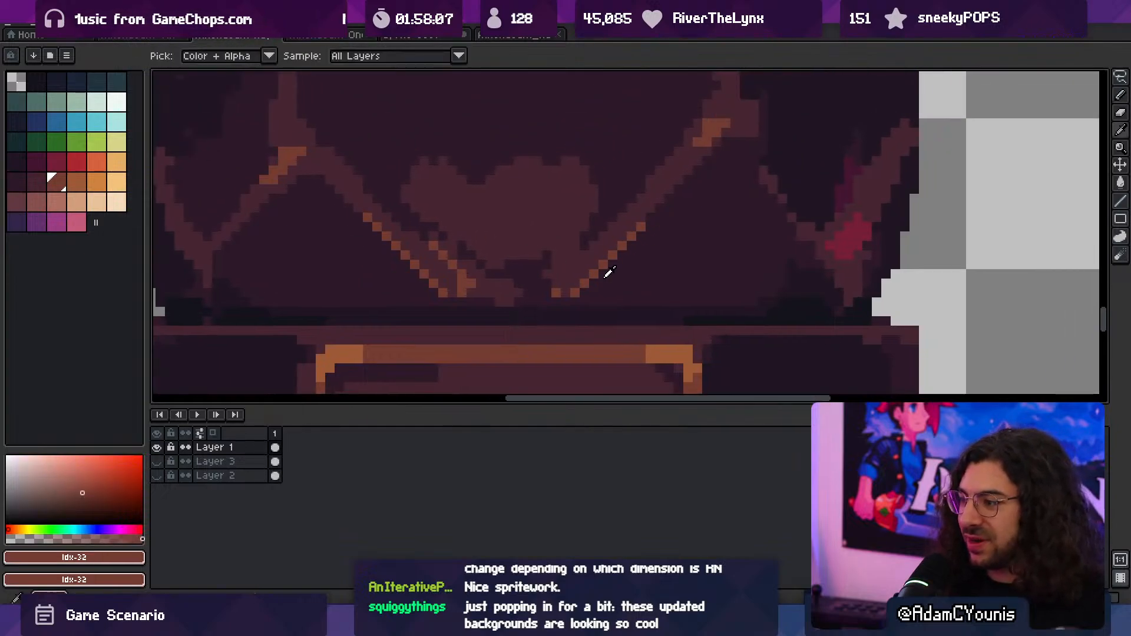
mouse_move(648, 226)
left_mouse_down()
mouse_move(583, 295)
mouse_move(608, 270)
left_mouse_up()
key("ctrl+d")
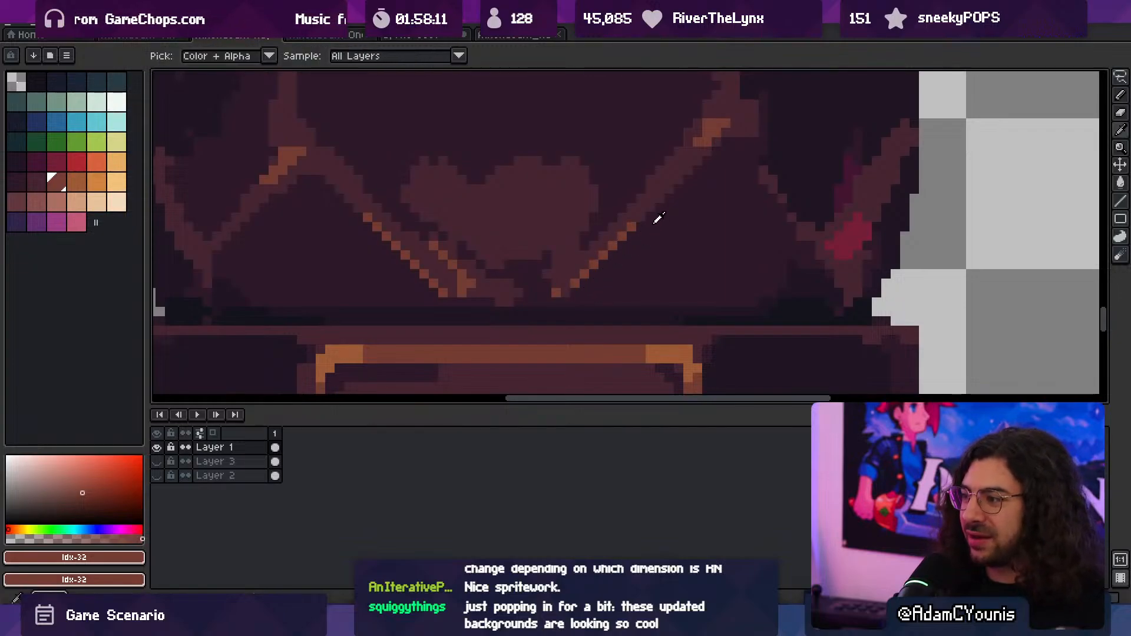
- Join the diagonal trims at their base with an idx-31 strip and extend the idx-32 highlights down to it
left_click(501, 292, "alt")
left_click_drag(480, 302, 532, 290)
key("ctrl+d")
key("b")
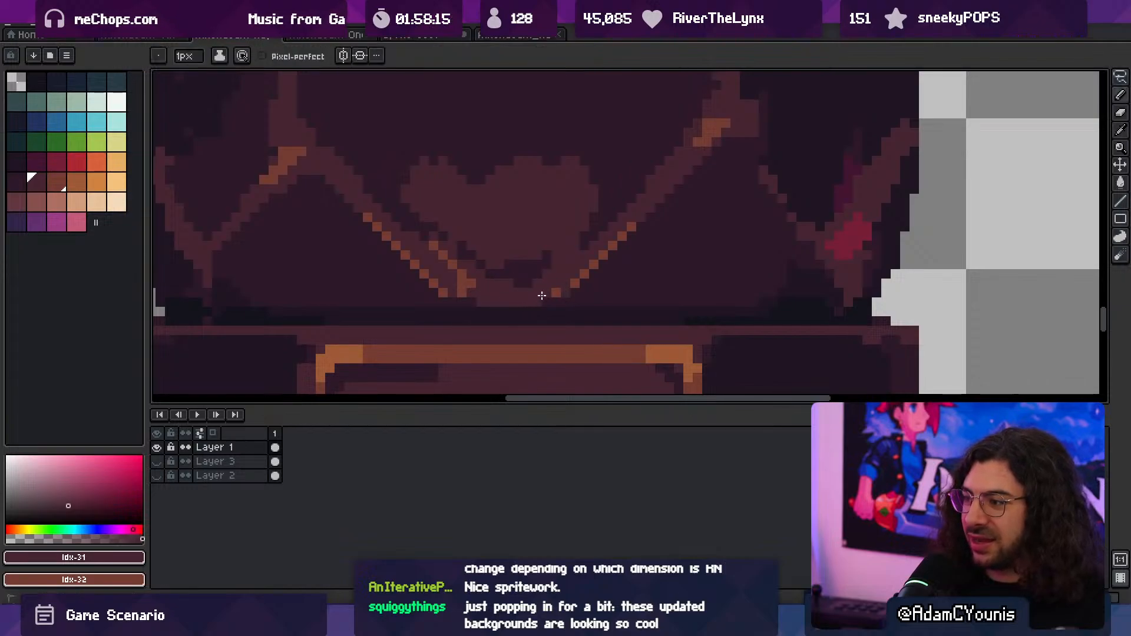
left_click(538, 292, "alt")
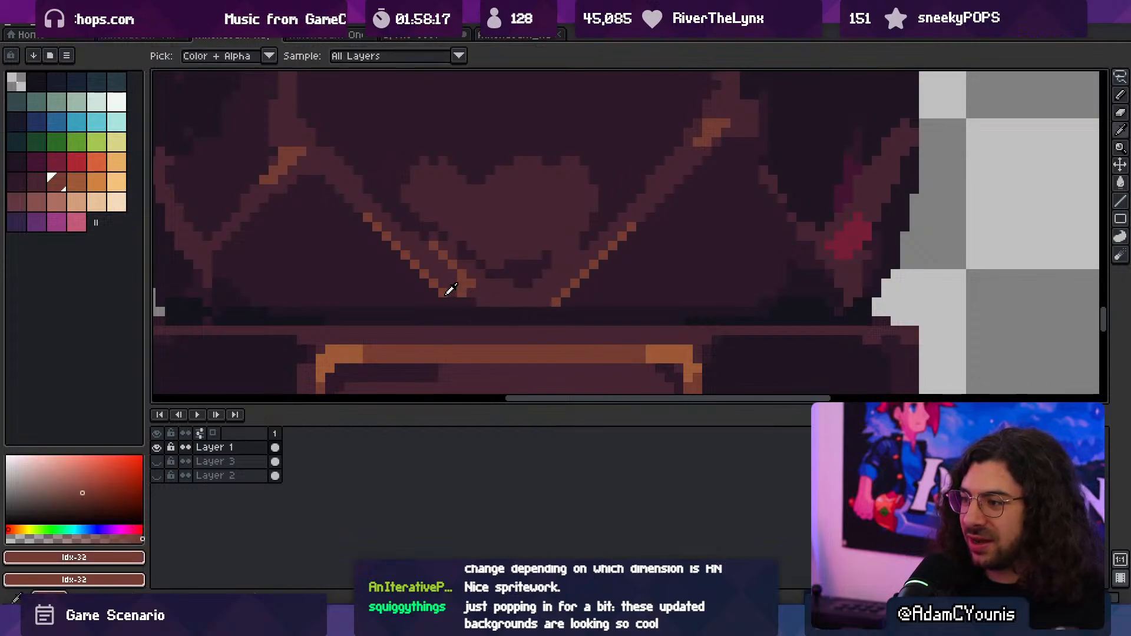
left_click(445, 294, "alt")
left_click(455, 303)
- Cover the stray brown pixels inside the left trim with idx-31 and darken the gap under the heart shape with idx-30
left_click_drag(501, 286, 604, 257, "ctrl")
left_click(510, 266, "alt")
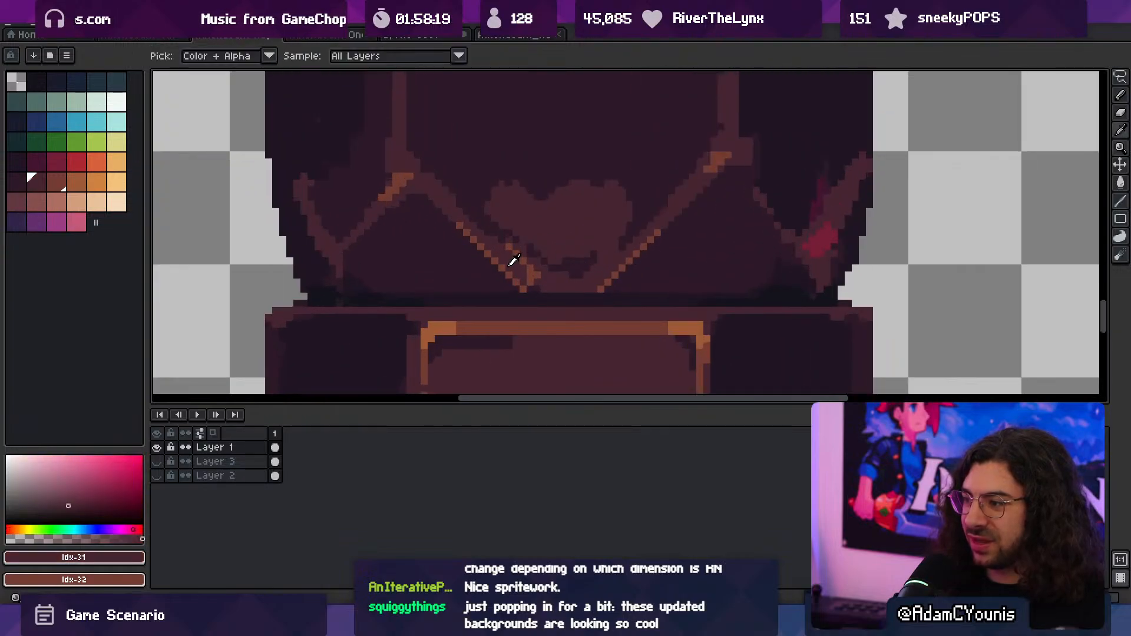
left_click_drag(509, 249, 534, 286)
scroll(539, 289, "down", 3)
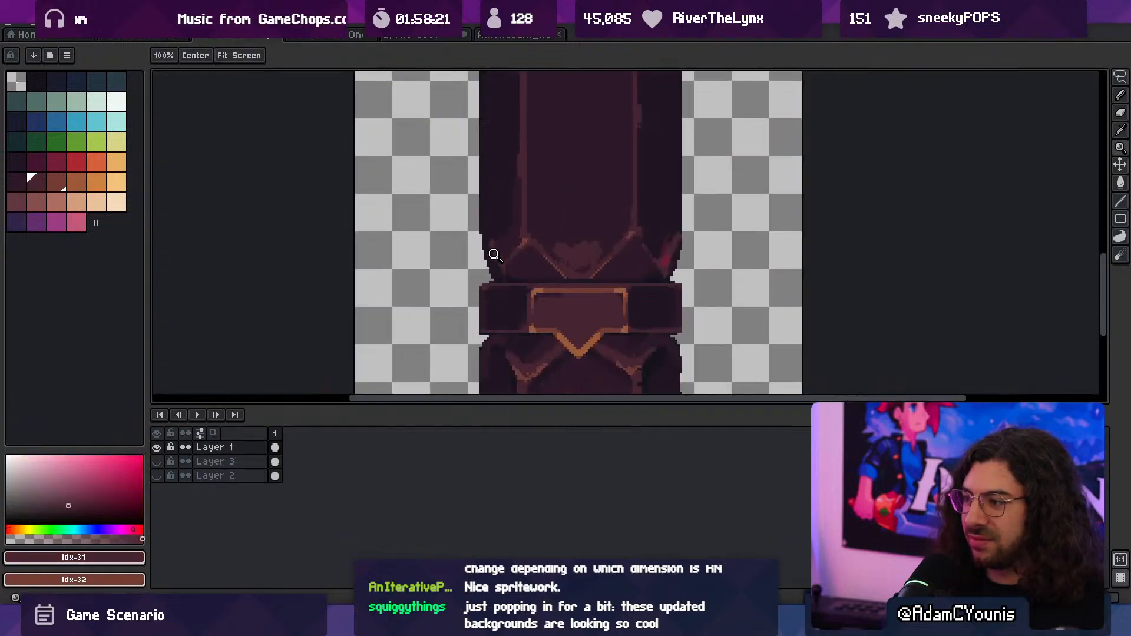
scroll(669, 235, "up", 3)
left_click(627, 247, "alt")
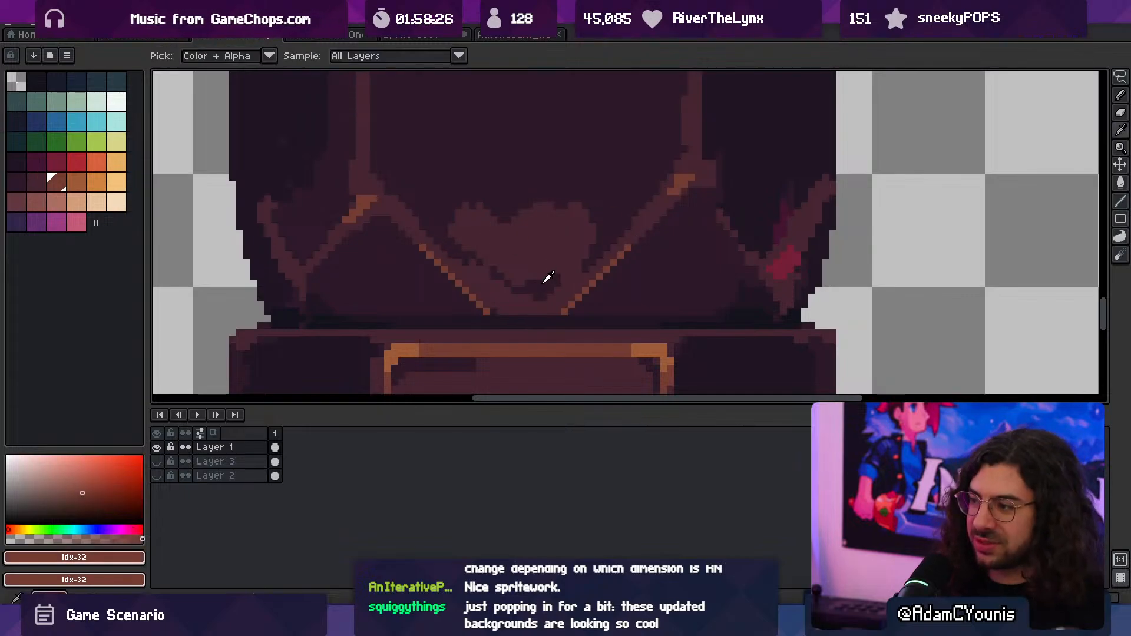
left_click(542, 277, "alt")
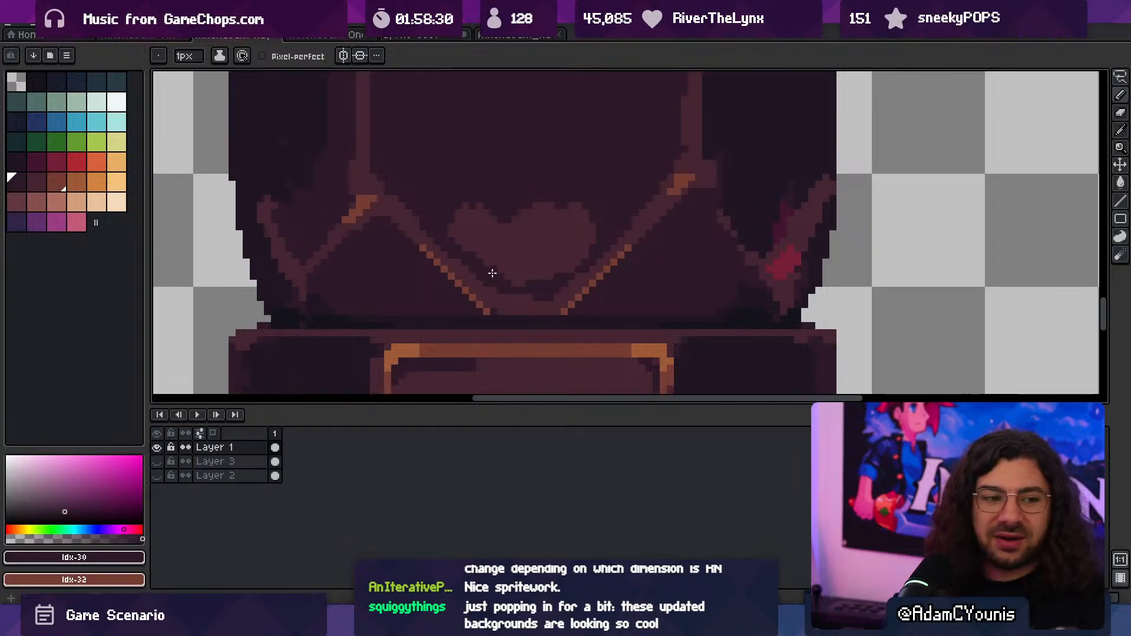
- Extend the idx-32 highlights a few pixels inward along the bottom corners of the joined trim
key("z")
scroll(530, 209, "down", 2)
scroll(554, 247, "up", 4)
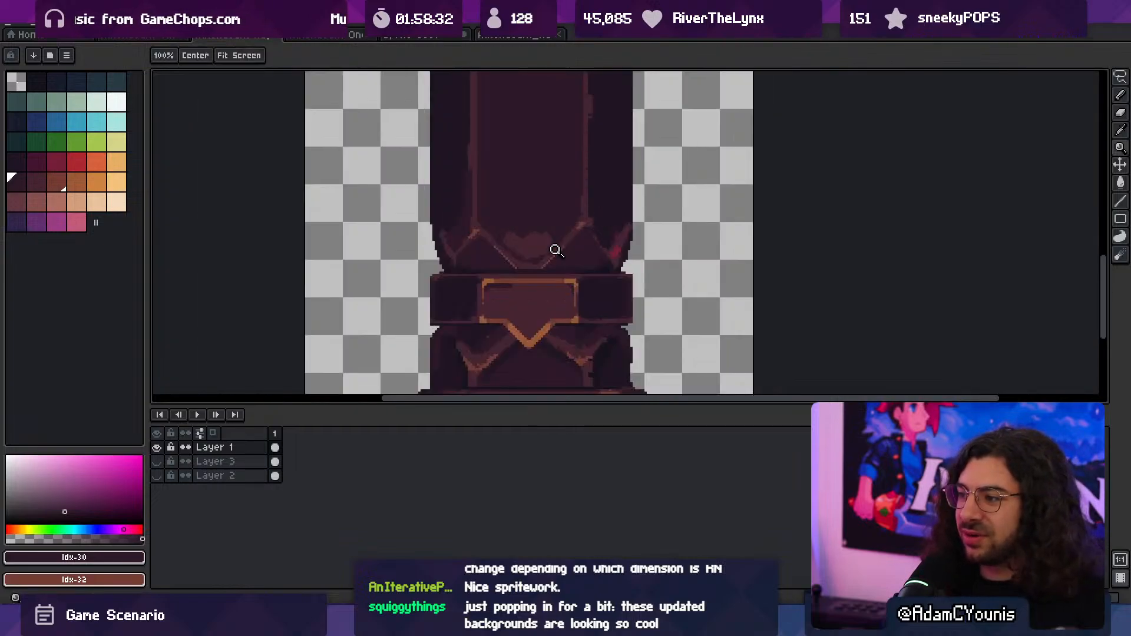
key("b")
left_click(509, 288, "alt")
left_click_drag(508, 288, 500, 297)
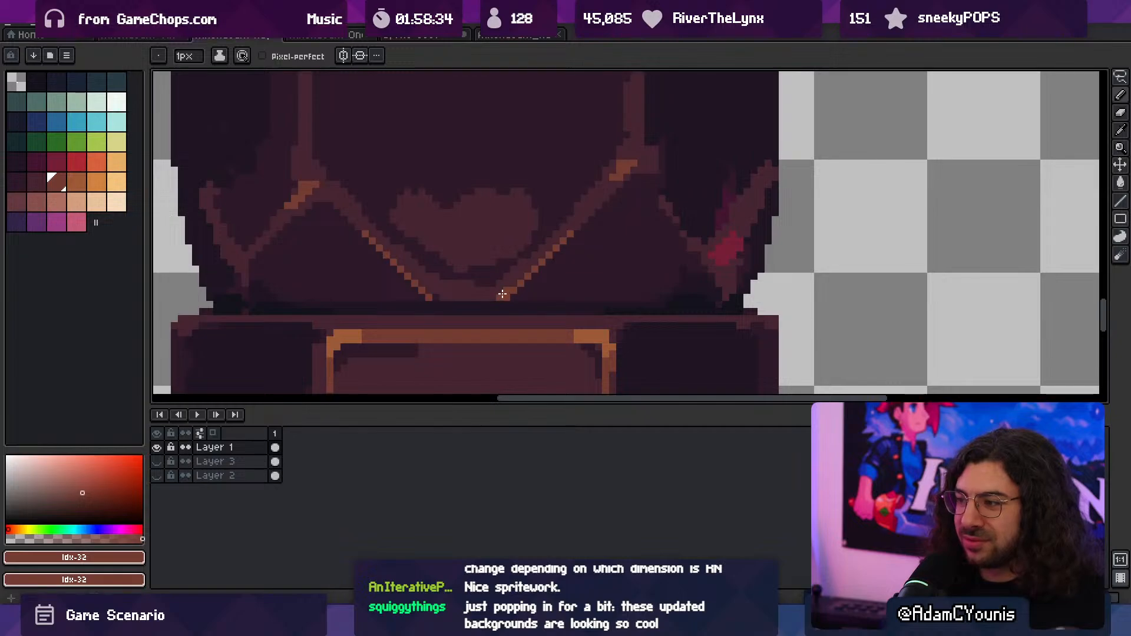
left_click_drag(430, 290, 442, 297)
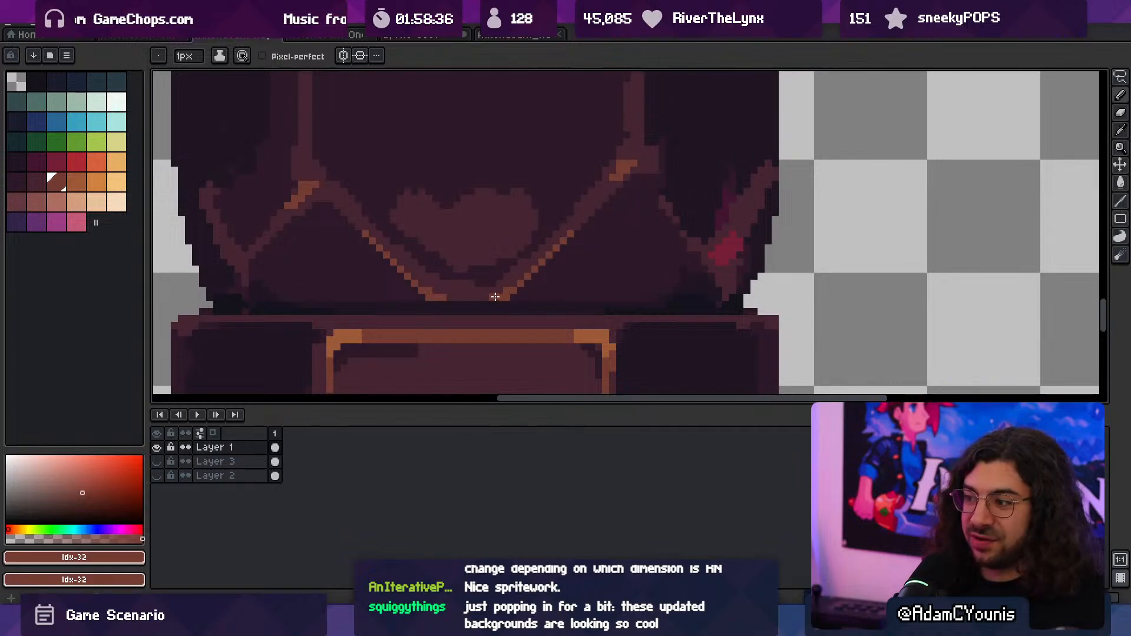
- Even out the dark idx-30 gap between the heart shape's tip and the bottom trim strip
key("z")
scroll(479, 235, "down", 3)
scroll(530, 259, "up", 3)
key("b")
left_click(518, 267, "alt")
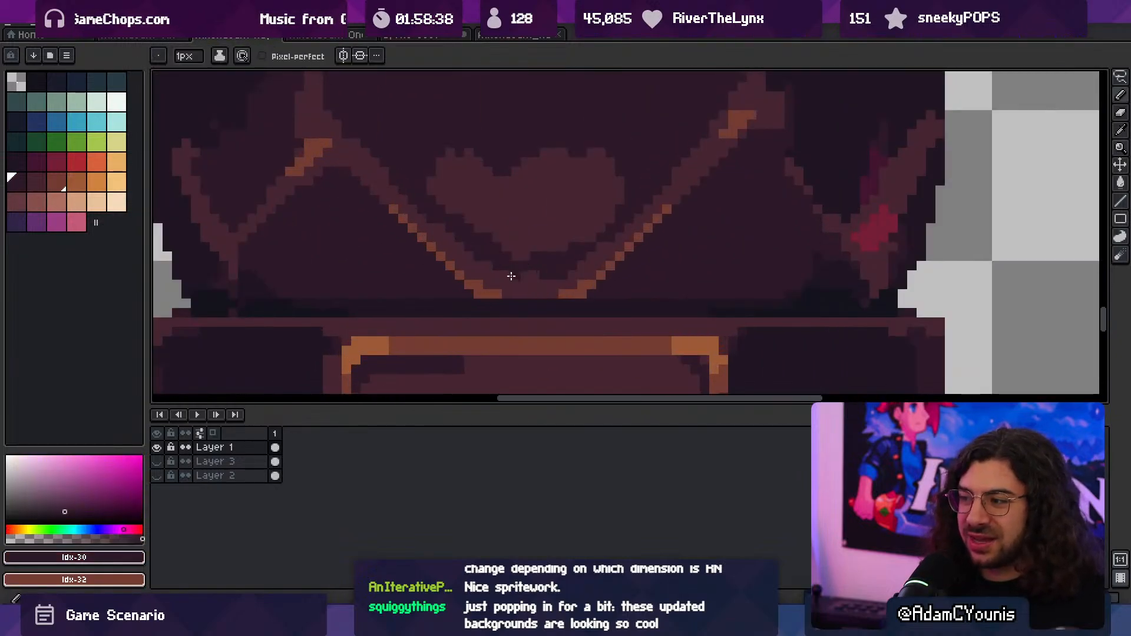
left_click_drag(512, 275, 537, 274)
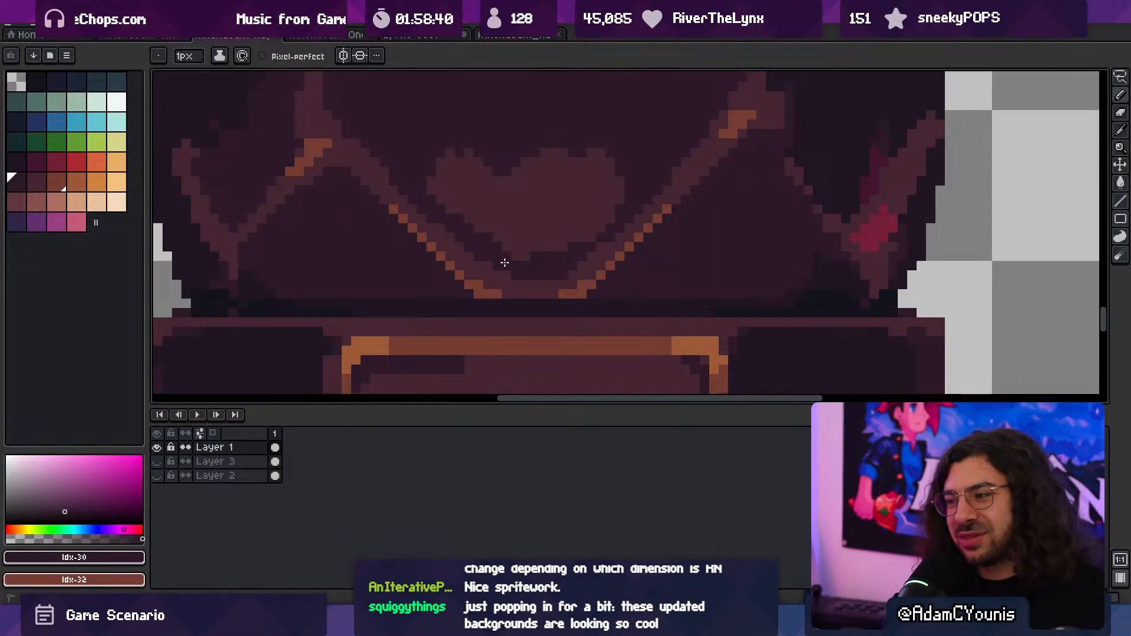
- Trim the heart shape's lower sides with idx-30 into cleaner diagonals that follow the surrounding trim
key("z")
scroll(574, 216, "down", 3)
scroll(597, 229, "up", 4)
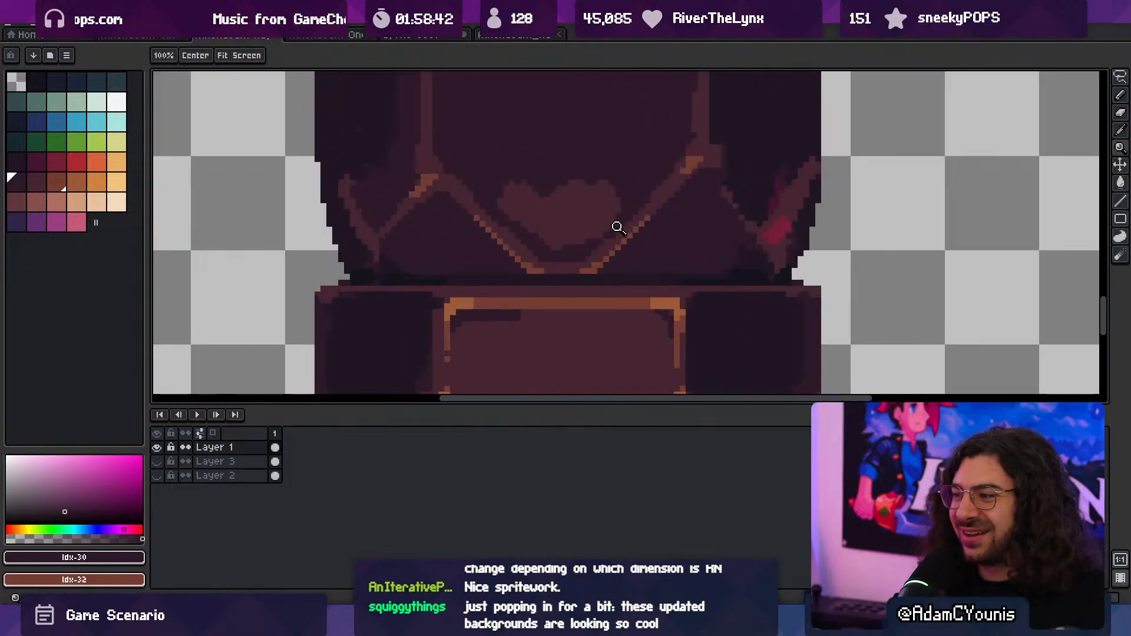
left_click(560, 242, "alt")
key("b")
left_click(591, 242, "alt")
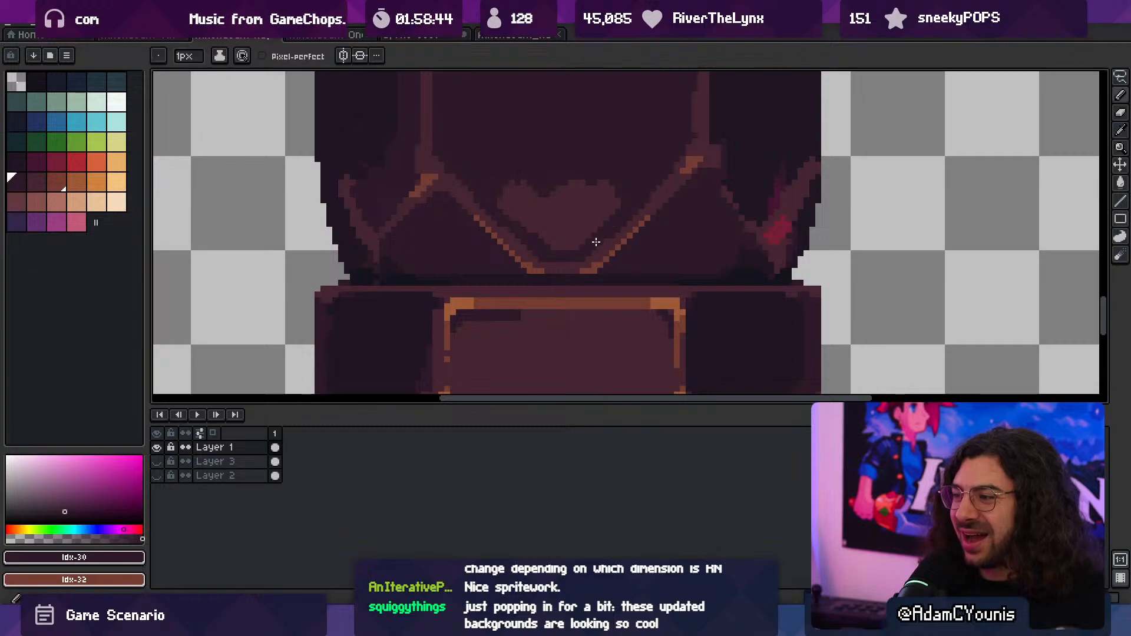
left_click(597, 224, "alt")
left_click(516, 230, "alt")
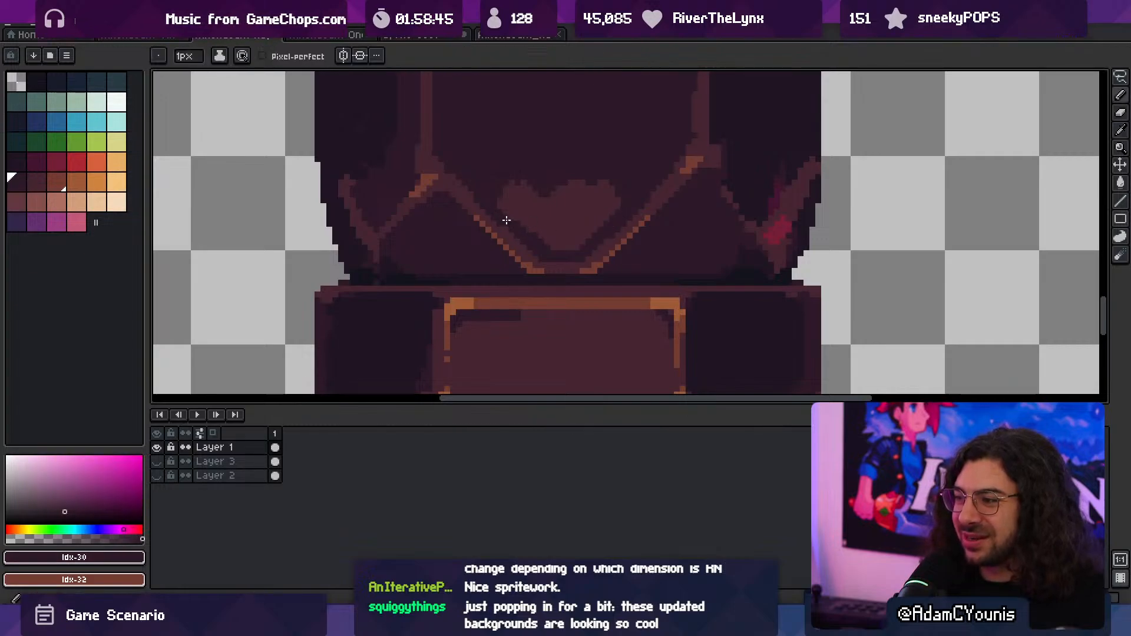
- Reshape the heart's upper right lobe with idx-31 and idx-30, splitting off a small piece beside the trim
key("z")
scroll(518, 223, "down", 3)
scroll(581, 188, "up", 5)
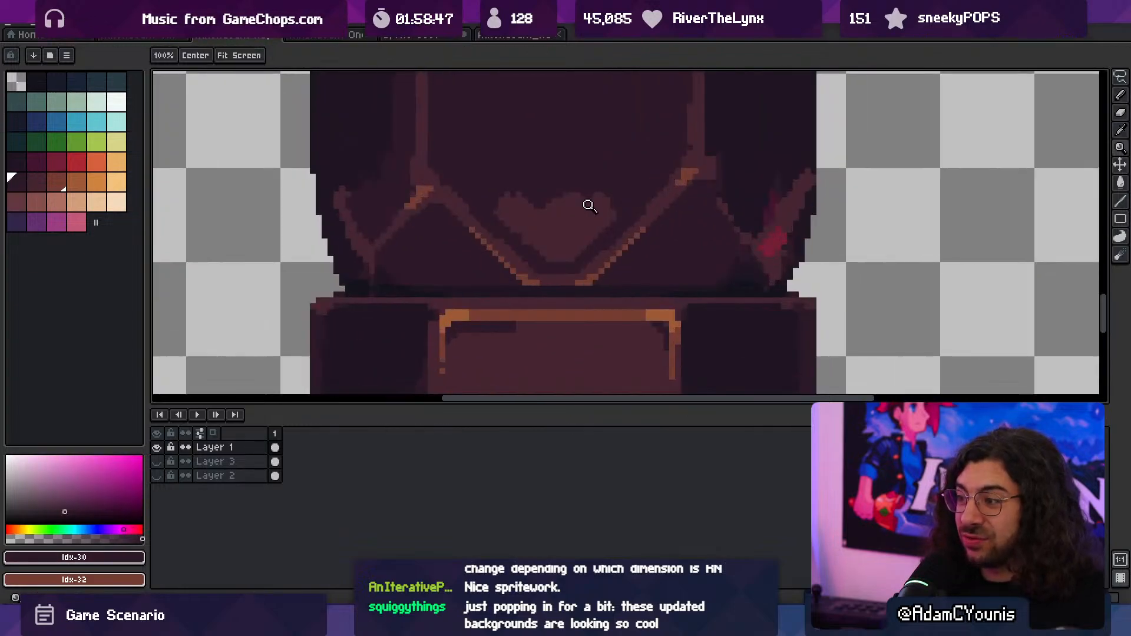
left_click(601, 200, "alt")
key("b")
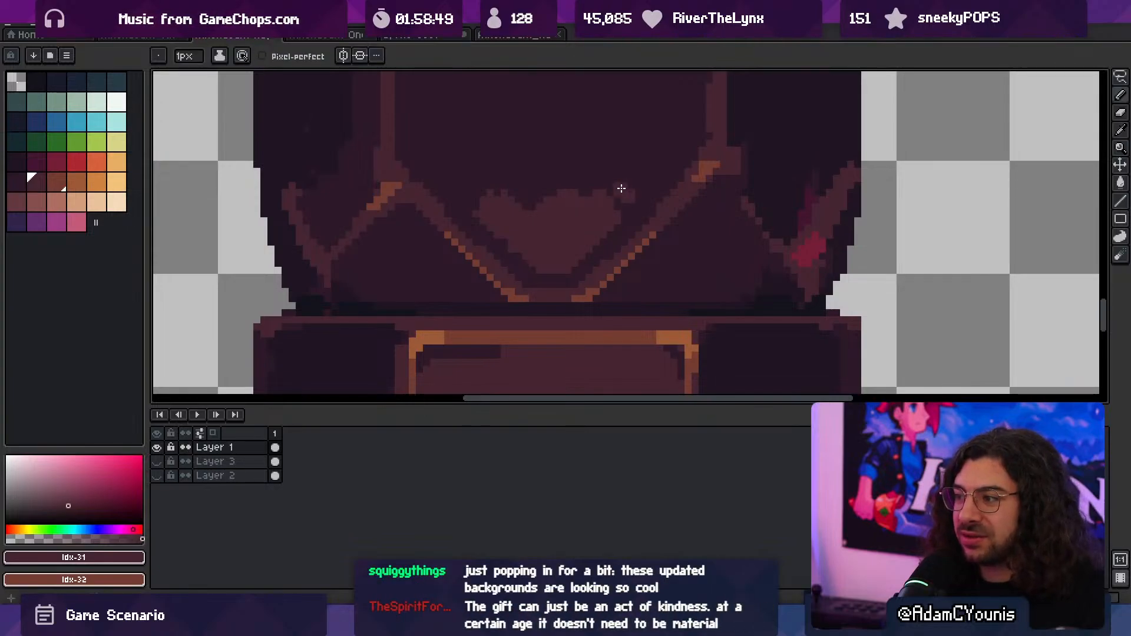
left_click(598, 189, "alt")
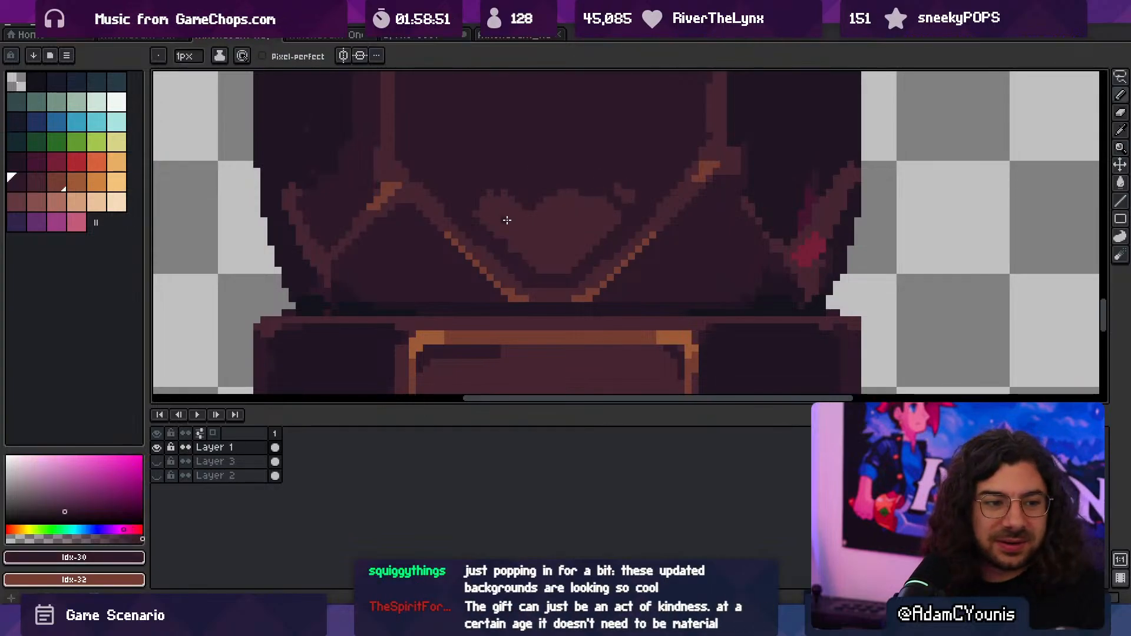
- Add a matching small idx-31 piece beside the heart's left lobe and refine both side pieces' edges with idx-30
middle_click_drag(505, 221, 537, 272)
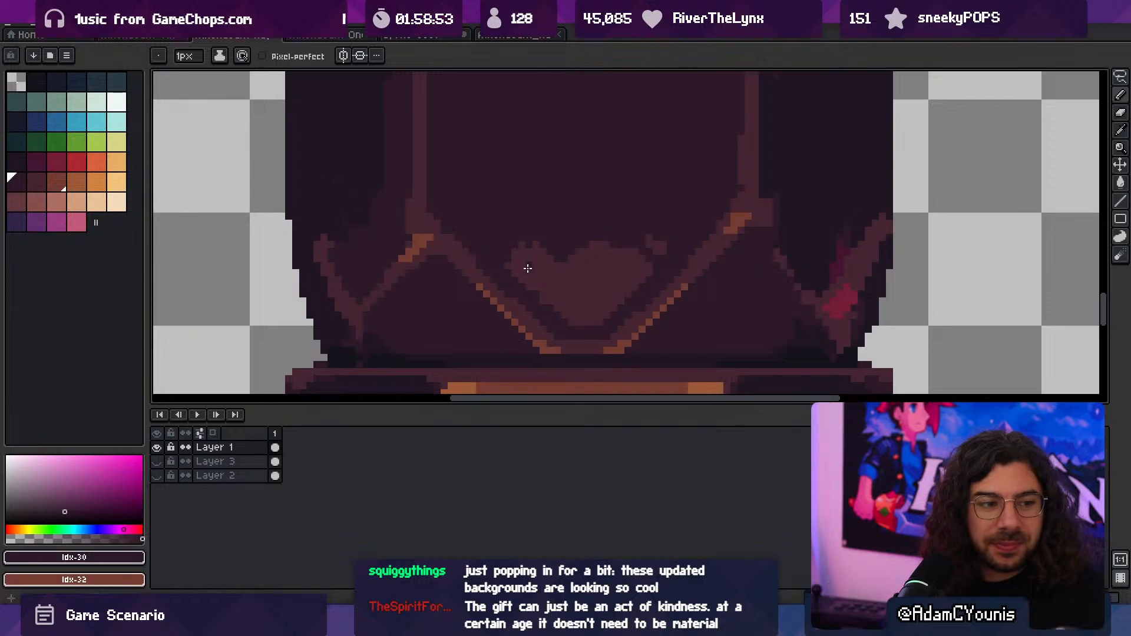
left_click(537, 260, "alt")
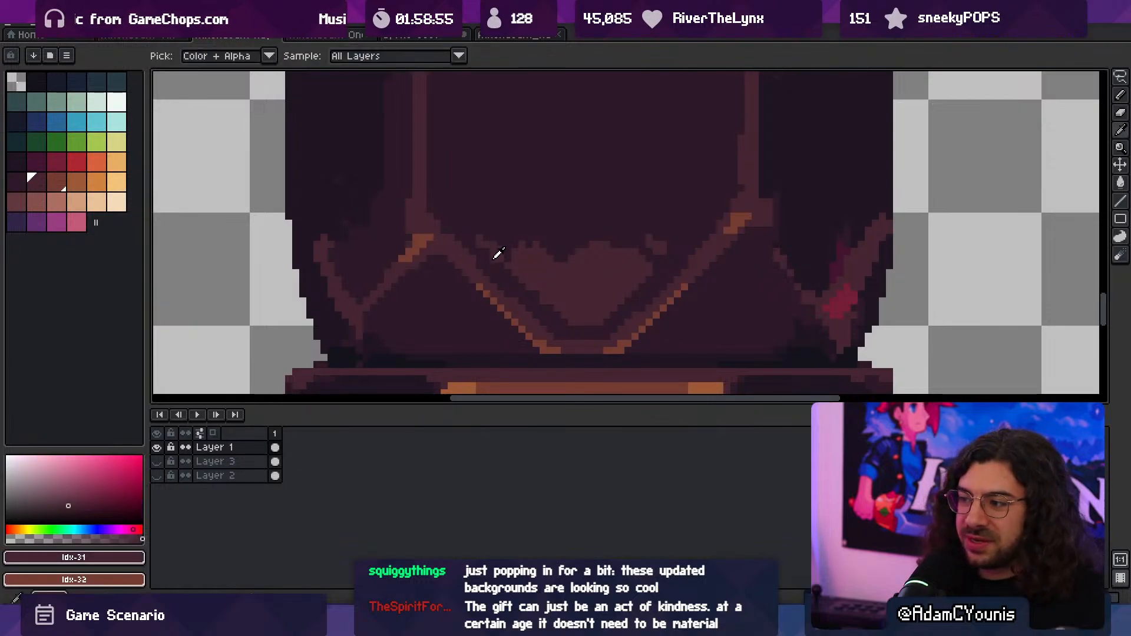
left_click(499, 257, "alt")
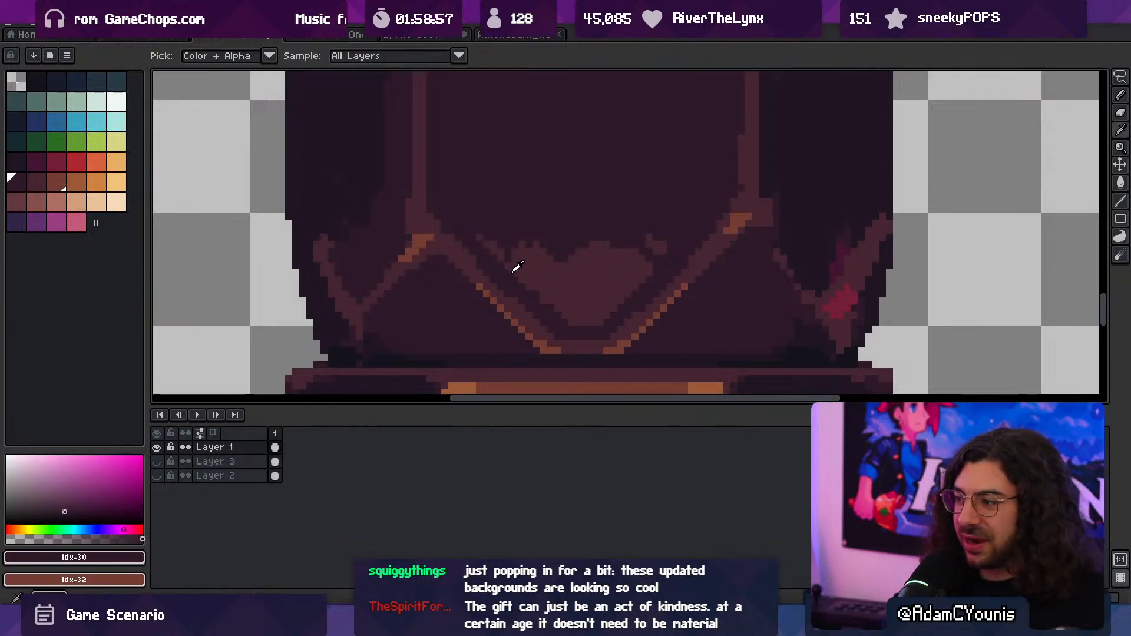
left_click(664, 305, "alt")
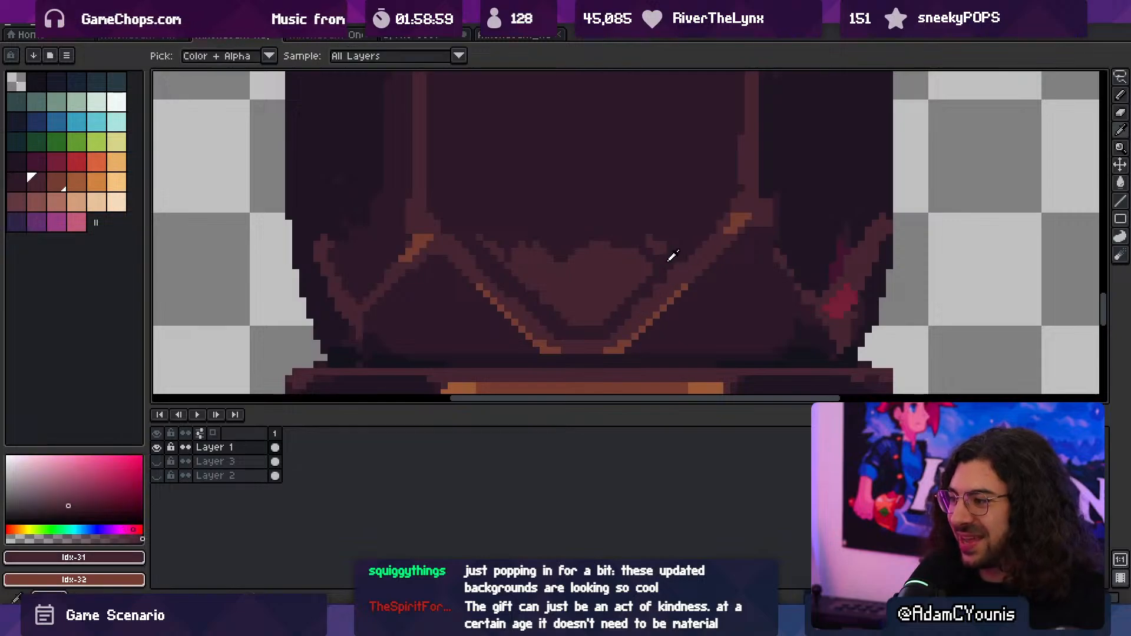
left_click(673, 264, "alt")
left_click(486, 273, "alt")
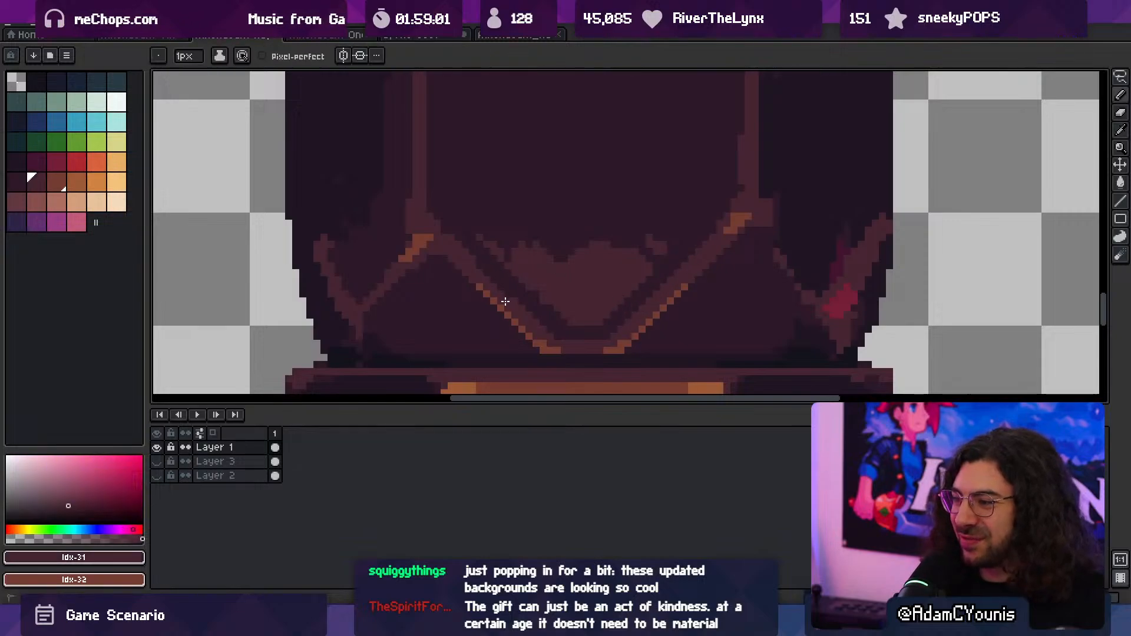
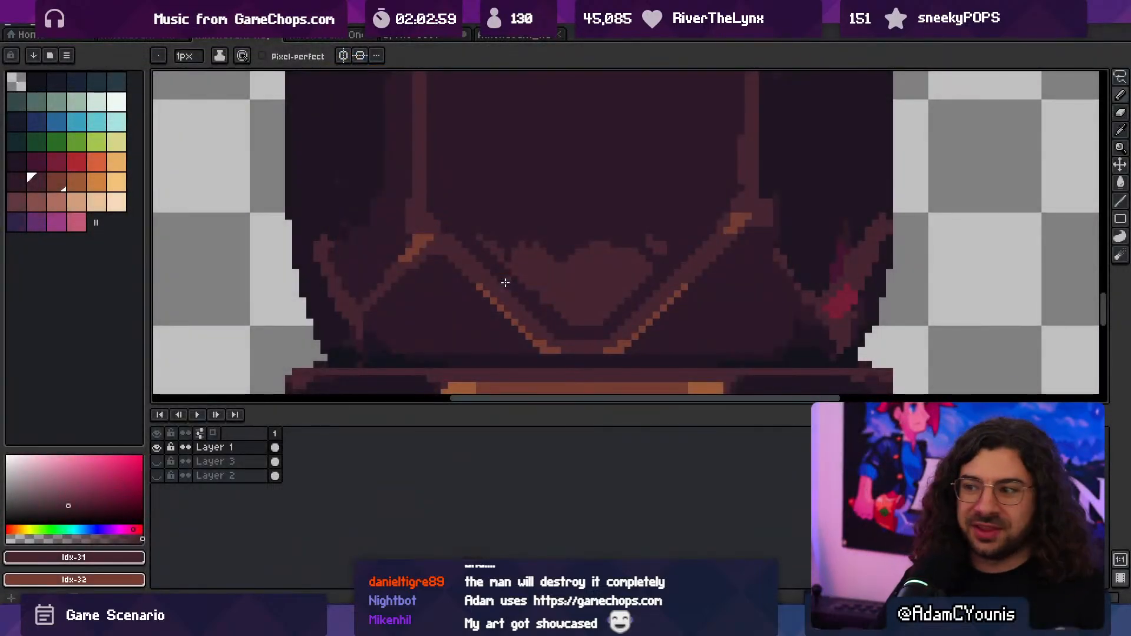
- Add idx-32 highlight pixels along the lower diagonals of the V-shaped trim above the plaque band
key("z")
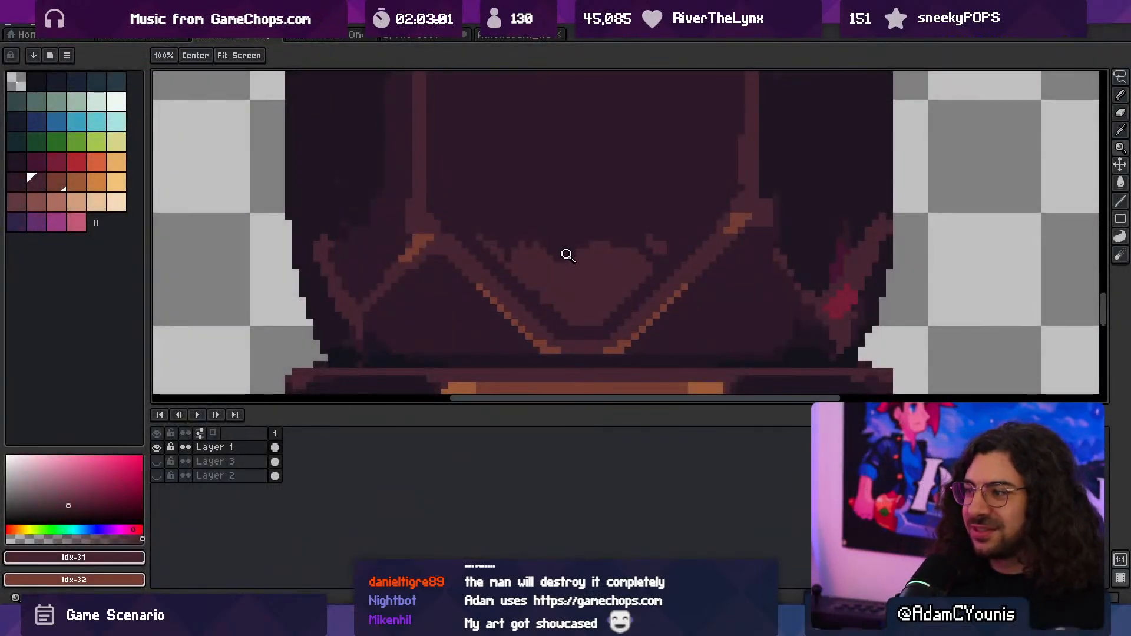
scroll(566, 253, "down", 3)
mouse_move(560, 251)
left_mouse_down()
mouse_move(598, 261)
mouse_move(615, 242)
left_mouse_up()
left_click(590, 264, "alt")
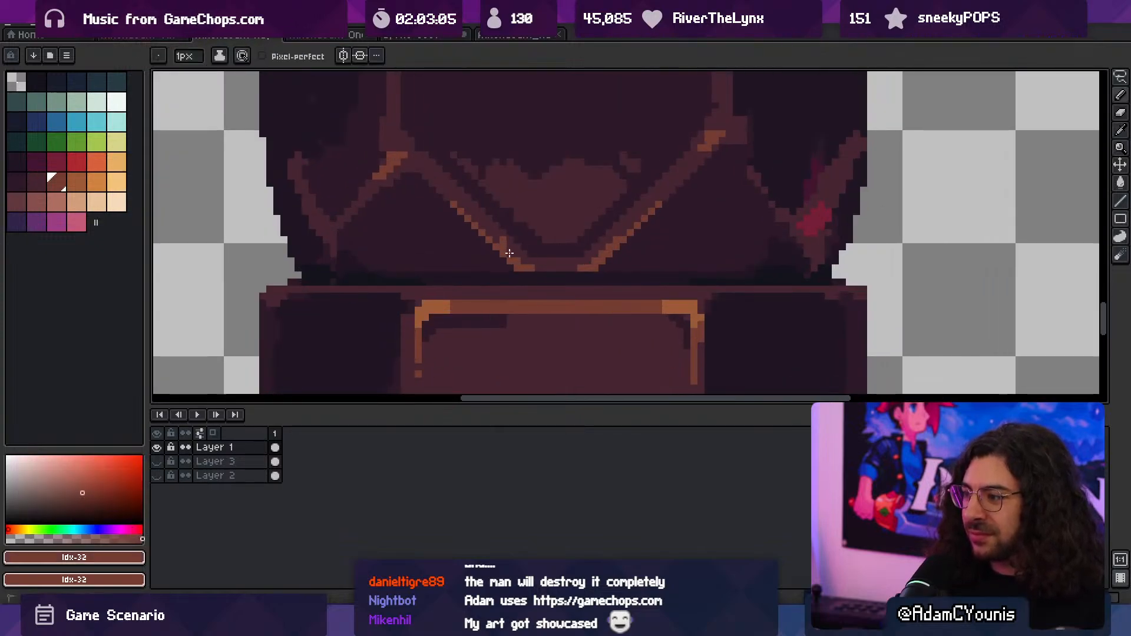
key("z")
scroll(512, 228, "down", 1)
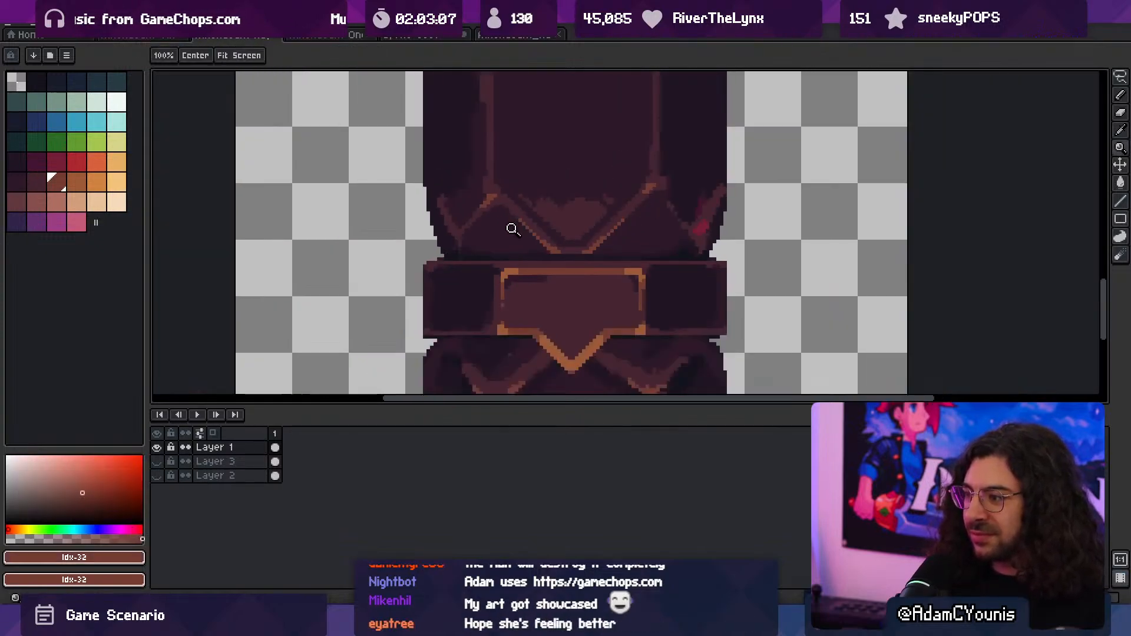
middle_click_drag(573, 236, 550, 219)
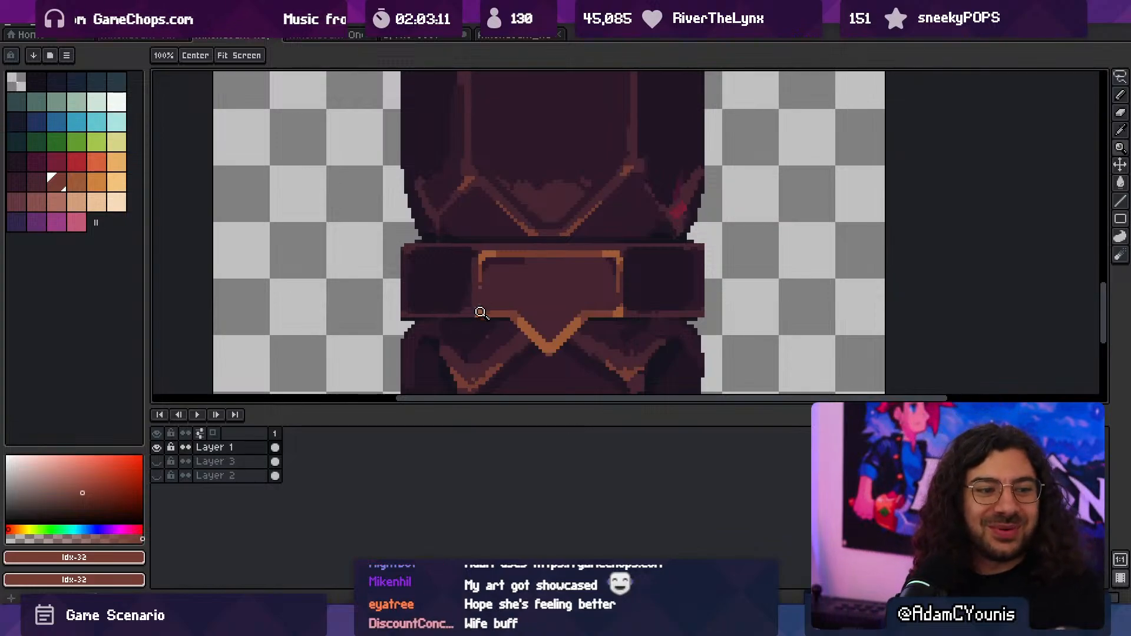
- Enable left-right mirrored drawing and complete both vertical sides of the plaque's frame with idx-33
left_click_drag(501, 321, 456, 210)
key("i")
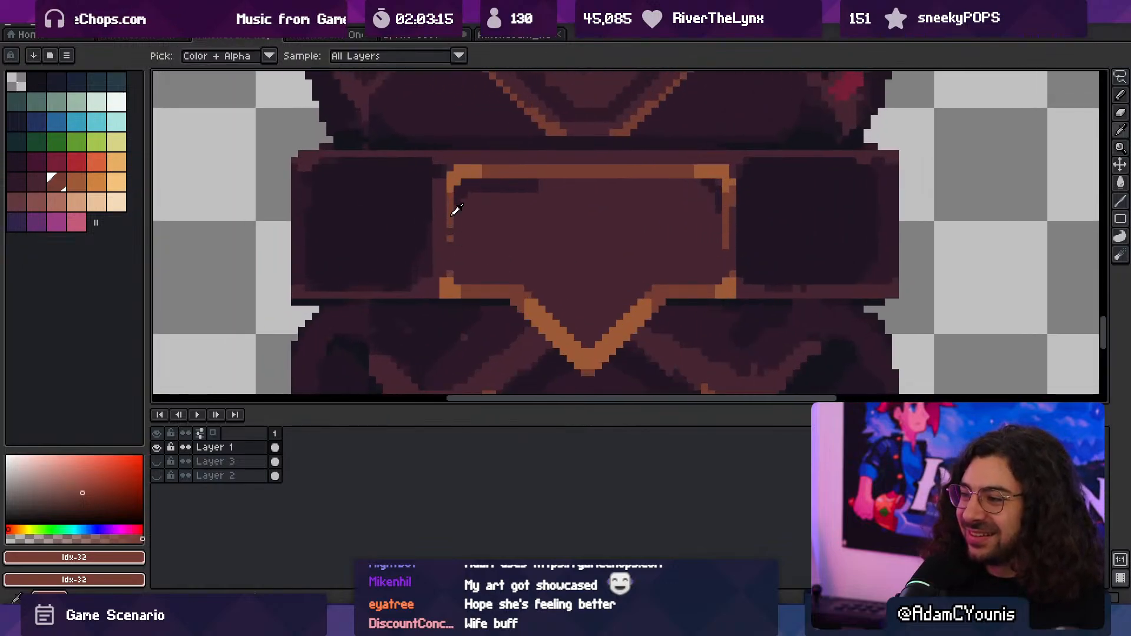
key("b")
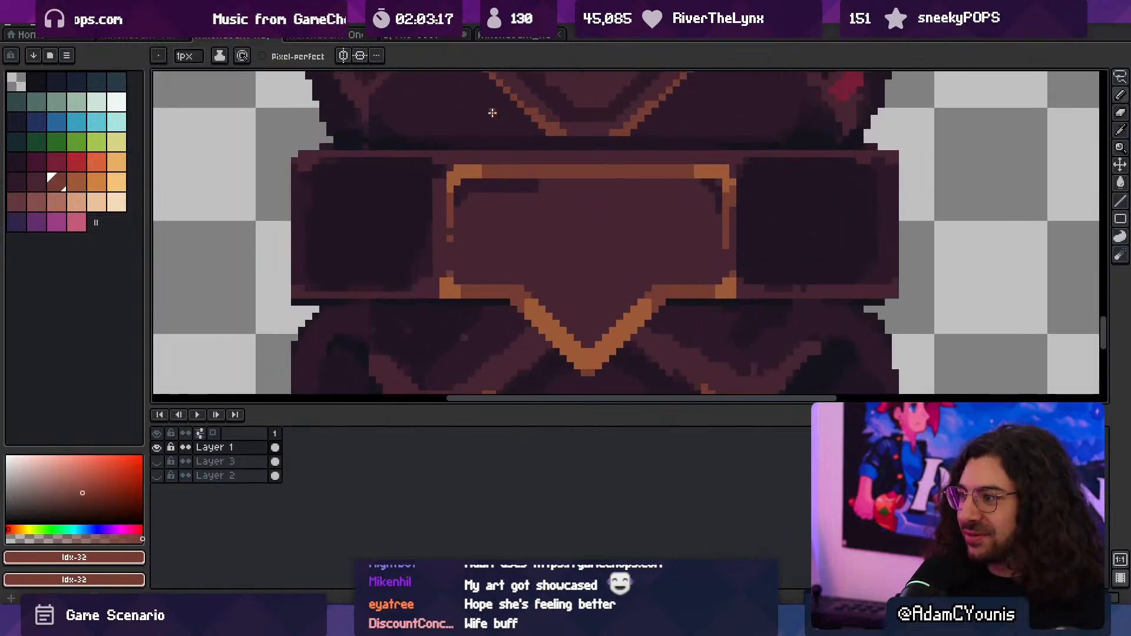
left_click(342, 58)
left_click(473, 170, "alt")
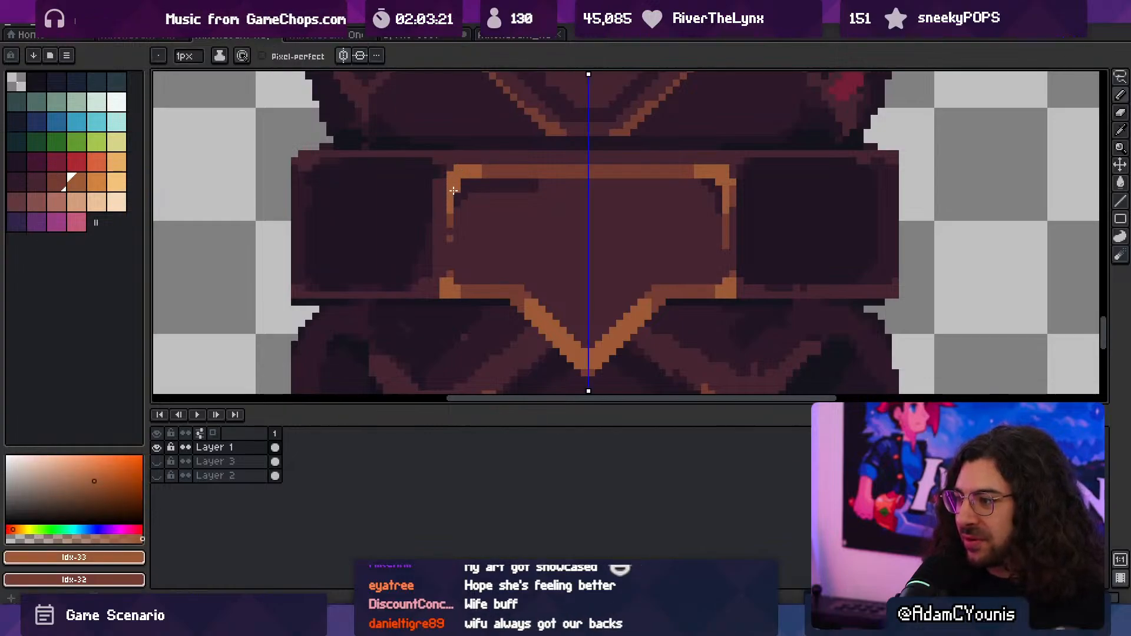
left_click(449, 213, "alt")
left_click_drag(445, 179, 444, 275)
left_click(452, 200, "alt")
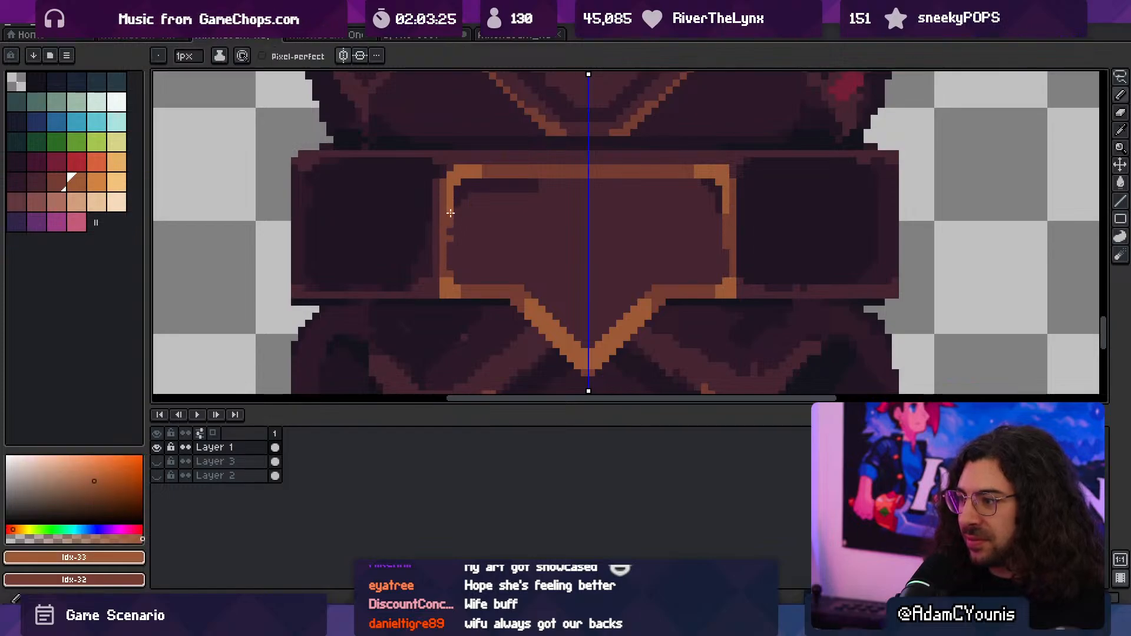
left_click_drag(451, 213, 449, 274)
- Clean up the border around the band's dark left side panel with idx-31
key("ctrl+space")
left_click_drag(510, 233, 494, 197, "ctrl")
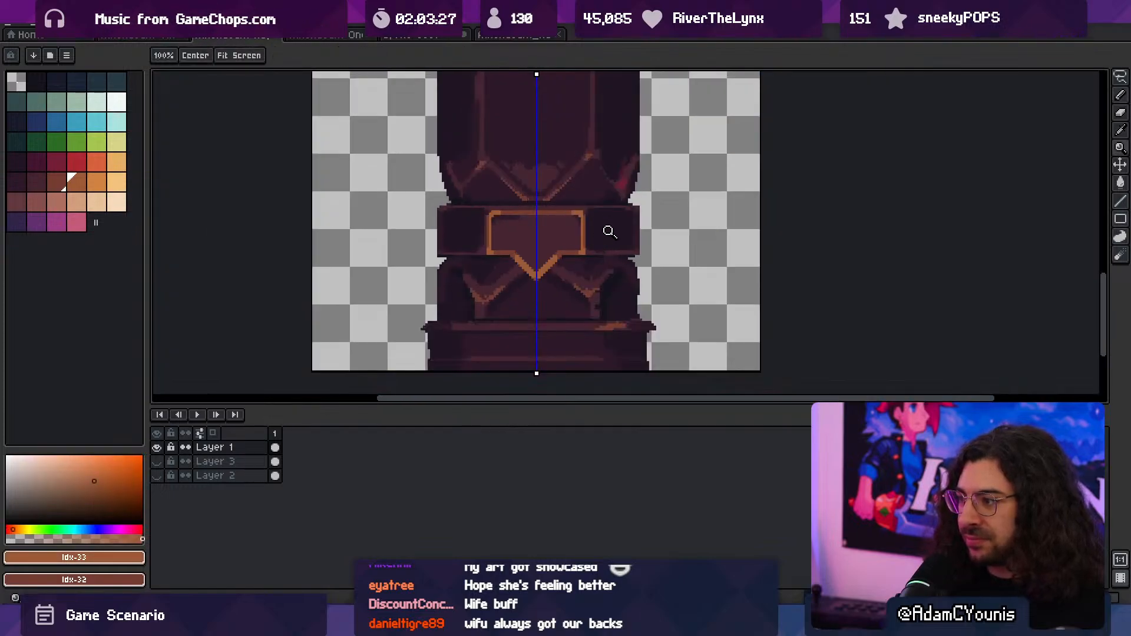
mouse_move(593, 243)
left_mouse_down("ctrl")
mouse_move(683, 272)
mouse_move(832, 237)
mouse_move(966, 236)
left_mouse_up("ctrl")
left_click(589, 274, "alt")
key("ctrl+space")
key("ctrl+space")
mouse_move(884, 234)
left_mouse_down("ctrl")
mouse_move(702, 252)
mouse_move(605, 279)
left_mouse_up("ctrl")
left_click_drag(535, 274, 583, 262, "ctrl")
key("ctrl+space")
left_click_drag(582, 262, 504, 272)
left_click_drag(505, 272, 567, 275, "ctrl")
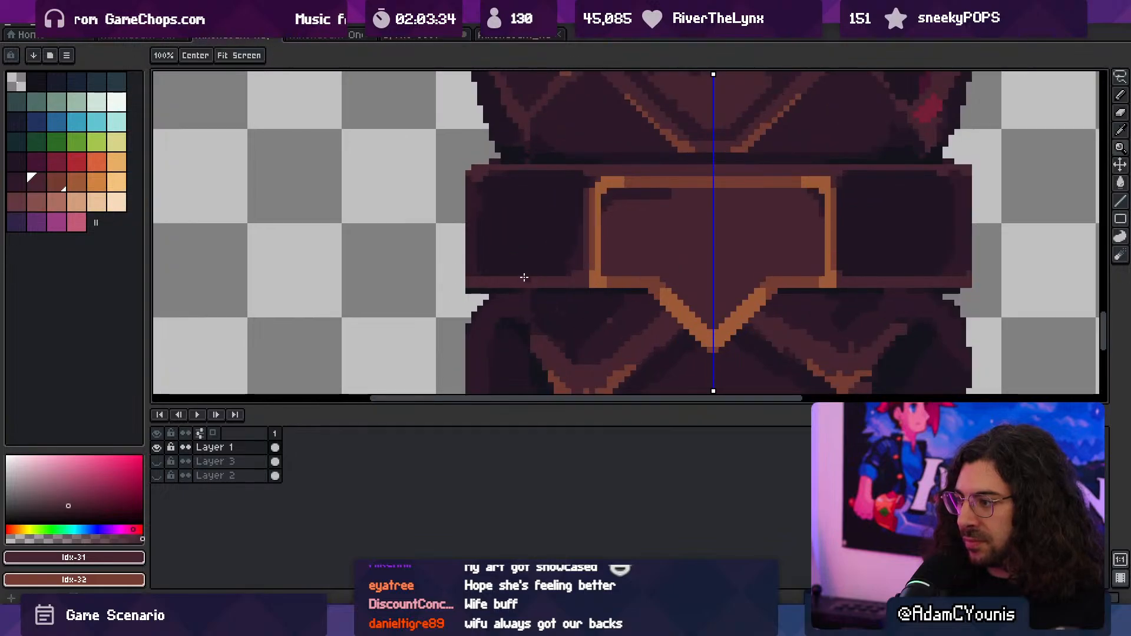
- Refine the edges and corners of the band's dark side panels with idx-24 and idx-30
left_click(565, 246, "alt")
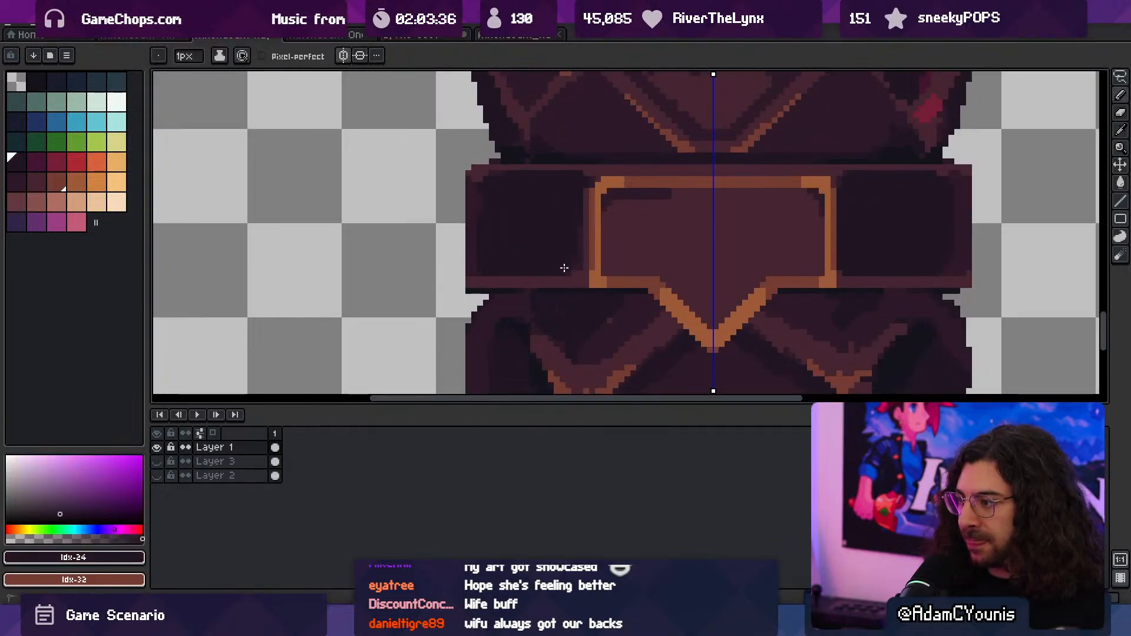
key("ctrl+space")
left_click_drag(725, 274, 696, 271, "ctrl")
left_click_drag(696, 271, 583, 235)
left_click_drag(536, 275, 579, 259, "ctrl")
left_click(544, 254, "alt")
key("ctrl+space")
left_click_drag(579, 259, 542, 280)
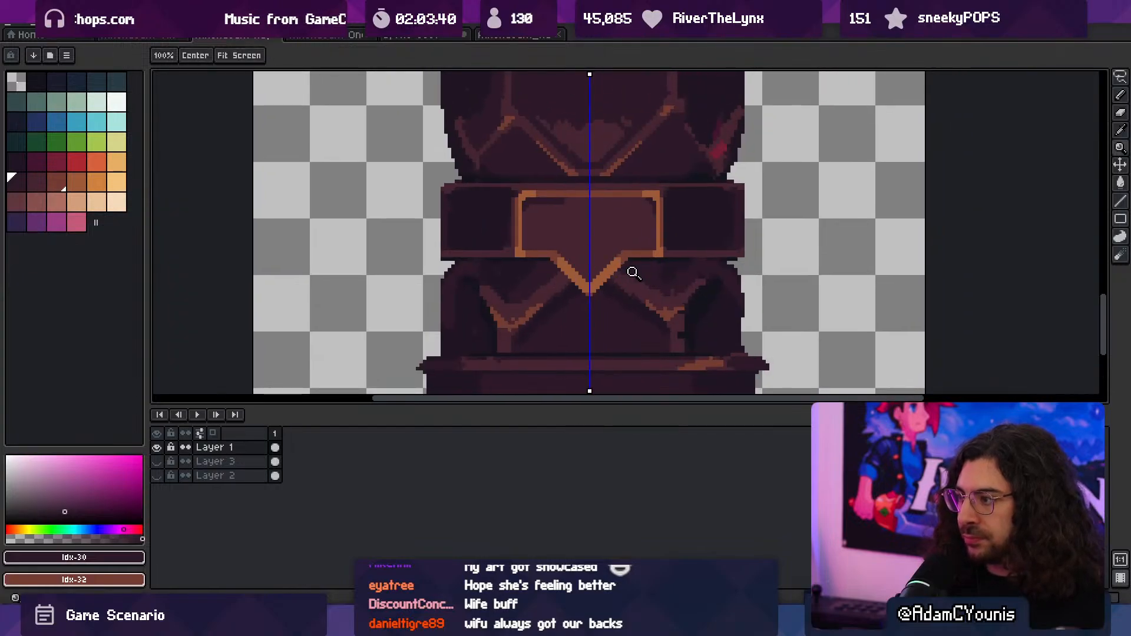
- Draw a thin idx-30 inner shadow beneath the plaque's top frame and around its upper corners, trimming it with idx-31
left_click_drag(632, 273, 599, 265, "ctrl")
left_click_drag(633, 301, 649, 301, "ctrl")
left_click_drag(580, 209, 601, 187, "ctrl")
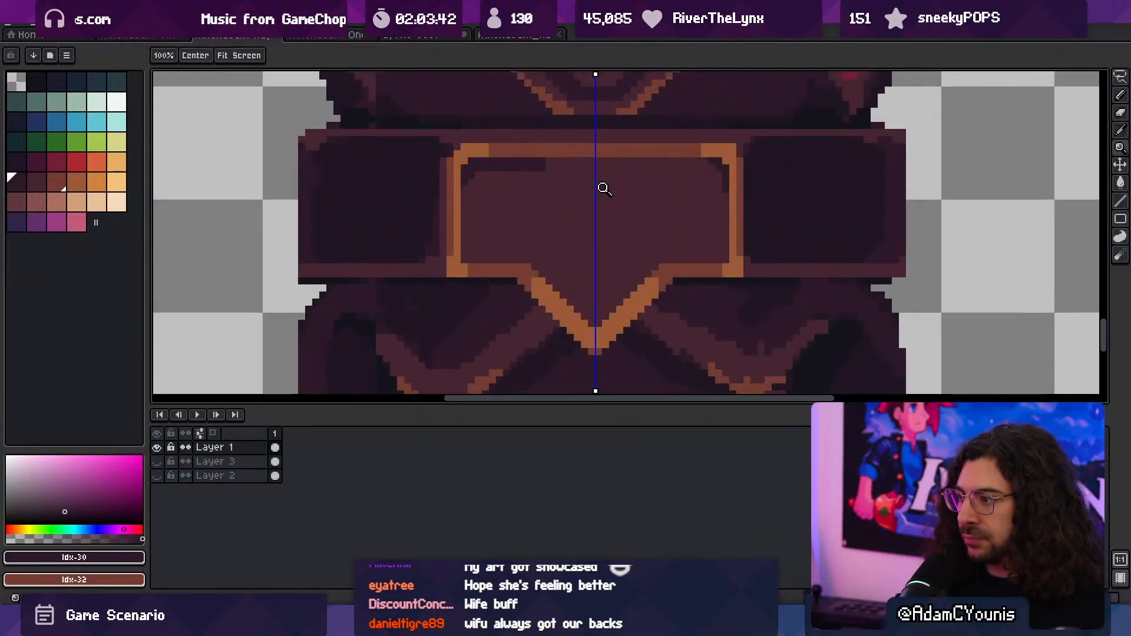
left_click_drag(542, 163, 712, 161)
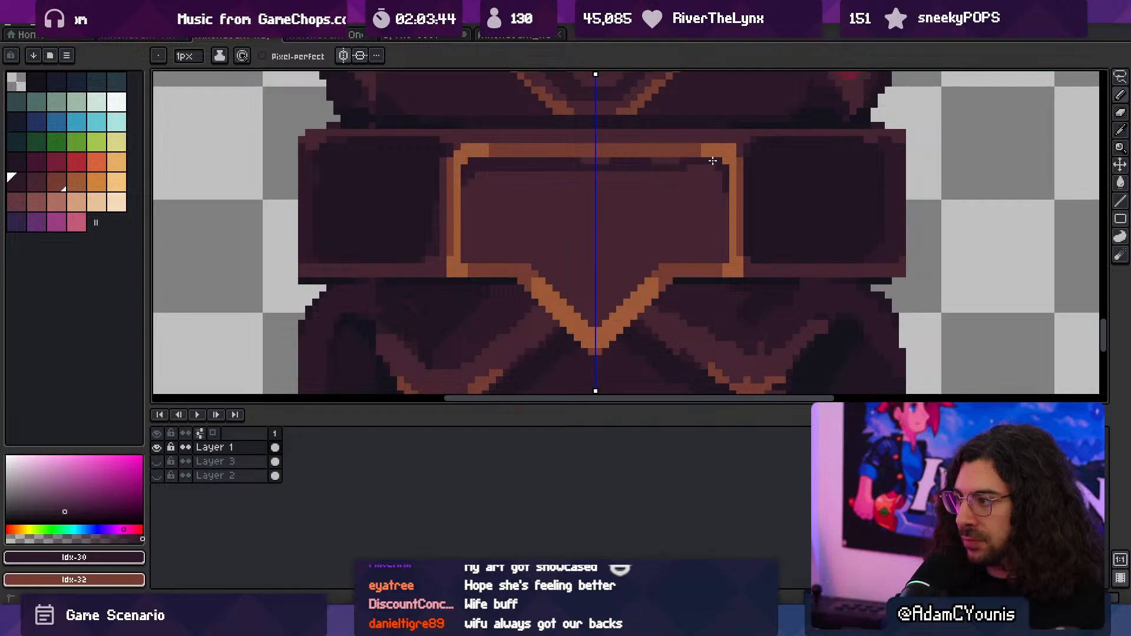
left_click(545, 180, "alt")
left_click_drag(485, 169, 640, 165)
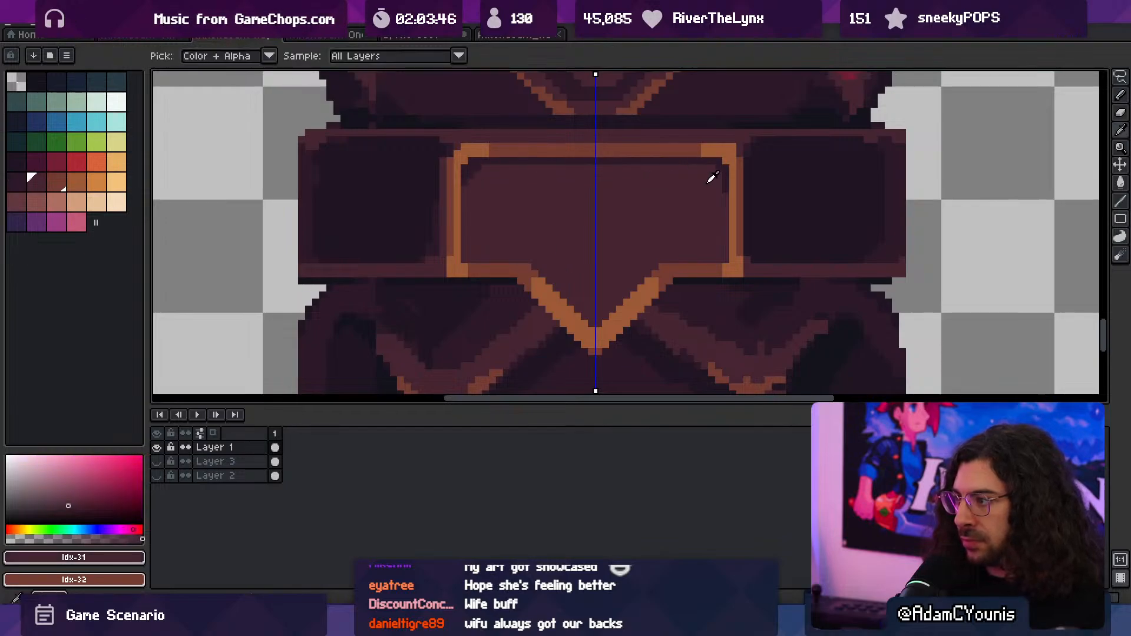
left_click(724, 181, "alt")
left_click(700, 154, "alt")
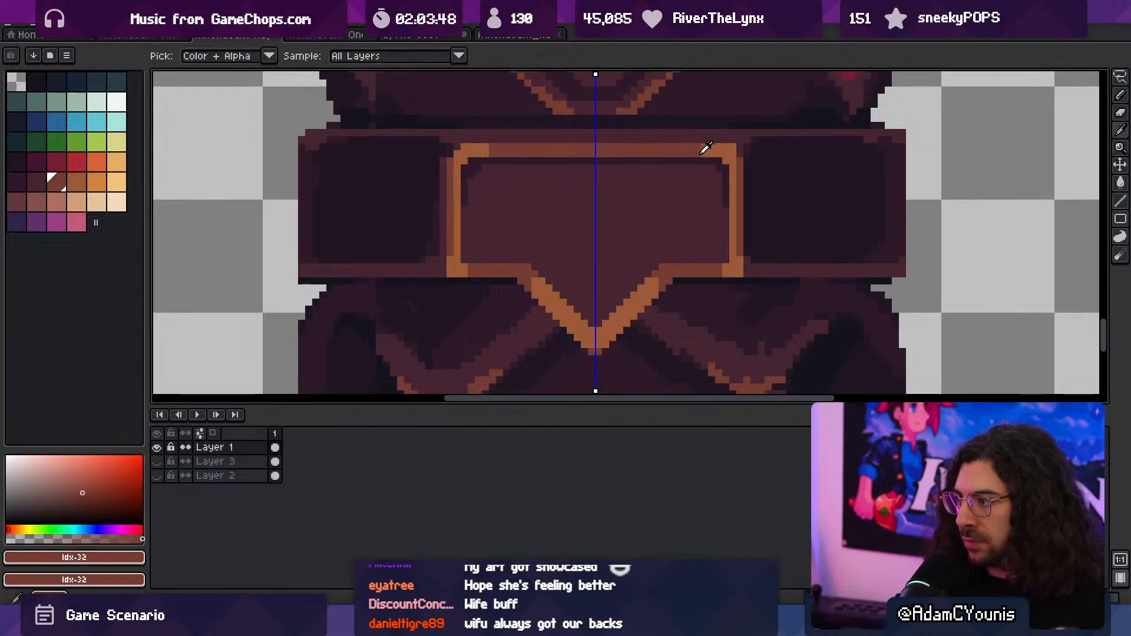
left_click(709, 160)
mouse_move(694, 177)
left_mouse_down("ctrl")
mouse_move(626, 168)
mouse_move(700, 190)
left_mouse_up("ctrl")
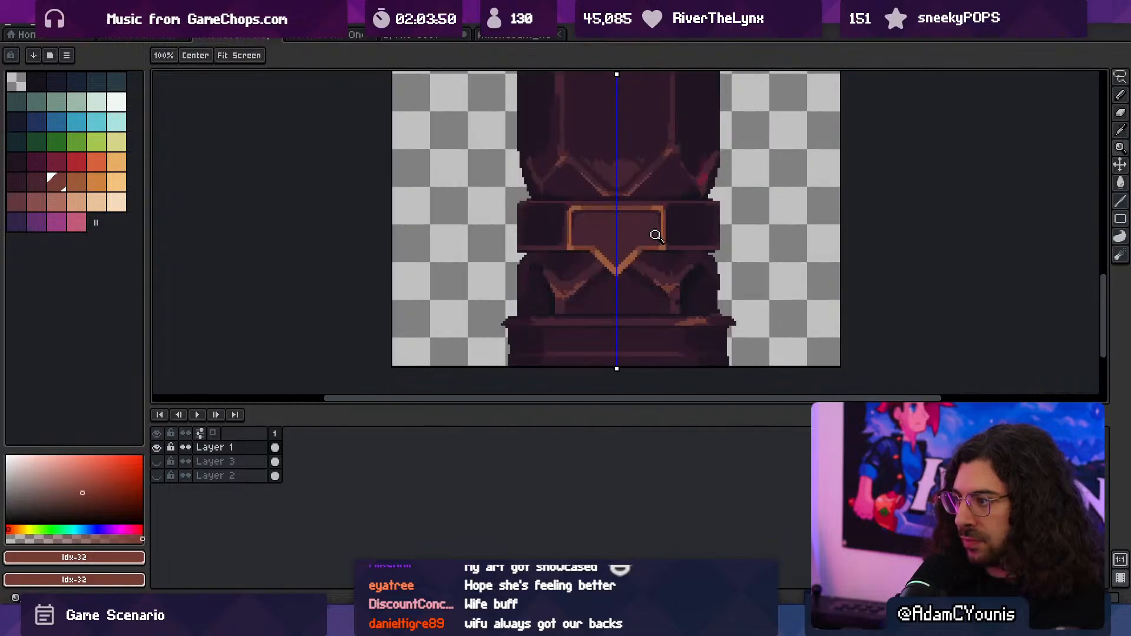
- Thicken the plaque frame's vertical sides with idx-33 and tidy its outer upper corners with idx-31
left_click_drag(628, 251, 646, 252, "ctrl")
left_click_drag(585, 256, 650, 248)
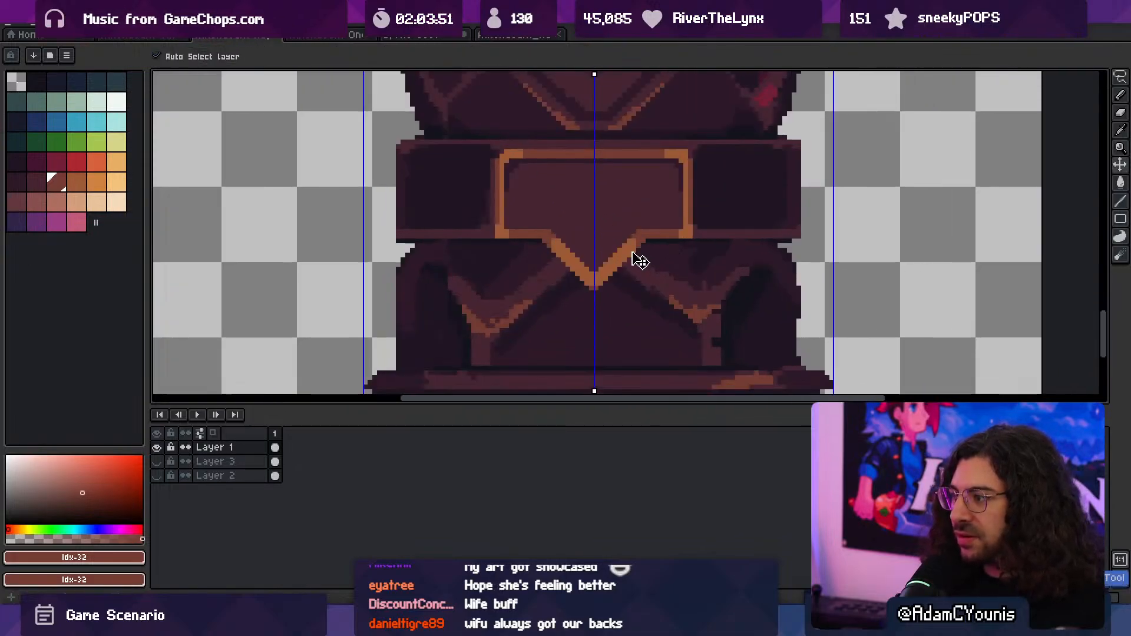
left_click_drag(674, 150, 699, 154, "ctrl")
left_click(692, 157, "alt")
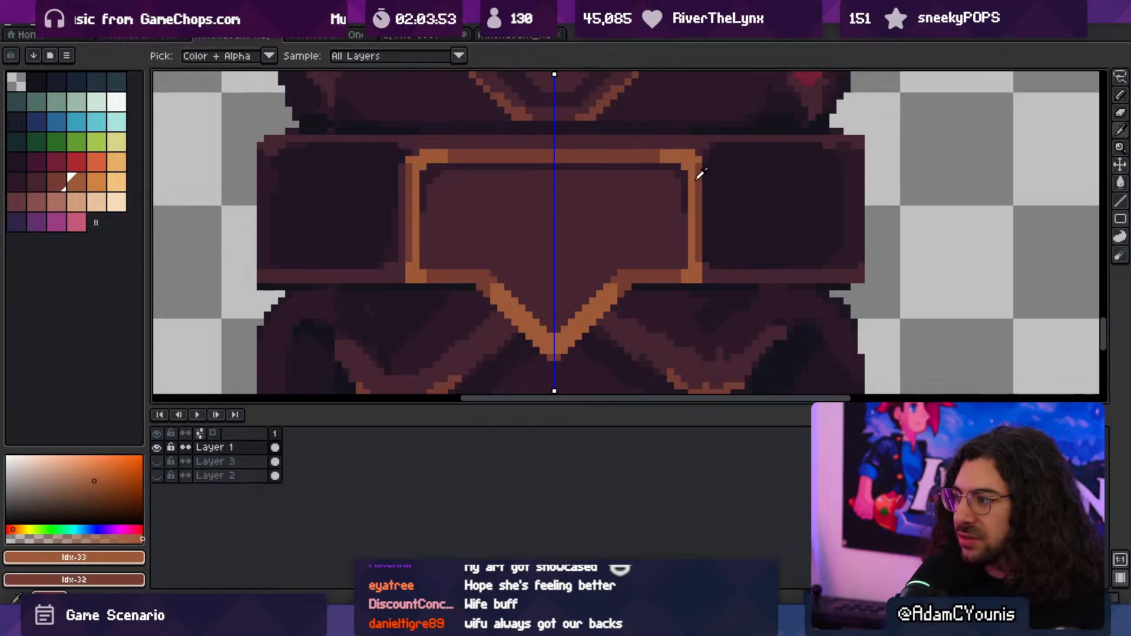
left_click(698, 175, "alt")
left_click(413, 154, "alt")
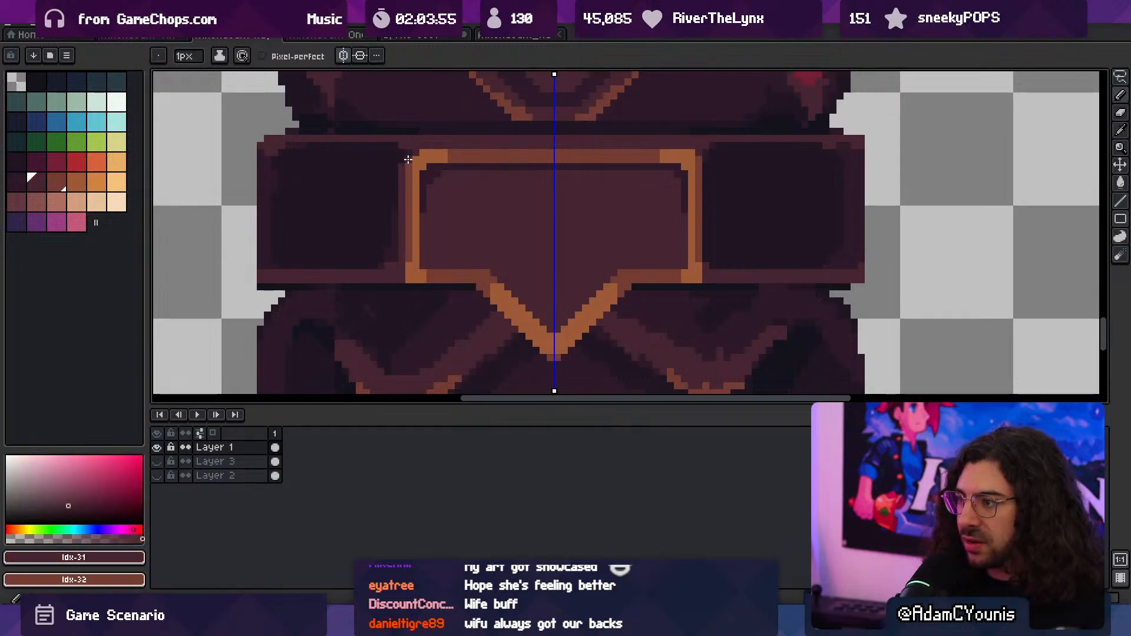
left_click(409, 168, "alt")
left_click_drag(409, 167, 410, 263)
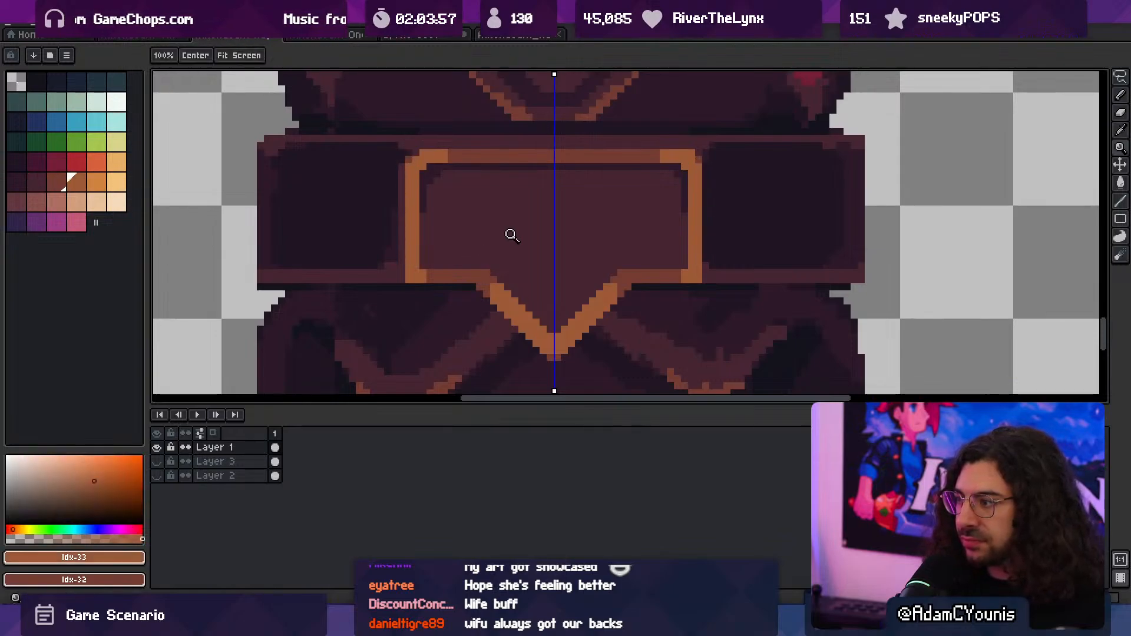
- Clean the edges of the chevron trims below the plaque with idx-31 and the idx-24 shadow color
scroll(510, 234, "down", 2)
scroll(489, 246, "down", 2)
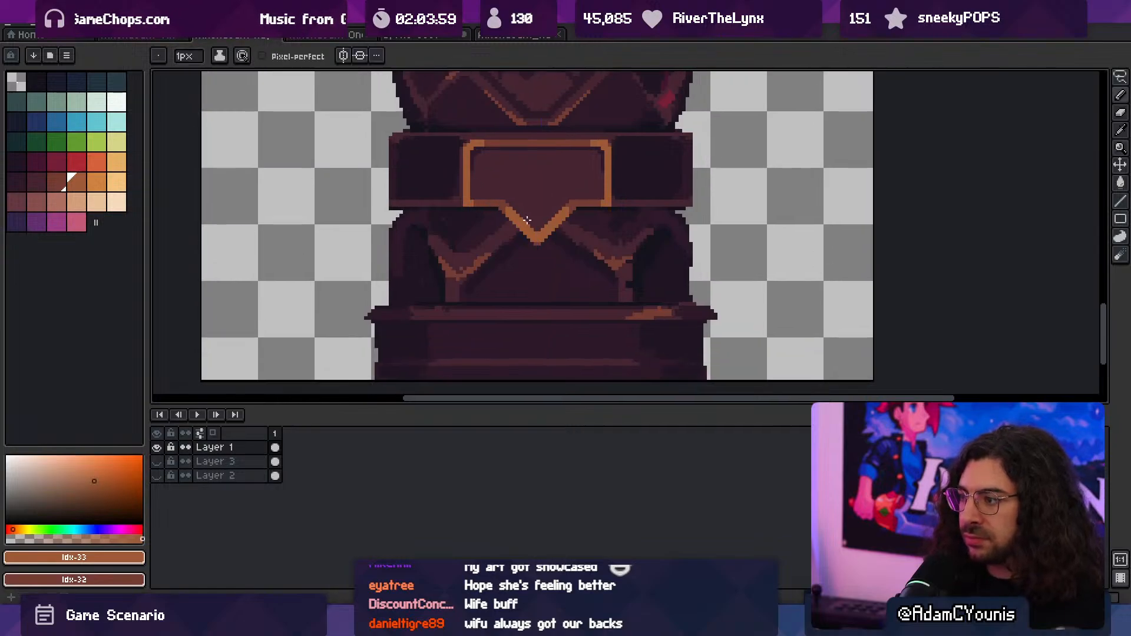
scroll(630, 263, "up", 1)
left_click(617, 261, "alt")
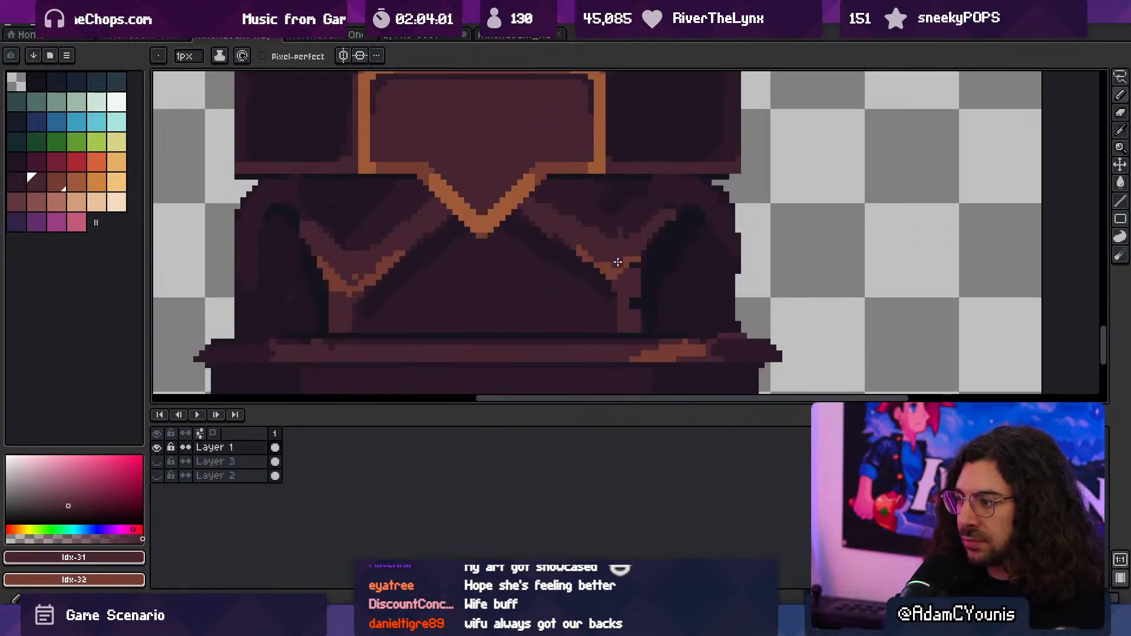
left_click(533, 231, "alt")
scroll(514, 218, "down", 2)
scroll(550, 229, "up", 3)
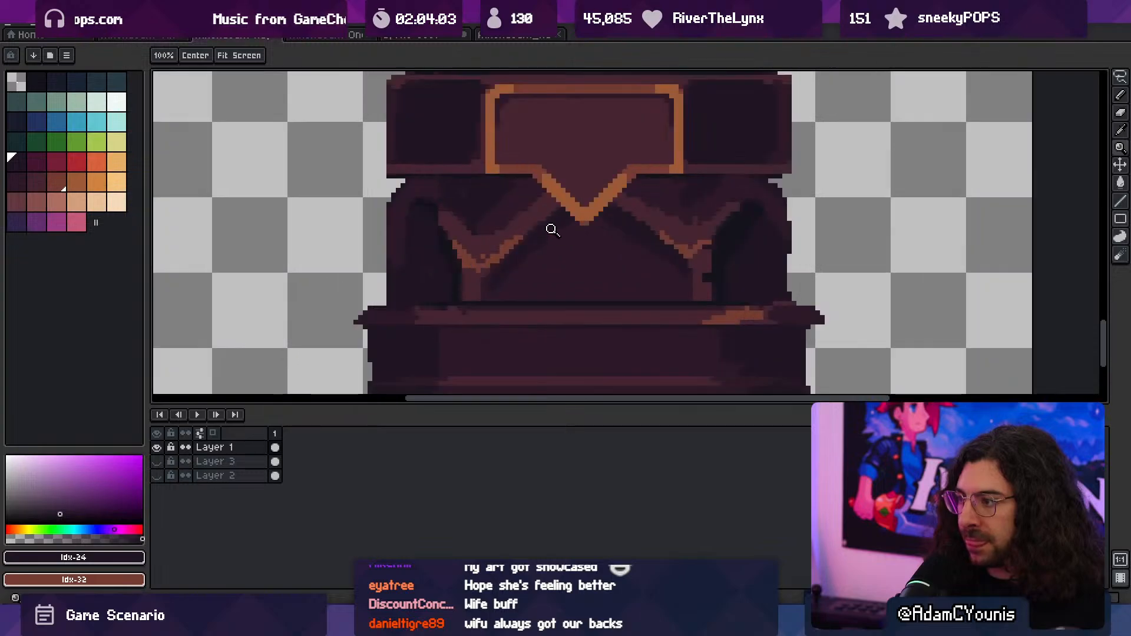
left_click_drag(479, 274, 508, 245)
left_click(490, 247, "alt")
mouse_move(567, 230)
left_mouse_down("ctrl")
mouse_move(462, 230)
mouse_move(557, 240)
mouse_move(513, 242)
left_mouse_up("ctrl")
left_click(513, 268, "alt")
left_click(507, 253)
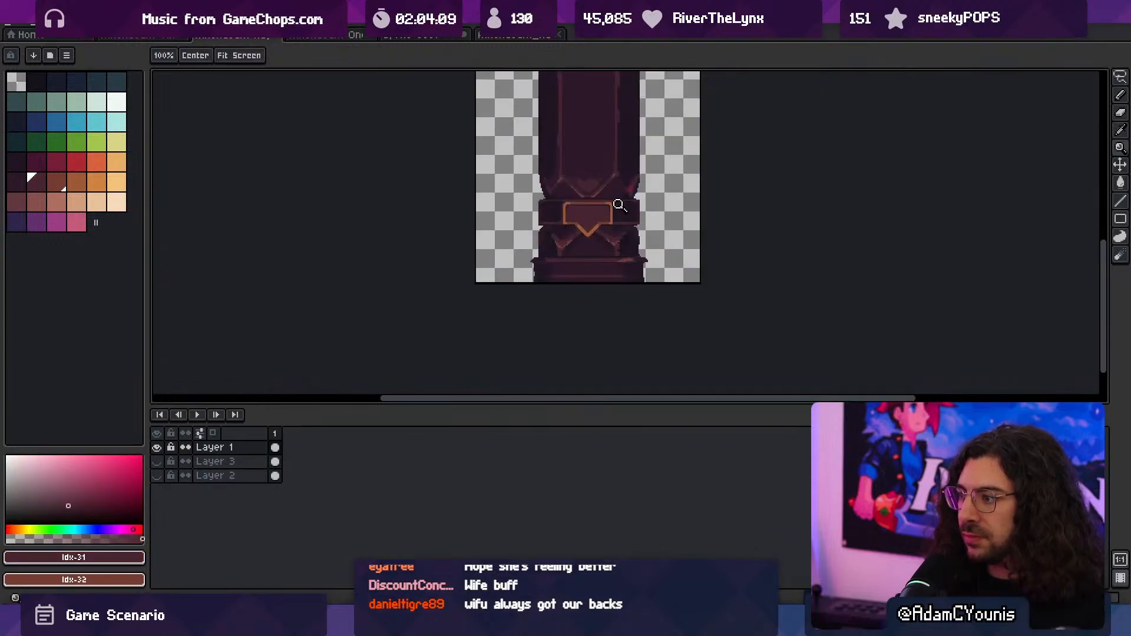
- Extend the right chevron's idx-32 highlight through its tip and up the outer arm
left_click_drag(606, 232, 742, 238, "ctrl")
left_click(726, 250, "alt")
left_click(732, 233, "alt")
left_click(751, 241, "alt")
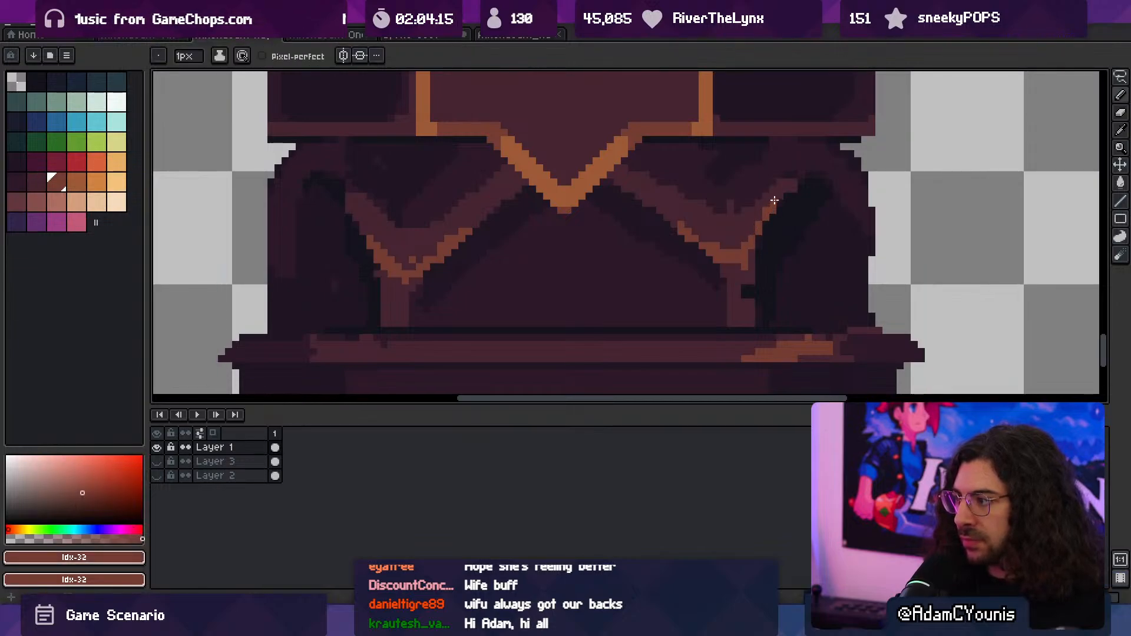
mouse_move(774, 201)
left_mouse_down("ctrl")
mouse_move(659, 227)
mouse_move(699, 232)
mouse_move(510, 300)
mouse_move(533, 314)
left_mouse_up("ctrl")
- Touch up the left chevron's outer shadow edge with idx-1 and fill the dark notch in the right chevron's stem
scroll(690, 203, "up", 7)
scroll(710, 229, "down", 3)
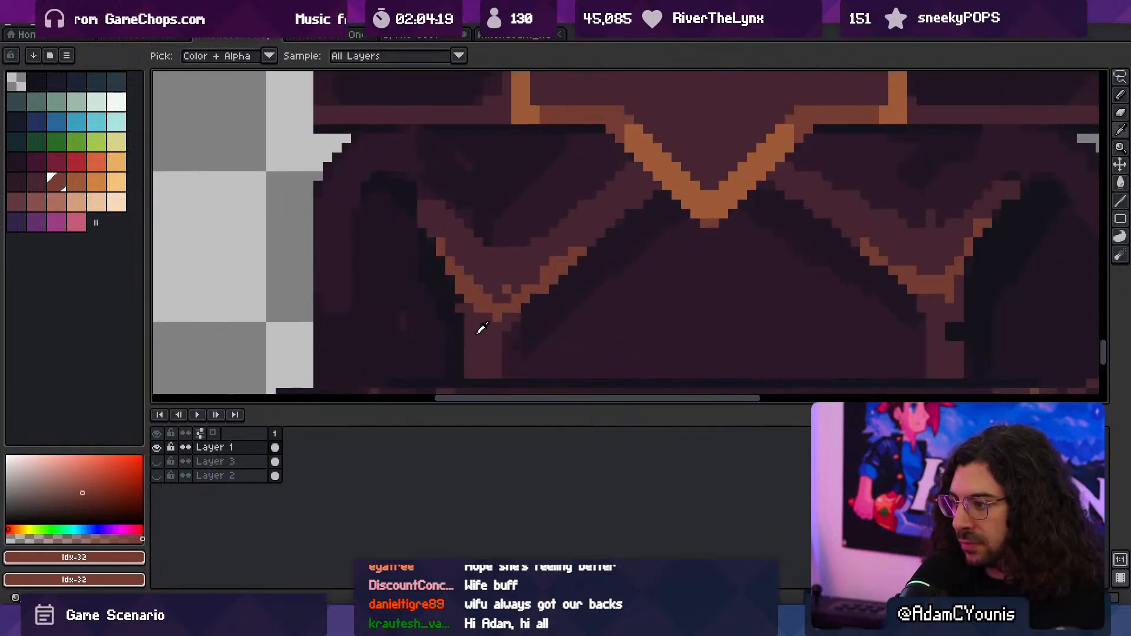
left_click(477, 334, "alt")
left_click(452, 303, "alt")
left_click_drag(459, 298, 458, 317)
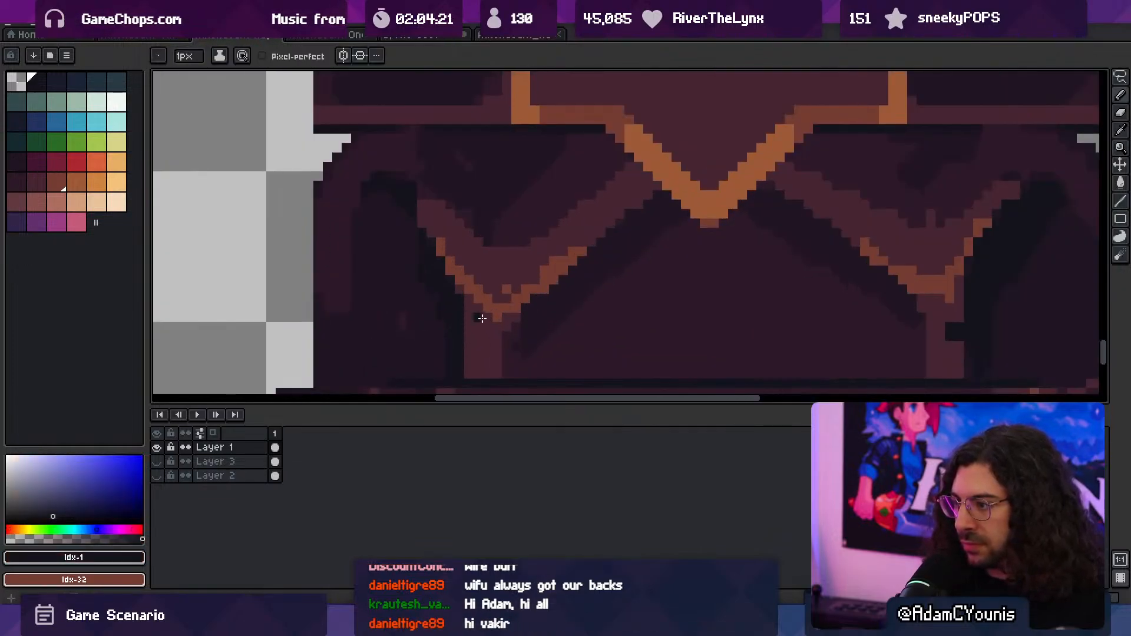
left_click_drag(733, 275, 500, 269)
left_click(706, 315, "alt")
left_click_drag(716, 321, 725, 331)
- Reshape the highlight at the right chevron's tip into a cleaner point with idx-32 and idx-31
left_click(715, 281, "alt")
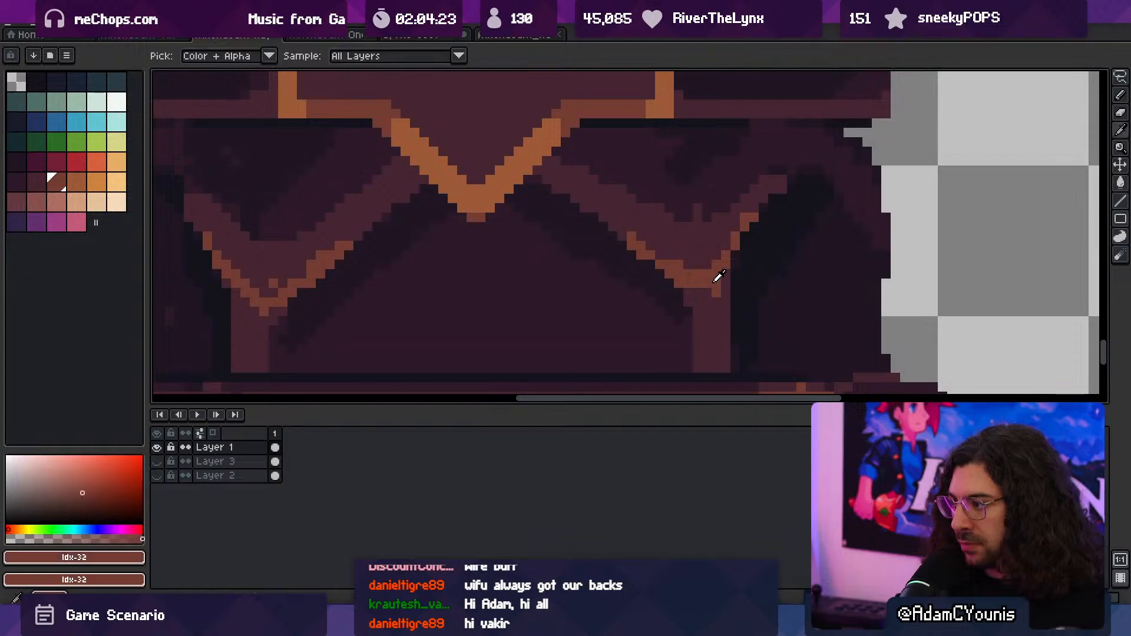
left_click(706, 297)
left_click(727, 290, "alt")
left_click(716, 294)
left_click(714, 283, "alt")
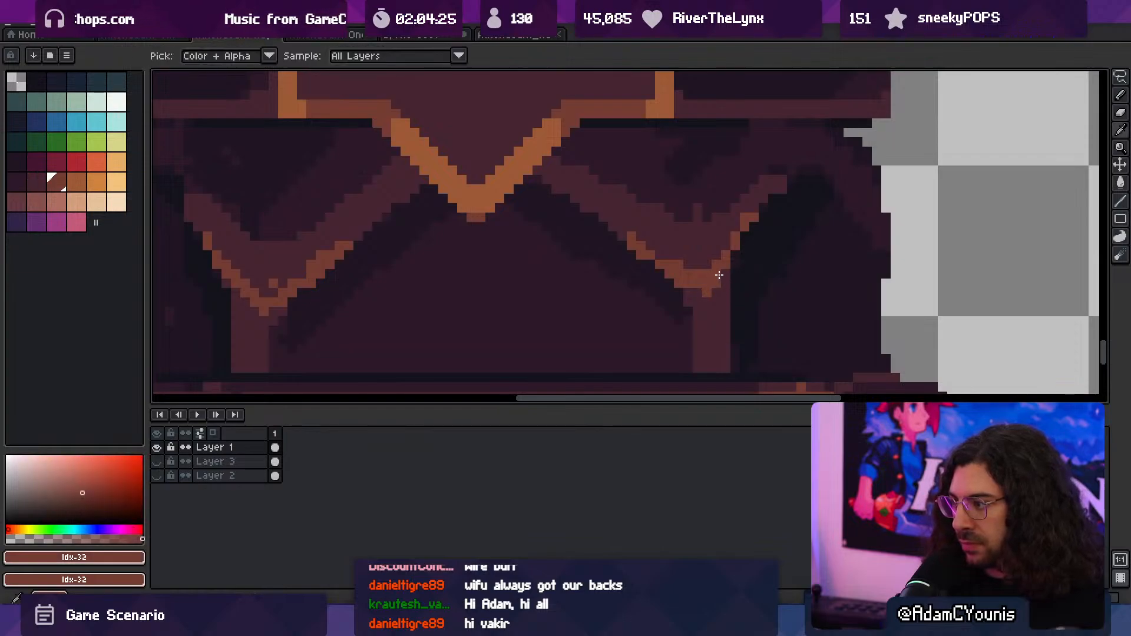
left_click(710, 250, "alt")
mouse_move(717, 274)
left_mouse_down()
mouse_move(726, 265)
mouse_move(700, 274)
left_mouse_up()
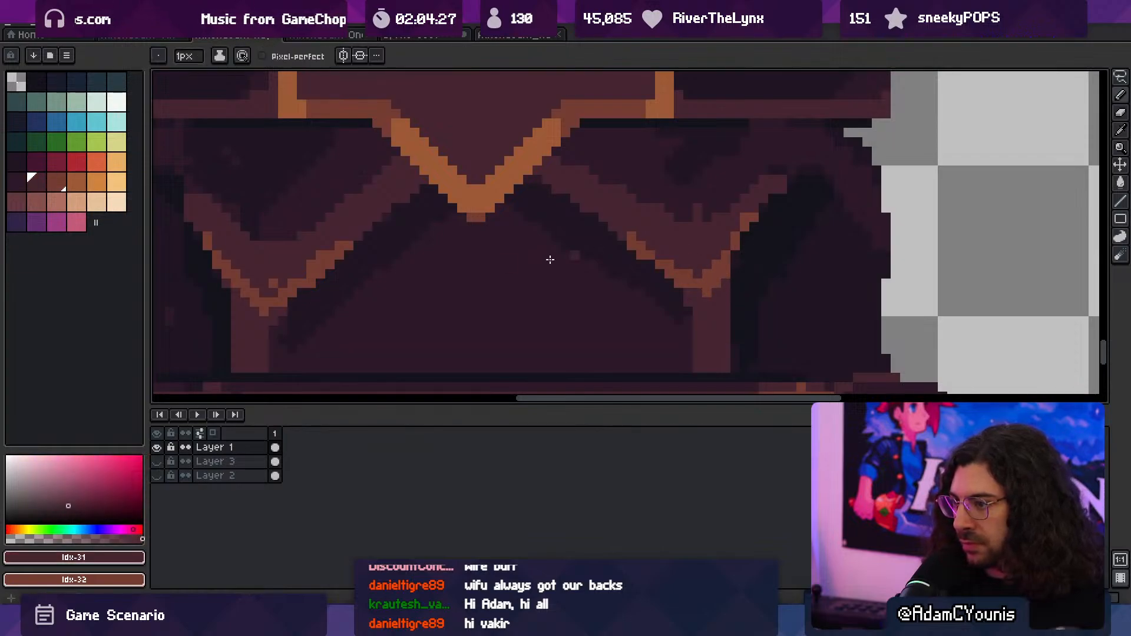
- Remove stray highlight pixels at the left chevron's tip and smooth the inner arm's highlight with idx-31
left_click(289, 289, "alt")
left_click(274, 292)
left_click(279, 283, "alt")
left_click(274, 283)
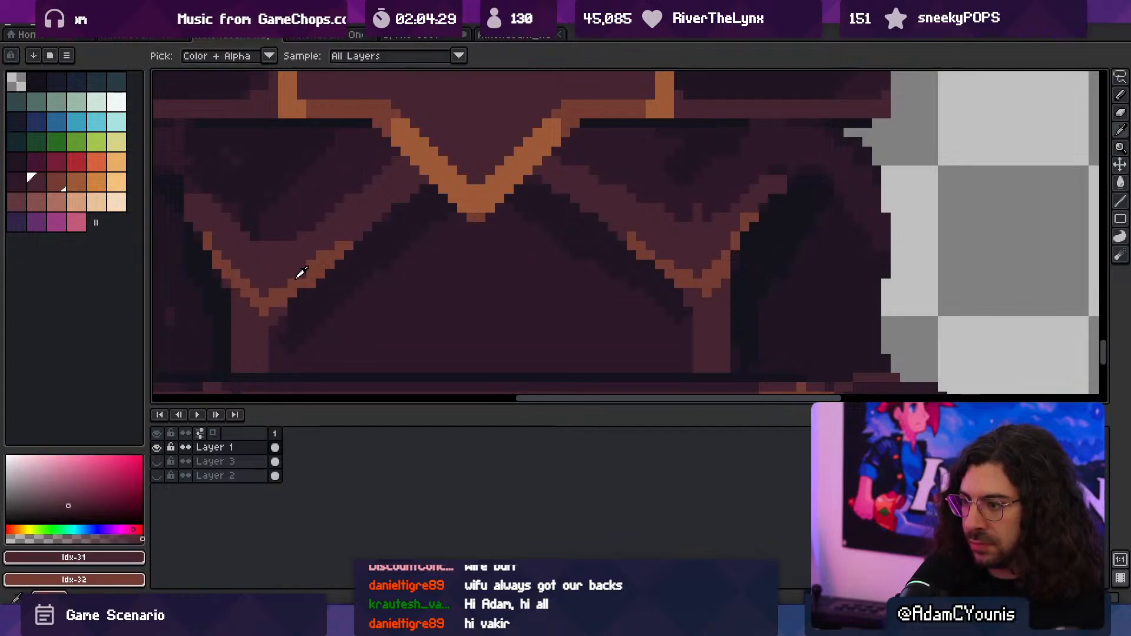
left_click(294, 280, "alt")
left_click(301, 274)
left_click(311, 254, "alt")
mouse_move(311, 263)
left_mouse_down()
mouse_move(346, 245)
mouse_move(324, 246)
left_mouse_up()
- Touch up the highlight on the column base's upper trim and add a matching idx-32 highlight near the trim's opposite end
left_click_drag(454, 203, 519, 258)
scroll(544, 207, "up", 1)
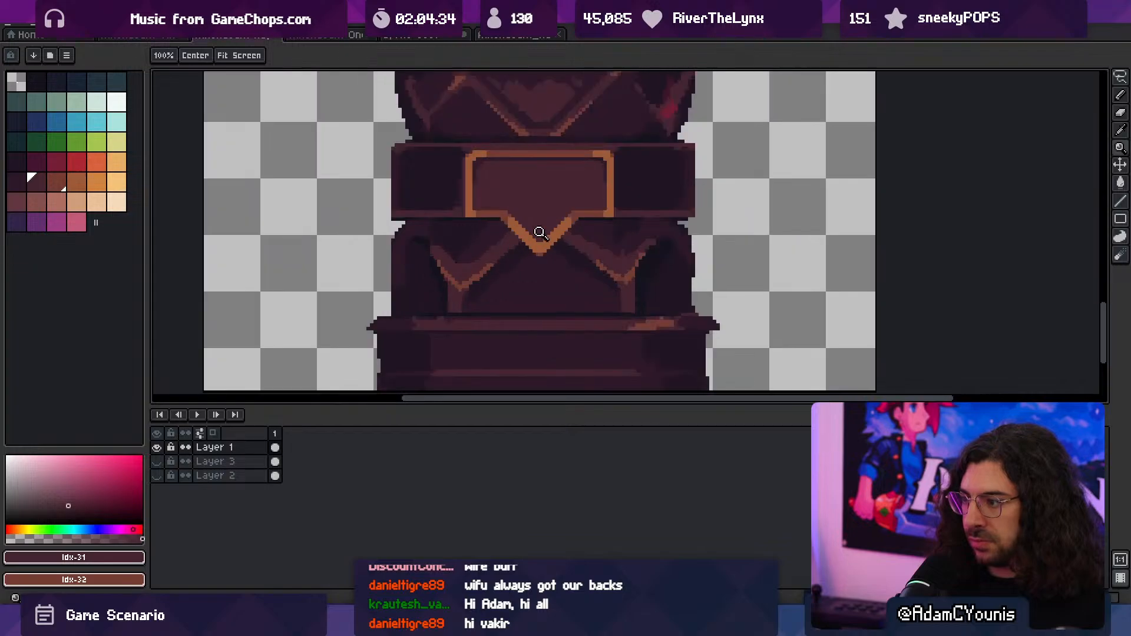
scroll(570, 244, "down", 2)
scroll(631, 312, "up", 1)
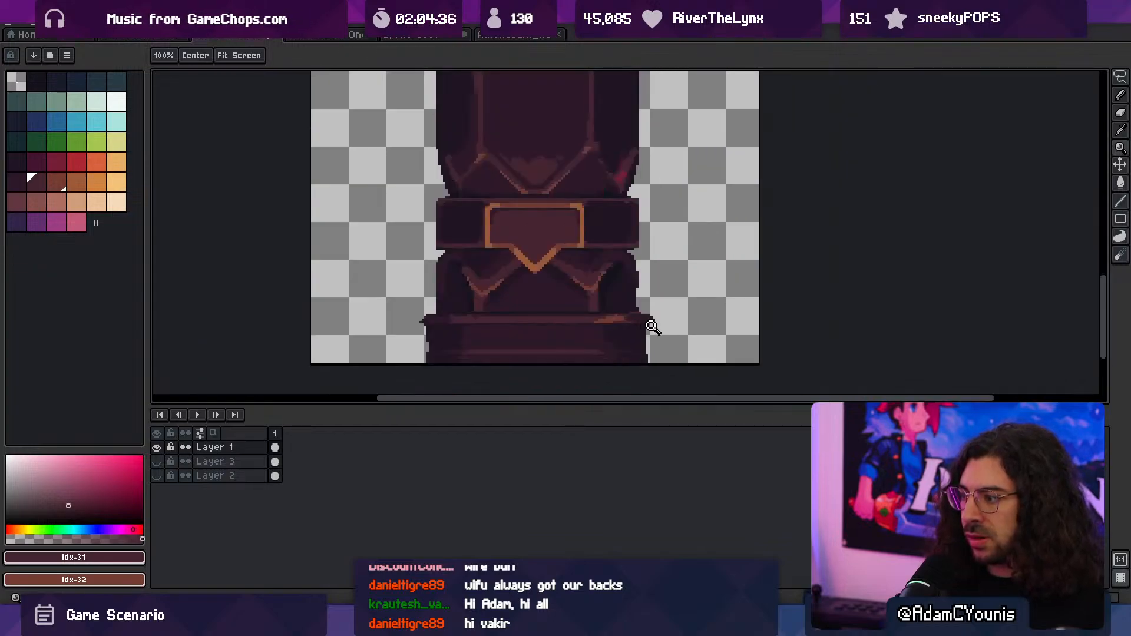
scroll(636, 325, "up", 2)
key("b")
key("alt")
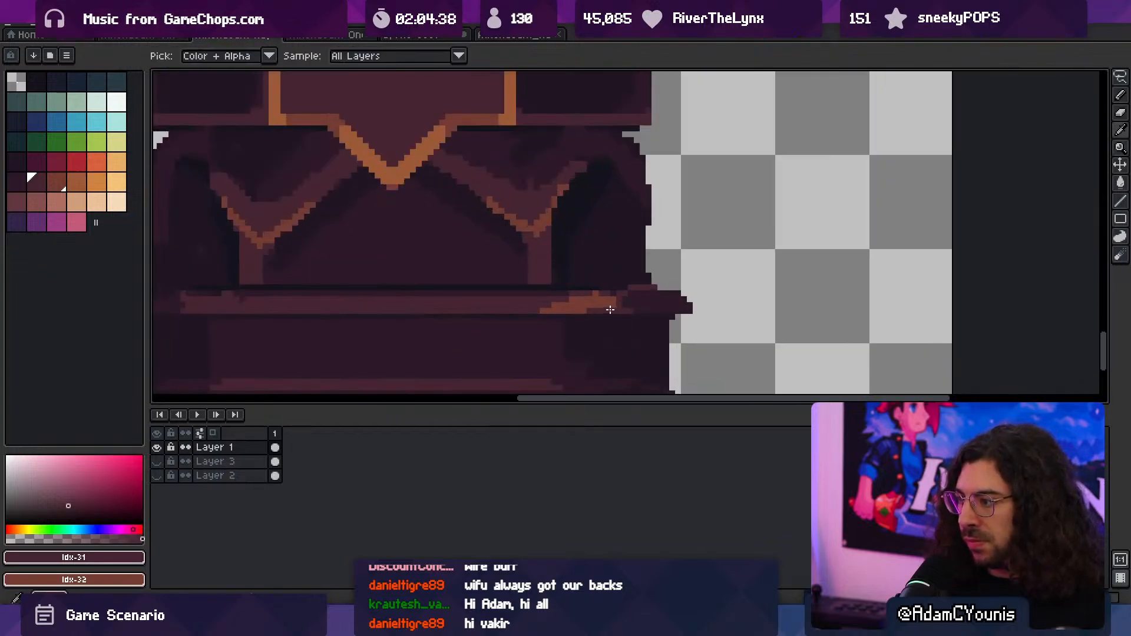
left_click_drag(546, 310, 576, 309)
key("alt")
left_click(535, 227, "alt")
key("space")
left_click_drag(360, 321, 496, 320)
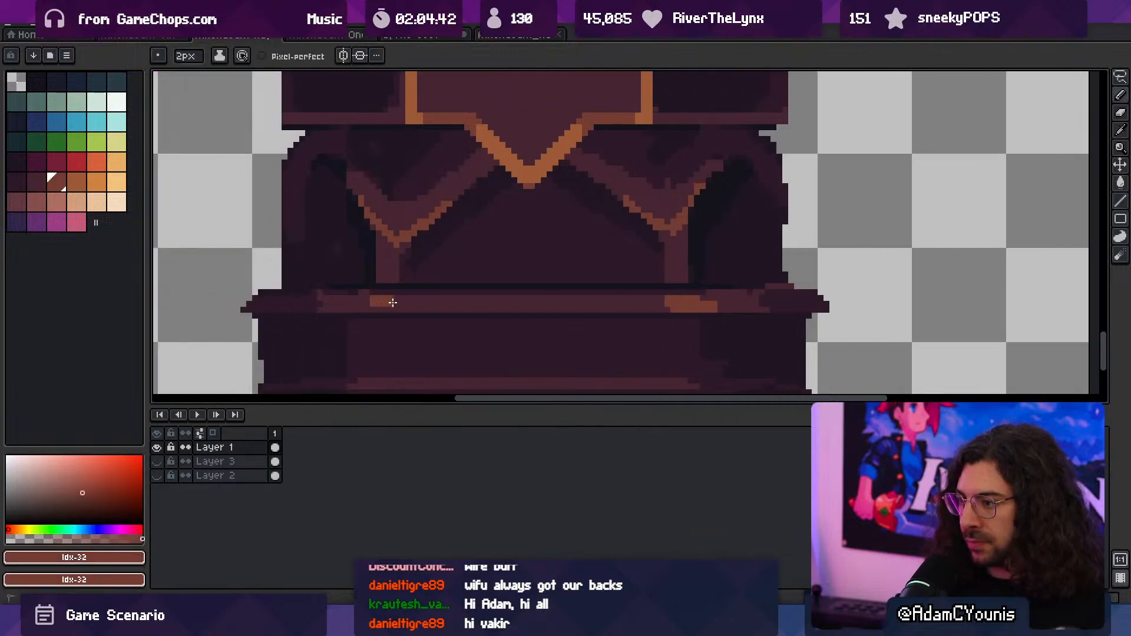
- Export the visible layers of the column sprite at 100% to the Athenaeum Huge Column PNG
key("z")
scroll(528, 289, "down", 4)
left_click(538, 301)
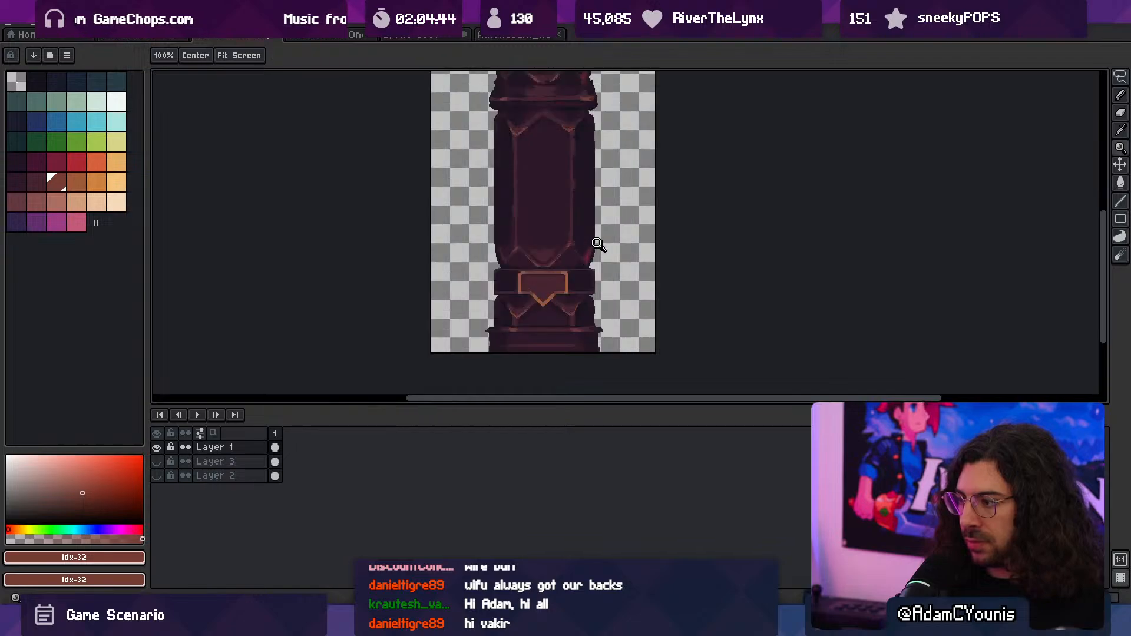
left_click(545, 253)
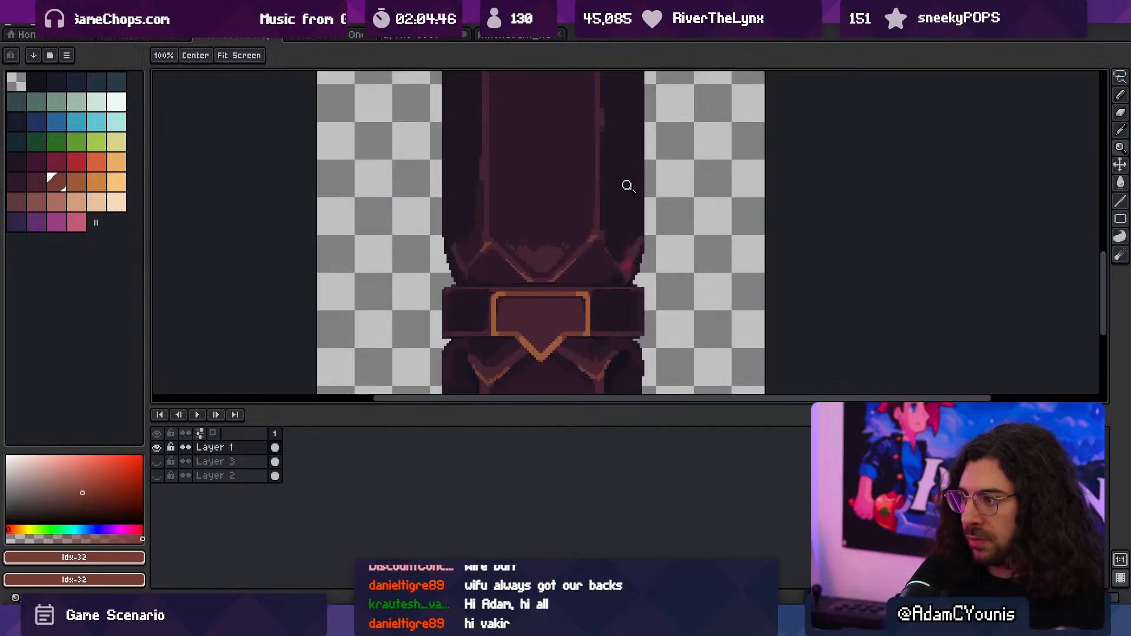
key("space")
left_click_drag(492, 179, 501, 308)
key("ctrl+alt+shift+s")
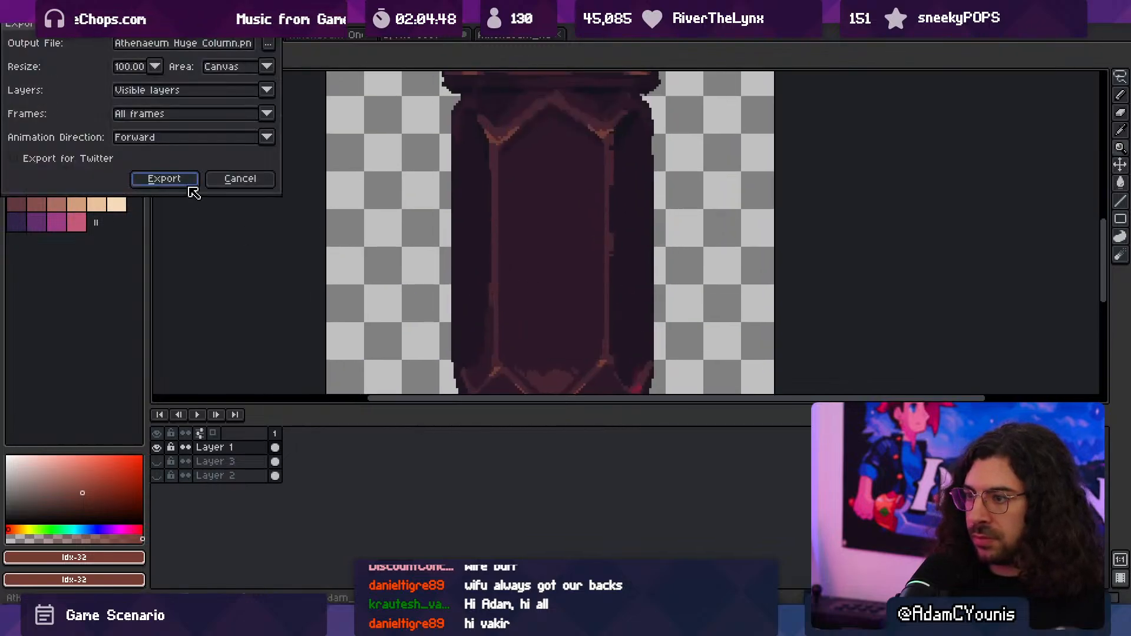
left_click(187, 184)
- Switch to Unity and enlarge the Scene view to inspect the exported columns in the Athenaeum level
key("alt+Tab")
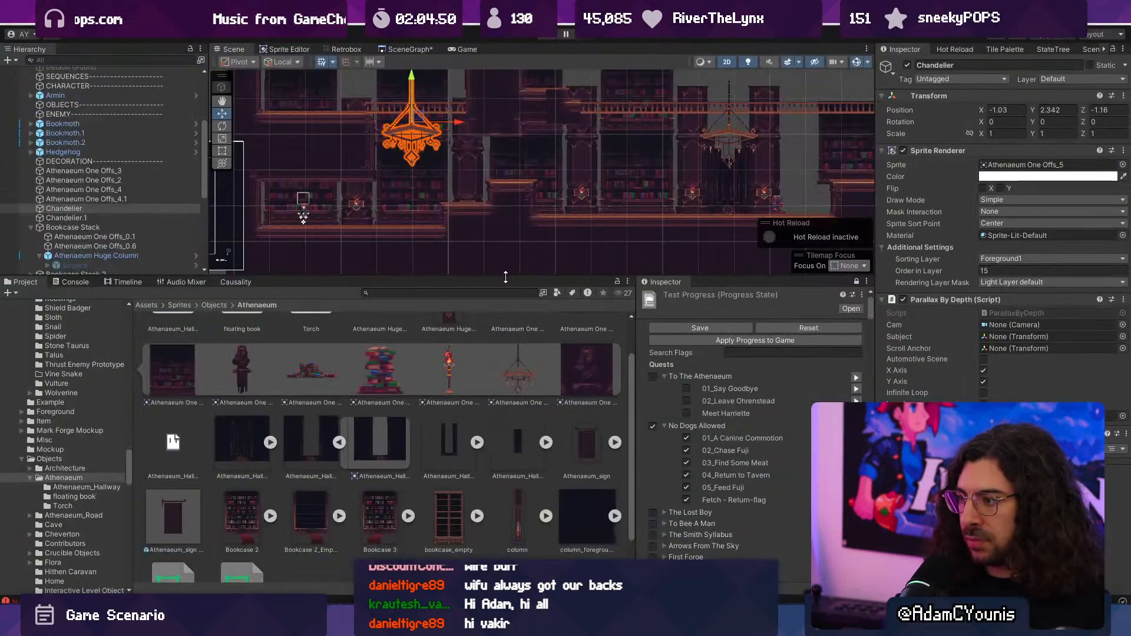
left_click_drag(506, 277, 498, 475)
left_click(582, 380)
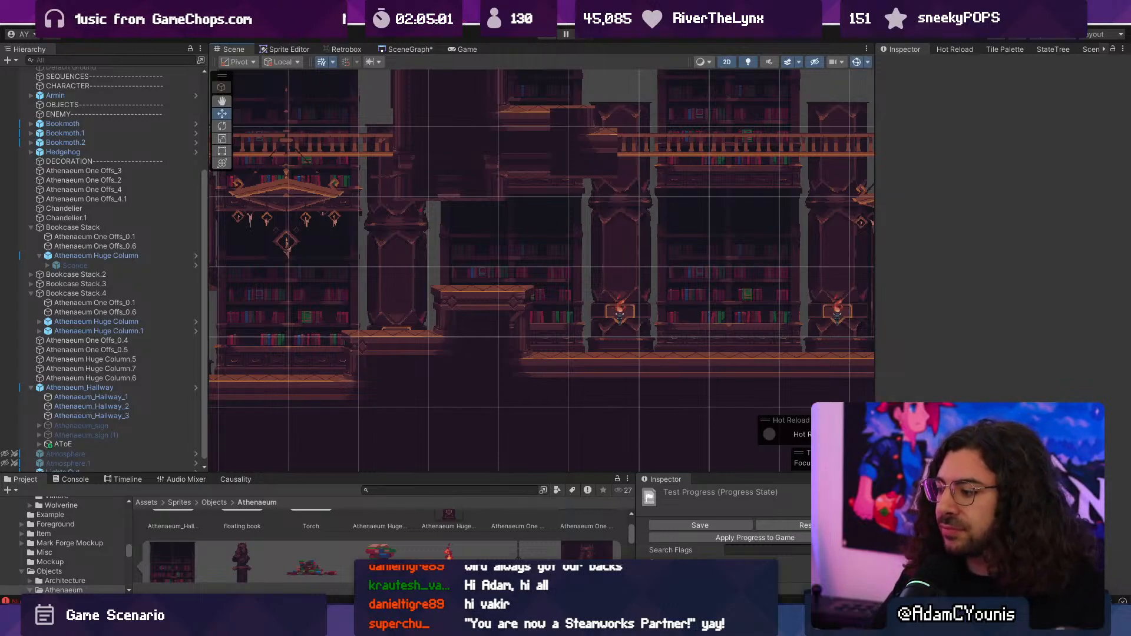
- Switch to Tiled and use blank prototype tiles to trim the ceiling block's underside flush with the bridge
key("alt+Tab")
scroll(507, 300, "left", 4)
scroll(472, 352, "up", 3)
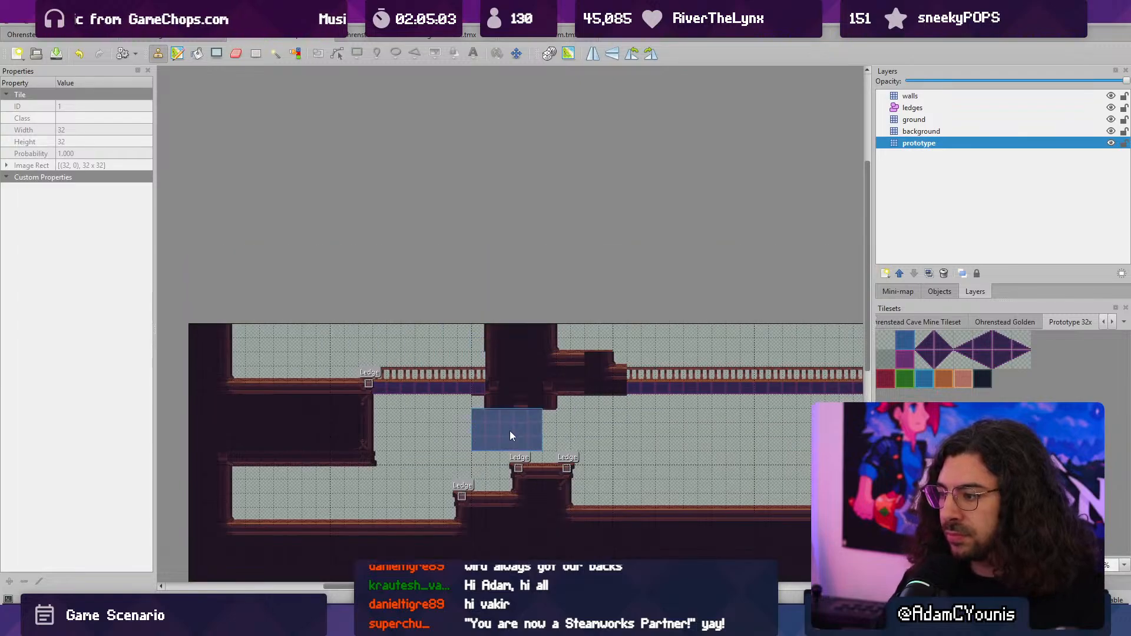
key("r")
middle_click_drag(524, 470, 535, 335)
scroll(491, 377, "up", 2, "ctrl")
mouse_move(514, 338)
left_mouse_down()
mouse_move(599, 372)
mouse_move(592, 344)
mouse_move(610, 343)
left_mouse_up()
key("ctrl+c")
key("ctrl+v")
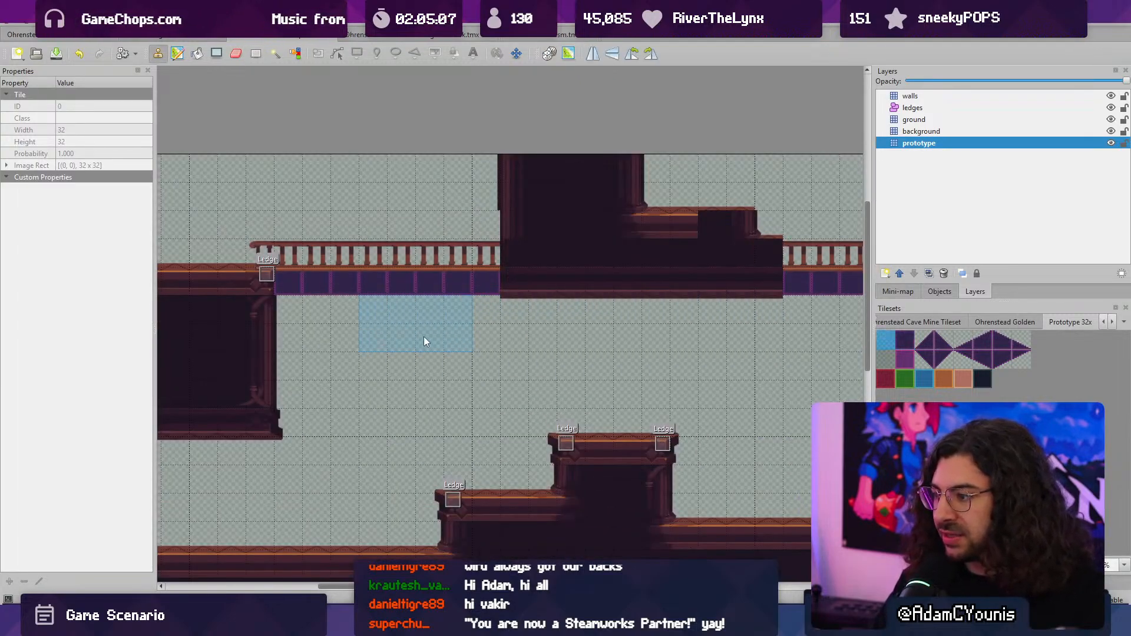
middle_click_drag(604, 362, 414, 338)
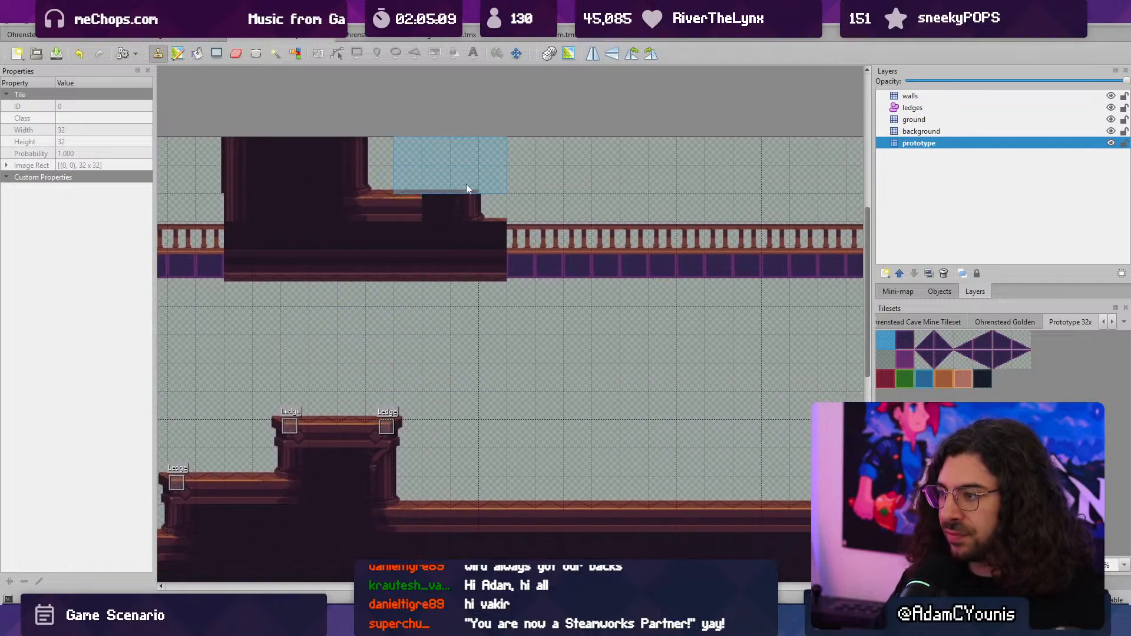
- Repaint the stepped edge of the ceiling block beside the long bridge with prototype tiles
key("r")
key("b")
right_click_drag(462, 207, 412, 206)
mouse_move(412, 206)
left_mouse_down()
mouse_move(398, 193)
mouse_move(429, 211)
mouse_move(431, 256)
left_mouse_up()
scroll(495, 249, "down", 1, "ctrl")
- Copy two solid bridge tiles and stamp them beside the ceiling block to close the railing gap
key("r")
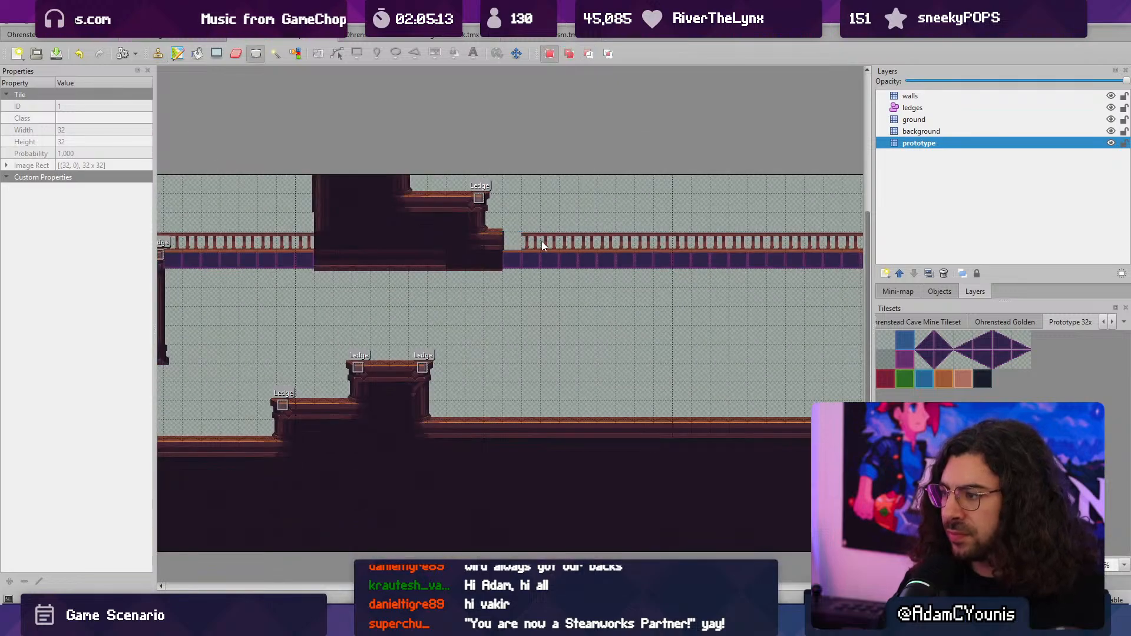
left_click_drag(569, 259, 579, 258)
key("ctrl+c")
key("ctrl+v")
left_click(528, 260)
- Thicken the tall wall at the far end of the long bridge by stamping a copied two-tile-wide solid strip toward the bridge
scroll(637, 263, "down", 4)
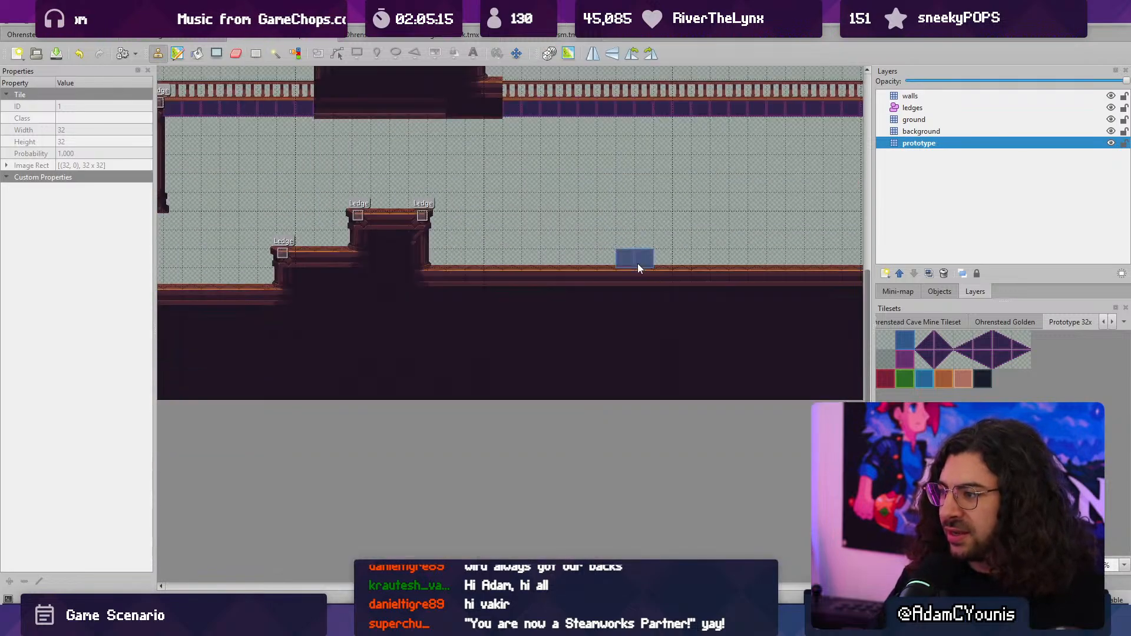
middle_click_drag(644, 268, 567, 357)
middle_click_drag(640, 278, 361, 299)
key("r")
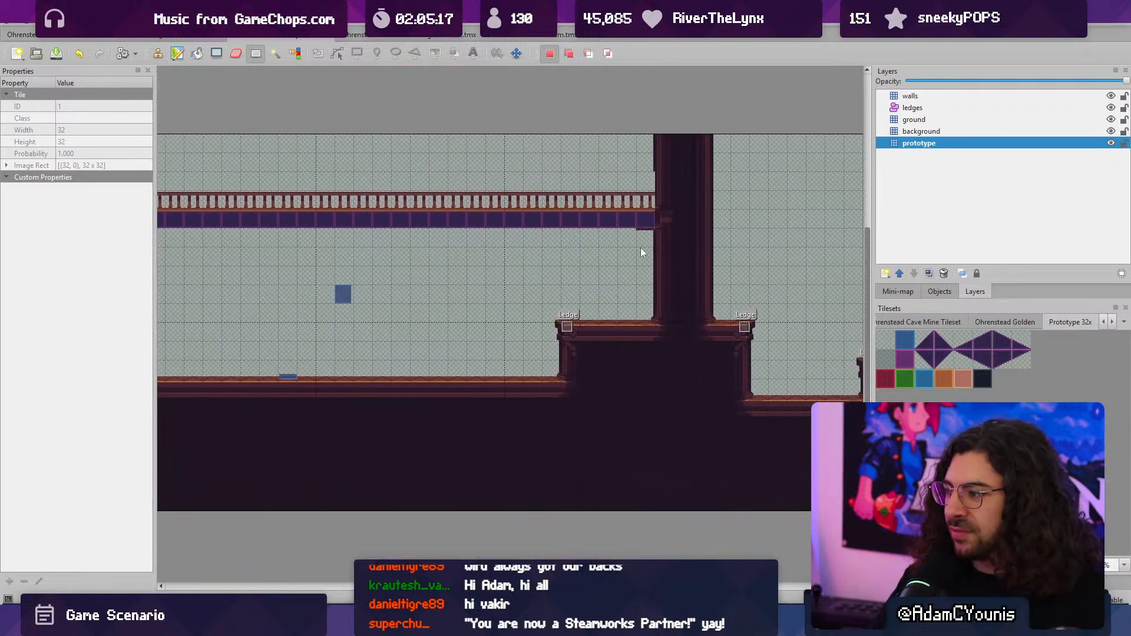
left_click_drag(664, 125, 675, 364)
key("ctrl+c")
key("ctrl+v")
left_click(666, 242)
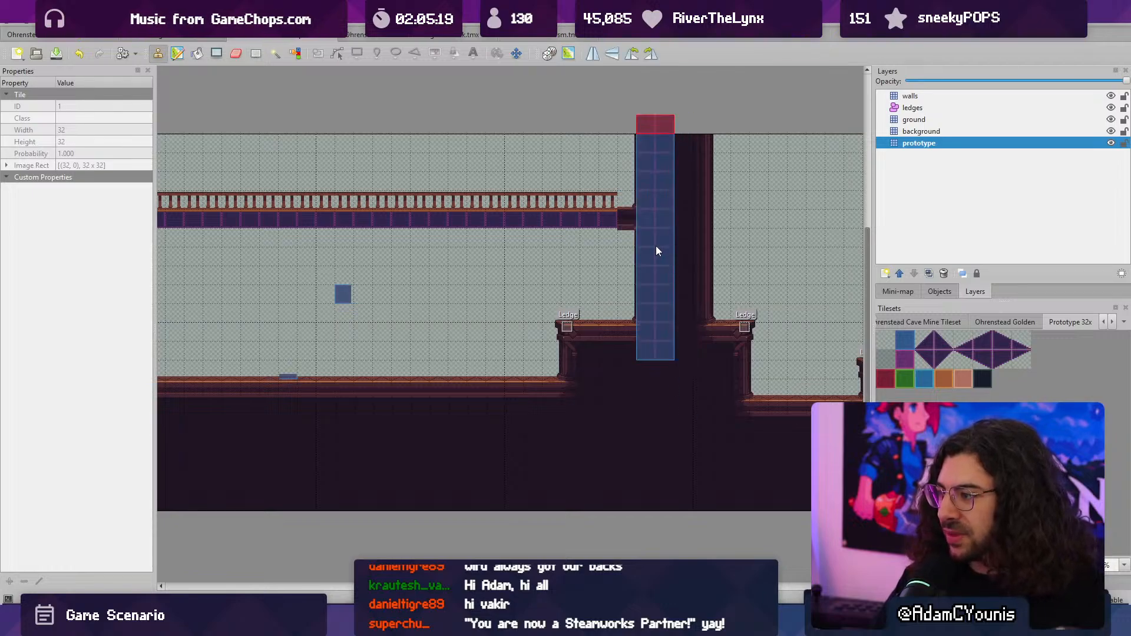
left_click(656, 246)
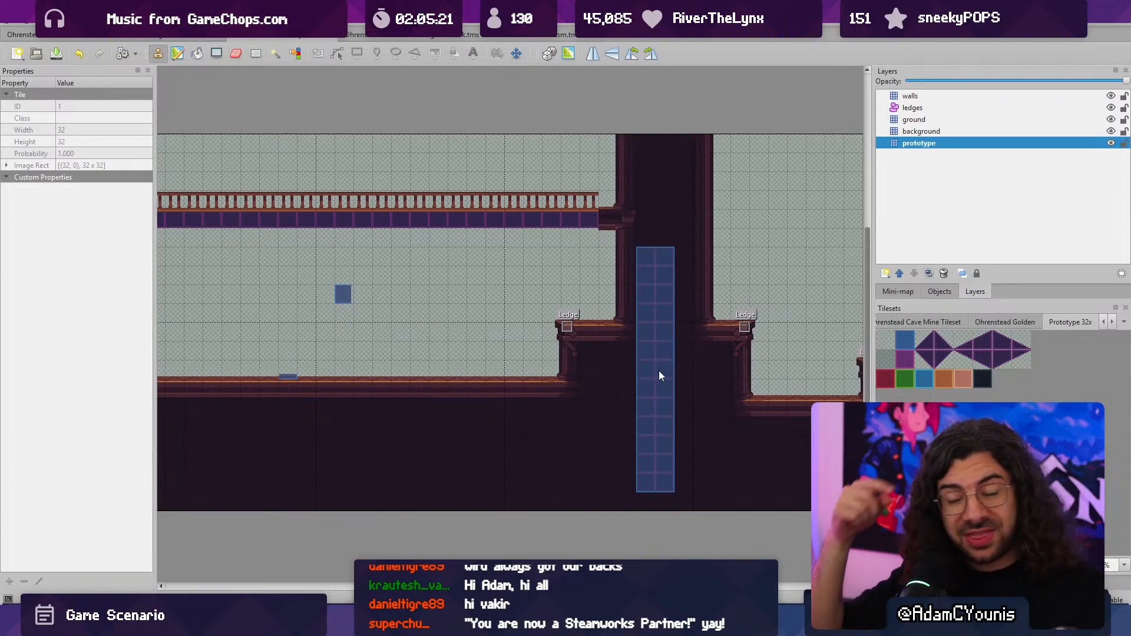
left_click(634, 243)
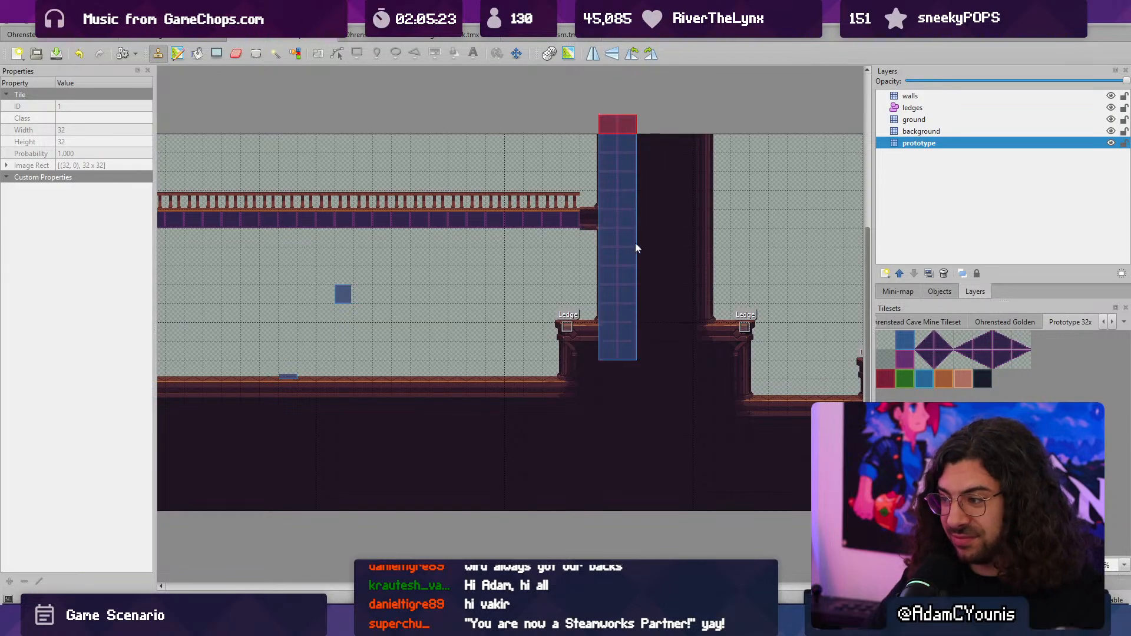
- Clear a passage through the thickened wall above the ground platform using copied blank tiles
key("r")
key("ctrl+c")
key("ctrl+v")
mouse_move(598, 301)
left_mouse_down()
mouse_move(705, 306)
mouse_move(607, 308)
left_mouse_up()
- Examine the gaps, ledges and platforms across the map, including the floating square block near the end wall
scroll(563, 306, "down", 2, "ctrl")
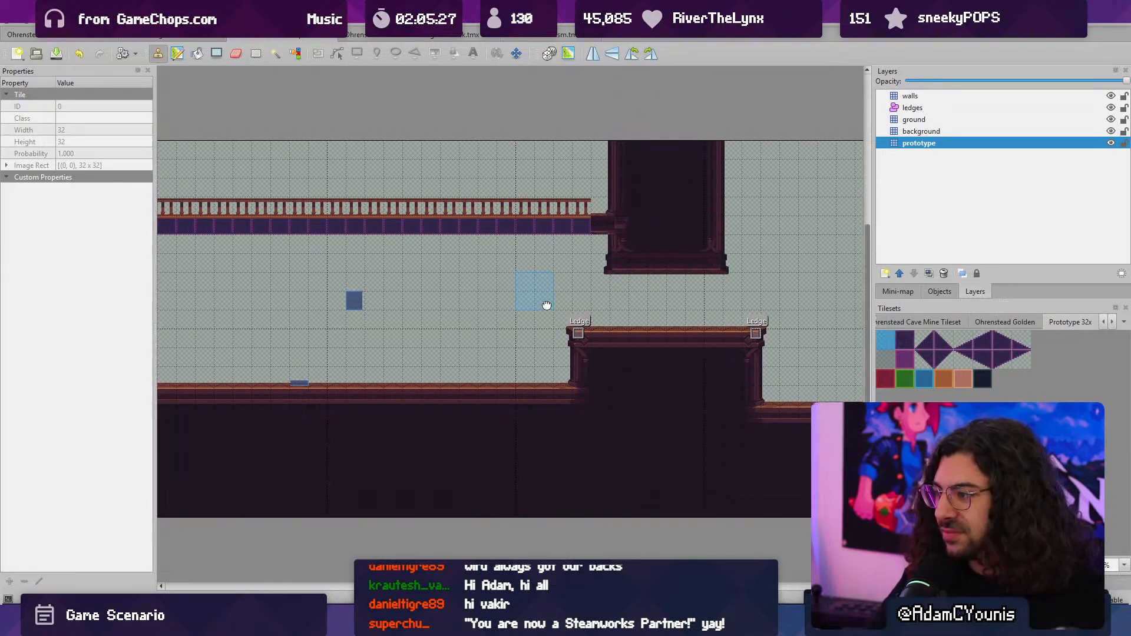
middle_click_drag(604, 310, 728, 320)
scroll(525, 325, "up", 1, "ctrl")
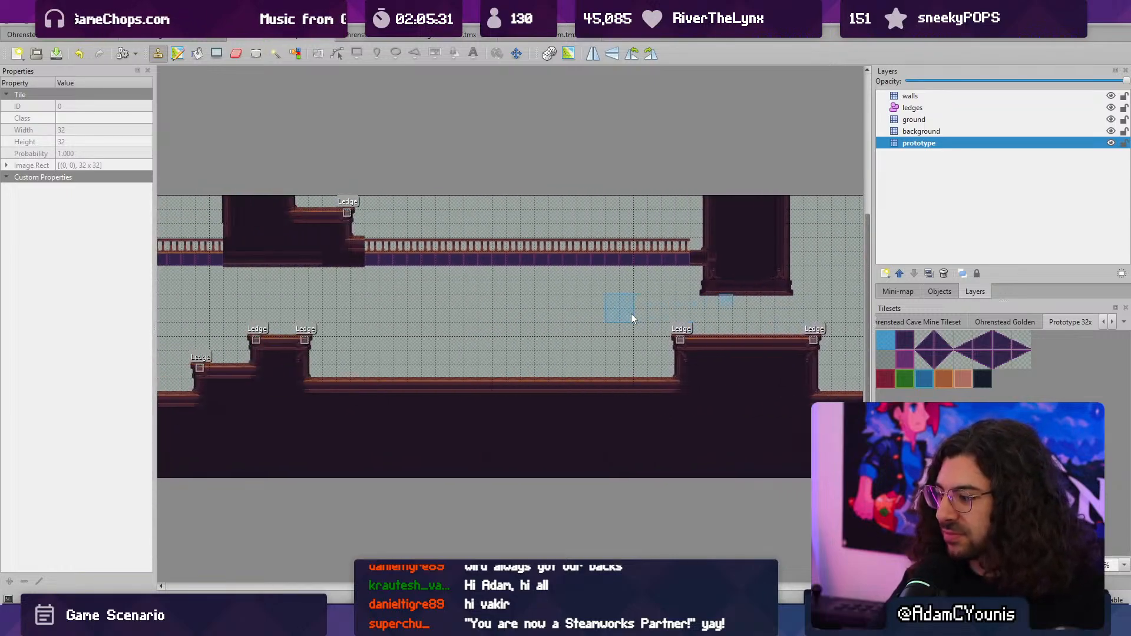
mouse_move(709, 371)
middle_mouse_down()
mouse_move(425, 345)
mouse_move(360, 351)
middle_mouse_up()
middle_click_drag(718, 339, 566, 348)
scroll(553, 328, "up", 1, "ctrl")
key("r")
left_click_drag(502, 332, 682, 331)
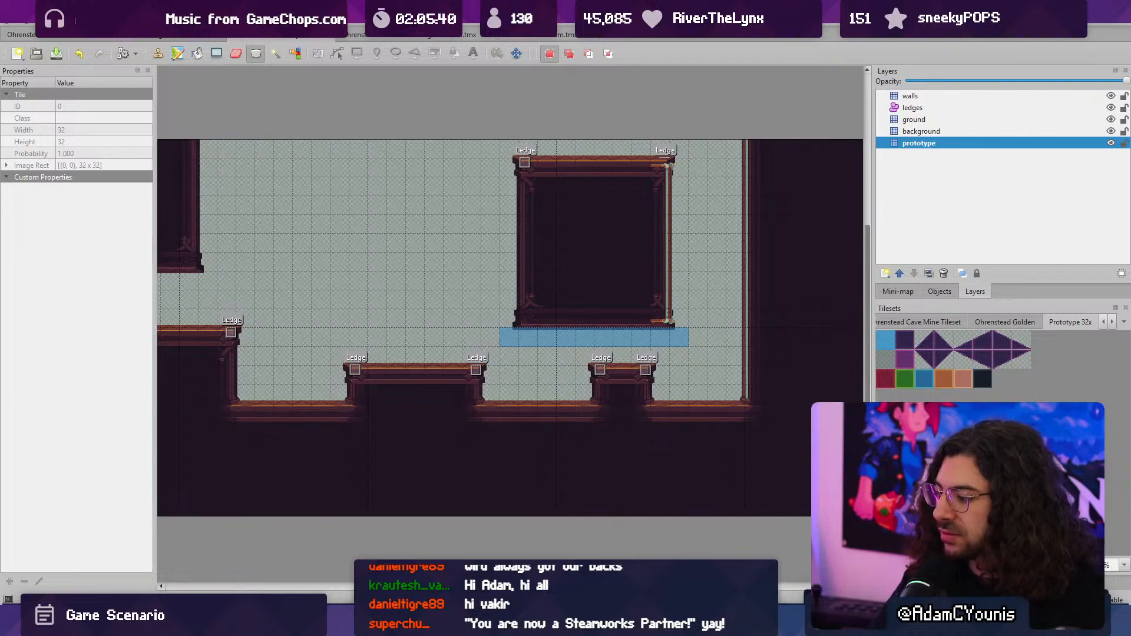
left_click(550, 623)
left_click(551, 623)
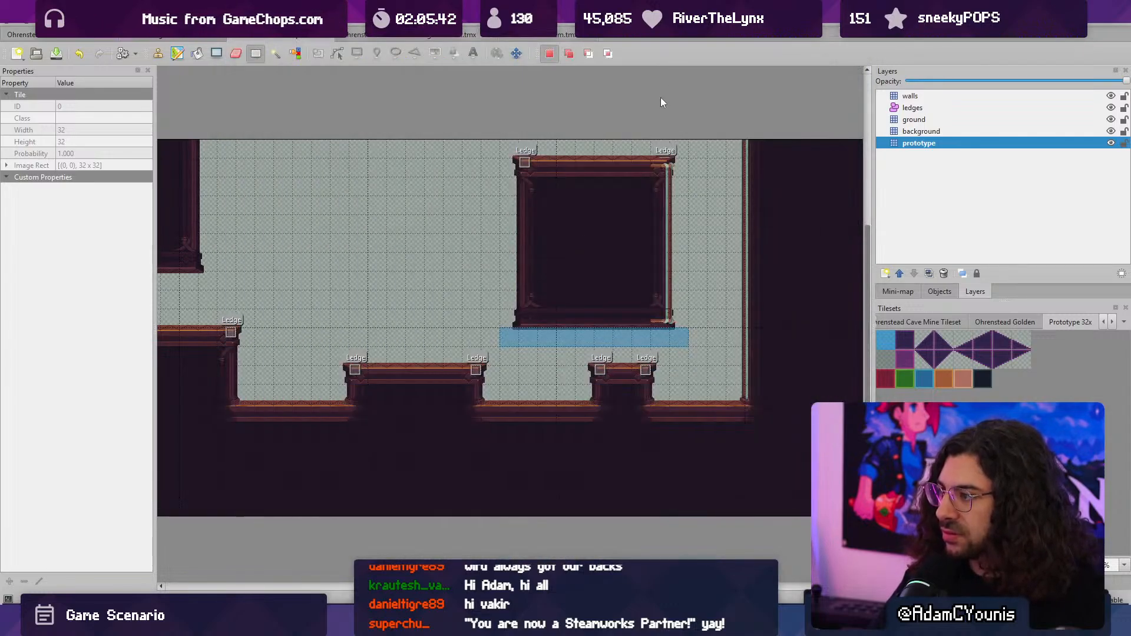
middle_click_drag(495, 219, 550, 238)
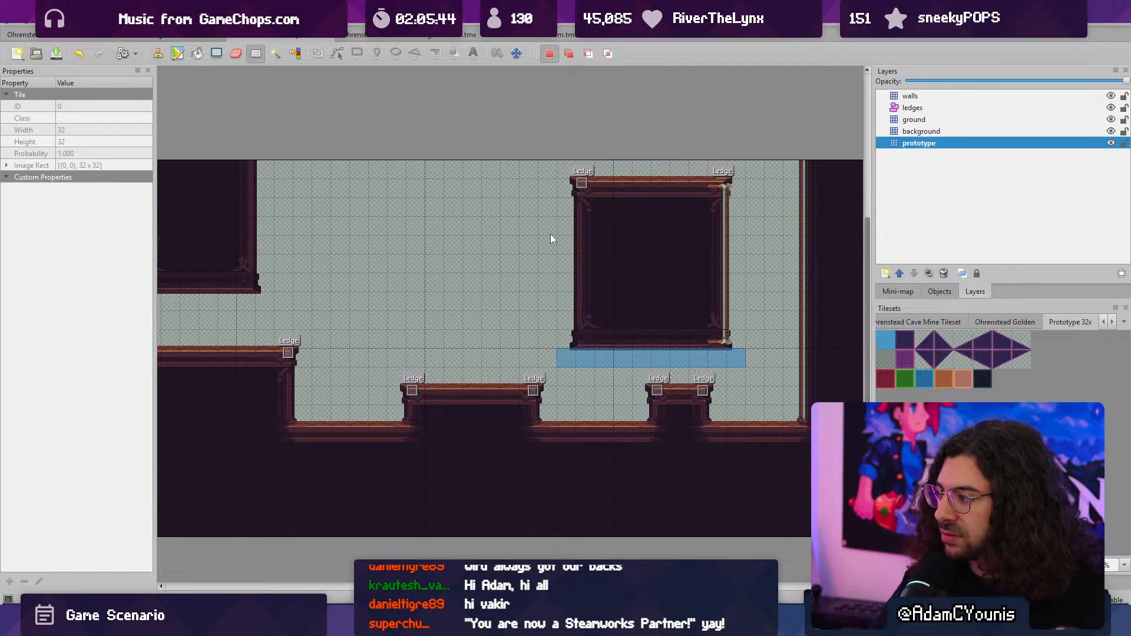
scroll(743, 280, "down", 5, "ctrl")
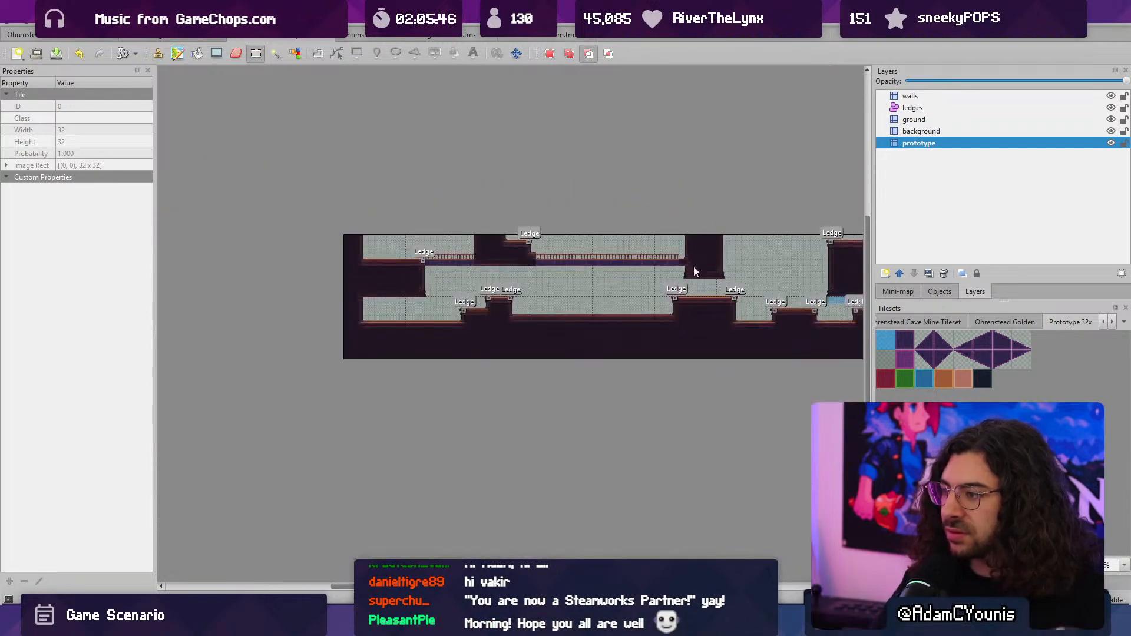
scroll(591, 266, "up", 3, "ctrl")
middle_click_drag(593, 296, 701, 305)
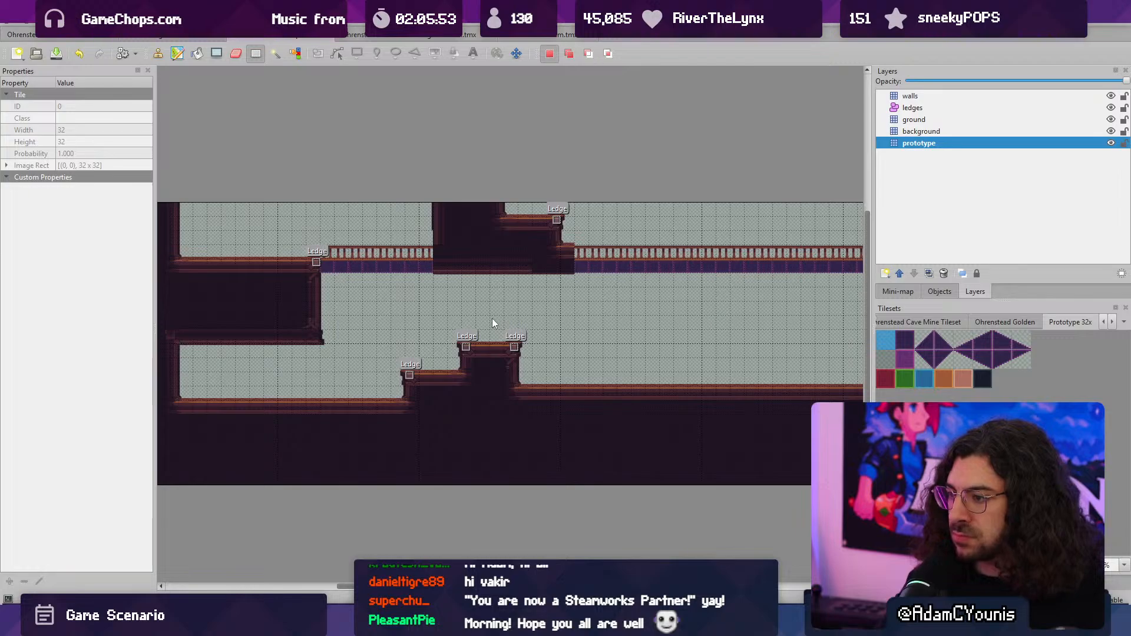
middle_click_drag(537, 334, 393, 327)
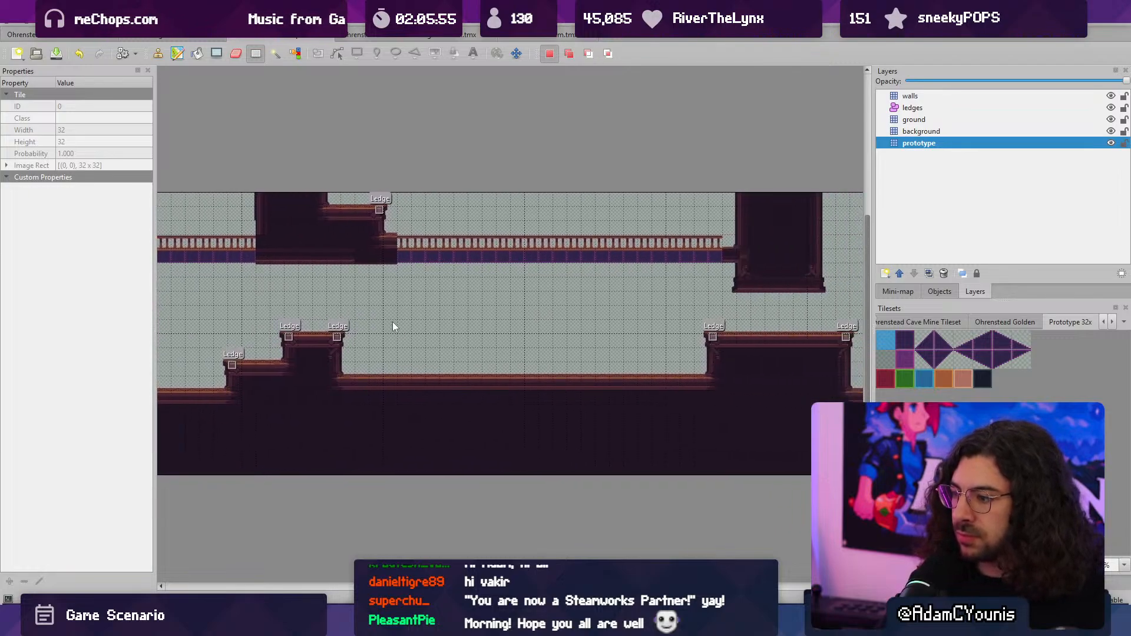
- Try lowering the two ground platforms and the floor between them by one tile with a copied section
scroll(395, 323, "down", 1, "ctrl")
left_click_drag(265, 305, 716, 355)
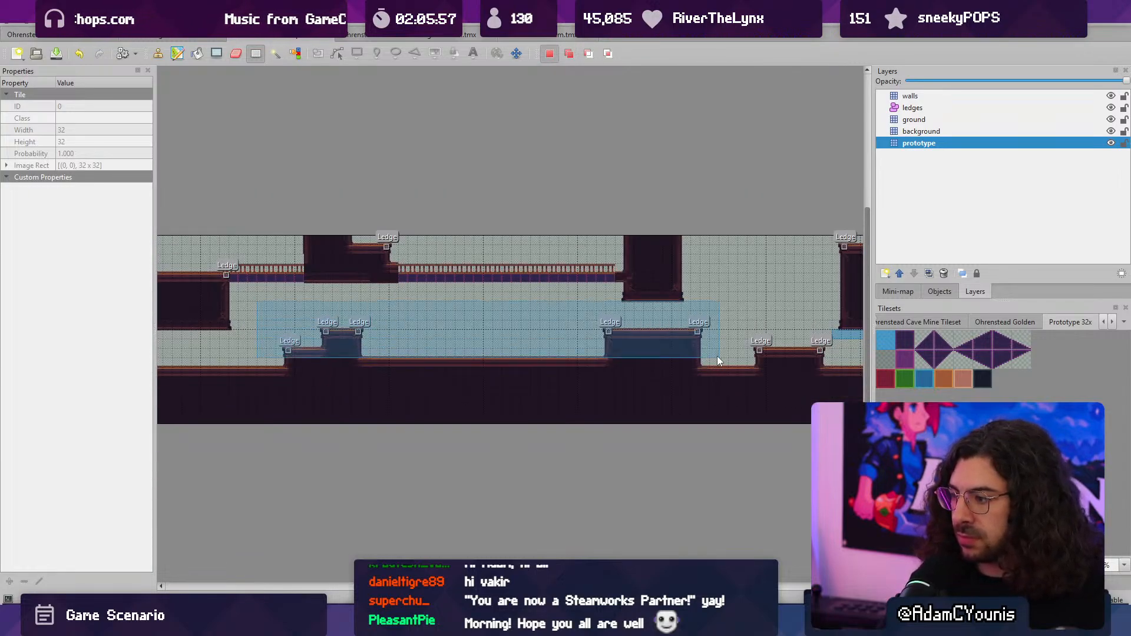
key("ctrl+c")
key("ctrl+v")
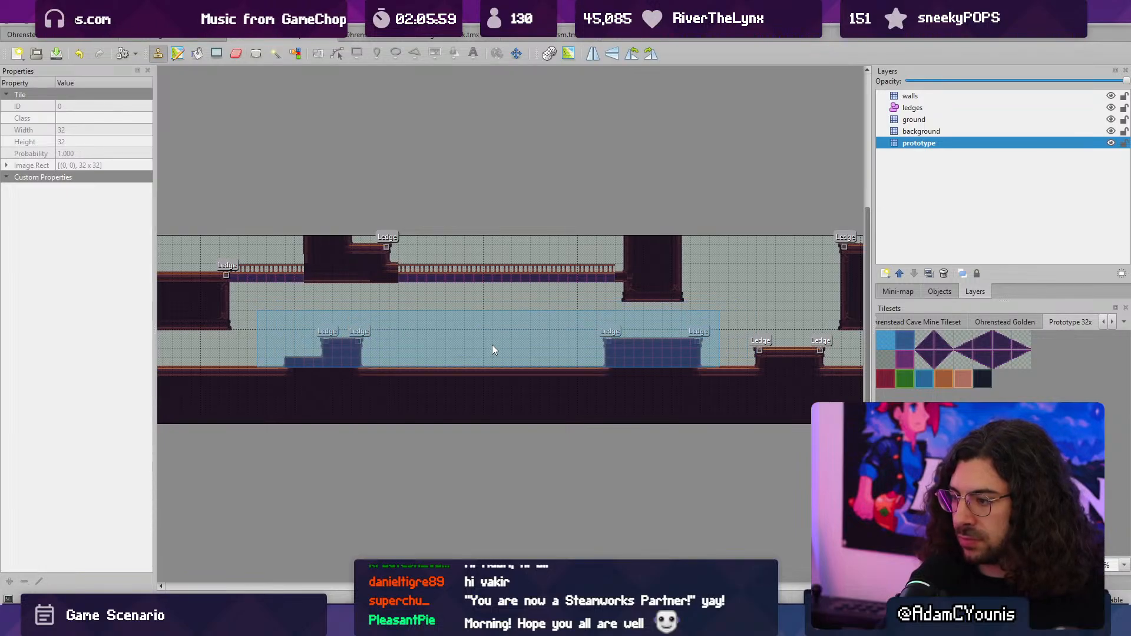
key("r")
key("ctrl+z")
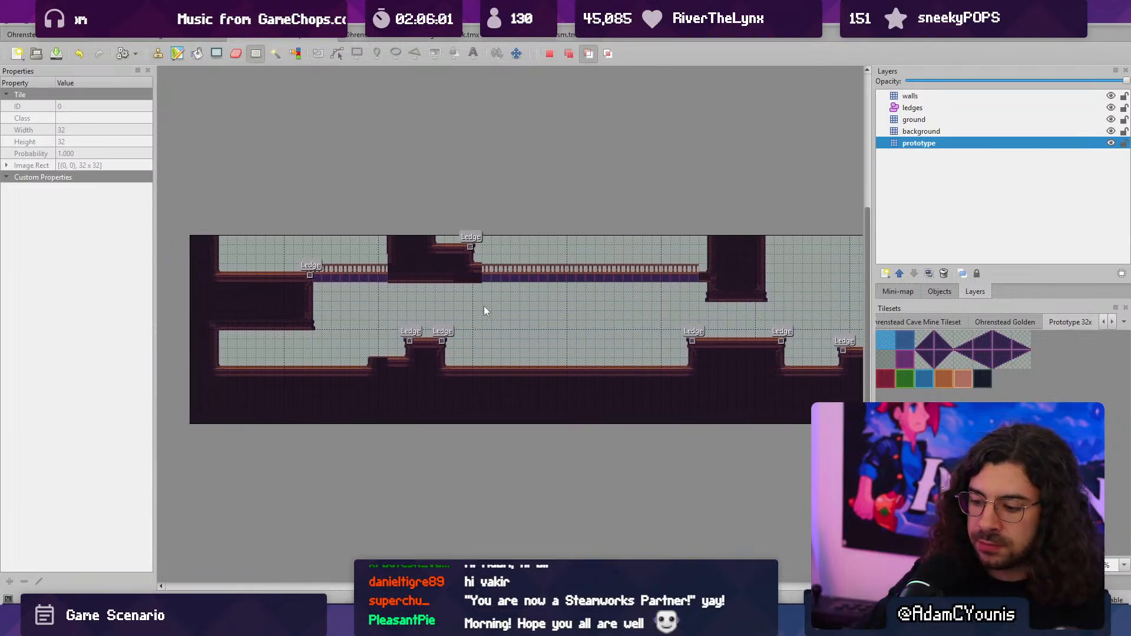
key("ctrl+z")
left_click_drag(468, 316, 577, 343)
key("ctrl+z")
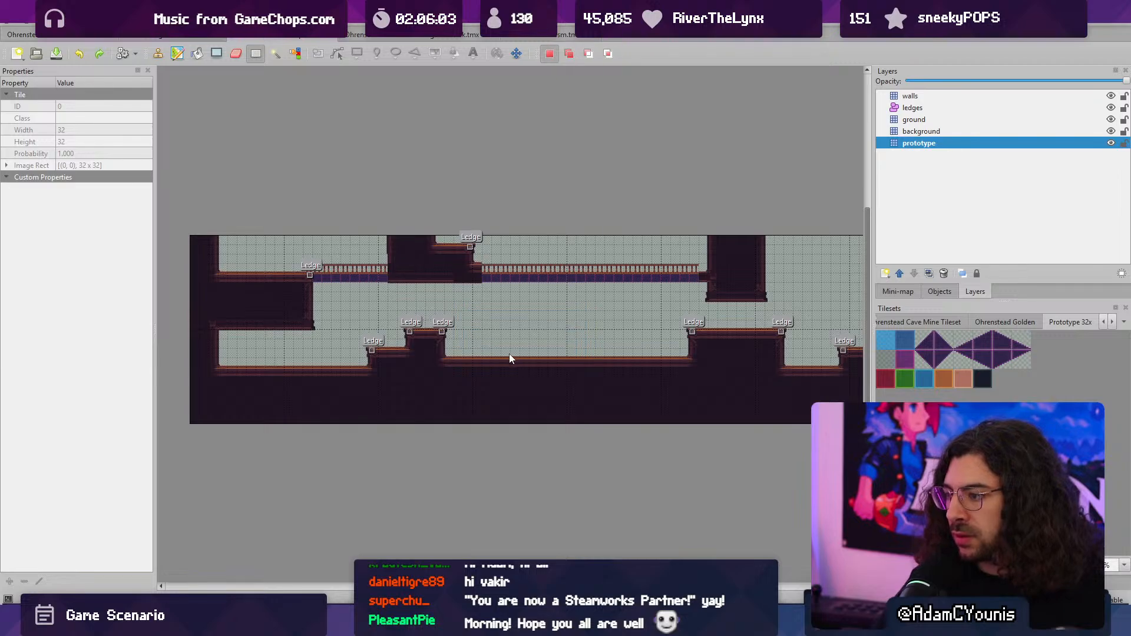
key("ctrl+z")
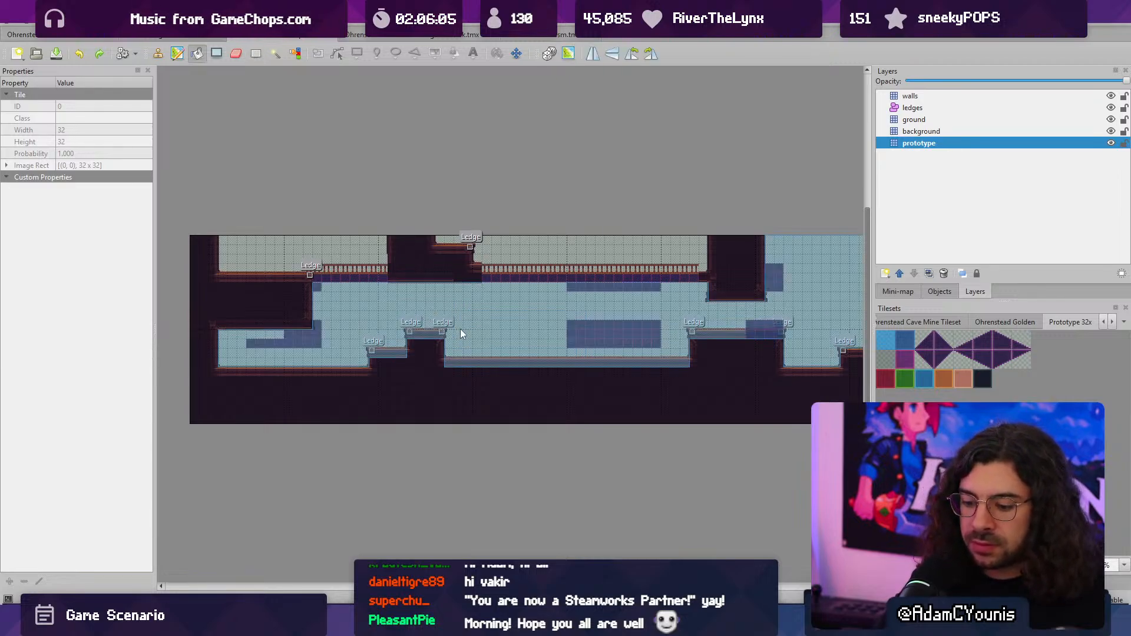
key("ctrl+y")
- Lower the floor between the two ground platforms by one tile with blank tiles, refilling the accidental floor hole with solid tiles
mouse_move(459, 331)
left_mouse_down()
mouse_move(520, 361)
mouse_move(663, 356)
mouse_move(653, 362)
left_mouse_up()
key("ctrl+c")
key("ctrl+v")
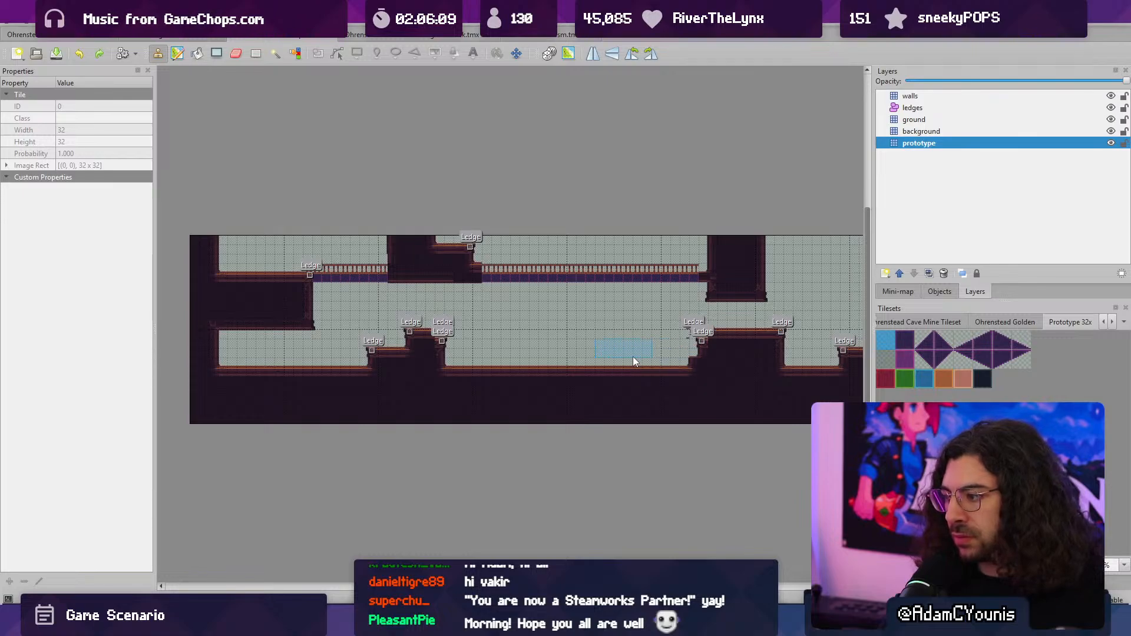
left_click(674, 359)
middle_click_drag(674, 359, 574, 362)
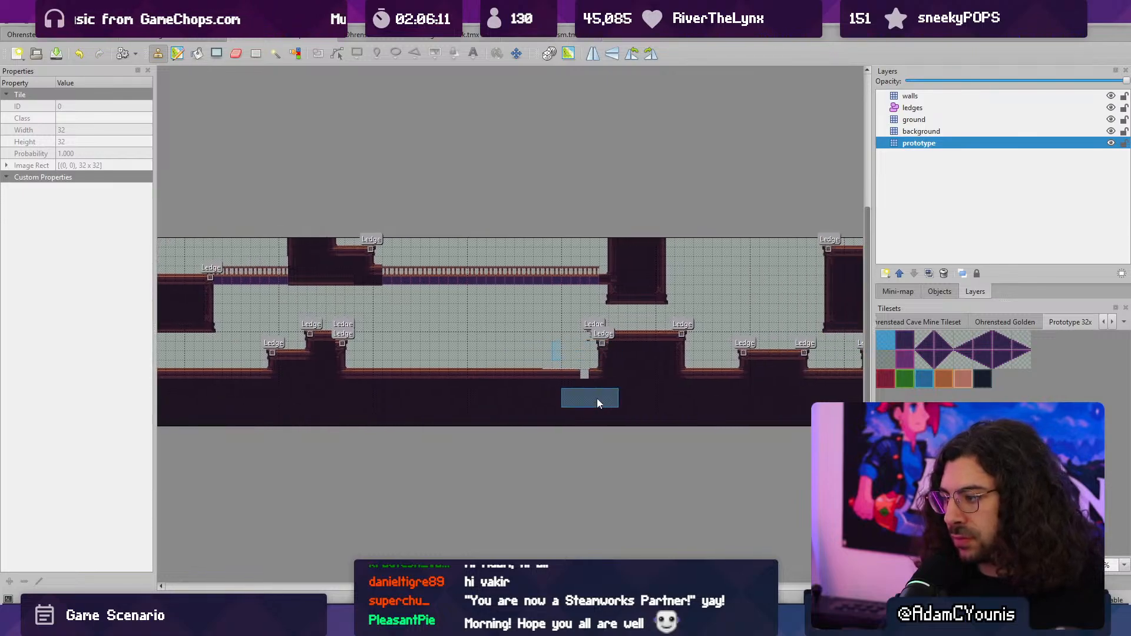
right_click_drag(575, 394, 610, 412)
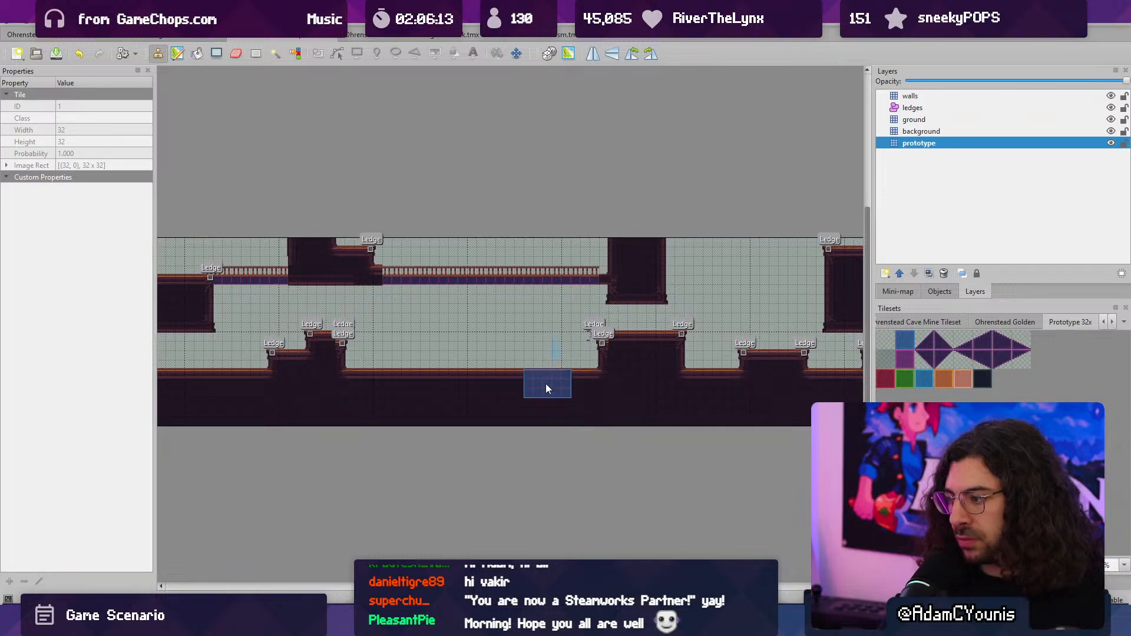
- Carve a lower step into the bridge-facing edge of the wide ground platform using copied blank tiles
key("r")
left_click_drag(584, 337, 581, 351)
key("ctrl+c")
key("ctrl+v")
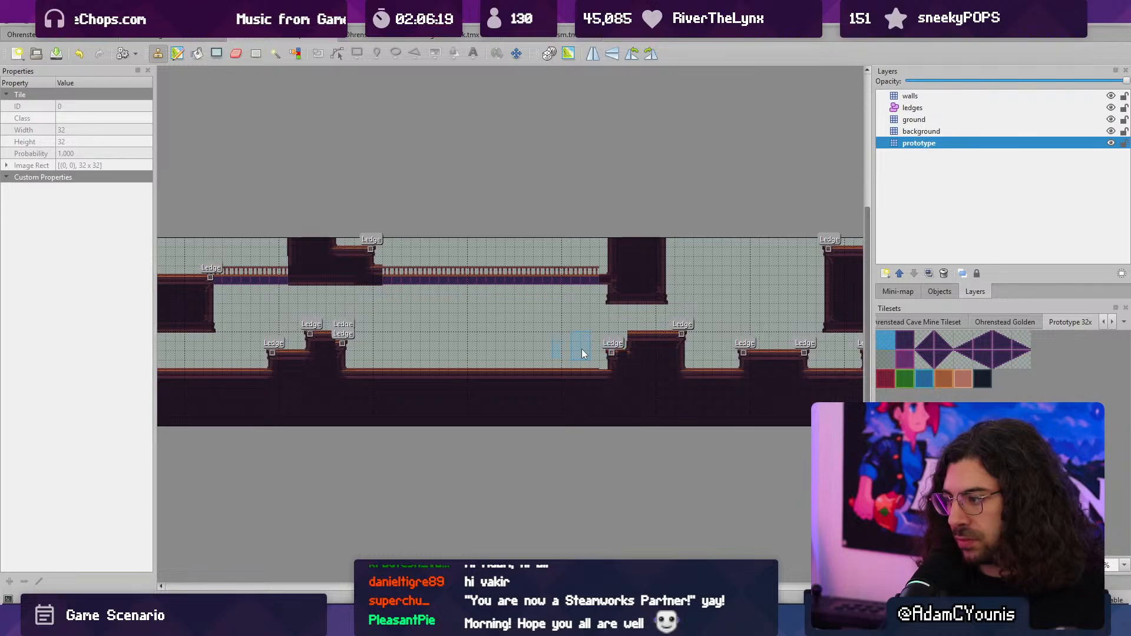
- Raise the upper tier of the wide ground platform by one tile using a copied block of solid prototype tiles
scroll(581, 349, "up", 4, "ctrl")
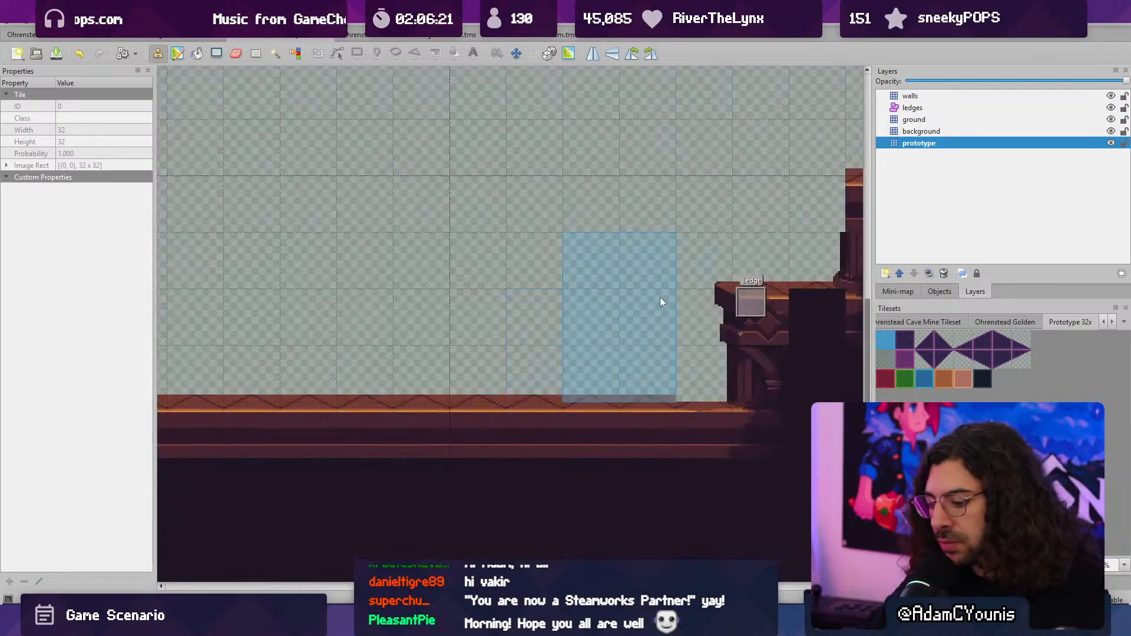
scroll(660, 297, "down", 2, "ctrl")
middle_click_drag(568, 293, 252, 351)
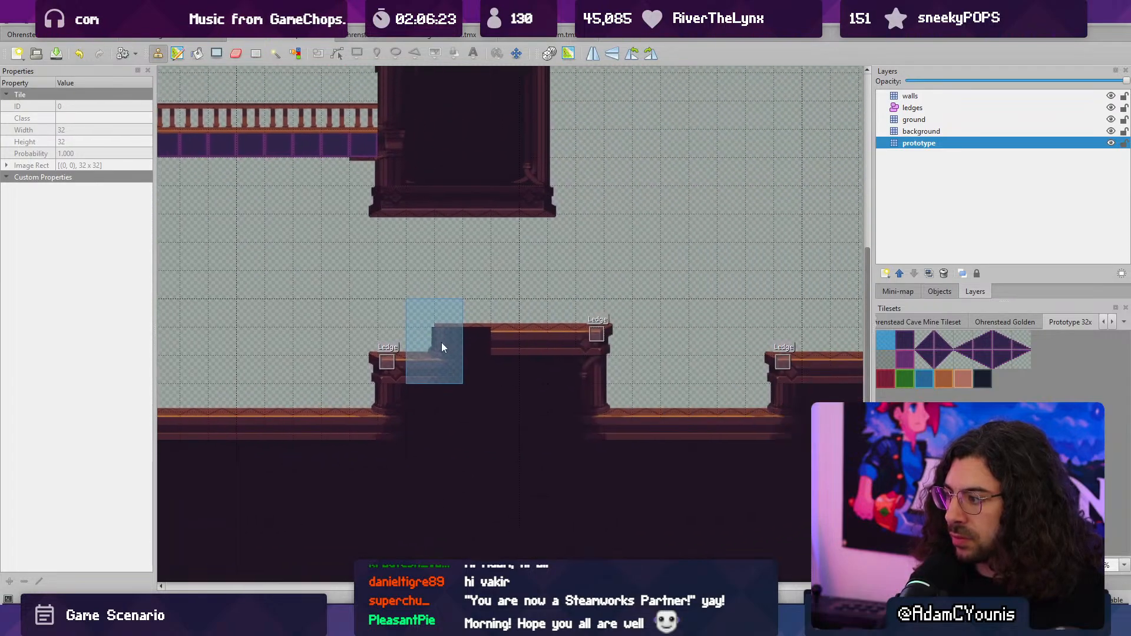
right_click_drag(449, 336, 579, 373)
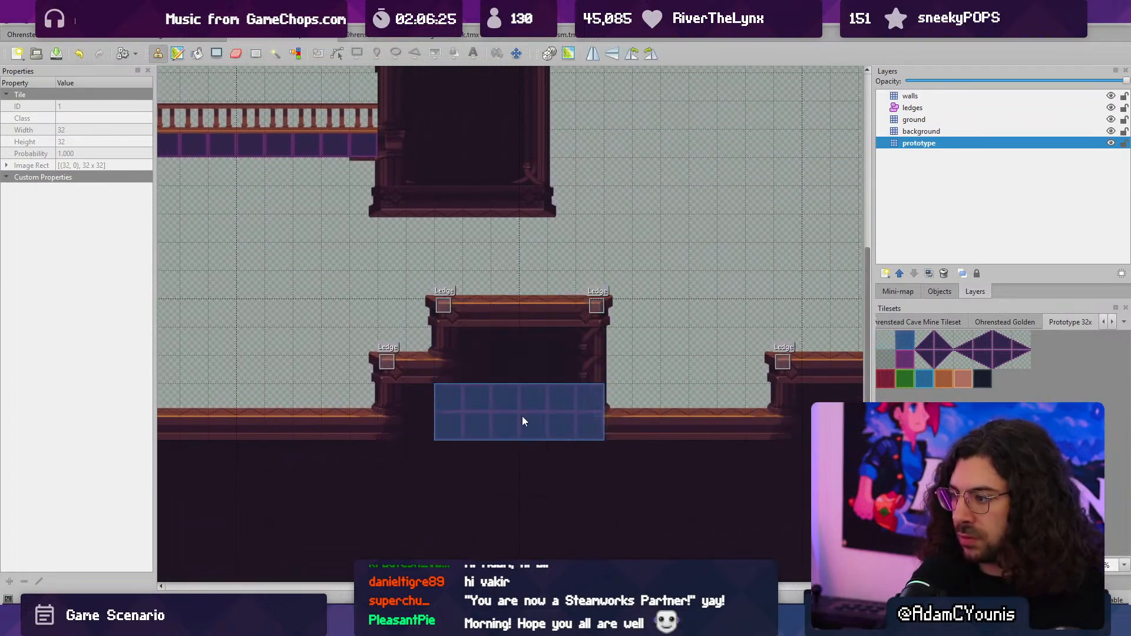
middle_click_drag(522, 415, 669, 428)
scroll(669, 428, "down", 2, "ctrl")
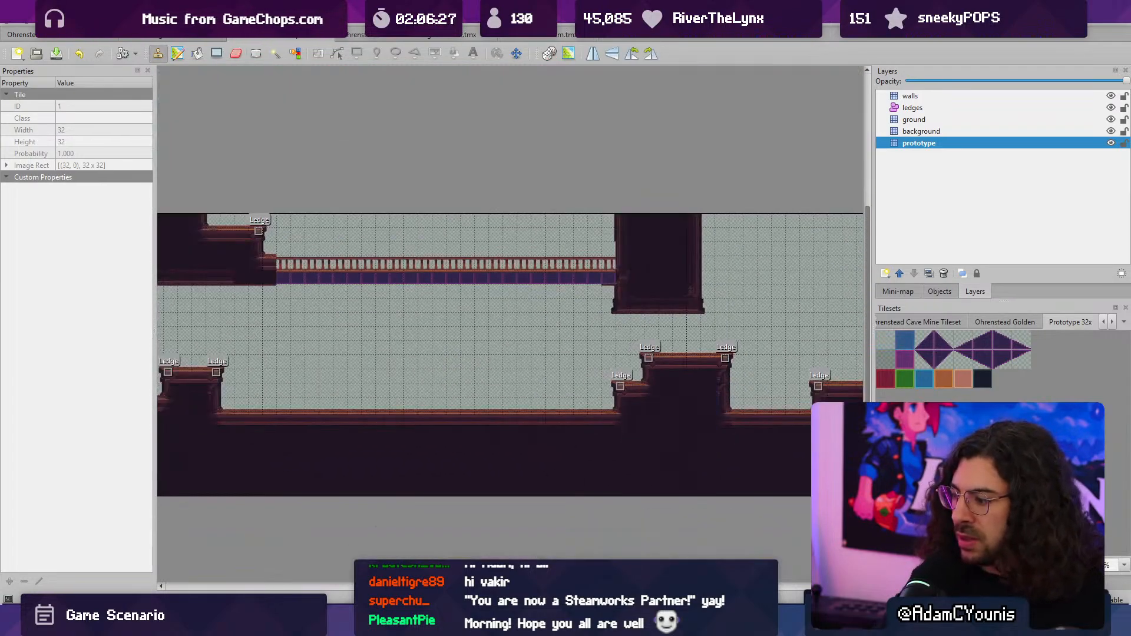
- Switch to Windows Media Player, play Riding Day (Original Mix) from the Stream Music playlist, and return to the tilemap
left_click(683, 622)
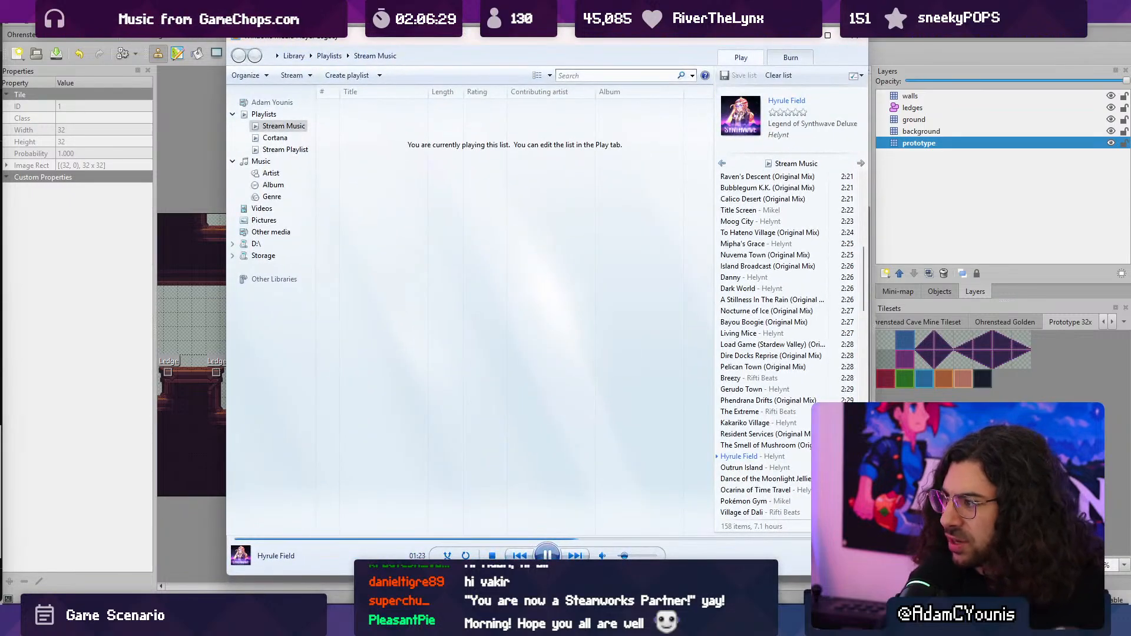
scroll(801, 345, "up", 10)
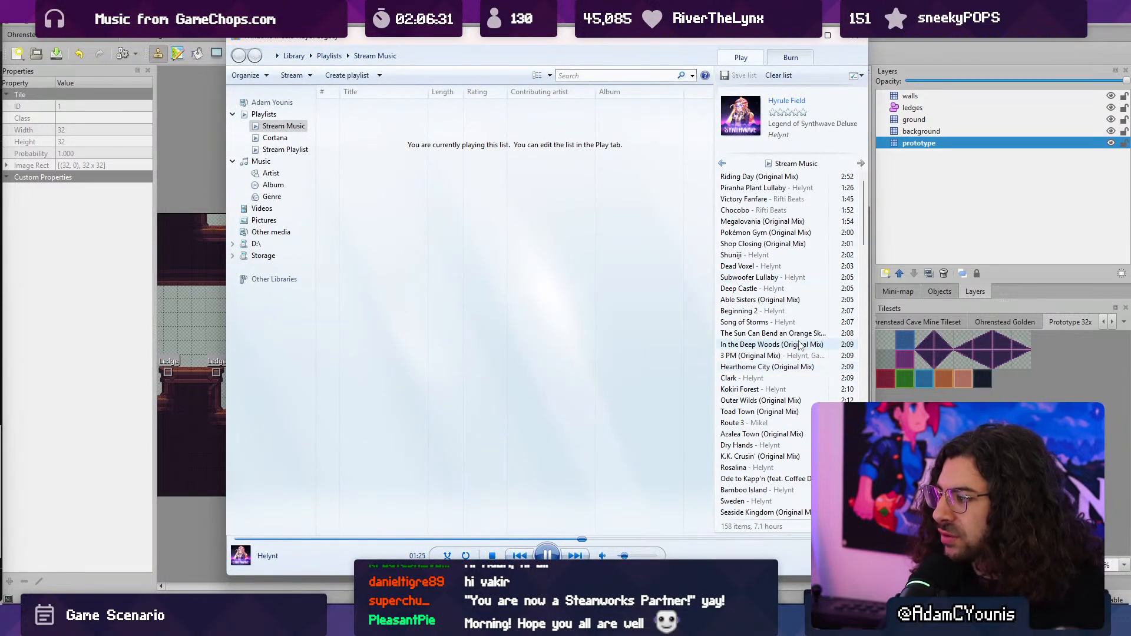
scroll(801, 345, "down", 10)
scroll(801, 346, "up", 10)
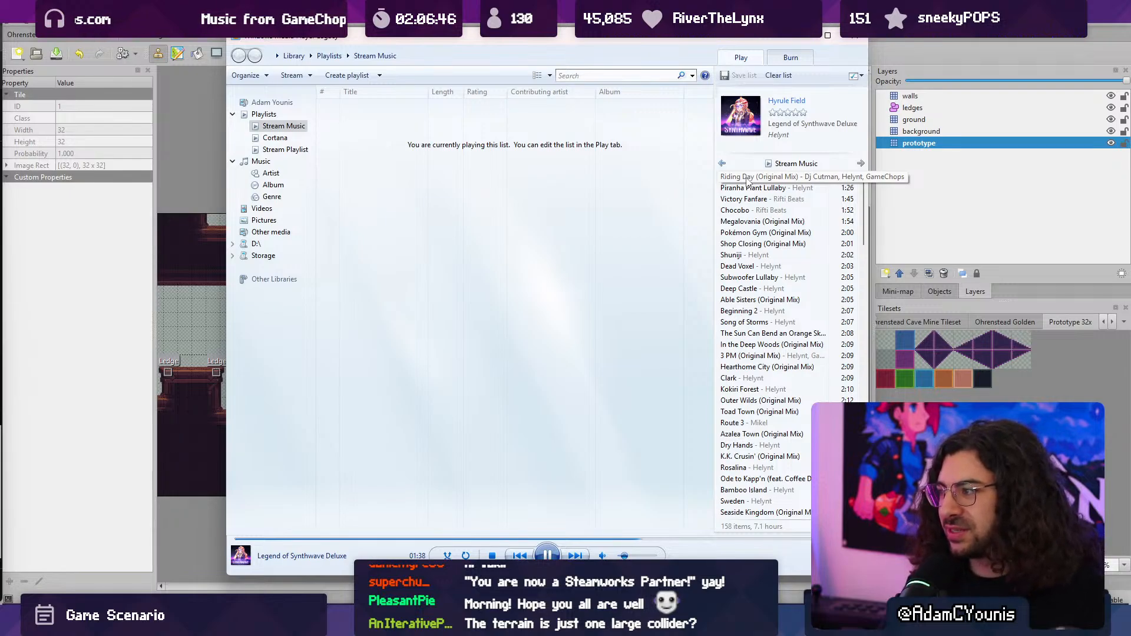
double_click(747, 177)
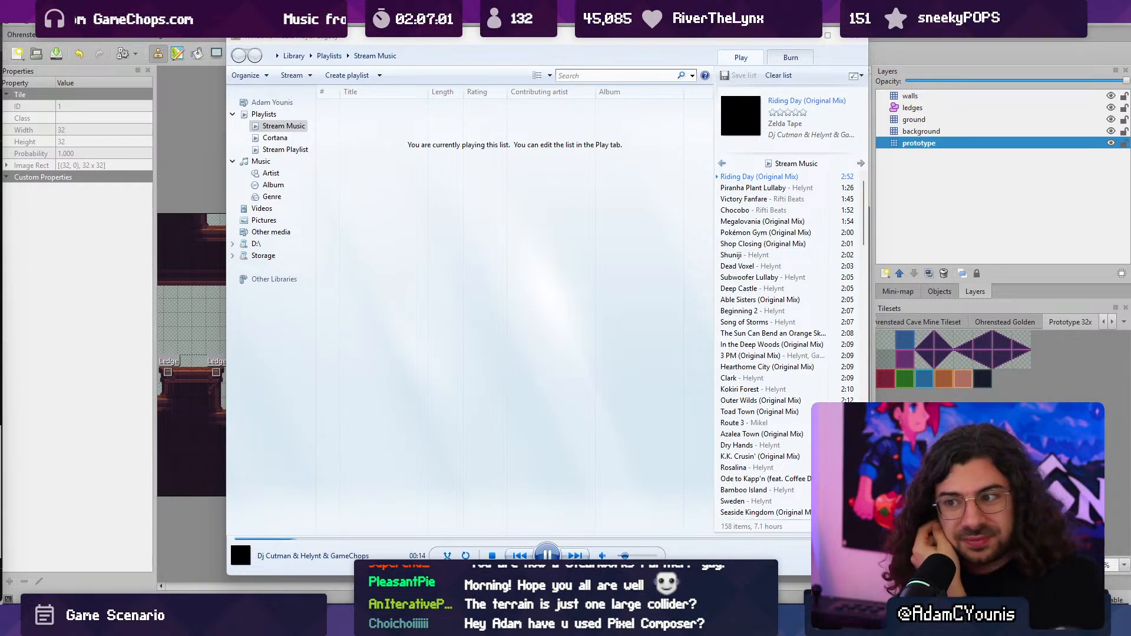
key("alt+Tab")
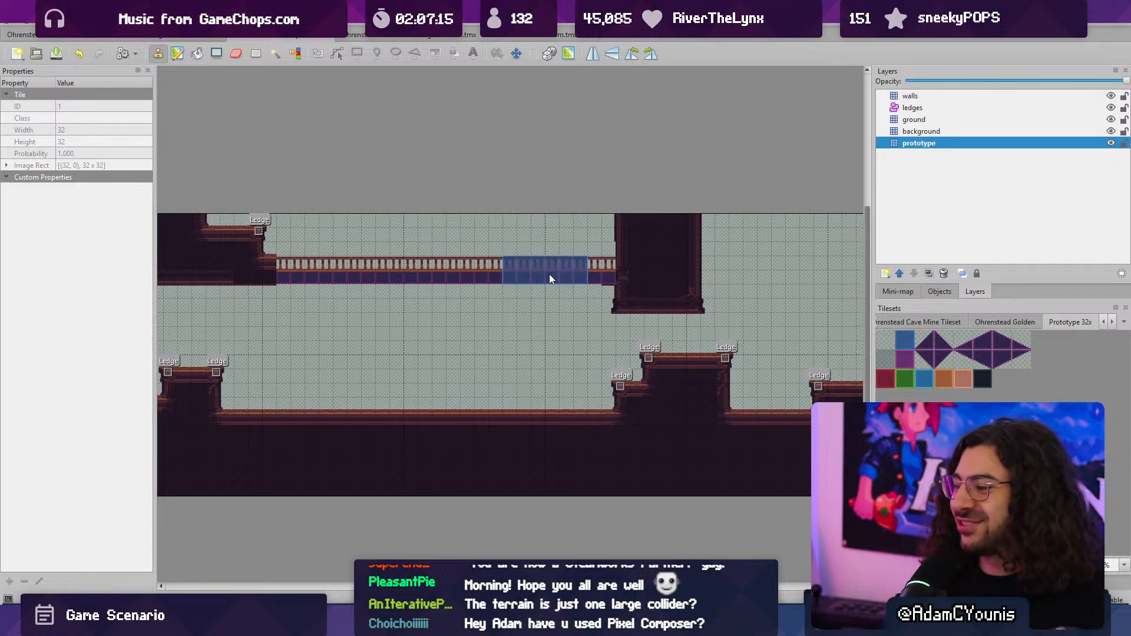
- Switch to Unity and lower Bookcase Stack.4 towards the new floor, to a Y position of about -0.51
key("alt+Tab")
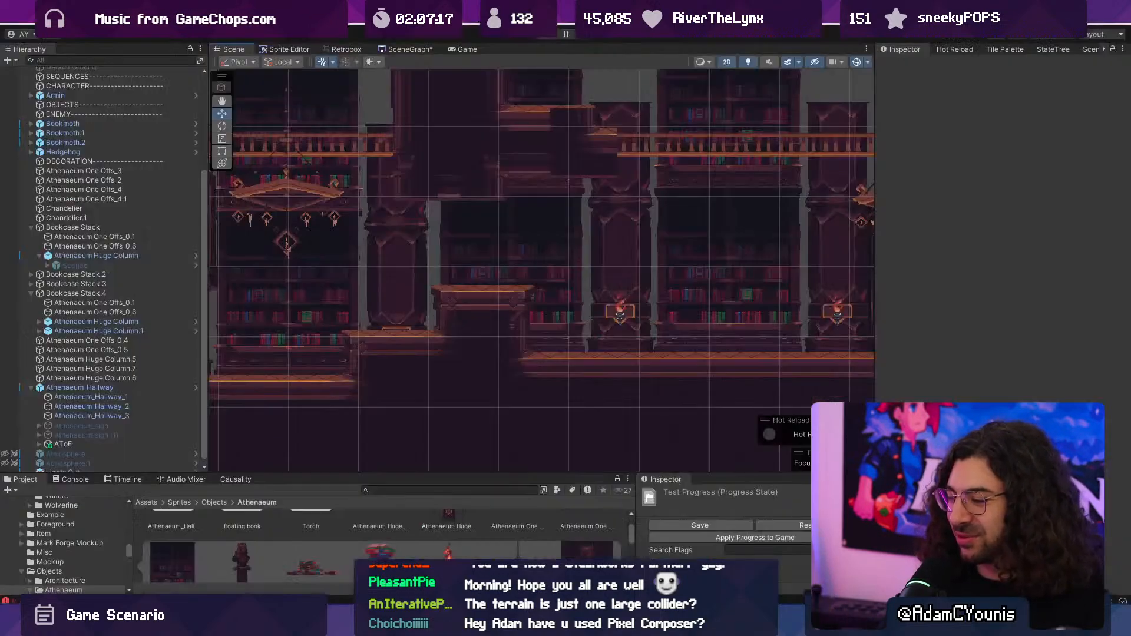
middle_click_drag(574, 309, 472, 329)
left_click(526, 336)
left_click(660, 329)
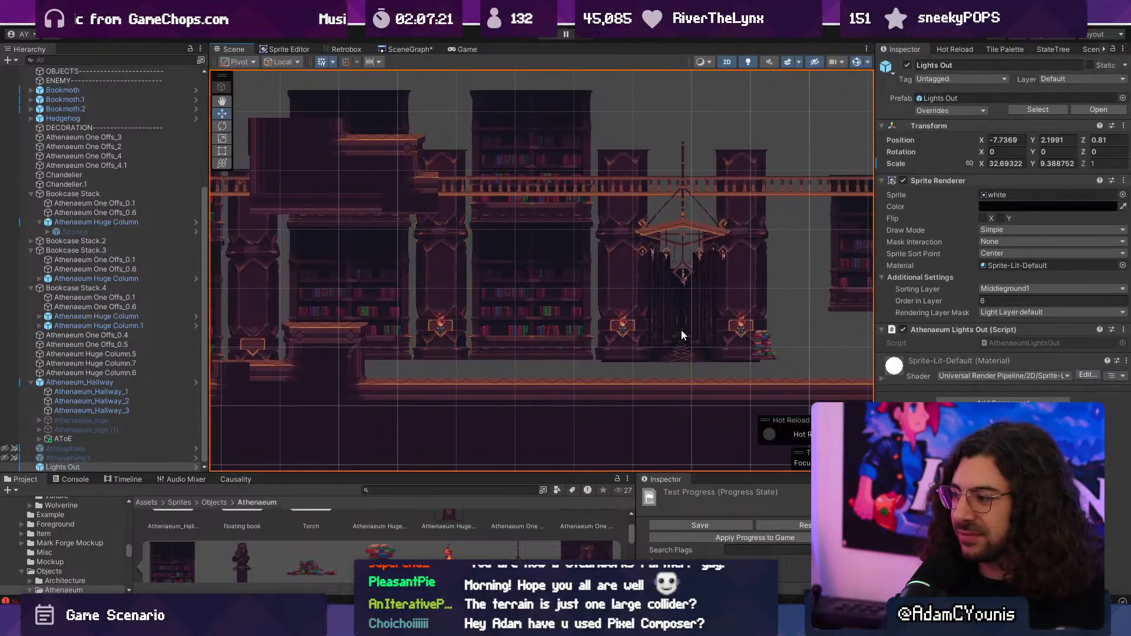
left_click(681, 329)
left_click(749, 312)
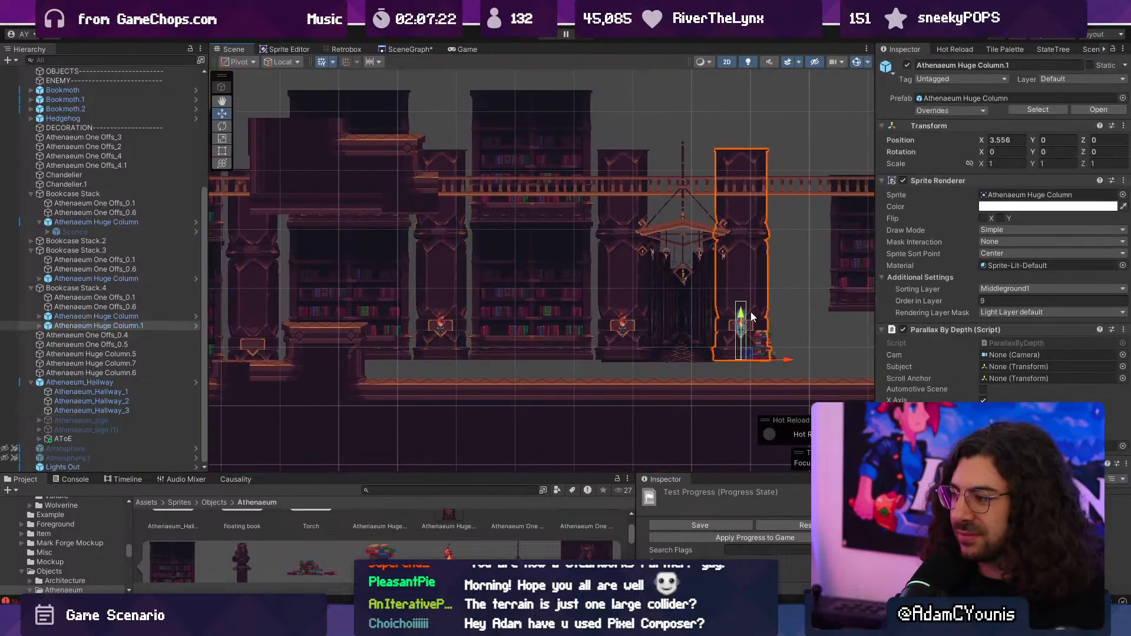
left_click(625, 311, "shift")
left_click(478, 297)
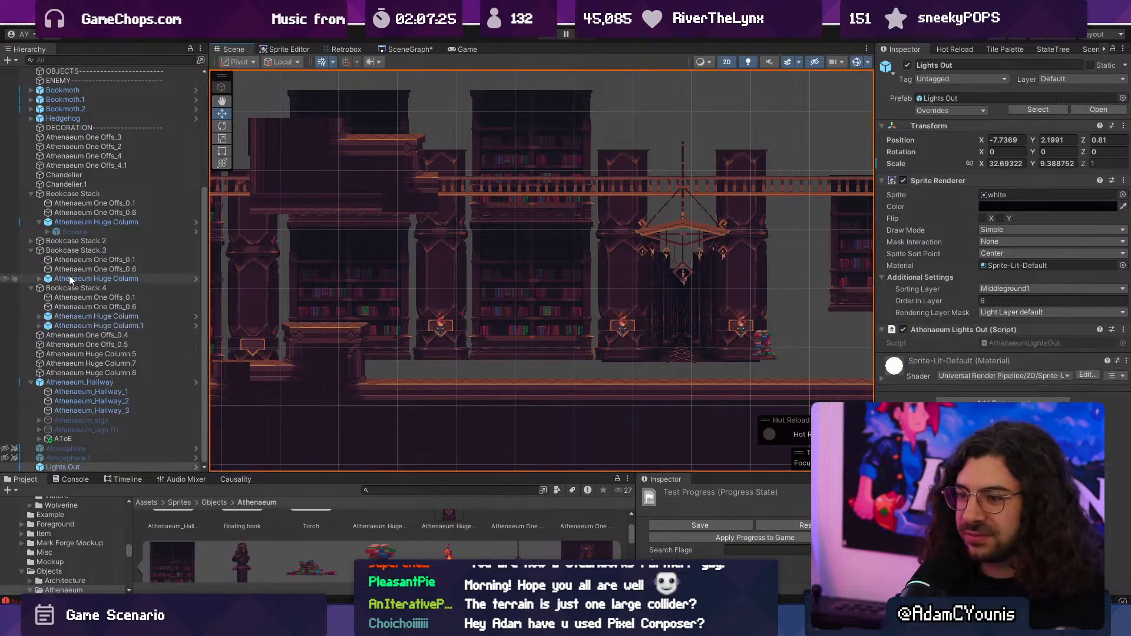
left_click_drag(531, 314, 530, 331)
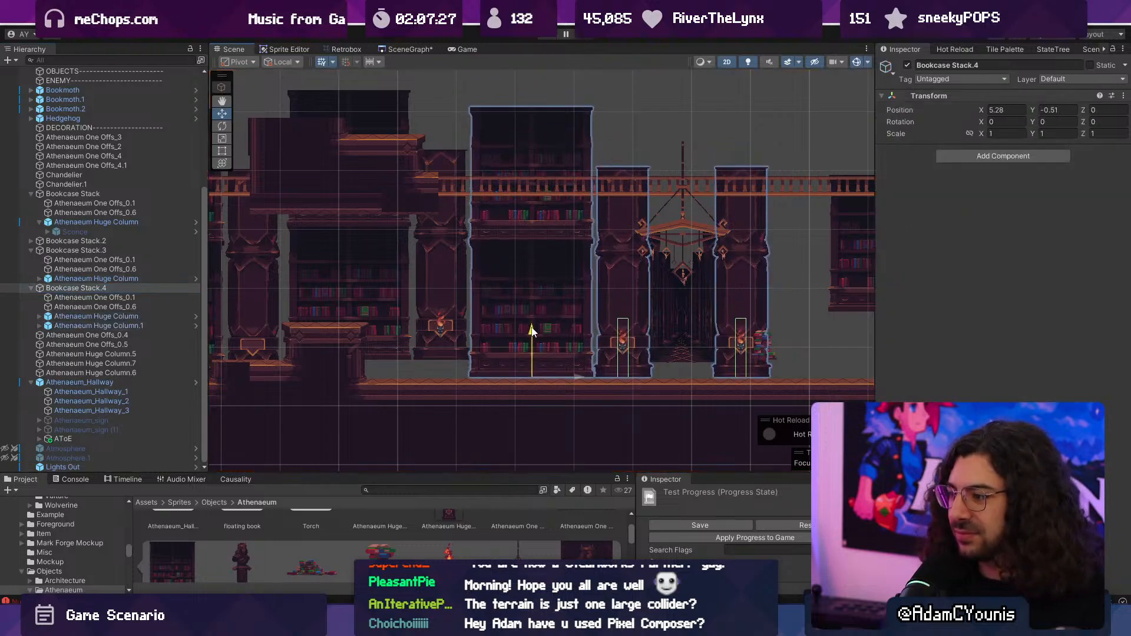
- Lower Bookcase Stack.3 until its base meets the floor, at a Y position of about -0.534
scroll(455, 328, "up", 3)
left_click(493, 317)
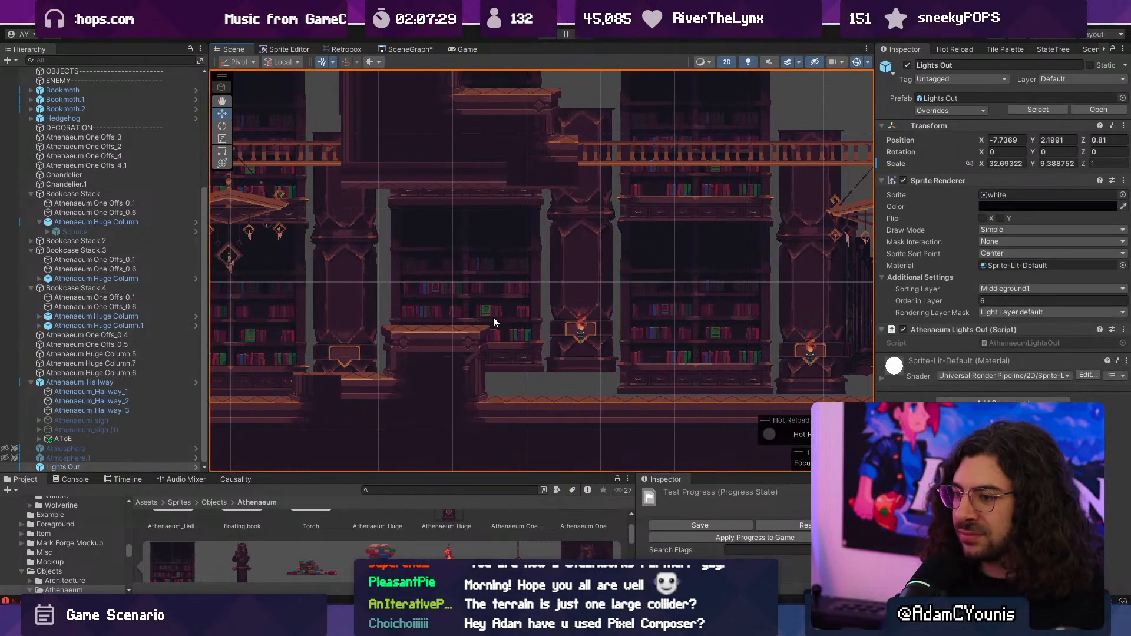
left_click(574, 306)
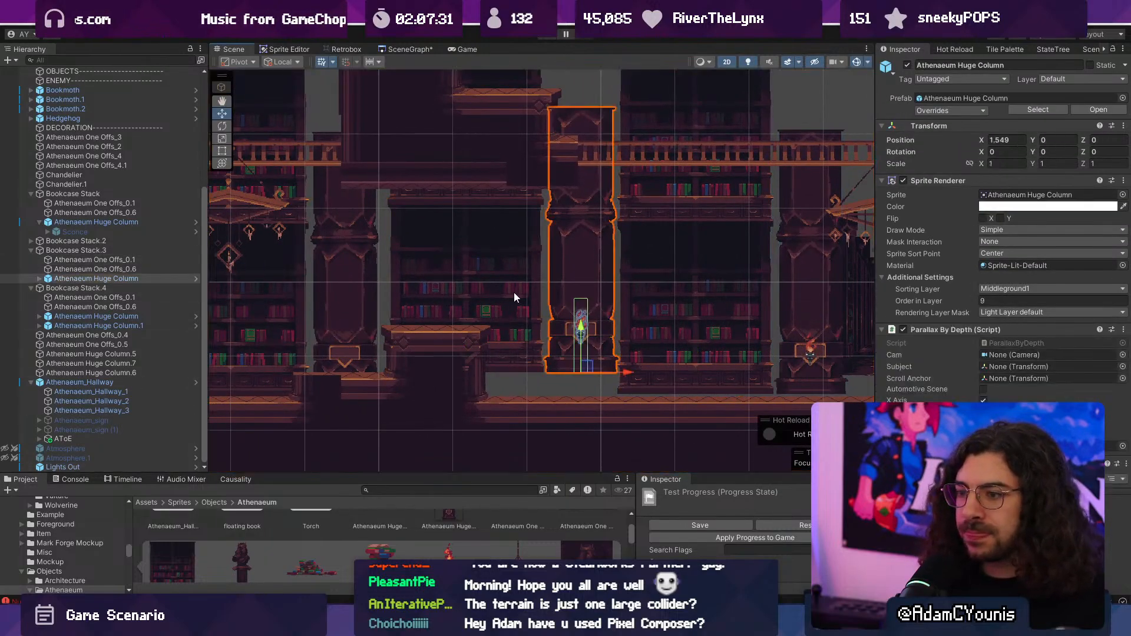
left_click(514, 293)
left_click(136, 251)
left_click_drag(468, 323, 469, 345)
scroll(602, 399, "up", 2)
scroll(457, 403, "up", 4)
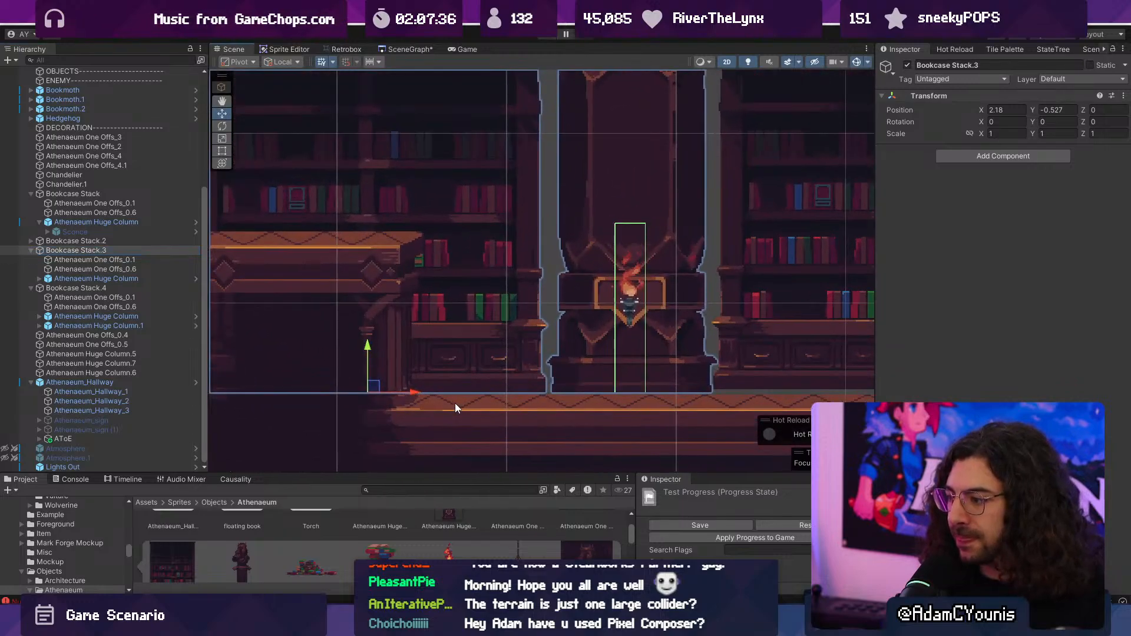
left_click_drag(282, 340, 288, 340)
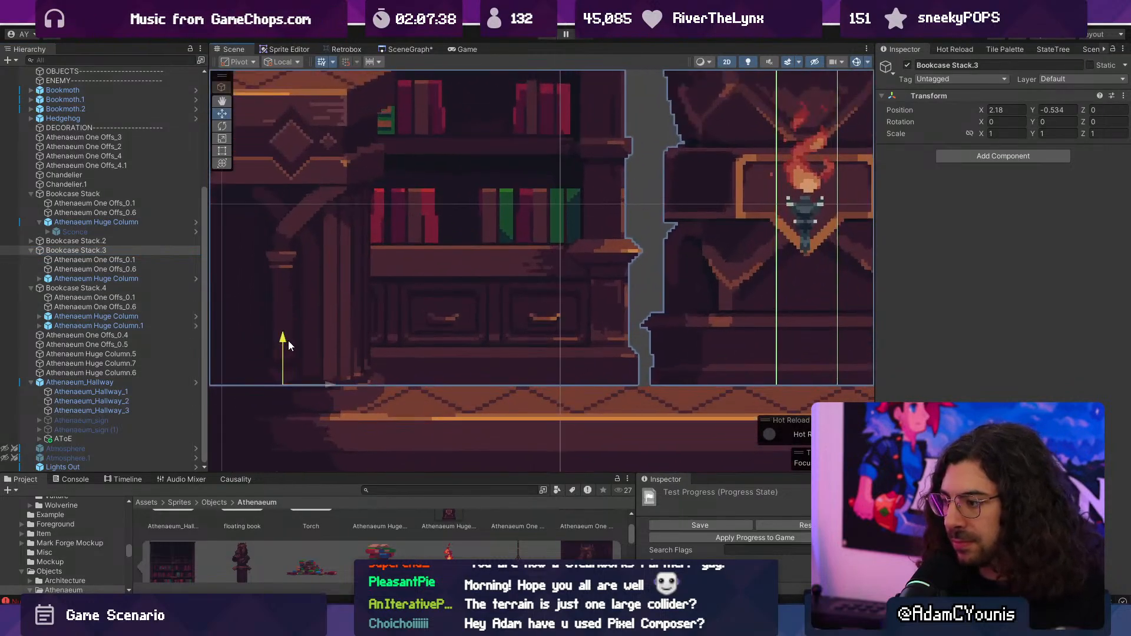
- Fine-tune Bookcase Stack.4 so its base rests on the floor, at a Y position of about -0.534
scroll(533, 341, "down", 6)
middle_click_drag(706, 320, 506, 331)
left_click(507, 331)
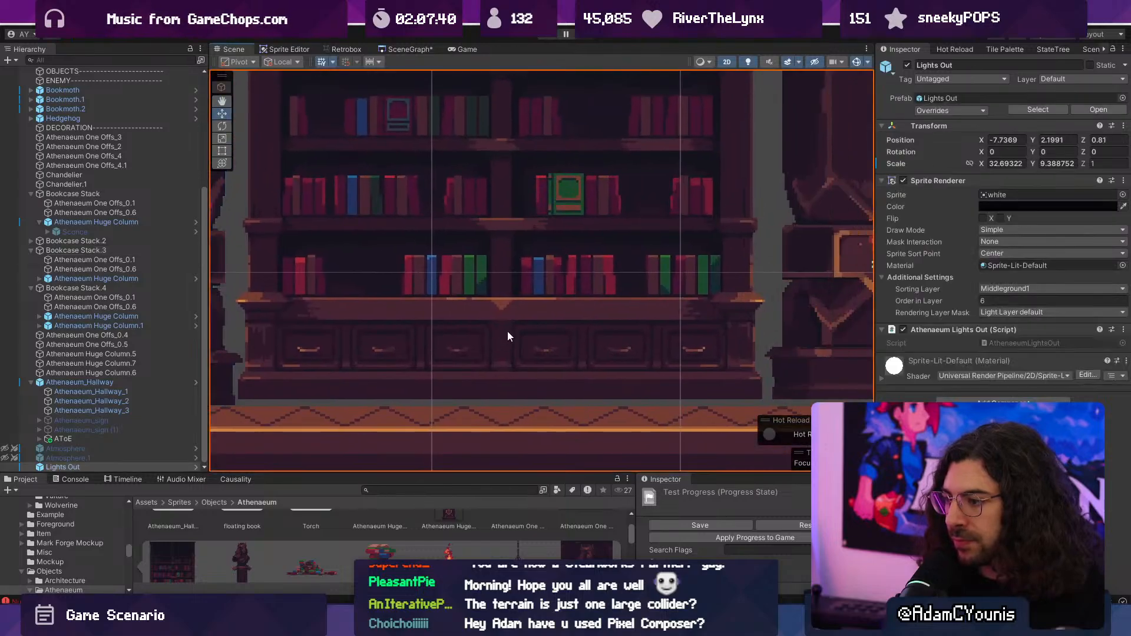
left_click(405, 360)
left_click(87, 288)
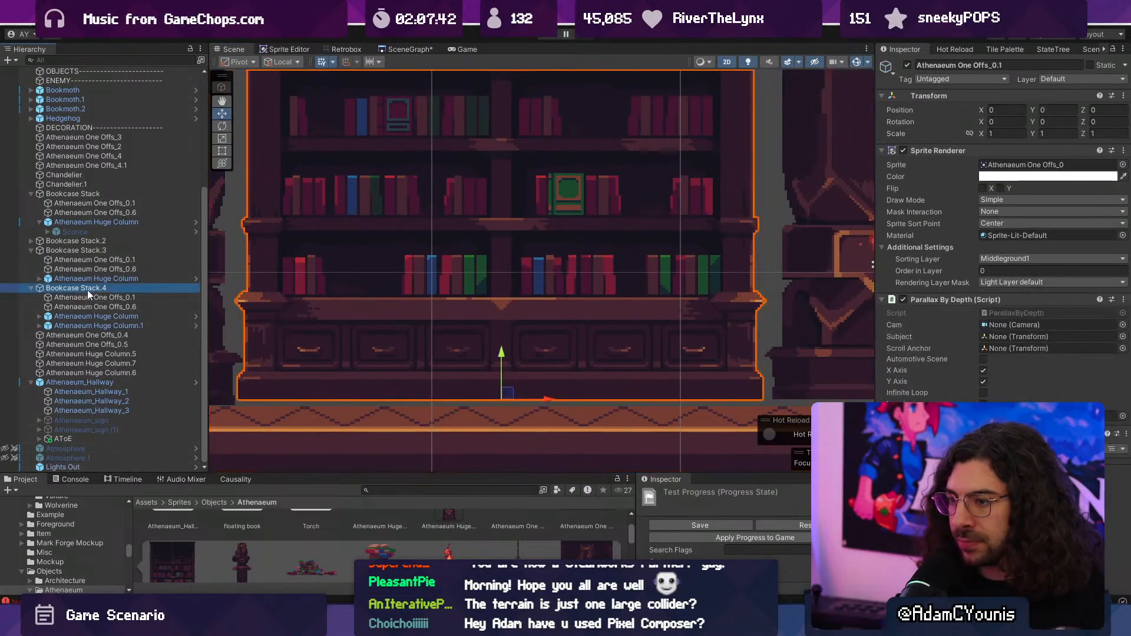
left_click_drag(502, 350, 502, 357)
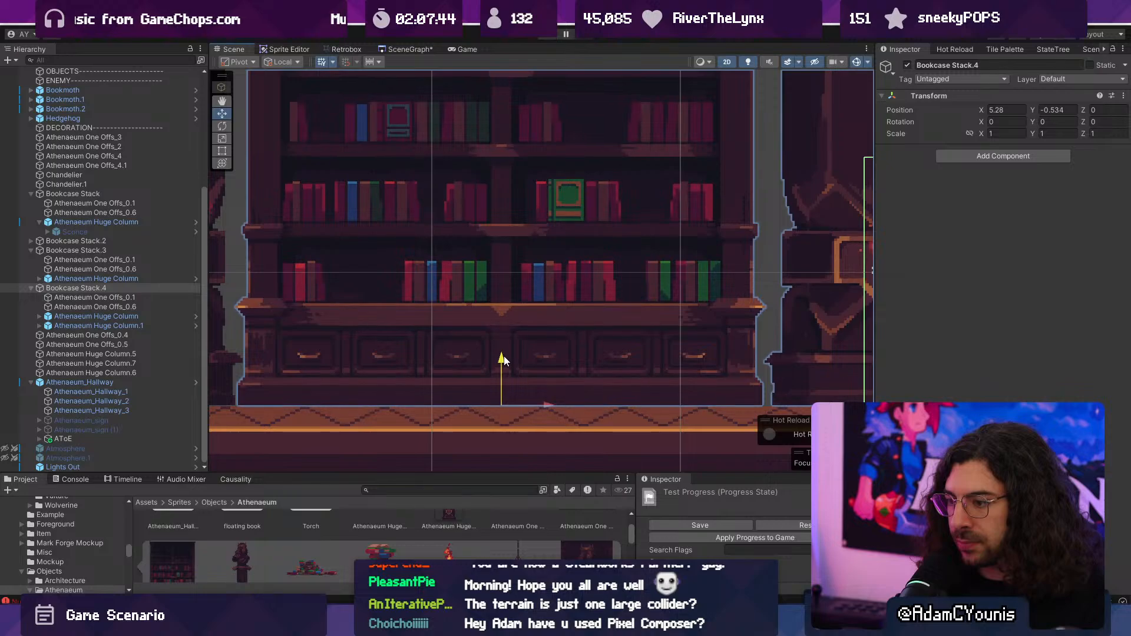
- Set the Y position of both Bookcase Stack.4 and Bookcase Stack.3 to exactly -0.54
middle_click_drag(380, 351, 816, 349)
middle_click_drag(505, 347, 729, 356)
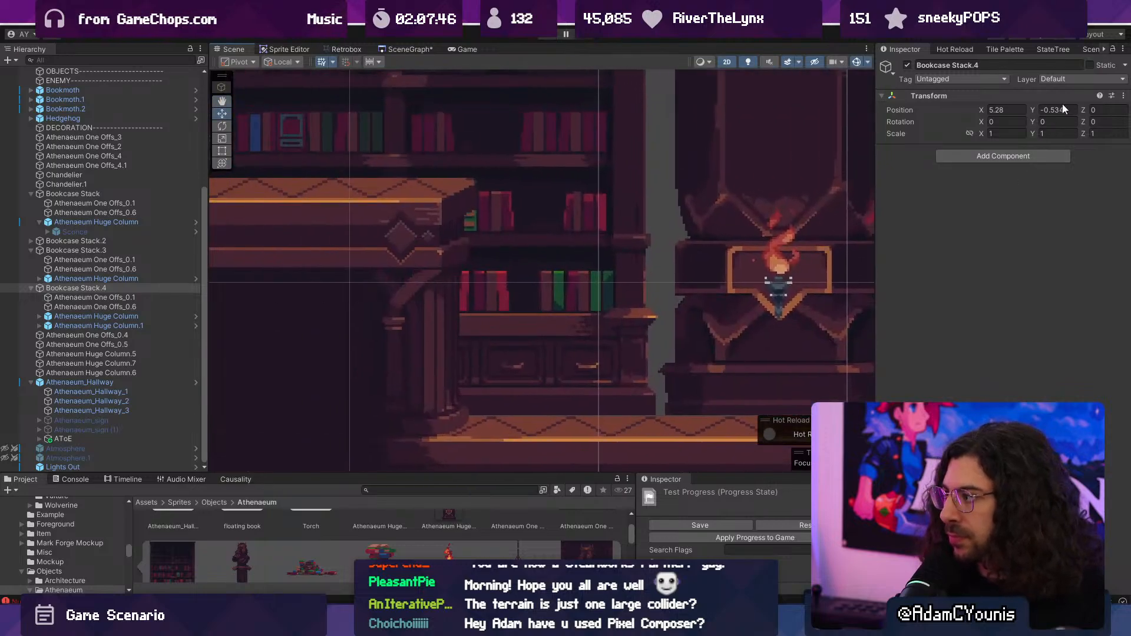
key("BackSpace")
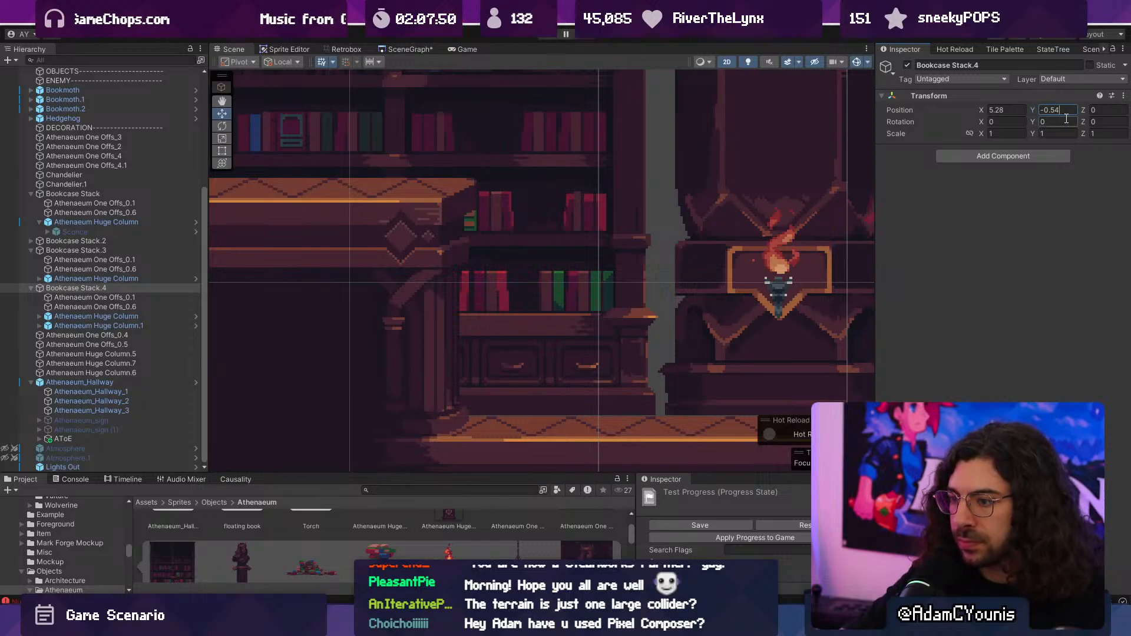
key("BackSpace")
type("4")
left_click(111, 250)
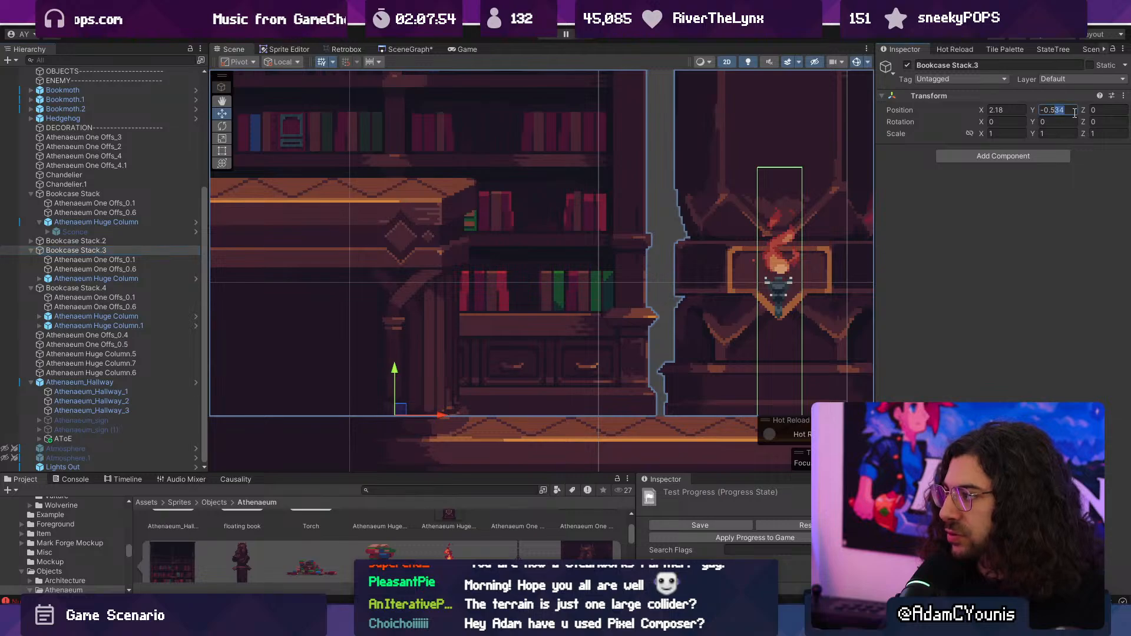
type("4")
- Lower the whole Athenaeum_Hallway object between the two torch columns to a Y position of about 0.386
scroll(524, 248, "down", 10)
middle_click_drag(759, 205, 401, 262)
scroll(633, 287, "up", 5)
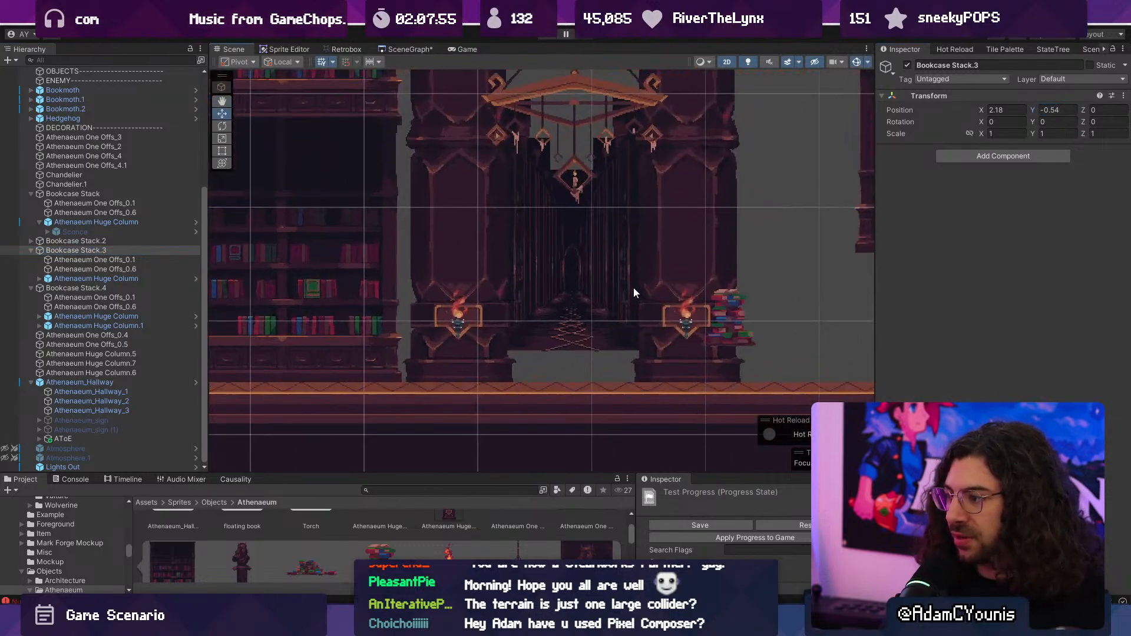
left_click(570, 300)
left_click(571, 299)
left_click(81, 383)
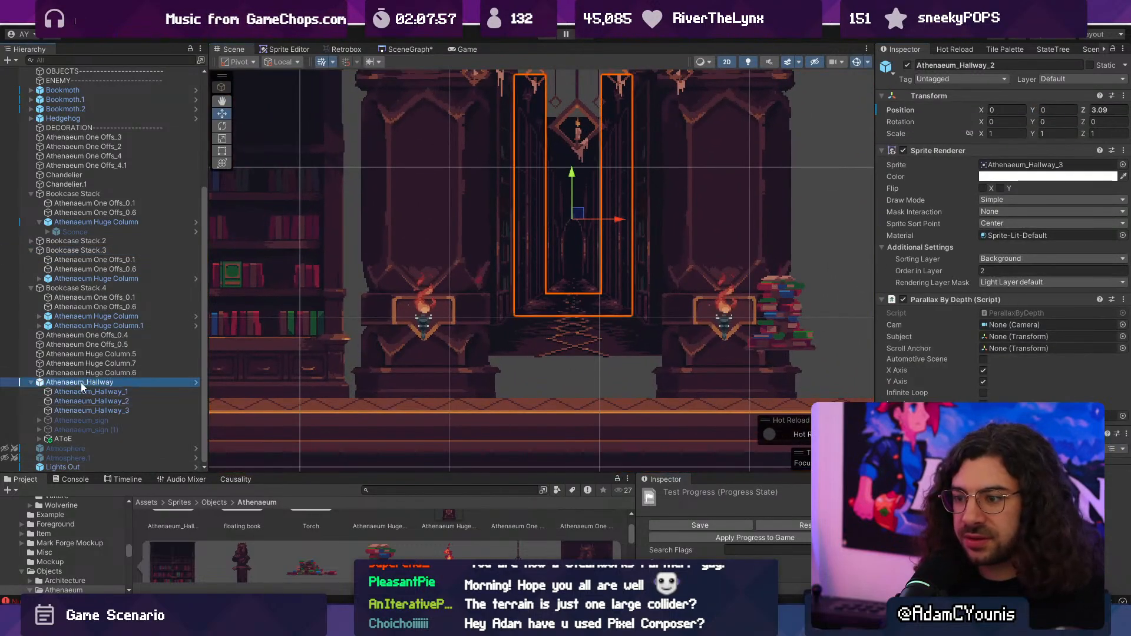
left_click_drag(570, 172, 577, 210)
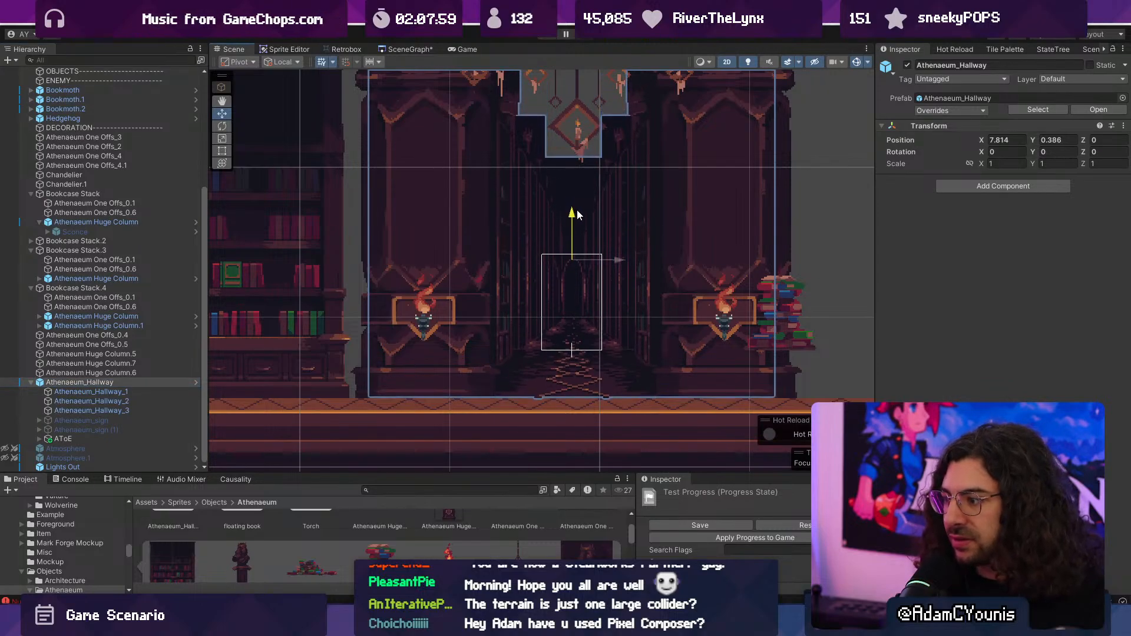
- Fine-tune the Athenaeum_Hallway height against the floor edge to a Y position of 0.37
scroll(557, 362, "up", 4)
middle_click_drag(600, 392, 555, 345)
scroll(550, 377, "up", 5)
scroll(553, 336, "down", 5)
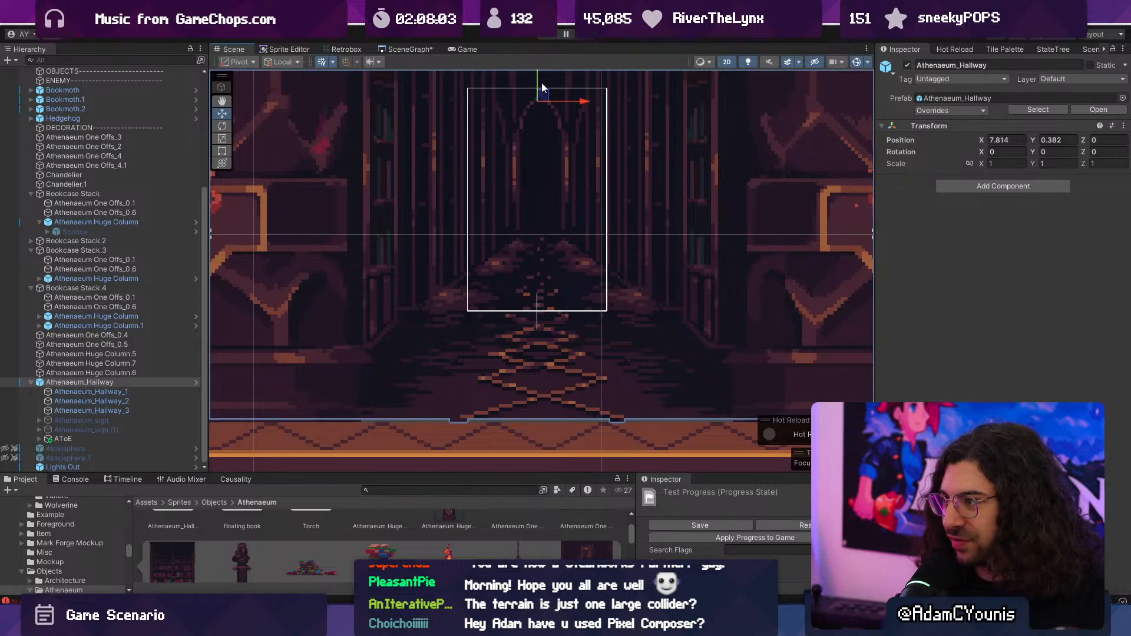
left_click_drag(542, 88, 537, 86)
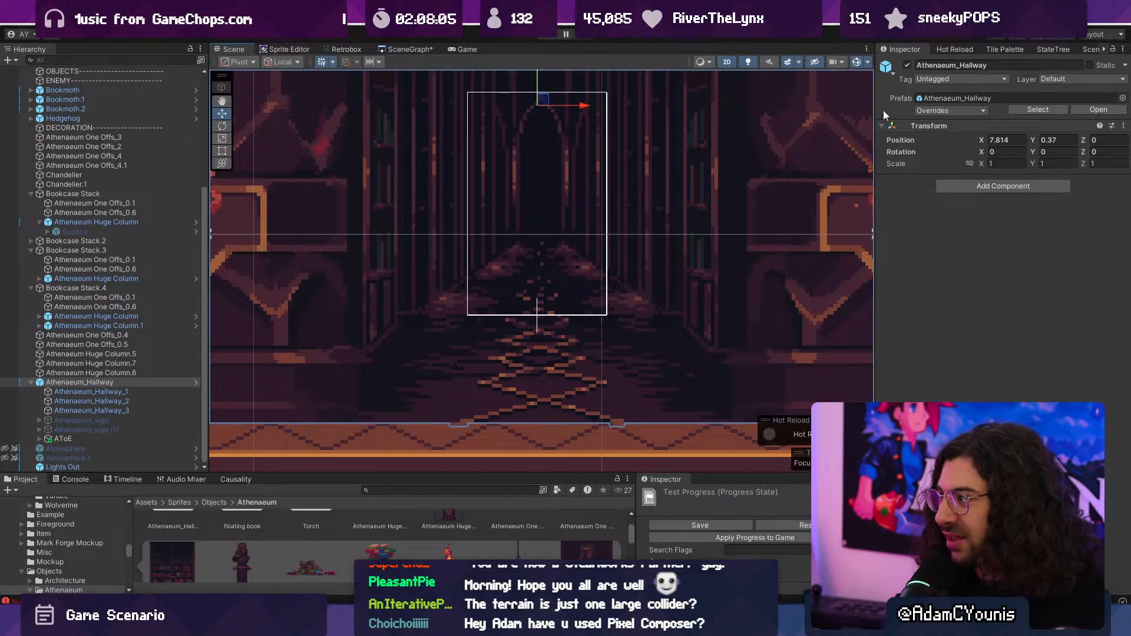
scroll(565, 269, "down", 6)
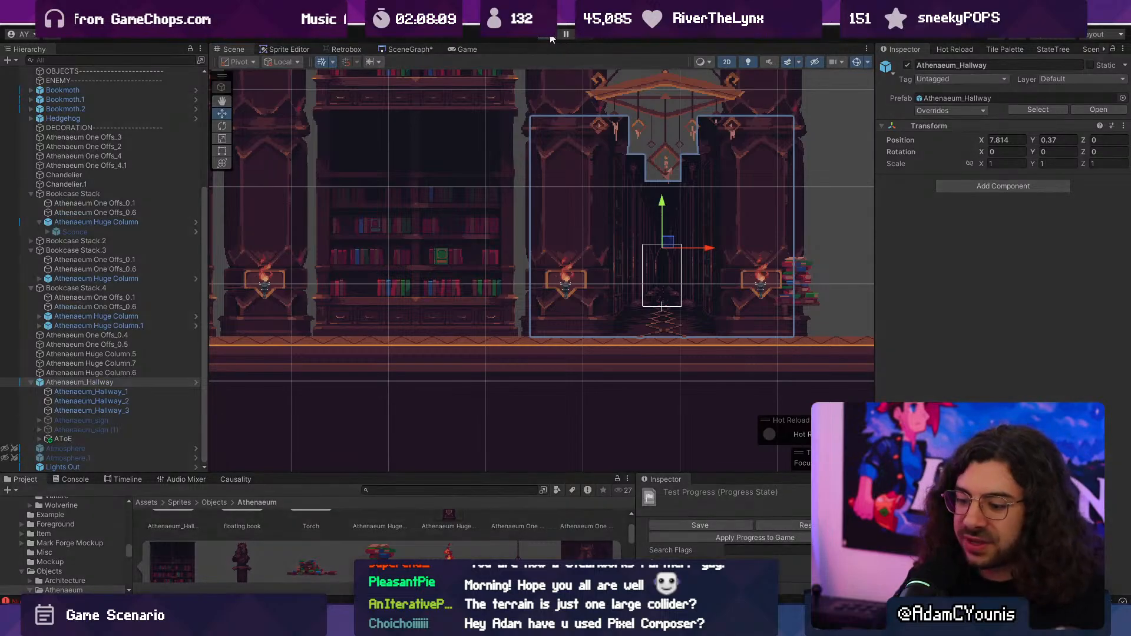
- Playtest running past the bookcases and jumping up the stepped platform, stop the game, and return to the map in Tiled
left_click(552, 39)
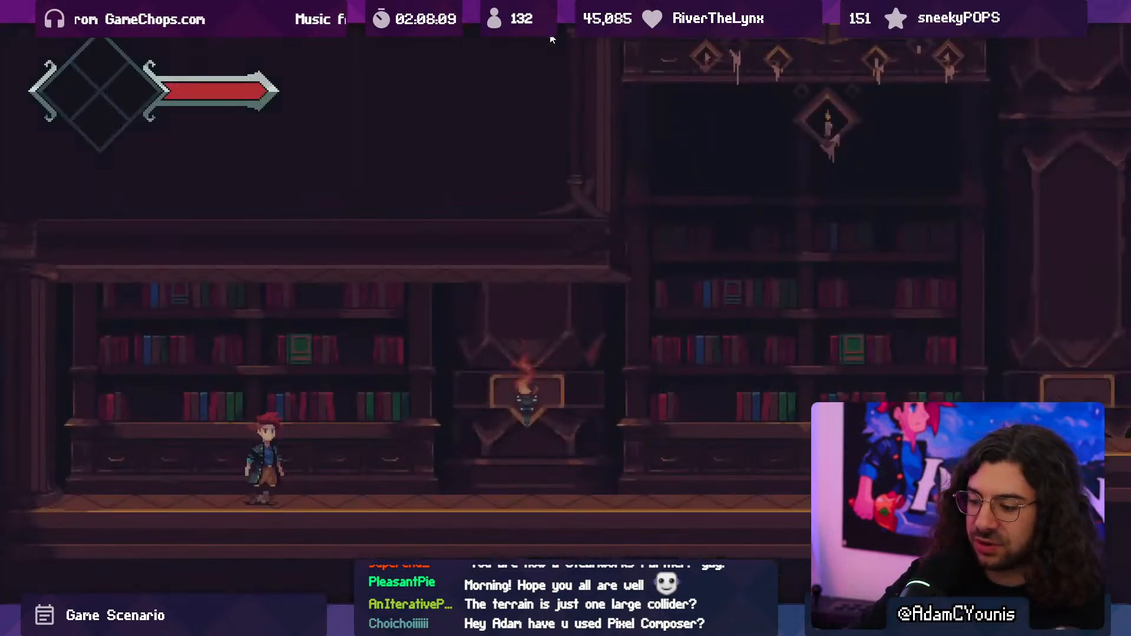
key("Right")
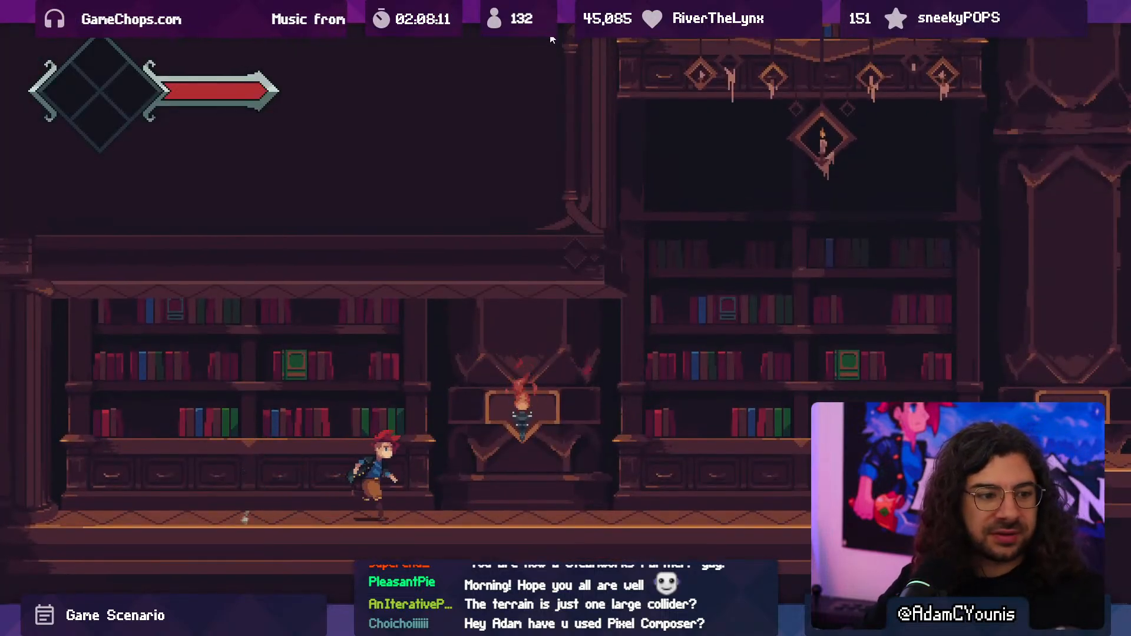
key("Right")
key("space")
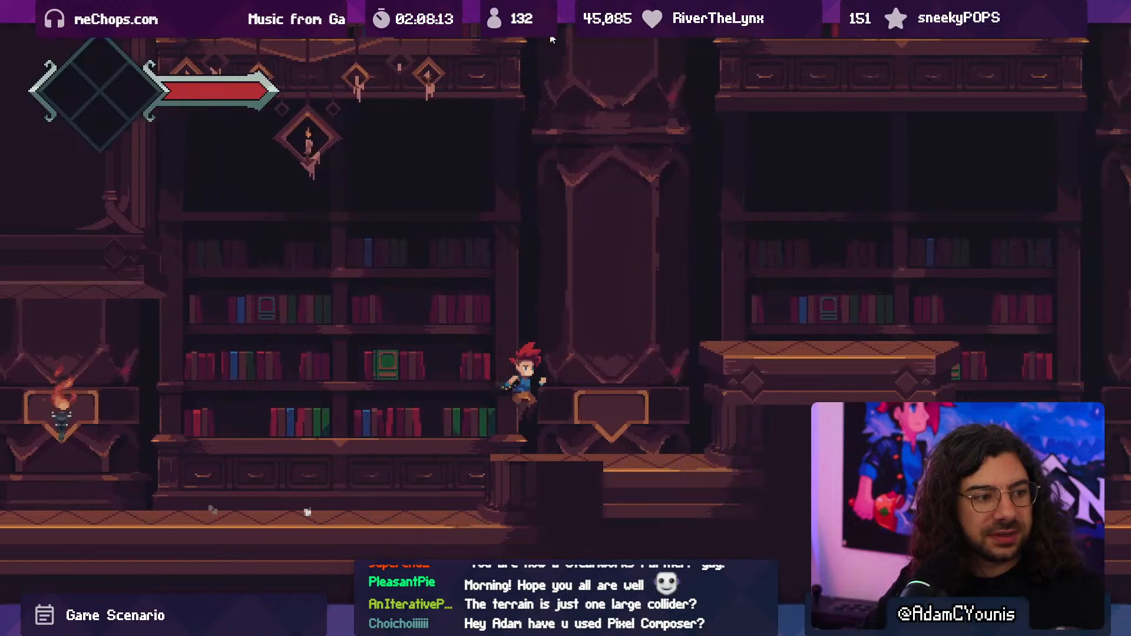
key("space")
left_click(552, 40)
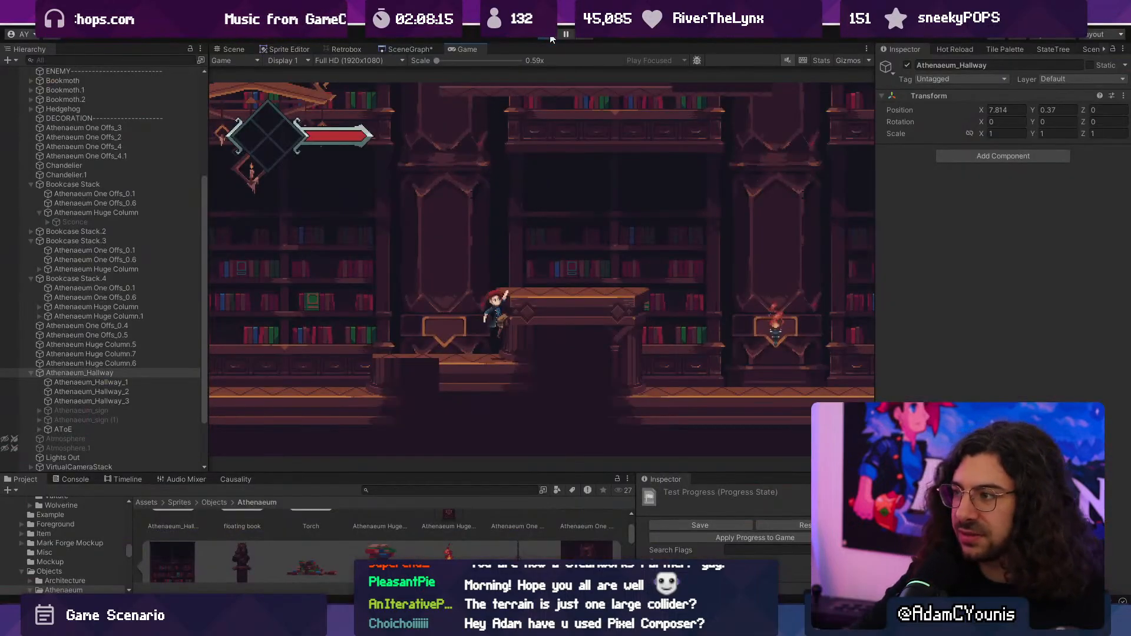
key("alt+Tab")
key("alt+Tab")
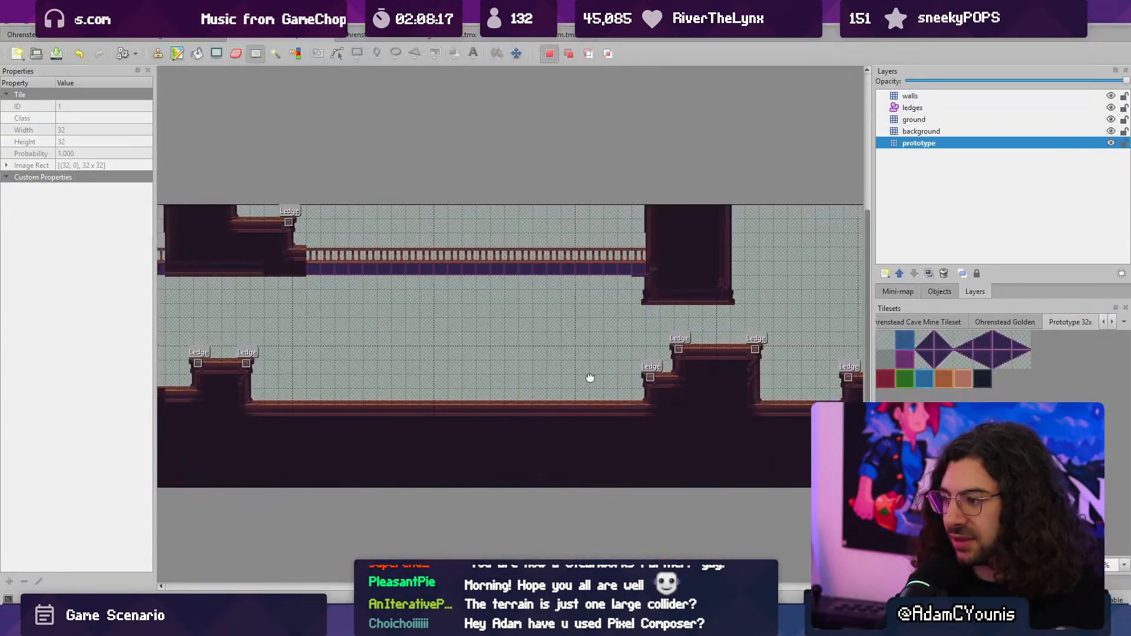
- Switch from Tiled to Unity and playtest running over the first stepped platform, past the bookcases and beyond the hallway
mouse_move(426, 350)
left_mouse_down()
mouse_move(468, 351)
mouse_move(481, 323)
mouse_move(510, 324)
left_mouse_up()
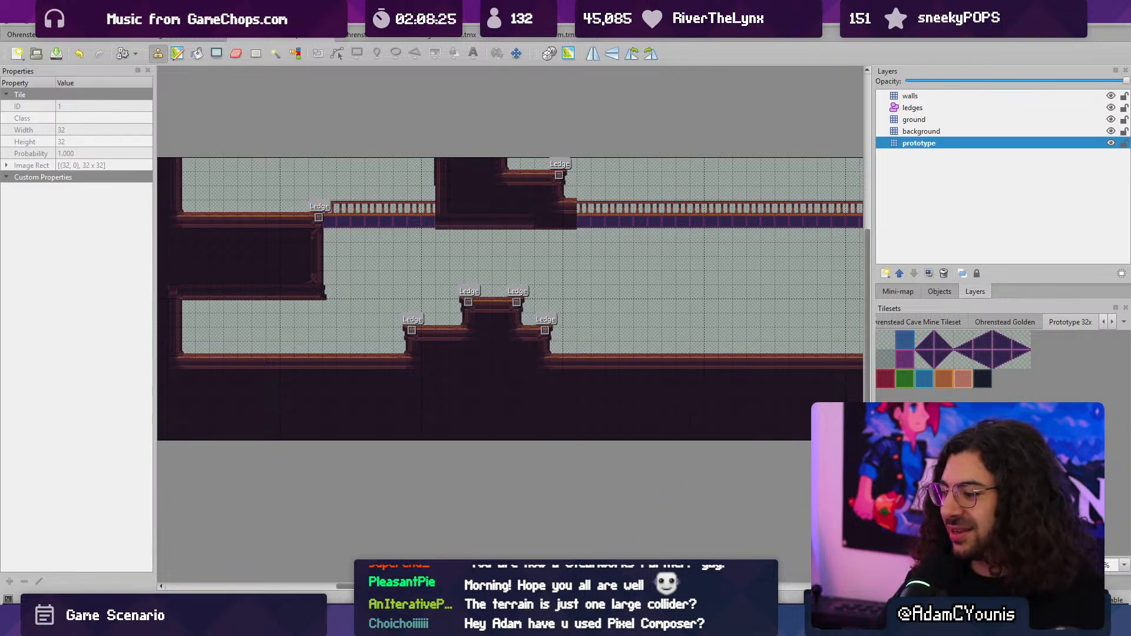
key("alt+Tab")
key("ctrl+p")
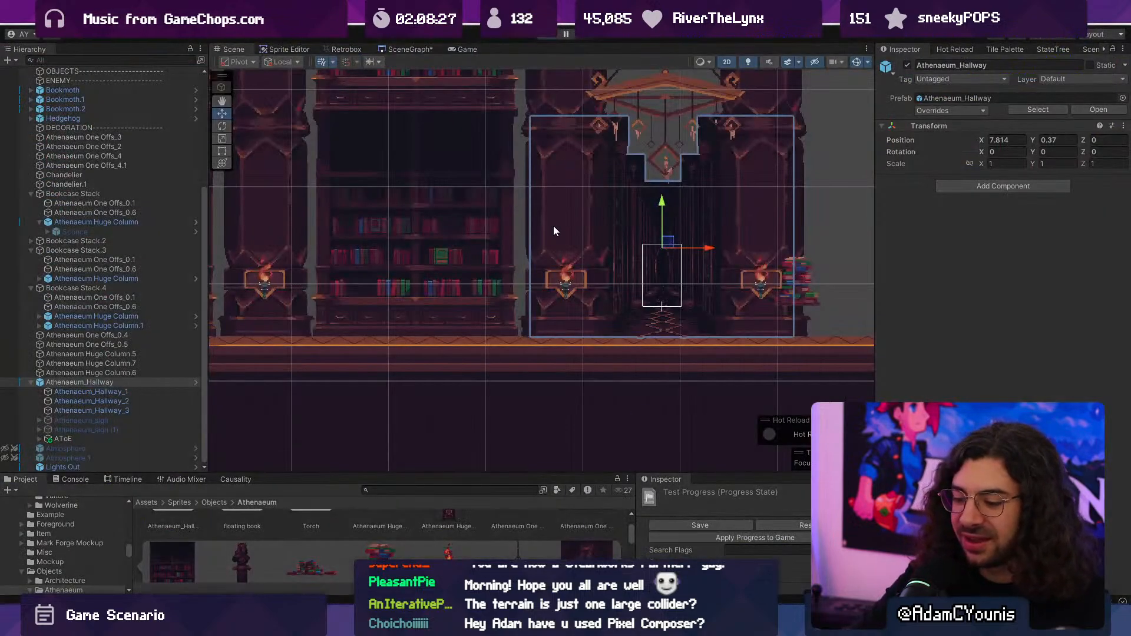
key("Right")
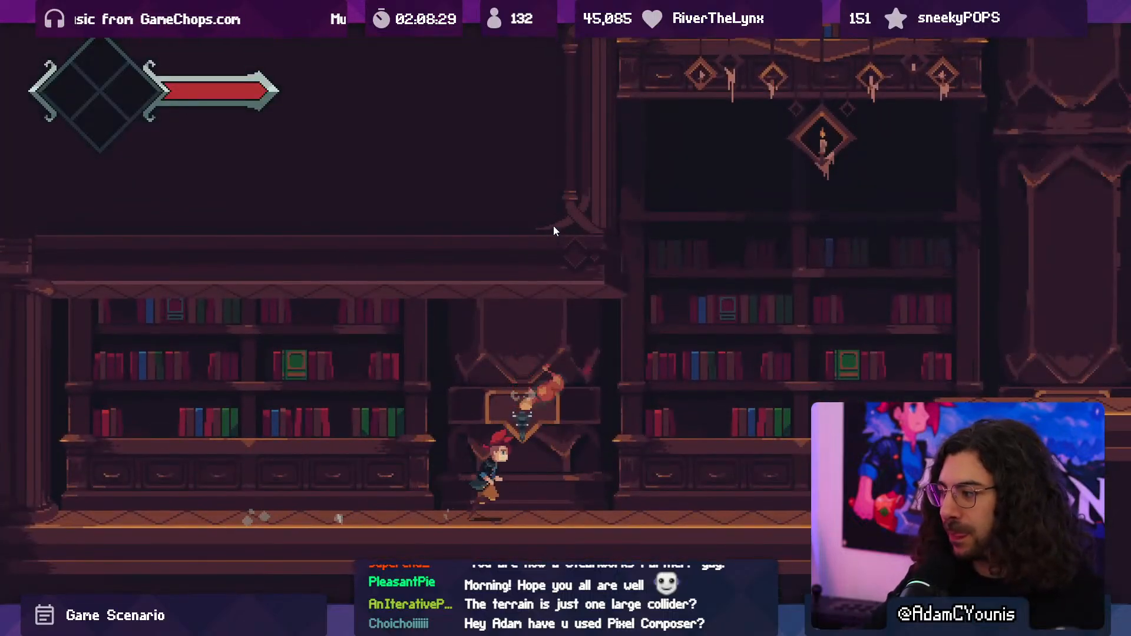
key("space")
key("Right")
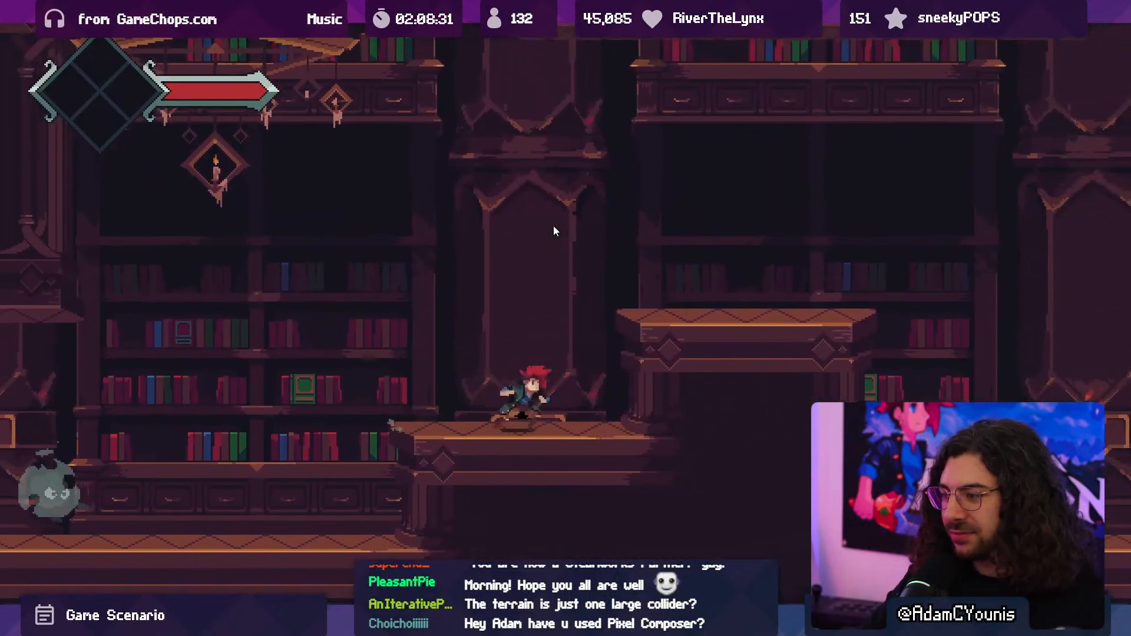
key("space")
key("Right")
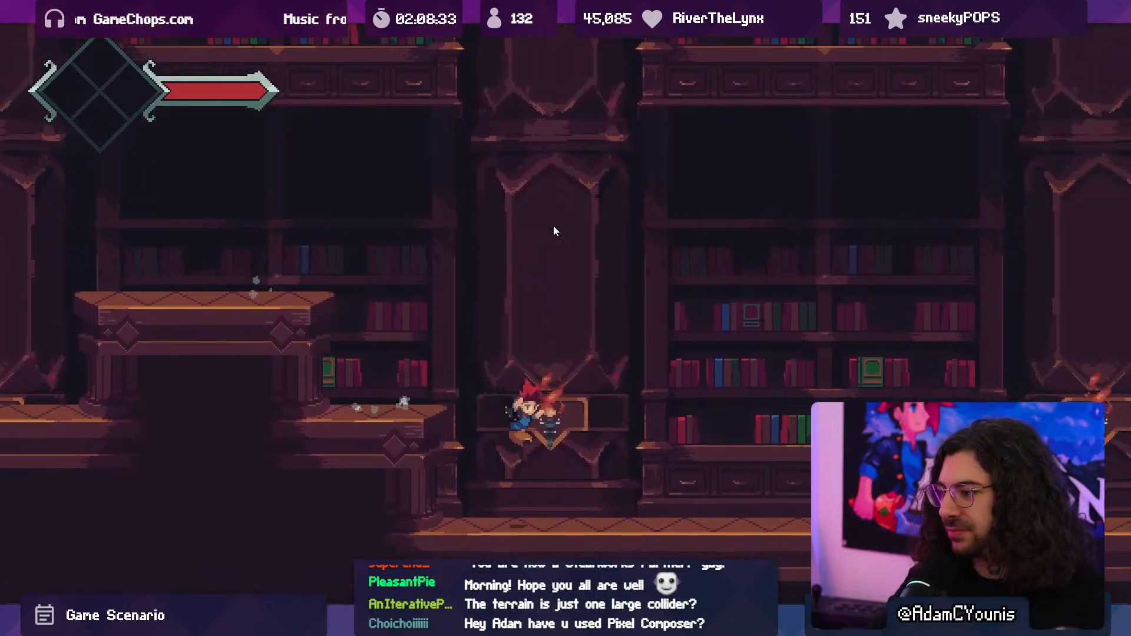
key("x")
key("Right")
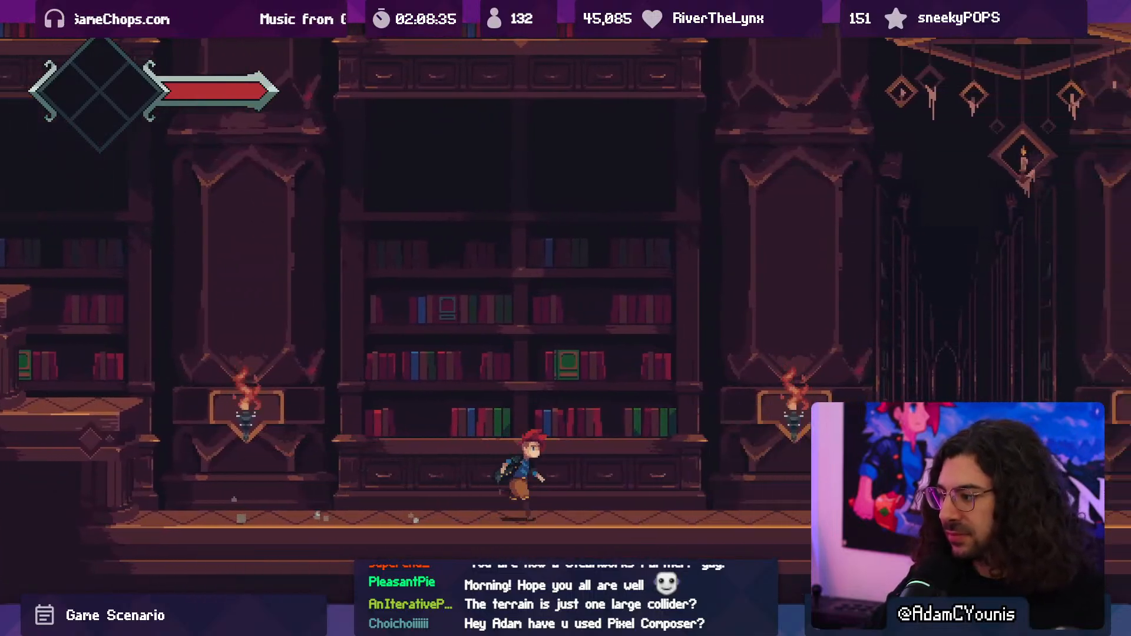
key("Right")
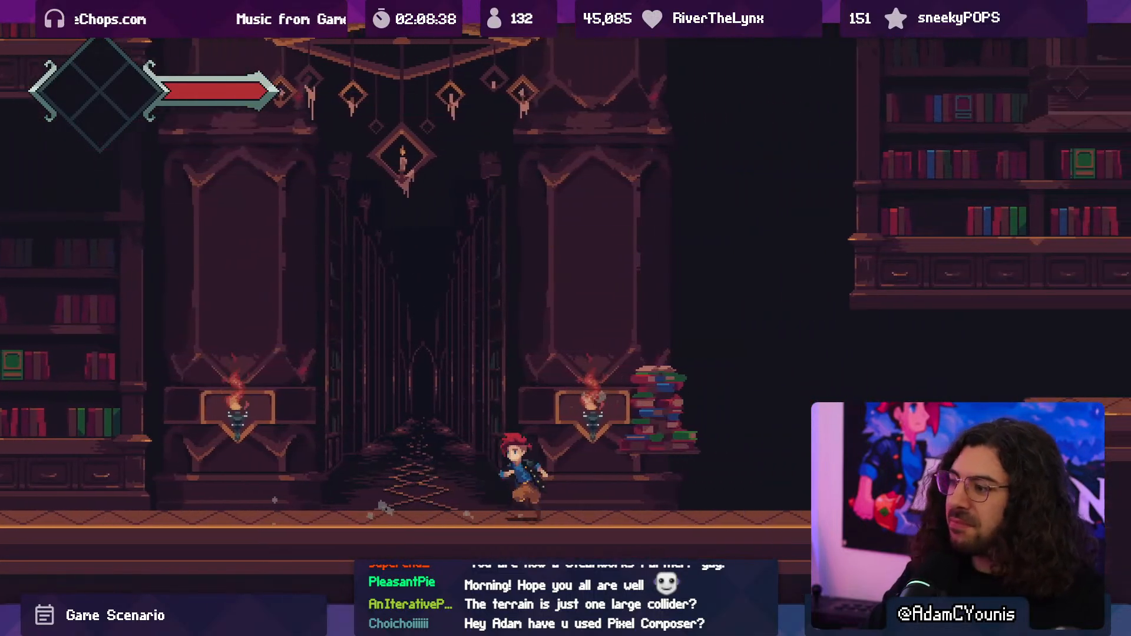
key("Right")
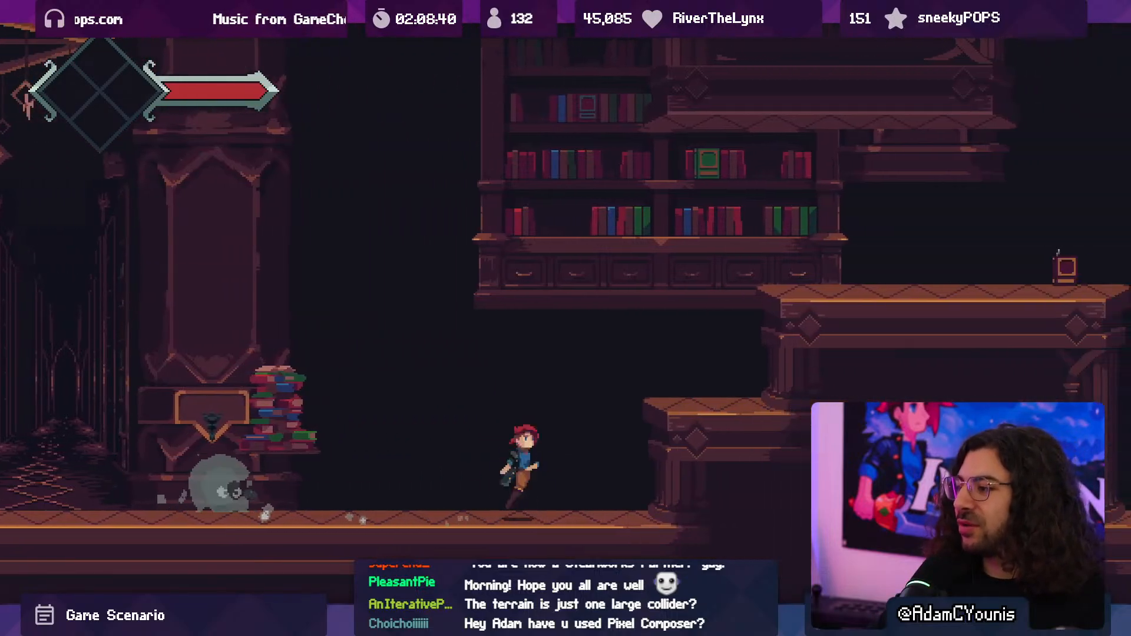
- Playtest jumping up the stepped platform beyond the hallway and attacking the enemies around it
key("space")
key("space")
key("Right")
key("Left")
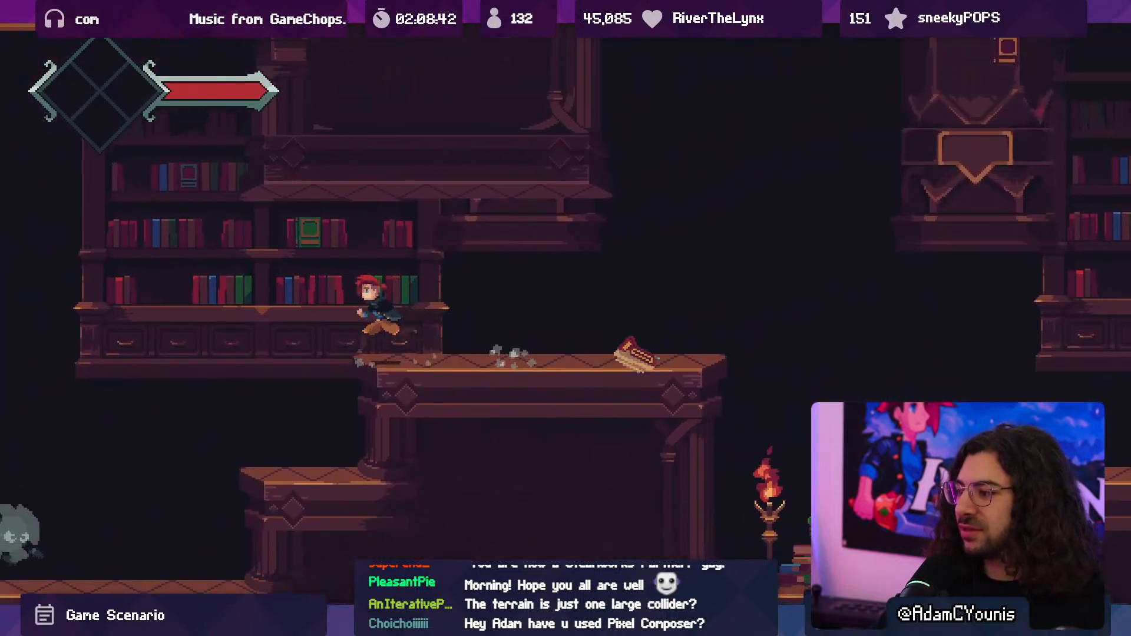
key("x")
key("x")
key("x")
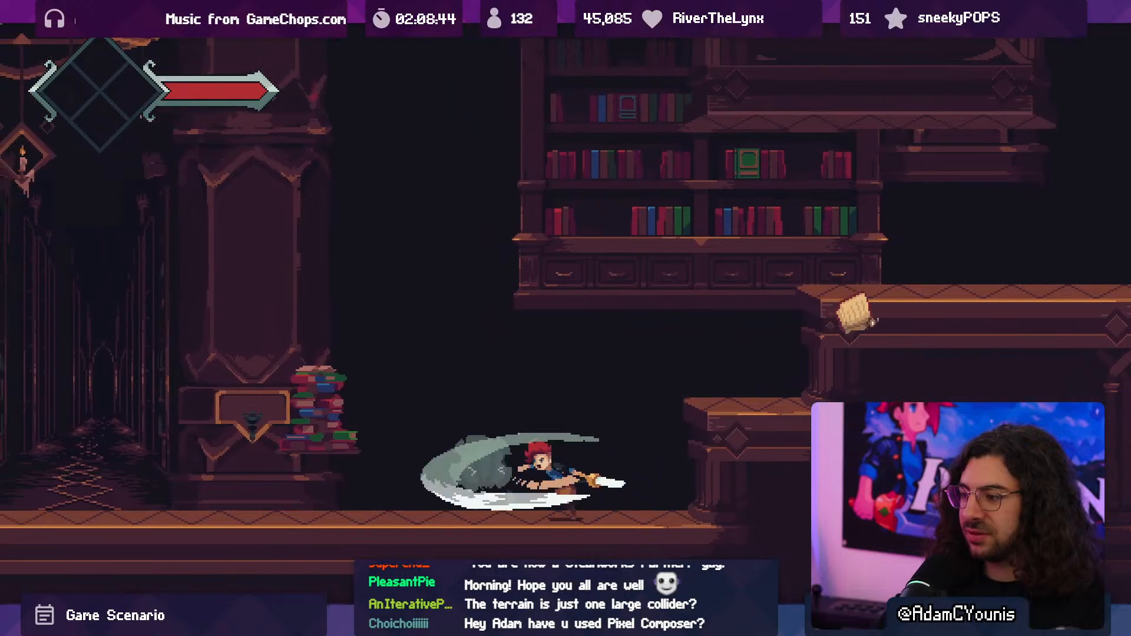
- Run the character back to inspect the hallway and its neighbouring bookcase in game, and stop the playtest
key("x")
key("x")
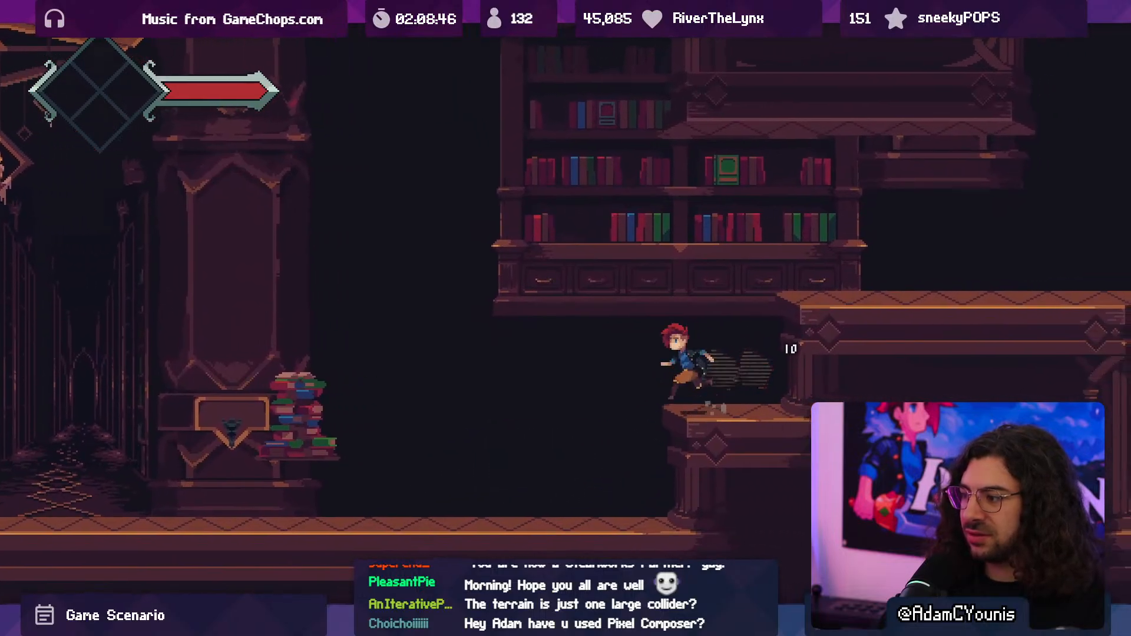
key("Left")
key("x")
key("x")
key("x")
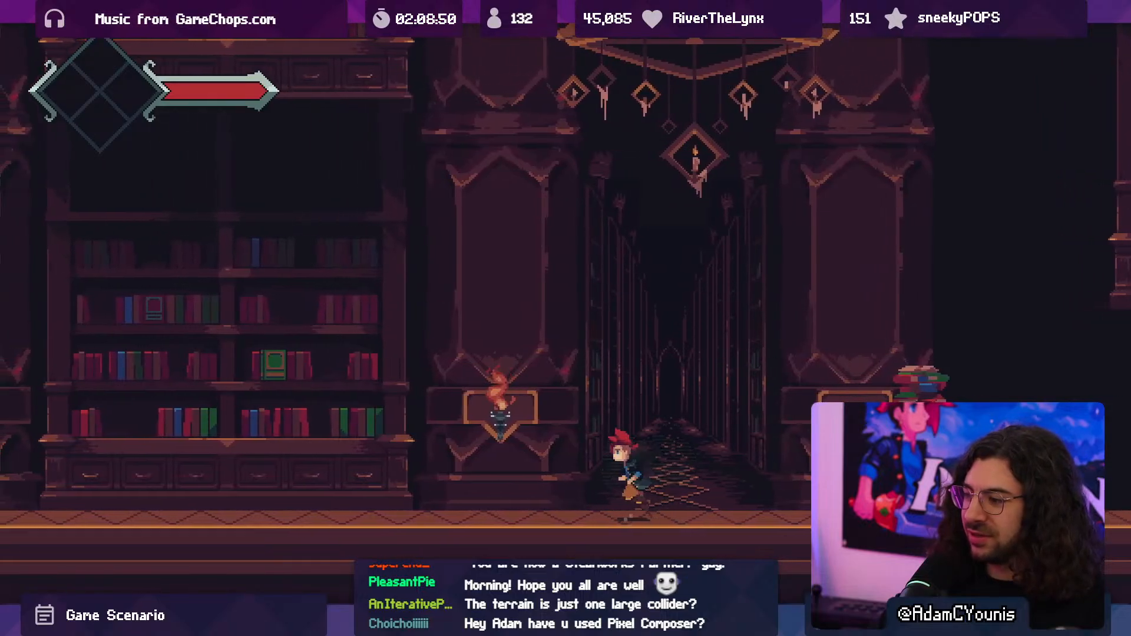
key("Left")
key("Left")
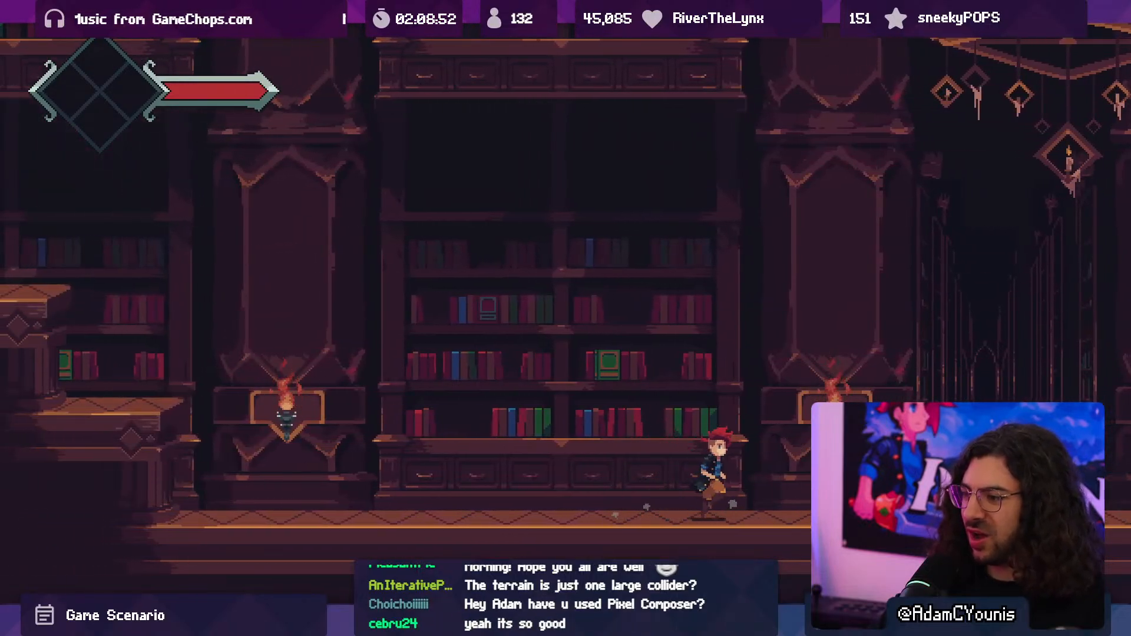
key("Left")
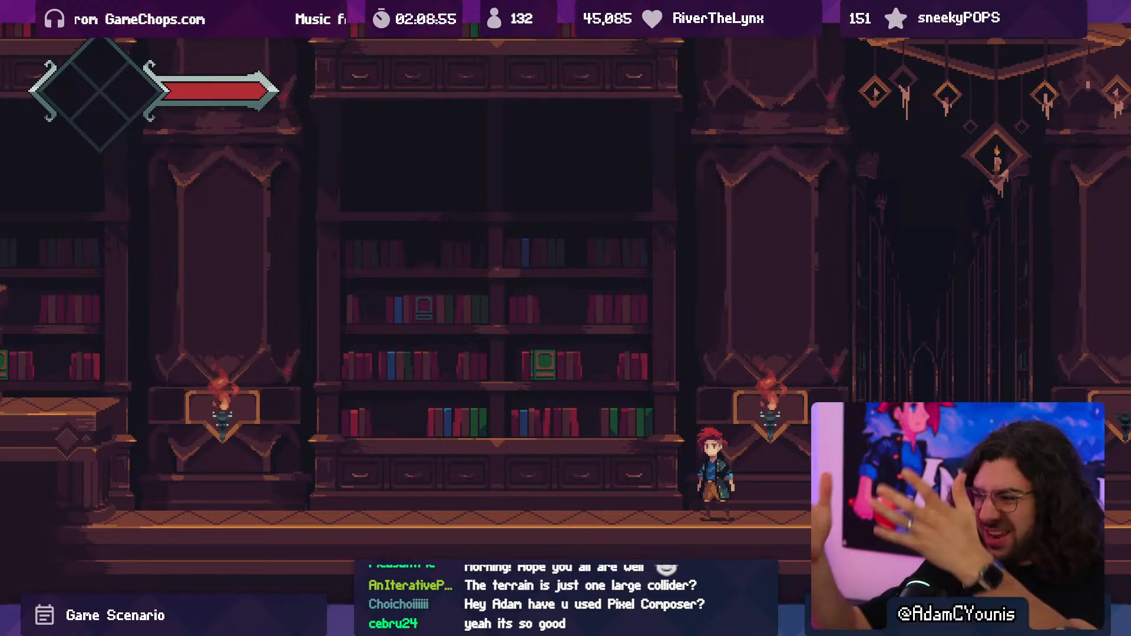
key("Right")
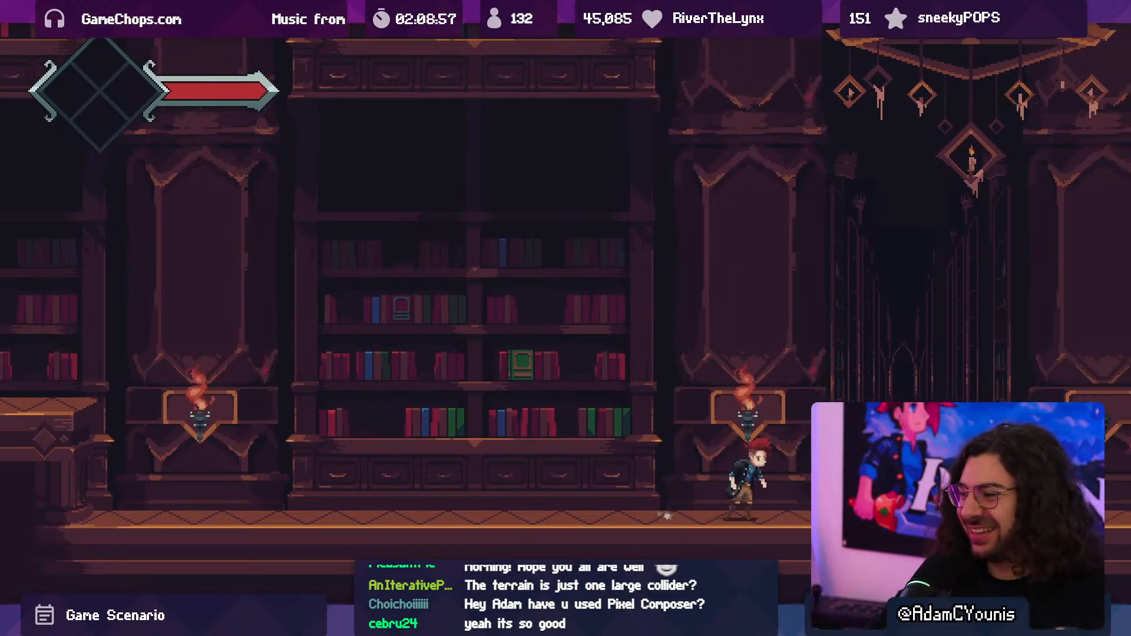
key("shift+space")
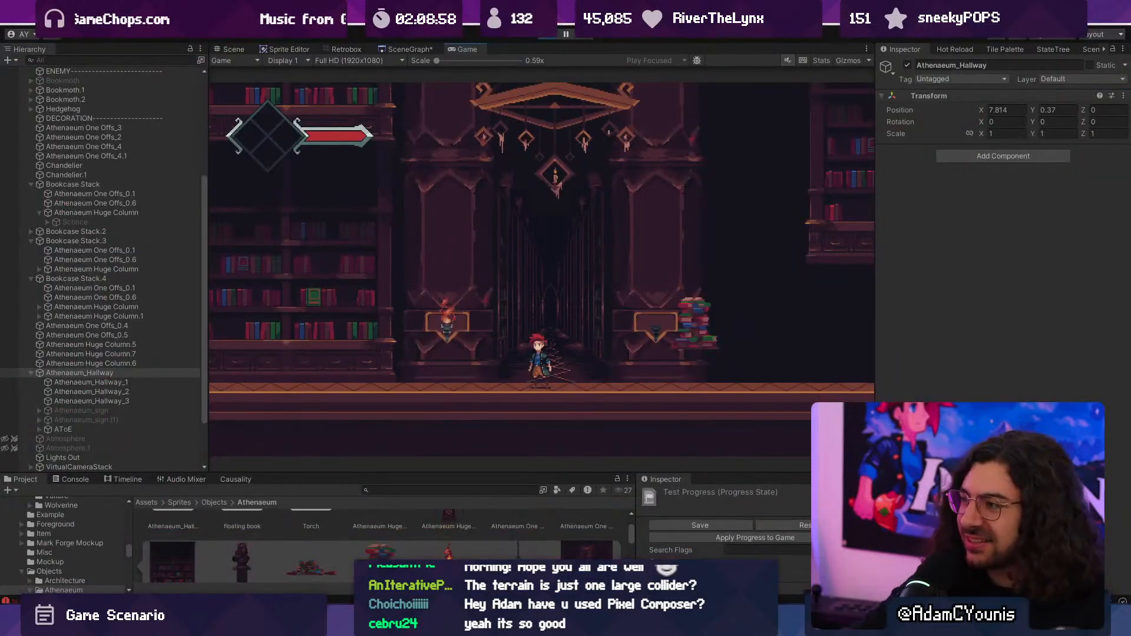
left_click(556, 33)
- Move the book pile beside the hallway onto the floor in front of the neighbouring bookcase, at about X 5.979, Y -0.294
left_click(802, 298)
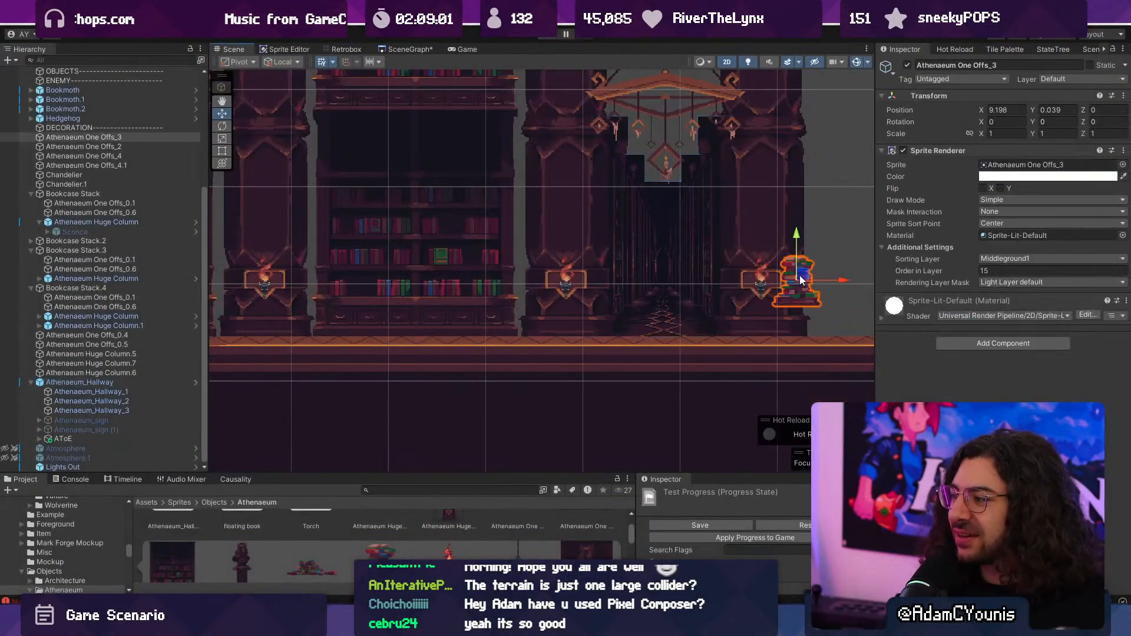
left_click_drag(802, 297, 481, 298)
scroll(702, 258, "down", 5)
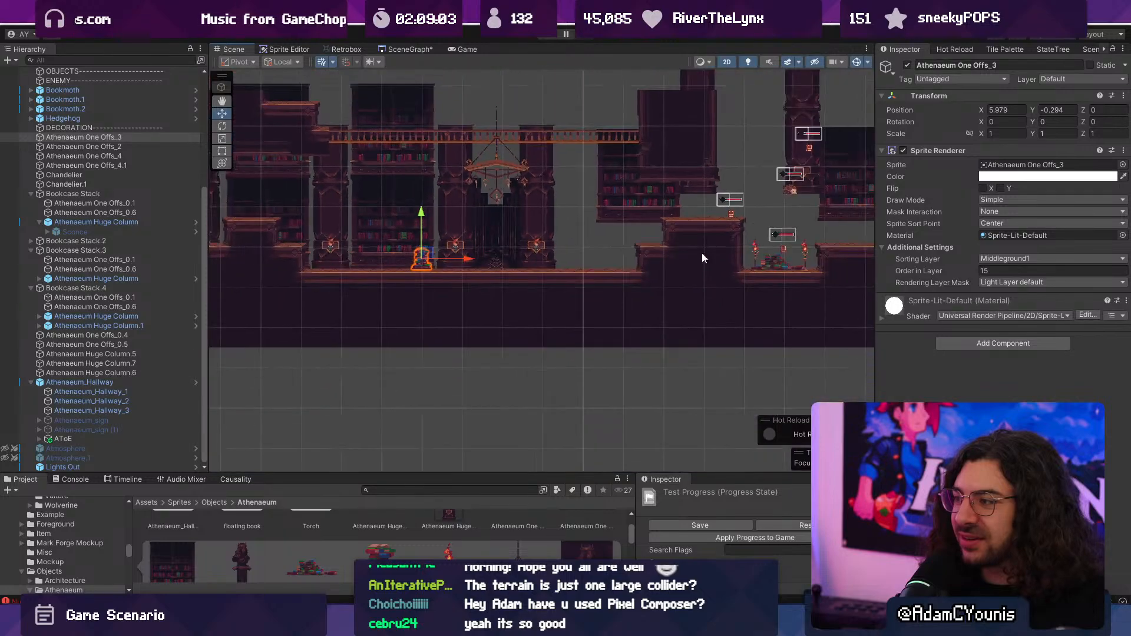
- Move the Bookmoth from the far stepped platform onto the bookcase shelf above the book pile, at about X 5.855, Y 0.277
left_click(733, 216)
scroll(391, 237, "up", 12)
left_click_drag(354, 220, 477, 217)
scroll(472, 213, "up", 10)
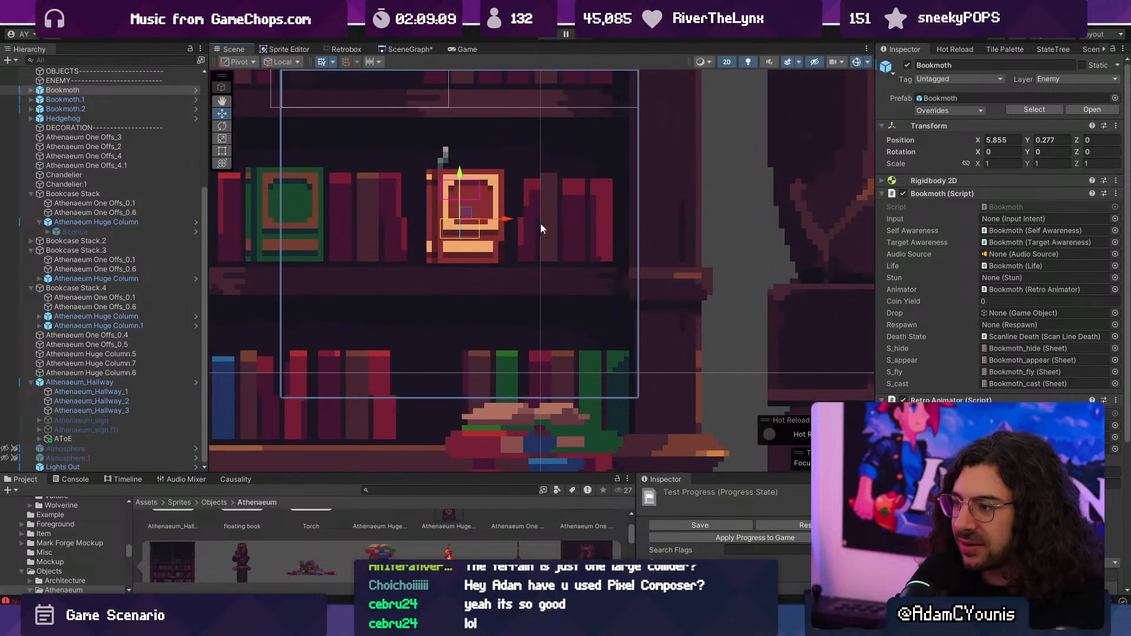
scroll(648, 268, "down", 15)
middle_click_drag(539, 236, 721, 264)
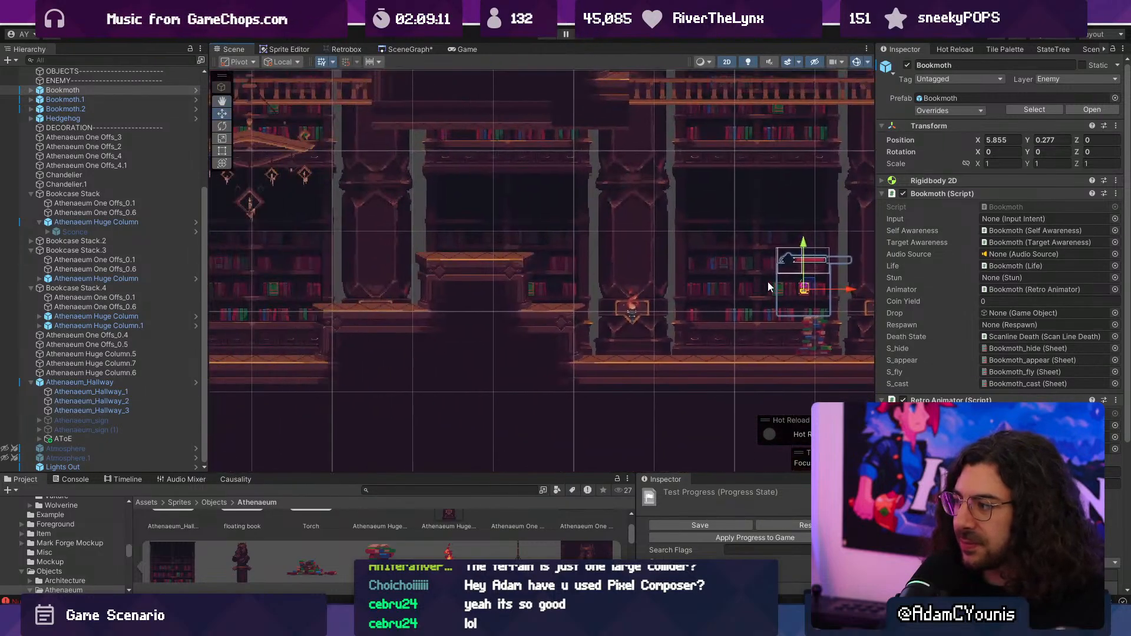
- Duplicate the Bookmoth and place the copy on a shelf of the bookcase below the chandelier, at about X -1.707, Y 0.595
key("ctrl+d")
left_click_drag(810, 287, 253, 264)
middle_click_drag(253, 263, 629, 256)
scroll(629, 256, "up", 6)
left_click_drag(629, 257, 531, 254)
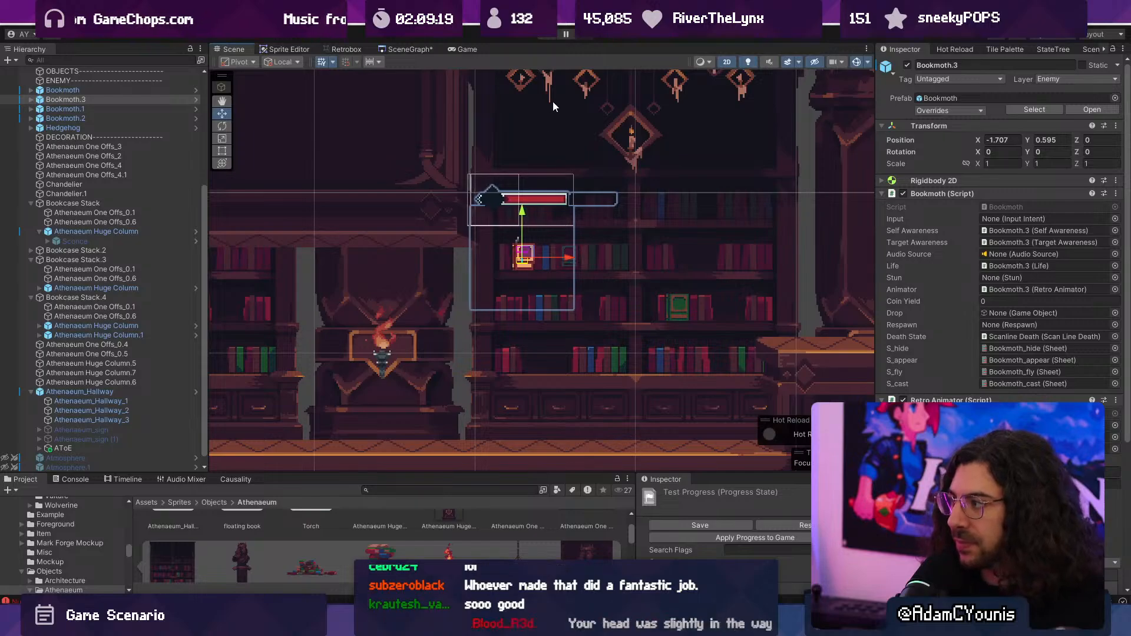
- Fine-tune the height of the duplicated Bookmoth to sit on its shelf, at a Y position of about 0.6
scroll(527, 254, "up", 2)
mouse_move(526, 248)
left_mouse_down()
mouse_move(525, 214)
mouse_move(528, 240)
left_mouse_up()
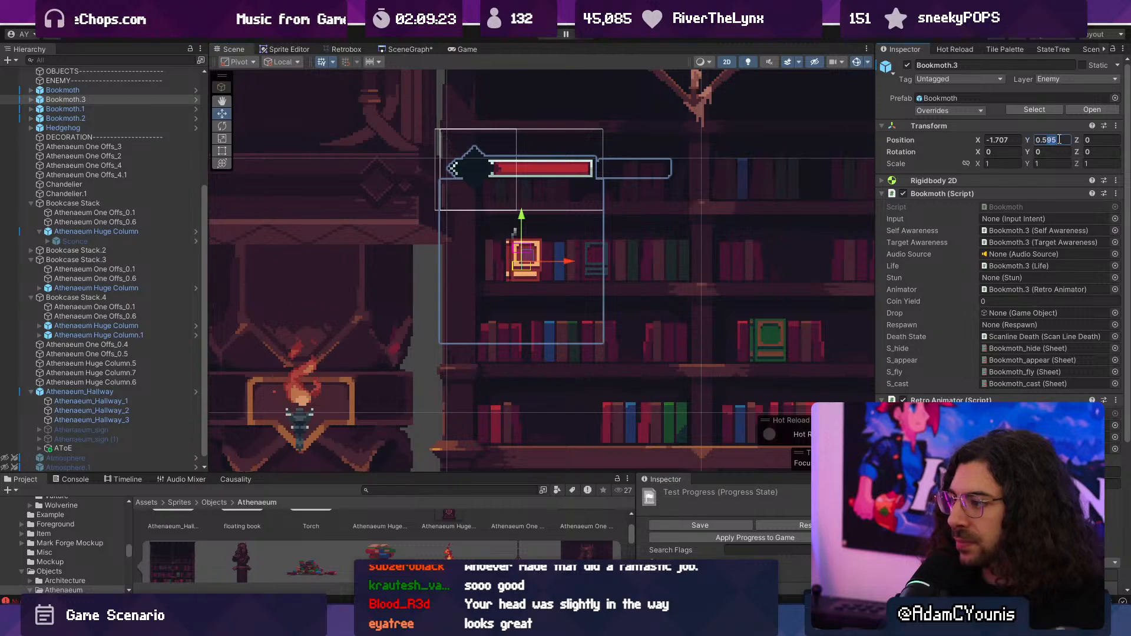
type("56")
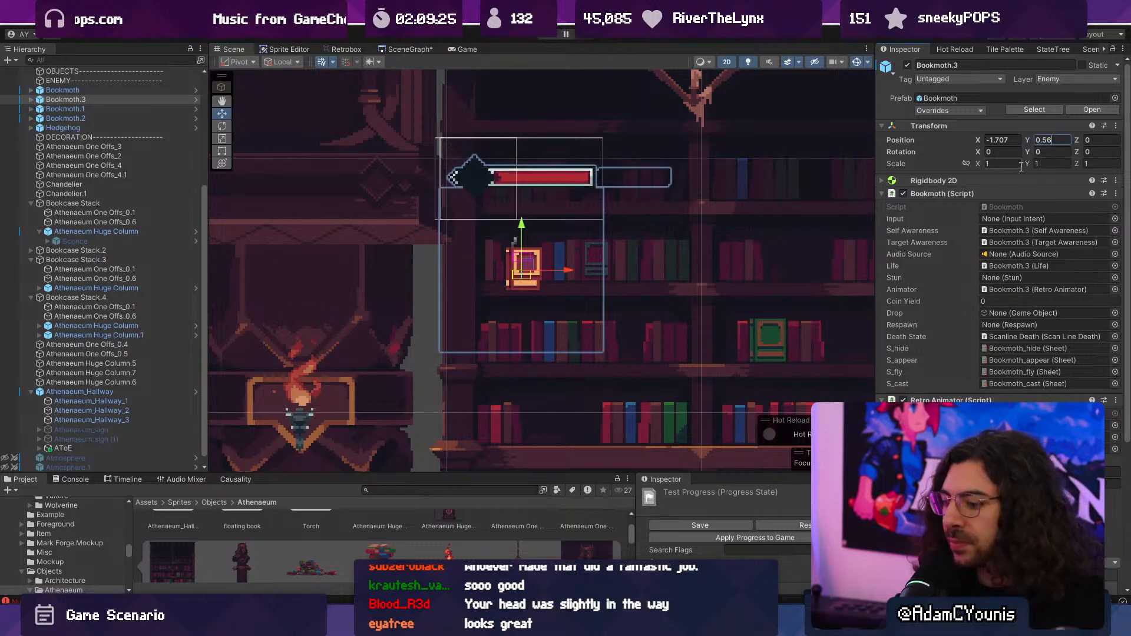
key("BackSpace")
scroll(601, 283, "up", 10)
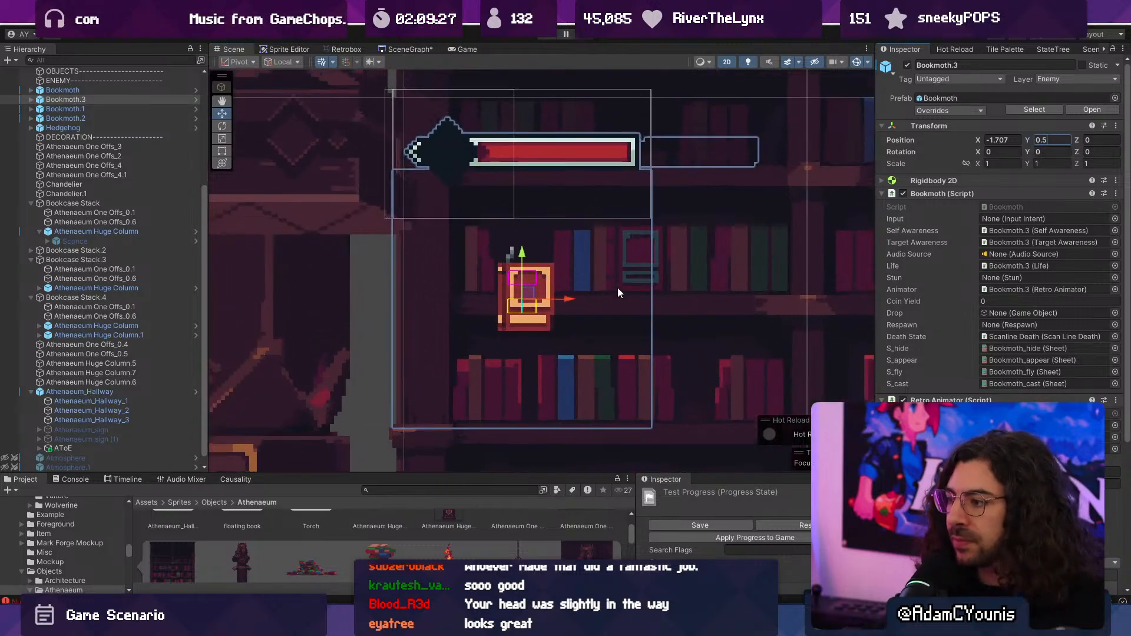
left_click_drag(494, 262, 496, 200)
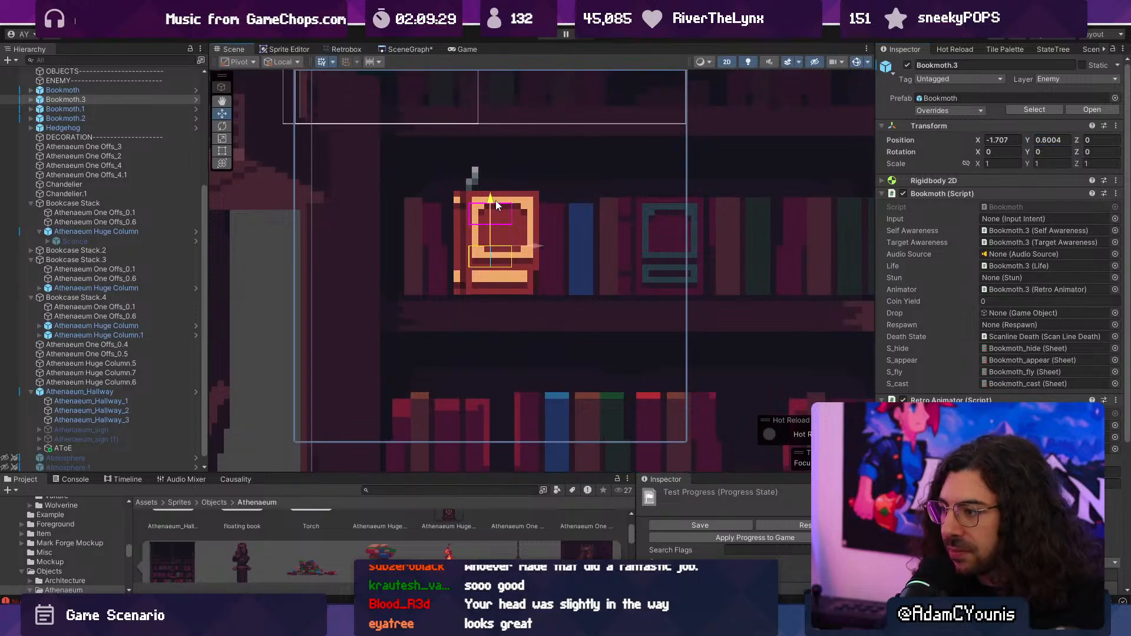
scroll(513, 130, "down", 3)
- Start a playtest and fight the duplicated Bookmoth at the first bookcase, collecting its dropped coins
left_click(541, 38)
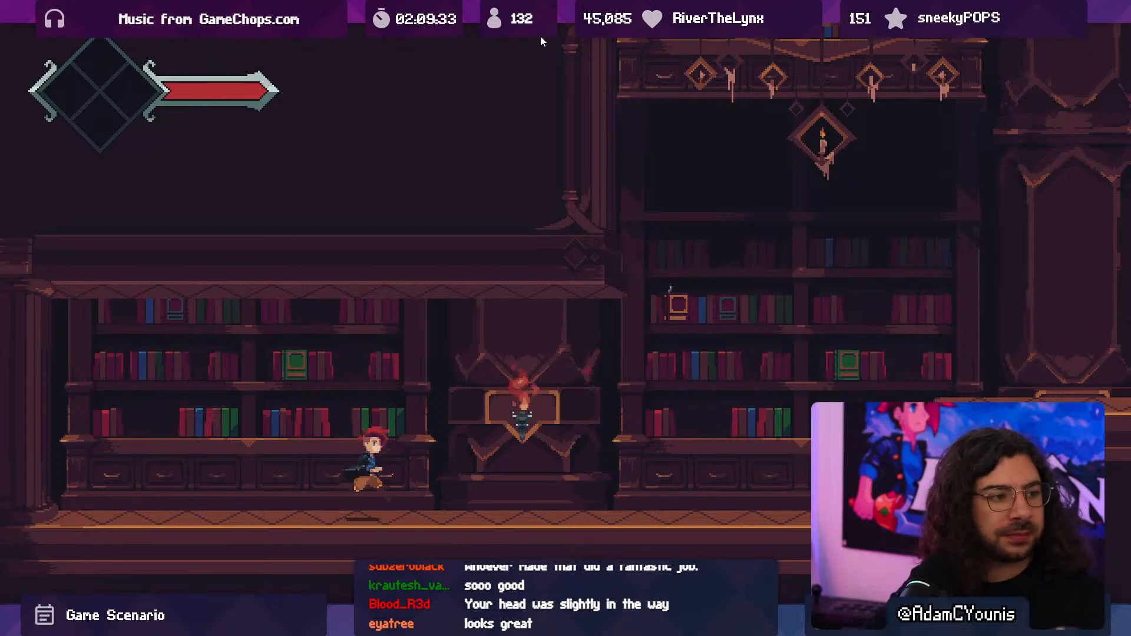
key("Right")
key("Left")
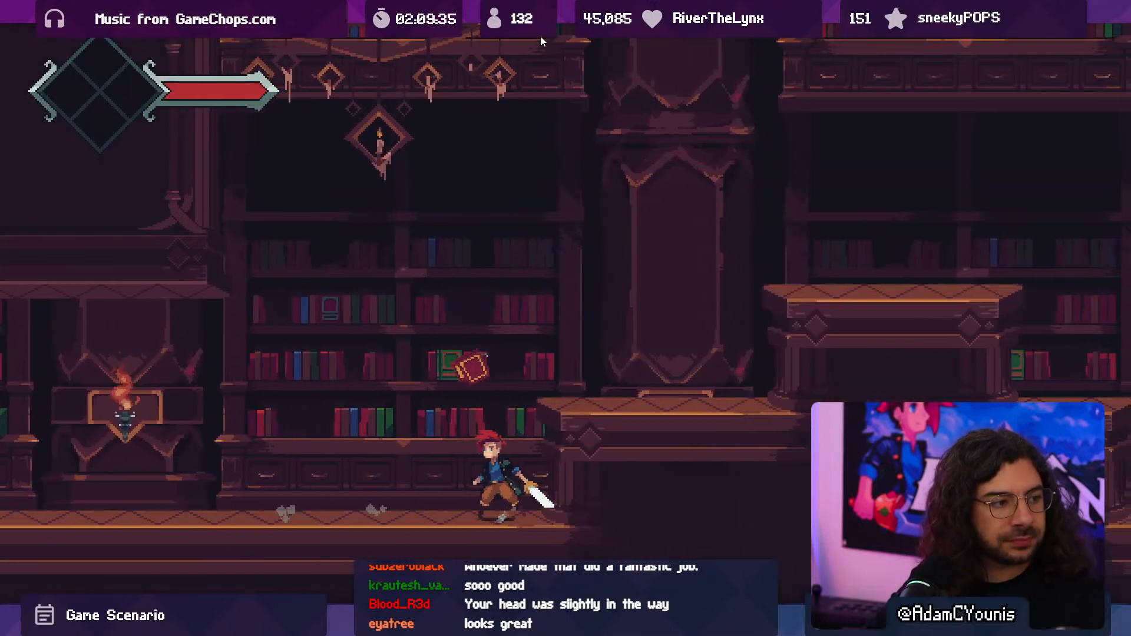
key("space")
key("Left")
key("x")
key("Right")
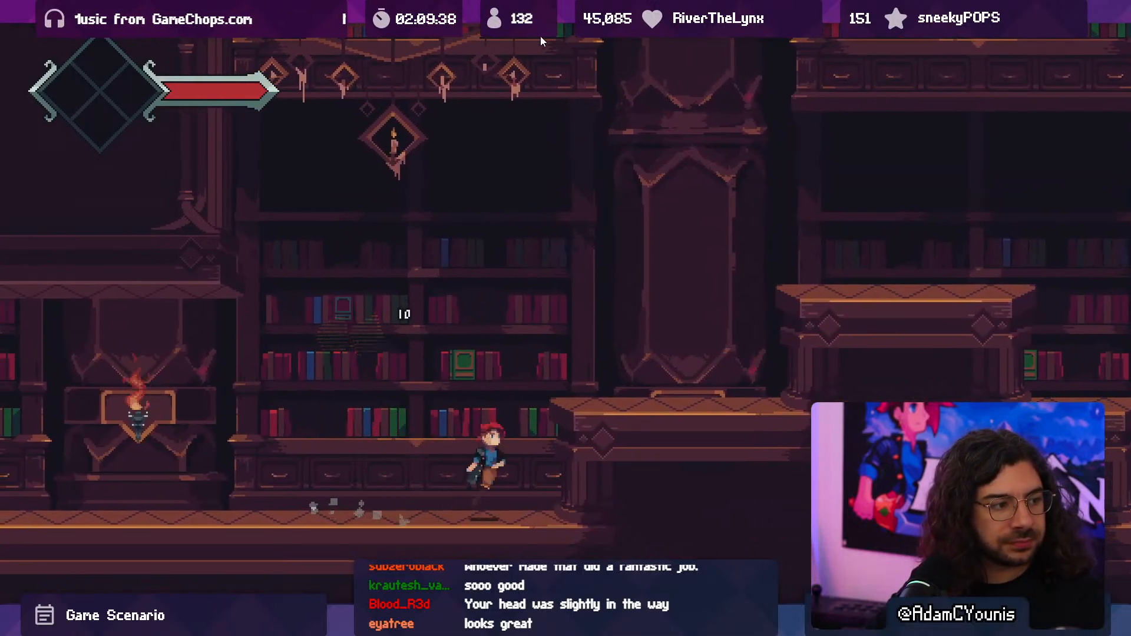
key("Left")
key("Right")
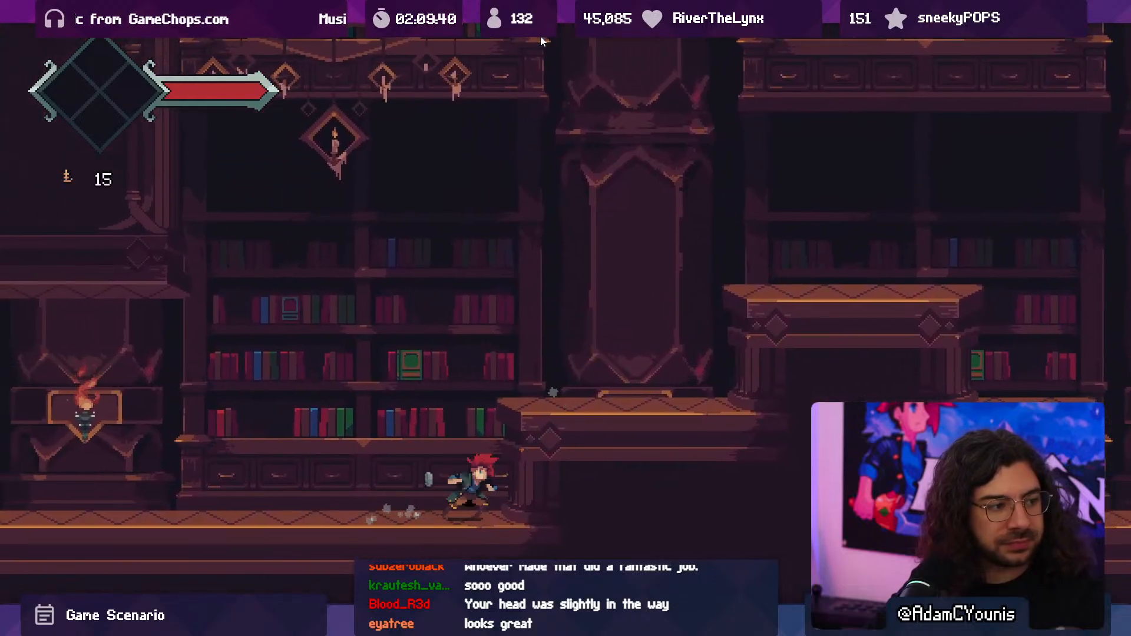
- Playtest crossing the stepped platform and approaching the Bookmoth on the shelf above the book pile
key("Right")
key("space")
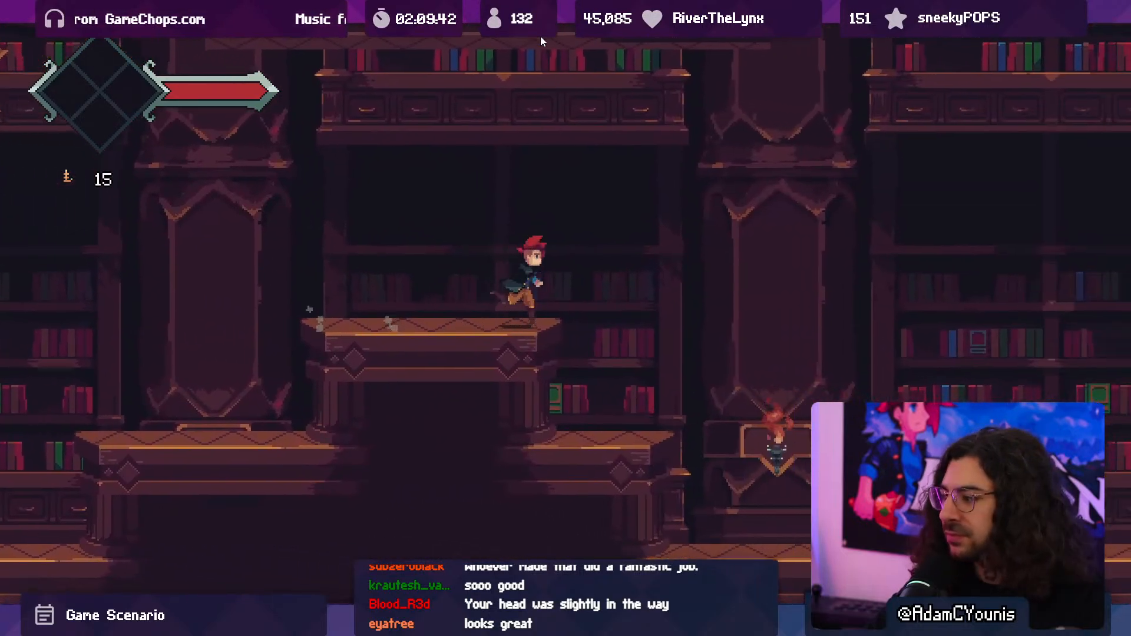
key("Right")
key("x")
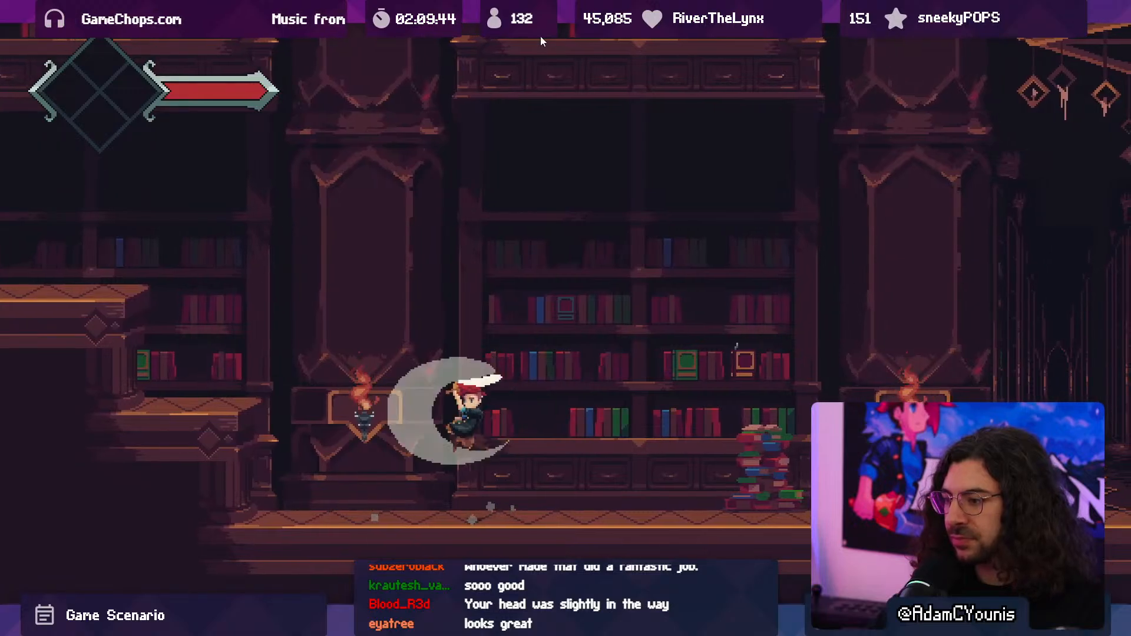
key("space")
key("x")
key("Right")
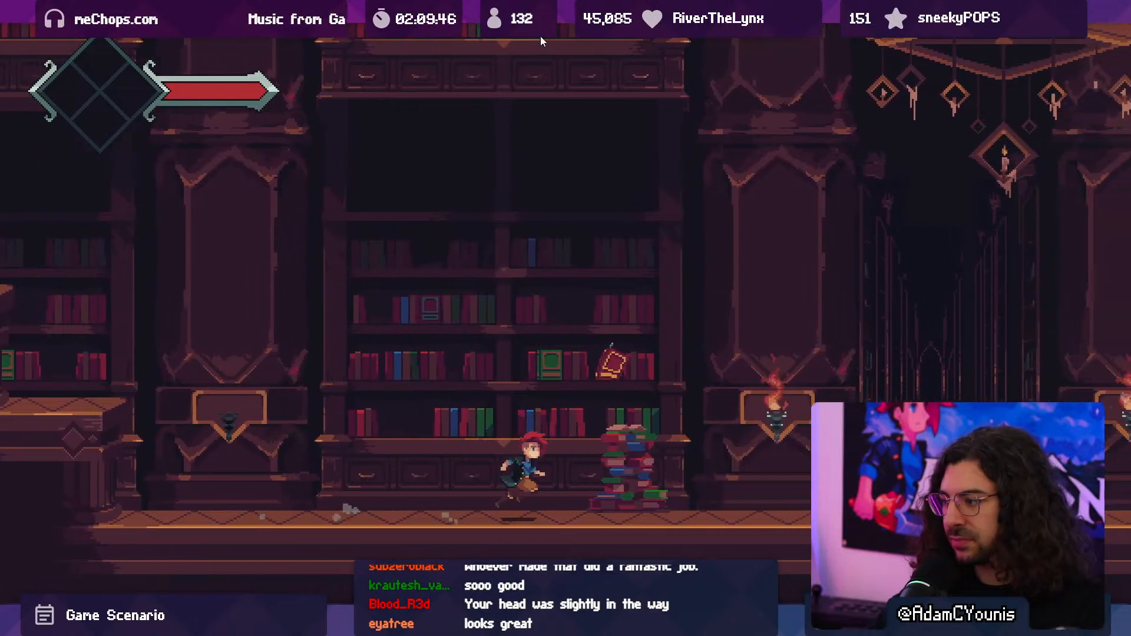
- Fight the Bookmoth beside the book pile in game and collect its dropped coins
key("Left")
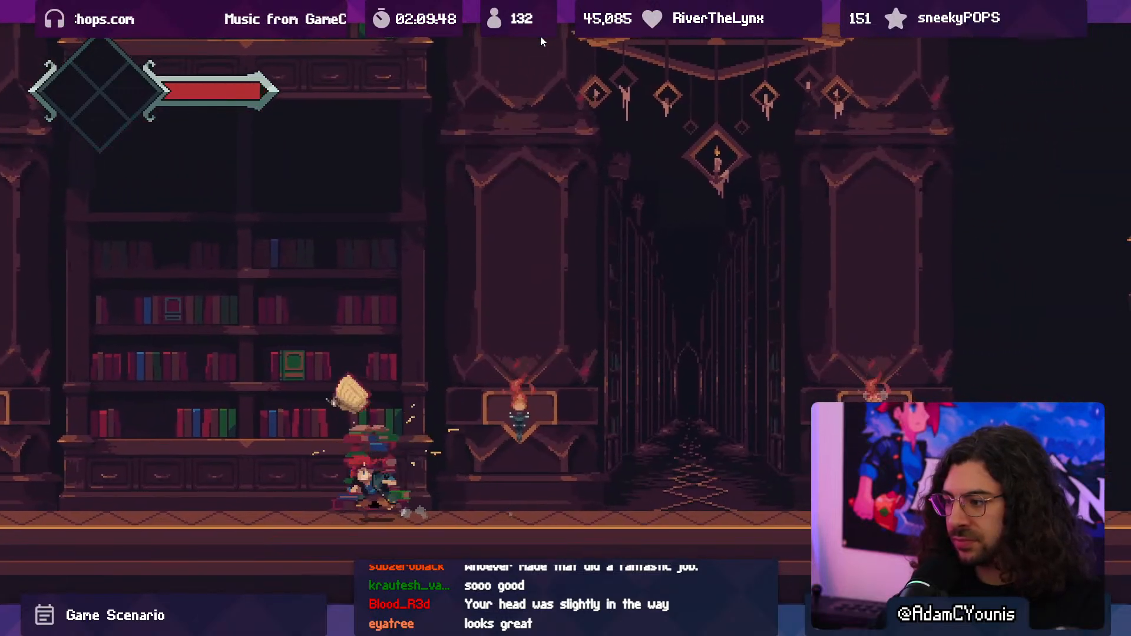
key("space")
key("x")
key("Left")
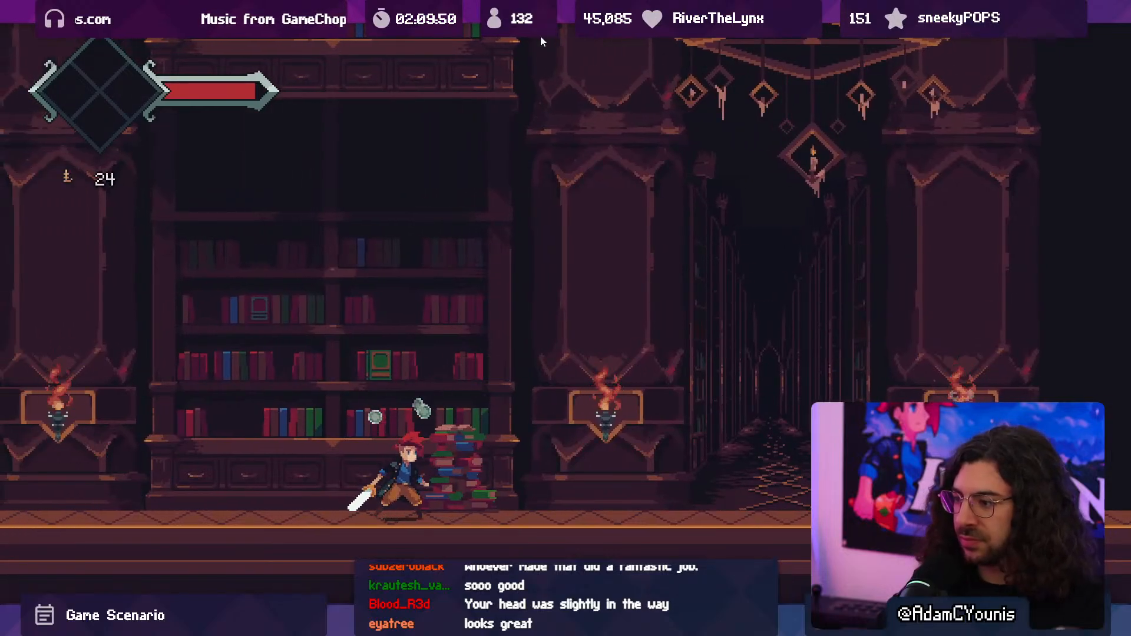
key("x")
key("Right")
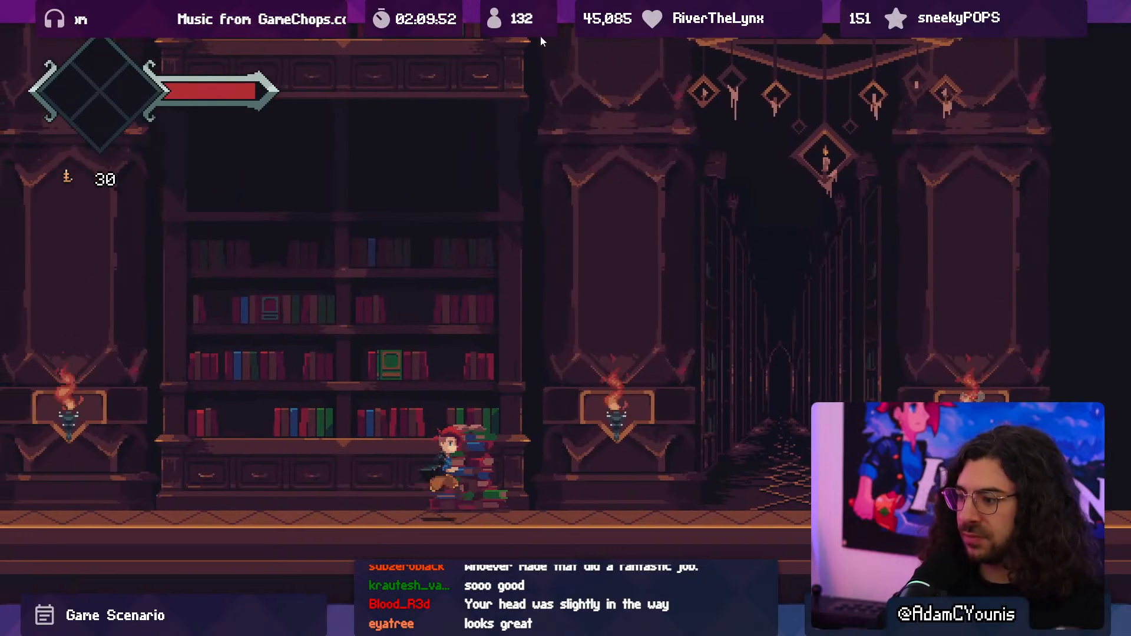
- Playtest walking back and forth between the book pile and the hallway with the chandelier, and stop the playtest
key("Right")
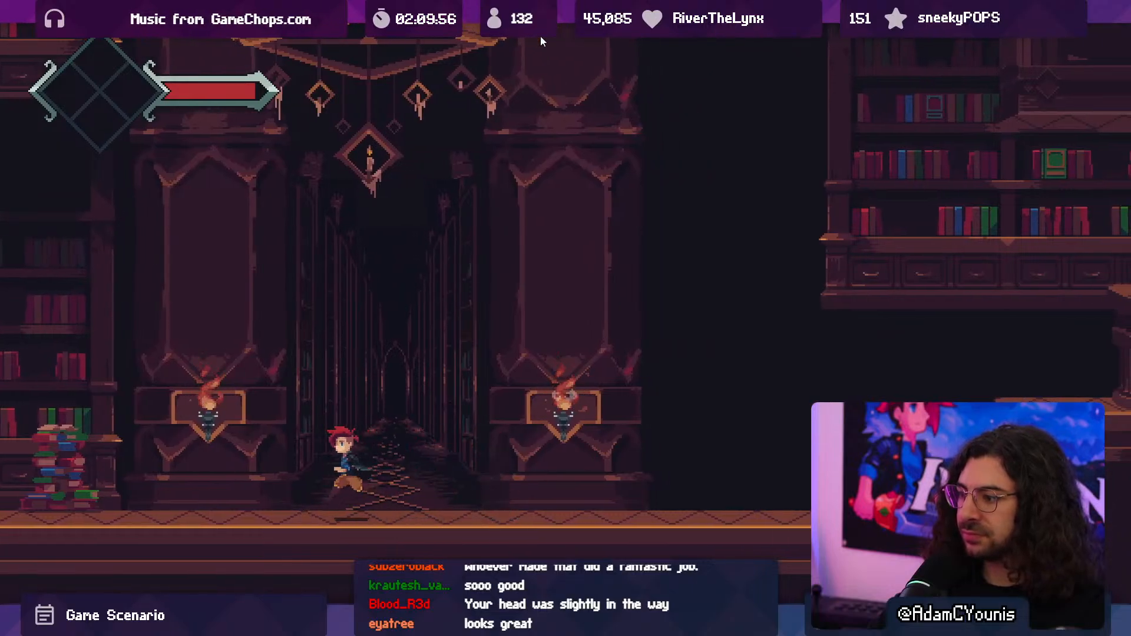
key("Left")
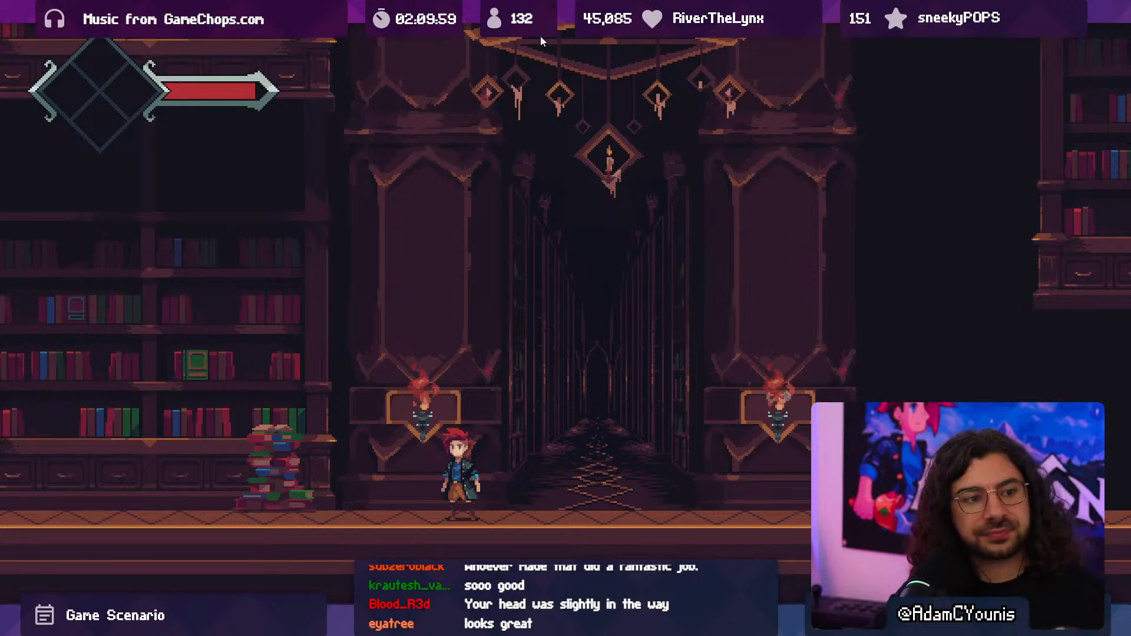
key("Right")
key("Left")
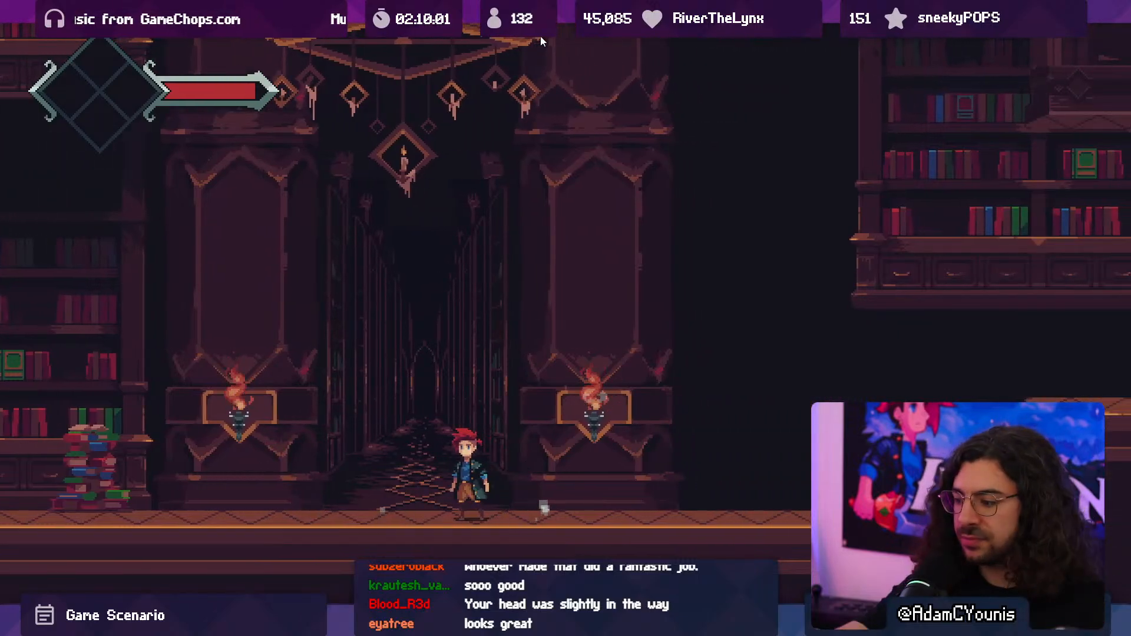
key("Left")
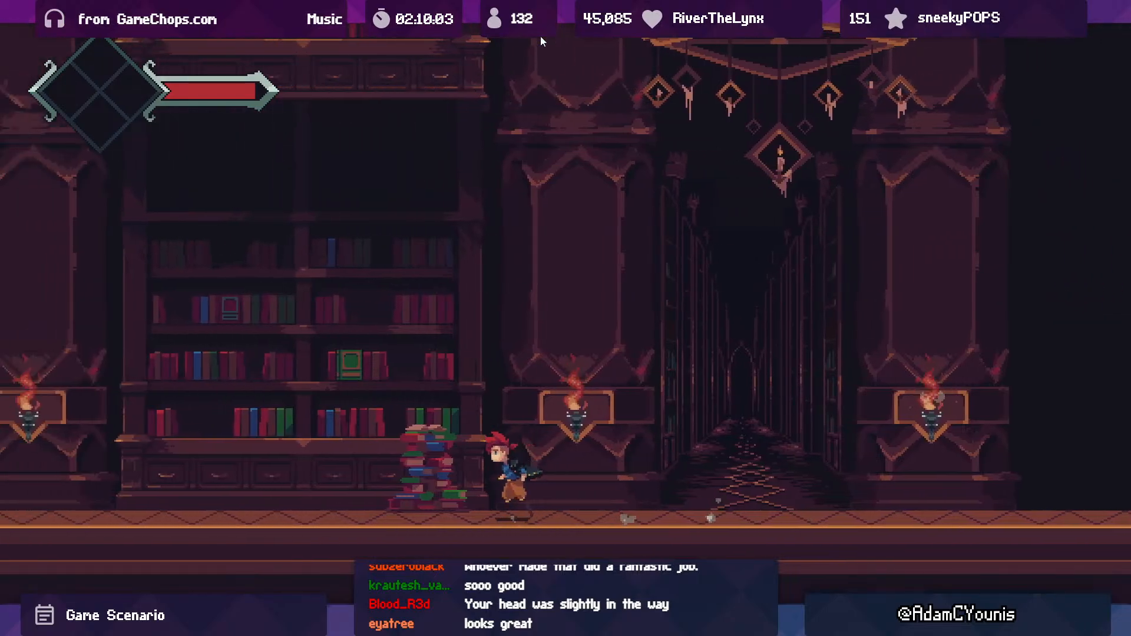
key("Right")
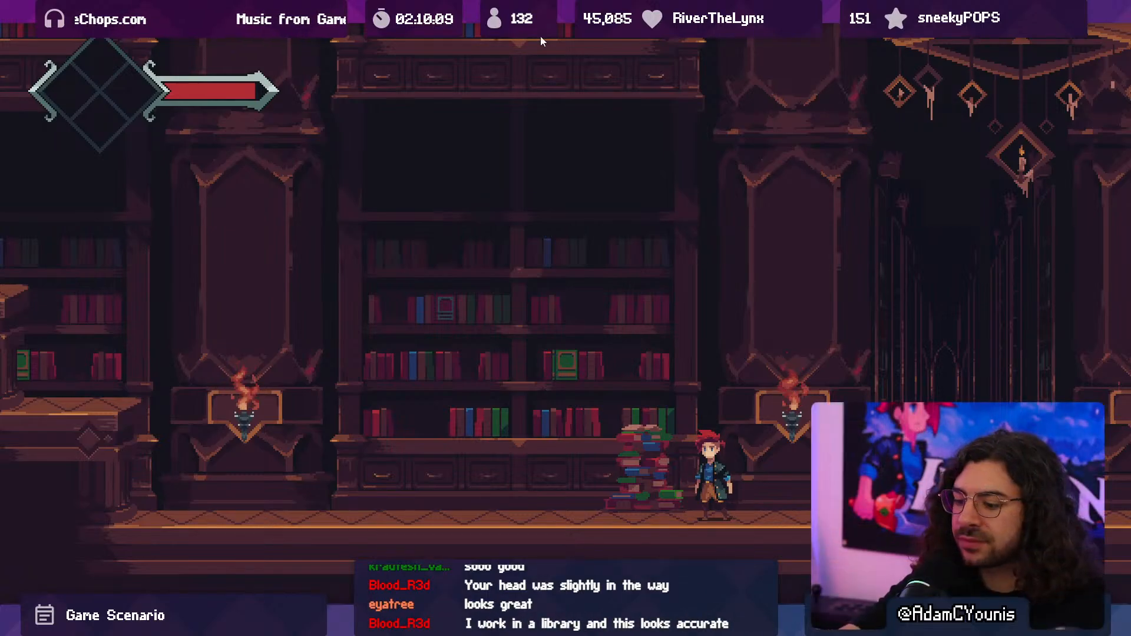
key("F10")
left_click(540, 37)
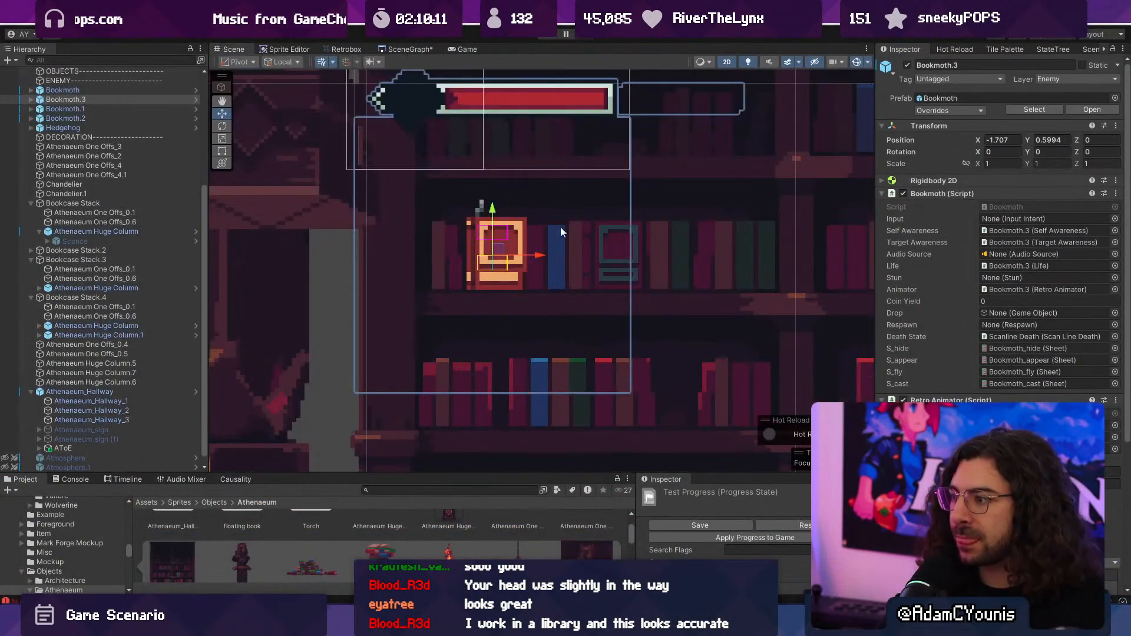
- Switch to Tiled, add a hanging wall section in front of the bookcase with the book pile, and return to Unity
scroll(524, 341, "down", 6)
key("alt+Tab")
middle_click_drag(587, 302, 381, 298)
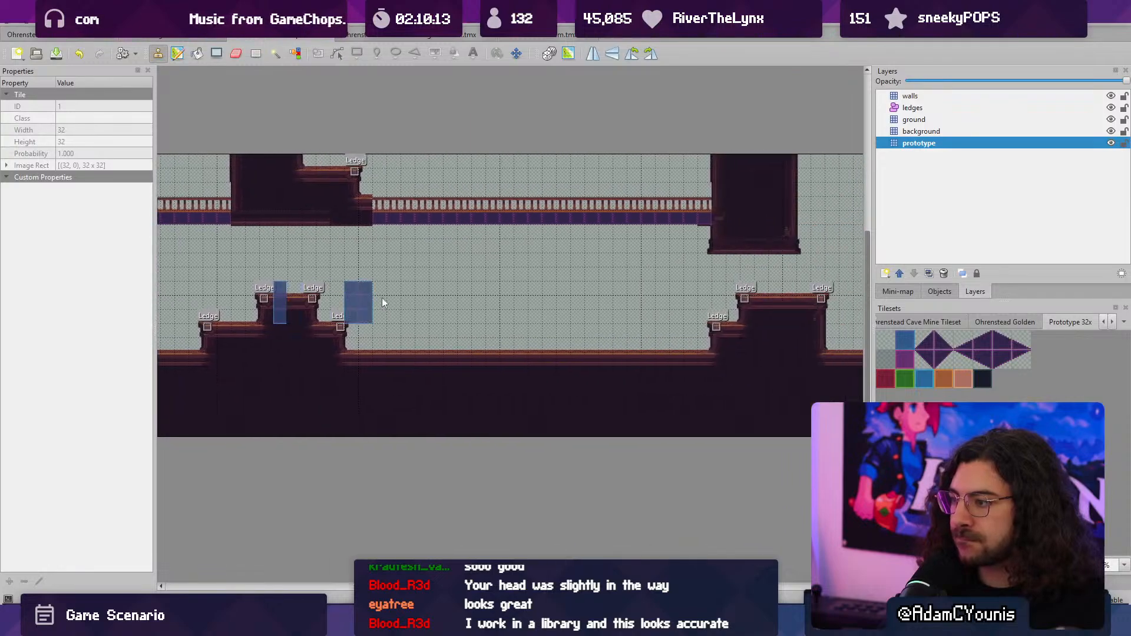
key("alt+Tab")
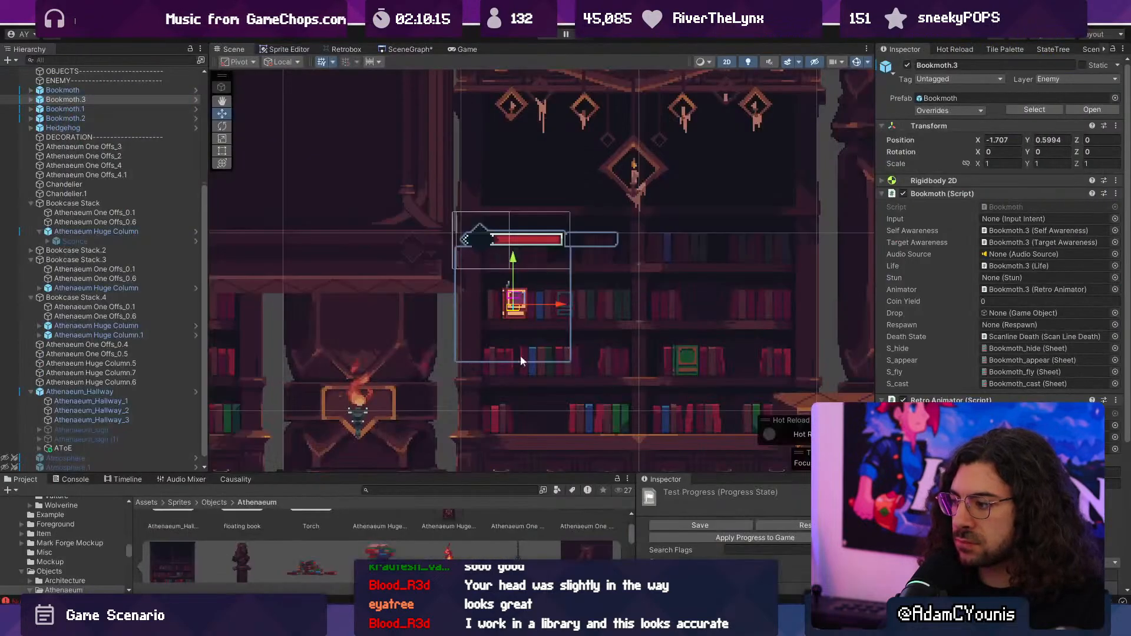
scroll(520, 355, "down", 5)
scroll(480, 363, "up", 2)
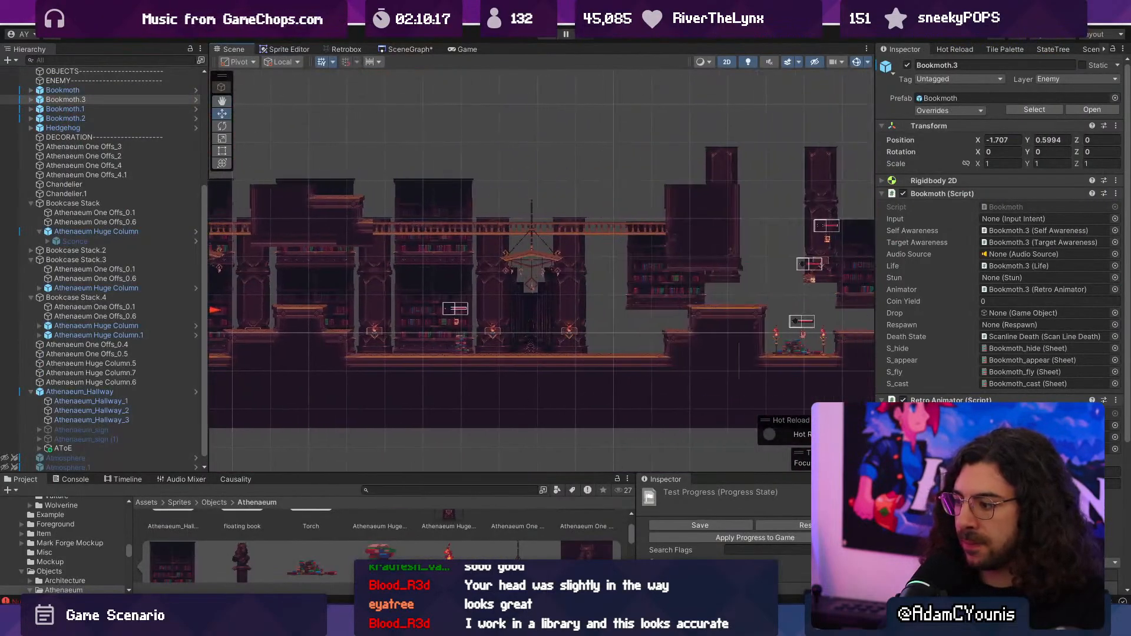
mouse_move(722, 623)
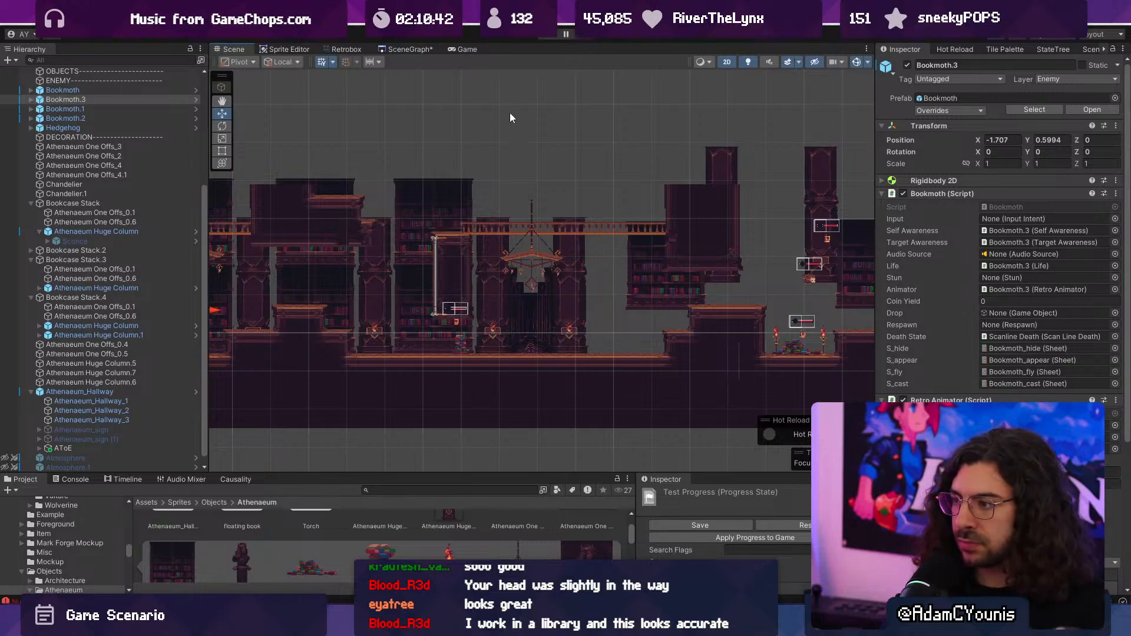
- Start a playtest and attack the Bookmoth at the first bookcase
key("ctrl+p")
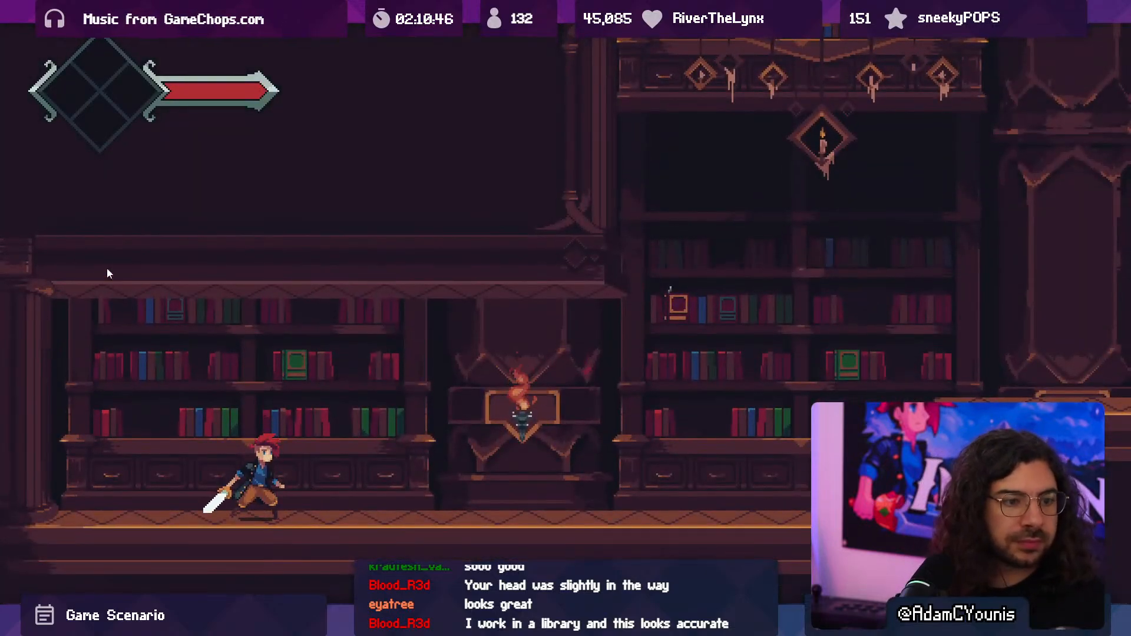
key("Right")
key("space")
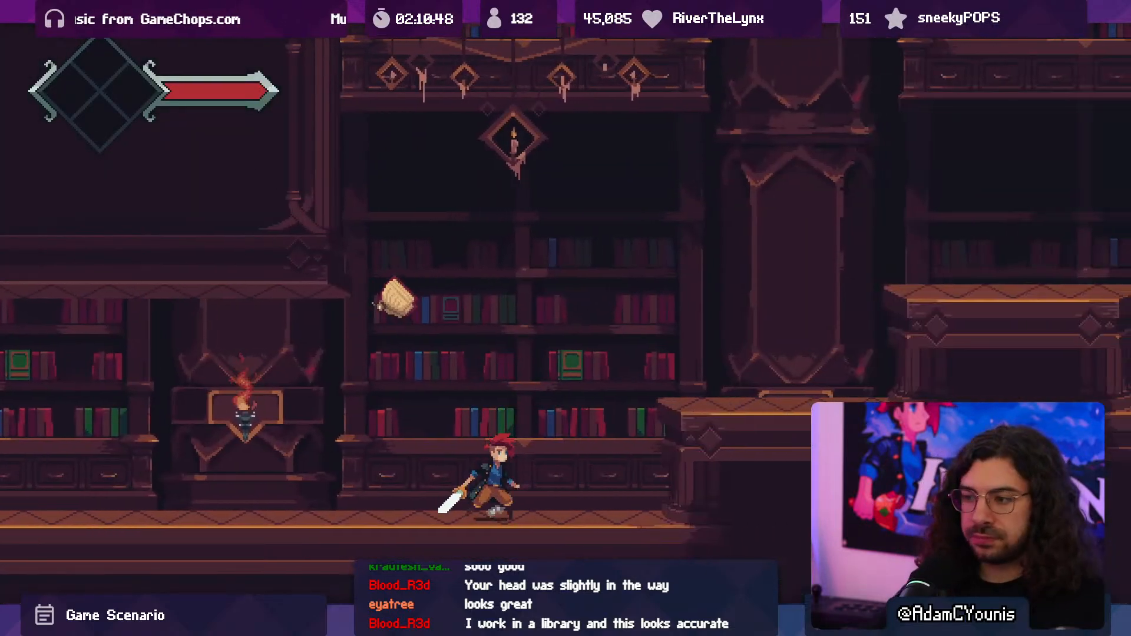
key("space")
key("x")
key("Right")
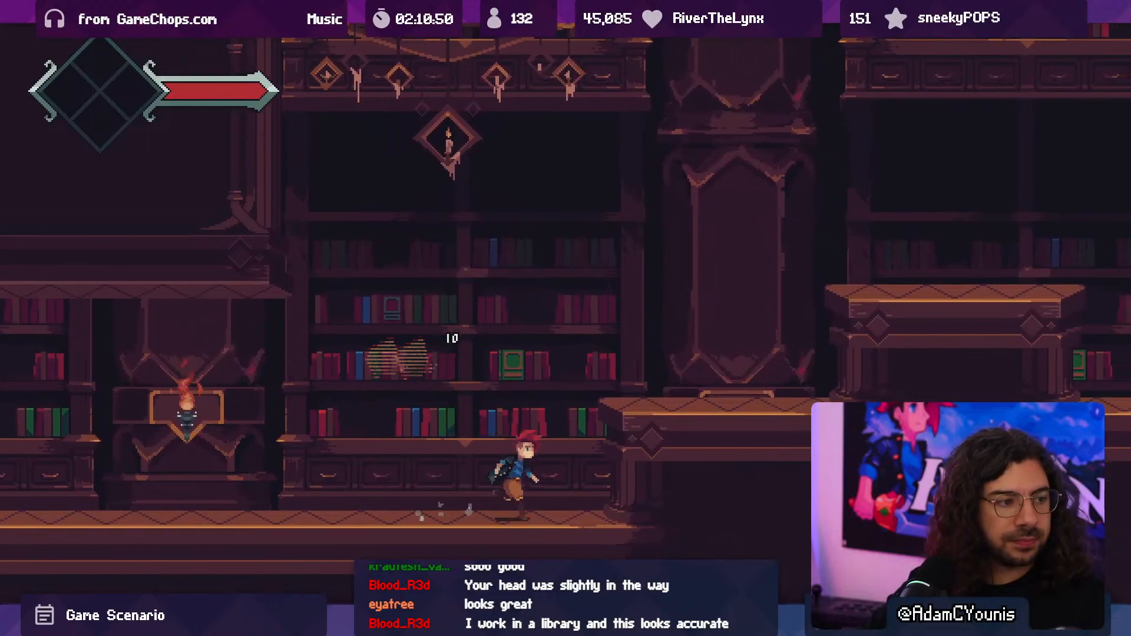
- Cross the stepped platform in game, fight the Bookmoth beneath the hanging wall section, collect its coins and stop the playtest
key("space")
key("space")
key("Right")
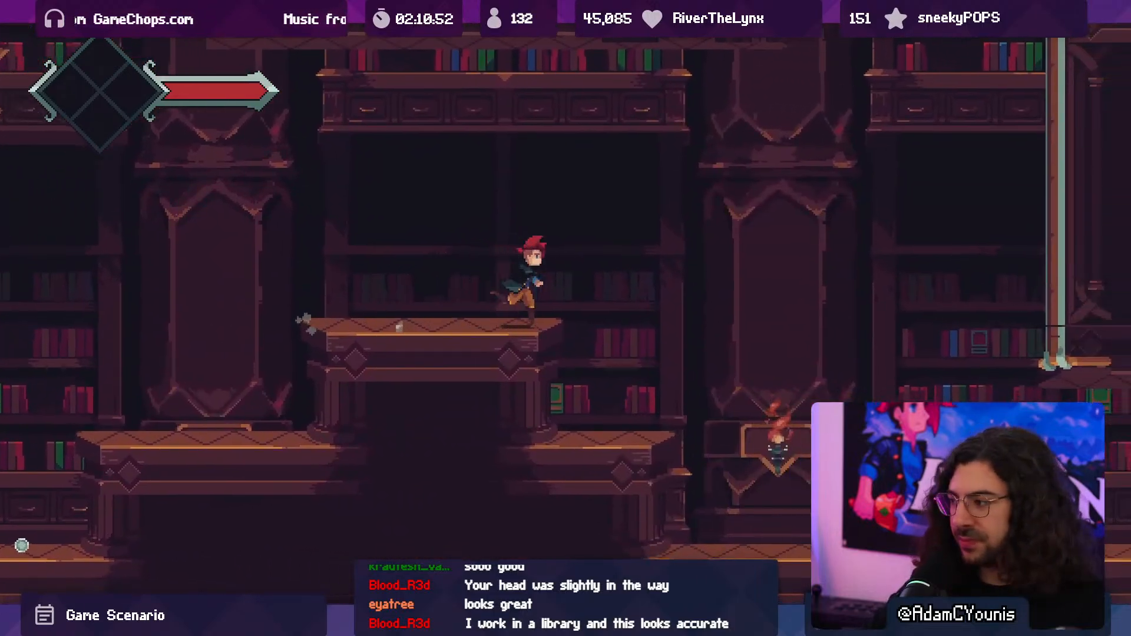
key("Right")
key("space")
key("x")
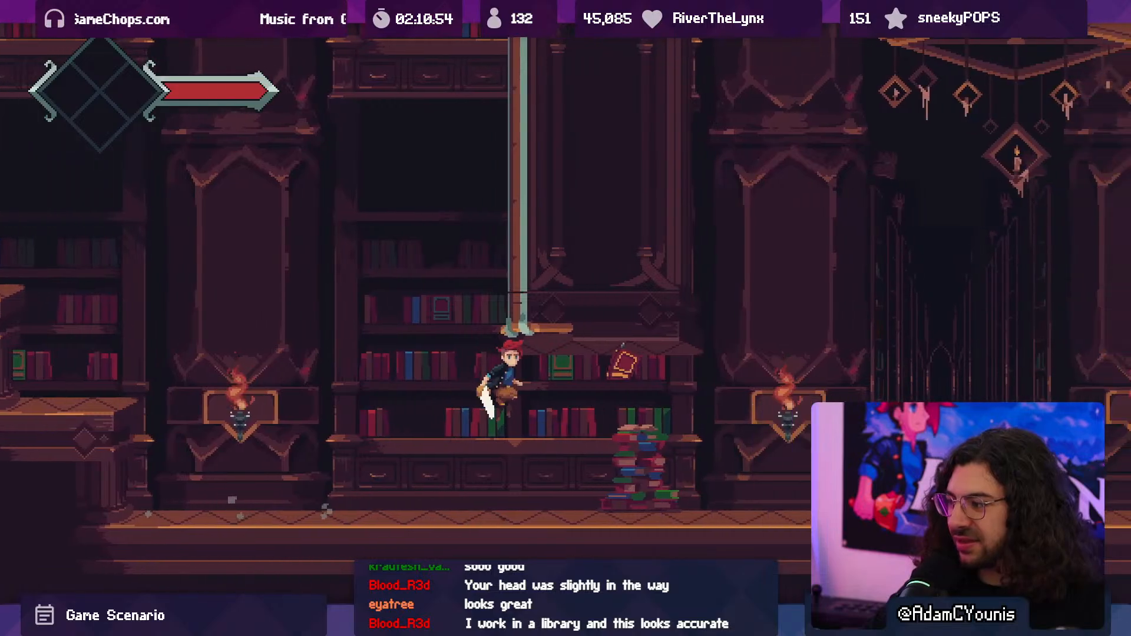
key("Right")
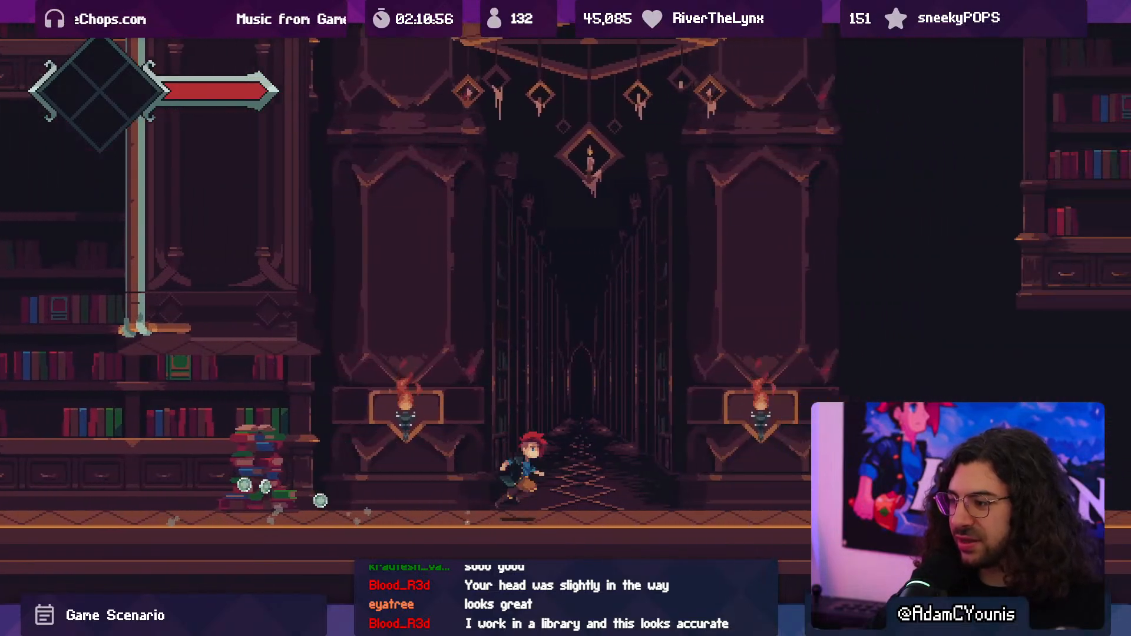
key("Left")
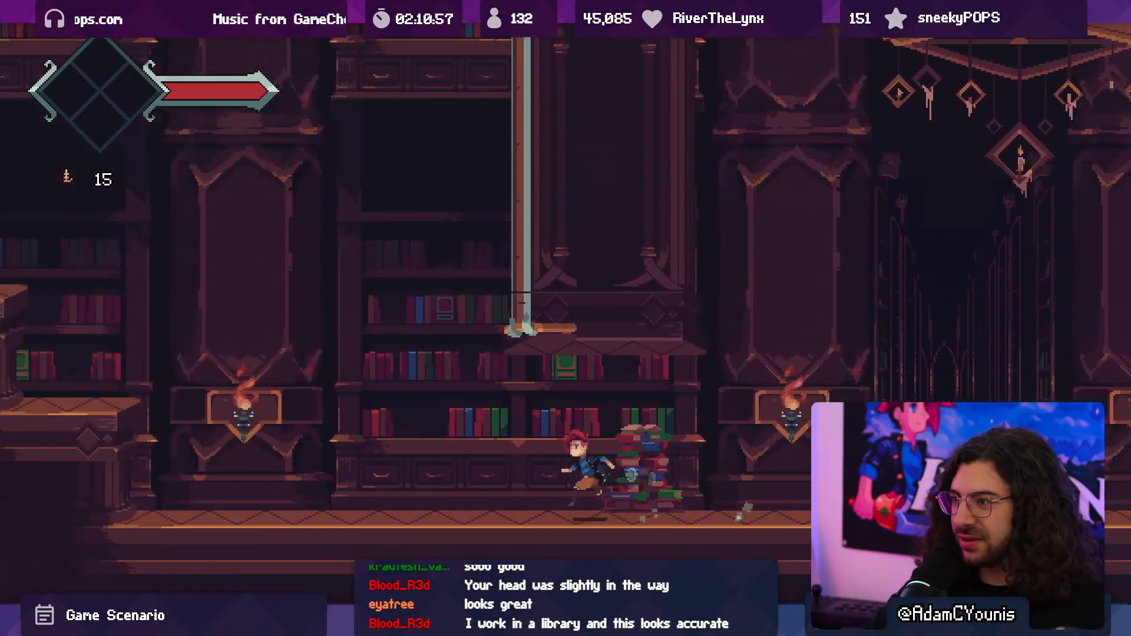
key("F10")
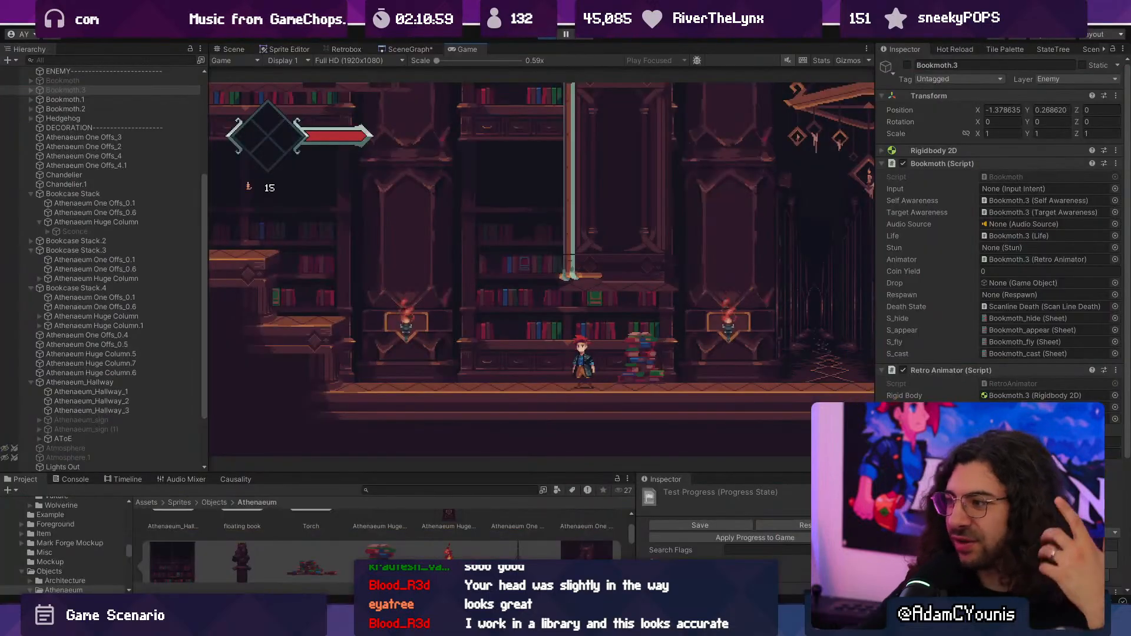
left_click(541, 36)
- Activate the Atmosphere and Atmosphere.1 objects in the scene
scroll(528, 265, "down", 4)
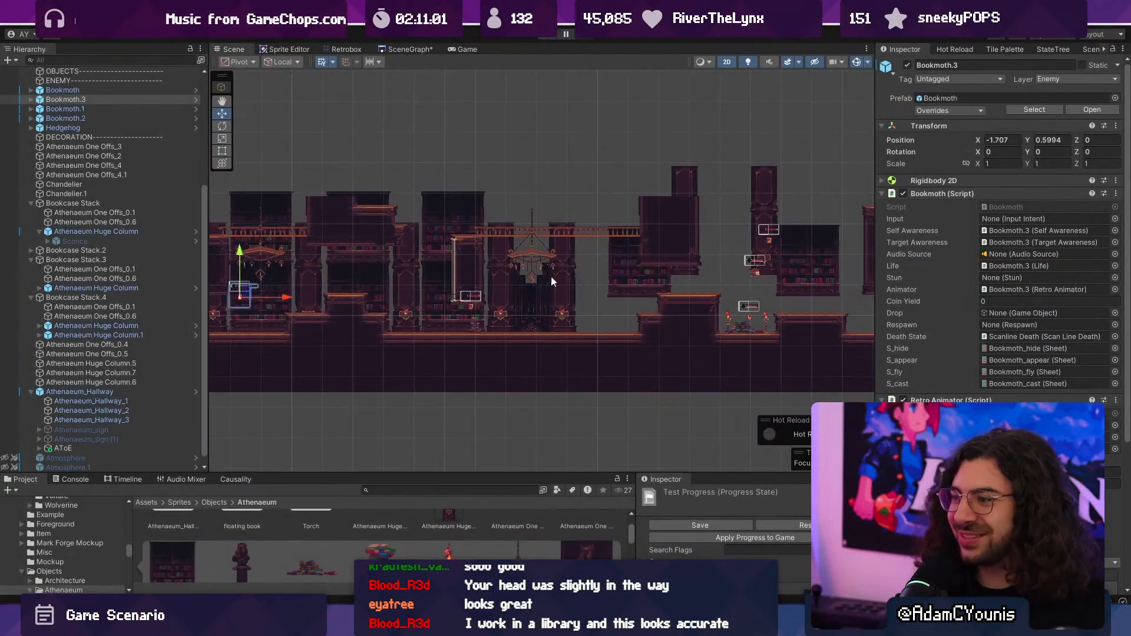
middle_click_drag(550, 276, 475, 262)
scroll(395, 268, "up", 7)
scroll(401, 270, "up", 6)
scroll(401, 271, "down", 1)
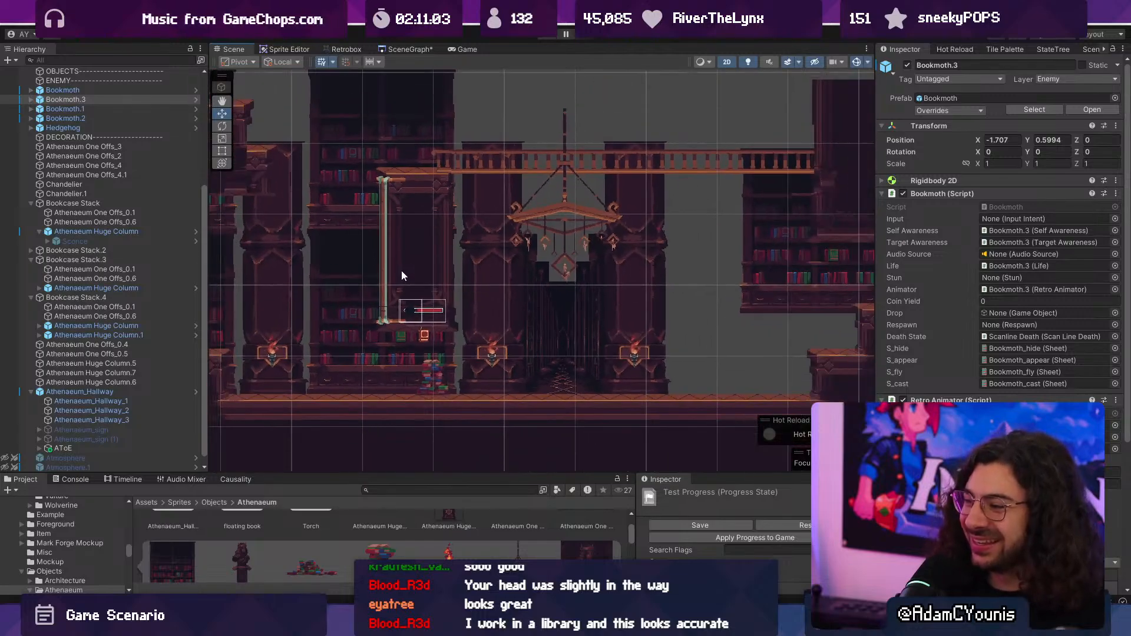
middle_click_drag(401, 270, 618, 265)
scroll(108, 403, "down", 1)
left_click(69, 449)
left_click(74, 457, "shift")
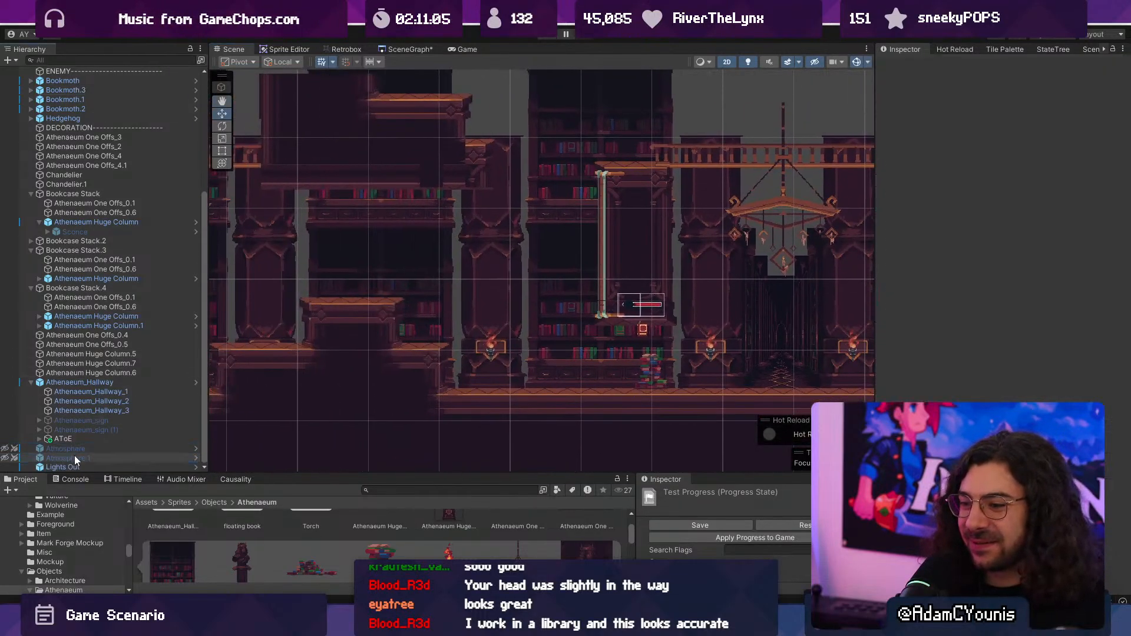
left_click(907, 66)
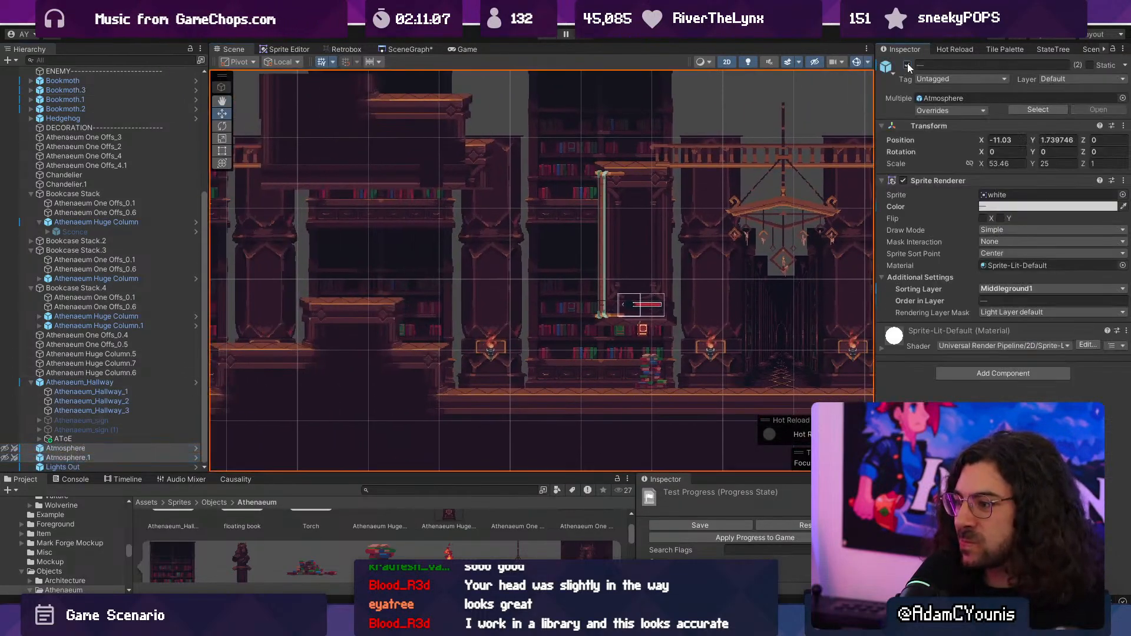
- Move the Hedgehog off the stepped platform to the floor before the book pile bookcase, at about X 4.26, Y -0.41
scroll(572, 246, "down", 3)
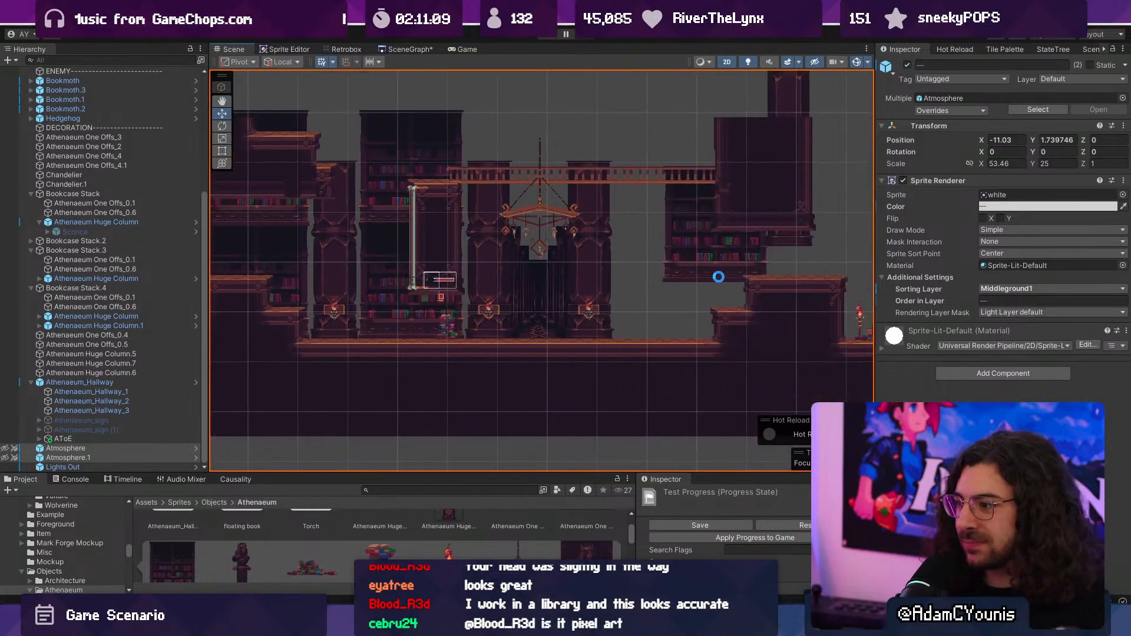
scroll(587, 288, "down", 6)
middle_click_drag(718, 276, 831, 250)
scroll(544, 289, "up", 4)
left_click(582, 259)
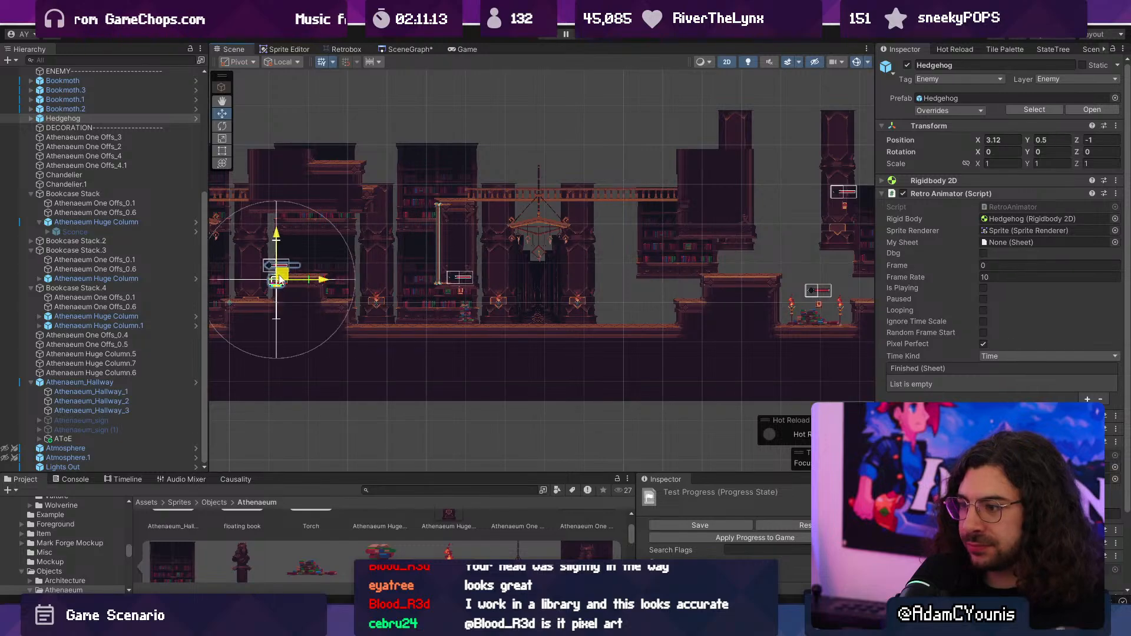
middle_click_drag(280, 279, 654, 287)
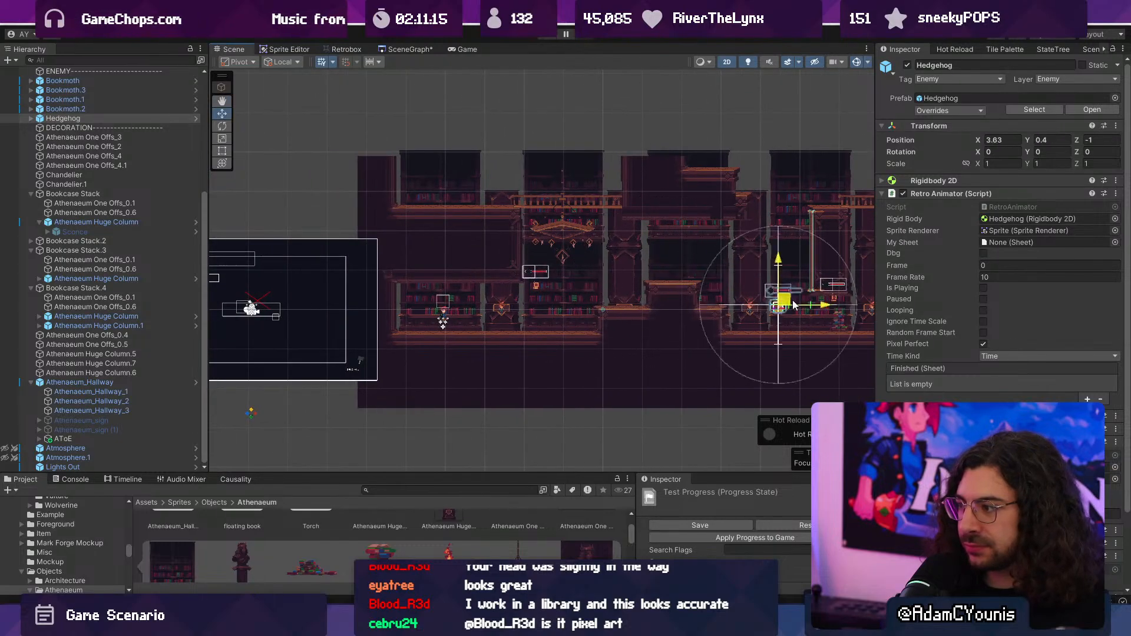
middle_click_drag(779, 320, 397, 296)
scroll(624, 298, "up", 2)
middle_click_drag(682, 298, 636, 306)
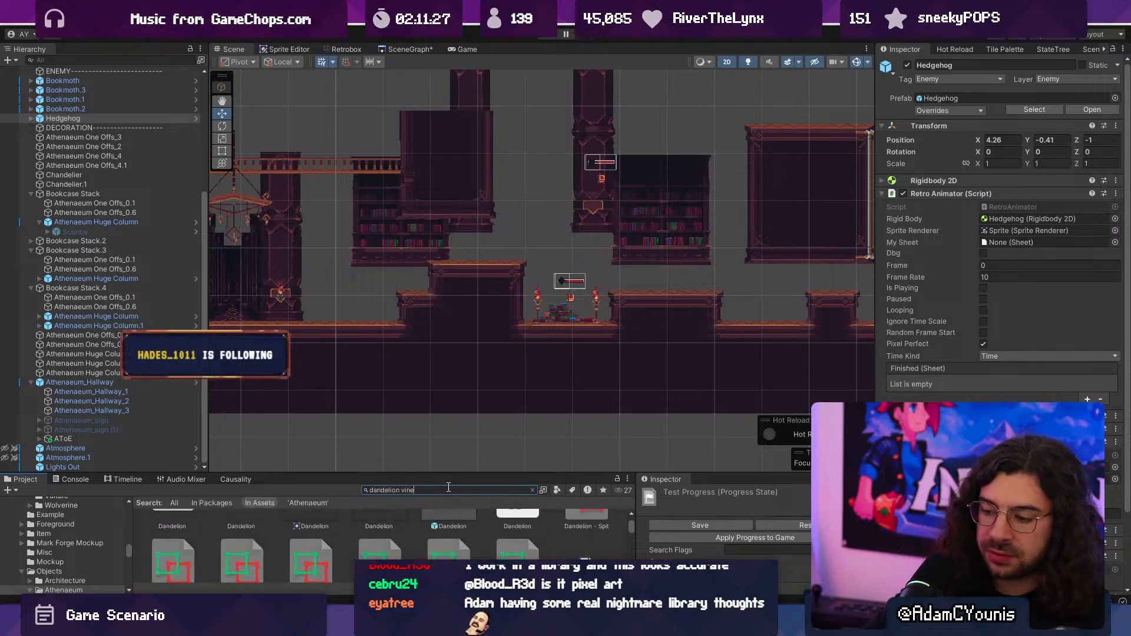
- Find the Dandelion Vine prefab and place it on the floor beside the second stepped platform, at about X 11.35, Y -0.52
scroll(188, 540, "up", 2)
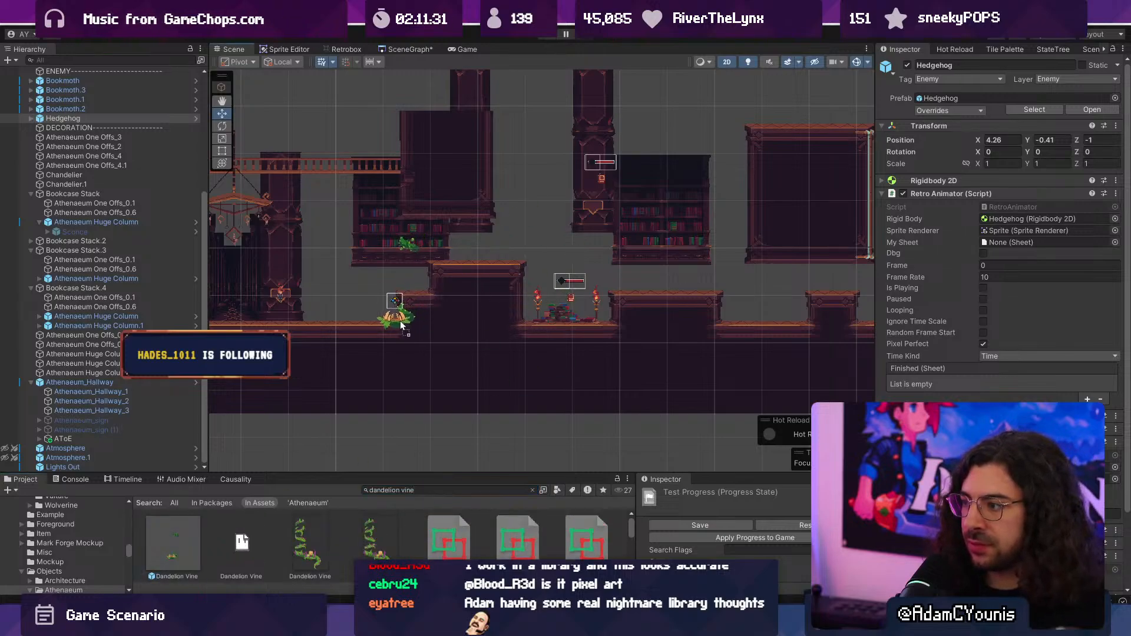
left_click_drag(401, 324, 401, 325)
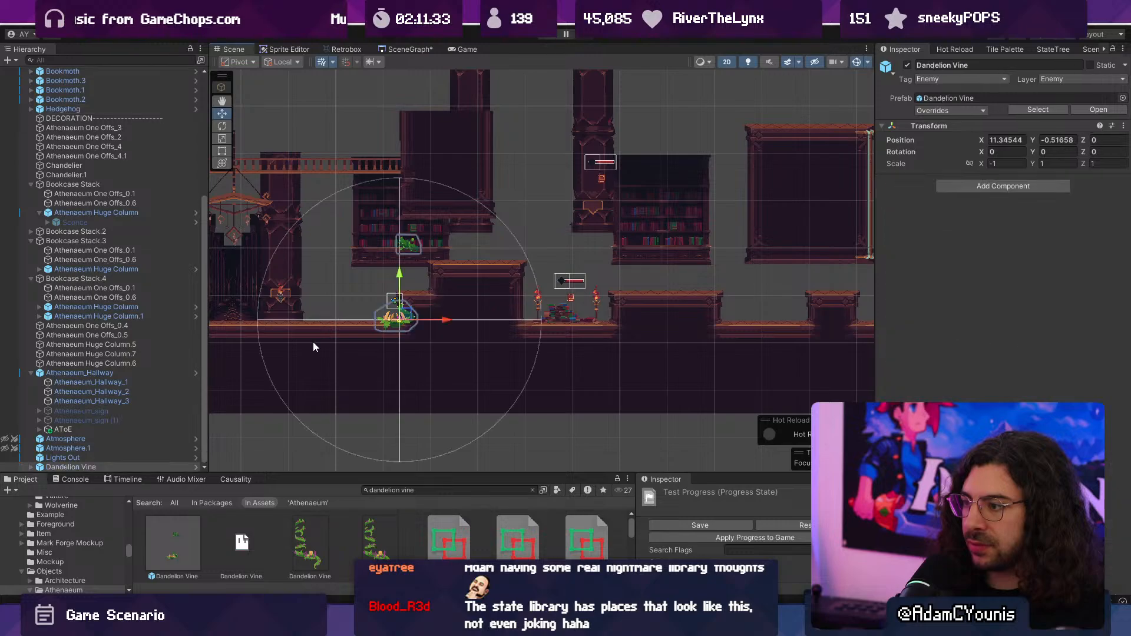
scroll(313, 341, "up", 2)
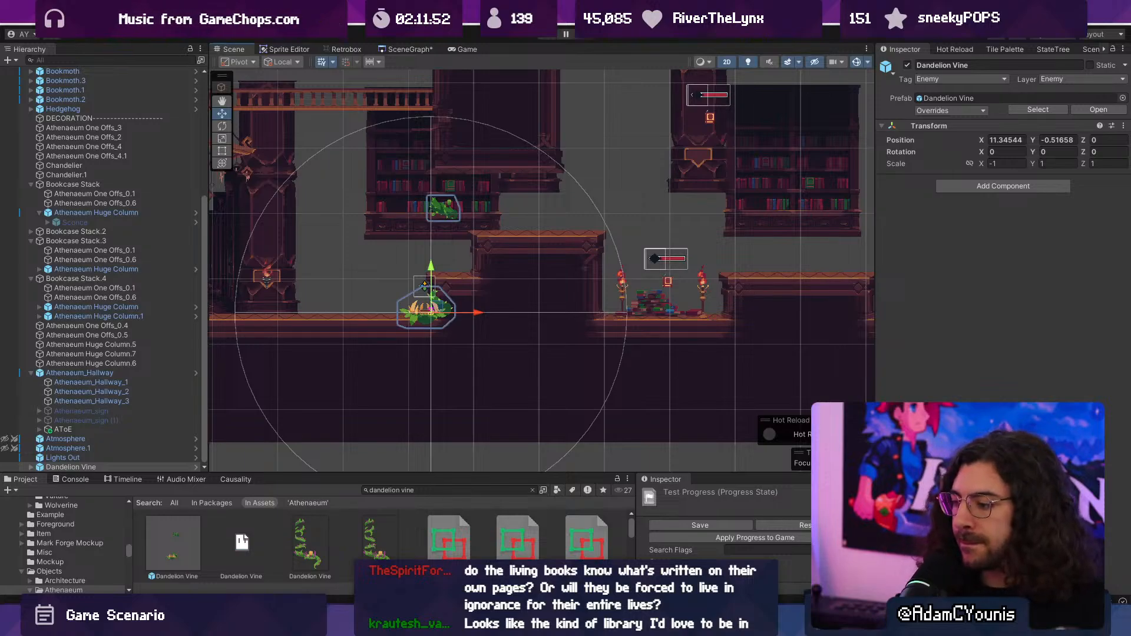
key("ctrl+z")
- Start a new playtest, defeat the Bookmoth at the first bookcase and show the game full screen
left_click(549, 38)
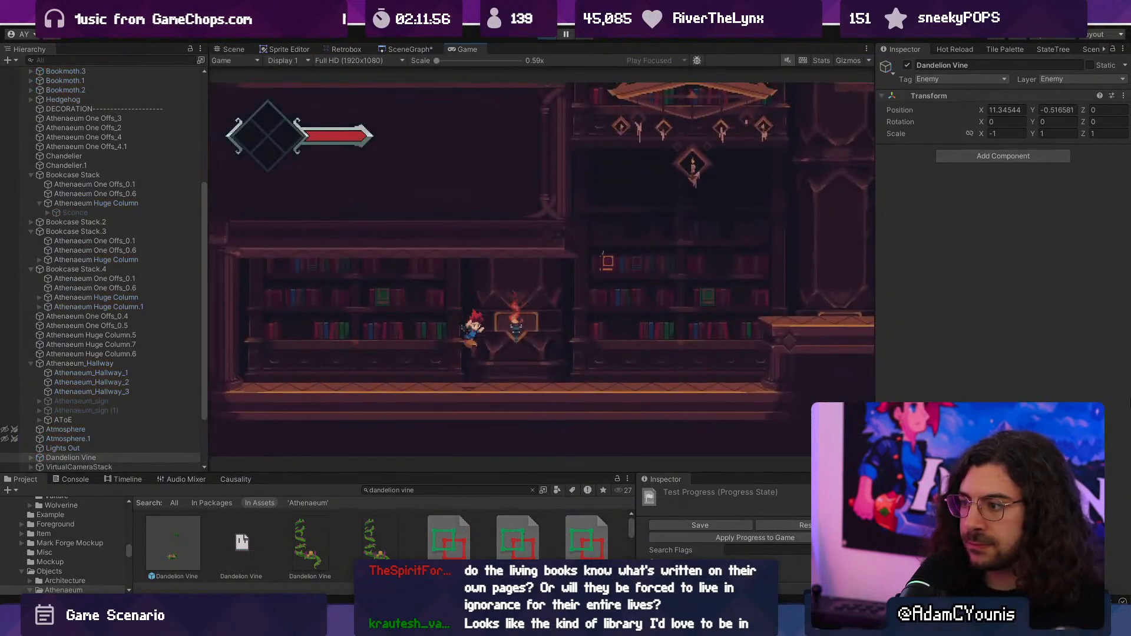
key("Right")
key("x")
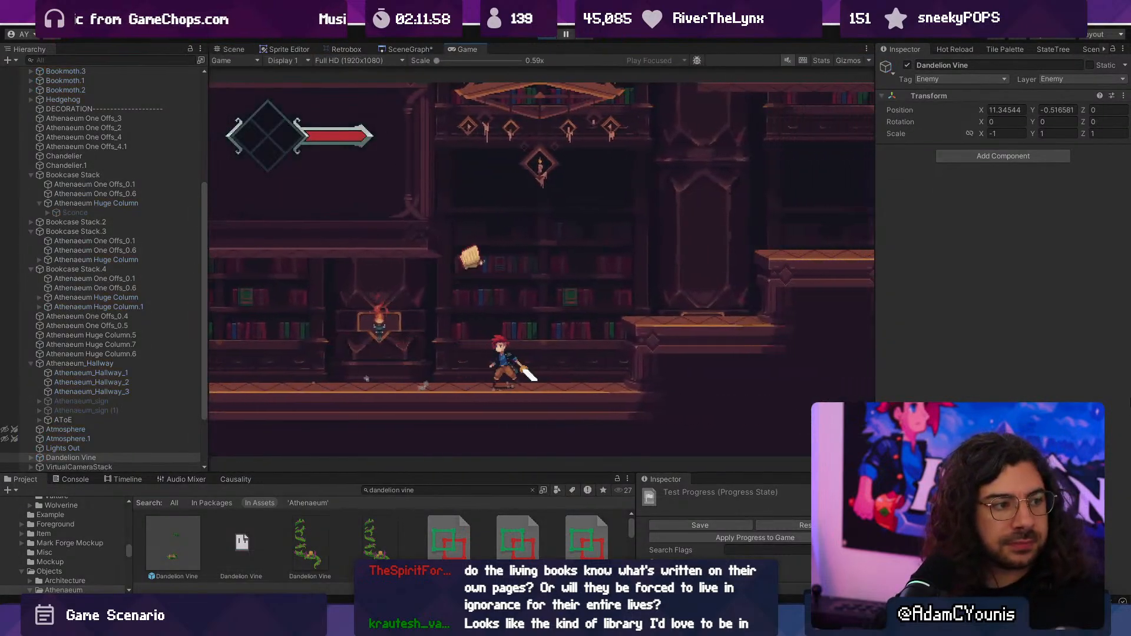
key("Left")
key("x")
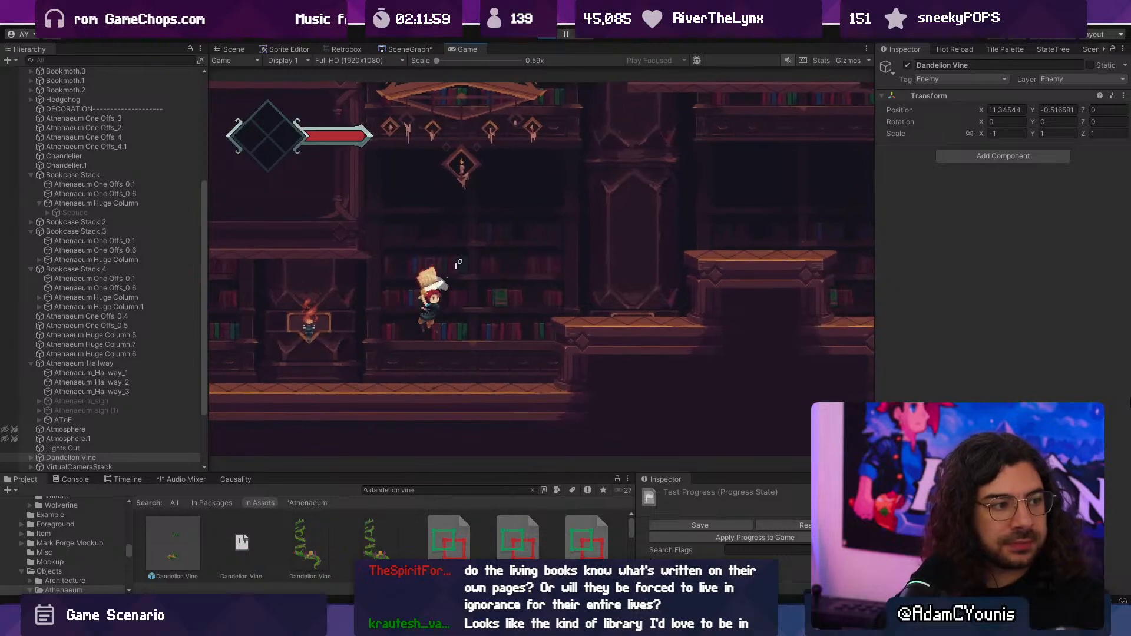
key("Right")
key("space")
key("F10")
key("Left")
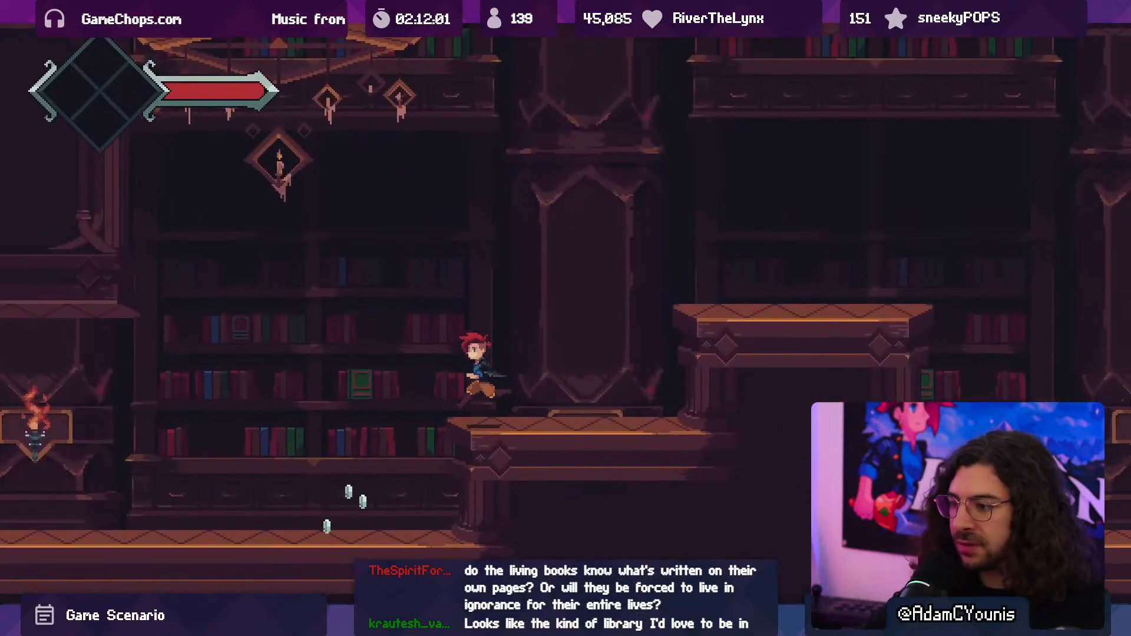
key("Right")
key("space")
key("Right")
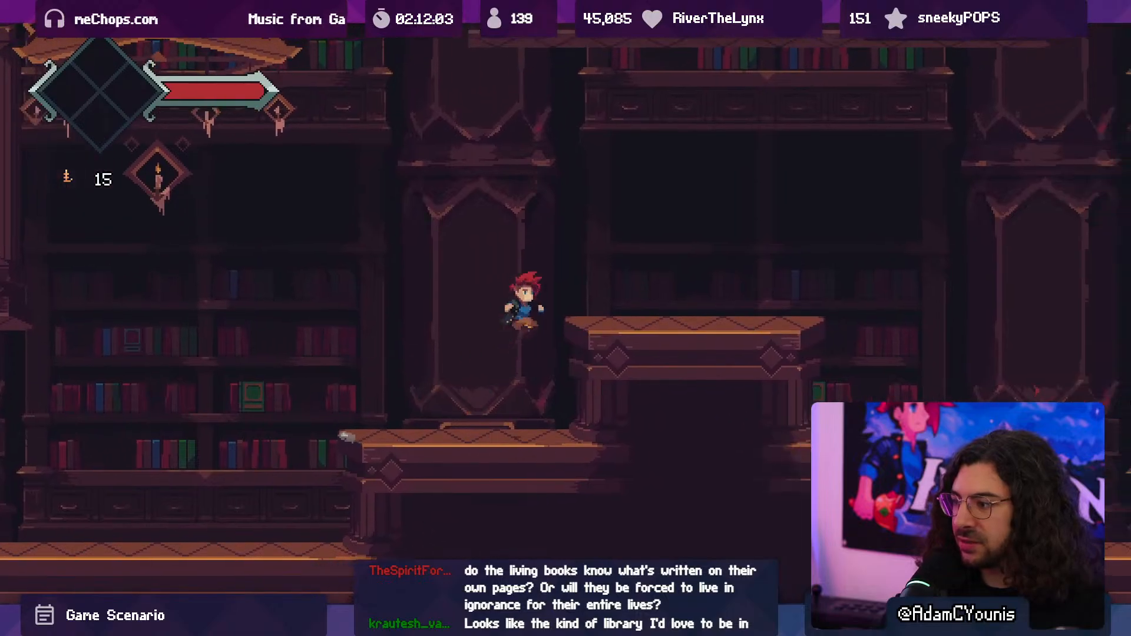
key("space")
key("Right")
key("x")
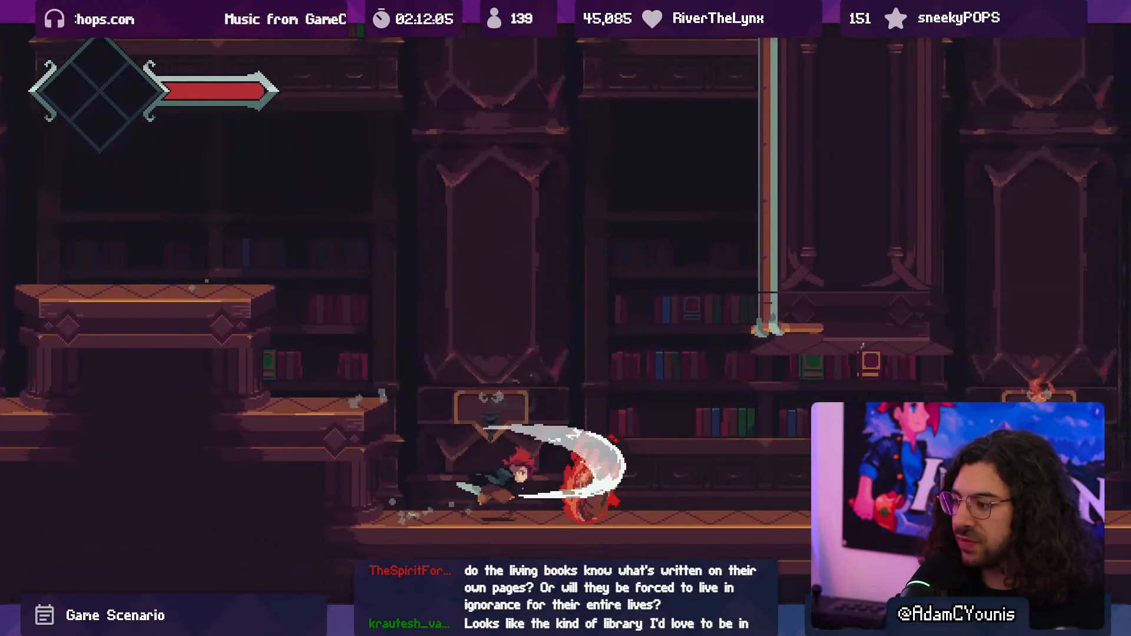
key("x")
key("x")
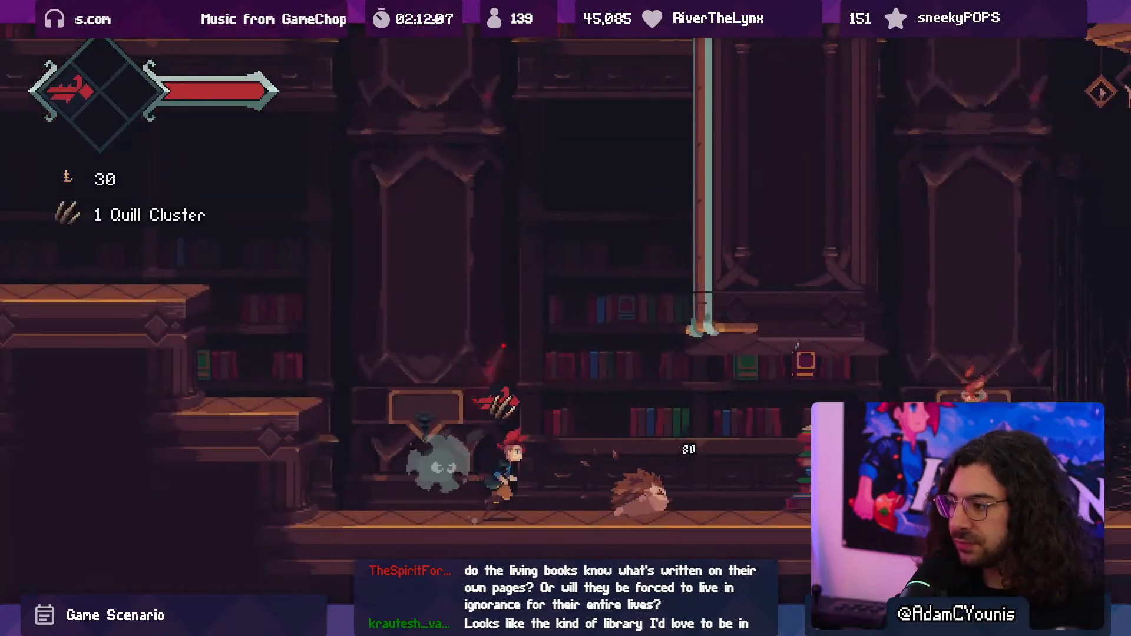
key("Right")
key("space")
key("x")
key("Left")
key("Left")
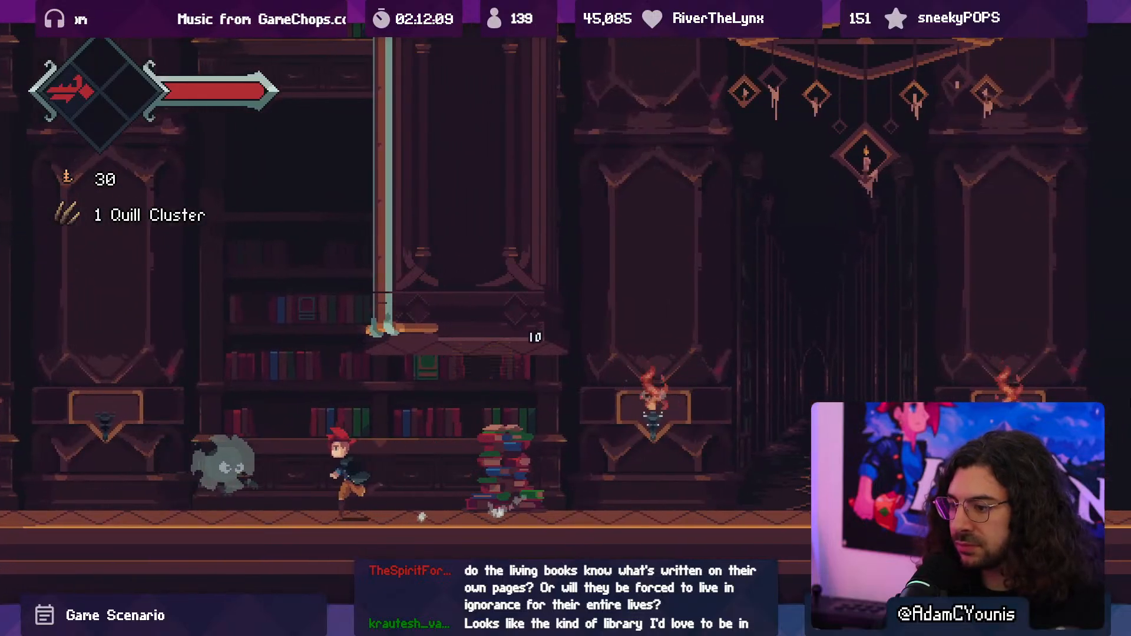
key("x")
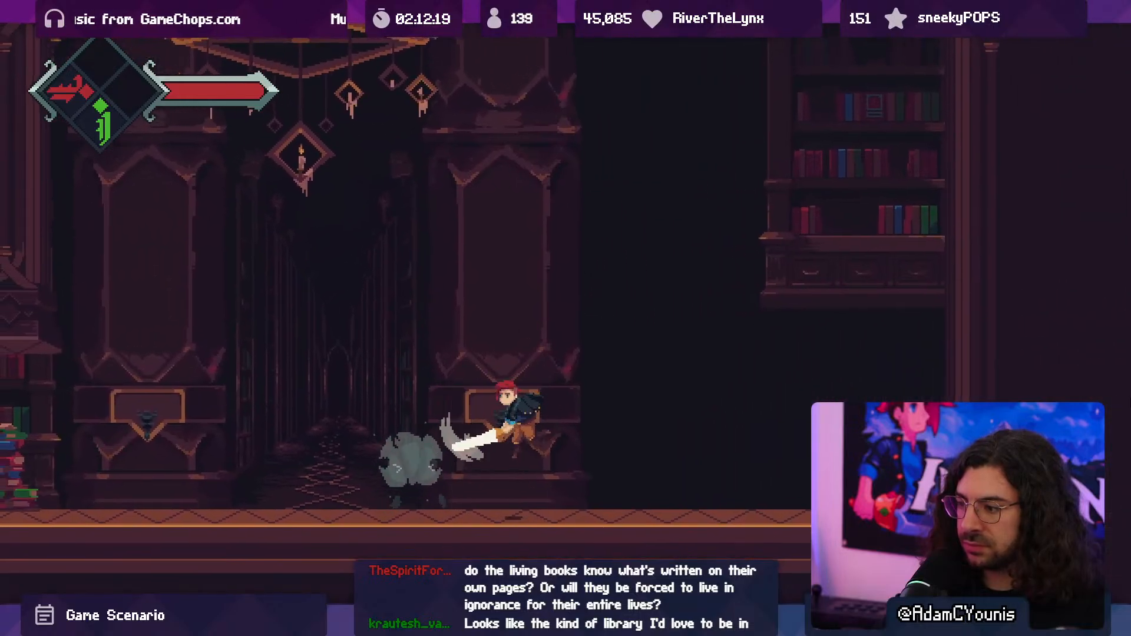
key("Left")
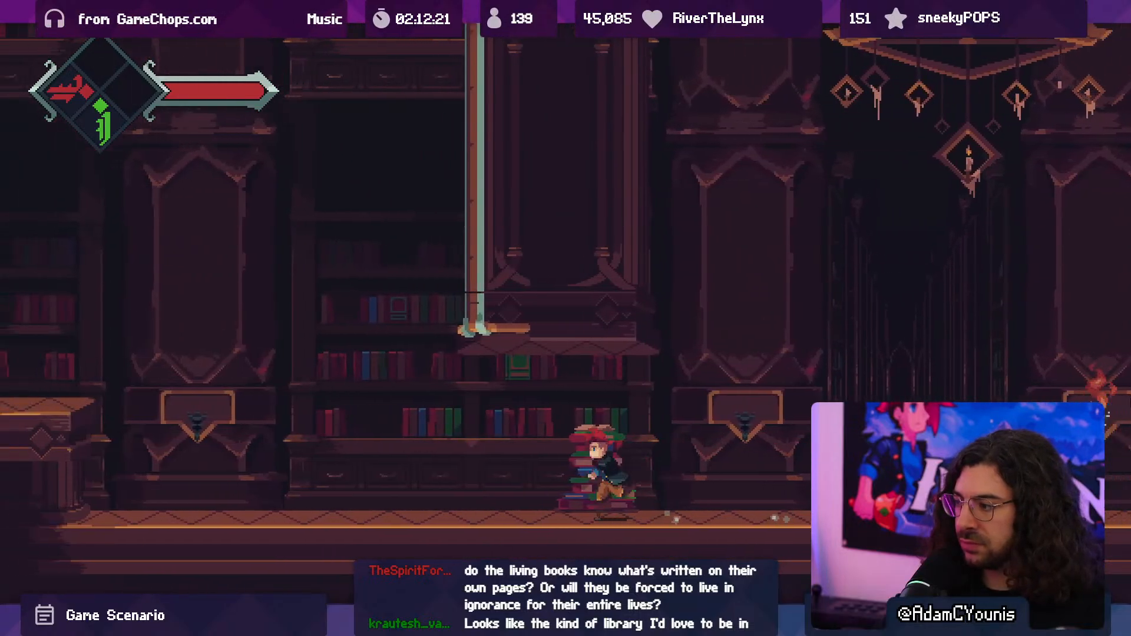
key("space")
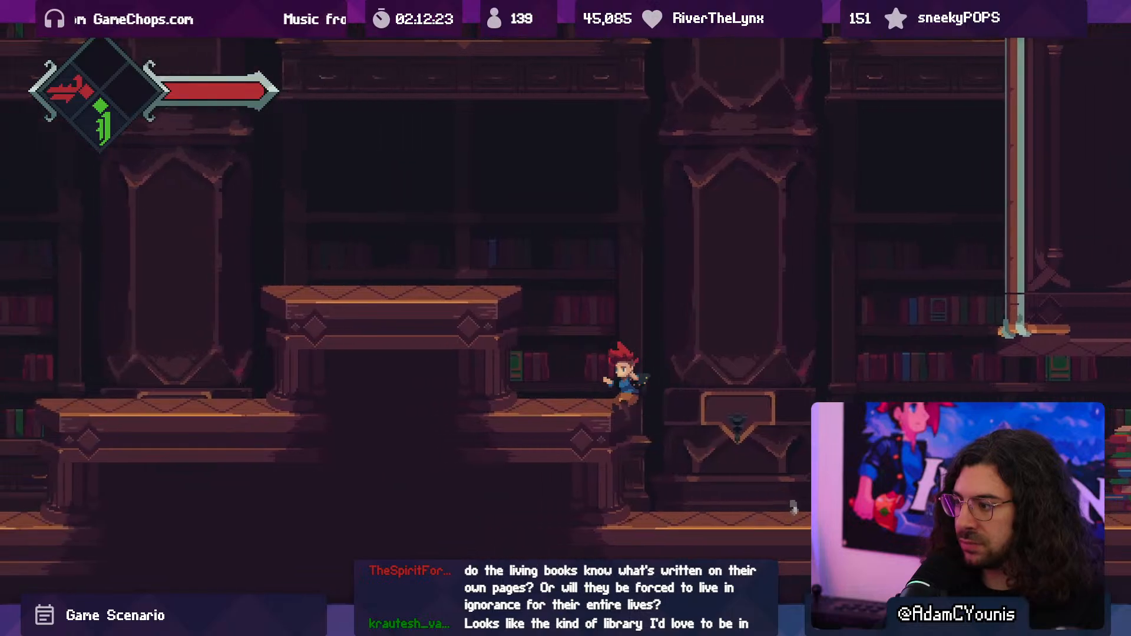
key("Right")
key("space")
key("x")
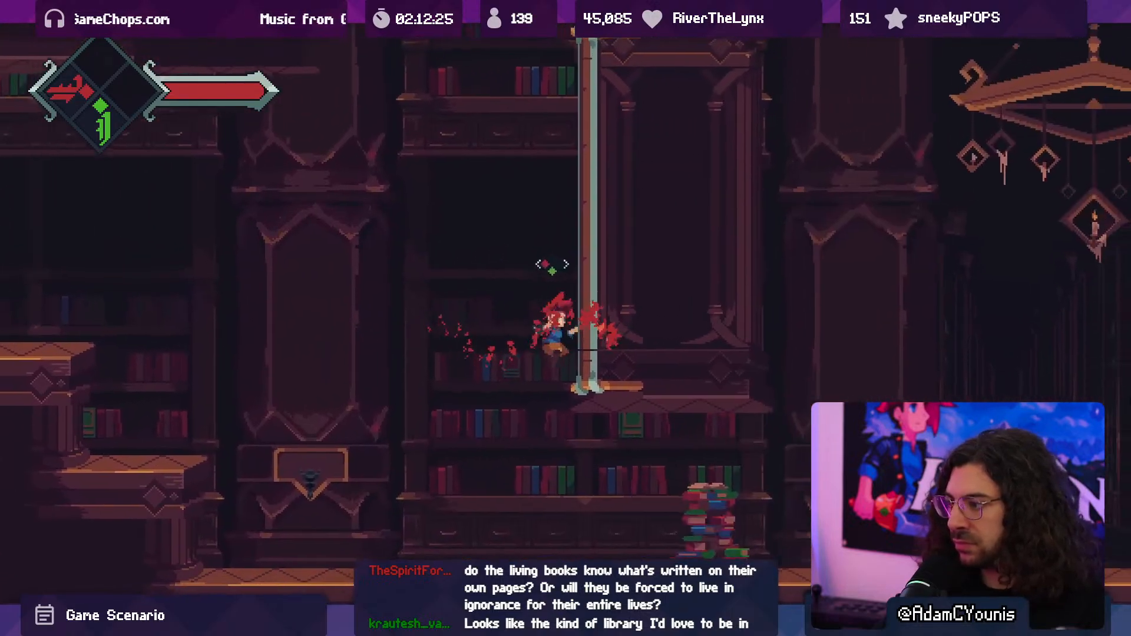
key("space")
key("x")
key("Right")
key("Left")
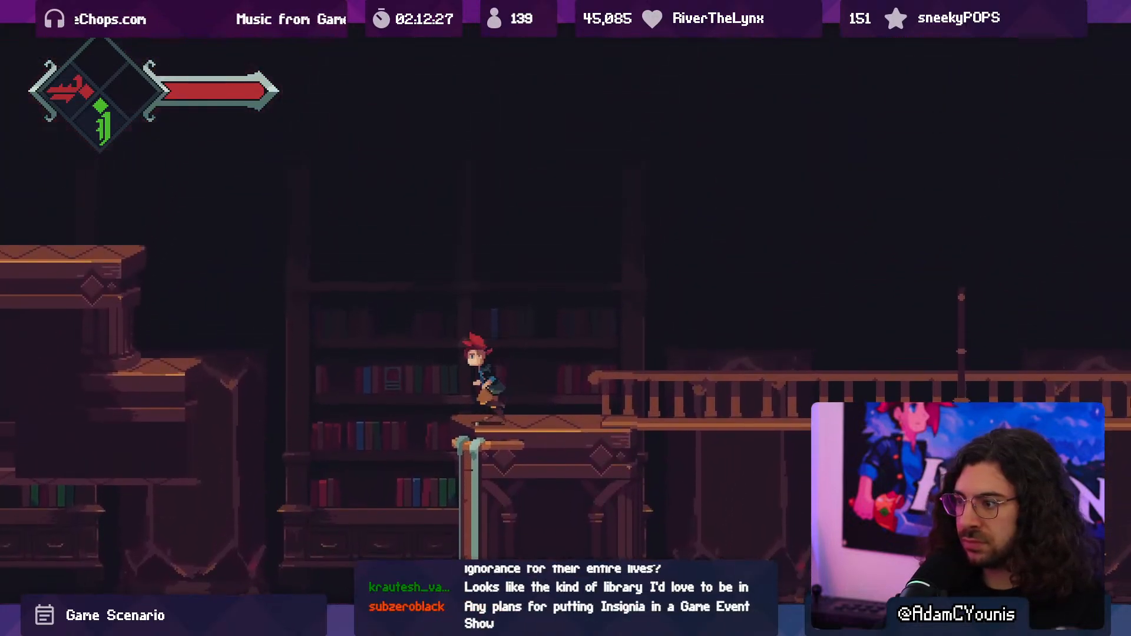
key("space")
key("x")
key("space")
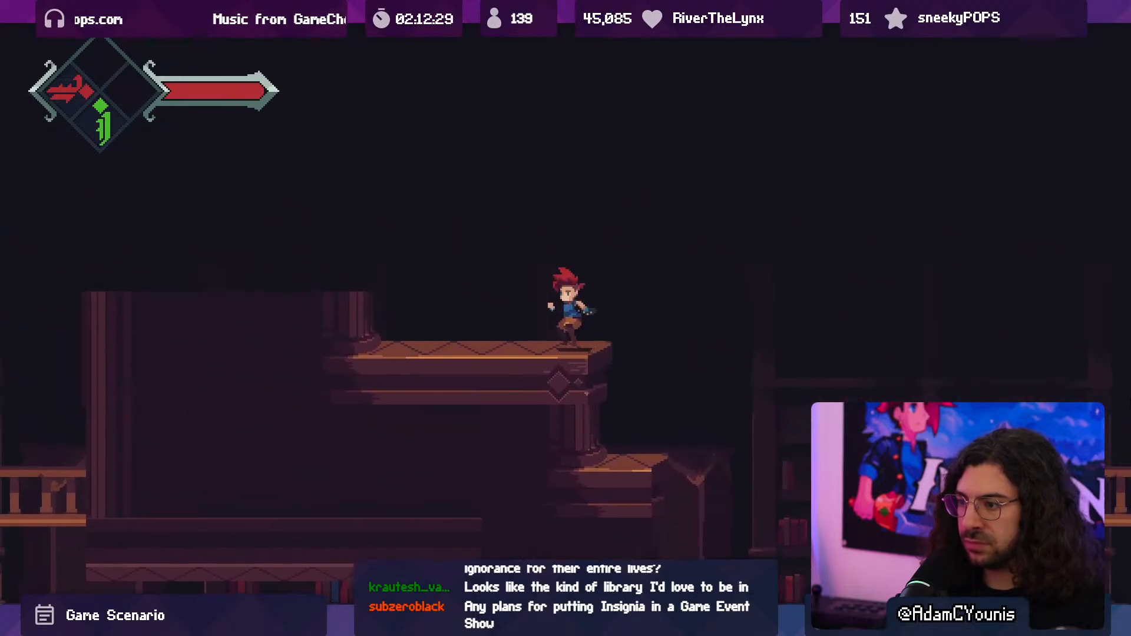
key("Left")
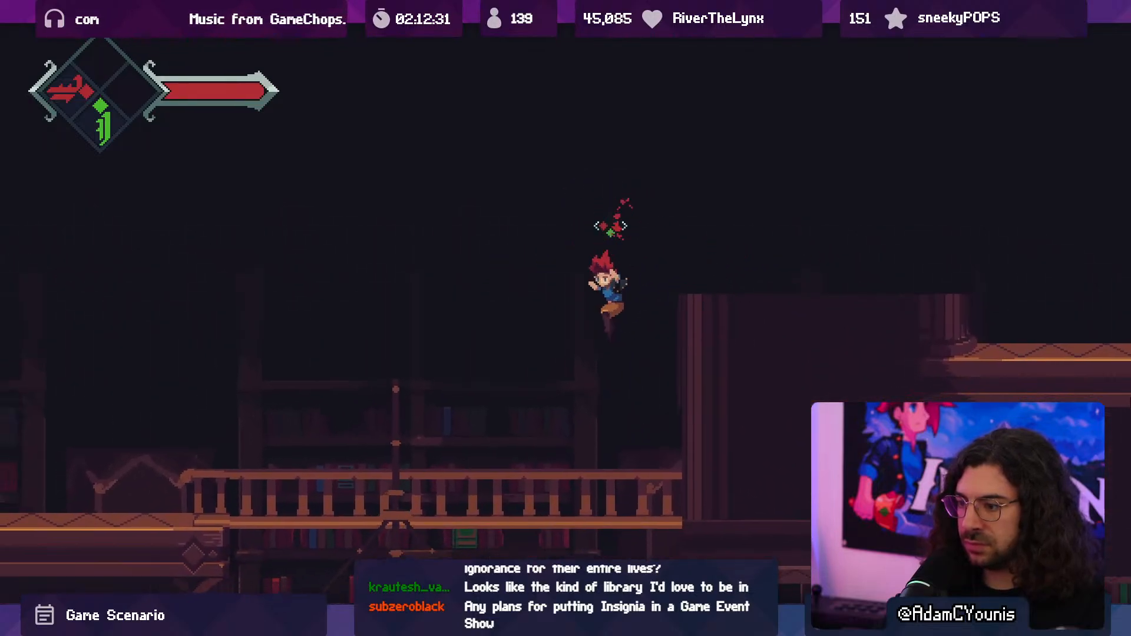
key("Left")
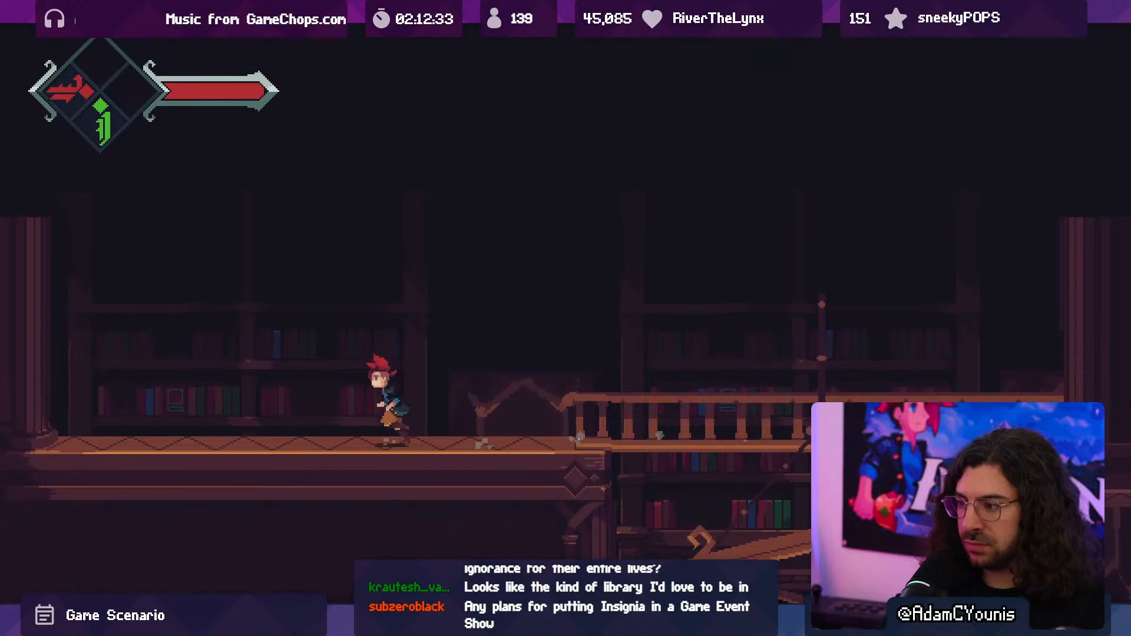
key("Right")
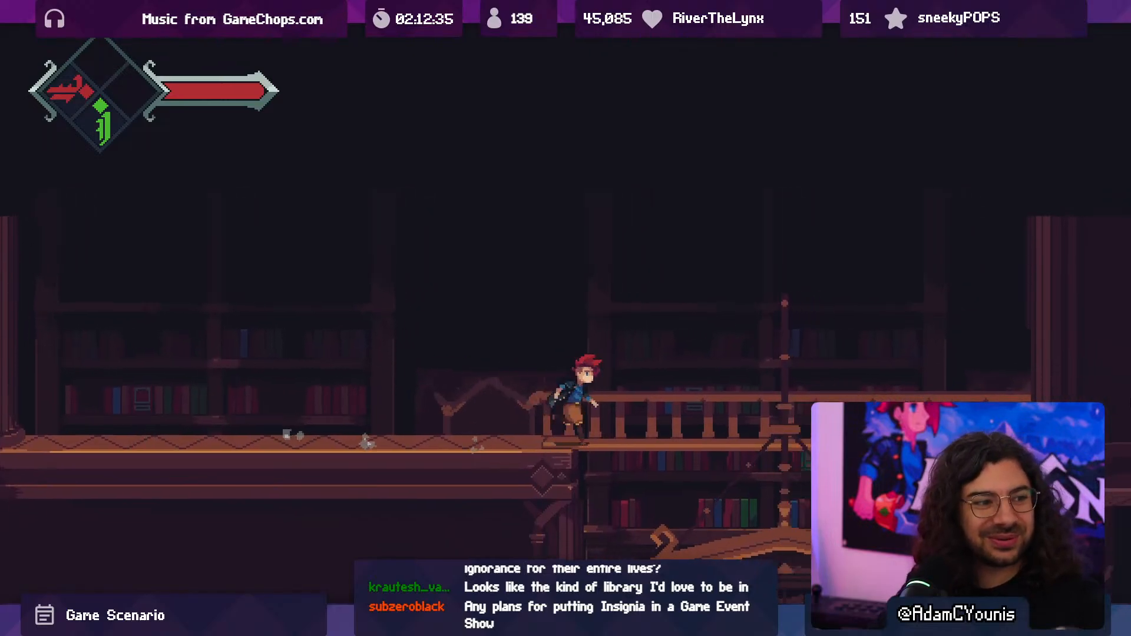
key("space")
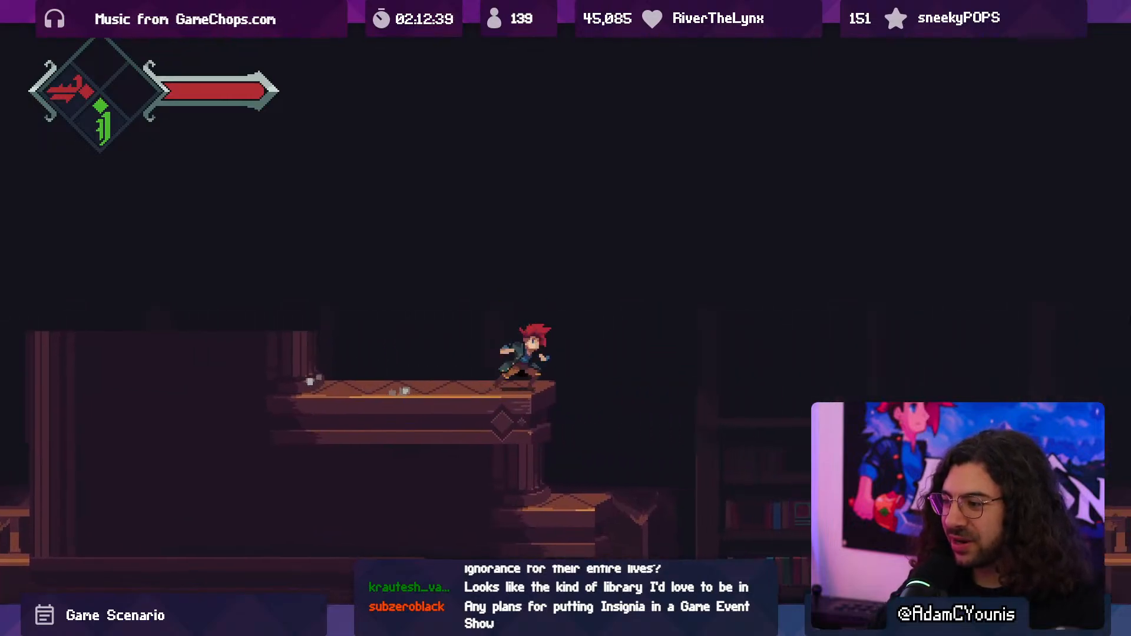
key("Right")
key("x")
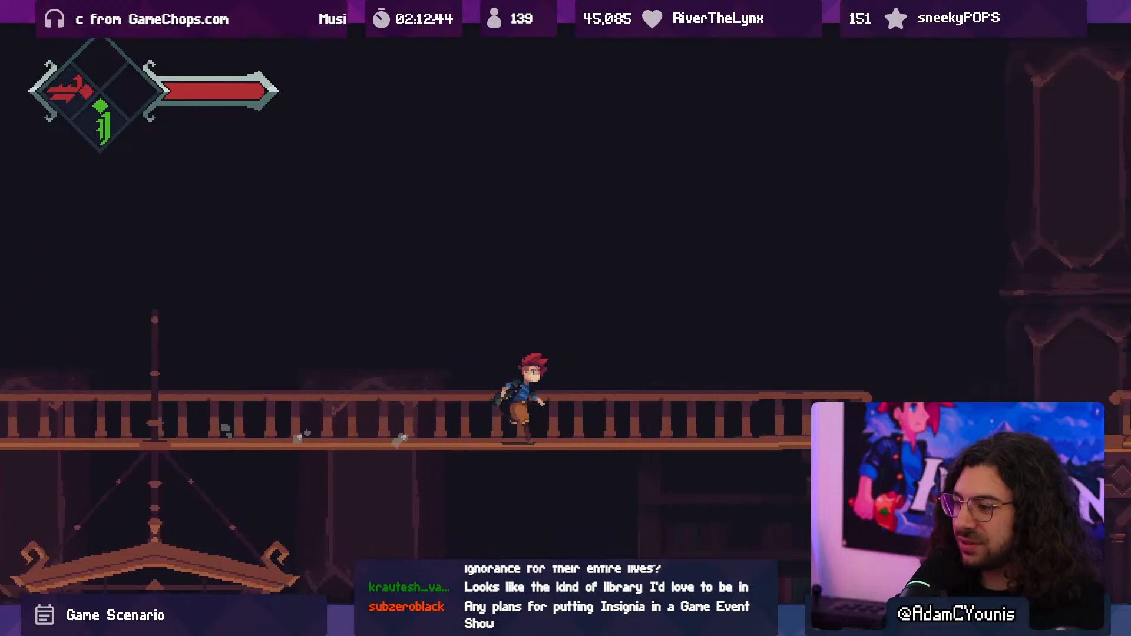
key("Right")
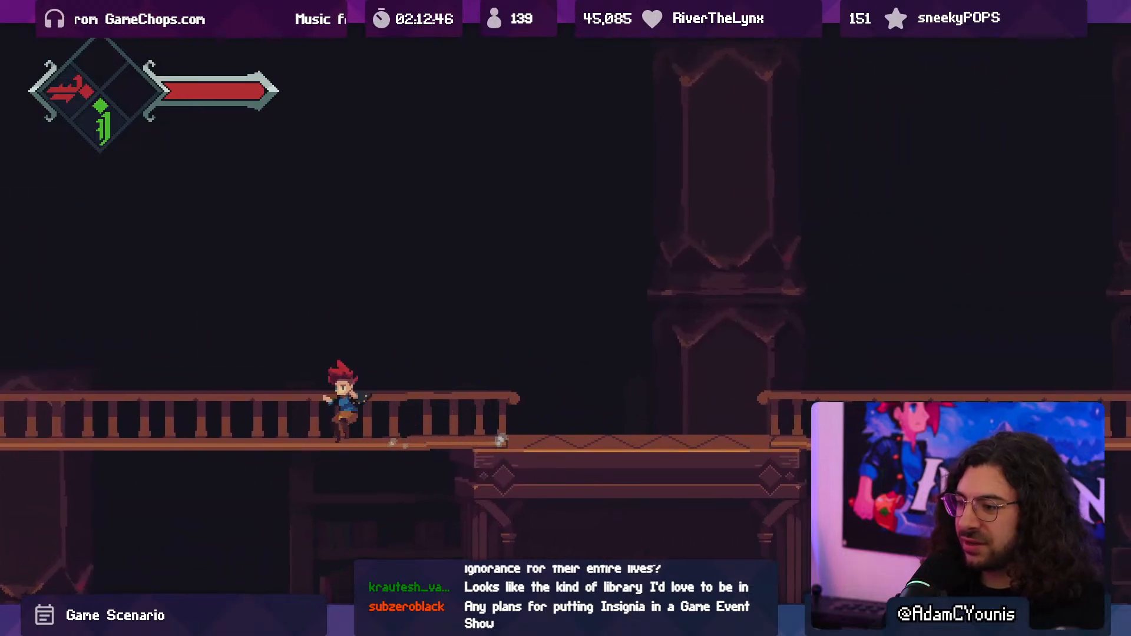
key("Down")
key("space")
key("Left")
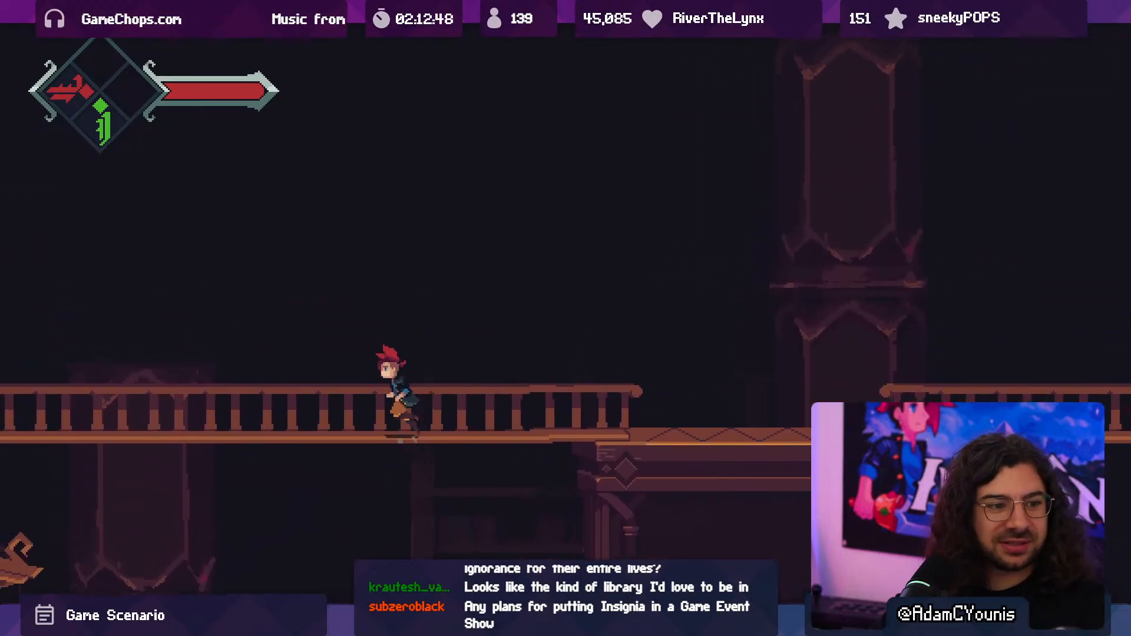
key("Left")
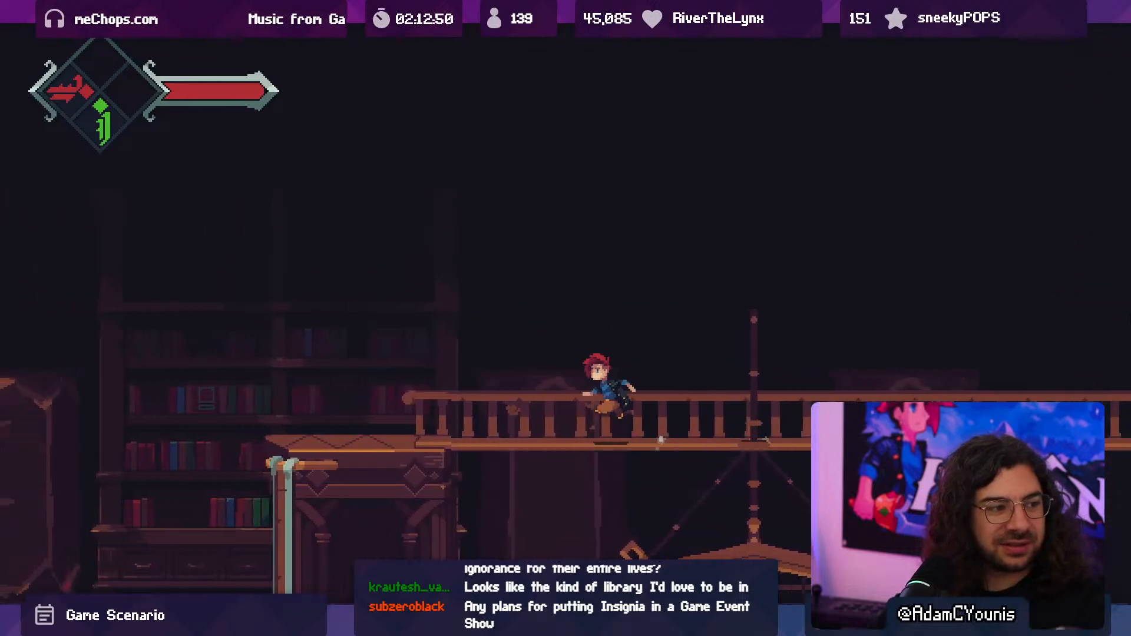
key("Left")
key("space")
key("x")
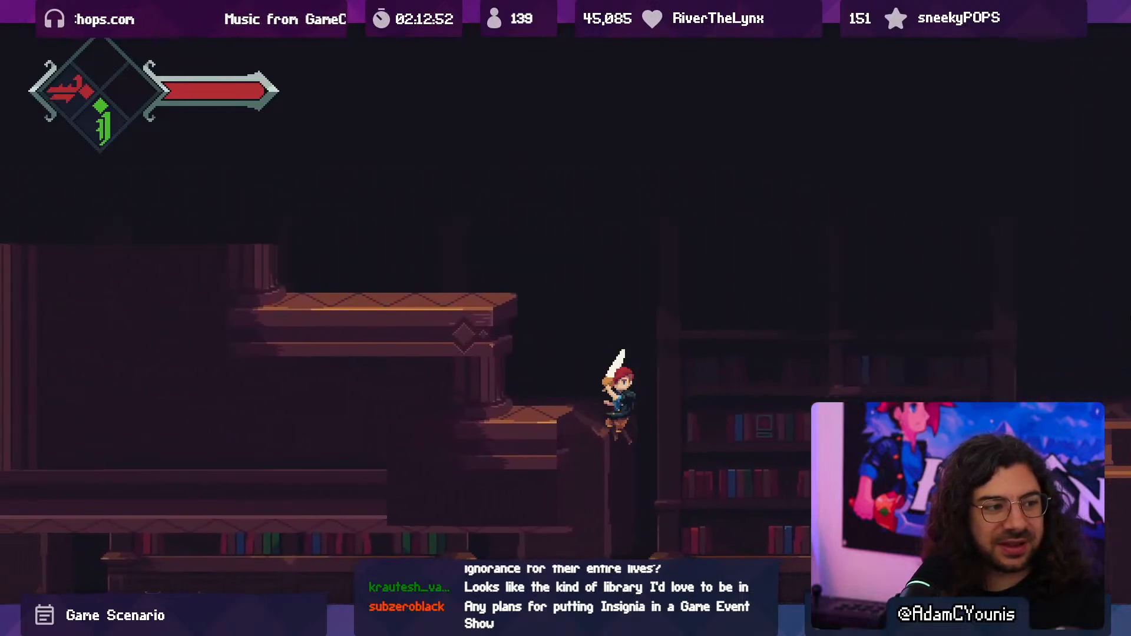
key("space")
key("Right")
key("space")
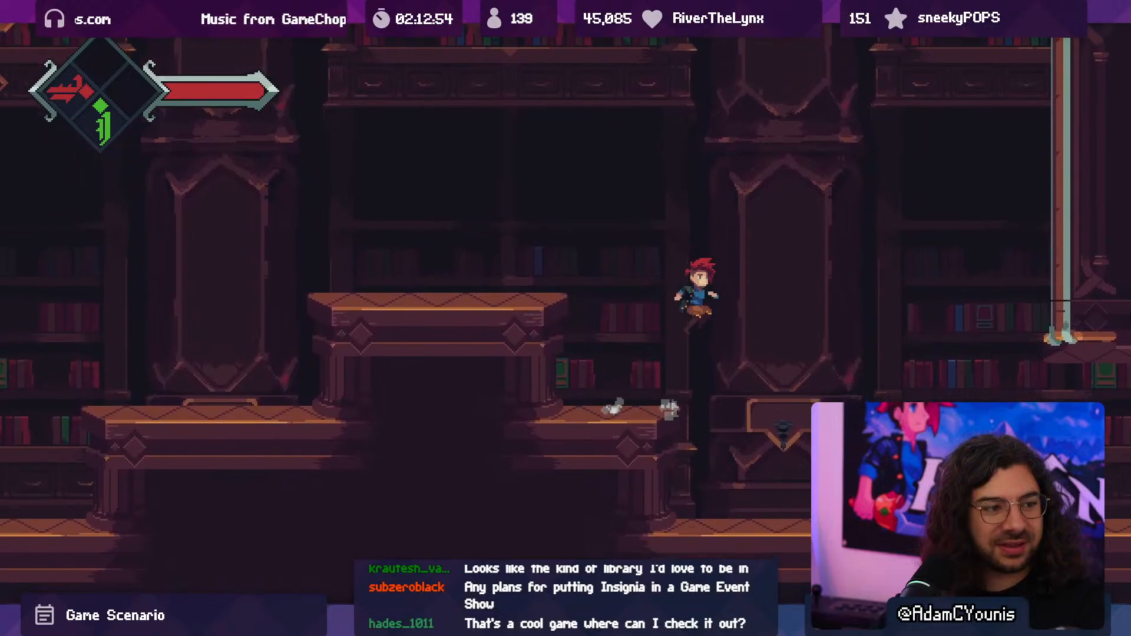
key("Right")
key("x")
key("space")
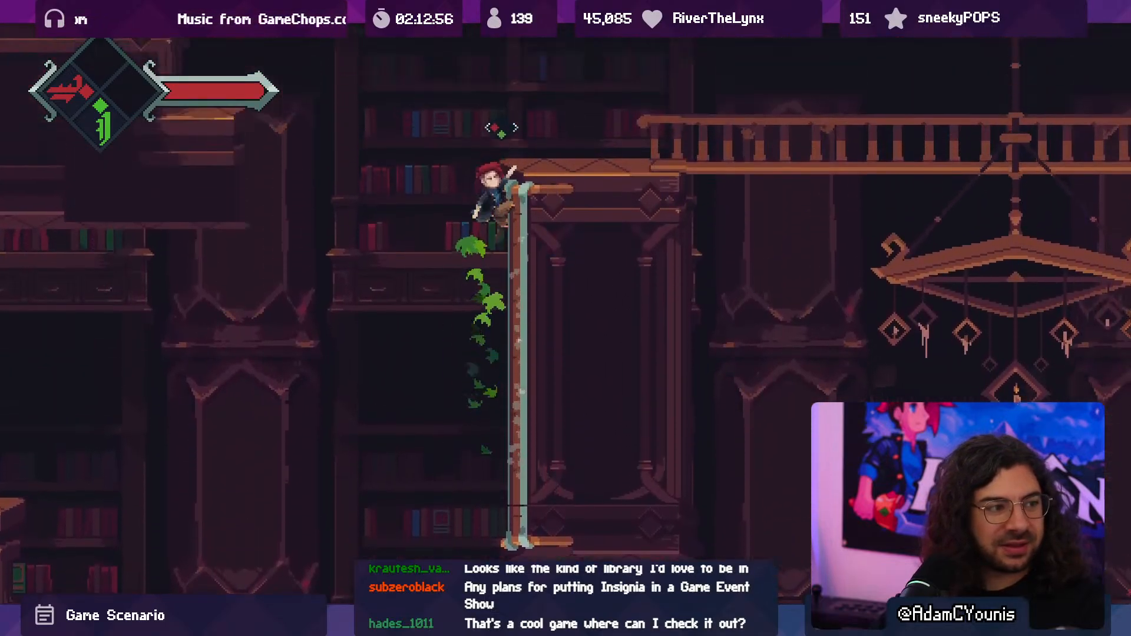
key("Left")
key("space")
key("x")
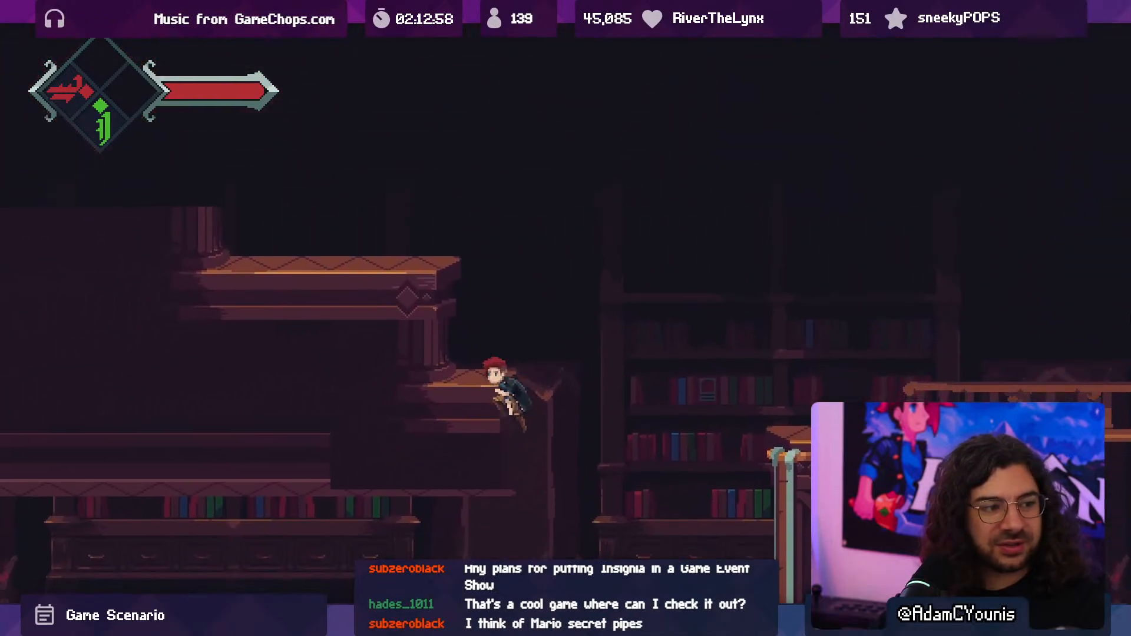
key("Left")
key("space")
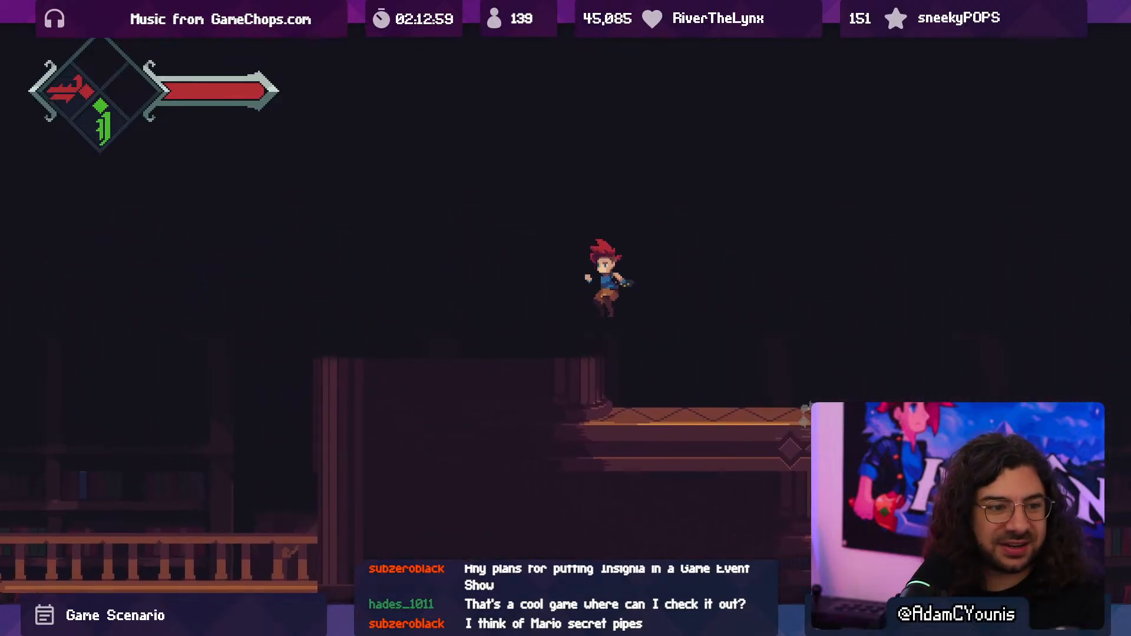
key("Left")
key("x")
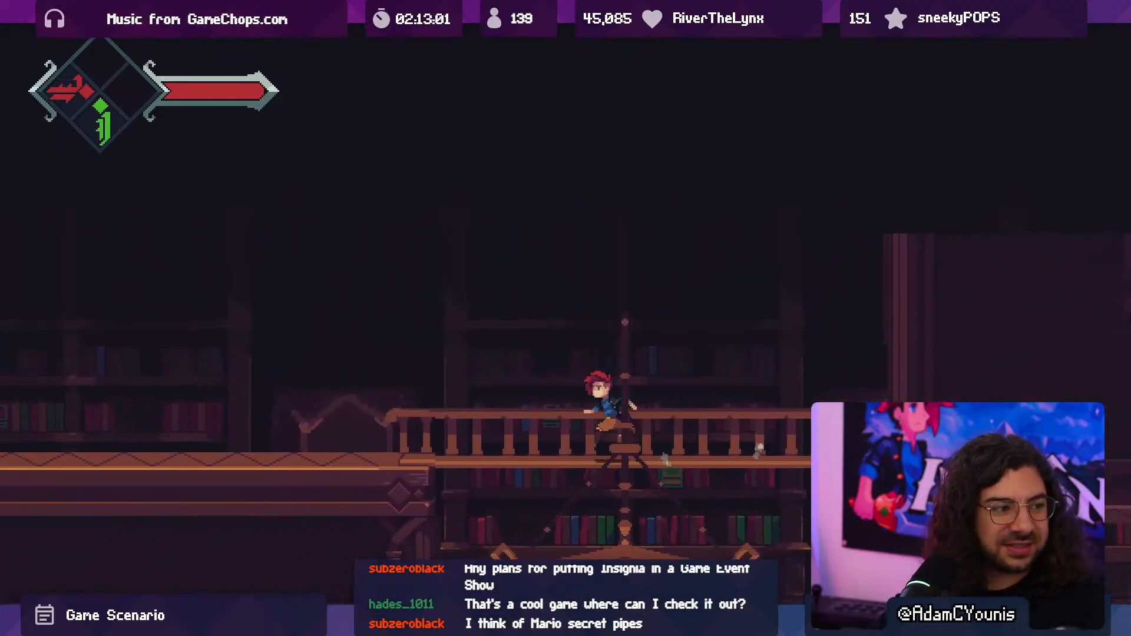
key("Left")
key("Right")
key("space")
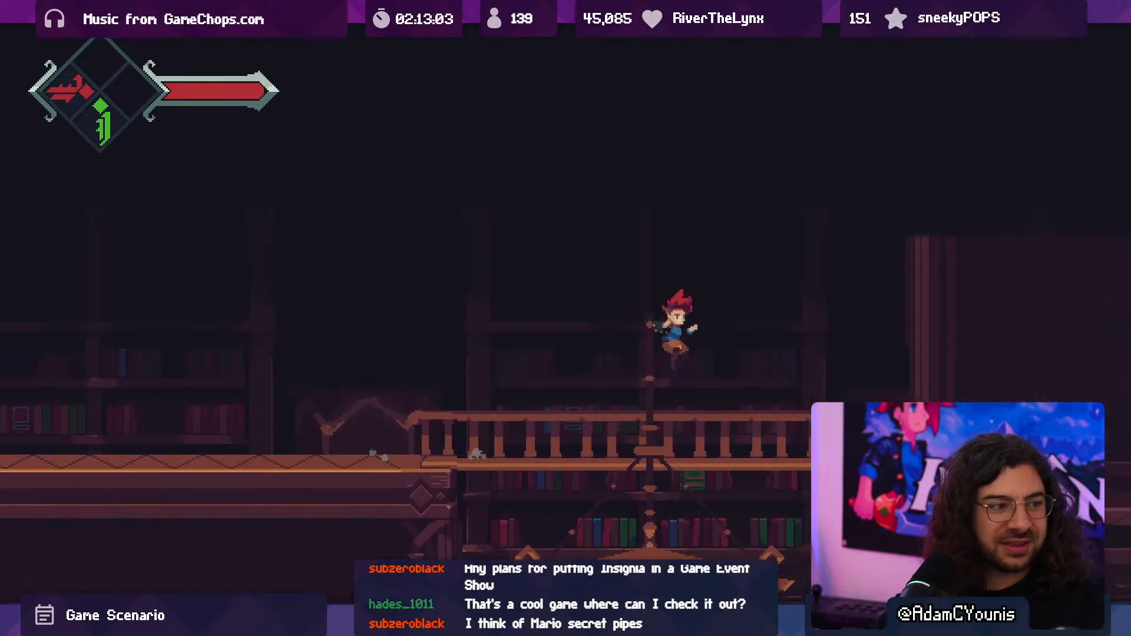
left_click(893, 204)
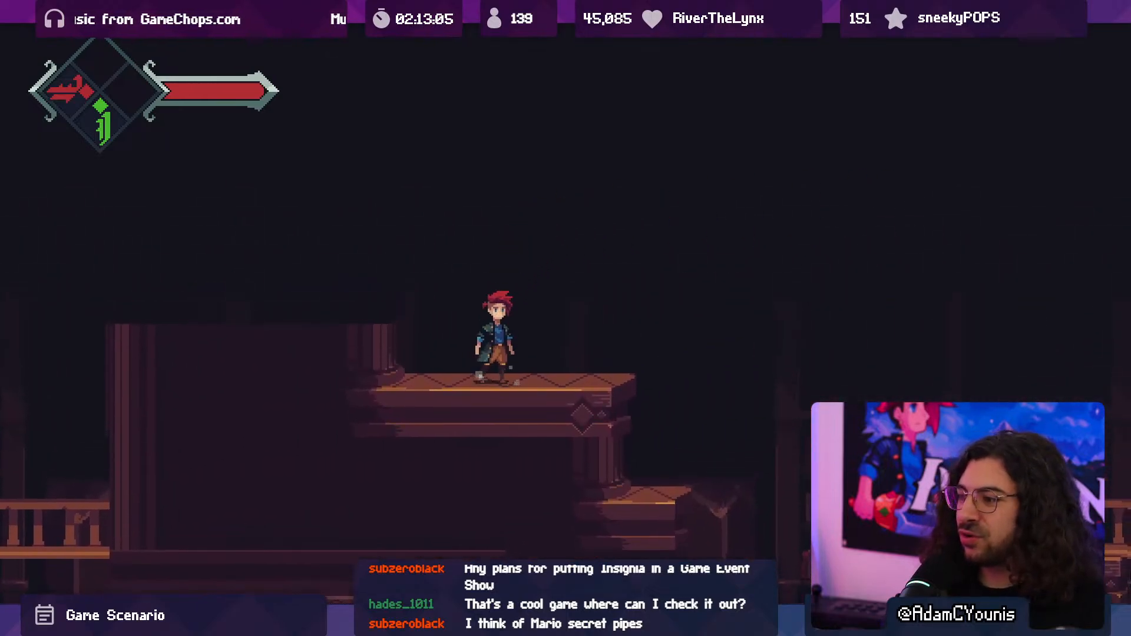
key("Right")
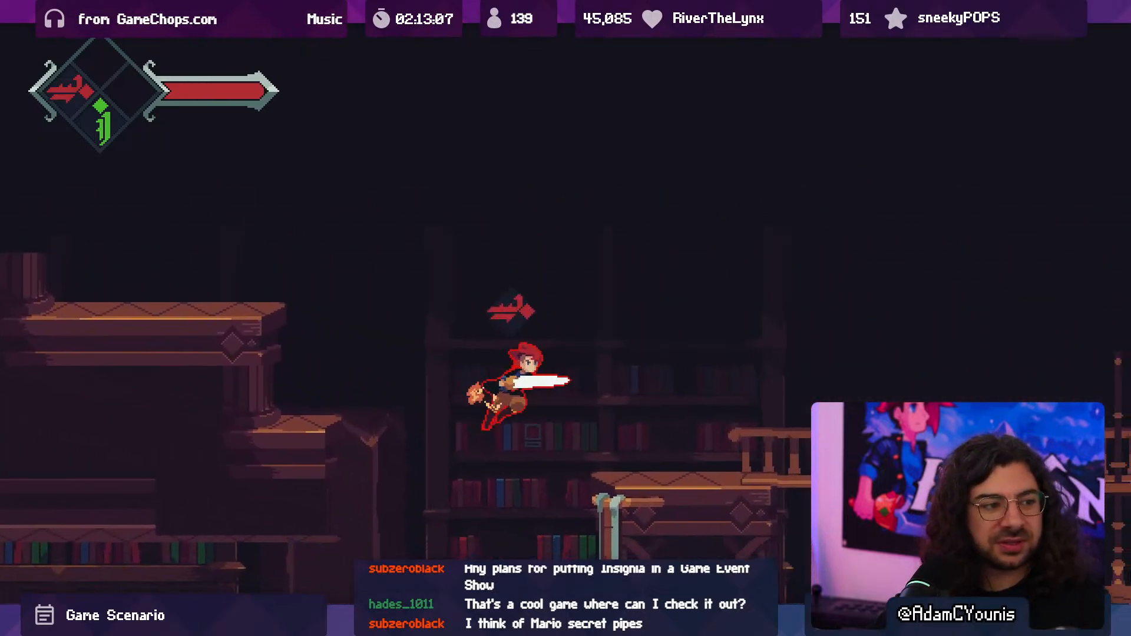
key("Right")
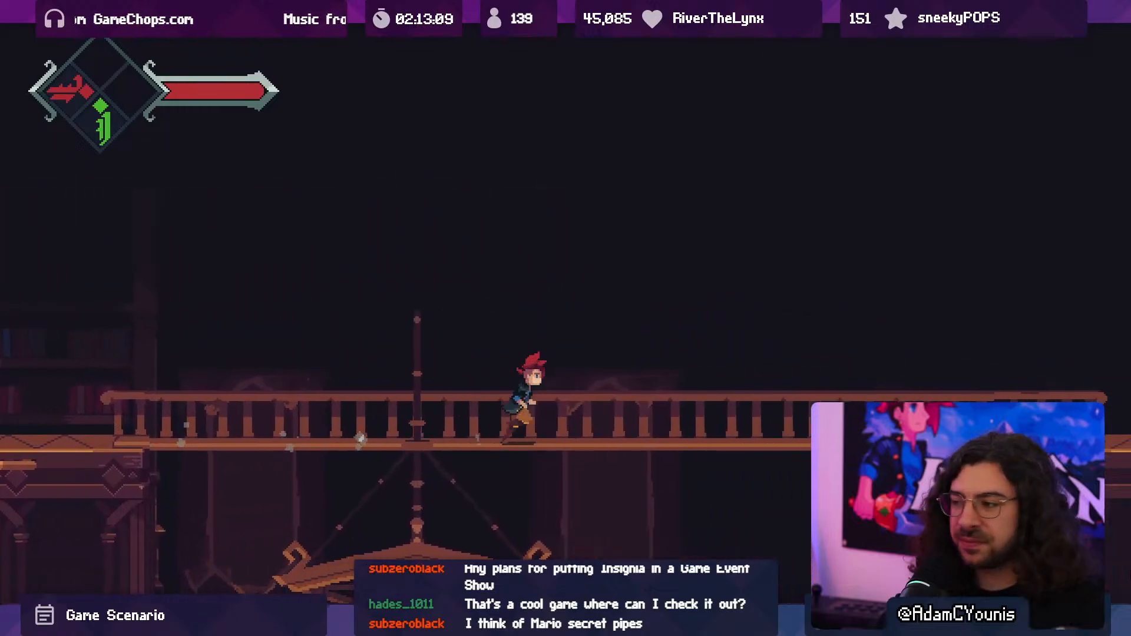
key("Right")
key("space")
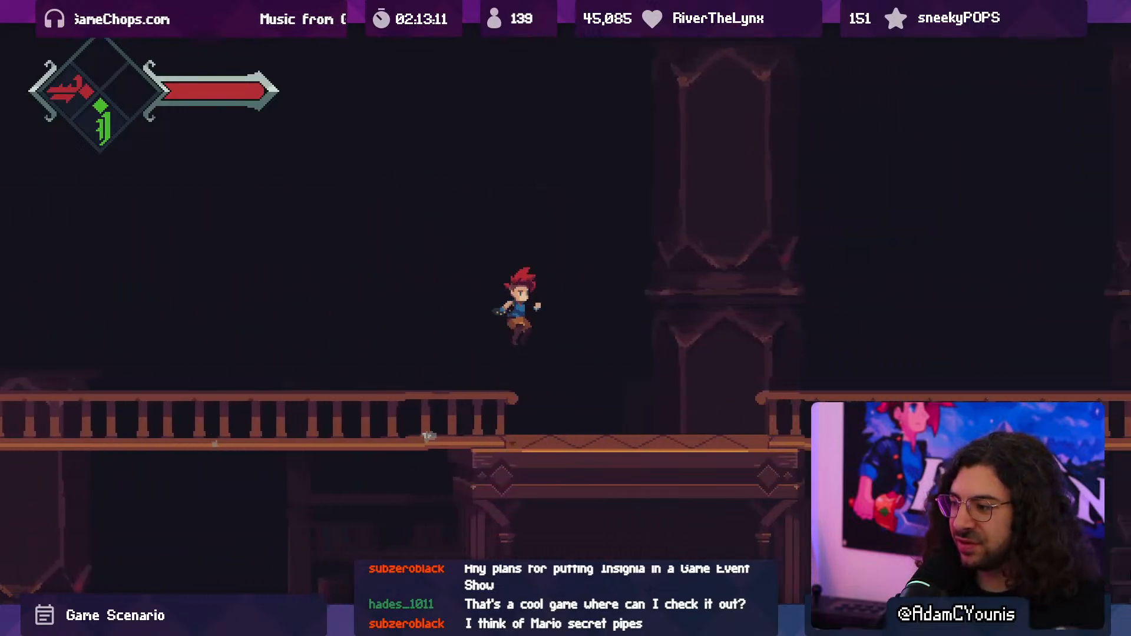
key("Right")
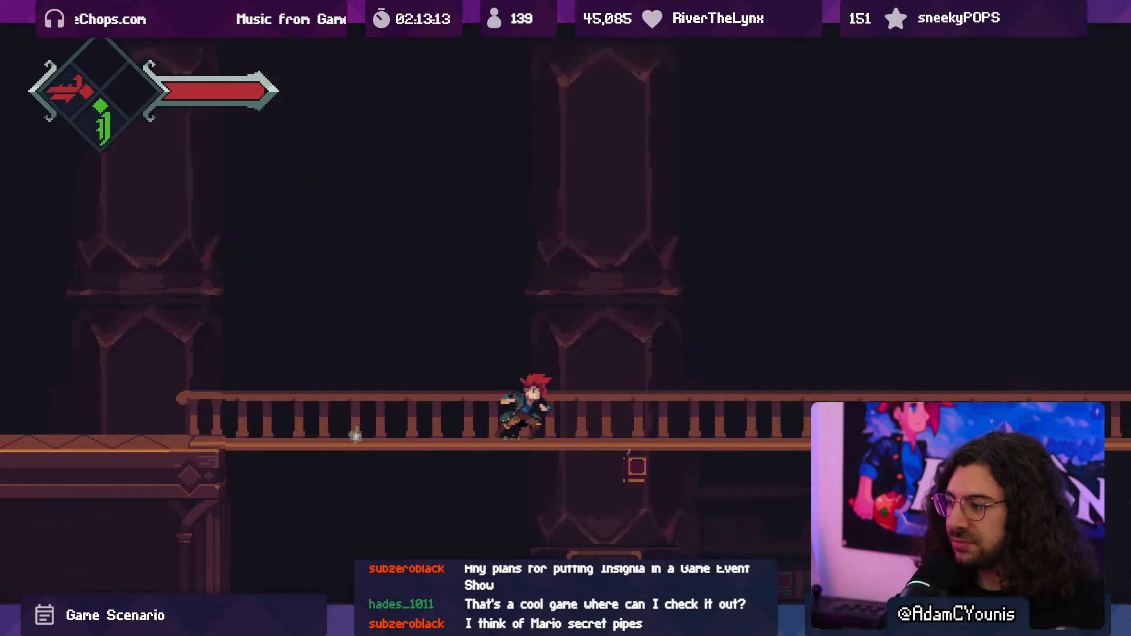
key("Right")
key("space")
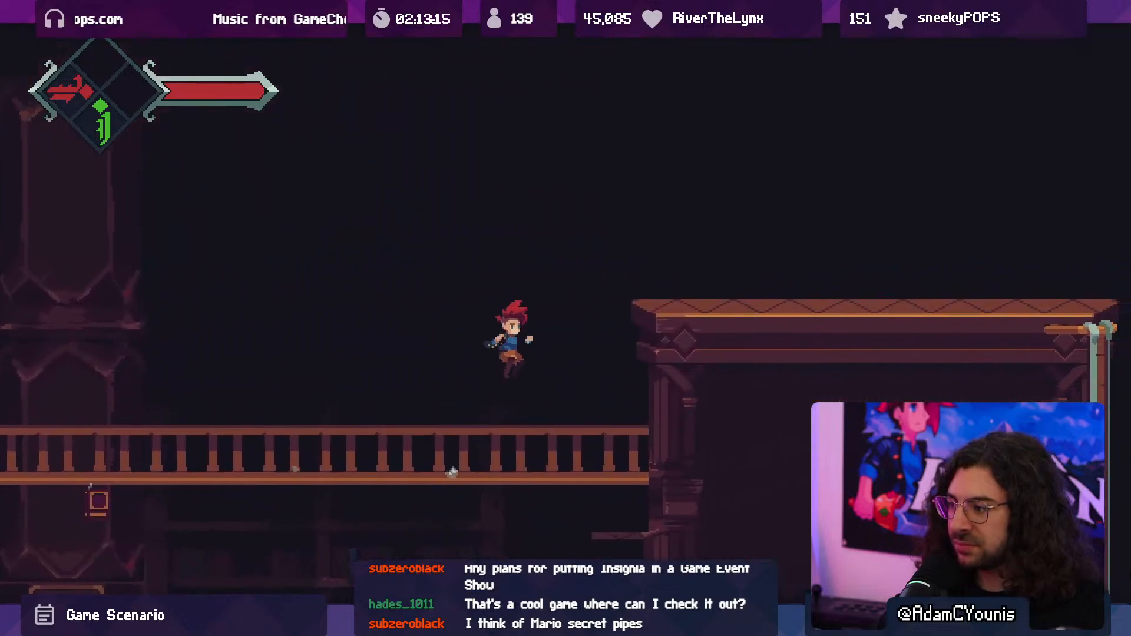
key("Right")
key("space")
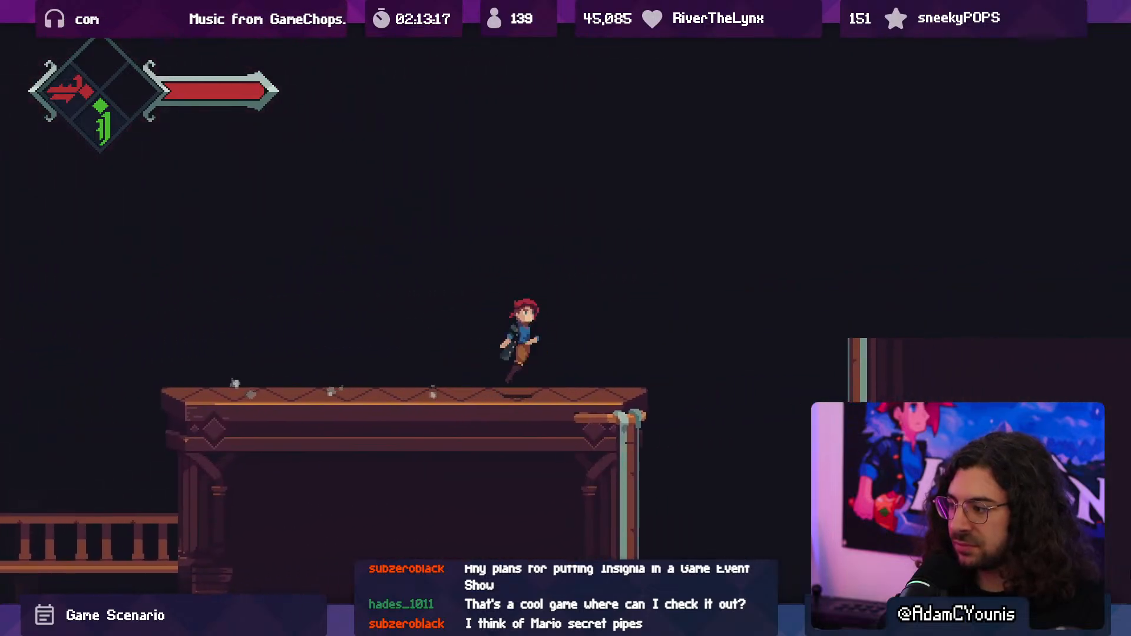
key("space")
key("Right")
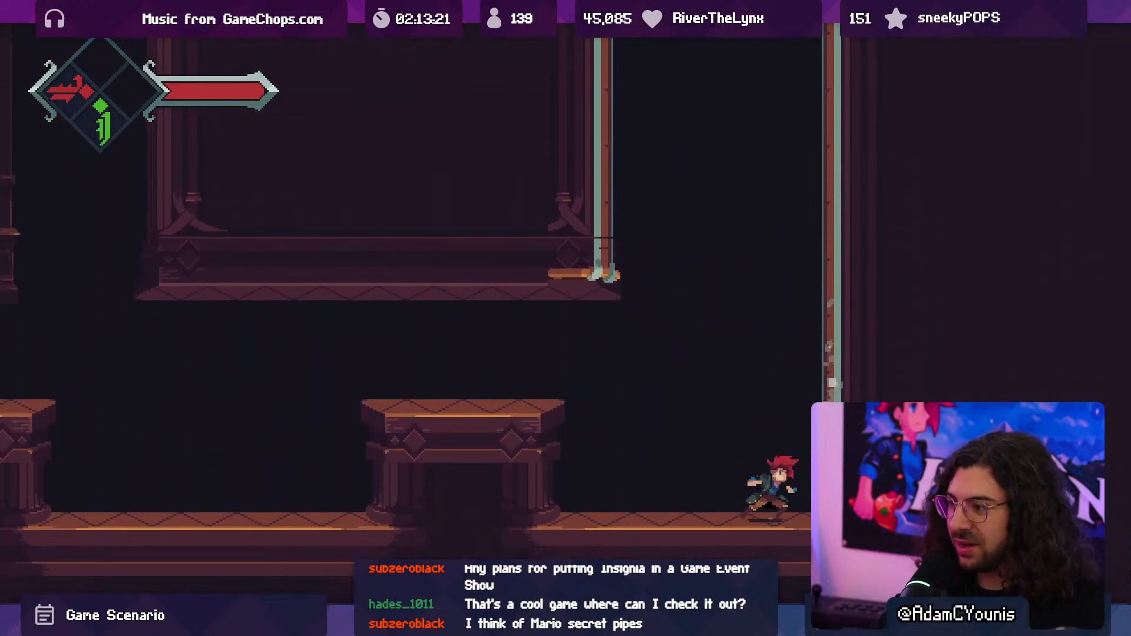
key("space")
key("Right")
key("space")
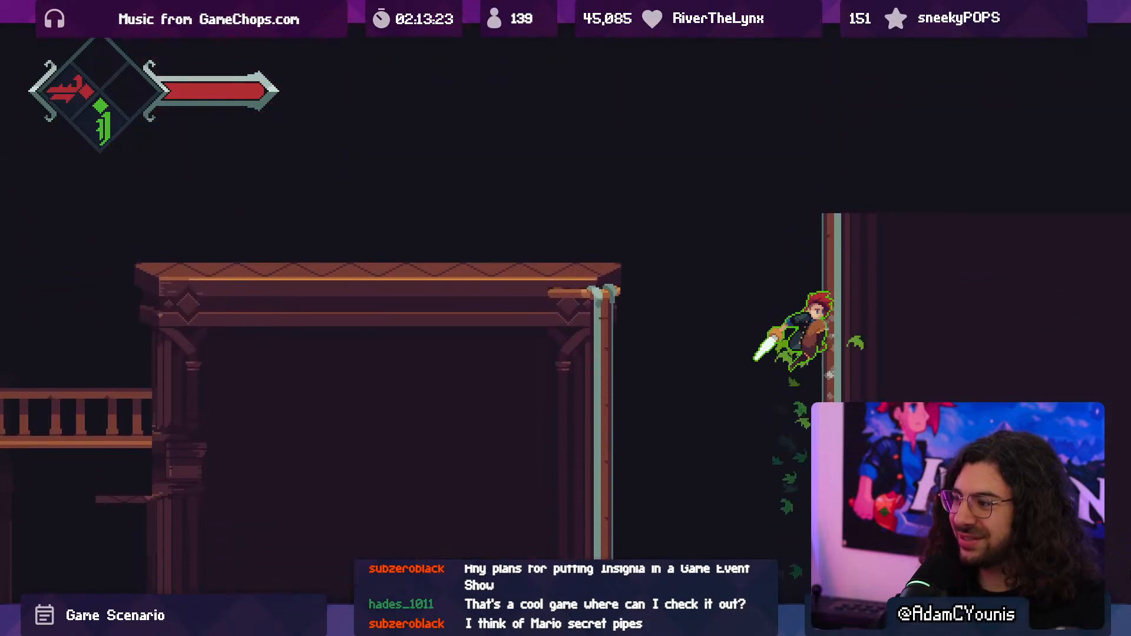
key("space")
key("Left")
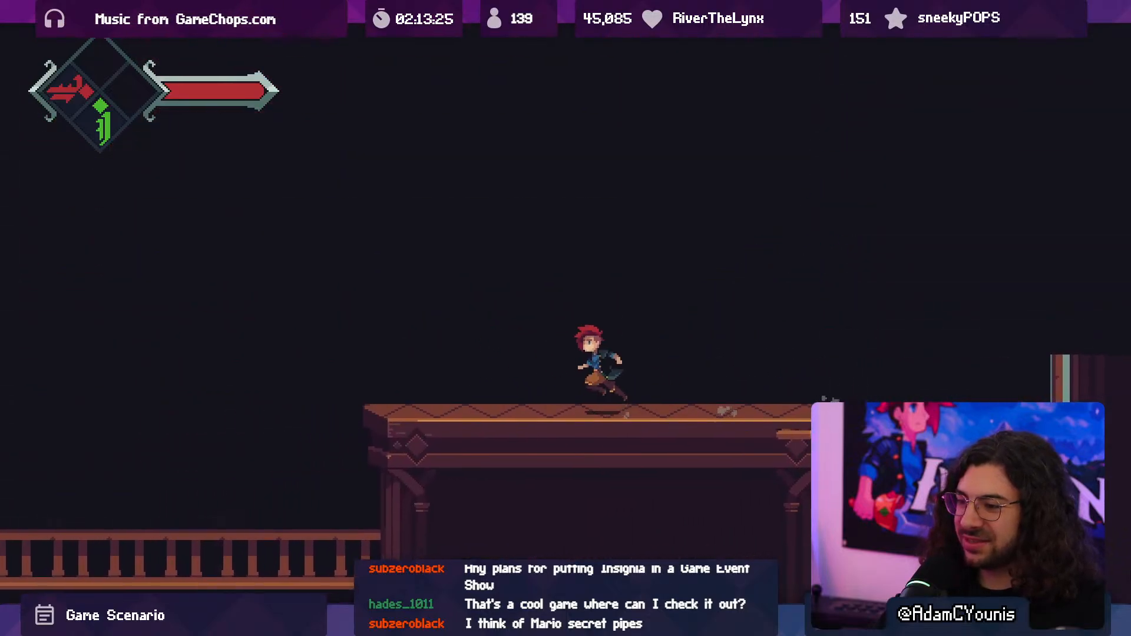
- Playtest the drop from the upper platform to the book pile and defeat the Bookmoth between the torches
key("Left")
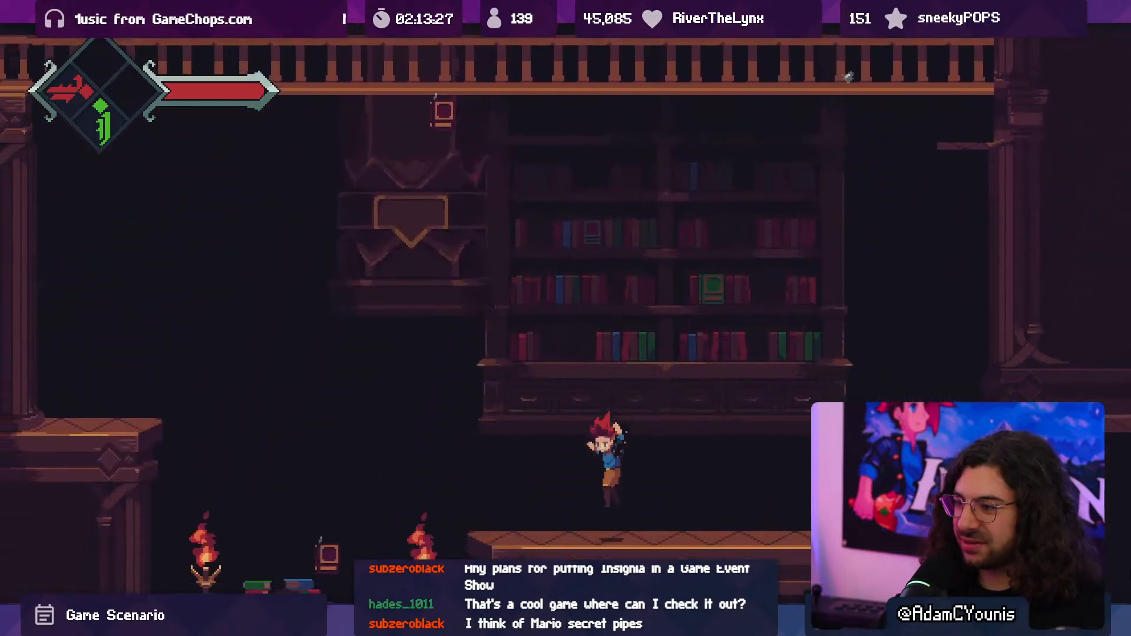
key("Left")
key("space")
key("x")
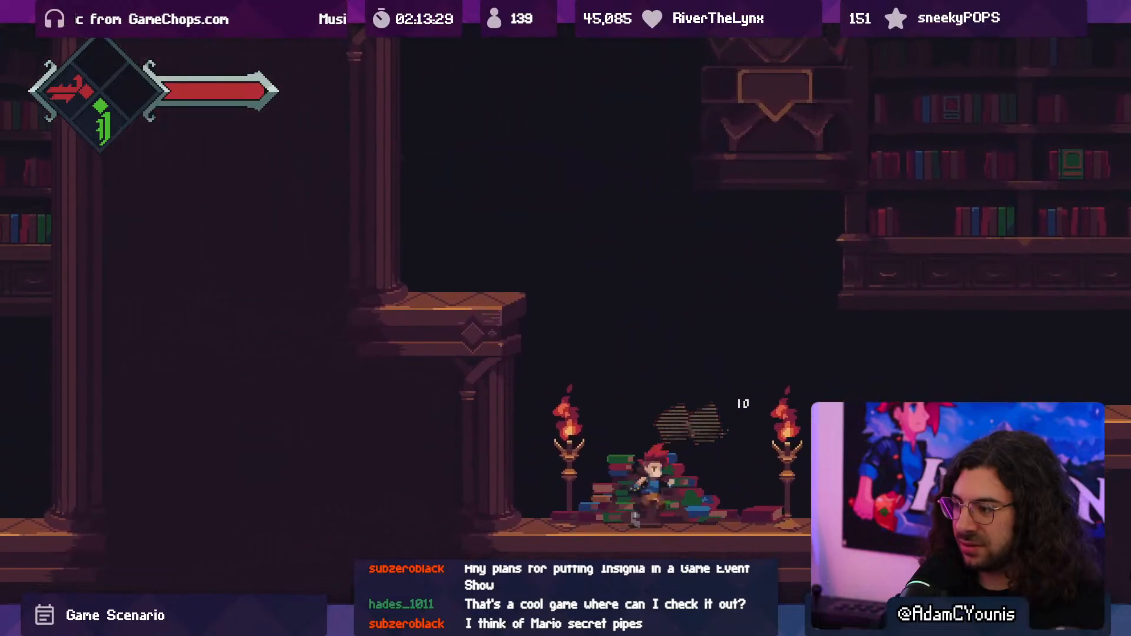
key("Right")
key("space")
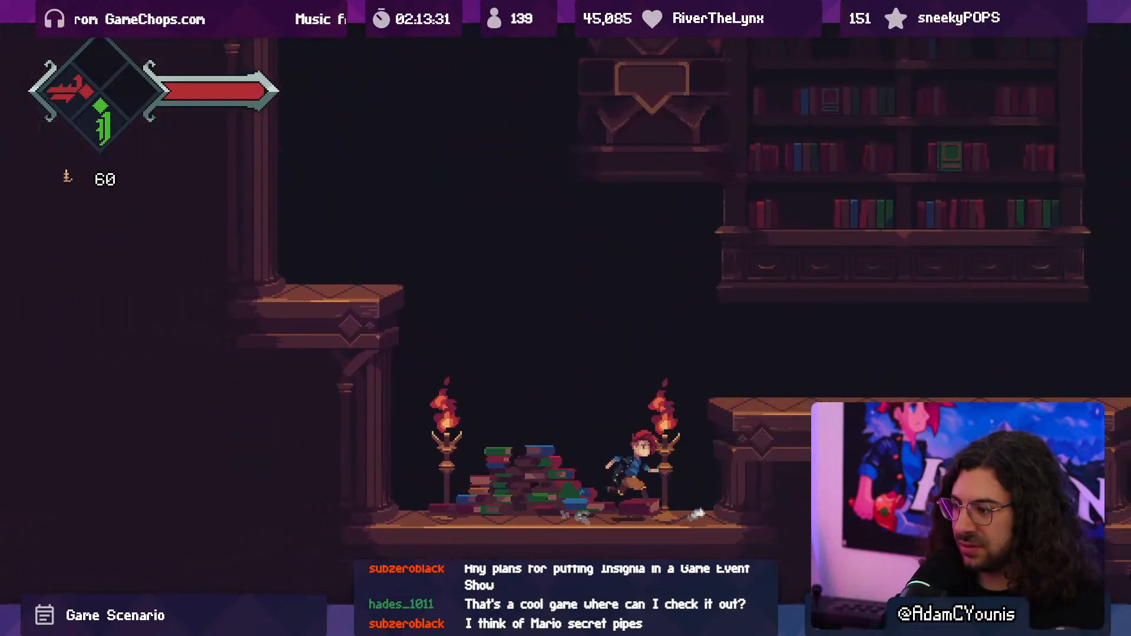
key("space")
- Test jumping toward the stepped platform beside the book pile, then attack with the fire sword while heading to the hanging bookcase
key("Left")
key("space")
key("x")
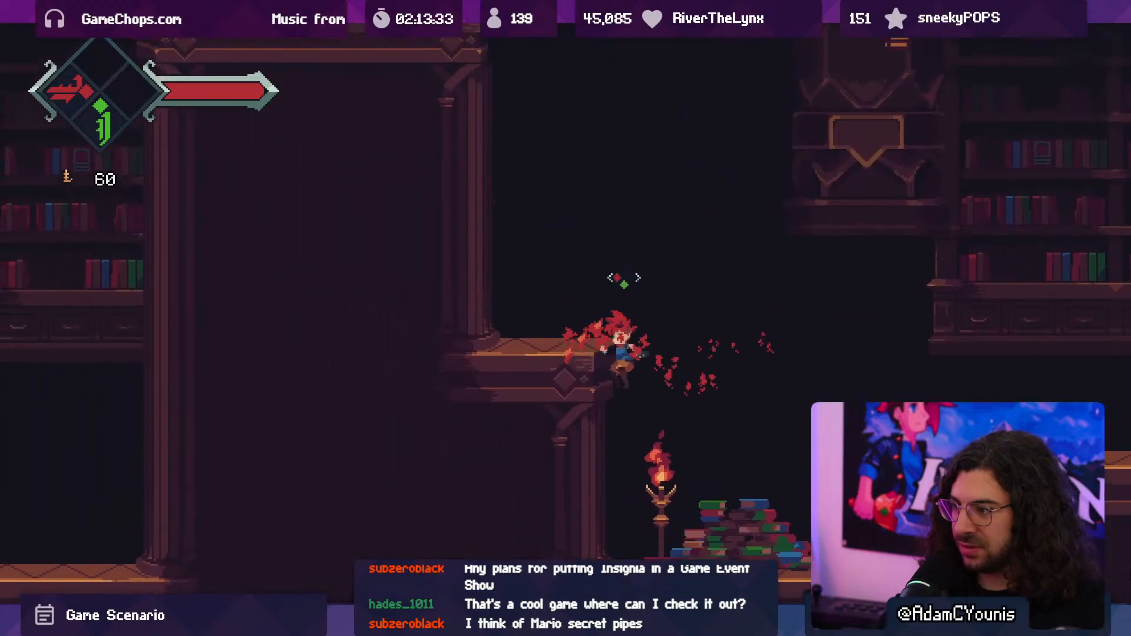
key("Right")
key("space")
key("x")
- Test crossing the lower platforms to the far wall and climbing the shaft to the upper platform
key("x")
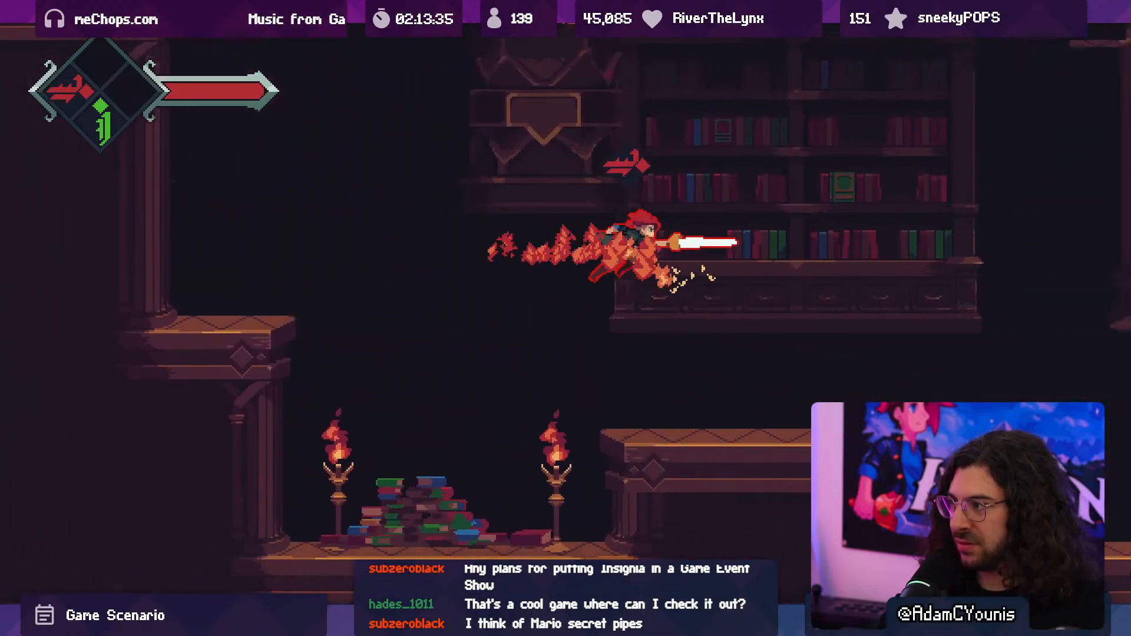
key("Right")
key("space")
key("x")
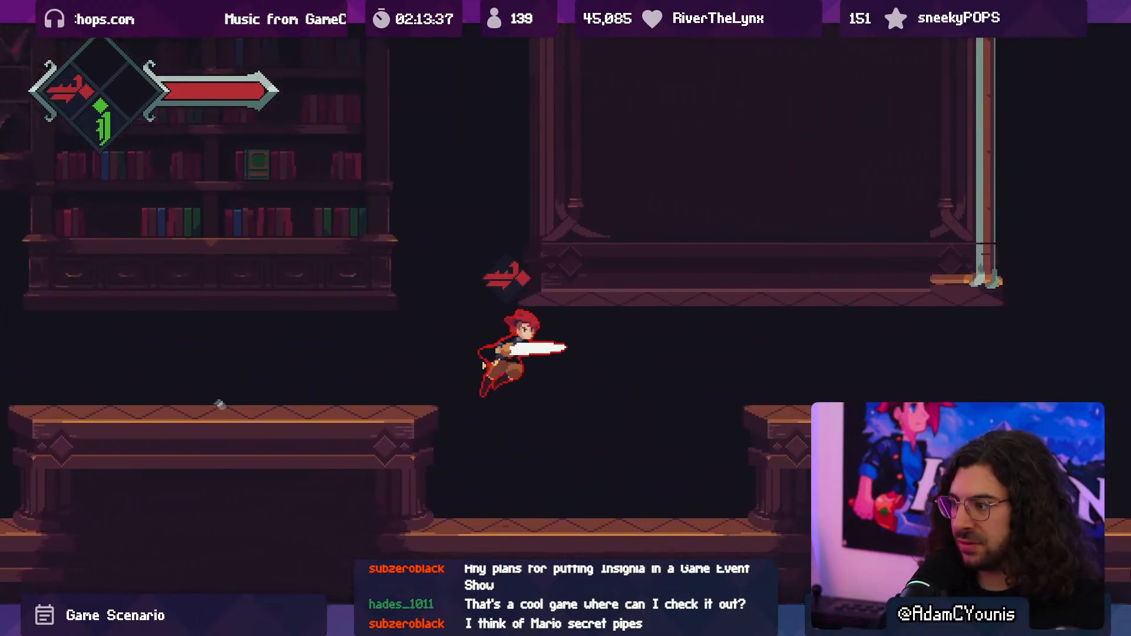
key("Right")
key("space")
key("x")
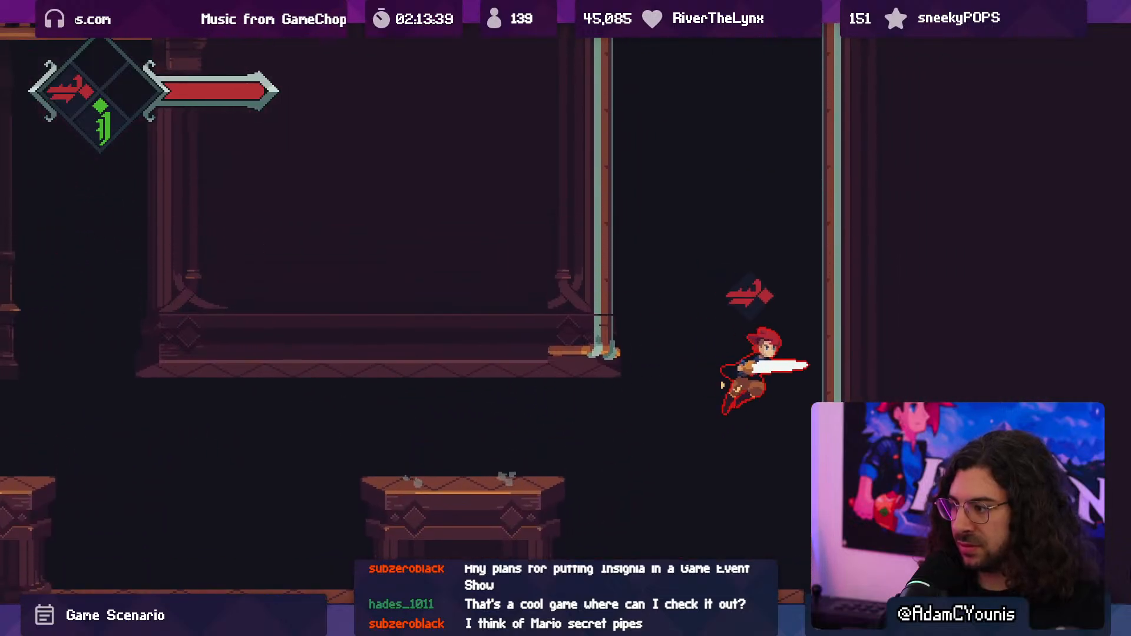
key("c")
key("Up")
key("space")
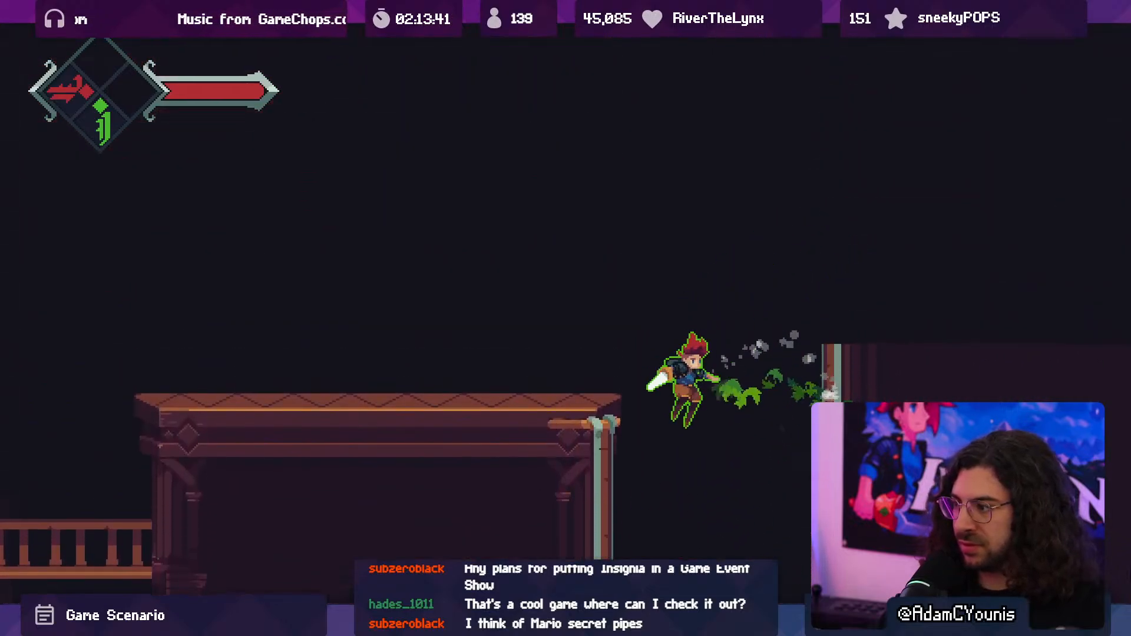
- Run back across the upper platform, drop past the railing near the Bookmoth and land on the stepped platform
key("Left")
key("space")
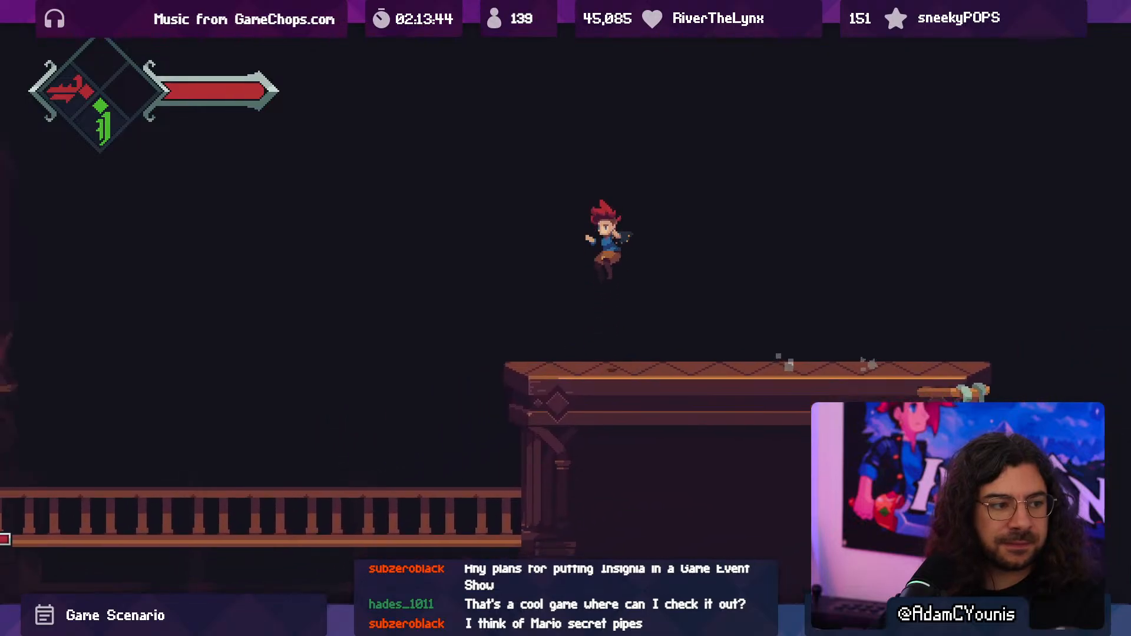
key("Left")
key("Down")
key("x")
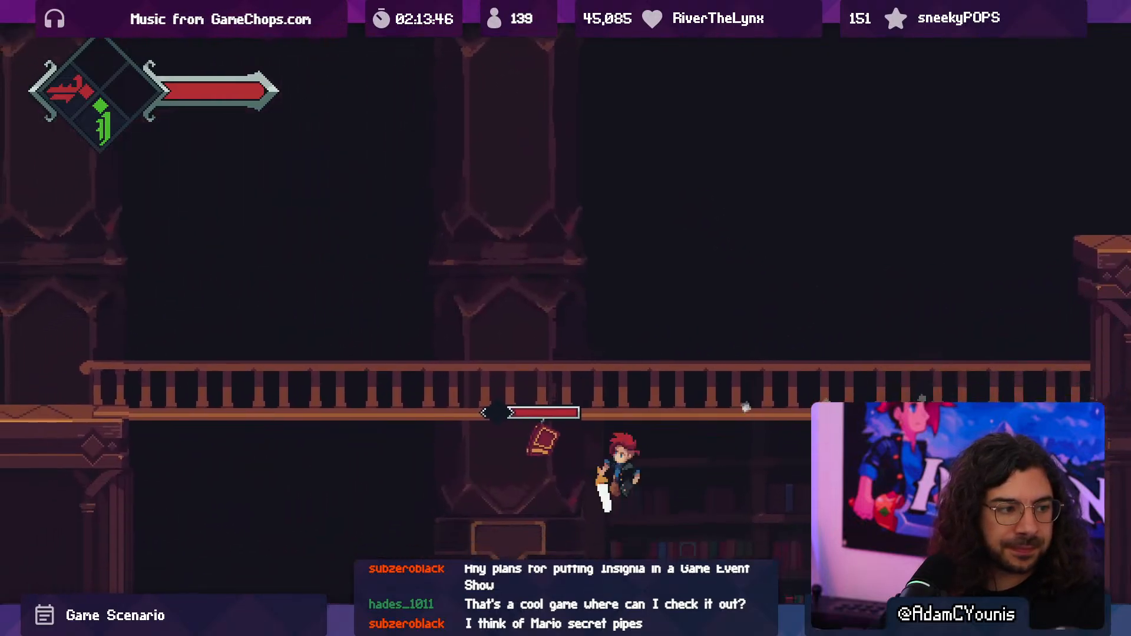
key("Left")
key("c")
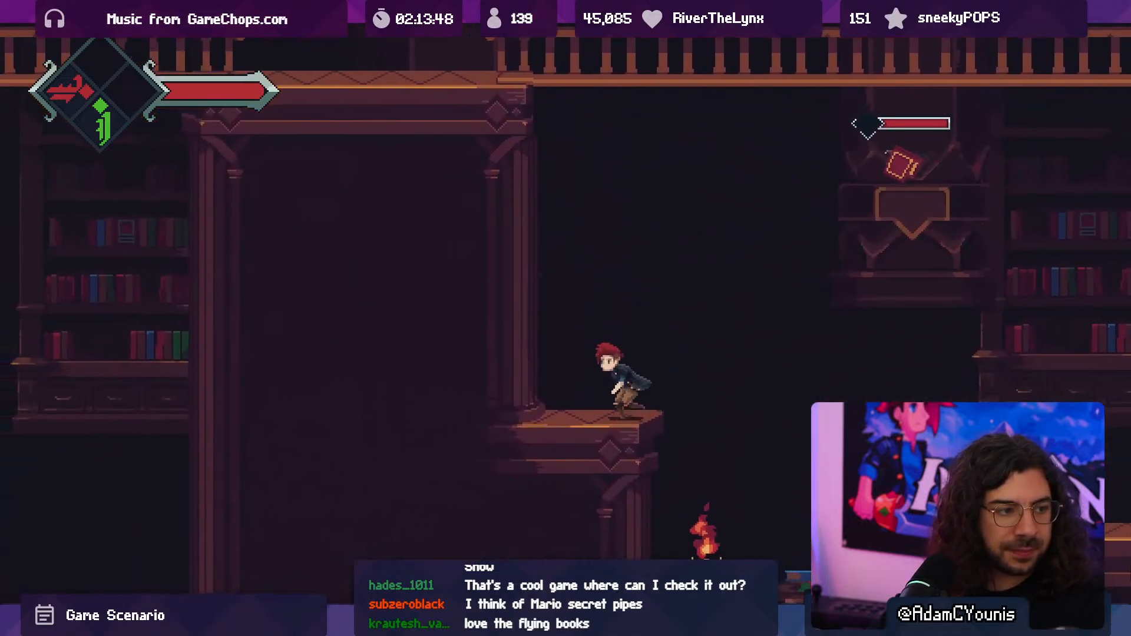
- Draw the second Bookmoth down to the book pile and strike at it with the sword
key("space")
key("Right")
key("x")
key("x")
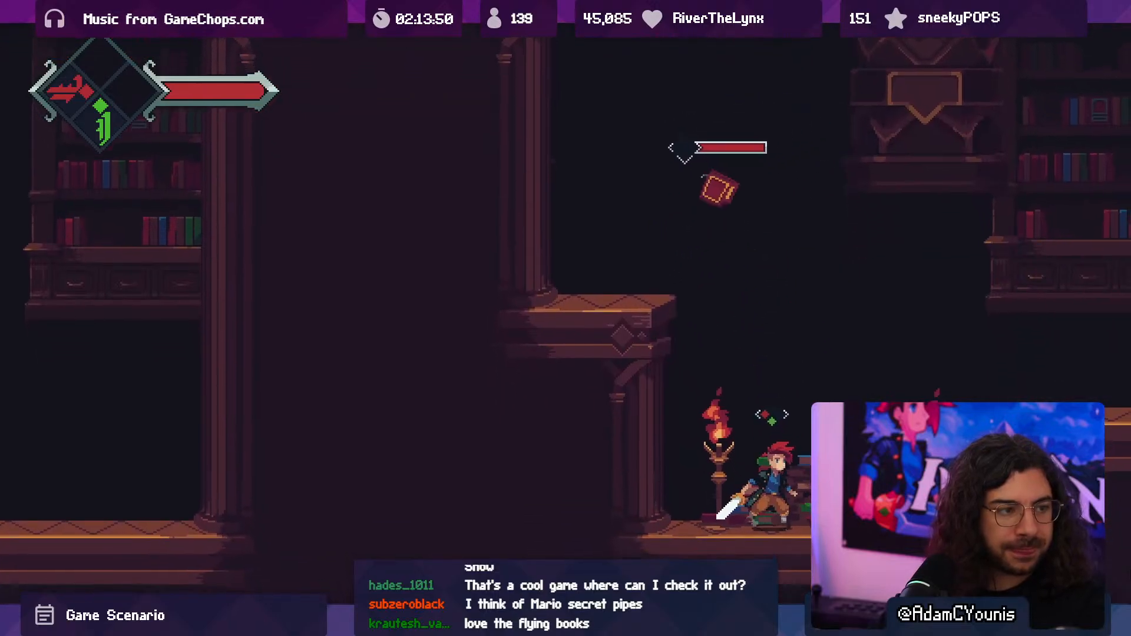
key("Left")
- Defeat the second Bookmoth beside the book pile, leave the full-screen view and stop the playtest
key("x")
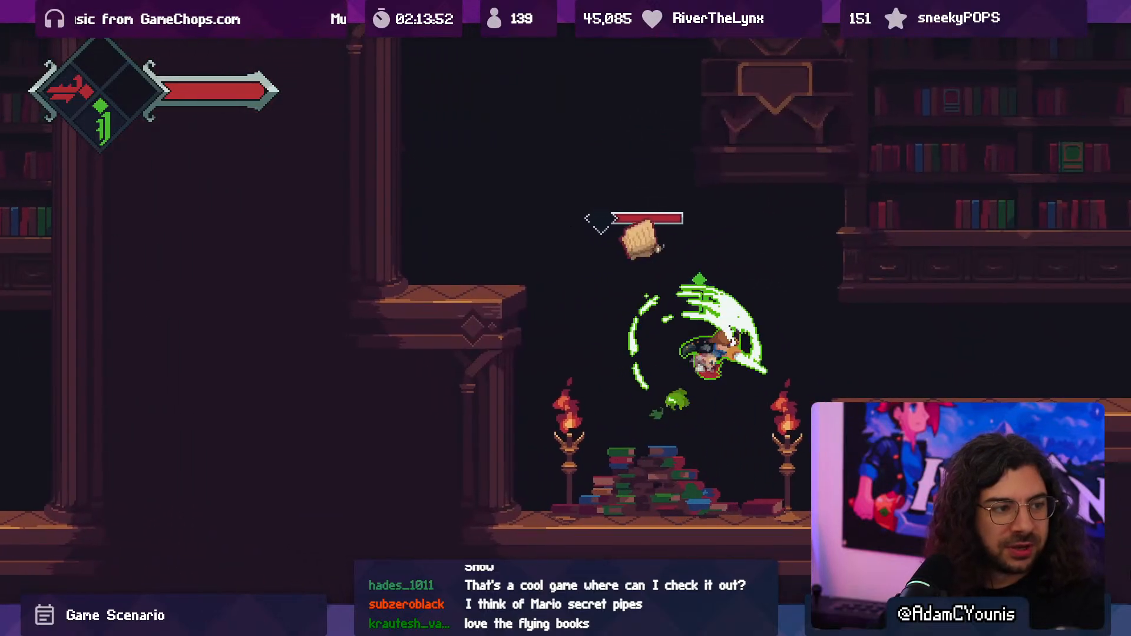
key("Right")
key("space")
key("x")
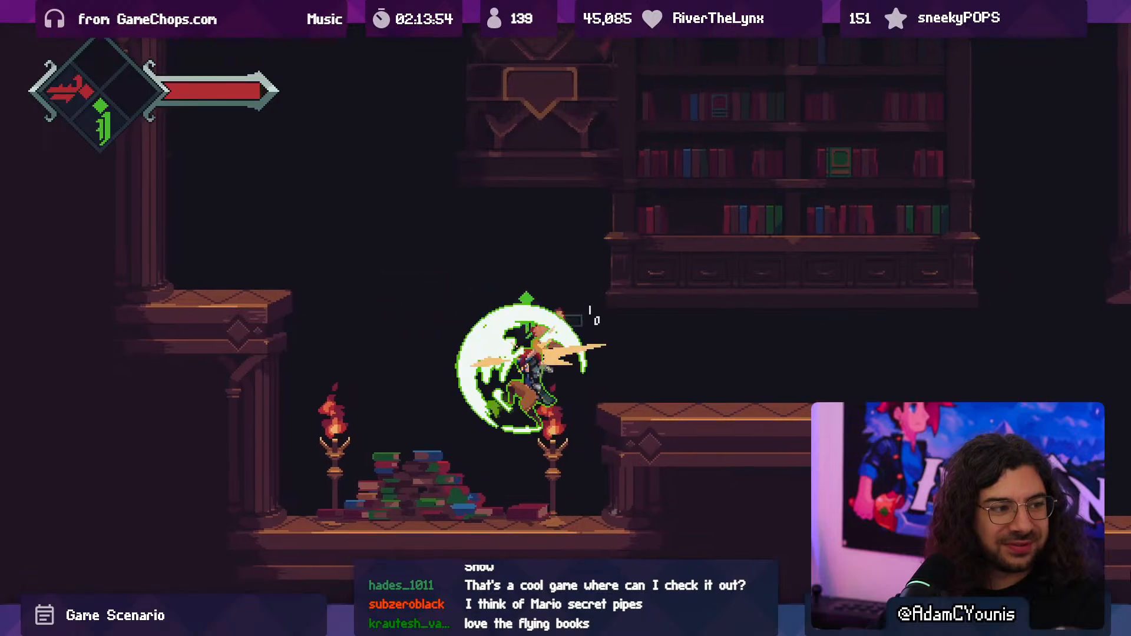
key("space")
key("Right")
key("x")
key("F10")
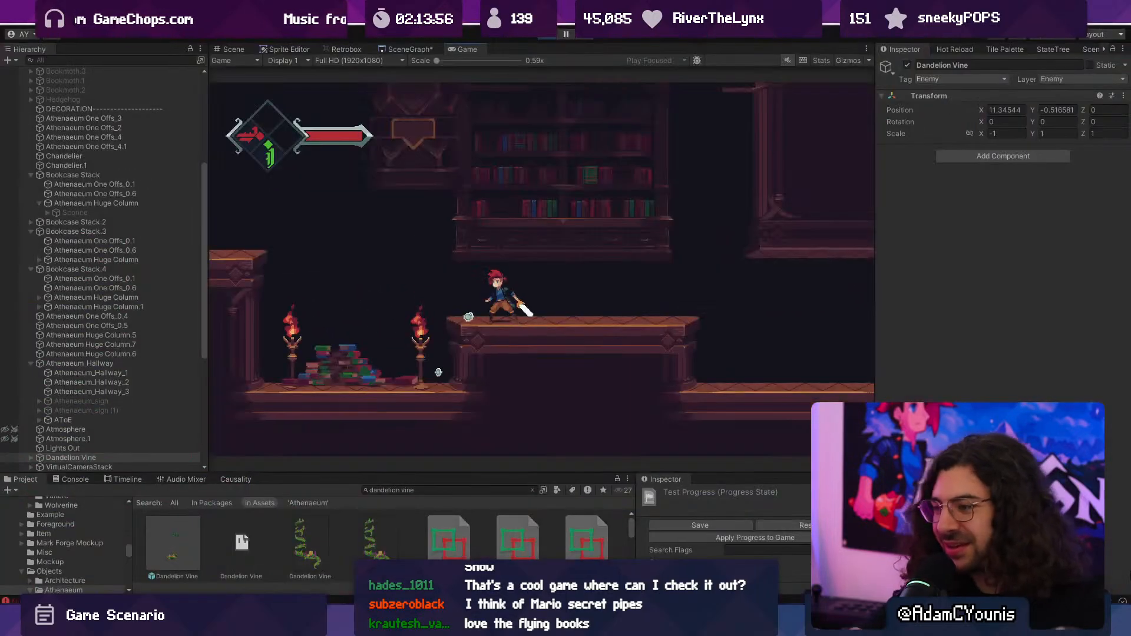
left_click(564, 33)
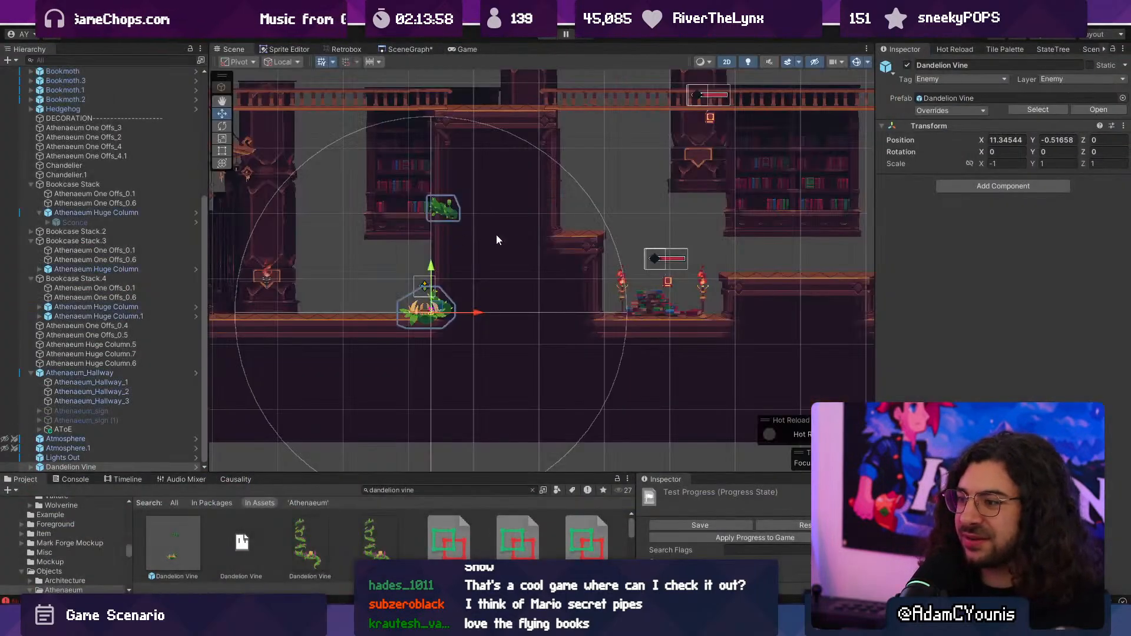
- Examine the level layout between the Hedgehog and the Dandelion Vine, focusing on the hallway beneath the chandelier
scroll(591, 258, "down", 2)
middle_click_drag(648, 279, 645, 298)
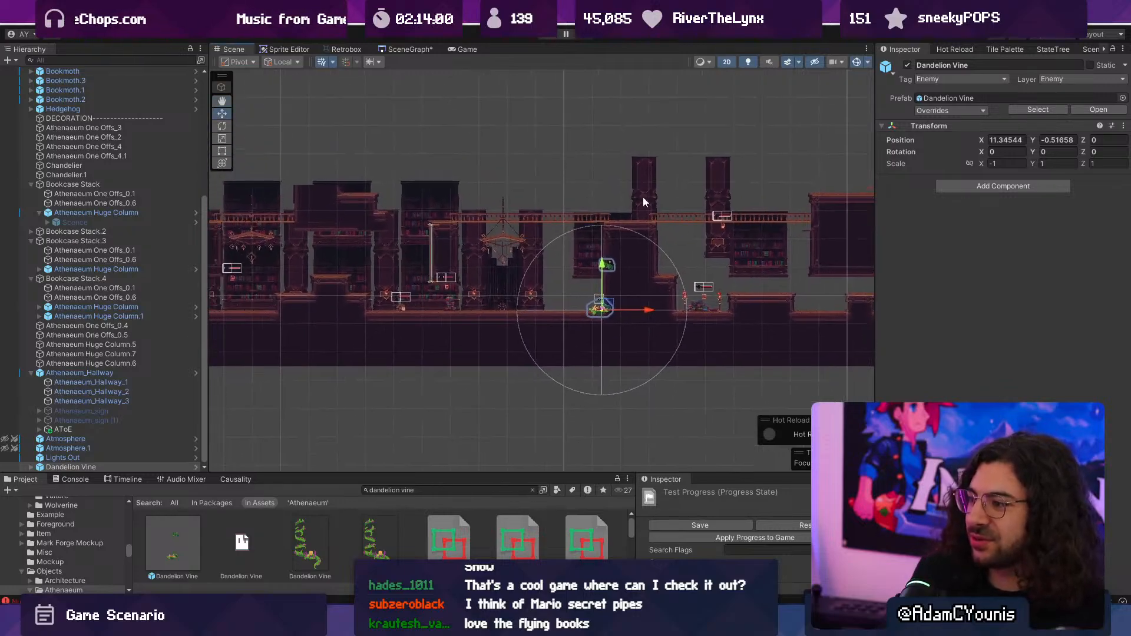
middle_click_drag(630, 204, 554, 268)
scroll(553, 267, "down", 5)
scroll(465, 305, "up", 6)
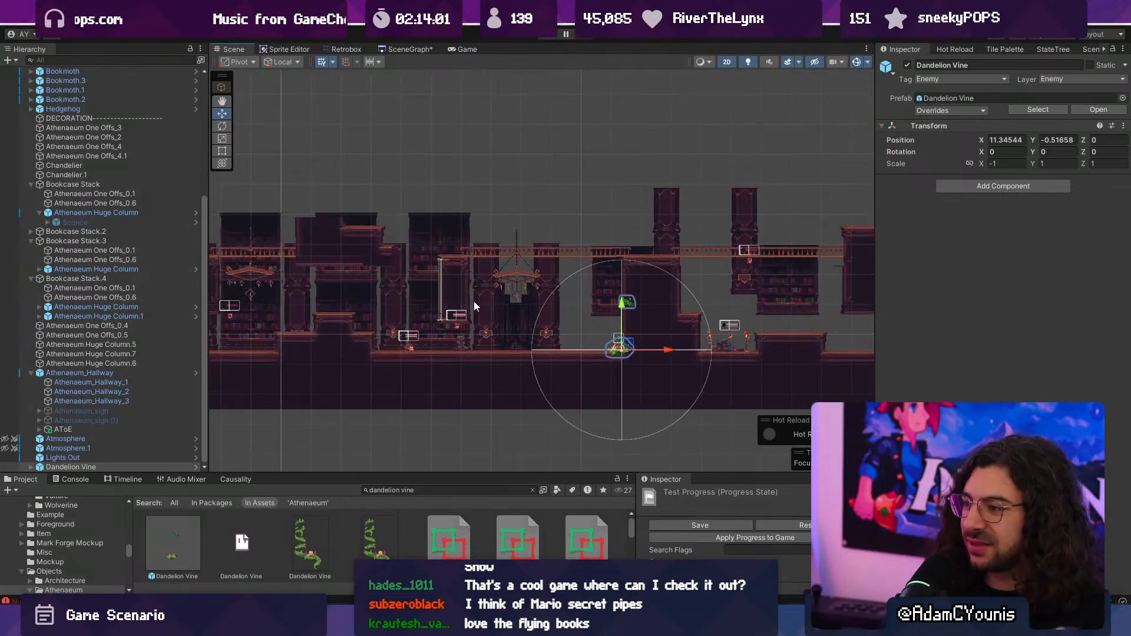
scroll(494, 355, "up", 5)
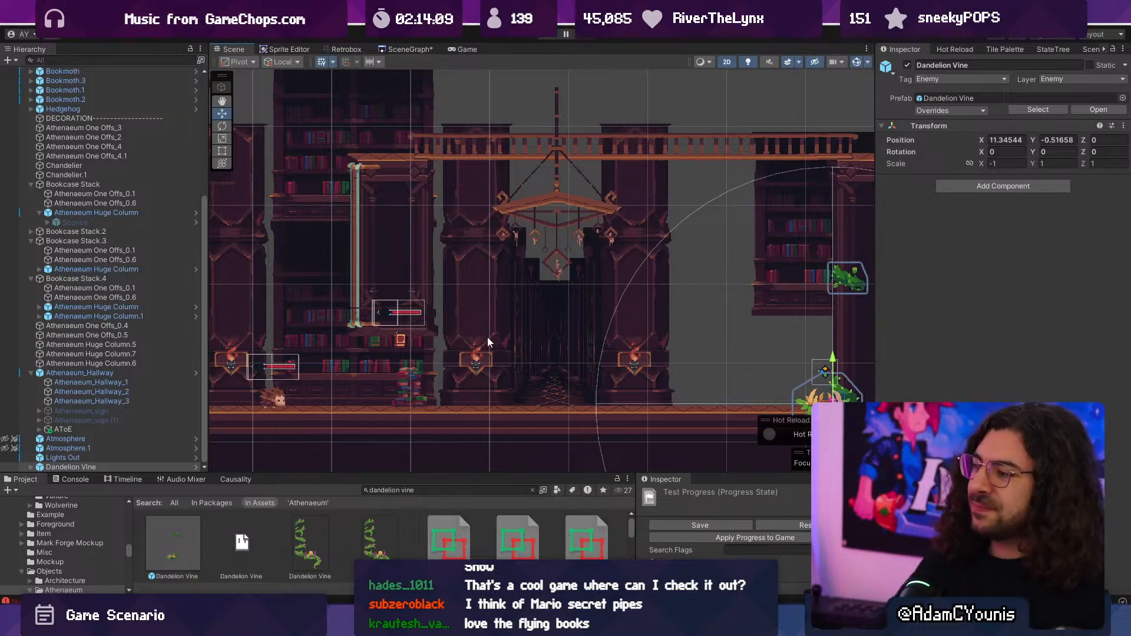
left_click(543, 336)
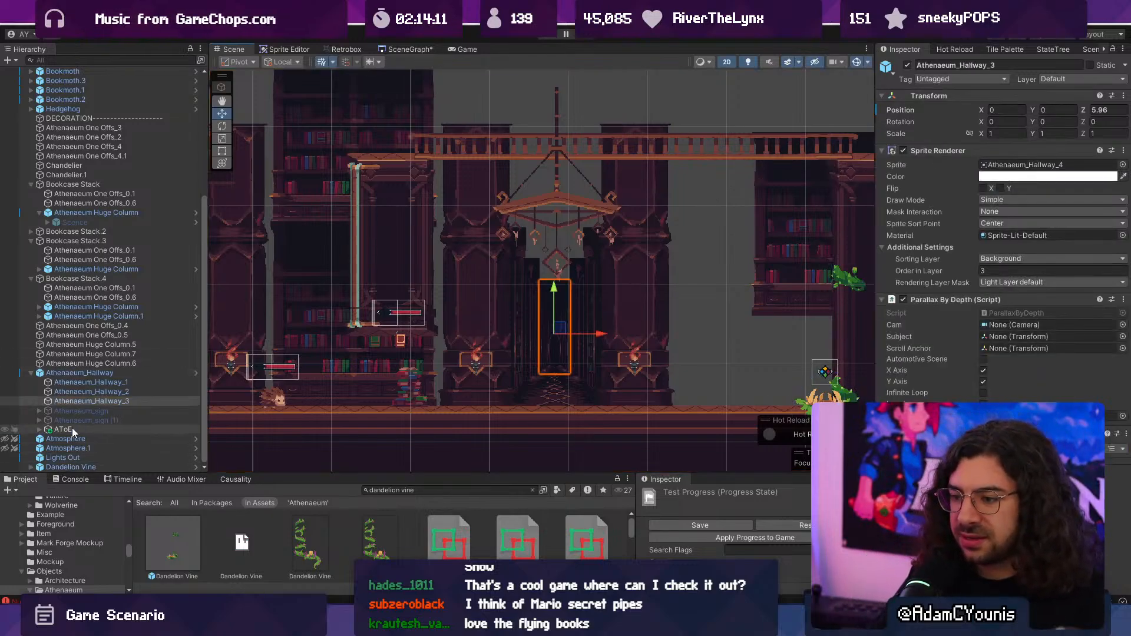
- Try activating both Athenaeum_sign objects in the hallway, and undo the activation
left_click(80, 419)
left_click(87, 411, "shift")
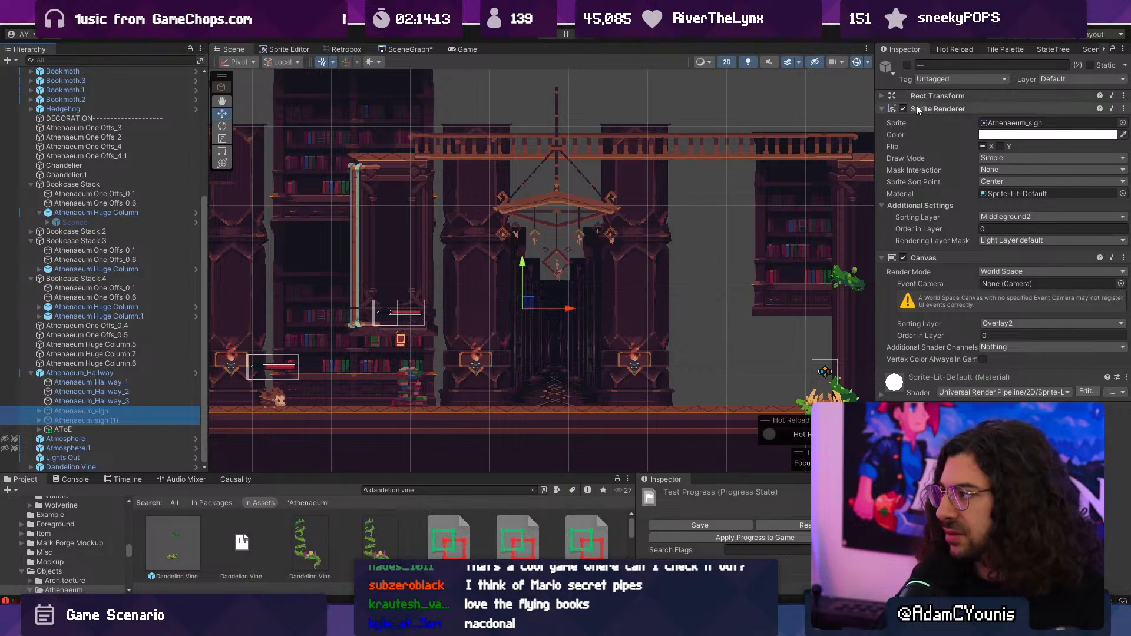
left_click(907, 65)
scroll(571, 262, "up", 5)
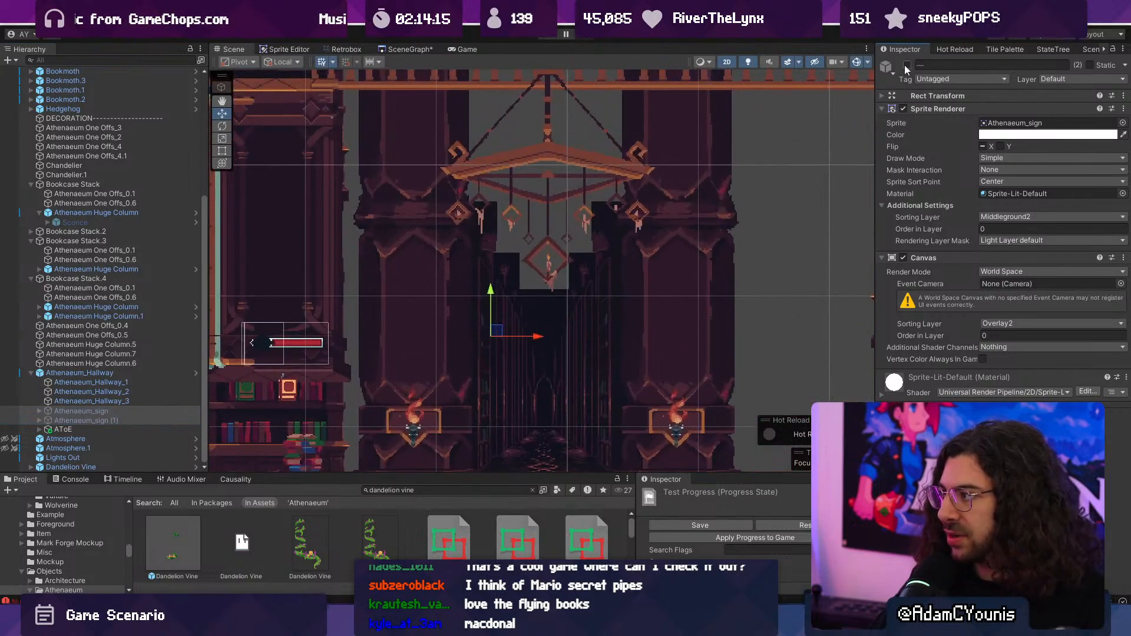
scroll(463, 319, "up", 4)
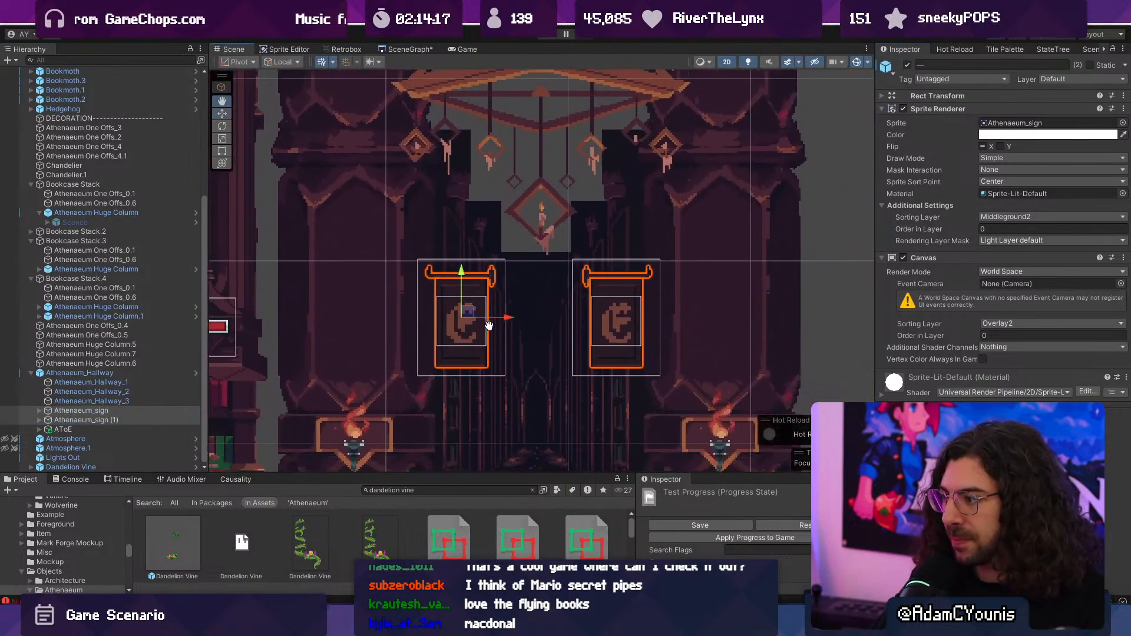
left_click(437, 345)
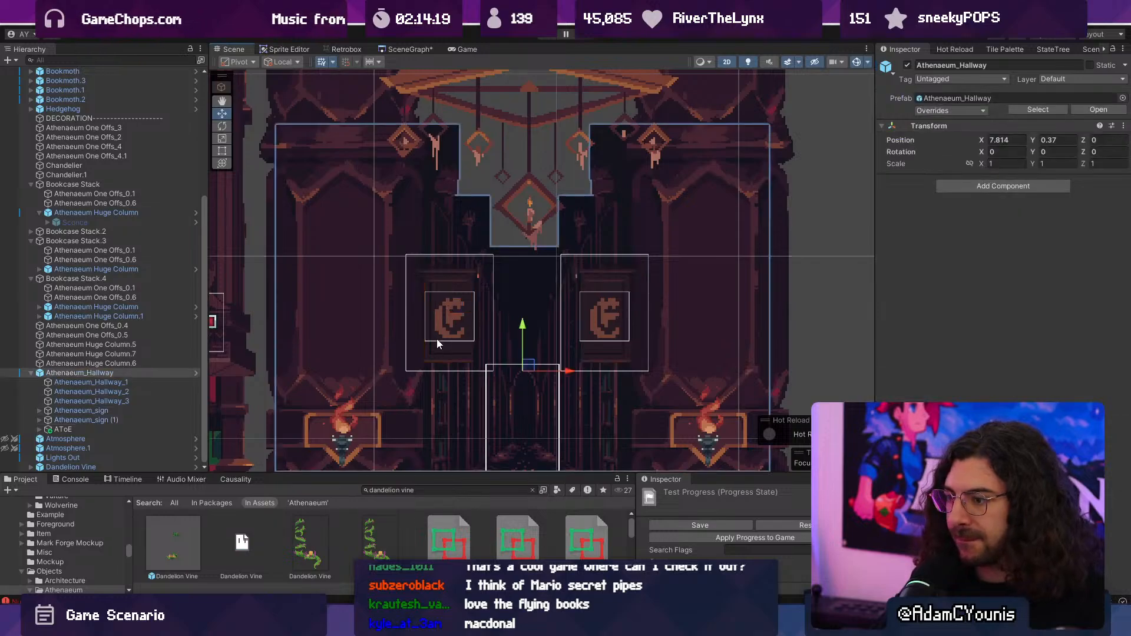
key("ctrl+z")
key("ctrl+z")
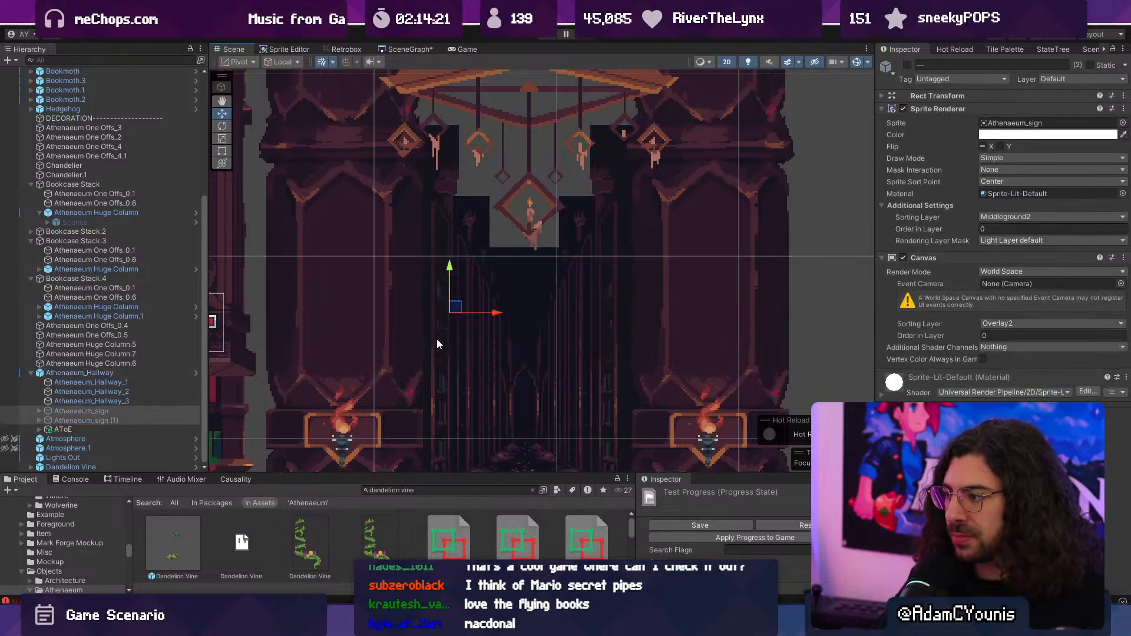
- Switch to Aseprite and inspect the empty area below the book piles in the Athenaeum prop sprite sheet
scroll(439, 341, "down", 3)
scroll(442, 349, "down", 1)
middle_click_drag(475, 352, 502, 326)
key("alt+Tab")
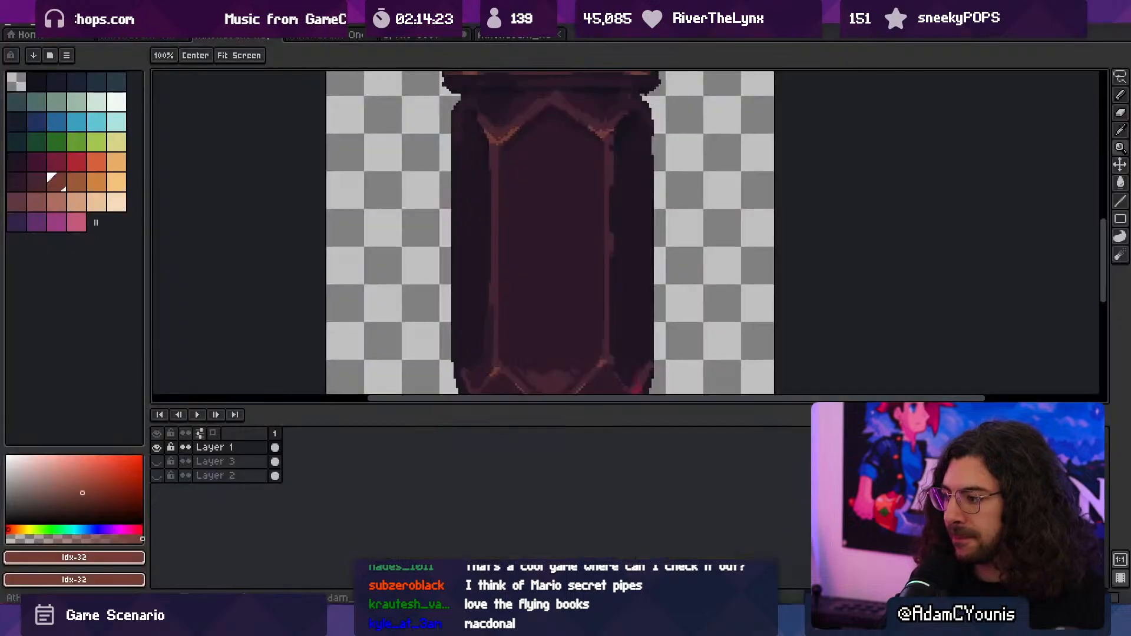
scroll(549, 311, "down", 2)
left_click(512, 34)
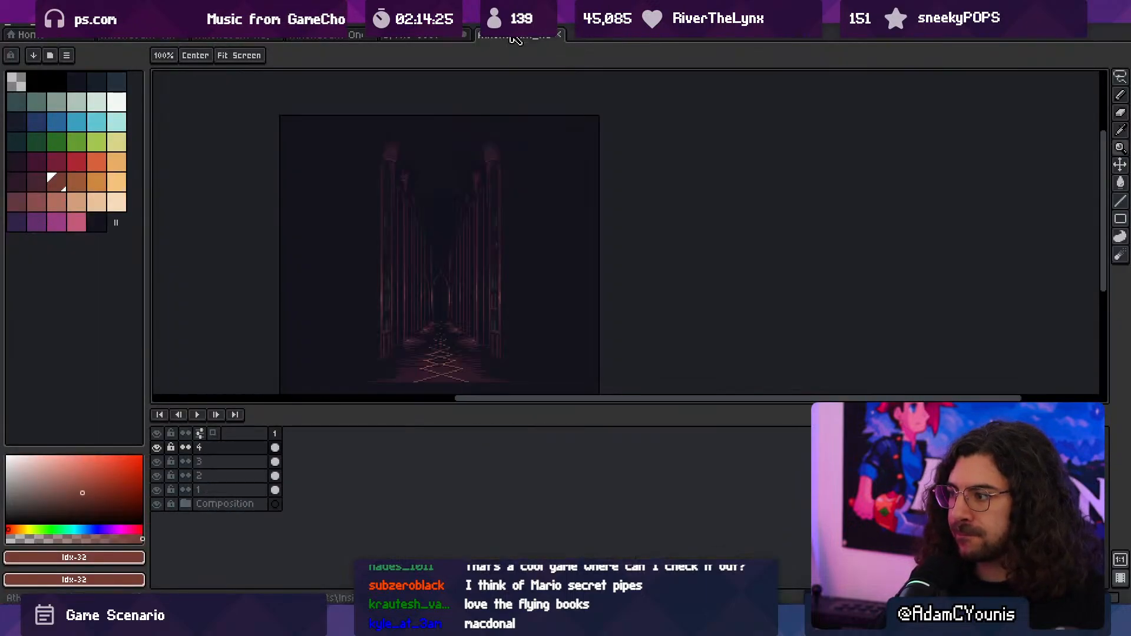
left_click(332, 34)
scroll(530, 248, "down", 3)
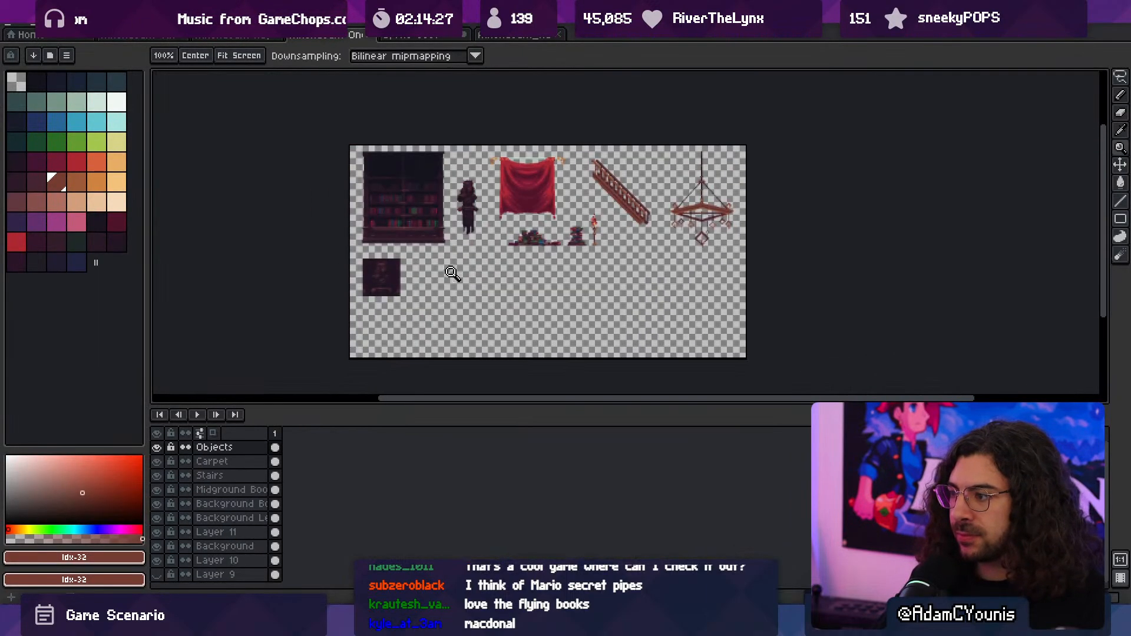
scroll(452, 273, "up", 3)
middle_click_drag(486, 271, 491, 304)
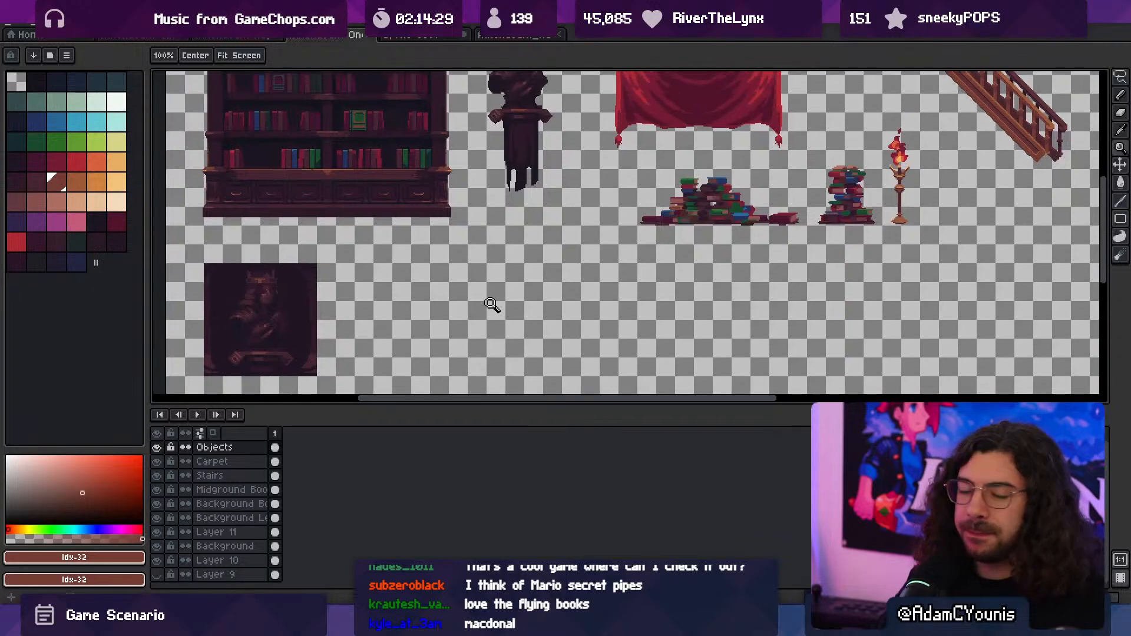
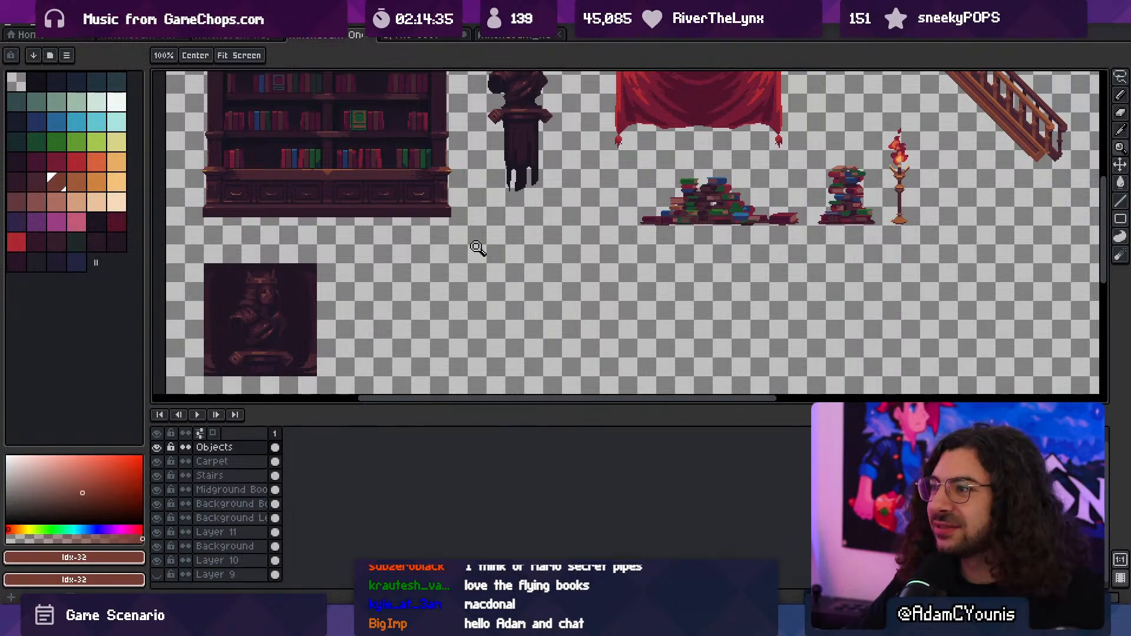
- Look through the open Athenaeum artwork files, including the bookcase background and the hallway
left_click(399, 34)
scroll(557, 175, "down", 1)
middle_click_drag(569, 231, 579, 269)
left_click(274, 35)
left_click(339, 35)
left_click(408, 36)
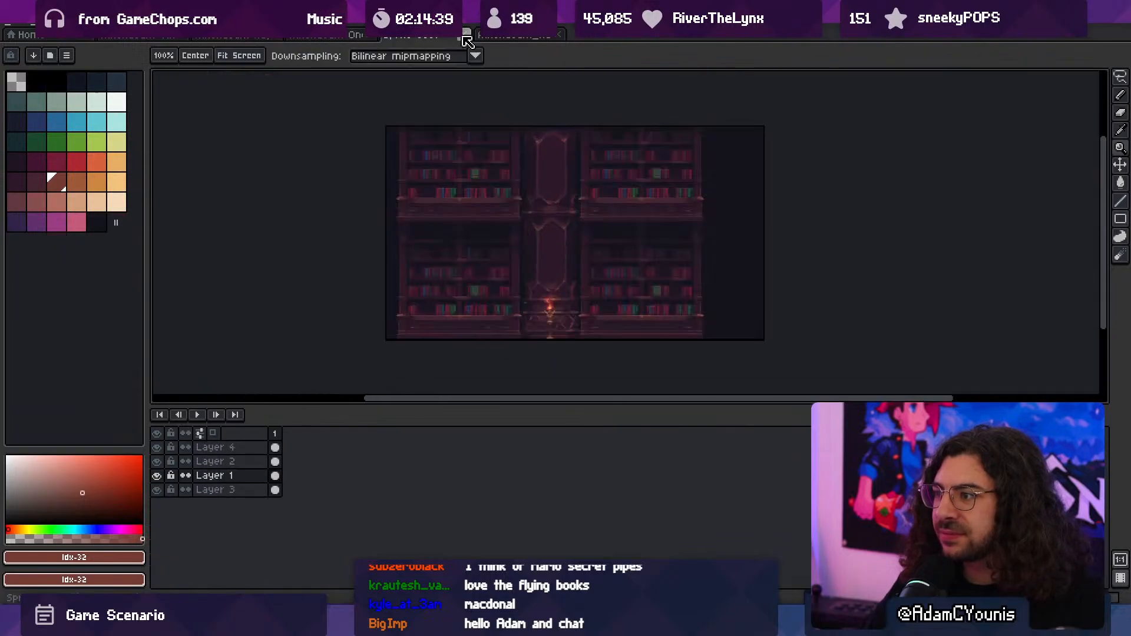
left_click(465, 35)
left_click(559, 336)
middle_click_drag(512, 281, 608, 271)
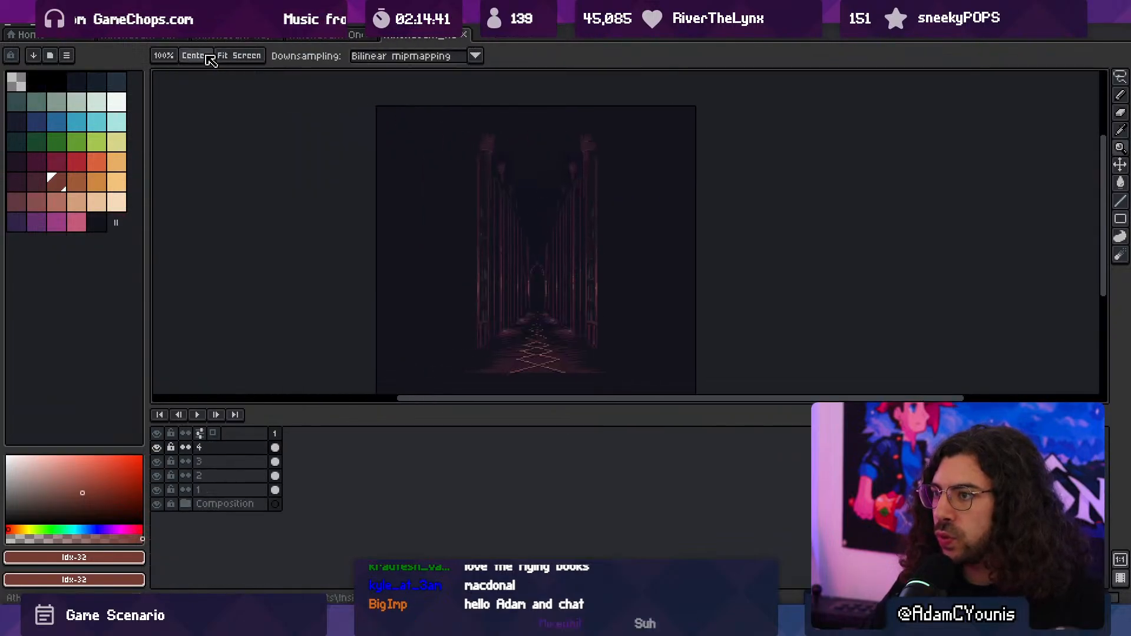
- Open the huge column artwork, examine its lower band, and compare it with the hallway artwork
left_click(171, 36)
left_click(235, 36)
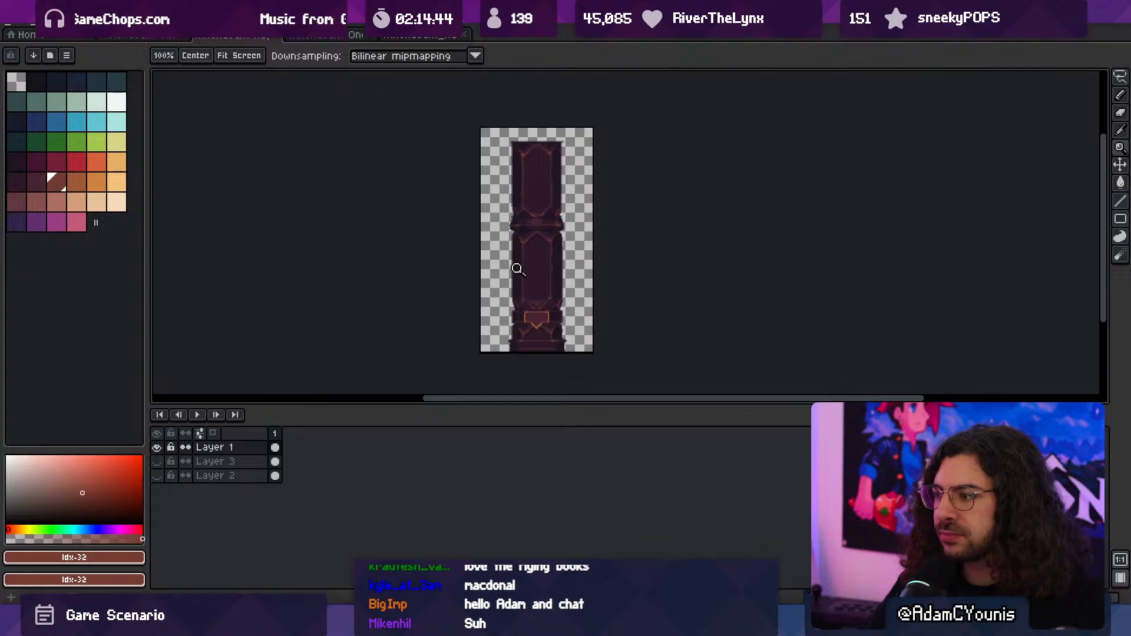
left_click(519, 329)
middle_click_drag(576, 319, 584, 347)
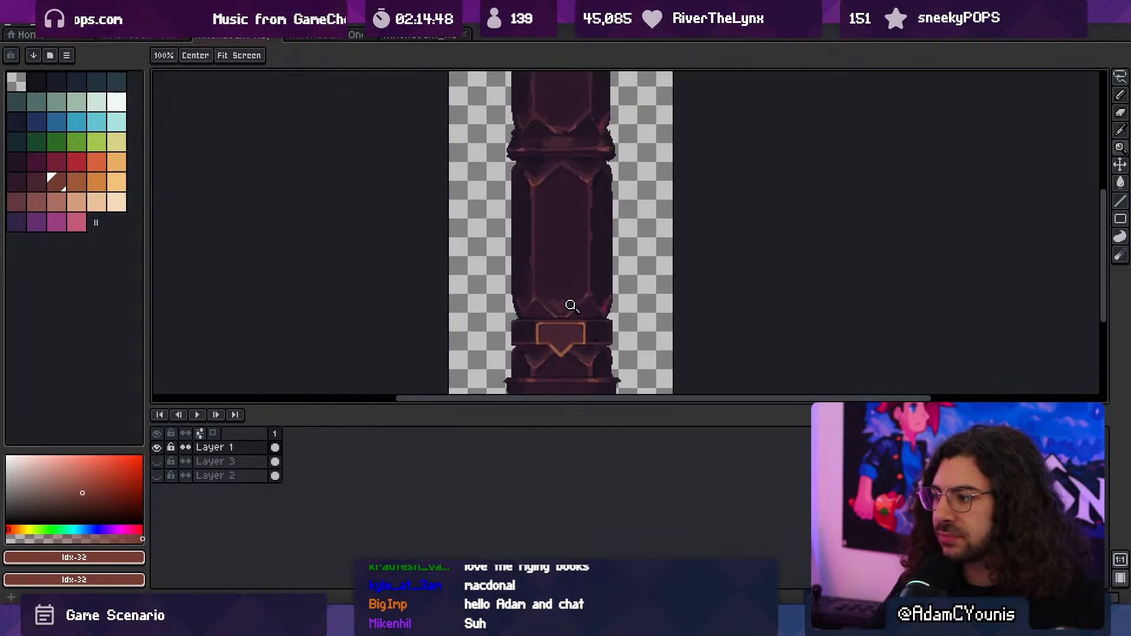
left_click(330, 35)
left_click(430, 37)
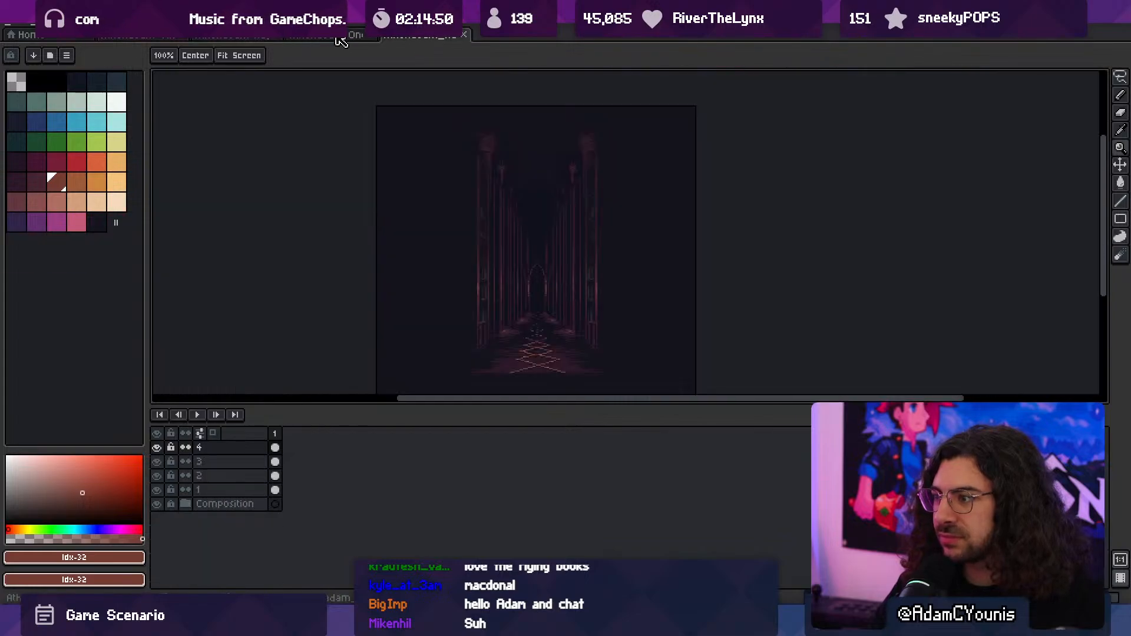
left_click(224, 37)
- Check Layer 2, show Layer 3 behind the column, and shrink the timeline to enlarge the canvas area
middle_click_drag(496, 287, 548, 238)
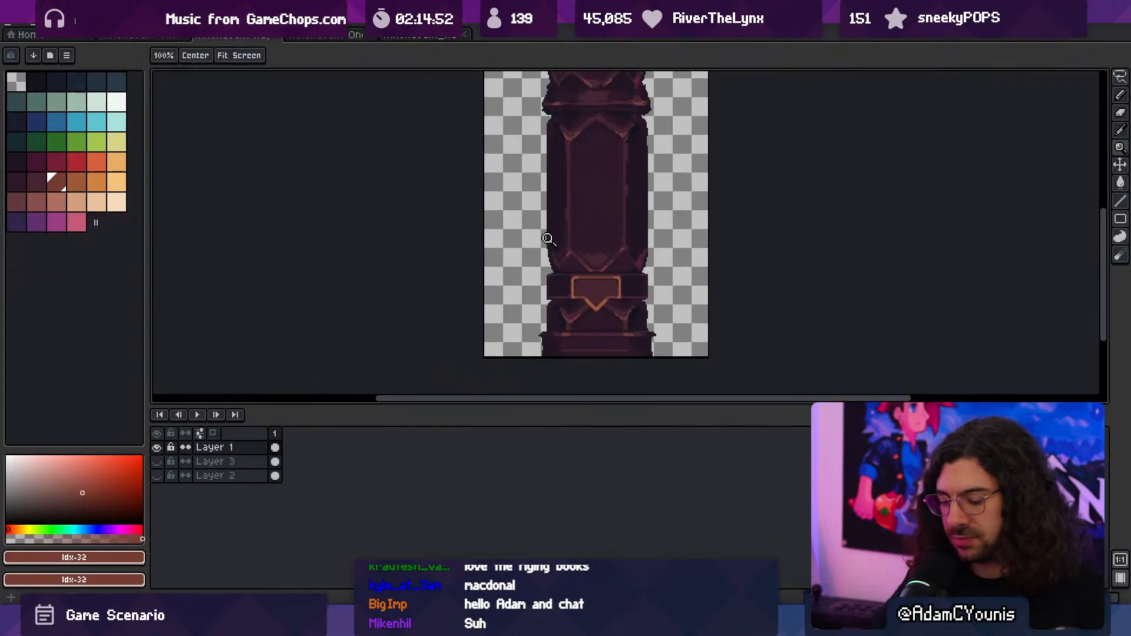
left_click(157, 475)
left_click(157, 475)
left_click(157, 461)
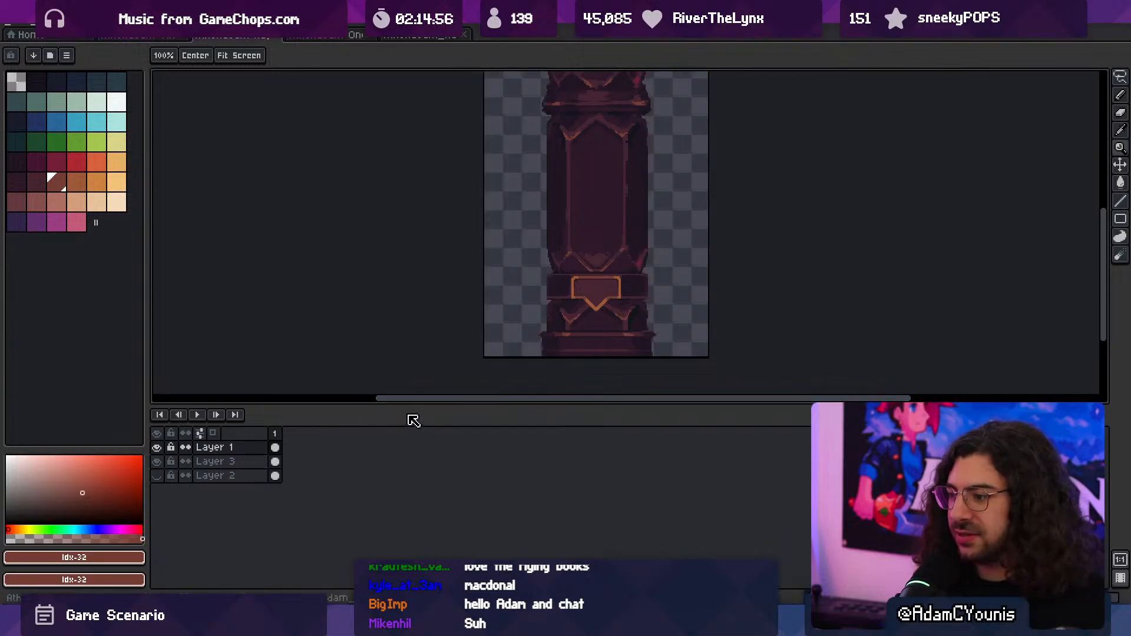
left_click_drag(449, 407, 459, 489)
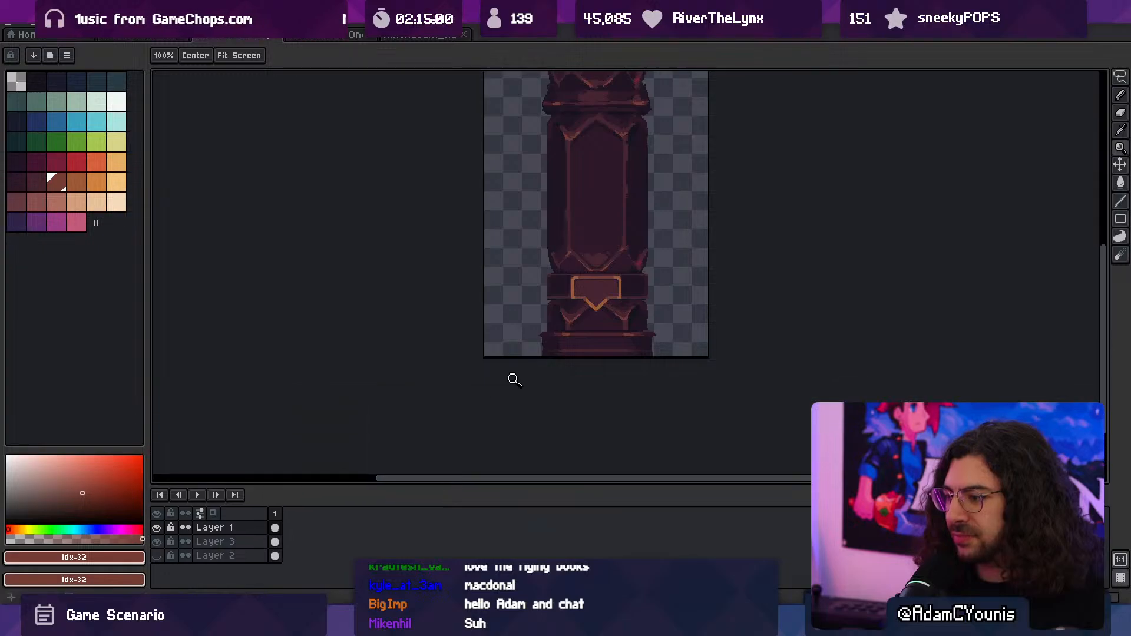
- Paint red accents on the column's left edge and 1 px green accents along the outer chevron trim above the band
scroll(580, 324, "up", 2)
middle_click_drag(657, 296, 535, 439)
key("b")
left_click(624, 271, "alt")
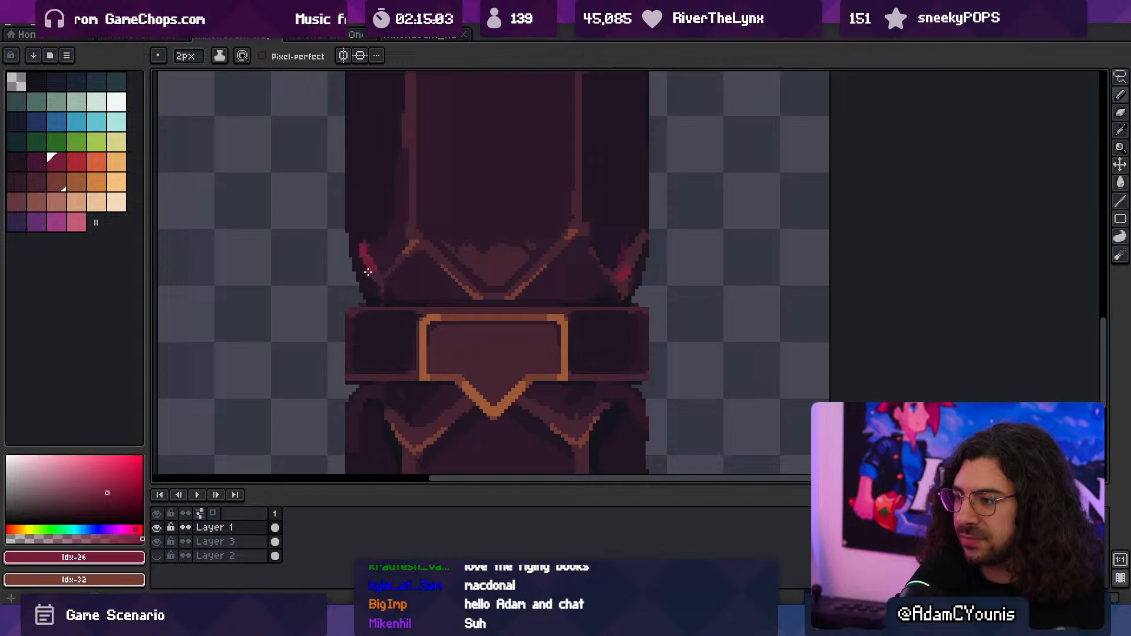
left_click(56, 141)
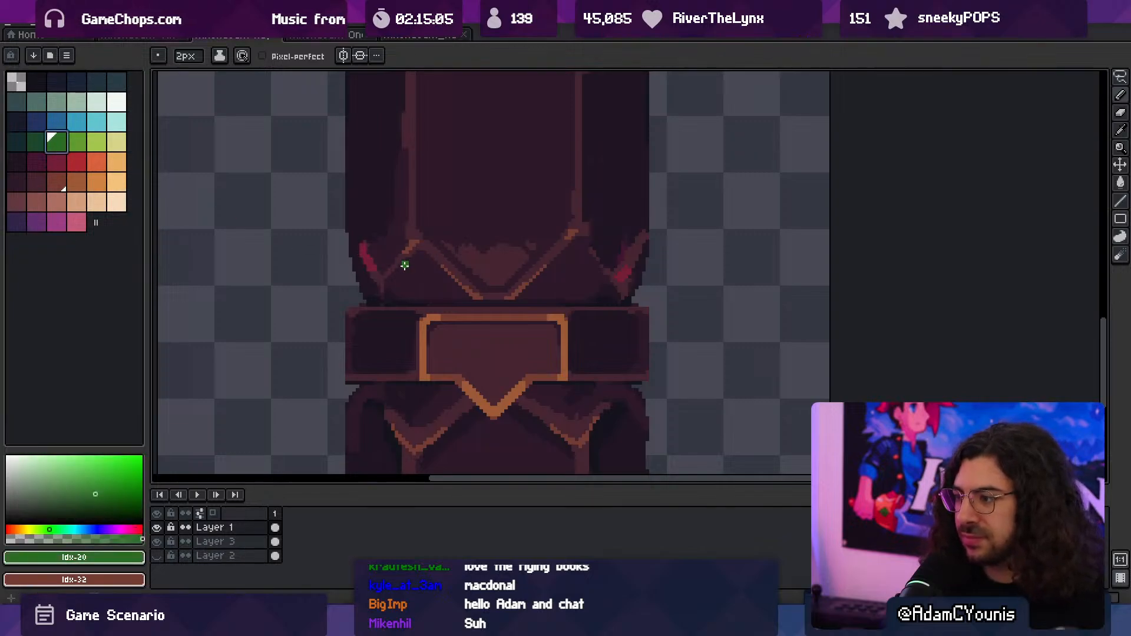
key("minus")
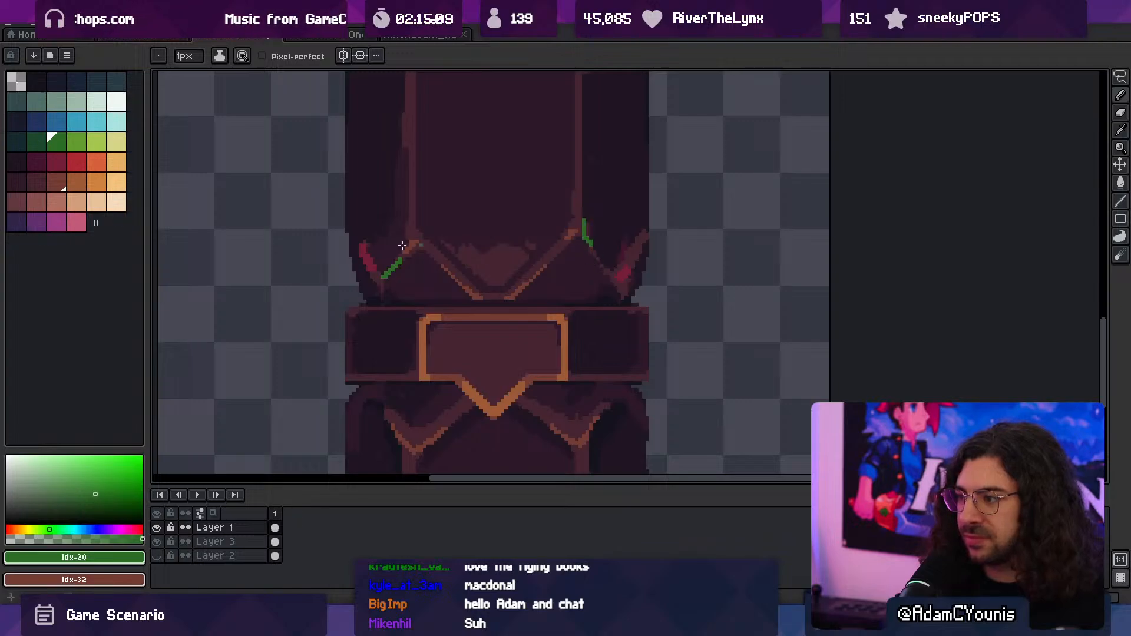
- Add darker green to the left chevron, and blue accents to the band's upper corners, the right chevron and the base's left chevron
left_click(35, 142)
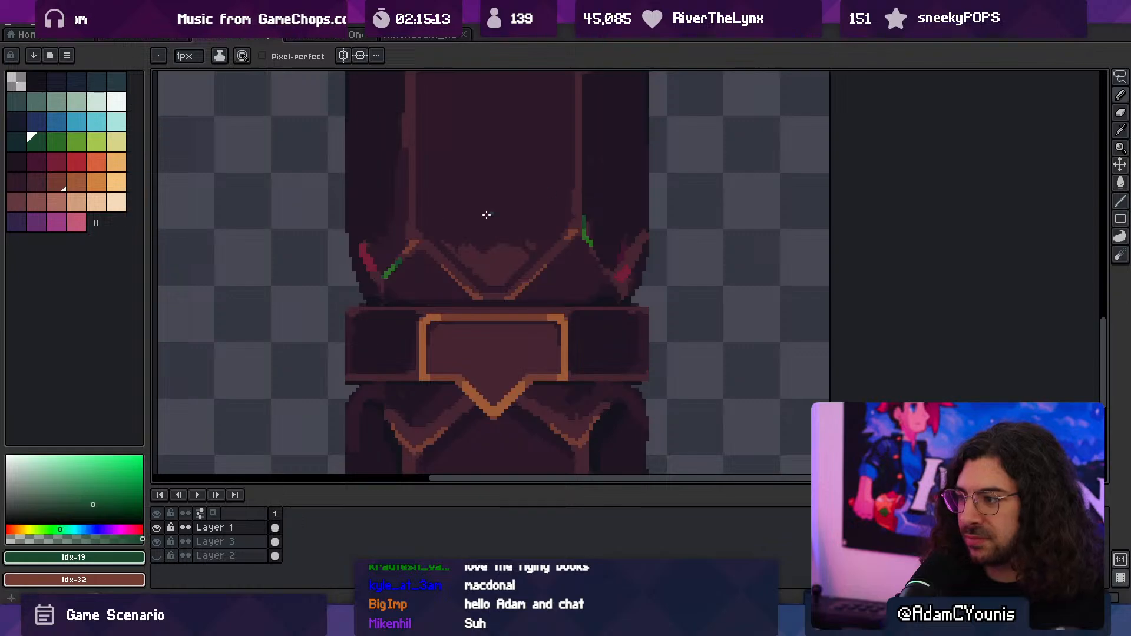
left_click(57, 122)
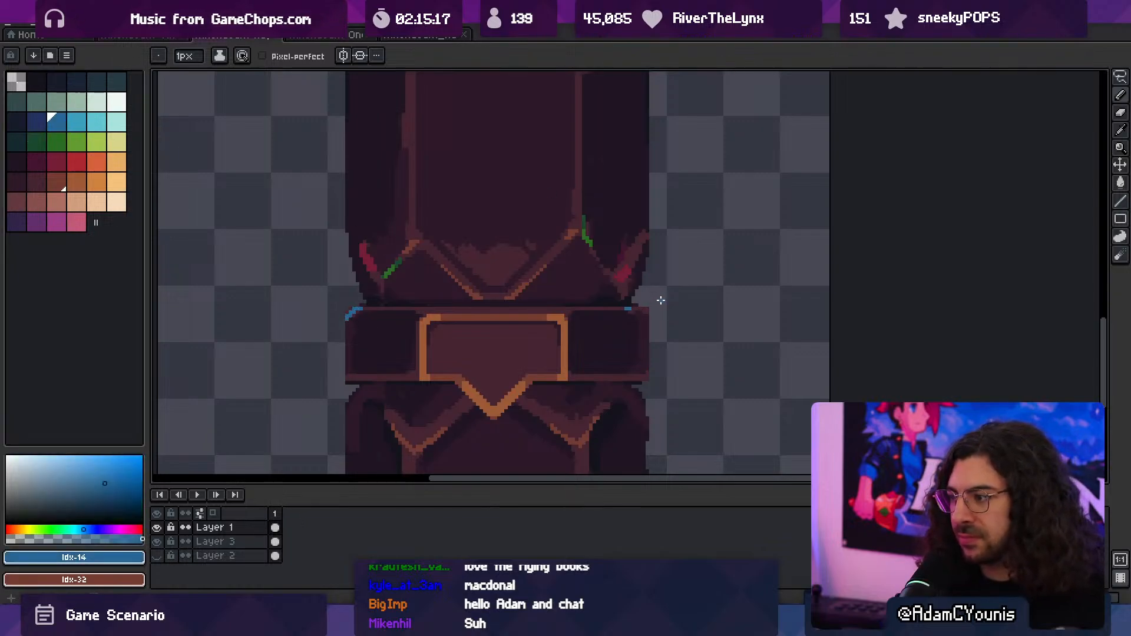
left_click(559, 254)
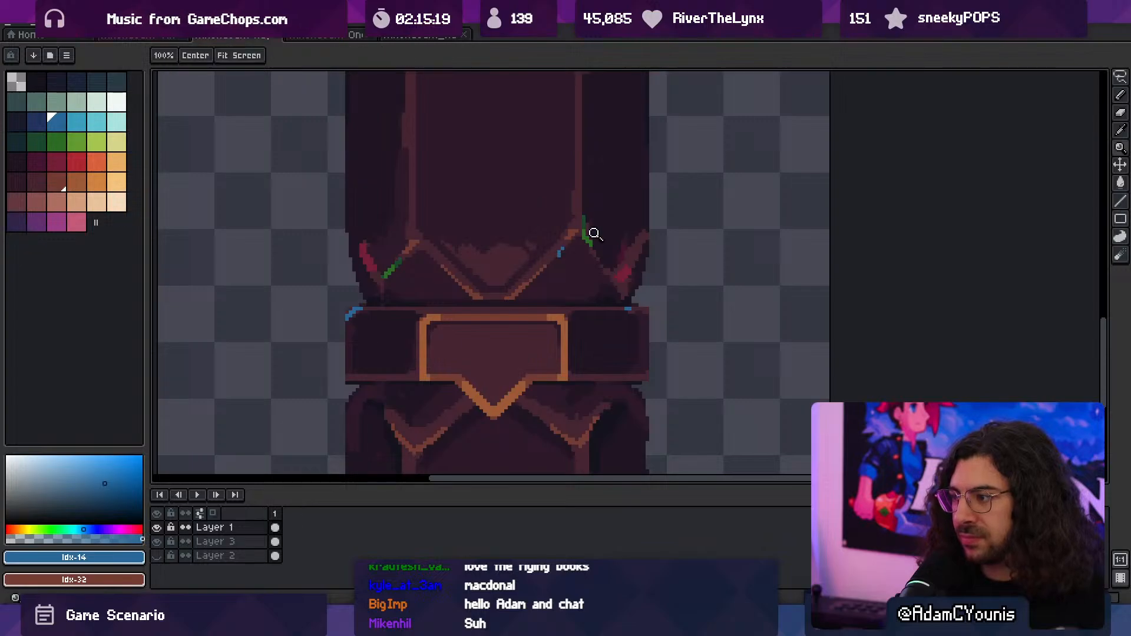
scroll(518, 295, "down", 1)
scroll(459, 396, "up", 2)
middle_click_drag(459, 396, 504, 359)
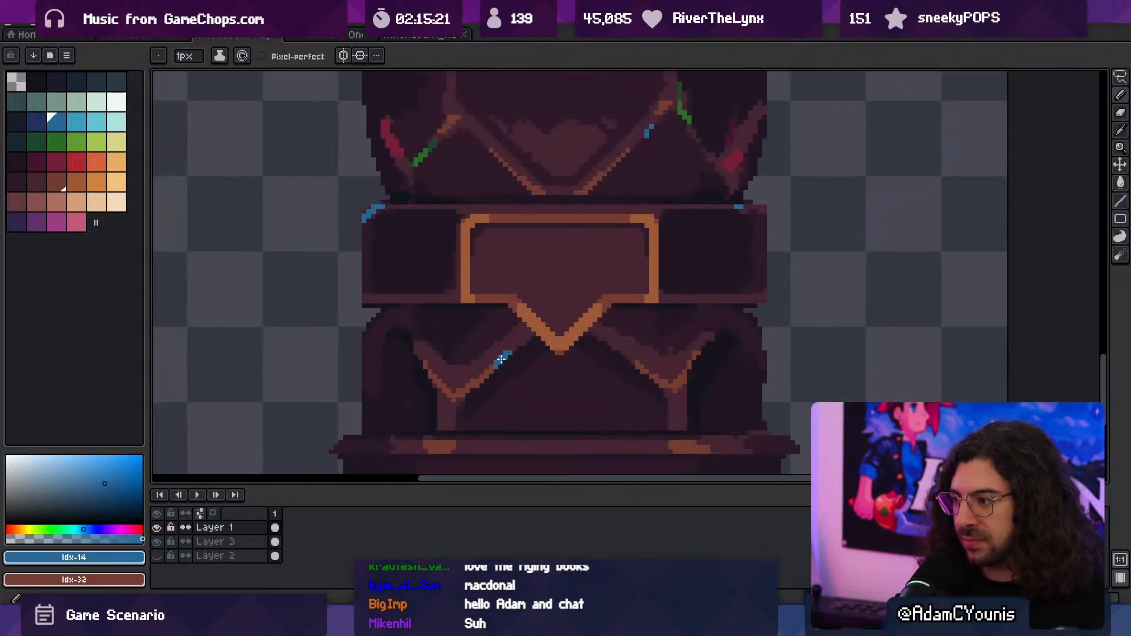
- Accent the column base's right side with sampled green on its chevron and two dark reds on its shoulder
key("i")
left_click(681, 106)
key("b")
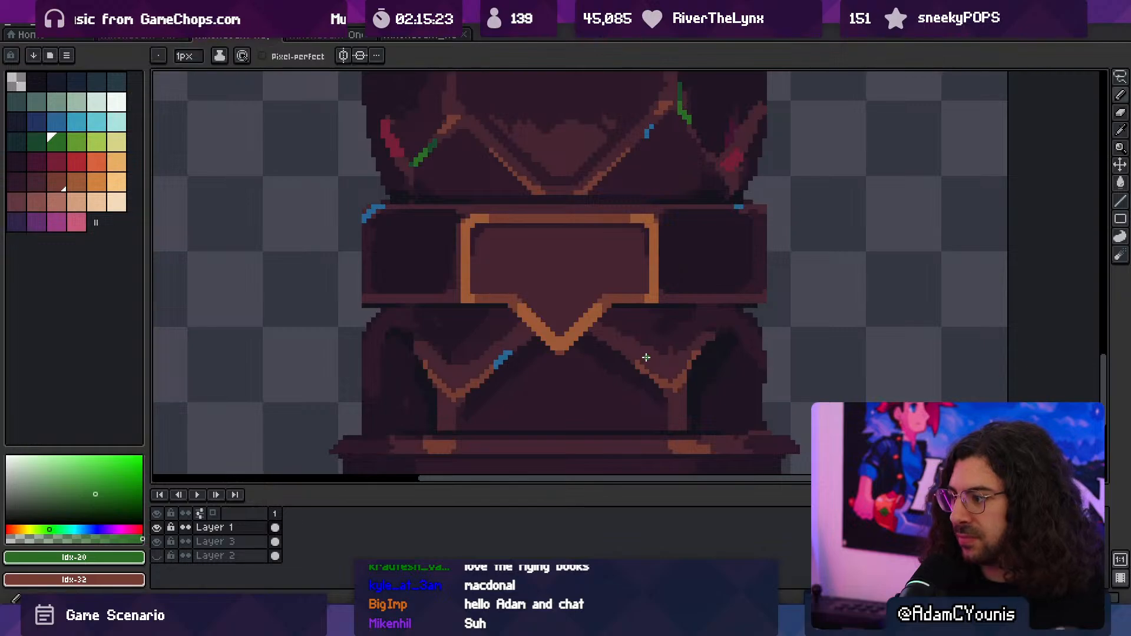
key("i")
left_click(732, 342)
key("b")
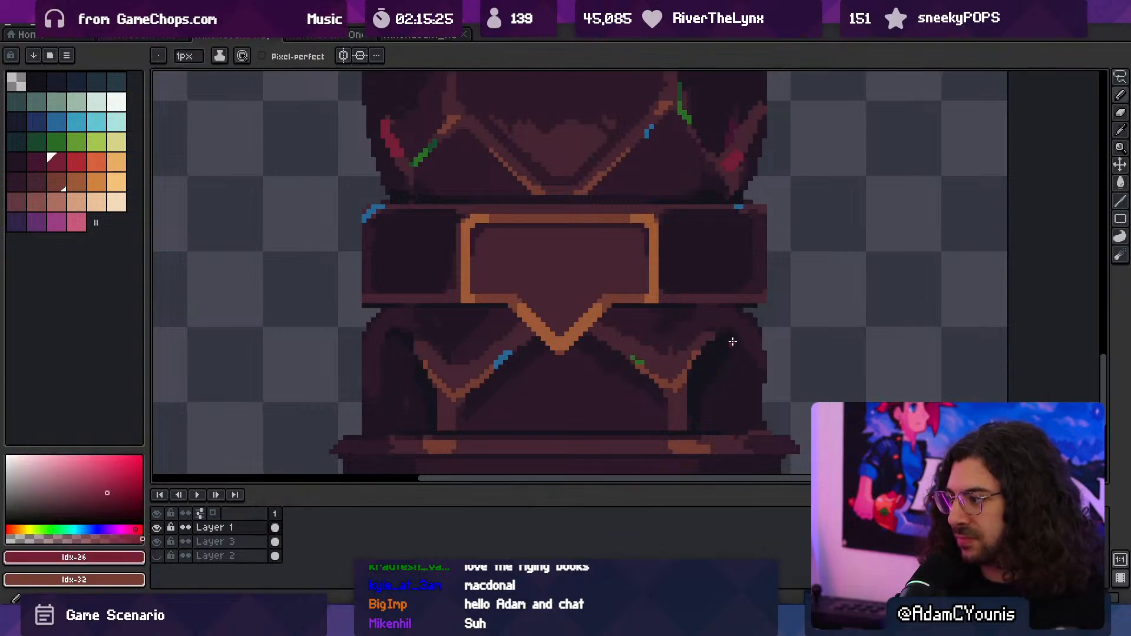
key("i")
left_click(734, 119)
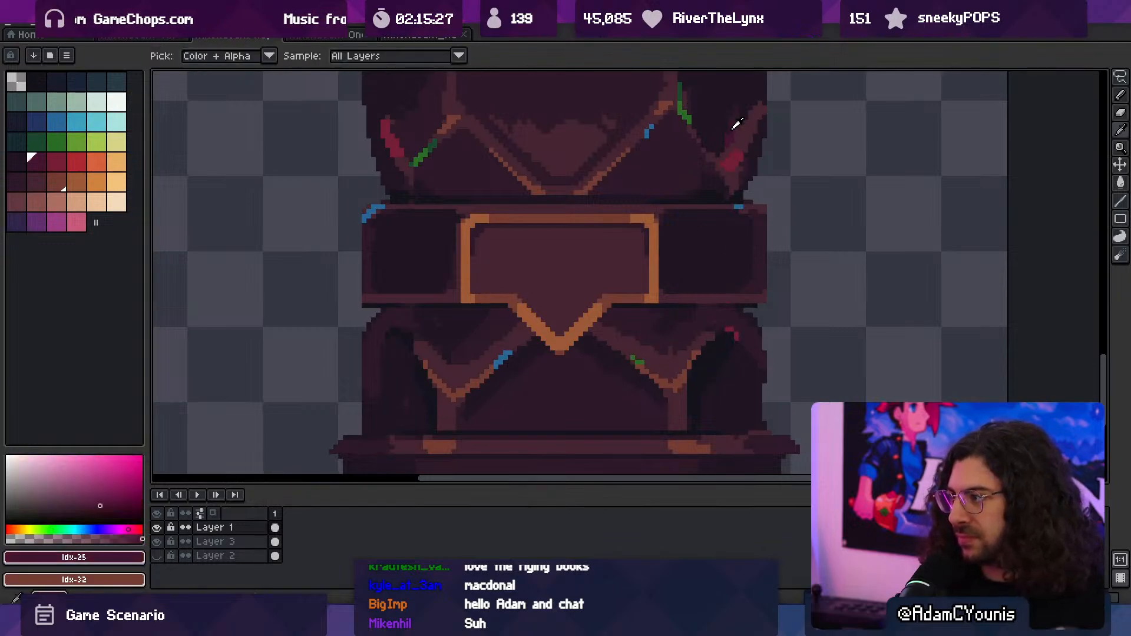
key("b")
- Paint dark blue accents beside the blue highlight on the base's left chevron and on the base's left shoulder
key("z")
left_click_drag(677, 301, 620, 290)
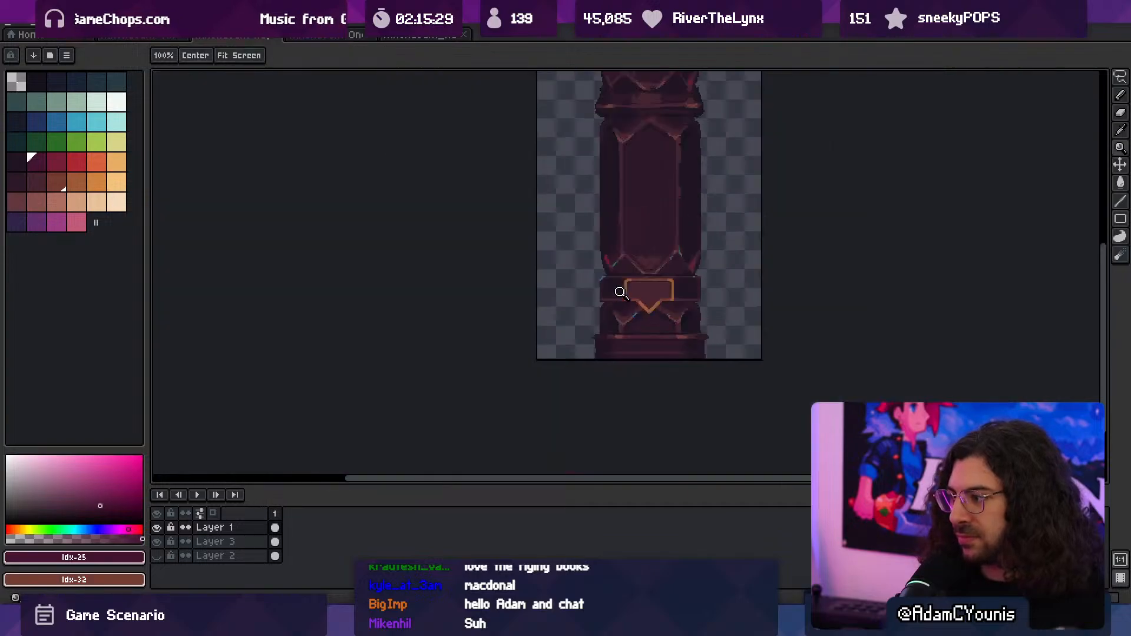
left_click_drag(707, 234, 651, 233)
scroll(566, 313, "up", 4)
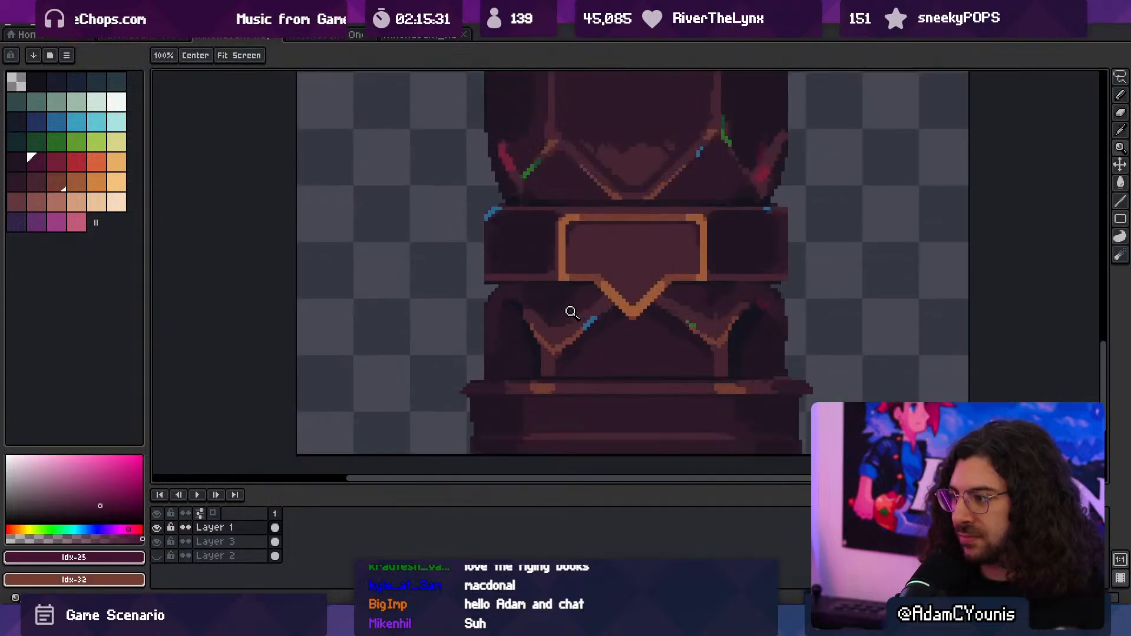
left_click(37, 122)
key("b")
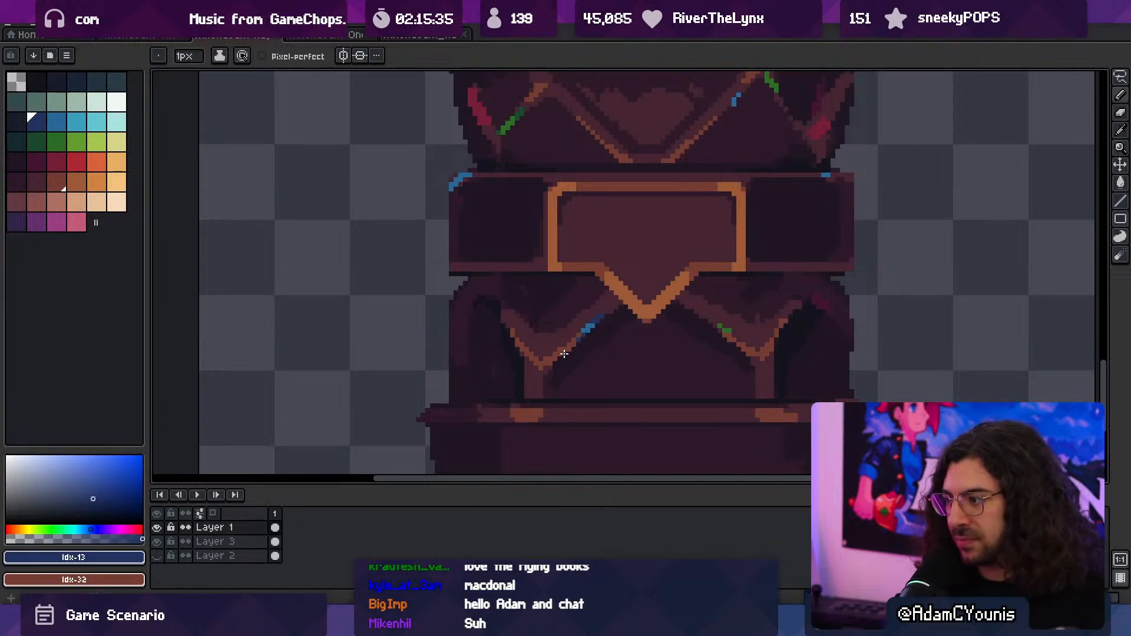
key("z")
left_click_drag(502, 284, 406, 375)
left_click(532, 299)
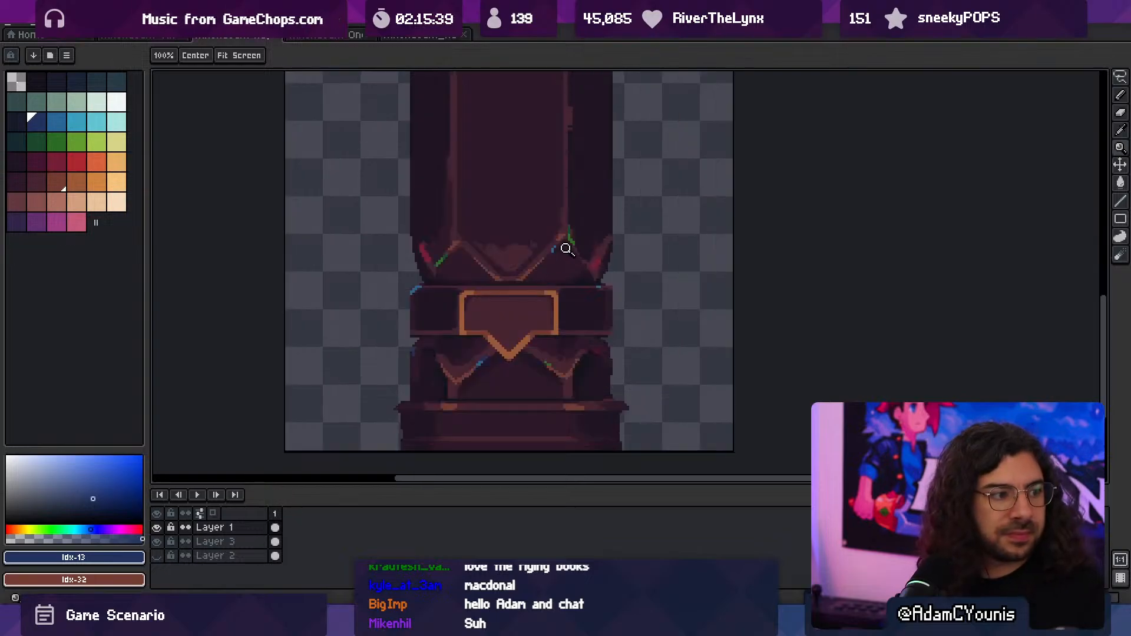
- Paint purple and dark violet accents on the outer edge of the base's left chevron
left_click(520, 282)
left_click(36, 223)
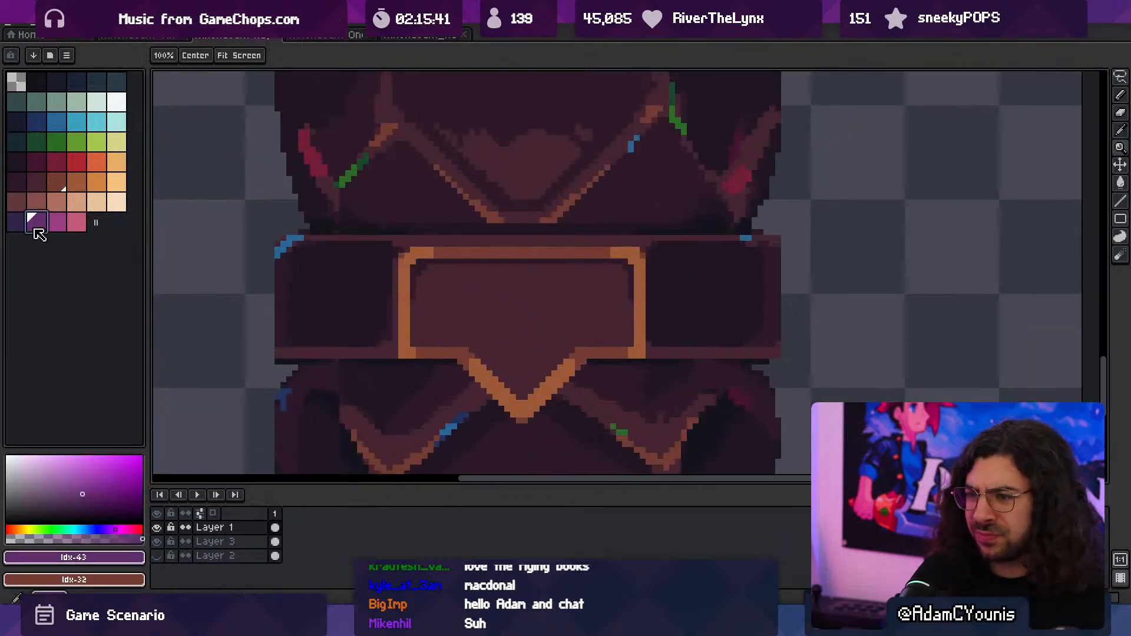
key("b")
middle_click_drag(419, 412, 471, 359)
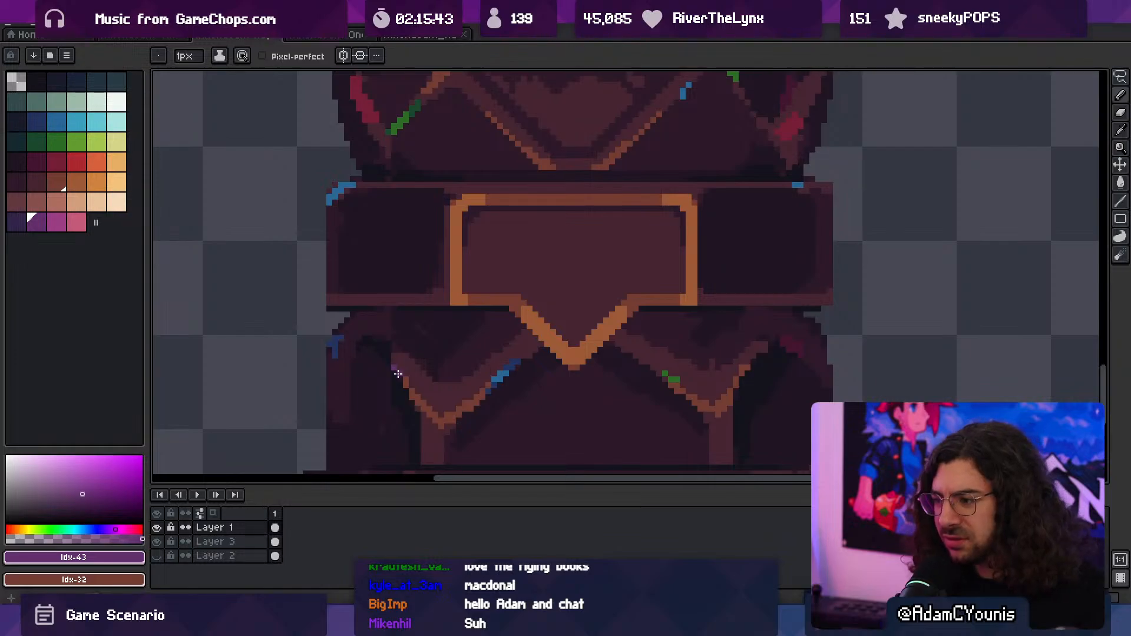
left_click(20, 225)
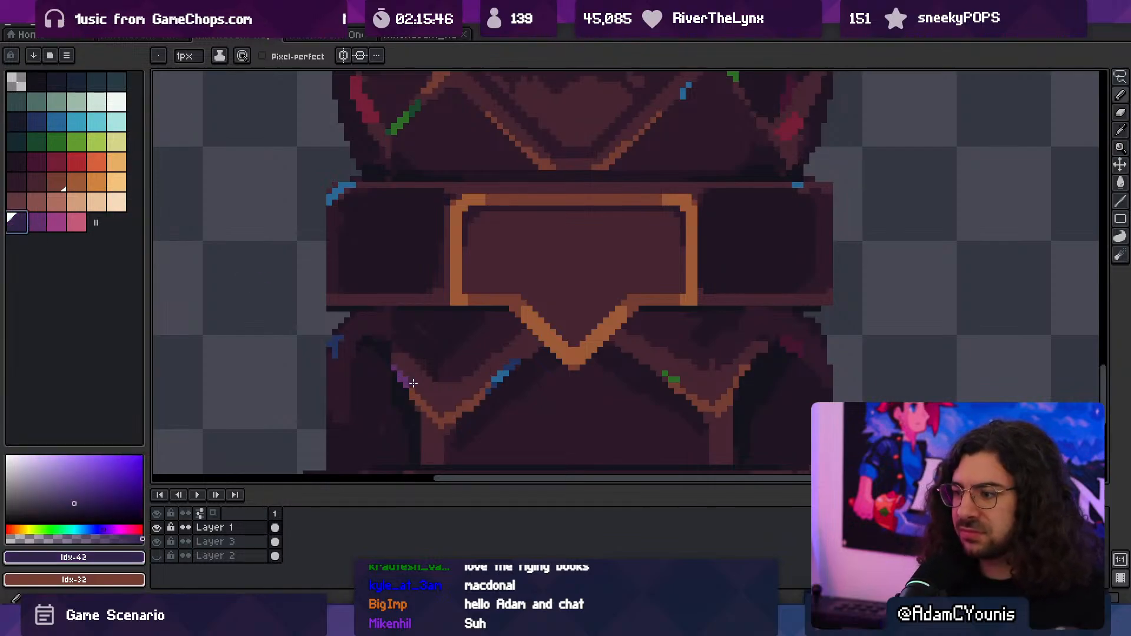
key("z")
scroll(390, 361, "down", 5)
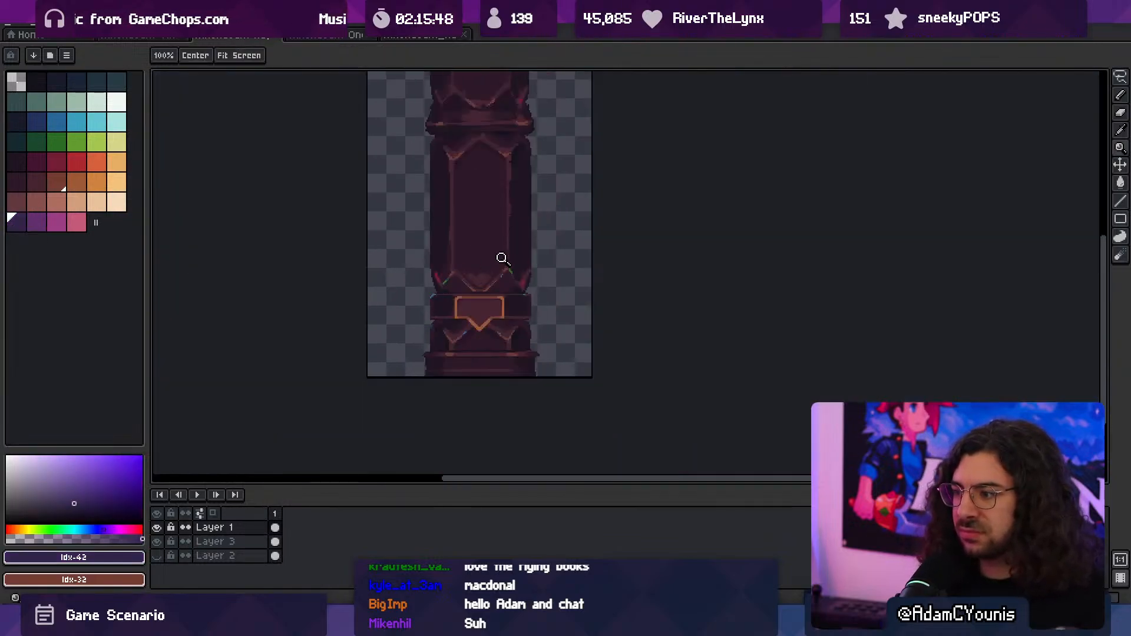
left_click(511, 320)
left_click(501, 335)
- Hide Layer 3 and export the visible layers at 100% as Athenaeum Huge Column.png
key("ctrl+alt+shift+s")
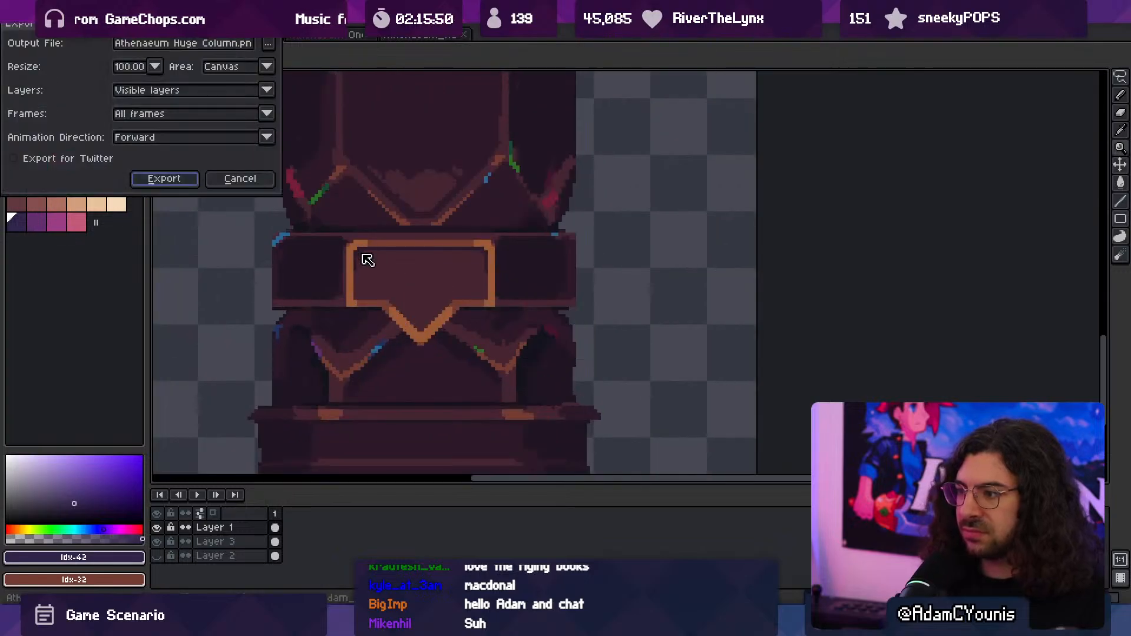
key("Return")
key("v")
left_click(223, 344)
left_click(158, 542)
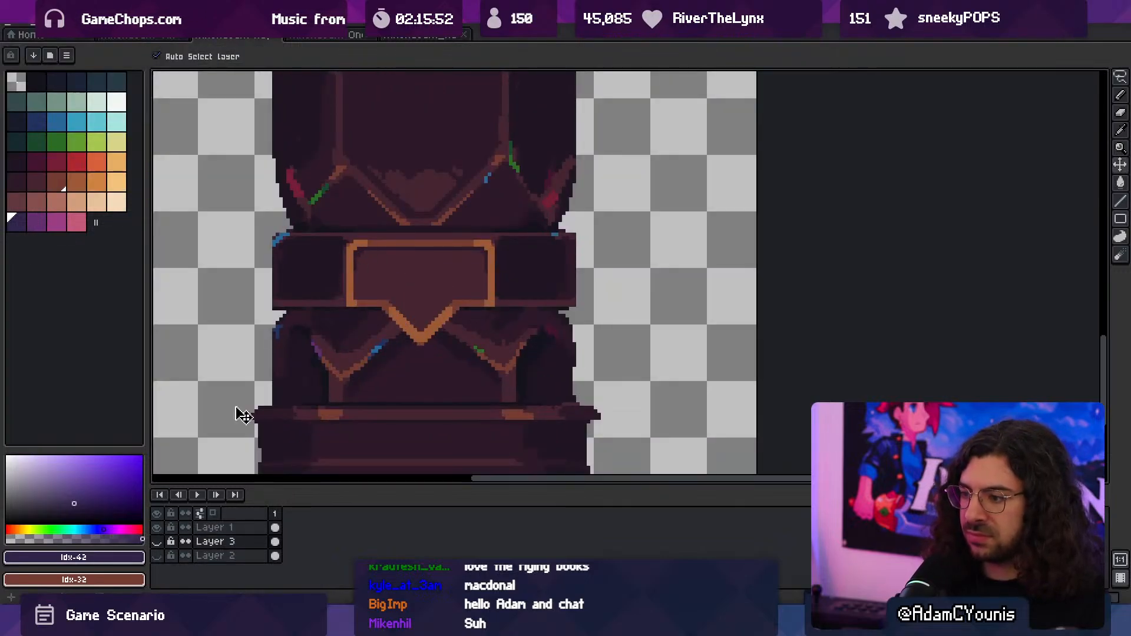
key("ctrl+alt+shift+s")
left_click(164, 179)
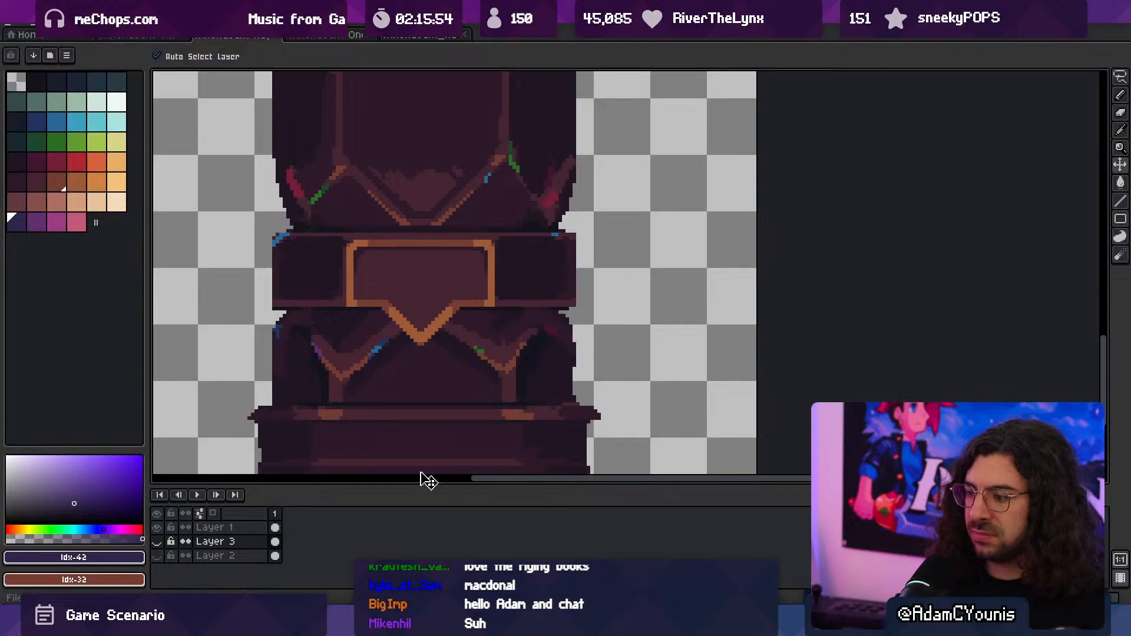
- Switch to Unity, start a playtest, and fight the flying book beneath the chandelier
left_click(450, 622)
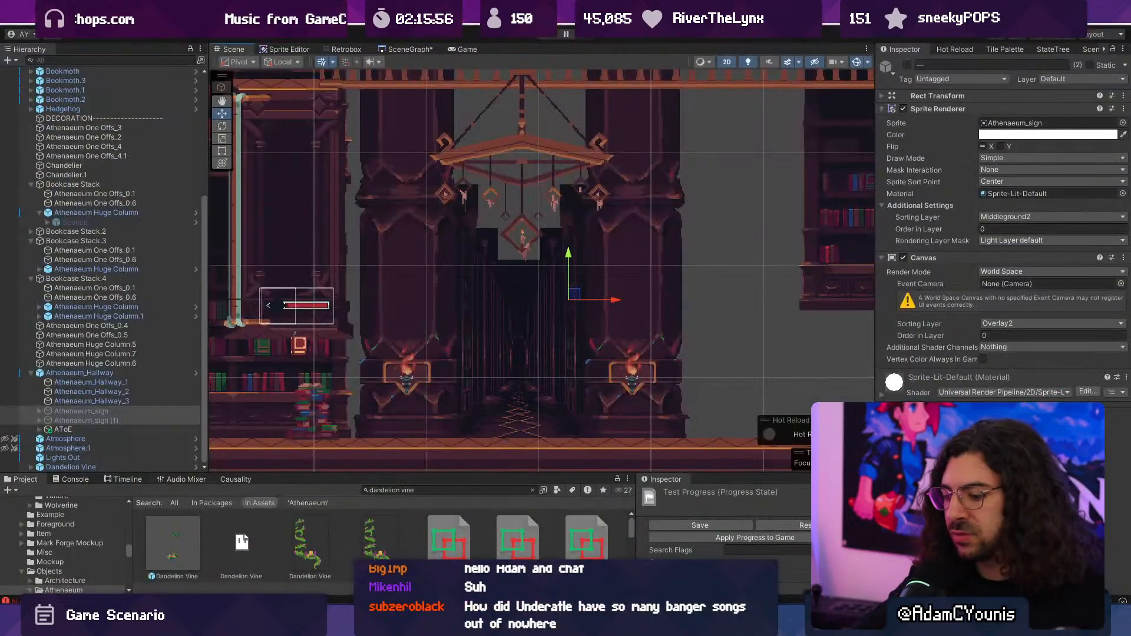
key("ctrl+p")
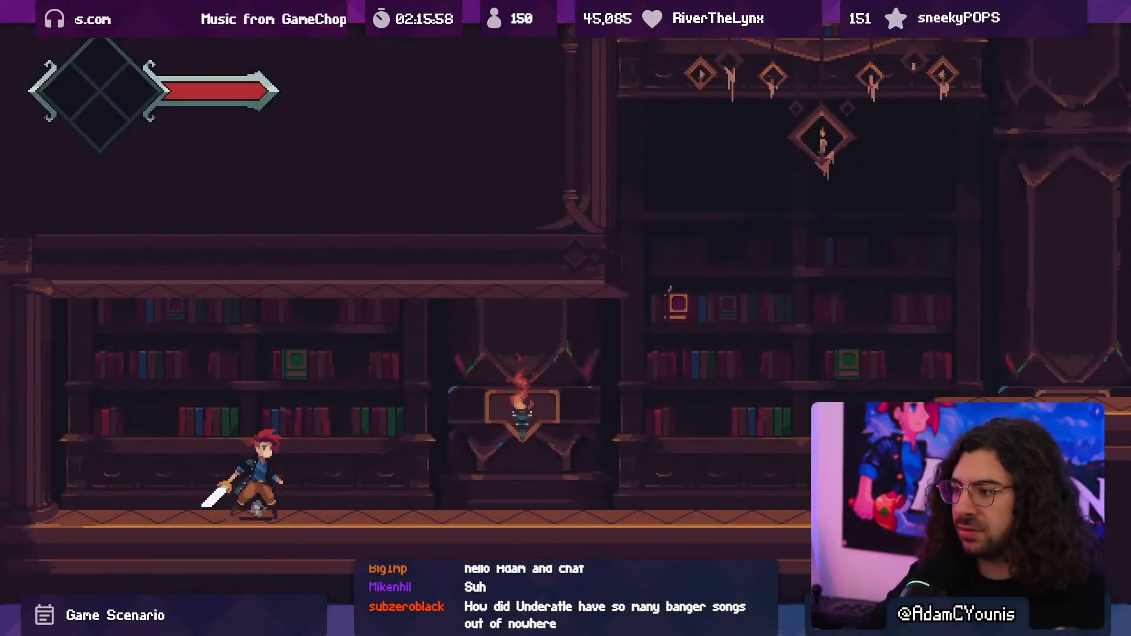
key("Right")
key("space")
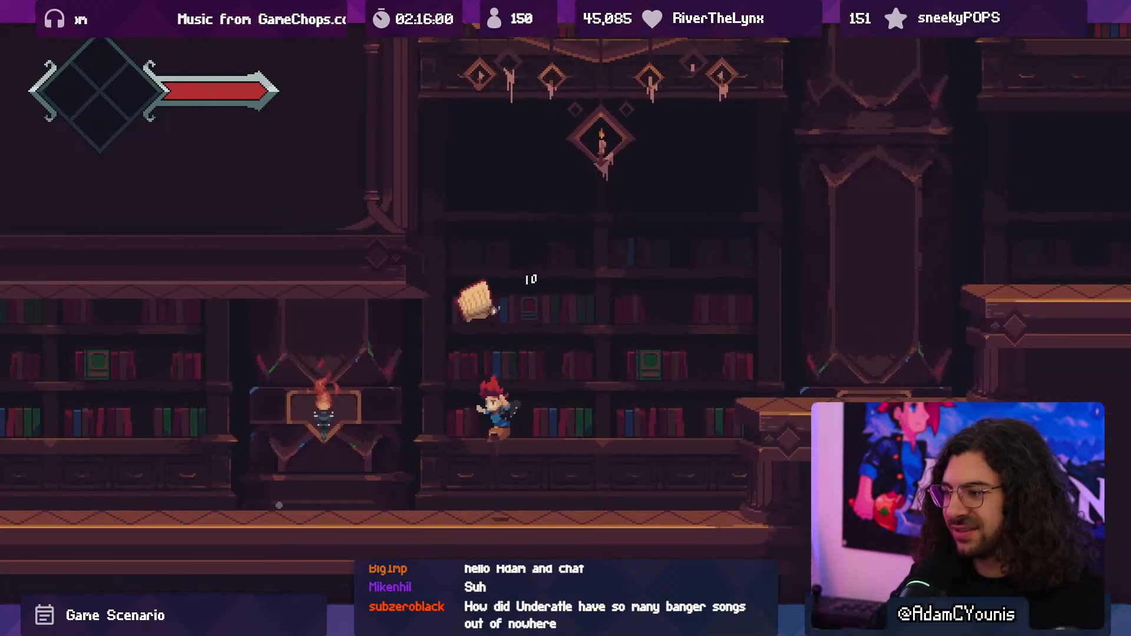
key("Right")
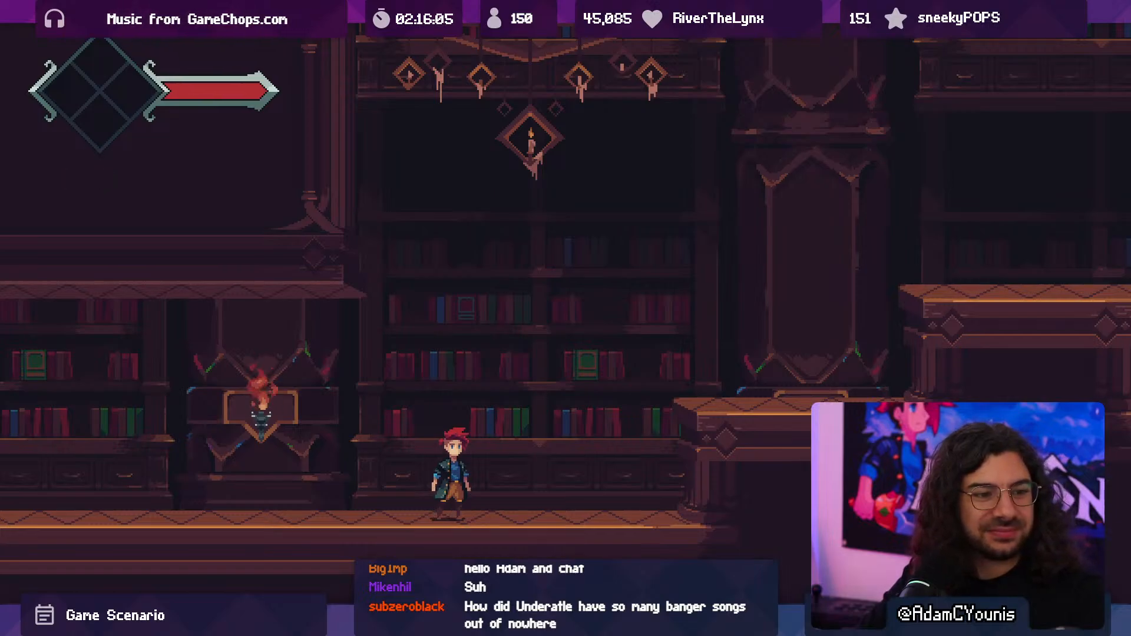
- Run and jump up onto the raised platforms past the chandelier to view the recoloured columns in game
key("Right")
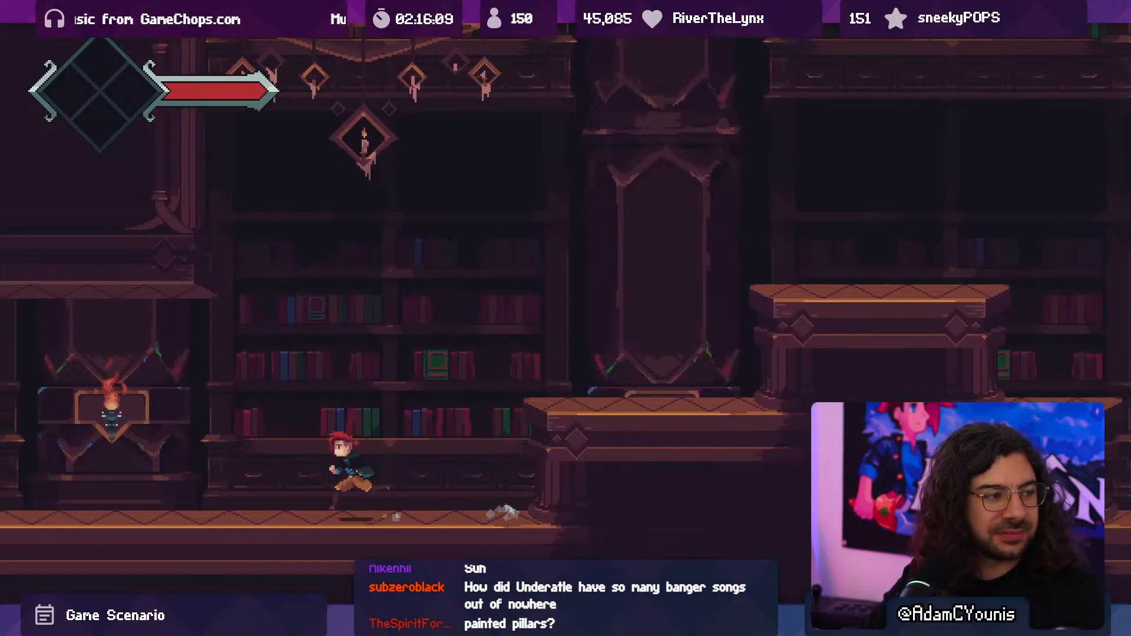
key("Right")
key("space")
- Jump down past the raised platforms, defeat the hedgehog beside the wall sconce, and end the playtest
key("space")
key("Right")
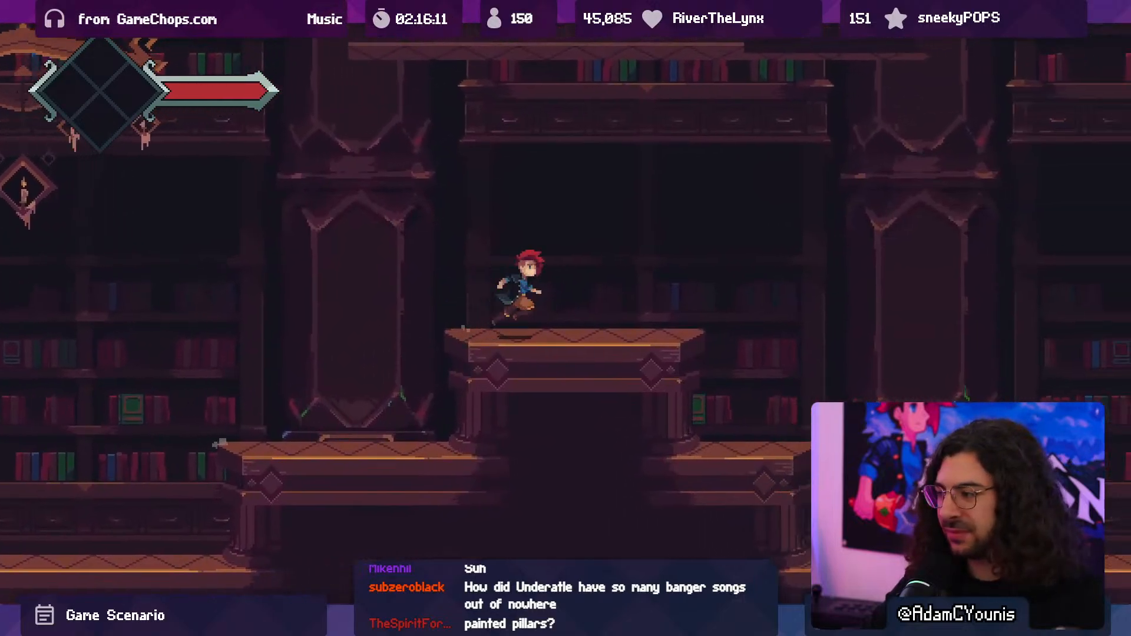
key("space")
key("space")
key("x")
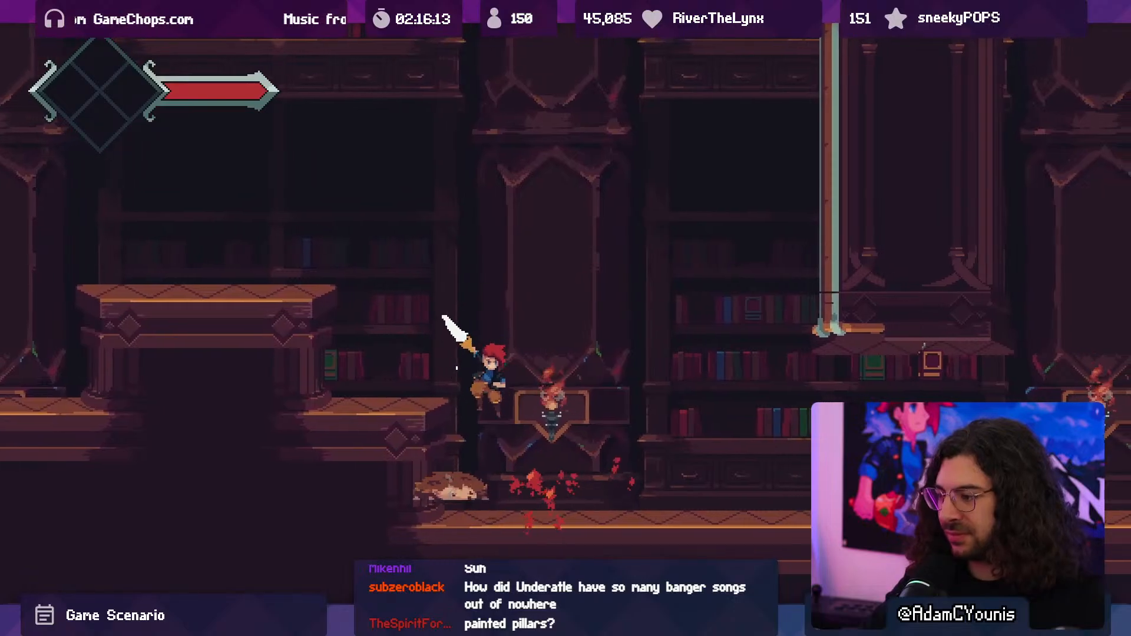
key("x")
key("x")
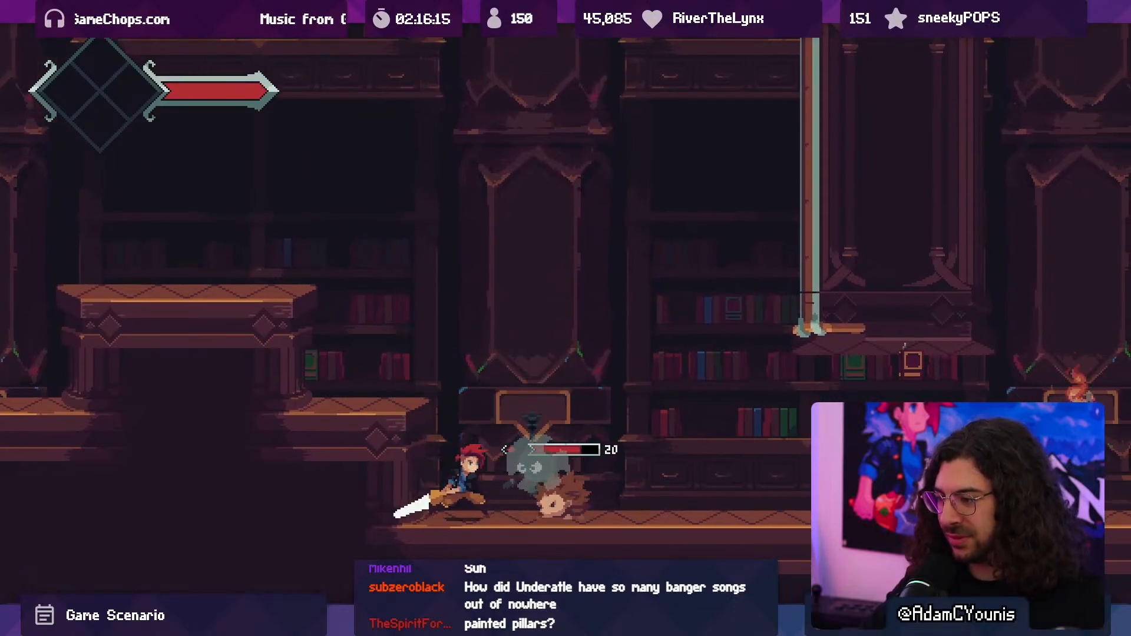
key("x")
key("space")
key("x")
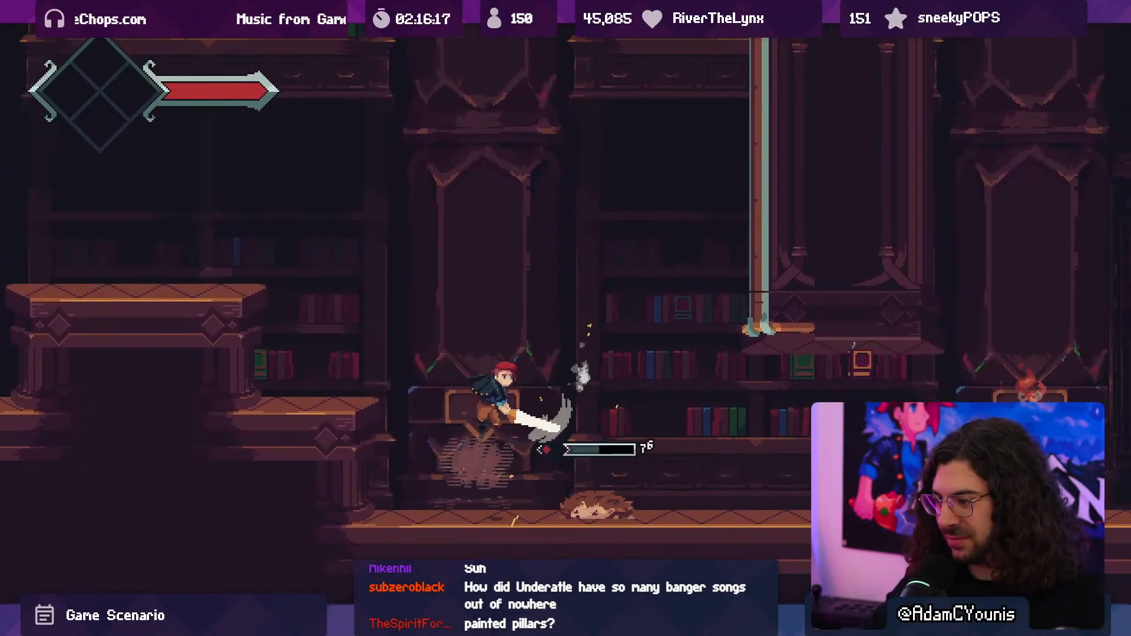
key("x")
key("x")
key("x")
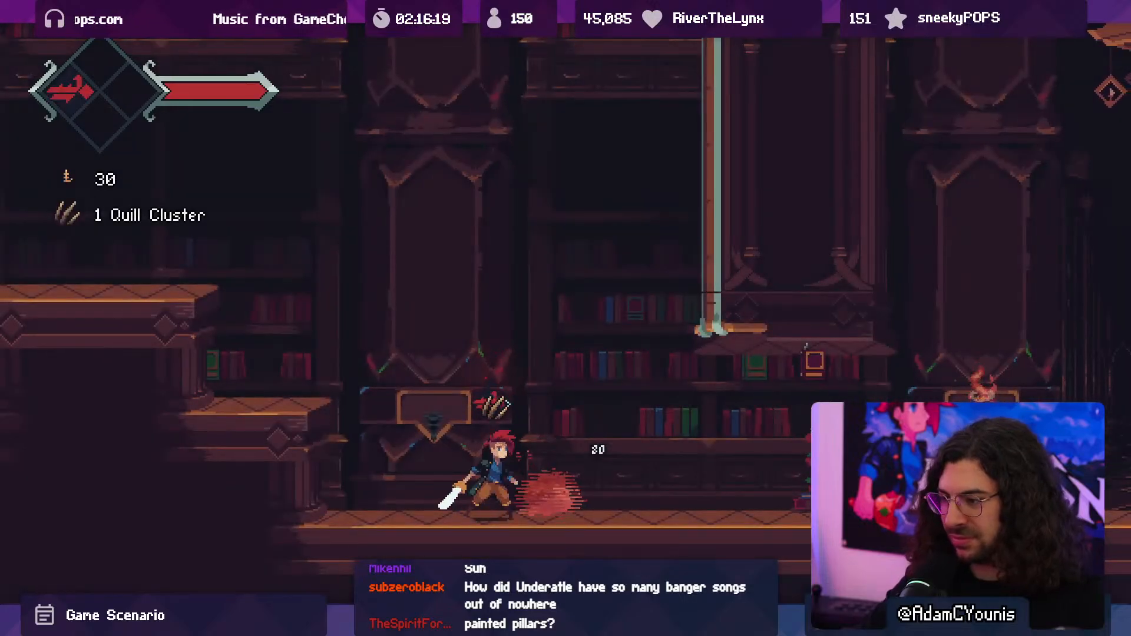
key("F10")
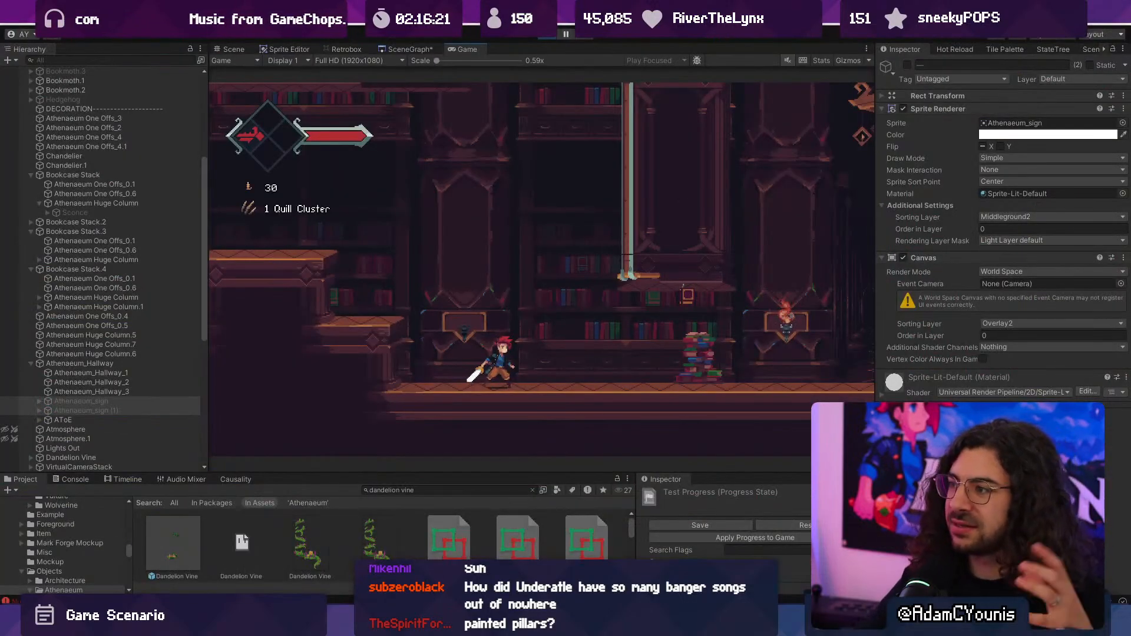
key("ctrl+p")
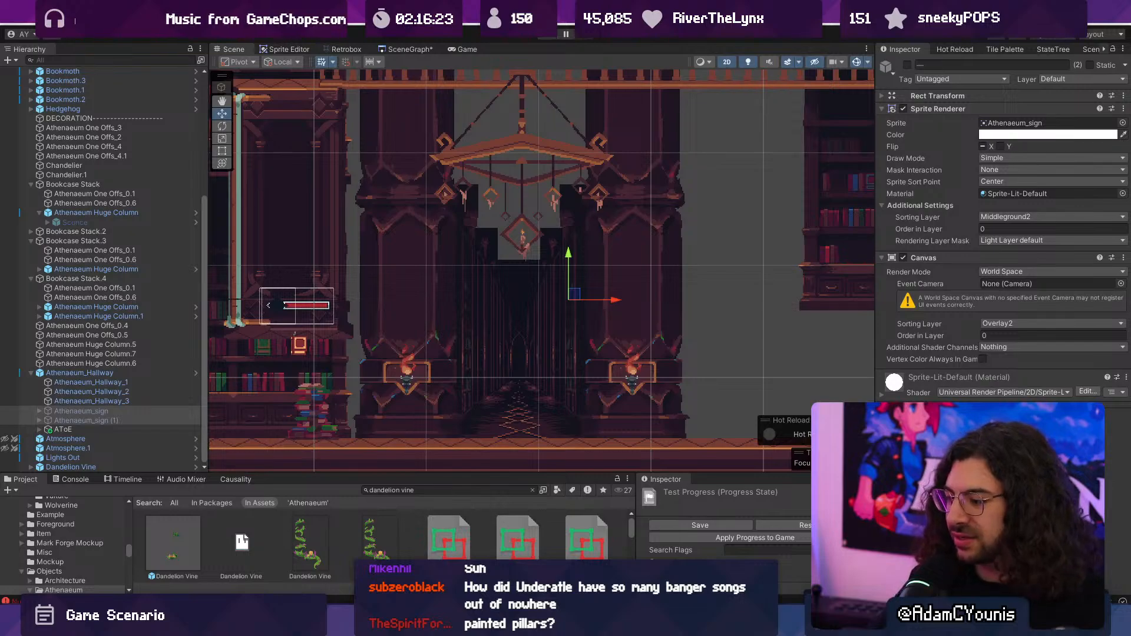
- Switch to Aseprite and shade the blue accents on the base's left chevron and the band's left corner with dark blue on Layer 1
key("alt+Tab")
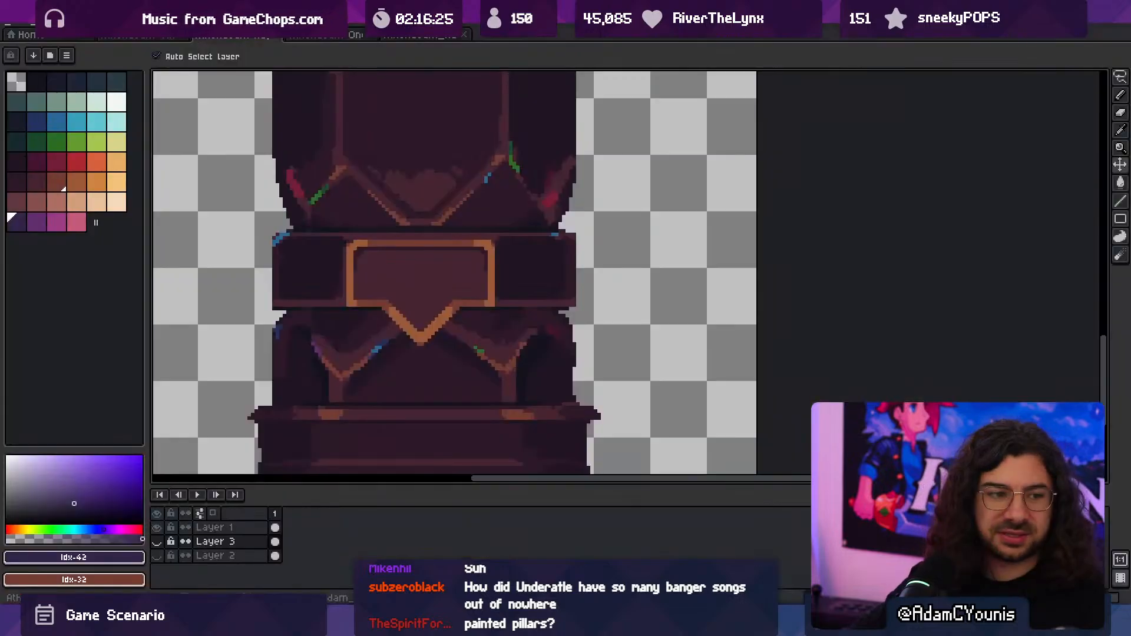
left_click(361, 344, "ctrl")
left_click(383, 351, "ctrl")
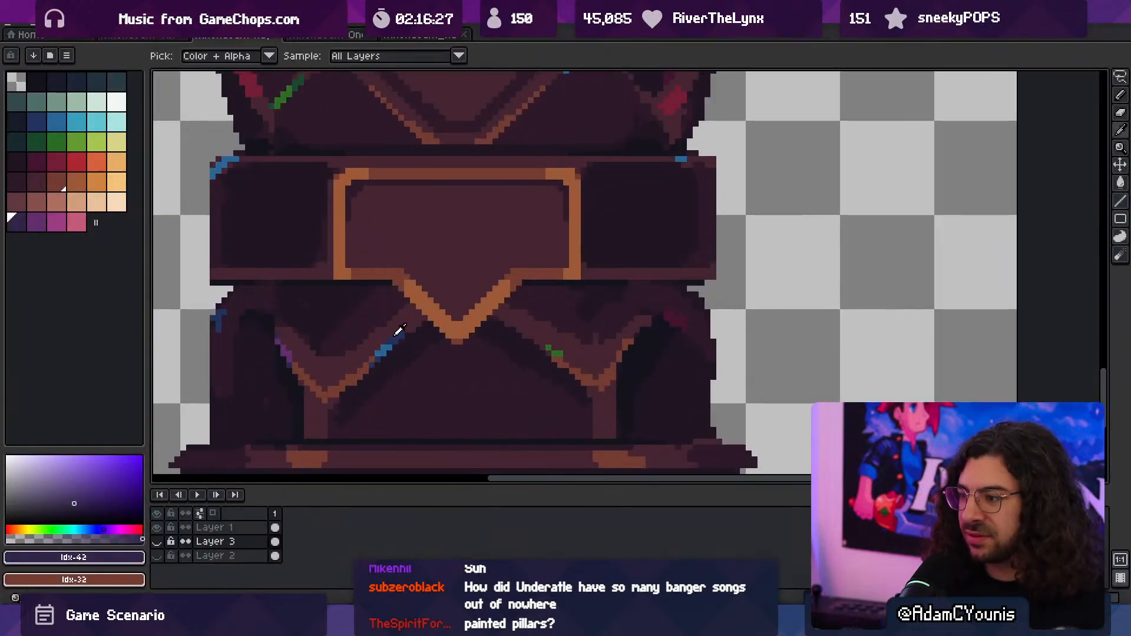
left_click(393, 340, "alt")
left_click(384, 344, "alt")
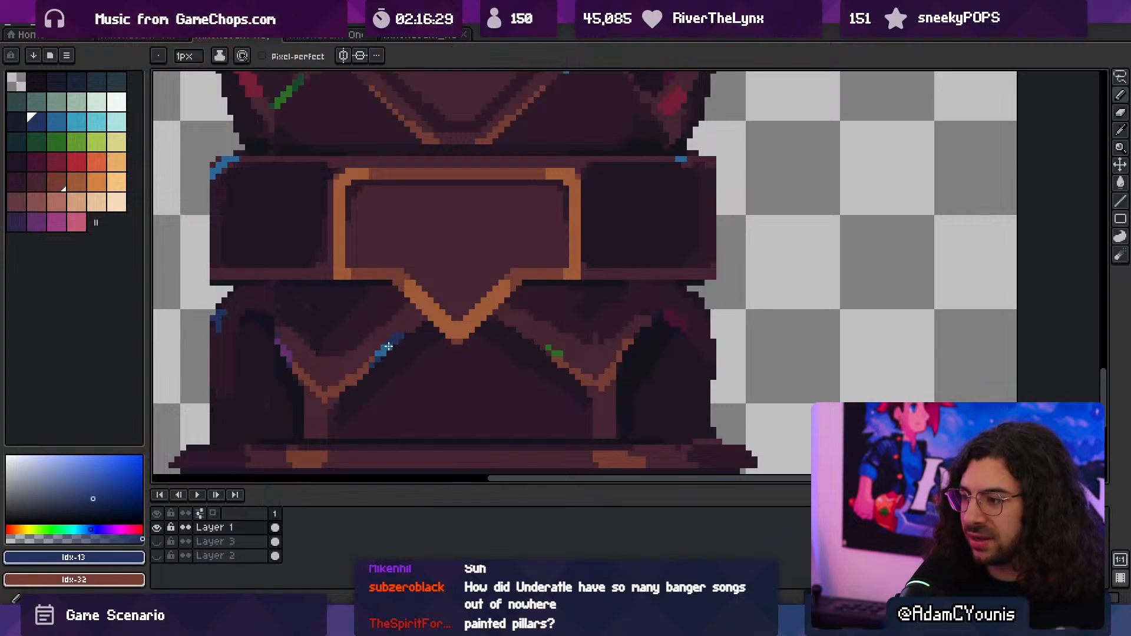
left_click_drag(383, 346, 398, 333)
middle_click_drag(364, 337, 526, 354)
left_click(452, 359, "alt")
middle_click_drag(388, 318, 448, 442)
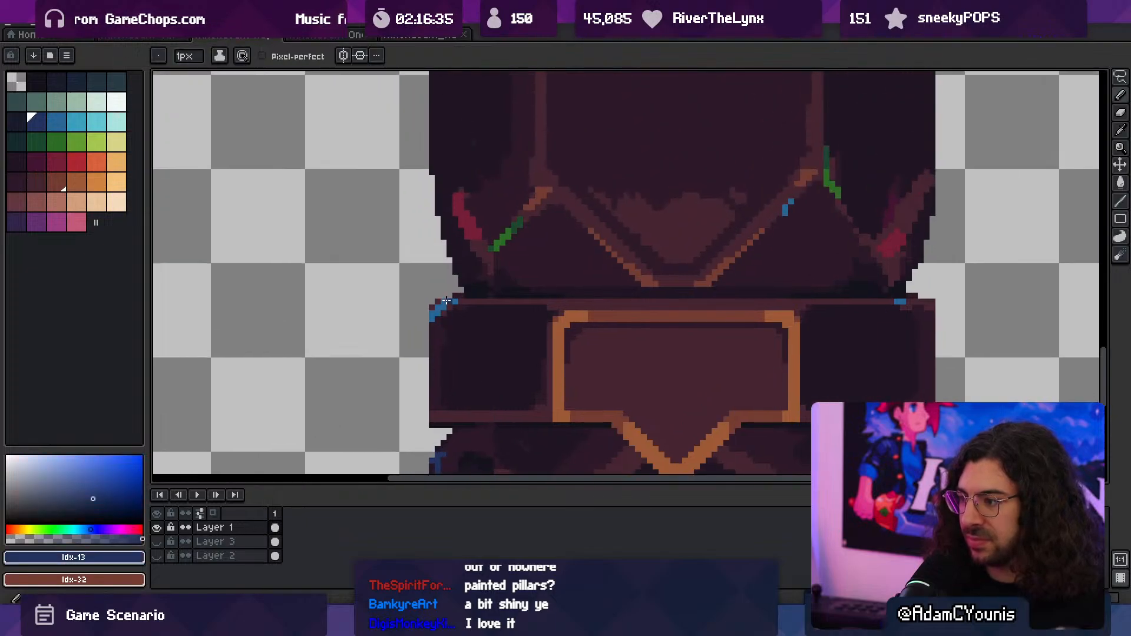
- Thin the red accent on the shaft's lower left edge and fade its ends with dark crimson and dark plum
left_click(459, 210, "alt")
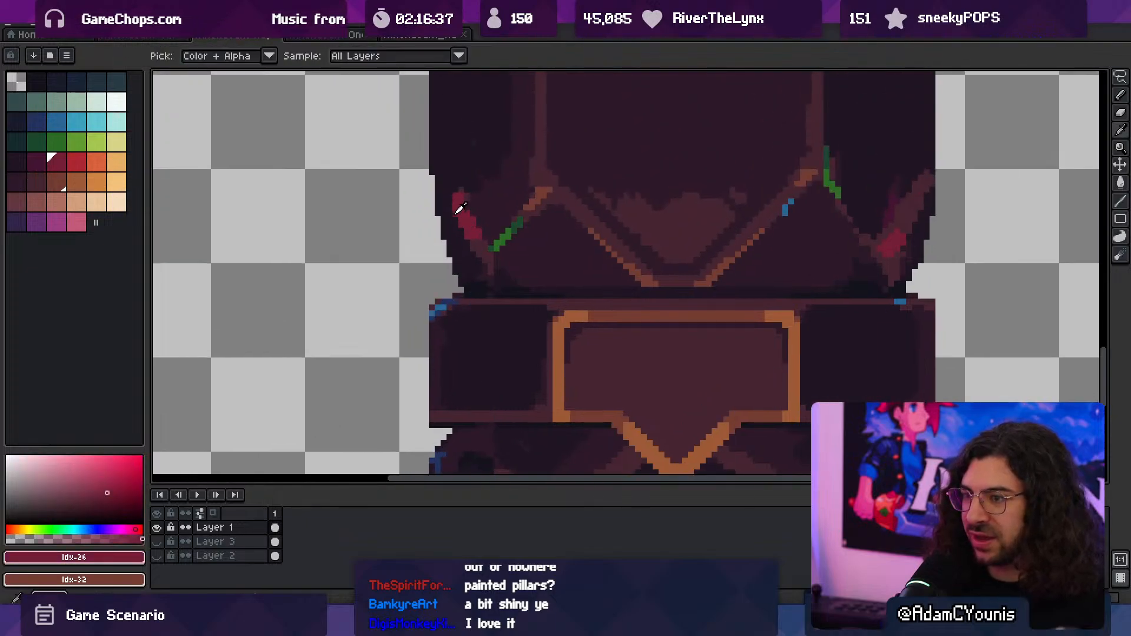
left_click(478, 207, "alt")
left_click_drag(462, 202, 480, 230)
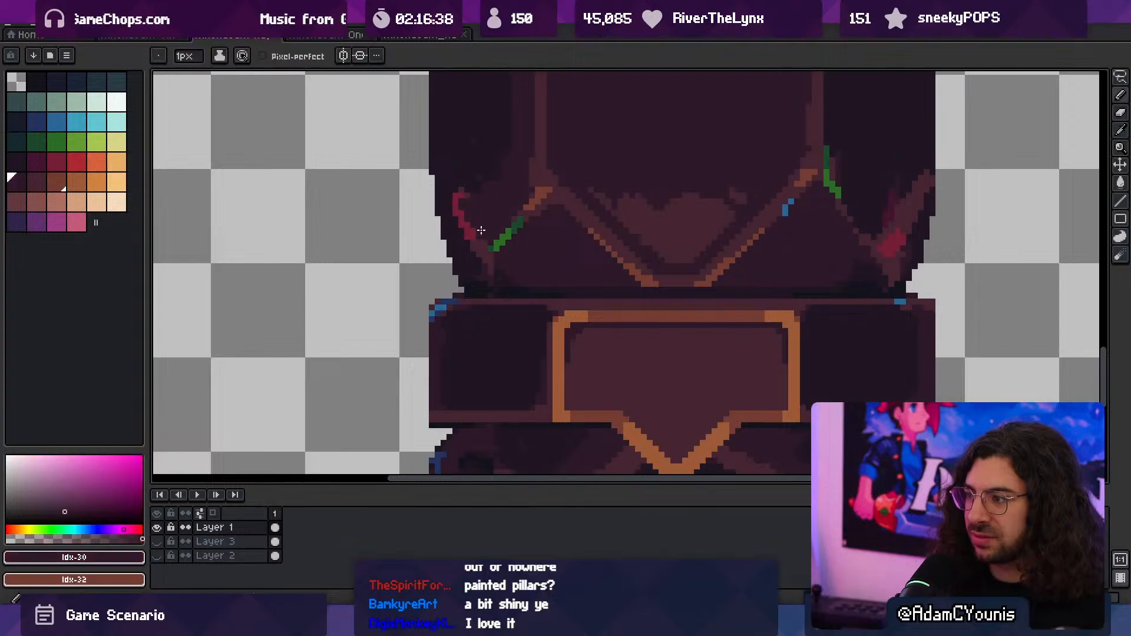
left_click(36, 161)
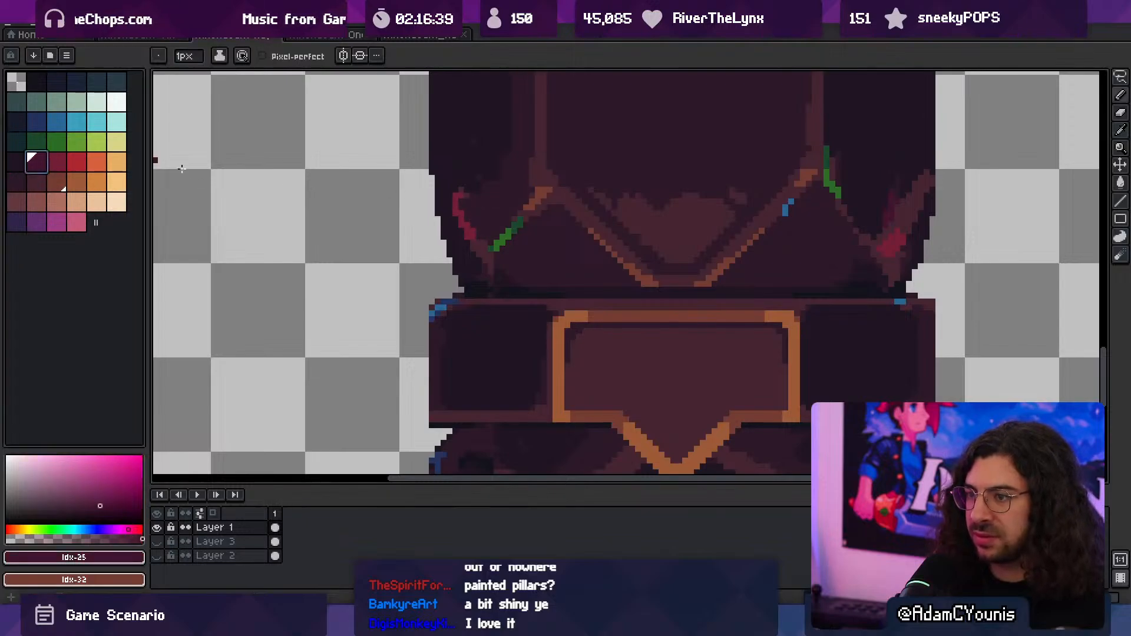
left_click(478, 227, "alt")
left_click_drag(470, 222, 462, 195)
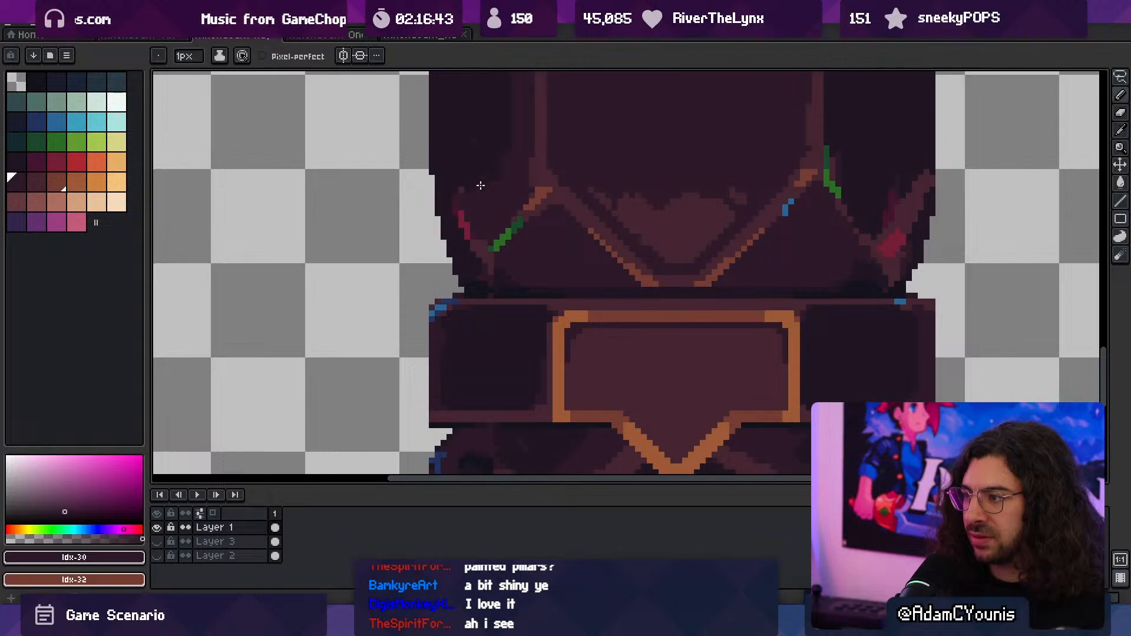
- Break up and darken the green accent on the left peak above the band
left_click(510, 228, "alt")
left_click(525, 216, "alt")
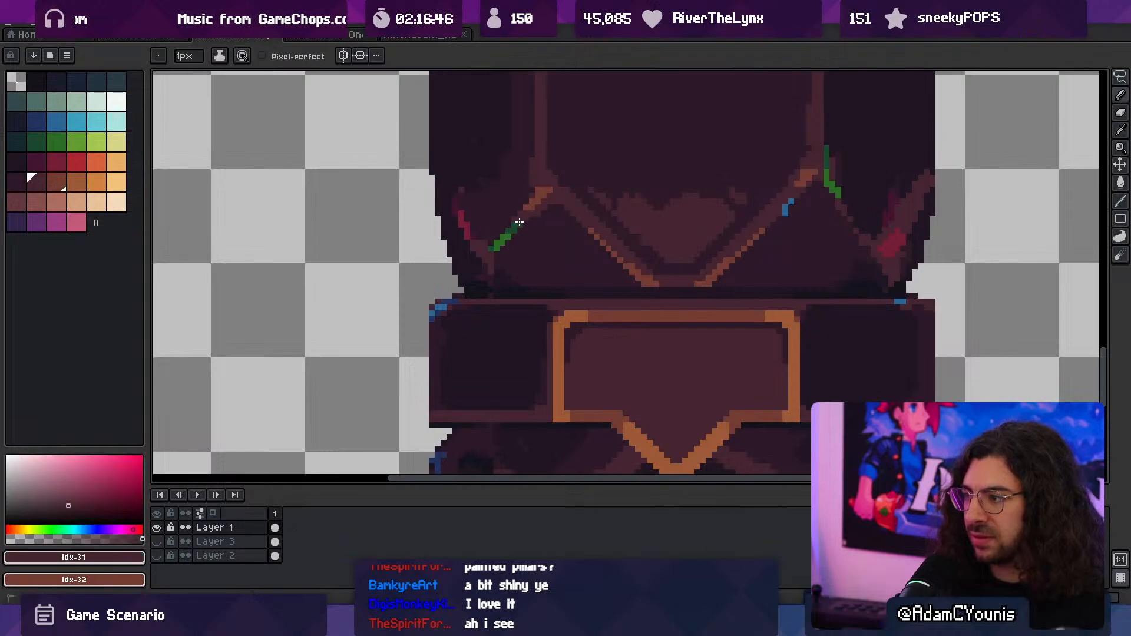
left_click(520, 223)
left_click(511, 230, "alt")
left_click_drag(505, 235, 493, 246)
- Shade the blue accent on the inner slope of the right peak with dark blue
key("space")
left_click_drag(763, 183, 545, 256)
left_click(569, 281, "alt")
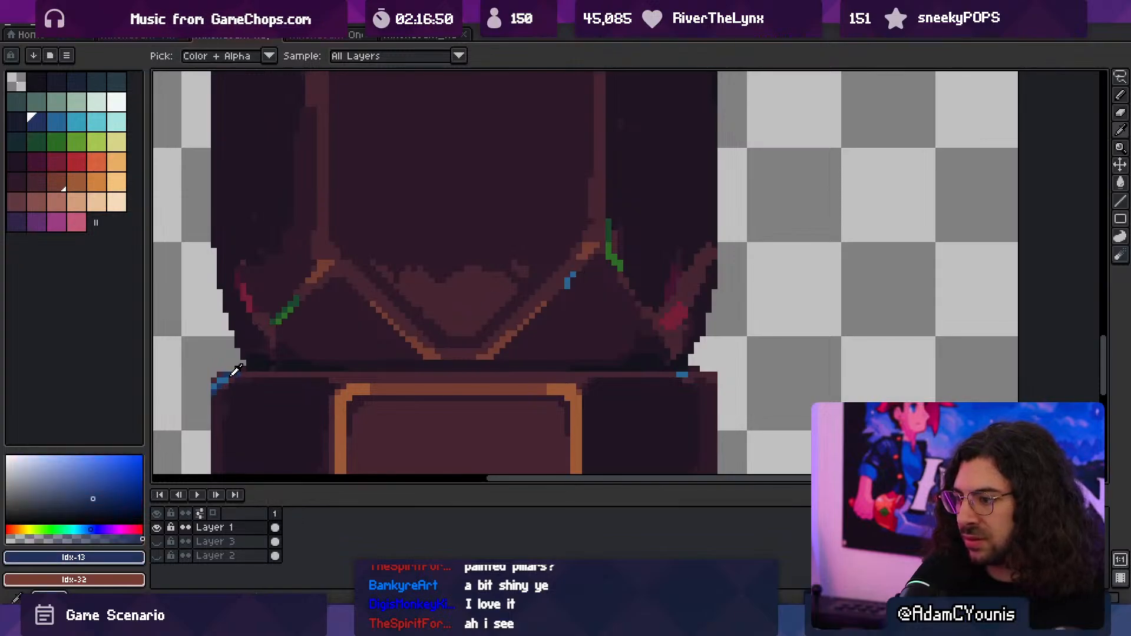
left_click(578, 268)
left_click(576, 279, "alt")
left_click(568, 286)
left_click(560, 288, "alt")
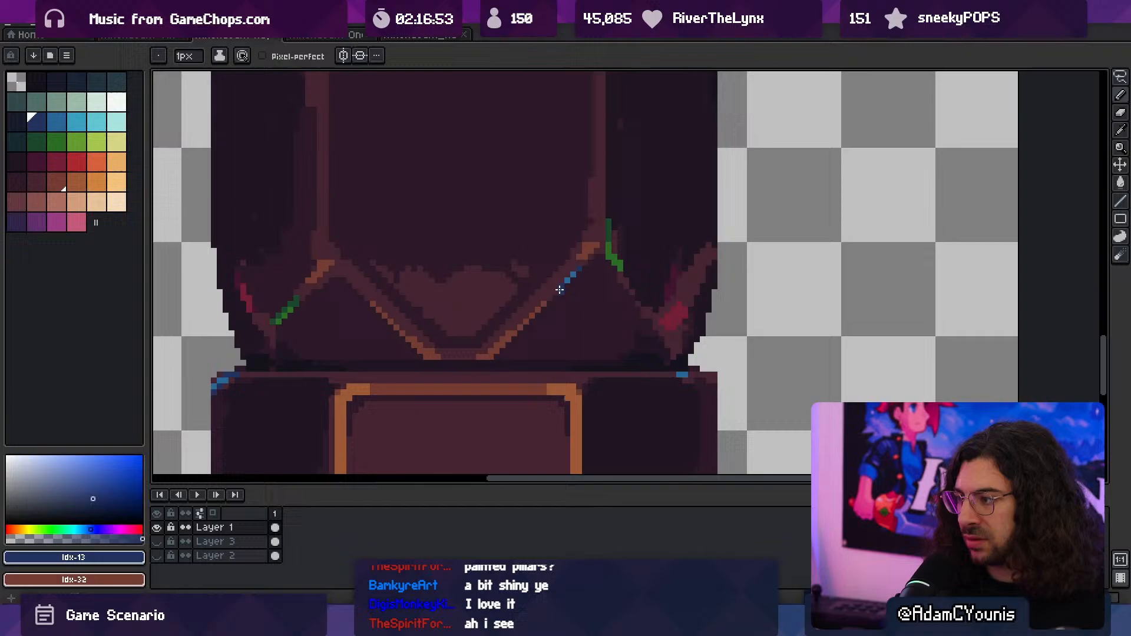
- Thin and darken the green accent beside the right peak and the red accent on the shaft's lower right edge
left_click(609, 232, "alt")
left_click(623, 272, "alt")
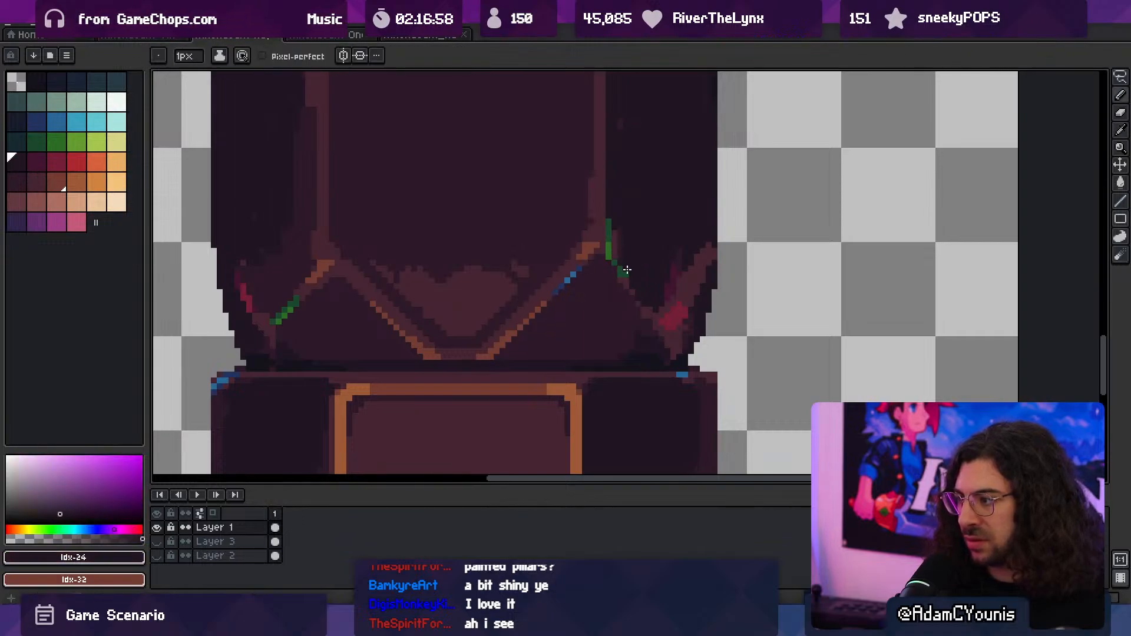
left_click(618, 270, "alt")
left_click(676, 271, "alt")
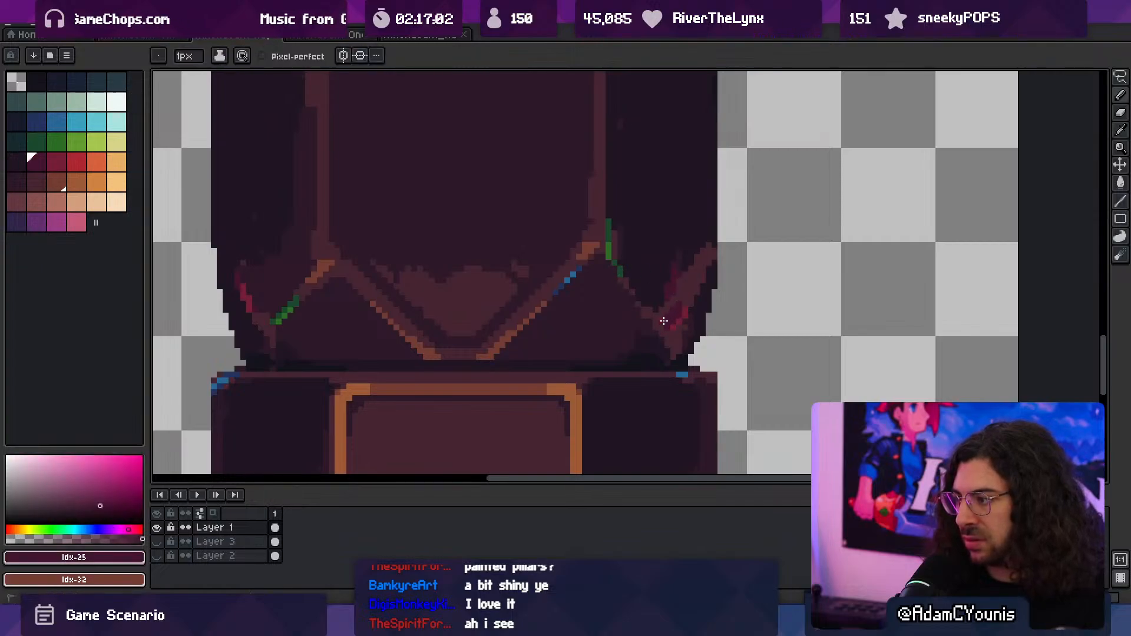
- Export the retouched column artwork again with the existing settings and switch back to Unity
key("ctrl+space")
left_click_drag(689, 284, 654, 295, "ctrl")
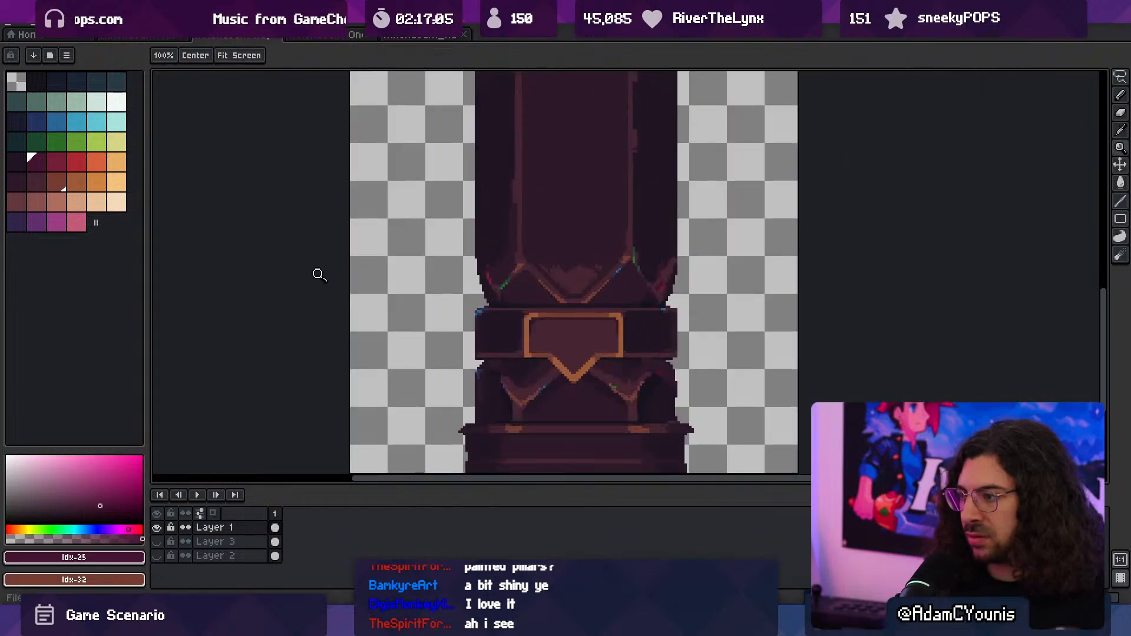
key("ctrl+alt+shift+s")
key("Return")
key("alt+Tab")
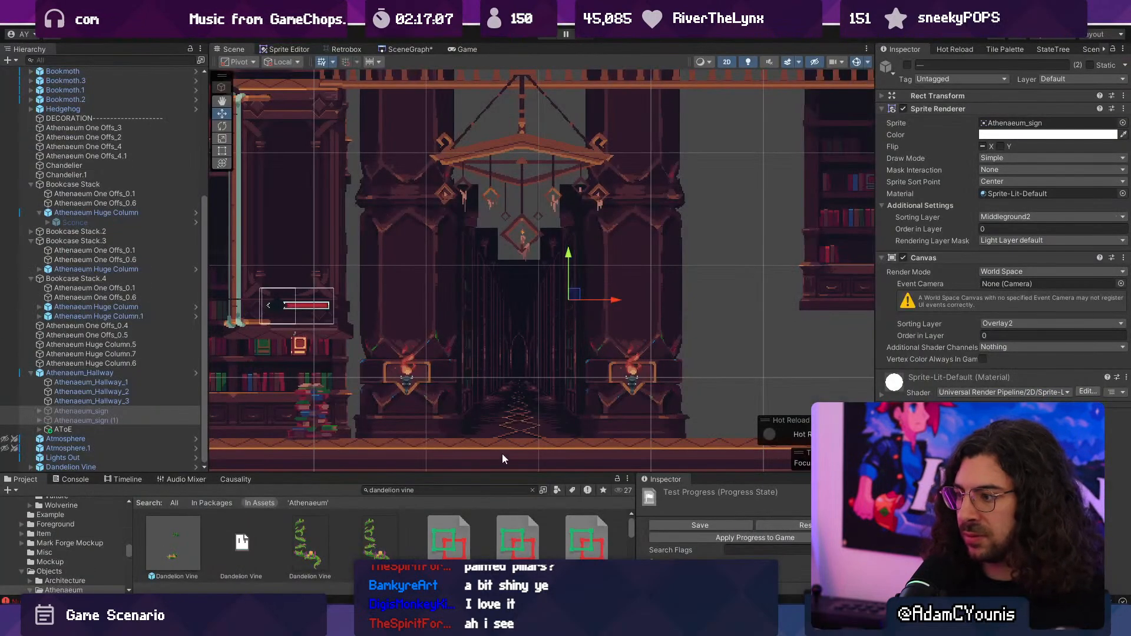
- Playtest the level with the toned-down columns, defeat the flying book beneath the chandelier, and stop the playtest
key("ctrl+p")
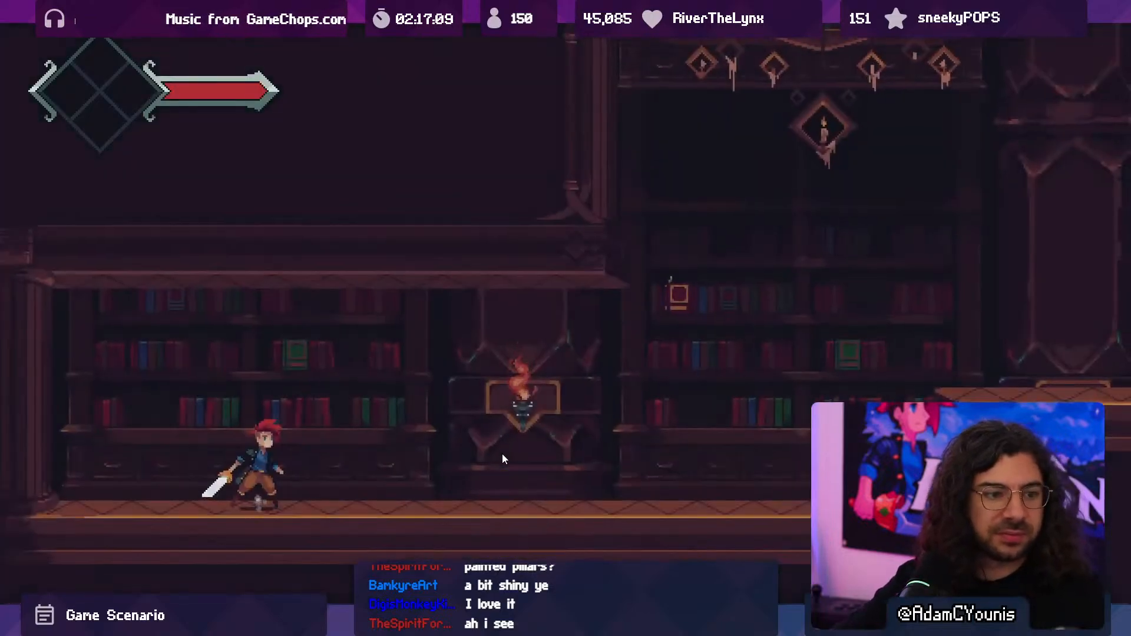
key("Right")
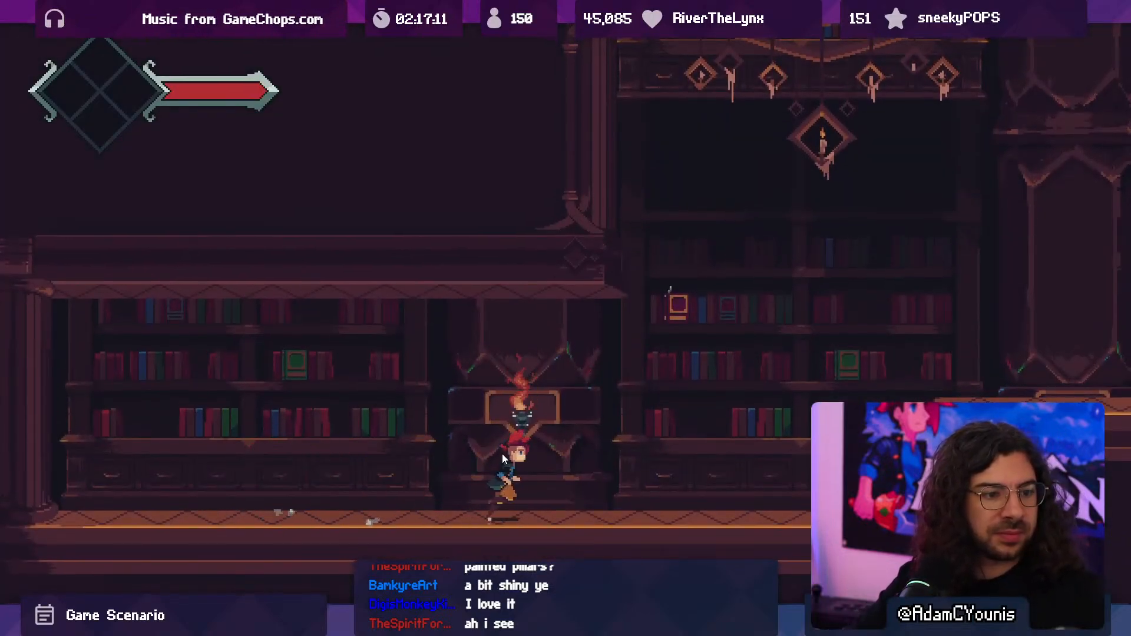
key("x")
key("Left")
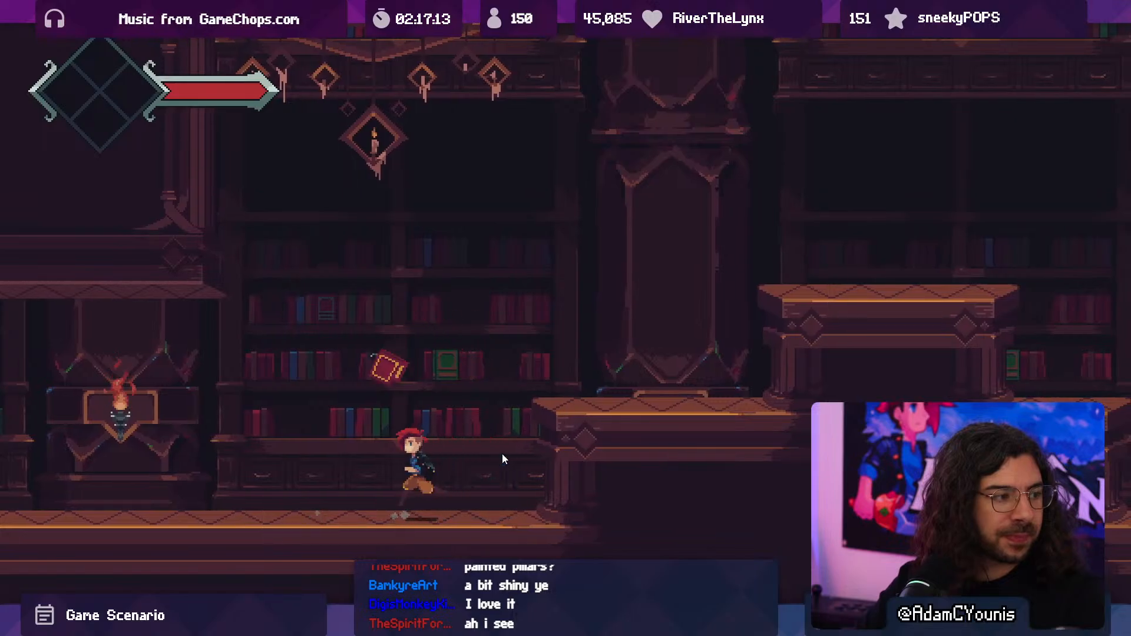
key("space")
key("x")
key("Right")
key("x")
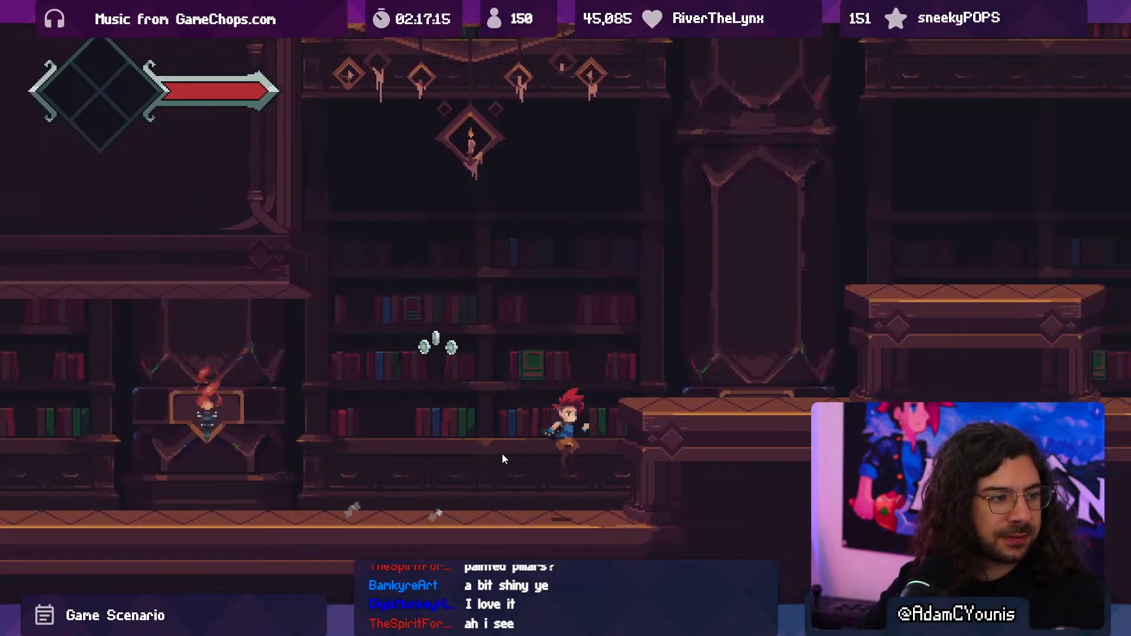
key("space")
key("Left")
key("x")
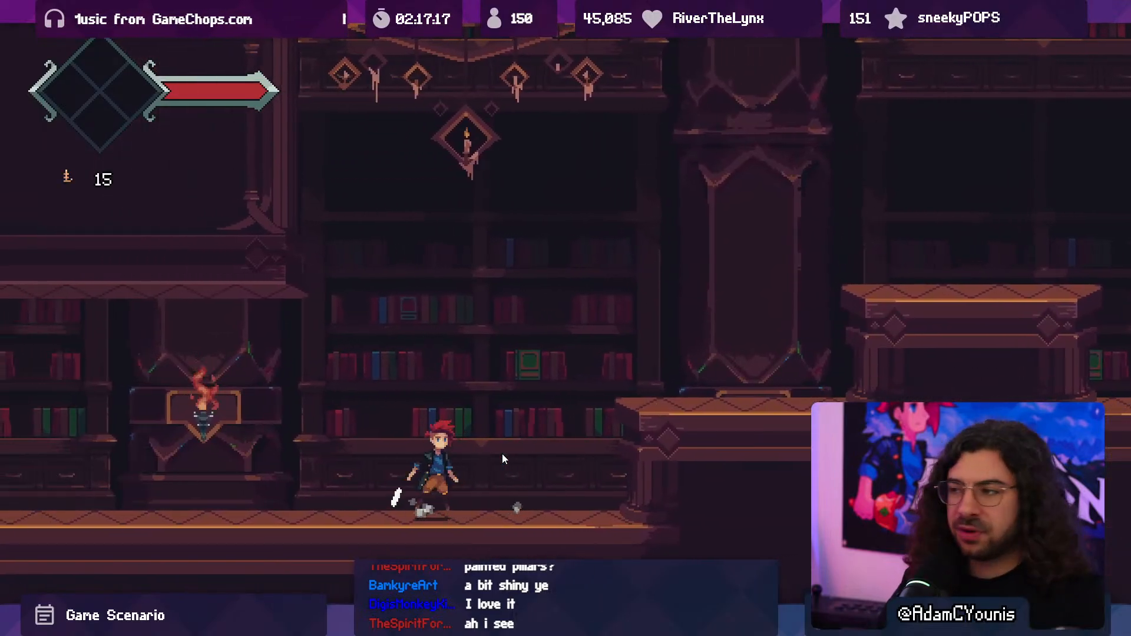
key("shift+space")
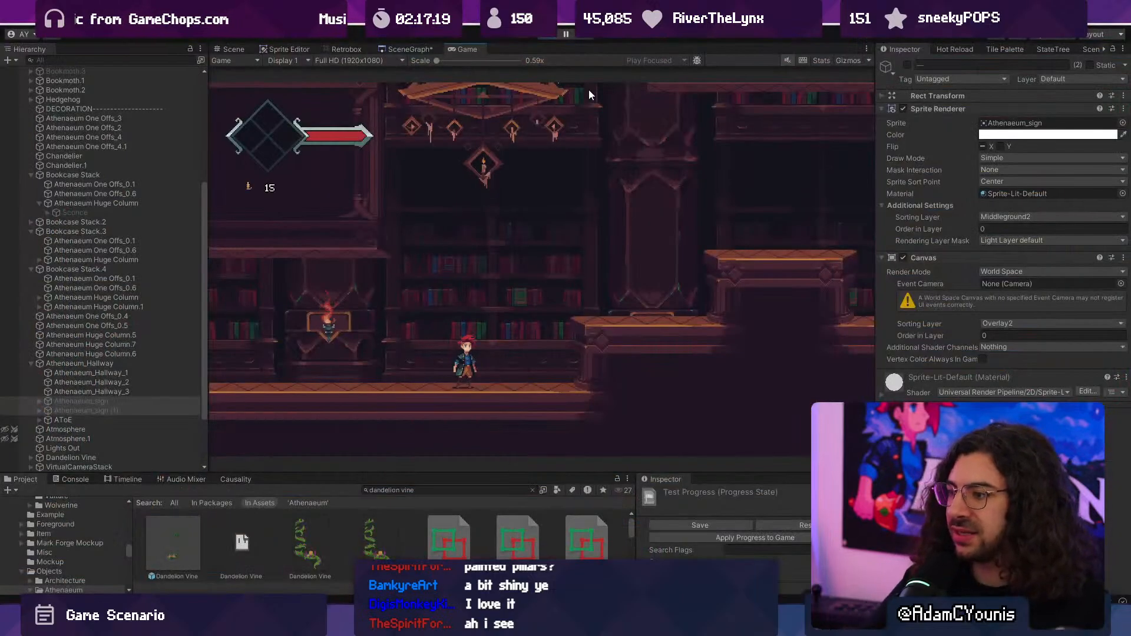
left_click(551, 37)
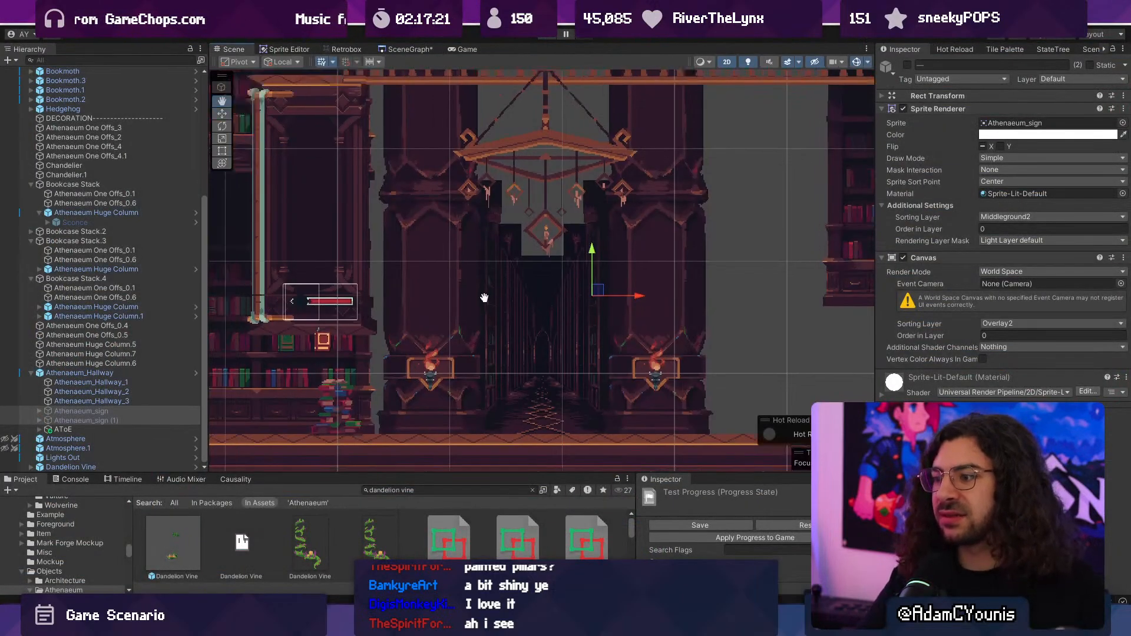
- Collapse the Bookcase Stack, Bookcase Stack.3 and Bookcase Stack.4 groups in the scene hierarchy
middle_click_drag(582, 287, 546, 333)
scroll(546, 333, "up", 1)
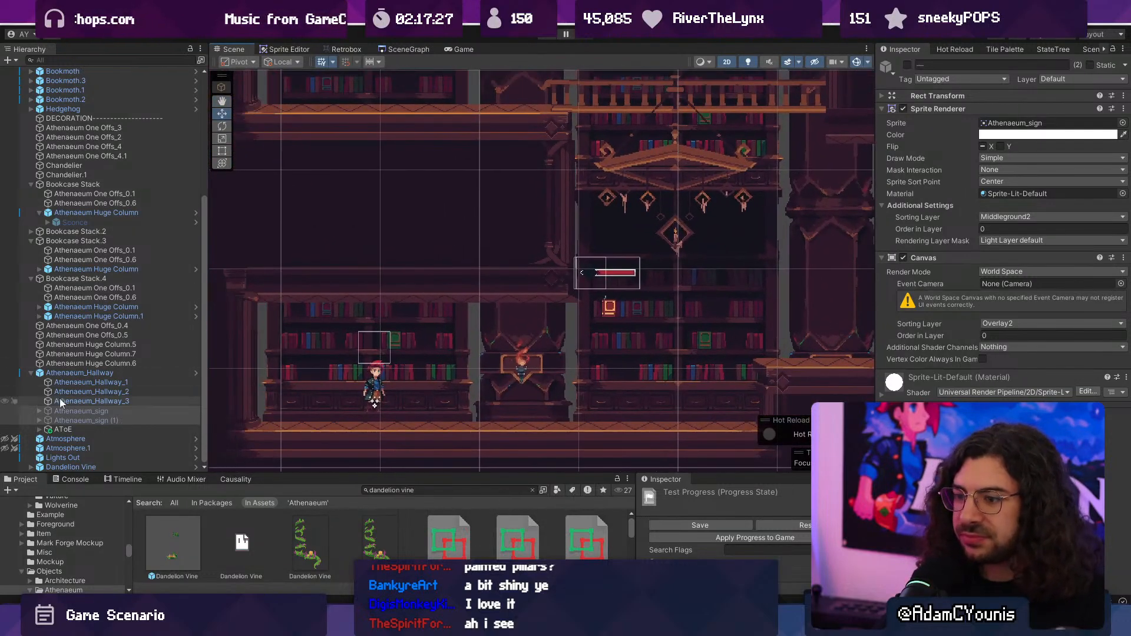
scroll(97, 373, "up", 7)
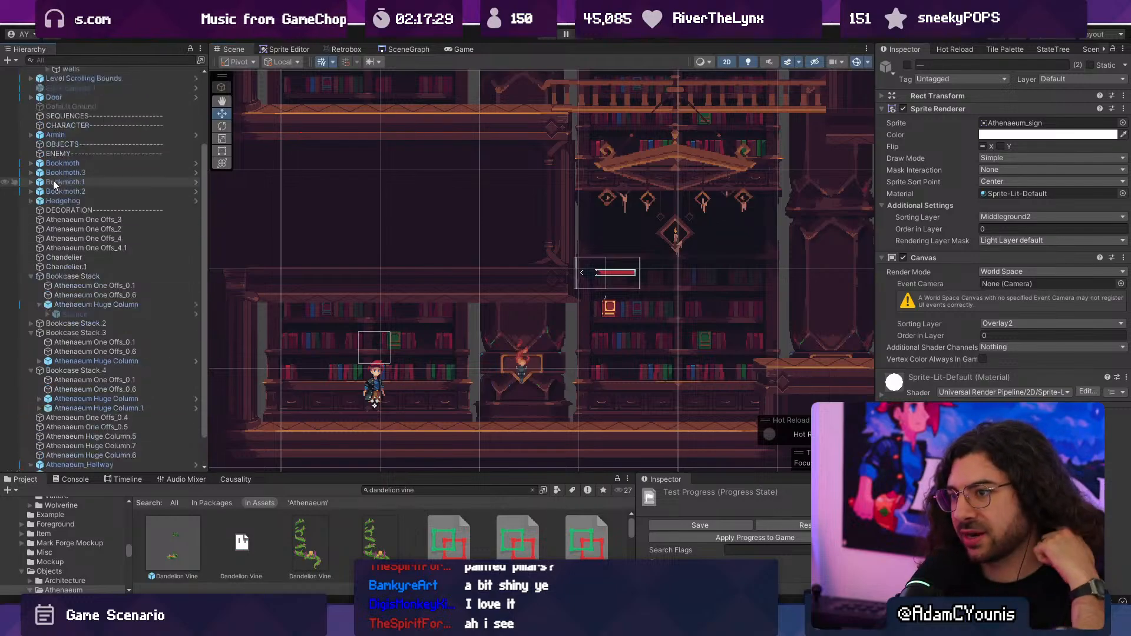
scroll(97, 241, "down", 5)
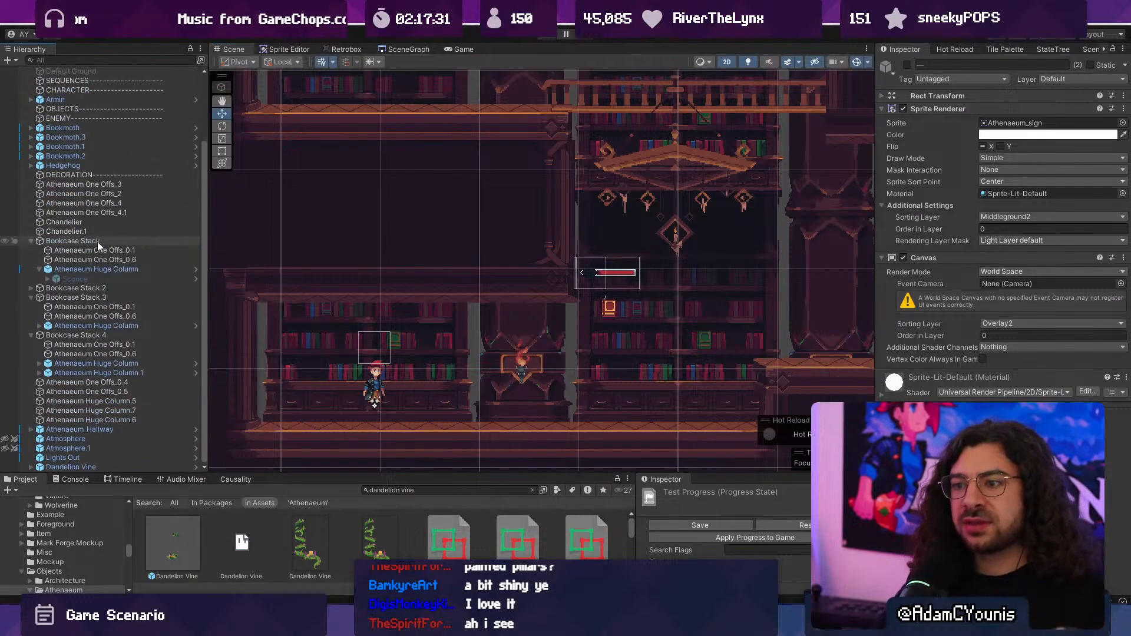
left_click(31, 241)
left_click(30, 296)
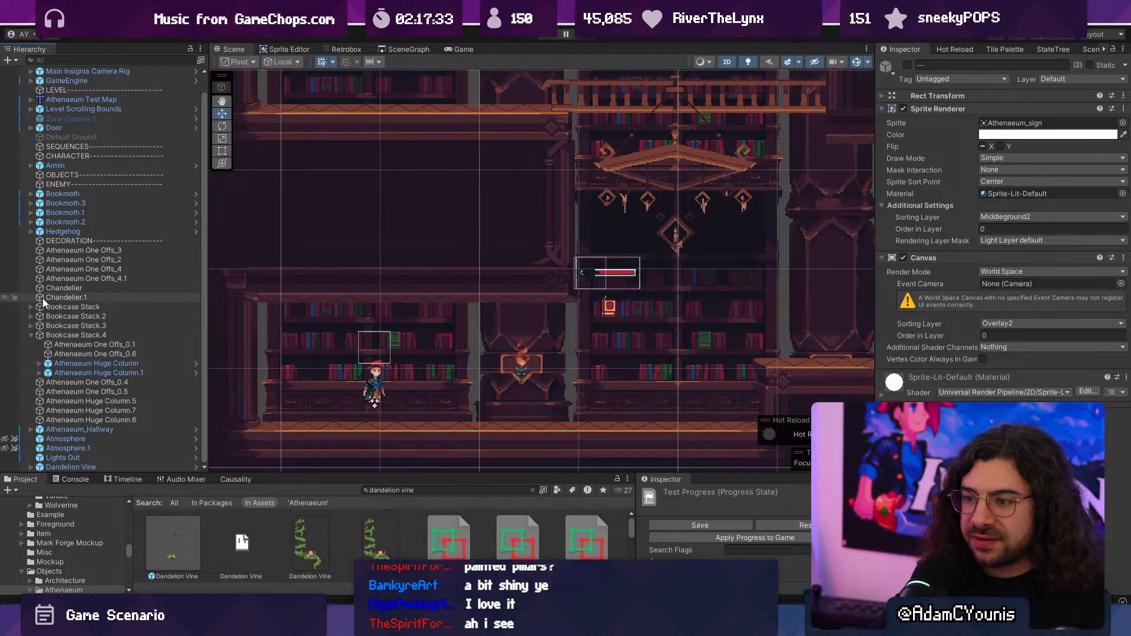
left_click(31, 335)
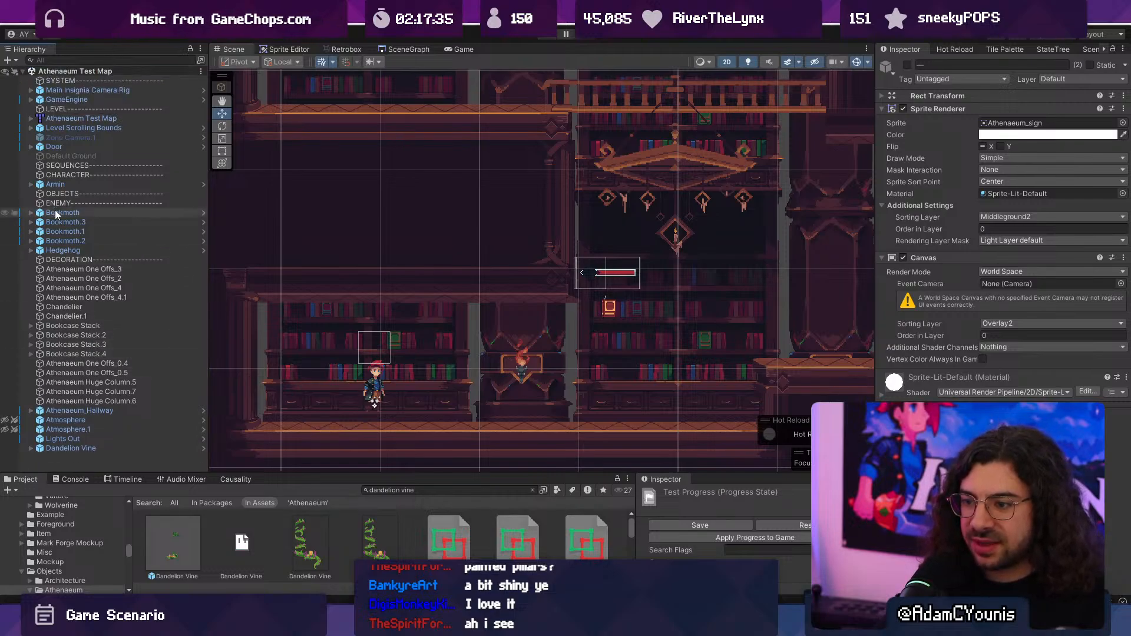
- Add a 2D square sprite to the scene and set its sorting layer to Middleground2
right_click(83, 458)
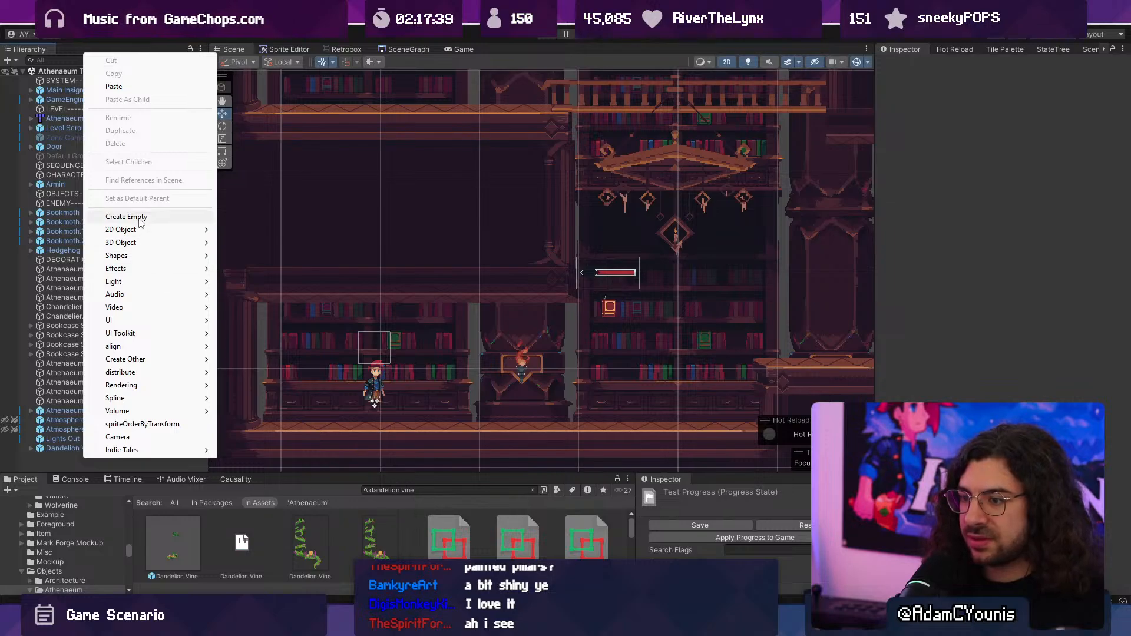
left_click(86, 23)
mouse_move(169, 74)
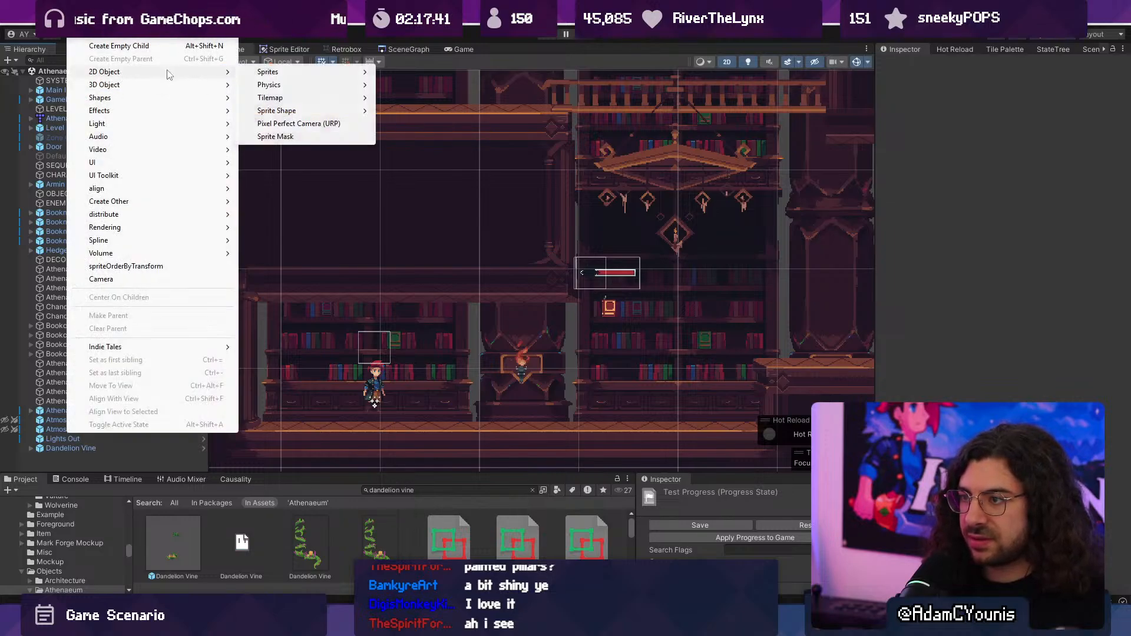
mouse_move(321, 74)
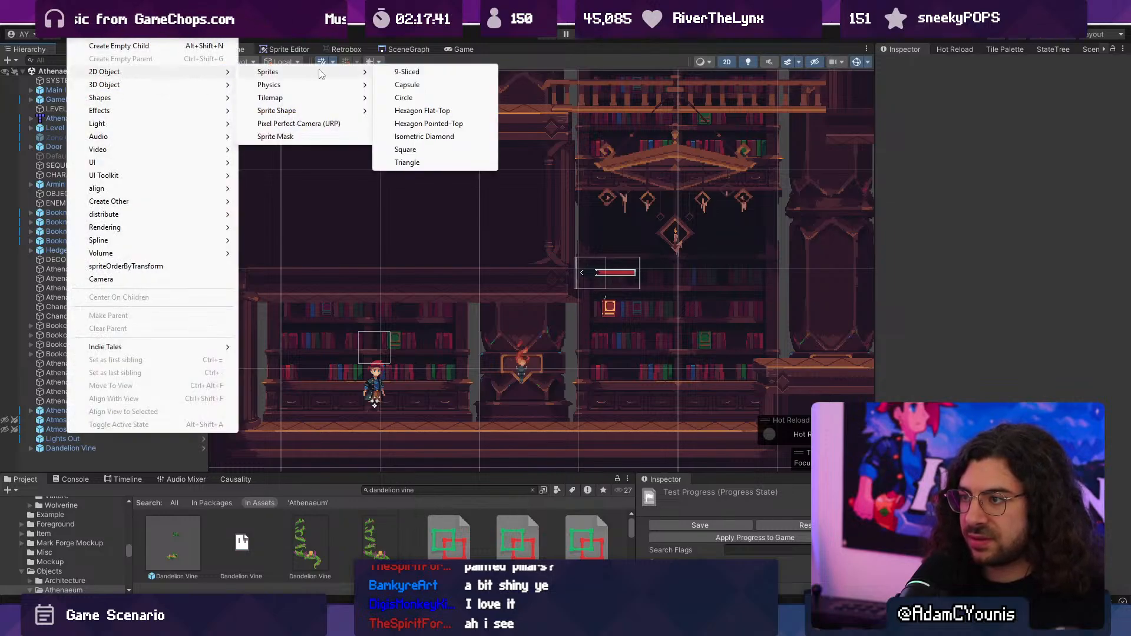
left_click(429, 149)
scroll(398, 185, "down", 5)
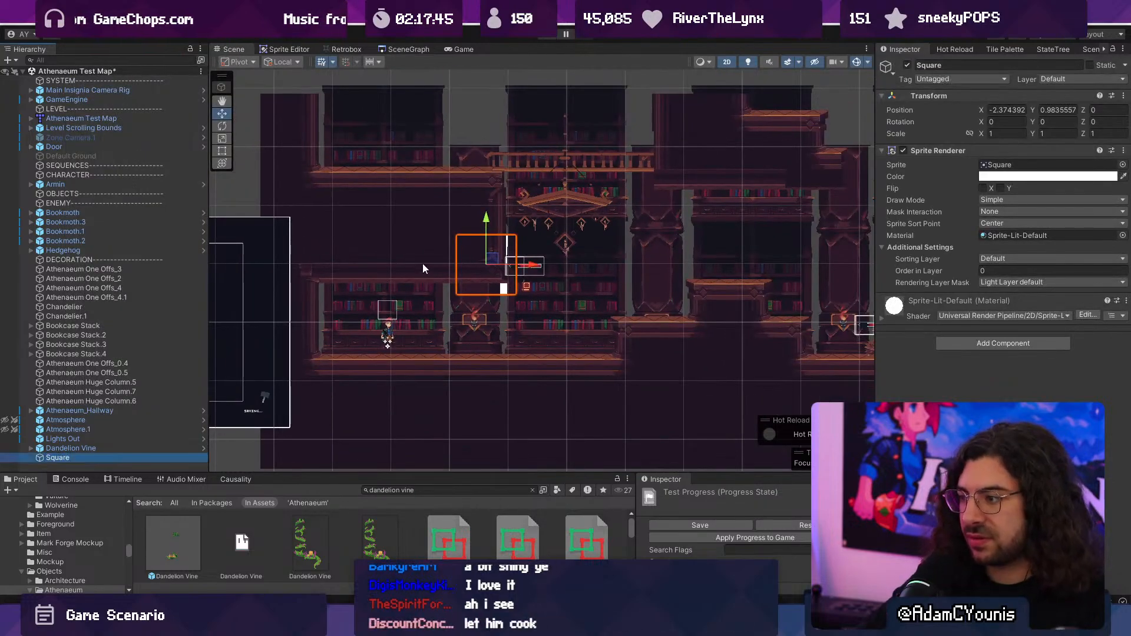
left_click(1051, 259)
left_click(1035, 341)
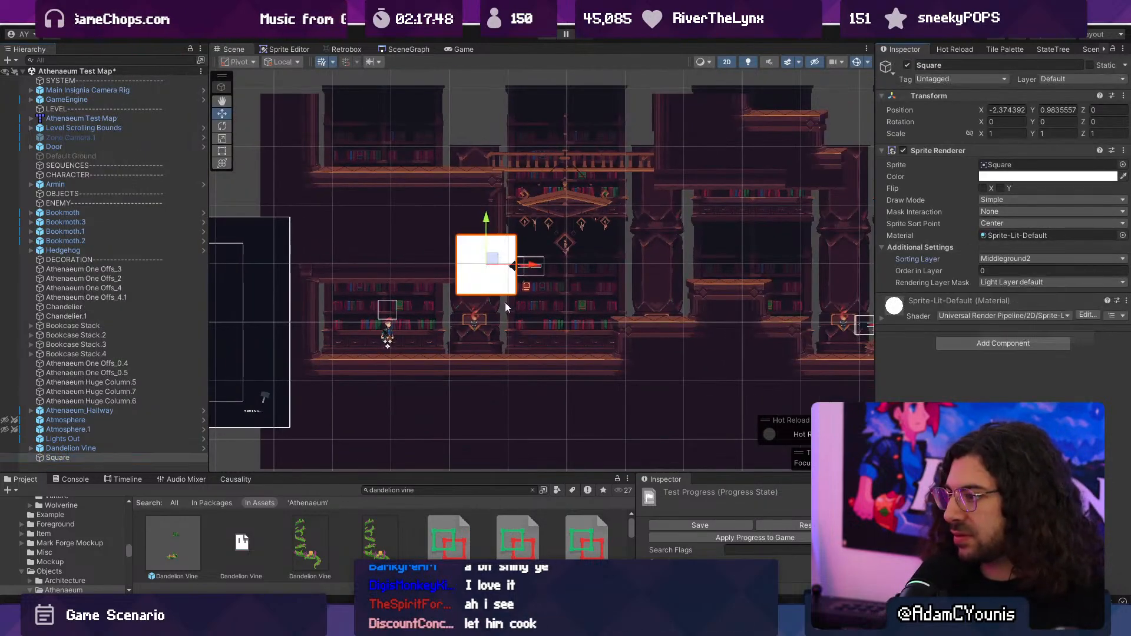
- Stretch the square over the first part of the level from the floor to above the chandeliers, about 14.2 by 4.9 in scale
scroll(440, 271, "down", 3)
middle_click_drag(439, 271, 296, 293)
key("t")
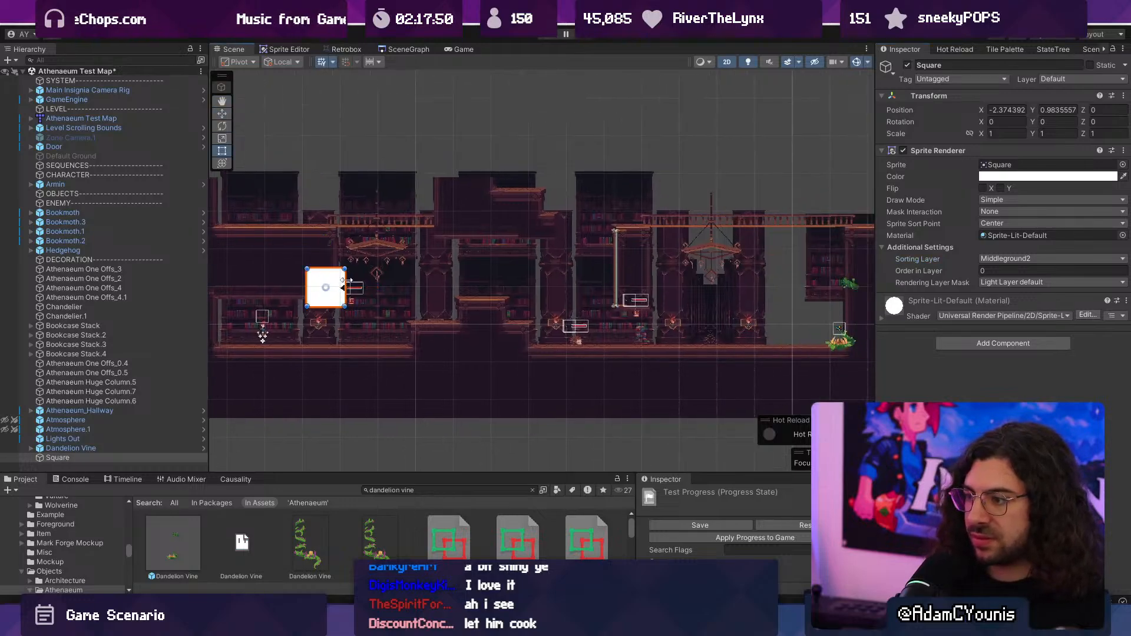
left_click_drag(346, 280, 739, 289)
middle_click_drag(442, 306, 573, 295)
left_click_drag(438, 295, 339, 343)
left_click_drag(328, 167, 324, 157)
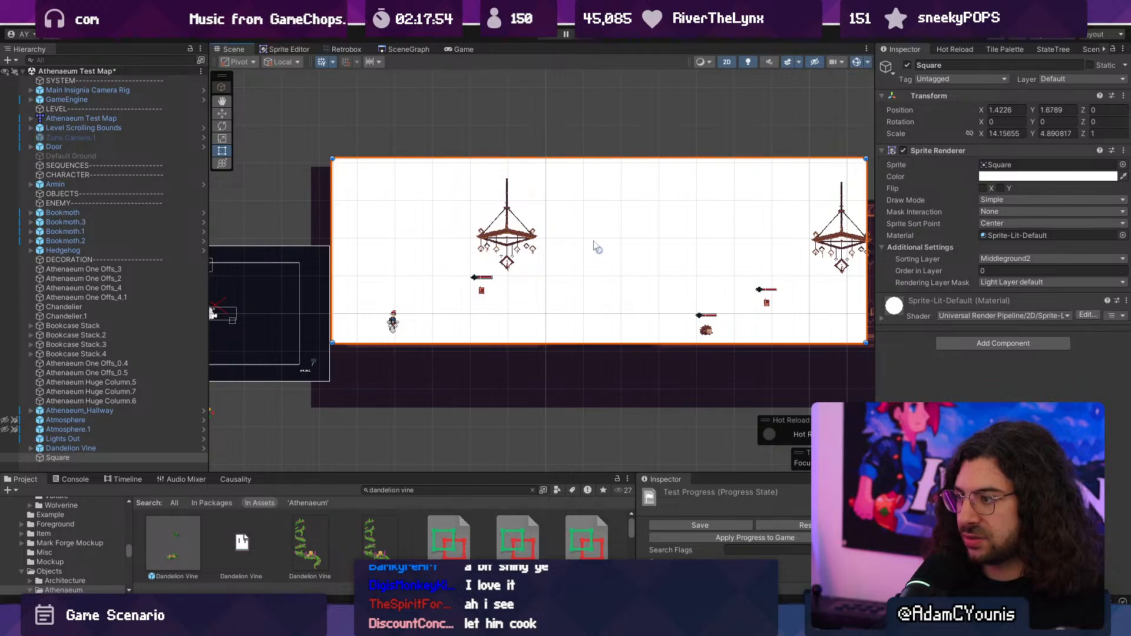
- Widen the square to the level's far end and raise its upper edge, giving a scale of about 30.5 by 5.6
middle_click_drag(861, 253, 613, 253)
left_click_drag(619, 251, 990, 246)
middle_click_drag(633, 246, 507, 246)
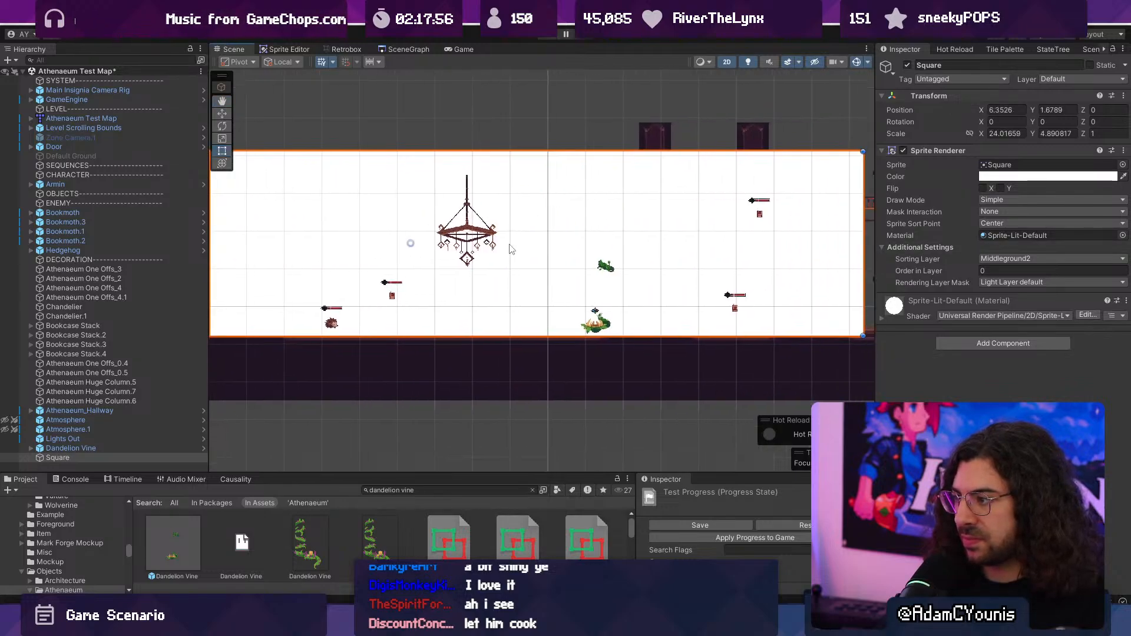
scroll(507, 244, "down", 3)
left_click_drag(714, 226, 847, 232)
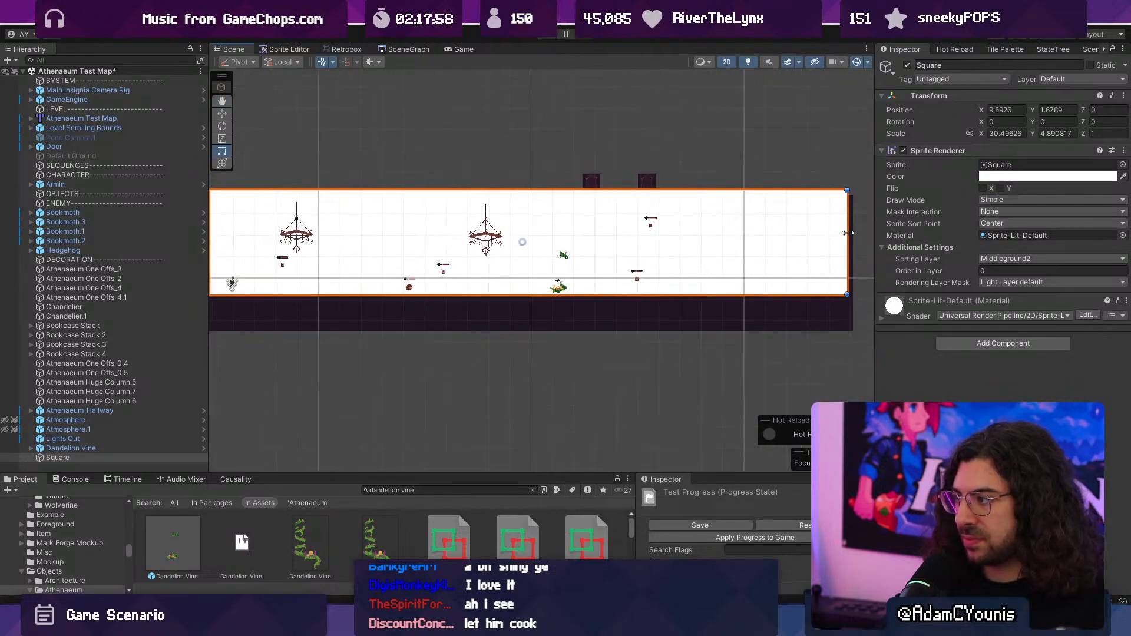
left_click_drag(546, 187, 546, 175)
middle_click_drag(386, 232, 466, 240)
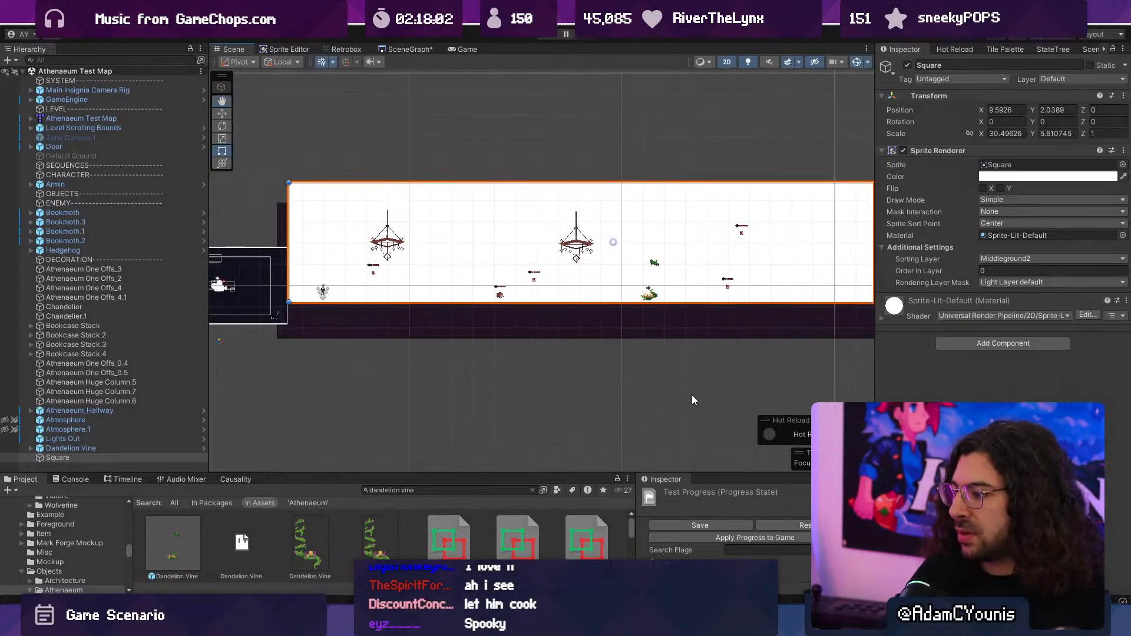
- Enlarge the project browser, search for "lake water", and go from the Lake Water shader graph up to the Shaders folder
left_click_drag(530, 474, 417, 348)
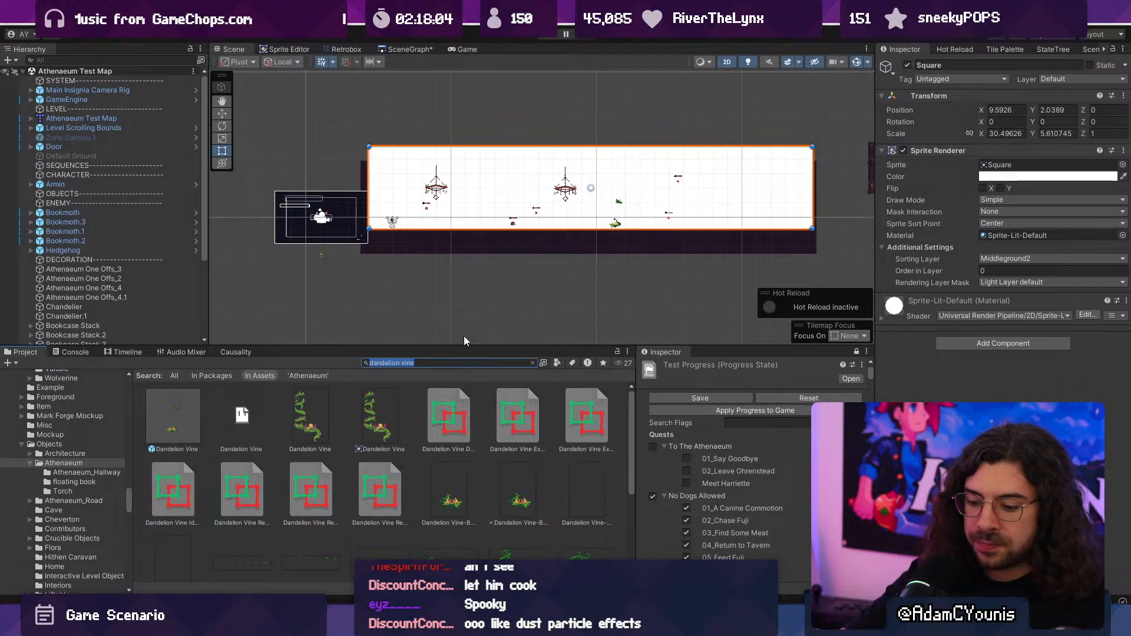
type("lake water")
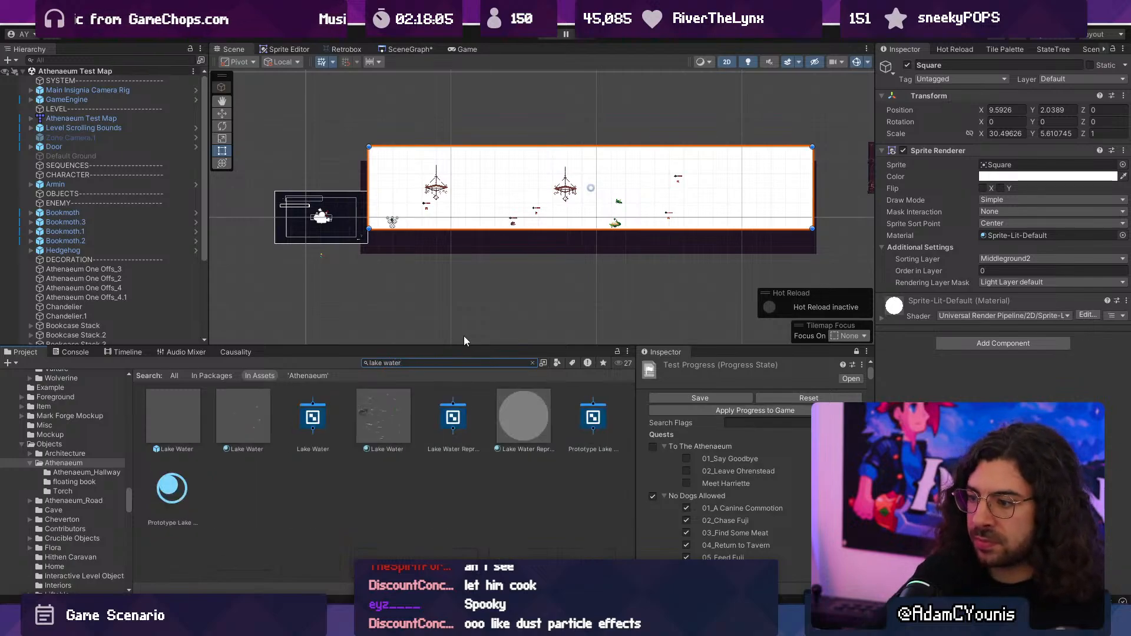
left_click(308, 422)
left_click(532, 362)
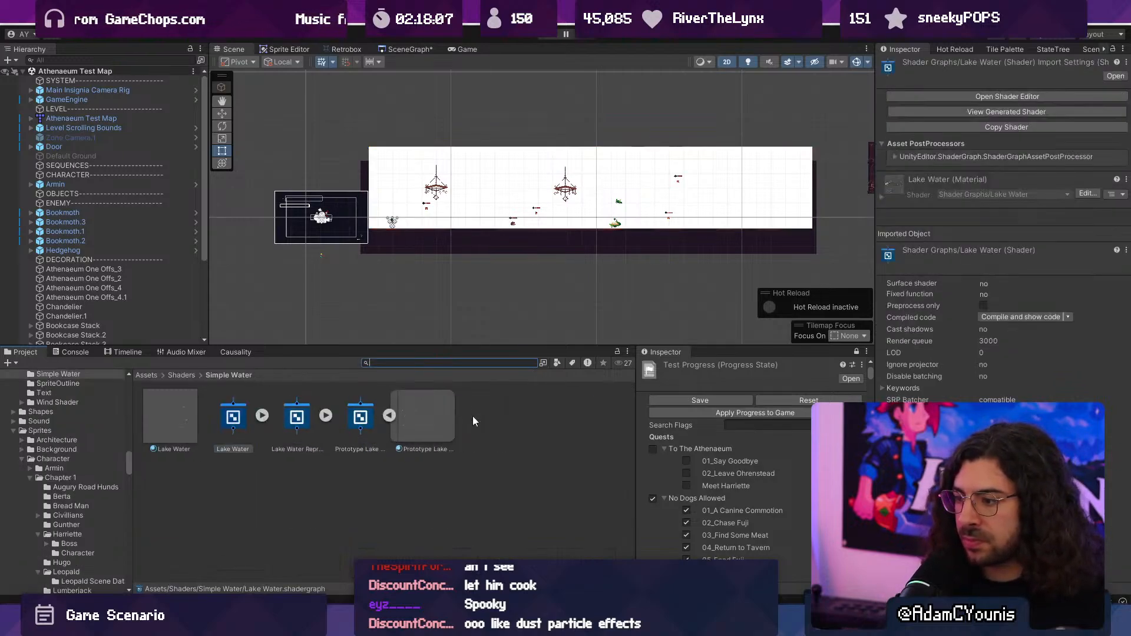
left_click(182, 375)
scroll(323, 445, "down", 5, "ctrl")
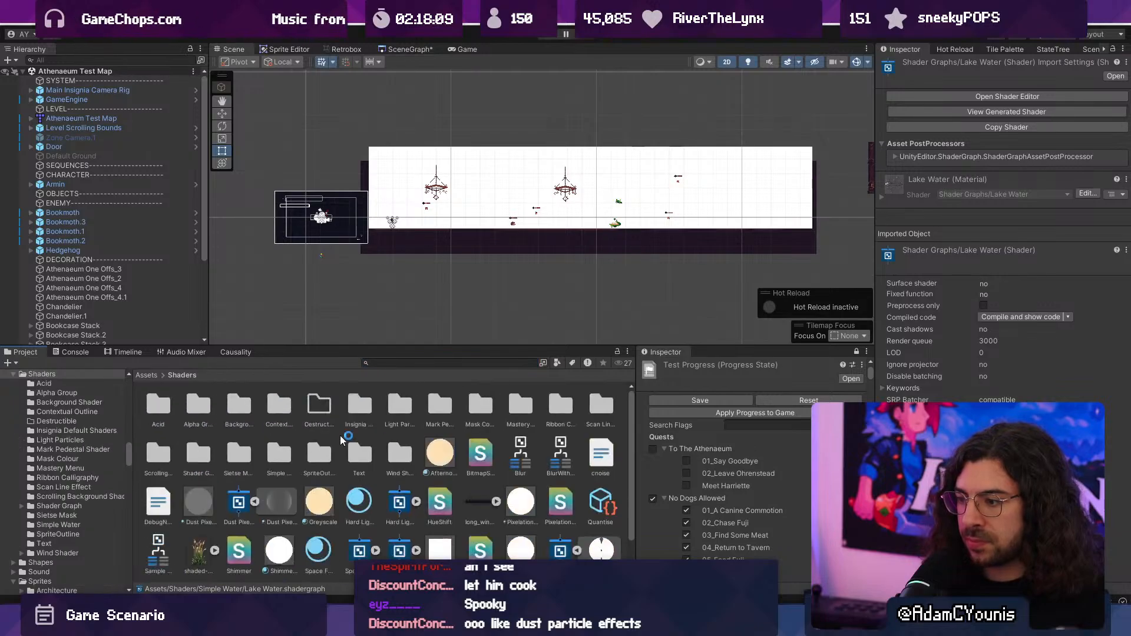
scroll(297, 492, "up", 2, "ctrl")
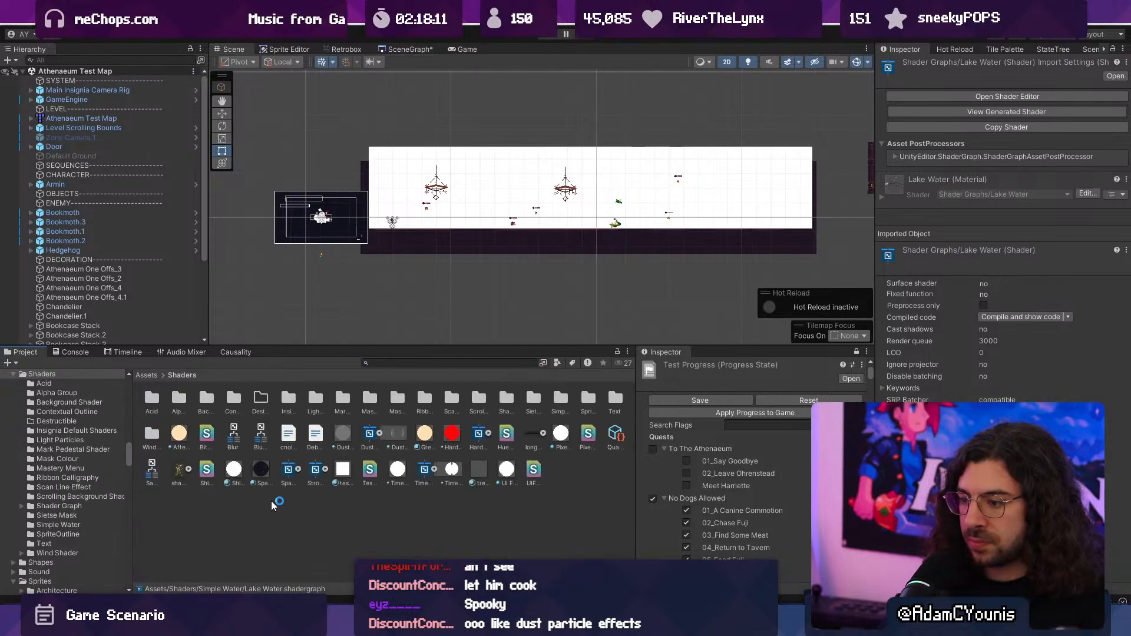
- Create a folder named Haze inside Shaders and open it
right_click(271, 500)
mouse_move(378, 147)
left_click(488, 64)
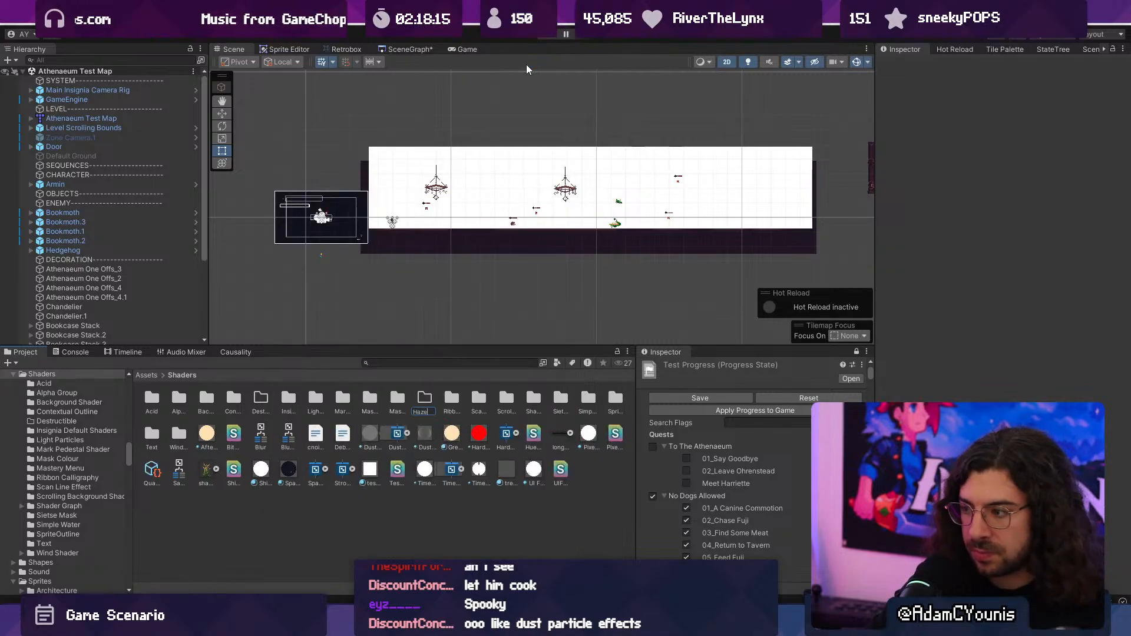
type("Haze")
key("Return")
double_click(288, 401)
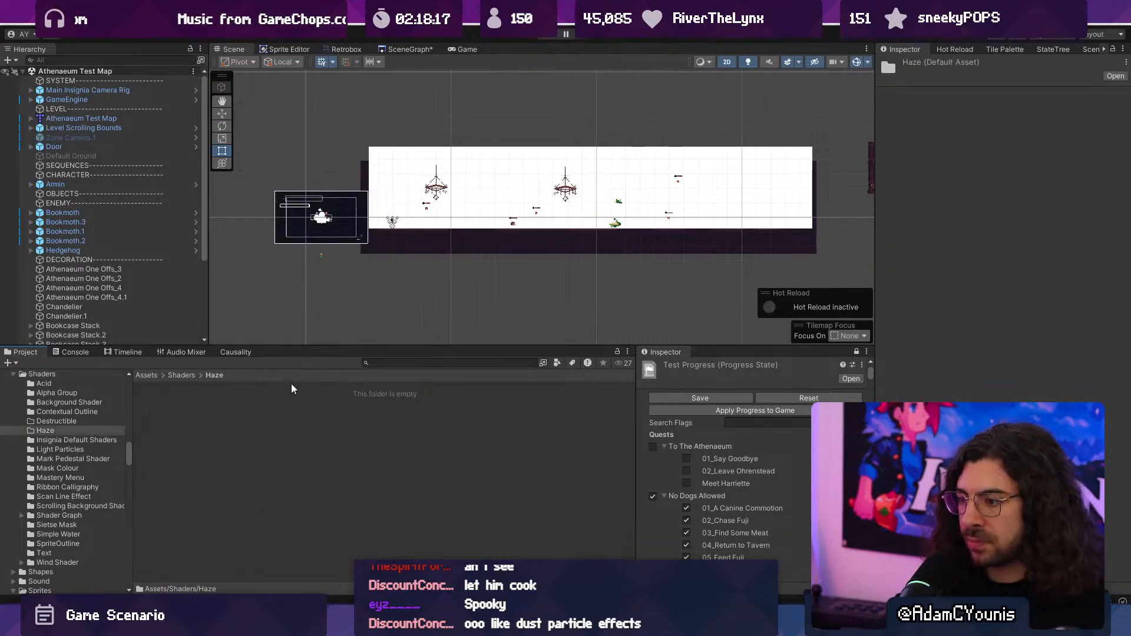
- Create a URP Sprite Unlit Shader Graph named Haze Shader in the Haze folder
right_click(239, 414)
mouse_move(330, 49)
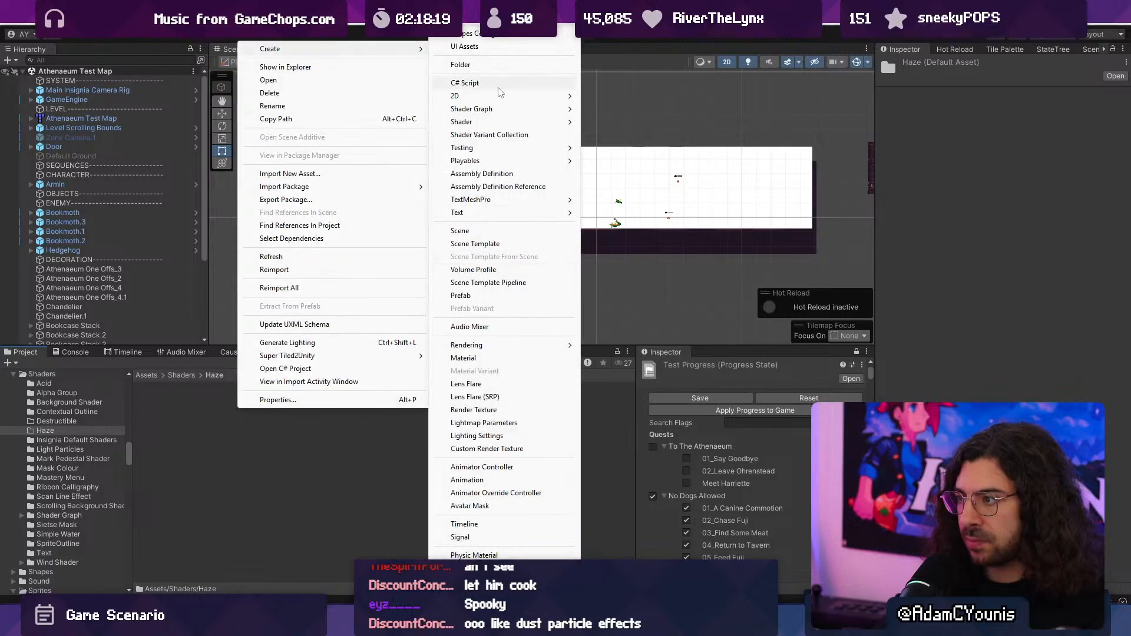
mouse_move(505, 110)
mouse_move(624, 109)
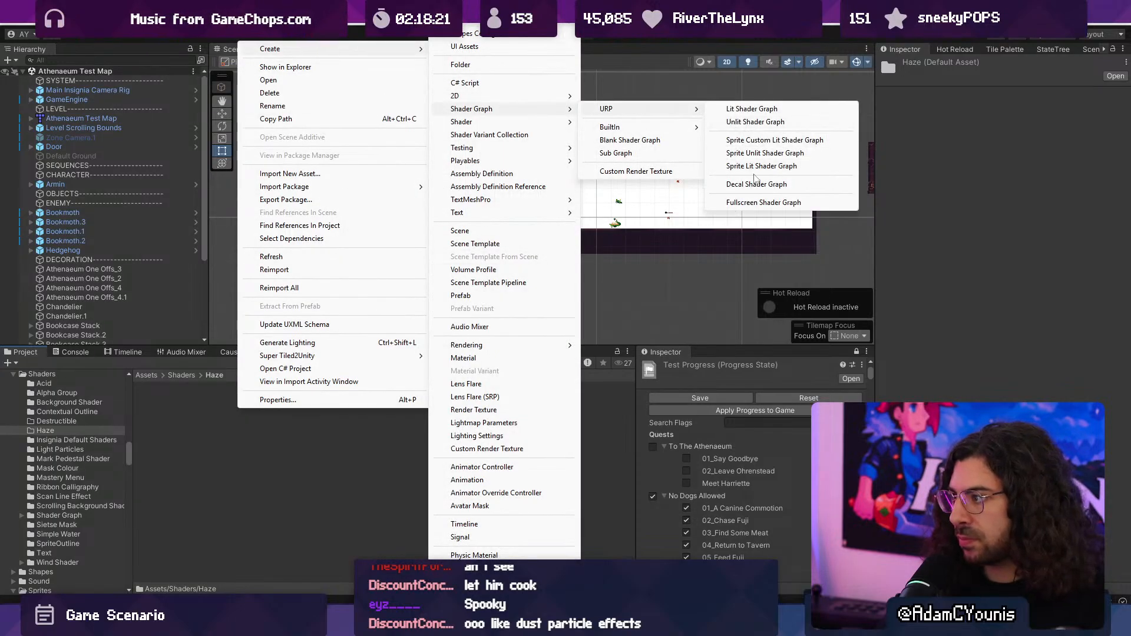
left_click(798, 155)
type("Ha")
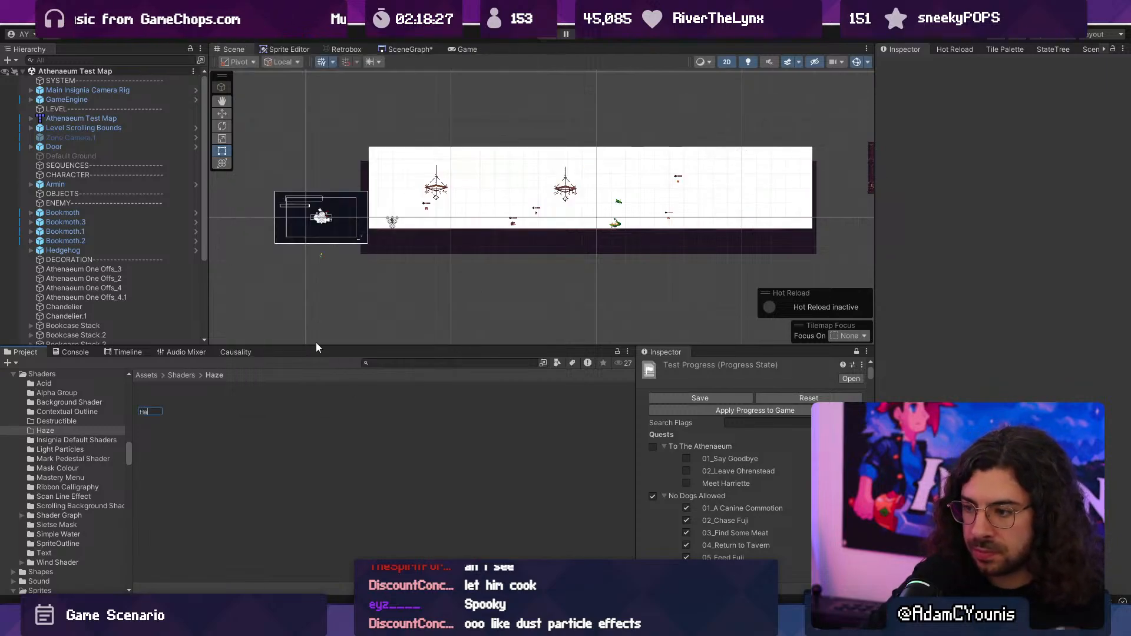
type("ze")
key("Return")
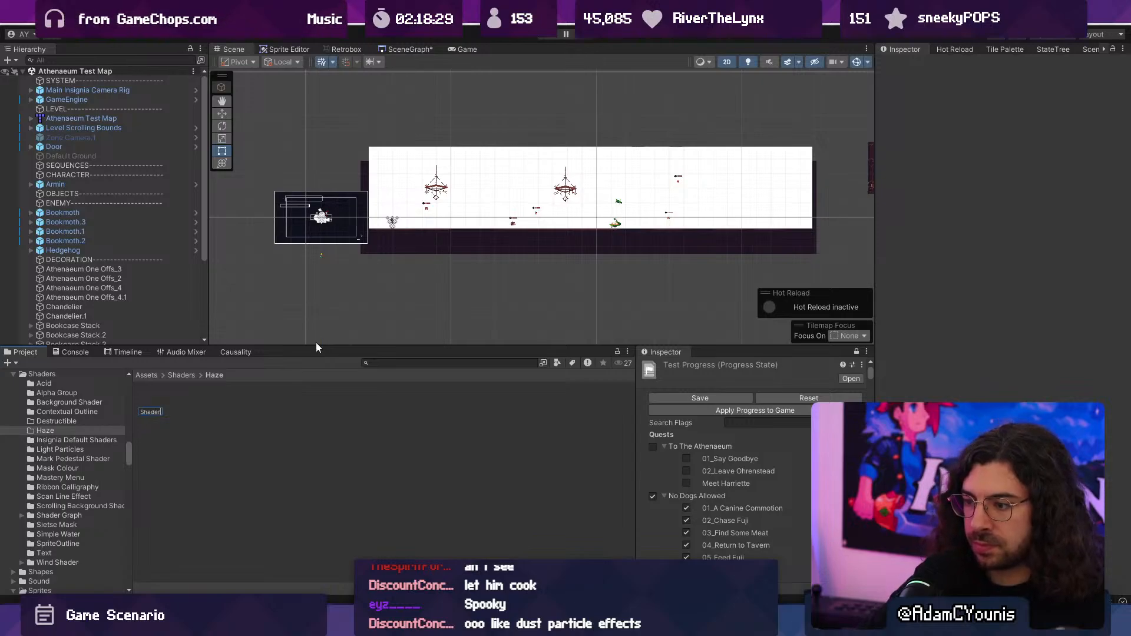
- Create a material named Haze Material in the Haze folder and base it on the Haze Shader
right_click(204, 401)
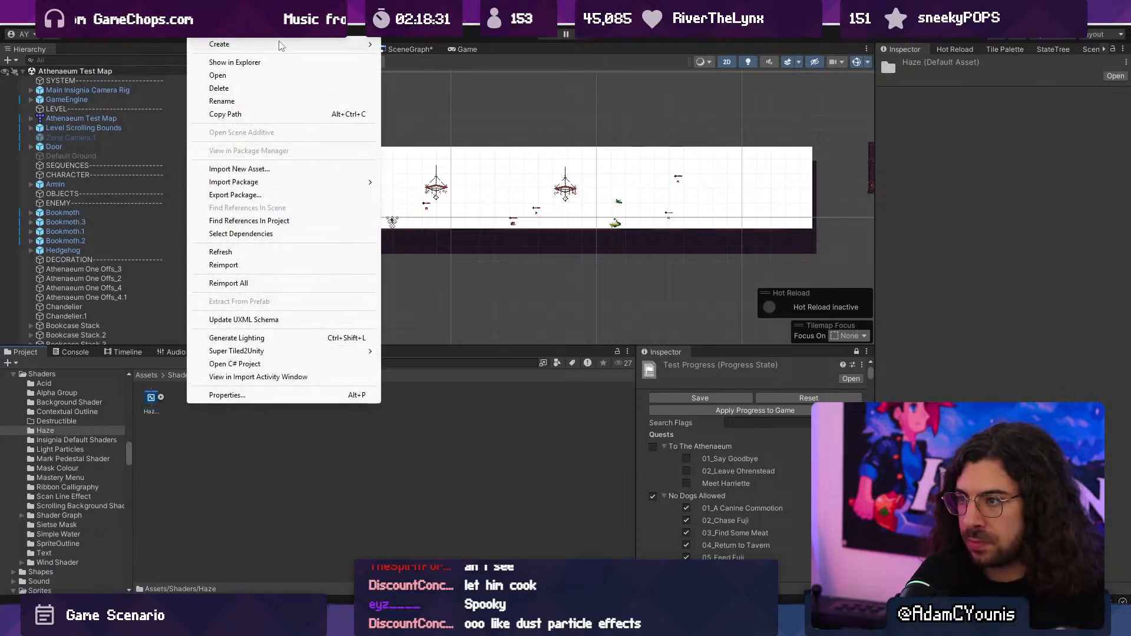
mouse_move(294, 44)
left_click(447, 358)
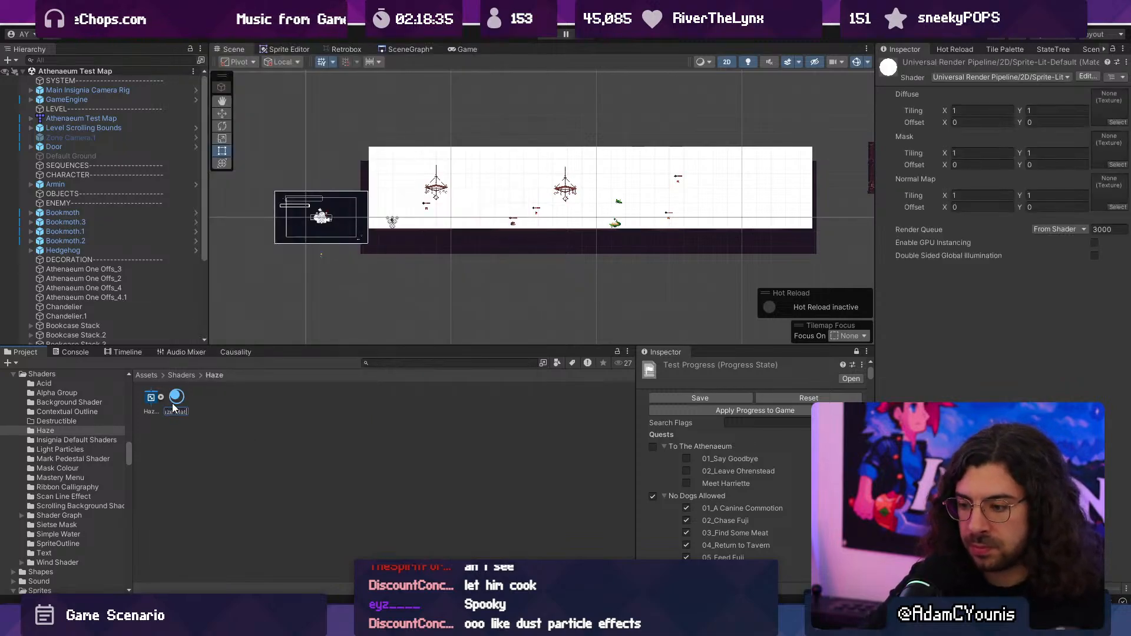
type("Haze Material")
key("Return")
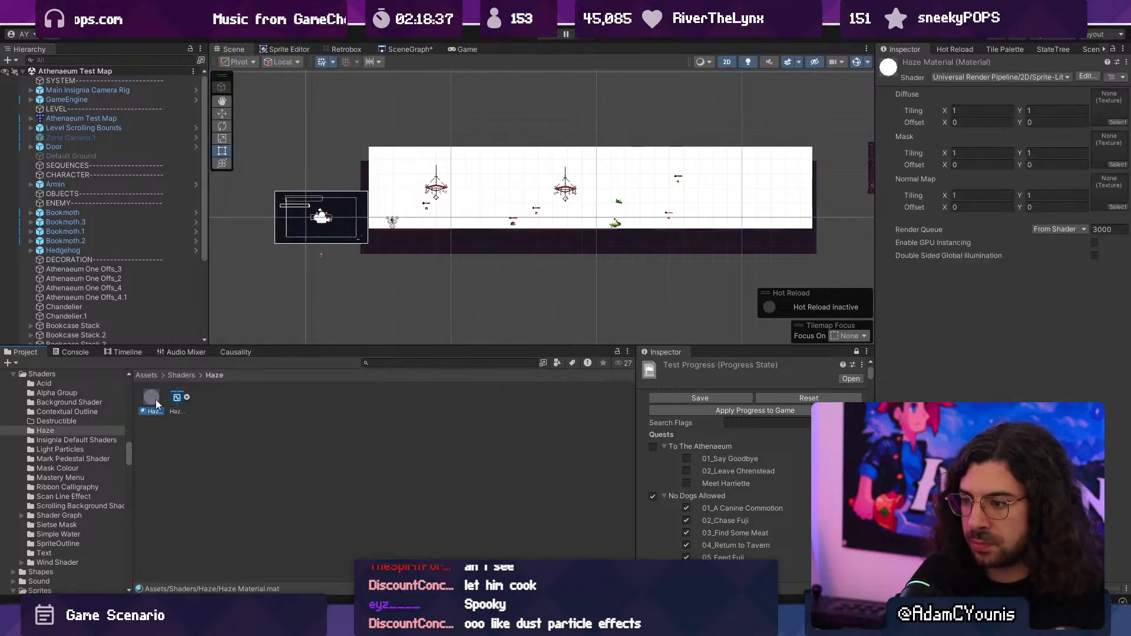
- Assign Haze Material to the stretched square's sprite renderer and rename the object Haze
scroll(100, 247, "down", 4)
left_click(84, 339)
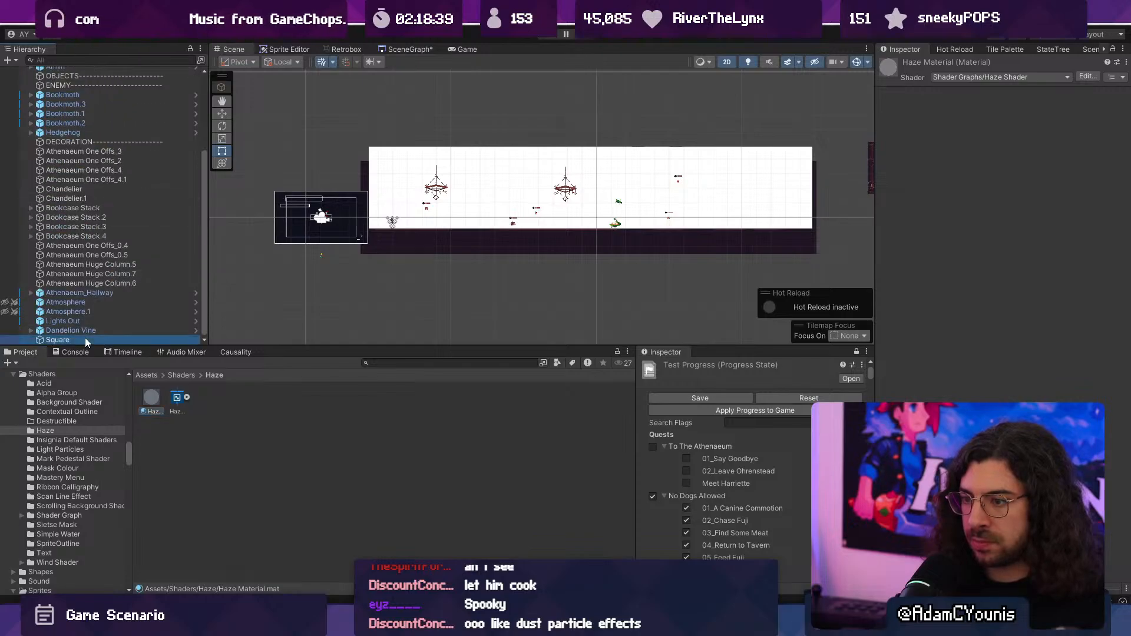
left_click_drag(154, 400, 1048, 235)
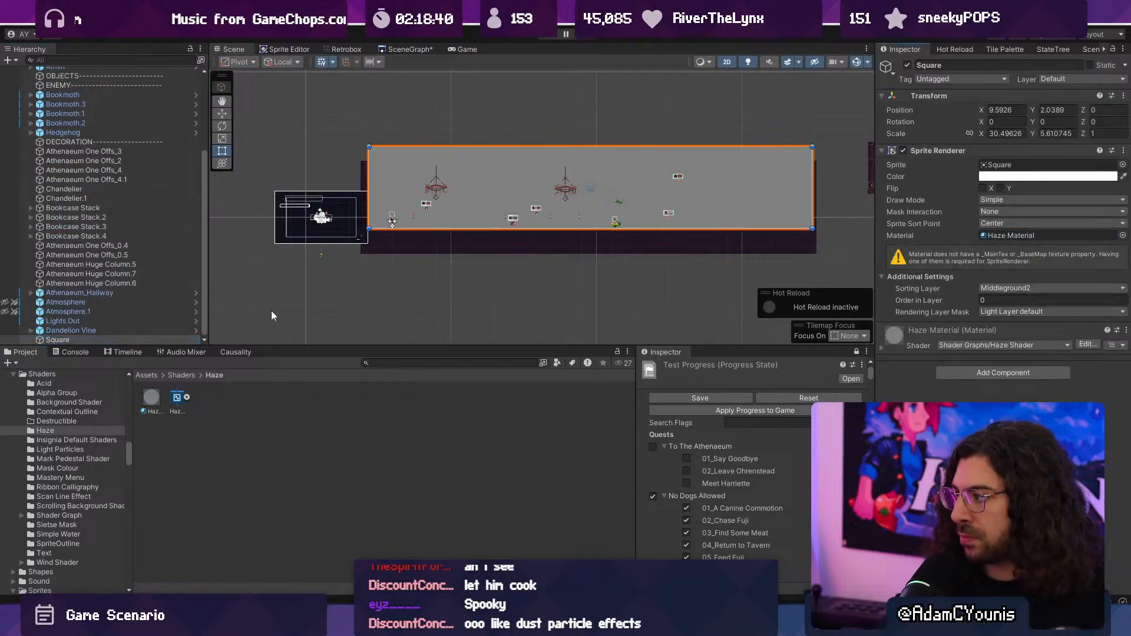
left_click(59, 340)
type("H")
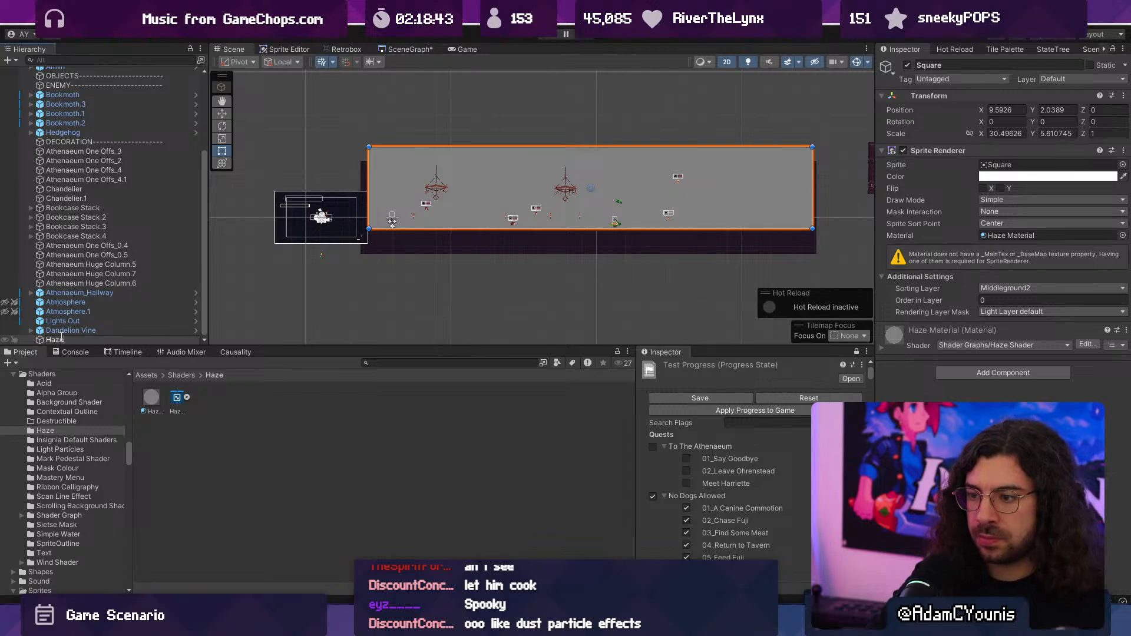
type("aze")
key("Return")
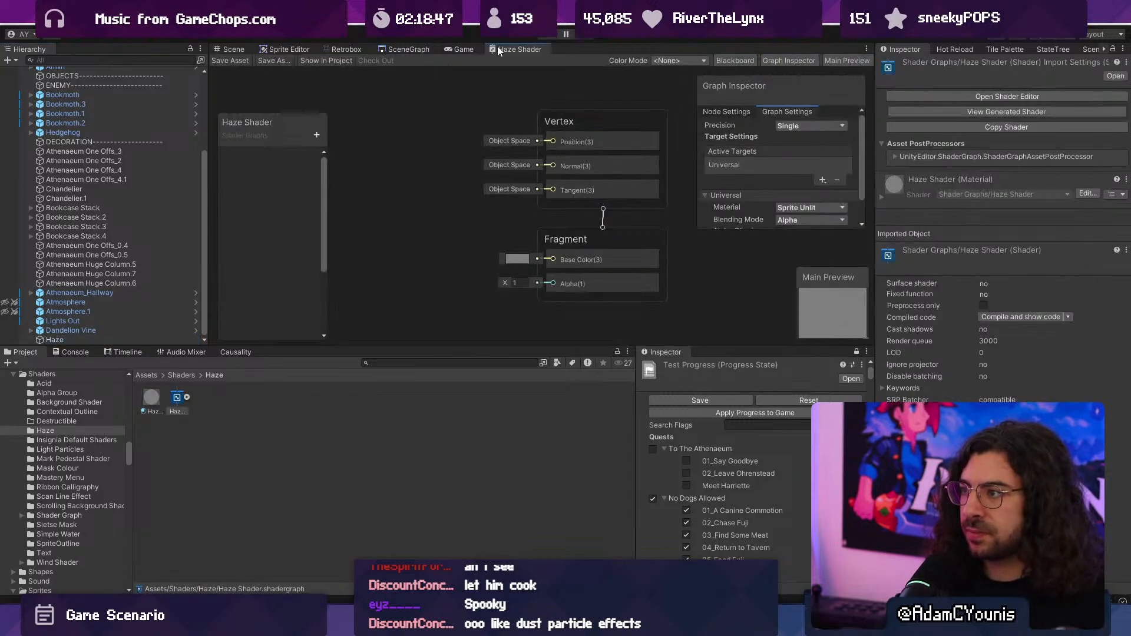
- Show the Haze Shader graph maximised, and widen its blackboard and tuck it into the upper corner away from the nodes
double_click(497, 47)
middle_click_drag(96, 181, 265, 244)
left_click_drag(95, 371, 101, 97)
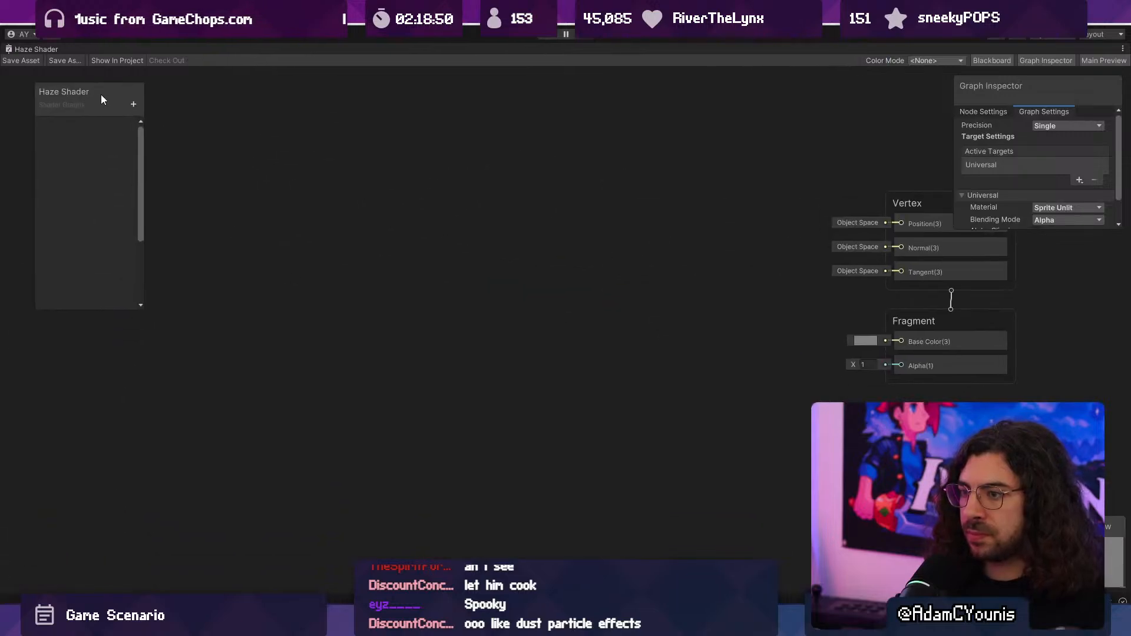
left_click_drag(144, 308, 210, 311)
left_click_drag(101, 95, 71, 93)
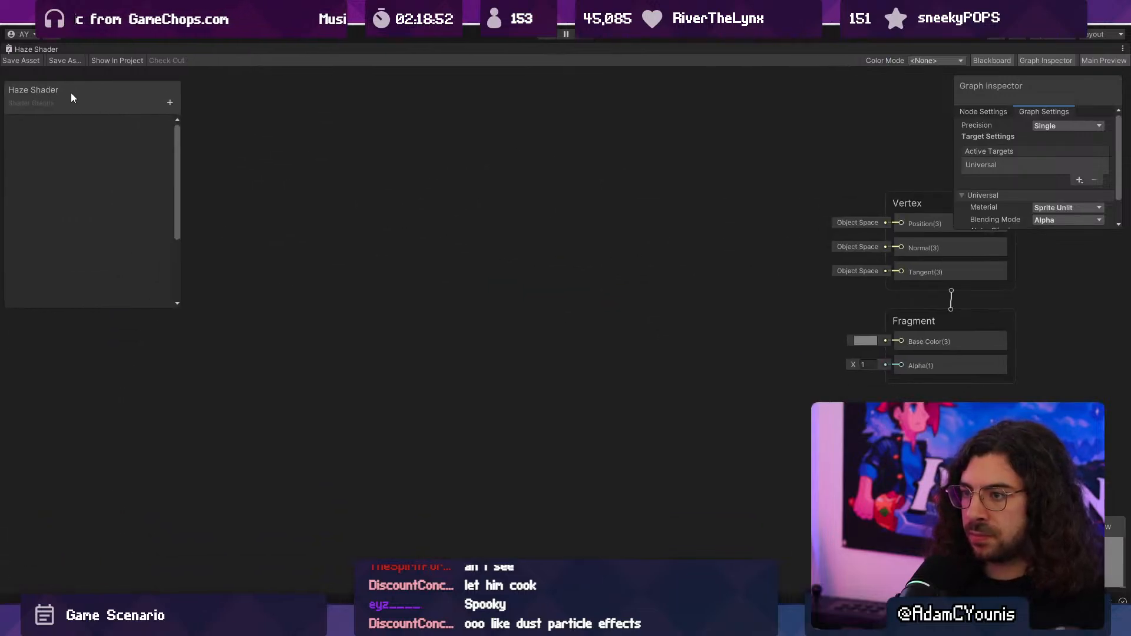
- Add a Simple Noise node to the Haze Shader graph
right_click(228, 144)
left_click(265, 152)
type("noise")
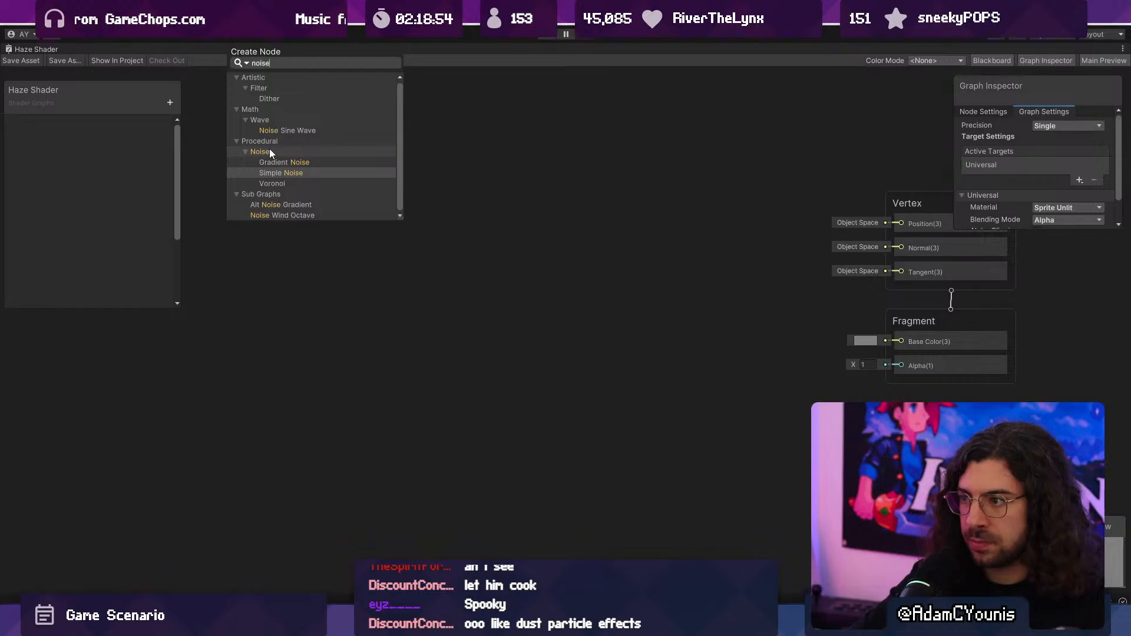
key("Up")
key("Down")
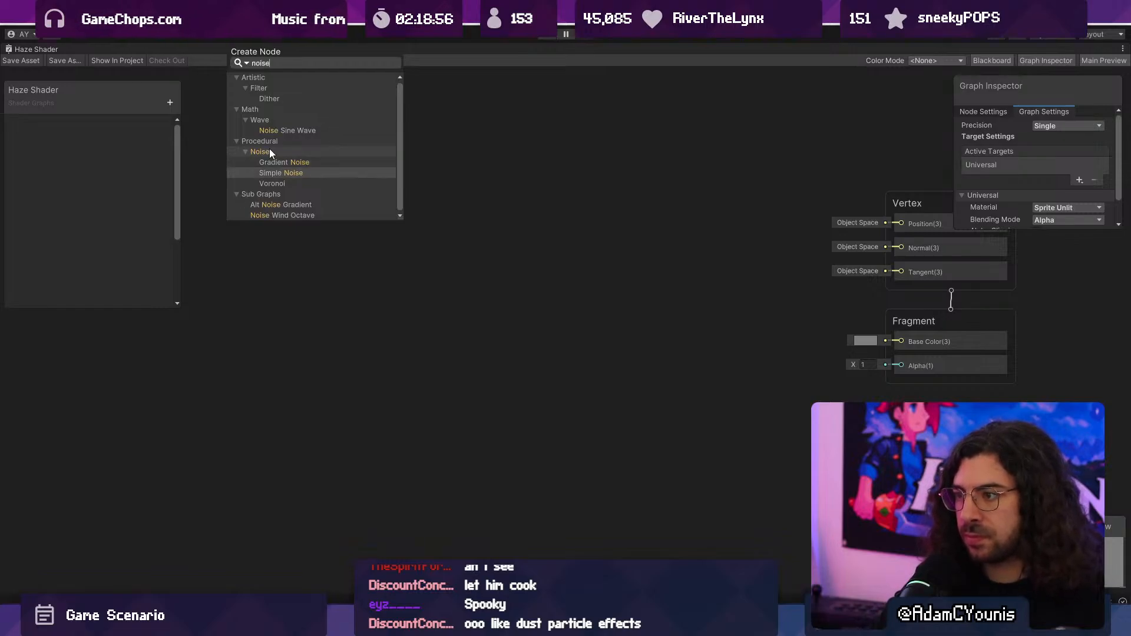
key("Return")
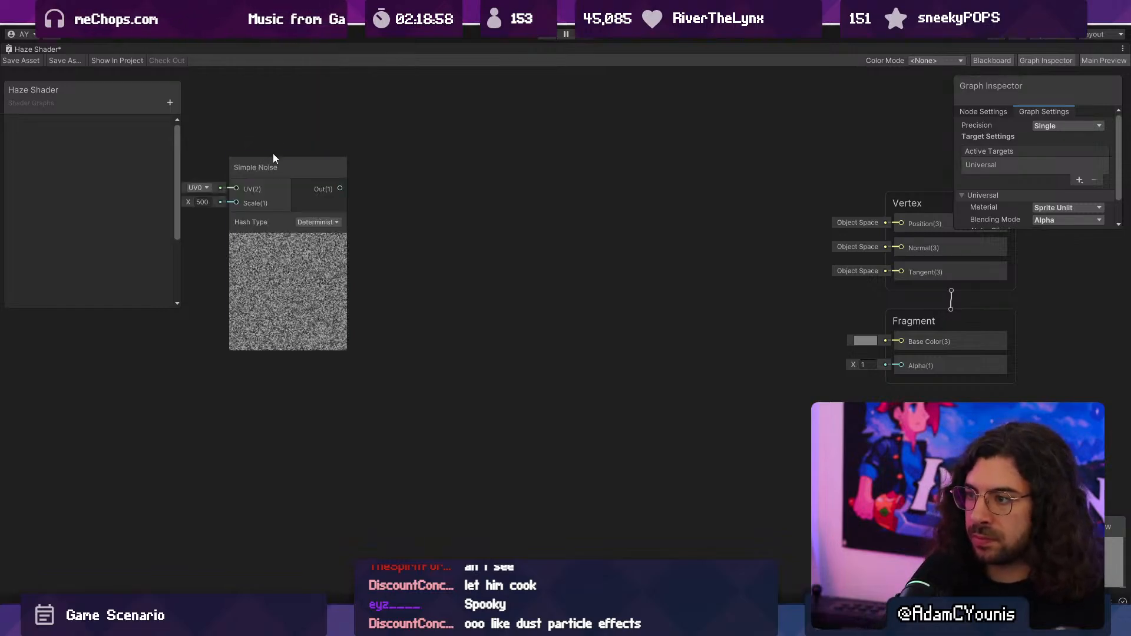
- Move the Simple Noise node closer to the output nodes and set its scale to about 10.5
left_click_drag(270, 167, 445, 142)
left_click_drag(369, 177, 241, 175)
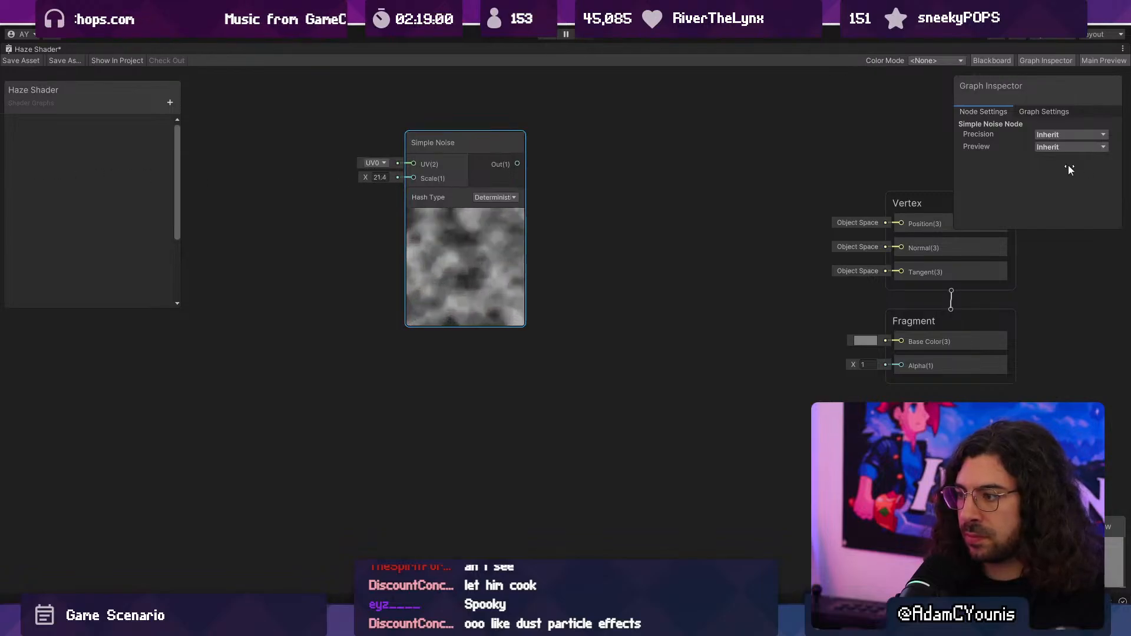
left_click_drag(1060, 166, 1061, 166)
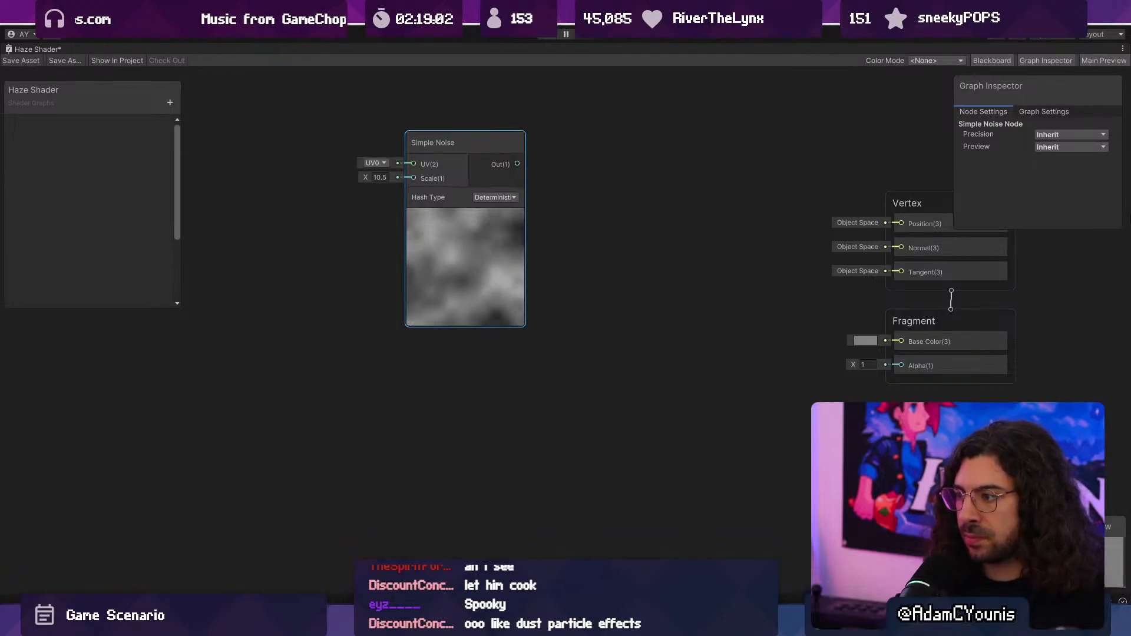
- Move the Simple Noise node well away from the outputs and feed it into a new Add node placed before them
left_click_drag(424, 146, 165, 182)
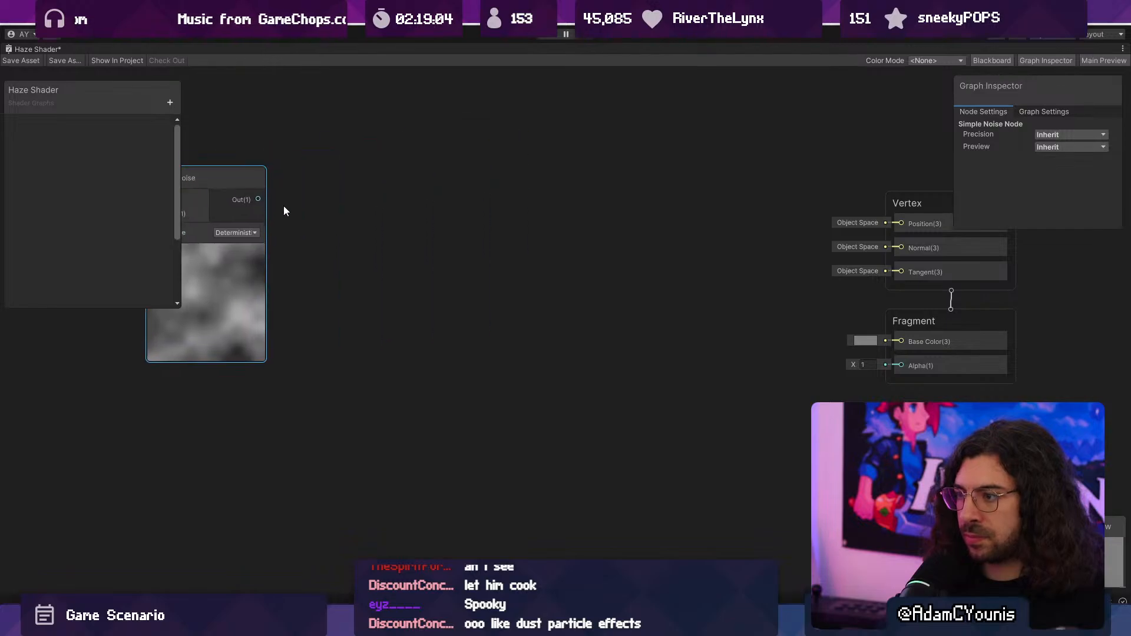
key("space")
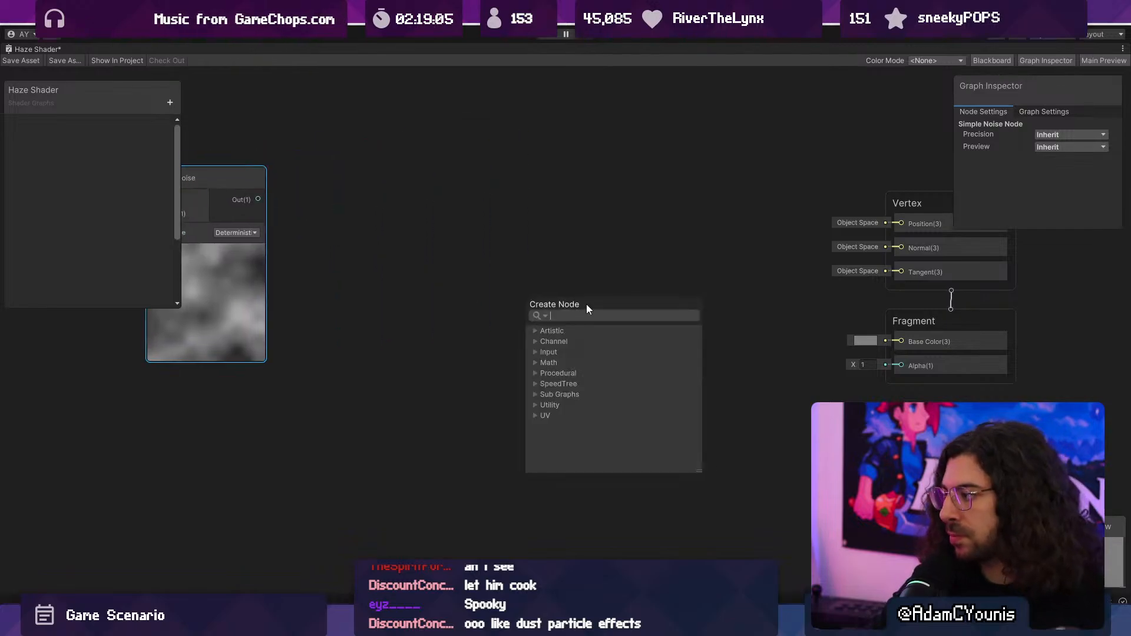
type("add")
key("Return")
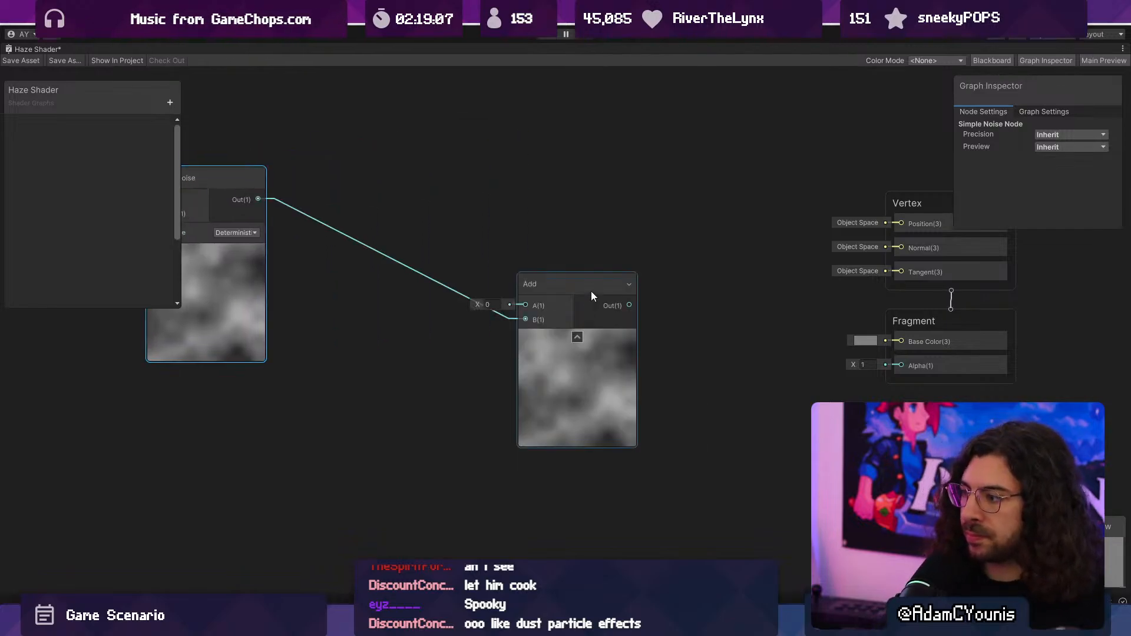
left_click_drag(591, 295, 660, 300)
key("space")
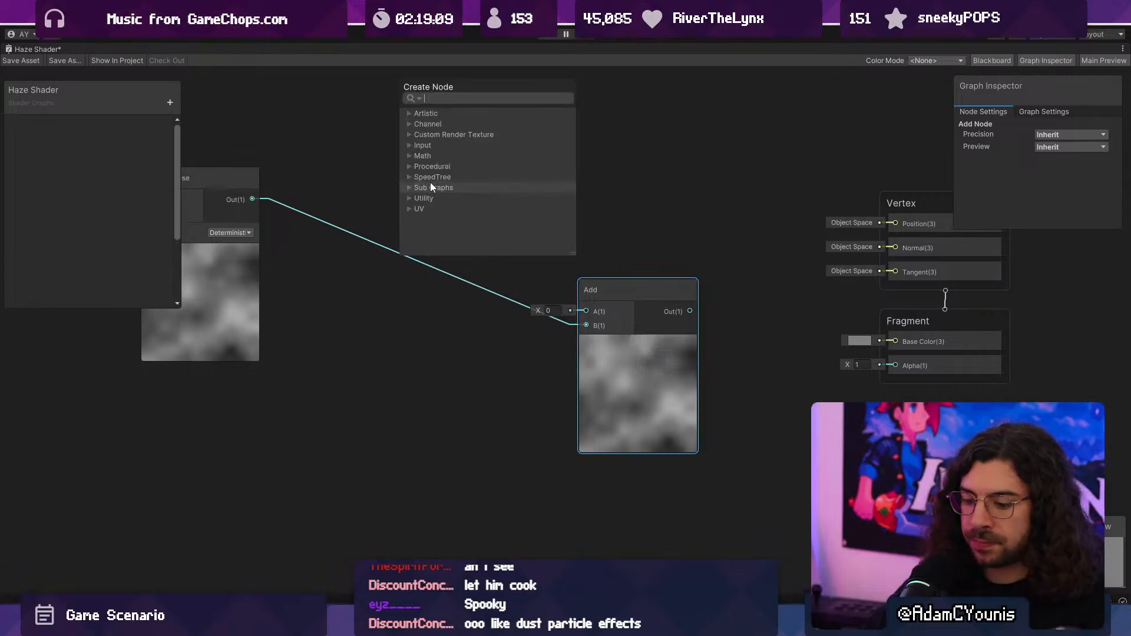
type("poswit")
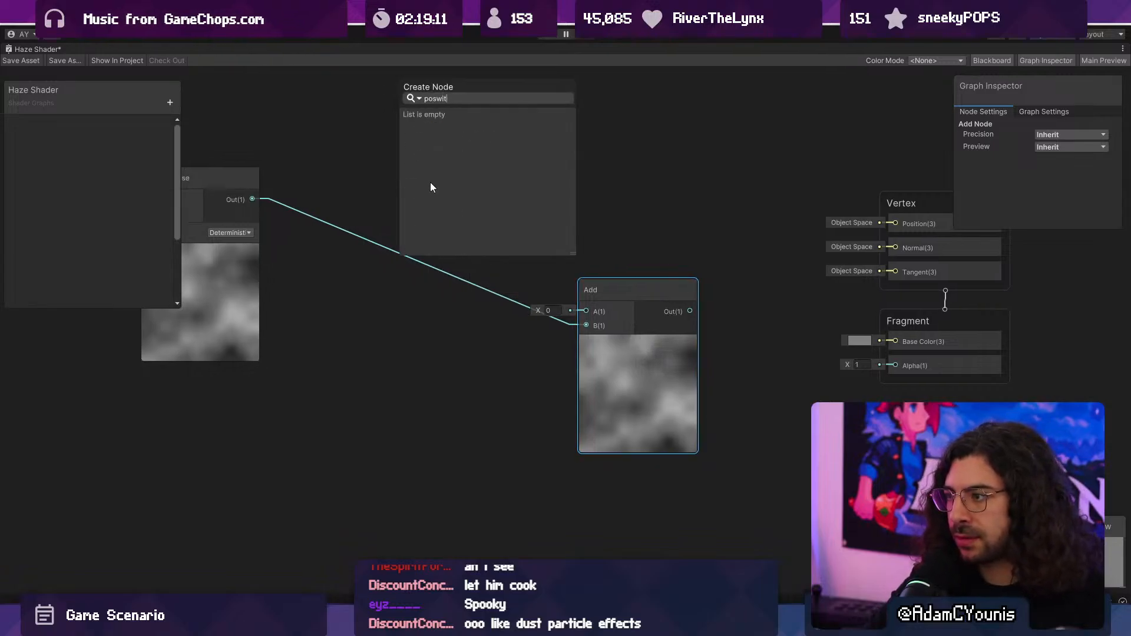
key("BackSpace")
key("BackSpace")
key("BackSpace")
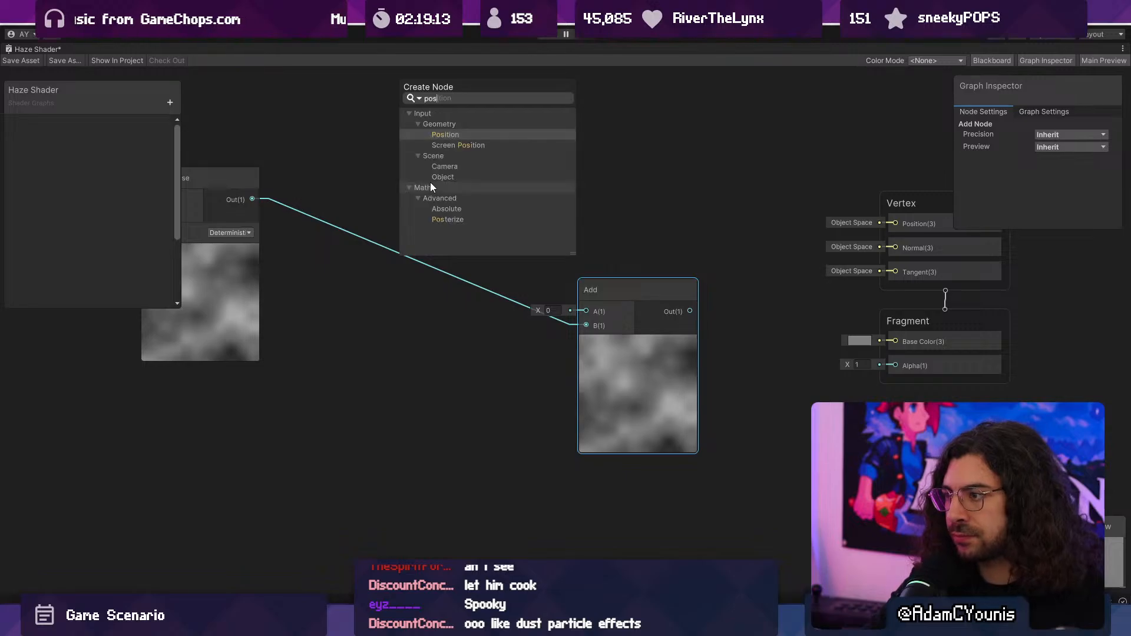
key("BackSpace")
key("BackSpace")
key("BackSpace")
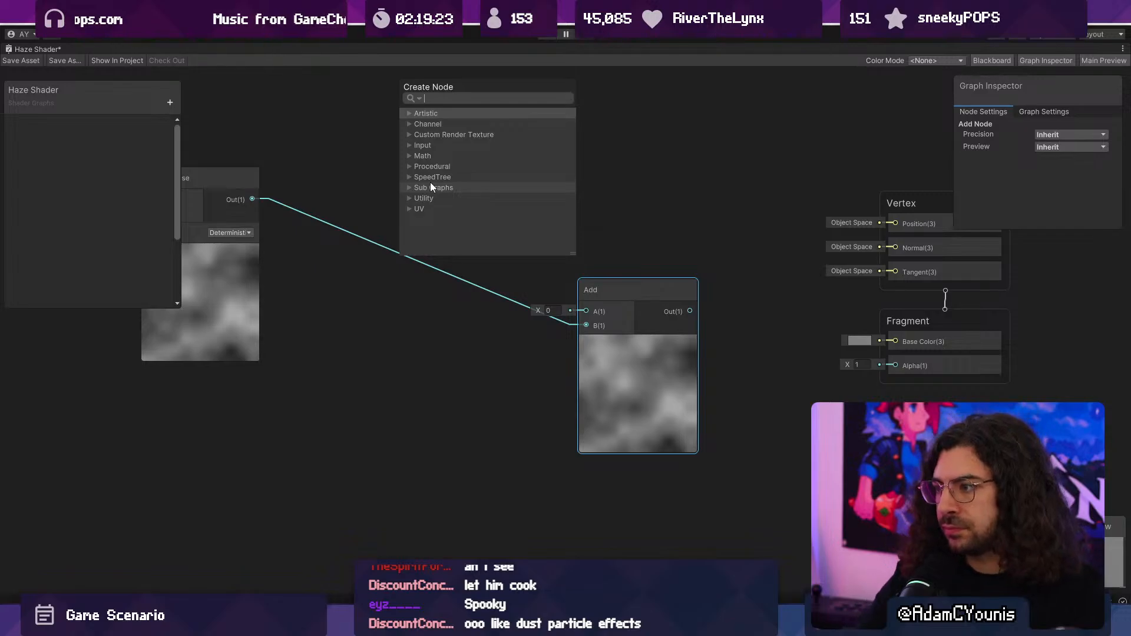
left_click(411, 333)
- Connect the Add node's output to the Fragment's Base Color
left_click_drag(773, 343, 672, 386)
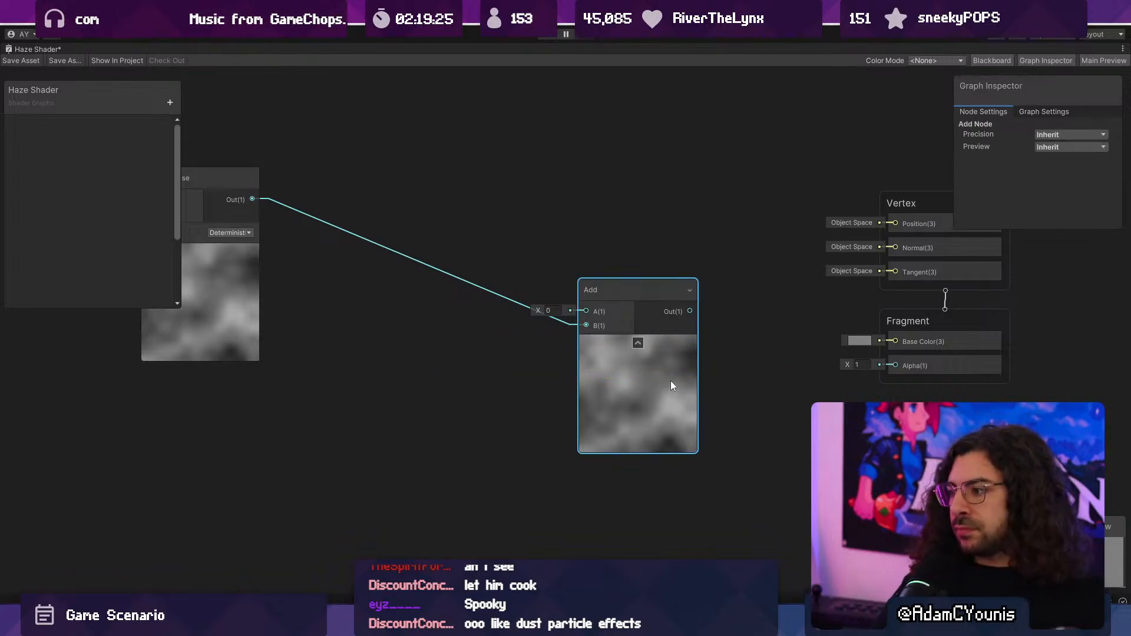
left_click_drag(690, 312, 895, 344)
middle_click_drag(789, 386, 504, 374)
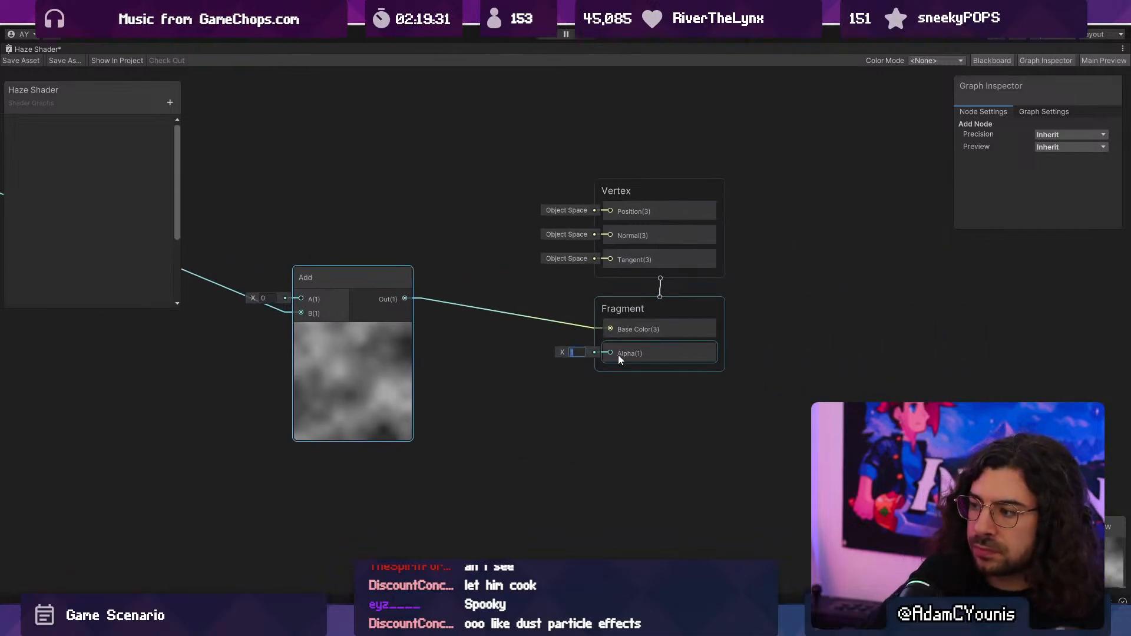
- Add a Vertex Color node to the graph and place it just below the Add node
right_click(483, 323)
left_click(500, 328)
type("vertex")
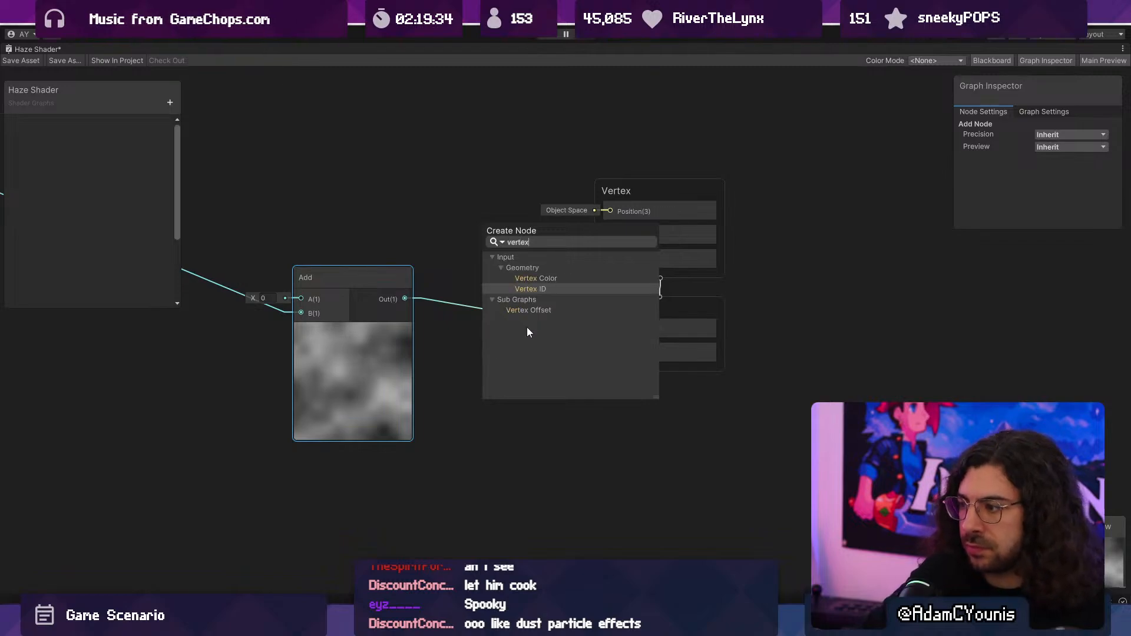
key("Down")
key("Up")
key("Up")
key("Return")
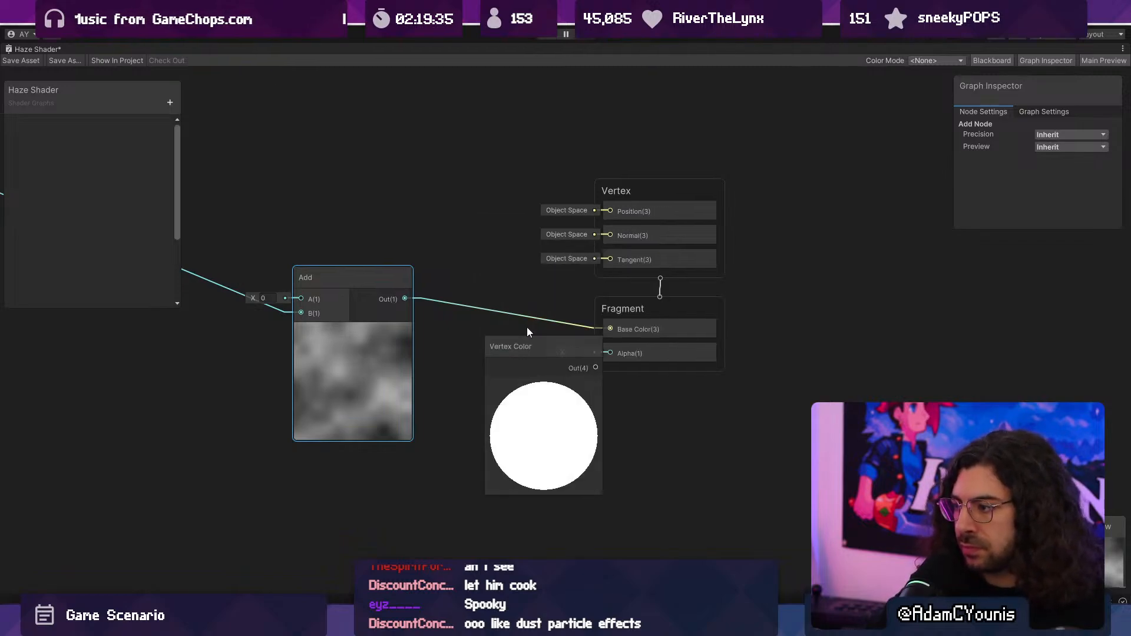
left_click_drag(507, 343, 408, 393)
- Feed the Vertex Color output into a new Split node and connect its A channel to the Fragment's Alpha
left_click_drag(497, 419, 601, 434)
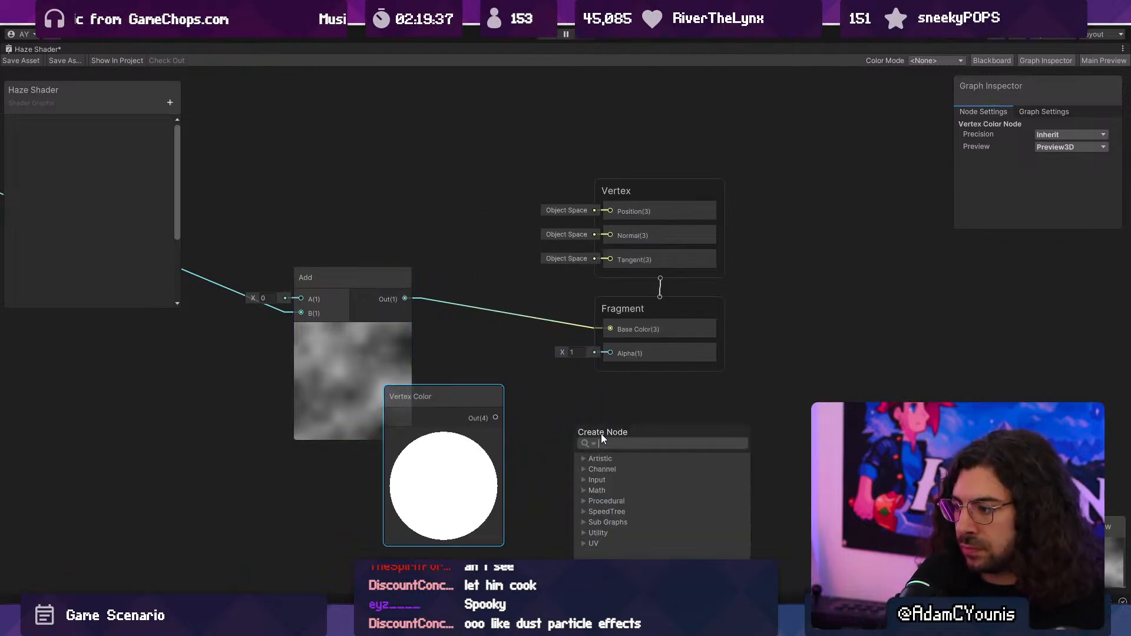
type("split")
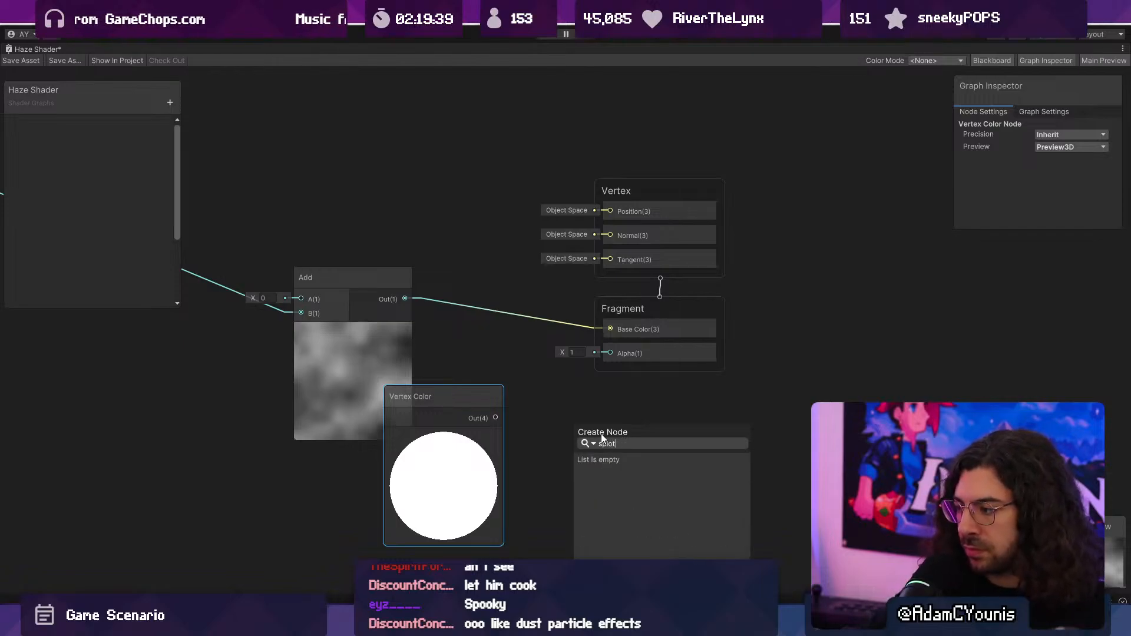
key("Return")
left_click_drag(626, 490, 610, 352)
left_click_drag(439, 396, 456, 436)
- Save the Haze Shader graph, restore its docked size and return to the level's scene view
scroll(471, 401, "down", 5)
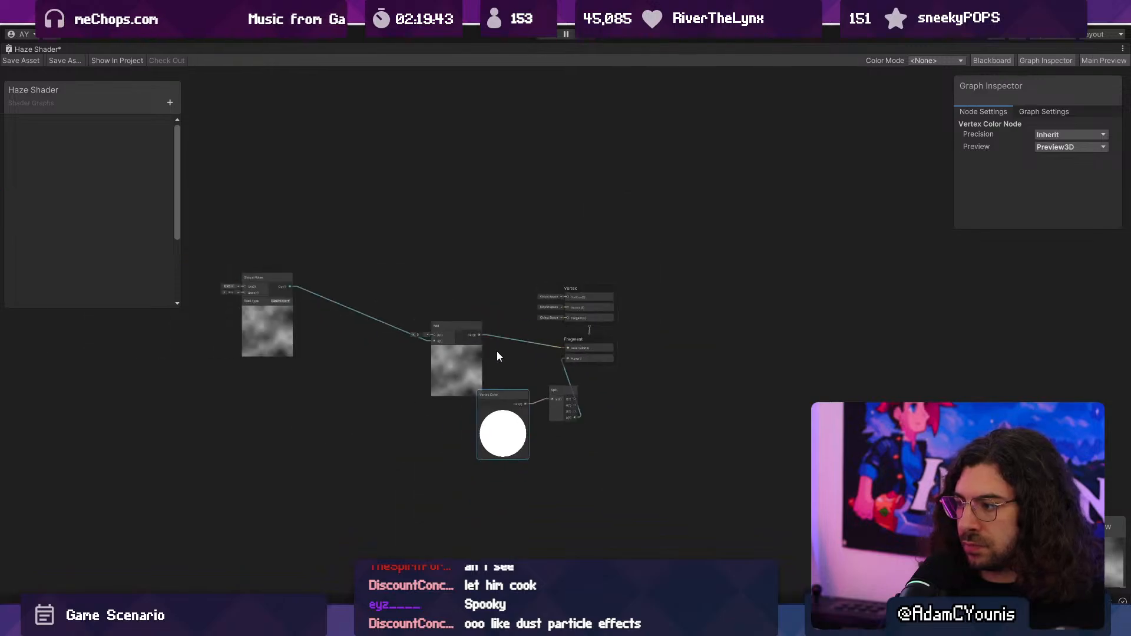
left_click(22, 59)
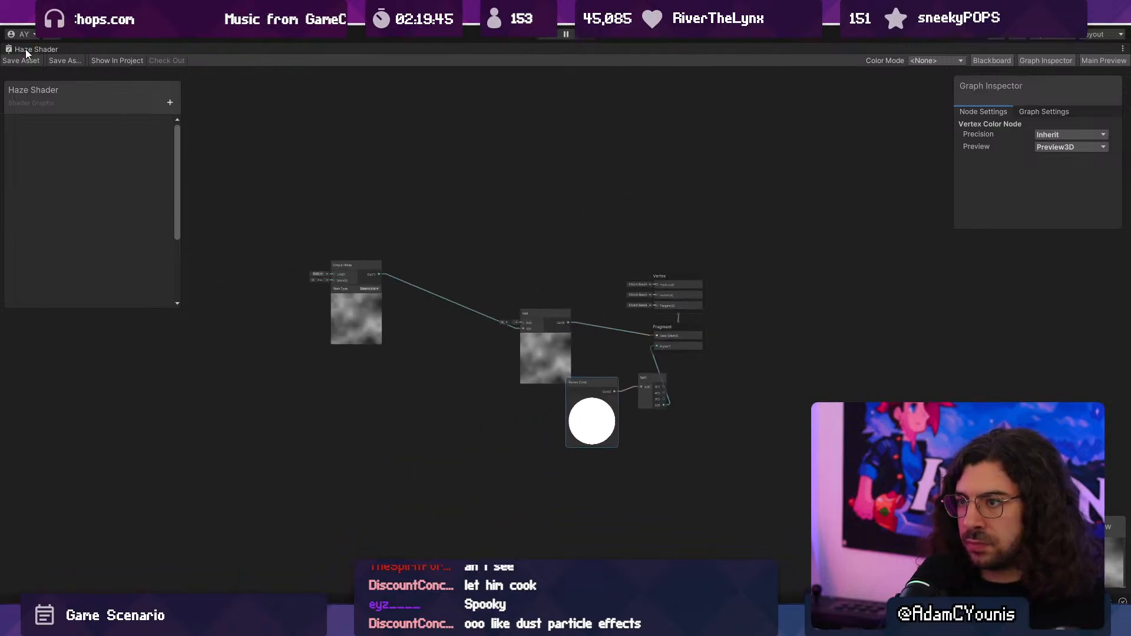
double_click(29, 49)
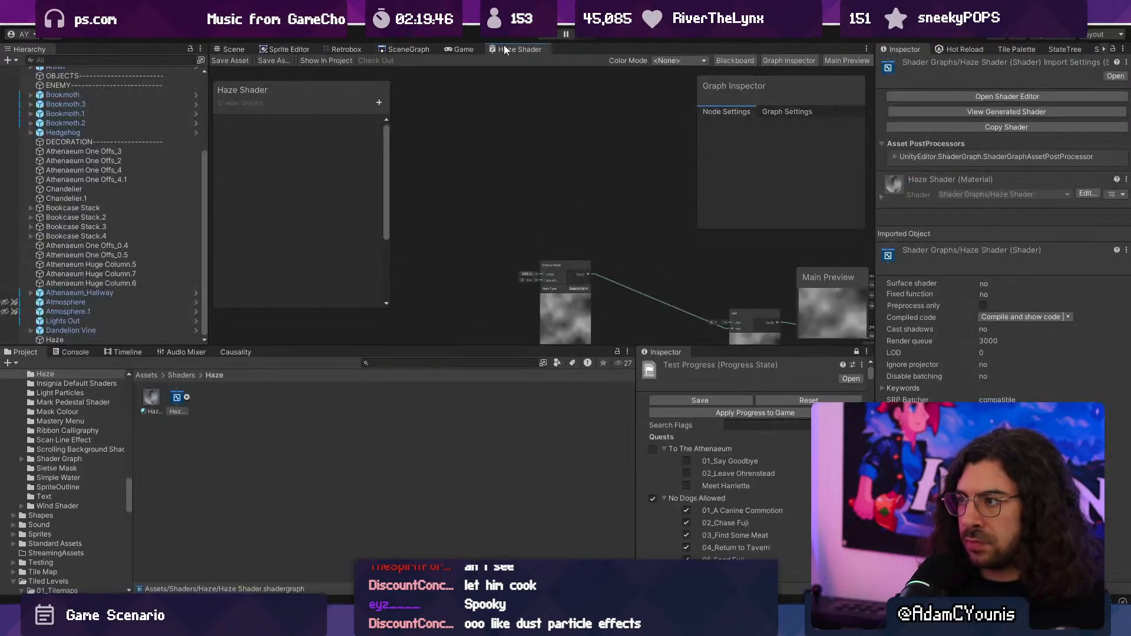
left_click(233, 49)
- Move the Haze object to X 8.65, Y 0.89 and lower its sprite colour's alpha so it is mostly transparent
left_click(485, 193)
middle_click_drag(486, 188, 428, 240)
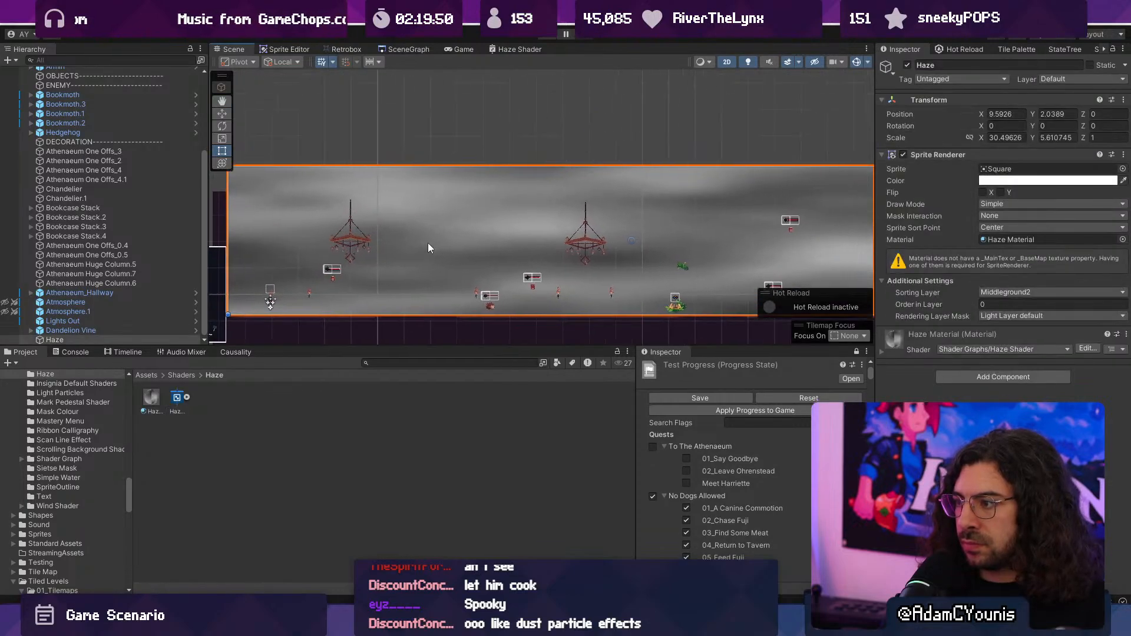
scroll(429, 240, "down", 3)
key("w")
left_click_drag(578, 197, 578, 219)
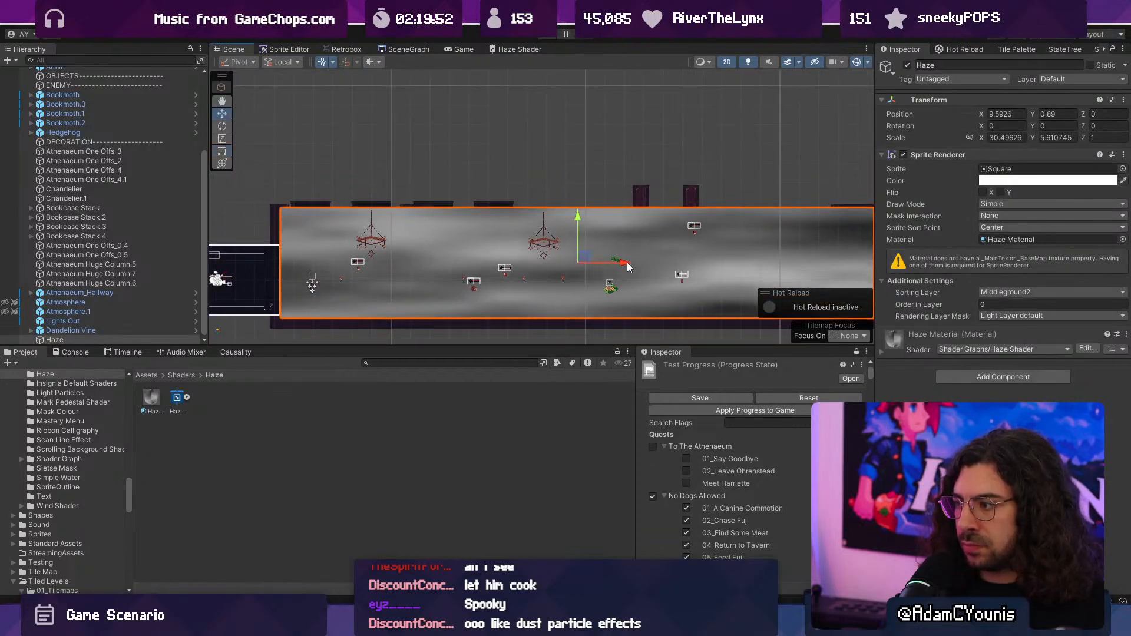
left_click_drag(626, 263, 609, 262)
left_click(1010, 181)
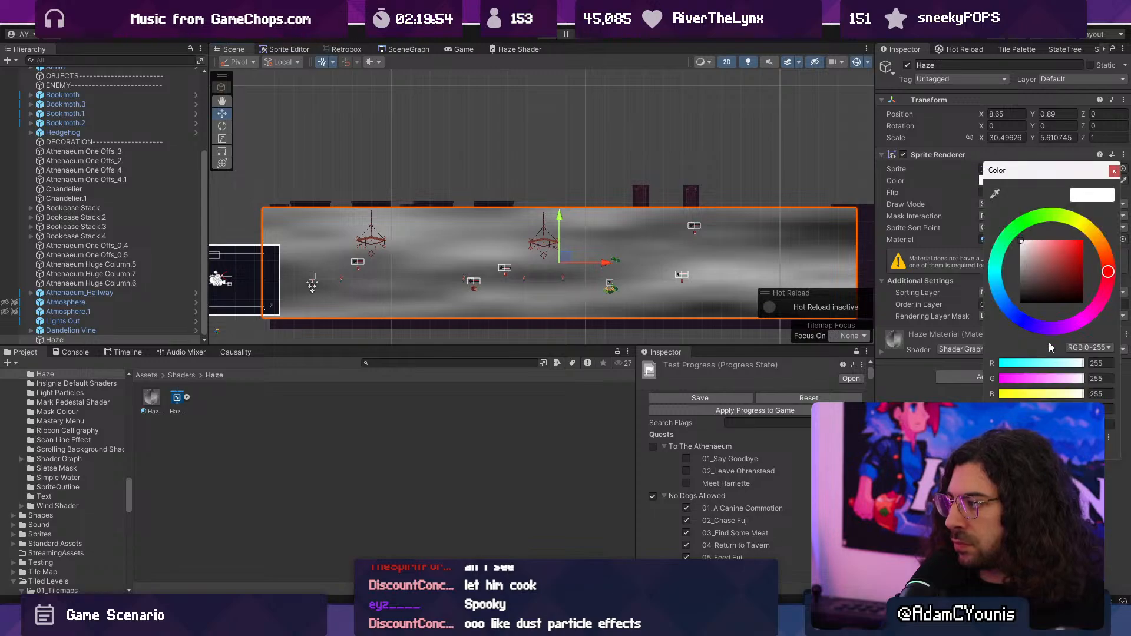
left_click_drag(1081, 409, 1014, 409)
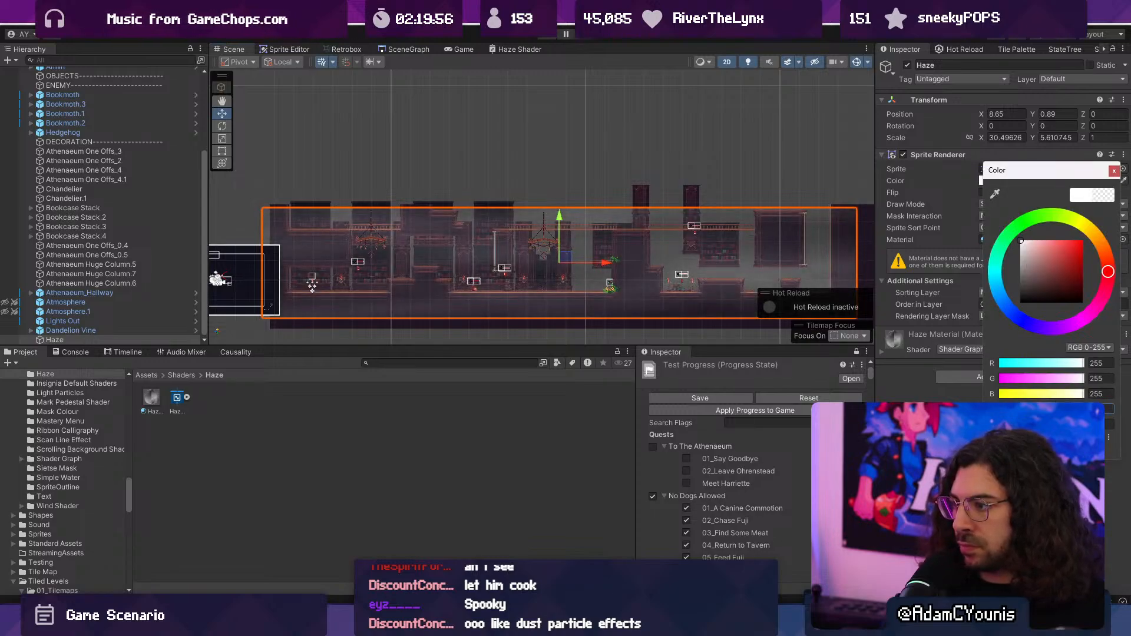
- Play-test the level, running, jumping and attacking through the library to check the haze overlay, and stop the game
left_click(548, 39)
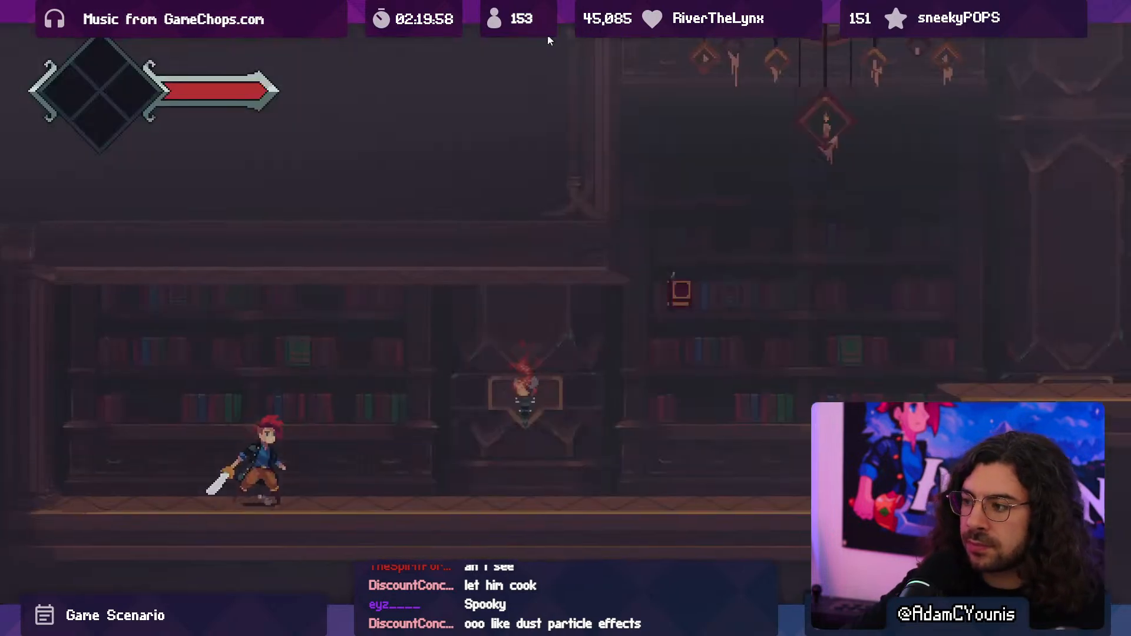
key("Right")
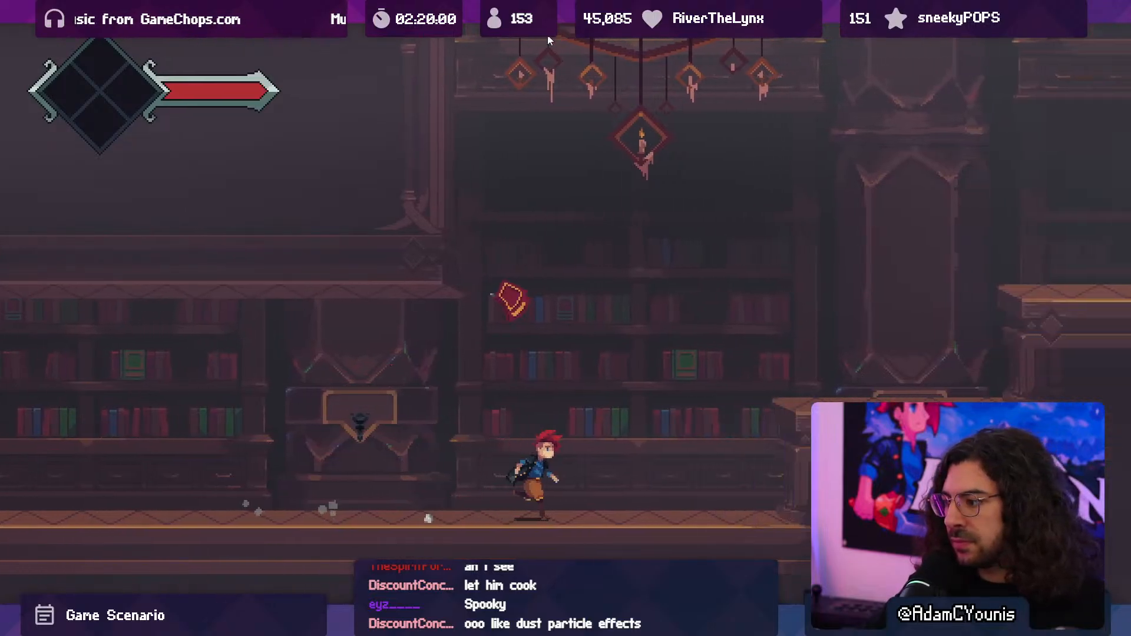
key("space")
key("space")
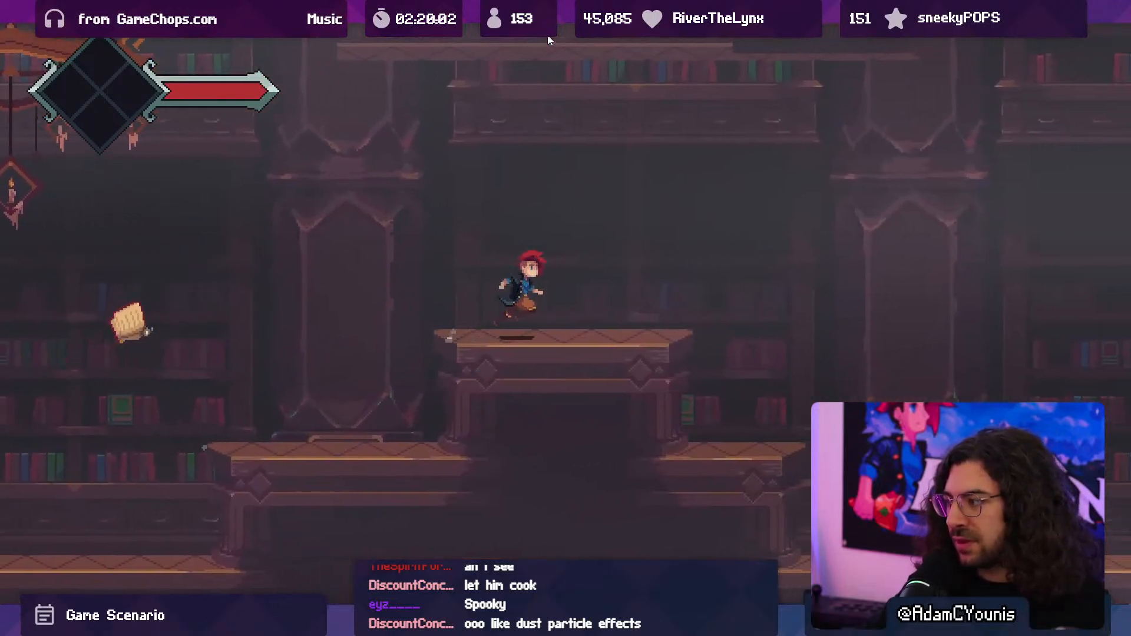
key("space")
key("x")
key("space")
key("Left")
key("Left")
key("space")
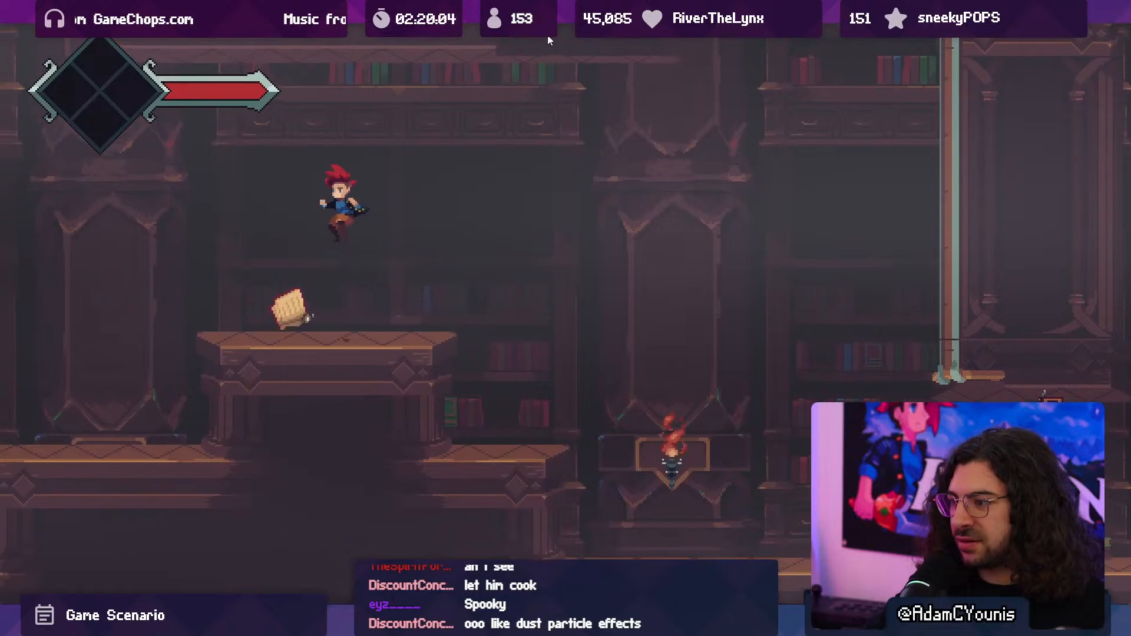
key("x")
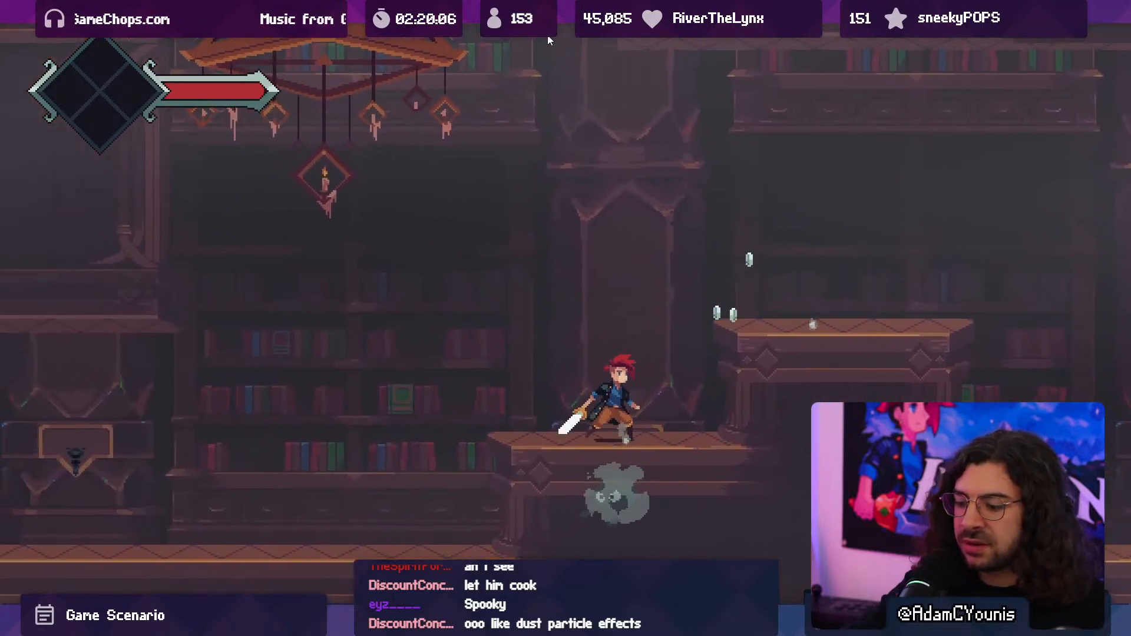
left_click(549, 37)
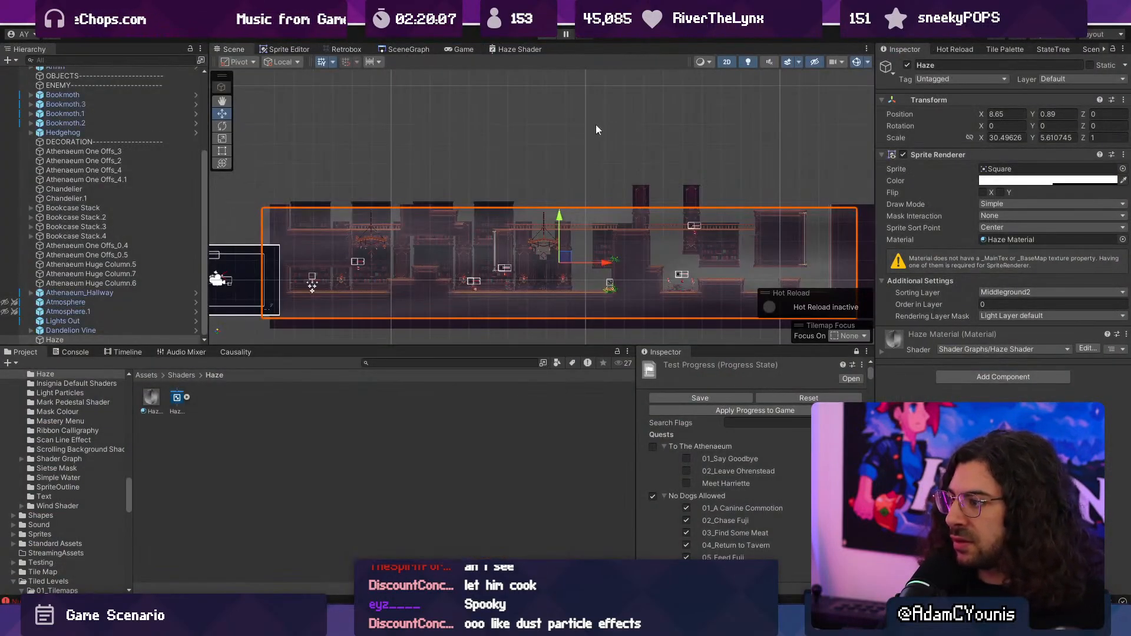
- Reopen the Haze Shader graph maximised with the Simple Noise, Add and output nodes in view
left_click(517, 50)
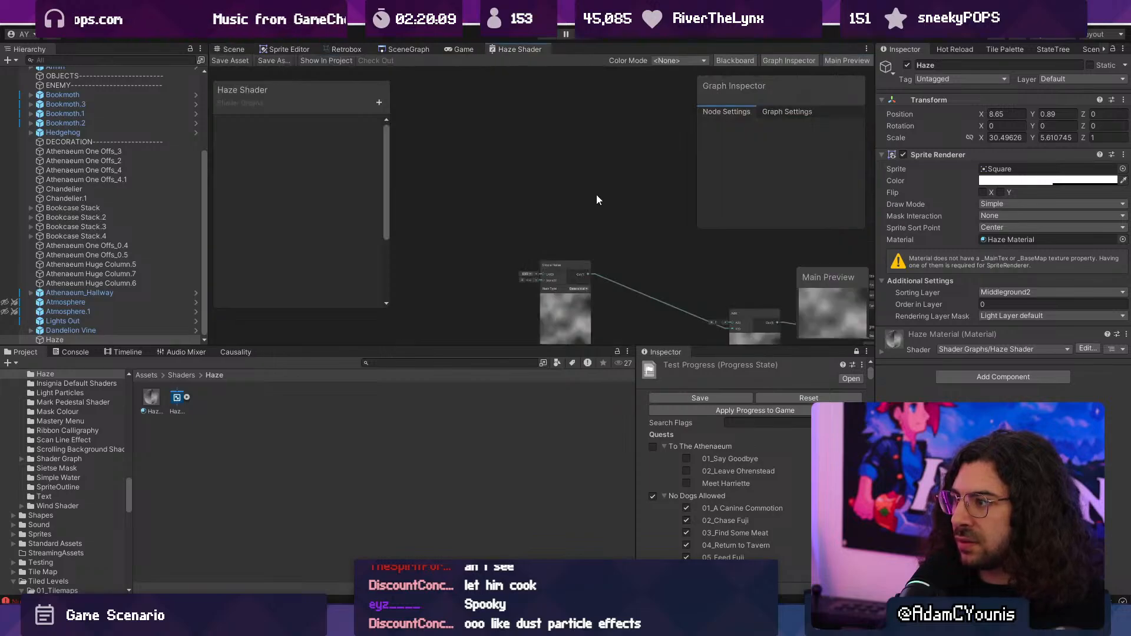
double_click(525, 48)
scroll(481, 282, "up", 10)
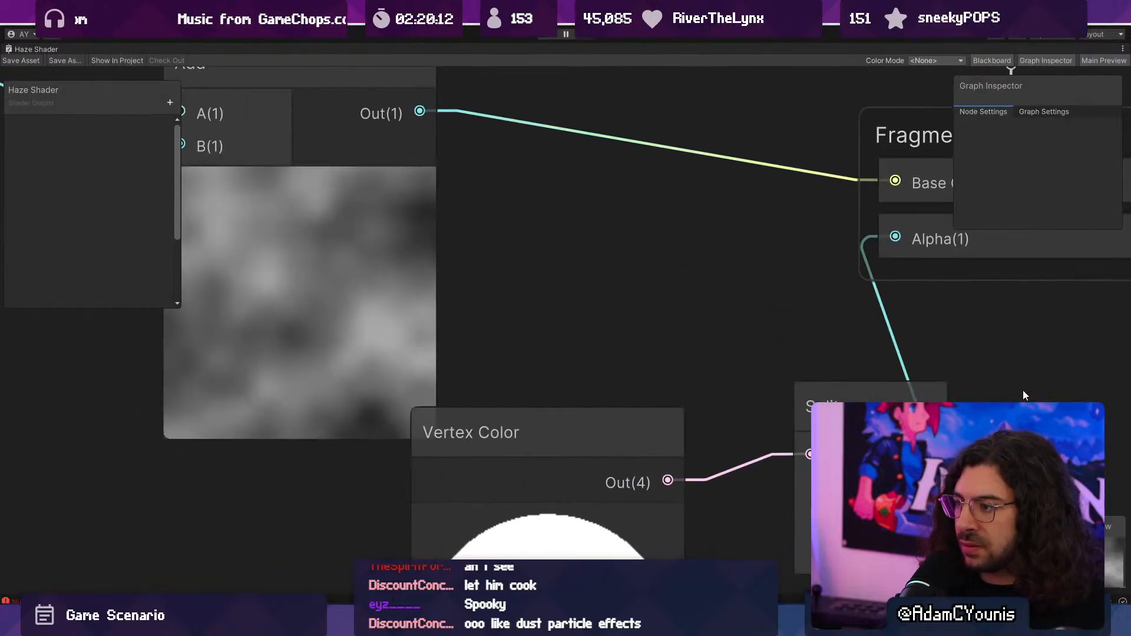
scroll(1023, 391, "down", 6)
mouse_move(781, 358)
middle_mouse_down()
mouse_move(473, 312)
mouse_move(769, 348)
middle_mouse_up()
scroll(675, 348, "down", 1)
scroll(473, 312, "up", 2)
scroll(754, 344, "down", 3)
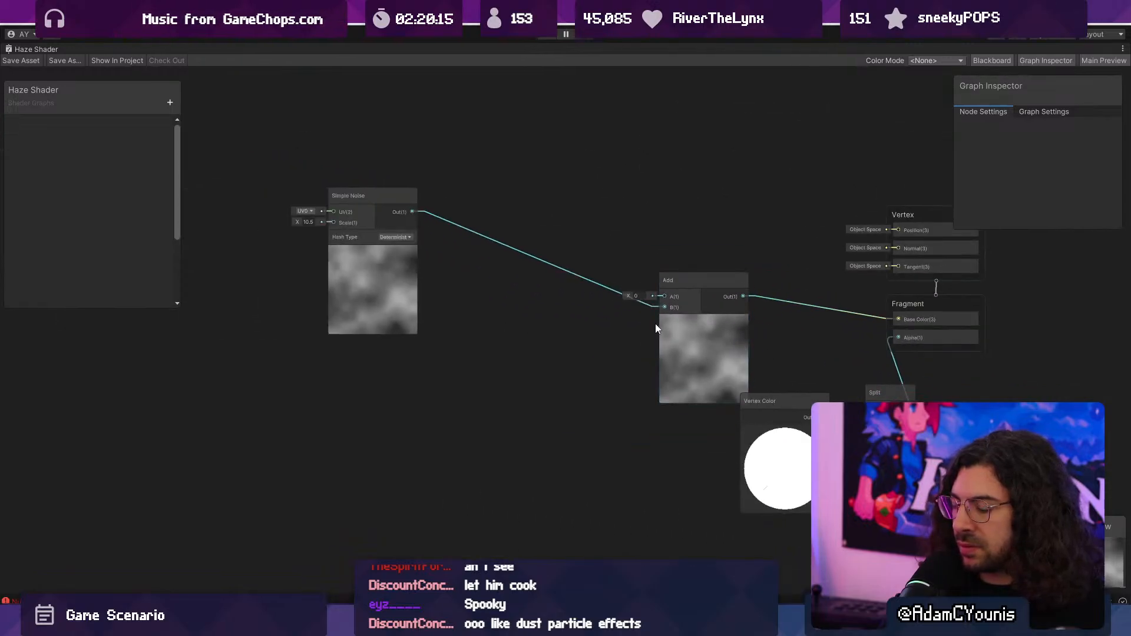
- Add a Position node to the graph near the Simple Noise node
middle_click_drag(352, 280, 648, 327)
right_click(488, 280)
left_click(501, 286)
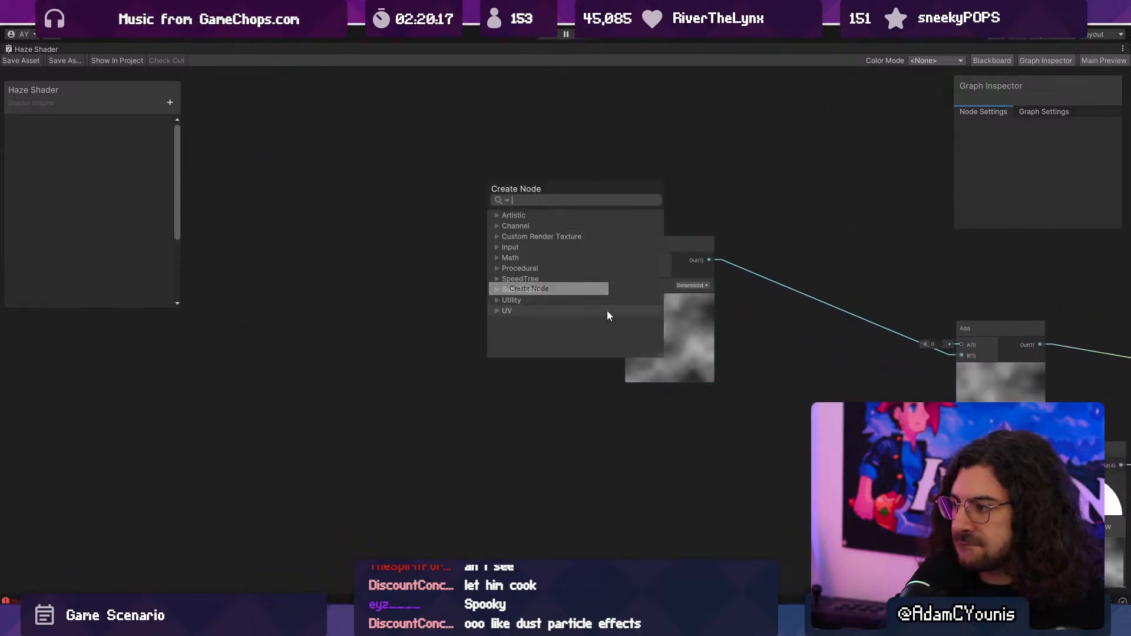
type("position")
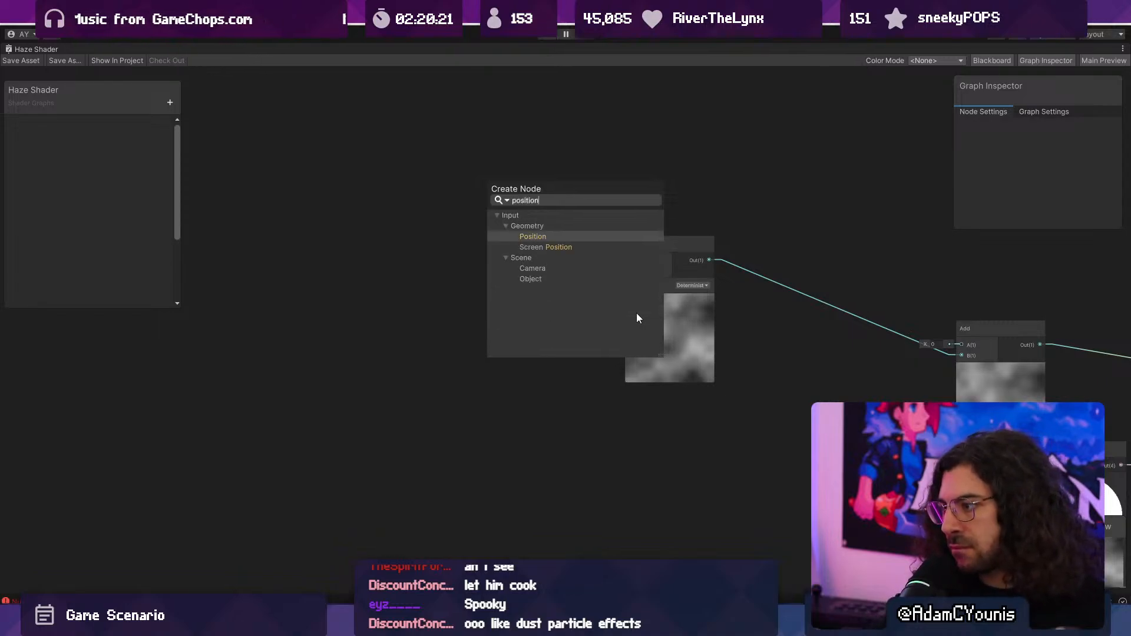
key("Return")
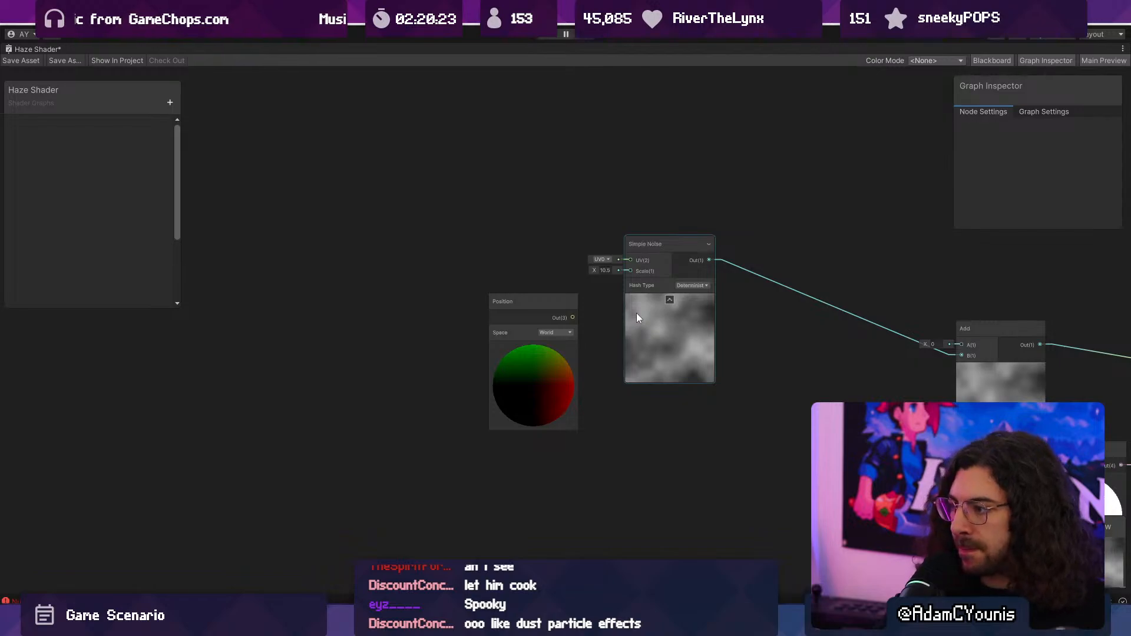
- Place the Position node beside the Add node, connect its output to input A, and shift the Add node slightly closer
middle_click_drag(636, 318, 492, 267)
left_click_drag(398, 270, 694, 332)
middle_click_drag(694, 332, 497, 328)
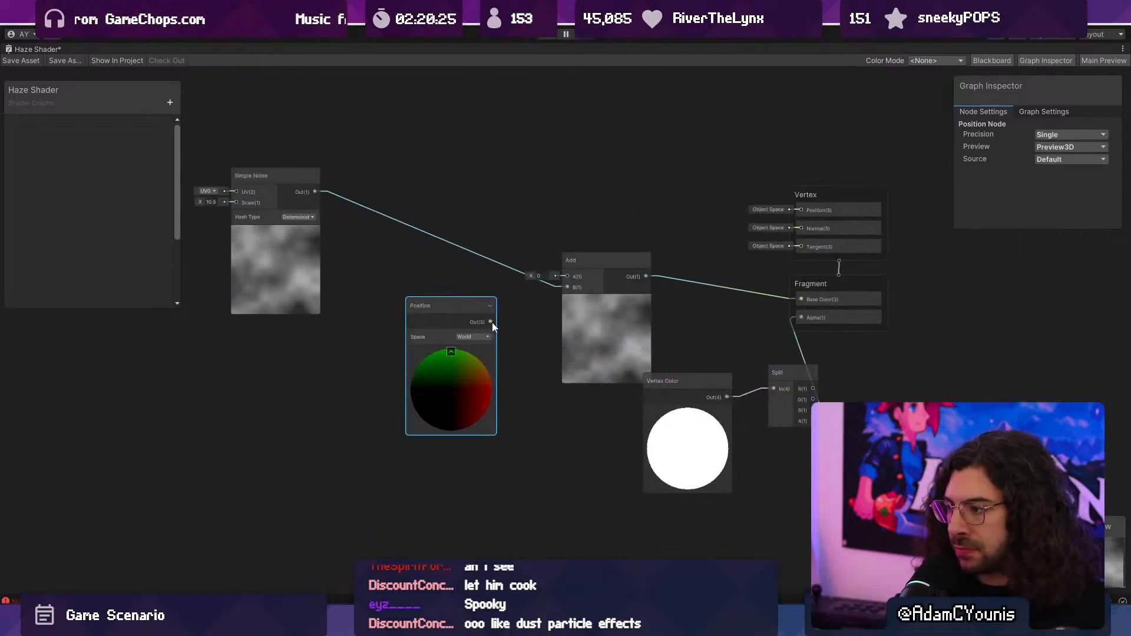
left_click_drag(570, 278, 570, 282)
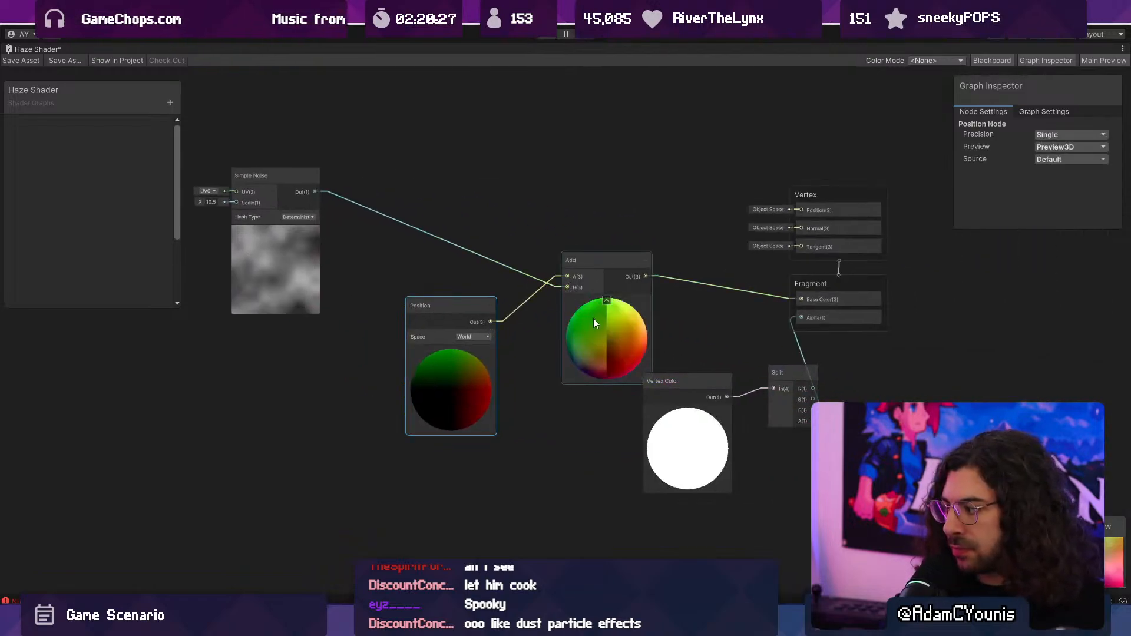
left_click_drag(600, 331, 583, 332)
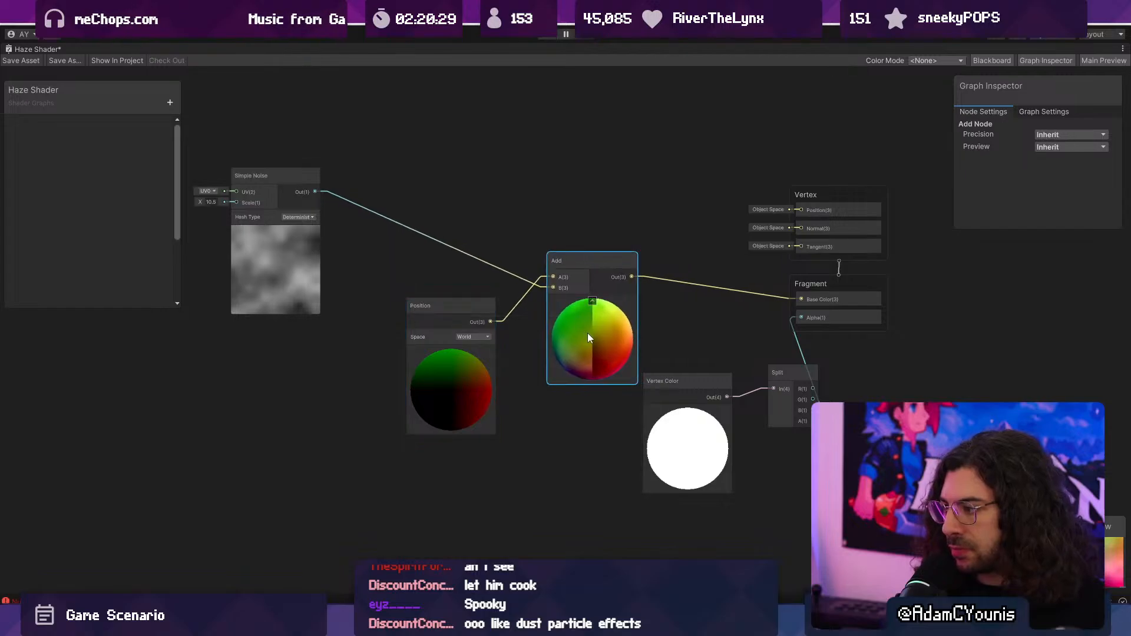
- Undo the Position node's placement and its connection to the Add node, and delete the Position node
key("ctrl+z")
key("ctrl+z")
key("ctrl+z")
left_click(171, 321)
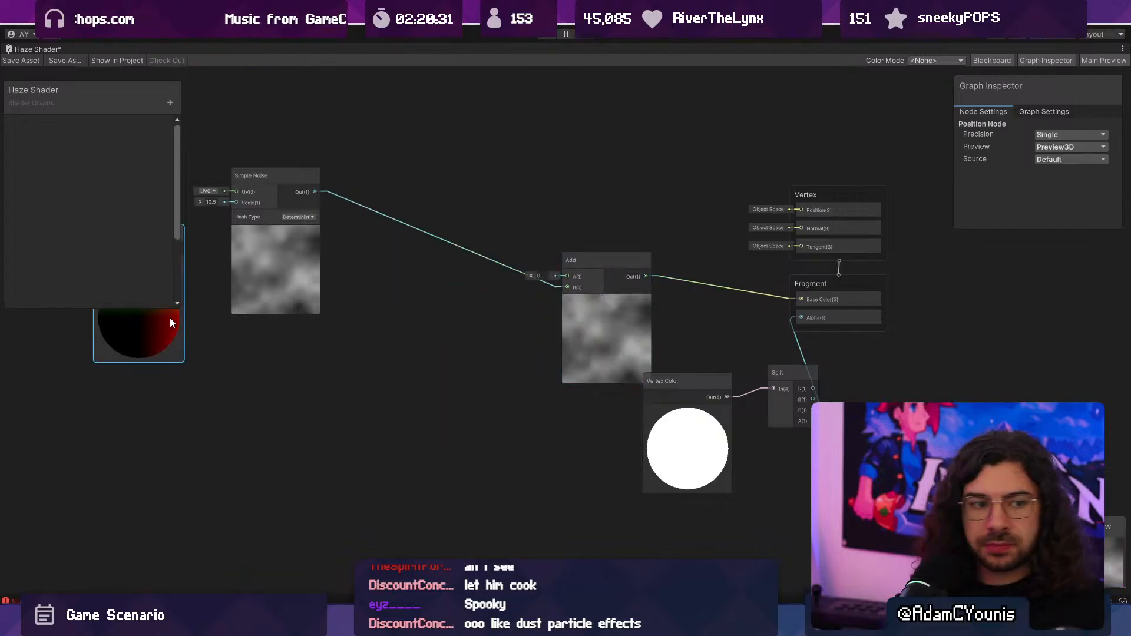
key("Delete")
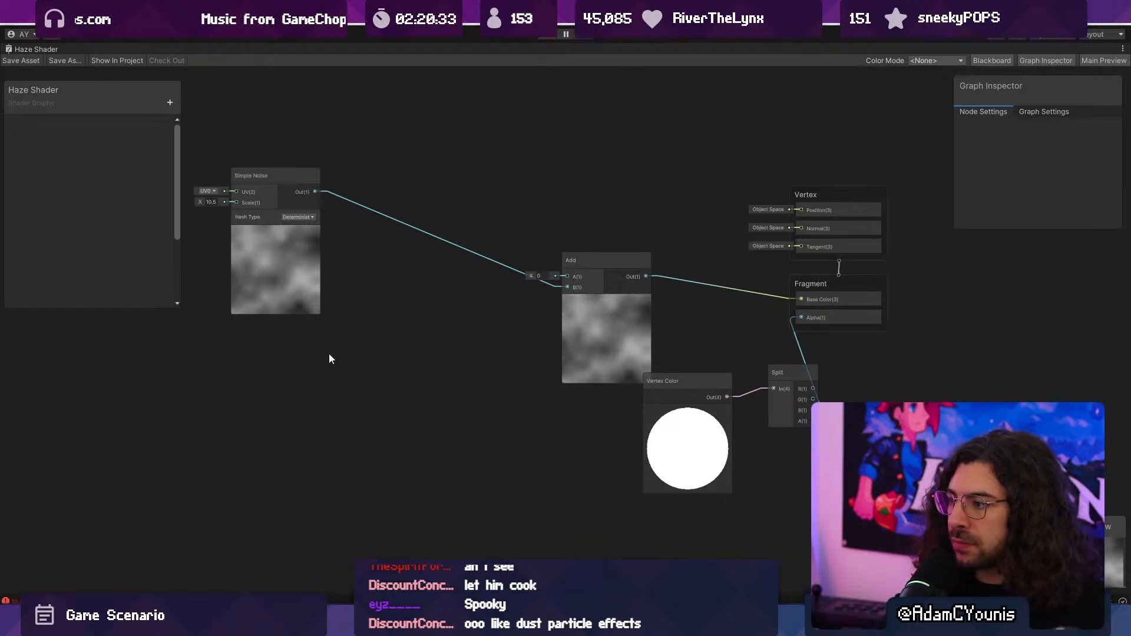
- Add a Time node to the empty area before the Simple Noise node
middle_click_drag(243, 246, 643, 323)
right_click(379, 257)
left_click(402, 268)
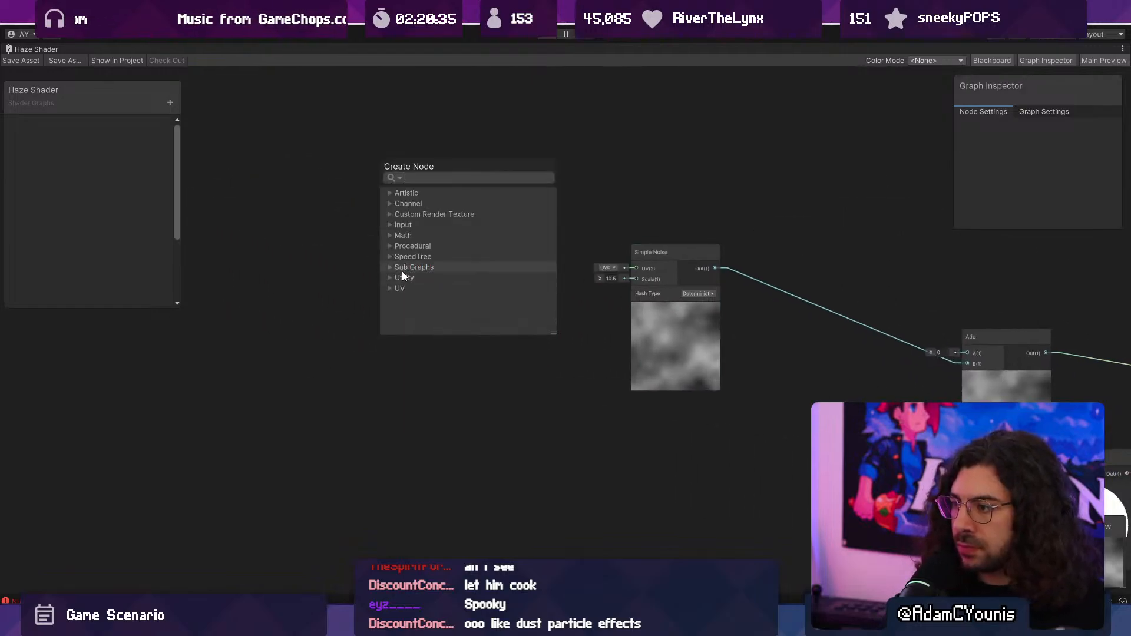
key("Escape")
scroll(401, 275, "up", 1)
right_click(411, 276)
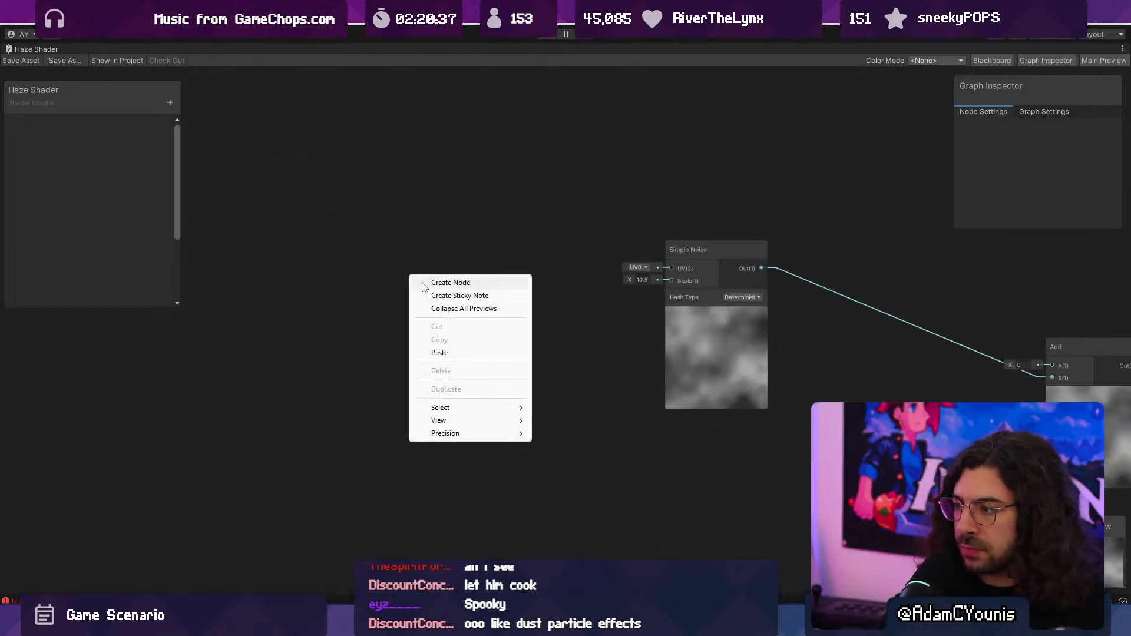
left_click(429, 284)
type("time")
key("Return")
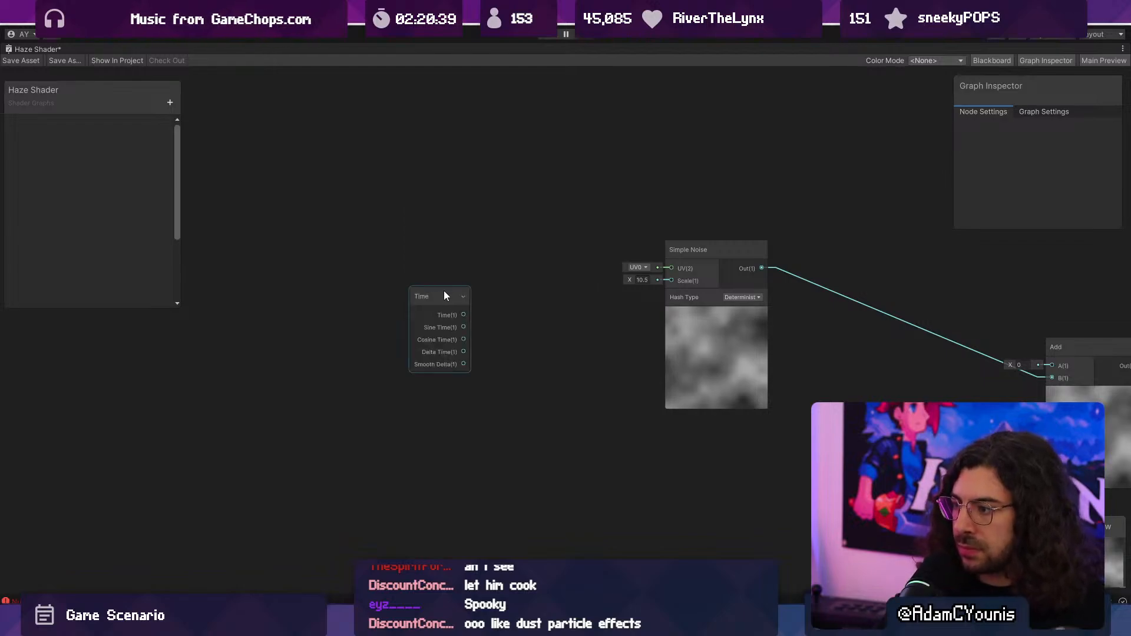
left_click_drag(444, 291, 396, 223)
- Create an Add node fed by the Time node's Time output
left_click_drag(488, 246, 490, 246)
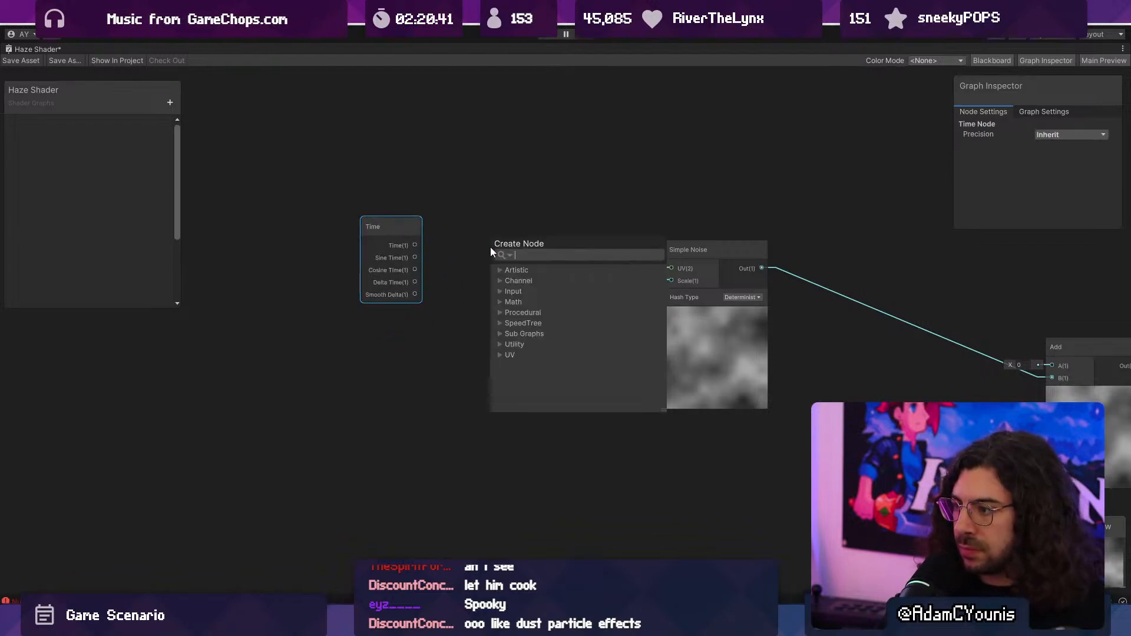
type("add")
key("Return")
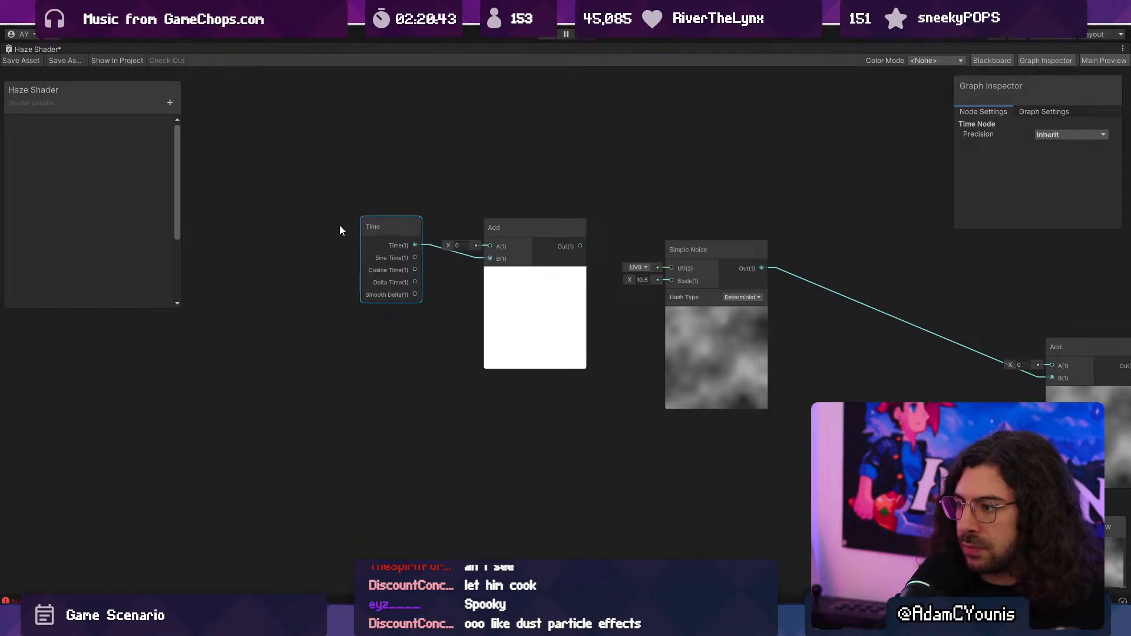
- Lower the Time node and add a UV node above it
left_click_drag(374, 229, 353, 296)
right_click(309, 179)
left_click(339, 186)
type("uv")
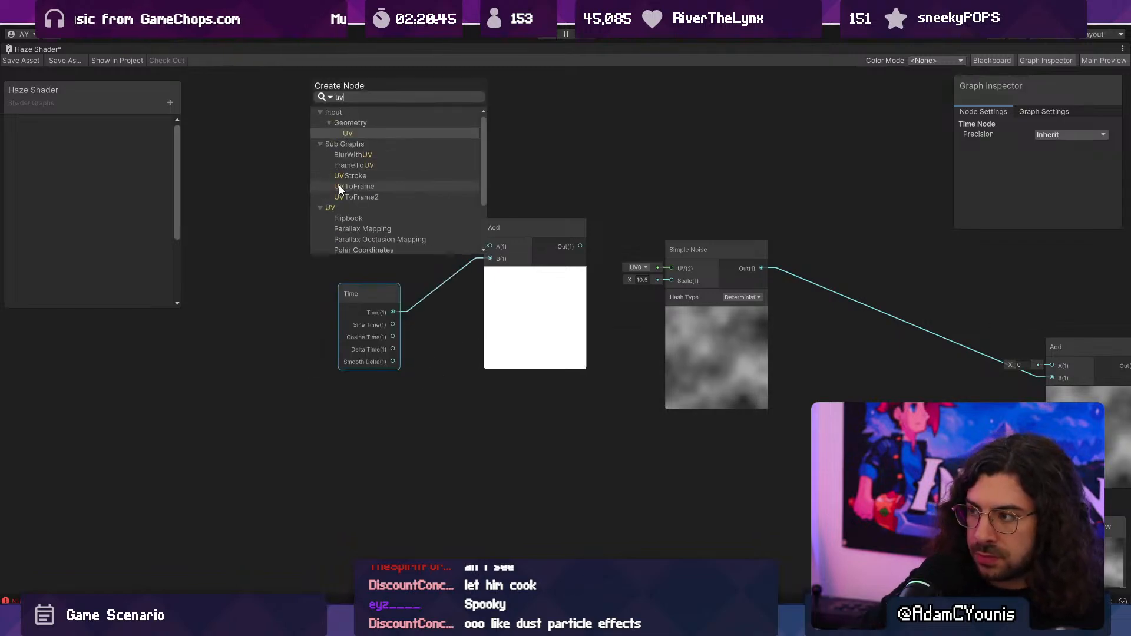
key("Return")
left_click_drag(338, 190, 328, 124)
left_click_drag(393, 146, 461, 186)
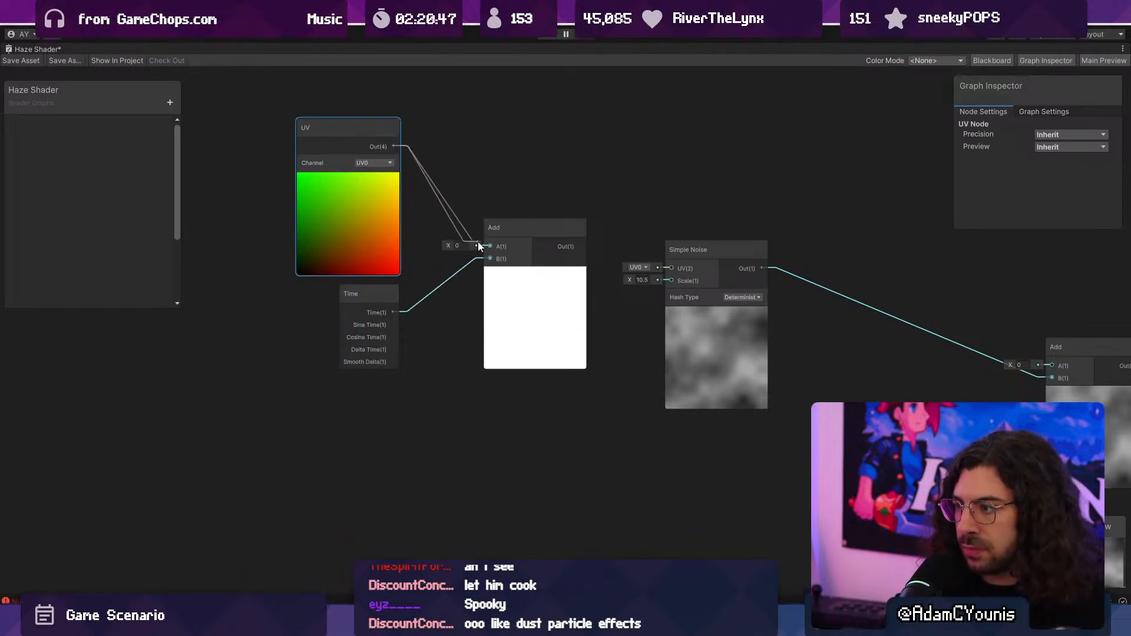
- Create an Add node with the UV output in input A, and space the UV node and the Time-fed Add node away from it
left_click_drag(478, 243, 459, 141)
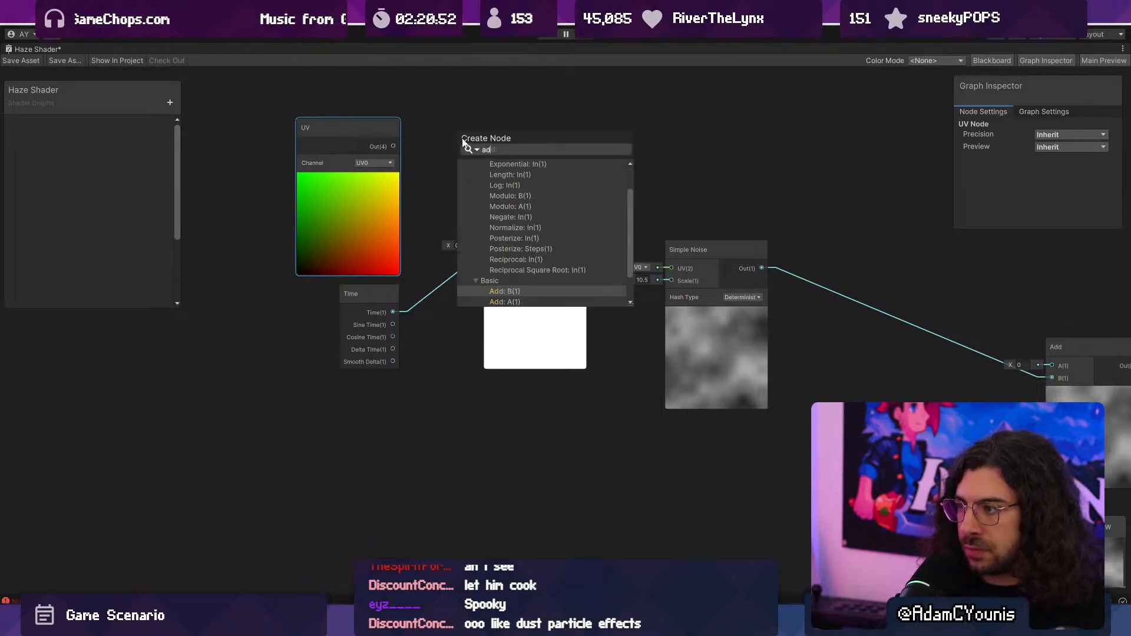
type("add")
key("Return")
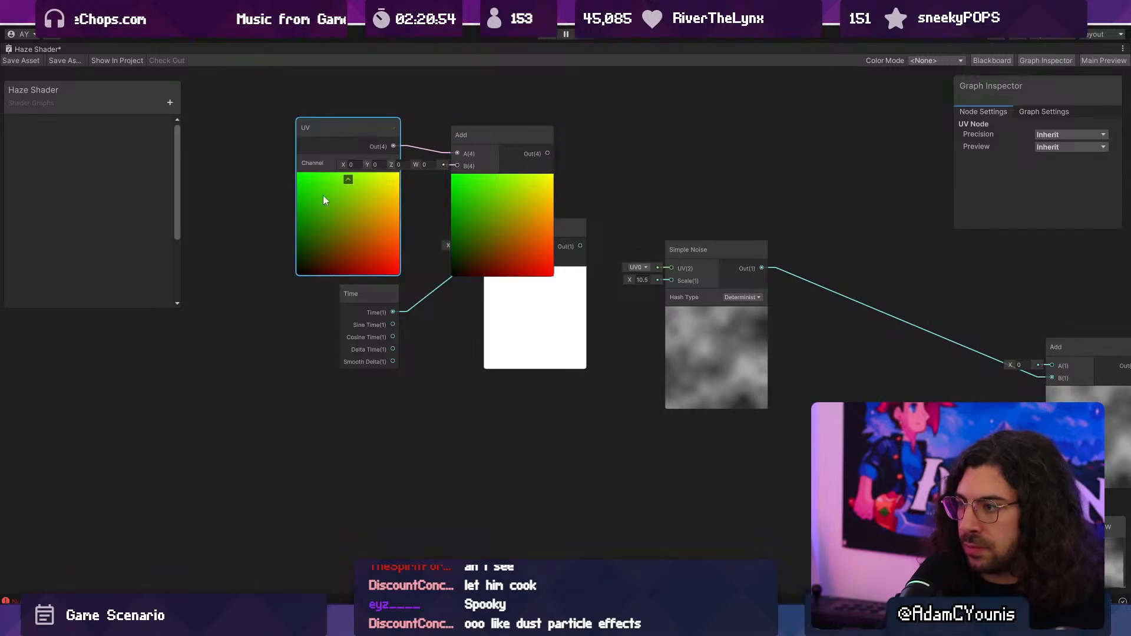
left_click_drag(323, 196, 142, 164)
right_click(306, 182)
left_click(323, 168)
left_click_drag(569, 227, 545, 316)
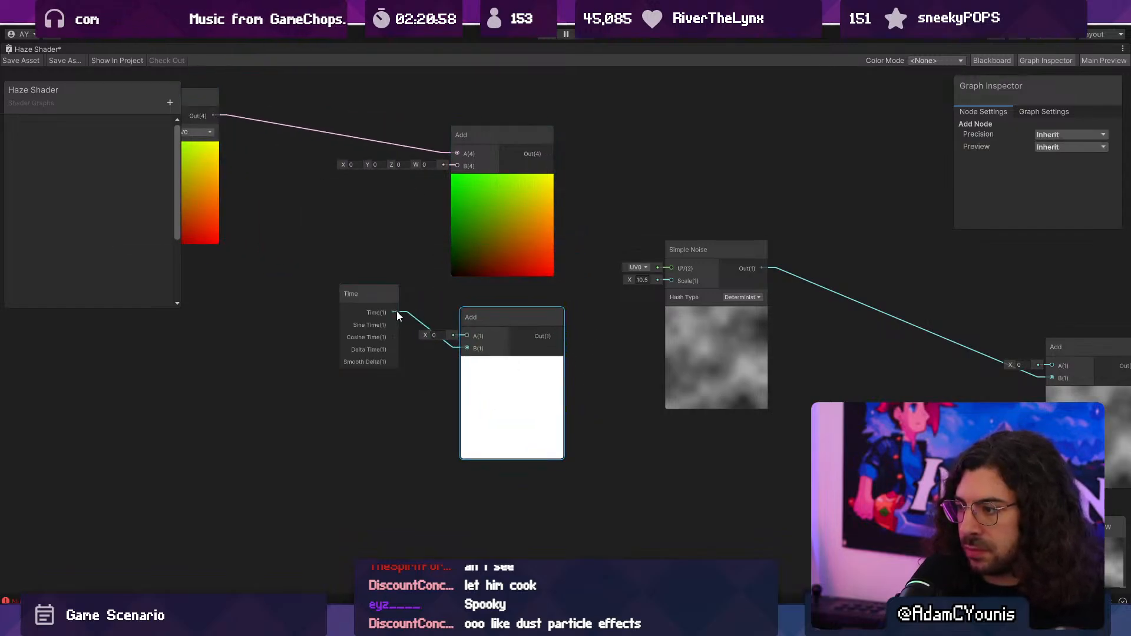
- Replace the Time-fed Add node with a Vector 2 node taking Time as X and feeding input B of the UV's Add node
left_click_drag(436, 292, 457, 165)
key("Escape")
key("Delete")
type("vector2")
key("Return")
- Connect the UV-fed Add node's output to the Simple Noise node's UV input
left_click_drag(547, 153, 557, 170)
left_click_drag(664, 268, 666, 269)
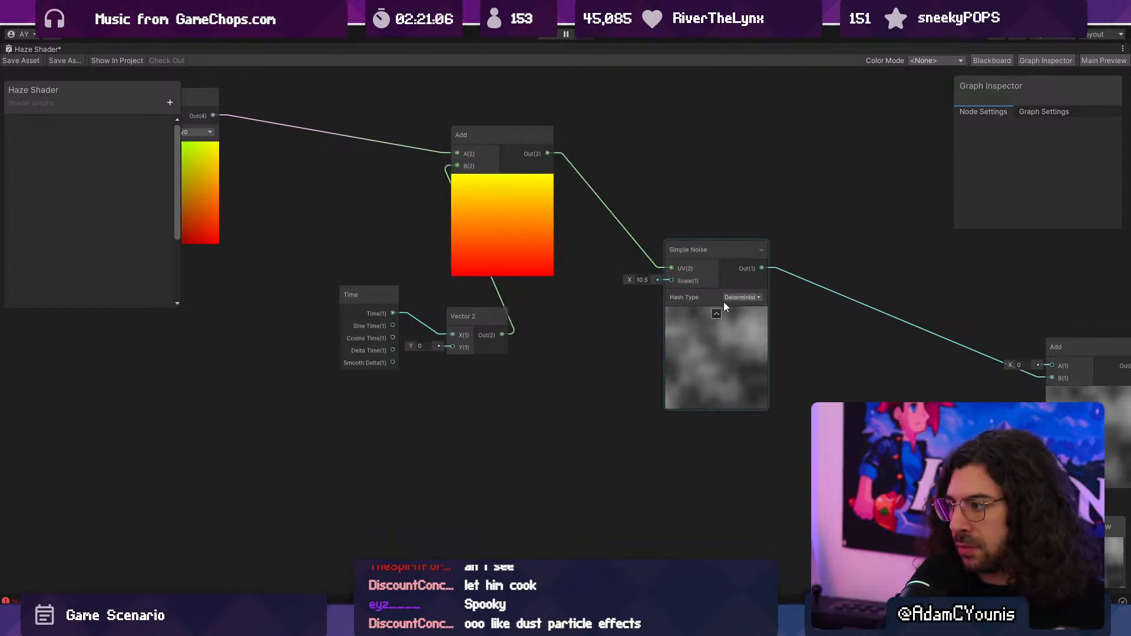
- Move the UV node closer to the Add node, above the Time node
middle_click_drag(631, 320, 942, 330)
middle_click_drag(517, 310, 552, 362)
left_click_drag(537, 262, 609, 283)
middle_click_drag(610, 288, 405, 223)
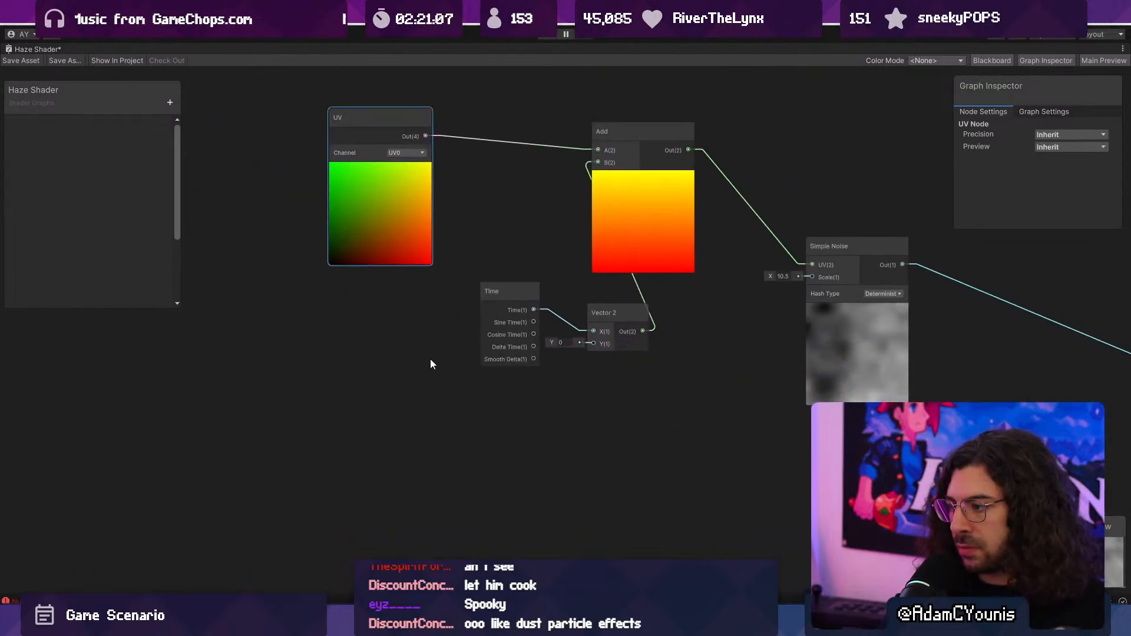
right_click(430, 359)
left_click(439, 362)
key("Escape")
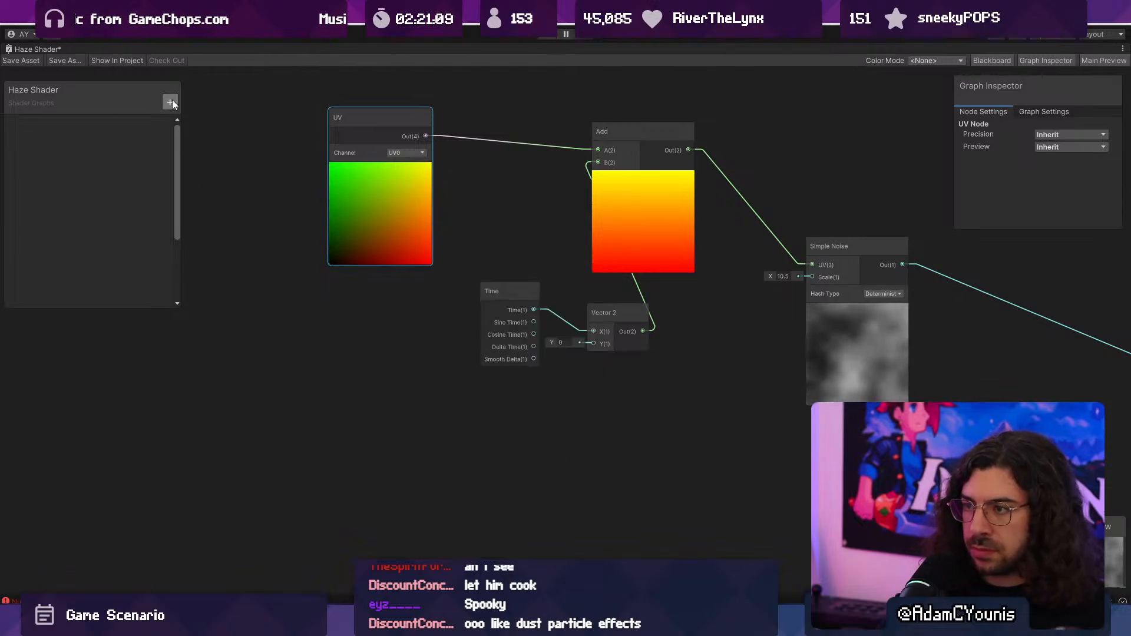
- Create a Float property named Speed on the shader and place it in the graph near the Time node
left_click(170, 103)
left_click(199, 124)
type("Soe")
key("BackSpace")
key("BackSpace")
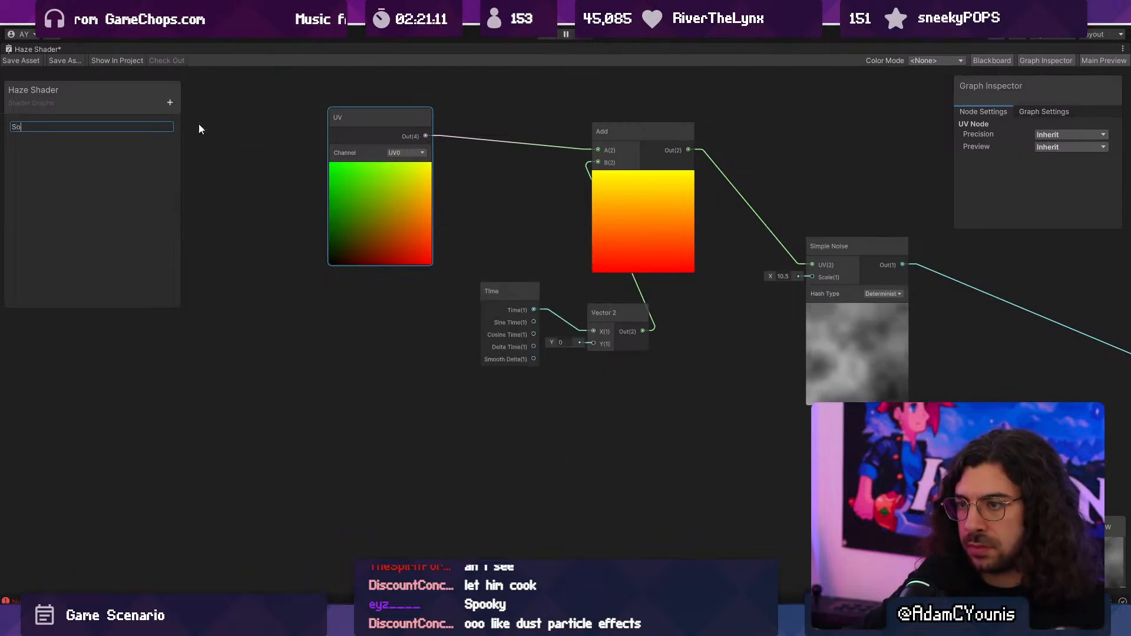
type("peed")
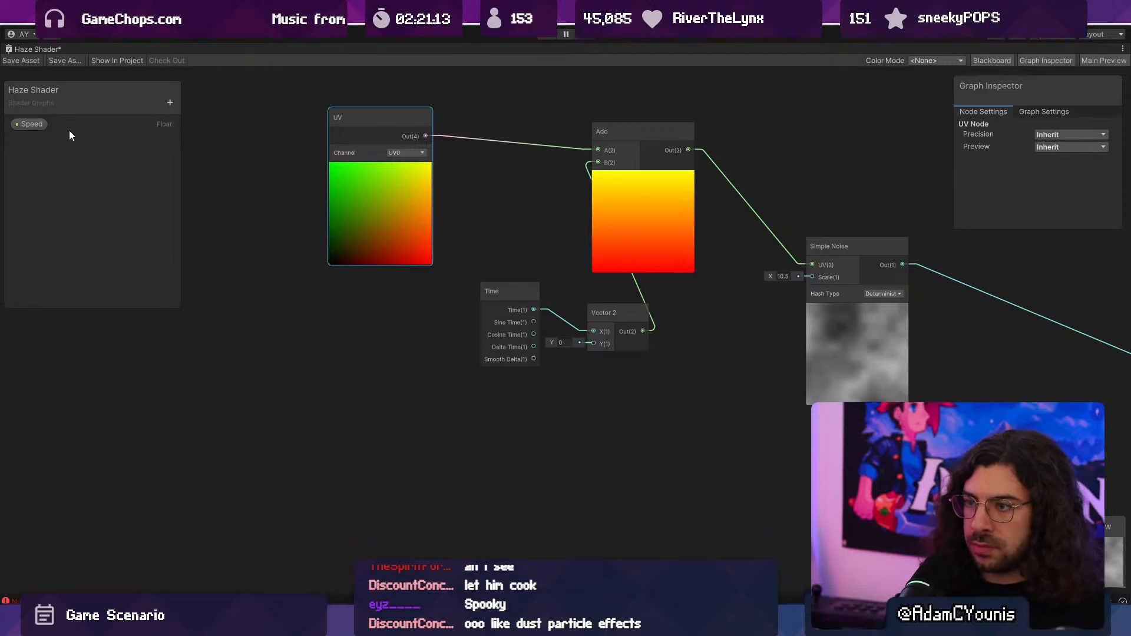
left_click_drag(31, 125, 249, 288)
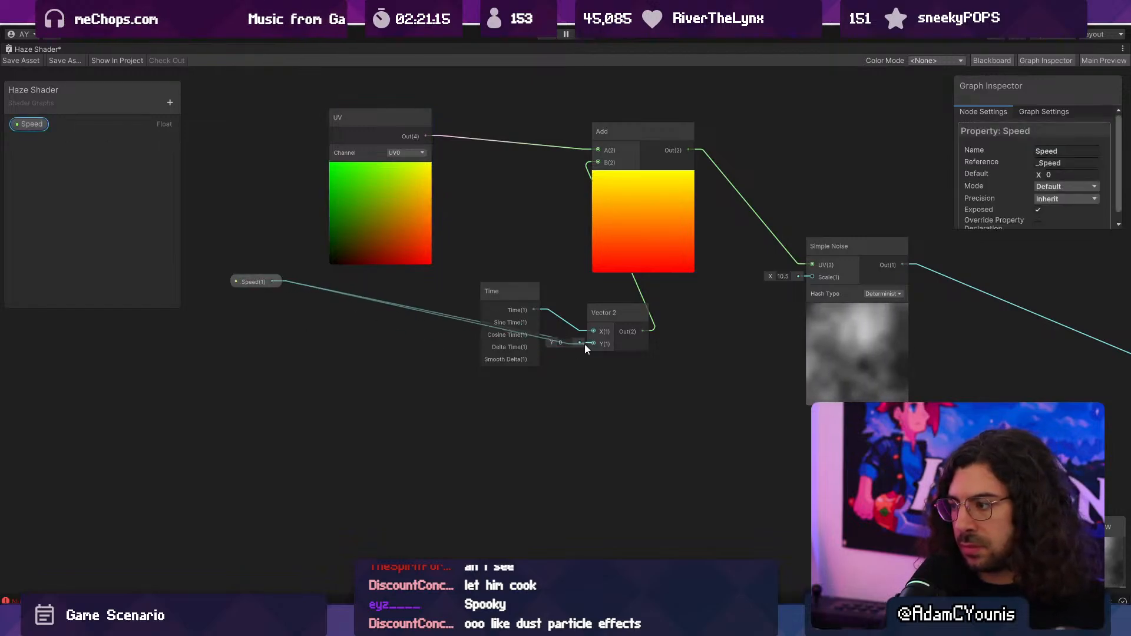
- Create a Multiply node with Time in input A and Speed in input B, moving the Speed and Time nodes beside it
left_click_drag(585, 357, 516, 416)
left_click_drag(533, 310, 555, 358)
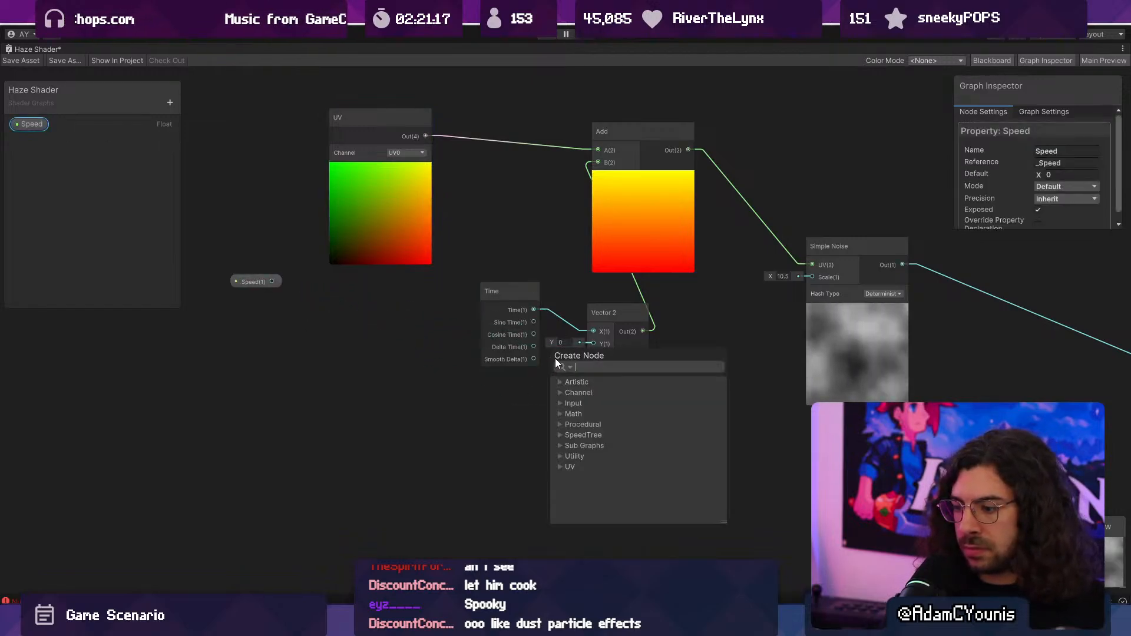
type("mul")
key("Return")
left_click_drag(257, 285, 394, 390)
left_click_drag(483, 408, 550, 382)
left_click_drag(517, 287, 450, 297)
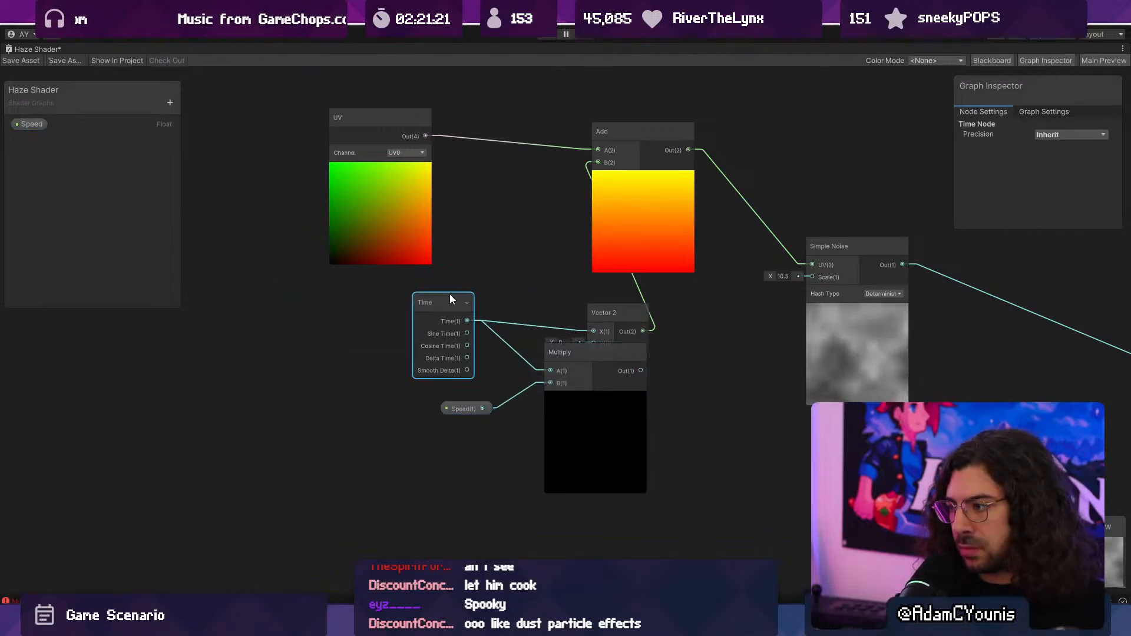
- Connect the Multiply output to the Vector 2 node's X input and move the Multiply node below it
scroll(493, 303, "down", 4)
middle_click_drag(566, 355, 390, 311)
left_click_drag(395, 331, 374, 277)
scroll(506, 352, "up", 1)
middle_click_drag(506, 353, 511, 371)
scroll(289, 346, "up", 5)
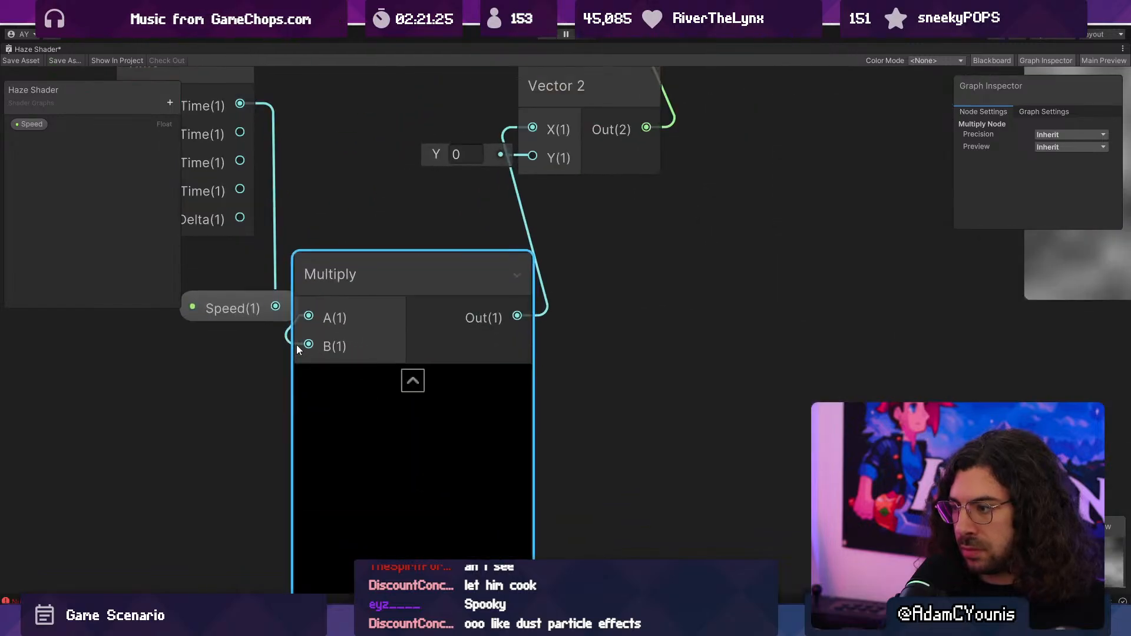
- Move the Speed node clear of the Multiply node, set the Speed property's default to 0.2, and save the shader
left_click(163, 357)
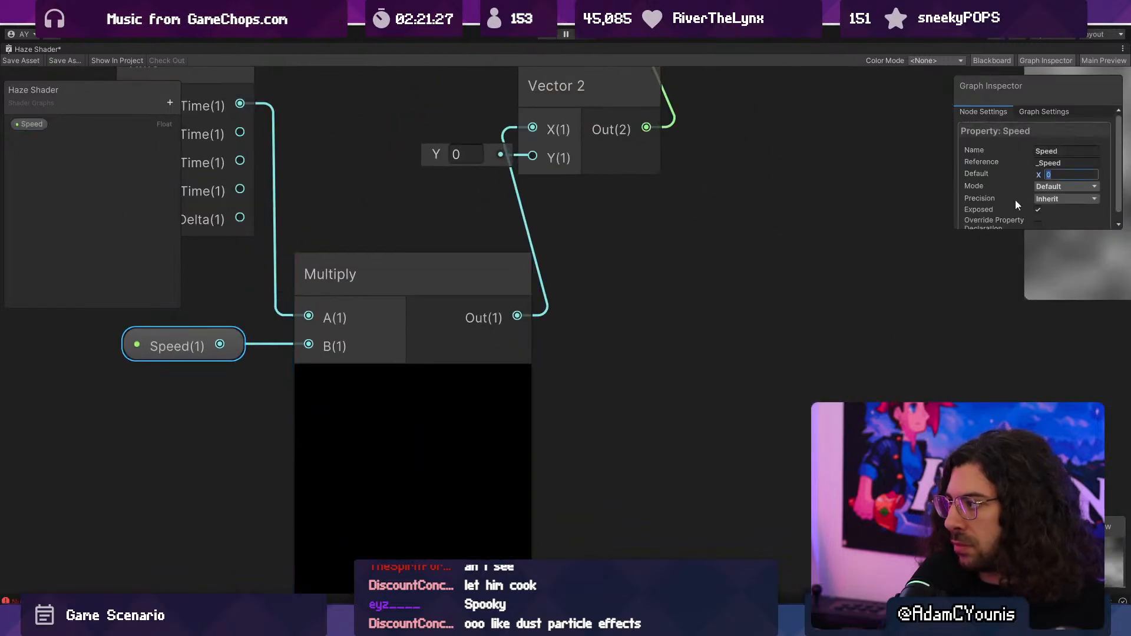
type("0.2")
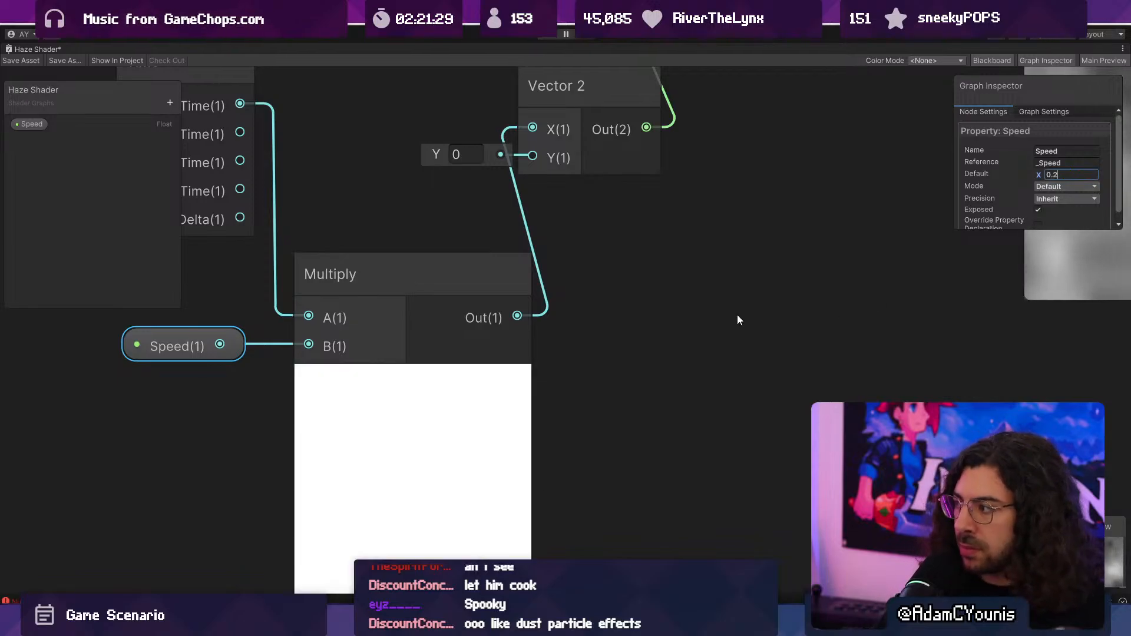
key("Return")
key("a")
middle_click_drag(737, 386, 584, 365)
scroll(584, 365, "up", 7)
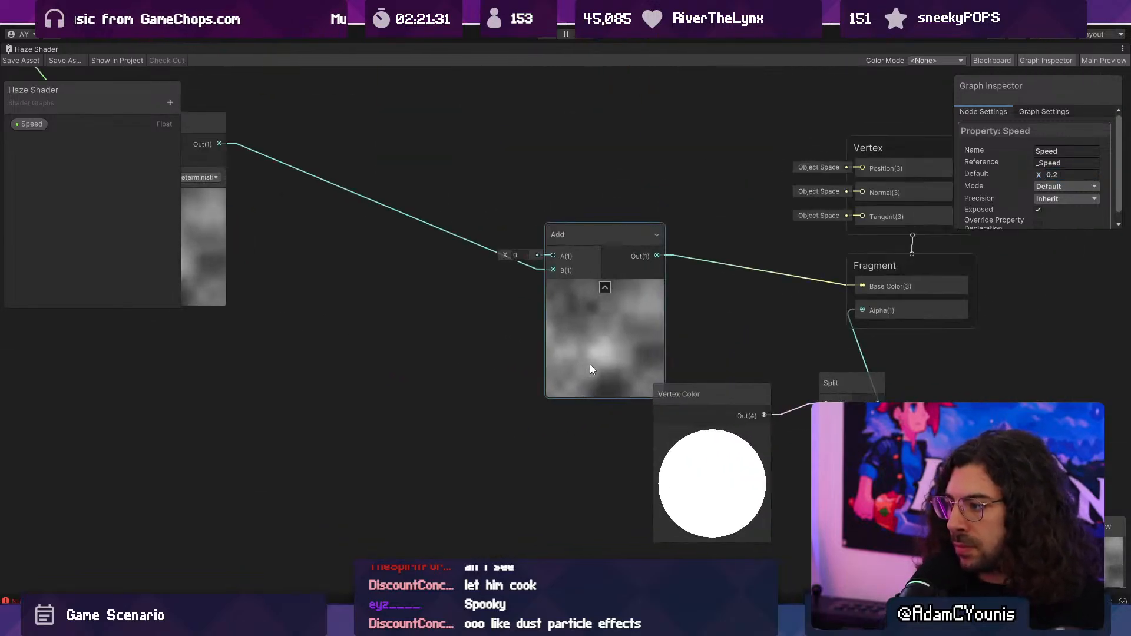
scroll(589, 364, "down", 2)
- Play-test the level, running and attacking enemies in the library to check the moving haze, and stop the game
key("shift+space")
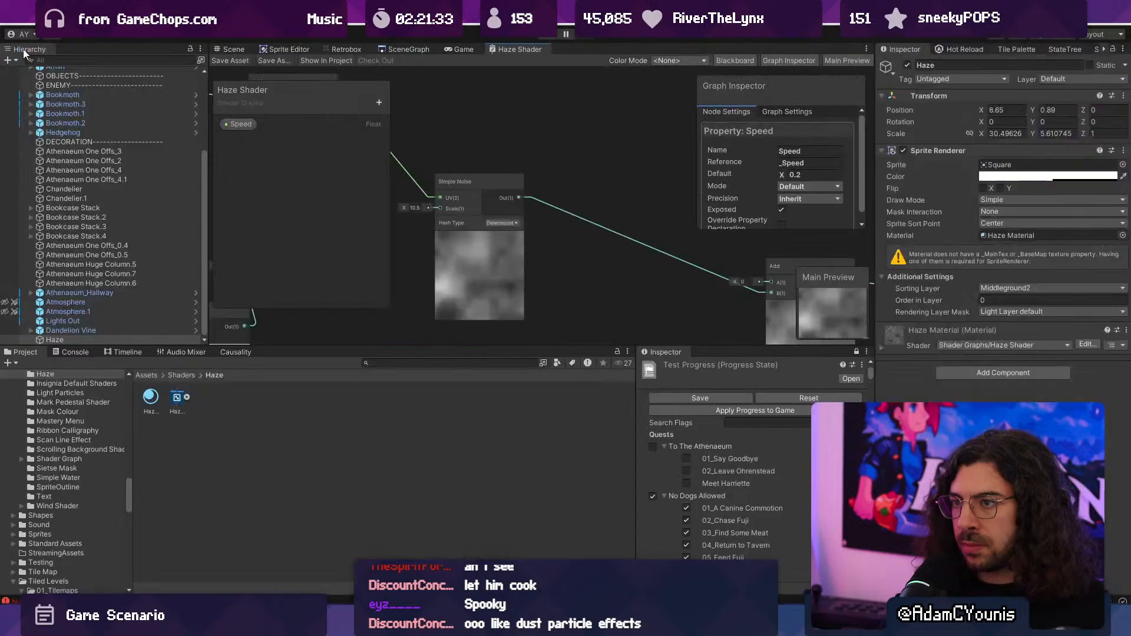
left_click(467, 46)
left_click(542, 38)
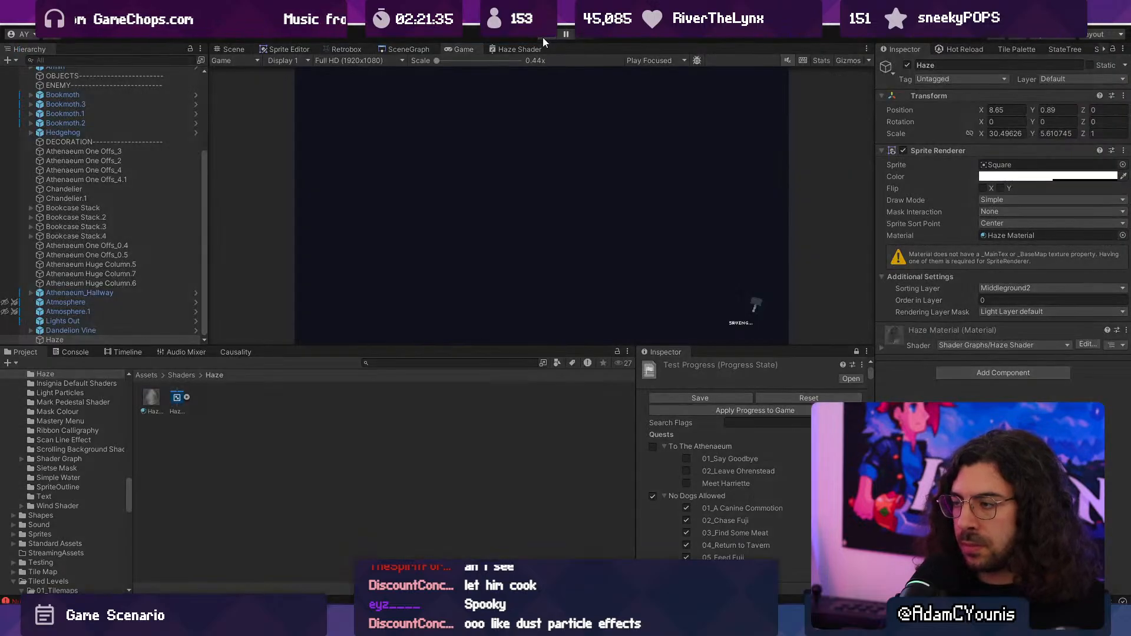
key("Right")
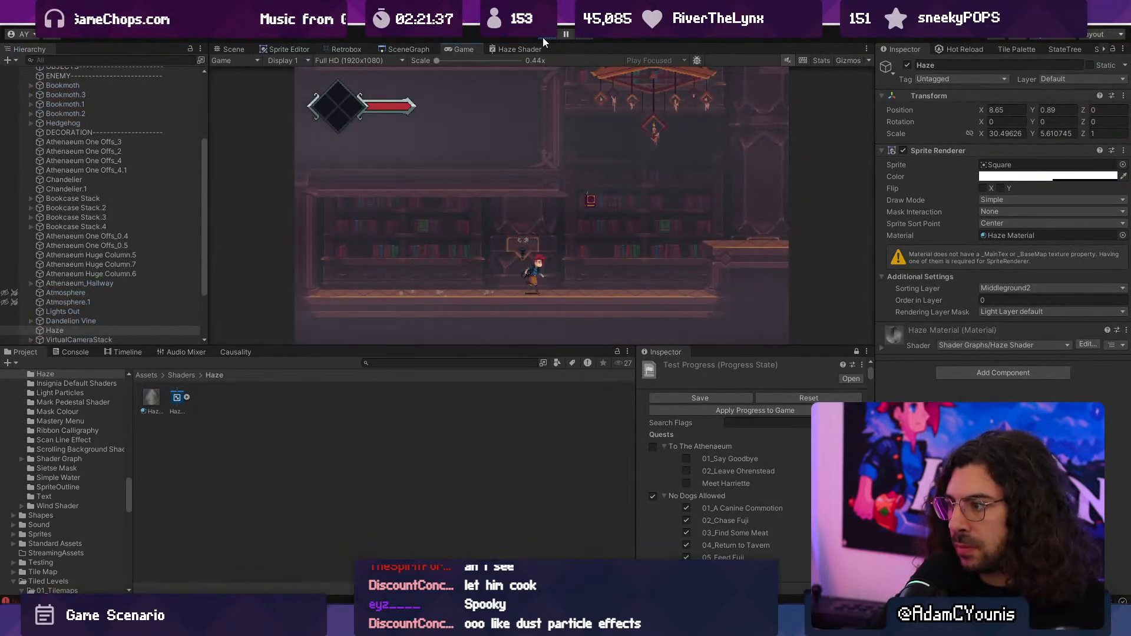
key("x")
key("x")
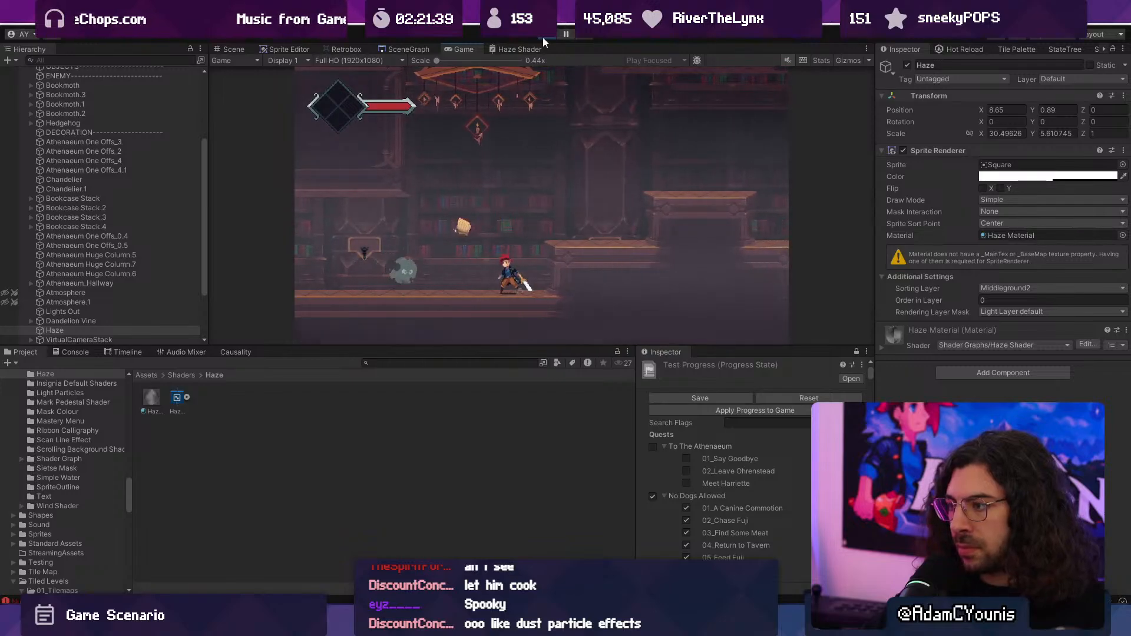
key("space")
key("x")
key("Left")
key("x")
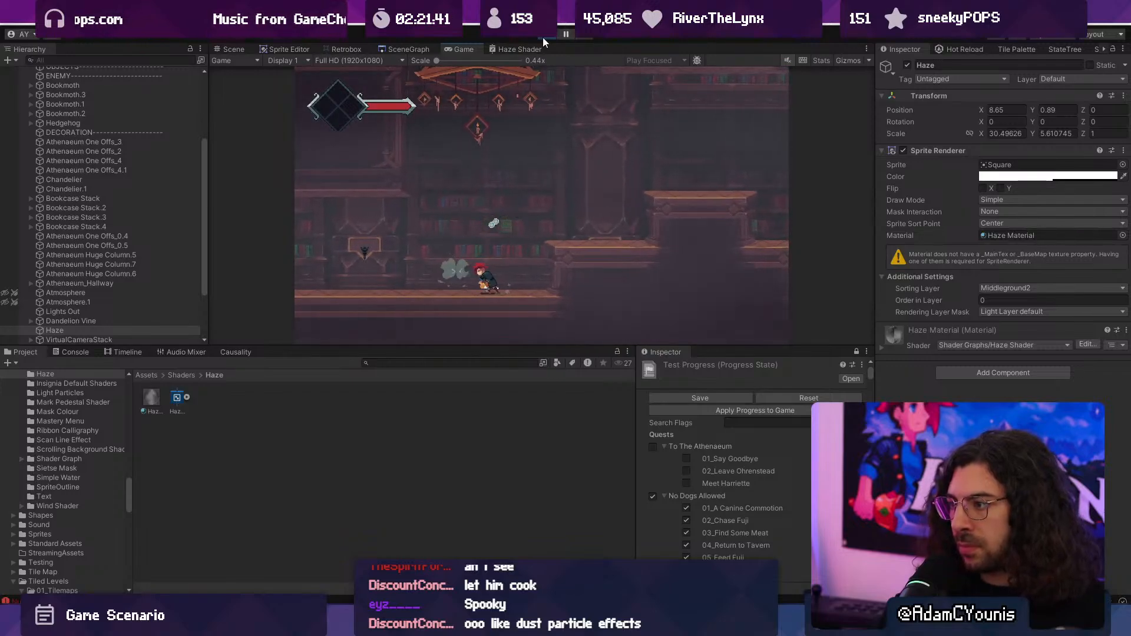
key("x")
key("Left")
left_click(535, 37)
- Reopen the Haze Shader graph maximised at its Fragment output and show the graph settings
left_click(539, 49)
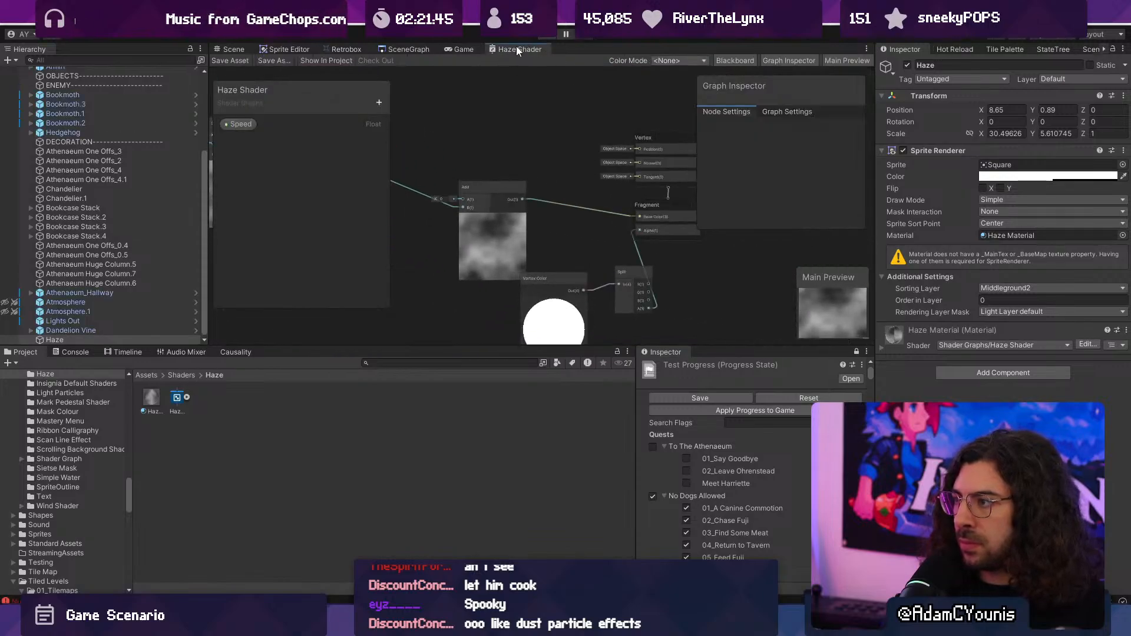
double_click(515, 47)
scroll(448, 276, "up", 3)
middle_click_drag(426, 304, 491, 341)
left_click(508, 231)
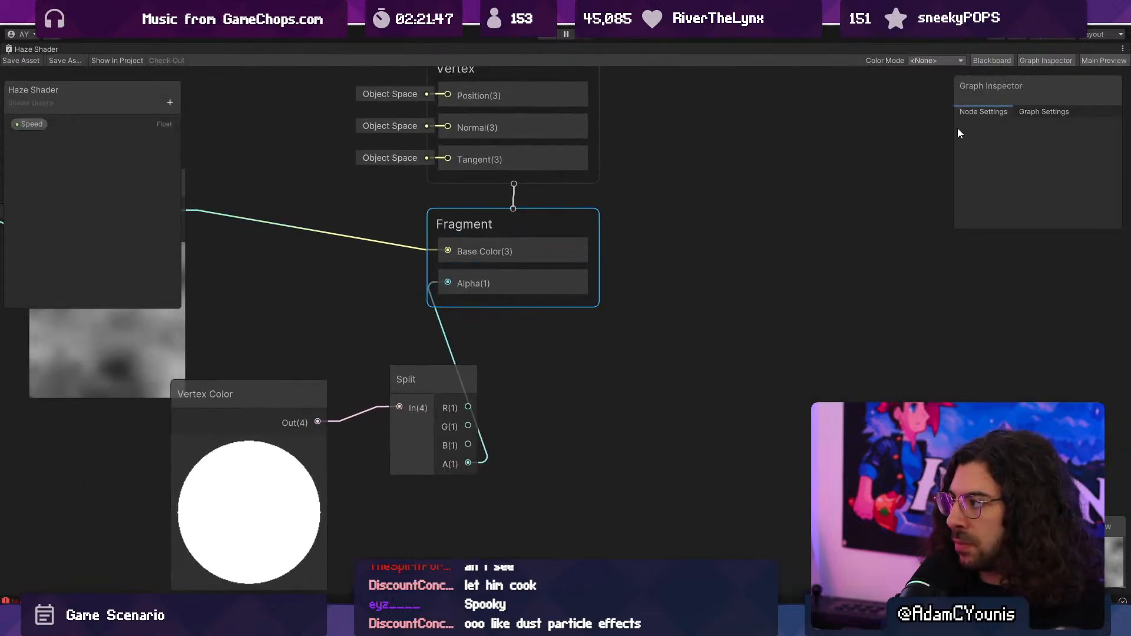
left_click(1059, 114)
left_click(990, 232)
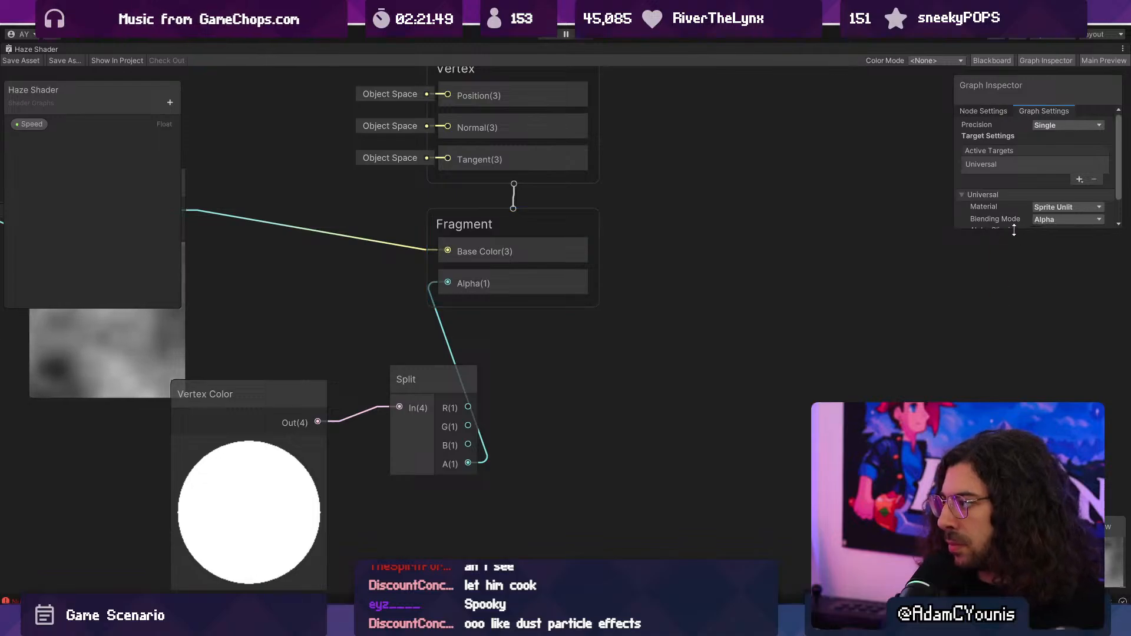
- Enlarge the Graph Inspector, set the shader's blending mode to Additive, and save the shader
left_click_drag(1013, 229, 1015, 387)
left_click(1058, 221)
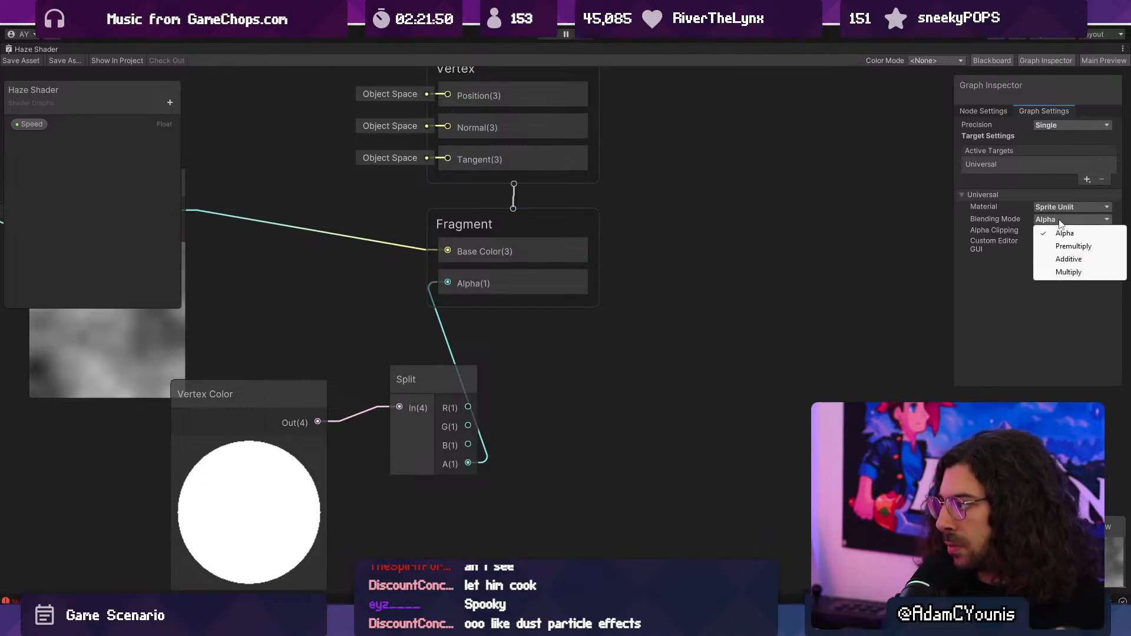
left_click(1068, 259)
scroll(806, 302, "down", 3)
scroll(472, 290, "up", 3)
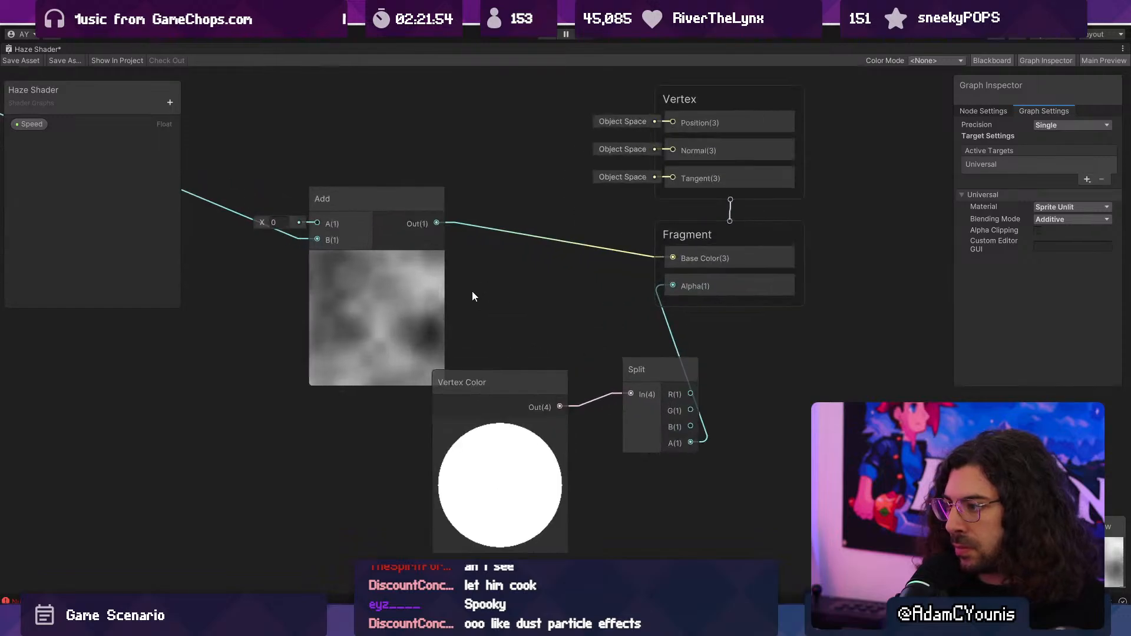
middle_click_drag(472, 291, 547, 299)
- Restore the normal editor layout, play-test the additive haze by running and jumping through the library, and stop the game
left_click(1054, 220)
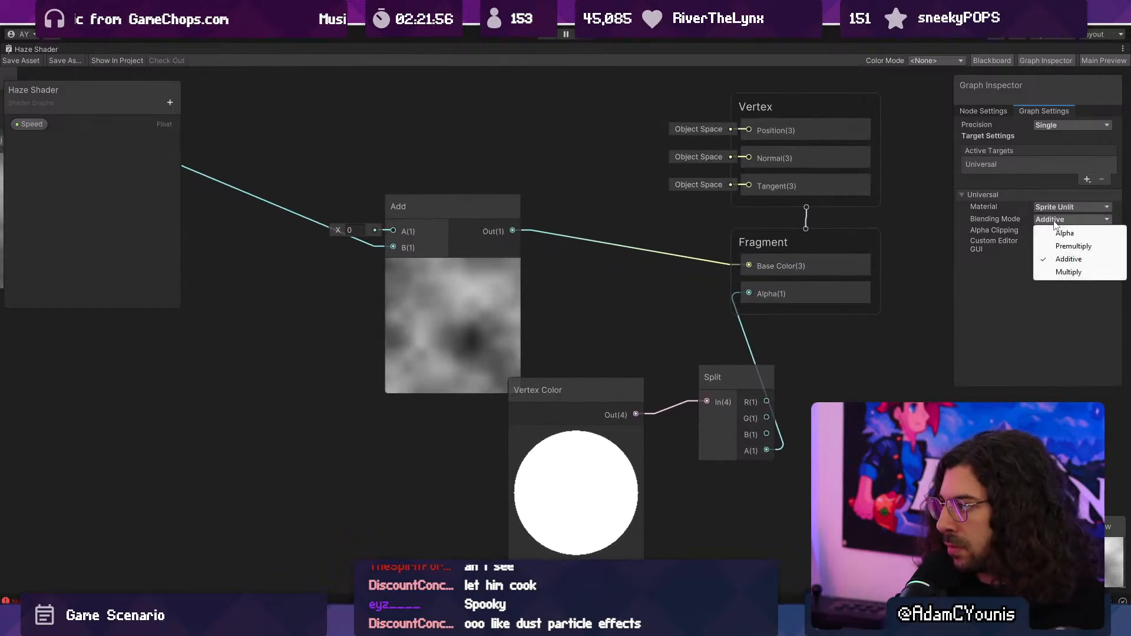
left_click(24, 53)
double_click(26, 51)
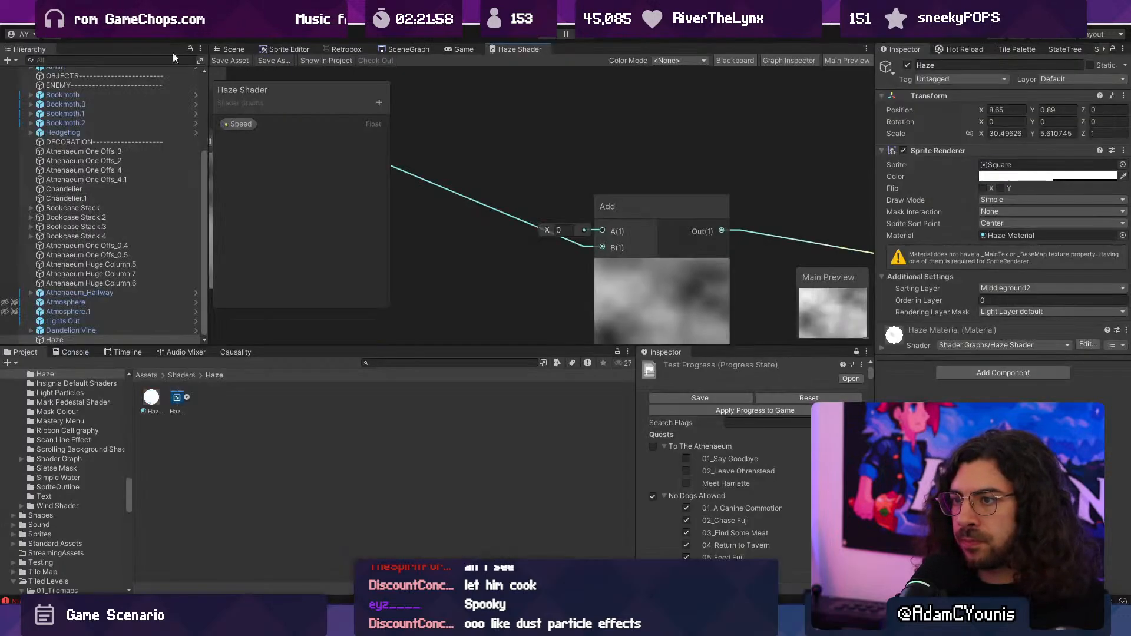
left_click(557, 36)
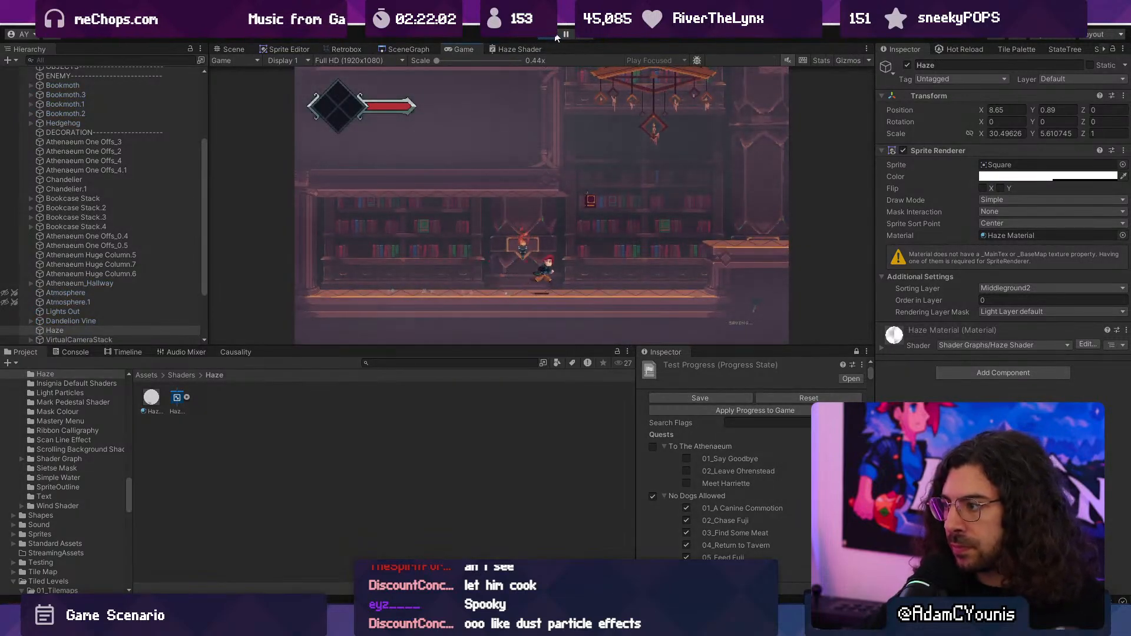
key("space")
key("space")
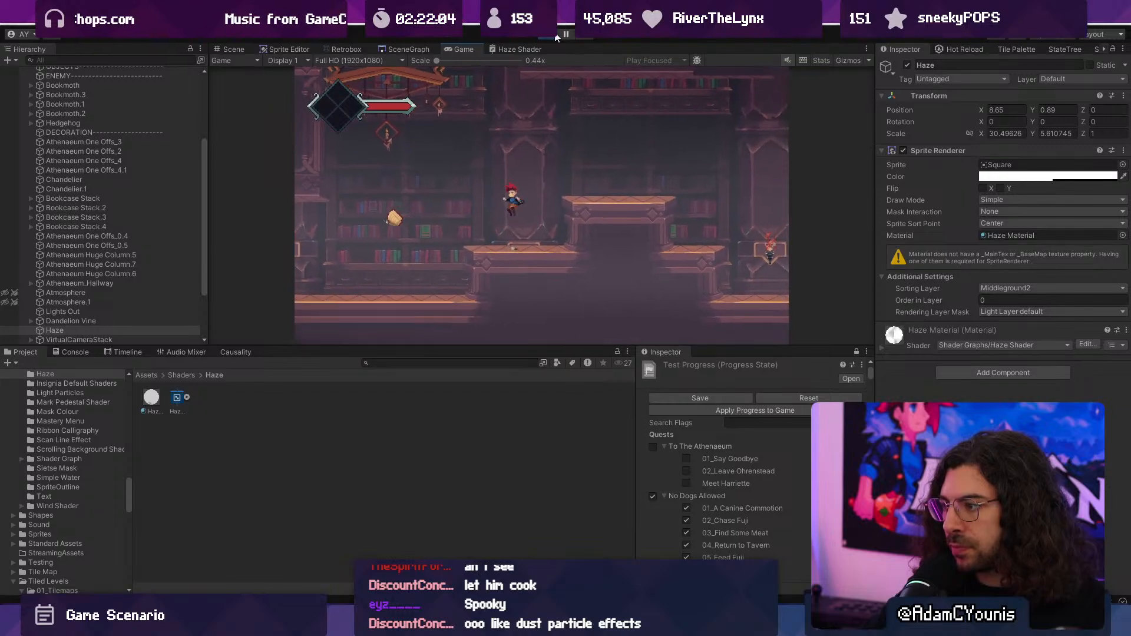
left_click(556, 35)
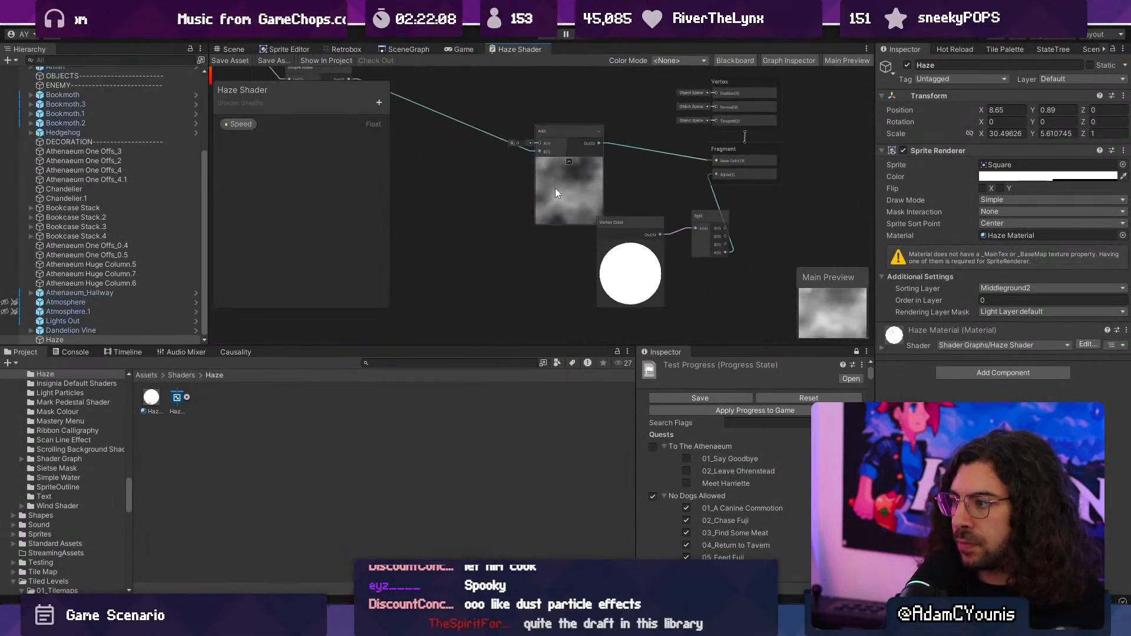
- Reposition the gradient-preview node feeding Simple Noise in the haze graph and move the Add node closer to Simple Noise
scroll(554, 188, "up", 4)
middle_click_drag(555, 188, 766, 268)
scroll(714, 261, "down", 3)
middle_click_drag(500, 219, 656, 261)
left_click_drag(490, 169, 519, 179)
middle_click_drag(600, 221, 464, 182)
left_click_drag(425, 150, 452, 218)
middle_click_drag(556, 224, 522, 200)
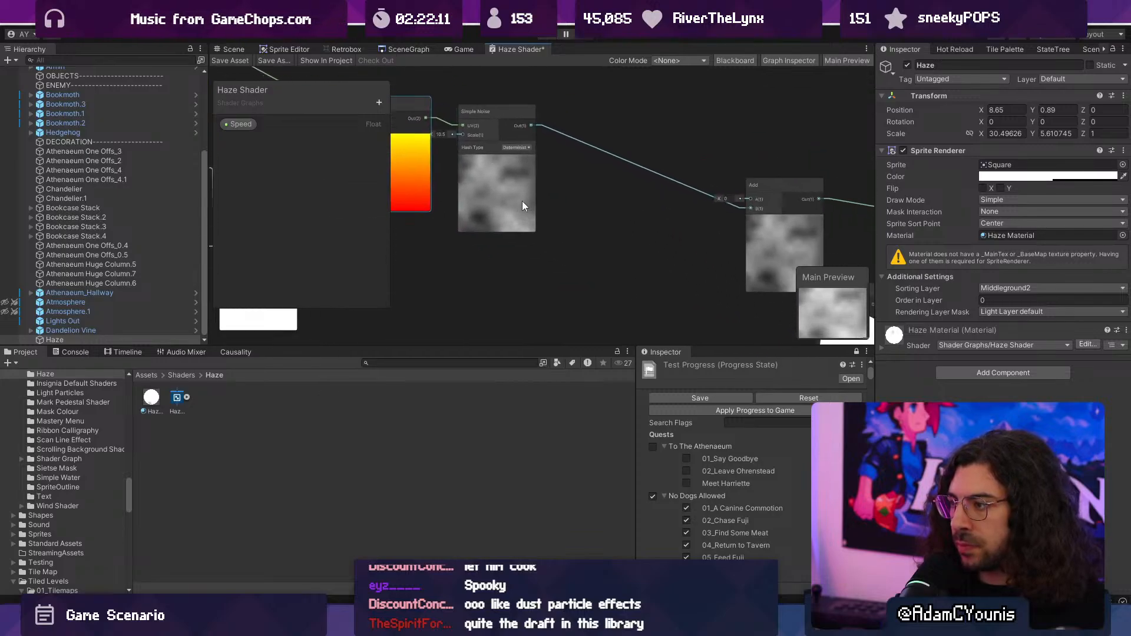
middle_click_drag(711, 228, 577, 231)
scroll(459, 200, "up", 4)
left_click_drag(577, 231, 459, 175)
scroll(458, 176, "down", 4)
middle_click_drag(554, 192, 610, 232)
scroll(527, 194, "up", 2)
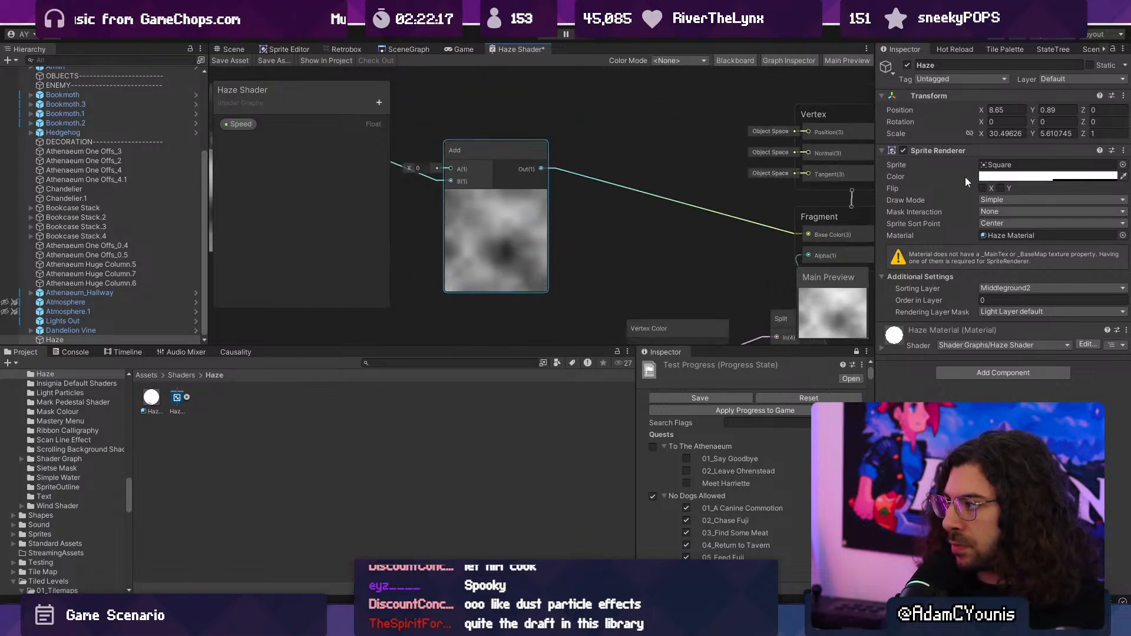
- Connect the Vertex Color output directly to the Fragment's Base Color in place of the Add output, and save the shader
middle_click_drag(579, 169, 491, 136)
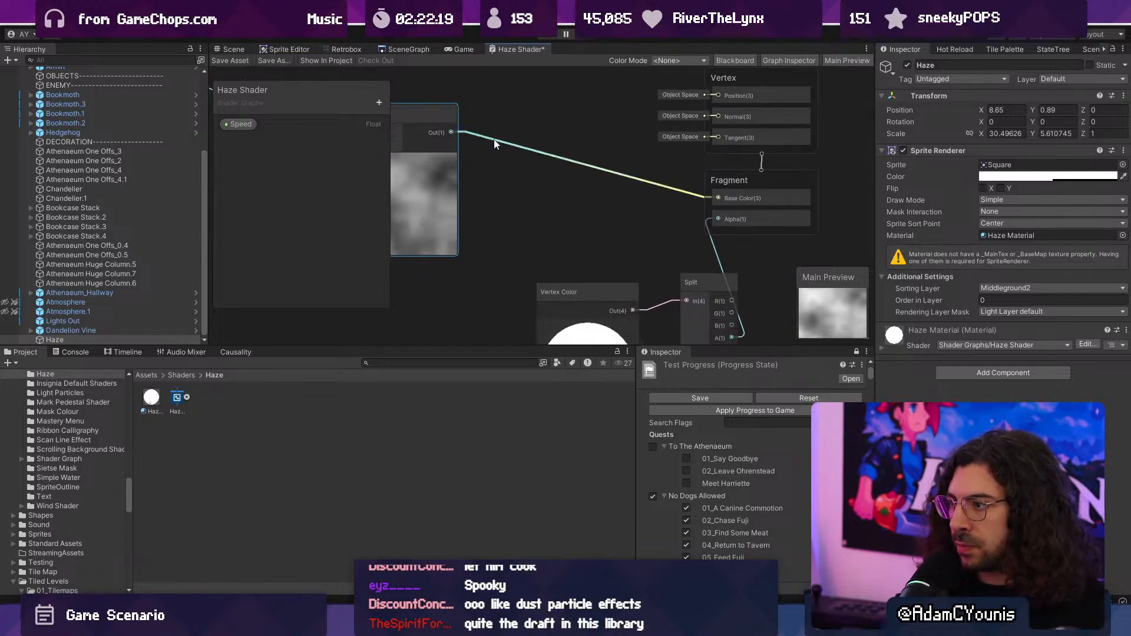
middle_click_drag(606, 297, 545, 224)
left_click_drag(572, 239, 657, 151)
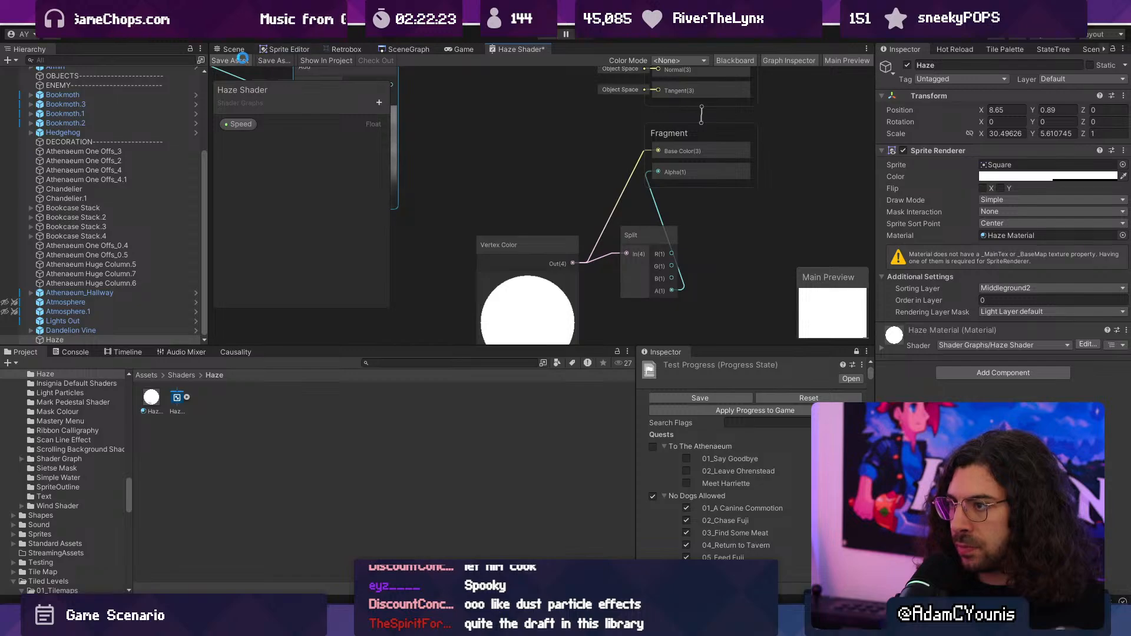
- Show the library in the Scene view and darken the Haze sprite's color to RGB 99, 99, 99
left_click(462, 49)
left_click(236, 49)
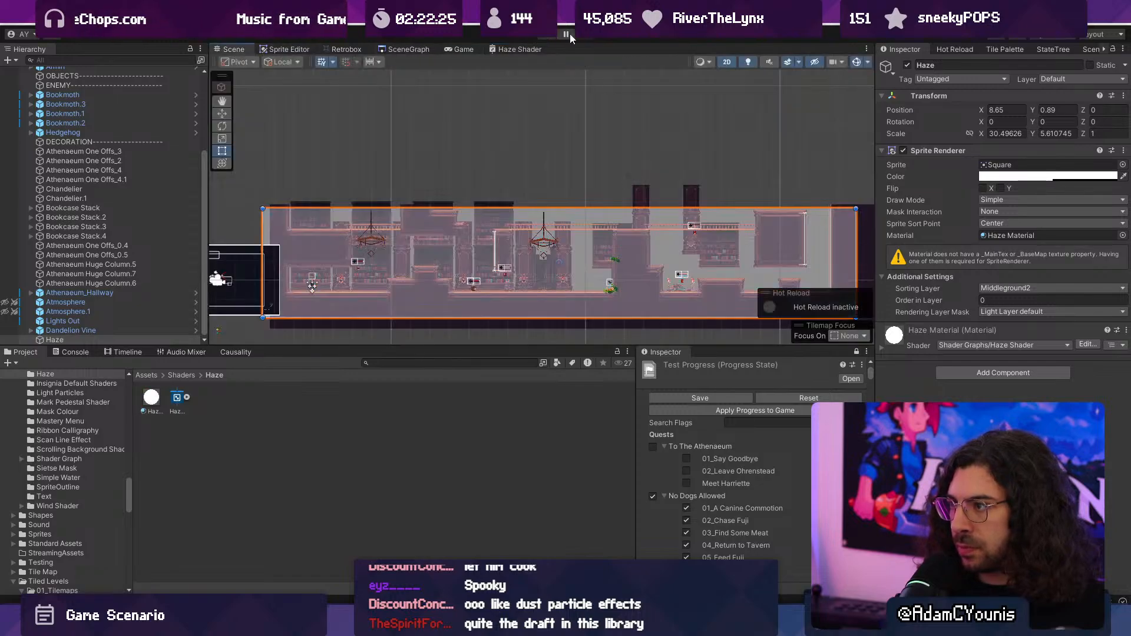
scroll(387, 165, "up", 5)
left_click(998, 177)
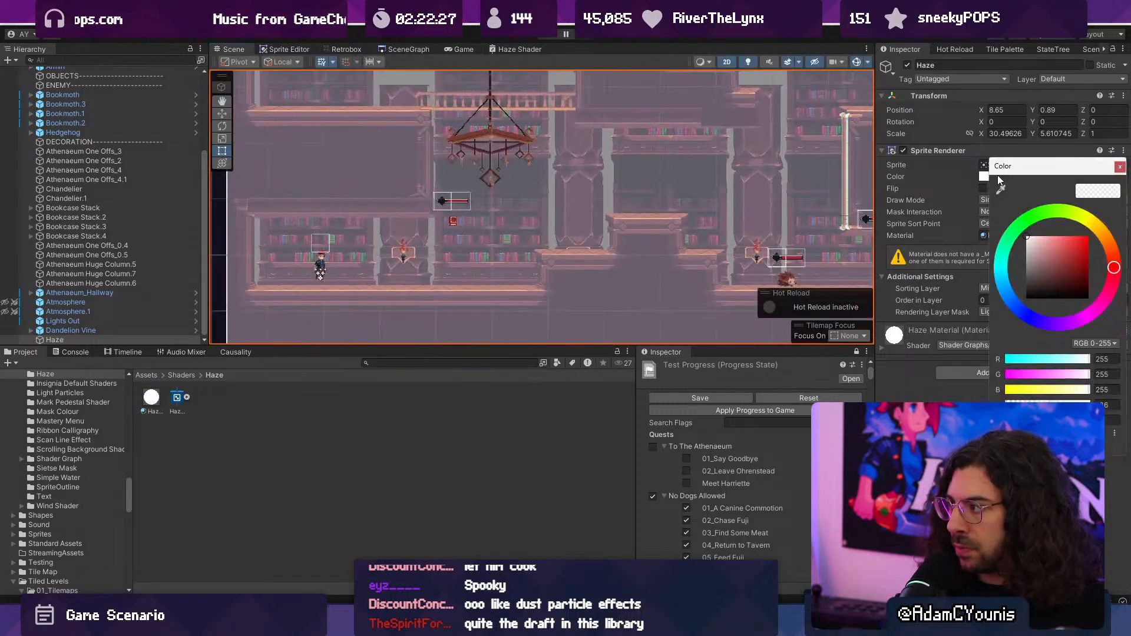
left_click_drag(1037, 272, 976, 275)
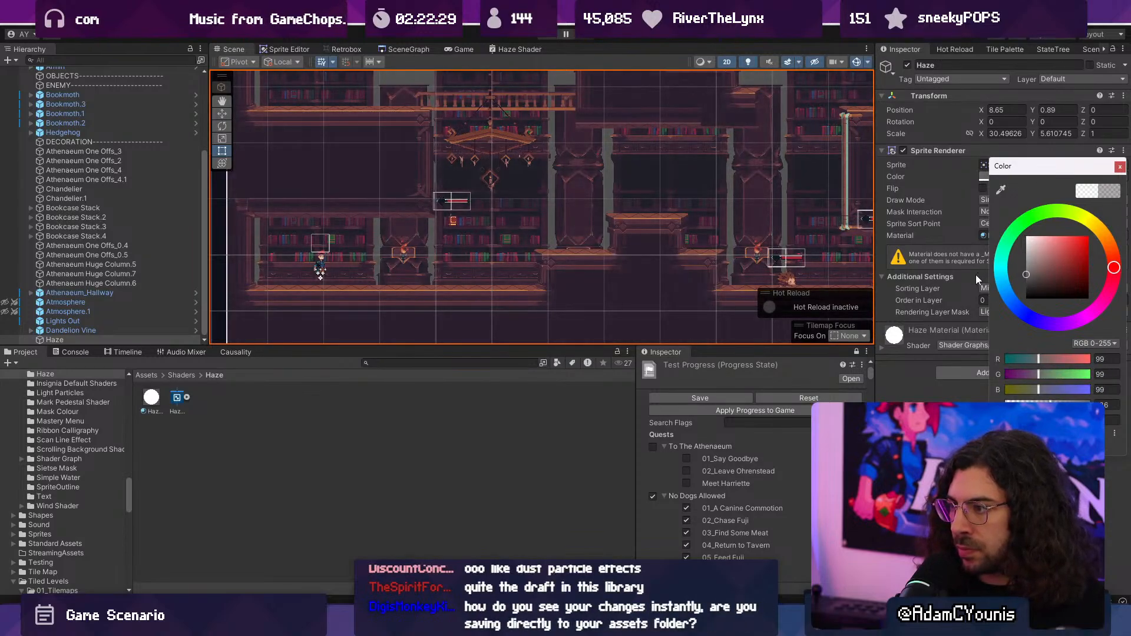
- Play-test the level at full size, running, jumping and attacking the flying book to check the darkened haze
left_click(547, 40)
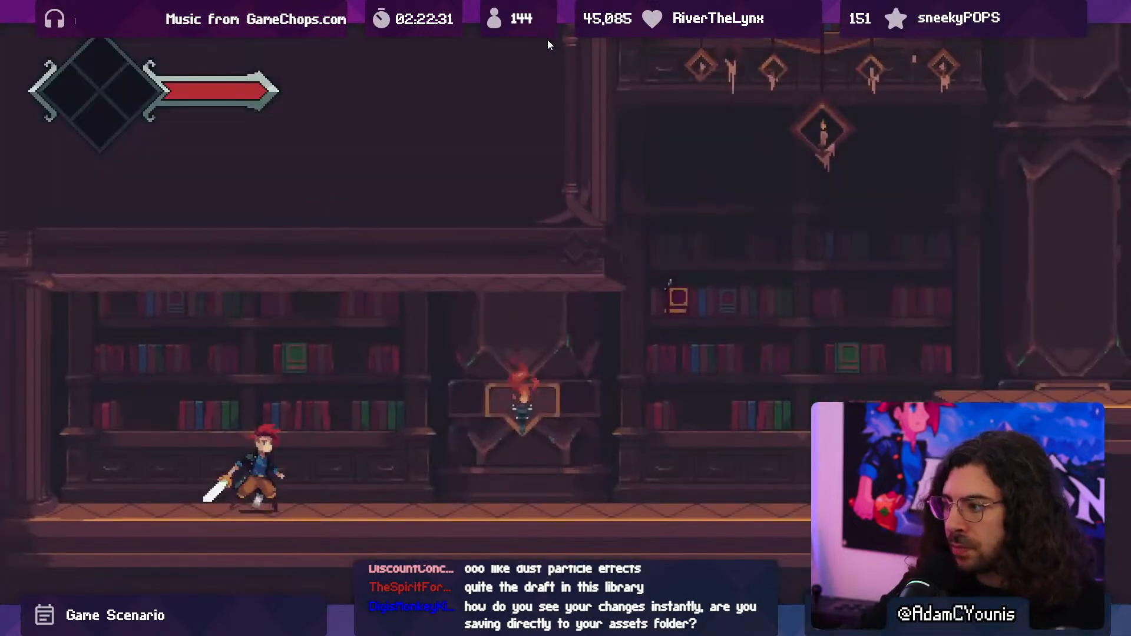
key("x")
key("Right")
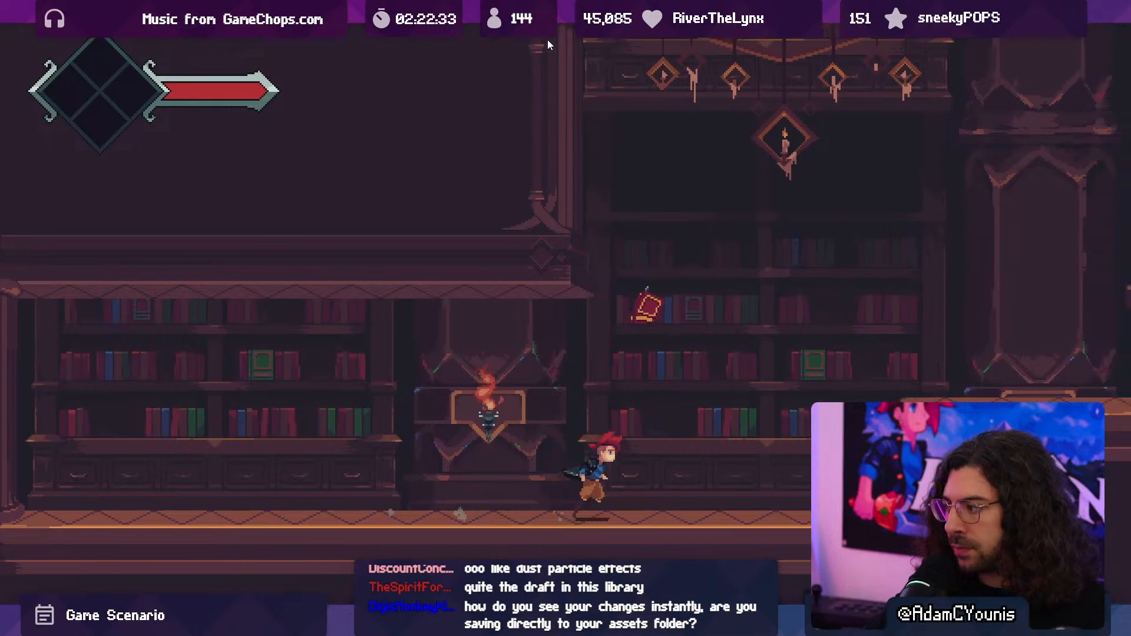
key("space")
key("Right")
key("x")
key("space")
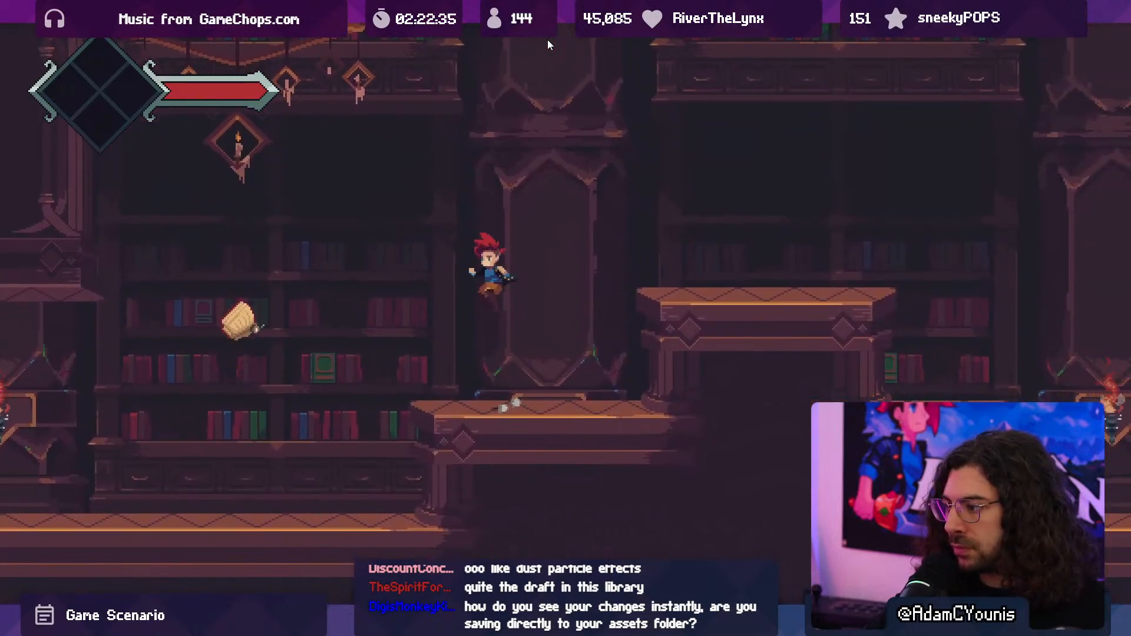
key("Left")
key("x")
key("Right")
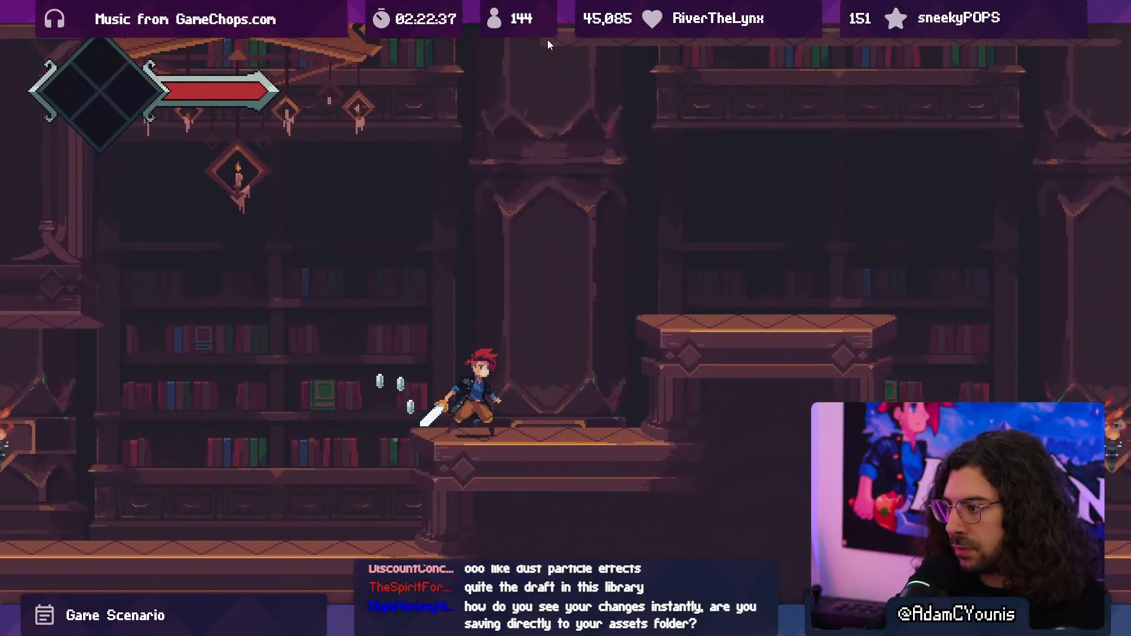
key("Left")
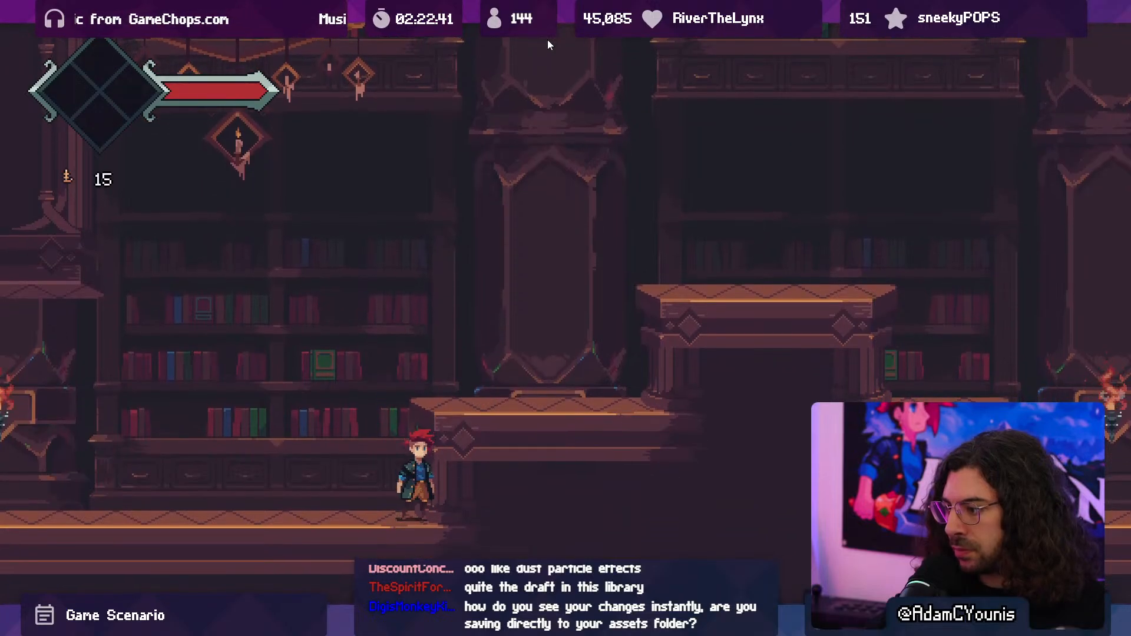
key("shift+space")
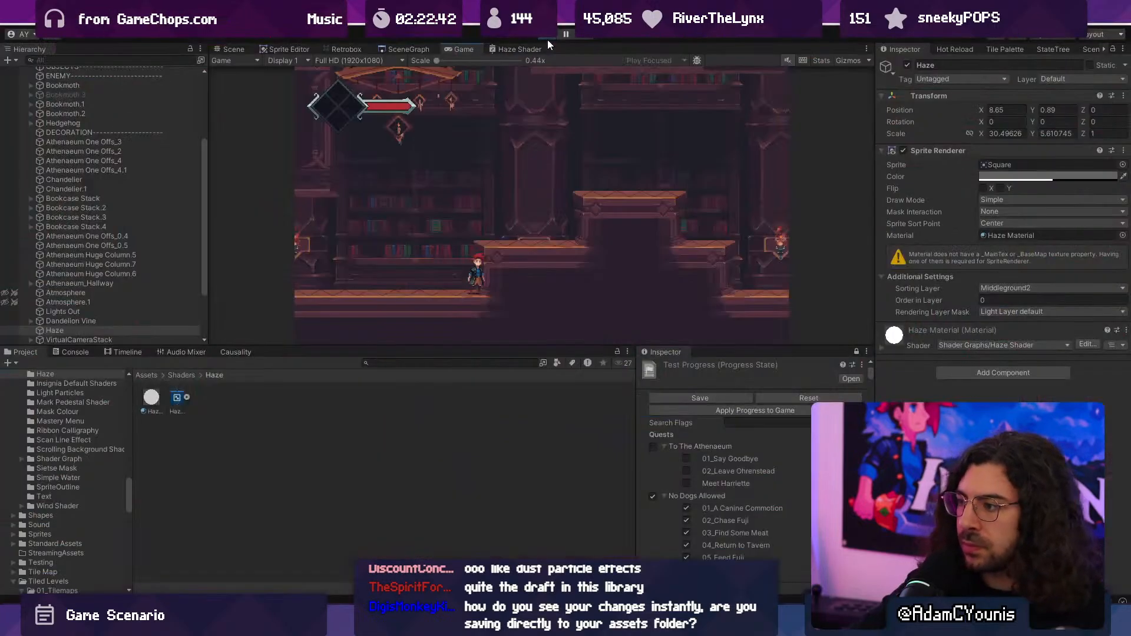
- Try a lighter Haze color of RGB 193, 193, 193 in the Scene view during play, and stop the game
left_click(222, 48)
scroll(379, 200, "down", 5)
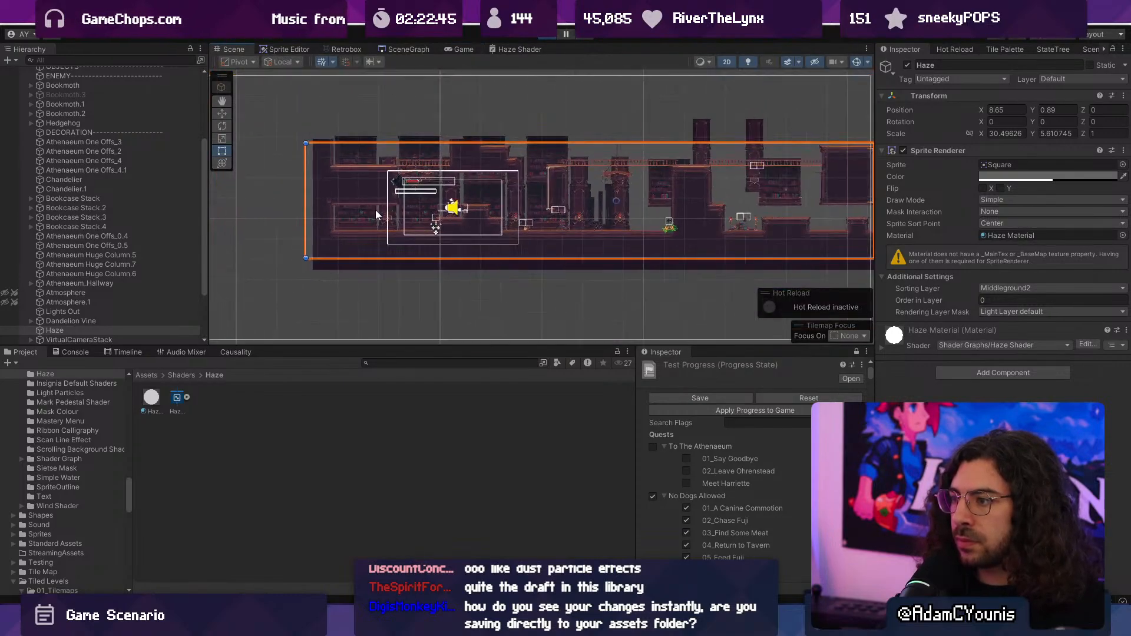
left_click_drag(376, 210, 380, 121)
key("ctrl+z")
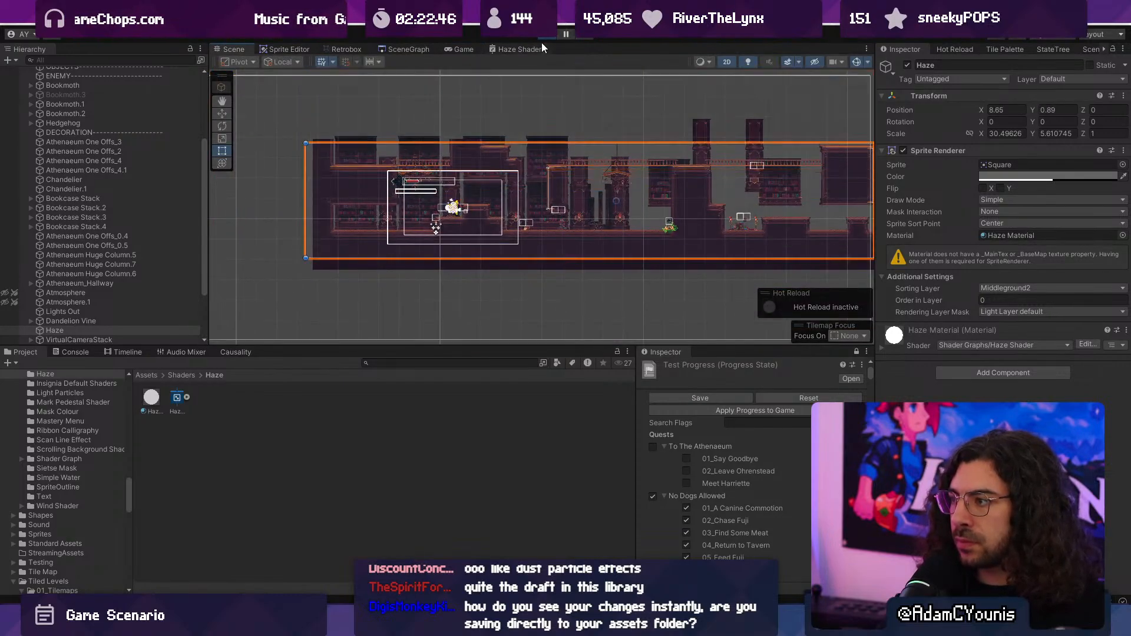
left_click(1019, 176)
mouse_move(1015, 272)
left_mouse_down()
mouse_move(1012, 232)
mouse_move(1001, 251)
left_mouse_up()
scroll(487, 225, "up", 3)
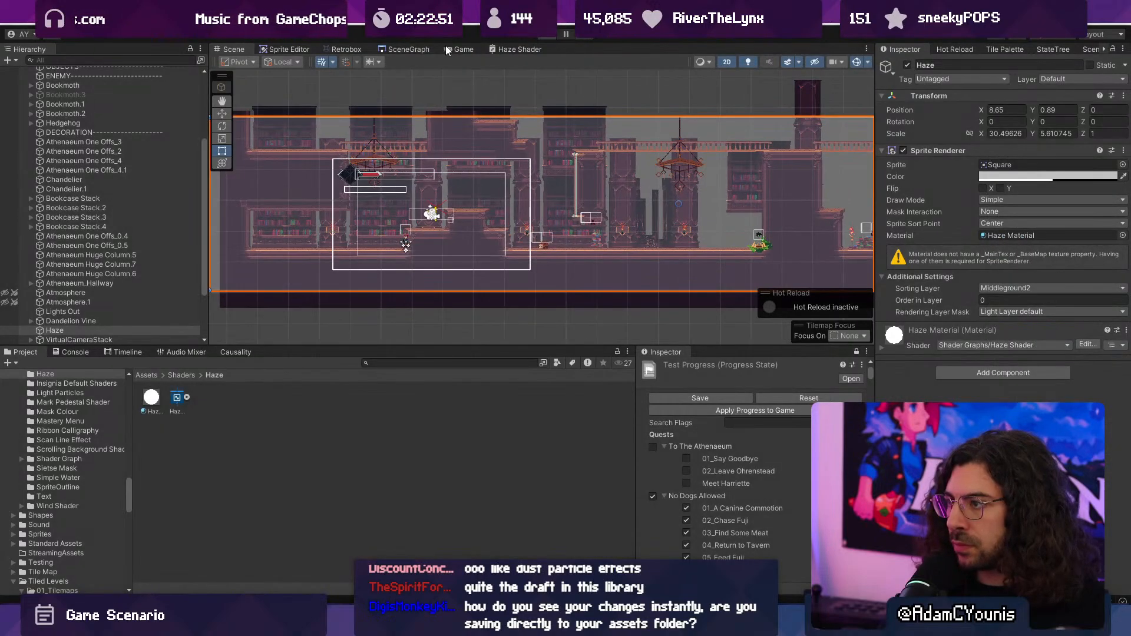
- Return to the Haze Shader graph and create a Multiply node fed by the Add node's output
left_click(497, 48)
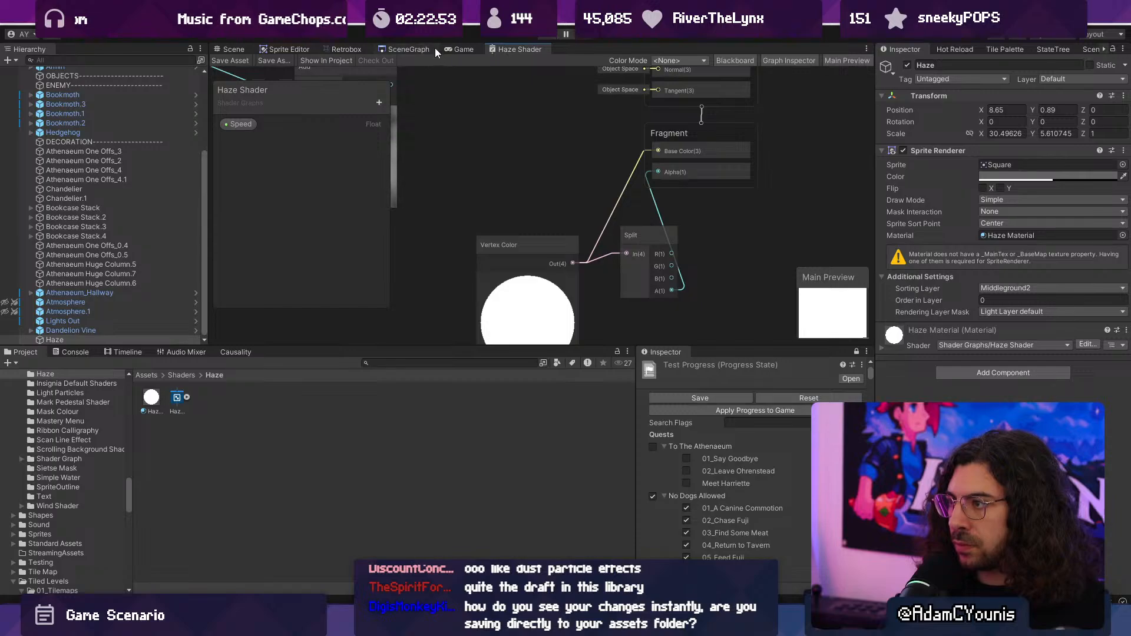
left_click(434, 49)
left_click(502, 50)
scroll(548, 197, "down", 8)
middle_click_drag(487, 175, 572, 192)
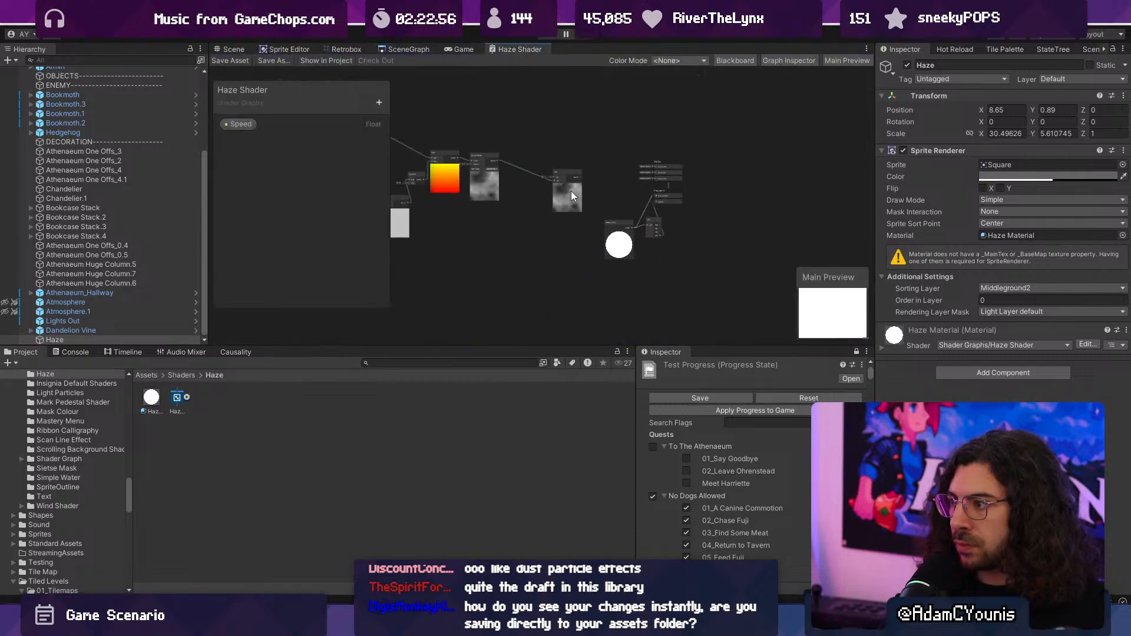
scroll(554, 185, "up", 12)
middle_click_drag(681, 194, 571, 190)
scroll(571, 193, "down", 3)
left_click_drag(616, 165, 642, 162)
key("Escape")
scroll(647, 181, "down", 3)
middle_click_drag(652, 188, 552, 175)
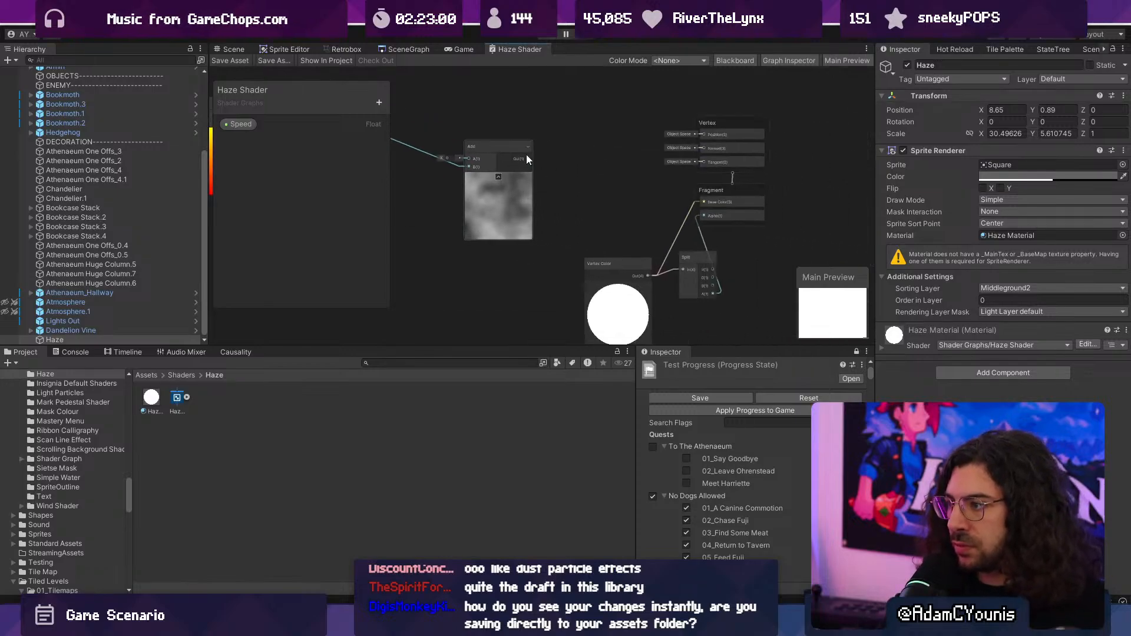
left_click_drag(528, 159, 601, 192)
type("multiply")
key("Return")
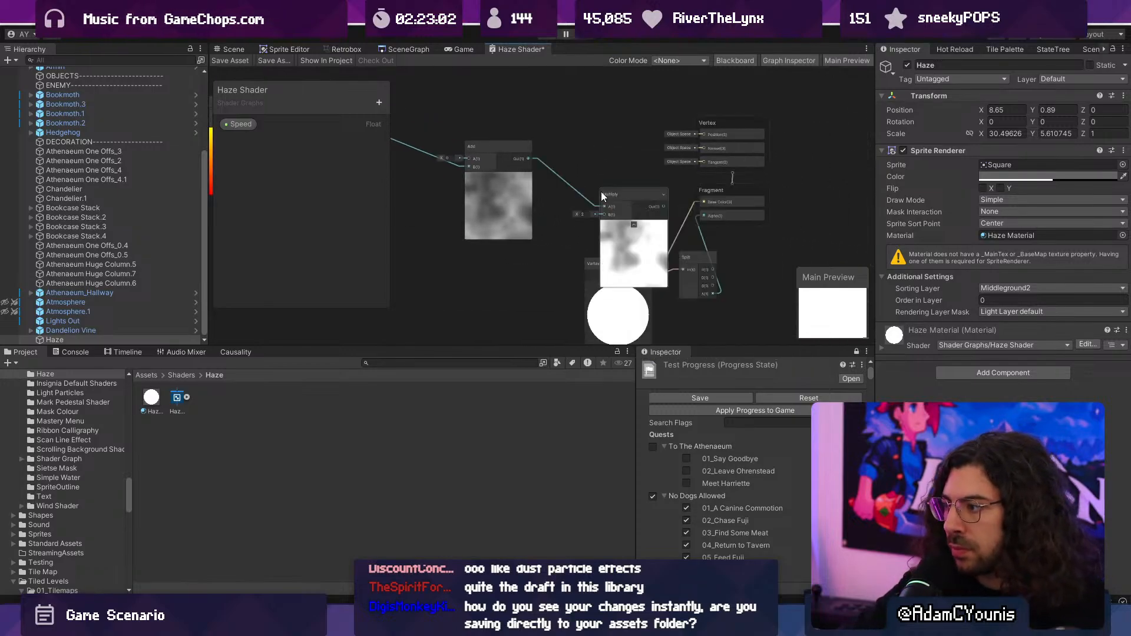
- Connect Vertex Color to the Multiply node's B input and the Multiply output to the Fragment's Base Color
scroll(601, 192, "up", 3)
left_click_drag(583, 313, 451, 313)
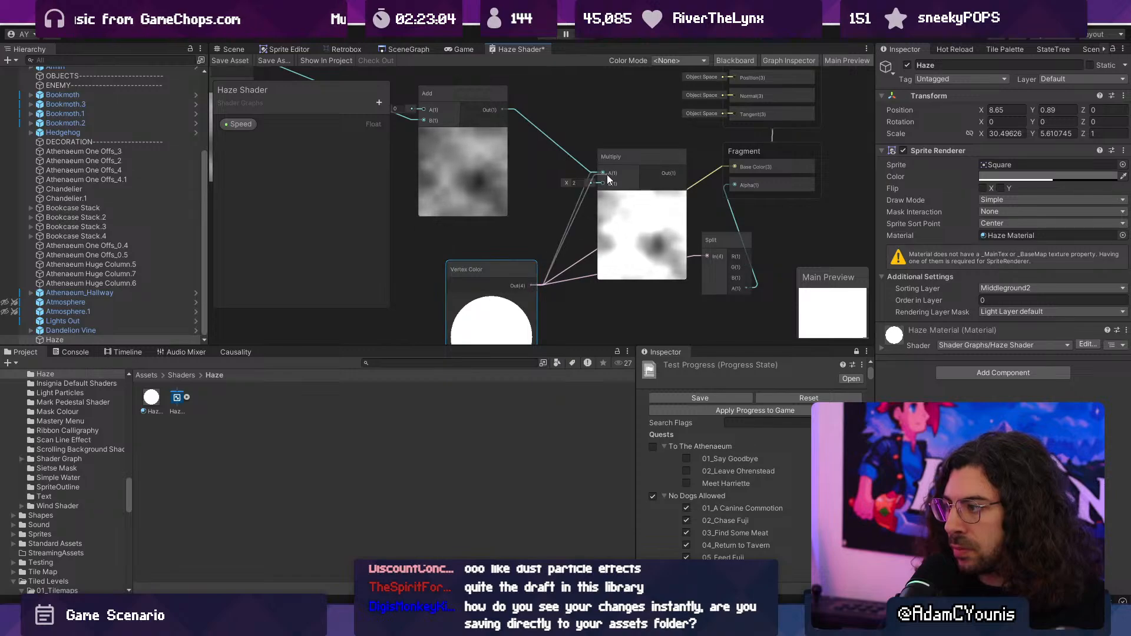
left_click_drag(606, 175, 604, 182)
left_click_drag(687, 172, 730, 167)
left_click_drag(632, 242, 598, 218)
- Maximise the Haze Shader graph and delete the Add node between Simple Noise and Multiply
scroll(577, 186, "up", 1)
middle_click_drag(433, 152, 536, 225)
scroll(536, 225, "up", 3)
left_click_drag(536, 225, 431, 214)
scroll(488, 214, "down", 3)
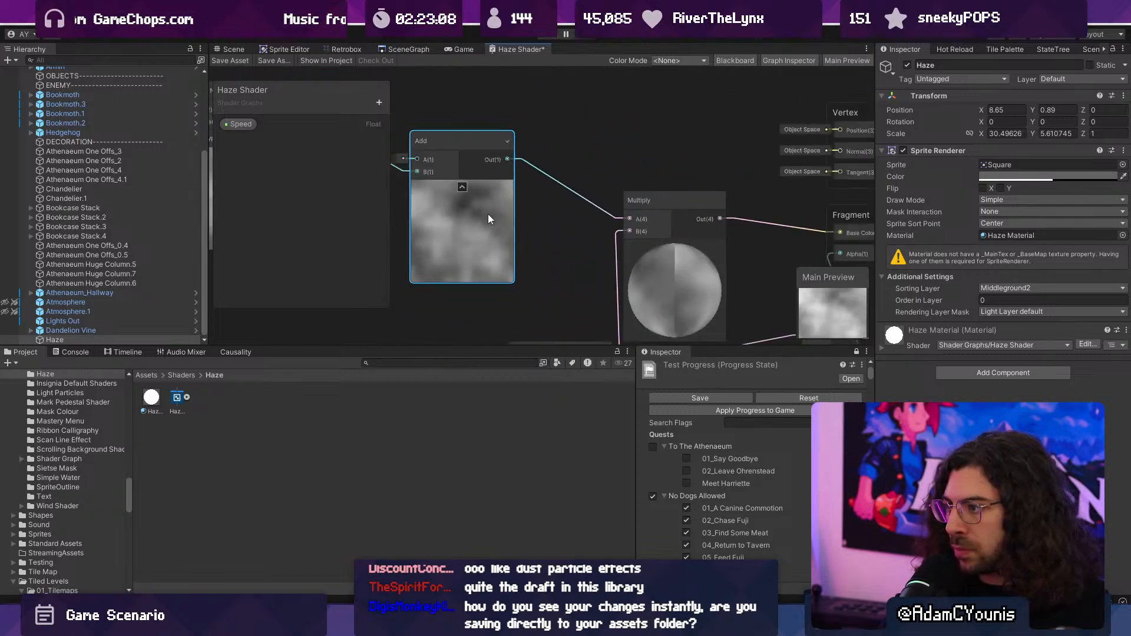
middle_click_drag(487, 213, 492, 242)
left_click_drag(489, 243, 465, 254)
mouse_move(465, 255)
middle_mouse_down()
mouse_move(669, 232)
mouse_move(476, 236)
middle_mouse_up()
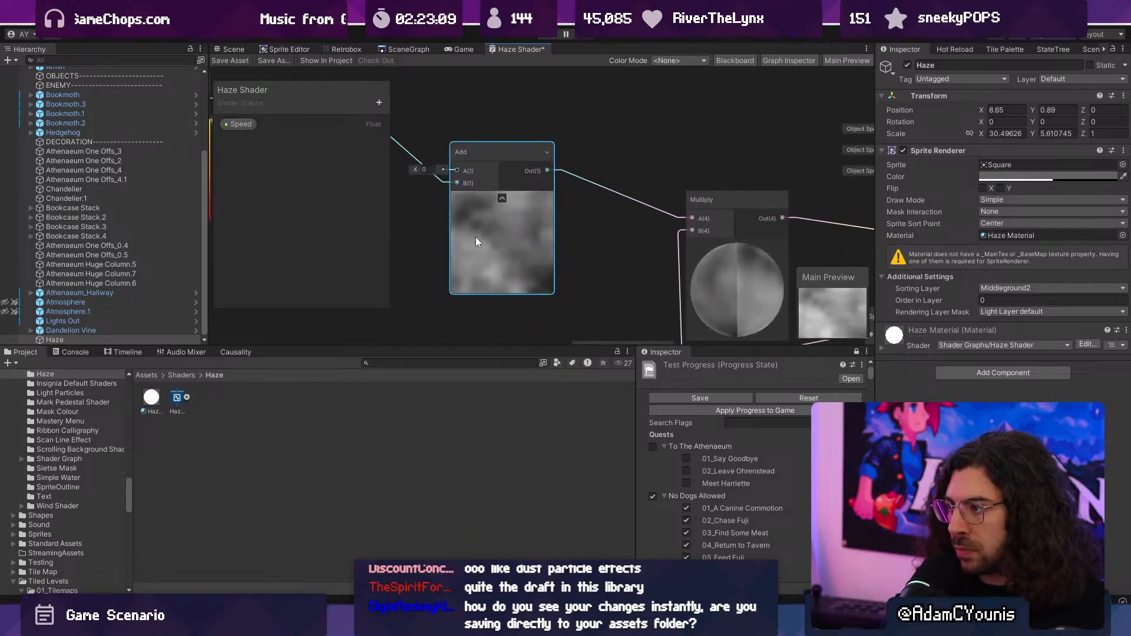
scroll(476, 236, "down", 1)
double_click(514, 52)
scroll(493, 235, "up", 3)
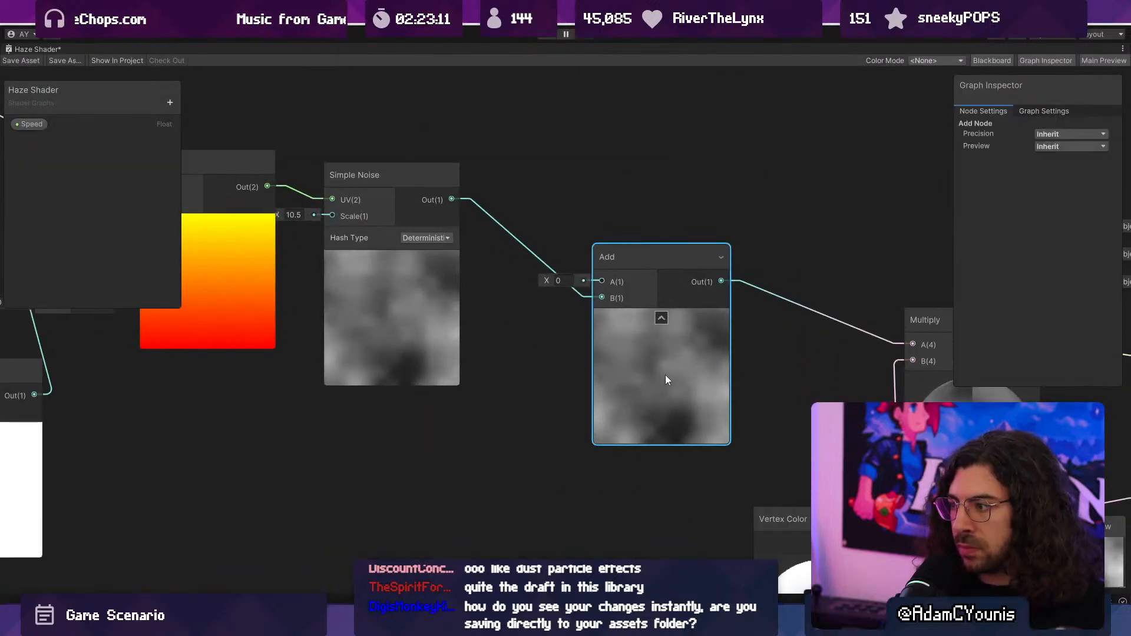
key("Delete")
- Add a Smoothstep node, feeding its In from Simple Noise and connecting its output to the Multiply node's A input
key("space")
type("s")
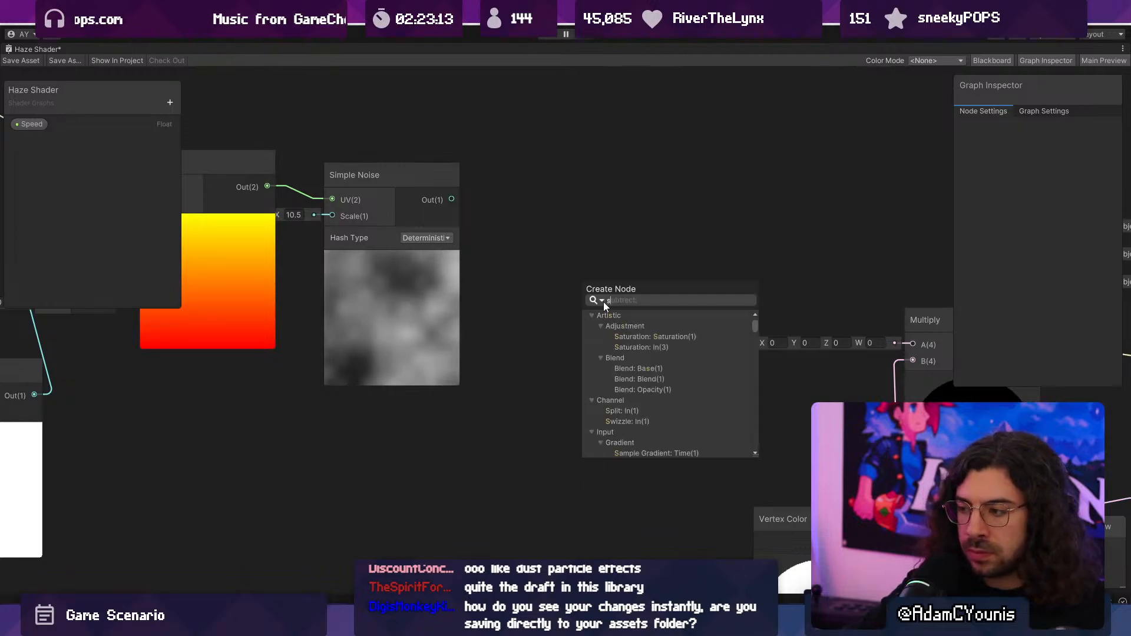
type("mooth")
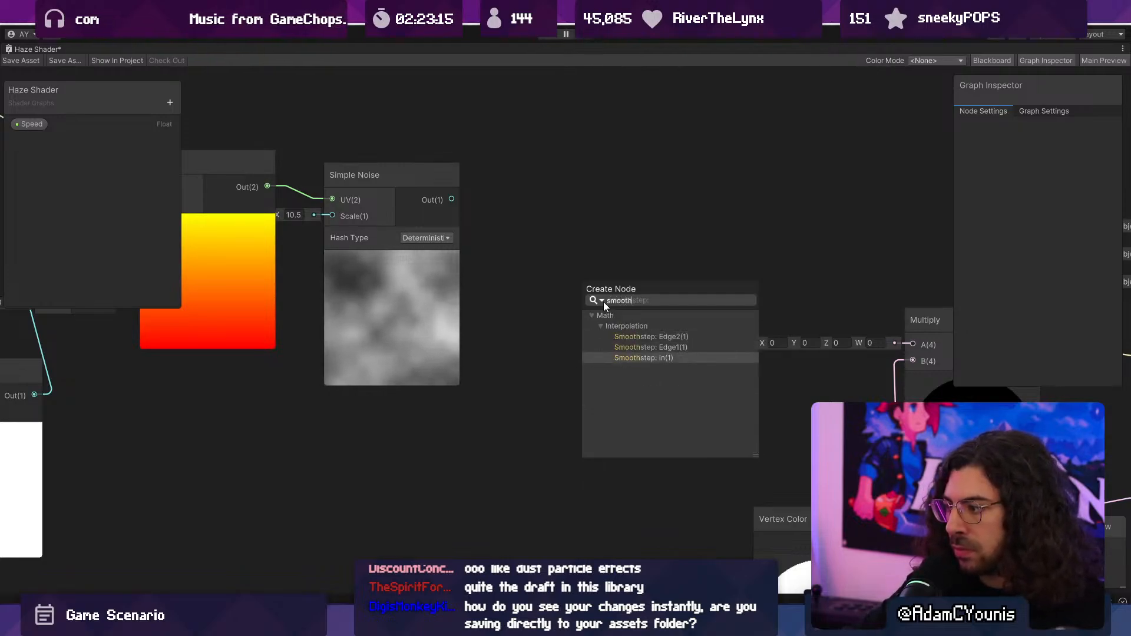
key("Return")
middle_click_drag(603, 301, 363, 219)
left_click_drag(387, 155, 596, 232)
middle_click_drag(329, 219, 469, 225)
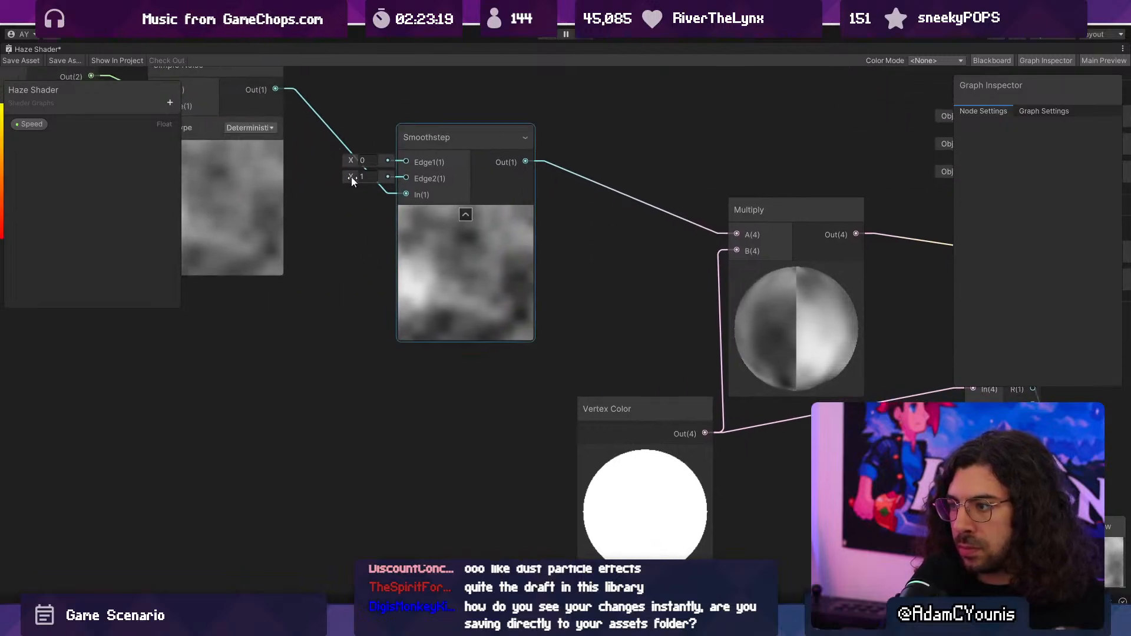
- Set the Smoothstep node's Edge1 to 0.21 and Edge2 to 1.22, and save the shader
mouse_move(351, 177)
left_mouse_down()
mouse_move(366, 176)
mouse_move(359, 160)
mouse_move(349, 174)
left_mouse_up()
left_click(20, 60)
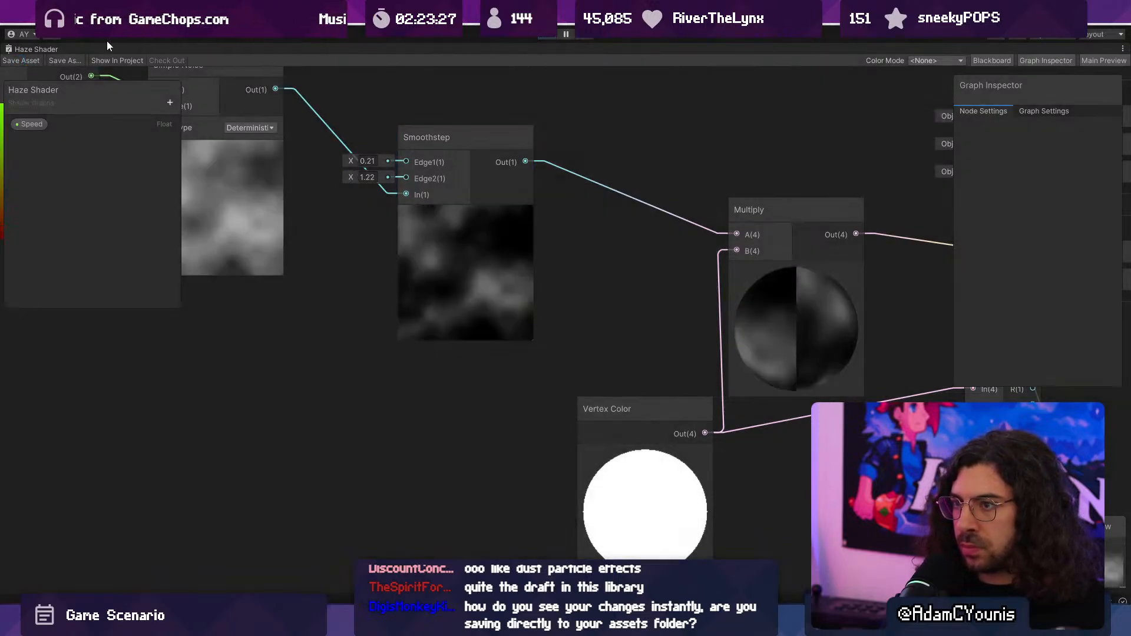
- Playtest the Athenaeum level, running and attacking through the library to check the smoothstepped haze, and stop play mode
double_click(36, 49)
left_click(539, 35)
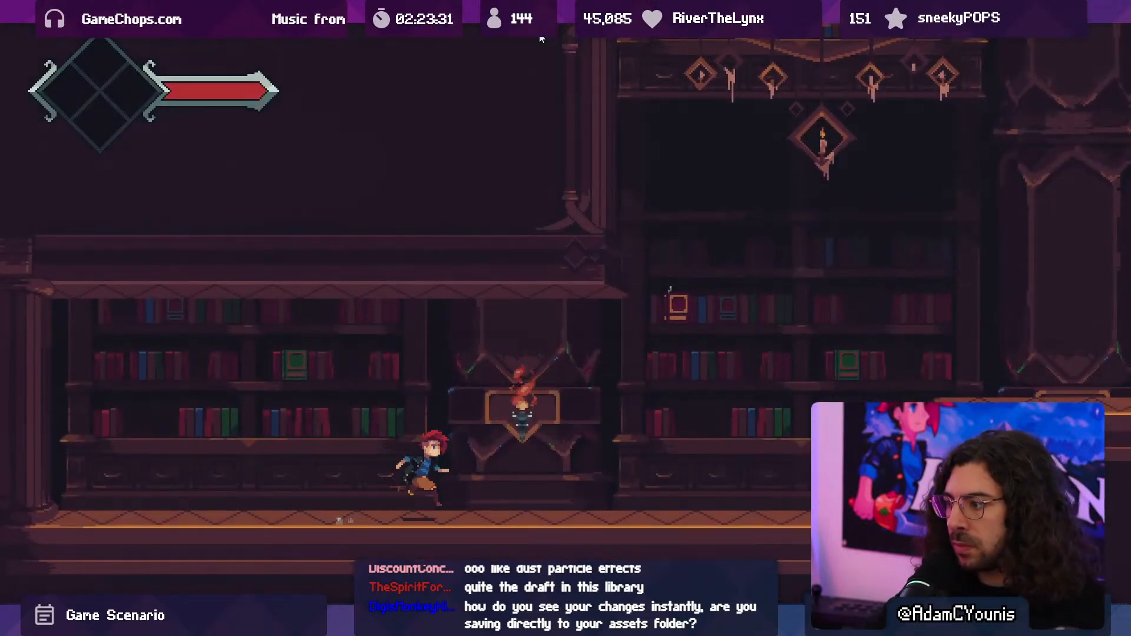
key("x")
key("x")
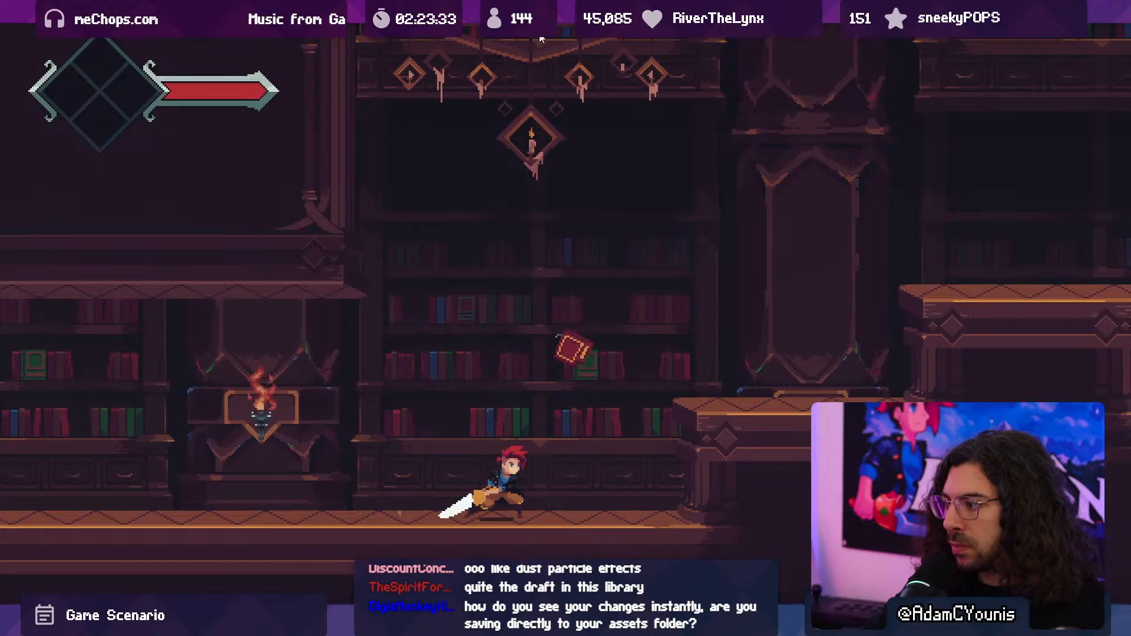
key("Left")
key("x")
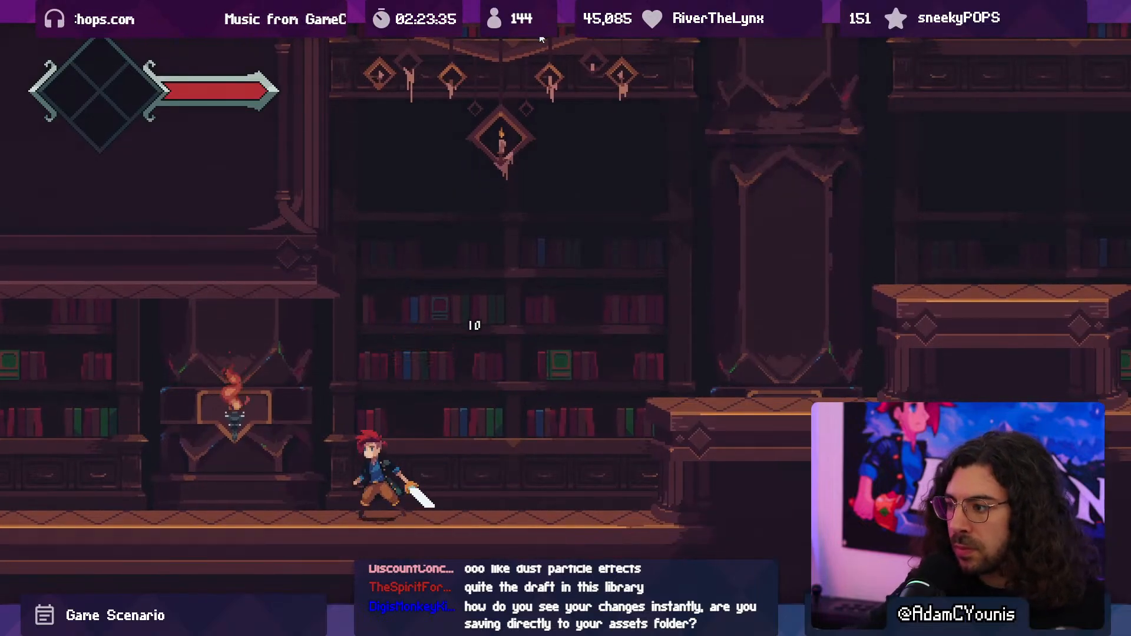
key("ctrl+p")
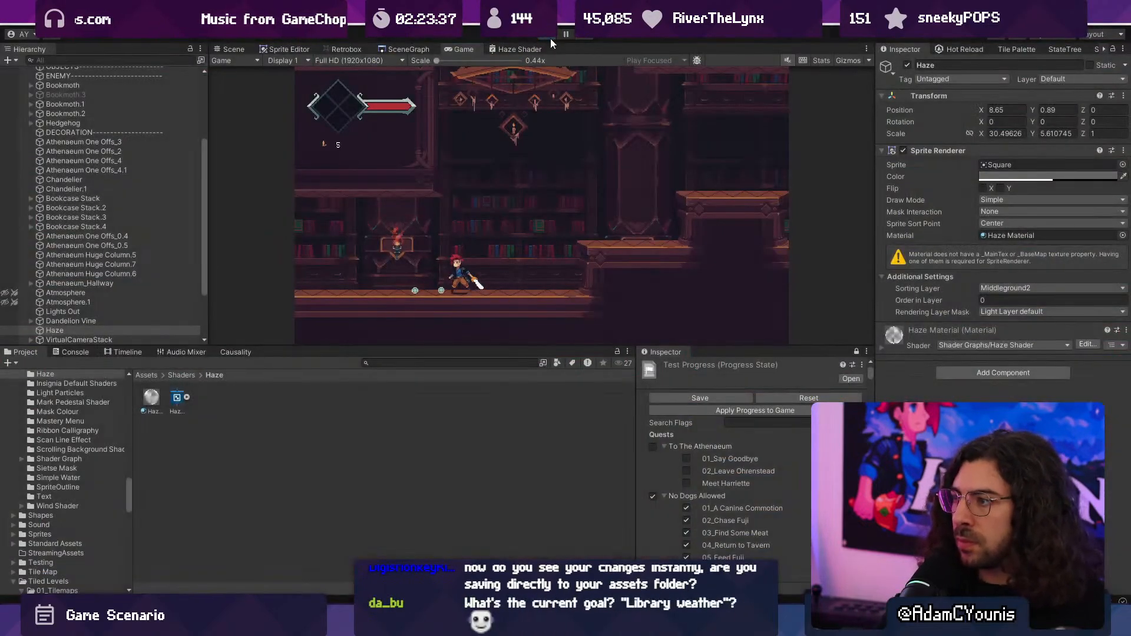
left_click(550, 38)
- Maximise the Haze Shader graph and inspect the settings of the Speed property feeding the Multiply node
left_click(500, 49)
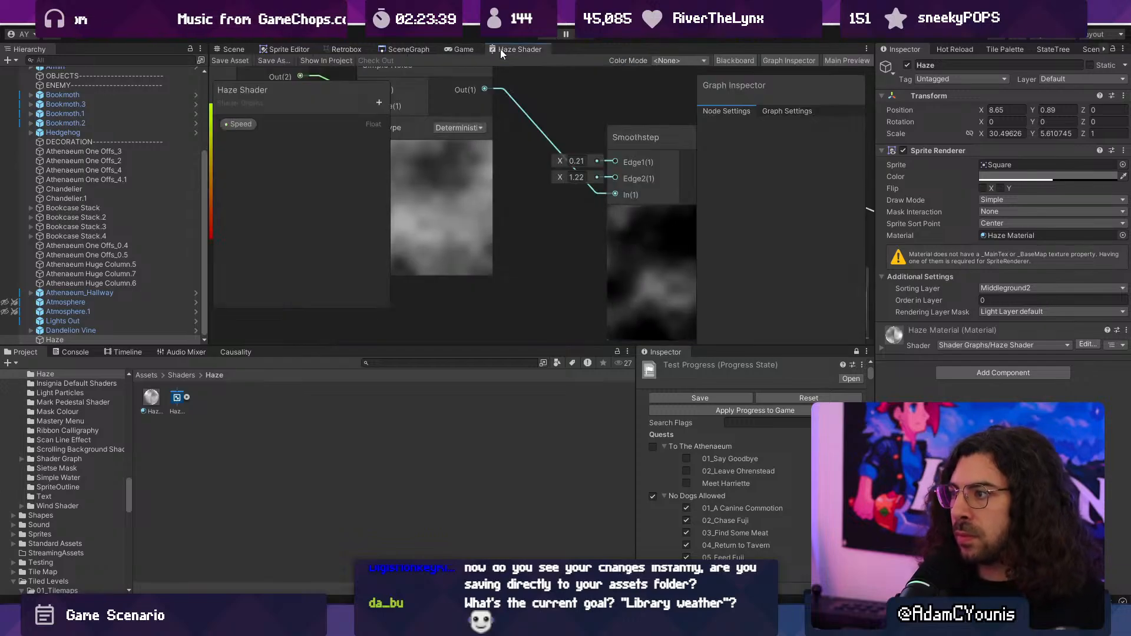
double_click(513, 49)
scroll(844, 188, "down", 5)
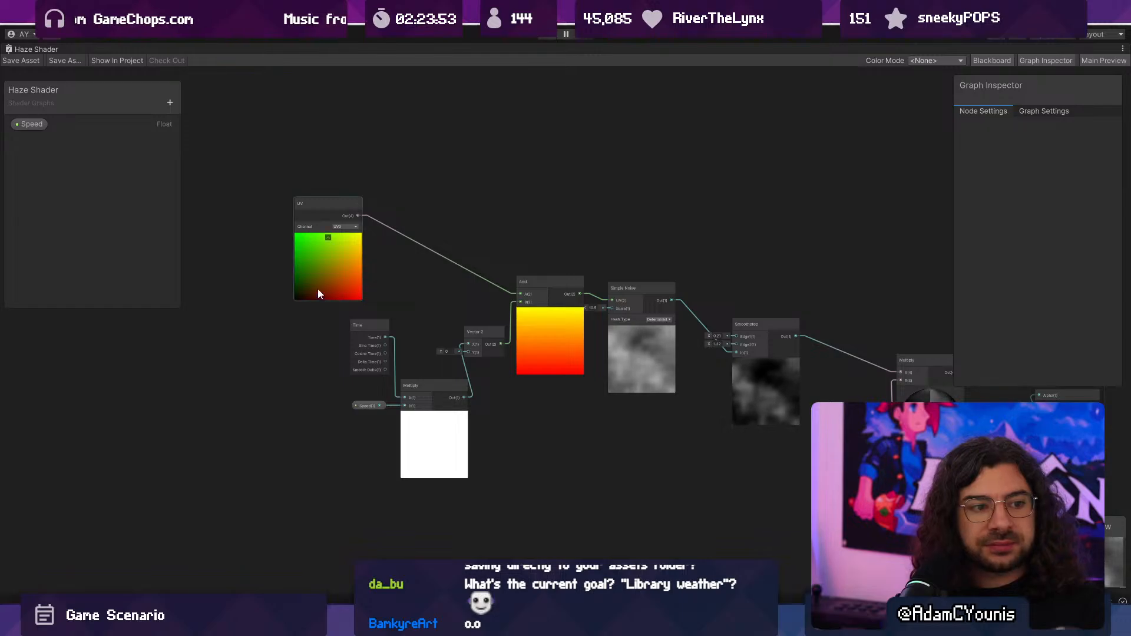
scroll(365, 337, "up", 6)
left_click(403, 324)
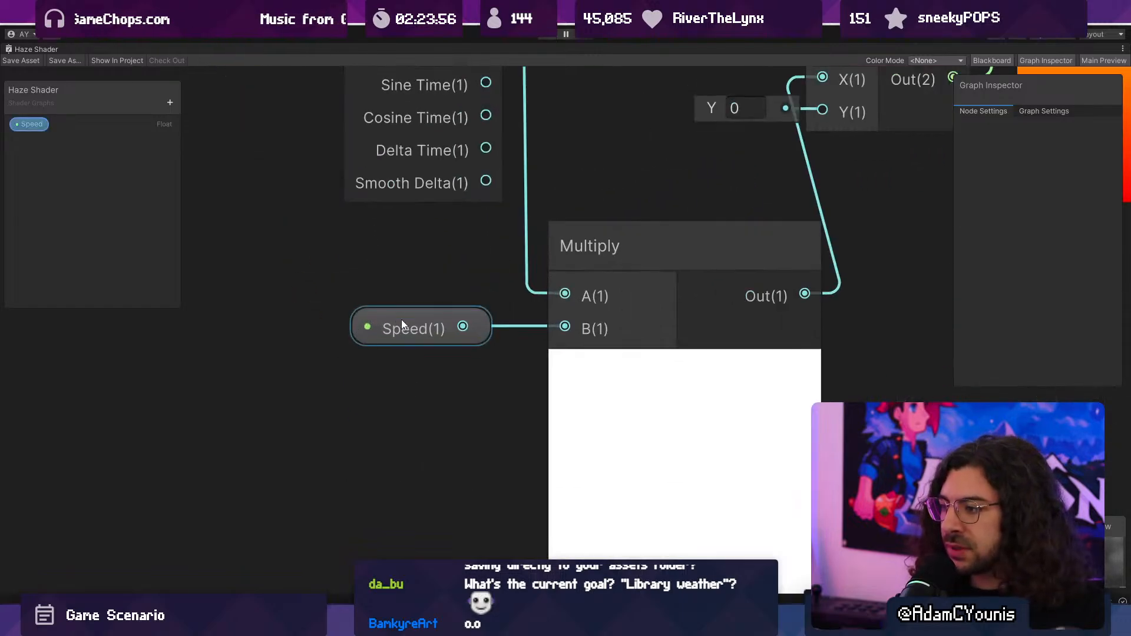
scroll(418, 331, "down", 5)
scroll(429, 345, "up", 1)
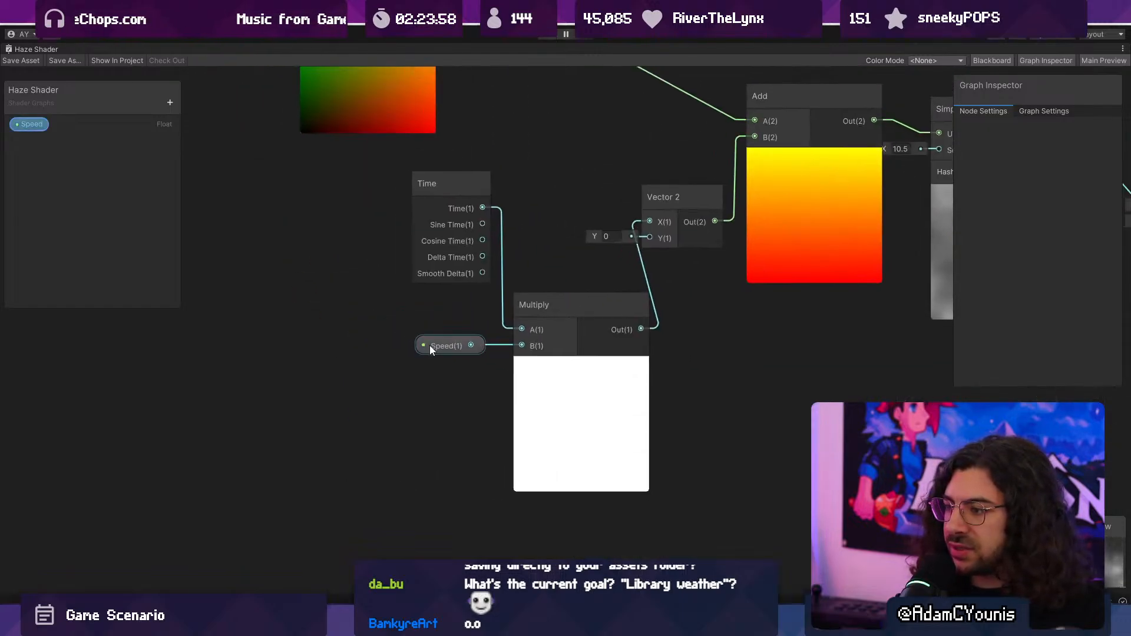
left_click(447, 345)
- Try placing a Multiply node after the UV node, and remove it from the graph
middle_click_drag(358, 99, 407, 231)
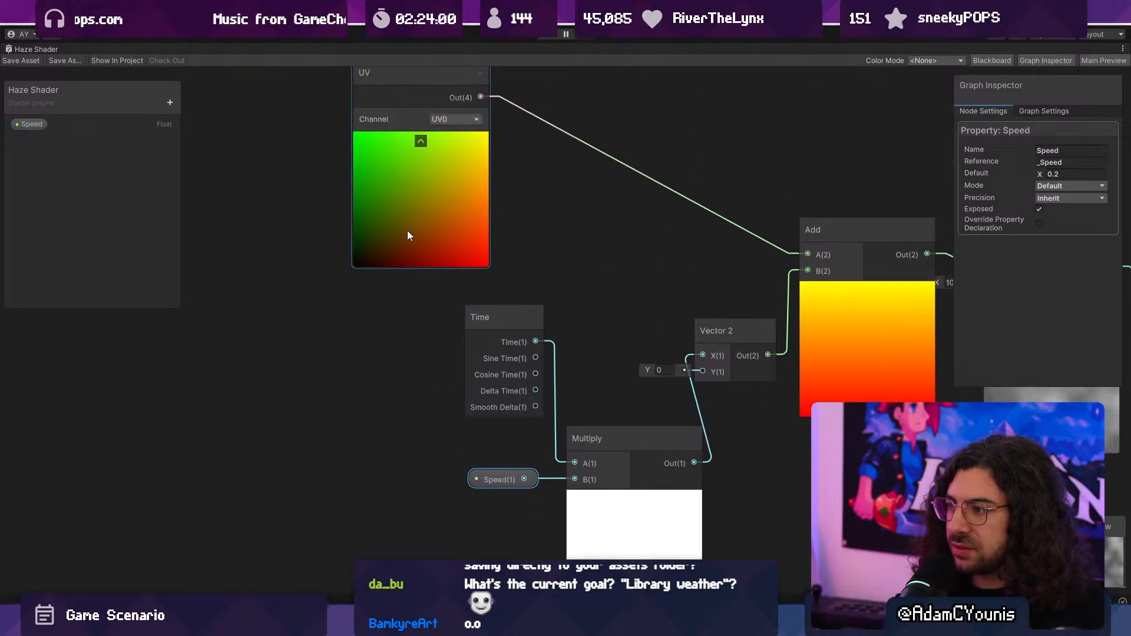
left_click_drag(407, 231, 381, 243)
middle_click_drag(387, 212, 532, 319)
left_click_drag(531, 323, 287, 279)
key("space")
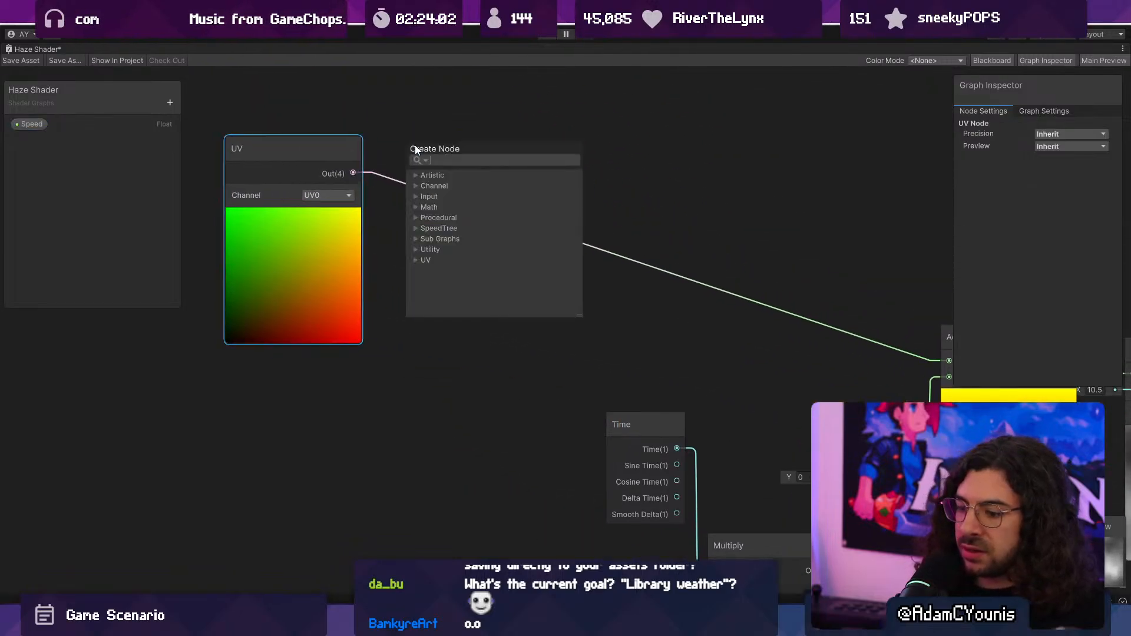
type("mult")
key("Return")
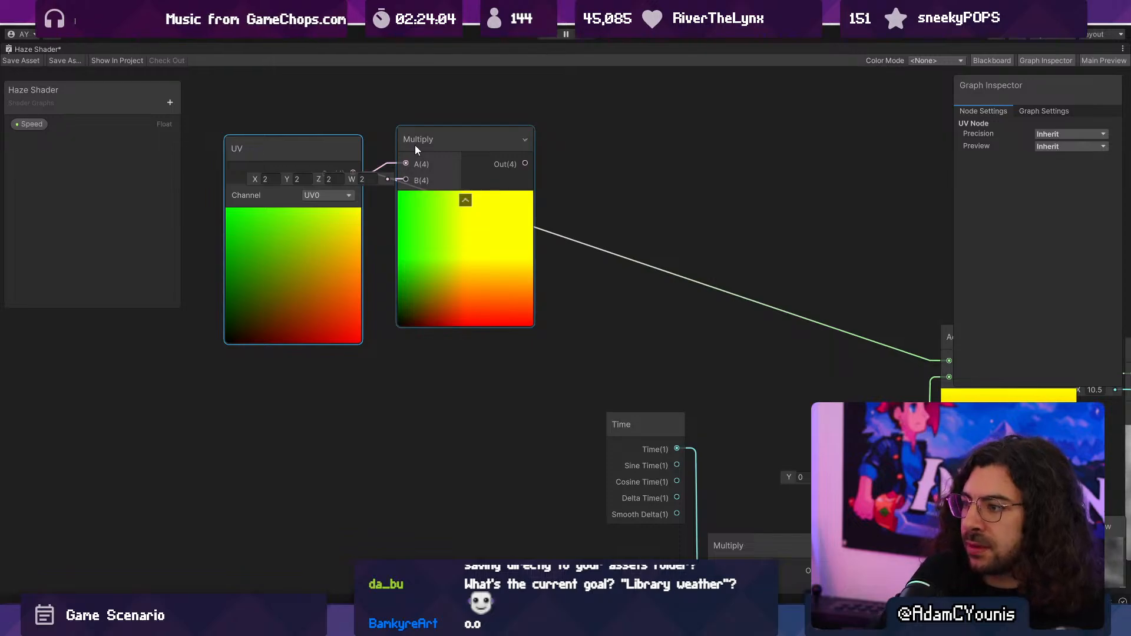
left_click_drag(415, 145, 524, 178)
left_click_drag(643, 211, 701, 230)
middle_click_drag(712, 225, 630, 232)
key("Delete")
- Replace the UV node with a World-space Position node feeding the Add node's A input, and save the shader
right_click(380, 158)
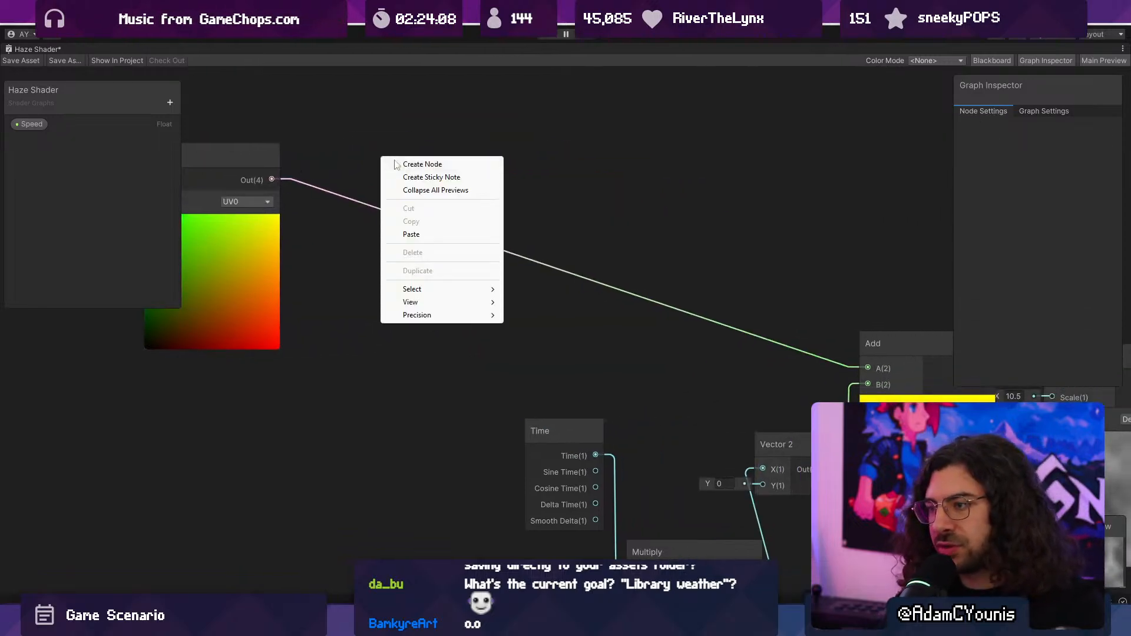
left_click(419, 162)
type("position")
key("Return")
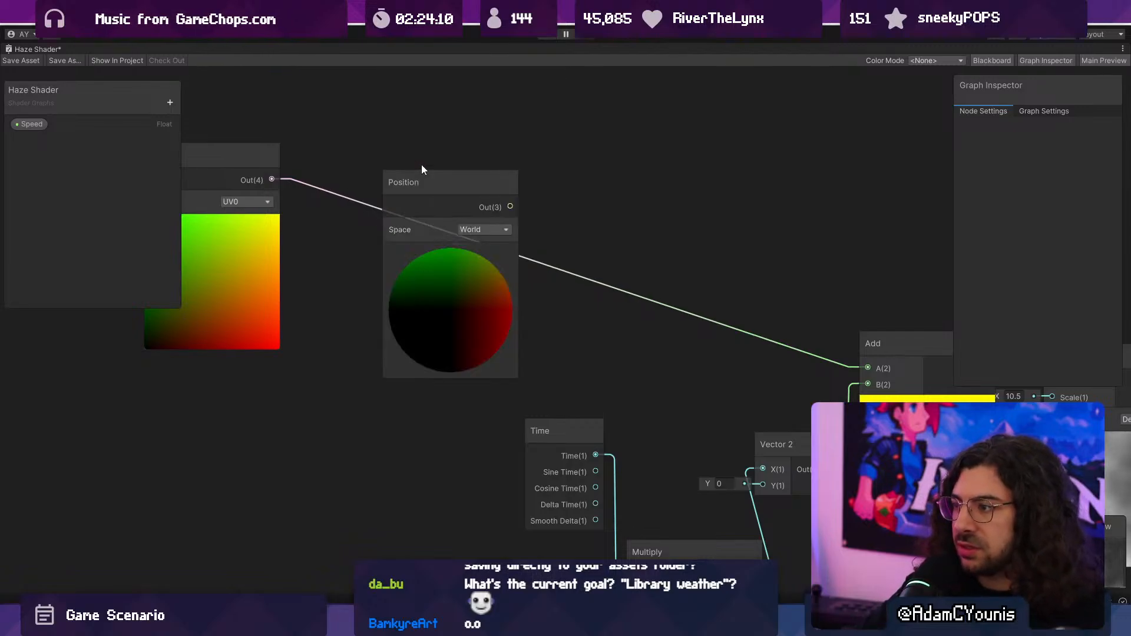
left_click_drag(511, 206, 665, 277)
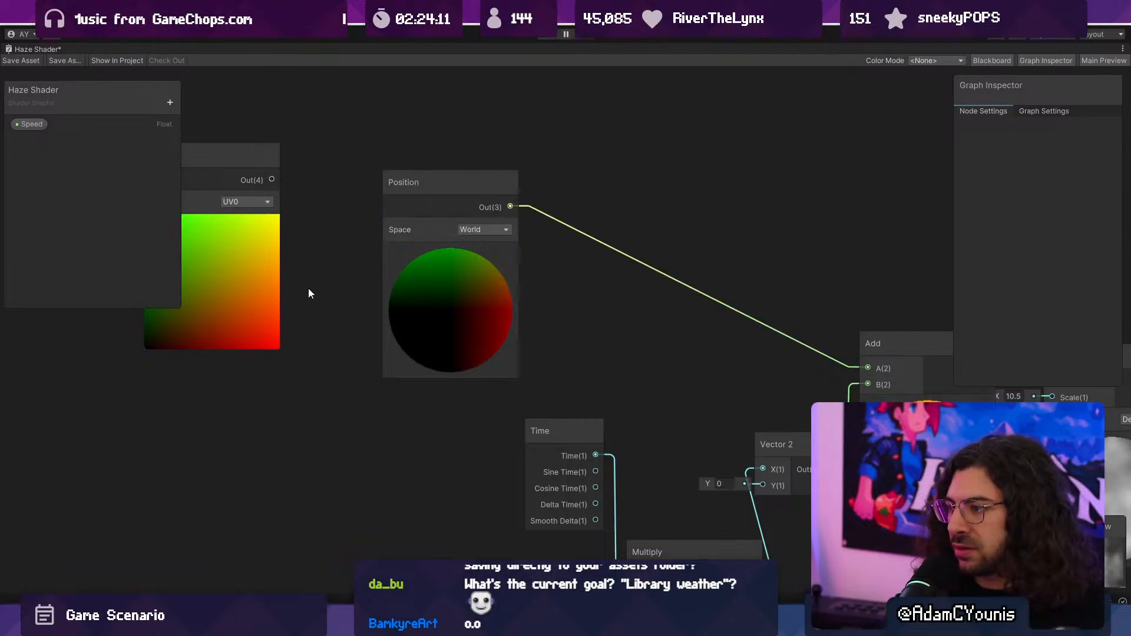
key("Delete")
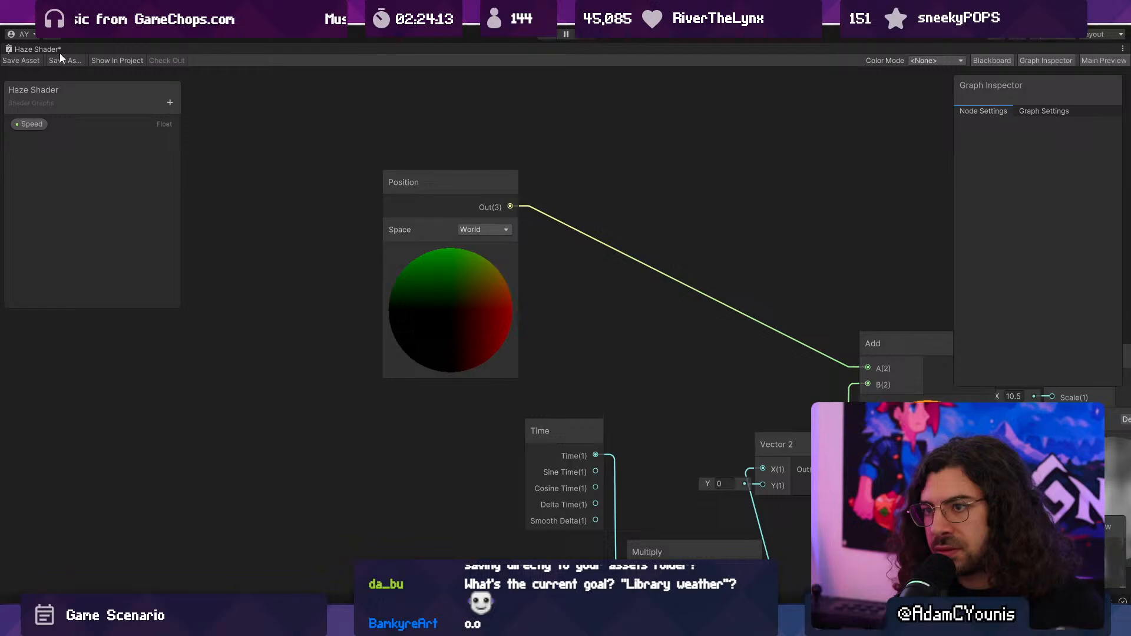
double_click(30, 48)
- Playtest the level, running, jumping and attacking around the bookcases to check the world-position haze, and stop play mode
left_click(462, 48)
left_click(551, 34)
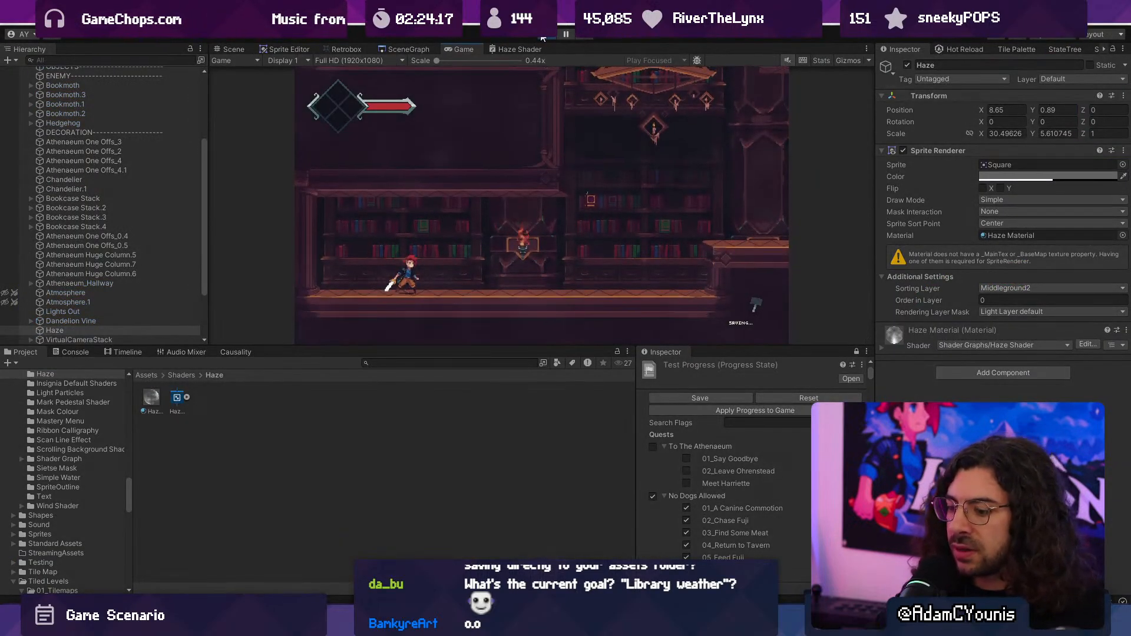
key("F10")
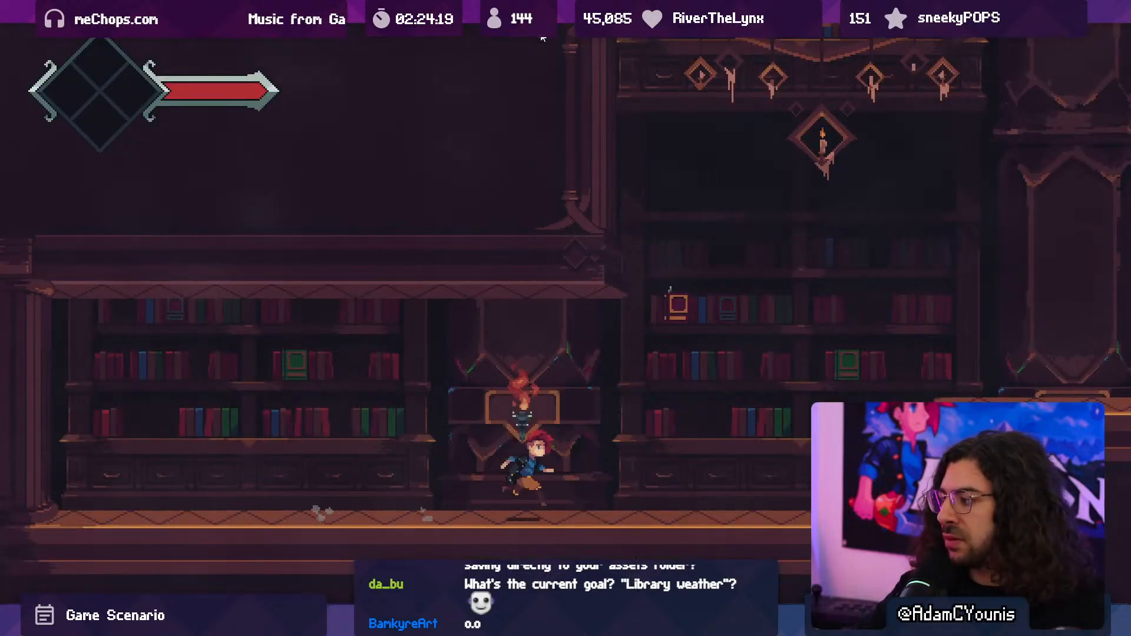
key("Right")
key("x")
key("Left")
key("space")
key("x")
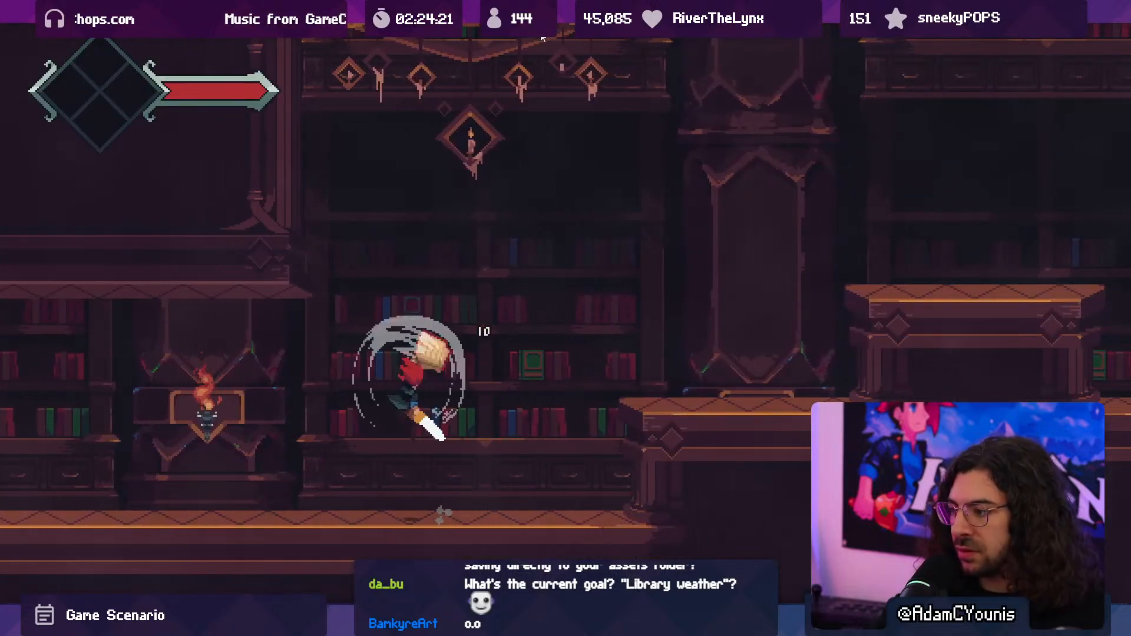
key("space")
key("x")
key("Right")
key("Left")
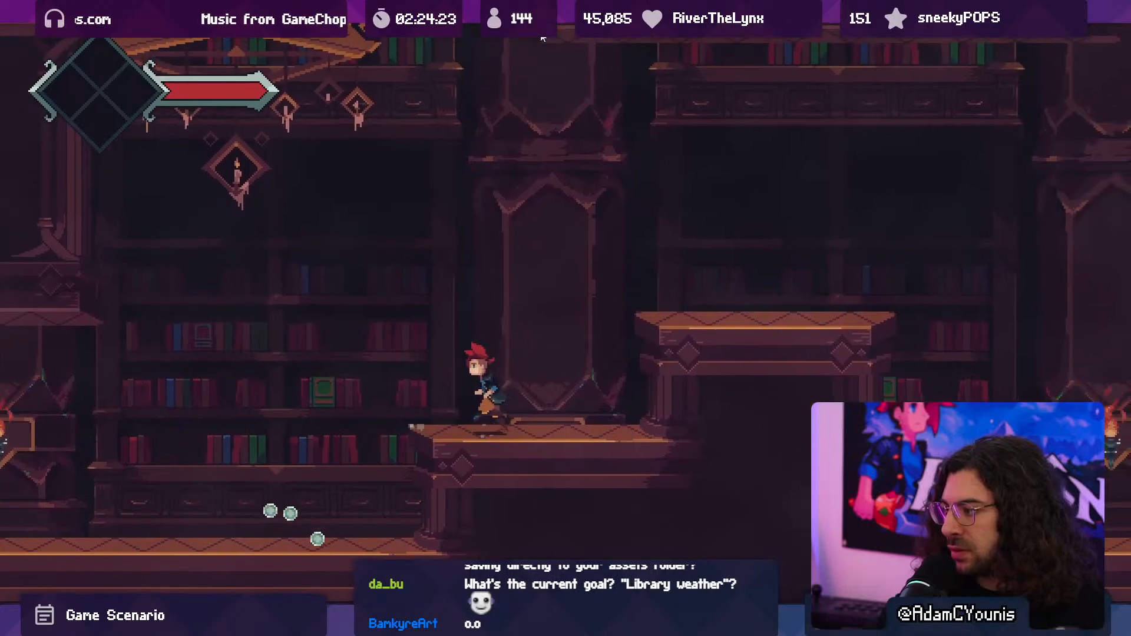
key("F10")
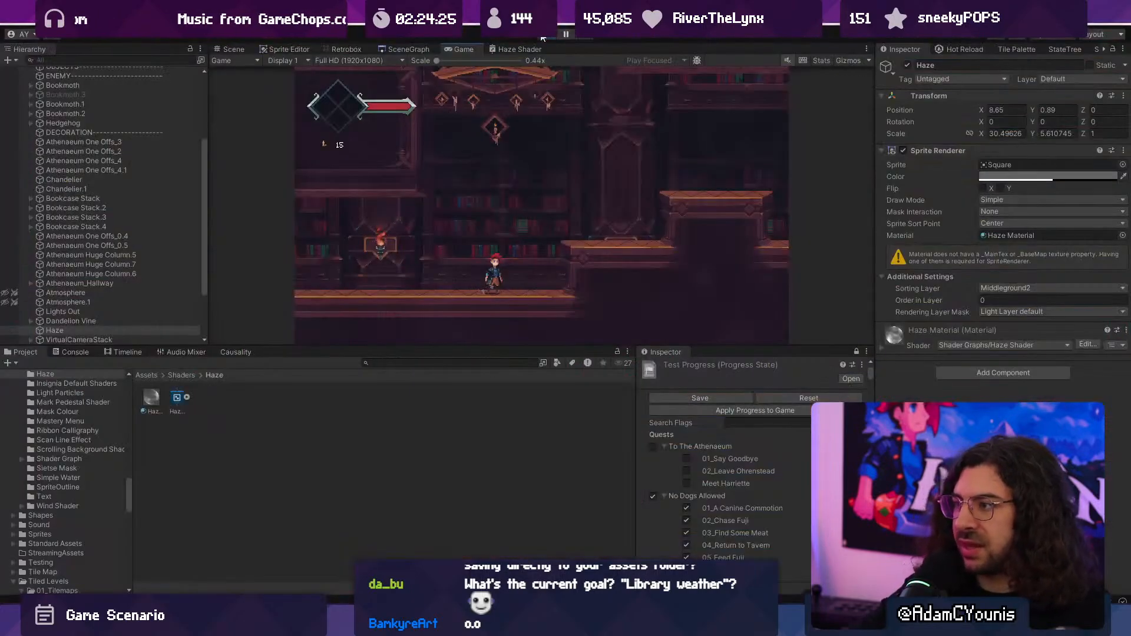
left_click(543, 35)
- Reopen the Haze Shader graph maximised and shift the Position node farther from the Add node to make room
double_click(508, 46)
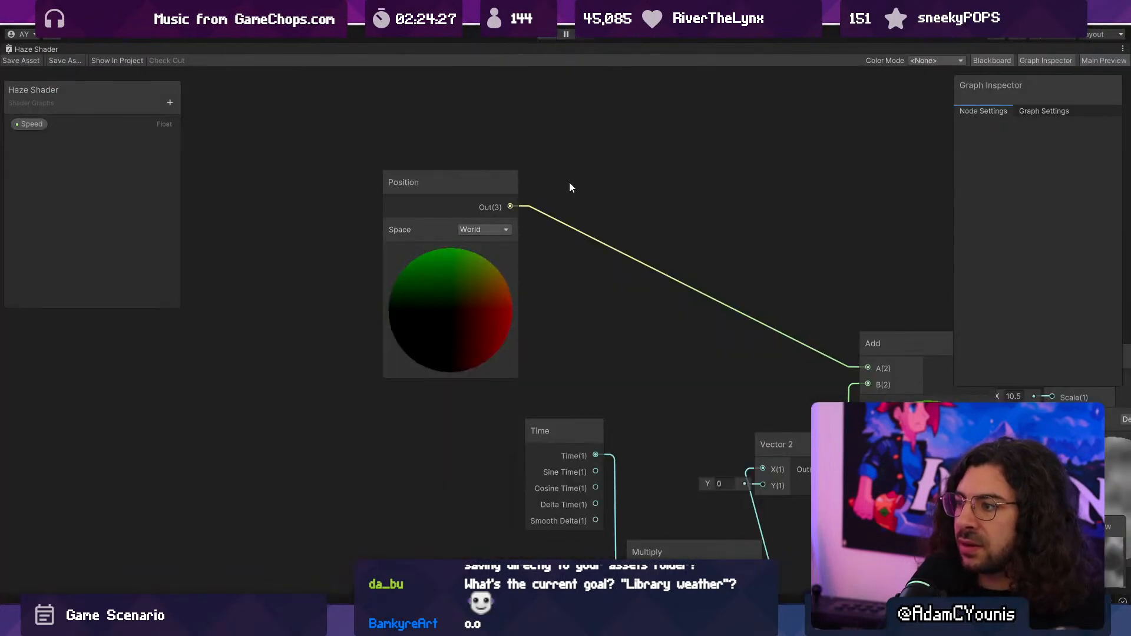
left_click_drag(365, 175, 268, 153)
- Try a Quantize Pixelate sub graph node beside the Position node, and delete it
key("space")
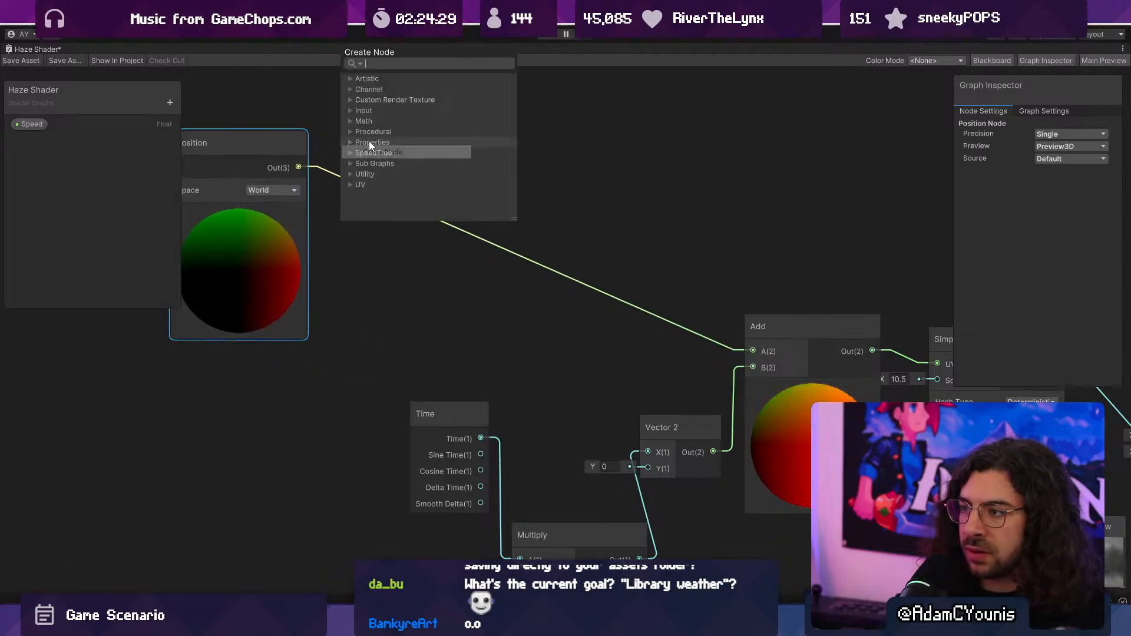
type("qya")
key("BackSpace")
key("BackSpace")
type("ua")
key("Return")
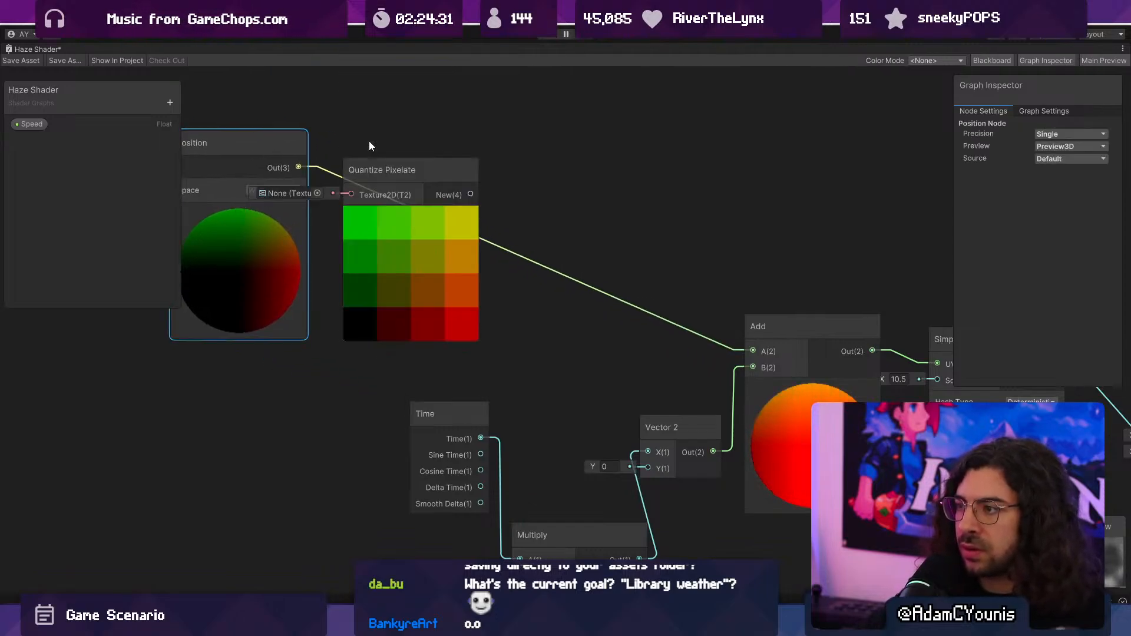
middle_click_drag(311, 171, 457, 178)
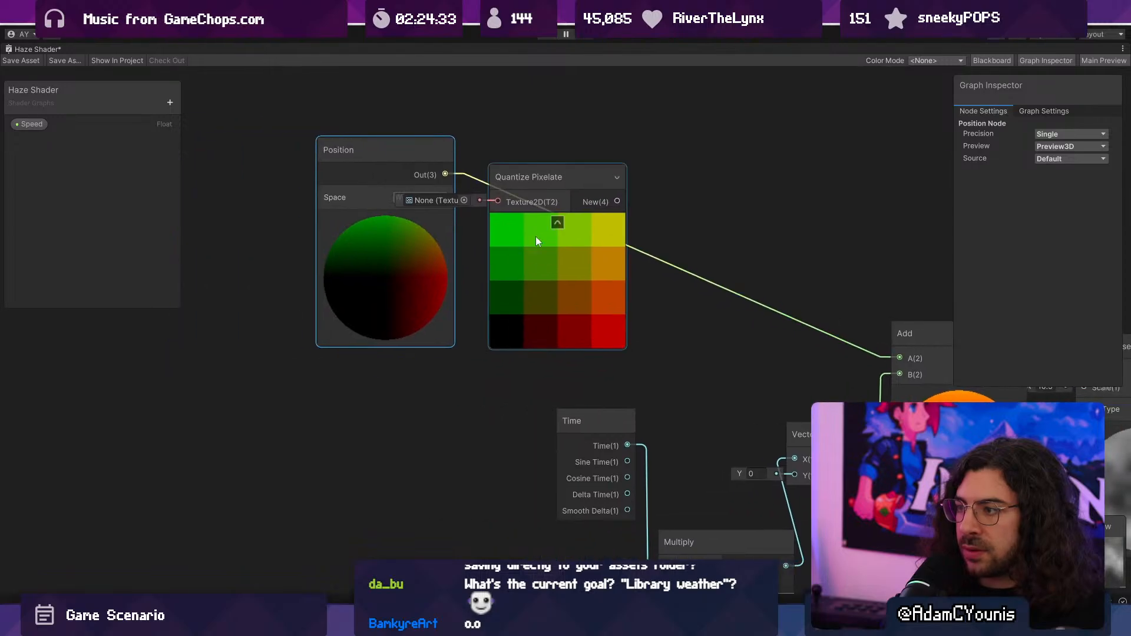
key("Delete")
- Add a Quantise sub graph node beside Position and connect Position's output to its Vector4 input
key("space")
type("qa")
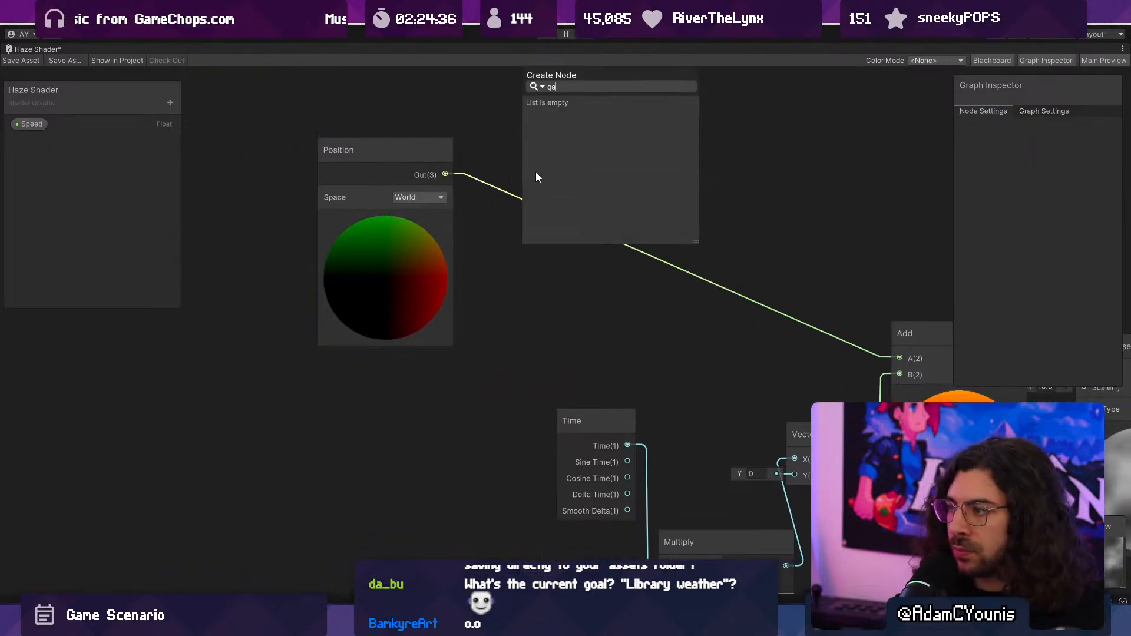
key("BackSpace")
type("u")
key("Return")
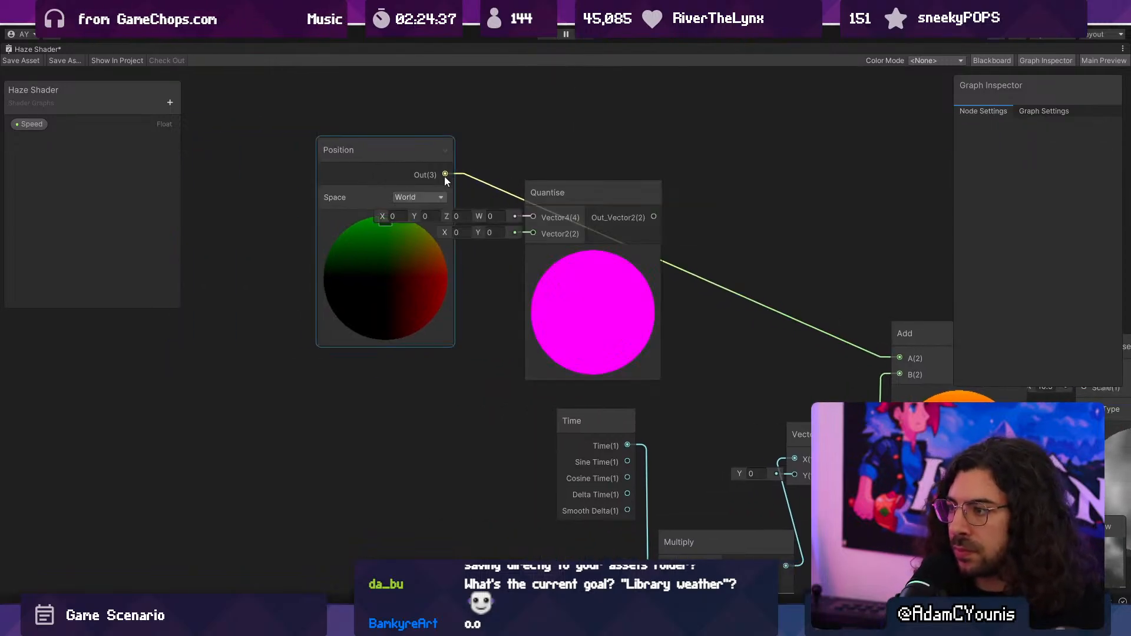
left_click_drag(444, 175, 533, 216)
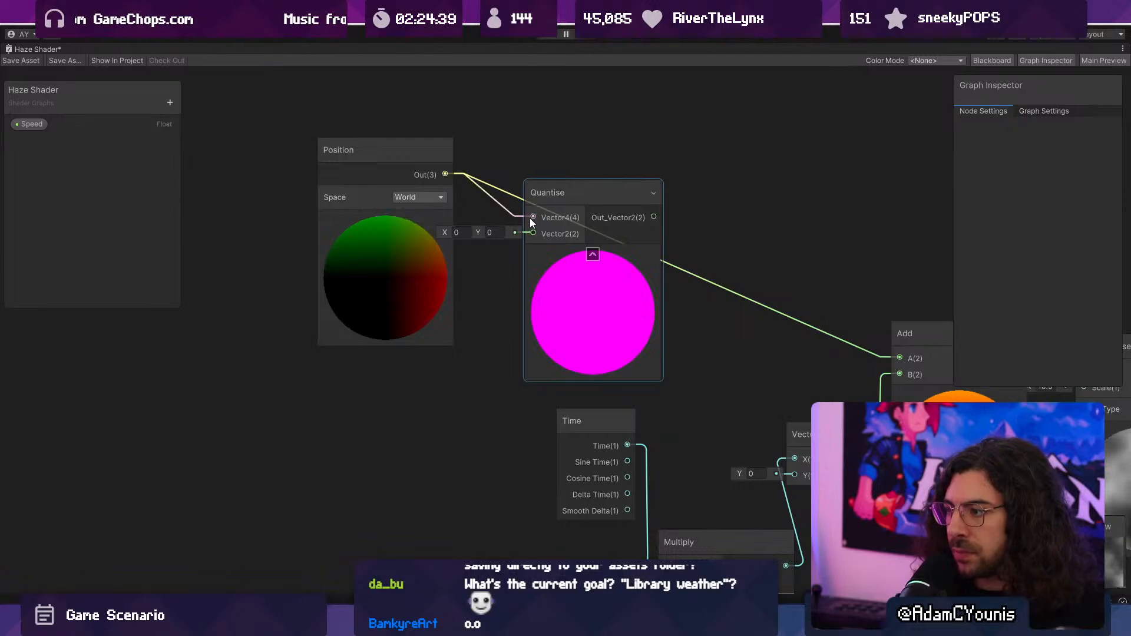
left_click_drag(557, 274, 602, 249)
- Open the Quantise sub graph in an enlarged window to examine it, and close that window
double_click(602, 249)
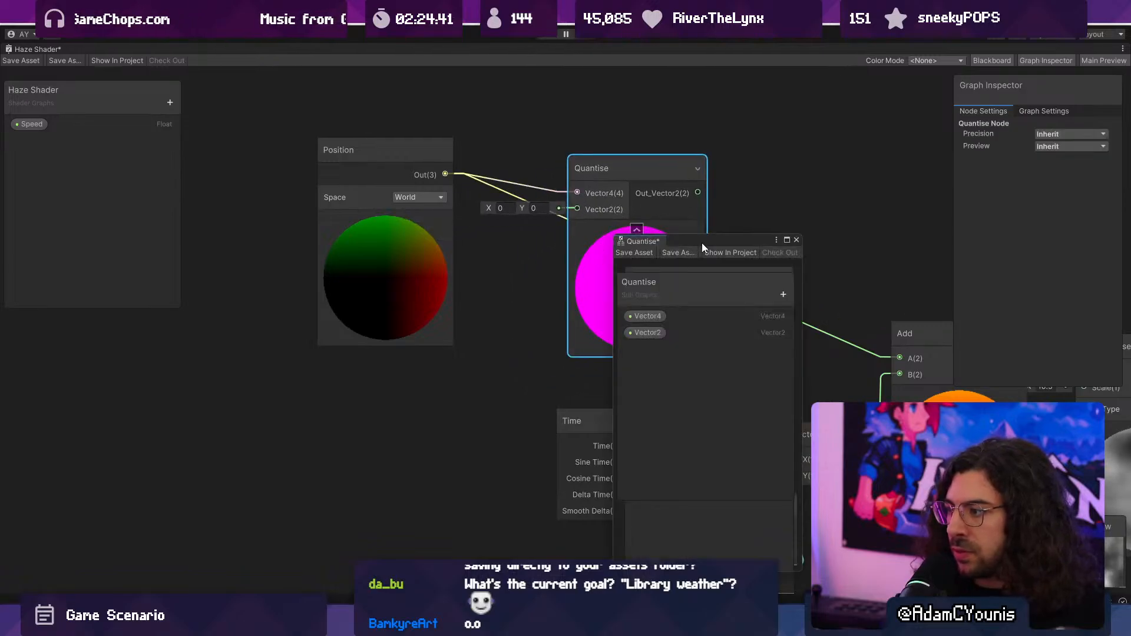
left_click_drag(701, 242, 368, 155)
left_click_drag(466, 245, 759, 268)
left_click(753, 155)
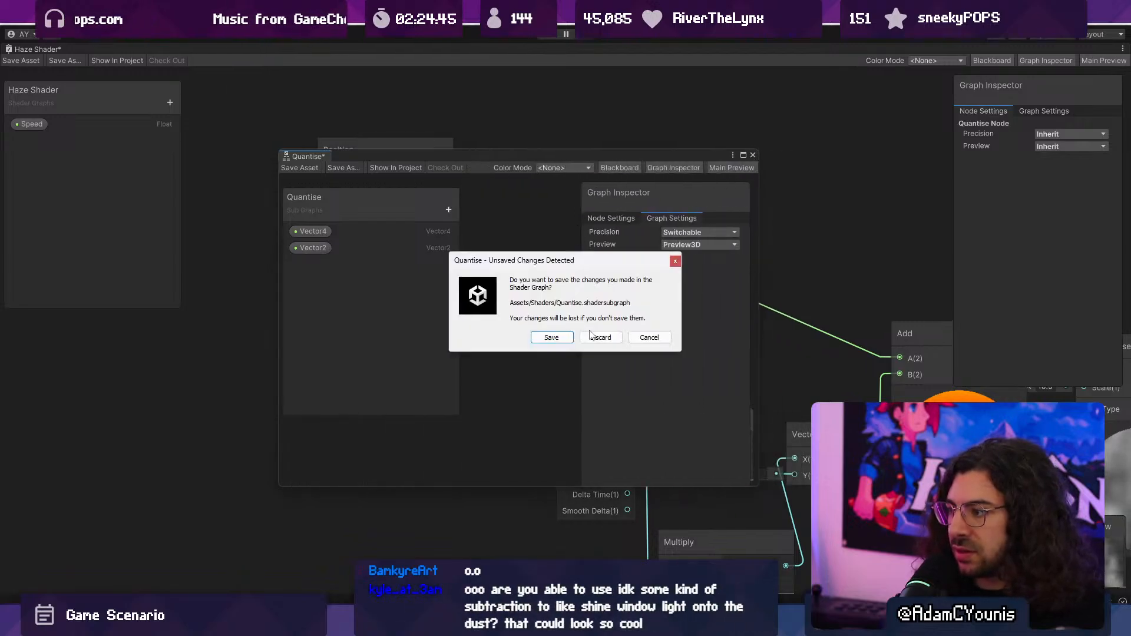
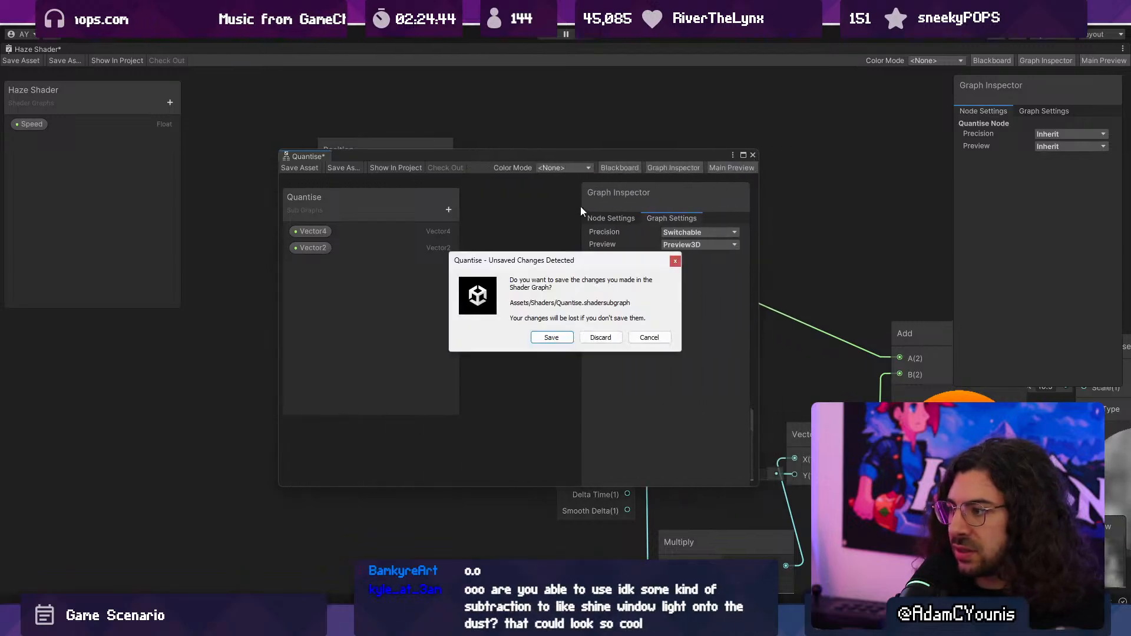
- Discard the Quantise sub graph's unsaved changes and set the Quantise node's Vector2 input to X 640, Y 360
left_click(601, 337)
left_click(505, 209)
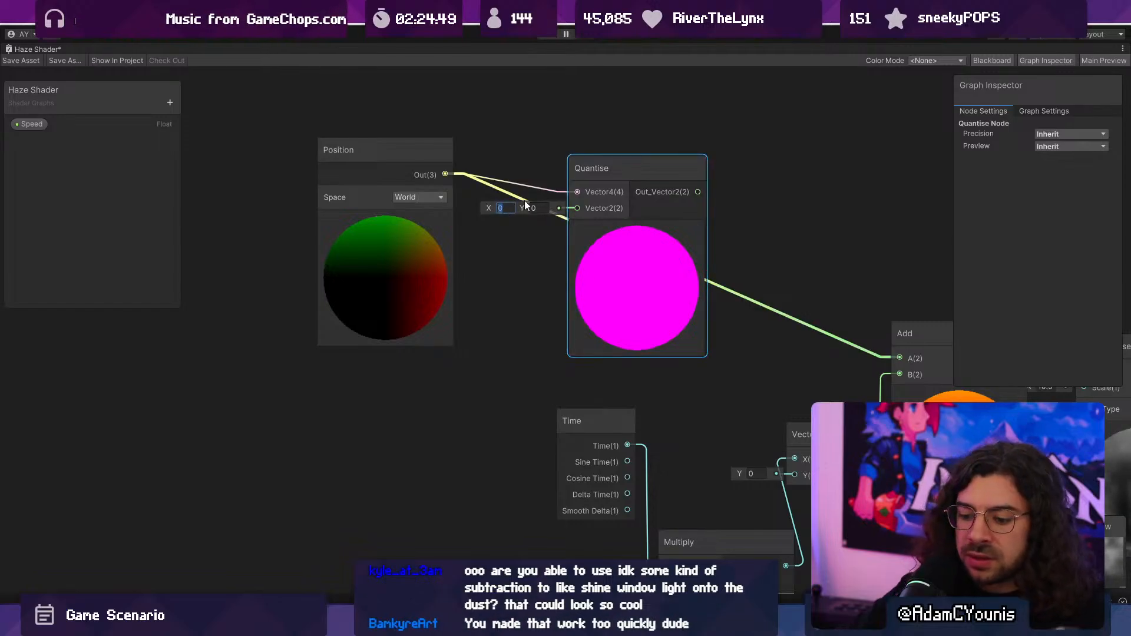
type("640")
key("Tab")
type("36")
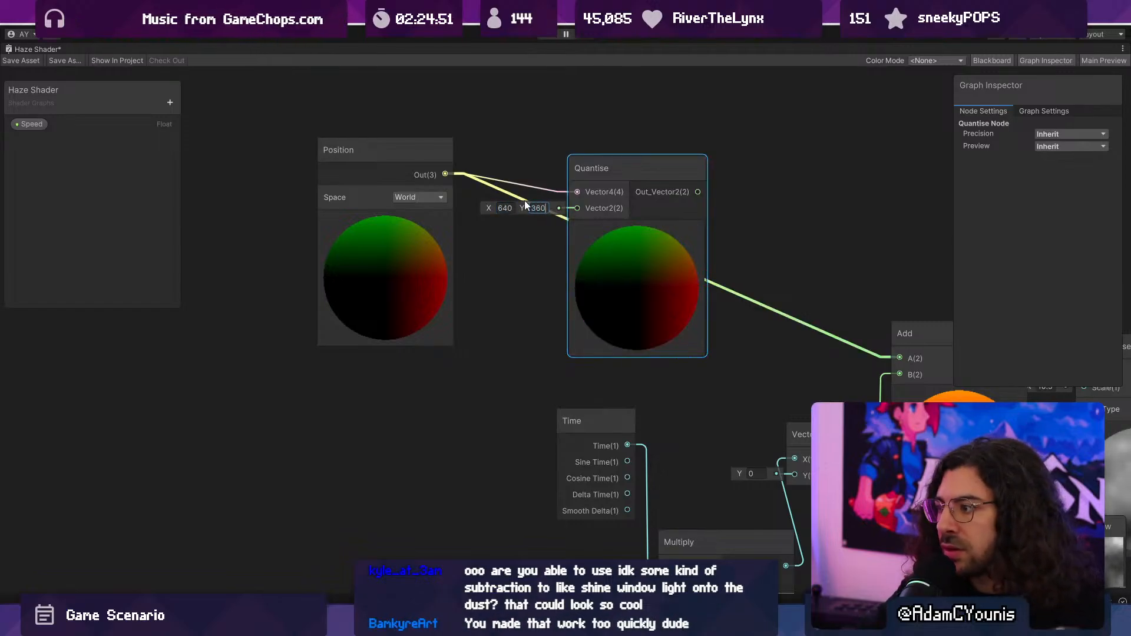
- Connect the Quantise output to the Add node's A input, save the shader asset, and restore the full editor layout
middle_click_drag(694, 192, 554, 176)
left_click_drag(748, 347, 758, 342)
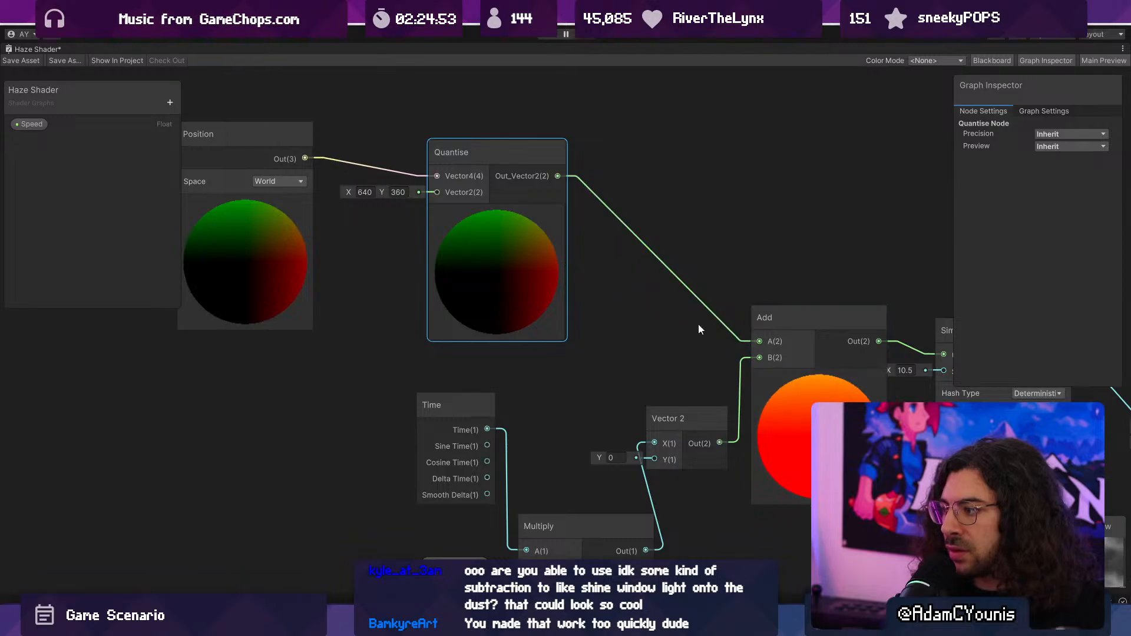
left_click(33, 64)
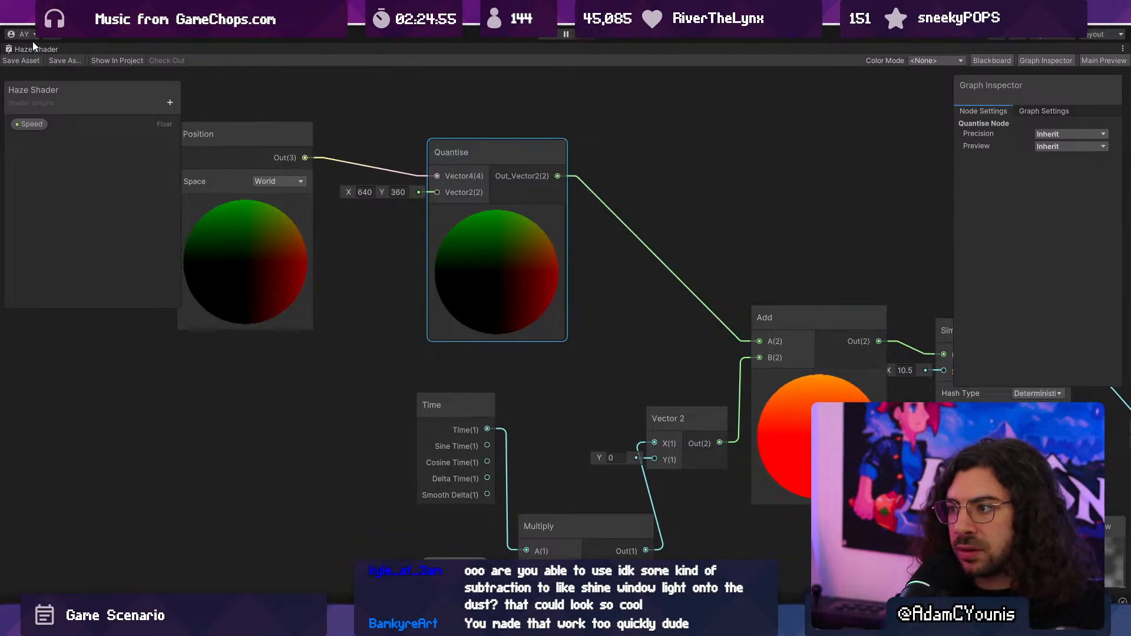
double_click(33, 46)
- Play the level in the Game view, run and attack with the character to check the quantised haze, and stop playback
left_click(450, 50)
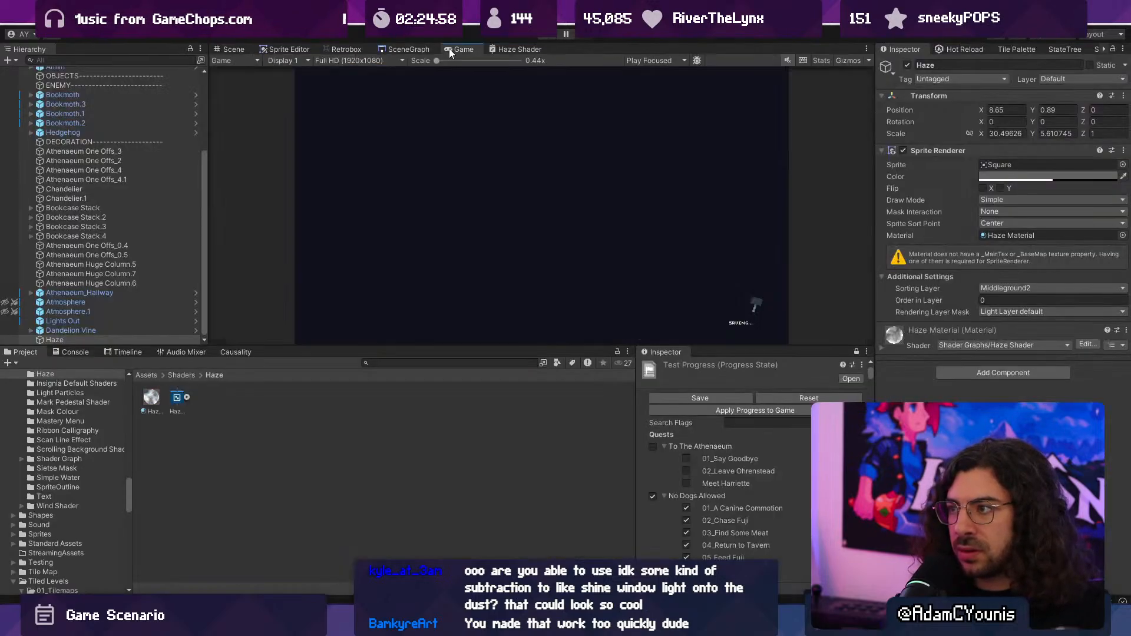
left_click(543, 37)
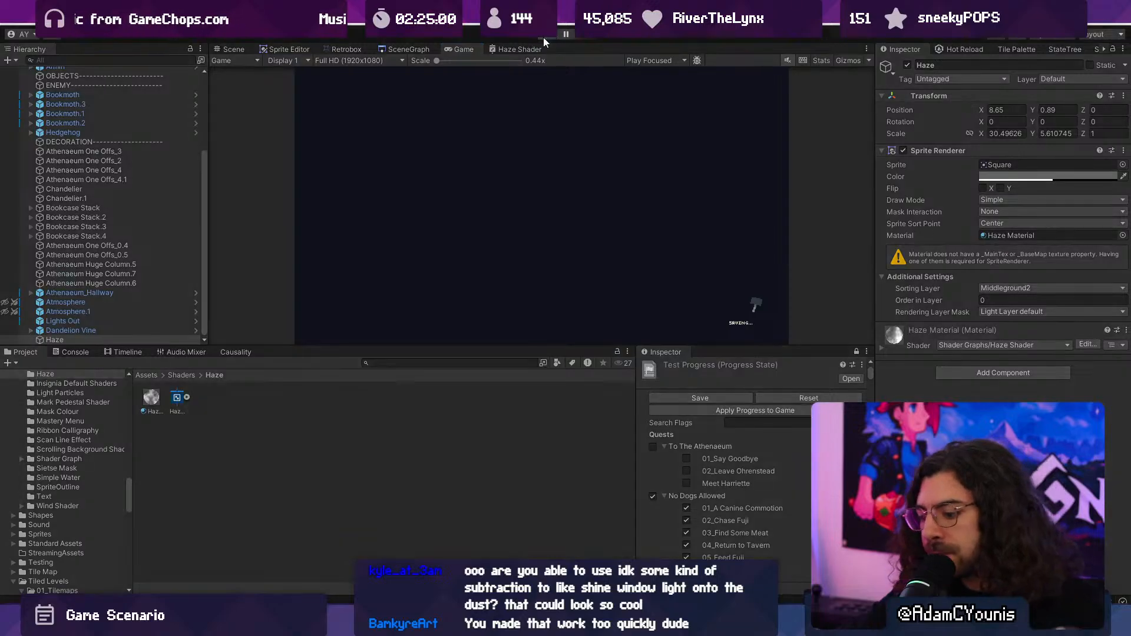
key("Right")
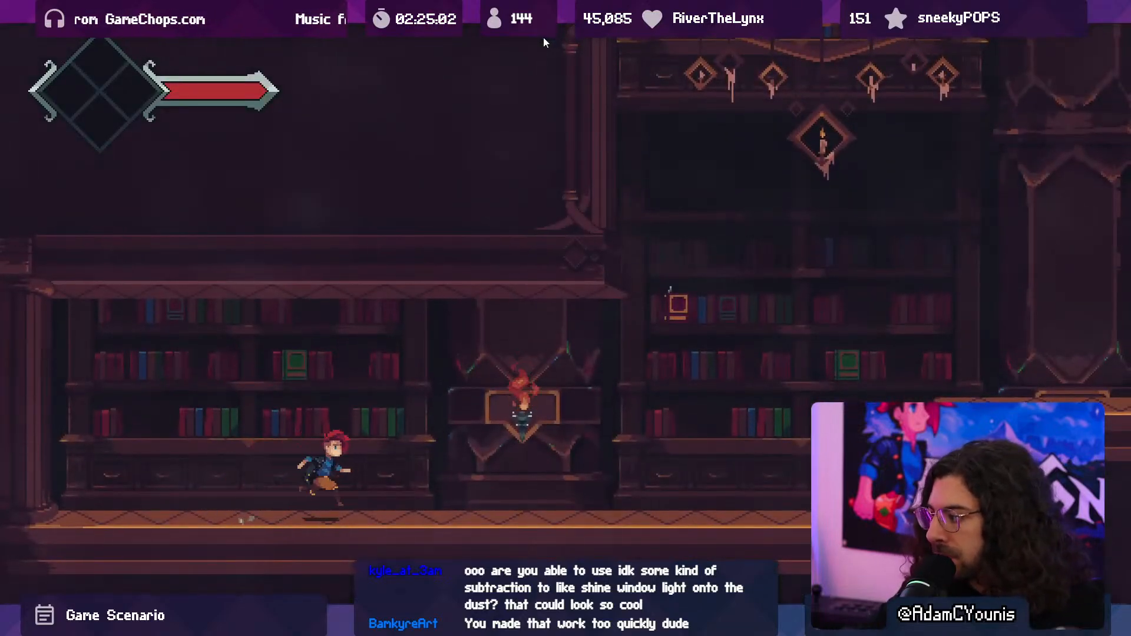
key("space")
key("x")
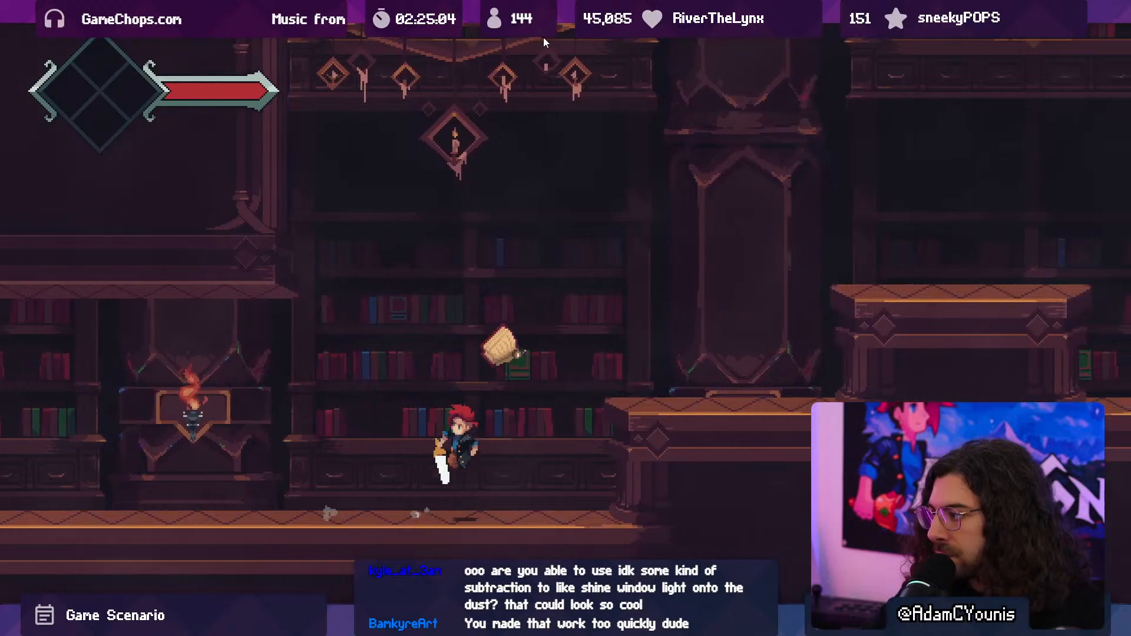
key("x")
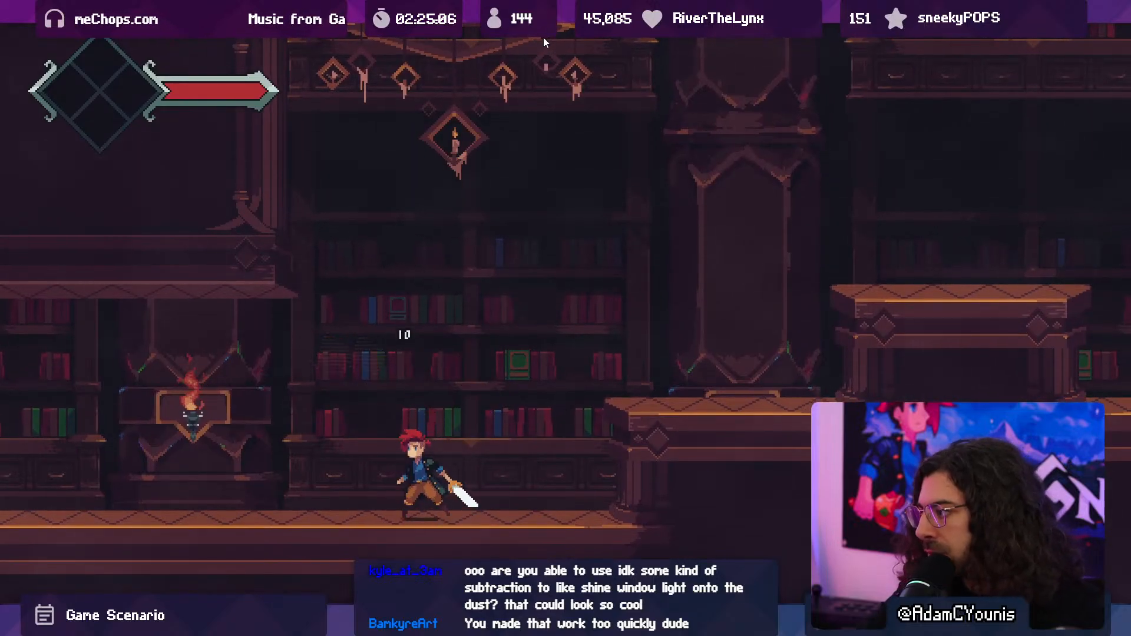
key("ctrl+p")
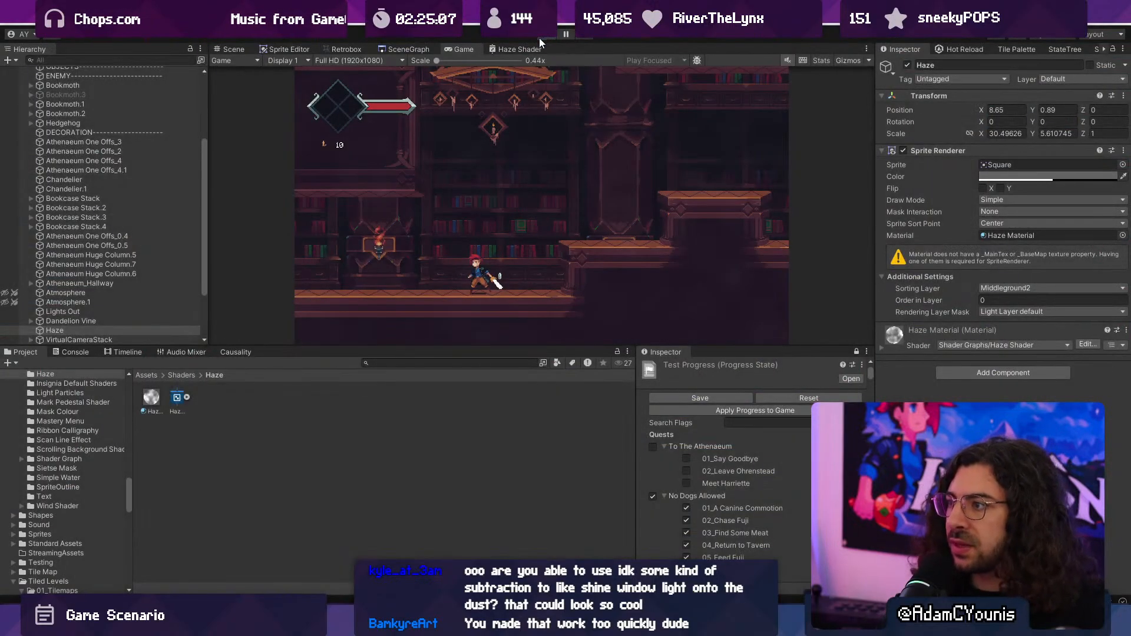
- Maximise the Haze Shader graph, set the Smoothstep edges to 0.36 and 0.38, save the asset, and restore the editor layout
left_click(520, 47)
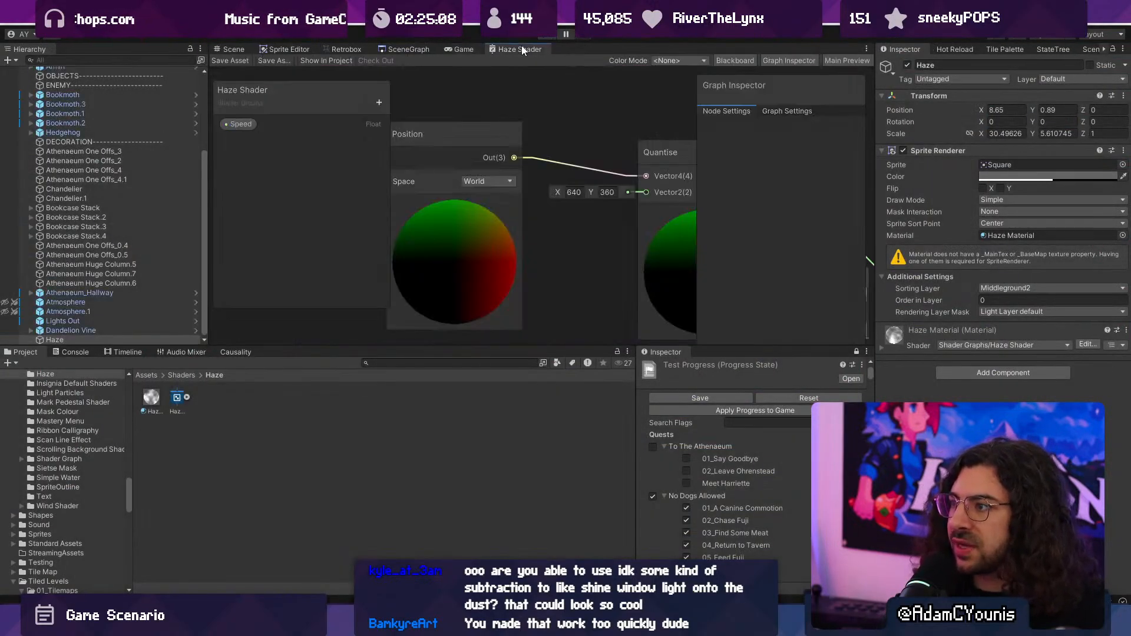
double_click(511, 49)
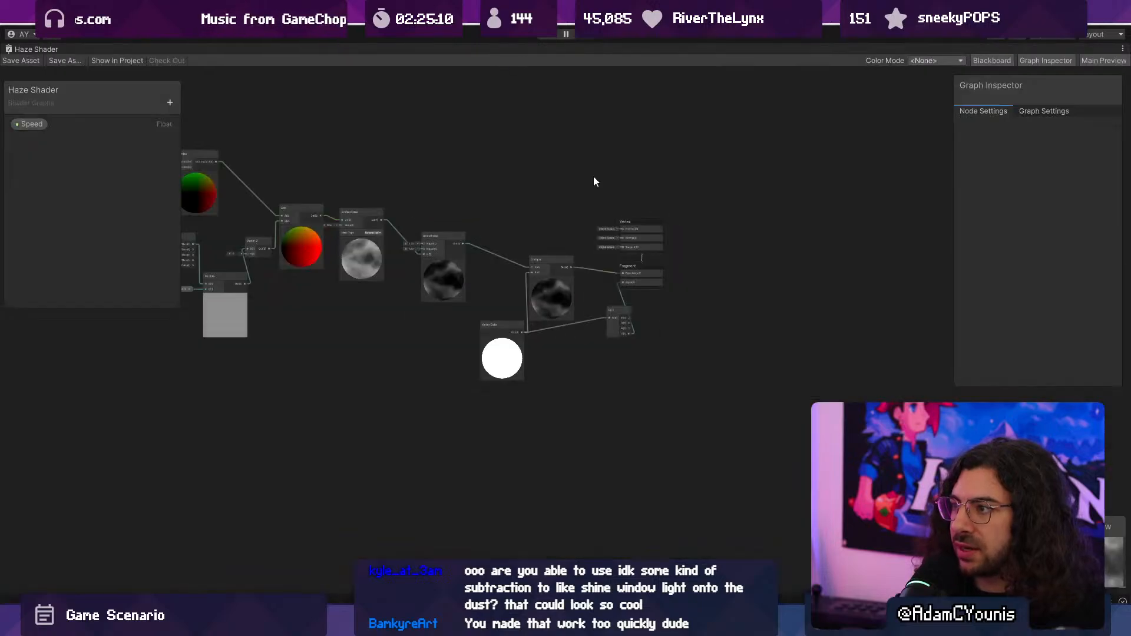
scroll(592, 176, "up", 8)
scroll(609, 334, "down", 3)
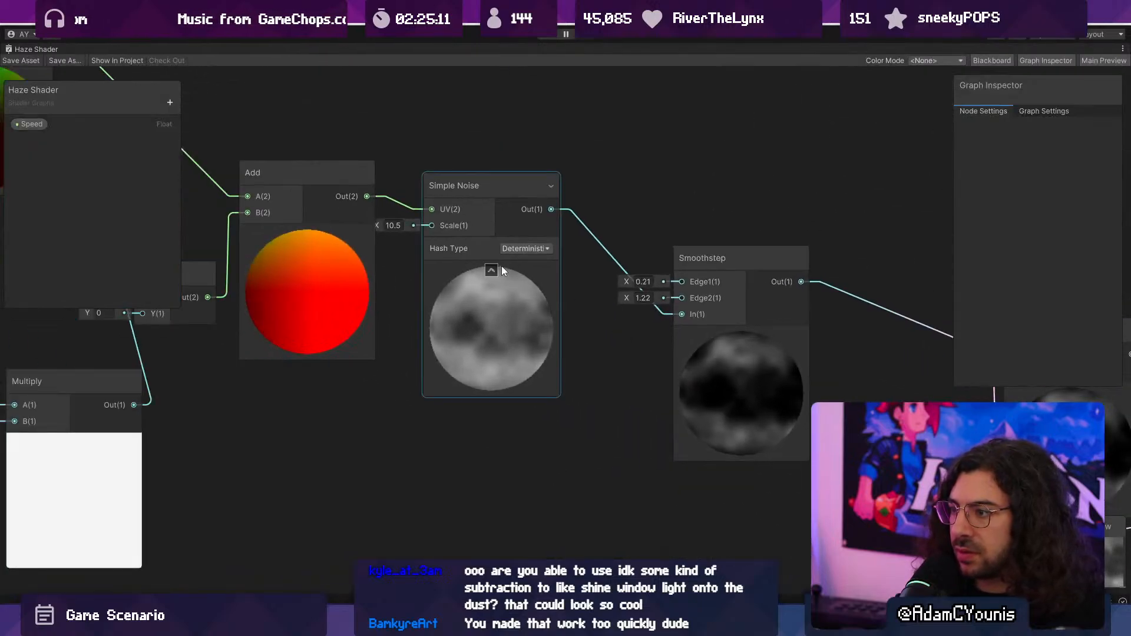
scroll(672, 302, "up", 6)
left_click_drag(575, 253, 563, 285)
double_click(26, 49)
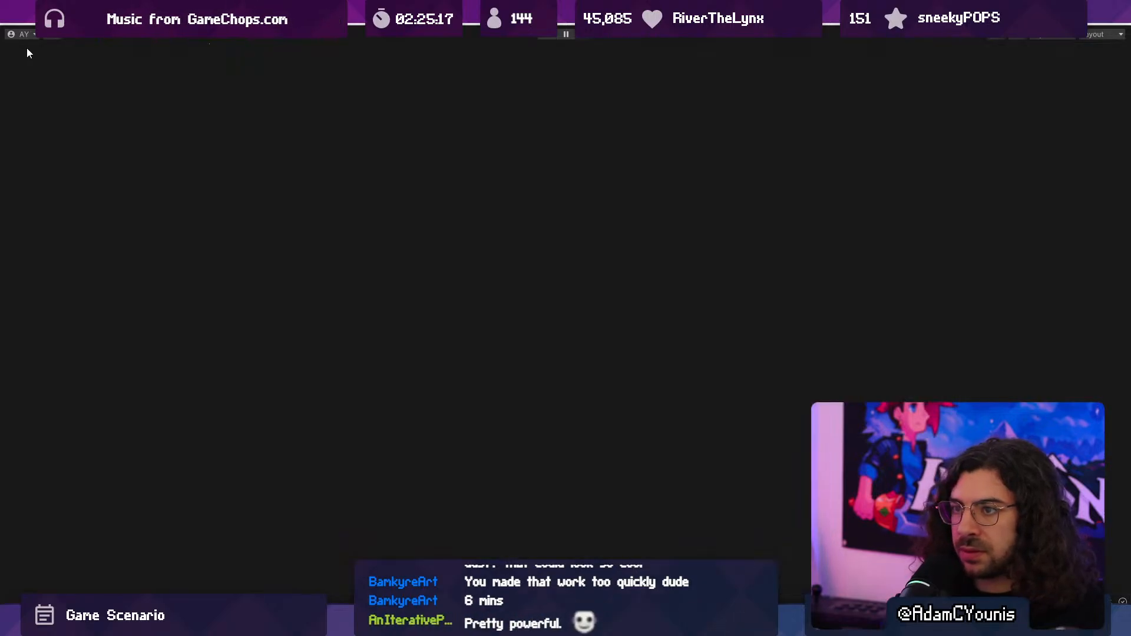
- Run the game, walk the character through the hallway to check the hard-edged haze, and stop playback
left_click(540, 36)
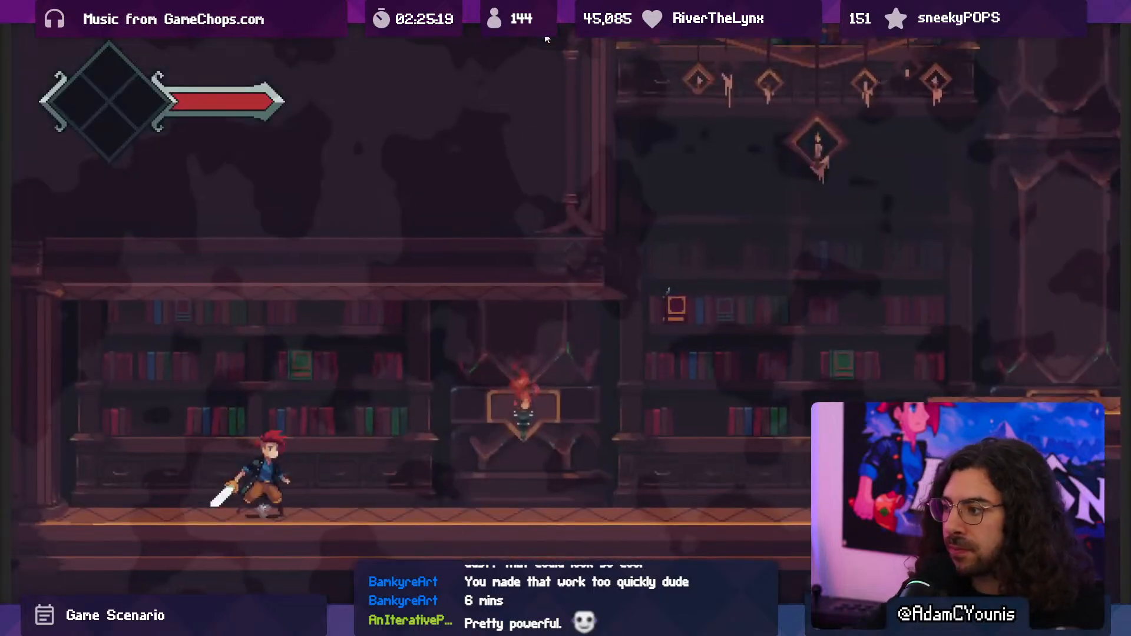
key("Right")
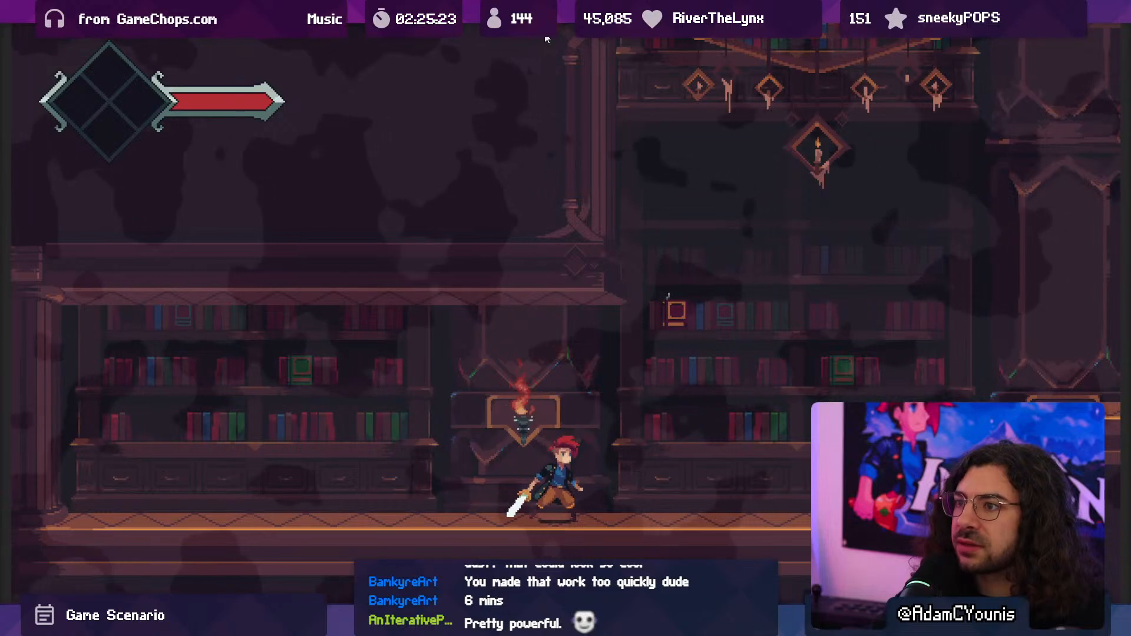
key("ctrl+p")
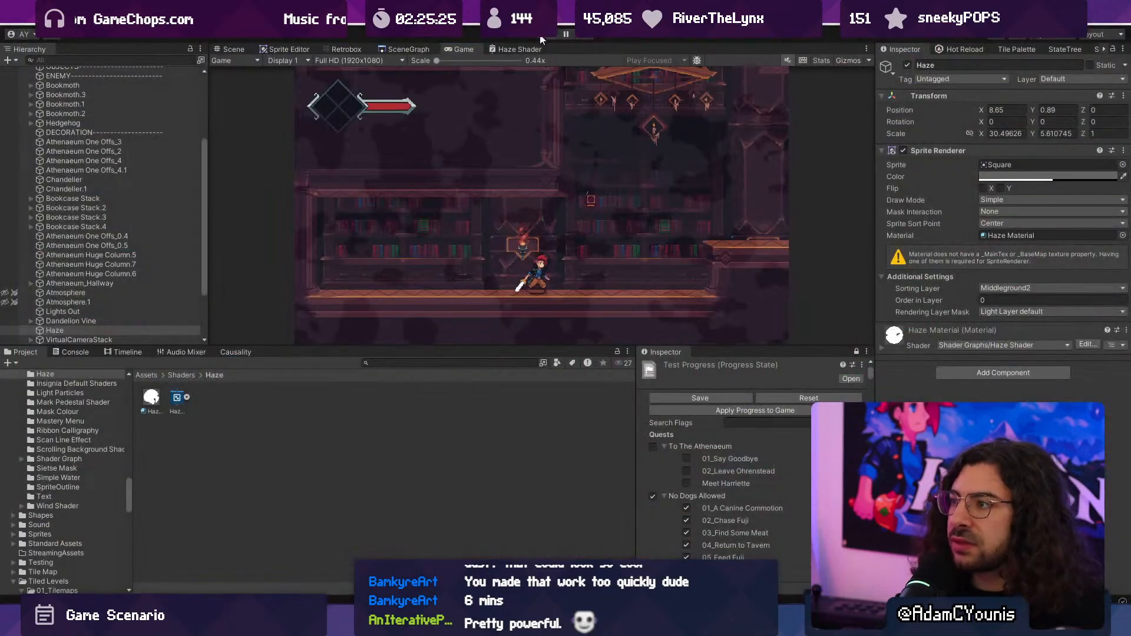
- Set the Quantise node's Vector2 input to X 100, Y 100 in the maximised graph, save the asset, and restore the layout
double_click(518, 49)
scroll(654, 262, "down", 5)
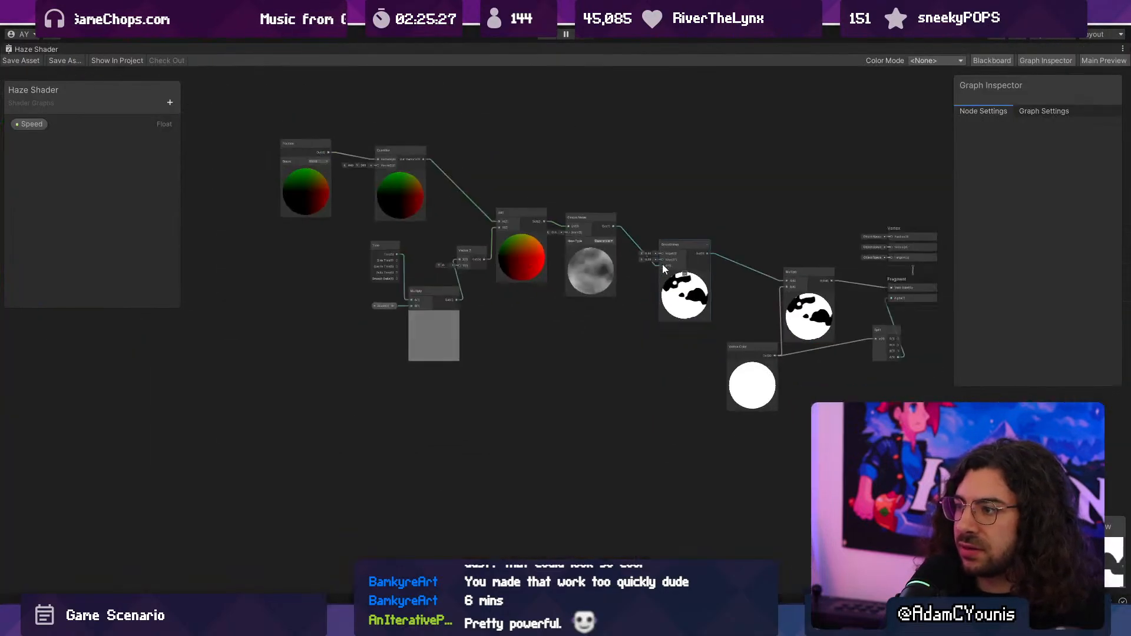
scroll(648, 254, "up", 6)
type("100")
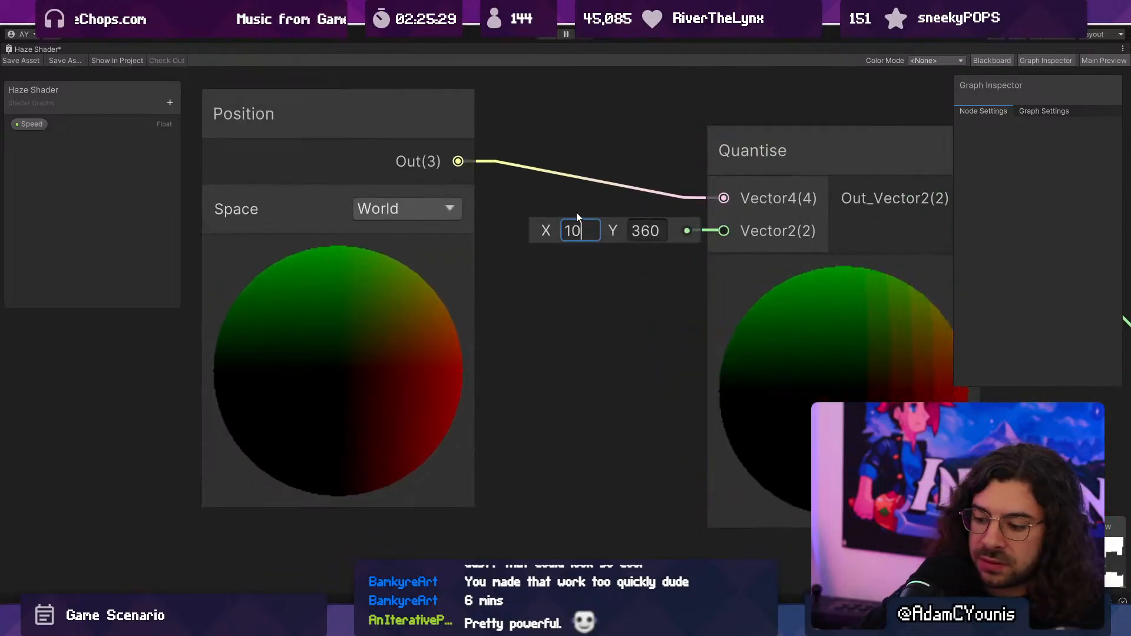
key("Tab")
type("100")
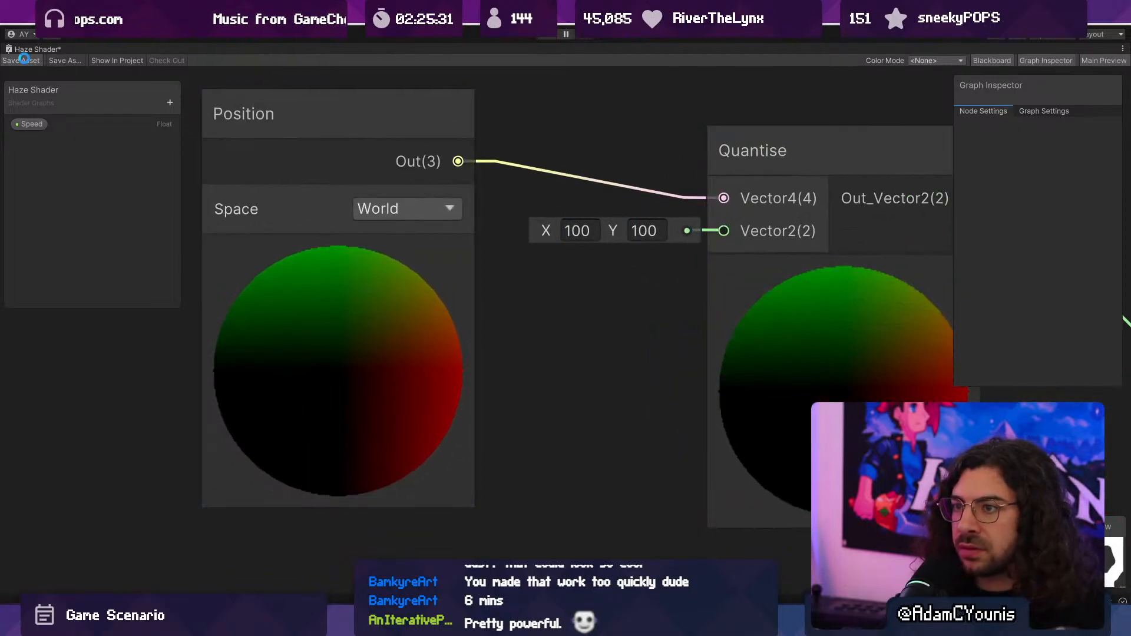
double_click(32, 50)
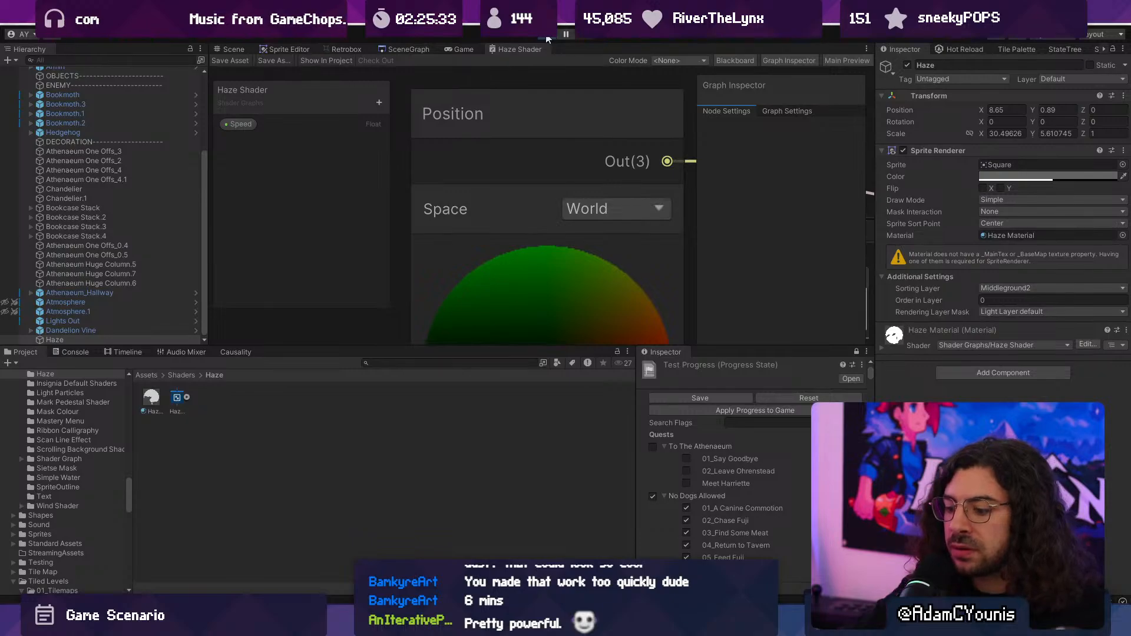
- Play the game again, inspect the haze edges for pixelation at close range in the Game view, and stop playback
key("Right")
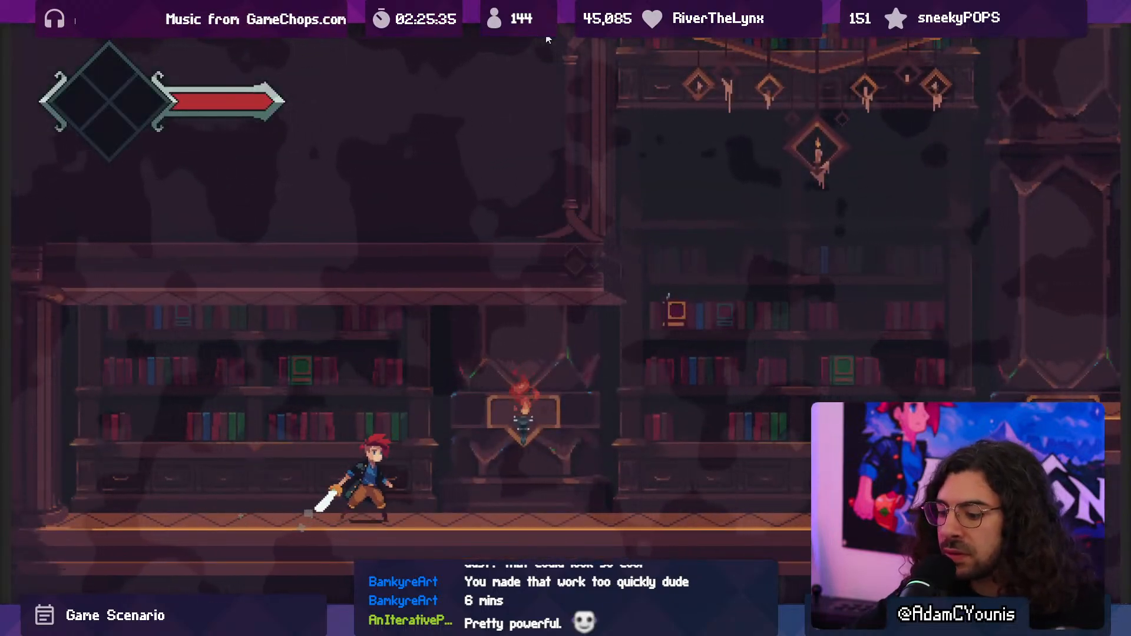
scroll(486, 240, "up", 15)
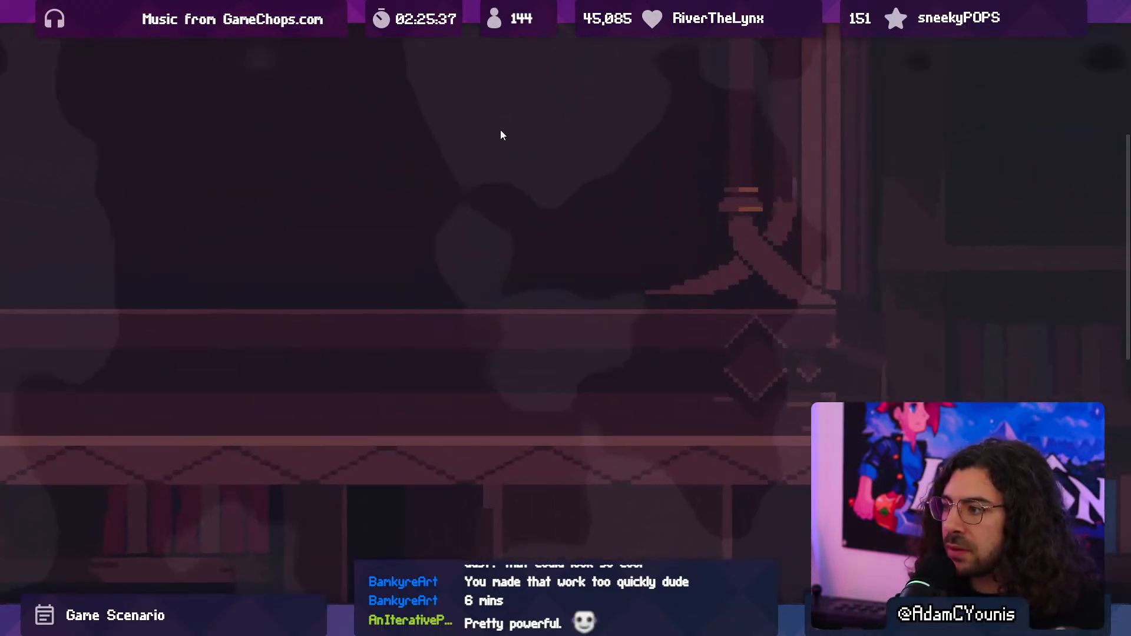
scroll(447, 194, "down", 15)
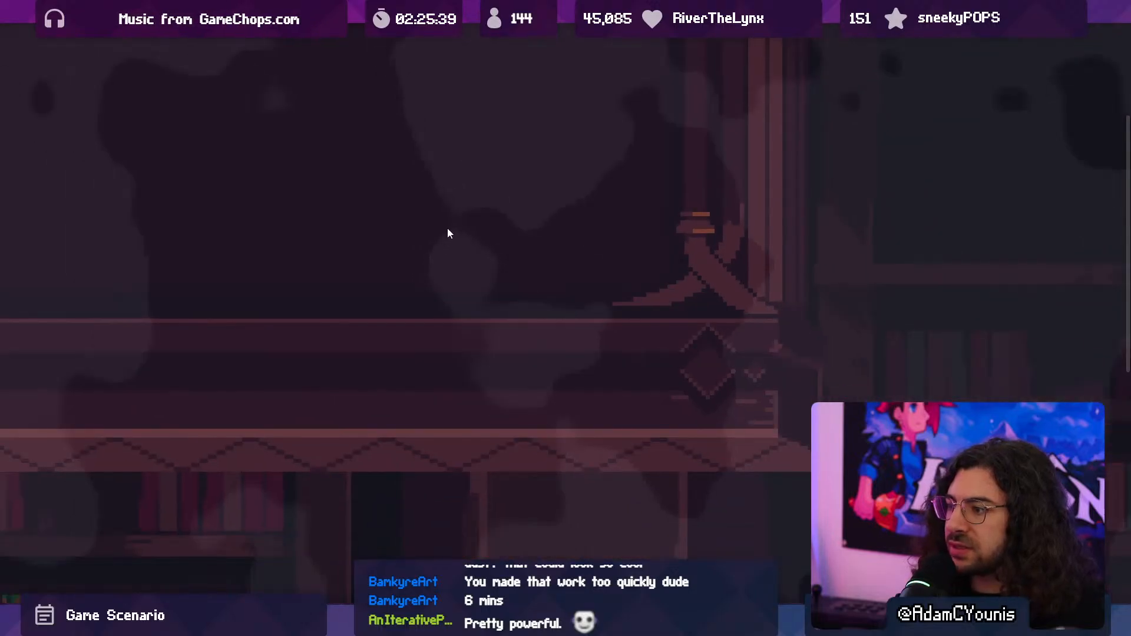
scroll(444, 248, "down", 3)
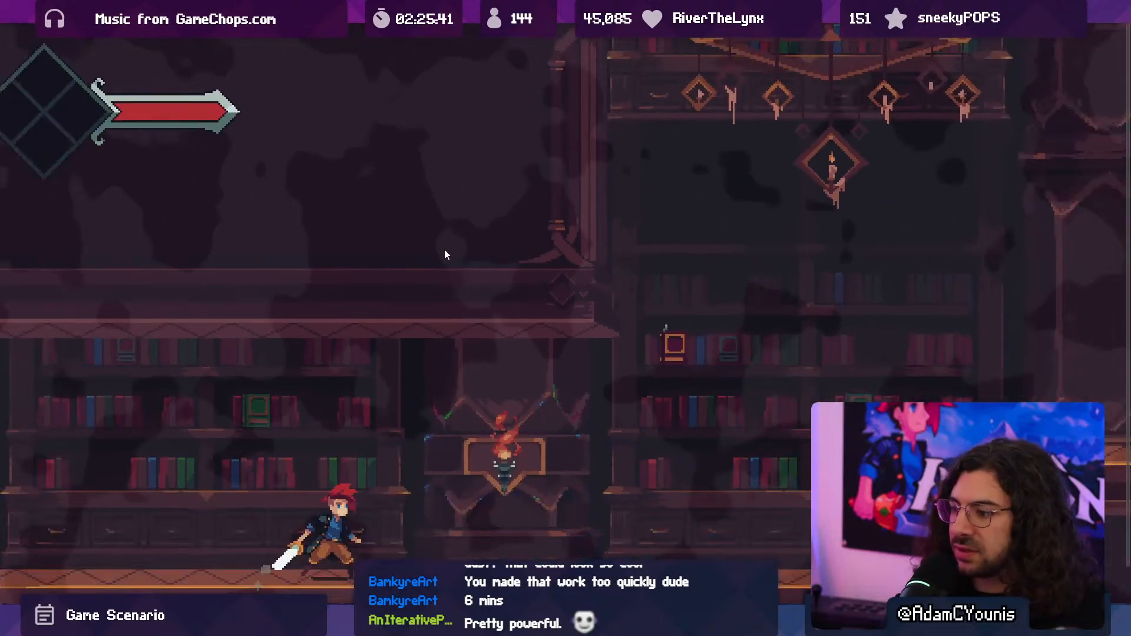
key("shift+space")
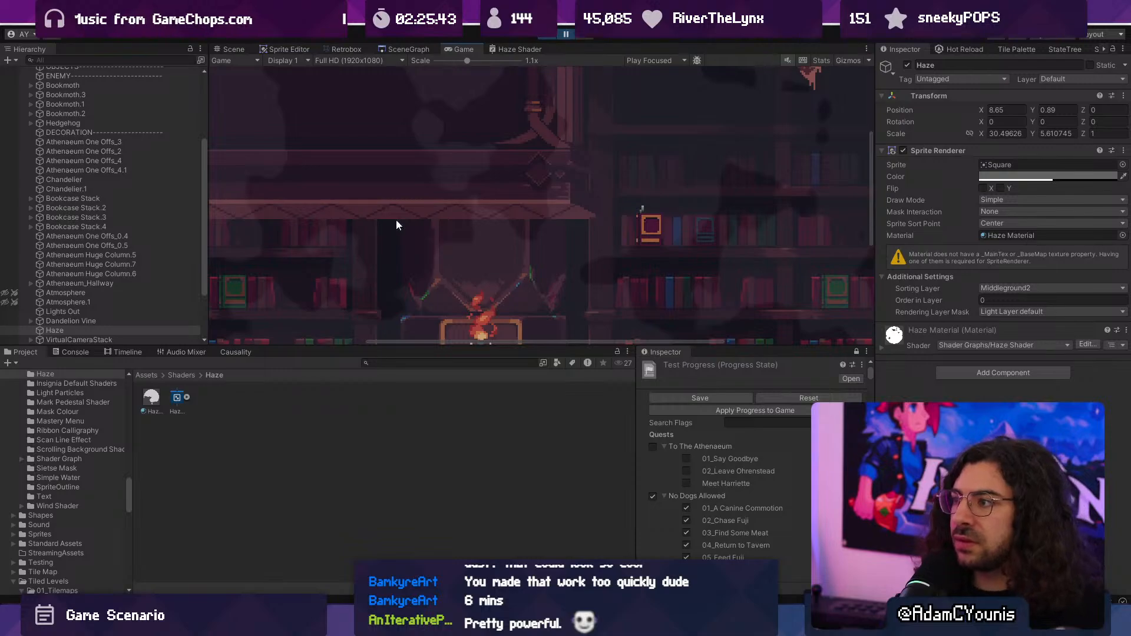
left_click(542, 36)
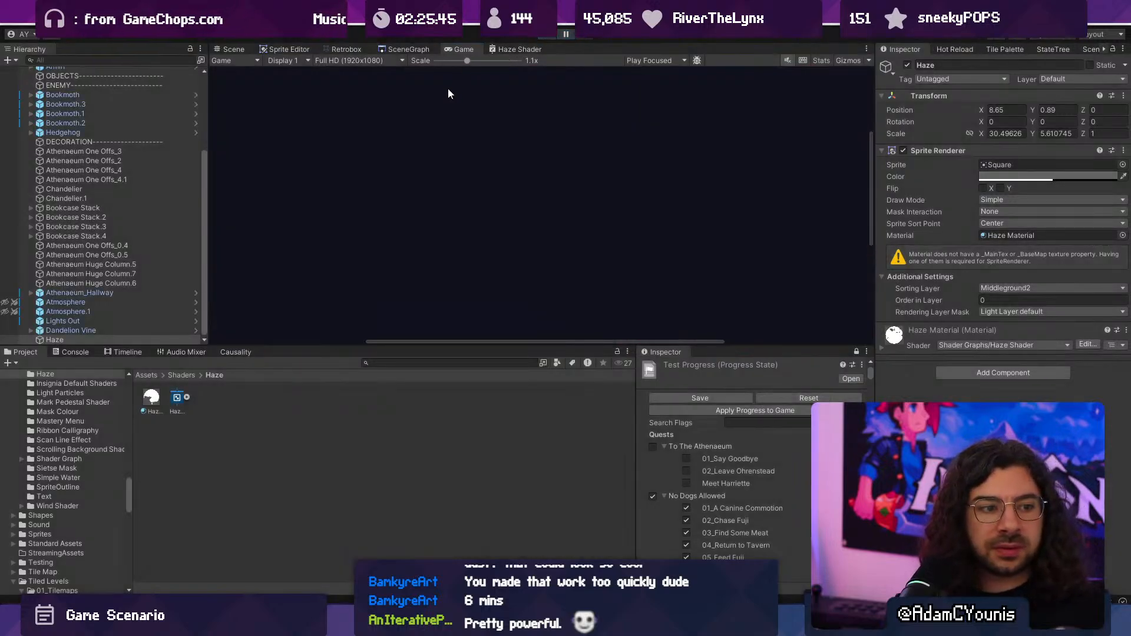
- Reopen the Haze Shader graph maximised and reposition the Smoothstep node beside Simple Noise
double_click(500, 49)
scroll(490, 259, "down", 8)
scroll(379, 248, "up", 4)
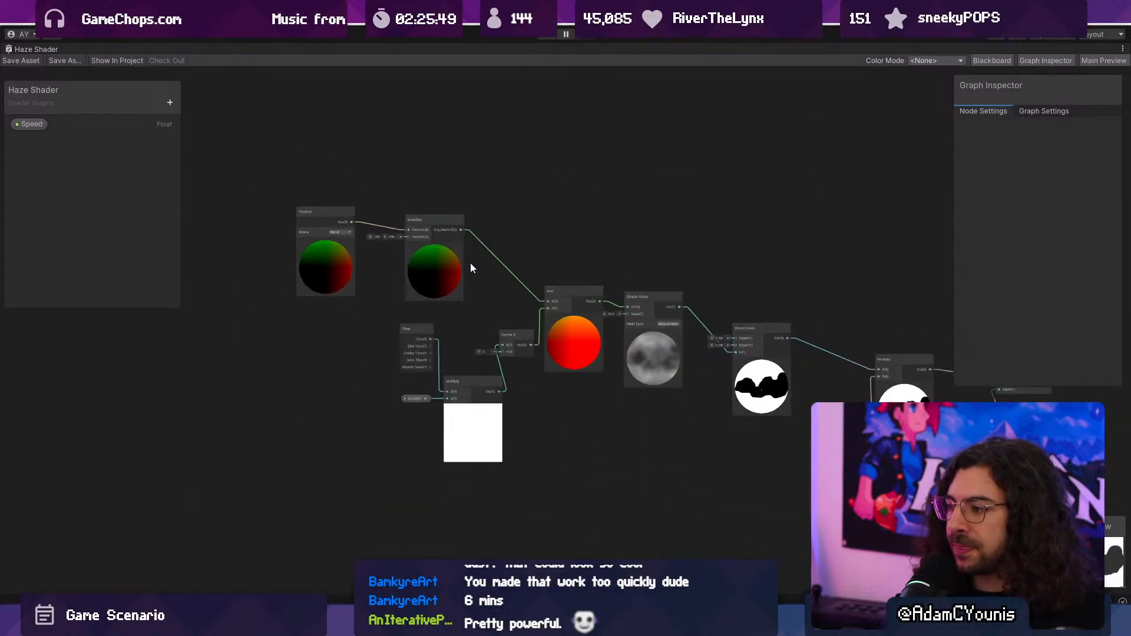
middle_click_drag(575, 325, 418, 329)
scroll(418, 330, "up", 10)
middle_click_drag(319, 325, 599, 323)
middle_click_drag(339, 307, 569, 369)
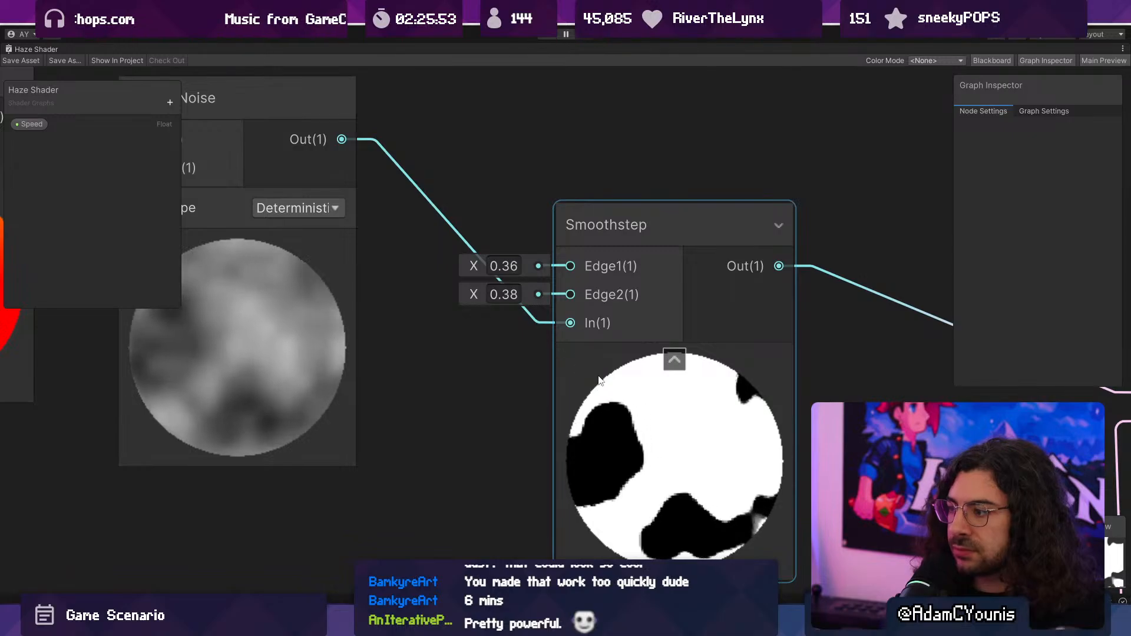
scroll(607, 409, "down", 3)
middle_click_drag(606, 406, 618, 450)
left_click_drag(623, 366, 618, 324)
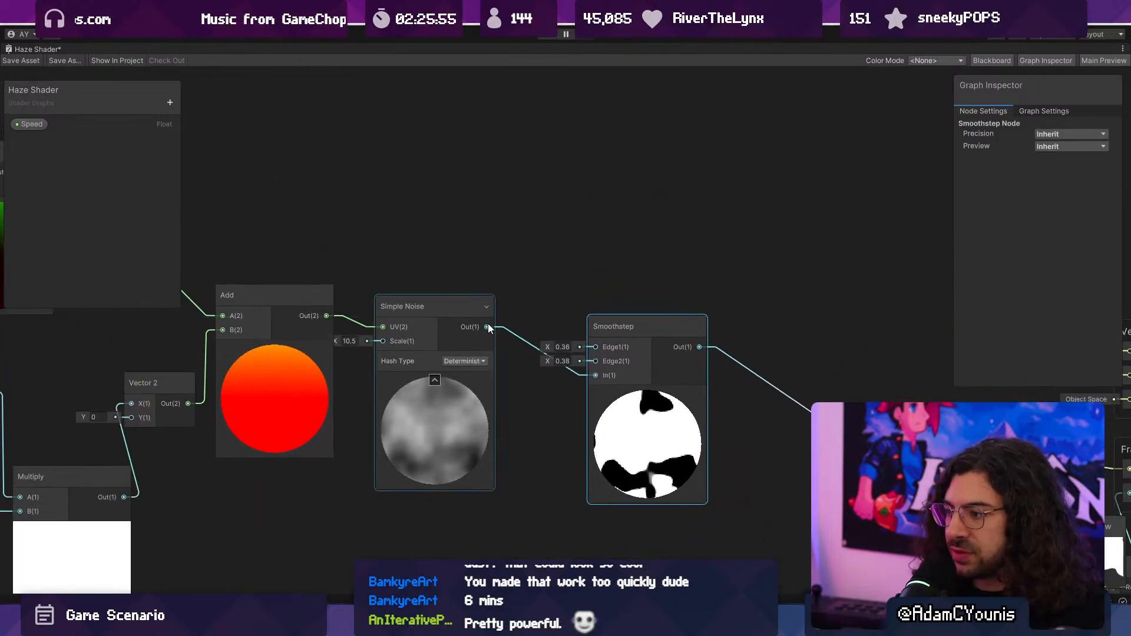
- Add a Step node with Simple Noise's output connected to its In input, and delete the Smoothstep node
left_click_drag(487, 327, 511, 188)
type("step")
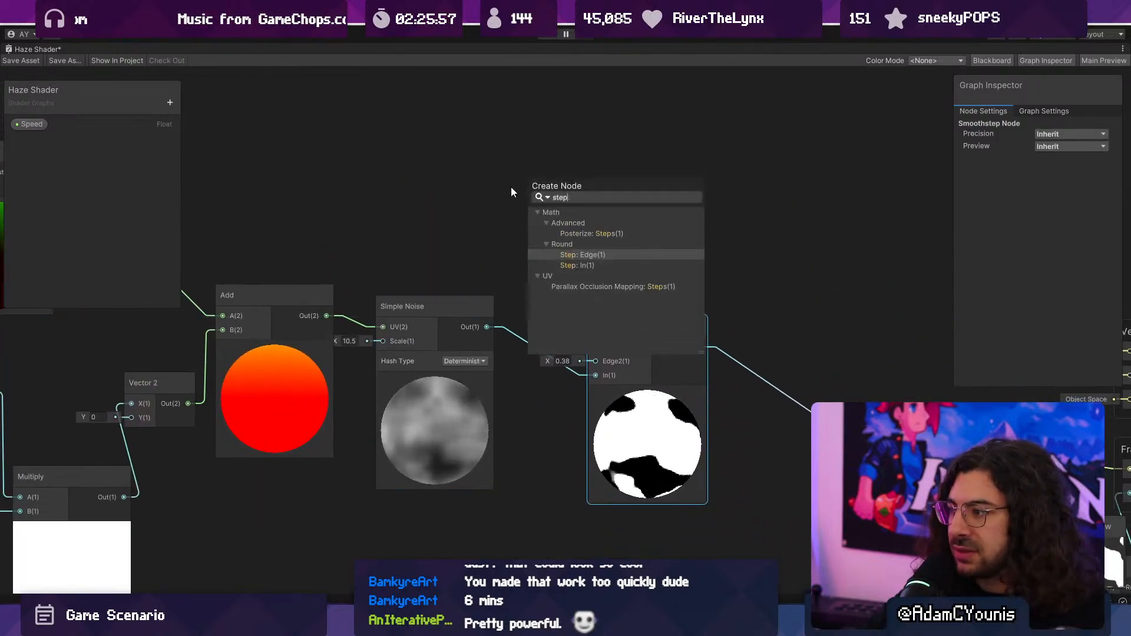
key("Down")
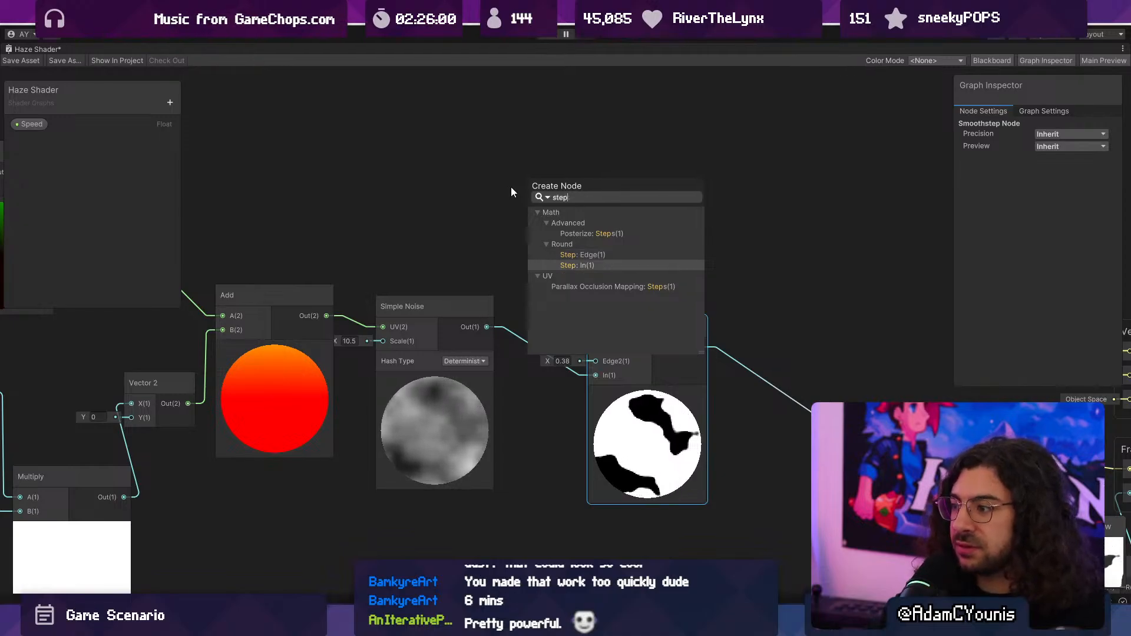
key("Return")
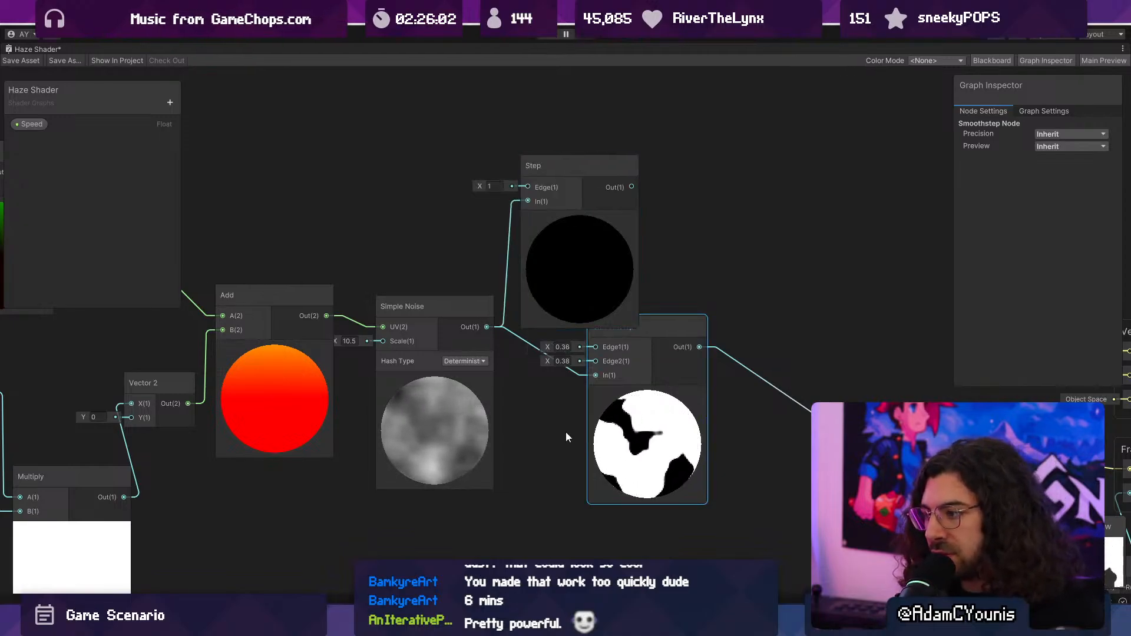
key("Delete")
- Make two copies of the Step node fed by Simple Noise, arrange them below the original, and set the original's Edge to 0.34
left_click_drag(544, 301, 581, 303)
key("ctrl+d")
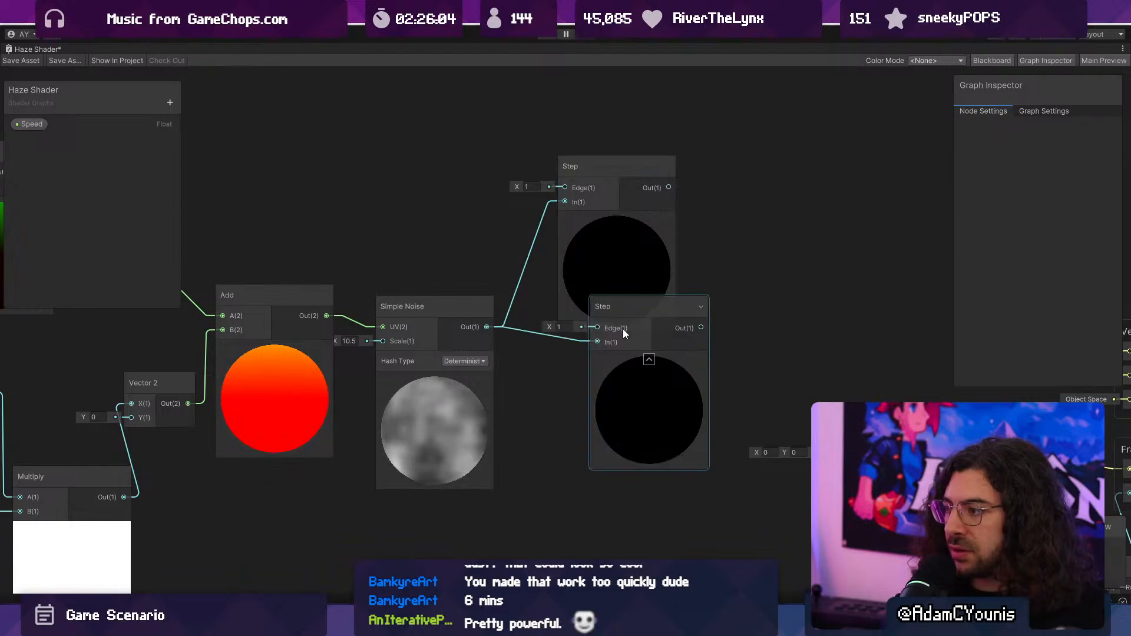
key("ctrl+v")
left_click_drag(679, 536, 605, 532)
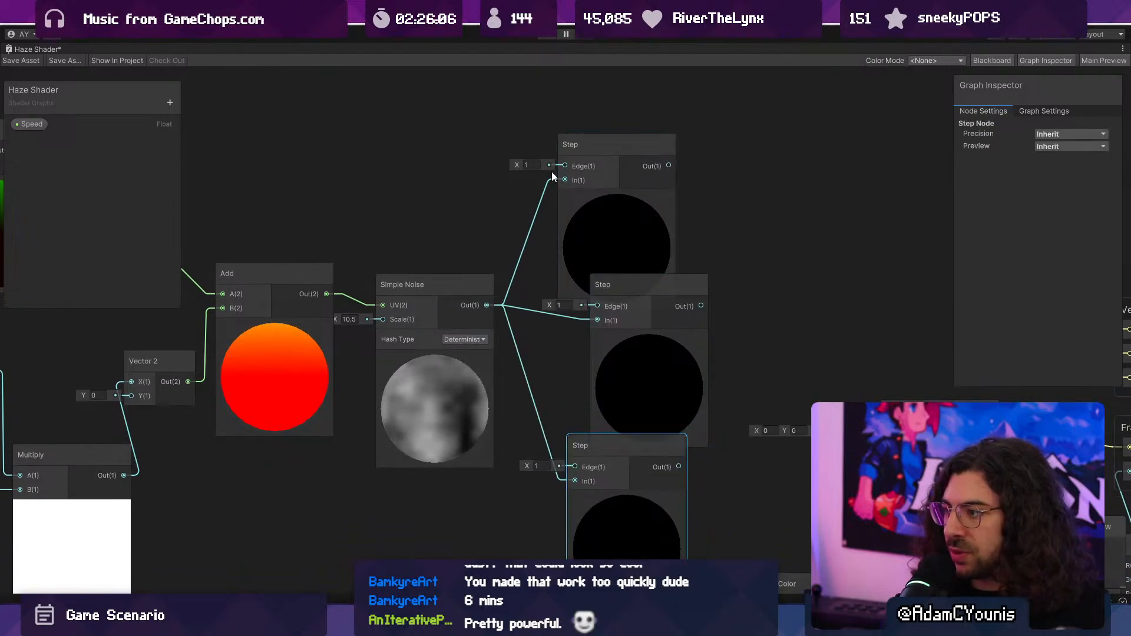
left_click_drag(517, 161, 507, 165)
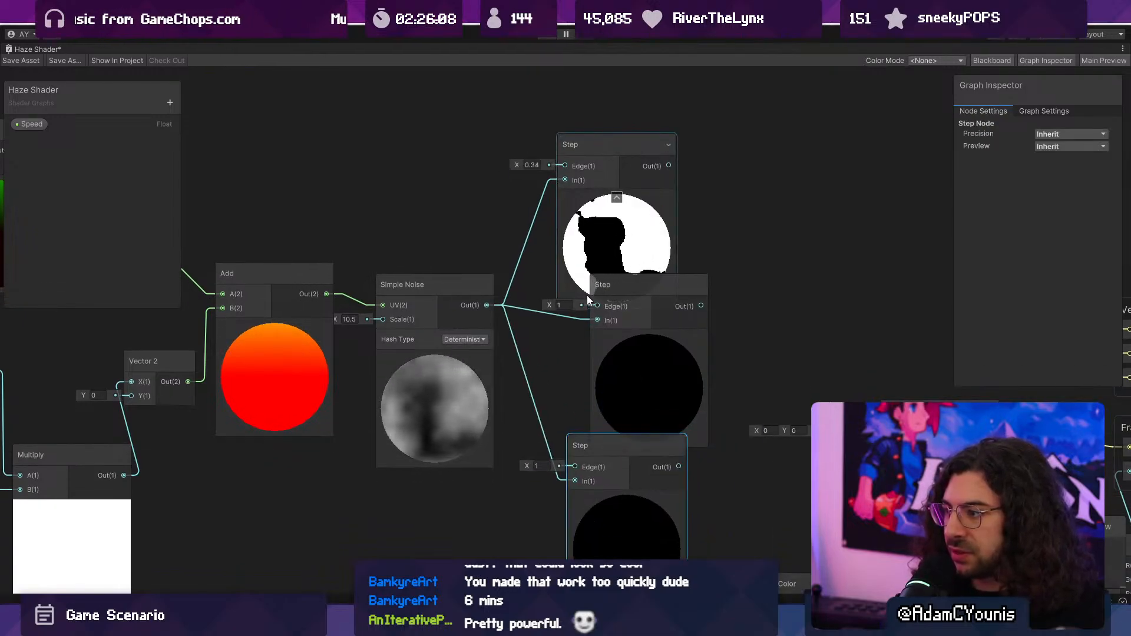
- Set the middle Step node's Edge to 0.43 and the lowest one's to 0.64, and shift the middle node slightly
left_click_drag(550, 301, 536, 301)
left_click(607, 514)
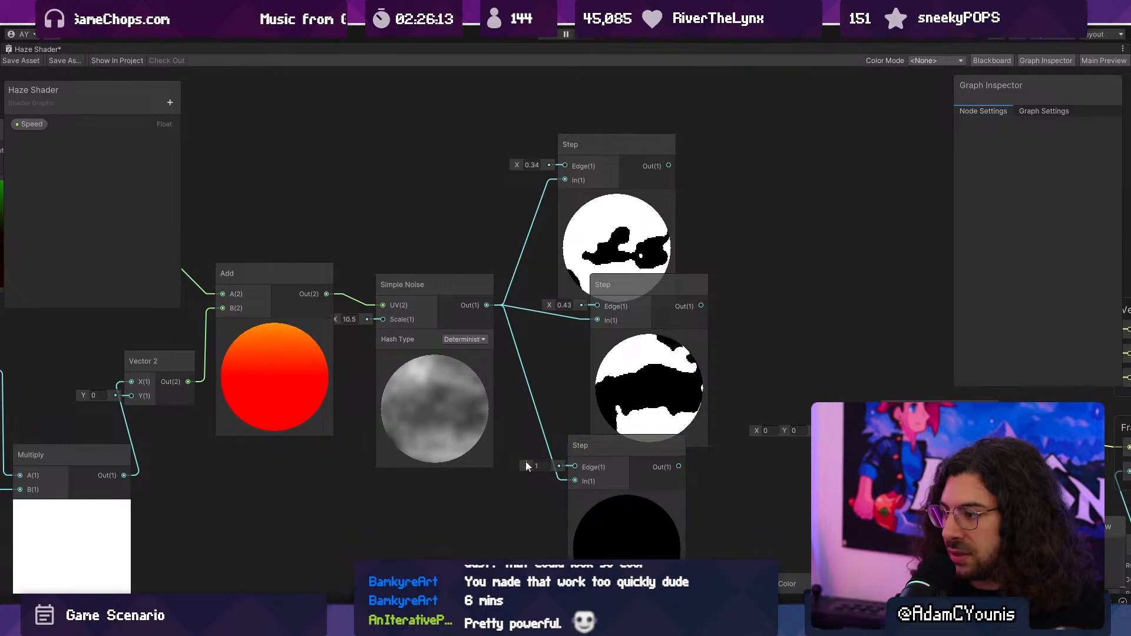
left_click_drag(526, 465, 519, 466)
left_click_drag(643, 396, 635, 385)
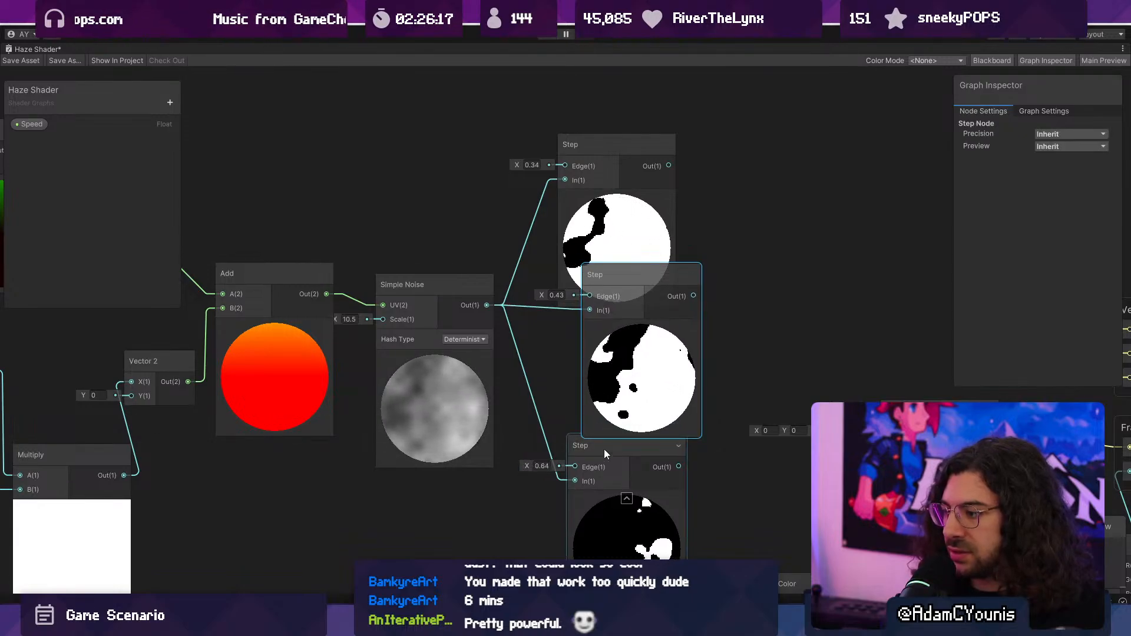
left_click(626, 498)
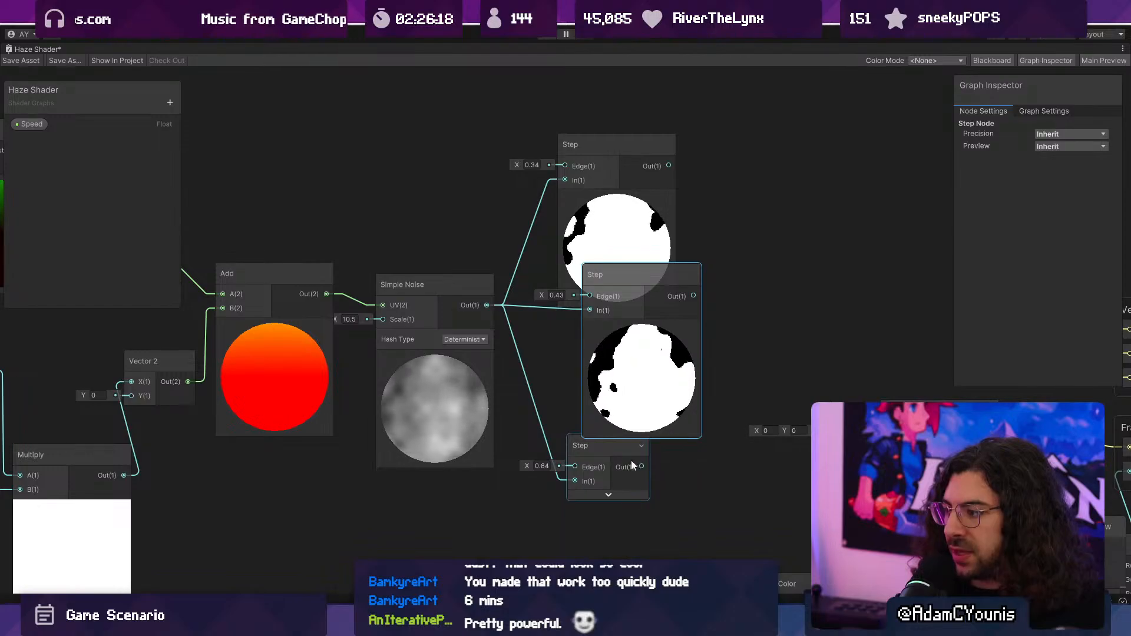
left_click(610, 492)
- Create an Add node that sums the outputs of the middle and lowest Step nodes, and move it beside them
middle_click_drag(718, 484, 663, 447)
left_click_drag(624, 429, 718, 273)
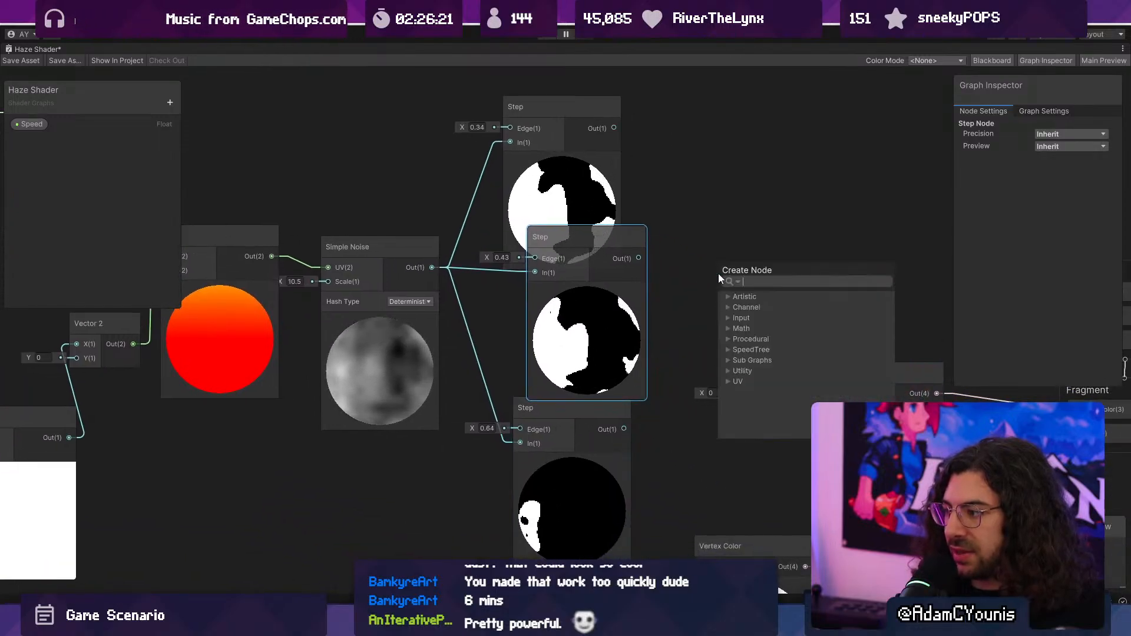
type("add")
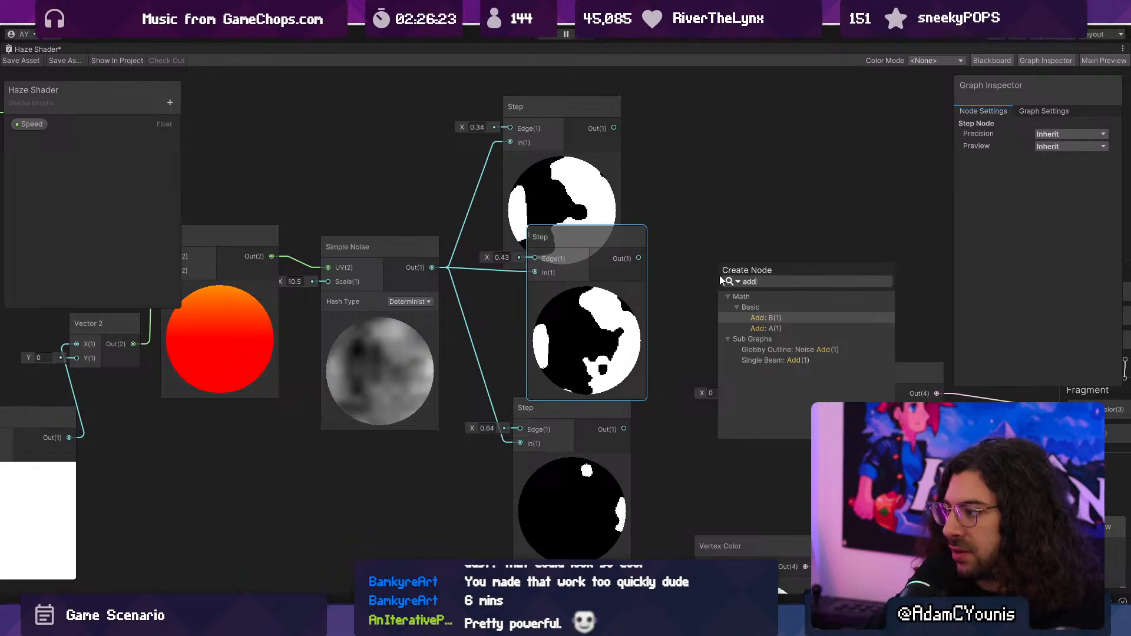
key("Return")
left_click_drag(642, 268, 716, 302)
left_click_drag(770, 353, 758, 254)
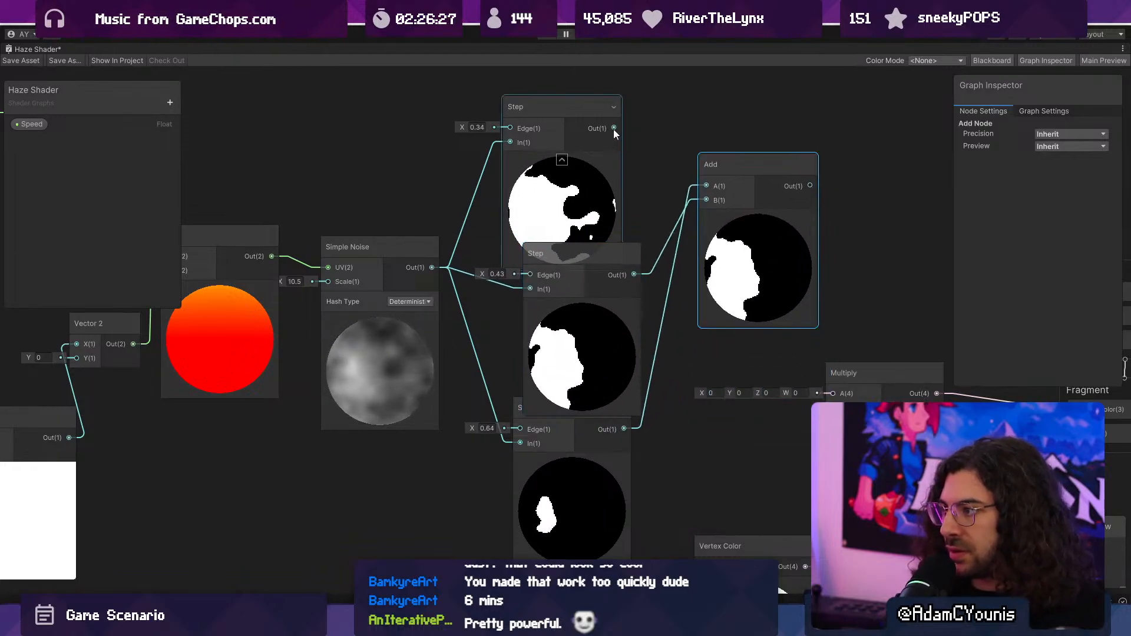
- Create a second Add node combining the upper Step's output in A with the first Add's output in B
left_click_drag(612, 127, 638, 129)
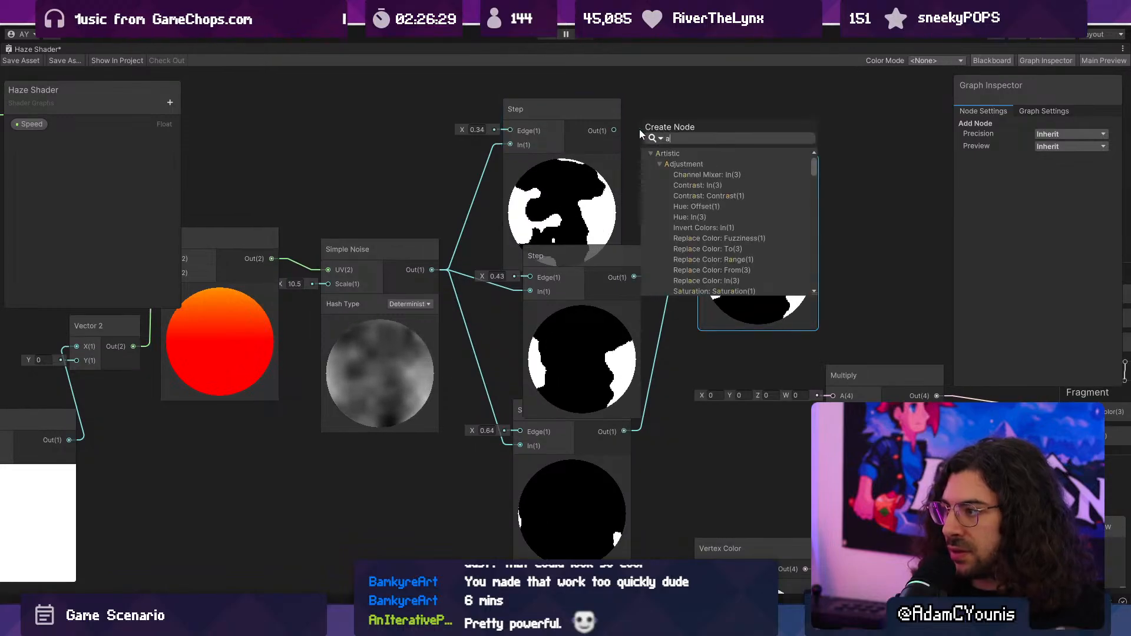
type("add")
key("Down")
key("Return")
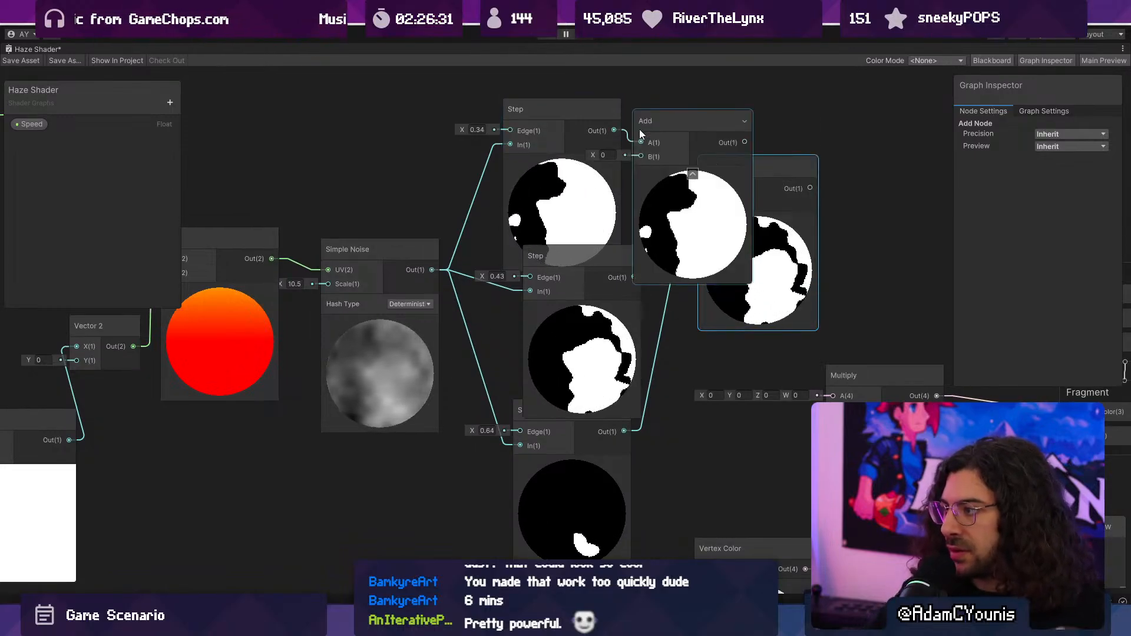
left_click_drag(665, 117, 816, 91)
left_click_drag(744, 188, 789, 138)
left_click_drag(613, 140, 741, 161)
left_click_drag(639, 297, 701, 315)
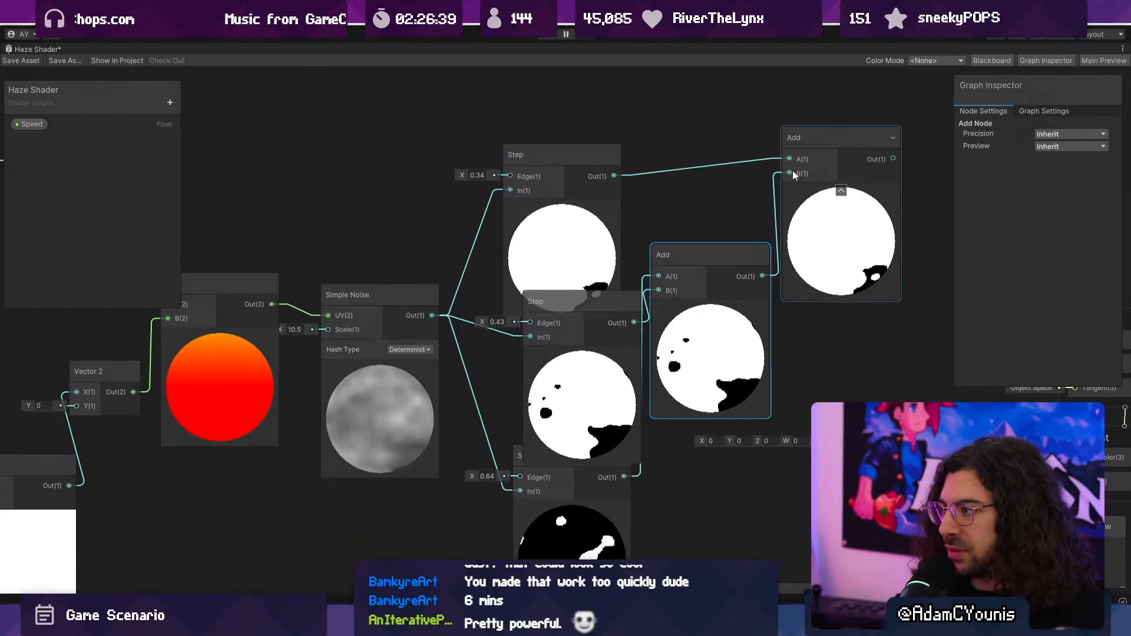
- Arrange the two Add nodes in sequence beside the Step nodes, leaving room before Multiply
scroll(591, 238, "down", 6)
left_click_drag(580, 303, 765, 435)
left_click_drag(633, 376, 792, 349)
scroll(672, 228, "up", 4)
left_click_drag(526, 280, 546, 331)
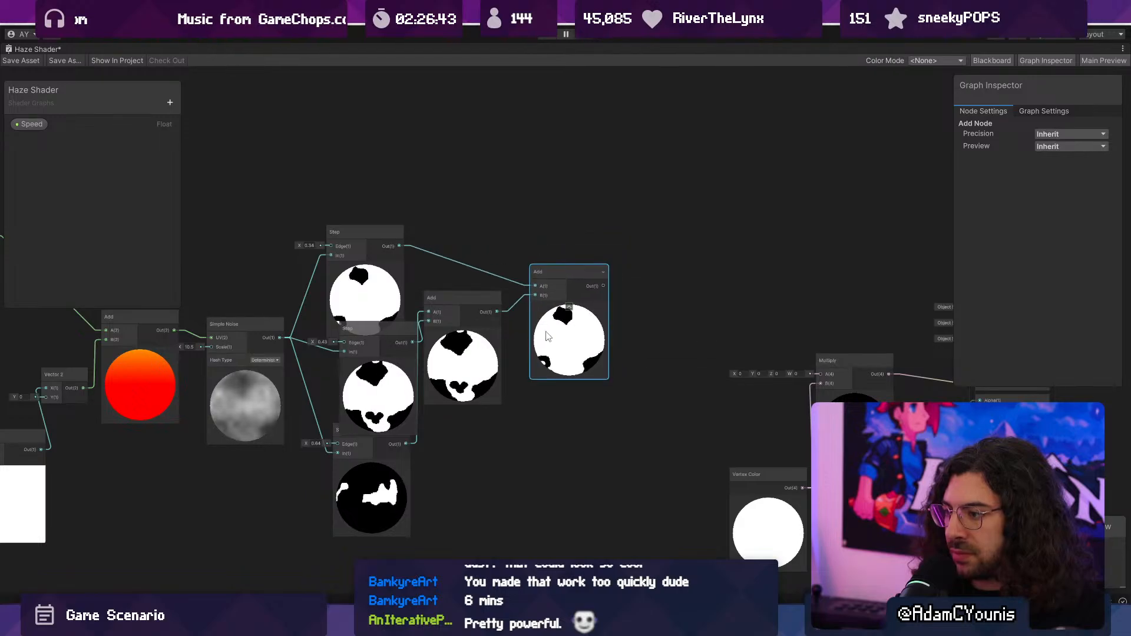
left_click_drag(480, 361, 491, 366)
- Divide the second Add's output by 3 with a Divide node and connect the result to Multiply's A input
key("space")
type("di")
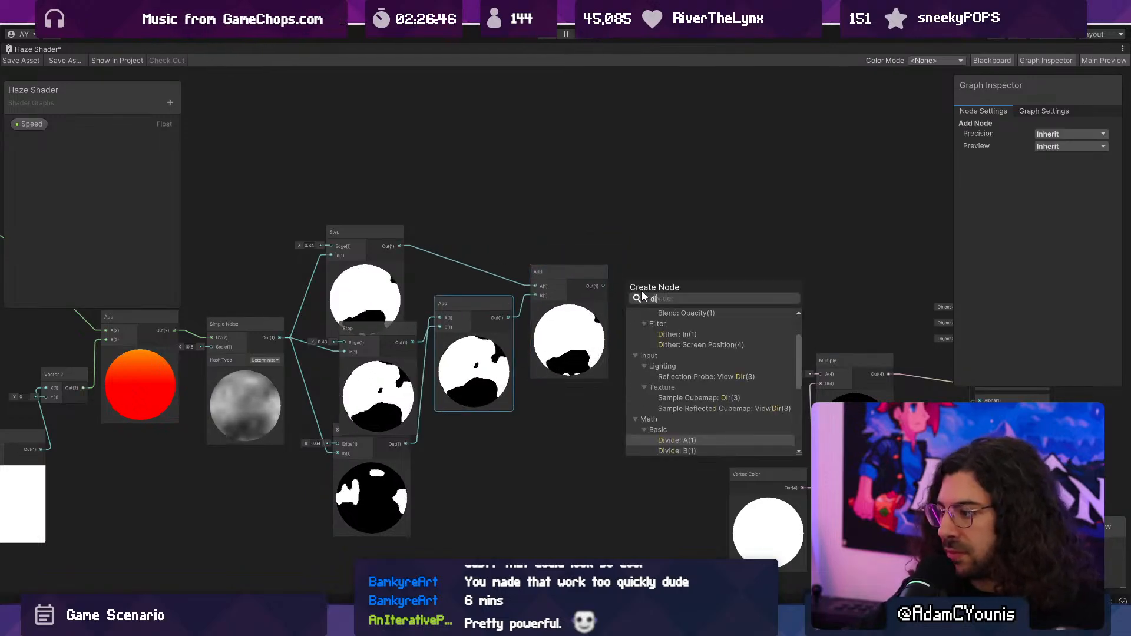
key("Return")
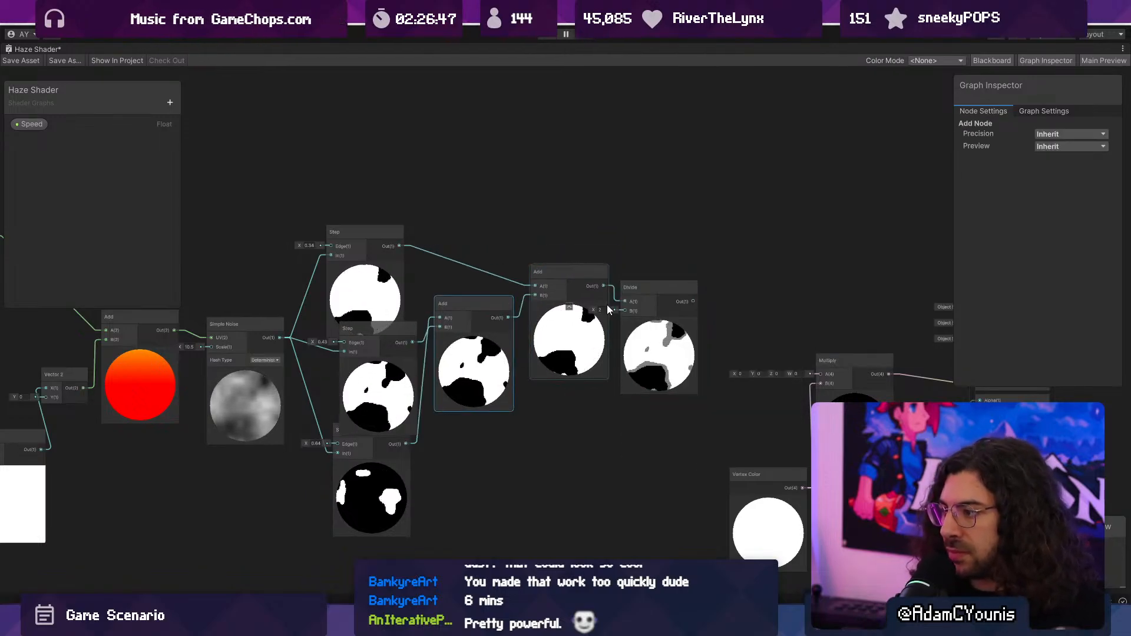
scroll(697, 367, "up", 6)
scroll(682, 371, "down", 2)
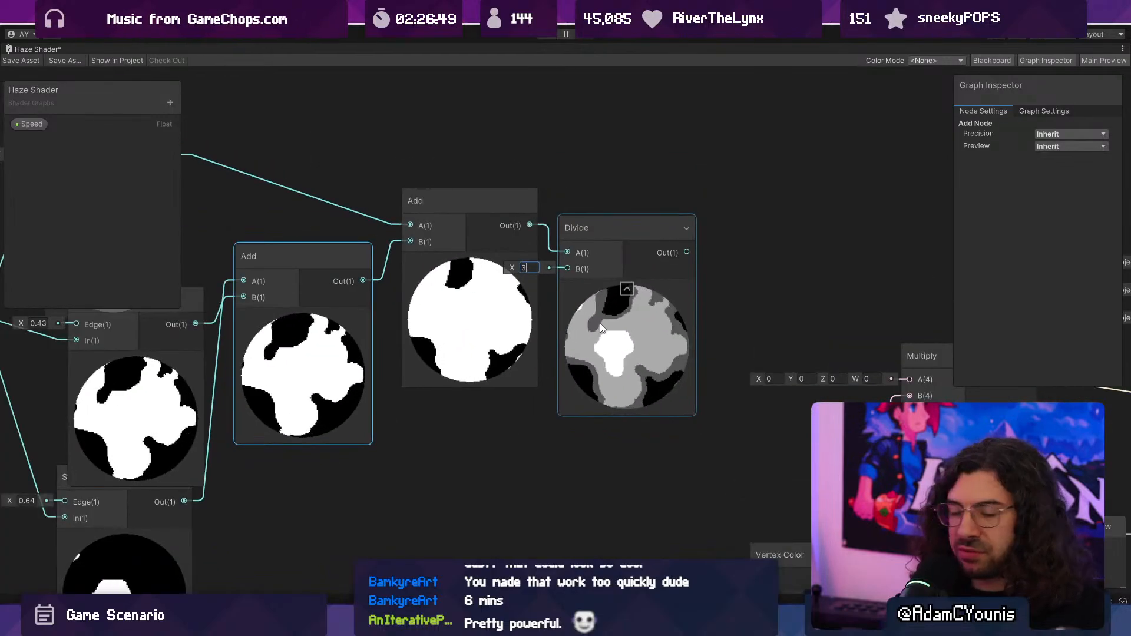
scroll(633, 343, "down", 3)
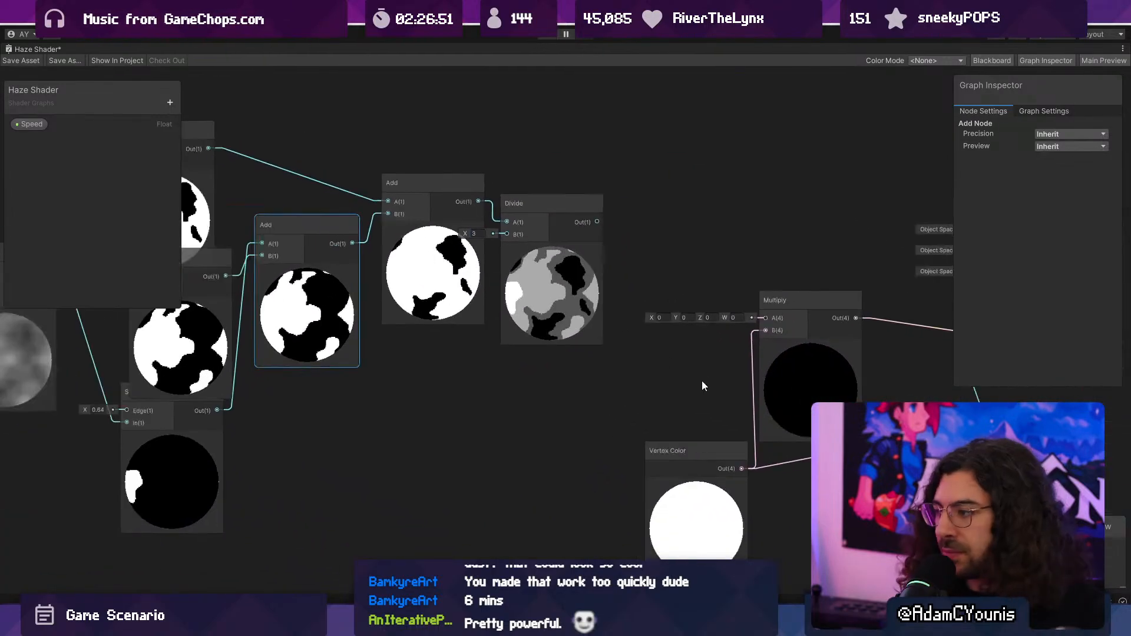
left_click_drag(597, 221, 765, 318)
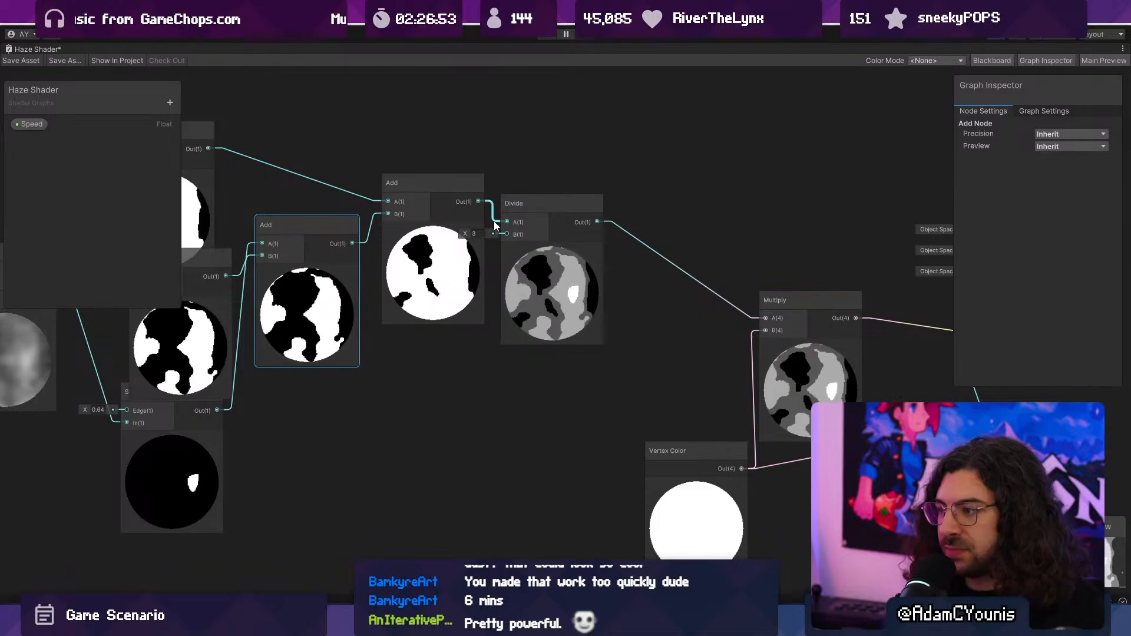
- Play the game, move the character through the library to examine the banded haze, and stop playback
double_click(40, 47)
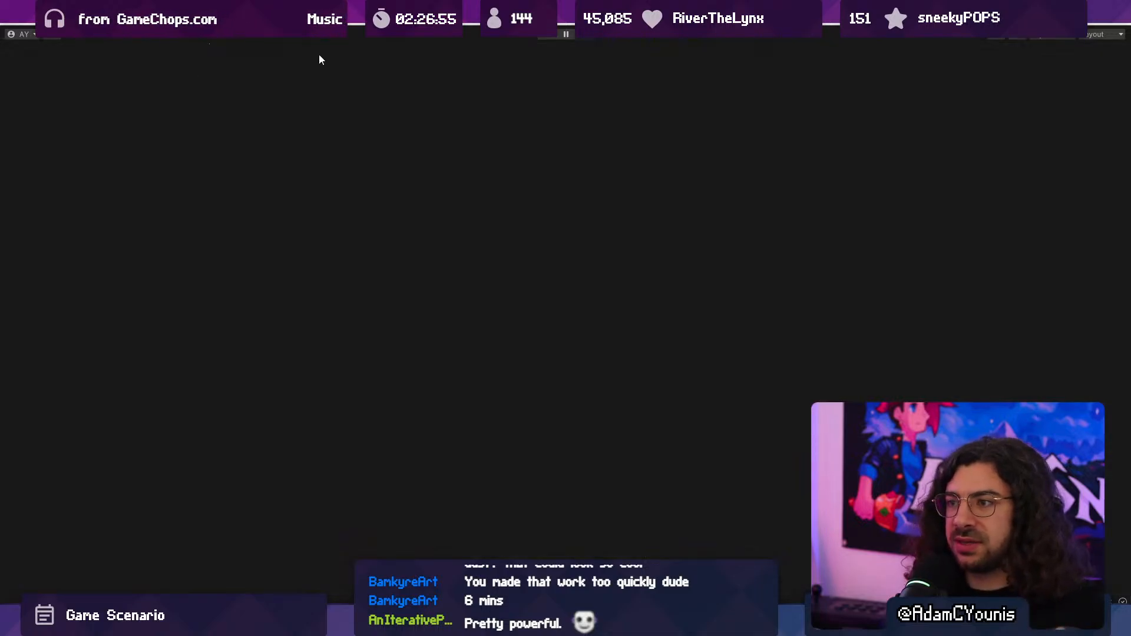
left_click(551, 35)
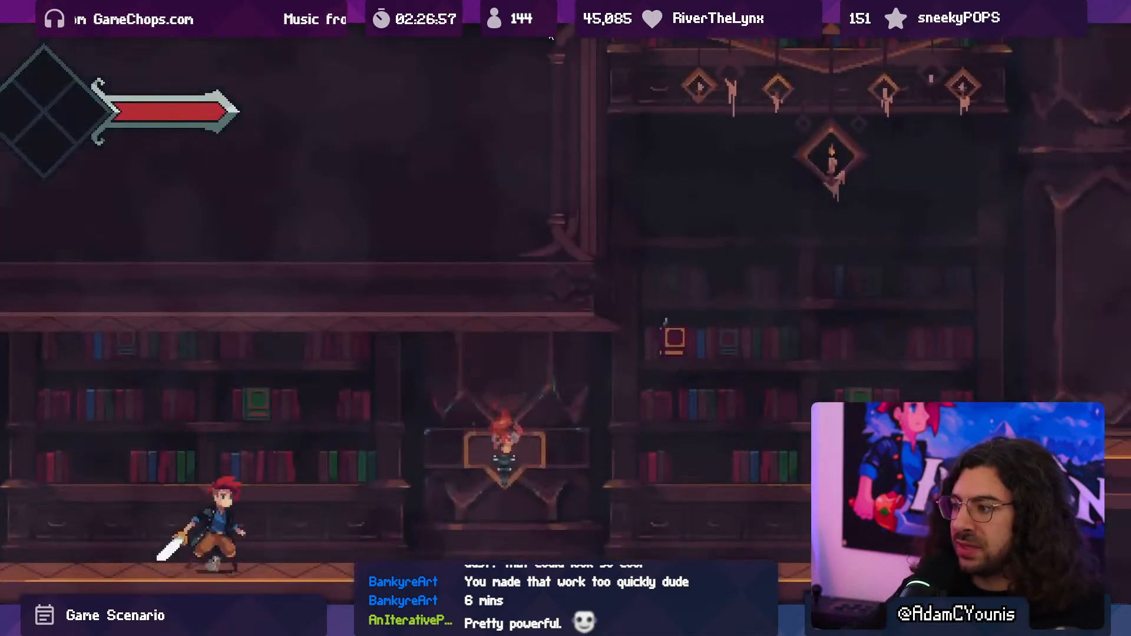
key("Right")
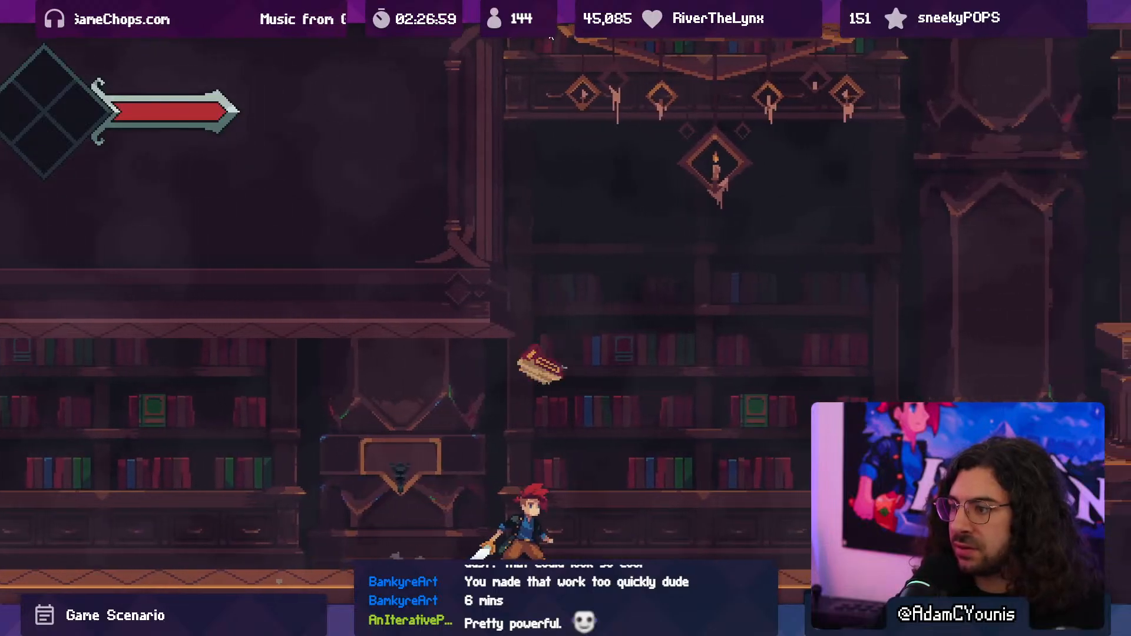
key("space")
key("Left")
key("x")
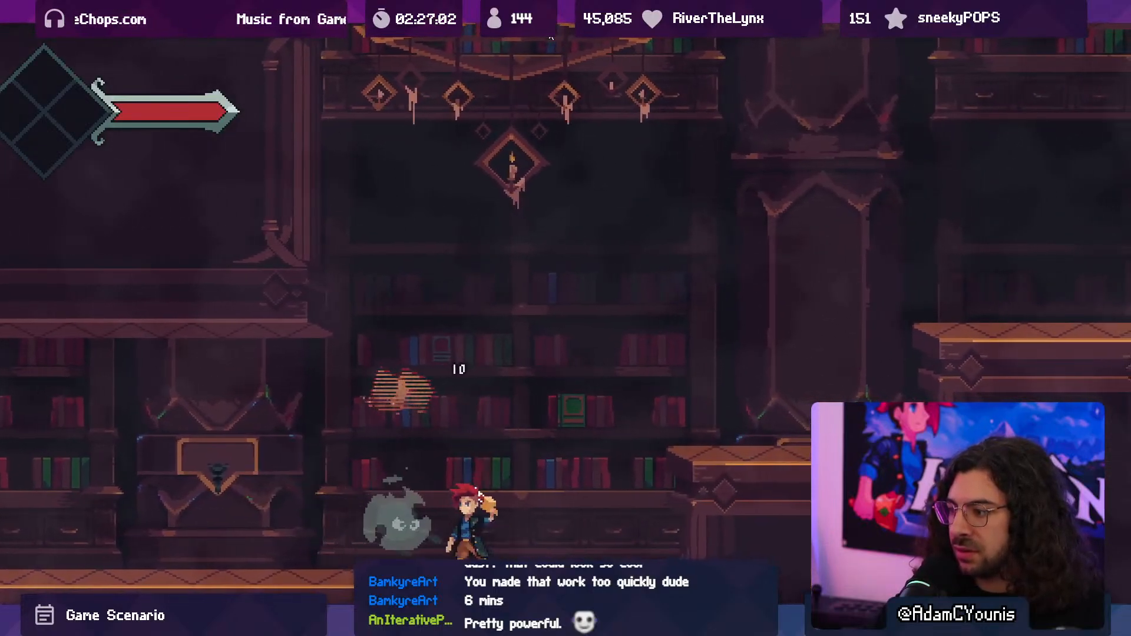
key("x")
key("x")
key("Right")
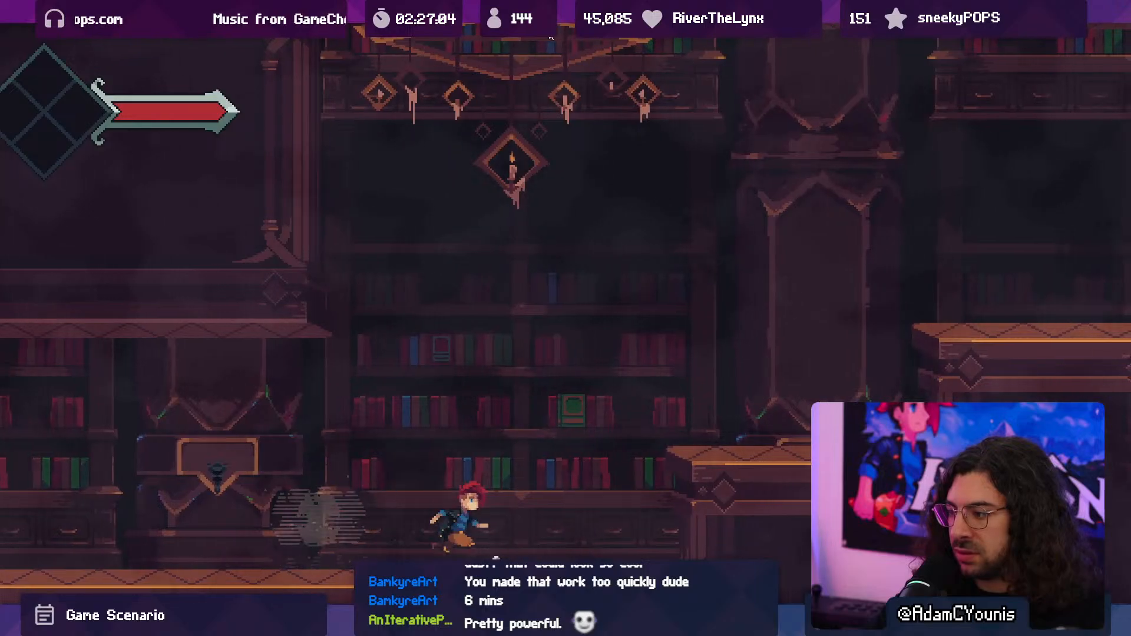
key("space")
key("Right")
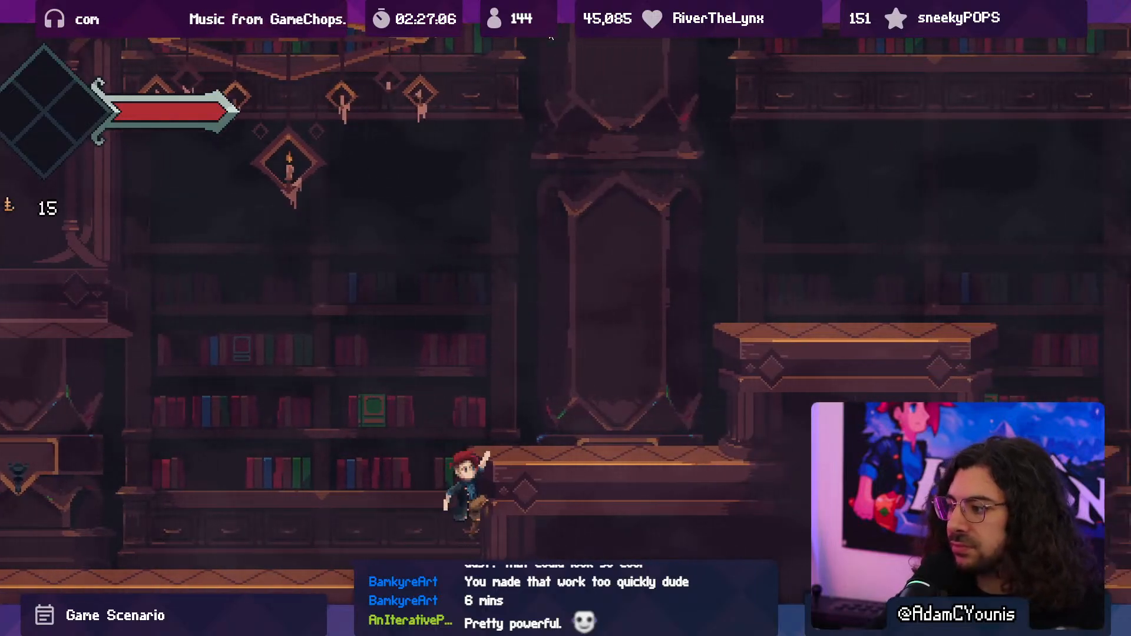
key("ctrl+p")
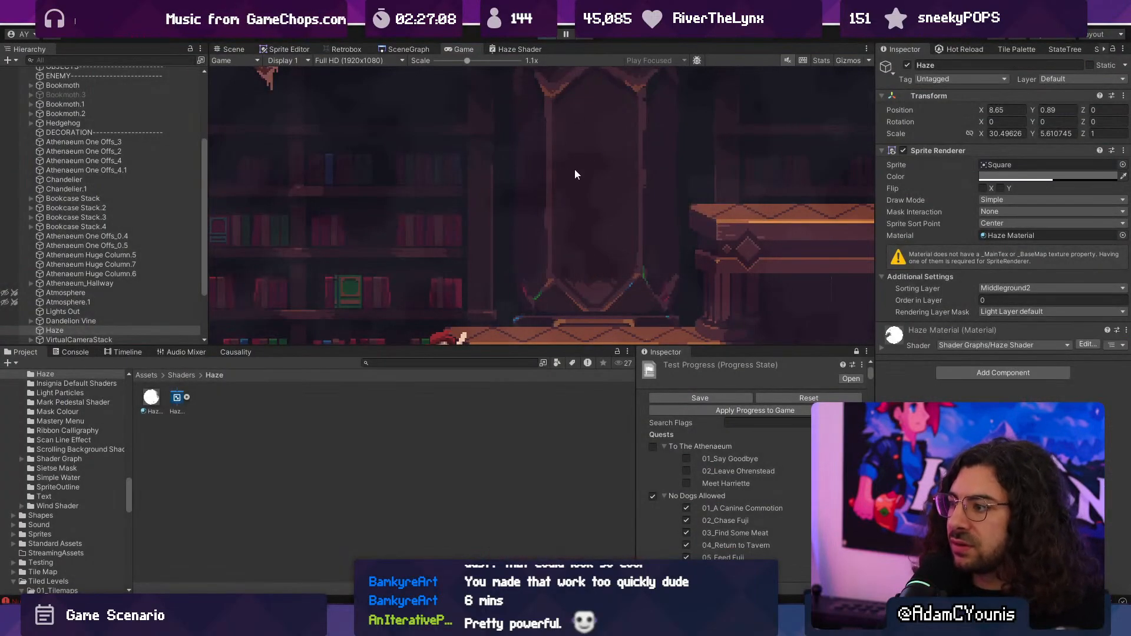
- Reopen the Haze Shader graph maximised, move Multiply closer to Divide, and place Vertex Color below Divide
left_click(502, 49)
double_click(517, 51)
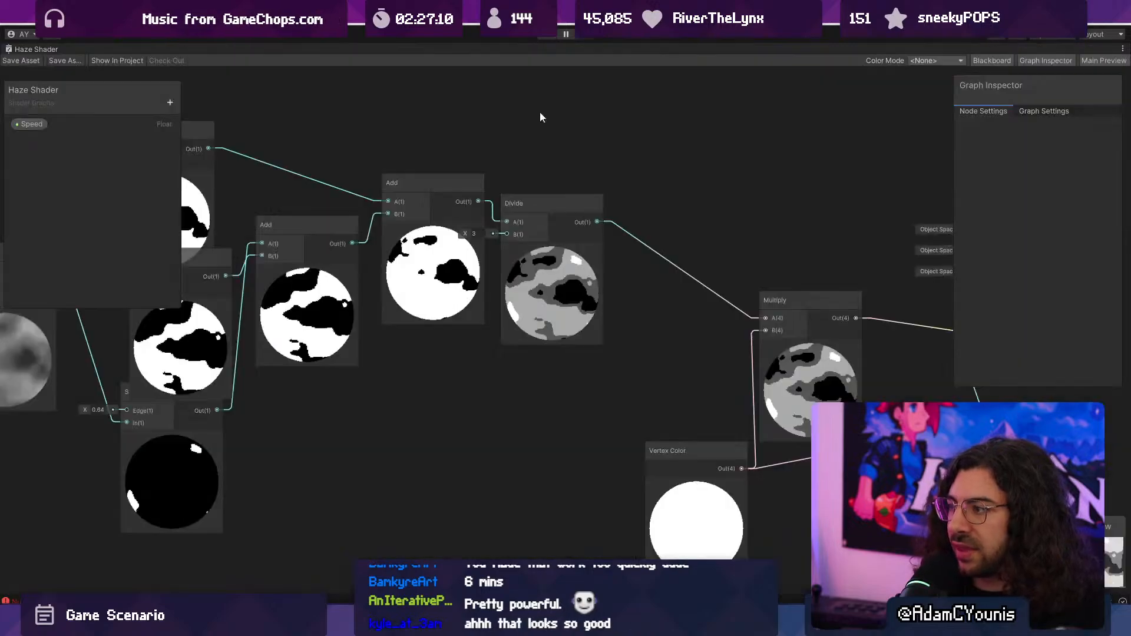
middle_click_drag(672, 219, 439, 171)
left_click_drag(588, 345, 485, 318)
left_click_drag(454, 403, 555, 391)
scroll(475, 260, "up", 3)
scroll(478, 259, "down", 3)
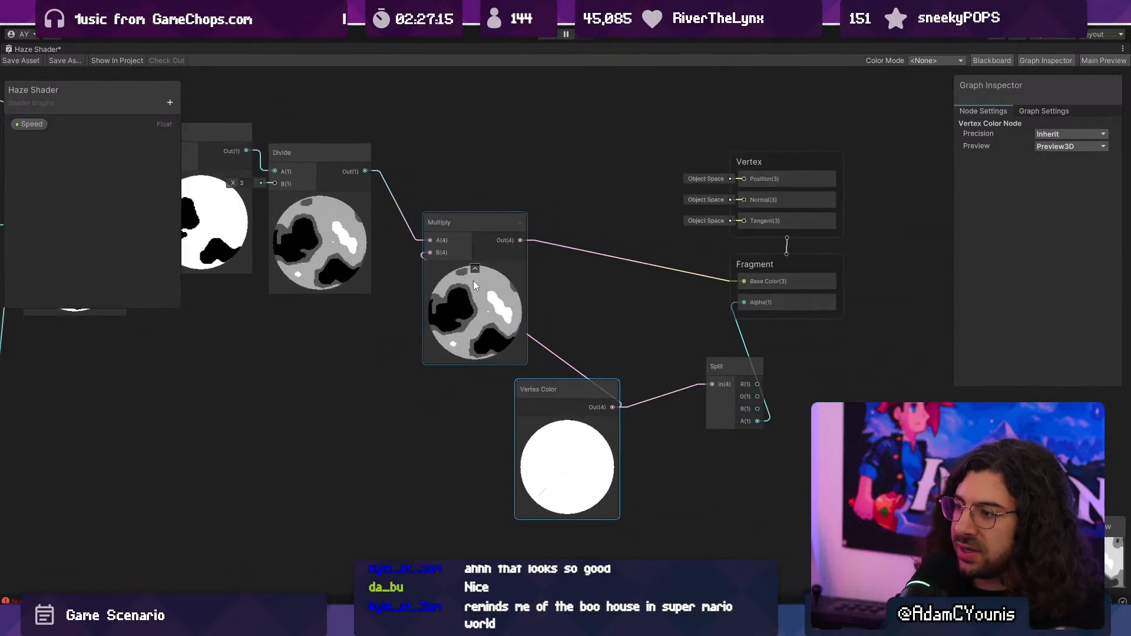
left_click_drag(555, 404, 335, 380)
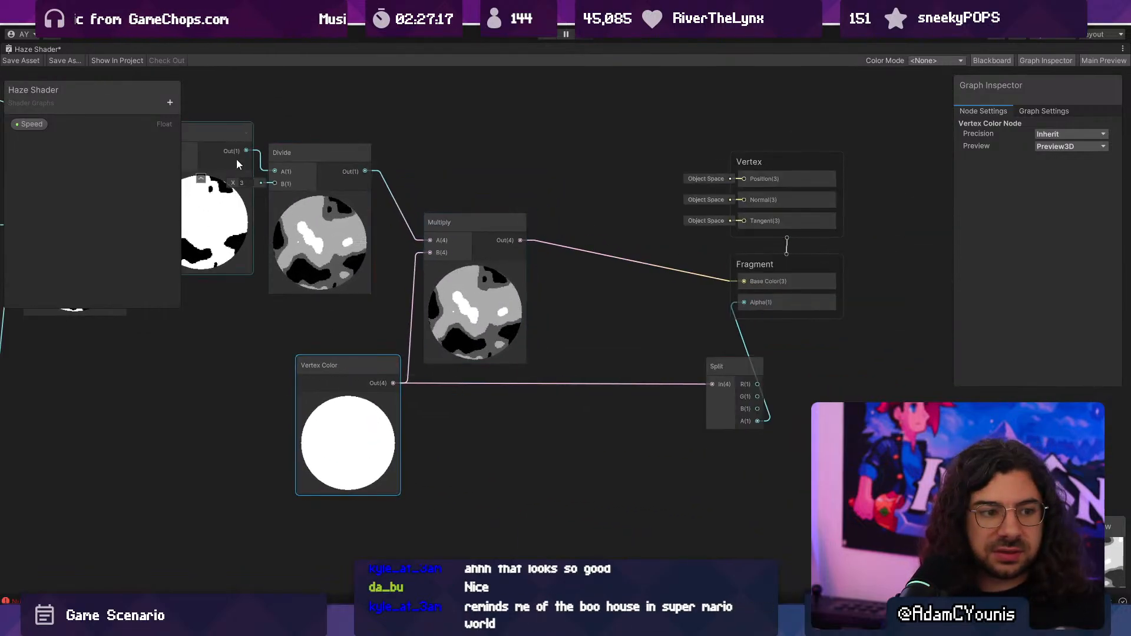
- Return to the Scene view and set the Haze sprite's color to a neutral grey of RGB 157, 157, 157
double_click(44, 49)
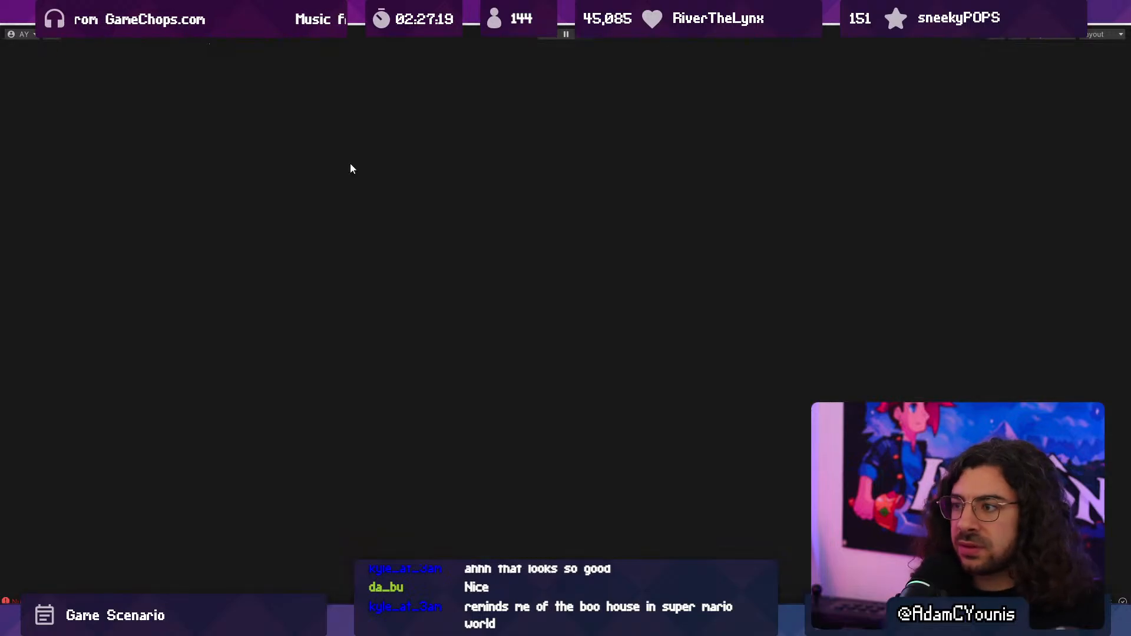
left_click(252, 48)
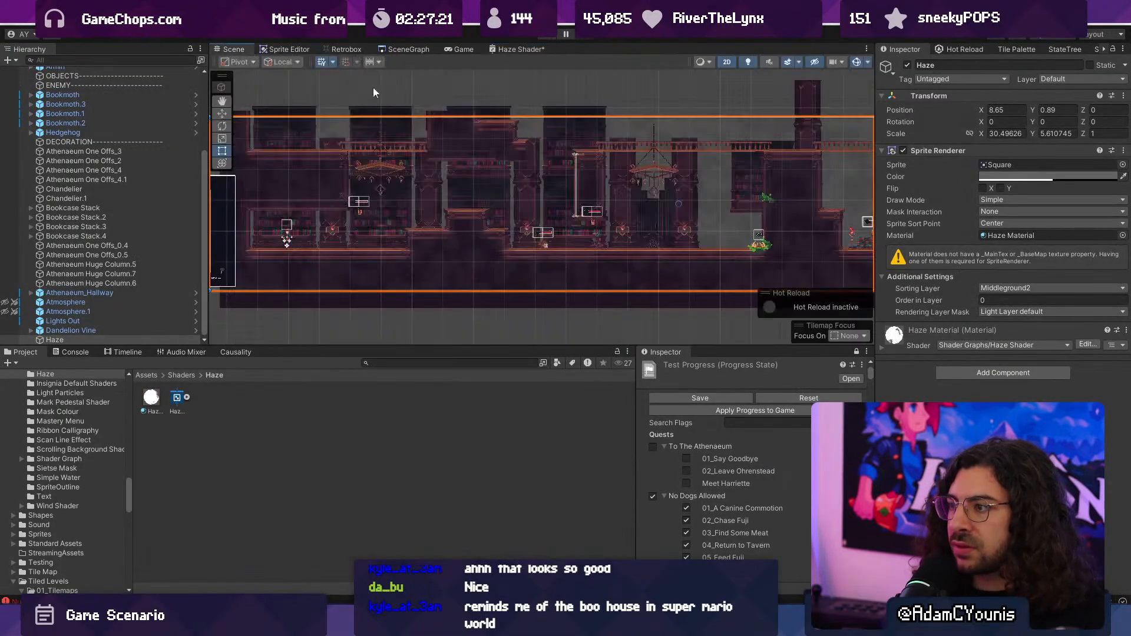
scroll(411, 183, "up", 3)
left_click(1019, 176)
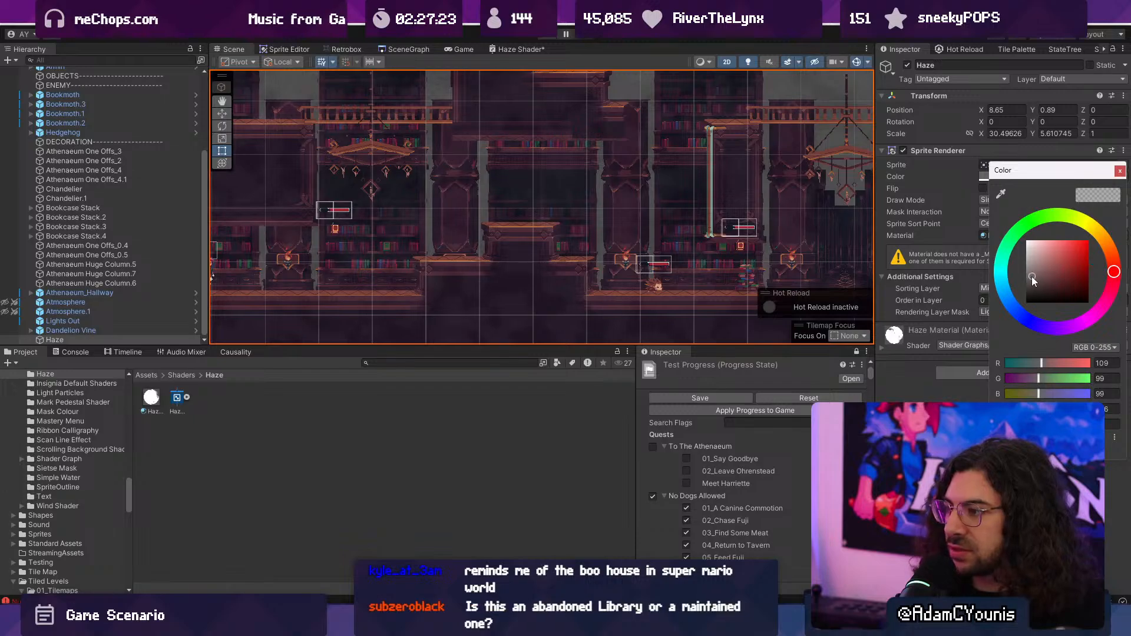
left_click_drag(1032, 278, 1004, 269)
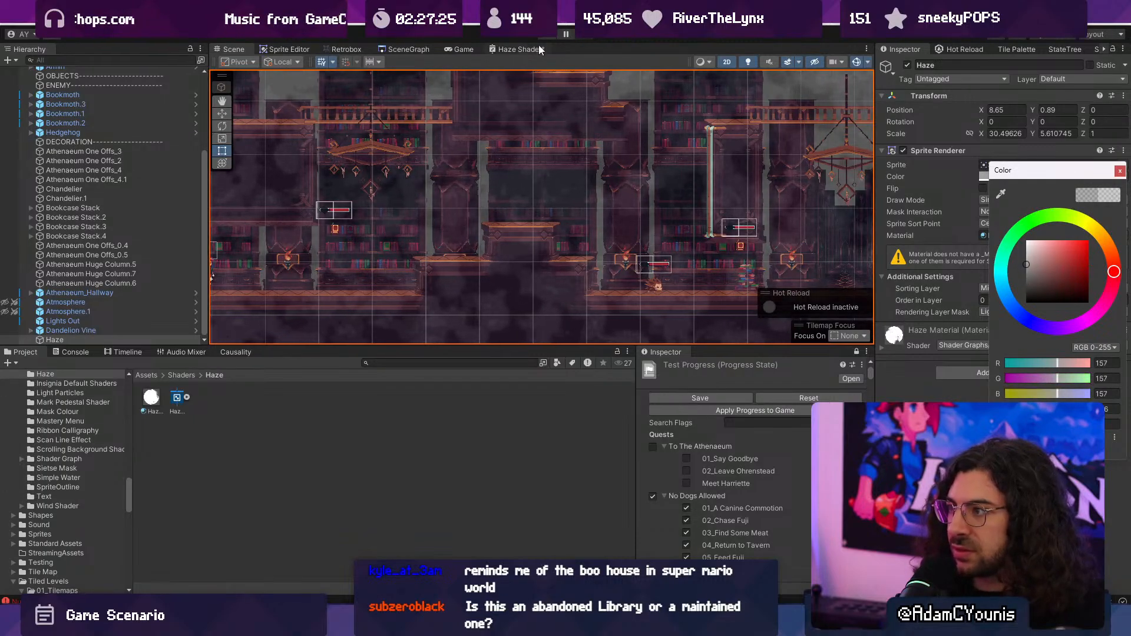
- Reopen the Haze Shader graph maximised and set the lowest Step's Edge to 0.94 and the middle Step's to 0.55
left_click(518, 49)
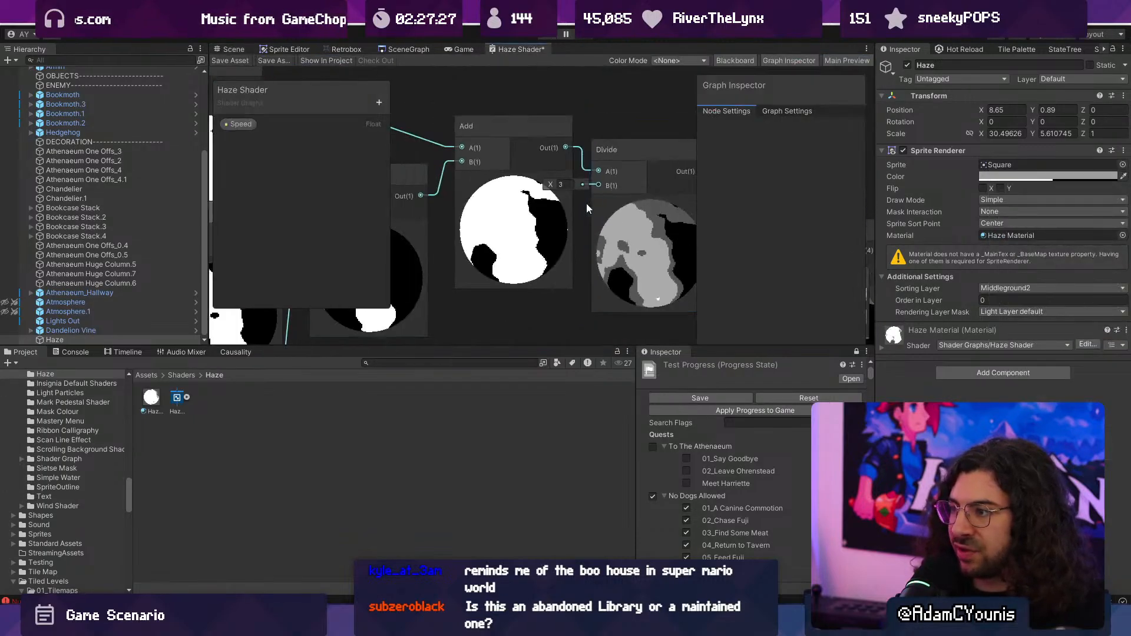
double_click(514, 50)
scroll(532, 203, "up", 2)
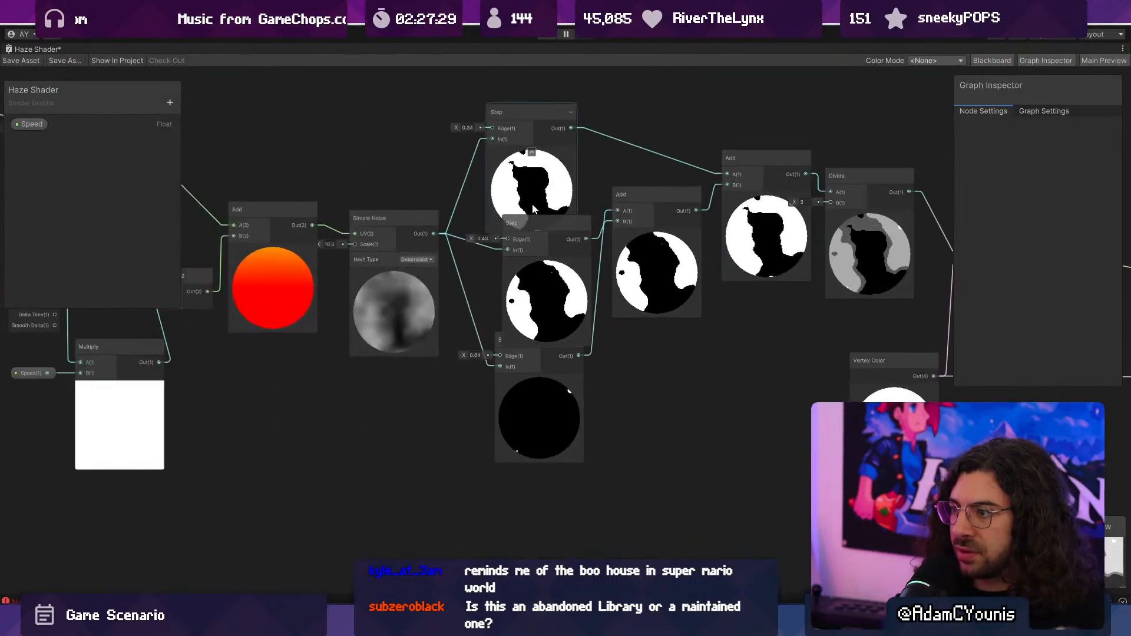
scroll(482, 271, "up", 3)
scroll(482, 271, "down", 3)
left_click_drag(428, 447, 431, 446)
left_click_drag(433, 271, 435, 271)
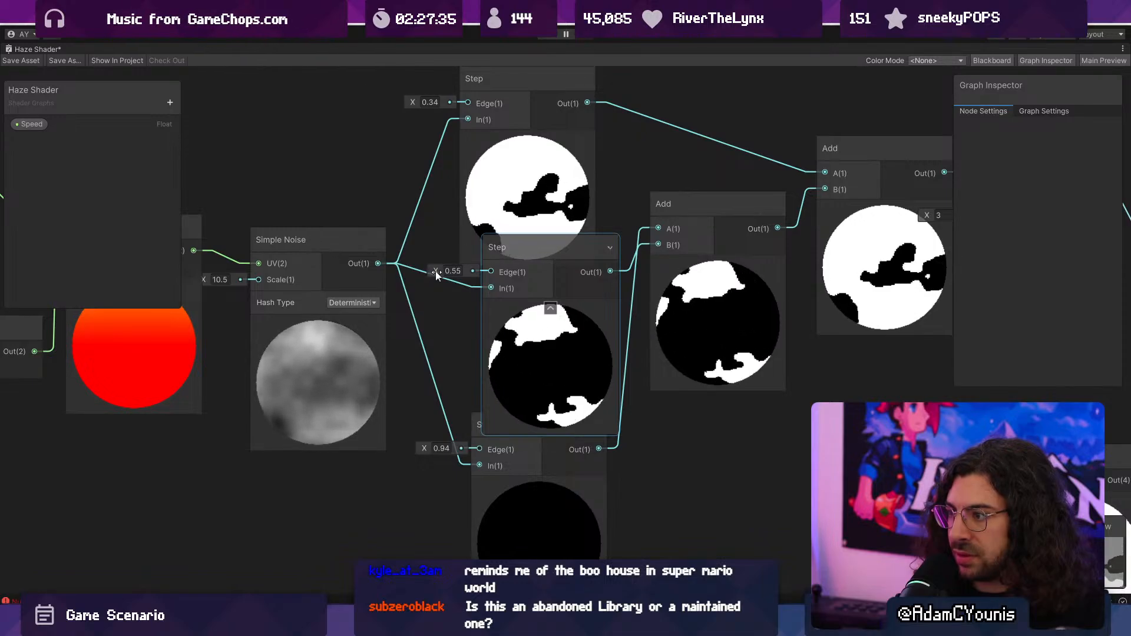
left_click(335, 193)
- Play the game to check the haze with the wider band thresholds and lighter tint, and stop playback
double_click(29, 49)
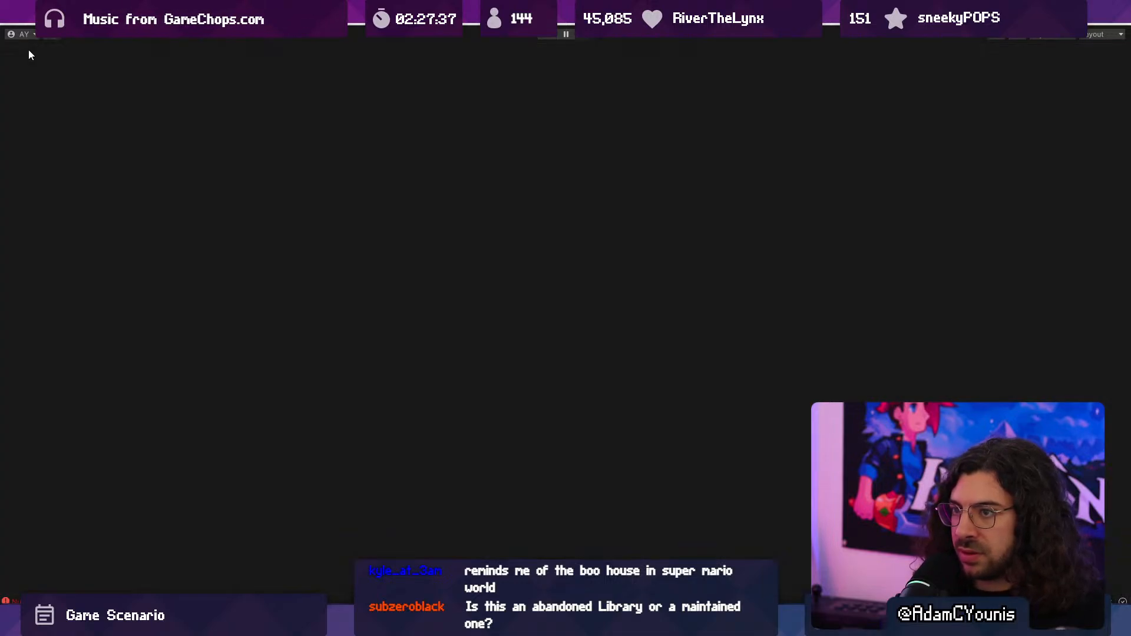
left_click(462, 49)
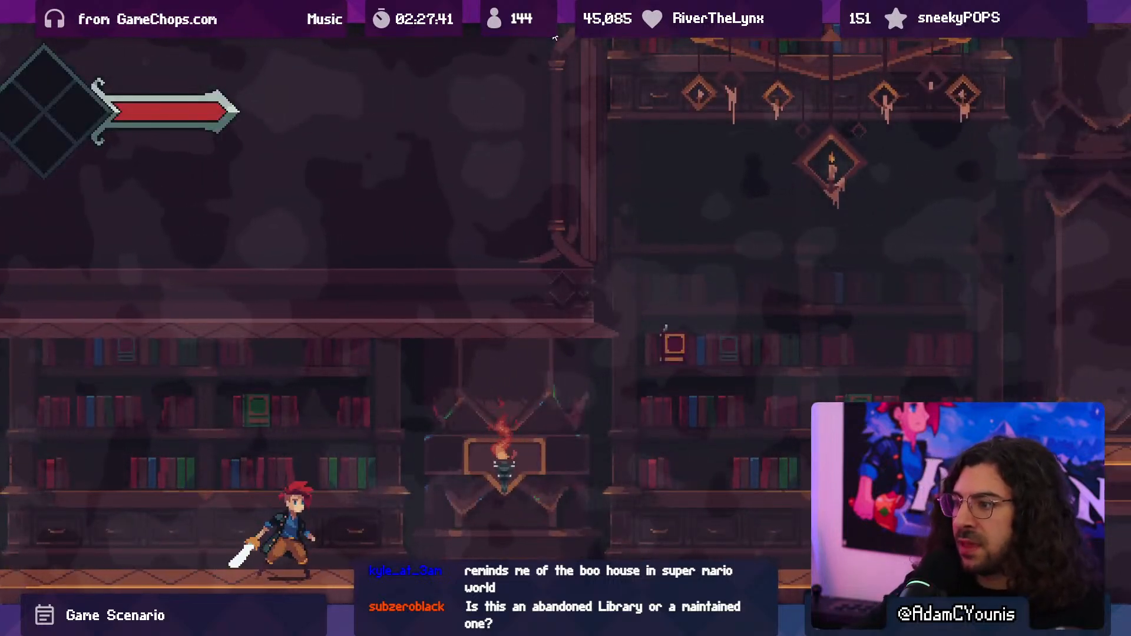
key("F10")
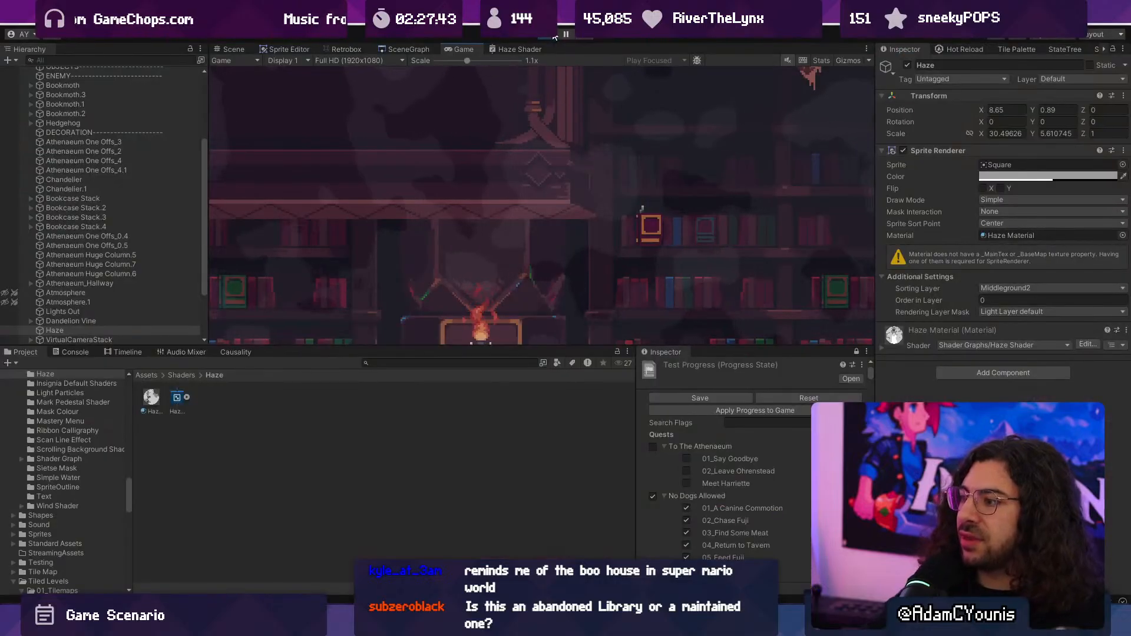
- Reopen the Haze Shader graph maximised, set the Step Edges to 0.31, 0.43 and 0.53 from highest to lowest, and save the shader
double_click(516, 48)
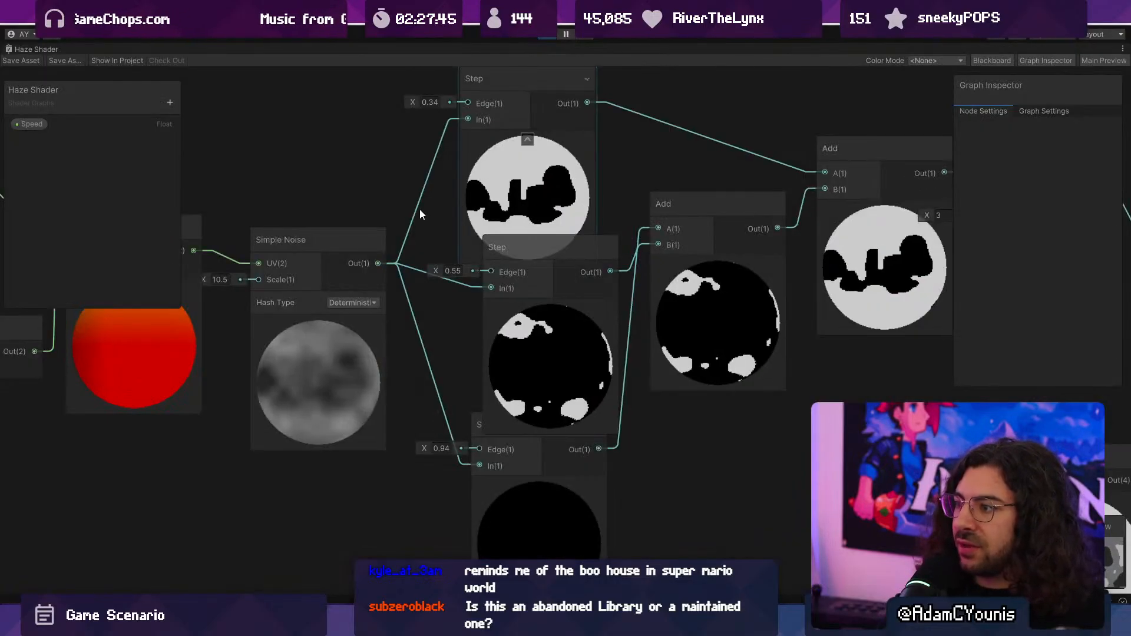
scroll(419, 210, "up", 3)
left_click_drag(439, 168, 433, 169)
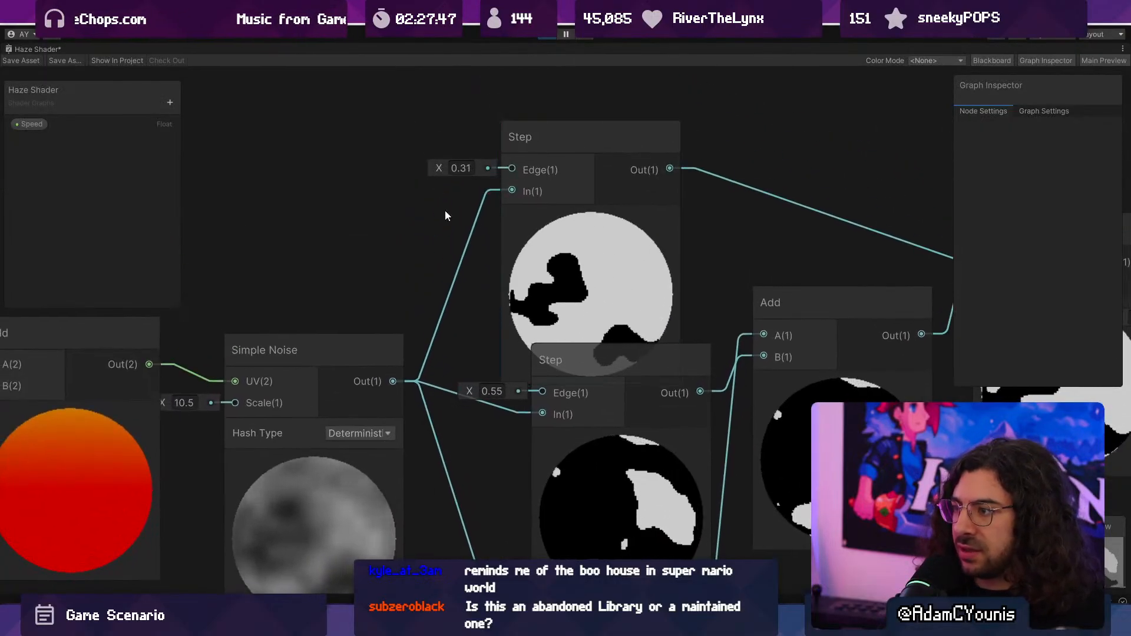
left_click_drag(470, 388, 468, 389)
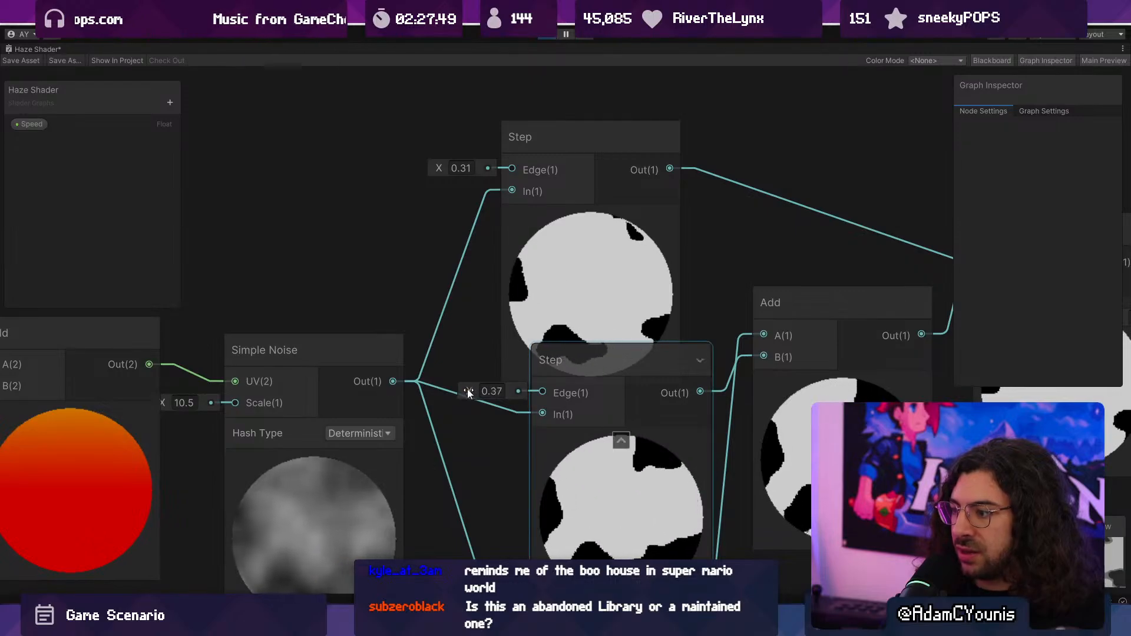
middle_click_drag(501, 531, 492, 332)
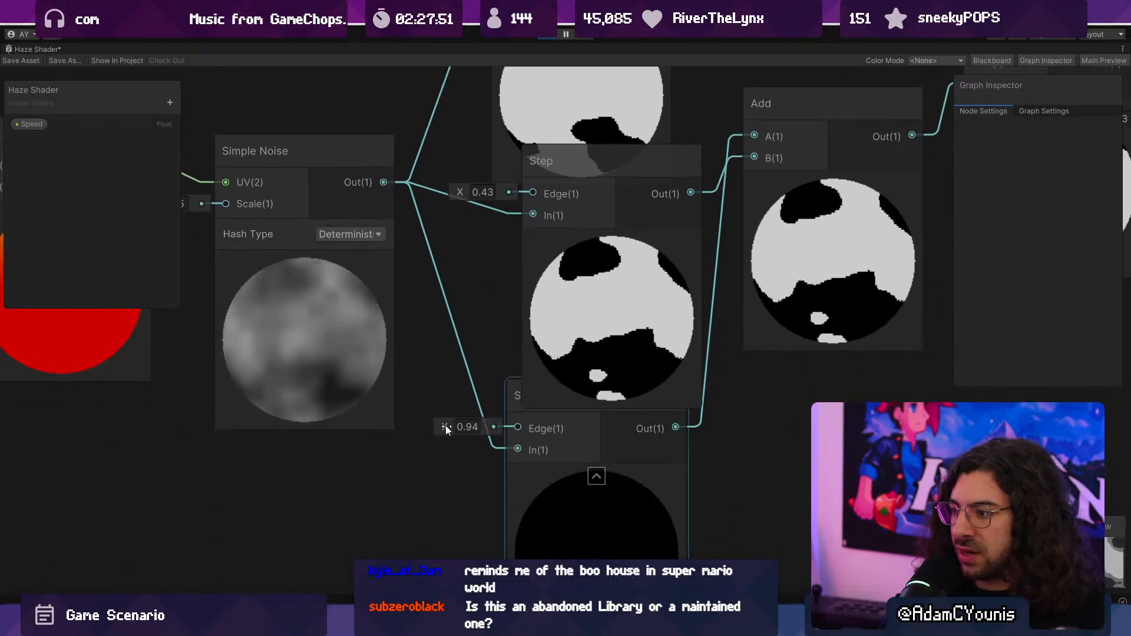
left_click_drag(445, 425, 434, 425)
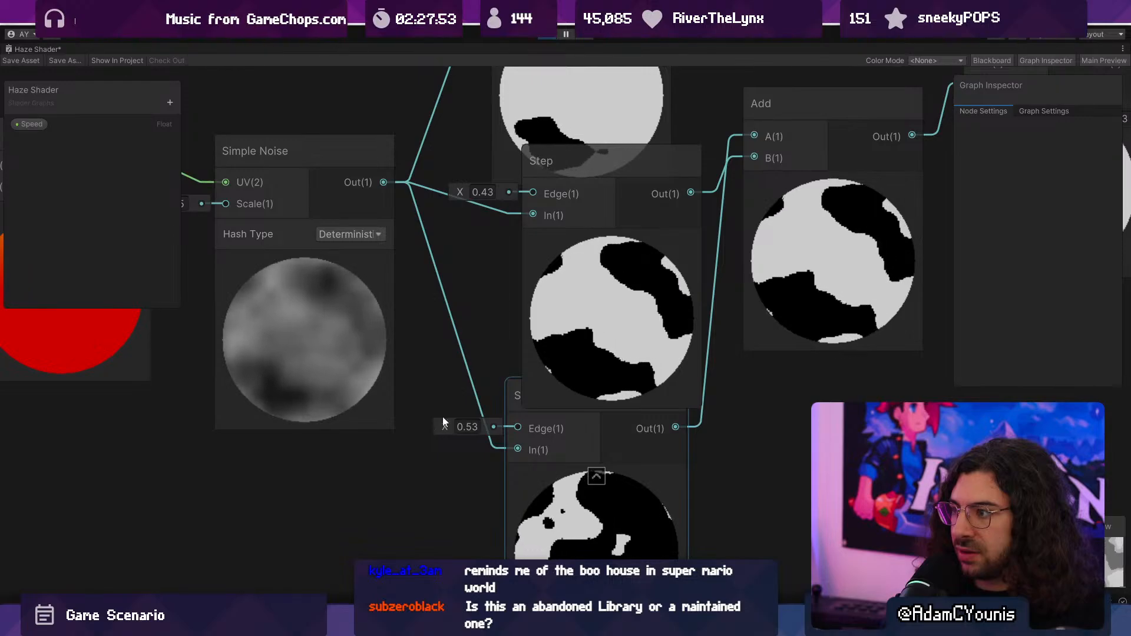
scroll(442, 416, "down", 3)
key("ctrl+s")
double_click(37, 48)
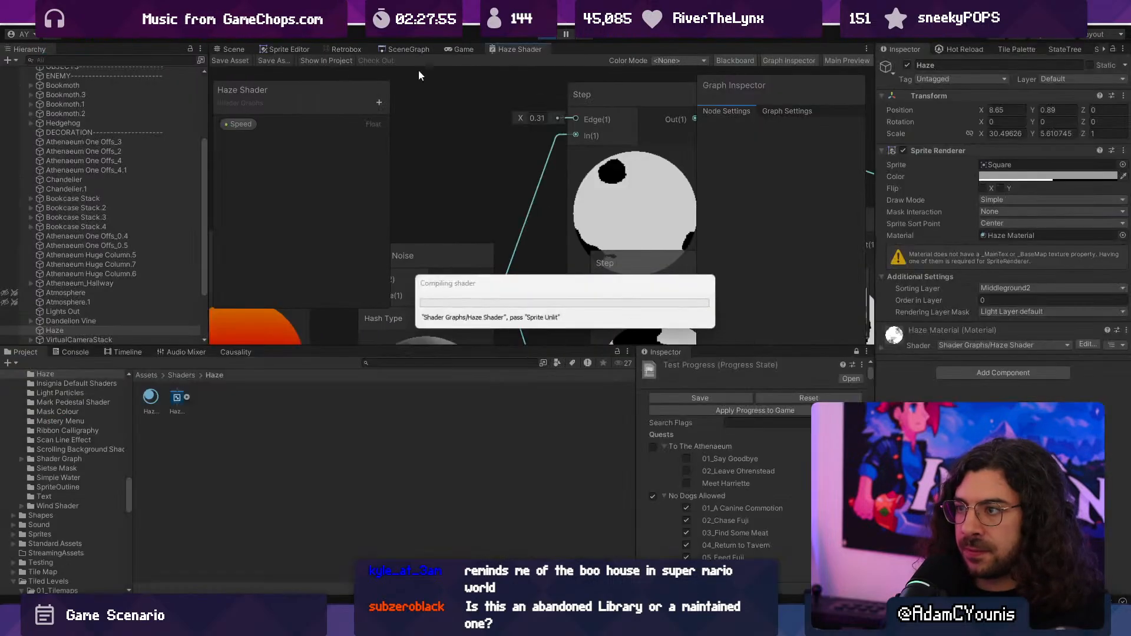
- Enlarge the Game view, play through the library to check the haze with the closer band thresholds, and stop playback
left_click(463, 49)
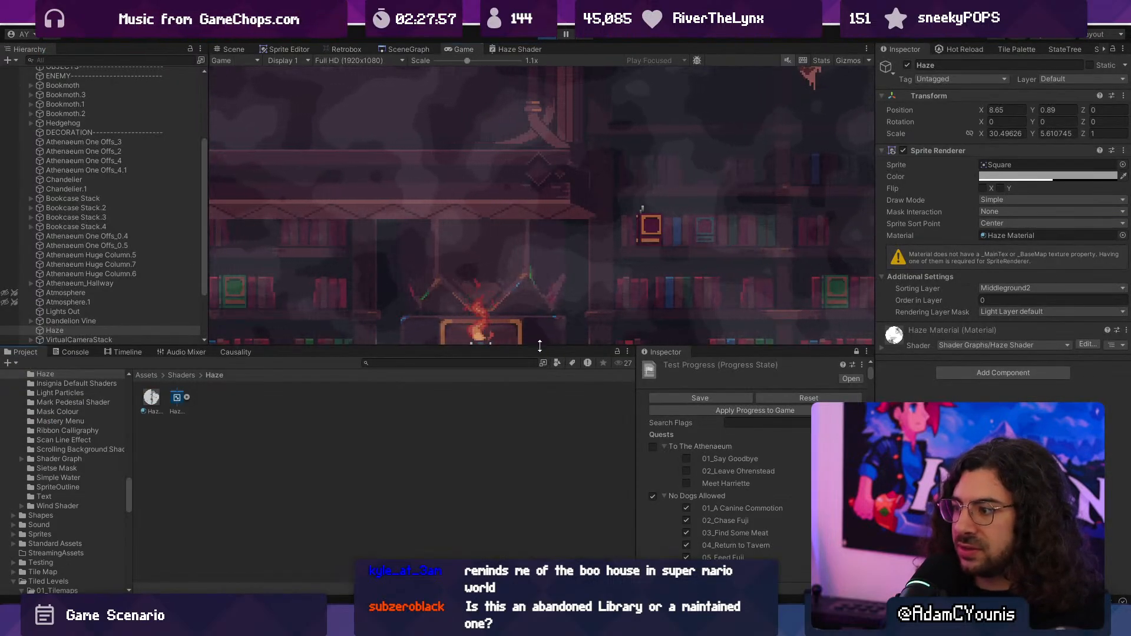
left_click_drag(540, 345, 530, 469)
double_click(461, 50)
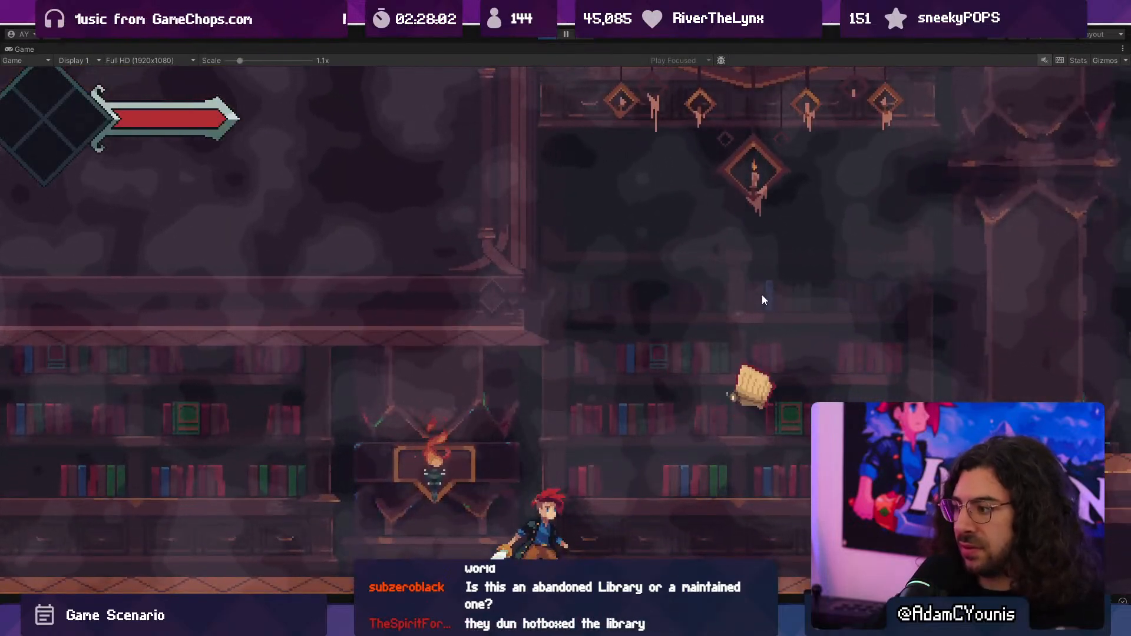
key("Right")
key("space")
key("x")
key("Left")
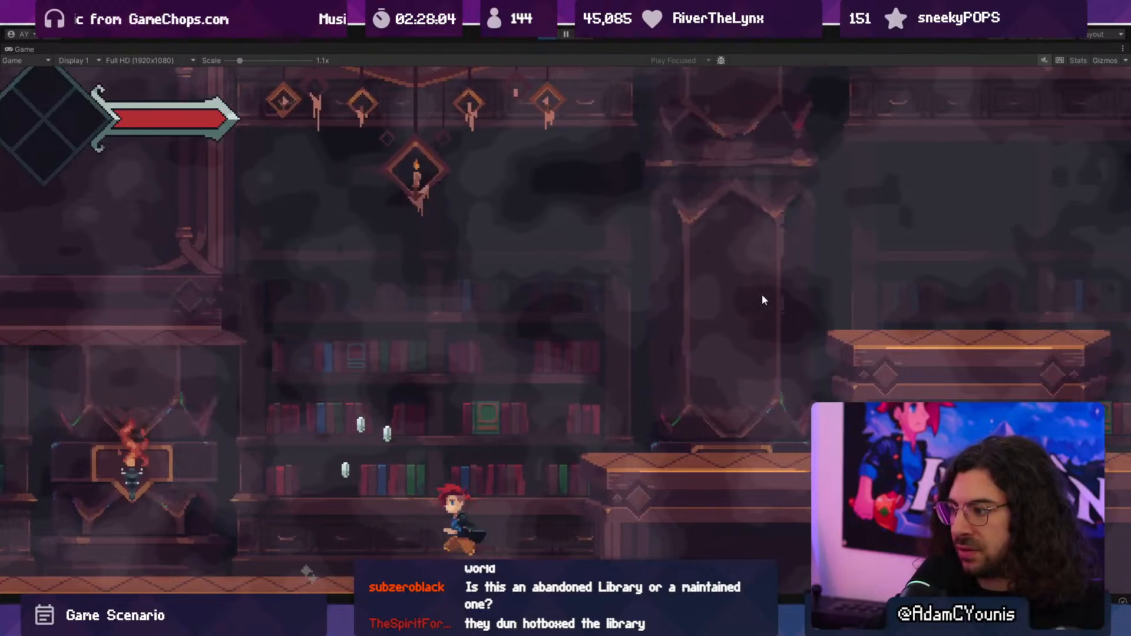
key("x")
key("Right")
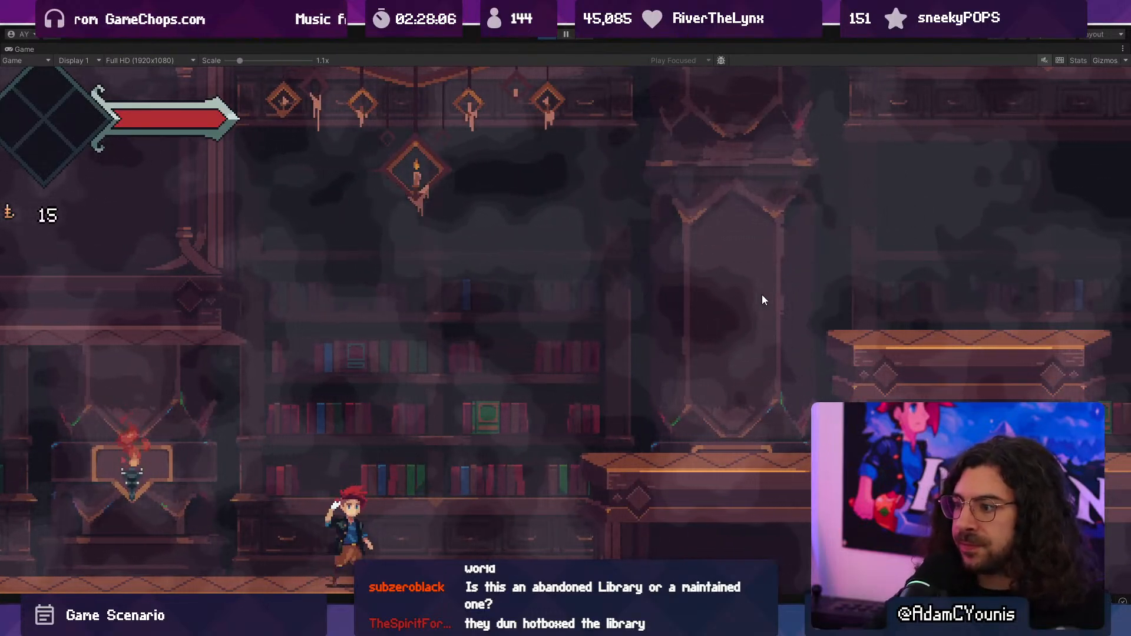
key("F10")
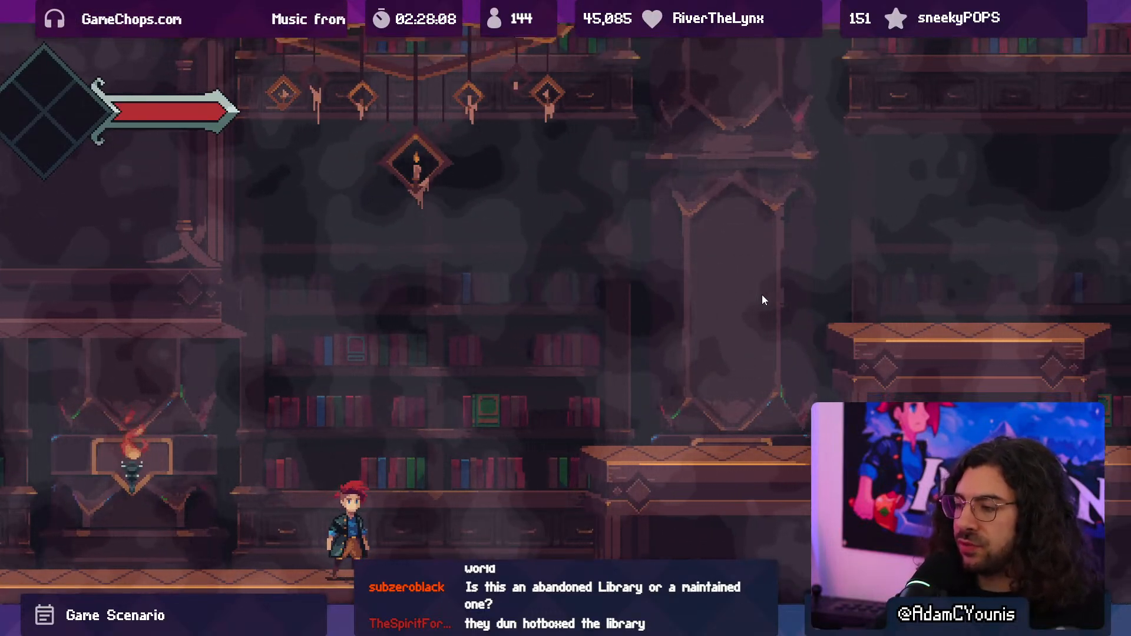
key("F10")
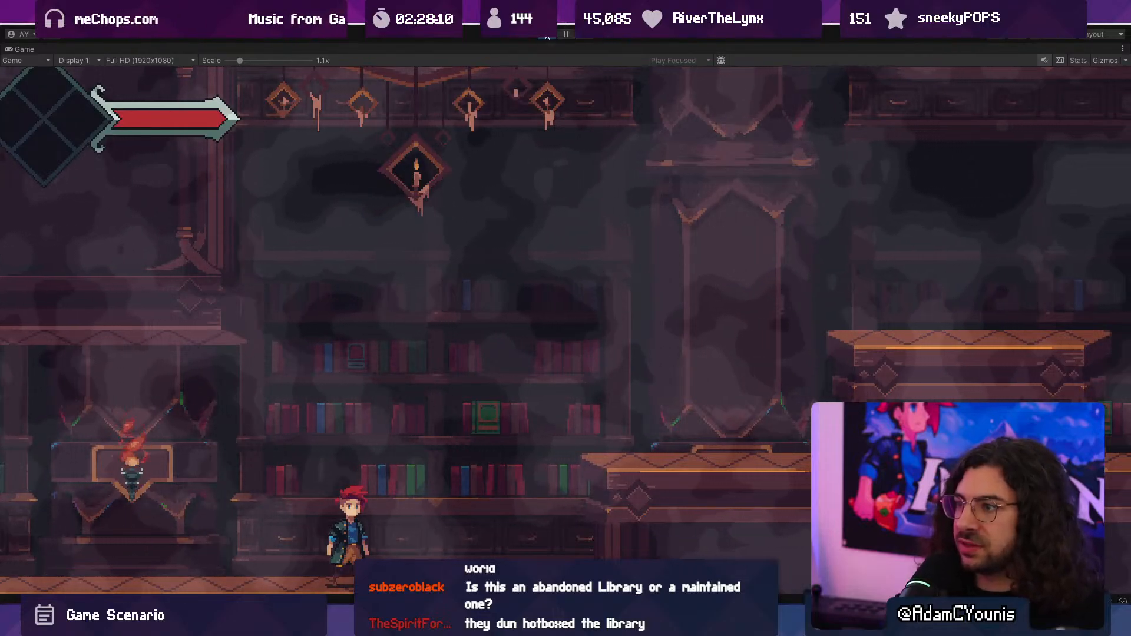
left_click(547, 36)
- Reopen the Haze Shader graph maximised and move the Add node feeding Simple Noise up beside Quantise, above Vector 2
left_click(498, 49)
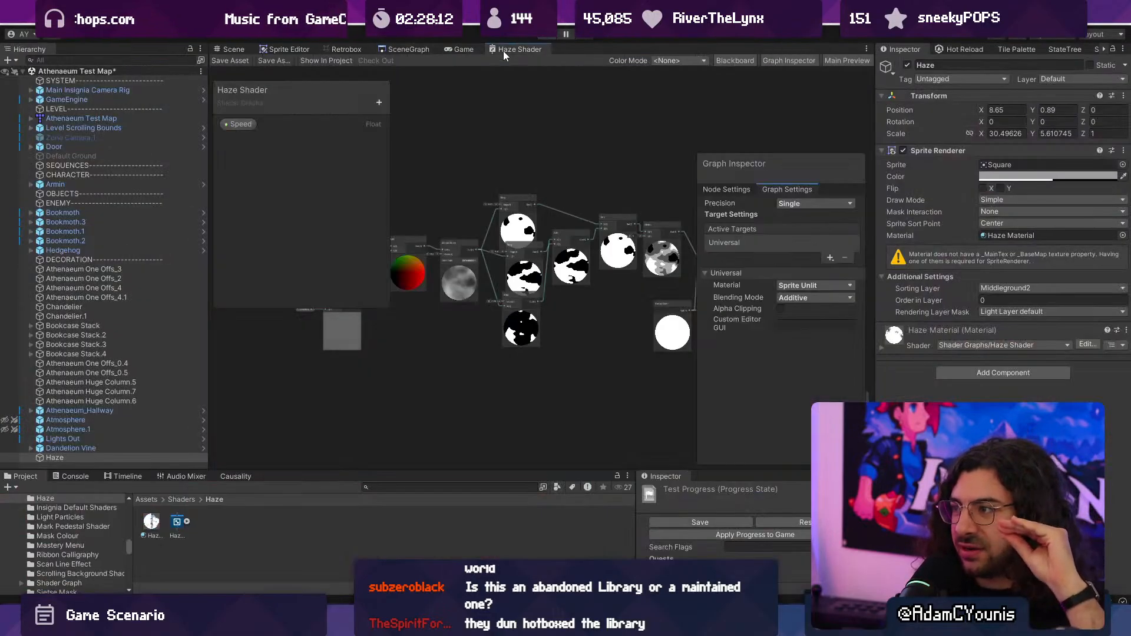
double_click(503, 50)
scroll(430, 329, "up", 4)
middle_click_drag(735, 305, 588, 285)
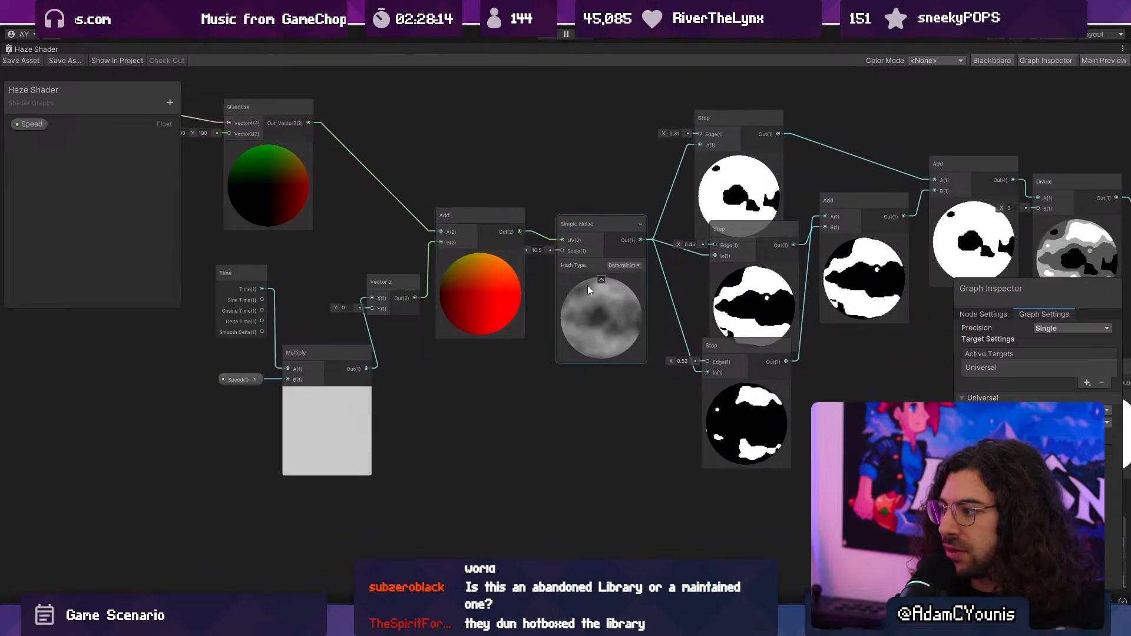
middle_click_drag(459, 266, 482, 331)
scroll(481, 331, "up", 3)
mouse_move(532, 343)
left_mouse_down()
mouse_move(510, 355)
mouse_move(521, 341)
left_mouse_up()
middle_click_drag(493, 313, 538, 343)
left_click_drag(554, 378, 451, 253)
middle_click_drag(480, 245, 504, 316)
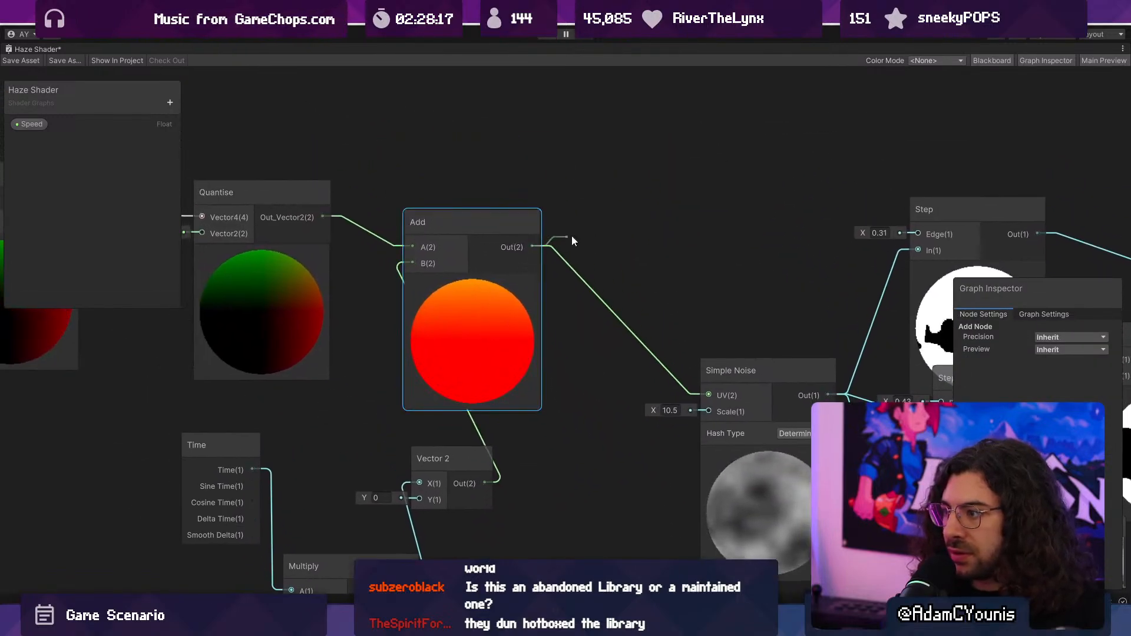
- Insert a Multiply node between Add and Simple Noise with B set to X 2, Y 4.87, and save the shader
left_click_drag(572, 237, 599, 201)
type("mult")
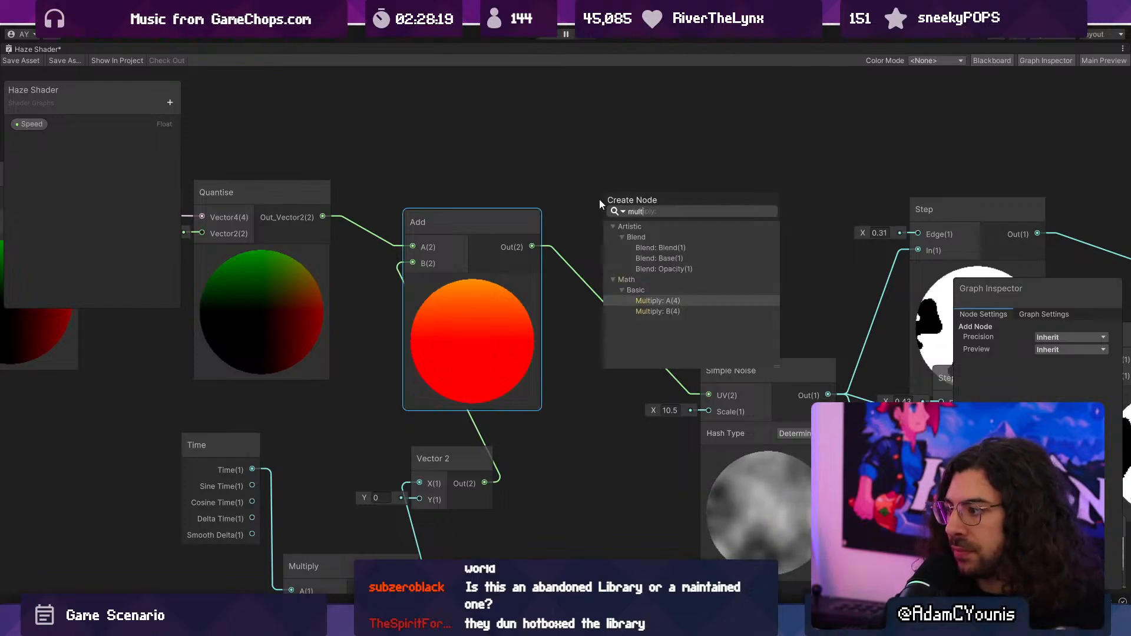
key("Return")
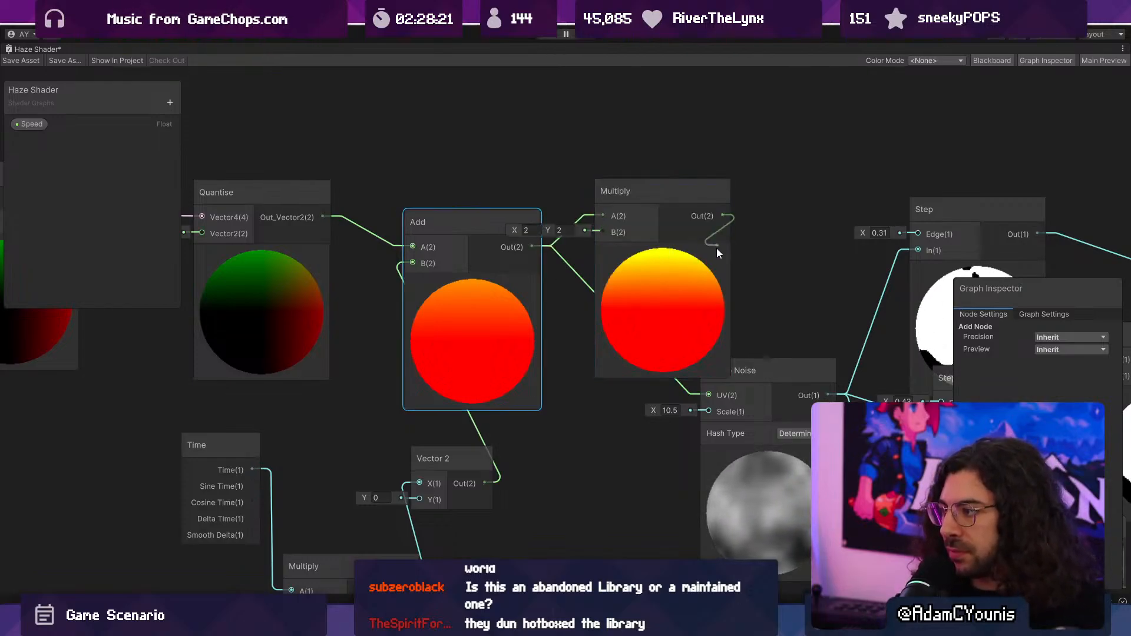
left_click_drag(549, 230, 595, 238)
middle_click_drag(760, 321, 421, 264)
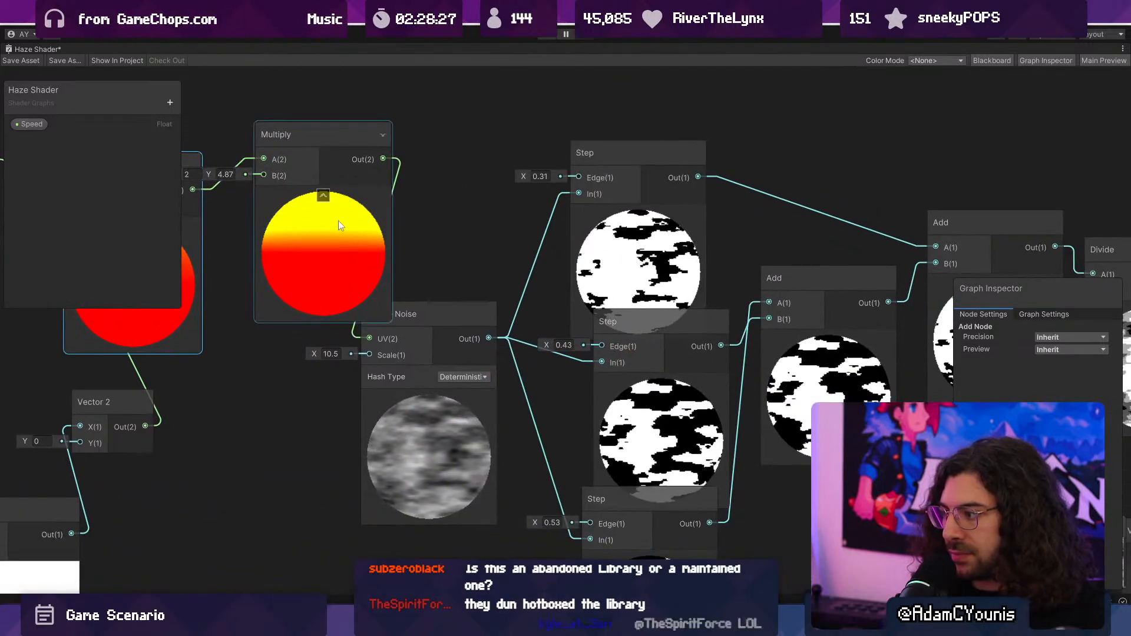
double_click(31, 50)
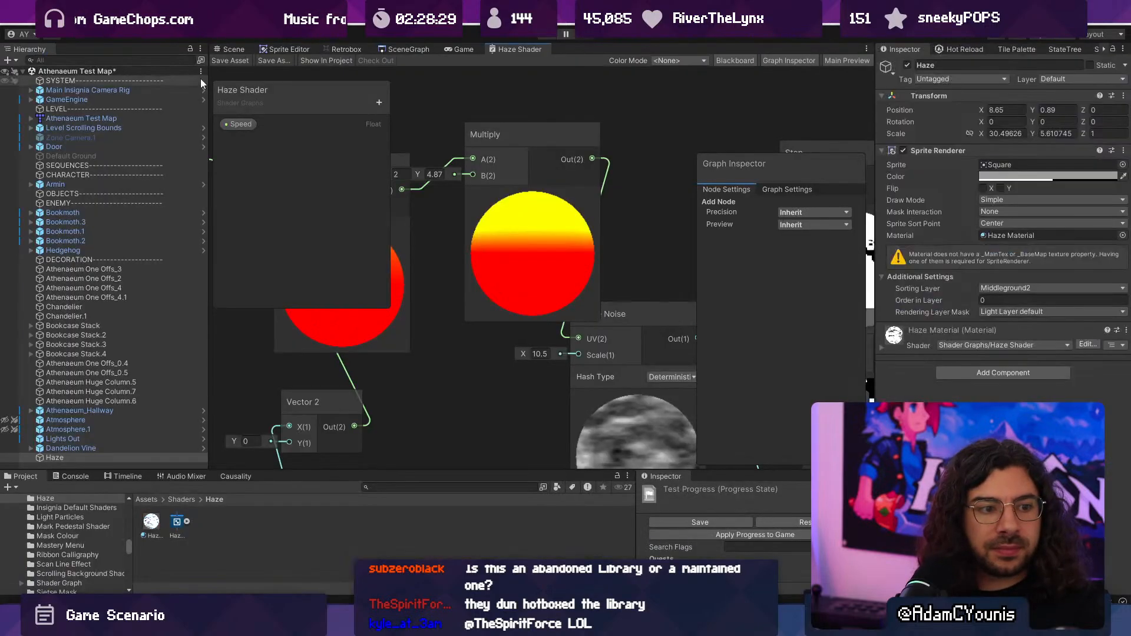
- Play the game full screen to check the horizontally stretched haze around the bookcases and platforms
left_click(459, 49)
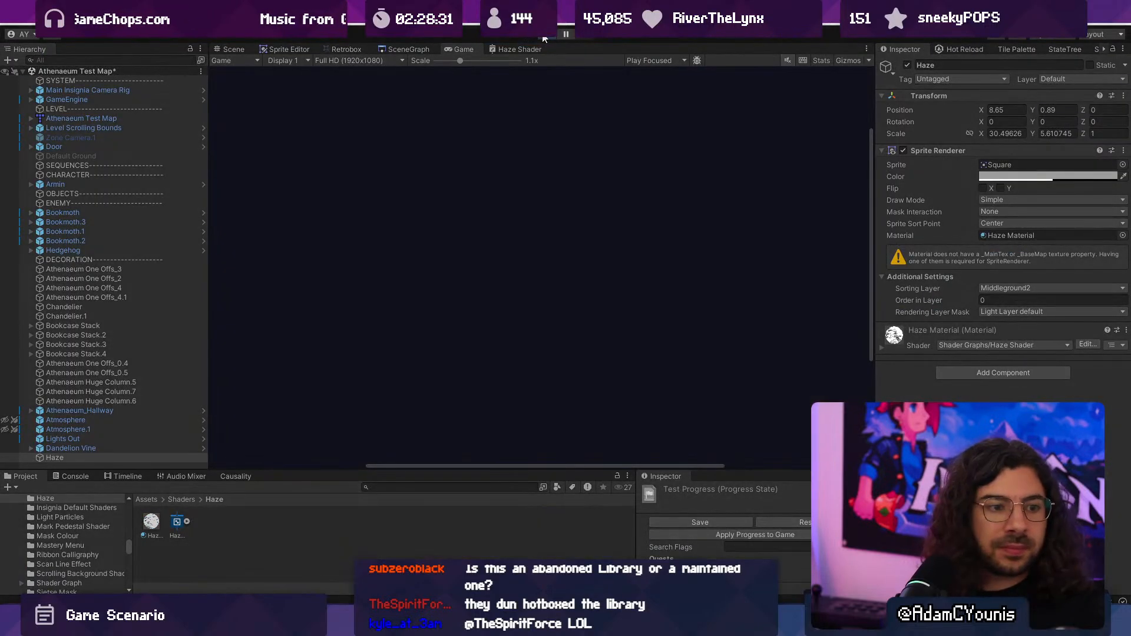
left_click(543, 37)
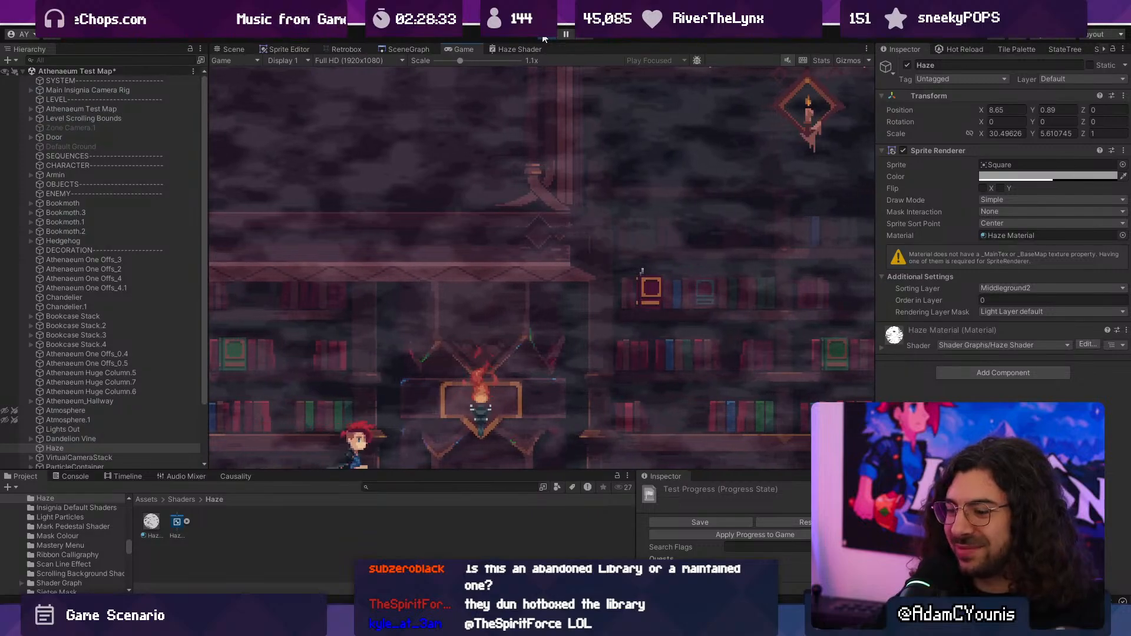
key("F10")
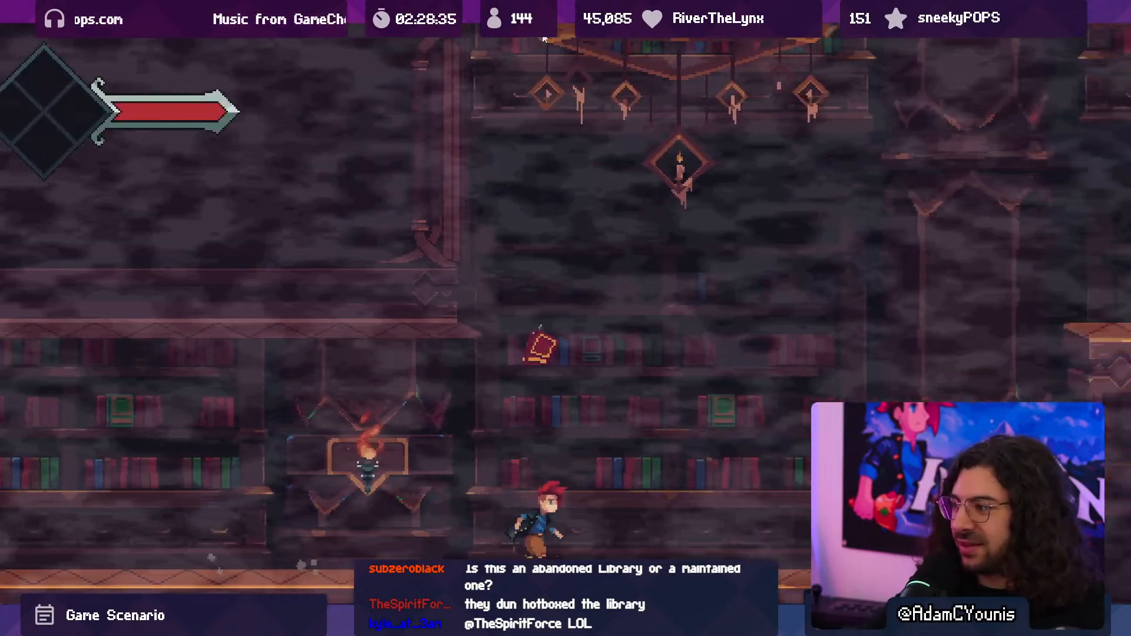
key("space")
key("x")
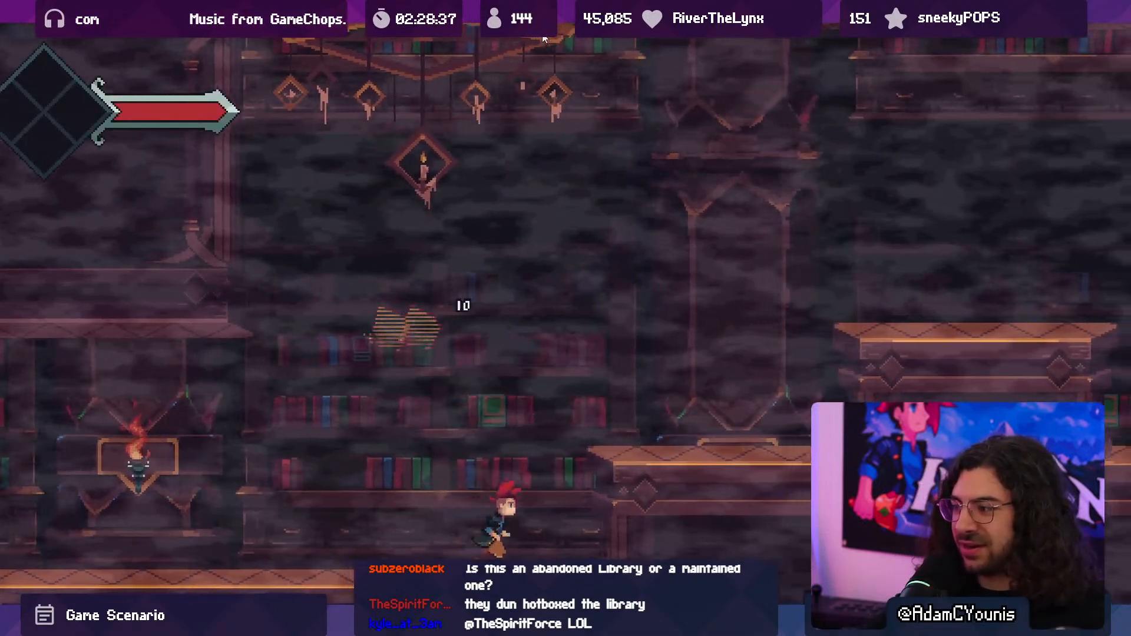
key("space")
key("Left")
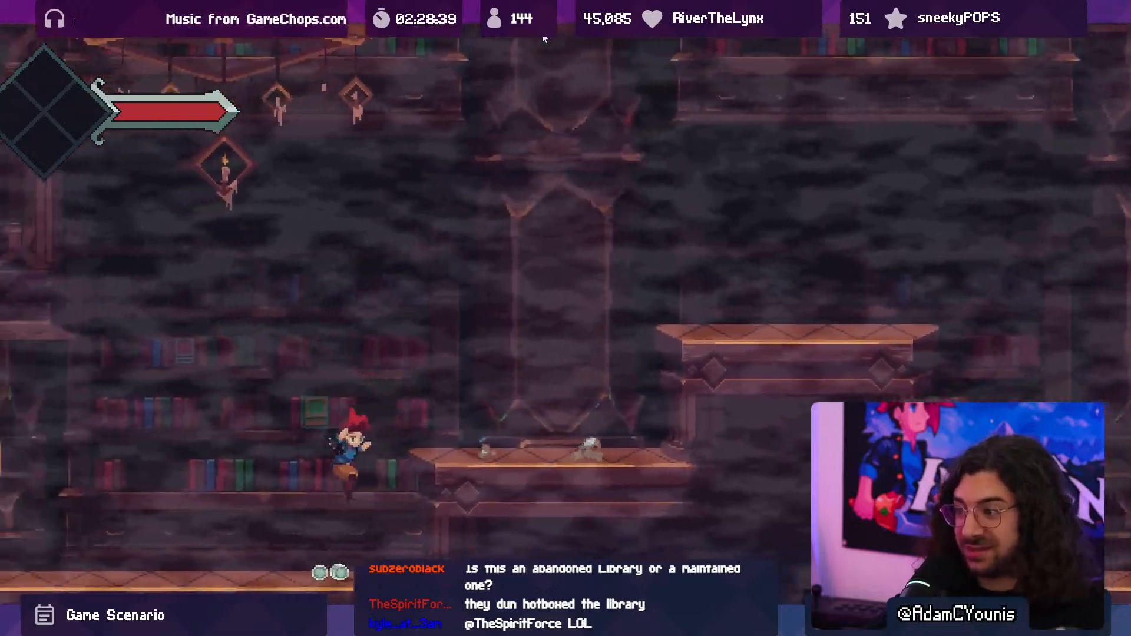
key("Right")
key("space")
key("space")
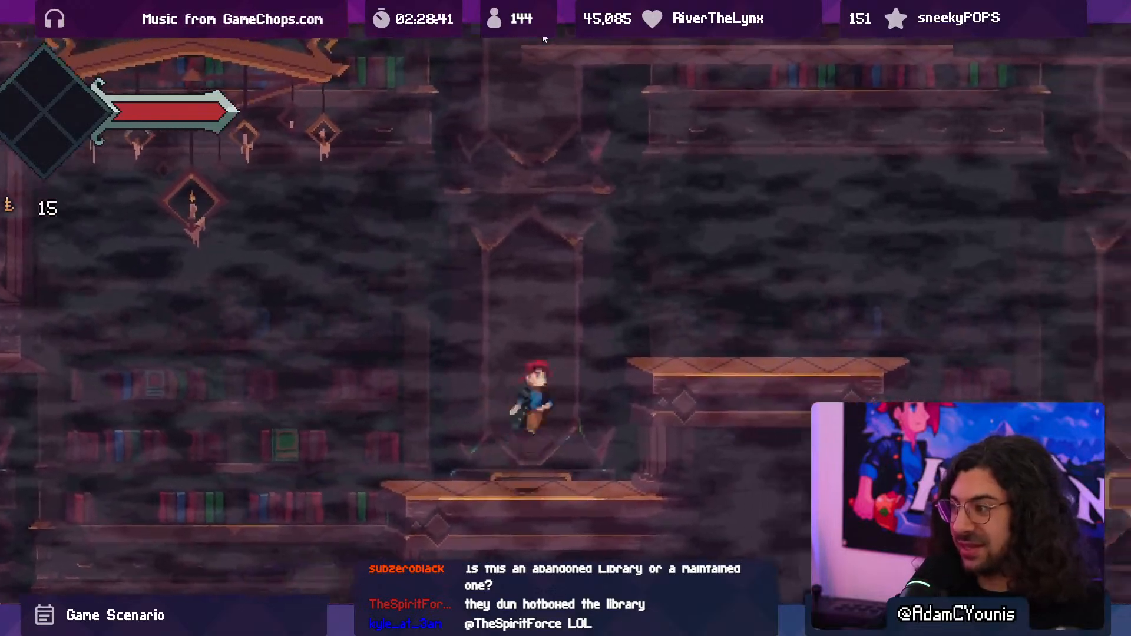
key("F10")
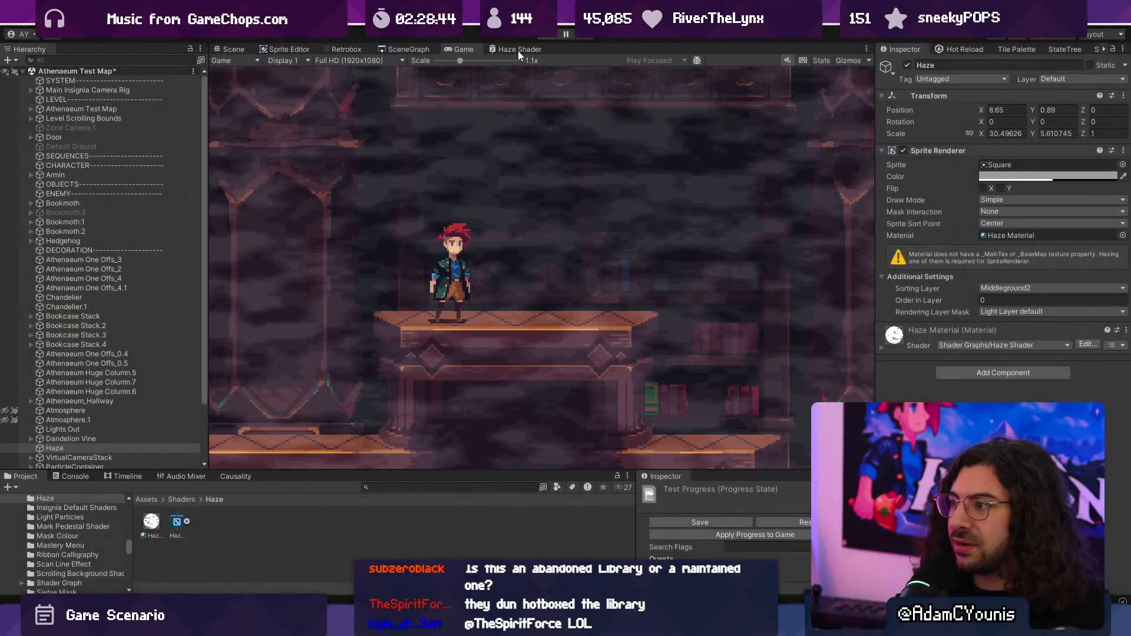
- Reopen the Haze Shader graph maximised and set the new Multiply node's B to X 1.34, Y 6.48, saving the shader
double_click(518, 51)
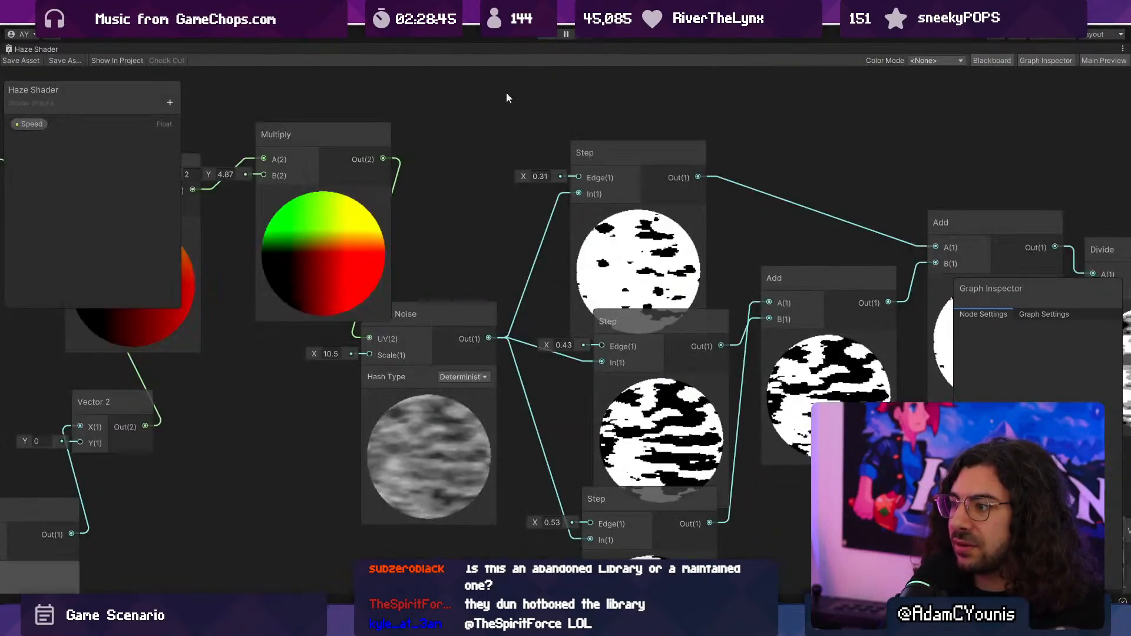
scroll(397, 271, "up", 5)
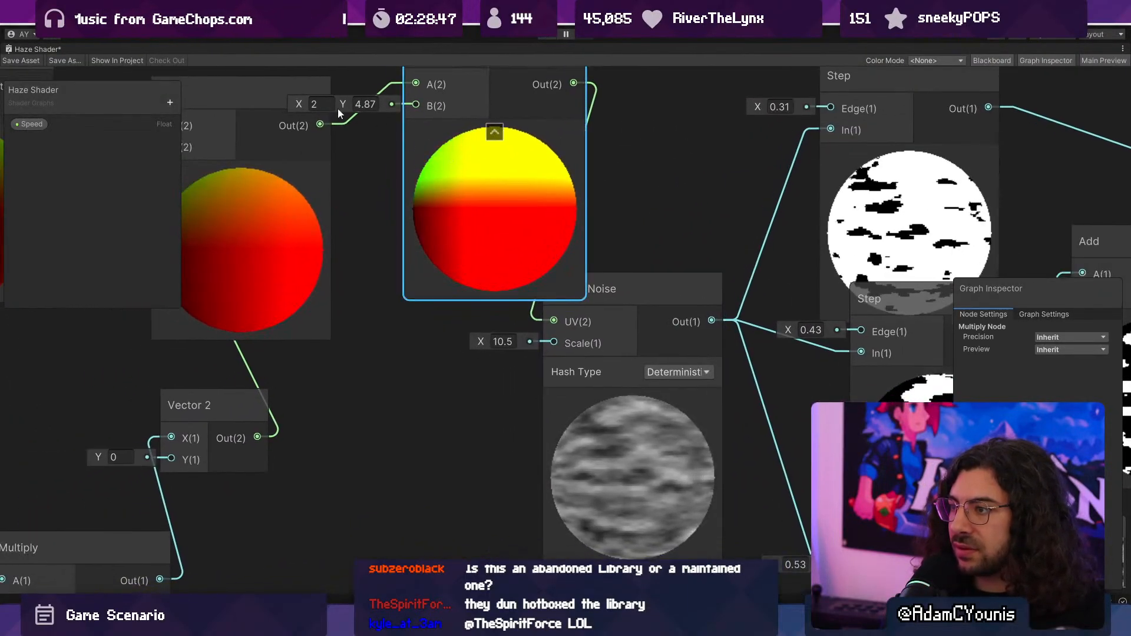
left_click_drag(344, 100, 281, 93)
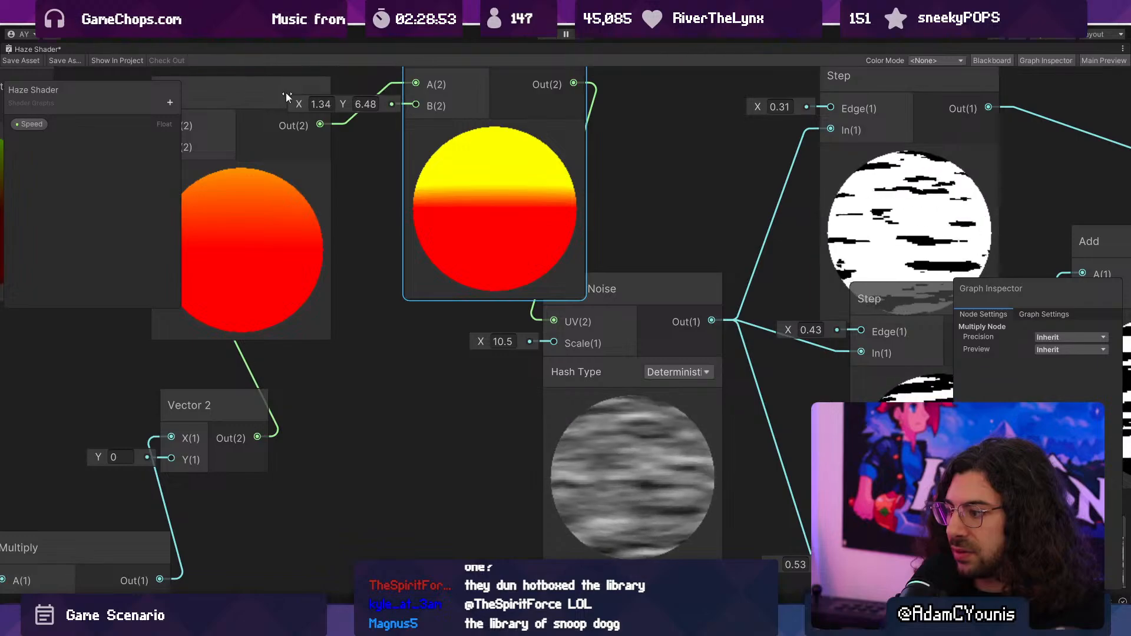
double_click(29, 49)
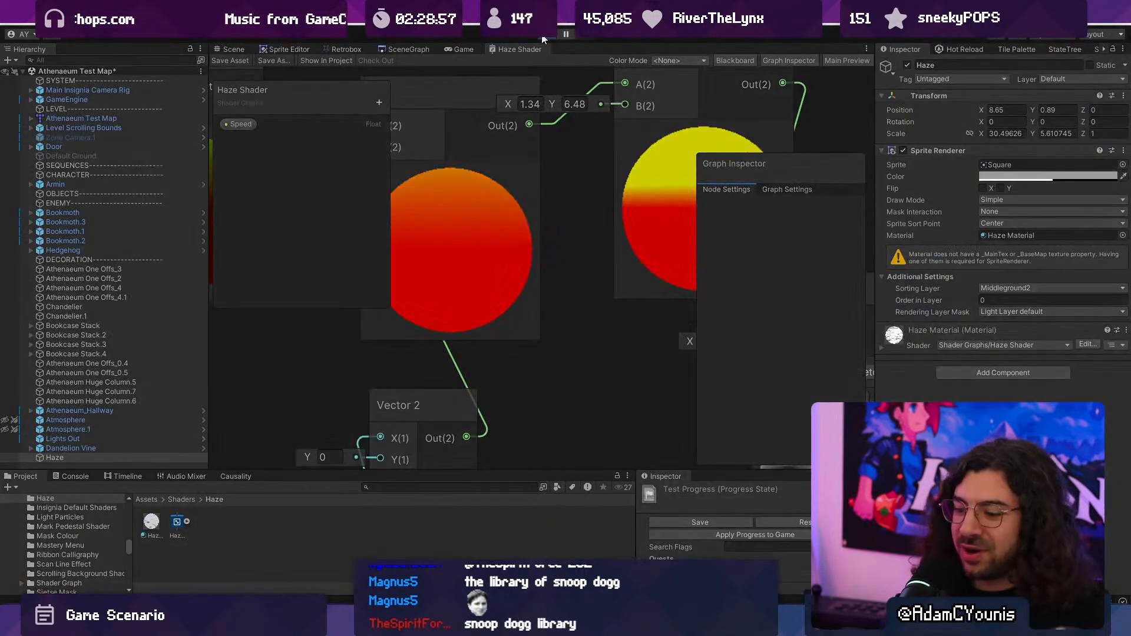
- Play the level full screen, fighting the flying book enemy and climbing the platforms, to check the restretched haze
key("Right")
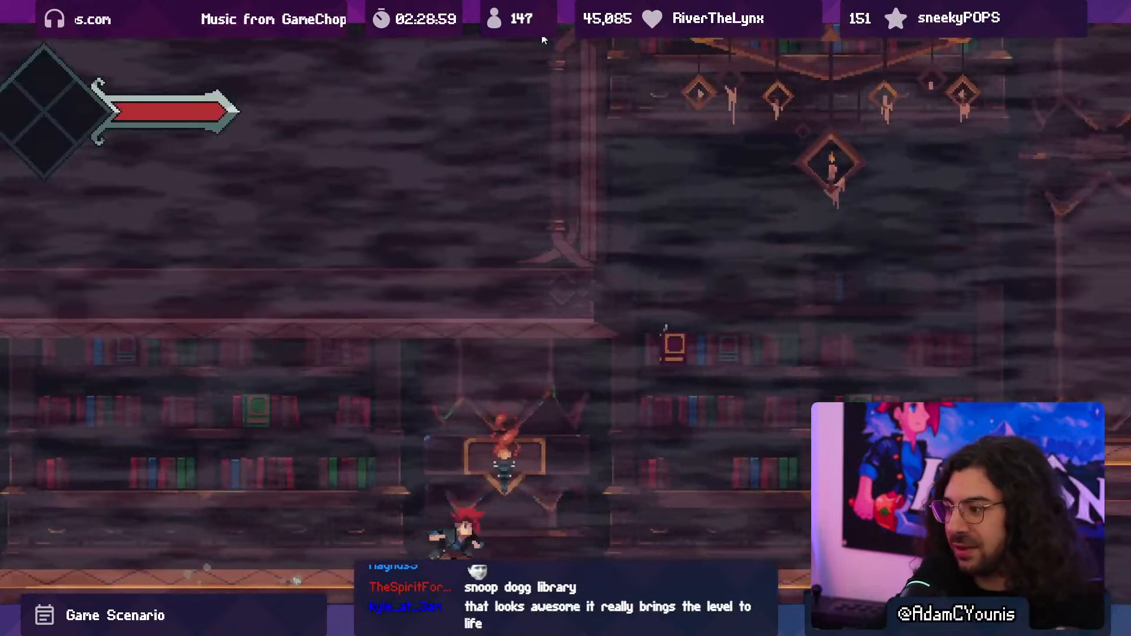
key("space")
key("space")
key("x")
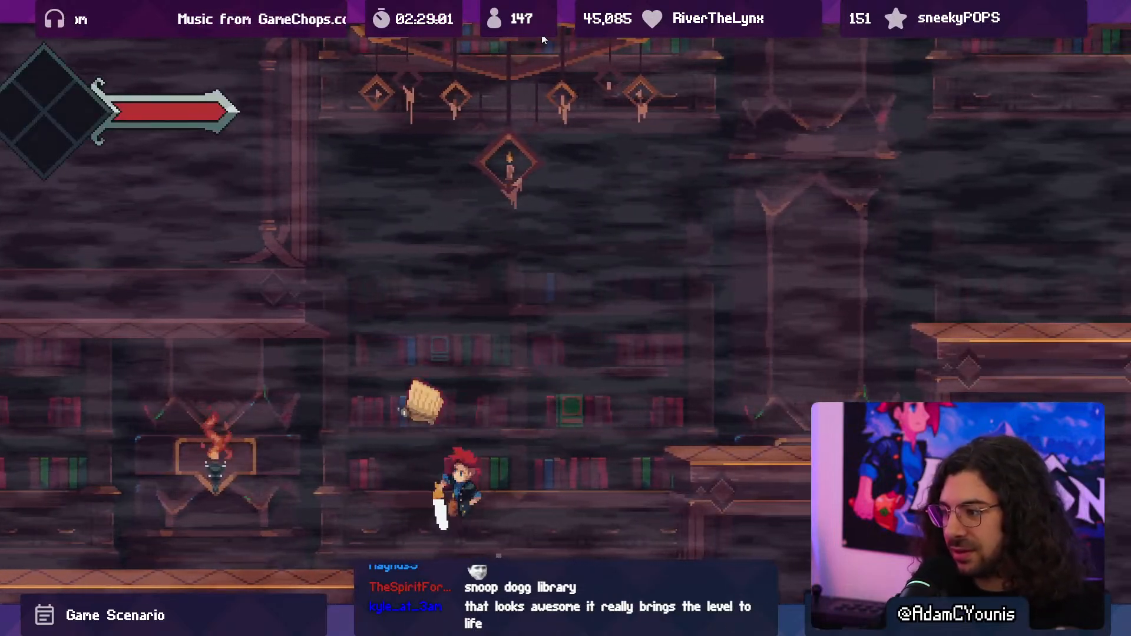
key("space")
key("x")
key("Right")
key("space")
key("Left")
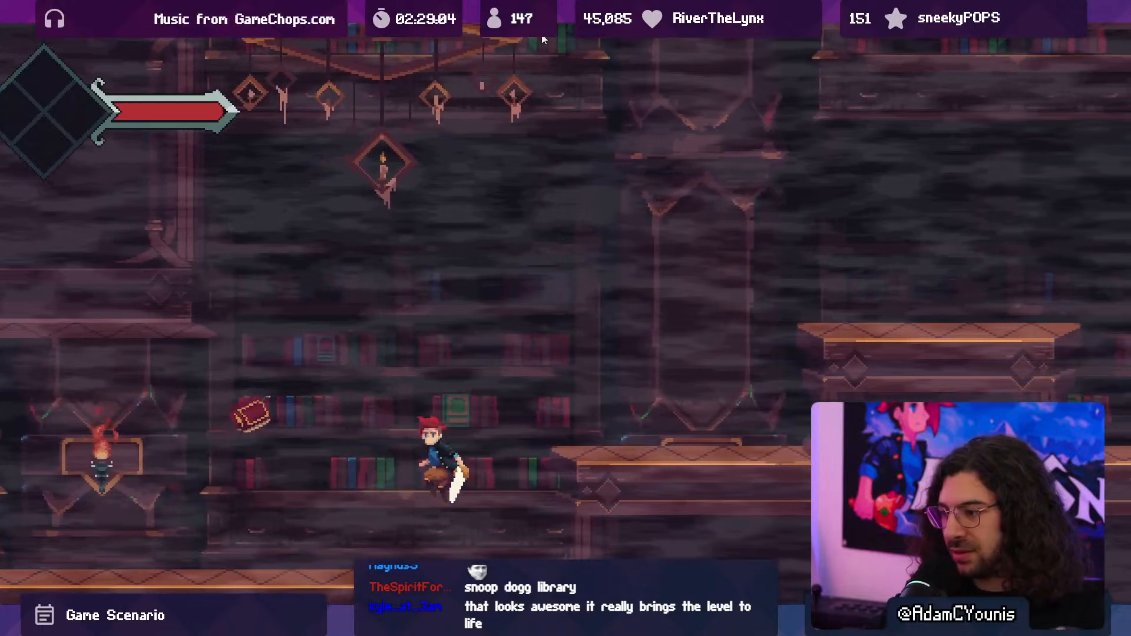
key("x")
key("space")
key("x")
key("Right")
key("space")
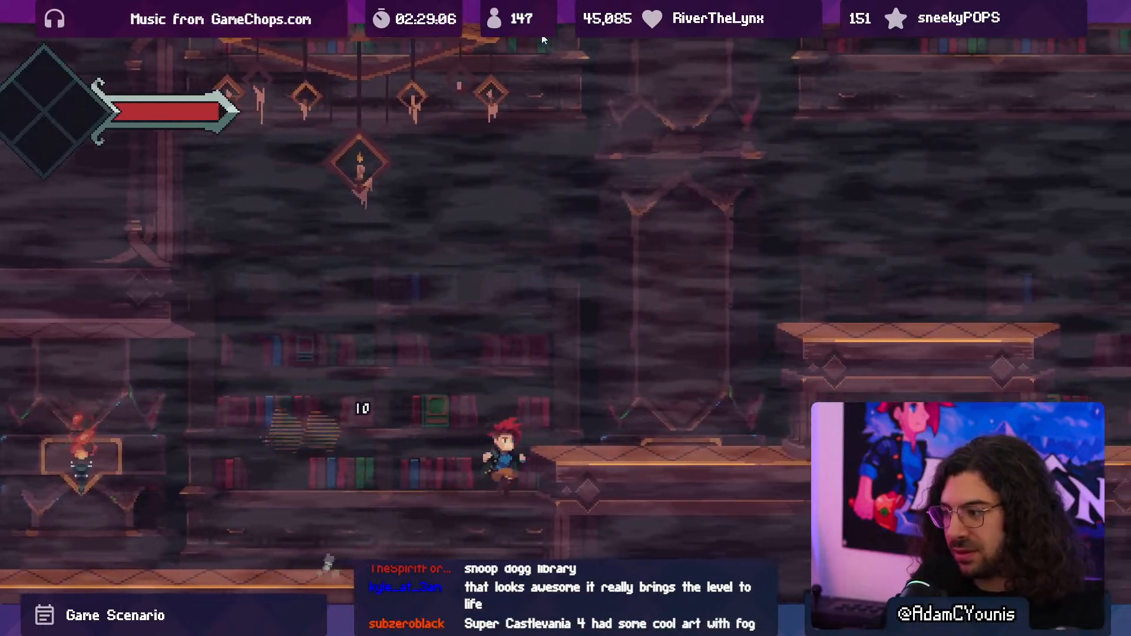
key("Right")
key("space")
key("space")
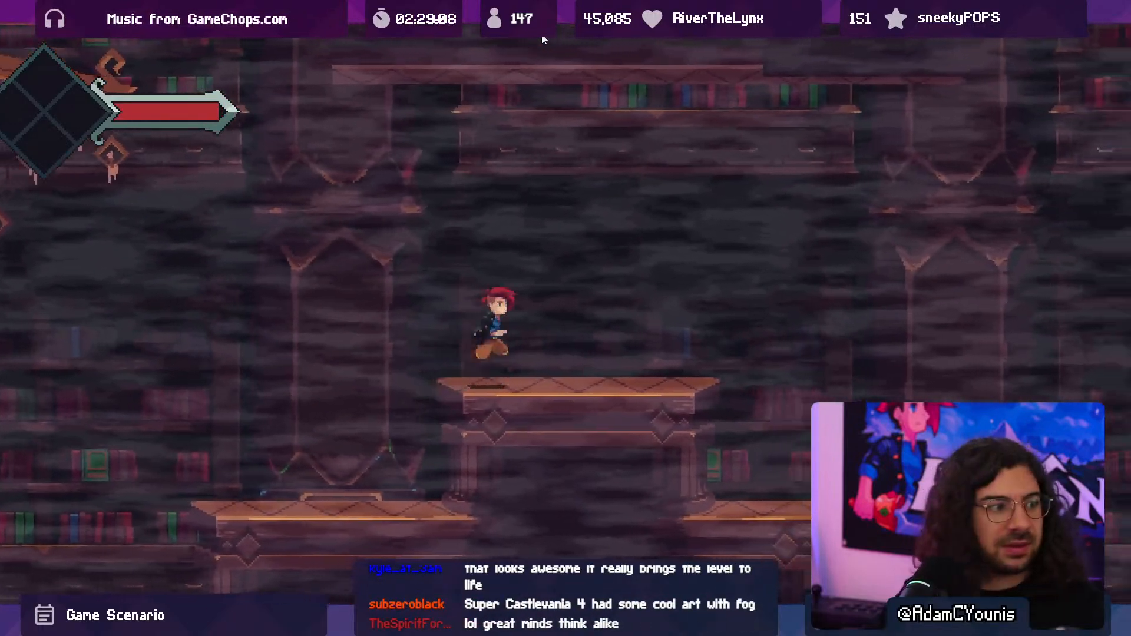
key("Right")
key("x")
- Compare the haze between the Scene and Game views during play, and stop the game
key("ctrl+1")
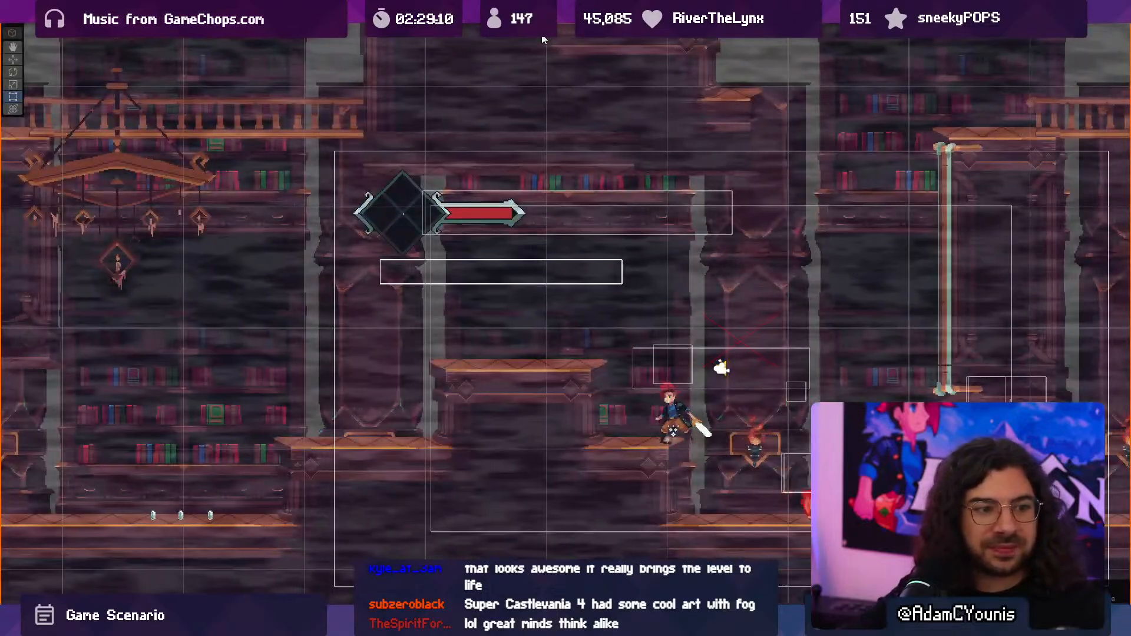
key("ctrl+2")
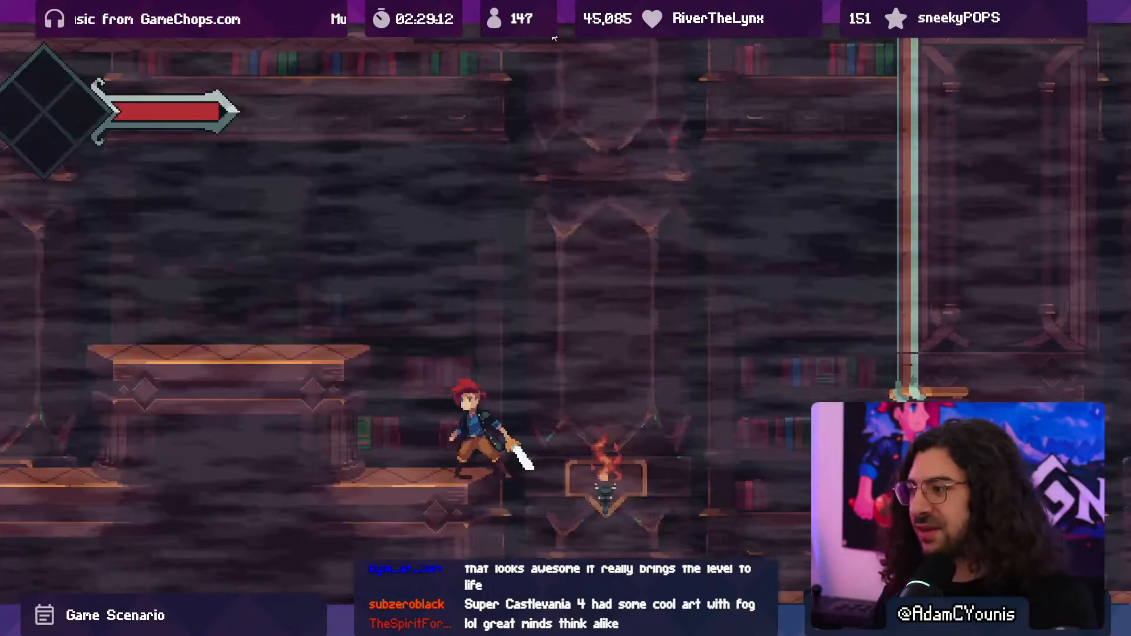
key("shift+space")
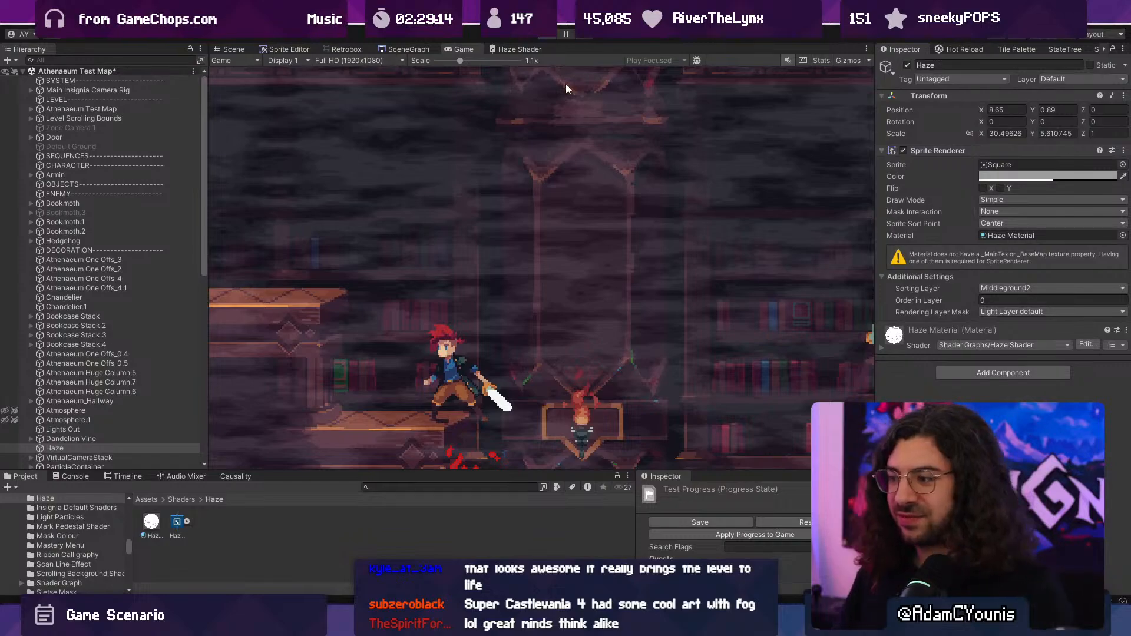
key("ctrl+p")
- Look over the Haze Shader graph's noise nodes and duplicate the Haze object in the hierarchy
left_click(493, 51)
key("shift+space")
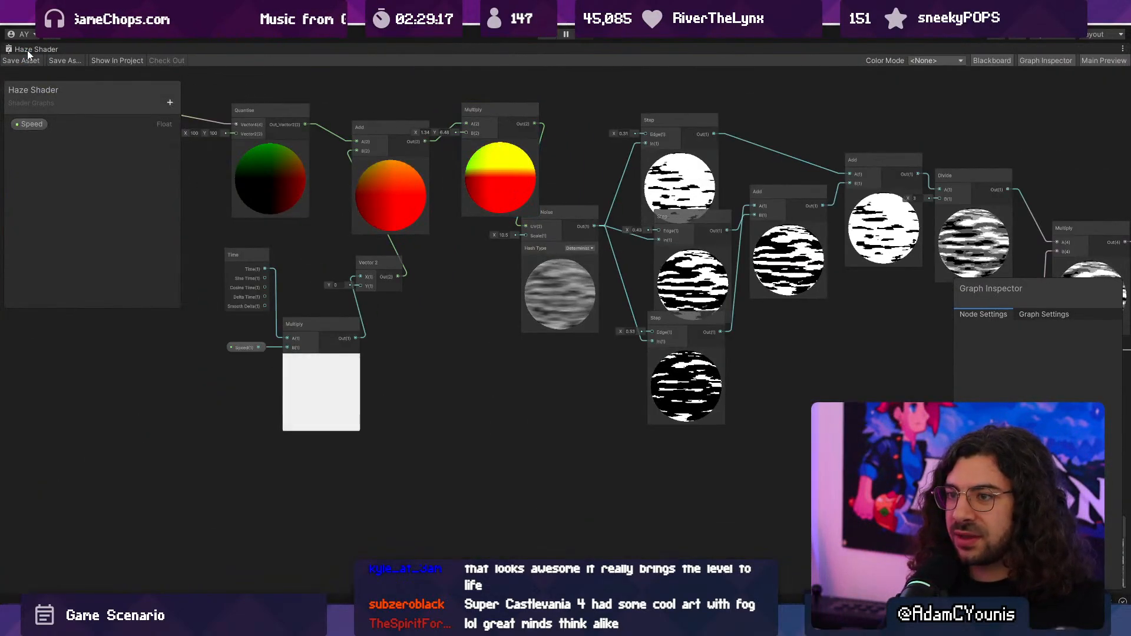
double_click(27, 51)
left_click(65, 458)
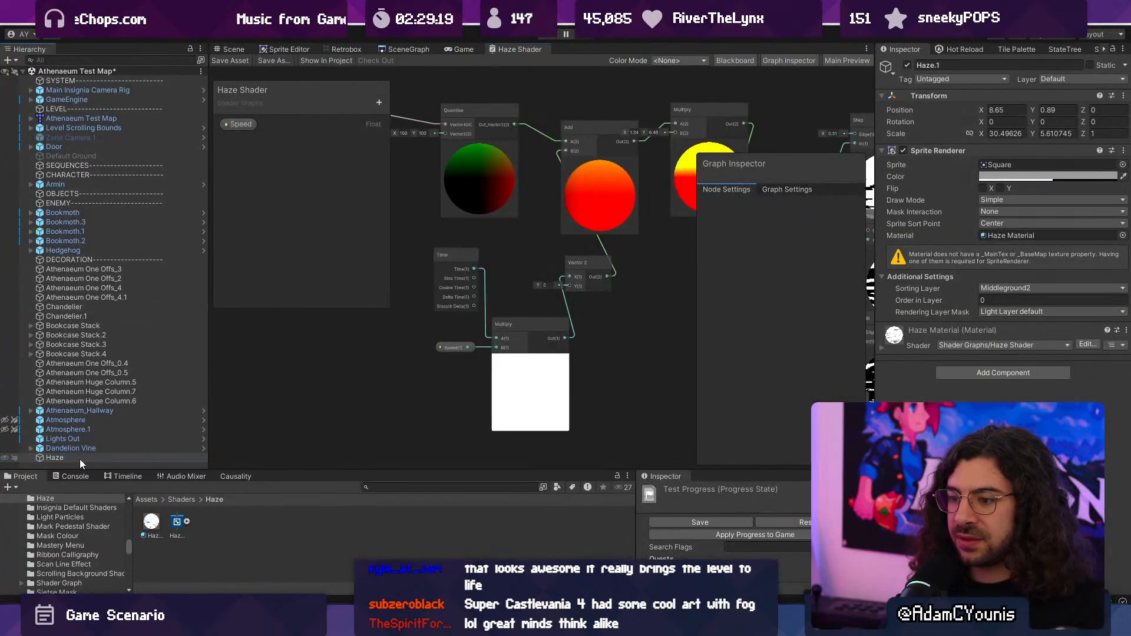
key("ctrl+d")
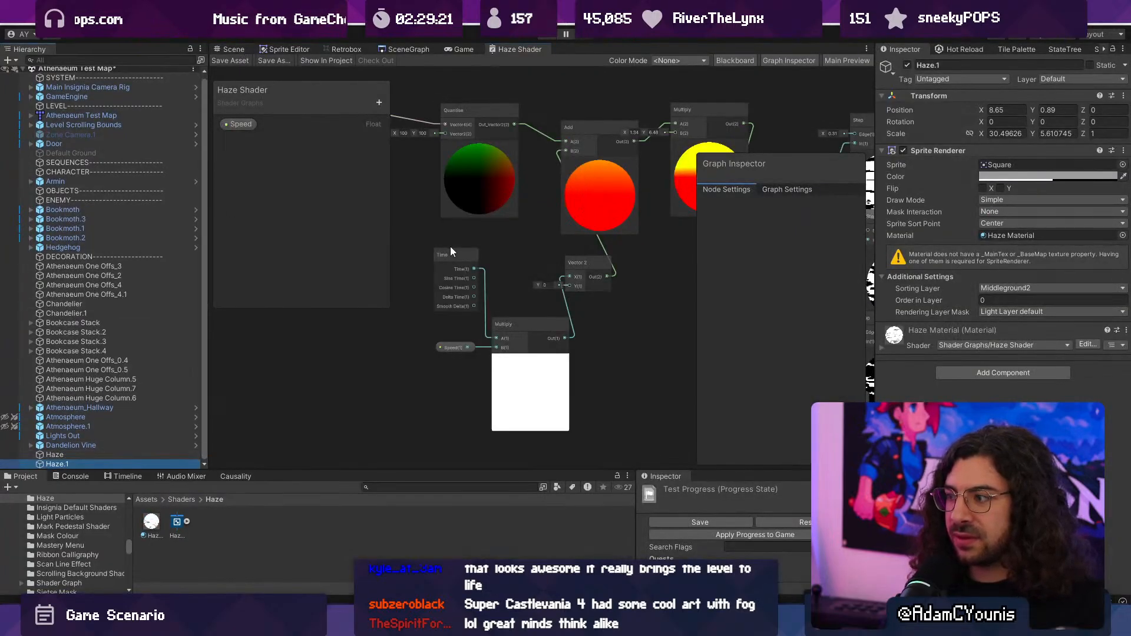
middle_click_drag(343, 232, 543, 234)
middle_click_drag(477, 162, 496, 179)
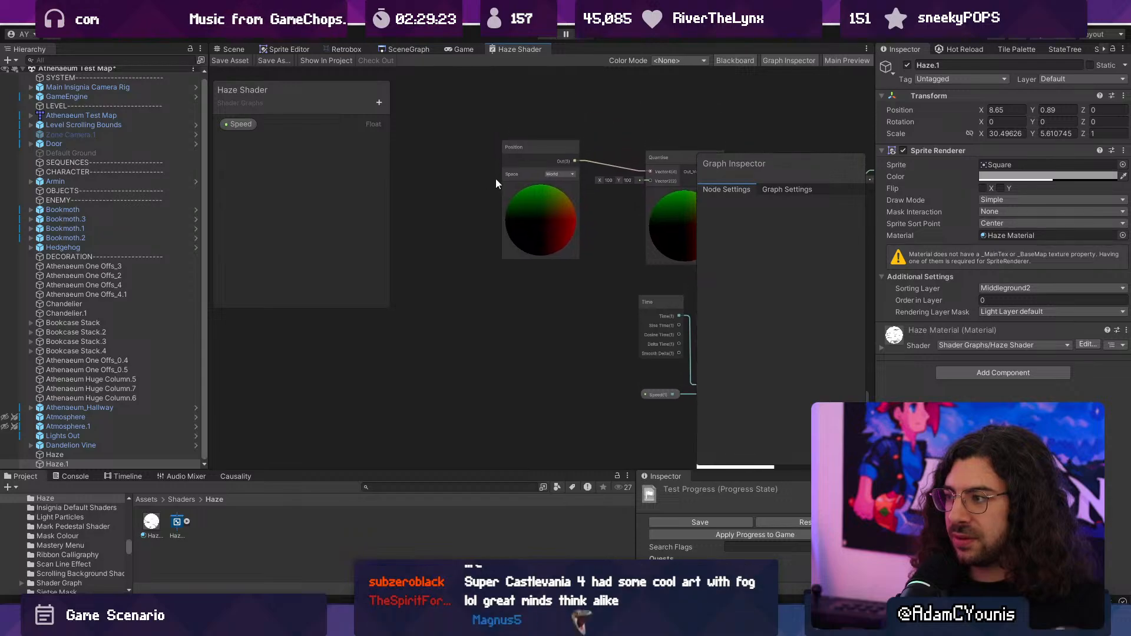
- Select both haze objects in the Scene view and darken their Sprite Renderer color to grey, RGB 103
left_click(234, 49)
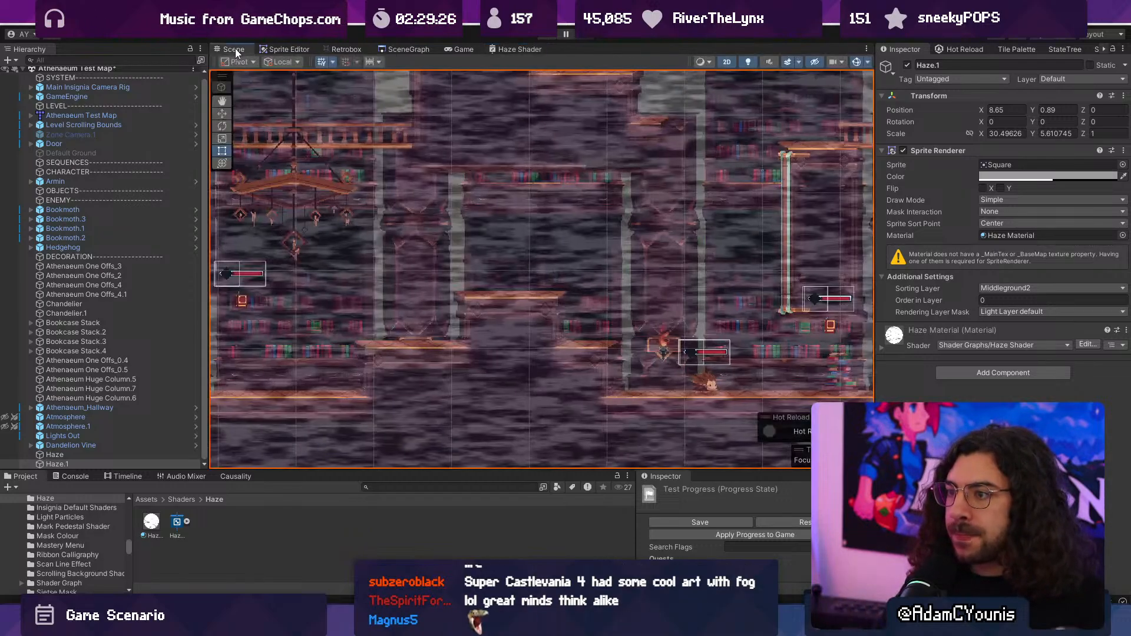
left_click(73, 454, "ctrl")
left_click(1007, 165)
left_click(1007, 177)
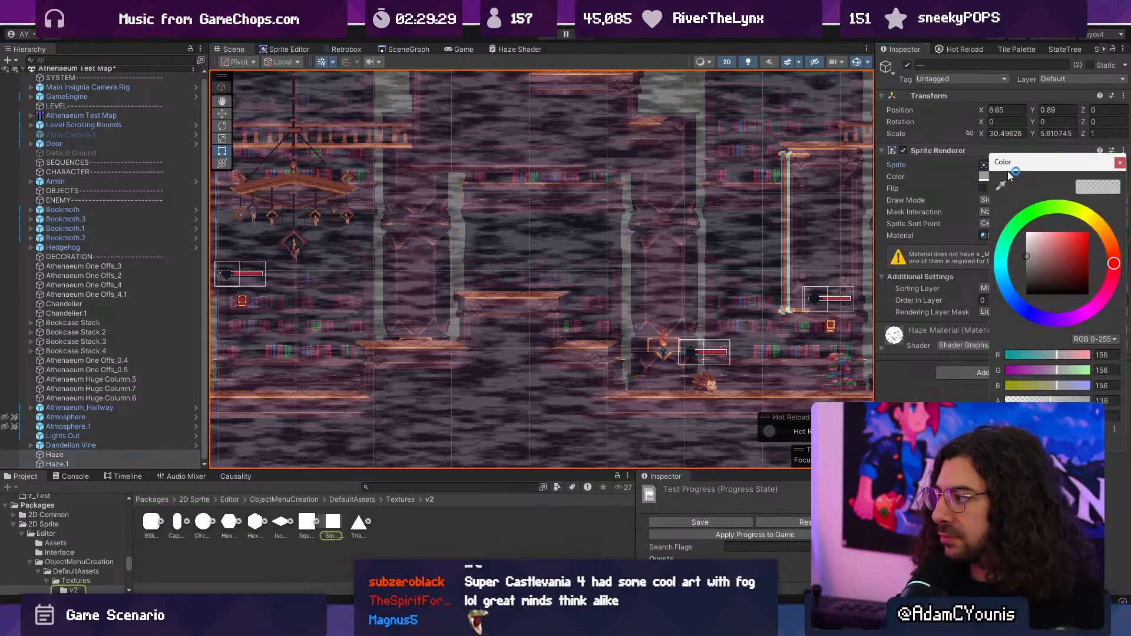
left_click(108, 456)
left_click(108, 463, "ctrl")
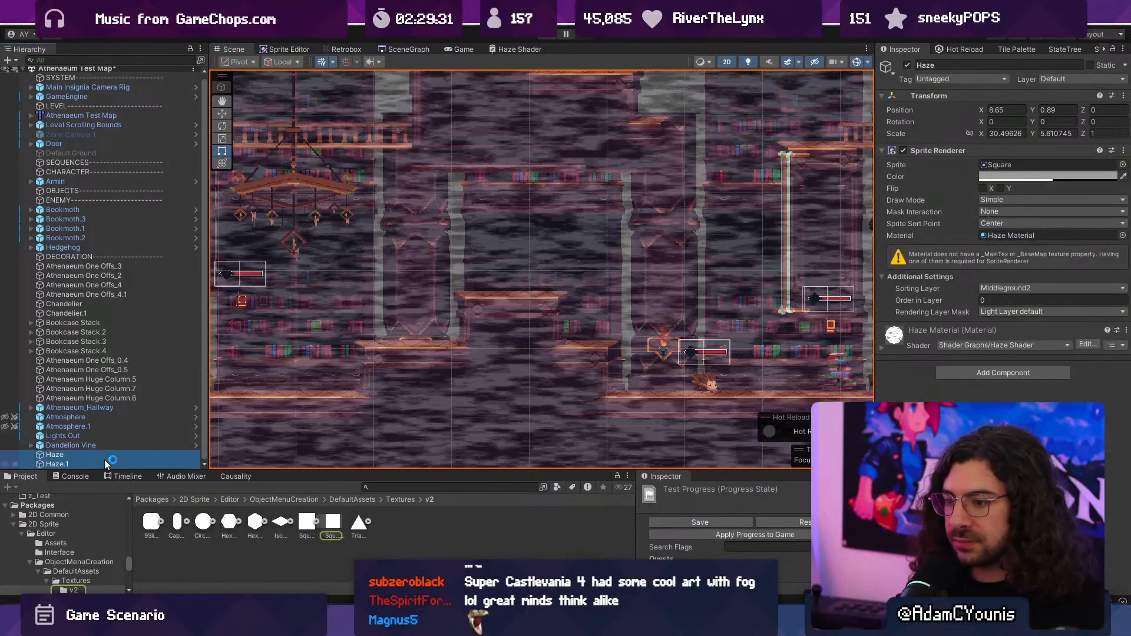
left_click(1021, 177)
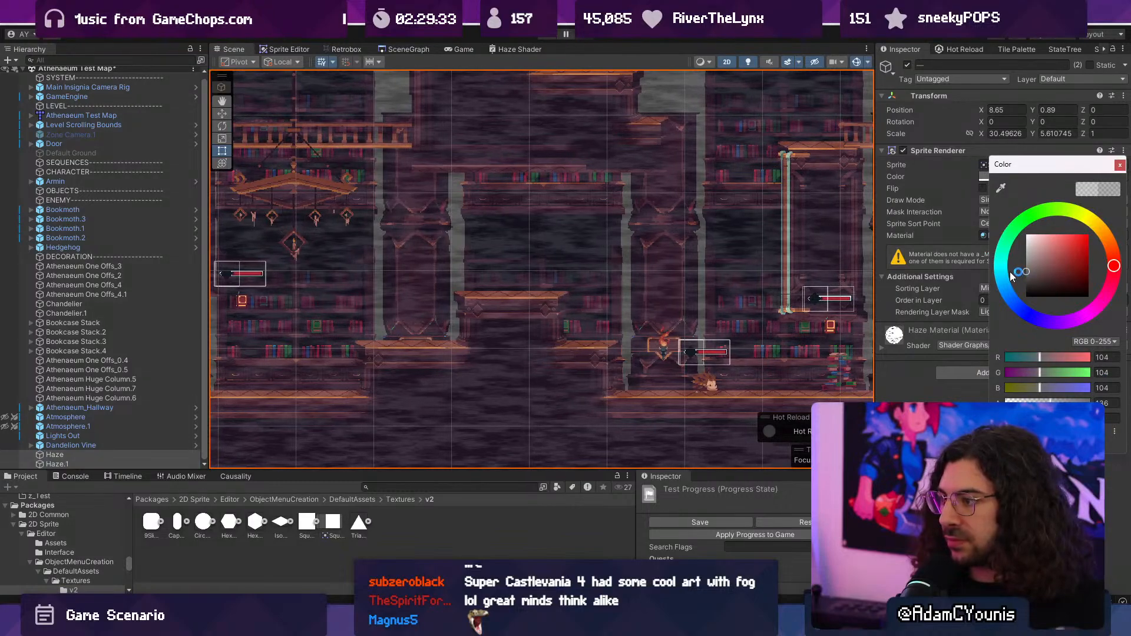
- Locate the material used by Haze.1, duplicate it, and name the copy Haze Material 2
left_click(75, 464)
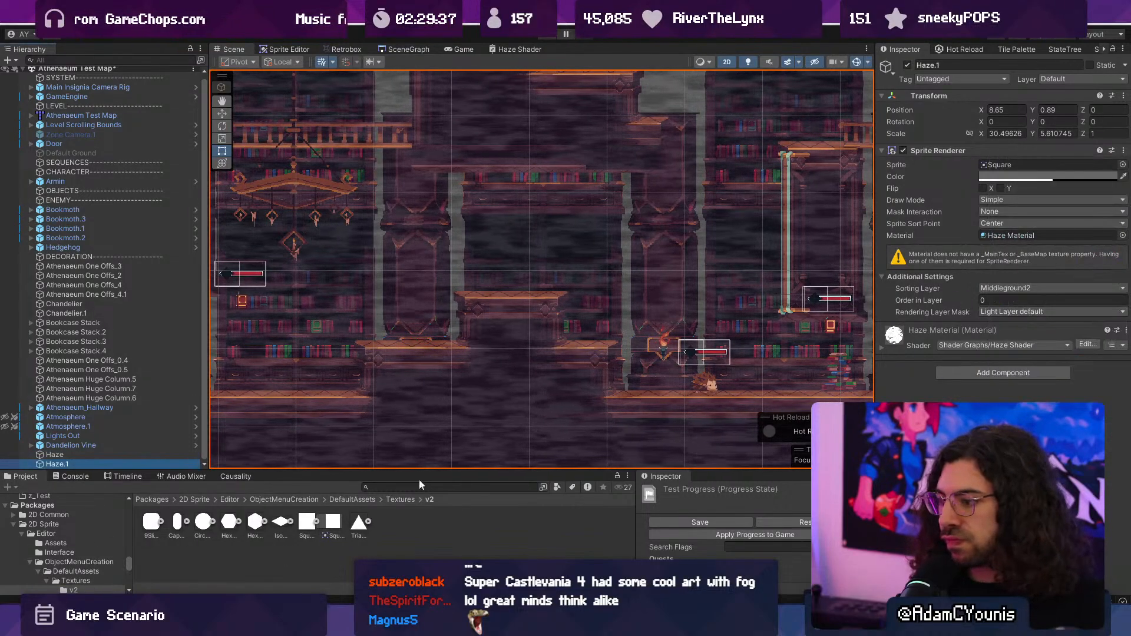
left_click(83, 462)
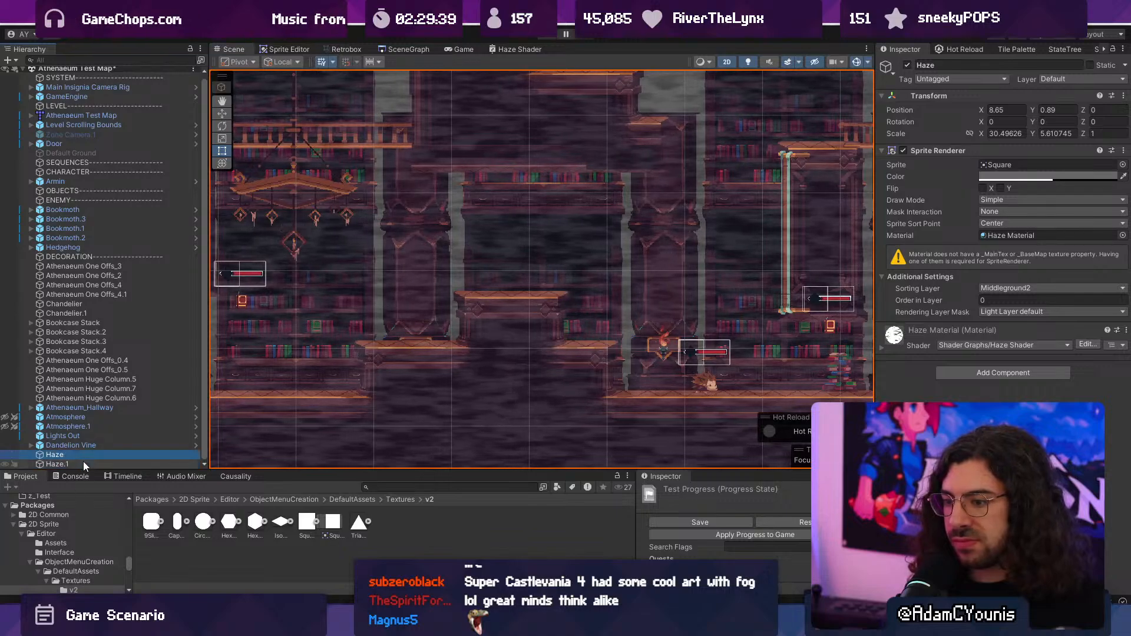
left_click(1026, 234)
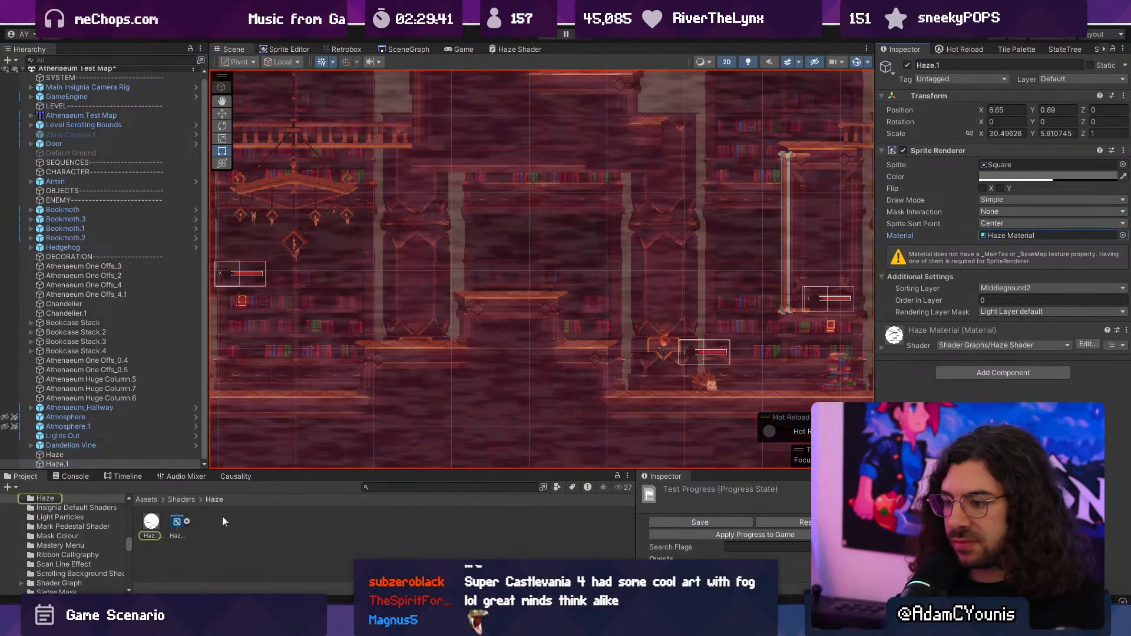
left_click(154, 524)
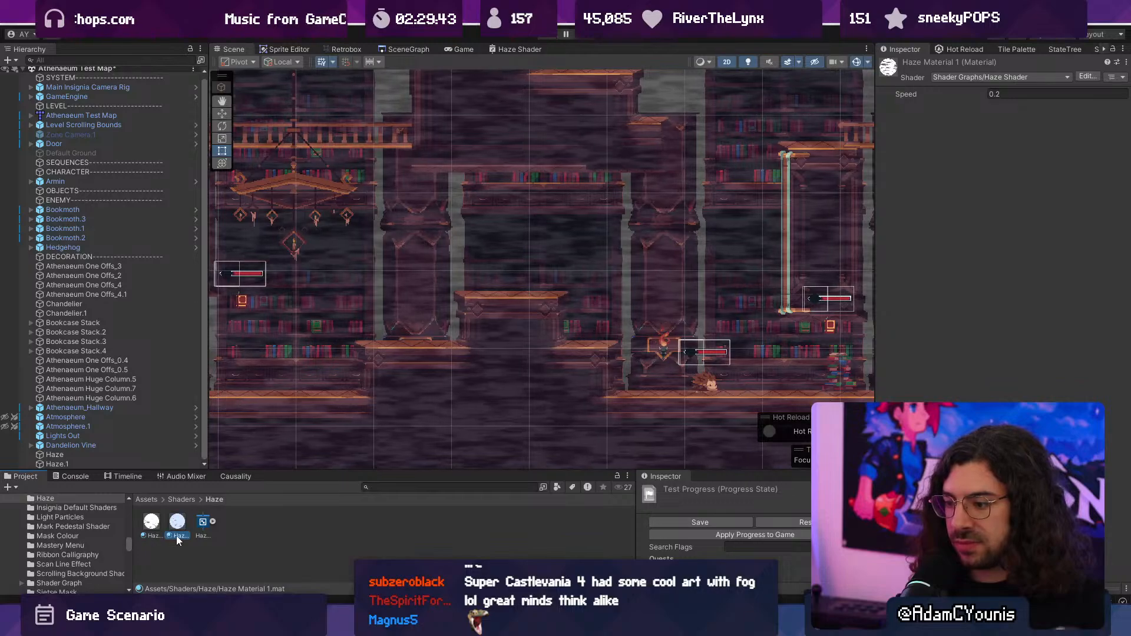
left_click(175, 535)
type("2")
key("Return")
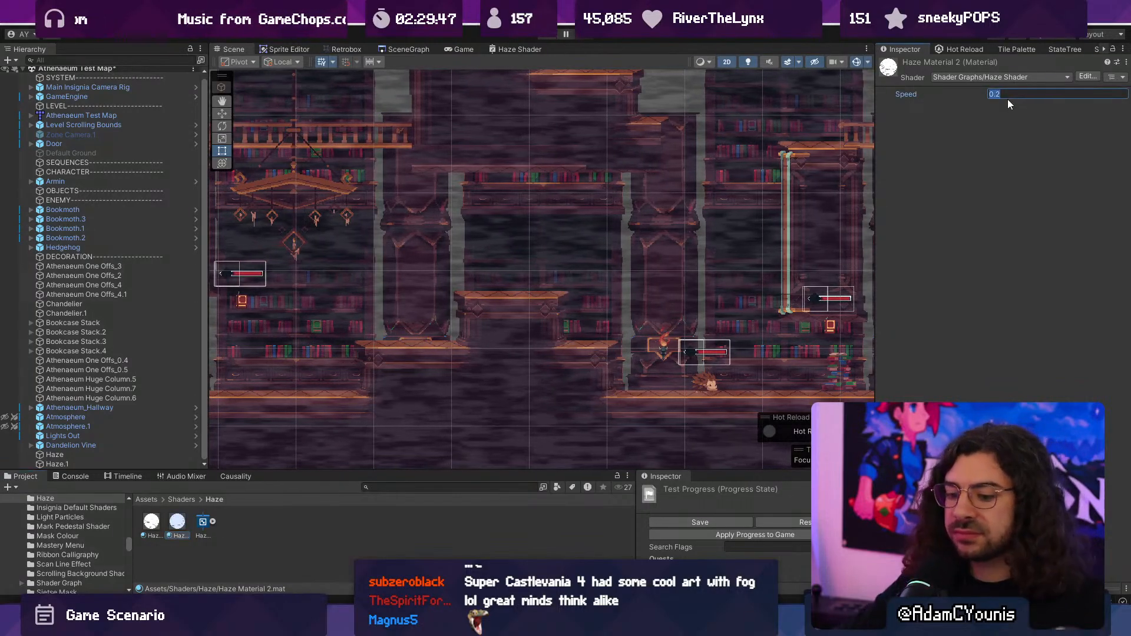
- Assign Haze Material 2 to the Sprite Renderer of Haze.1
left_click(111, 463)
left_click_drag(178, 522, 201, 519)
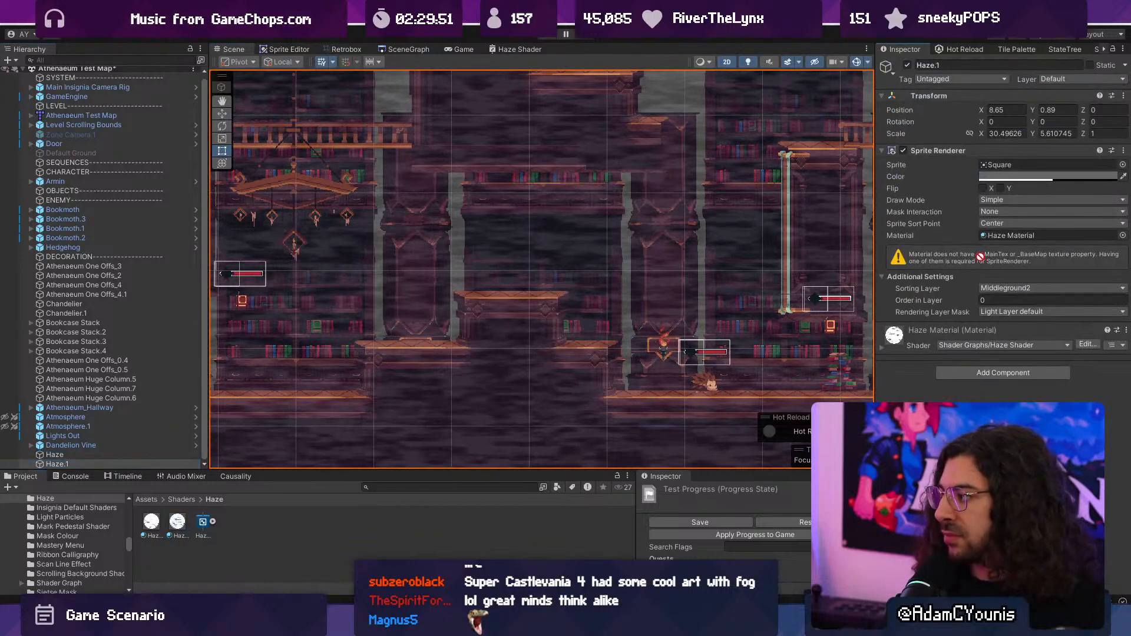
left_click_drag(1005, 237, 1005, 236)
- Play the level full screen to check the two layered hazes around the bookcases and platforms
left_click(548, 40)
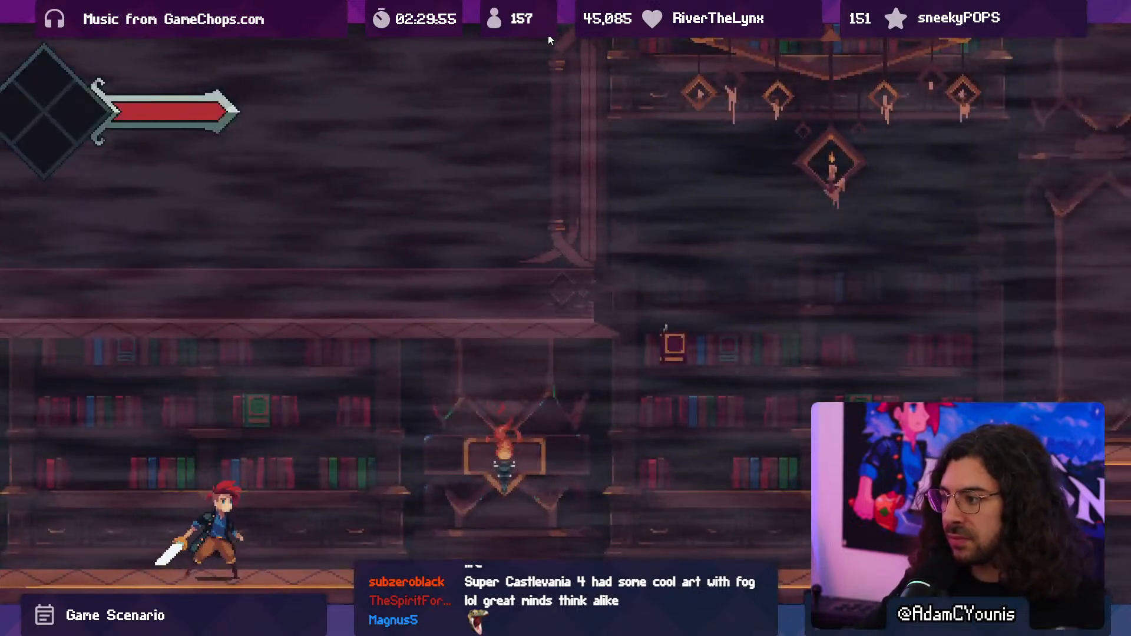
key("Right")
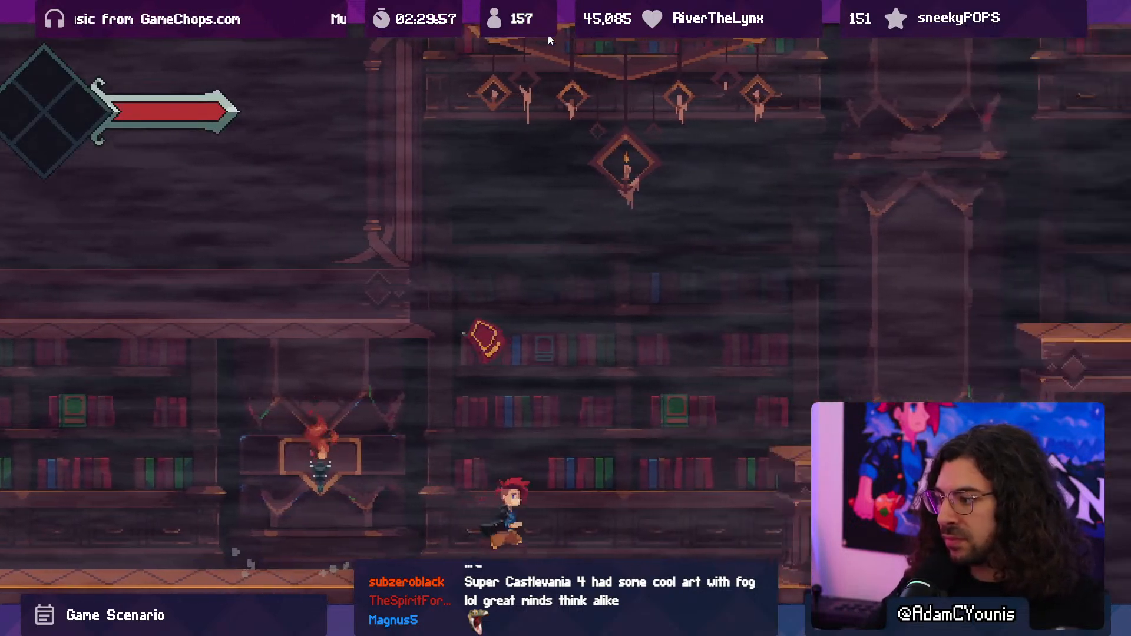
key("Left")
key("space")
key("x")
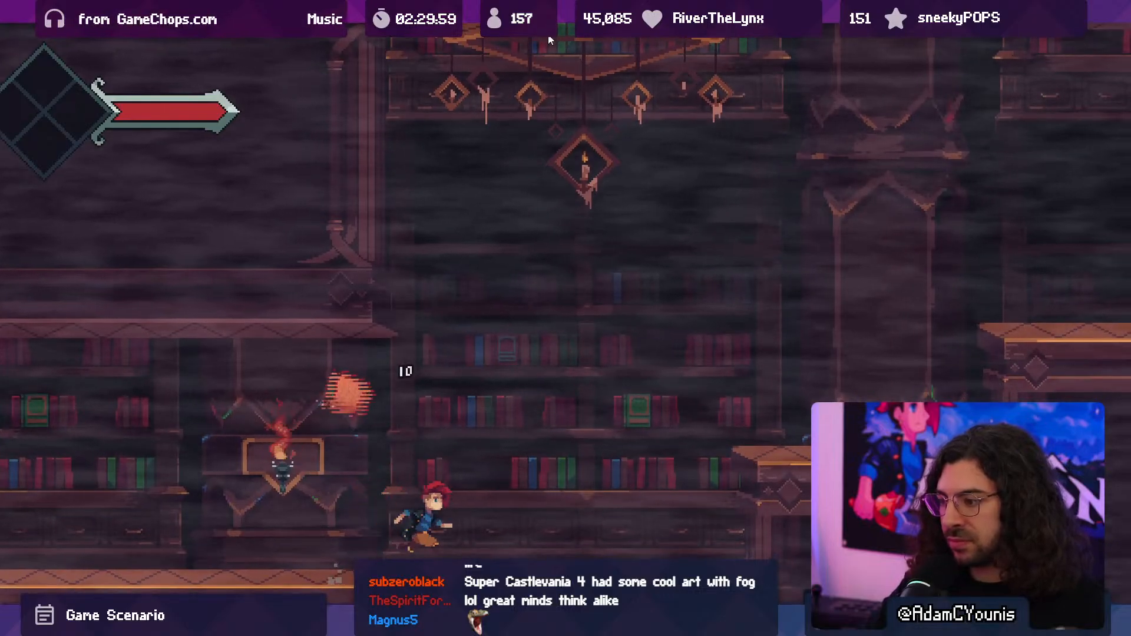
key("Right")
key("space")
key("space")
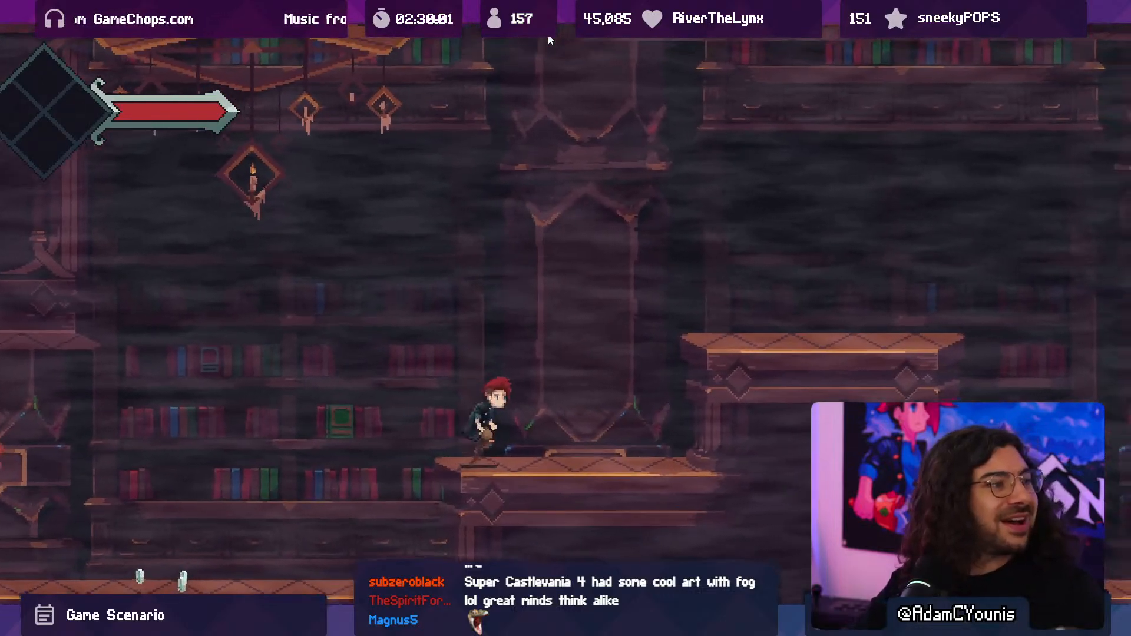
key("x")
key("shift+space")
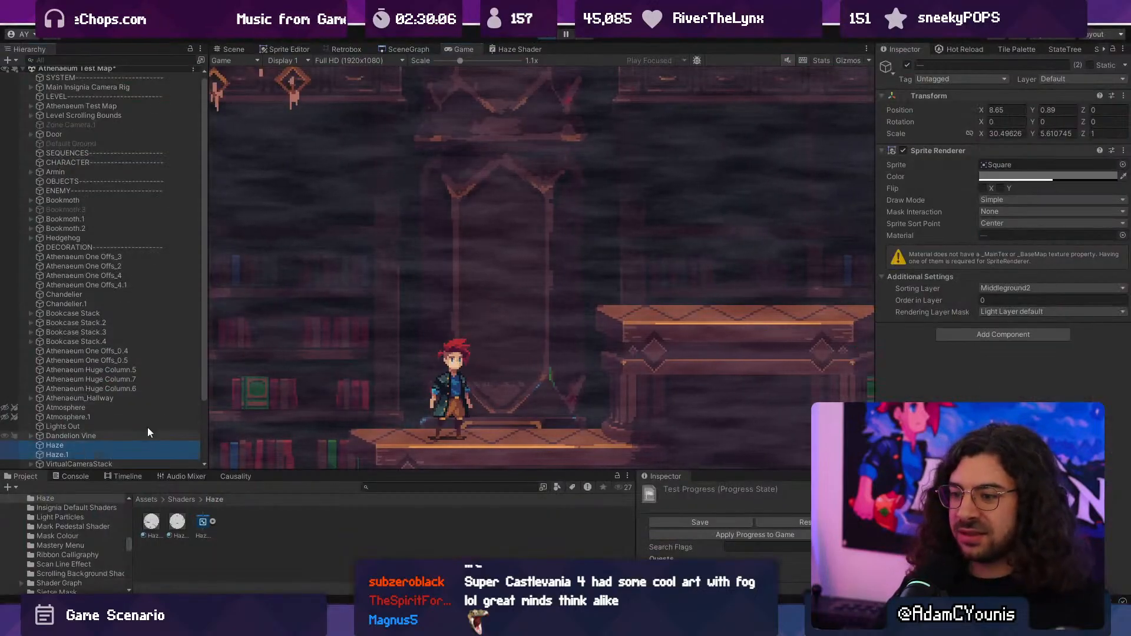
- Darken both haze objects' color to grey RGB 85 during play and check the result full screen
left_click(997, 177)
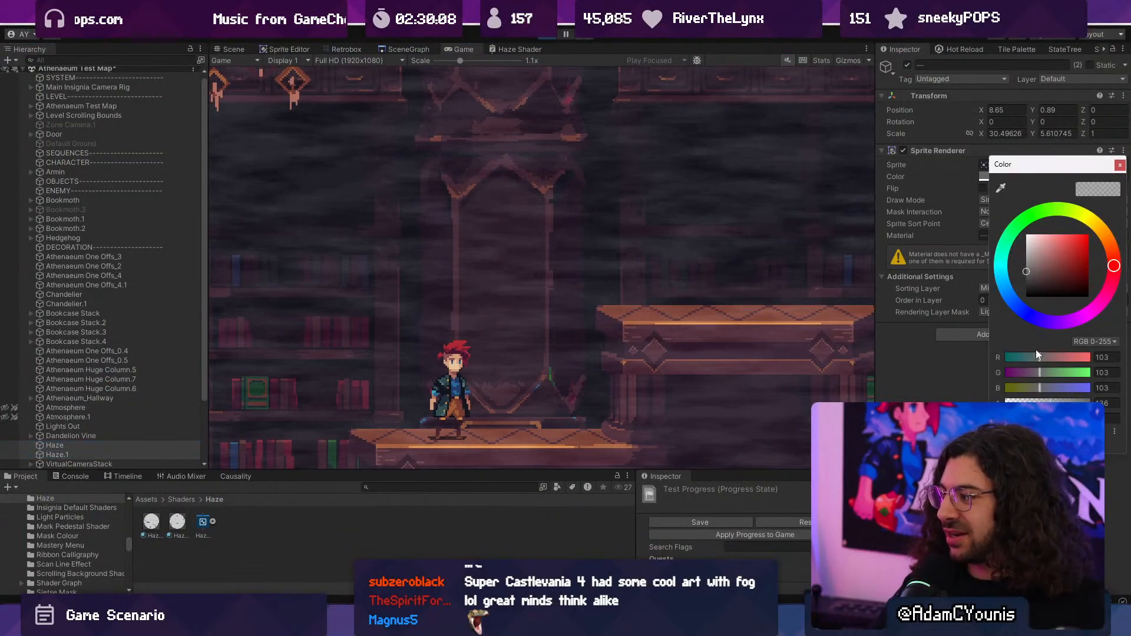
left_click_drag(1030, 271, 1017, 278)
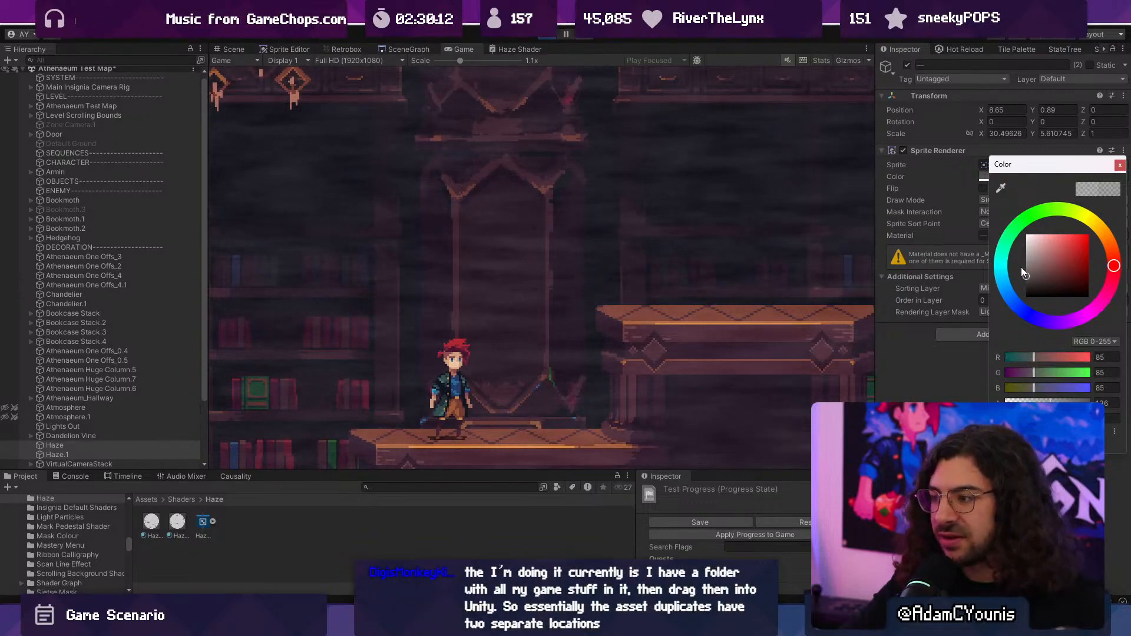
key("shift+space")
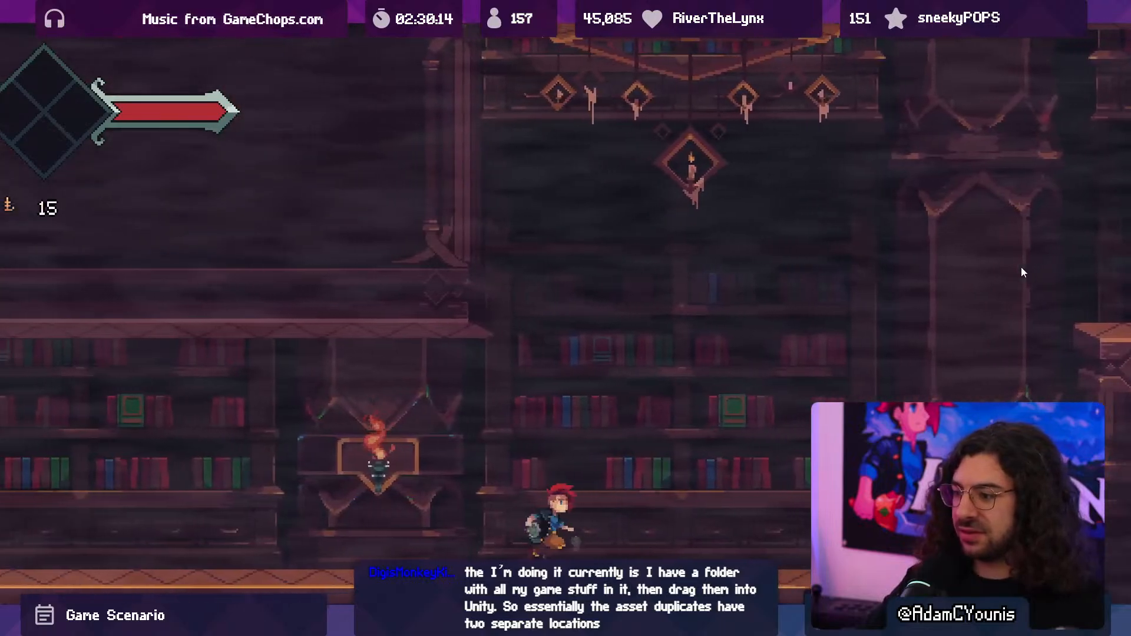
key("Right")
key("space")
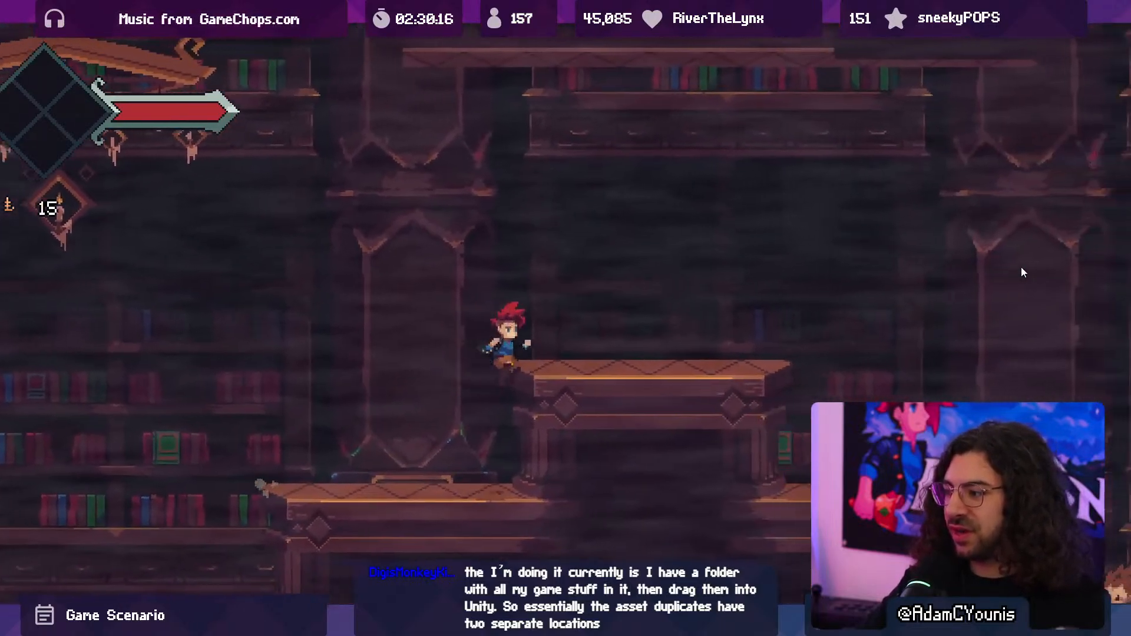
key("shift+space")
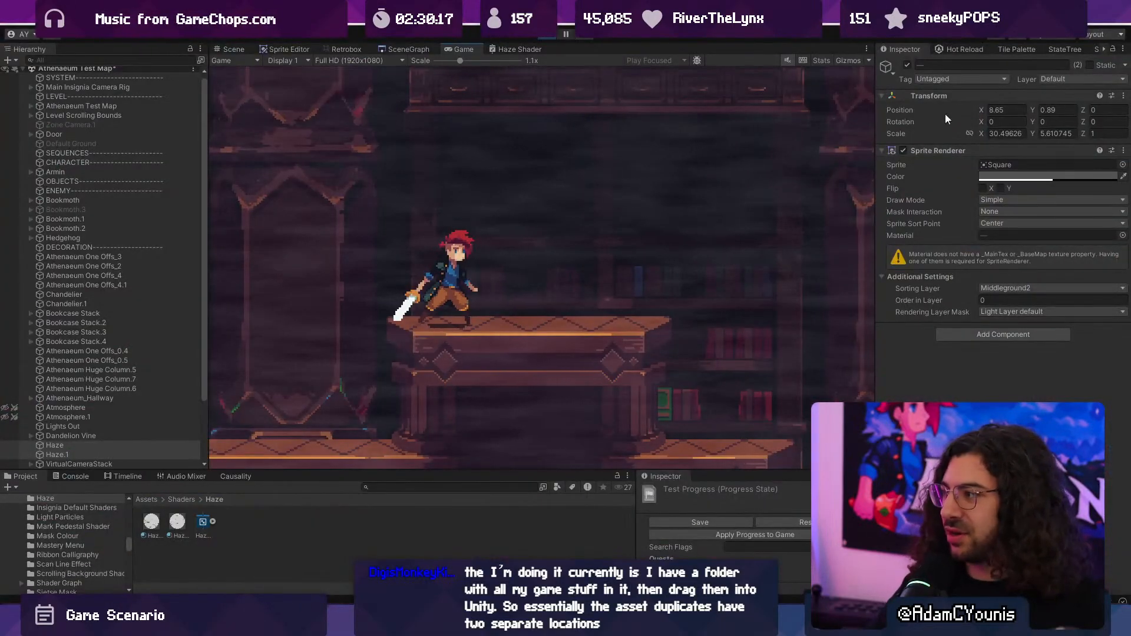
- Deactivate both haze objects in the running game and compare the level full screen without haze
left_click(907, 66)
key("shift+space")
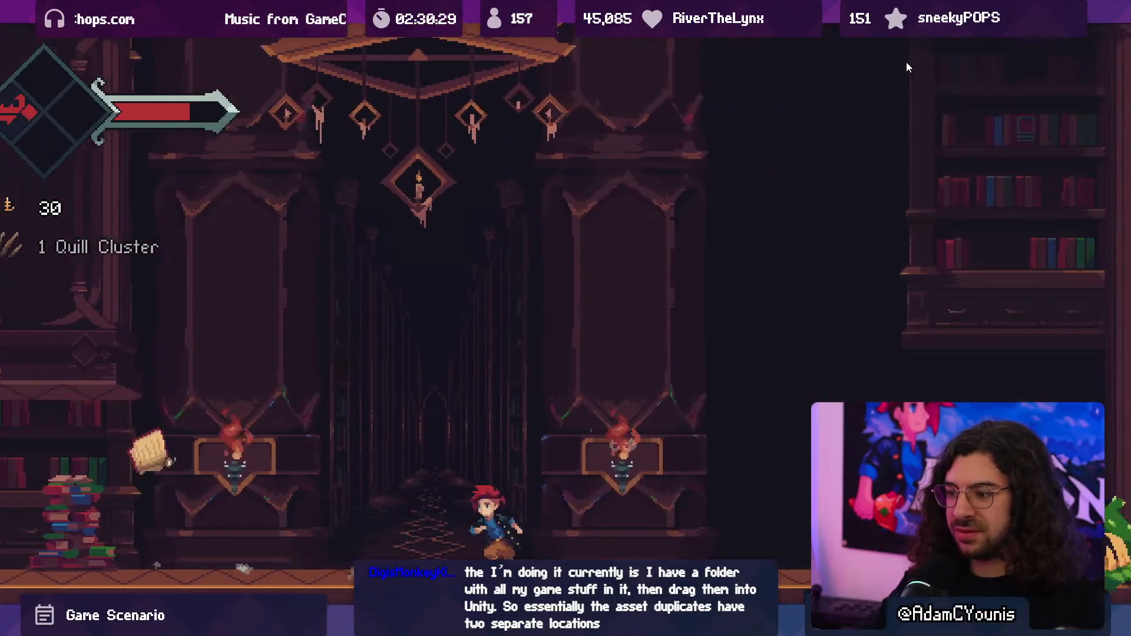
key("shift+space")
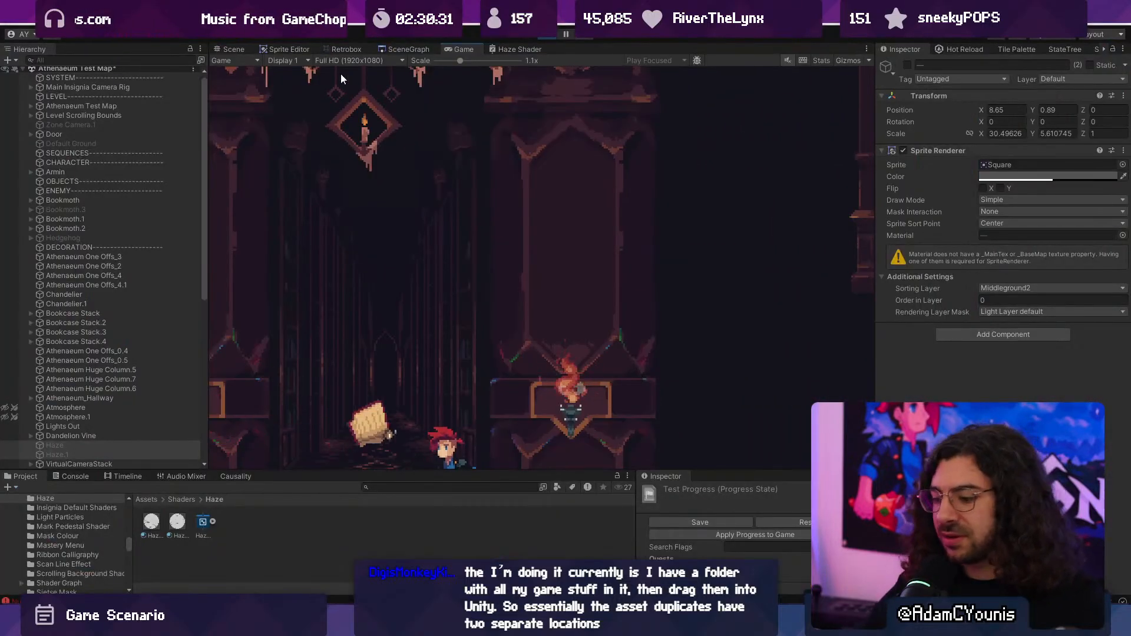
key("shift+space")
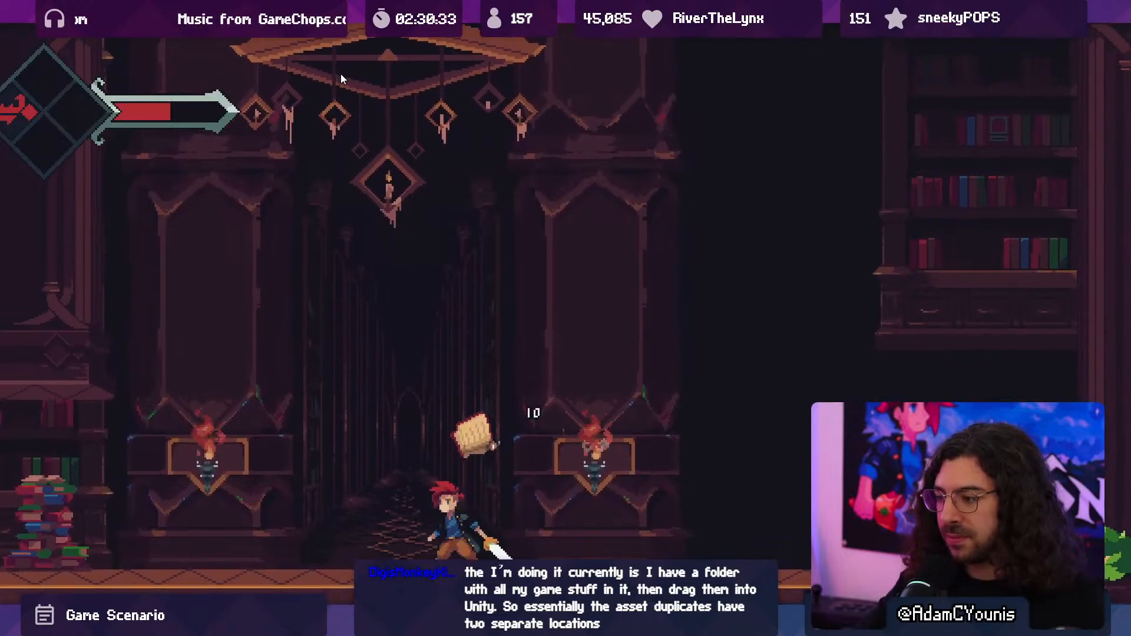
- Explore the haze-free level full screen towards its left side, crossing the raised platforms to the bookcases
key("Left")
key("Left")
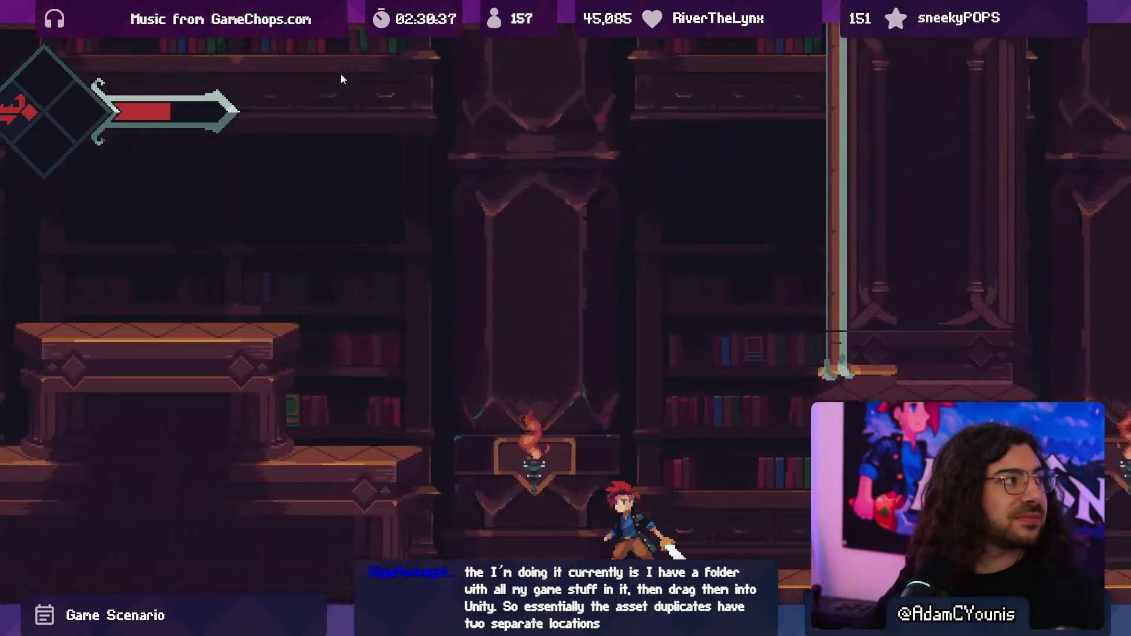
key("Left")
key("space")
key("space")
key("Left")
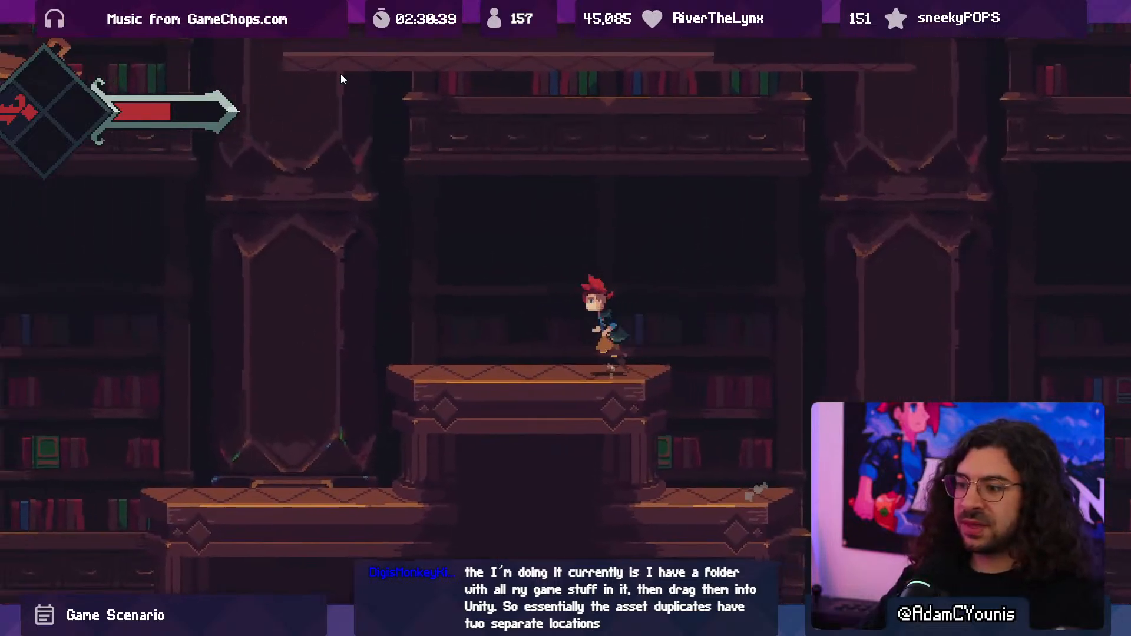
key("Left")
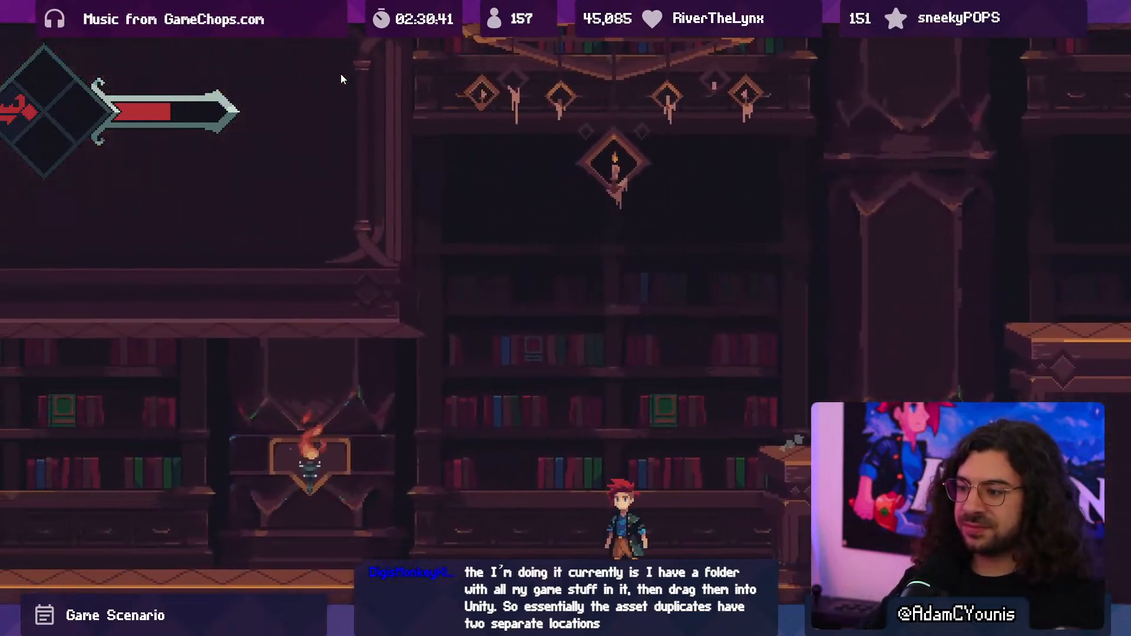
- Explore the haze-free level full screen back over the platforms to the hallway and strike the dandelion vine
key("Right")
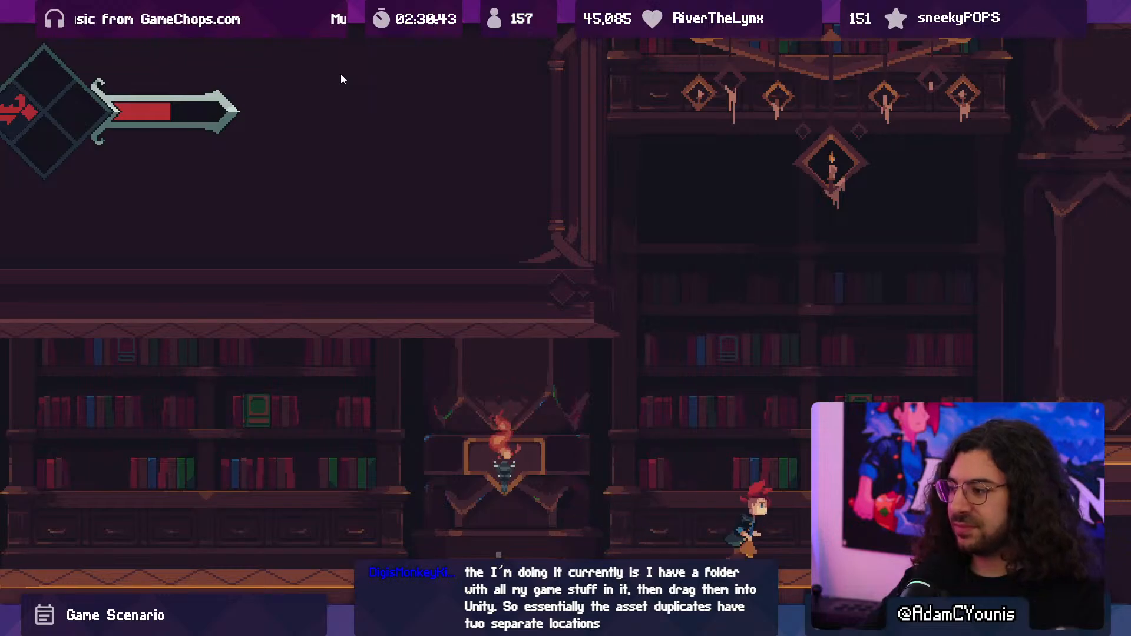
key("space")
key("Right")
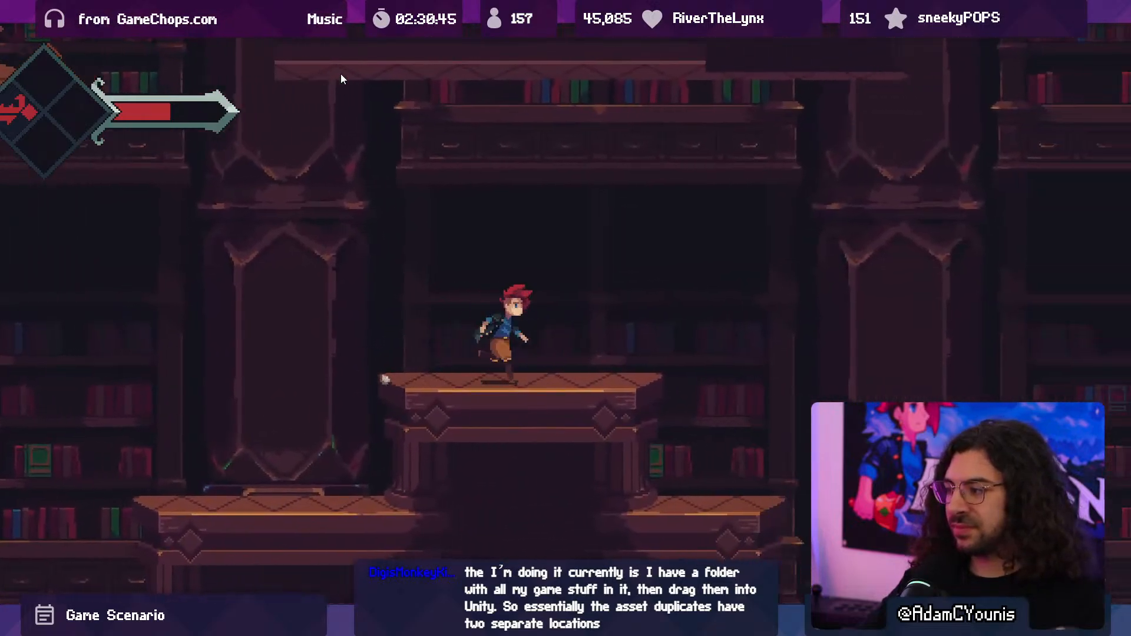
key("Right")
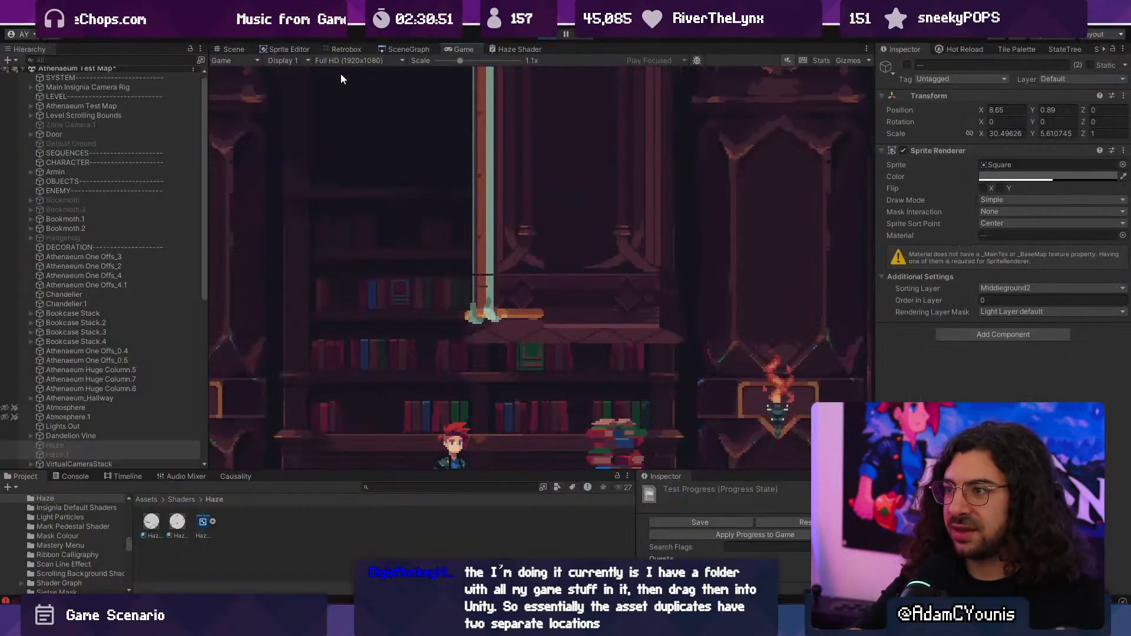
key("Right")
key("Right")
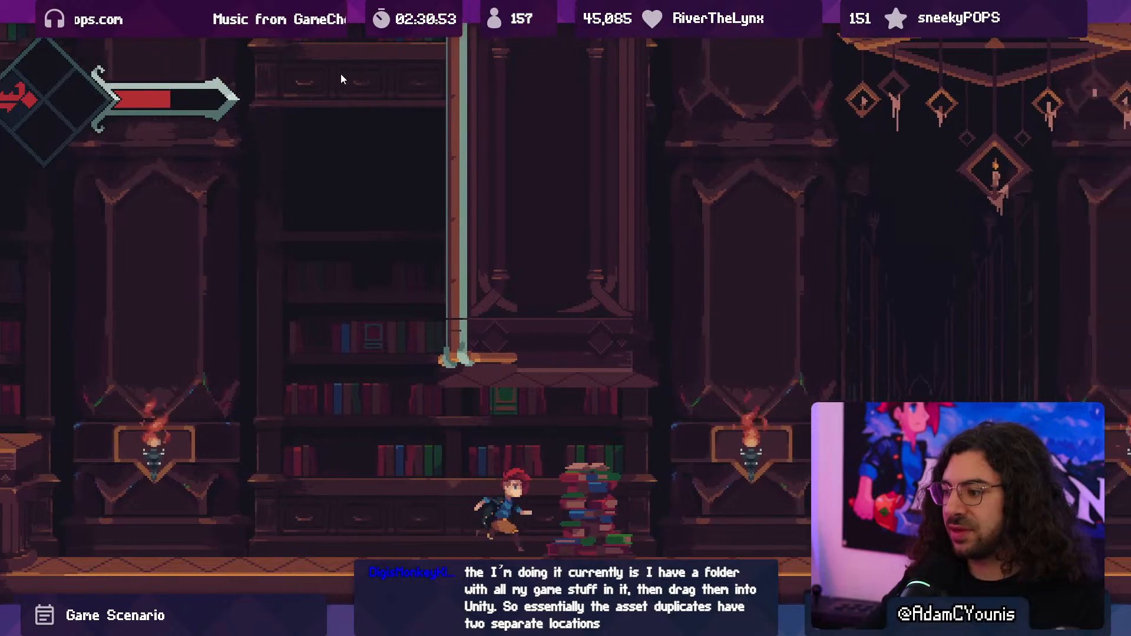
key("Right")
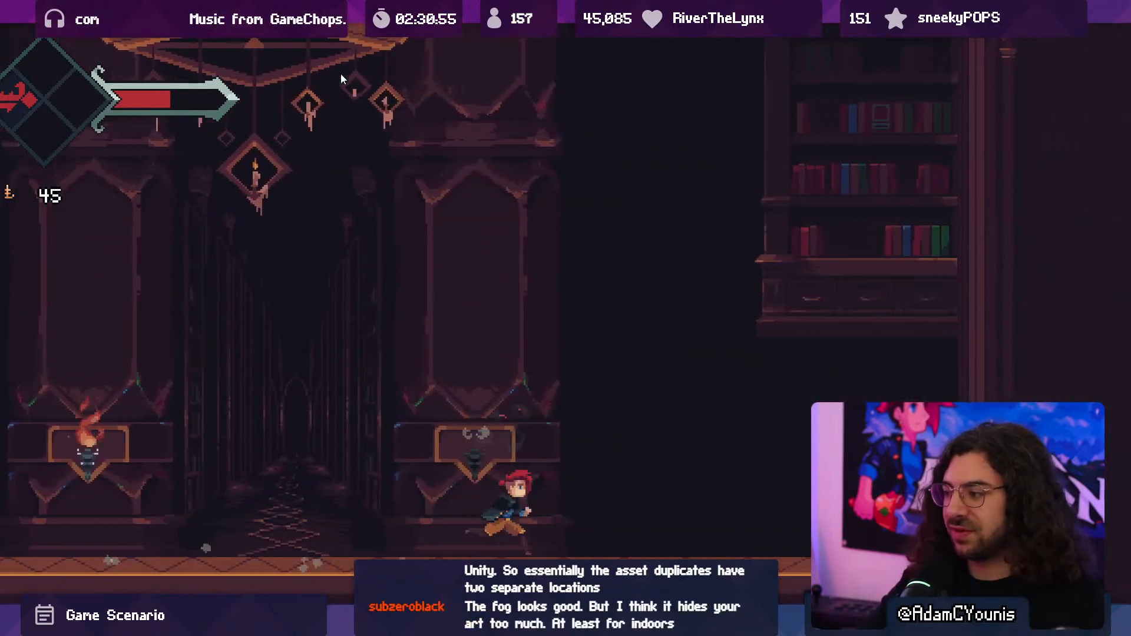
key("x")
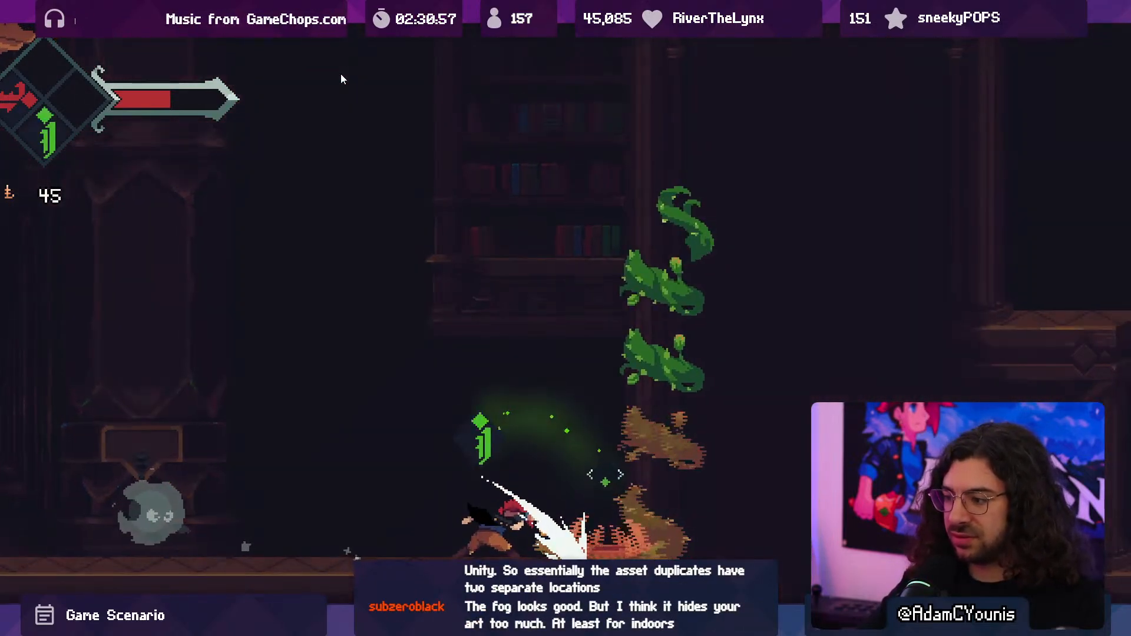
- Leave the full-screen game view and collapse the Athenaeum Test Map scene in the Hierarchy
key("shift+space")
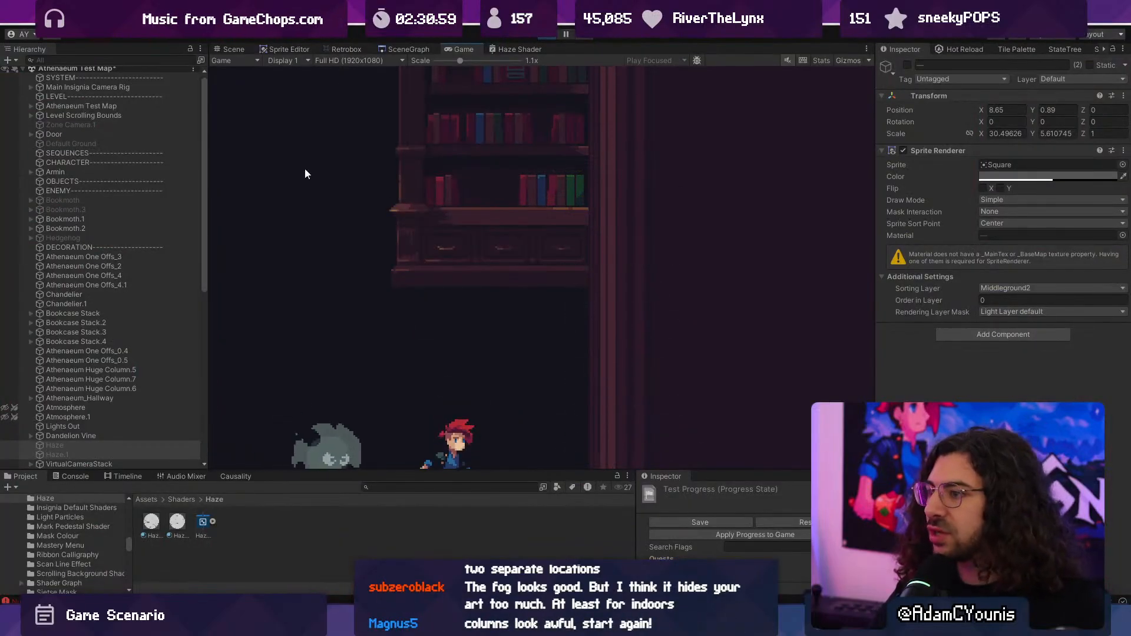
scroll(51, 186, "up", 1)
left_click(23, 71)
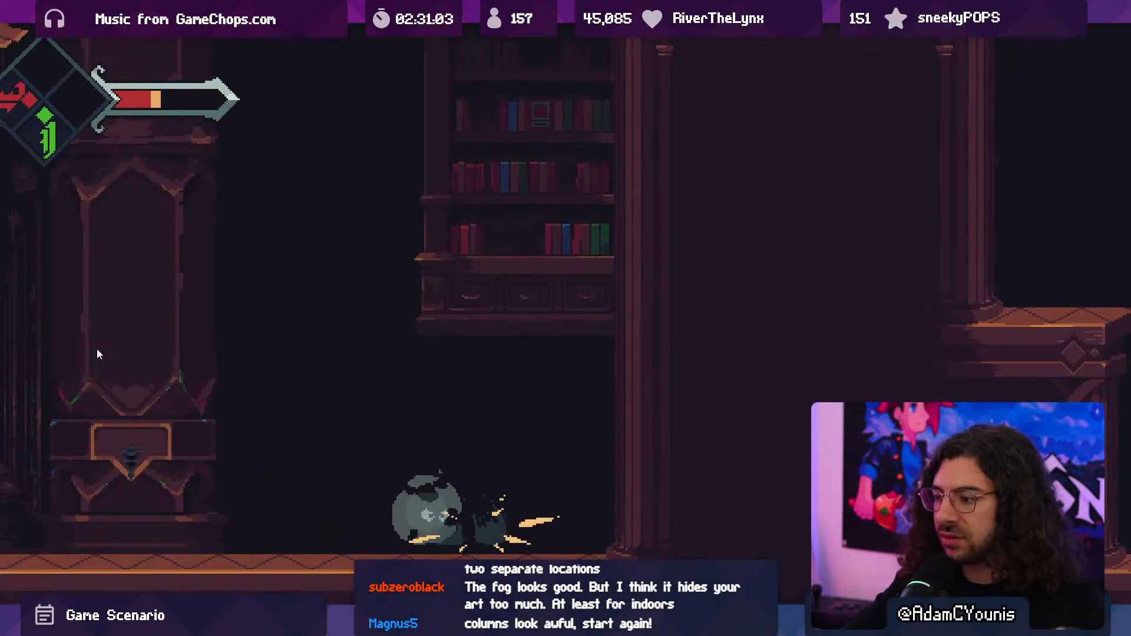
- Fight the dust enemy and walk back past the hallway to check the haze-free level full screen
key("x")
key("x")
key("x")
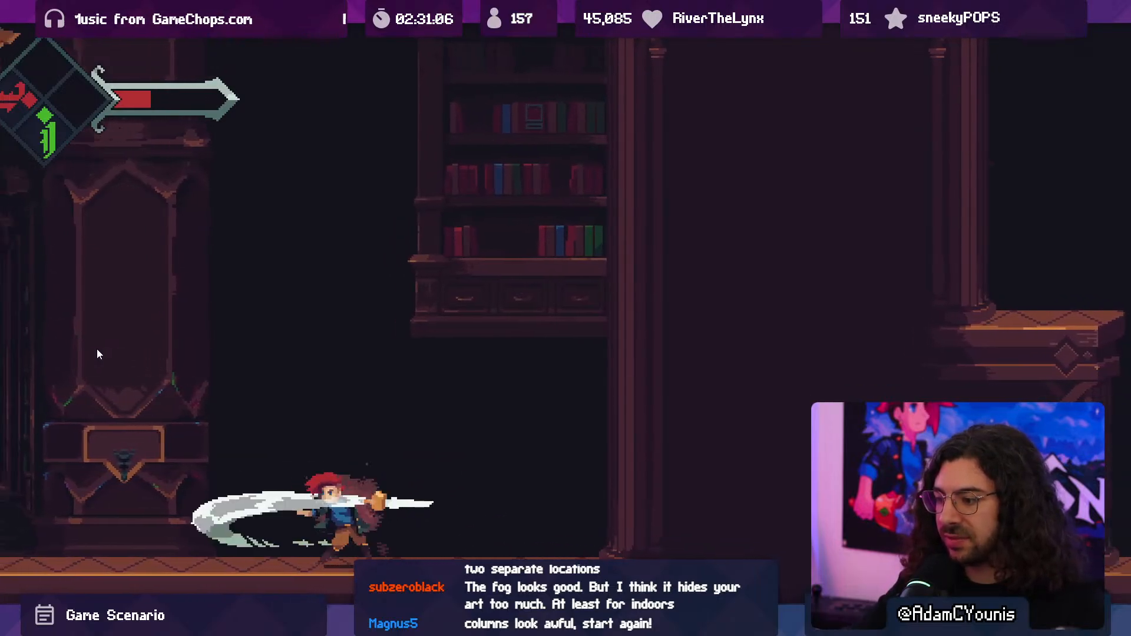
key("Left")
key("Left")
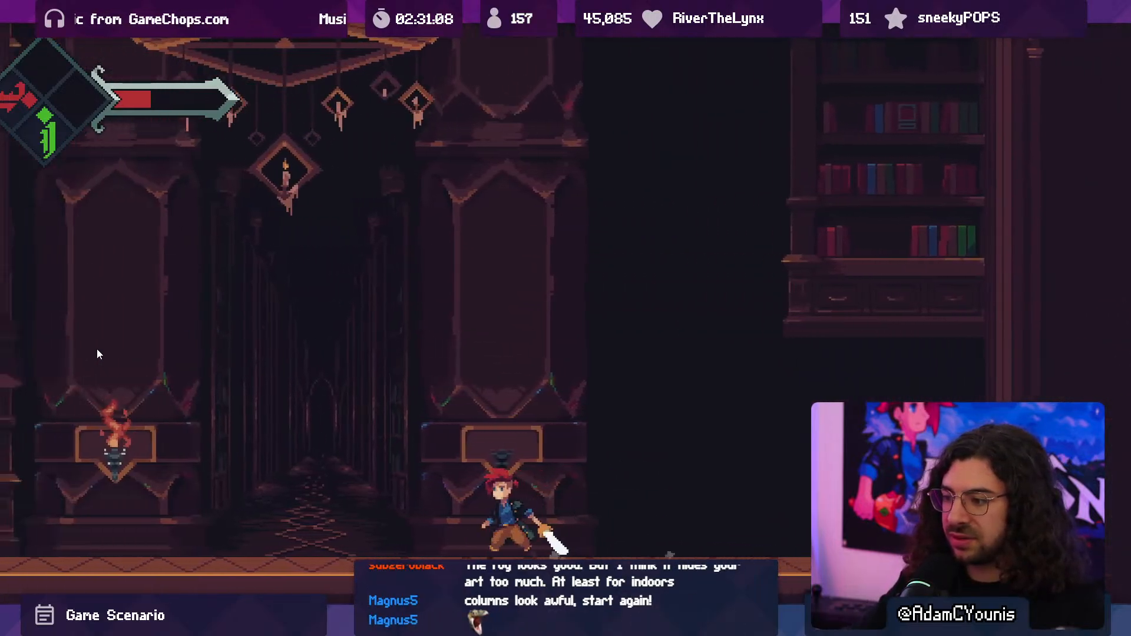
key("Left")
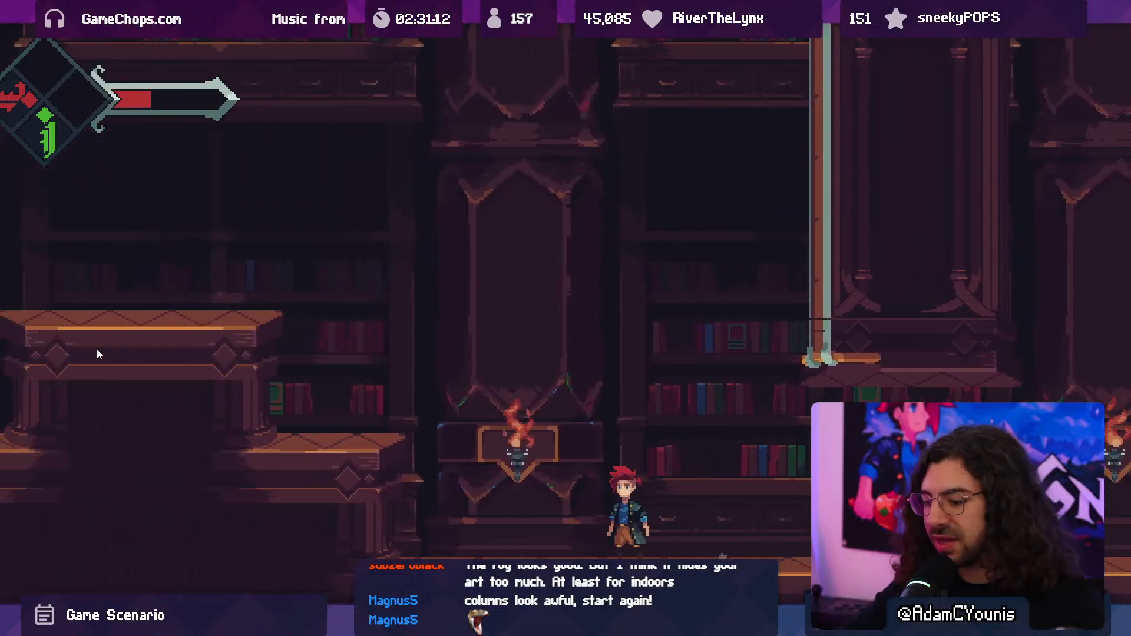
- Show the Console's error messages and stop the running game
key("F10")
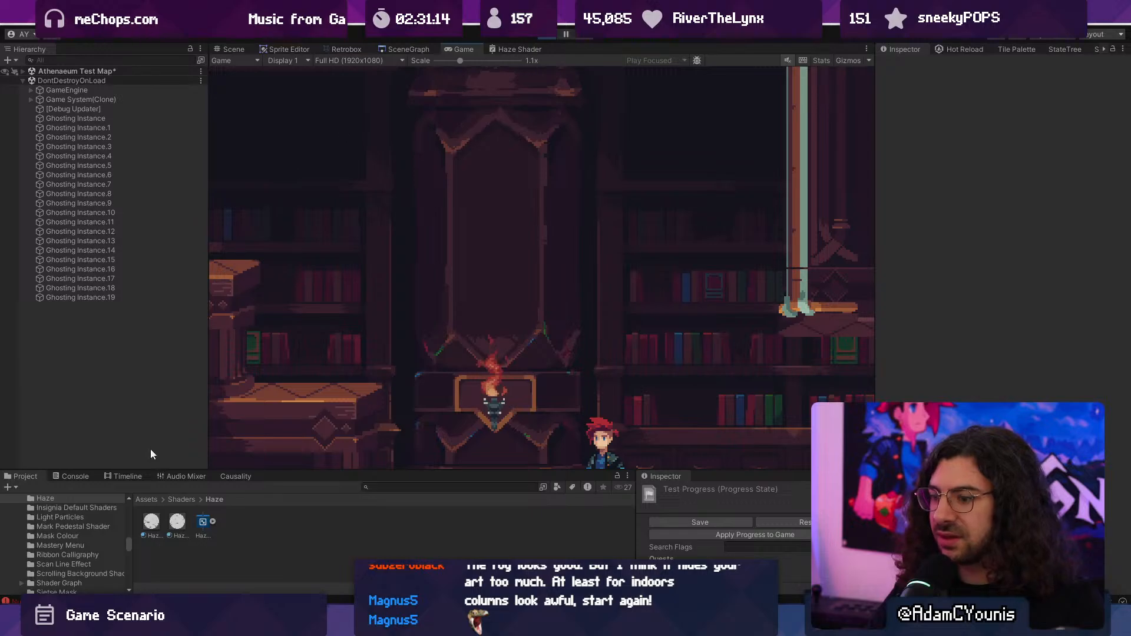
left_click(72, 476)
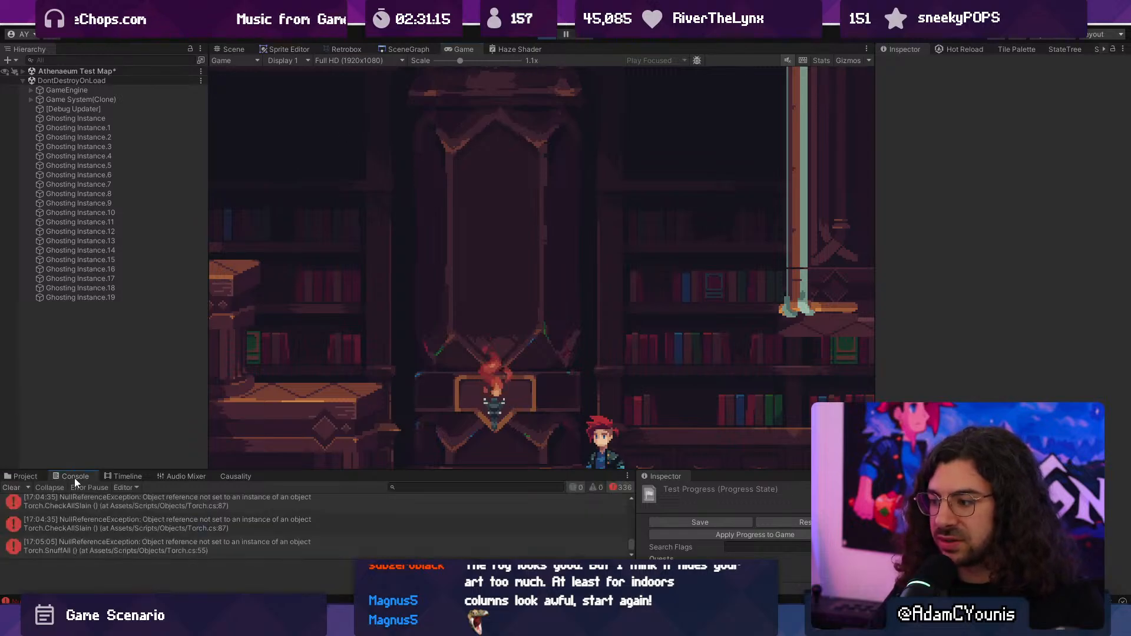
left_click(539, 35)
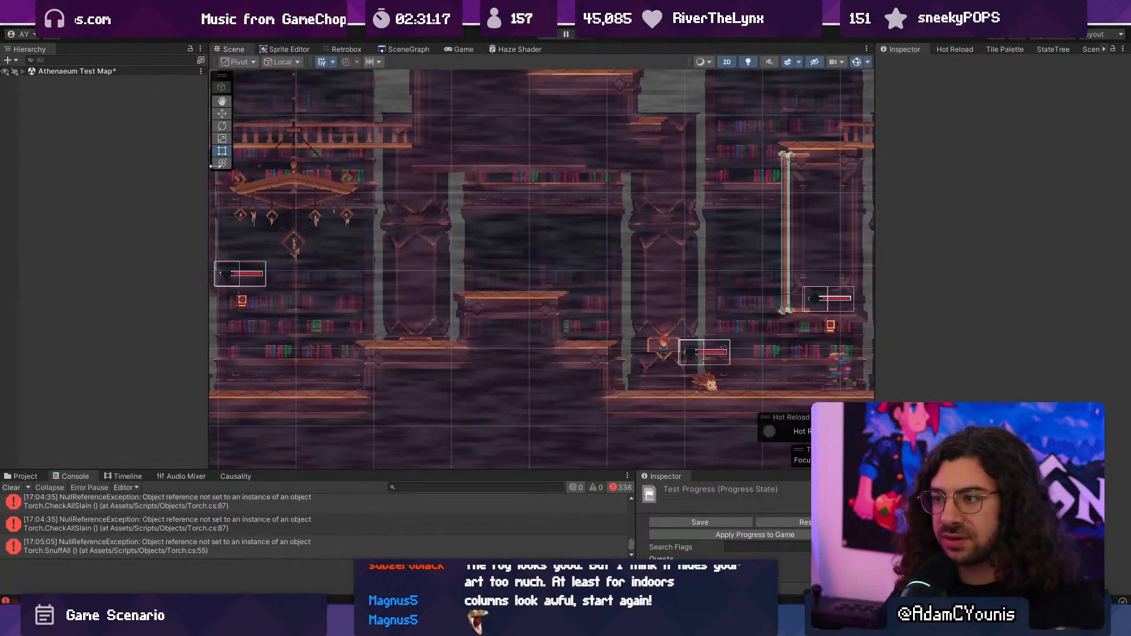
- Deactivate the Haze and Haze.1 objects in the Athenaeum Test Map scene
left_click(20, 71)
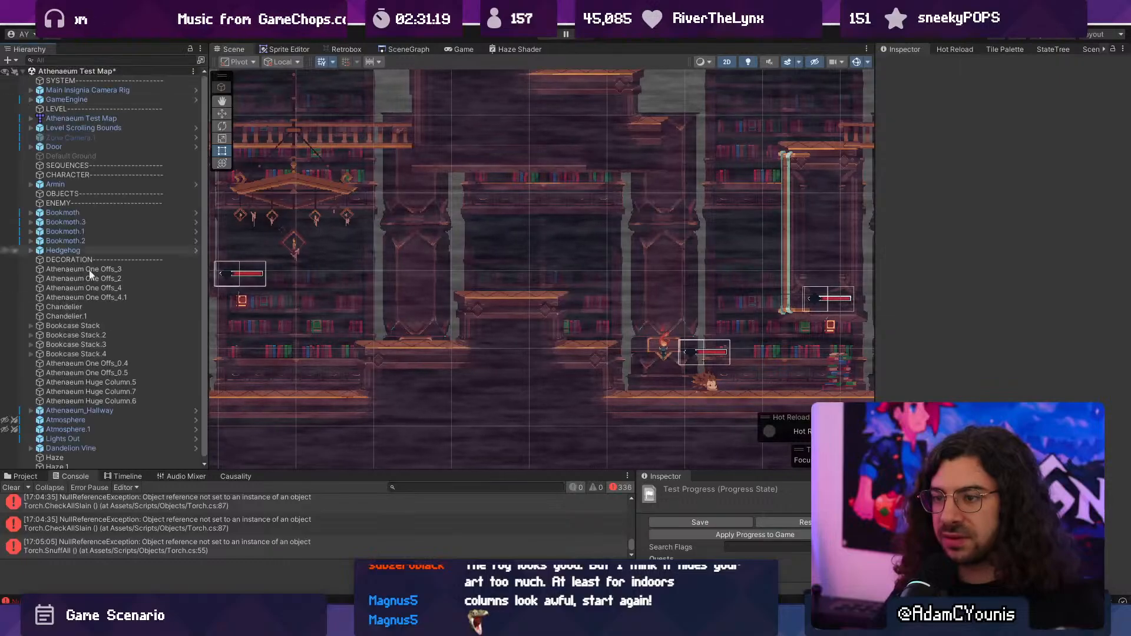
left_click(100, 454)
left_click(105, 462, "shift")
left_click(907, 65)
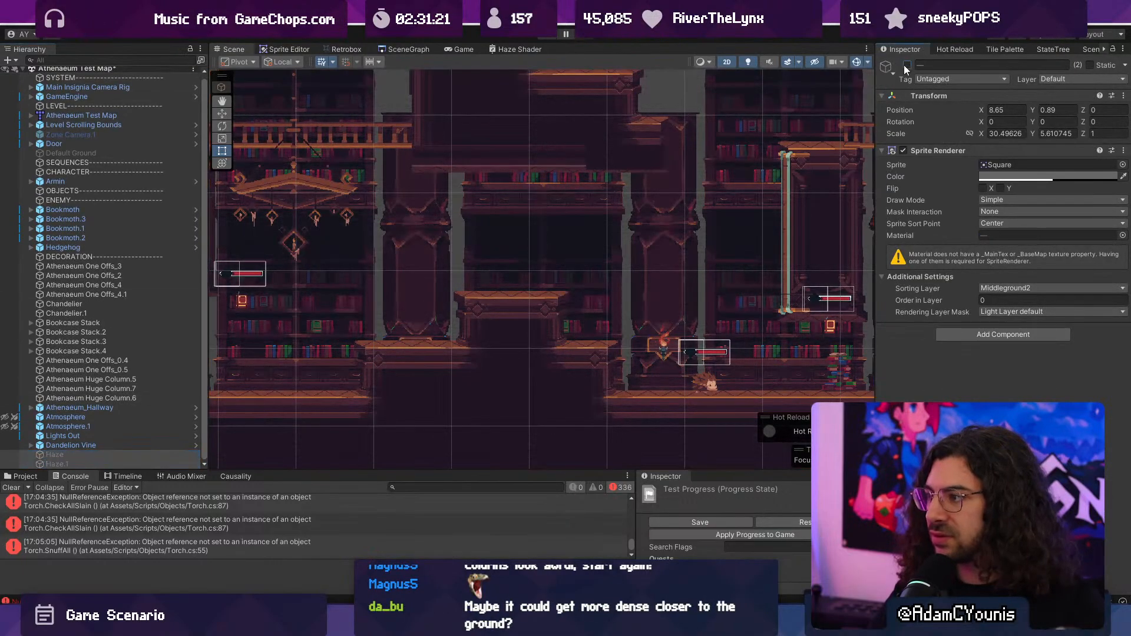
- Deactivate the Atmosphere and Atmosphere.1 objects in the scene
left_click(108, 417)
left_click(109, 425, "shift")
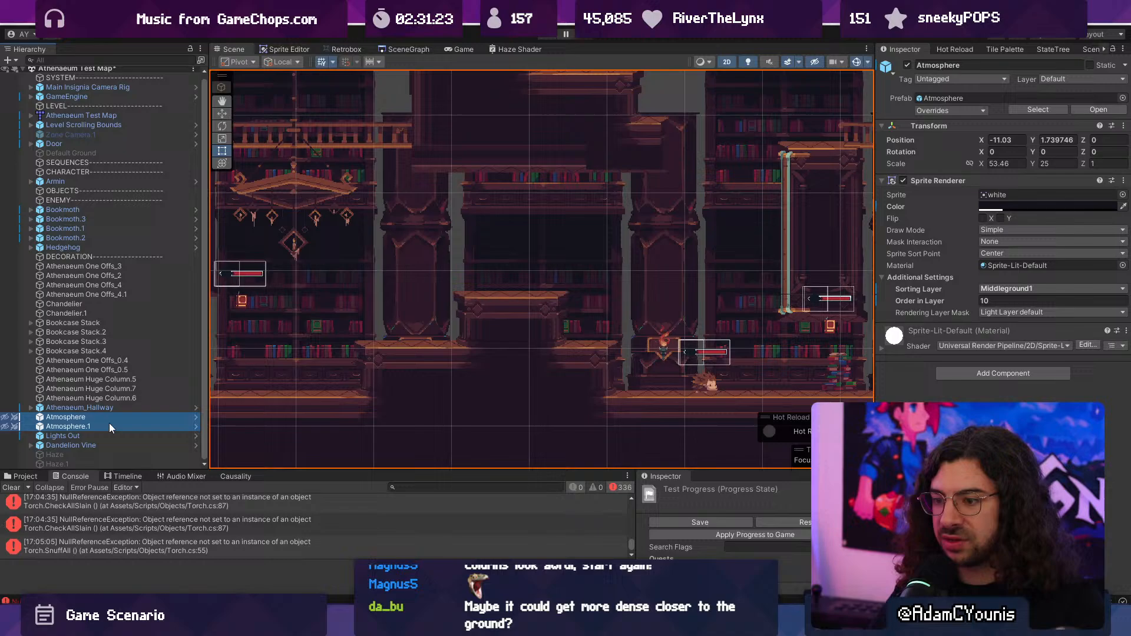
left_click(907, 65)
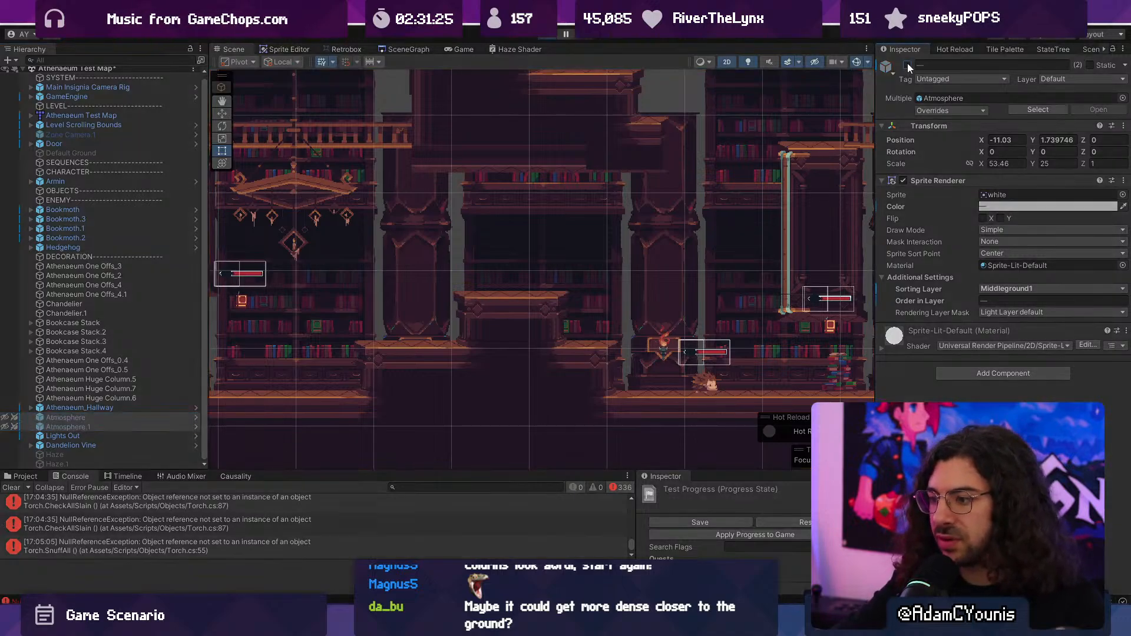
- Play the level full screen and cross the platforms to check it without haze or atmosphere
key("F10")
key("Right")
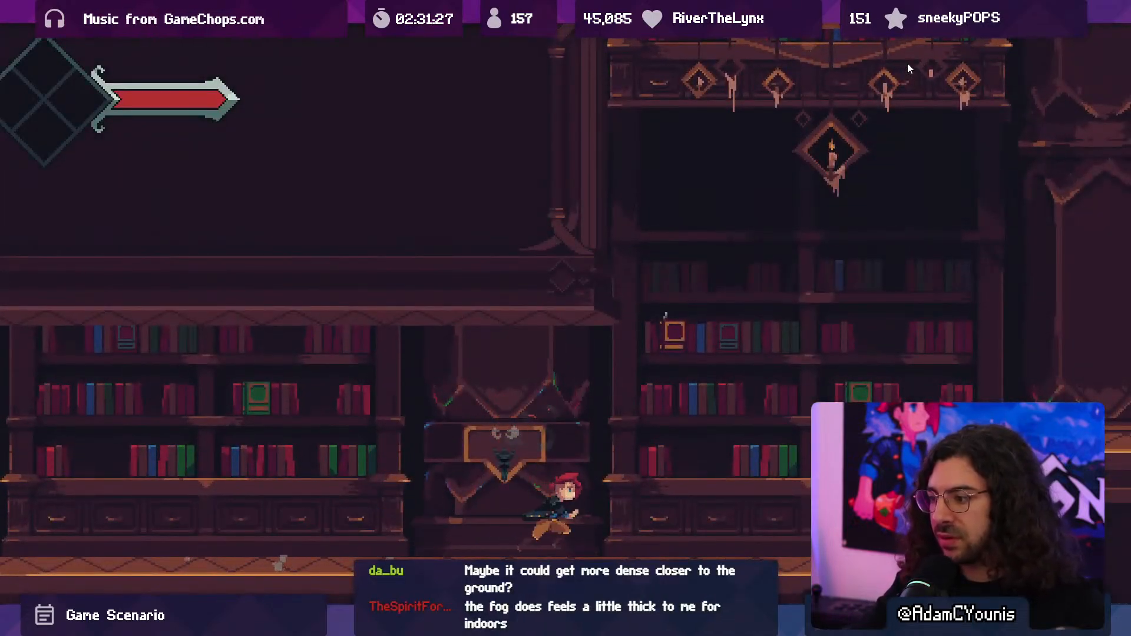
key("Right")
key("space")
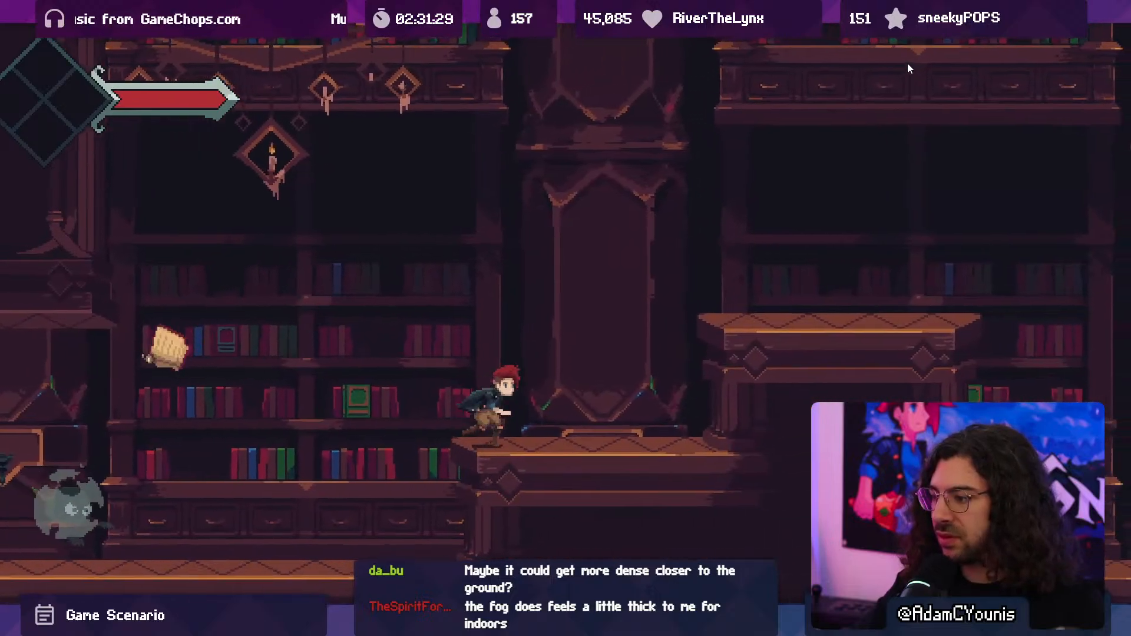
key("Right")
key("space")
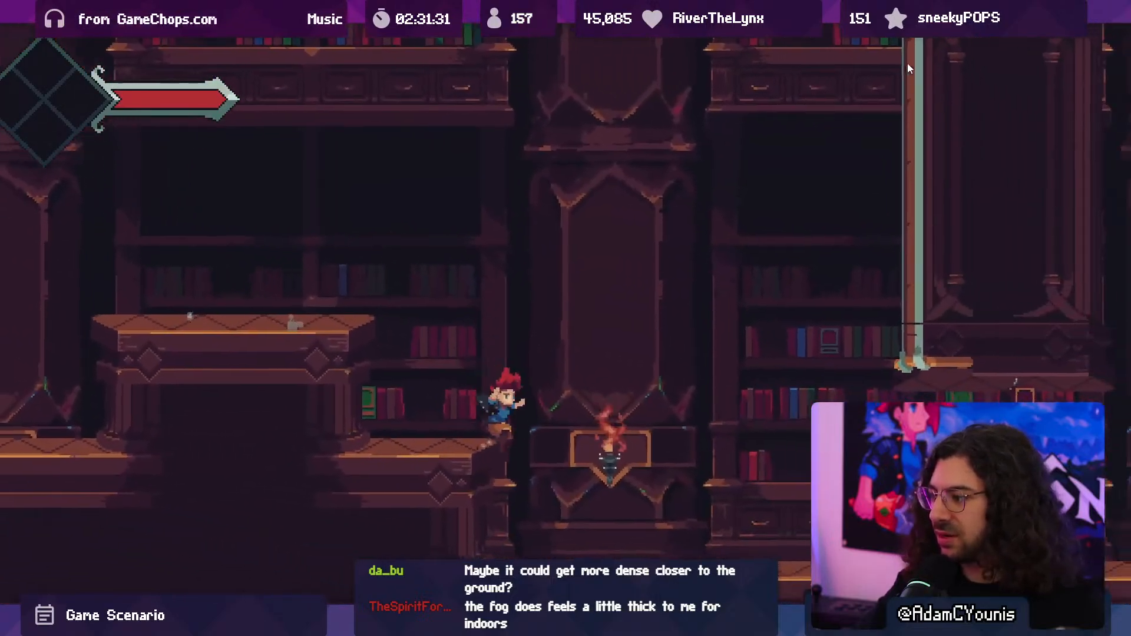
key("Right")
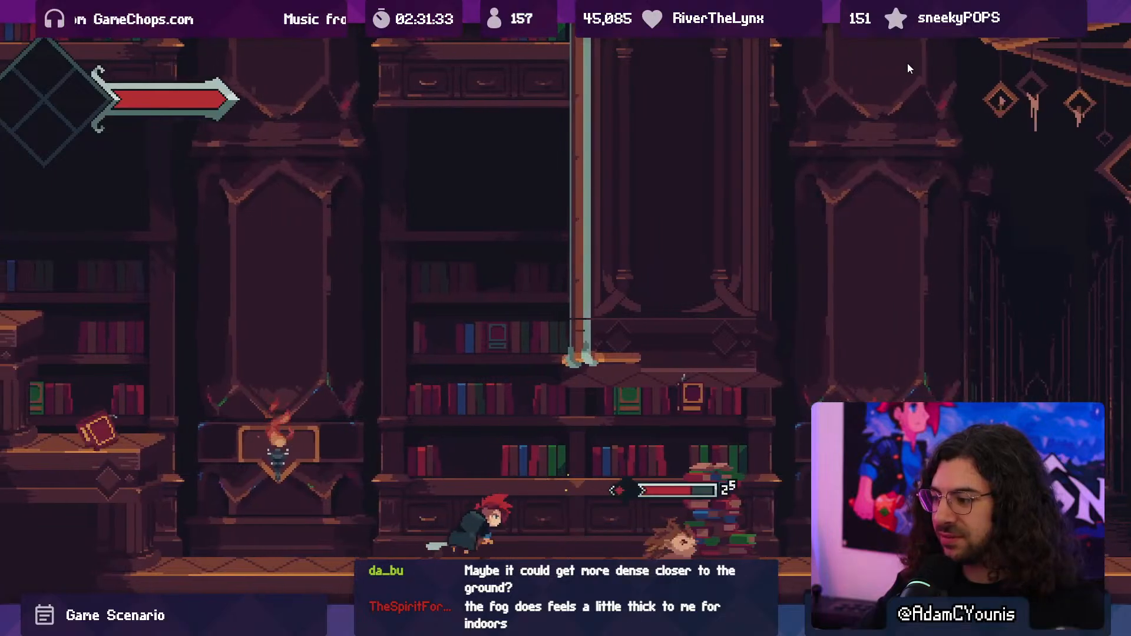
- Fight the hedgehog enemy near the book stack to test combat without atmosphere, then stop the game
key("x")
key("Left")
key("space")
key("x")
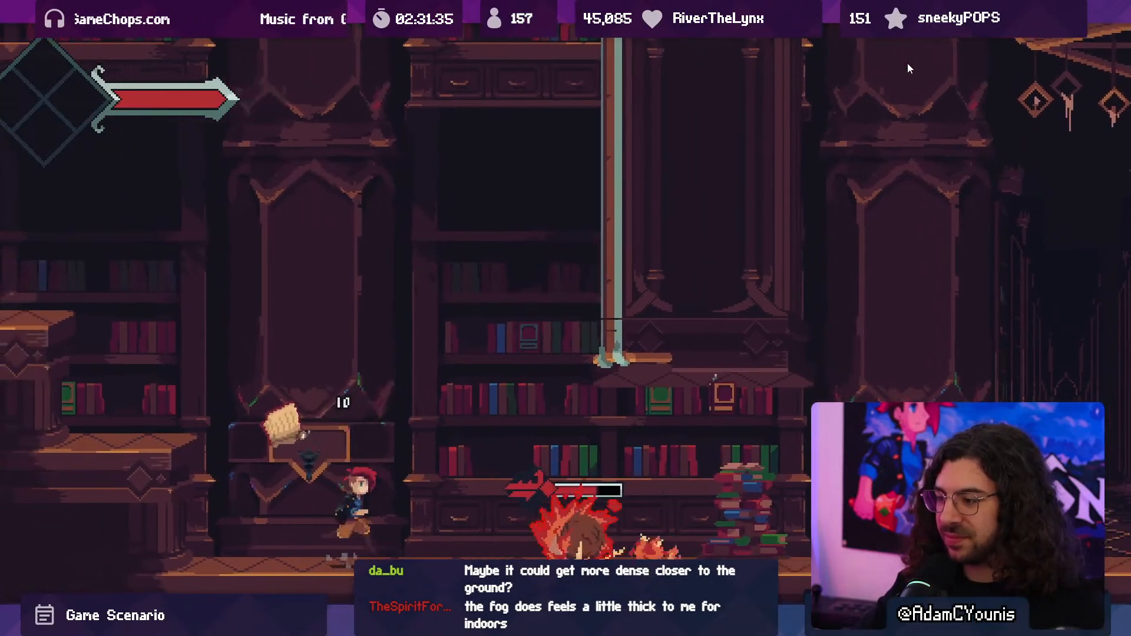
key("Right")
key("x")
key("x")
key("x")
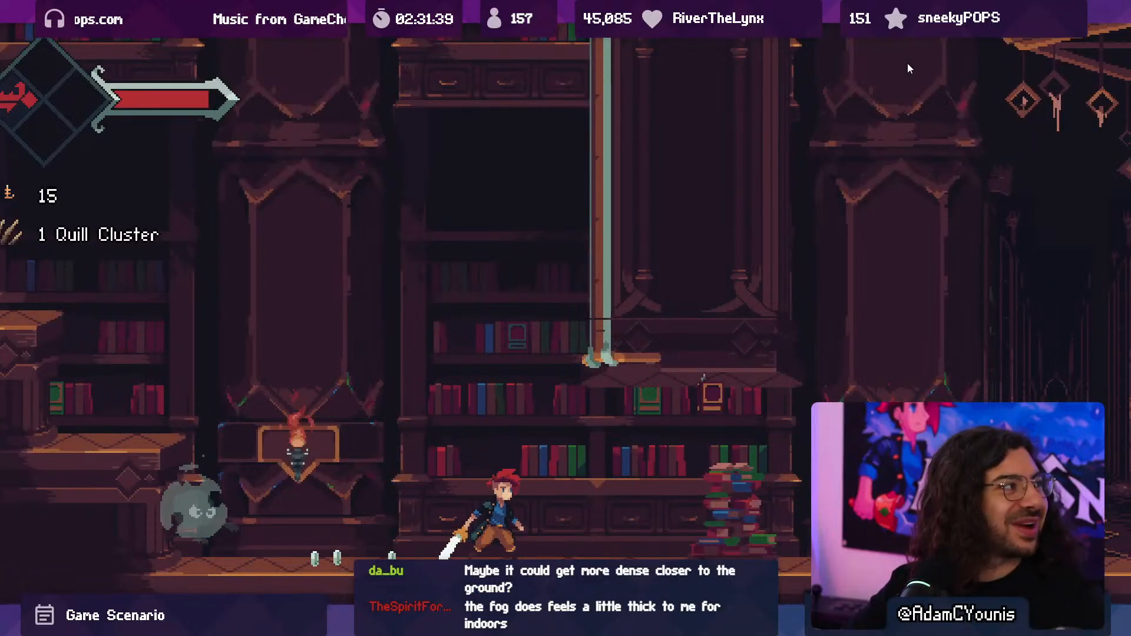
key("Right")
key("shift+space")
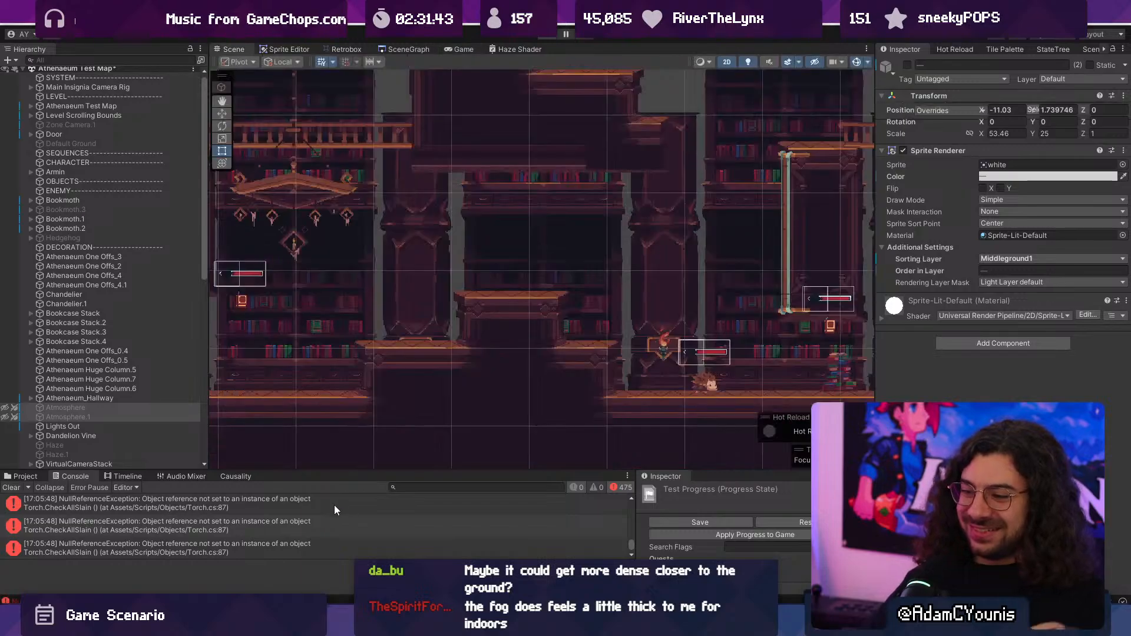
- Trace the Torch.CheckAllSlain error to the Sconce object, open its prefab and inspect the Dhust child
left_click(334, 504)
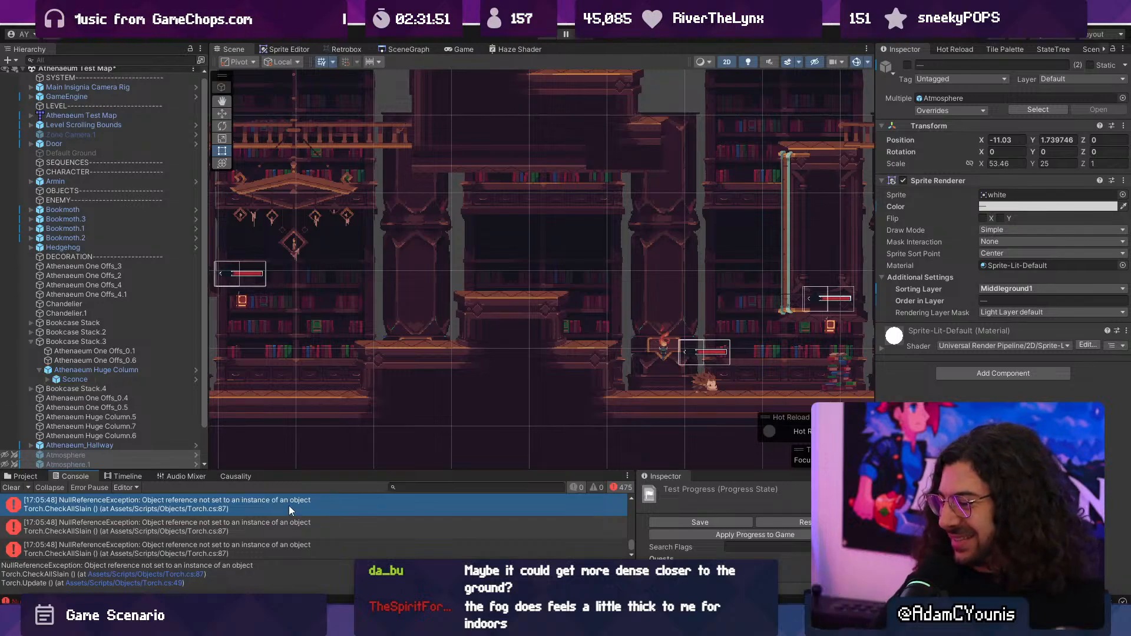
left_click(160, 381)
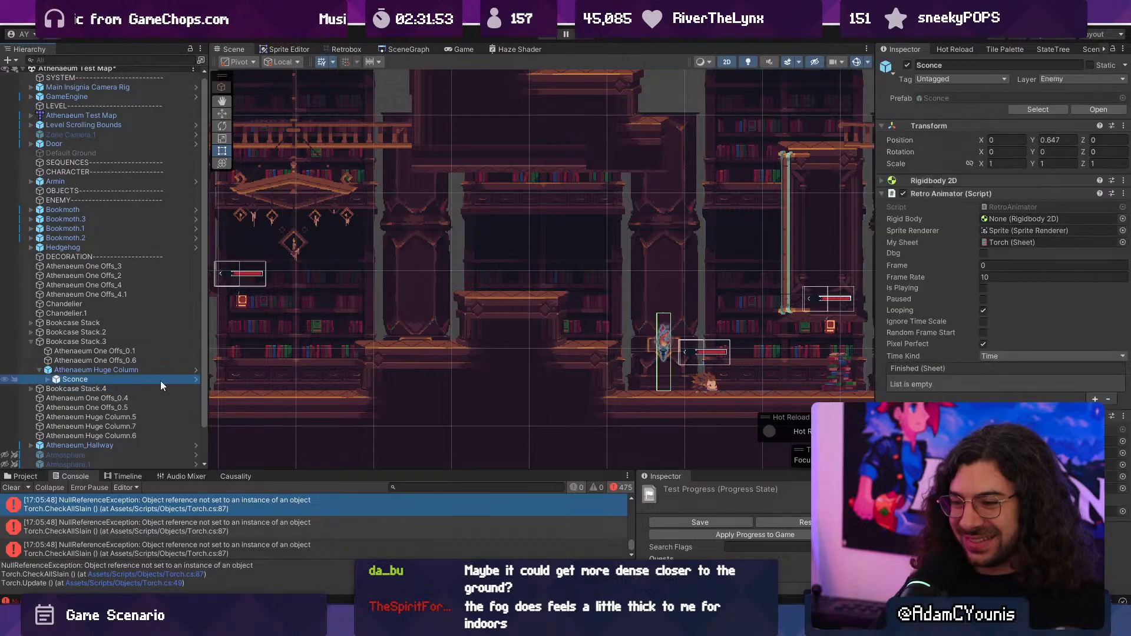
left_click(195, 379)
left_click(104, 104)
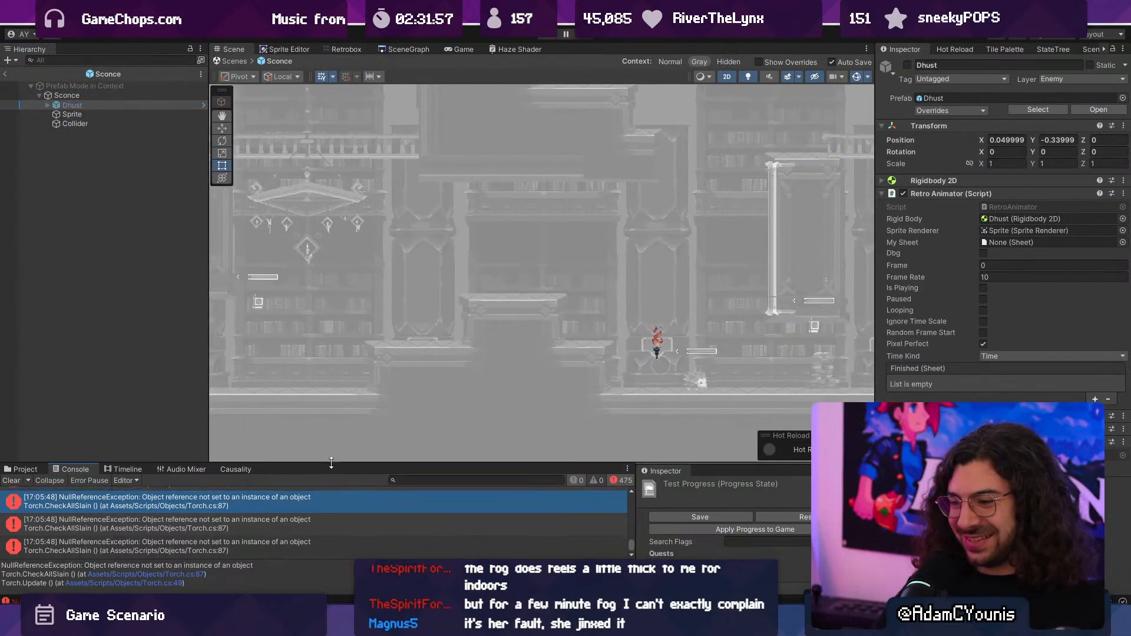
- Enlarge the Console and open the source line of the Torch.CheckAllSlain null reference error in Torch.cs
left_click_drag(323, 471, 295, 311)
scroll(280, 435, "up", 3)
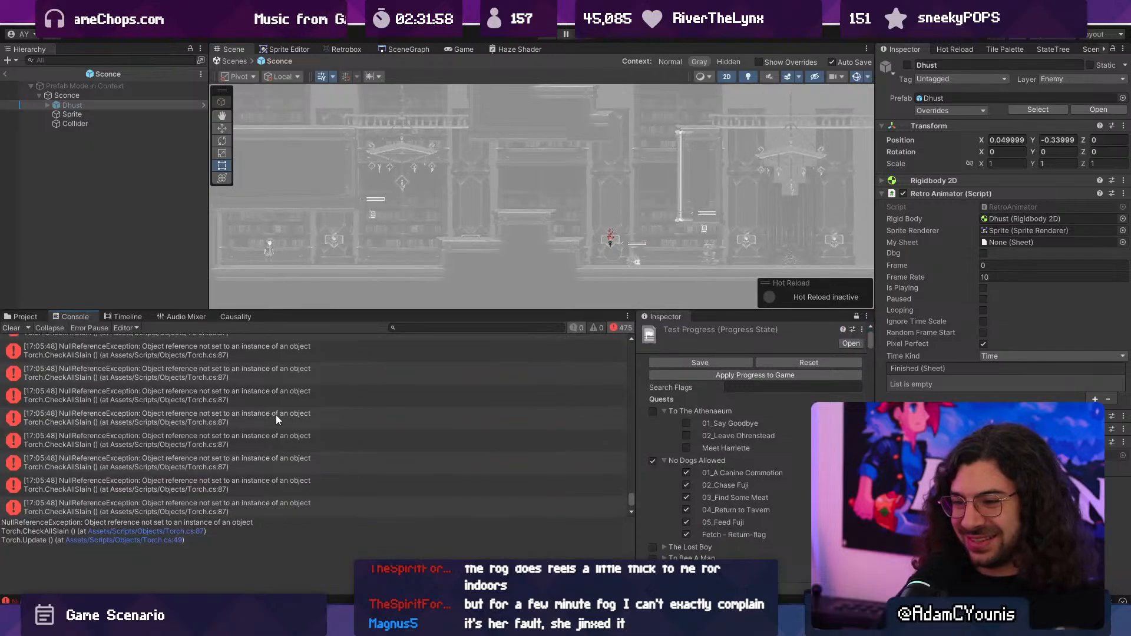
left_click(240, 357)
double_click(239, 354)
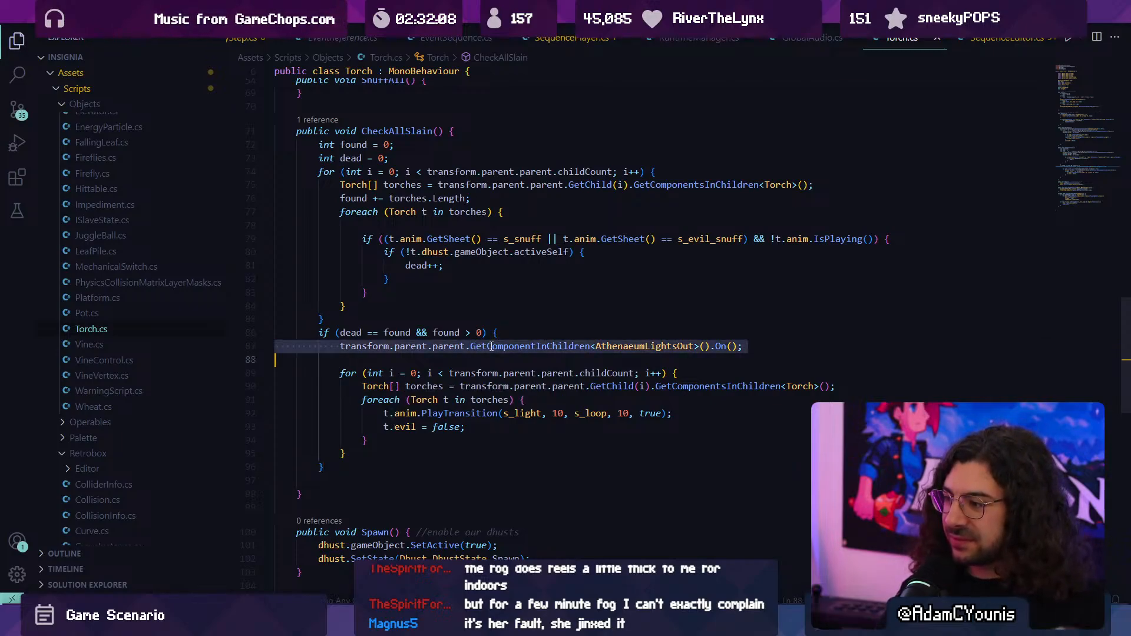
- Examine the AthenaeumLightsOut lookup in CheckAllSlain and trace where CheckAllSlain is called from in Torch.cs
double_click(583, 346)
triple_click(583, 346)
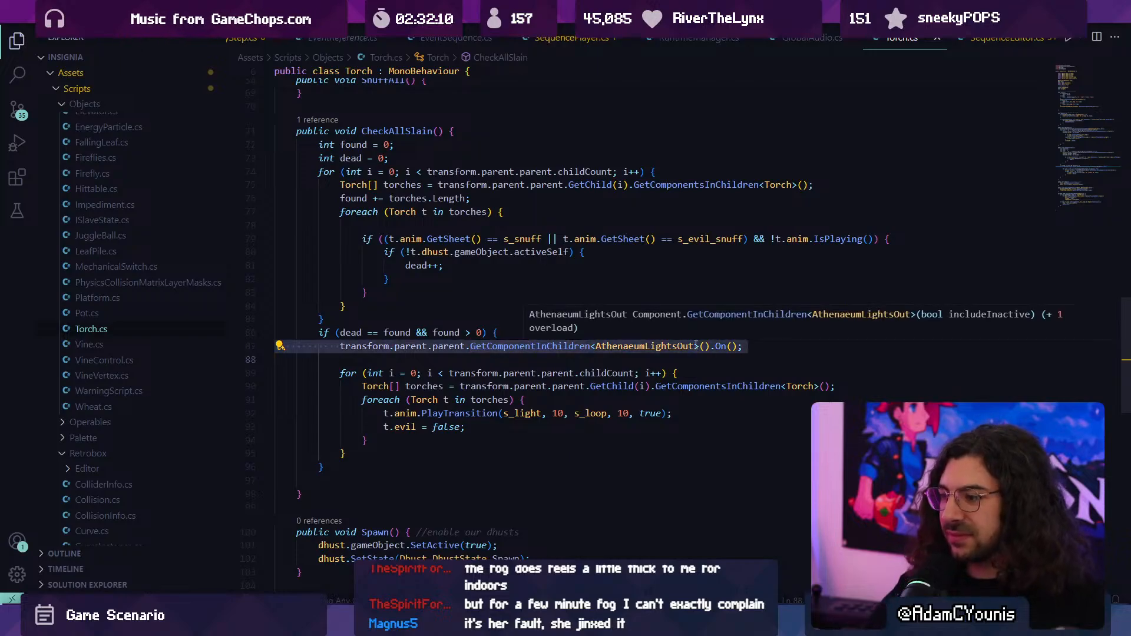
key("Left")
key("ctrl+shift+Right")
key("ctrl+shift+Right")
key("ctrl+shift+Right")
key("ctrl+shift+Right")
key("ctrl+shift+Right")
key("ctrl+shift+Right")
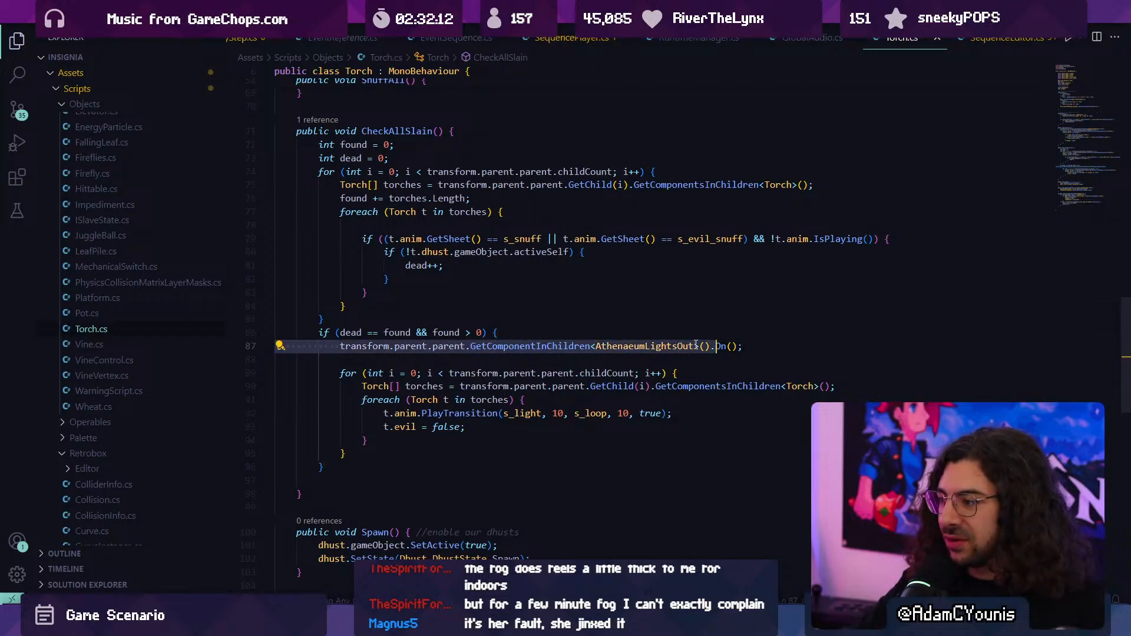
key("ctrl+shift+Left")
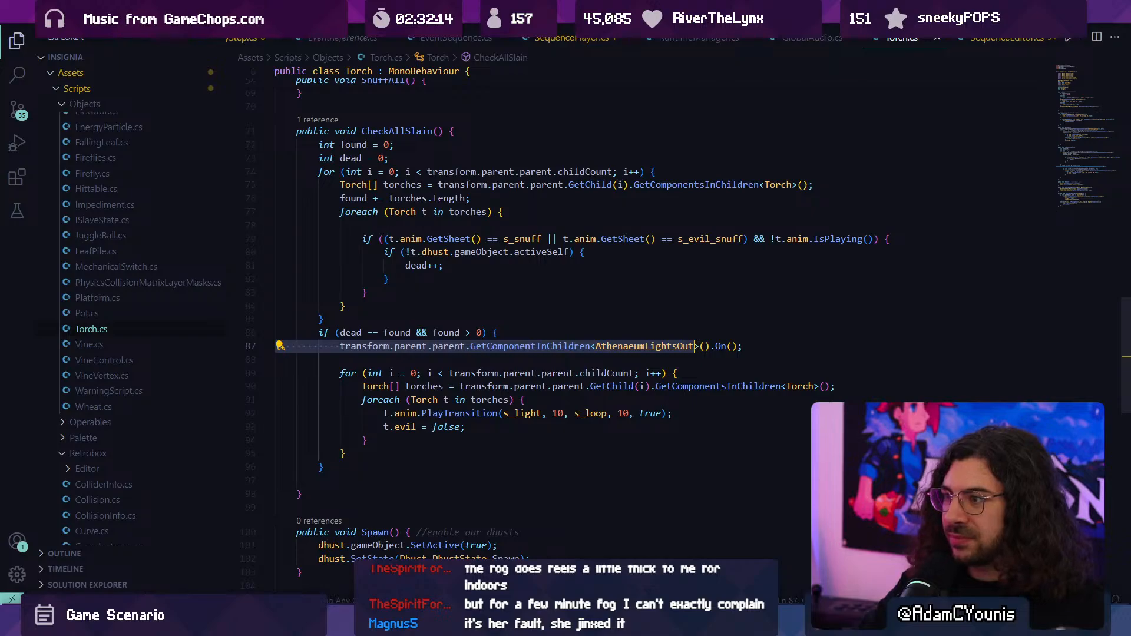
scroll(367, 189, "up", 1)
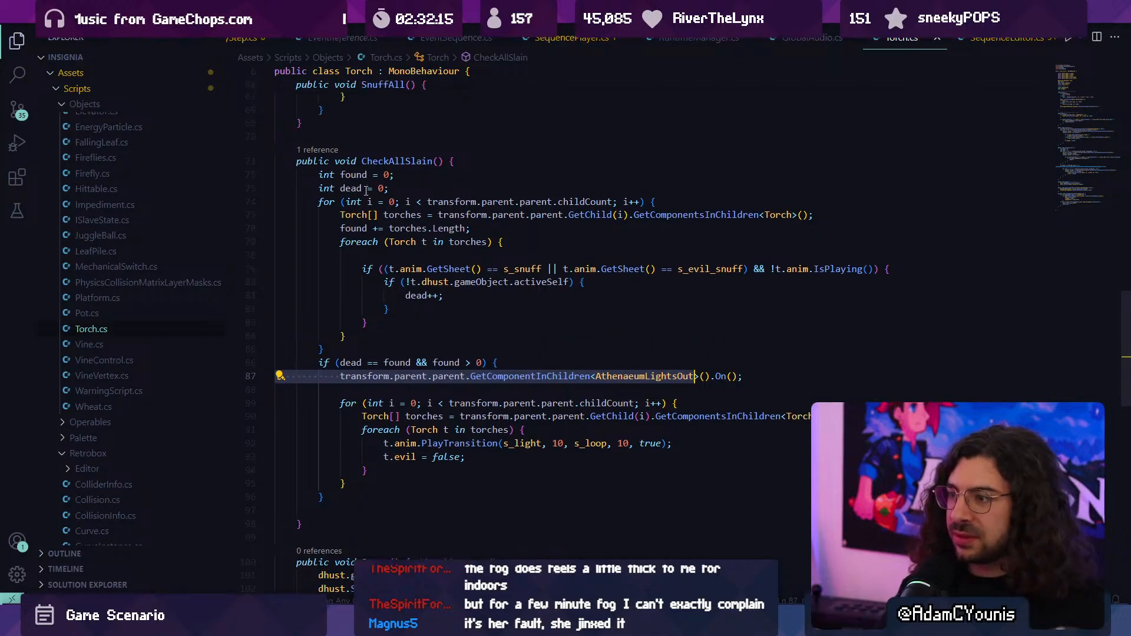
left_click(339, 156)
key("Escape")
scroll(623, 245, "up", 12)
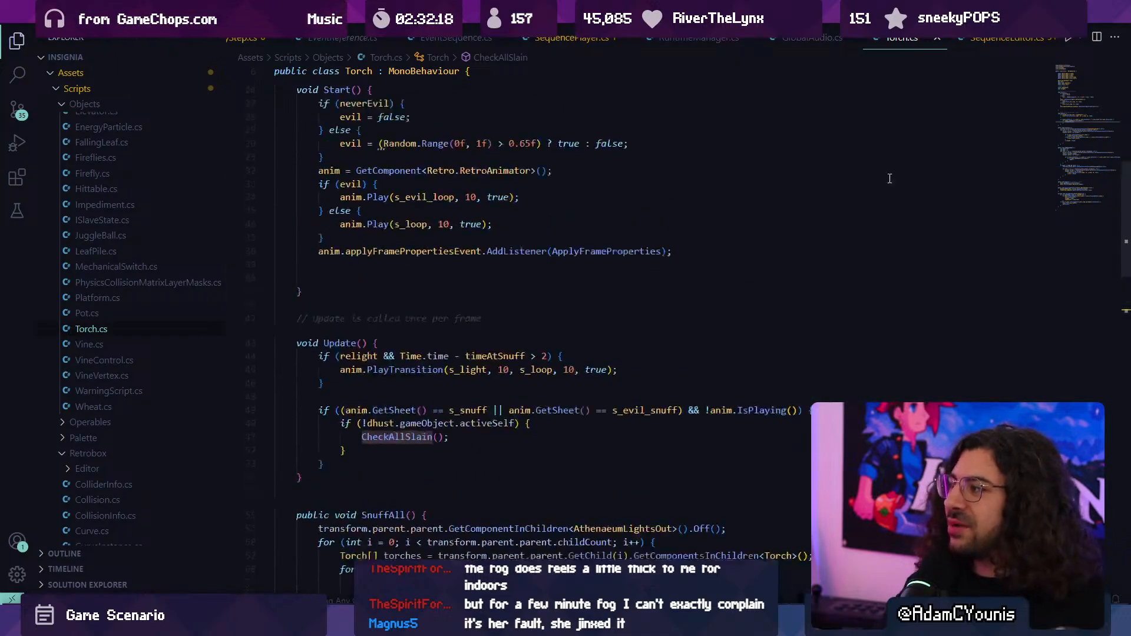
- Declare a public AthenaeumLightsOut field named lightsOut as the first member of the Torch class
scroll(889, 178, "up", 10)
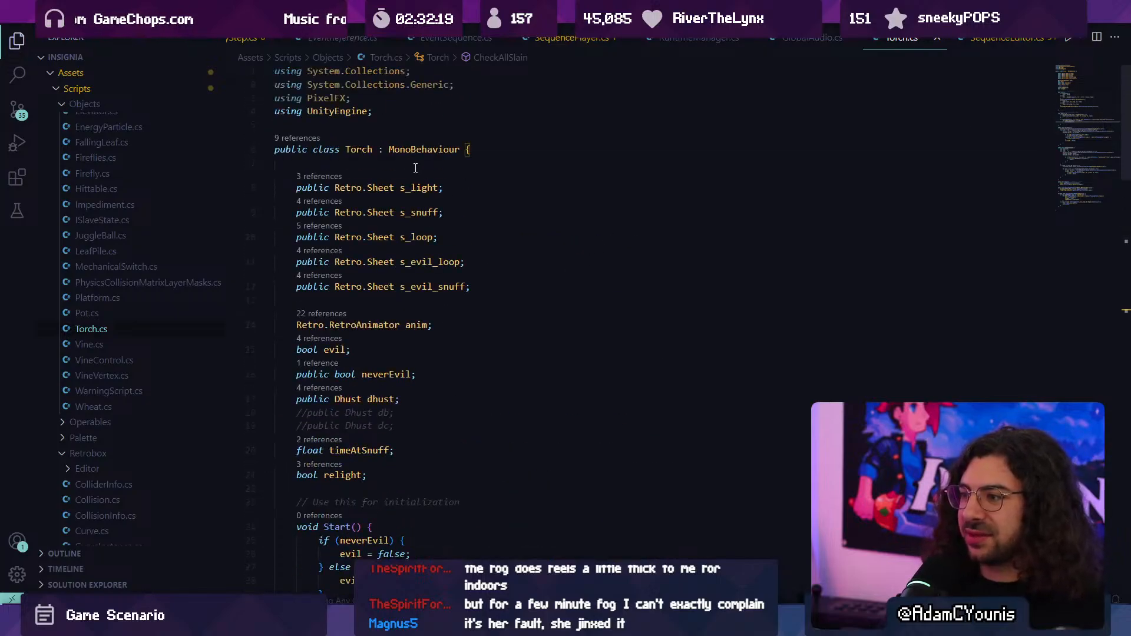
left_click(416, 168)
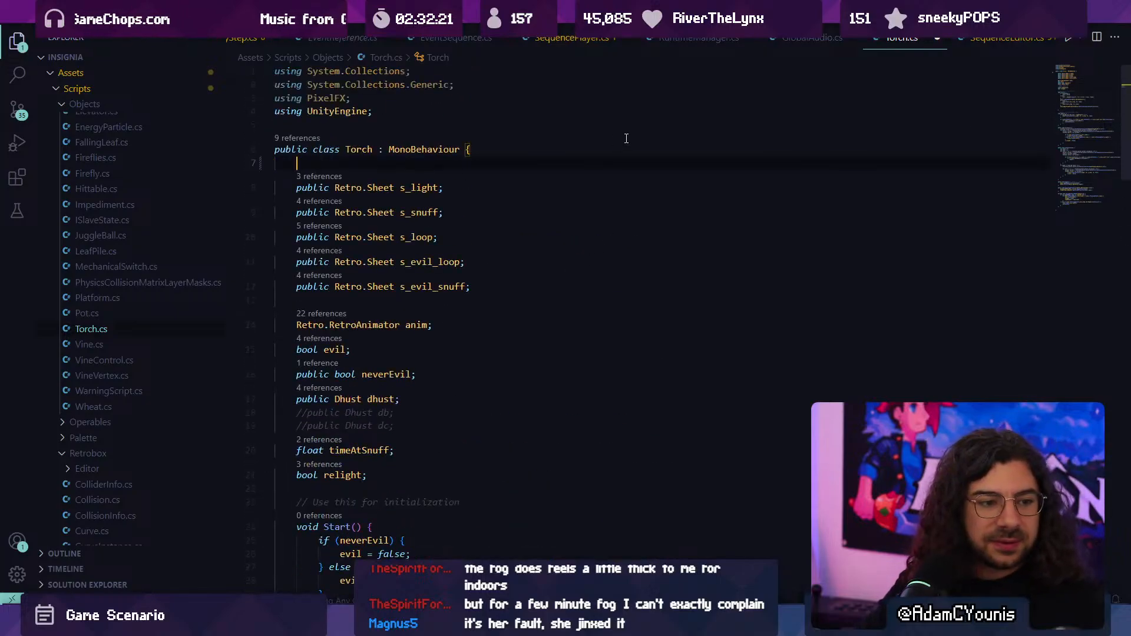
type("i")
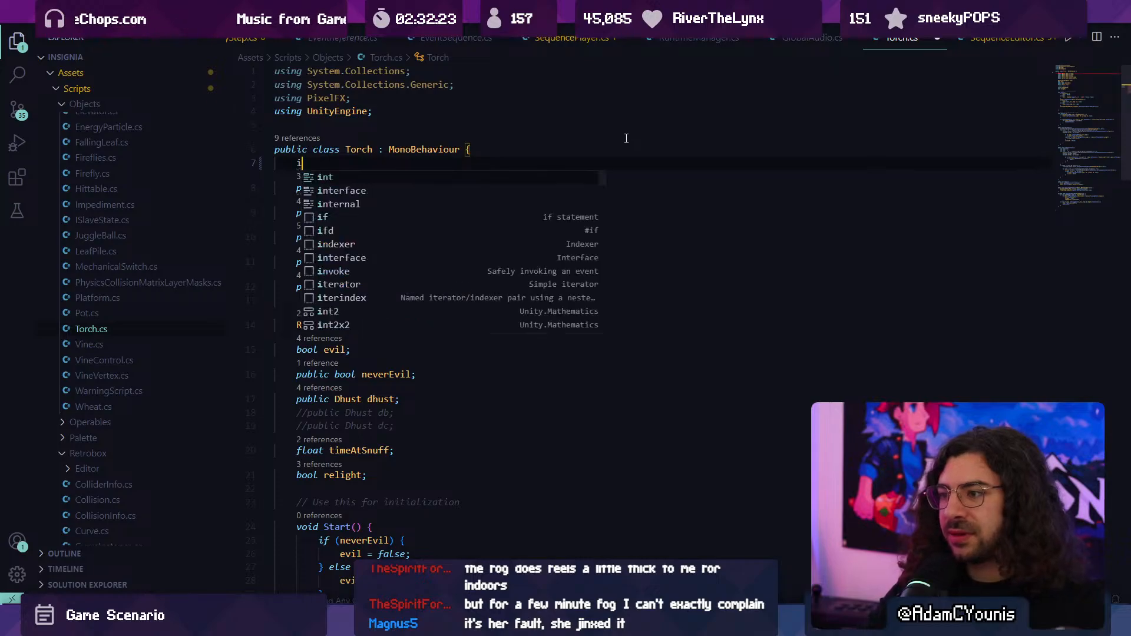
key("BackSpace")
type("public")
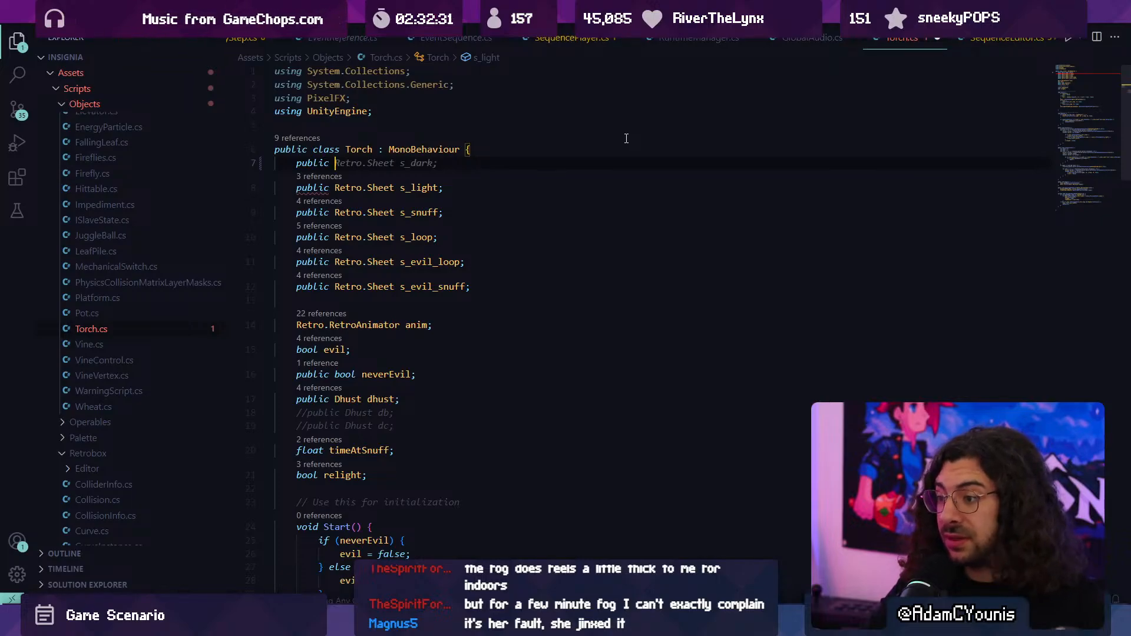
type("Ligh")
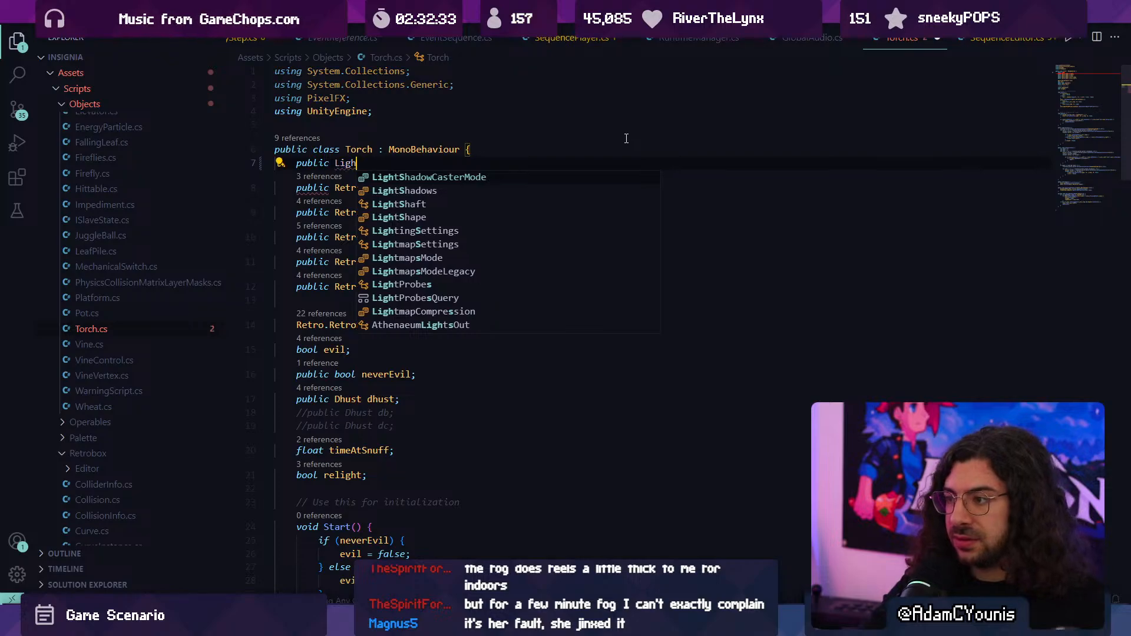
type("tsou")
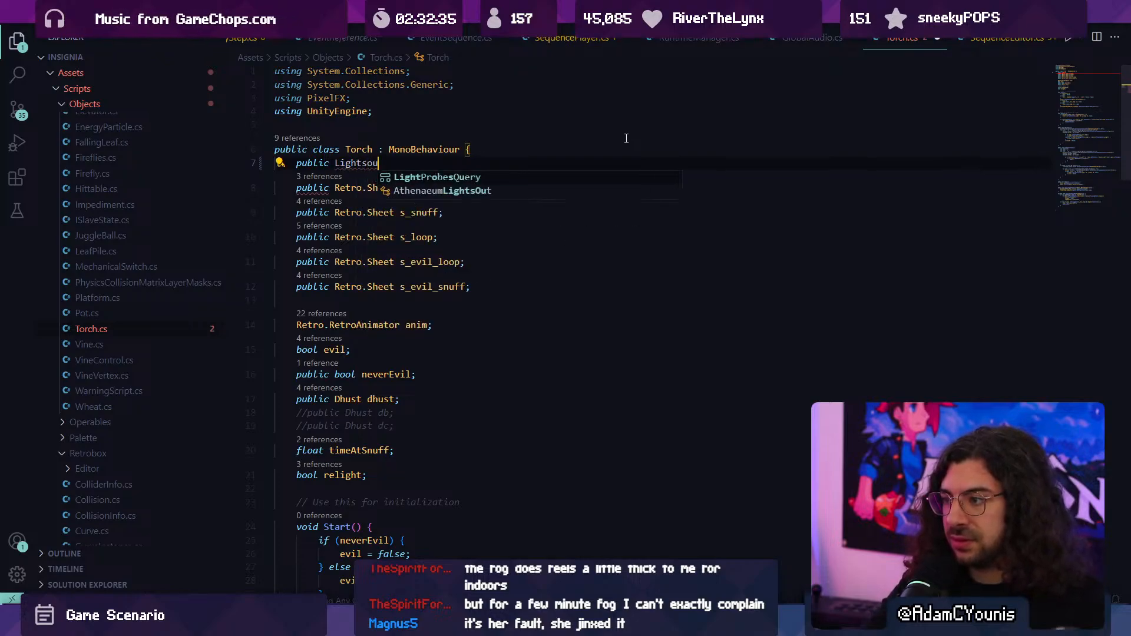
type("t")
key("Tab")
type("lights")
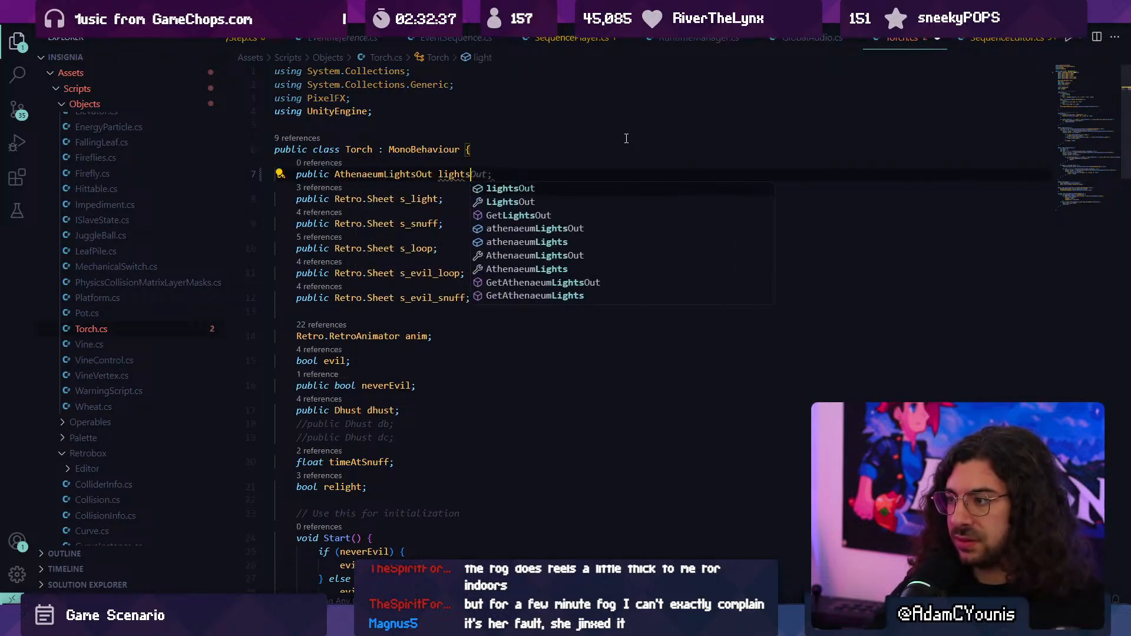
type("Out;")
- At the end of Start, assign lightsOut = FindObjectOfType<AthenaeumLightsOut>(); and save Torch.cs
scroll(474, 240, "down", 5)
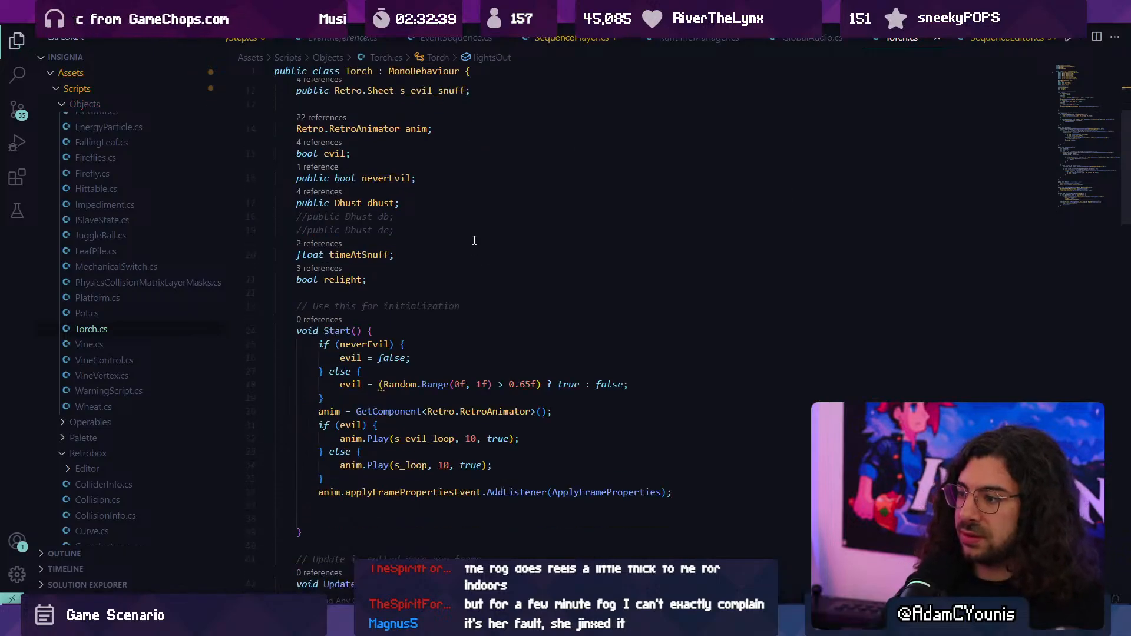
scroll(450, 313, "down", 4)
left_click(411, 185)
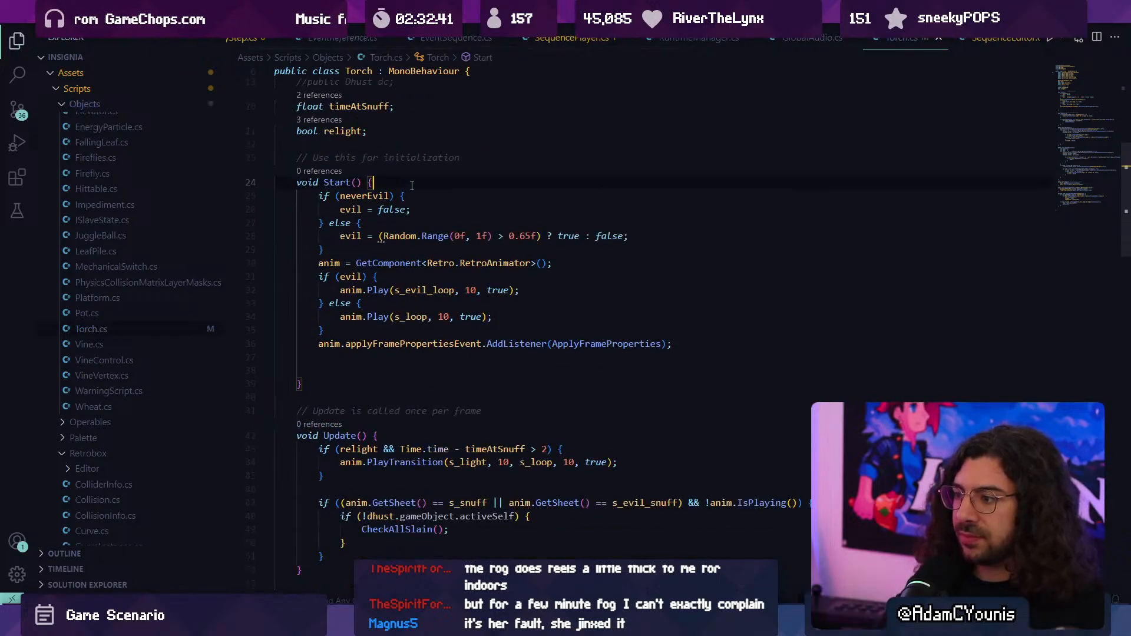
type("lightsOut = ")
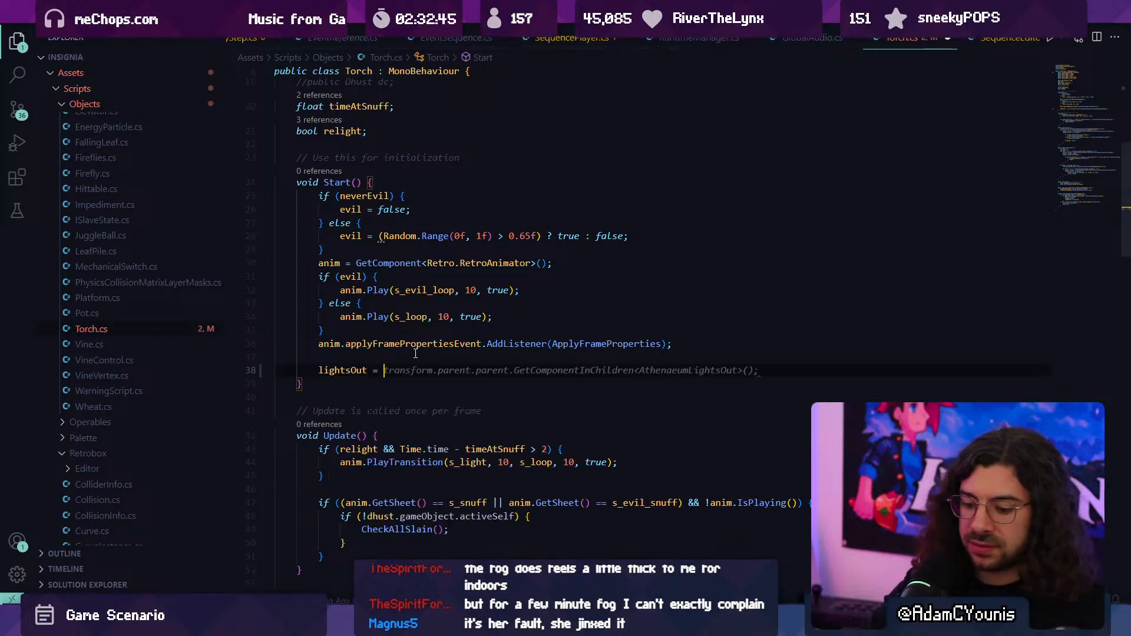
type("Gameo")
key("BackSpace")
key("BackSpace")
key("BackSpace")
key("BackSpace")
key("BackSpace")
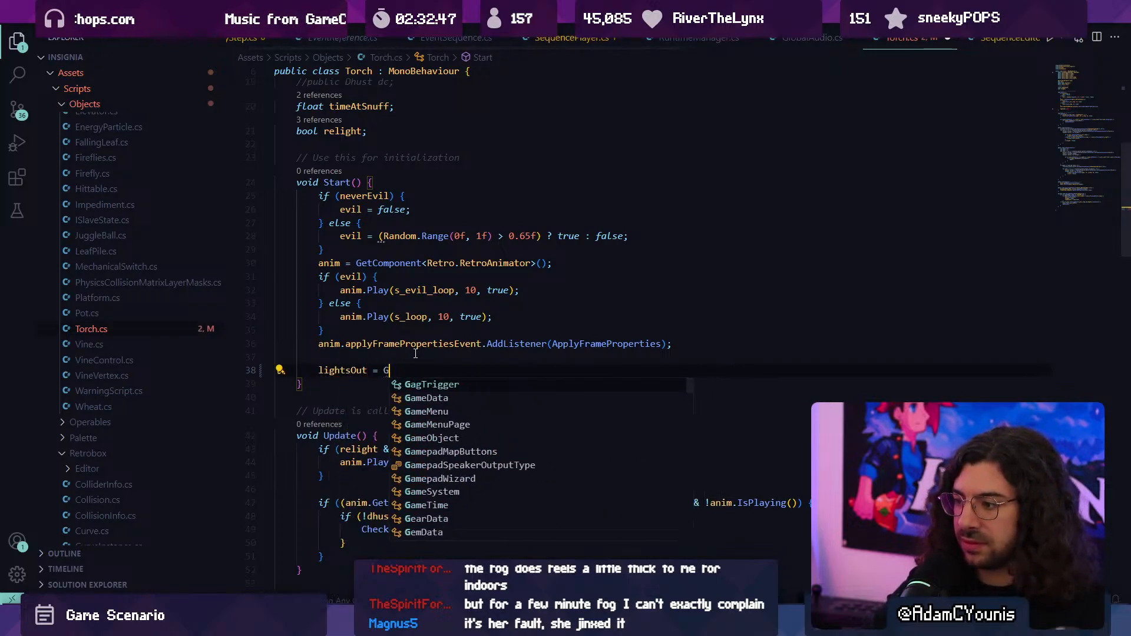
type("FindObjectOfType")
type("<AthenaeumLightsOut>();")
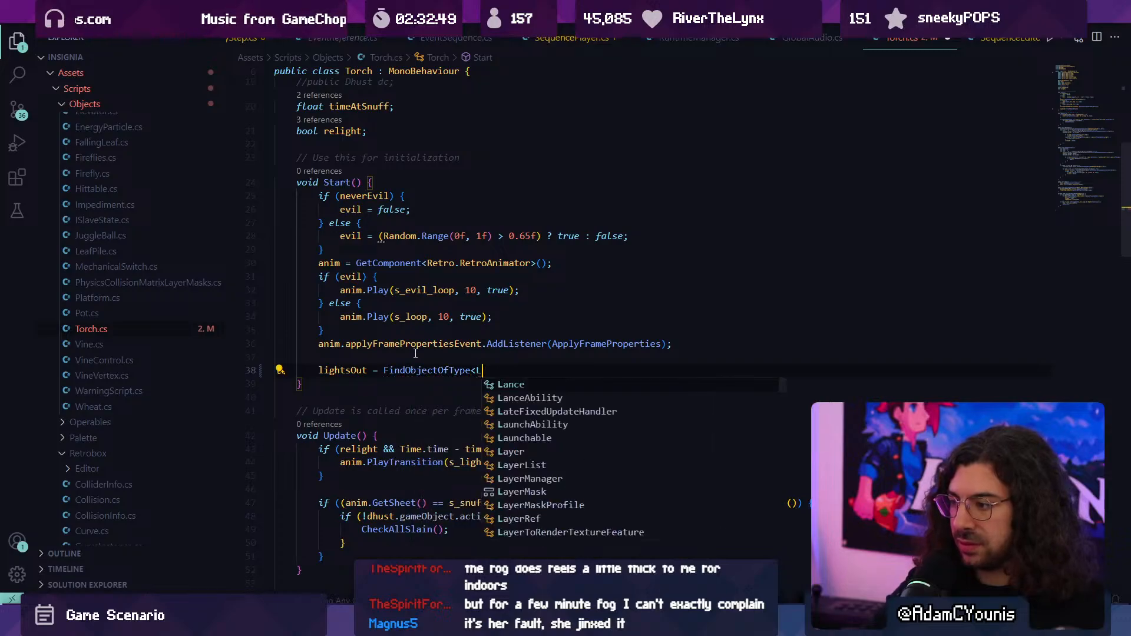
key("ctrl+s")
- In CheckAllSlain, replace the transform.parent.parent component lookup before .On() with the lightsOut field
scroll(416, 353, "down", 12)
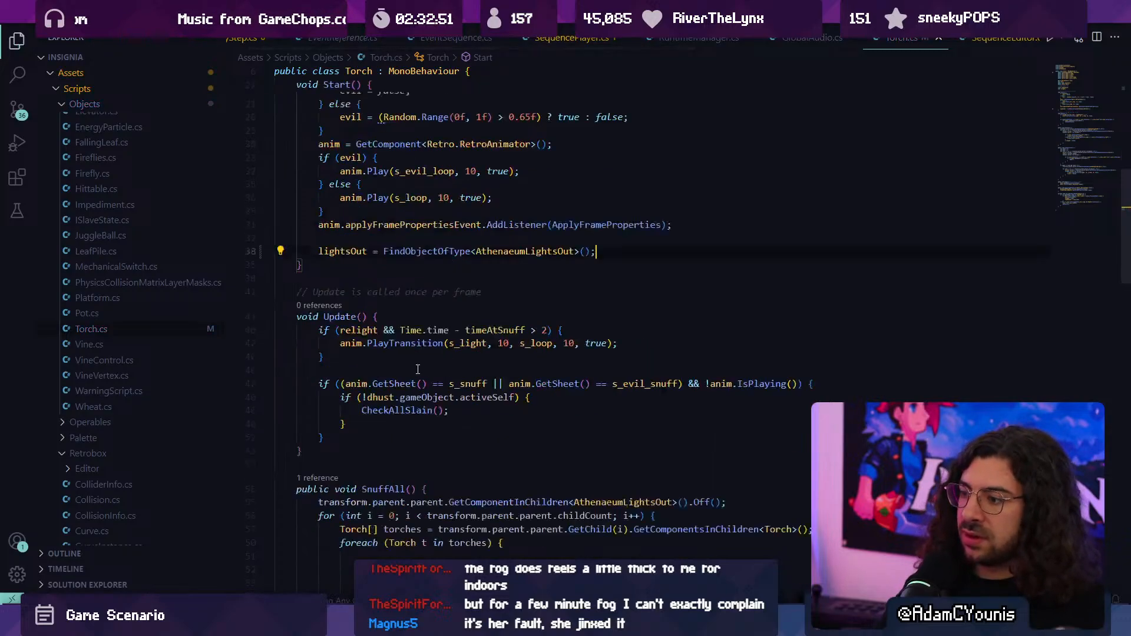
scroll(429, 446, "down", 10)
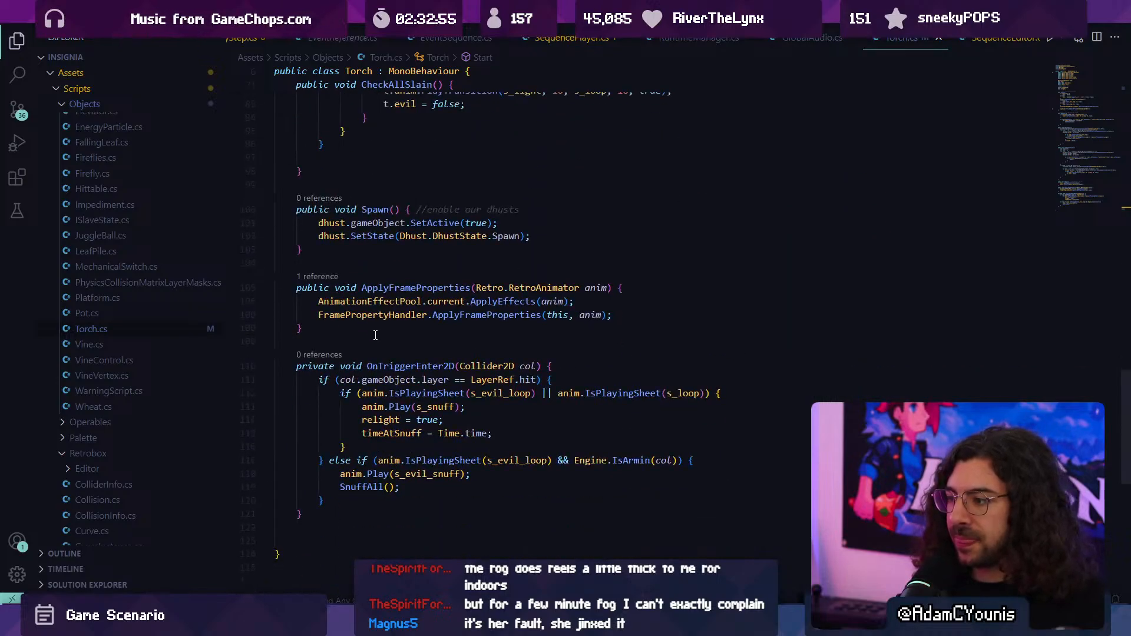
scroll(376, 335, "up", 10)
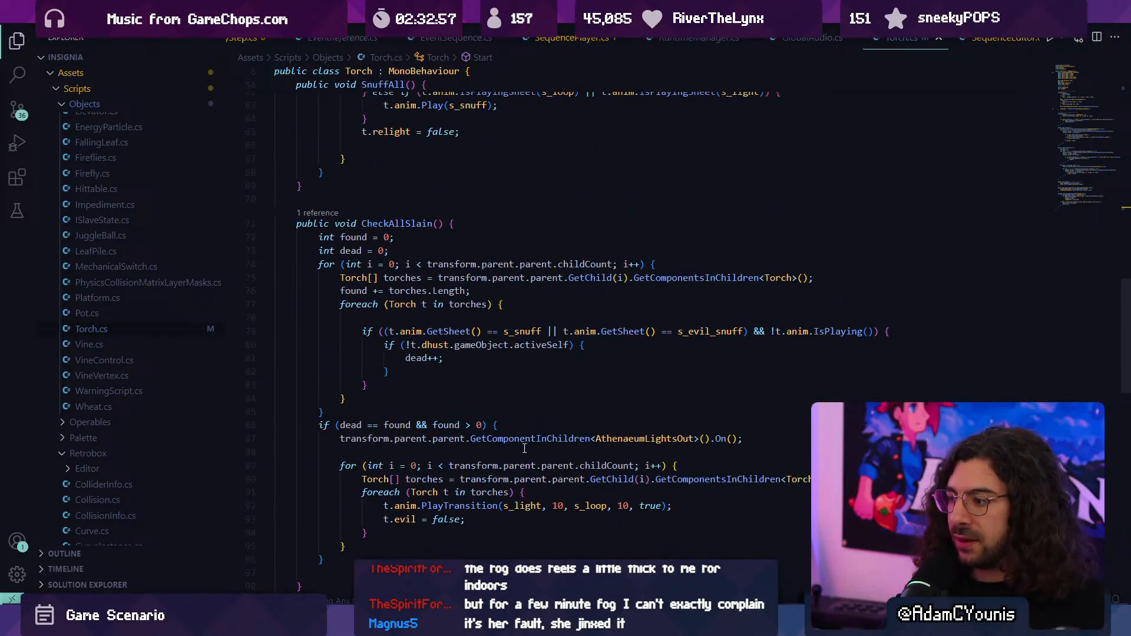
left_click(570, 478)
double_click(542, 439)
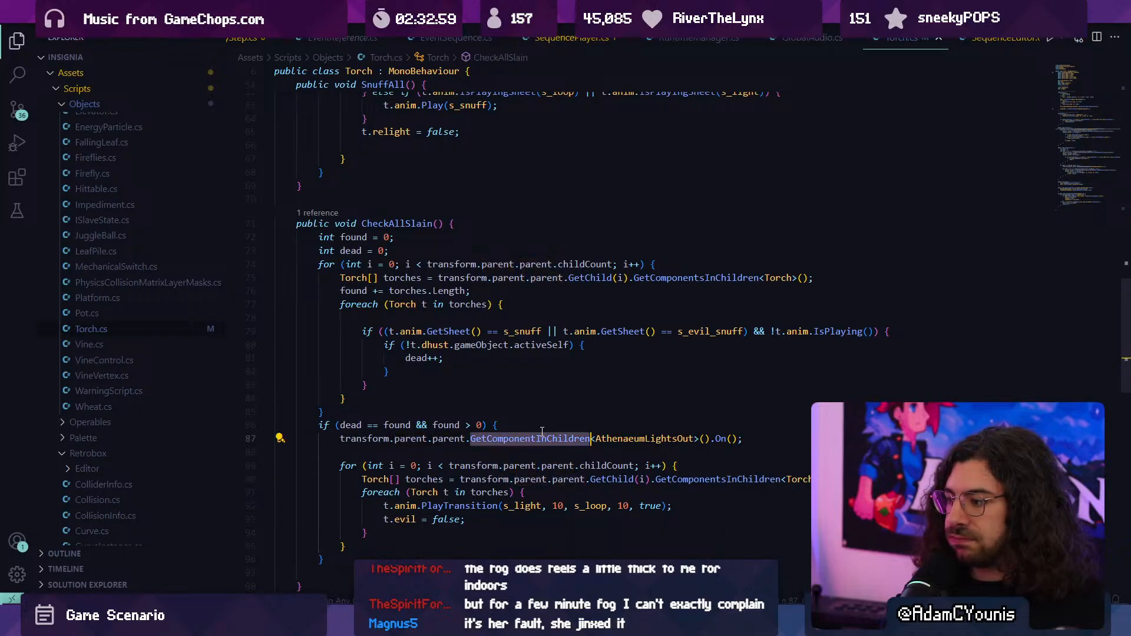
left_click(710, 439)
key("shift+Home")
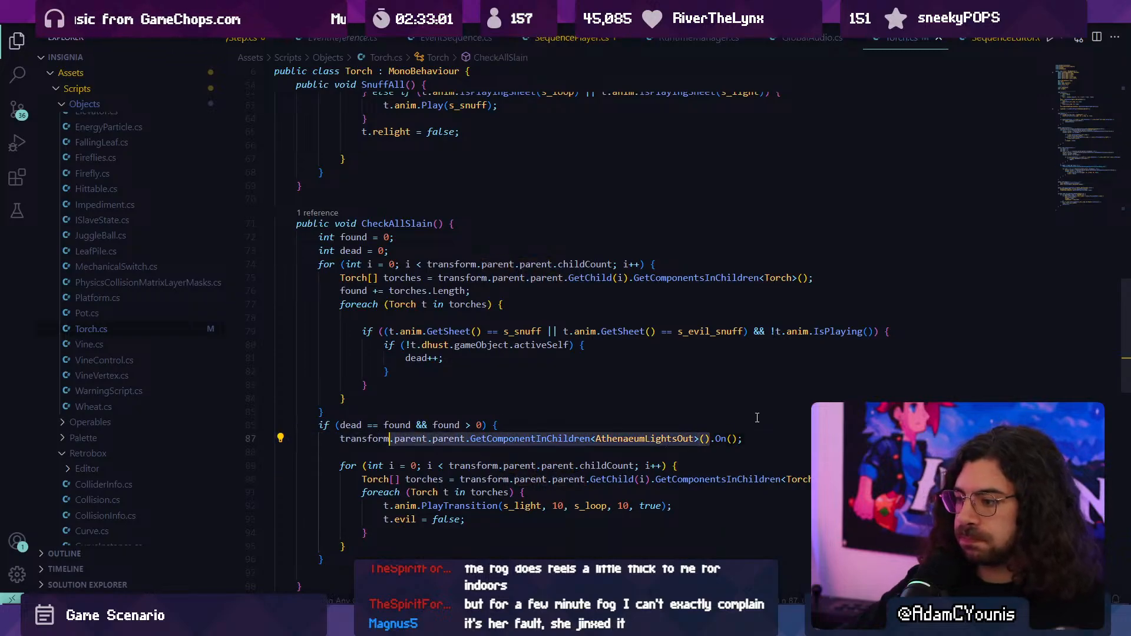
type("lightso")
key("Tab")
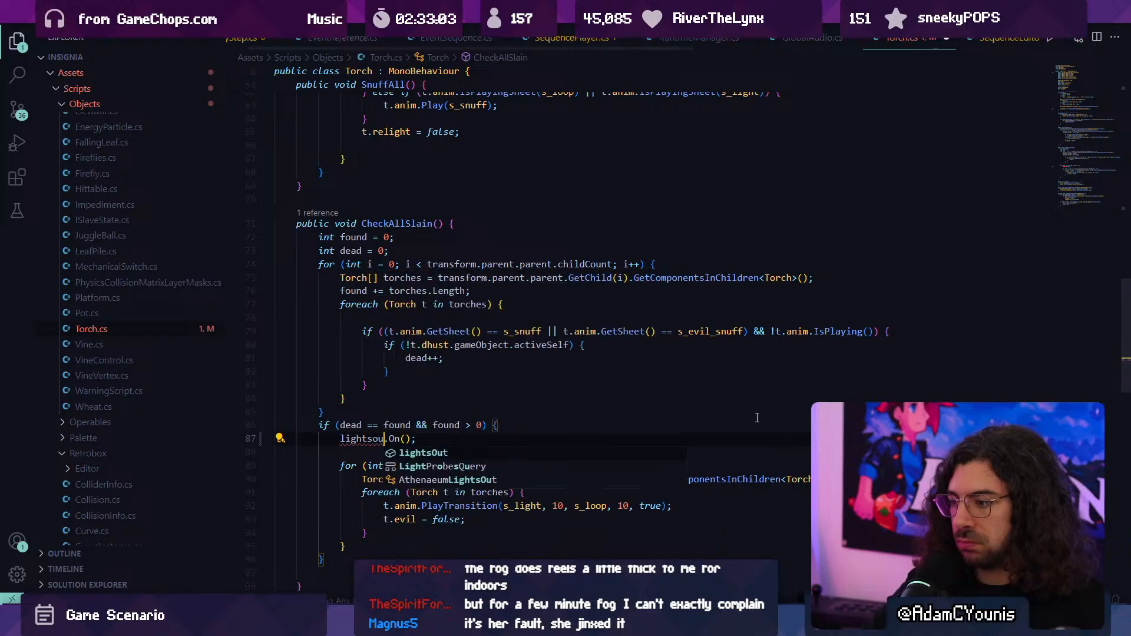
- Examine how the relighting loop in CheckAllSlain collects Torch components through transform.parent.parent and its children
left_click(677, 480)
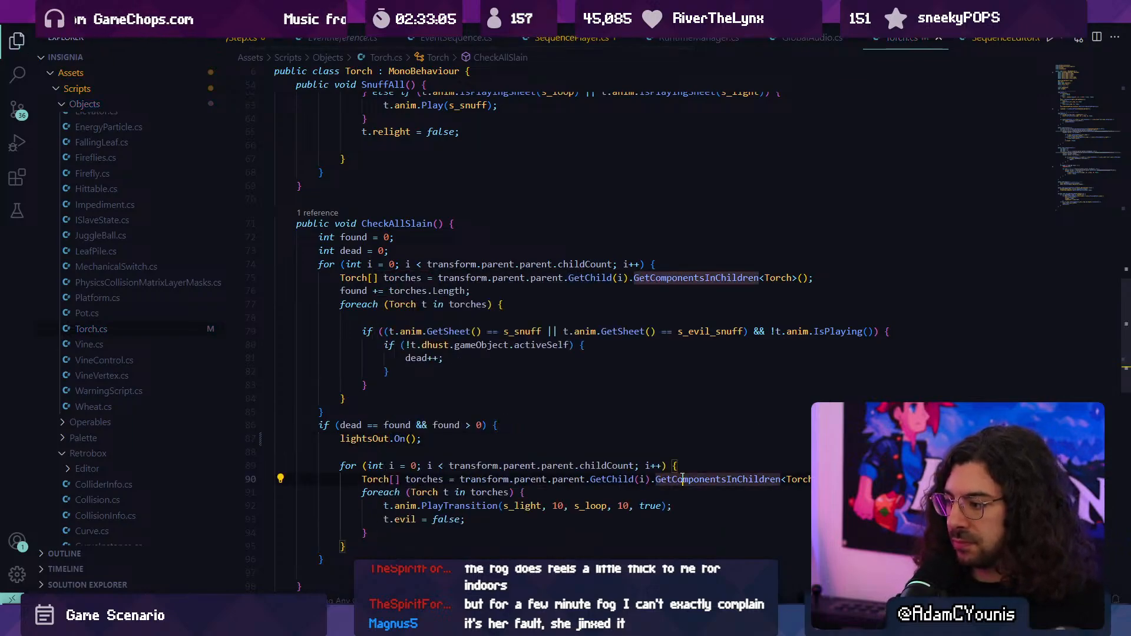
double_click(616, 479)
double_click(760, 479)
left_click(802, 478)
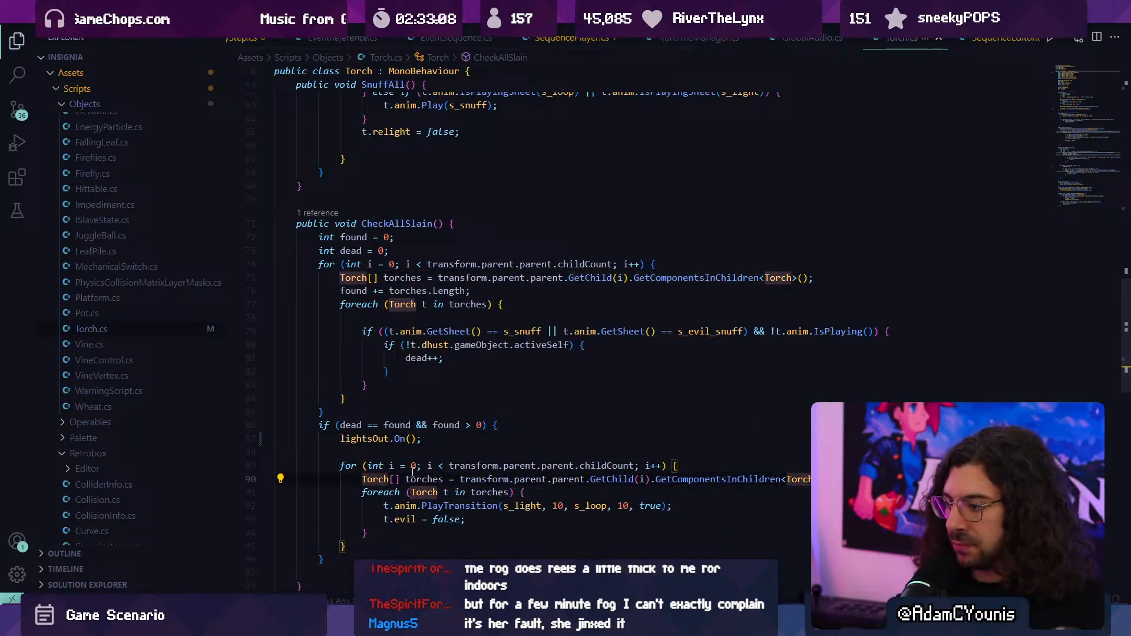
scroll(338, 350, "down", 3)
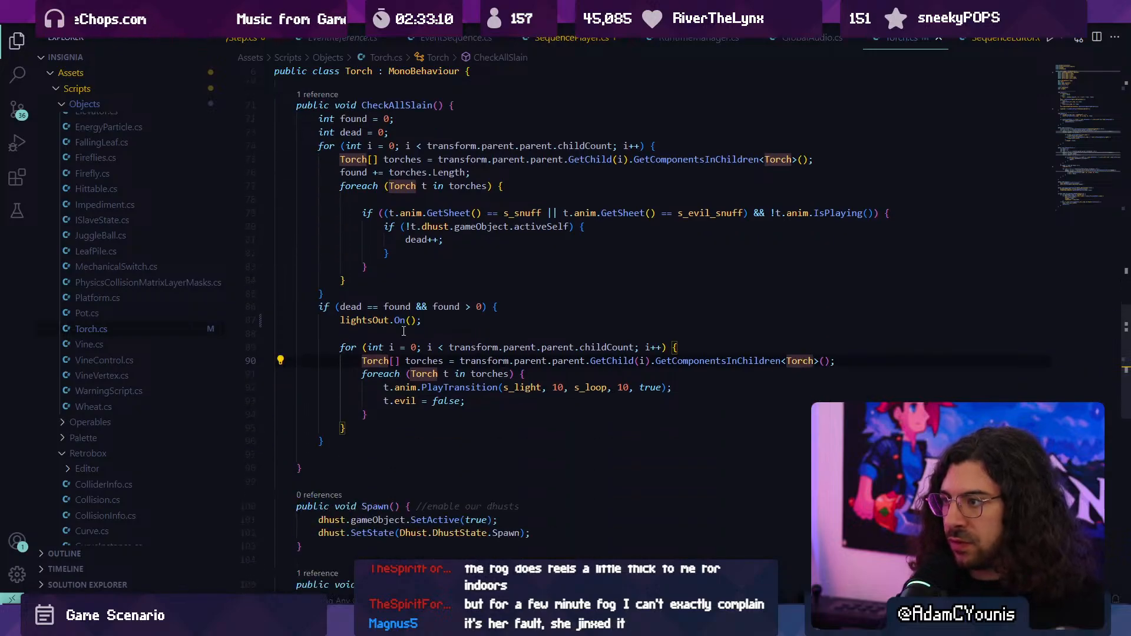
left_click(374, 348)
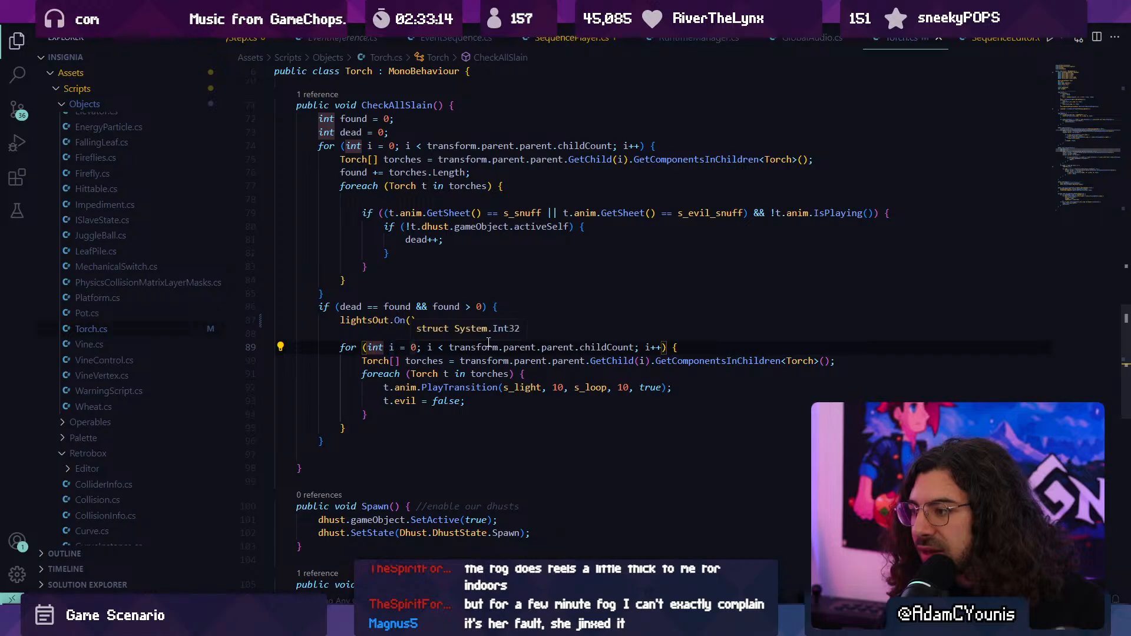
left_click(583, 348)
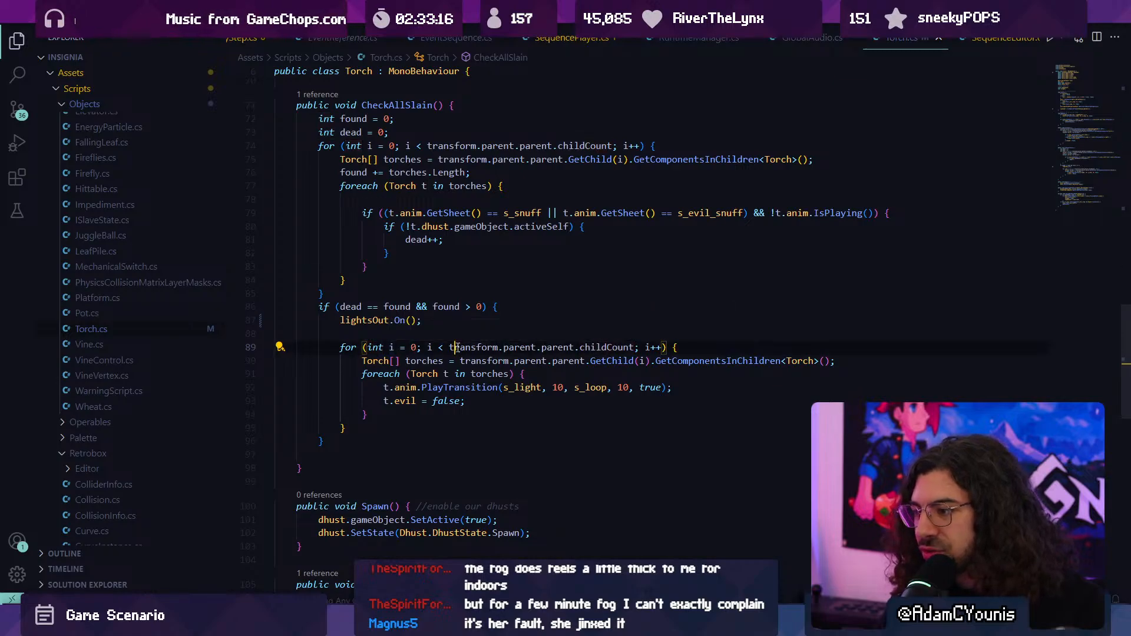
left_click(598, 348)
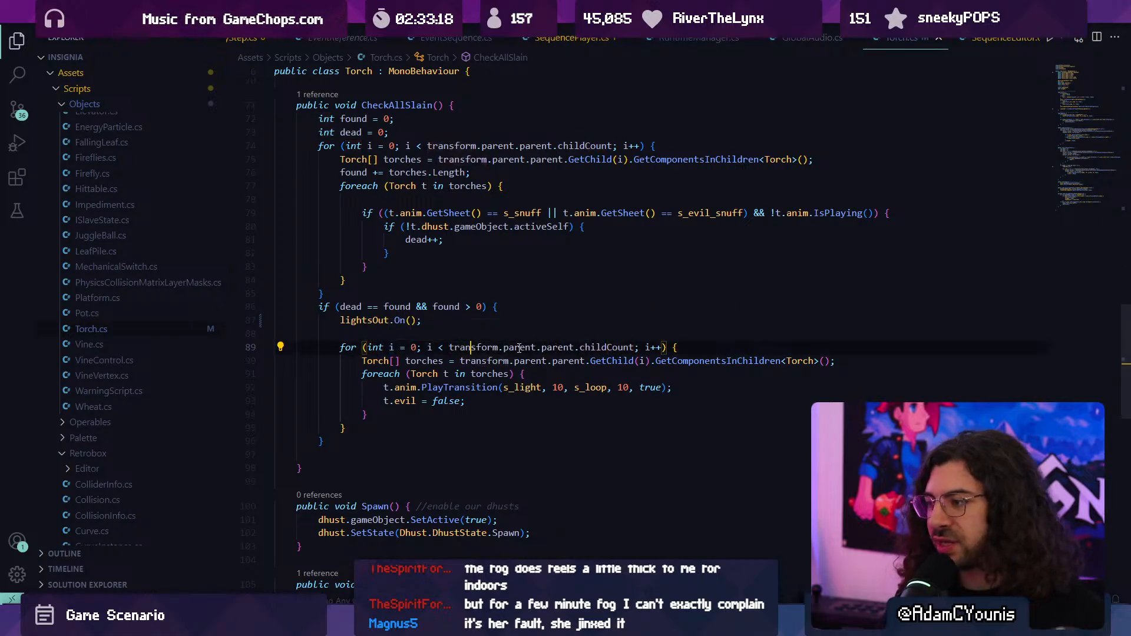
left_click(473, 347)
left_click(521, 347)
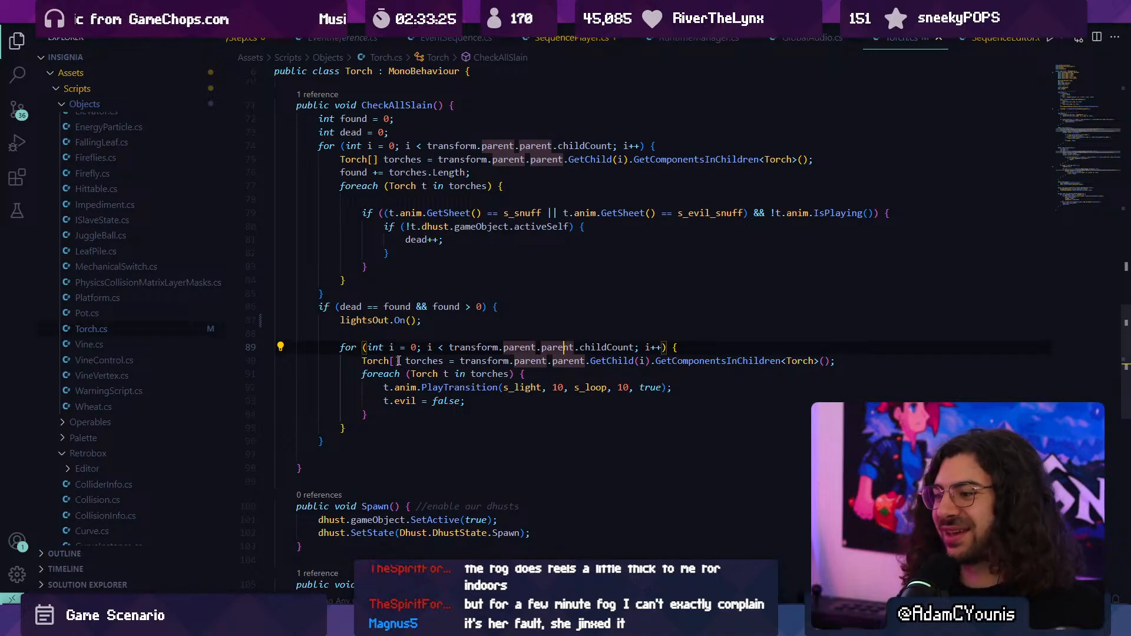
left_click(679, 348)
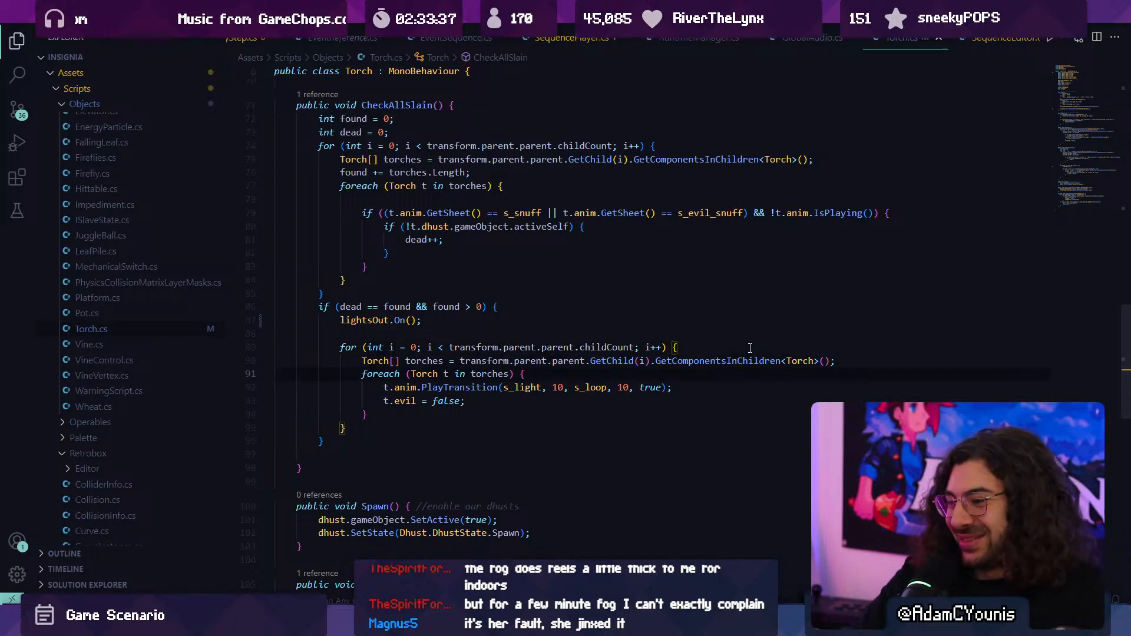
- Add blank lines above and below the Torch[] torches declaration in CheckAllSlain's relighting loop
key("Return")
key("Up")
key("Up")
key("Return")
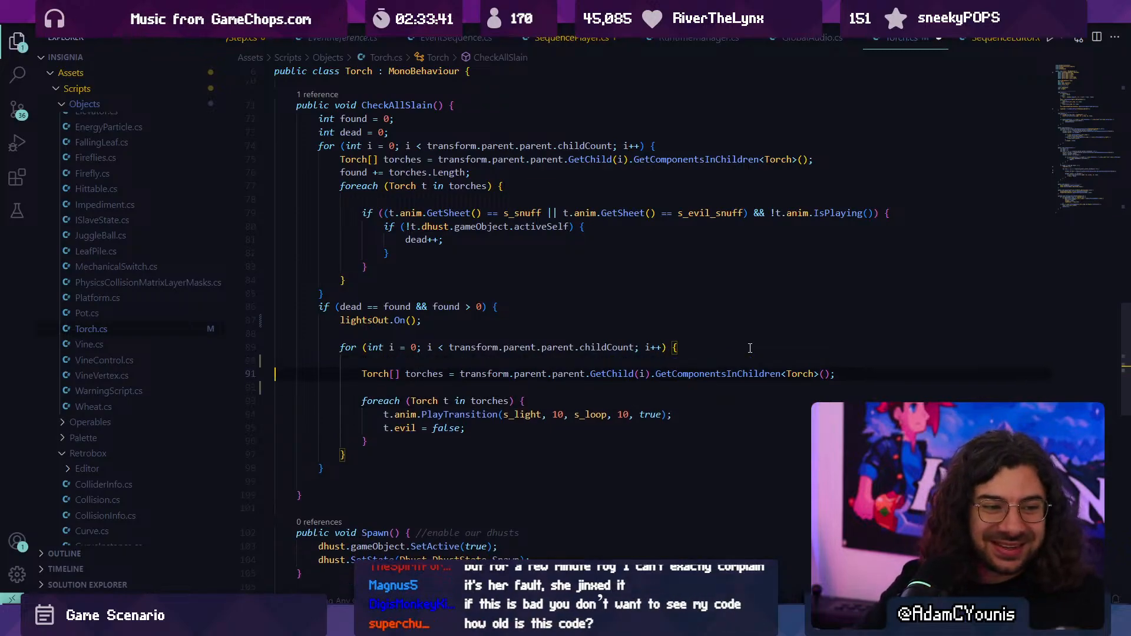
- At the top of the Torch class, declare public static List<Torch> allTorches = new List<Torch>(); above the lightsOut field
left_click(1076, 76)
scroll(416, 308, "down", 3)
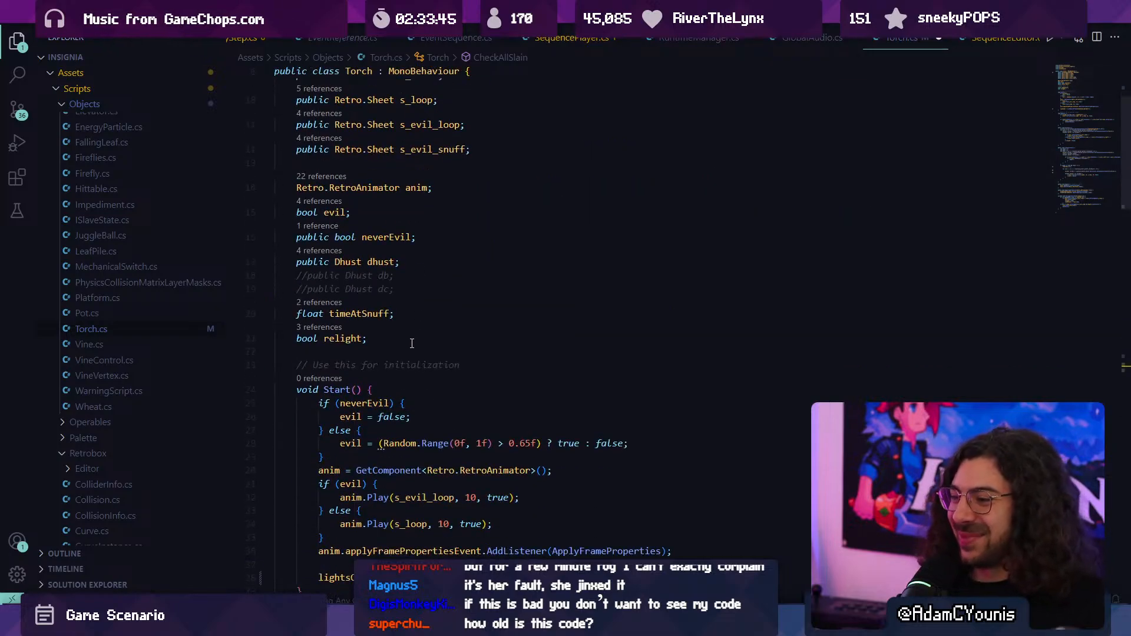
left_click(407, 347)
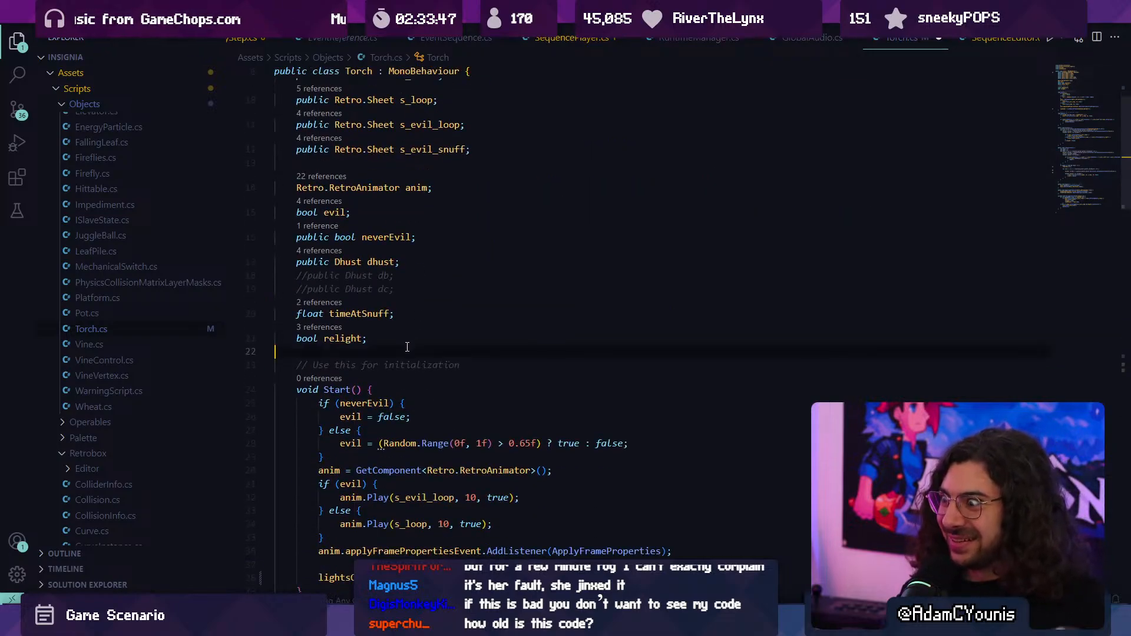
scroll(407, 347, "up", 3)
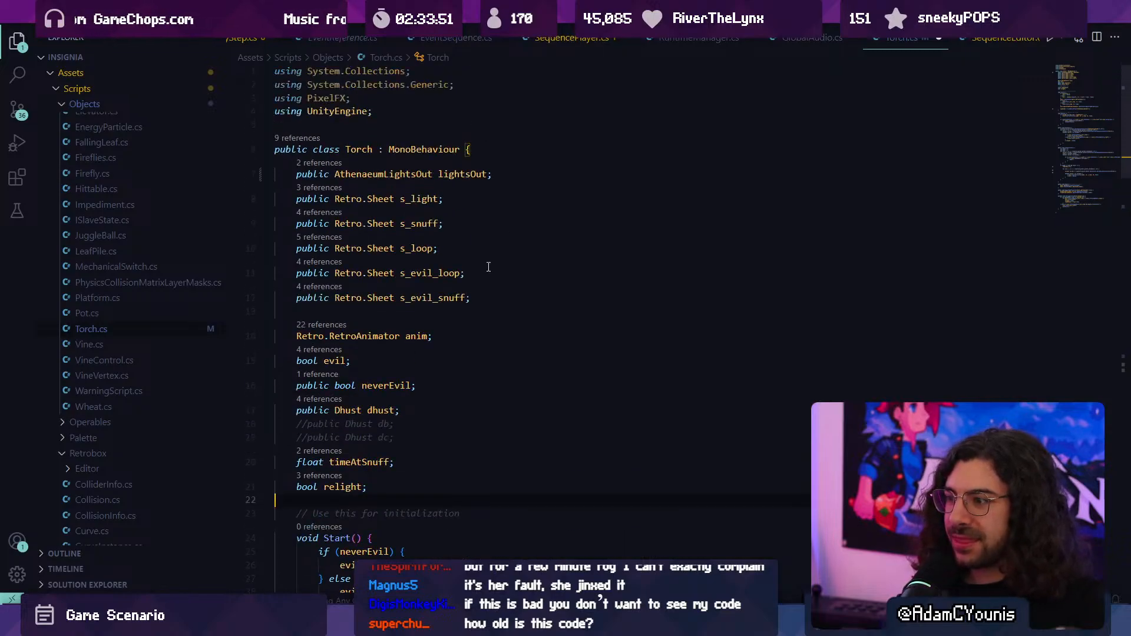
key("Return")
key("Return")
type("pu")
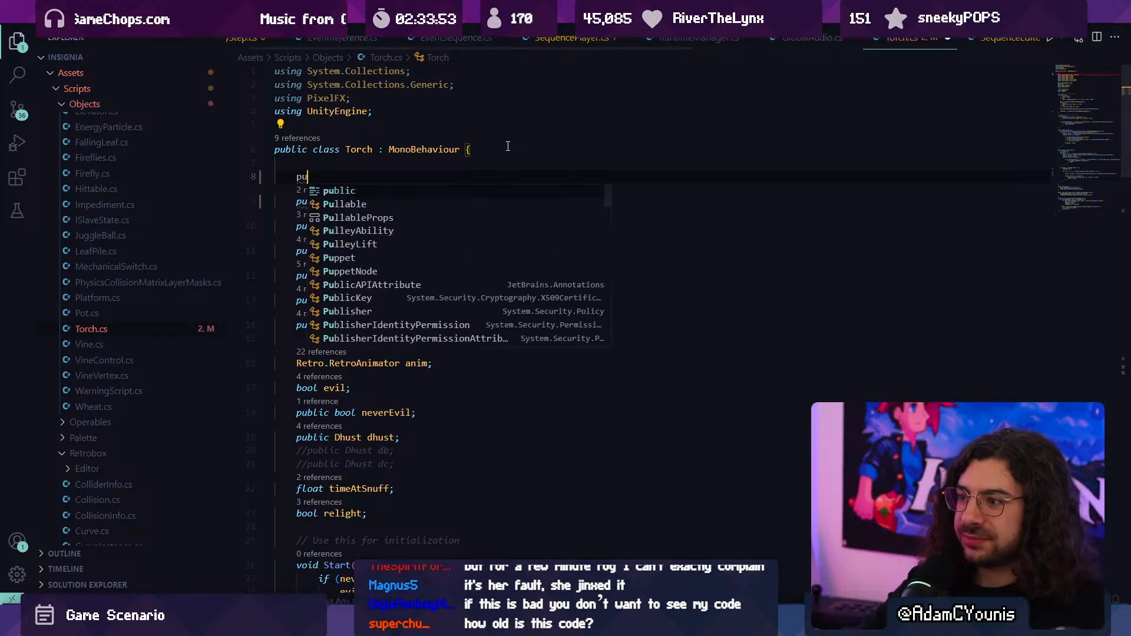
type("blic static")
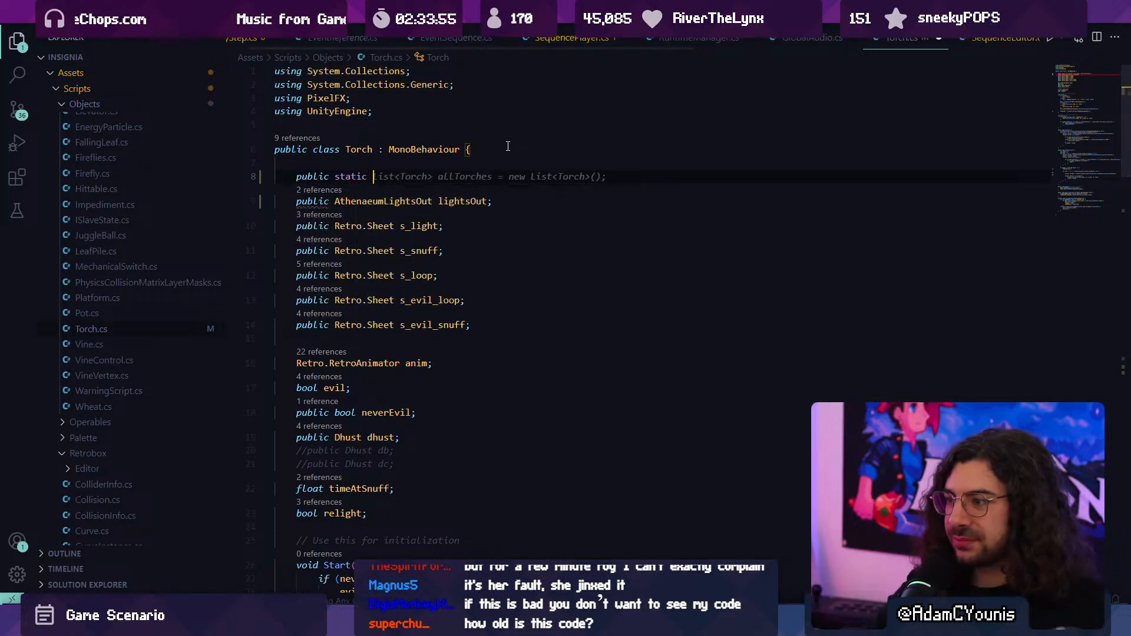
key("Tab")
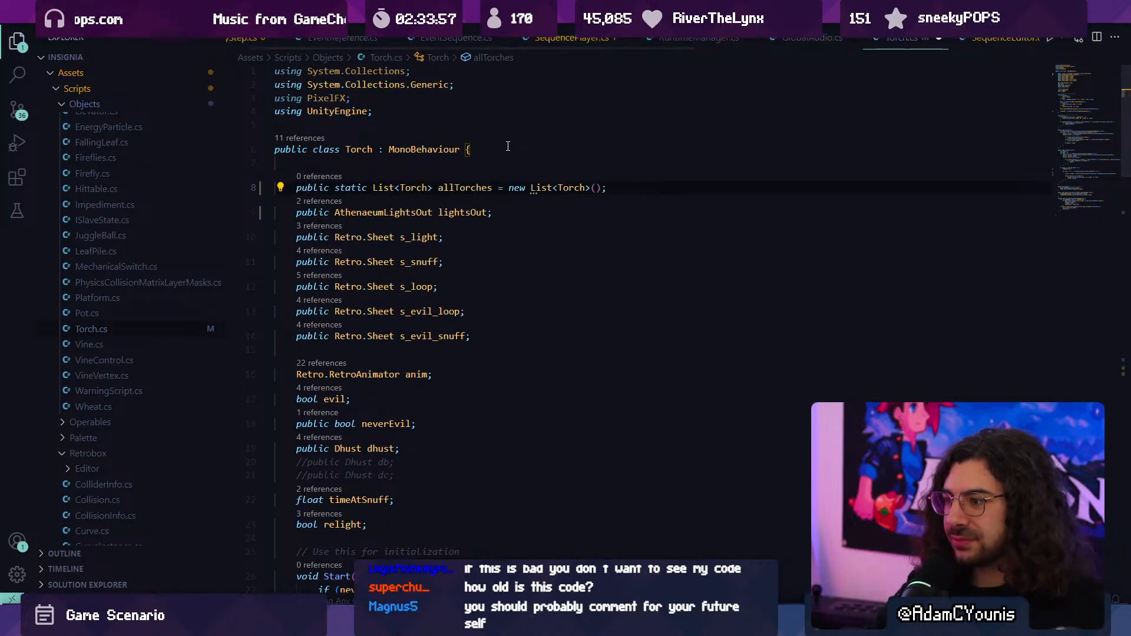
- Search Torch.cs for allTorches and review its declaration at the top of the class
key("ctrl+f")
type("allto")
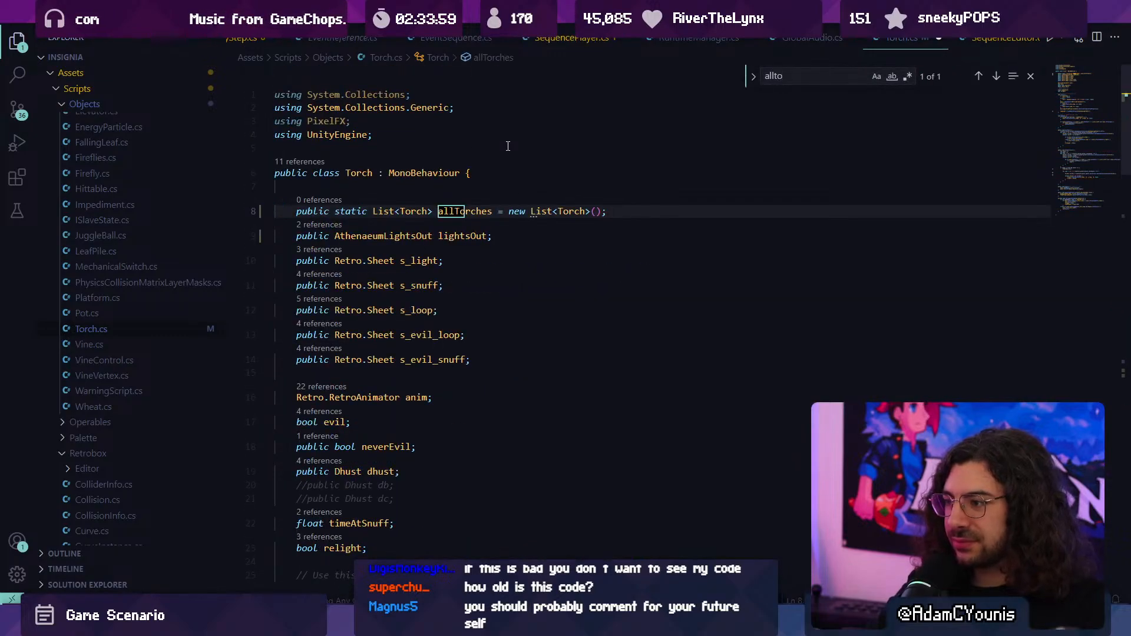
key("Escape")
key("Down")
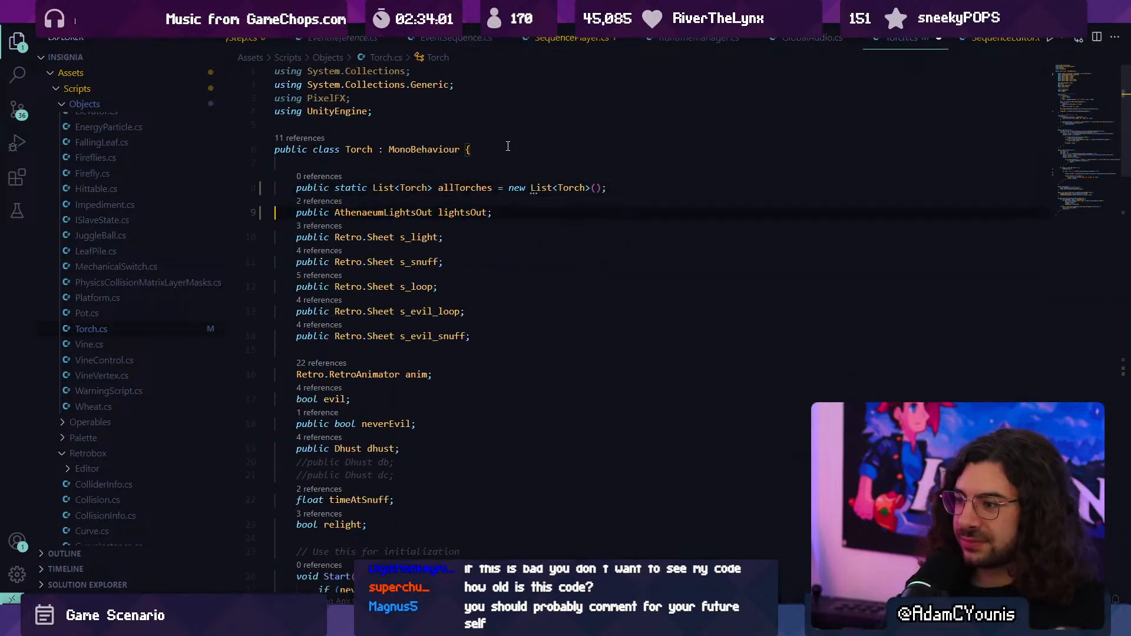
scroll(508, 146, "down", 3)
scroll(465, 171, "up", 3)
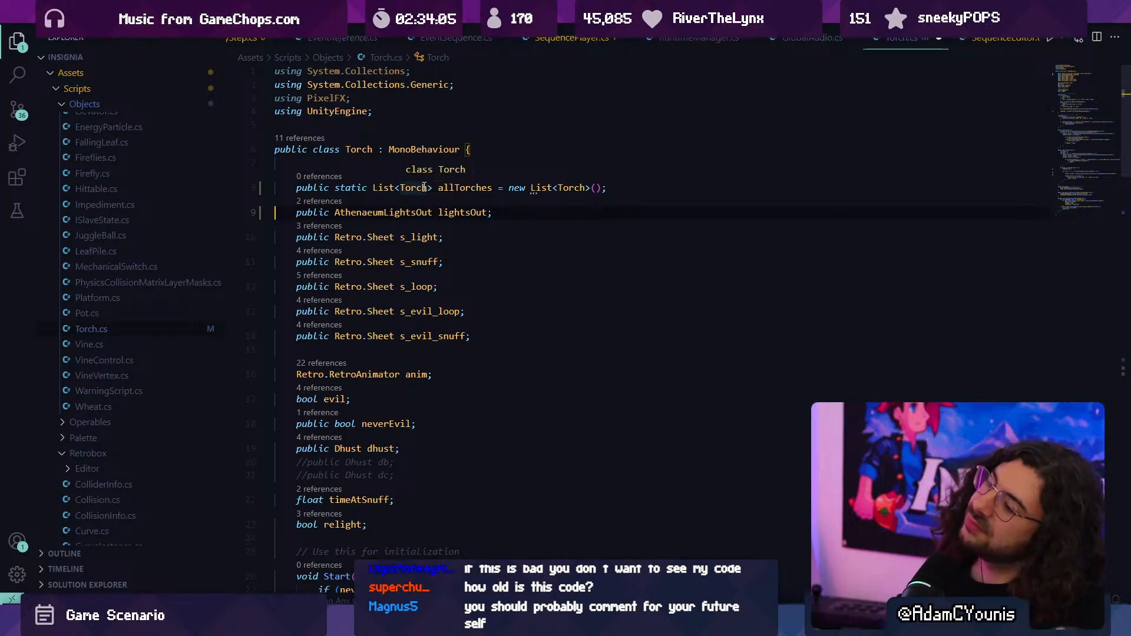
triple_click(424, 187)
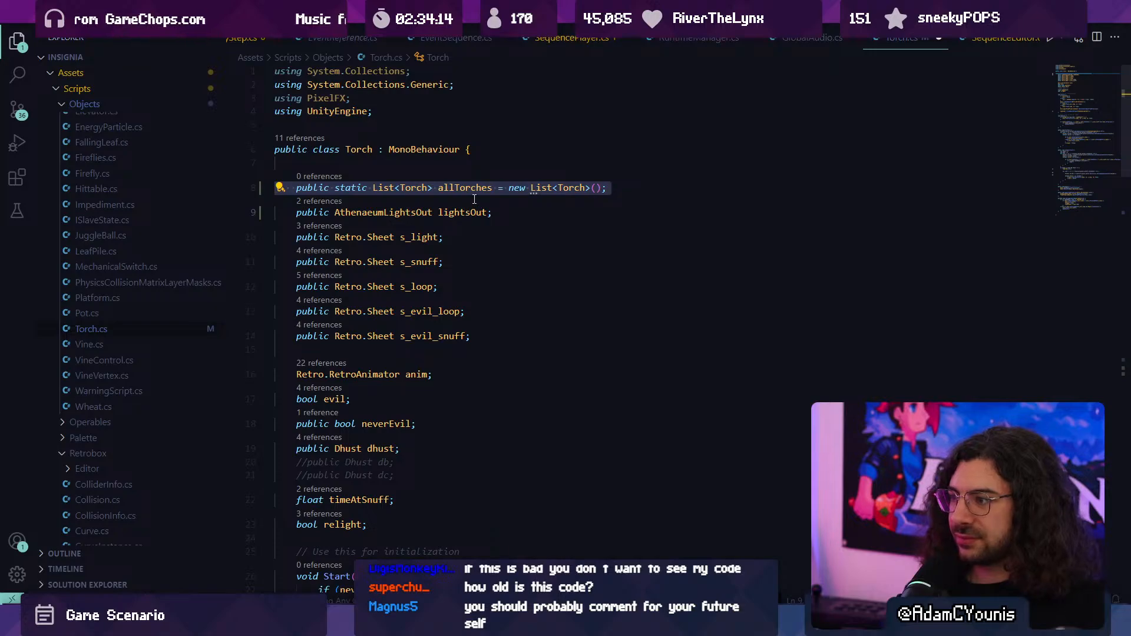
- Add an empty void Awake() method between the relight field and Start in Torch.cs
scroll(480, 197, "down", 4)
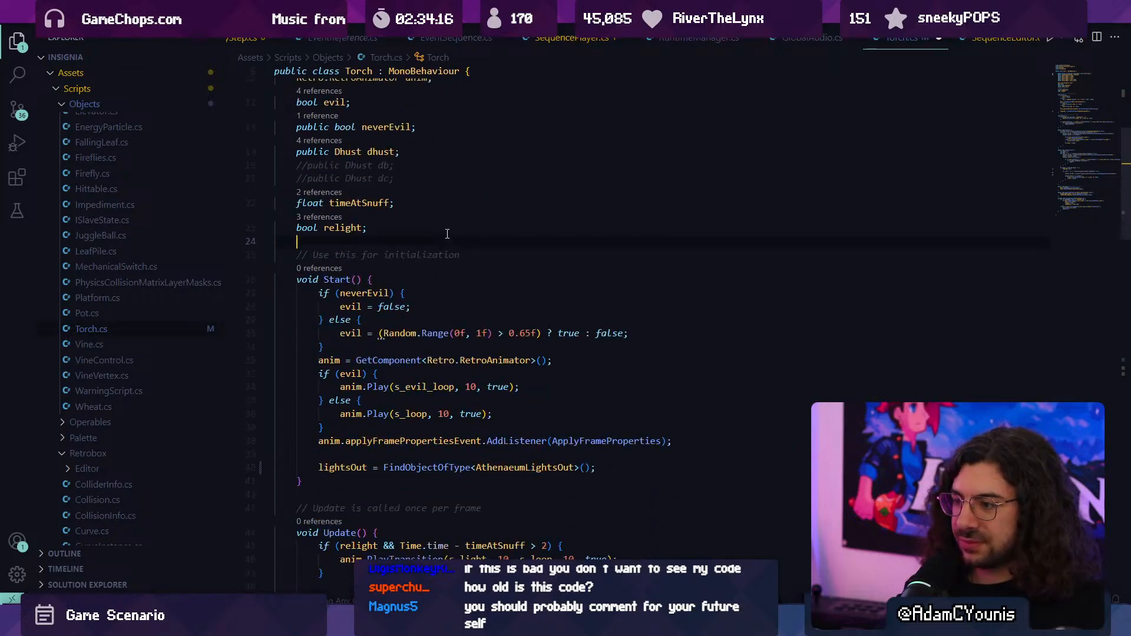
key("Return")
type("void Aw")
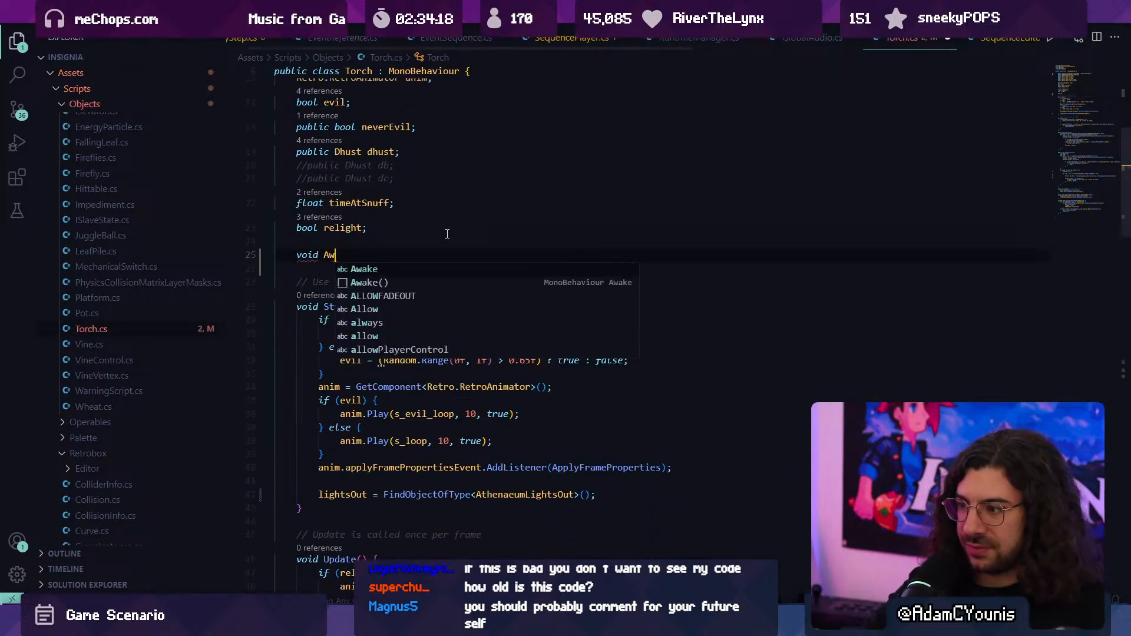
key("Tab")
type("(){")
key("Return")
- Inside Awake, assign allTorches = new List<Torch>();
type("all")
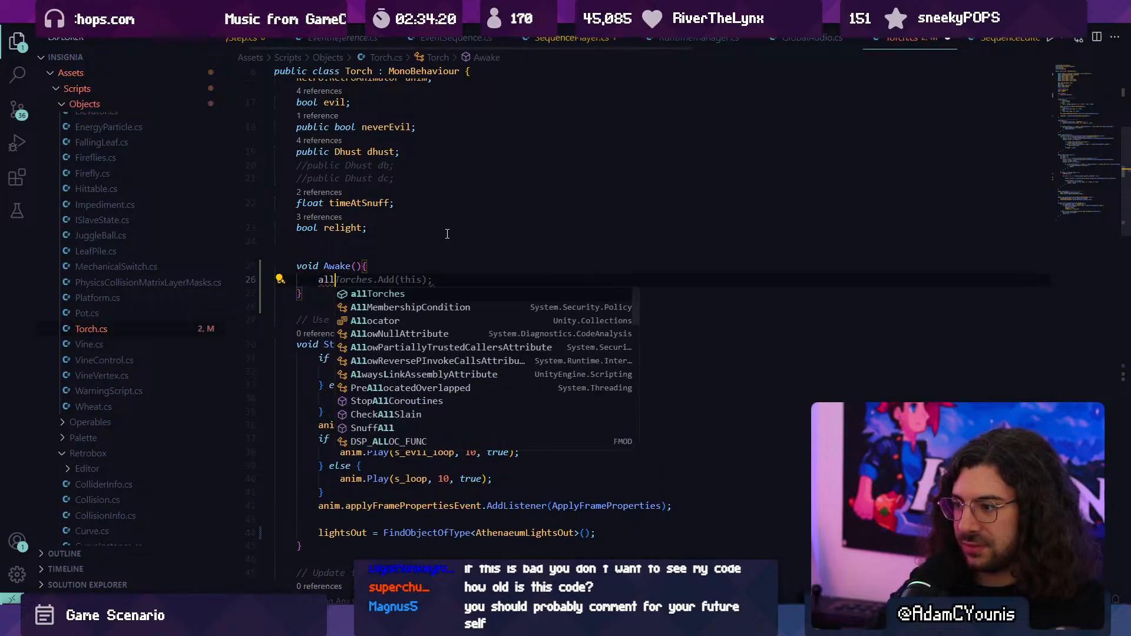
type("Torches.cle")
key("BackSpace")
key("BackSpace")
key("BackSpace")
key("BackSpace")
type("=")
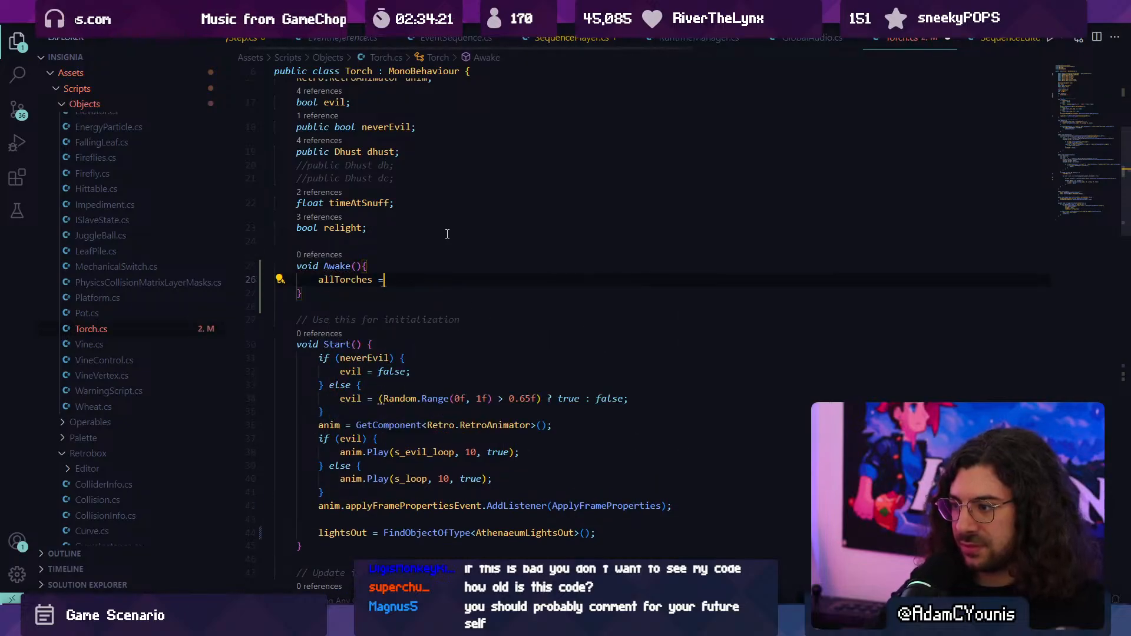
type("new")
key("Tab")
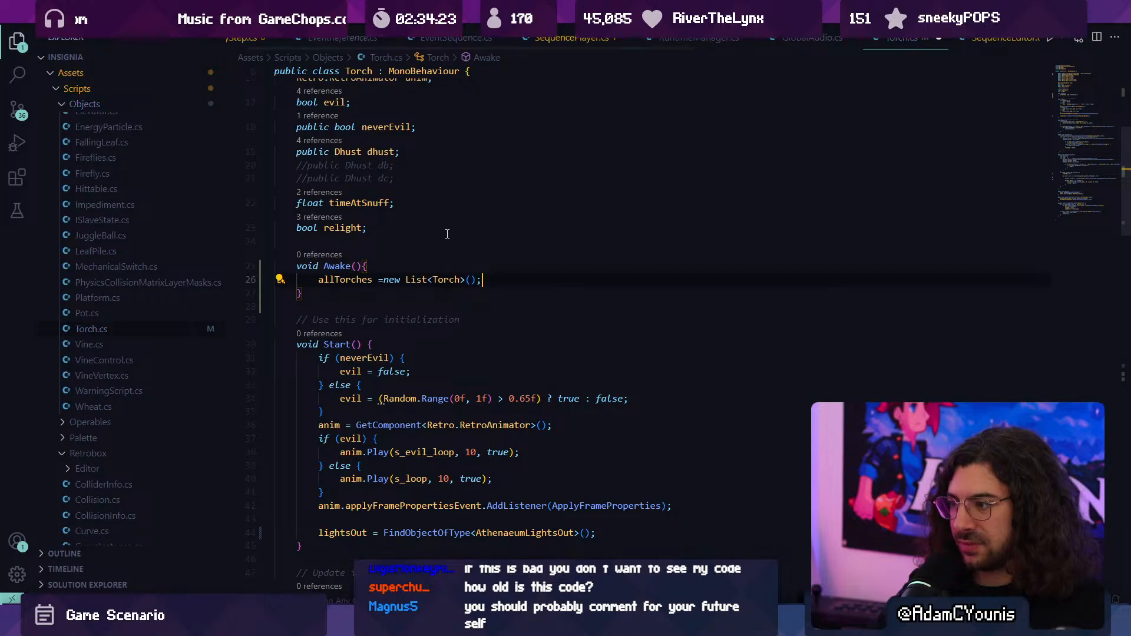
- Insert allTorches.Add(this); as the first line of Start and save Torch.cs
key("Down")
key("Down")
key("Down")
key("Down")
key("Return")
type("a")
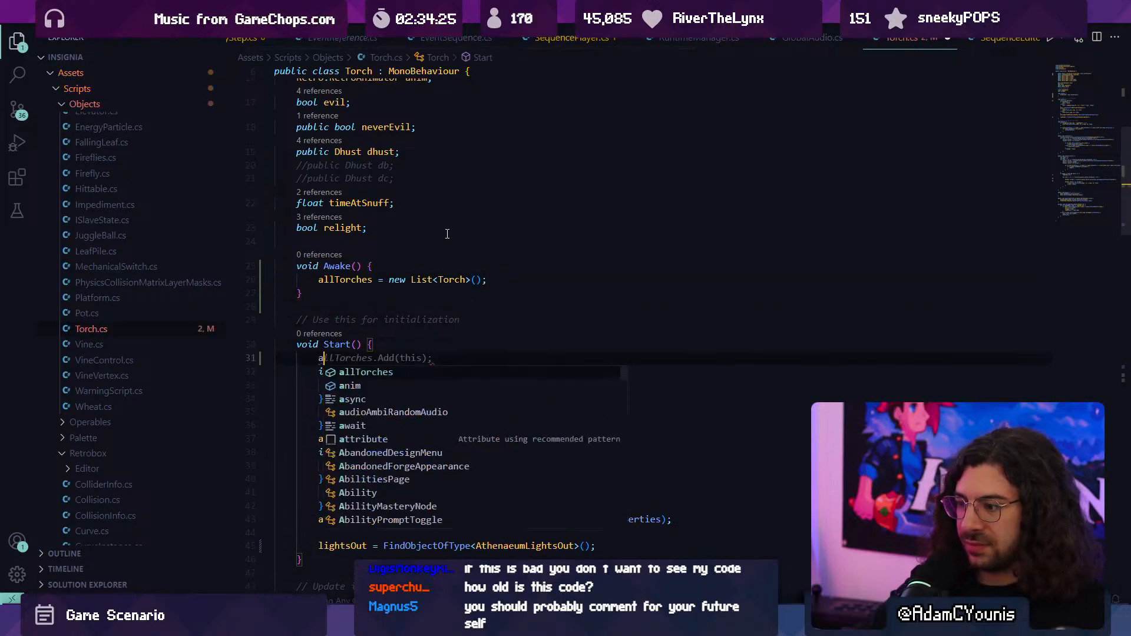
type("l")
key("Tab")
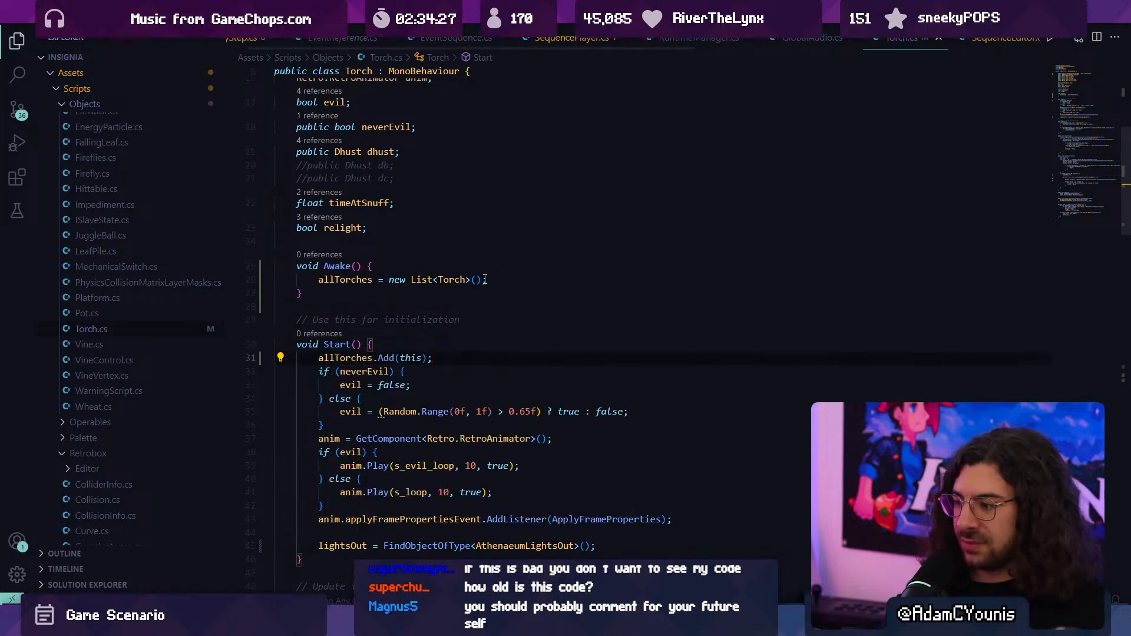
- In SnuffAll, add an empty foreach (Torch t in allTorches) loop between the .Off() call and the existing for loop
scroll(485, 279, "down", 12)
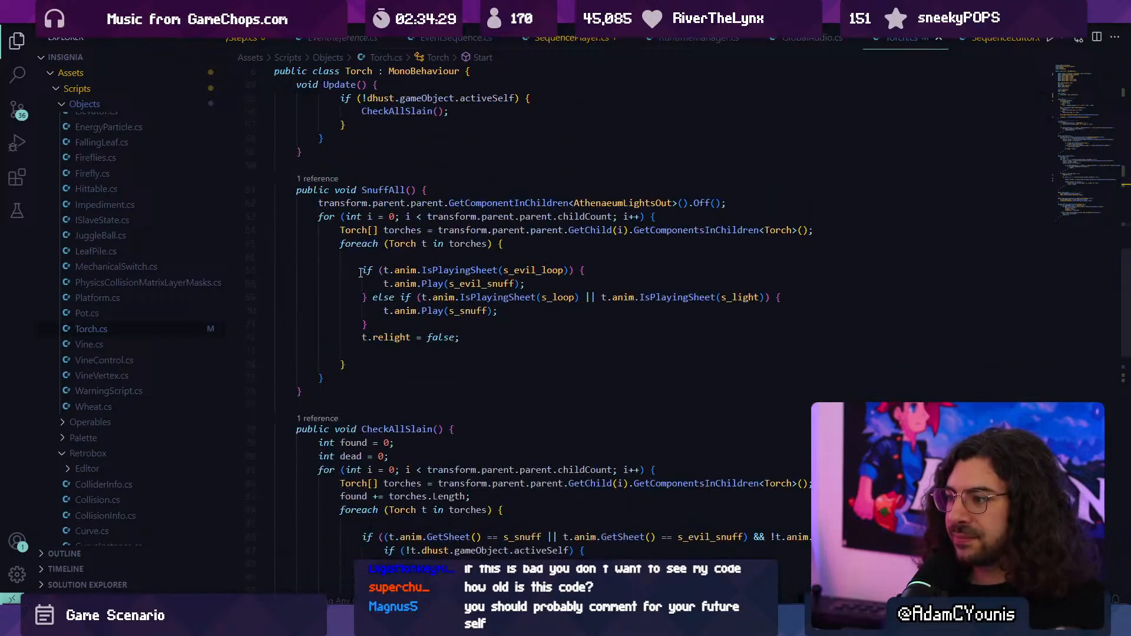
left_click(360, 257)
scroll(365, 264, "up", 1)
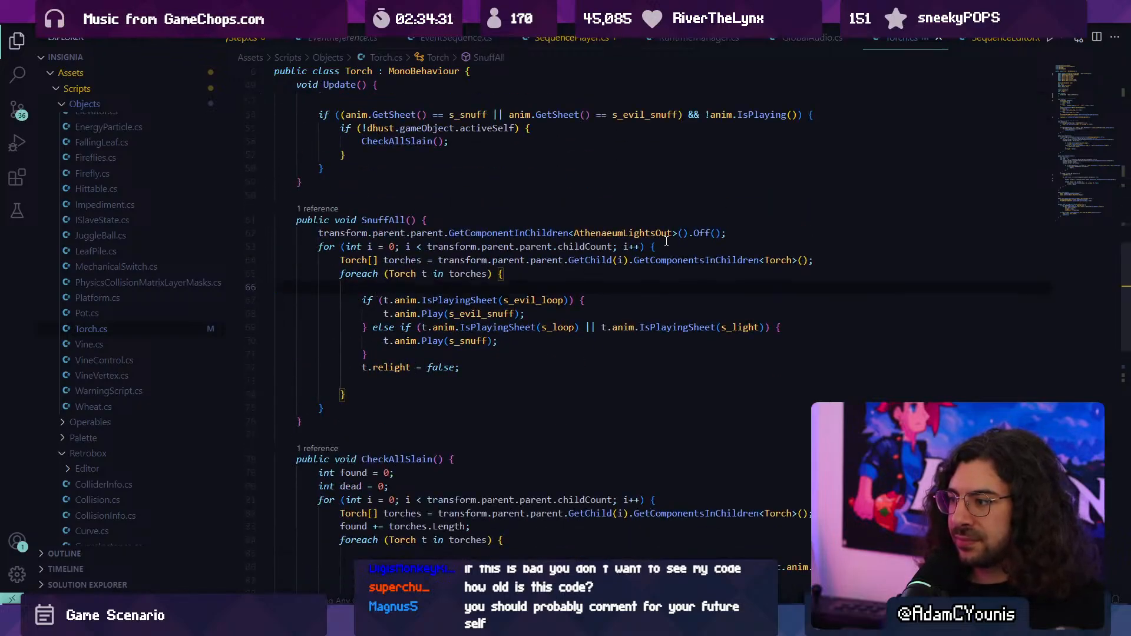
left_click(528, 248)
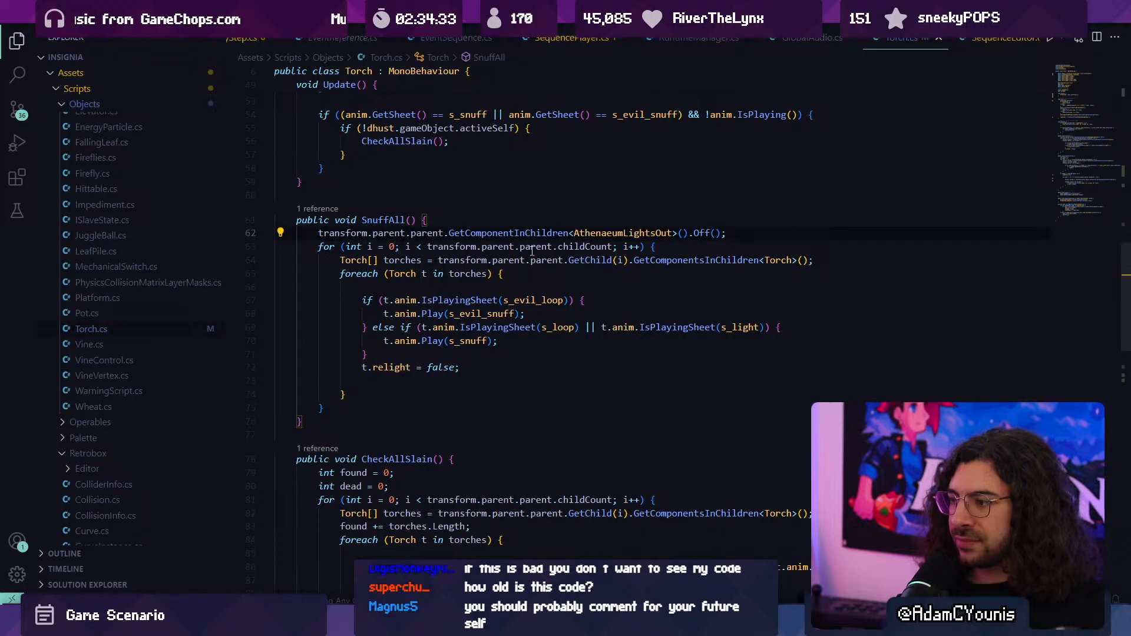
key("Return")
key("Return")
key("Up")
key("Up")
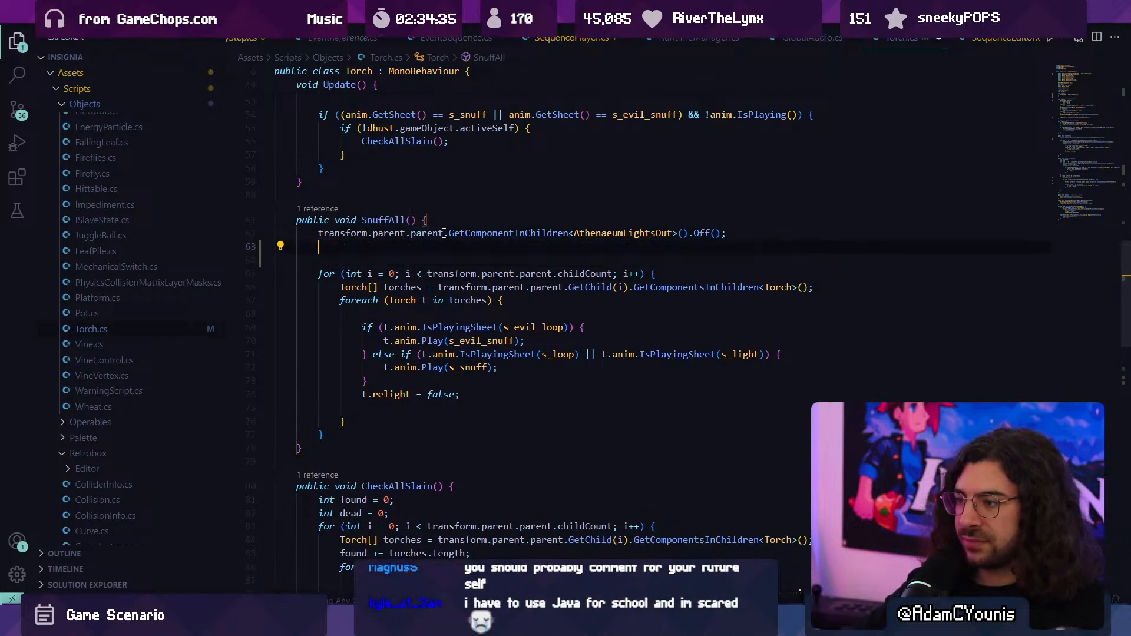
type("foreach")
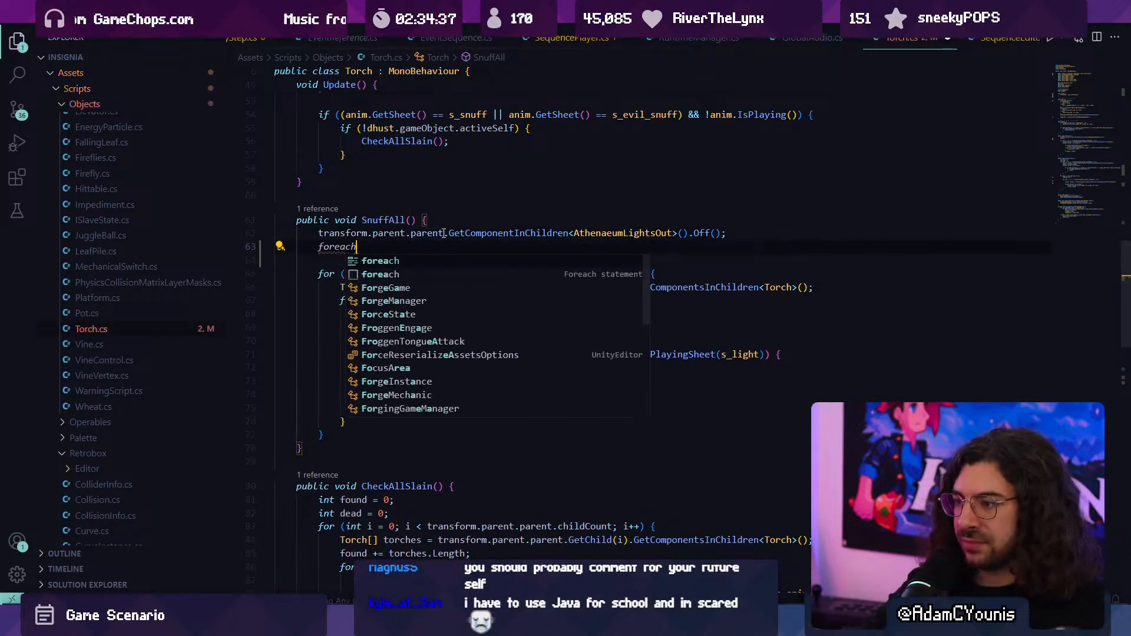
type("(Torch t in ")
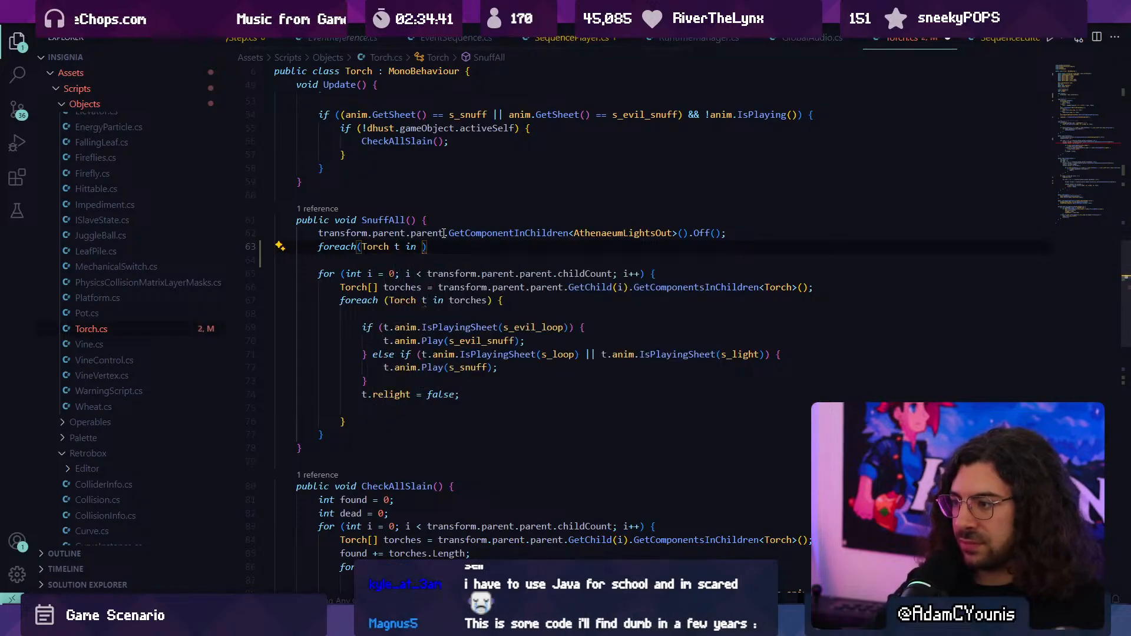
type("allTorches){")
key("Return")
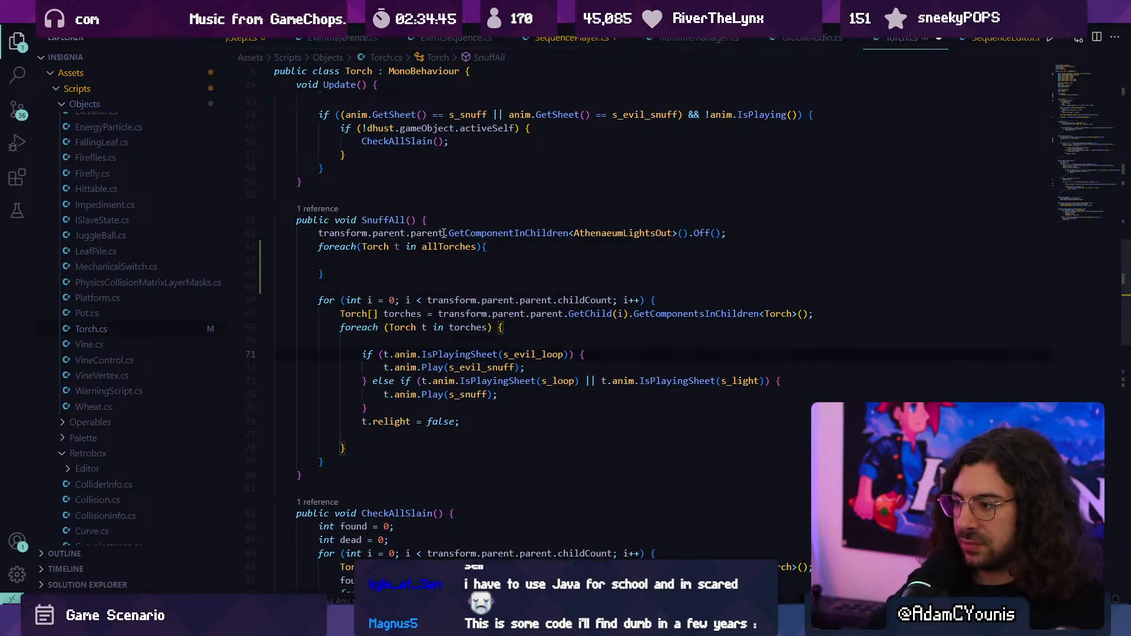
- Move the snuffing if/else block and t.relight = false; from the old nested loop into SnuffAll's new allTorches loop
key("shift+Down")
key("shift+Down")
key("shift+Down")
key("shift+Down")
key("shift+Down")
key("shift+Down")
key("ctrl+x")
key("Up")
key("Up")
key("Up")
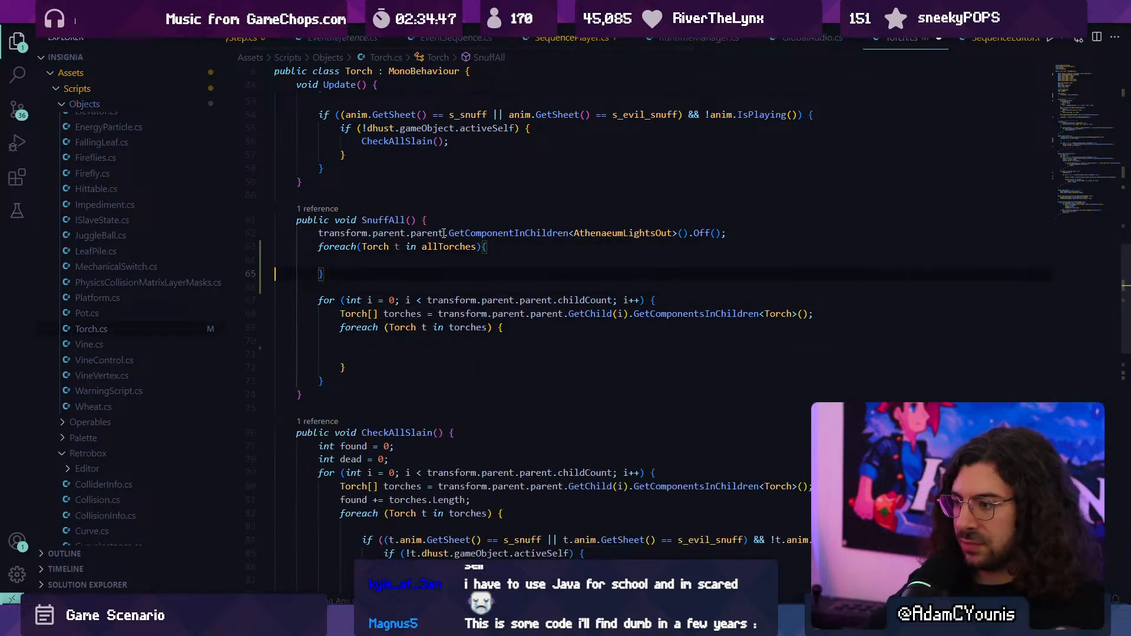
key("ctrl+v")
- Delete the leftover childCount for loop and its emptied inner foreach from SnuffAll
key("shift+Down")
key("shift+Down")
key("shift+Down")
key("shift+Down")
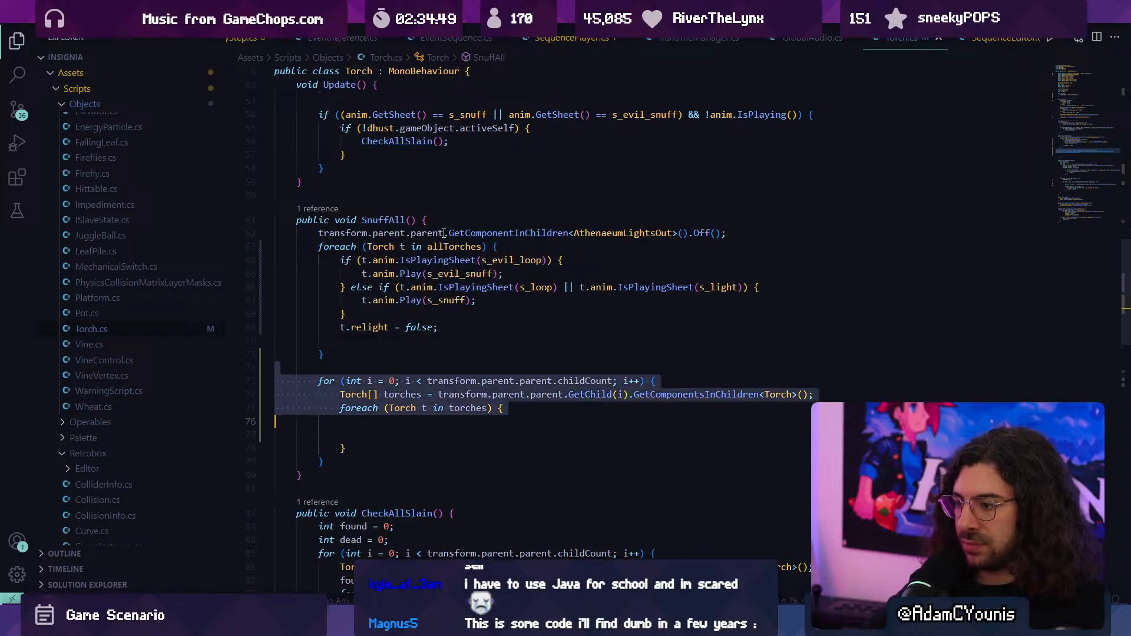
key("BackSpace")
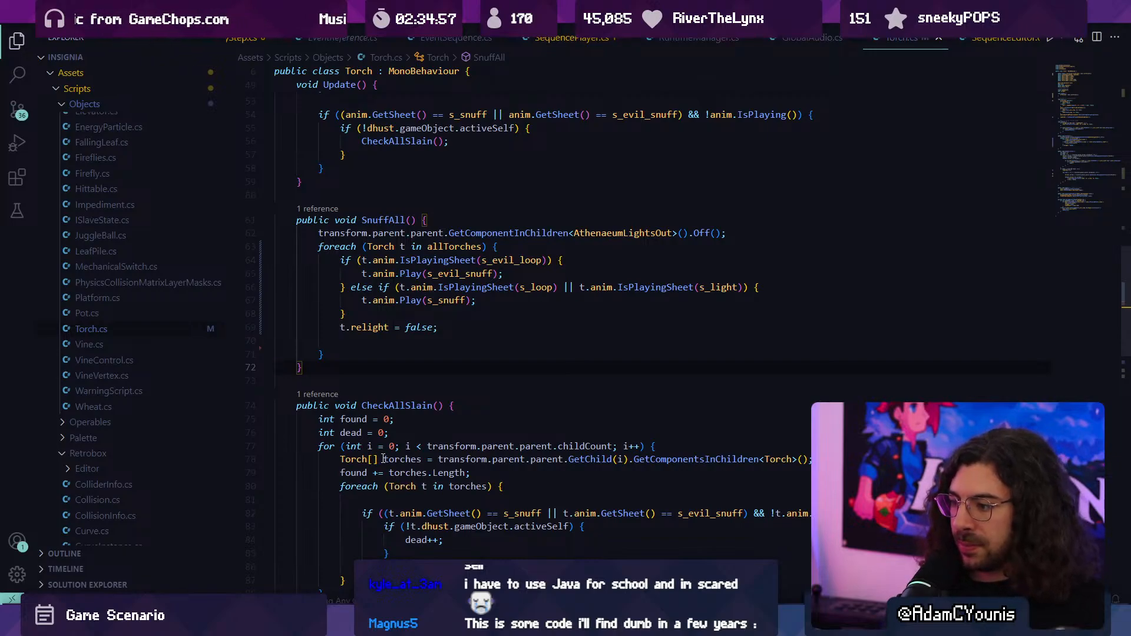
- Make the first foreach loop in CheckAllSlain iterate over allTorches instead of torches
scroll(355, 448, "down", 2)
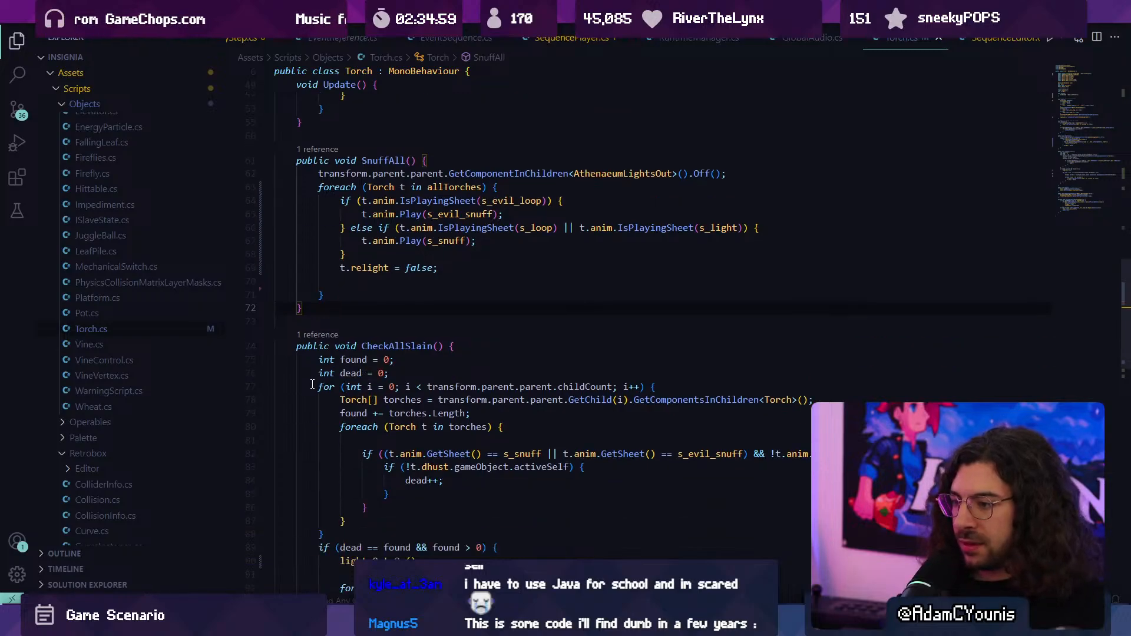
double_click(453, 429)
type("allT")
key("Tab")
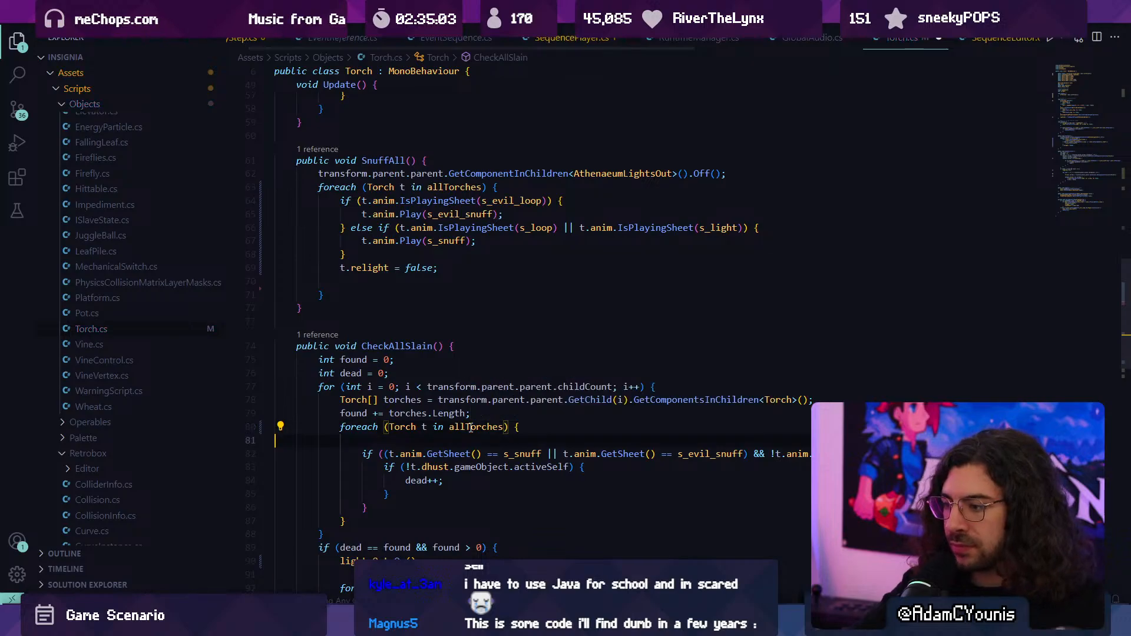
- Remove the for loop wrapper, the Torch[] torches declaration and the found increment around CheckAllSlain's first foreach, and save
key("shift+Up")
key("shift+Up")
key("shift+Up")
type("\\")
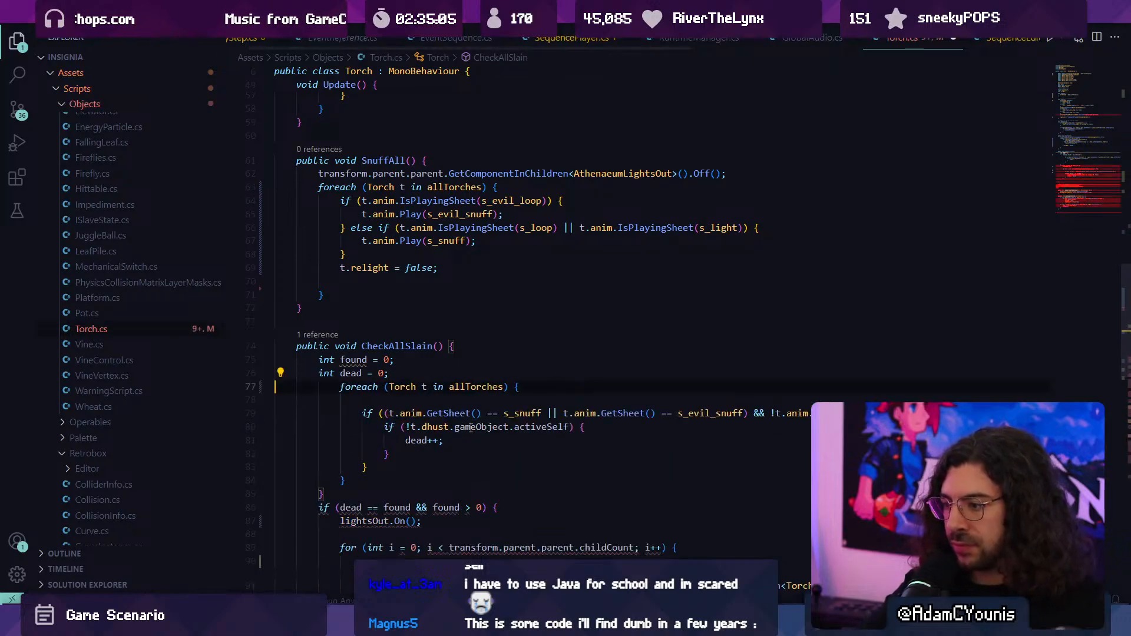
key("BackSpace")
key("ctrl+s")
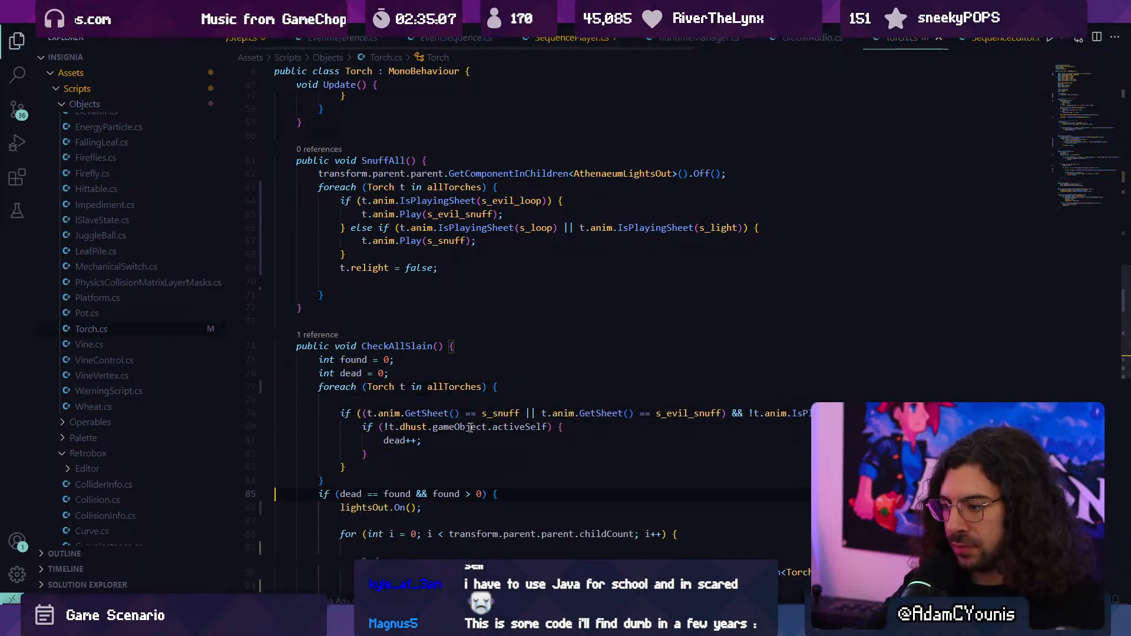
- Remove the childCount for loop wrapper and Torch[] torches declaration around the foreach following lightsOut.On() in CheckAllSlain, and save
scroll(495, 429, "down", 3)
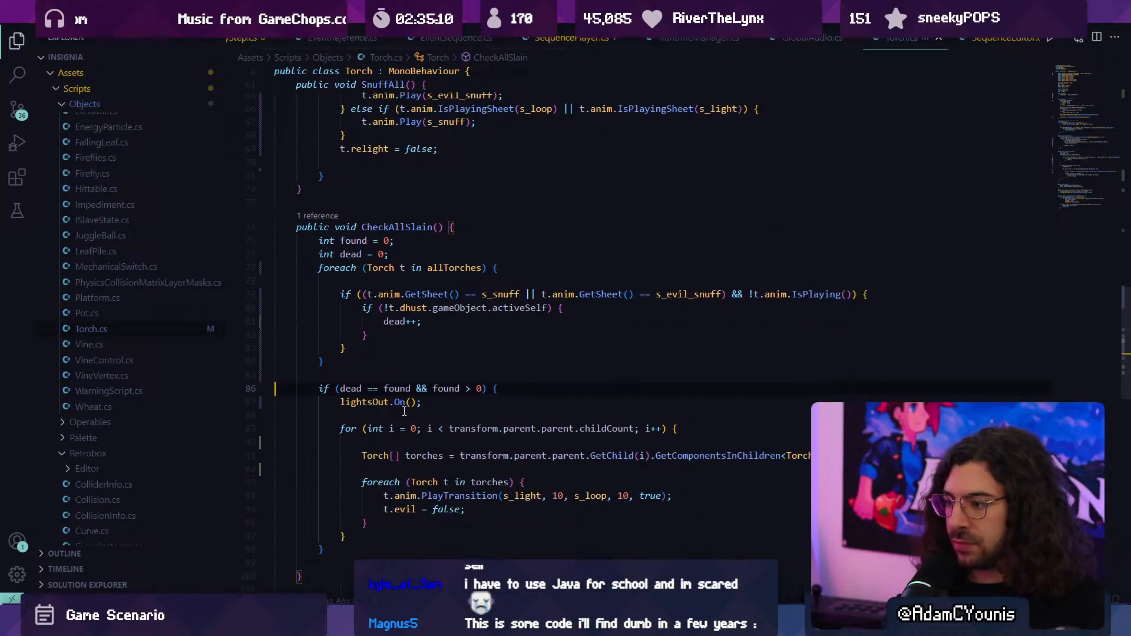
double_click(725, 456)
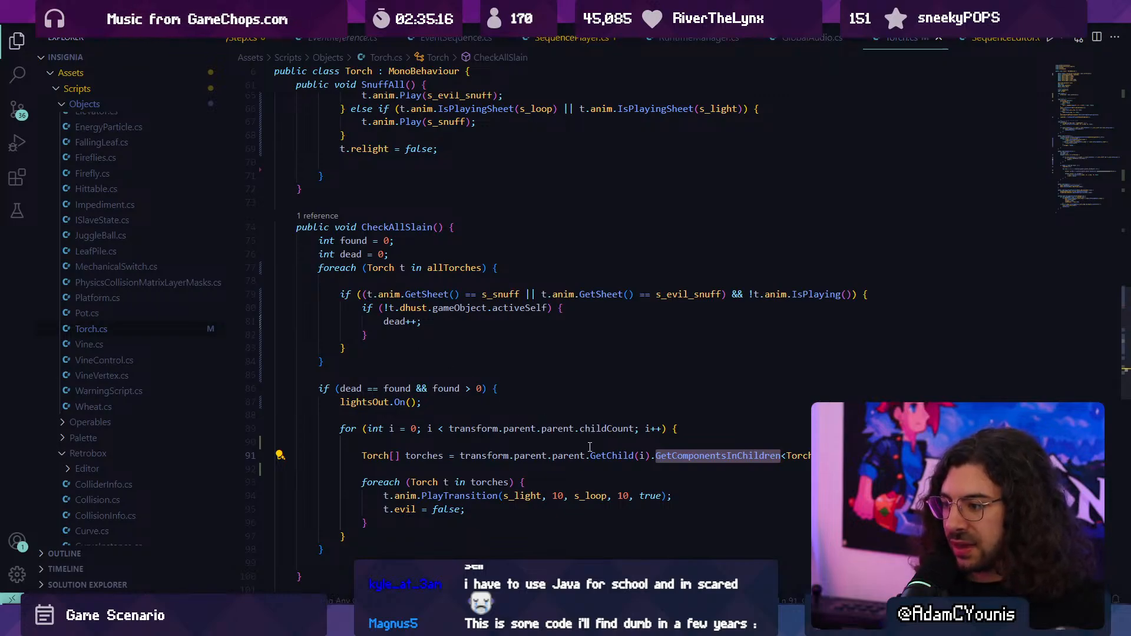
key("ctrl+z")
key("ctrl+y")
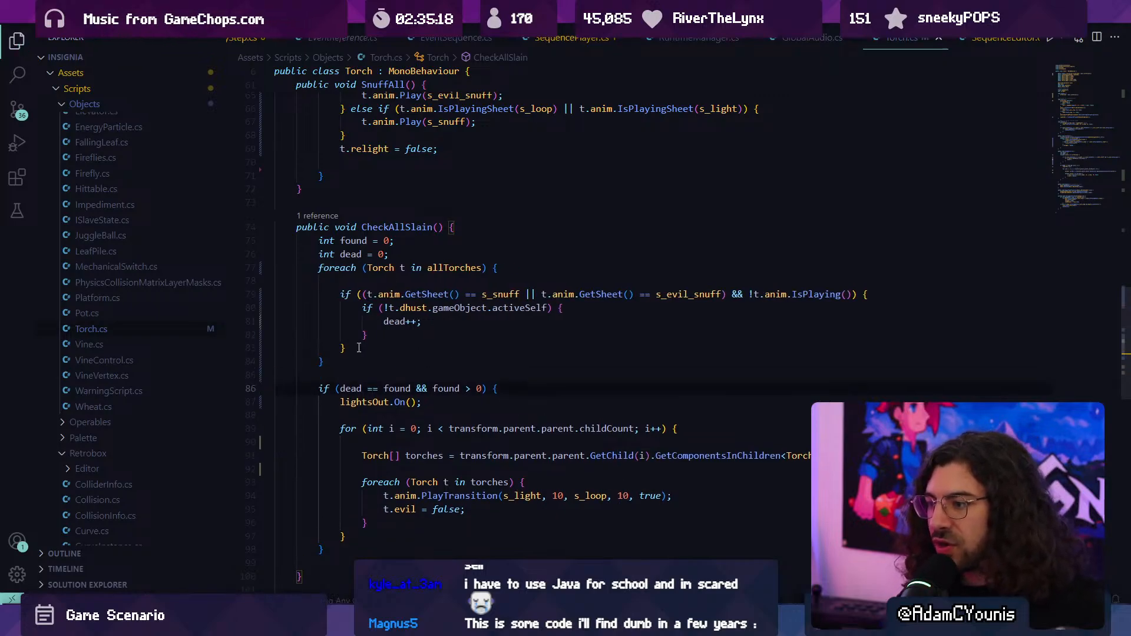
left_click_drag(358, 348, 318, 278)
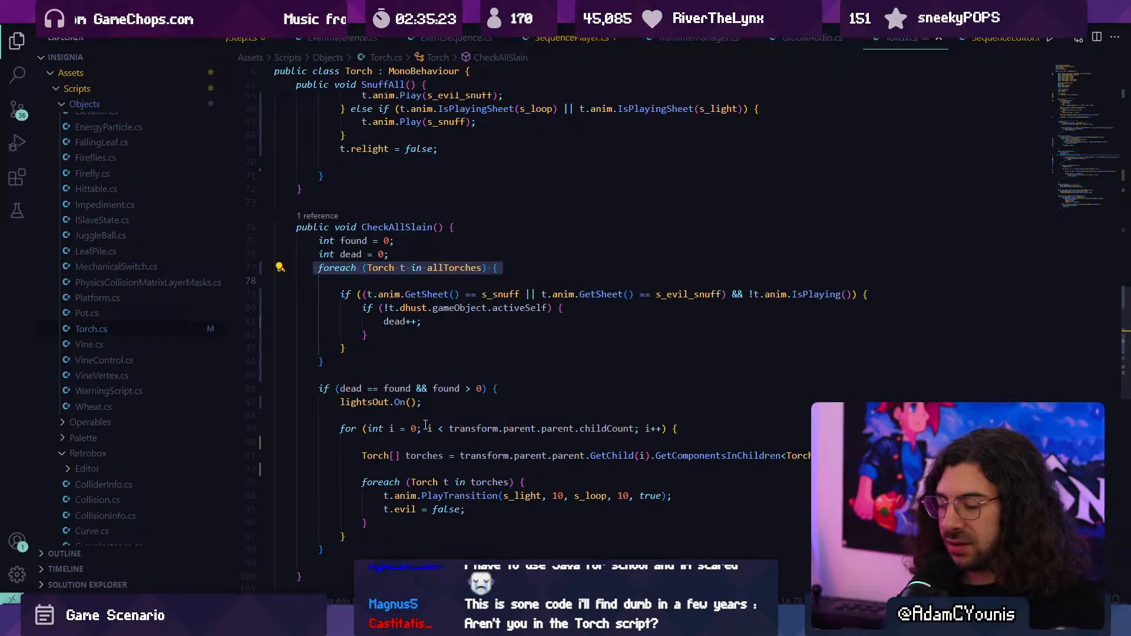
left_click_drag(438, 464, 319, 432)
key("BackSpace")
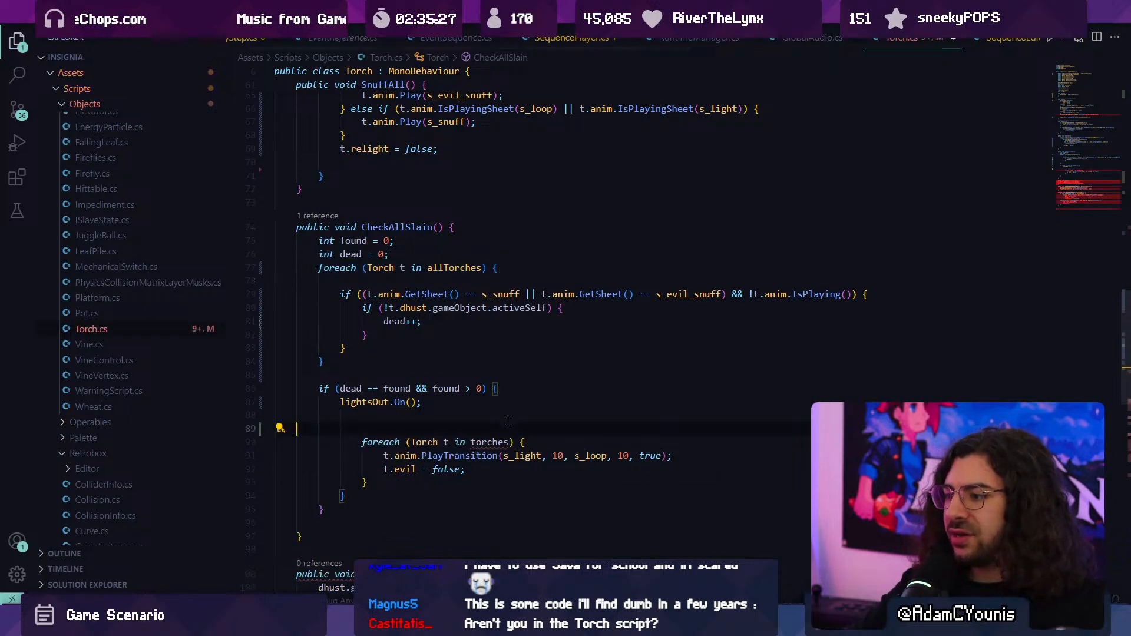
key("BackSpace")
key("BackSpace")
key("ctrl+s")
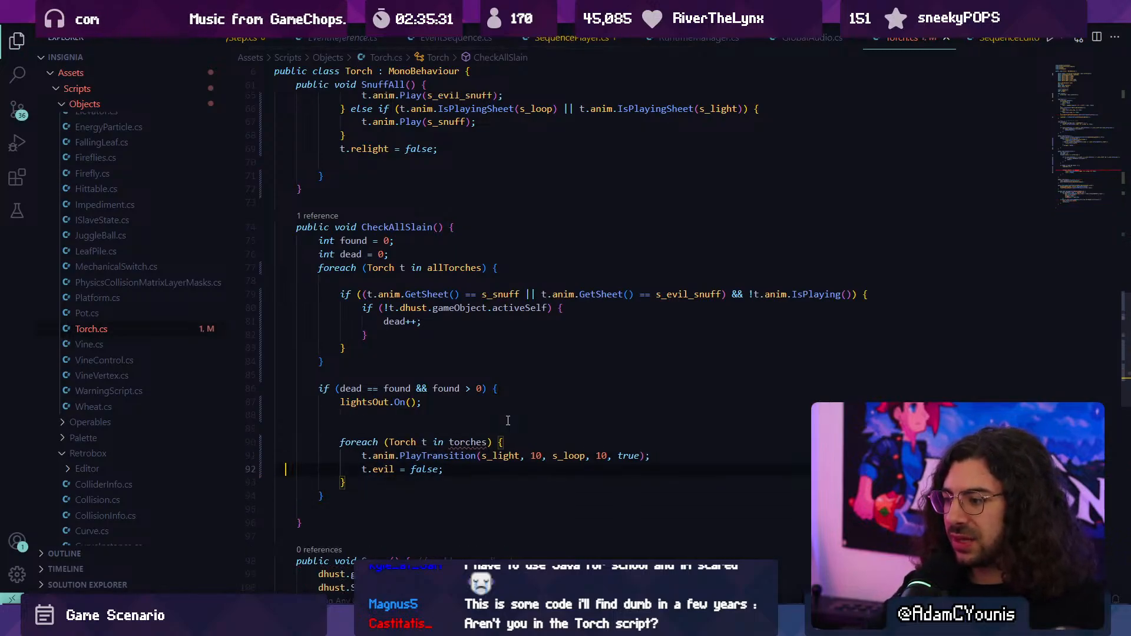
- Make the second foreach loop in CheckAllSlain iterate over allTorches instead of torches, and save Torch.cs
key("ctrl+Left")
key("ctrl+shift+Left")
key("ctrl+shift+Left")
key("Left")
type("allTorches;")
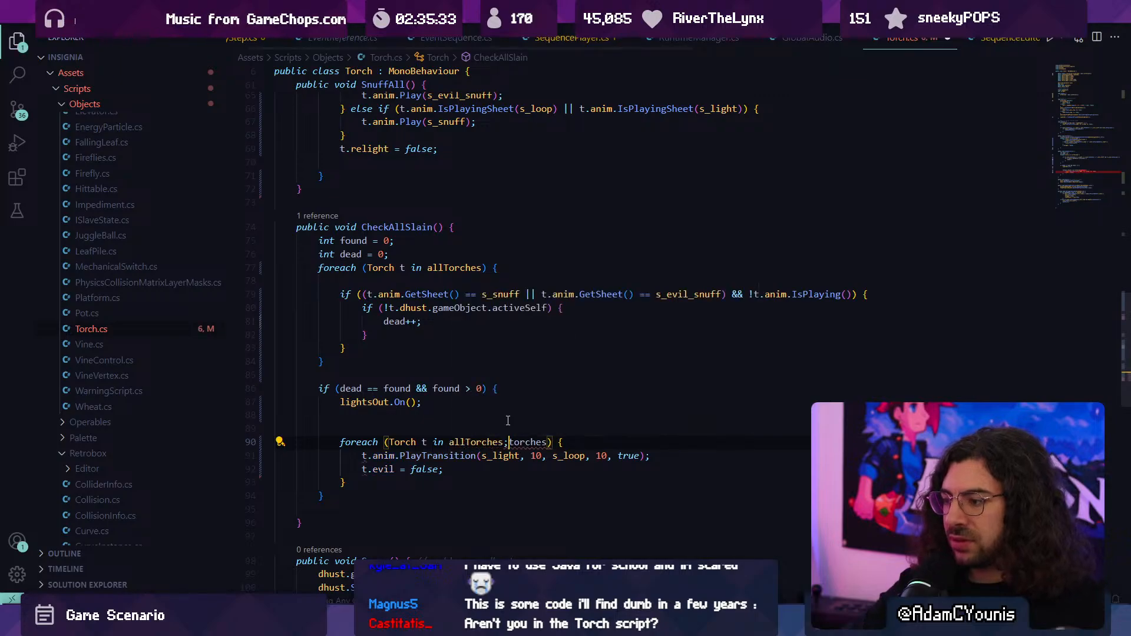
key("ctrl+Delete")
key("ctrl+s")
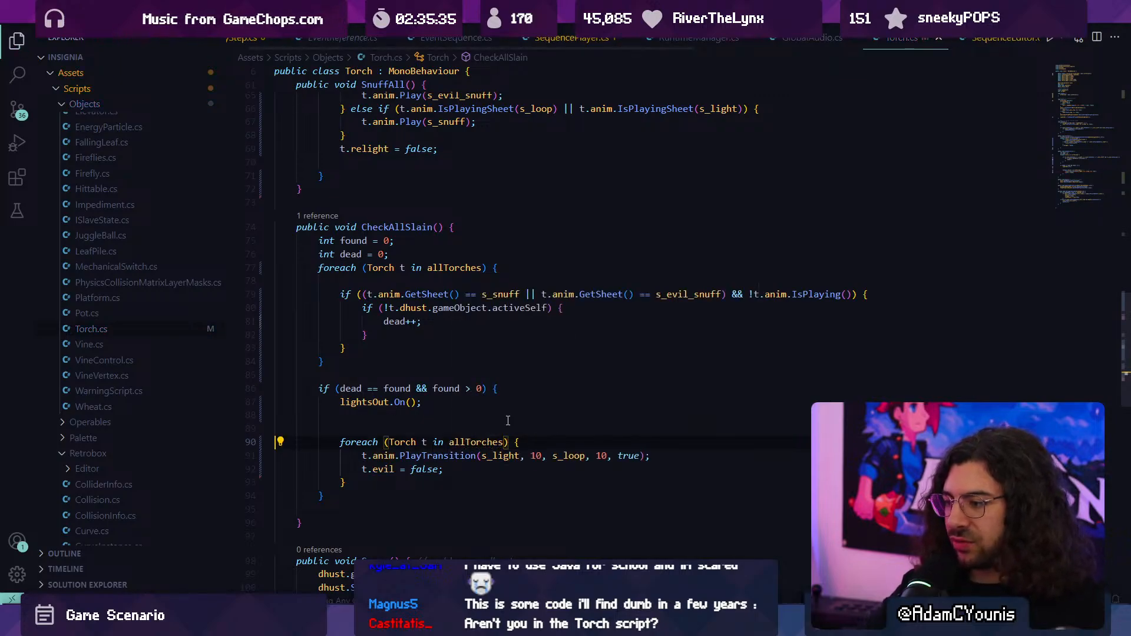
- Delete the blank lines between lightsOut.On(); and the second foreach loop in CheckAllSlain, and switch to Unity
key("Delete")
key("Delete")
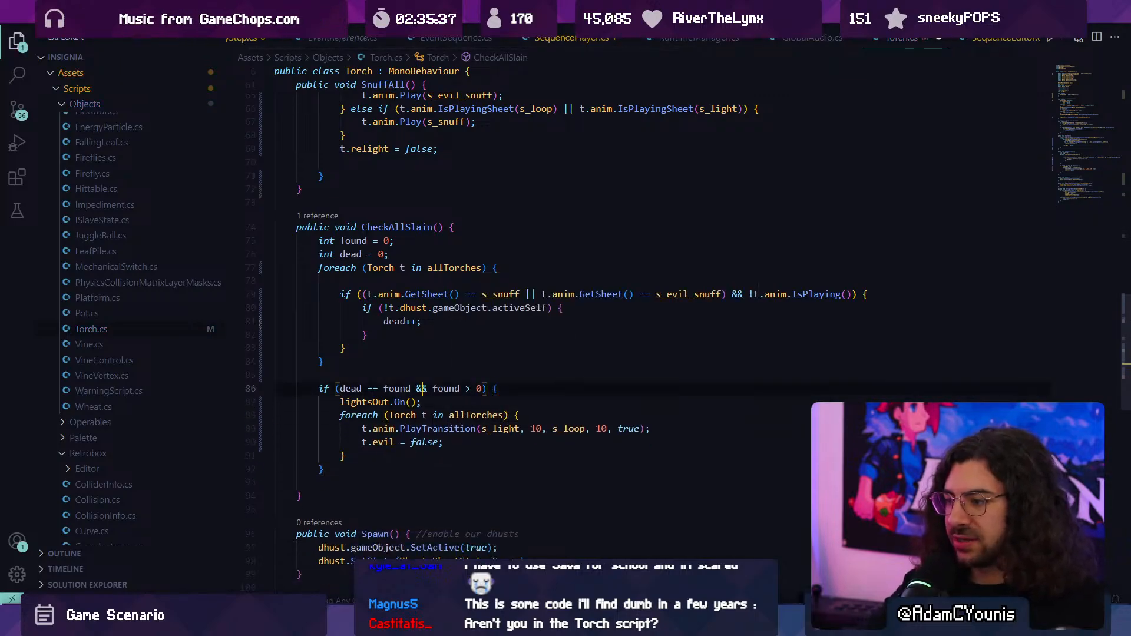
key("alt+Tab")
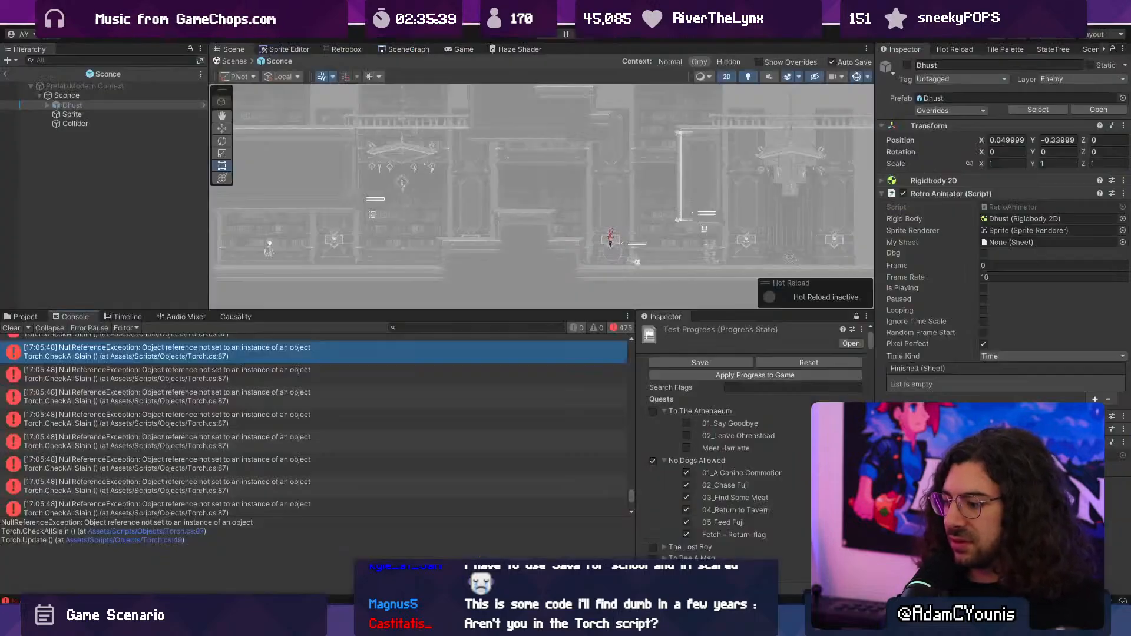
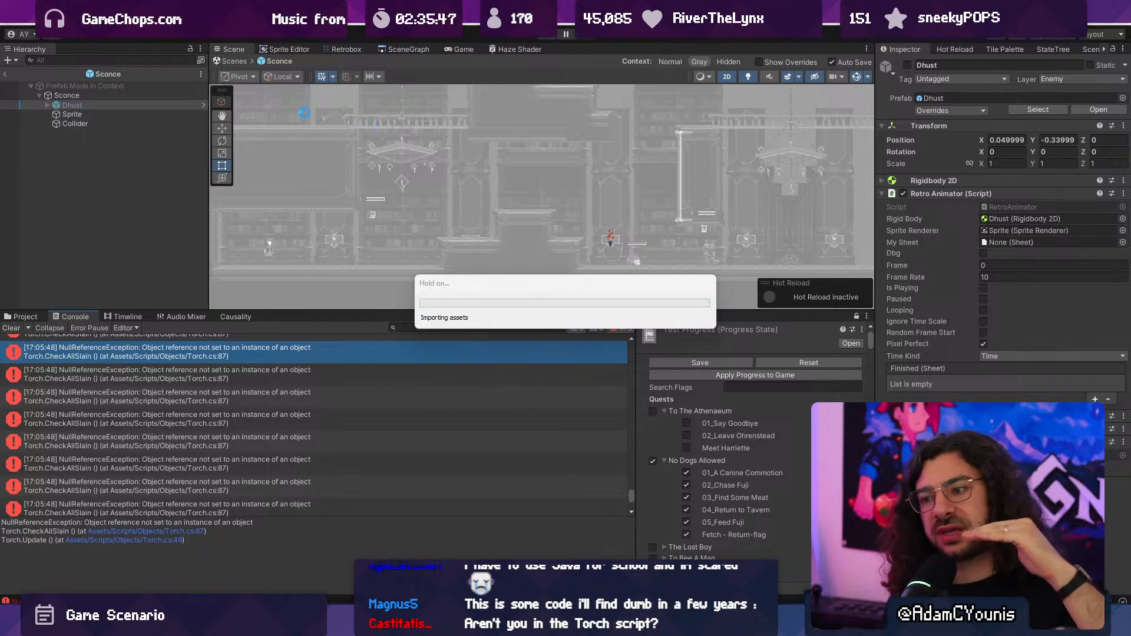
- Return from the Sconce prefab to the scene, start the game and strike the first wall sconce with a jumping slash
left_click(232, 62)
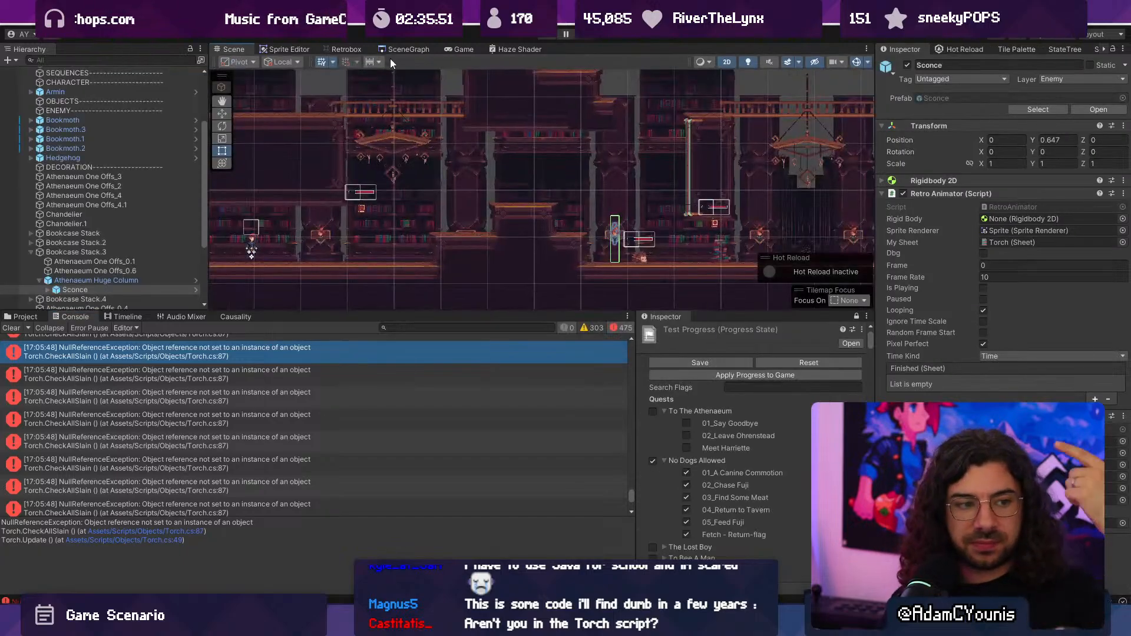
left_click(554, 36)
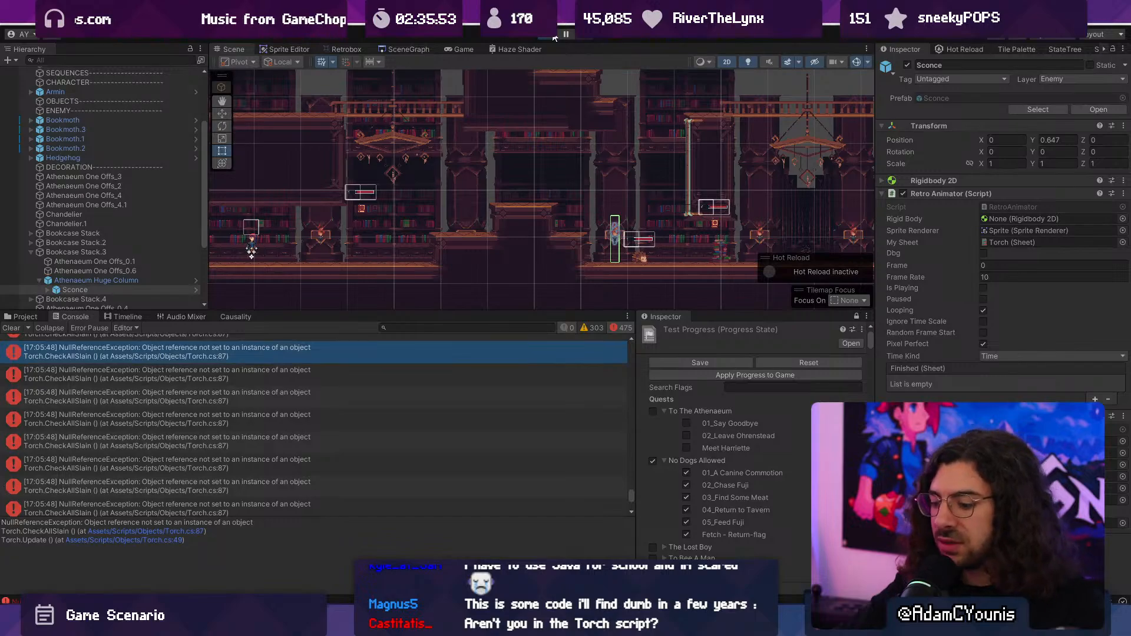
key("Right")
key("space")
key("x")
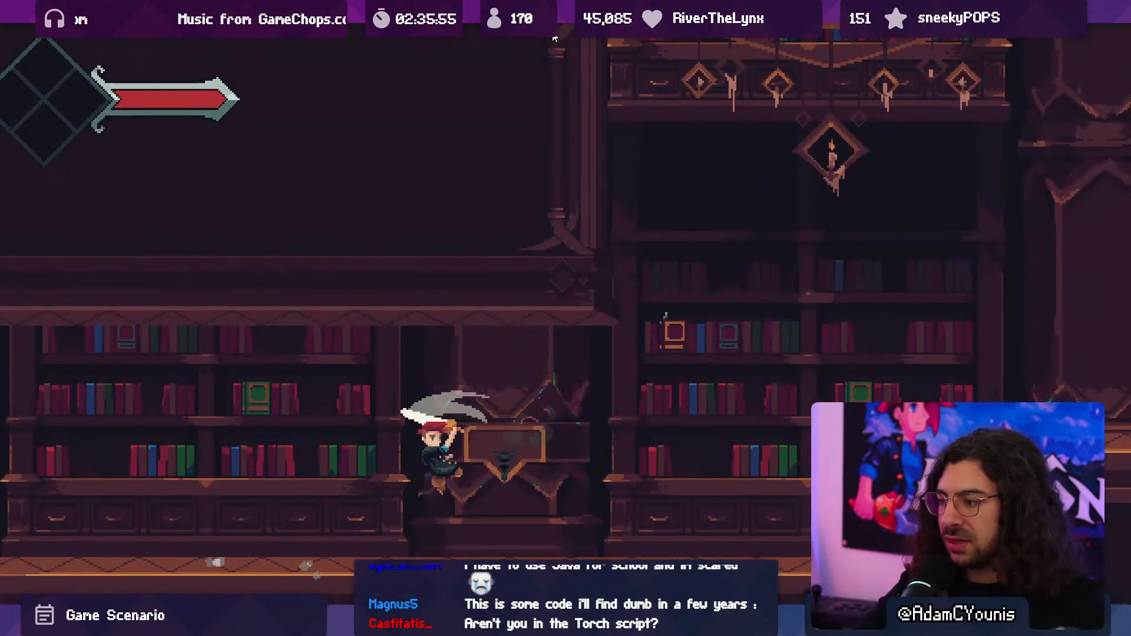
- Playtest combat against the flying book enemy near the first sconce, striking it with jumping sword attacks
key("Right")
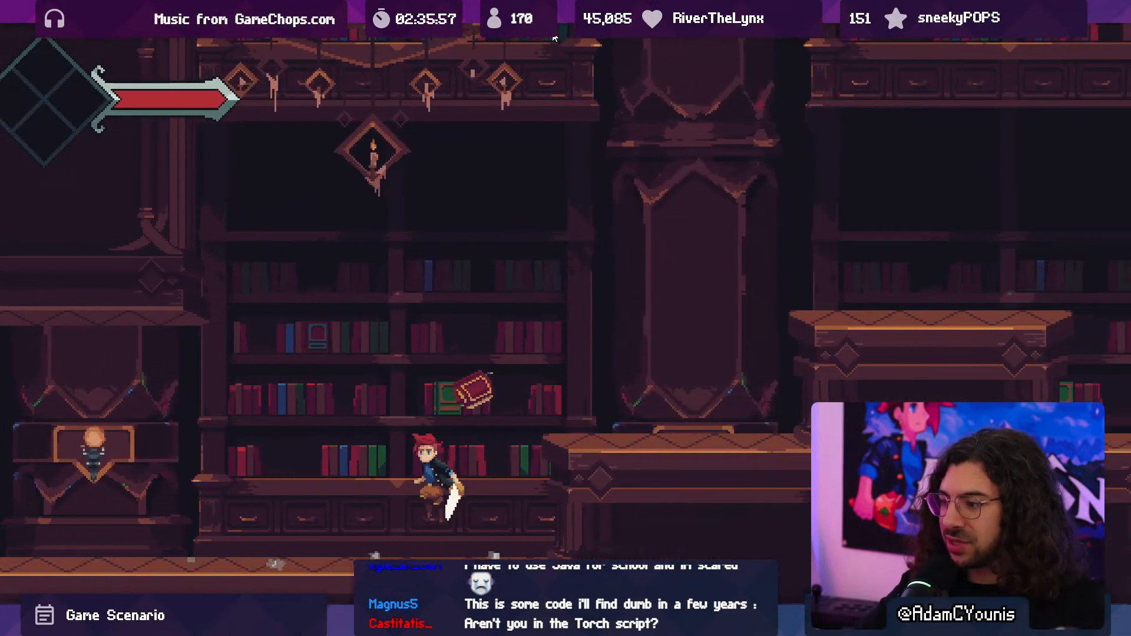
key("Left")
key("Right")
key("space")
key("x")
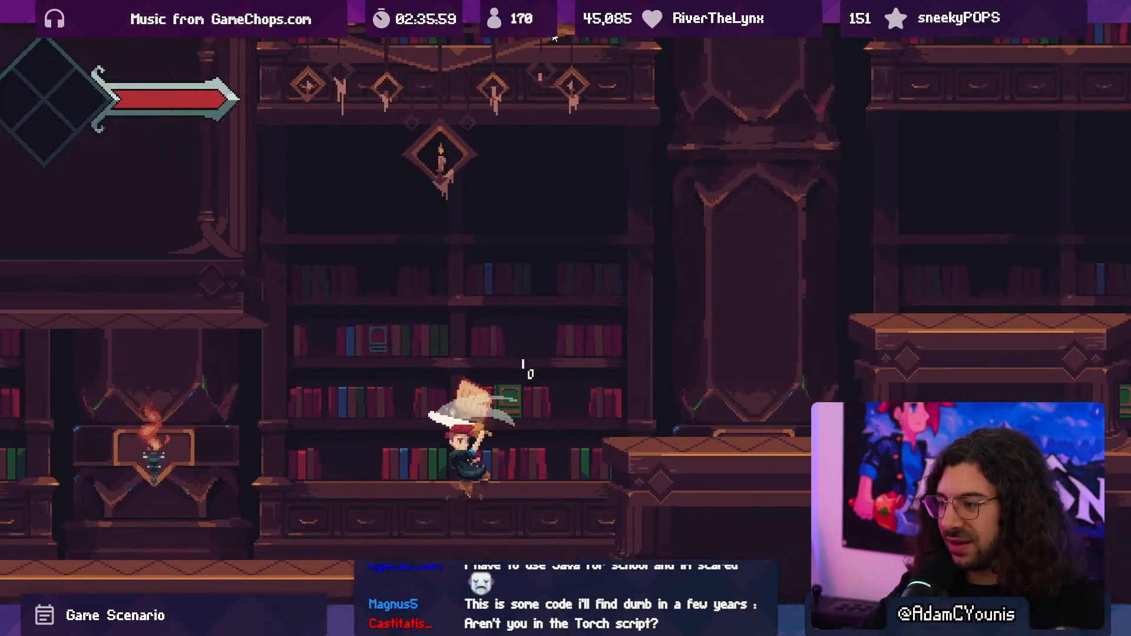
- Cross the raised platforms eastward, strike the next sconce and fight the hedgehog beside it until it is defeated
key("Right")
key("space")
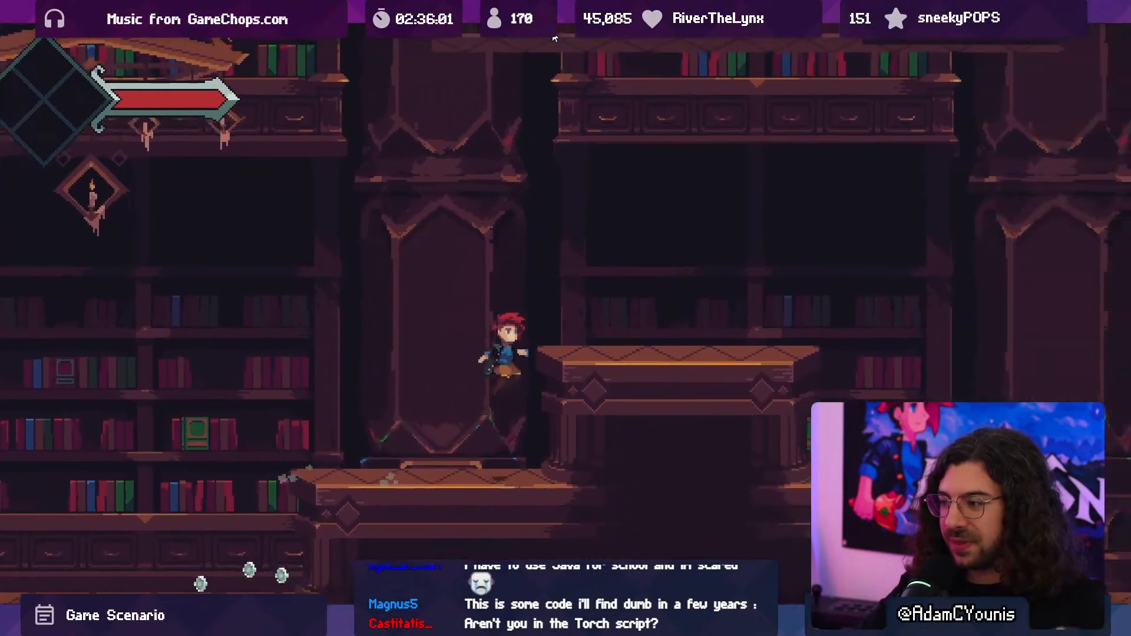
key("Right")
key("x")
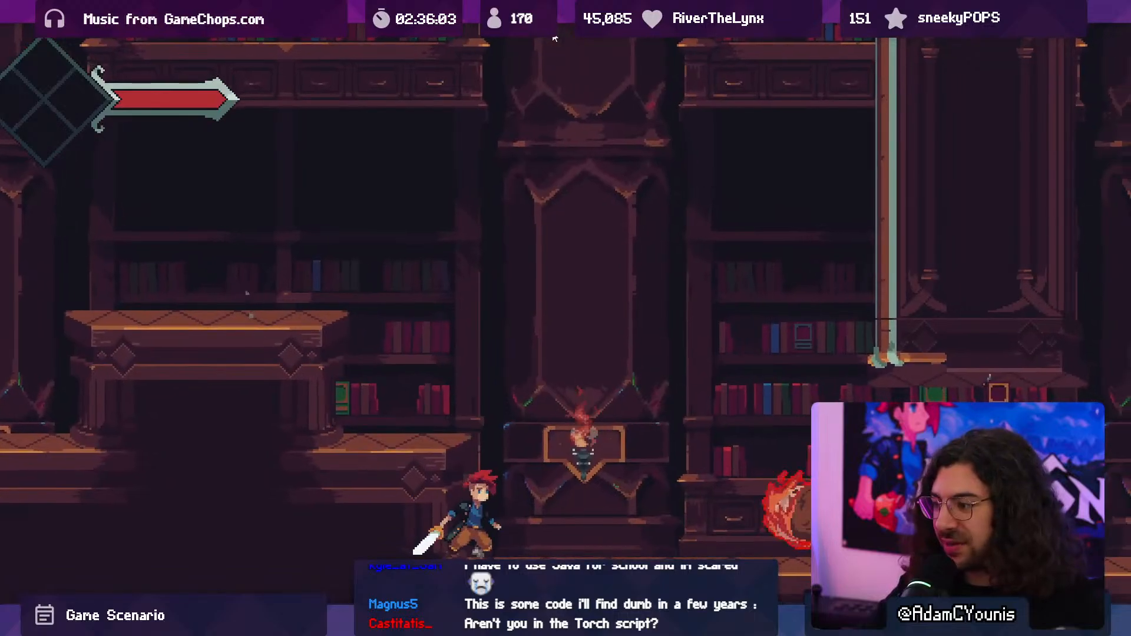
key("space")
key("x")
key("x")
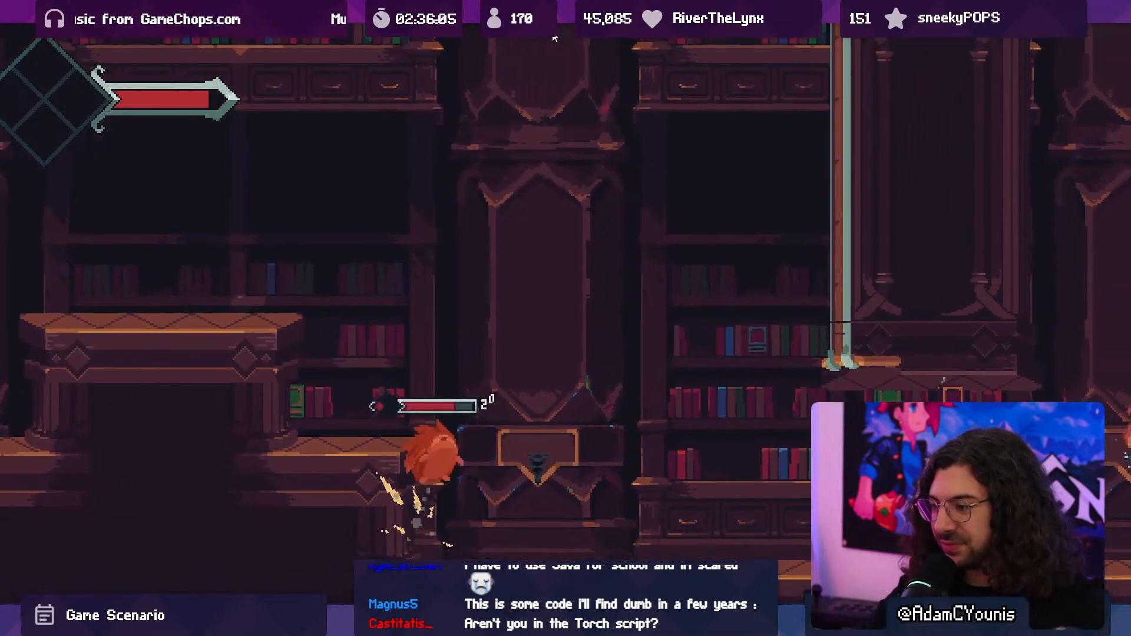
key("x")
key("space")
key("x")
key("x")
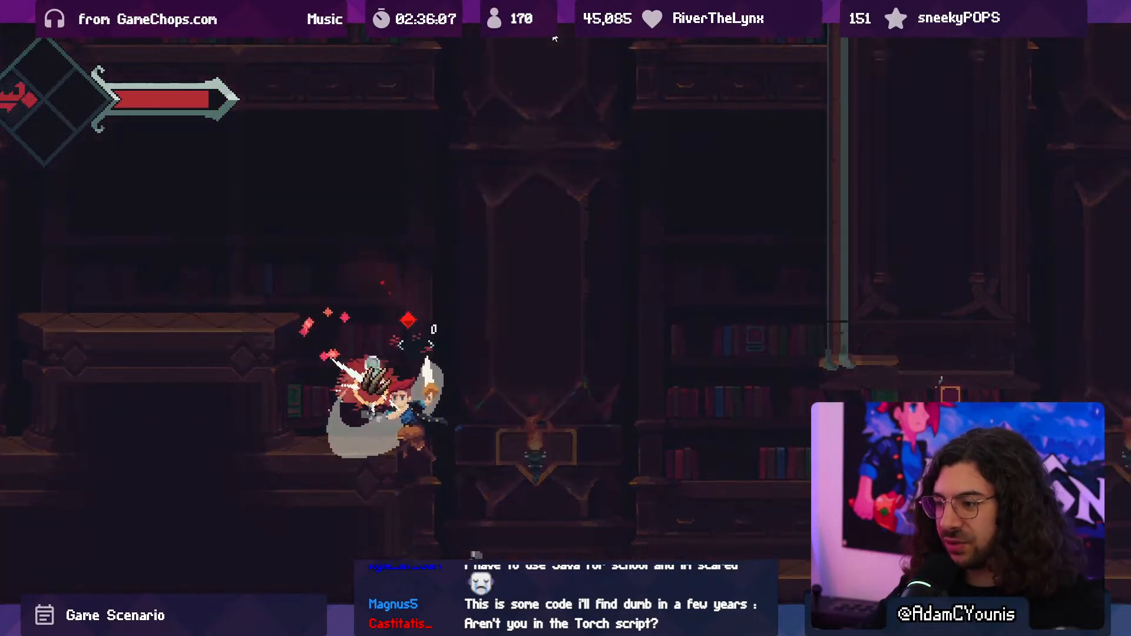
- Run past the book pile and test sword strikes on the sconces flanking the dark corridor
key("Right")
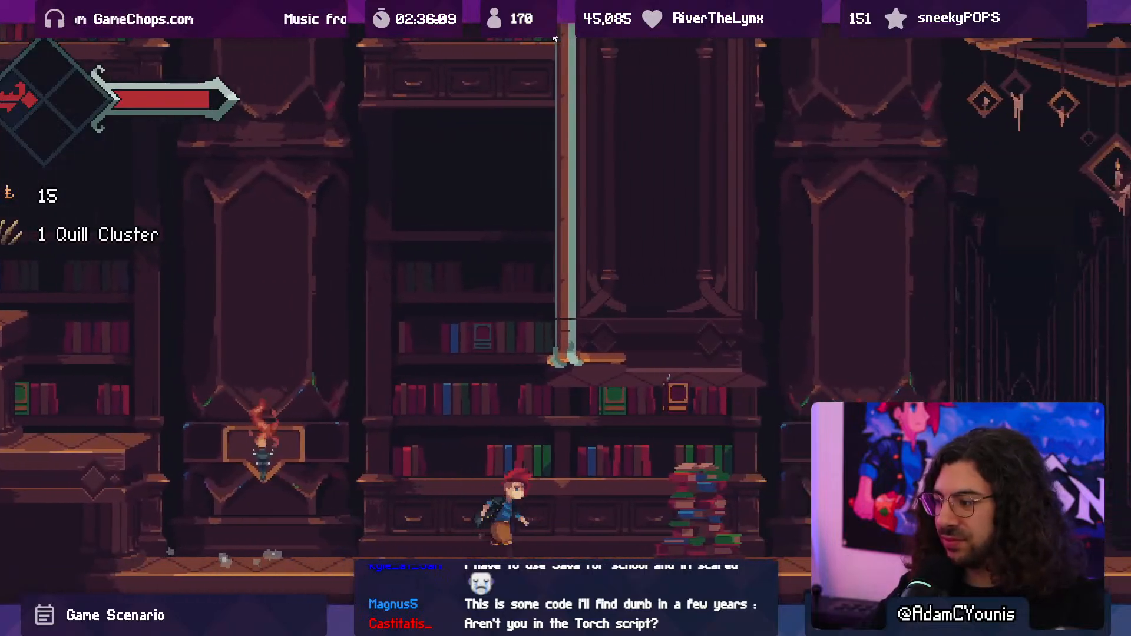
key("space")
key("x")
key("x")
key("Right")
key("x")
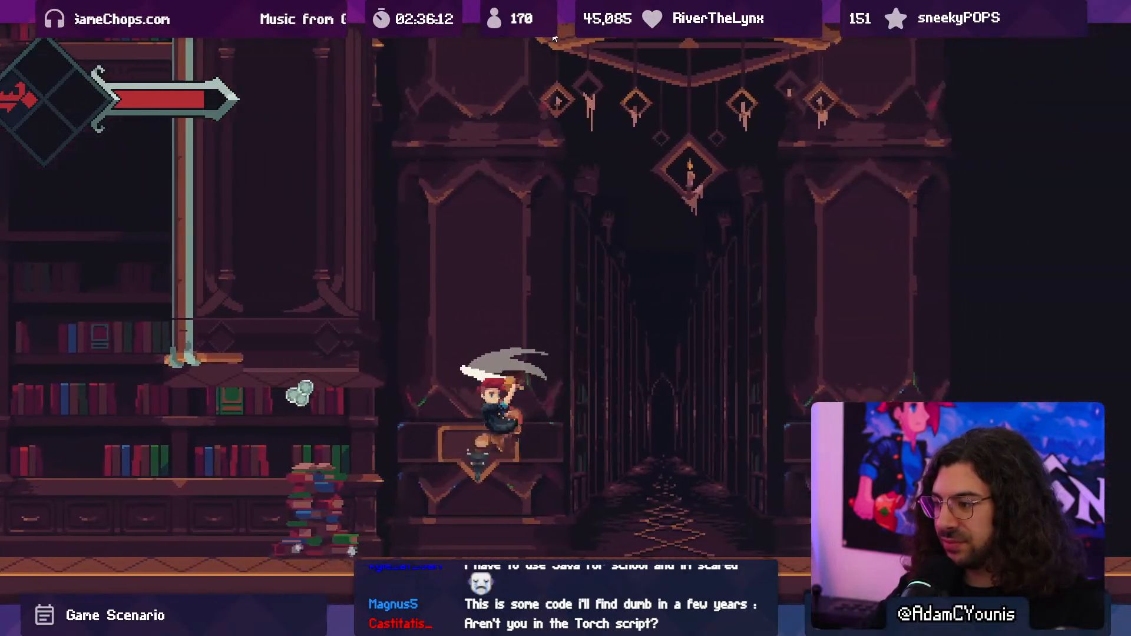
key("Right")
key("x")
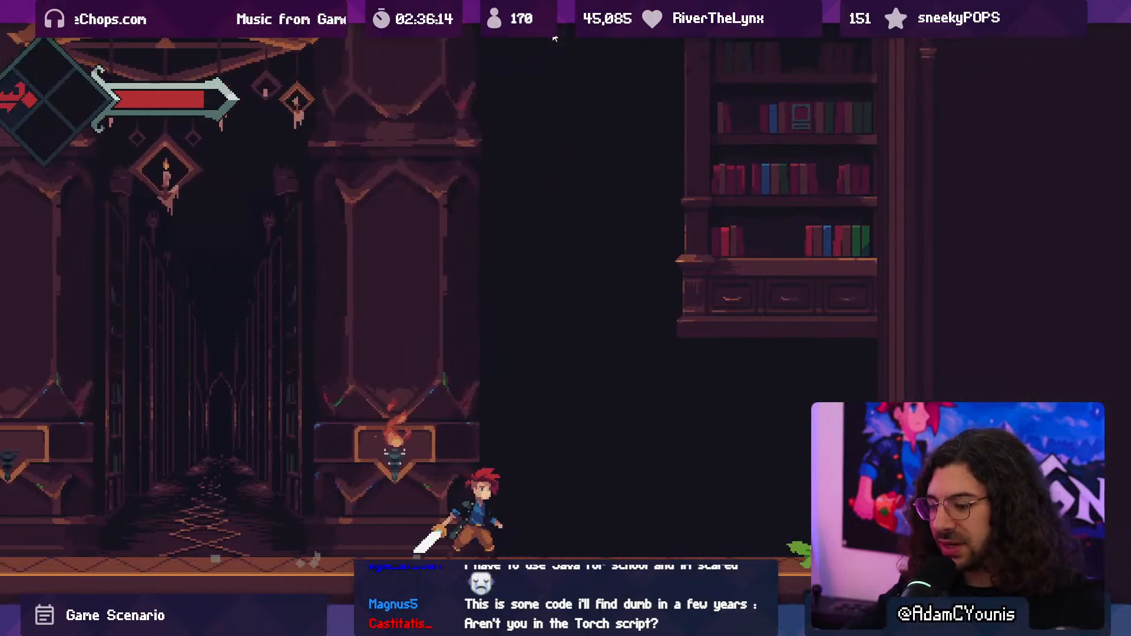
- Check the editor during play, return to the game and run back west over the raised platforms
key("ctrl+p")
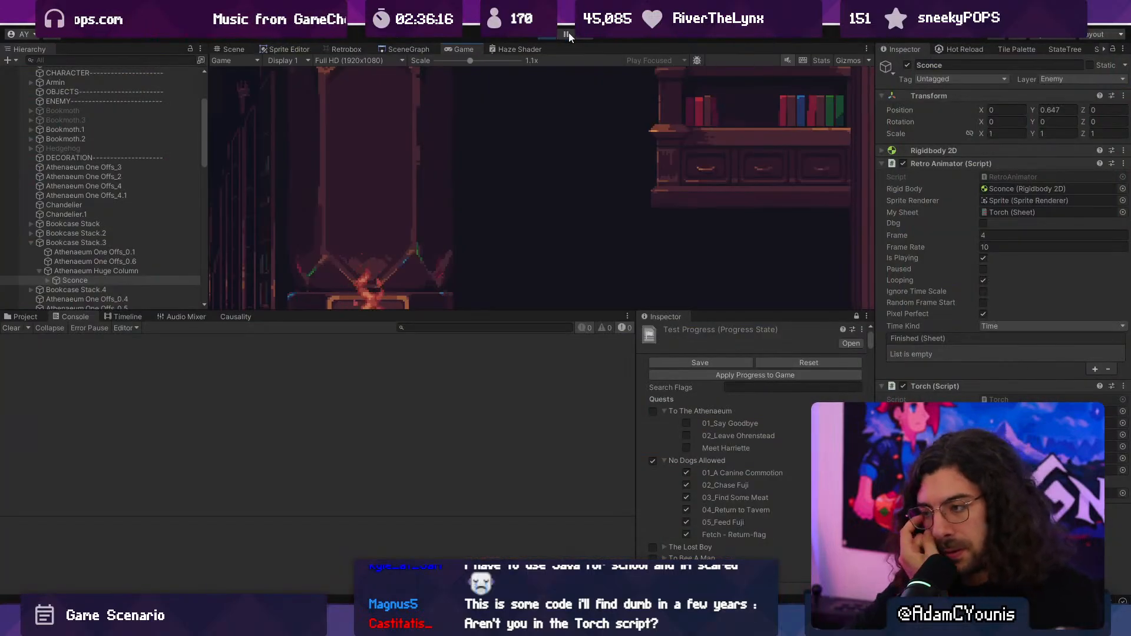
left_click(567, 34)
key("Left")
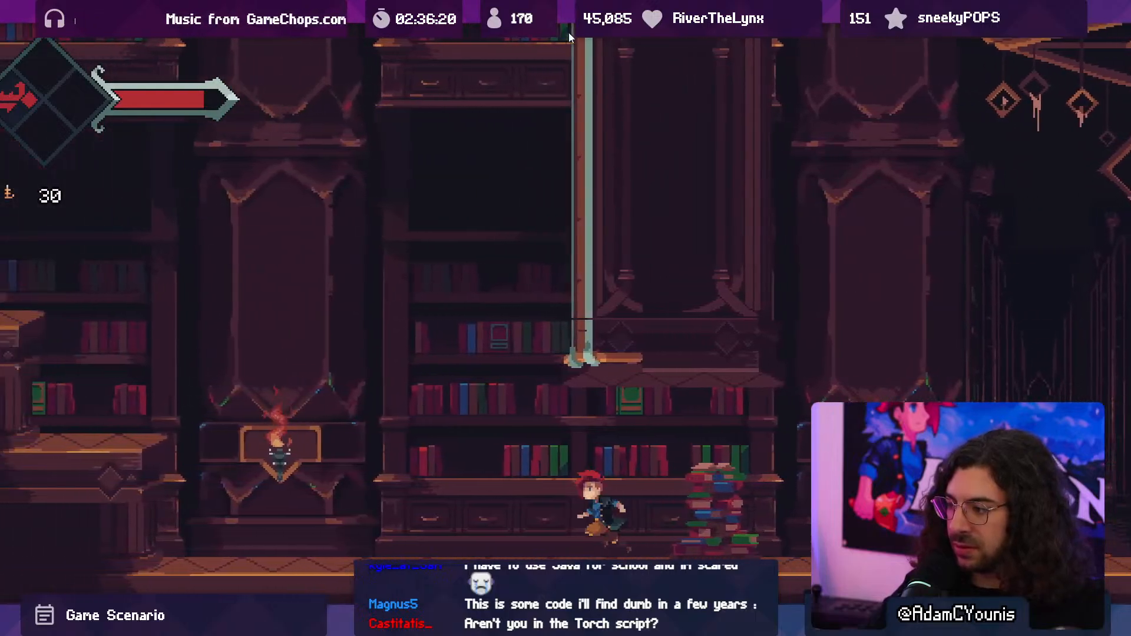
key("space")
key("space")
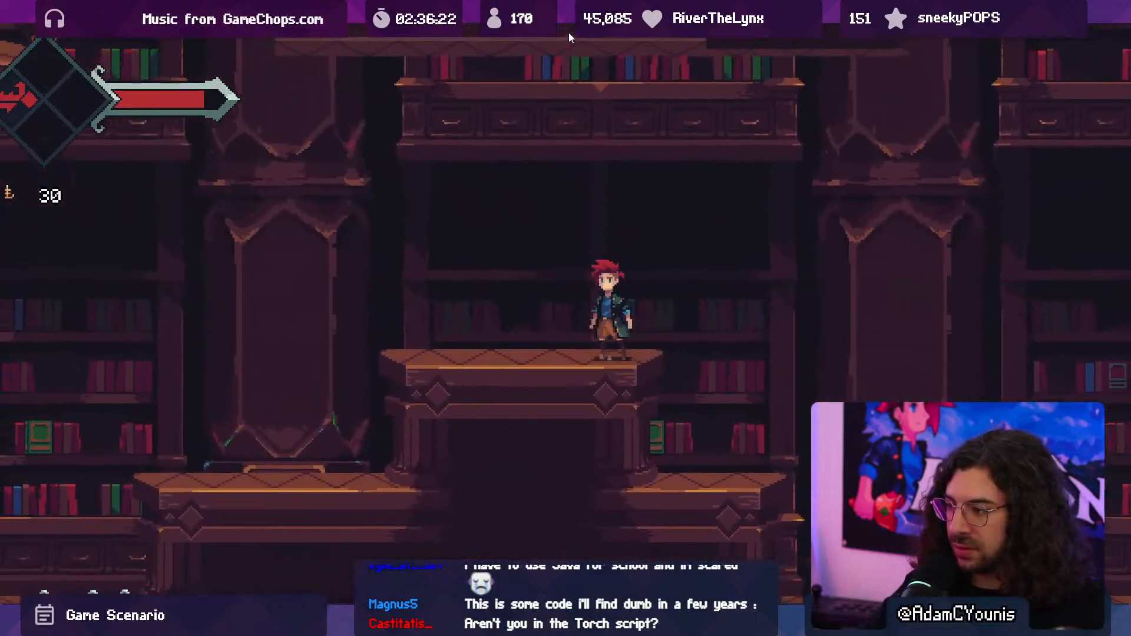
- Return to the relit first sconce and extinguish it again with a jumping slash
key("space")
key("Left")
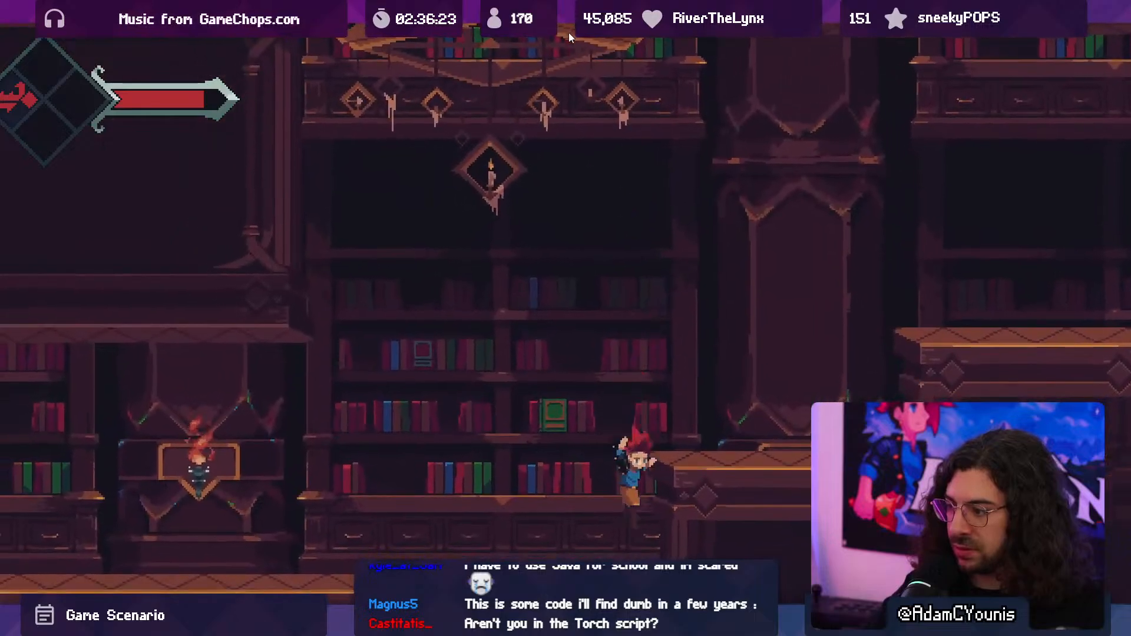
key("space")
key("Left")
key("Right")
key("Left")
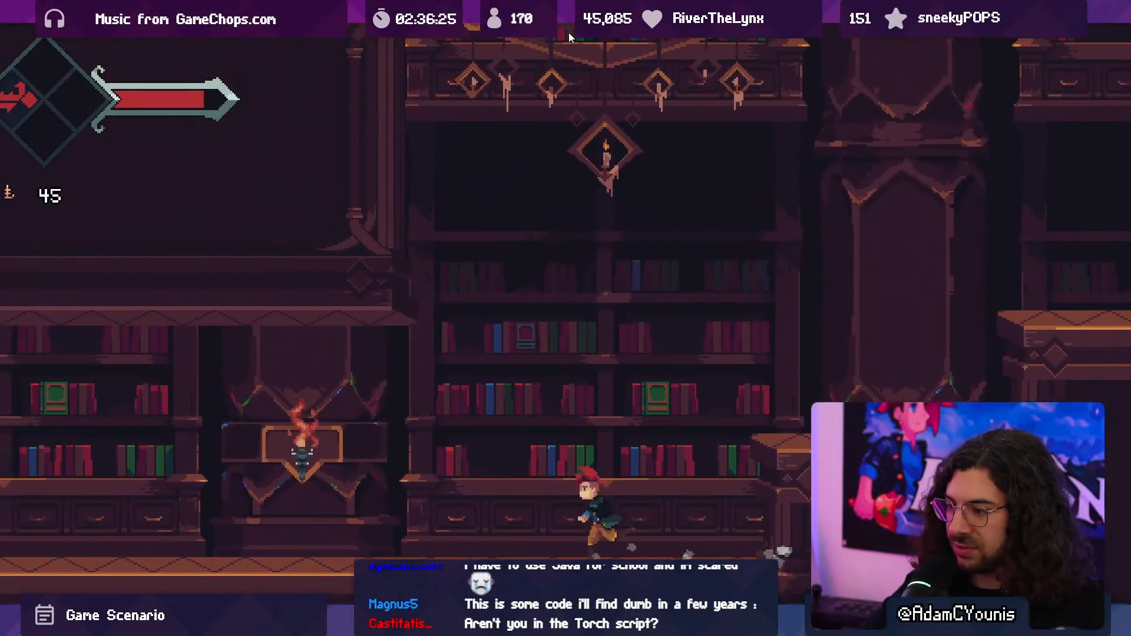
key("space")
key("x")
key("Right")
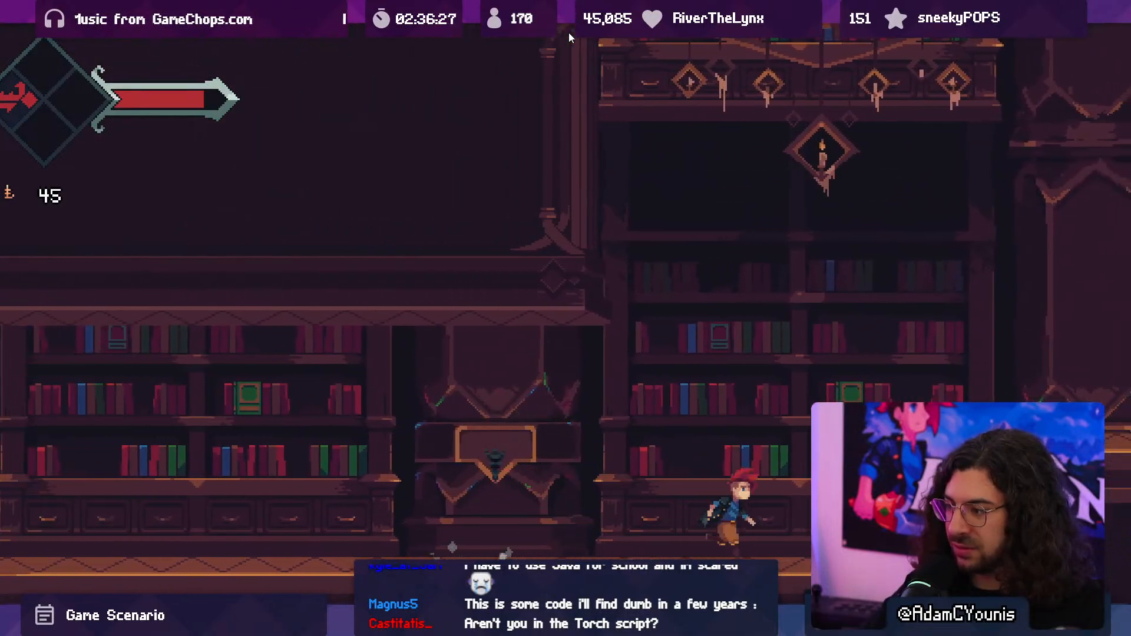
- Cross the platforms eastward again and jump around the sconce just beyond them to test striking it
key("space")
key("space")
key("Right")
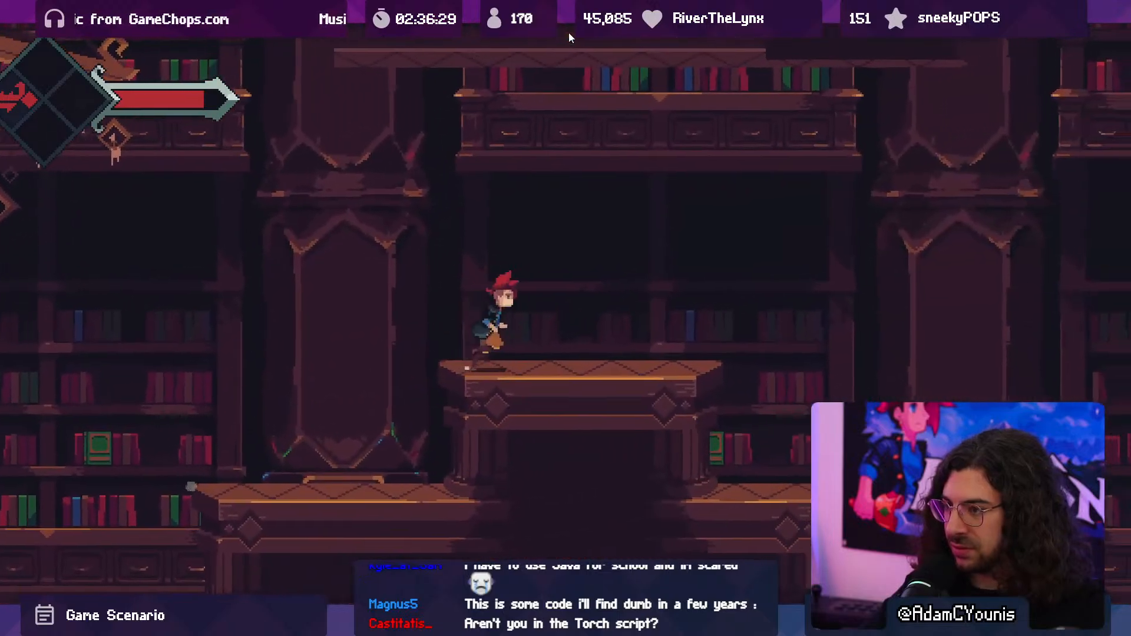
key("space")
key("Left")
key("space")
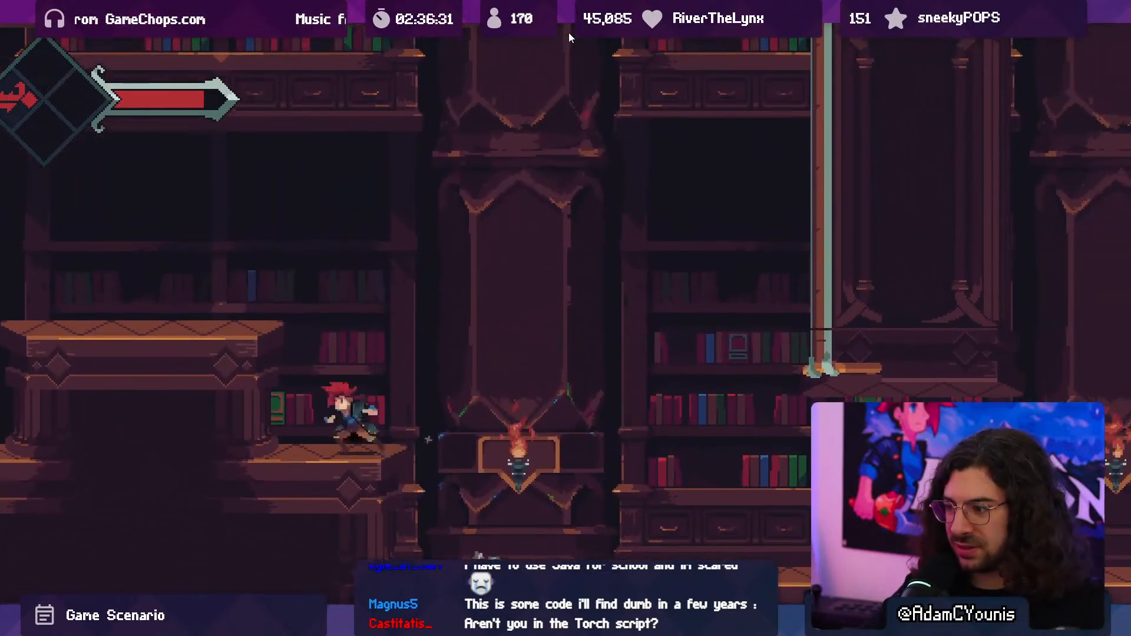
key("space")
key("Right")
- Extinguish both sconces flanking the dark corridor with repeated sword strikes
key("space")
key("x")
key("Right")
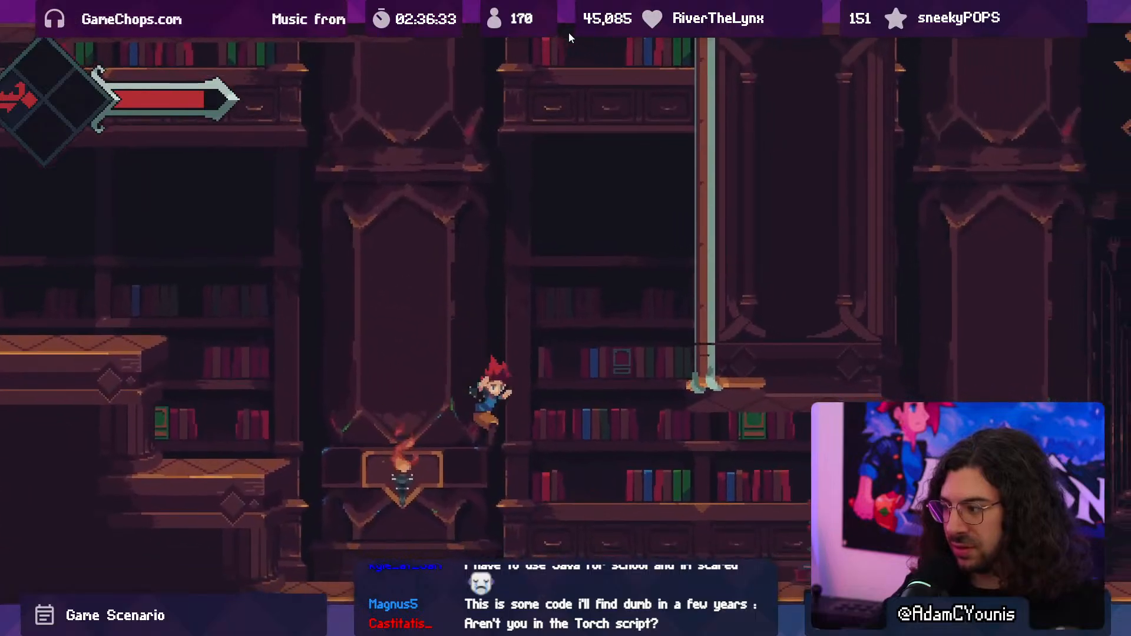
key("space")
key("x")
key("x")
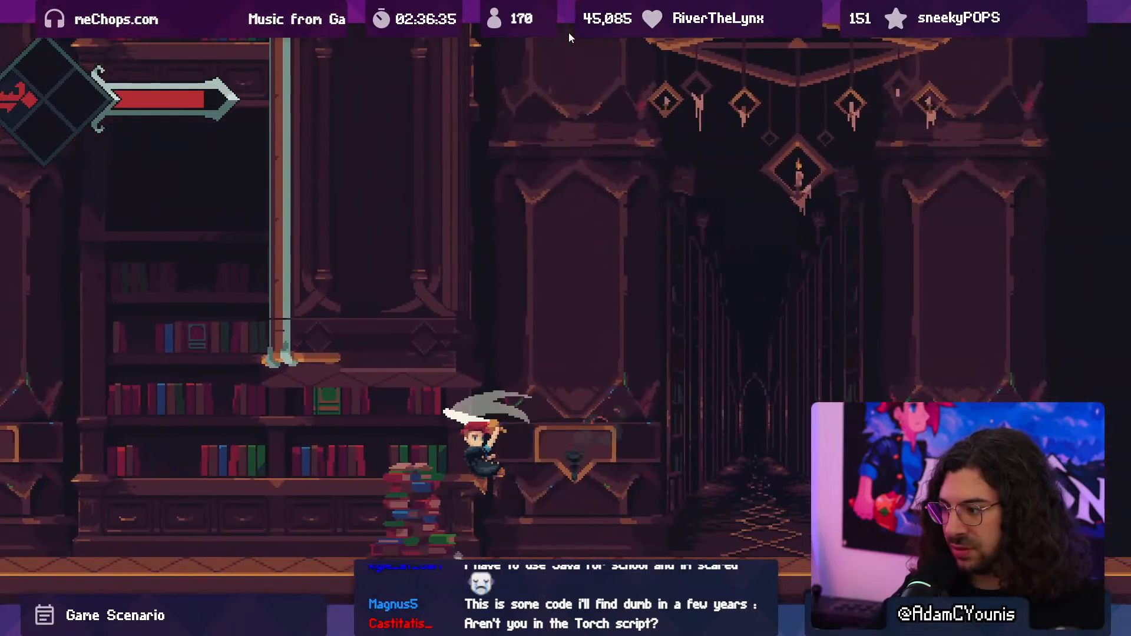
key("Right")
key("space")
key("x")
key("Right")
key("x")
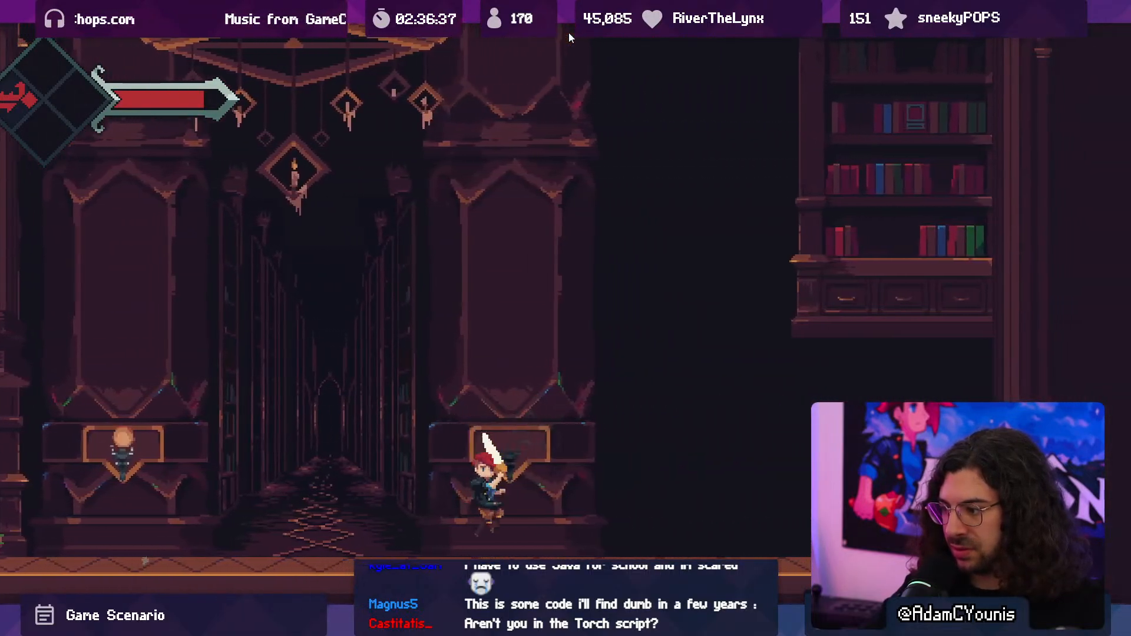
key("x")
- Dash to the thorny vine plant, test moving around it and collect its green ability
key("shift")
key("Right")
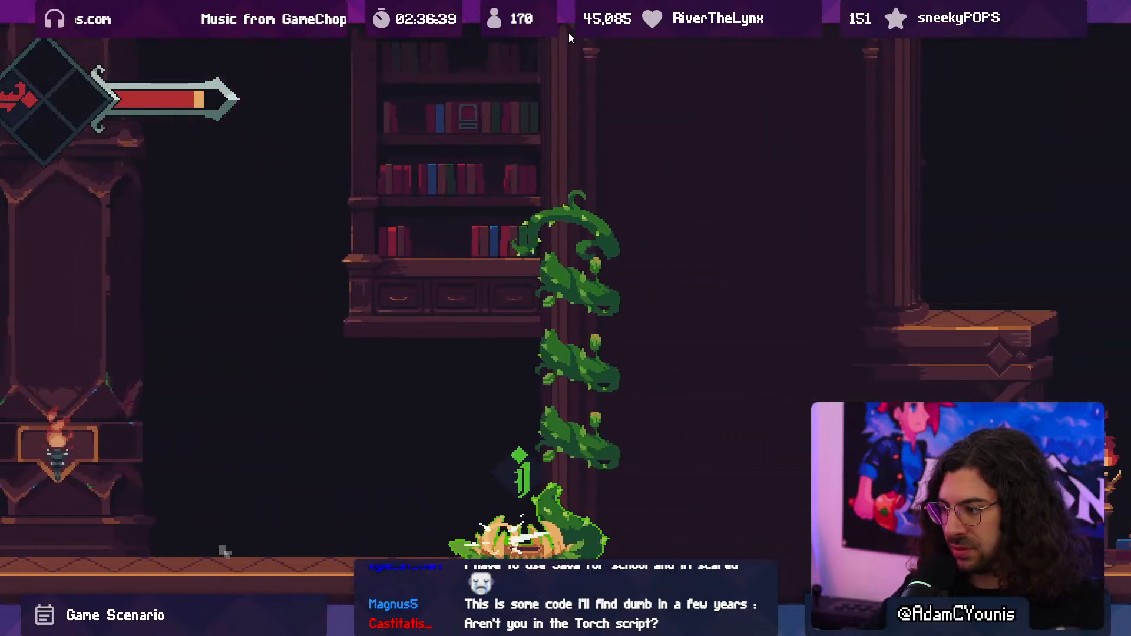
key("shift")
key("Left")
key("shift")
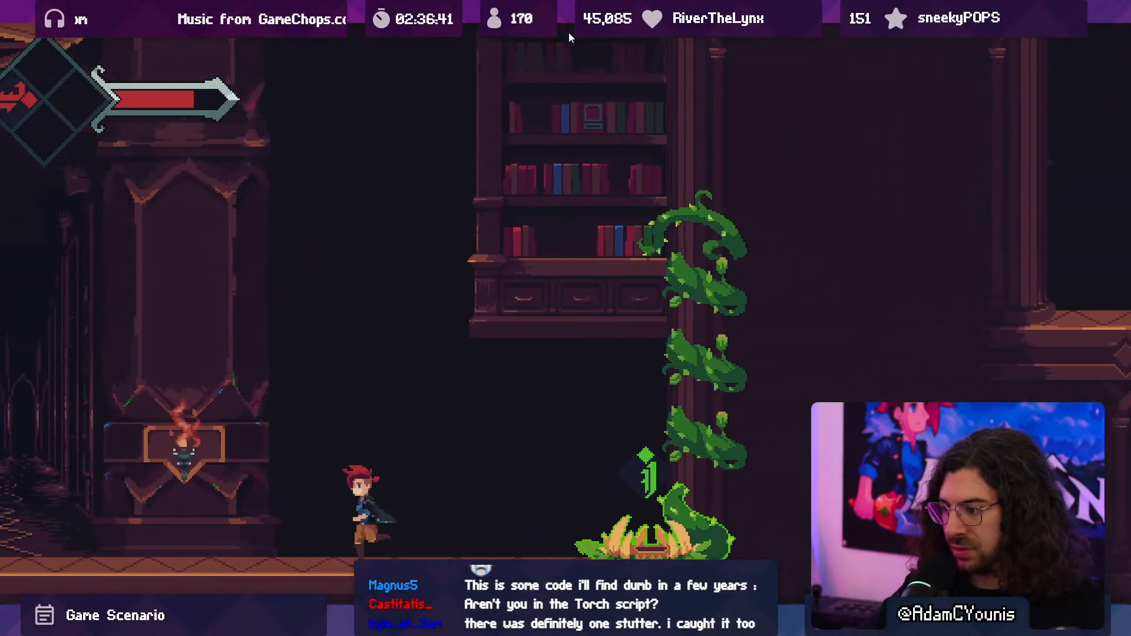
key("Right")
key("space")
key("x")
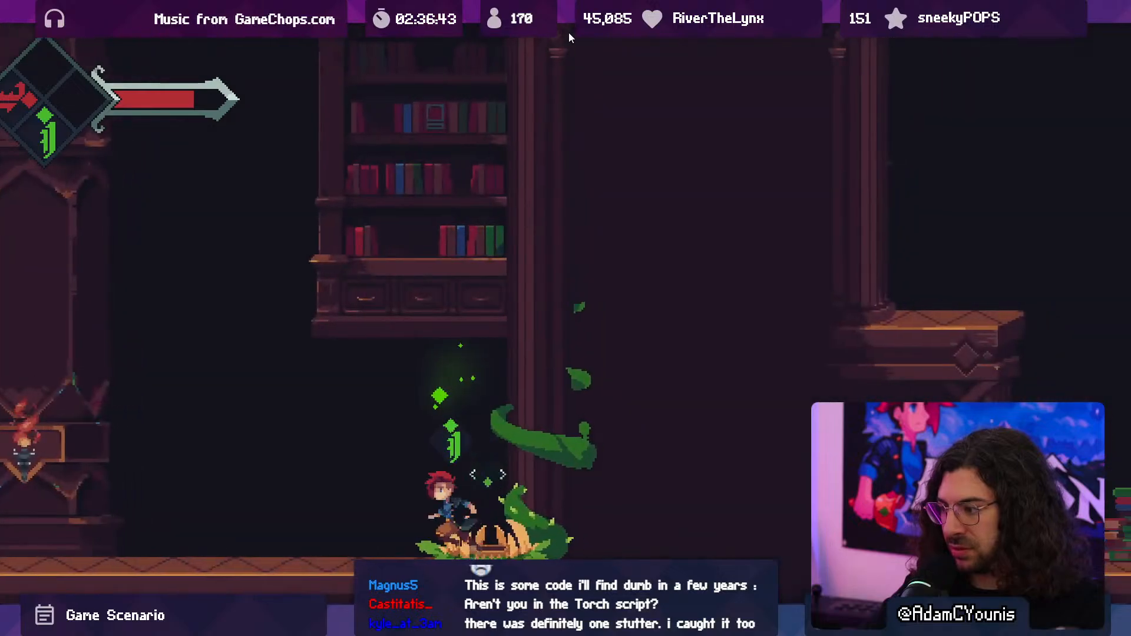
- Run back to the corridor and retest a jumping sword attack by its eastern sconce
key("Left")
key("space")
key("Left")
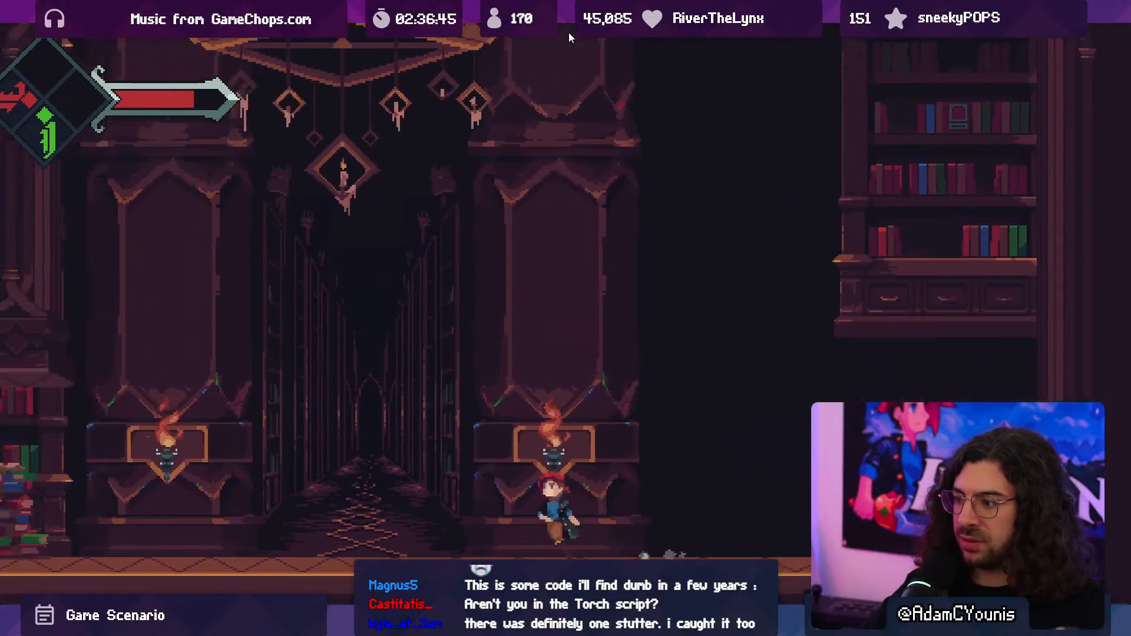
key("space")
key("x")
key("Left")
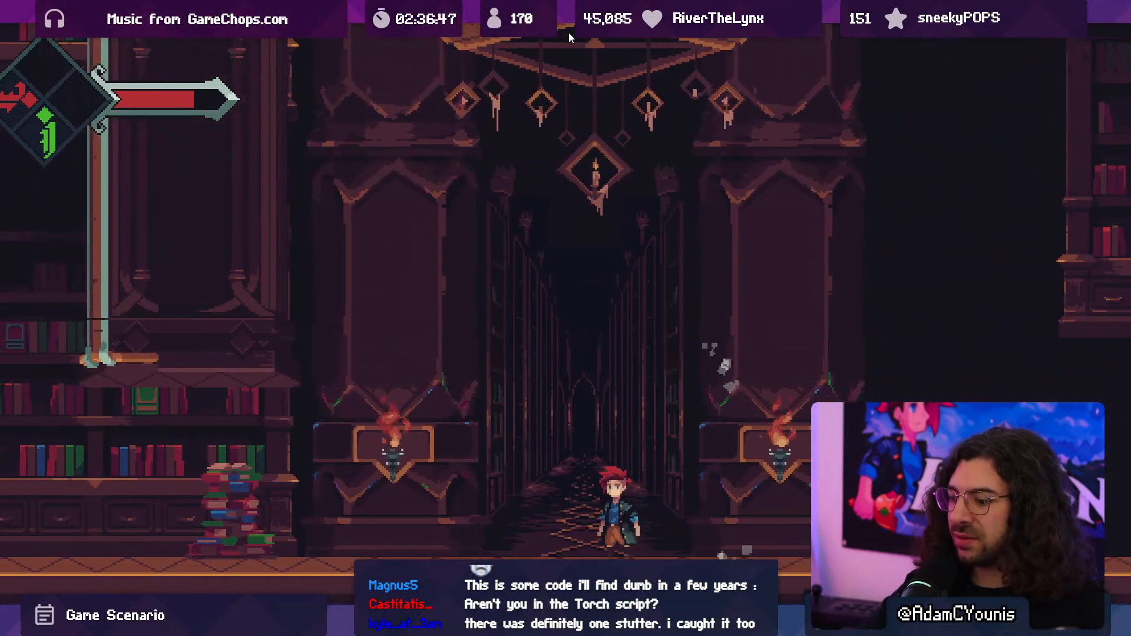
- Open the Profiler over the running game and enlarge its module charts to show CPU Usage and Rendering
key("shift+space")
left_click(420, 20)
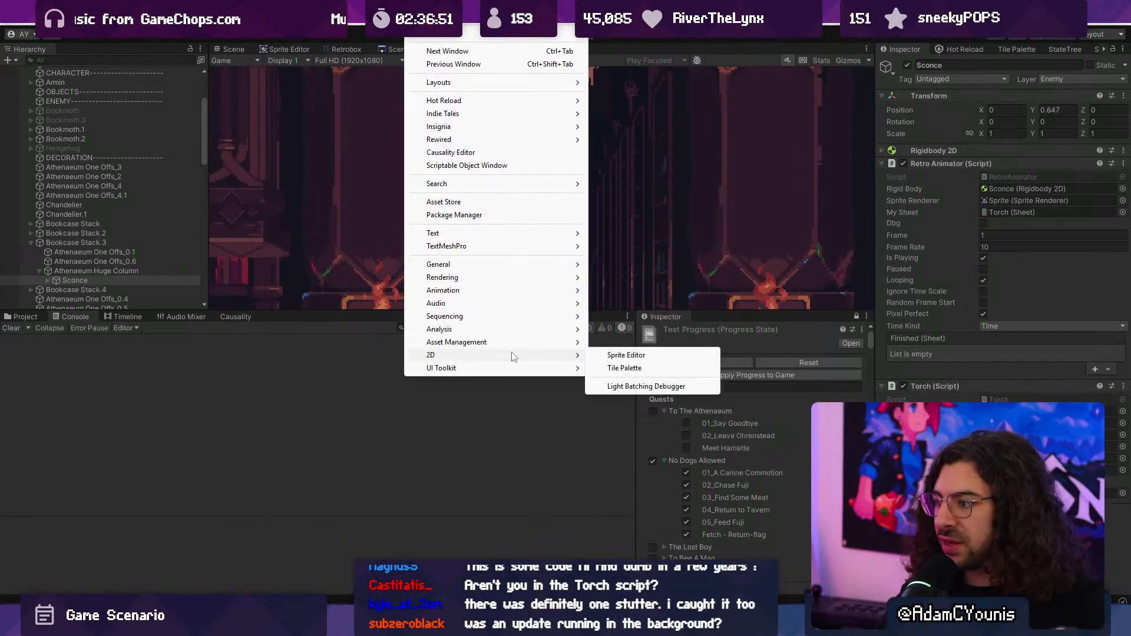
left_click(610, 325)
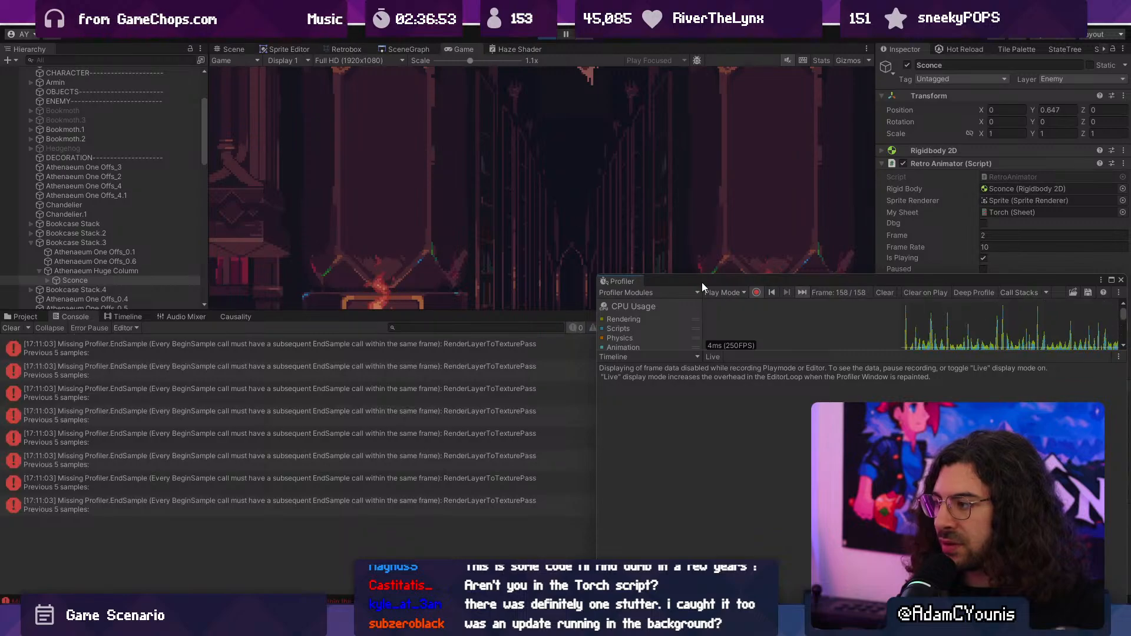
left_click_drag(702, 281, 516, 156)
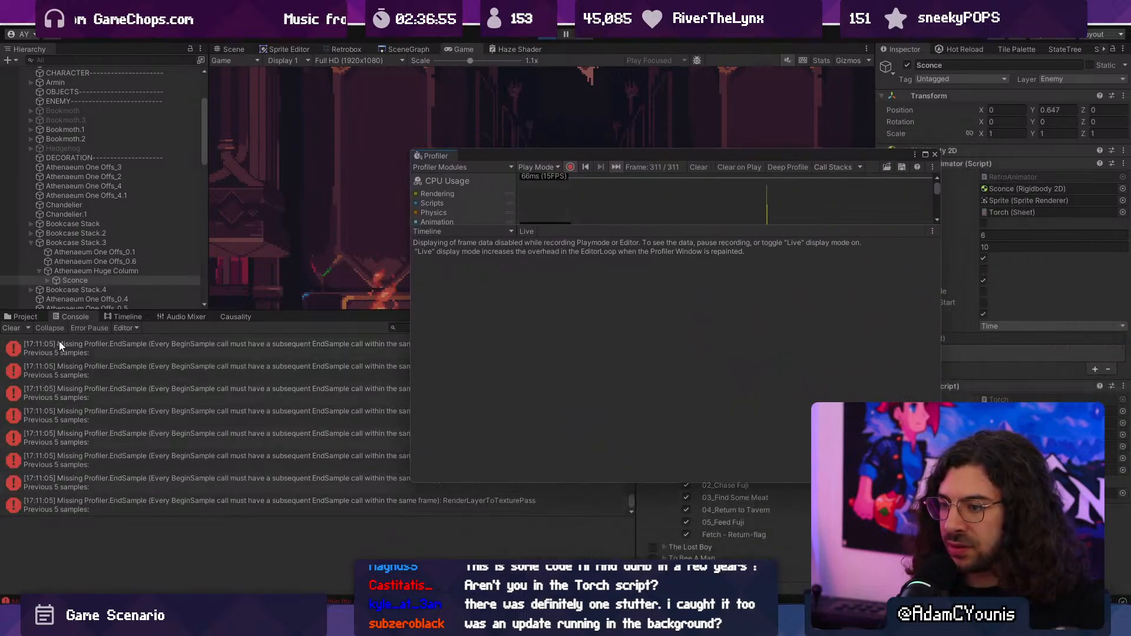
left_click_drag(575, 228, 575, 397)
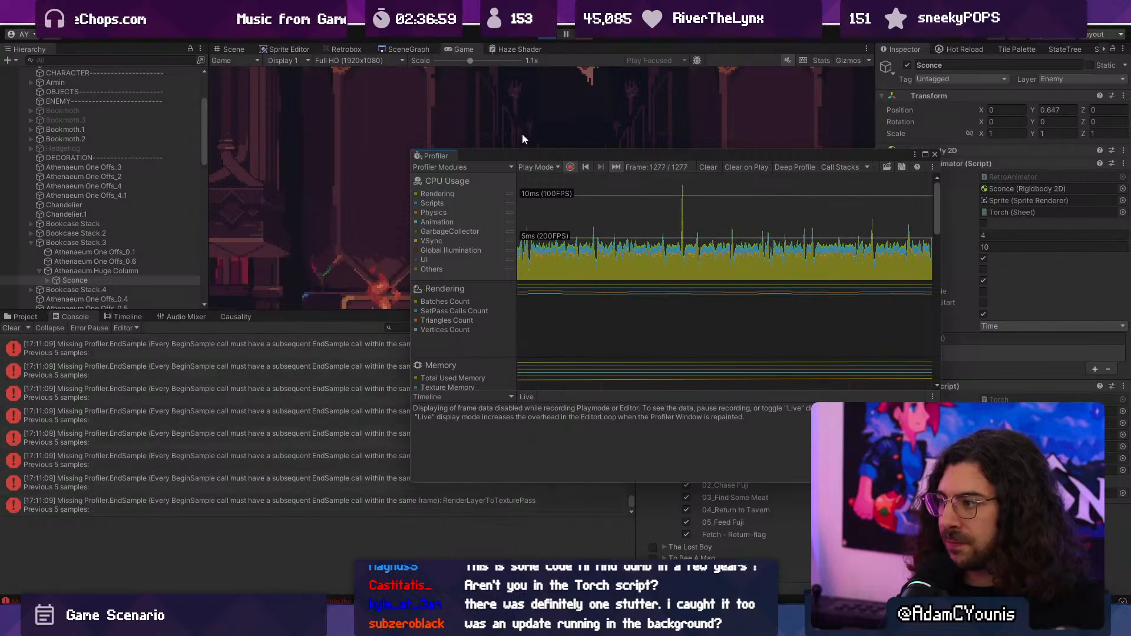
- Inspect a Missing Profiler.EndSample error with the Profiler moved aside from the console, and restart play mode
left_click(305, 348)
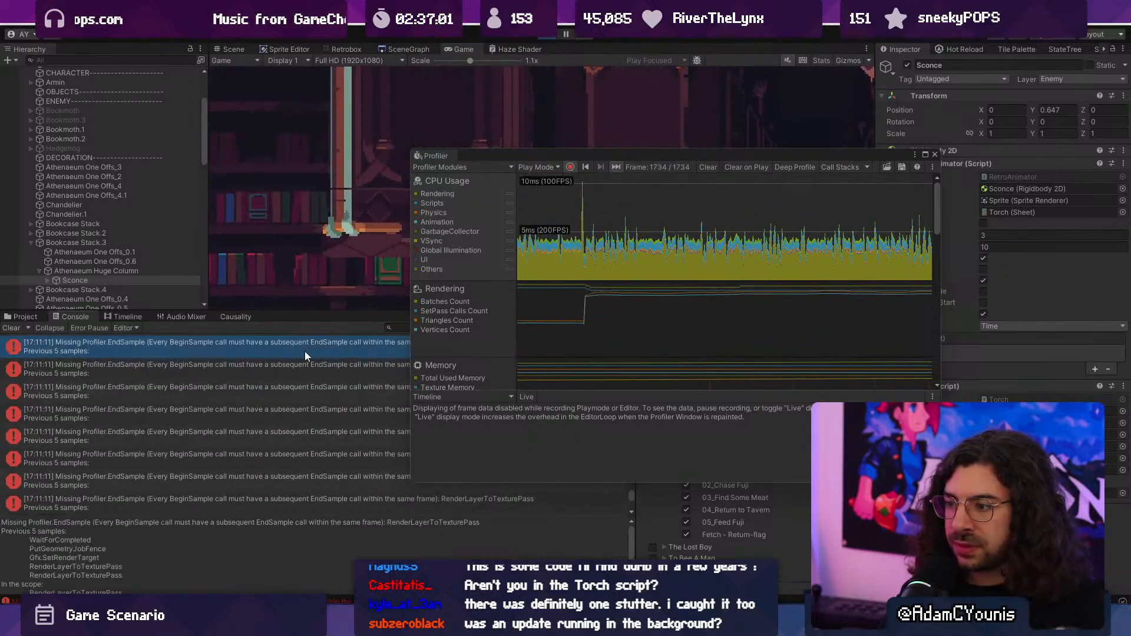
left_click_drag(564, 158, 755, 147)
left_click(547, 35)
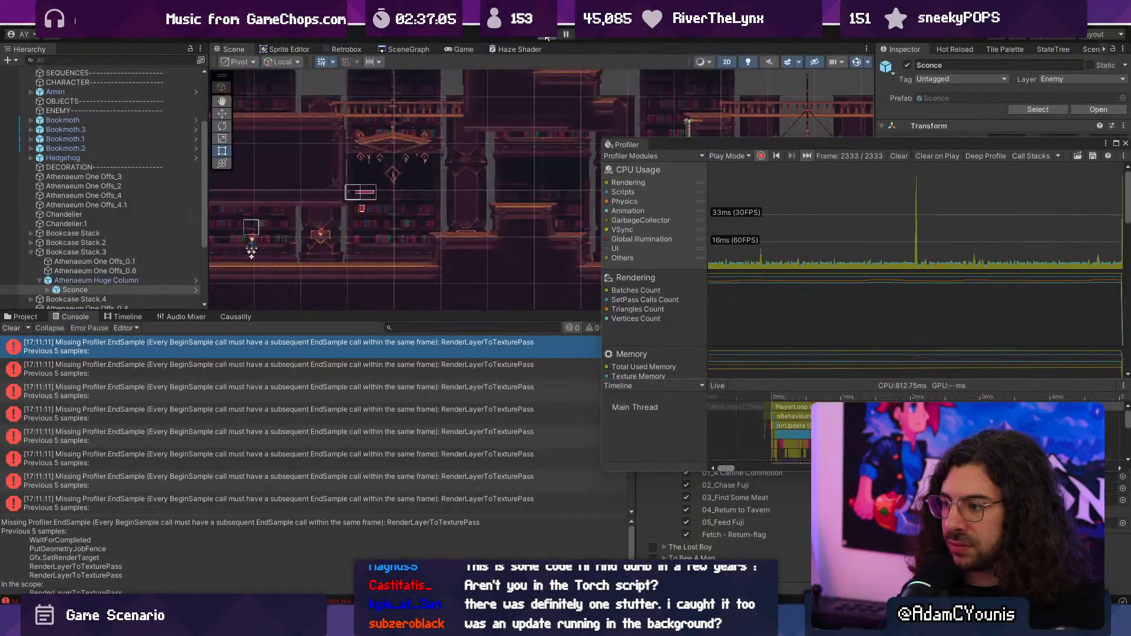
left_click(546, 35)
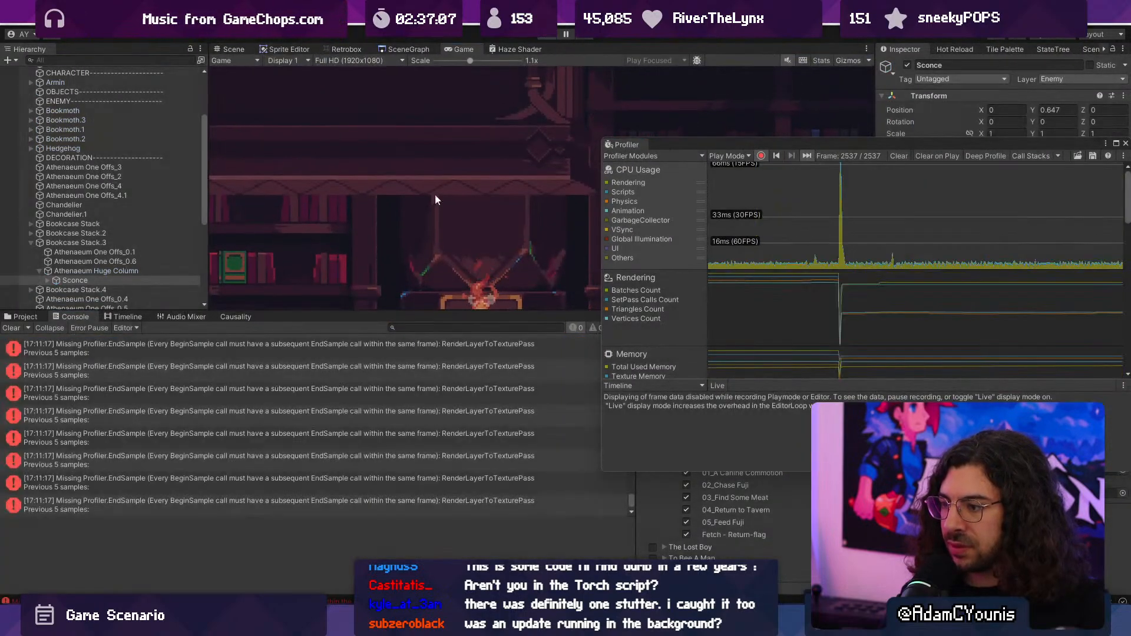
- Stop play mode and examine the full details of the first Missing Profiler.EndSample error in the console
key("ctrl+p")
left_click(177, 348)
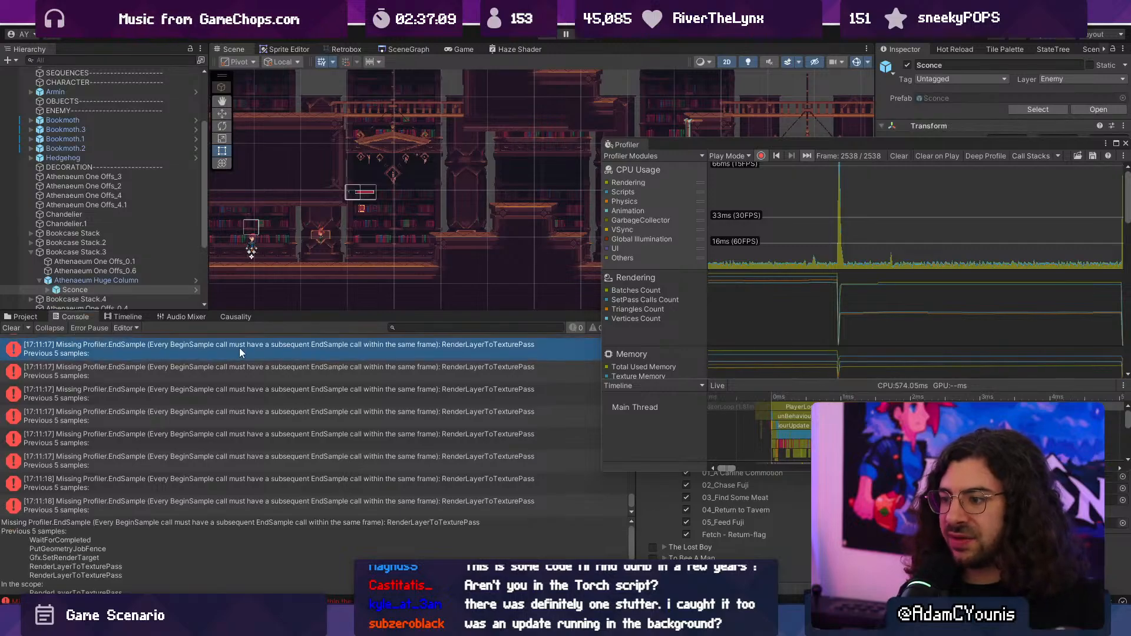
left_click_drag(247, 515, 271, 465)
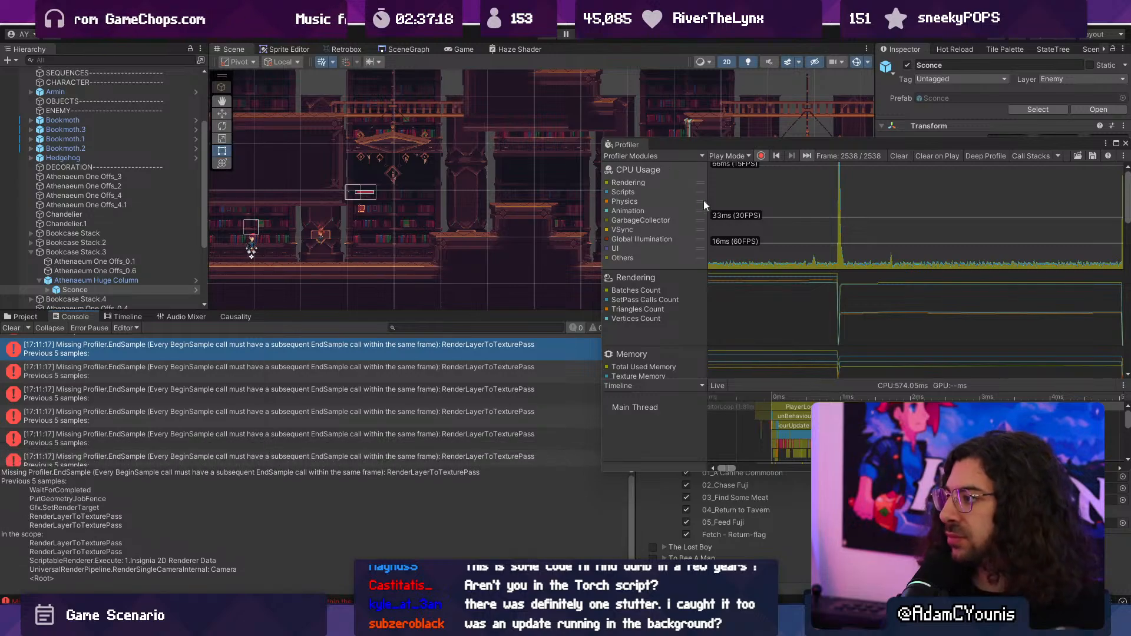
- Switch to Visual Studio Code, search the project for "beginsample" and widen the results to read them
key("alt+Tab")
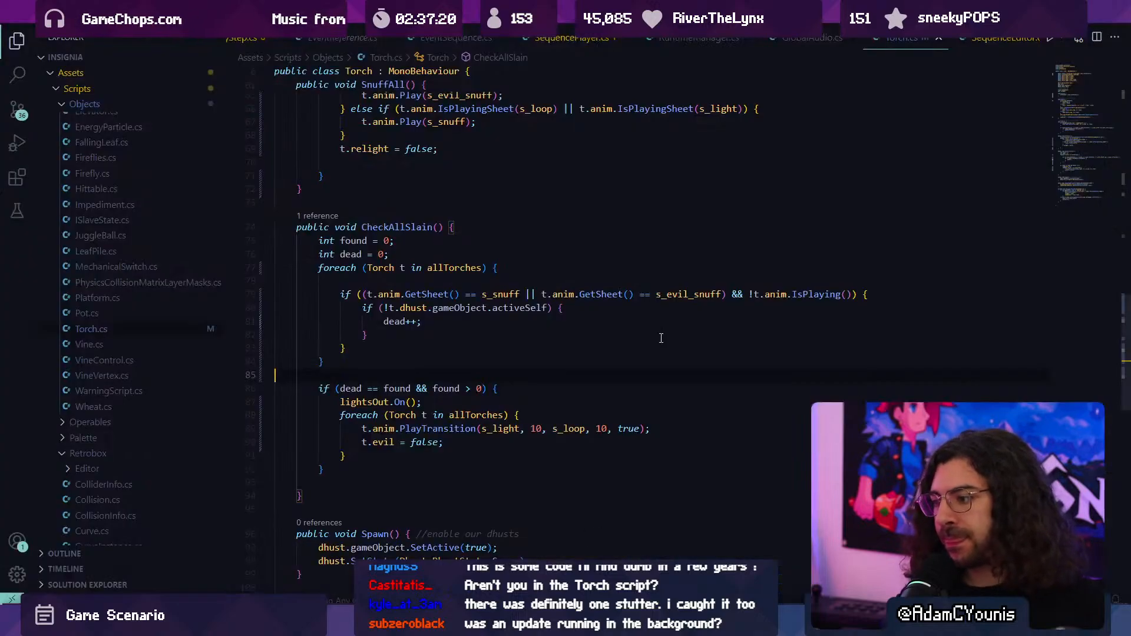
key("ctrl+shift+f")
type("beginsample")
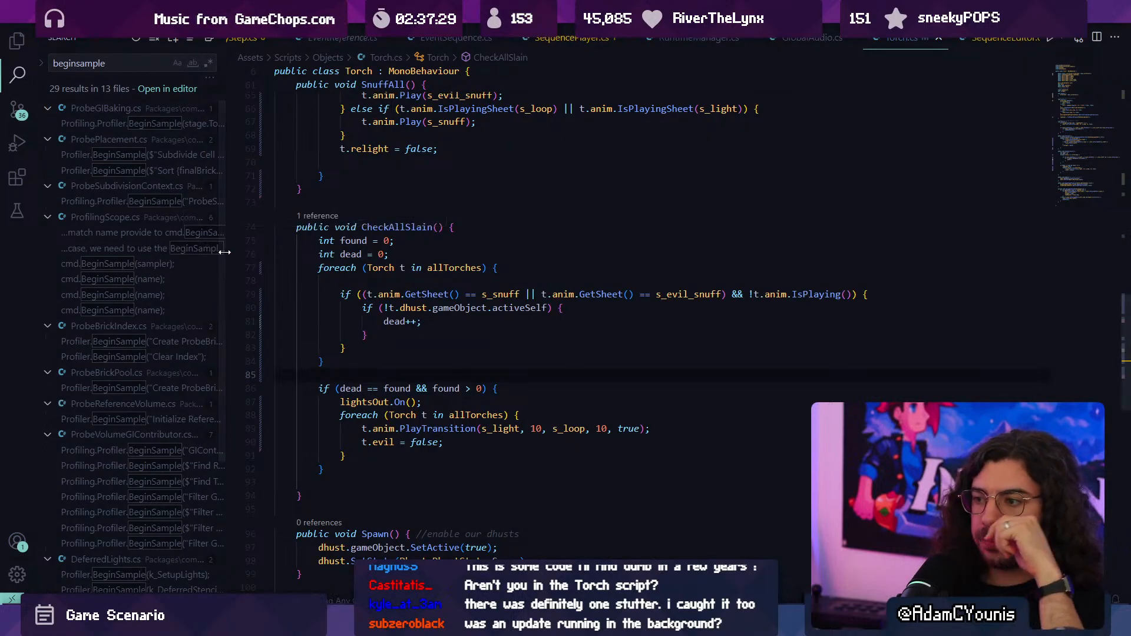
left_click_drag(225, 251, 389, 252)
scroll(236, 242, "down", 5)
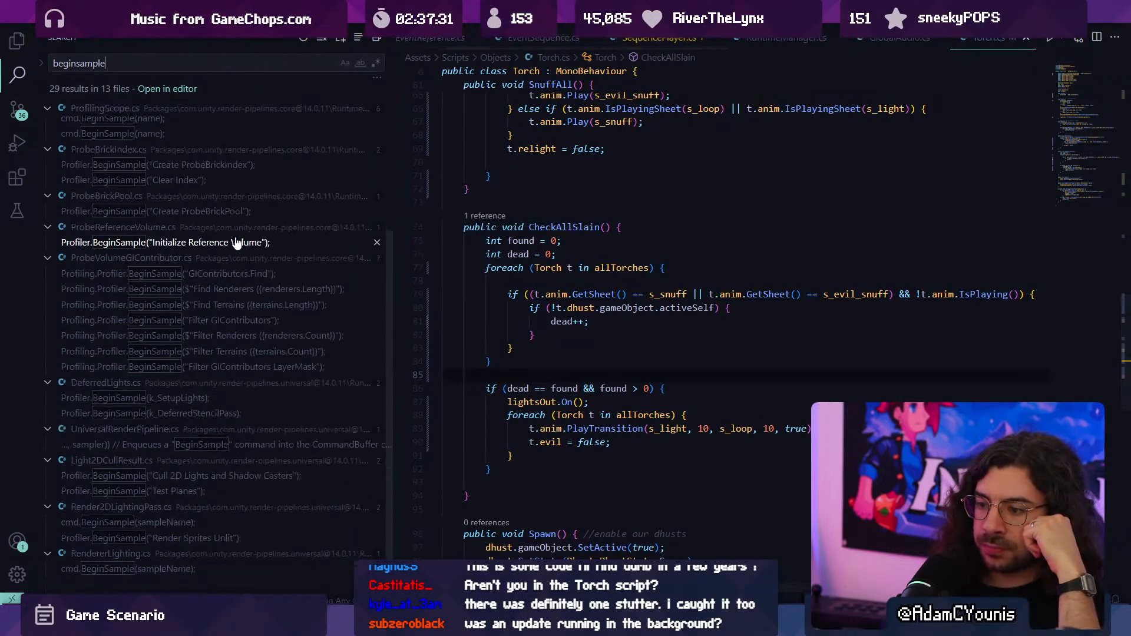
- Inspect the cmd.BeginSample(sampleName) match in Render2DLightingPass and the declarations at the start of that file
left_click(212, 522)
scroll(1042, 344, "up", 10)
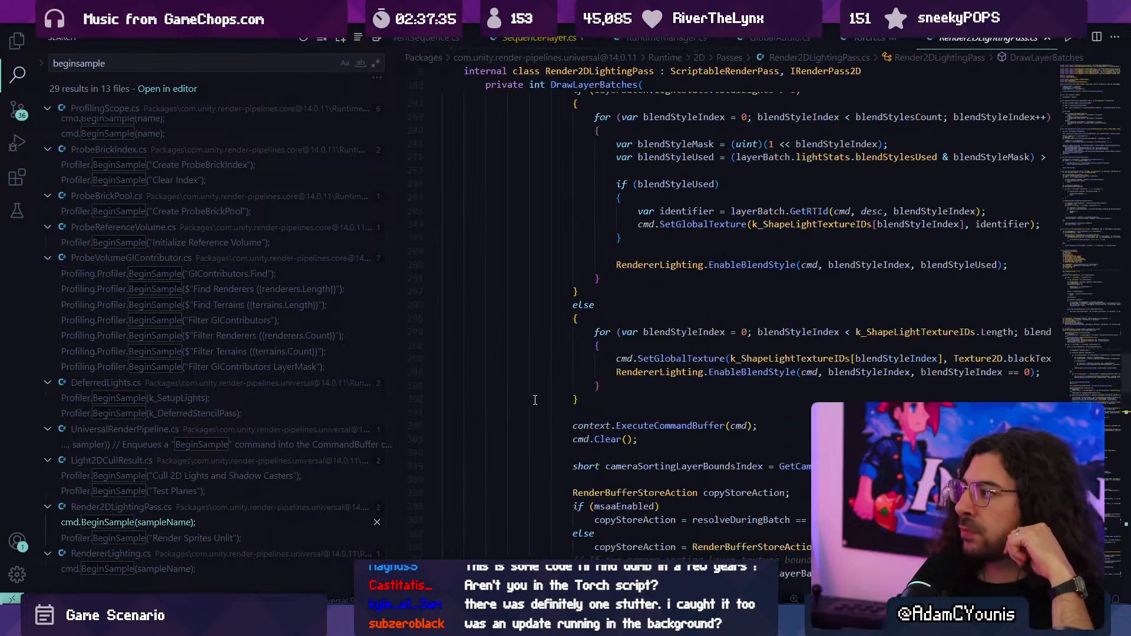
left_click_drag(1093, 354, 1094, 58)
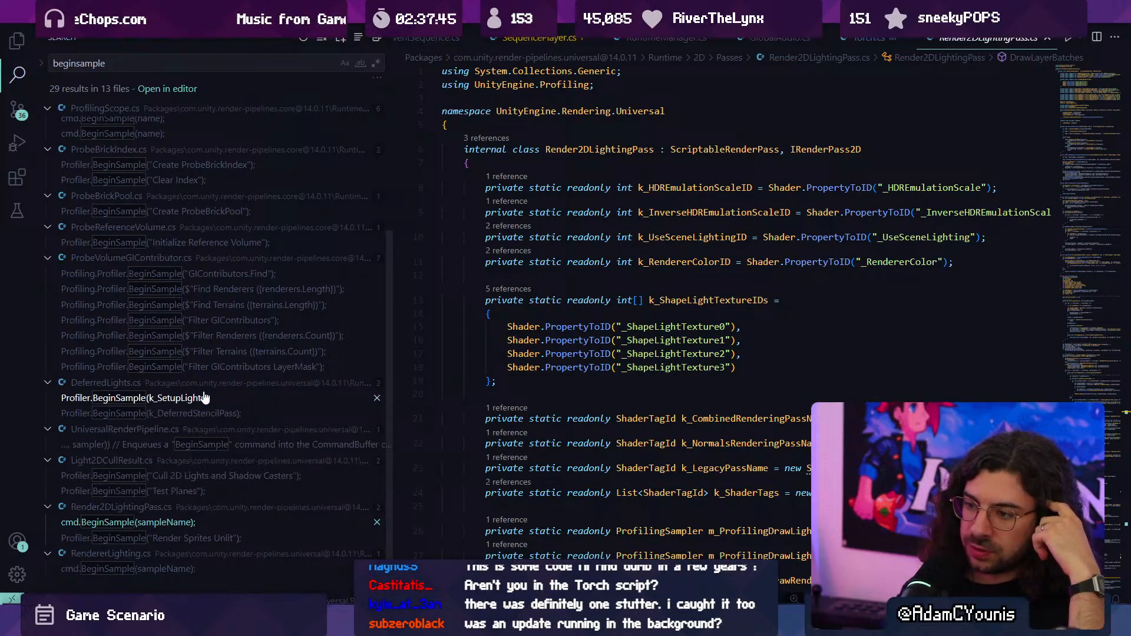
scroll(154, 282, "up", 4)
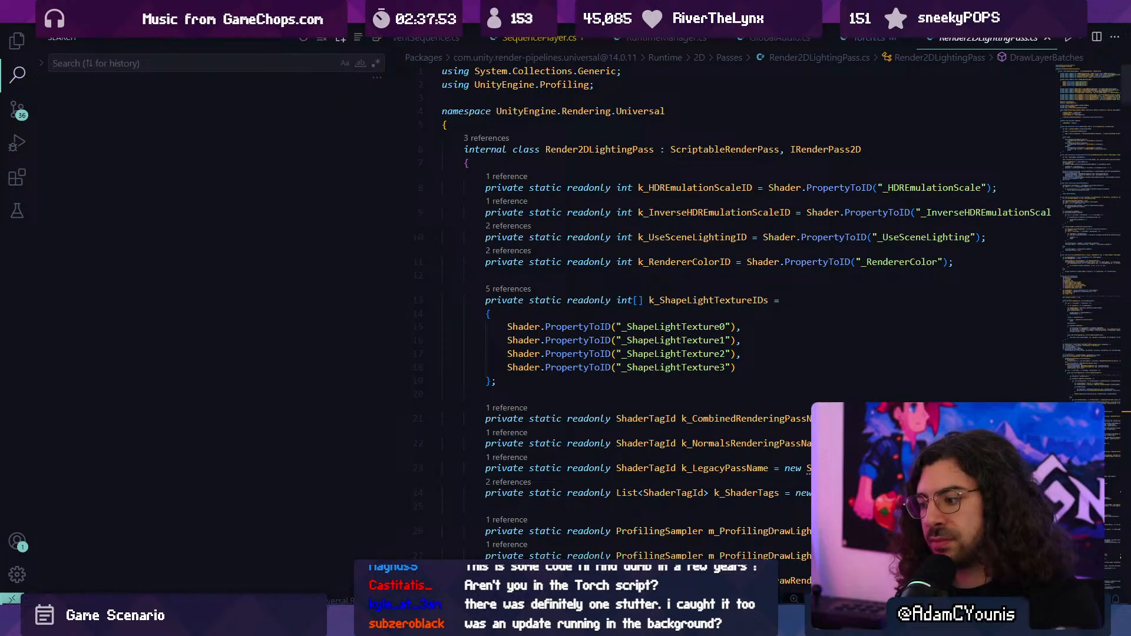
- Return to Unity, close the Profiler window and clear all errors from the console
key("alt+Tab")
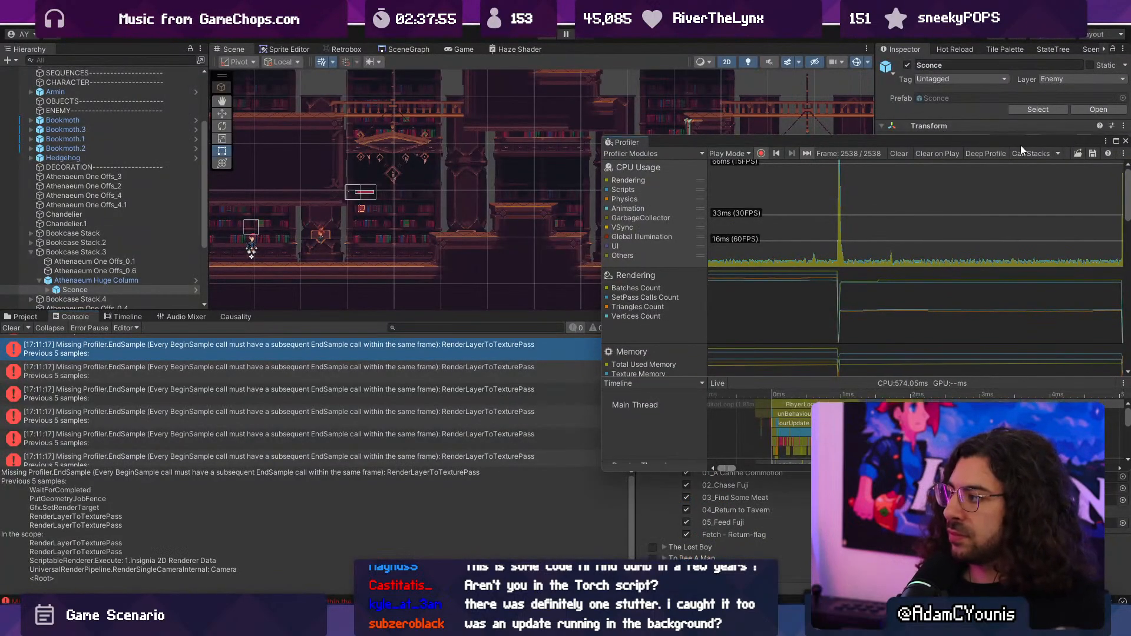
left_click_drag(1019, 145, 813, 121)
left_click(917, 120)
left_click(924, 123)
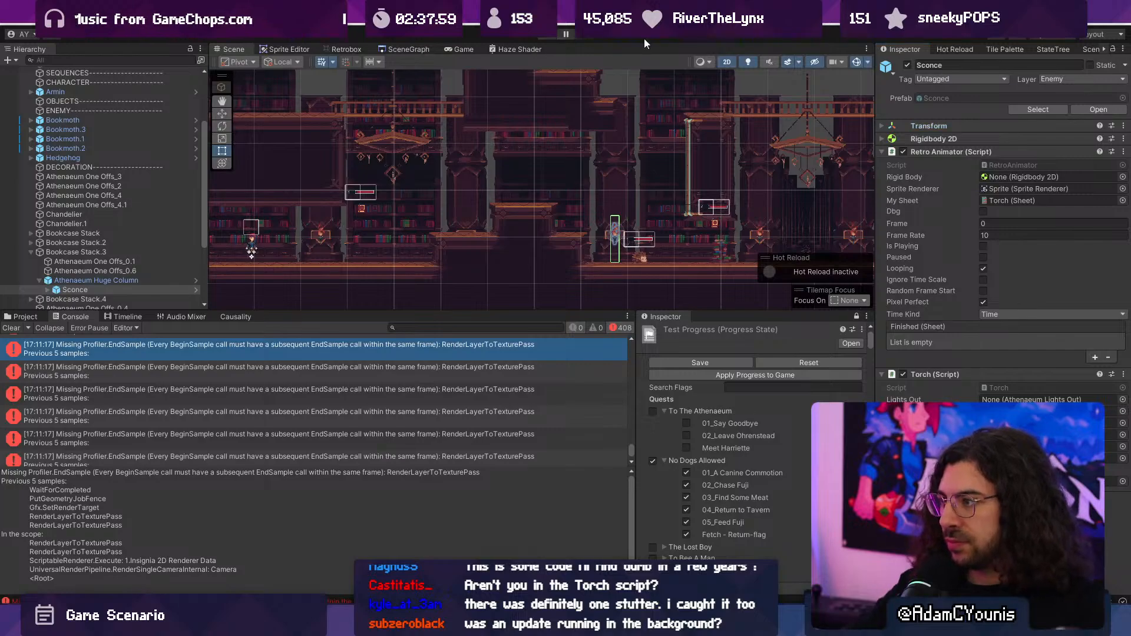
left_click(11, 328)
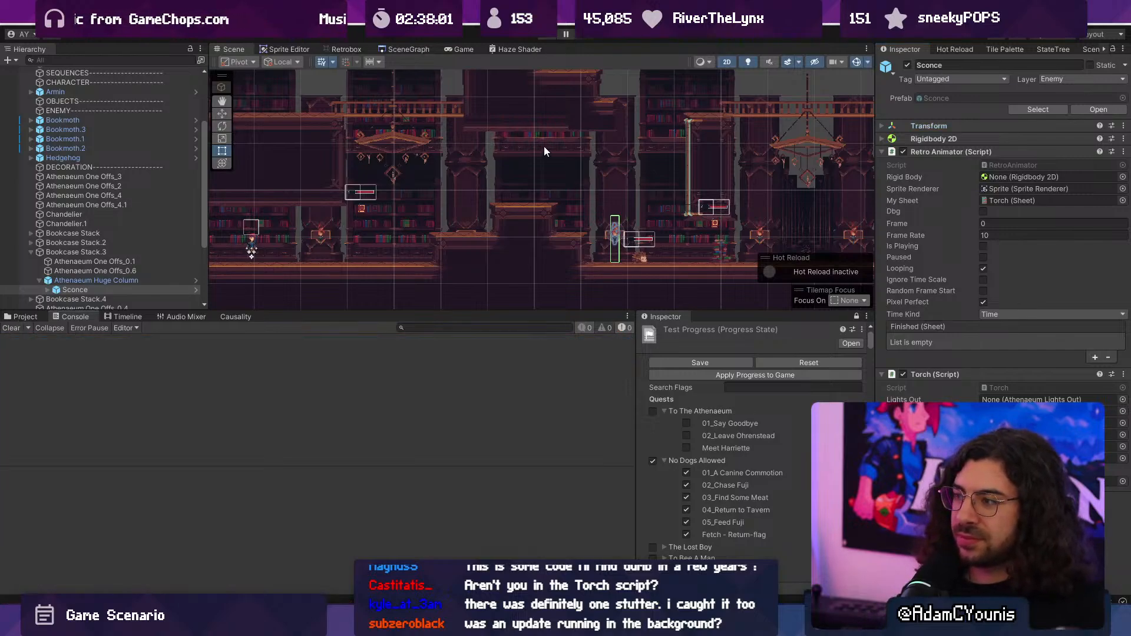
- Start play mode, strike the first wall sconce with a jumping sword attack and hit the flying book beside it
left_click(547, 36)
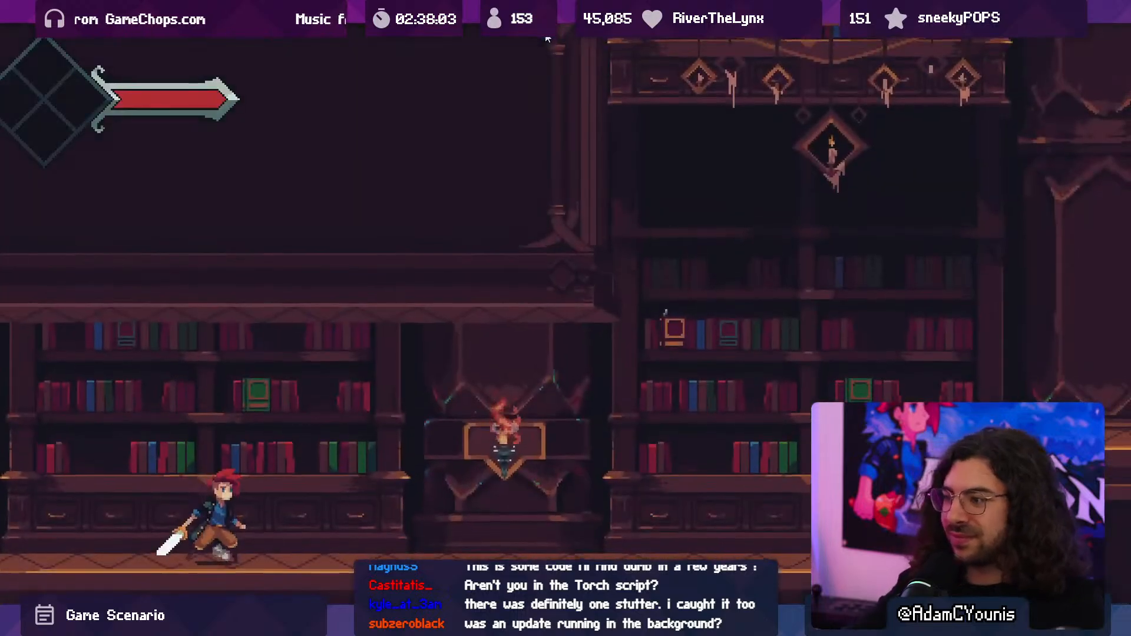
key("space")
key("x")
key("Right")
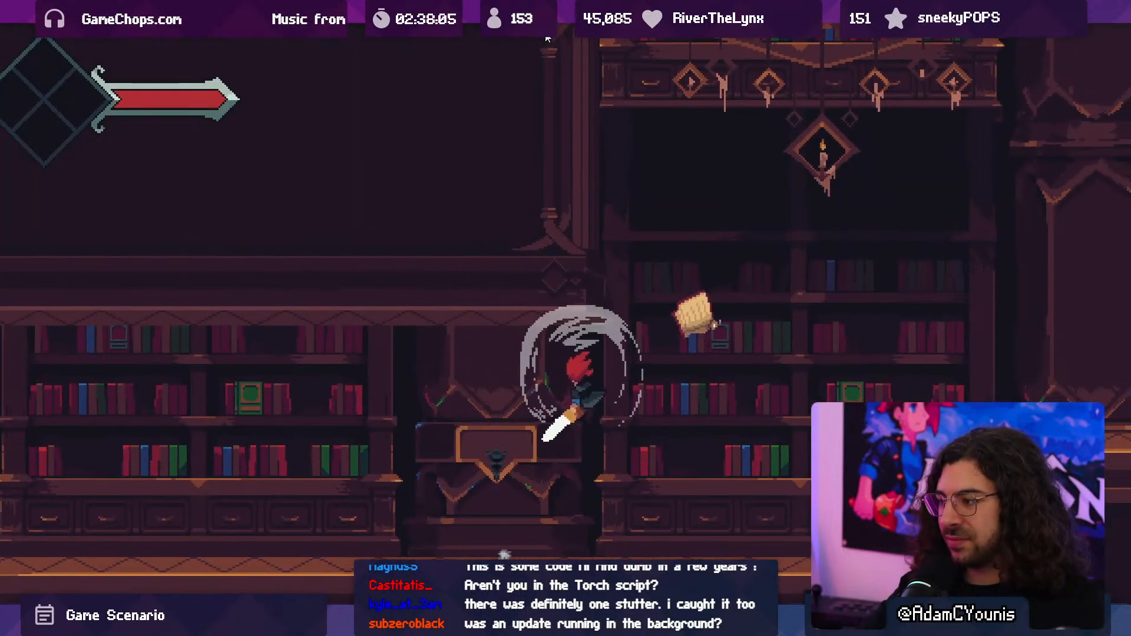
key("x")
key("space")
key("x")
key("Right")
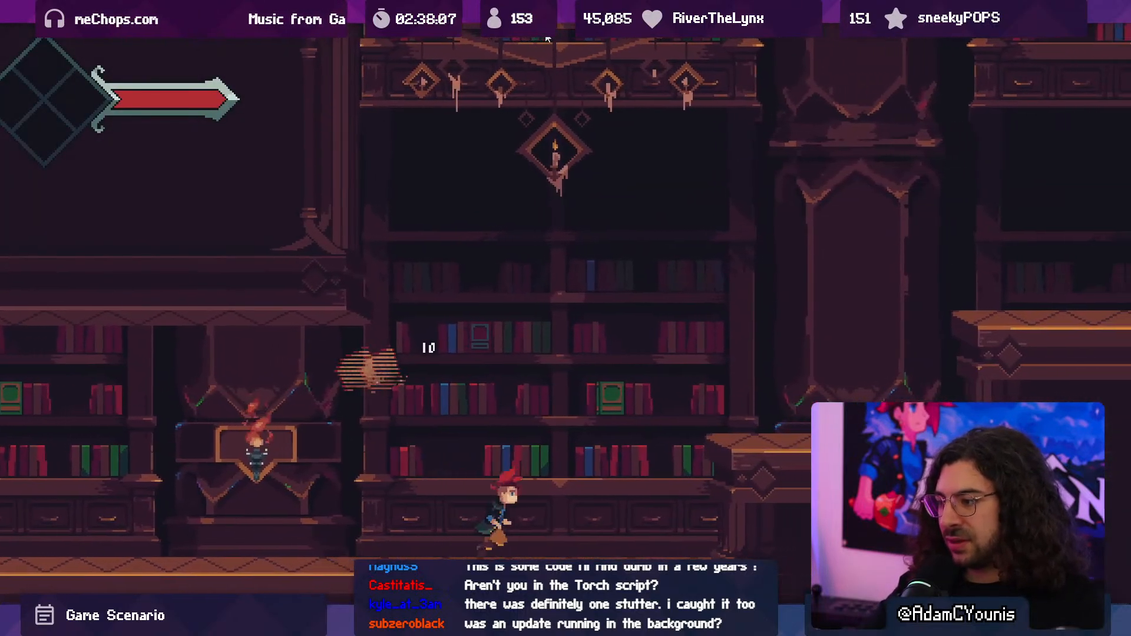
- Run east over the stepped platforms and snuff out the sconce beyond them with a sword attack
key("space")
key("space")
key("Right")
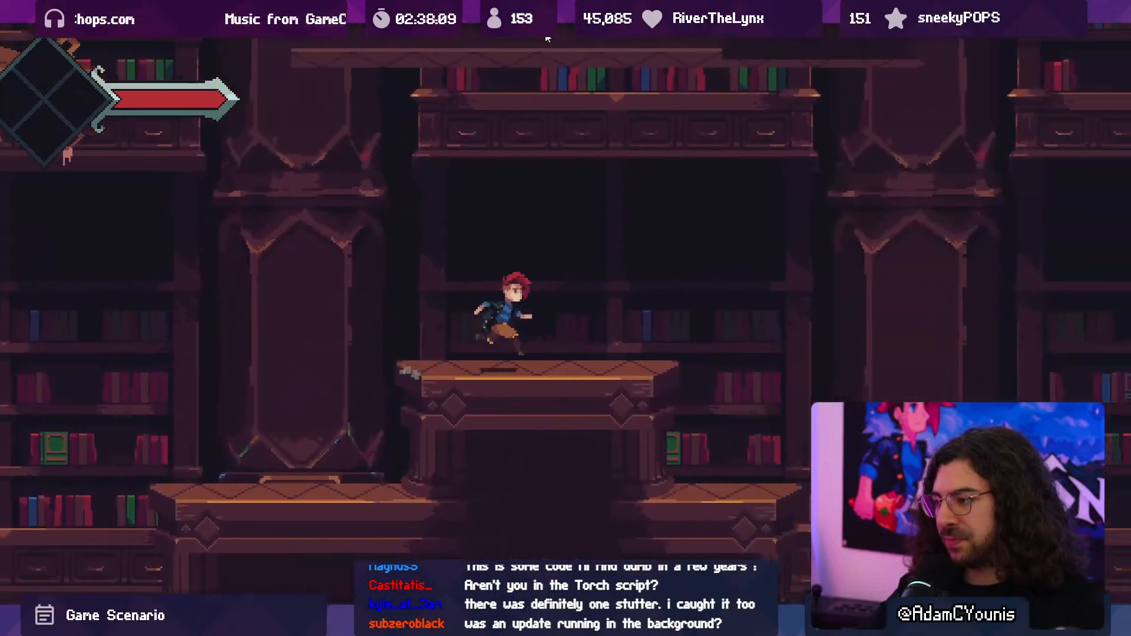
key("space")
key("x")
- Fight the burning hedgehog with repeated ground and jumping sword attacks, then strike at the flying book
key("x")
key("Right")
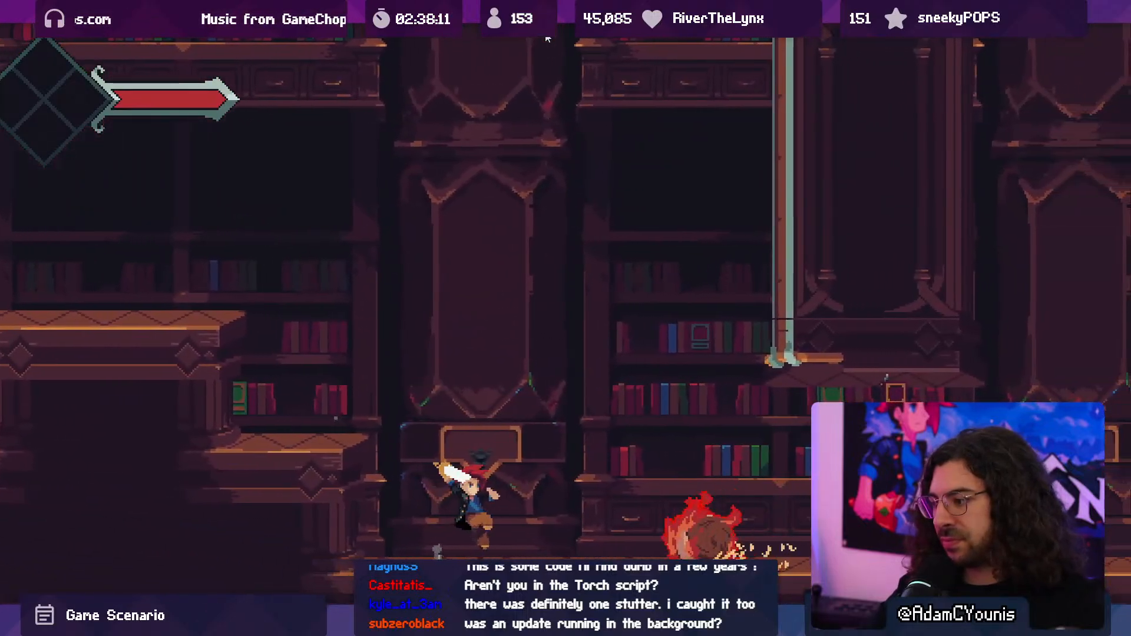
key("x")
key("x")
key("x")
key("Right")
key("space")
key("x")
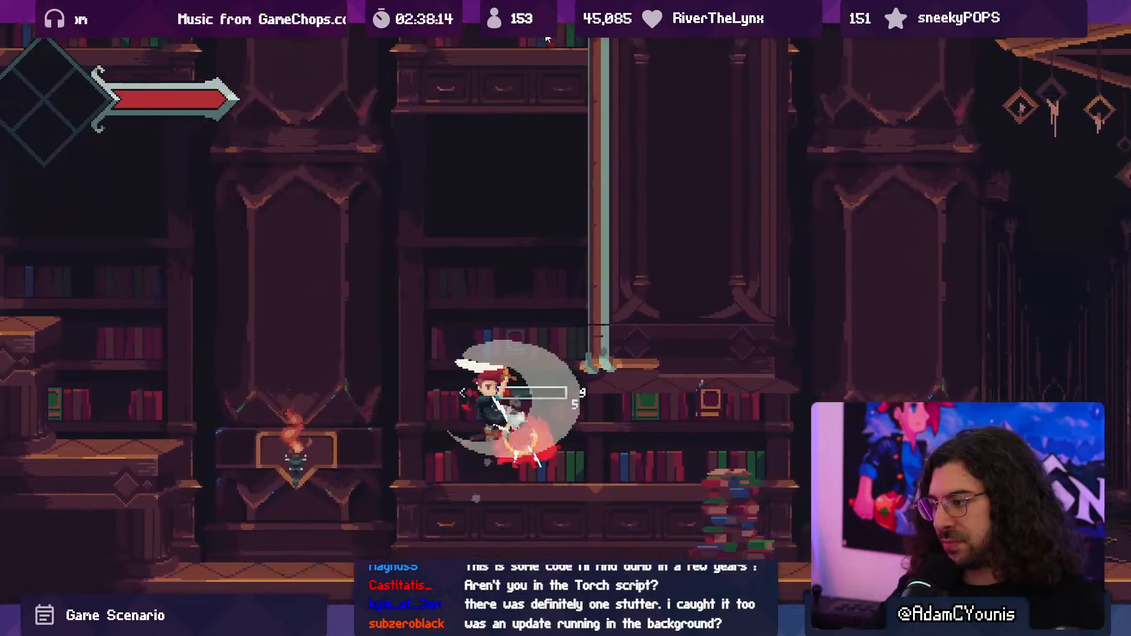
- Run east and snuff out both sconces flanking the deep bookshelf hallway with jumping sword attacks
key("x")
key("Right")
key("x")
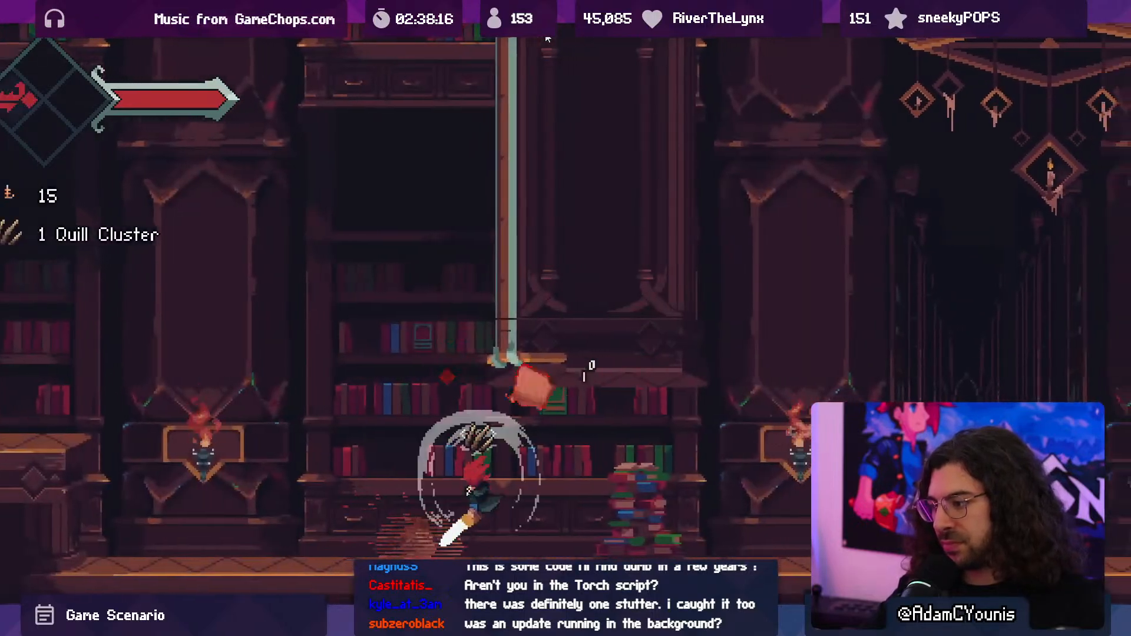
key("space")
key("x")
key("Right")
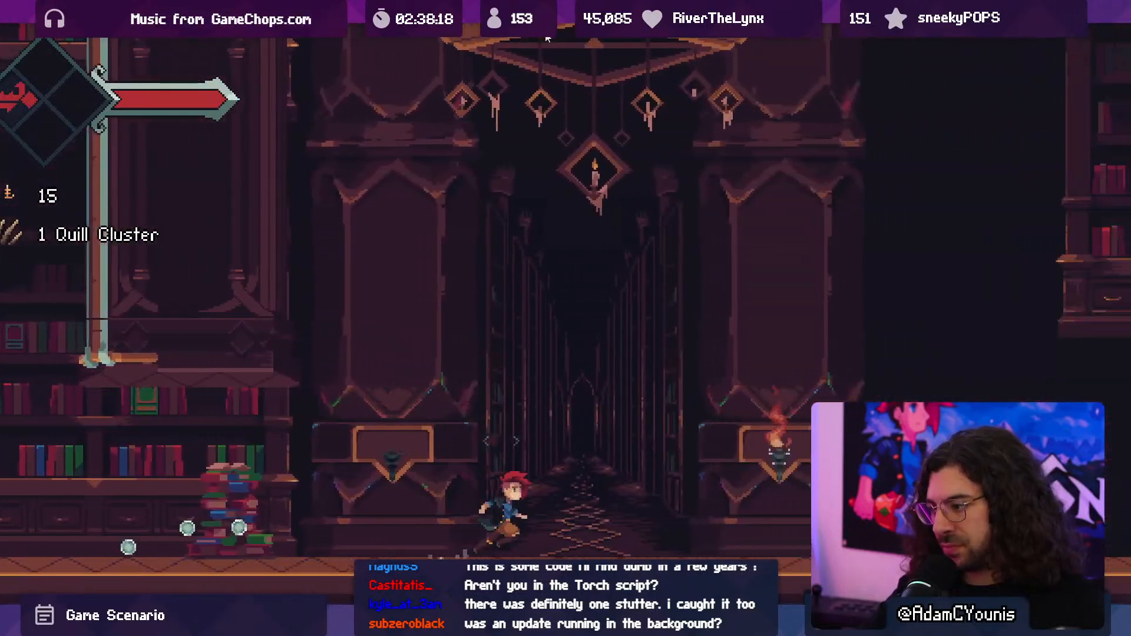
key("space")
- Attack the thorny vine plant to collect its green ability, then run back and forth past the hallway's eastern sconce
key("x")
key("Right")
key("space")
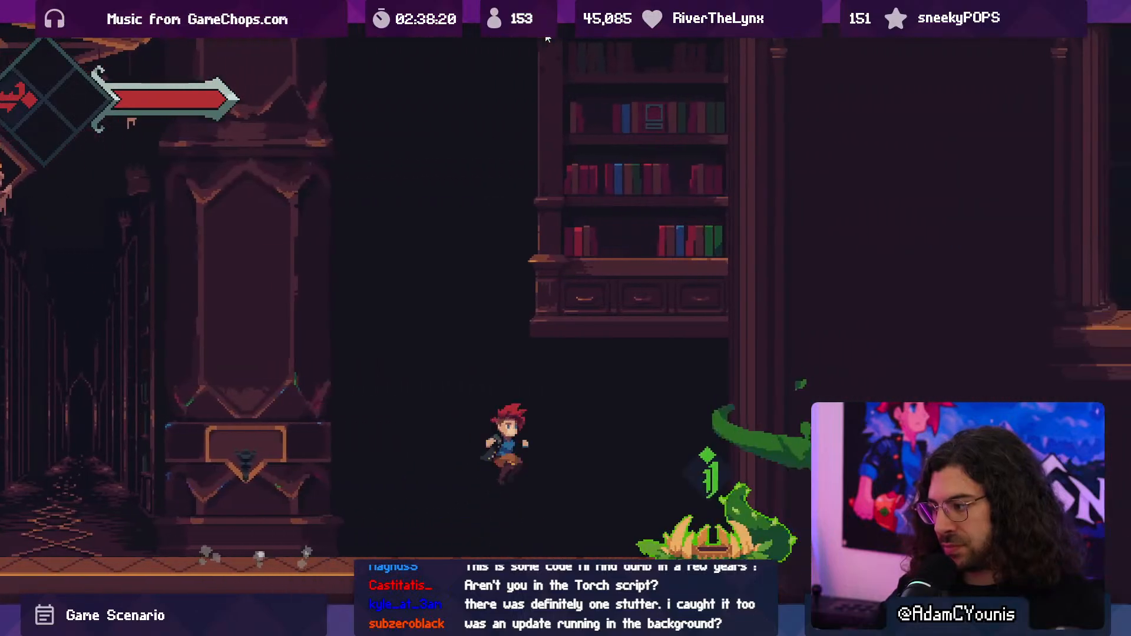
key("x")
key("x")
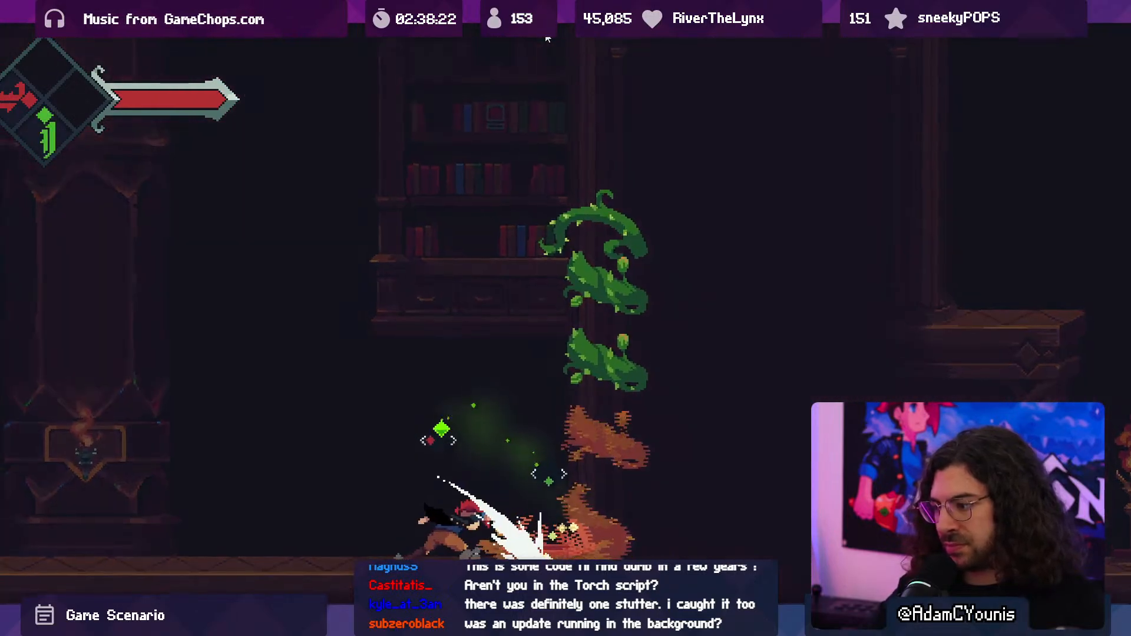
key("Left")
key("Left")
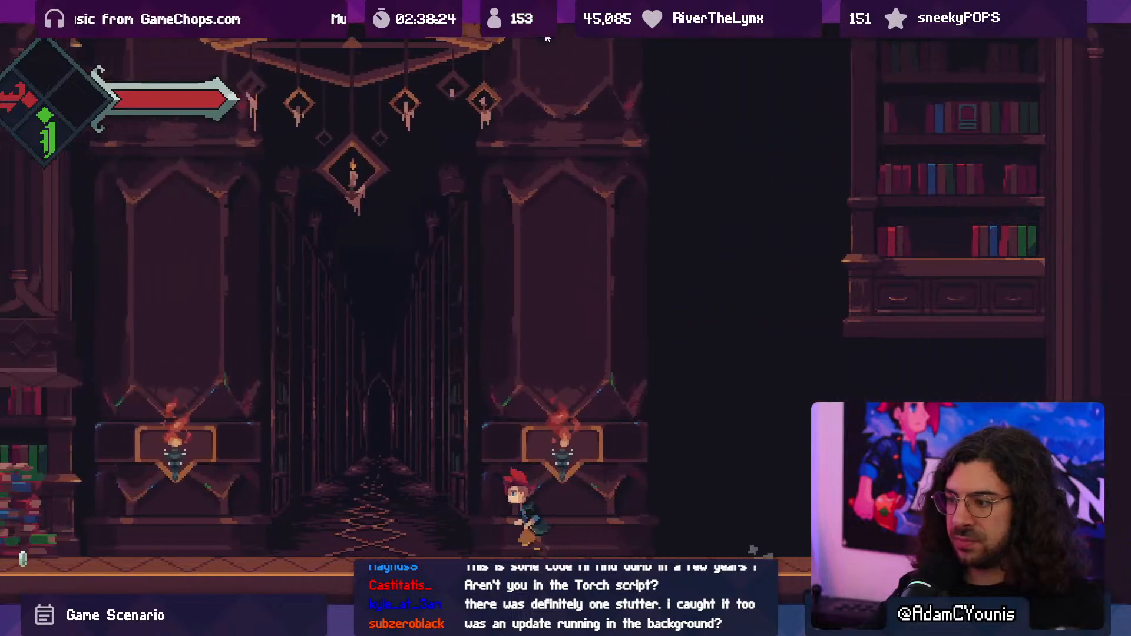
key("x")
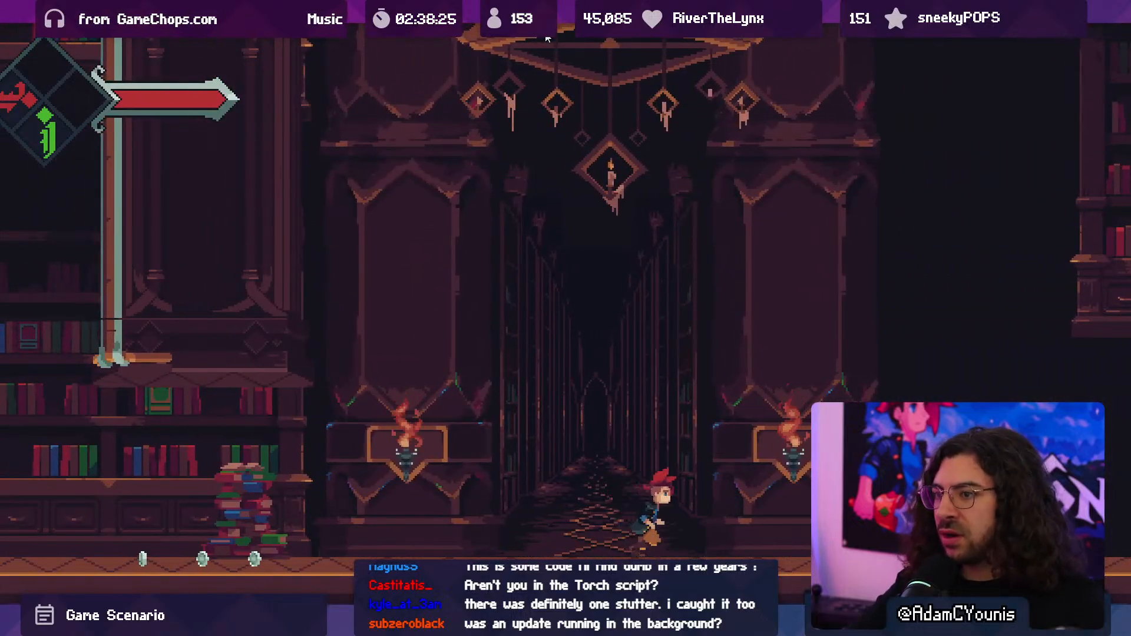
key("Right")
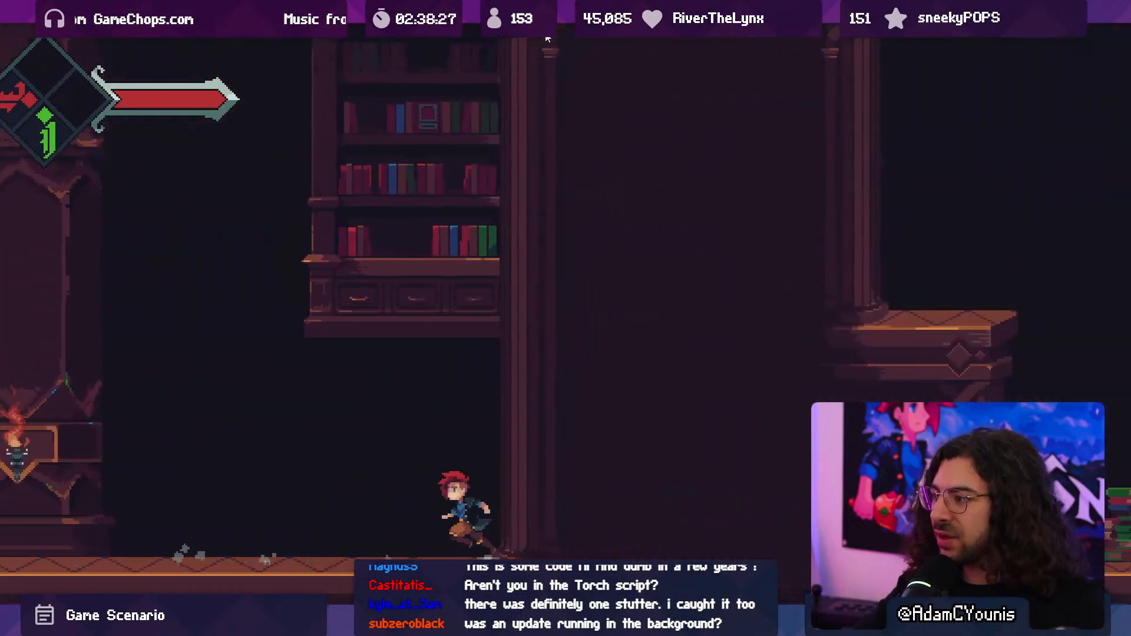
key("Left")
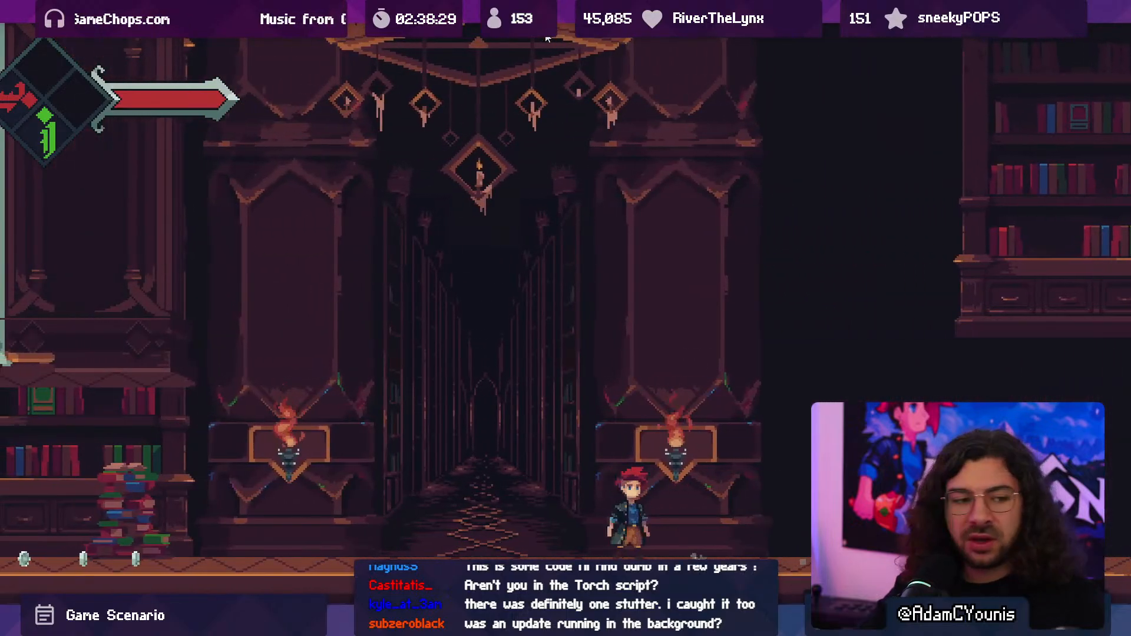
key("Right")
- Restart the playtest scene, collect the vine plant's green ability again, return to the eastern sconce and leave full screen
key("alt+Tab")
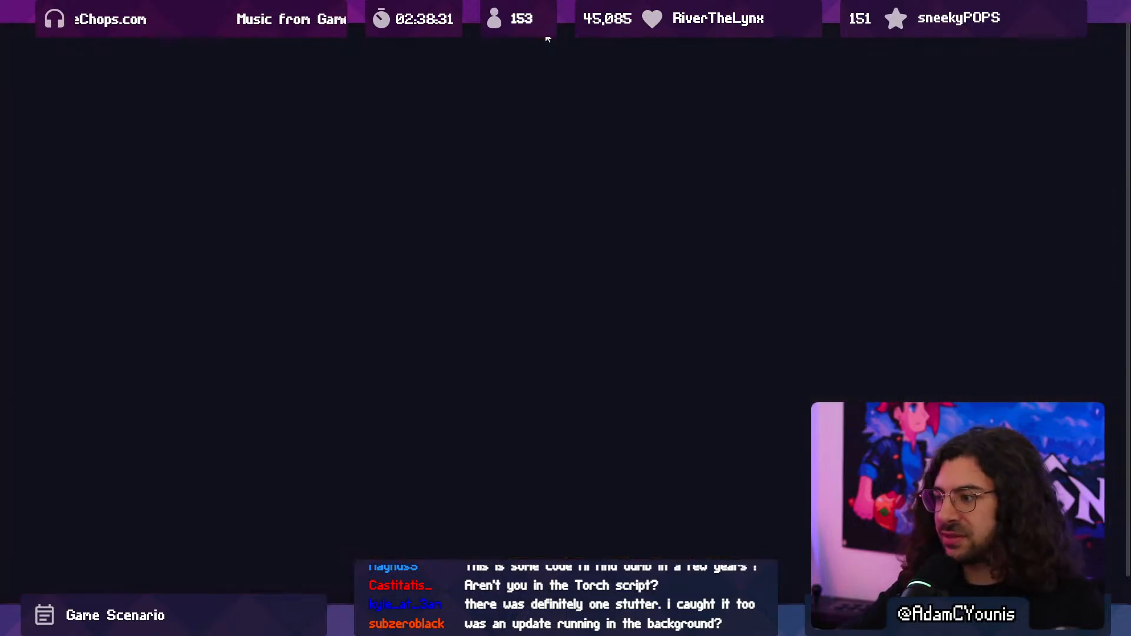
key("Right")
key("space")
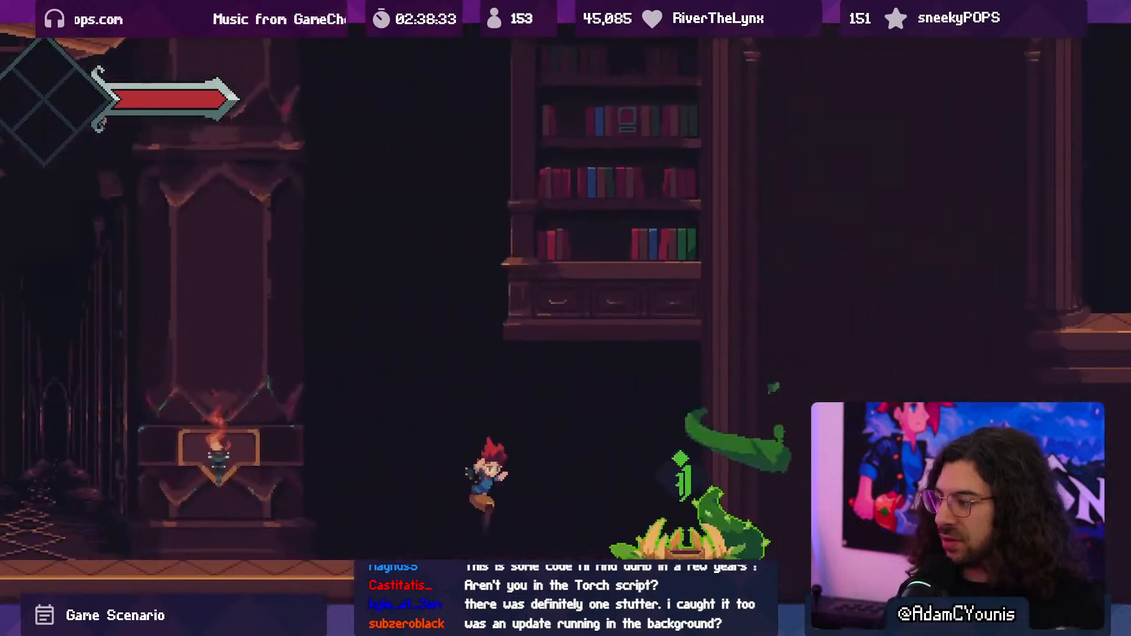
key("Right")
key("x")
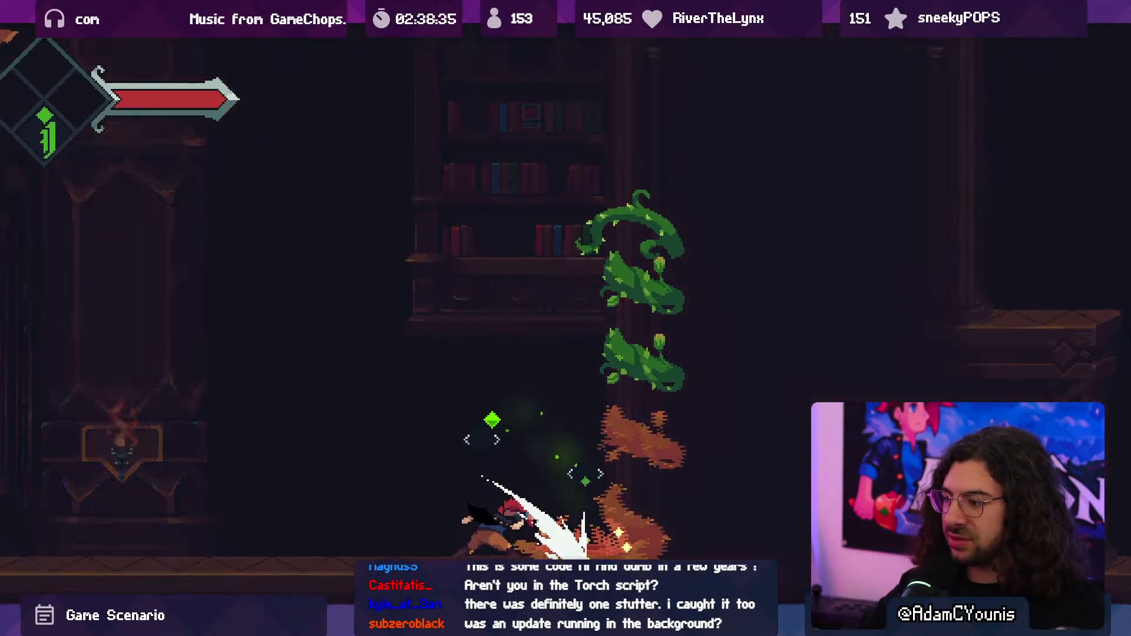
key("Left")
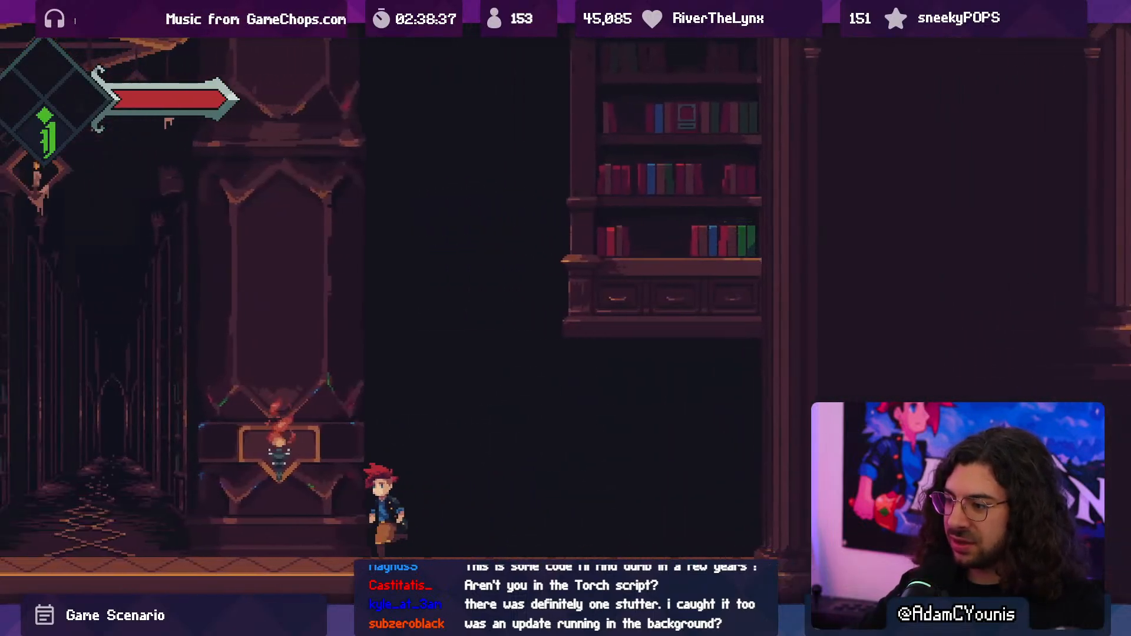
key("x")
key("F10")
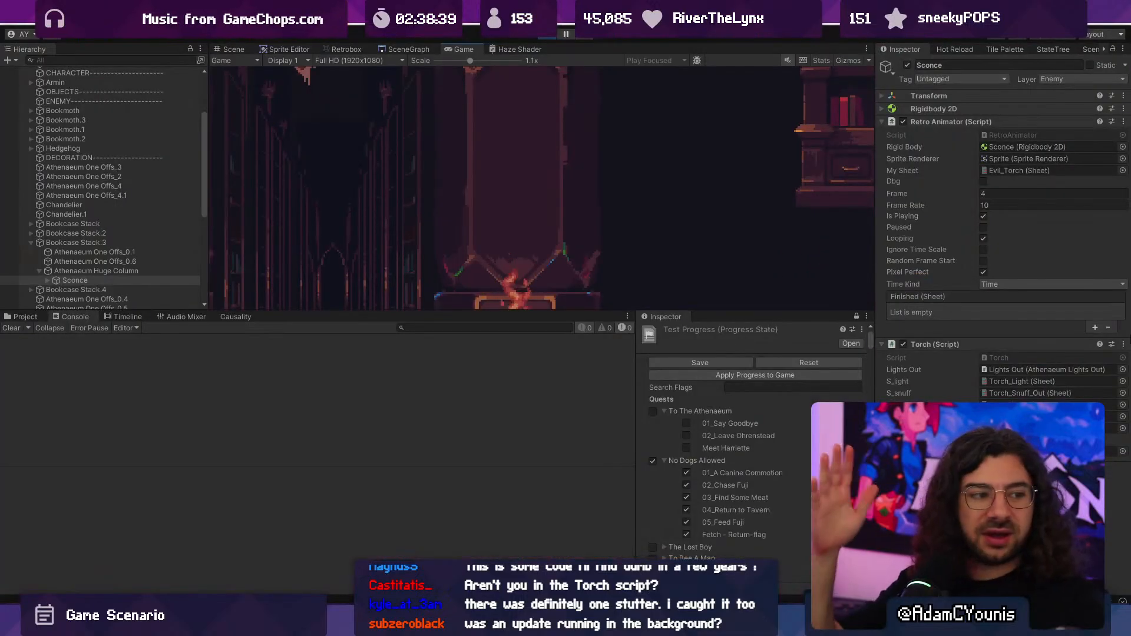
- Stop play mode and examine the library level layout in the Scene view, from the vine plant westward to the entrance
left_click(539, 37)
middle_click_drag(678, 290, 405, 262)
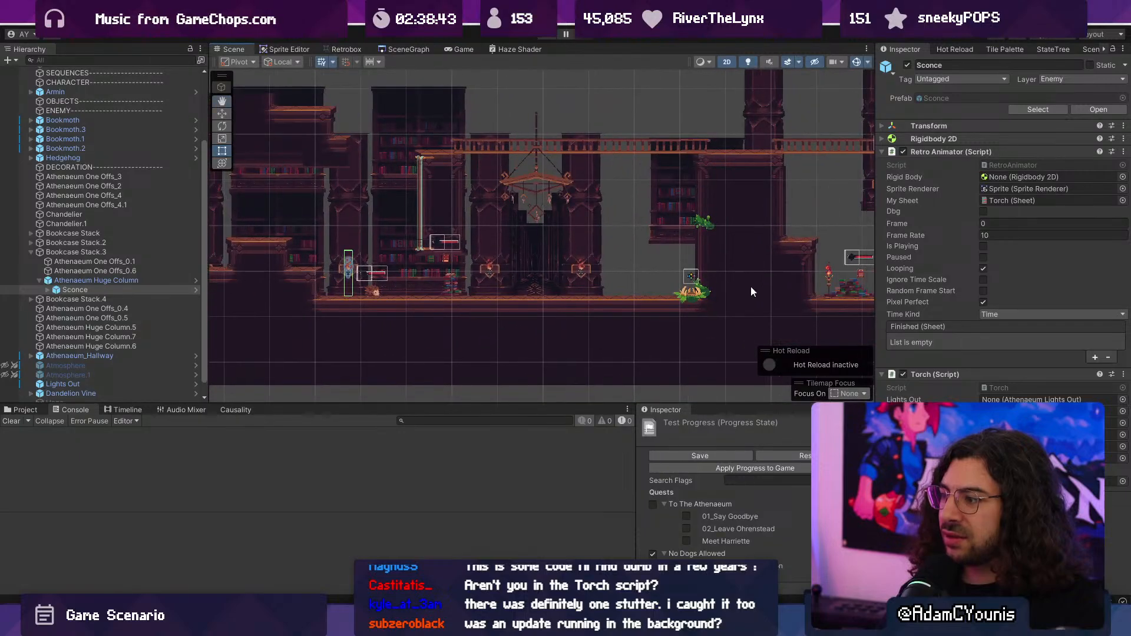
scroll(713, 261, "up", 4)
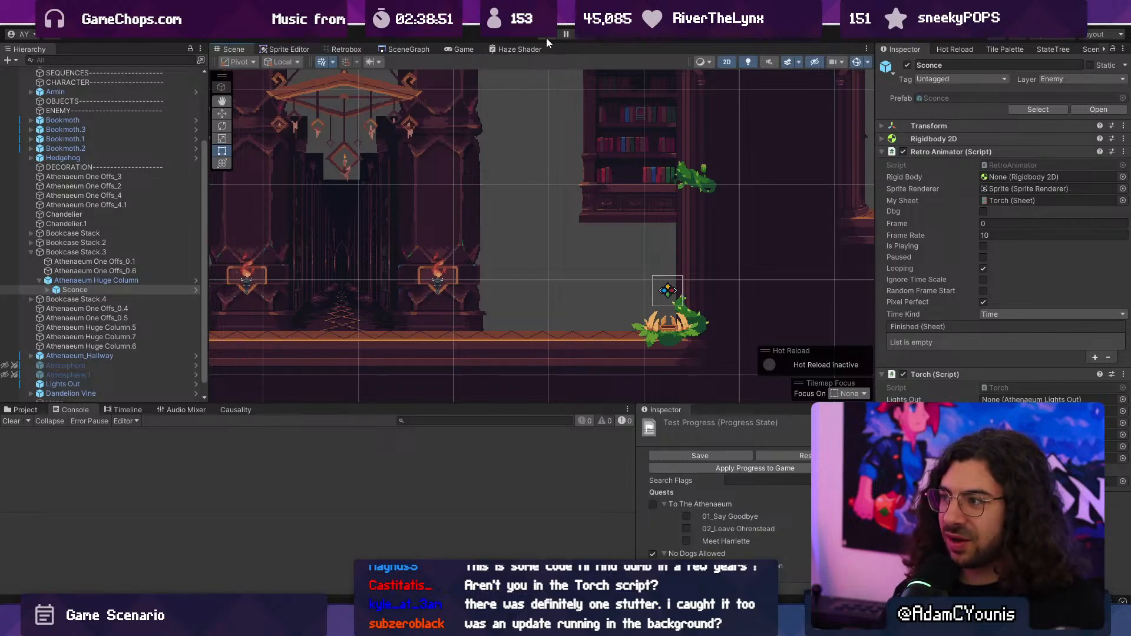
scroll(681, 258, "down", 3)
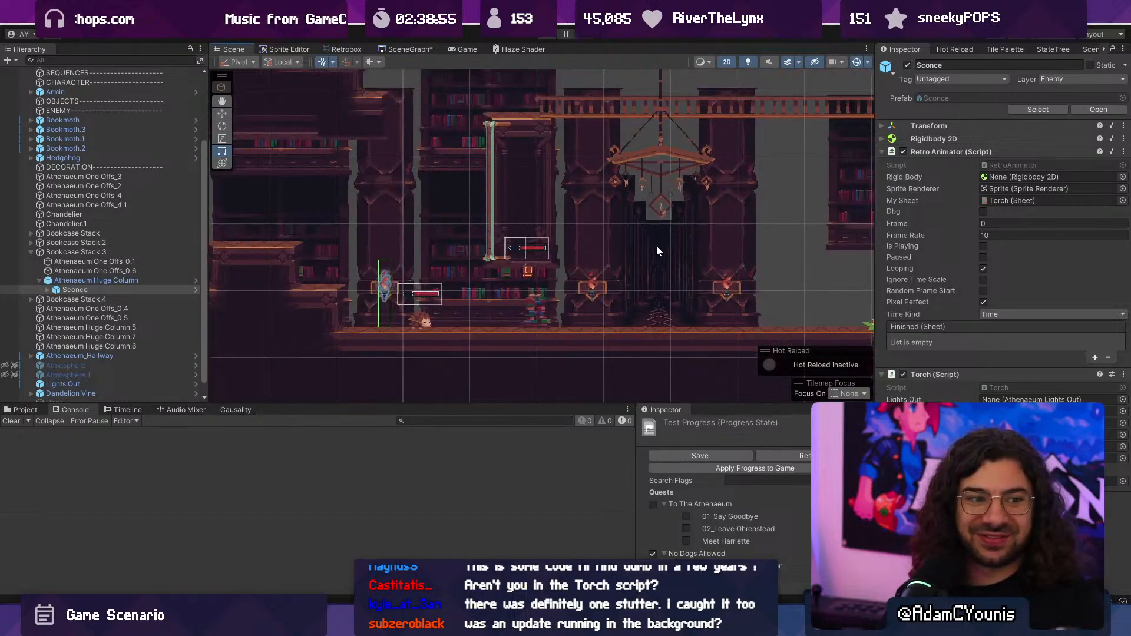
scroll(680, 245, "down", 8)
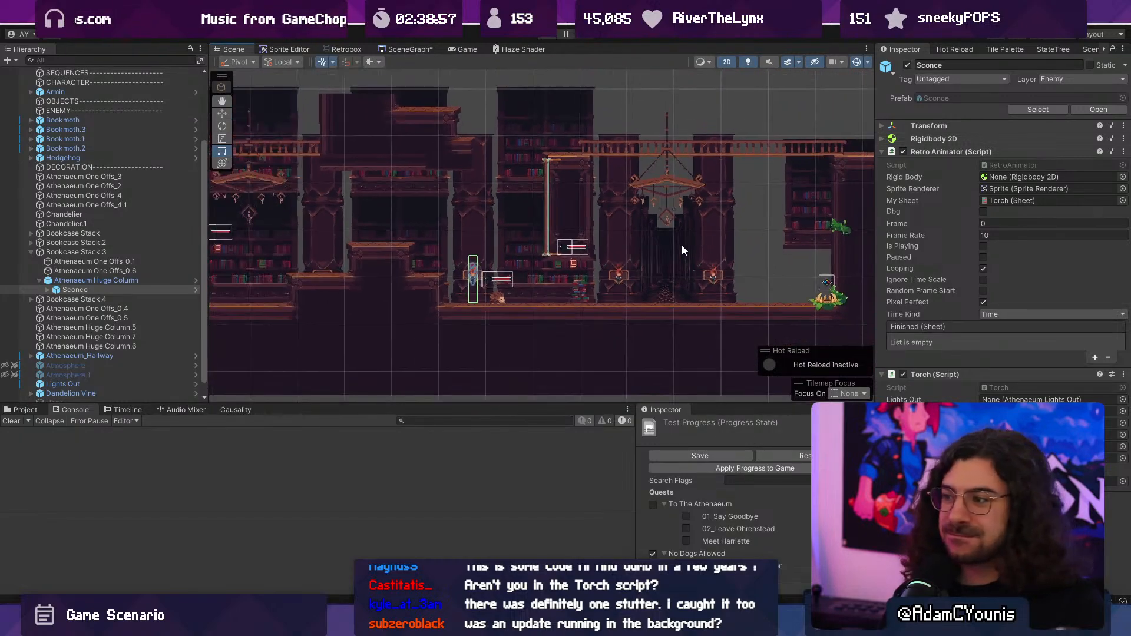
middle_click_drag(409, 233, 641, 238)
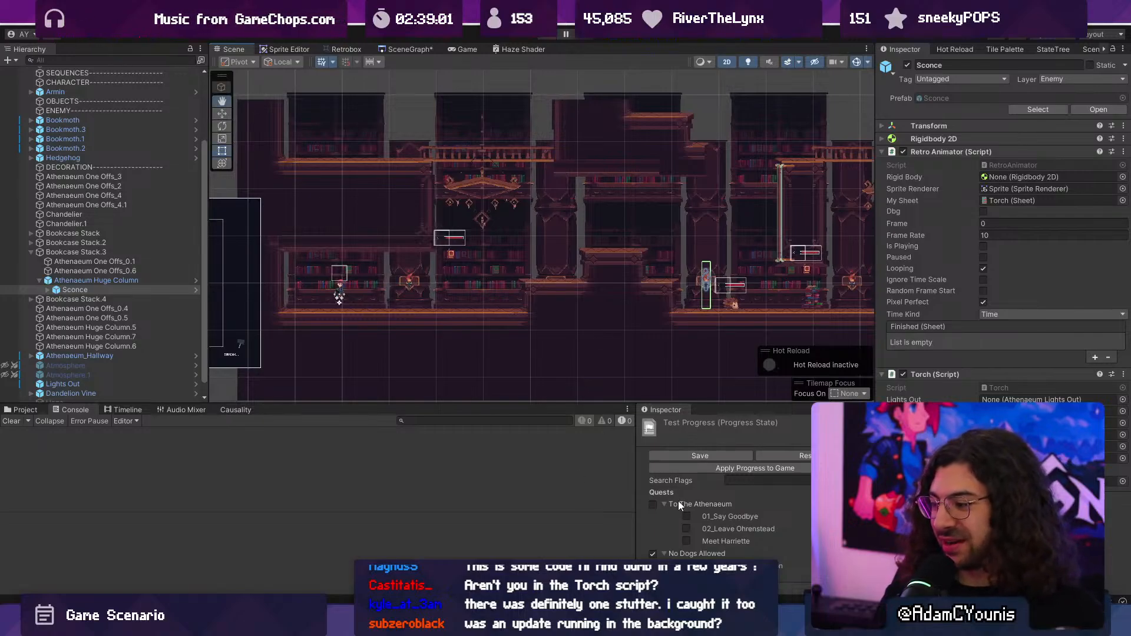
- Switch to the code editor, narrow the search sidebar, then save and close Render2DLightingPass.cs
key("alt+Tab")
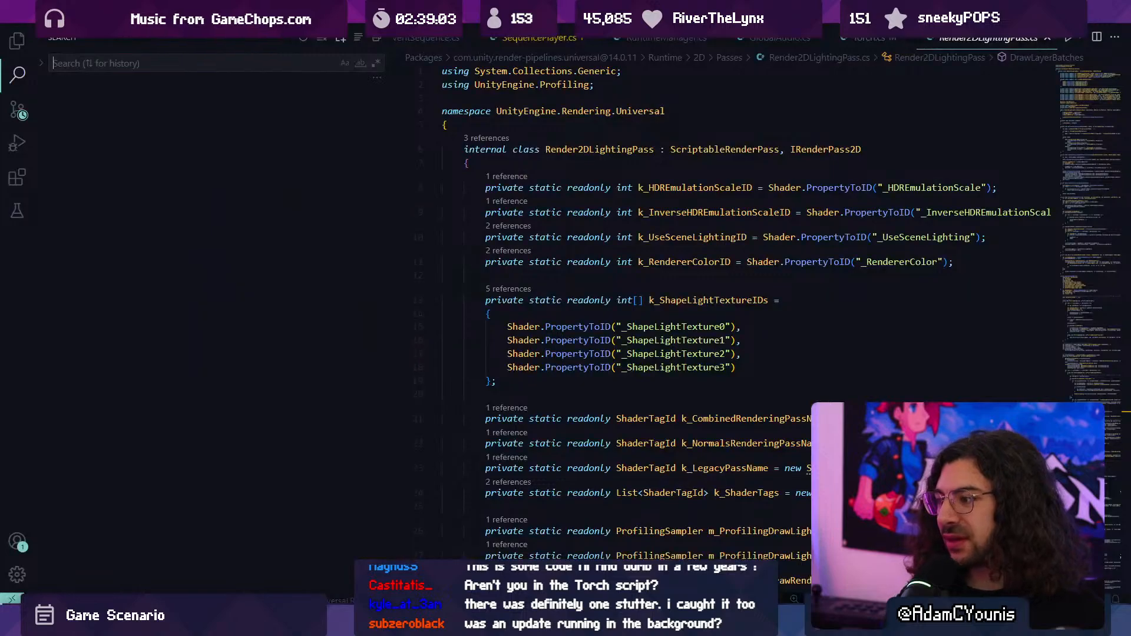
left_click_drag(395, 134, 235, 134)
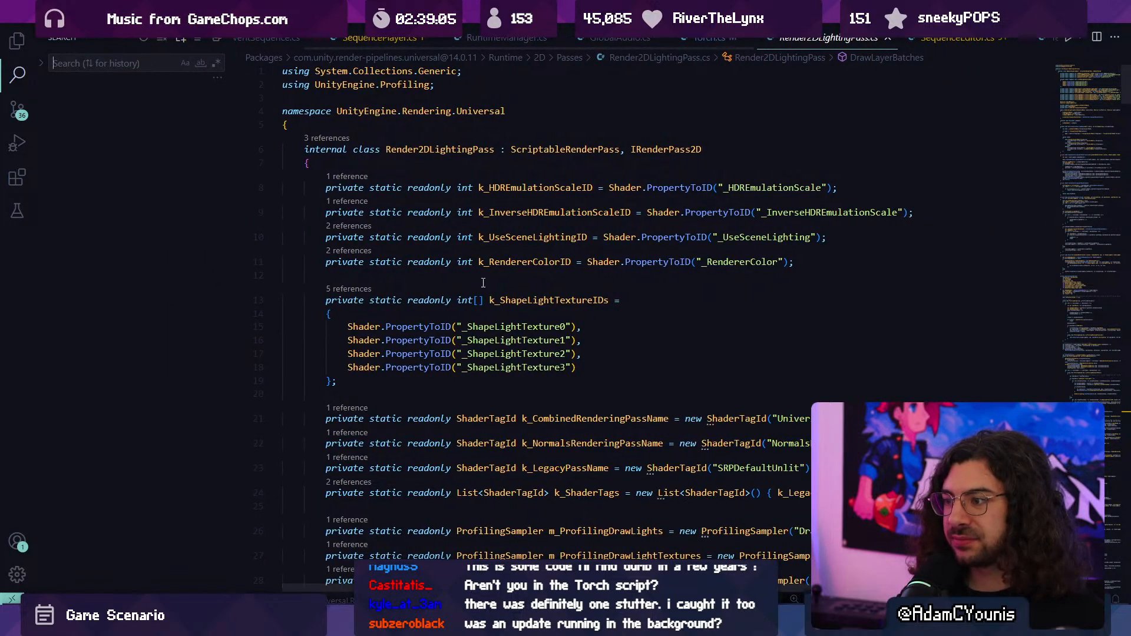
key("ctrl+s")
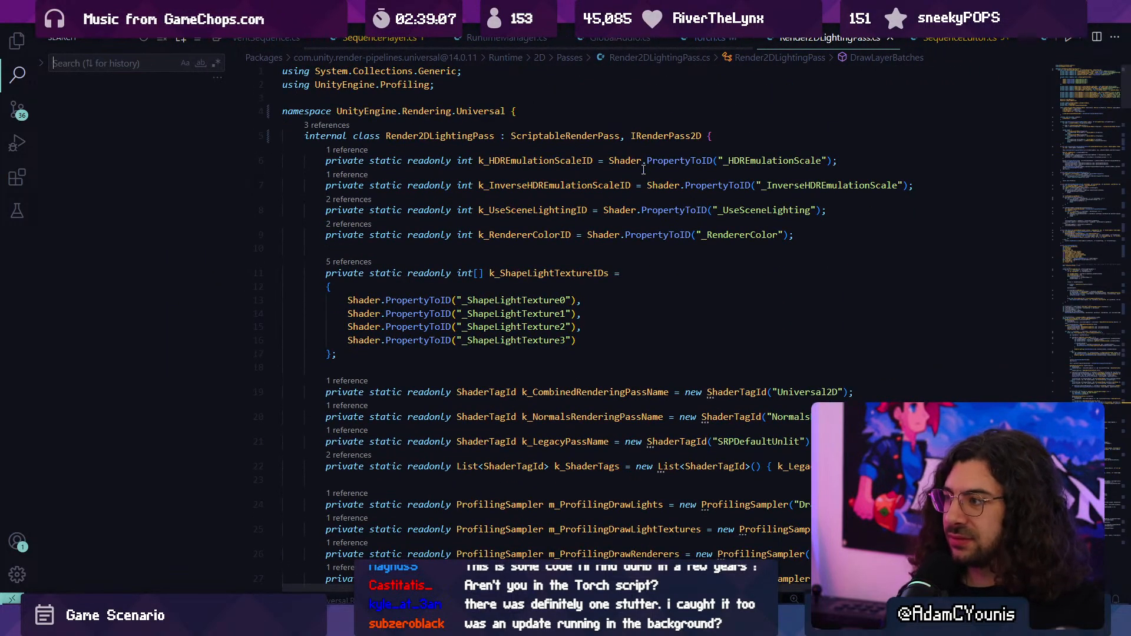
left_click(901, 37)
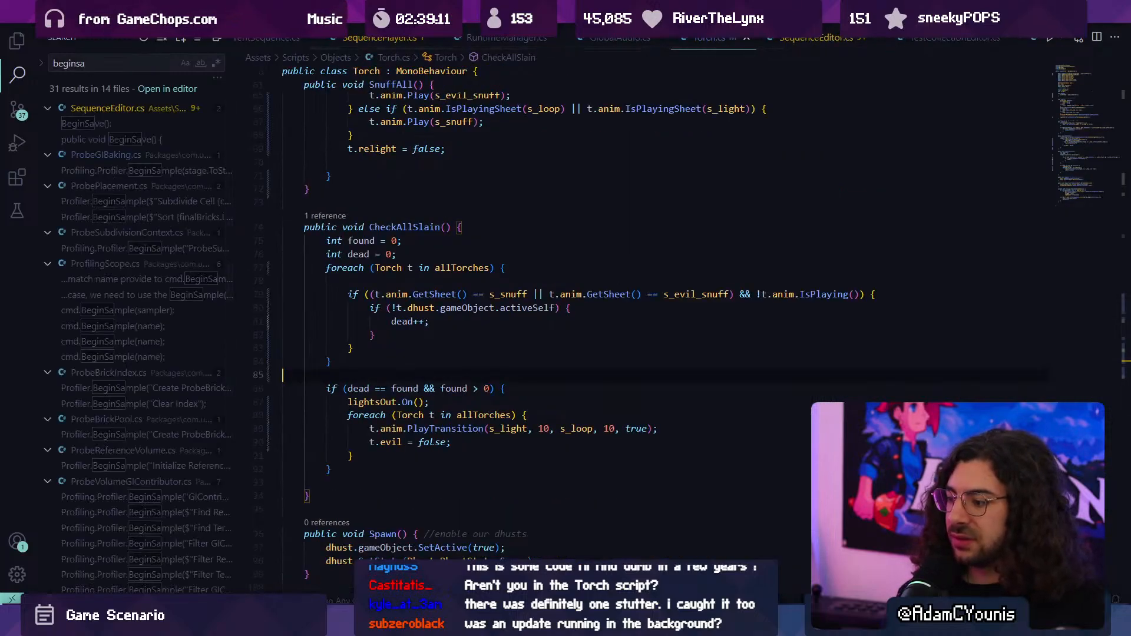
- Return to Unity and enable the Haze and Haze.1 objects together
key("alt+Tab")
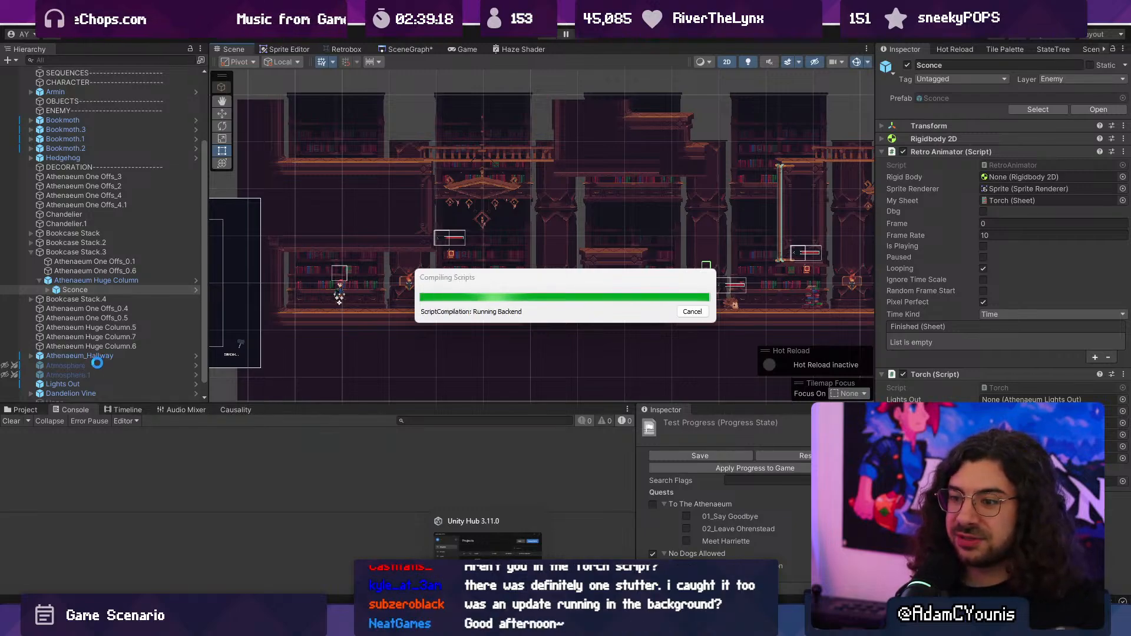
scroll(94, 363, "down", 2)
left_click(75, 395)
left_click(77, 388, "shift")
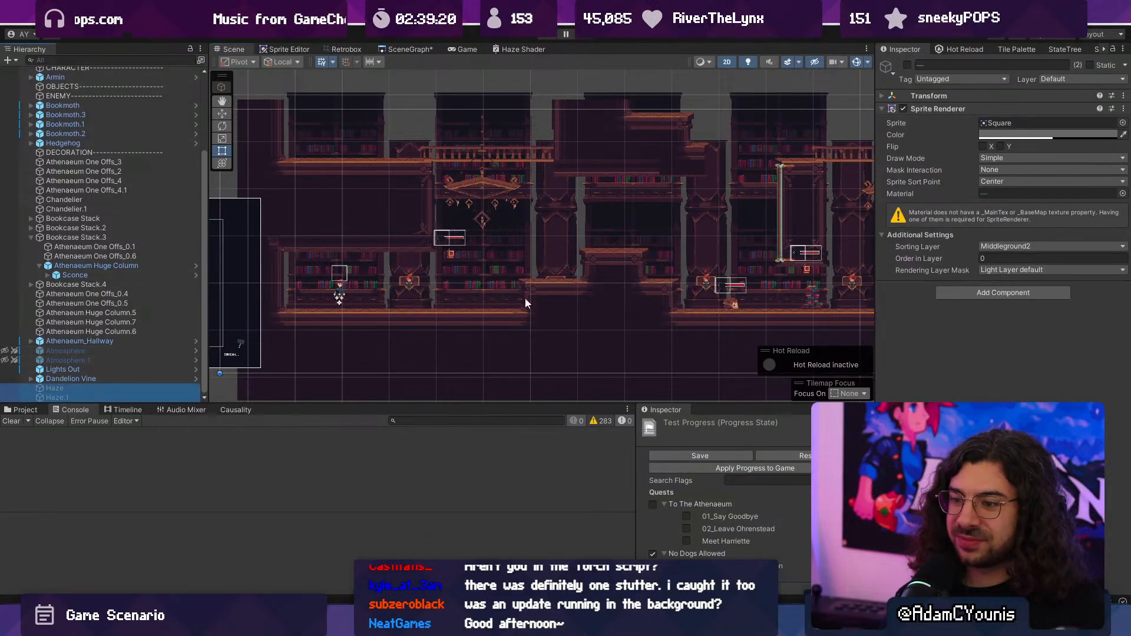
left_click(907, 65)
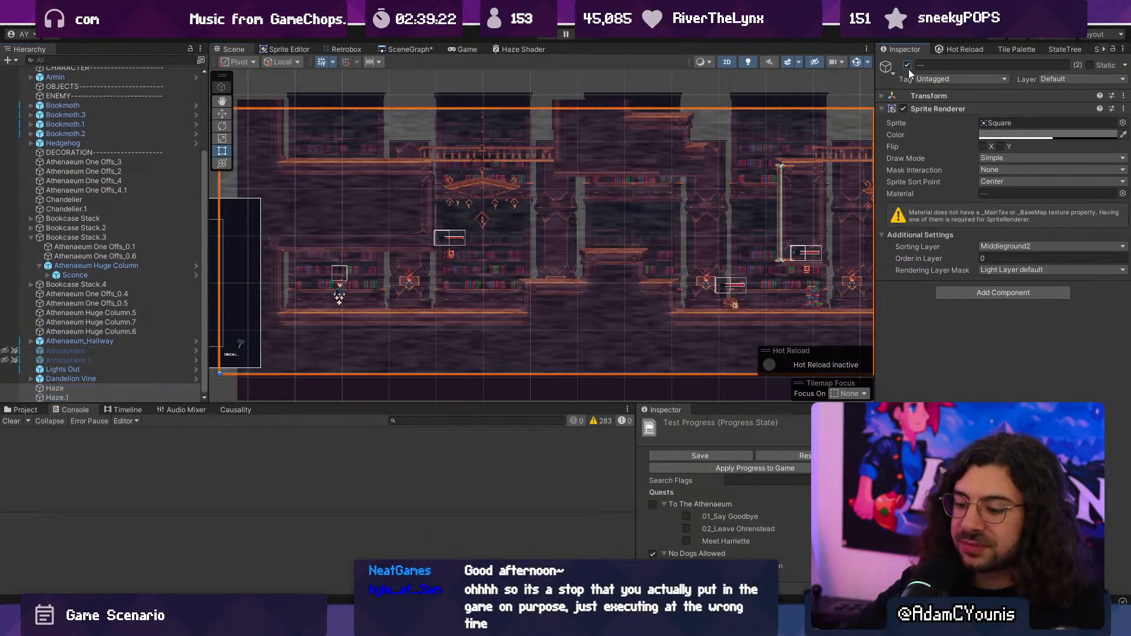
- Playtest the scene with the haze enabled, running east, slashing the flying book and jumping onto the raised bookcases
key("ctrl+p")
key("Right")
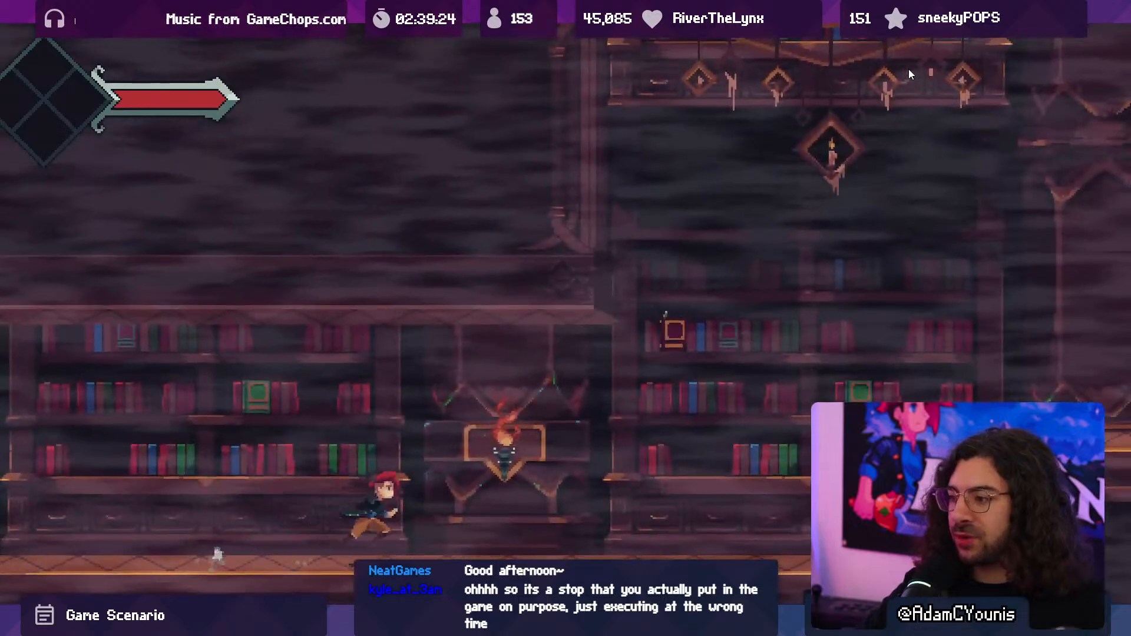
key("Left")
key("space")
key("x")
key("x")
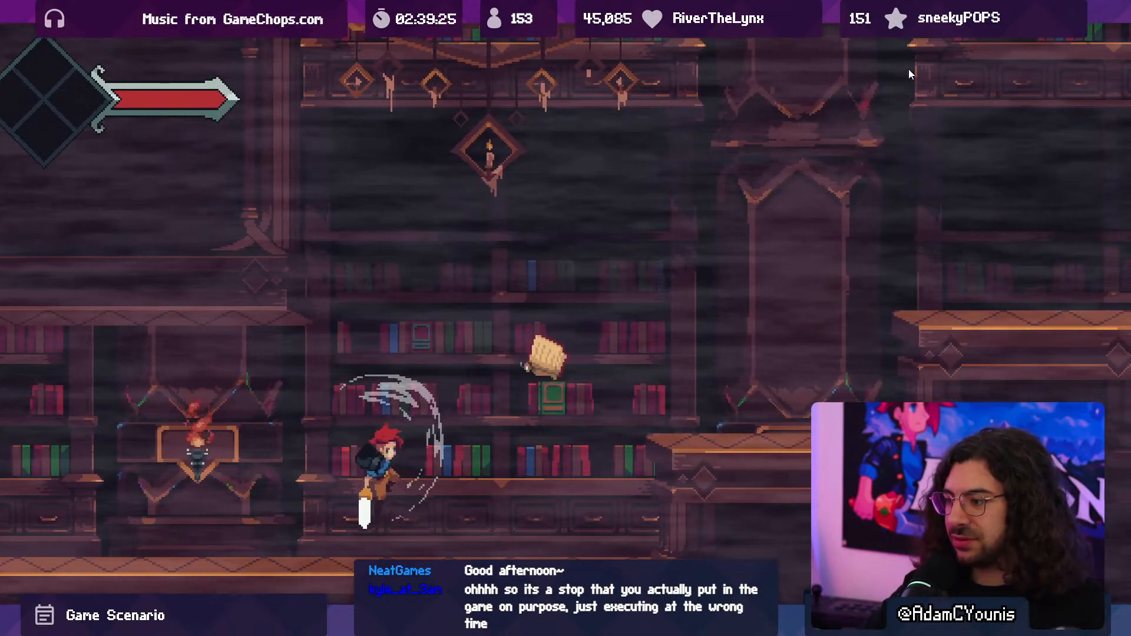
key("Right")
key("space")
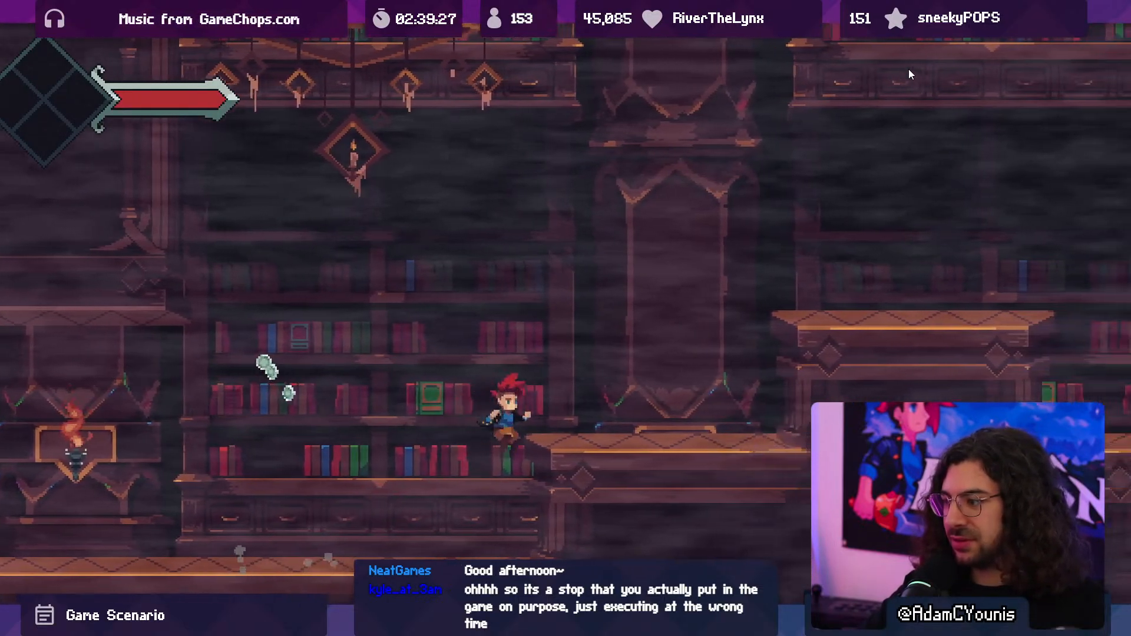
key("x")
key("Right")
key("space")
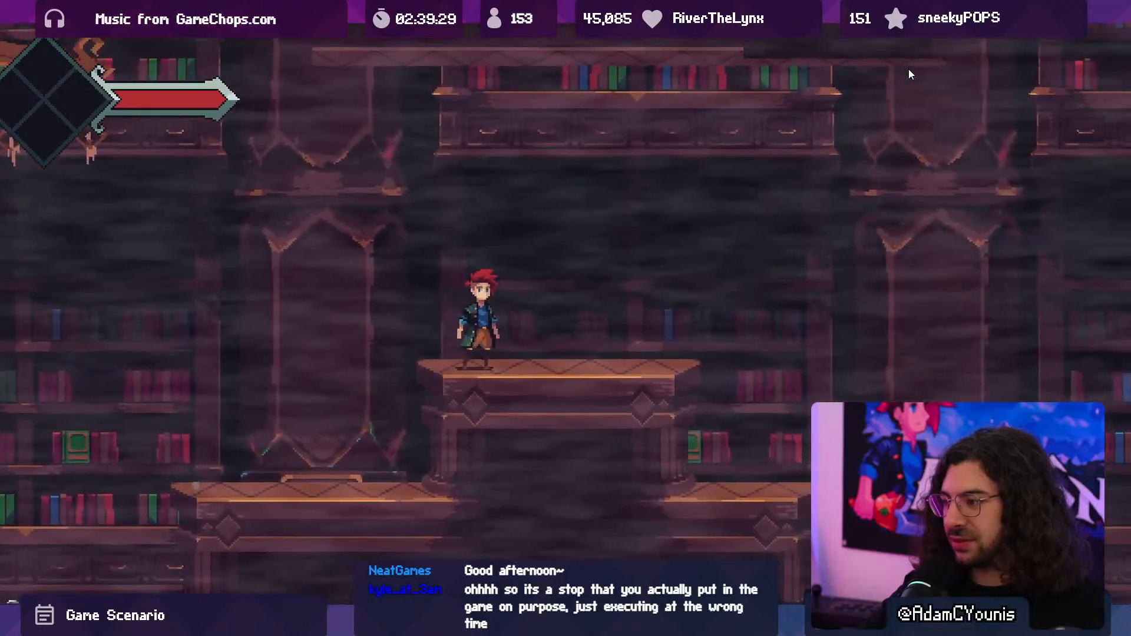
- Leave full screen and try lighter and fainter tints for both haze sprites, settling on colour BFBFBF with alpha 60
key("F10")
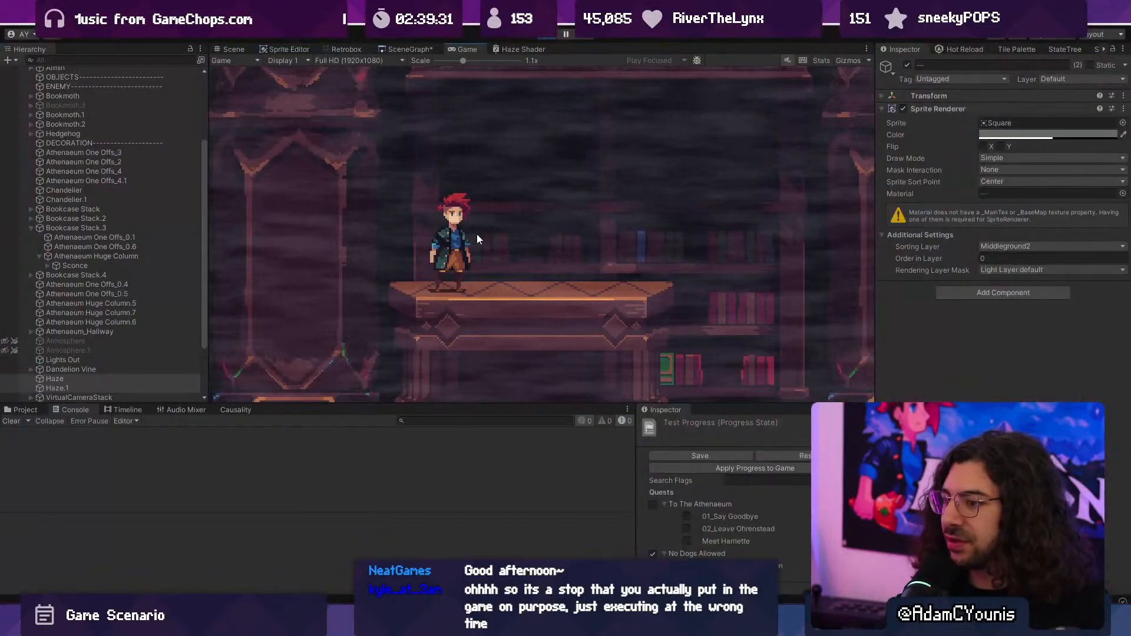
left_click(1022, 135)
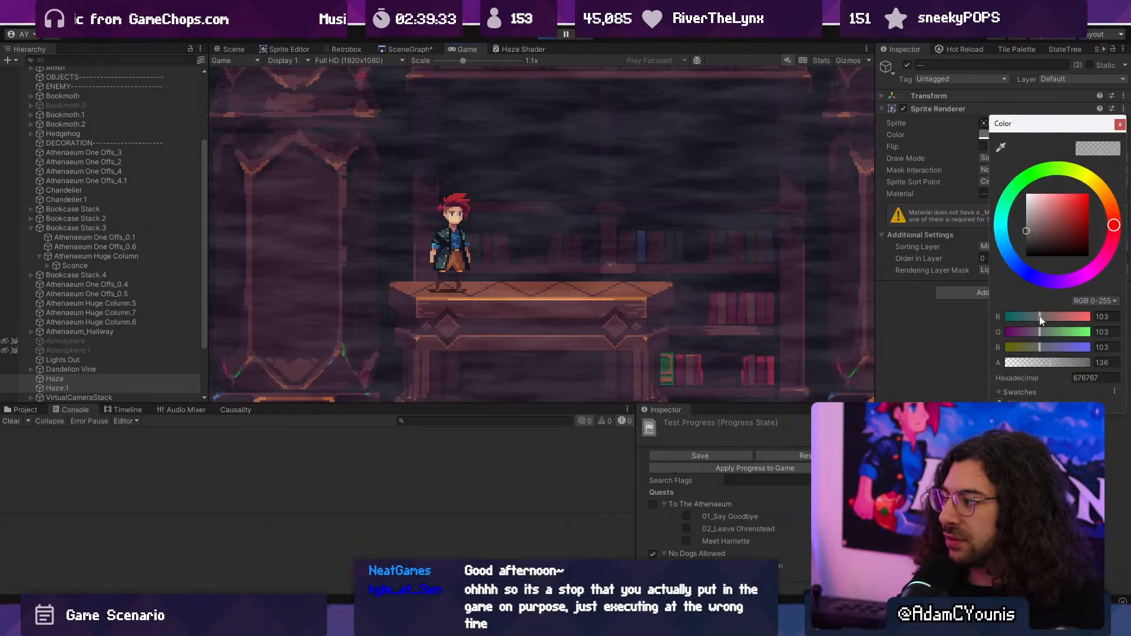
left_click_drag(1045, 365, 1035, 364)
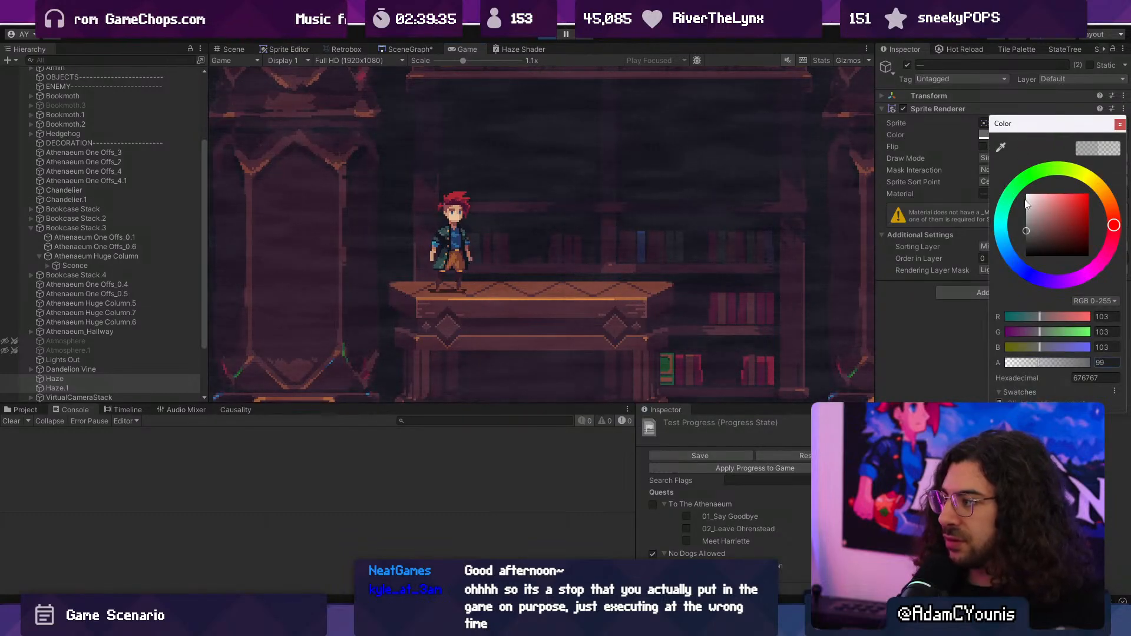
mouse_move(1026, 205)
left_mouse_down()
mouse_move(1014, 253)
mouse_move(1004, 233)
left_mouse_up()
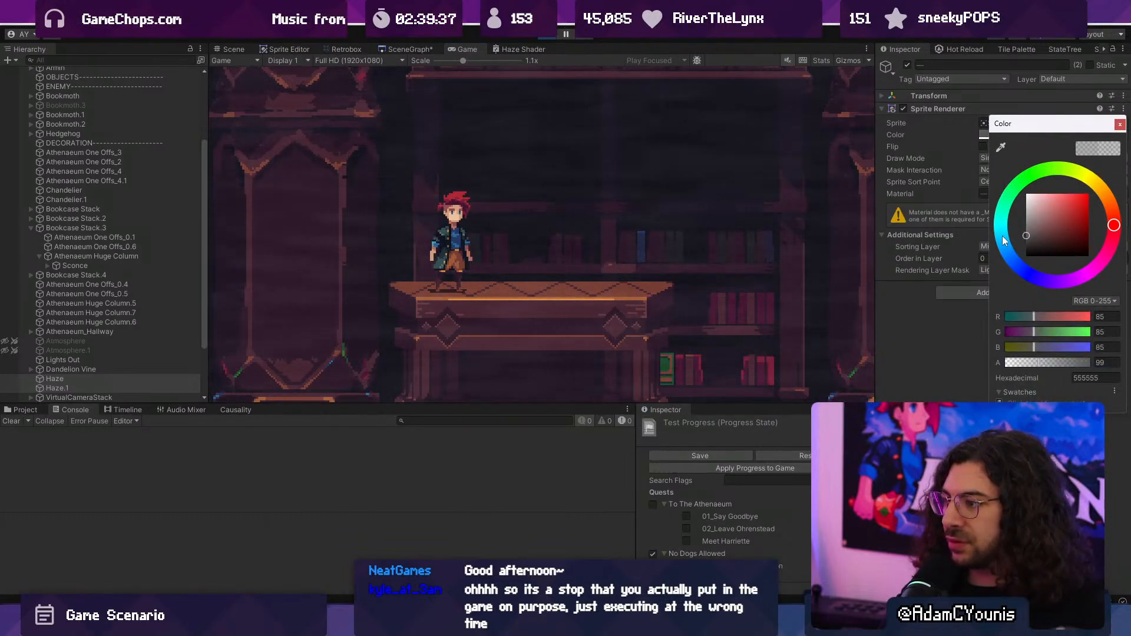
left_click_drag(1043, 364, 1123, 358)
mouse_move(1034, 227)
left_mouse_down()
mouse_move(1007, 250)
mouse_move(999, 215)
left_mouse_up()
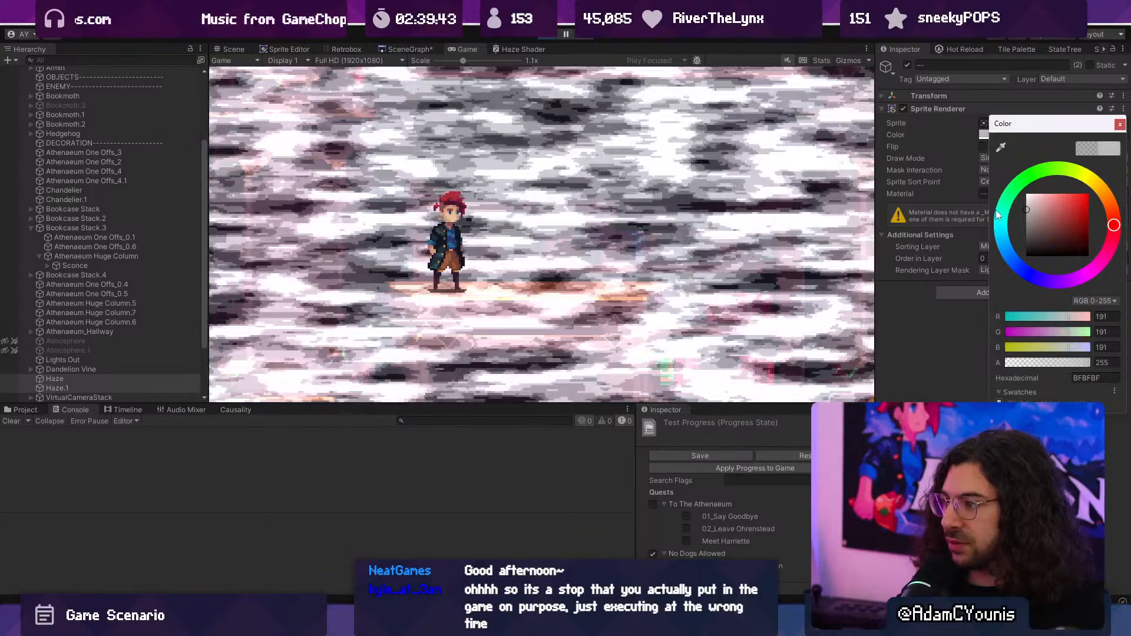
left_click_drag(1073, 361, 1028, 361)
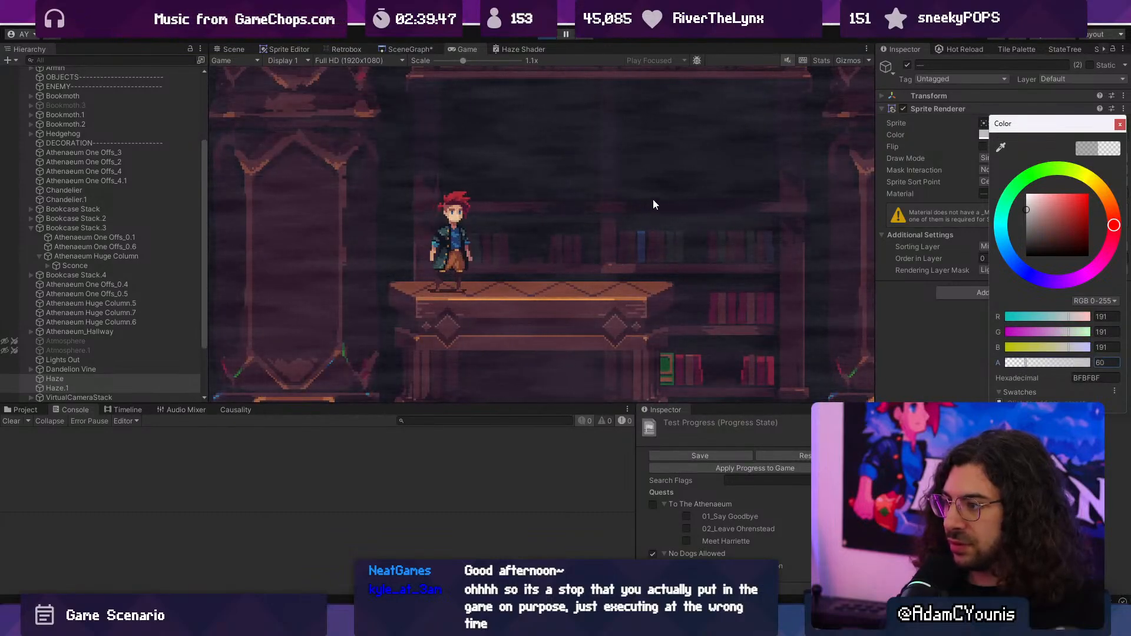
- Examine the retinted haze in full screen by running west and back over the raised bookcases, then leave full screen
key("shift+space")
key("Left")
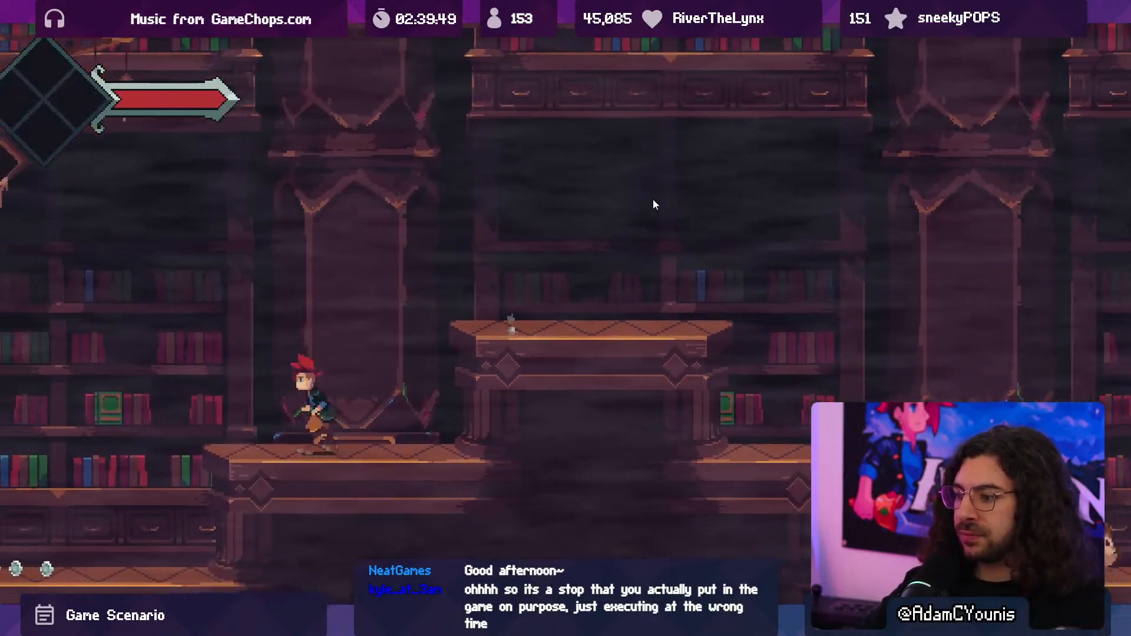
key("Right")
key("space")
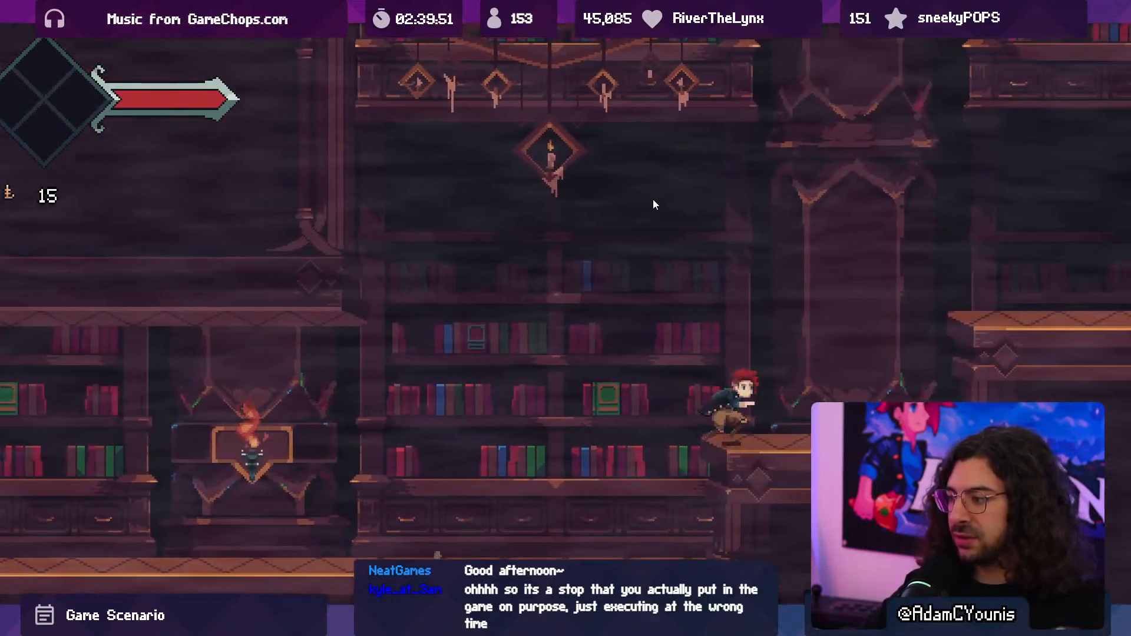
key("space")
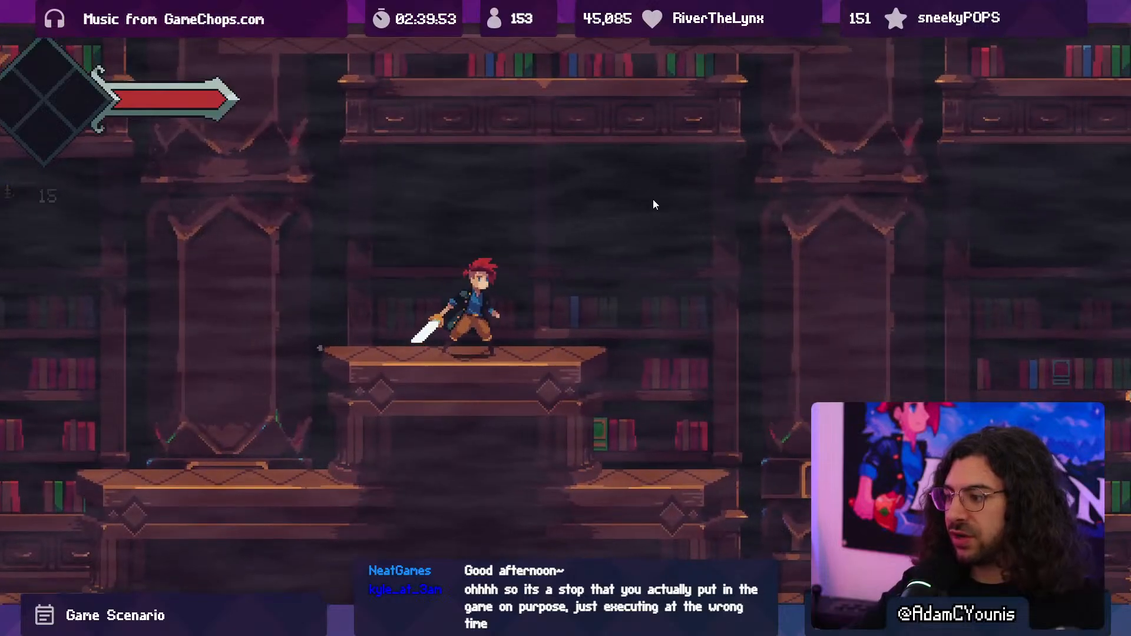
key("shift+space")
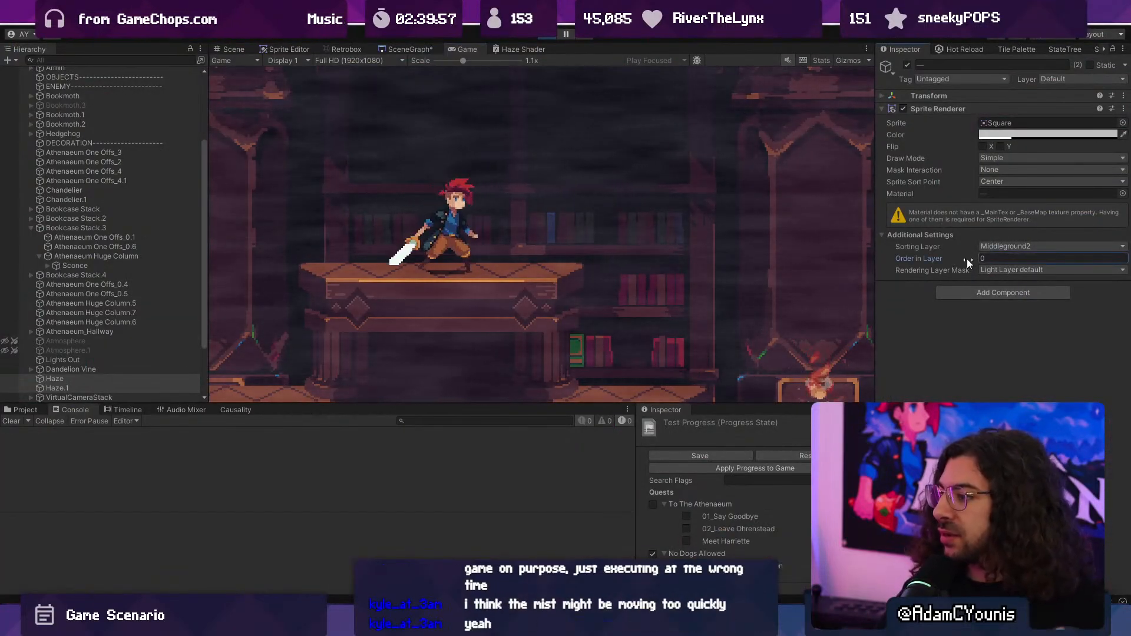
- Try both haze sprites on the Middleground1 sorting layer with different layer orders while the game runs
left_click(1001, 246)
left_click(1004, 311)
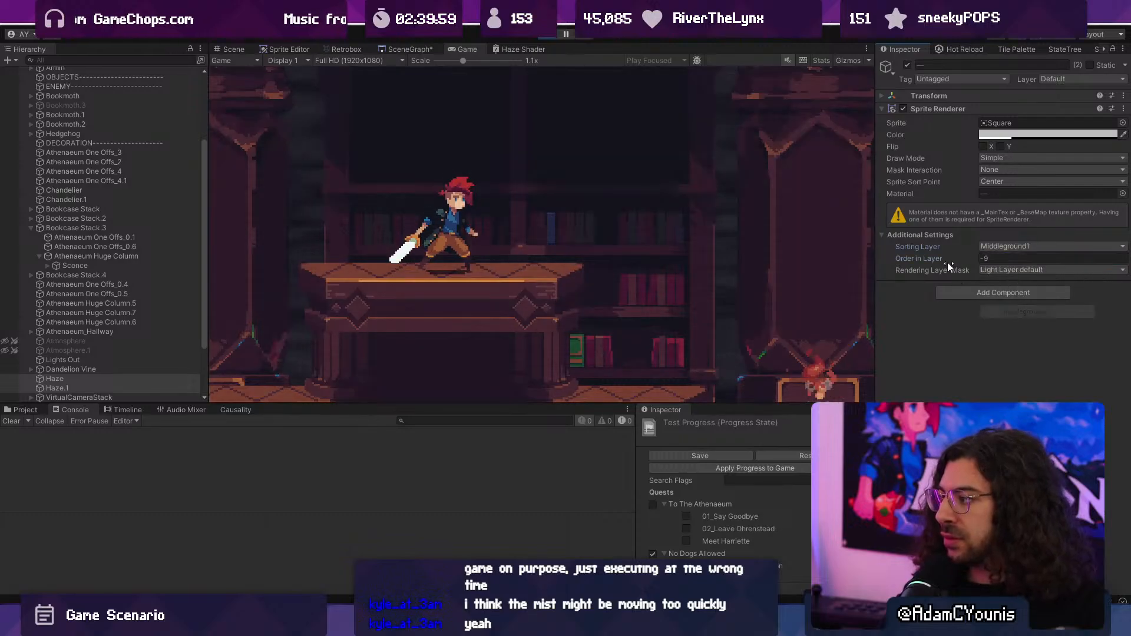
left_click_drag(952, 259, 956, 258)
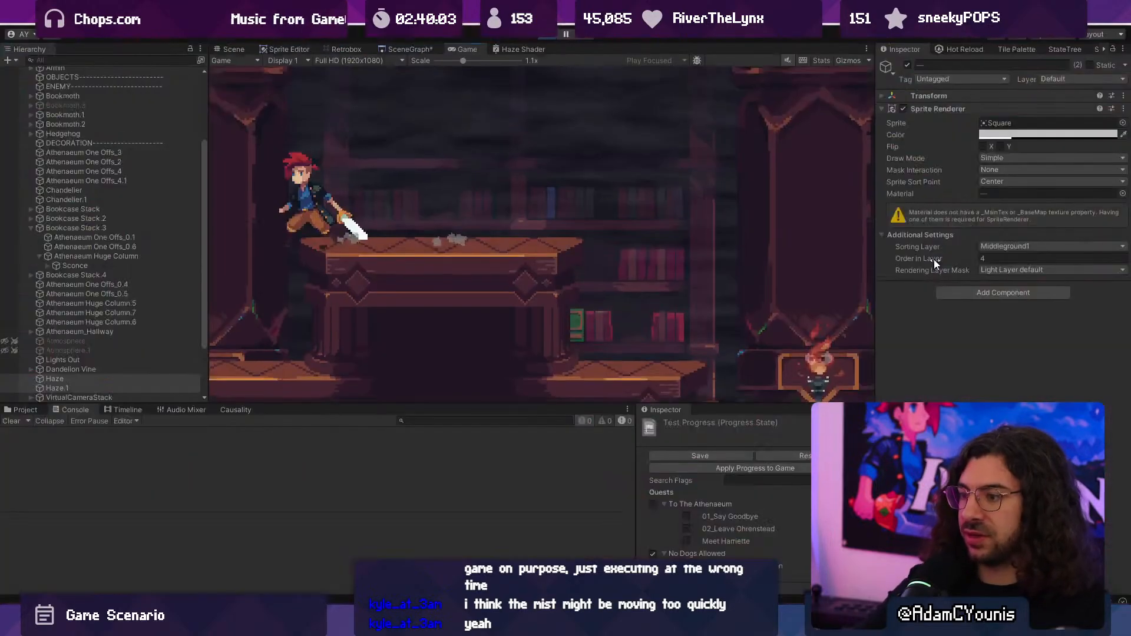
left_click_drag(929, 260, 931, 260)
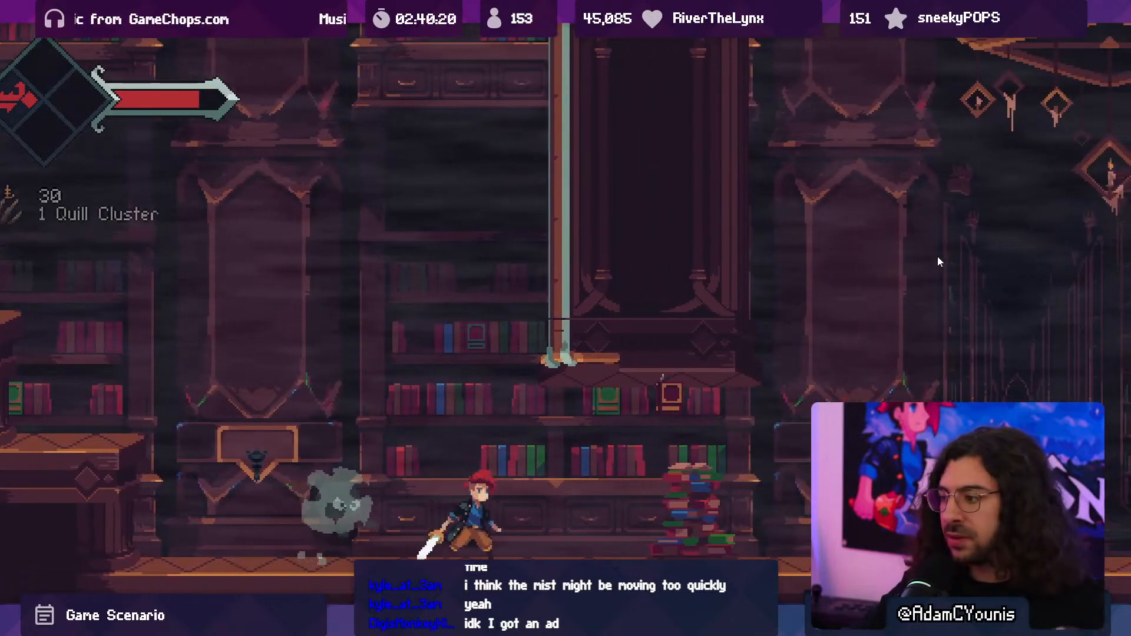
- Stop play mode and set Haze and Haze.1 to sorting layer Middleground1 with order in layer 11
key("F10")
left_click(539, 37)
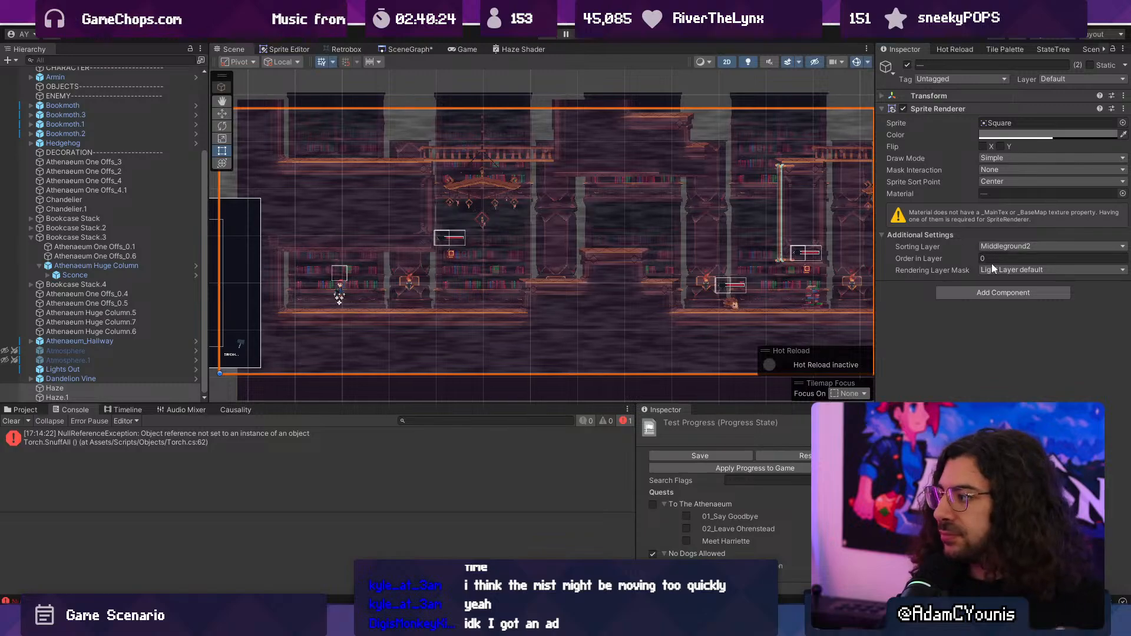
left_click(1002, 246)
left_click(1008, 315)
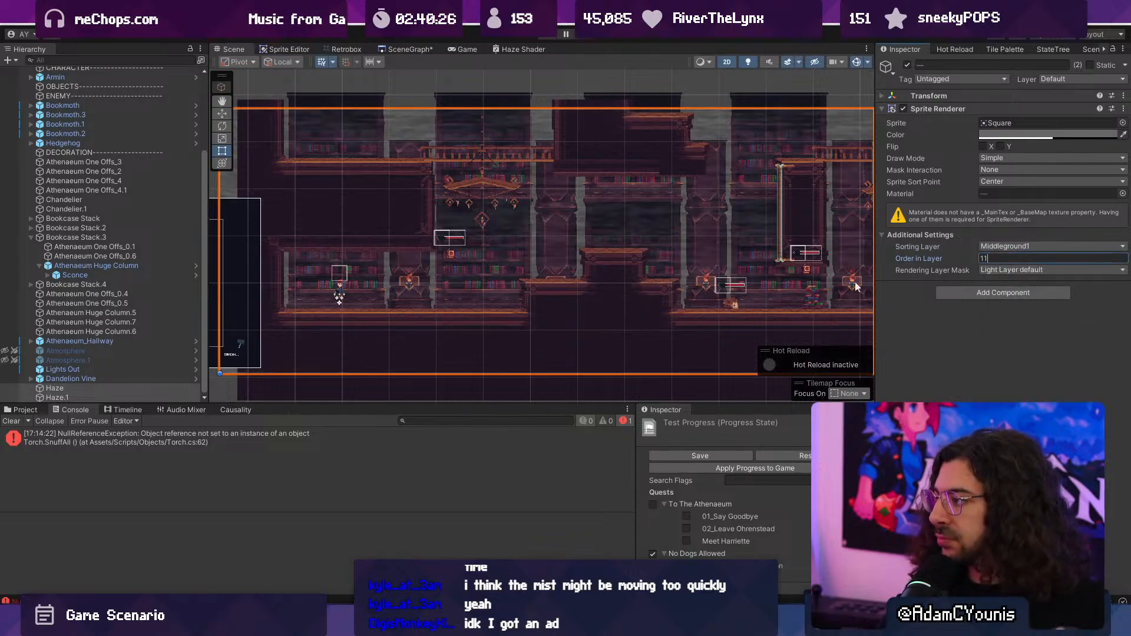
left_click(118, 359)
left_click(116, 351, "shift")
left_click(103, 388)
left_click(103, 397, "shift")
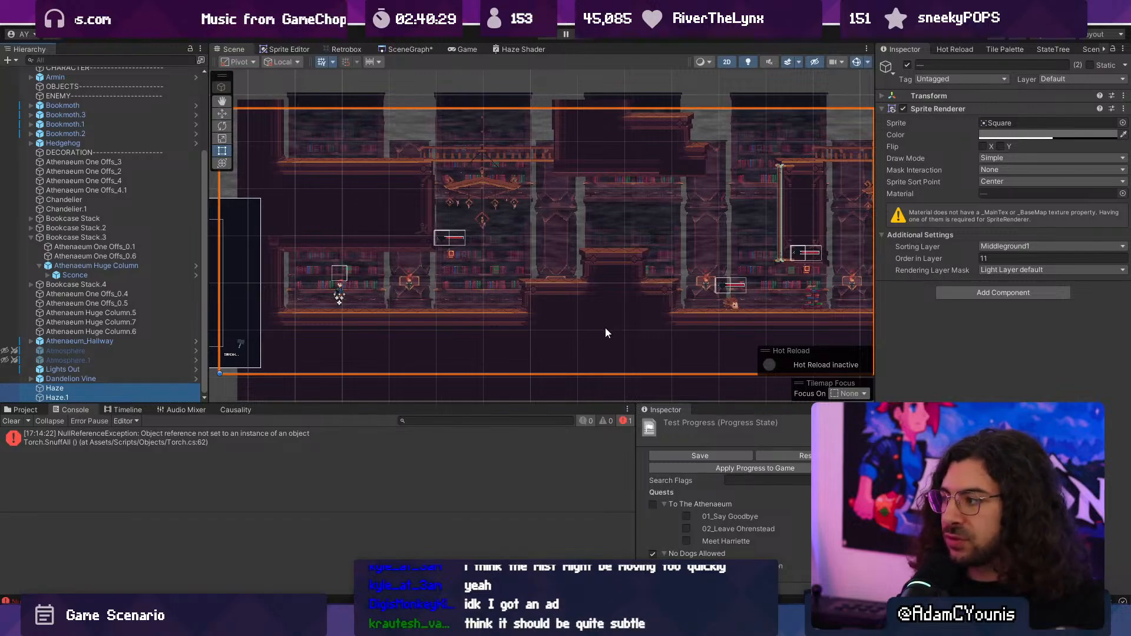
- Open Haze Material 2 from the Haze.1 sprite and set its Speed to 0.05
left_click(41, 397)
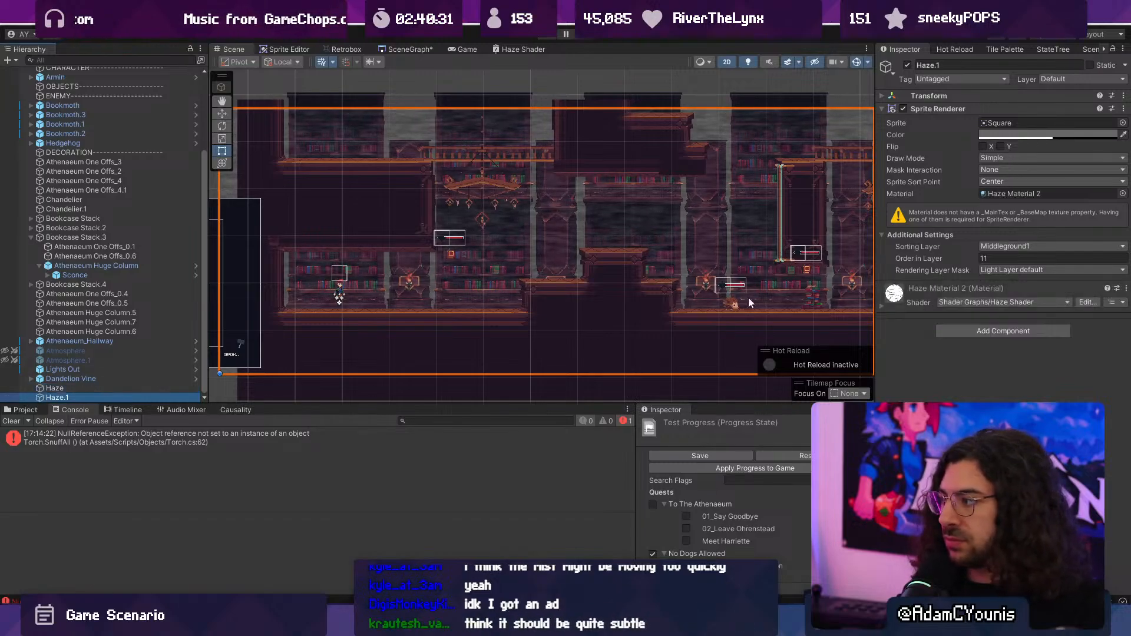
double_click(998, 195)
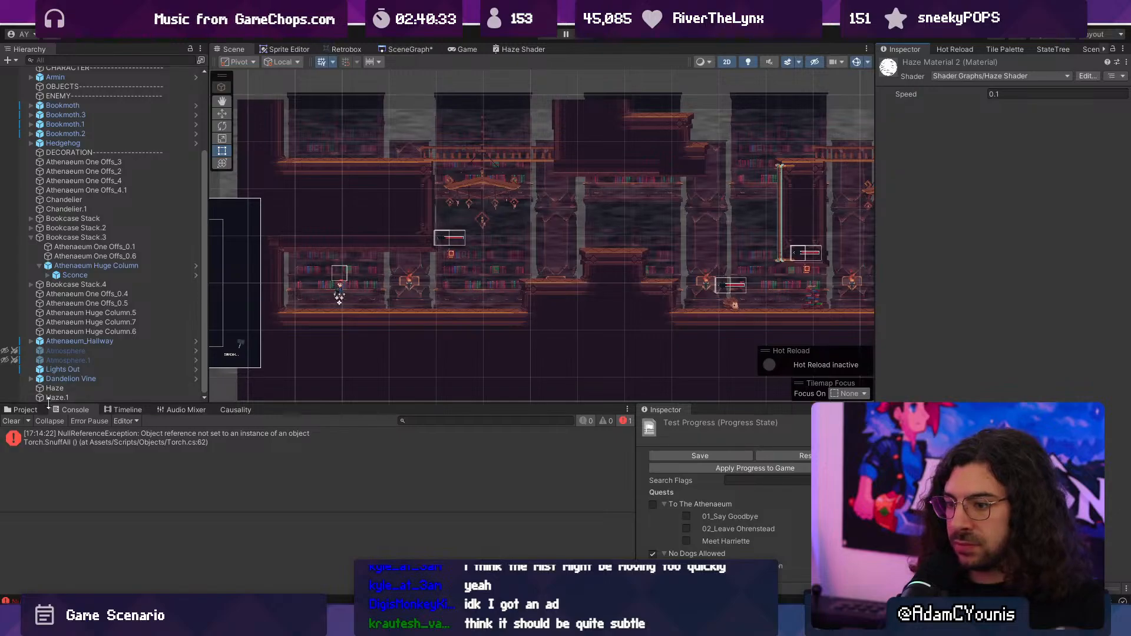
left_click(26, 410)
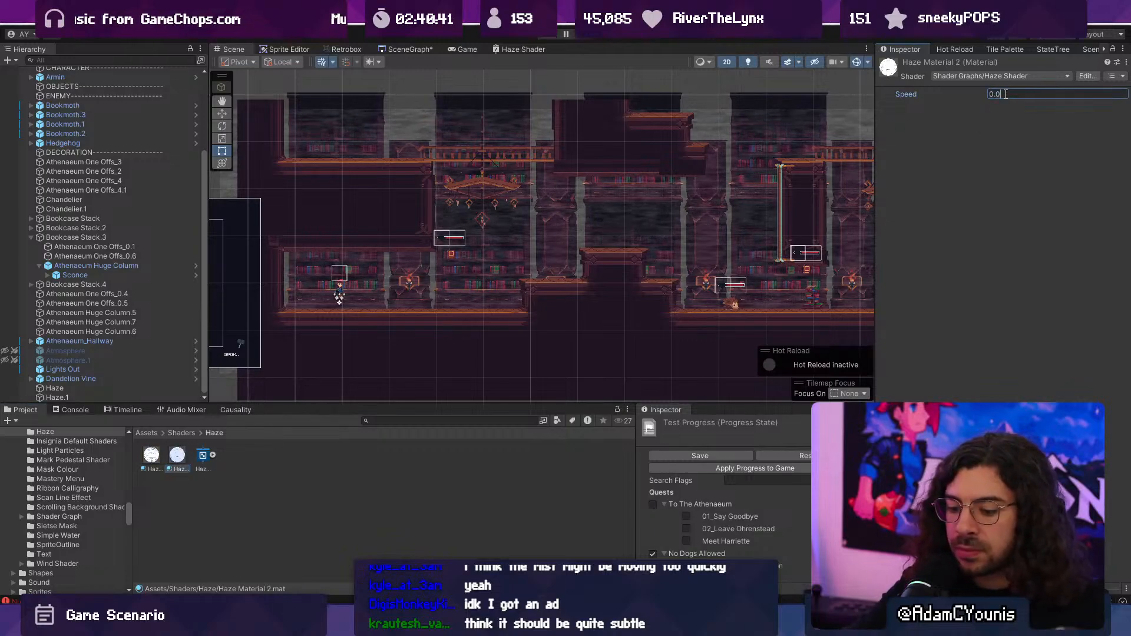
- Playtest the slower haze while running east past the first sconce and attacking the flying book, then stop play mode
key("ctrl+p")
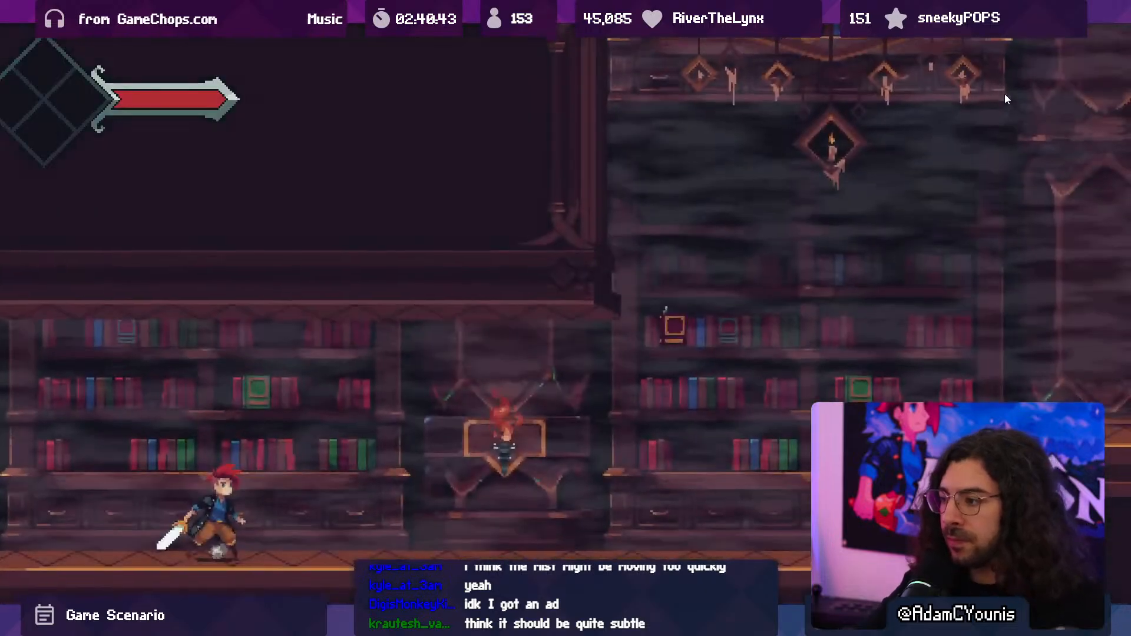
key("Right")
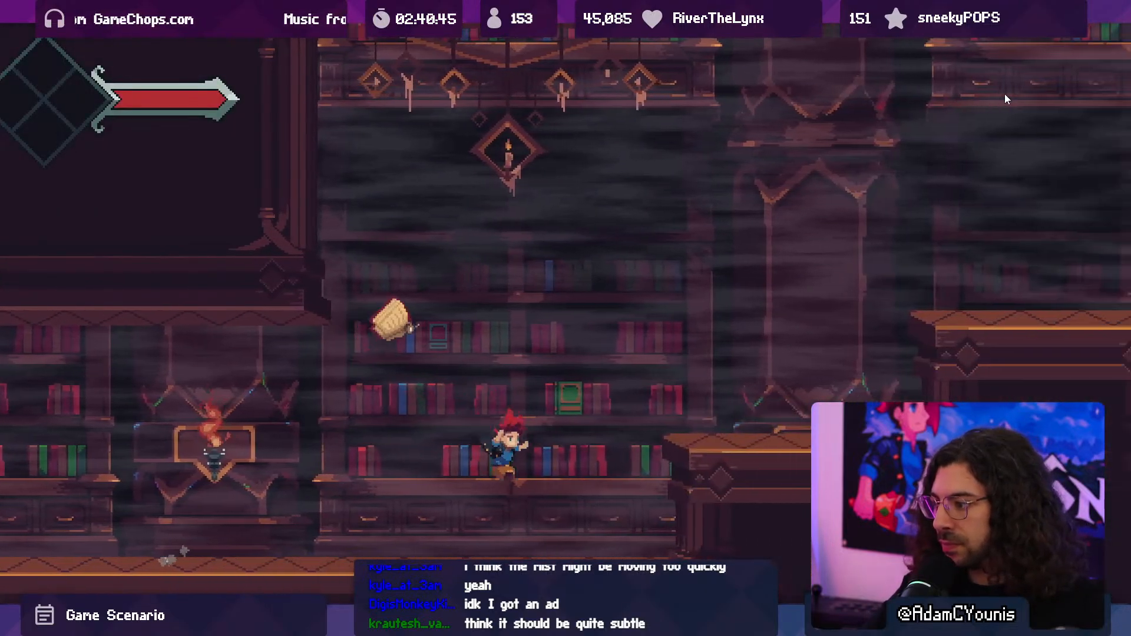
key("x")
key("shift+space")
left_click(548, 36)
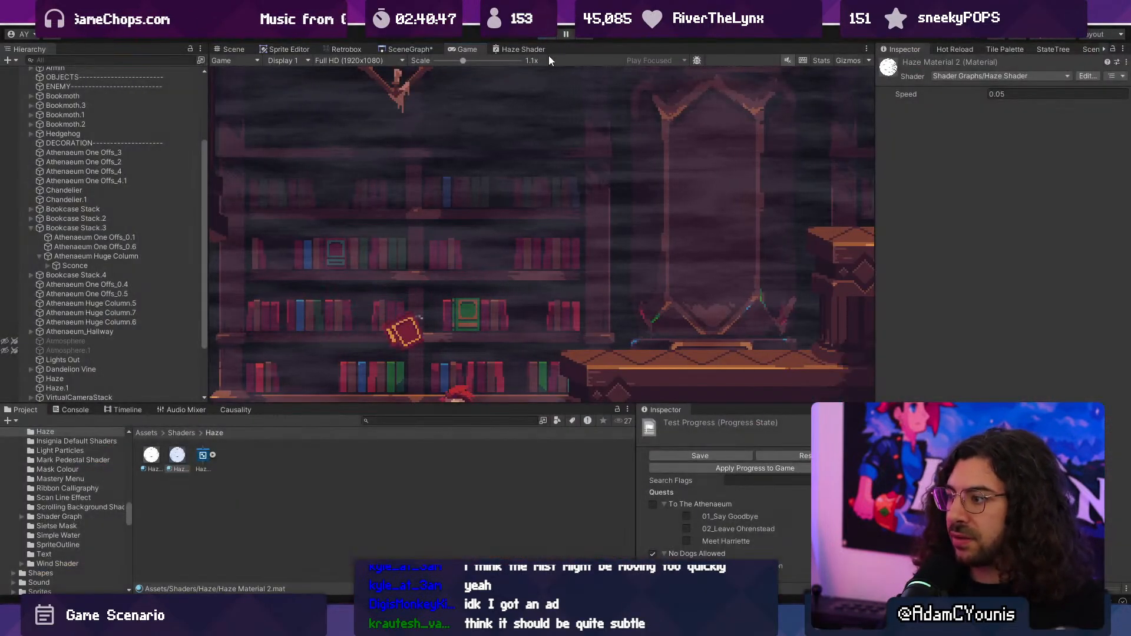
- Open the Haze Shader graph and delete the Step node whose edge is 0.31
left_click(95, 387)
left_click(93, 396, "shift")
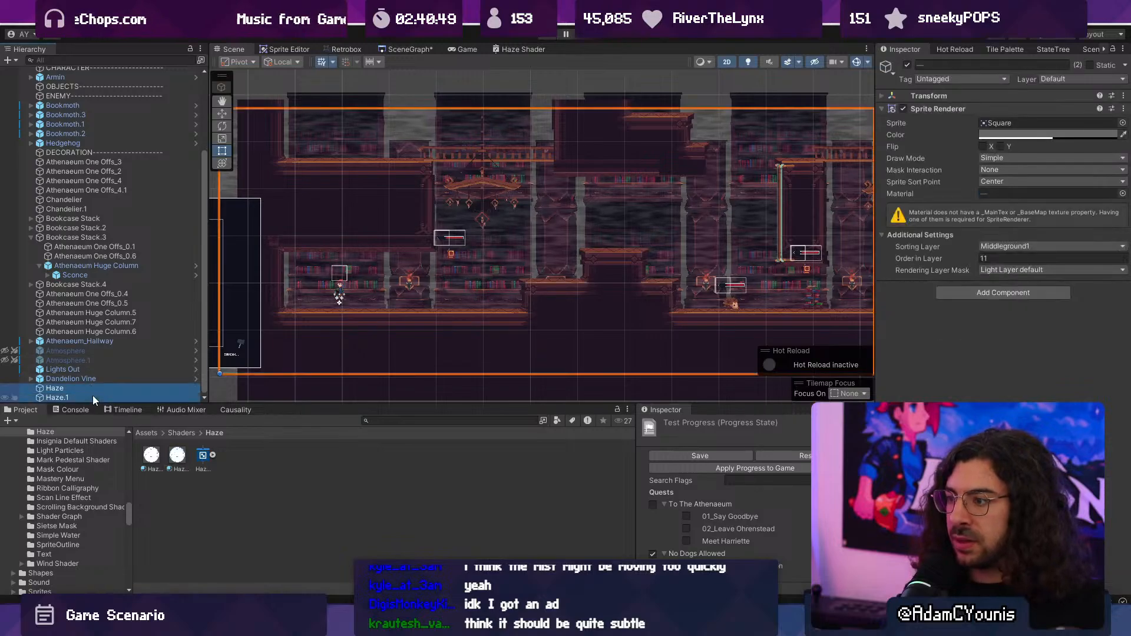
left_click(497, 46)
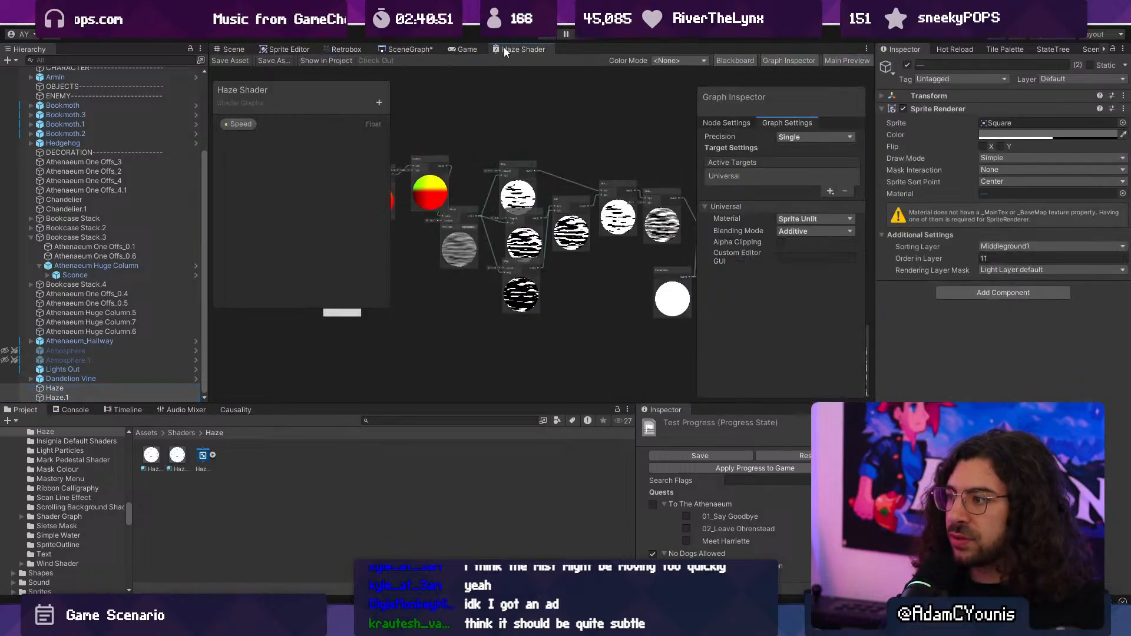
key("shift+space")
scroll(480, 248, "up", 3)
scroll(528, 259, "down", 3)
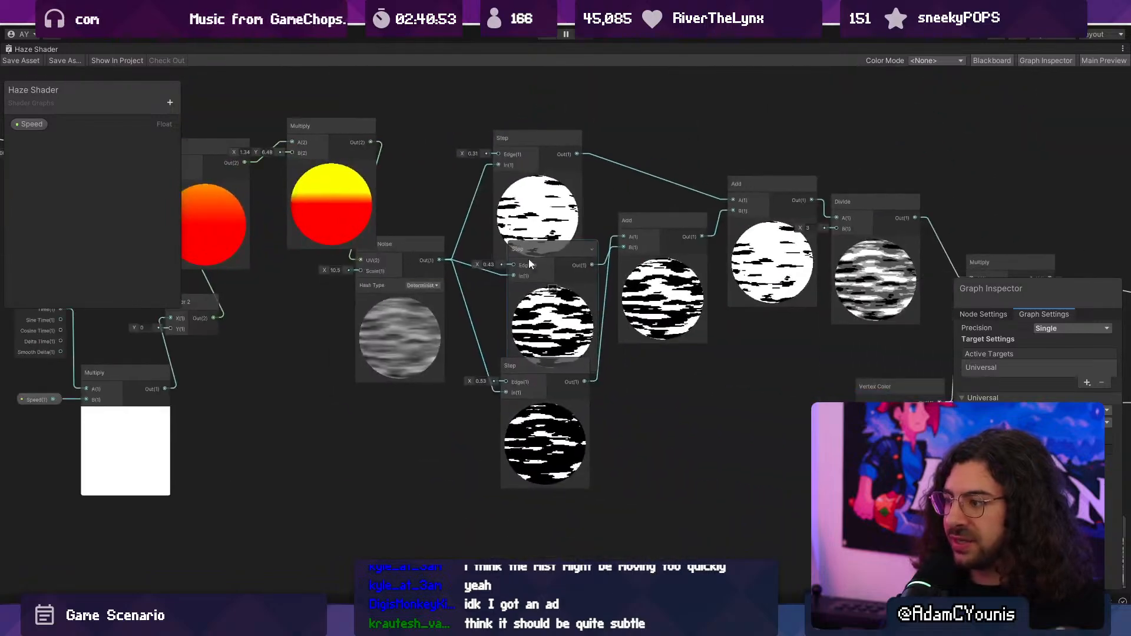
left_click(535, 199)
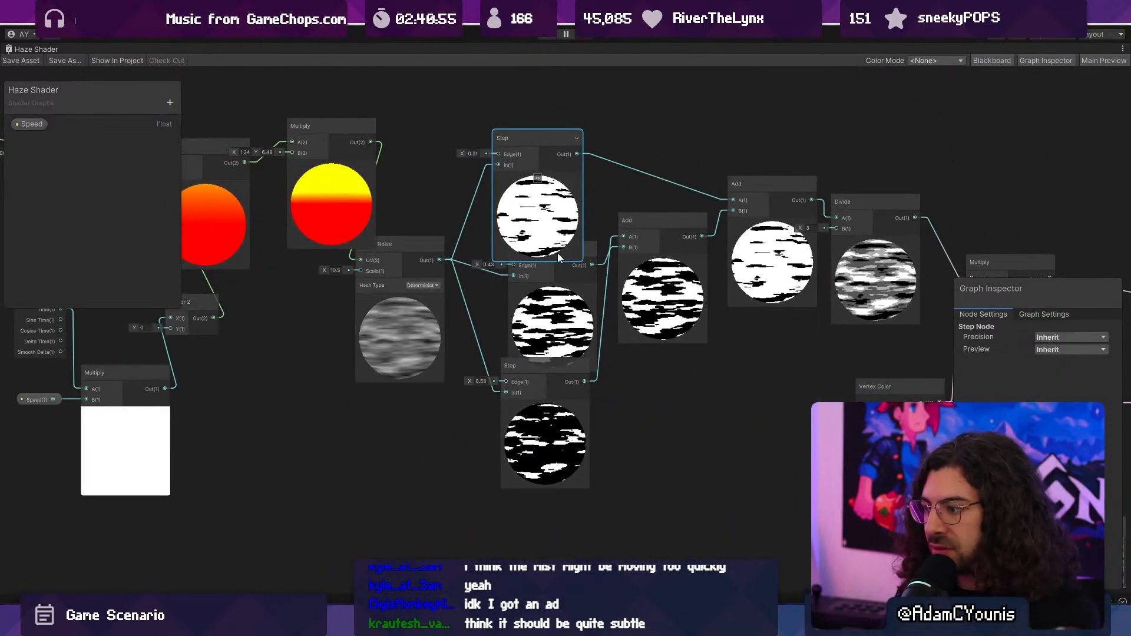
key("Delete")
- Delete the second Add node, connect the remaining Add to Divide with B set to 2, and save the Haze Shader
middle_click_drag(688, 285, 609, 282)
left_click(686, 209)
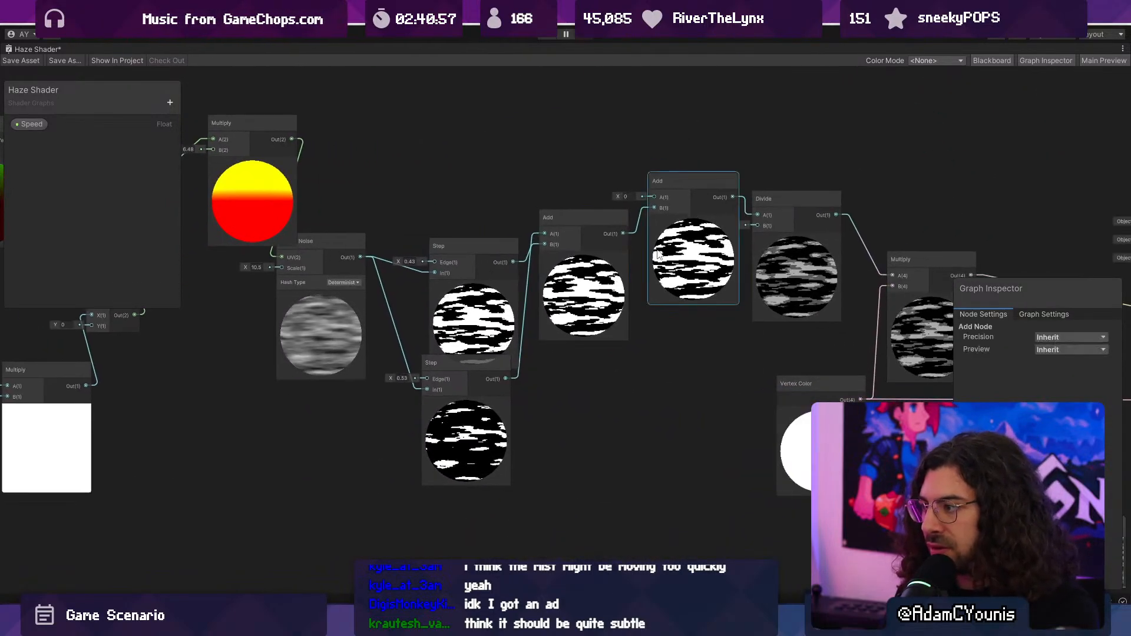
key("Delete")
left_click_drag(622, 233, 754, 215)
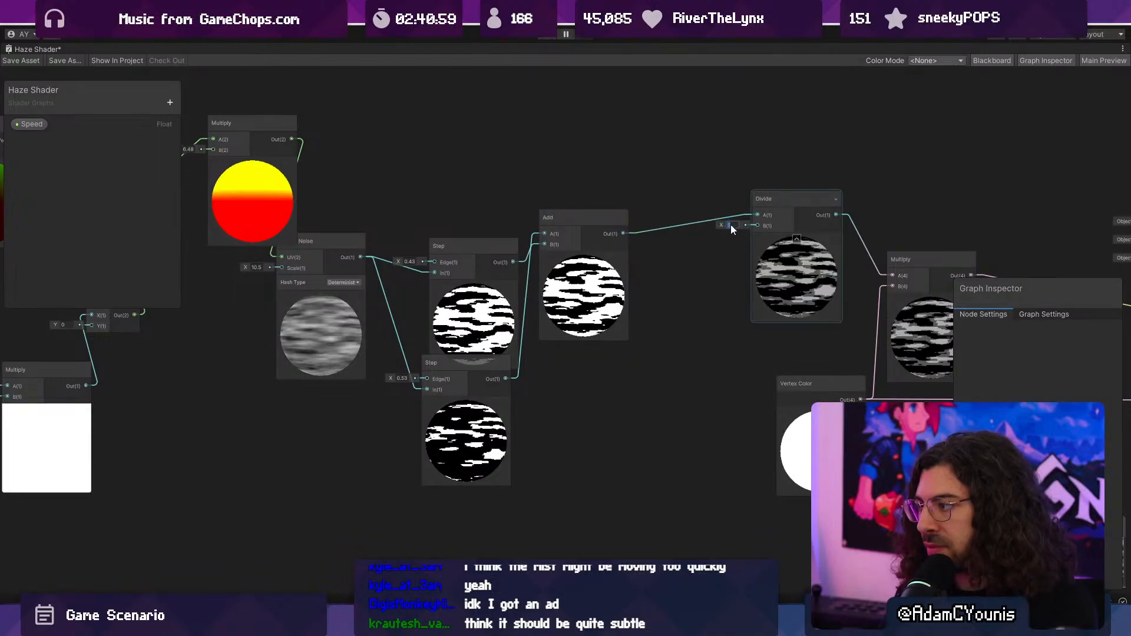
left_click(731, 225)
type("2")
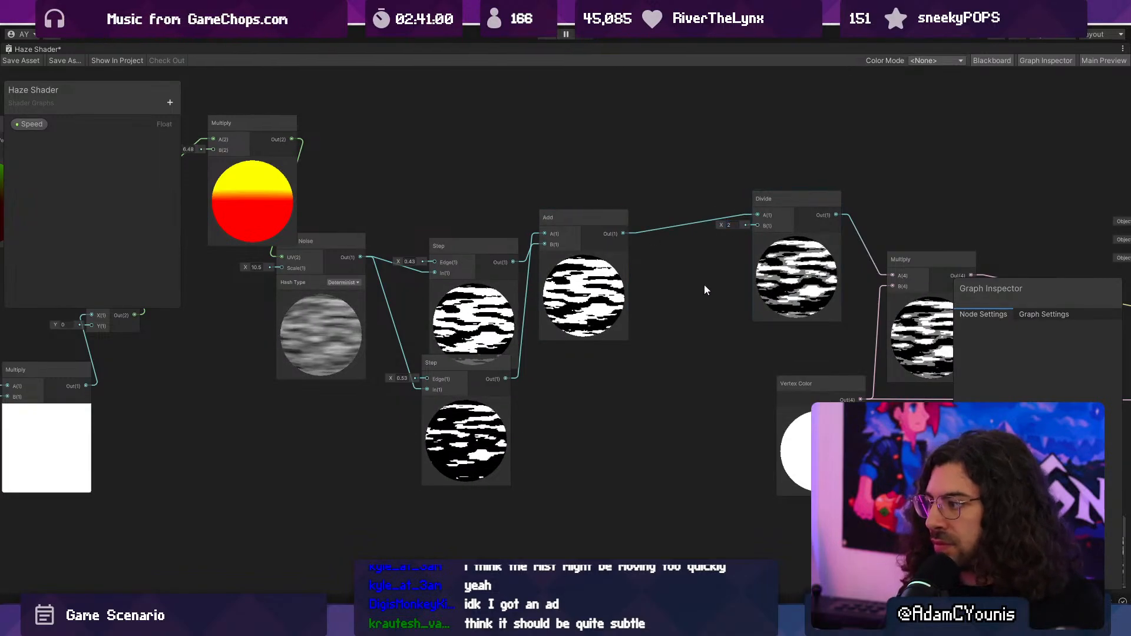
double_click(28, 49)
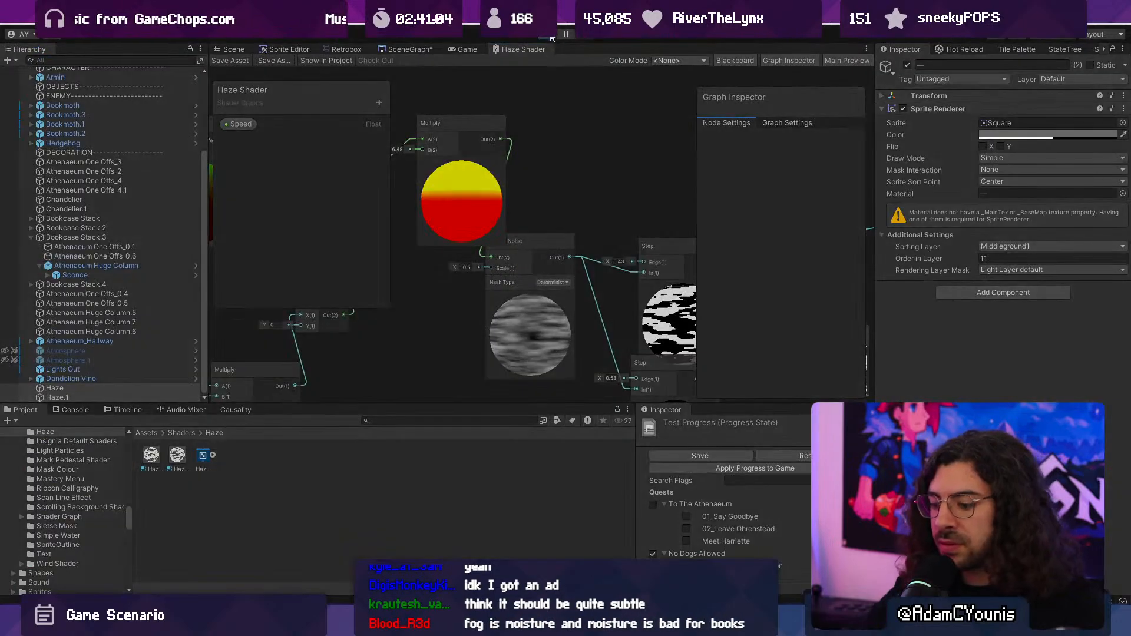
- Playtest the two-tone haze by running east, fighting the flying book and passing the hallway, then stop play mode
left_click(552, 35)
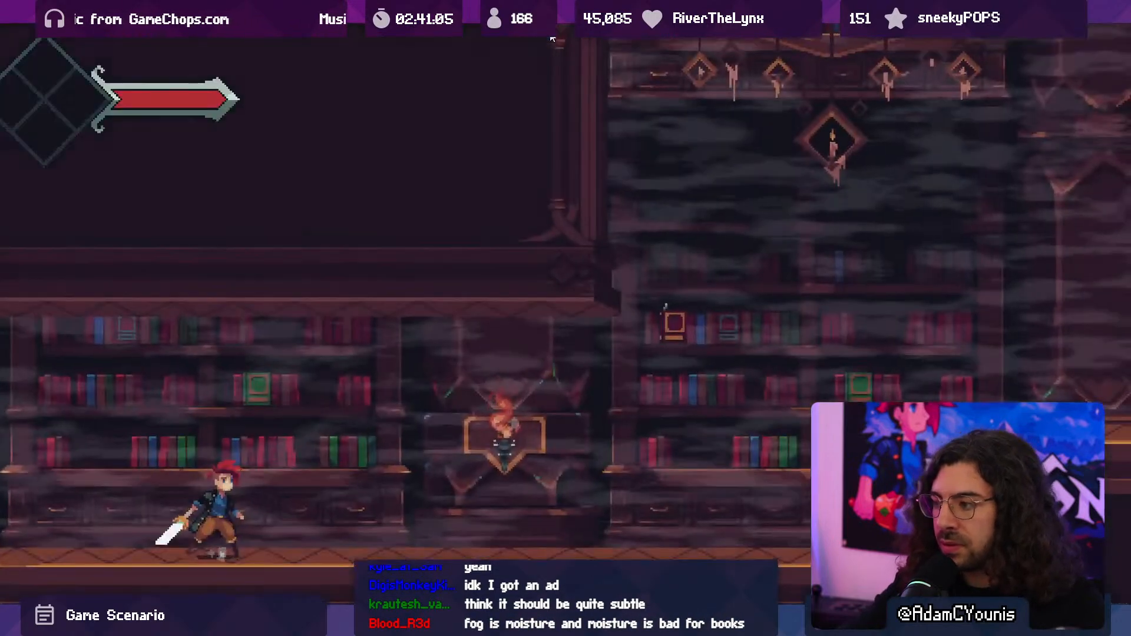
key("Right")
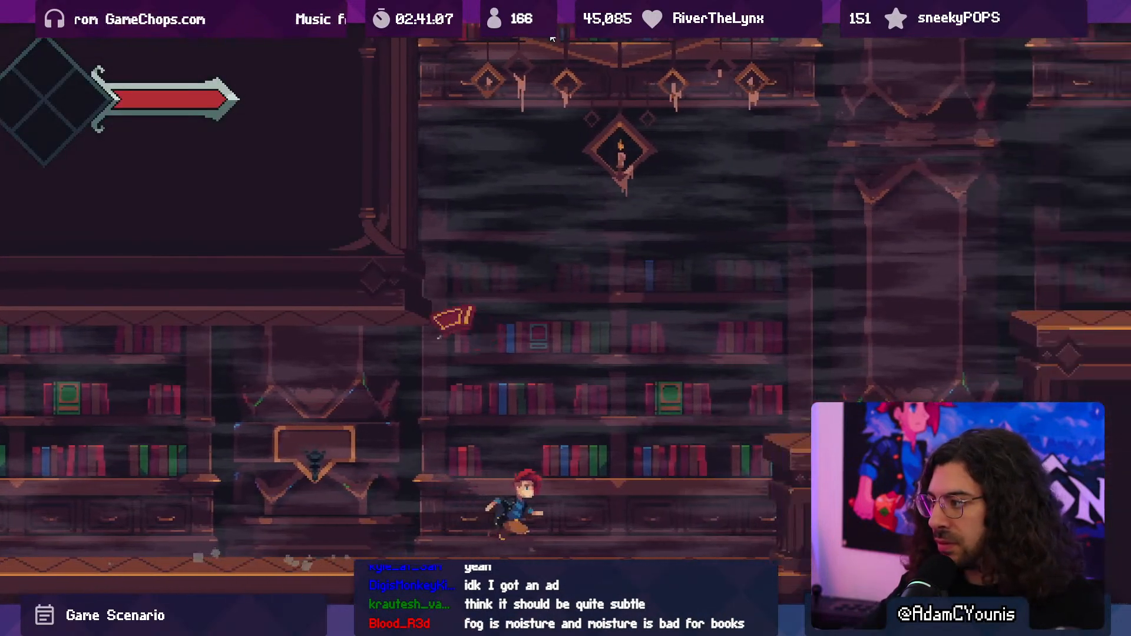
key("x")
key("x")
key("space")
key("x")
key("Left")
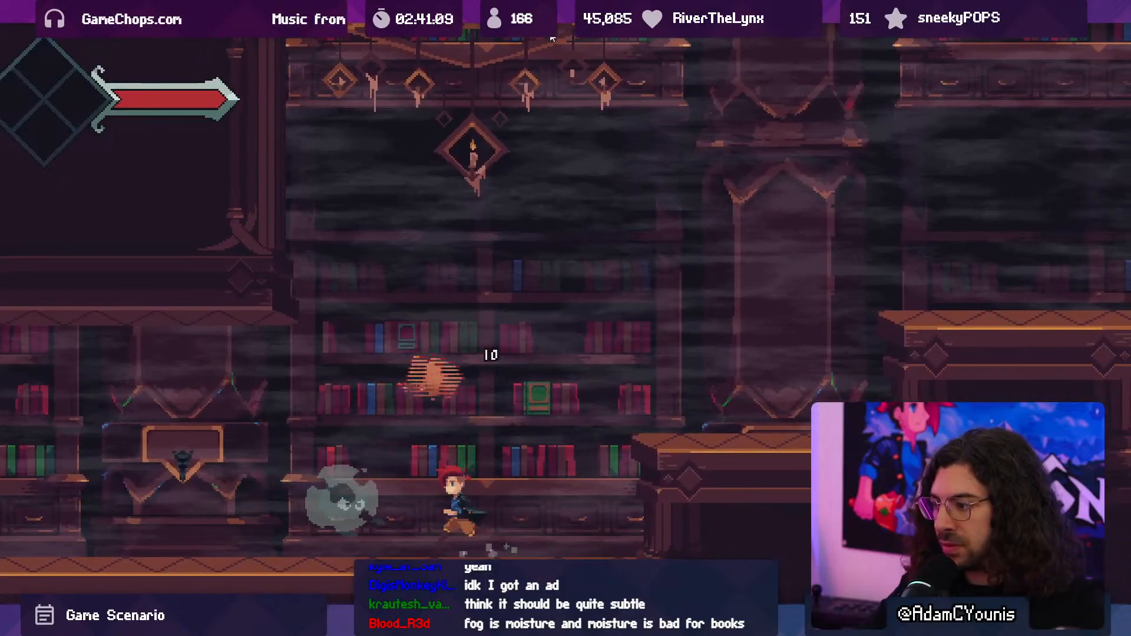
key("x")
key("x")
key("x")
key("x")
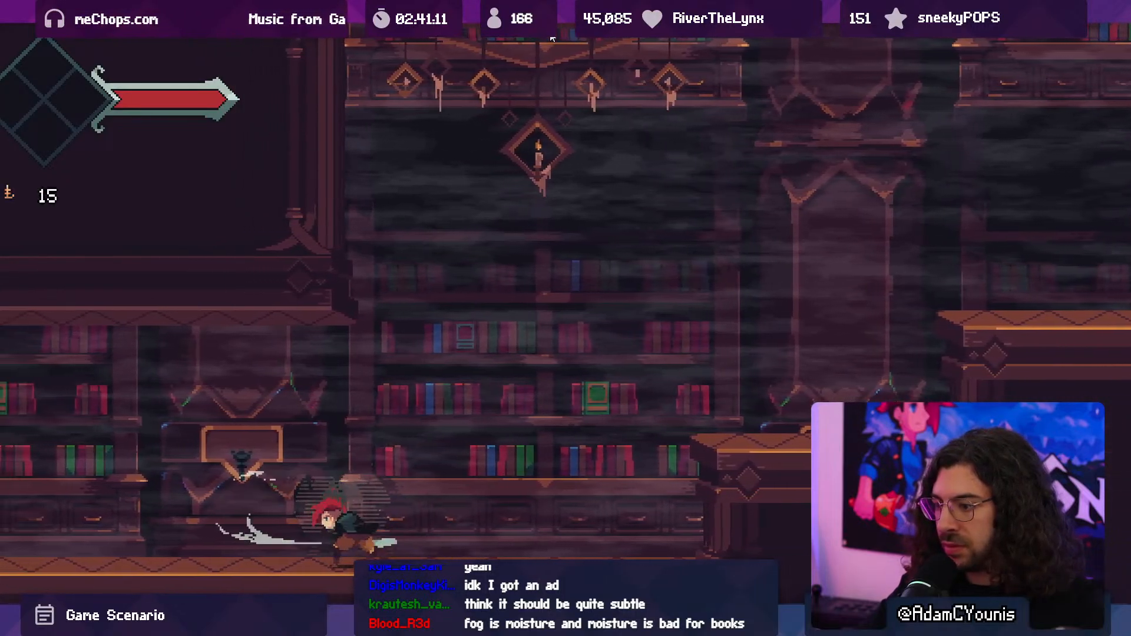
key("Right")
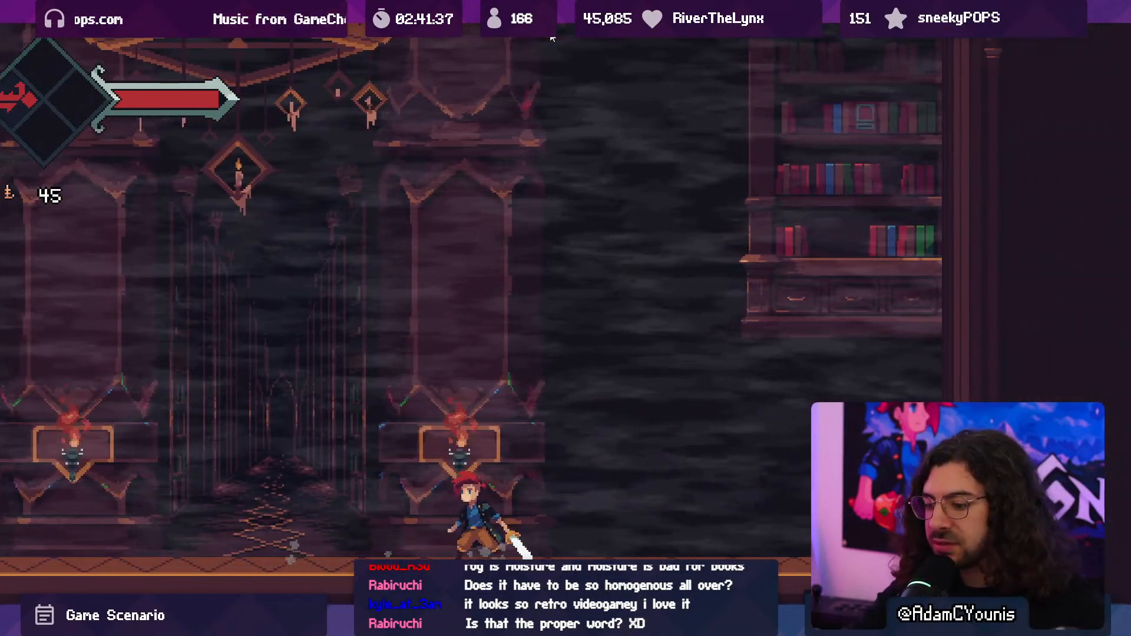
key("ctrl+p")
- Duplicate the Simple Noise node in the Haze Shader, place the copy below the original, and set its Scale to 6.5
left_click(525, 48)
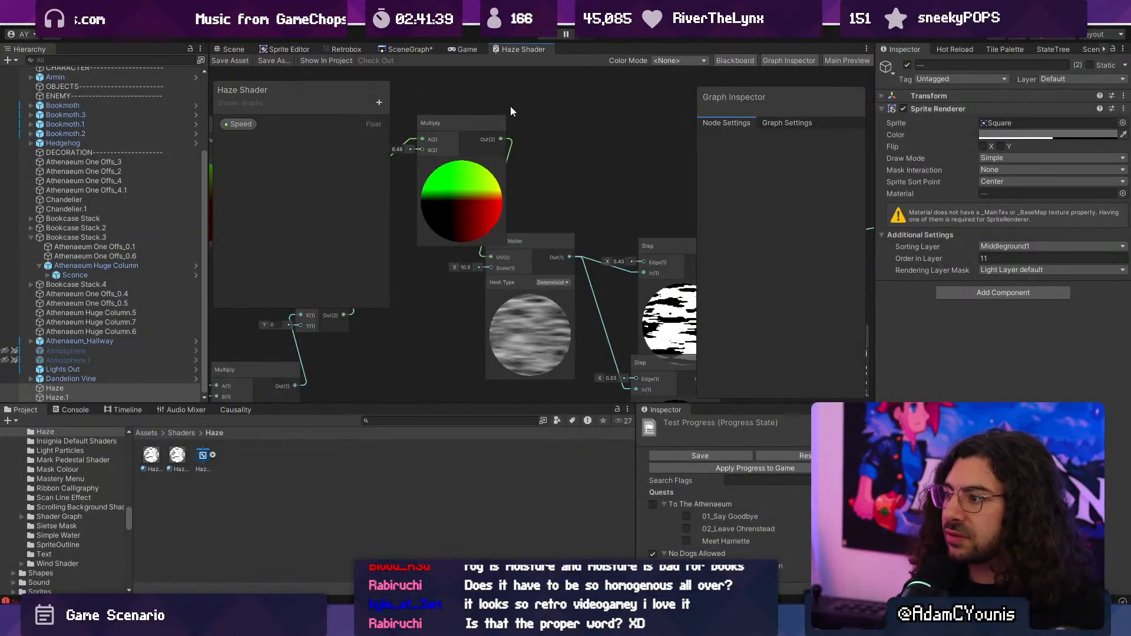
double_click(526, 47)
middle_click_drag(471, 207, 614, 221)
scroll(518, 221, "down", 4)
middle_click_drag(280, 249, 591, 261)
scroll(591, 261, "up", 5)
middle_click_drag(923, 293, 564, 289)
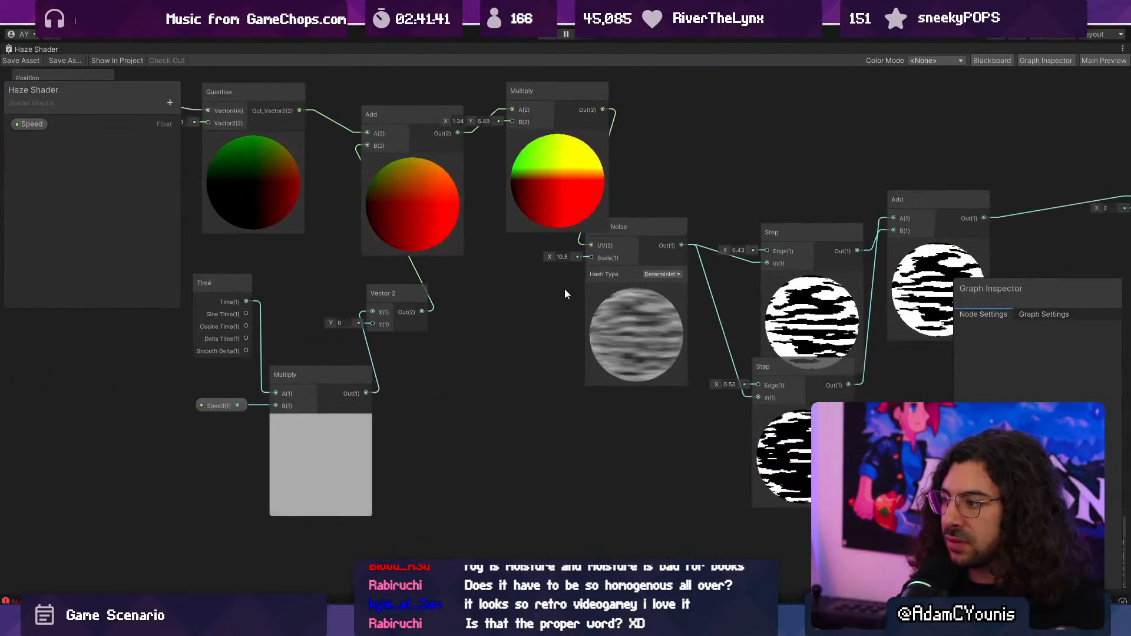
middle_click_drag(630, 327, 593, 307)
left_click(592, 308)
key("ctrl+d")
left_click_drag(621, 429, 579, 483)
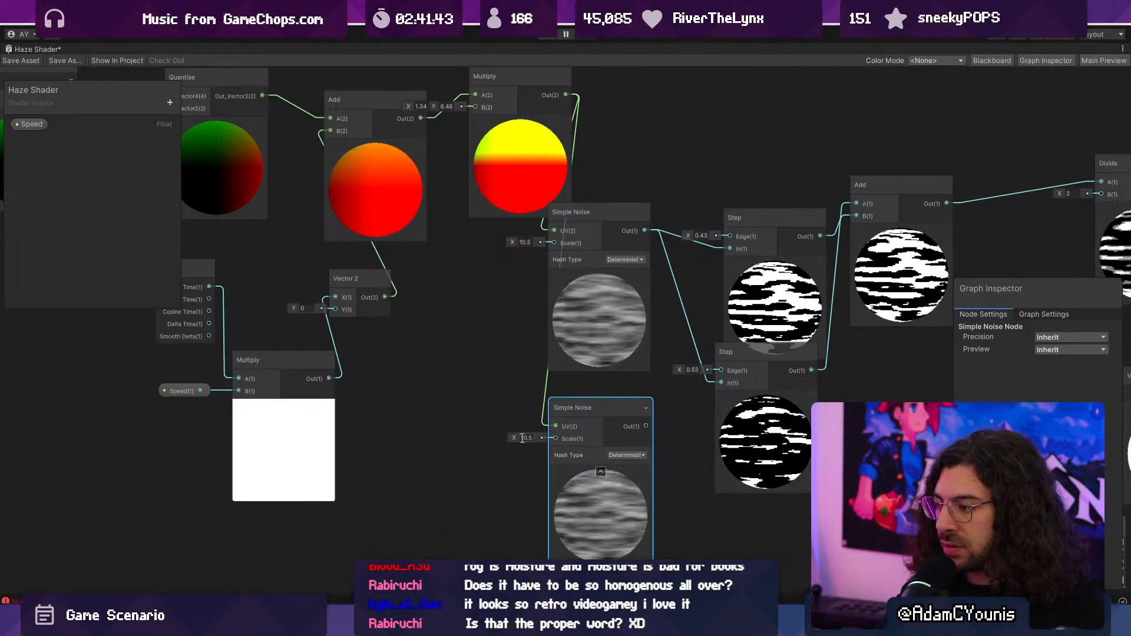
left_click_drag(510, 437, 491, 436)
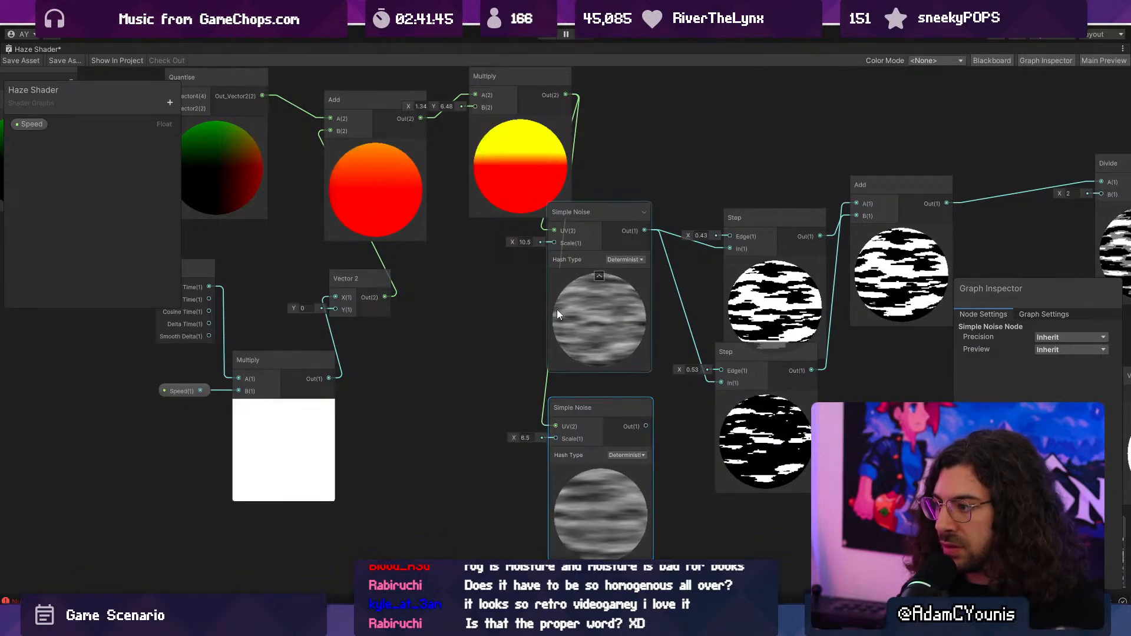
- Spread out the two Simple Noise nodes and move the Step nodes and their downstream nodes away to open a gap
left_click_drag(574, 413, 580, 405)
left_click_drag(579, 304, 613, 280)
middle_click_drag(579, 309, 493, 305)
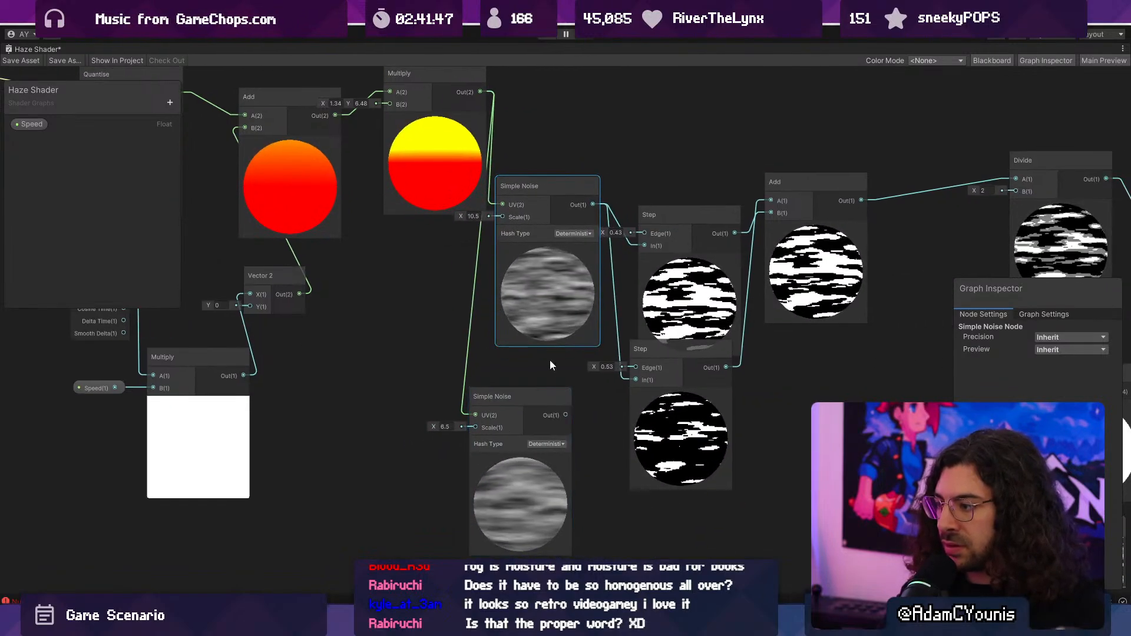
left_click_drag(548, 323, 506, 336)
middle_click_drag(588, 343, 491, 329)
left_click_drag(522, 157, 686, 377)
left_click_drag(582, 409, 701, 410)
left_click(566, 406)
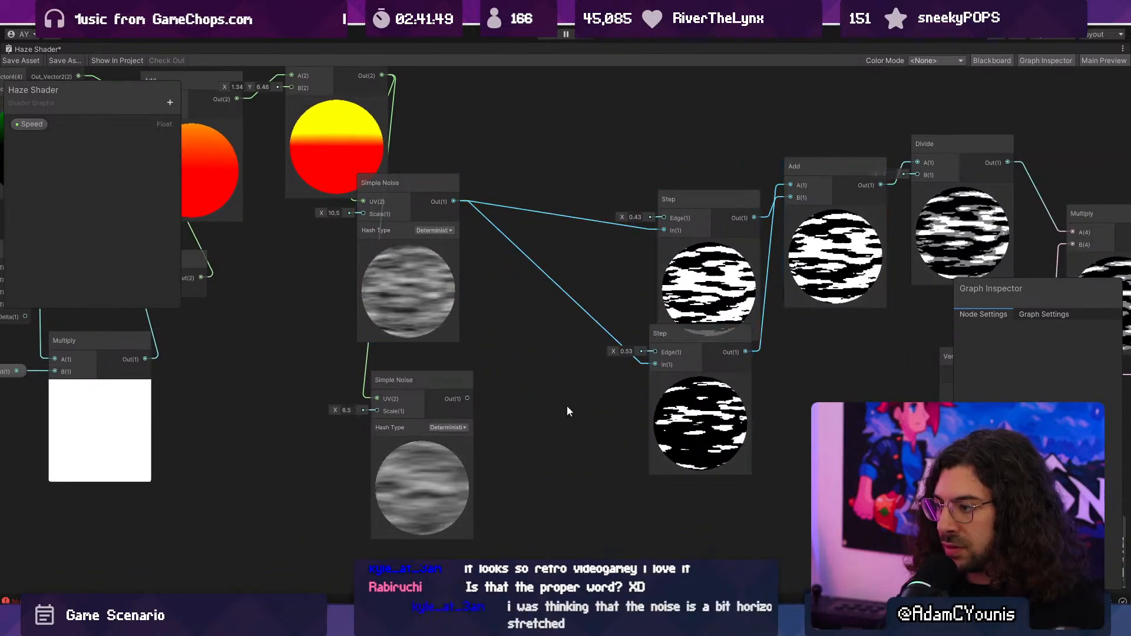
- Create an Add node that sums the outputs of both Simple Noise nodes
key("space")
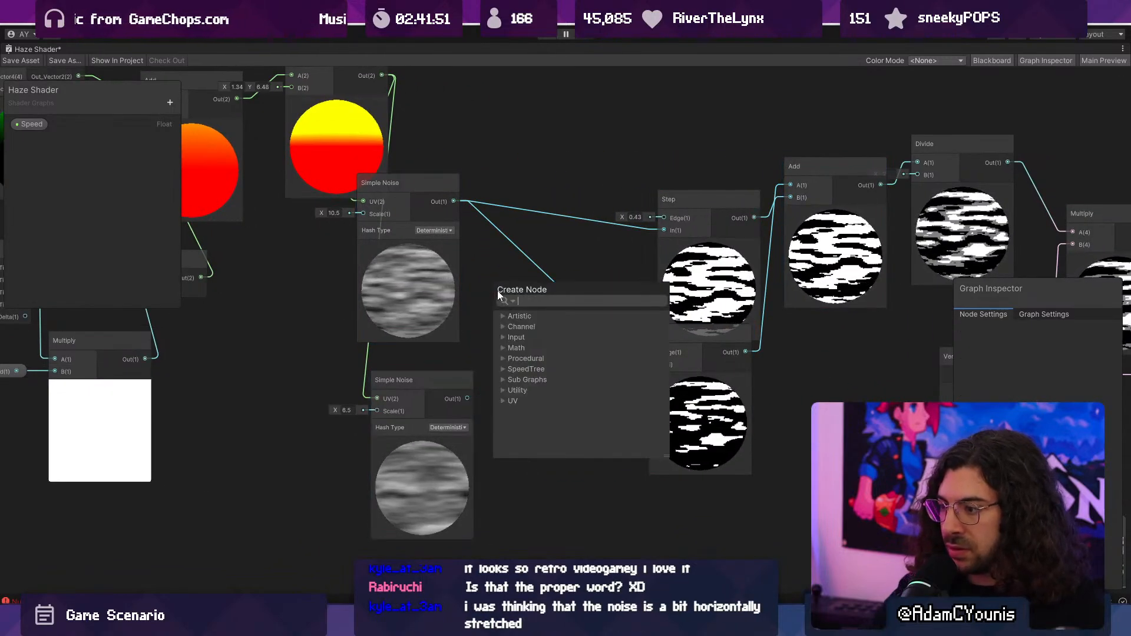
type("add")
key("Return")
left_click_drag(453, 201, 493, 293)
left_click_drag(543, 357, 533, 427)
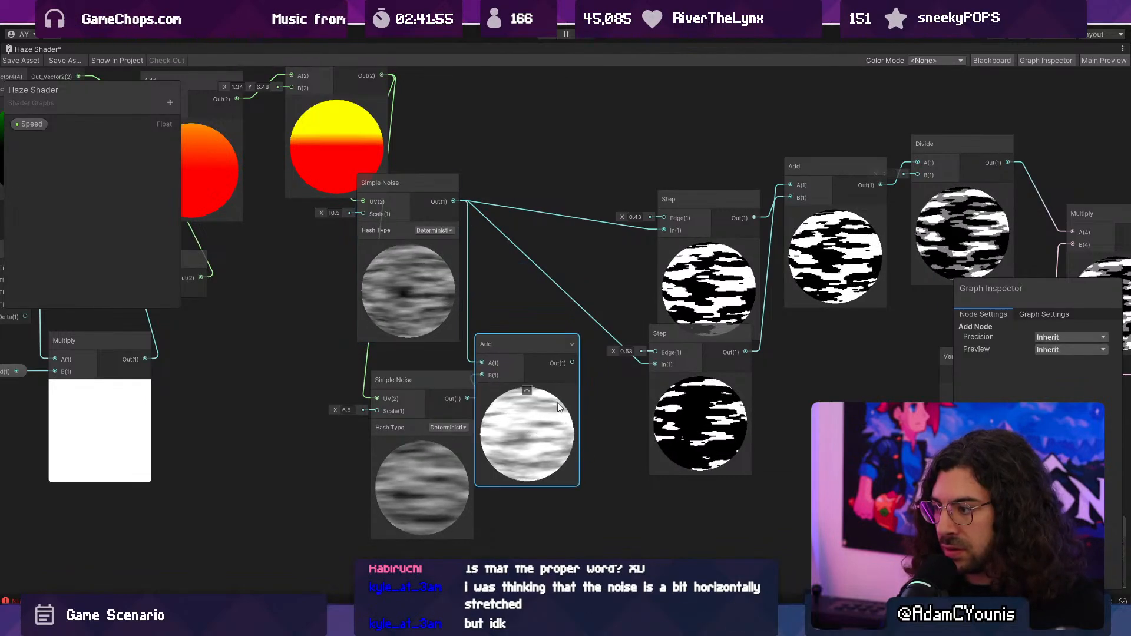
- Widen the gap before the Step nodes and feed the summed noise into a new Divide node with B at 2
middle_click_drag(586, 335, 401, 365)
scroll(453, 245, "down", 3)
scroll(412, 185, "down", 5)
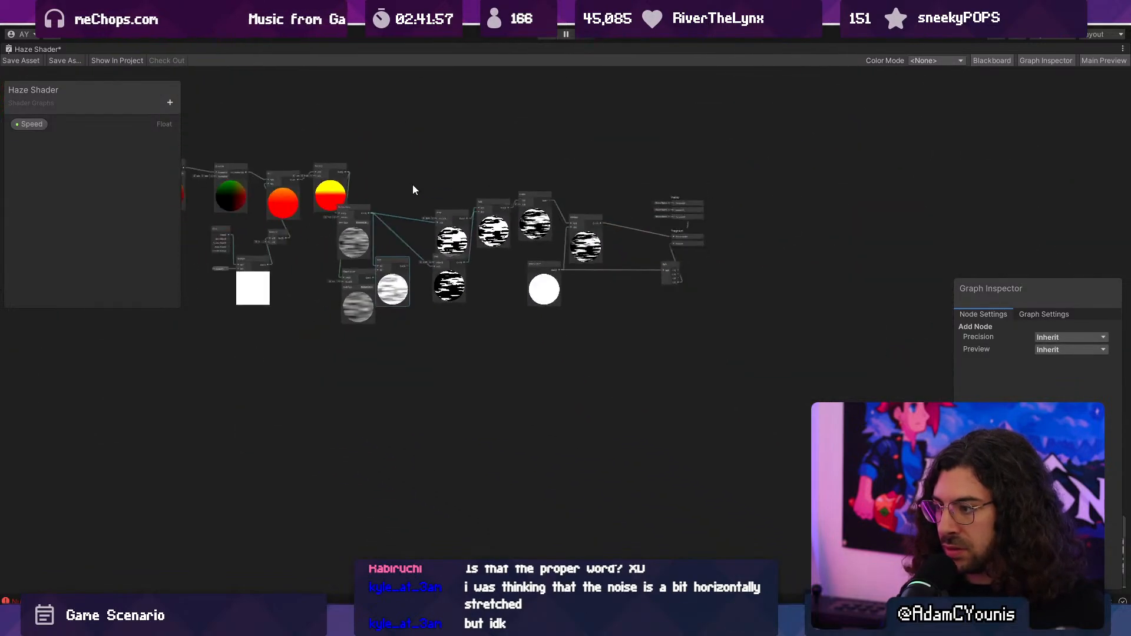
left_click_drag(398, 157, 716, 374)
left_click_drag(454, 291, 345, 281)
scroll(463, 296, "up", 3)
scroll(346, 280, "up", 3)
left_click_drag(421, 200, 495, 210)
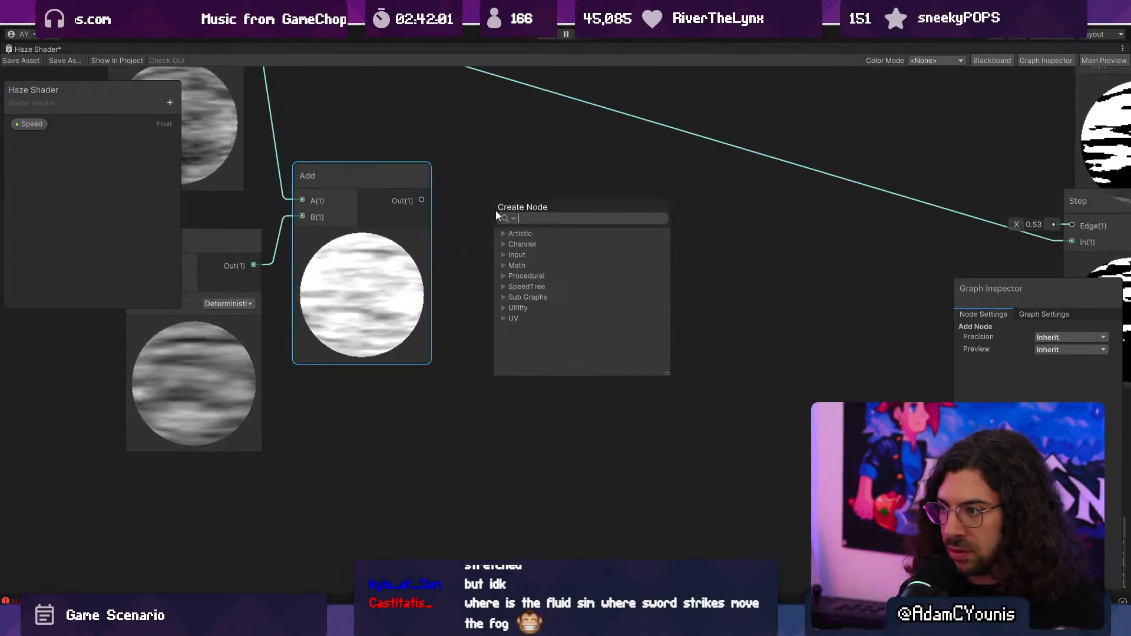
type("divide")
key("Return")
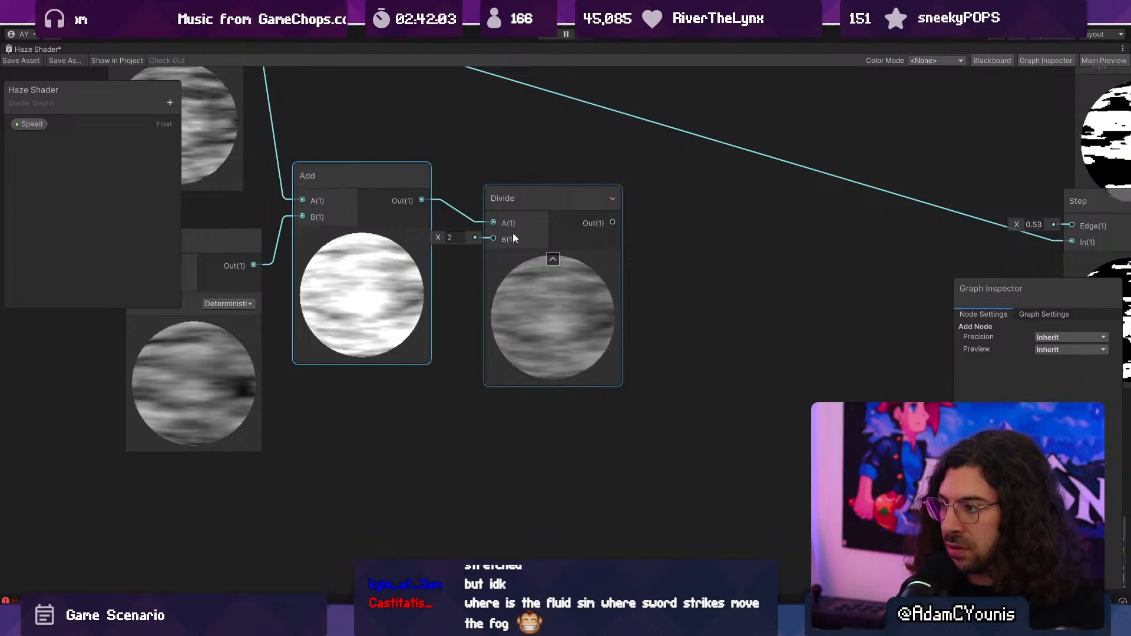
- Wire the new Divide output into the lower Step's In and the upper Step's Edge, and save the shader
scroll(512, 232, "down", 3)
left_click_drag(474, 278, 736, 288)
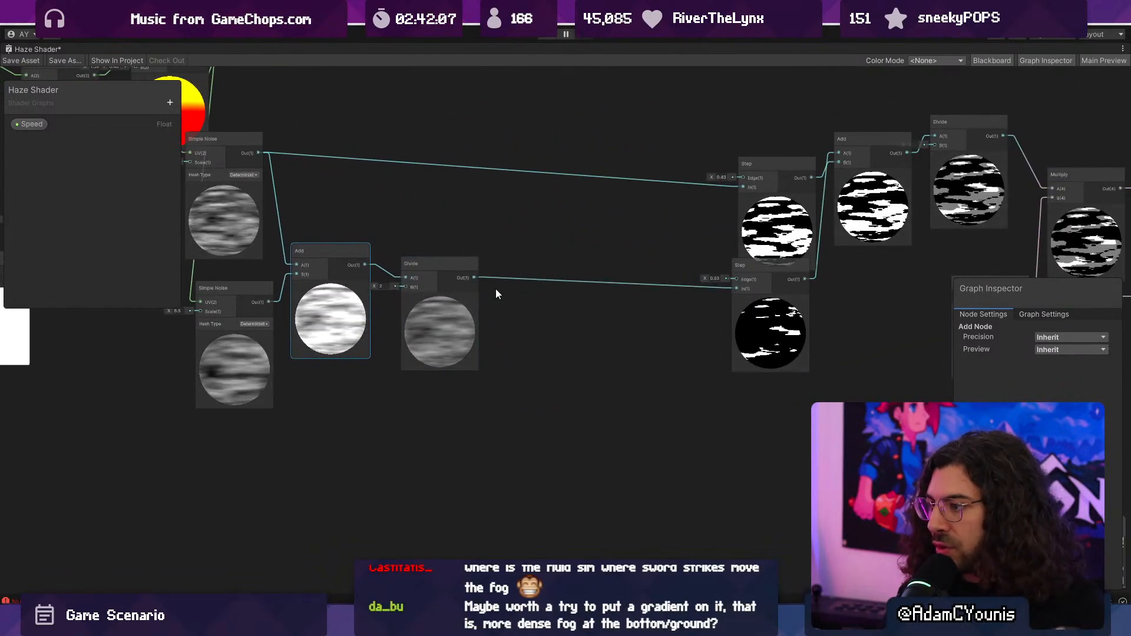
left_click_drag(474, 278, 737, 181)
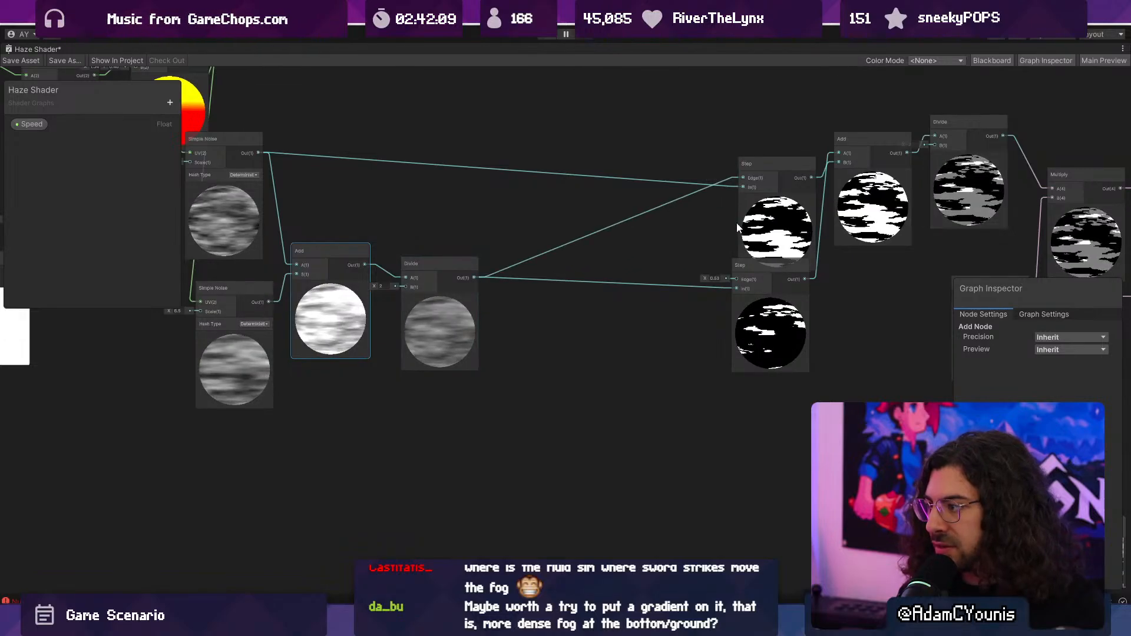
double_click(29, 49)
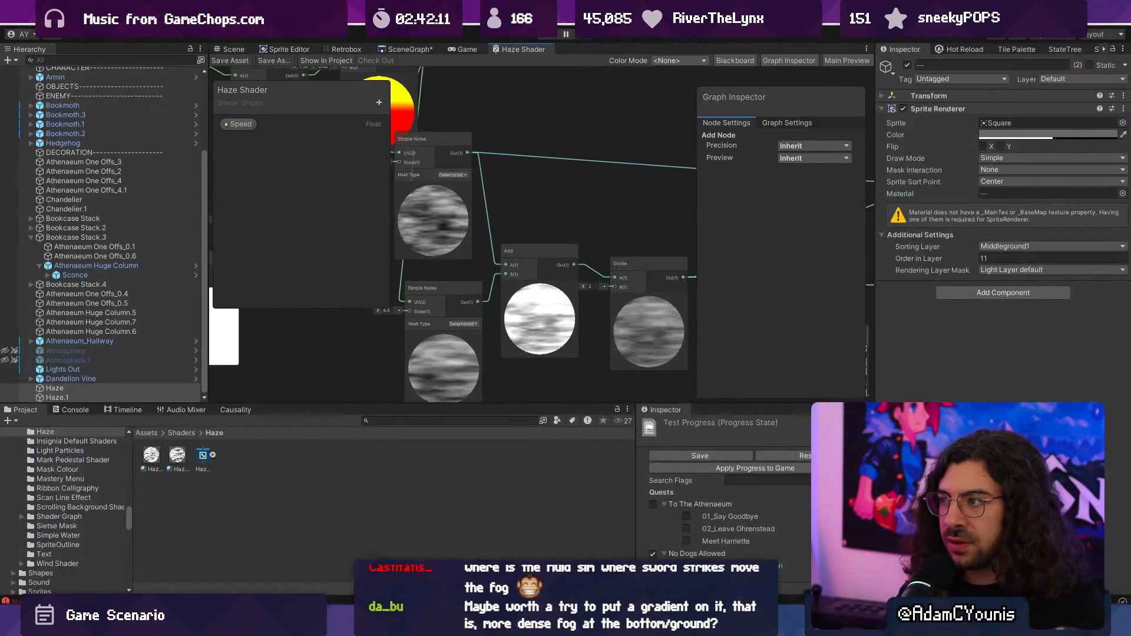
- Playtest the layered-noise haze by running past the first sconce and attacking the flying book beside the bookcase
left_click(544, 37)
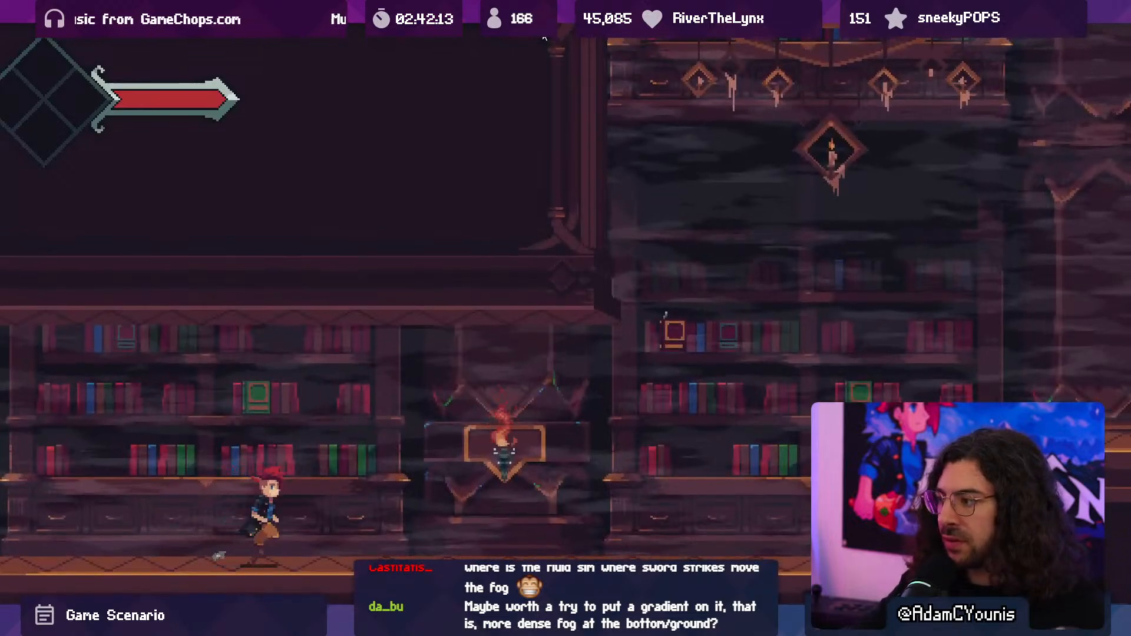
key("Right")
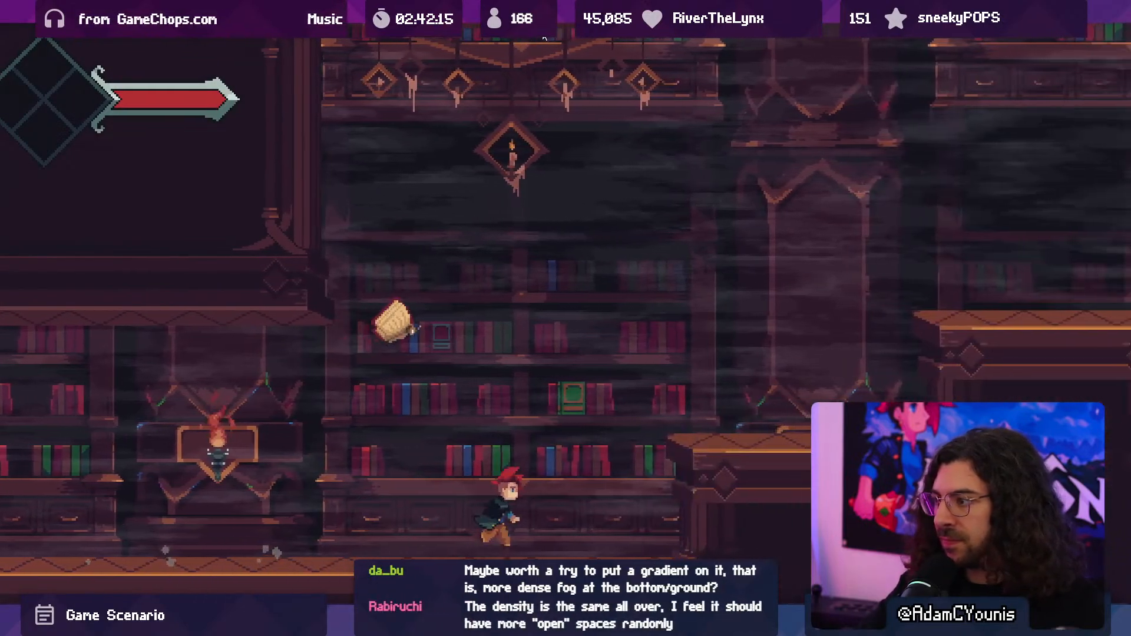
key("Left")
key("space")
key("x")
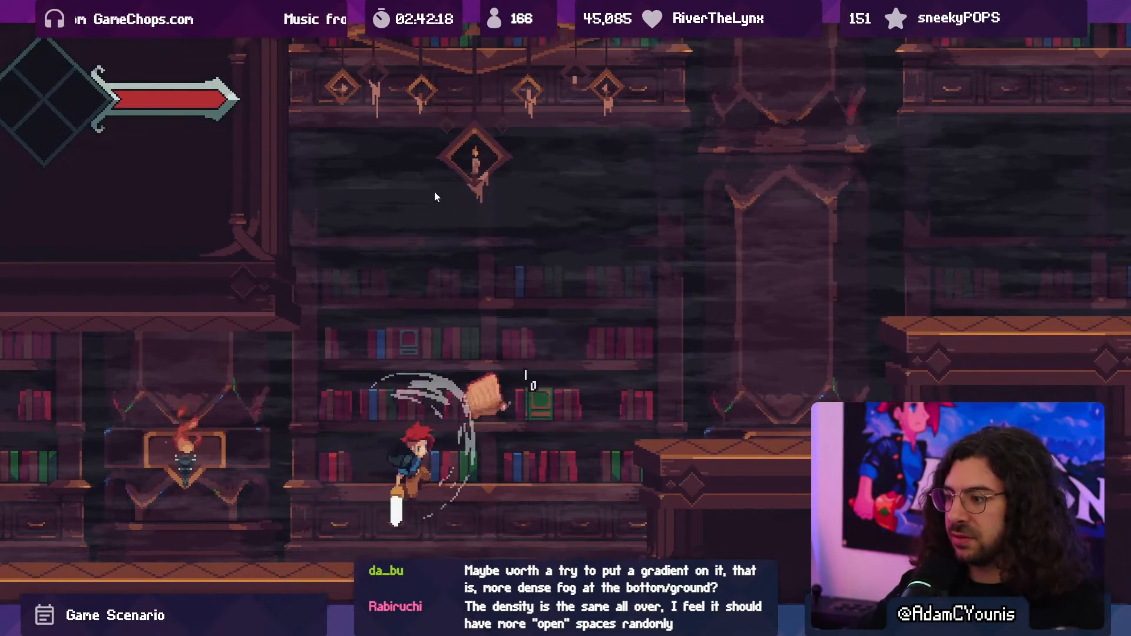
key("Right")
key("space")
key("Left")
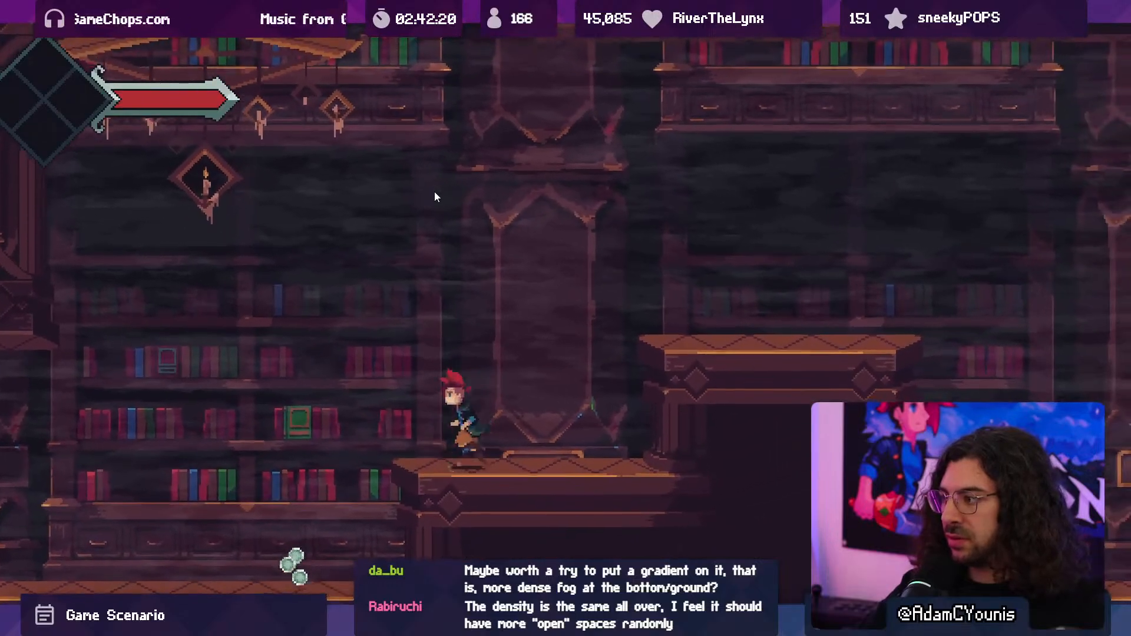
- Playtest the layered haze by jumping across the desk platforms and dropping down toward the next wall sconce
key("Right")
key("space")
key("space")
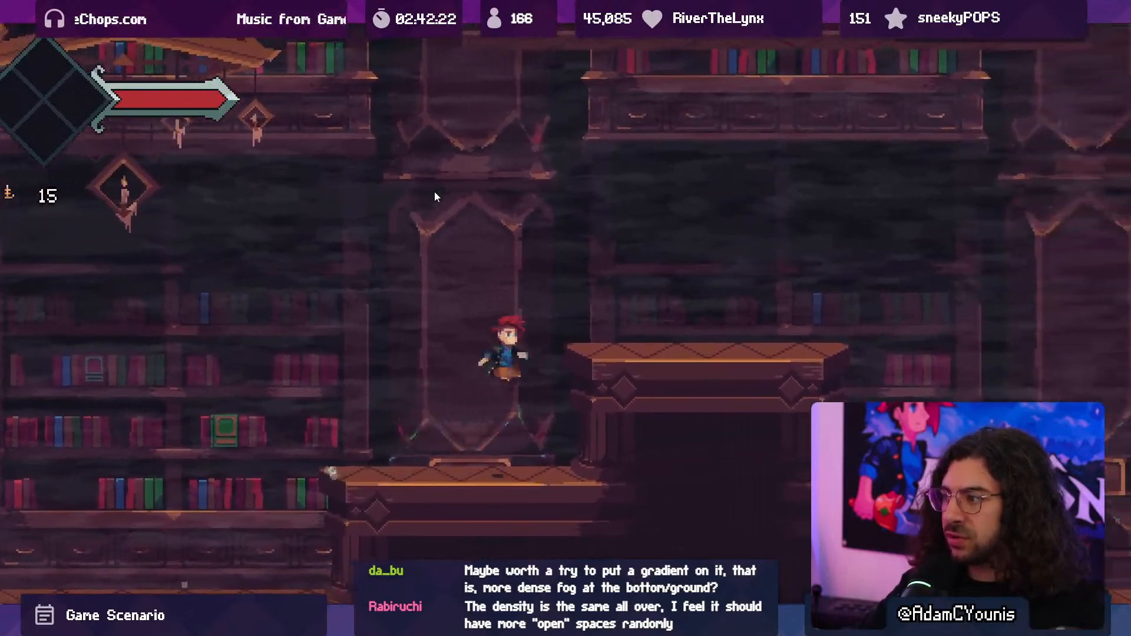
key("Right")
key("space")
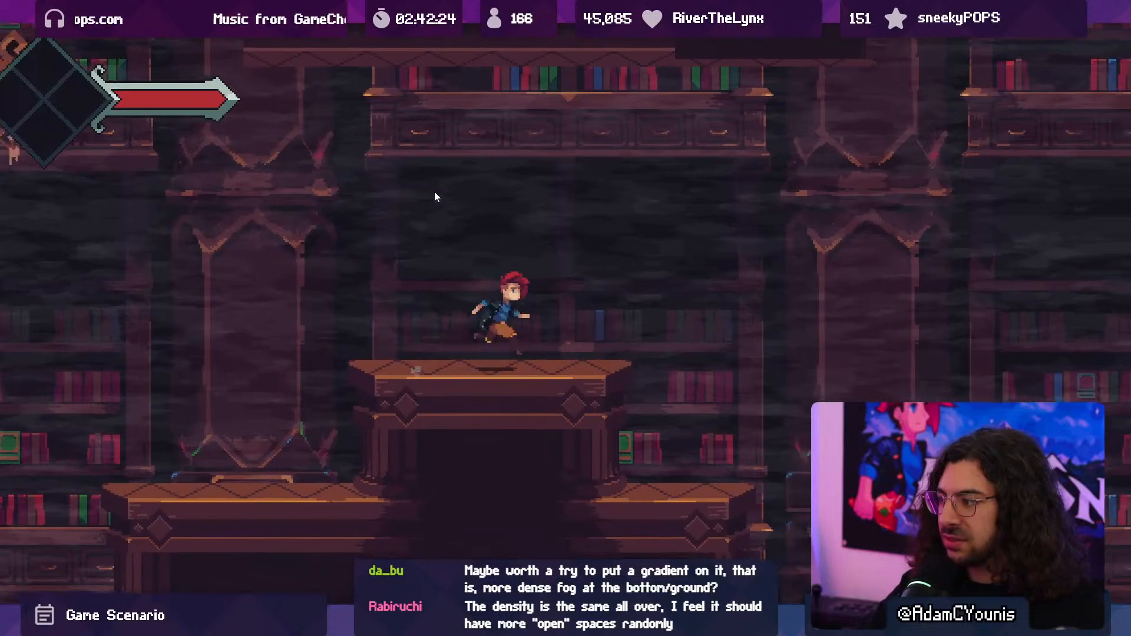
key("Right")
- Fight and defeat the hedgehog beside the wall sconce to view the haze during combat
key("x")
key("x")
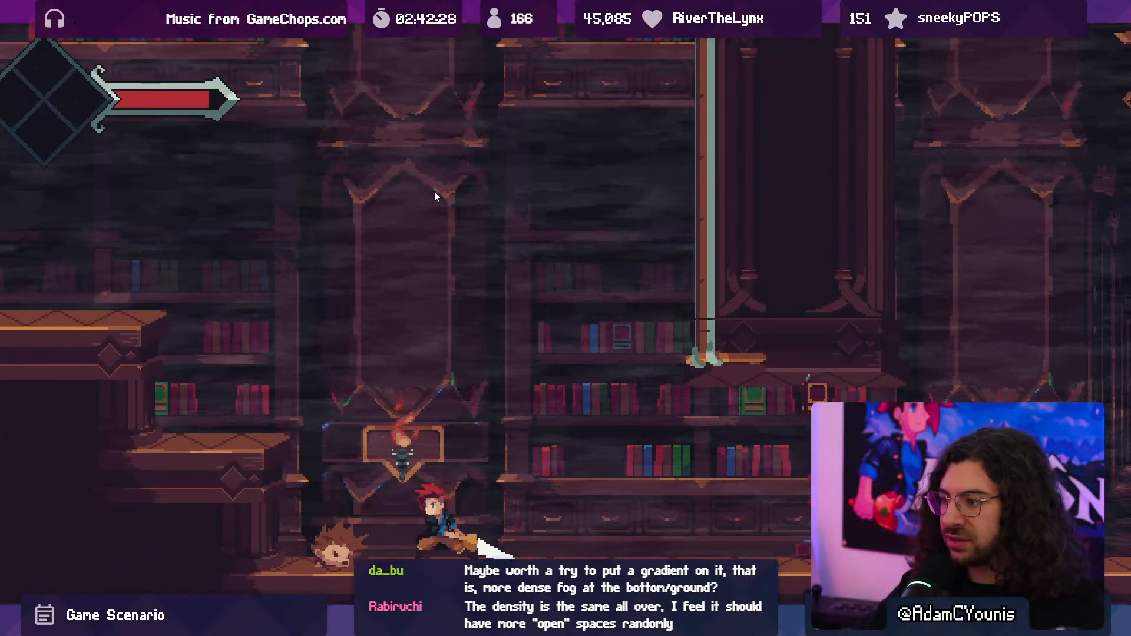
key("x")
key("Left")
key("space")
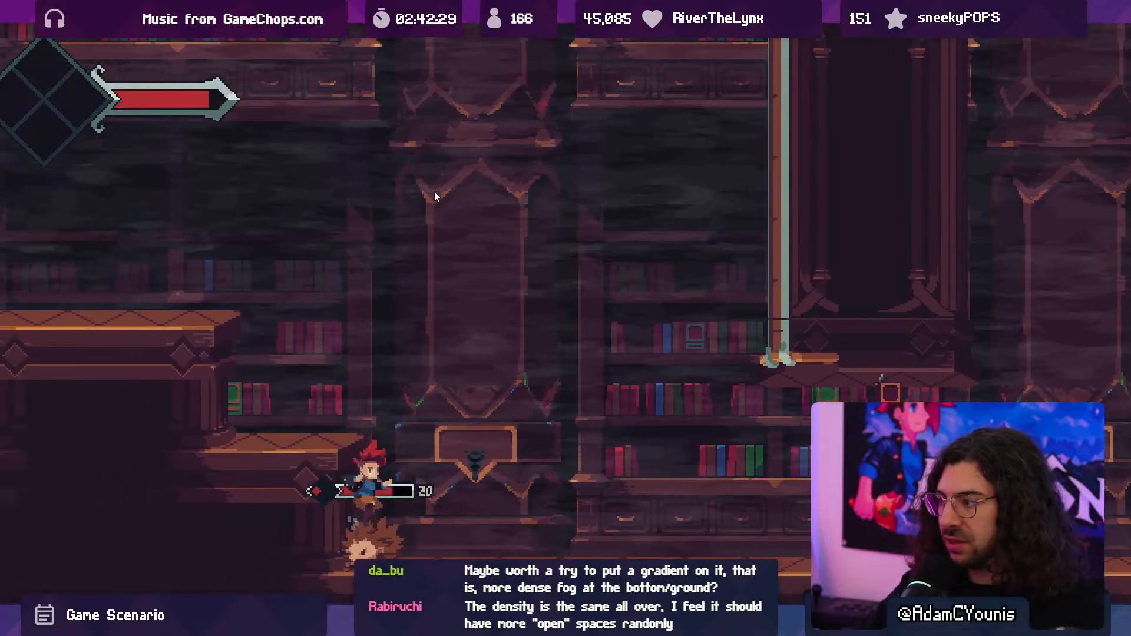
key("Right")
key("Left")
key("x")
key("x")
key("x")
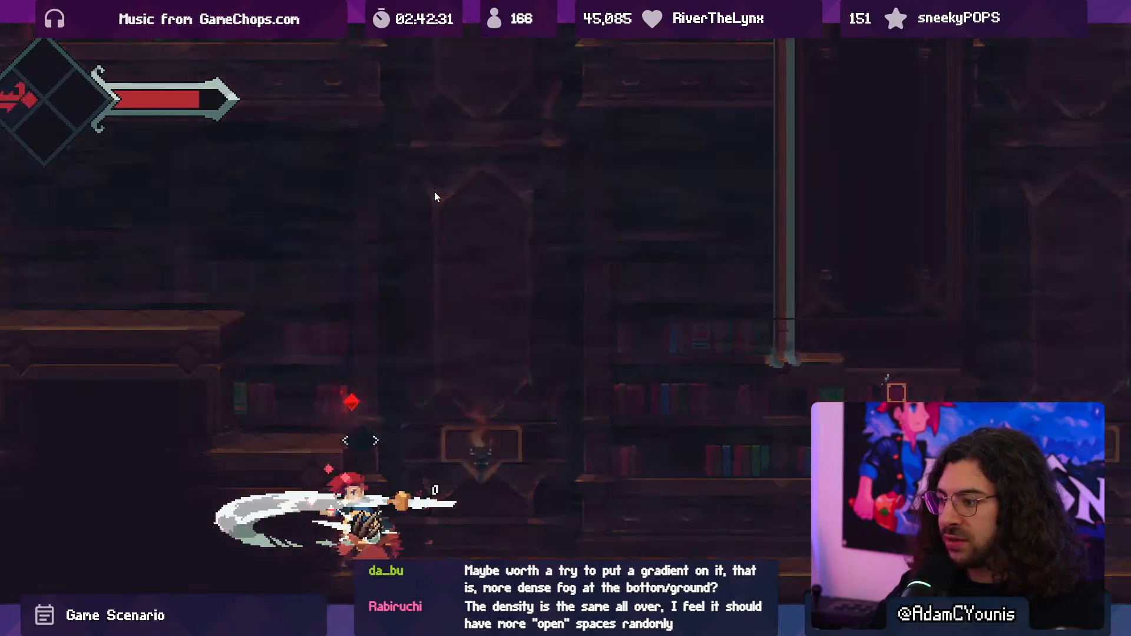
- Climb back onto the desk platforms and return past the sconce to check the haze while the camera moves
key("Left")
key("space")
key("space")
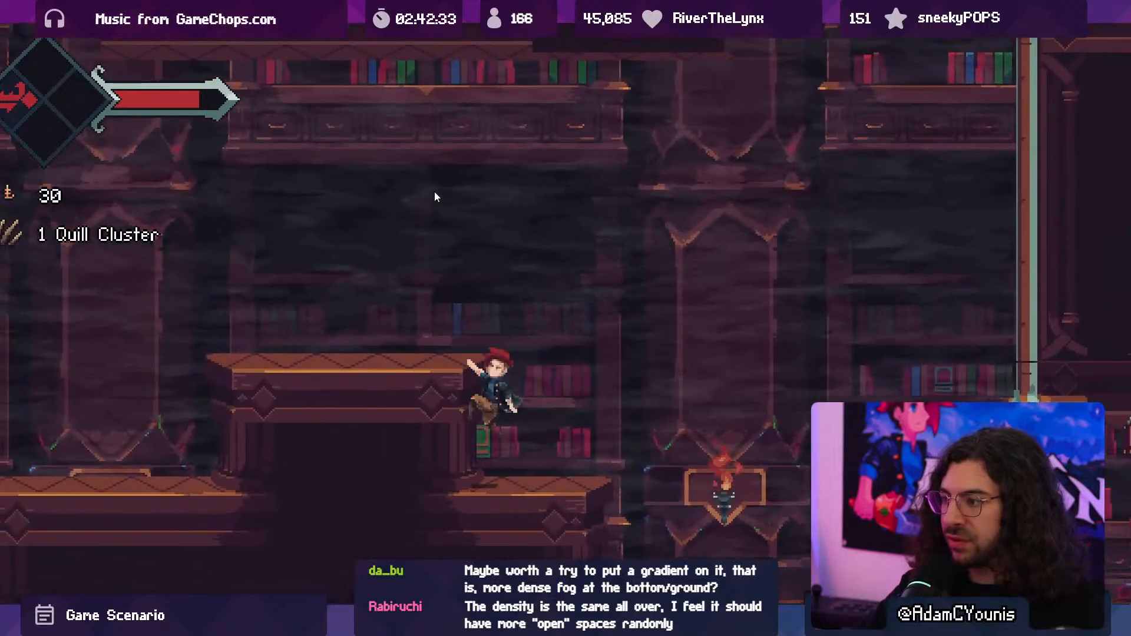
key("Left")
key("Right")
key("x")
key("space")
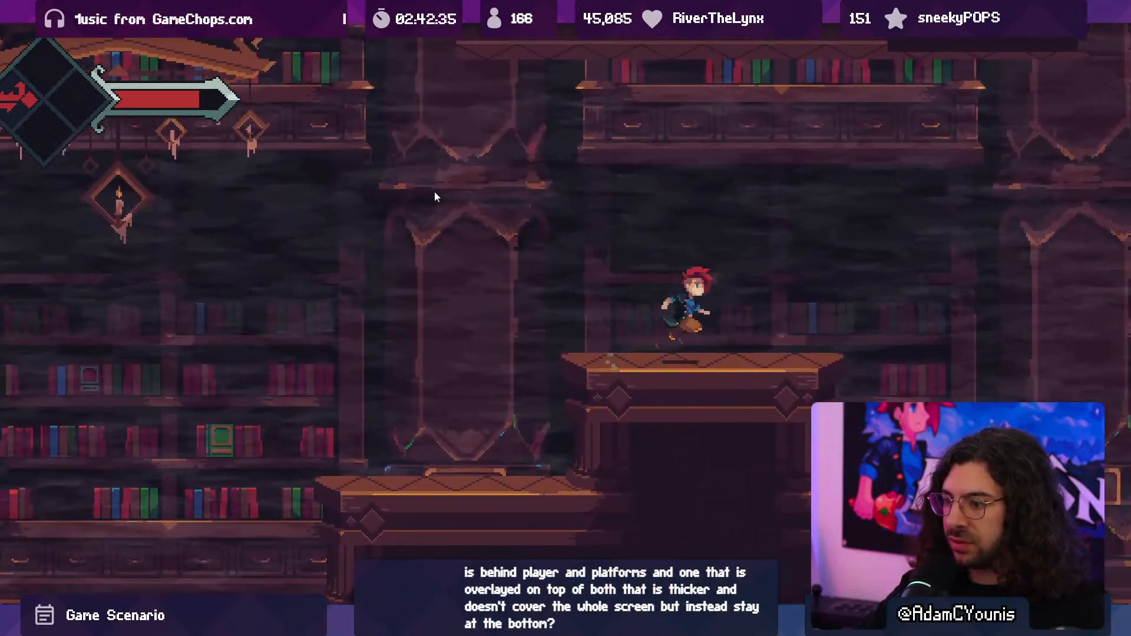
key("Right")
key("x")
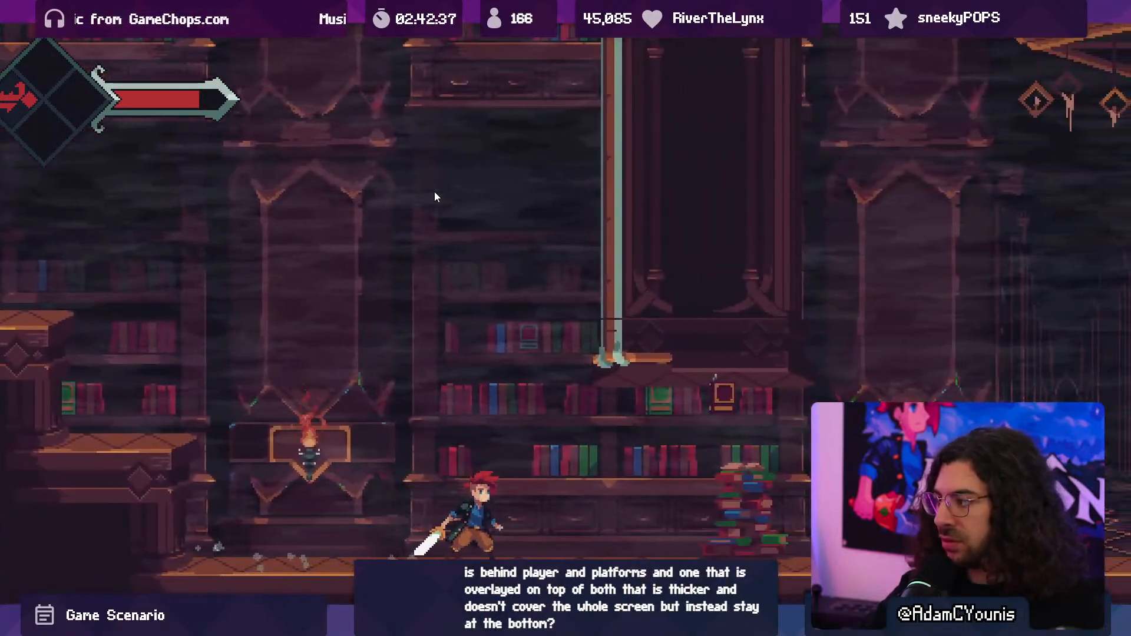
- Defeat the flying book beyond the book pile, run back toward the desk platforms, and end the playtest
key("Right")
key("x")
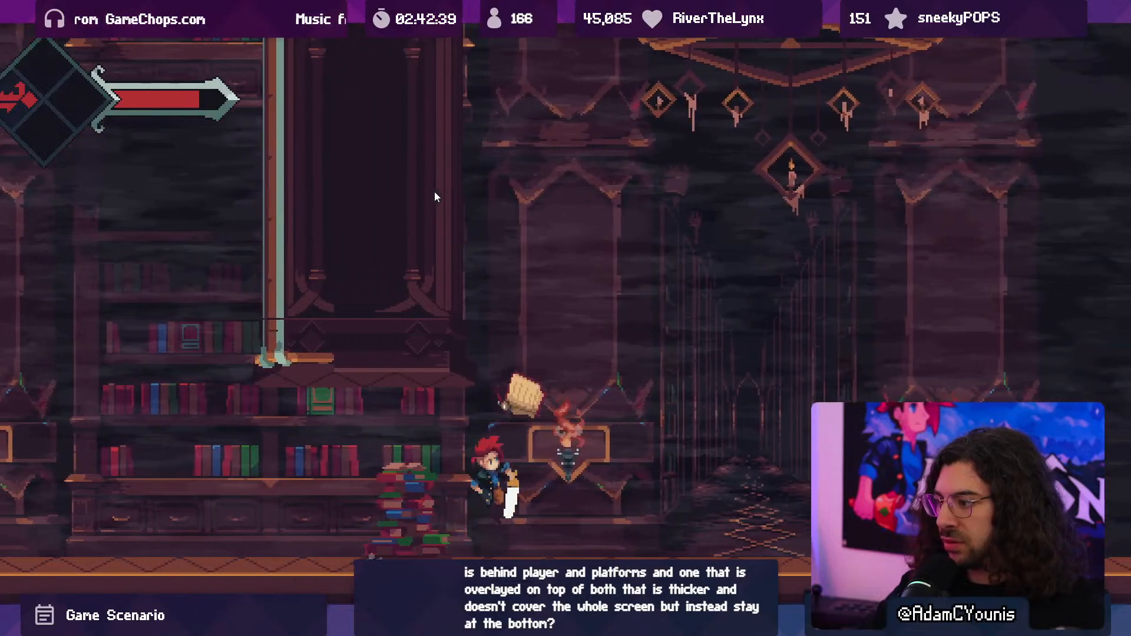
key("Right")
key("x")
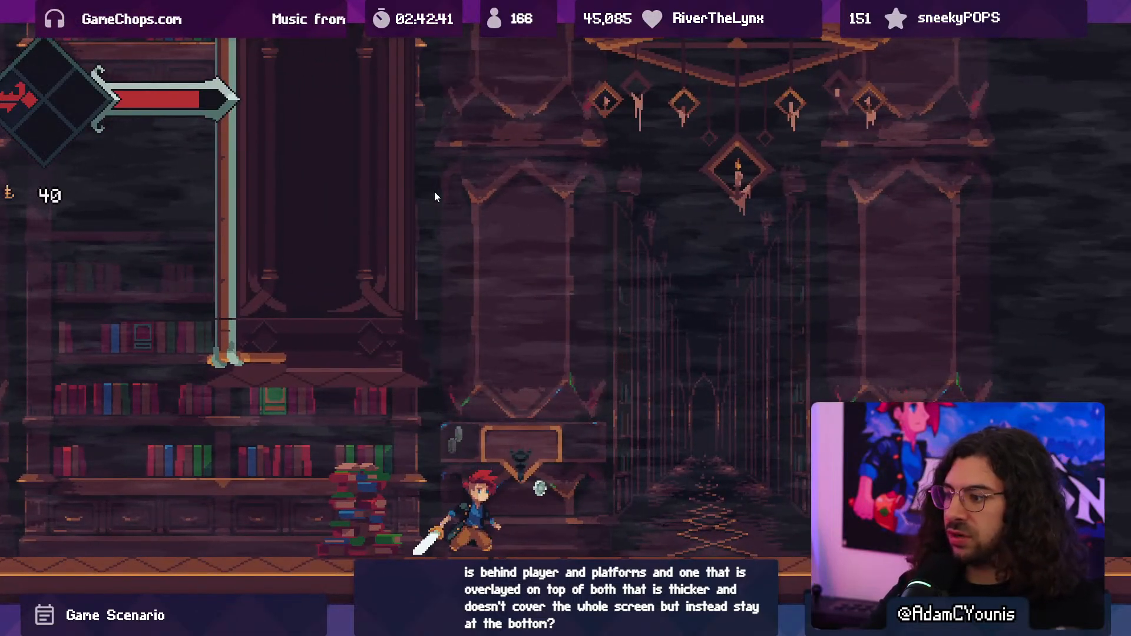
key("Right")
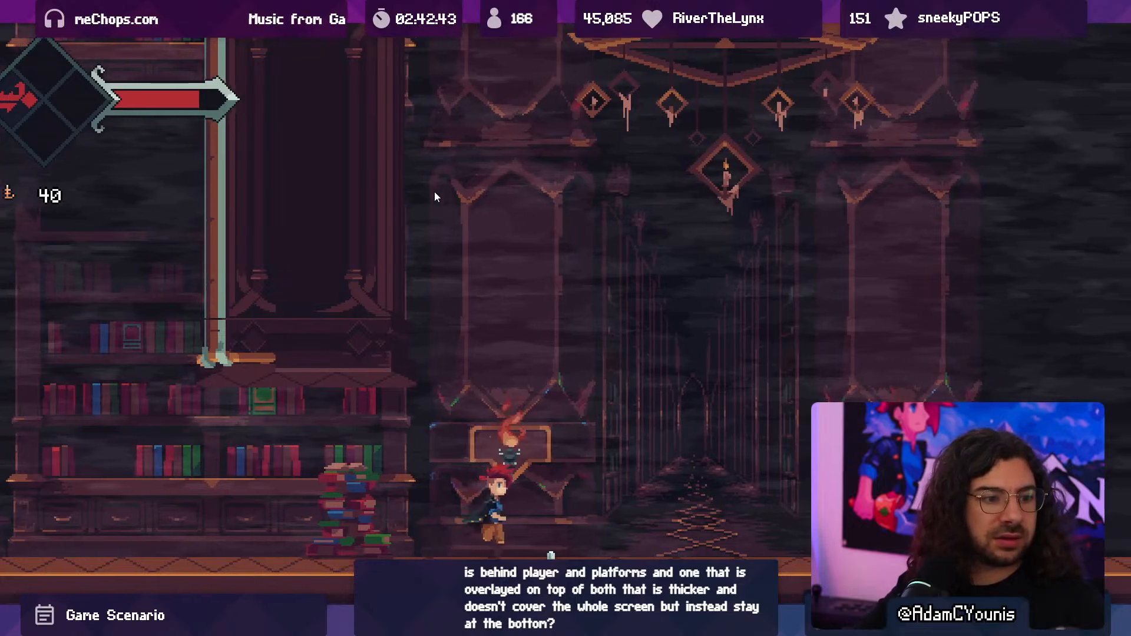
key("Left")
key("space")
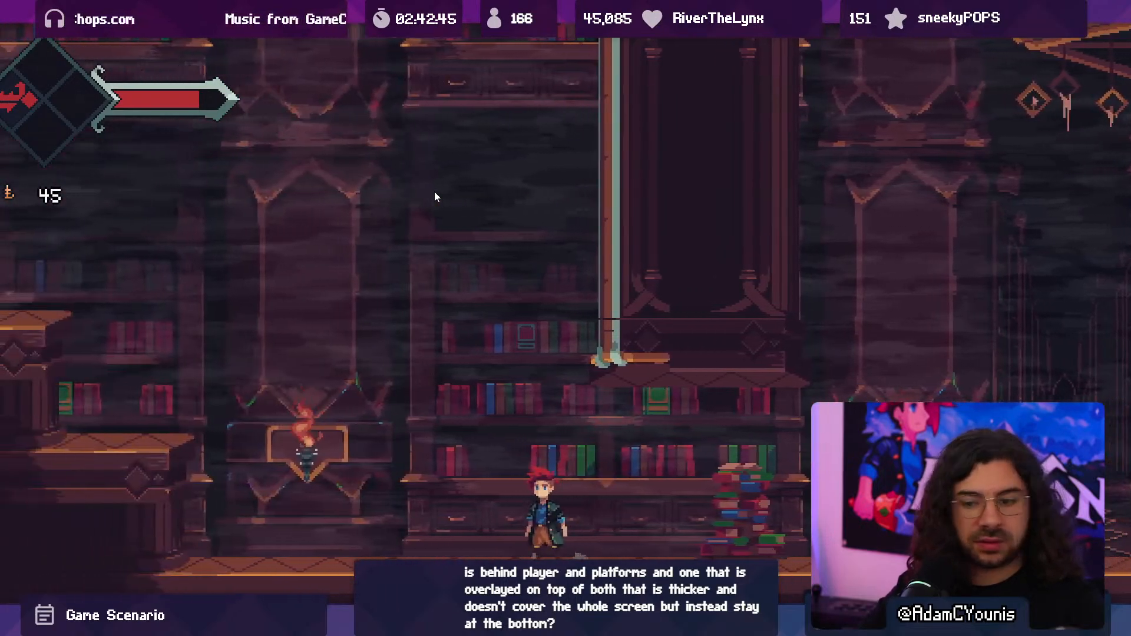
key("shift+space")
left_click(538, 40)
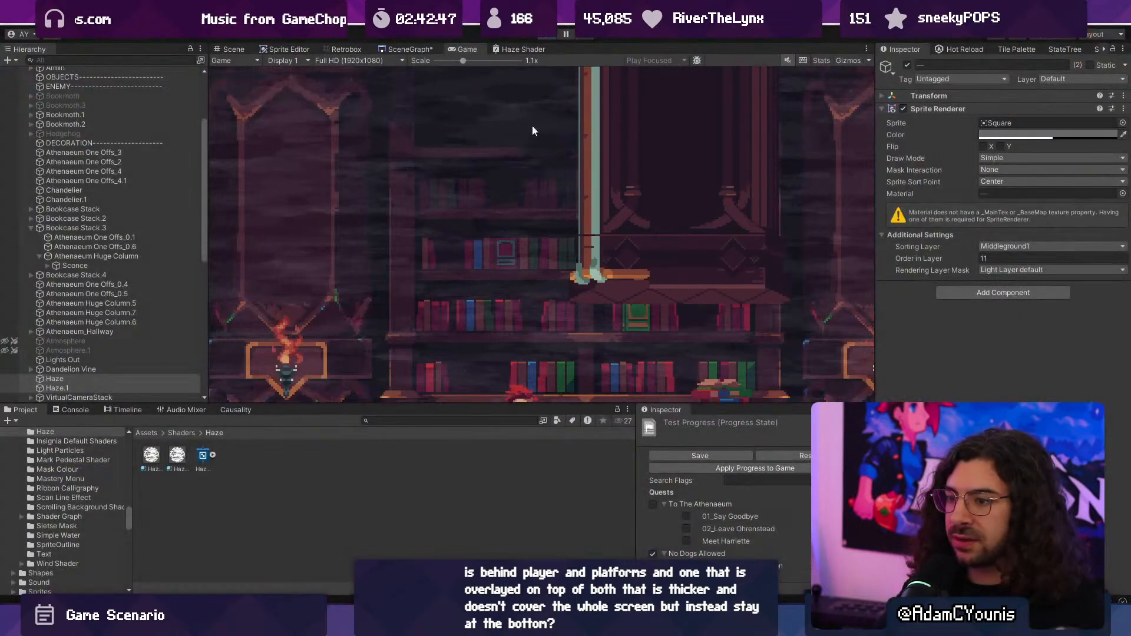
- Add a Float property named Thickness to the Haze Shader used by the Haze object
left_click(97, 388)
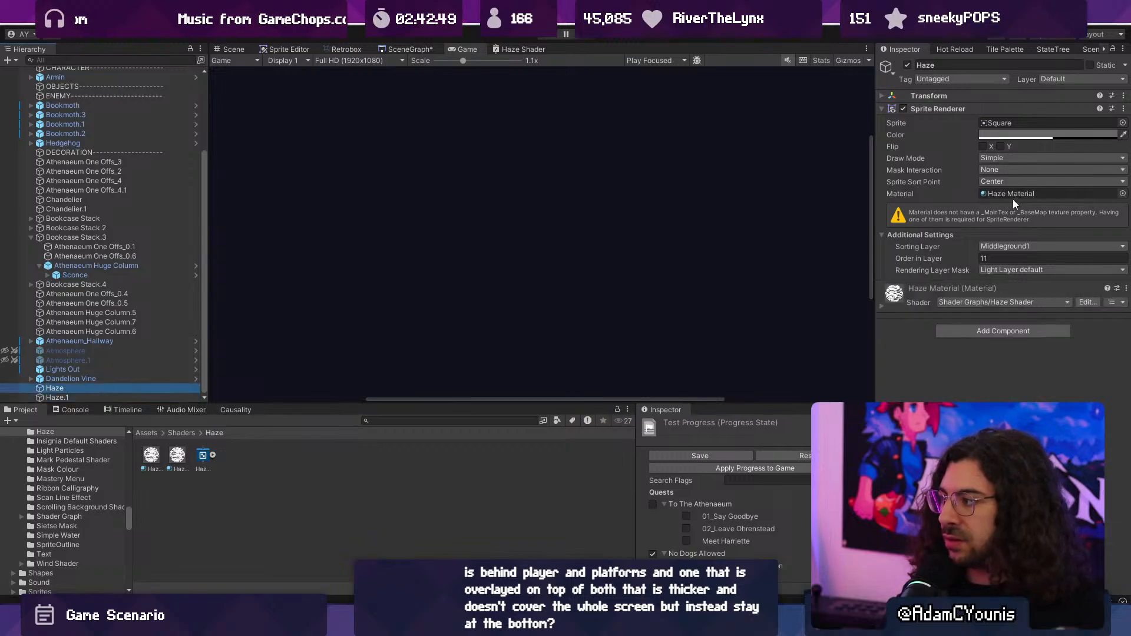
left_click(510, 48)
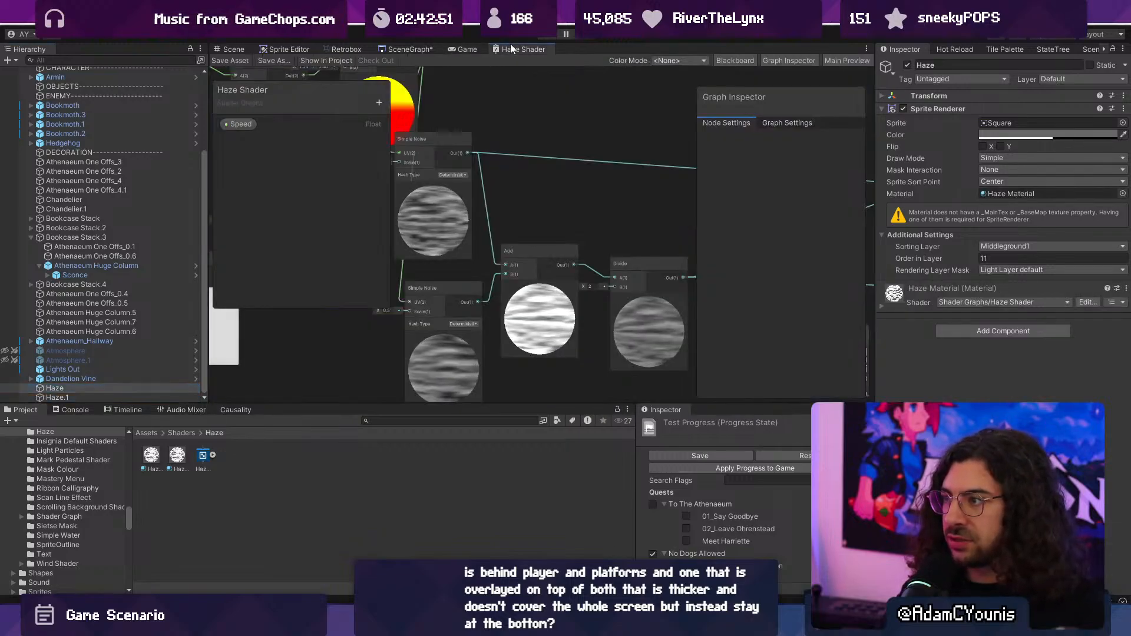
key("shift+space")
left_click(170, 102)
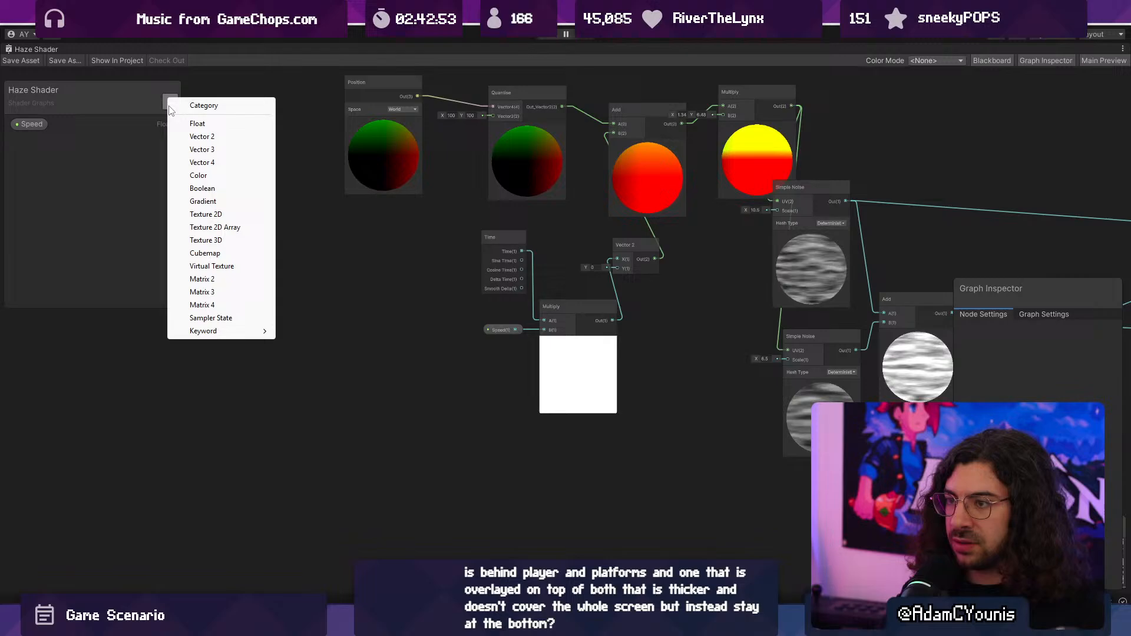
left_click(211, 123)
type("Thickness")
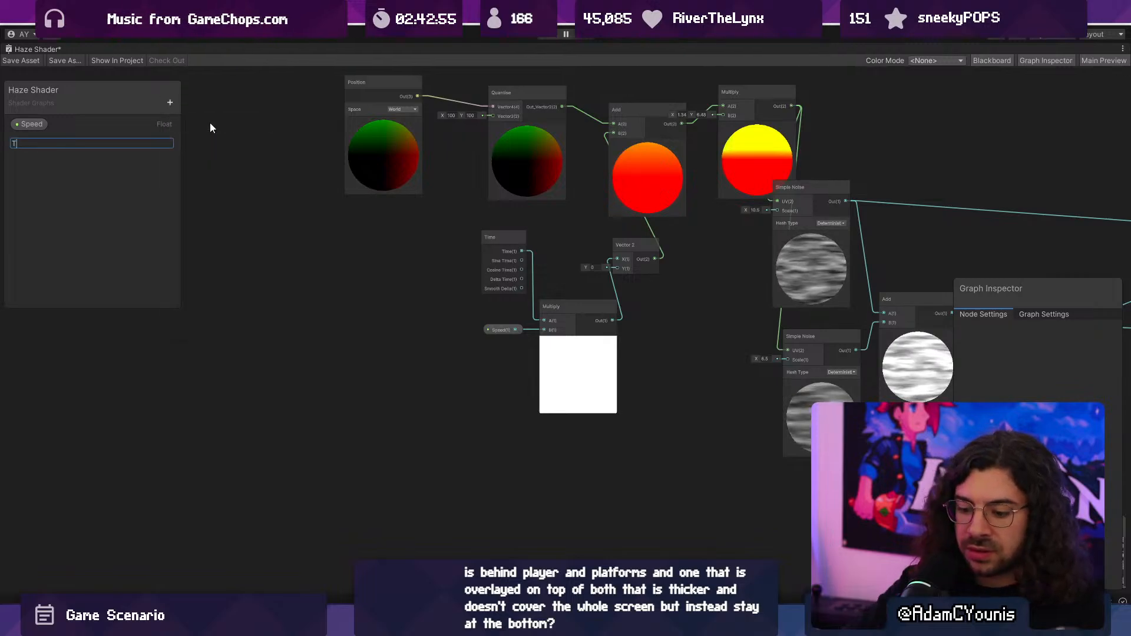
key("Return")
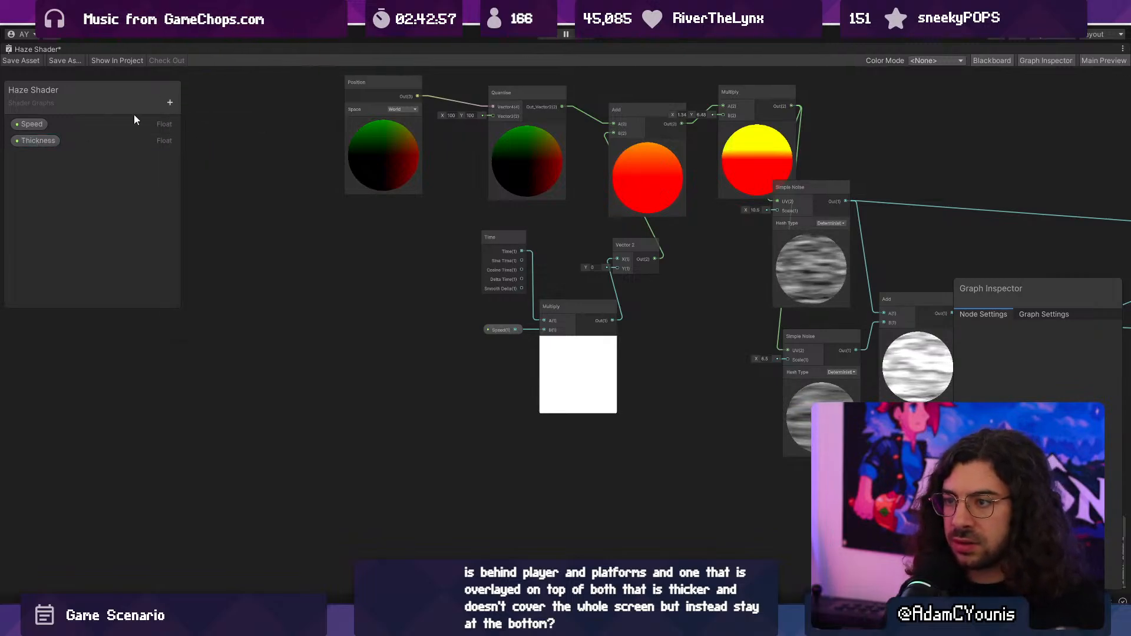
- Add a second Float property named Offset to the Haze Shader
left_click(169, 103)
left_click(209, 130)
type("Offset")
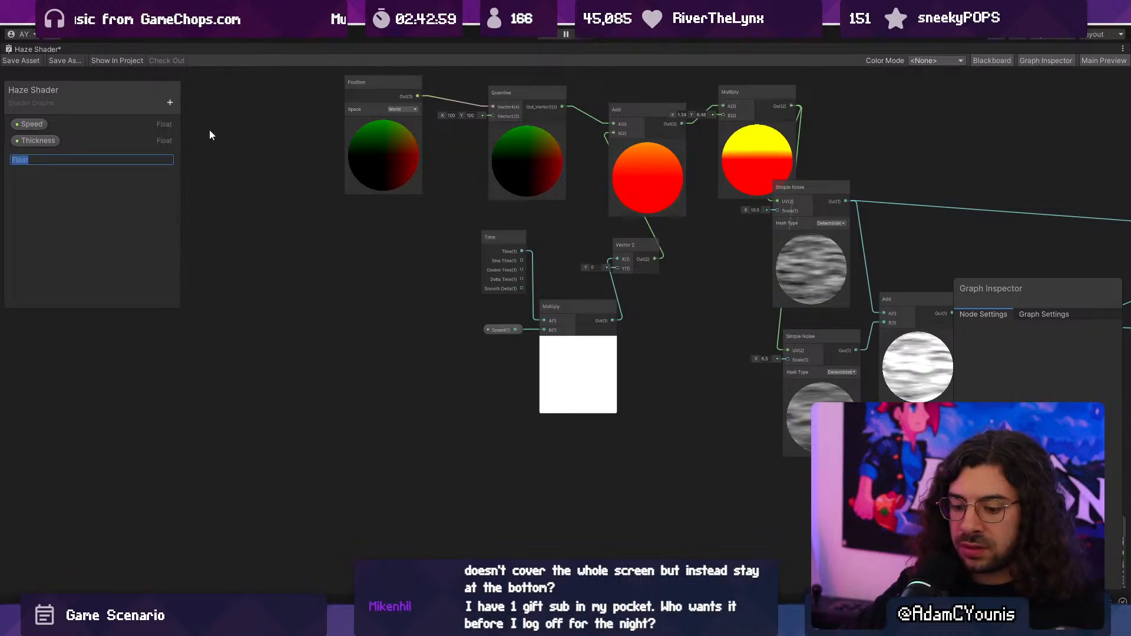
key("Return")
- Place the Offset property in the graph and sum it with the Time output through a new Add node
left_click_drag(30, 156, 441, 336)
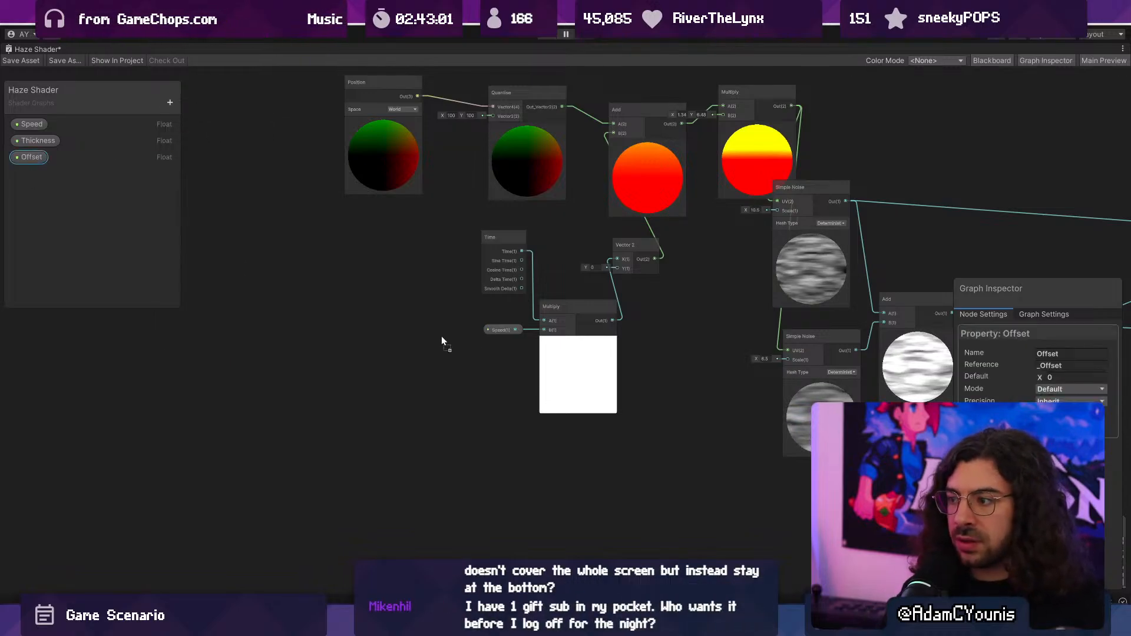
scroll(472, 338, "up", 5)
middle_click_drag(456, 316, 479, 442)
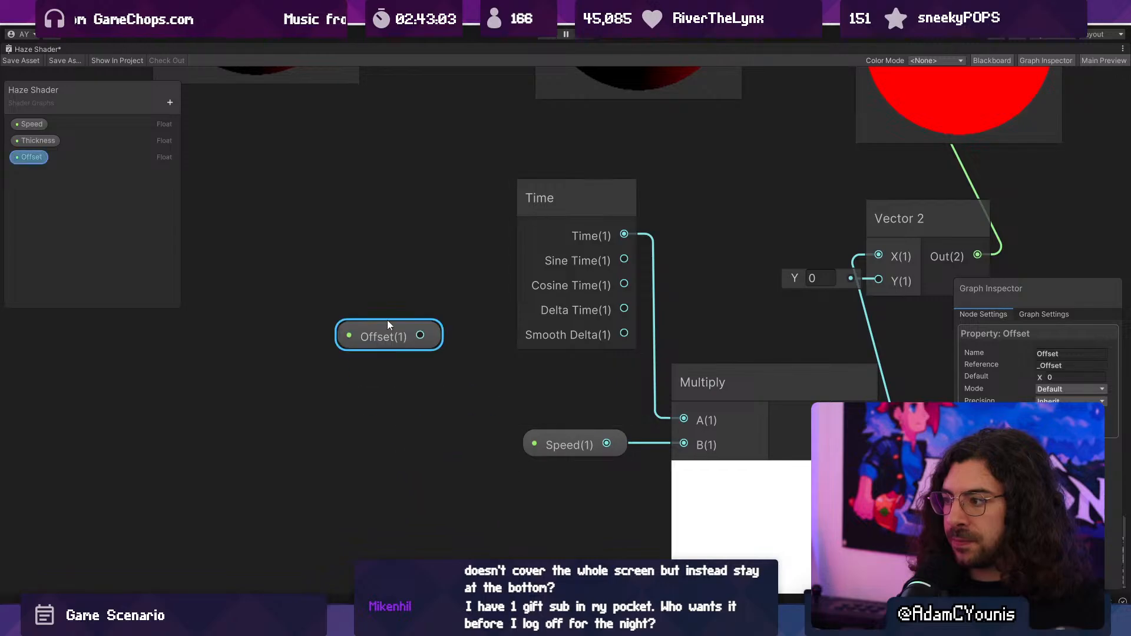
left_click_drag(582, 219, 582, 272)
type("add")
key("Return")
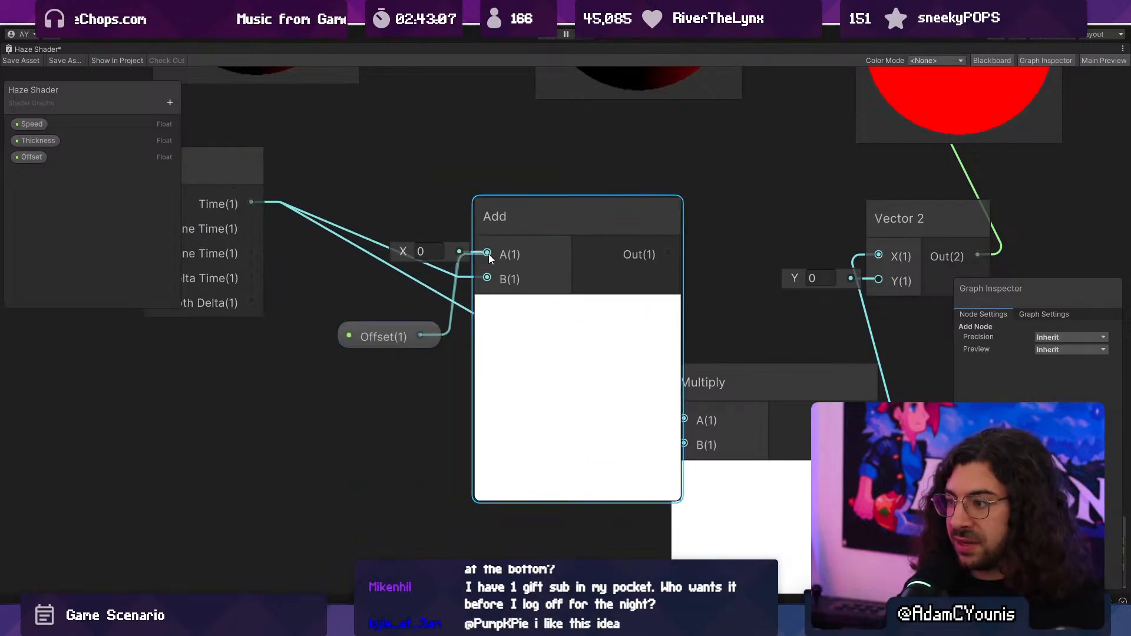
left_click_drag(489, 254, 490, 255)
- Feed the Time and Offset sum into input A of the speed Multiply node, tidy the surrounding nodes, and save the shader
scroll(528, 279, "down", 4)
left_click_drag(588, 365, 501, 368)
left_click(470, 296)
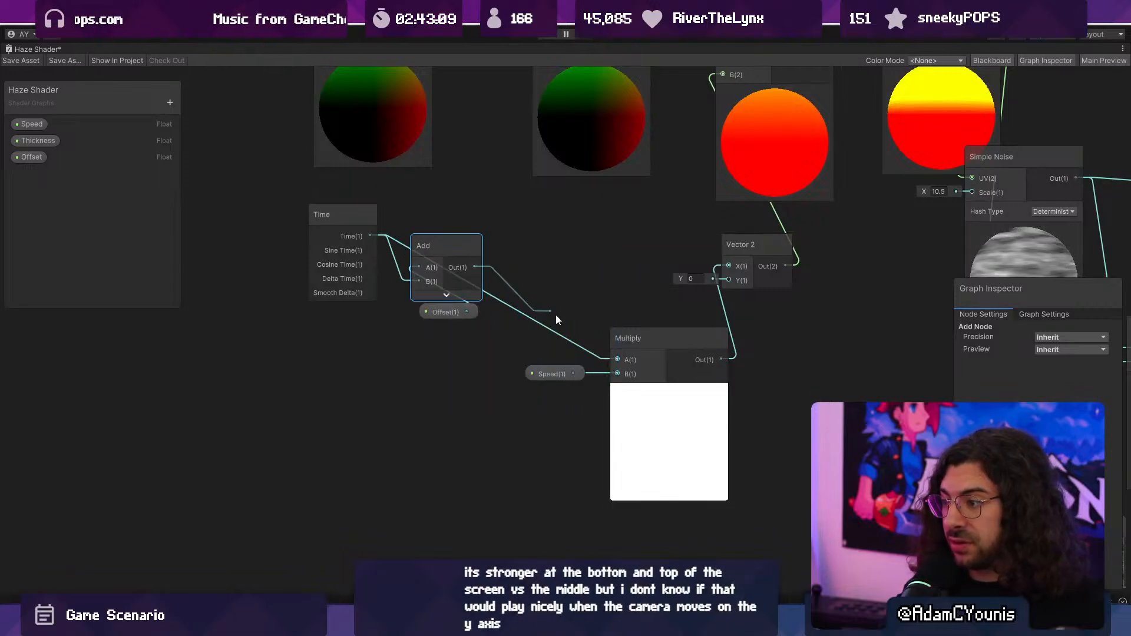
left_click_drag(555, 320, 609, 358)
left_click_drag(432, 249, 543, 281)
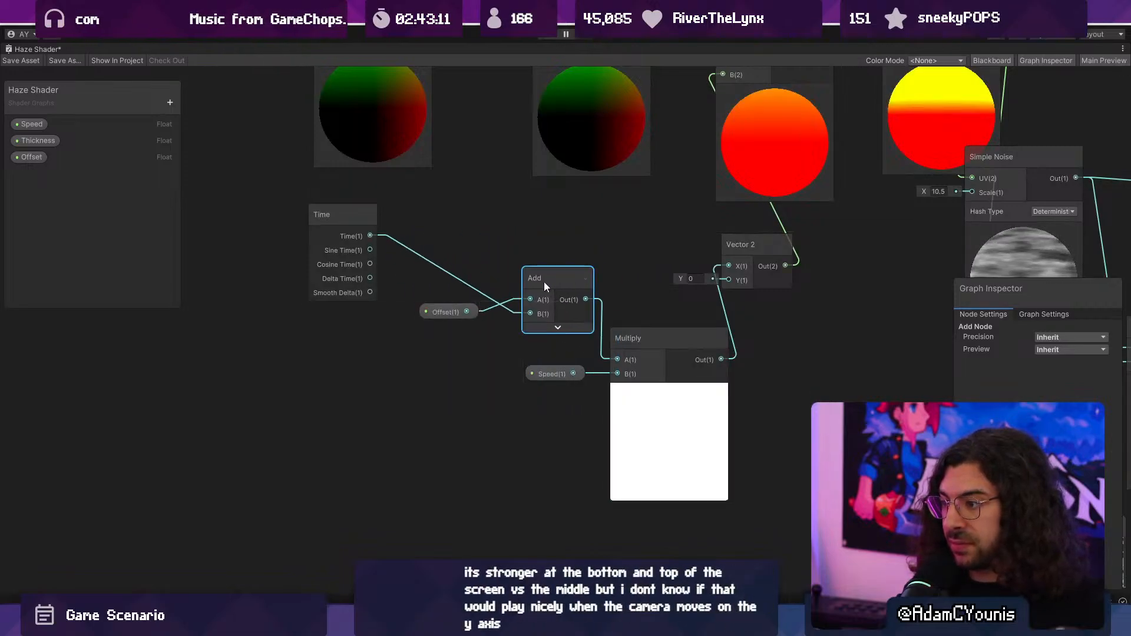
left_click_drag(436, 312, 466, 261)
left_click_drag(337, 218, 426, 296)
scroll(323, 344, "down", 2)
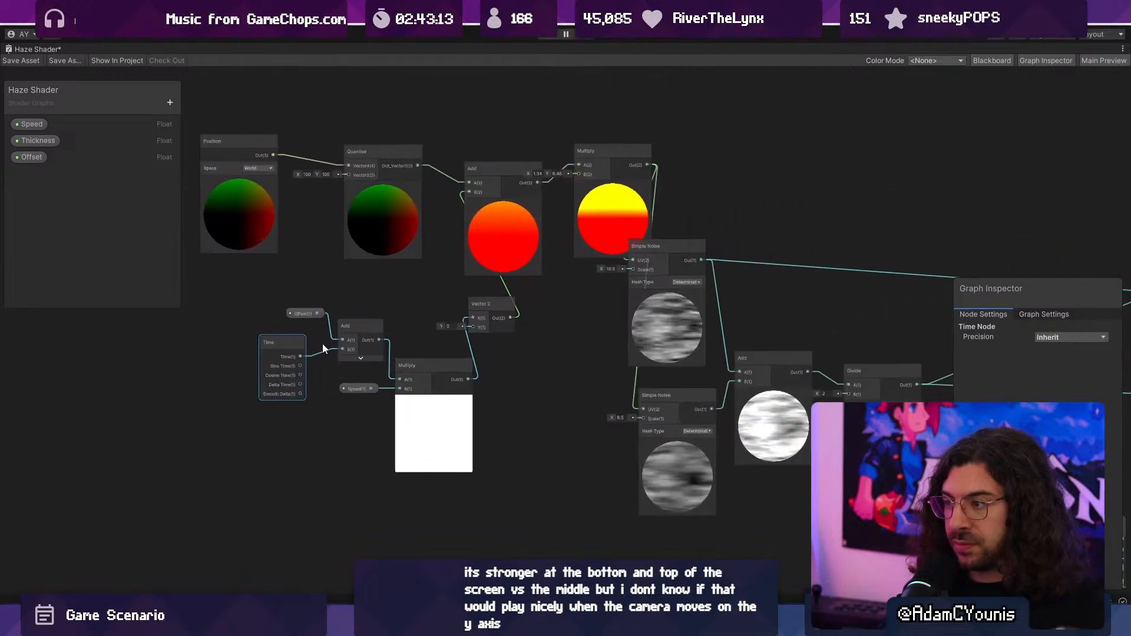
key("ctrl+s")
- Space the upper Add node away from its Multiply node and test the effect of that Multiply's B Y value
middle_click_drag(651, 347, 609, 366)
scroll(594, 315, "up", 2)
middle_click_drag(601, 309, 662, 347)
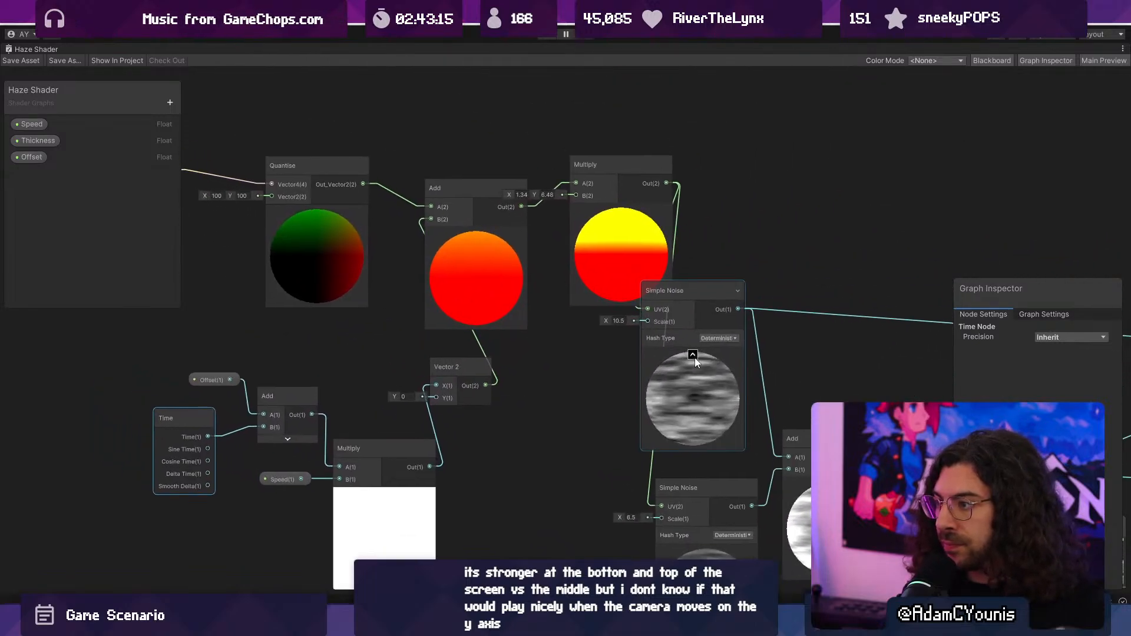
scroll(584, 215, "up", 2)
left_click_drag(469, 235, 426, 215)
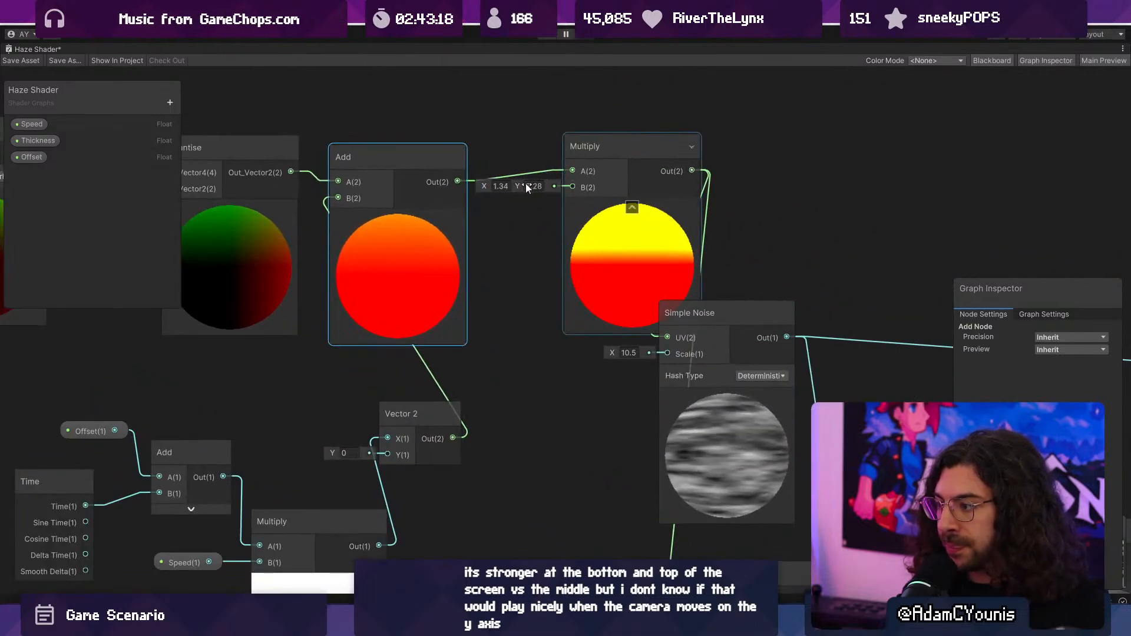
left_click_drag(525, 186, 517, 187)
left_click(559, 244)
middle_click_drag(561, 245, 537, 284)
scroll(457, 238, "up", 1)
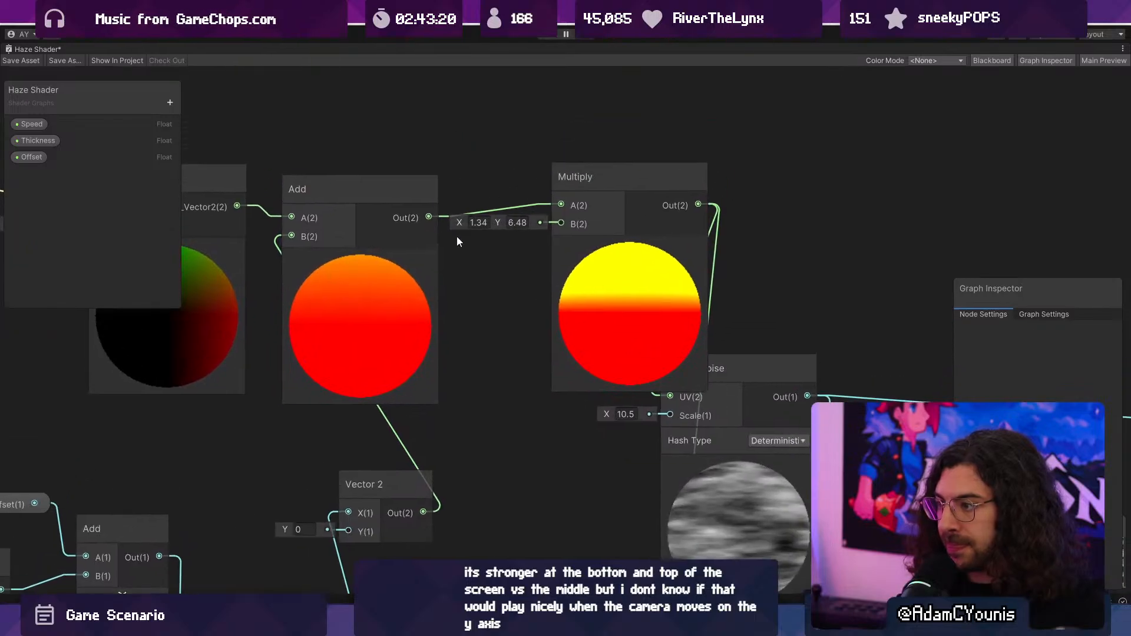
- Place the Thickness property beside the upper Multiply node and create a Vector 2 node from its output
left_click_drag(53, 145, 418, 148)
left_click_drag(502, 162, 542, 222)
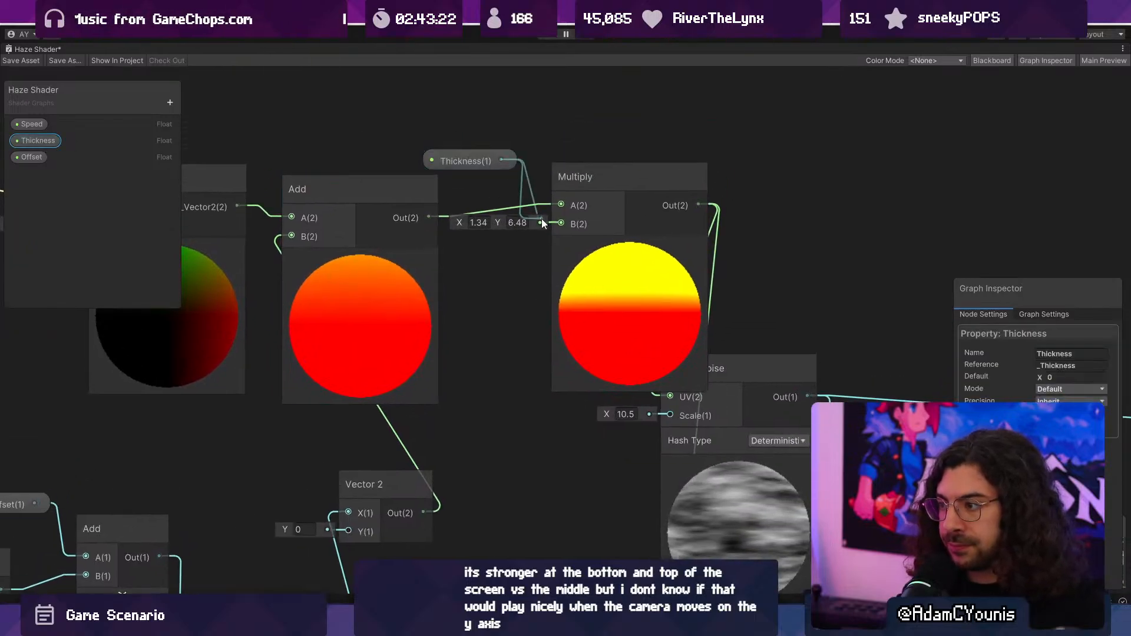
left_click_drag(515, 144, 523, 129)
type("vector")
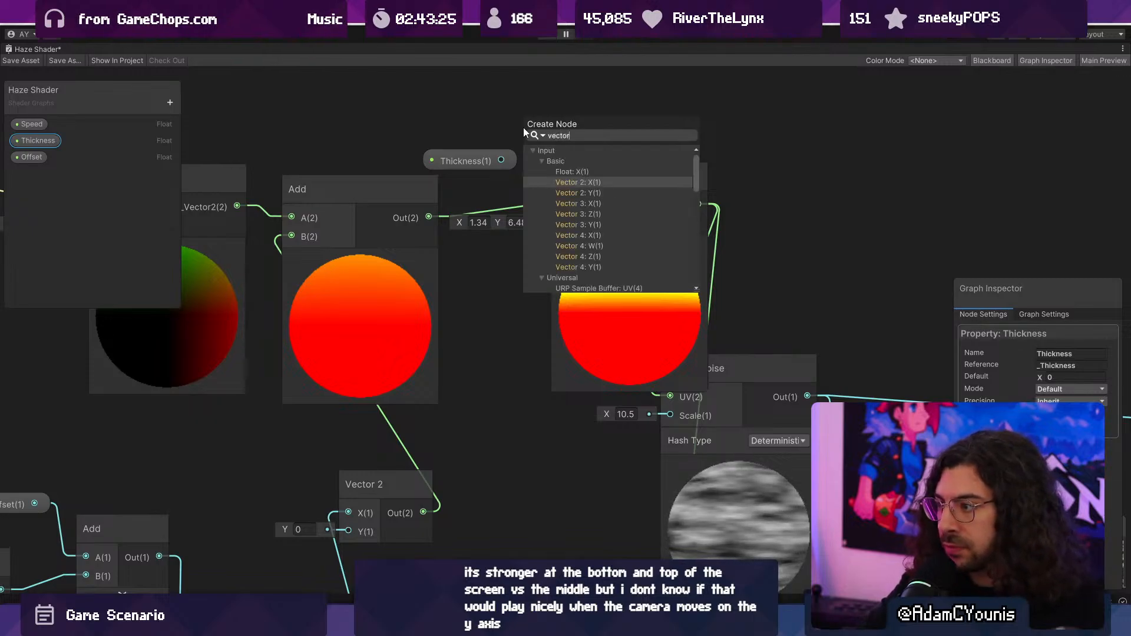
key("Return")
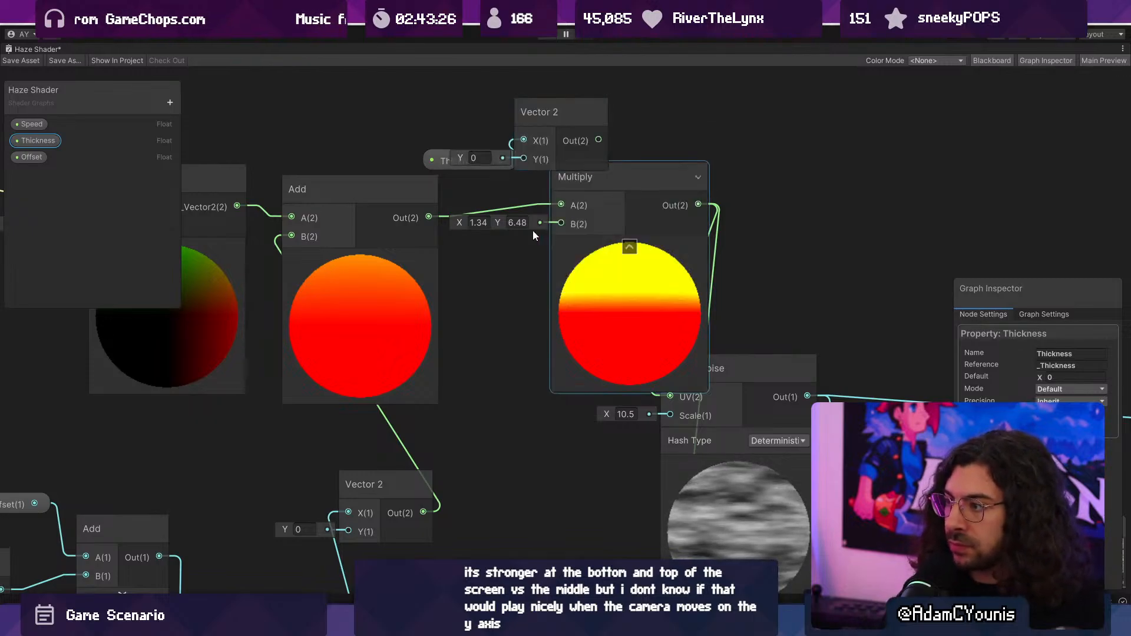
- Arrange Thickness and the new Vector 2 above the graph, wiring Thickness to the vector's Y instead of its X
left_click_drag(542, 122, 412, 112)
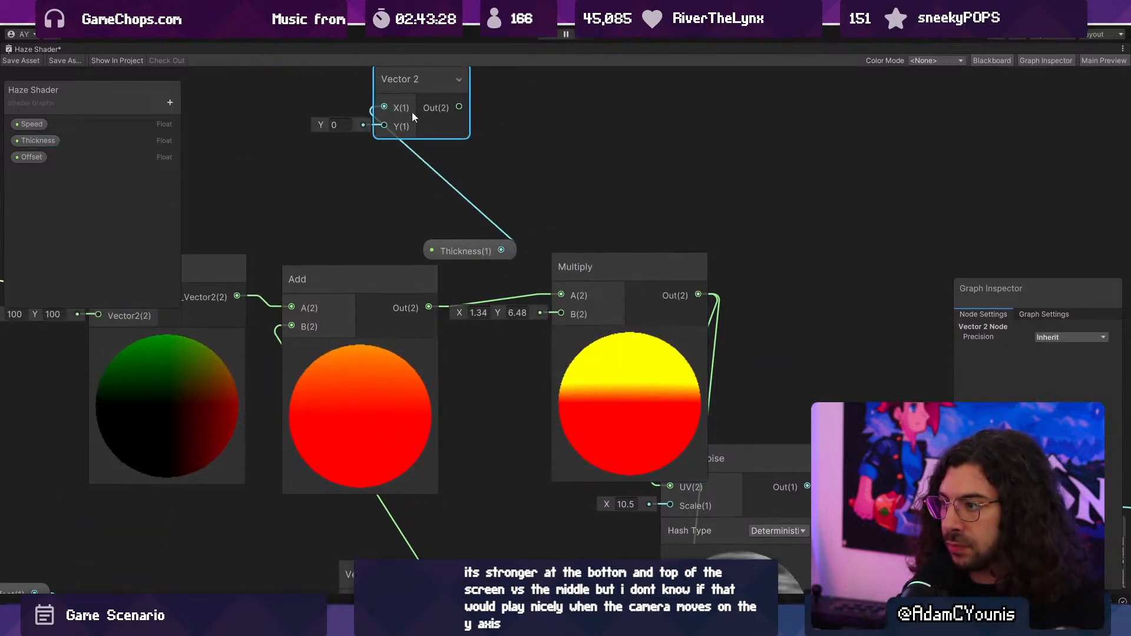
left_click_drag(446, 240, 263, 145)
left_click_drag(415, 93, 474, 137)
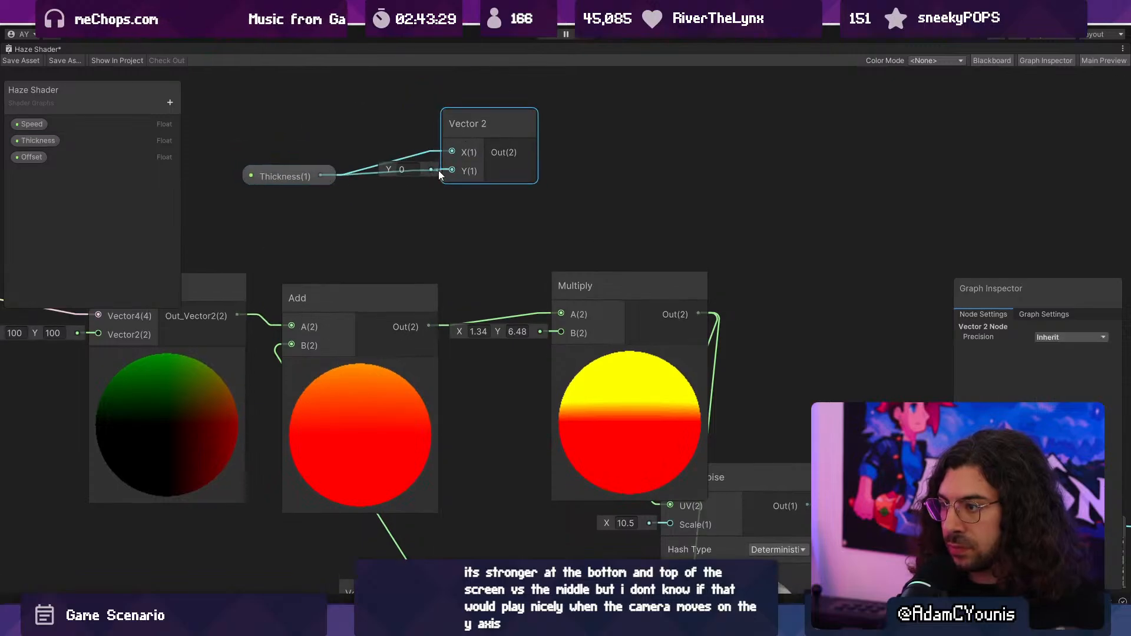
left_click(424, 156)
key("Delete")
- Carry the upper Multiply's X value of 1.34 over to the new Vector 2 and connect the vector to Multiply's B
left_click(478, 331)
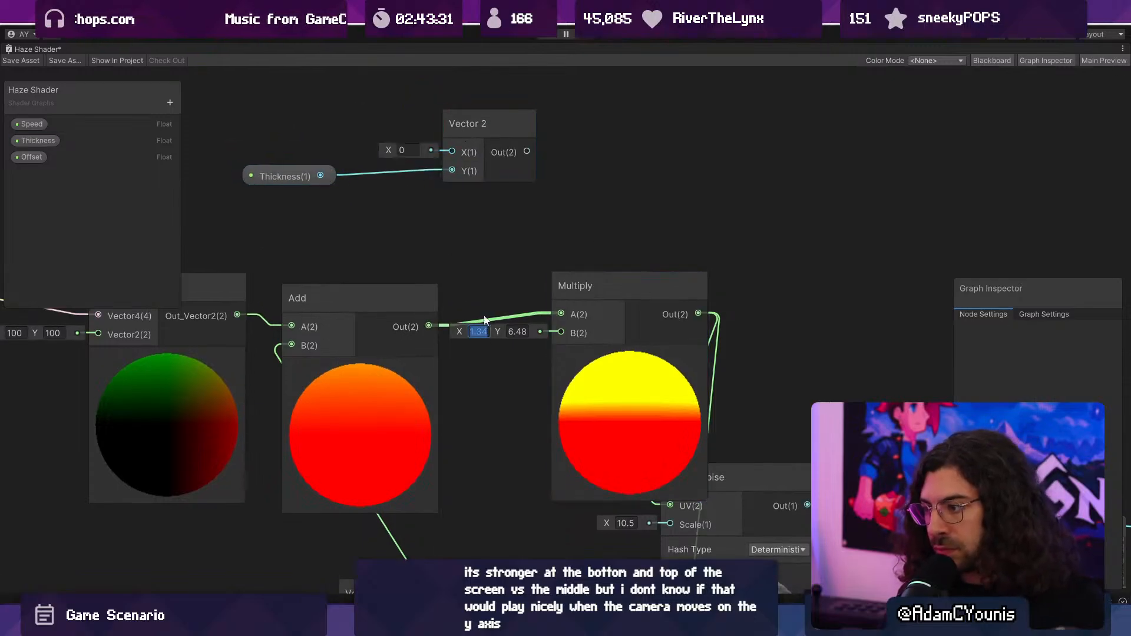
left_click_drag(550, 298, 558, 334)
scroll(484, 253, "down", 5)
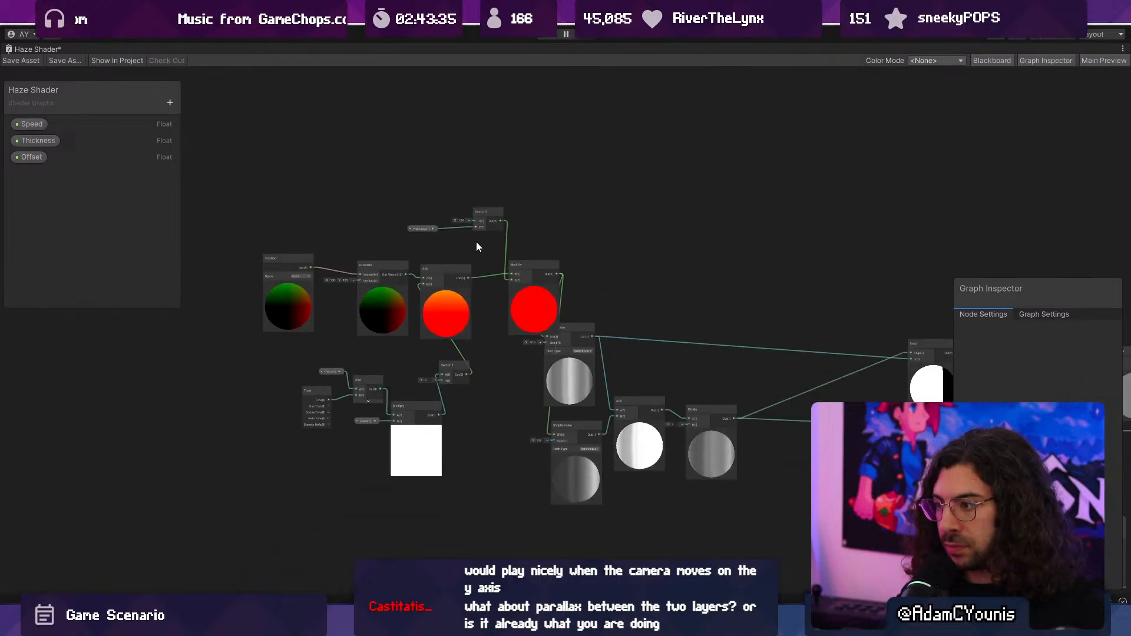
- Set the default values of the Thickness property to 5 and the Speed property to 0.1, and save the shader asset
scroll(451, 210, "up", 3)
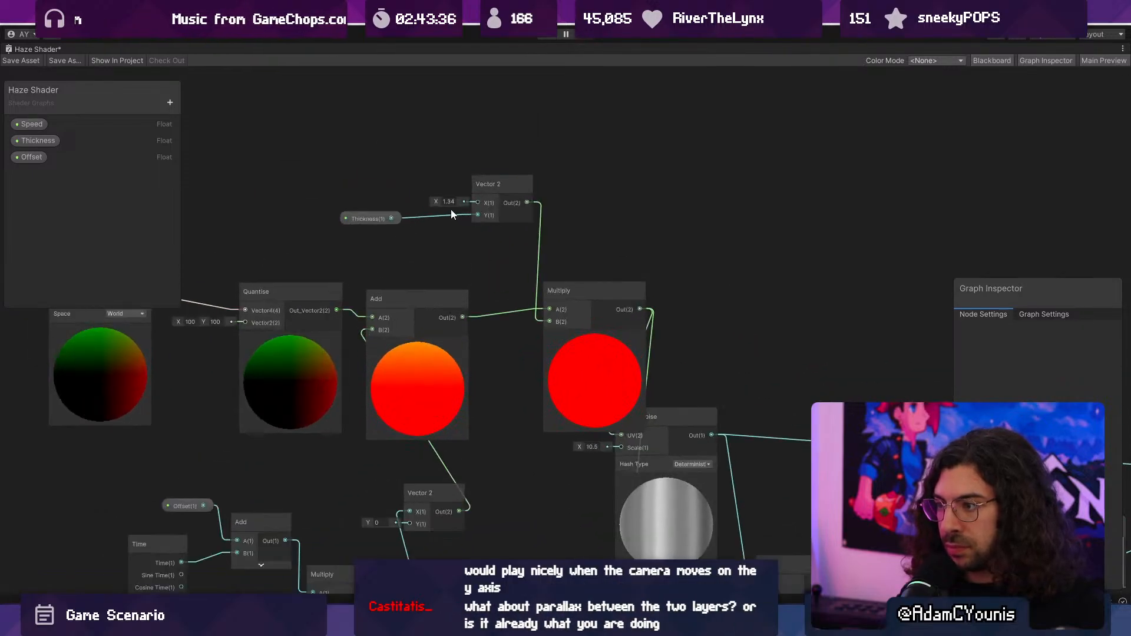
left_click(33, 143)
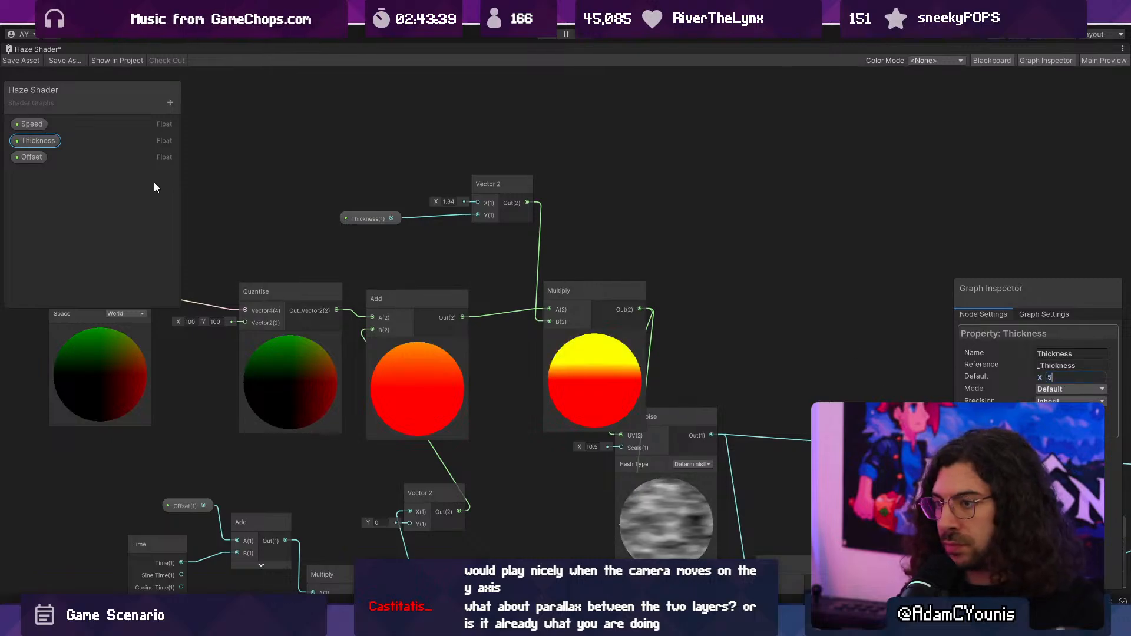
left_click(33, 157)
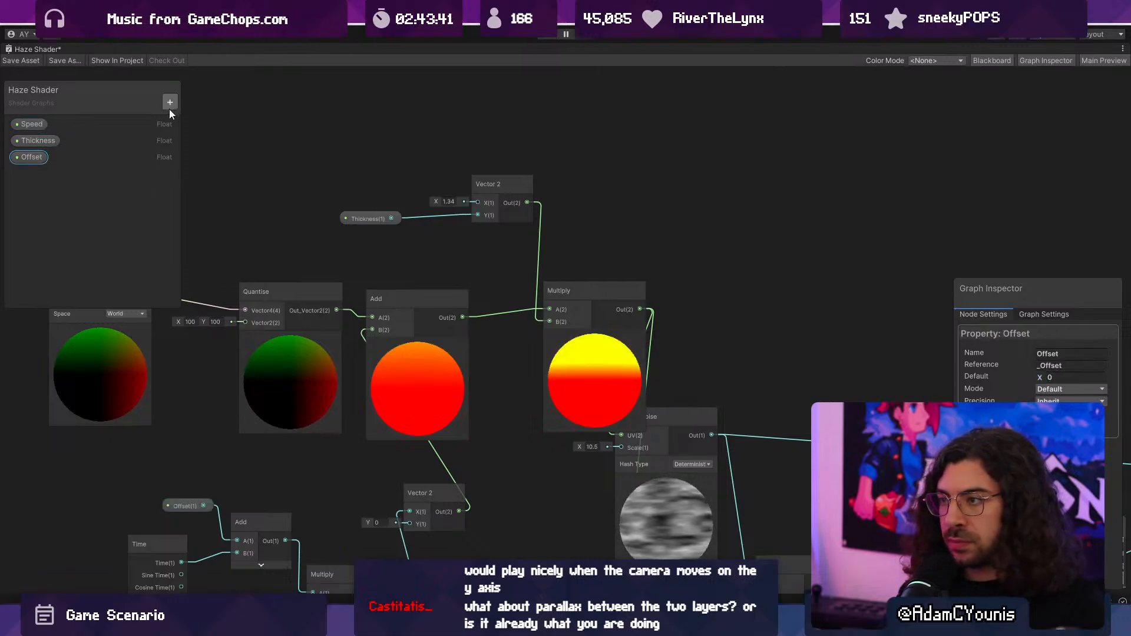
left_click(29, 123)
left_click(1060, 377)
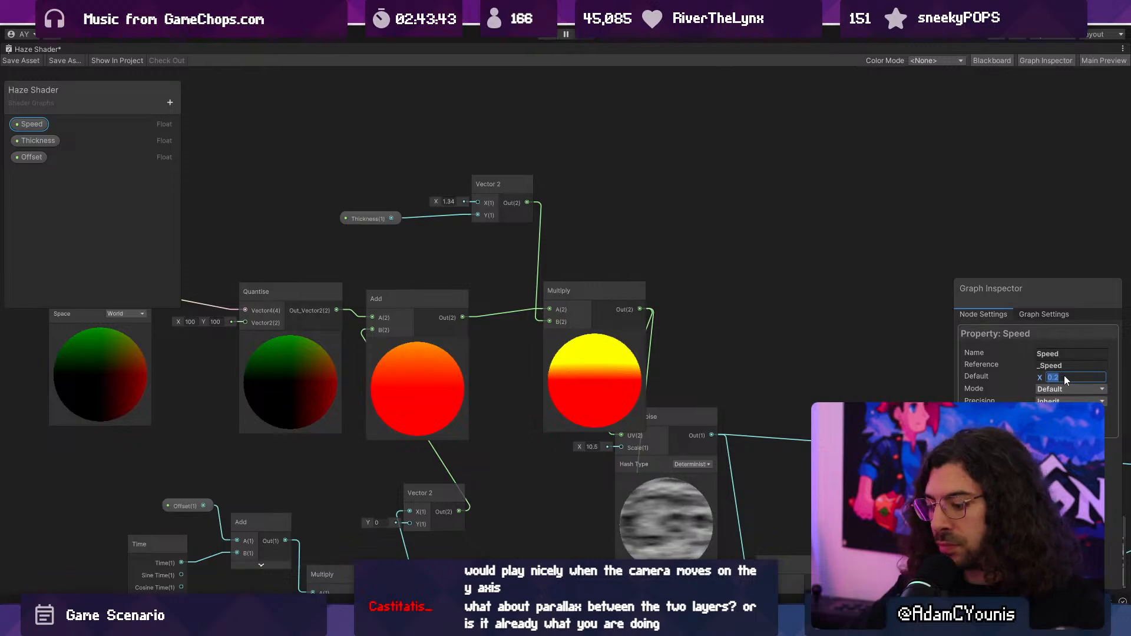
type("0.1")
left_click(23, 59)
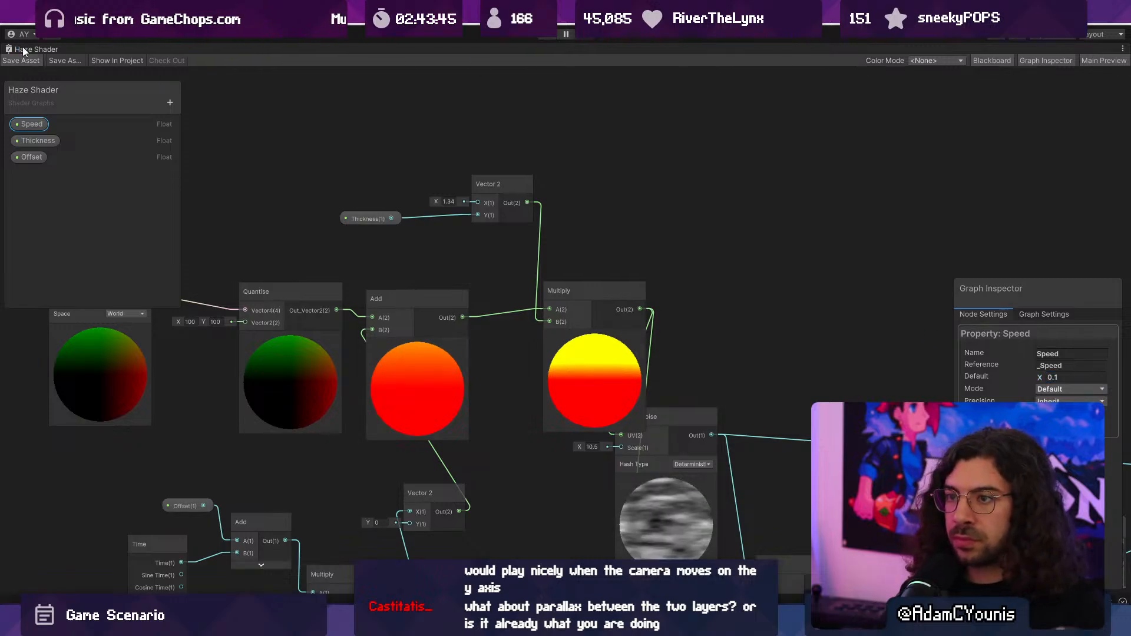
- Return to the library scene and set Haze Material 2's Offset to 10
double_click(24, 50)
left_click(231, 49)
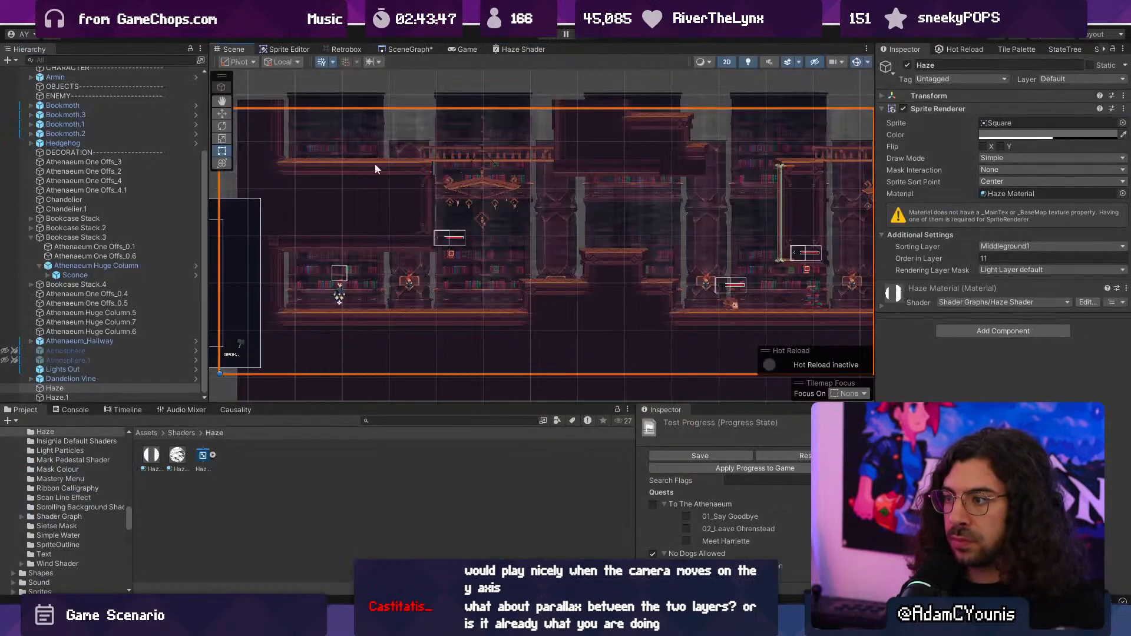
left_click(178, 456)
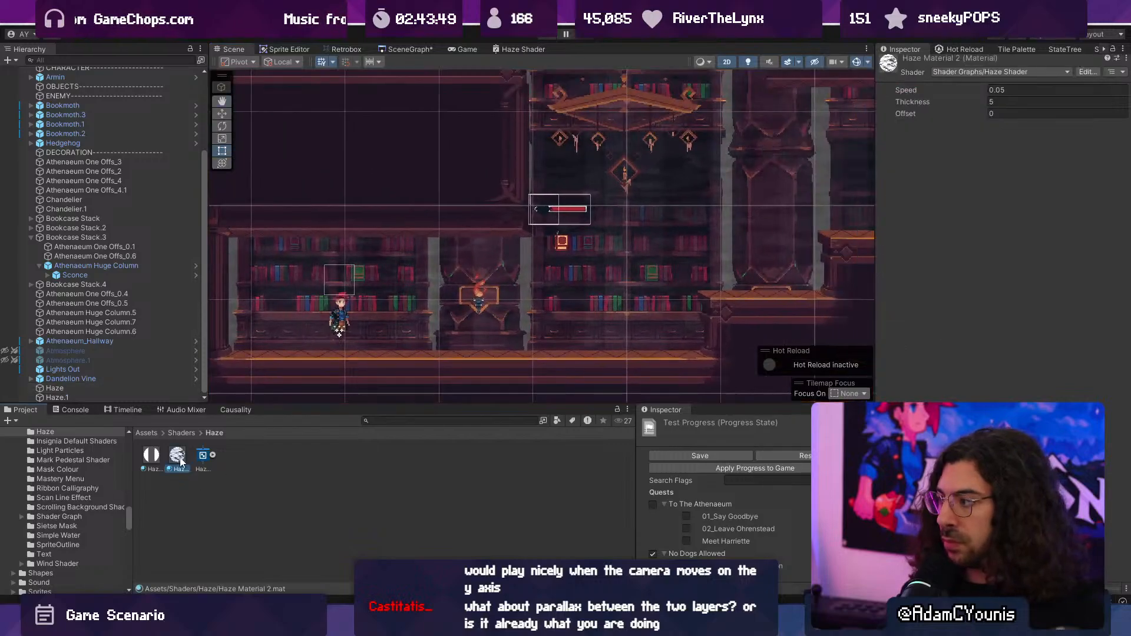
left_click(186, 458)
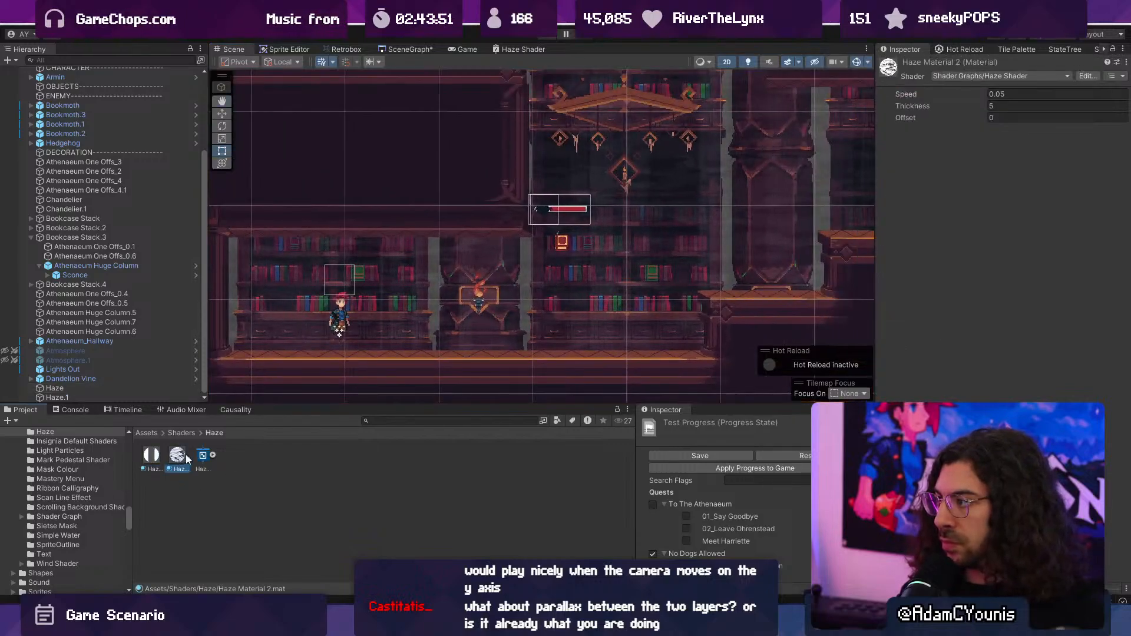
left_click(996, 116)
type("10")
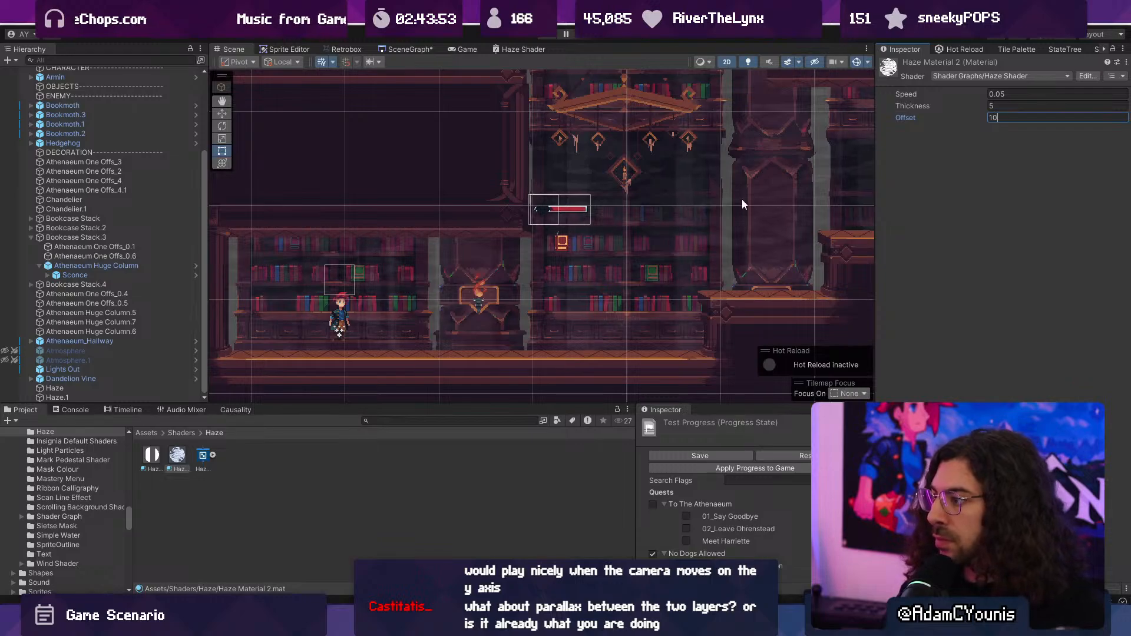
- Try a different Thickness on Haze Material 2 while viewing the bookshelves closer, and undo the change
middle_click_drag(741, 199, 552, 228)
scroll(553, 233, "up", 2)
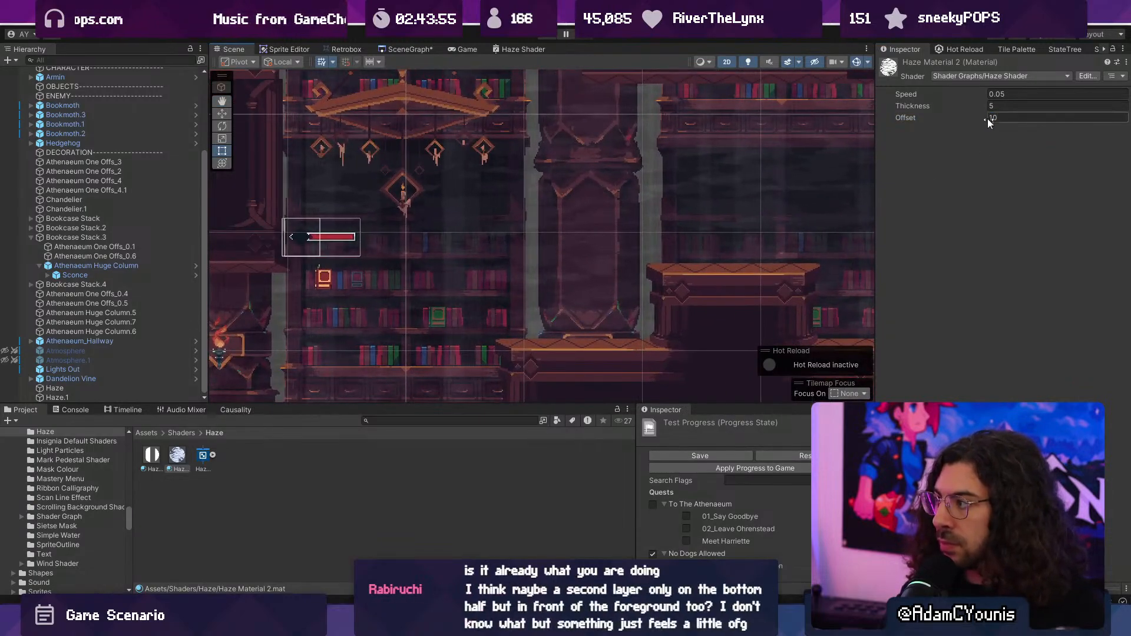
left_click_drag(963, 106, 990, 106)
key("ctrl+z")
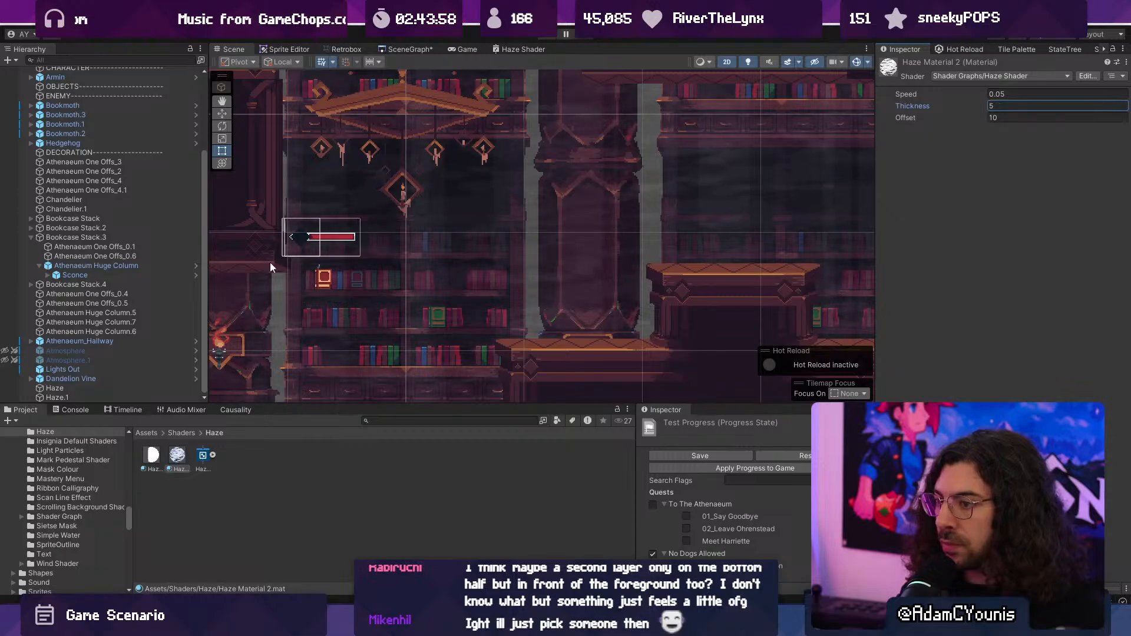
- Adjust Haze Material to an Offset of 1.61 and a Thickness of 2.92
left_click(94, 396)
left_click(157, 455)
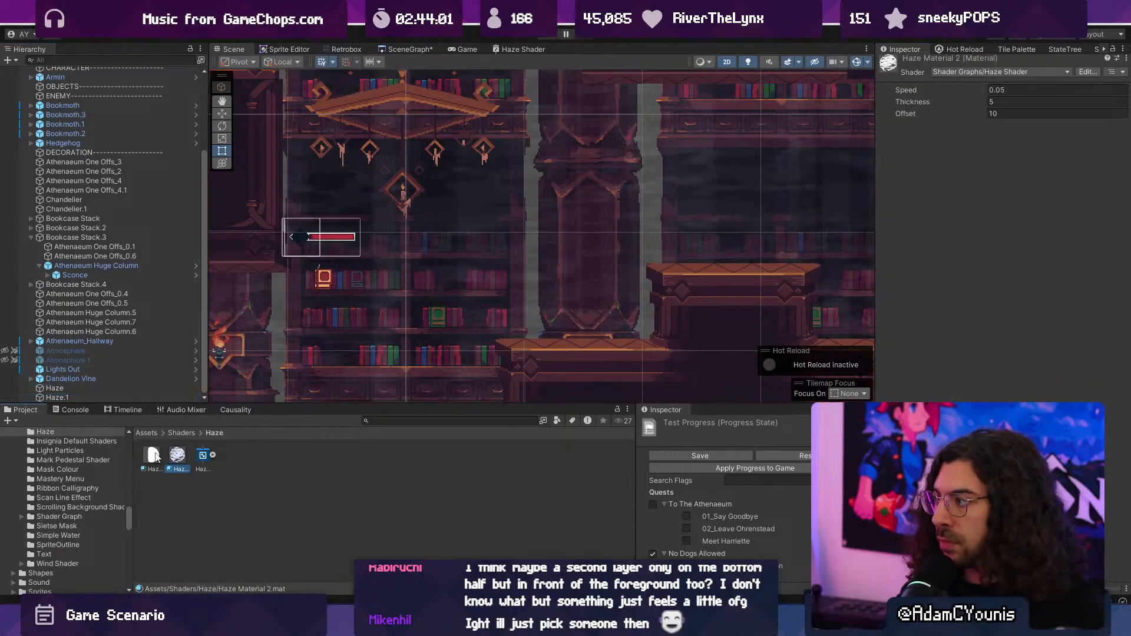
left_click_drag(929, 115, 1013, 108)
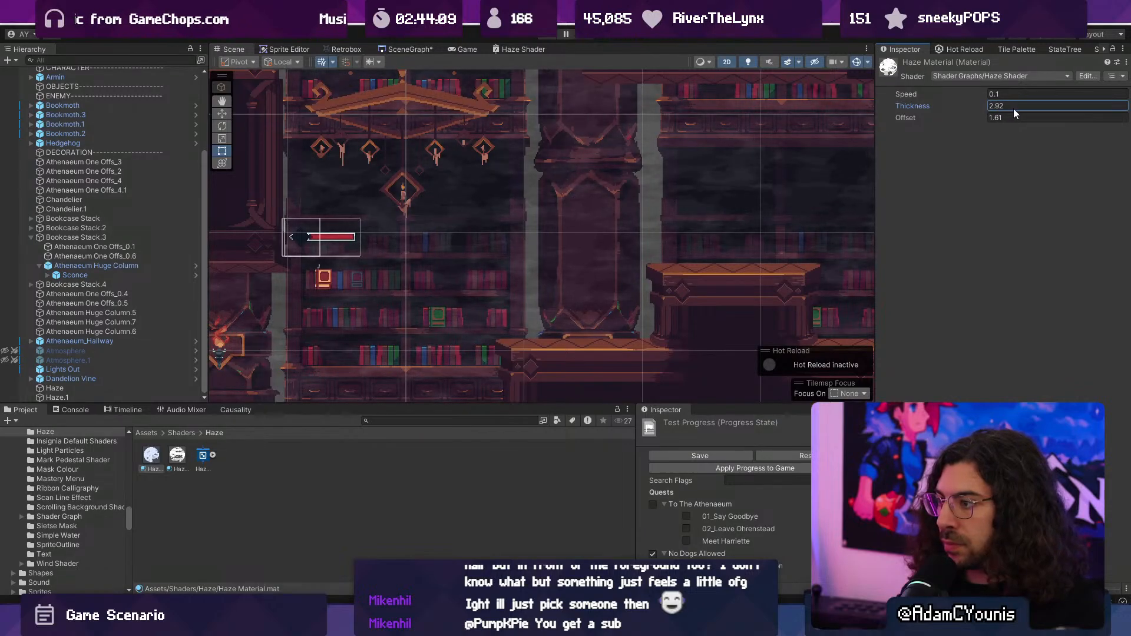
- Play-test the library level, running and jumping across its platforms to examine how the layered haze looks in motion
left_click(548, 33)
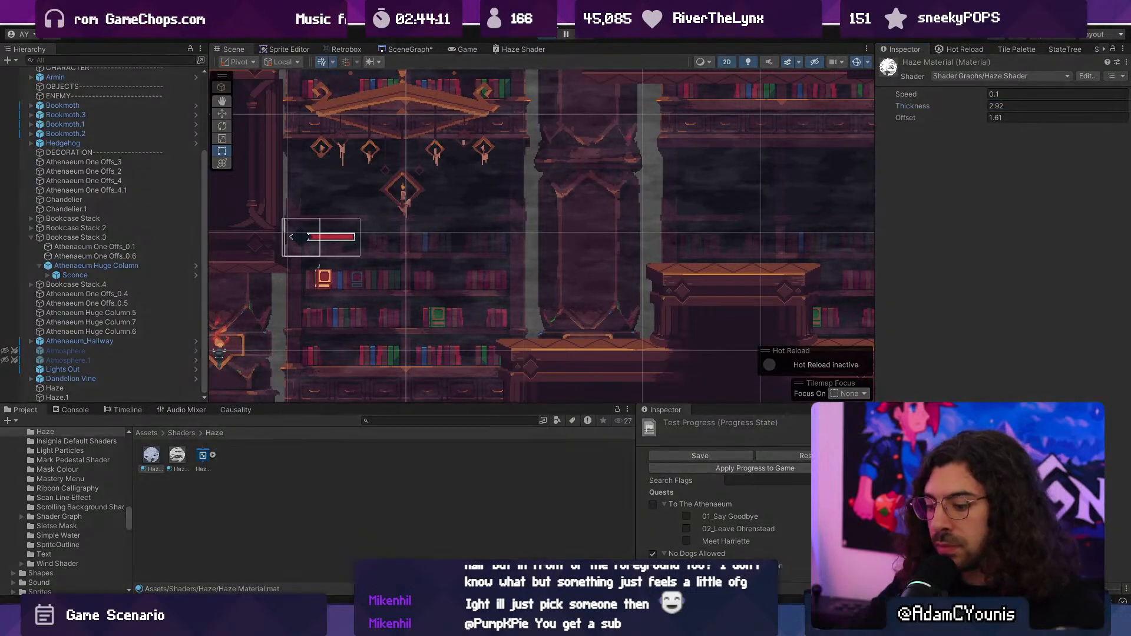
key("Right")
key("space")
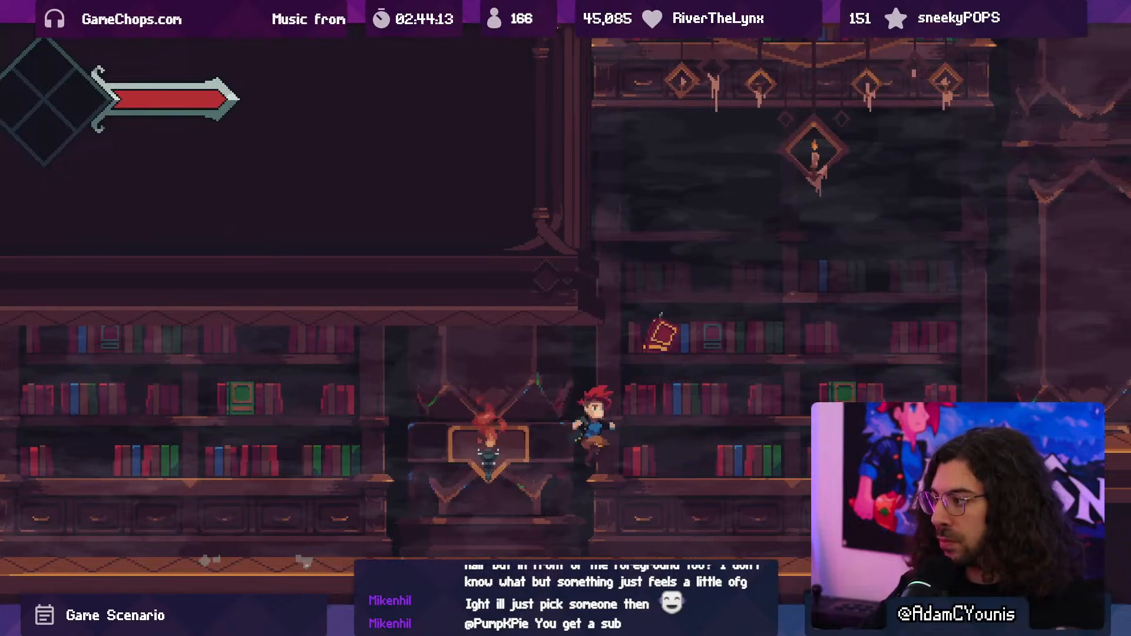
key("Left")
key("space")
key("x")
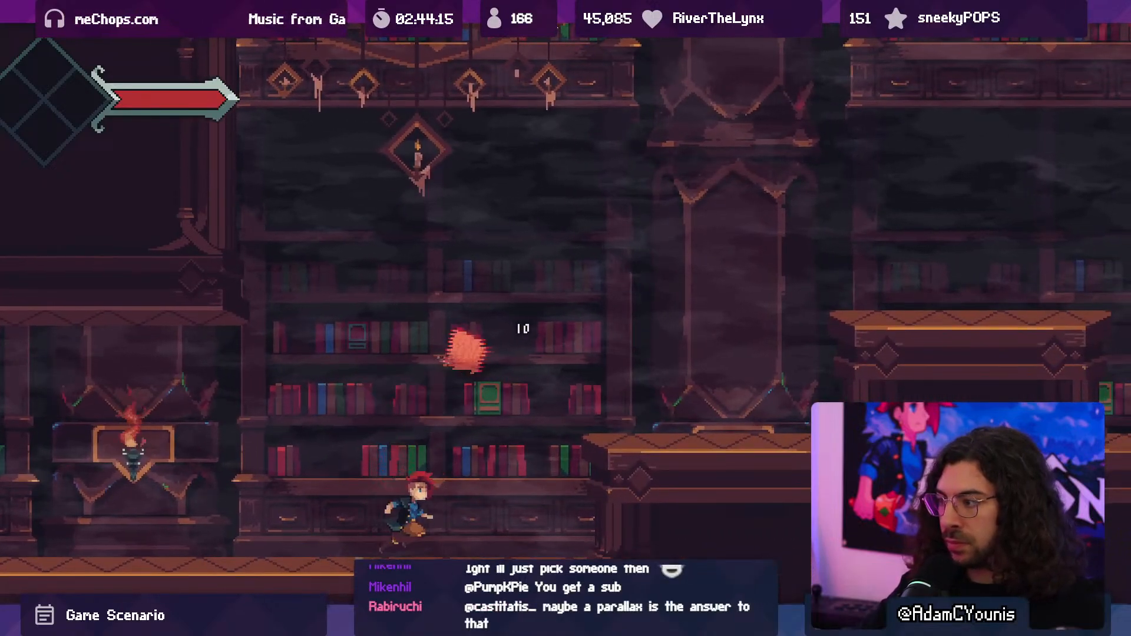
key("Right")
key("space")
key("space")
key("Left")
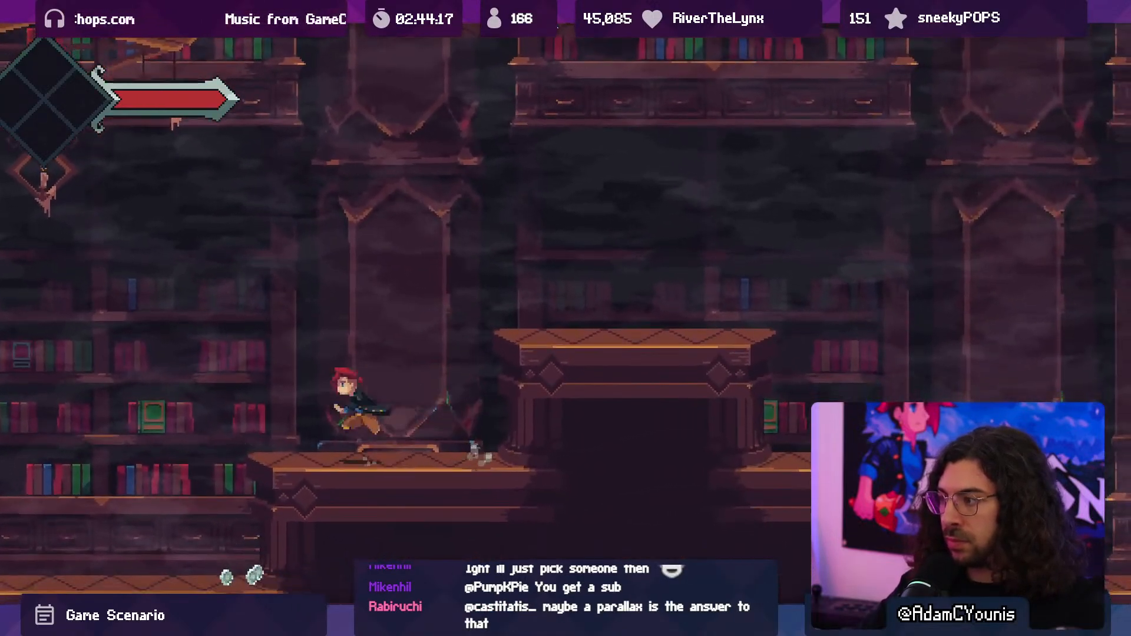
key("Right")
key("space")
key("space")
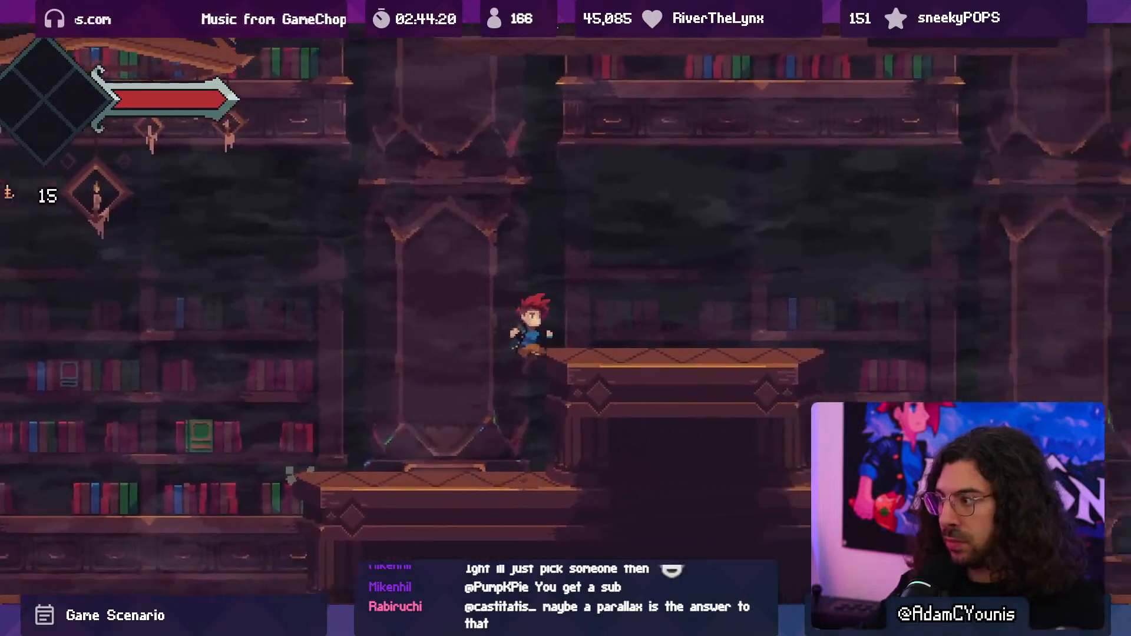
key("space")
key("x")
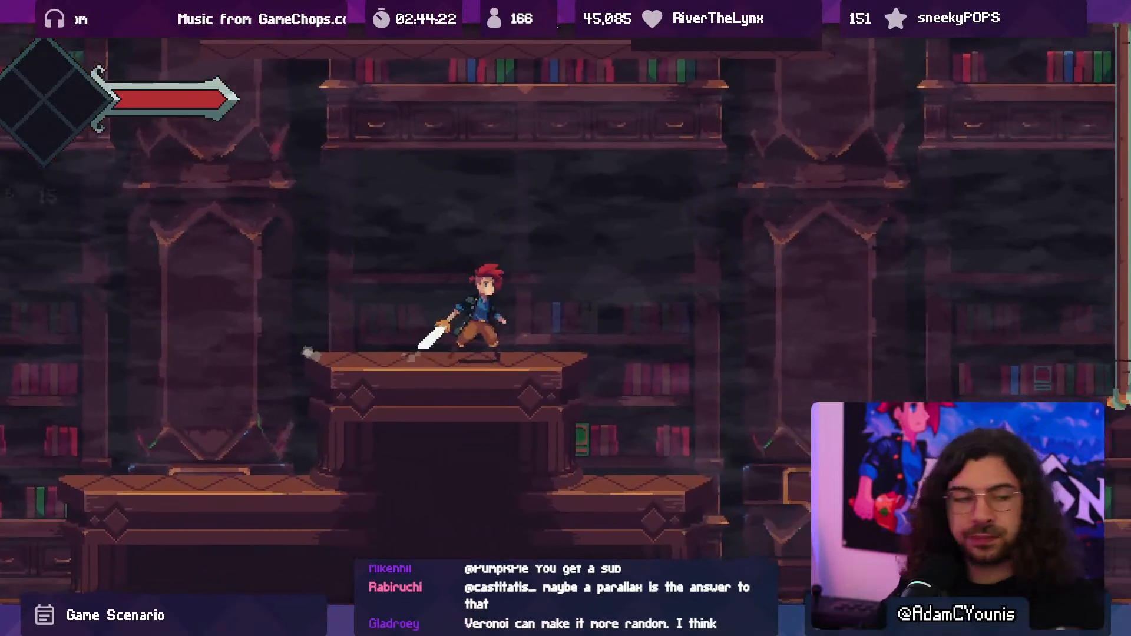
key("Right")
key("space")
key("x")
key("x")
key("x")
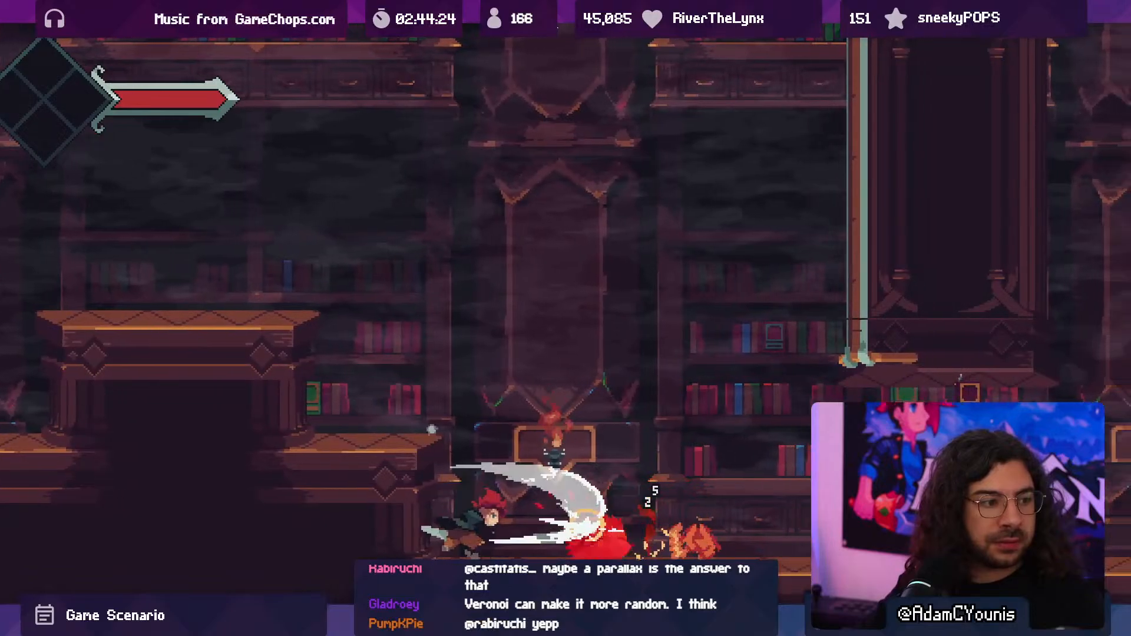
key("x")
key("Right")
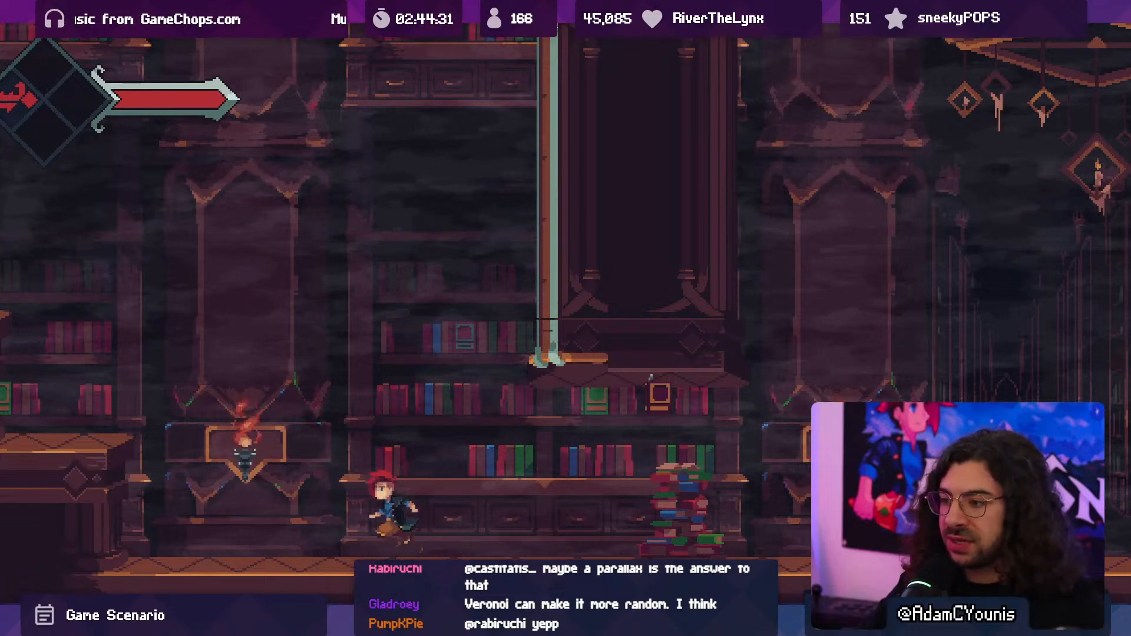
key("Left")
key("space")
key("Left")
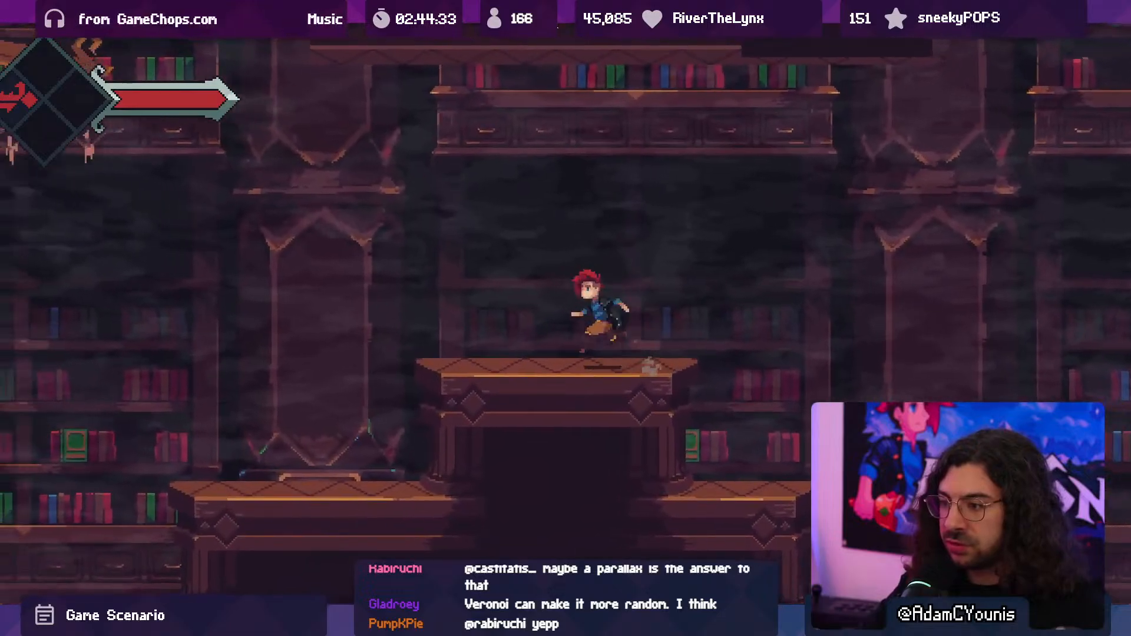
key("space")
key("space")
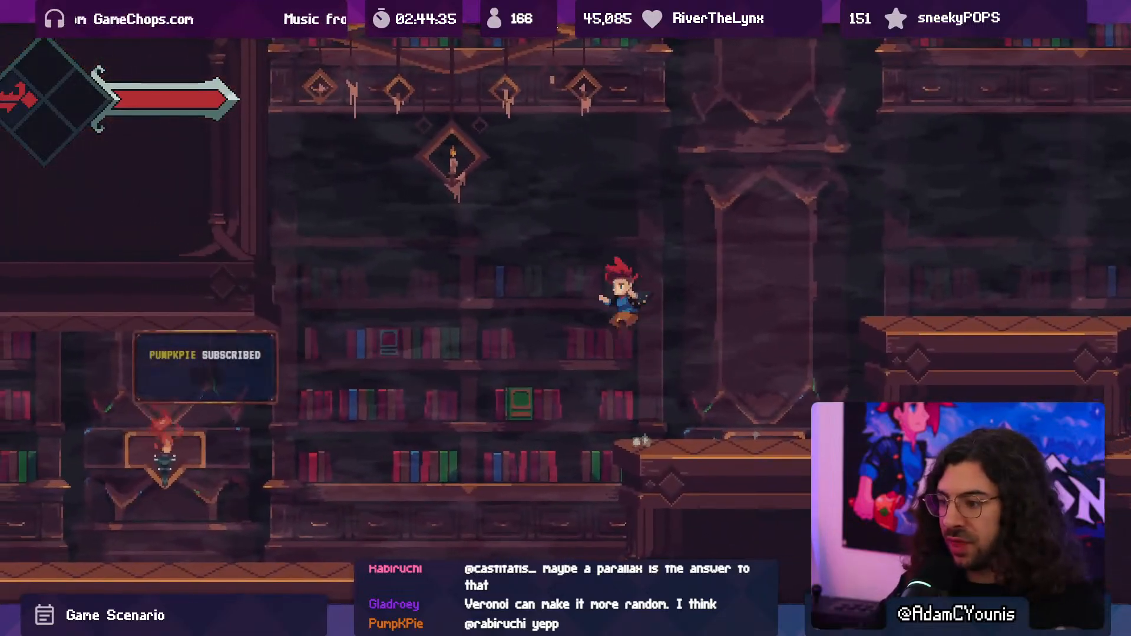
key("F10")
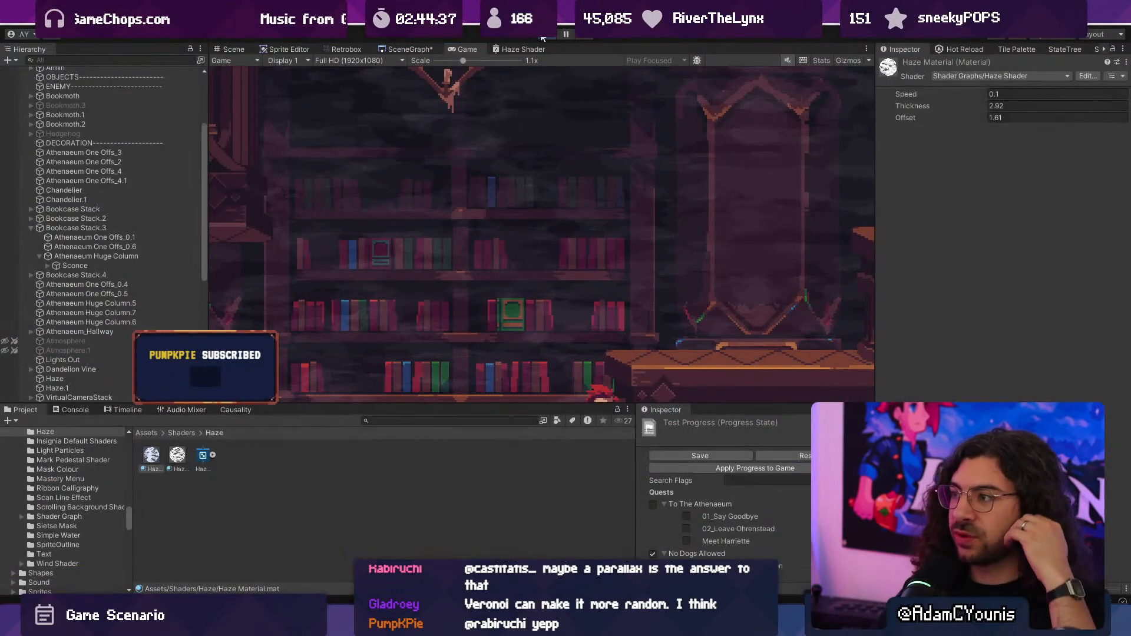
- Reopen the Haze Shader graph and delete the Add node that combines the two Simple Noise outputs
double_click(519, 48)
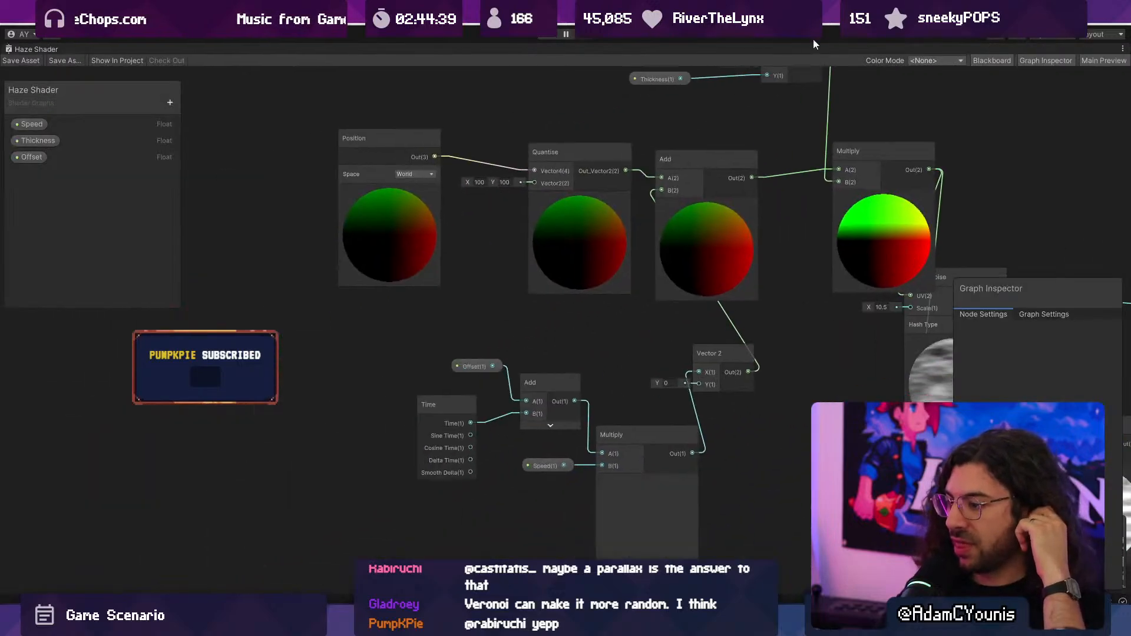
middle_click_drag(726, 189, 473, 134)
middle_click_drag(648, 219, 529, 188)
middle_click_drag(552, 236, 516, 237)
middle_click_drag(552, 275, 428, 251)
left_click(505, 294)
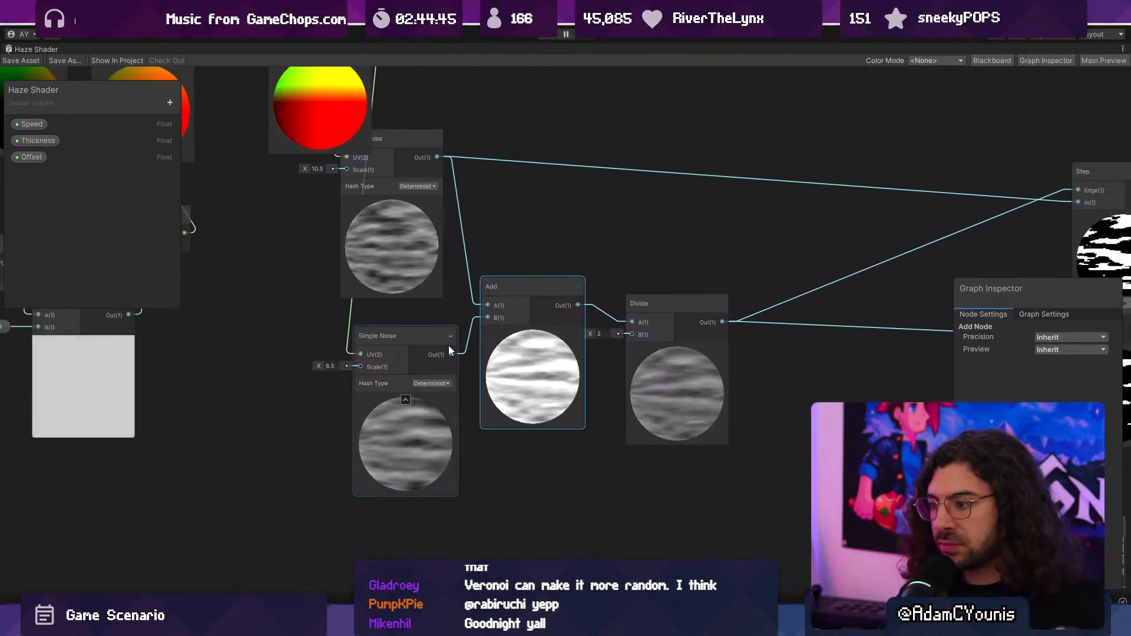
left_click_drag(497, 362, 515, 345)
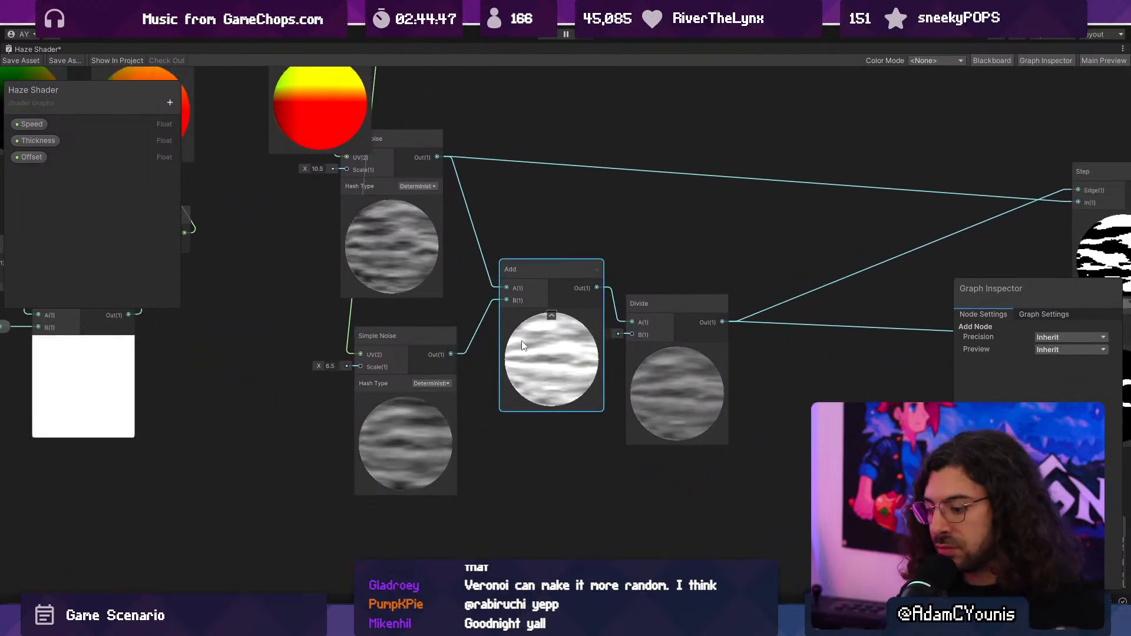
key("Delete")
- Create a Subtract node with the lower Simple Noise feeding B and the upper noise feeding A
left_click_drag(454, 357, 498, 289)
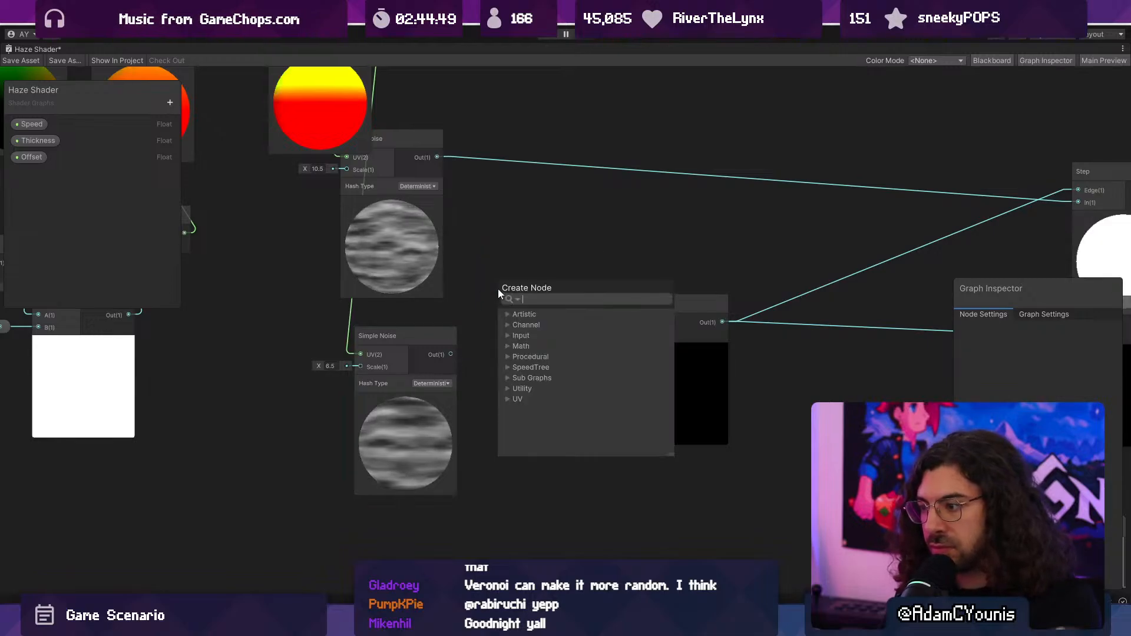
type("subtra")
key("Return")
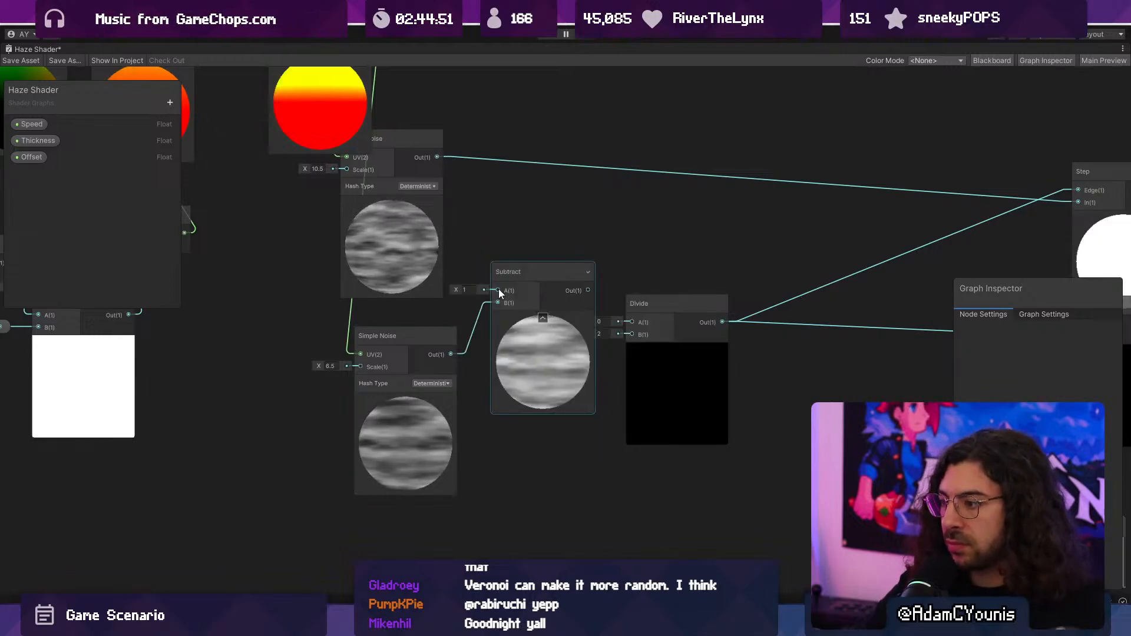
left_click_drag(437, 157, 498, 290)
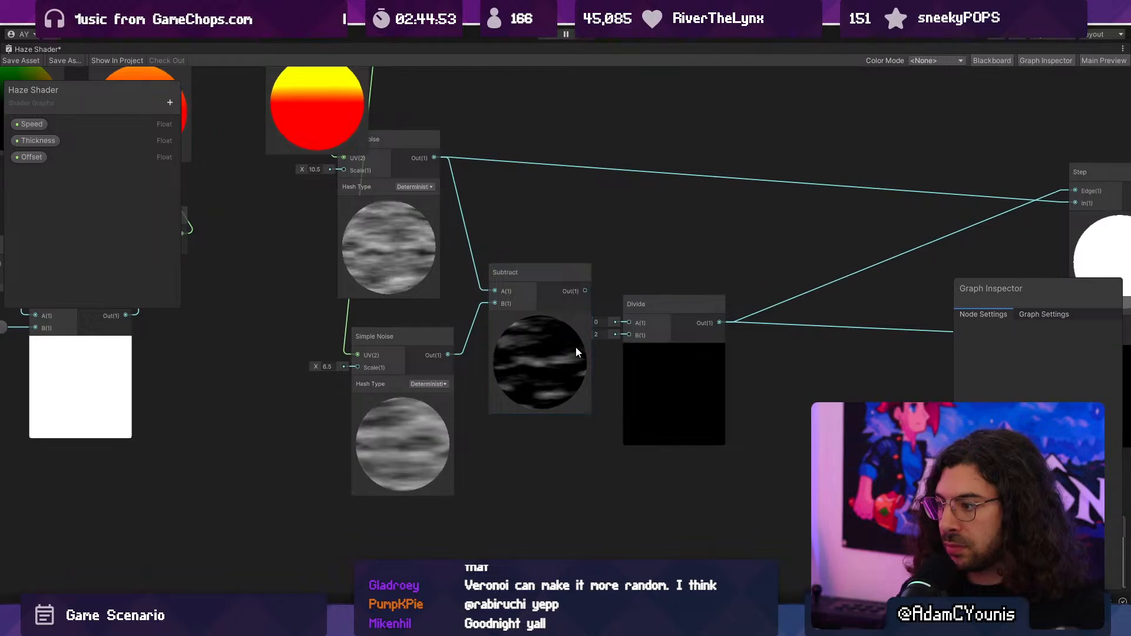
- Wire Subtract's output to the upper Step's Edge and the lower Step's In, bypassing the Divide node, and save the shader
middle_click_drag(590, 362, 390, 402)
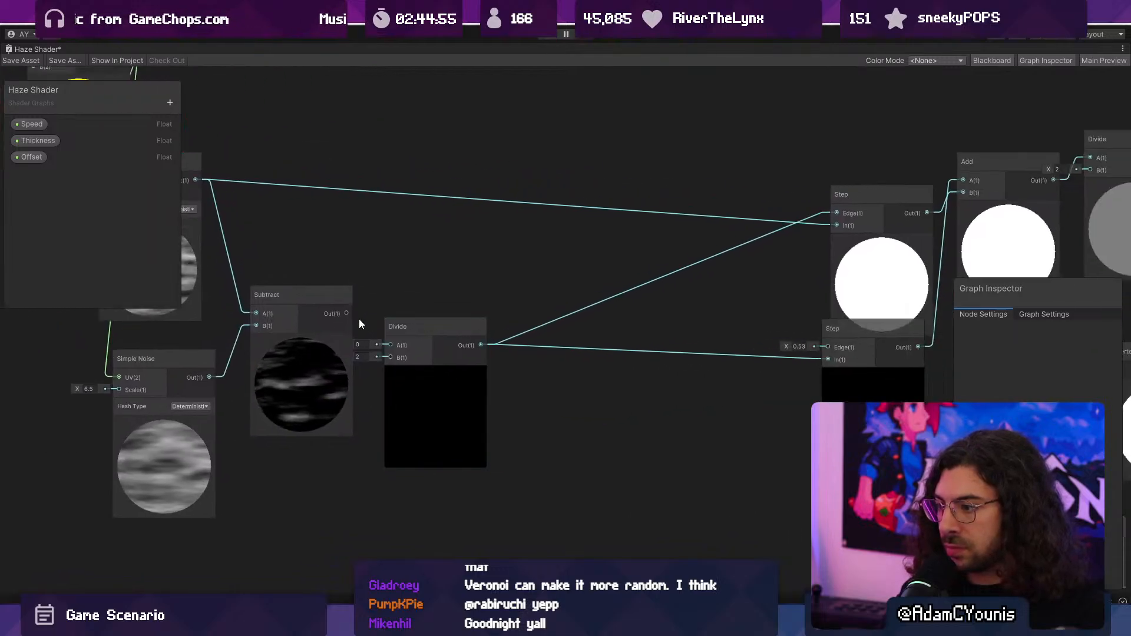
left_click_drag(349, 313, 833, 210)
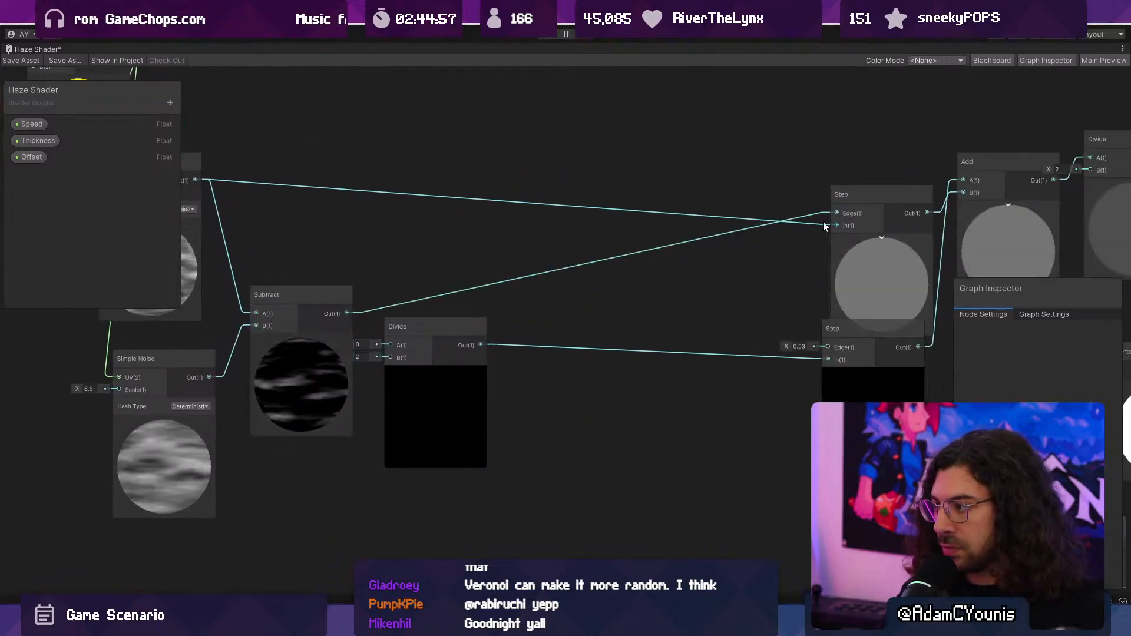
left_click_drag(350, 312, 828, 359)
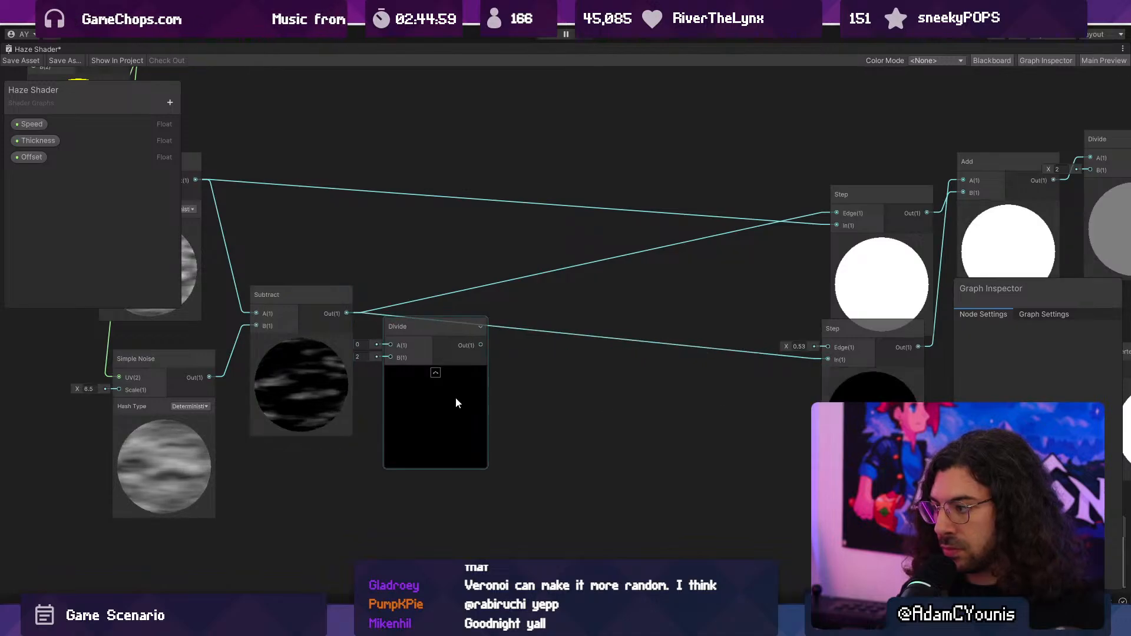
left_click_drag(438, 406, 478, 449)
middle_click_drag(485, 448, 476, 445)
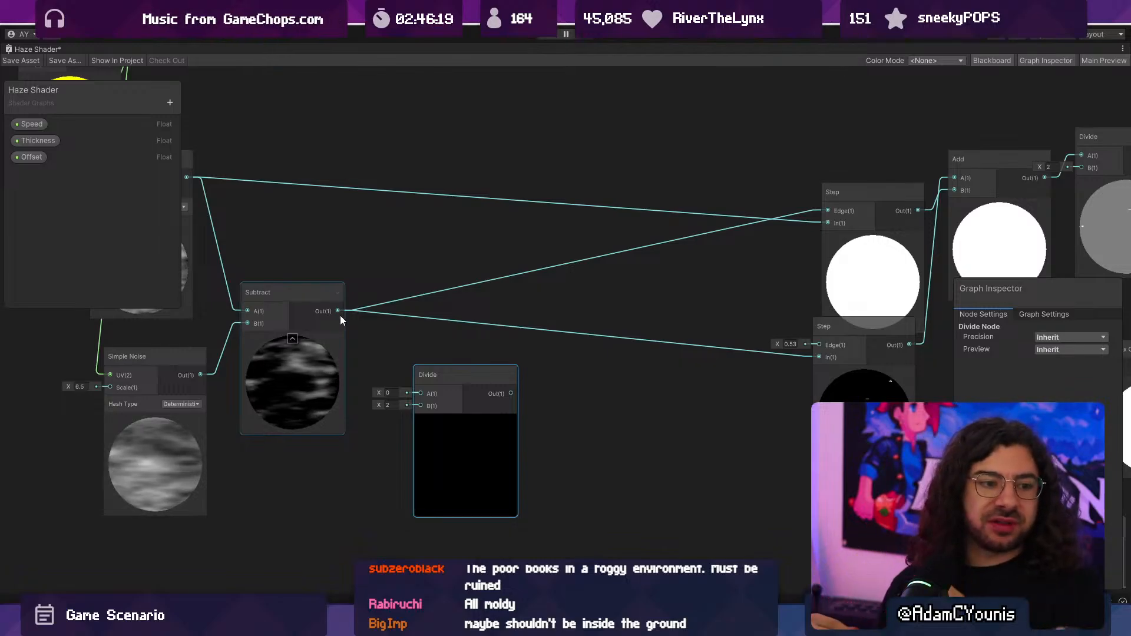
left_click(25, 59)
double_click(26, 50)
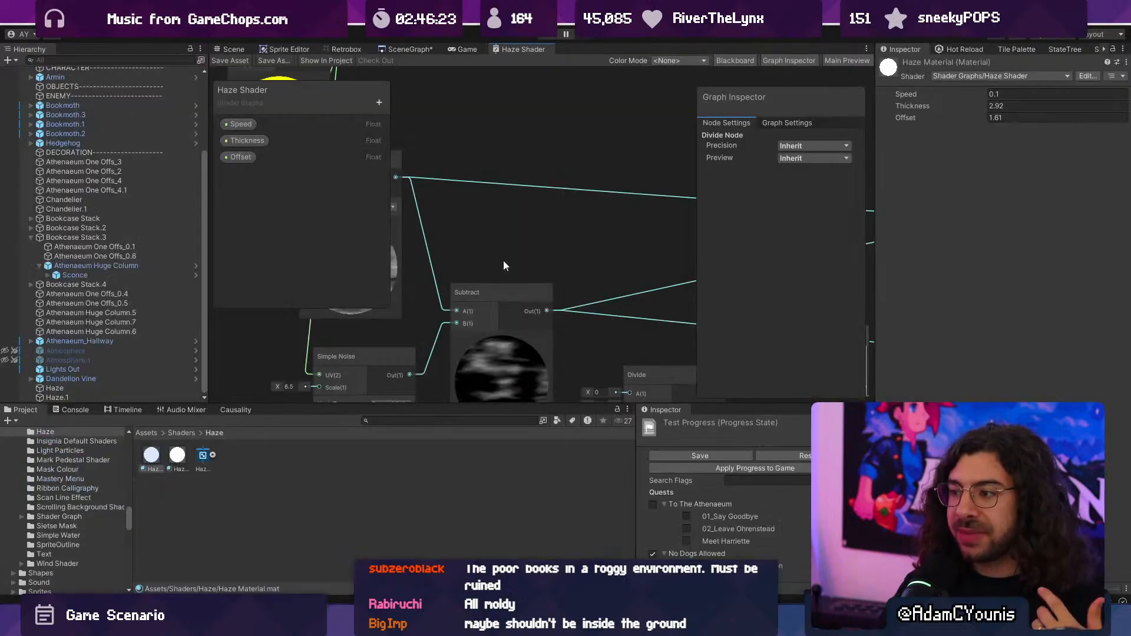
- Look over the connected levels in the scene graph and the library layout in the scene view
left_click(426, 50)
scroll(506, 270, "down", 6)
middle_click_drag(398, 324, 562, 229)
scroll(562, 229, "up", 5)
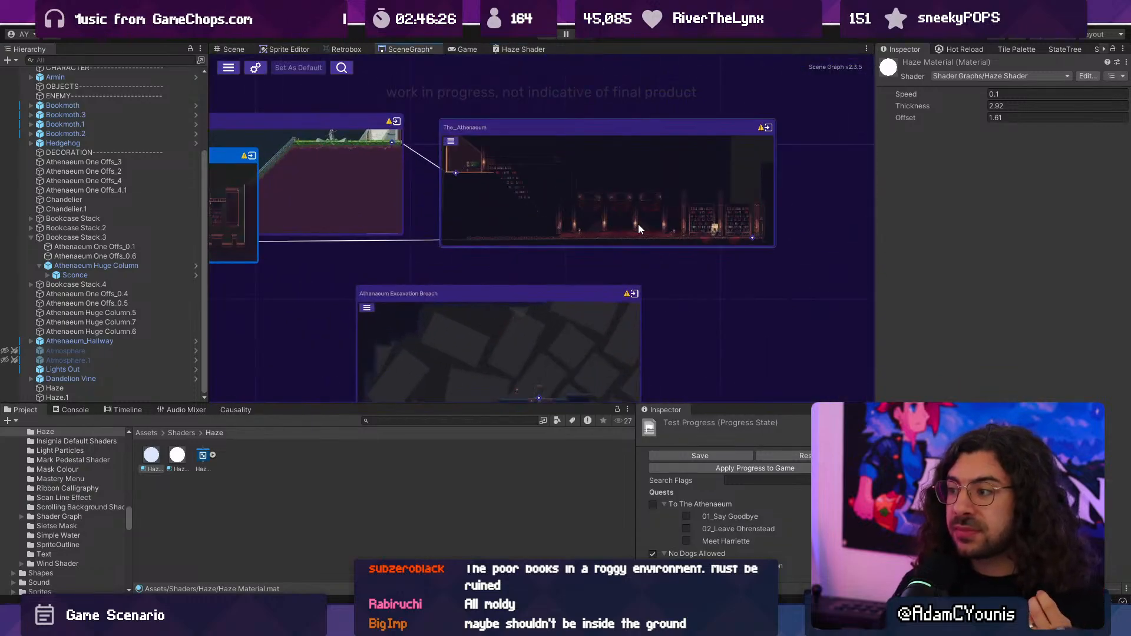
middle_click_drag(637, 224, 415, 216)
scroll(415, 216, "down", 5)
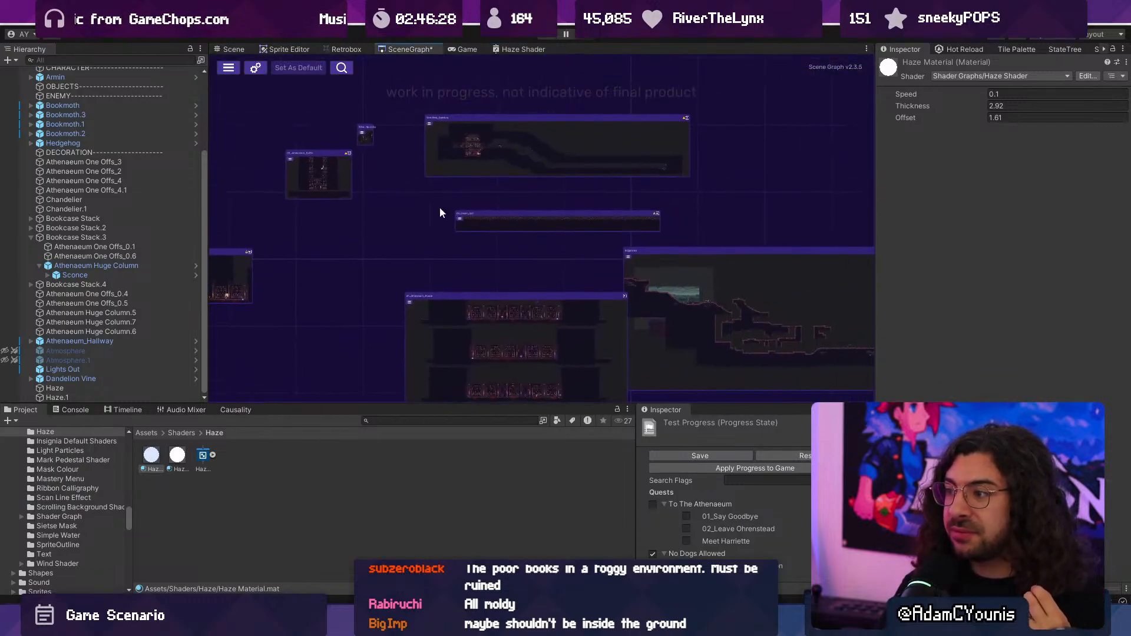
middle_click_drag(430, 256, 603, 343)
left_click(239, 49)
scroll(454, 249, "down", 2)
middle_click_drag(442, 251, 494, 234)
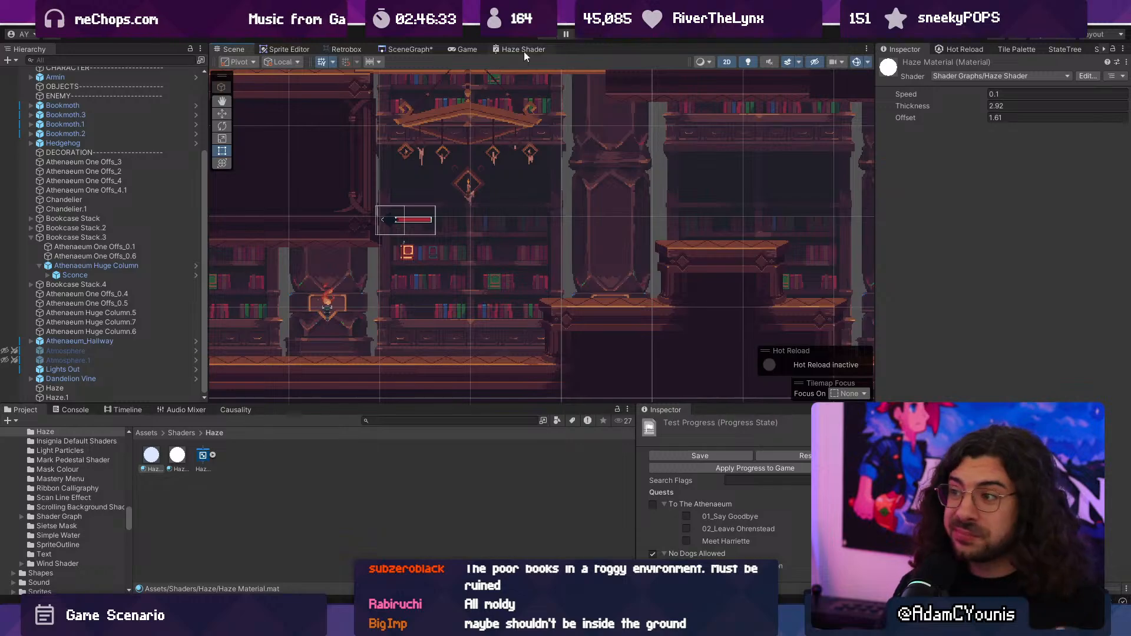
- Play-test the library level, running and jumping past the bookshelves to examine the haze produced by the Subtract node
key("Right")
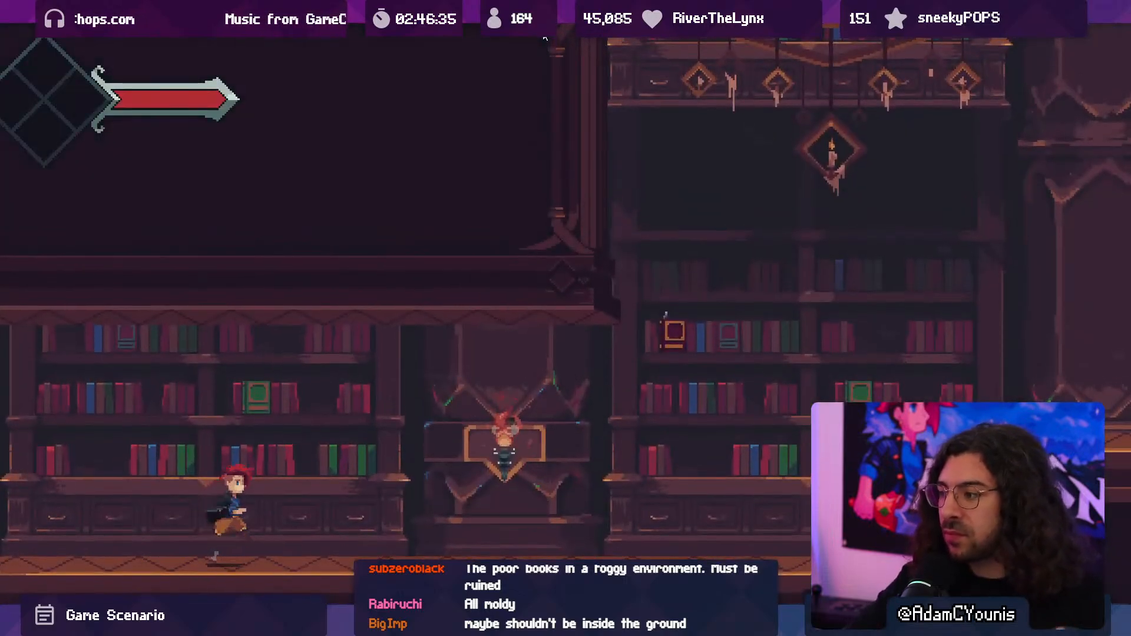
key("space")
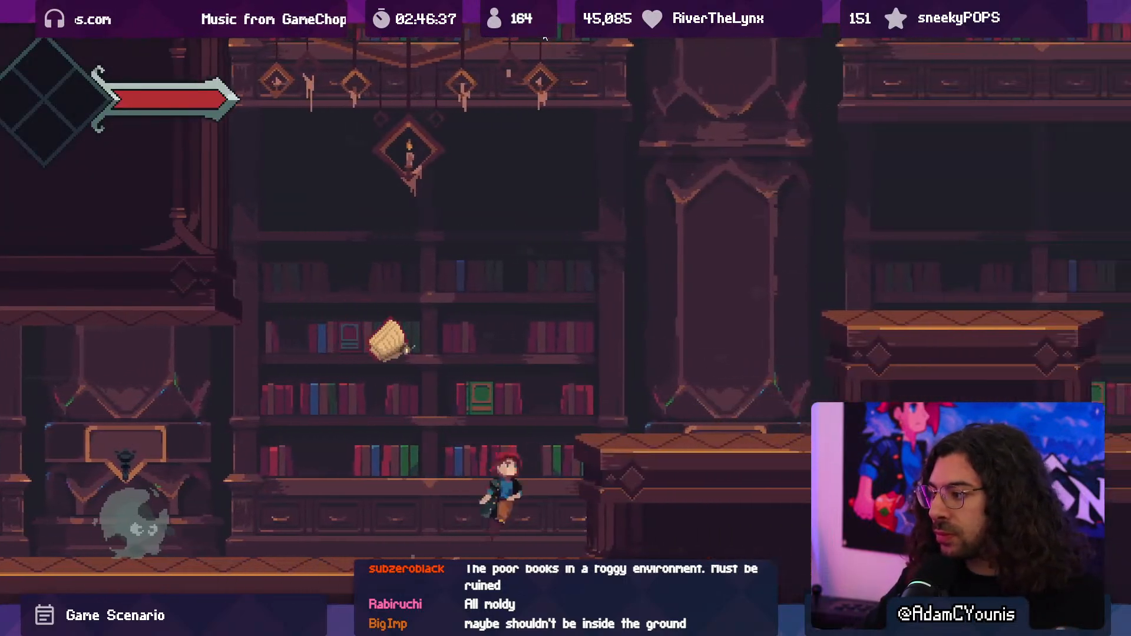
key("space")
key("space")
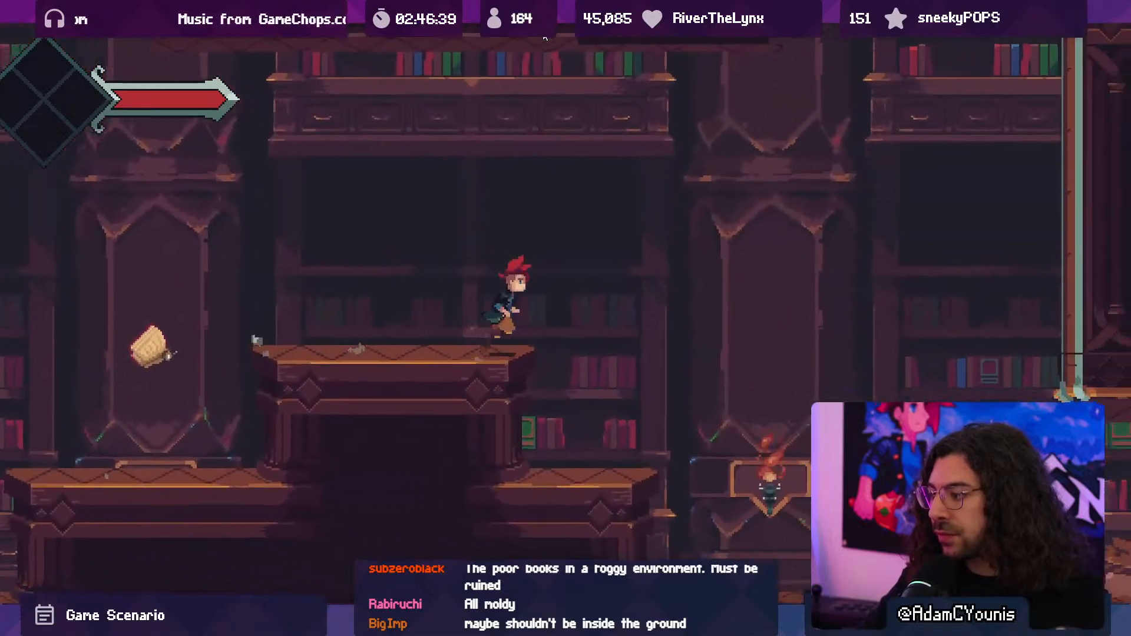
key("x")
key("ctrl+p")
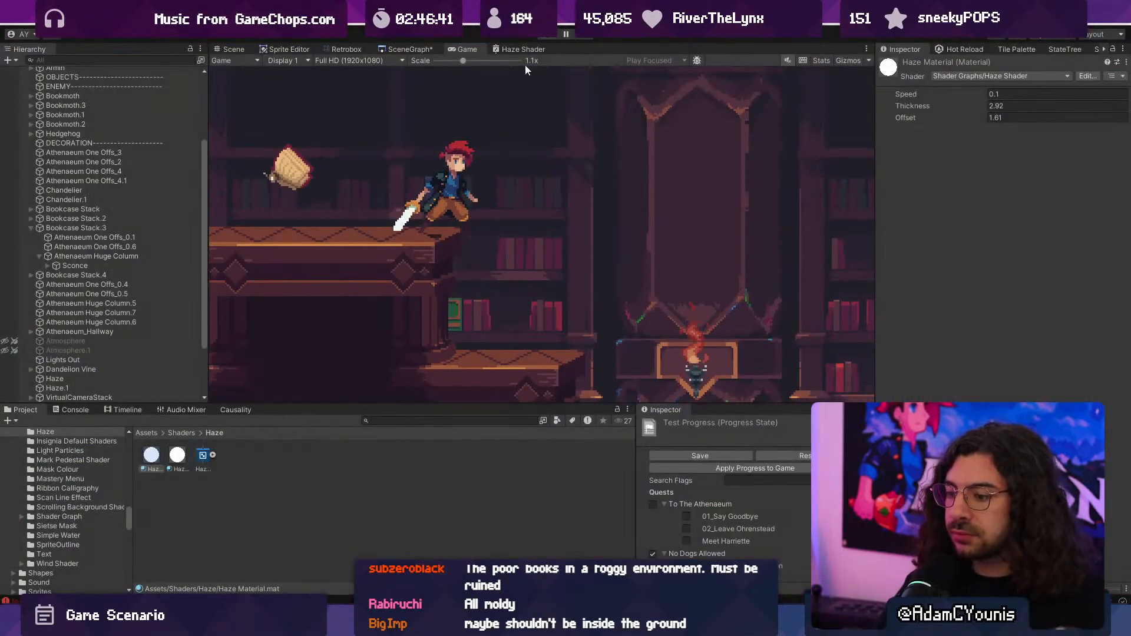
- Reopen the Haze Shader graph at full size, create a Multiply node beside Subtract and delete the disconnected Divide node
left_click(510, 49)
double_click(510, 50)
scroll(518, 224, "up", 5)
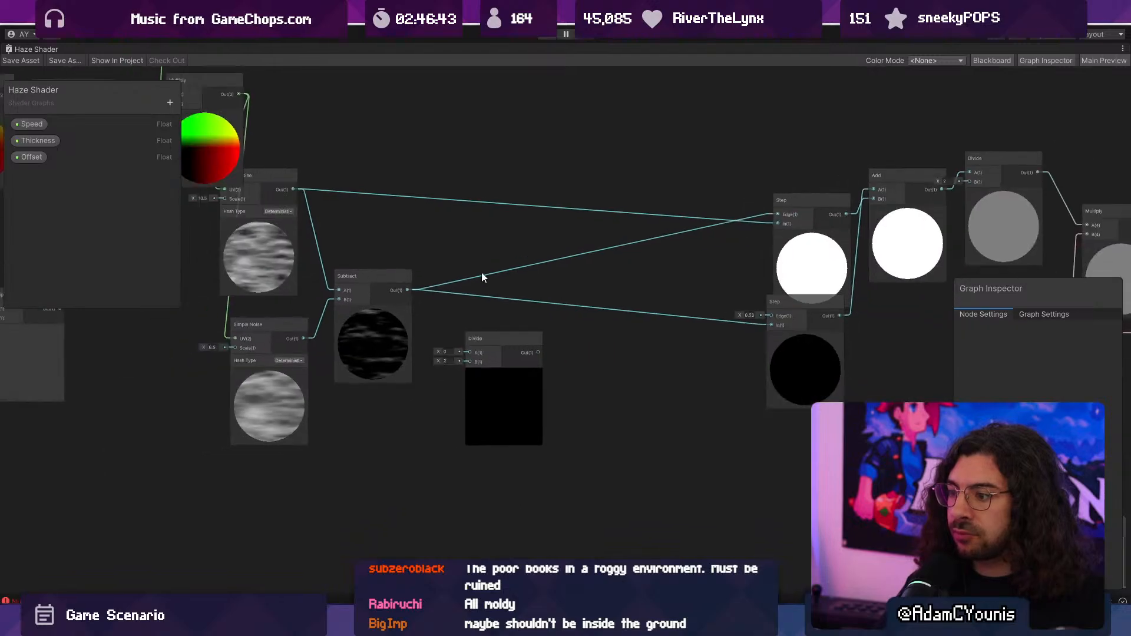
key("space")
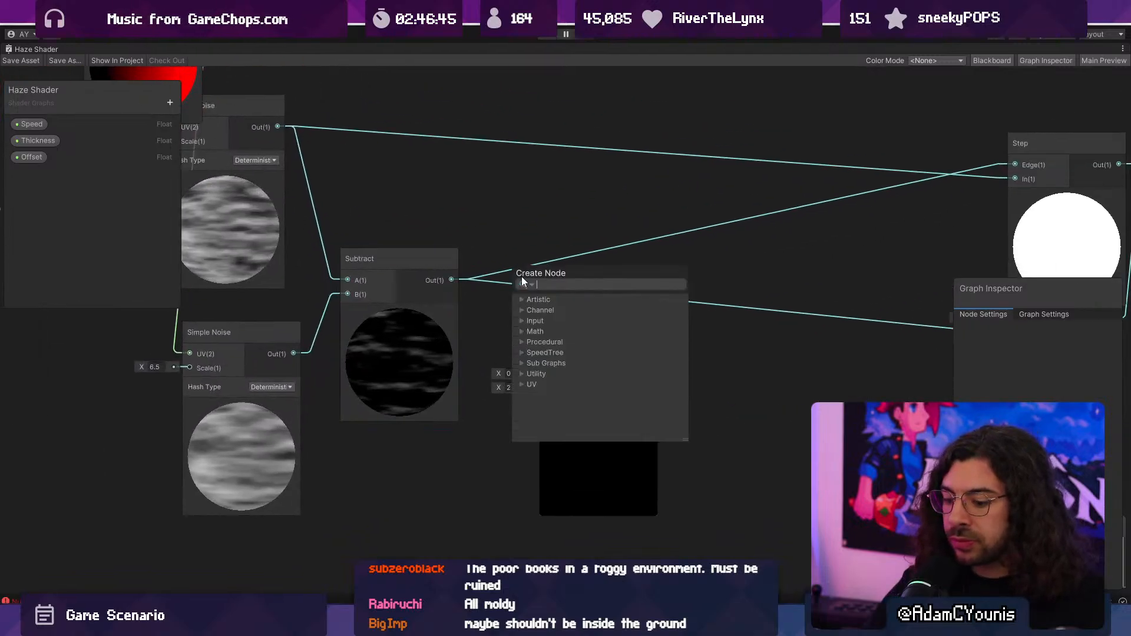
type("mult")
key("Return")
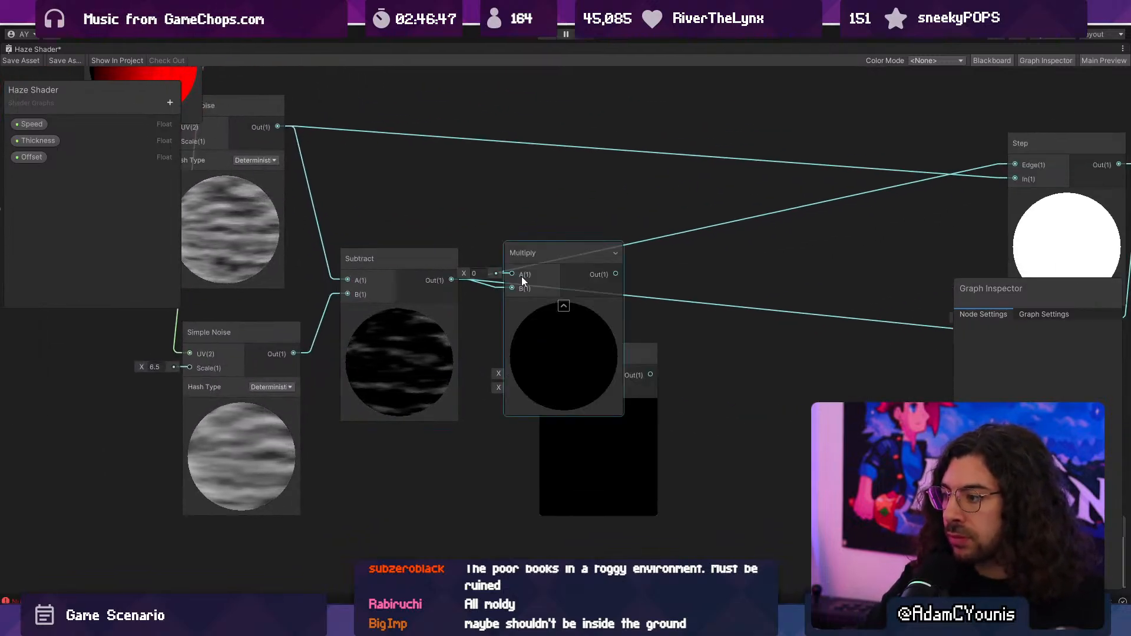
left_click(609, 497)
key("Delete")
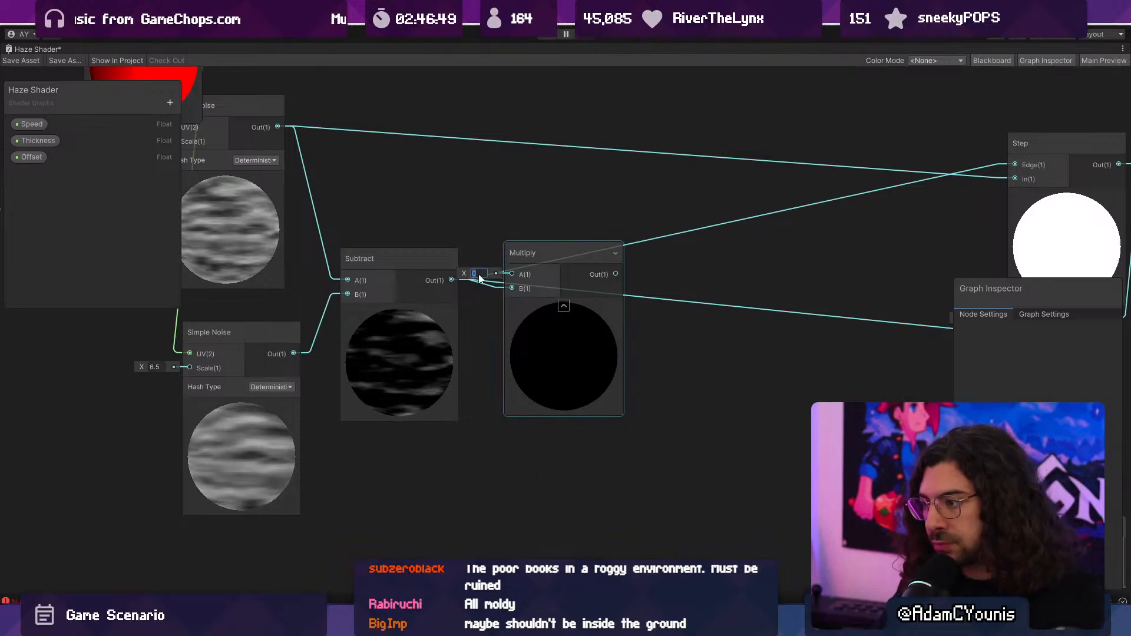
- Multiply Subtract's output by 2, wire the result to the In inputs of both Step nodes, and save the shader
left_click_drag(551, 342, 643, 305)
left_click_drag(523, 280, 603, 244)
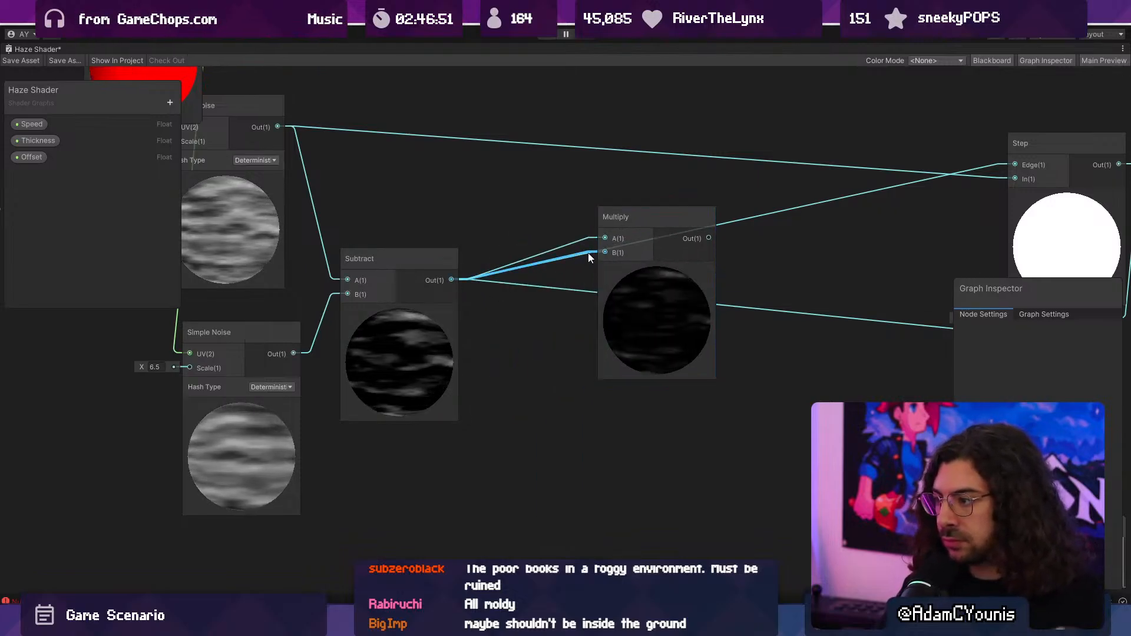
middle_click_drag(708, 254, 423, 342)
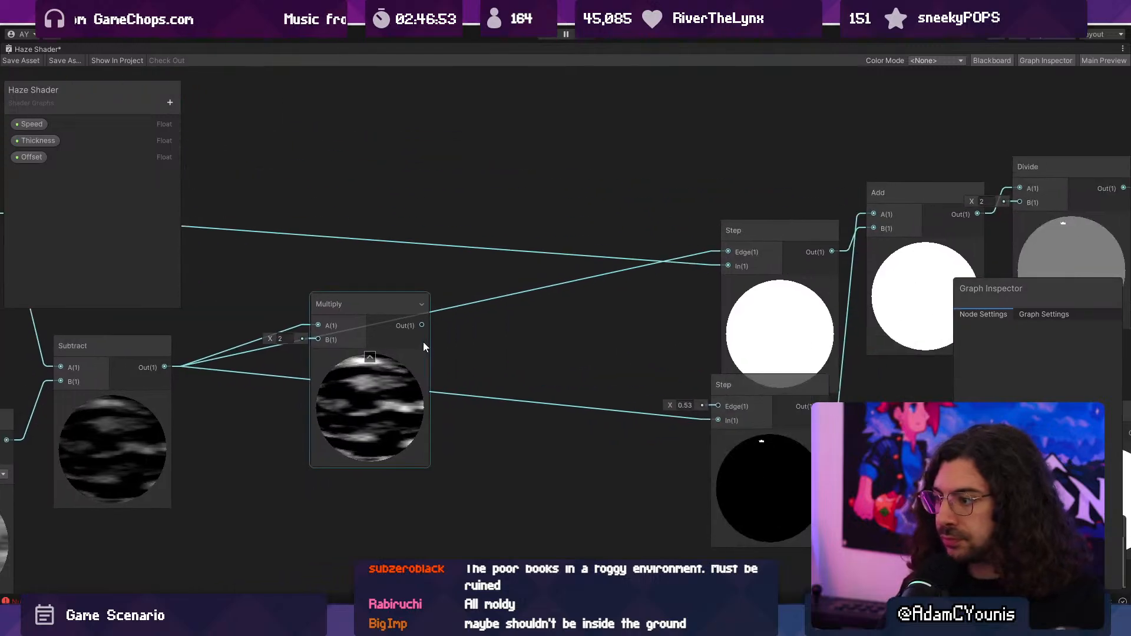
left_click_drag(421, 325, 724, 267)
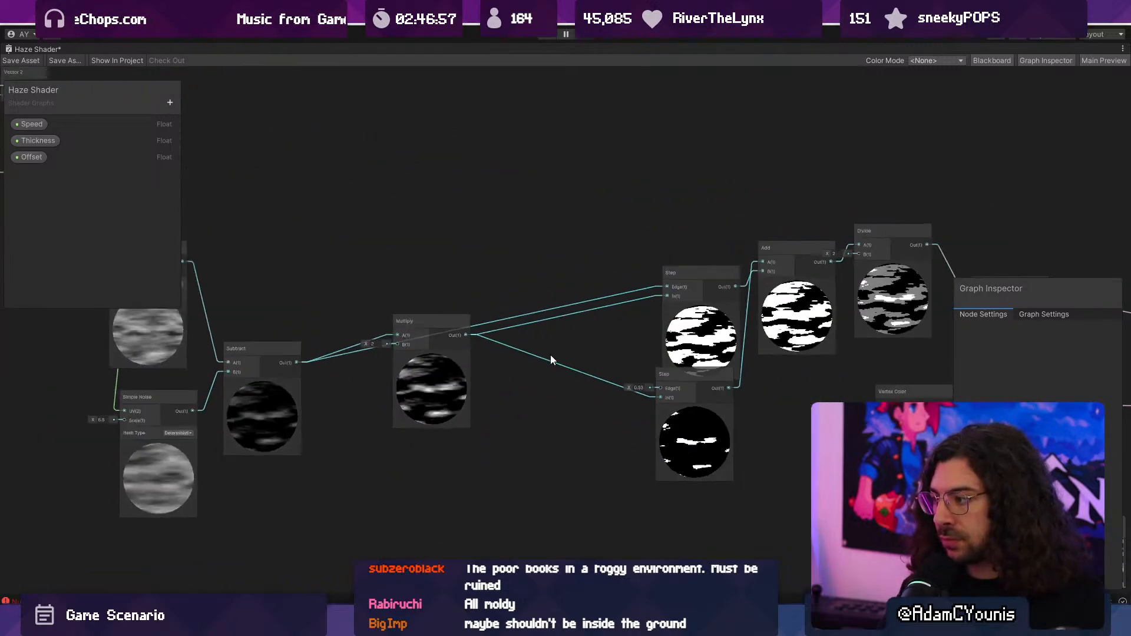
scroll(550, 354, "down", 4)
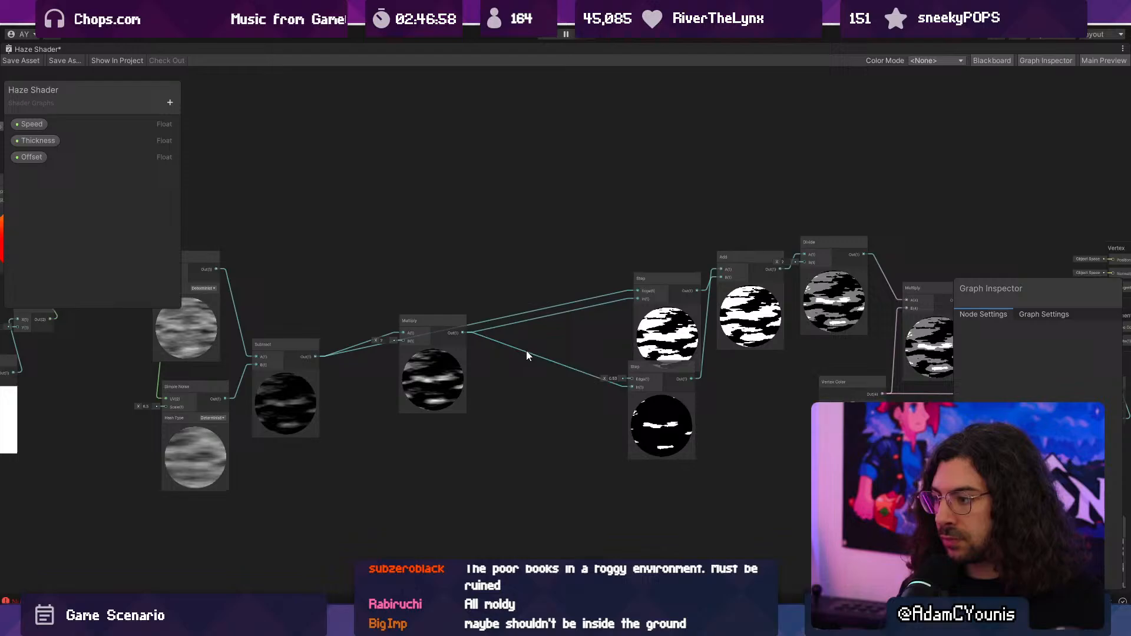
double_click(33, 49)
- Play-test the library level again, moving and jumping around the platforms to examine the amplified haze, and stop playing
left_click(550, 39)
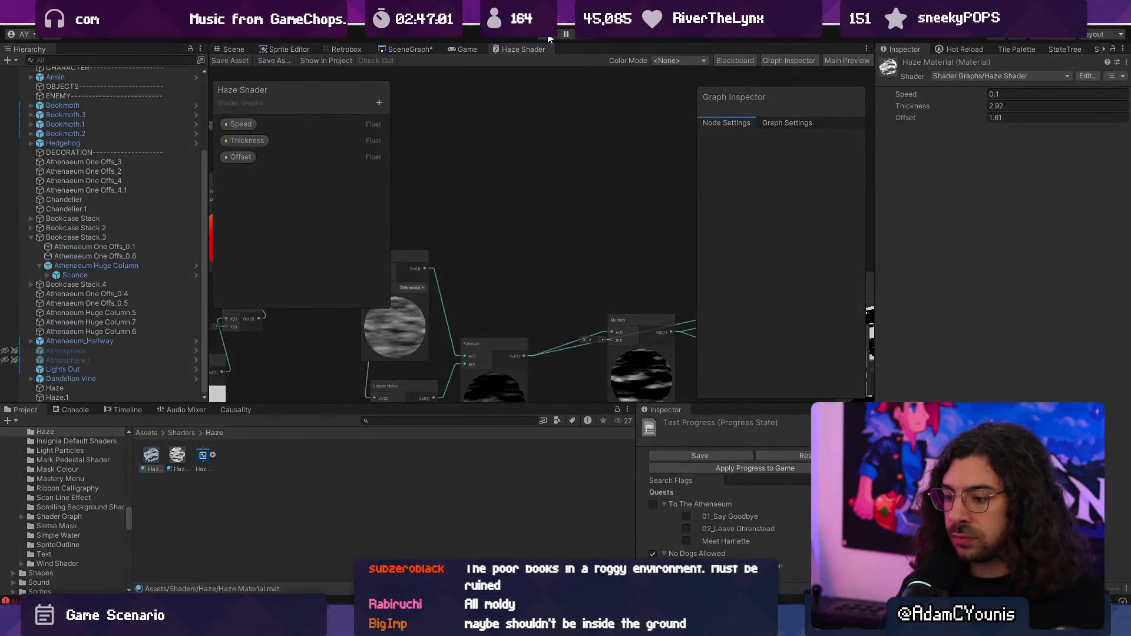
key("Right")
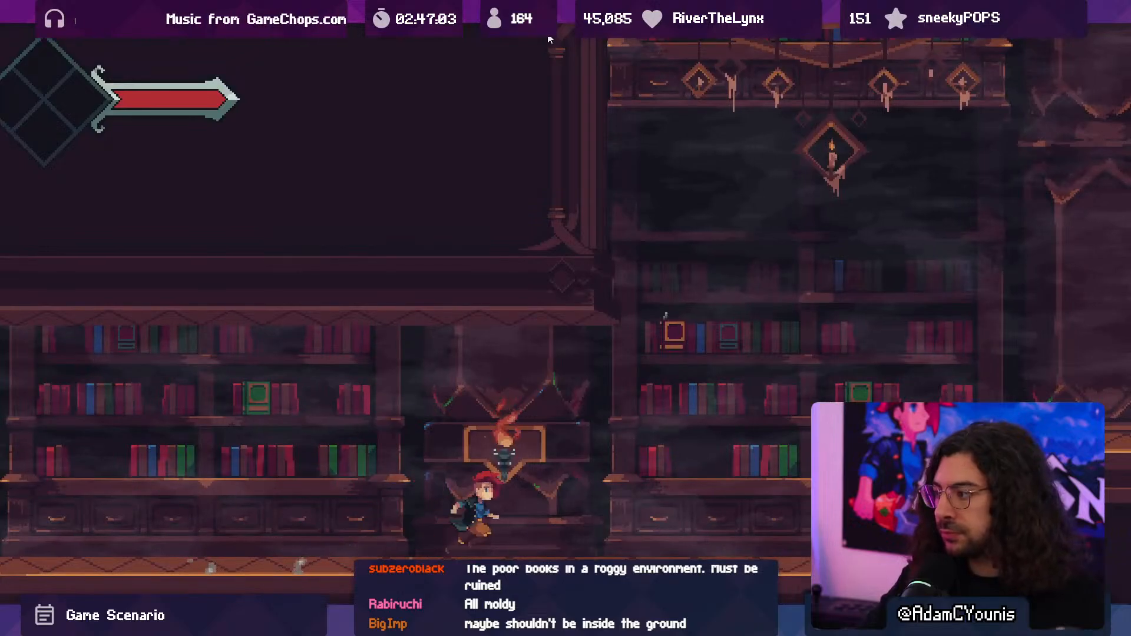
key("space")
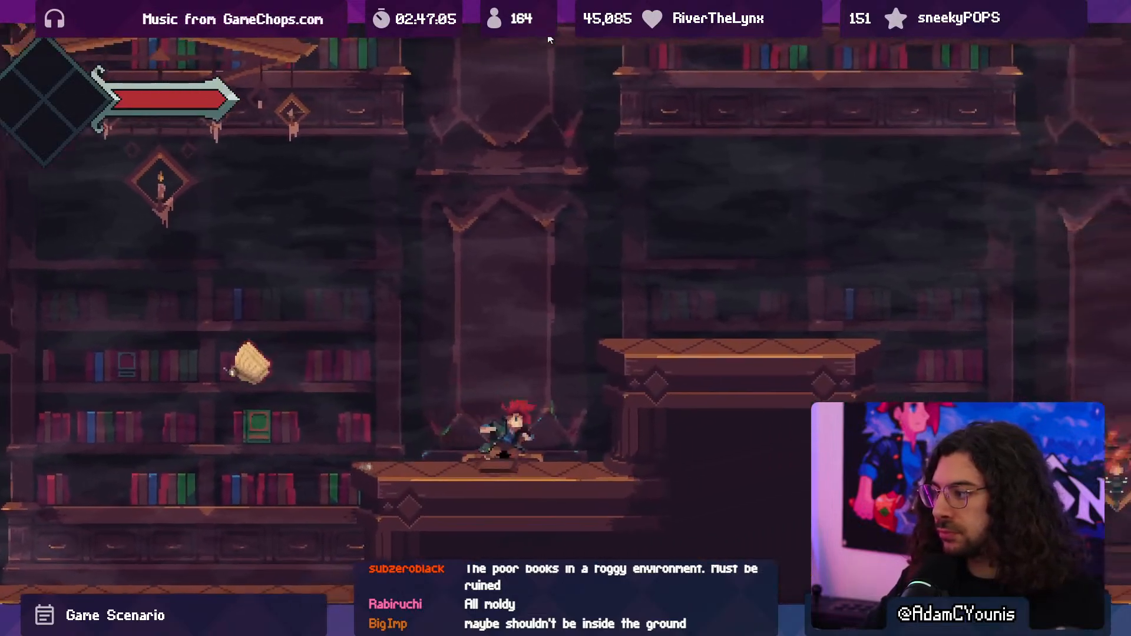
key("space")
key("Left")
key("Left")
key("x")
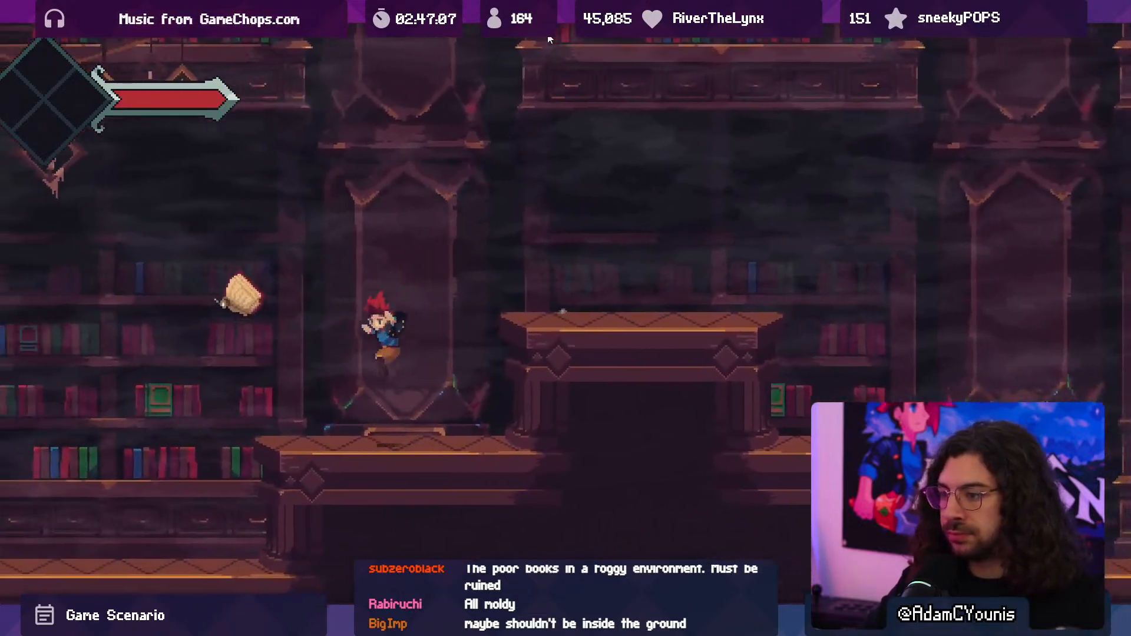
key("x")
left_click(548, 35)
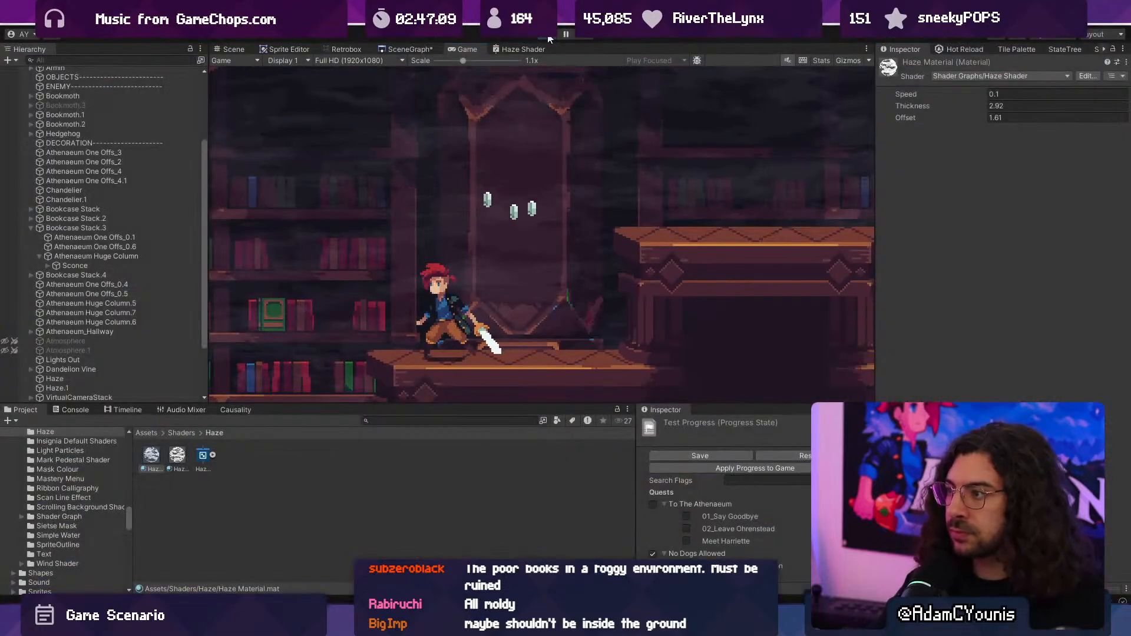
- Select Haze Material 2 and set its Thickness to -3.46 while viewing the library scene
left_click(203, 456)
left_click(170, 457)
left_click_drag(151, 454, 234, 47)
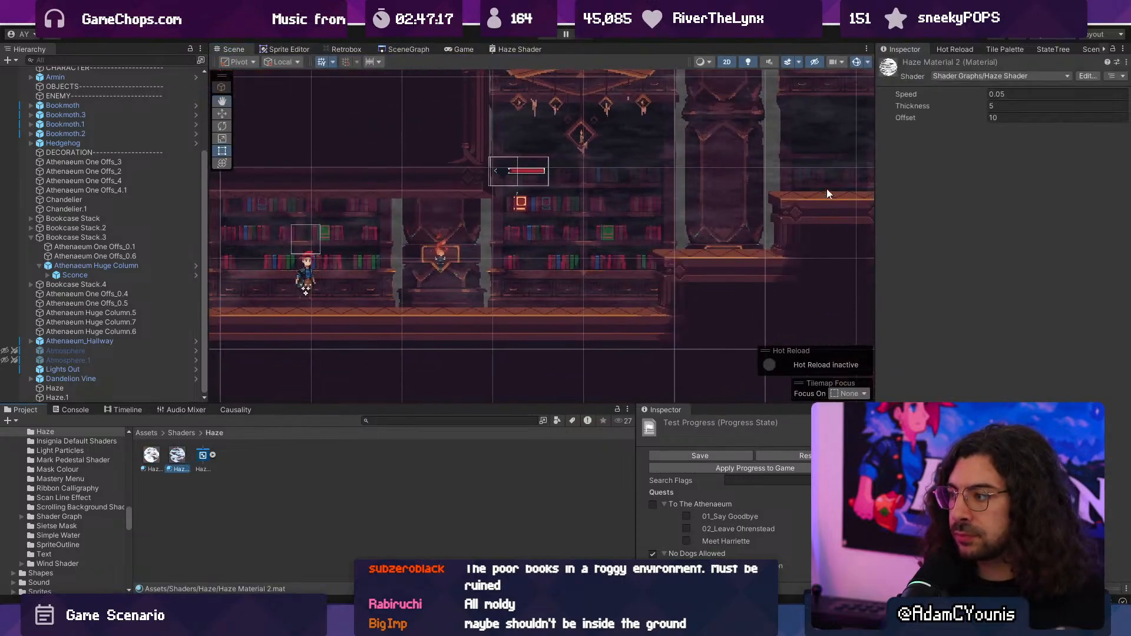
left_click_drag(970, 108, 813, 114)
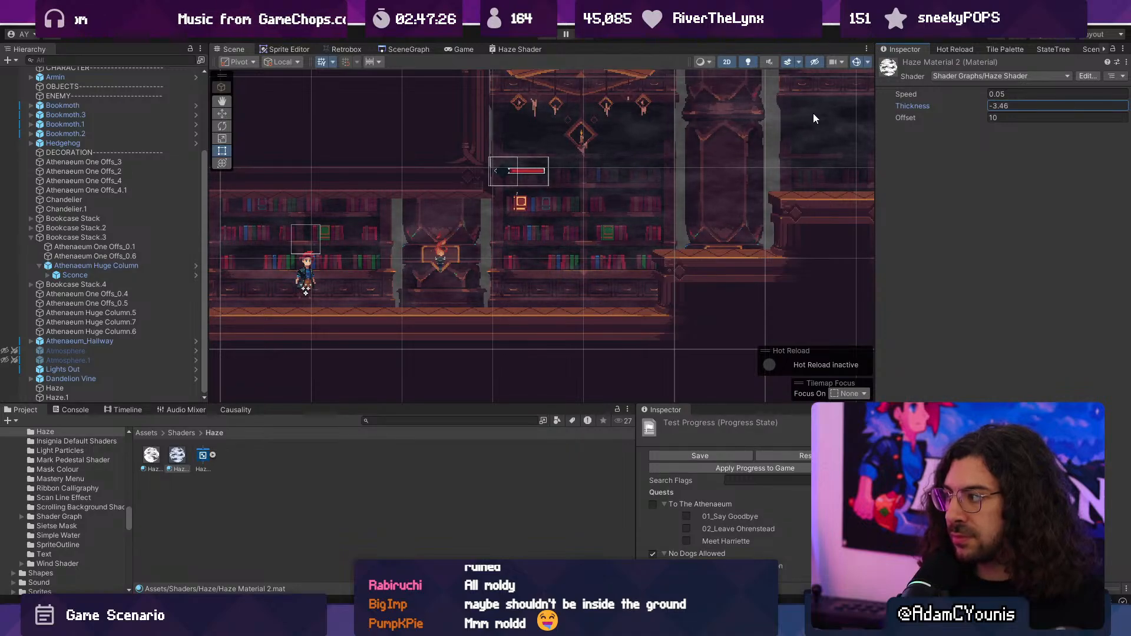
- Reopen the Haze Shader graph at full size and add a new Float property
left_click(500, 49)
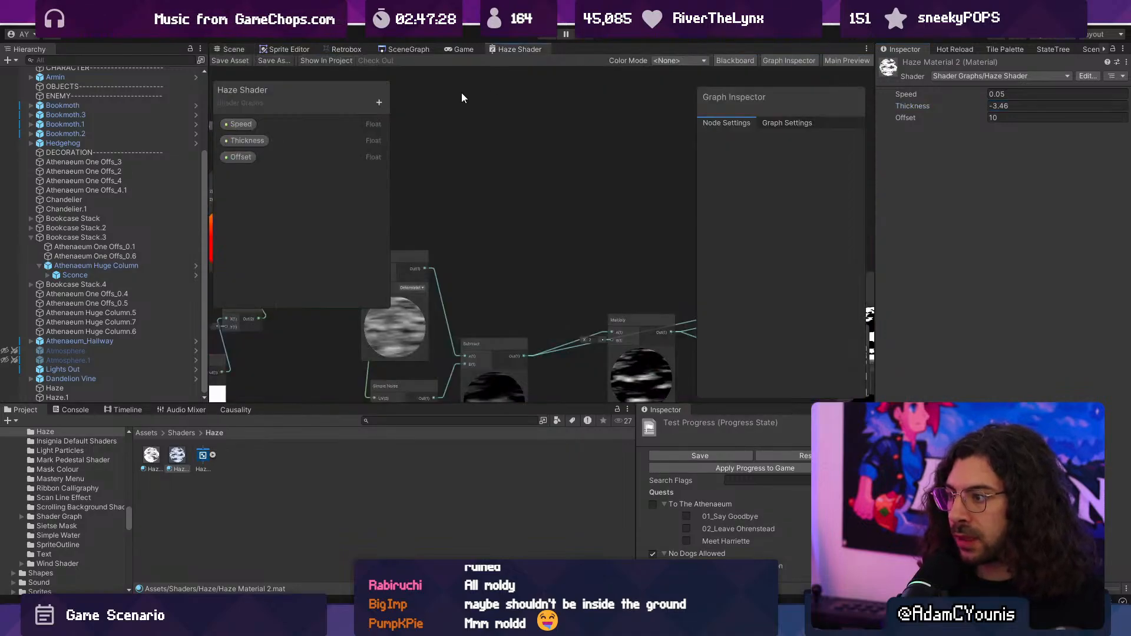
double_click(489, 49)
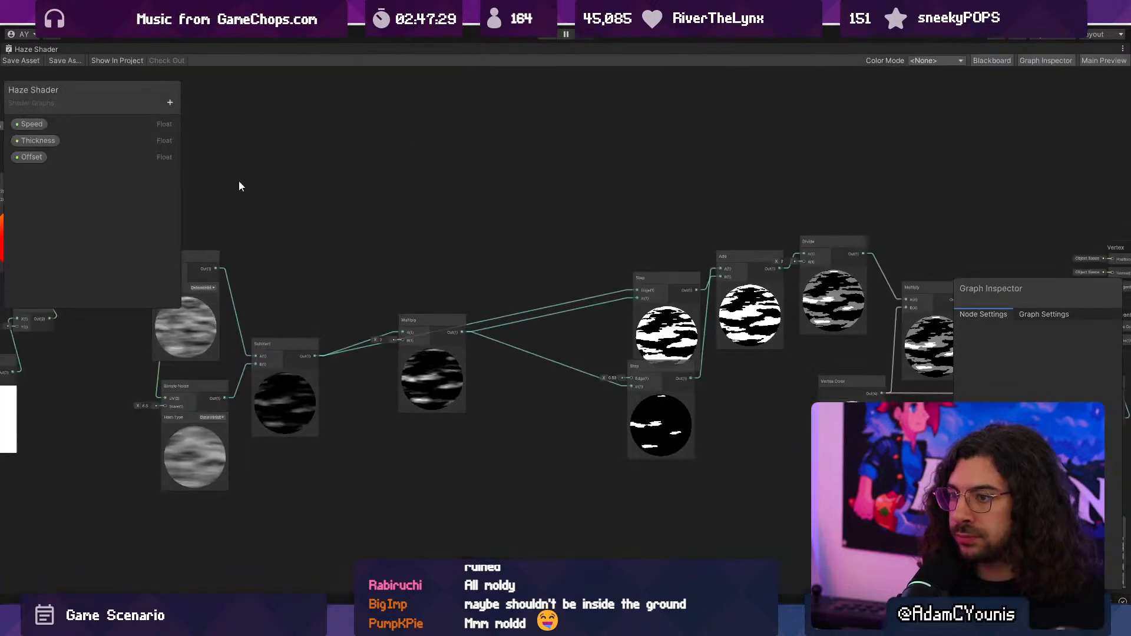
left_click(170, 102)
left_click(216, 120)
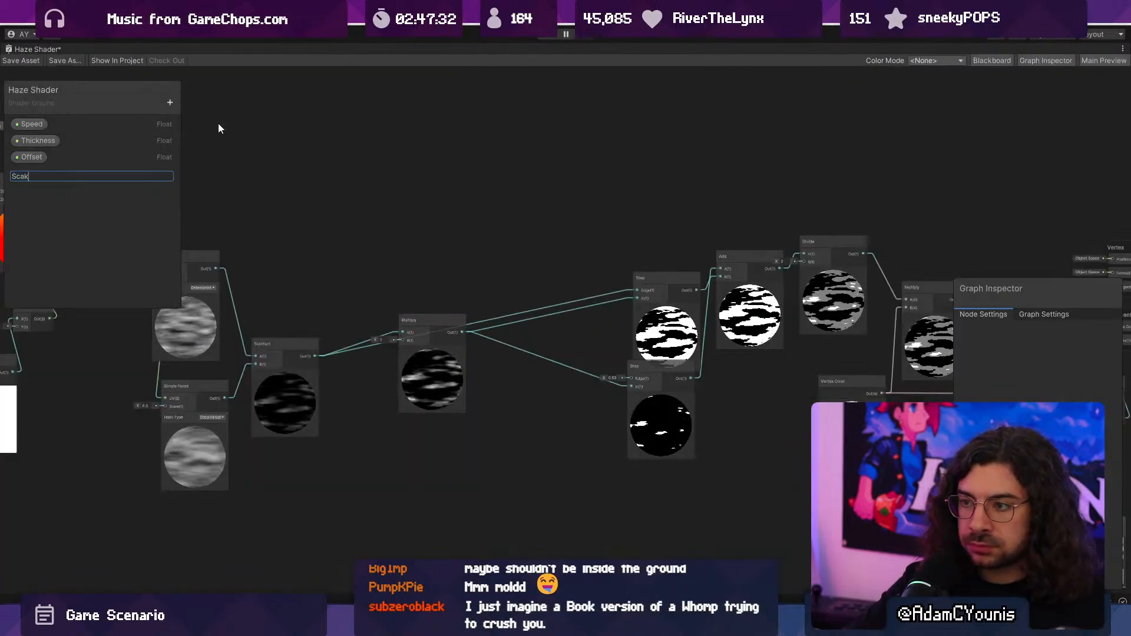
type("Scale")
key("Return")
- Correct the new Float property's name to Scale and set its default value to 1
double_click(42, 175)
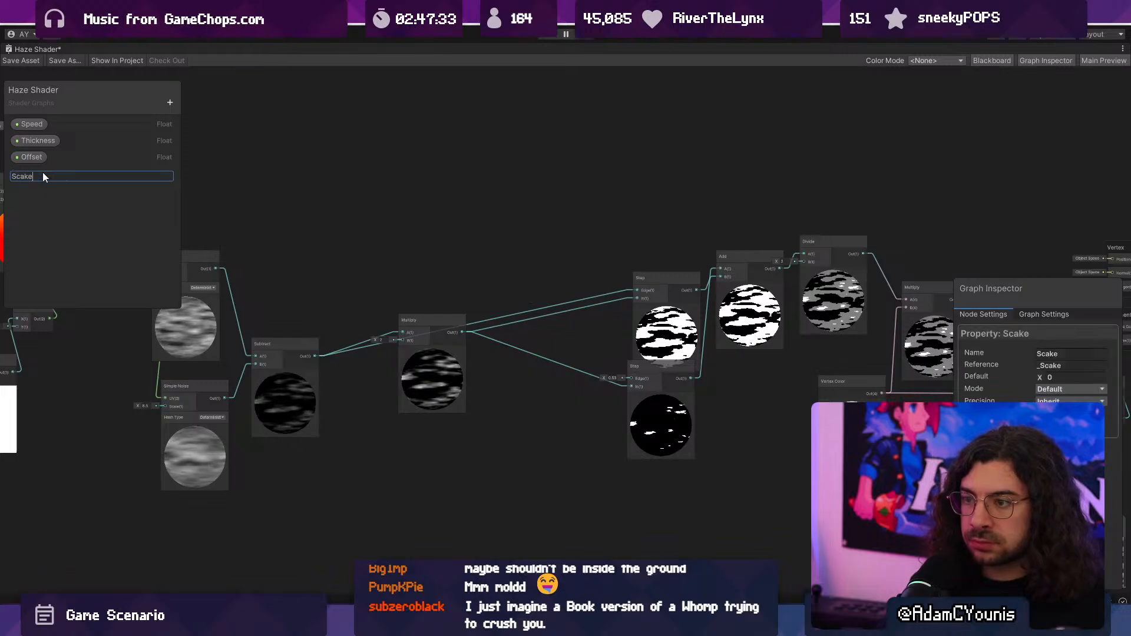
key("Right")
key("Left")
key("BackSpace")
type("l")
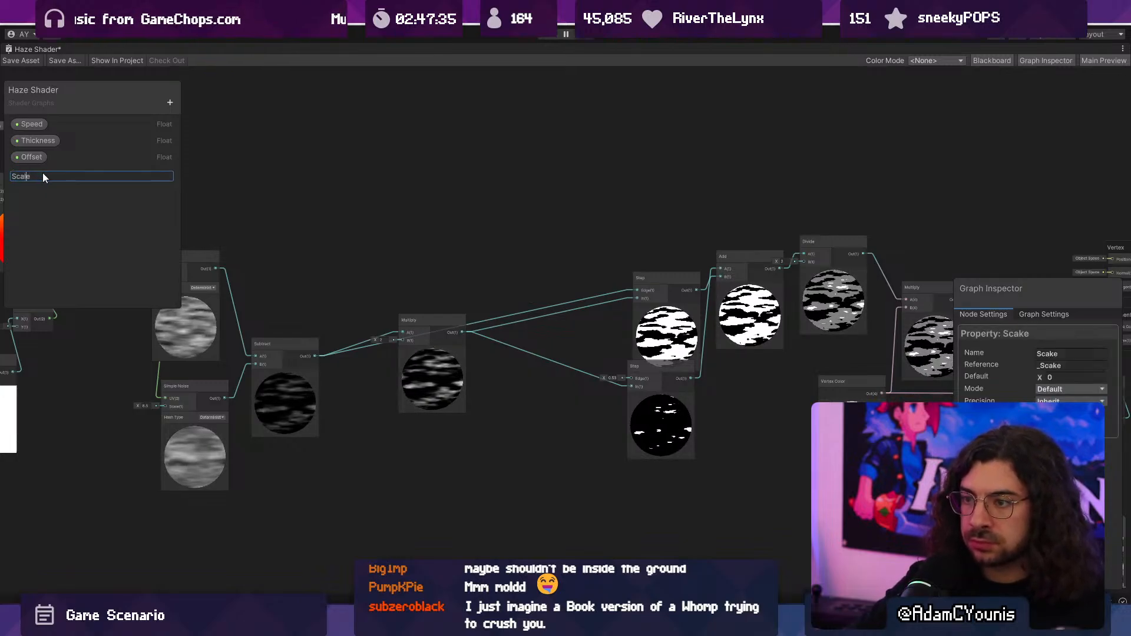
key("Return")
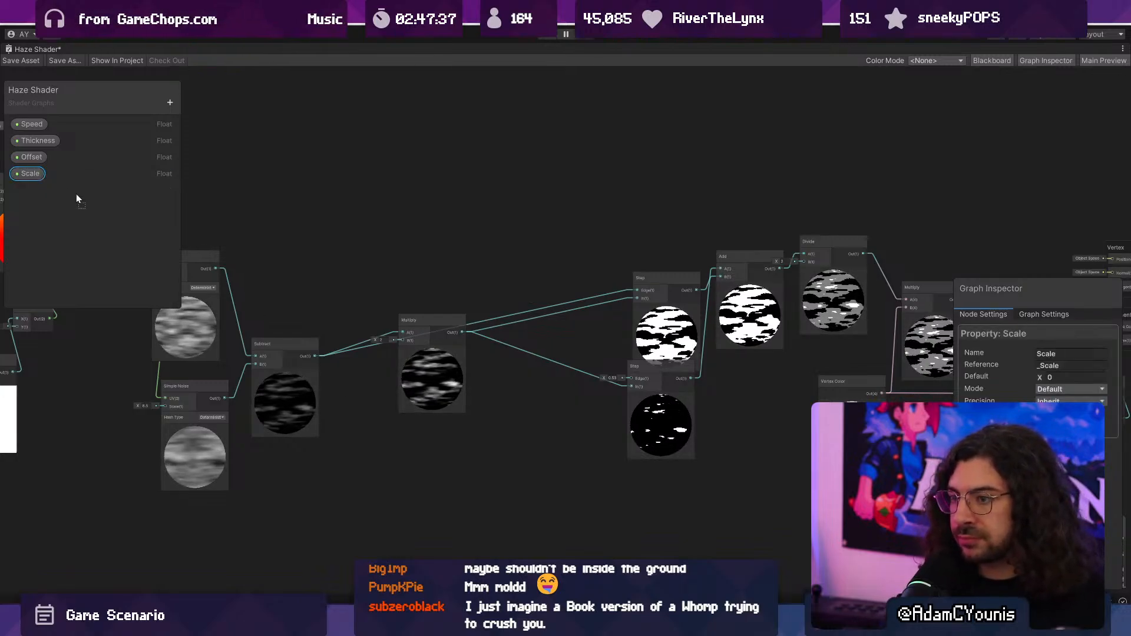
left_click(1056, 375)
type("1")
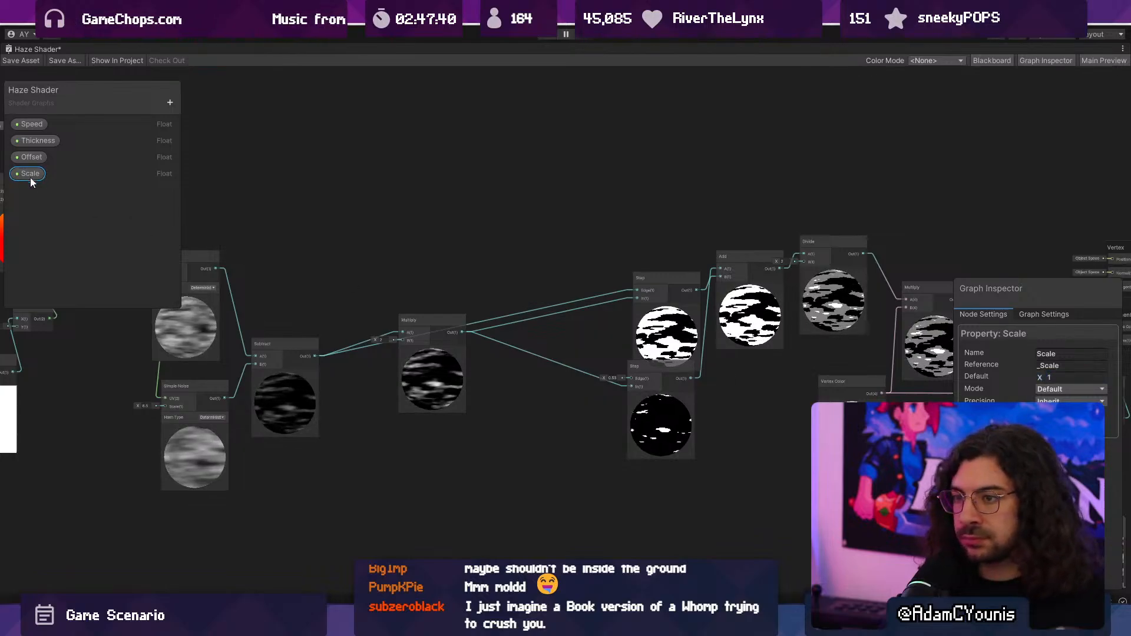
- Place the Scale property in the graph between the Vector 2 and Simple Noise nodes
left_click_drag(30, 174, 382, 478)
middle_click_drag(383, 477, 780, 456)
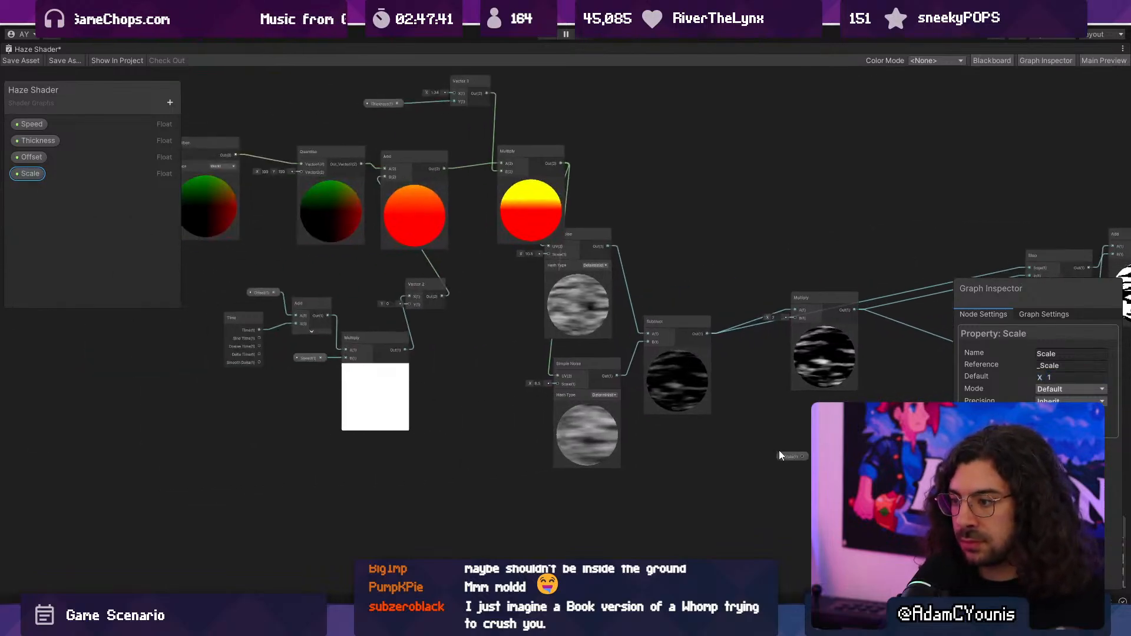
scroll(460, 345, "up", 5)
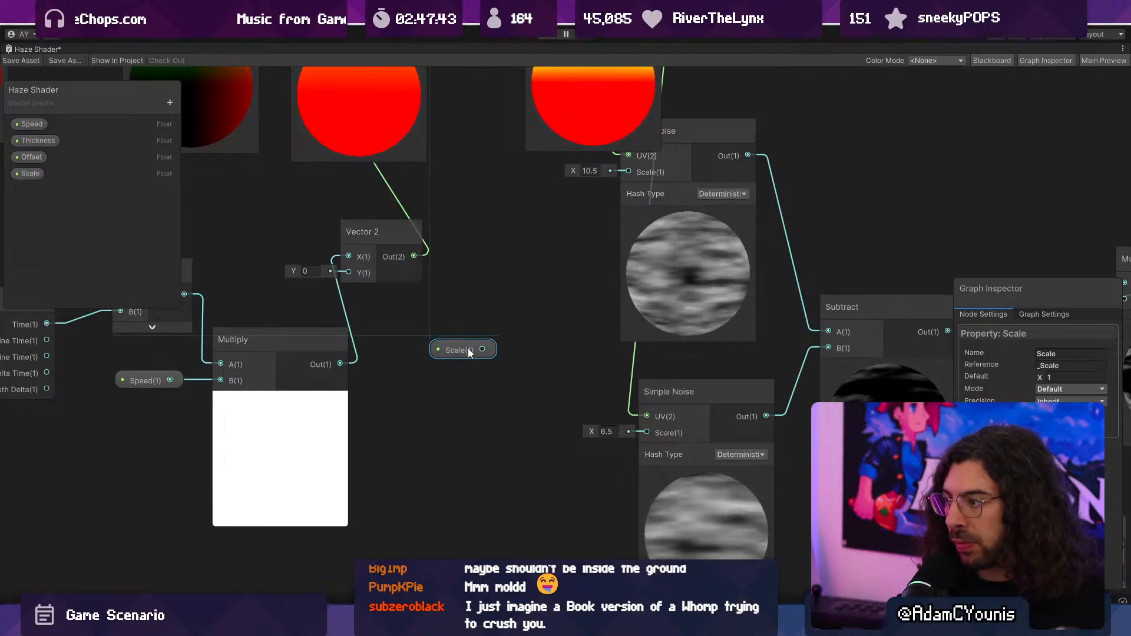
left_click(483, 352)
left_click_drag(489, 352, 496, 298)
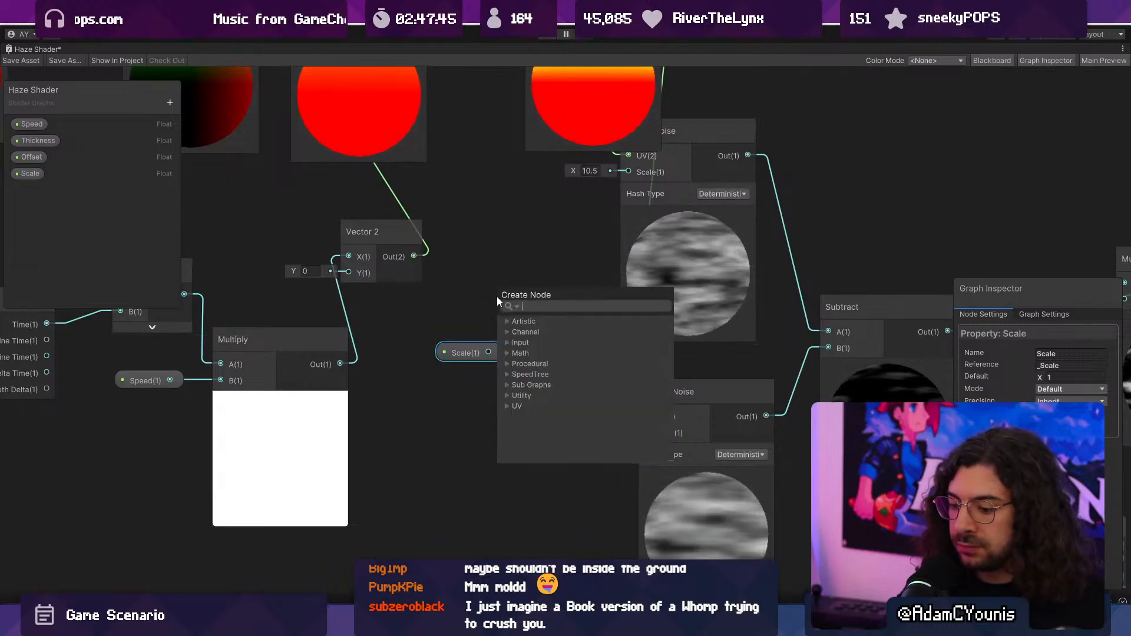
key("Escape")
- Create a Float node between the Vector 2 and upper Simple Noise nodes and set its value to 10
right_click(505, 213)
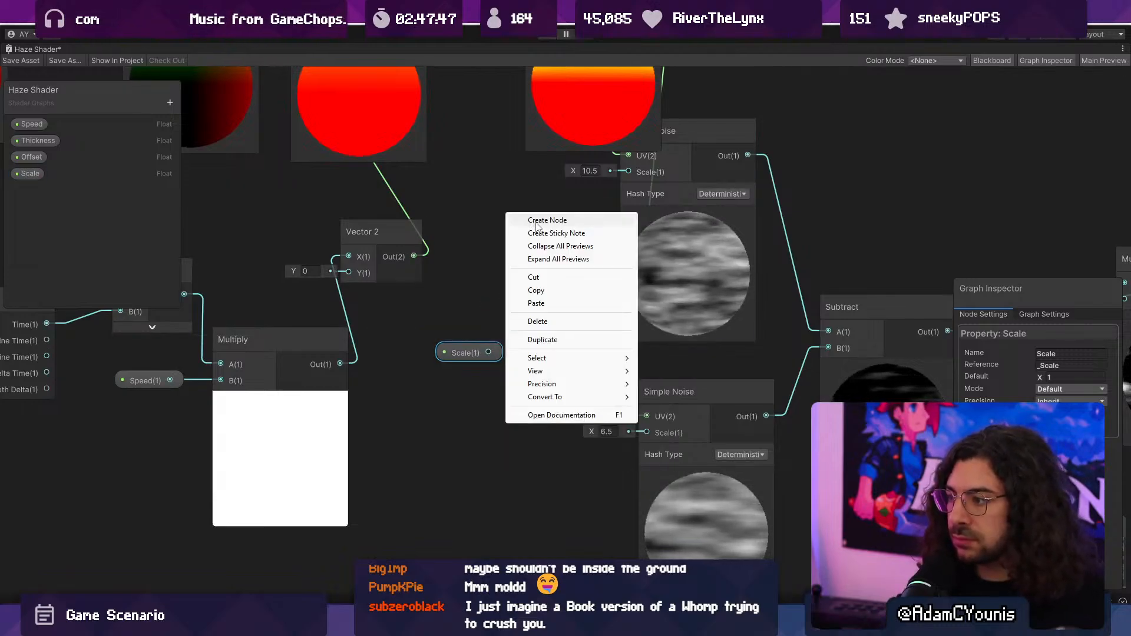
left_click(534, 220)
type("float")
key("Return")
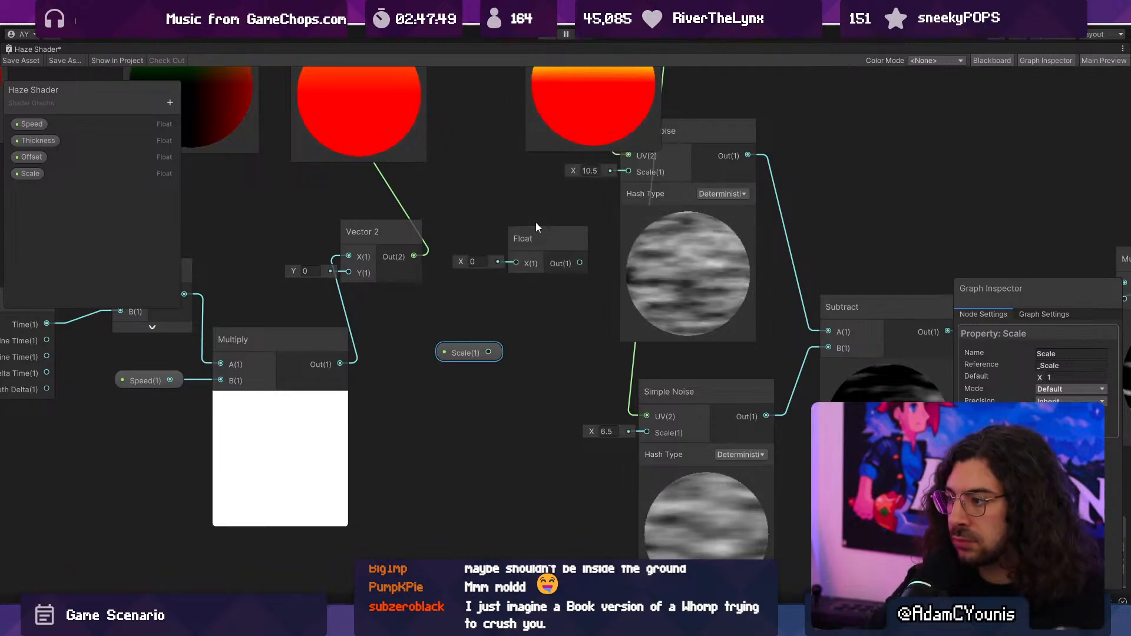
left_click(477, 261)
type("10")
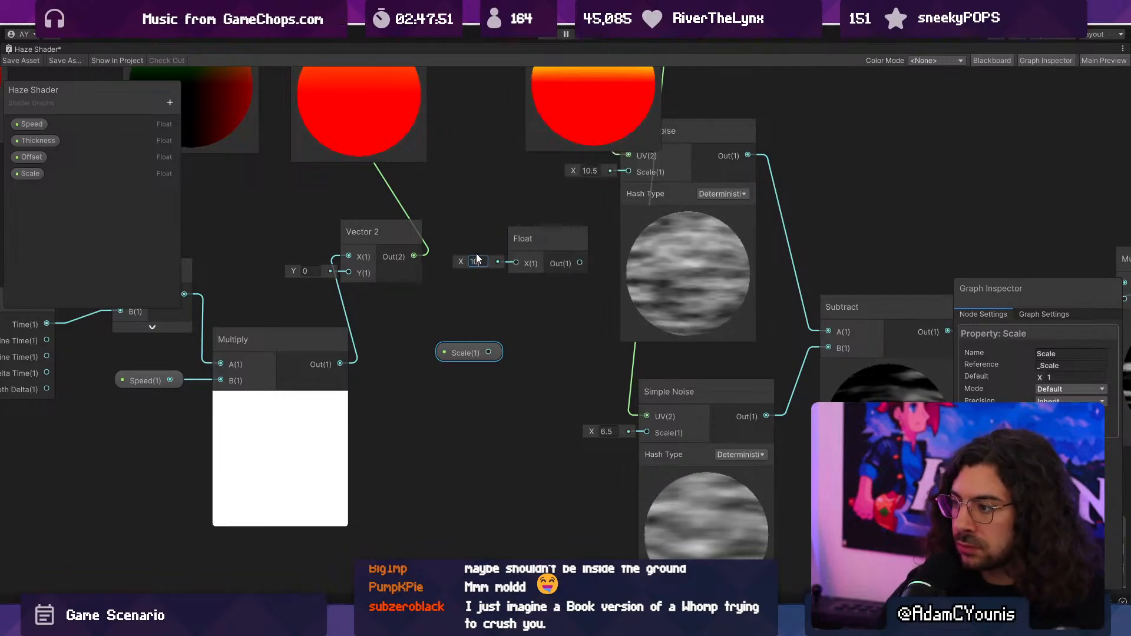
- Duplicate the Float node, set the copy to 6 and place it beside the lower Simple Noise node
left_click(546, 245)
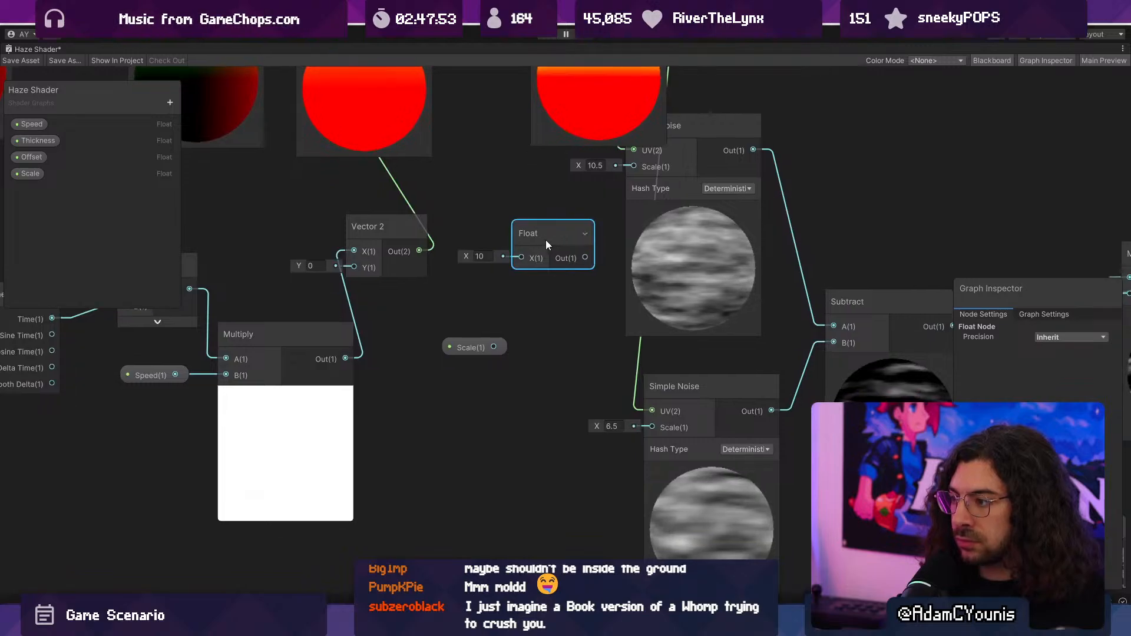
key("ctrl+c")
key("ctrl+v")
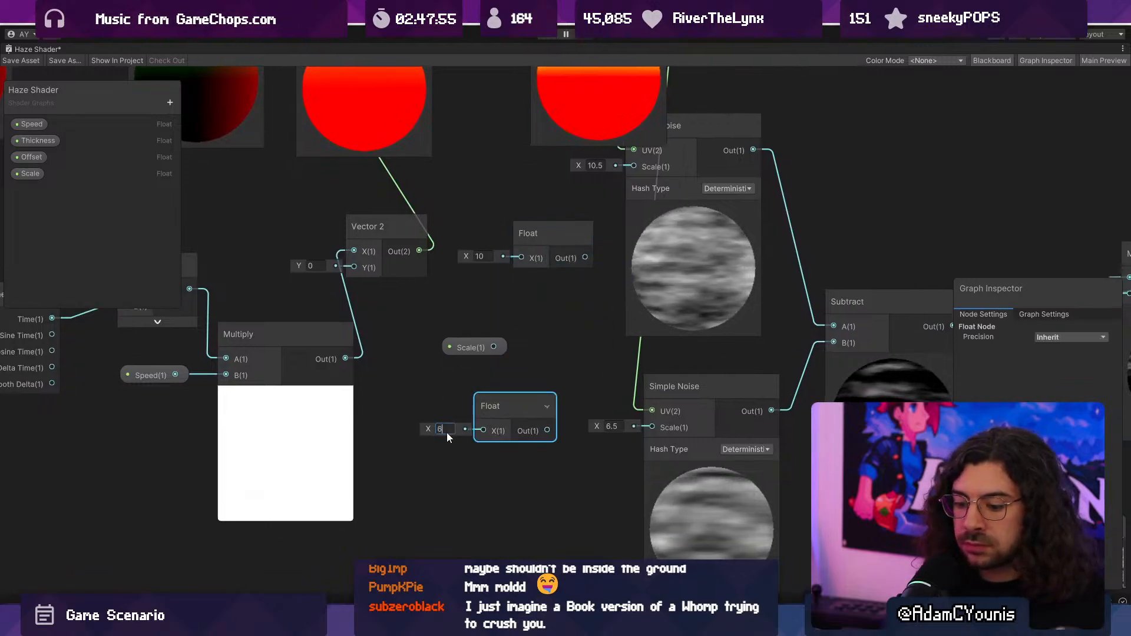
type("6")
left_click_drag(496, 403, 457, 439)
- Multiply the 6 Float by the Scale property, feed the result into the lower Simple Noise's Scale input and collapse the Multiply preview
key("space")
type("multiply")
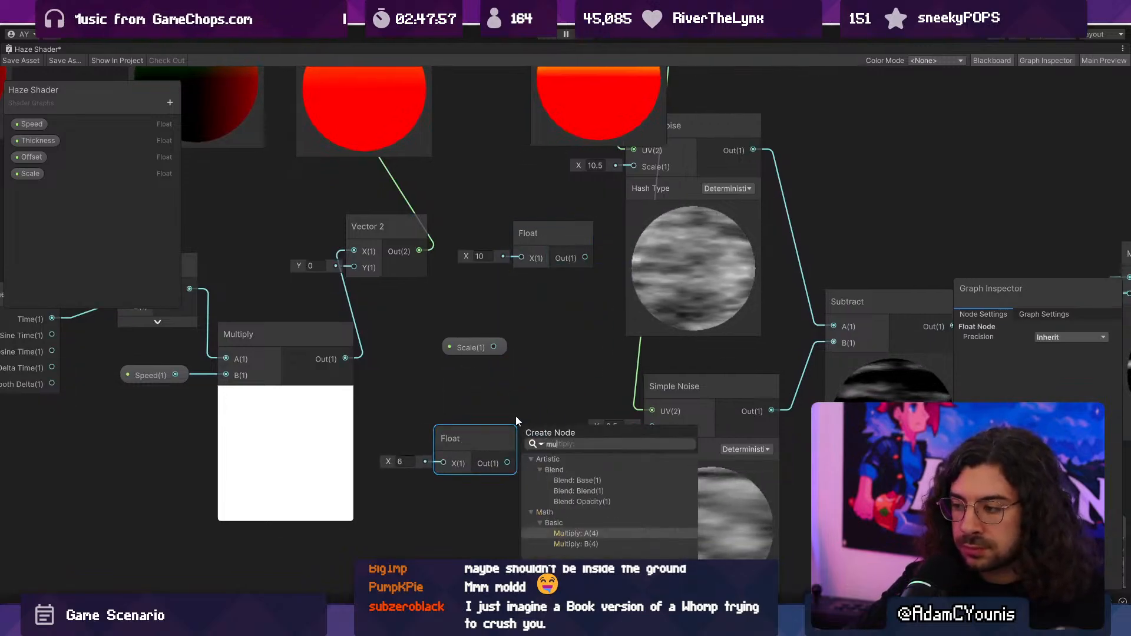
key("Return")
left_click_drag(496, 348, 522, 465)
left_click_drag(593, 446, 652, 427)
left_click(569, 492)
- Multiply the Scale property by the 10 Float with a second Multiply node, collapse its preview and feed the upper Simple Noise's Scale input
left_click_drag(501, 353, 486, 331)
type("mul")
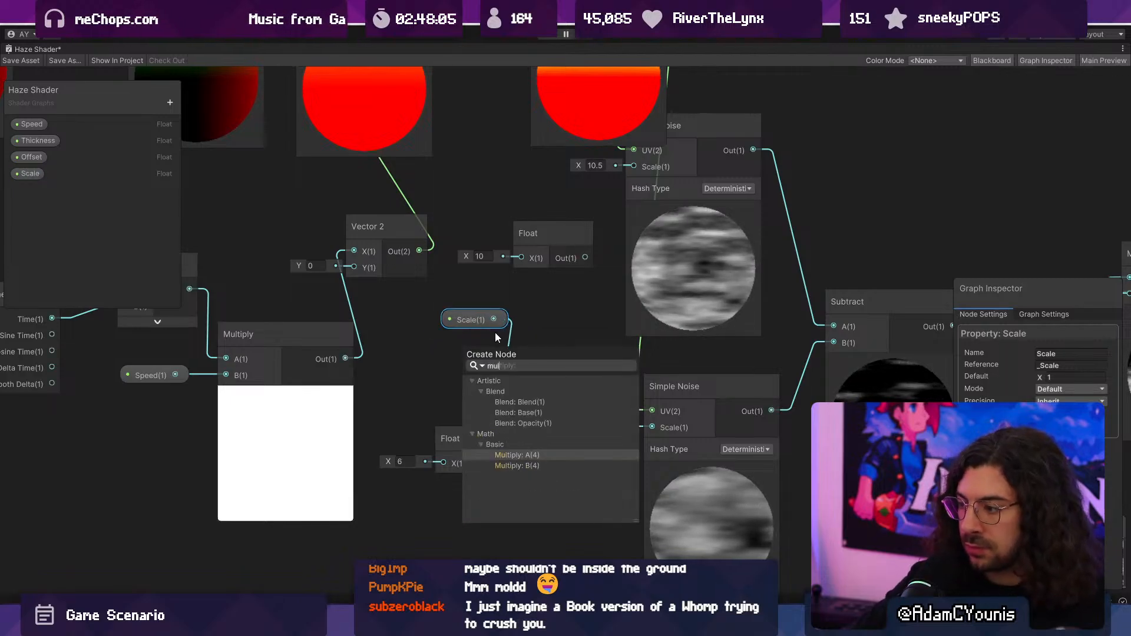
key("Return")
left_click_drag(500, 342, 568, 302)
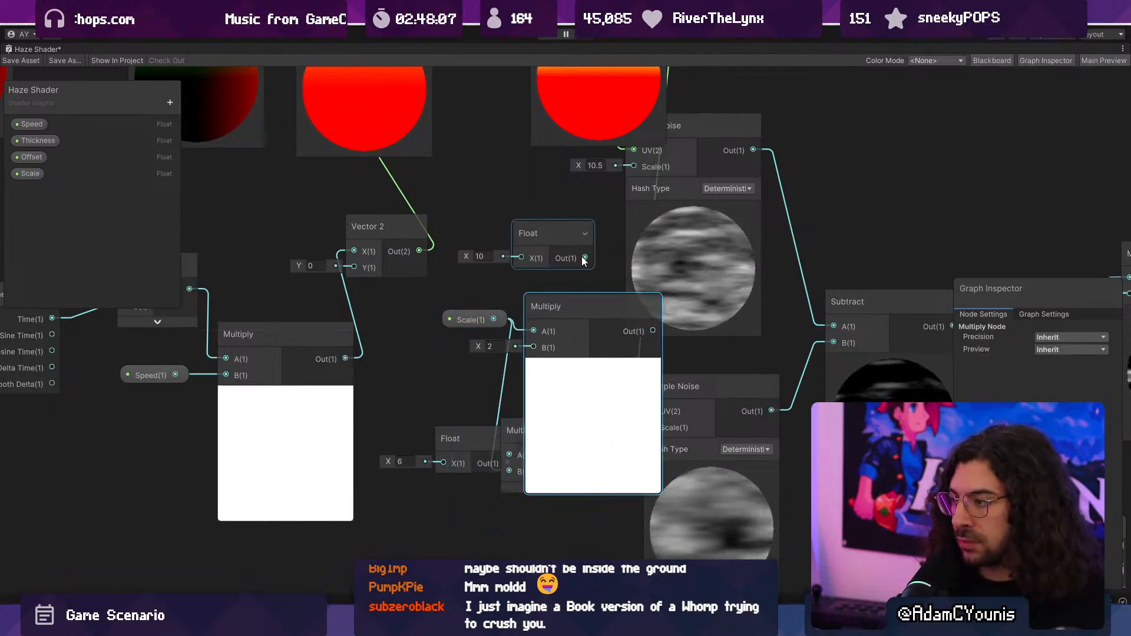
left_click_drag(584, 257, 533, 347)
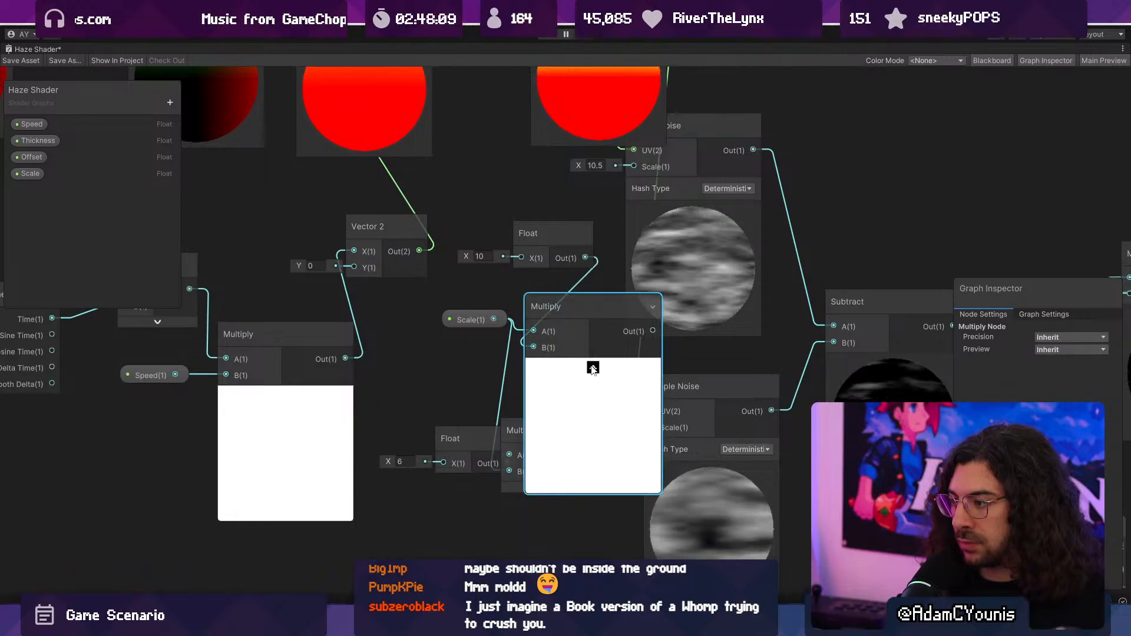
left_click(592, 366)
left_click_drag(598, 330, 634, 167)
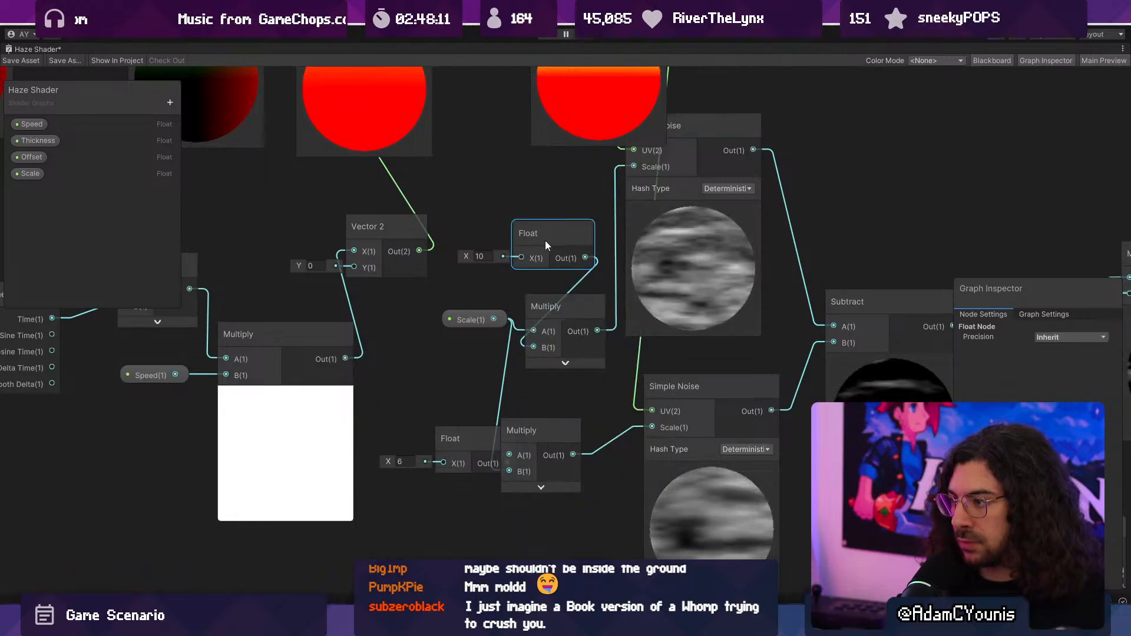
- Move the 10 Float node closer to Vector 2, save the Haze Shader and return to the library scene
left_click_drag(545, 241, 502, 232)
left_click(15, 62)
double_click(33, 48)
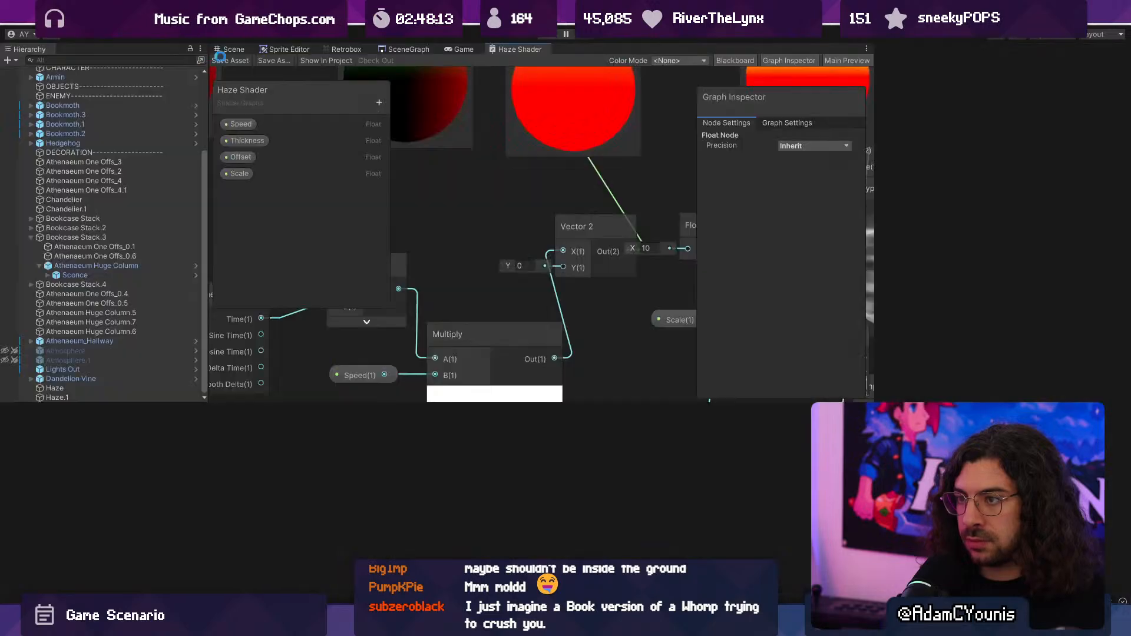
left_click(234, 49)
scroll(505, 256, "up", 1)
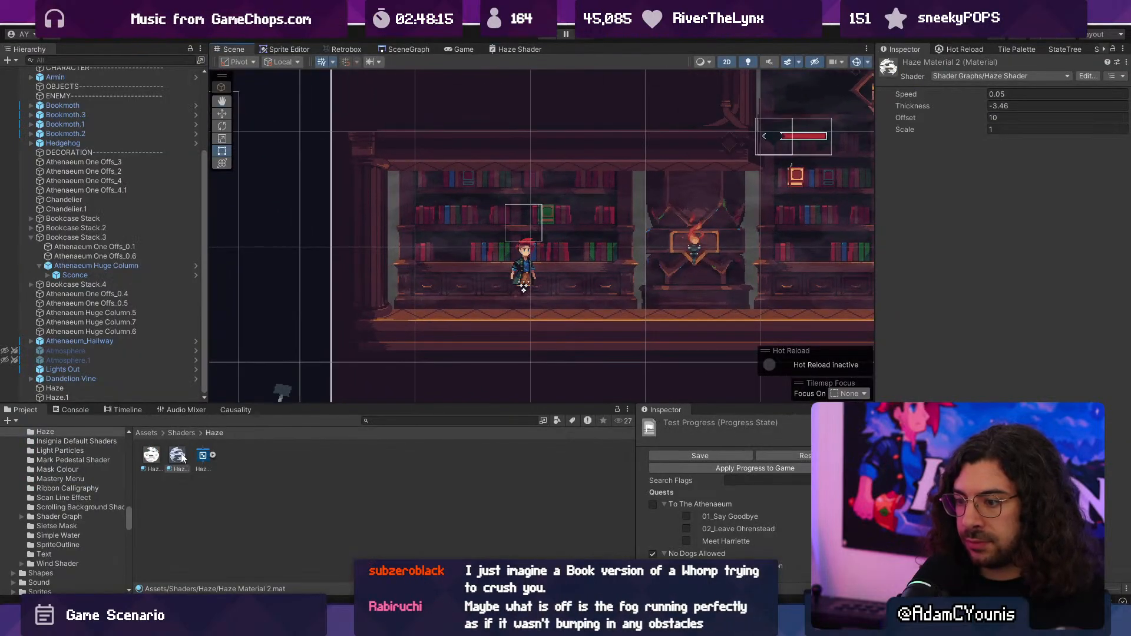
- Select Haze Material and set its Scale to 0.15 while viewing the bookcases in the library scene
left_click(157, 455)
mouse_move(935, 131)
left_mouse_down()
mouse_move(957, 129)
mouse_move(923, 131)
left_mouse_up()
middle_click_drag(677, 203, 462, 223)
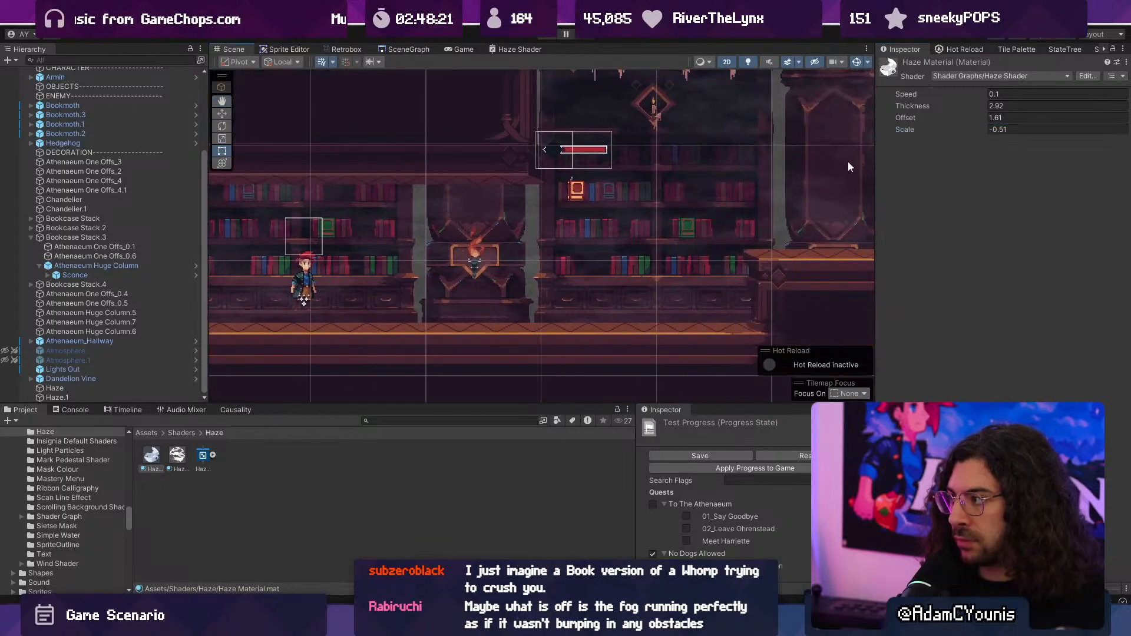
left_click_drag(921, 129, 938, 130)
- Playtest the library level, running, jumping and fighting enemies across the platforms to examine the background mist during gameplay
left_click(545, 35)
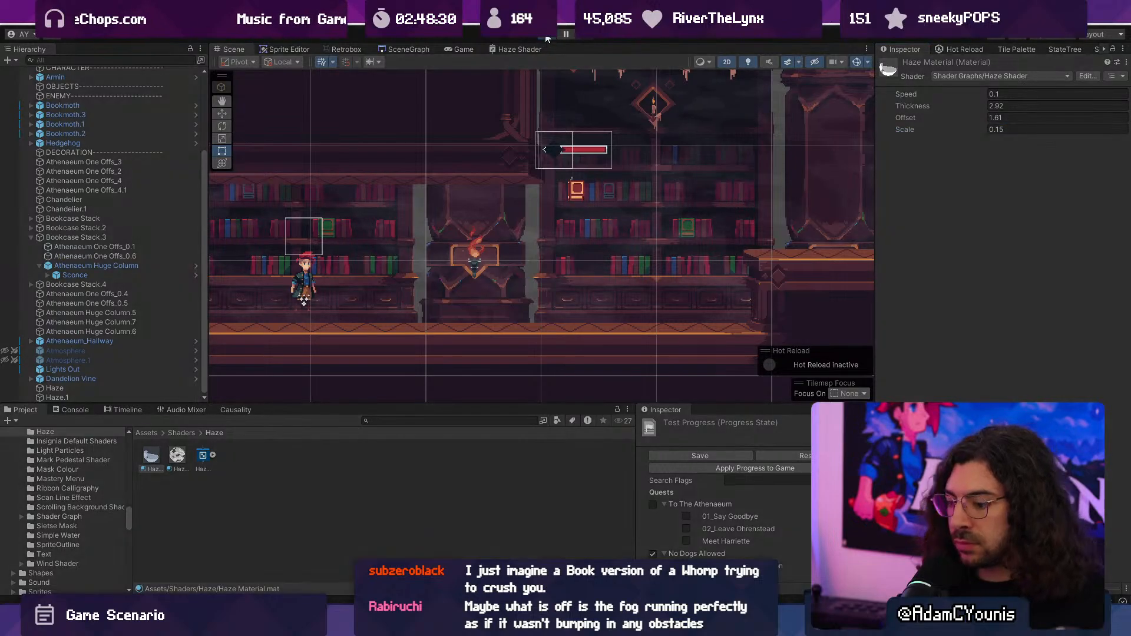
key("Right")
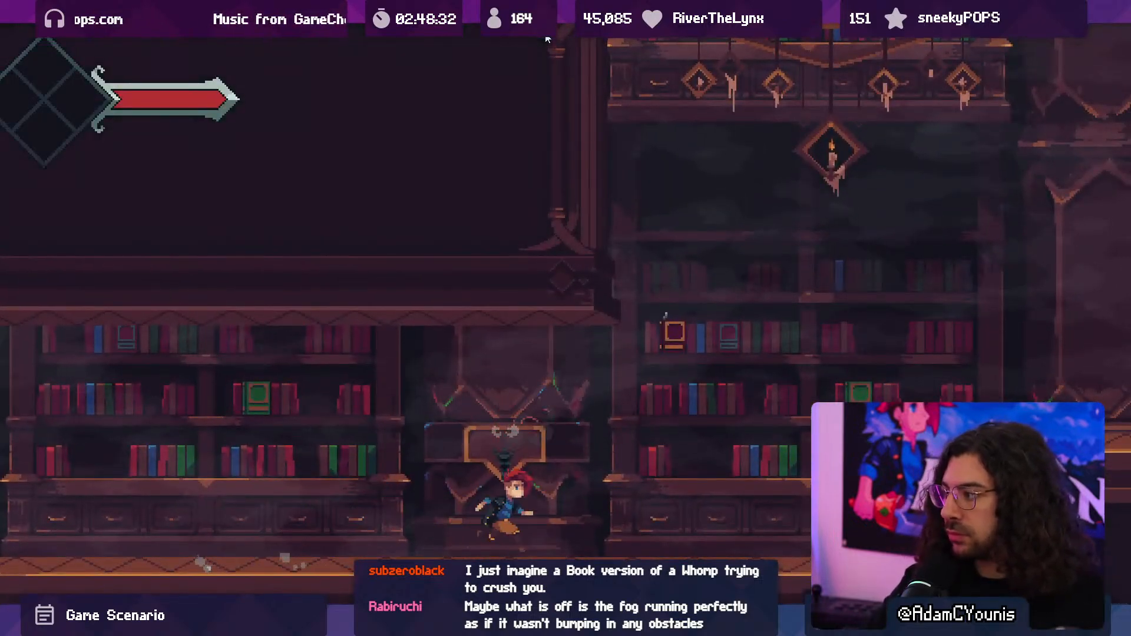
key("space")
key("Right")
key("space")
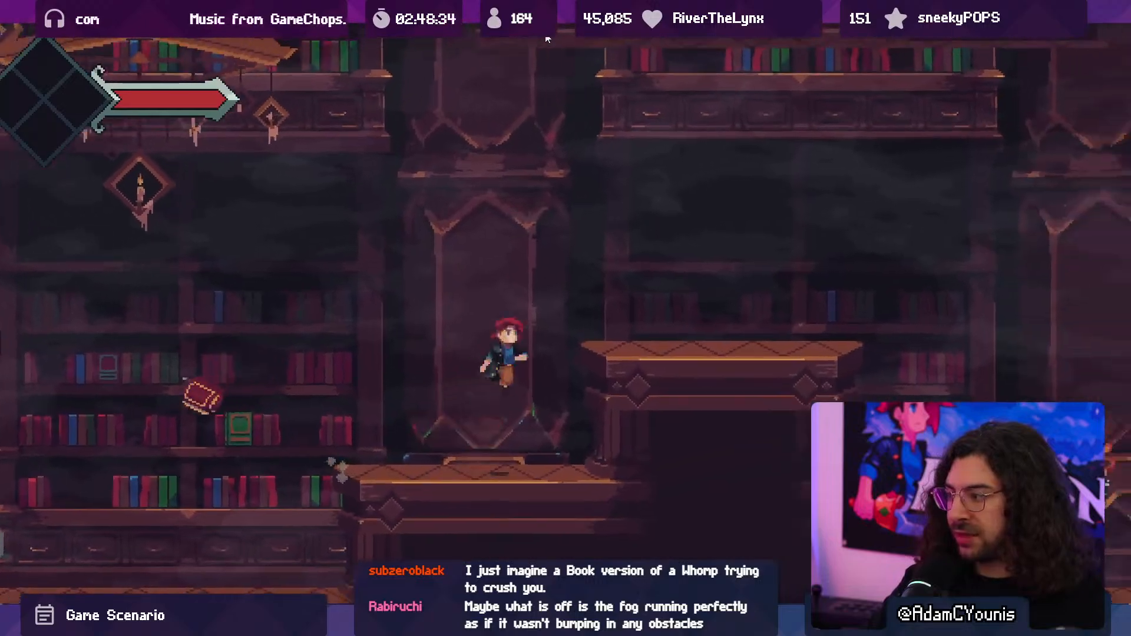
key("x")
key("Left")
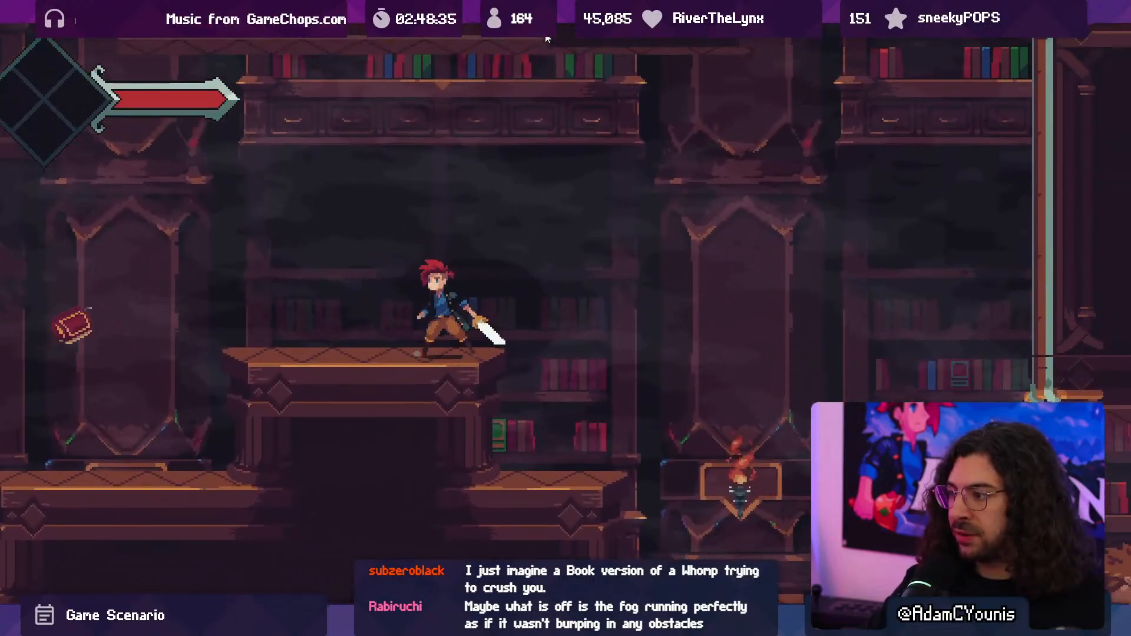
key("space")
key("x")
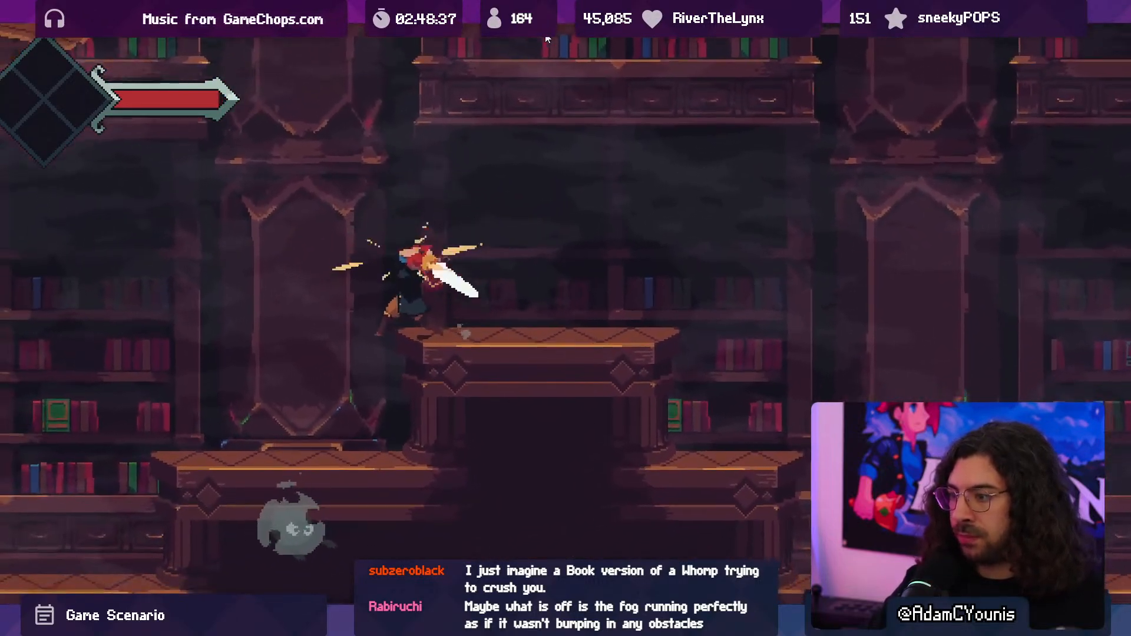
key("space")
key("x")
key("Right")
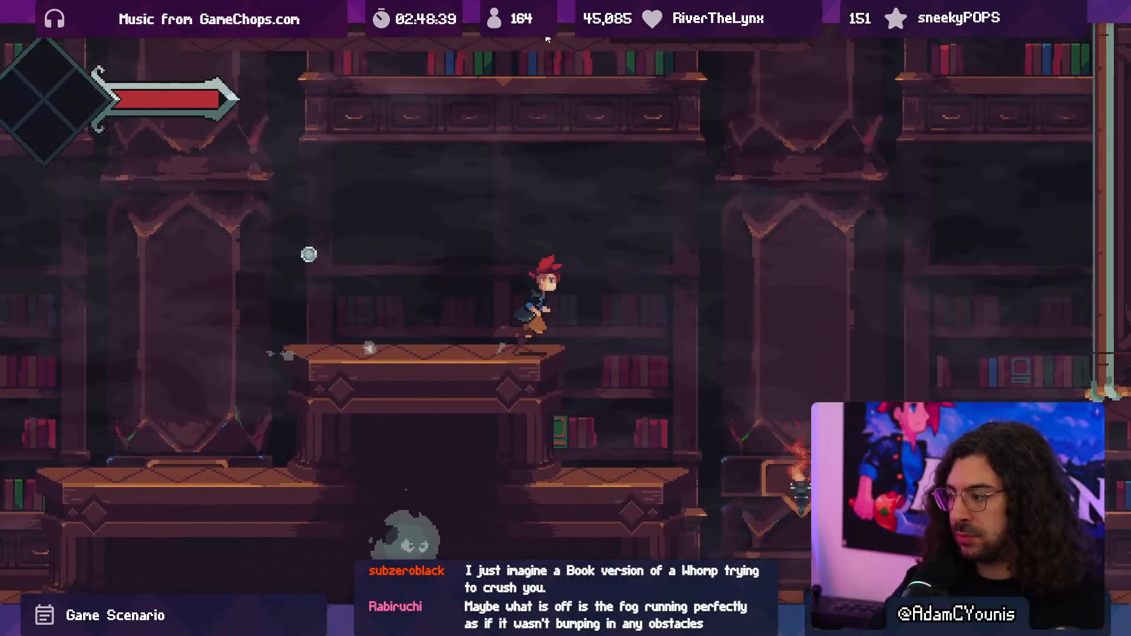
key("x")
key("x")
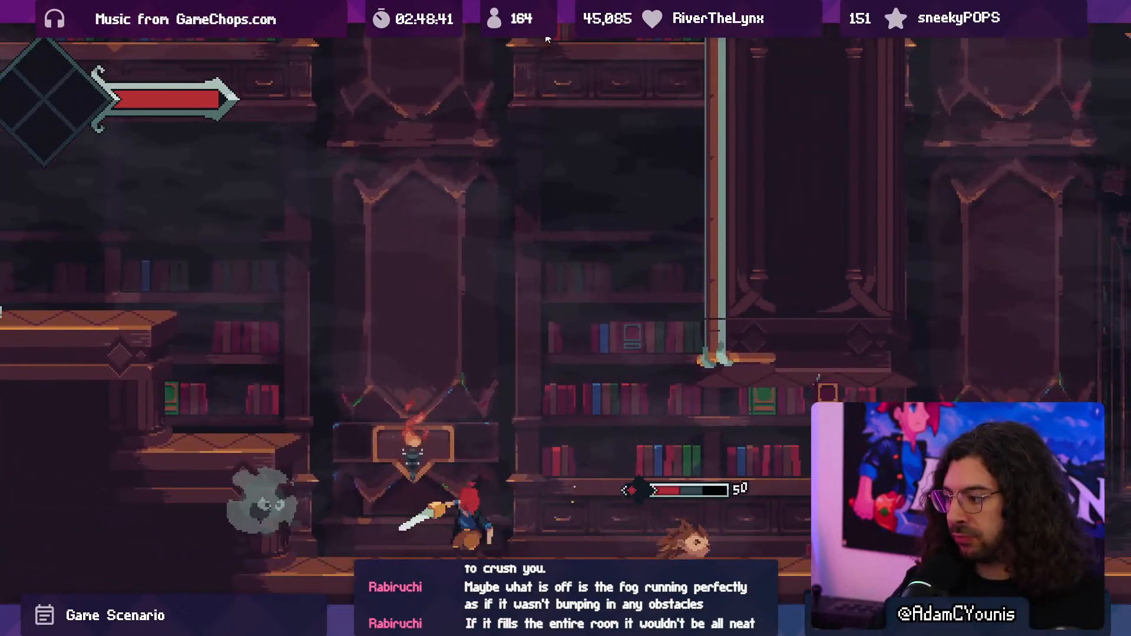
key("Right")
key("x")
key("x")
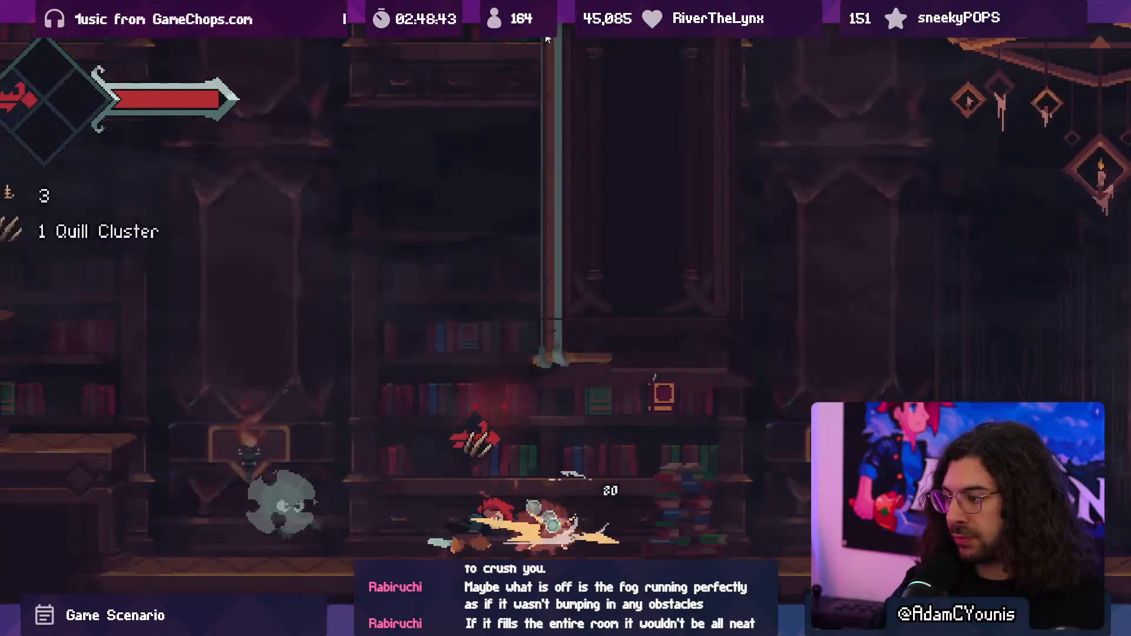
key("Left")
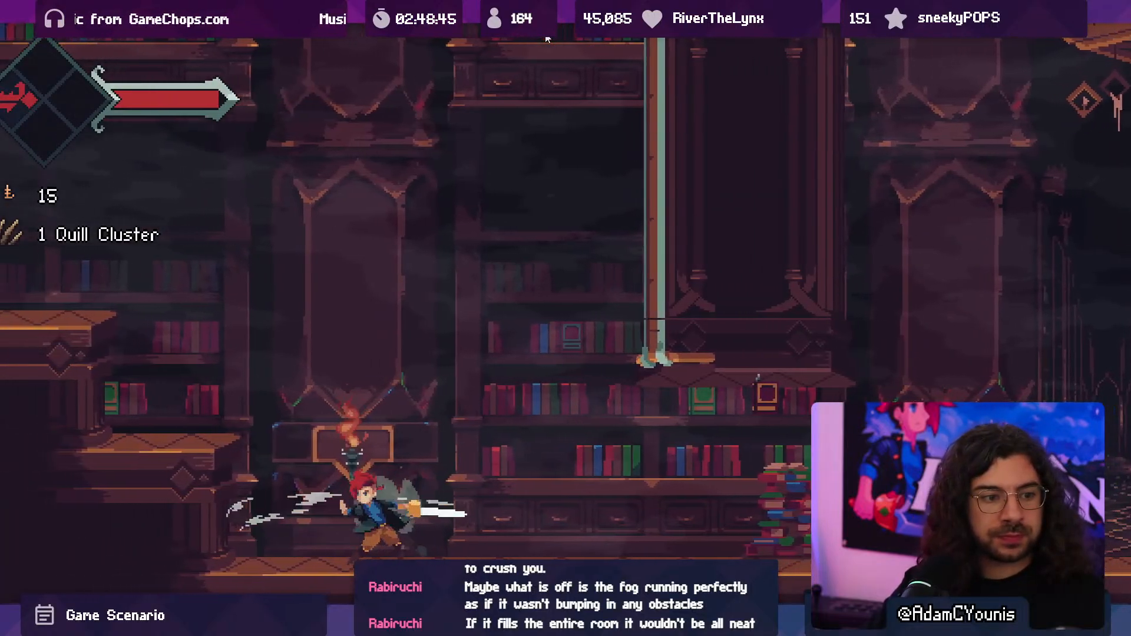
key("Right")
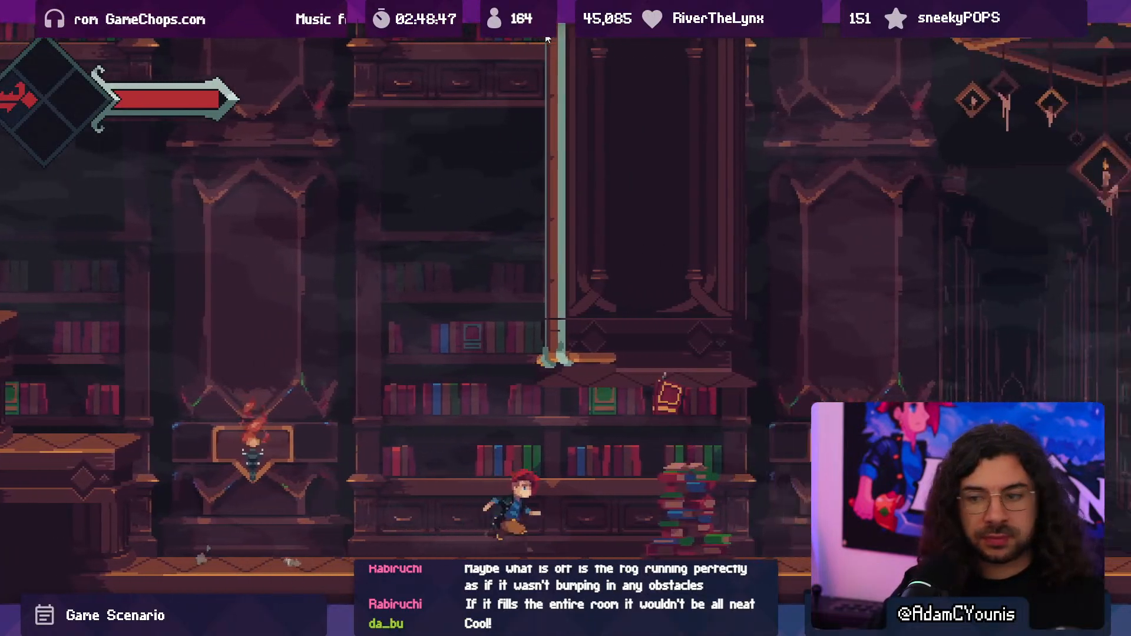
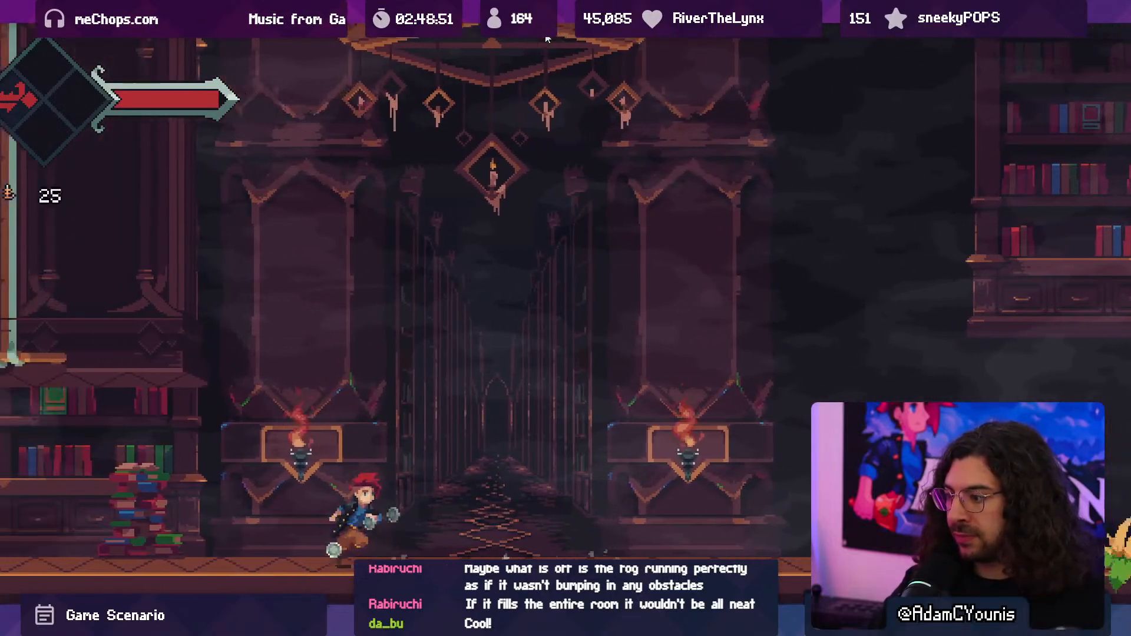
- Run through the library hallway and back past the bookcases and platforms to examine the background mist in the playtest
key("Right")
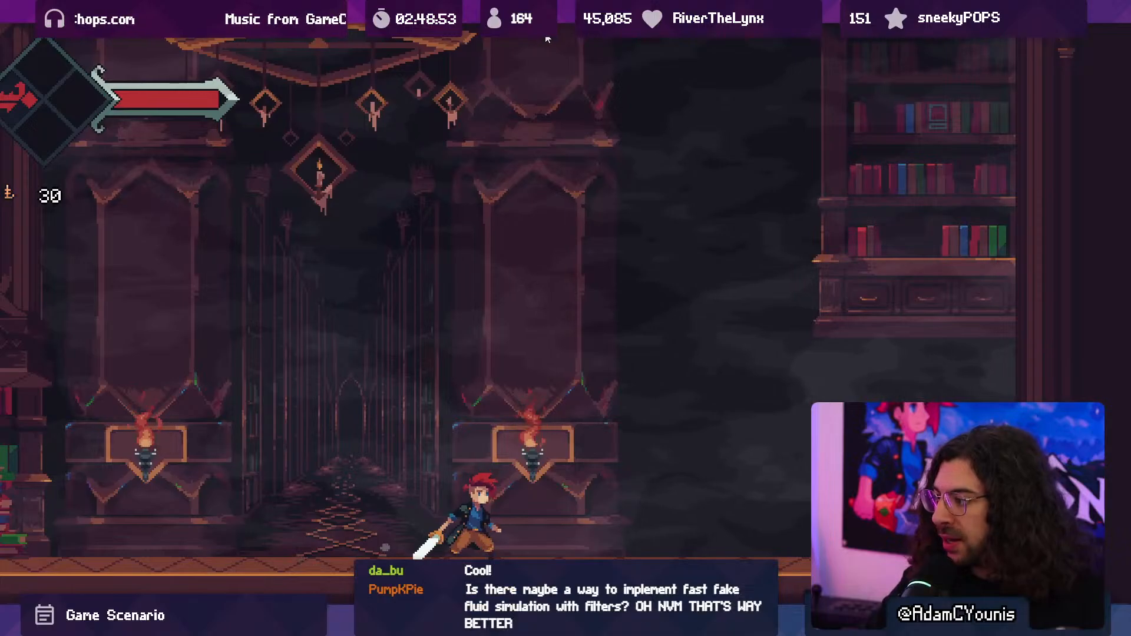
key("Right")
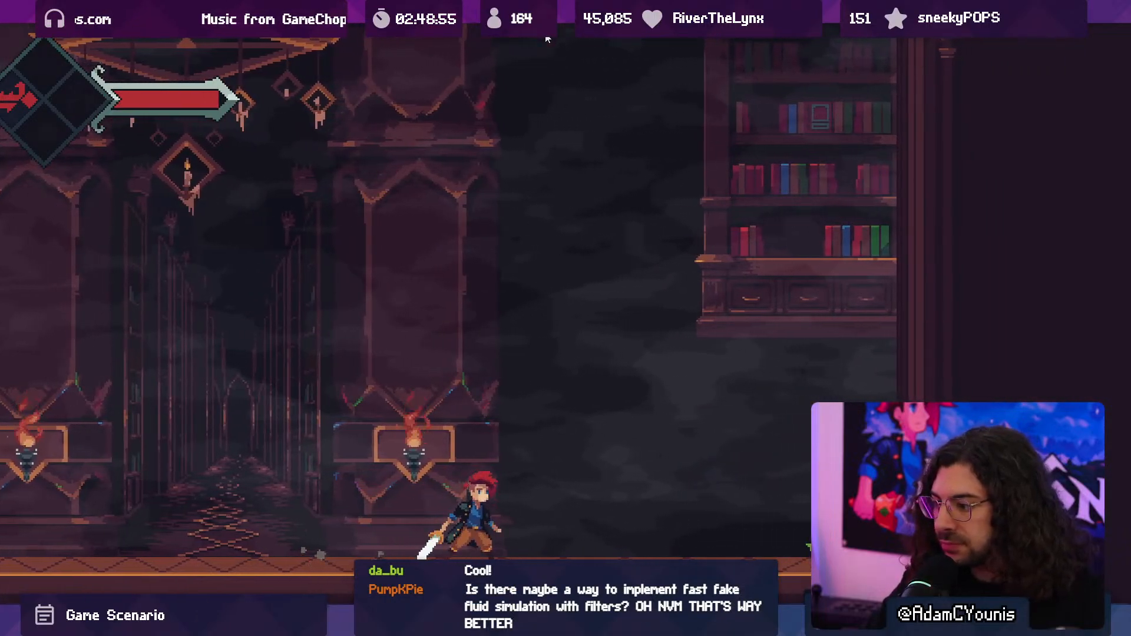
key("Left")
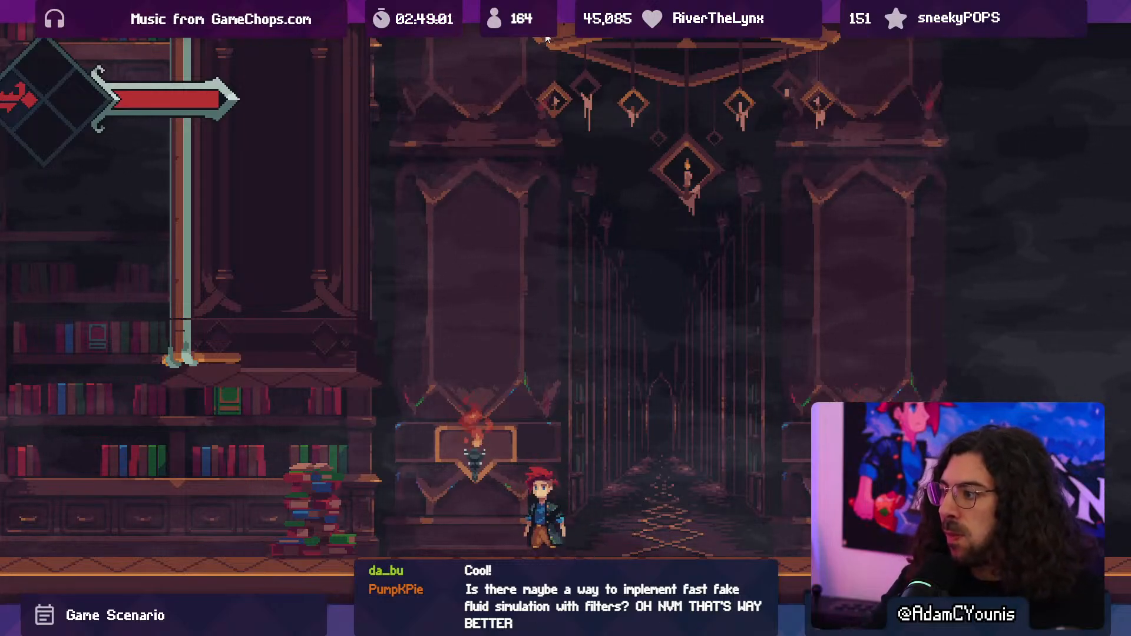
key("Left")
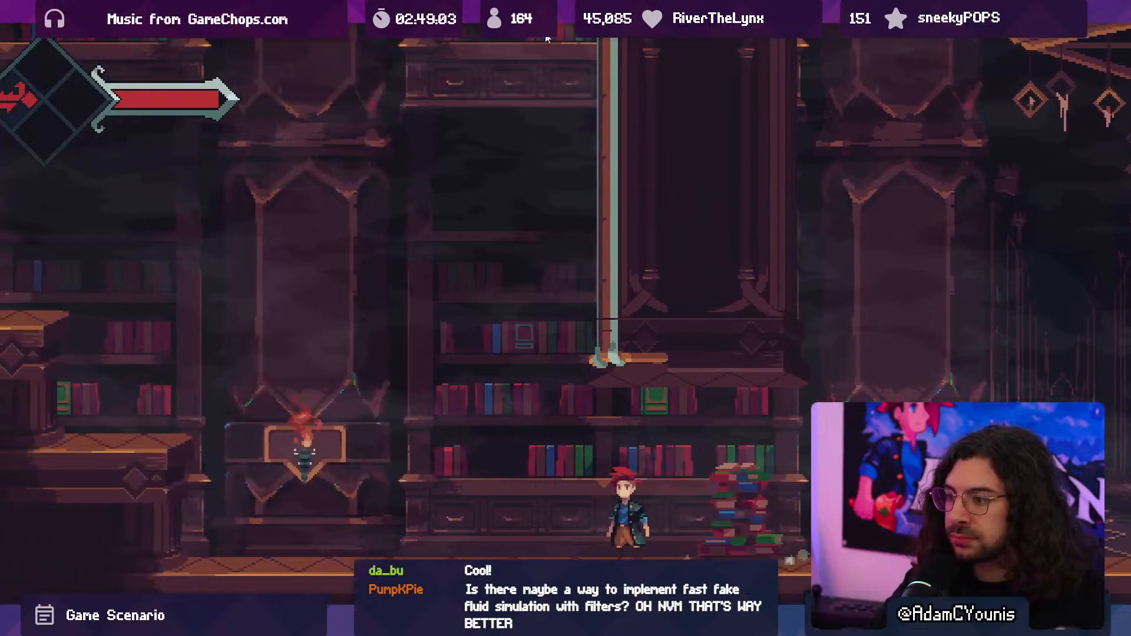
key("Left")
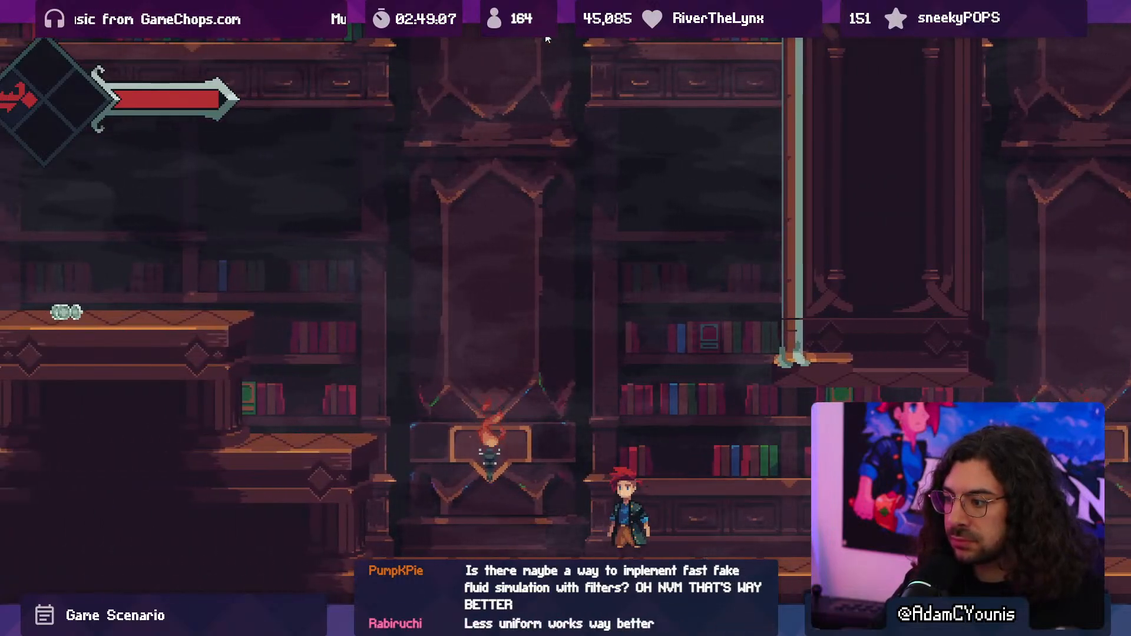
key("Left")
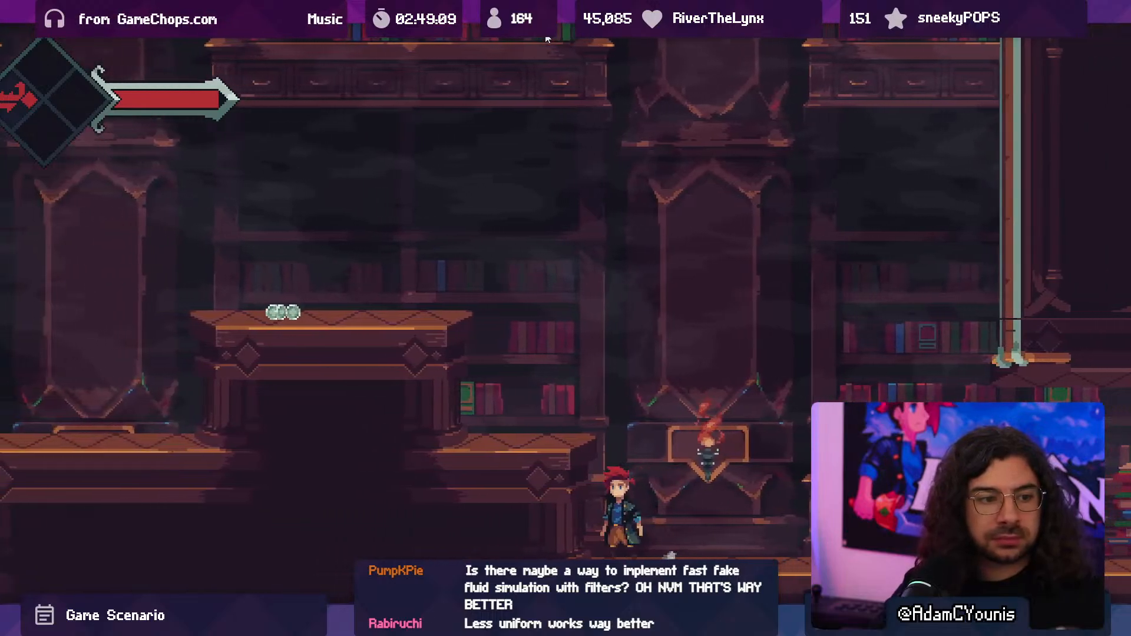
key("Left")
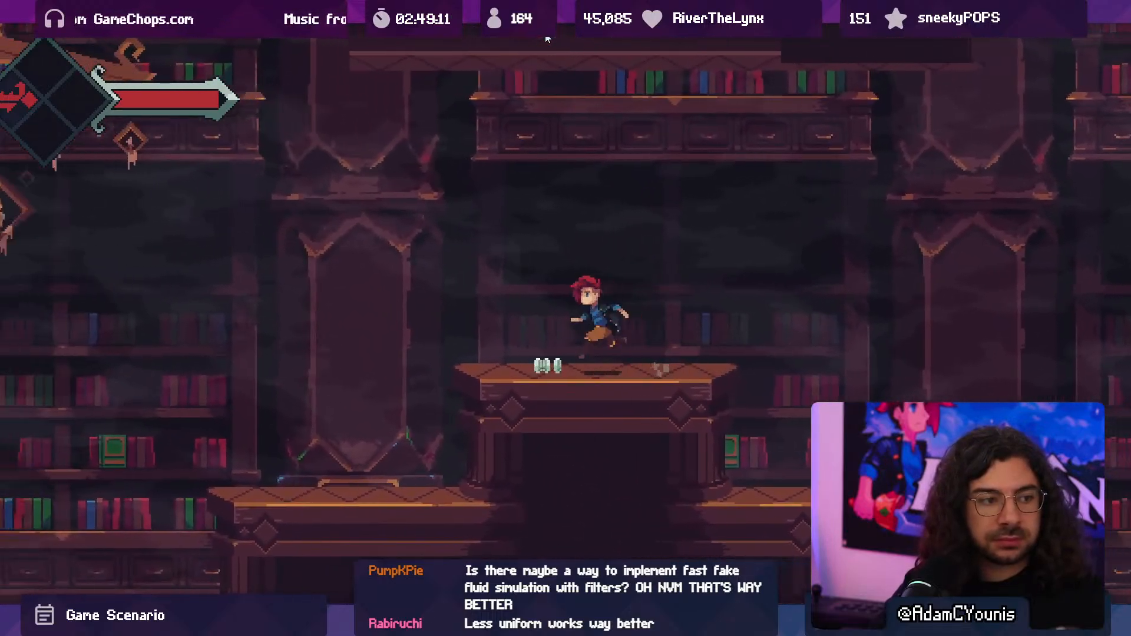
key("Left")
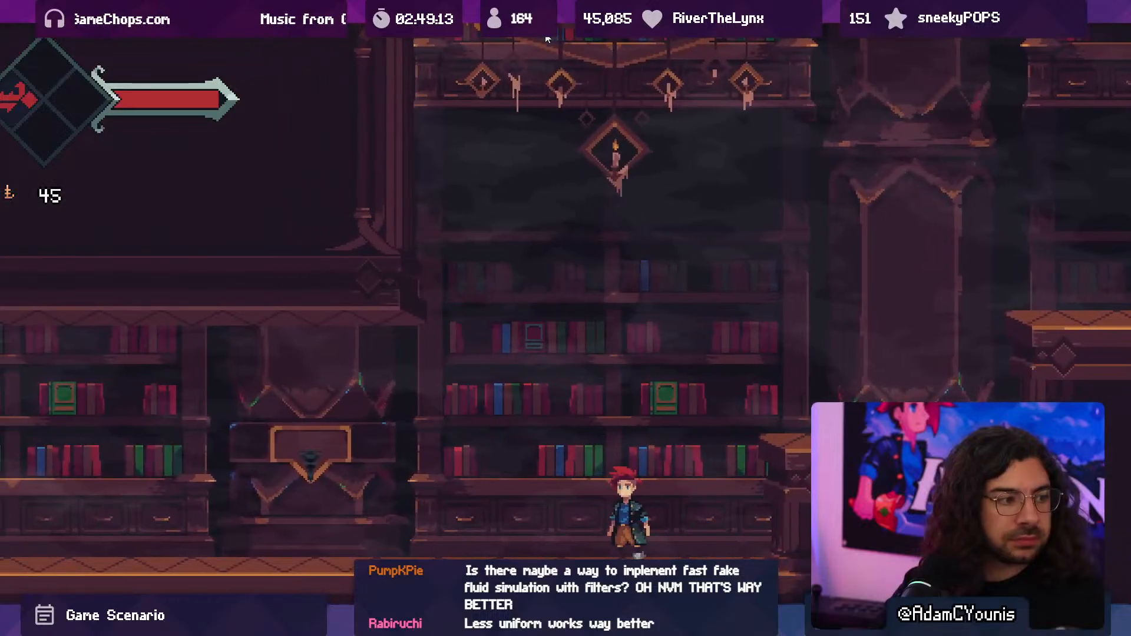
- Jump back across the platforms to the candlelit hallway to review the mist in motion, and leave the fullscreen game view
key("space")
key("Right")
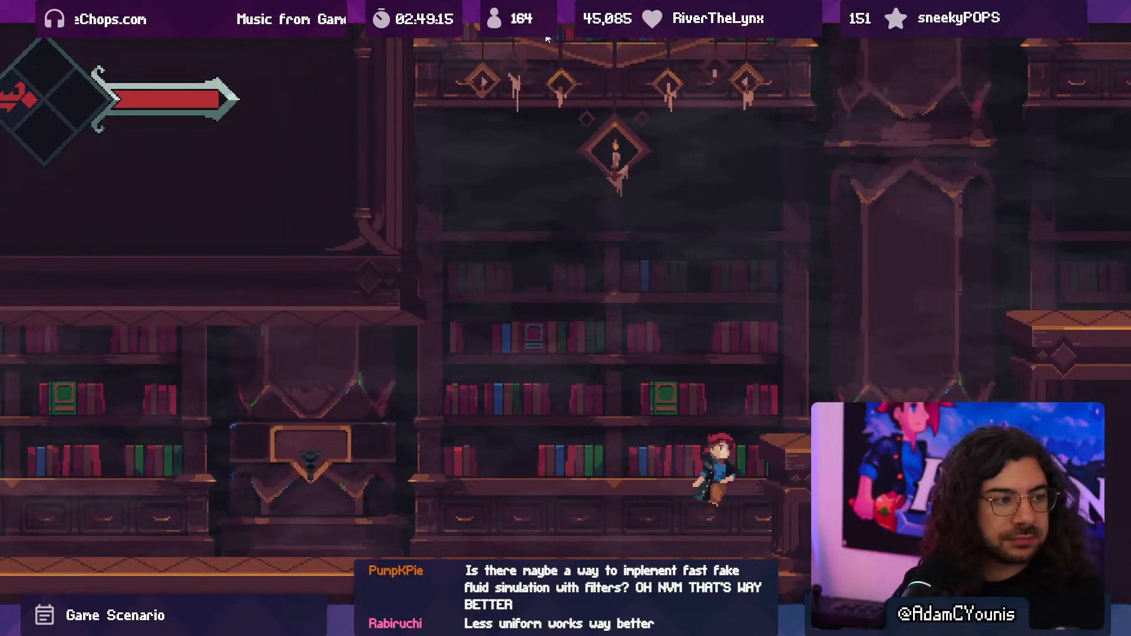
key("space")
key("Right")
key("space")
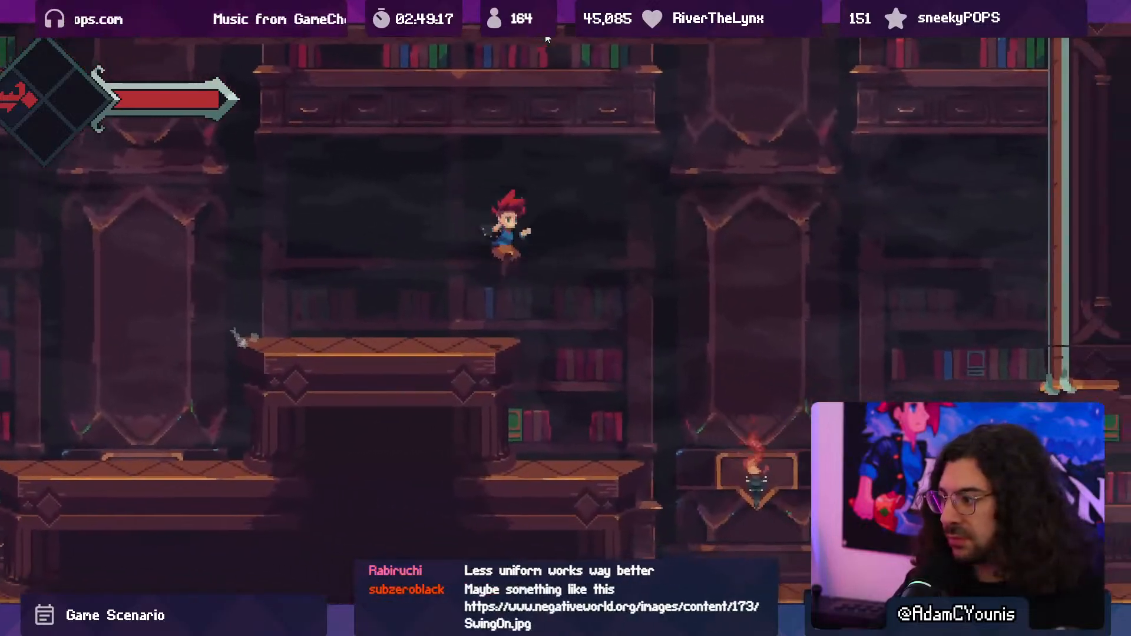
key("space")
key("space")
key("Right")
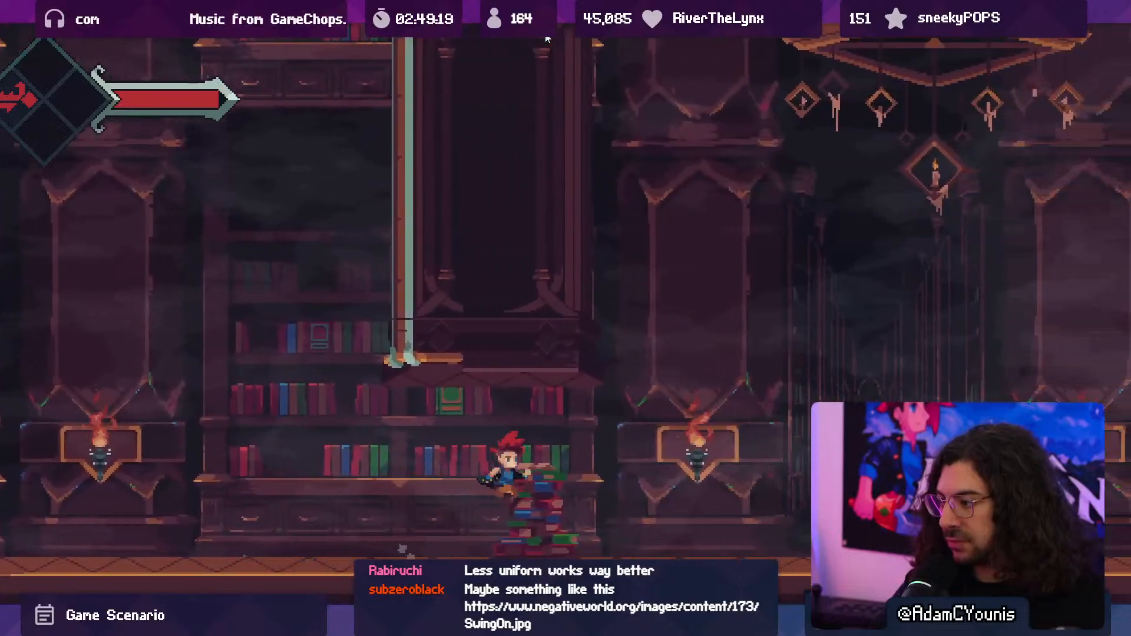
key("space")
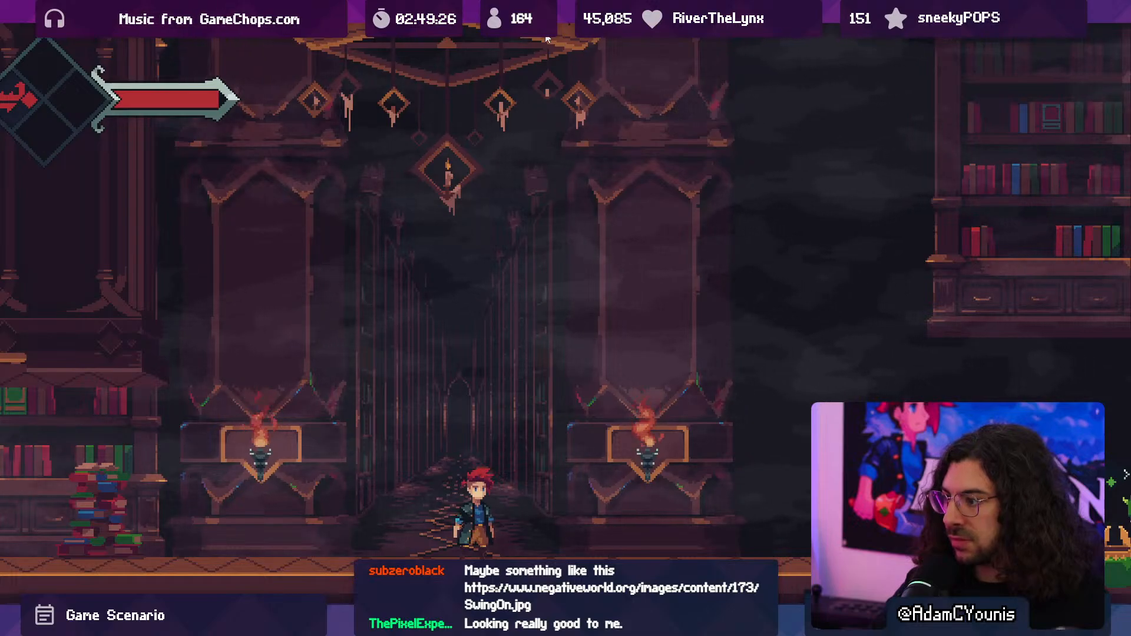
key("F10")
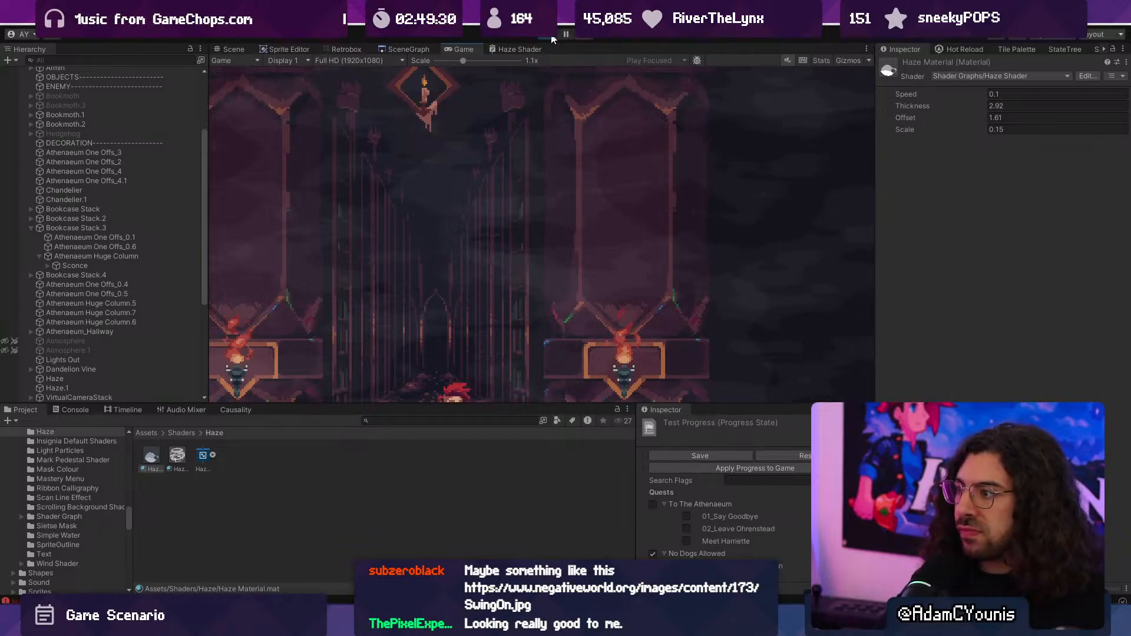
- Enlarge the game viewport's height and review the Haze Shader's Scale, Multiply and Simple Noise nodes in a maximized graph
left_click_drag(526, 407, 520, 458)
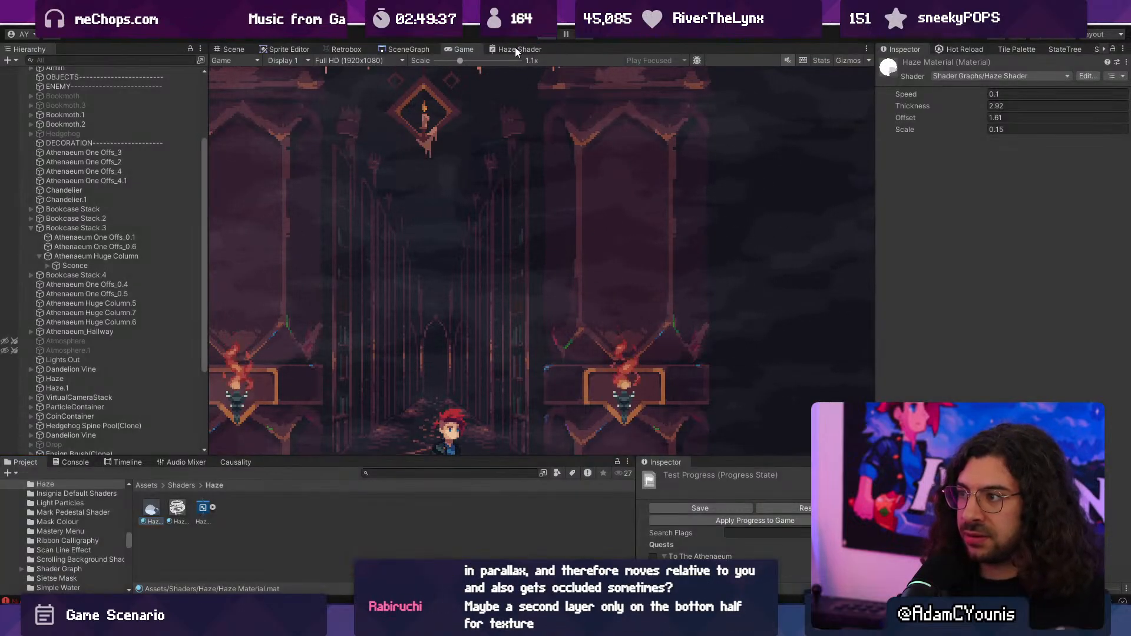
double_click(515, 48)
scroll(600, 343, "up", 4)
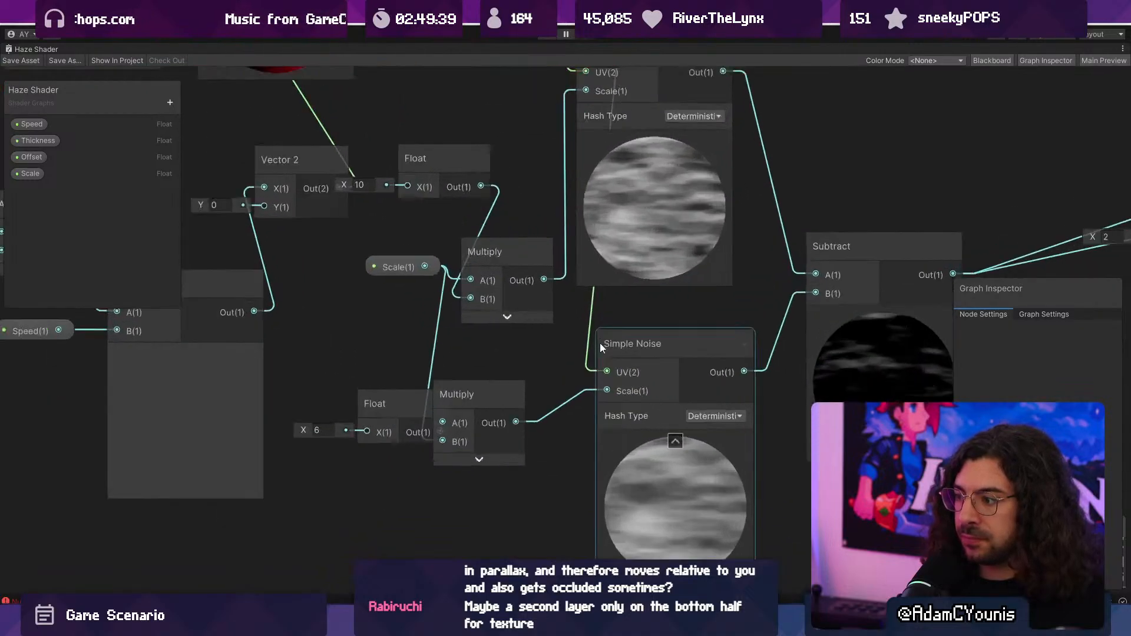
double_click(47, 52)
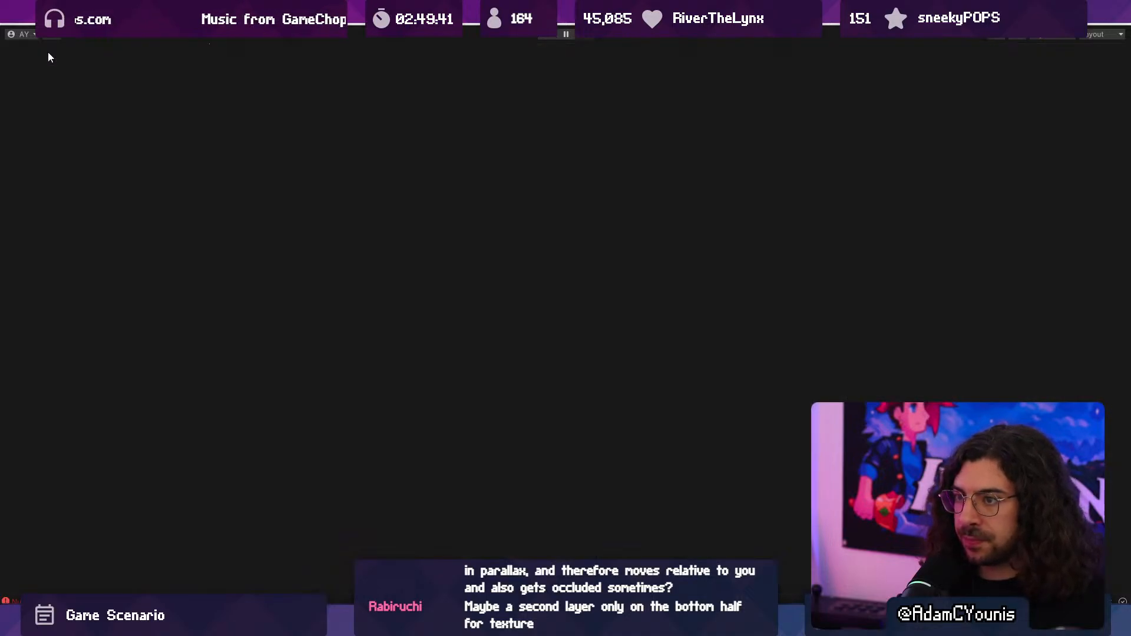
- Return to the library scene and set the Scale of Haze Material to 0.3
left_click(233, 48)
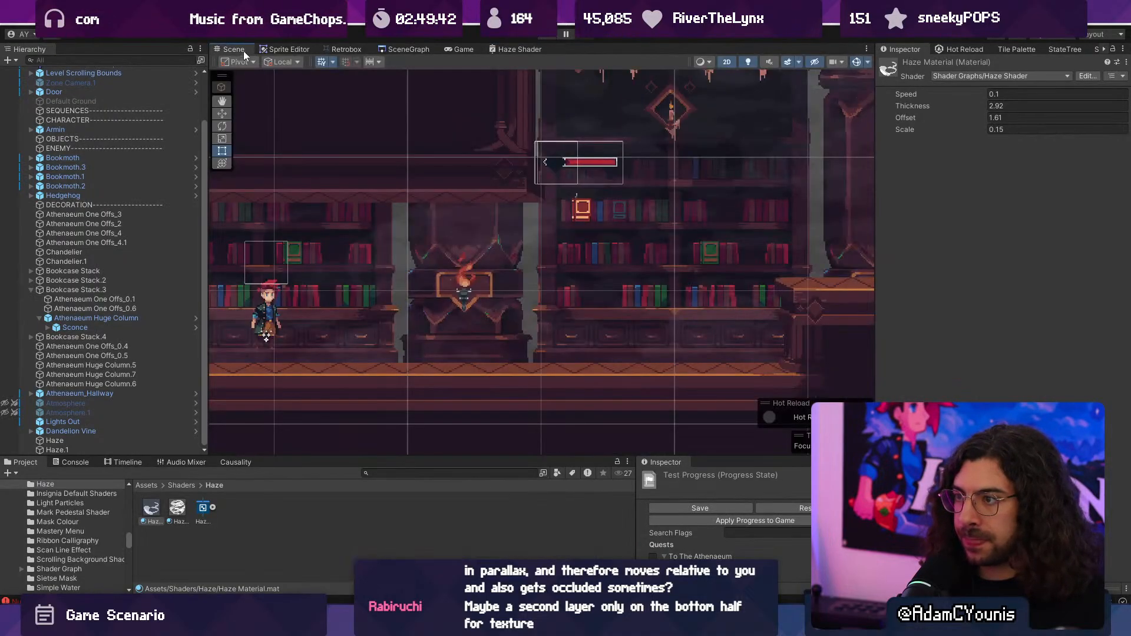
left_click(156, 511)
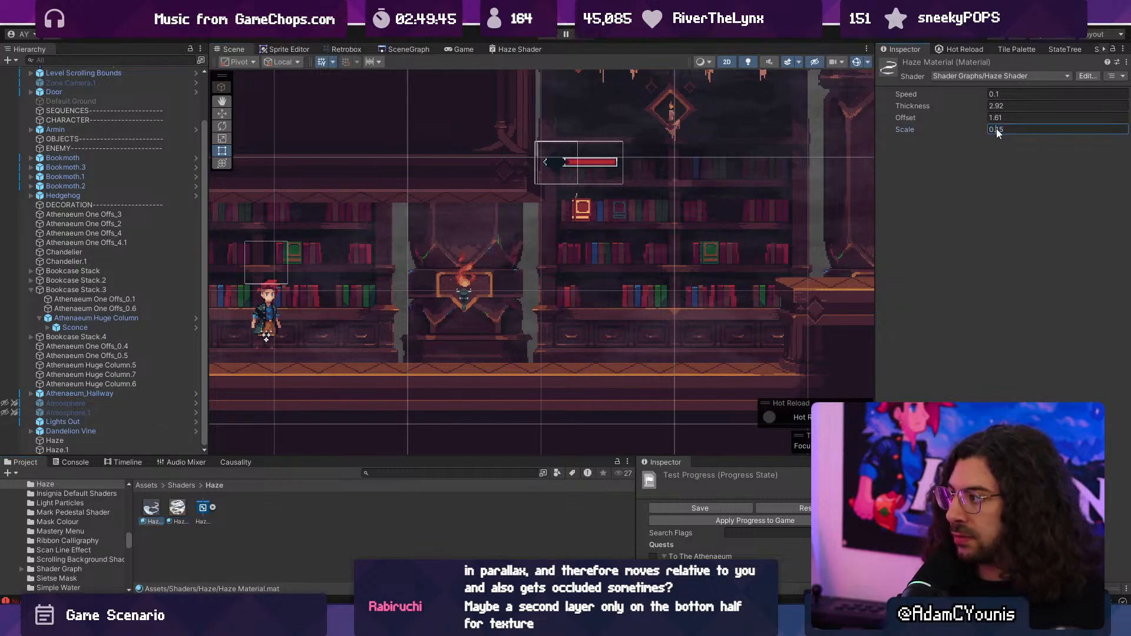
type("0.3")
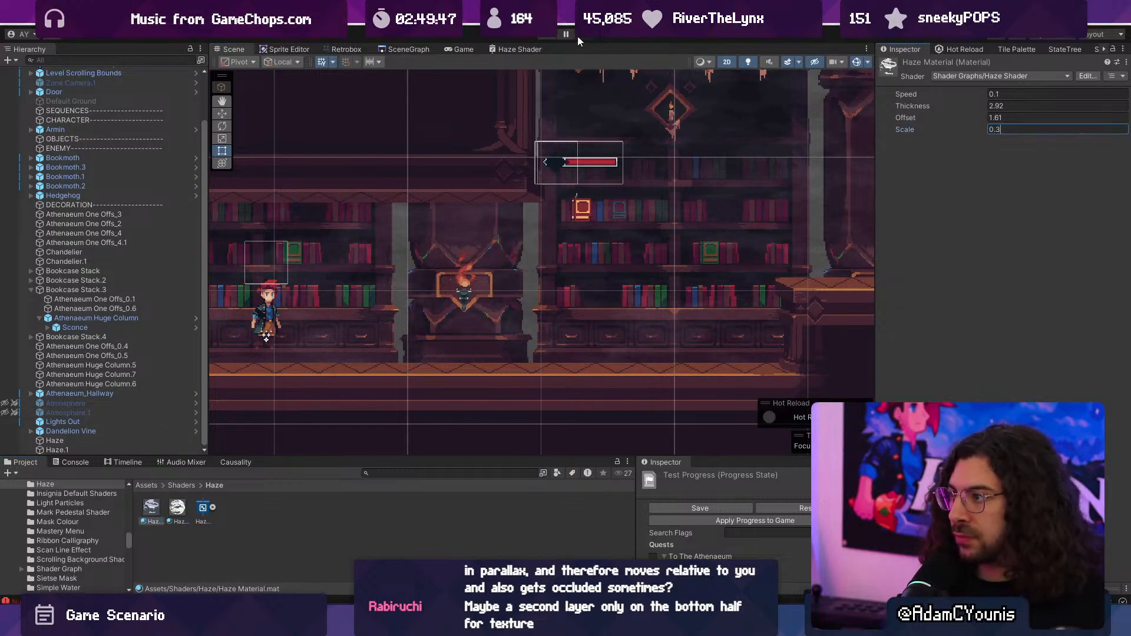
- Start a playtest of the library level and fight the first enemies beside the lower platform to judge the haze
left_click(558, 30)
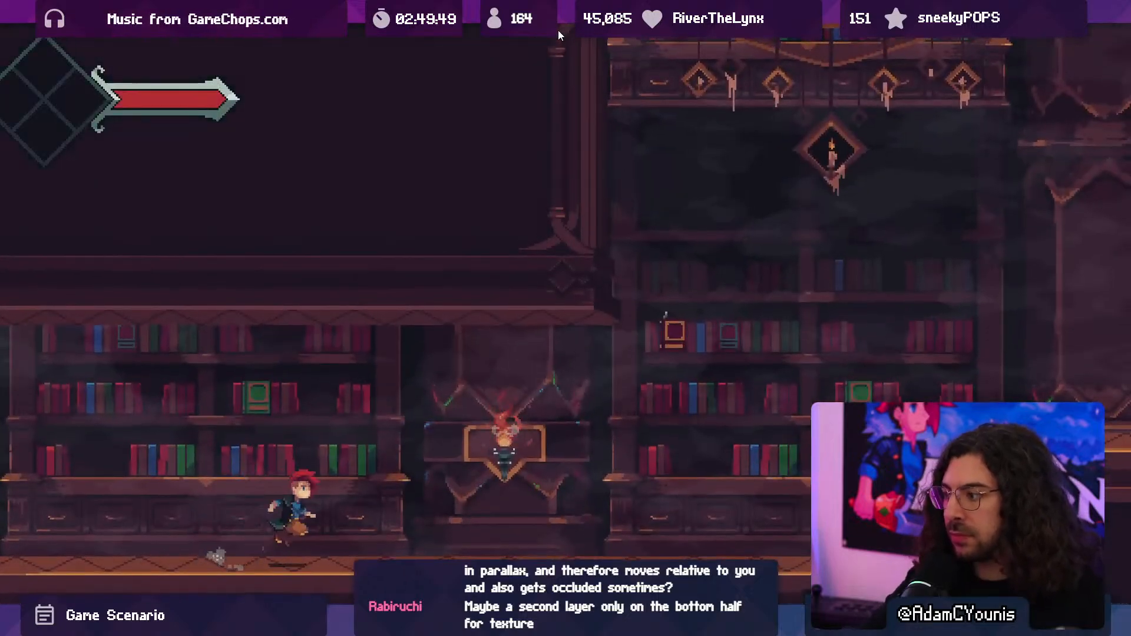
key("Right")
key("space")
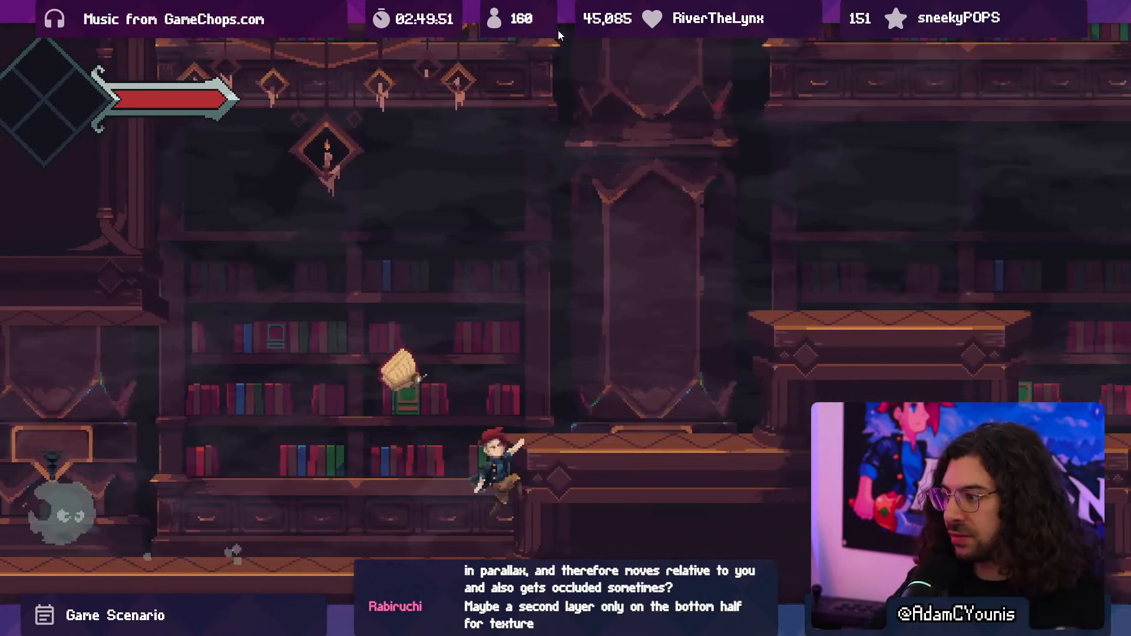
key("Left")
key("space")
key("x")
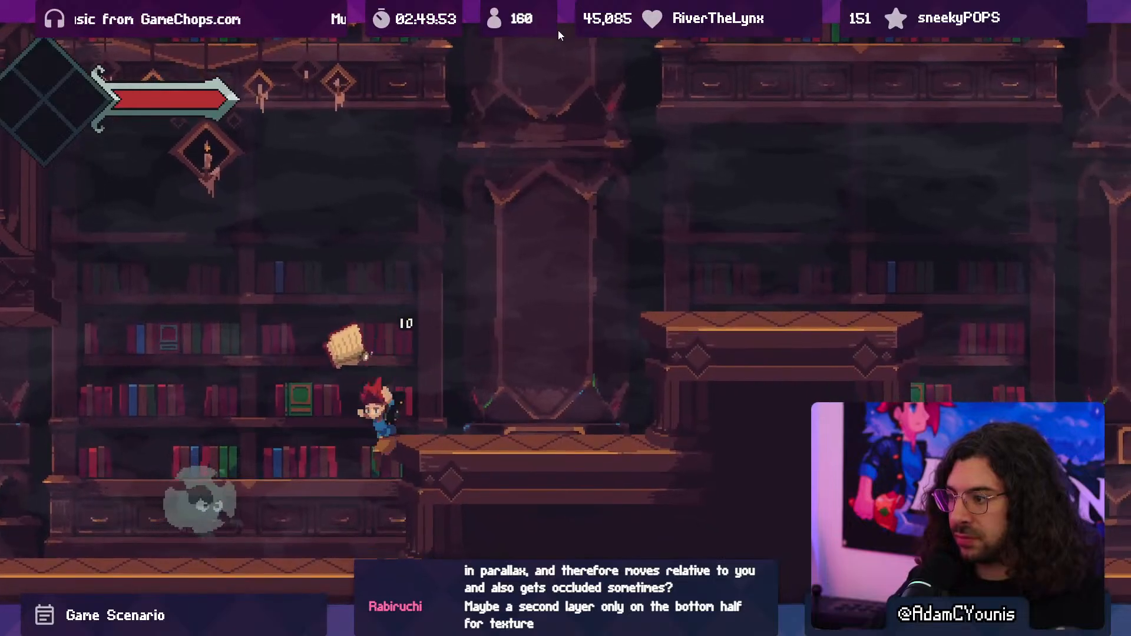
key("Left")
key("x")
key("x")
key("x")
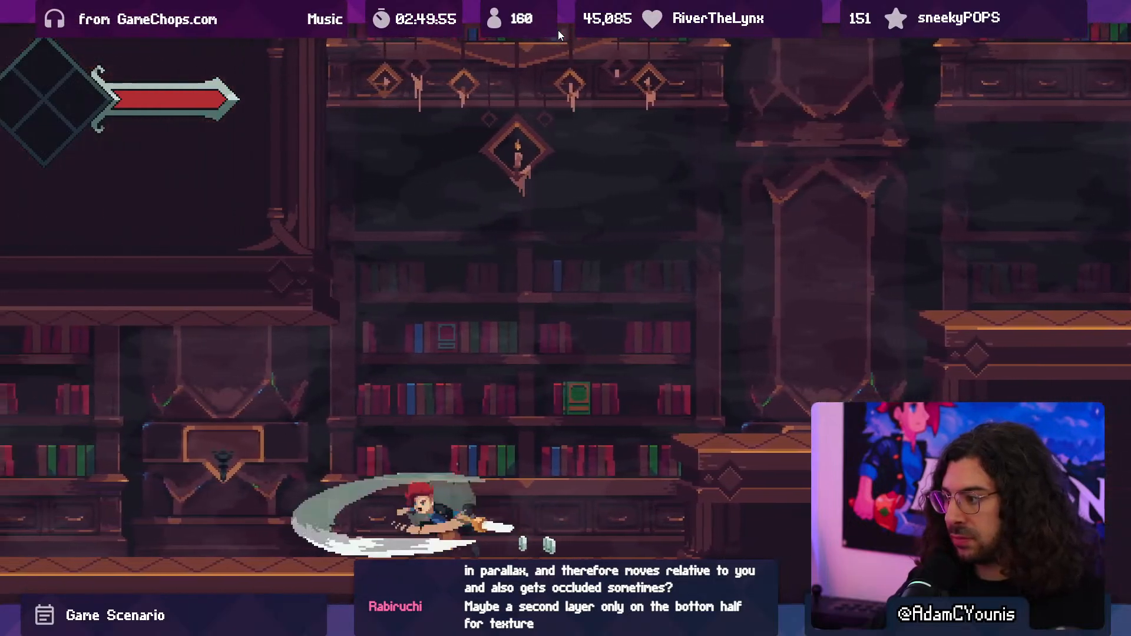
- Cross the platforms and fight the hedgehog by the sconce while observing the haze, and end the playtest
key("Right")
key("space")
key("Left")
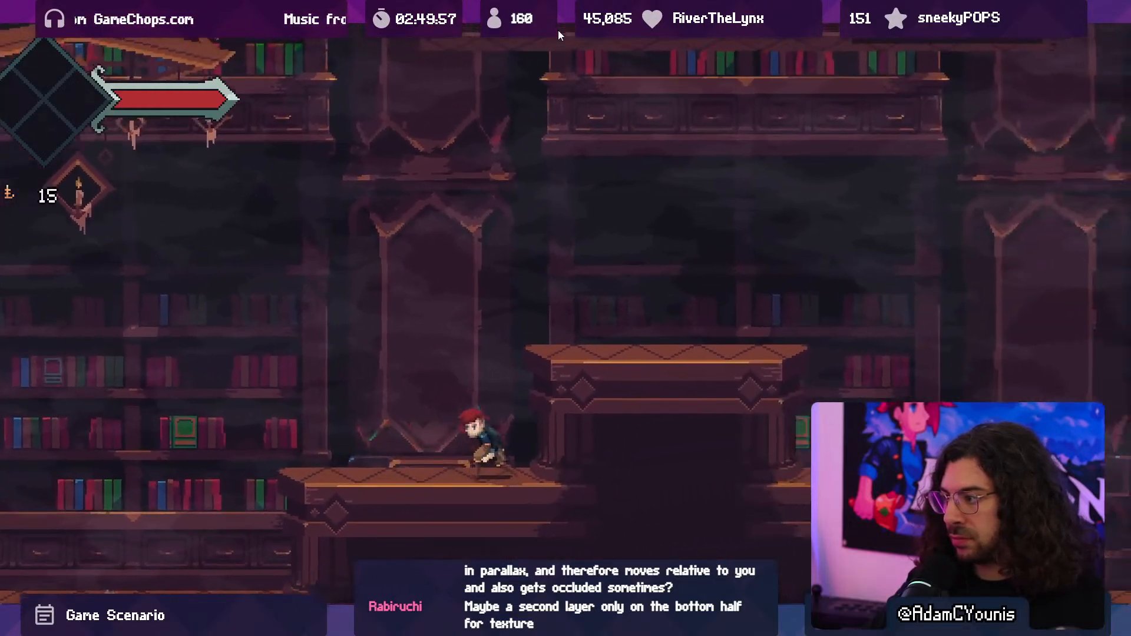
key("x")
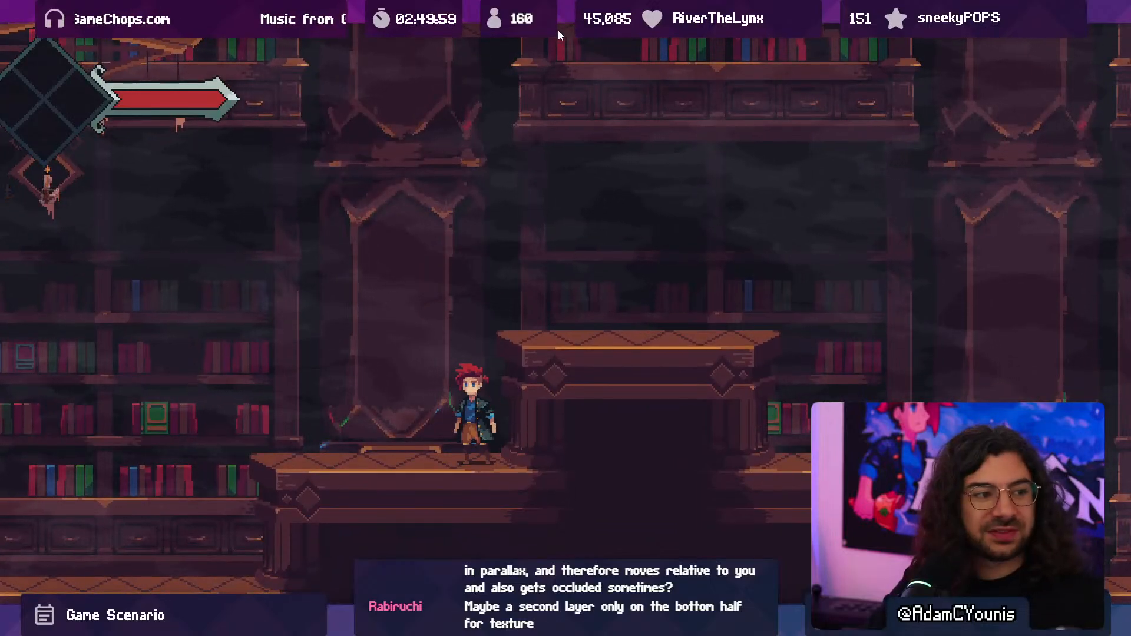
key("space")
key("Right")
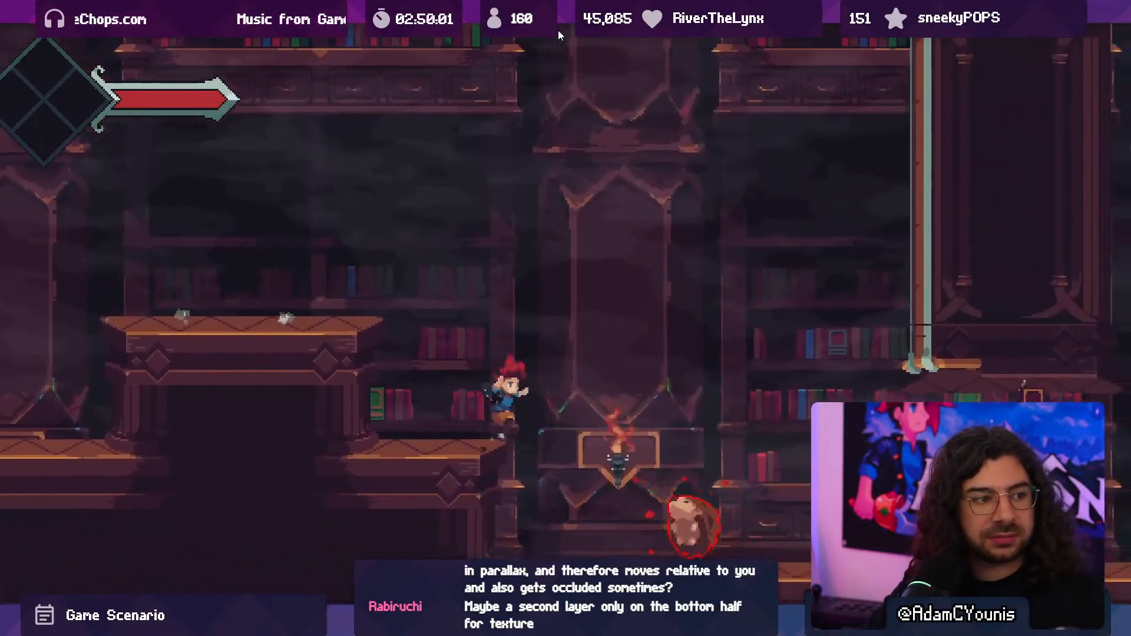
key("x")
key("x")
key("x")
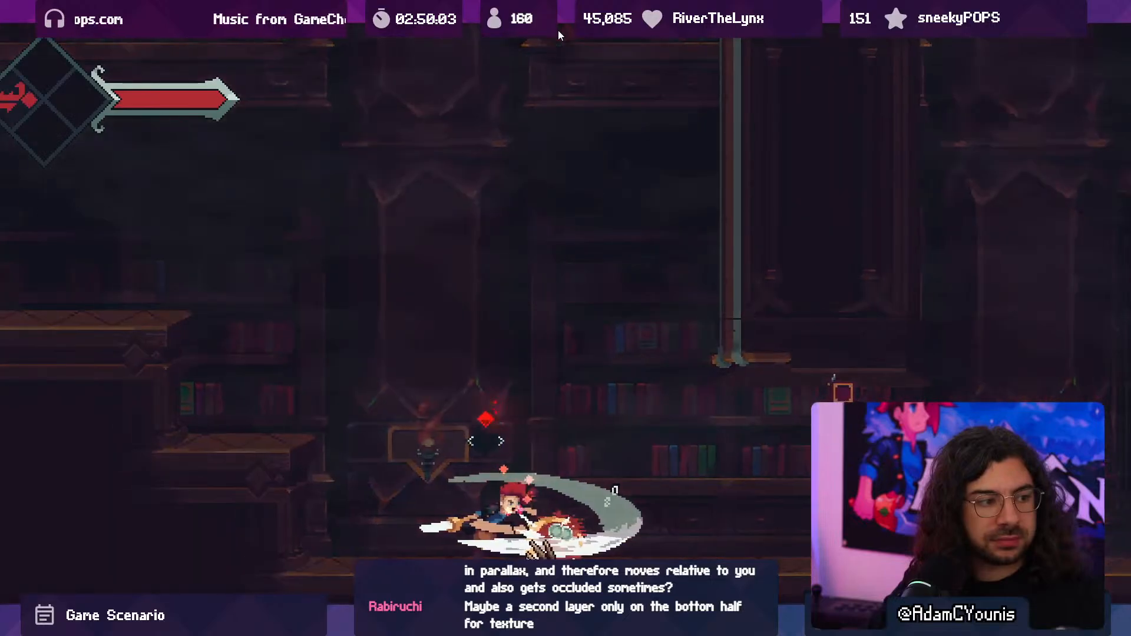
left_click(557, 30)
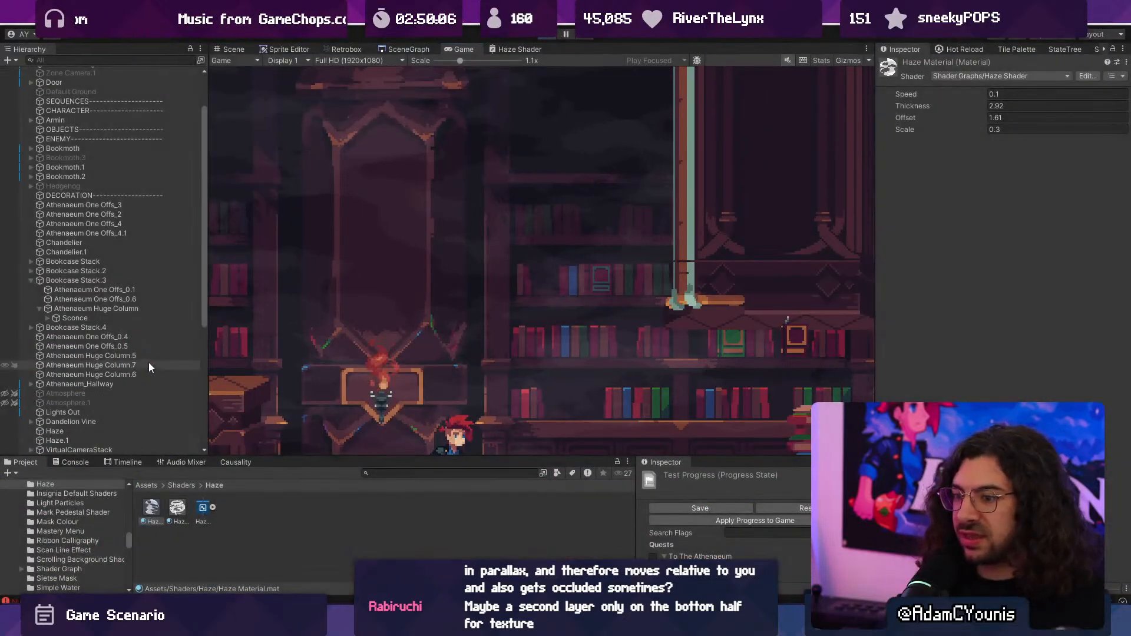
- Inspect the Haze and Haze.1 objects in turn to check which material each sprite uses
double_click(107, 441)
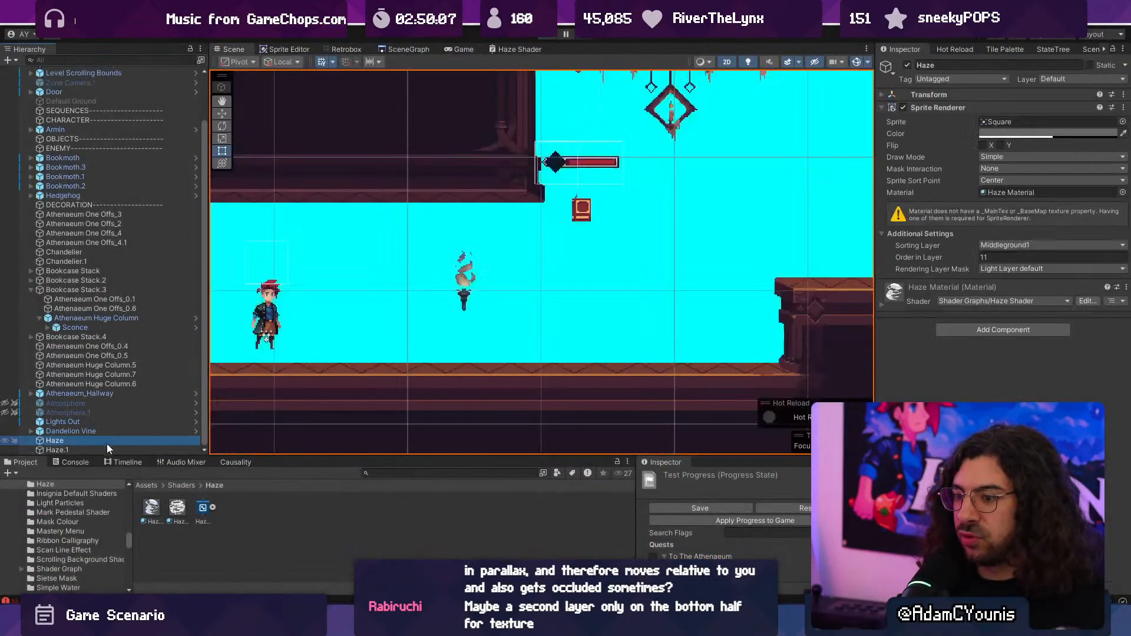
left_click(109, 440)
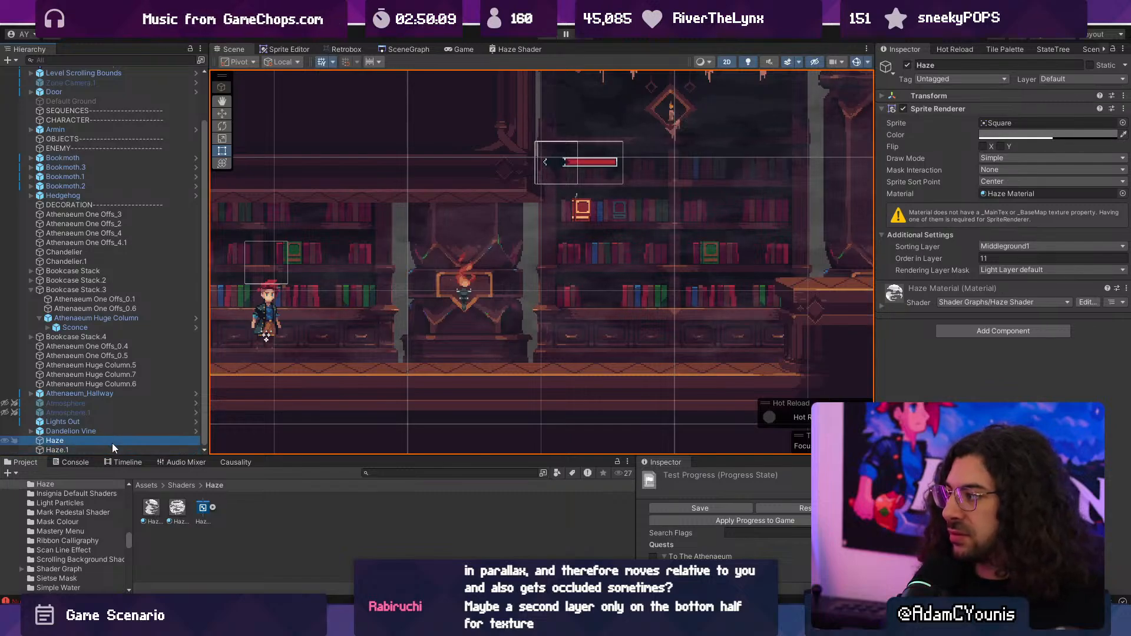
left_click(112, 439)
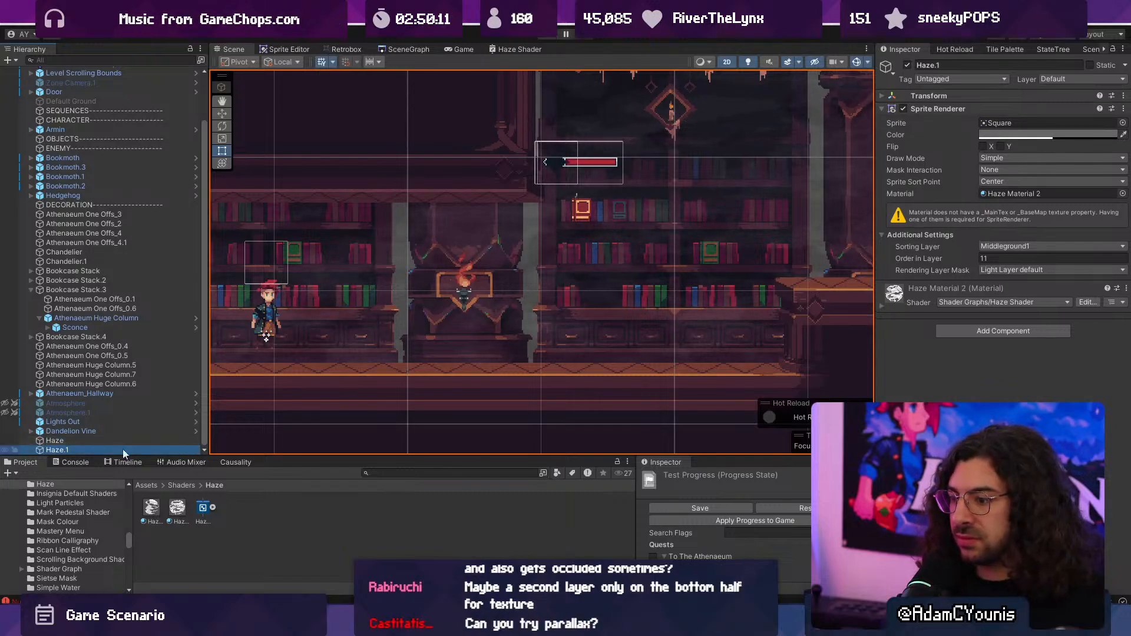
- Set Speed to 0.03 on Haze Material 2 and 0.05 on Haze Material, and start a new playtest
left_click(176, 508)
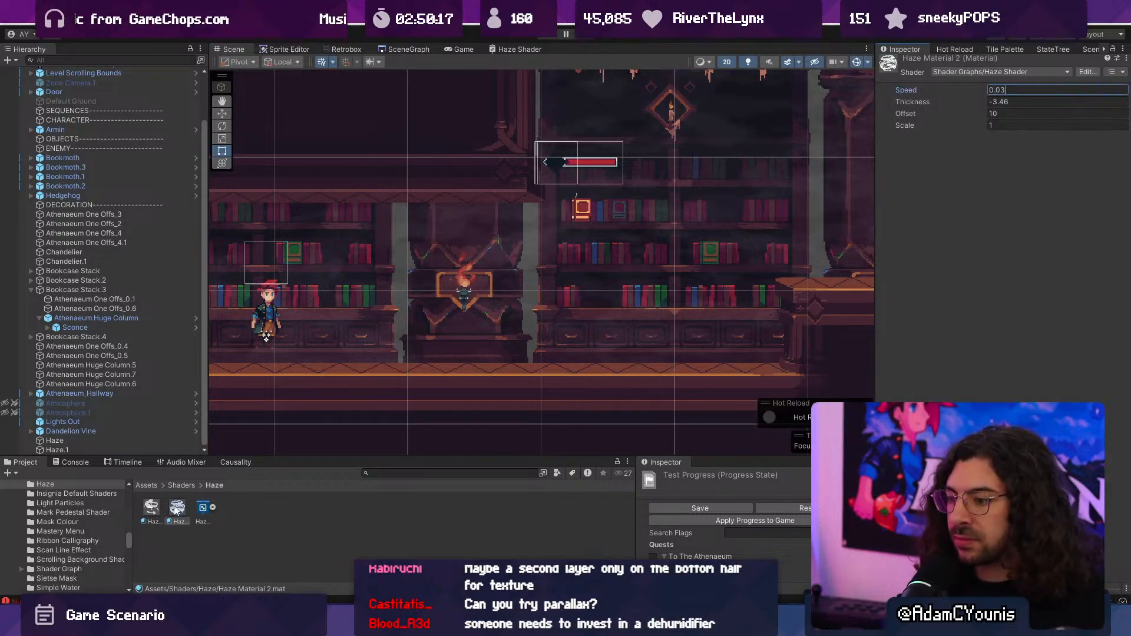
left_click(151, 508)
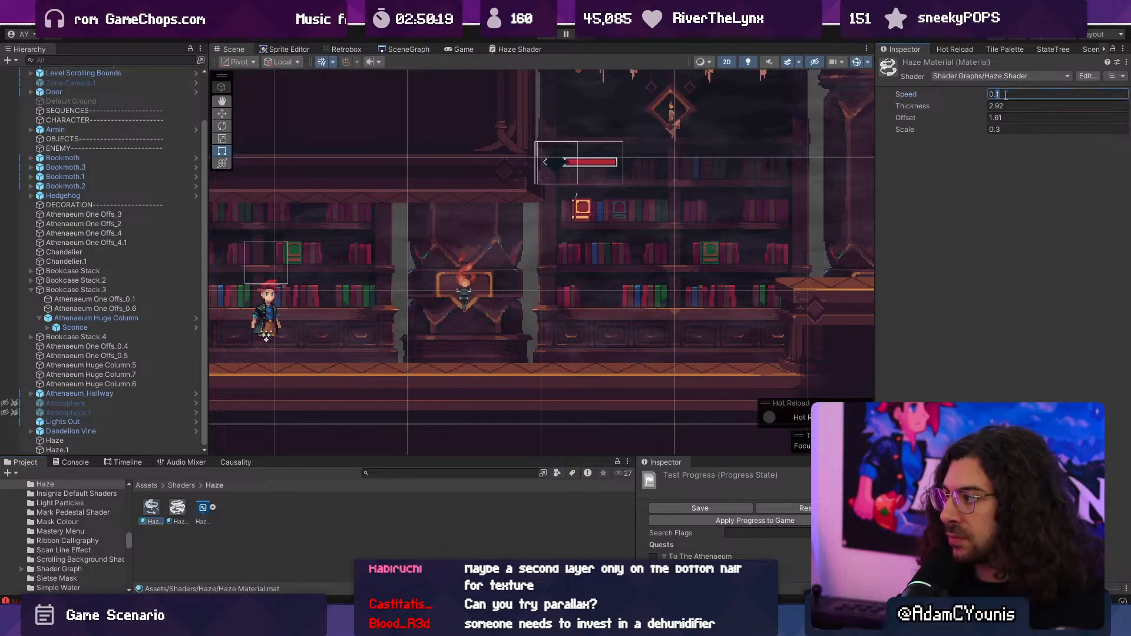
type("0.5")
key("BackSpace")
type("05")
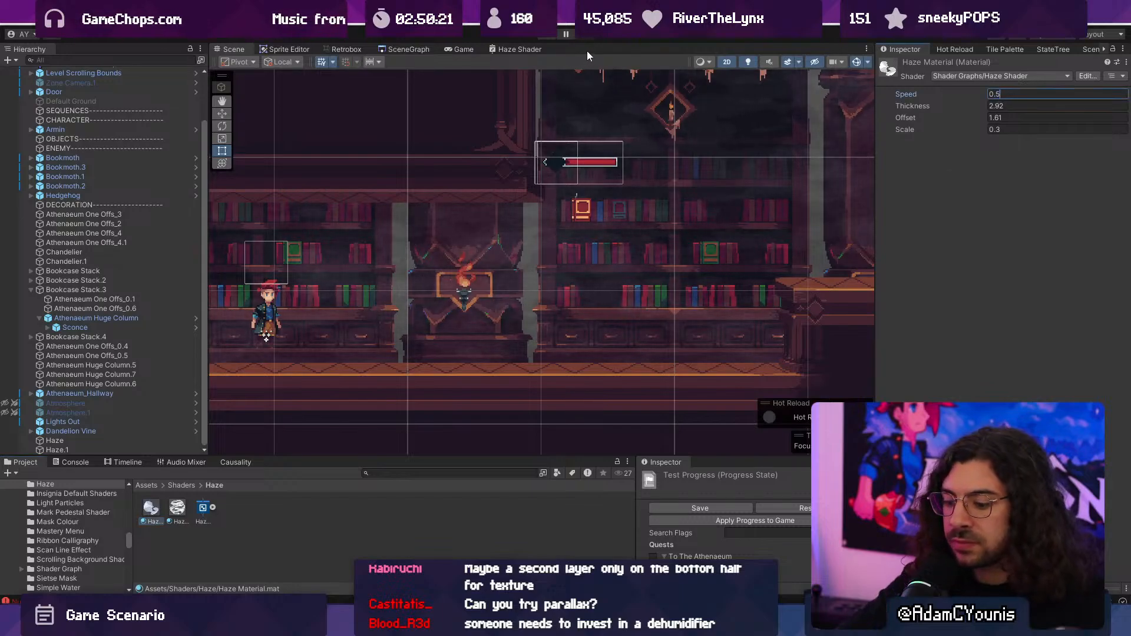
key("ctrl+p")
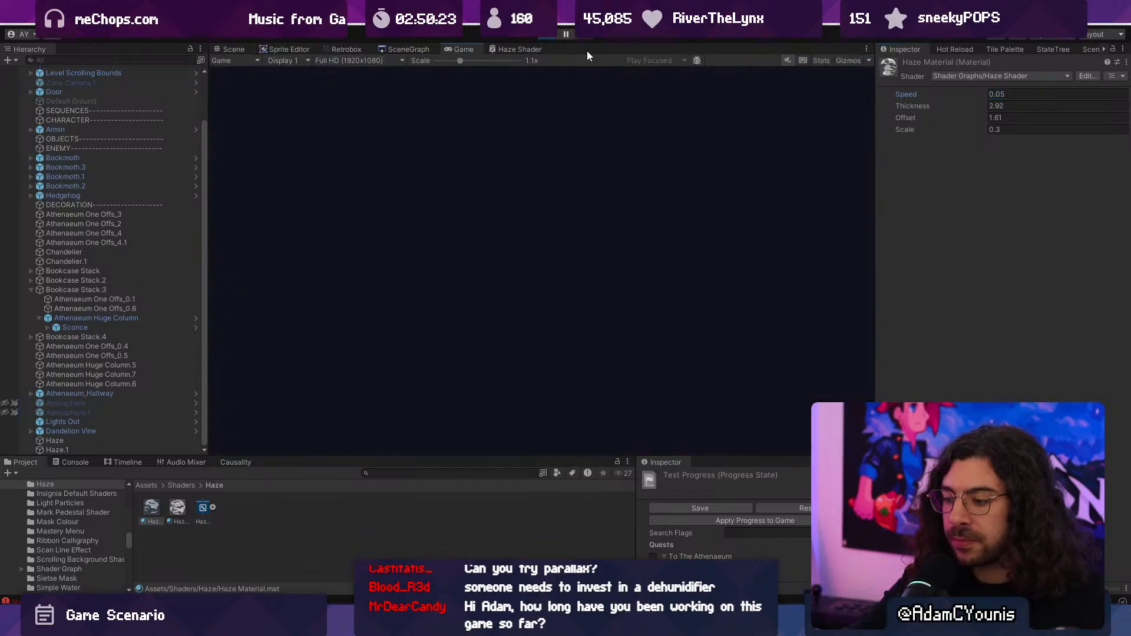
- Run through the library level, defeat the first flying book, and climb onto the platforms while judging the new haze speeds
key("Right")
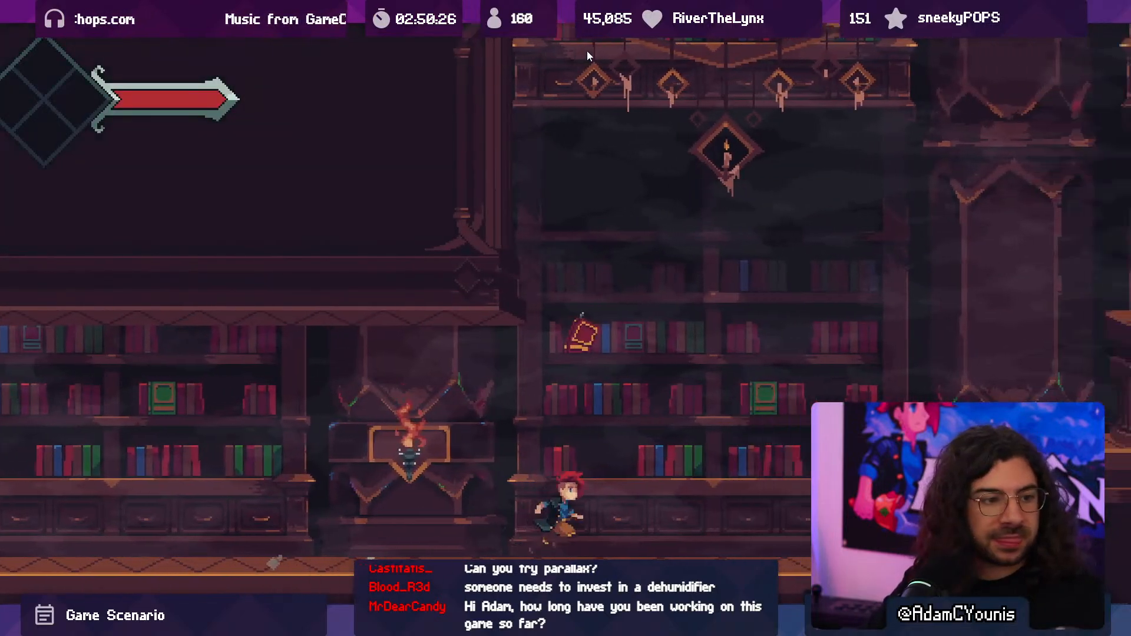
key("space")
key("x")
key("Left")
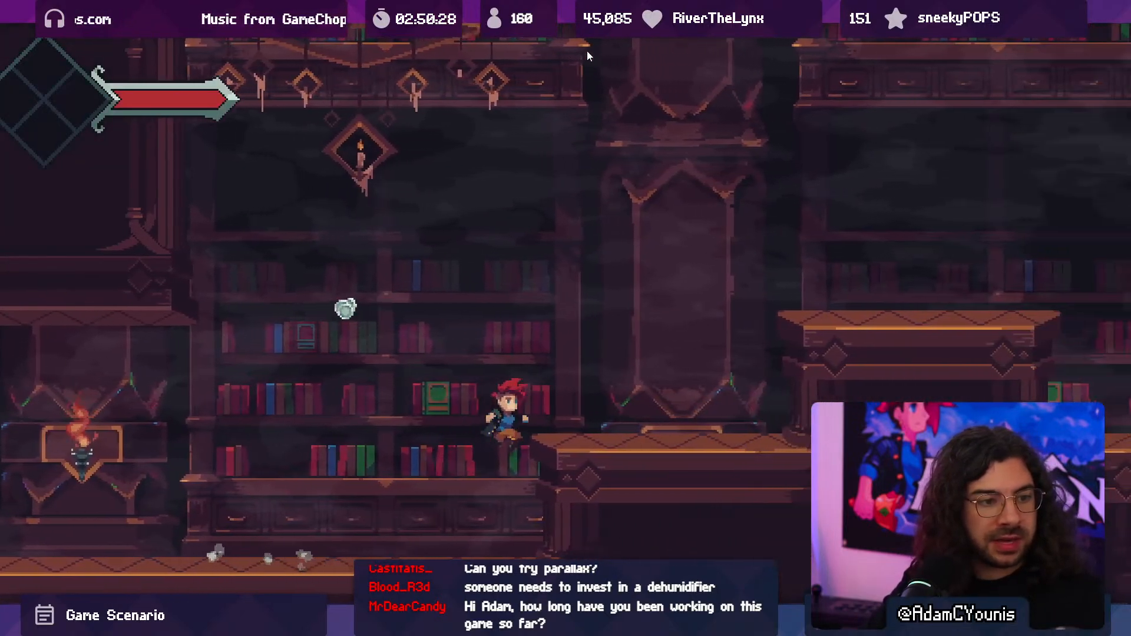
key("Right")
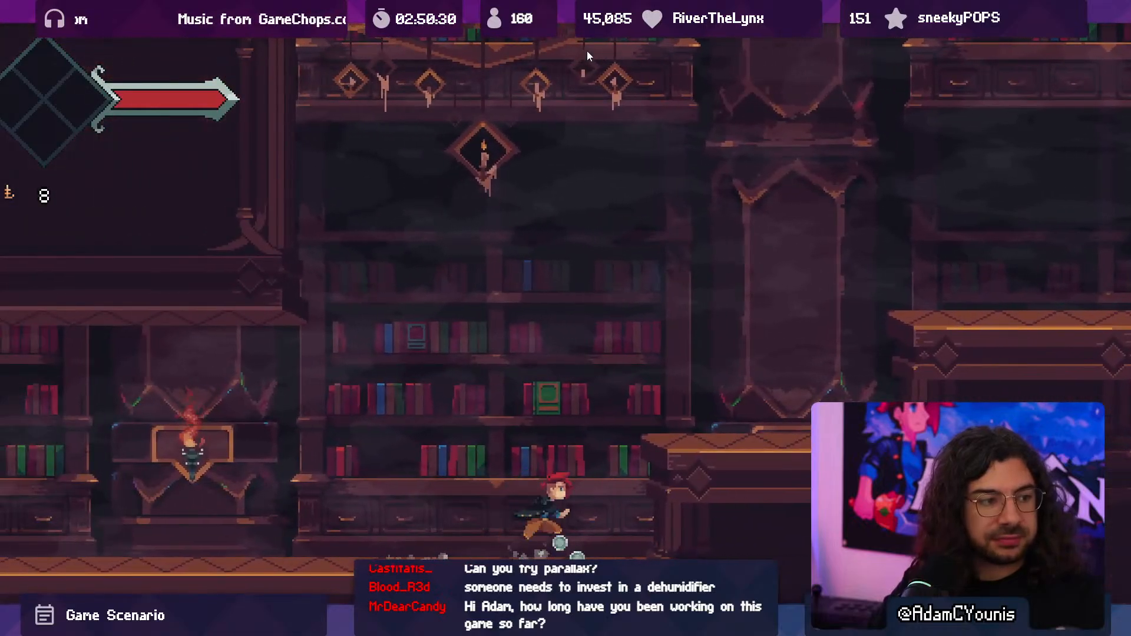
key("space")
- Drop off the platforms and defeat the hedgehog by the sconce while observing the haze movement
key("space")
key("Right")
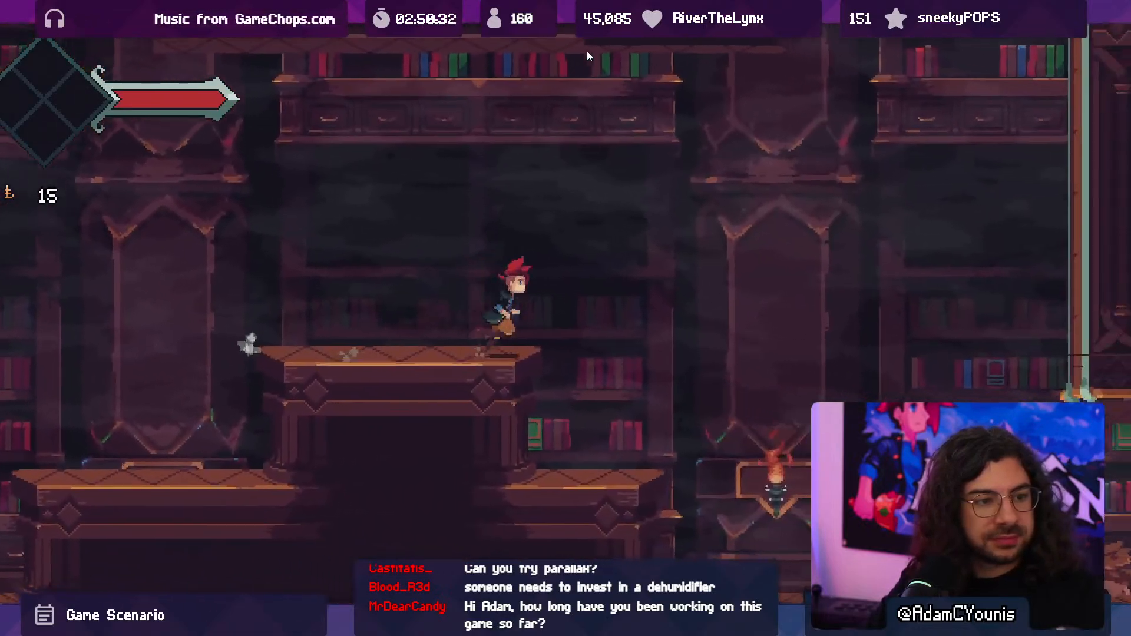
key("space")
key("x")
key("x")
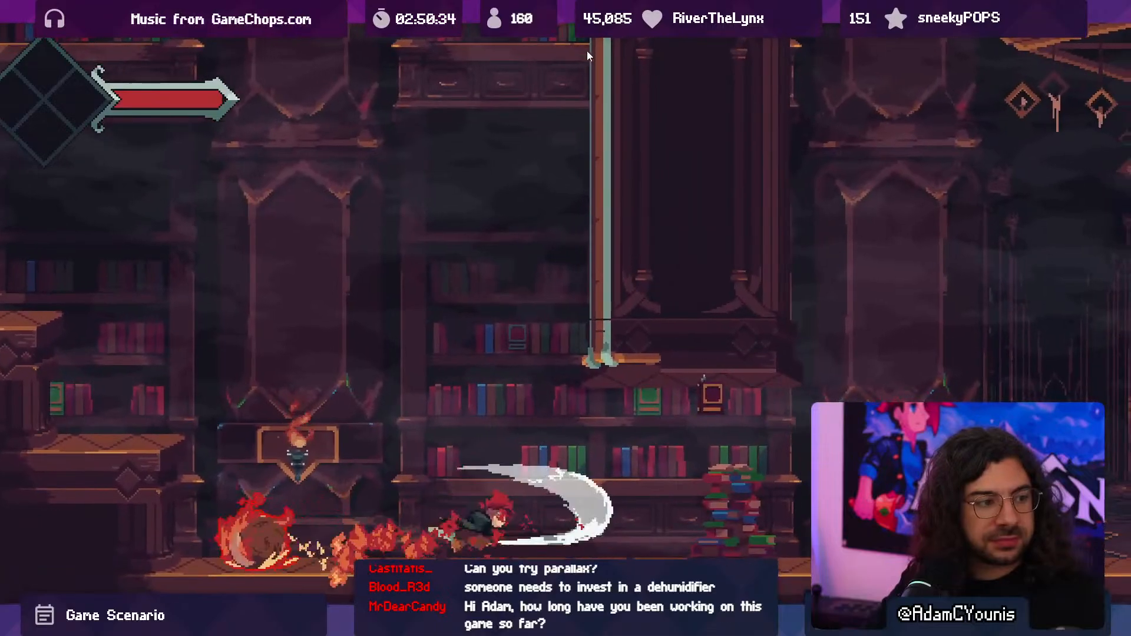
key("Left")
key("x")
key("x")
key("x")
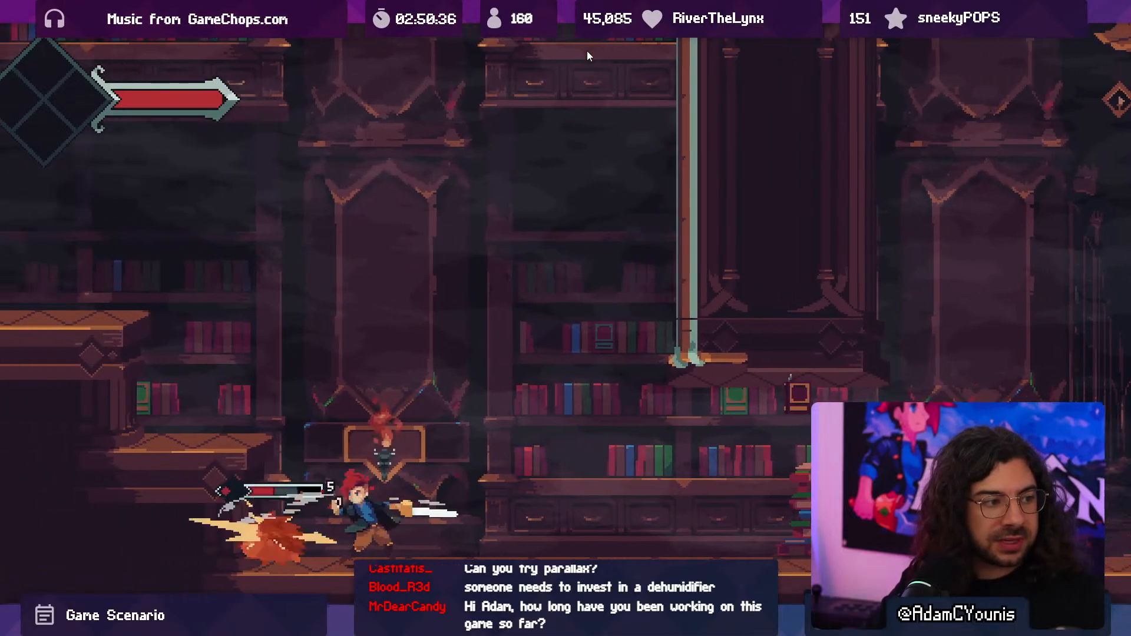
key("Left")
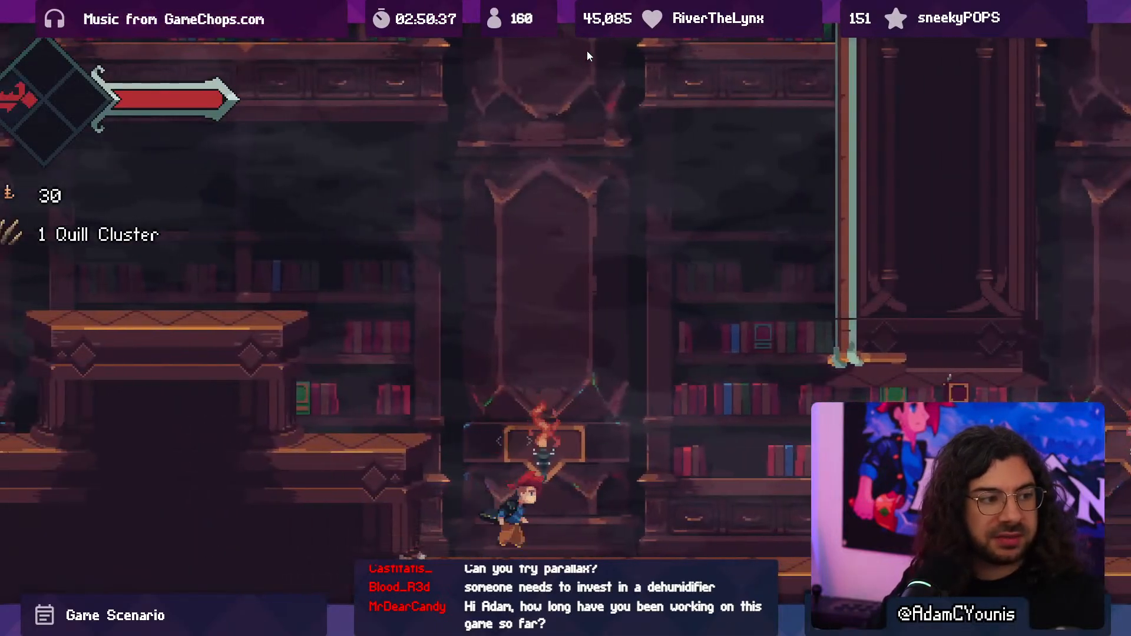
- Fight the flying book beside the stacked books, check the haze in front of the hallway, and end the playtest
key("Right")
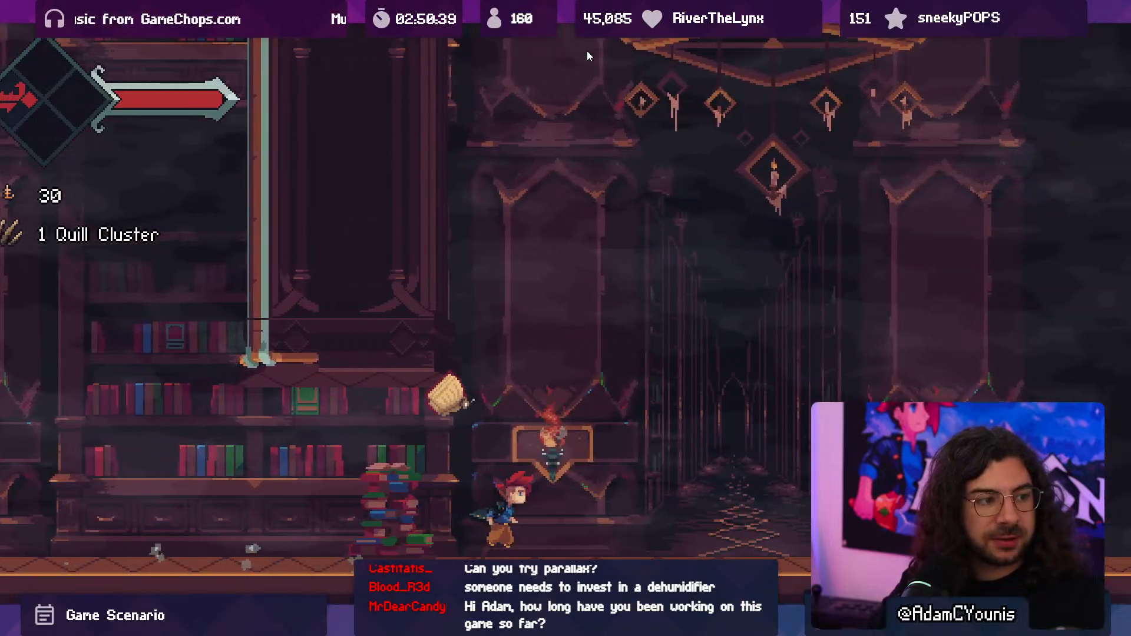
key("Left")
key("space")
key("x")
key("Right")
key("x")
key("x")
key("x")
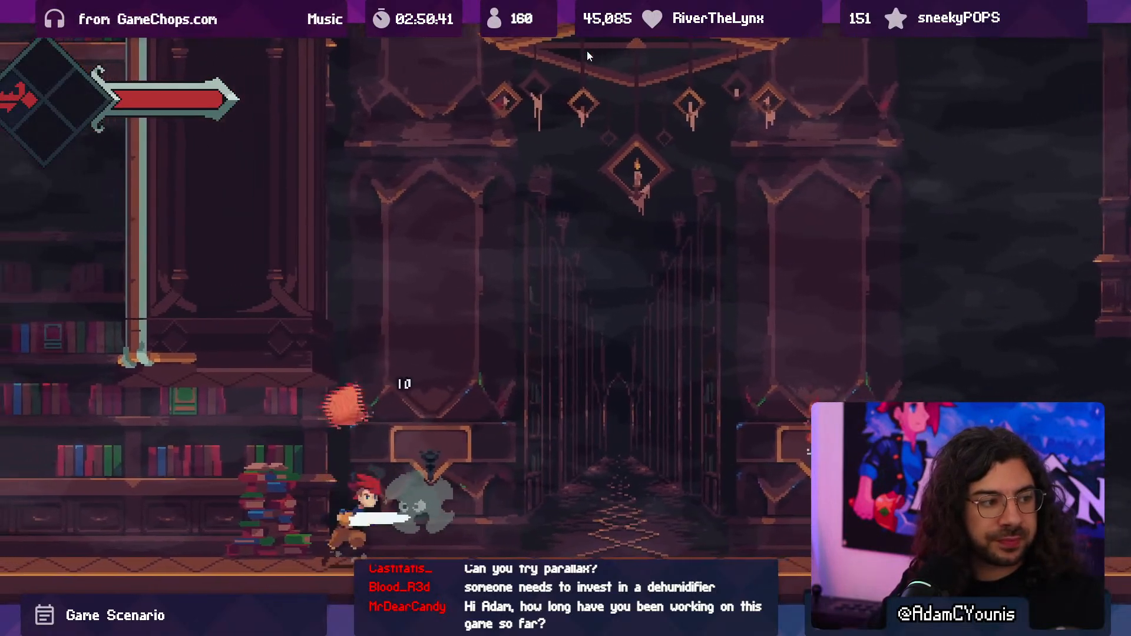
key("x")
key("x")
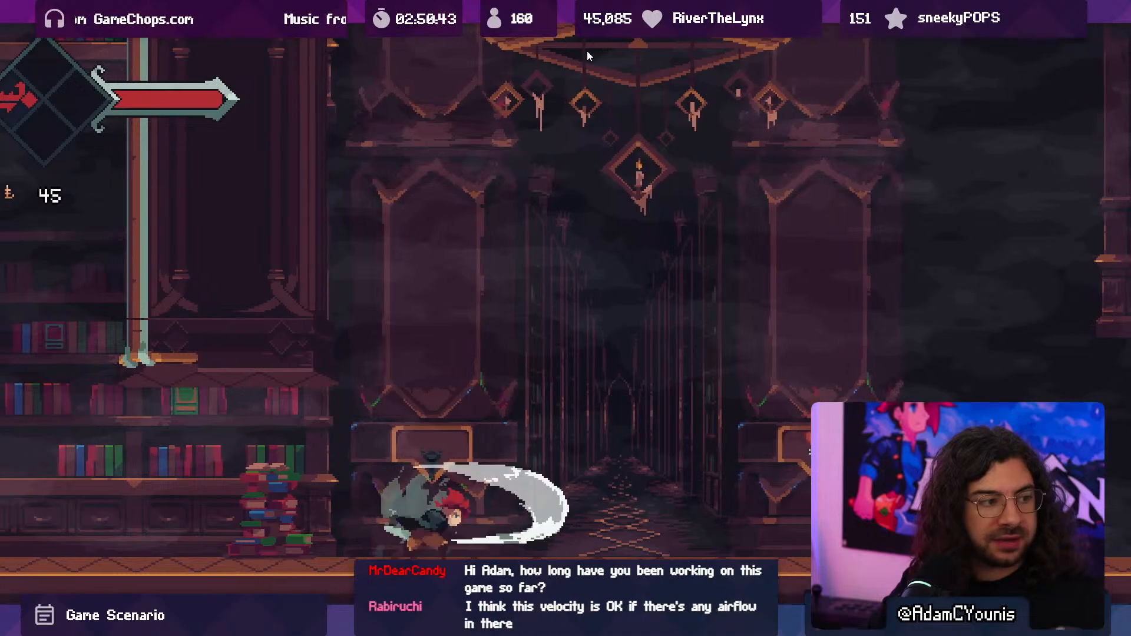
key("Right")
key("Left")
key("shift+space")
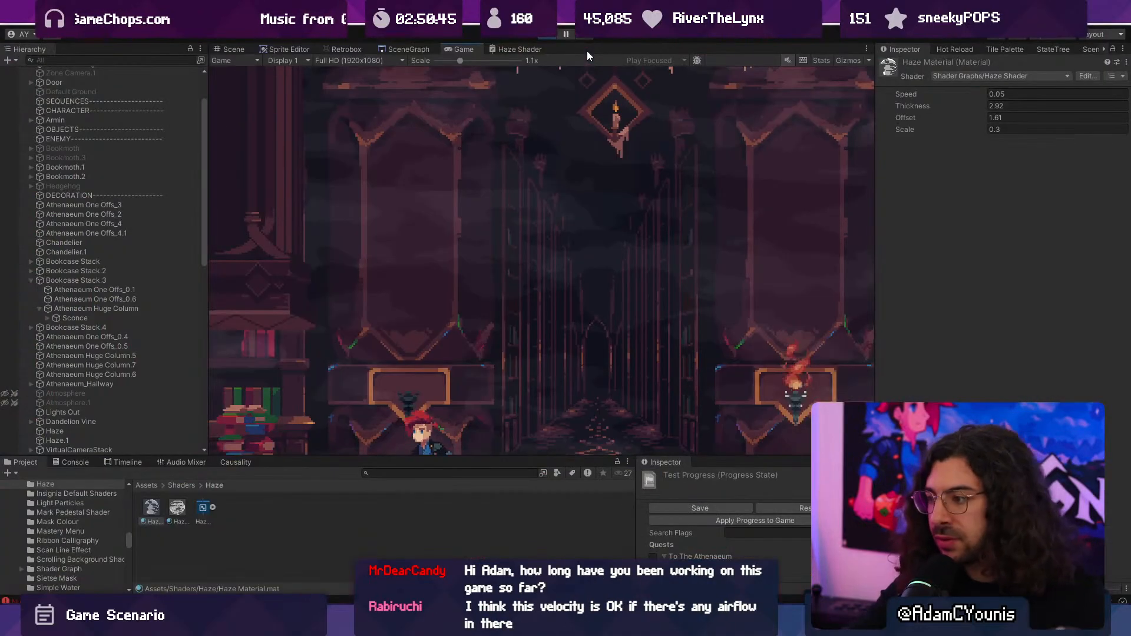
left_click(550, 37)
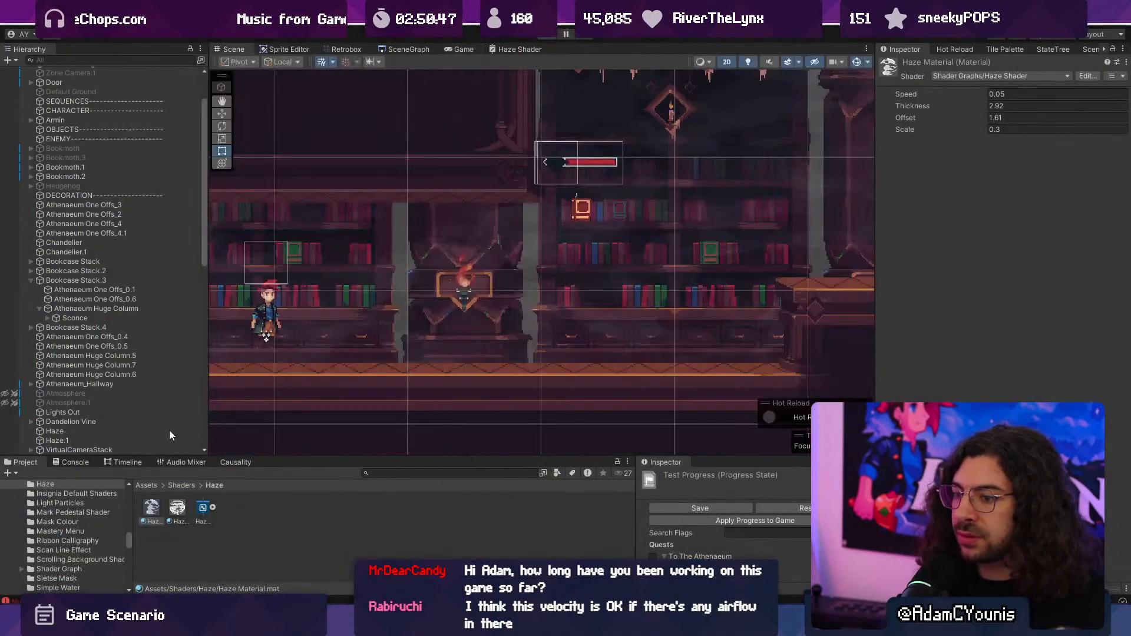
- Add the Parallax By Depth component to both Haze and Haze.1
left_click(105, 440)
left_click(104, 447, "shift")
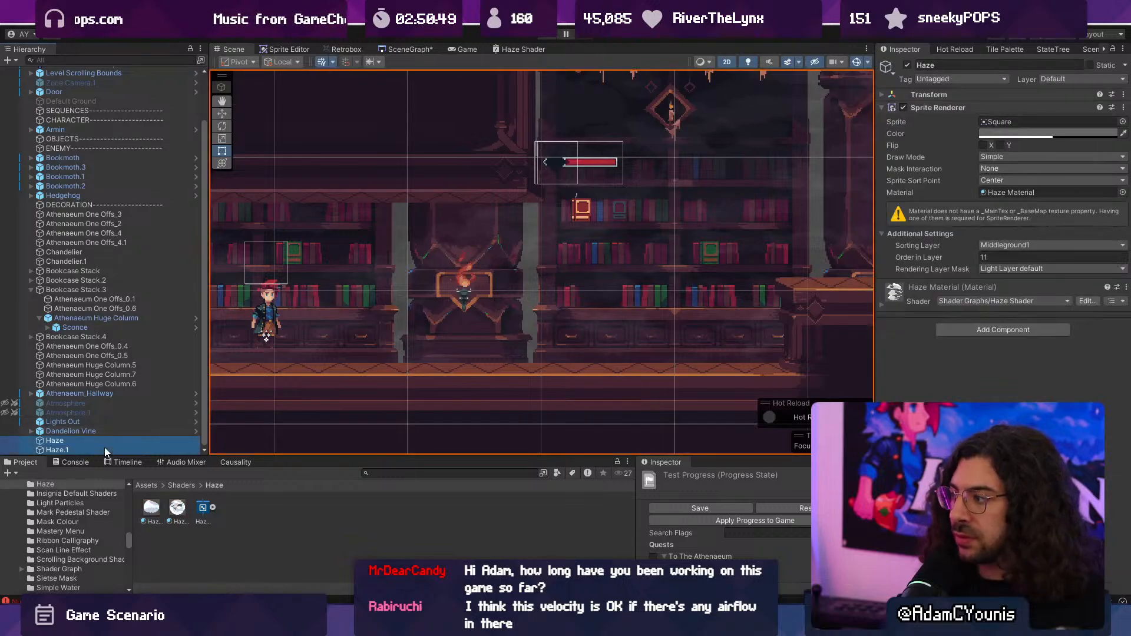
left_click(964, 292)
type("parall")
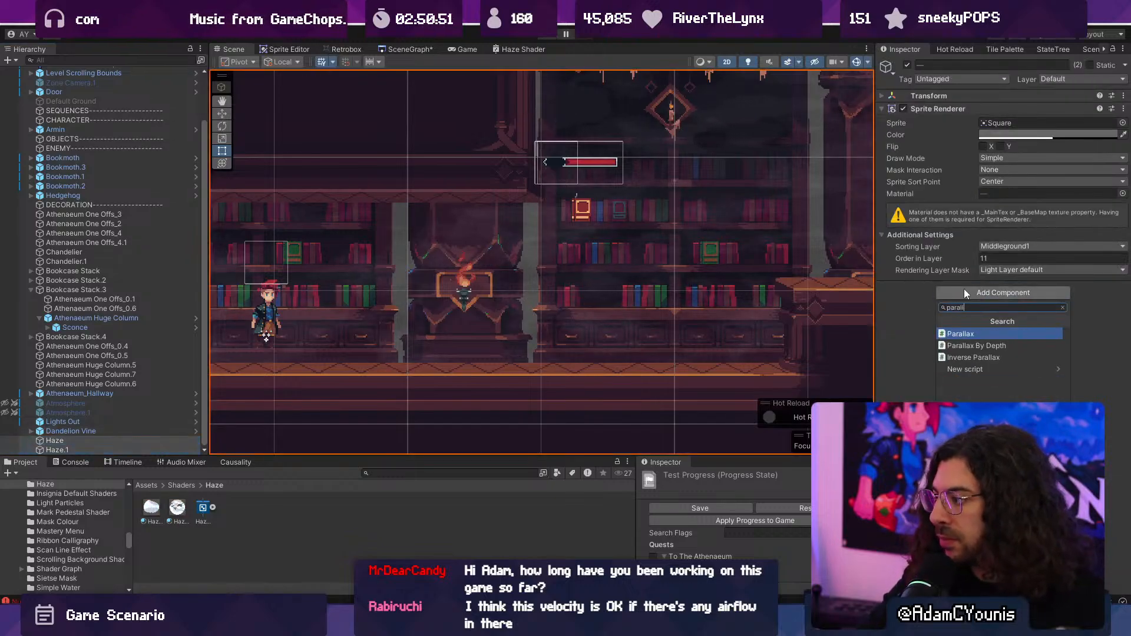
key("Down")
key("Return")
- Switch the scene to a 3D view, move the Haze sprite back in depth behind the level, and start a playtest
left_click(568, 310)
key("2")
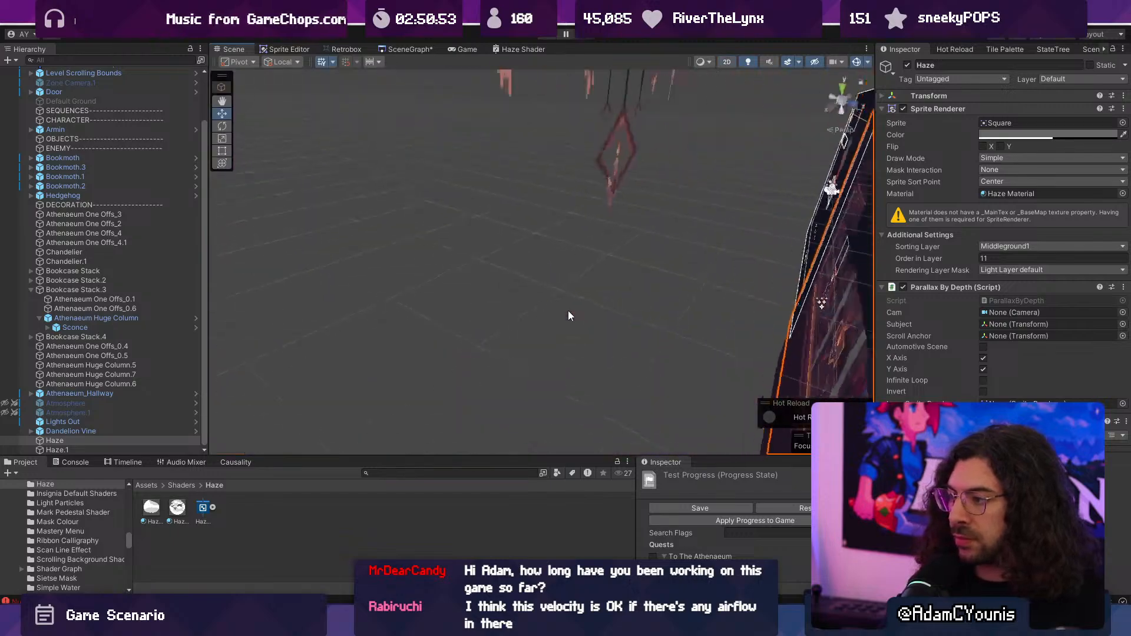
left_click_drag(567, 310, 698, 296, "alt")
key("f")
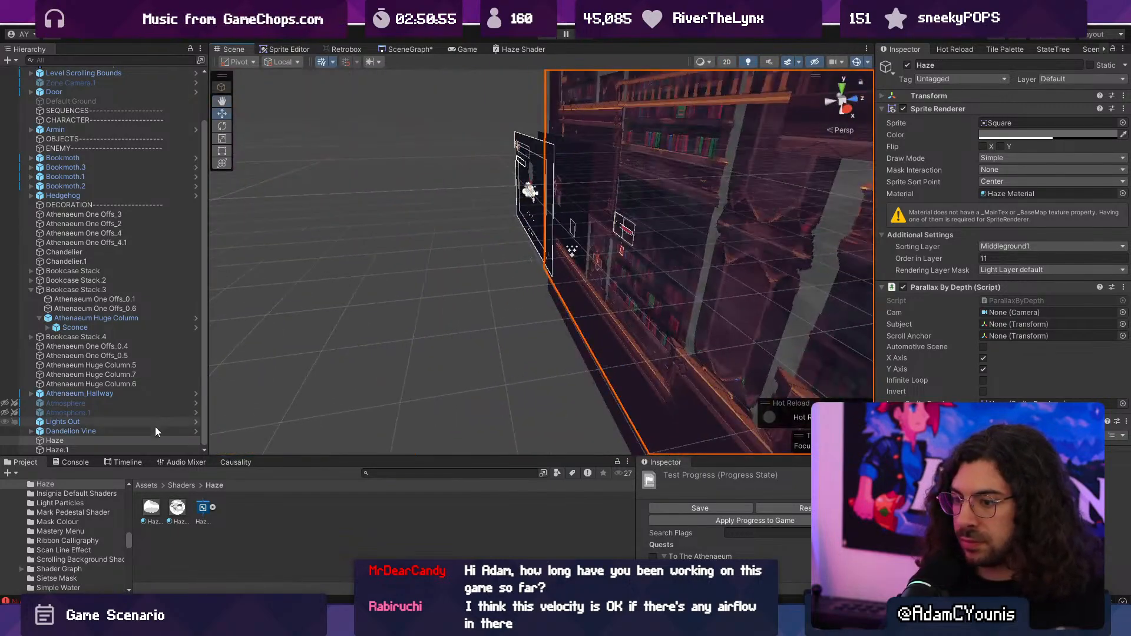
left_click_drag(353, 383, 635, 335, "alt")
left_click(549, 36)
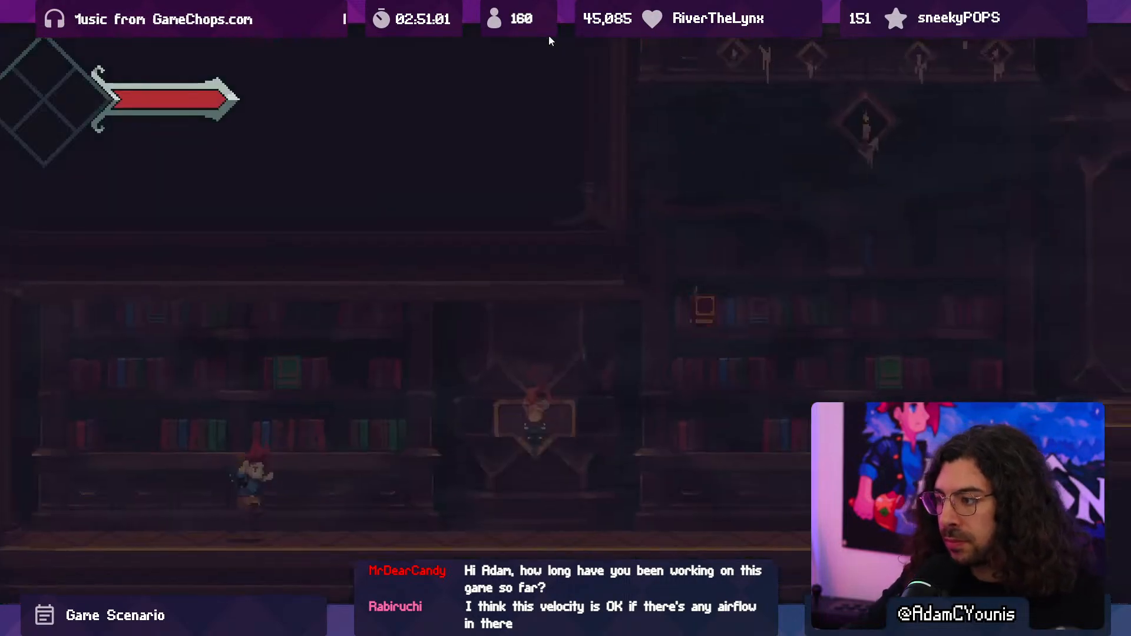
- Run and jump across the library platforms to judge the haze parallax, and end the playtest
key("Right")
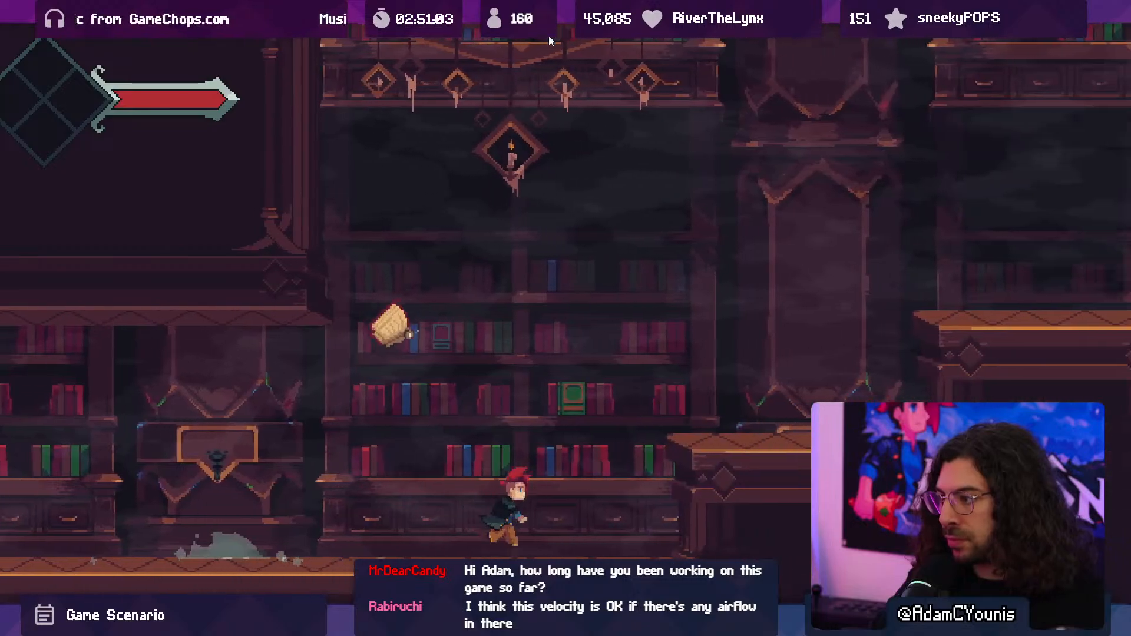
key("space")
key("space")
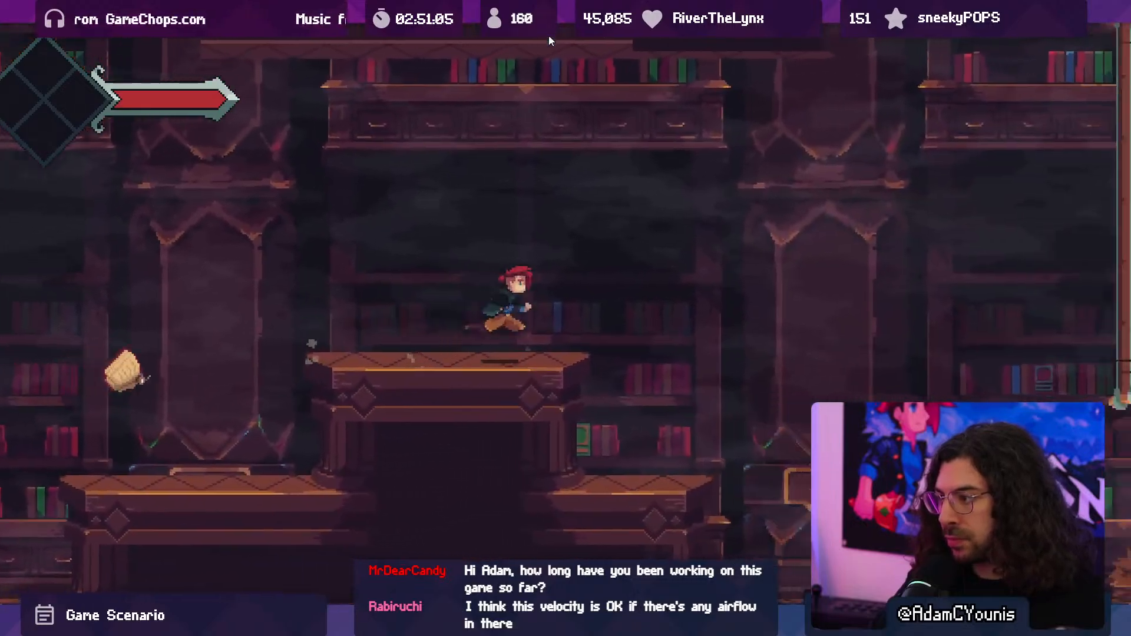
key("Left")
key("x")
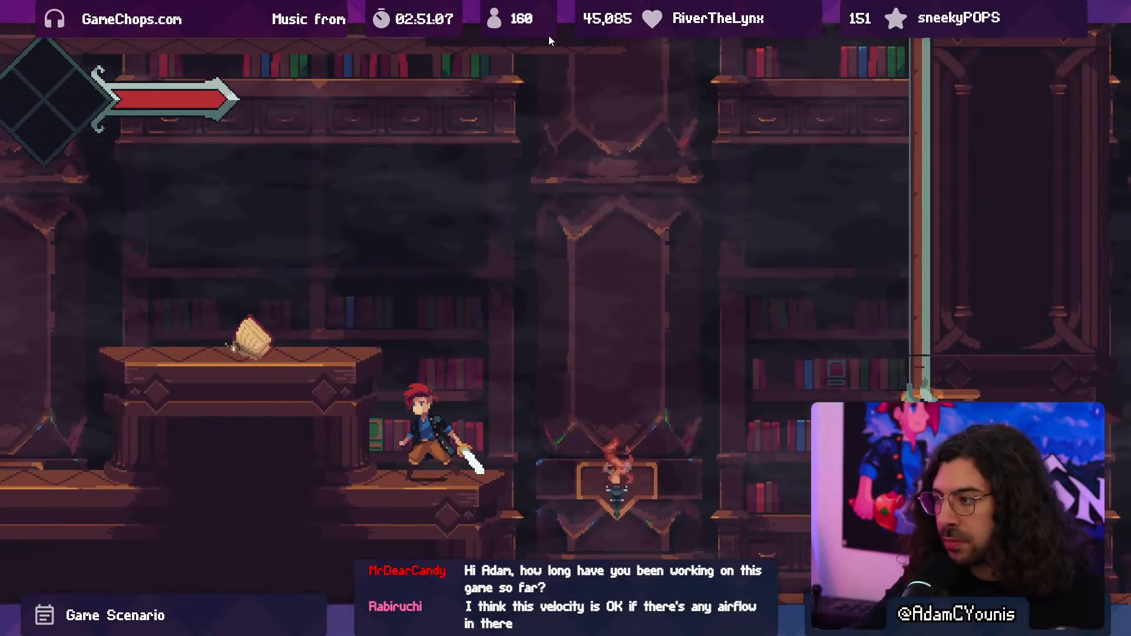
key("F10")
left_click(549, 36)
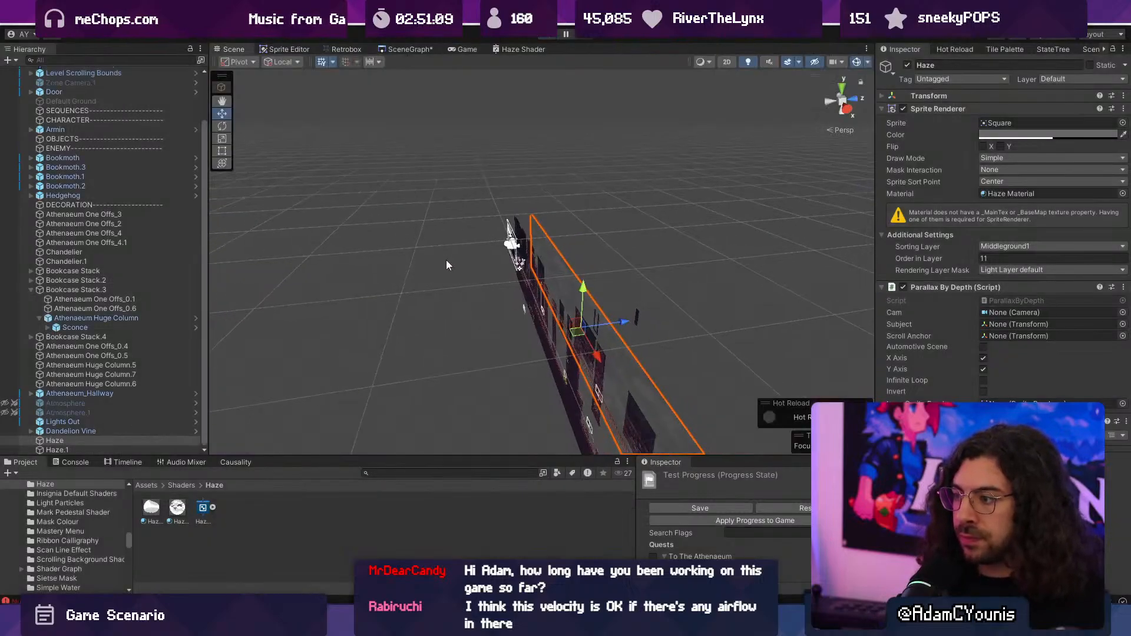
- Move the Haze sprite much farther back in depth and playtest the parallax across the platforms
left_click_drag(501, 206, 417, 210)
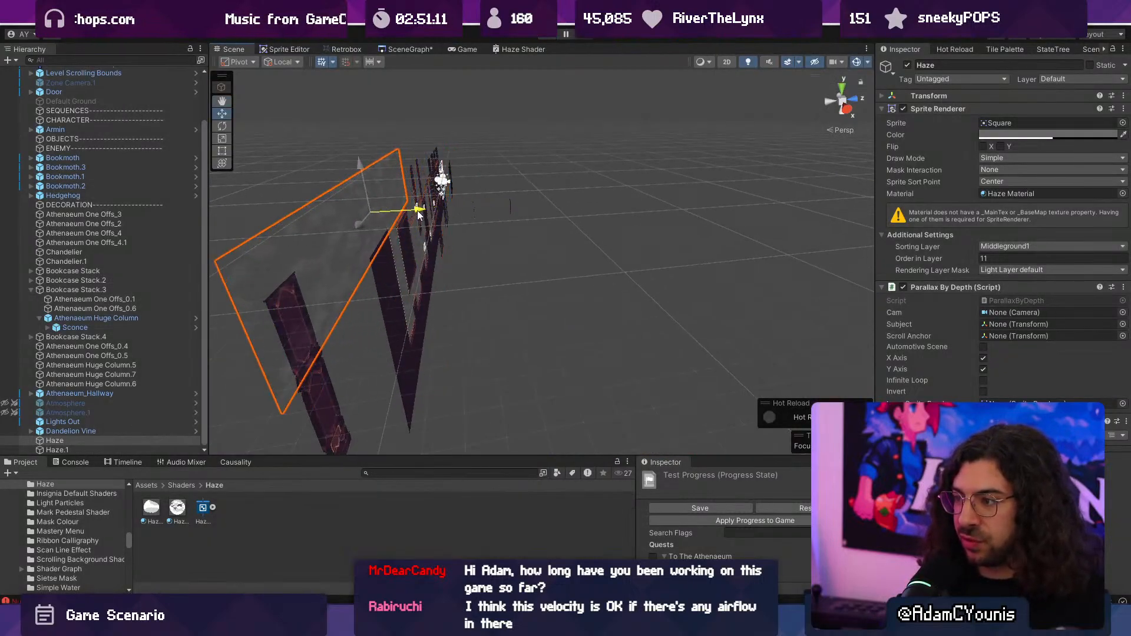
left_click(540, 35)
left_click(540, 37)
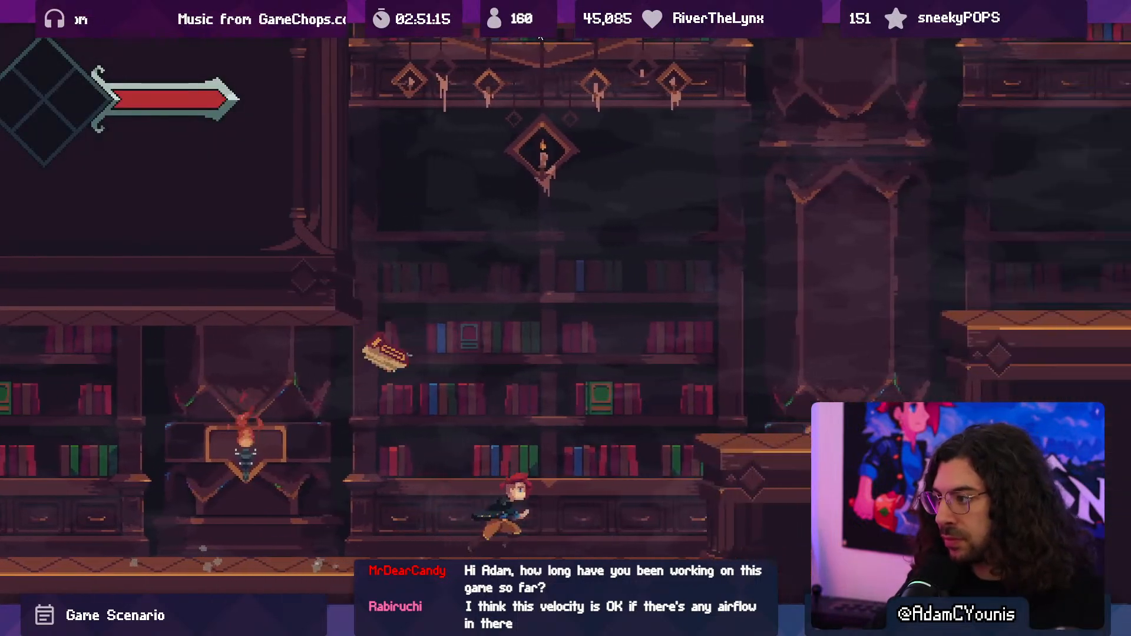
key("space")
key("space")
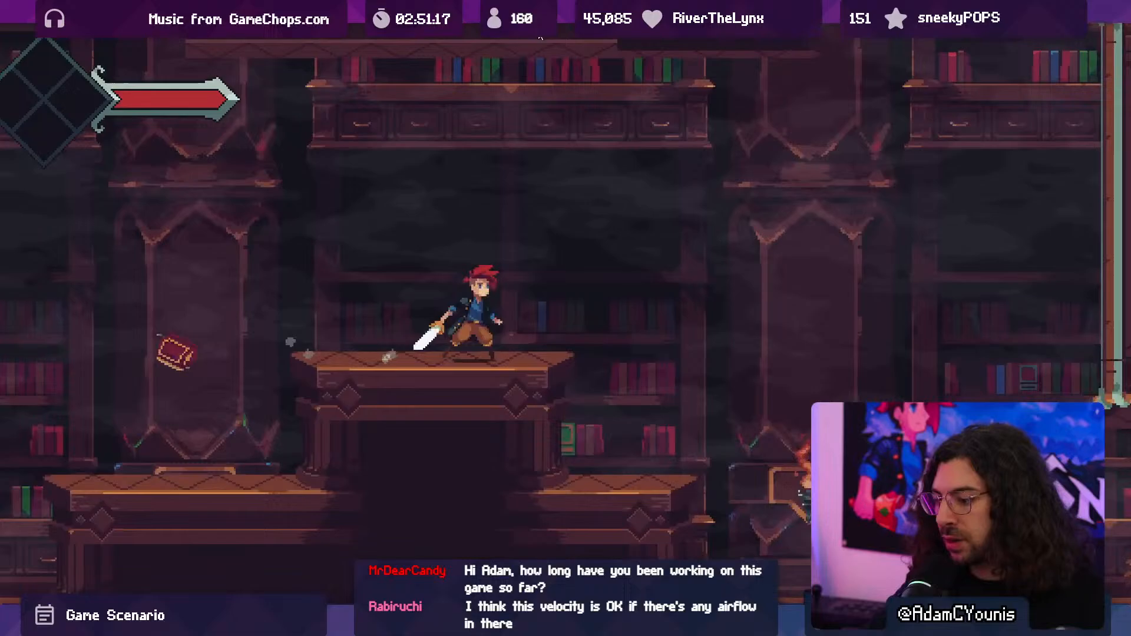
- End the playtest and undo the depth moves of the Haze sprite
left_click(540, 36)
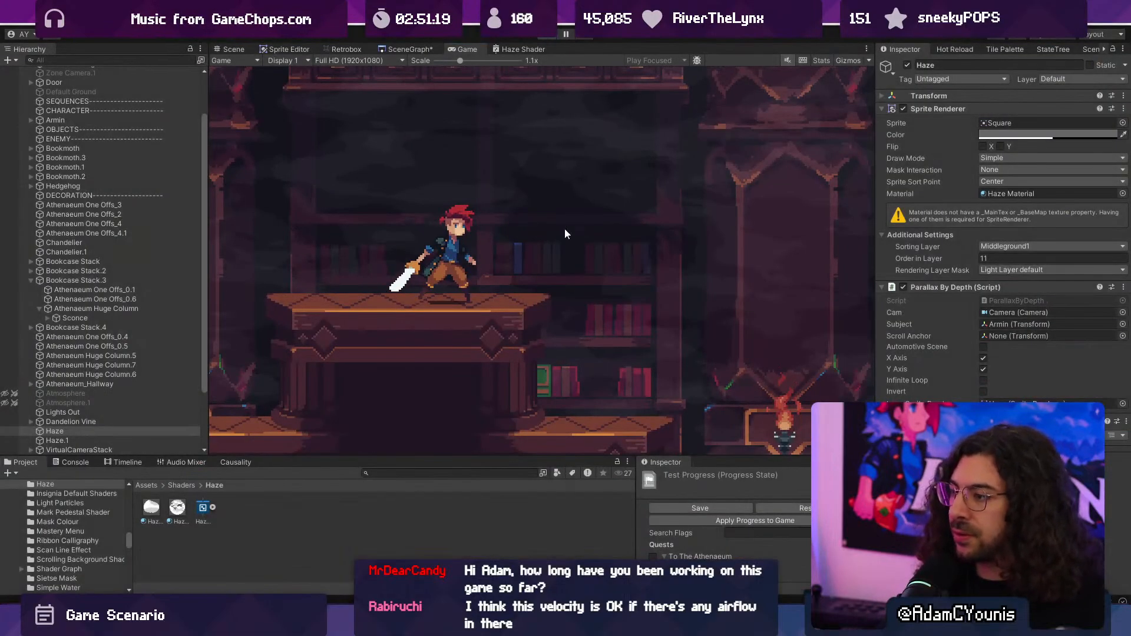
key("ctrl+z")
key("ctrl+z")
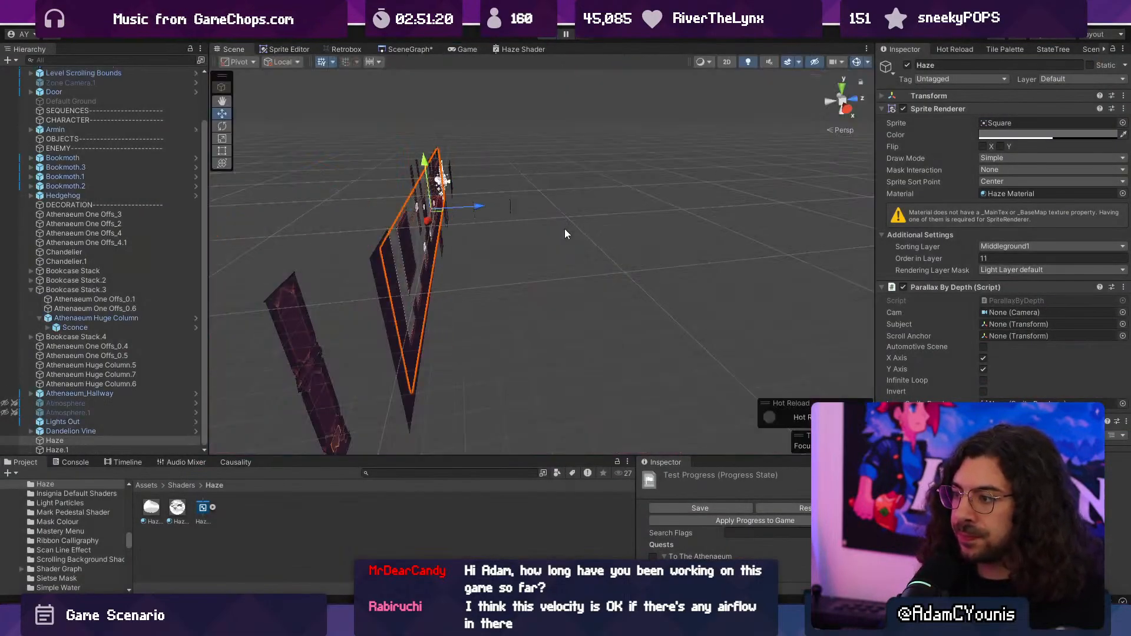
- Examine the position and scale nodes in the Haze Shader graph, and view the Haze sprite against the level from the front
left_click(502, 50)
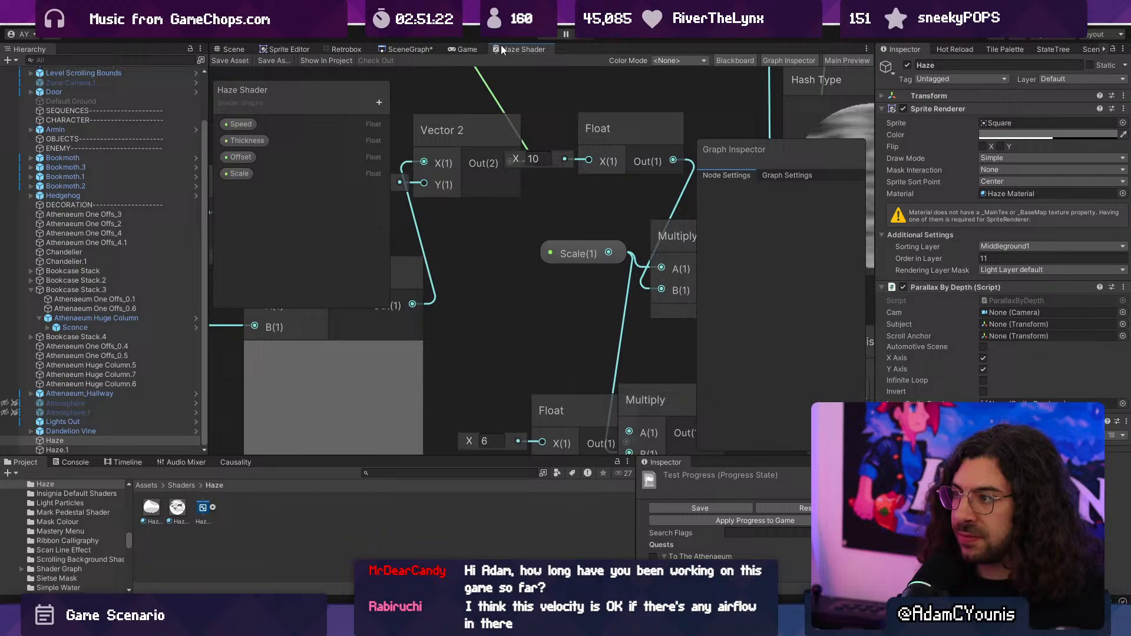
double_click(502, 50)
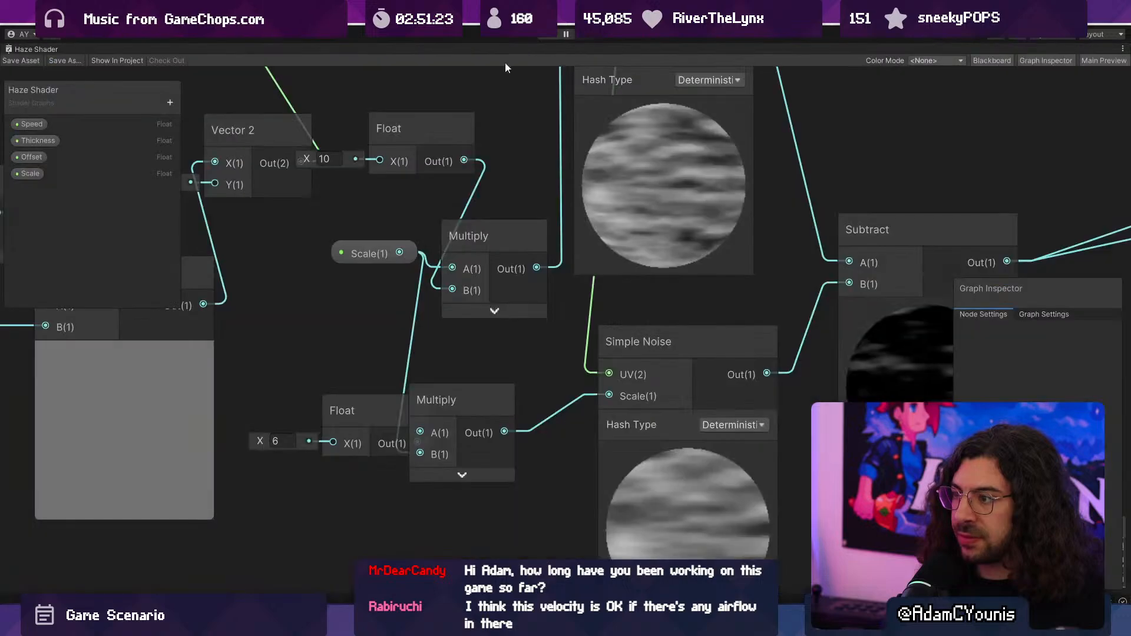
scroll(708, 306, "down", 5)
scroll(432, 174, "up", 5)
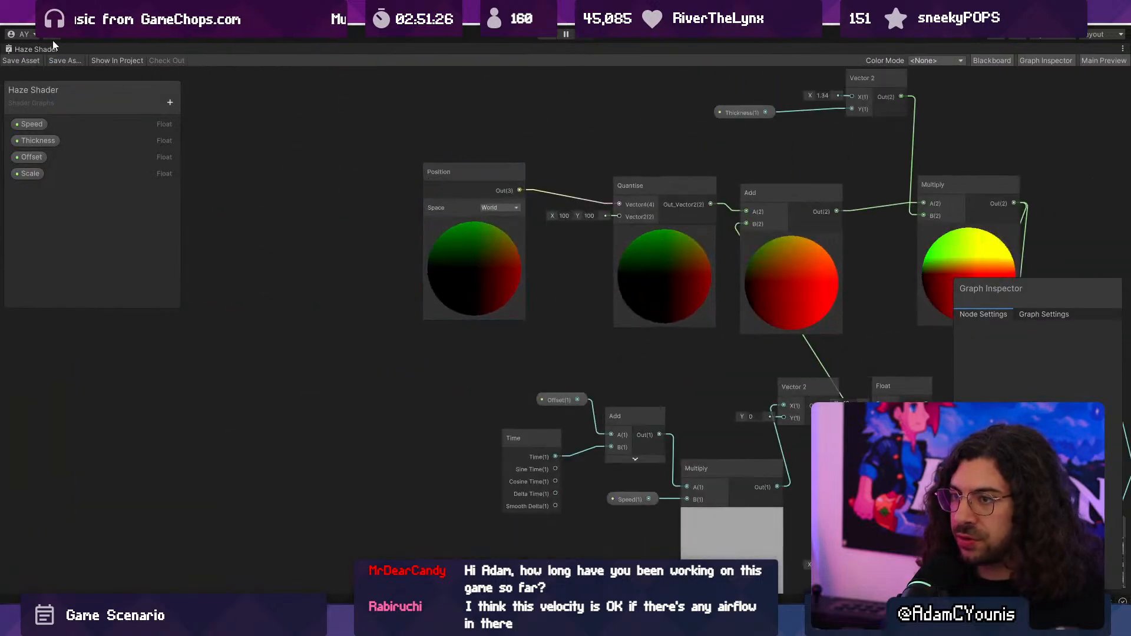
double_click(9, 49)
left_click(239, 52)
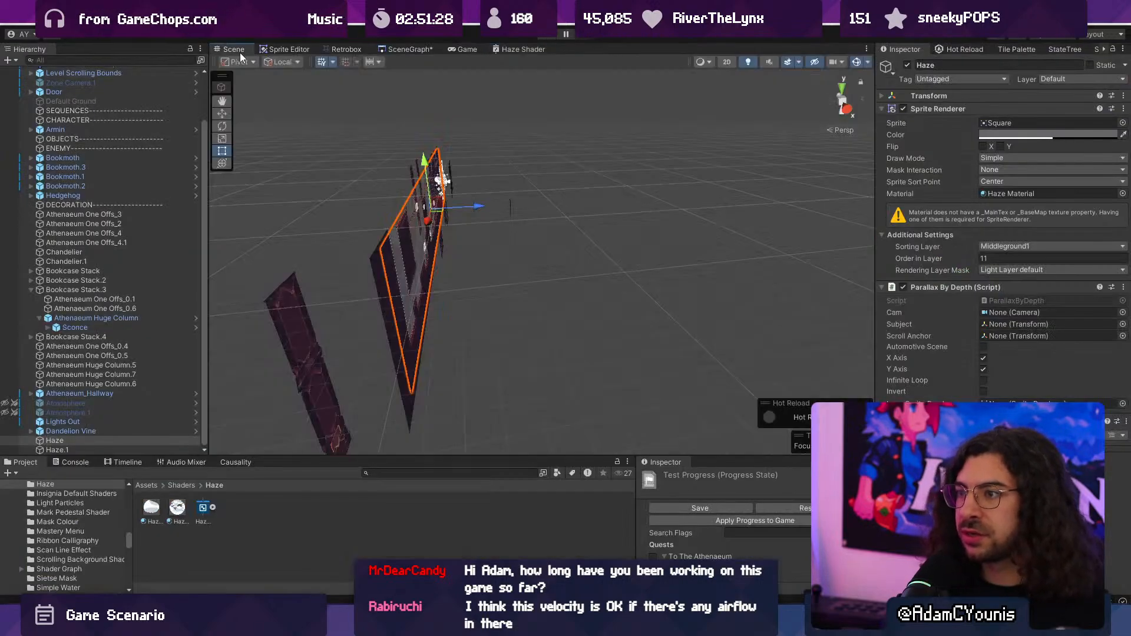
left_click_drag(353, 147, 593, 203, "alt")
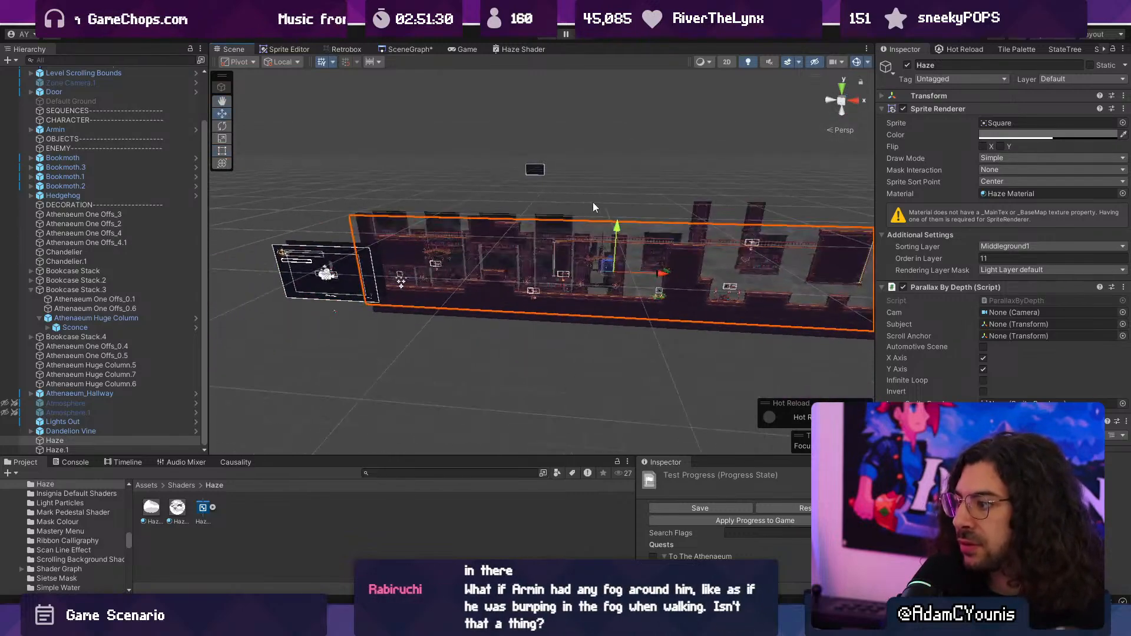
- Set the Position node's space to Absolute World in the Haze Shader graph, save the asset, and start a new playtest
left_click(507, 50)
double_click(506, 49)
scroll(470, 233, "up", 5)
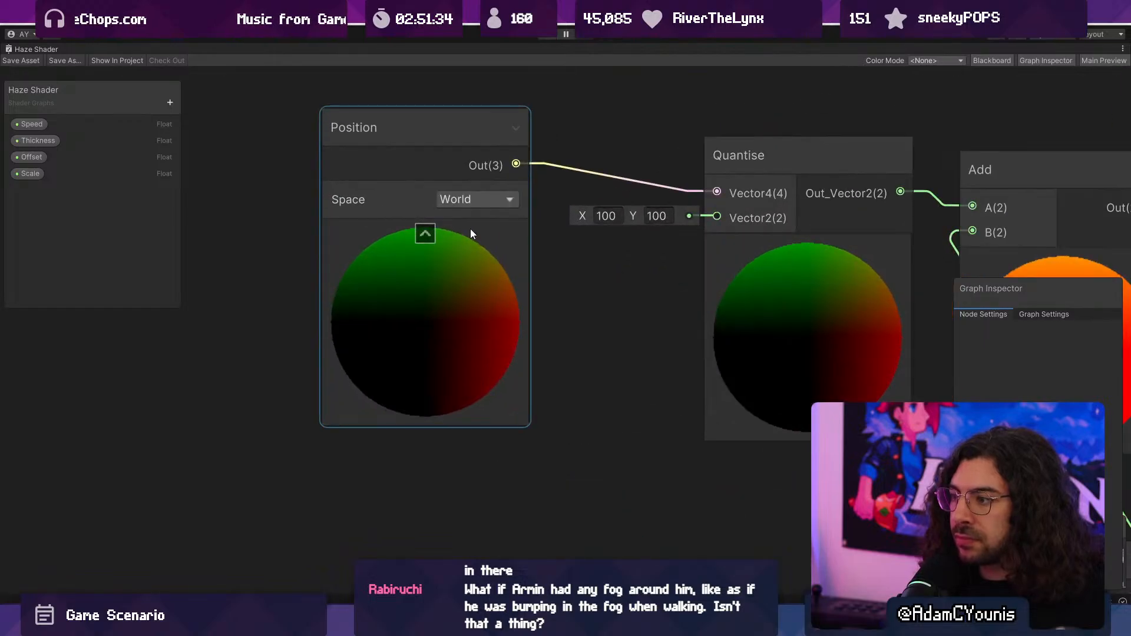
left_click(471, 201)
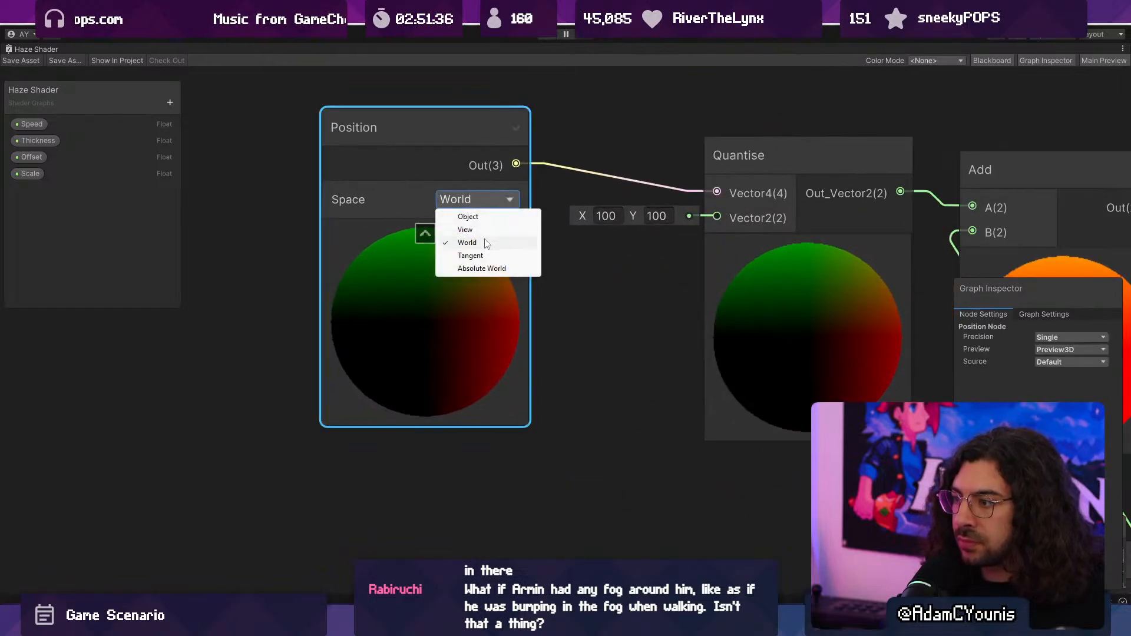
left_click(483, 268)
scroll(295, 201, "down", 3)
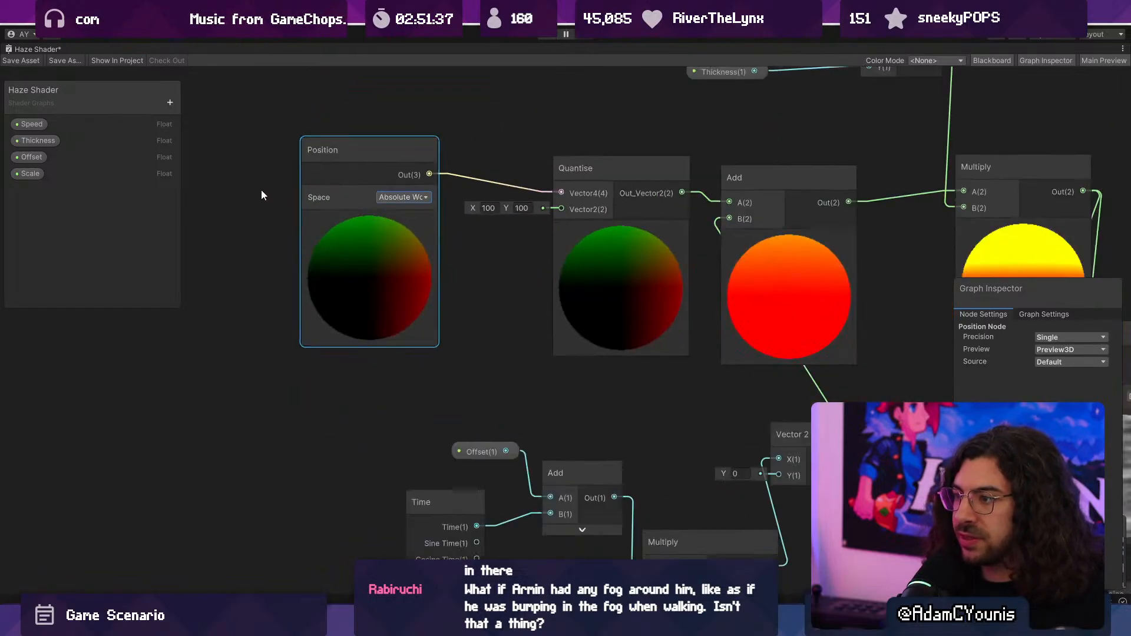
left_click(14, 62)
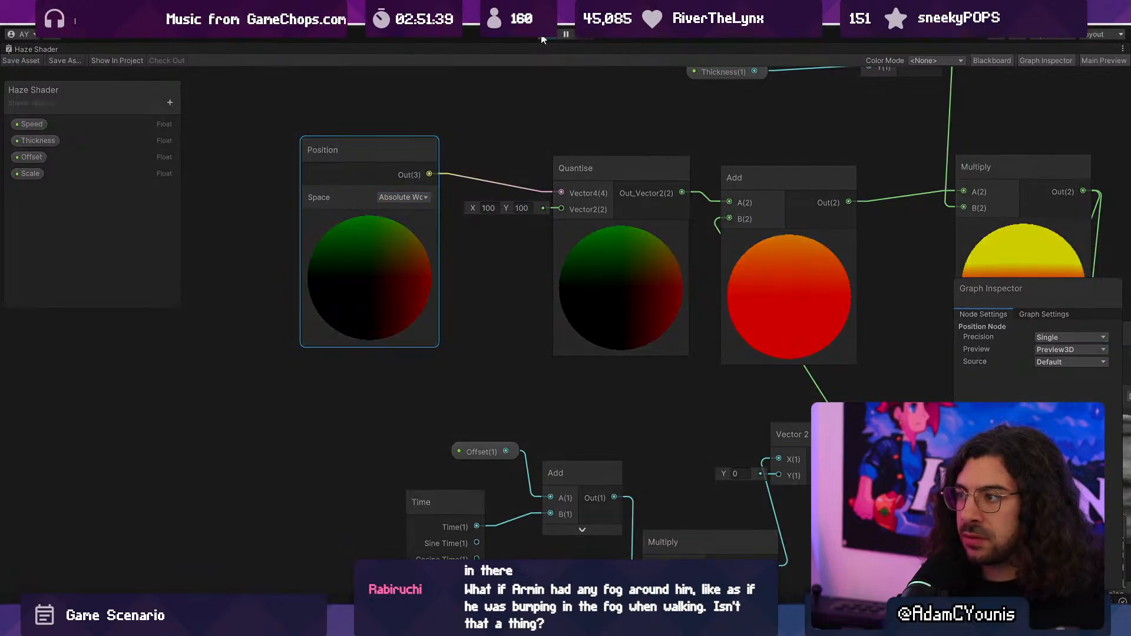
key("Right")
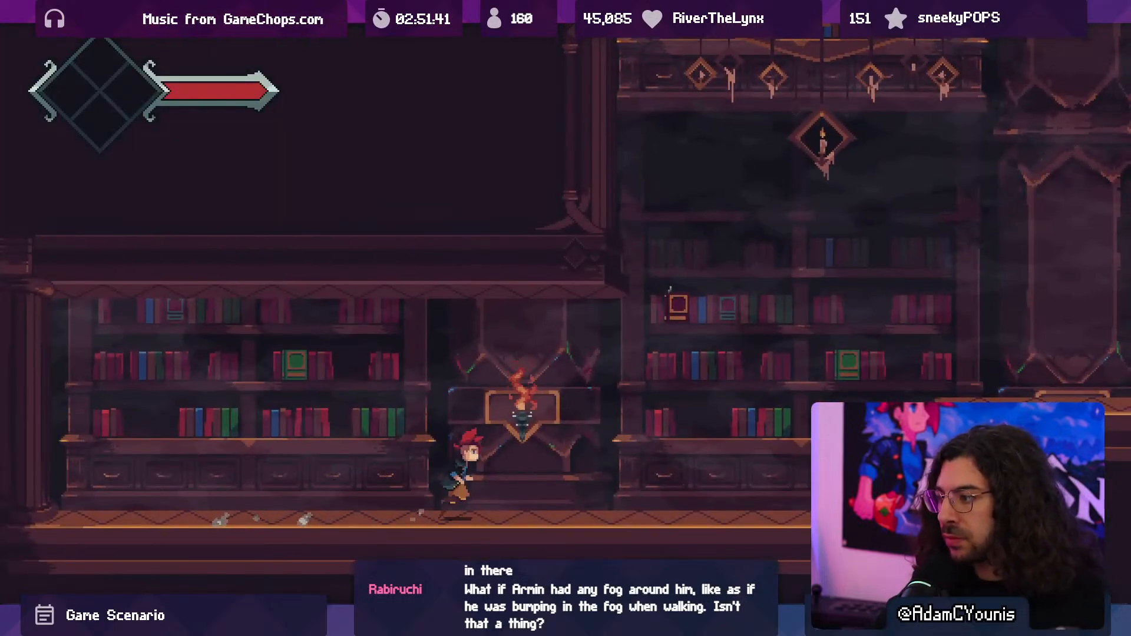
- Playtest the haze with Absolute World positioning by running and jumping across the platforms, and end the playtest
key("space")
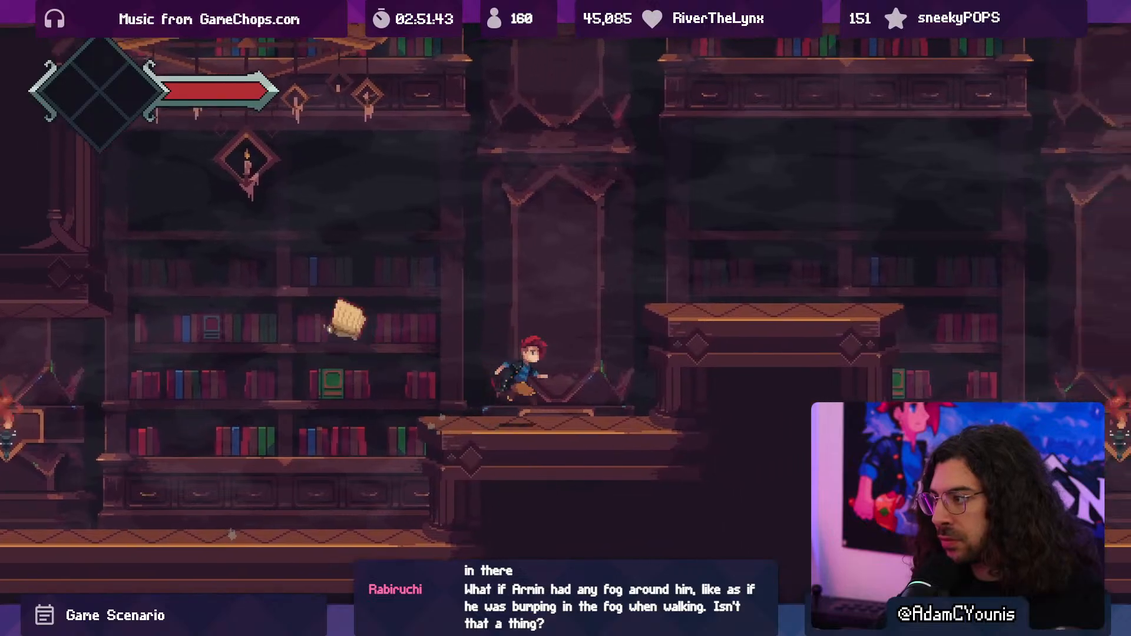
key("space")
key("Right")
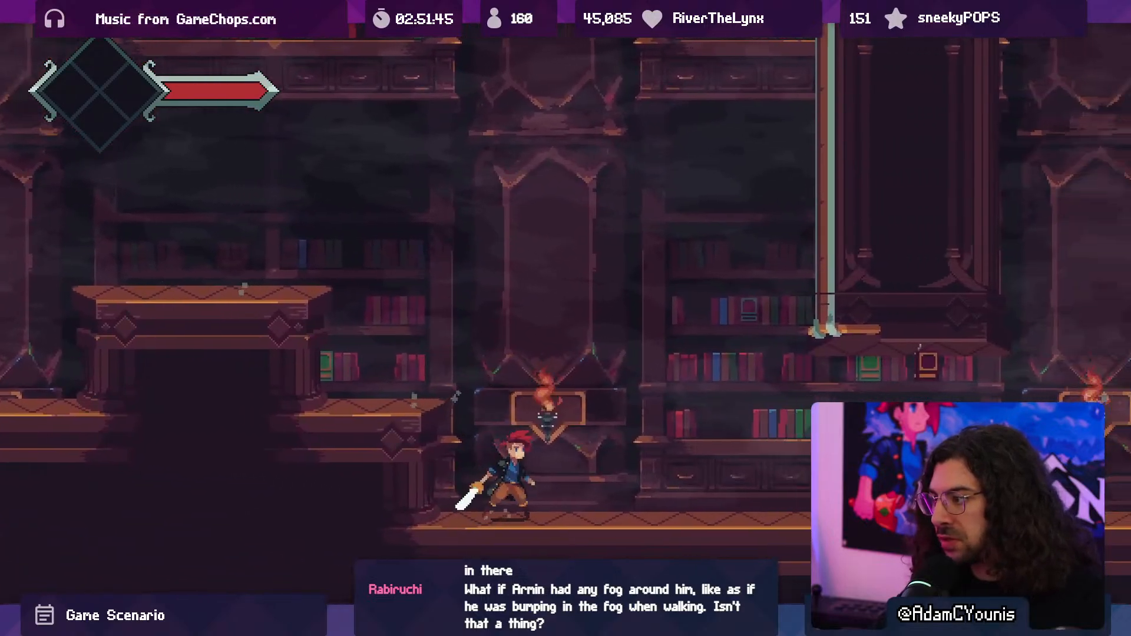
key("ctrl+p")
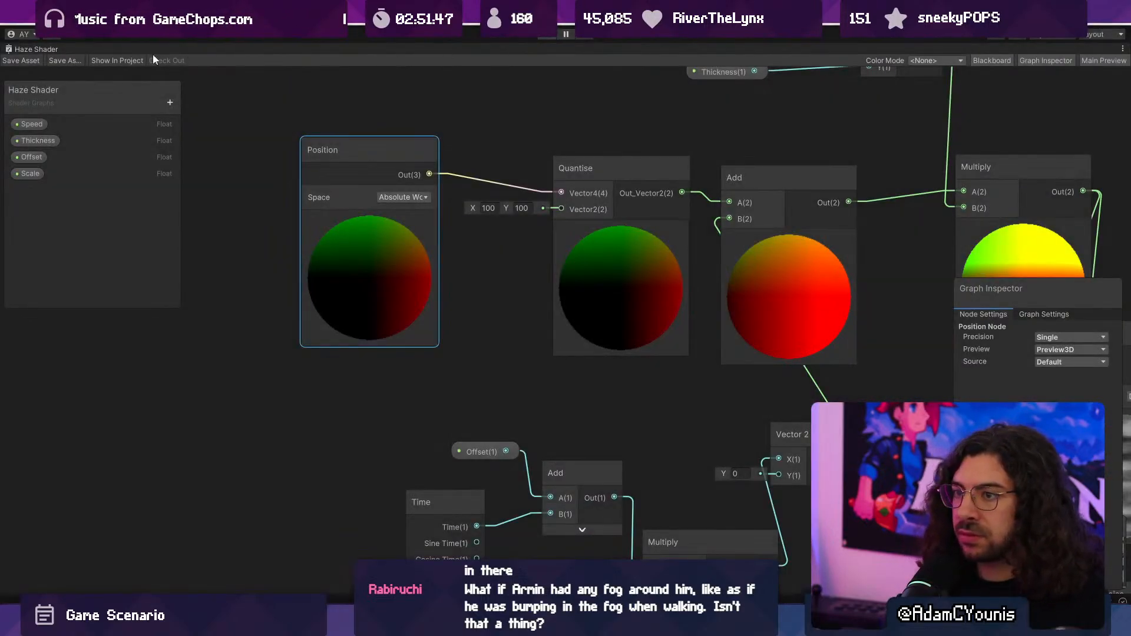
- Remove the Parallax By Depth component from both the Haze and Haze.1 sprites
double_click(33, 49)
left_click(232, 49)
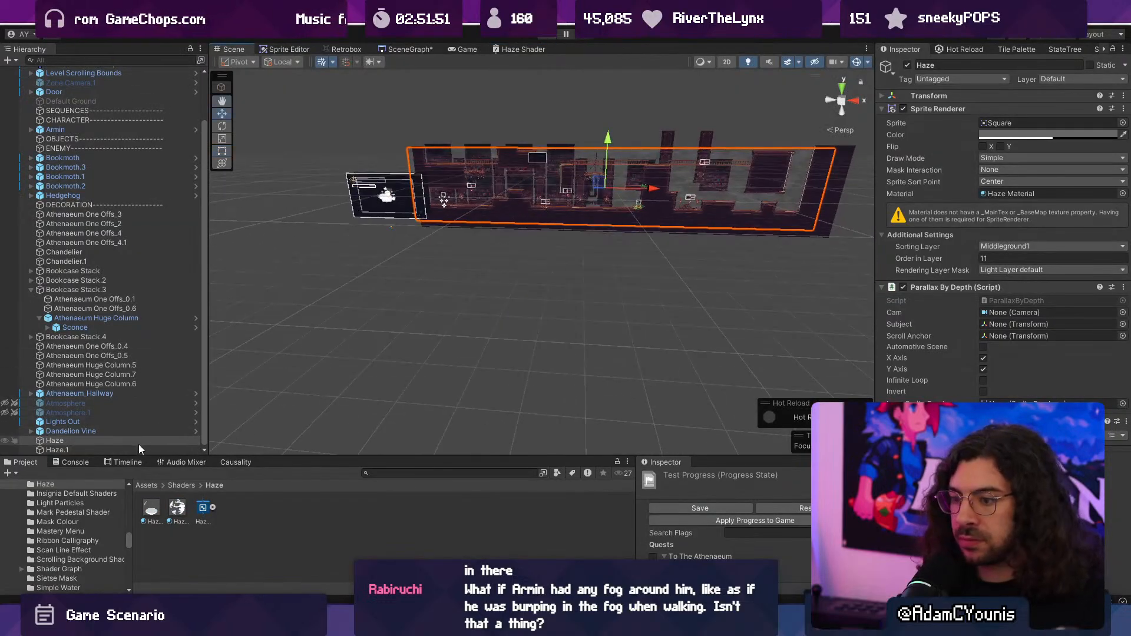
left_click(139, 449, "shift")
right_click(1012, 288)
left_click(1015, 329)
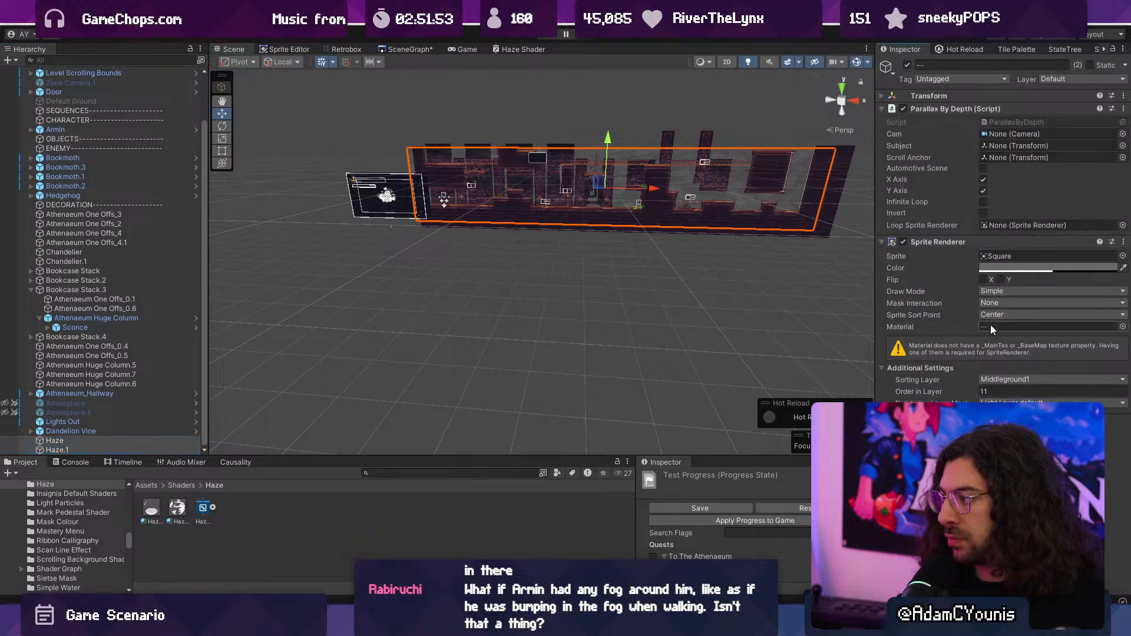
key("ctrl+z")
right_click(959, 288)
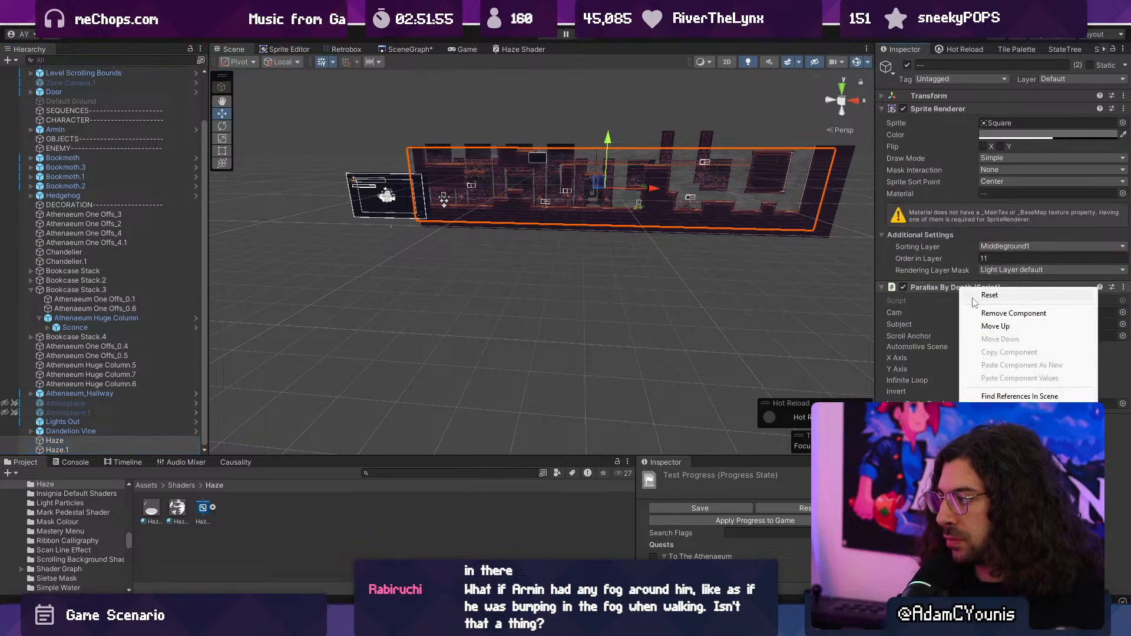
left_click(983, 313)
left_click(651, 290)
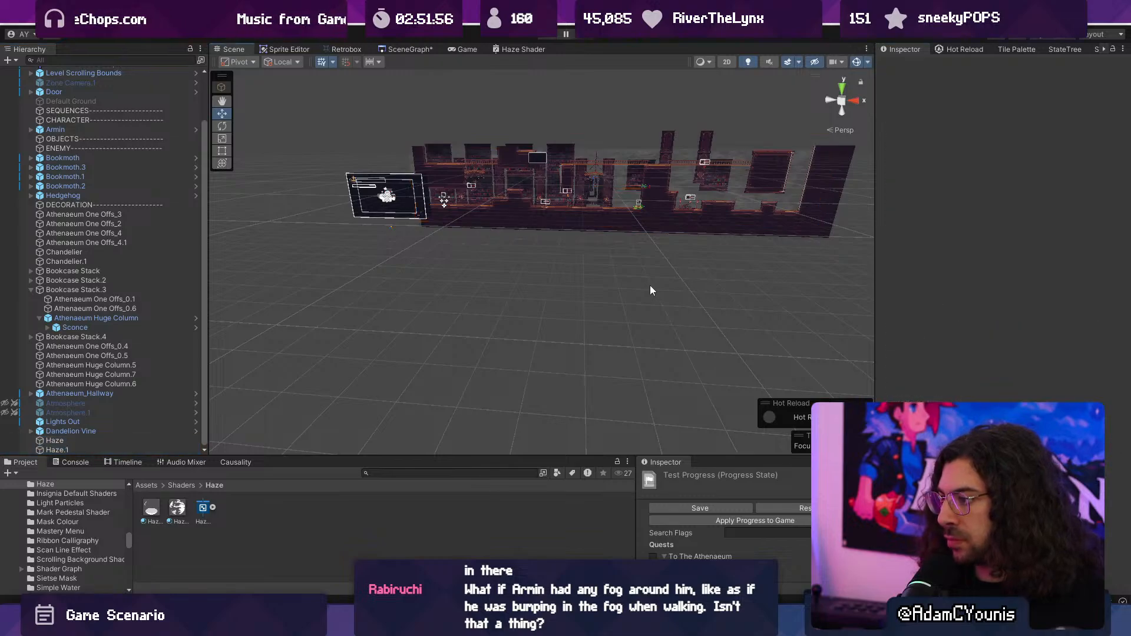
- Start a new playtest and fight the book enemy near the first bookcase while watching the haze
left_click(542, 37)
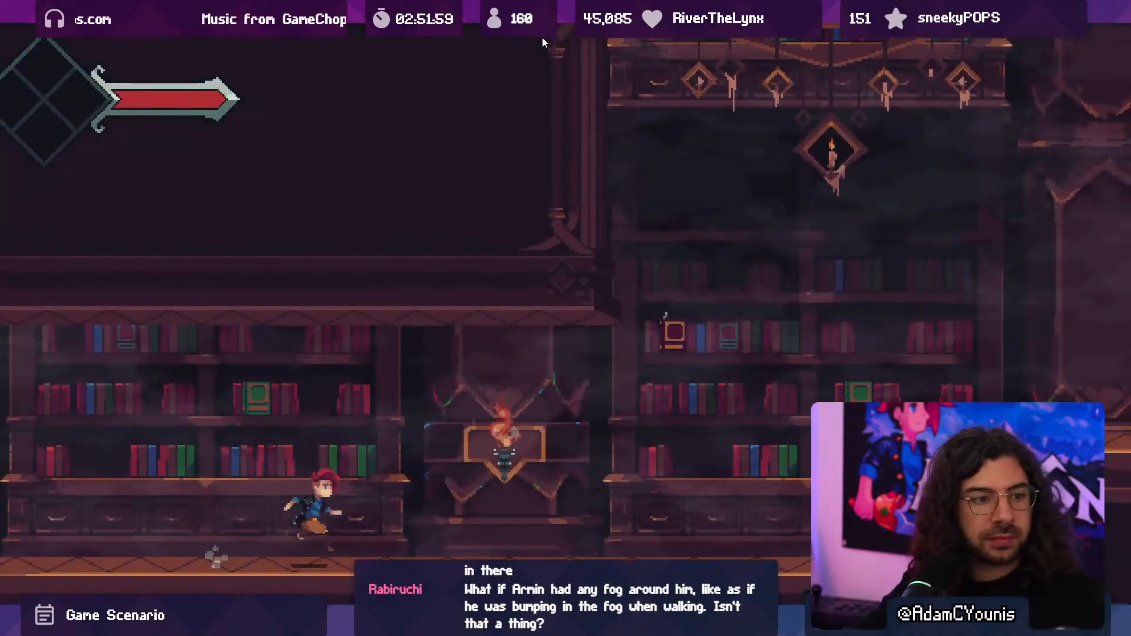
key("Right")
key("x")
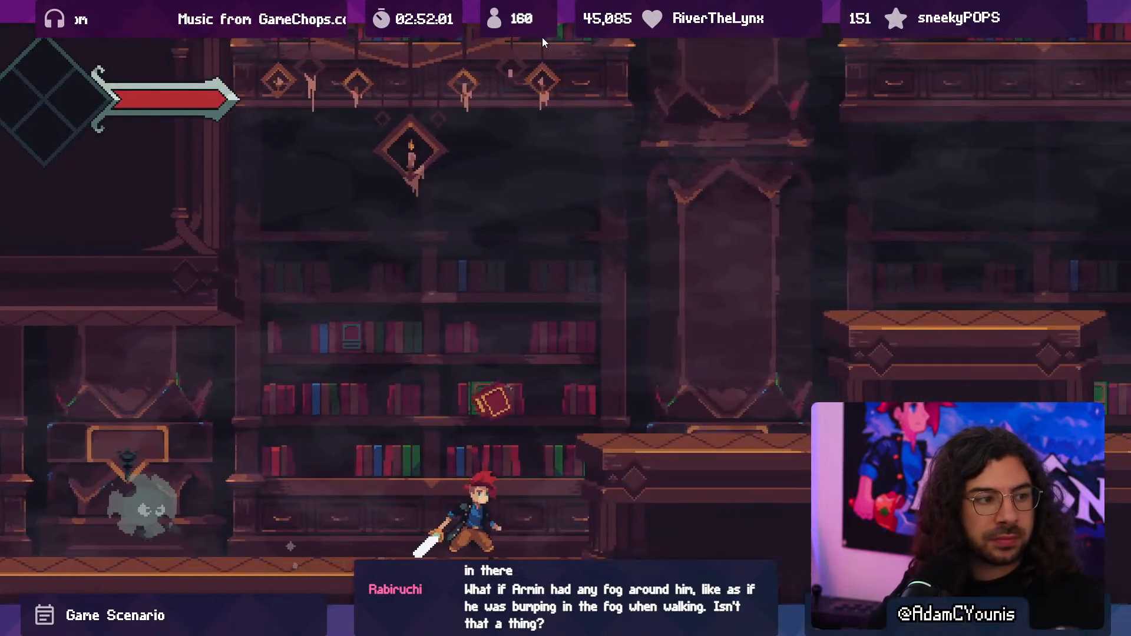
key("Left")
key("x")
key("x")
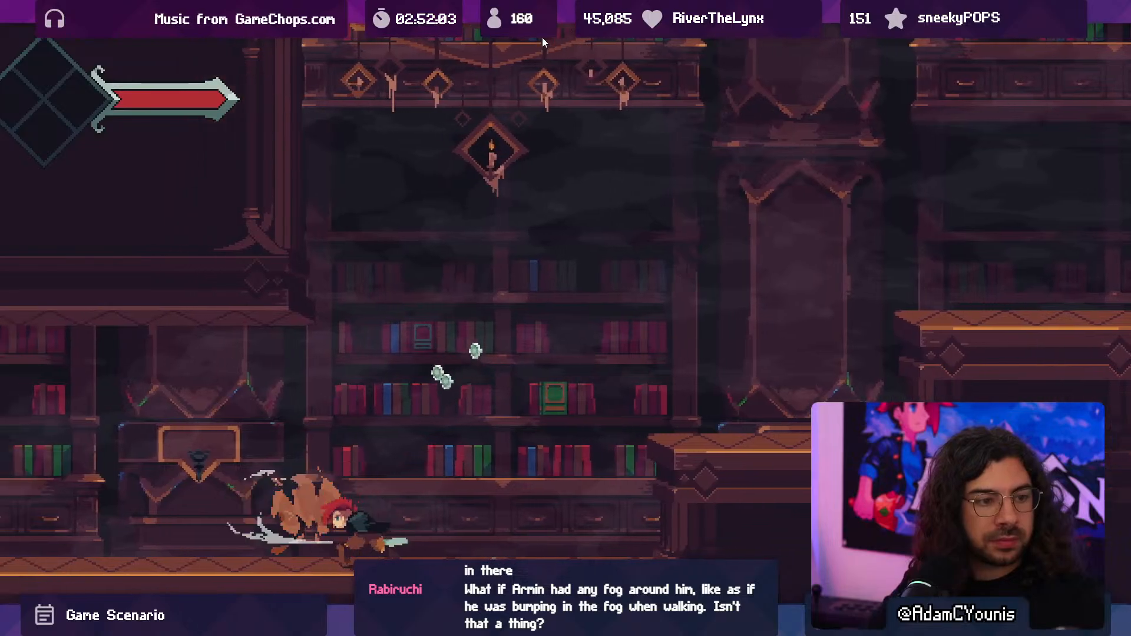
key("x")
key("x")
key("Right")
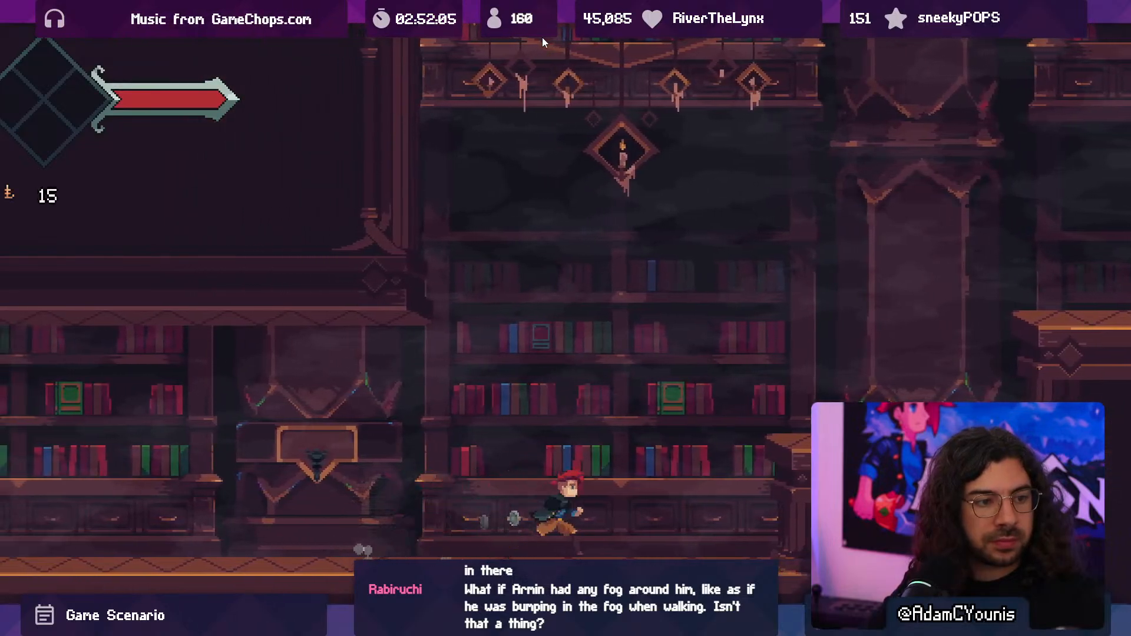
- Jump across the raised platforms, defeat the hedgehog beyond them while observing the haze, and leave the full-screen playtest
key("space")
key("space")
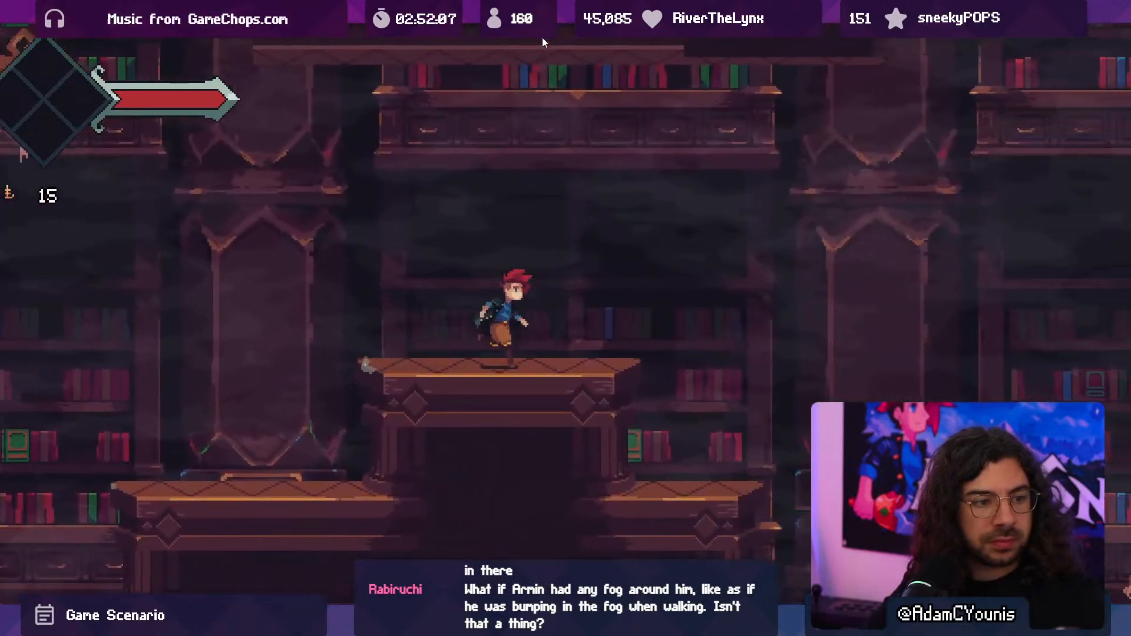
key("space")
key("x")
key("x")
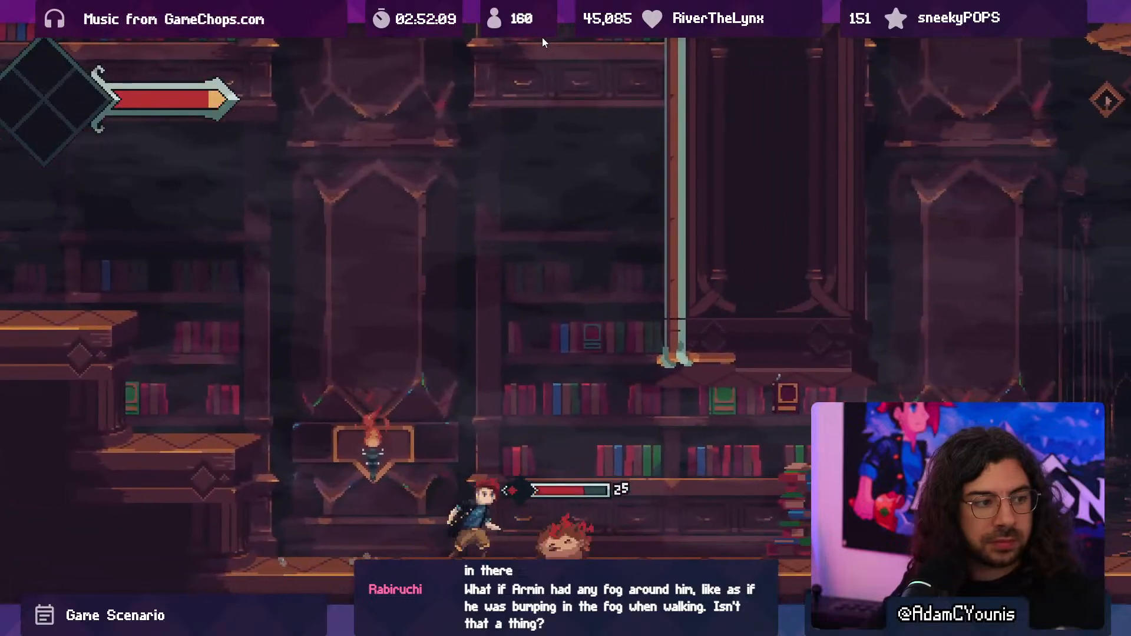
key("x")
key("x")
key("x")
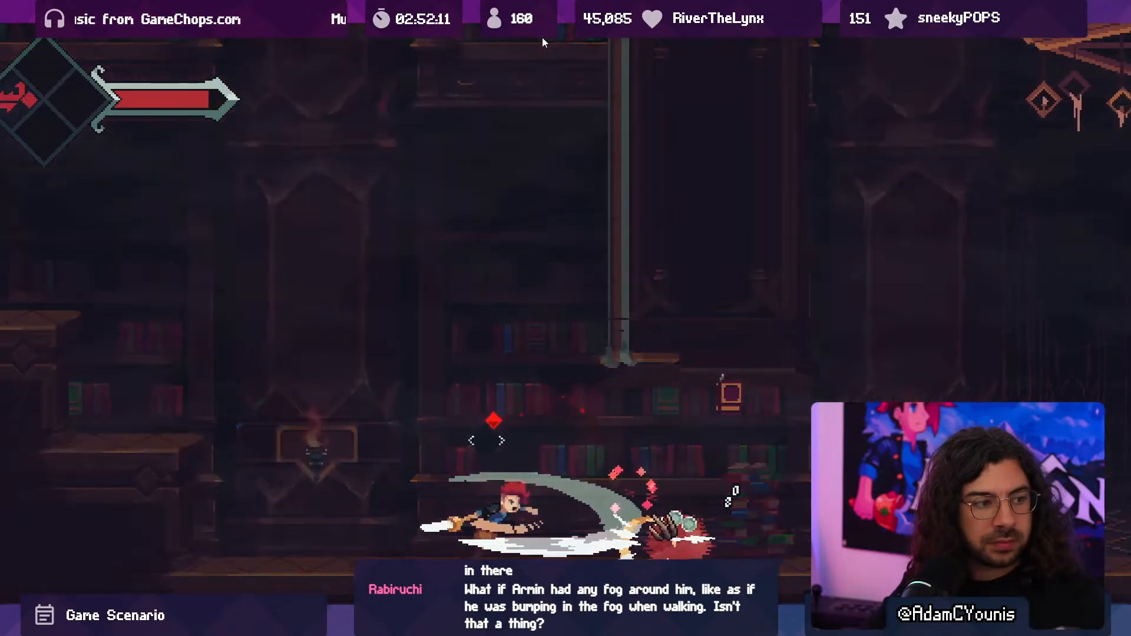
key("Right")
key("space")
key("x")
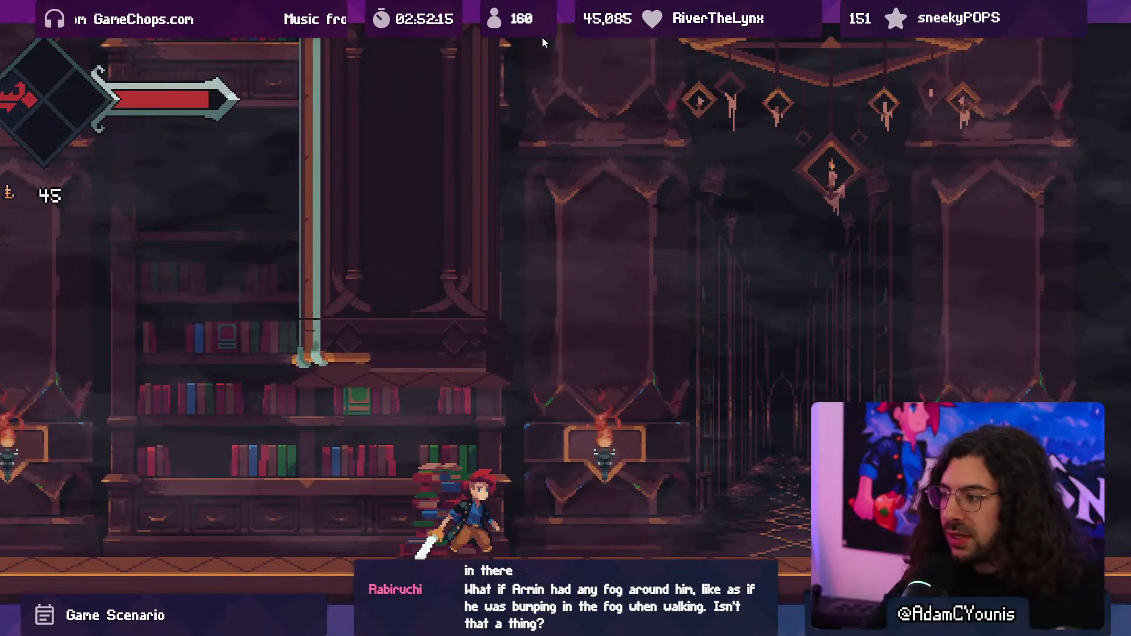
key("ctrl+p")
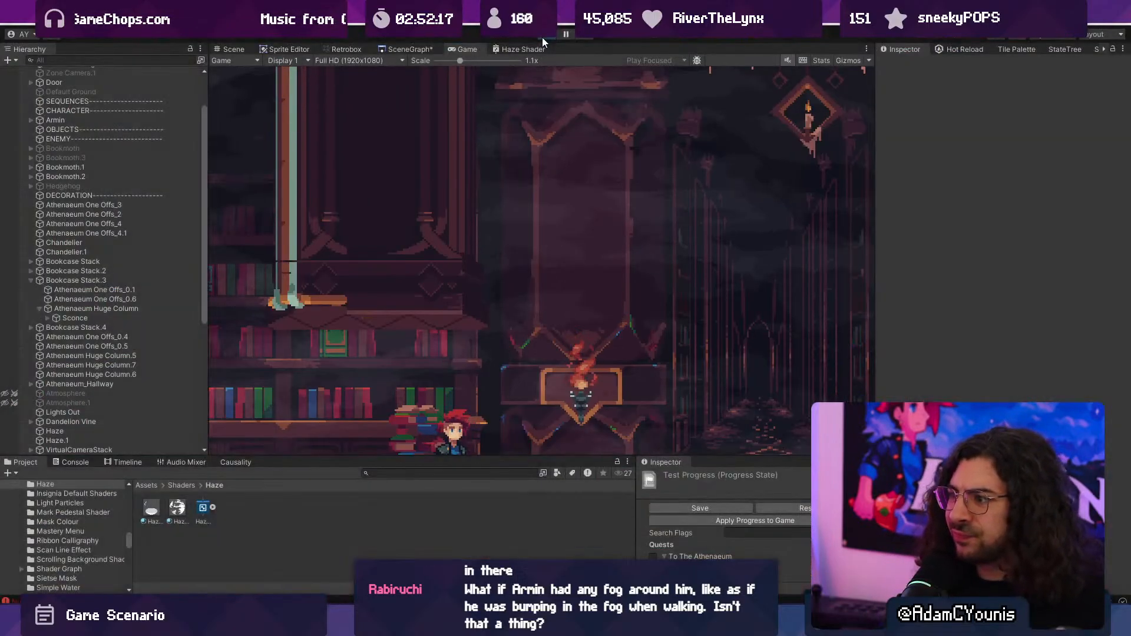
- Set the Haze Shader graph's blending mode to Multiply
scroll(510, 112, "up", 6)
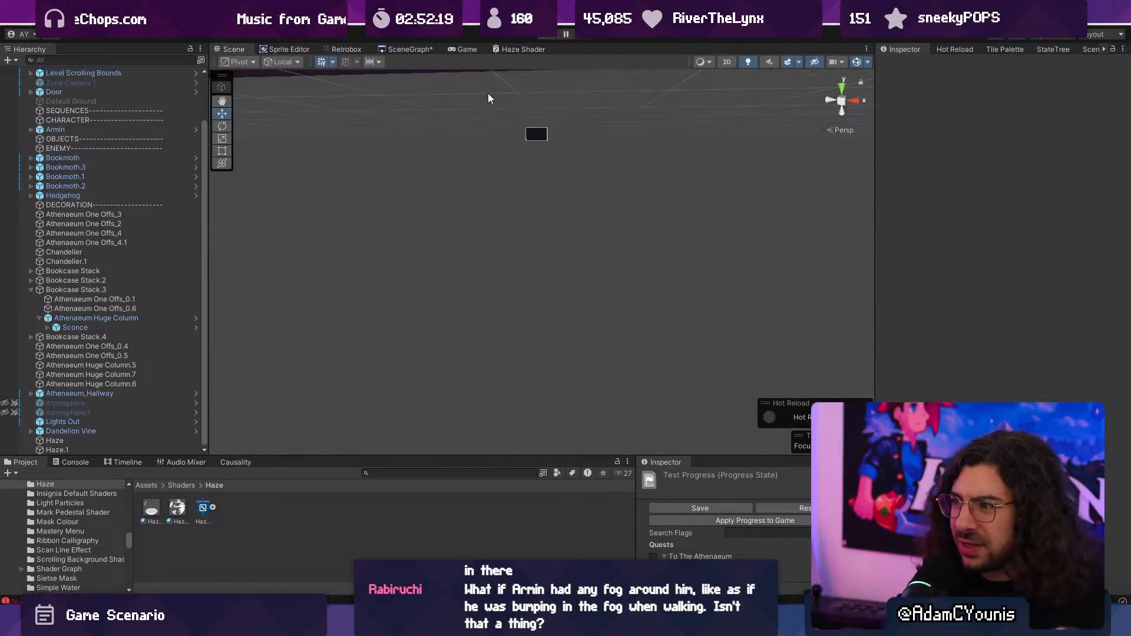
middle_click_drag(487, 93, 535, 200)
right_click_drag(535, 200, 567, 202)
middle_click_drag(568, 202, 547, 193)
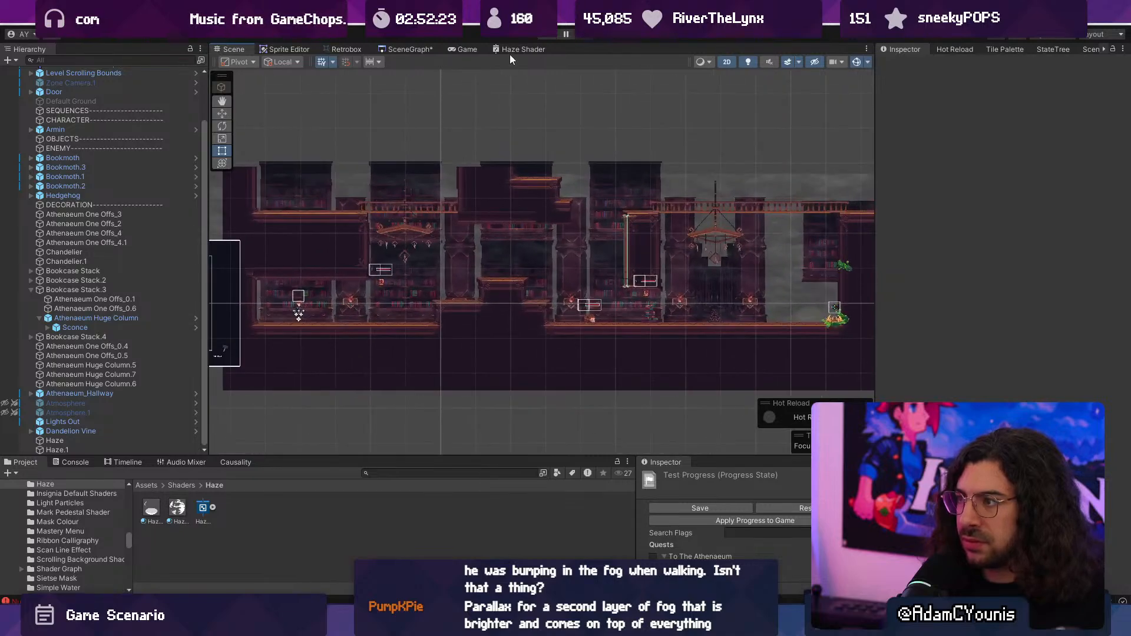
left_click(511, 50)
scroll(610, 227, "down", 6)
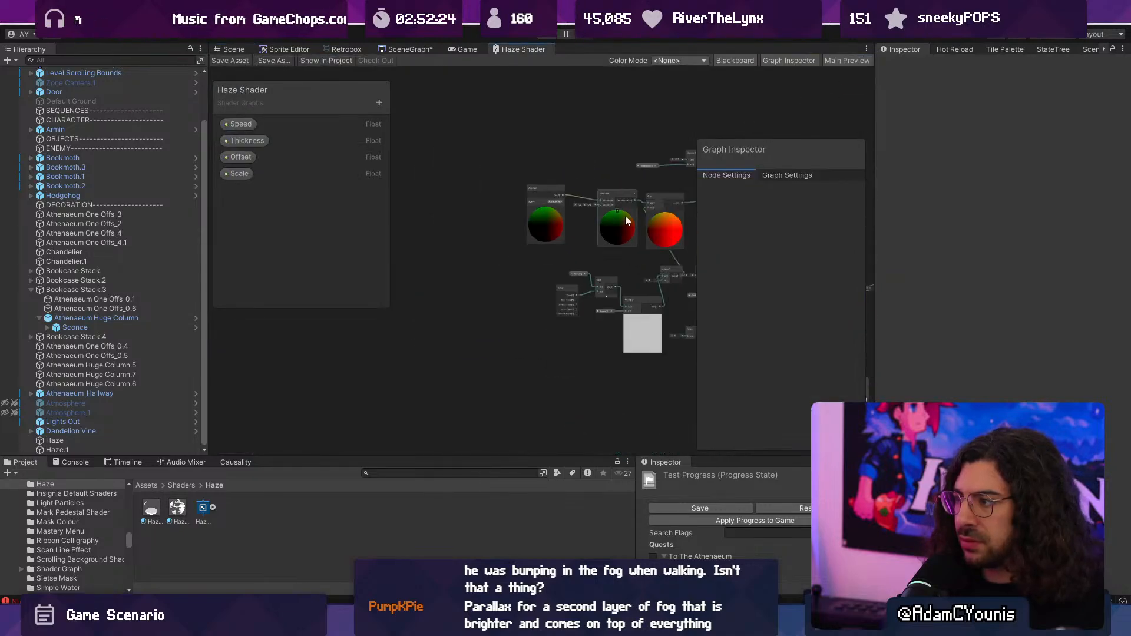
left_click(765, 175)
left_click_drag(679, 196, 627, 189)
middle_click_drag(614, 185, 350, 163)
left_click(773, 174)
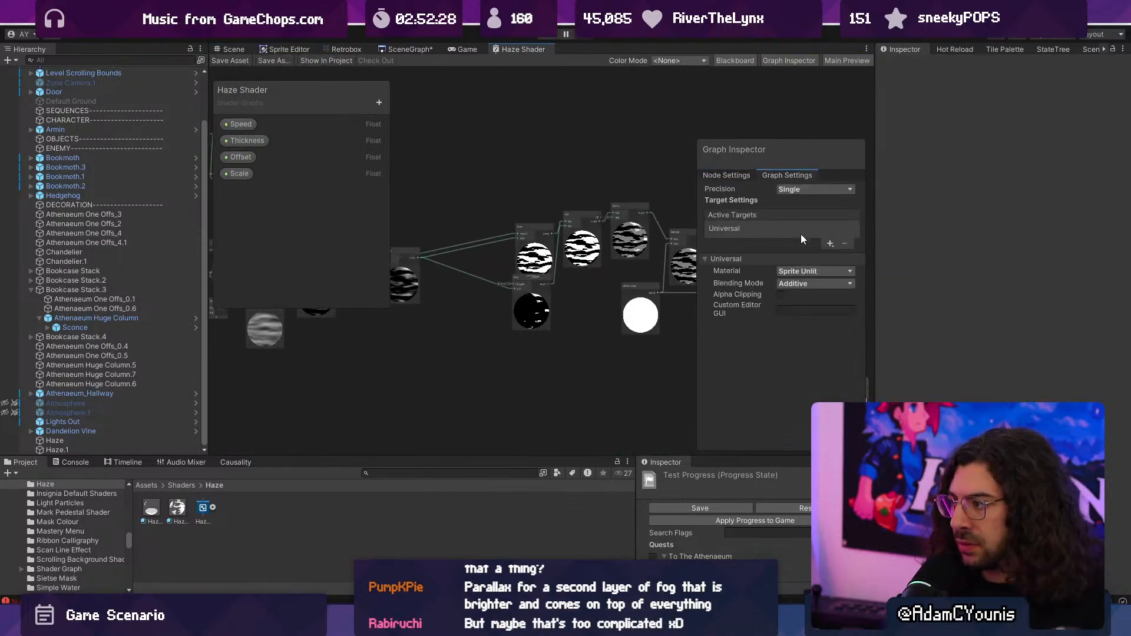
left_click(804, 284)
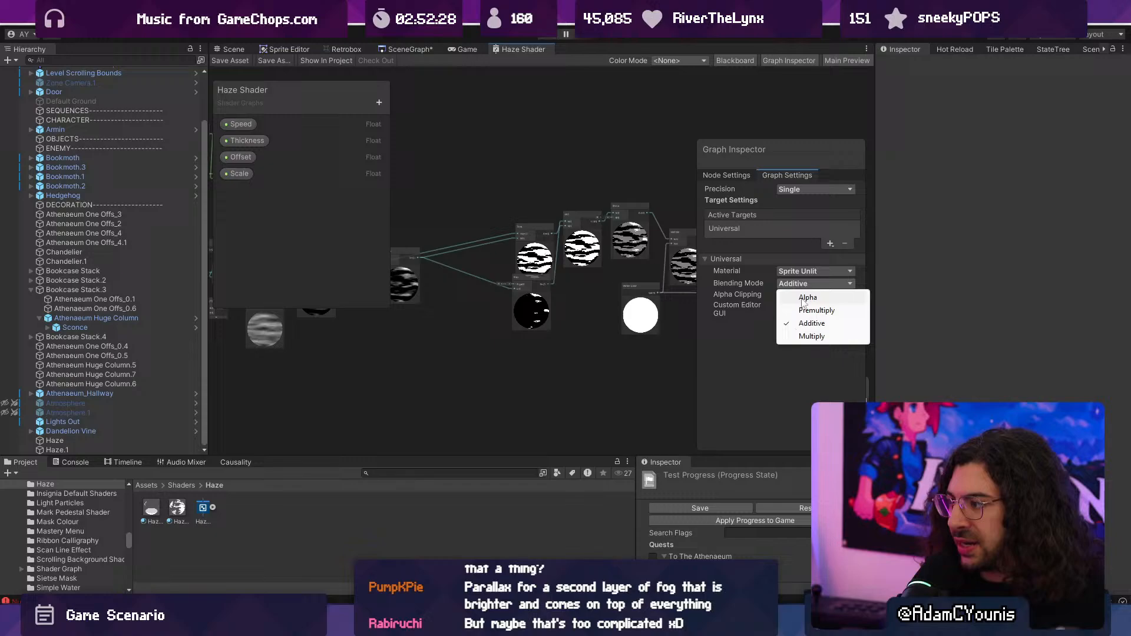
left_click(822, 340)
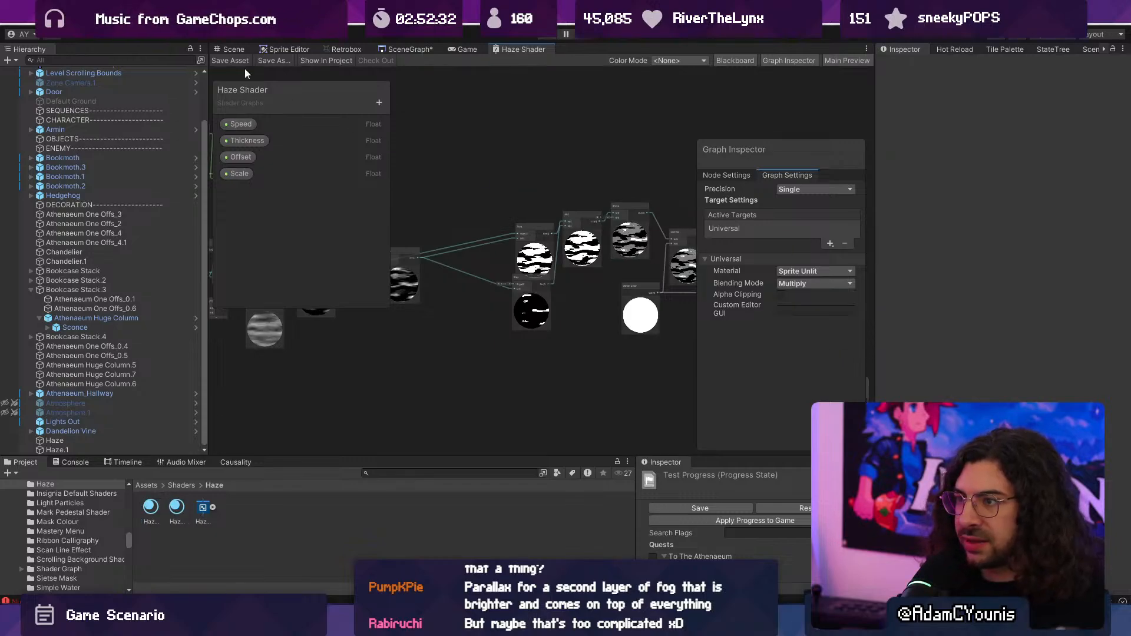
- Save the shader asset and briefly playtest the level with Multiply blending
left_click(550, 35)
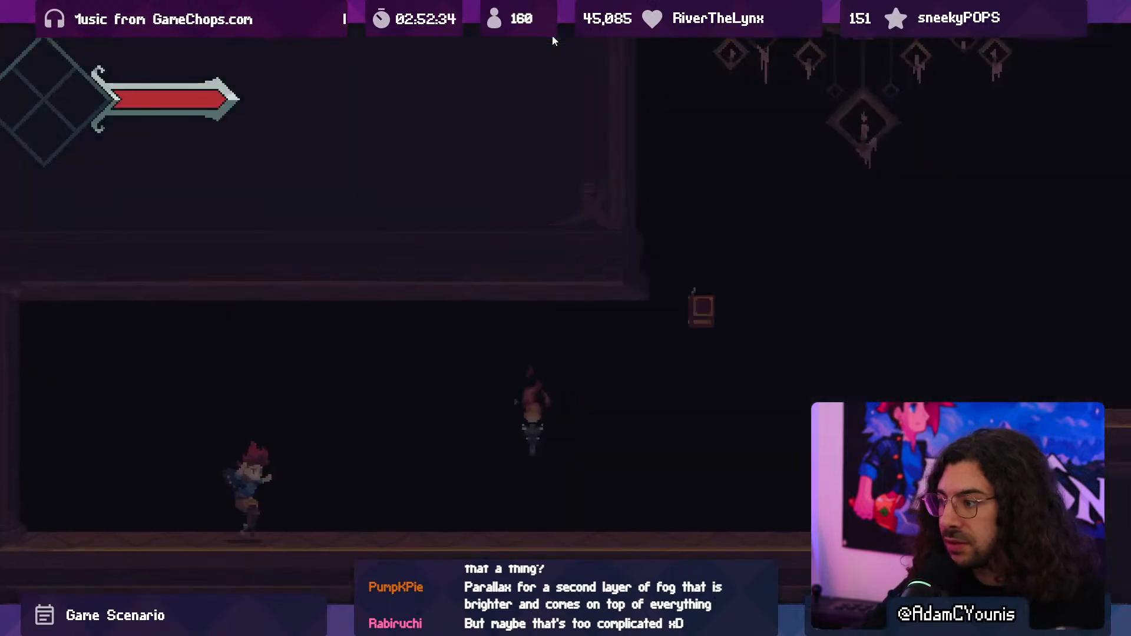
key("F10")
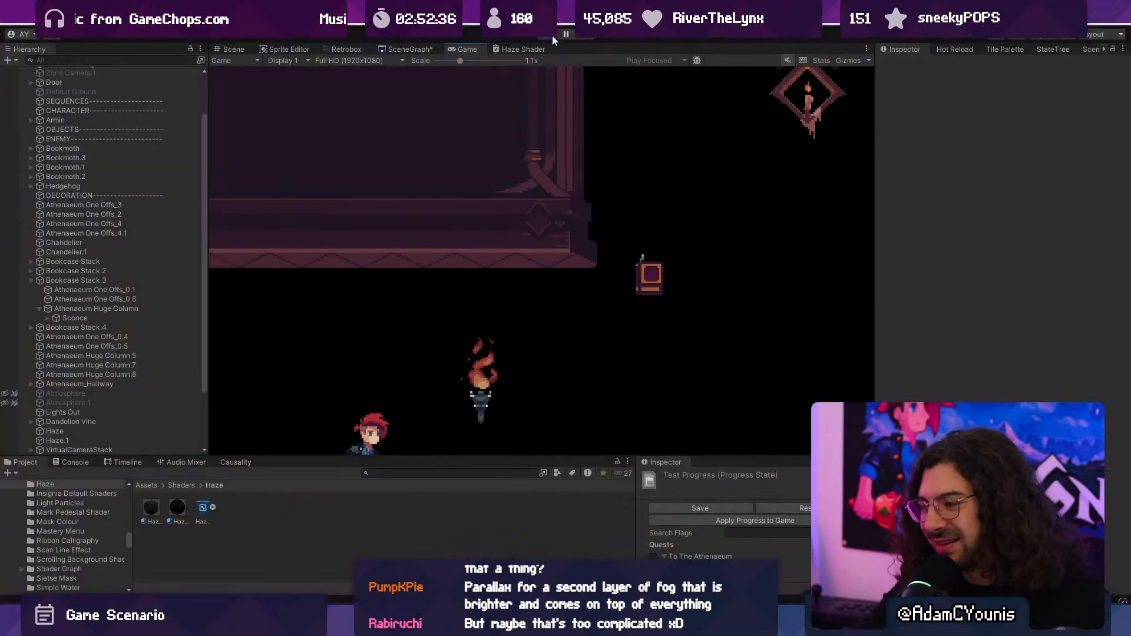
- Enlarge the Haze Shader graph and move the Split node up beside the Fragment block
double_click(515, 47)
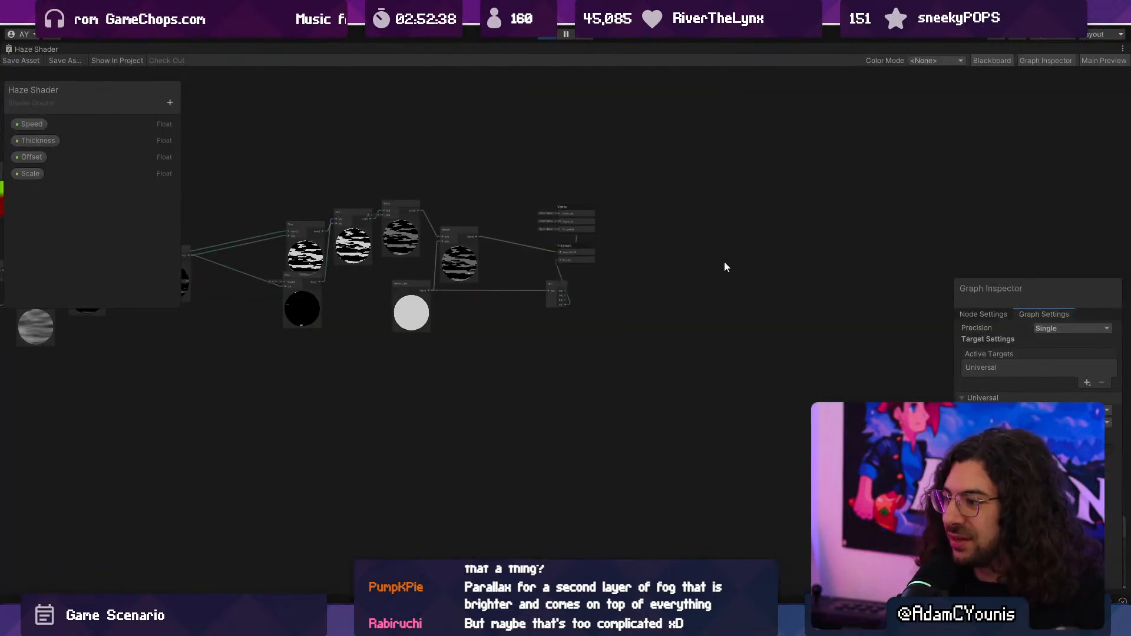
scroll(539, 273, "up", 5)
scroll(541, 277, "down", 3)
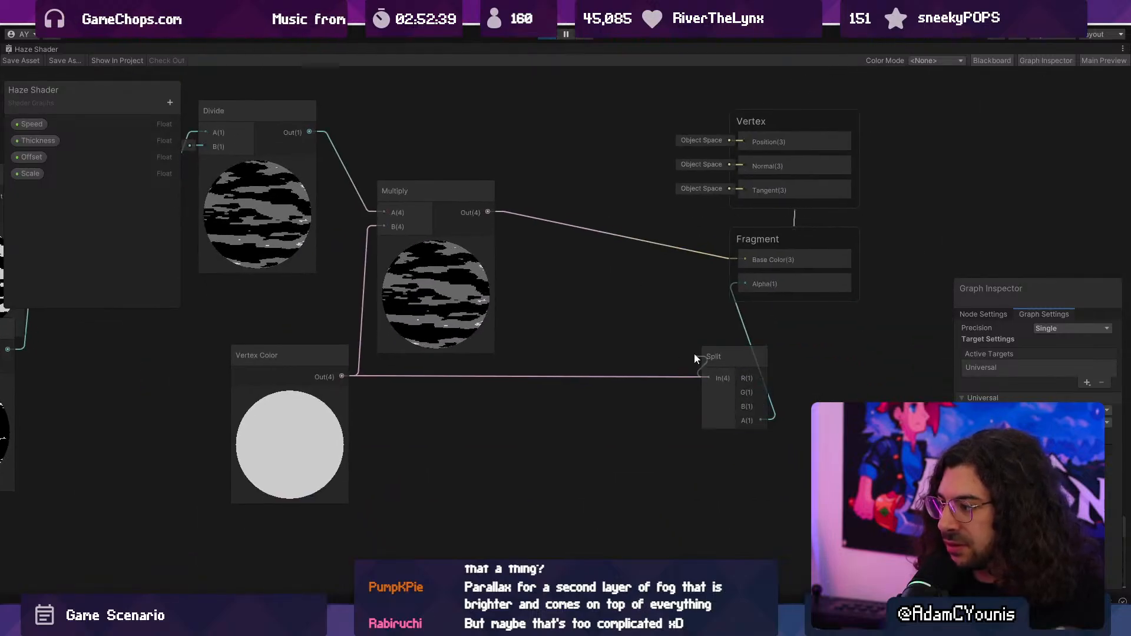
left_click_drag(704, 394, 638, 272)
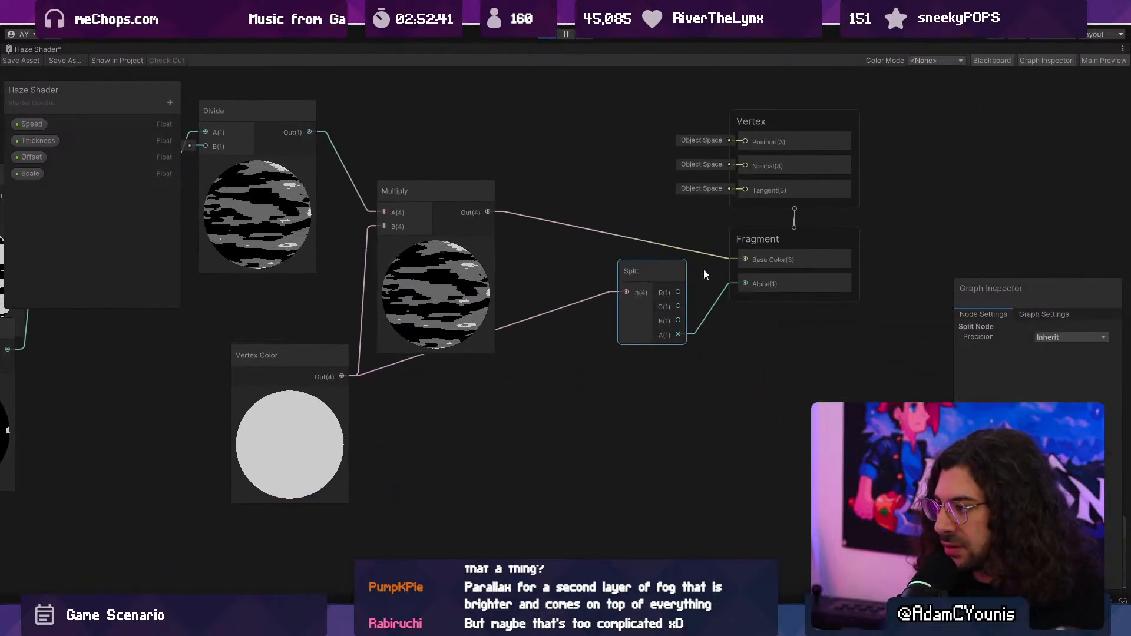
- Try enabling alpha clipping in the Haze Shader's graph settings, and turn it back off
left_click(755, 234)
left_click(1043, 313)
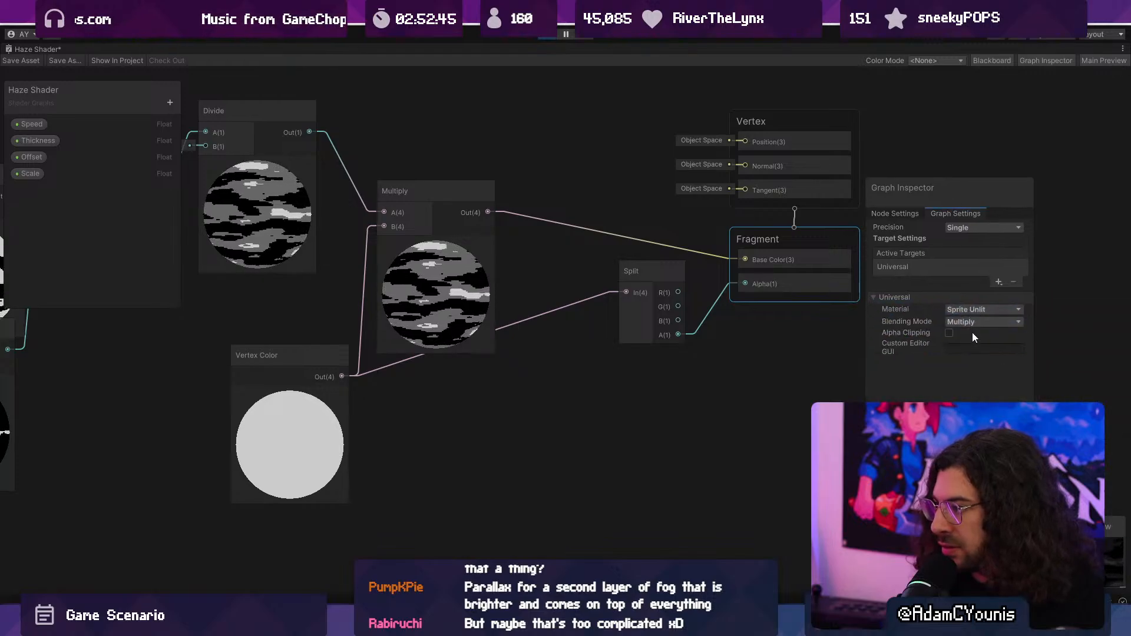
left_click(949, 332)
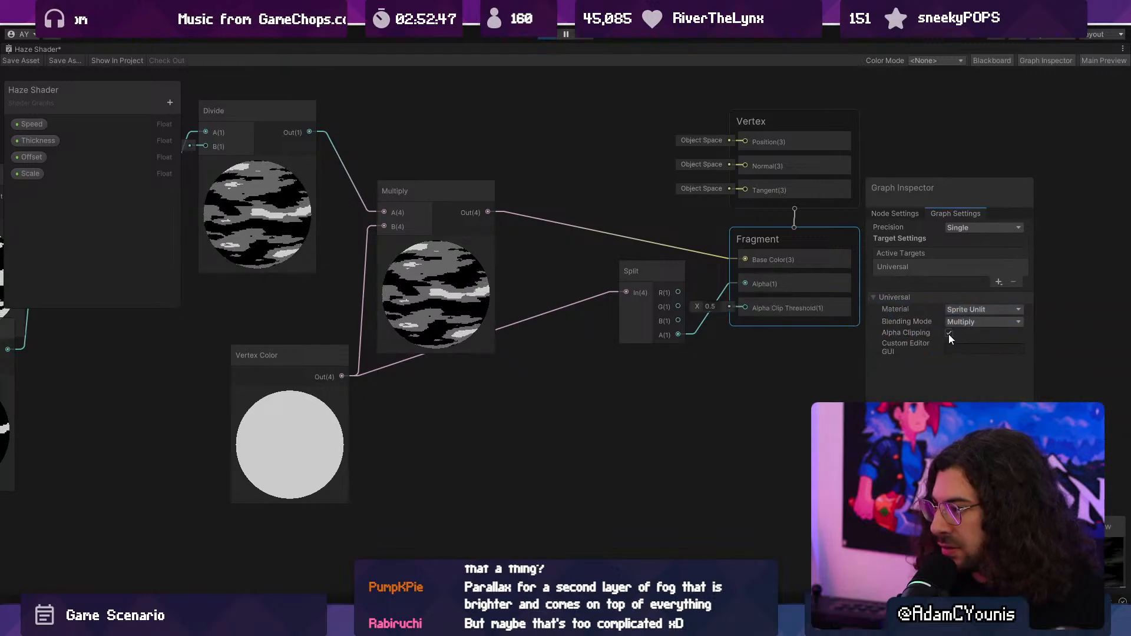
left_click(948, 334)
- Set the Haze Shader's material type to Sprite Lit and shift the Split node farther from the Fragment block
left_click(652, 332)
left_click(782, 251)
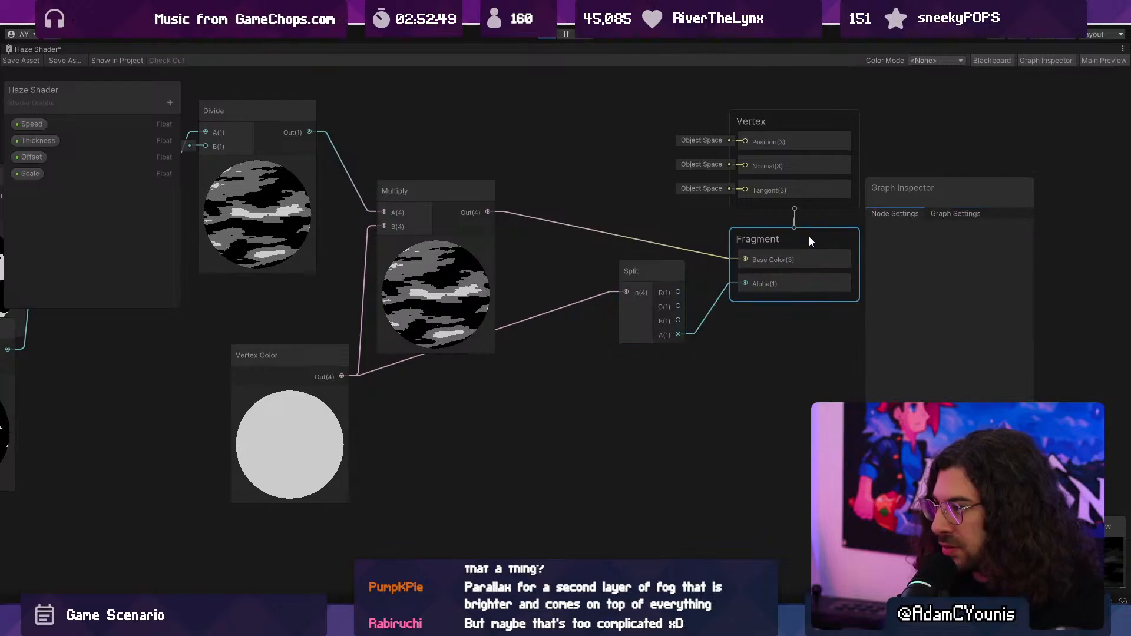
left_click(945, 214)
left_click(909, 235)
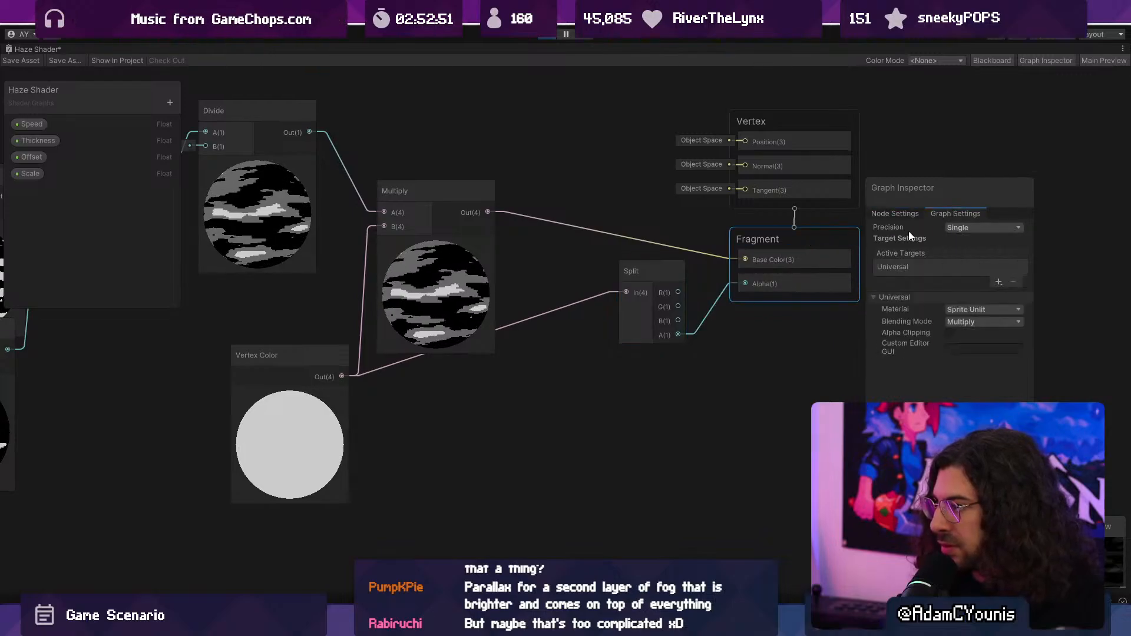
left_click(973, 312)
left_click(971, 324)
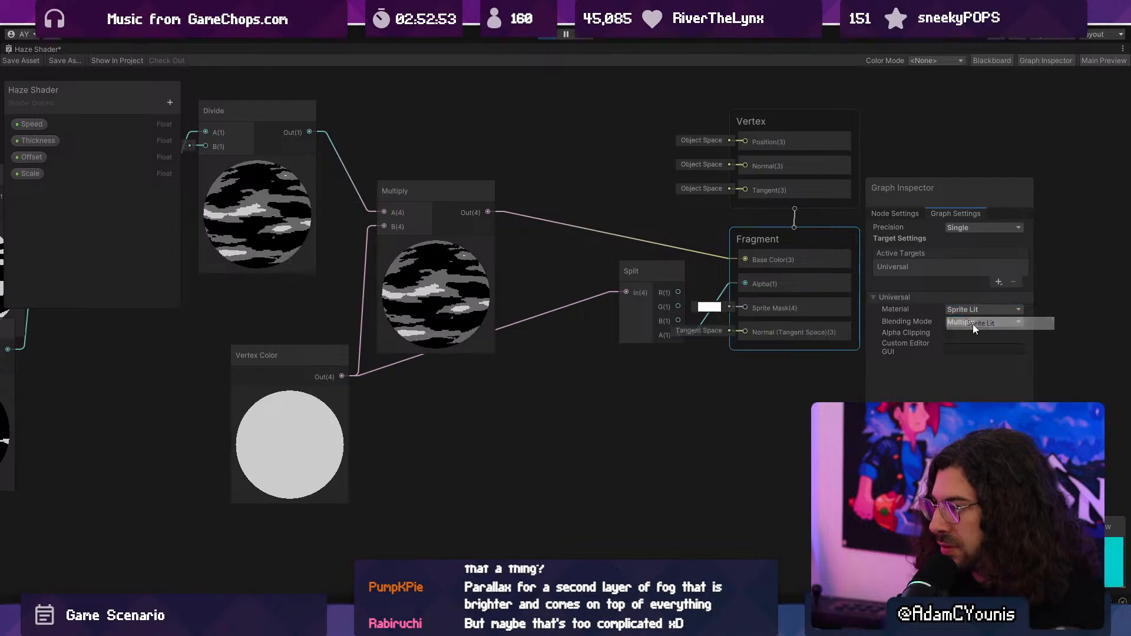
left_click_drag(666, 271, 640, 262)
- Examine the alternative material types available in the Haze Shader's graph settings
left_click(941, 214)
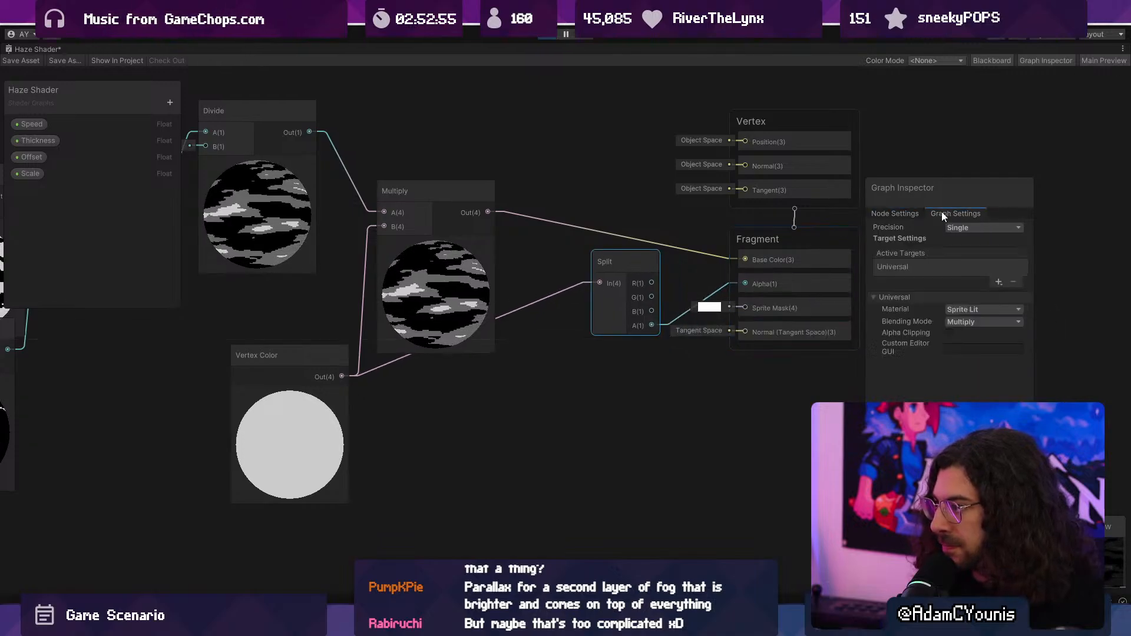
left_click(967, 308)
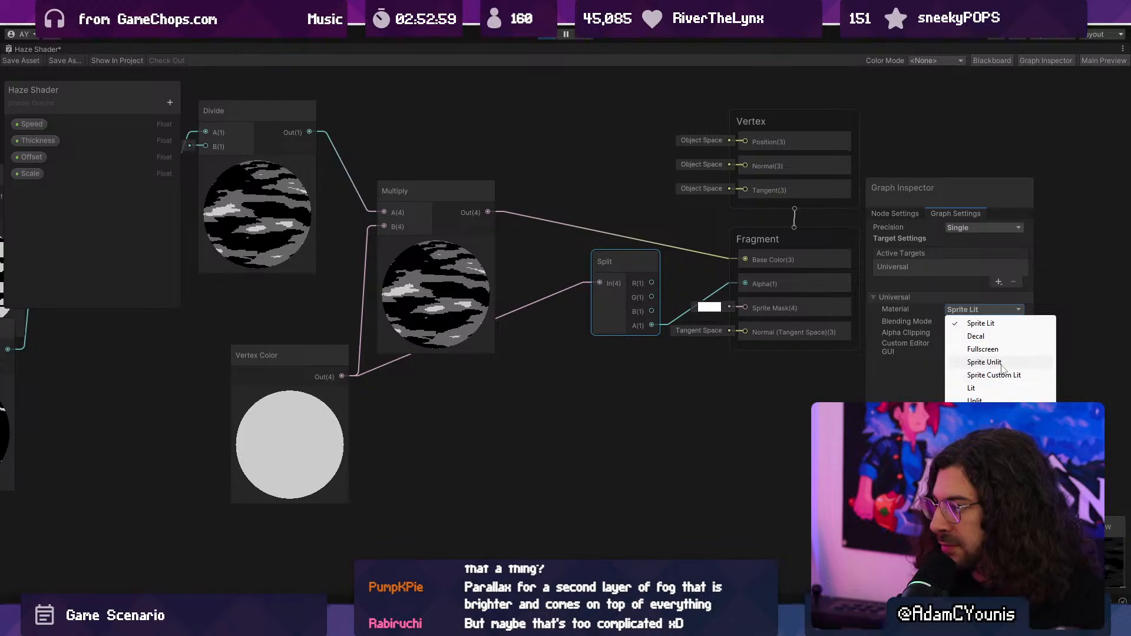
left_click(935, 363)
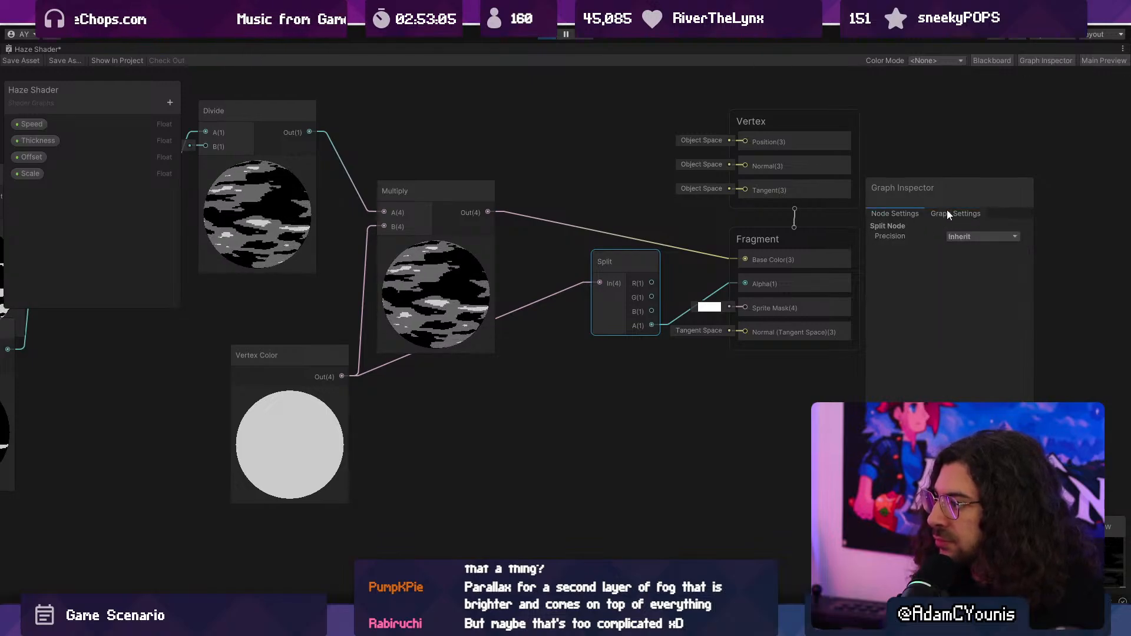
- Set the Haze Shader's blending mode to Premultiply in its graph settings and save the shader
left_click(774, 259)
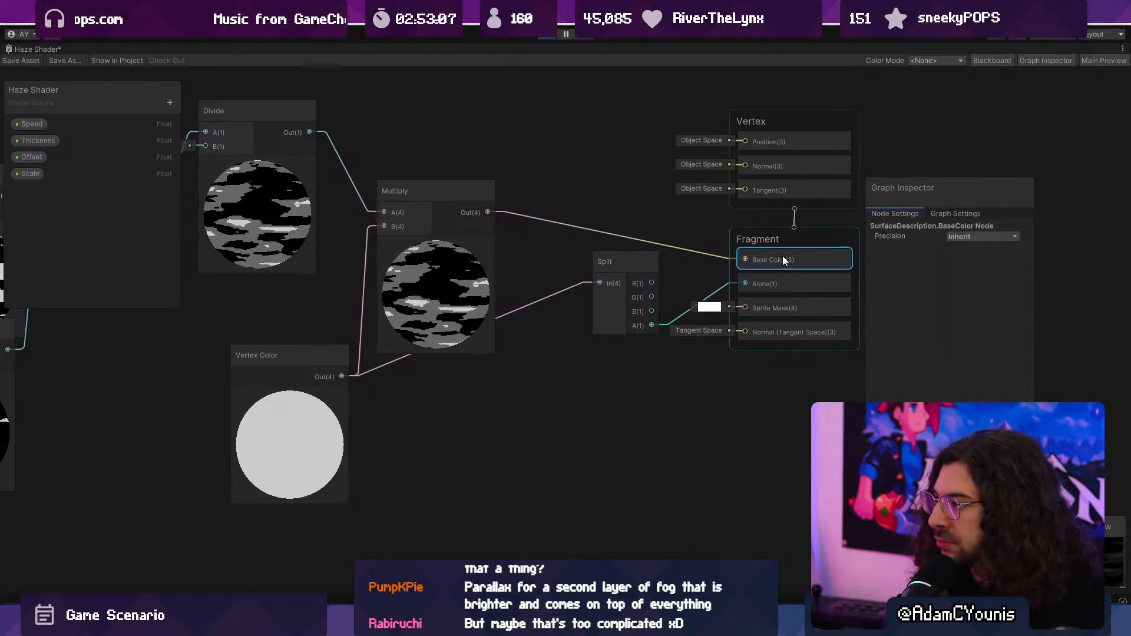
left_click(823, 332)
left_click(800, 246)
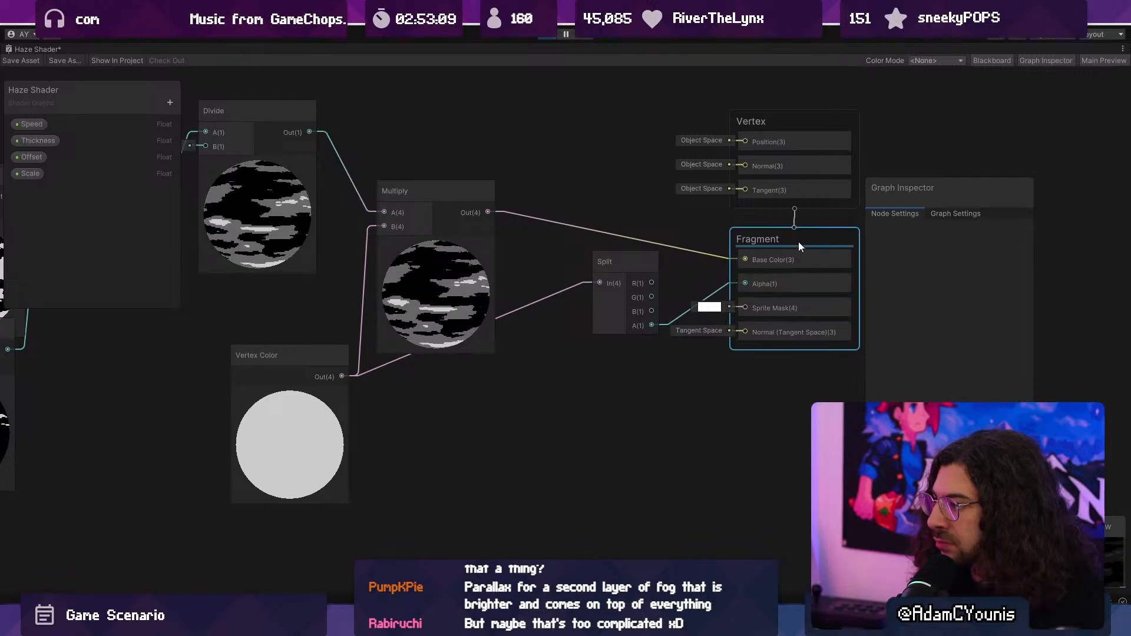
left_click(956, 213)
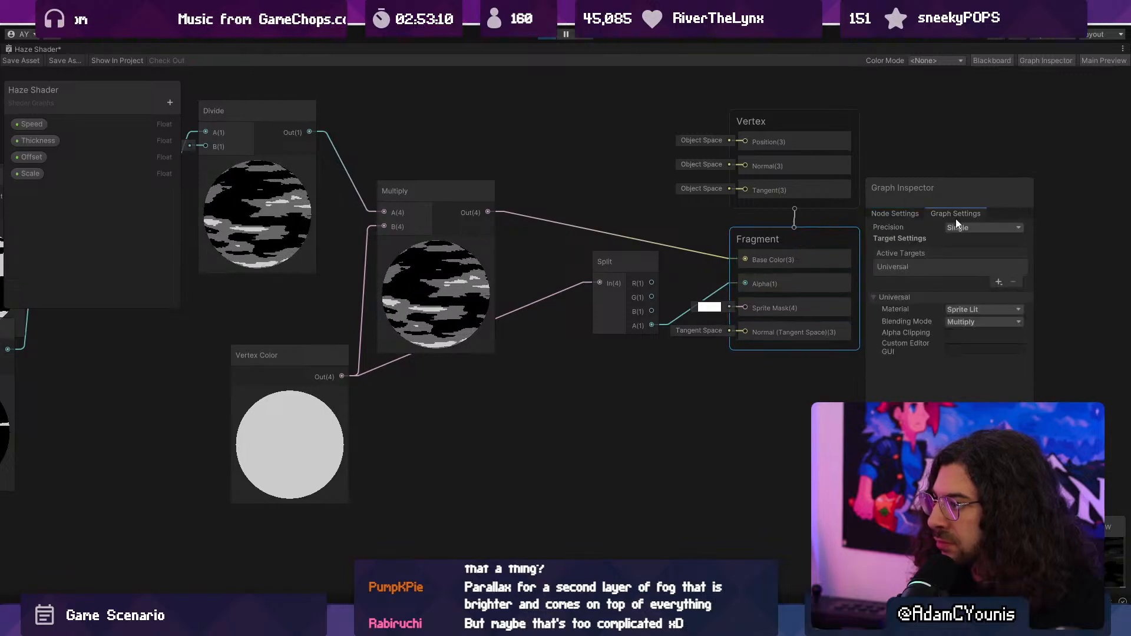
left_click(961, 322)
left_click(970, 348)
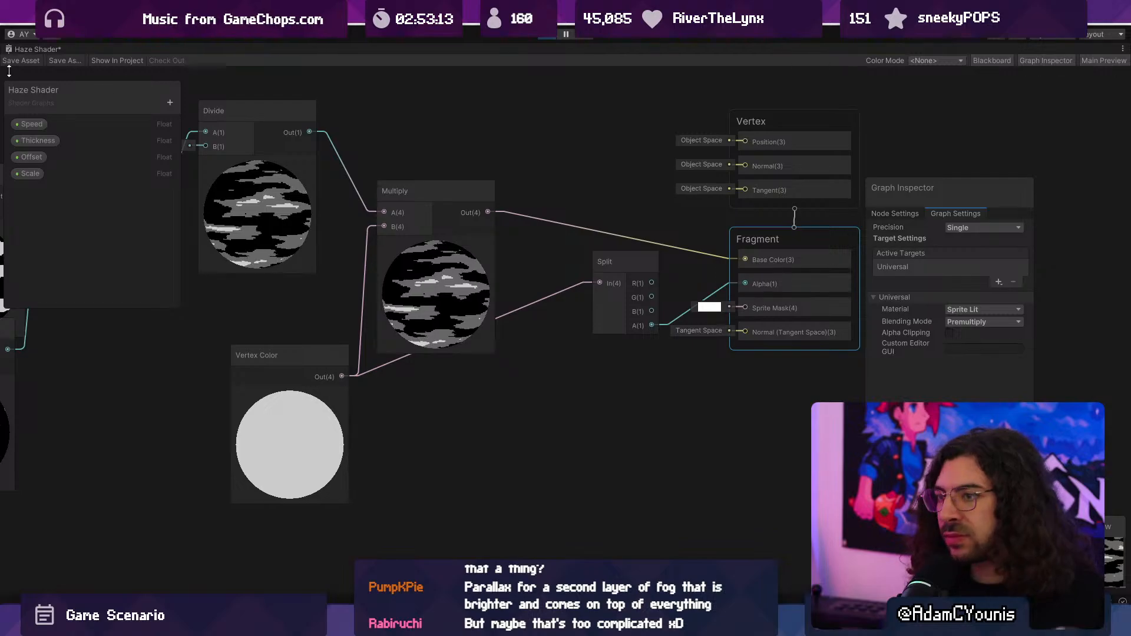
double_click(34, 51)
- Playtest the library level enlarged, running, jumping and attacking the Bookmoth to examine the haze with Premultiply blending
left_click(419, 47)
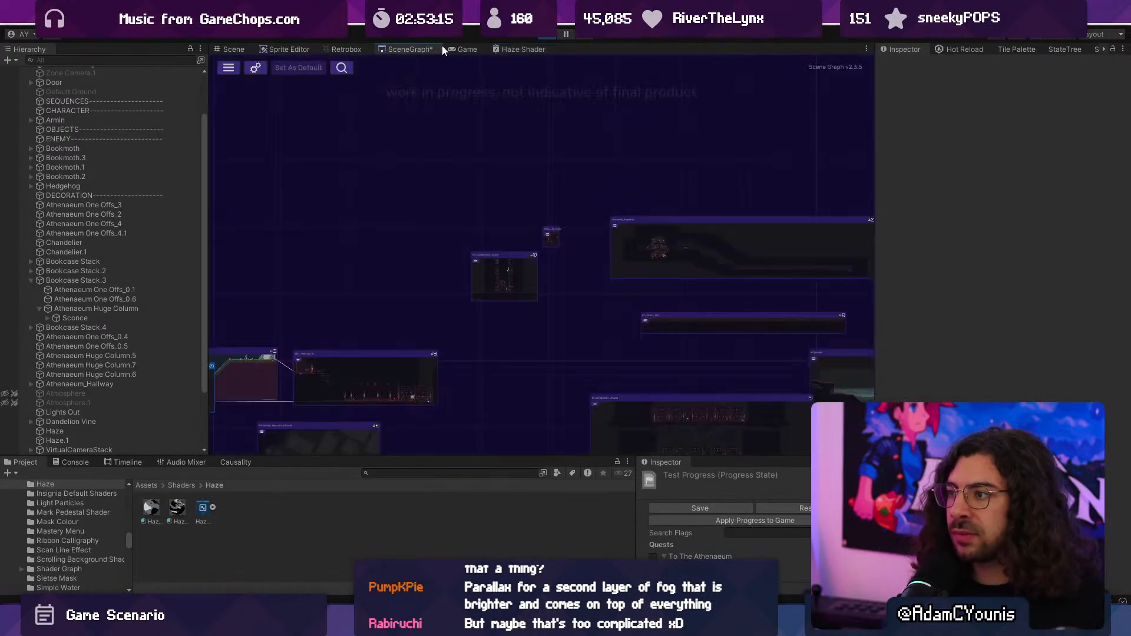
left_click(462, 48)
key("F10")
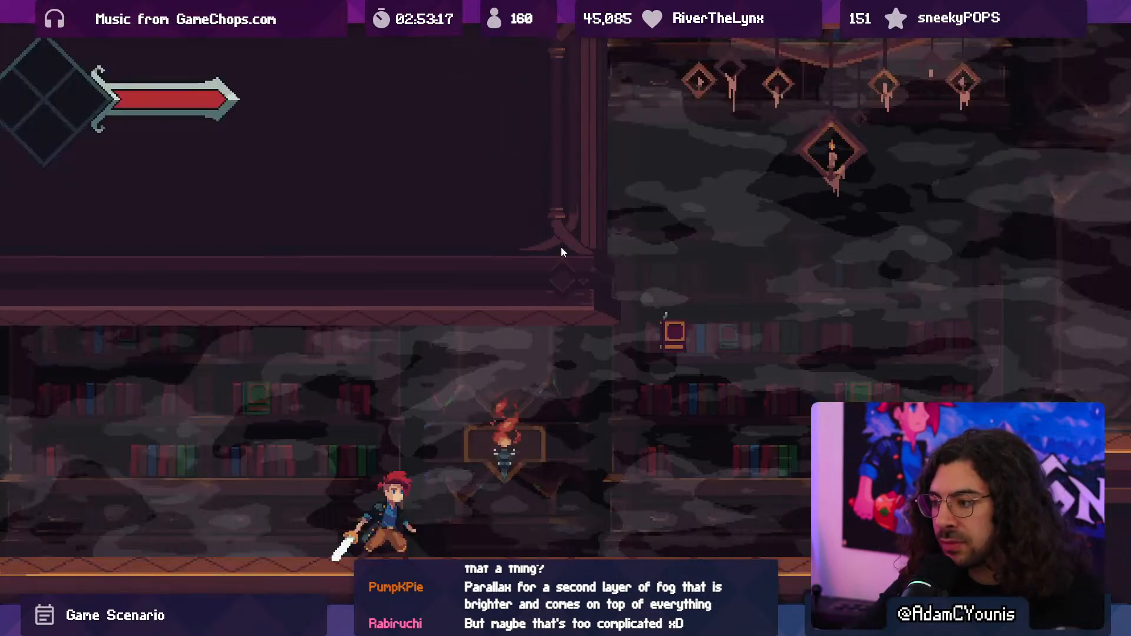
key("Right")
key("space")
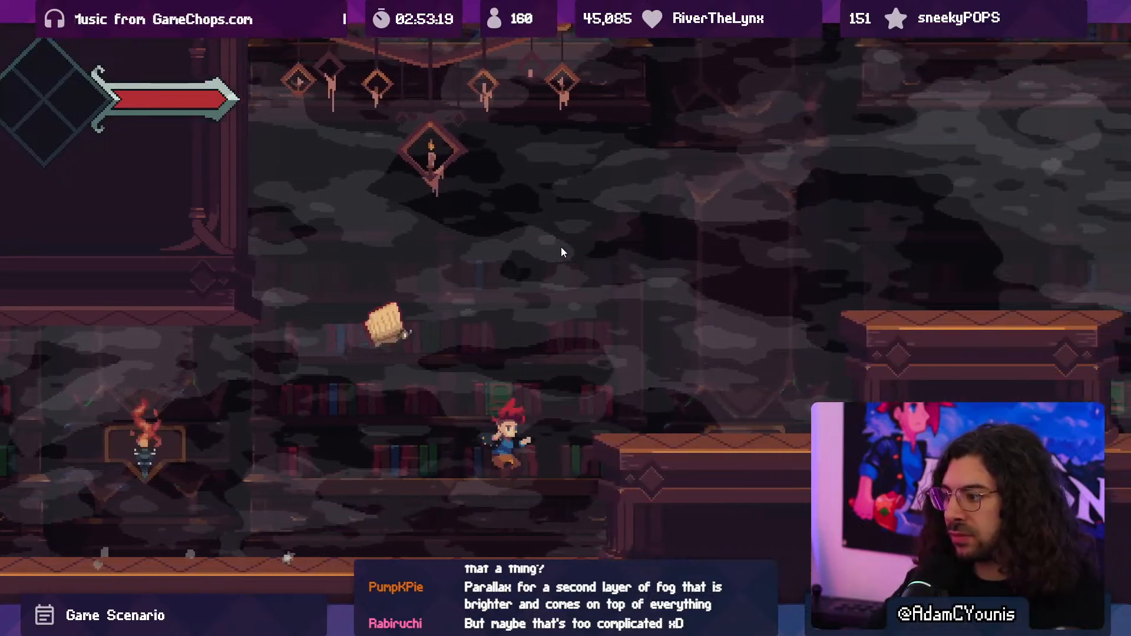
key("Left")
key("space")
key("x")
key("space")
key("x")
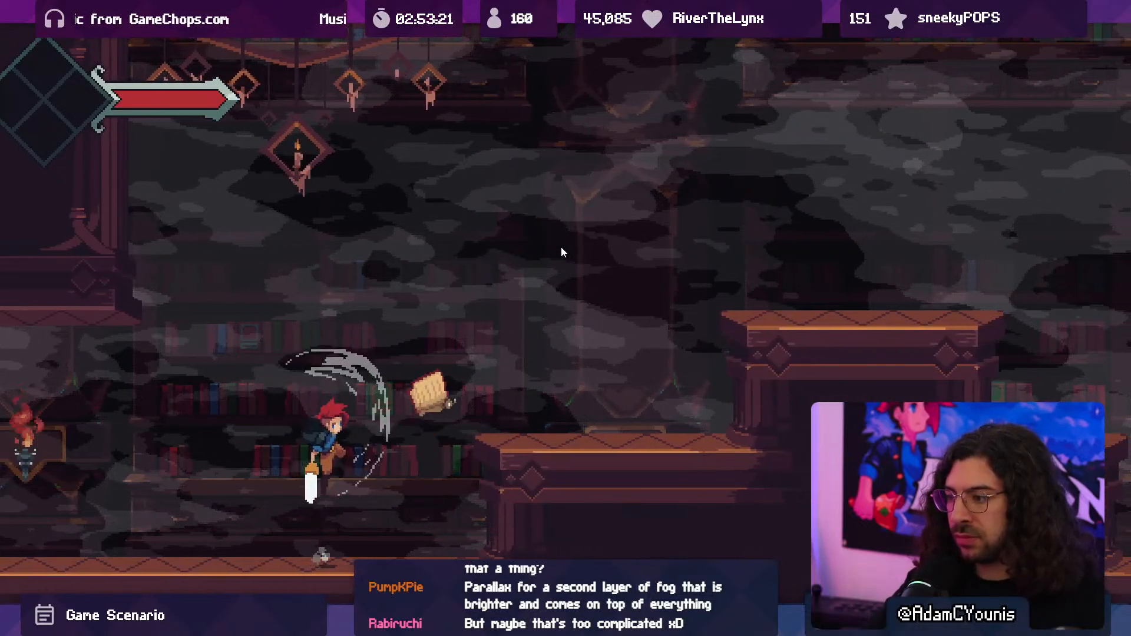
key("Left")
key("space")
key("x")
key("F10")
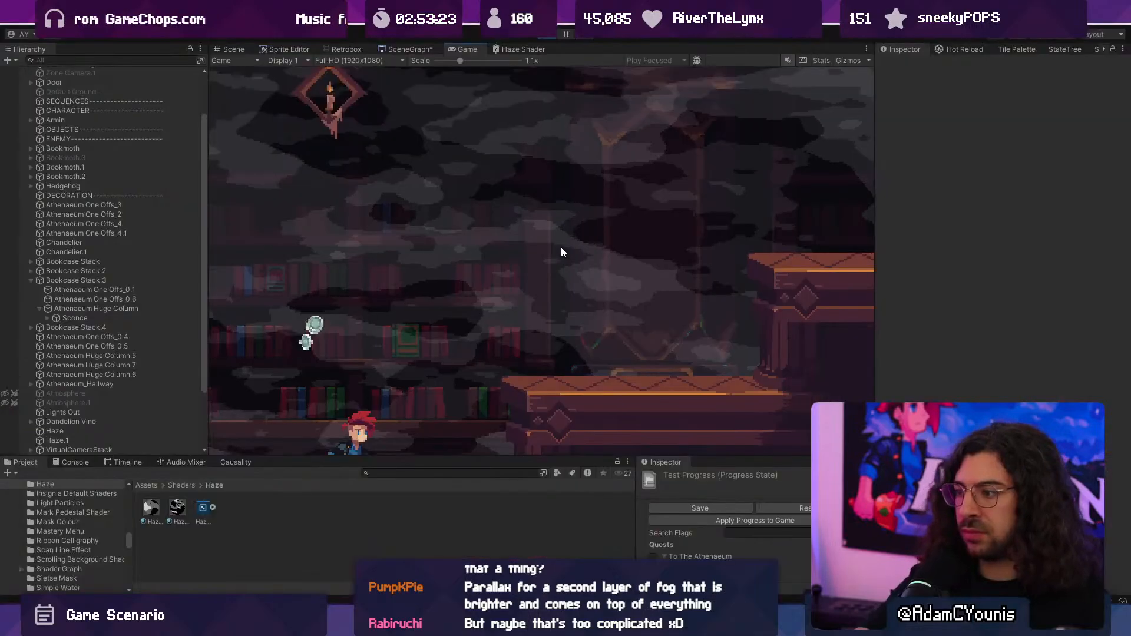
- Try a darker 333333 colour with lower alpha on both haze layers in play mode, and stop the game
left_click(234, 49)
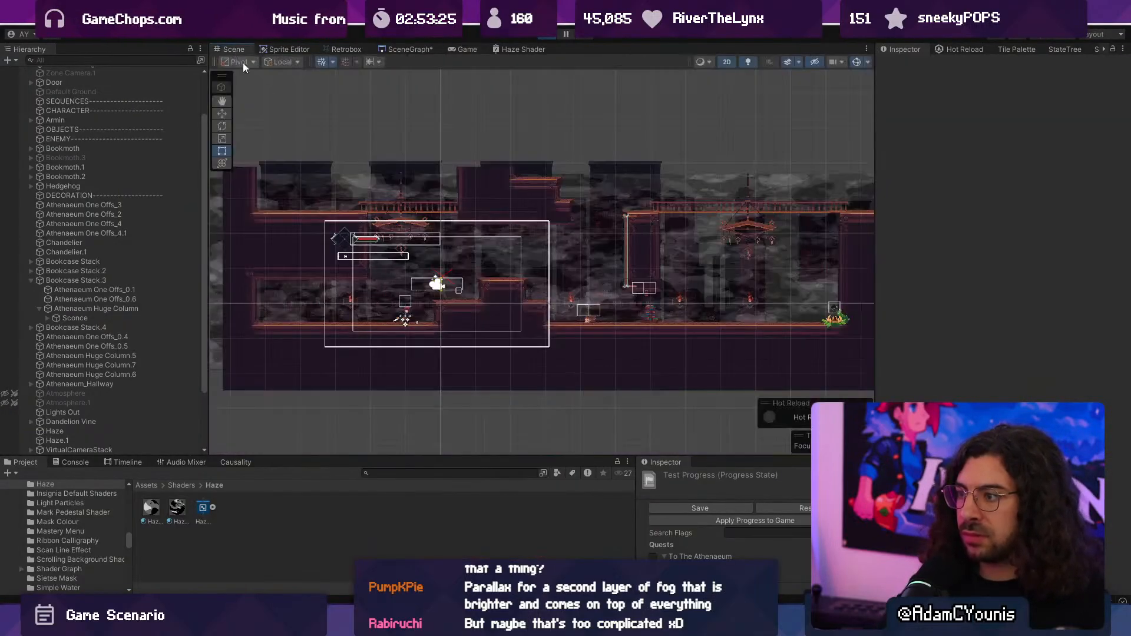
scroll(377, 274, "up", 5)
scroll(372, 264, "up", 3)
middle_click_drag(372, 264, 434, 188)
scroll(130, 377, "down", 3)
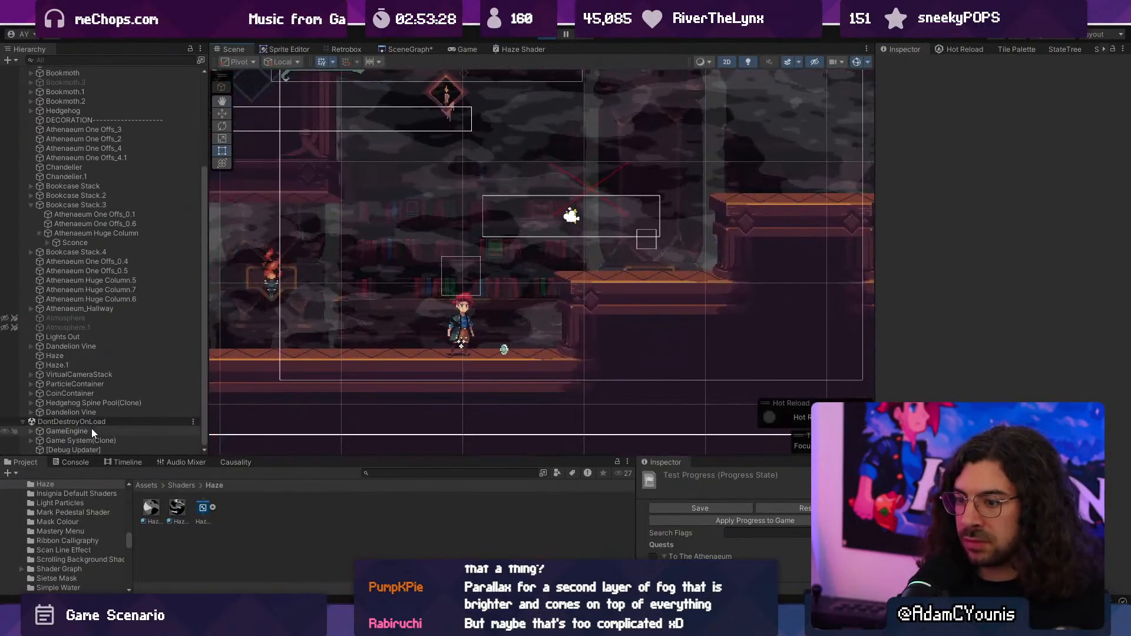
left_click(86, 362)
left_click(86, 356, "shift")
left_click(989, 135)
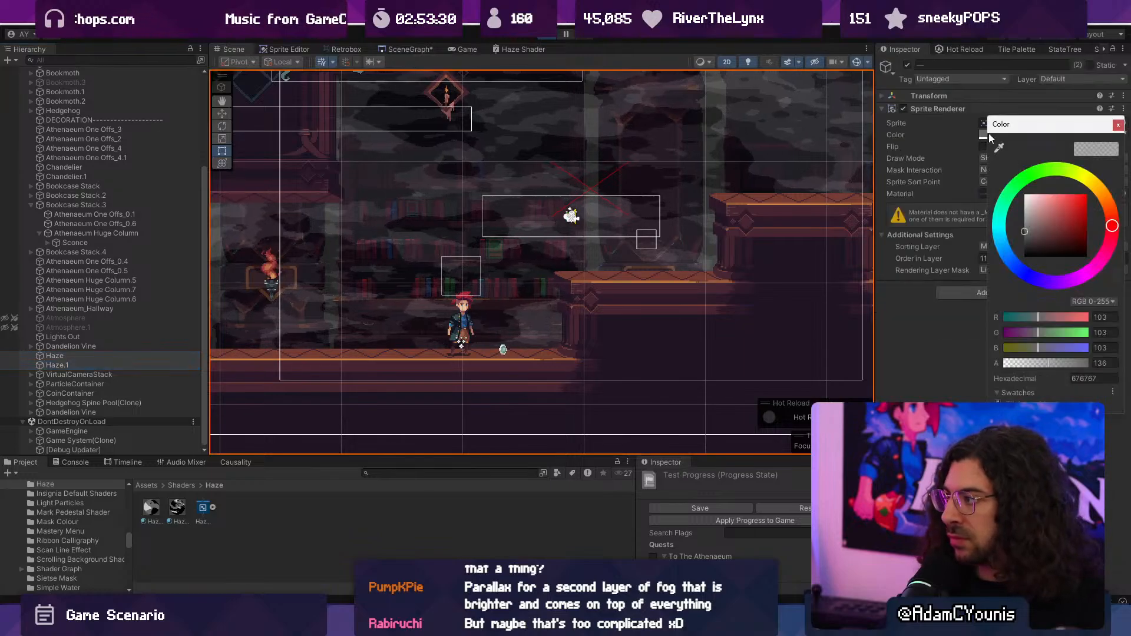
mouse_move(1045, 364)
left_mouse_down()
mouse_move(1070, 368)
mouse_move(993, 363)
mouse_move(1047, 359)
left_mouse_up()
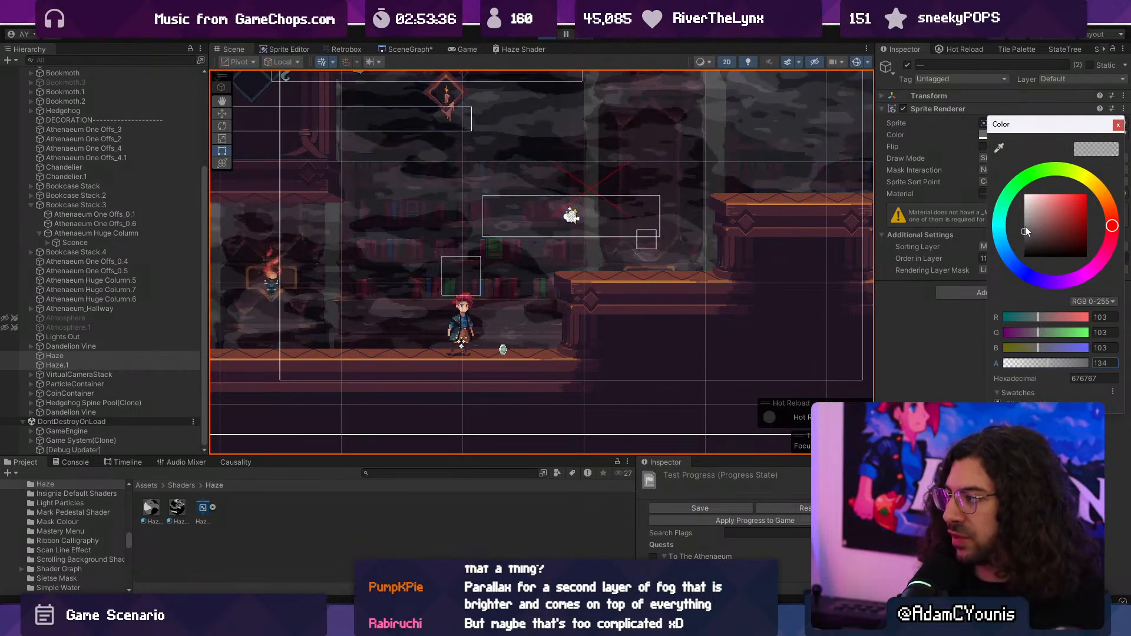
left_click_drag(1025, 227, 1016, 245)
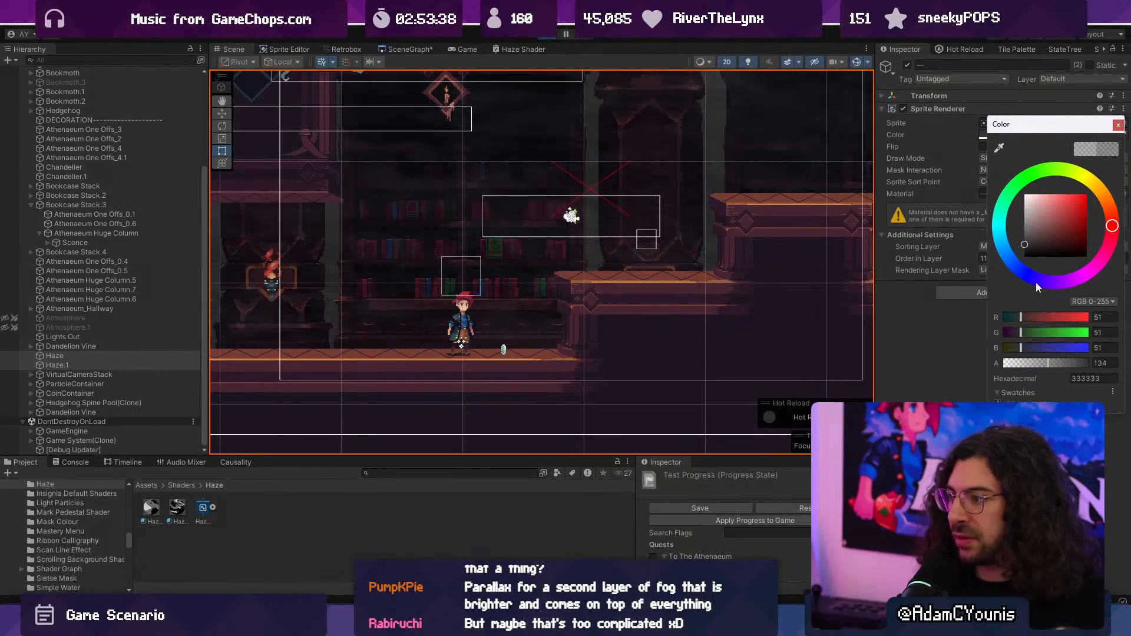
left_click_drag(1058, 362, 1011, 364)
left_click(1117, 126)
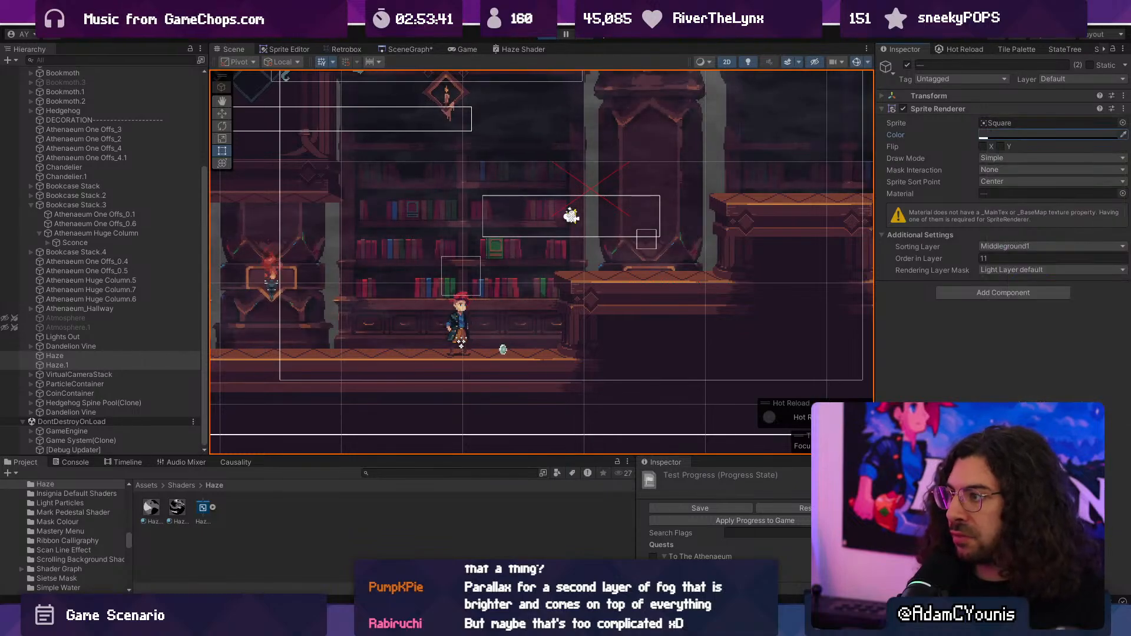
left_click(549, 36)
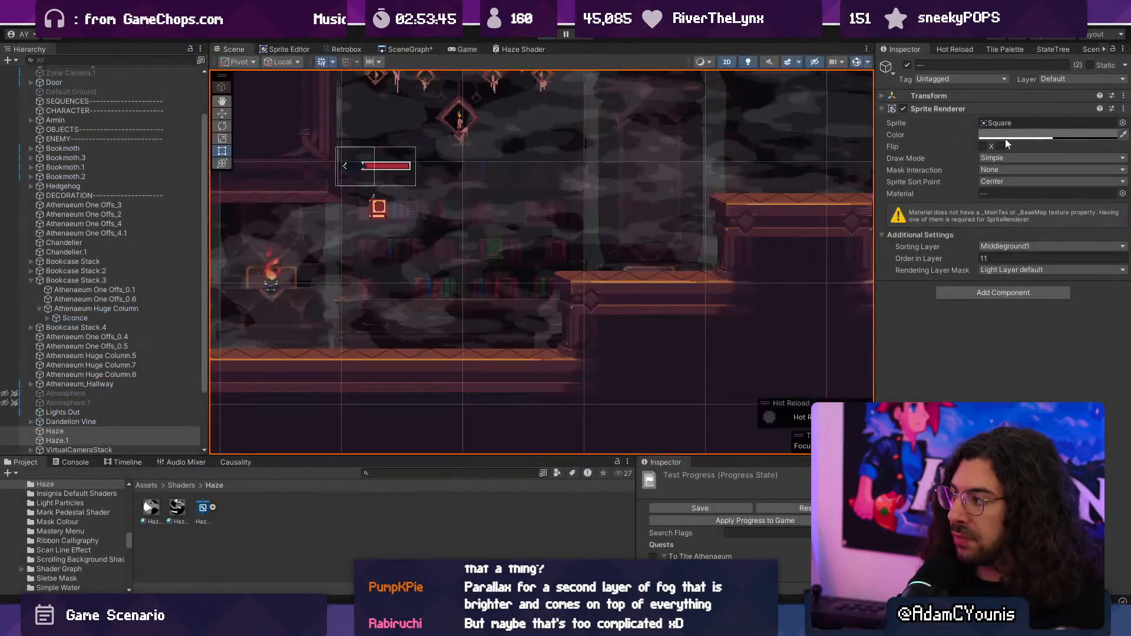
- Set the sprite colour of both haze layers to 3D3D3D with an alpha of 27
left_click(1006, 135)
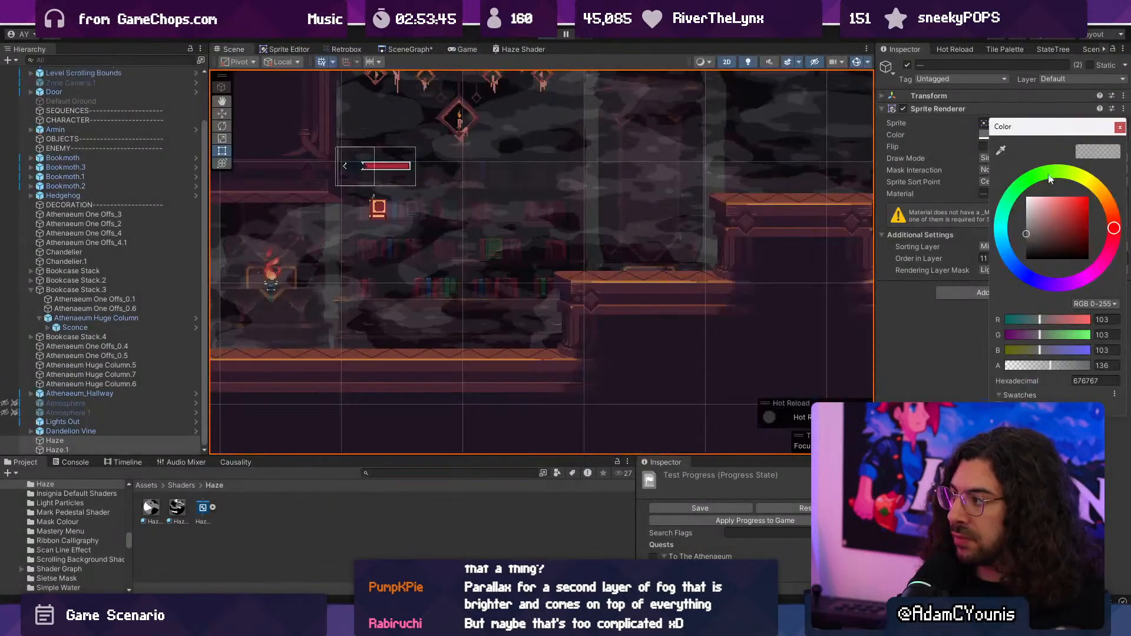
left_click_drag(1047, 364, 1016, 366)
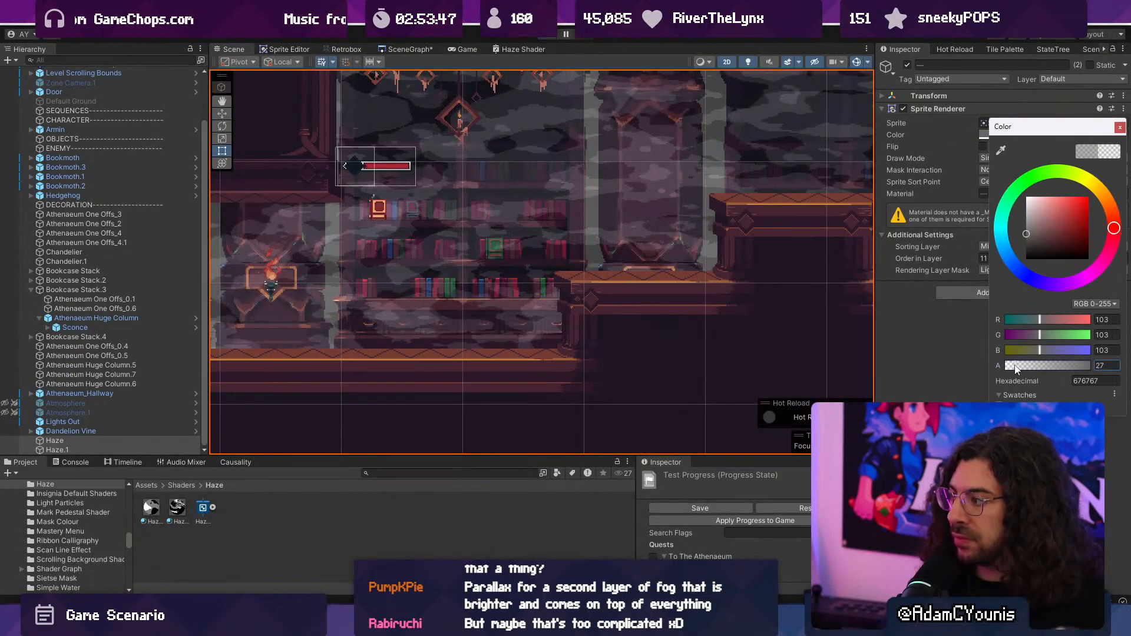
left_click_drag(1030, 232, 1013, 244)
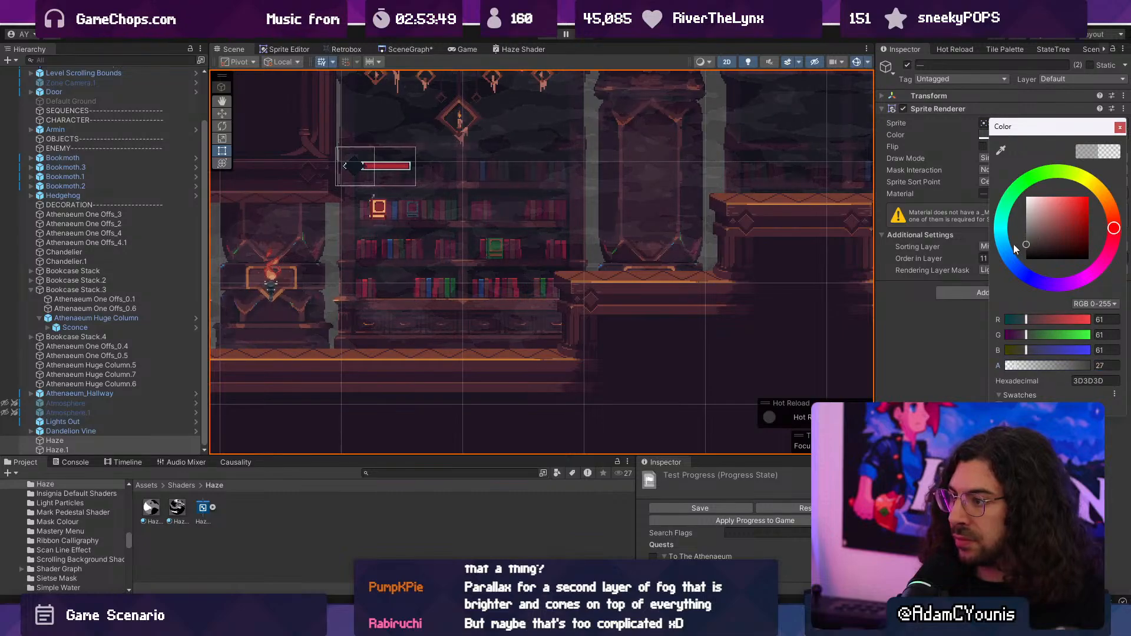
- Playtest the library level with the darker, fainter haze layers, and stop the game
left_click(541, 37)
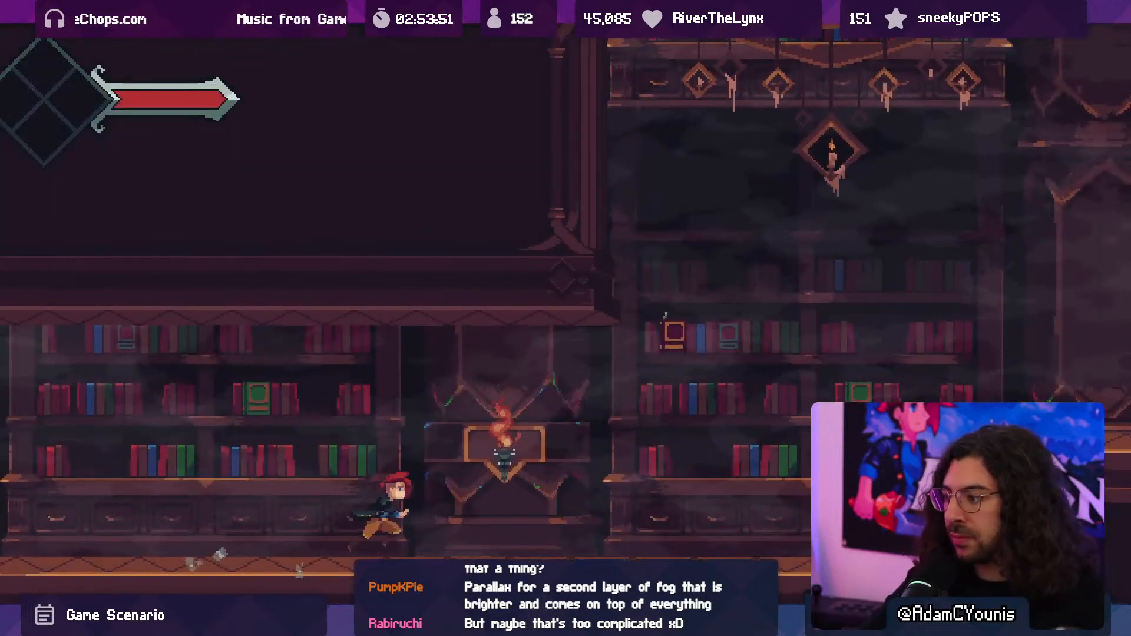
key("space")
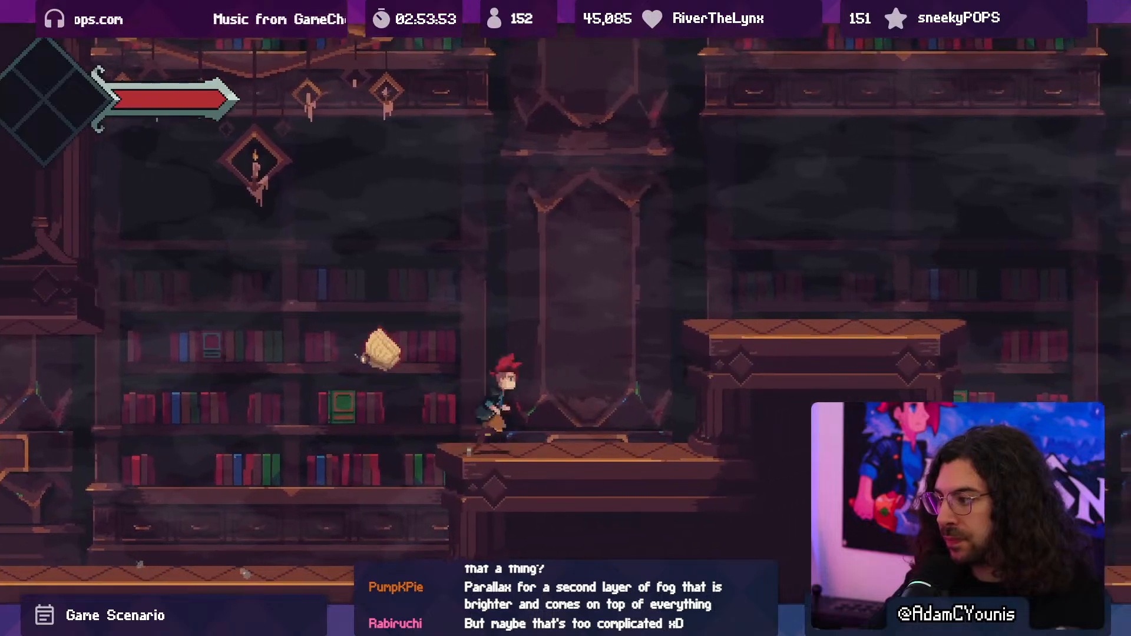
key("Left")
key("space")
key("x")
key("Right")
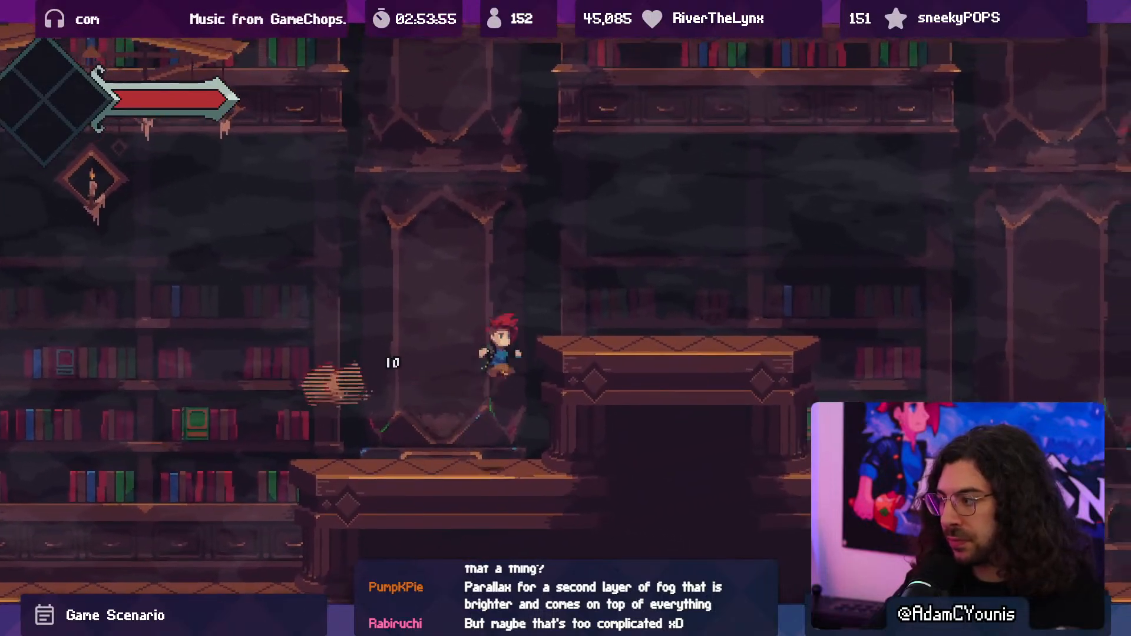
key("F10")
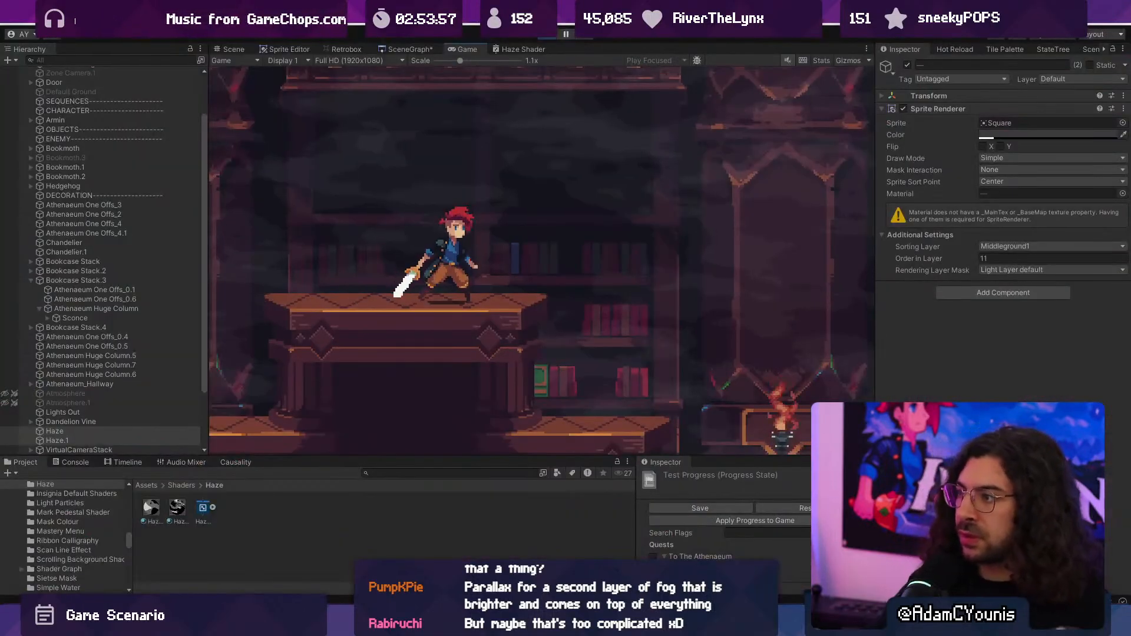
key("ctrl+p")
- Set the Haze Shader's blending mode to Alpha and save the shader
left_click(524, 50)
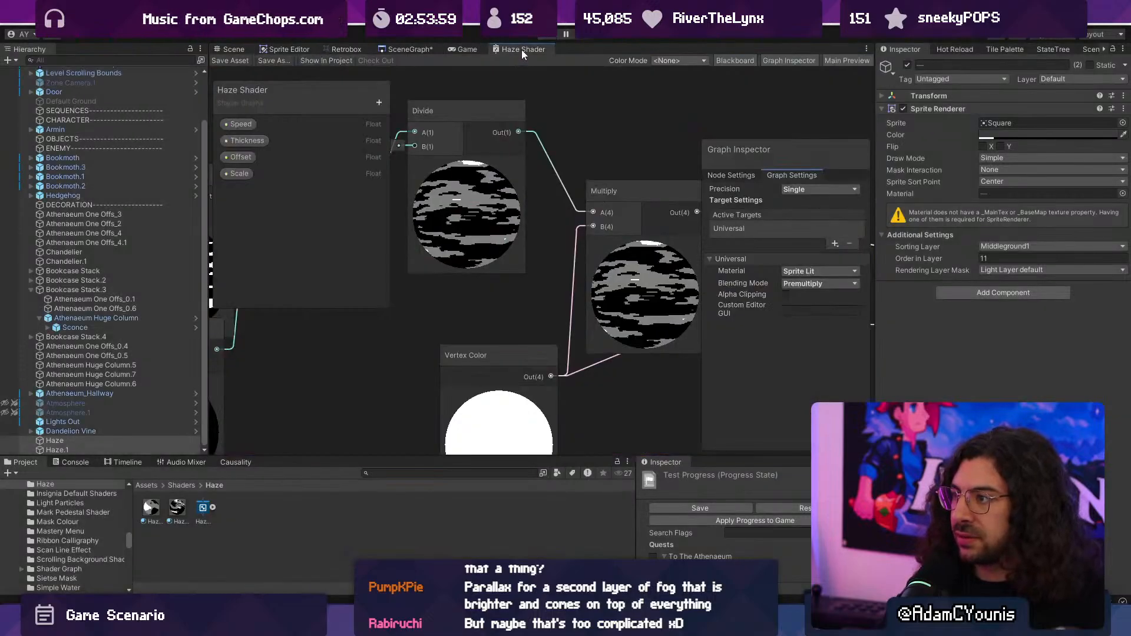
middle_click_drag(667, 133, 463, 123)
middle_click_drag(690, 156, 468, 141)
left_click(818, 283)
left_click(813, 298)
left_click(808, 285)
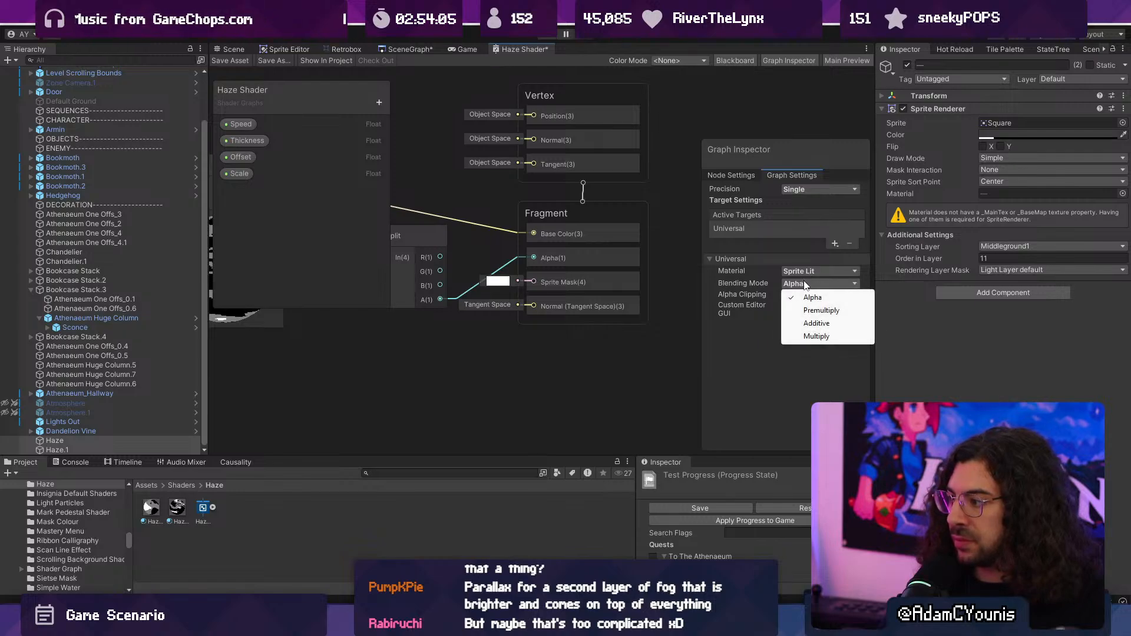
left_click(758, 281)
- Try Additive blending for the Haze Shader, switch it back to Alpha, and save the graph
left_click(786, 284)
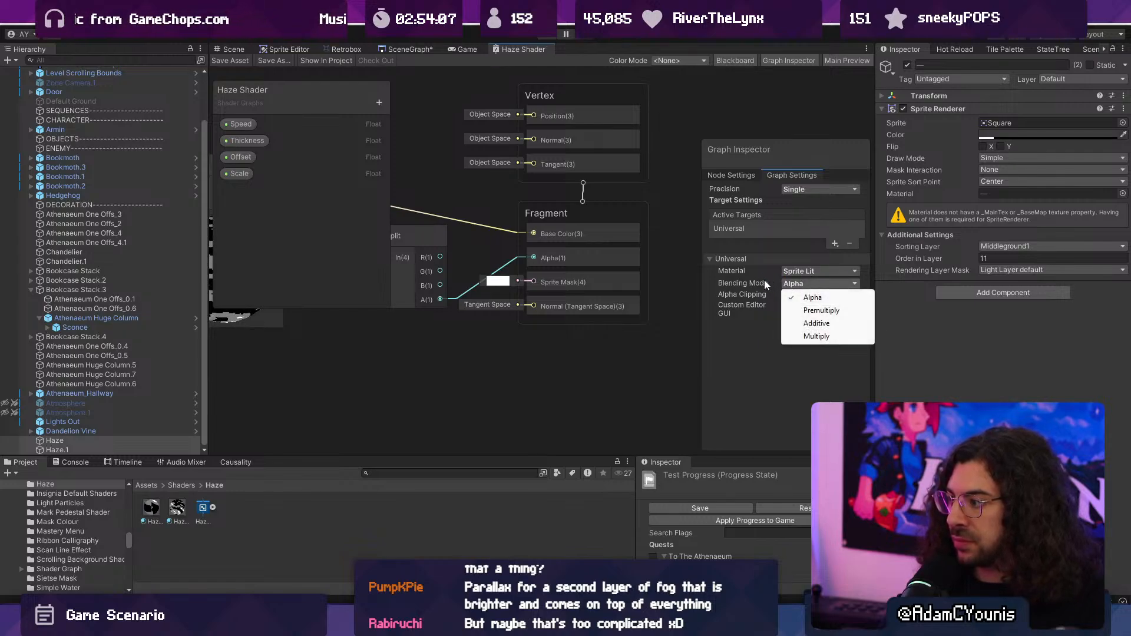
left_click(798, 324)
left_click(790, 283)
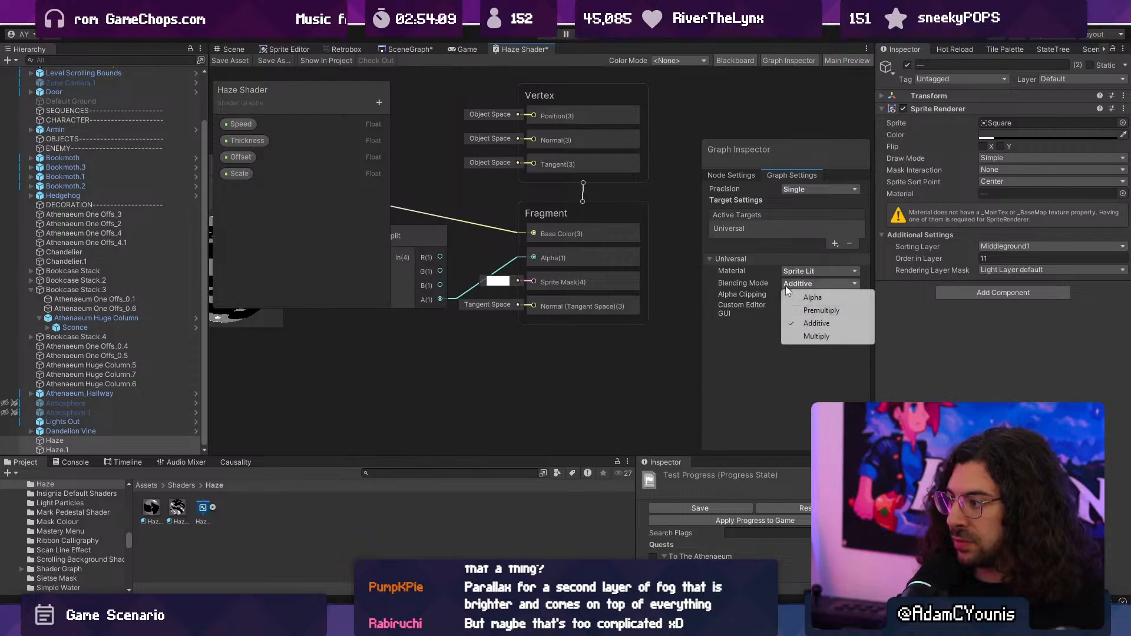
left_click(808, 296)
key("ctrl+s")
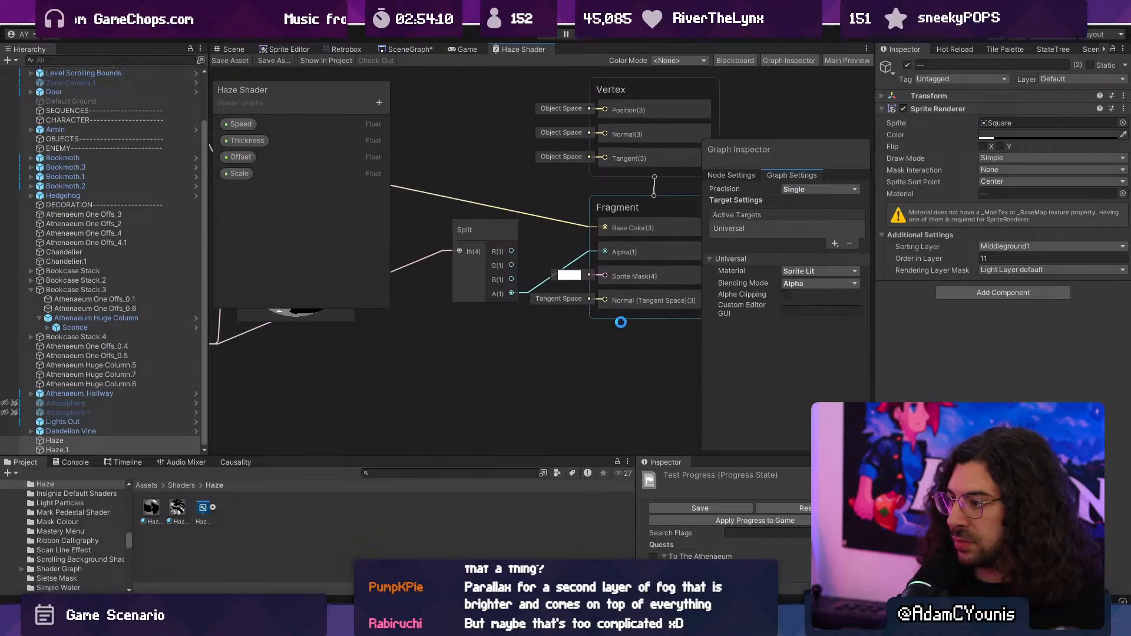
- Run the level briefly to check the haze with Alpha blending, and stop the game
left_click(548, 40)
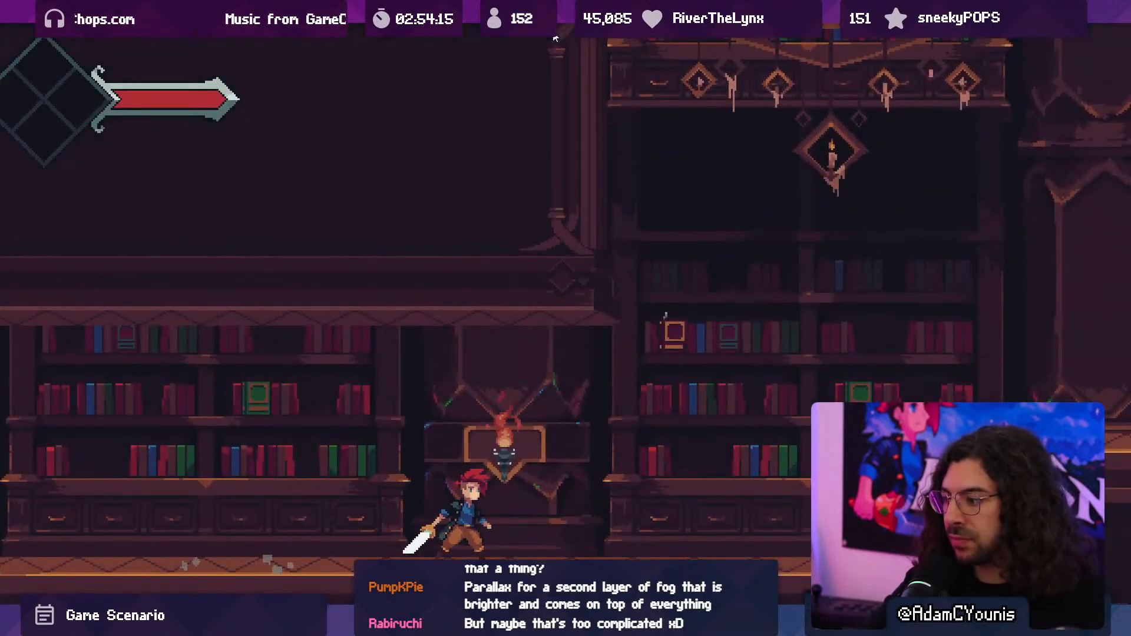
left_click(554, 39)
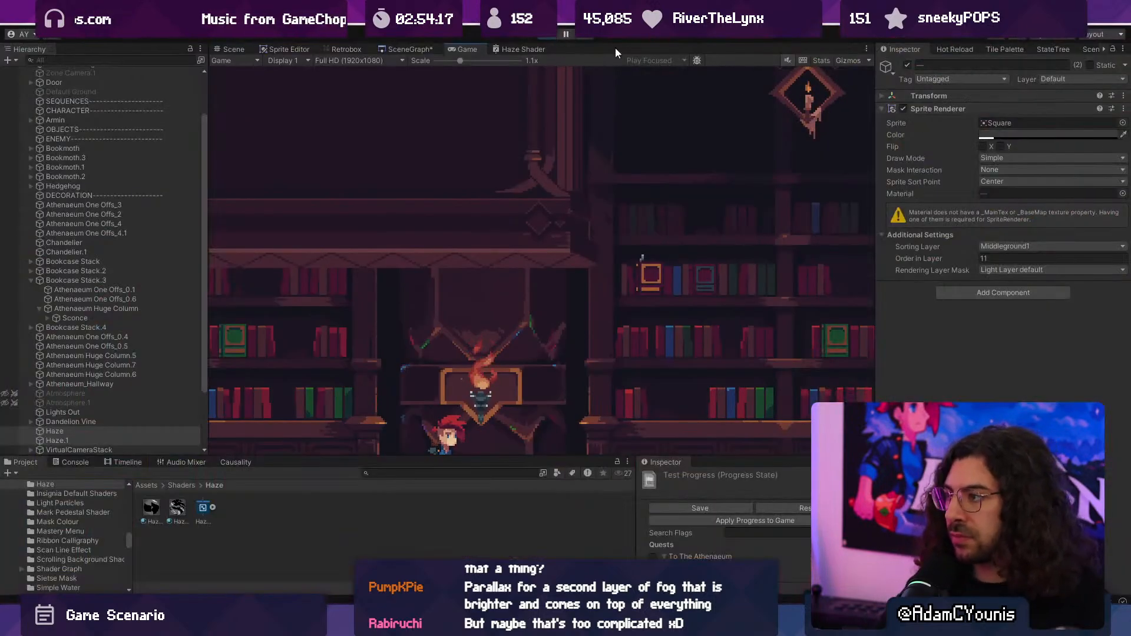
left_click(543, 38)
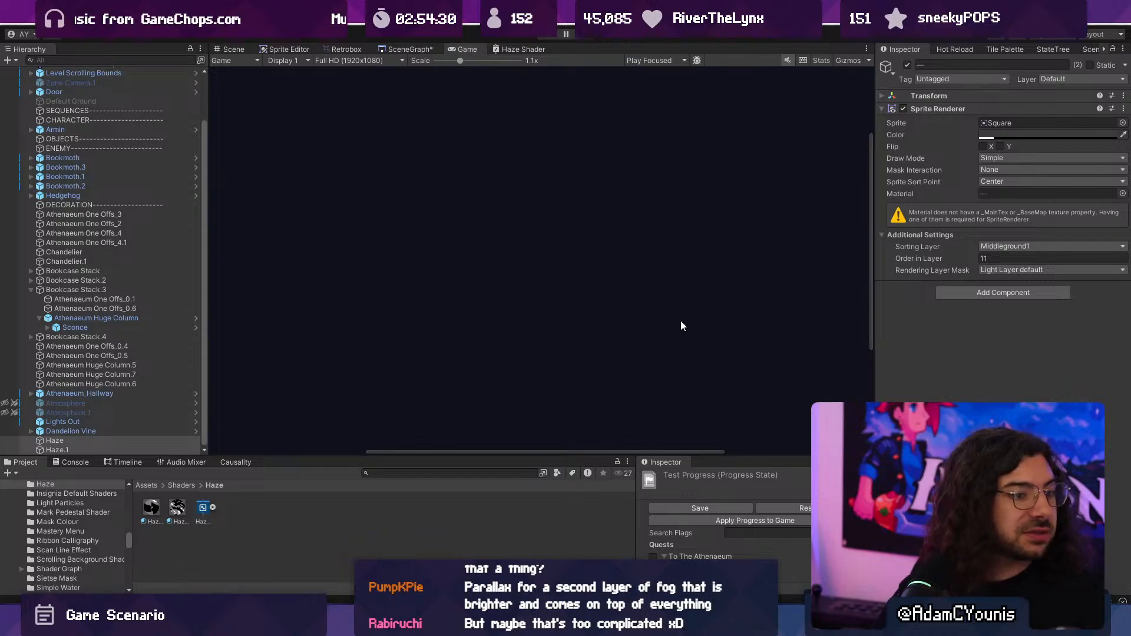
- Raise the colour alpha of both haze layers to 172 while viewing the scene
left_click(233, 49)
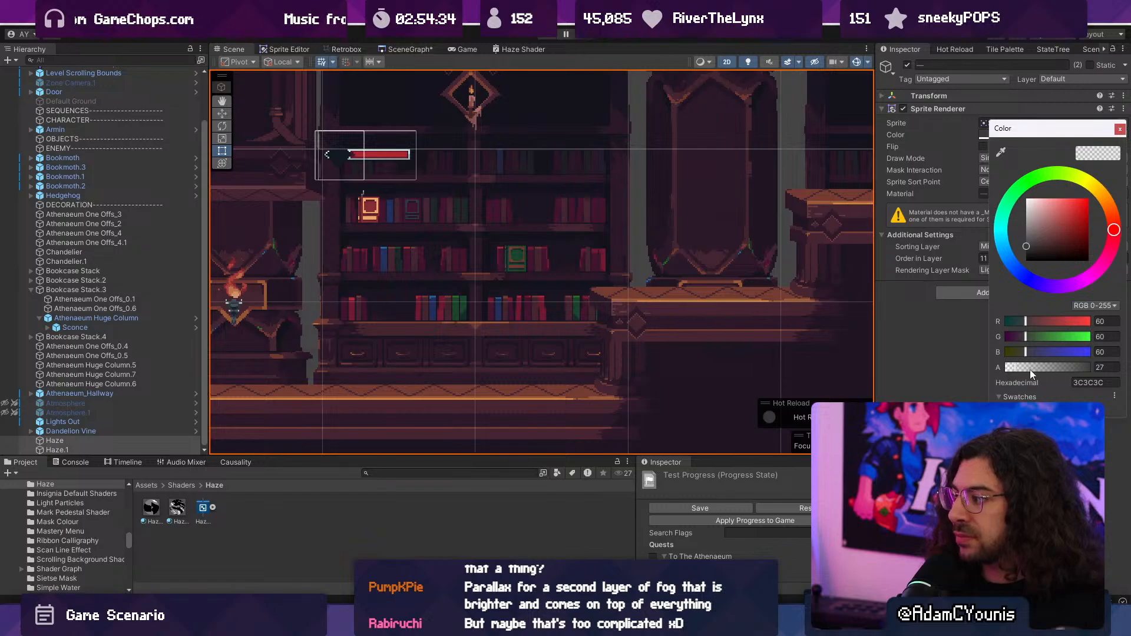
left_click_drag(1029, 369, 1061, 365)
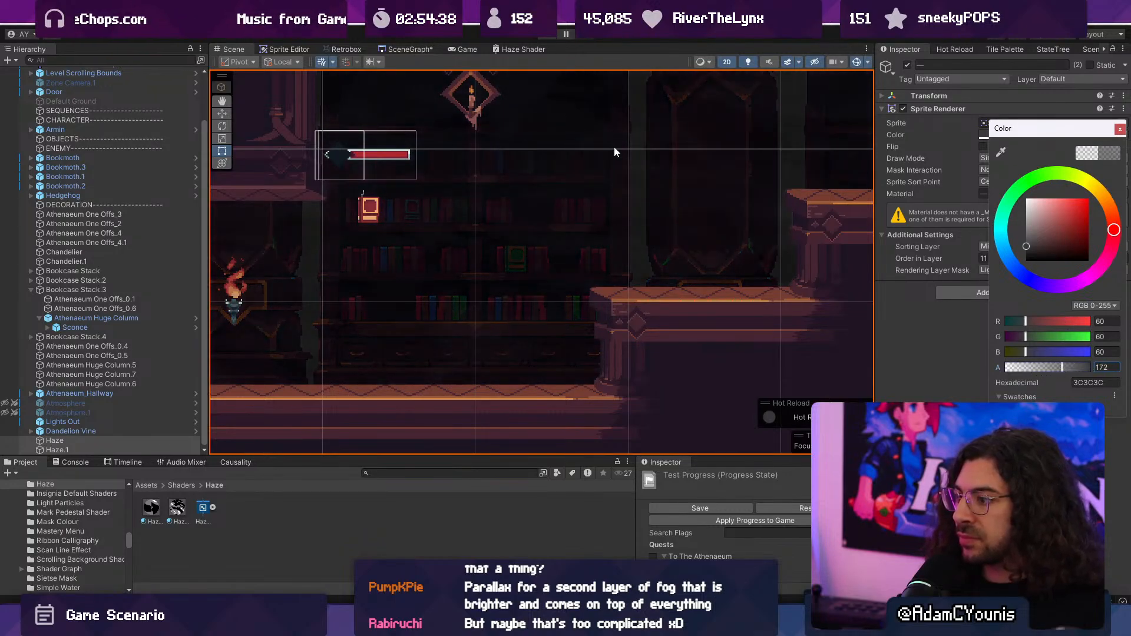
- Open the Haze Shader graph in full size and spread the Split, Multiply and Vertex Color nodes to make room before the Fragment block
left_click(497, 48)
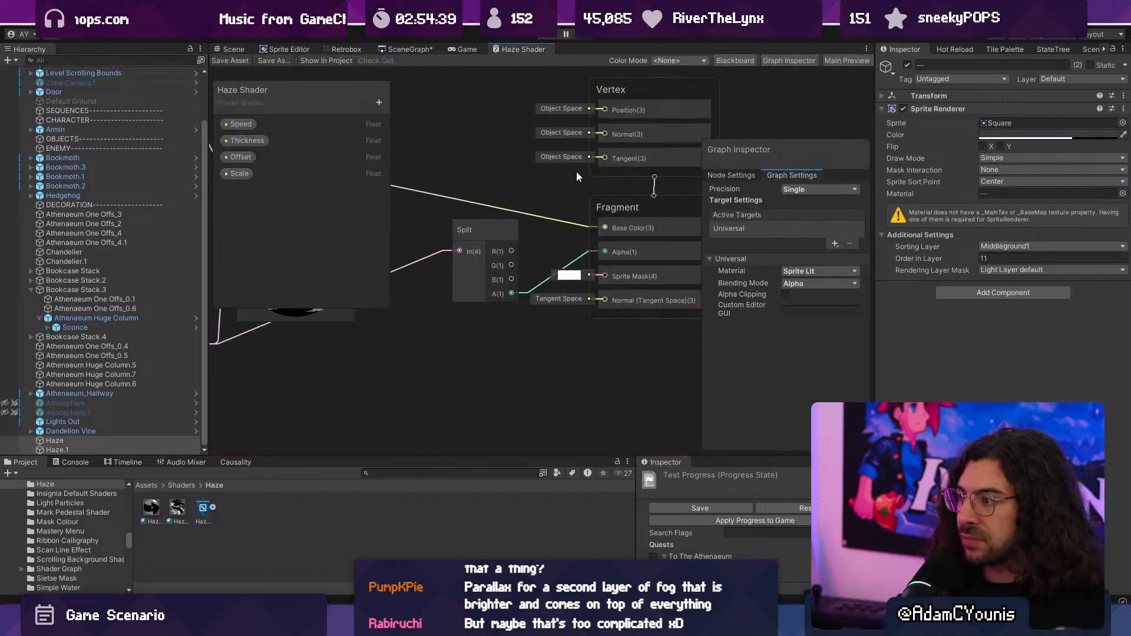
double_click(500, 47)
scroll(541, 244, "up", 5)
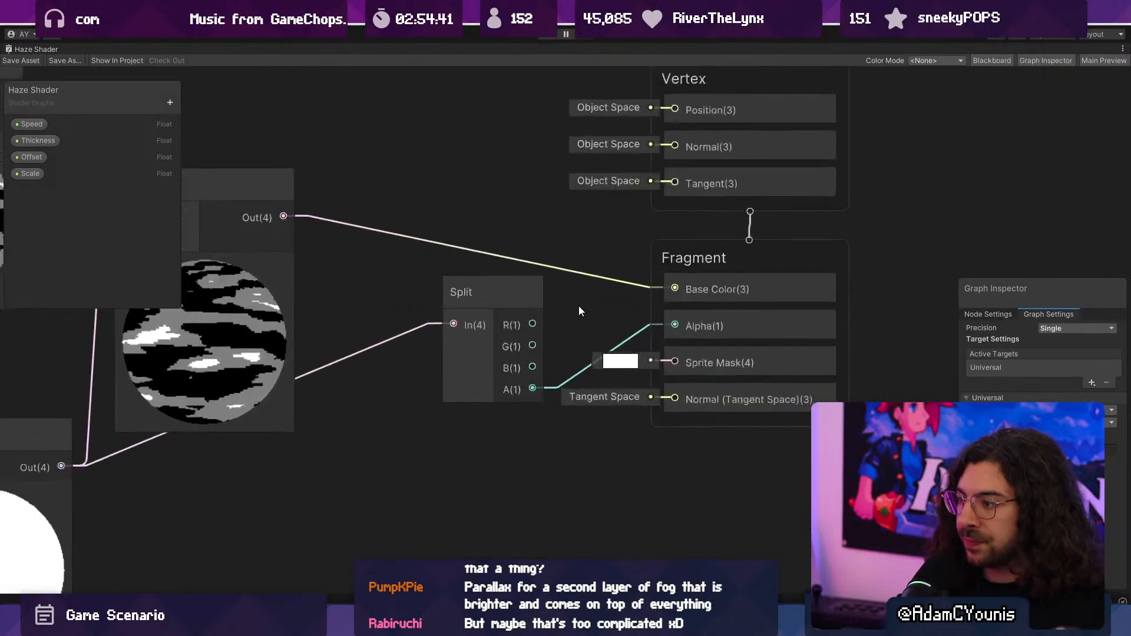
left_click(465, 259)
scroll(409, 293, "down", 3)
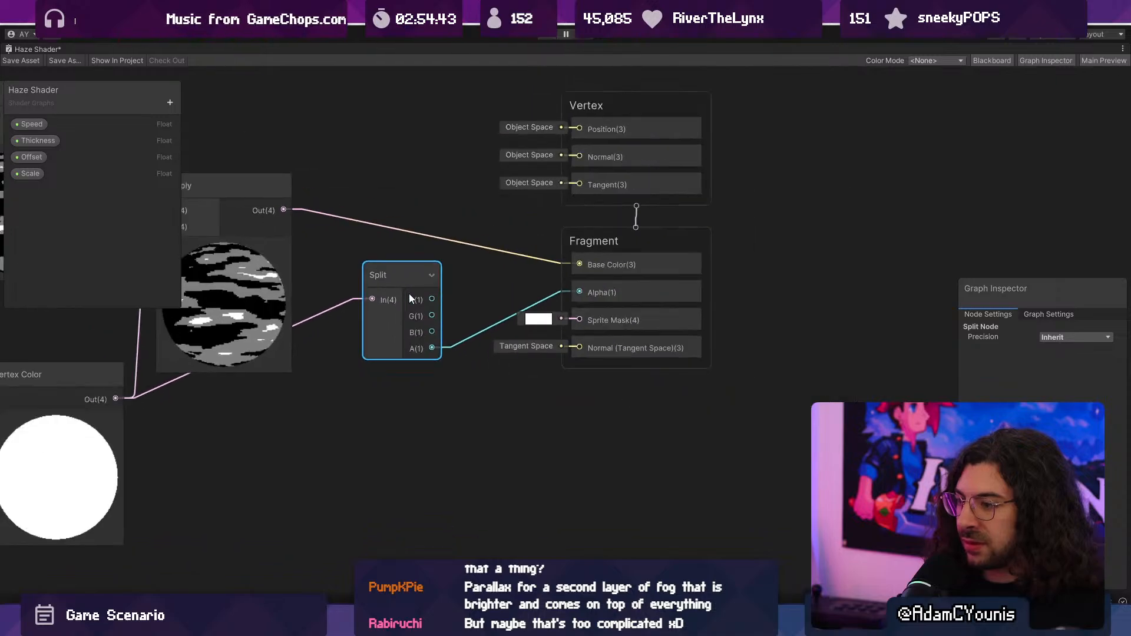
left_click_drag(284, 370, 207, 383)
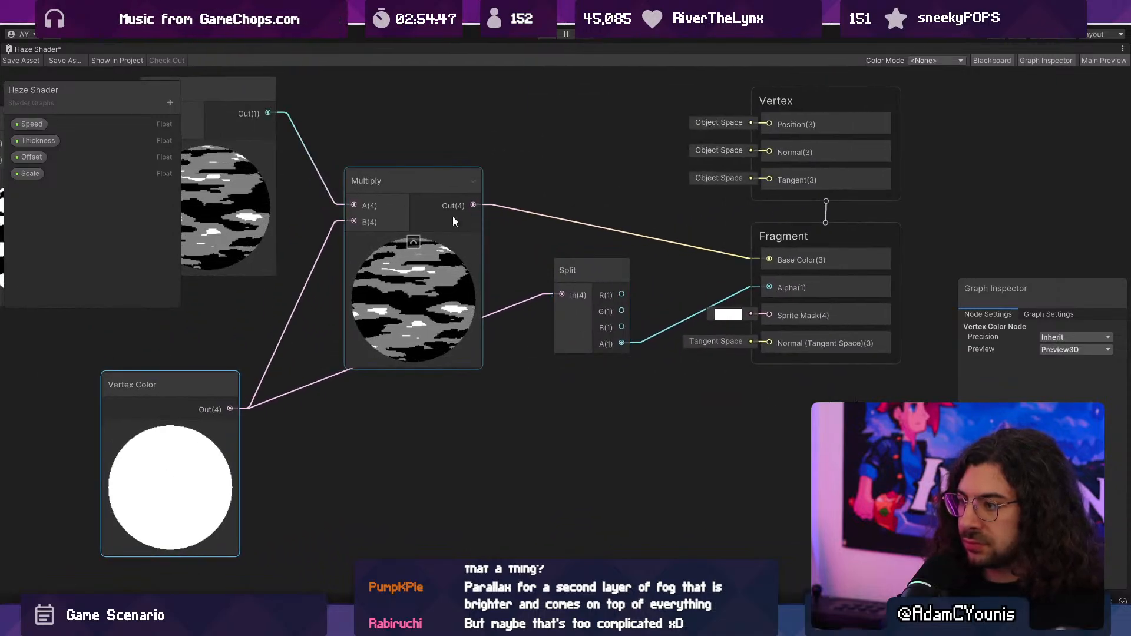
- Feed the Fragment's Alpha from the A channel of a new Split node on the Multiply output, and delete the old Split node
left_click_drag(475, 203, 505, 225)
type("split")
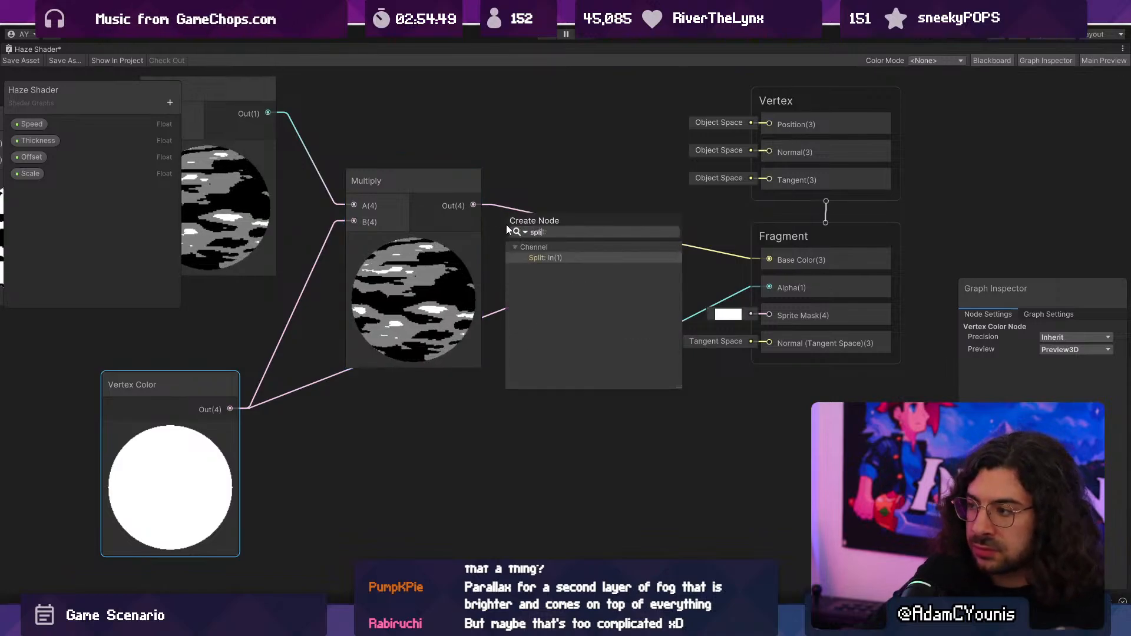
key("Return")
left_click_drag(567, 281, 770, 287)
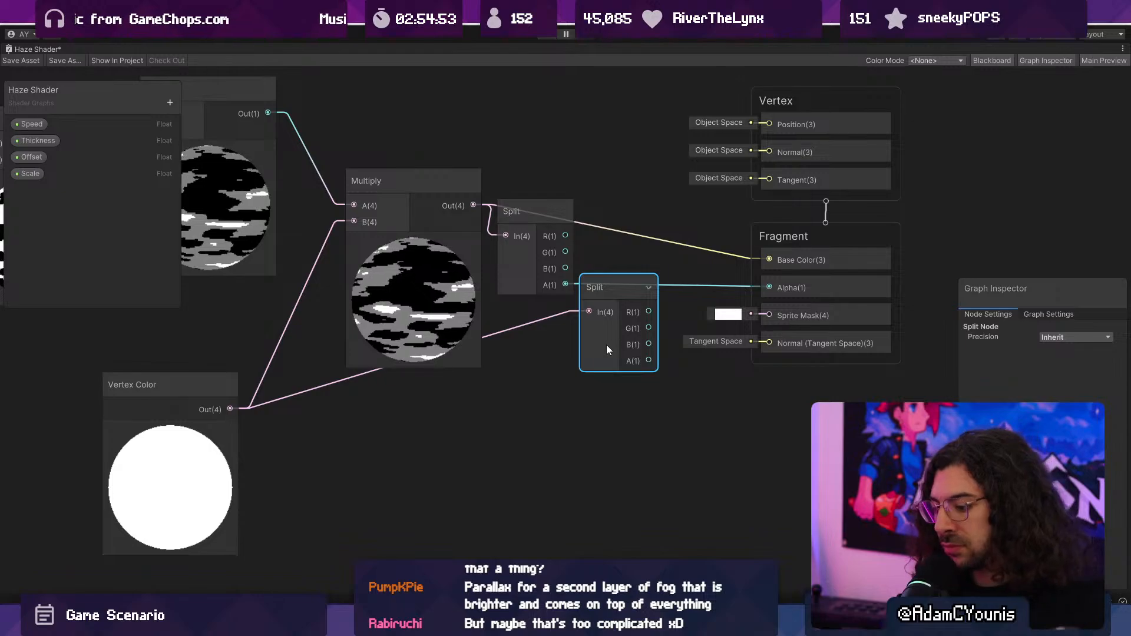
key("Delete")
double_click(30, 49)
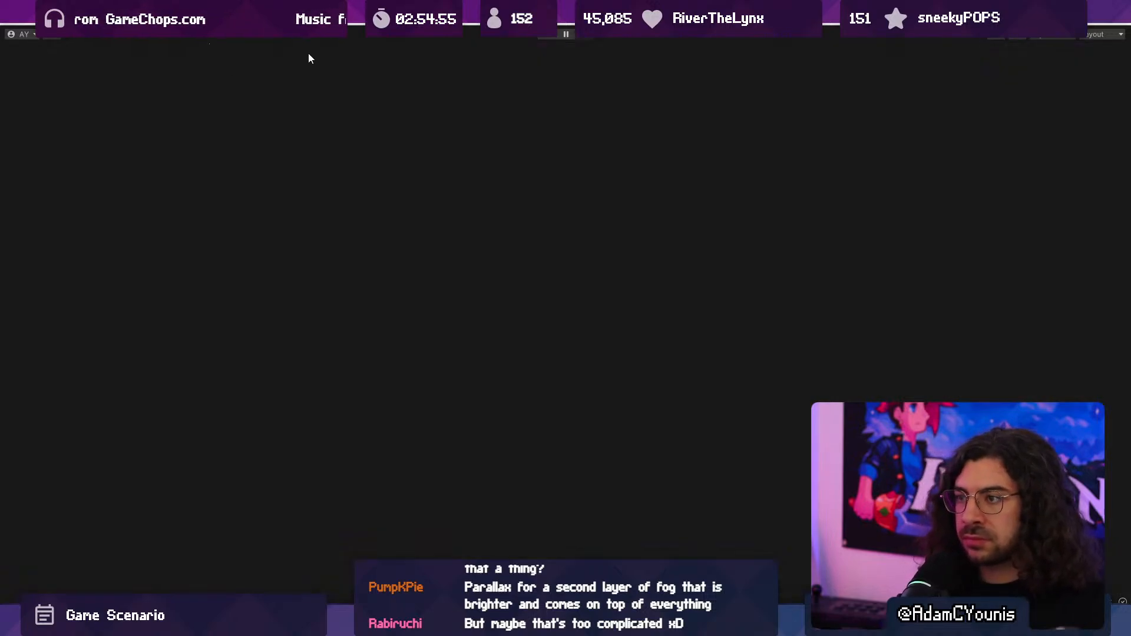
- Play the level, running, jumping and fighting enemies through the library to examine the haze in motion, and stop the game
left_click(467, 49)
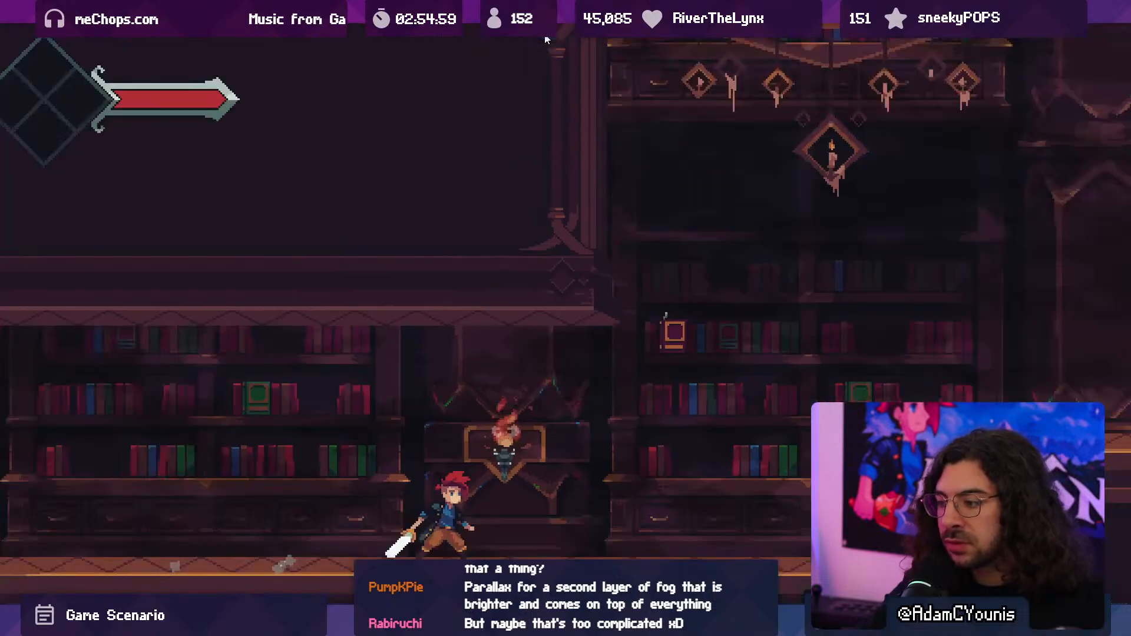
key("Right")
key("space")
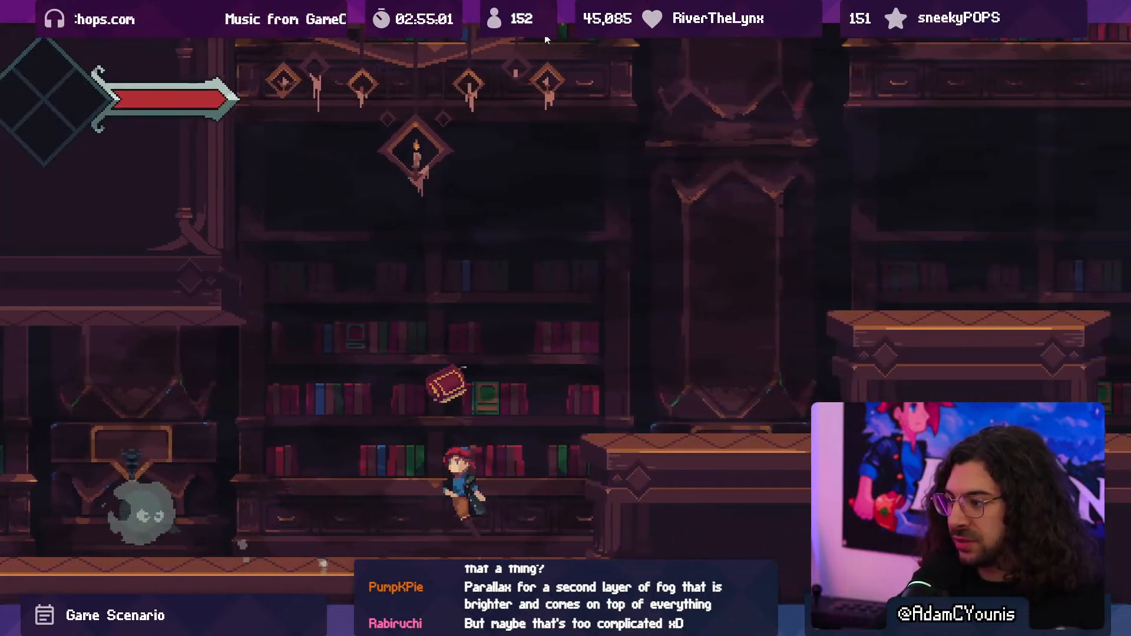
key("x")
key("Left")
key("x")
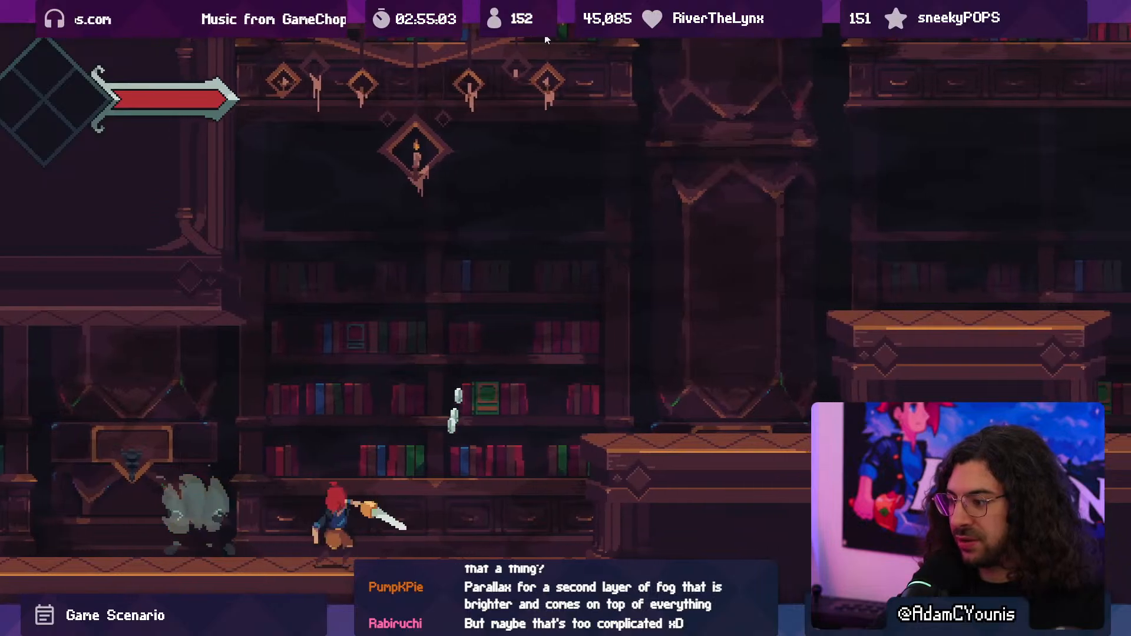
key("x")
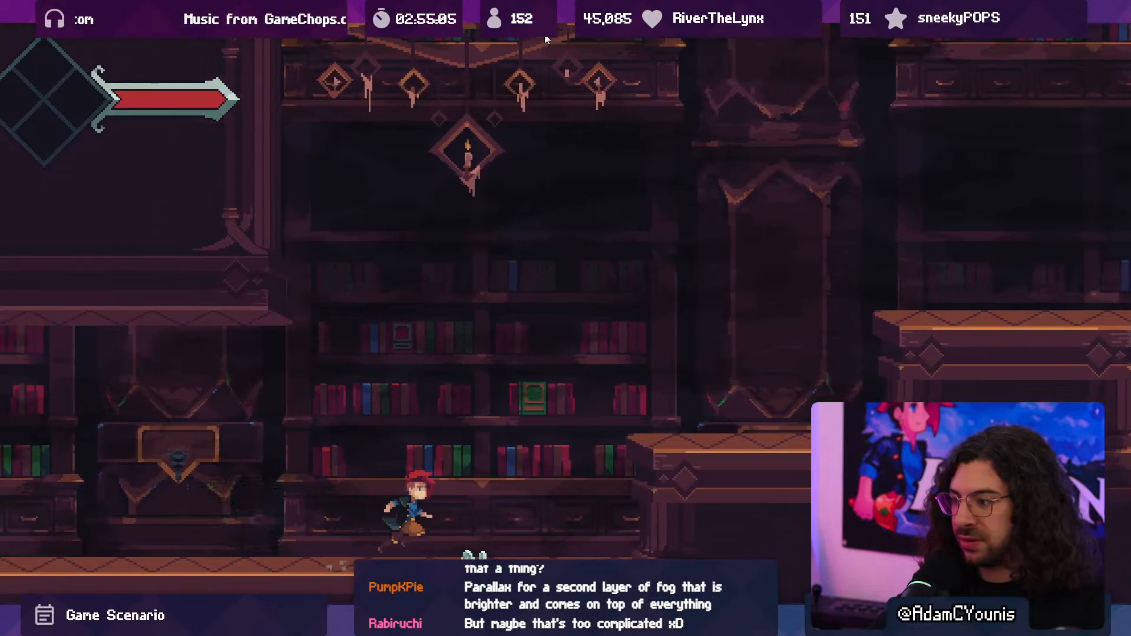
key("Right")
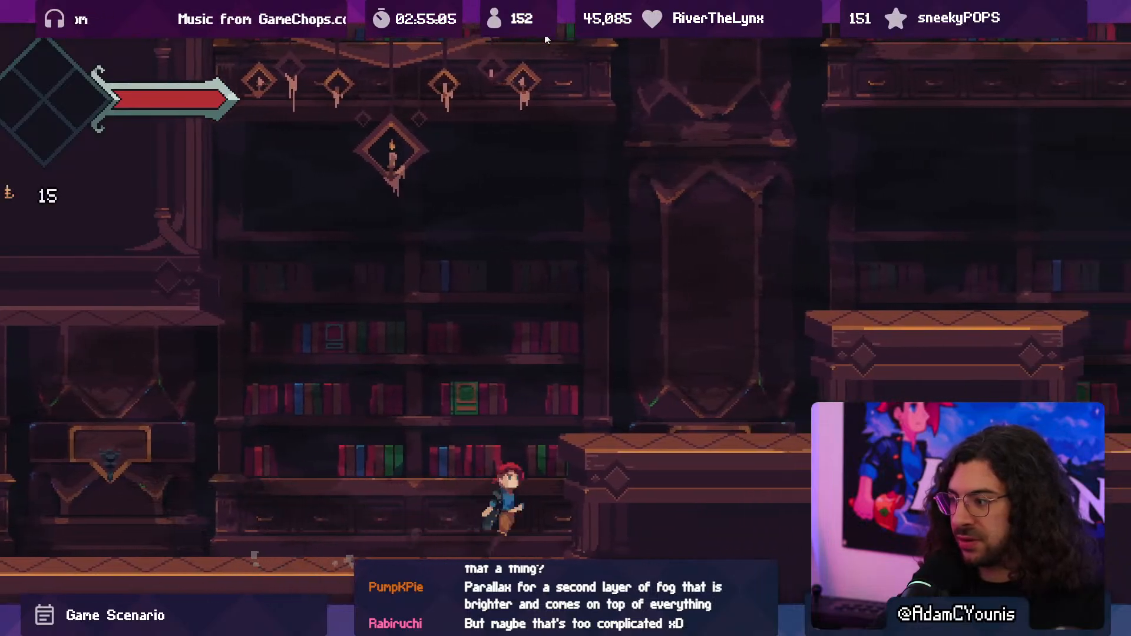
key("space")
key("Right")
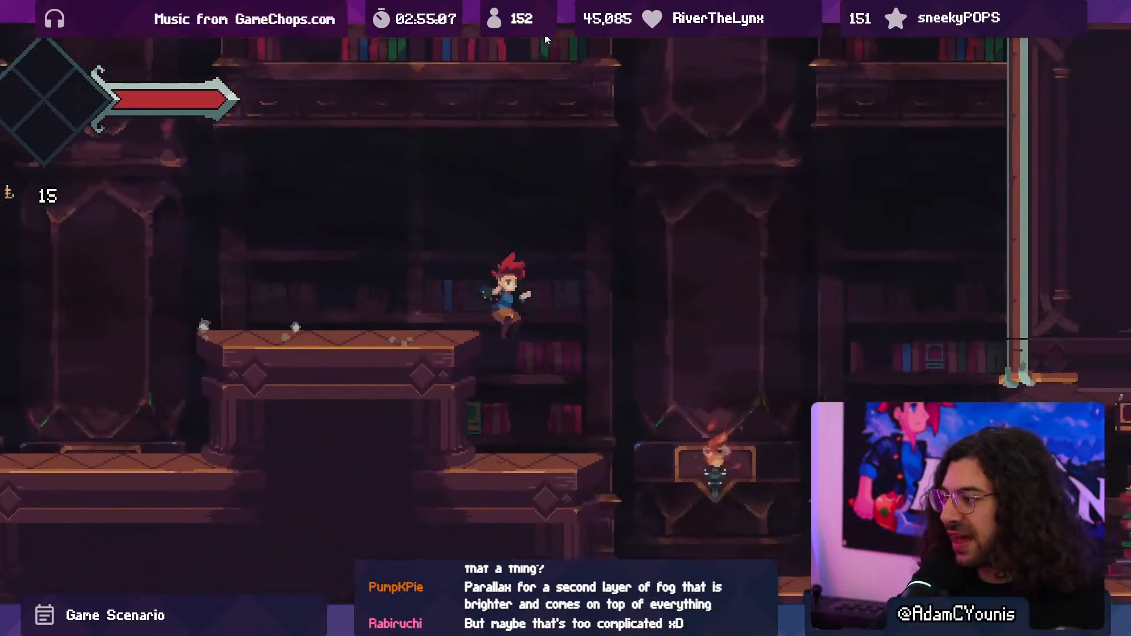
key("x")
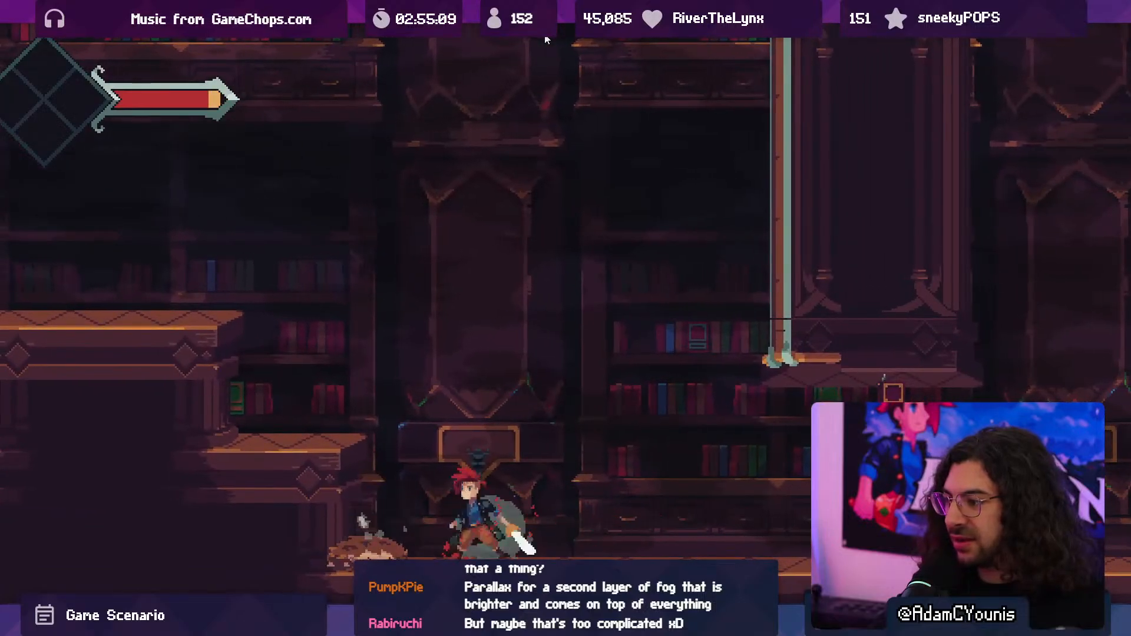
key("Left")
key("x")
key("space")
key("x")
key("x")
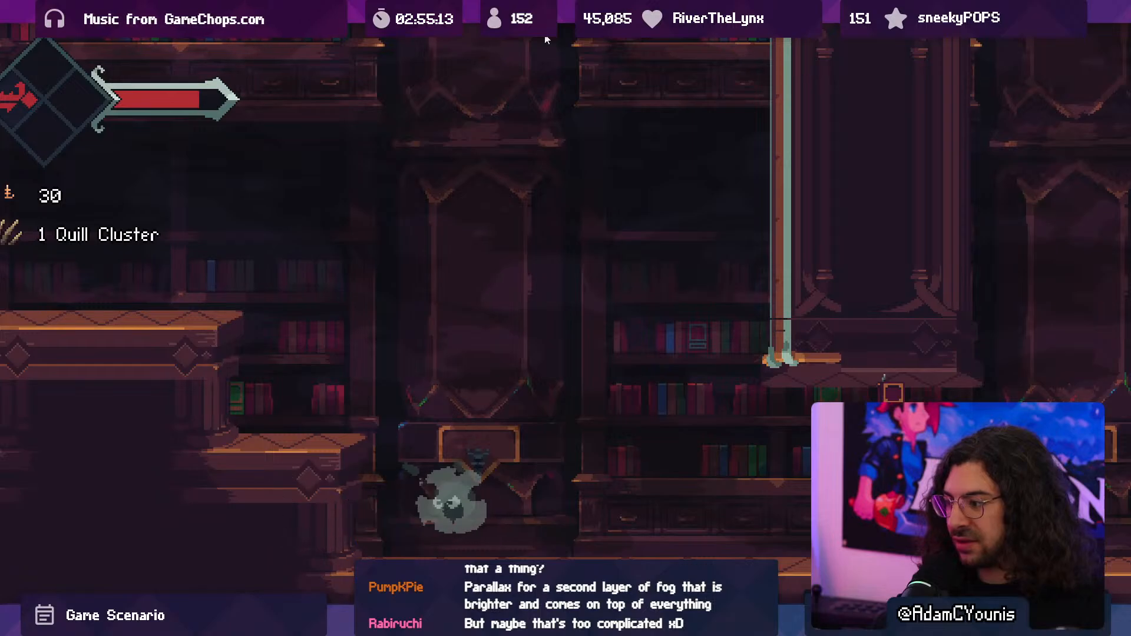
key("x")
key("x")
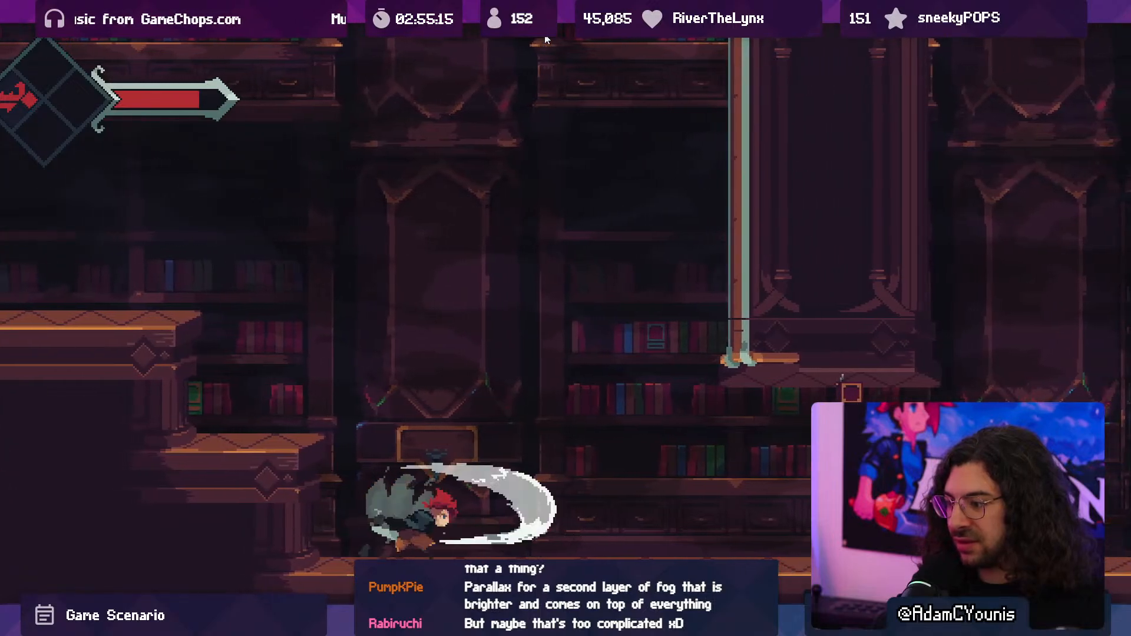
key("x")
key("Right")
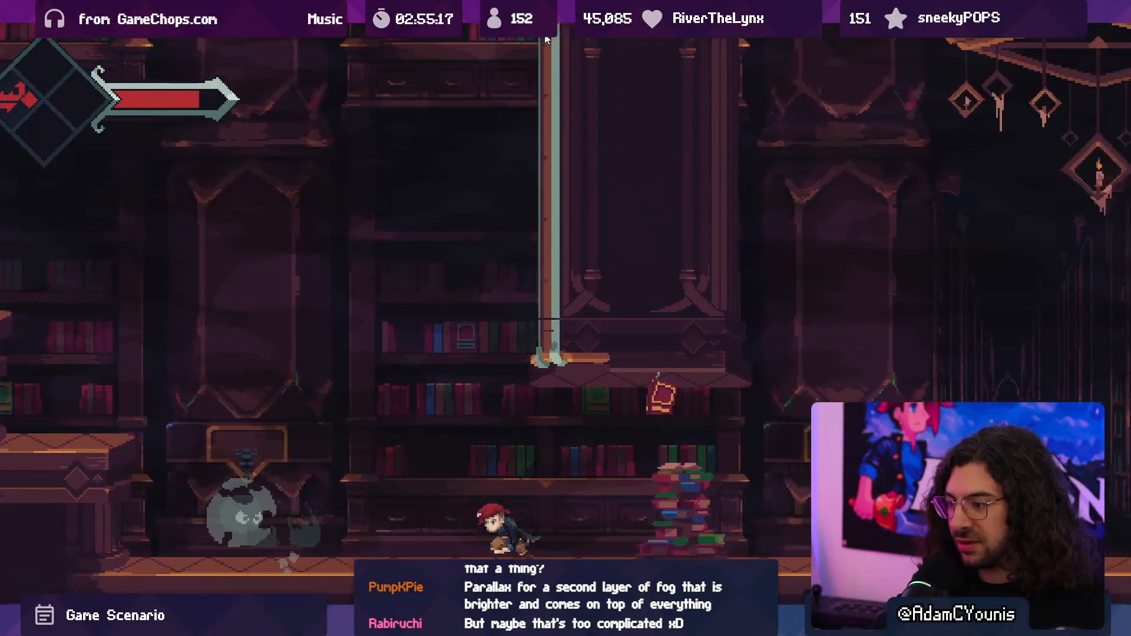
key("Left")
key("space")
key("x")
key("x")
key("x")
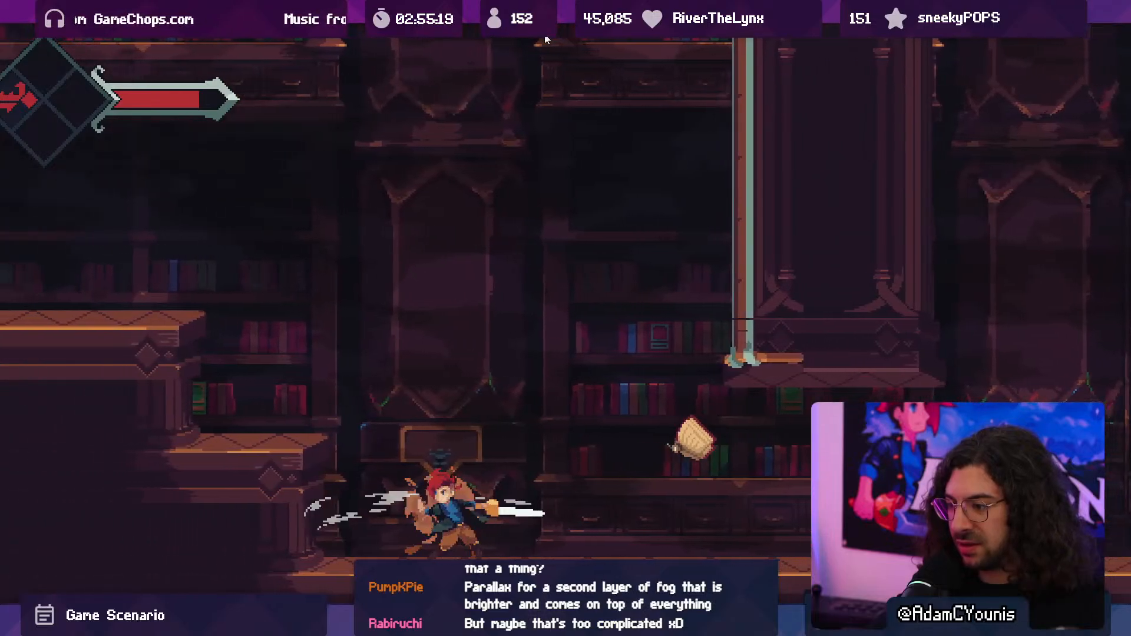
key("x")
key("space")
key("x")
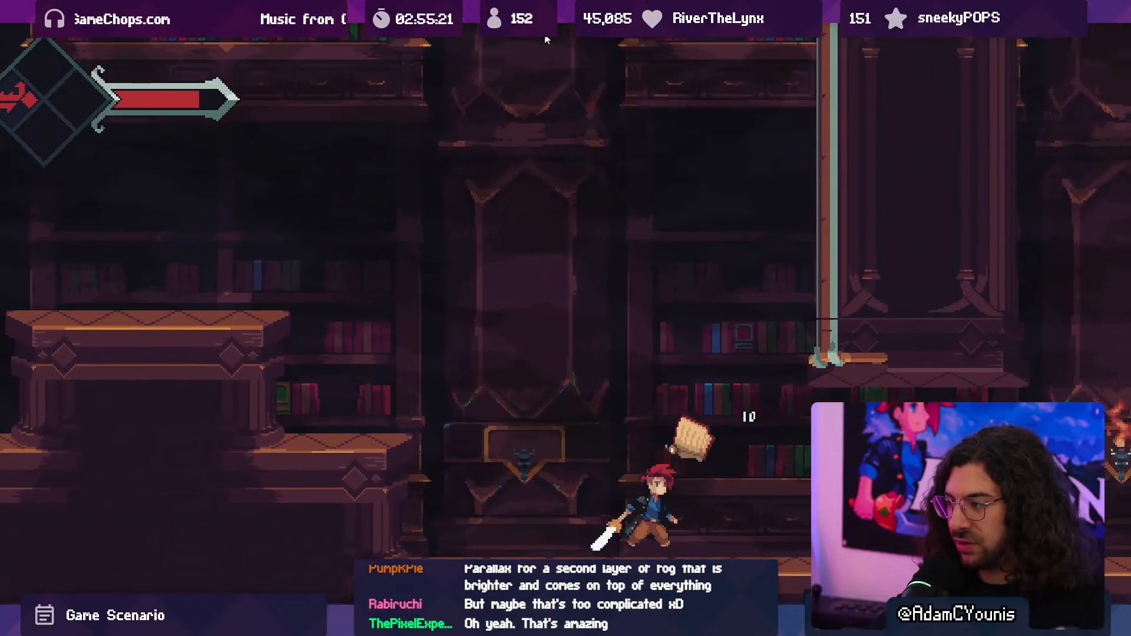
key("Left")
key("space")
key("space")
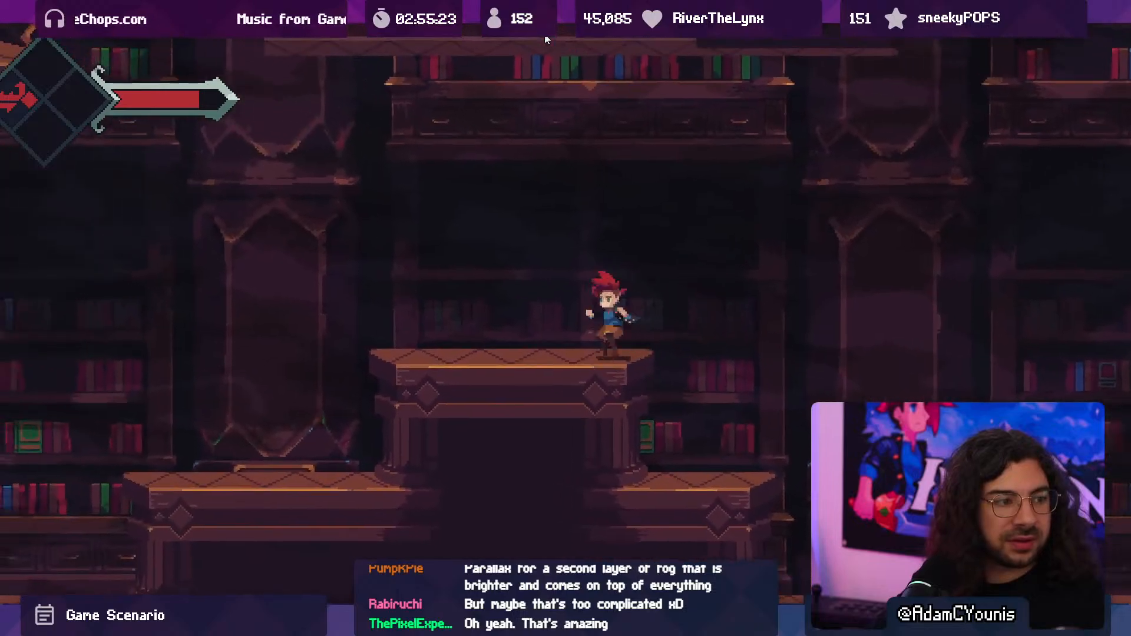
key("x")
key("Left")
key("space")
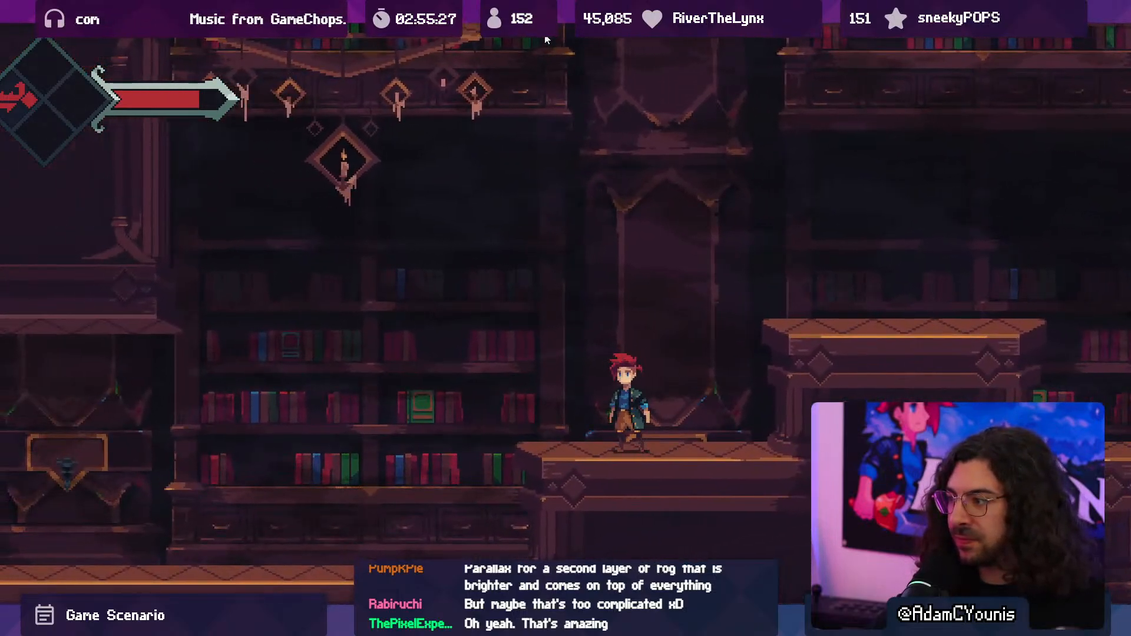
key("Left")
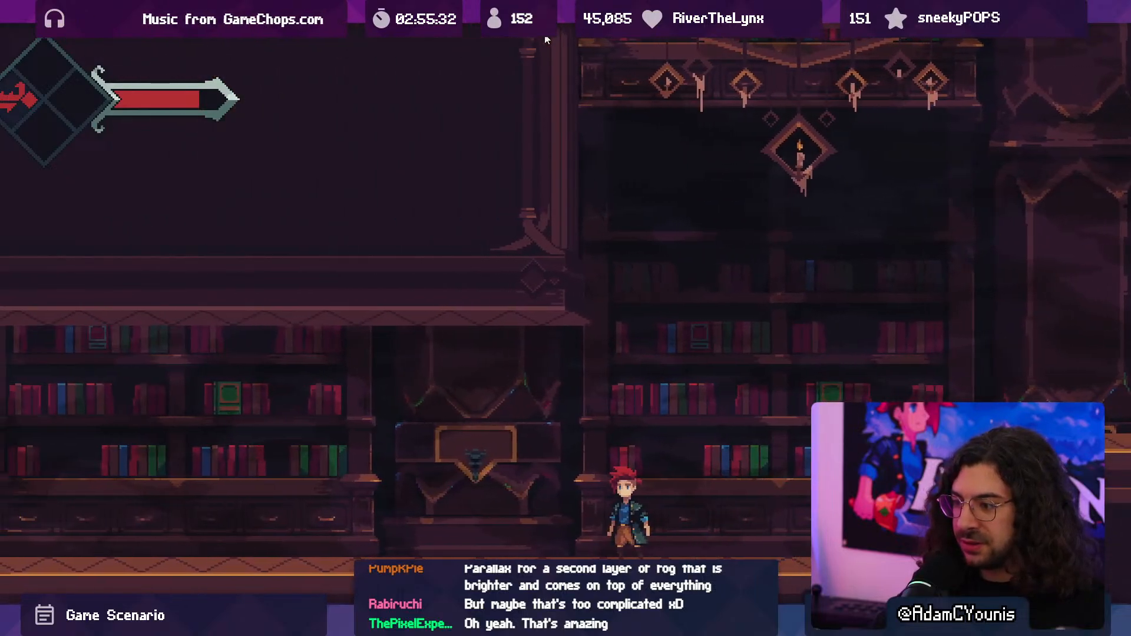
key("Right")
key("space")
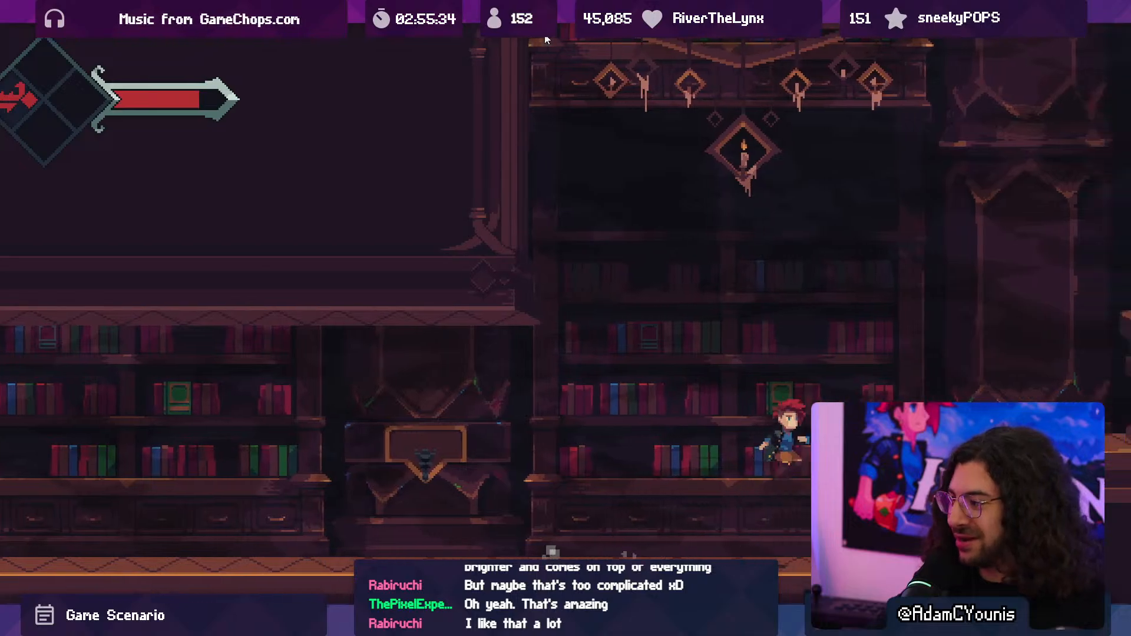
key("Right")
key("space")
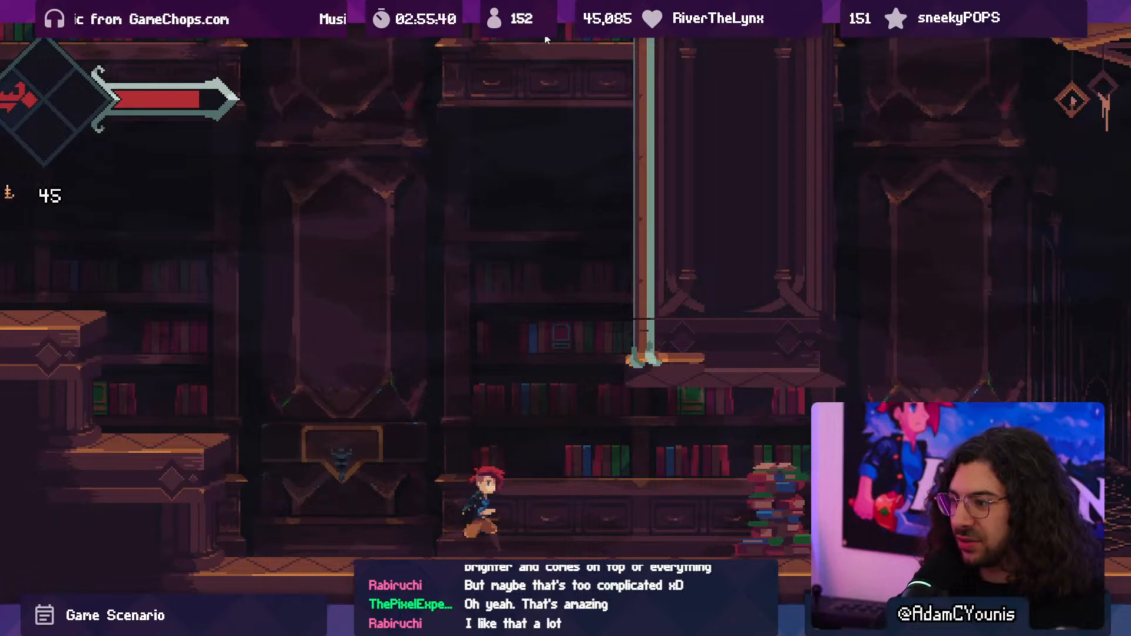
key("Right")
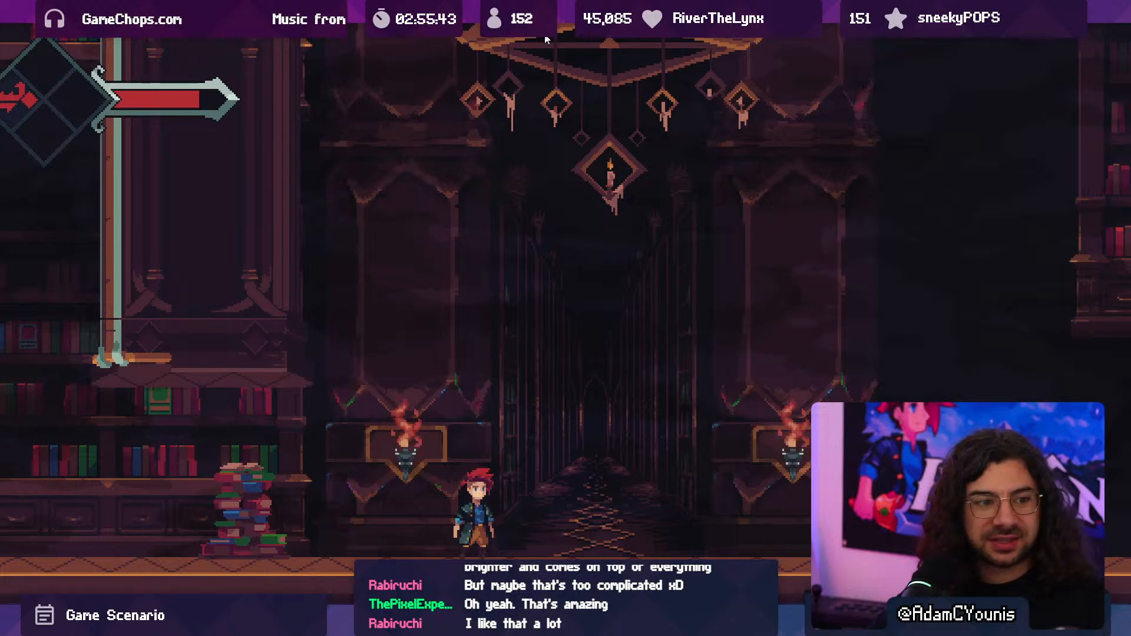
key("Right")
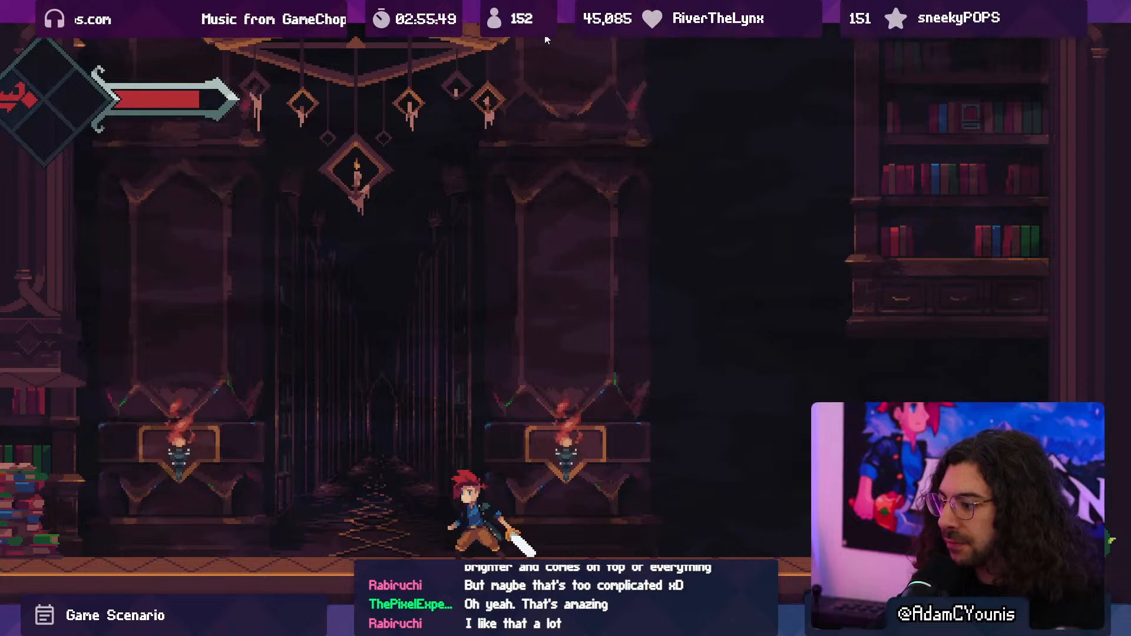
key("Left")
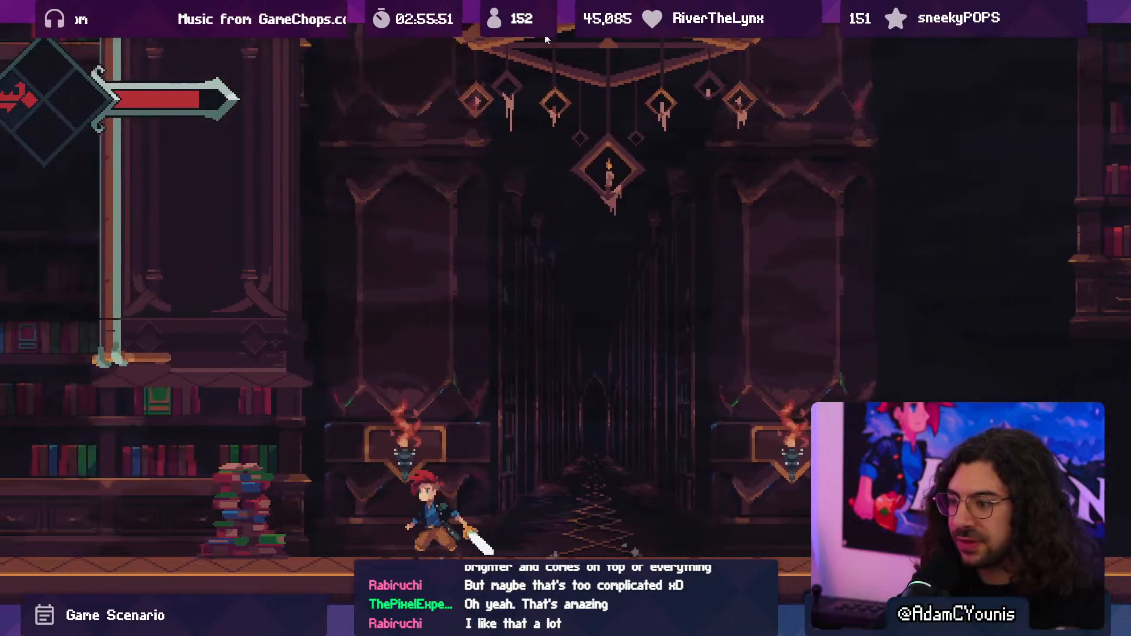
key("F10")
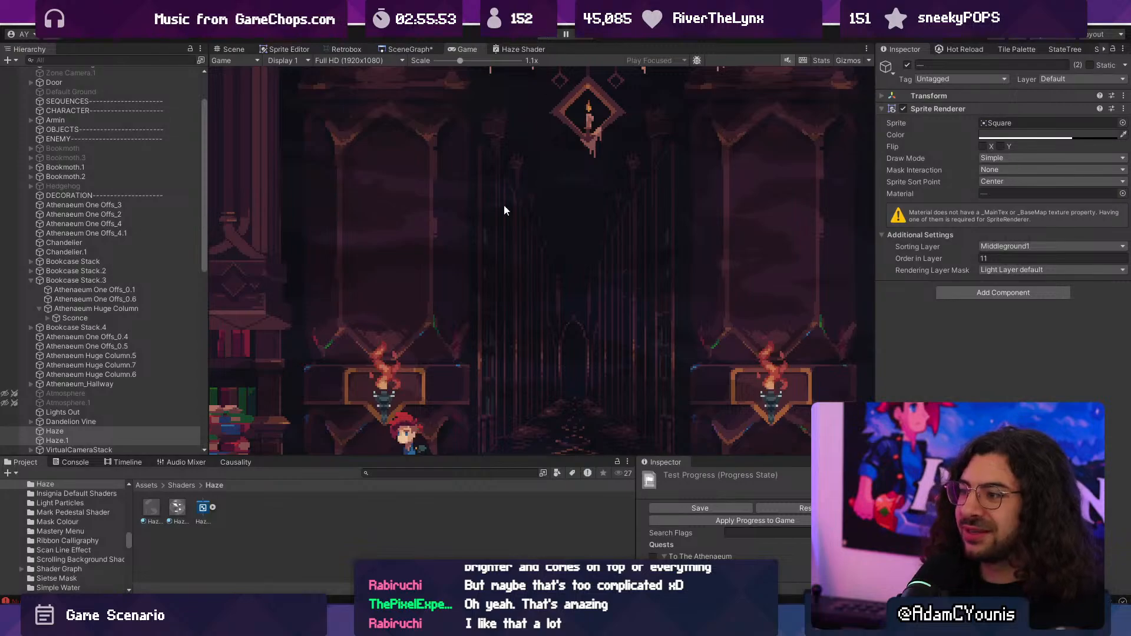
key("ctrl+p")
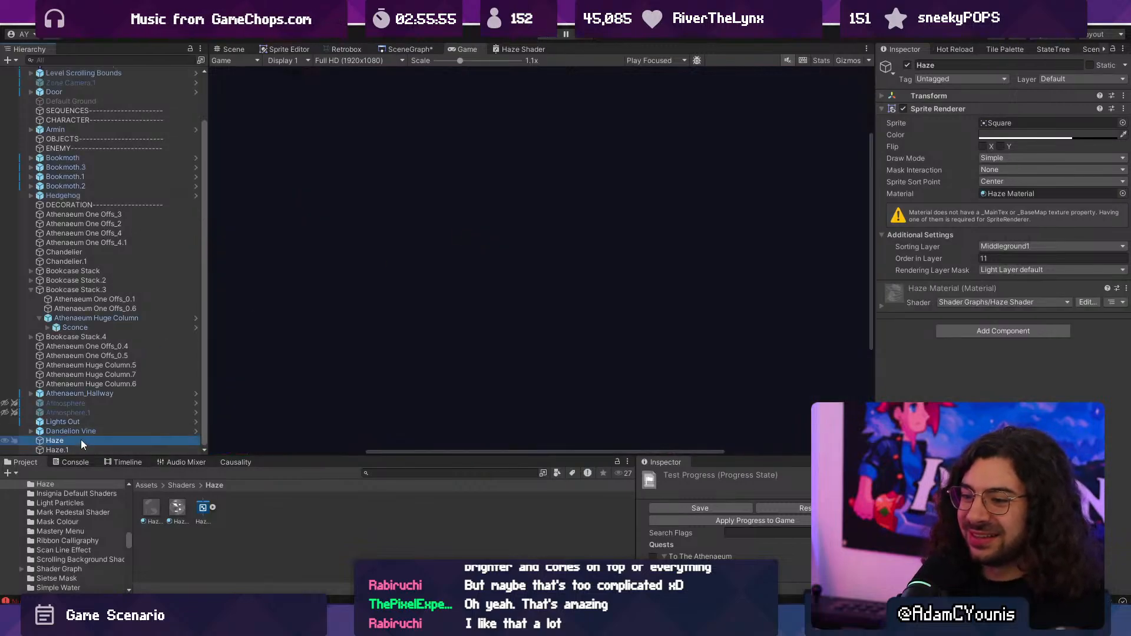
- Group both haze objects under a new empty parent named Haze
right_click(80, 446)
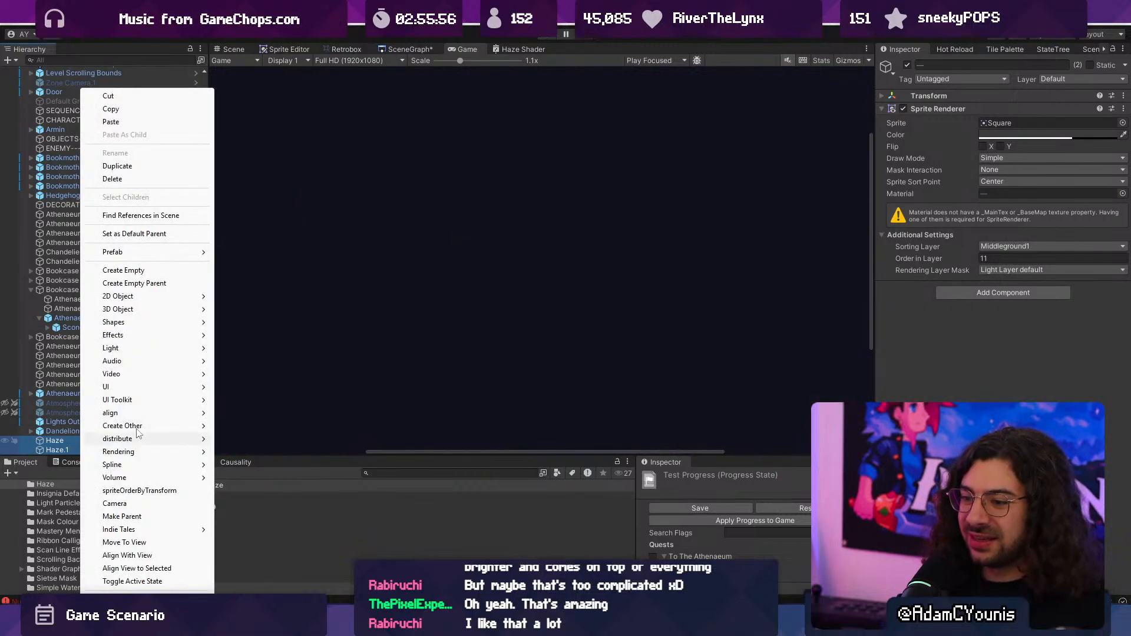
left_click(170, 284)
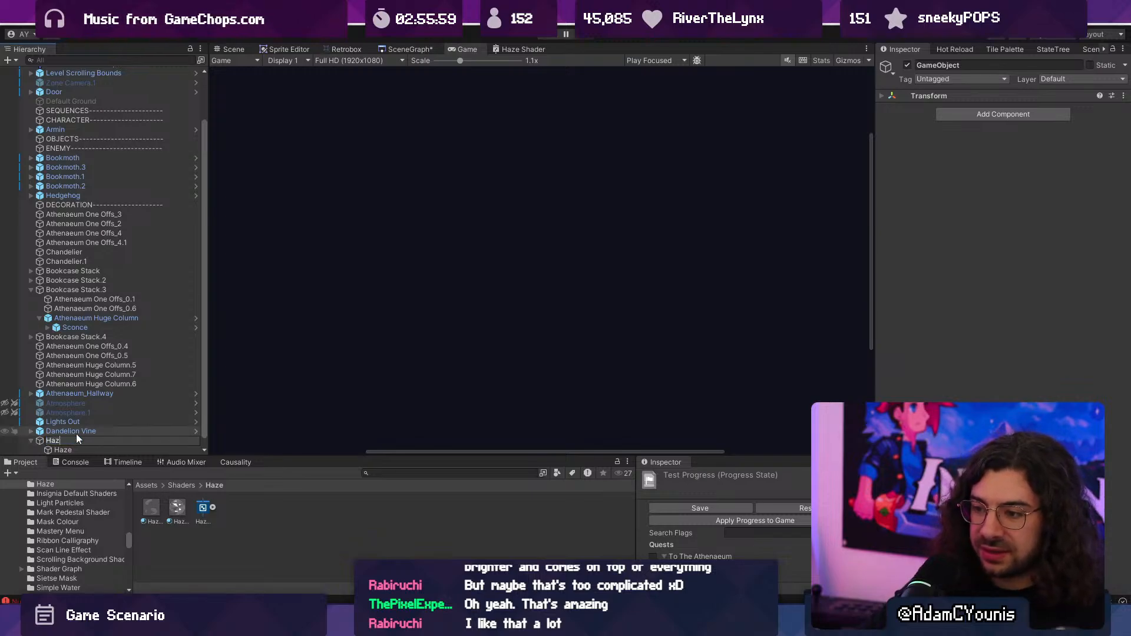
type("Haze")
key("Return")
- Rename the two child objects of the Haze group as Layer 1 and Layer 2
left_click(57, 440)
left_click(65, 441)
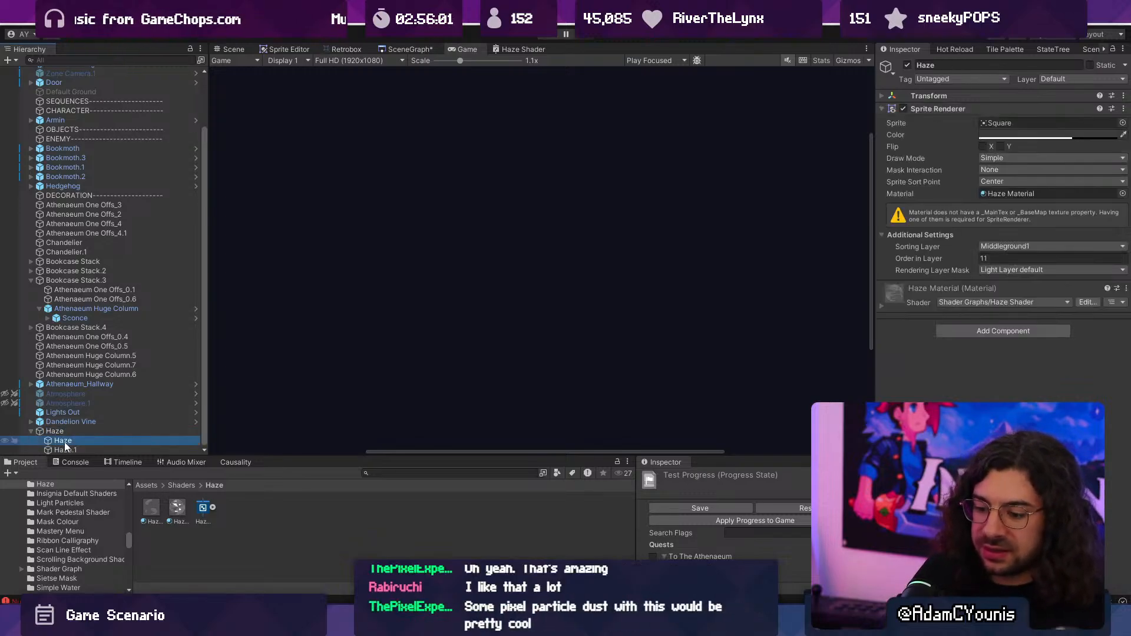
type("Layer 1")
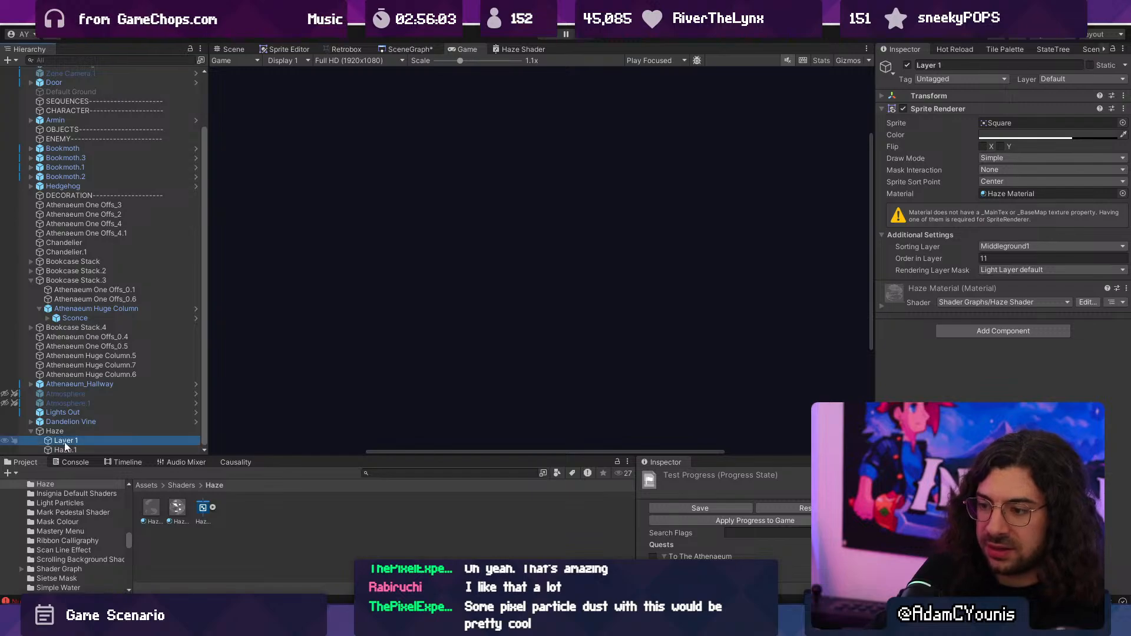
left_click(64, 449)
left_click(65, 449)
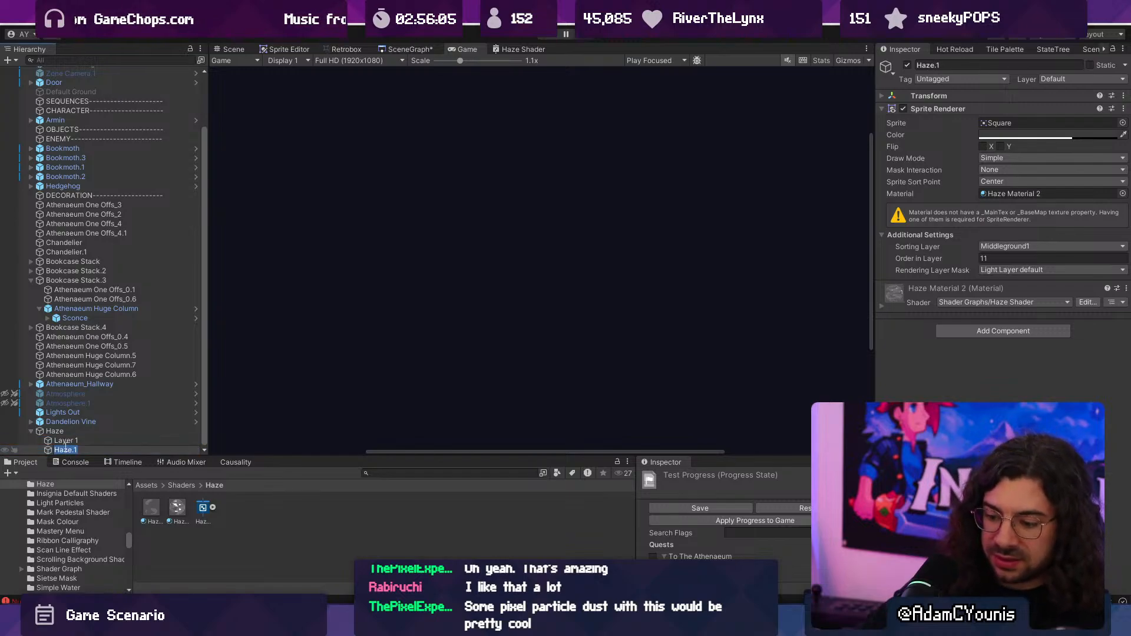
type("Layer 2")
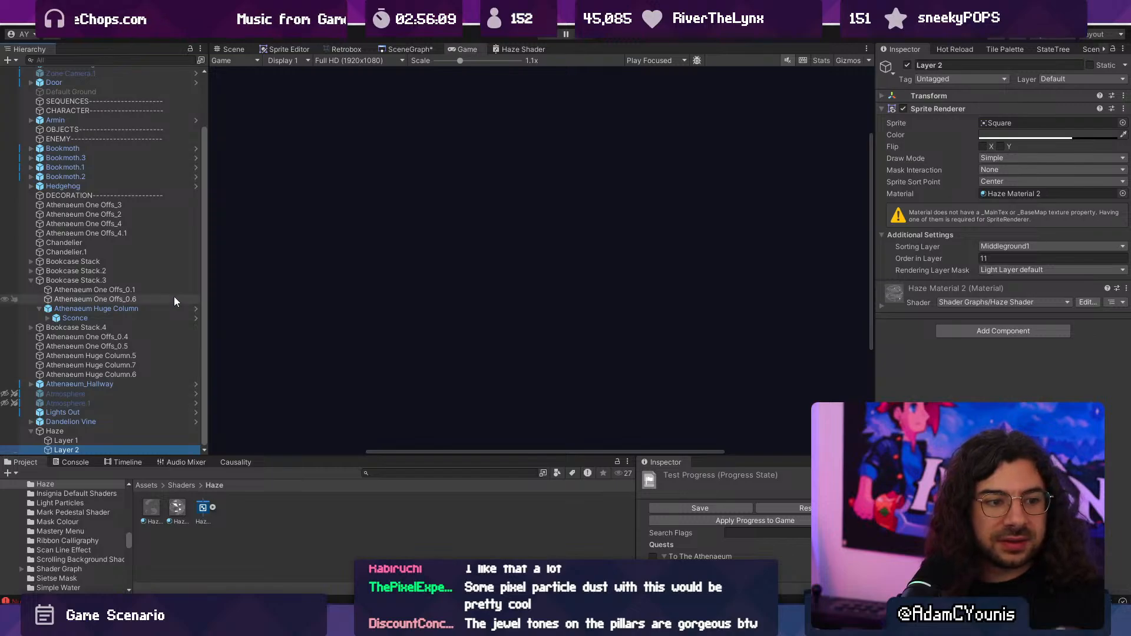
- Open the Ohrenstead Excavation Dungeon scene from the level map, and return to the Athenaeum Test Map scene
left_click(396, 48)
scroll(470, 213, "up", 5)
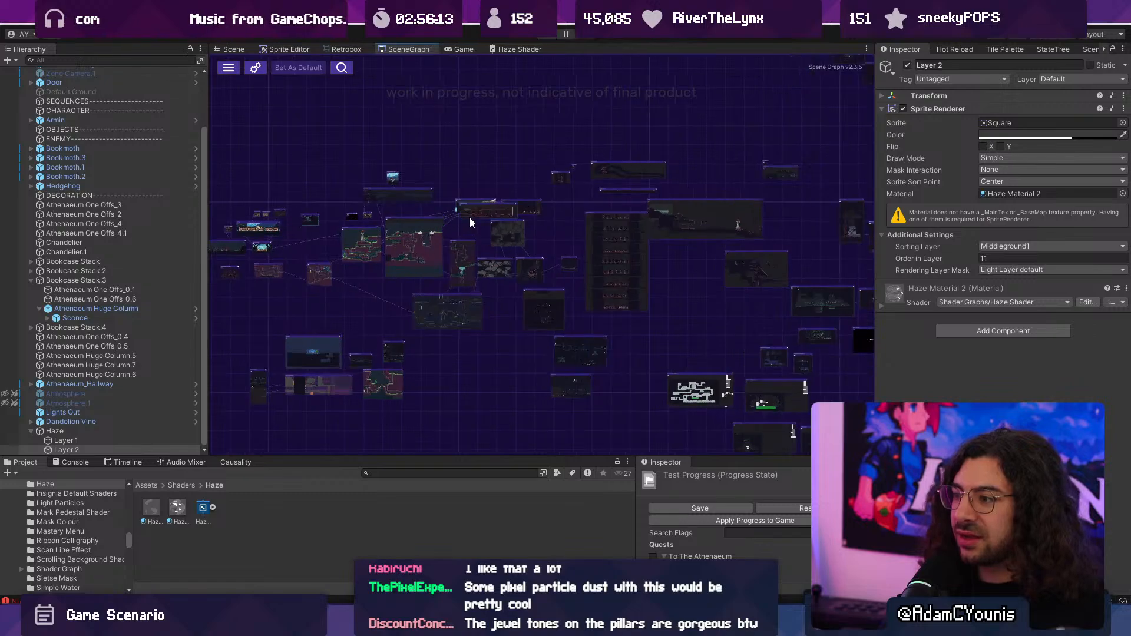
left_click_drag(684, 154, 698, 113)
left_click_drag(661, 187, 285, 302)
middle_click_drag(472, 345, 441, 211)
scroll(631, 322, "up", 4)
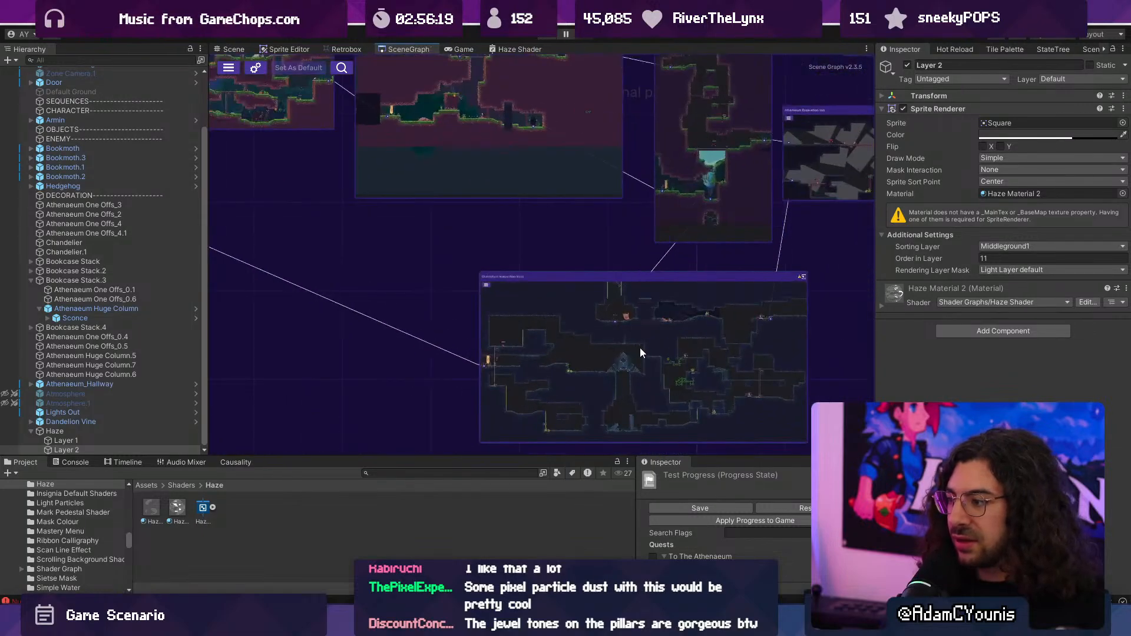
double_click(639, 347)
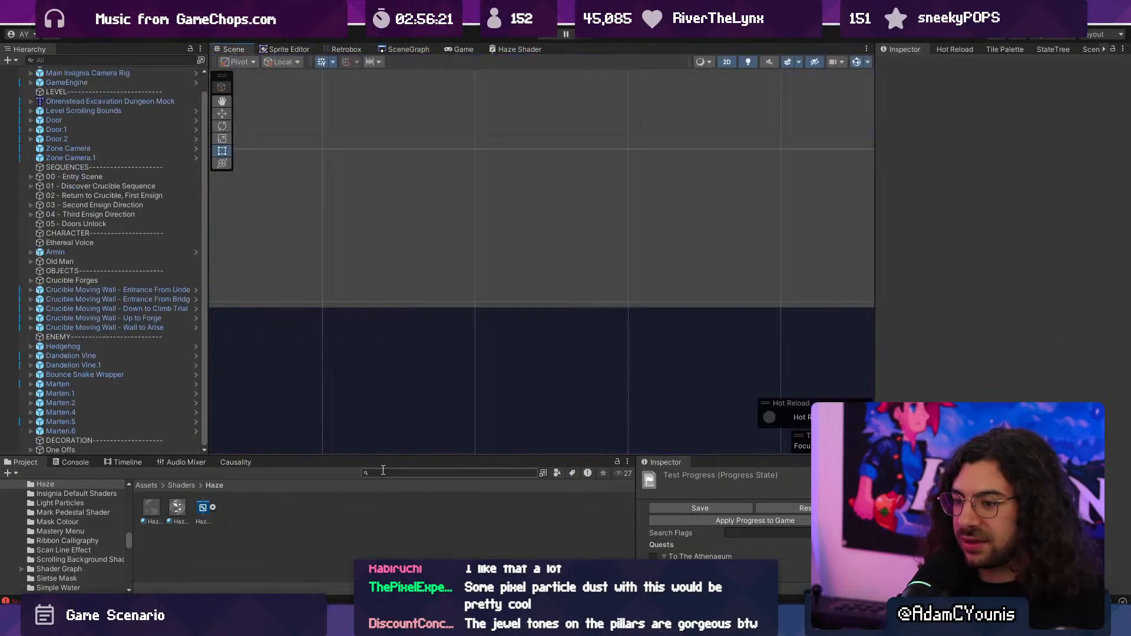
left_click(409, 49)
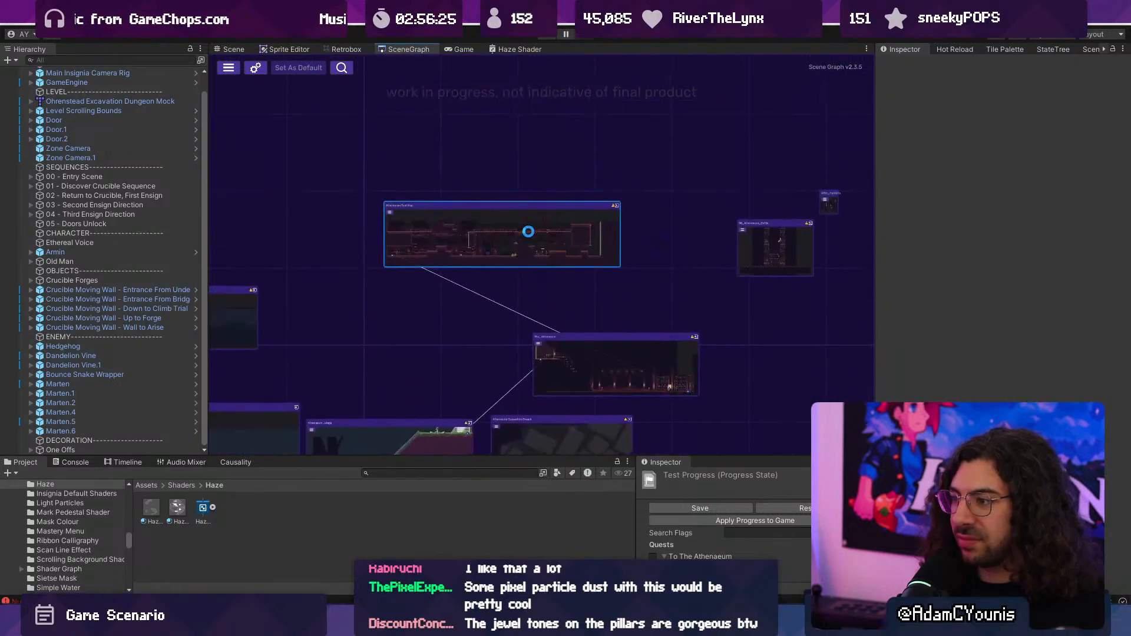
- Search the project assets for "prefabs" and open the main Assets/Prefabs folder
left_click(75, 450)
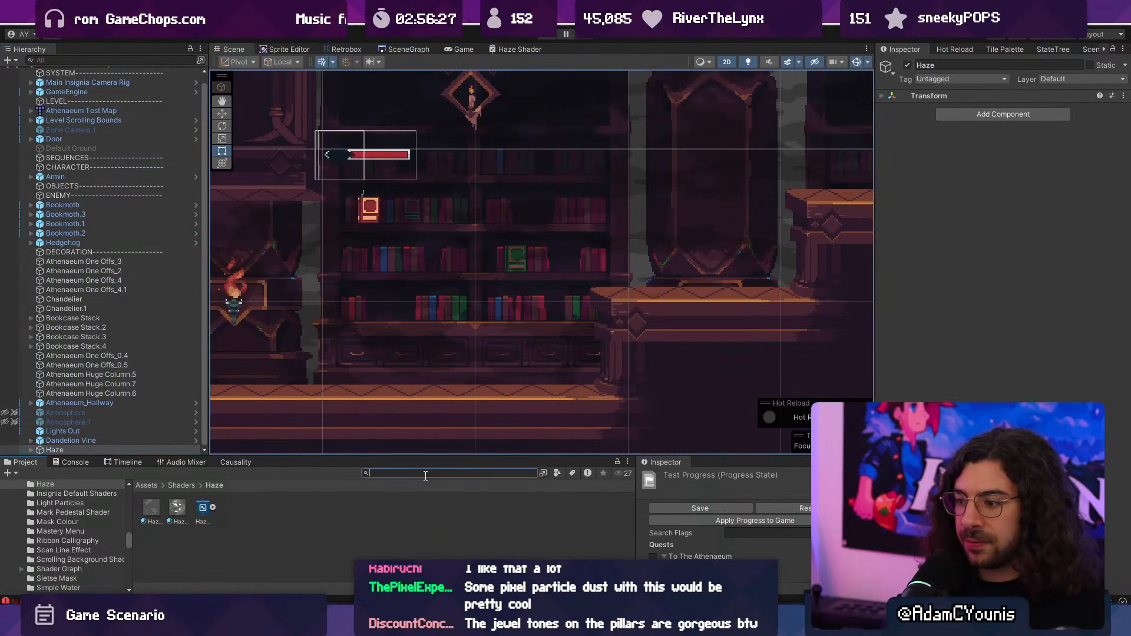
type("prefabs")
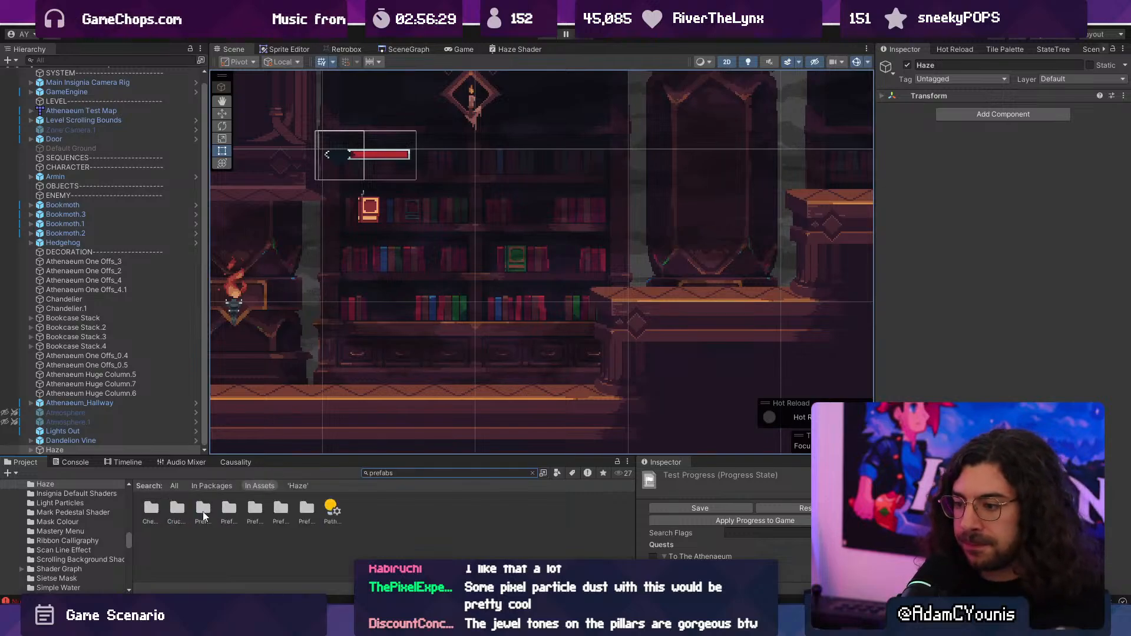
scroll(203, 516, "up", 2, "ctrl")
left_click(281, 527)
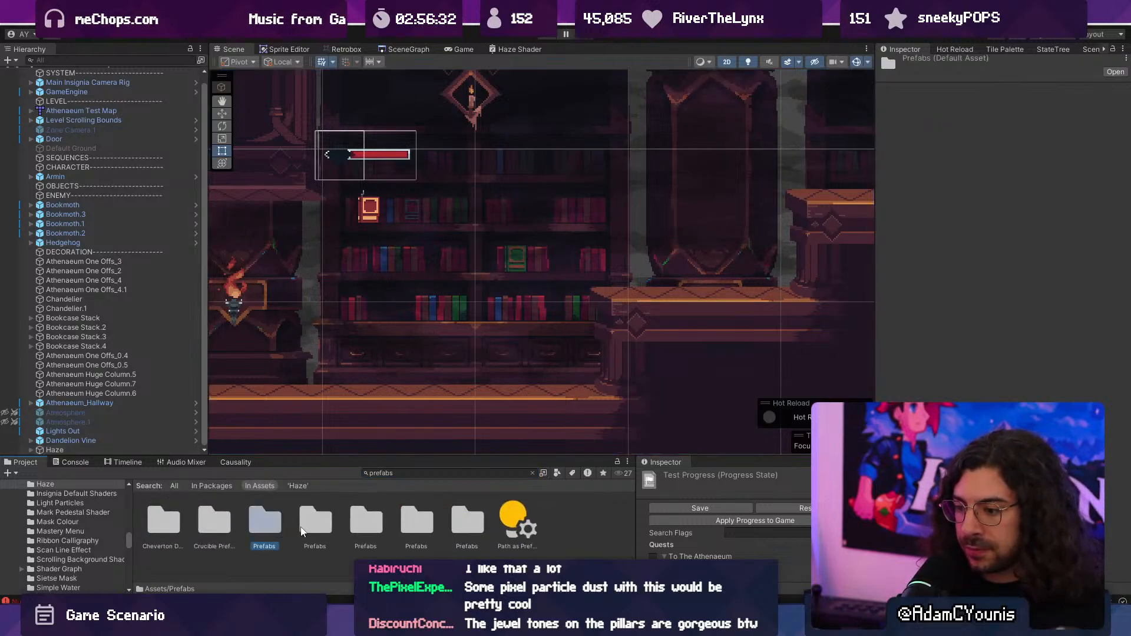
double_click(264, 521)
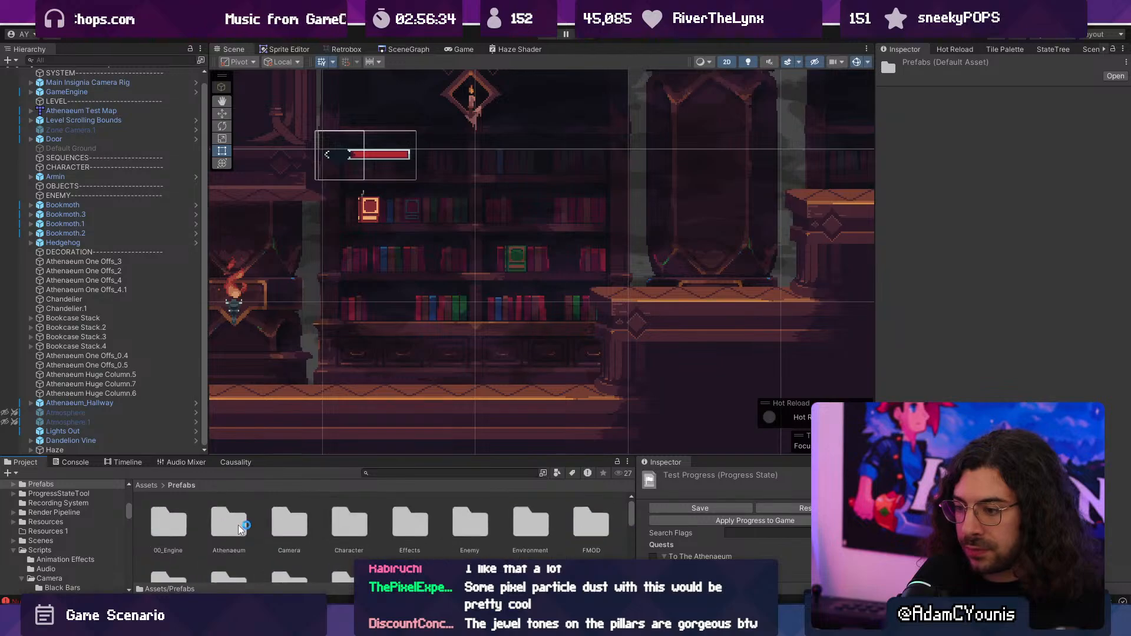
- Look through the Prefabs folder and its Effects and Environment subfolders for a place to store the haze
left_click_drag(341, 457, 343, 432)
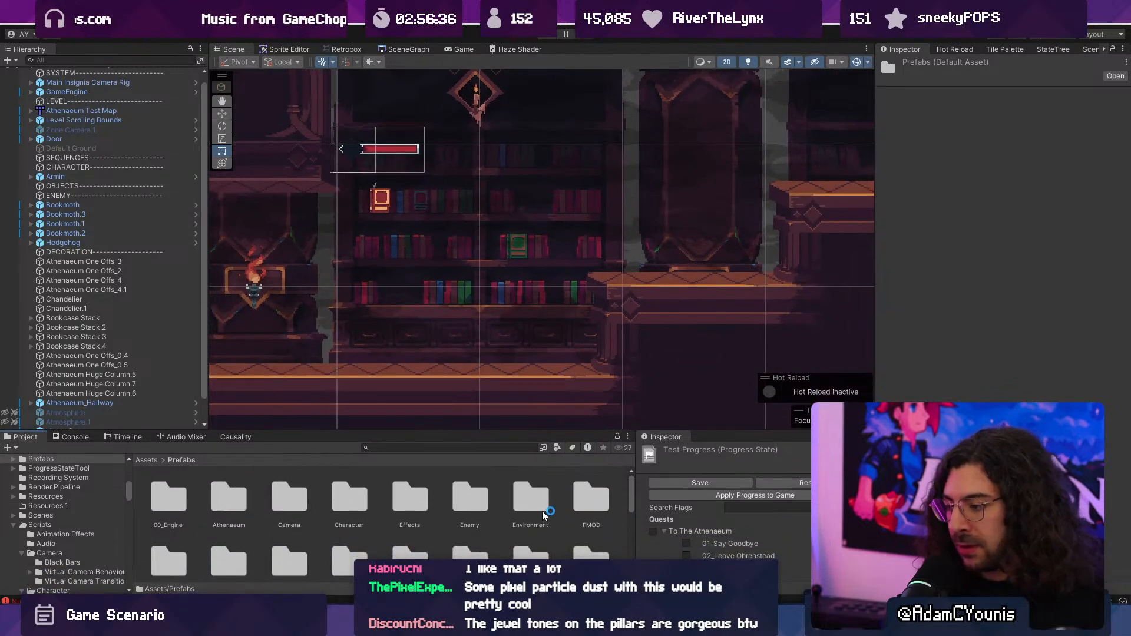
double_click(392, 493)
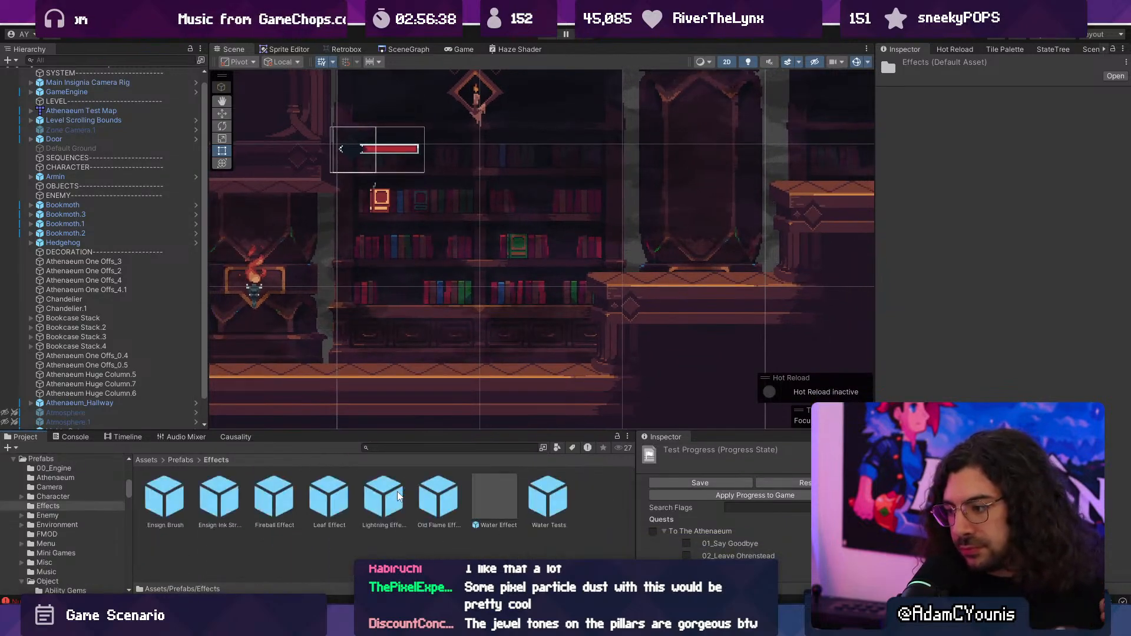
scroll(103, 421, "down", 2)
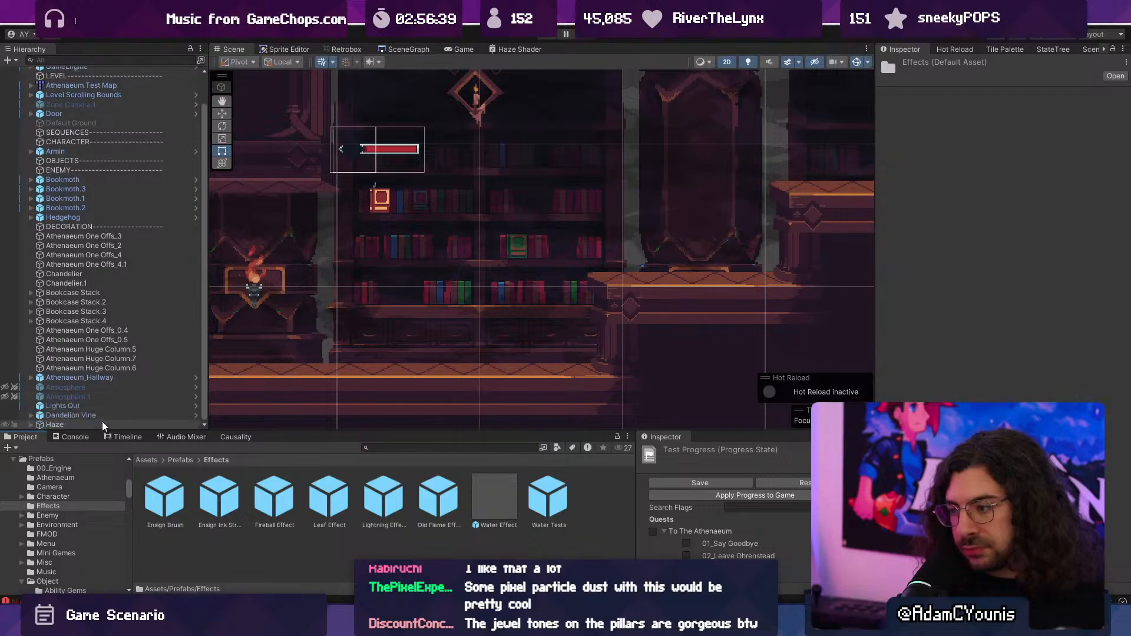
left_click(180, 460)
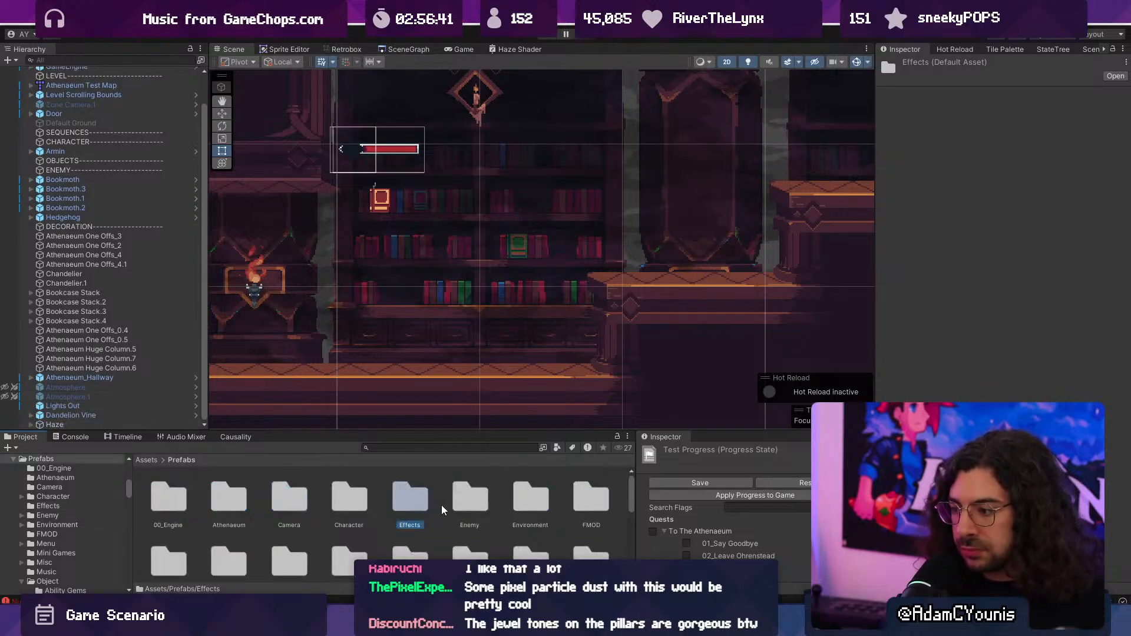
double_click(540, 483)
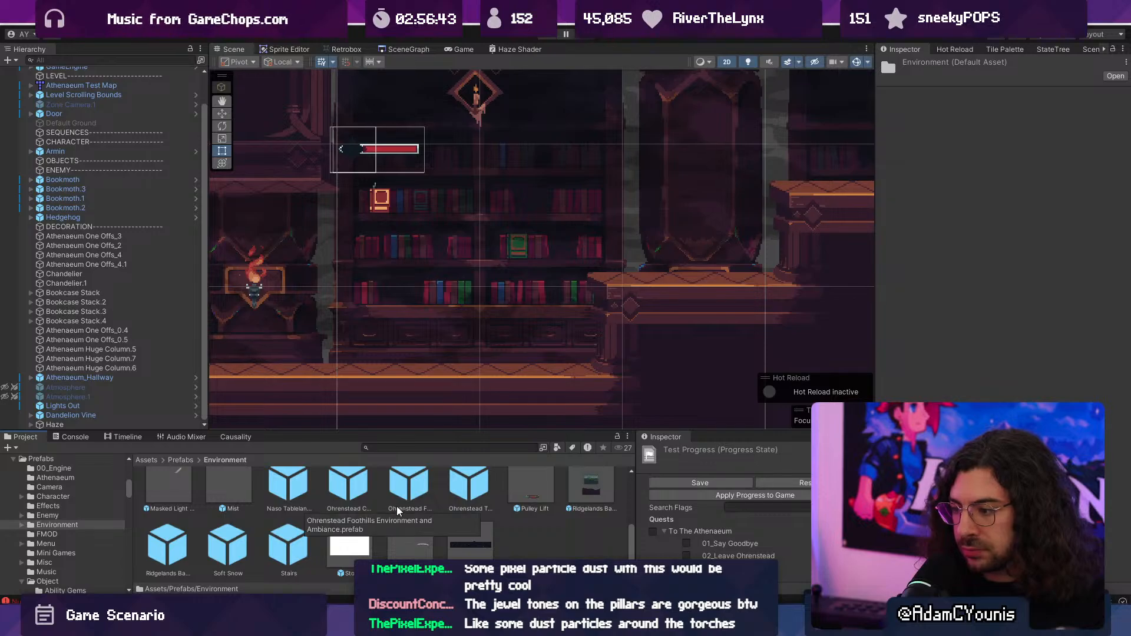
scroll(344, 530, "up", 3)
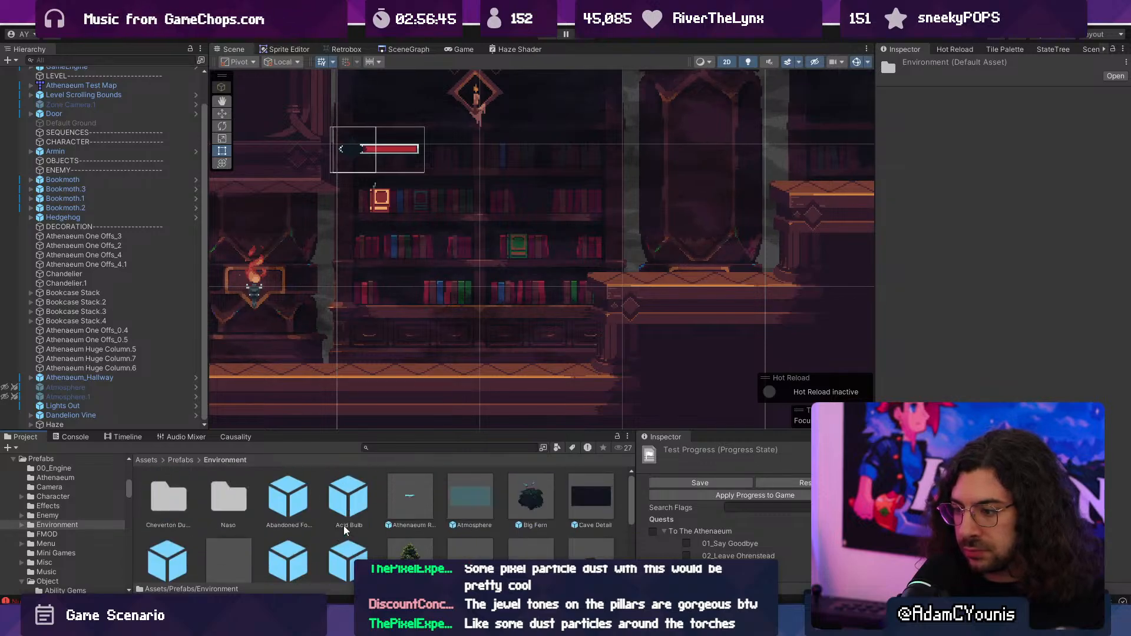
scroll(323, 511, "down", 2)
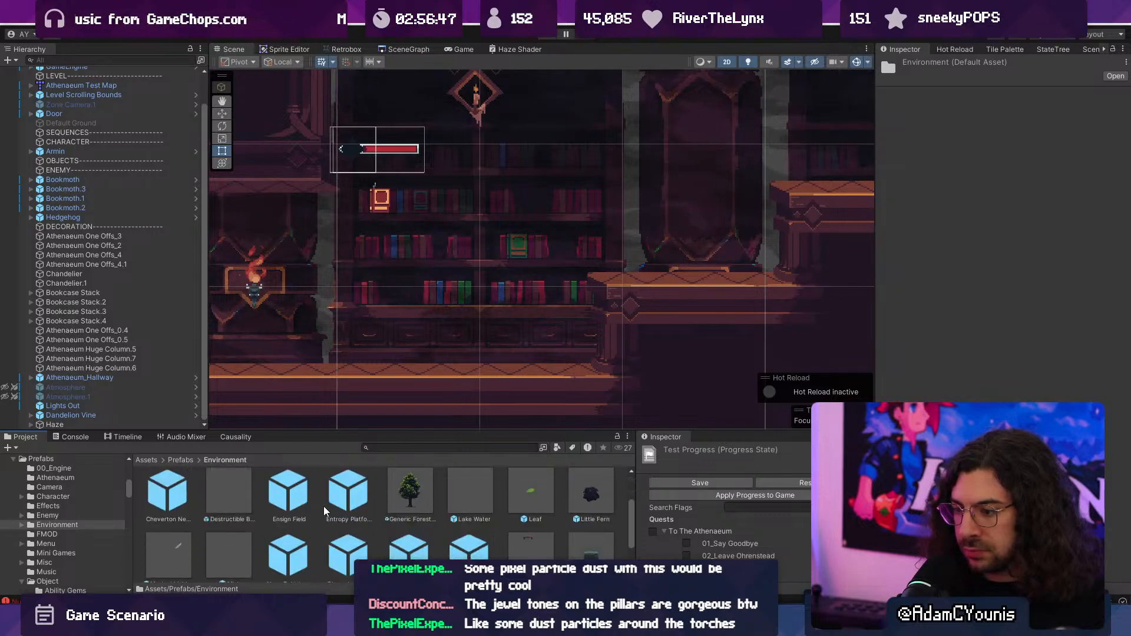
left_click(180, 460)
scroll(356, 516, "down", 1)
left_click_drag(438, 433, 437, 385)
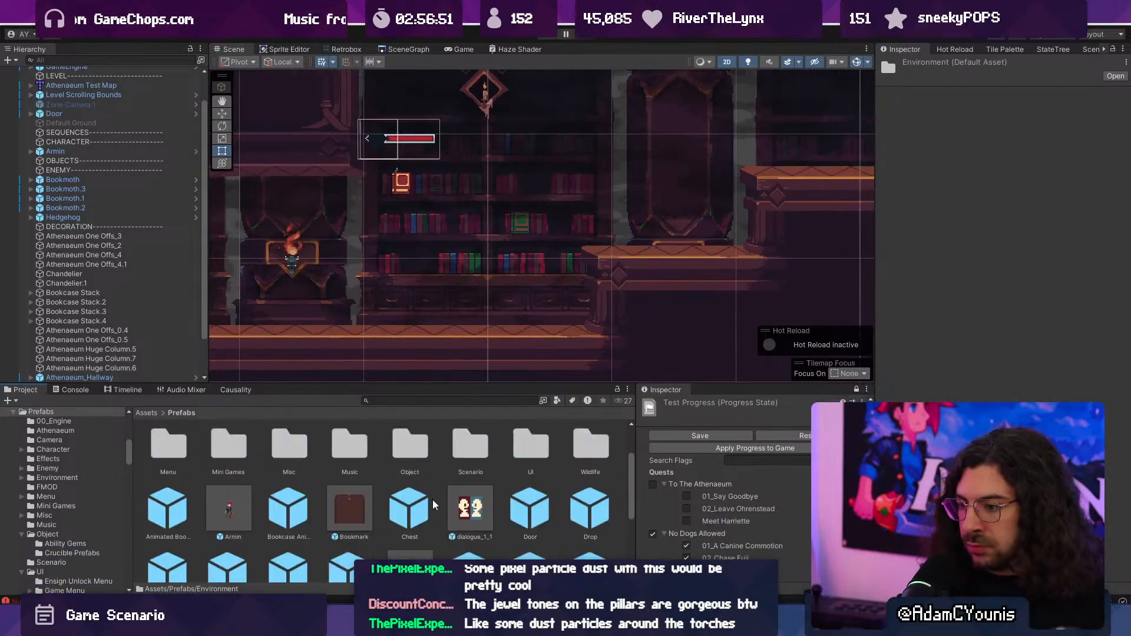
scroll(433, 504, "down", 3)
scroll(429, 507, "up", 5)
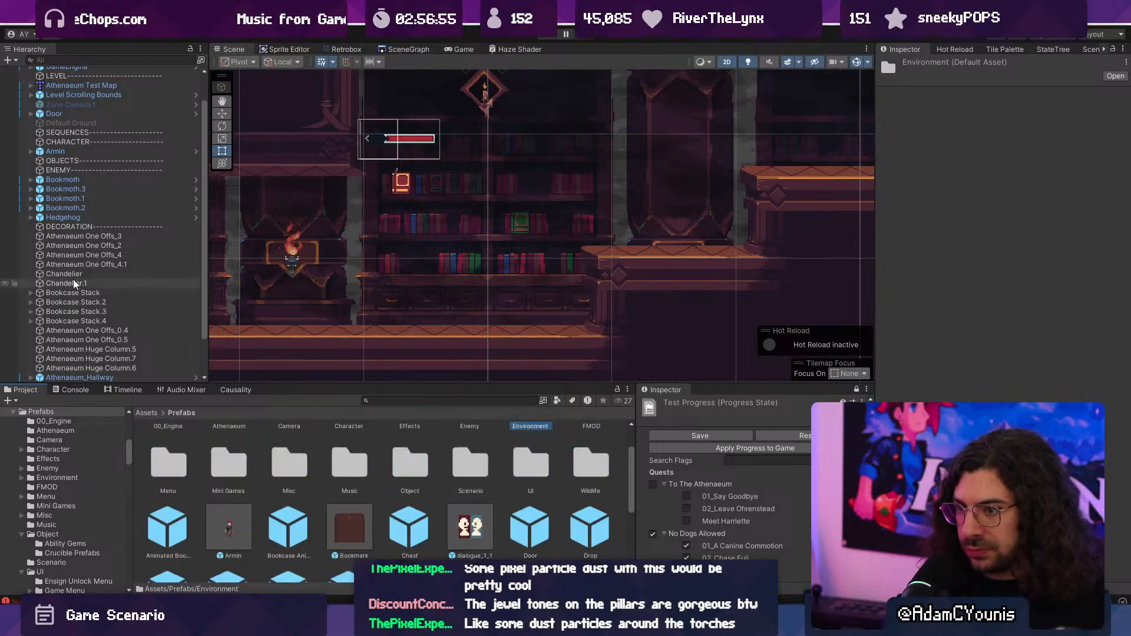
- Locate the Atmosphere object's prefab asset and save the Haze group as a prefab in the same Environment folder
scroll(113, 175, "down", 3)
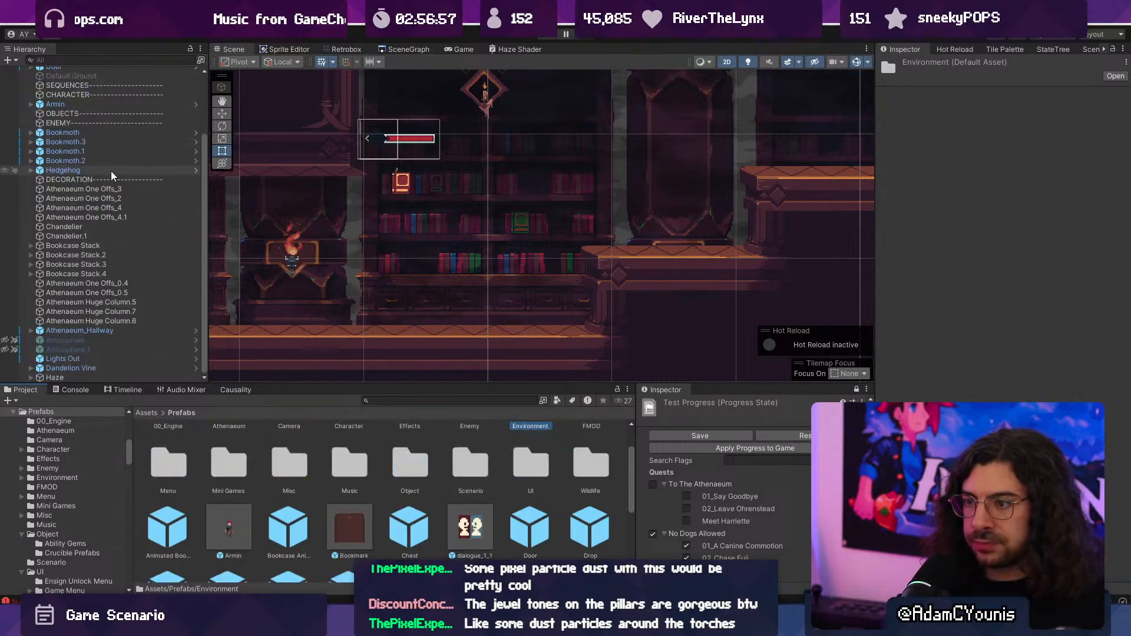
left_click(108, 340)
right_click(108, 340)
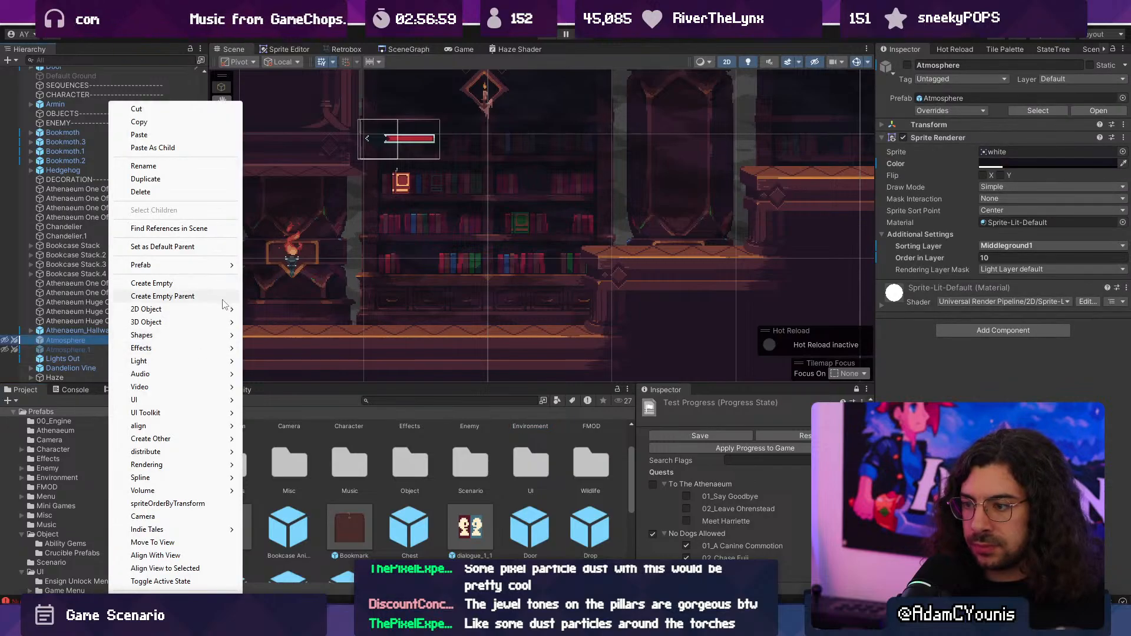
mouse_move(227, 265)
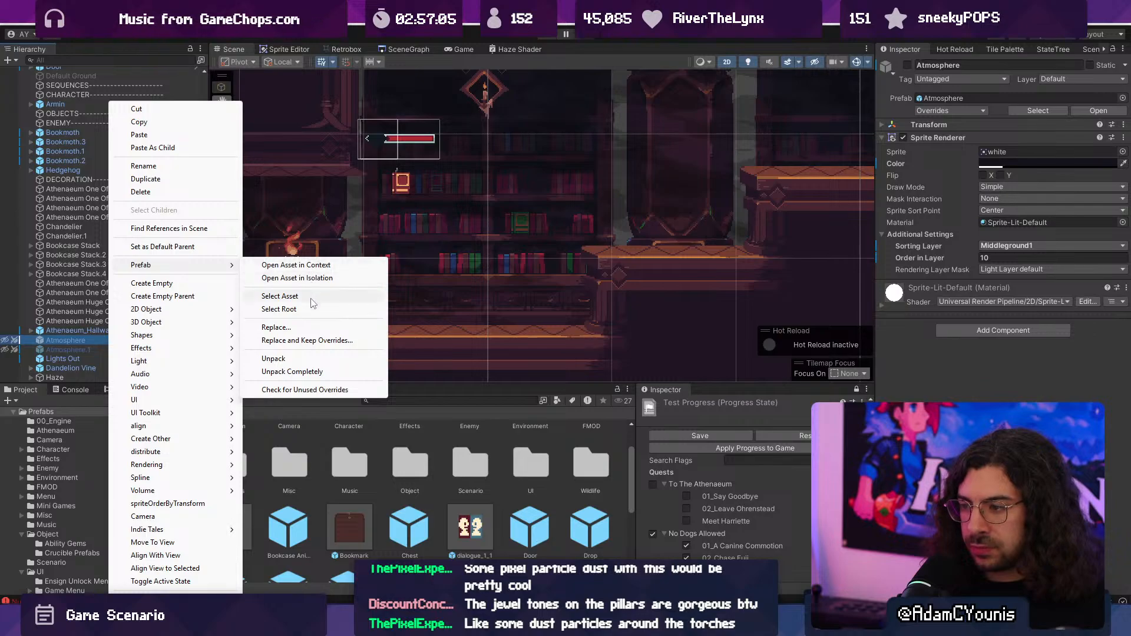
left_click(280, 296)
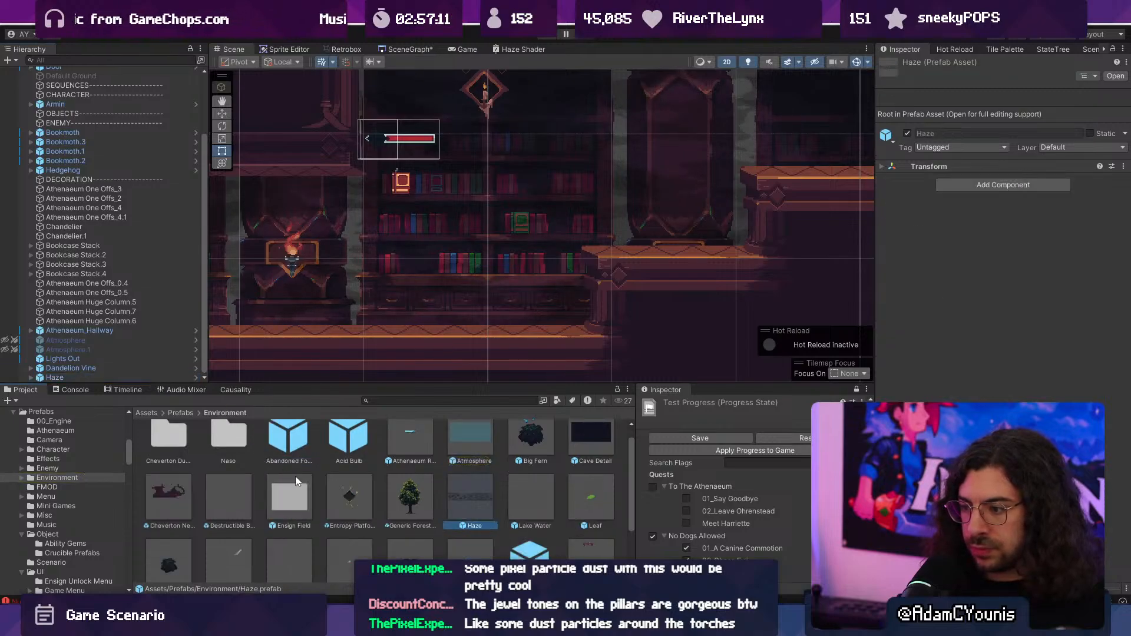
- Open the Ohrenstead Excavation Dungeon scene from the level map and add the Haze prefab under the DECORATION header
left_click(401, 49)
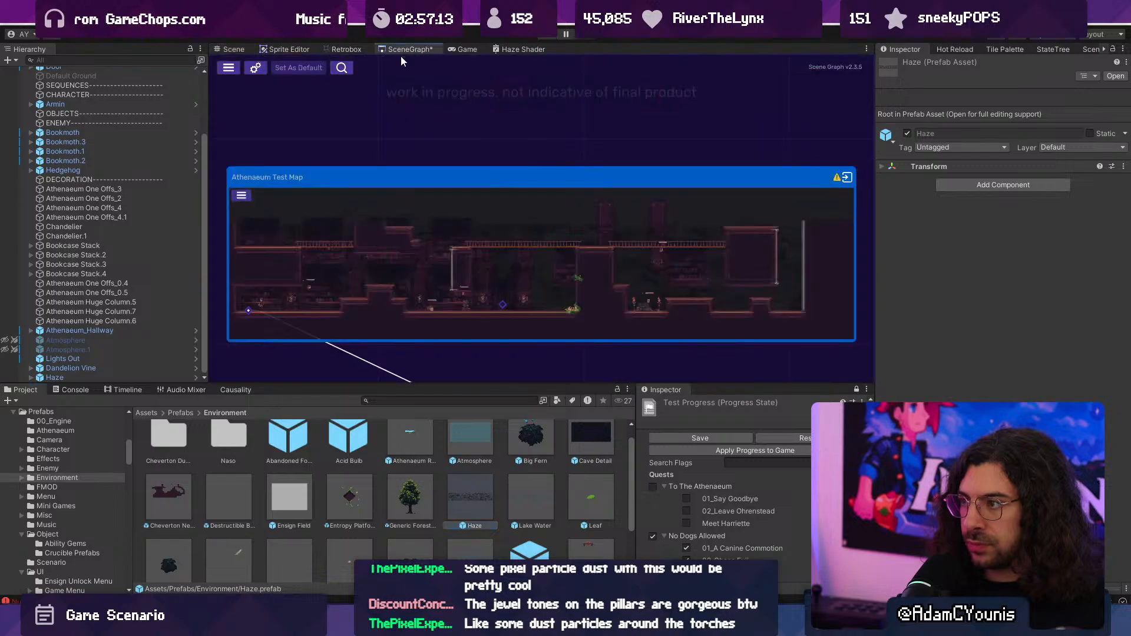
scroll(629, 269, "up", 3)
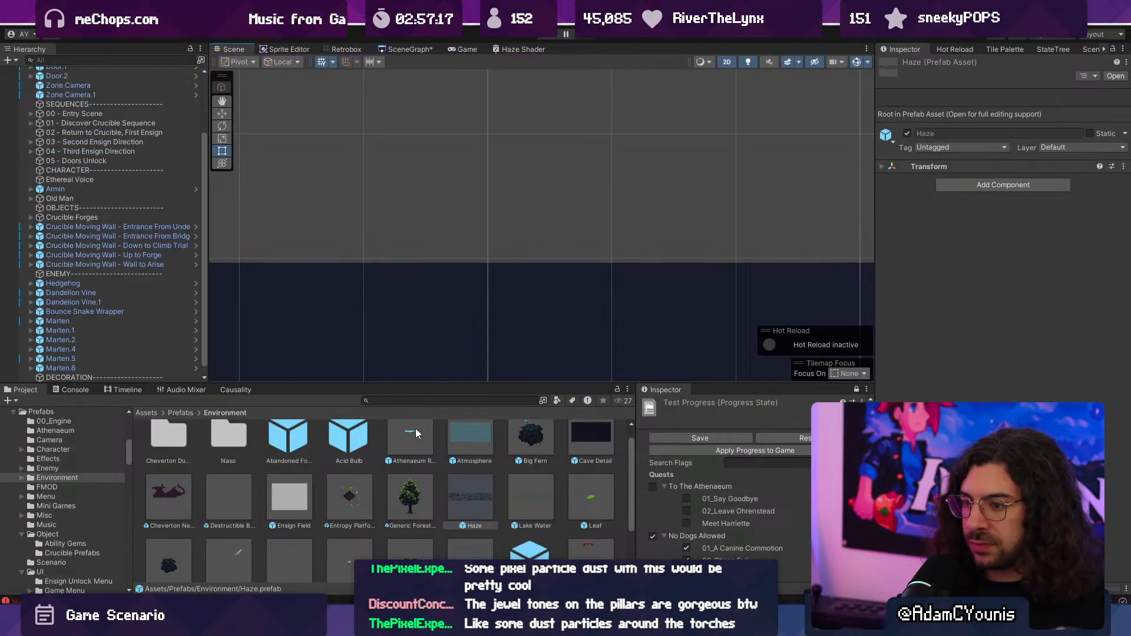
scroll(188, 295, "down", 1)
left_click_drag(70, 358, 80, 374)
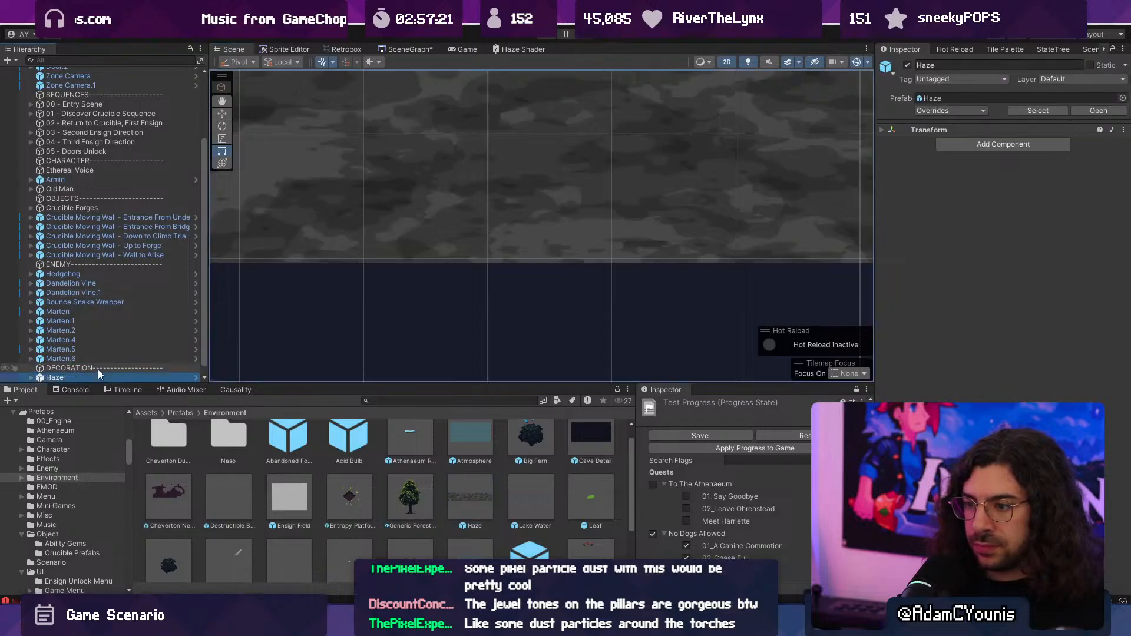
- Move the Haze object down onto the upper part of the dungeon, to about X 8.44, Y -4.05
scroll(511, 220, "down", 5)
scroll(510, 197, "down", 3)
key("w")
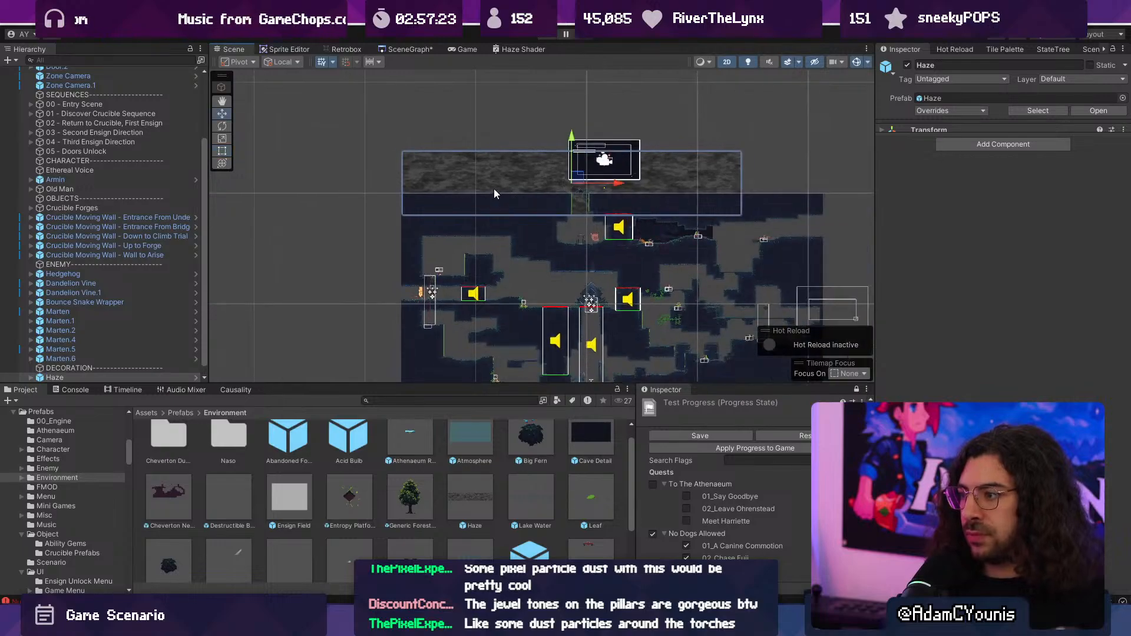
left_click_drag(575, 177, 576, 232)
middle_click_drag(626, 290, 464, 224)
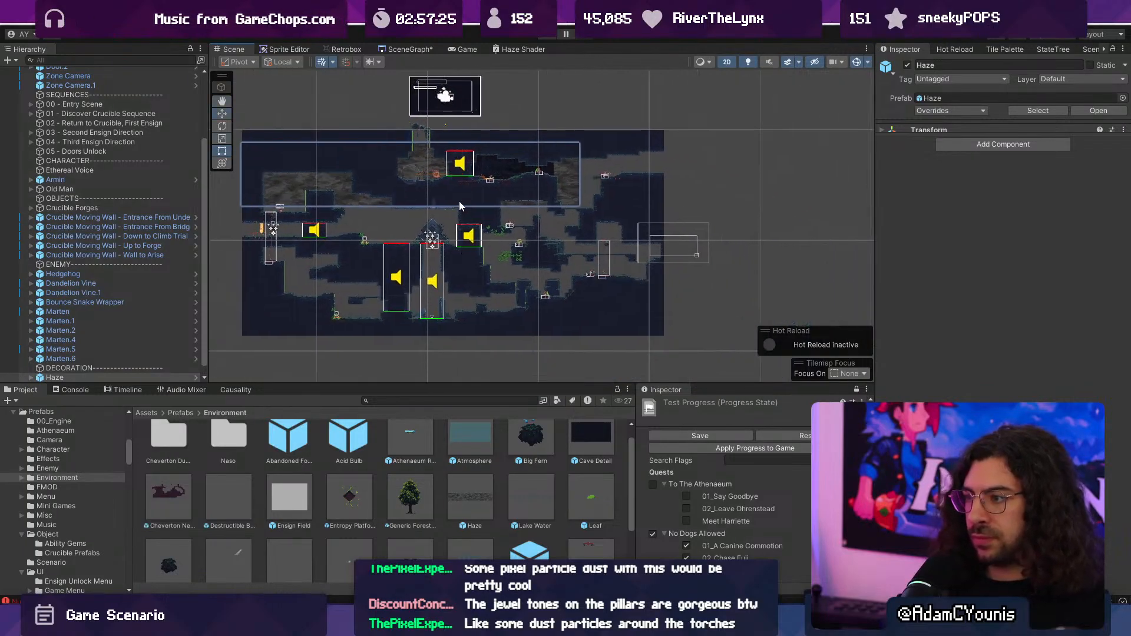
- Scale the Haze object to X 1.68 and Y 4.78, and move it to about X 12.53, Y -7.56 to cover the dungeon
key("y")
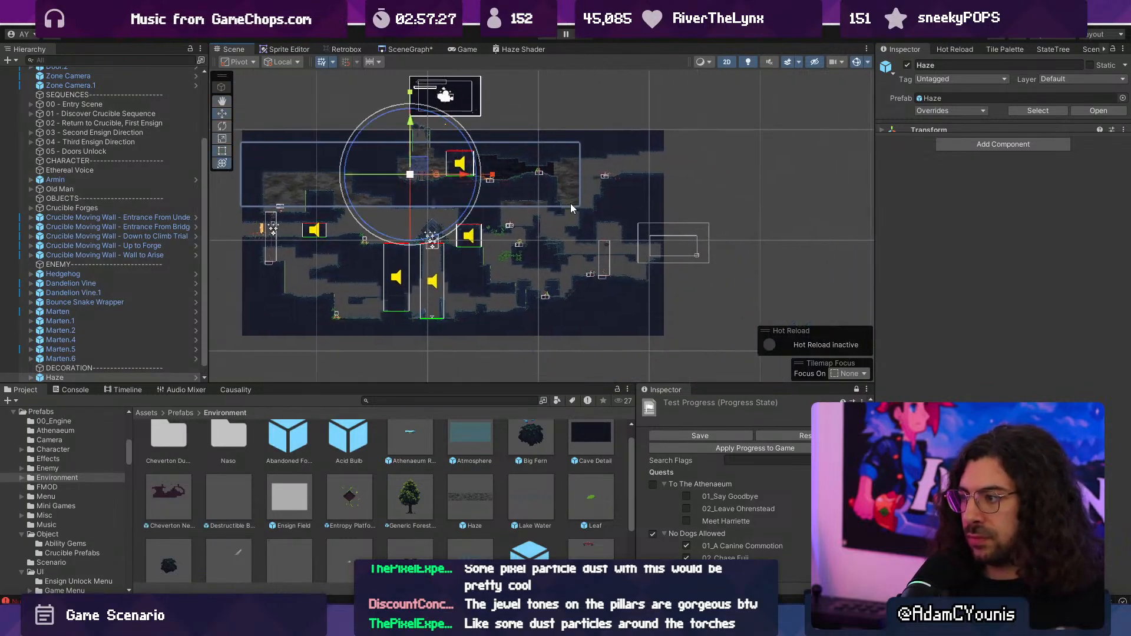
left_click(929, 129)
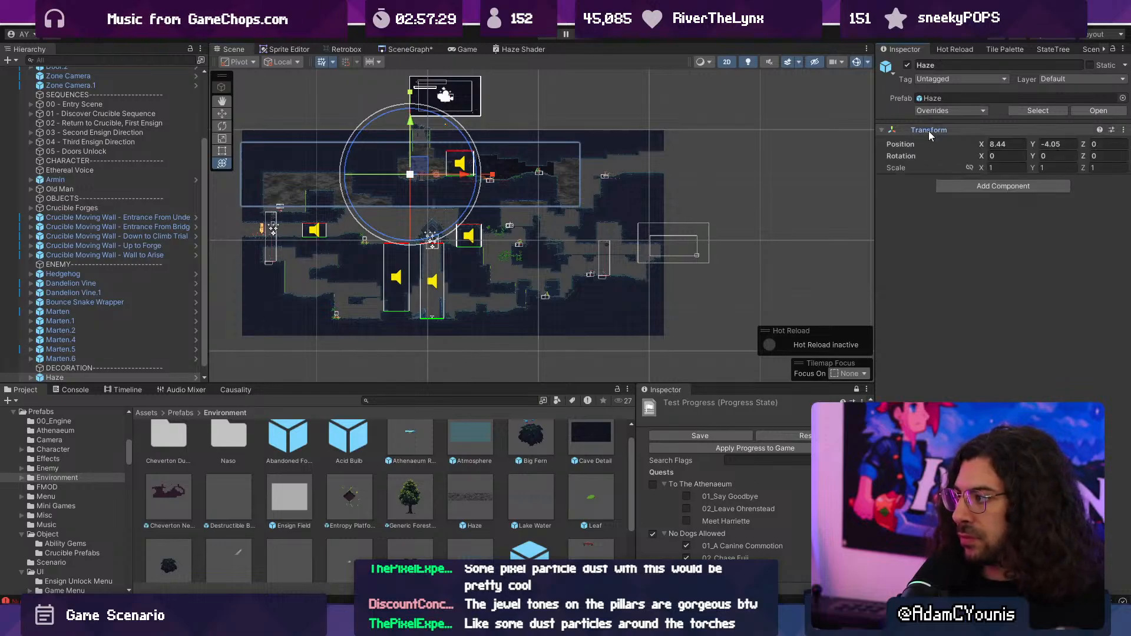
left_click_drag(1032, 167, 1065, 168)
middle_click_drag(390, 189, 446, 199)
key("w")
left_click_drag(473, 178, 517, 217)
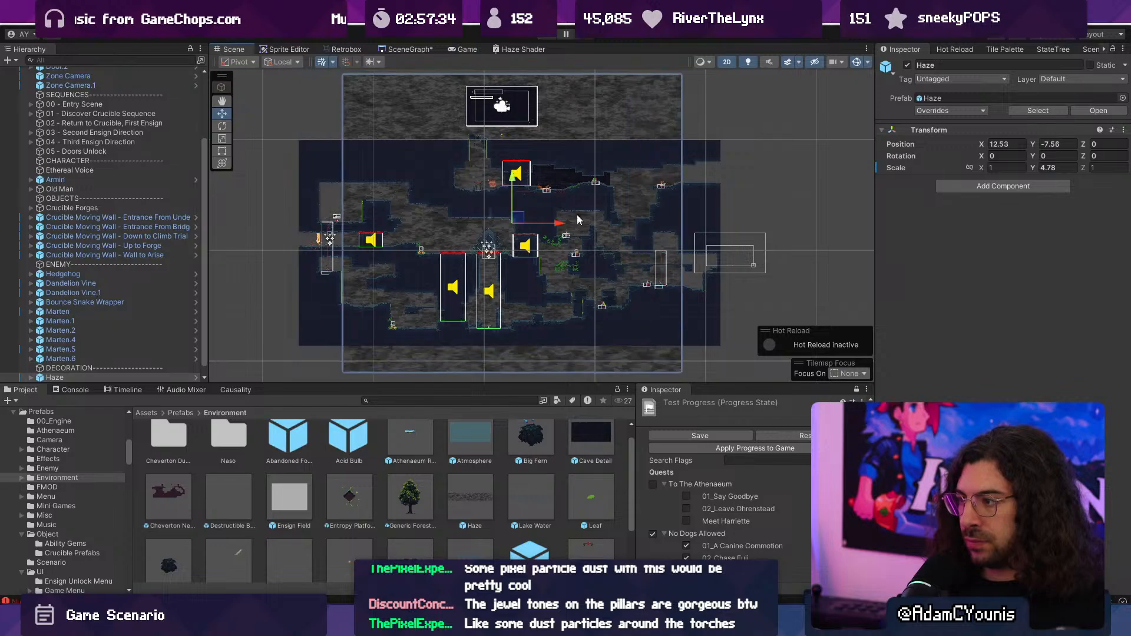
type("1.68")
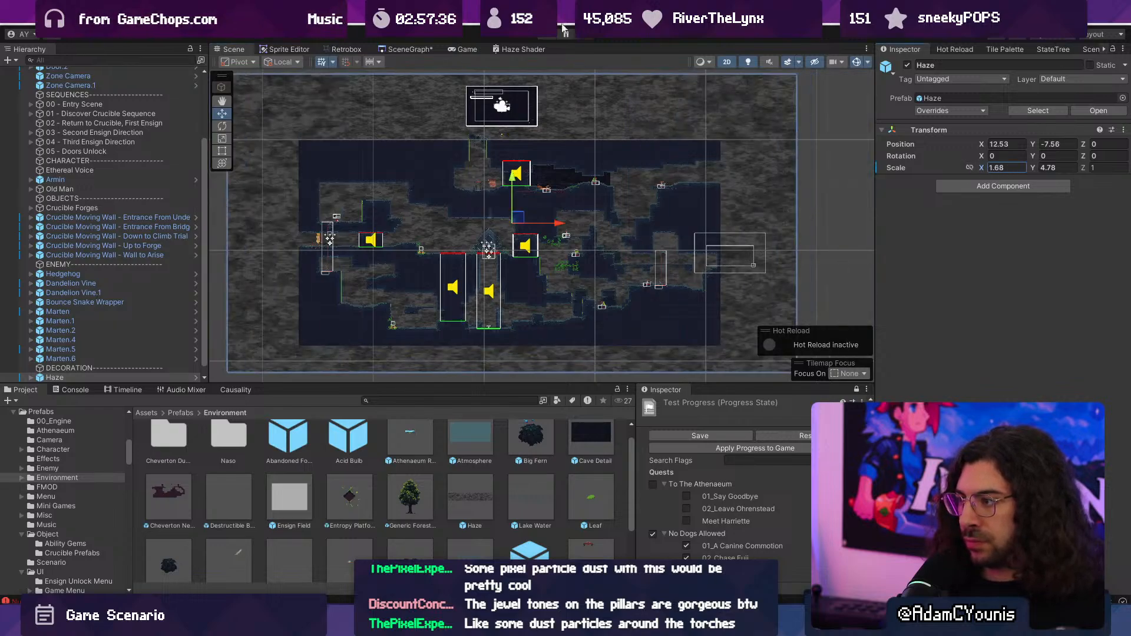
- Play-test the dungeon by running Armin east to the crucible monument to check the haze, and stop the game
left_click(549, 37)
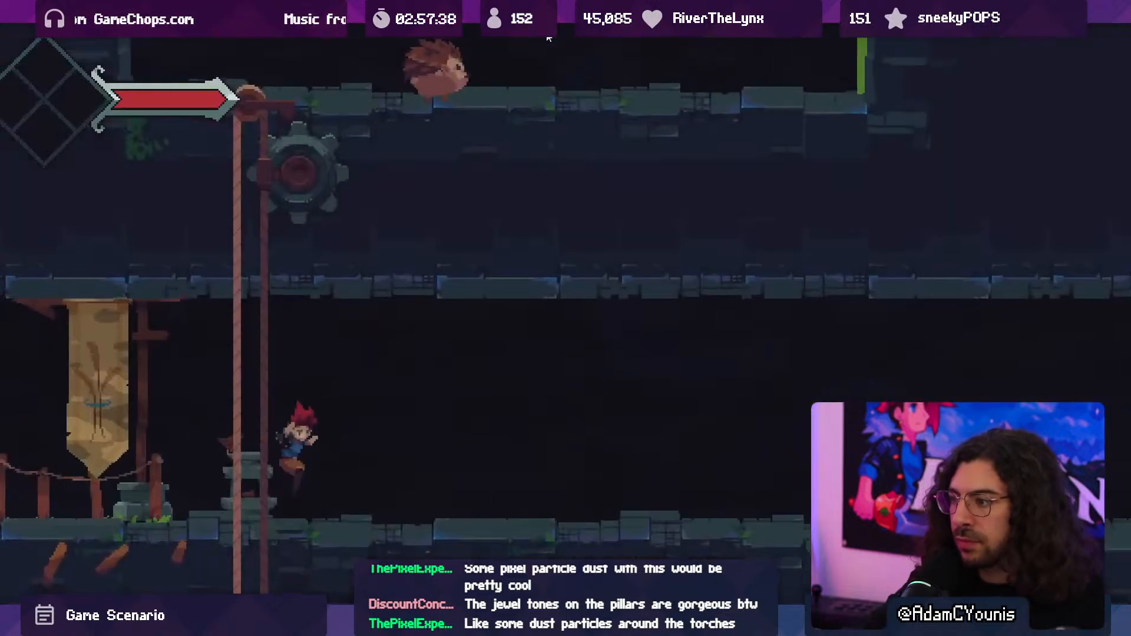
key("Right")
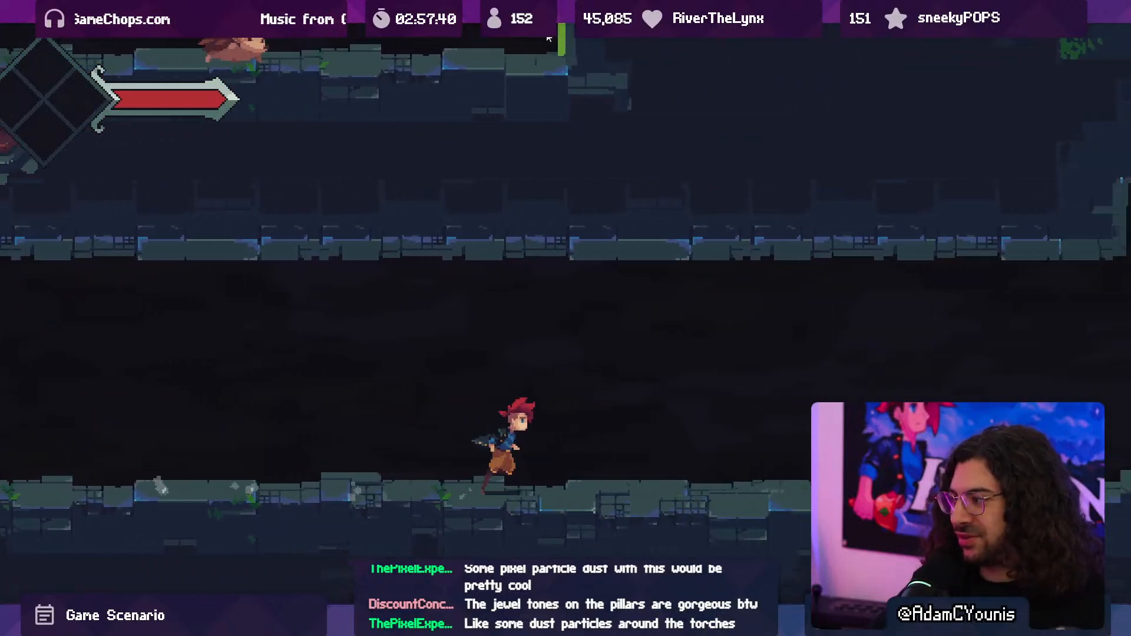
key("space")
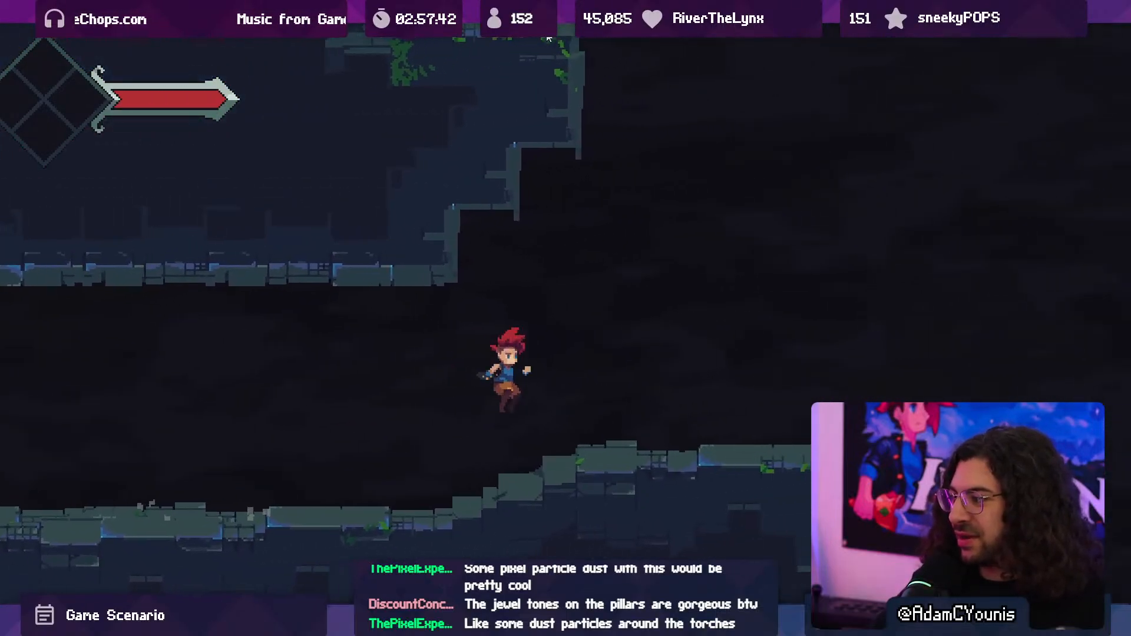
key("space")
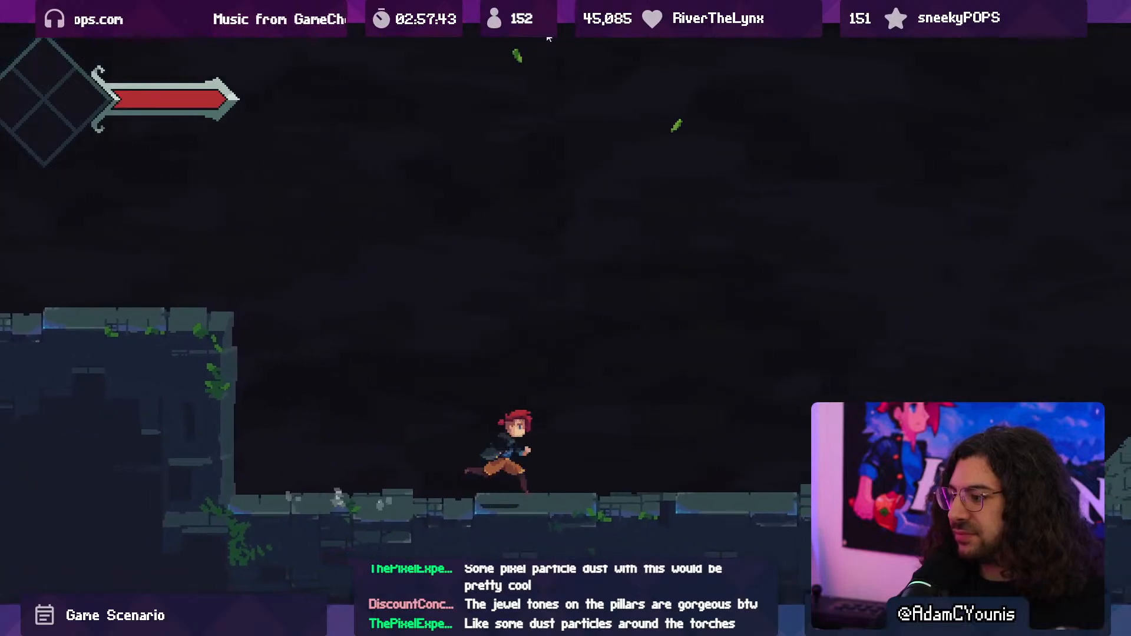
key("Right")
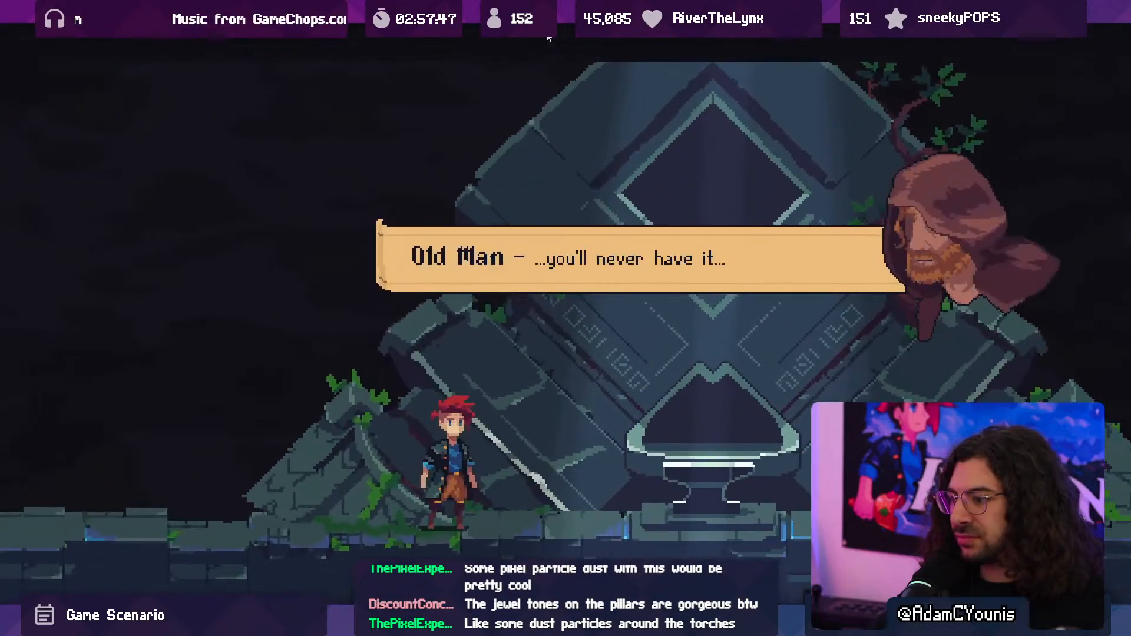
key("F10")
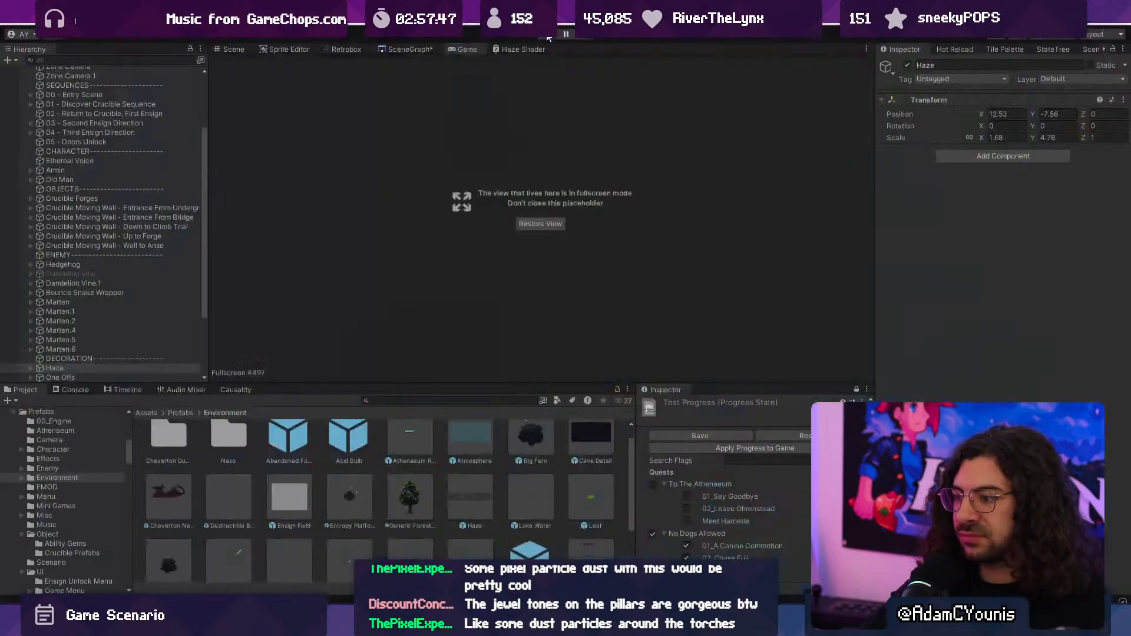
left_click(549, 39)
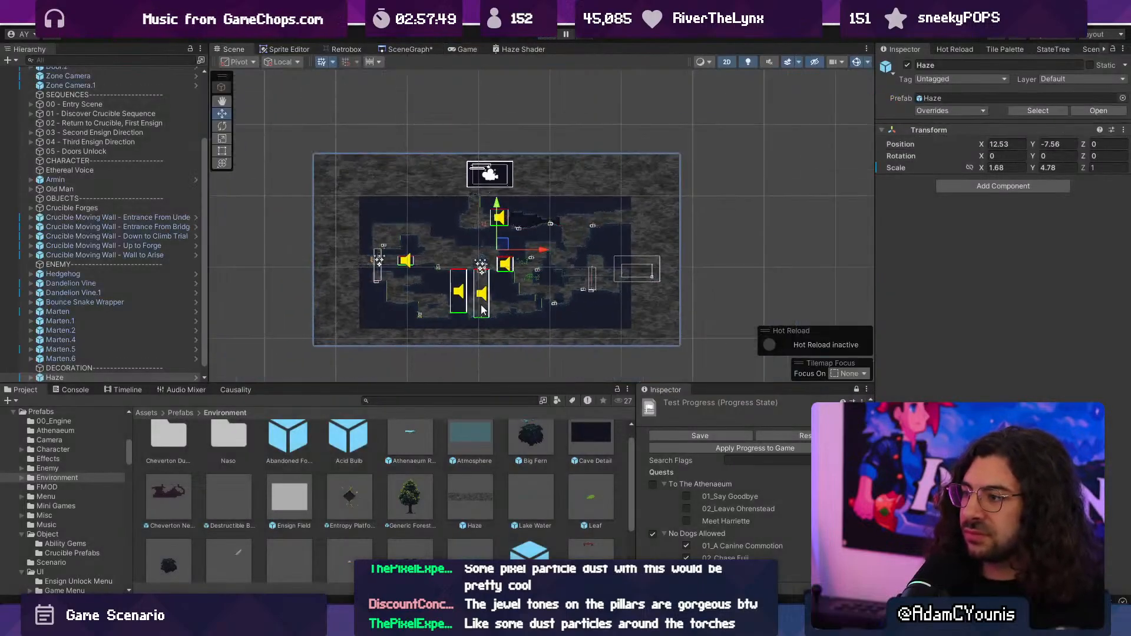
- Set the Order in Layer of the Haze object's Layer 1 and Layer 2 to 15
scroll(448, 251, "up", 5)
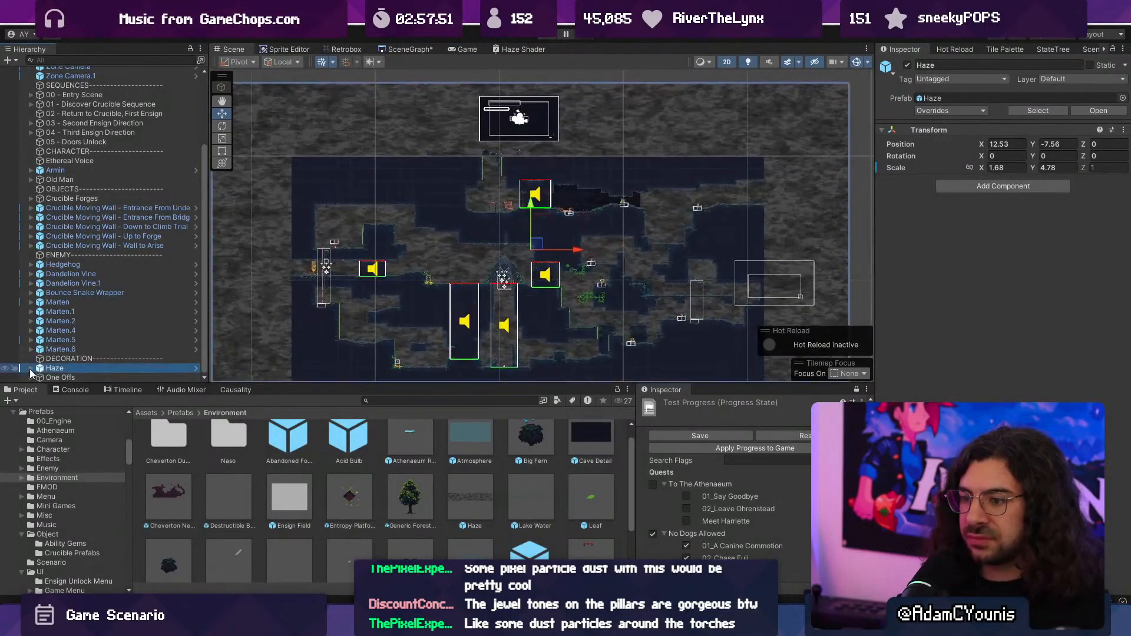
left_click(30, 368)
left_click(77, 377)
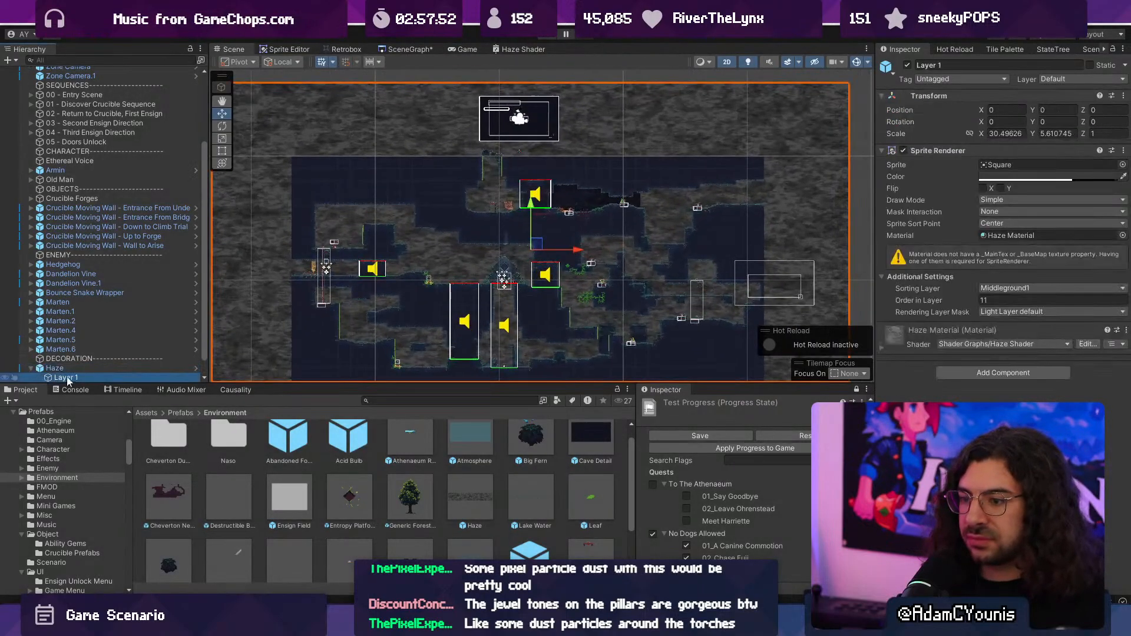
left_click(995, 299)
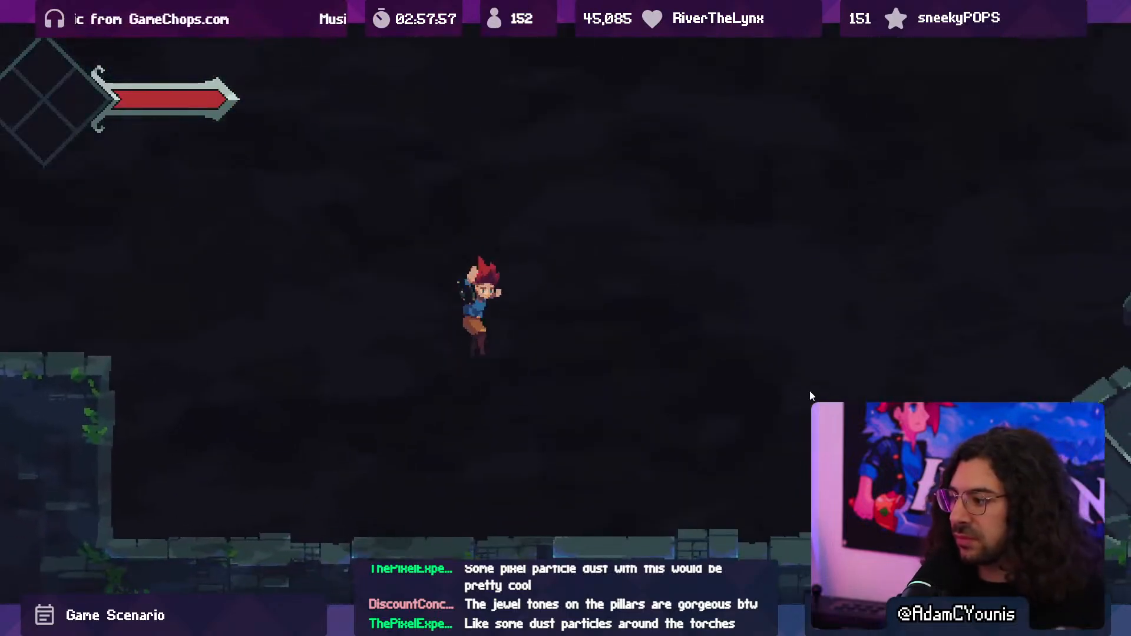
- Play-test the haze's new draw order up to the Old Man's dialogue at the crucible, and stop the game
key("d")
key("space")
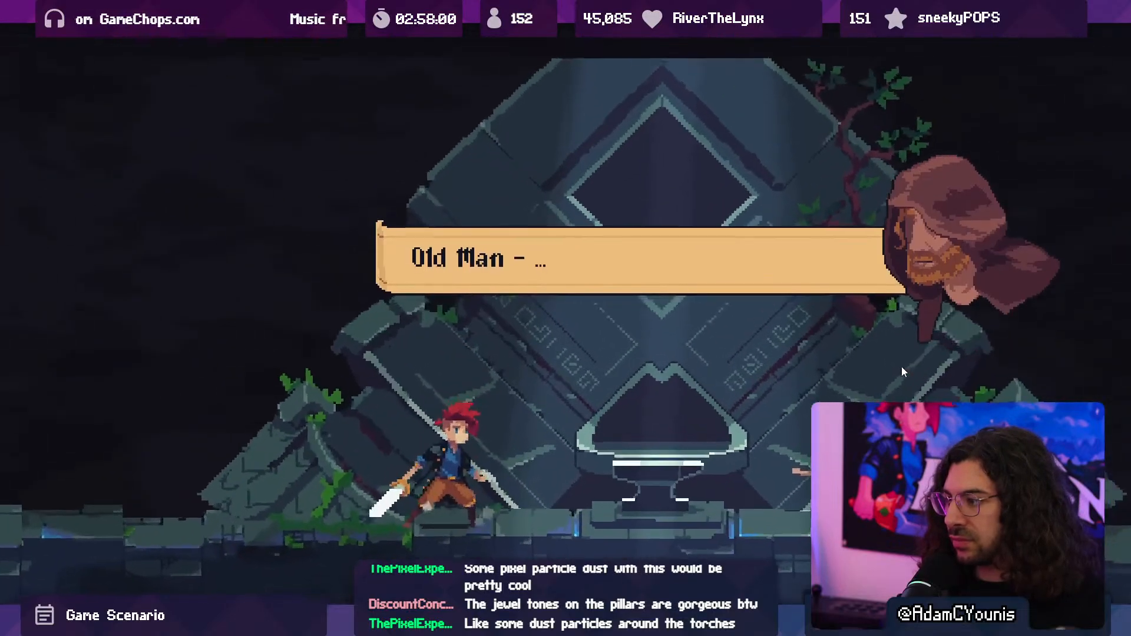
key("space")
key("space")
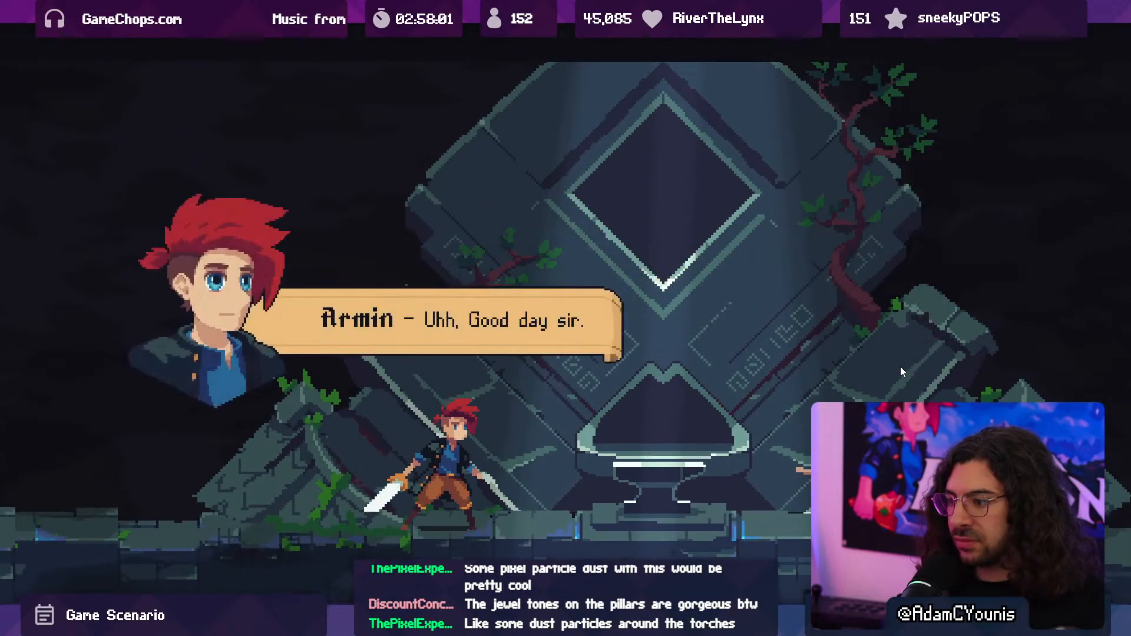
key("F10")
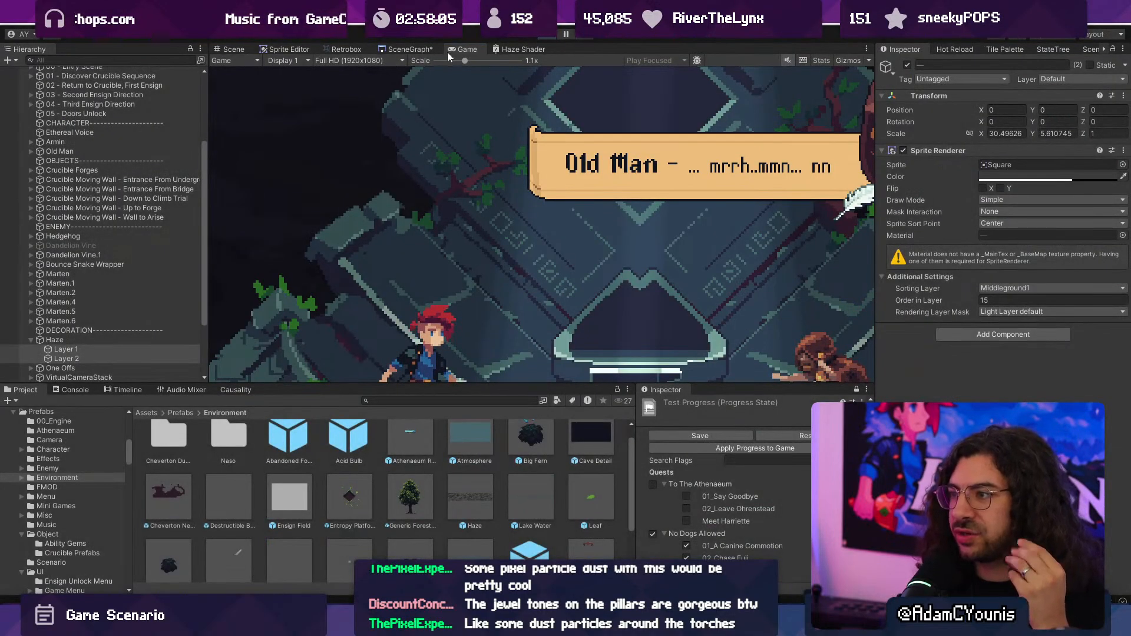
key("ctrl+p")
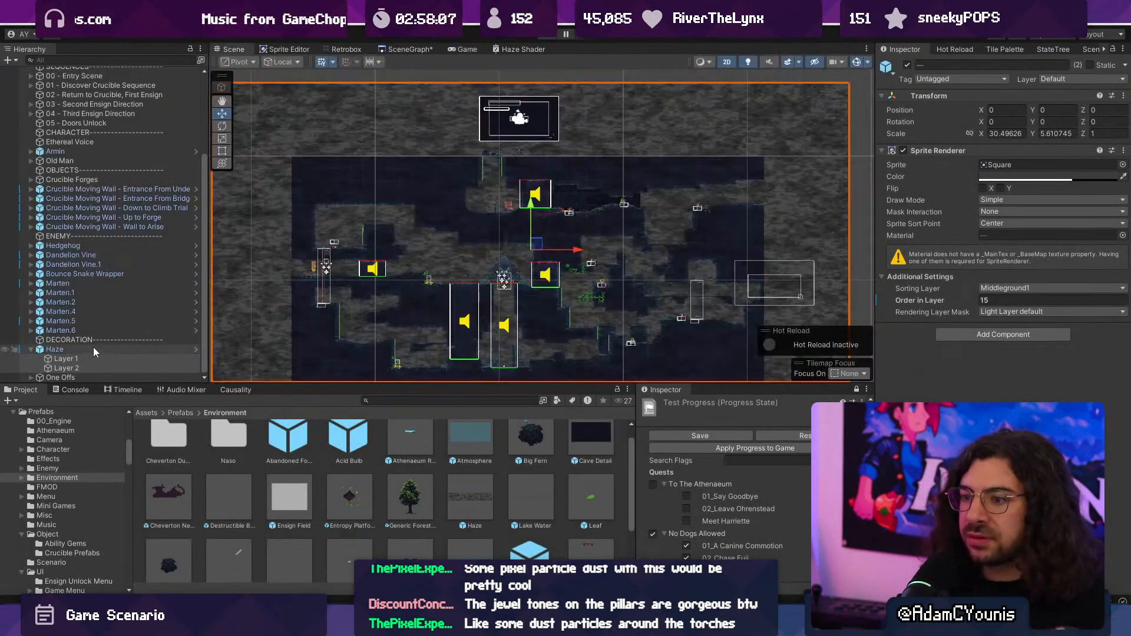
- Select Armin and play-test the haze down to the hanging lift, with the game view scaled to 0.5x
scroll(103, 282, "up", 5)
left_click(99, 268)
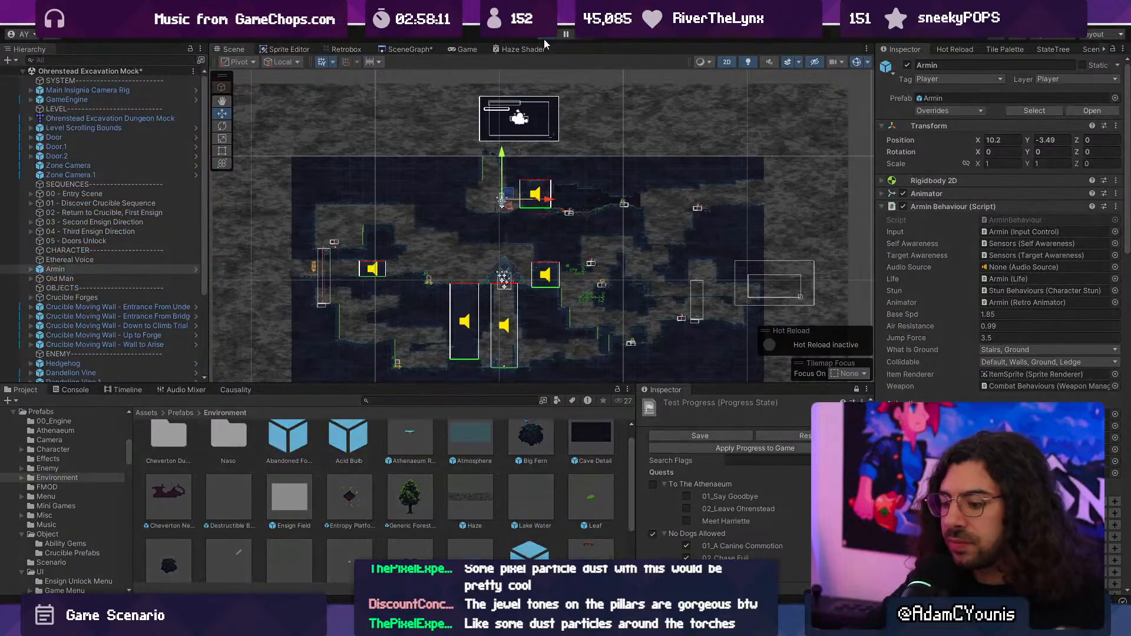
left_click(543, 39)
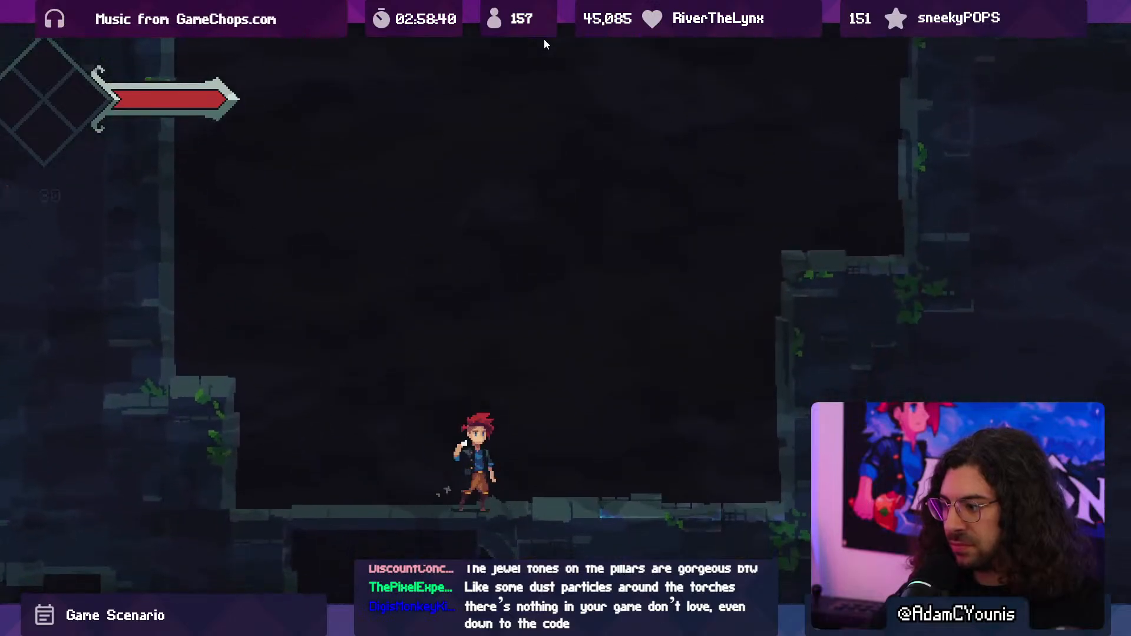
key("F10")
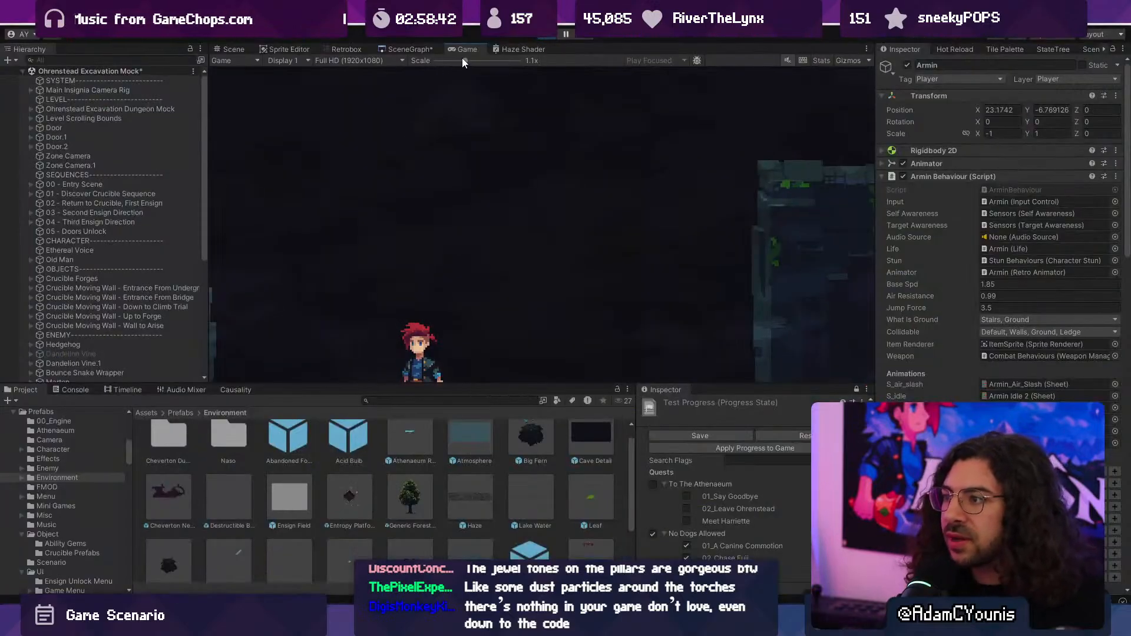
key("F10")
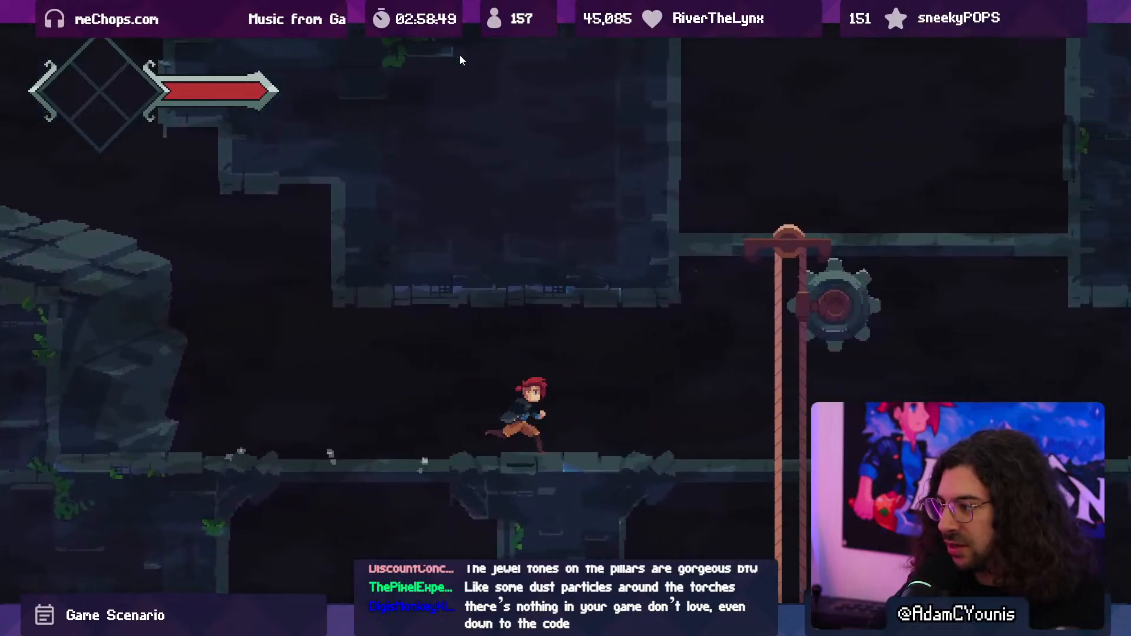
key("F10")
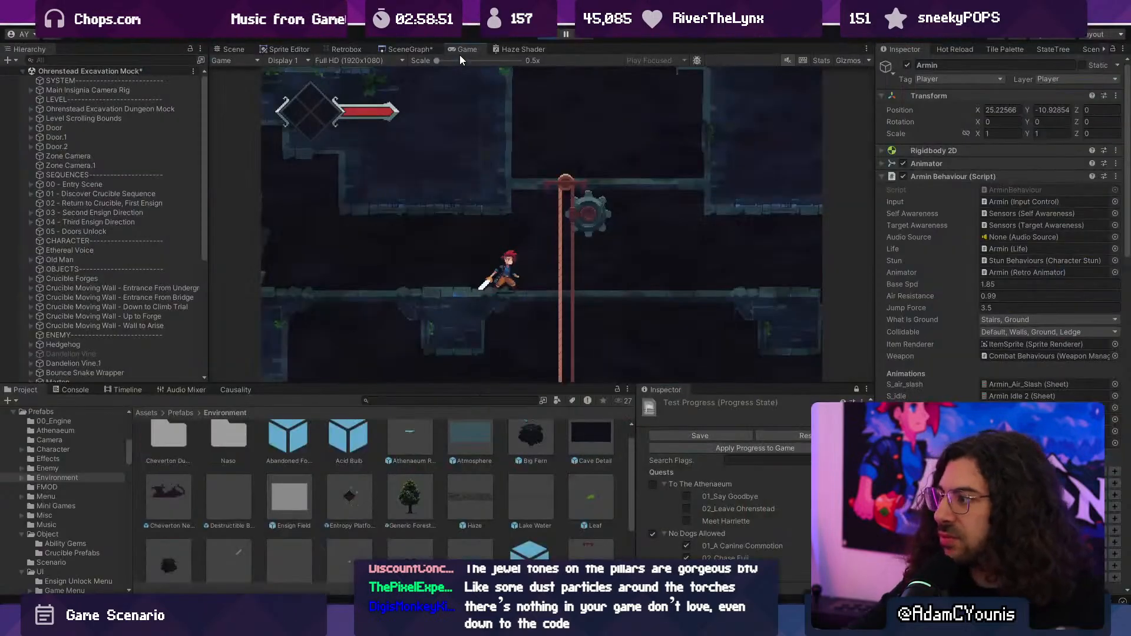
- Show the game view's rendering statistics, collapse the Armin Behaviour component, select the SYSTEM header and return the game to fullscreen
left_click(822, 60)
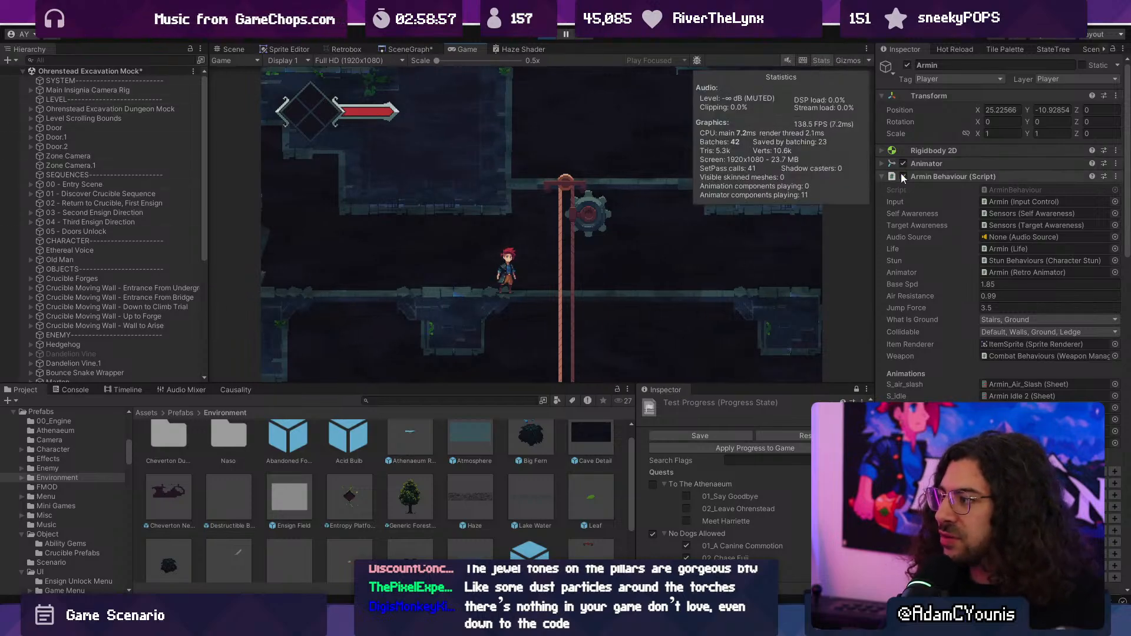
left_click(882, 175)
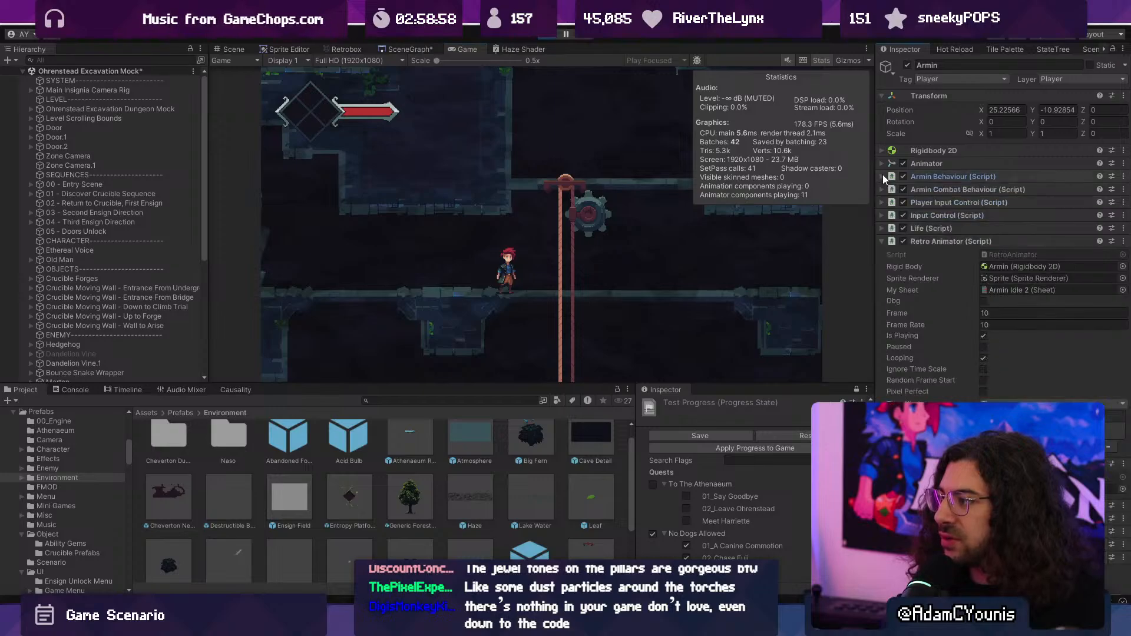
left_click(48, 82)
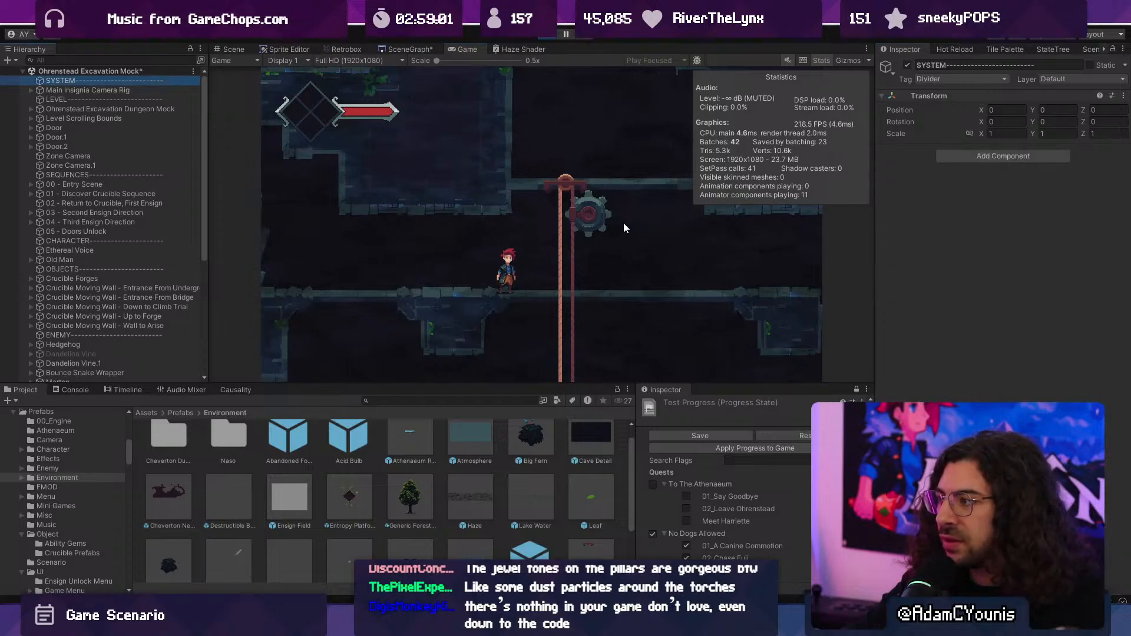
key("shift+space")
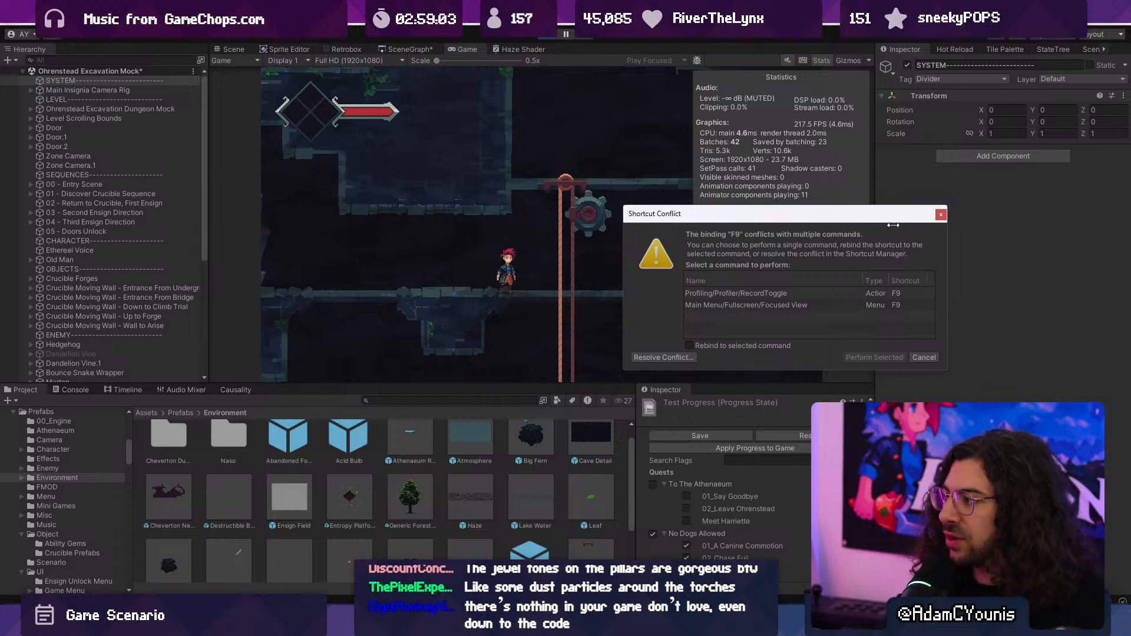
key("Escape")
key("shift+space")
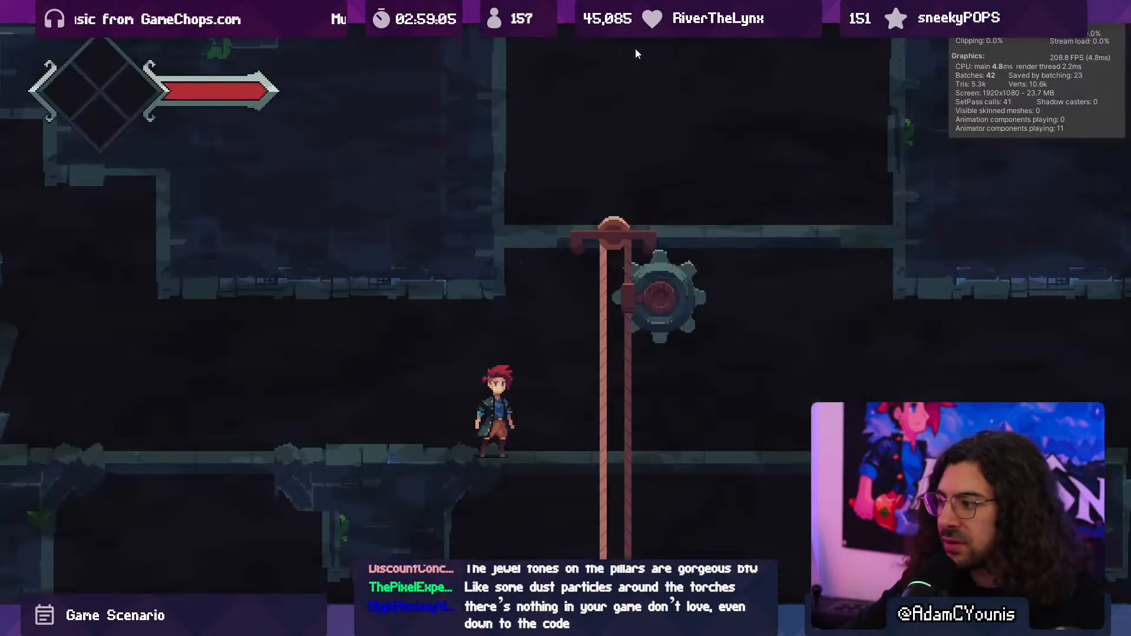
- Run Armin past the gear, drop to the lift's lower floor and fight the marten there while watching the haze and statistics
key("Right")
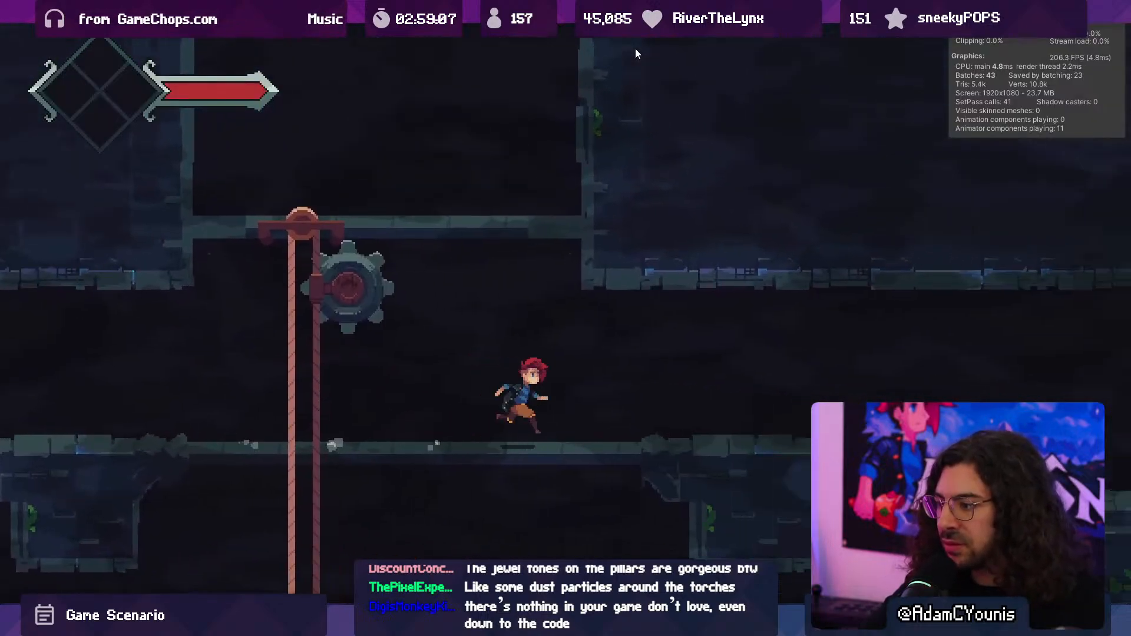
key("Right")
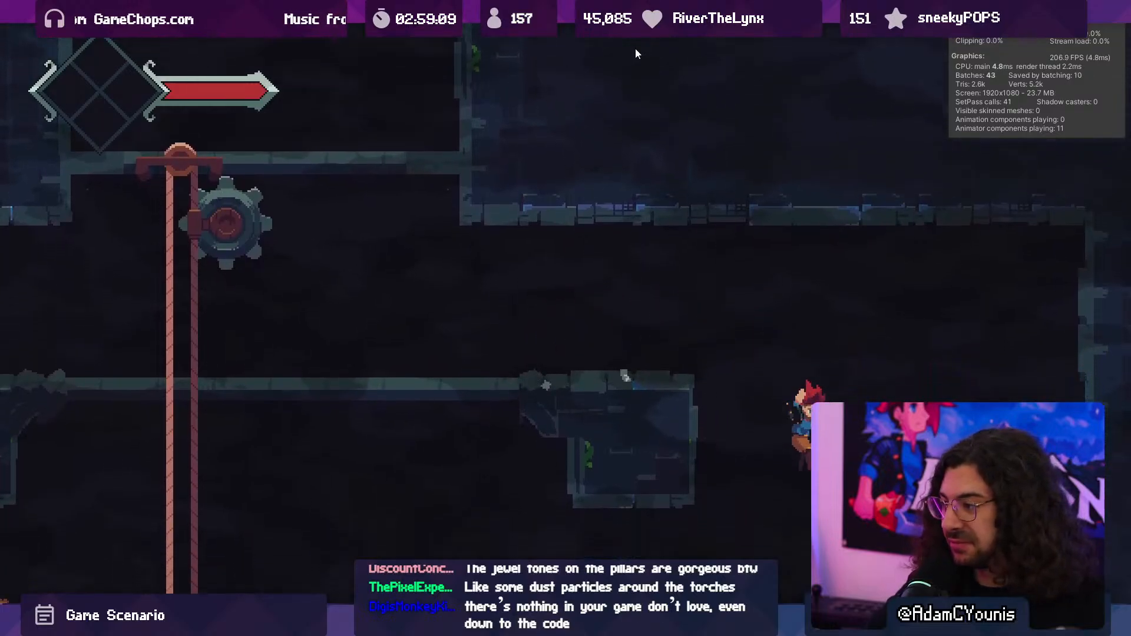
key("Left")
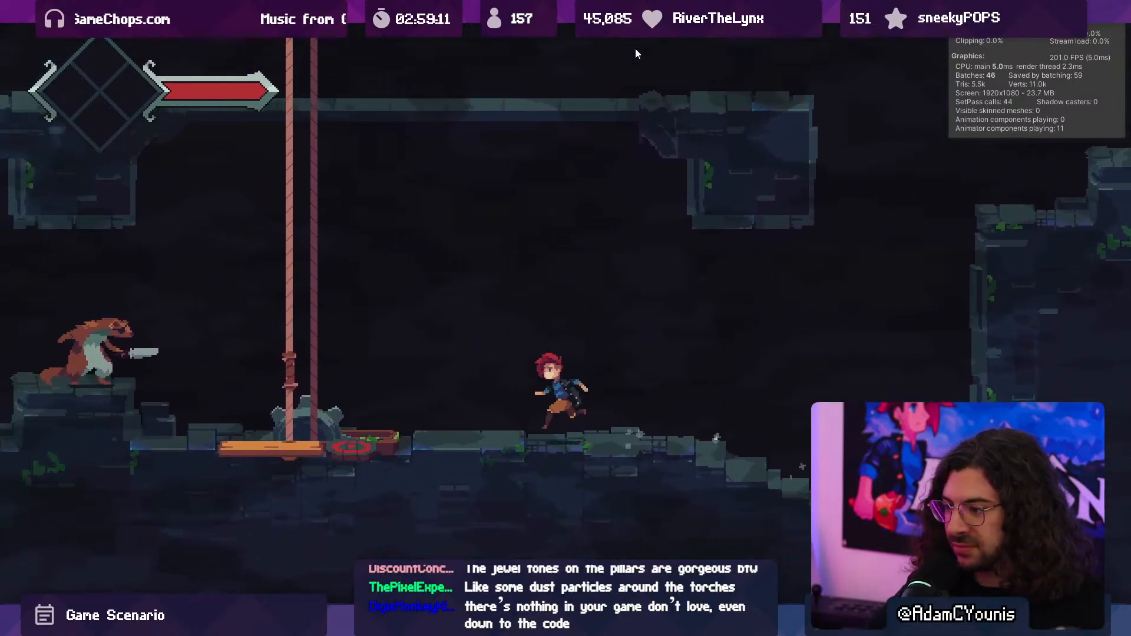
key("Left")
key("space")
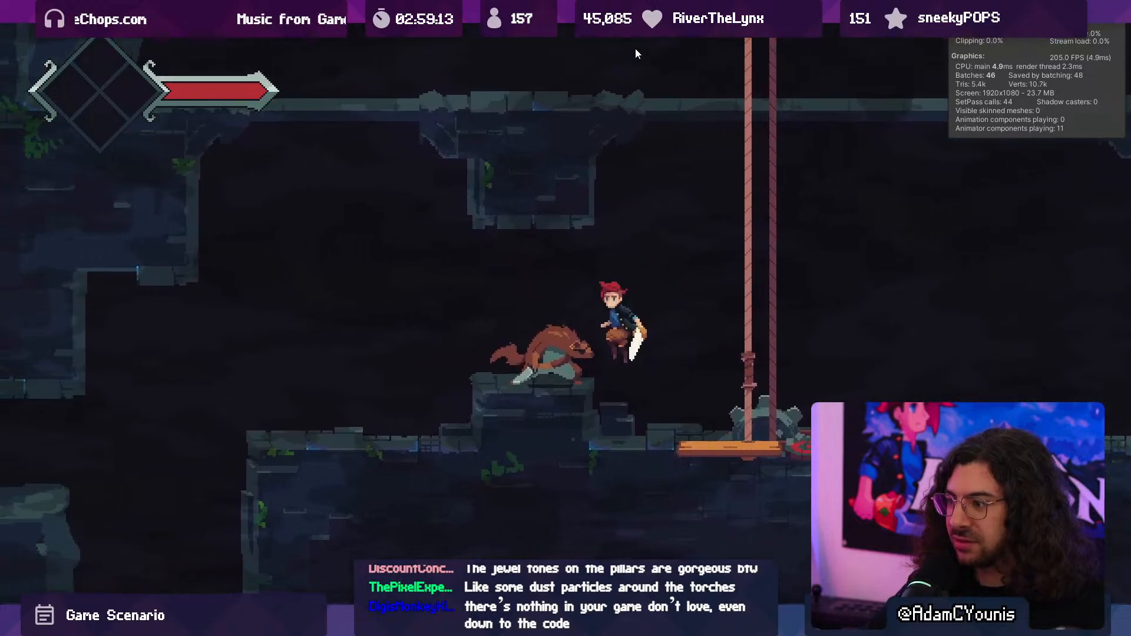
key("x")
key("x")
key("space")
key("x")
key("x")
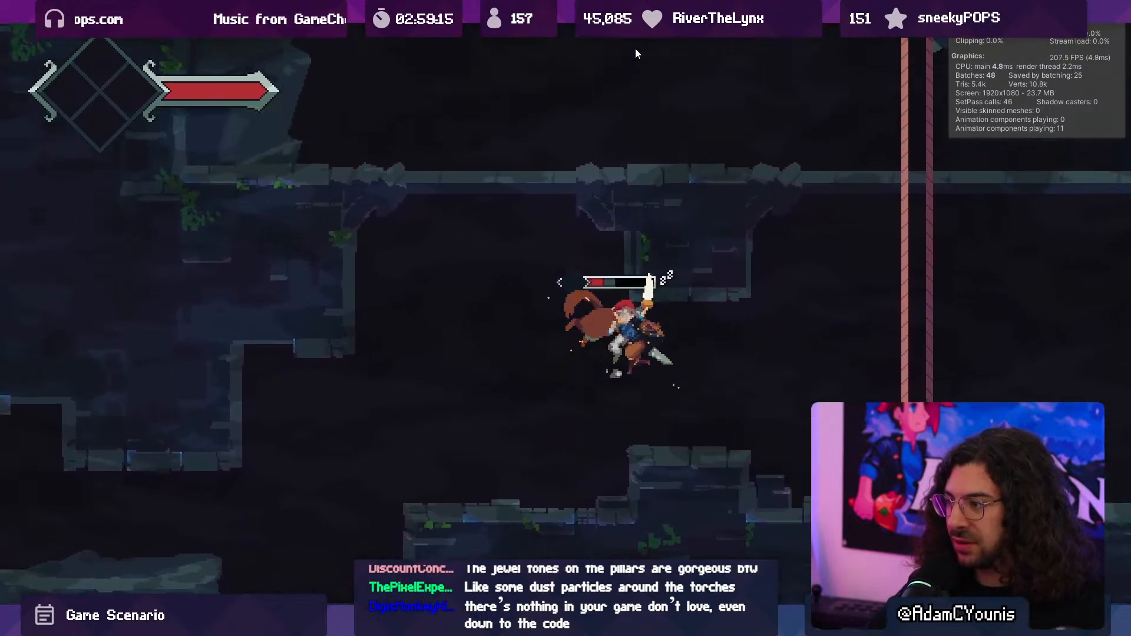
key("x")
key("Left")
key("space")
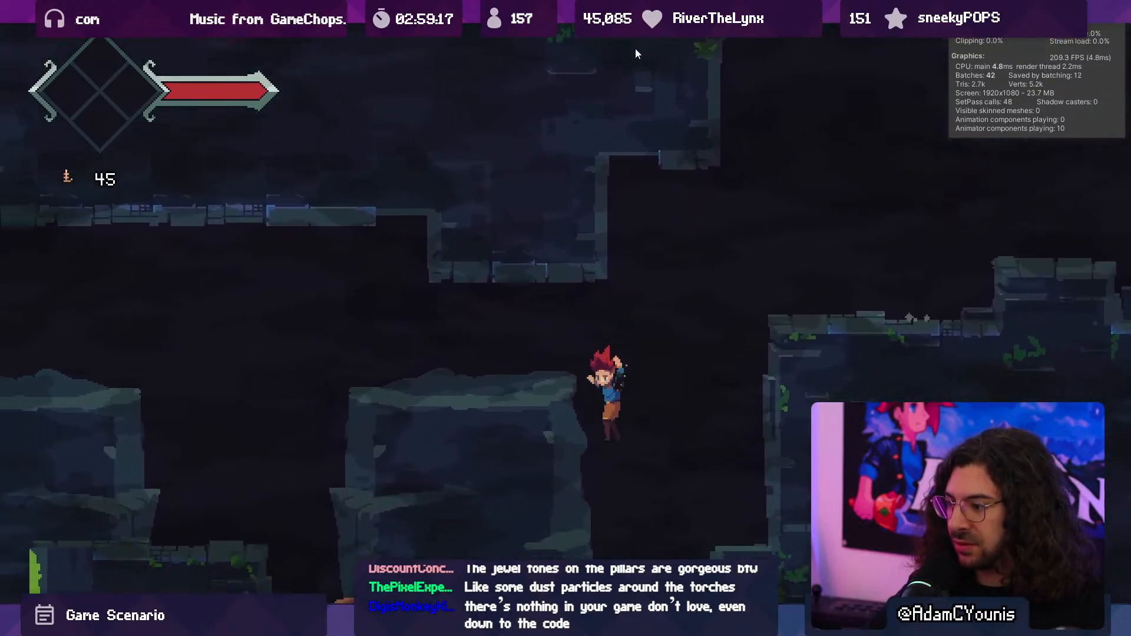
- Defeat the marten in the pit and climb back onto the ledge while watching the haze and statistics
key("x")
key("space")
key("x")
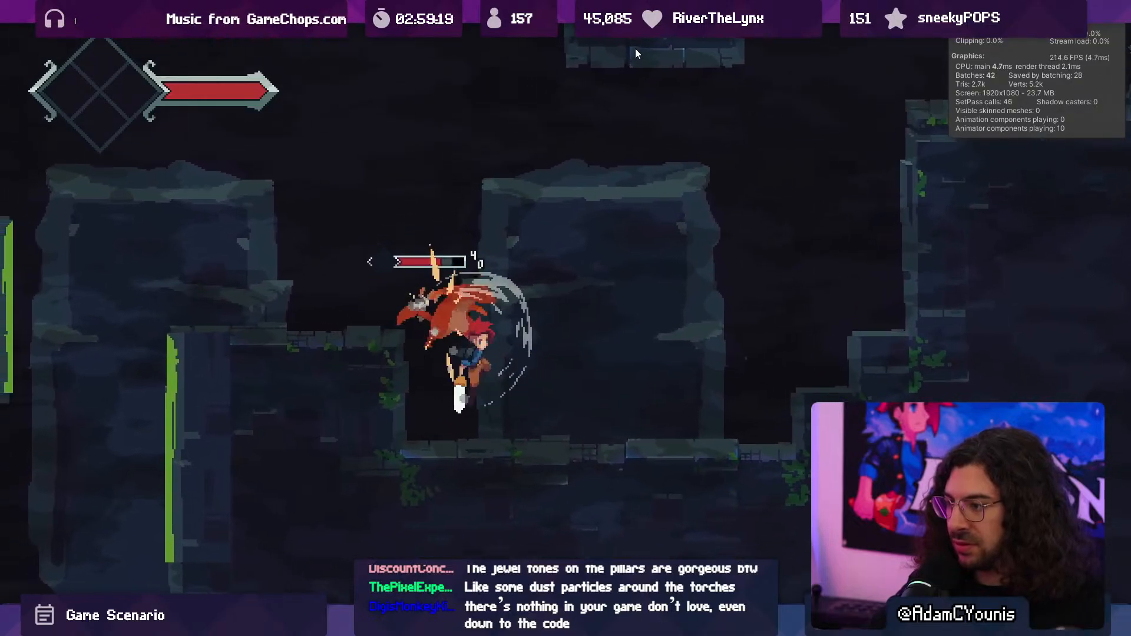
key("x")
key("x")
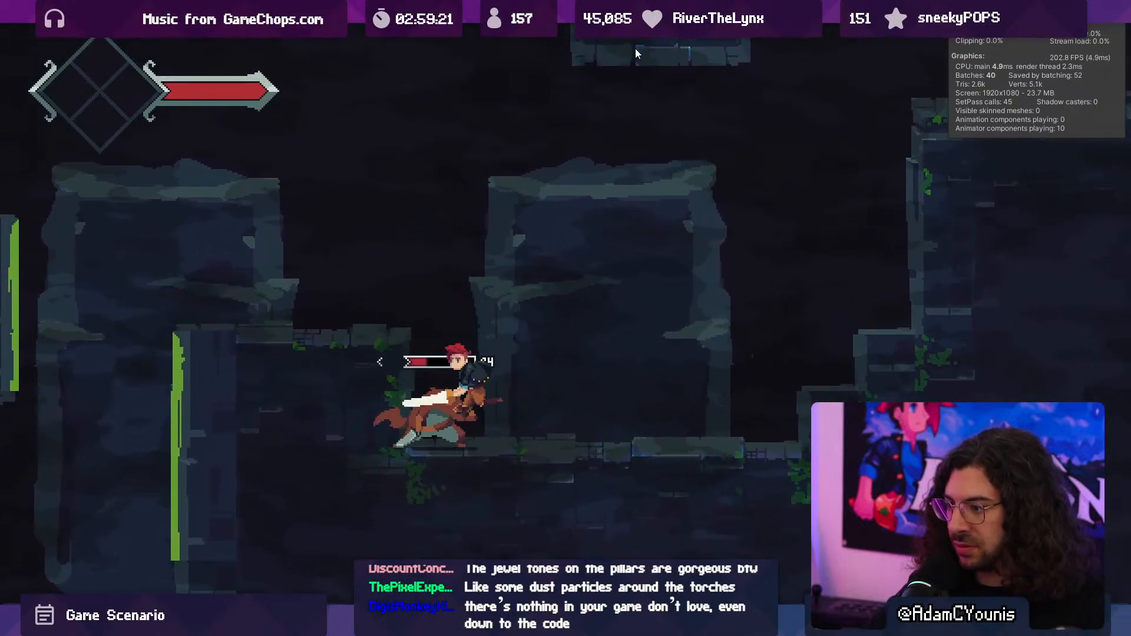
key("x")
key("x")
key("space")
key("Left")
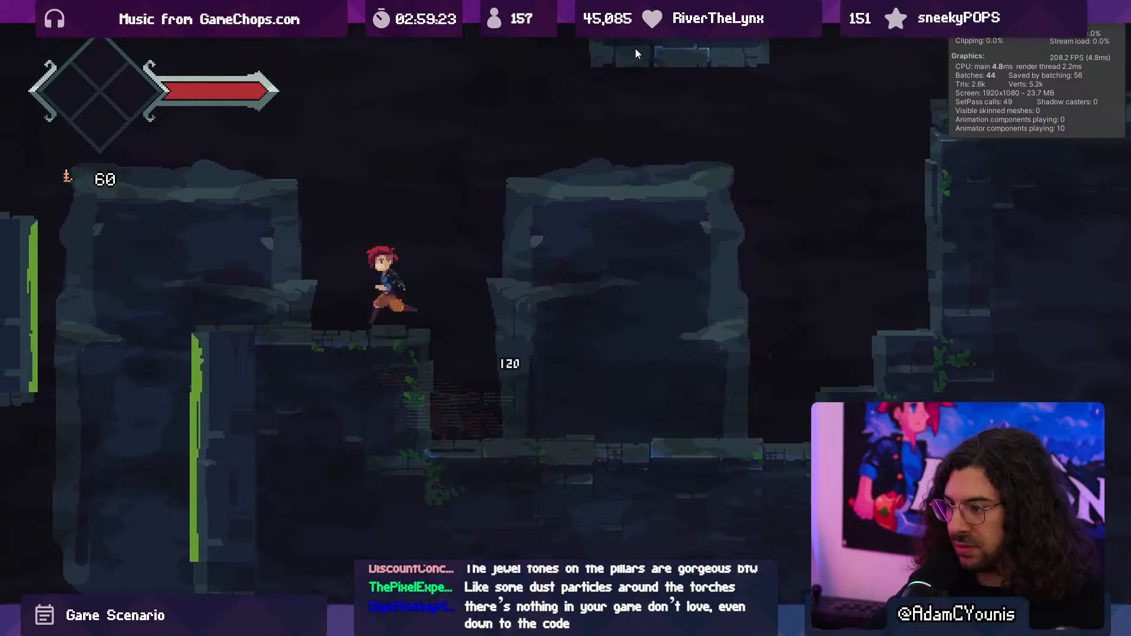
- Run Armin through the lower corridor to the vertical shaft and turn back, checking the haze along the way
key("space")
key("Left")
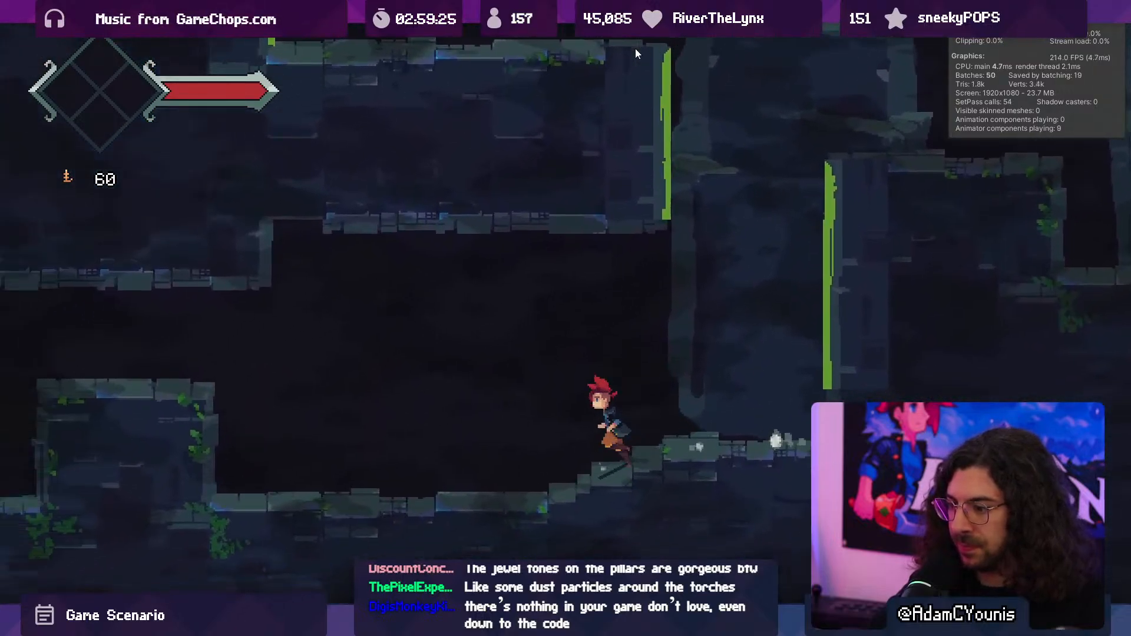
key("Left")
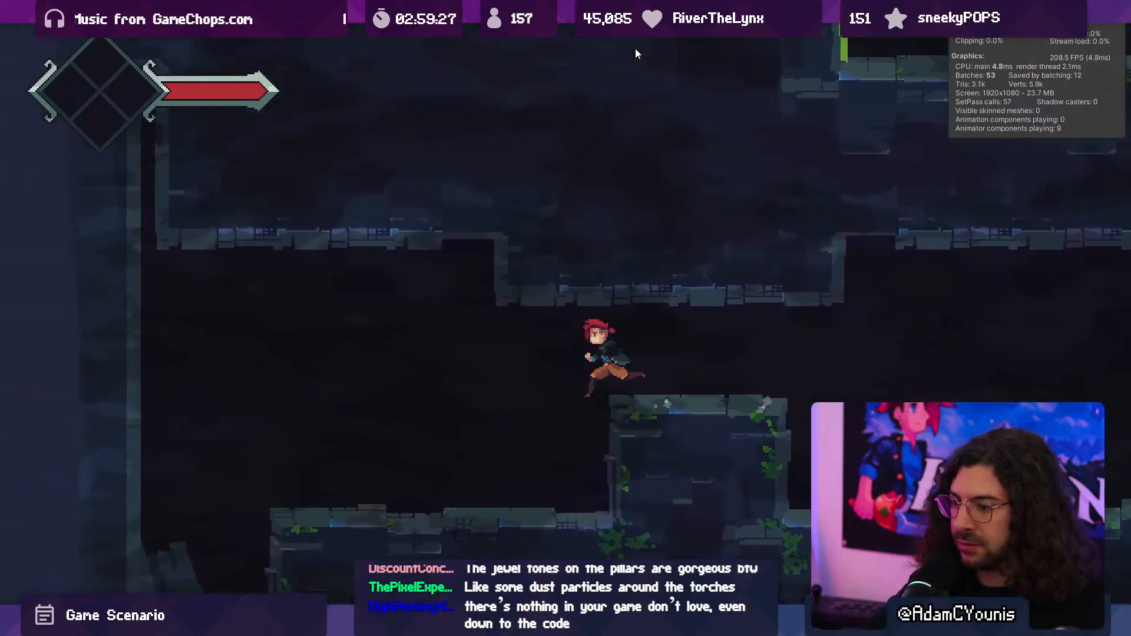
key("Right")
key("space")
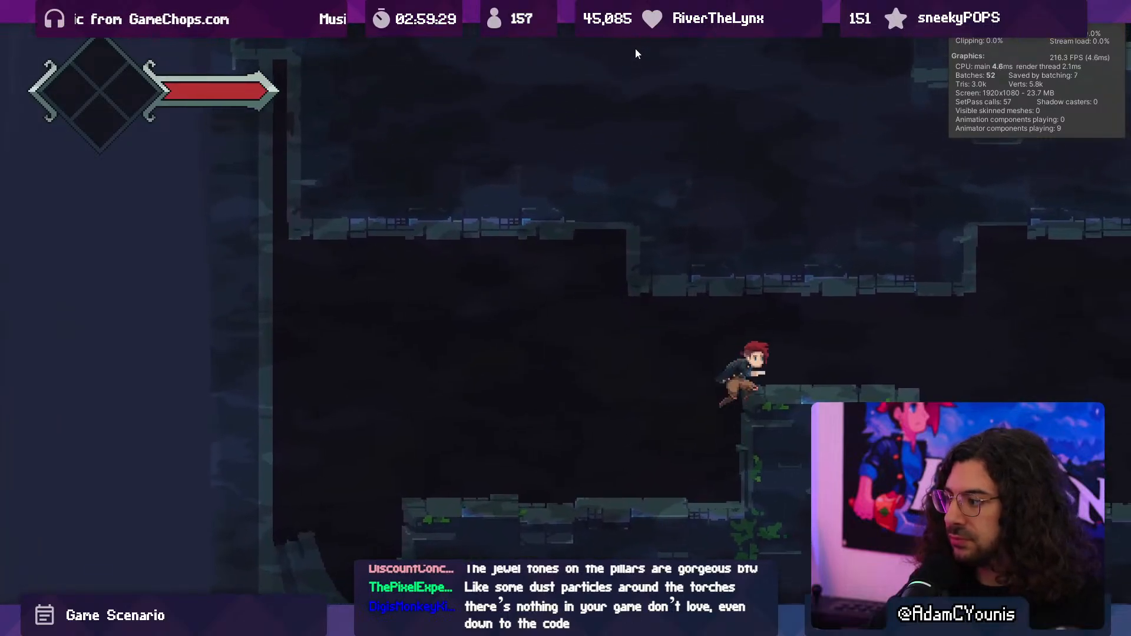
- Play-test the haze past the moving walls and the crucible, leave the fullscreen game view and stop the game
left_click(621, 14)
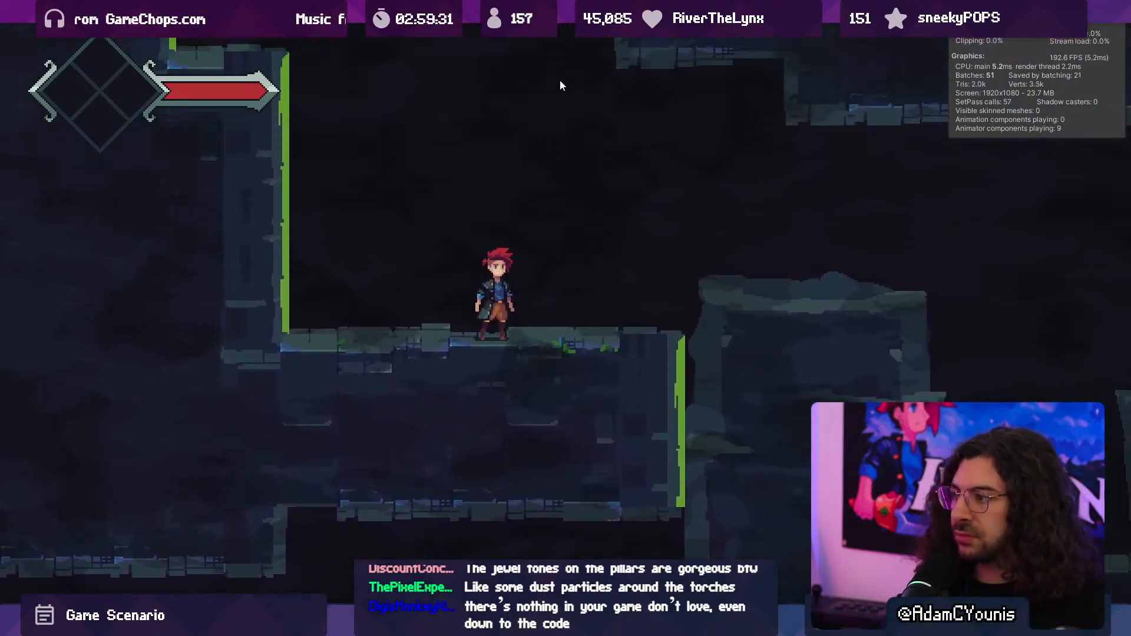
left_click(341, 46)
left_click(345, 71)
left_click(342, 100)
left_click(342, 112)
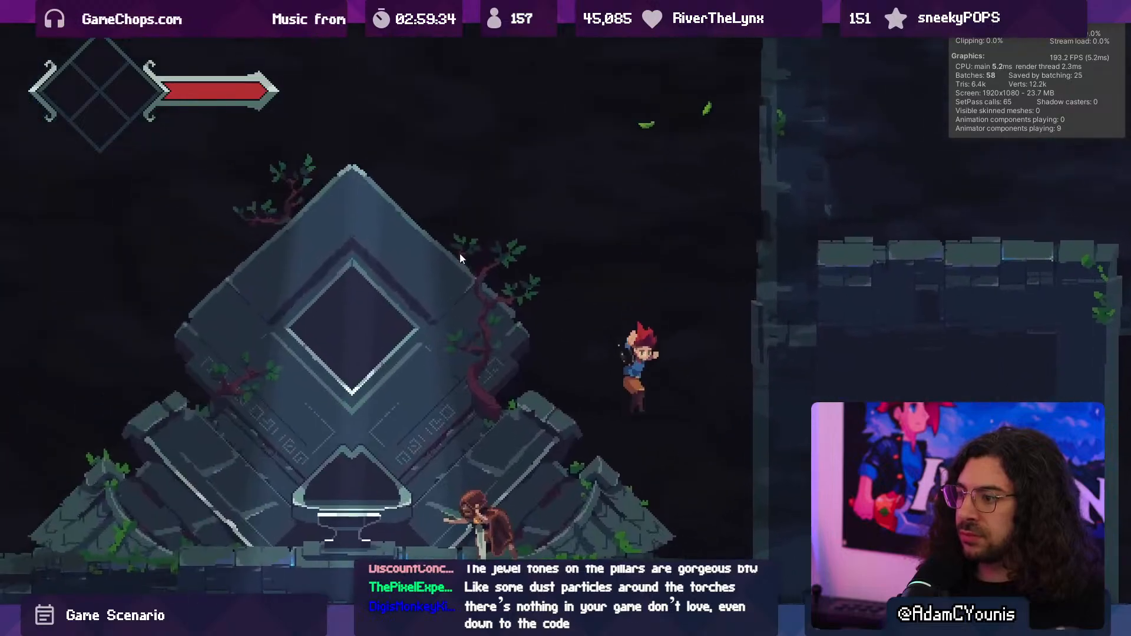
left_click(403, 187)
left_click(298, 254)
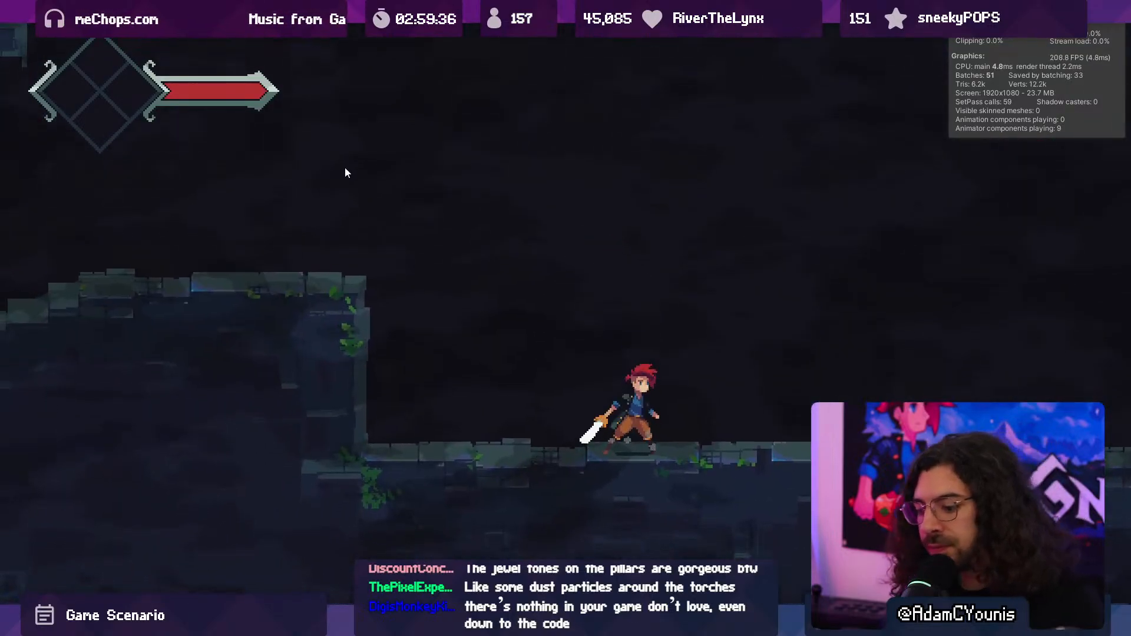
key("shift+space")
key("ctrl+p")
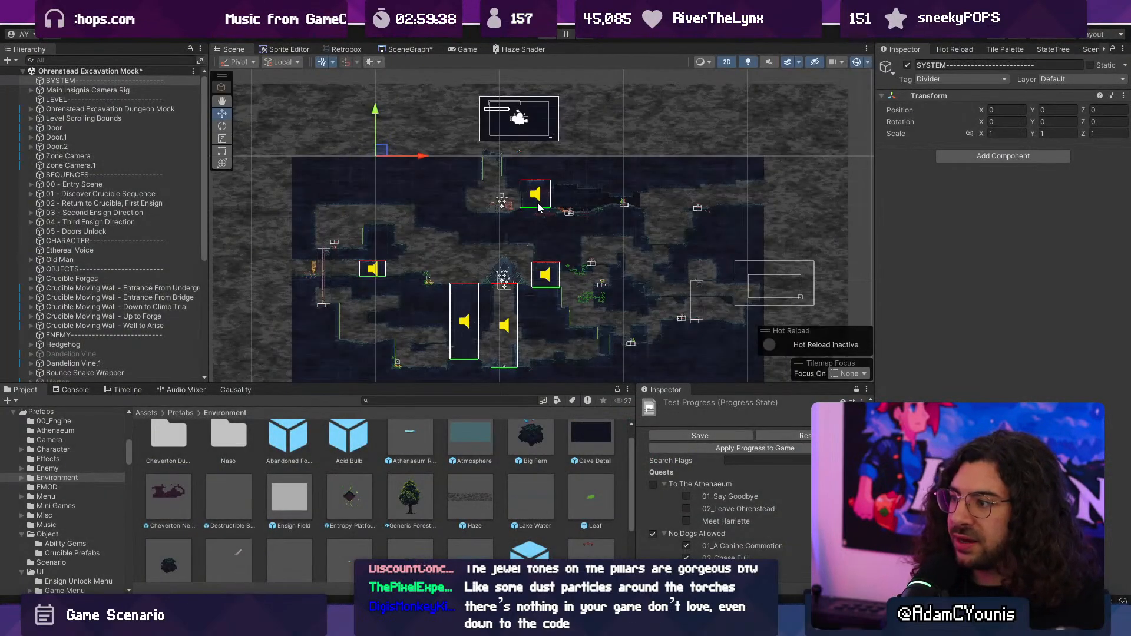
- Copy the Haze object into the Ohrenstead Chasm scene and centre it over the level at X -4.54, Y 6.23
scroll(538, 203, "down", 5)
left_click(361, 151)
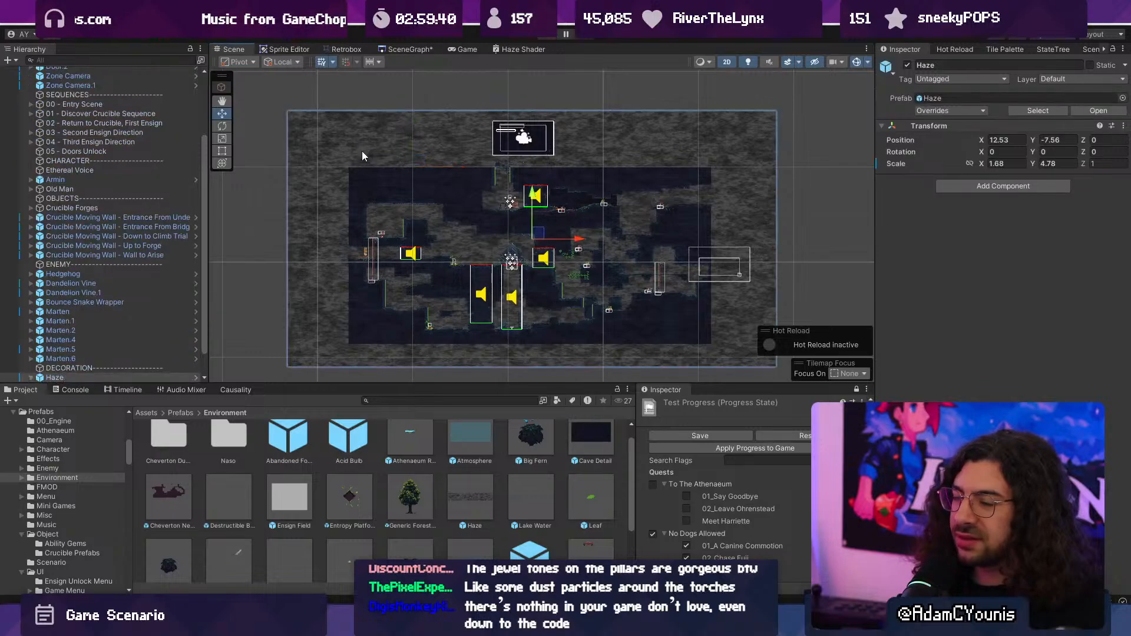
left_click(117, 377)
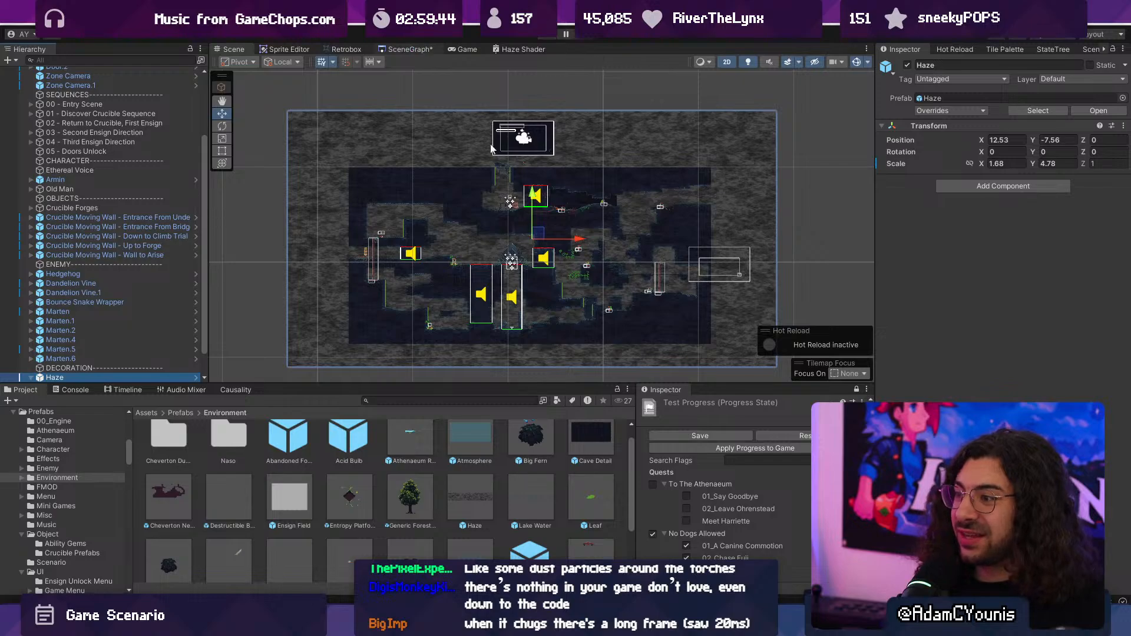
scroll(527, 208, "down", 5)
middle_click_drag(569, 109, 547, 204)
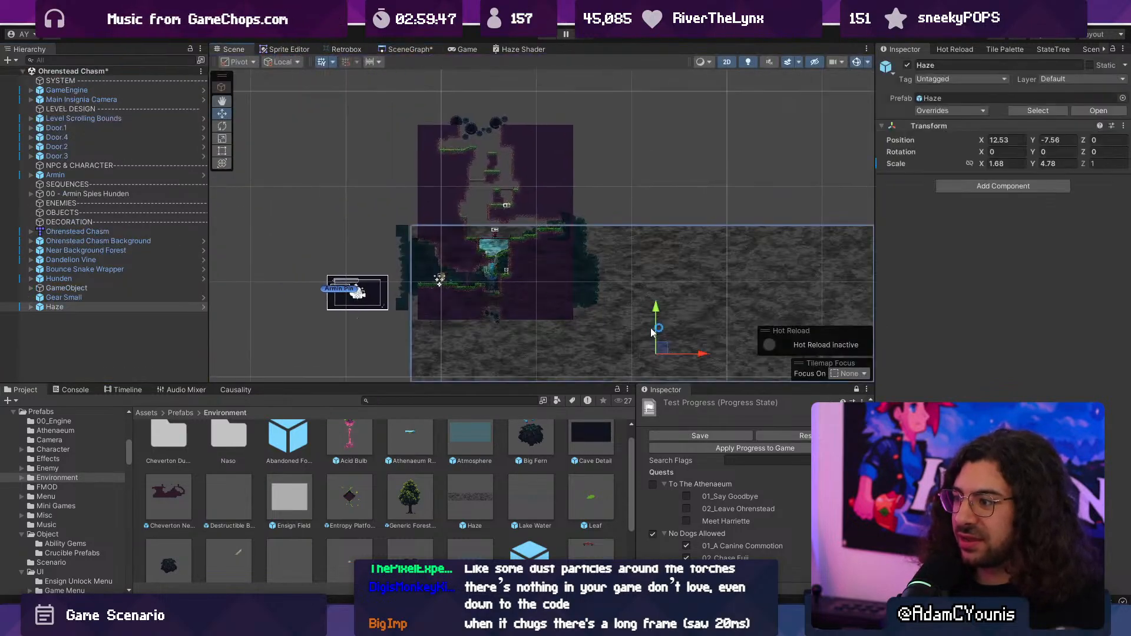
left_click_drag(650, 332, 496, 222)
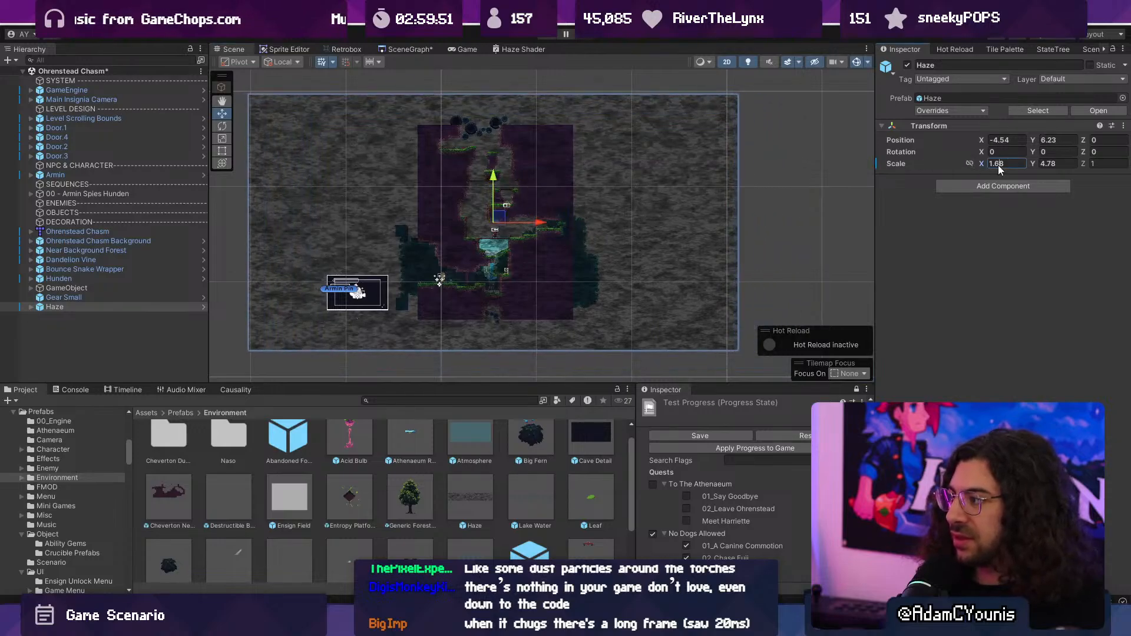
- Set the Haze object's X scale to 1, keep its Y scale at 4.78 and save the scene
type("11")
key("ctrl+z")
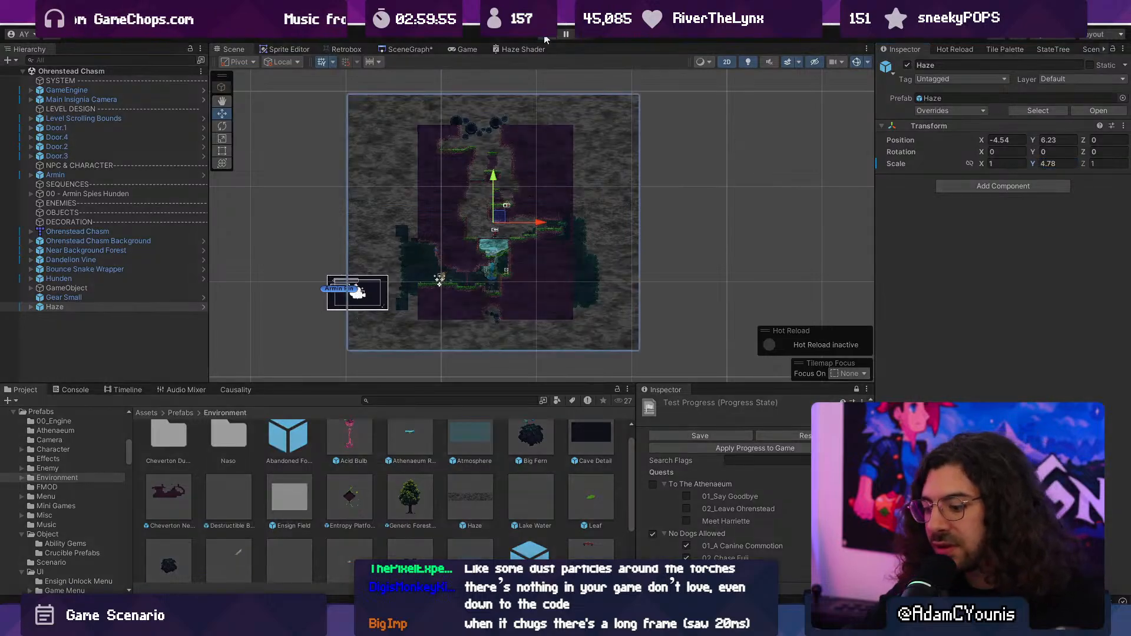
- Play-test the haze in Ohrenstead Chasm from the banner to the waterfall view, and stop the game
key("d")
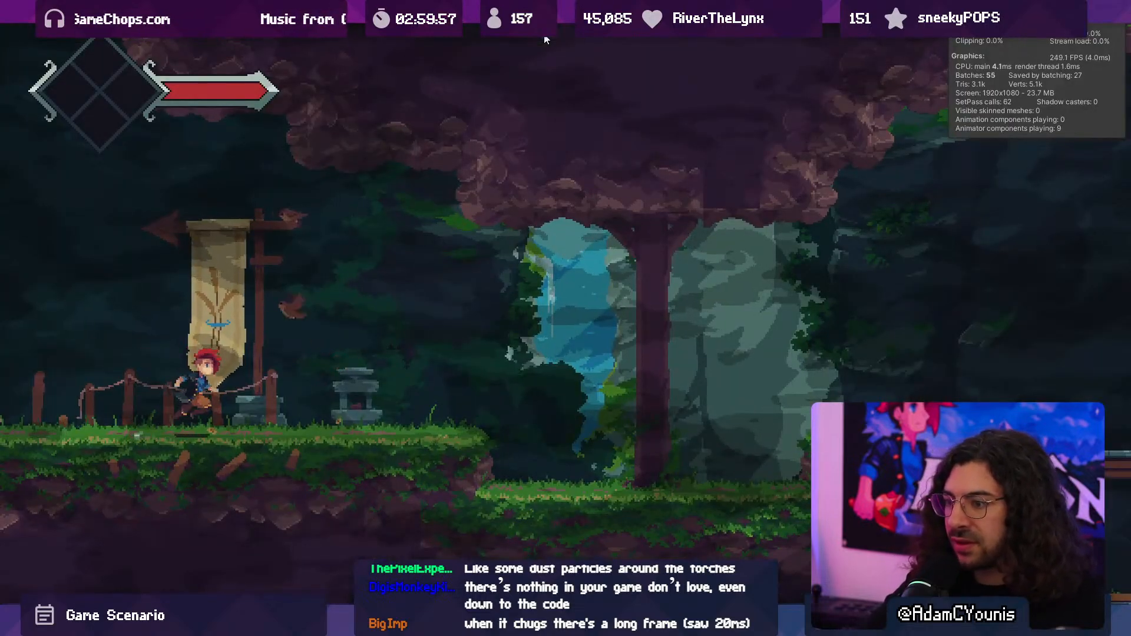
key("space")
key("space")
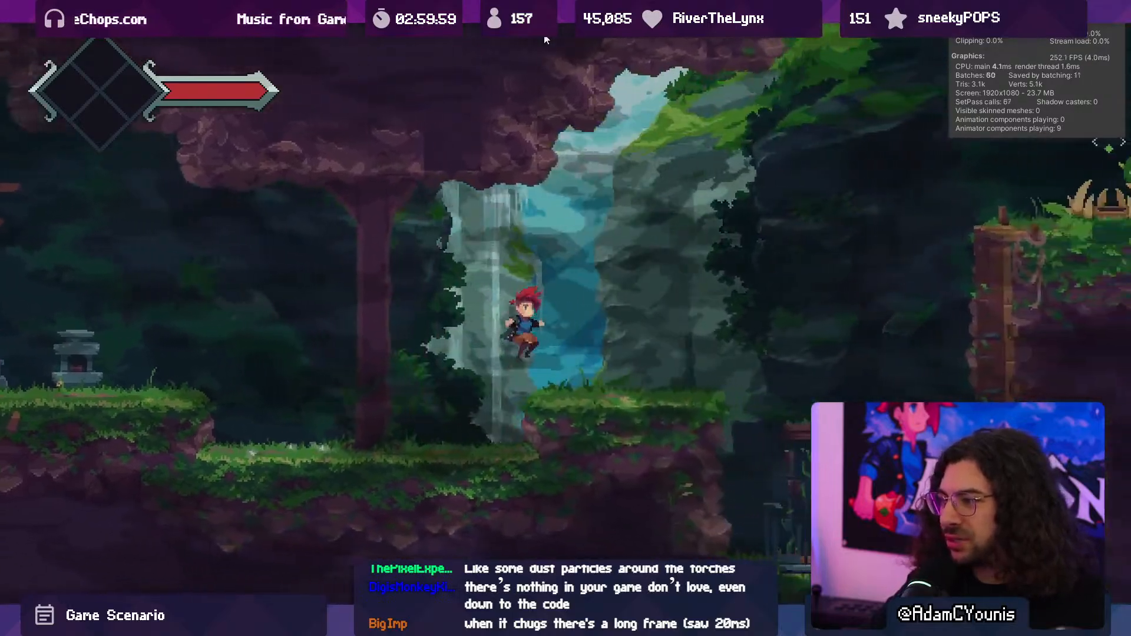
key("ctrl+p")
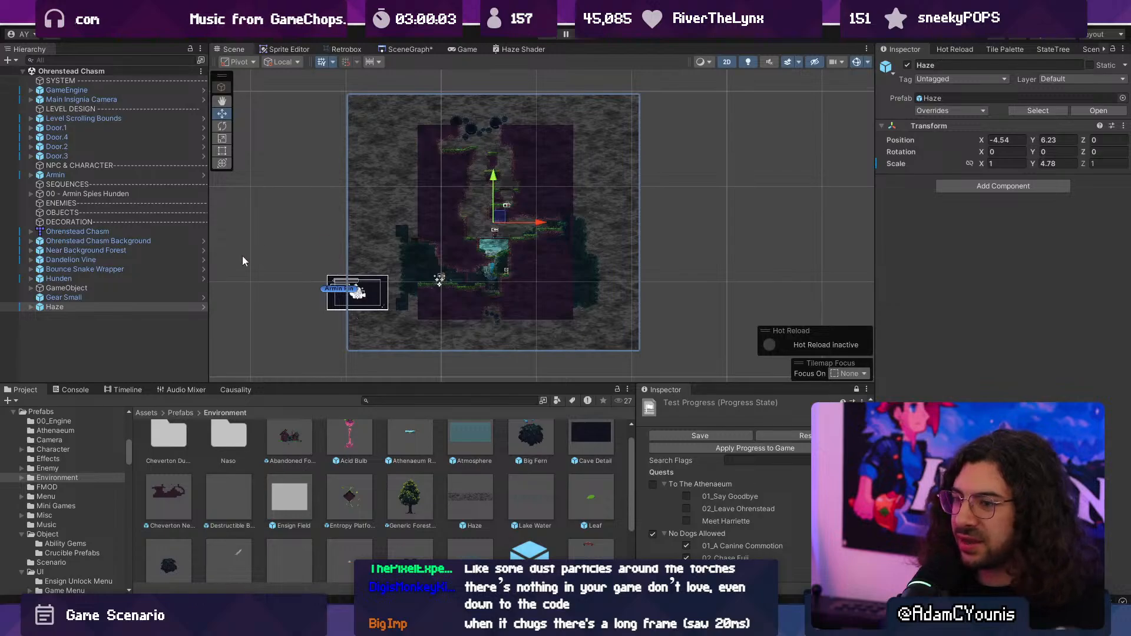
- Select Layer 1 and Layer 2 of the Haze and lower their shared sprite colour's alpha
left_click(29, 306)
left_click(65, 316)
left_click(62, 323, "shift")
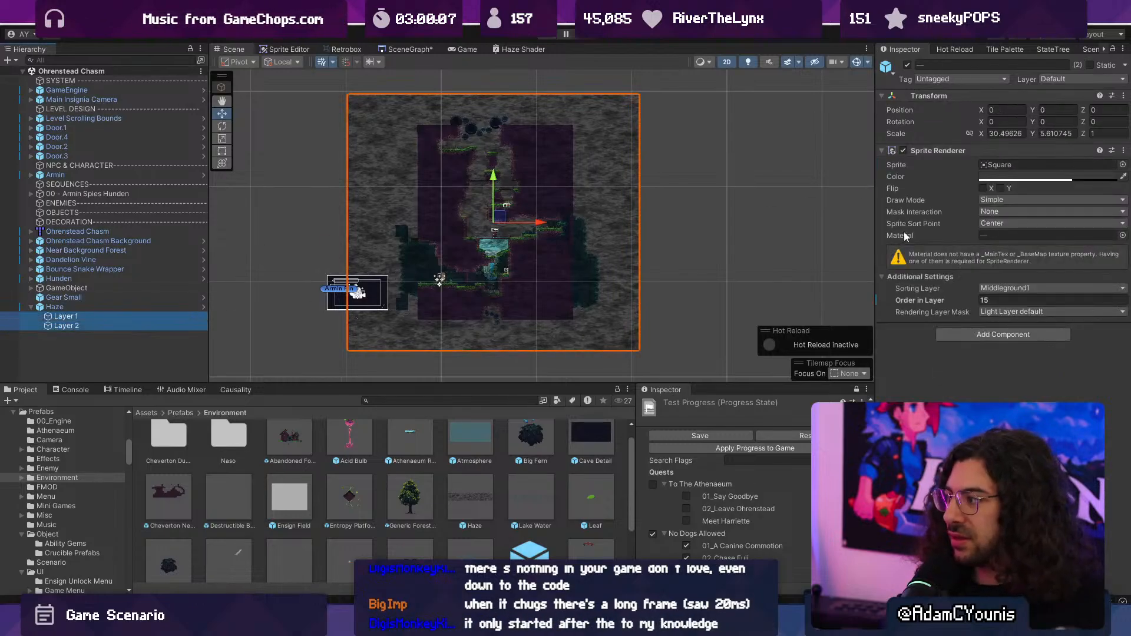
left_click(1030, 178)
mouse_move(1019, 285)
left_mouse_down()
mouse_move(999, 289)
mouse_move(998, 300)
left_mouse_up()
key("ctrl+z")
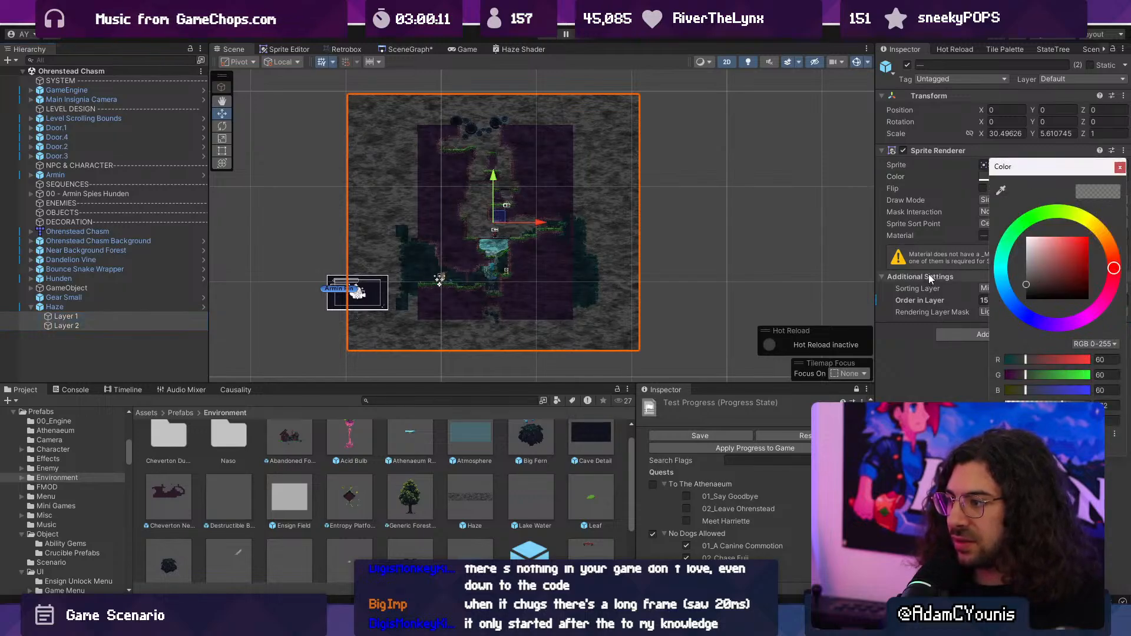
left_click(1120, 167)
left_click(1025, 177)
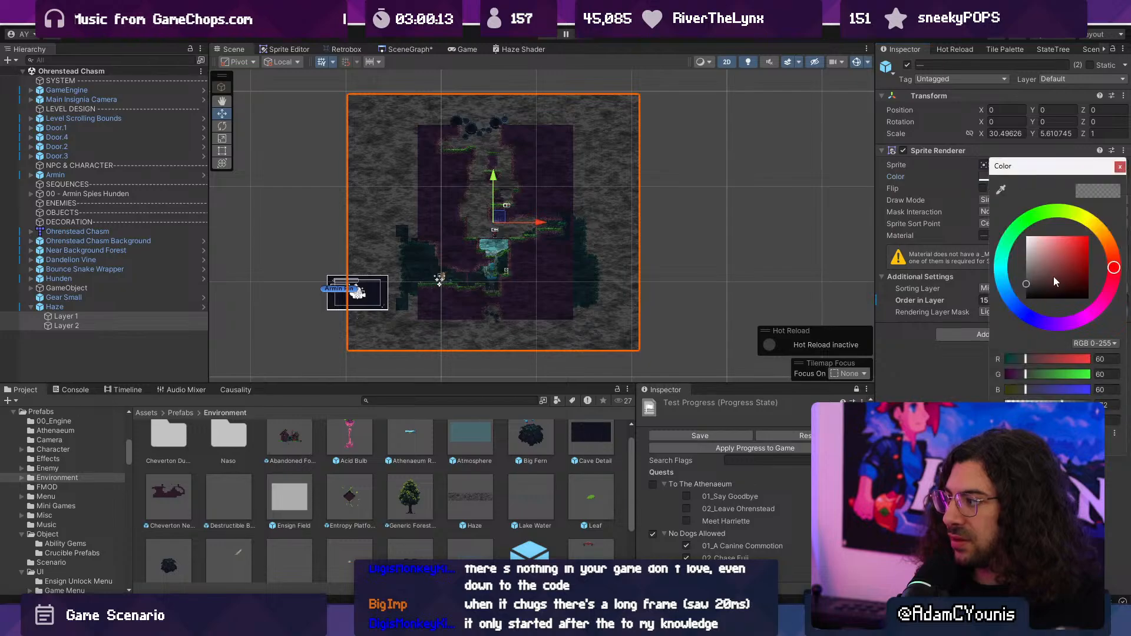
left_click_drag(1072, 405, 1036, 405)
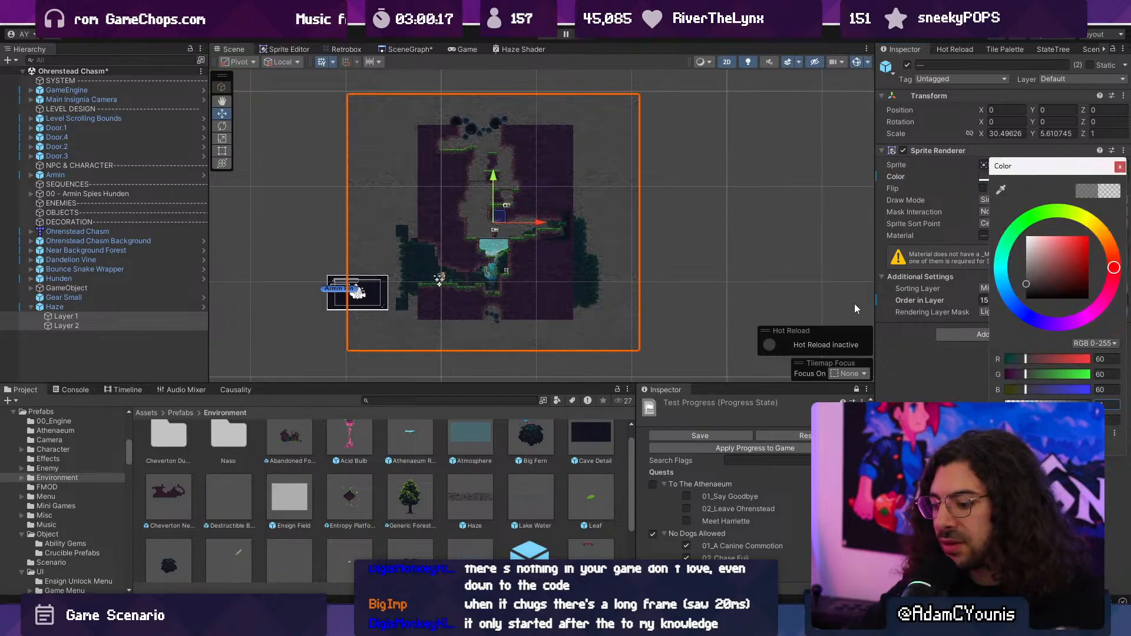
- Play-test the fainter haze as far as the lower grass ledge by the waterfall and leave the fullscreen game view
key("ctrl+p")
key("Right")
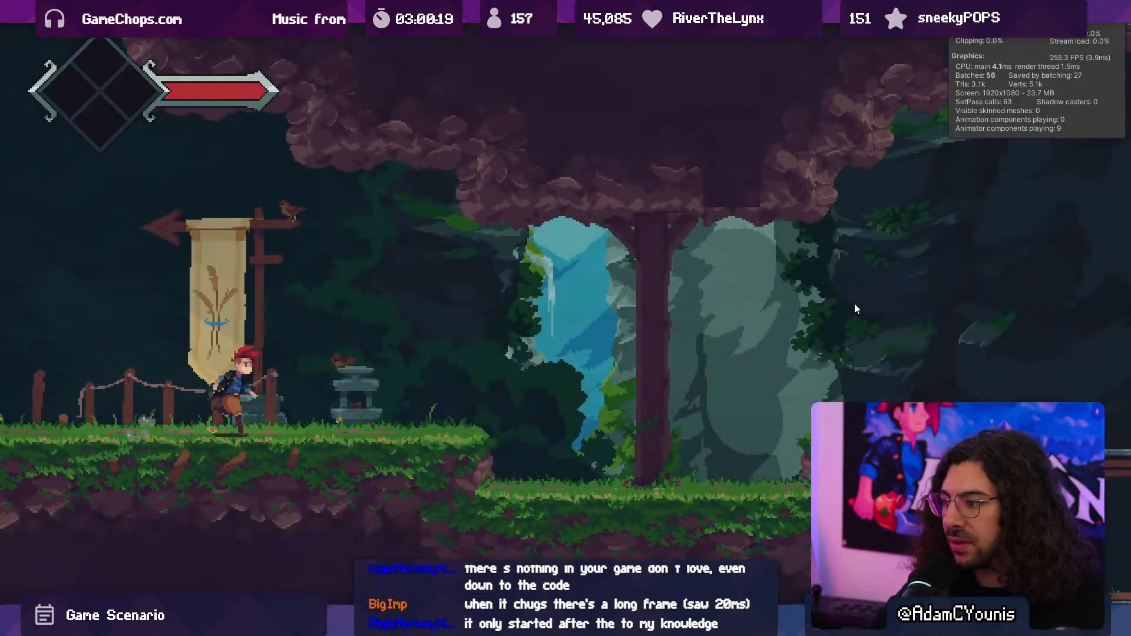
key("space")
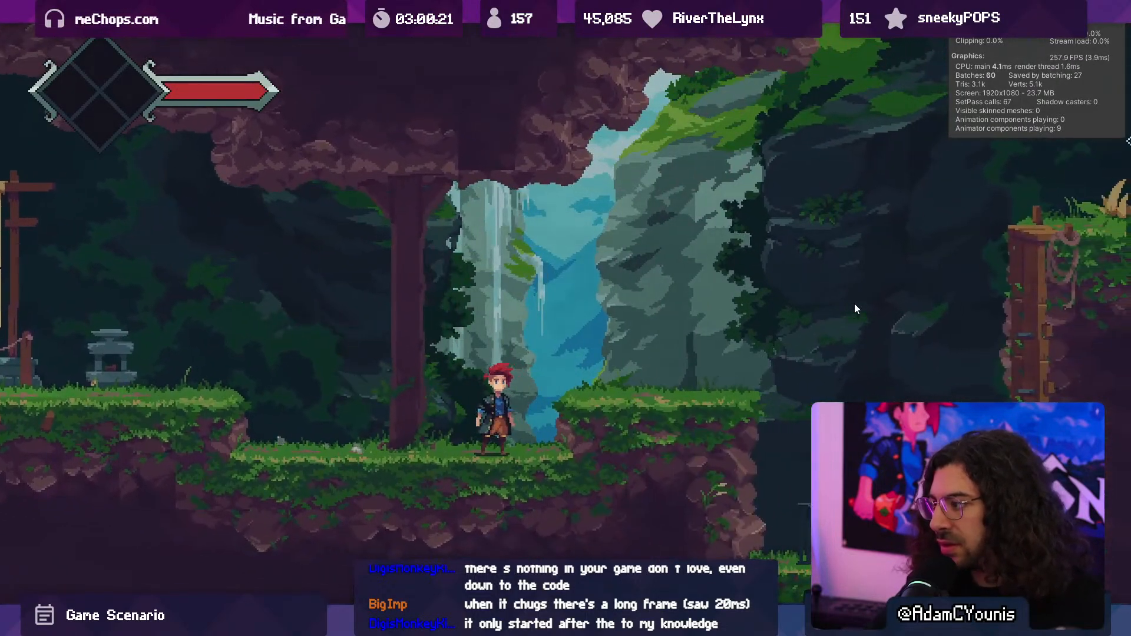
key("shift+space")
- Raise the haze layers' colour alpha during play, test the look higher up the chasm and stop the game
left_click(1001, 177)
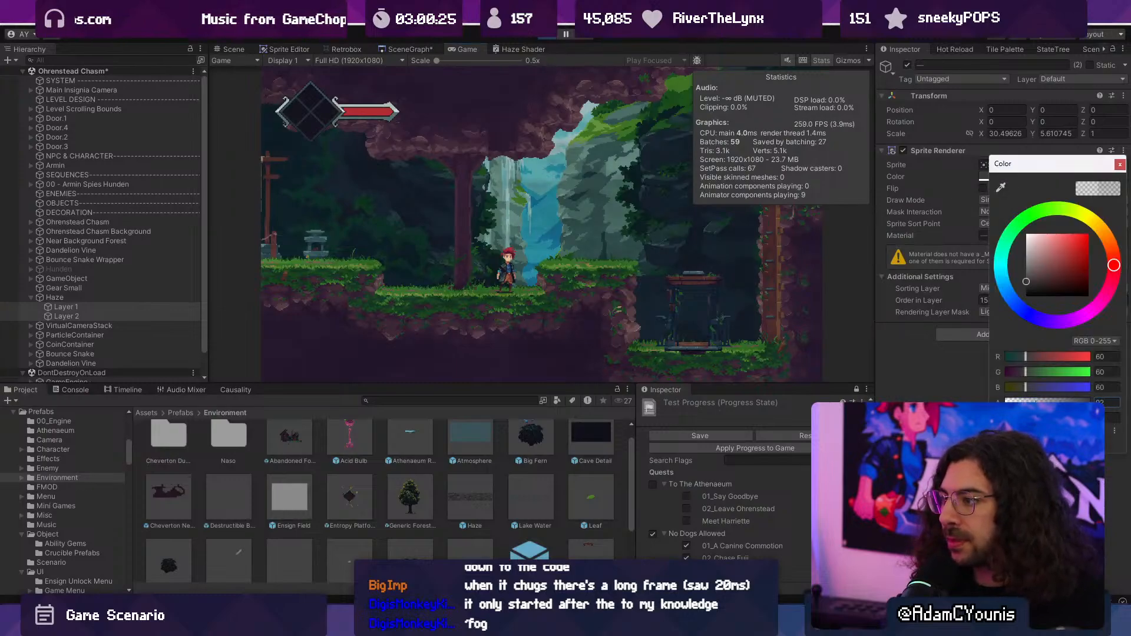
key("shift+space")
key("space")
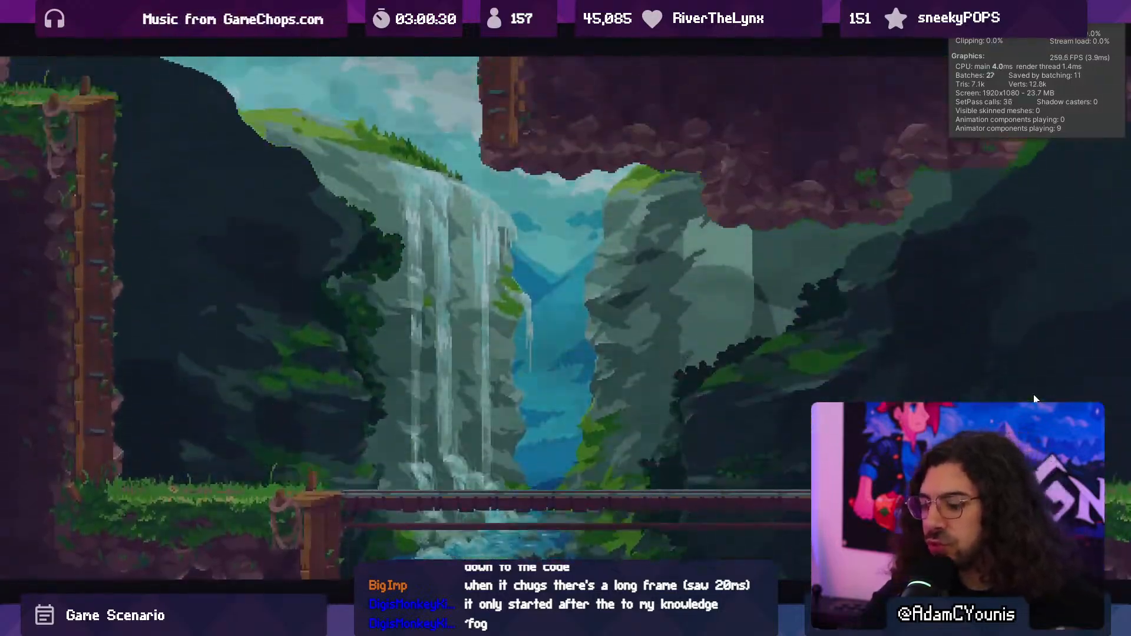
key("shift+space")
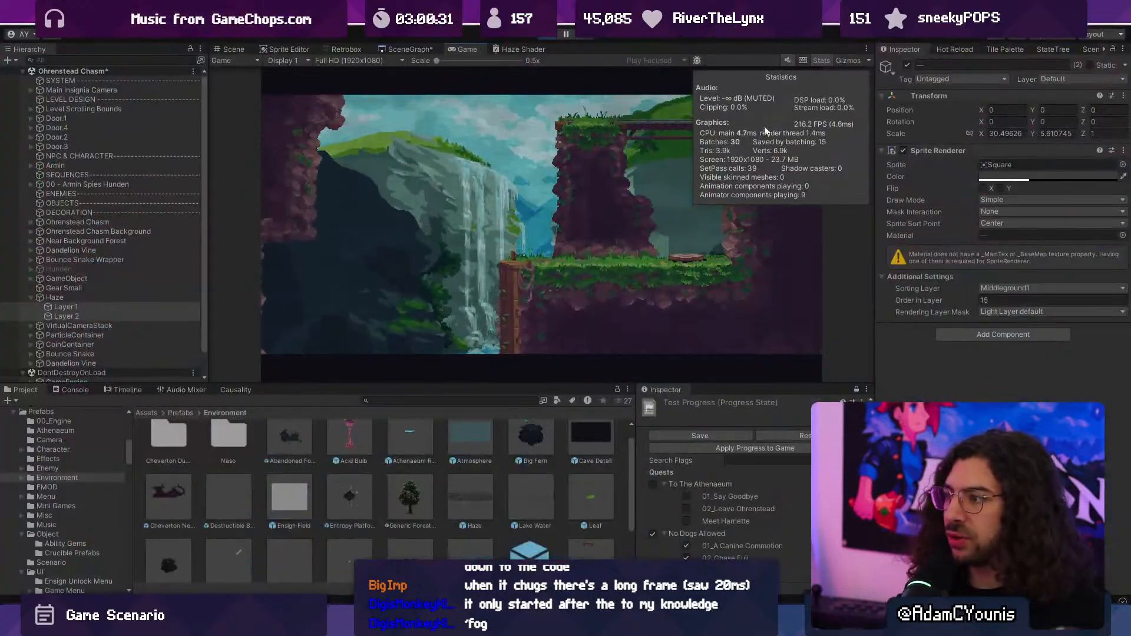
left_click(547, 38)
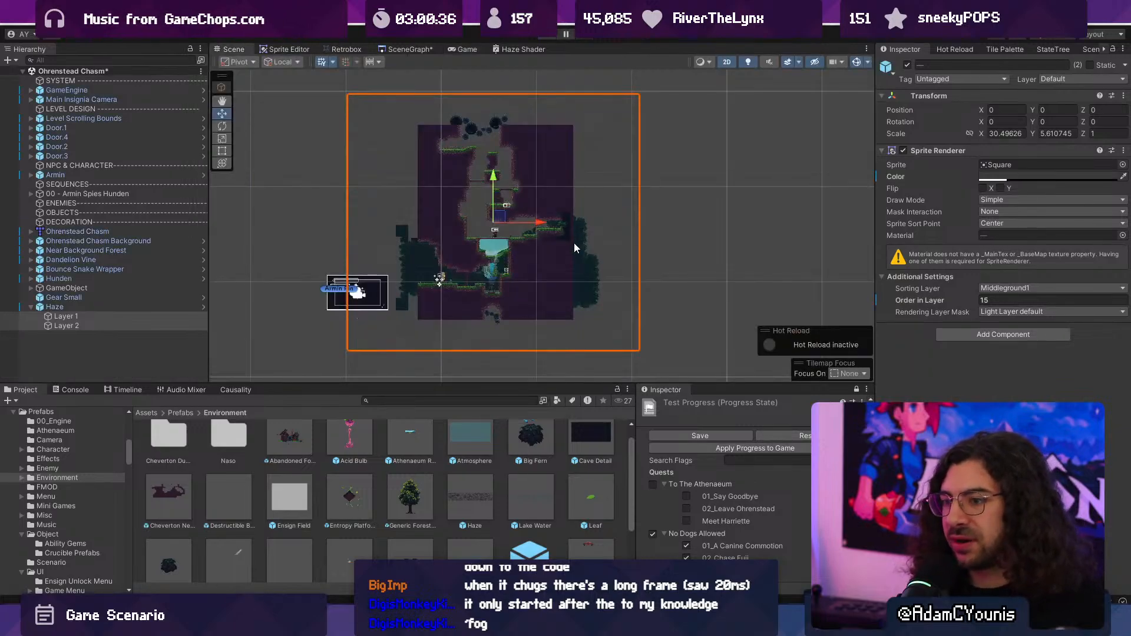
- Select the Haze object and search its available components for "parall"
left_click(54, 306)
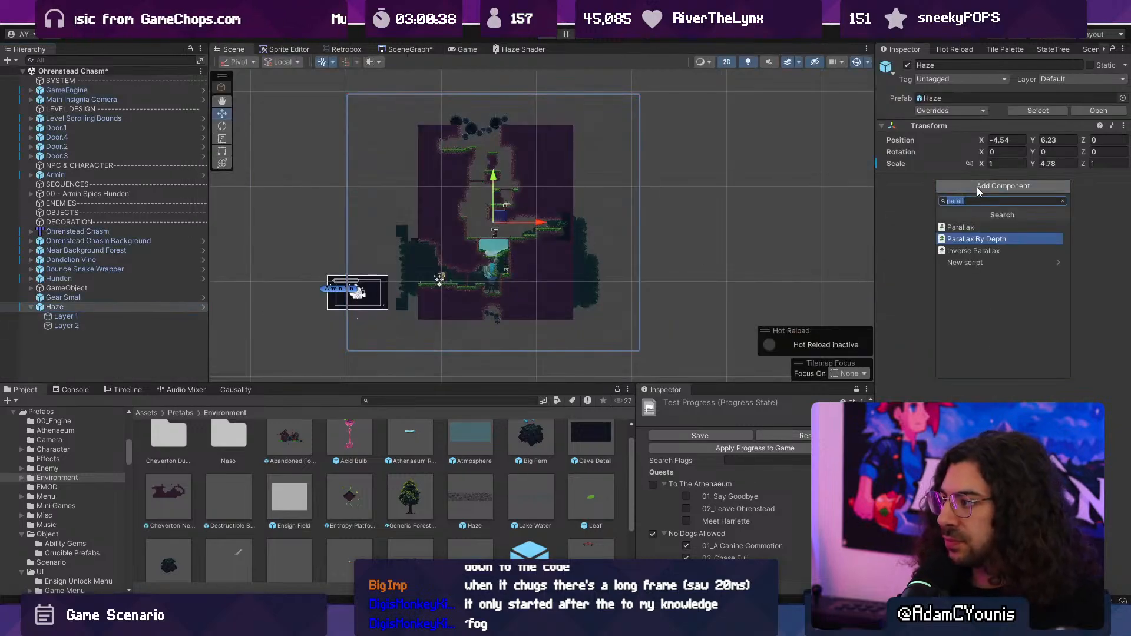
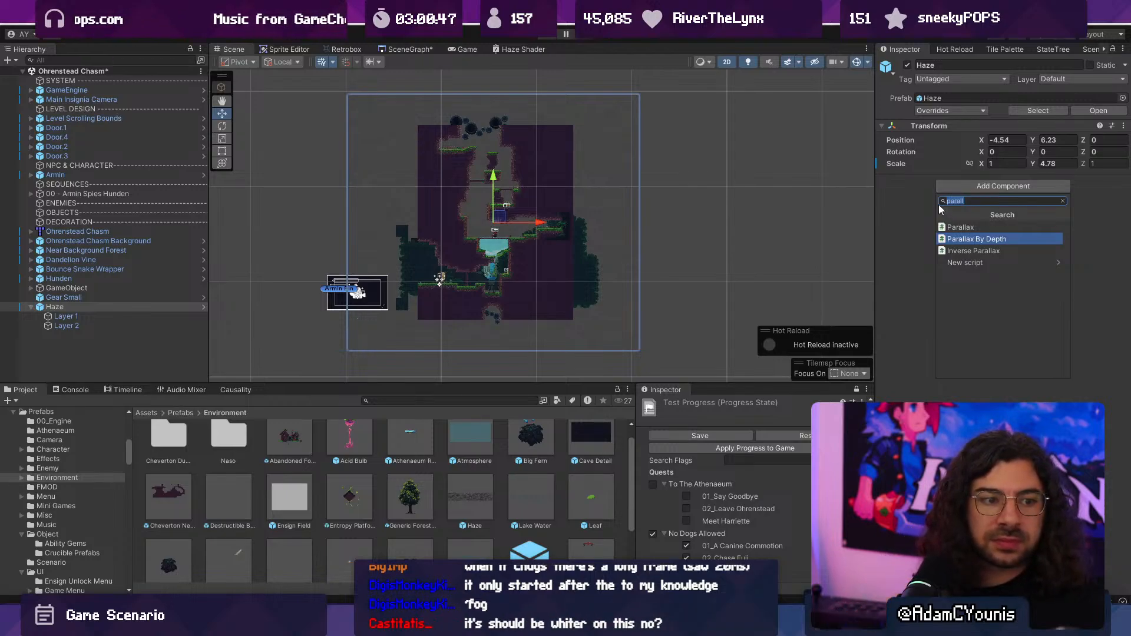
- Maximise the Haze Shader graph and move the position and time-offset node groups away from the noise nodes
left_click(125, 306)
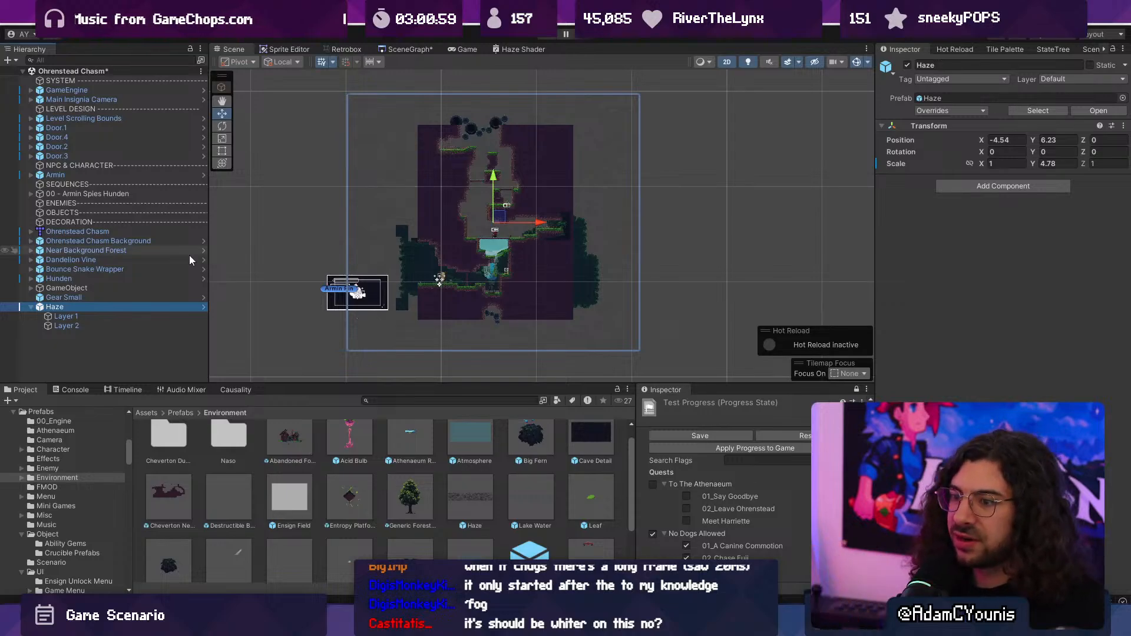
double_click(516, 45)
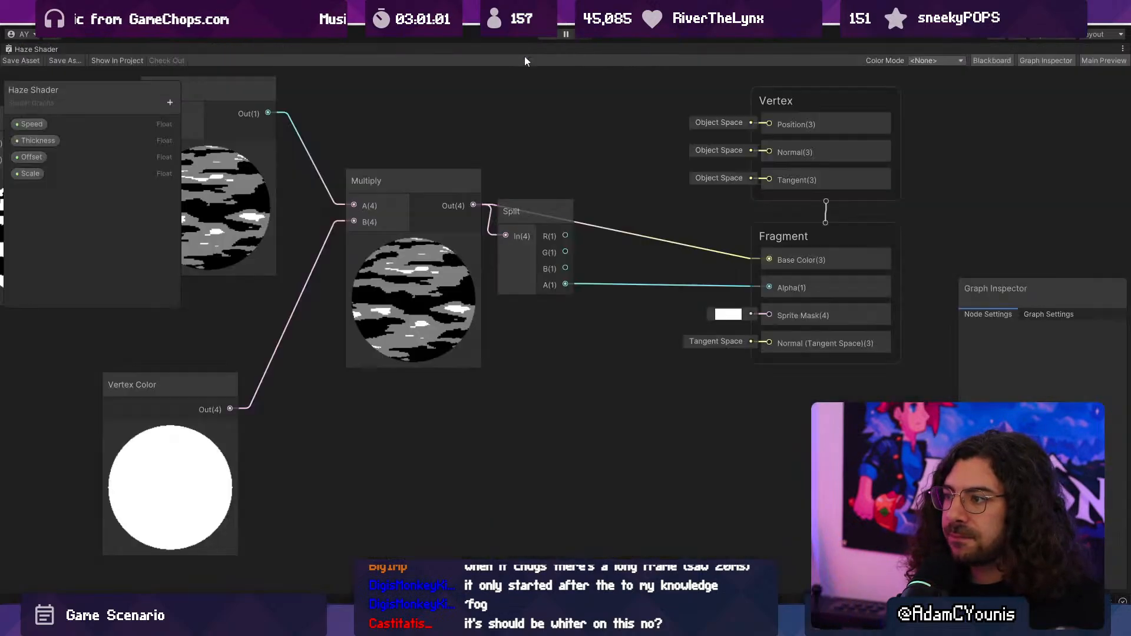
scroll(677, 341, "down", 5)
middle_click_drag(677, 342, 819, 383)
scroll(669, 366, "down", 3)
scroll(669, 366, "down", 4)
scroll(790, 313, "up", 10)
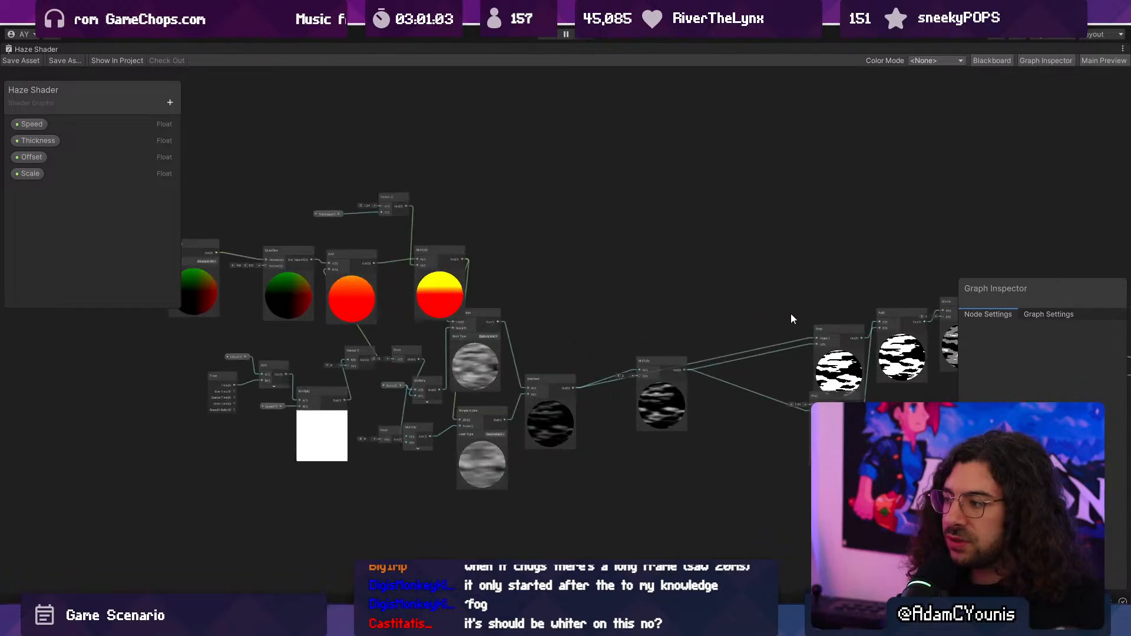
scroll(613, 287, "down", 5)
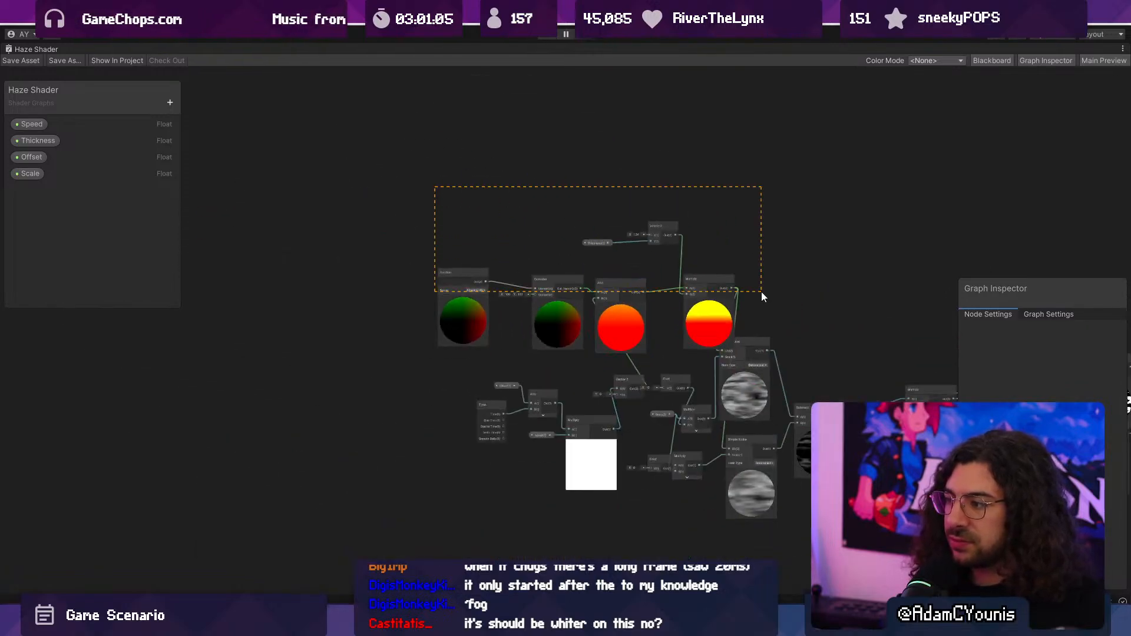
left_click_drag(761, 291, 761, 292)
left_click_drag(701, 317, 565, 297)
left_click_drag(444, 361, 694, 500)
left_click_drag(684, 470, 497, 436)
- Arrange the Scale property and the Float and Multiply nodes of both branches neatly in front of the Simple Noise nodes
scroll(632, 498, "up", 2)
left_click(578, 499)
left_click(610, 467)
scroll(624, 378, "up", 5)
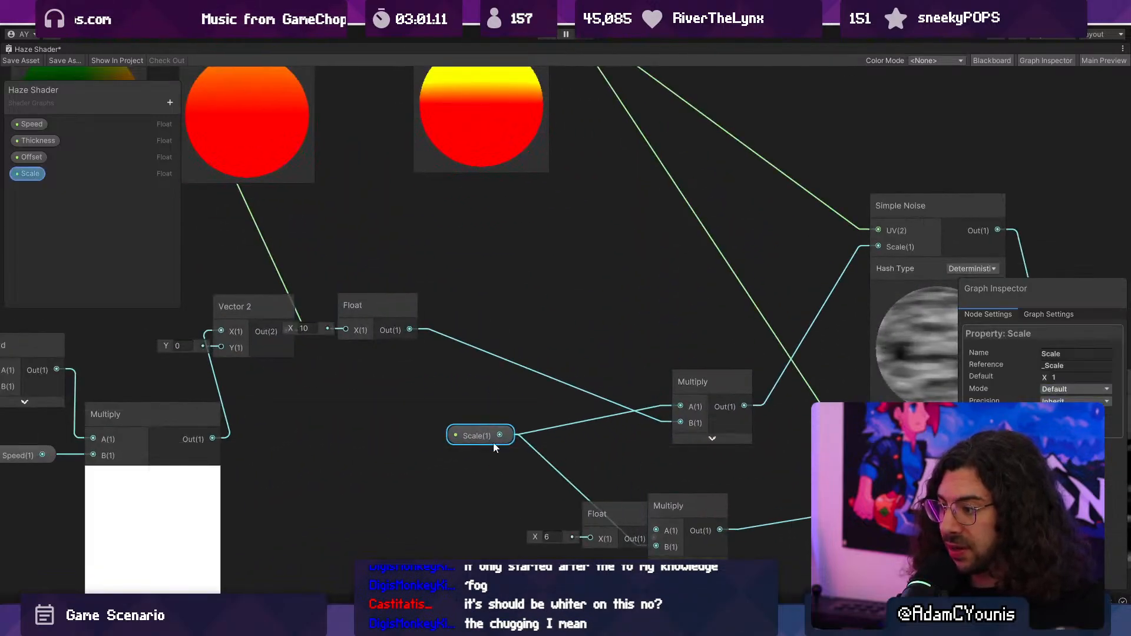
scroll(635, 486, "down", 3)
left_click(609, 496)
left_click_drag(418, 335, 573, 373)
left_click(516, 441)
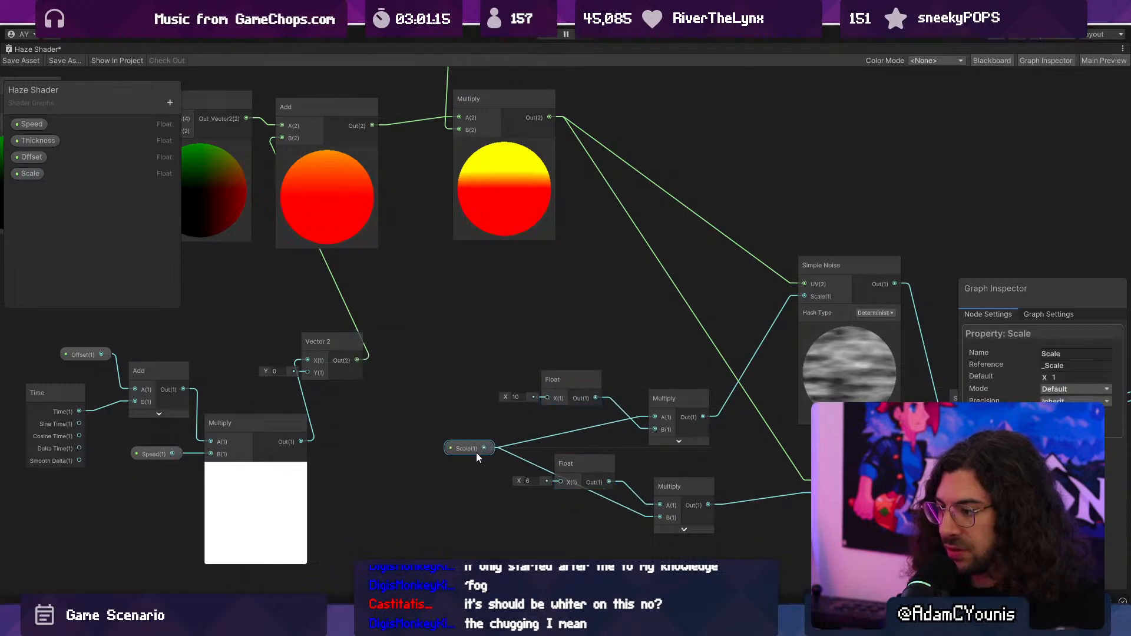
- Move the two Step nodes closer to the Multiply node and raise the Subtract node above it
scroll(604, 420, "down", 6)
scroll(528, 338, "up", 3)
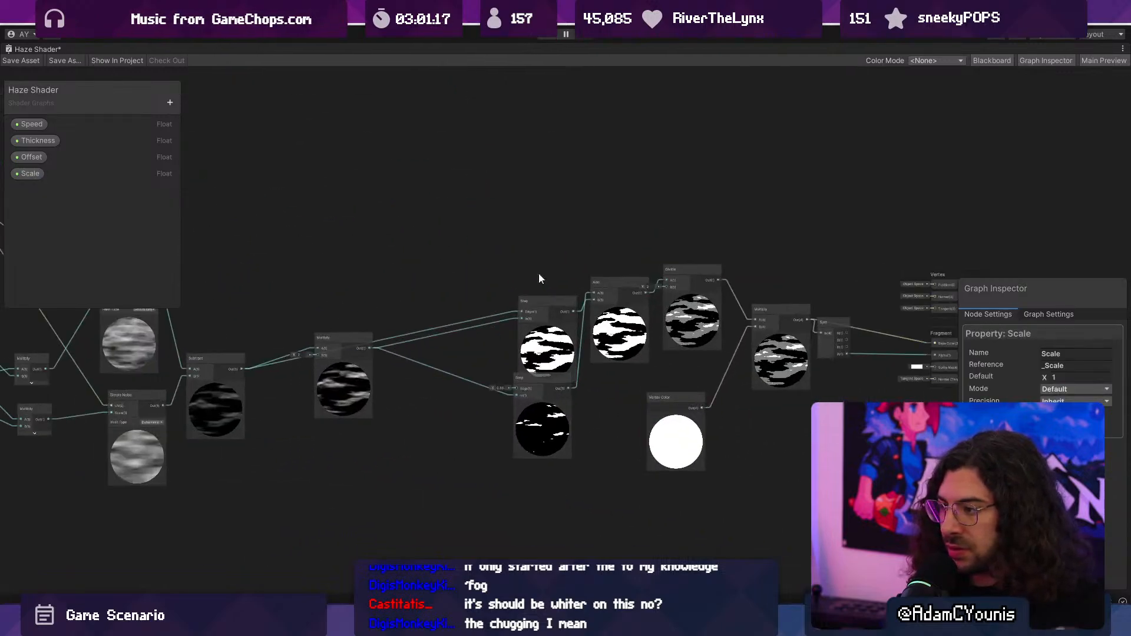
left_click_drag(538, 294, 459, 278)
left_click_drag(542, 442, 465, 434)
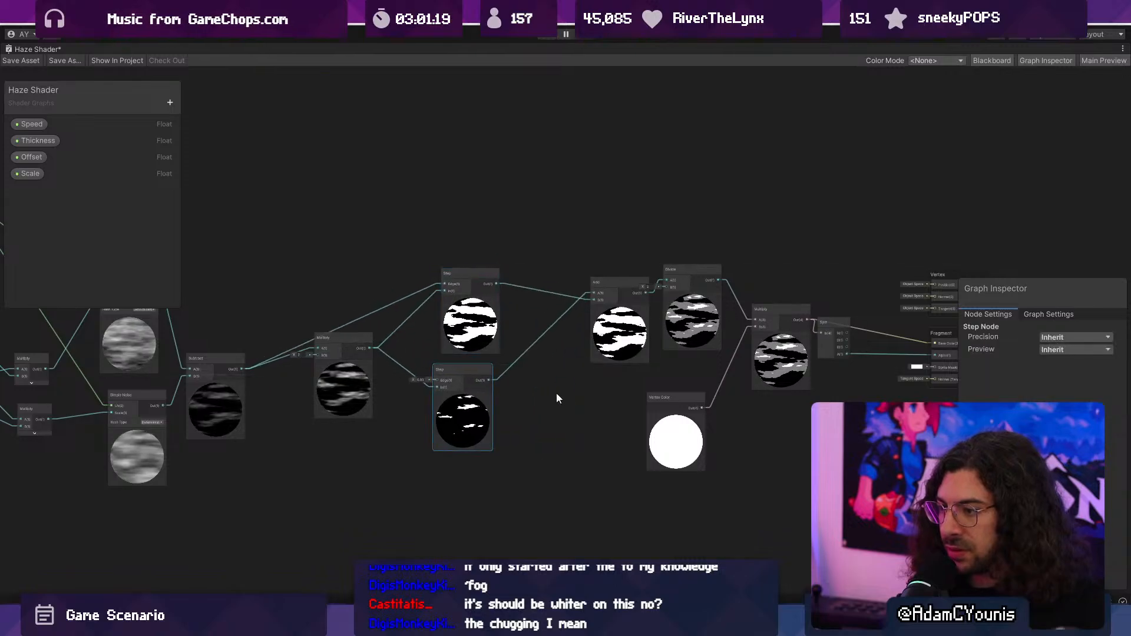
left_click_drag(233, 400, 256, 329)
scroll(256, 326, "up", 3)
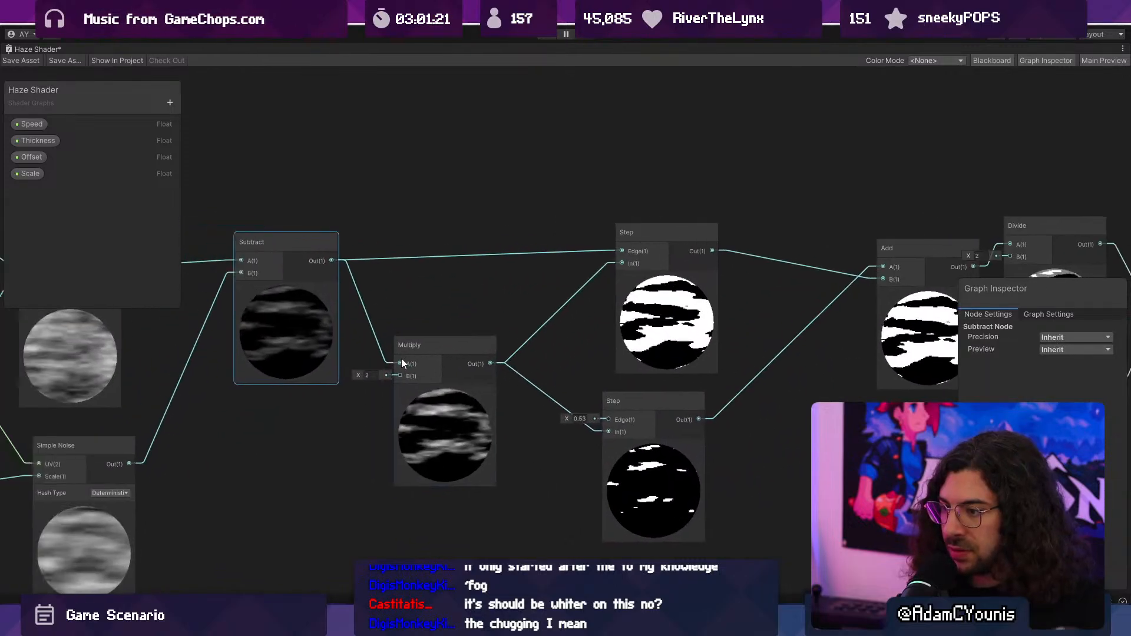
middle_click_drag(664, 324, 426, 315)
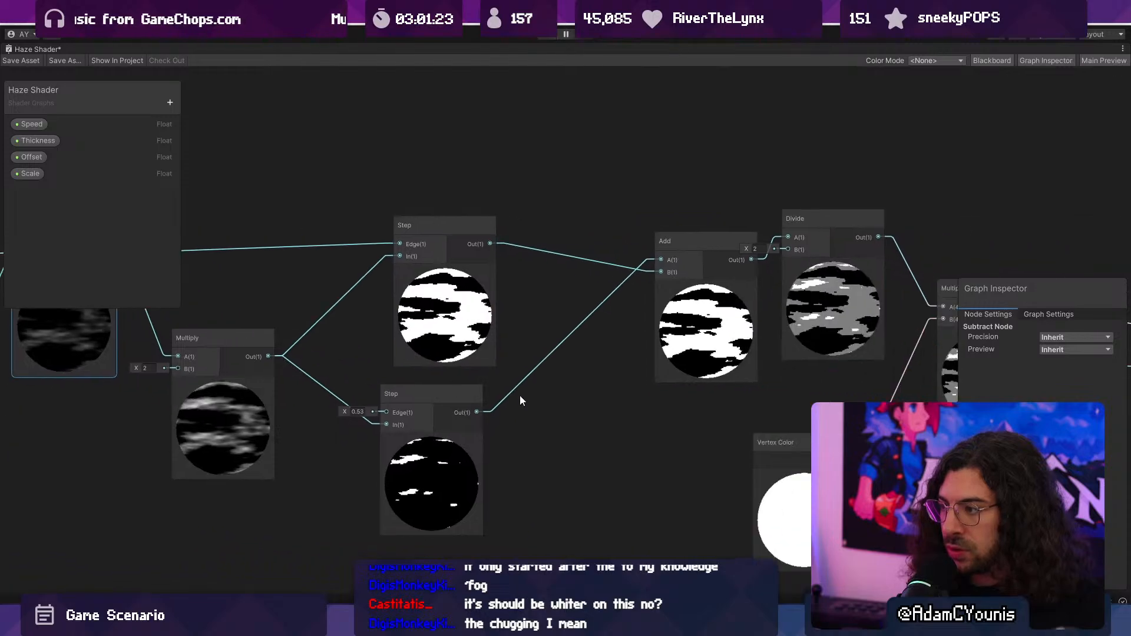
- Bring the Add node closer to the Step nodes, wiring the upper Step into A and the lower Step into B
left_click_drag(666, 240, 579, 253)
left_click_drag(469, 410, 564, 285)
left_click_drag(482, 243, 565, 275)
middle_click_drag(773, 331, 657, 349)
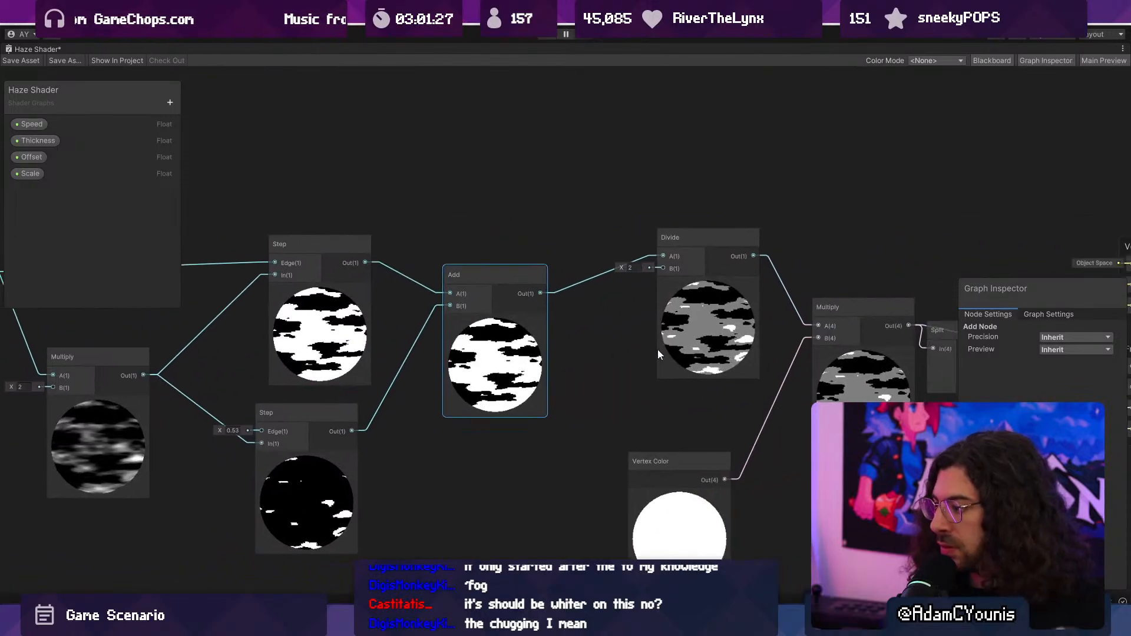
- Pull the Divide, Multiply, Vertex Color and Split nodes and the Vertex and Fragment stack closer together
left_click_drag(677, 237, 611, 274)
middle_click_drag(882, 405, 614, 369)
left_click_drag(614, 372, 524, 339)
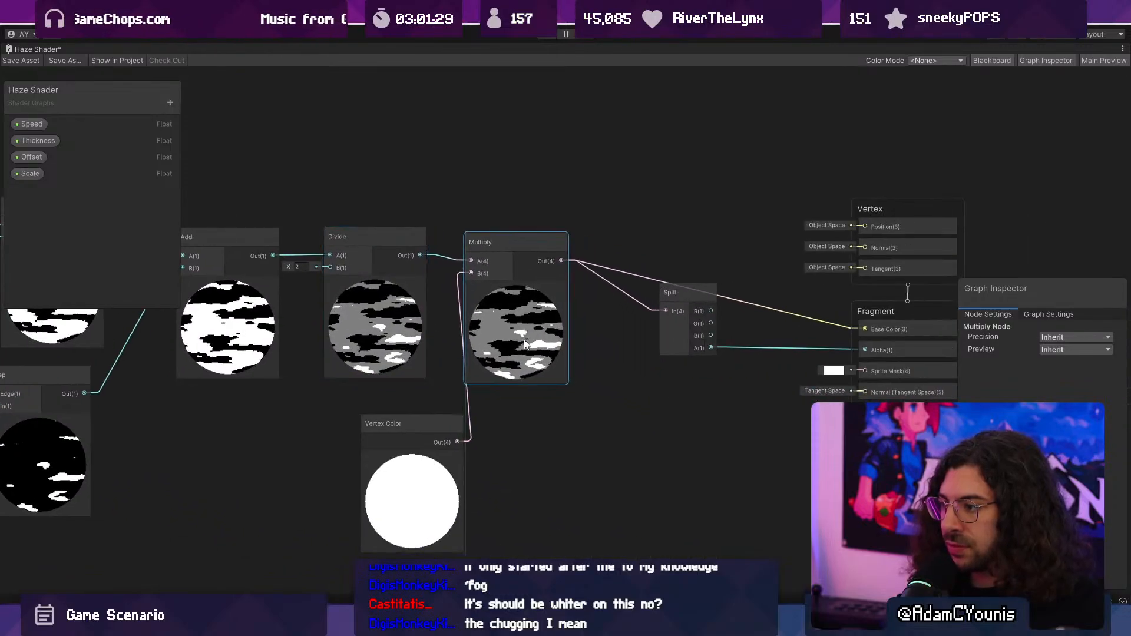
left_click_drag(400, 424, 370, 407)
middle_click_drag(456, 469, 362, 456)
left_click_drag(574, 320, 532, 338)
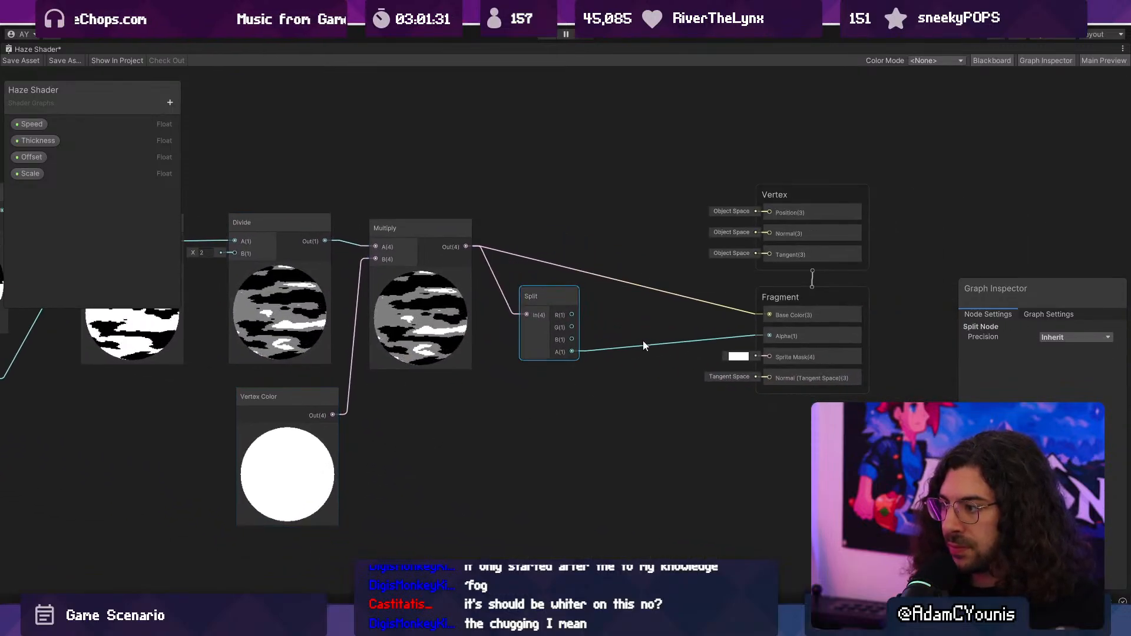
left_click_drag(808, 296, 686, 241)
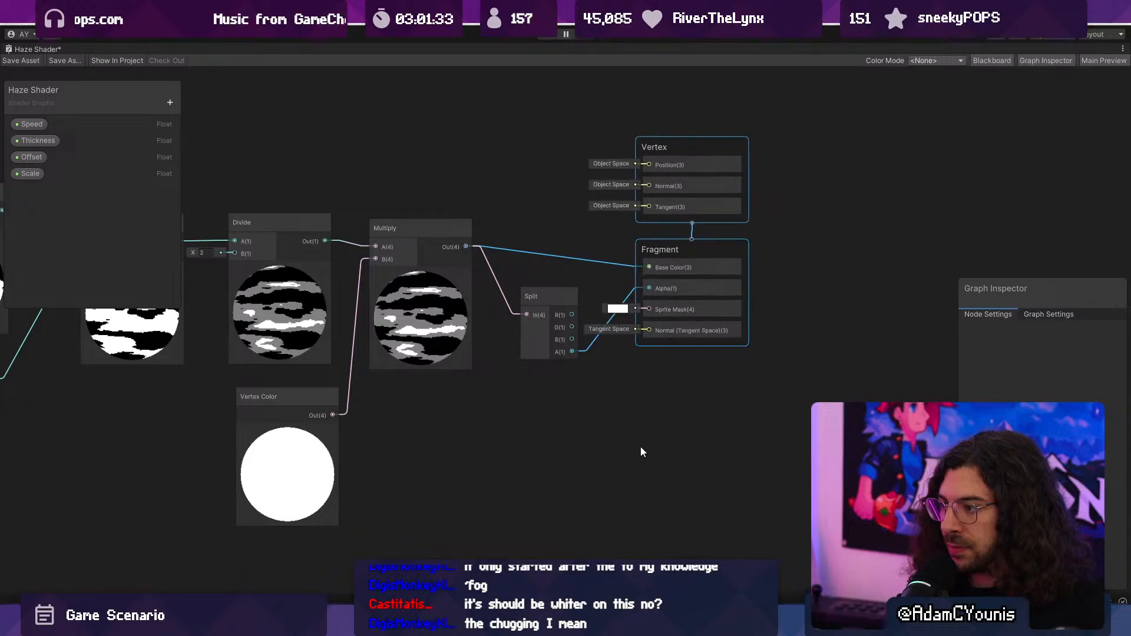
- Save the rearranged graph and select the Position node feeding Quantise to review its settings
scroll(805, 426, "down", 7)
middle_click_drag(556, 464, 815, 398)
middle_click_drag(609, 424, 633, 419)
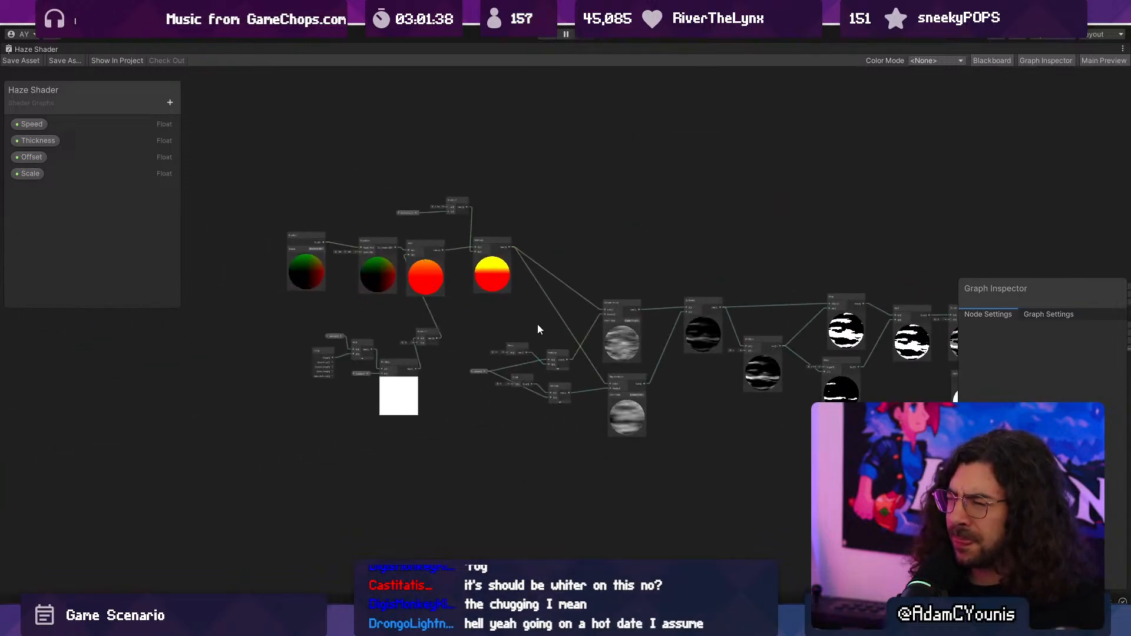
scroll(378, 276, "up", 4)
scroll(378, 272, "up", 6)
middle_click_drag(304, 229, 586, 289)
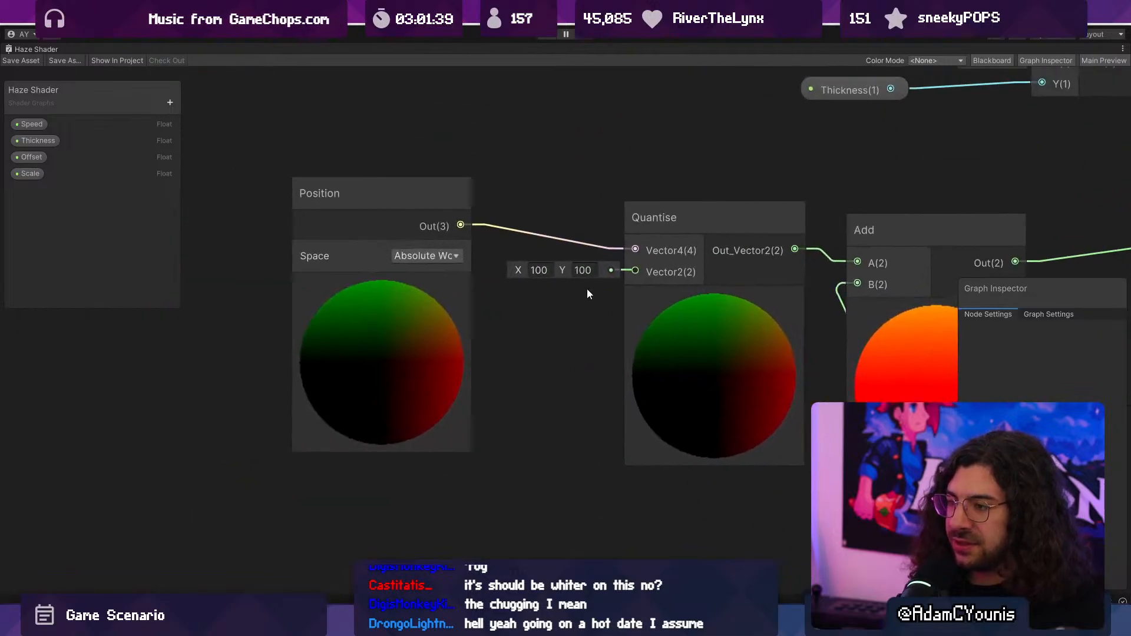
left_click(386, 305)
middle_click_drag(352, 310, 575, 350)
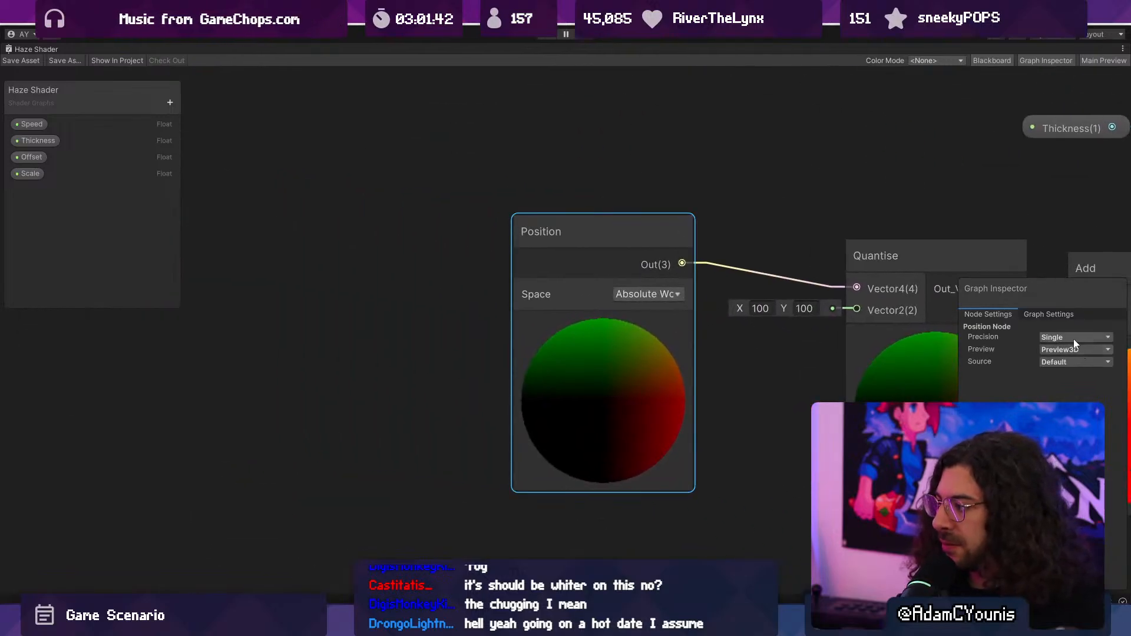
- Search the node list for "pos" and add a Camera node beside the Position node
right_click(413, 201)
left_click(417, 204)
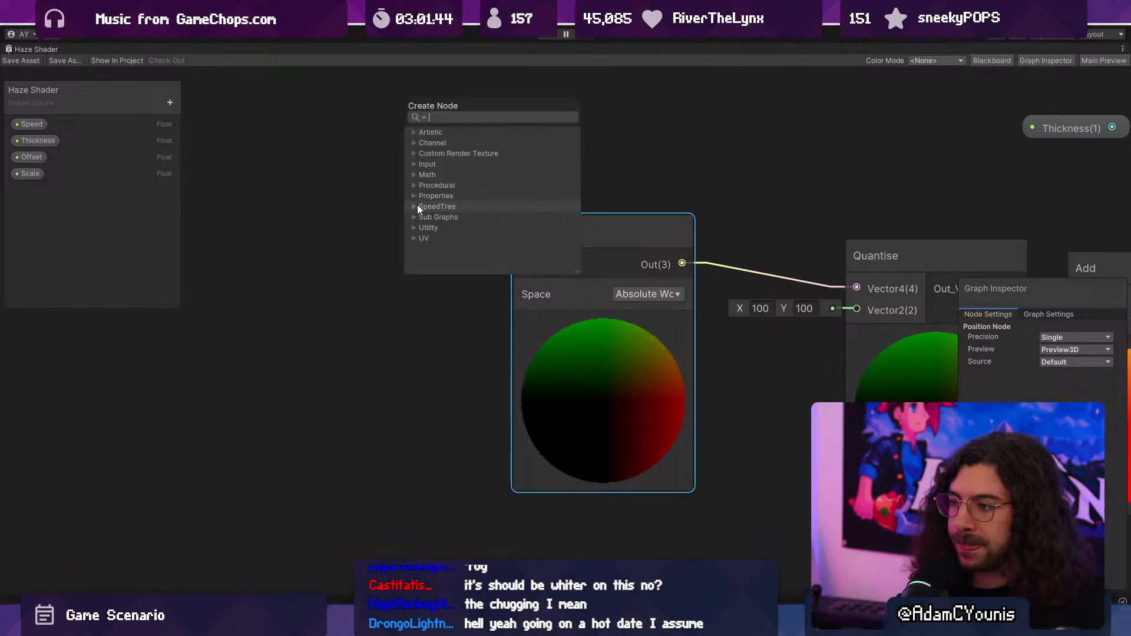
type("w")
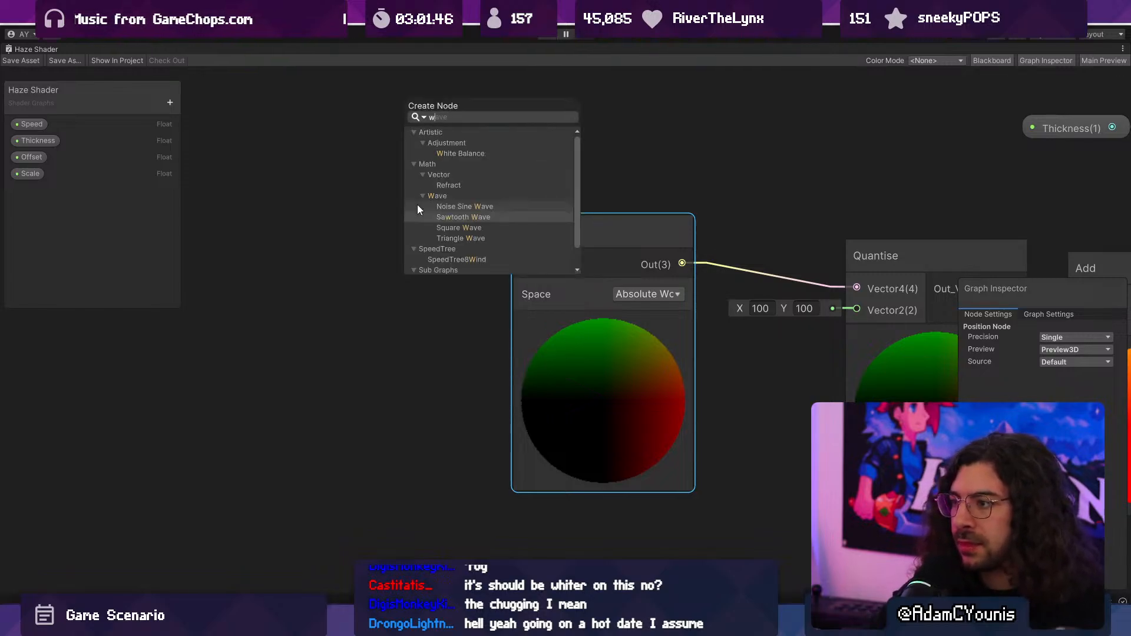
key("BackSpace")
type("pos")
key("Down")
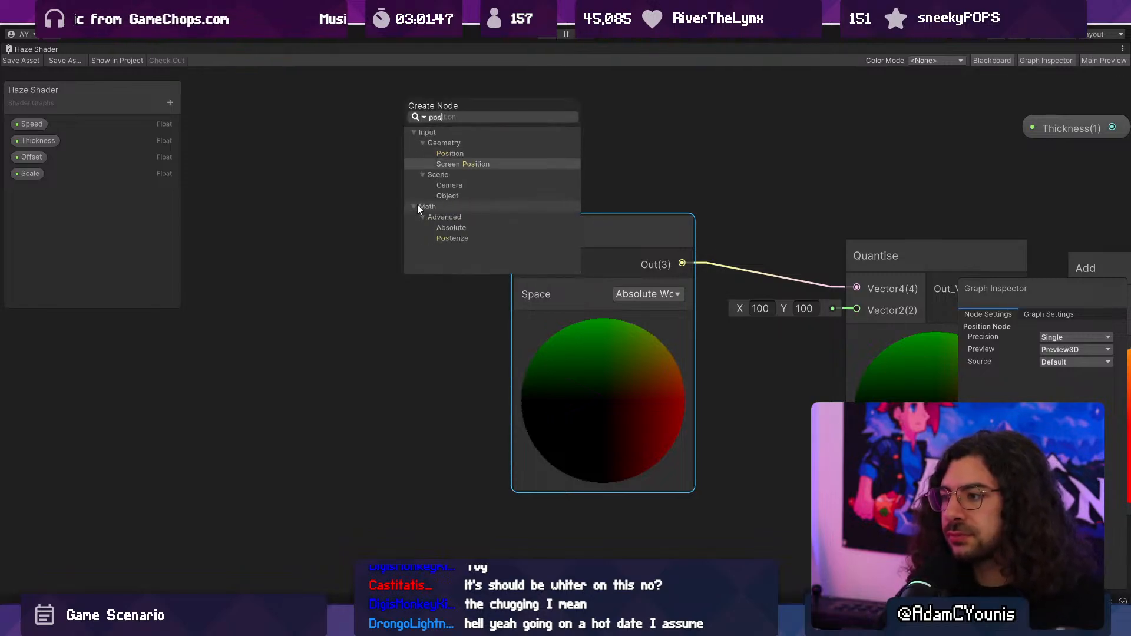
key("Down")
key("Down")
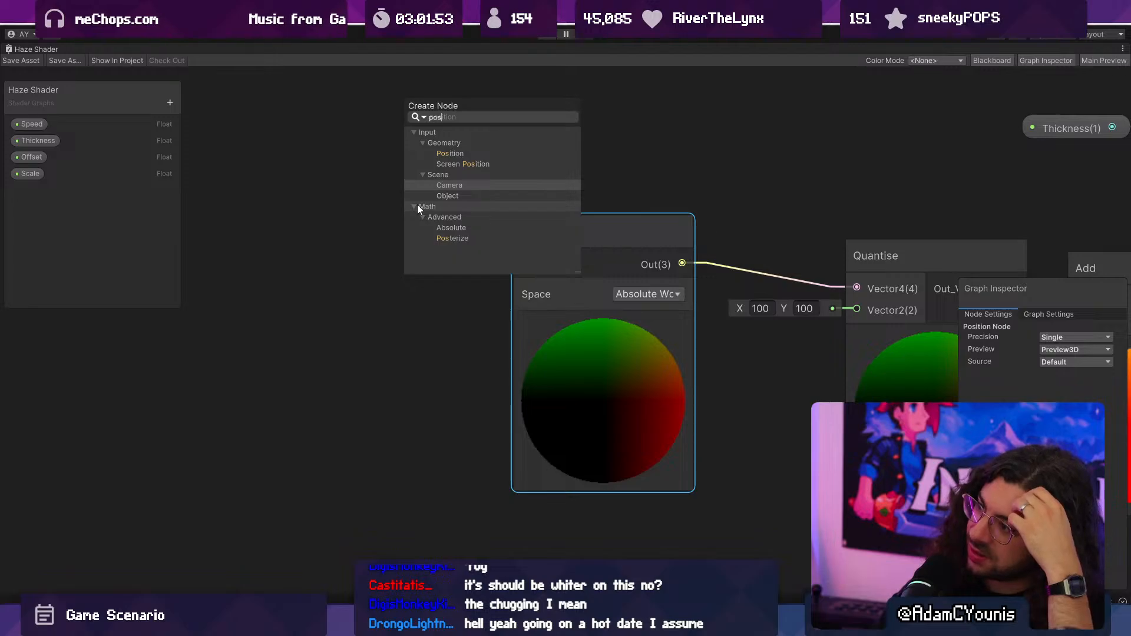
key("Return")
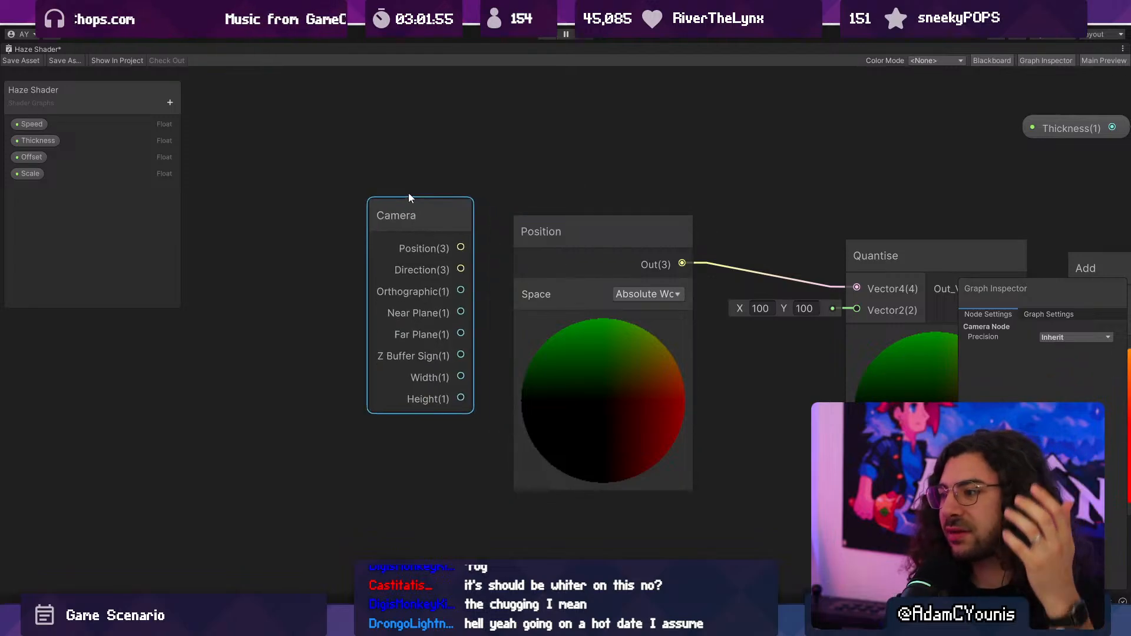
- Connect the Camera node's Position output to Quantise's Vector4 input in place of the Position node and save the shader
left_click_drag(408, 196, 392, 186)
left_click_drag(446, 236, 855, 289)
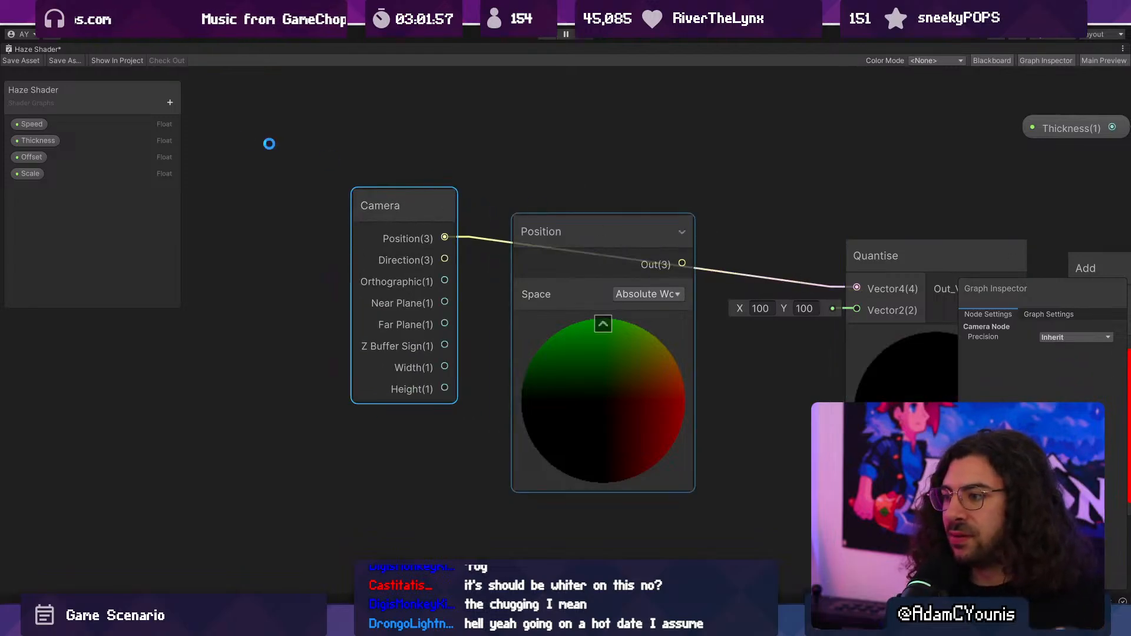
left_click(17, 61)
- Play-test the camera-driven haze by running to the lower grass ledge, then leave the fullscreen game view
left_click(553, 36)
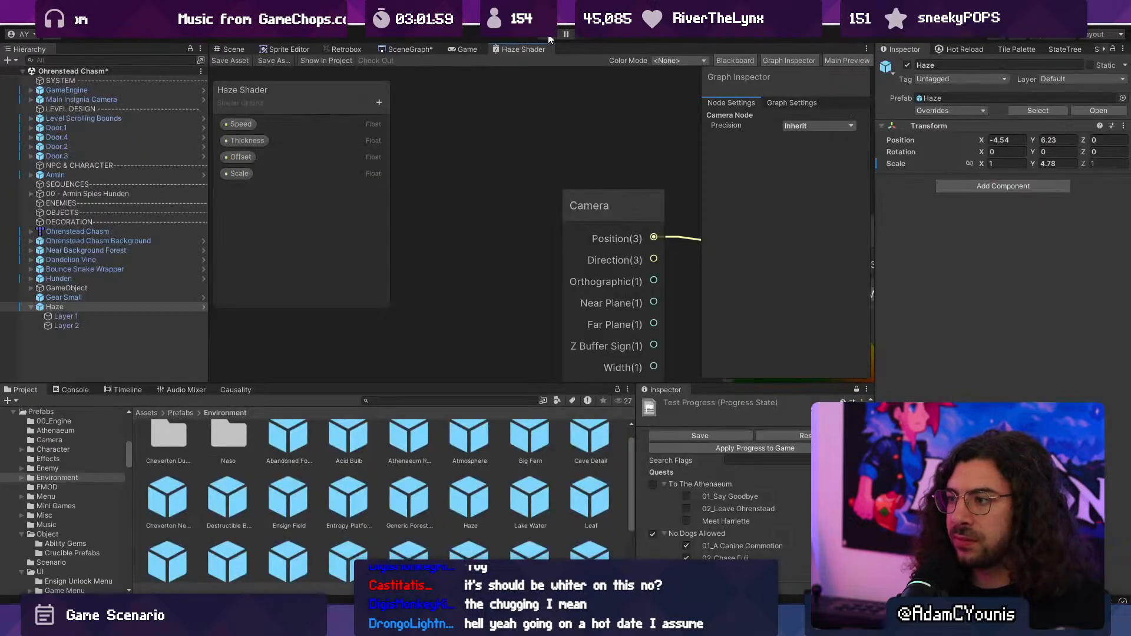
key("Right")
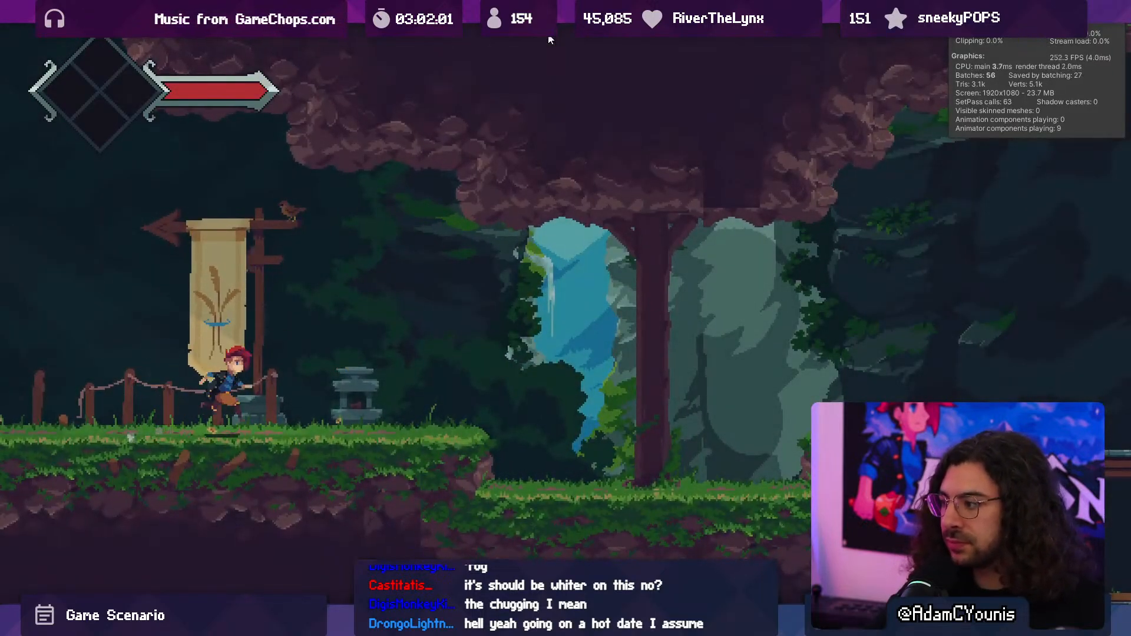
key("space")
key("ctrl+p")
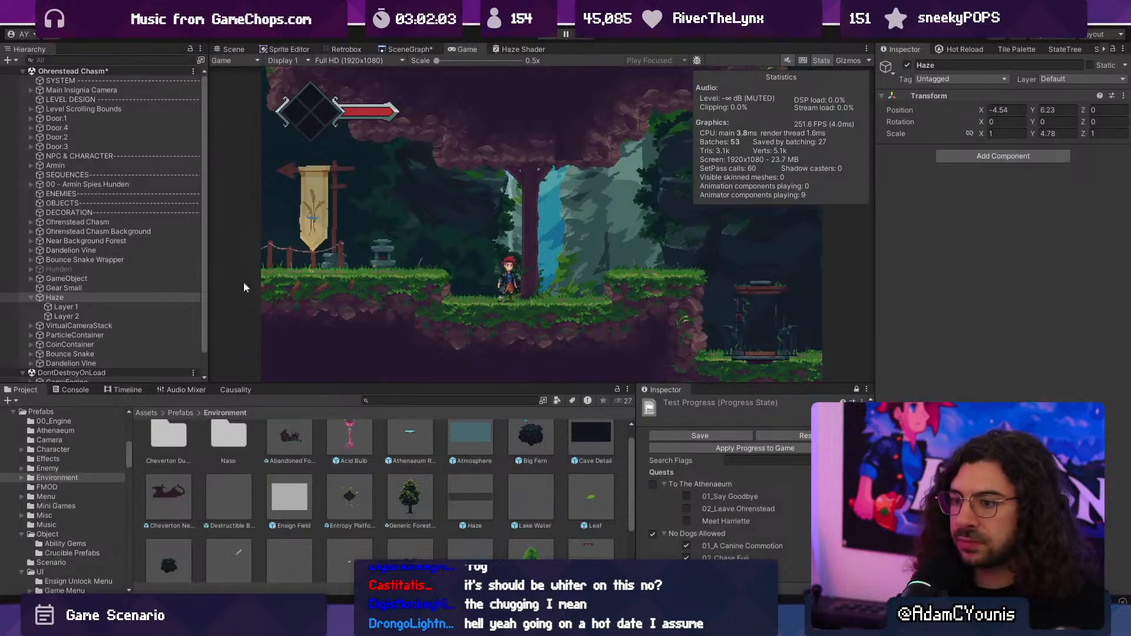
- Select Layer 1 and Layer 2 of the Haze, raise their sprite colour's alpha during play to check the effect, and stop the game
left_click(109, 326)
left_click(108, 317, "shift")
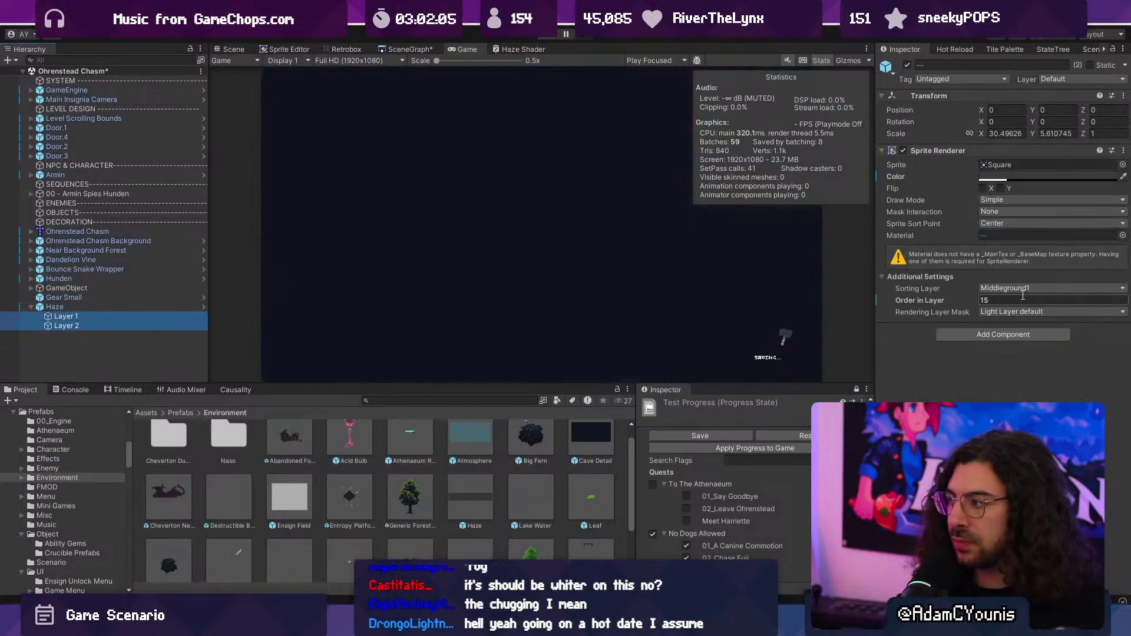
left_click(991, 178)
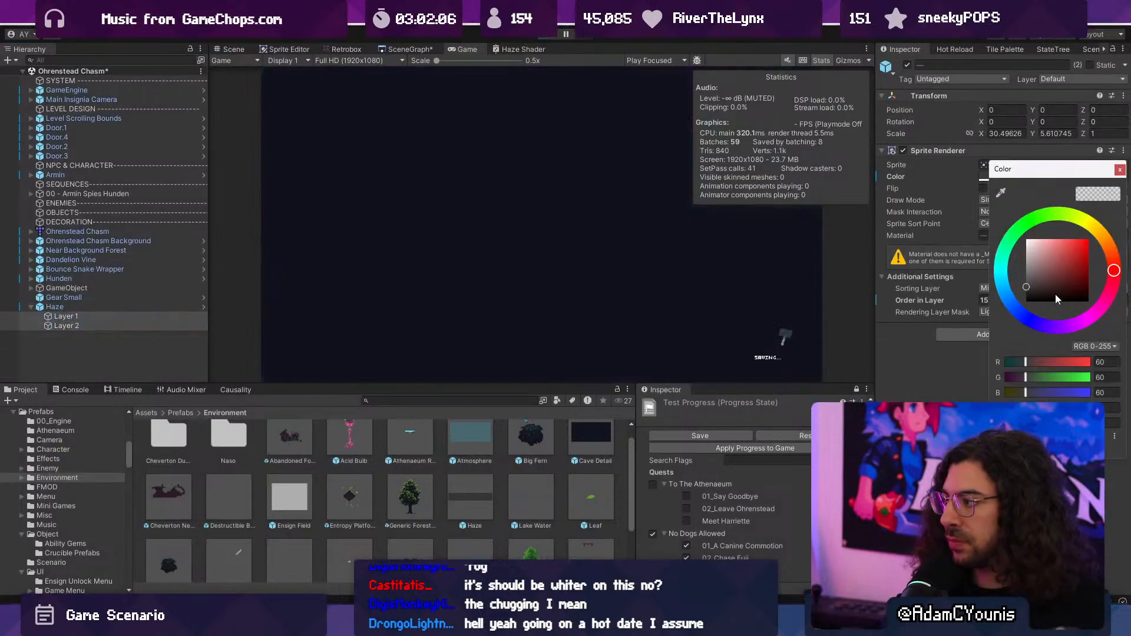
left_click(547, 36)
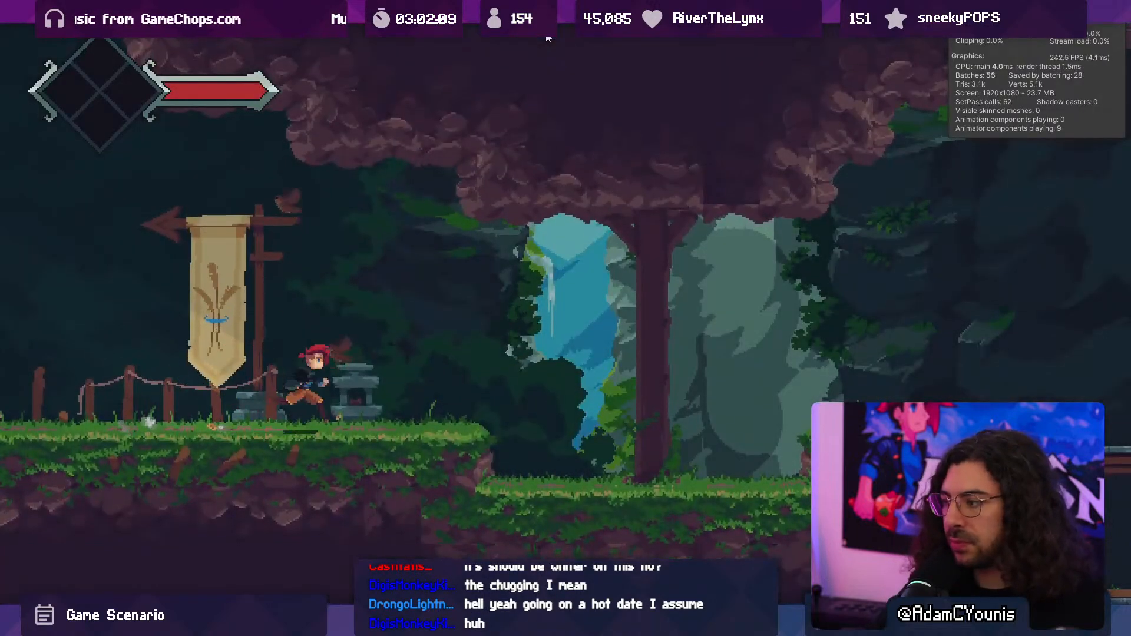
key("ctrl+p")
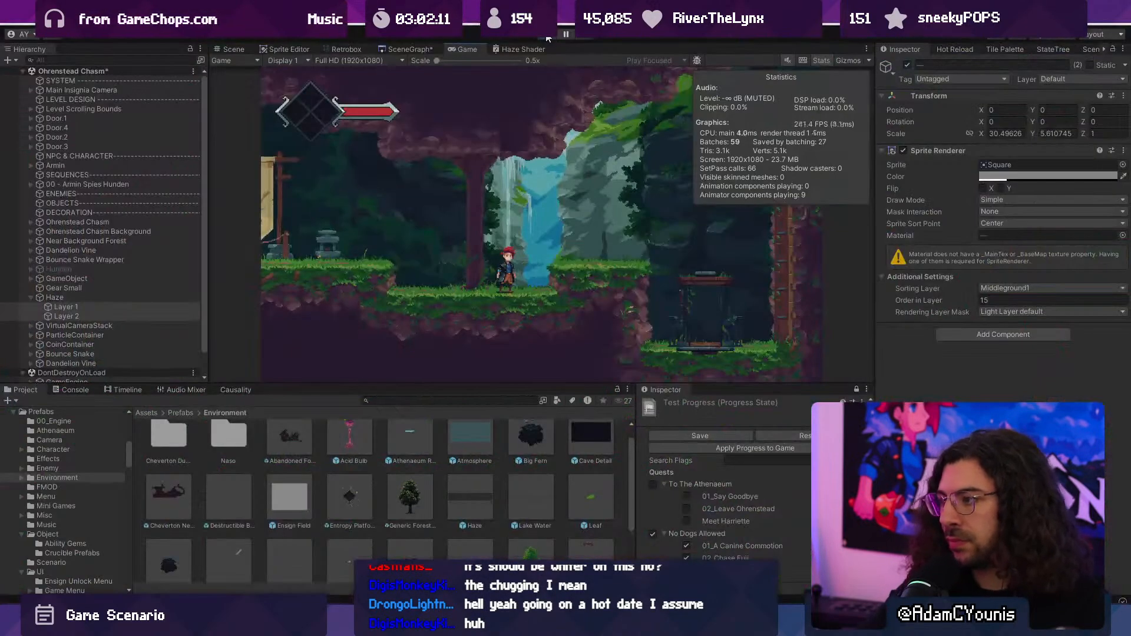
left_click_drag(1014, 410, 1044, 410)
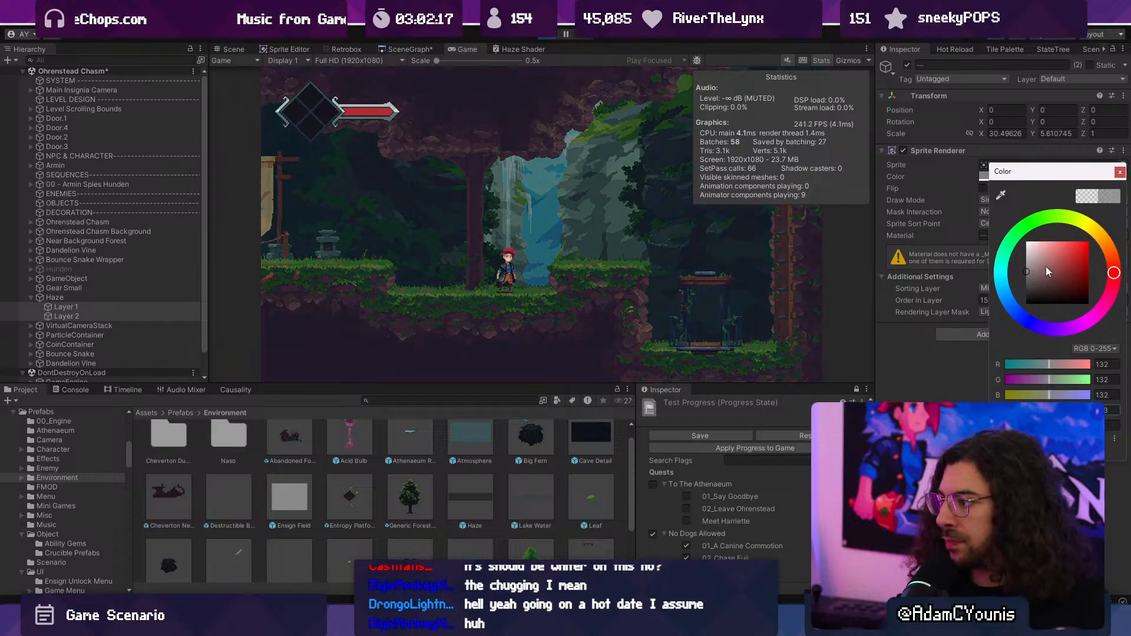
left_click(547, 36)
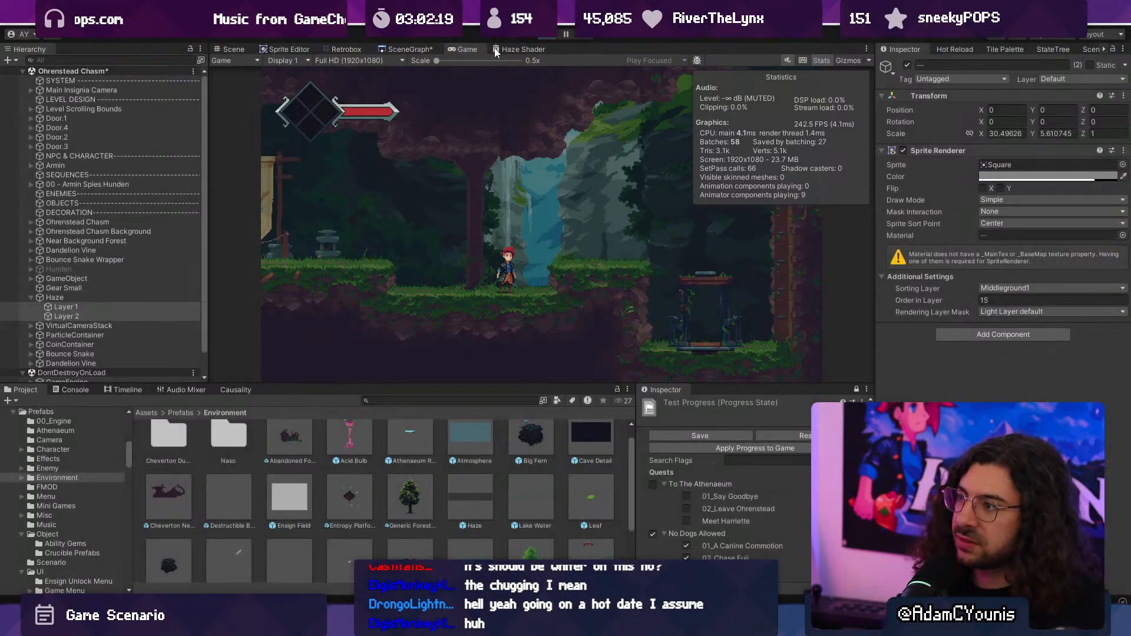
- In the Haze Shader graph, spread out the Camera and Position nodes and feed Position's output into input A of a new Add node
double_click(495, 51)
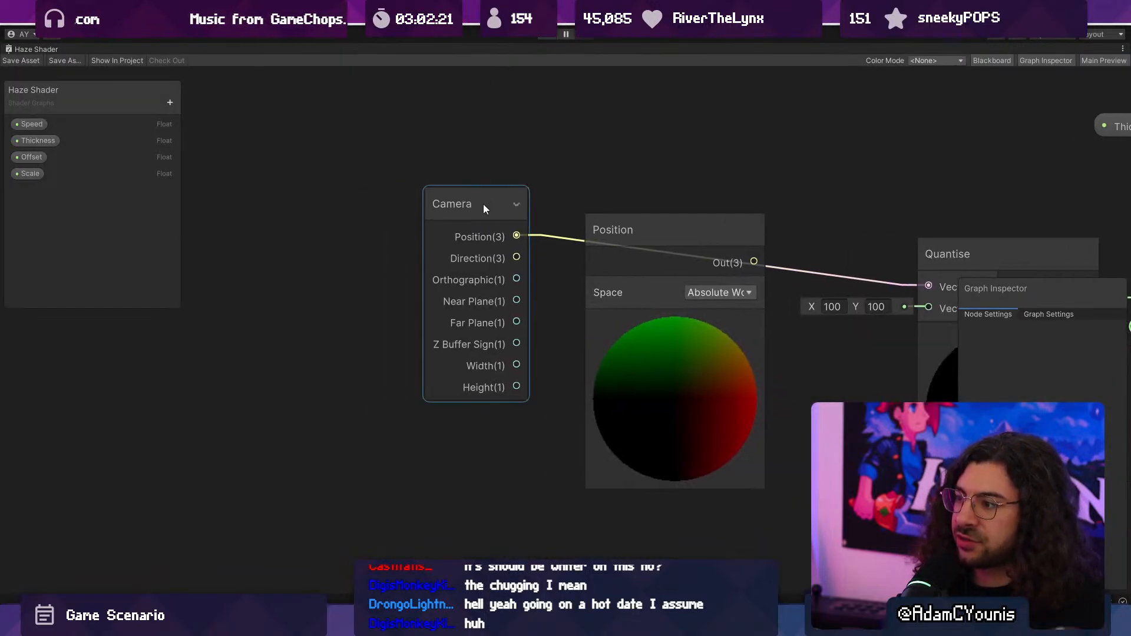
left_click_drag(483, 203, 371, 180)
left_click_drag(641, 238, 429, 370)
key("space")
type("add")
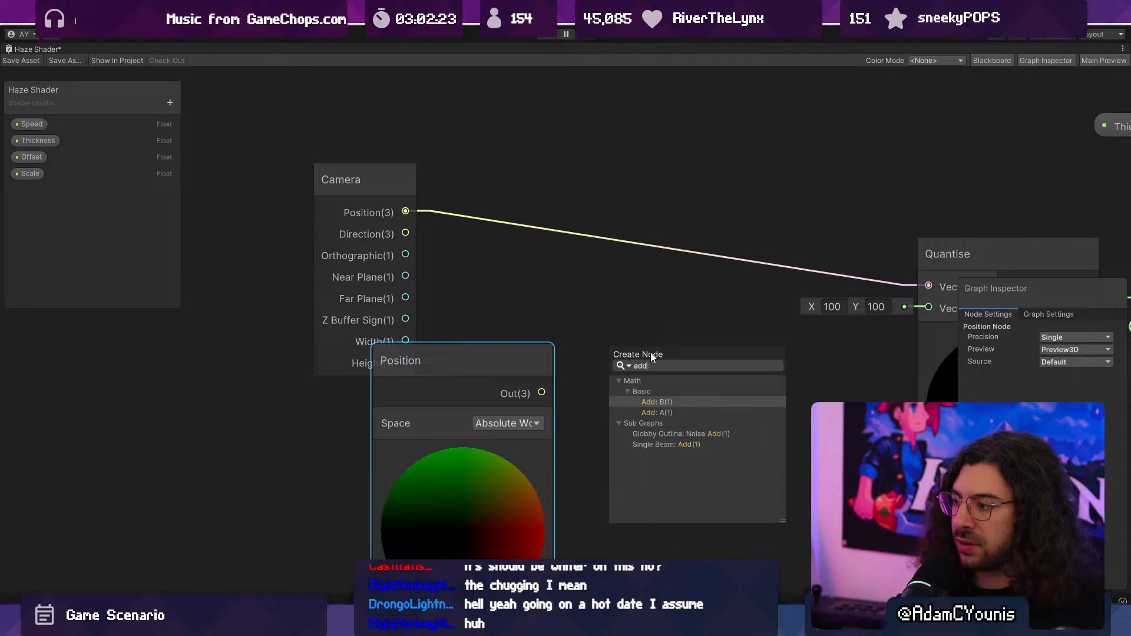
left_click(661, 411)
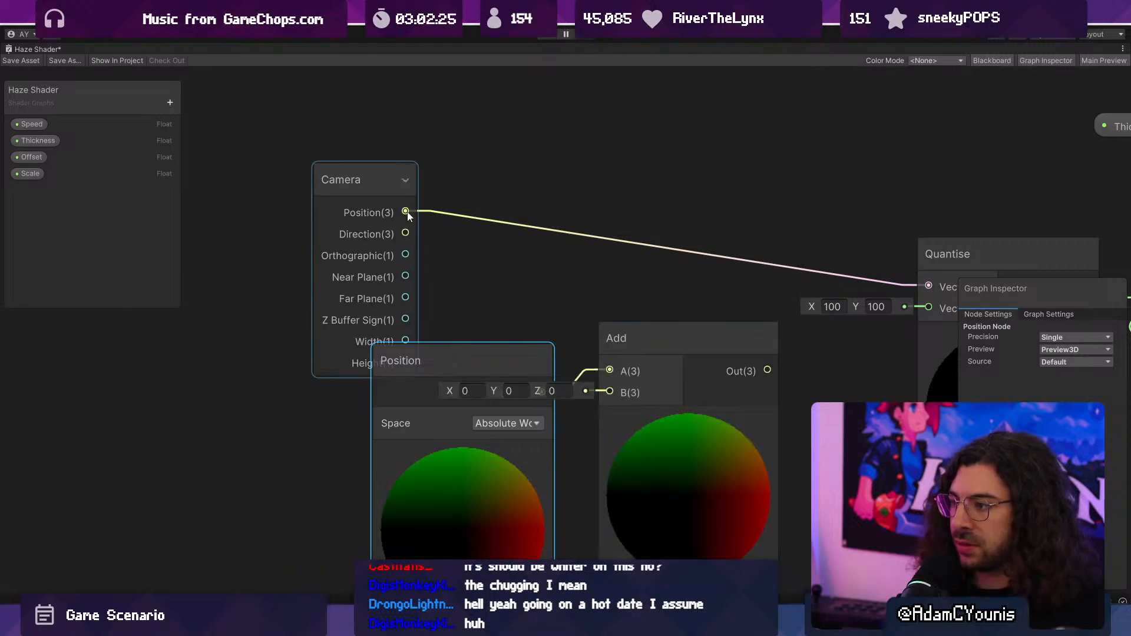
- Feed the Camera's Position output into Add's input B, connect Add's output to Quantise's Vector4 input, and save the shader
left_click_drag(405, 211, 609, 392)
left_click_drag(769, 370, 928, 286)
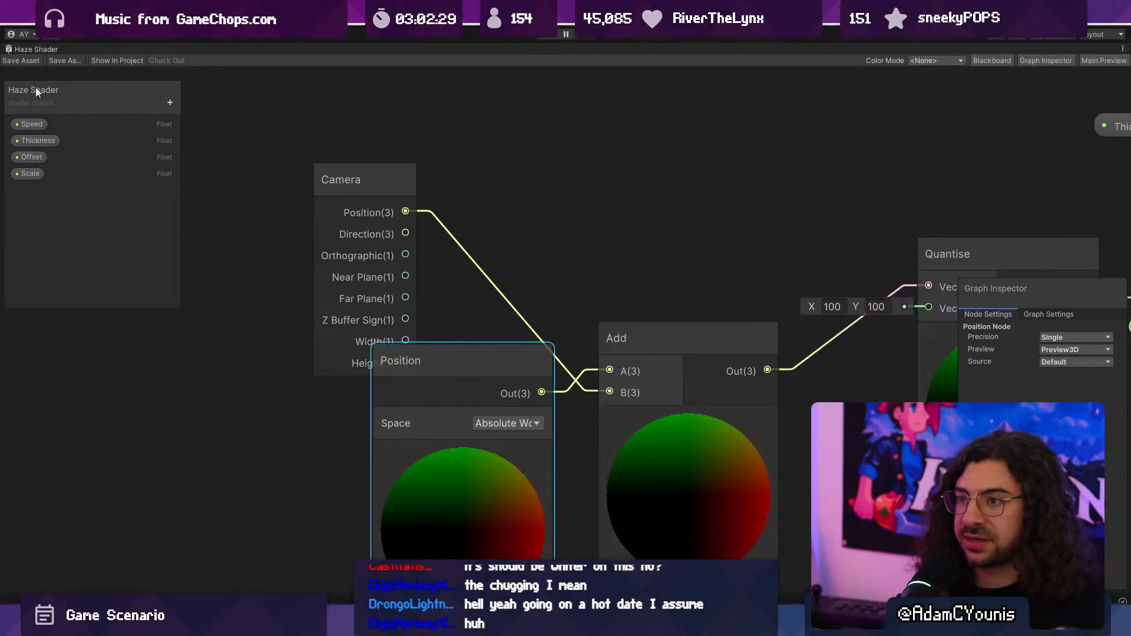
double_click(35, 50)
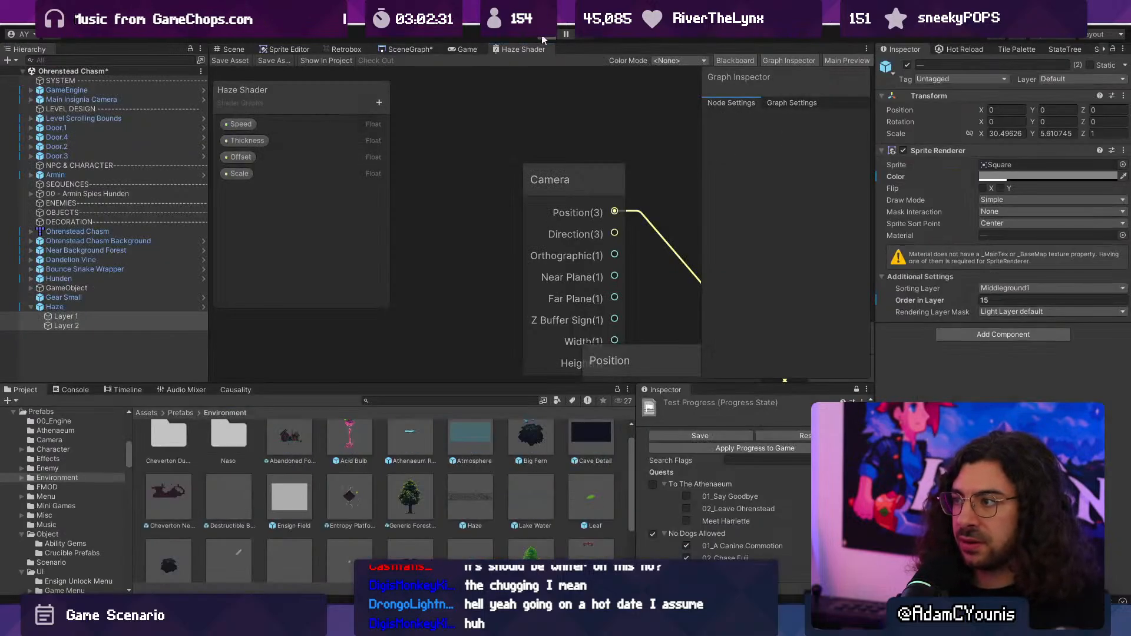
- Play-test the combined camera and position haze by running along the upper grass ledge, and stop the game
left_click(543, 37)
key("Right")
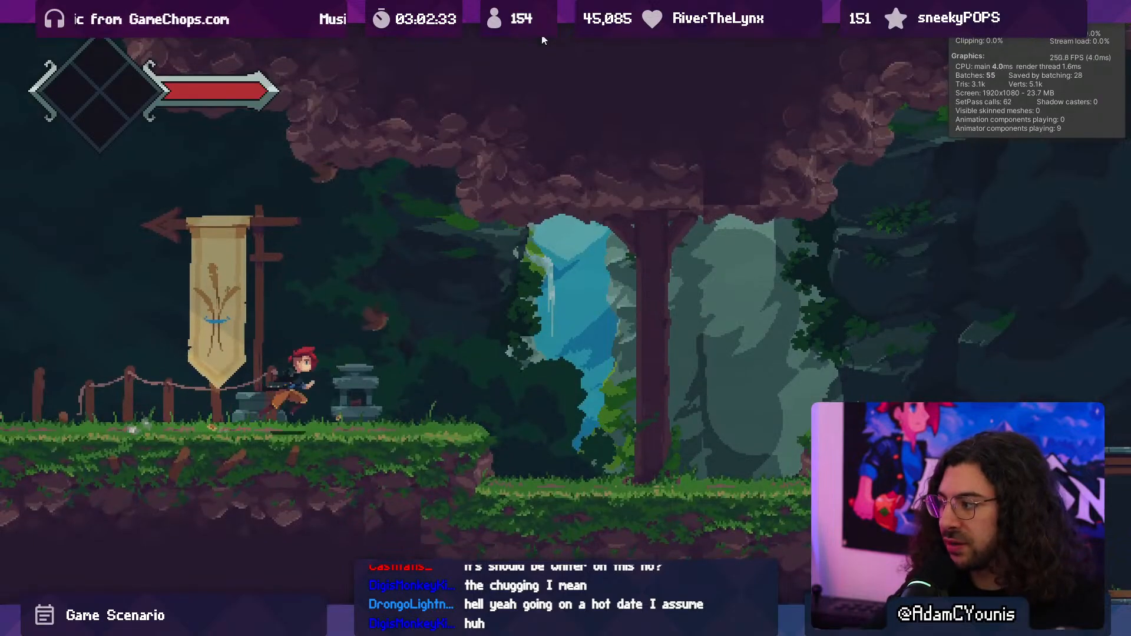
key("ctrl+p")
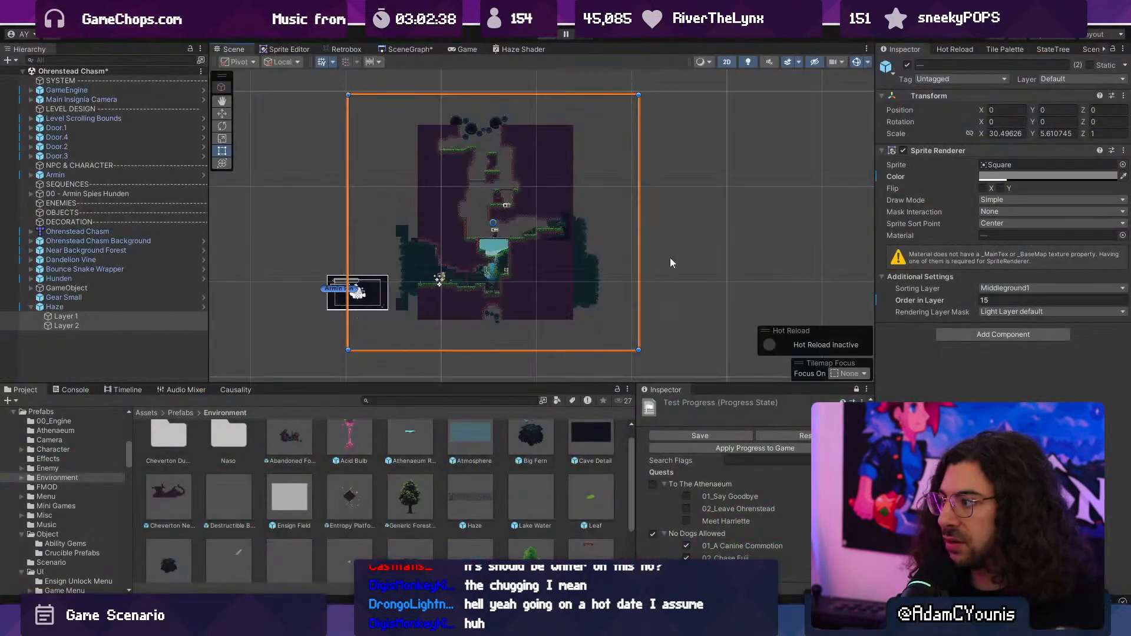
- Set the sprite colour of both Haze layers to white and play-test by running and jumping around the lower grass ledge
left_click(987, 177)
left_click_drag(1023, 268, 995, 240)
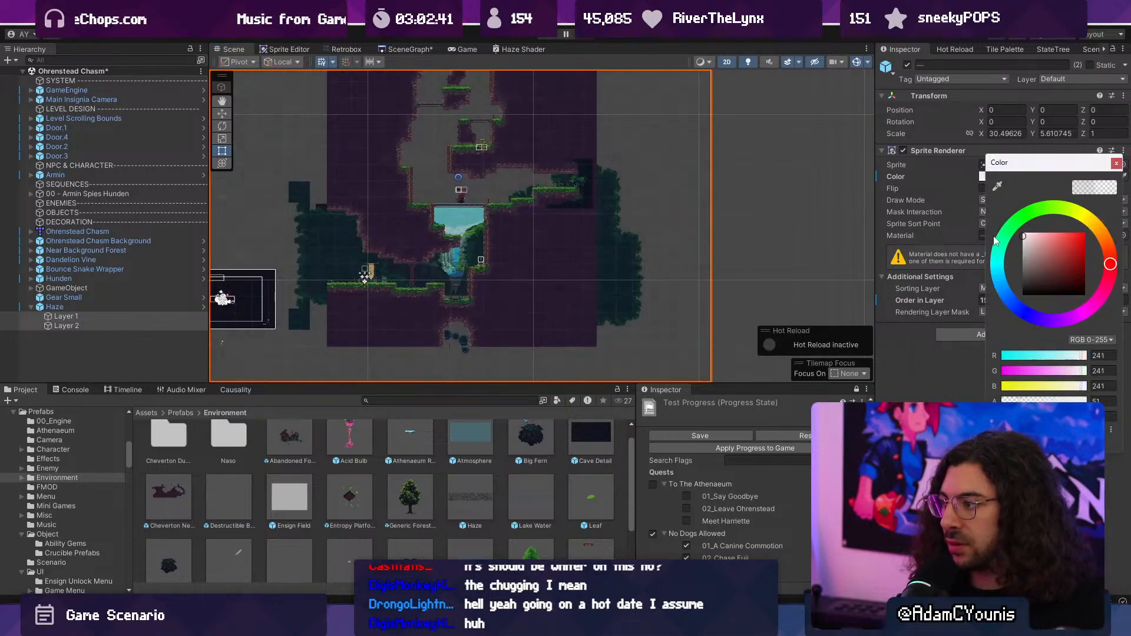
left_click(549, 37)
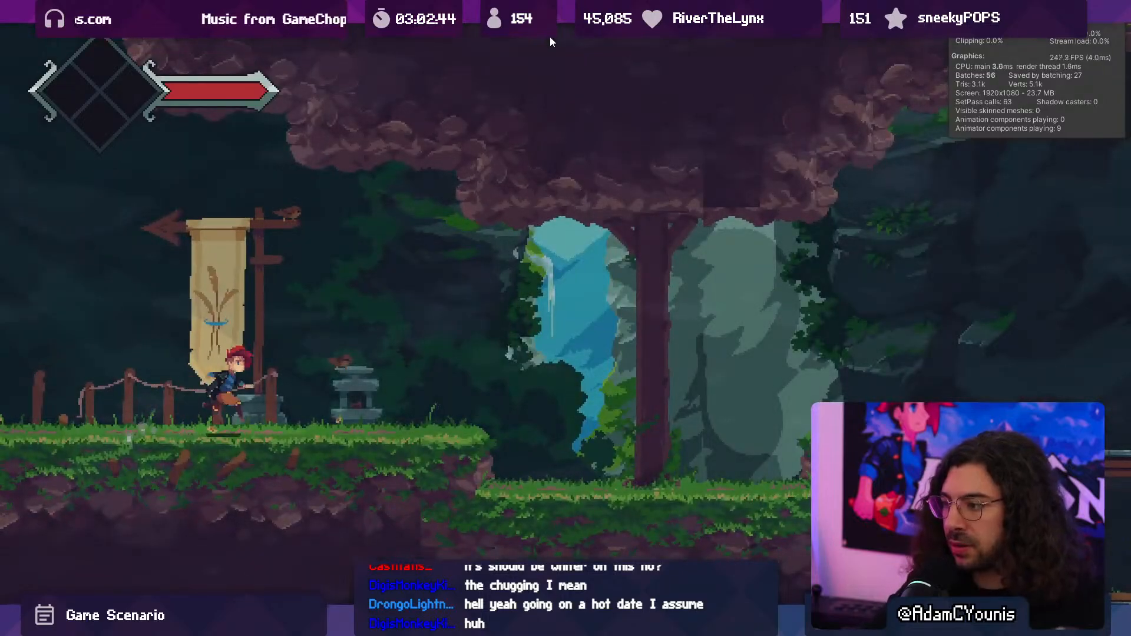
key("Right")
key("space")
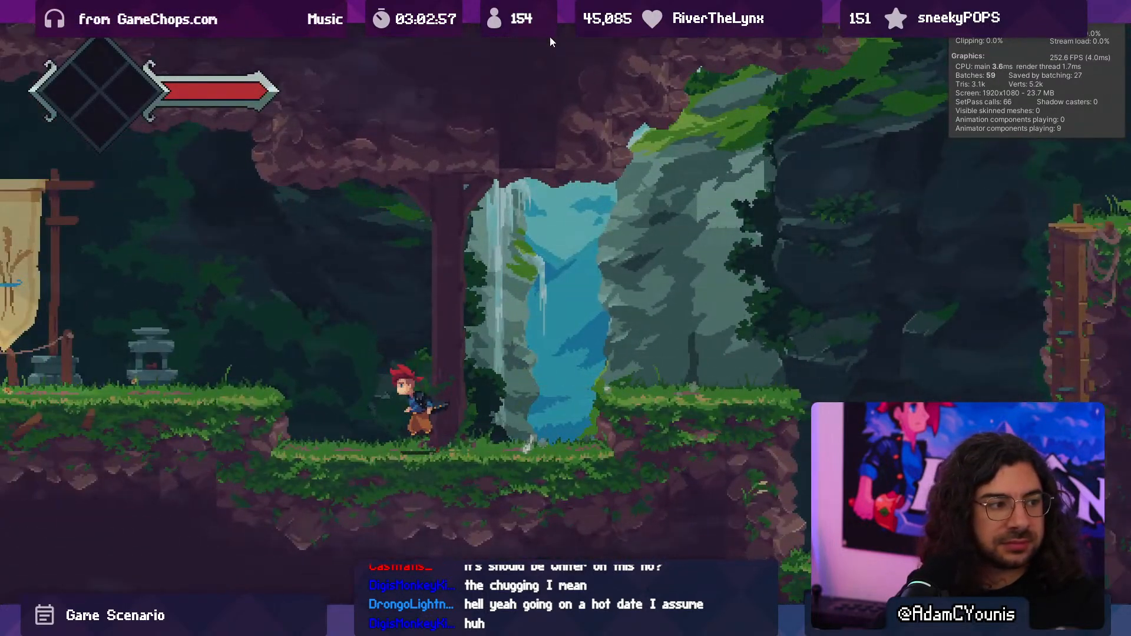
key("Right")
key("Left")
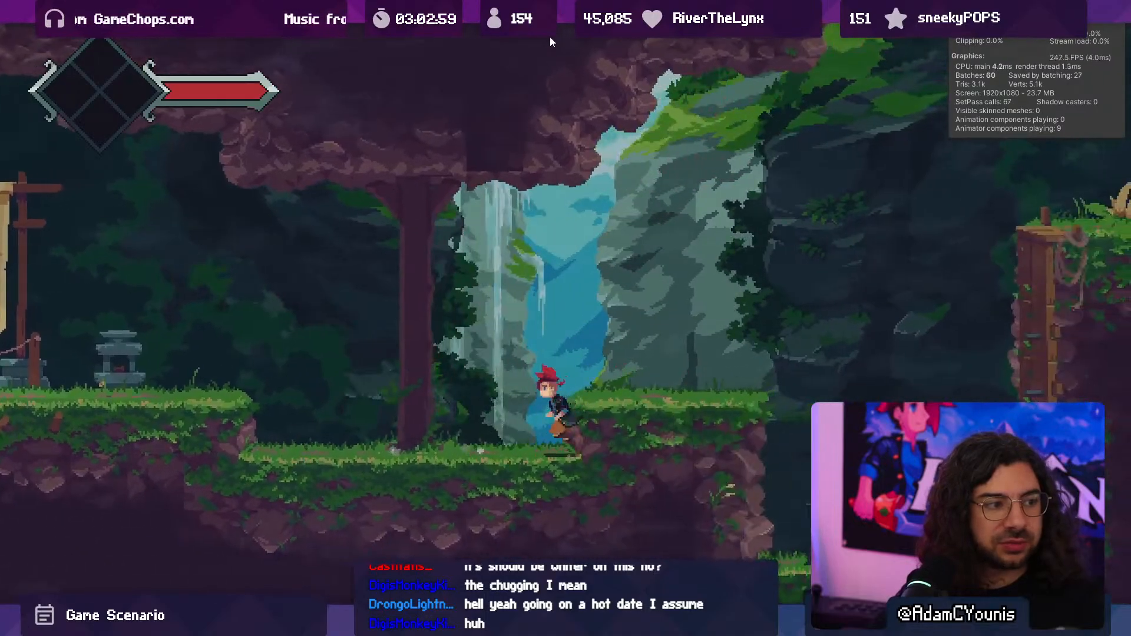
key("shift+space")
left_click(550, 37)
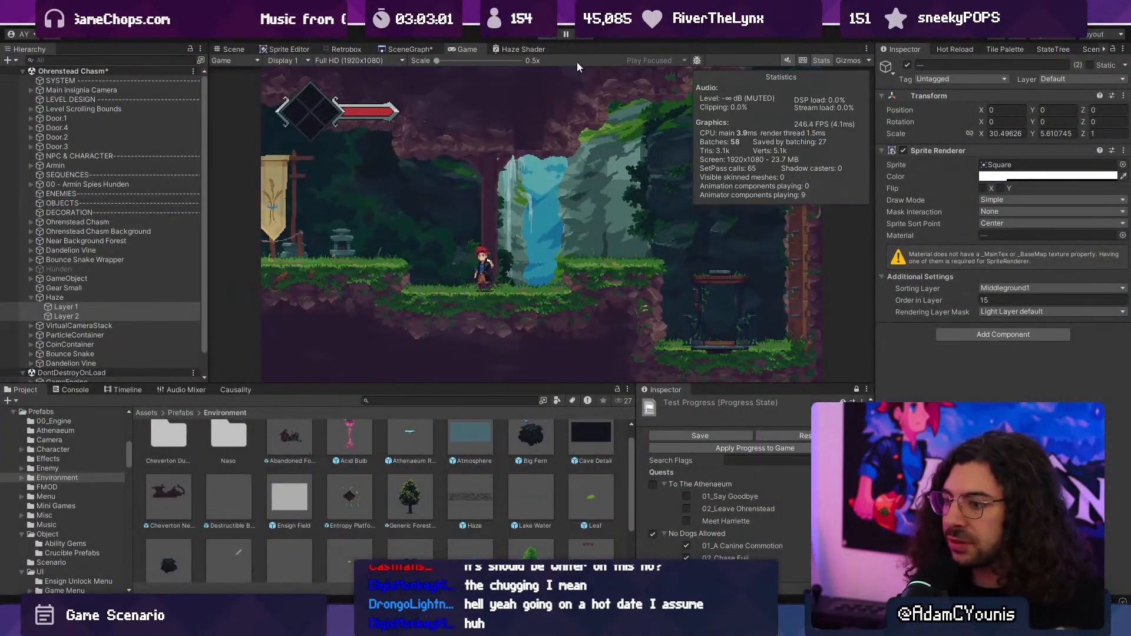
- Look over the Haze's Layer 1 and Layer 2 settings and frame the whole Haze in the scene view
left_click(86, 316)
left_click(86, 326)
left_click(86, 315)
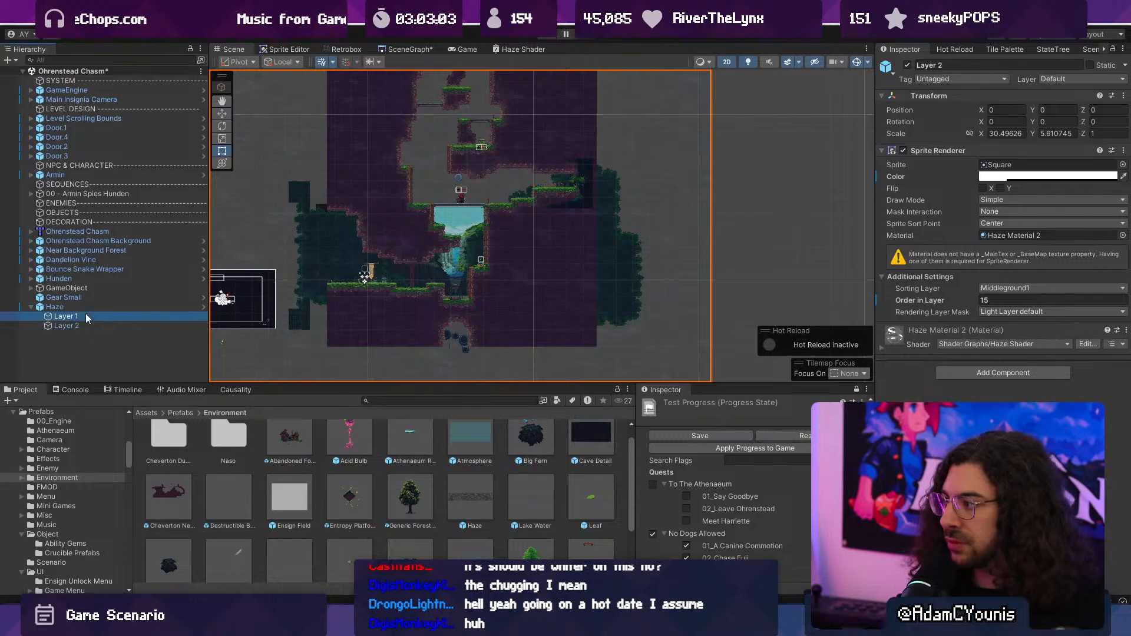
left_click(88, 304)
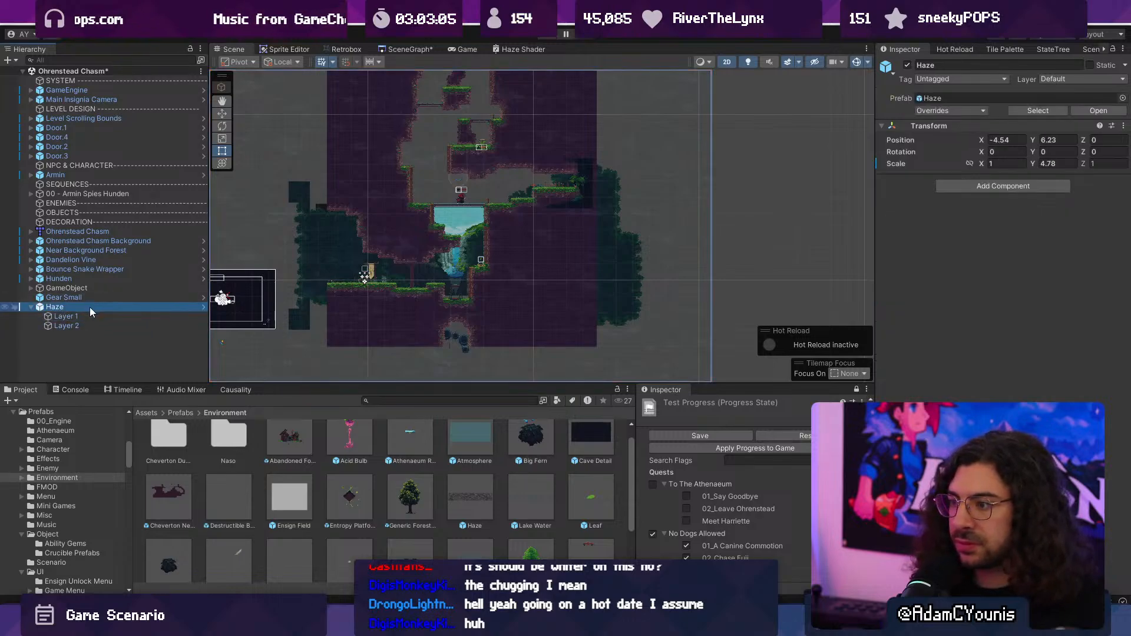
key("f")
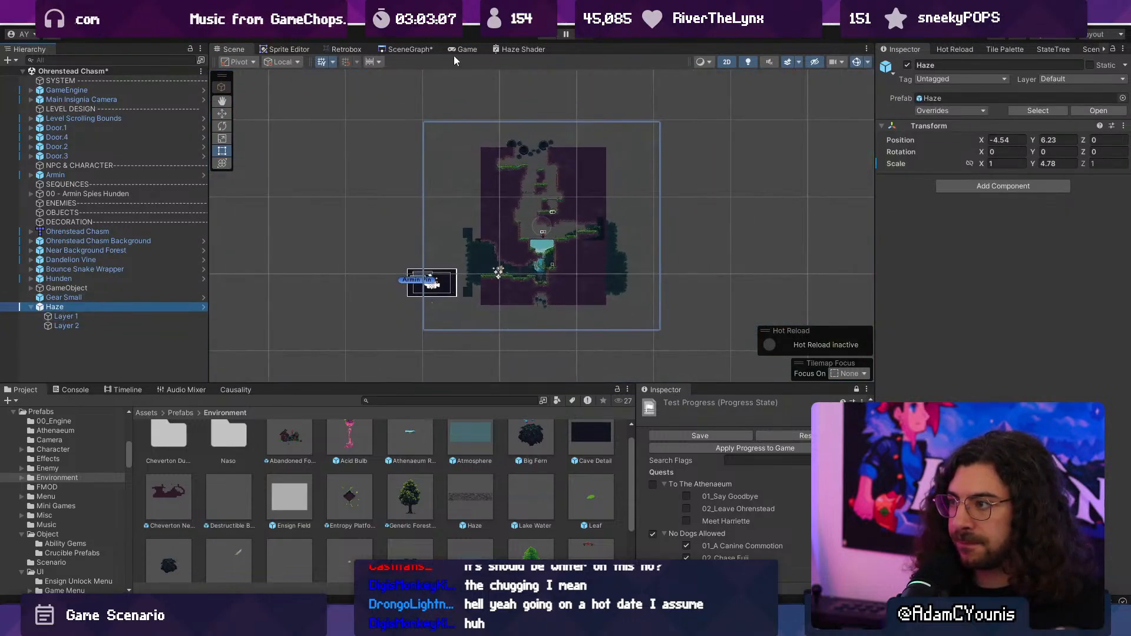
- Add an Object node to the Haze Shader graph and feed its Position output into Add's input B
double_click(502, 49)
key("space")
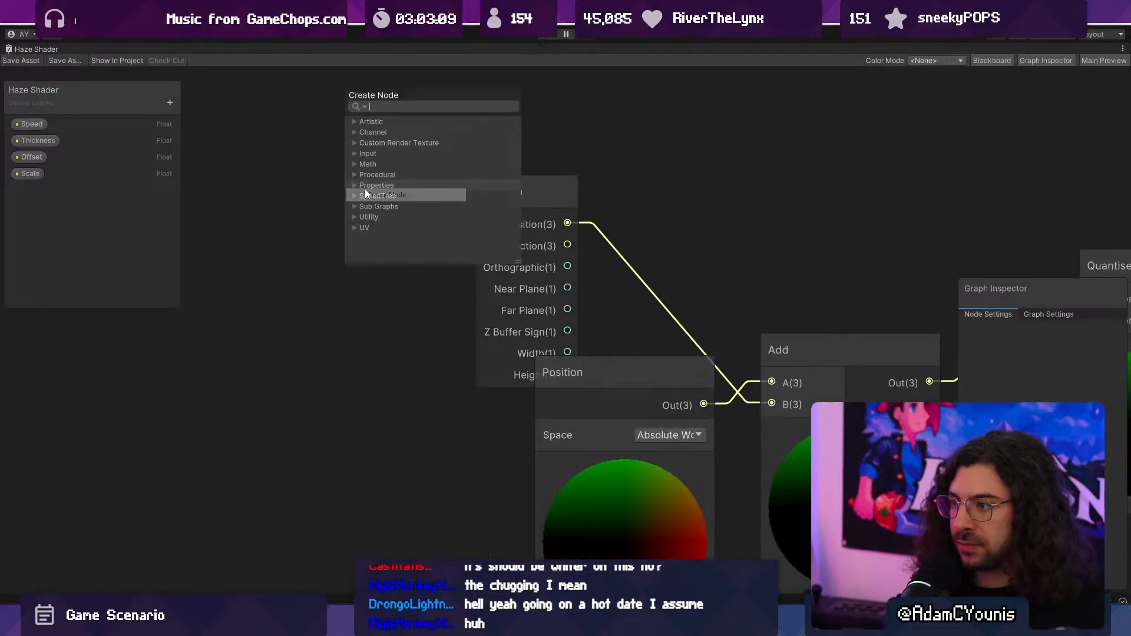
type("object")
key("Return")
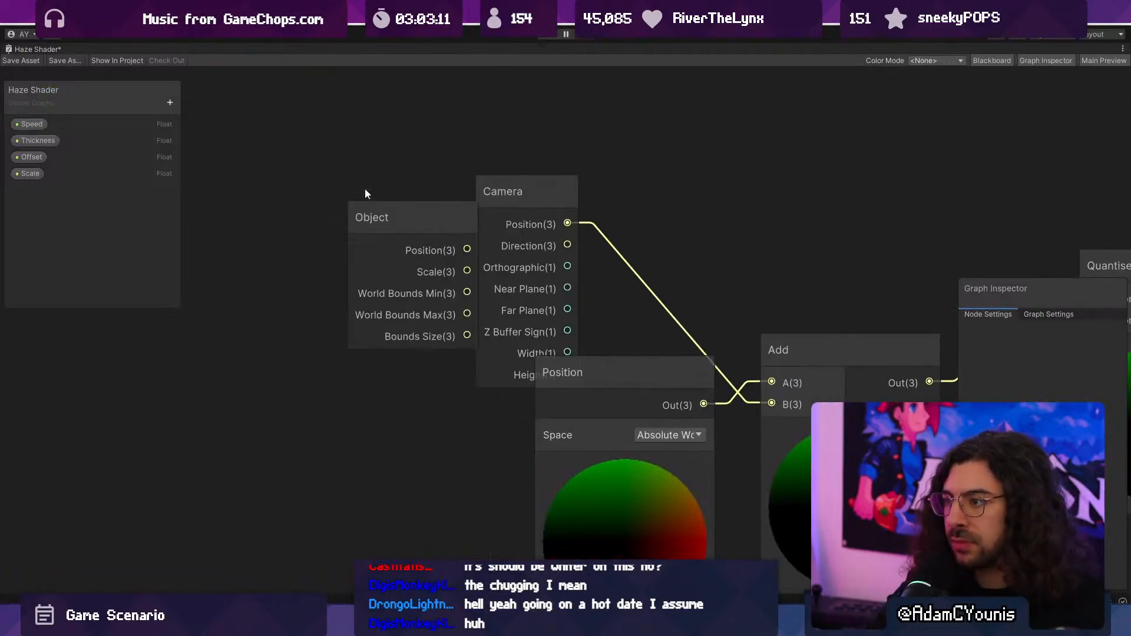
left_click_drag(467, 249, 772, 404)
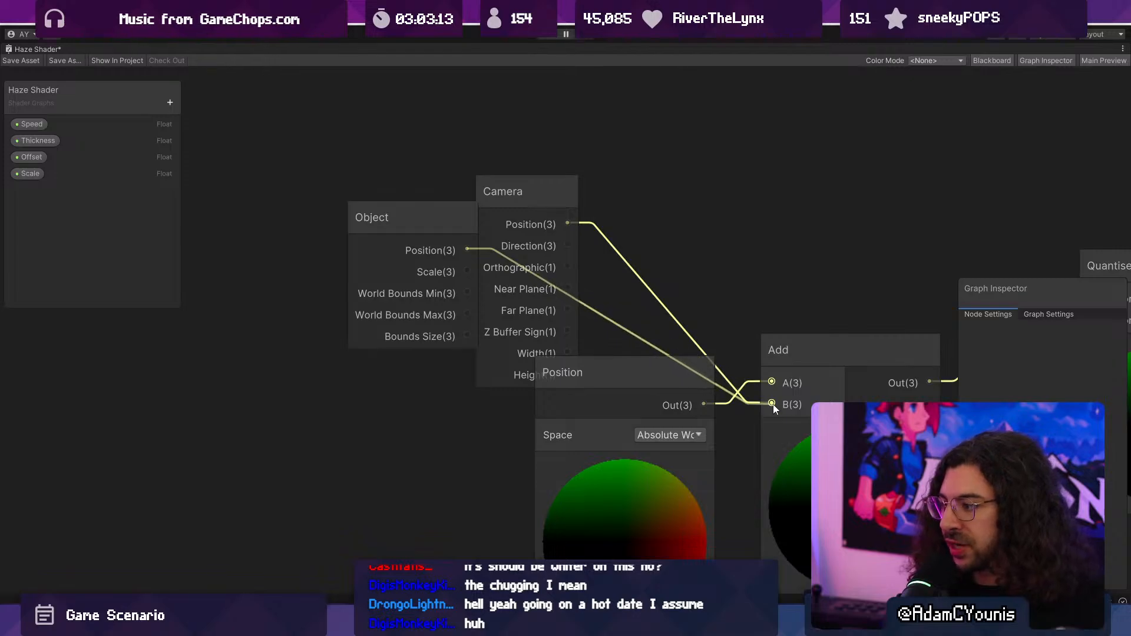
- Delete the Camera node, arrange the Object node beneath the Position node, and save the shader
left_click(543, 189)
left_click_drag(616, 374, 588, 190)
key("Delete")
left_click_drag(436, 212, 613, 447)
scroll(614, 446, "down", 3)
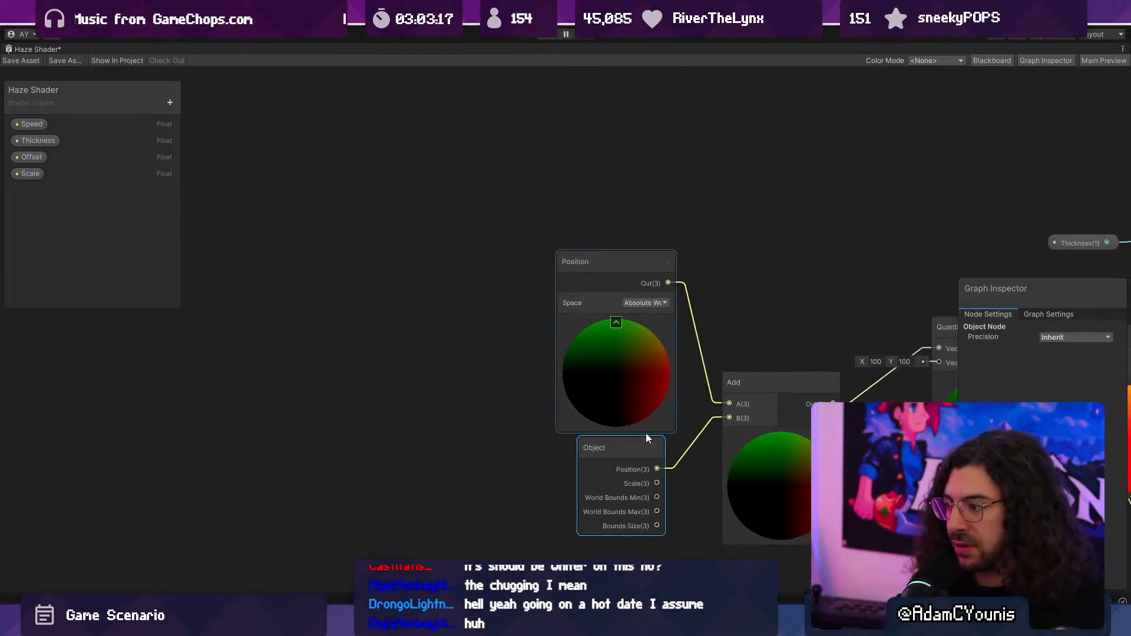
middle_click_drag(646, 433, 452, 331)
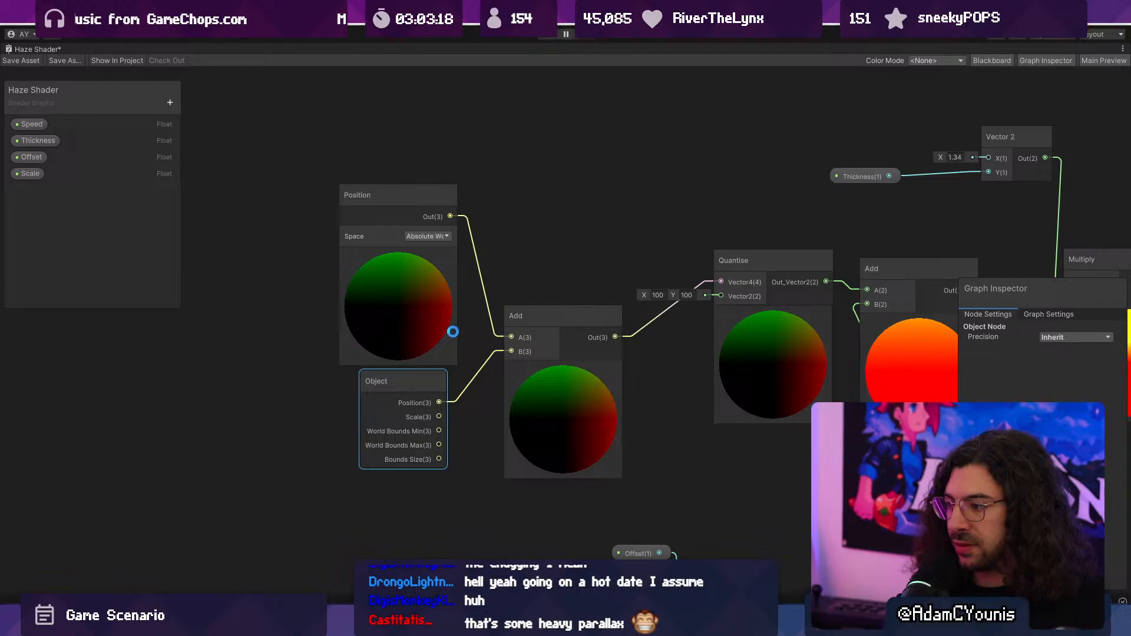
double_click(29, 48)
- Play-test the object-position haze by running and jumping to the lower grass ledge, and stop the game
left_click(549, 36)
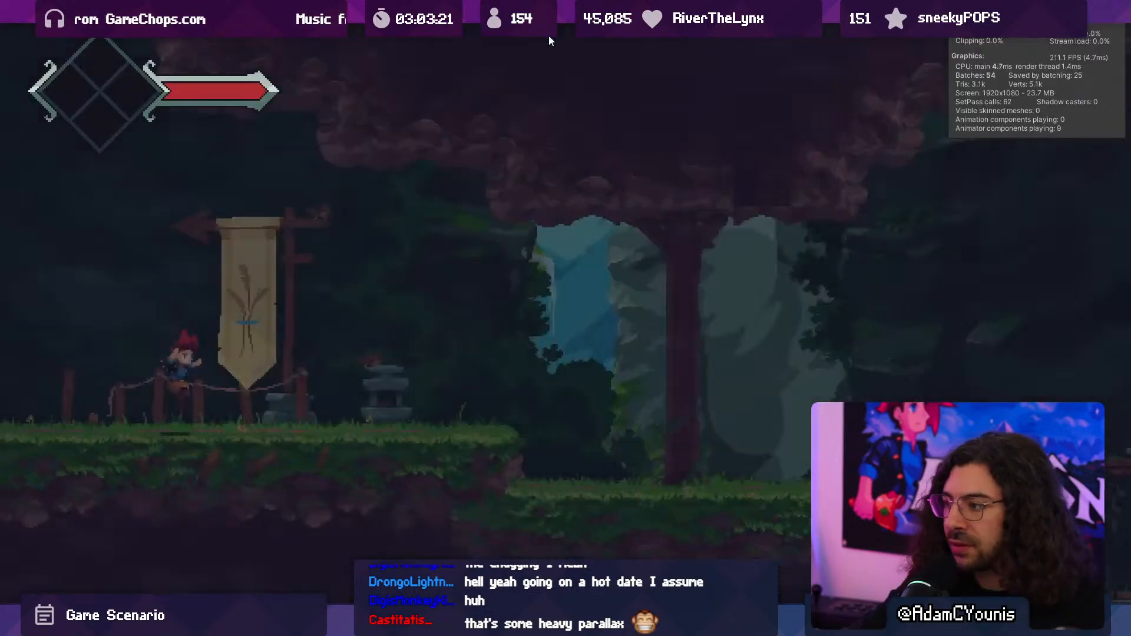
key("Right")
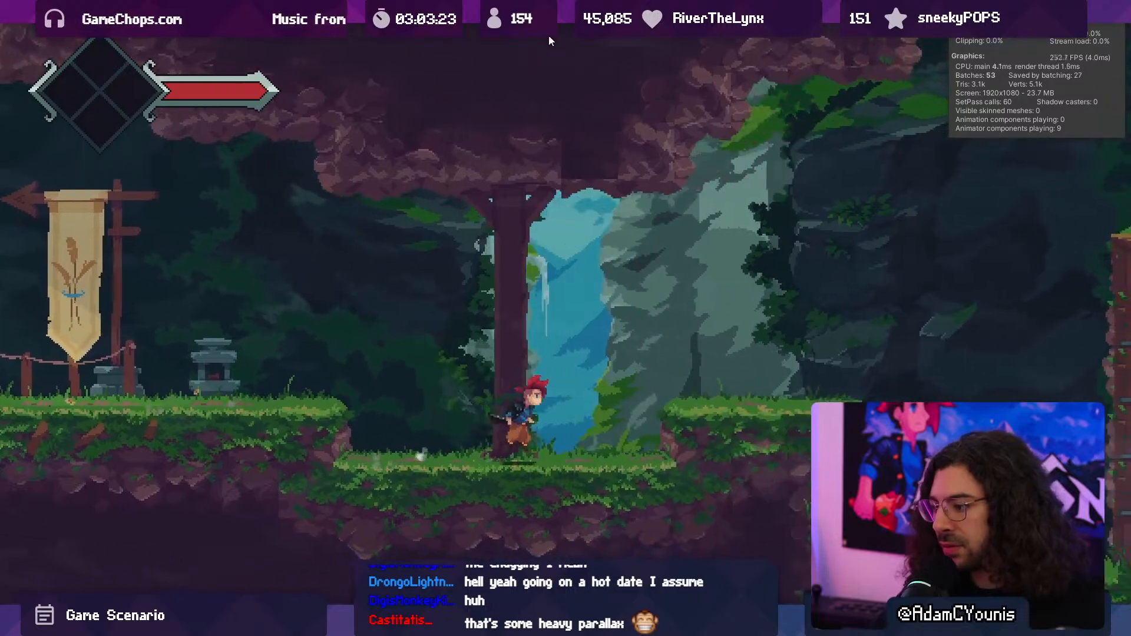
key("space")
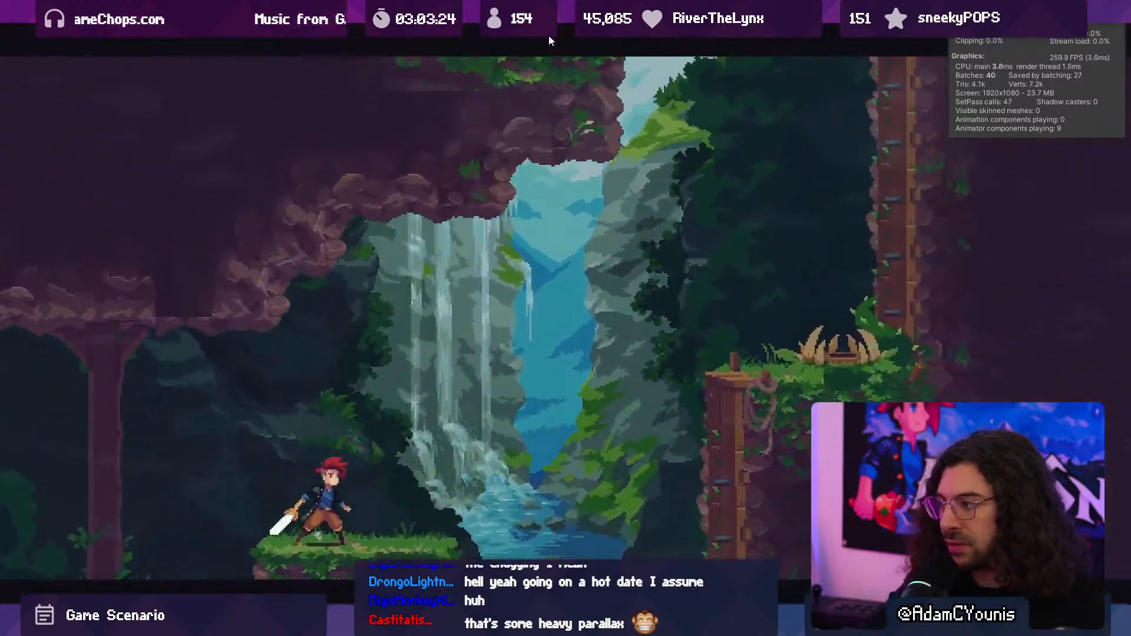
left_click(549, 37)
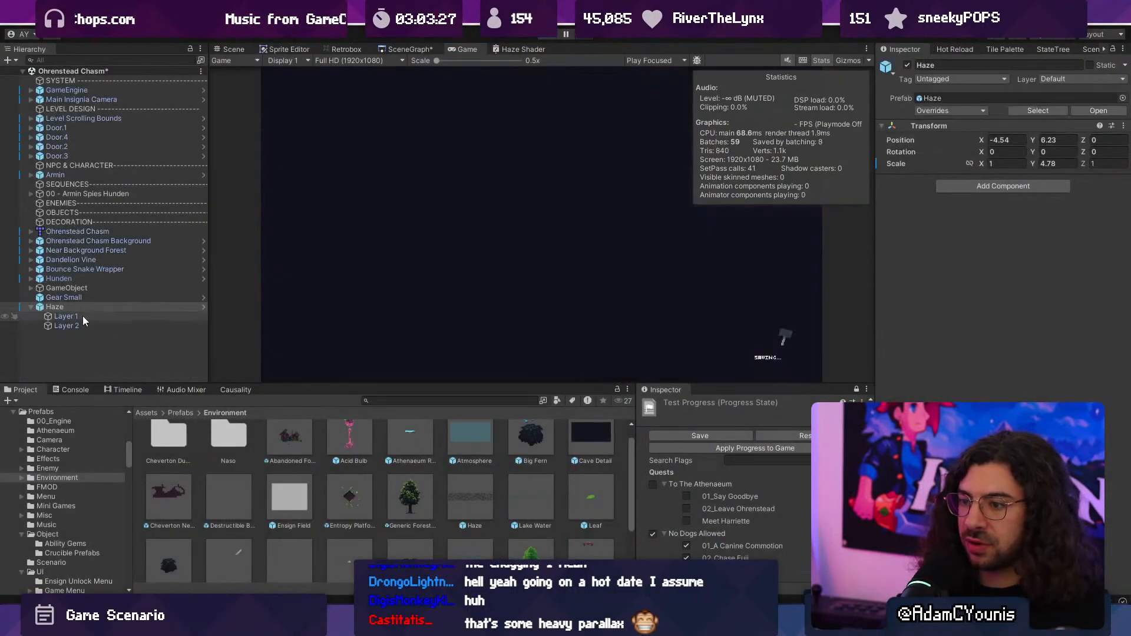
left_click(87, 315)
left_click(94, 323, "shift")
left_click(950, 334)
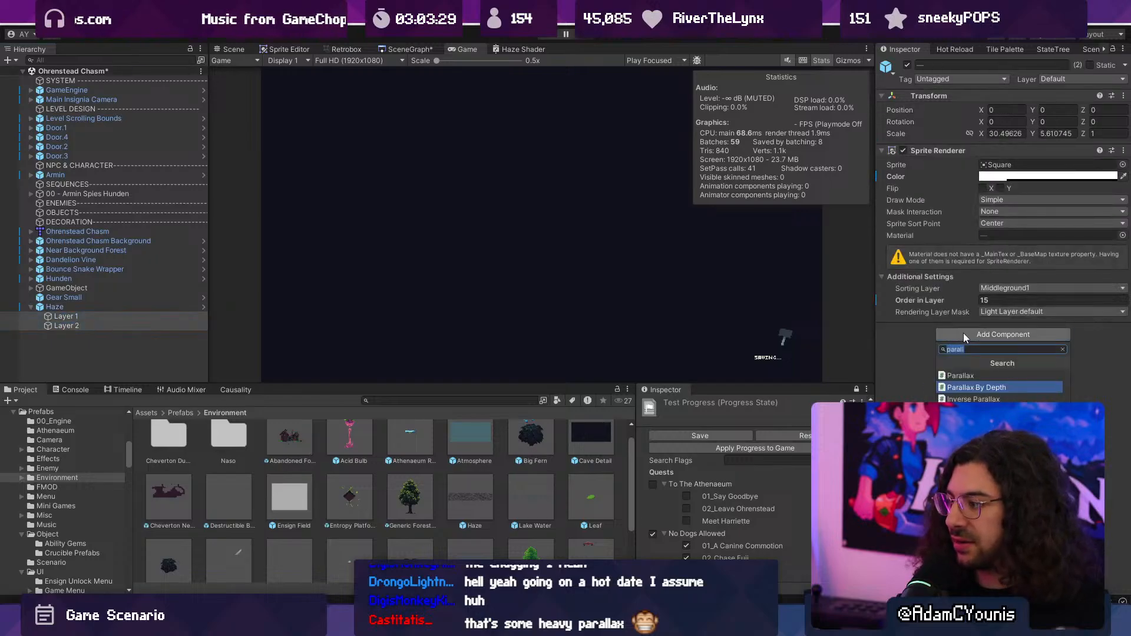
type("para")
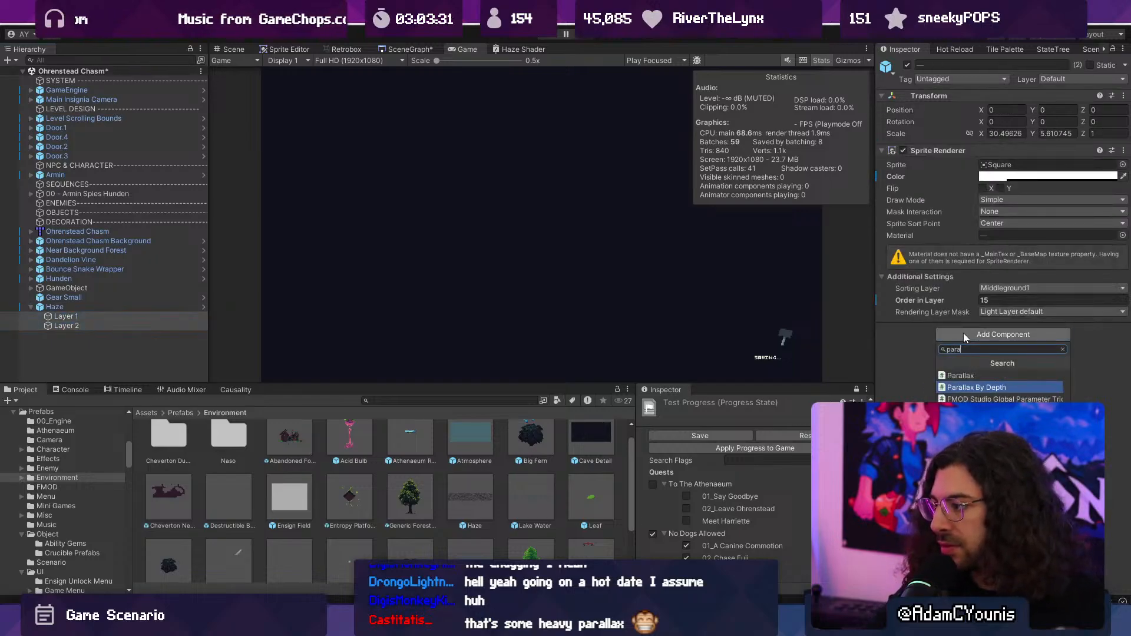
key("Return")
left_click(221, 50)
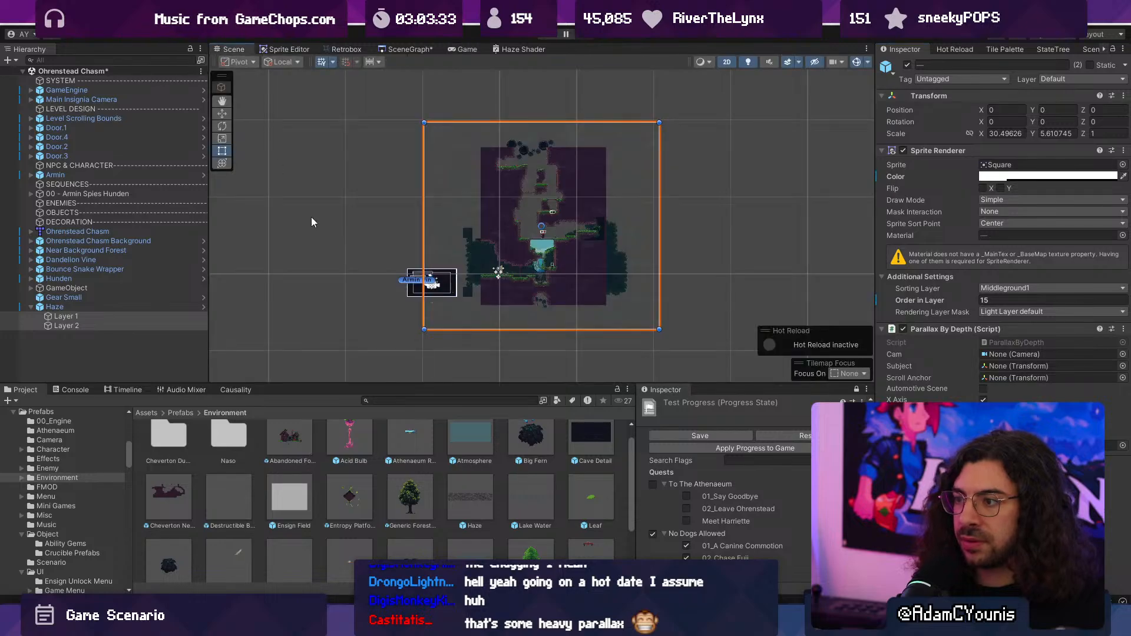
left_click(203, 306)
key("ctrl+z")
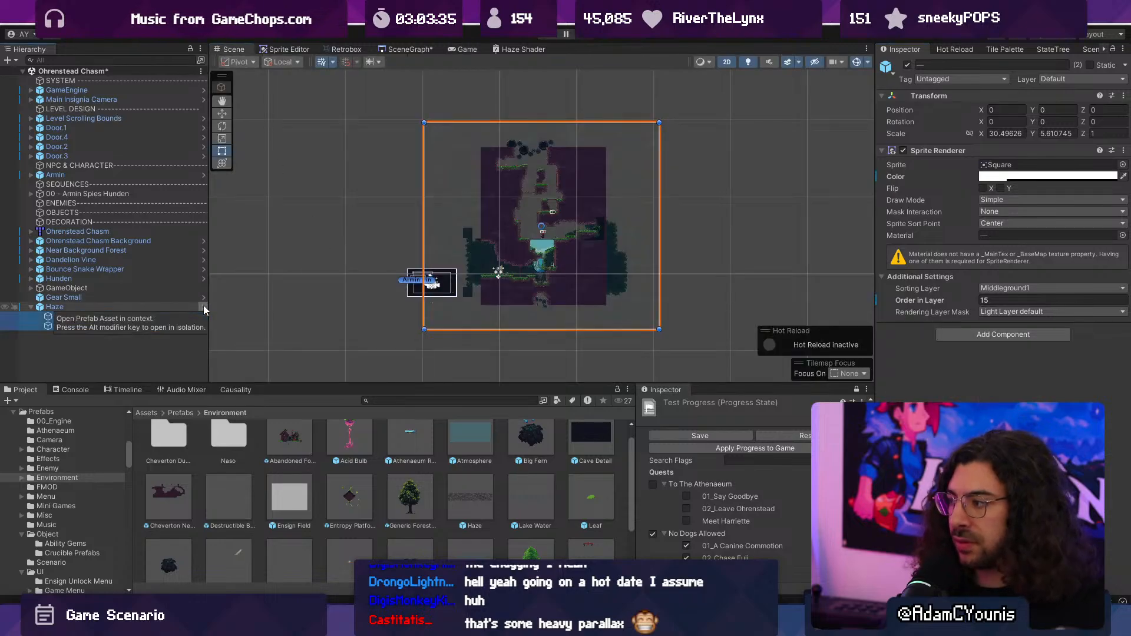
- Open the Haze prefab and add the Parallax By Depth component to both Layer 1 and Layer 2
left_click(203, 306)
left_click(117, 95)
left_click(118, 104)
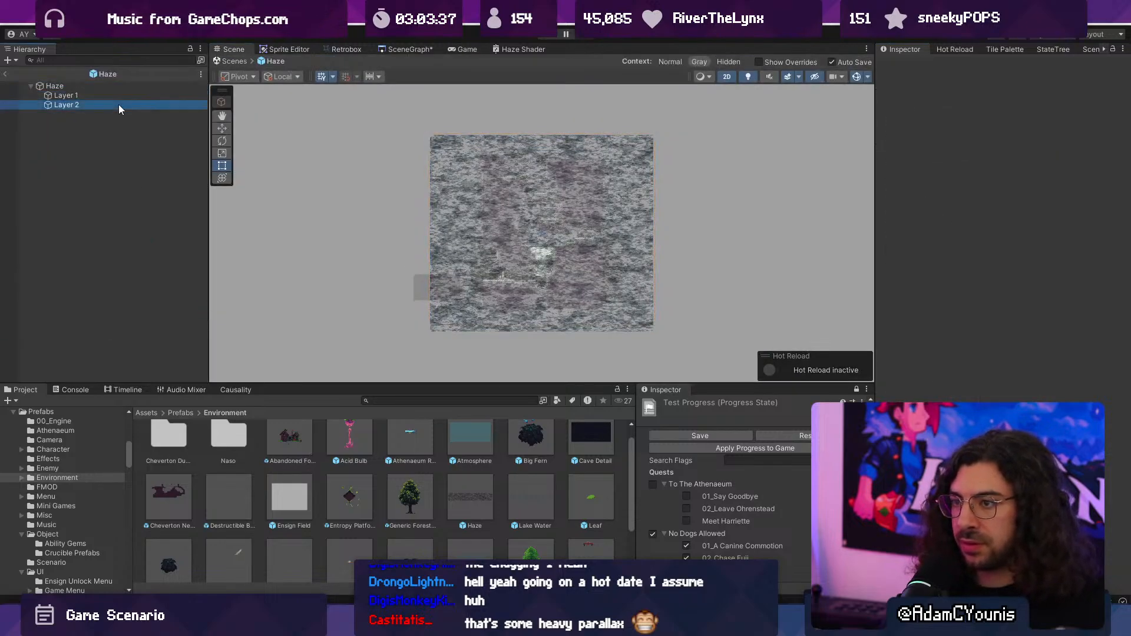
left_click(117, 95, "shift")
left_click(1003, 334)
type("parall")
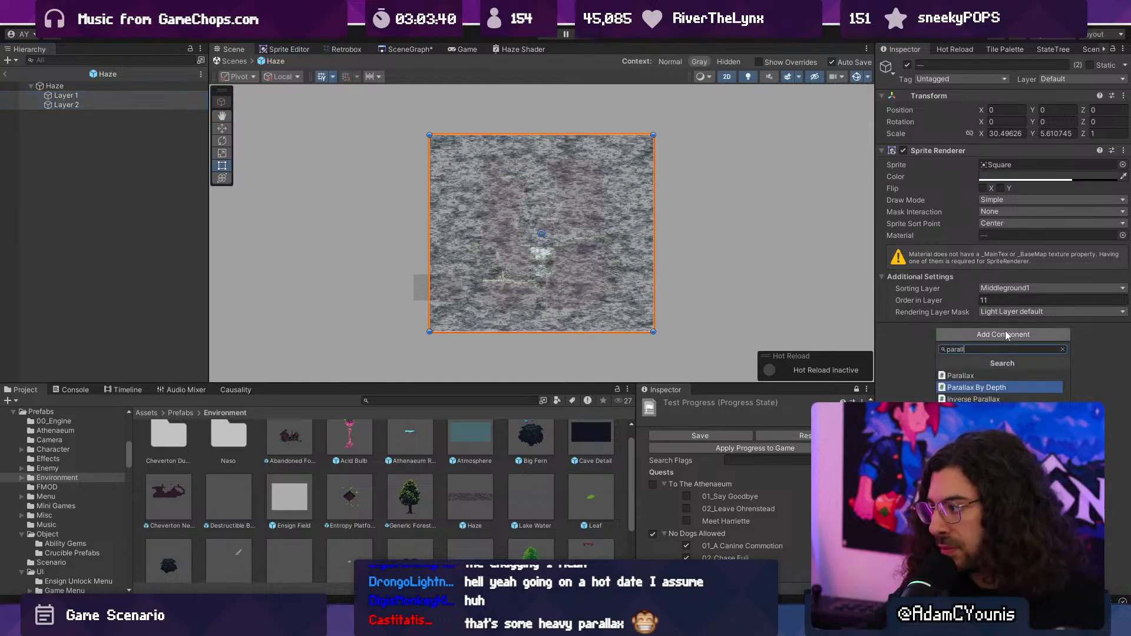
key("Return")
- Separate the prefab's layers in depth, shifting Layer 1 slightly along Z and moving Layer 2 to Z position 10.3
left_click(704, 257)
key("2")
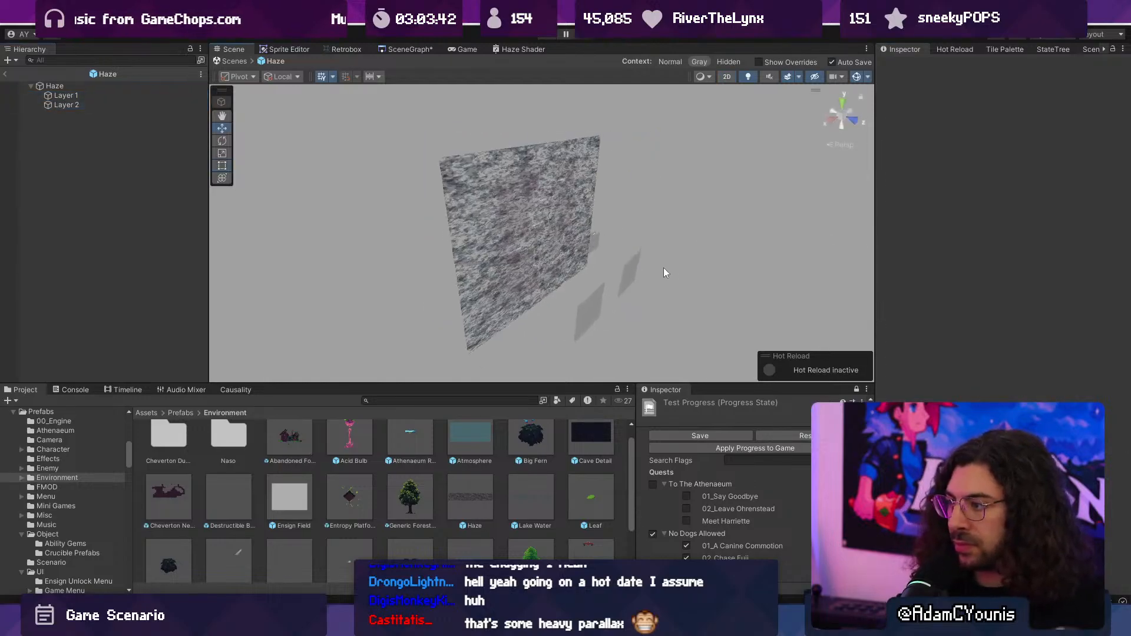
left_click_drag(664, 267, 514, 242, "alt")
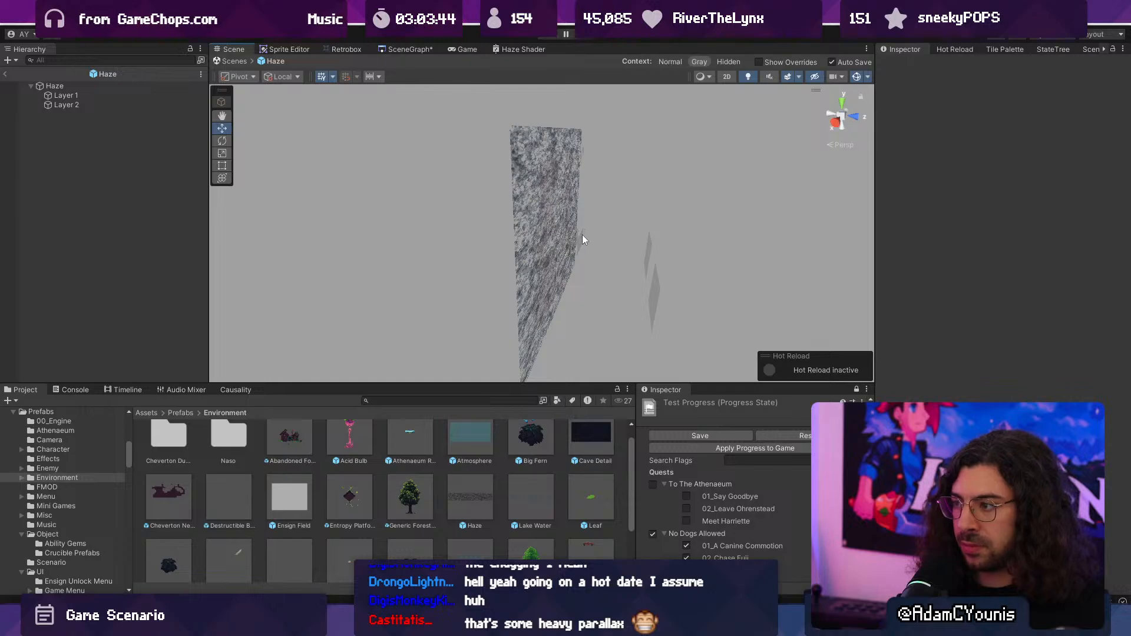
left_click(101, 106)
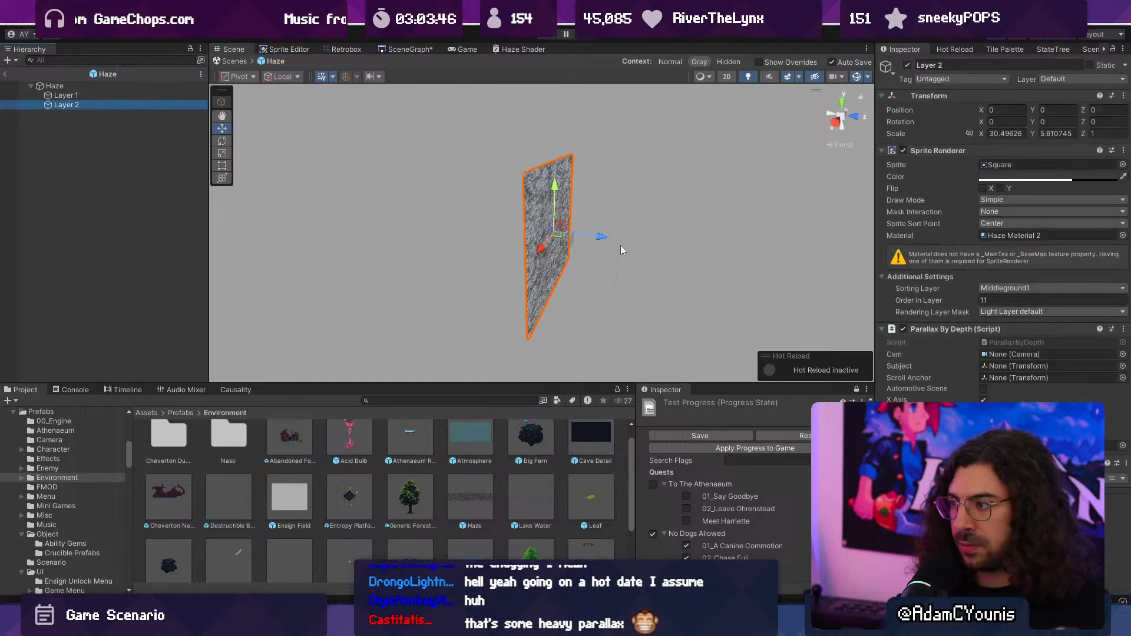
left_click_drag(589, 239, 553, 235, "alt")
left_click(559, 237)
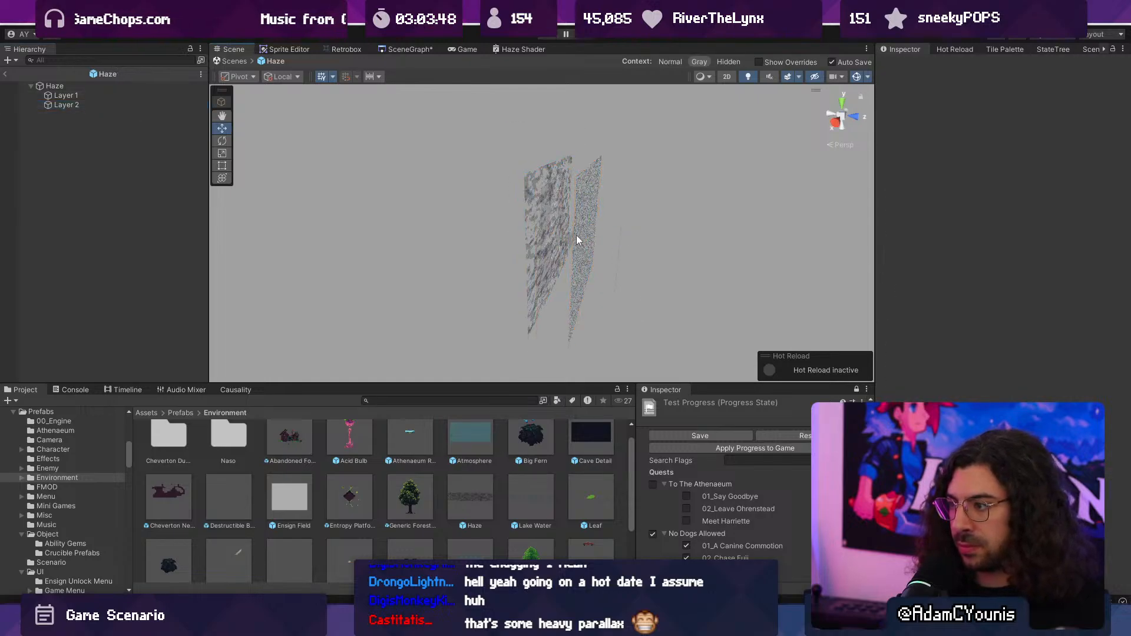
left_click(121, 95)
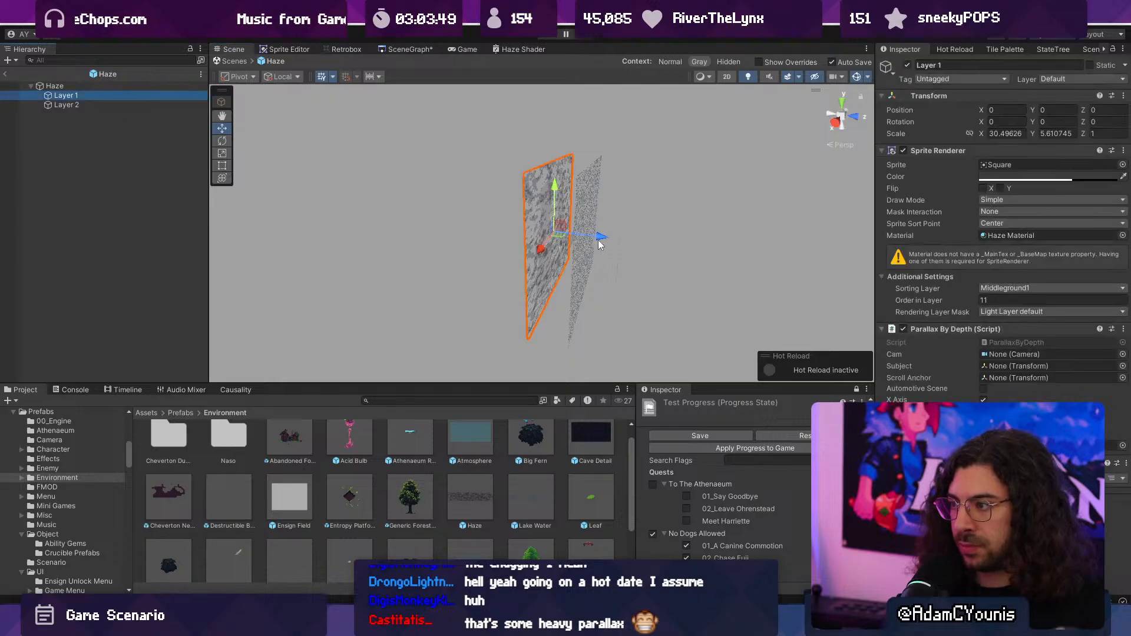
left_click(66, 106)
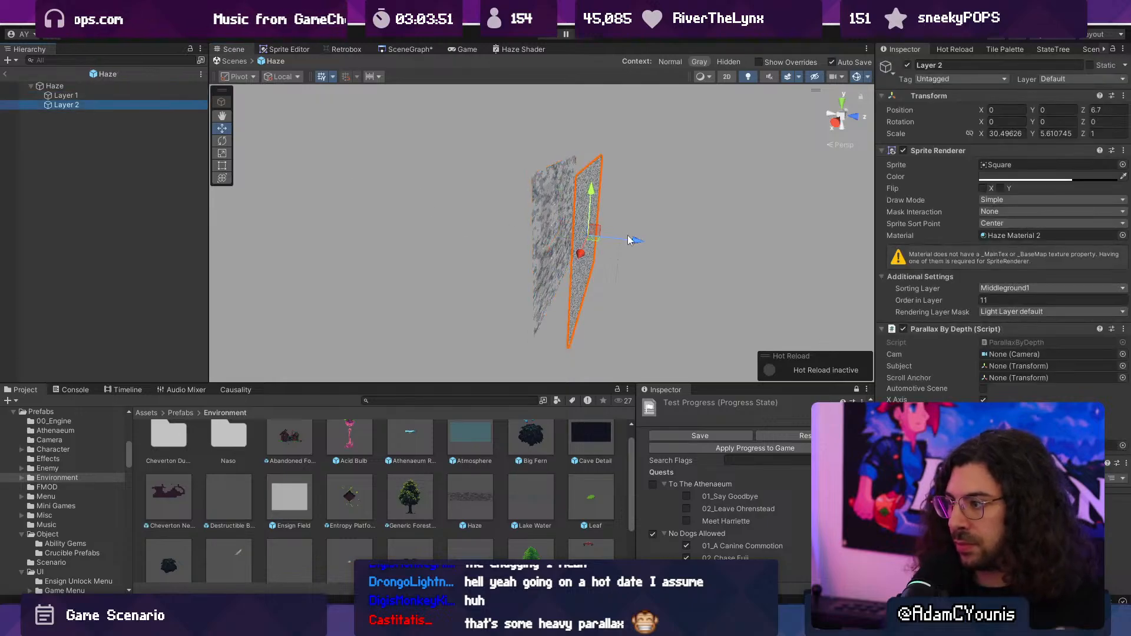
left_click_drag(629, 240, 655, 243)
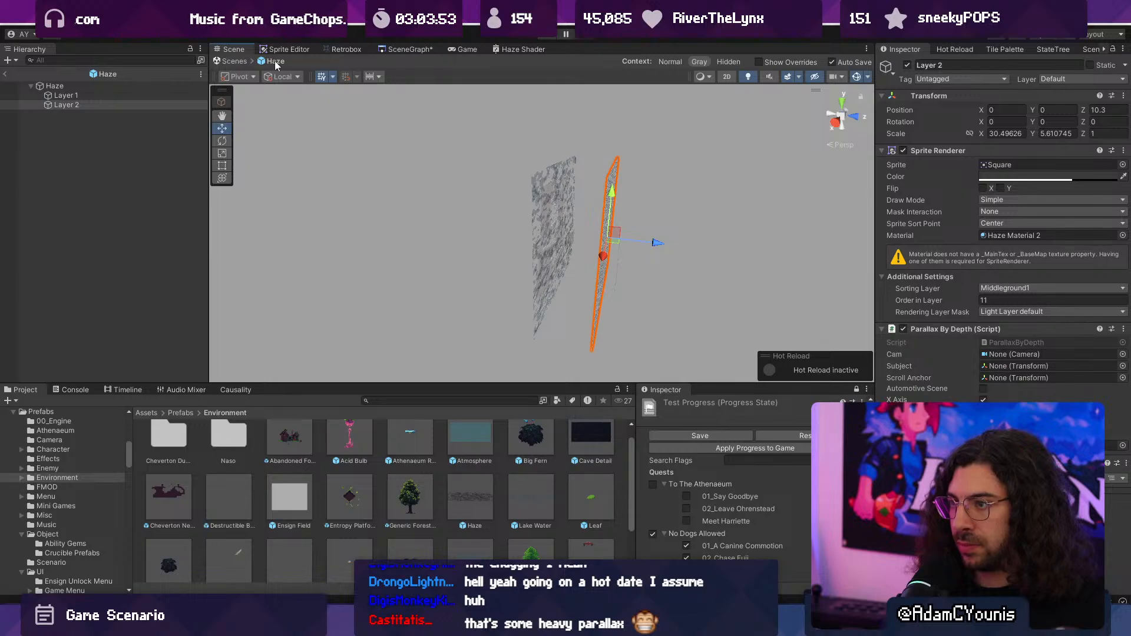
- Return from the Haze prefab to the Ohrenstead Chasm scene and briefly run the game with the spaced layers
left_click(232, 61)
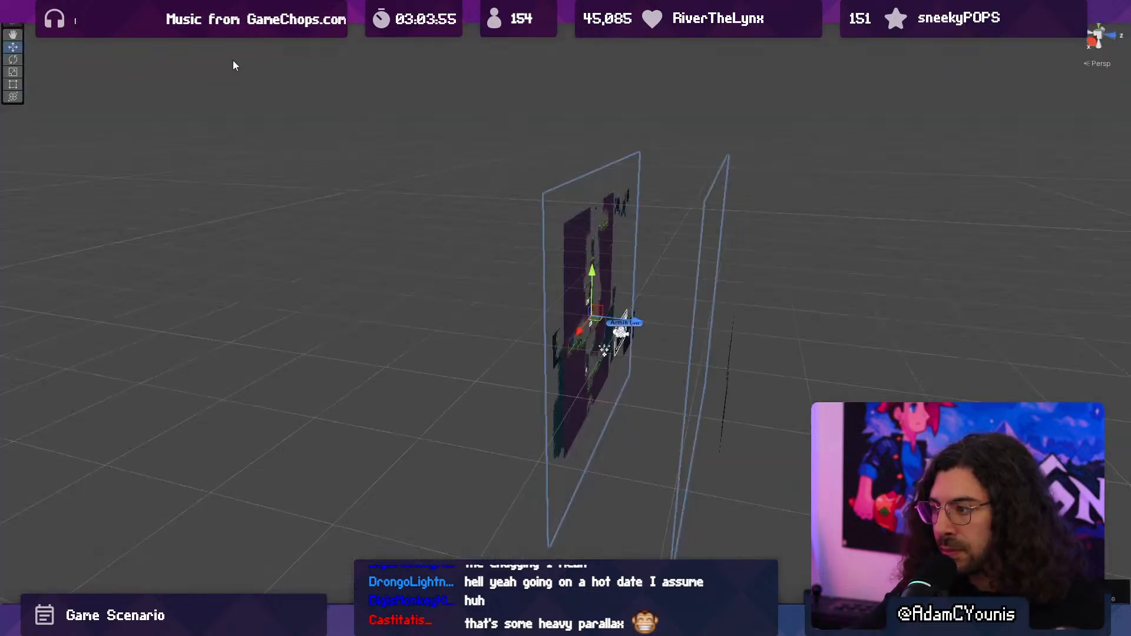
key("ctrl+p")
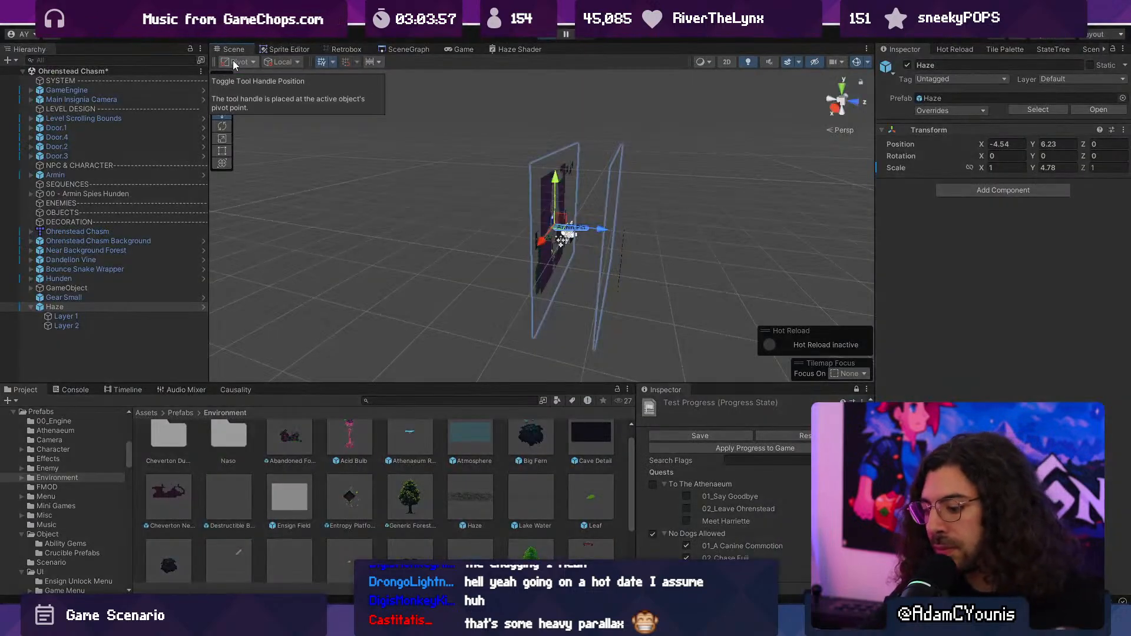
- Play-test the depth-spaced haze by running and jumping both ways across the Ohrenstead Chasm grass ledges, and stop the game
key("Right")
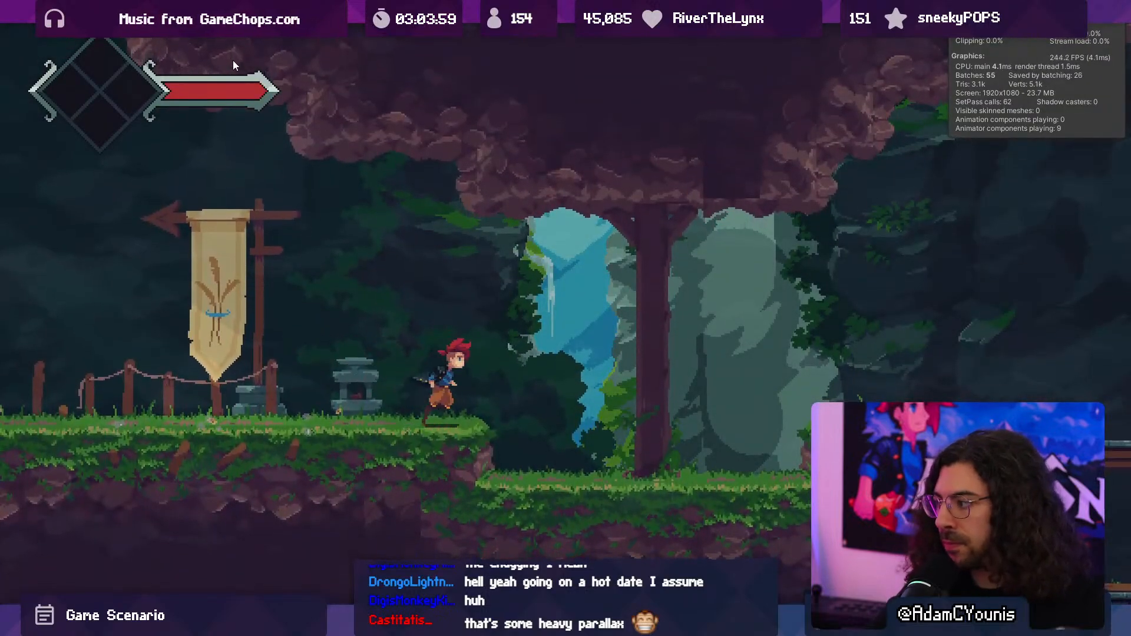
key("space")
key("Right")
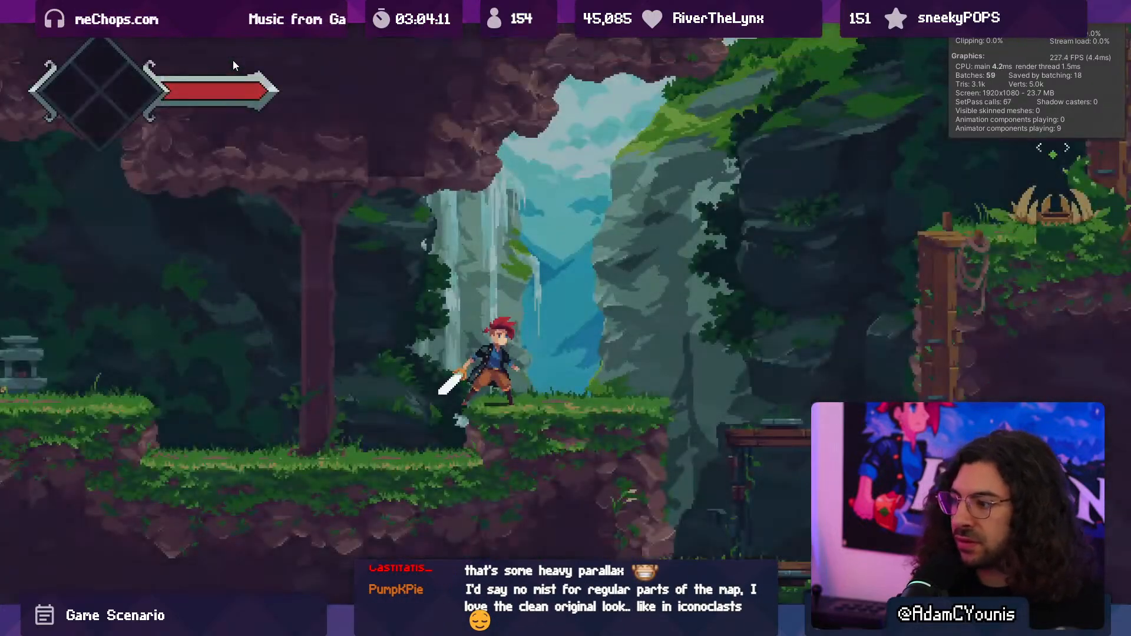
key("Left")
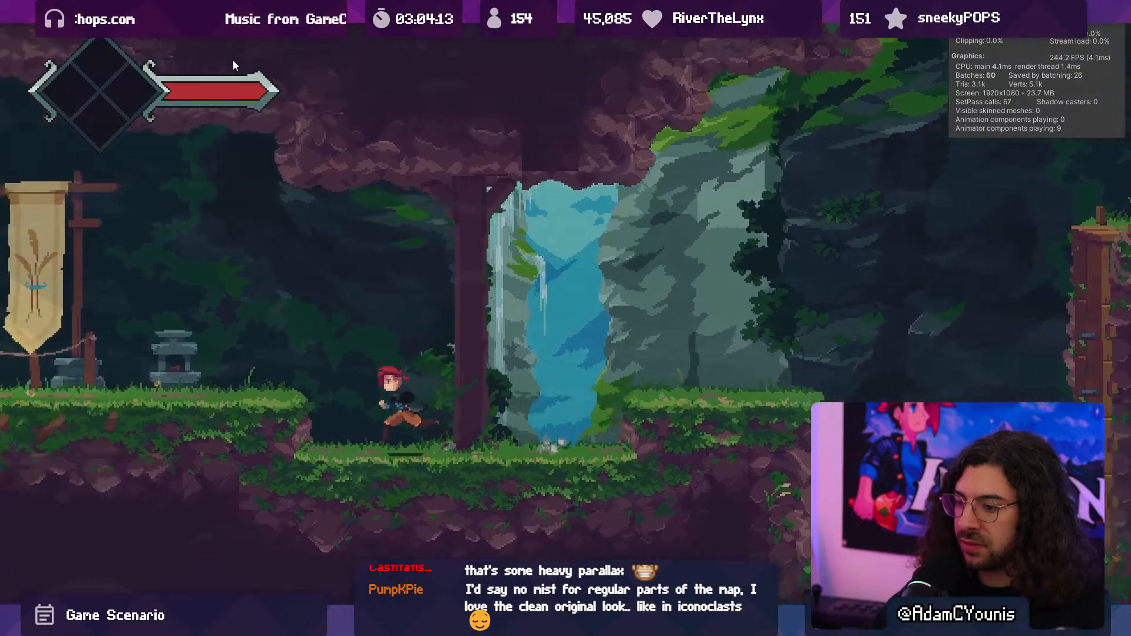
key("space")
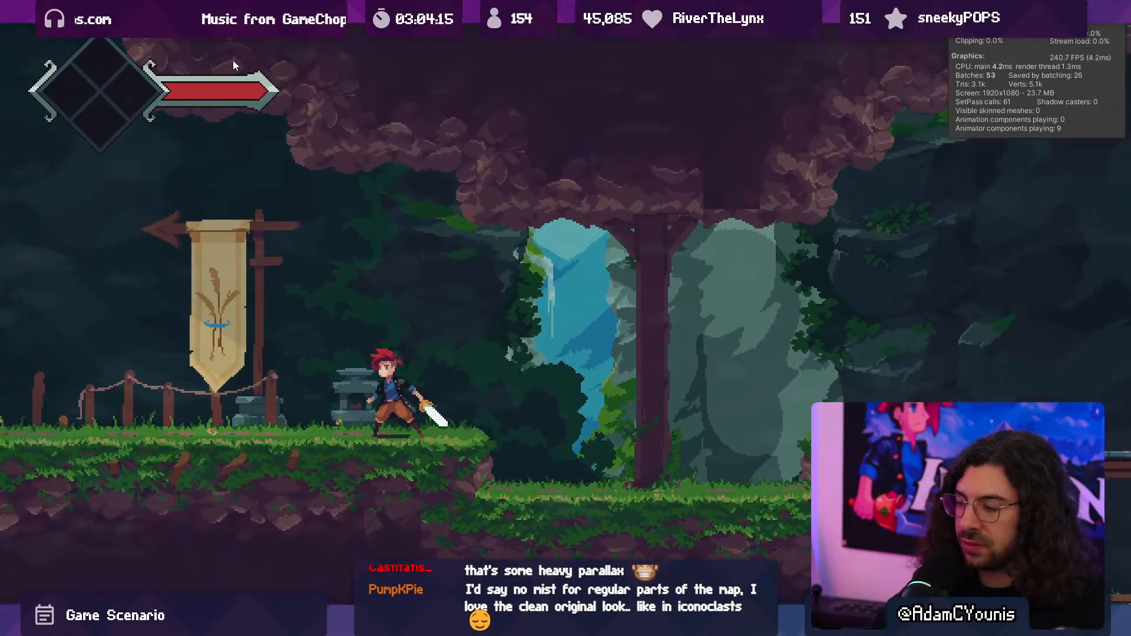
key("shift+space")
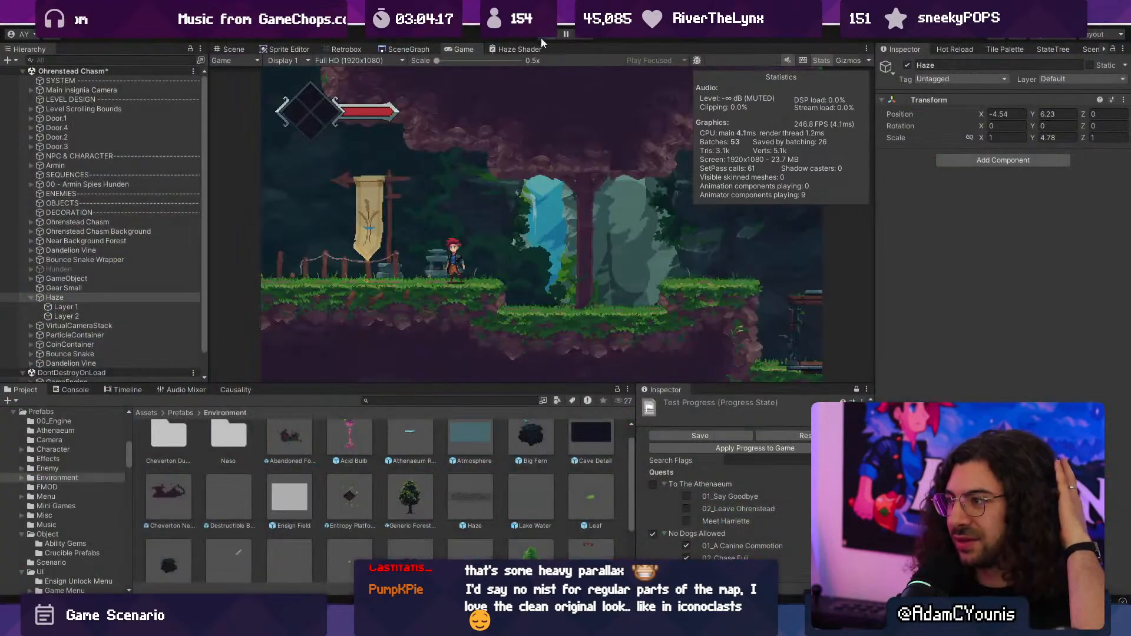
key("ctrl+p")
- Open the Athenaeum Test Map scene from the SceneGraph map overview
left_click(502, 51)
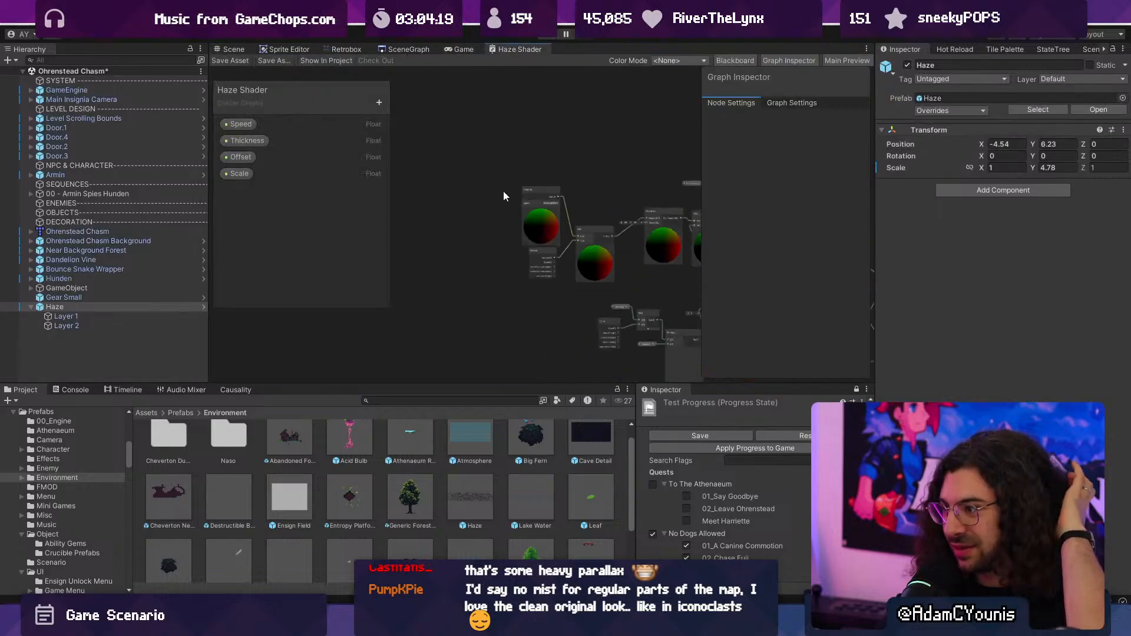
left_click(408, 49)
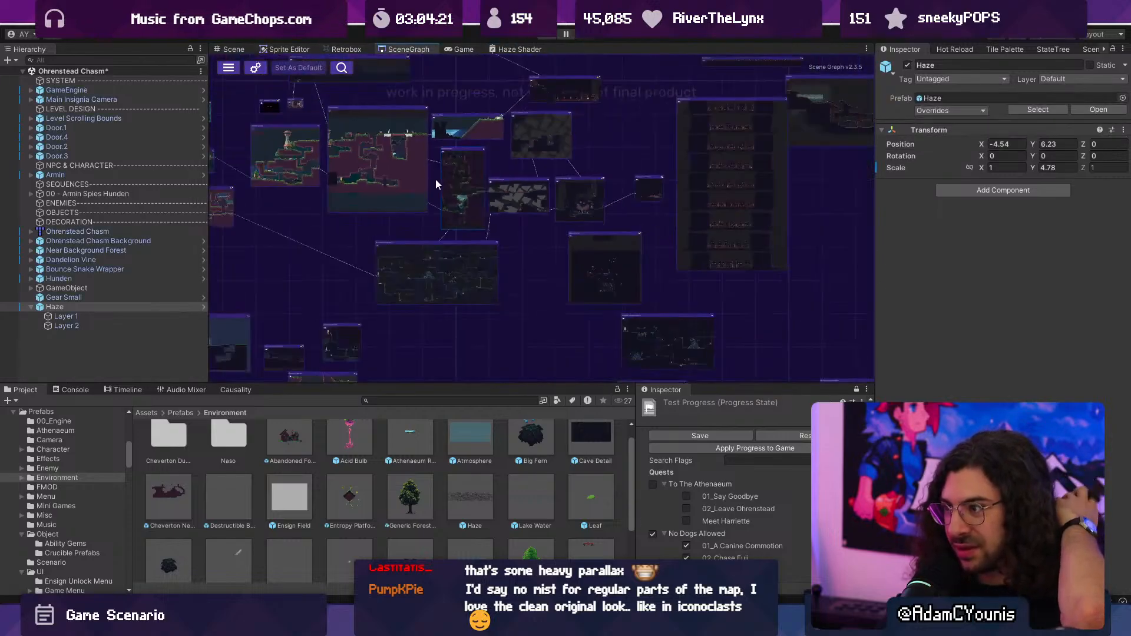
scroll(472, 182, "up", 5)
middle_click_drag(466, 195, 507, 186)
double_click(521, 131)
left_click(552, 334)
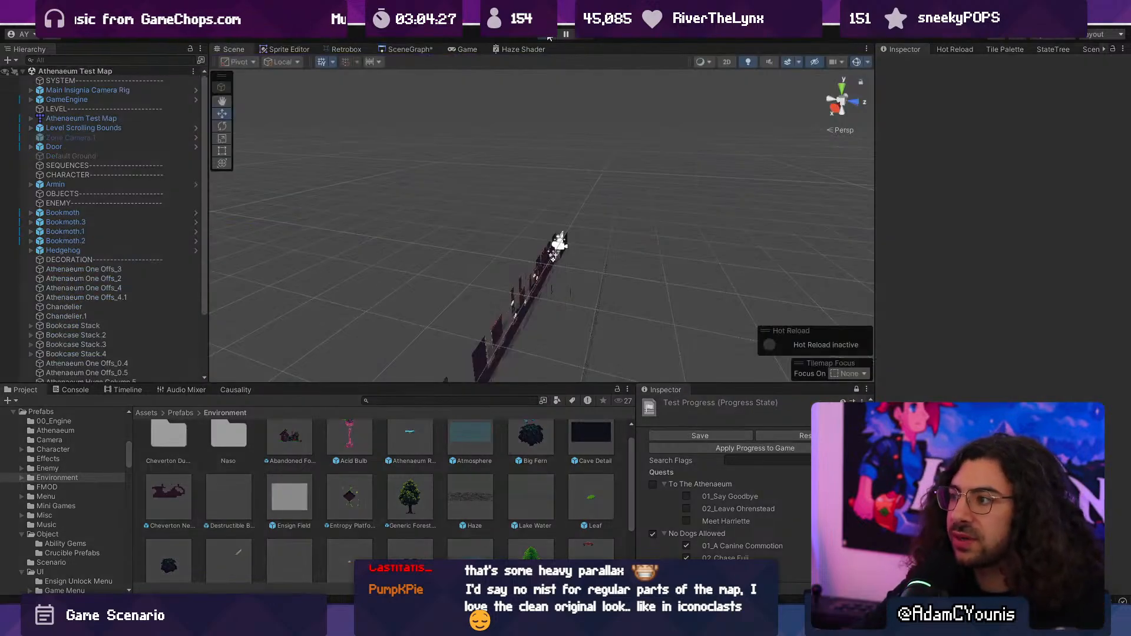
- Run the Athenaeum Test Map and check its haze while moving between the entrance bookshelves and the raised wooden ledges
left_click(548, 35)
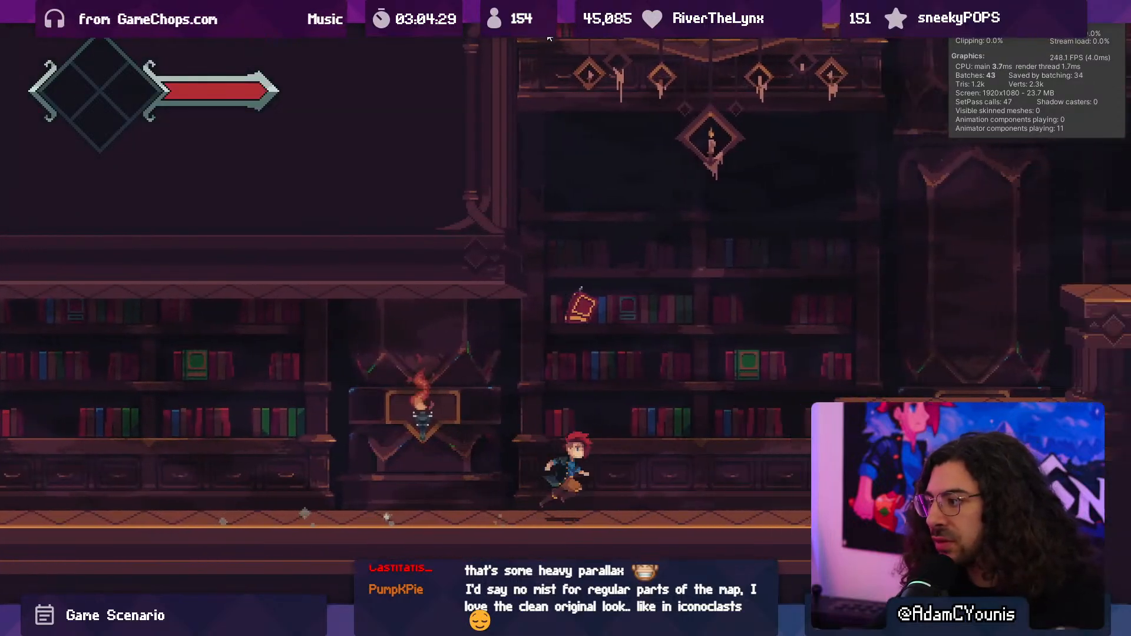
key("space")
key("space")
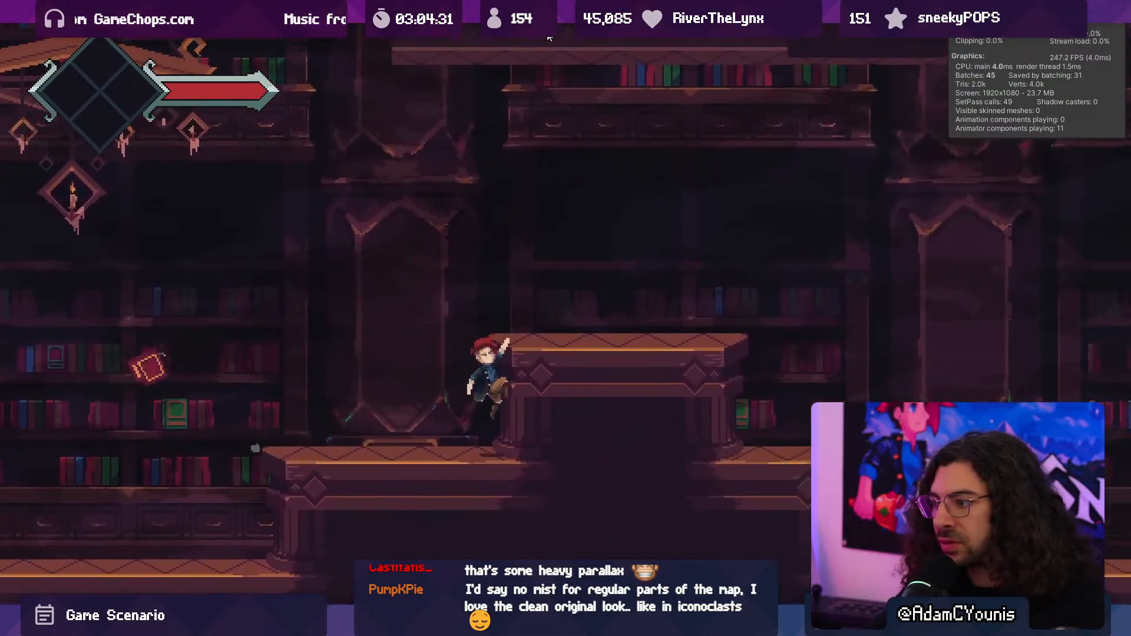
key("space")
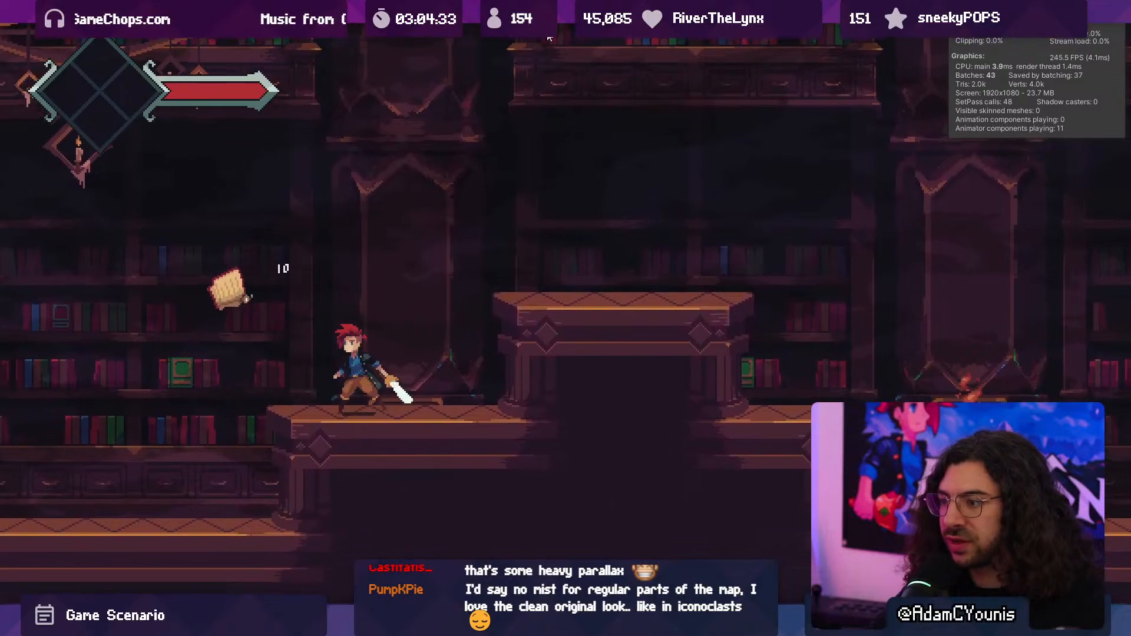
key("Left")
key("Left")
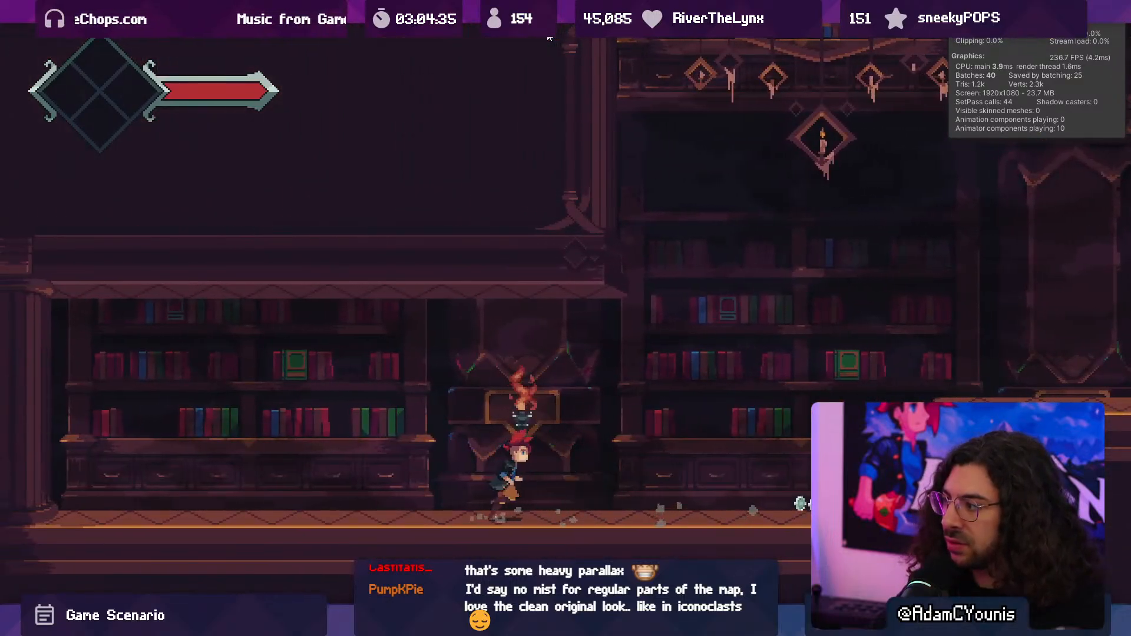
key("Right")
key("space")
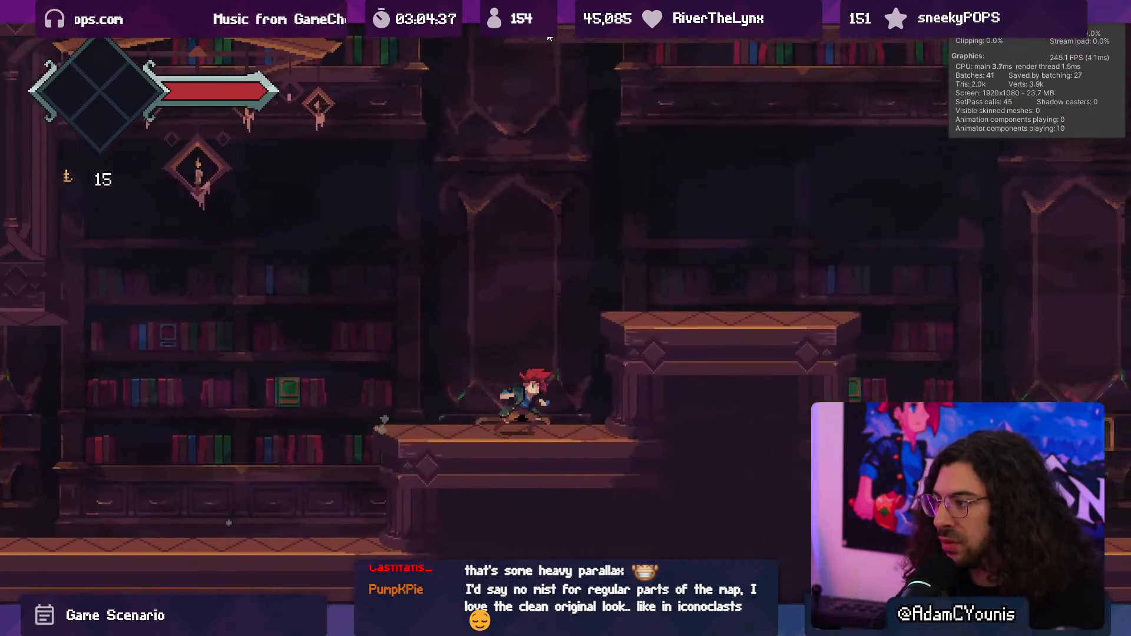
key("space")
key("Right")
key("space")
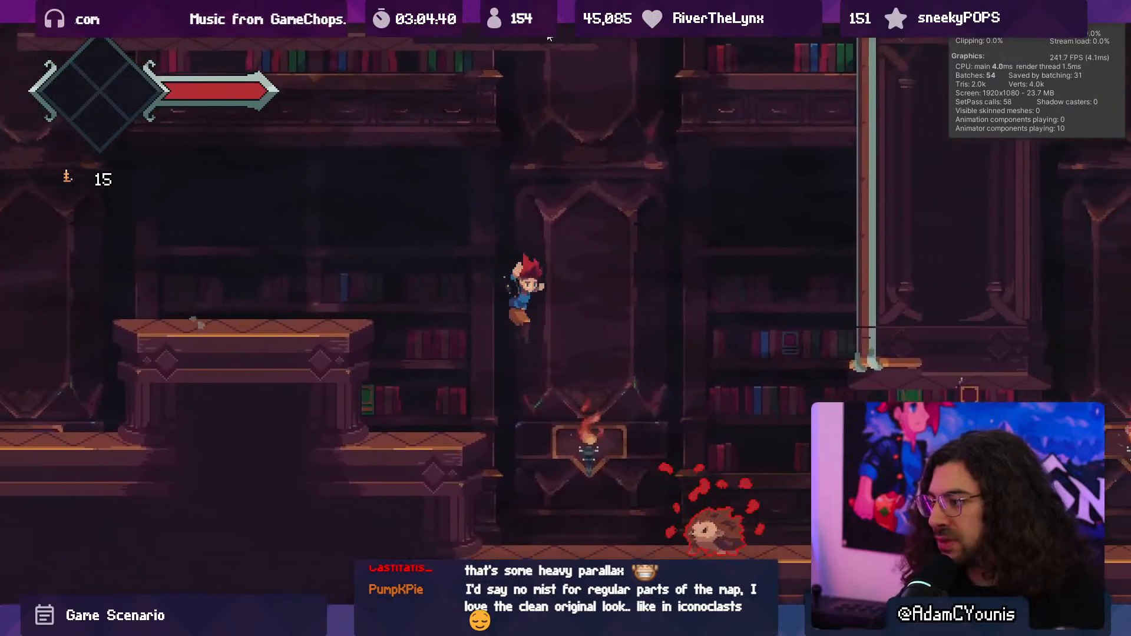
- Fight the hedgehog and flying book enemies through the library hall to view the haze during combat
key("Right")
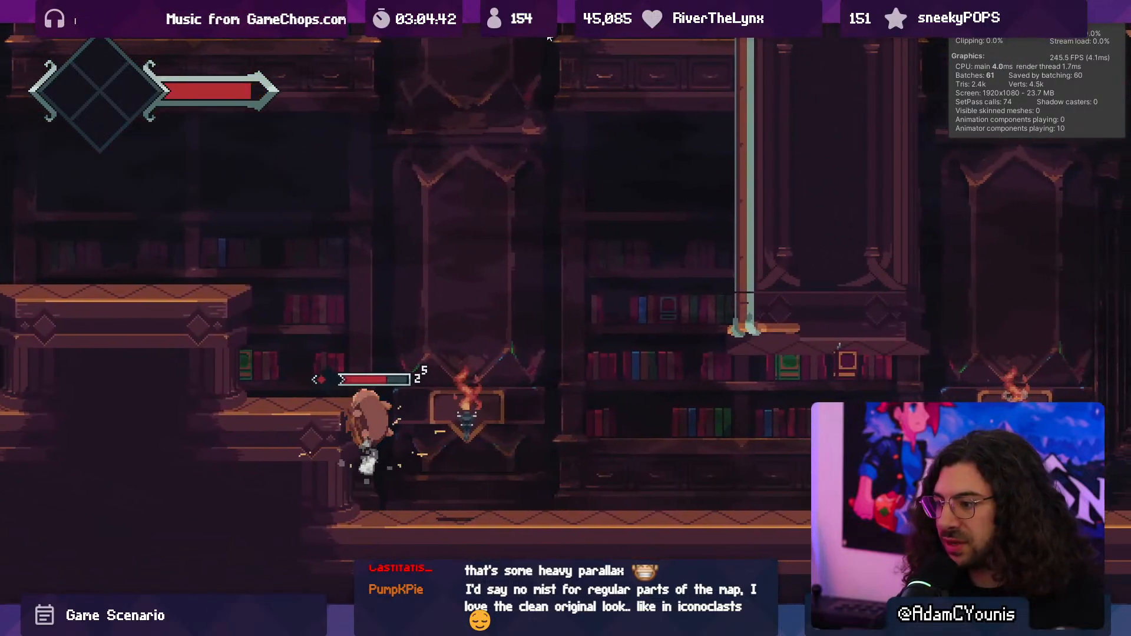
key("x")
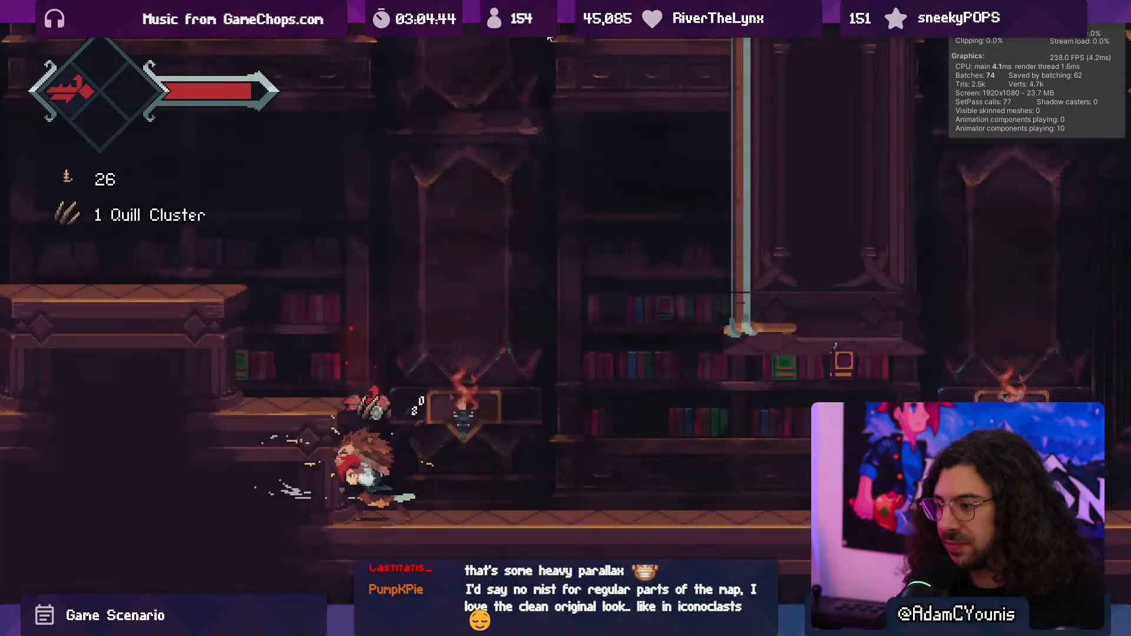
key("Right")
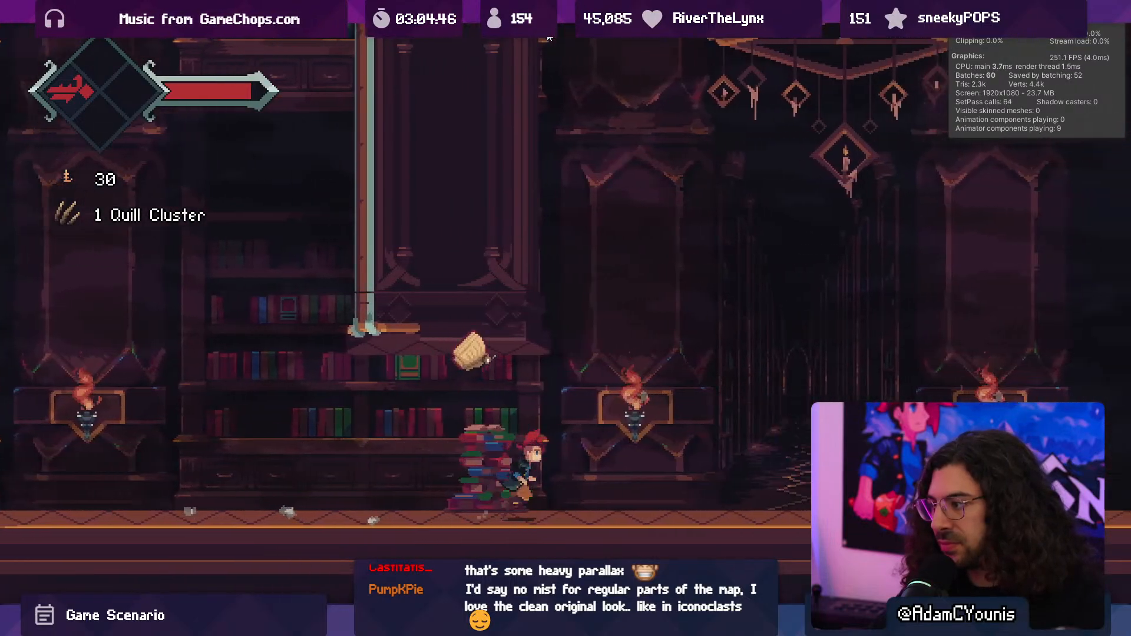
key("Right")
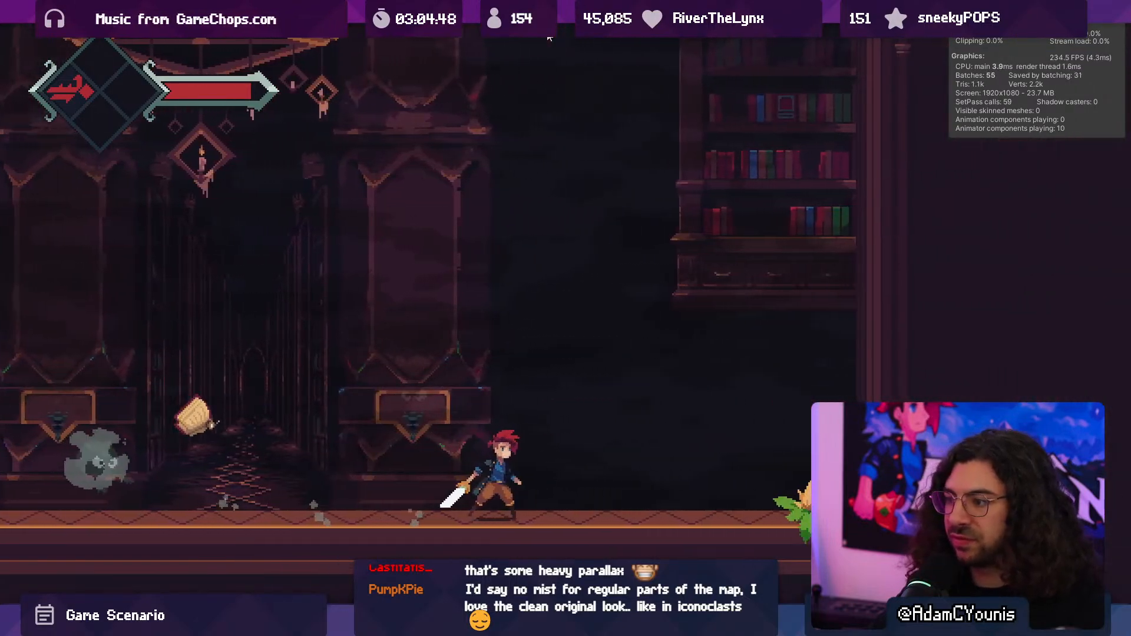
key("Left")
key("x")
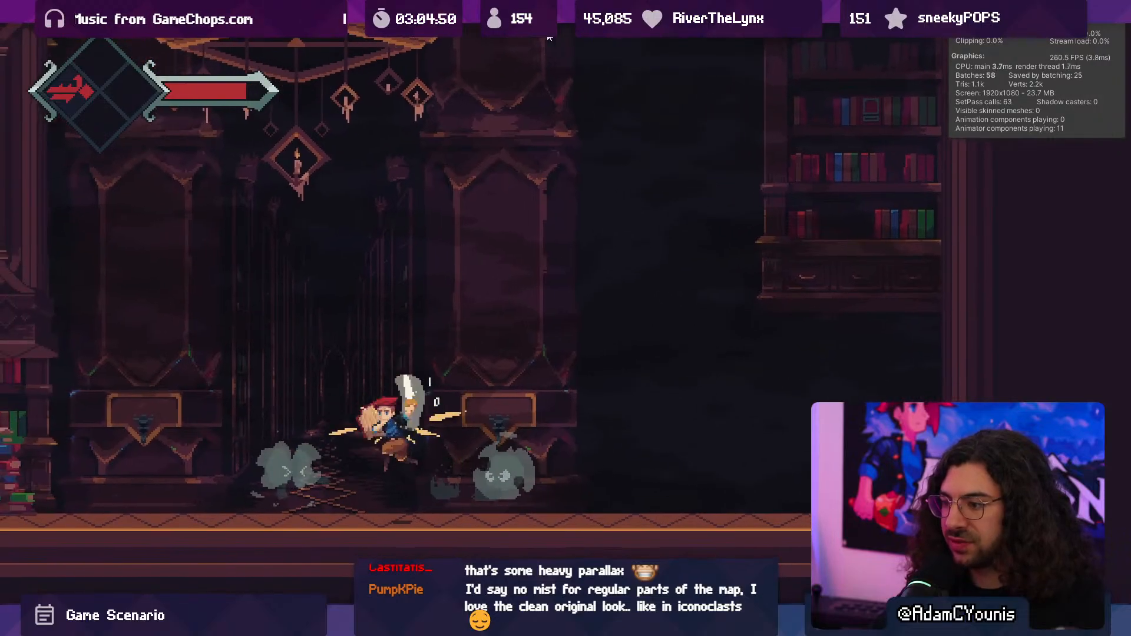
key("x")
key("x")
key("x")
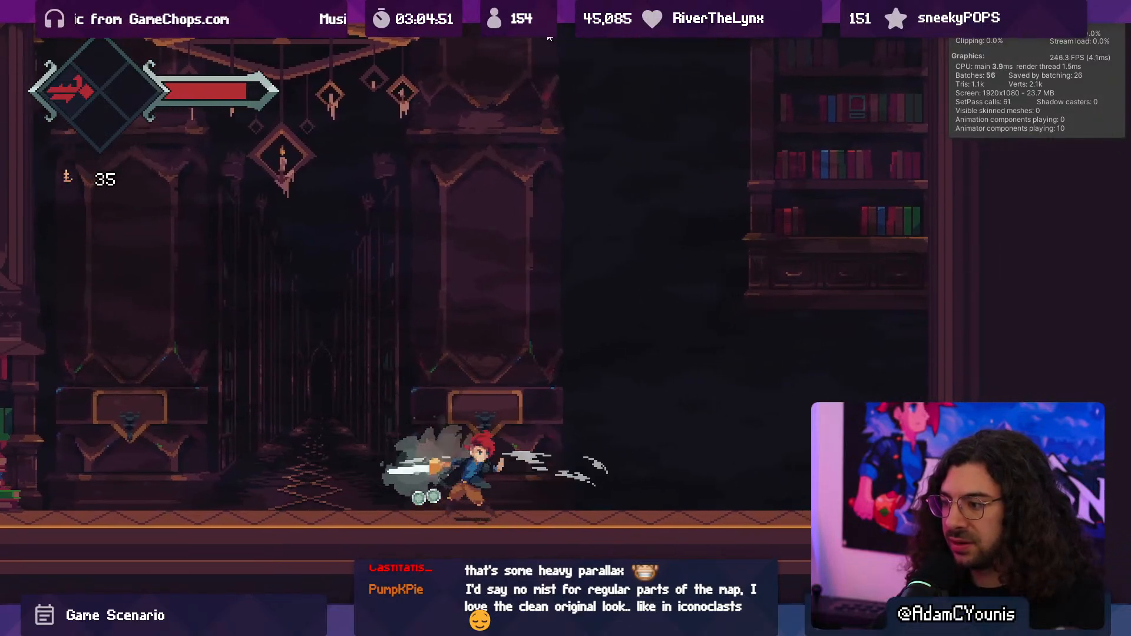
key("x")
key("Left")
key("x")
key("x")
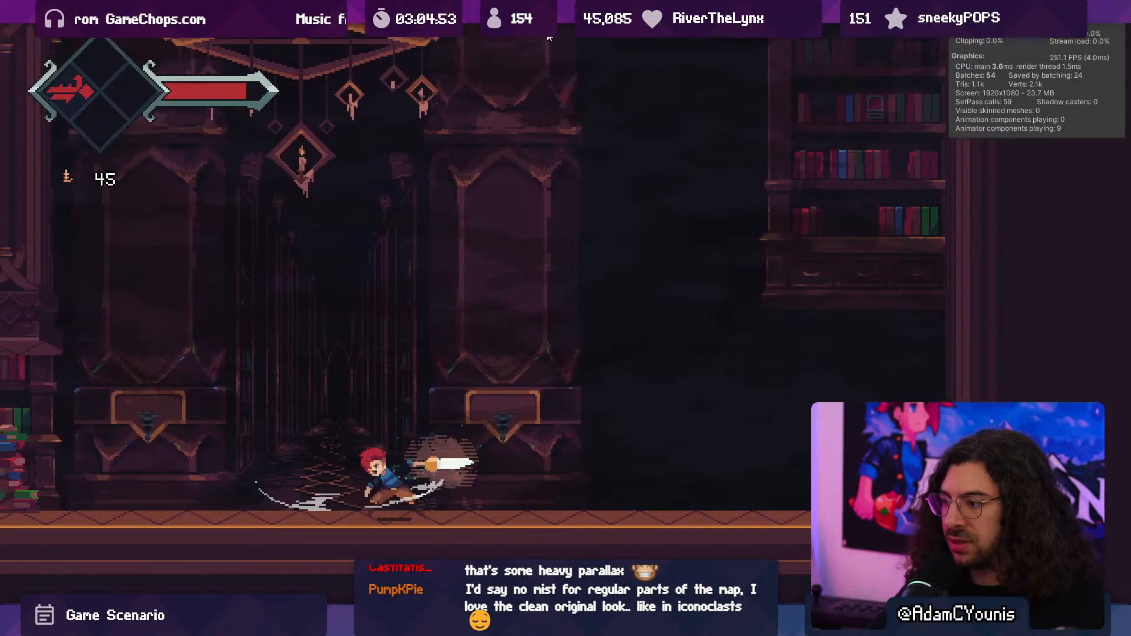
- Examine the library haze while running between the vine plant and the entrance bookshelves, crossing the raised ledges
key("Left")
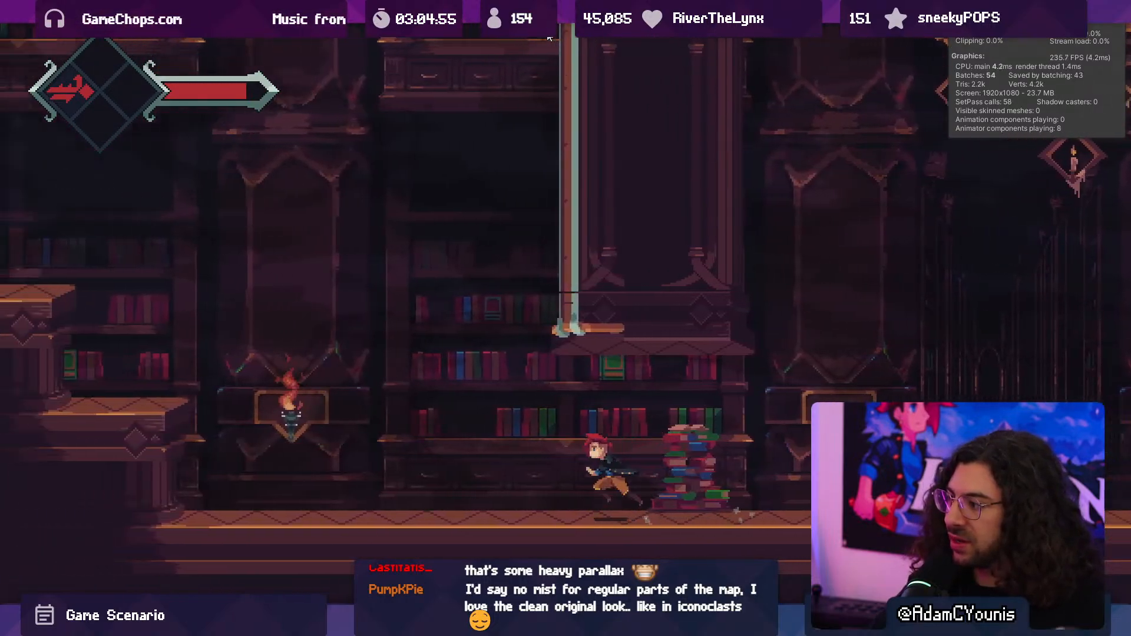
key("Left")
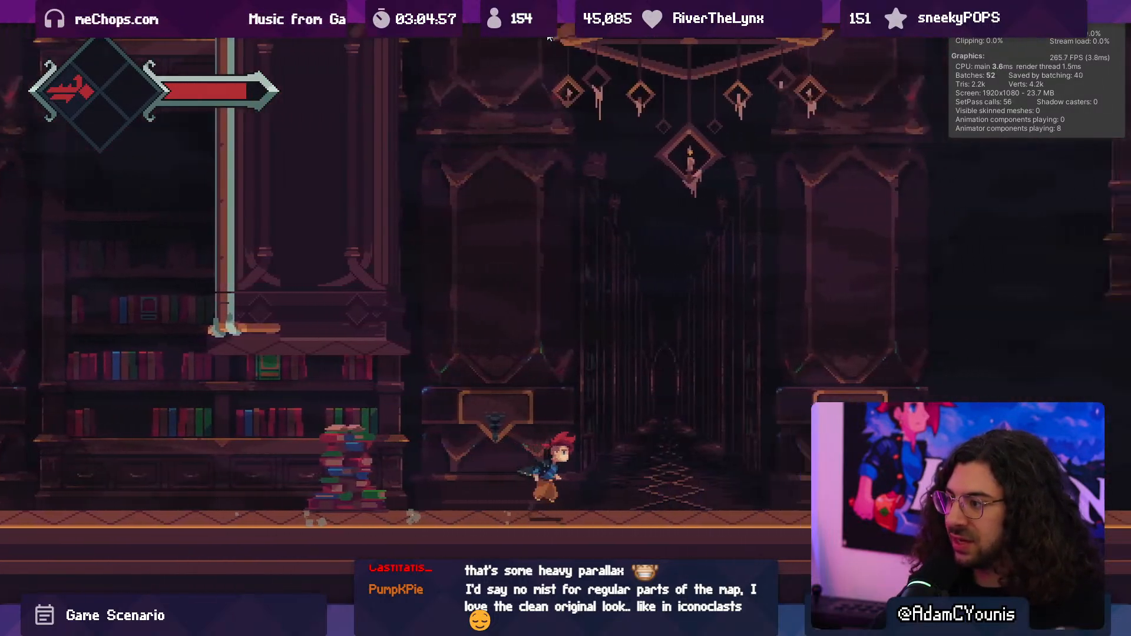
key("Left")
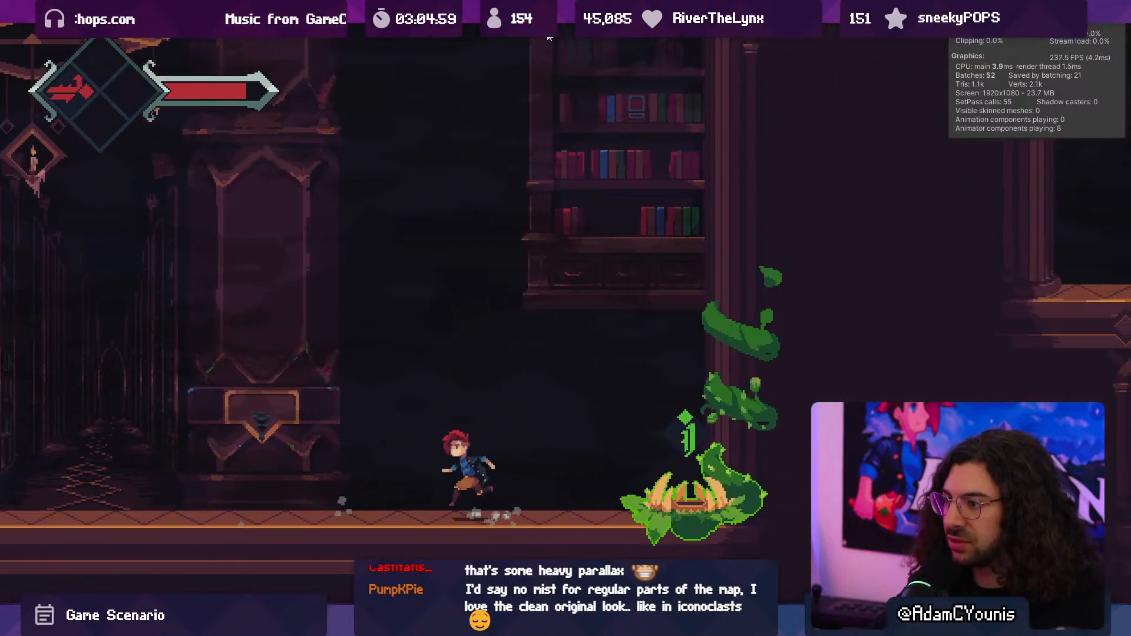
key("Left")
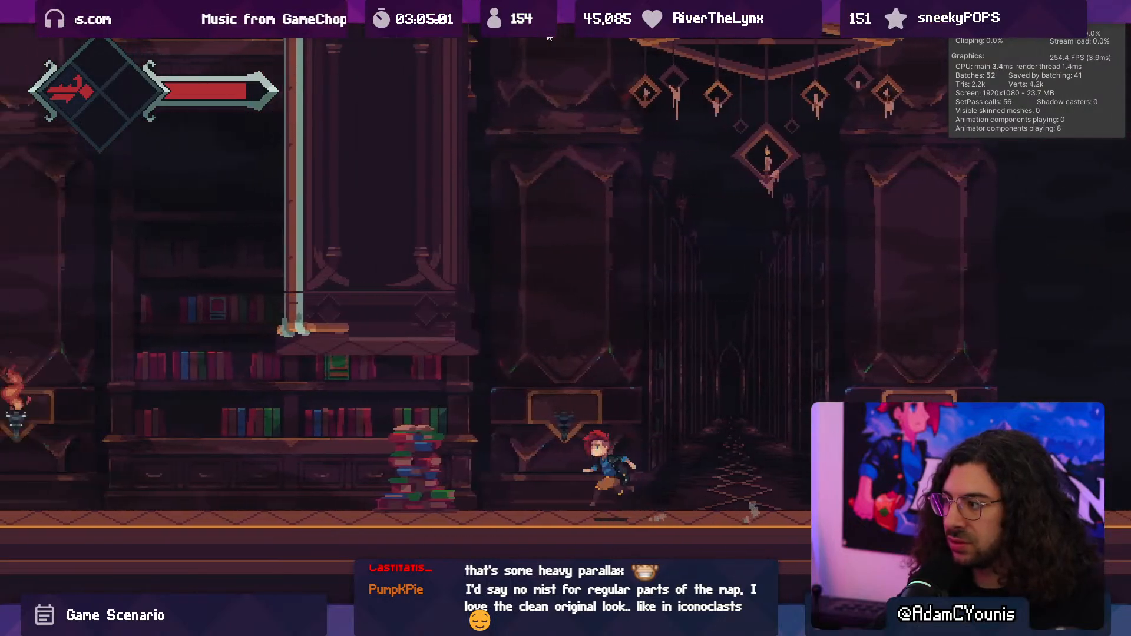
key("Left")
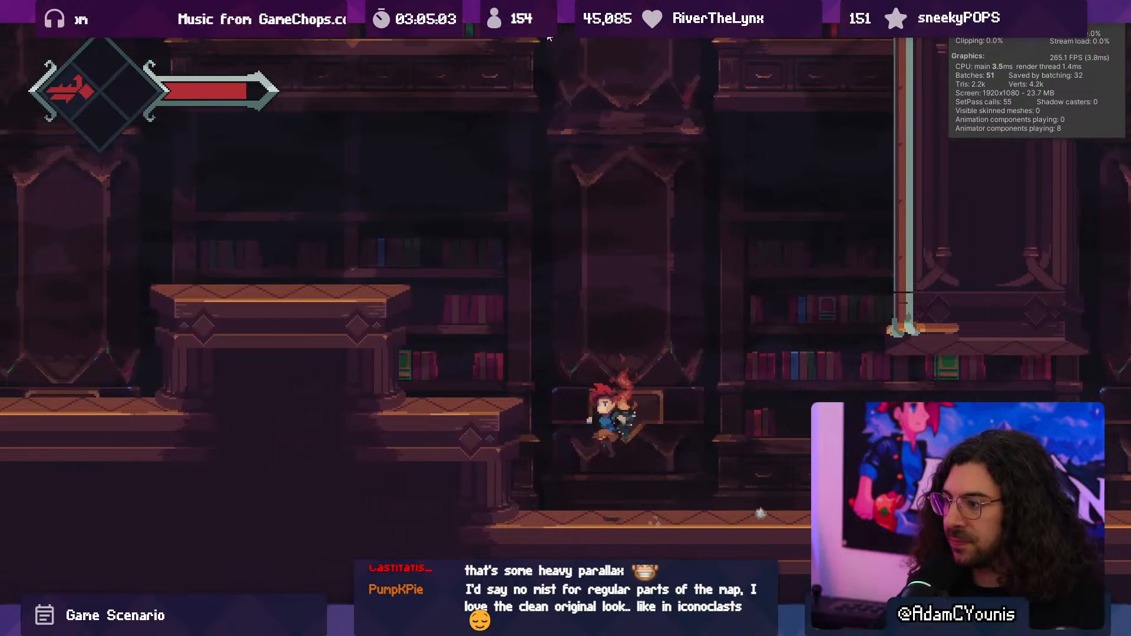
key("Left")
key("space")
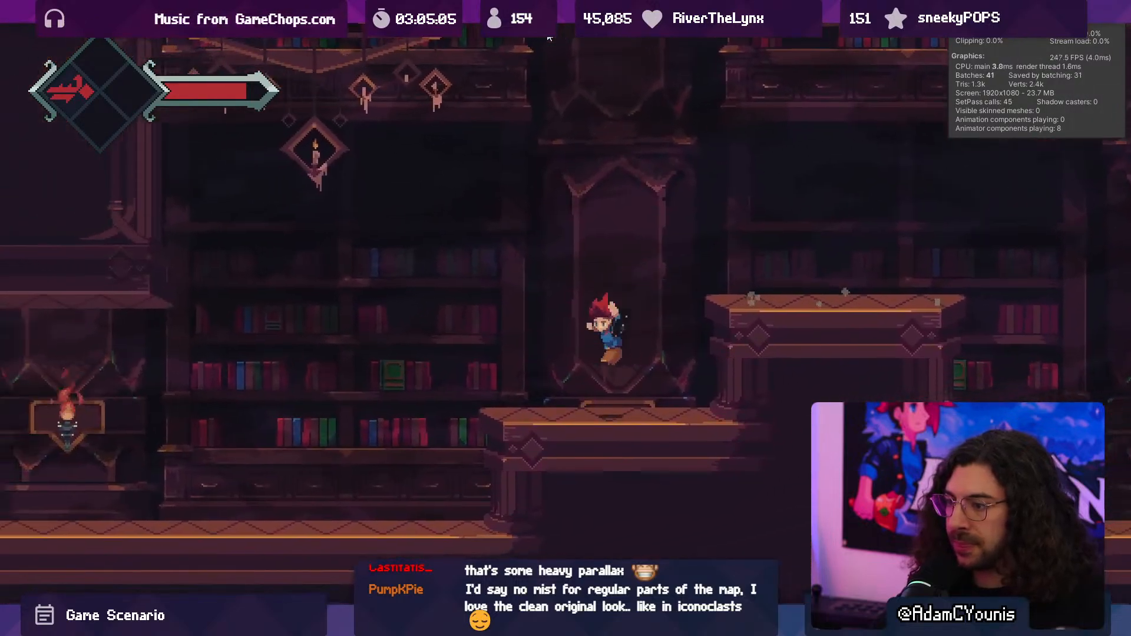
key("Left")
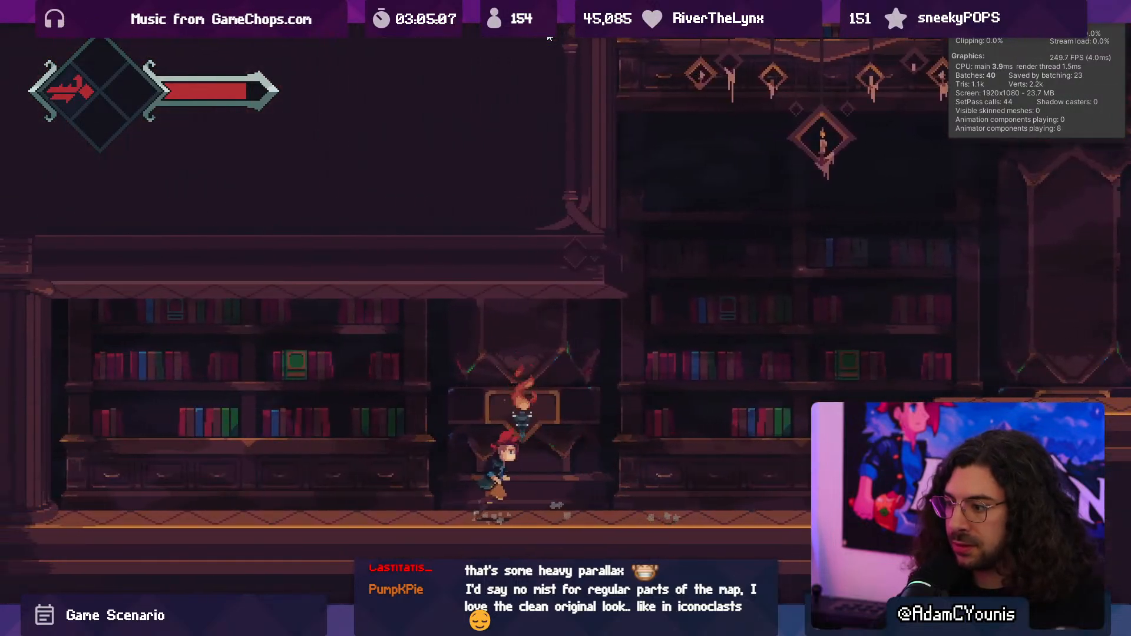
- Cross the raised ledges again and stop before the dark corridor under the chandelier to examine the haze there
key("Right")
key("Right")
key("space")
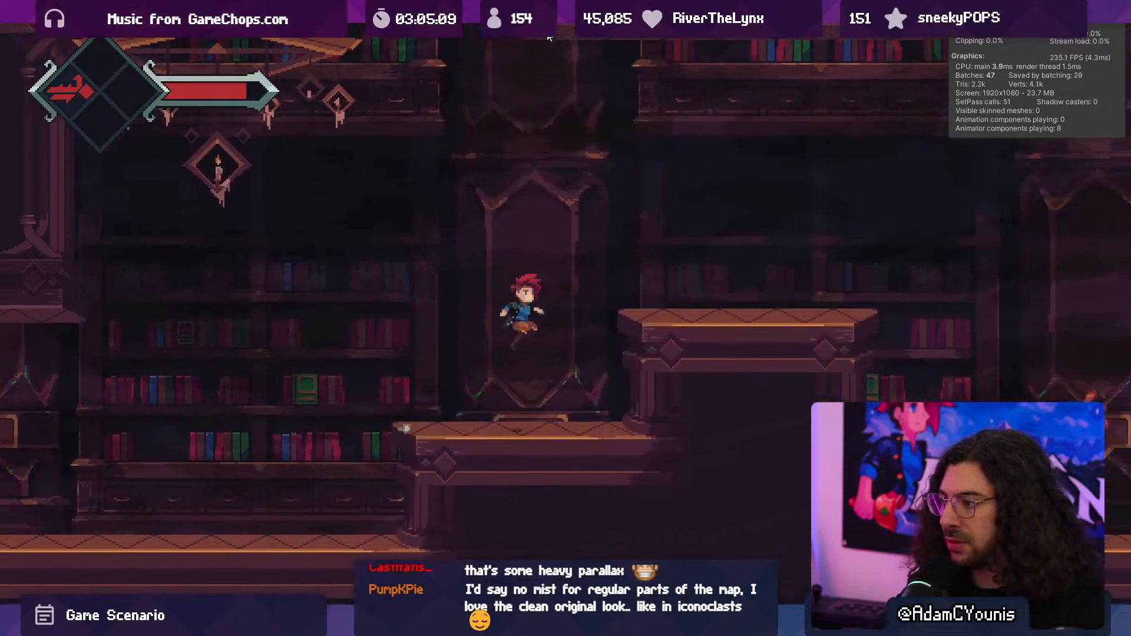
key("space")
key("Right")
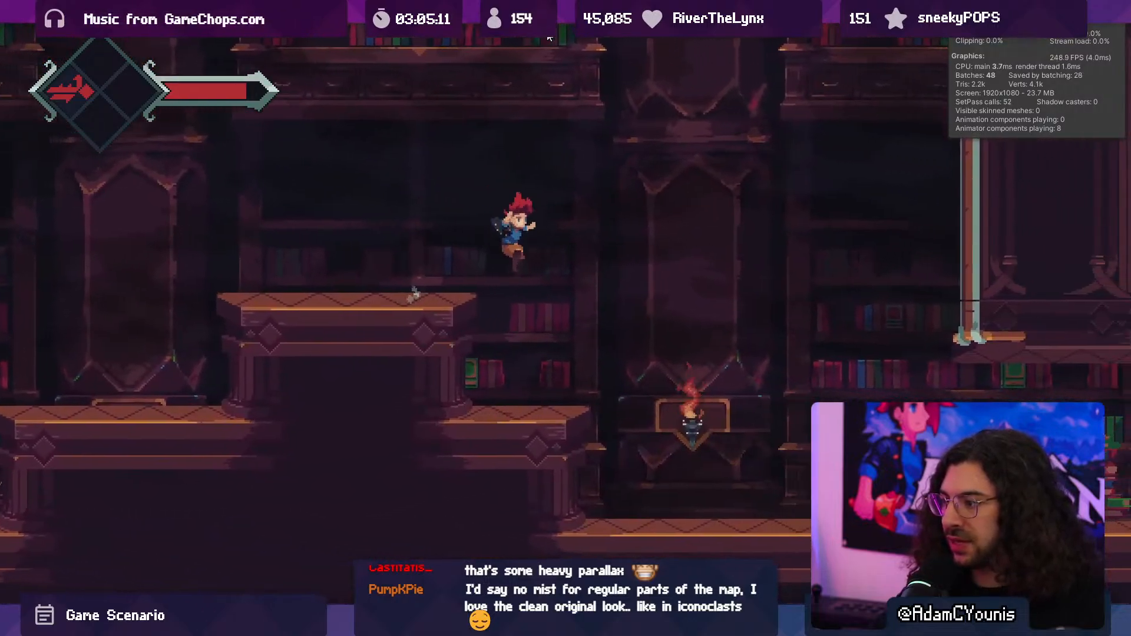
key("Right")
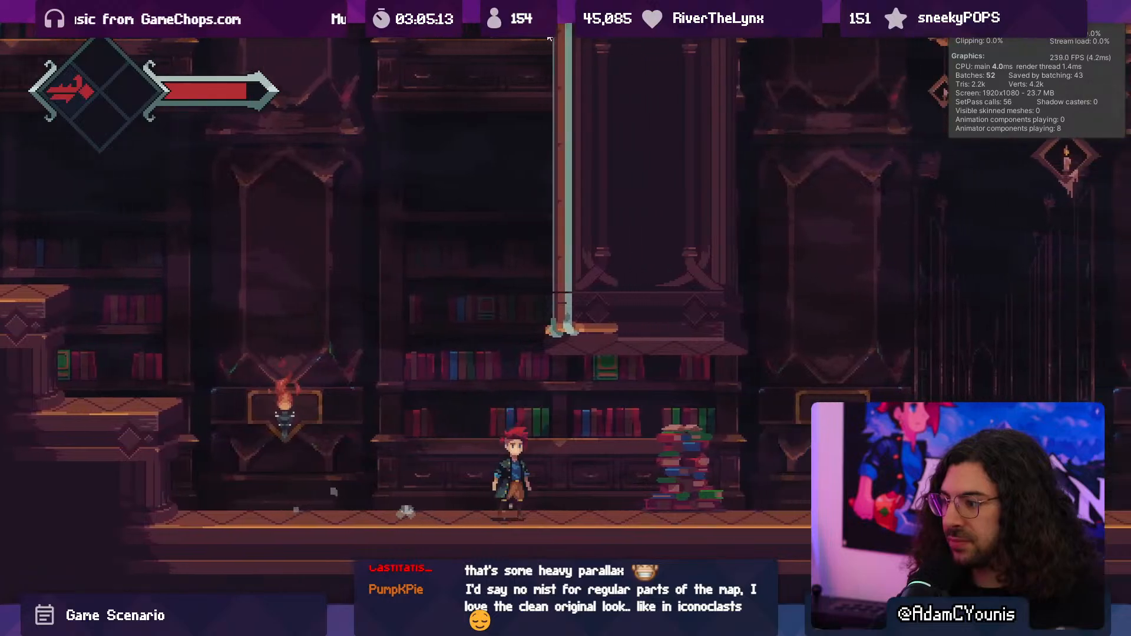
key("Right")
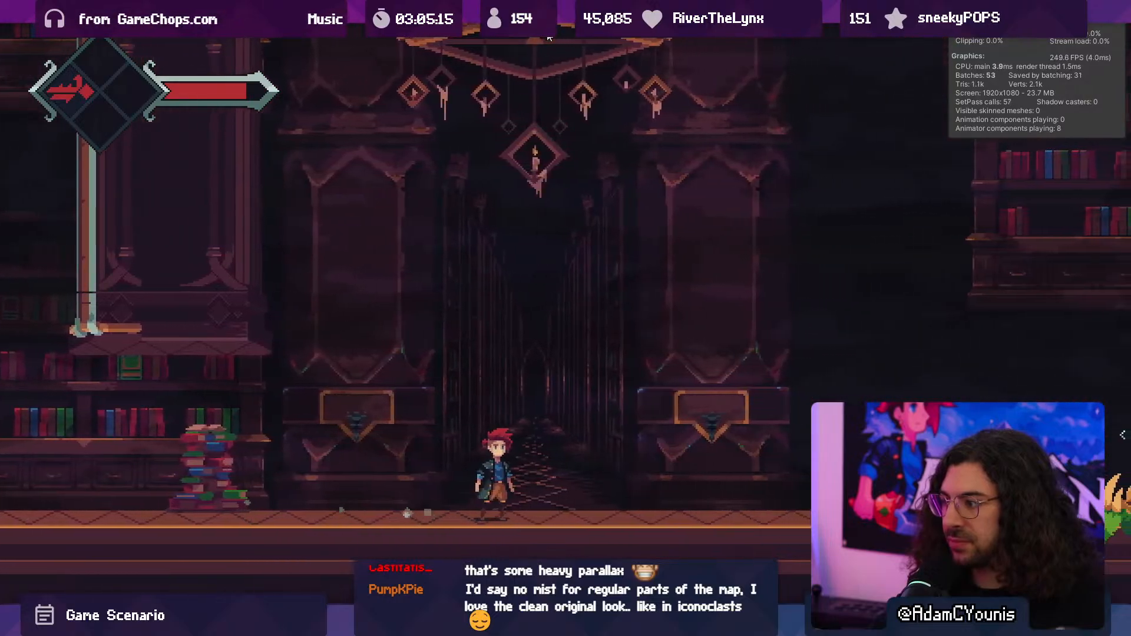
- Run back past the bookshelves and over the raised wooden ledges to view the haze, and stop the play test
key("Left")
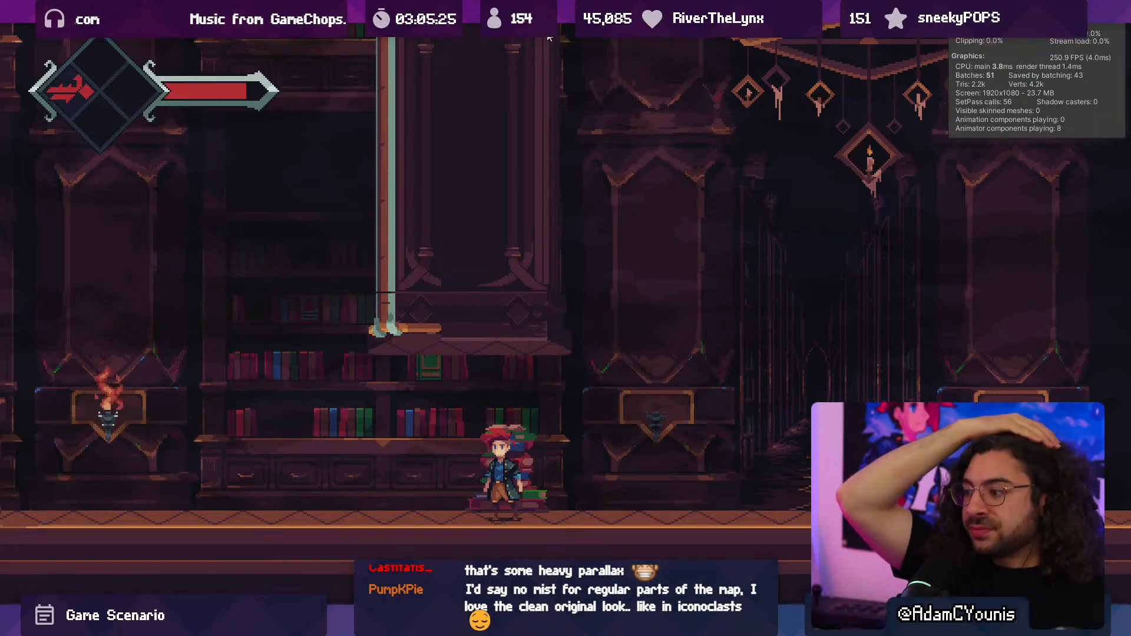
key("Left")
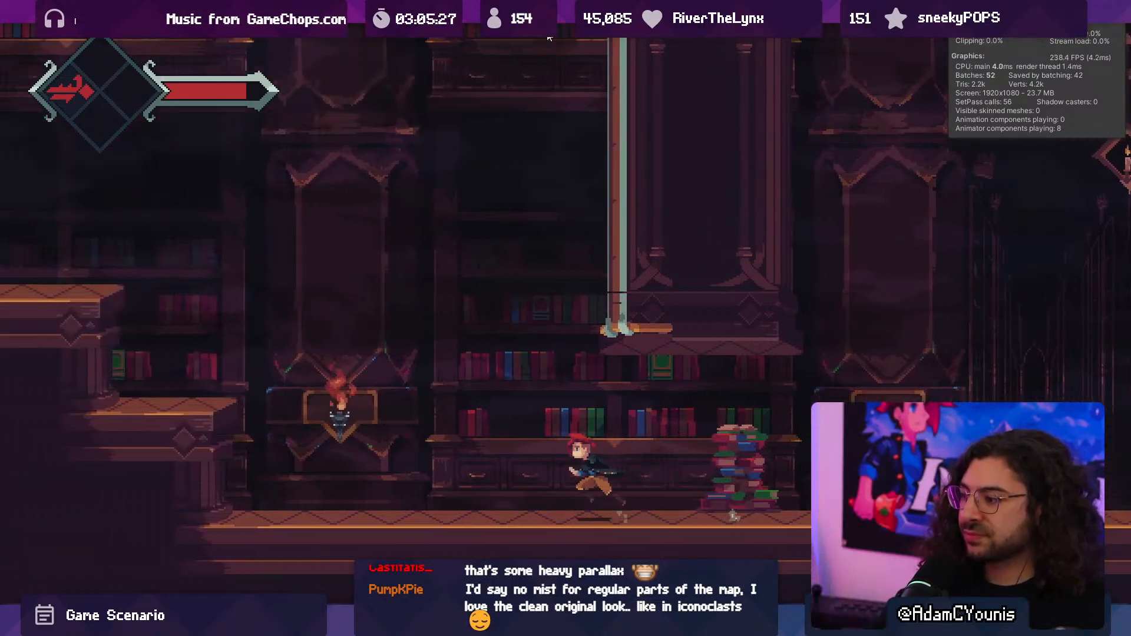
key("space")
key("space")
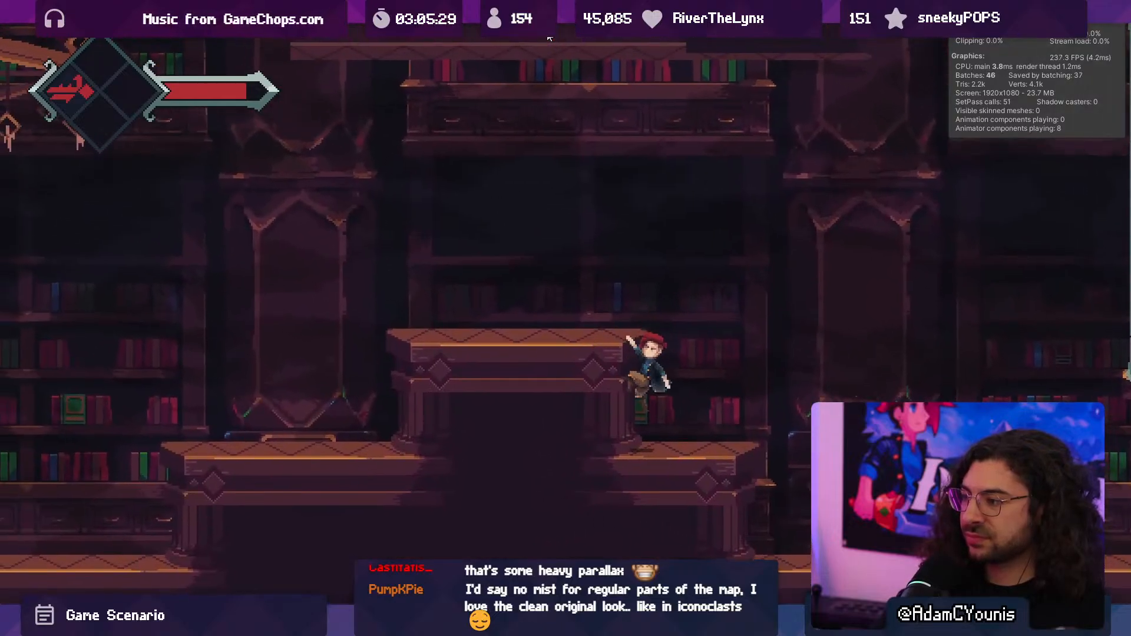
key("space")
key("F10")
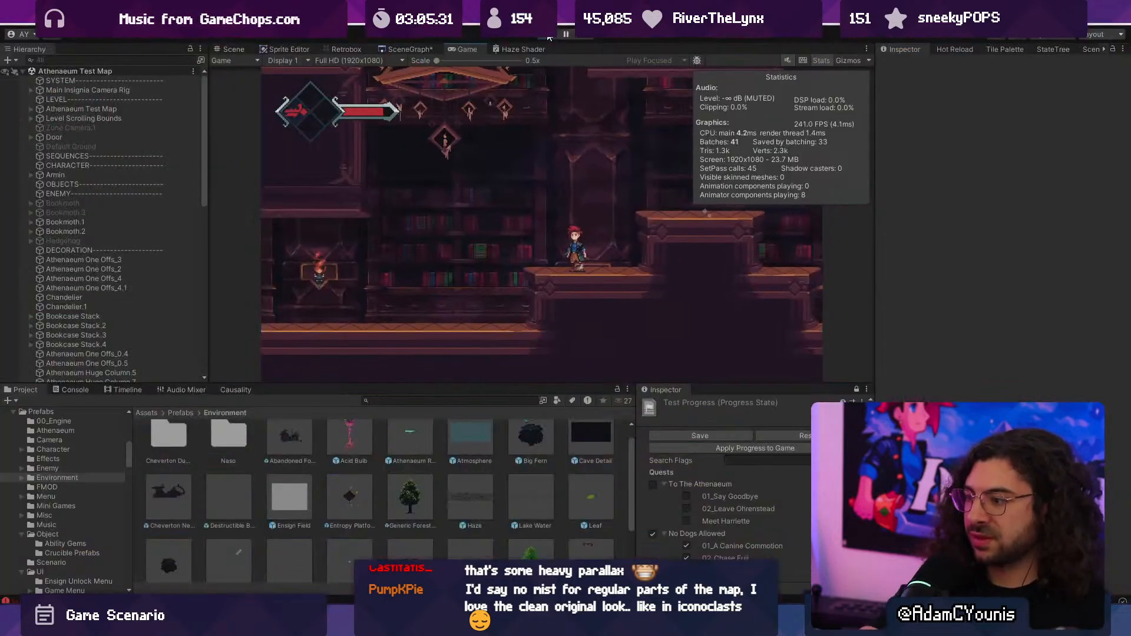
left_click(548, 36)
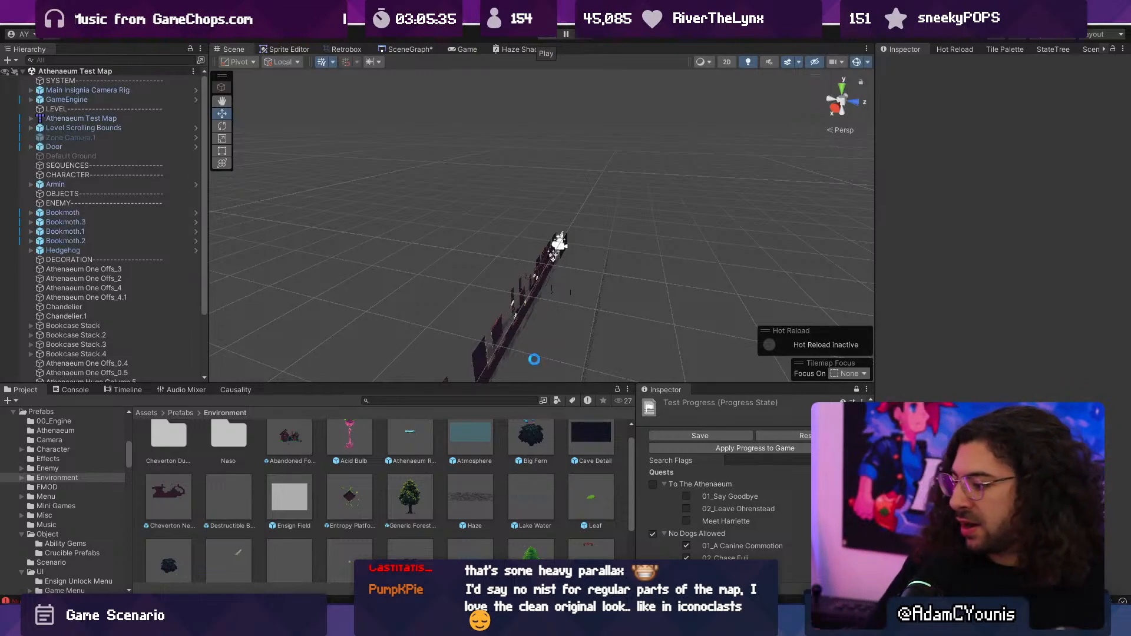
- Switch to the Git client and stage all local changes of the Insignia repository
mouse_move(697, 625)
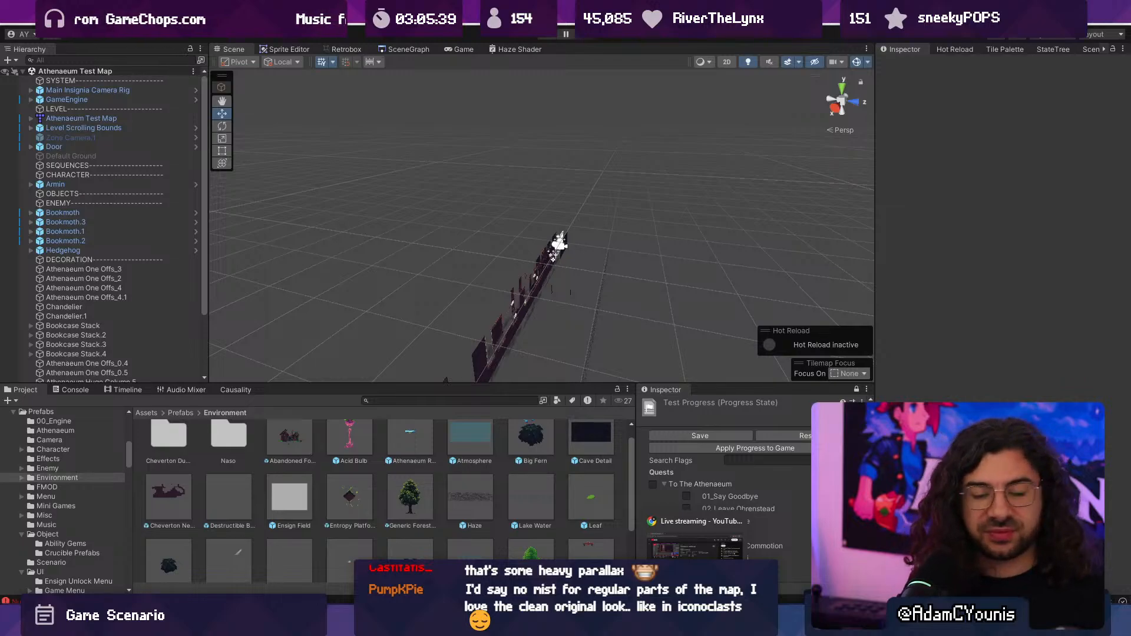
left_click(580, 624)
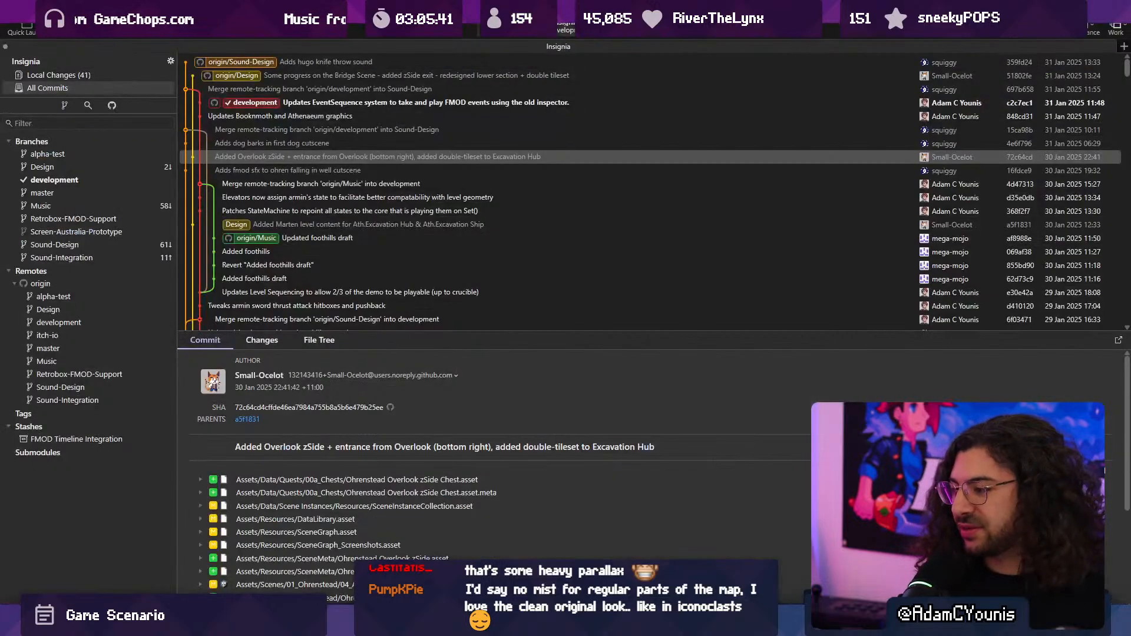
left_click(100, 76)
left_click(392, 73)
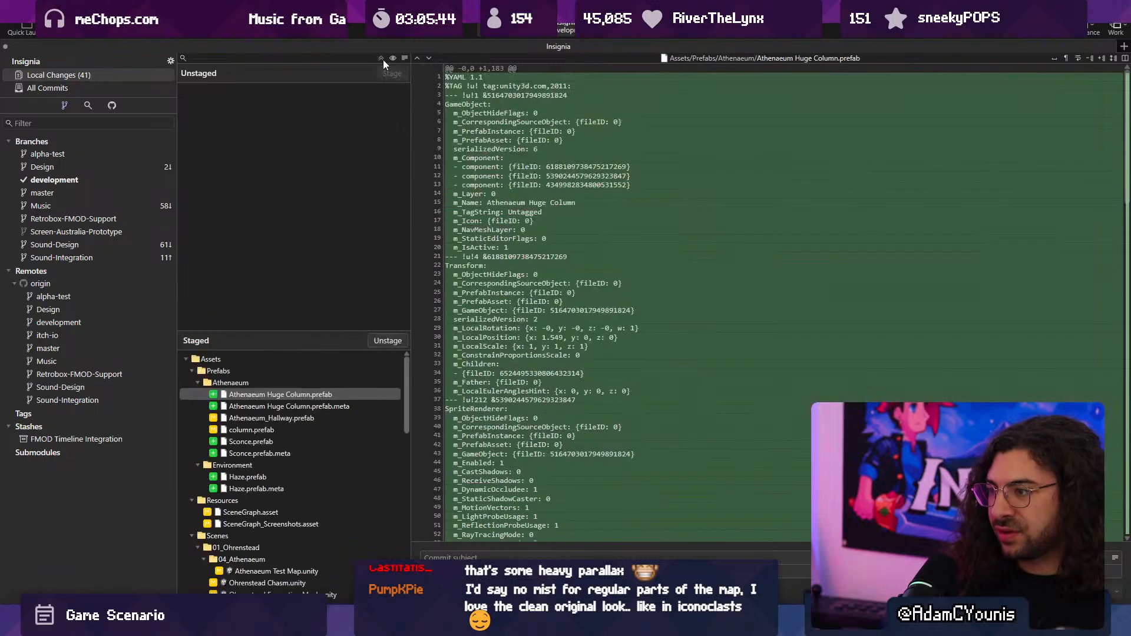
- Commit the staged changes to the development branch with the subject "Adds assets to Athenaeum, adds Haze effect the game"
left_click(425, 556)
type("Adds")
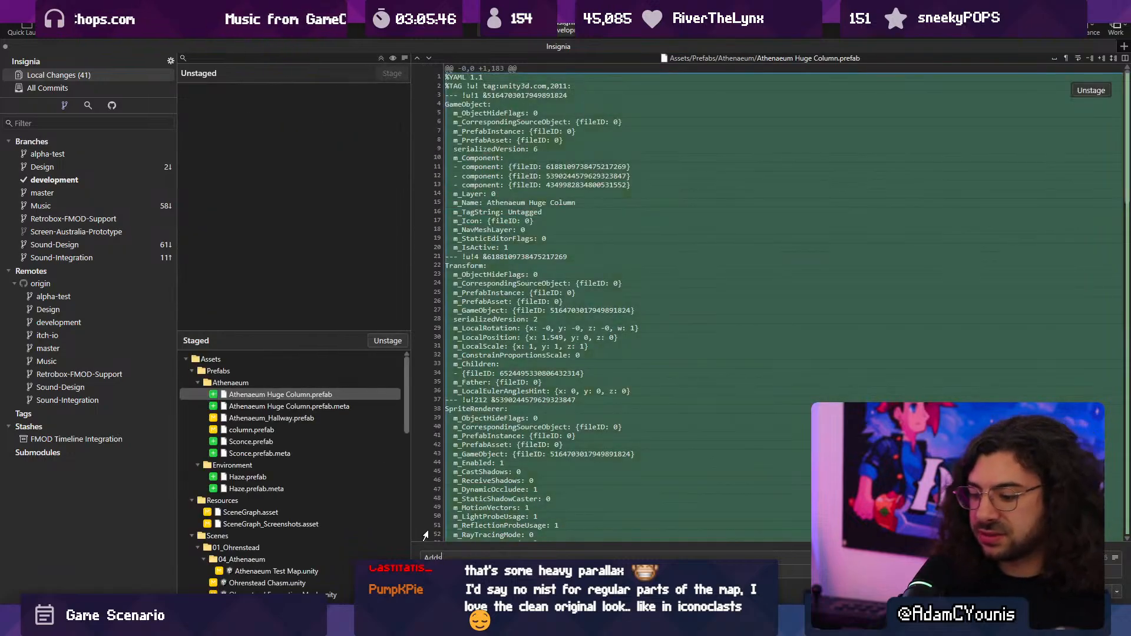
type(" graphcs")
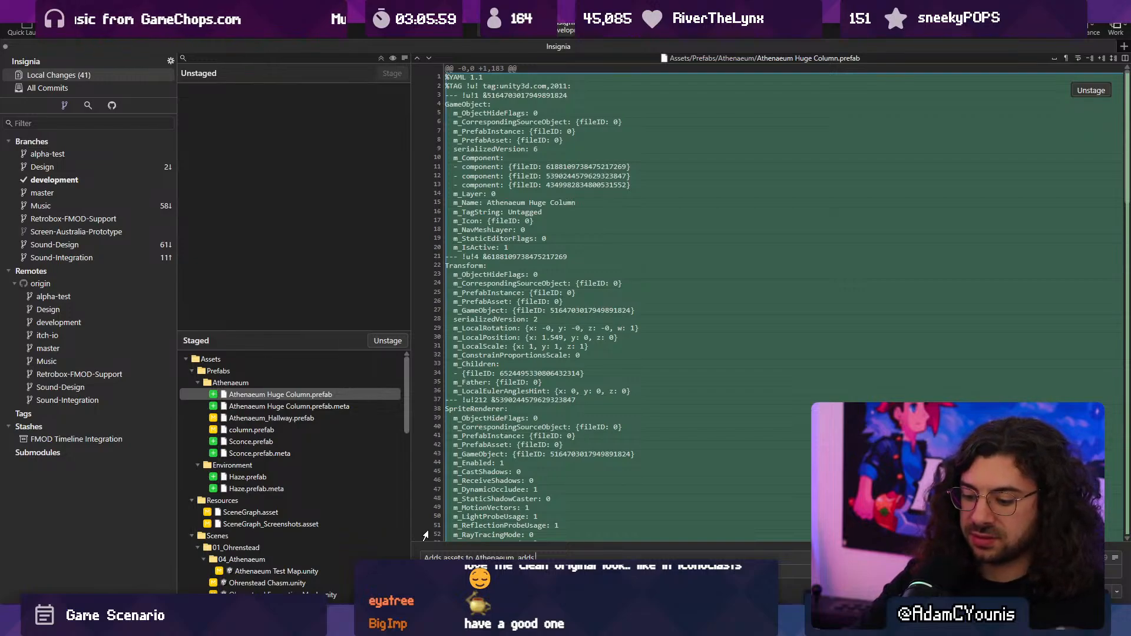
type("he game")
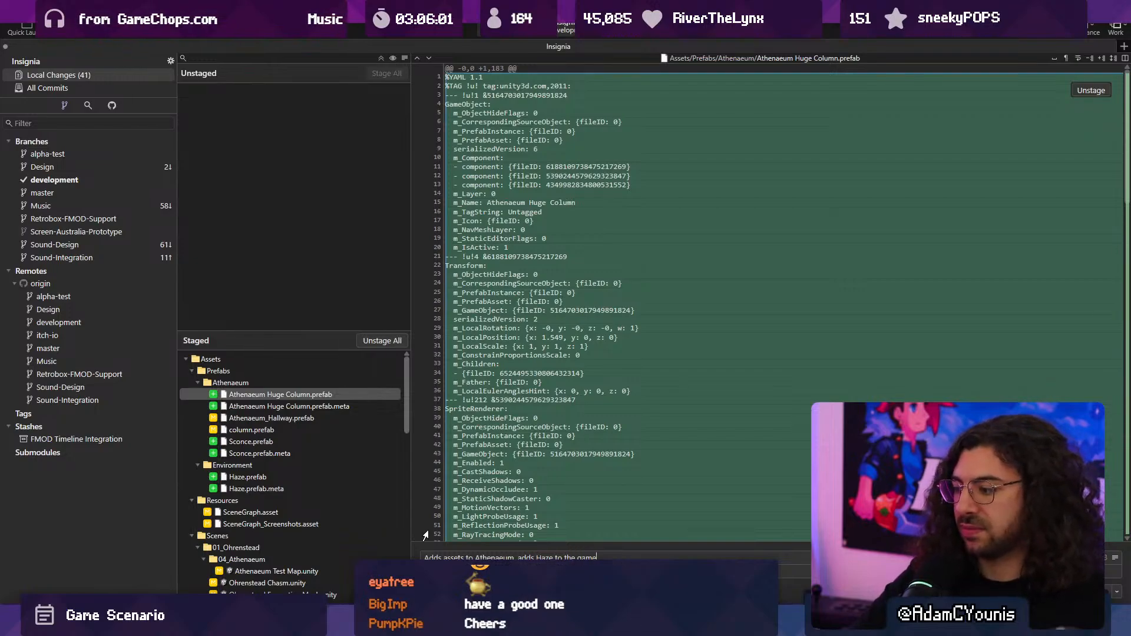
key("End")
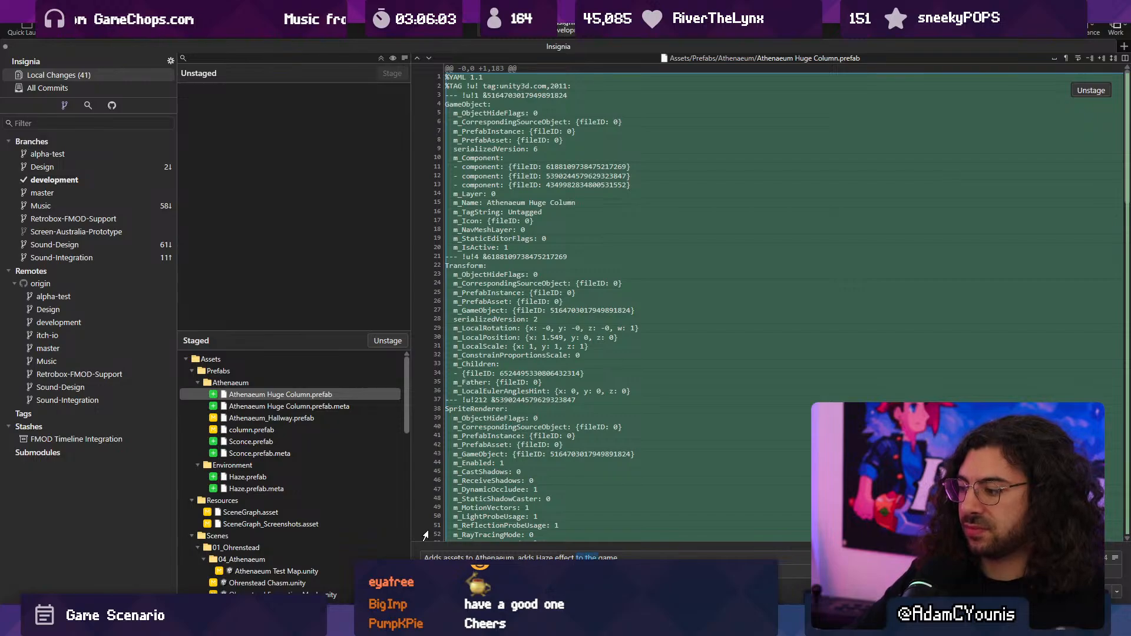
scroll(425, 535, "down", 1)
mouse_move(747, 623)
key("ctrl+BackSpace")
key("ctrl+BackSpace")
key("ctrl+BackSpace")
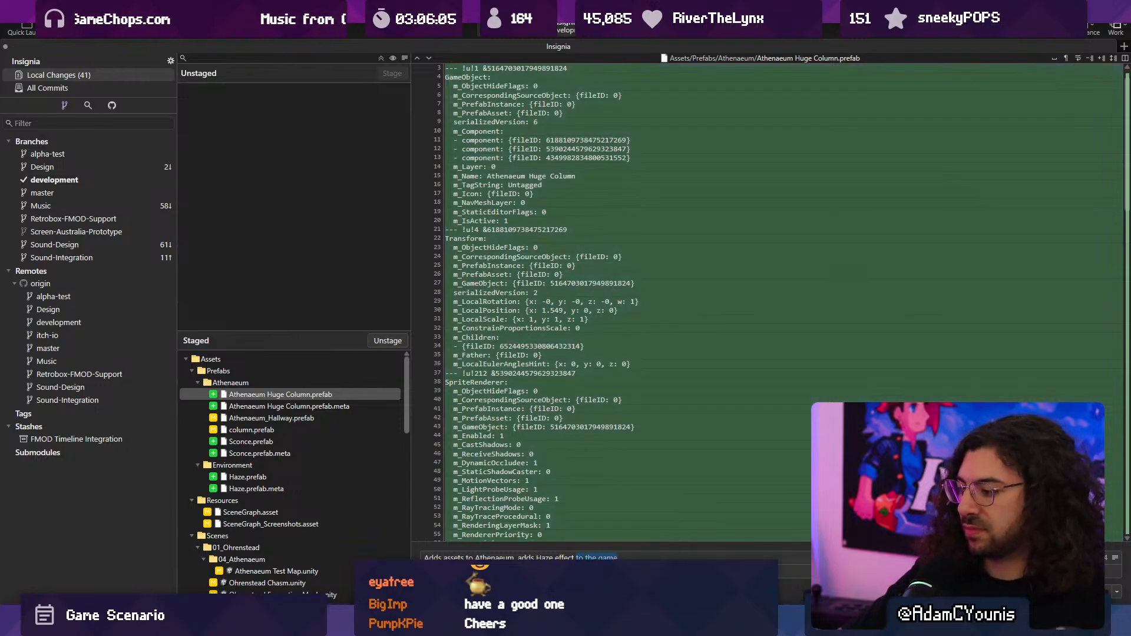
type("the game")
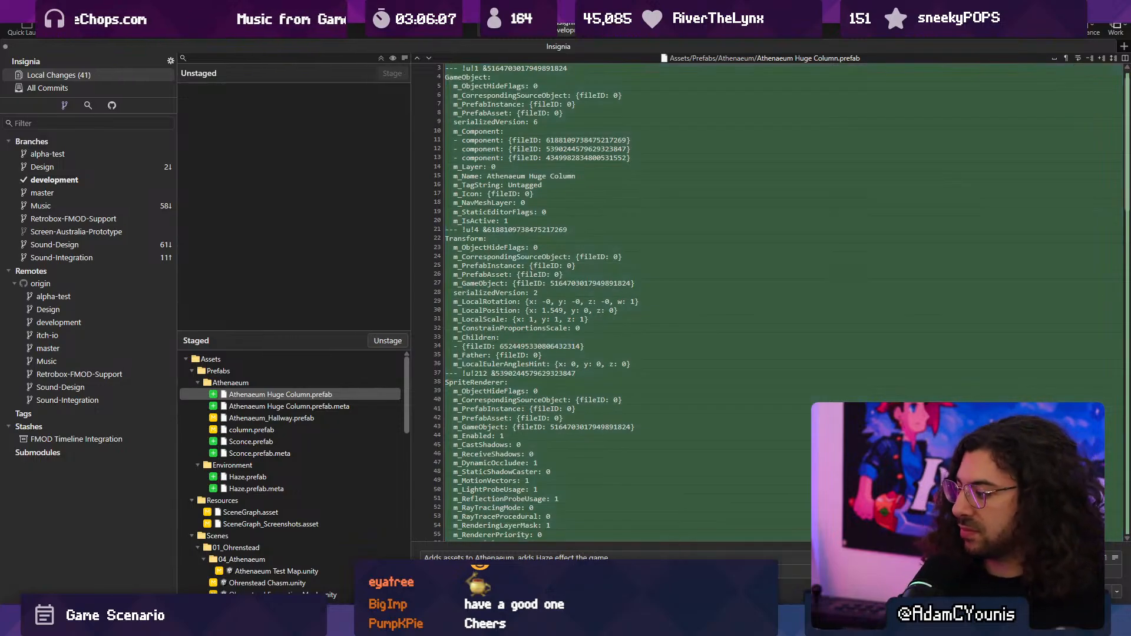
key("ctrl+Return")
- Push the development branch to origin and check the local changes and the commit history
left_click(47, 88)
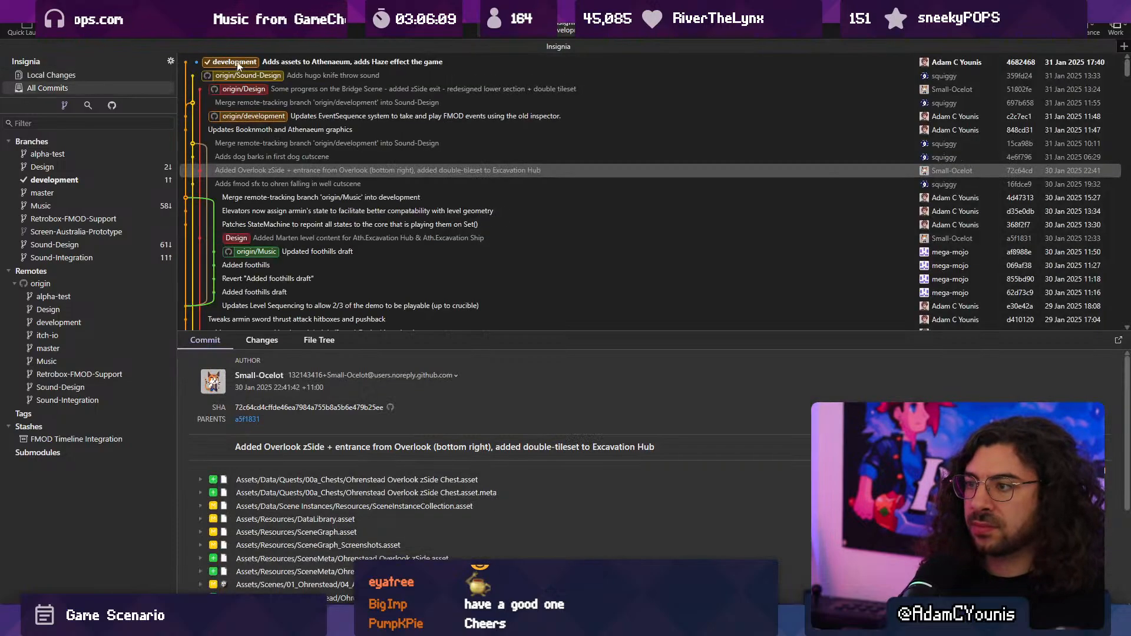
key("ctrl+shift+p")
left_click(641, 347)
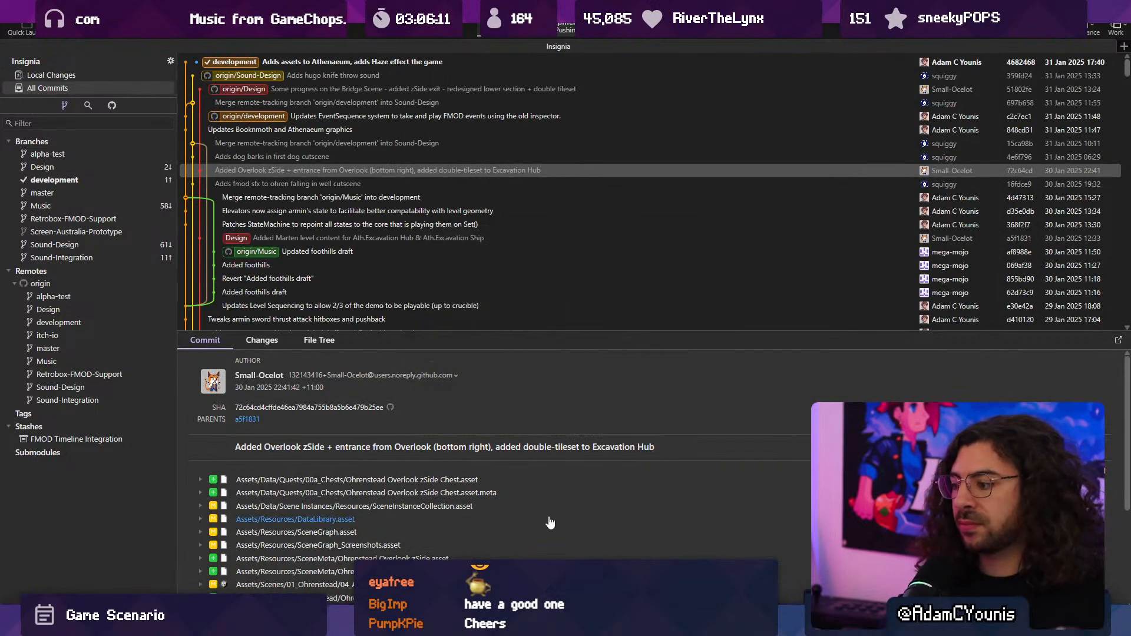
left_click(75, 75)
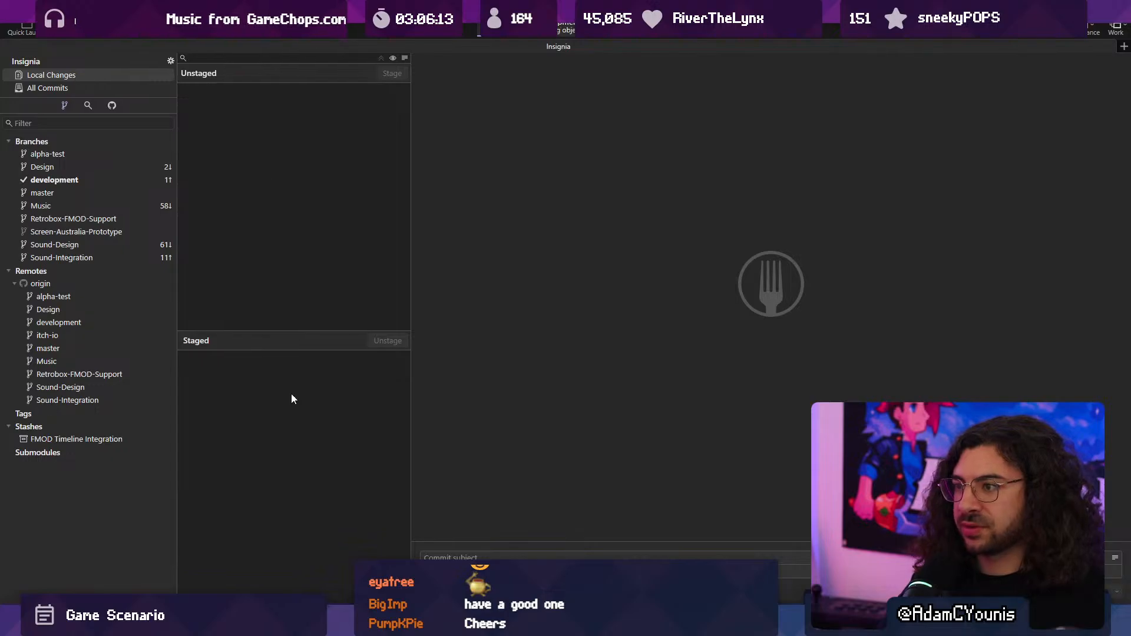
left_click(80, 88)
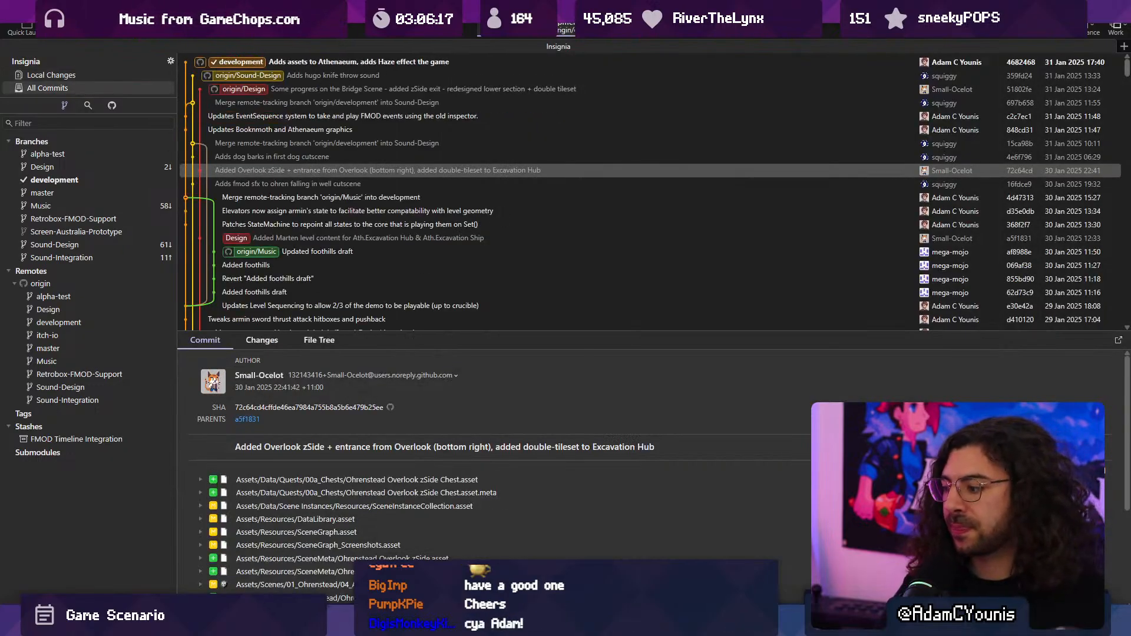
- Switch back to Unity, play the Athenaeum Test Map and strike down the flying book beside the first ledge
key("alt+Tab")
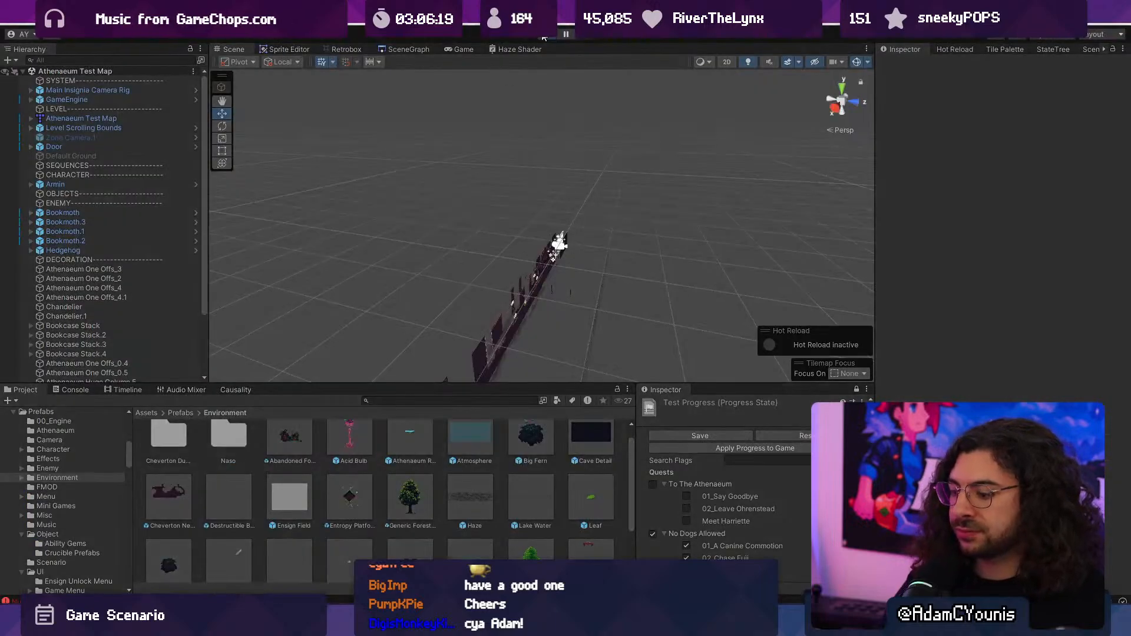
left_click(544, 38)
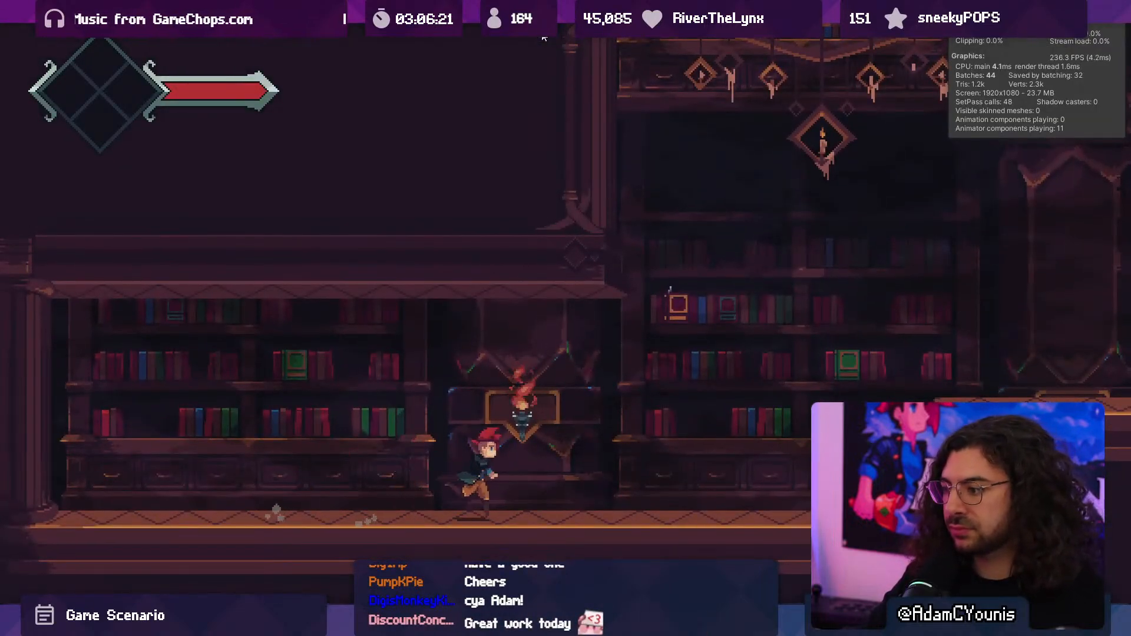
key("x")
key("space")
key("x")
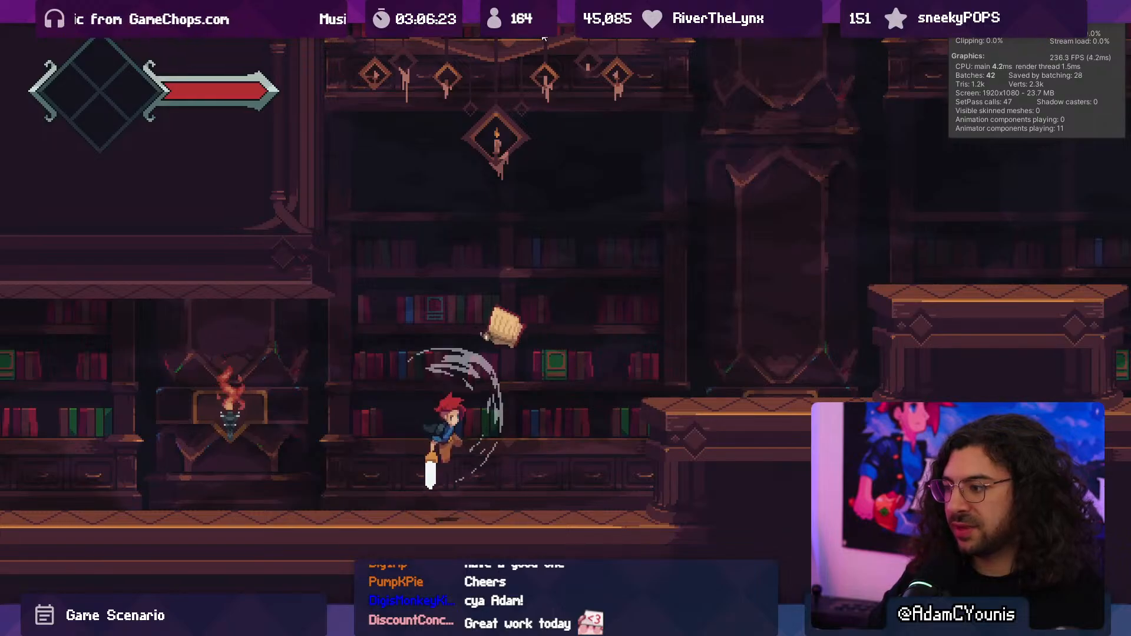
key("x")
key("Right")
key("space")
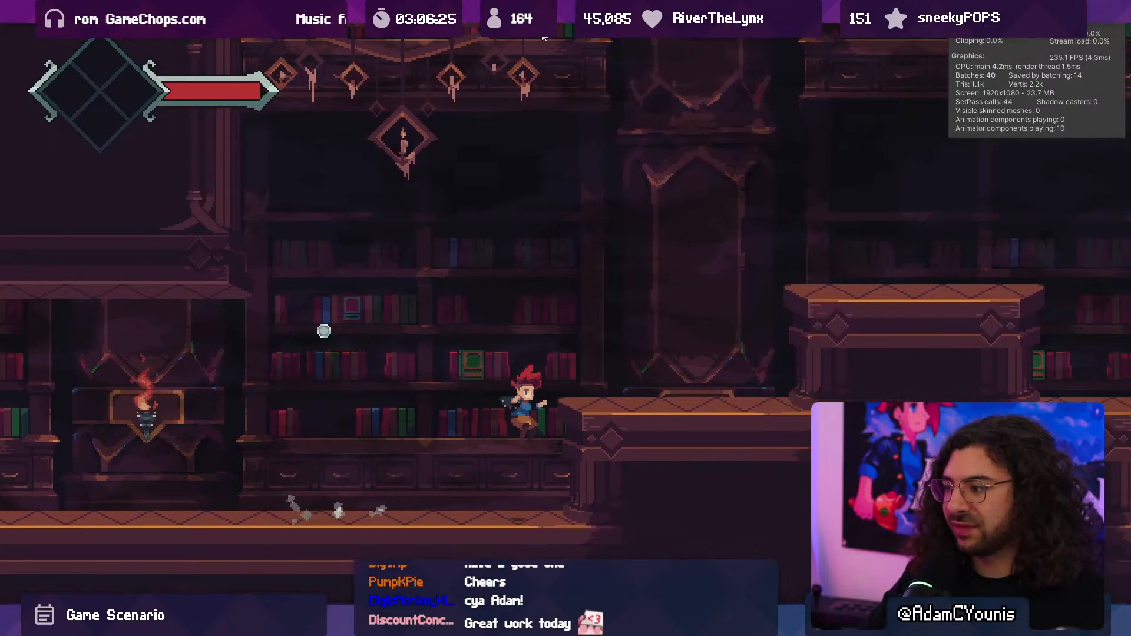
- Pick up the book enemy's drop, climb to the upper wooden ledge and stop the play test
key("Left")
key("Right")
key("space")
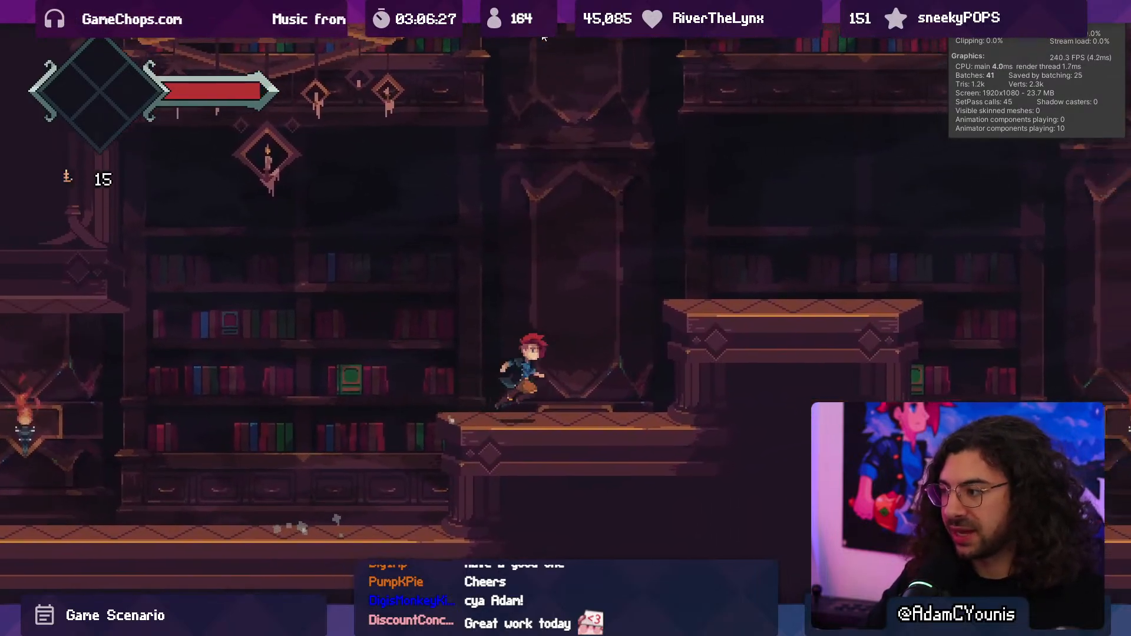
key("space")
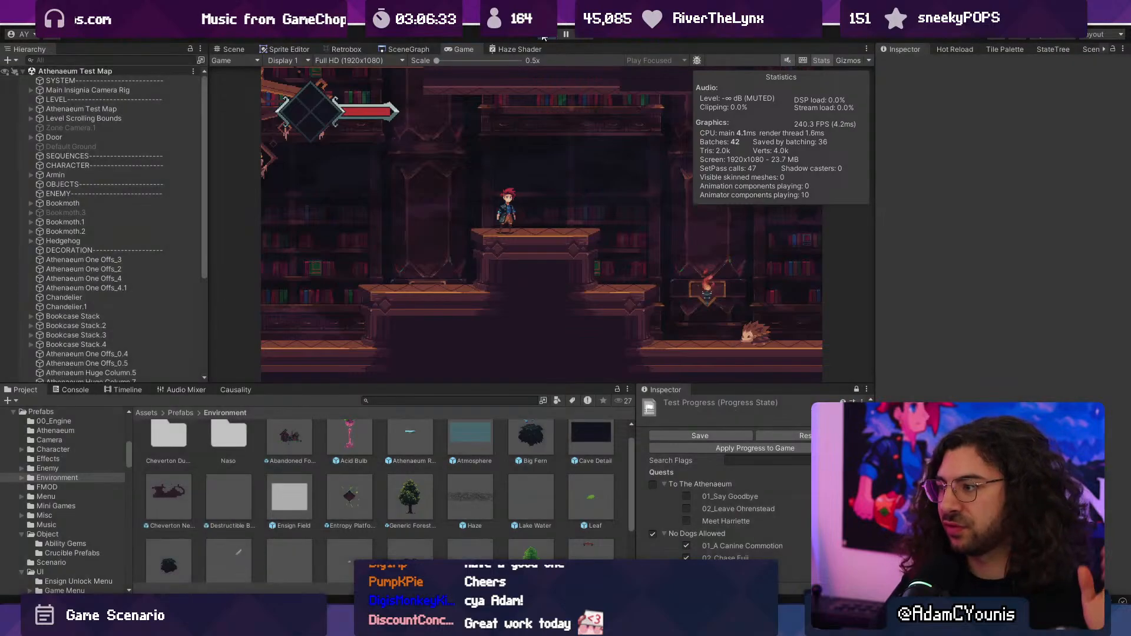
left_click(543, 37)
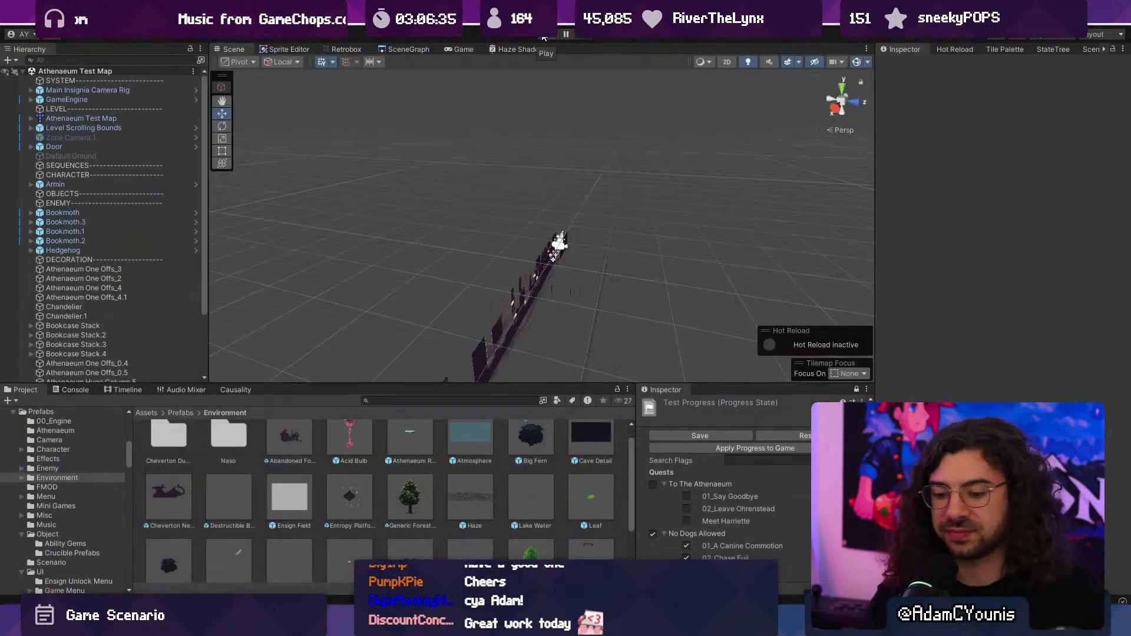
- View the Athenaeum Test Map in 2D and browse the scene graph for another library scene to play
key("2")
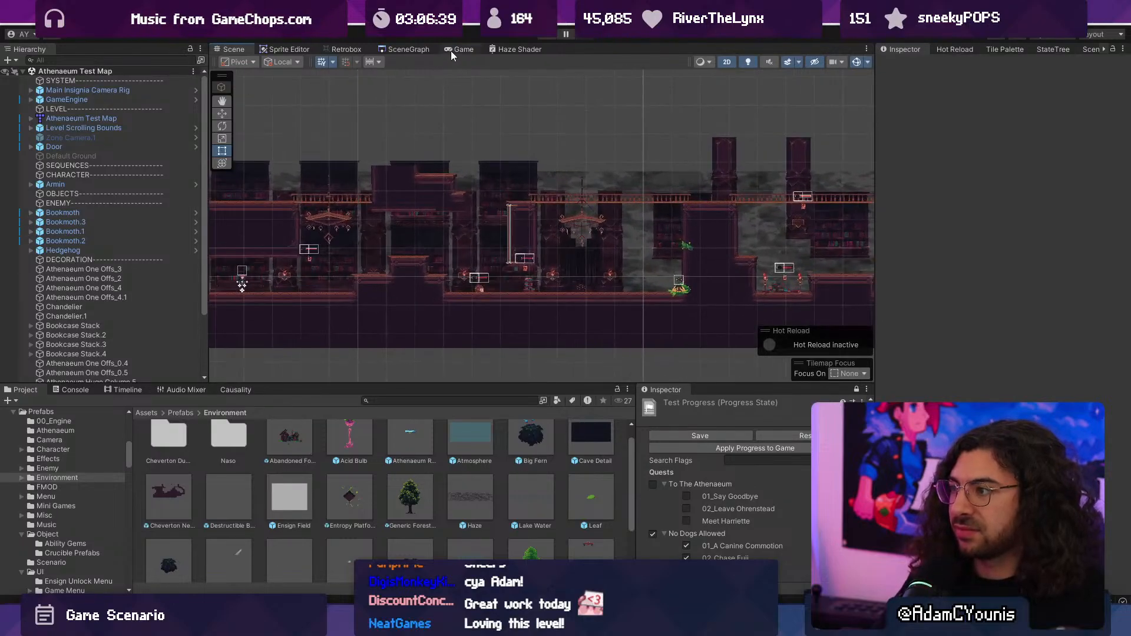
left_click(408, 50)
scroll(471, 248, "up", 5)
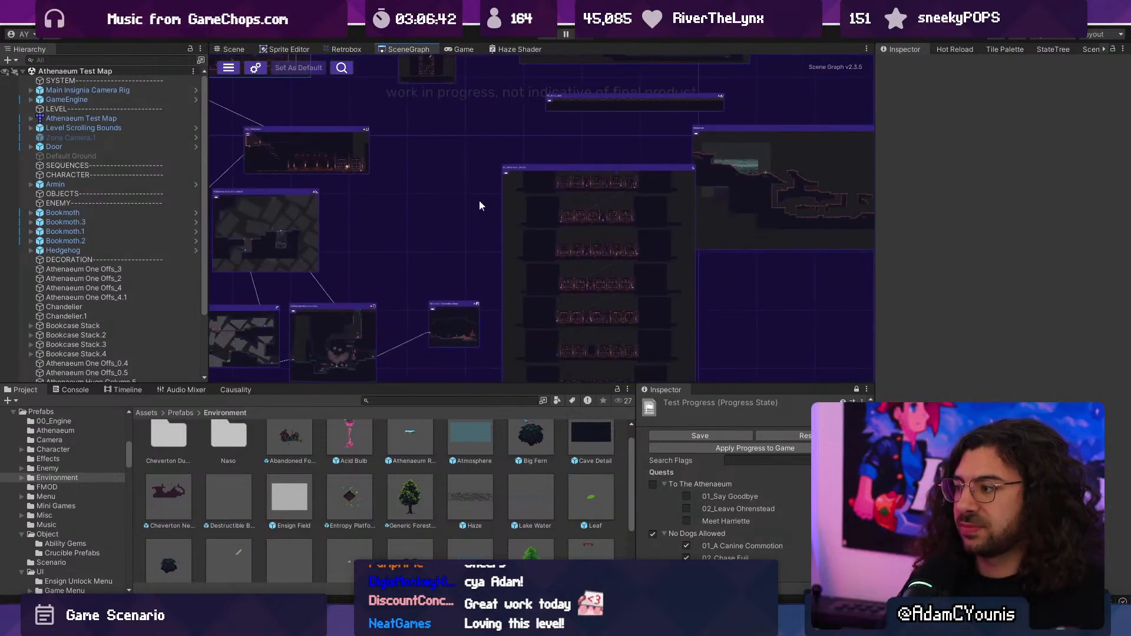
scroll(575, 201, "up", 5)
- Play the library scene with the tall bookcases and run past the torch-lit columns and dark corridors
left_click(549, 37)
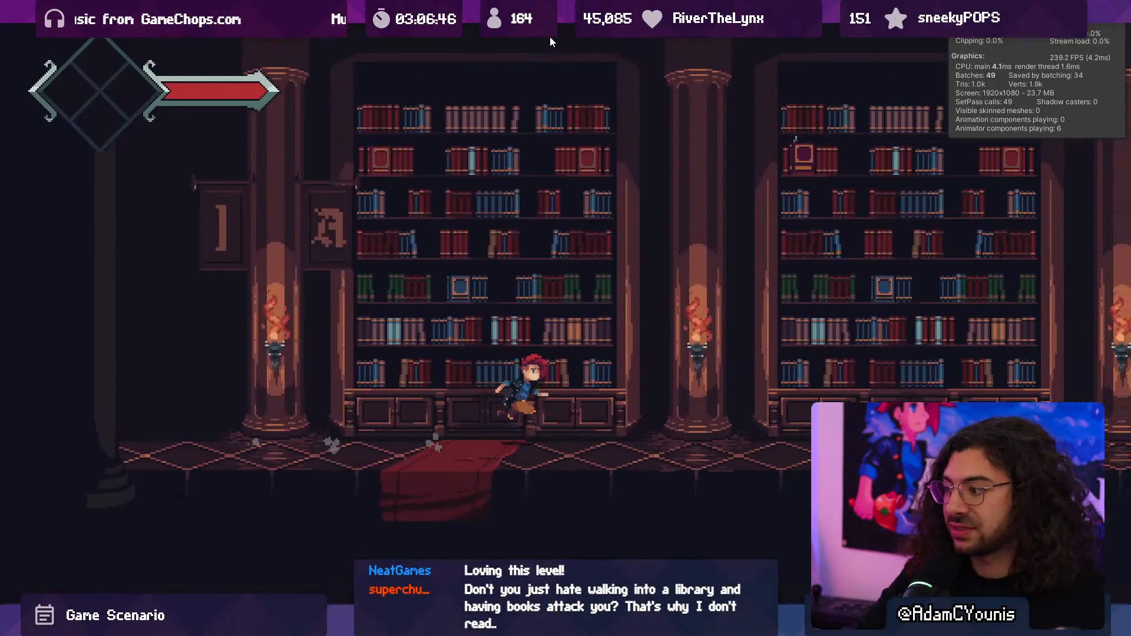
key("x")
key("Right")
key("Right")
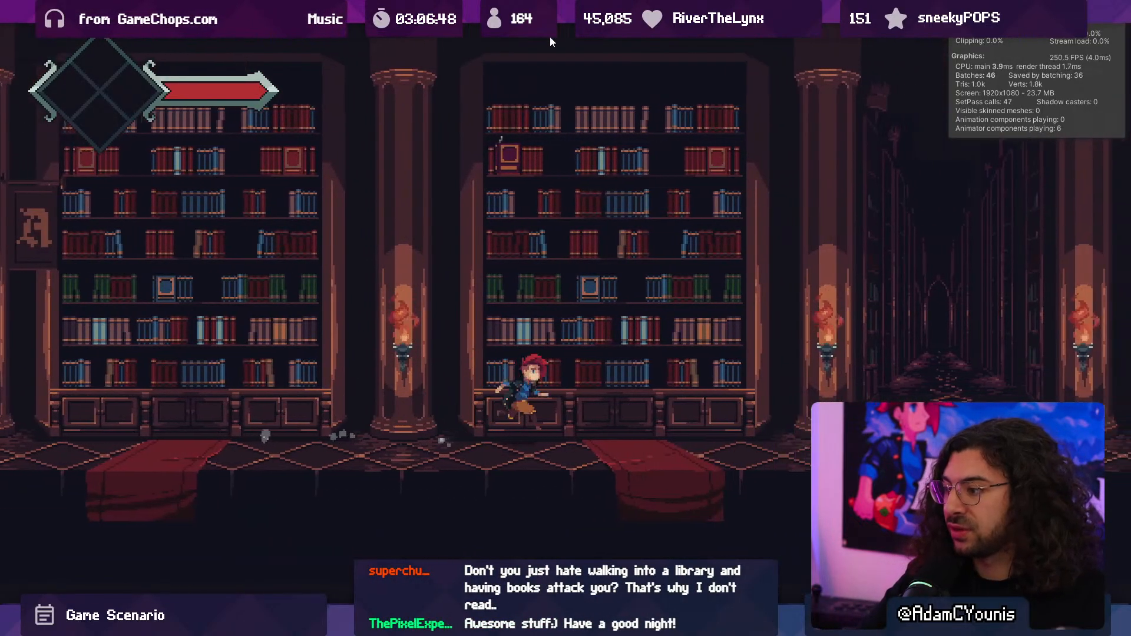
key("Right")
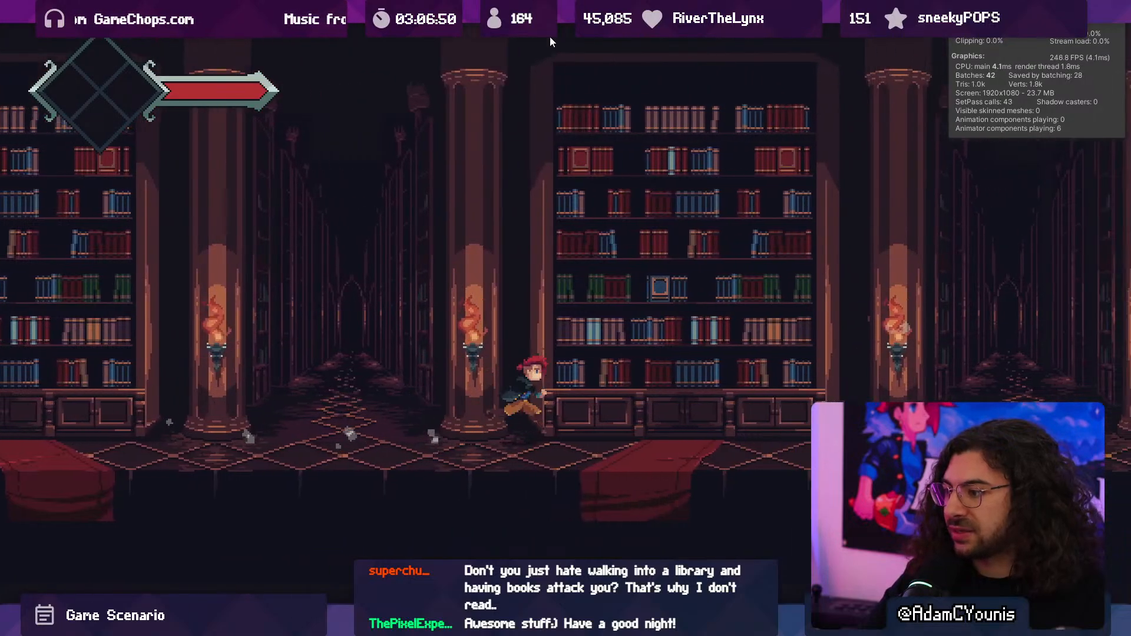
- Fight the ghostly enemies in the darkened library hall with ground and jumping sword attacks
key("x")
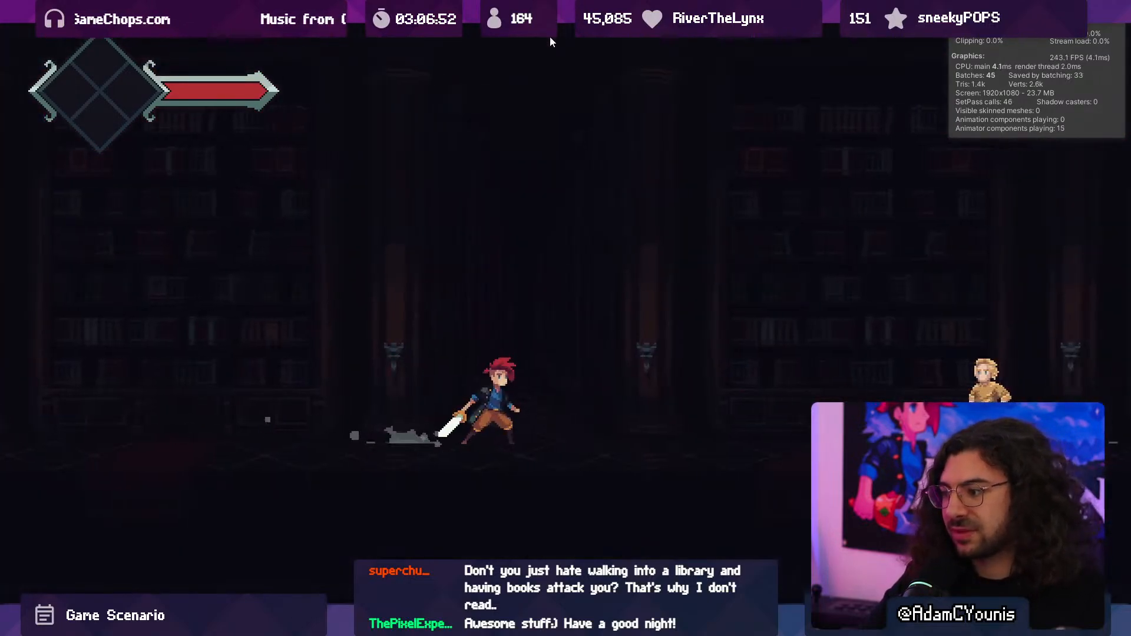
key("space")
key("Left")
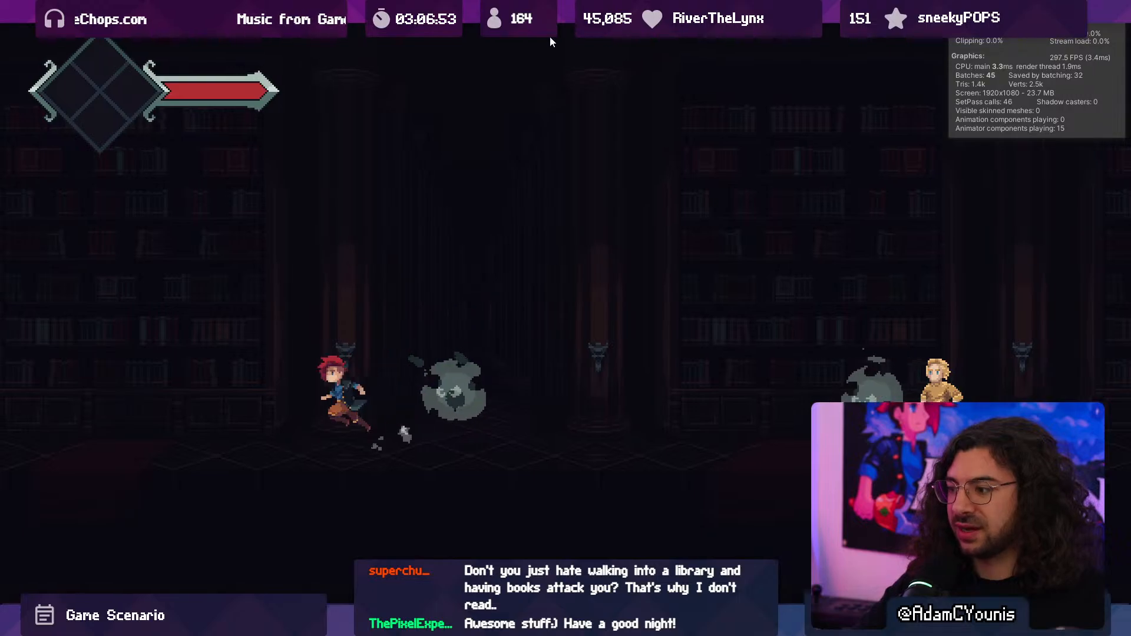
key("Right")
key("space")
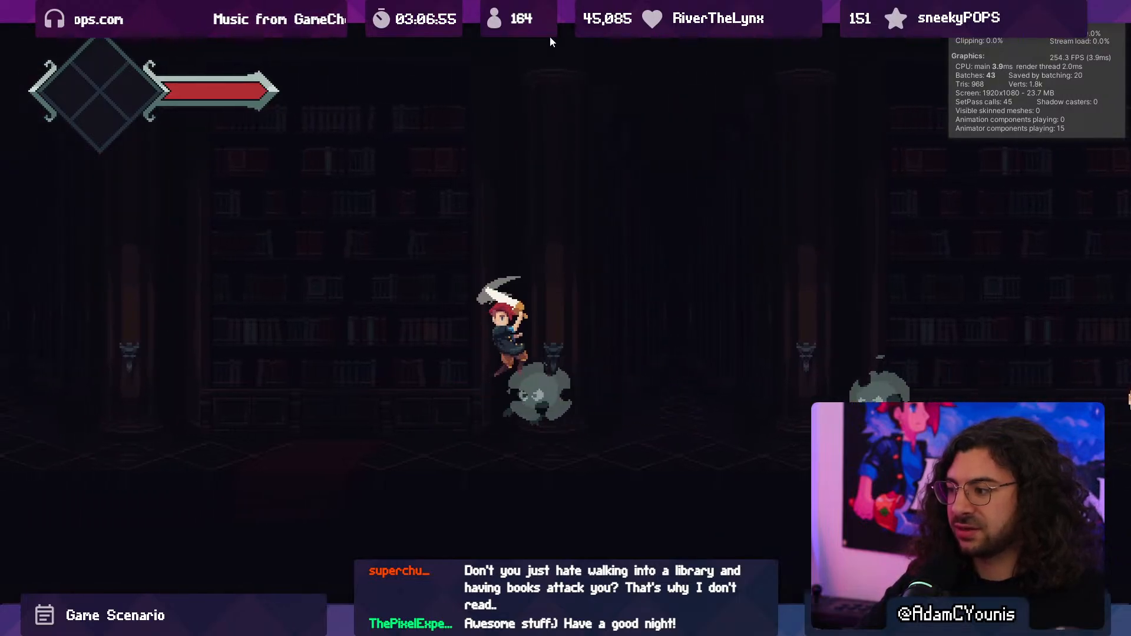
key("x")
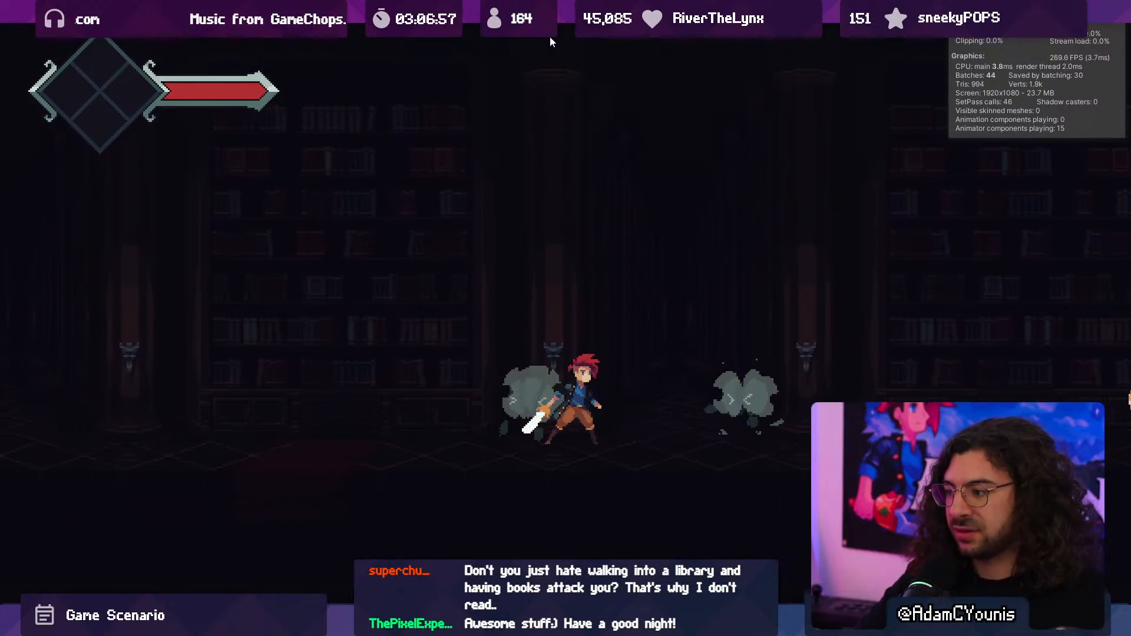
key("Right")
key("x")
key("x")
key("x")
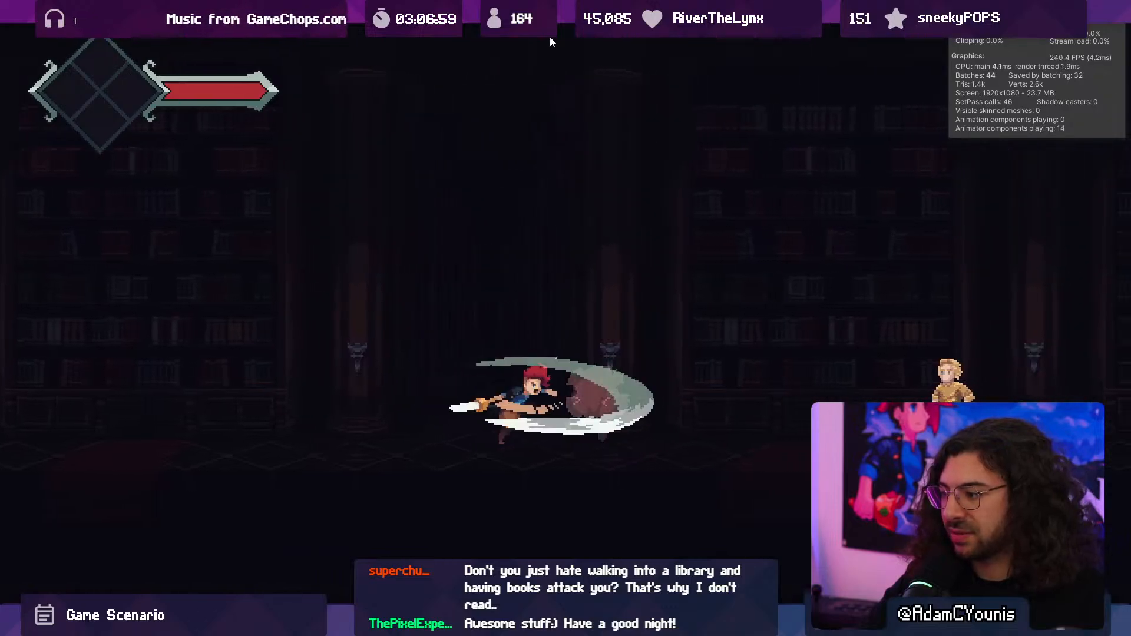
- Run back through the darkened hall to the flying book by the bookcases, then turn around
key("Left")
key("Right")
key("space")
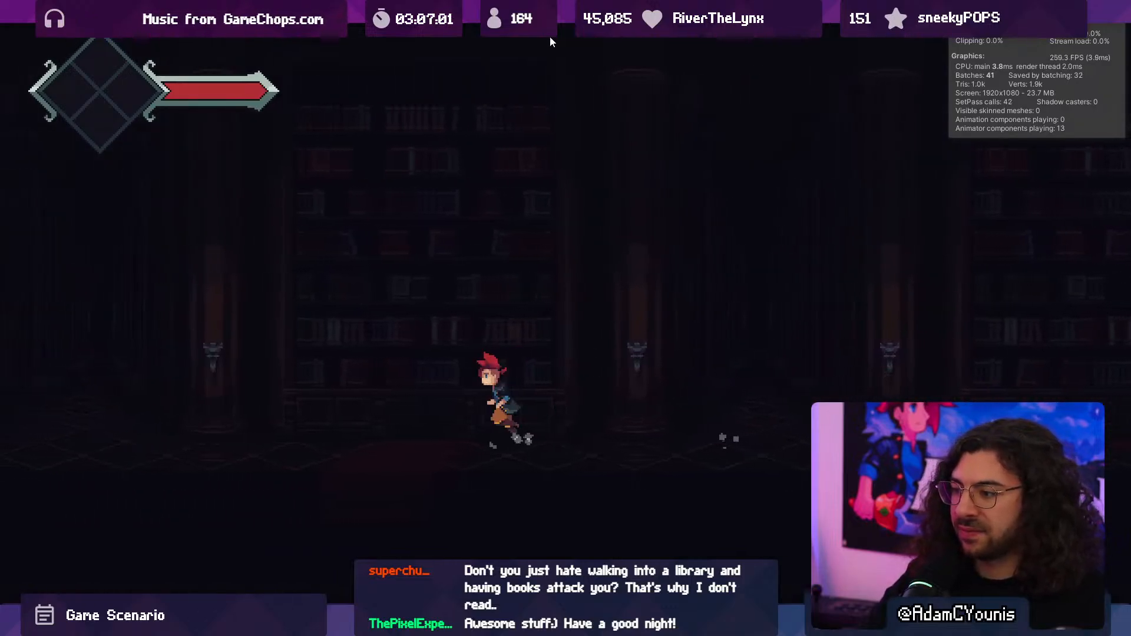
key("Left")
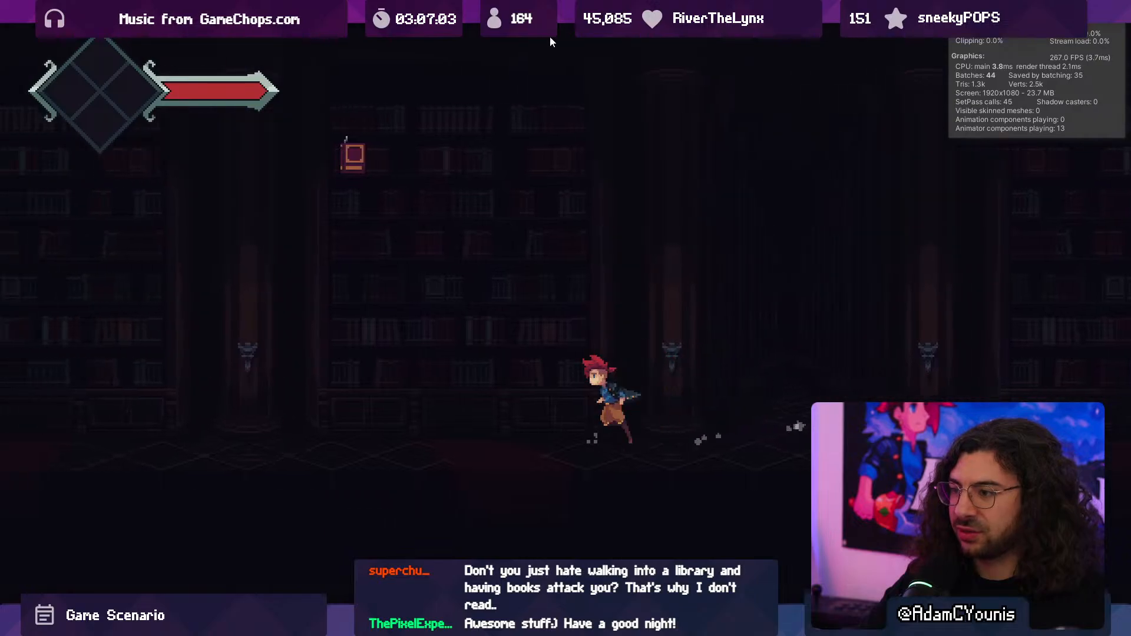
key("Right")
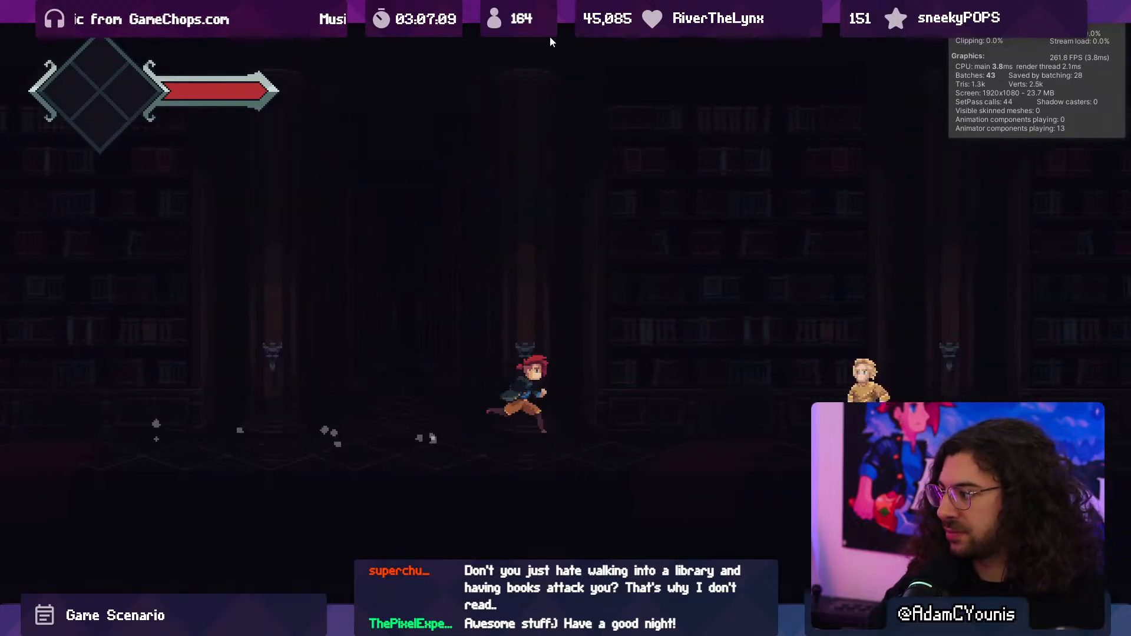
- Jump past the yellow-clad character to the A and B banners, stop the play test and view the scene graph
key("space")
key("space")
key("space")
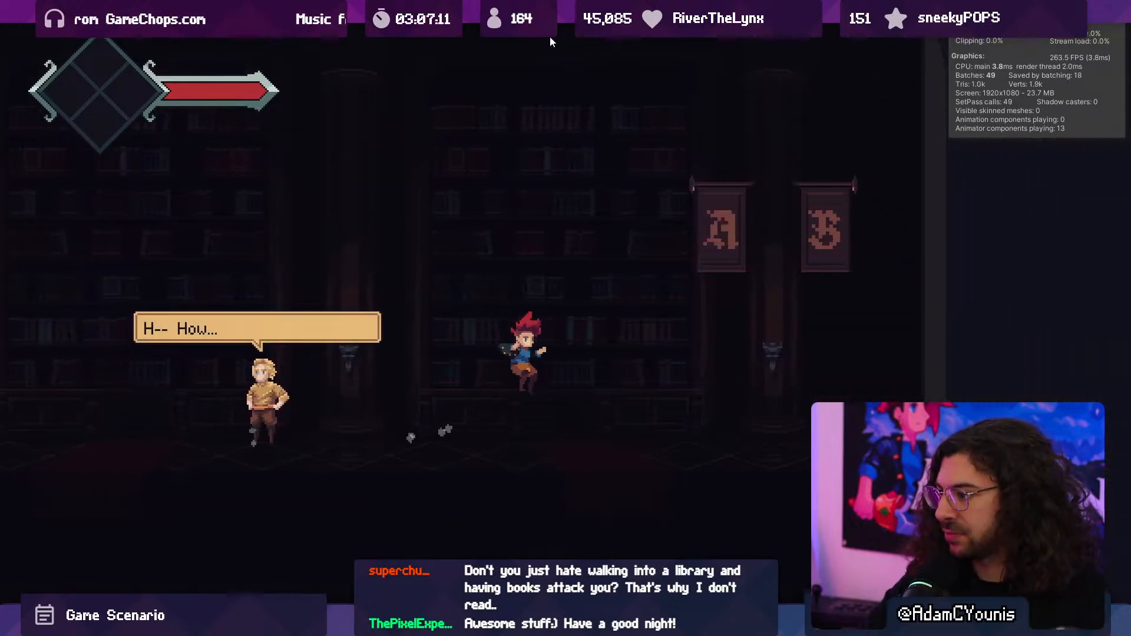
key("Left")
left_click(550, 36)
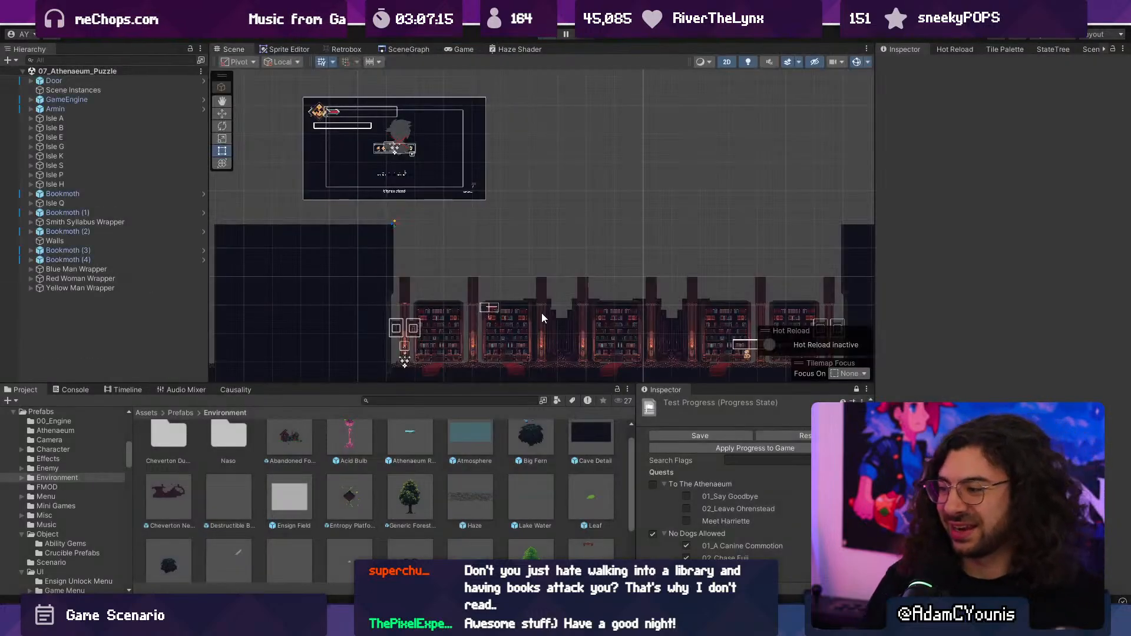
left_click(406, 49)
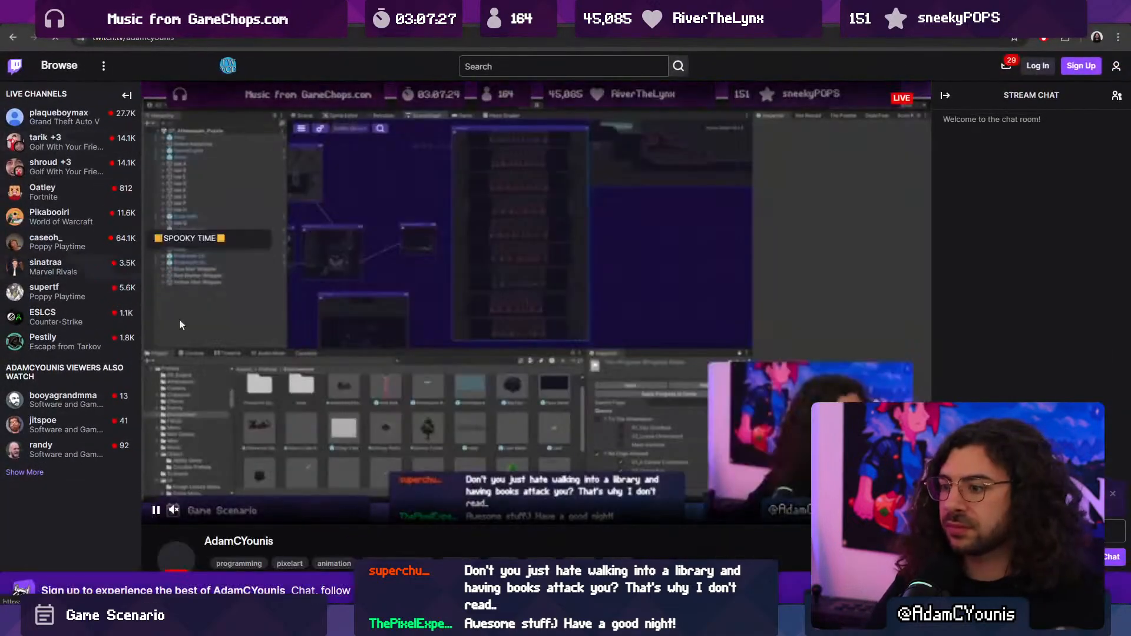
- Switch to Twitch, browse the live Software and Game Development channels and select the channel name under the KOOK: Retro FPS GameDev stream
scroll(242, 465, "down", 2)
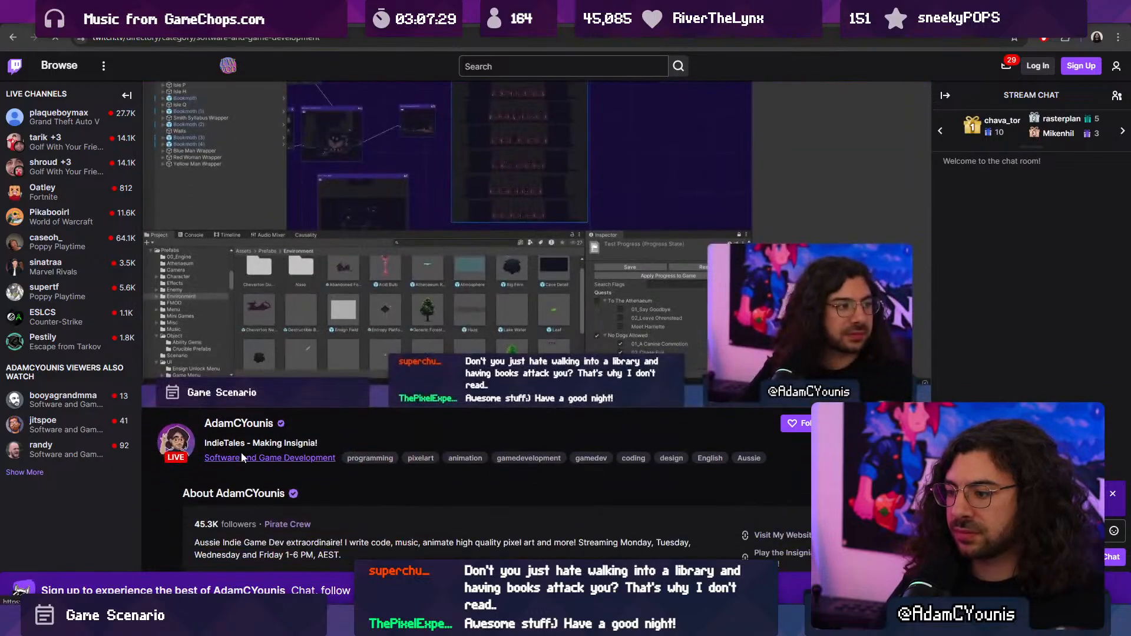
left_click(241, 454)
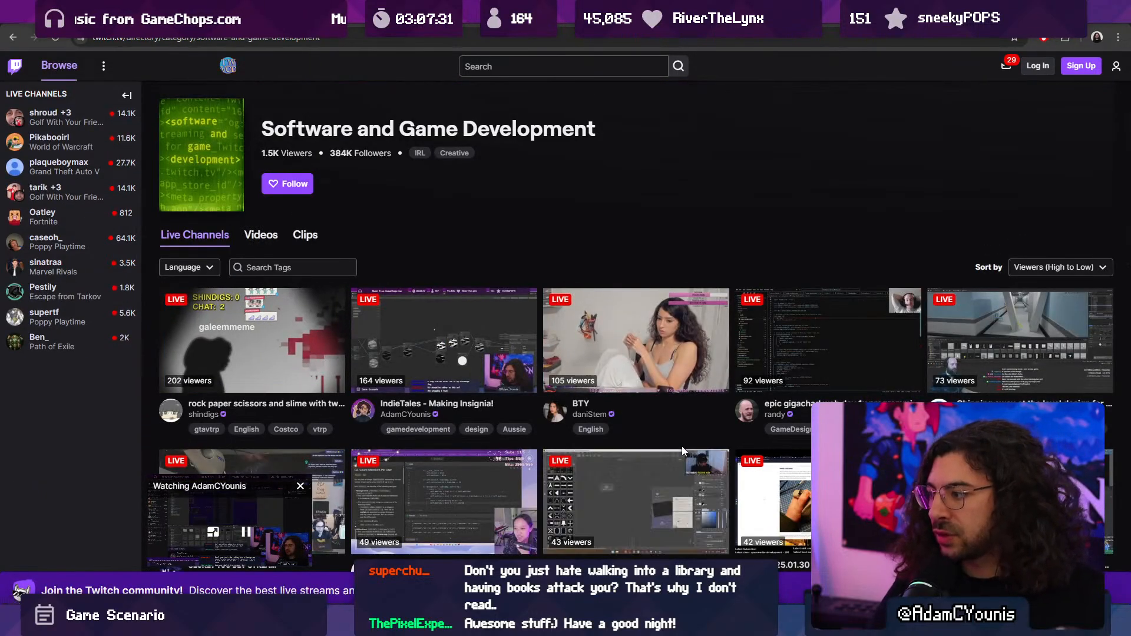
scroll(708, 422, "down", 1)
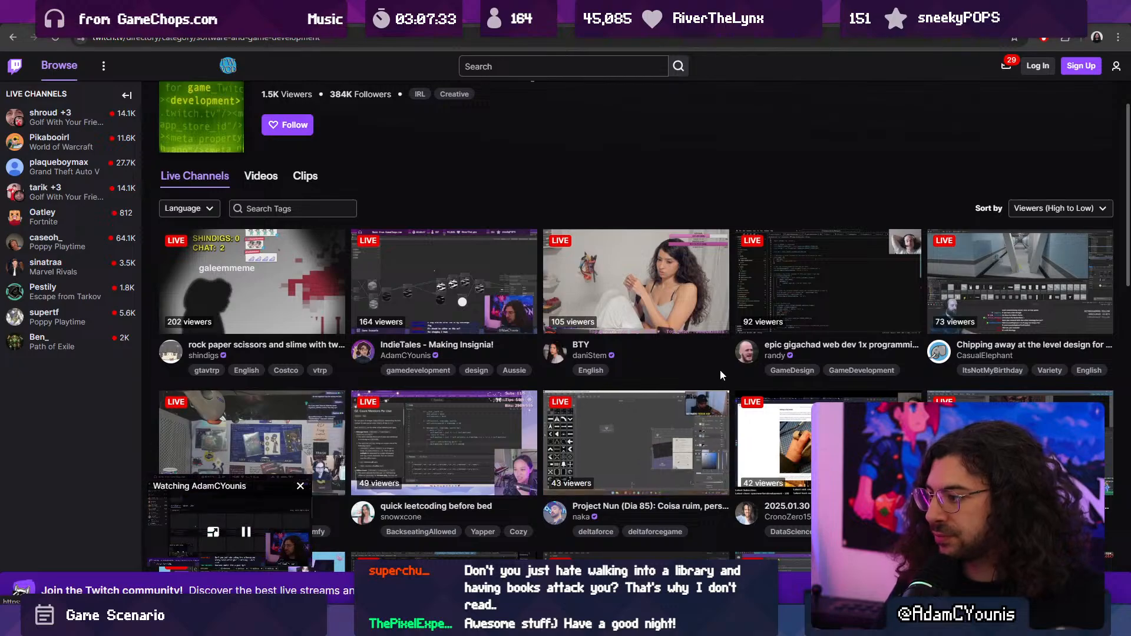
scroll(725, 377, "down", 4)
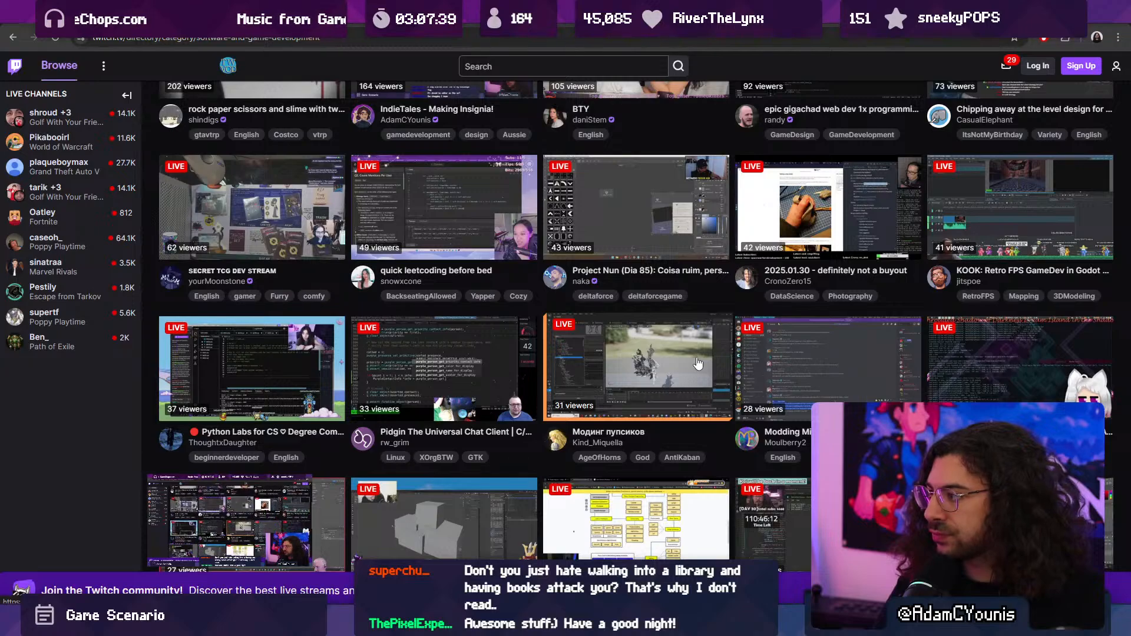
left_click_drag(954, 281, 993, 283)
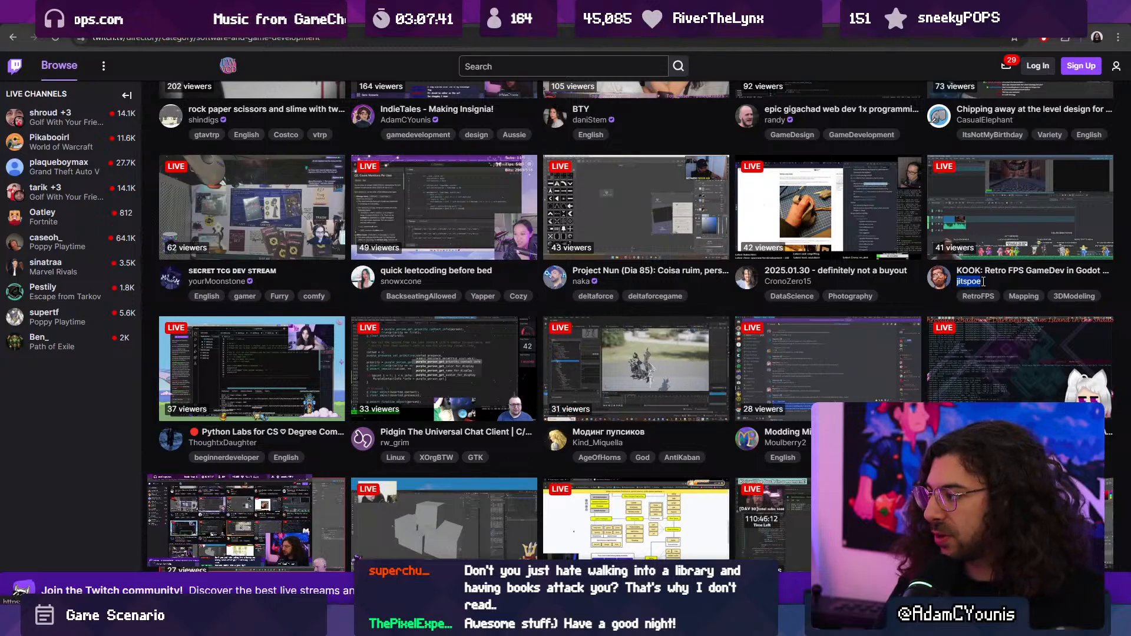